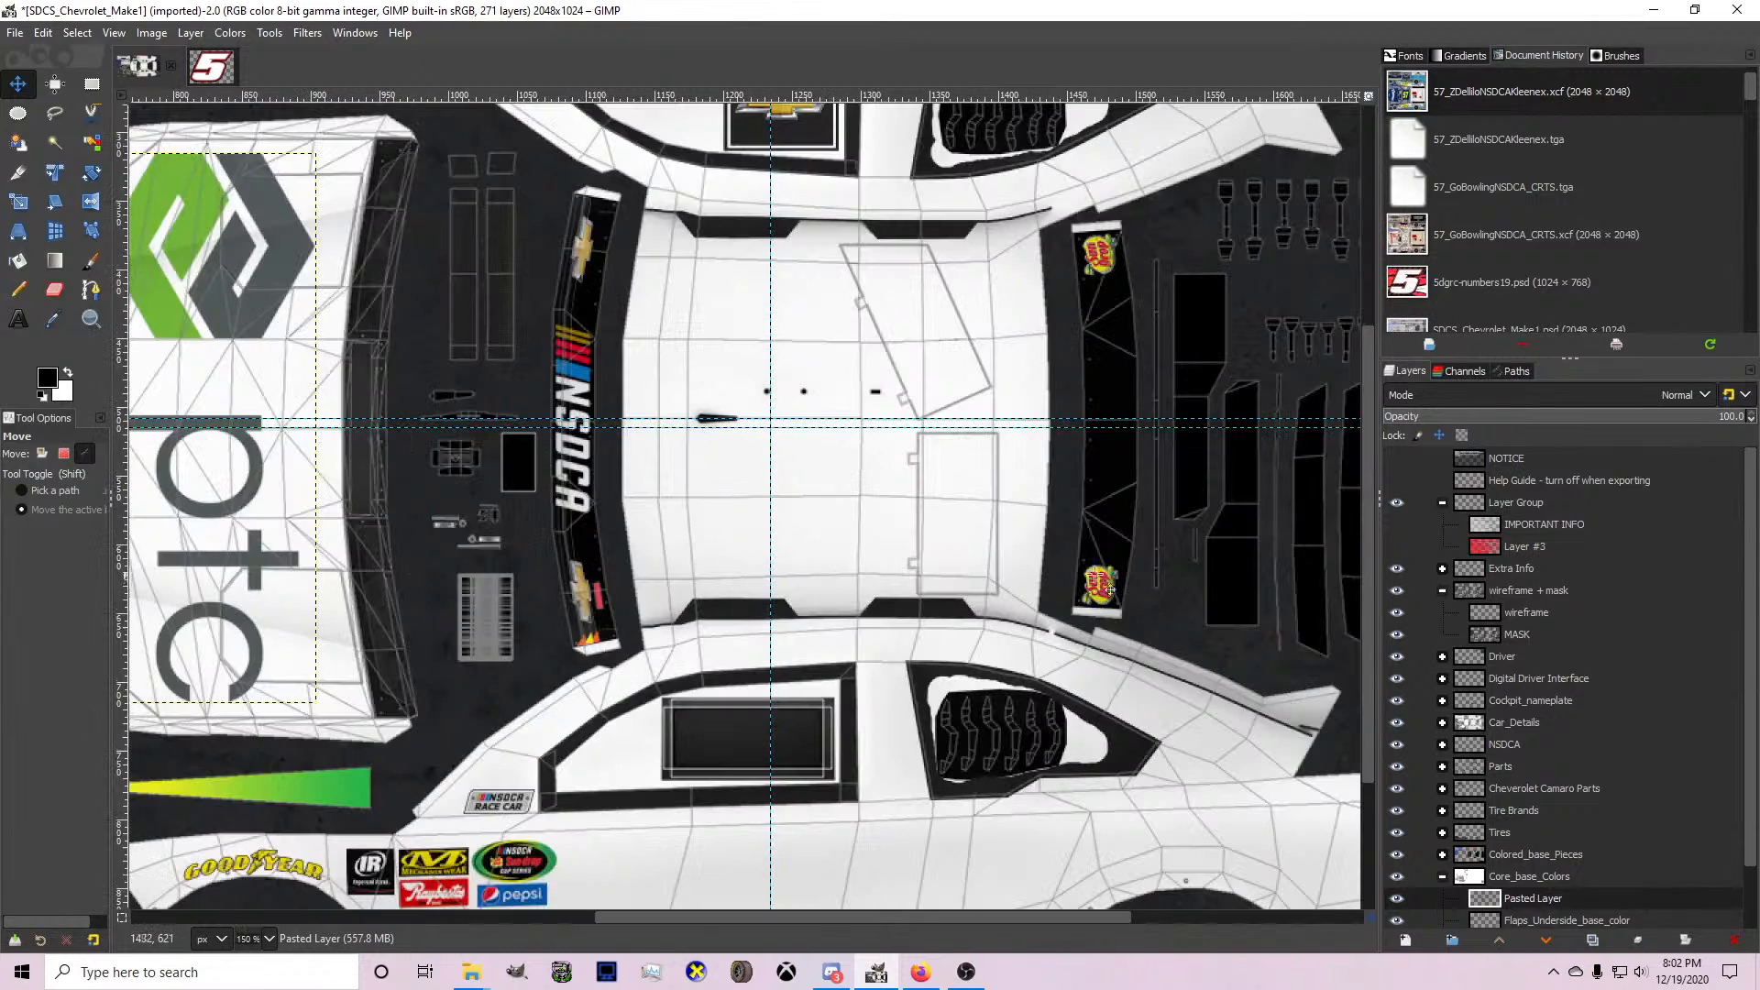
# Collapse the wireframe + mask and Core_base_Colors groups, and expand the Colored_base_Pieces group.
pyautogui.click(1442, 590)
pyautogui.click(1399, 680)
pyautogui.click(1398, 679)
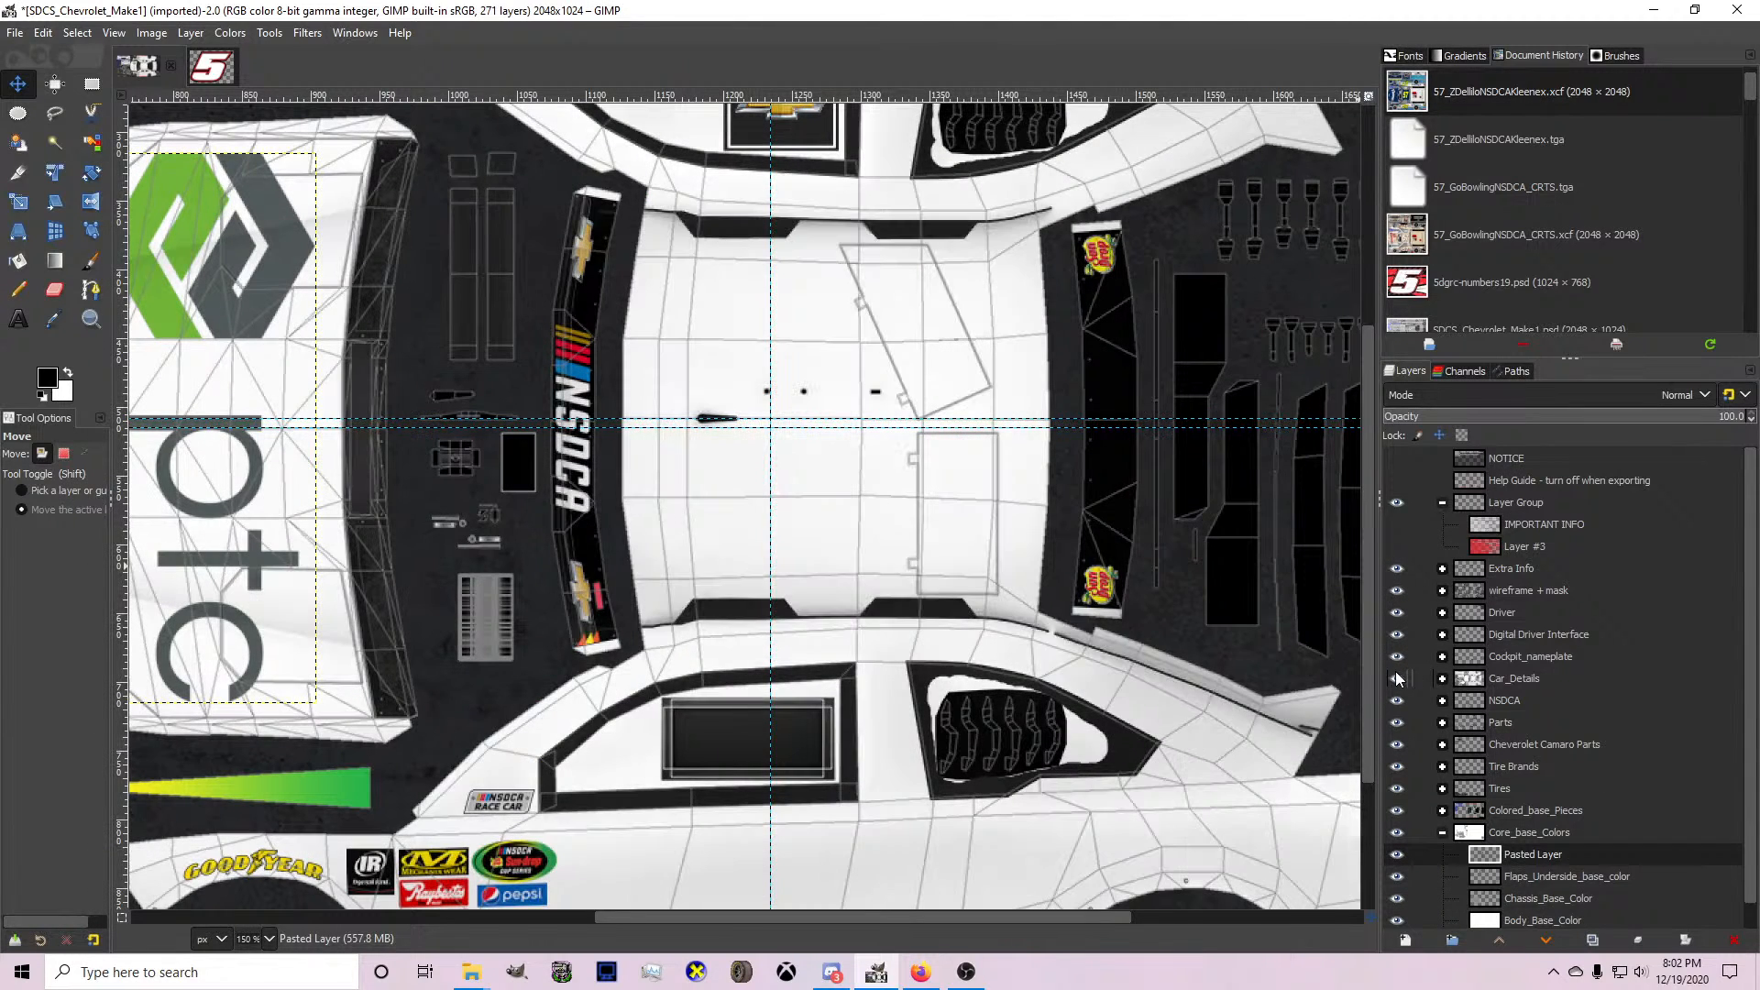
pyautogui.click(1398, 679)
pyautogui.click(1398, 679)
pyautogui.click(1397, 788)
pyautogui.click(1397, 788)
pyautogui.click(1442, 832)
pyautogui.click(1442, 811)
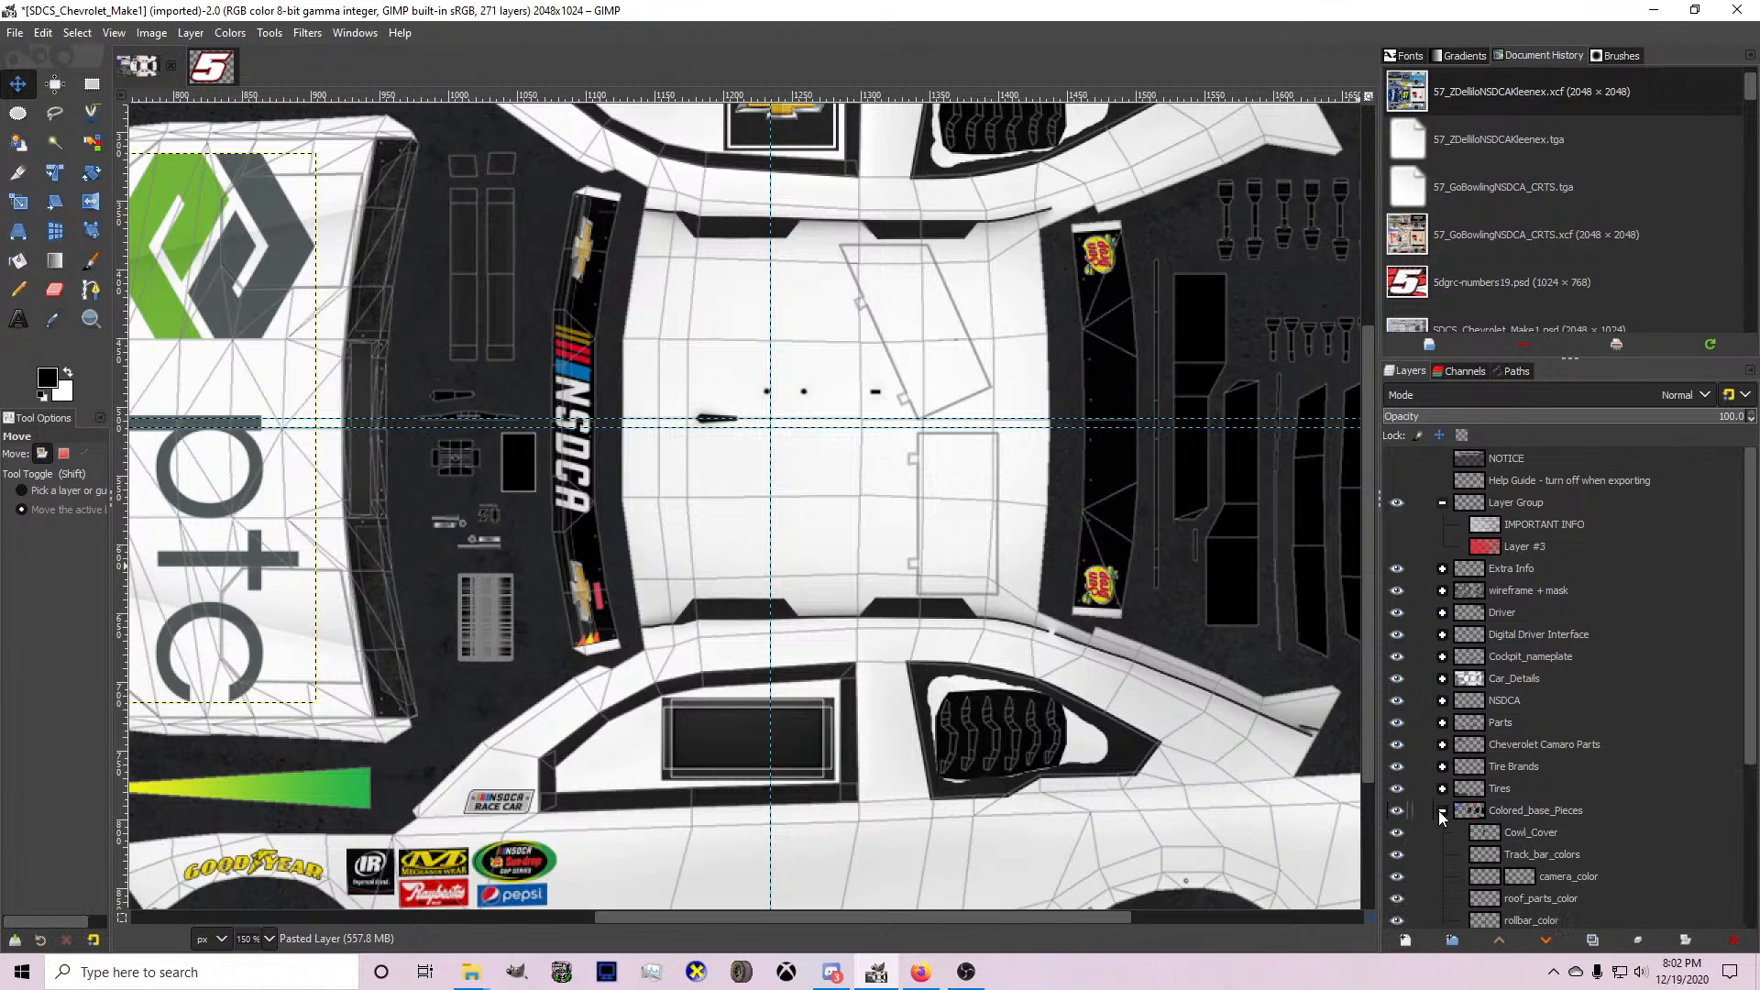
# Hide the Cowl_Cover layer in the Colored_base_Pieces group.
pyautogui.scroll(-3, 890, 426)
pyautogui.scroll(-2, 890, 425)
pyautogui.scroll(1, 889, 424)
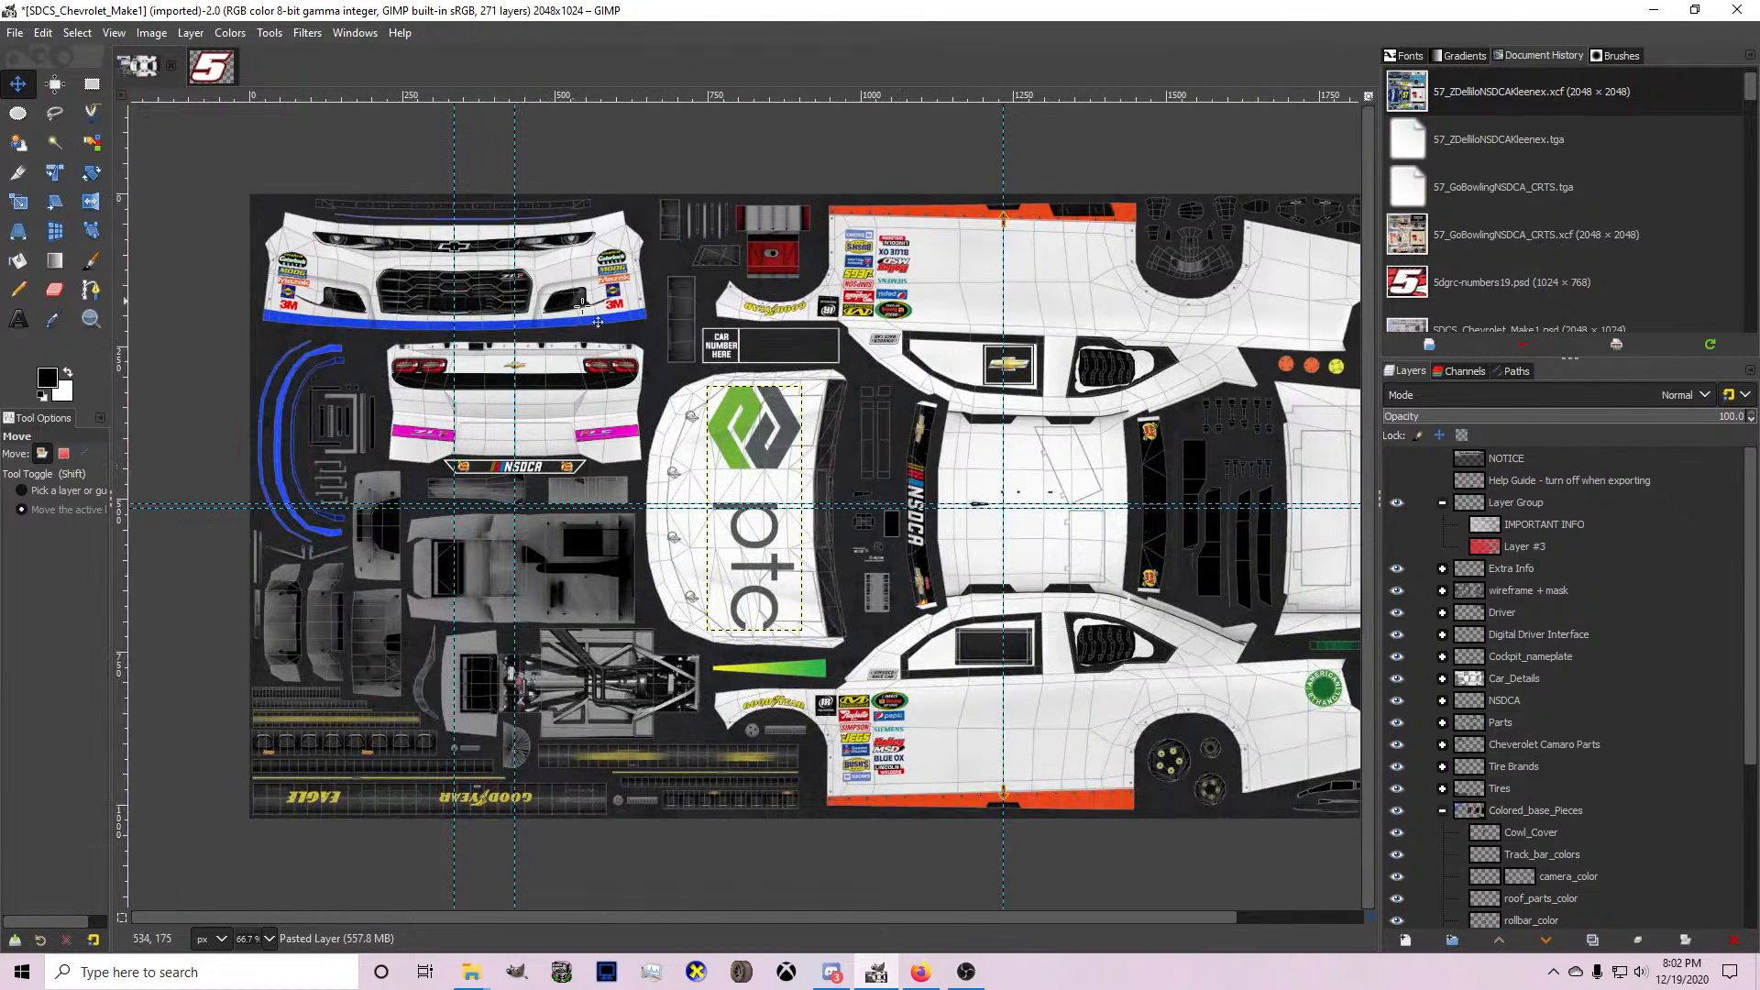
pyautogui.click(1395, 834)
pyautogui.click(1395, 834)
pyautogui.click(1395, 834)
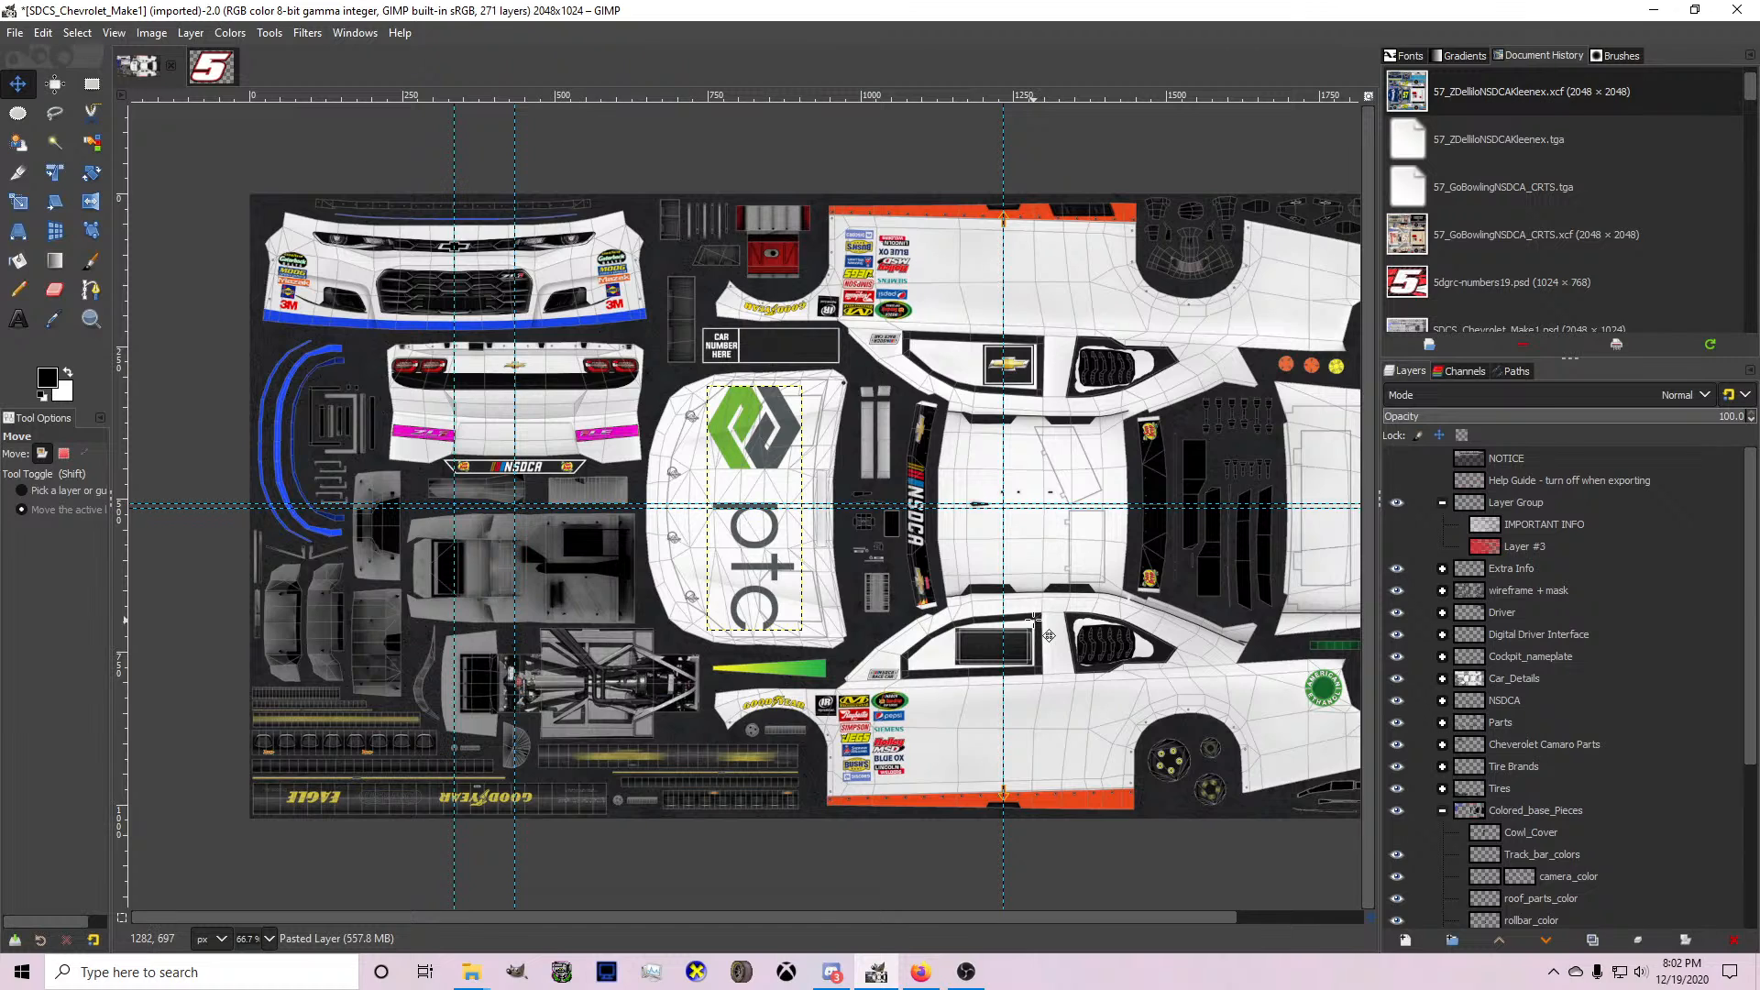
pyautogui.scroll(1, 1034, 620)
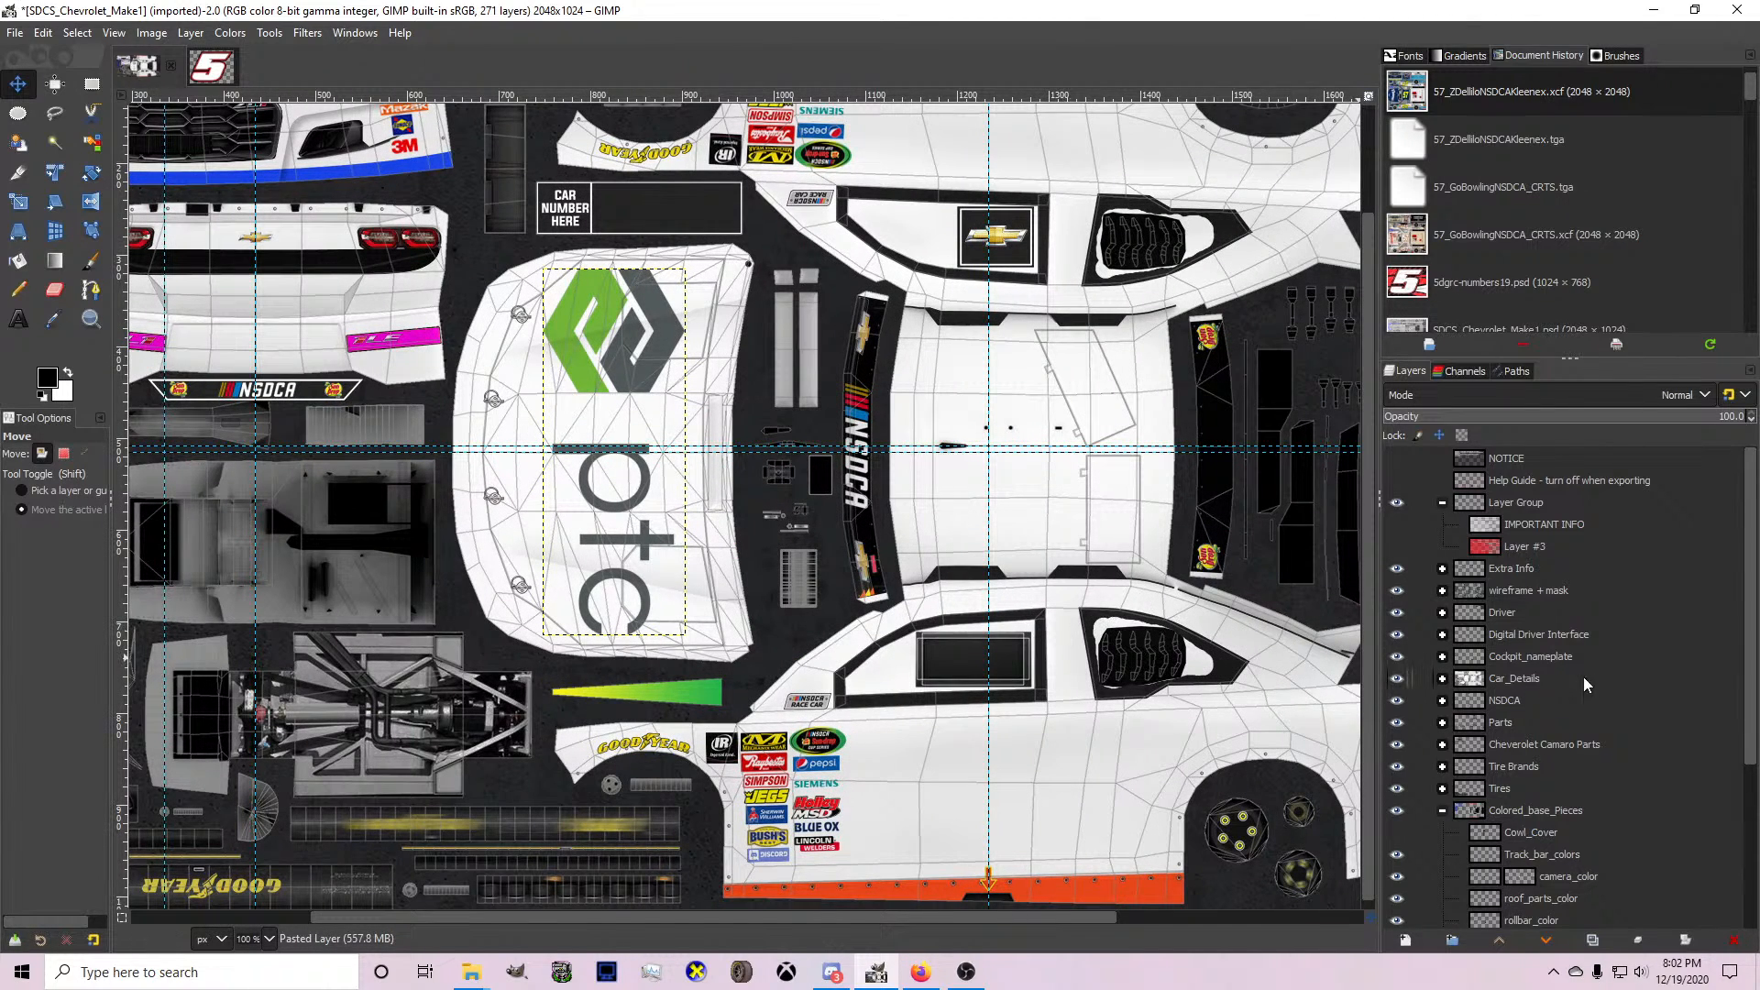
# Widen the dock that holds the layer list and document history.
pyautogui.scroll(-4, 1559, 669)
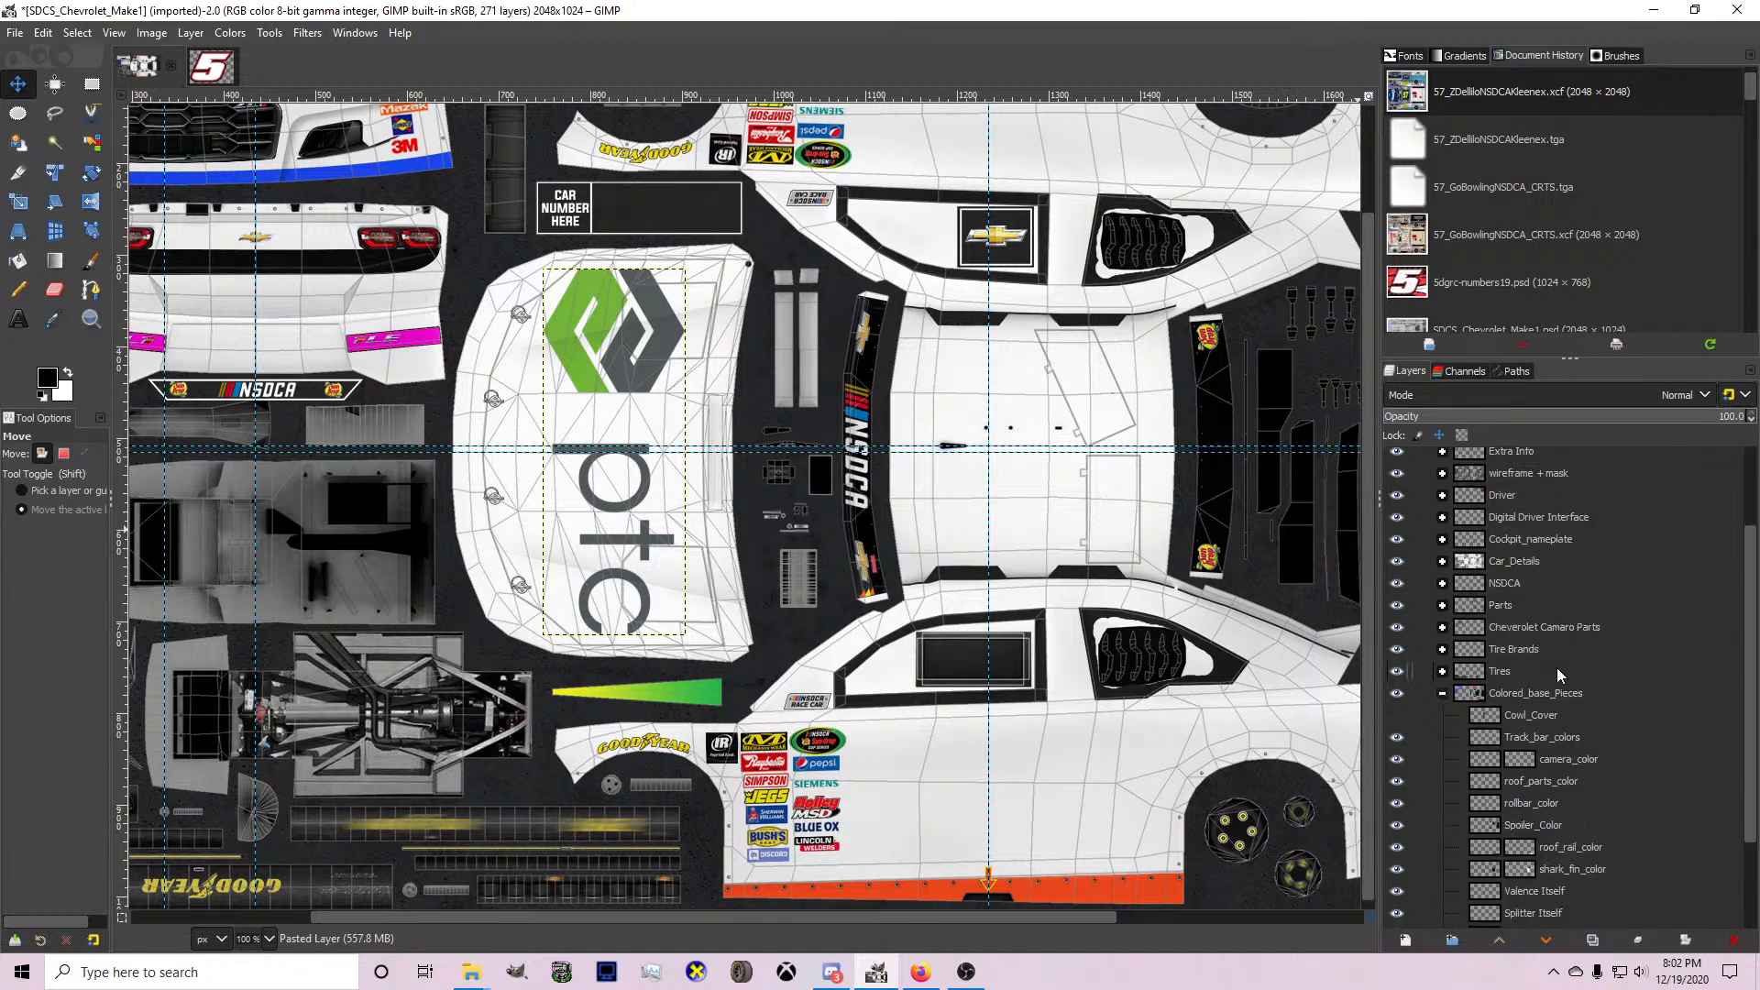
pyautogui.scroll(3, 1536, 669)
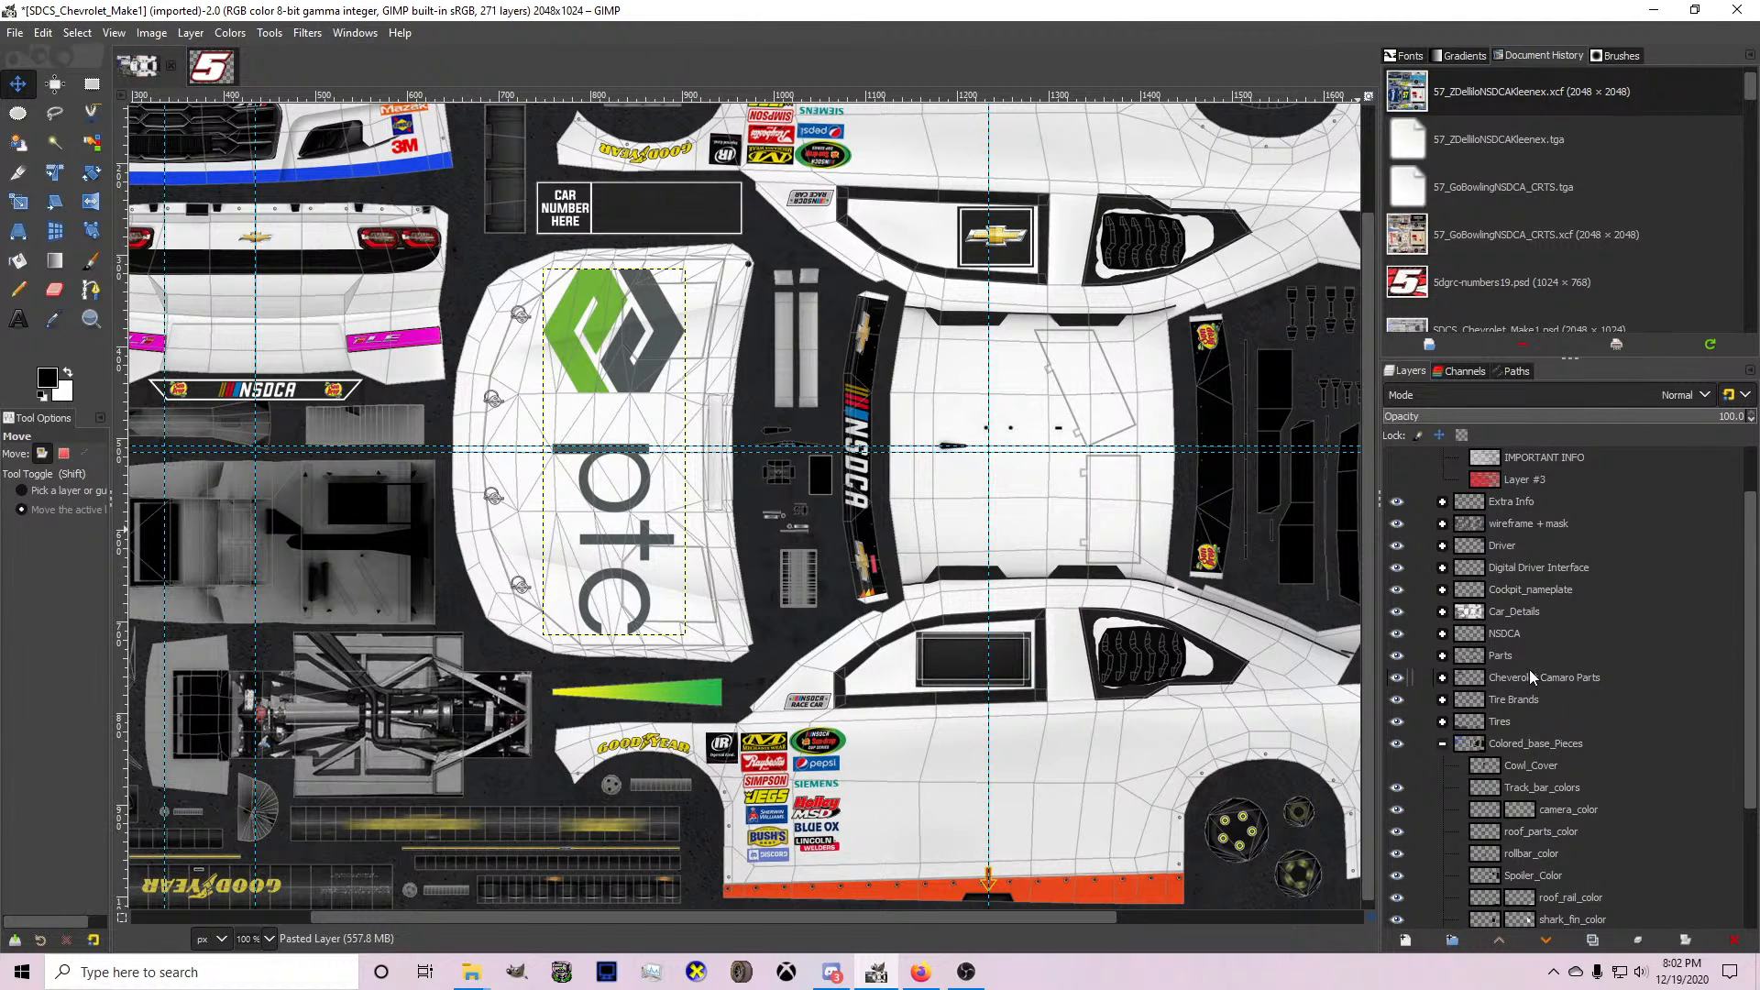
pyautogui.scroll(2, 1516, 706)
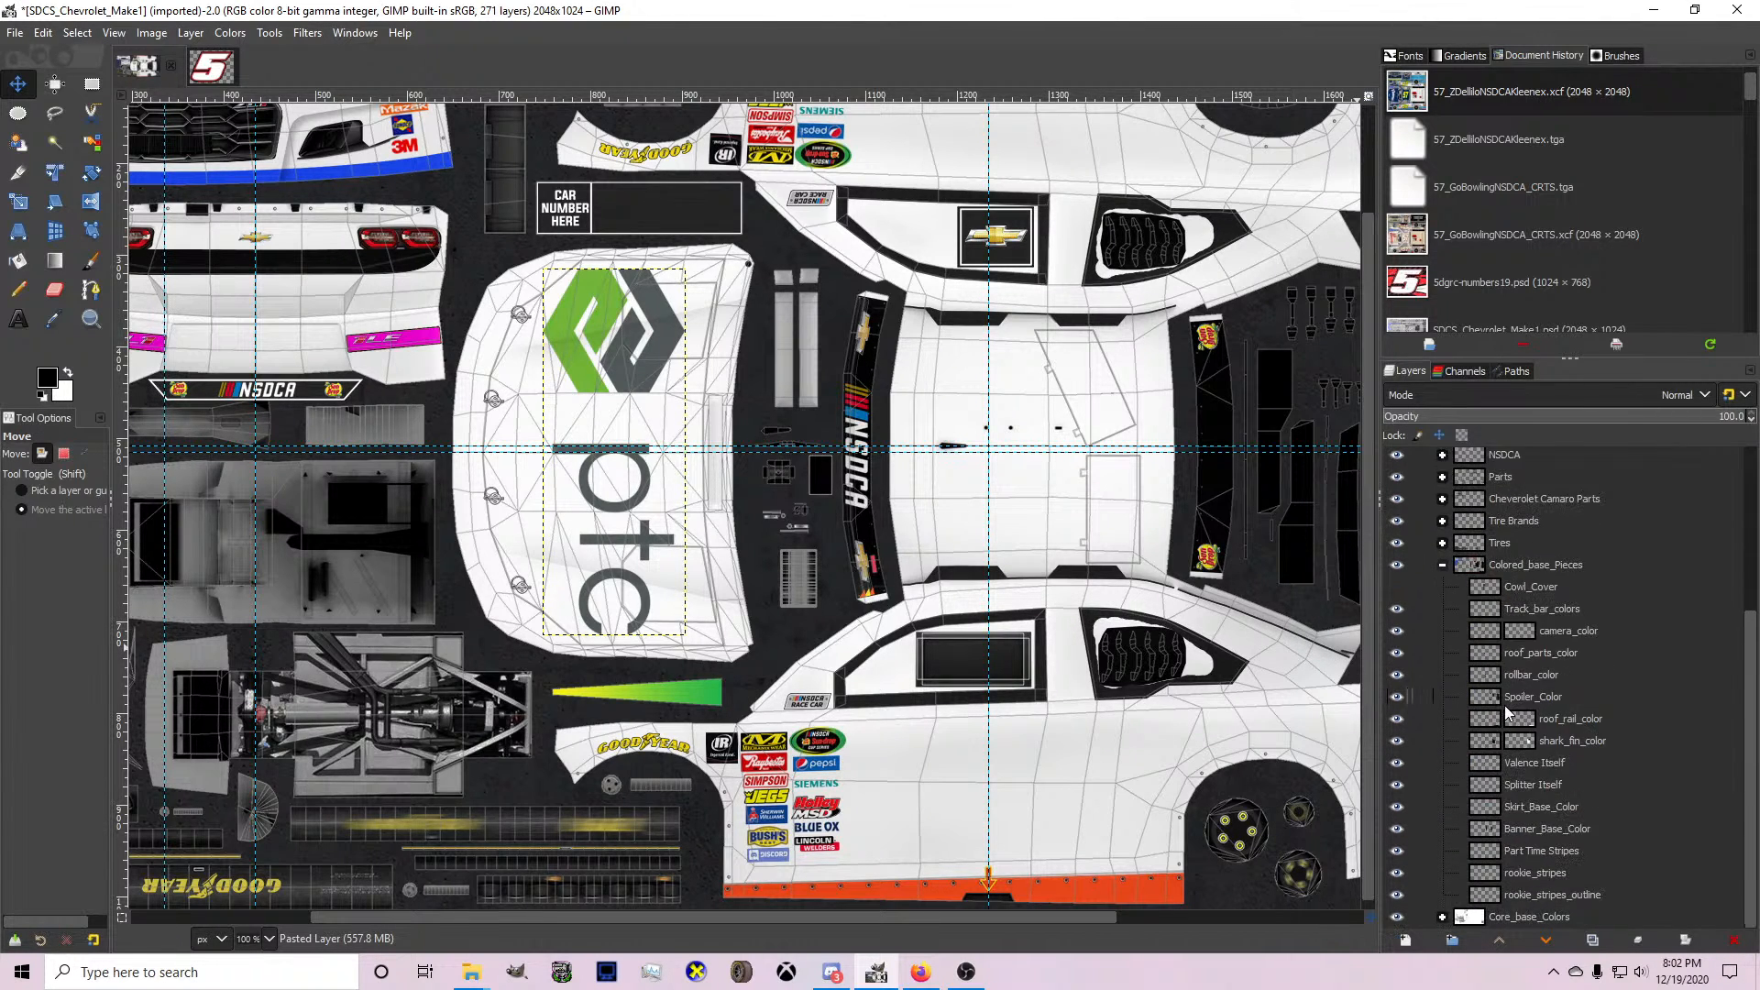
pyautogui.scroll(-2, 1503, 712)
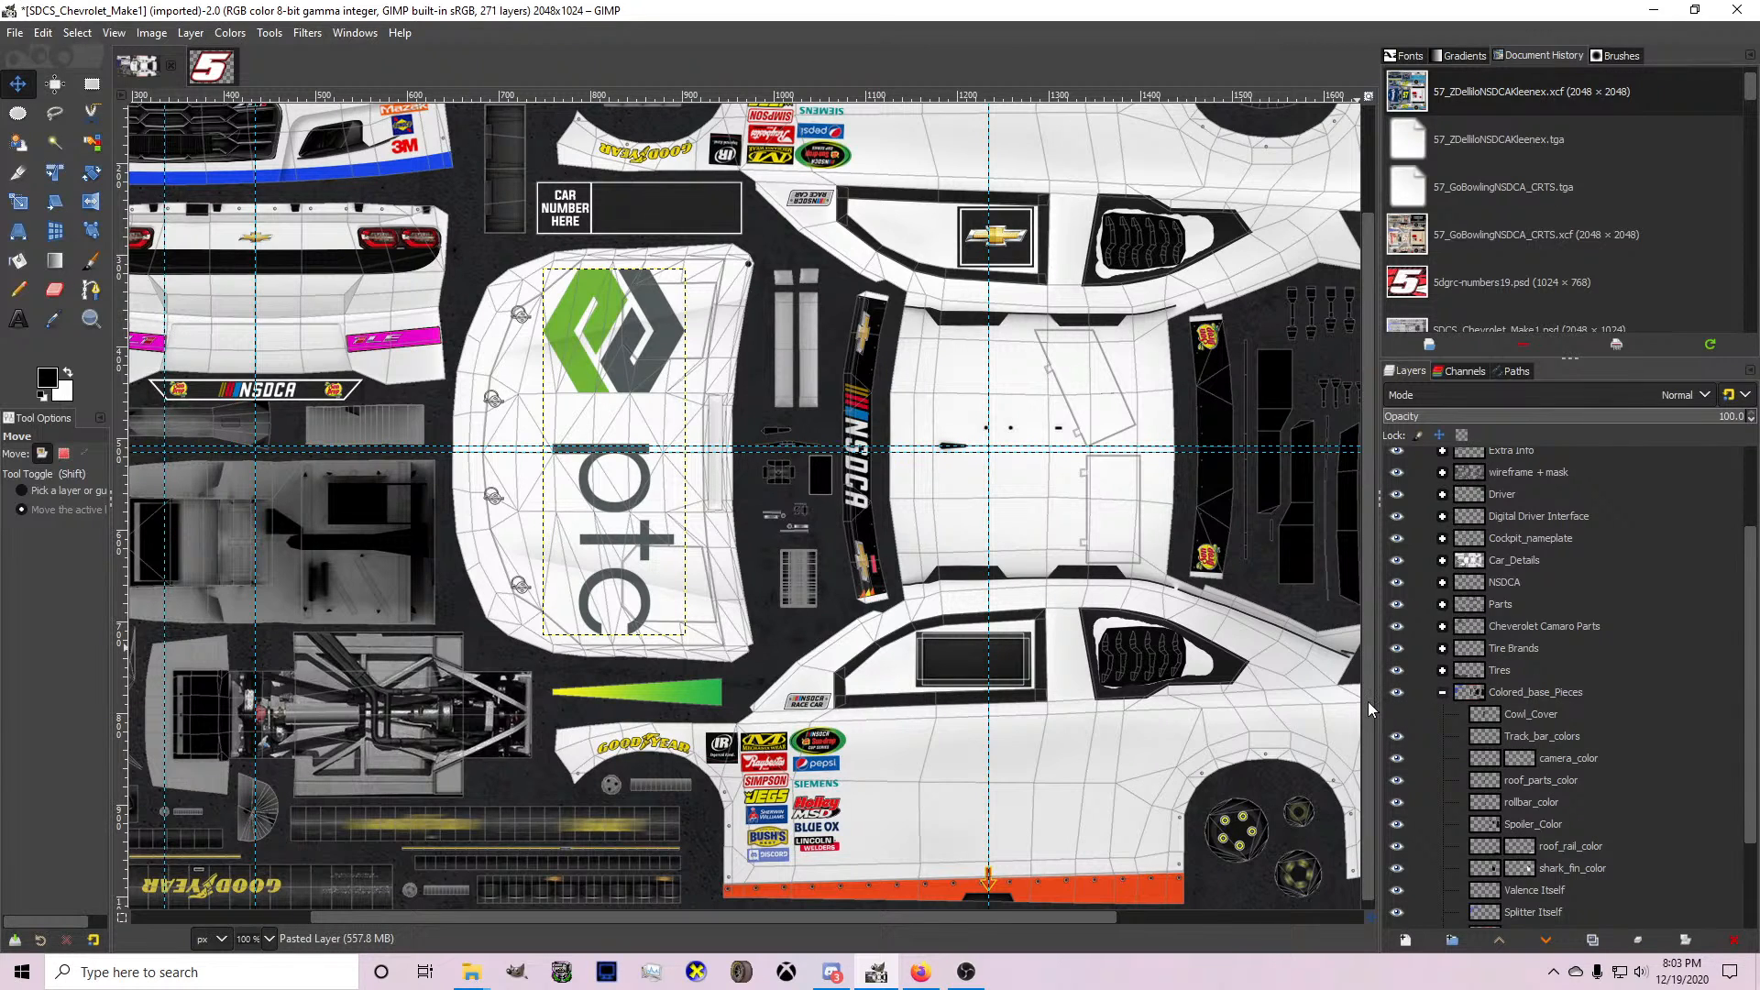
pyautogui.moveTo(1379, 702); pyautogui.dragTo(1321, 687)
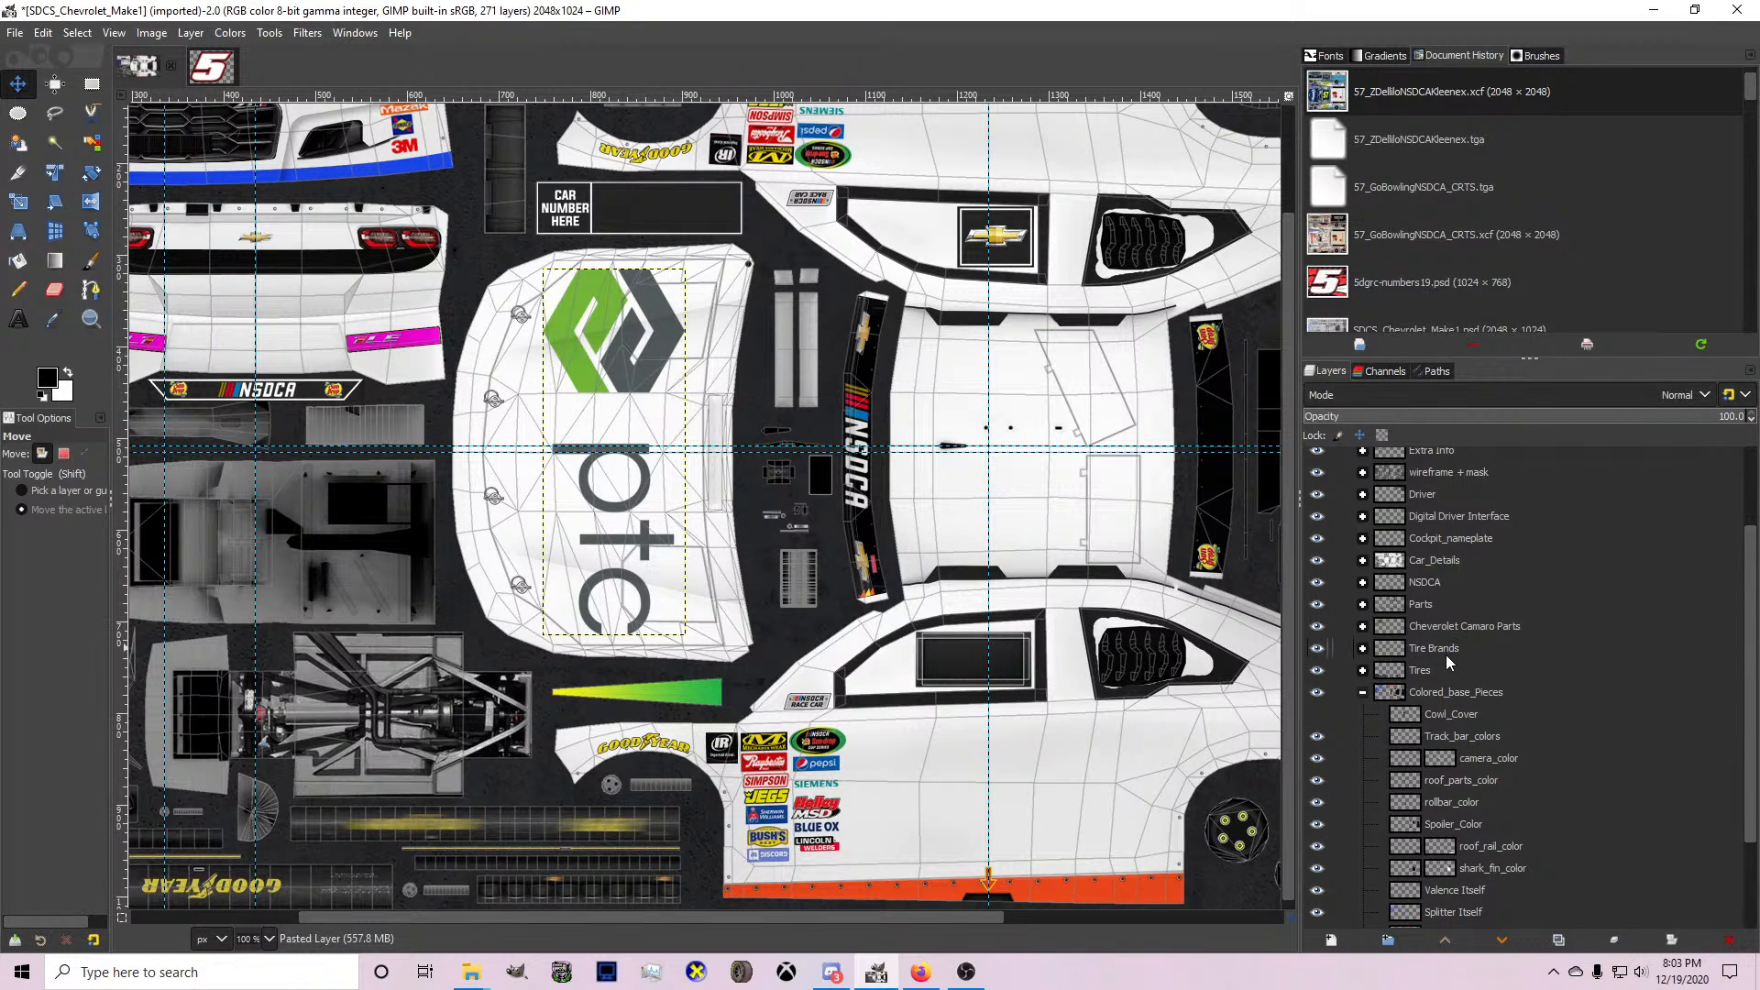
# Paint the coloured track bar circles black on the Track_bar_colors layer with the Pencil.
pyautogui.click(1436, 692)
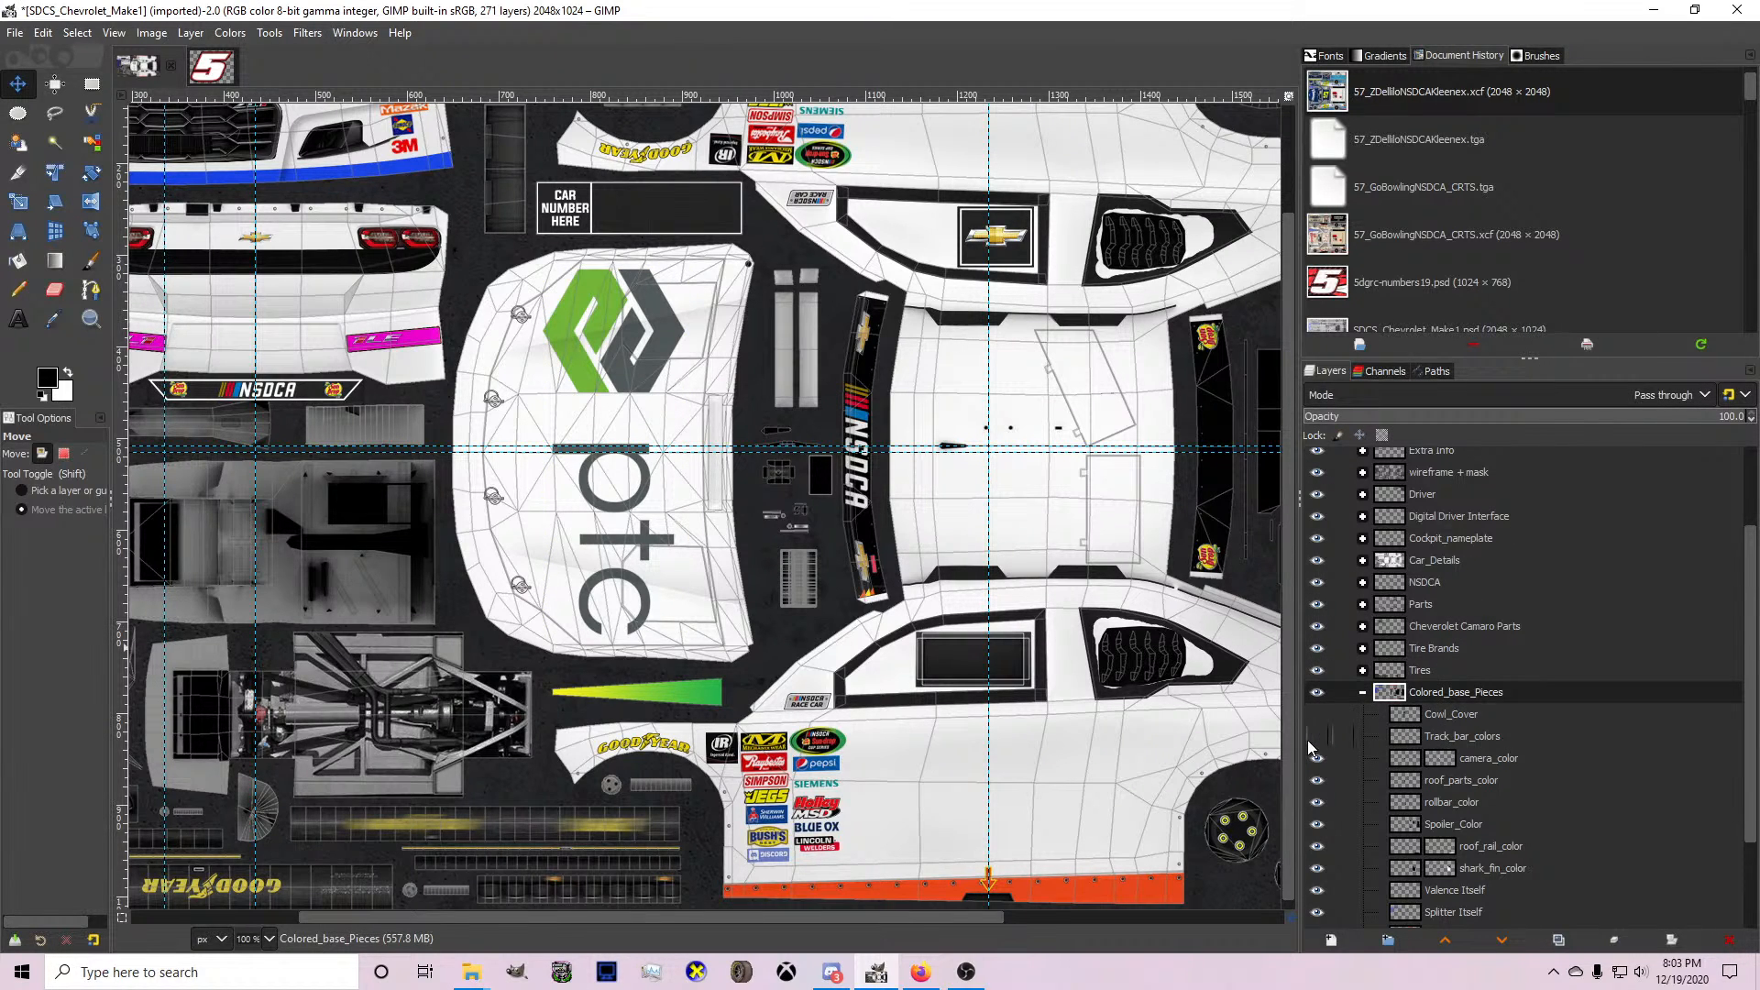
pyautogui.click(1310, 740)
pyautogui.scroll(-2, 947, 660)
pyautogui.click(1443, 733)
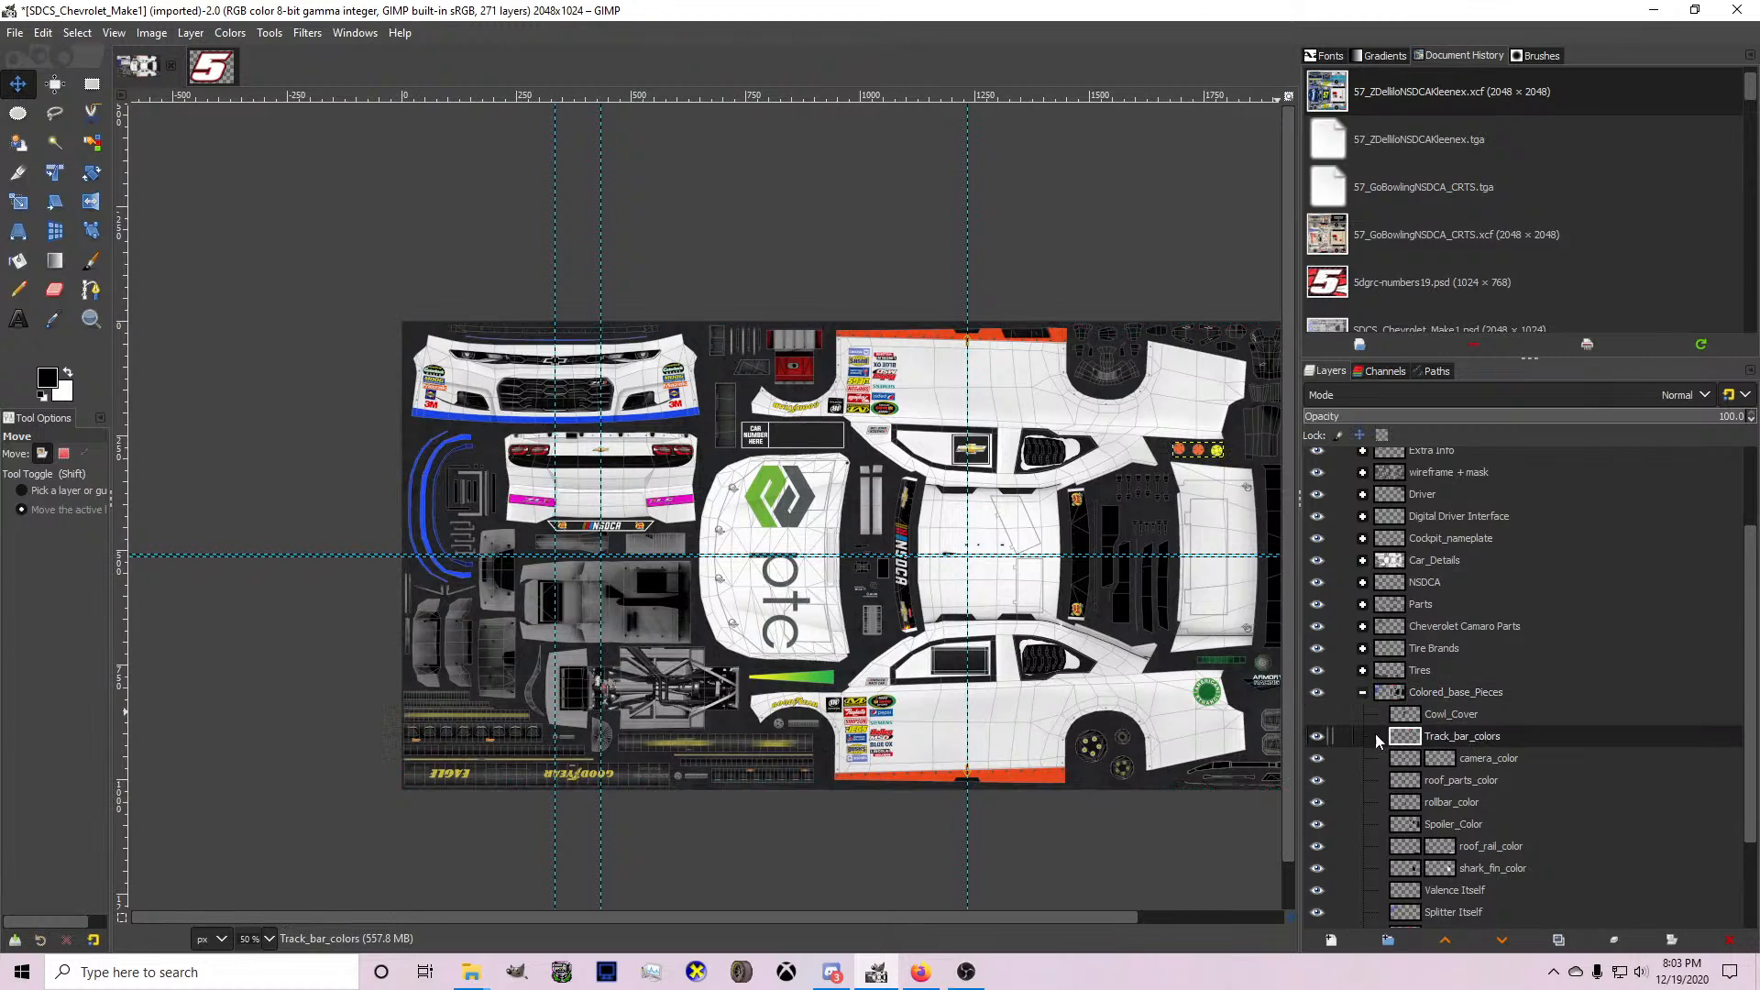
pyautogui.press('1')
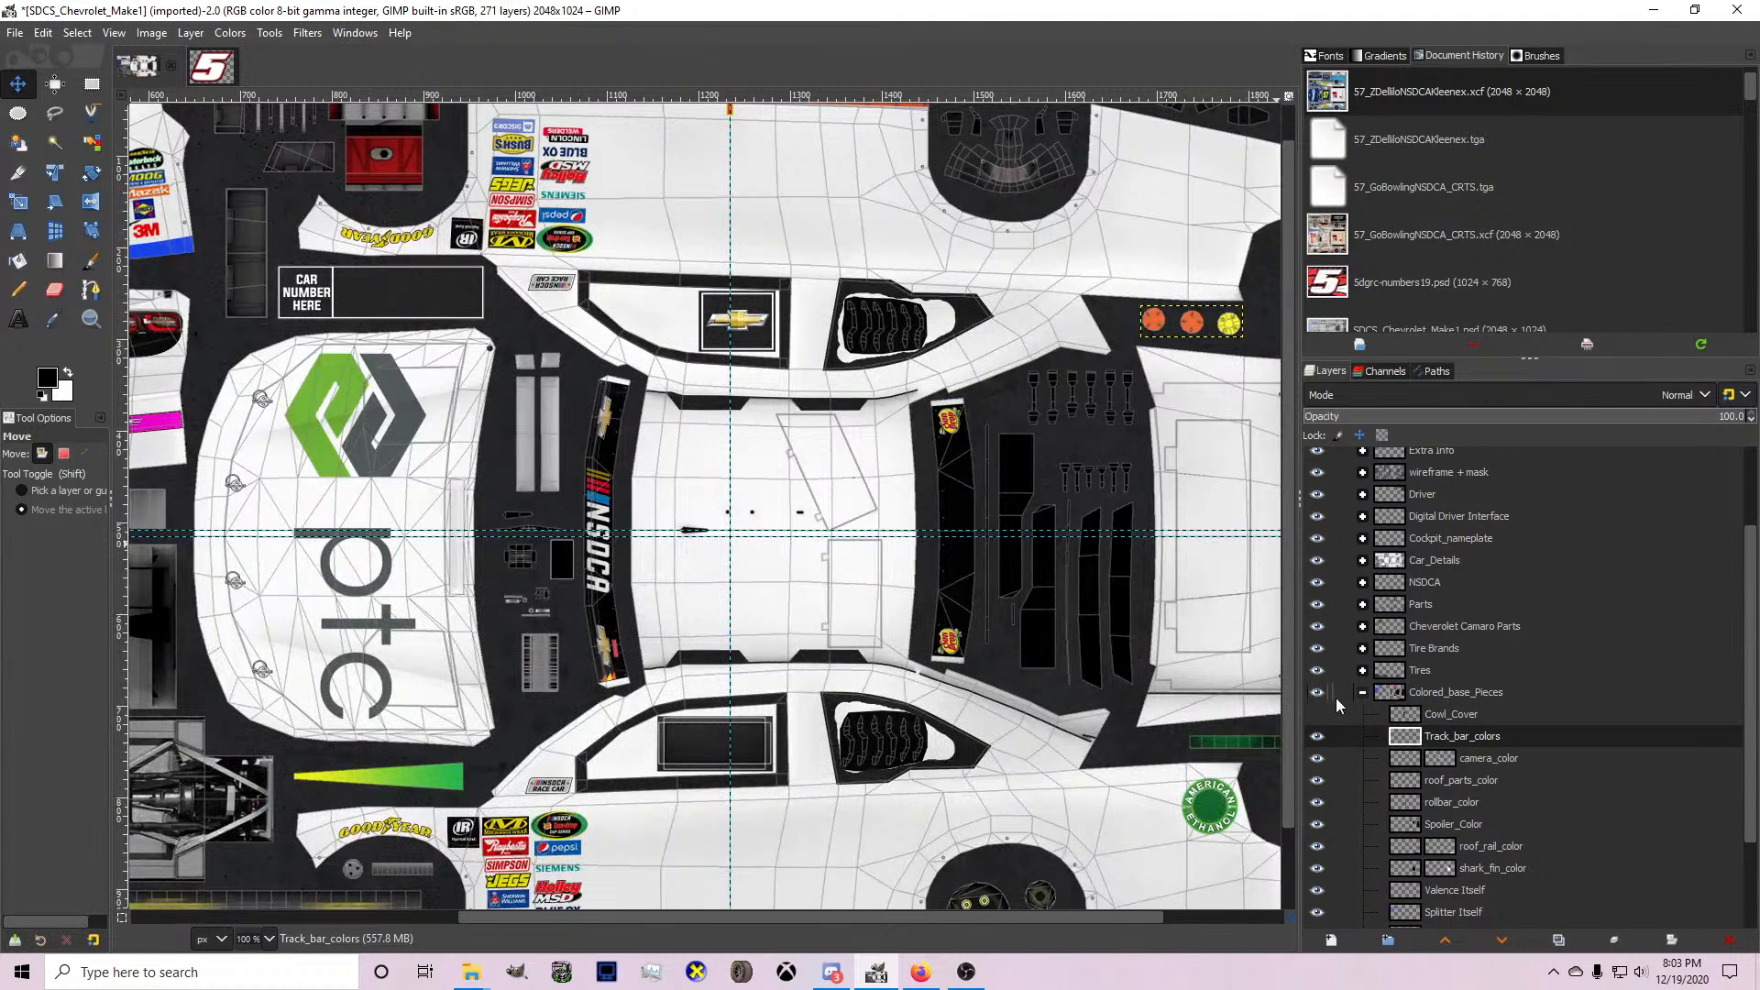
pyautogui.click(1319, 738)
pyautogui.click(1319, 739)
pyautogui.rightClick(1471, 739)
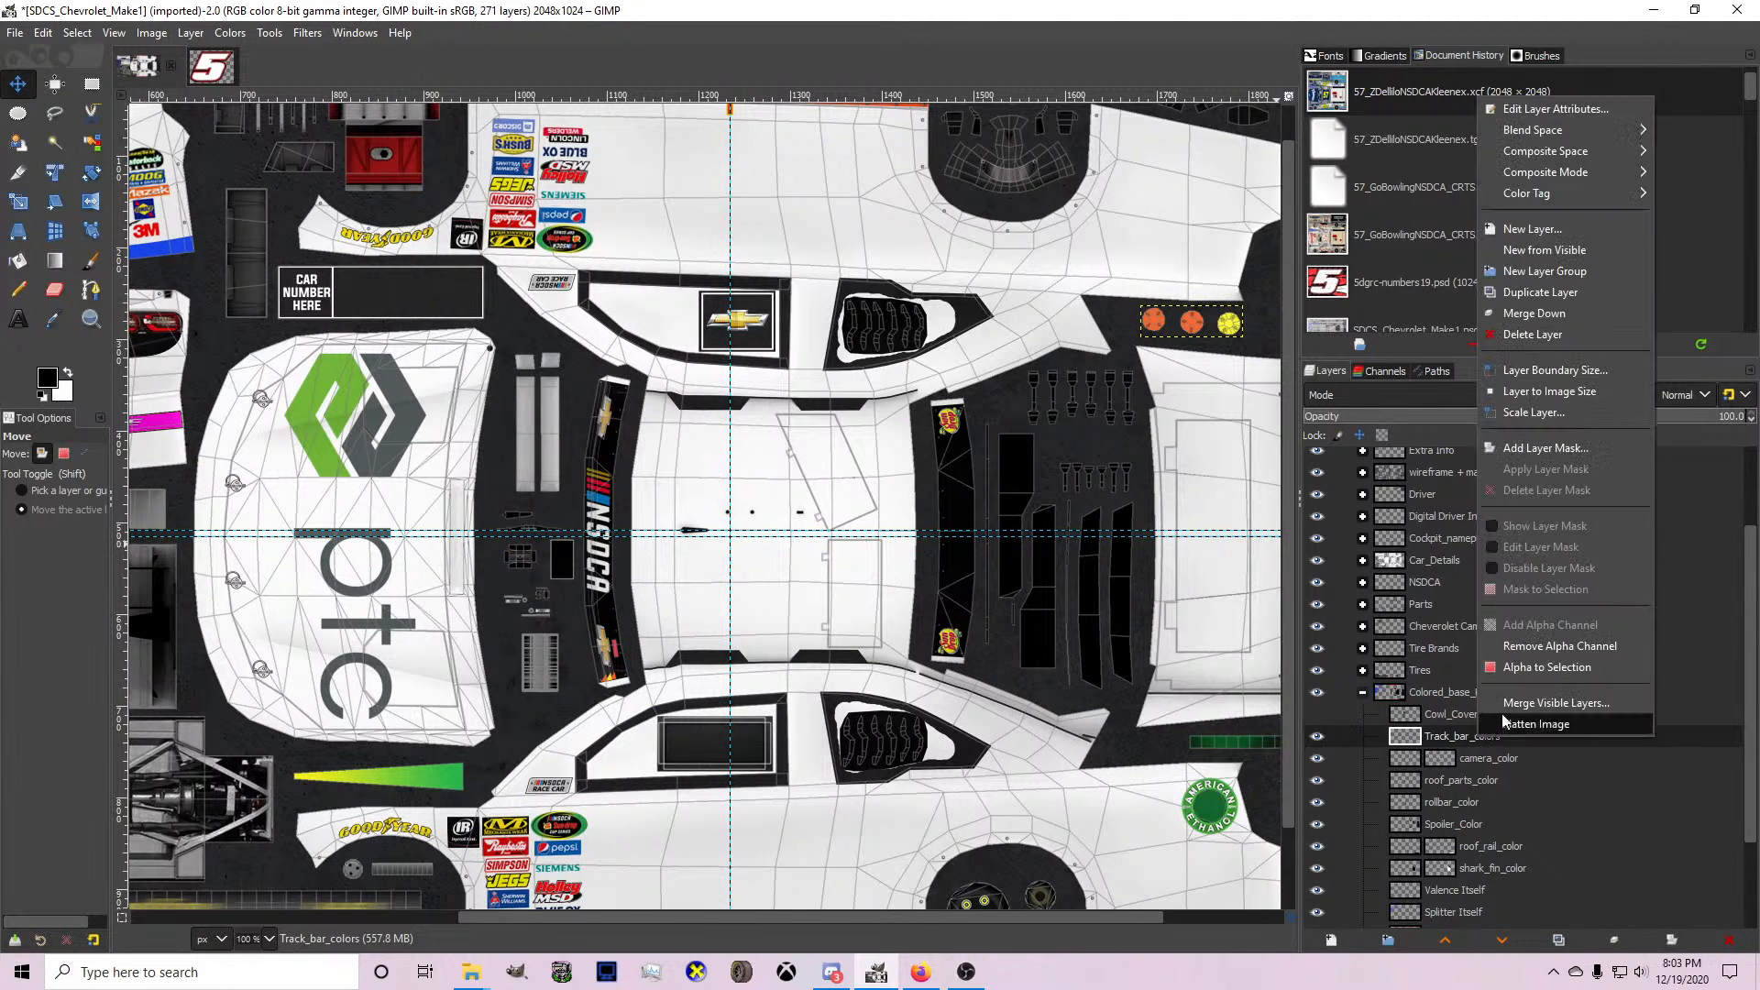
pyautogui.press('Escape')
pyautogui.click(17, 289)
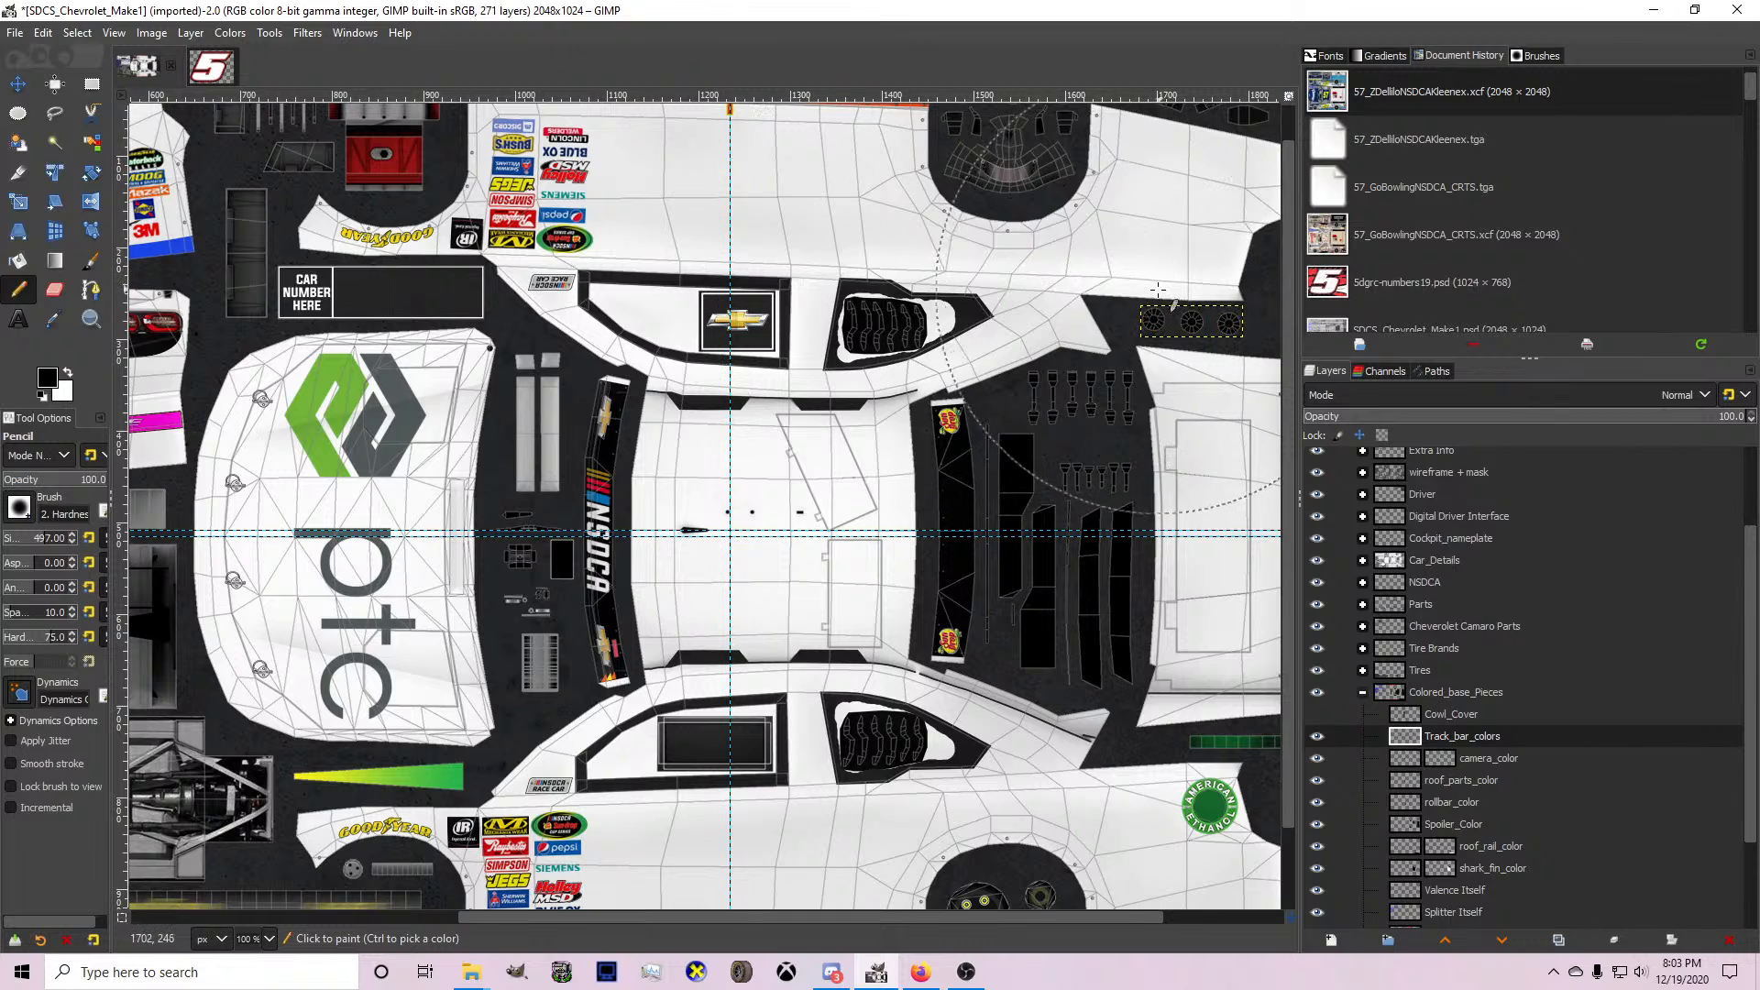
# Turn the alpha of the camera_color layer into a selection.
pyautogui.click(1410, 754)
pyautogui.rightClick(1410, 755)
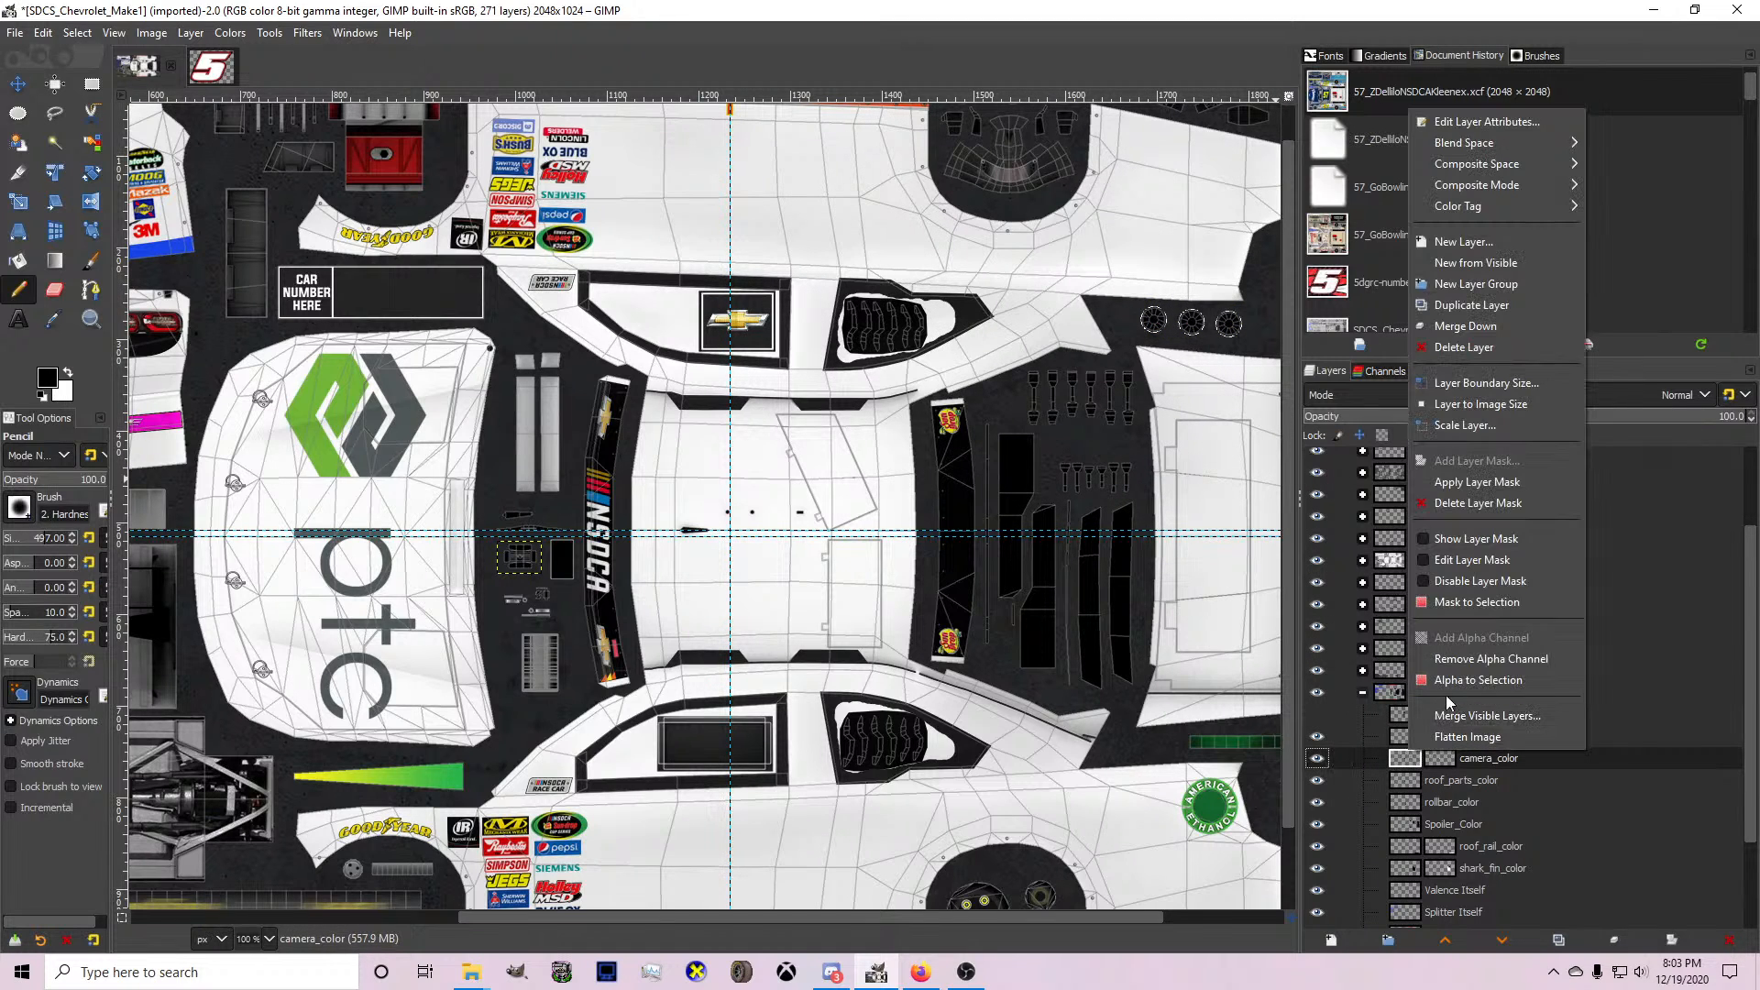
pyautogui.click(1449, 679)
# Hide the Skirt_Base_Color layer to remove the orange skirt colour from the car sides.
pyautogui.click(1452, 825)
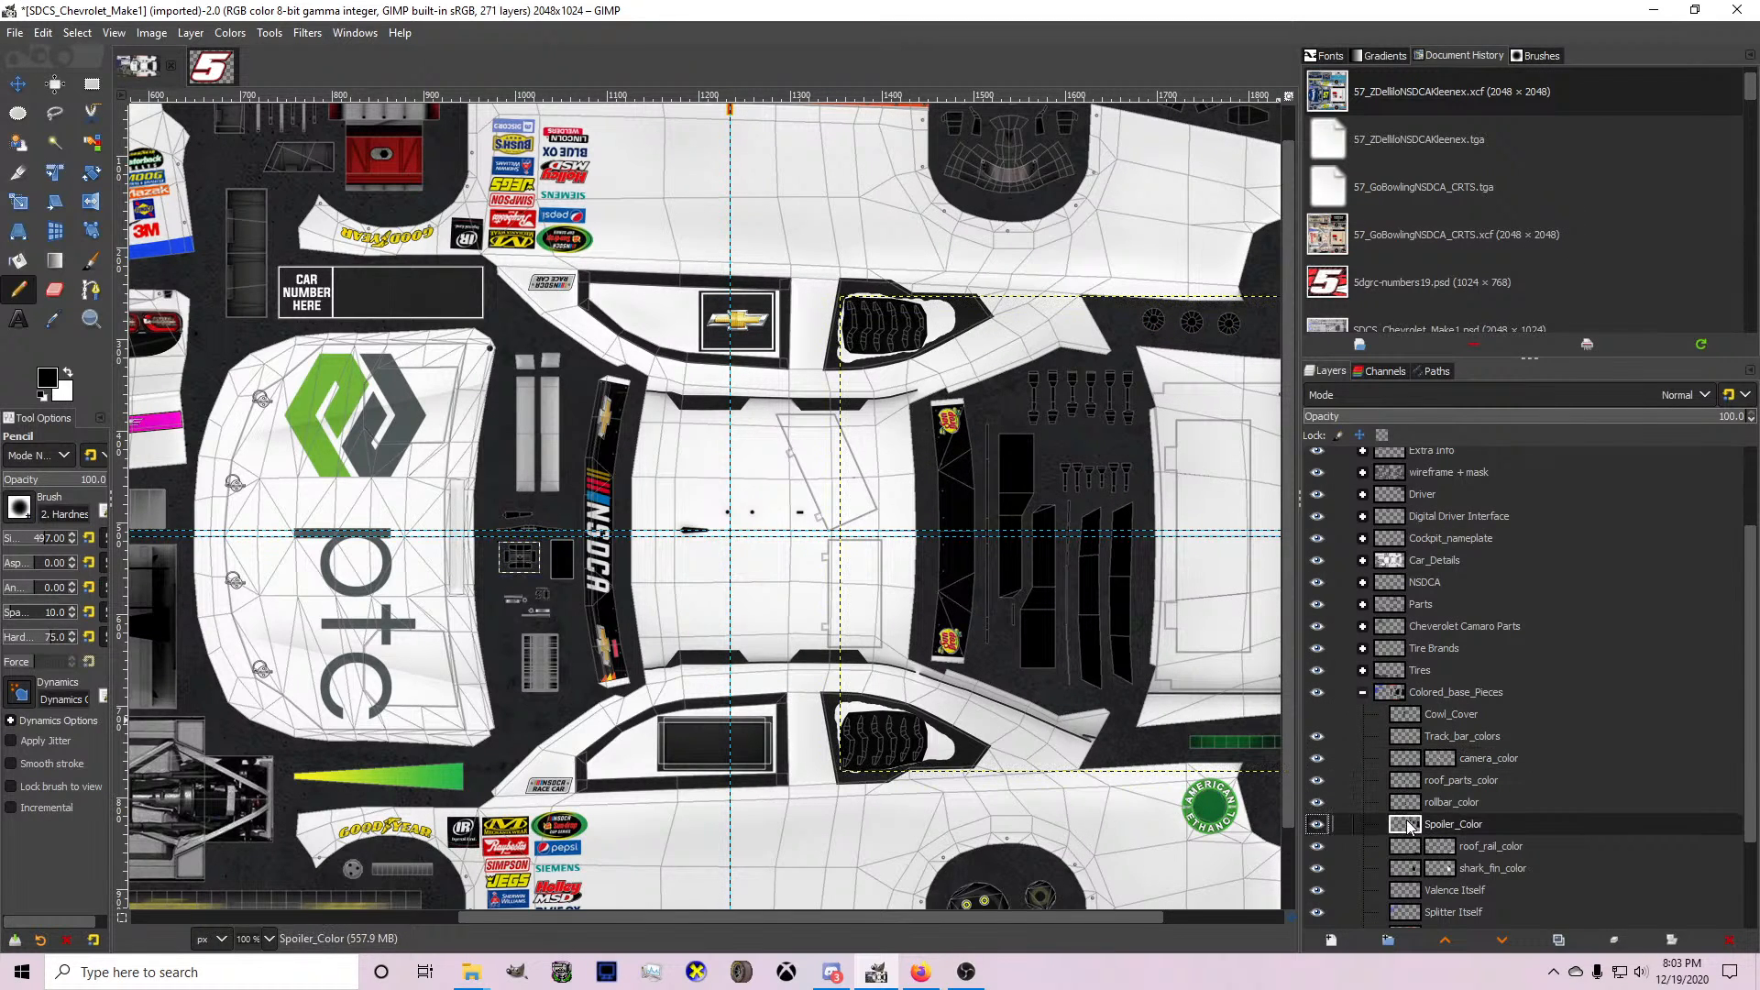
pyautogui.press('-')
pyautogui.press('1')
pyautogui.scroll(-3, 1443, 795)
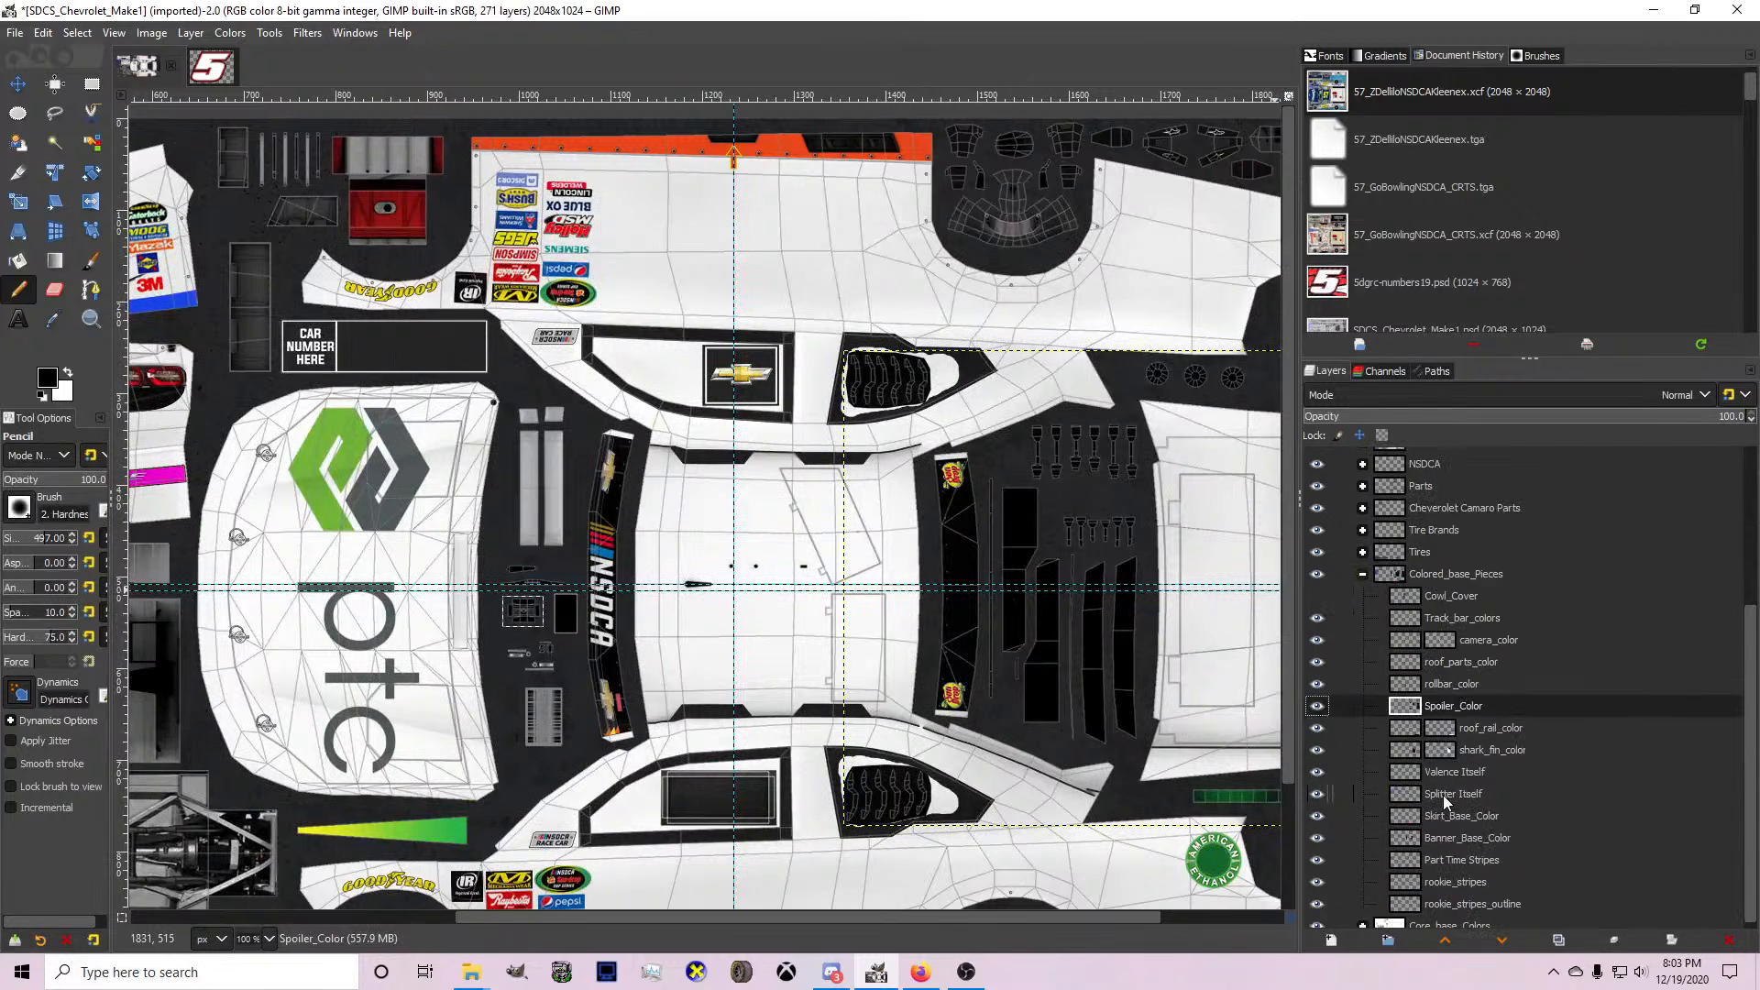
pyautogui.click(1315, 816)
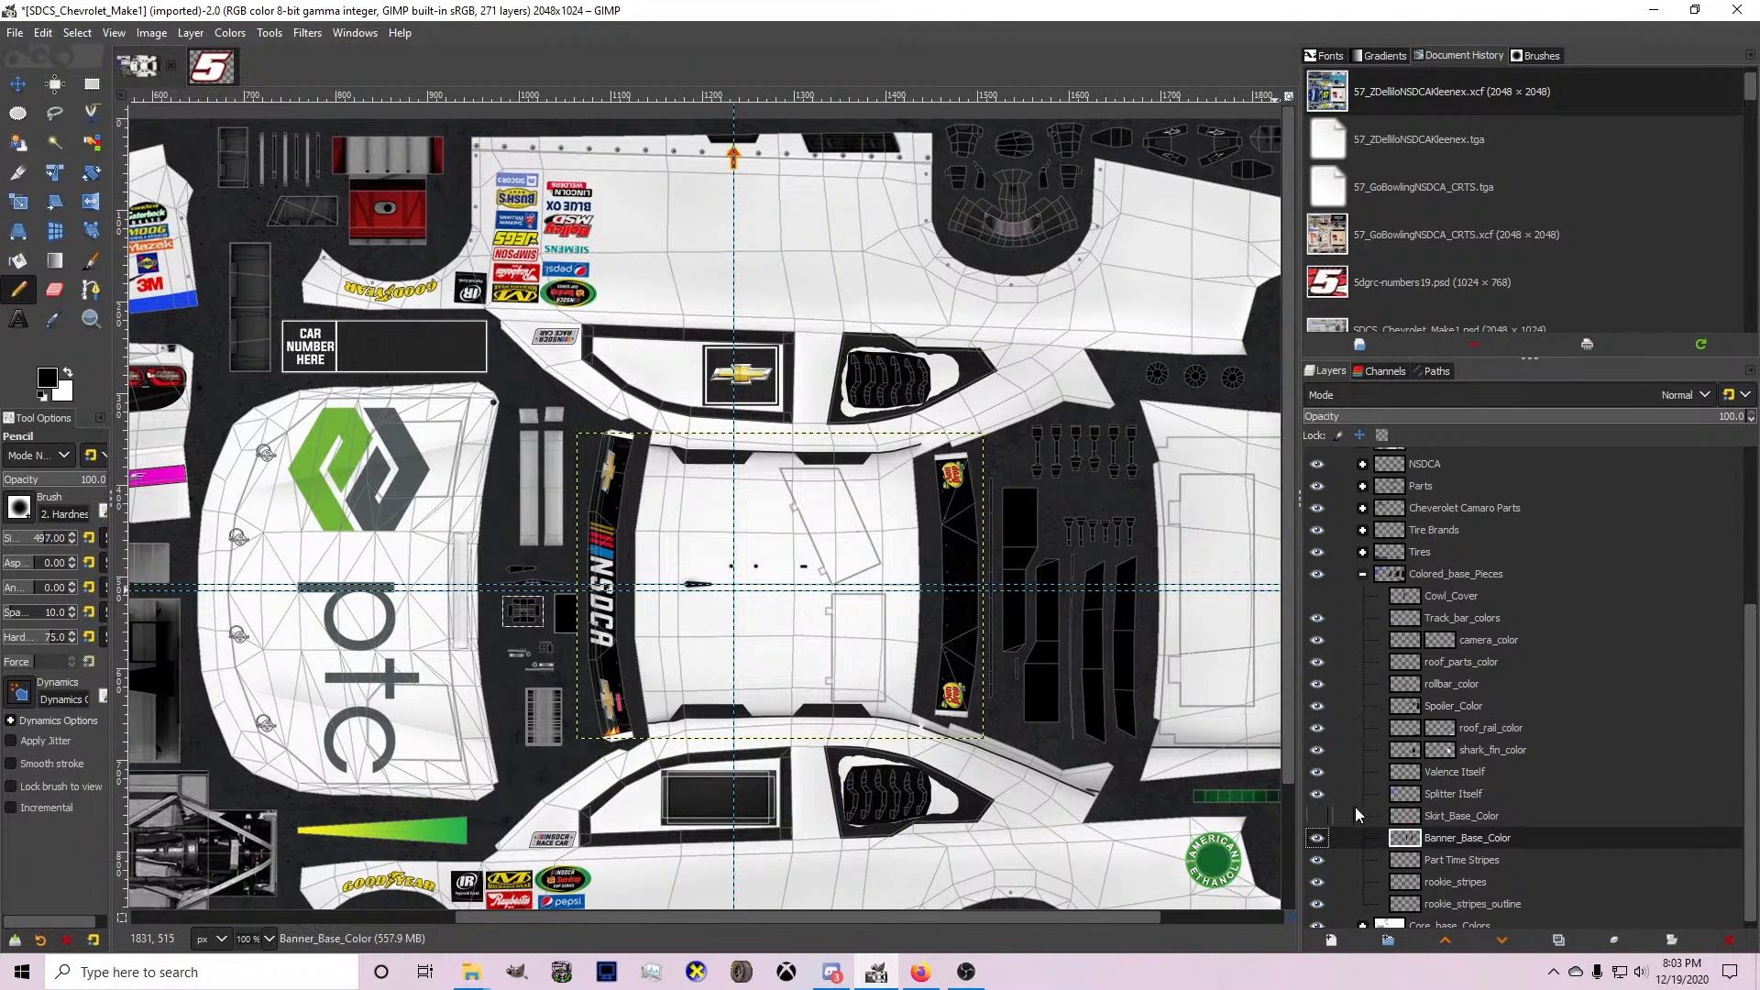
# Clear the selection and bucket-fill the front splitter strip with black on the Splitter Itself layer.
pyautogui.click(1348, 794)
pyautogui.hotkey('shift', '2')
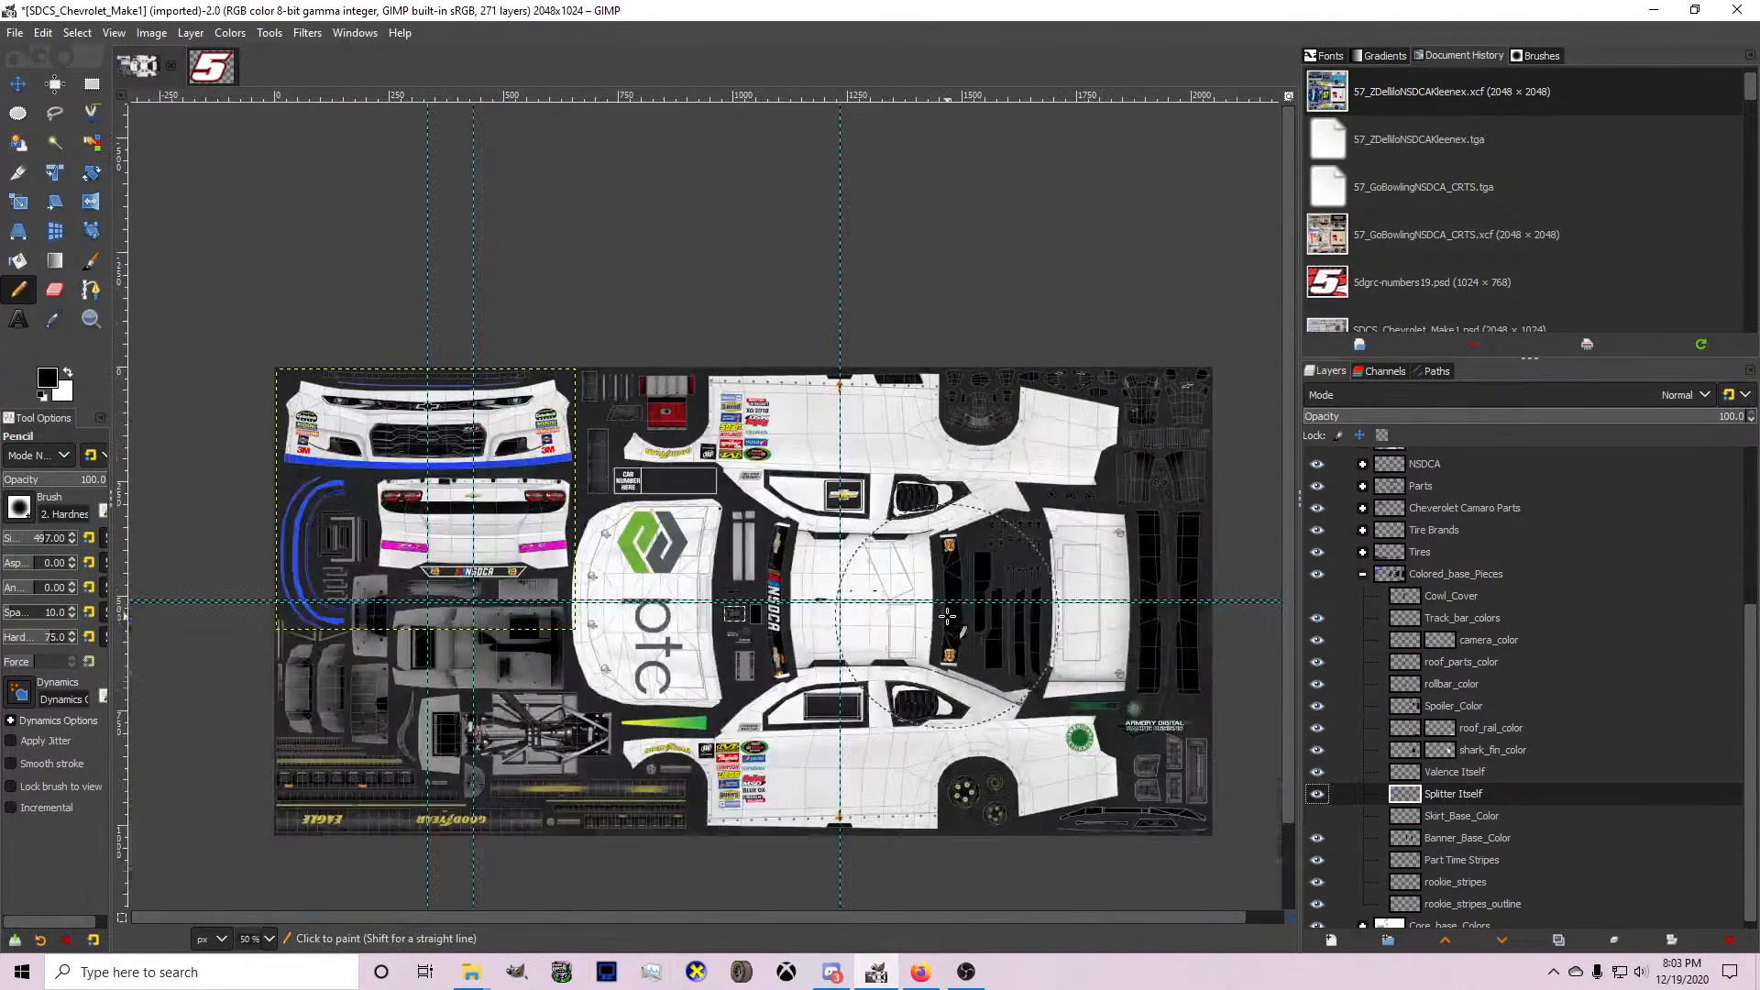
pyautogui.click(77, 32)
pyautogui.click(84, 99)
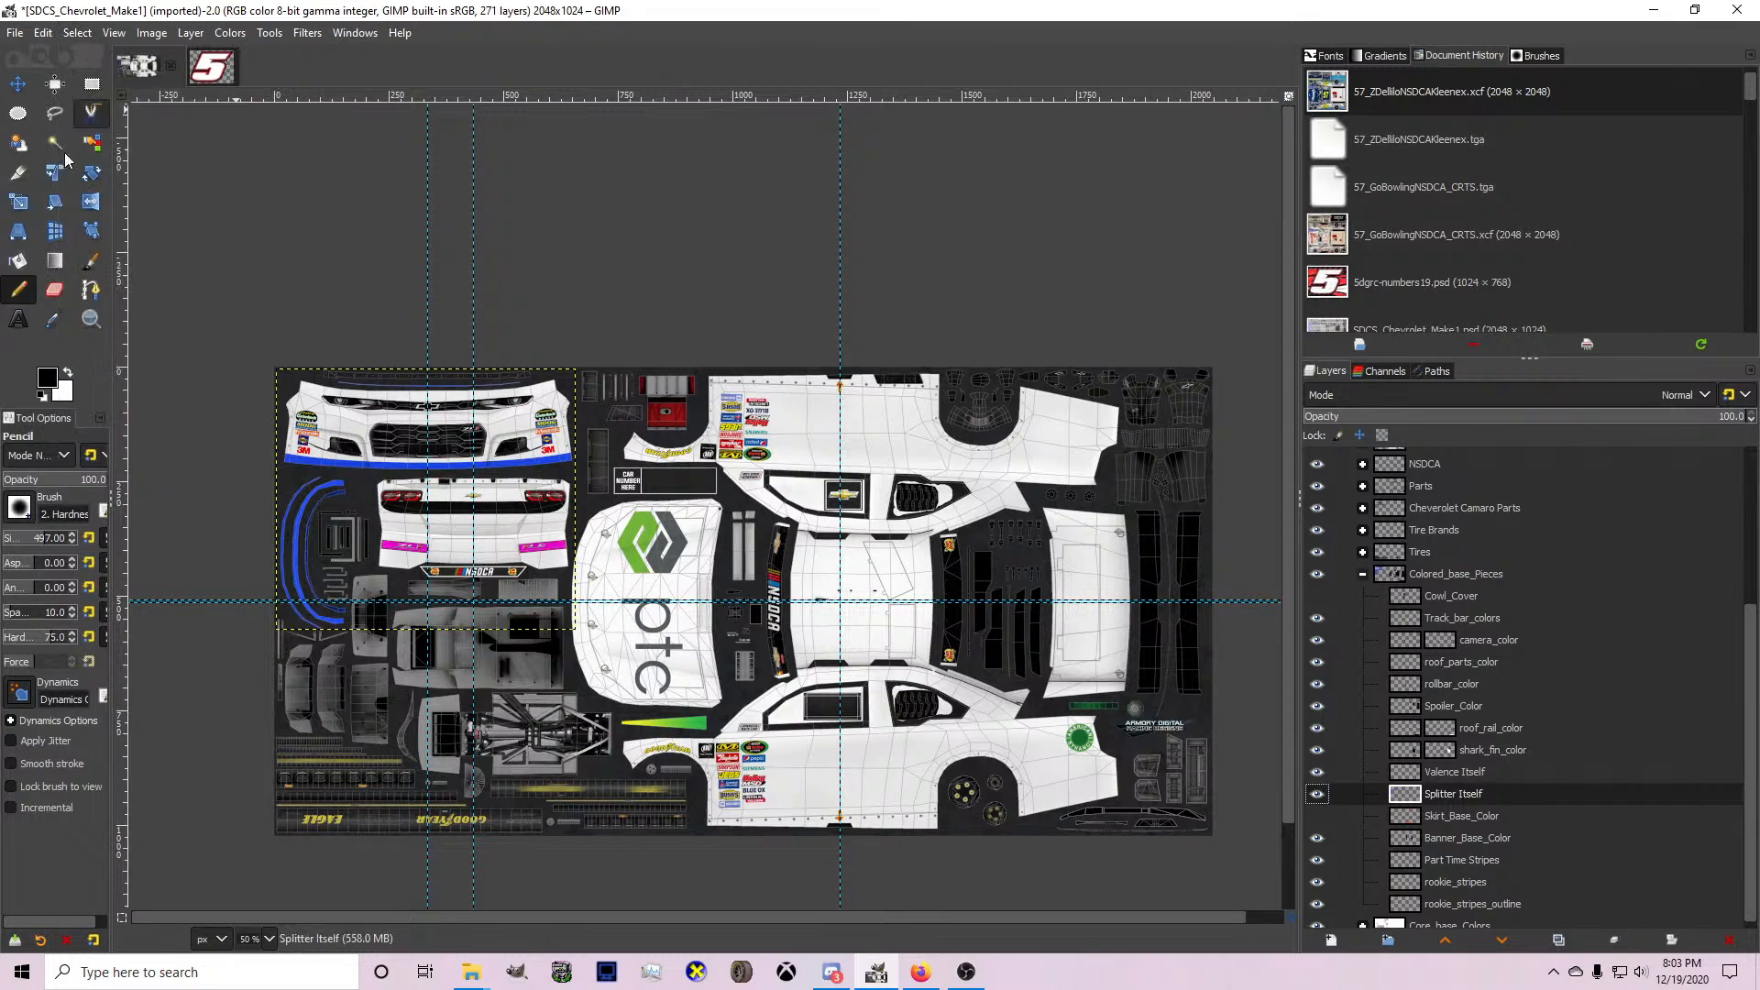
pyautogui.click(17, 261)
pyautogui.keyDown('ctrl'); pyautogui.scroll(3, 426, 468); pyautogui.keyUp('ctrl')
pyautogui.click(420, 427)
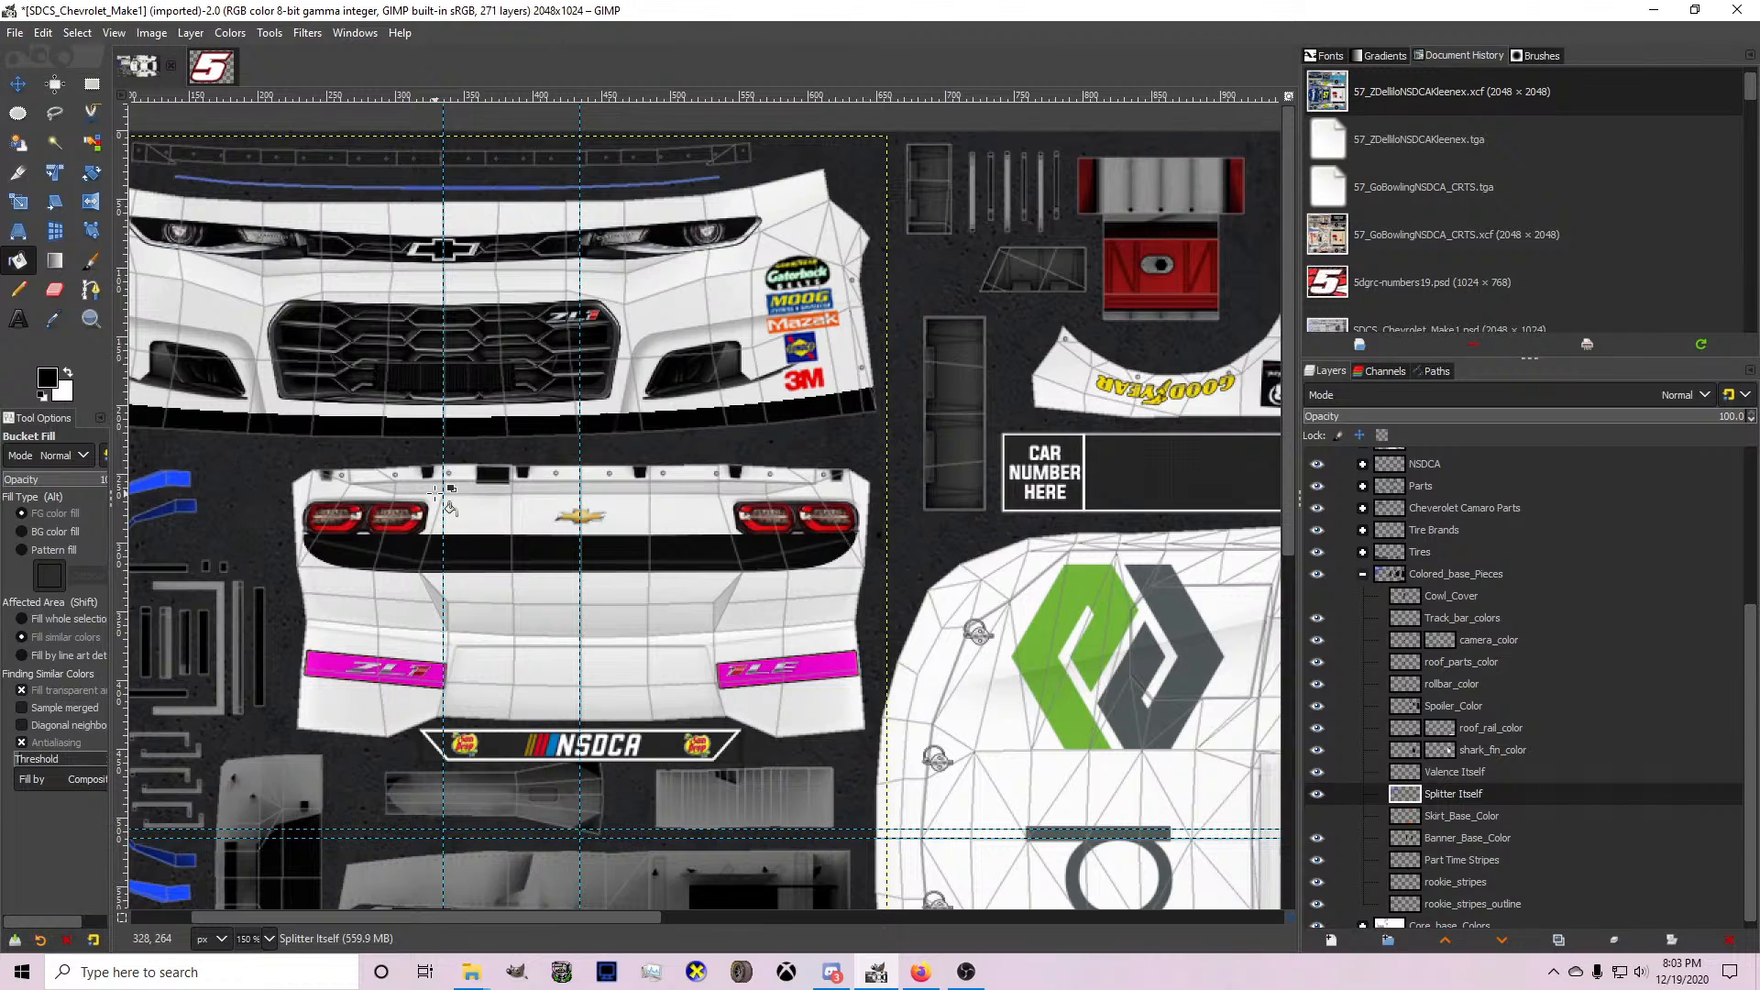
# Hide the rookie_stripes, rookie_stripes_outline and Part Time Stripes layers.
pyautogui.click(1318, 882)
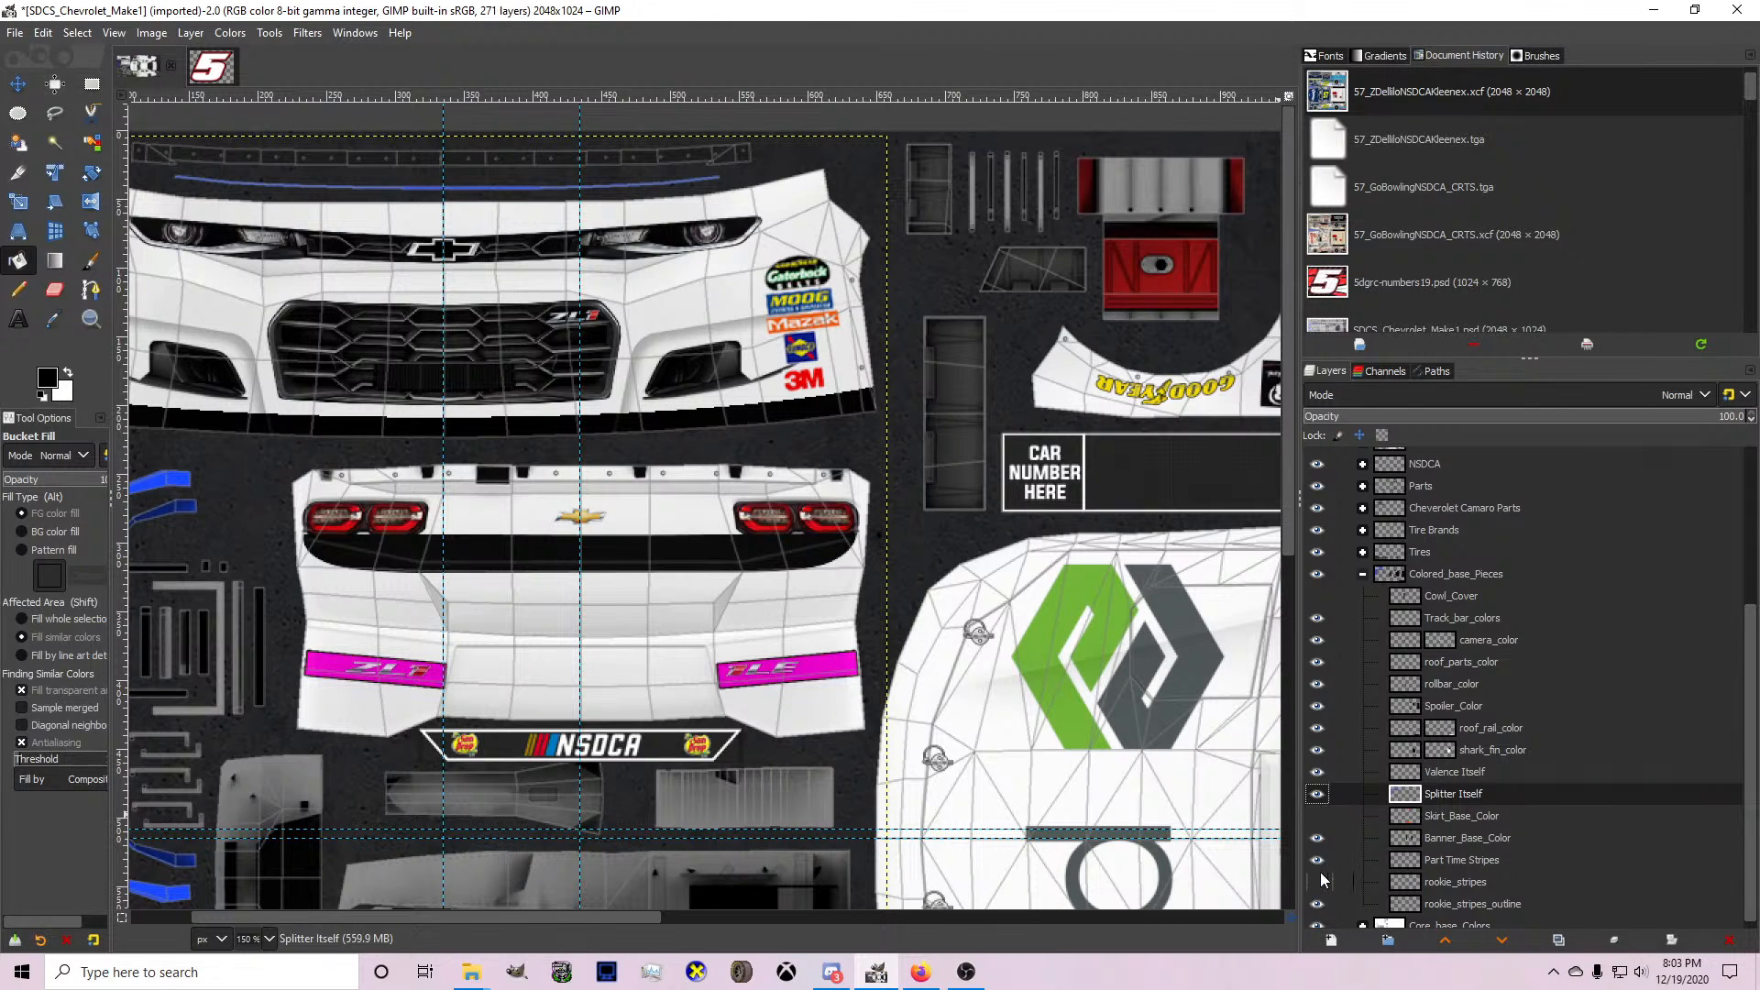
pyautogui.click(1318, 904)
pyautogui.click(1316, 859)
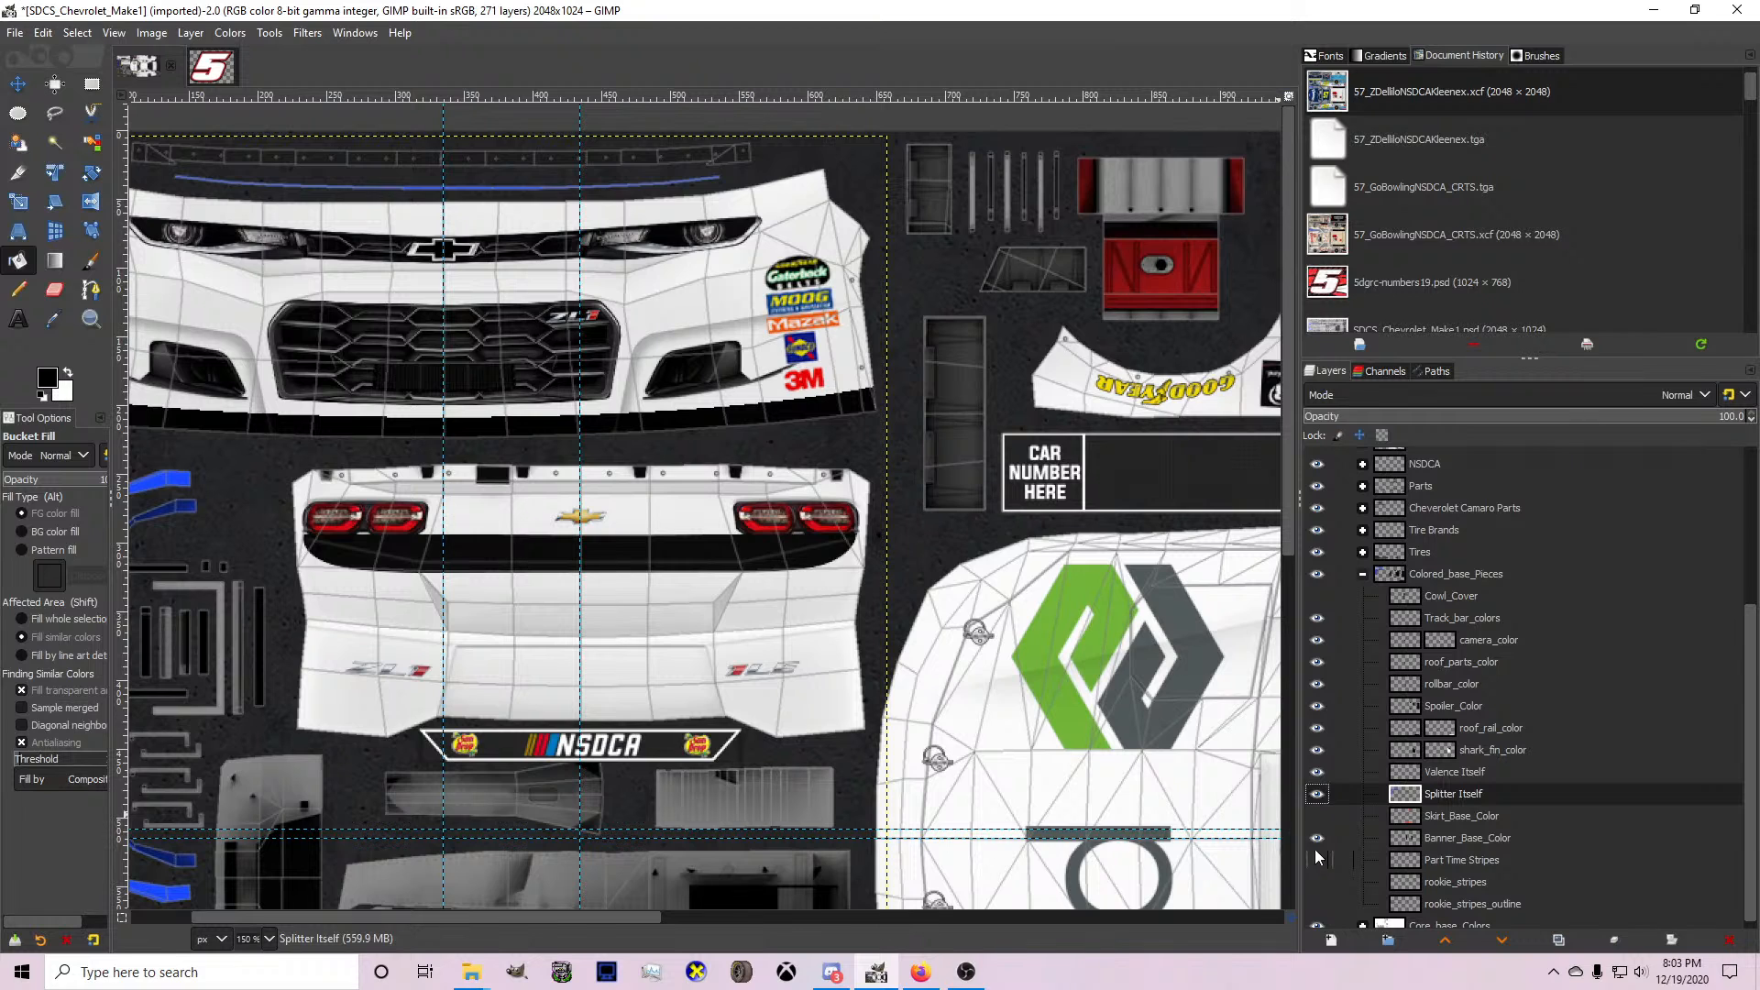
# Collapse the Colored_base_Pieces group, expand Core_base_Colors and make its Pasted Layer active.
pyautogui.scroll(-5, 920, 697)
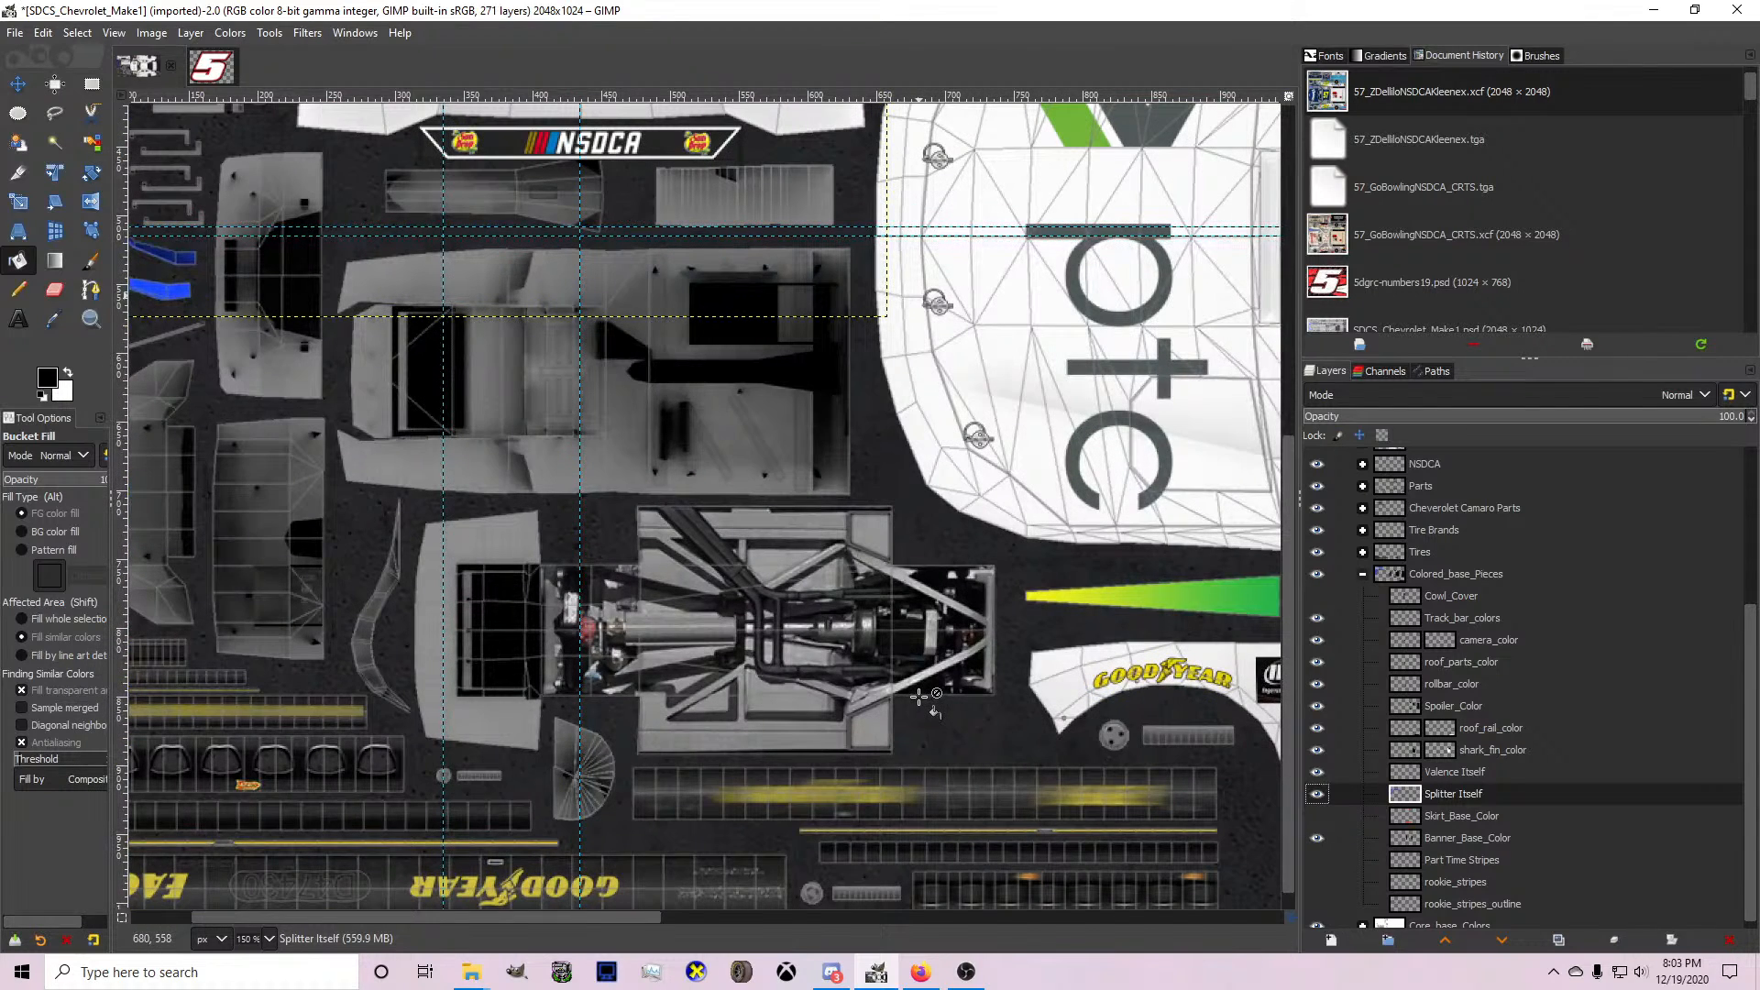
pyautogui.scroll(-3, 919, 697)
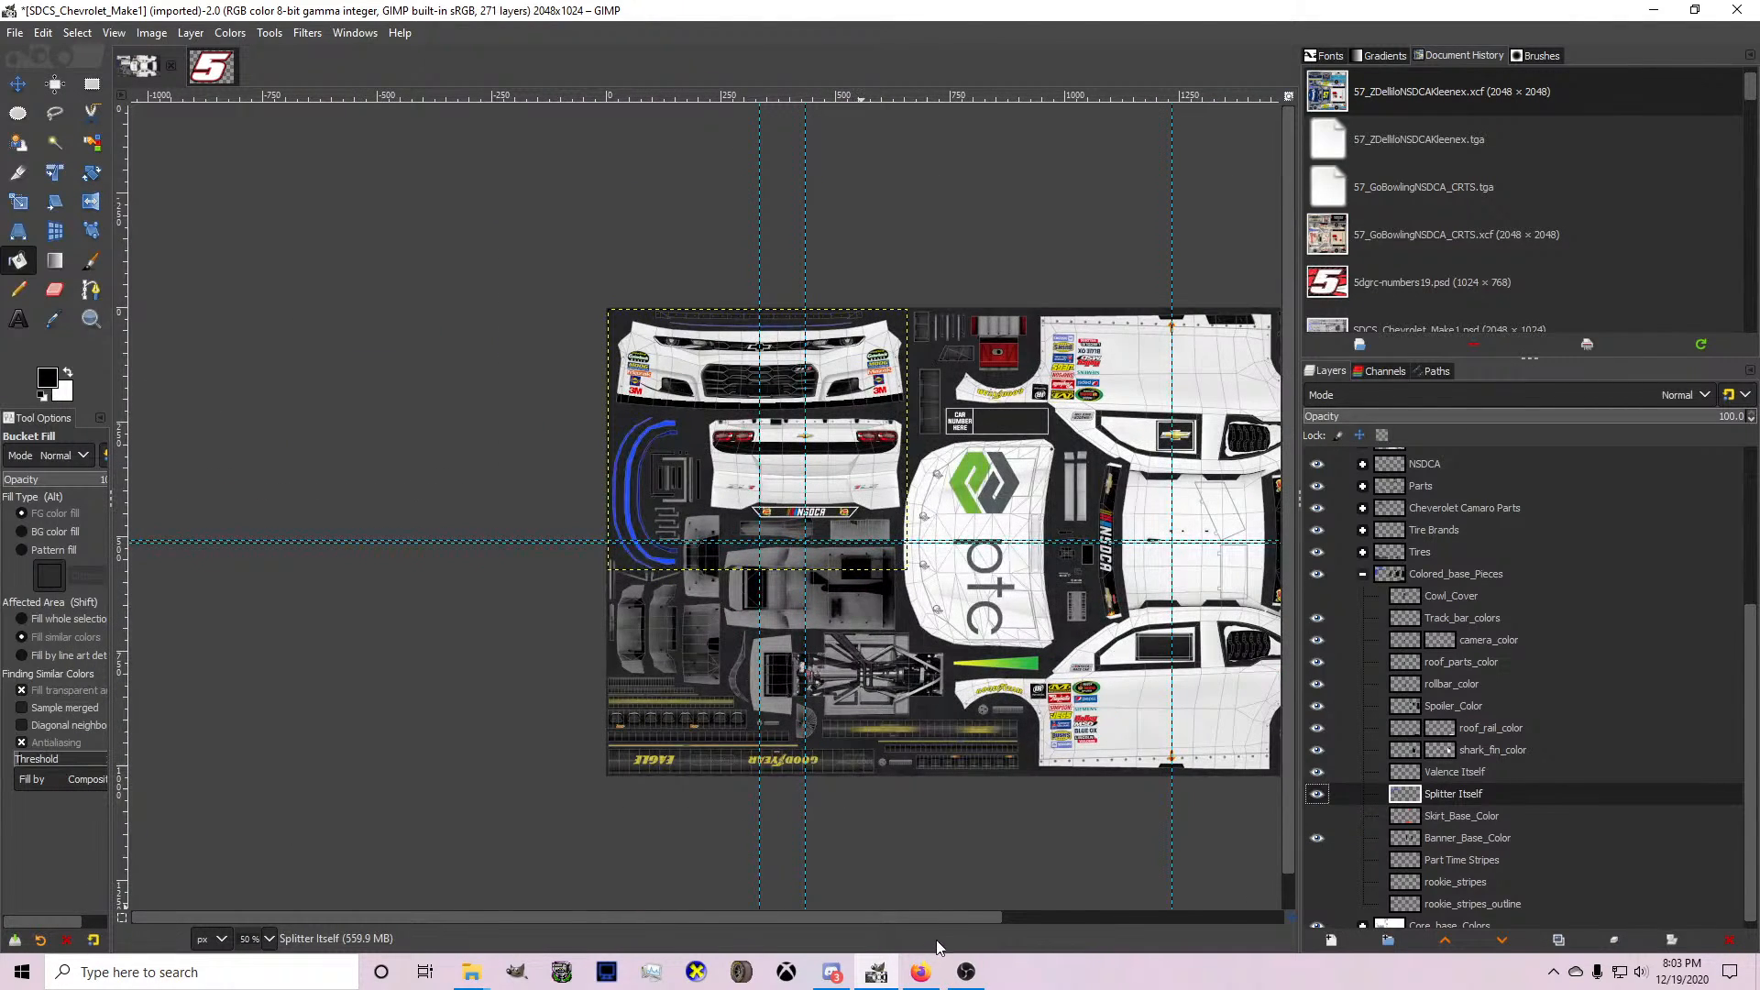
pyautogui.scroll(4, 1008, 884)
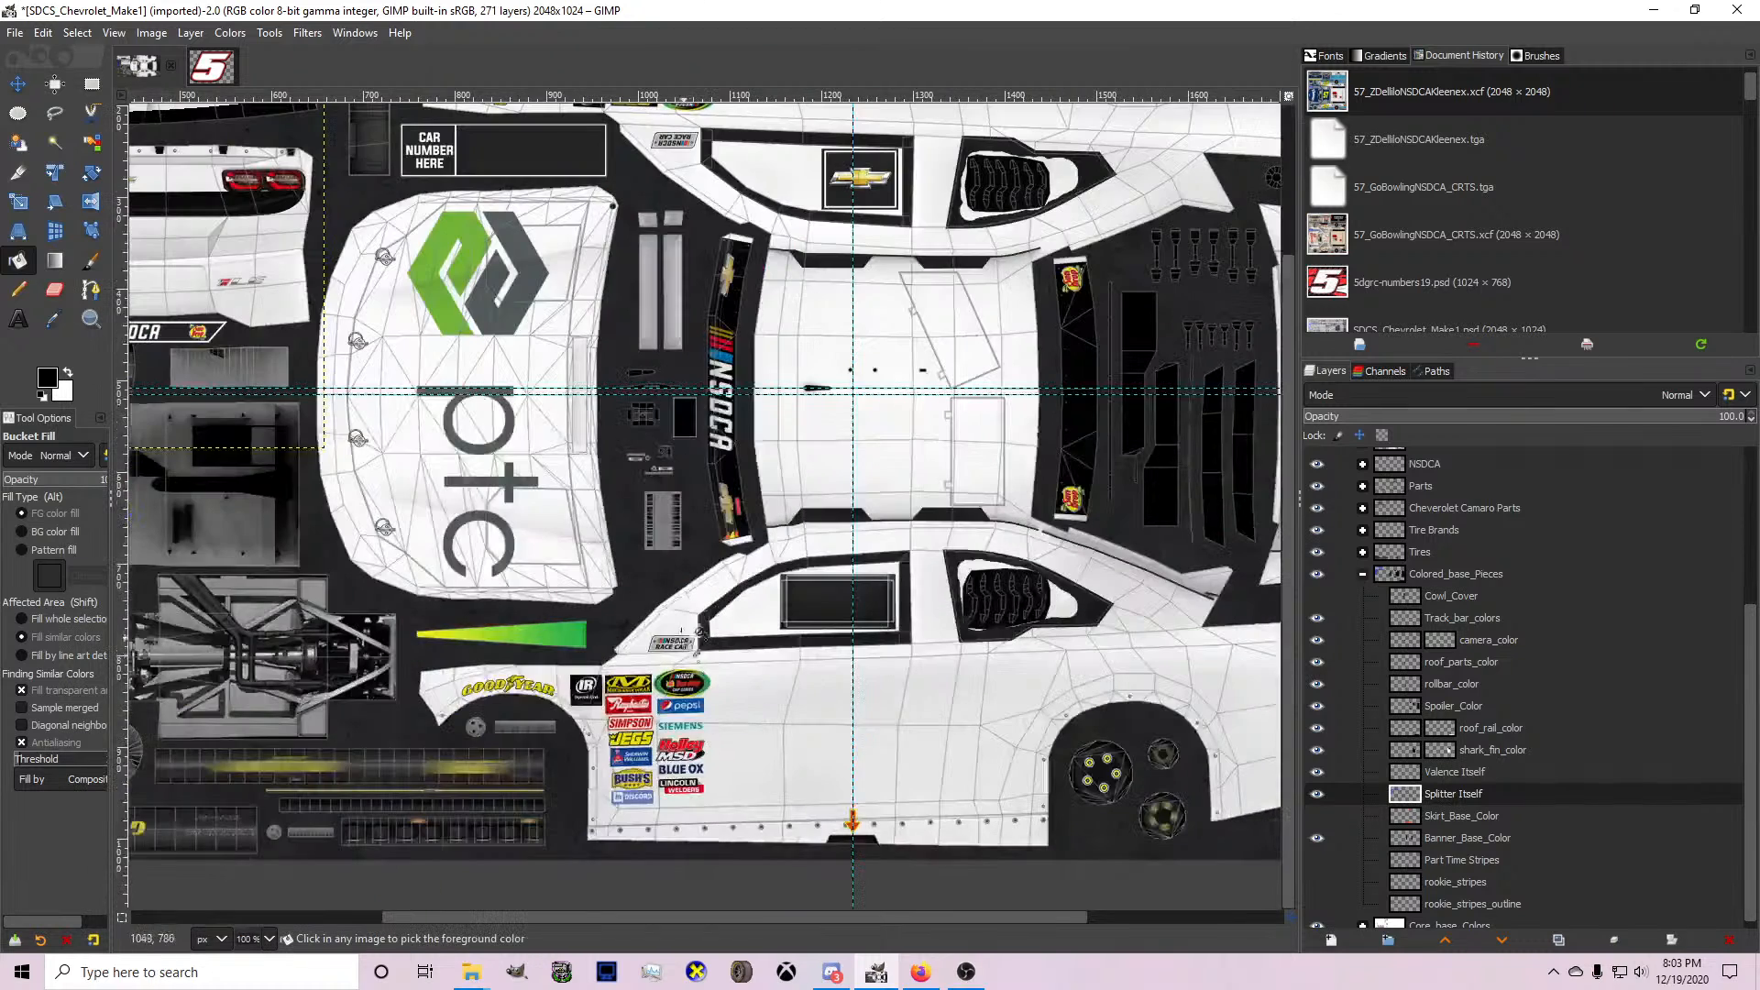
pyautogui.scroll(-1, 635, 524)
pyautogui.scroll(3, 1442, 764)
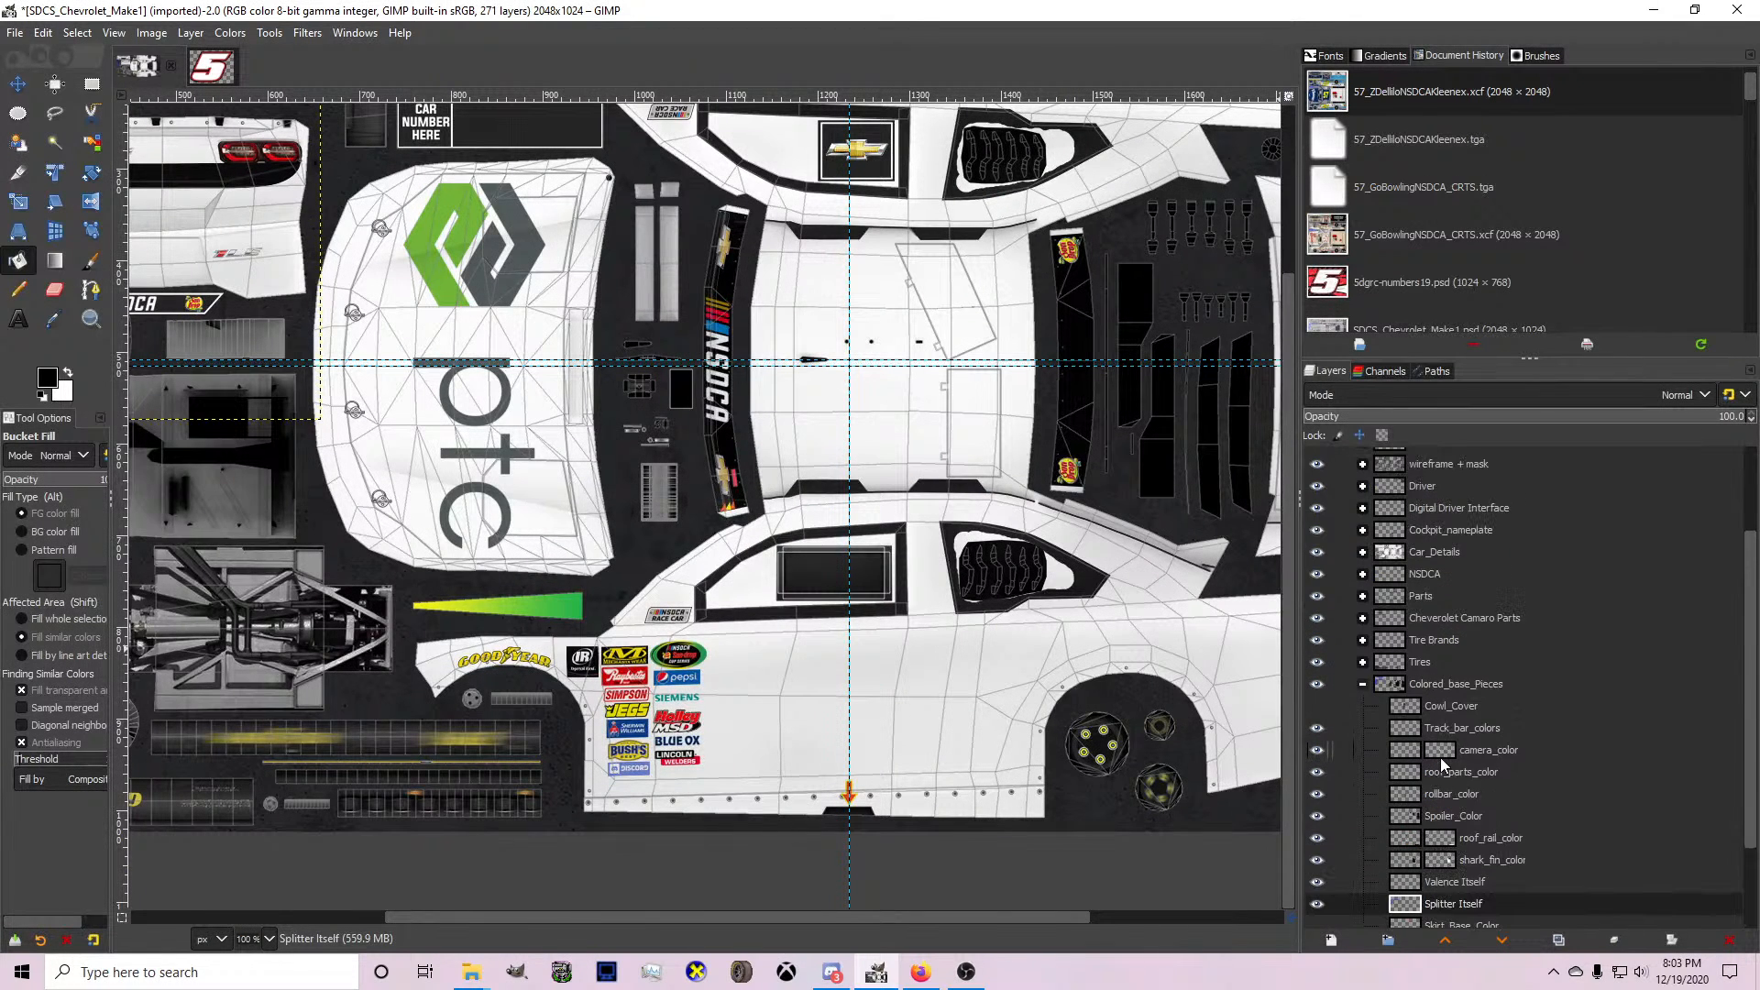
pyautogui.click(1364, 686)
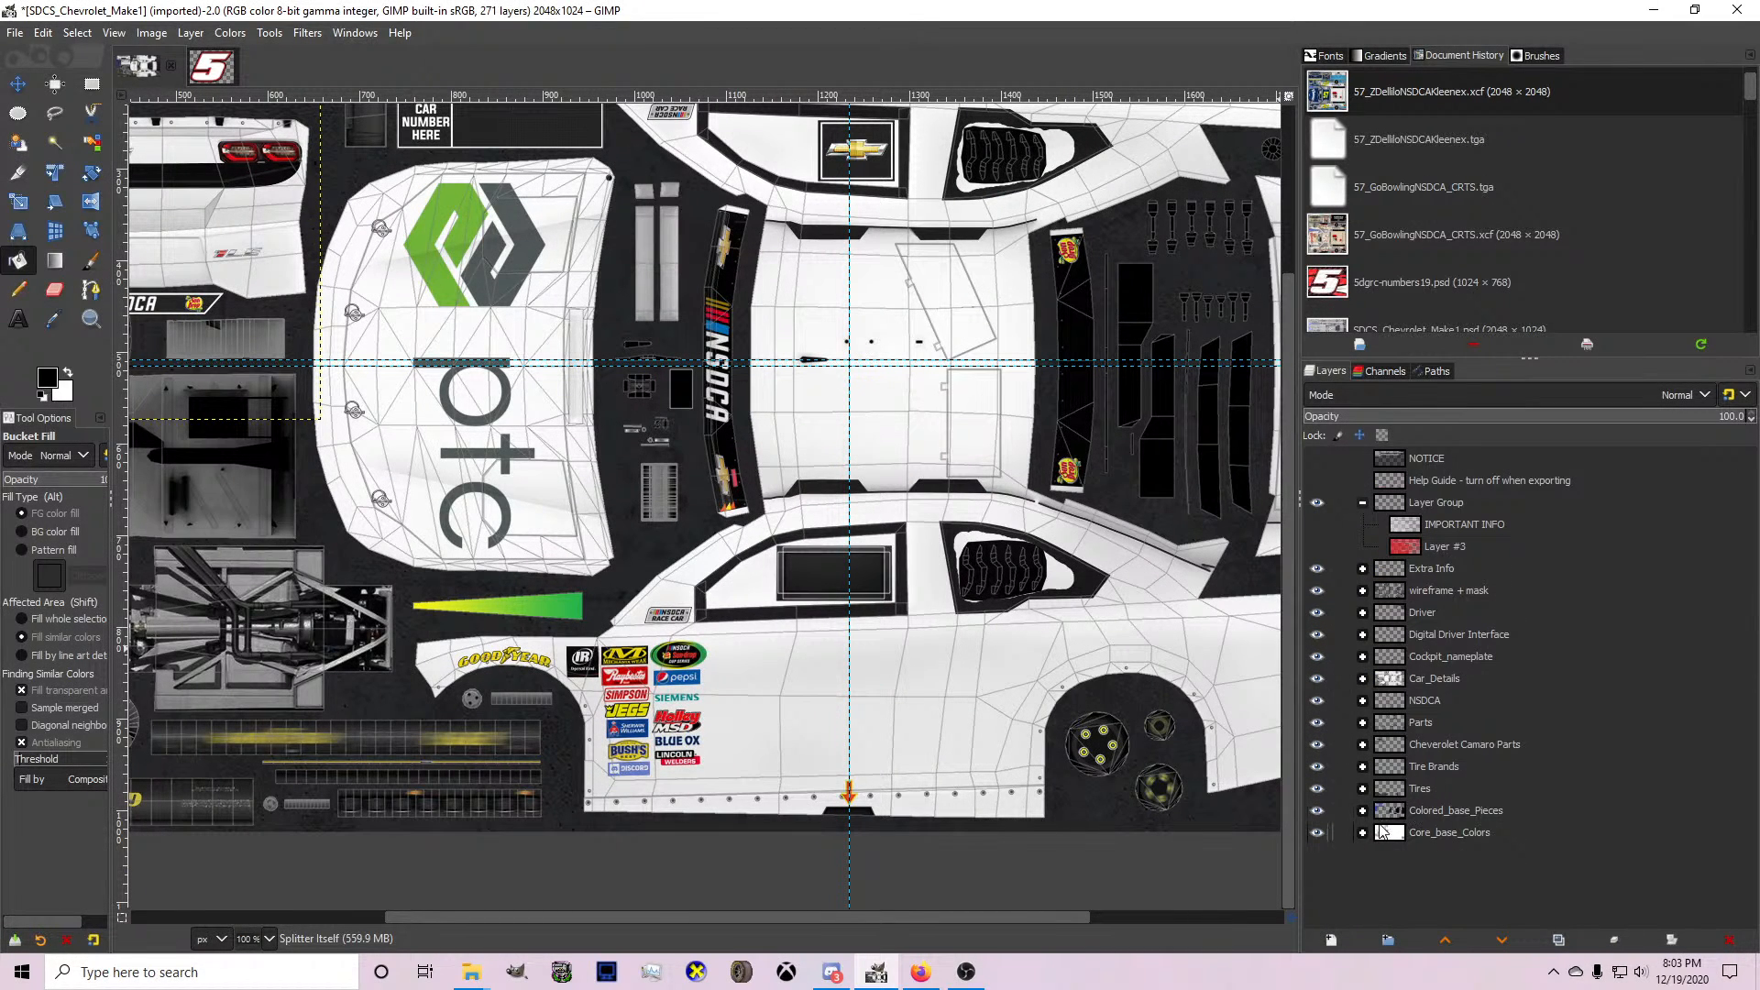
pyautogui.click(1363, 832)
pyautogui.click(1431, 829)
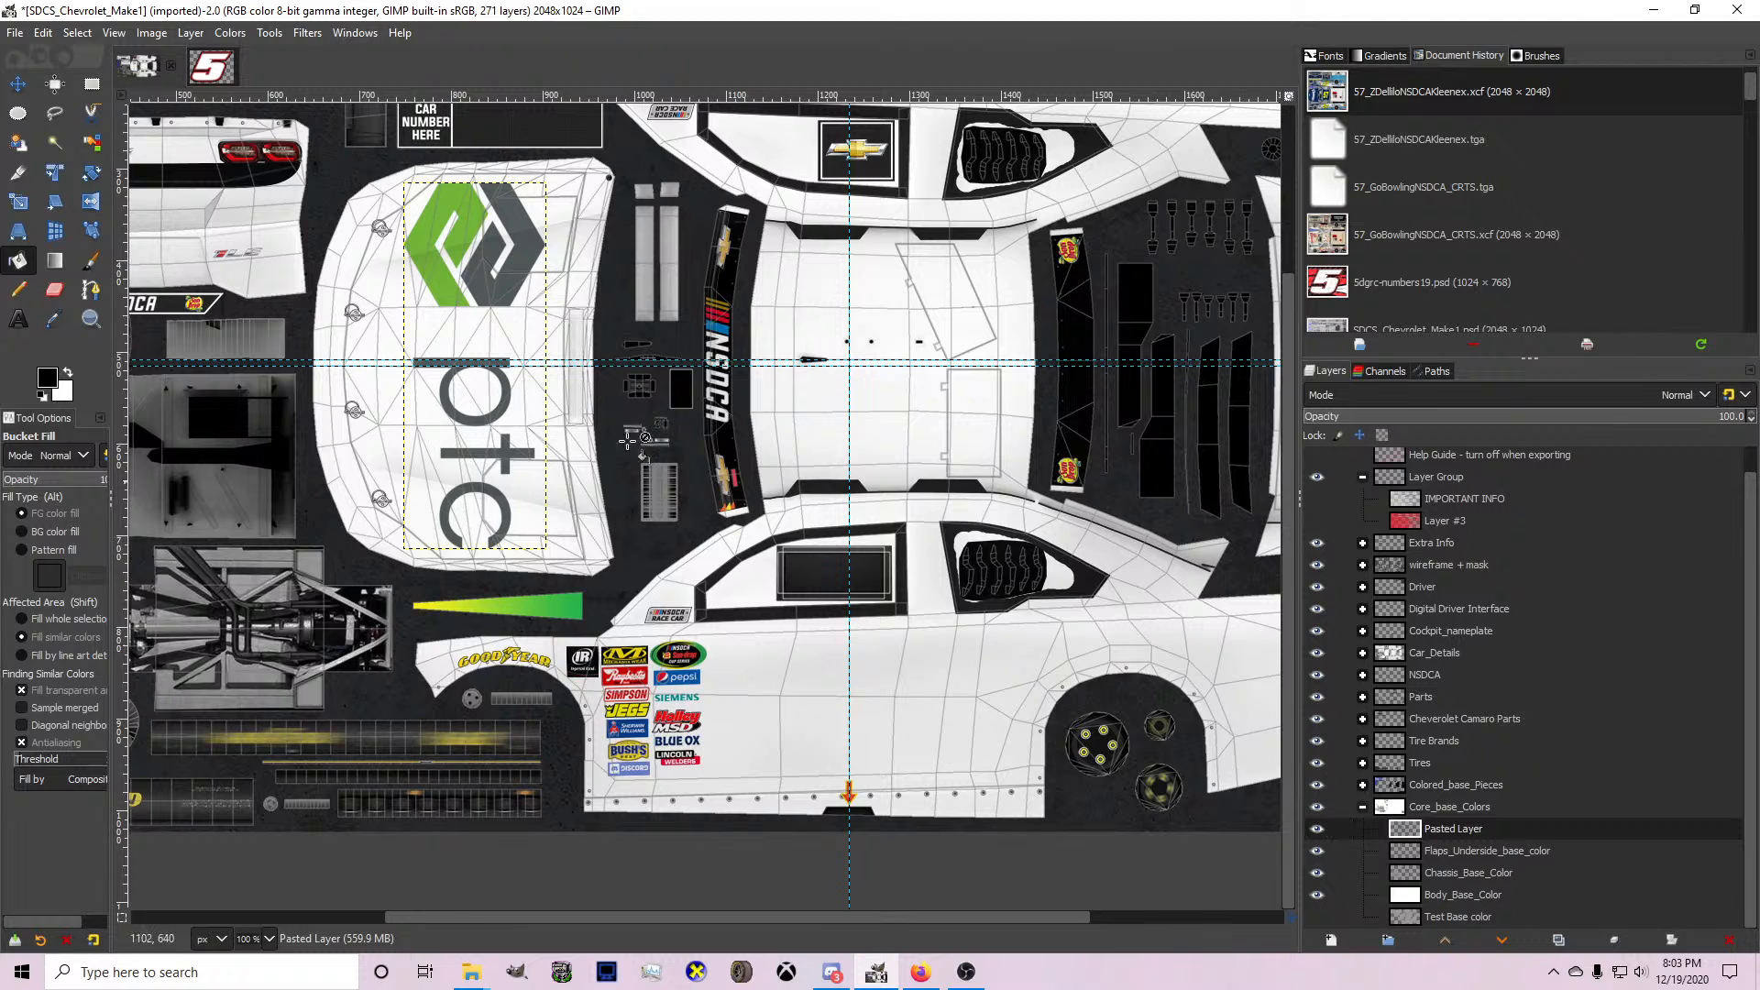
# Sample the hood logo's green as the foreground colour and its dark gray as the background colour.
pyautogui.press('o')
pyautogui.scroll(3, 362, 200)
pyautogui.click(540, 271)
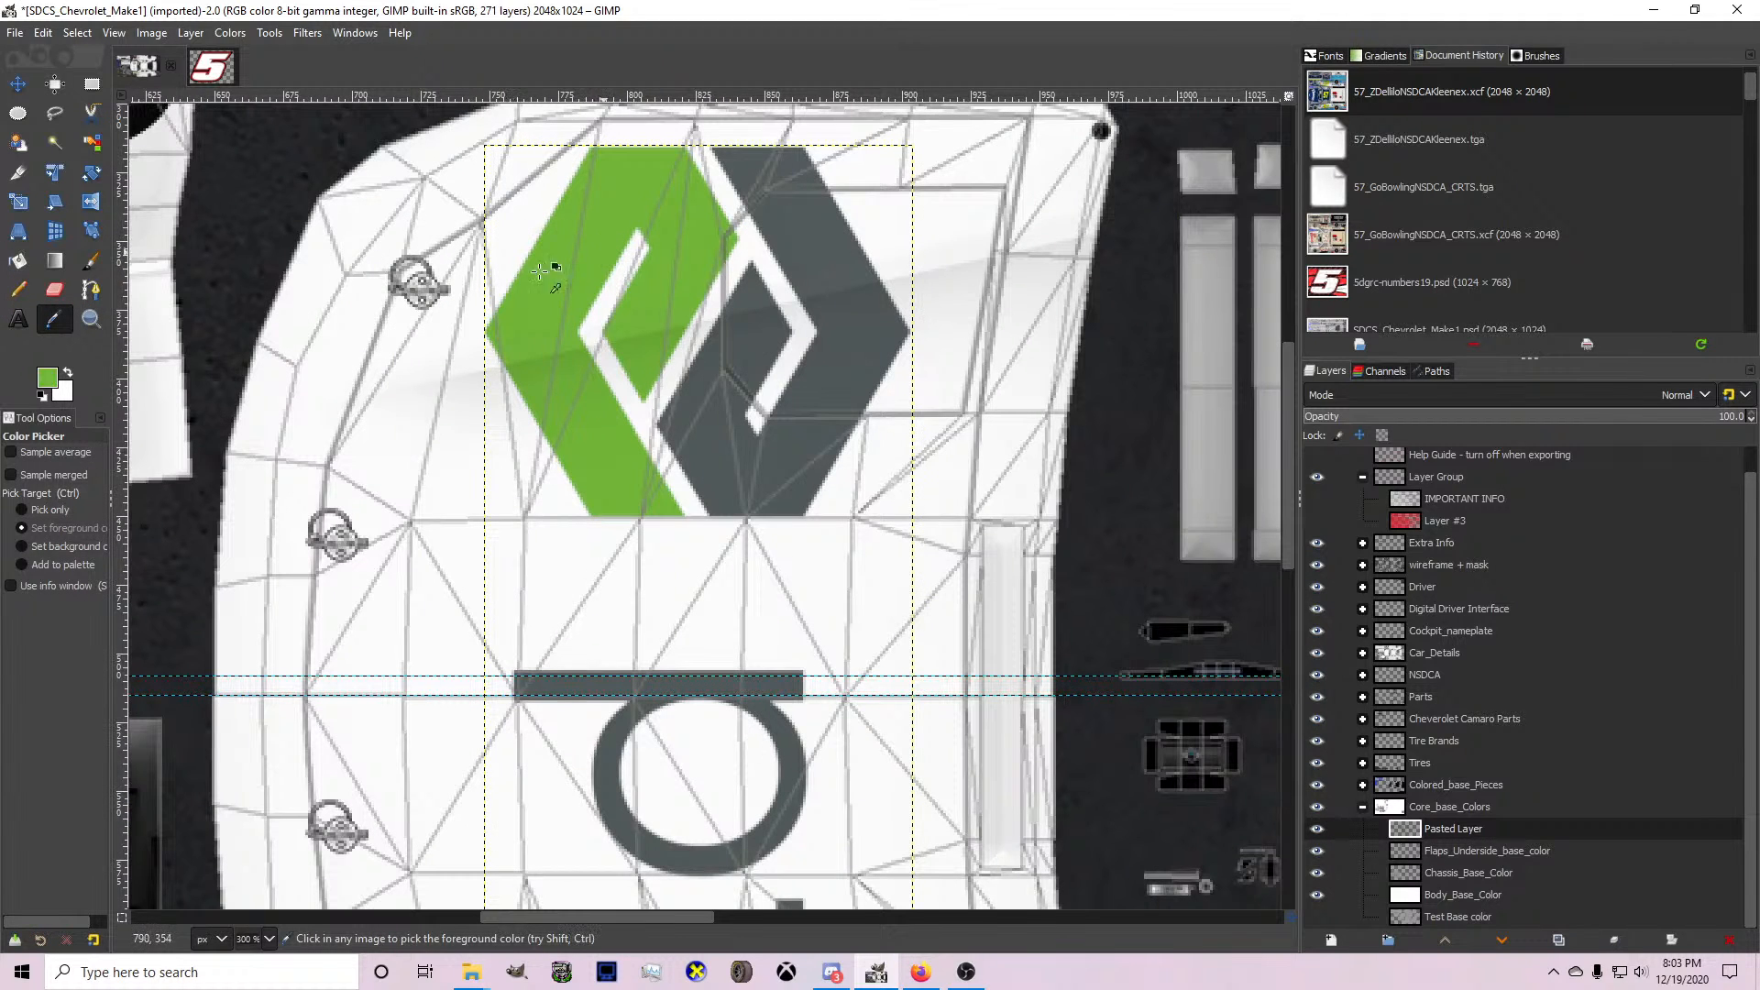
pyautogui.click(68, 373)
pyautogui.click(708, 400)
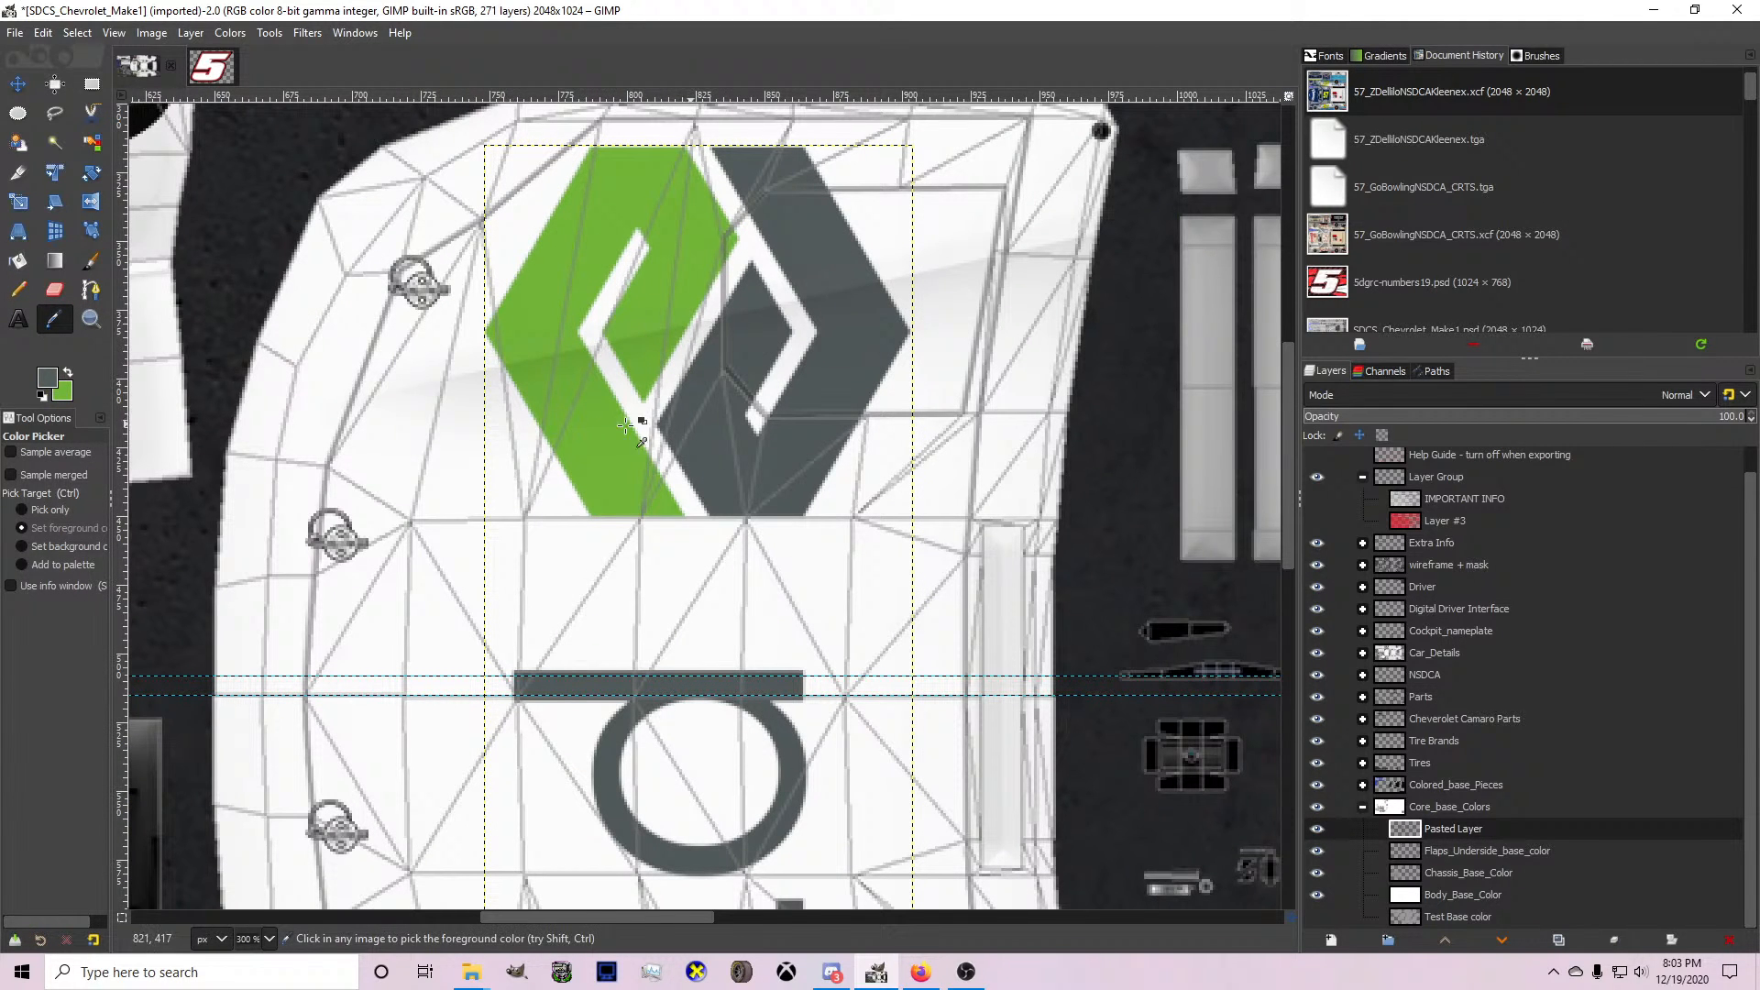
pyautogui.click(42, 380)
pyautogui.click(824, 362)
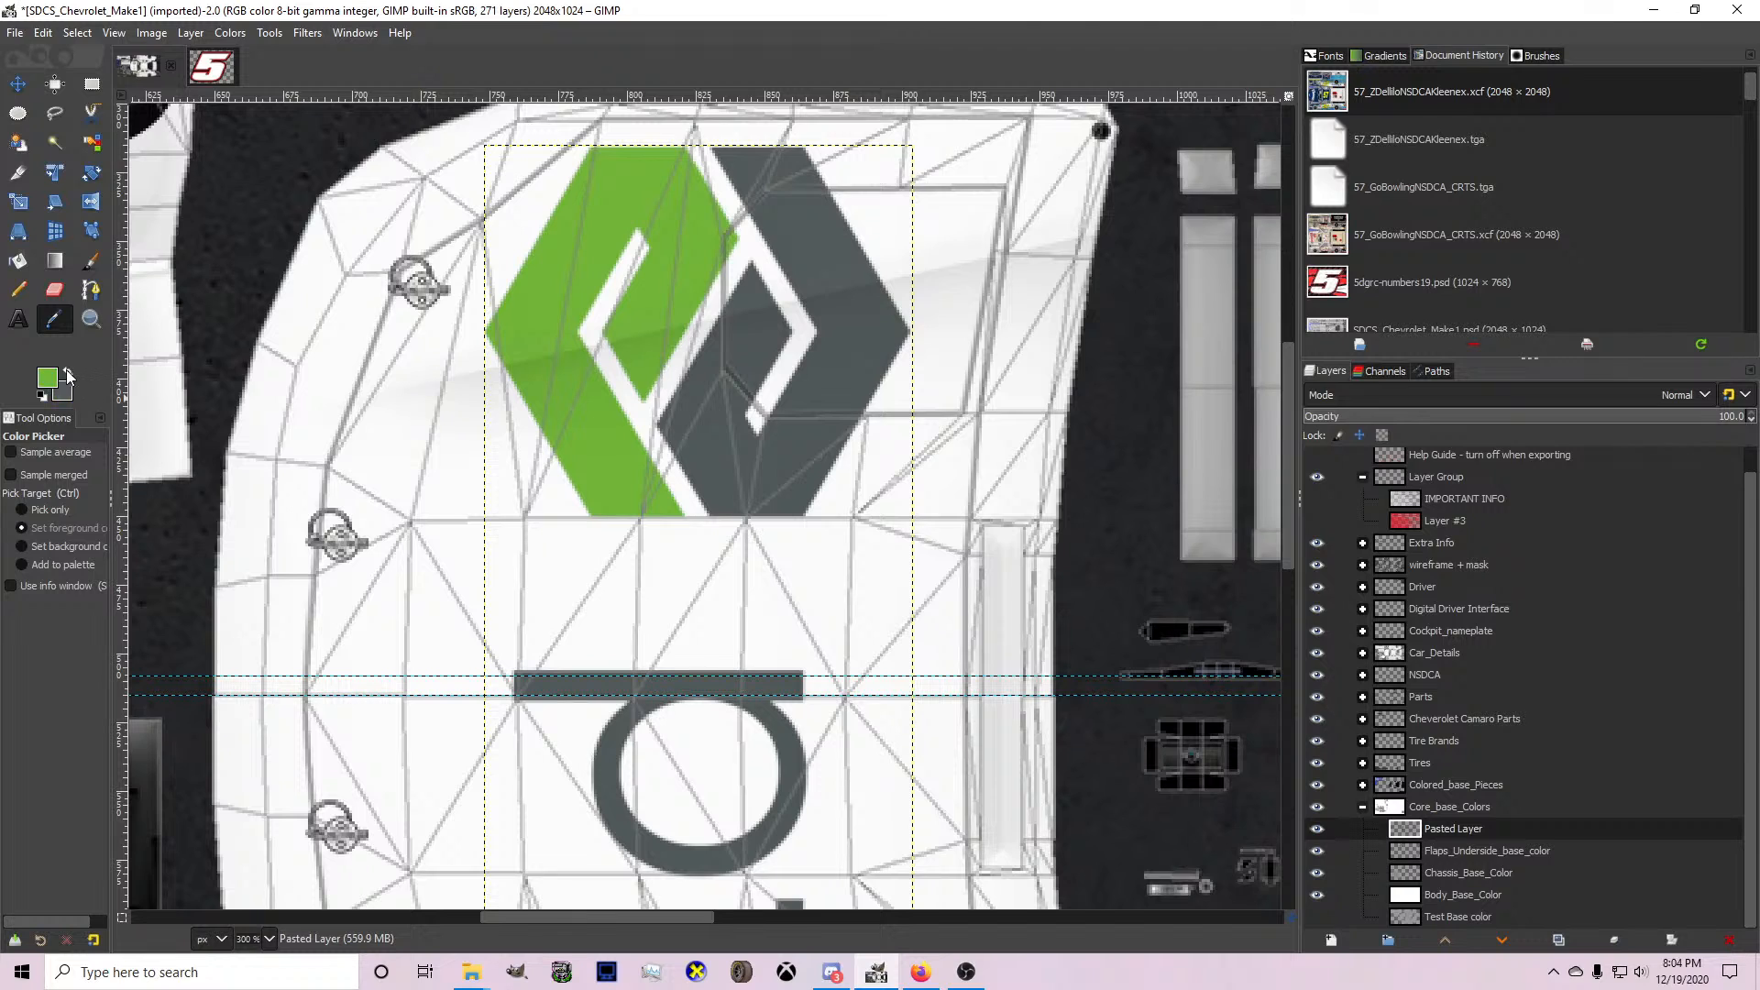
pyautogui.click(47, 377)
pyautogui.click(826, 362)
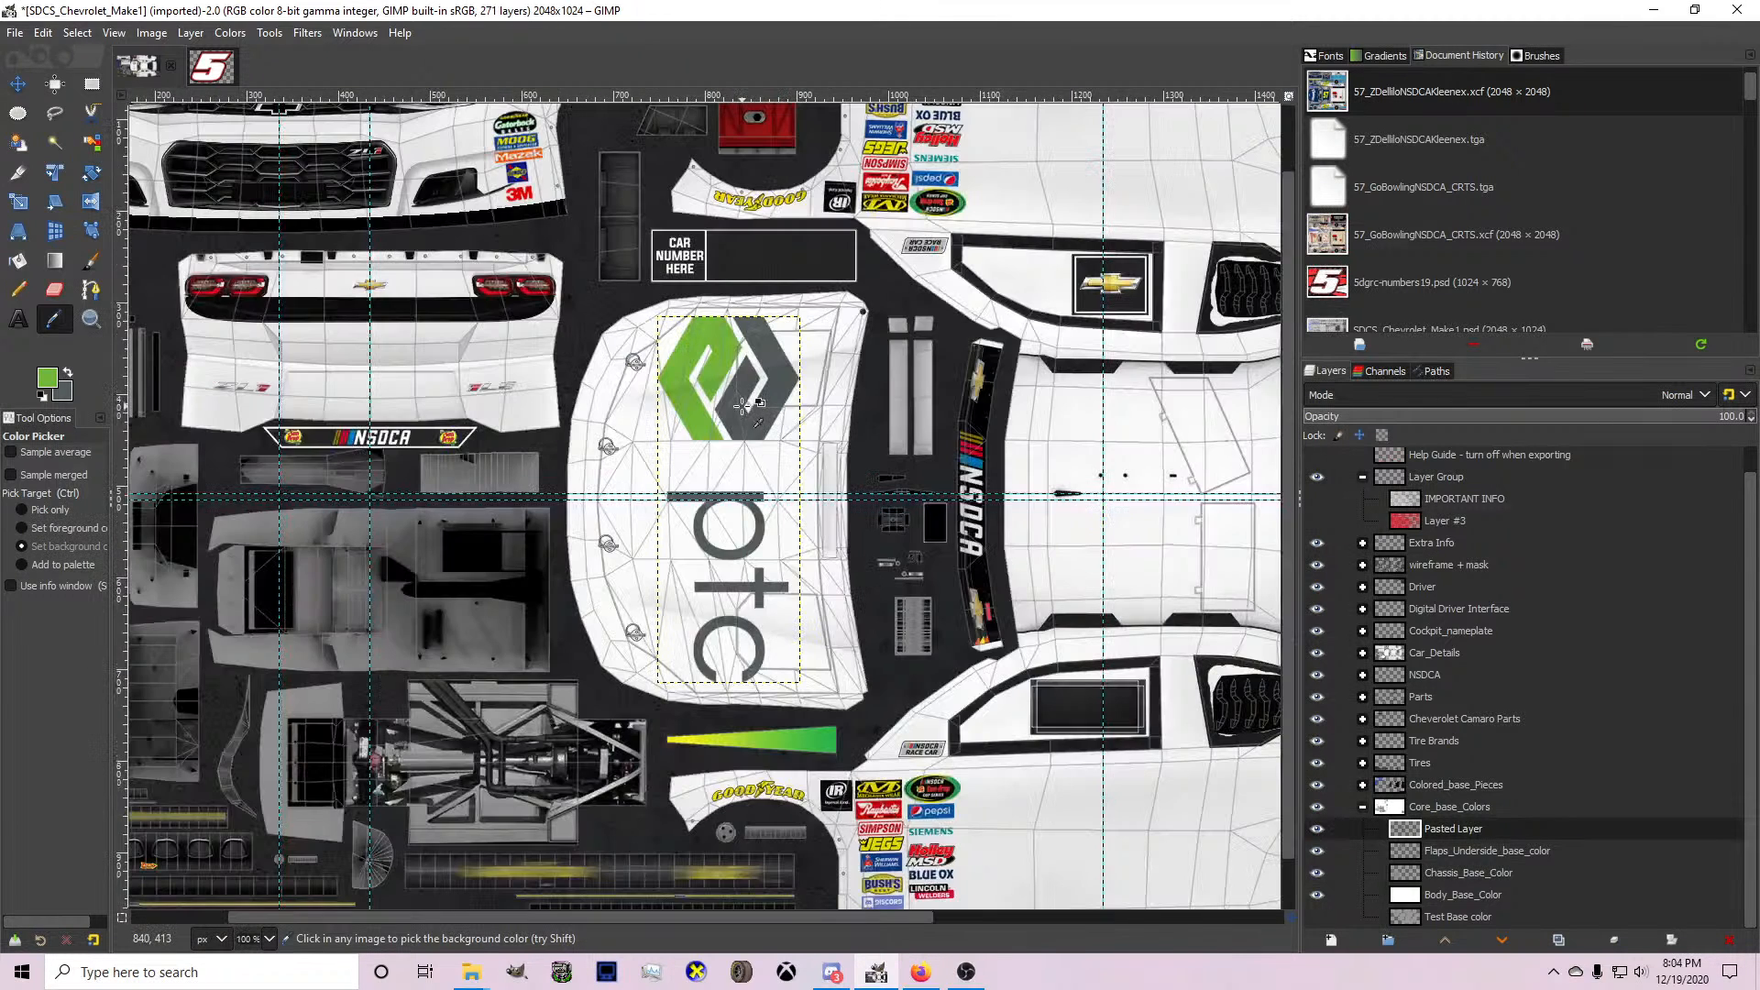
pyautogui.scroll(-3, 752, 404)
pyautogui.scroll(-2, 555, 389)
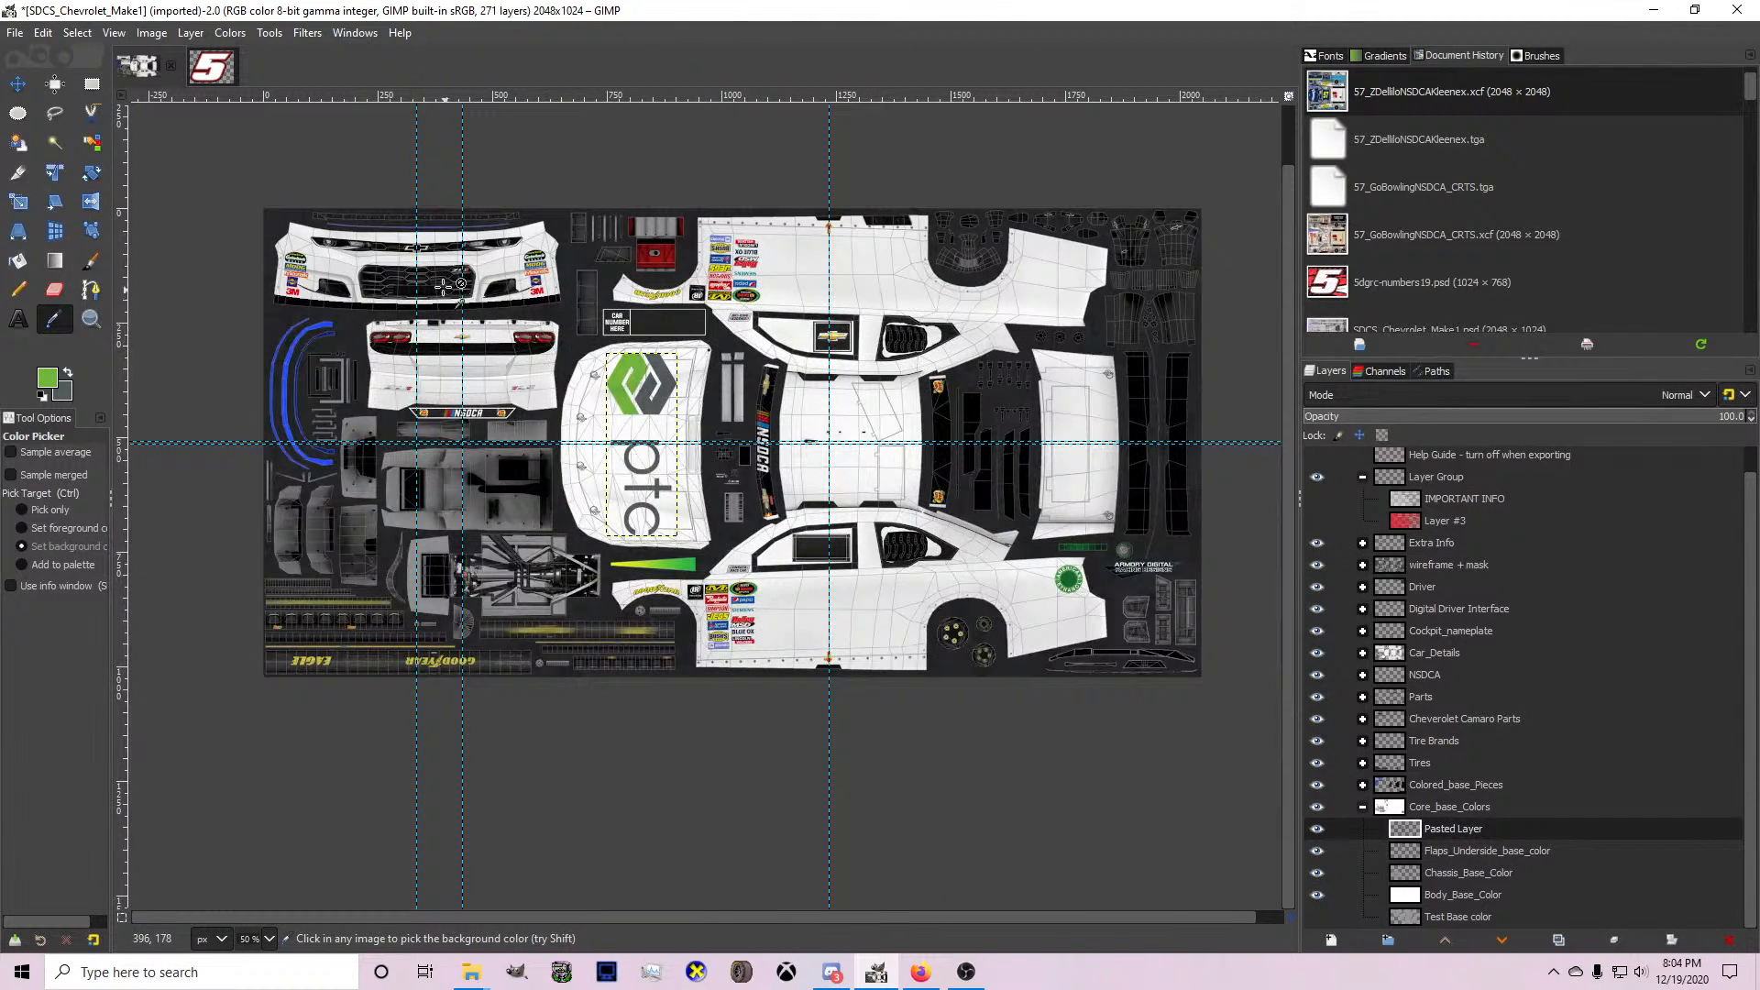
# Above Body_Base_Color, add a layer group containing two new 2048 × 1024 transparent layers.
pyautogui.scroll(2, 853, 363)
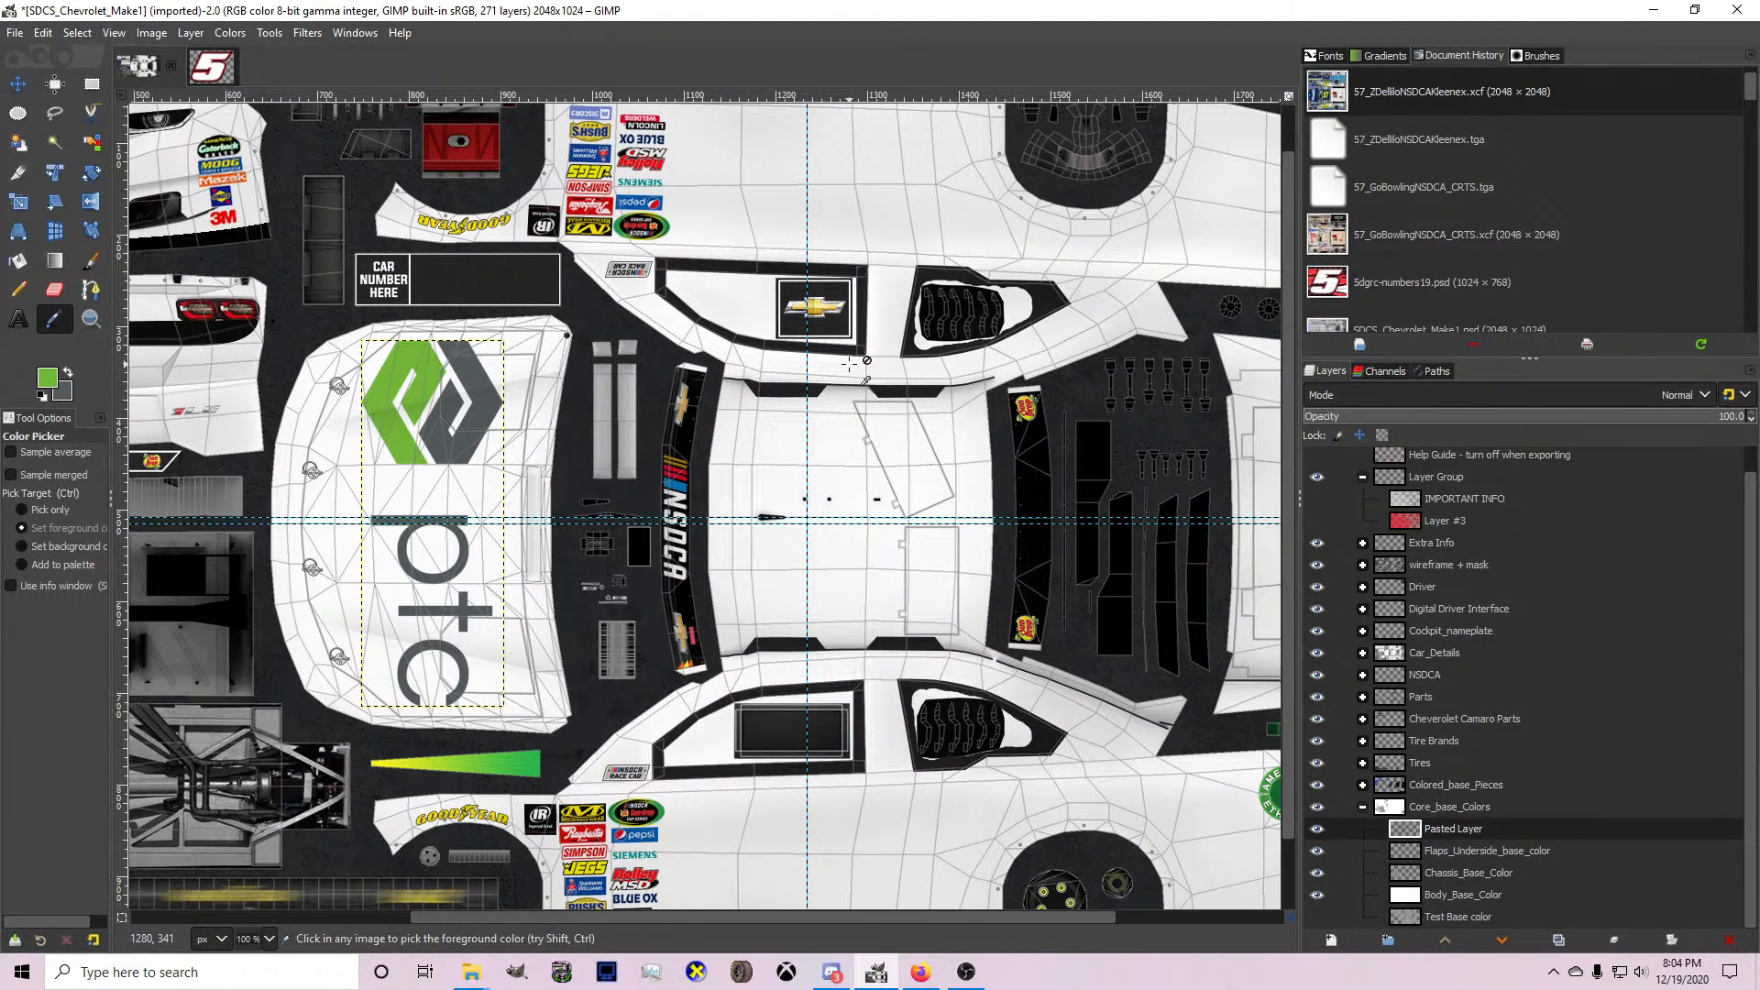
pyautogui.scroll(-1, 596, 344)
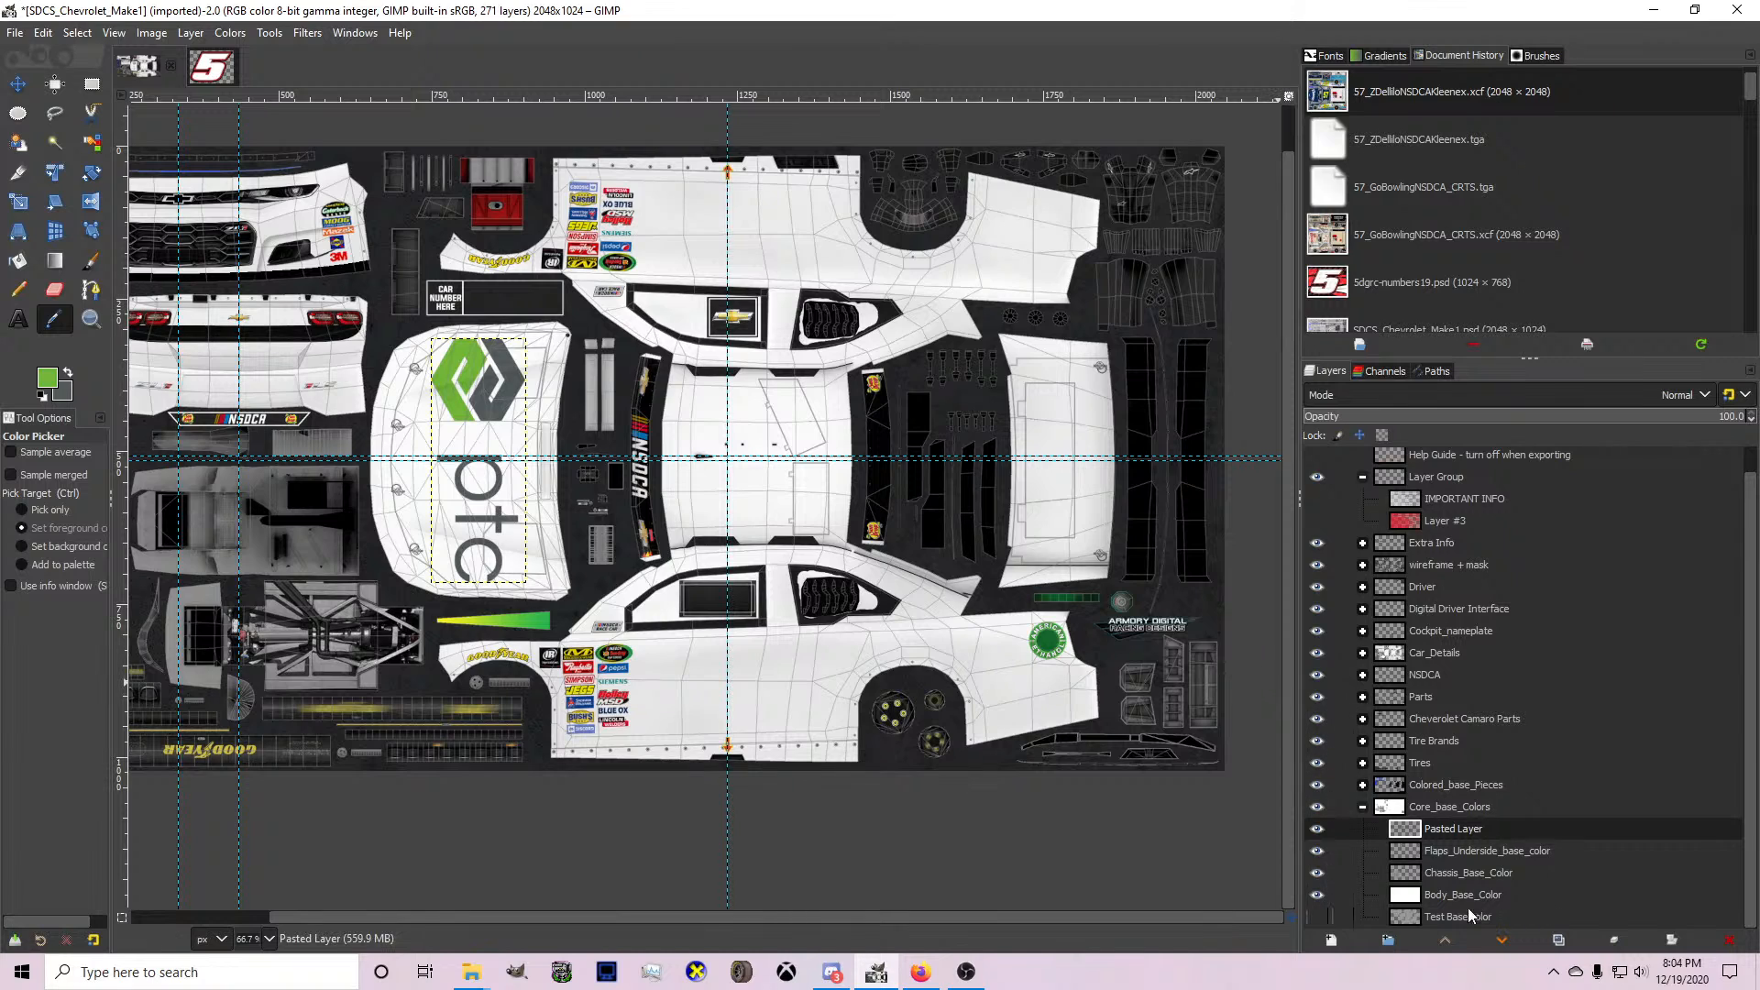
pyautogui.click(1435, 895)
pyautogui.click(1390, 941)
pyautogui.click(1332, 941)
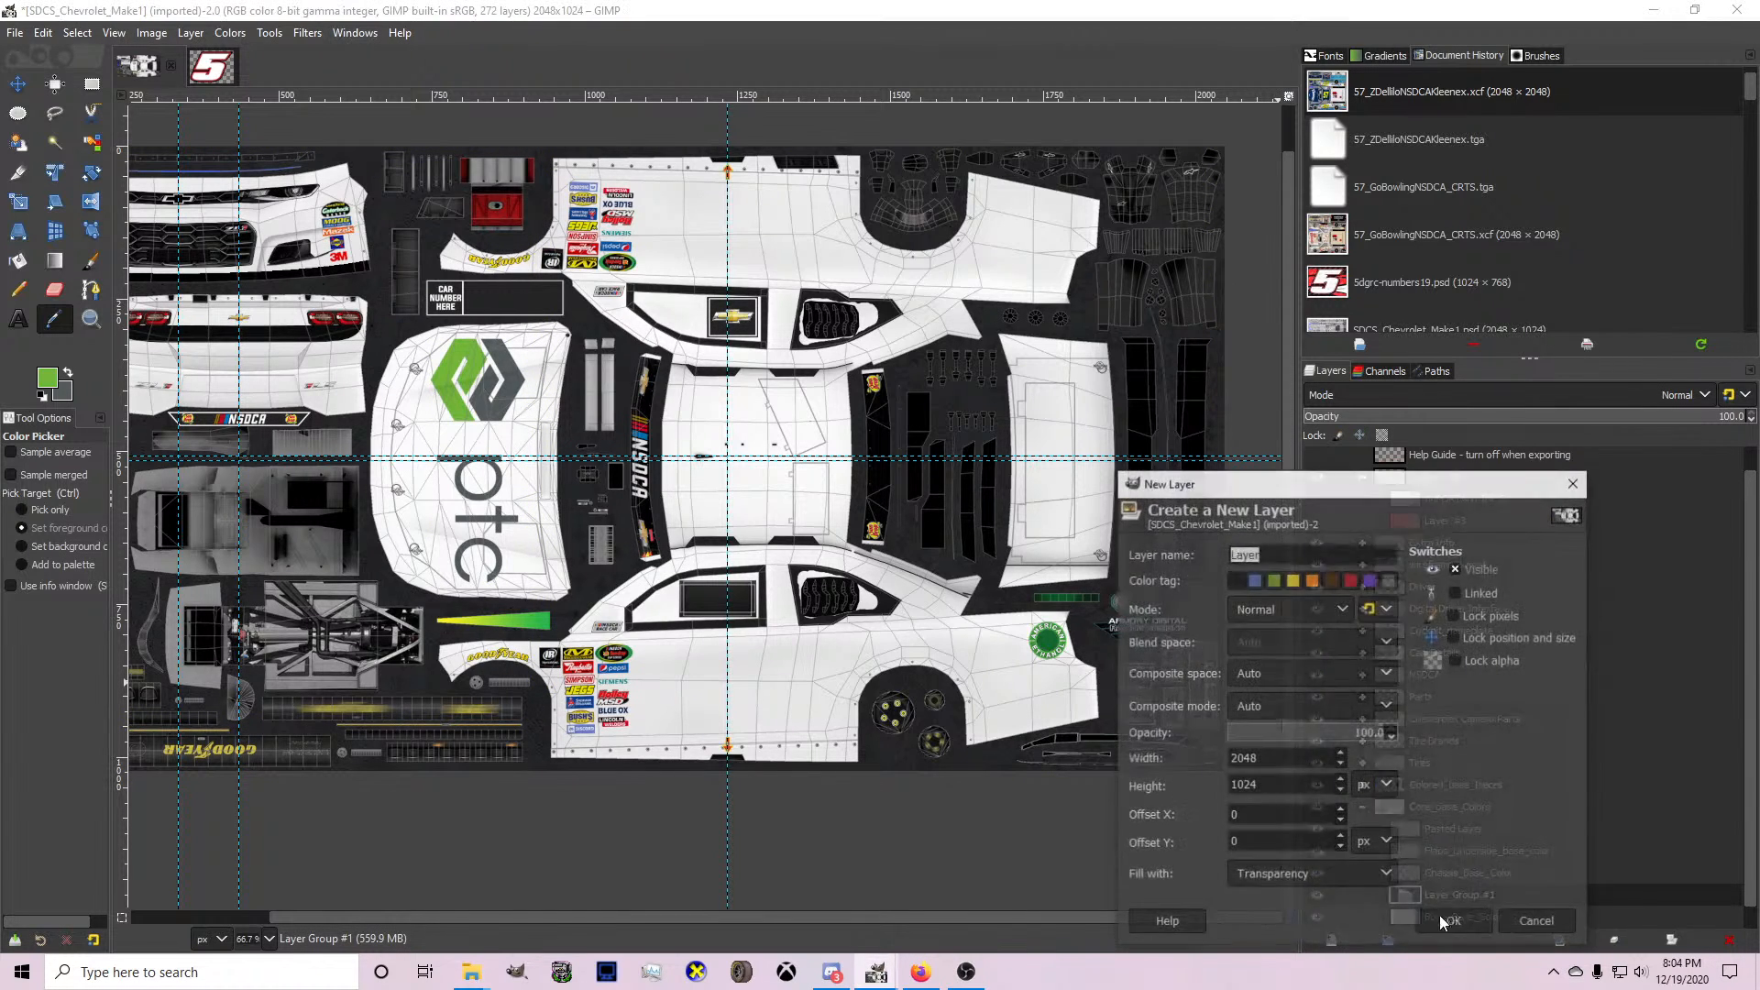
pyautogui.press('Return')
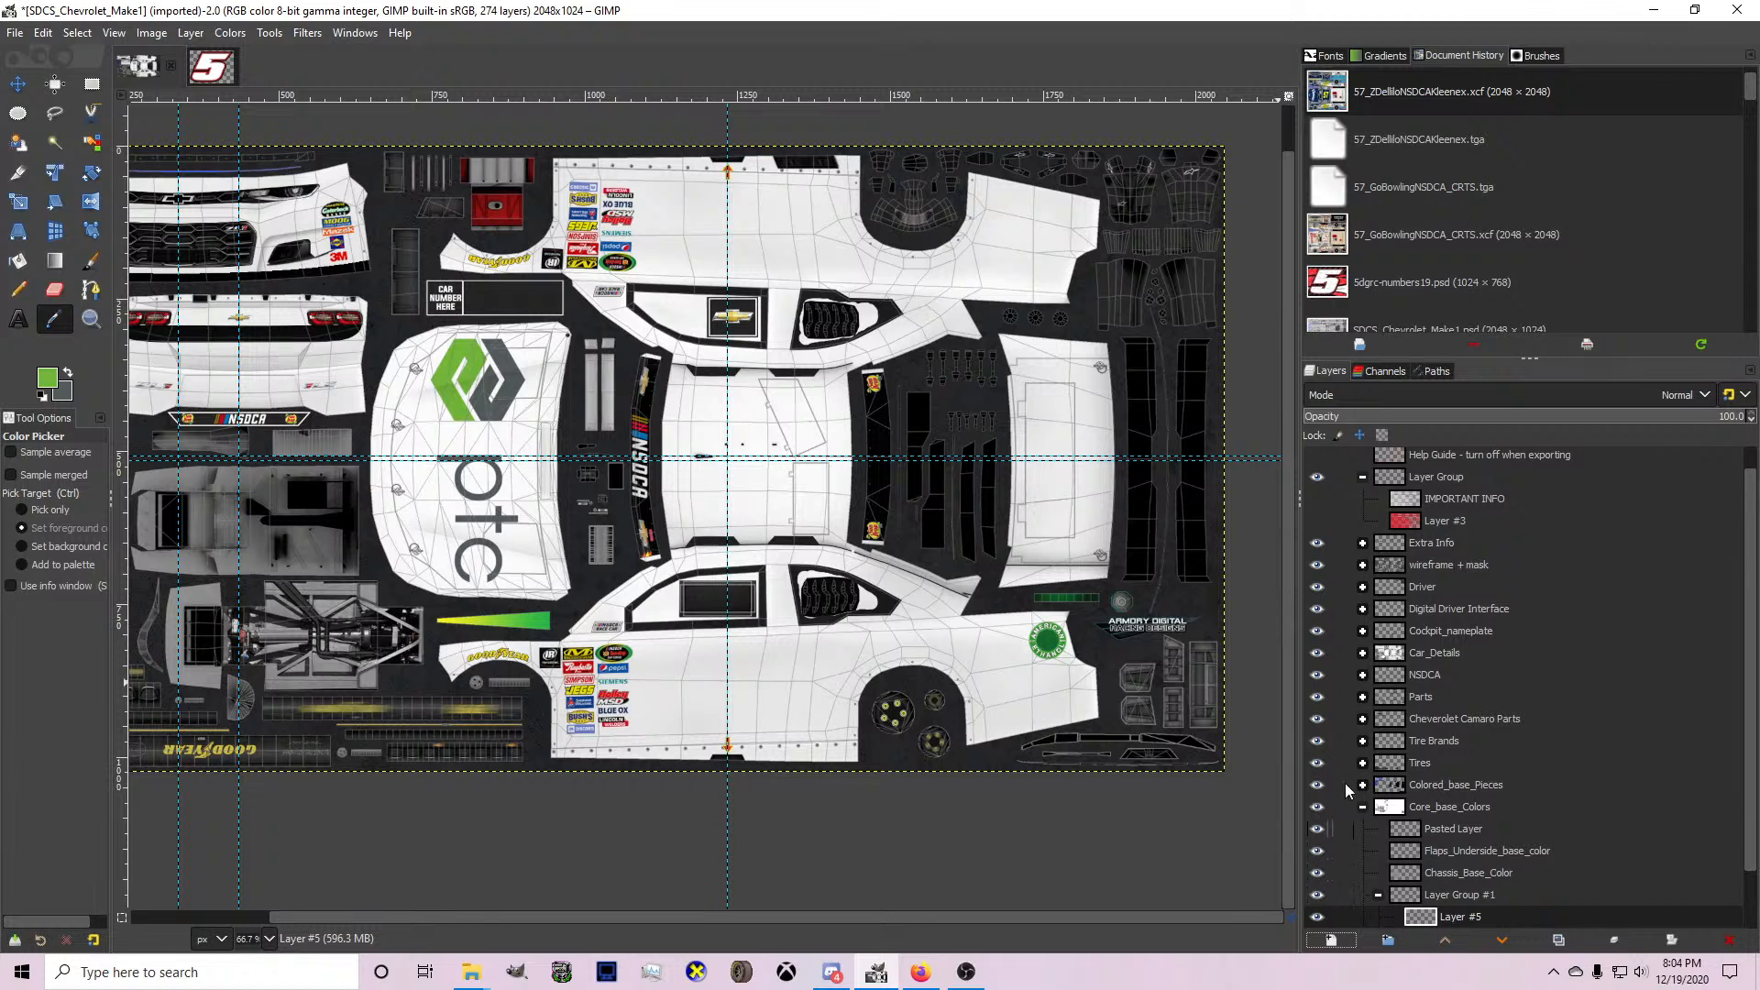
# In the 5dgrc-numbers19 image, bucket-fill the number's red outline on layer 5 #1 with the sampled logo green.
pyautogui.click(66, 375)
pyautogui.click(67, 374)
pyautogui.click(18, 261)
pyautogui.click(210, 71)
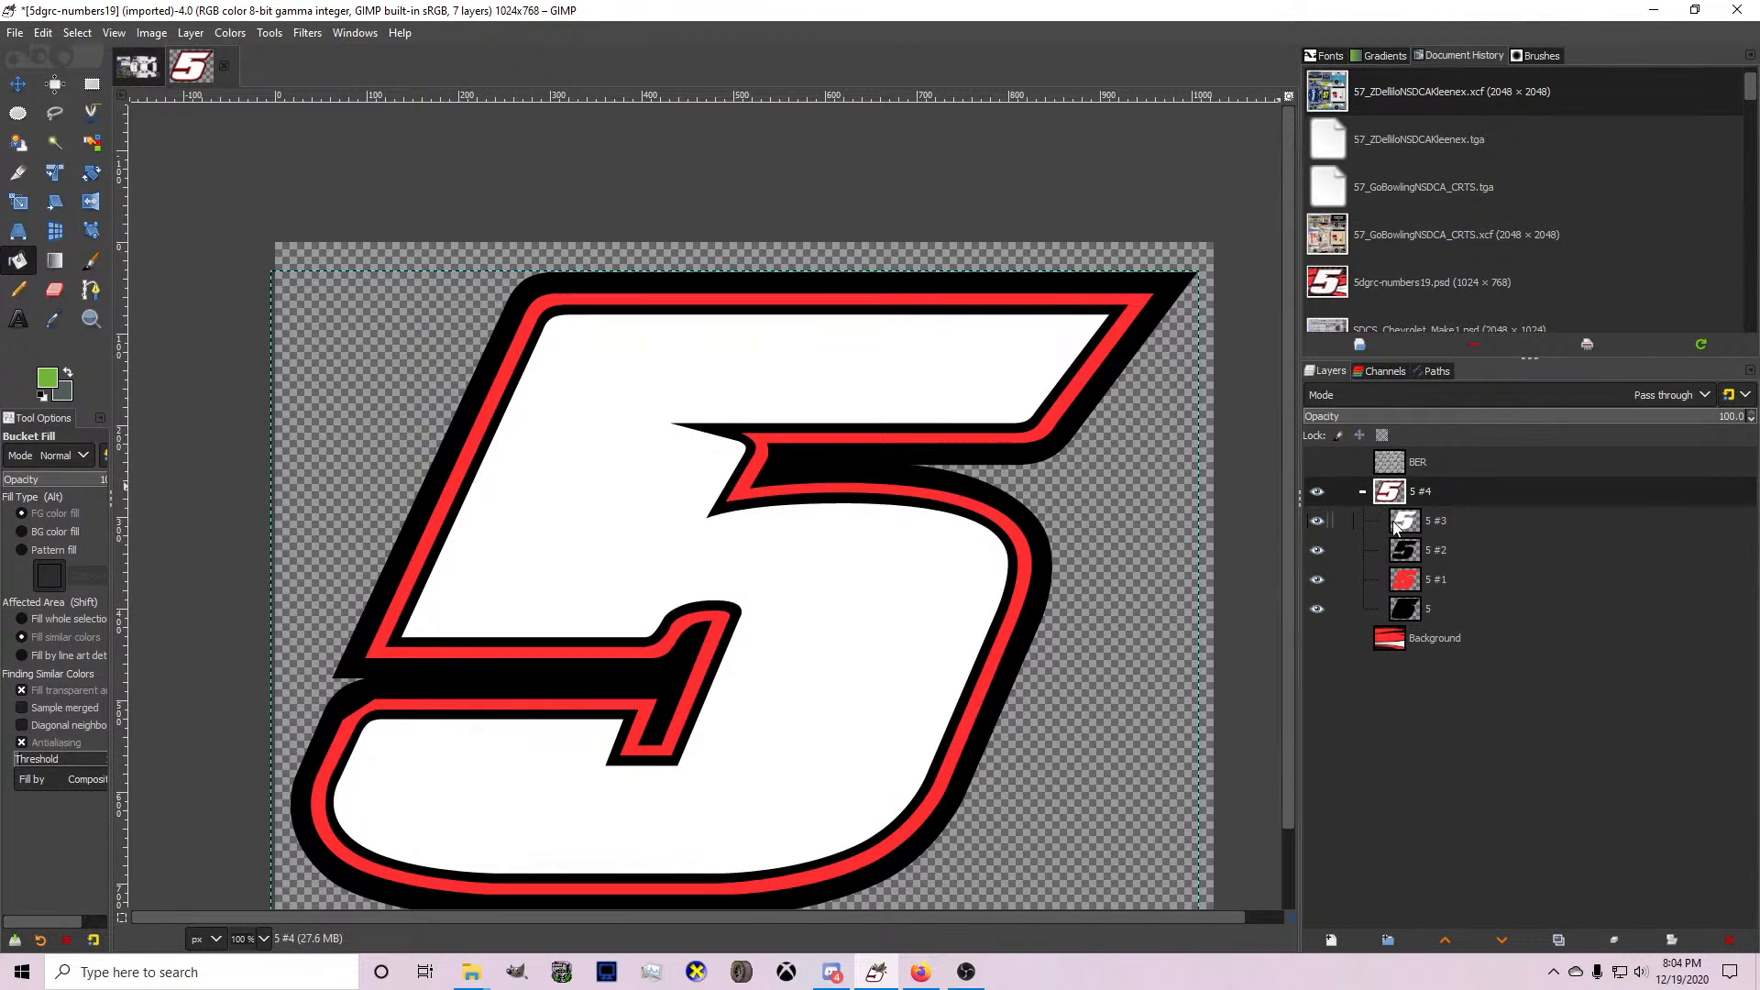
pyautogui.click(1406, 550)
pyautogui.click(1405, 579)
pyautogui.click(959, 556)
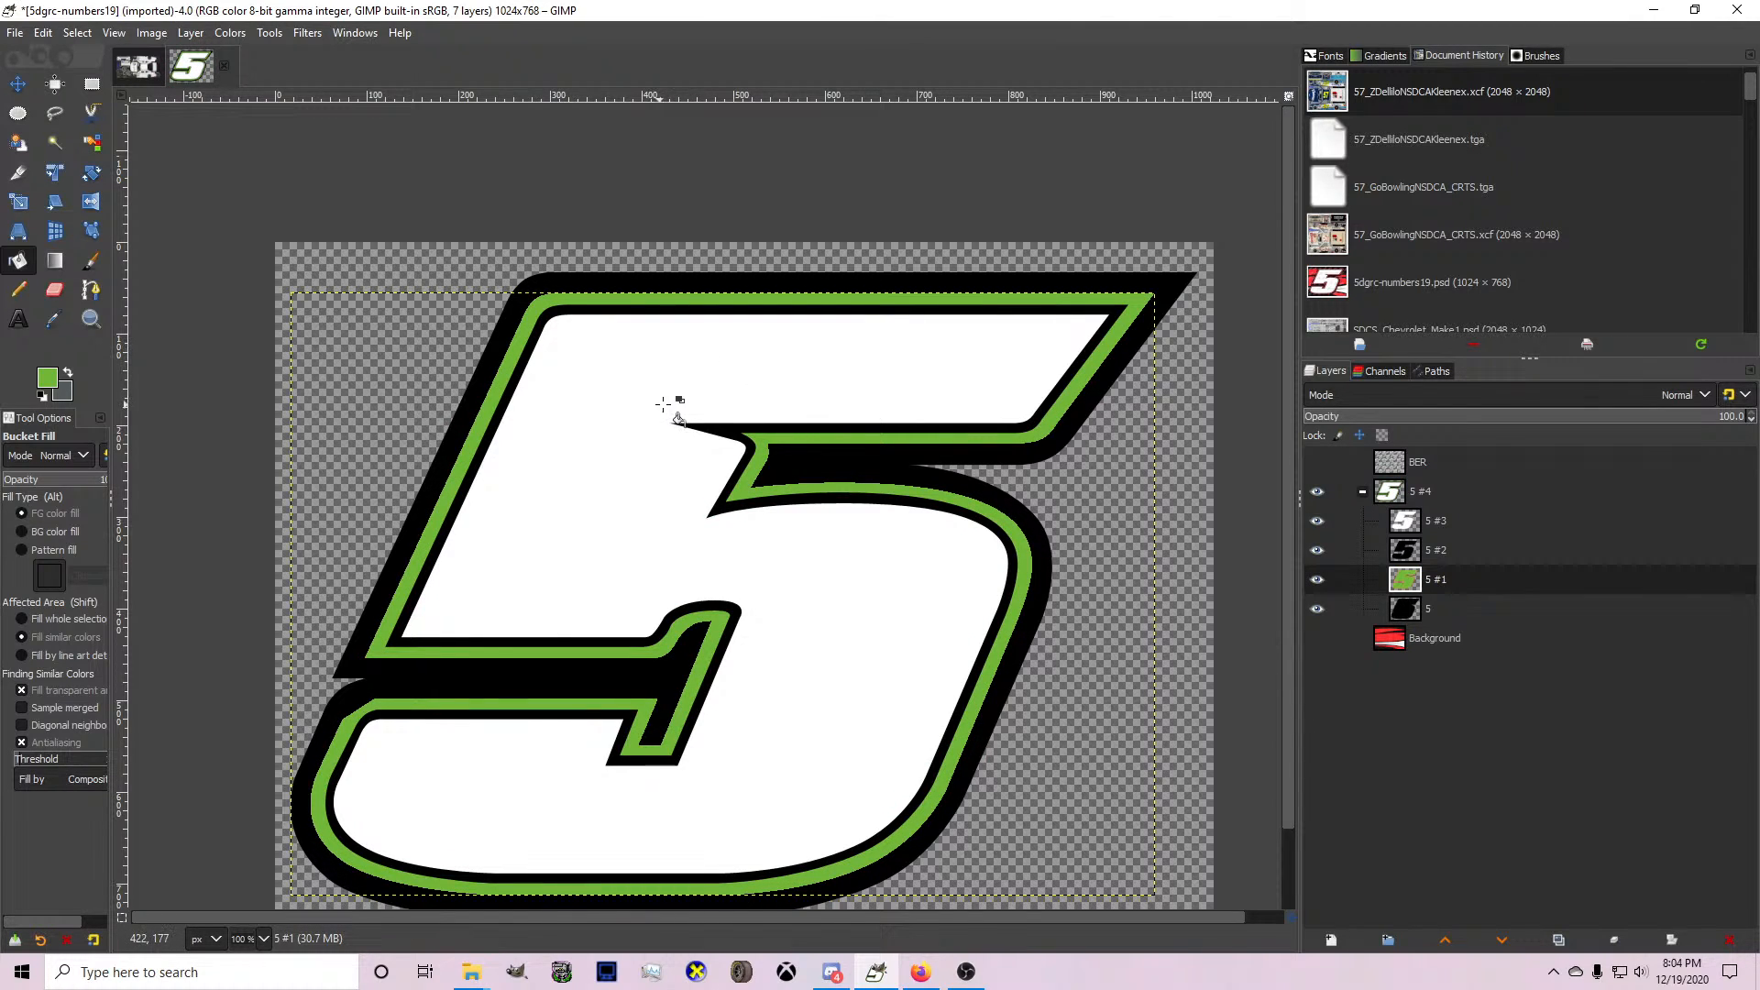
# Try filling the number's inner black outline on layer 5 #2 with the logo's dark gray, and undo the fill.
pyautogui.click(67, 380)
pyautogui.click(1426, 548)
pyautogui.click(940, 542)
pyautogui.hotkey('ctrl', 'z')
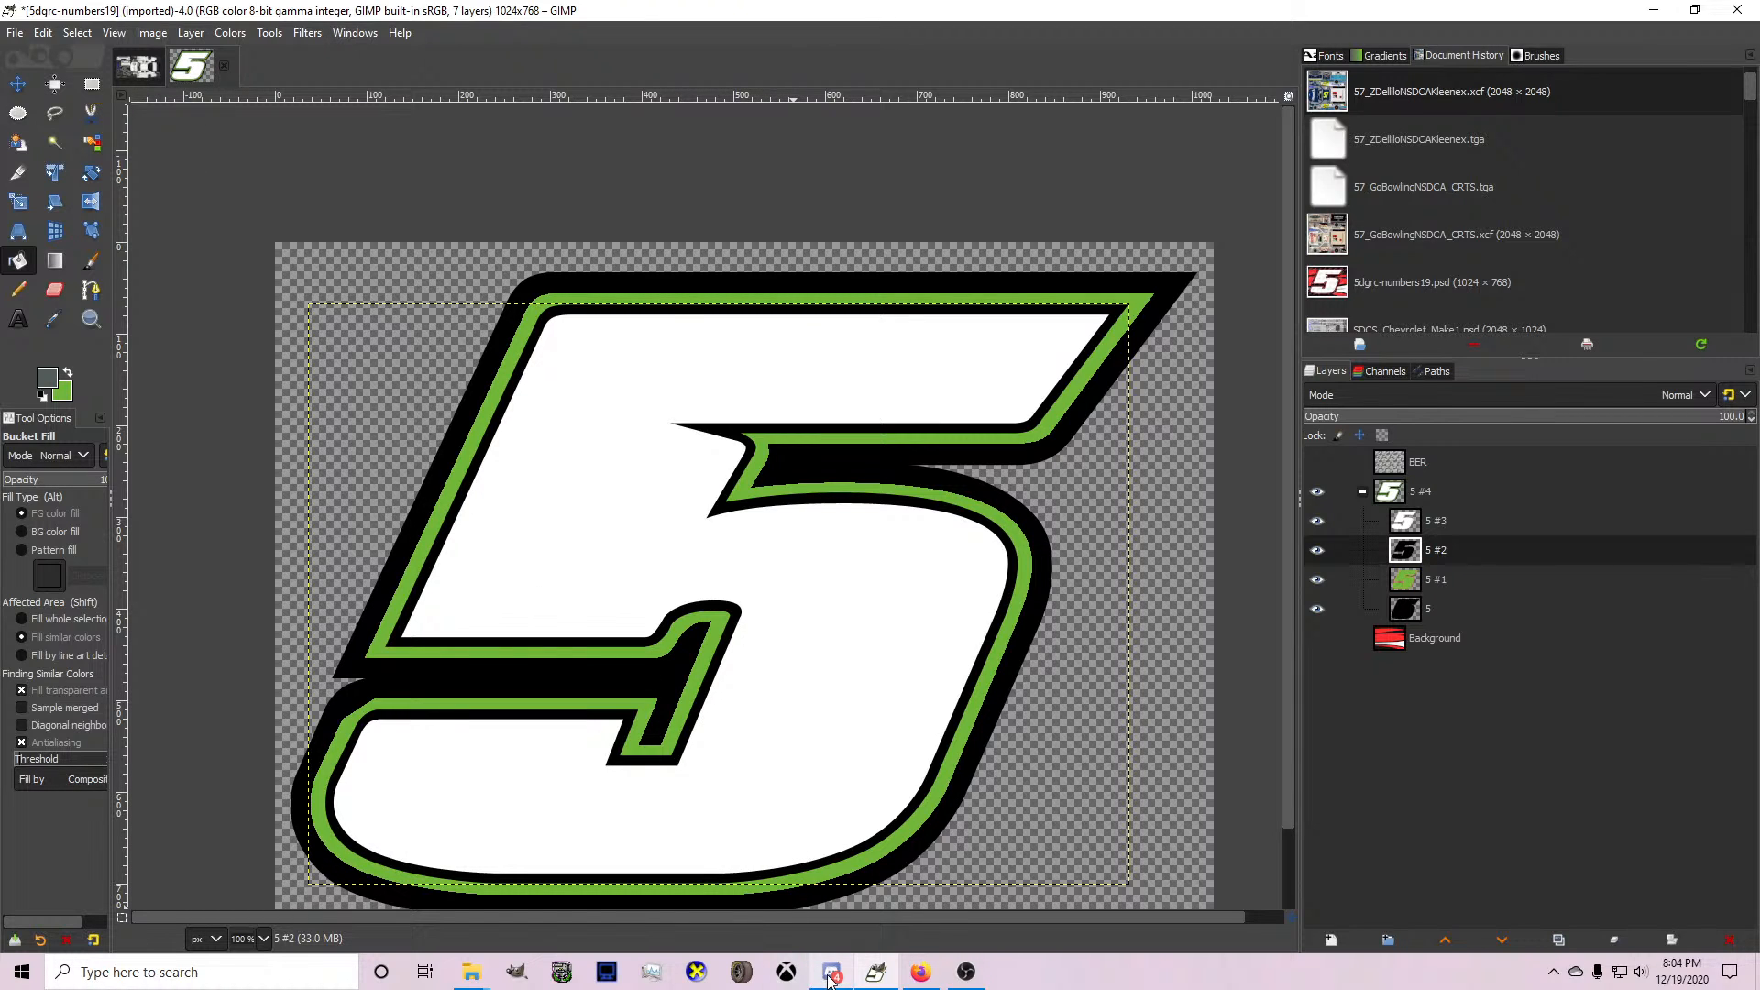
# Switch to Discord and open the newest direct message to read it.
pyautogui.moveTo(828, 979)
pyautogui.click(816, 915)
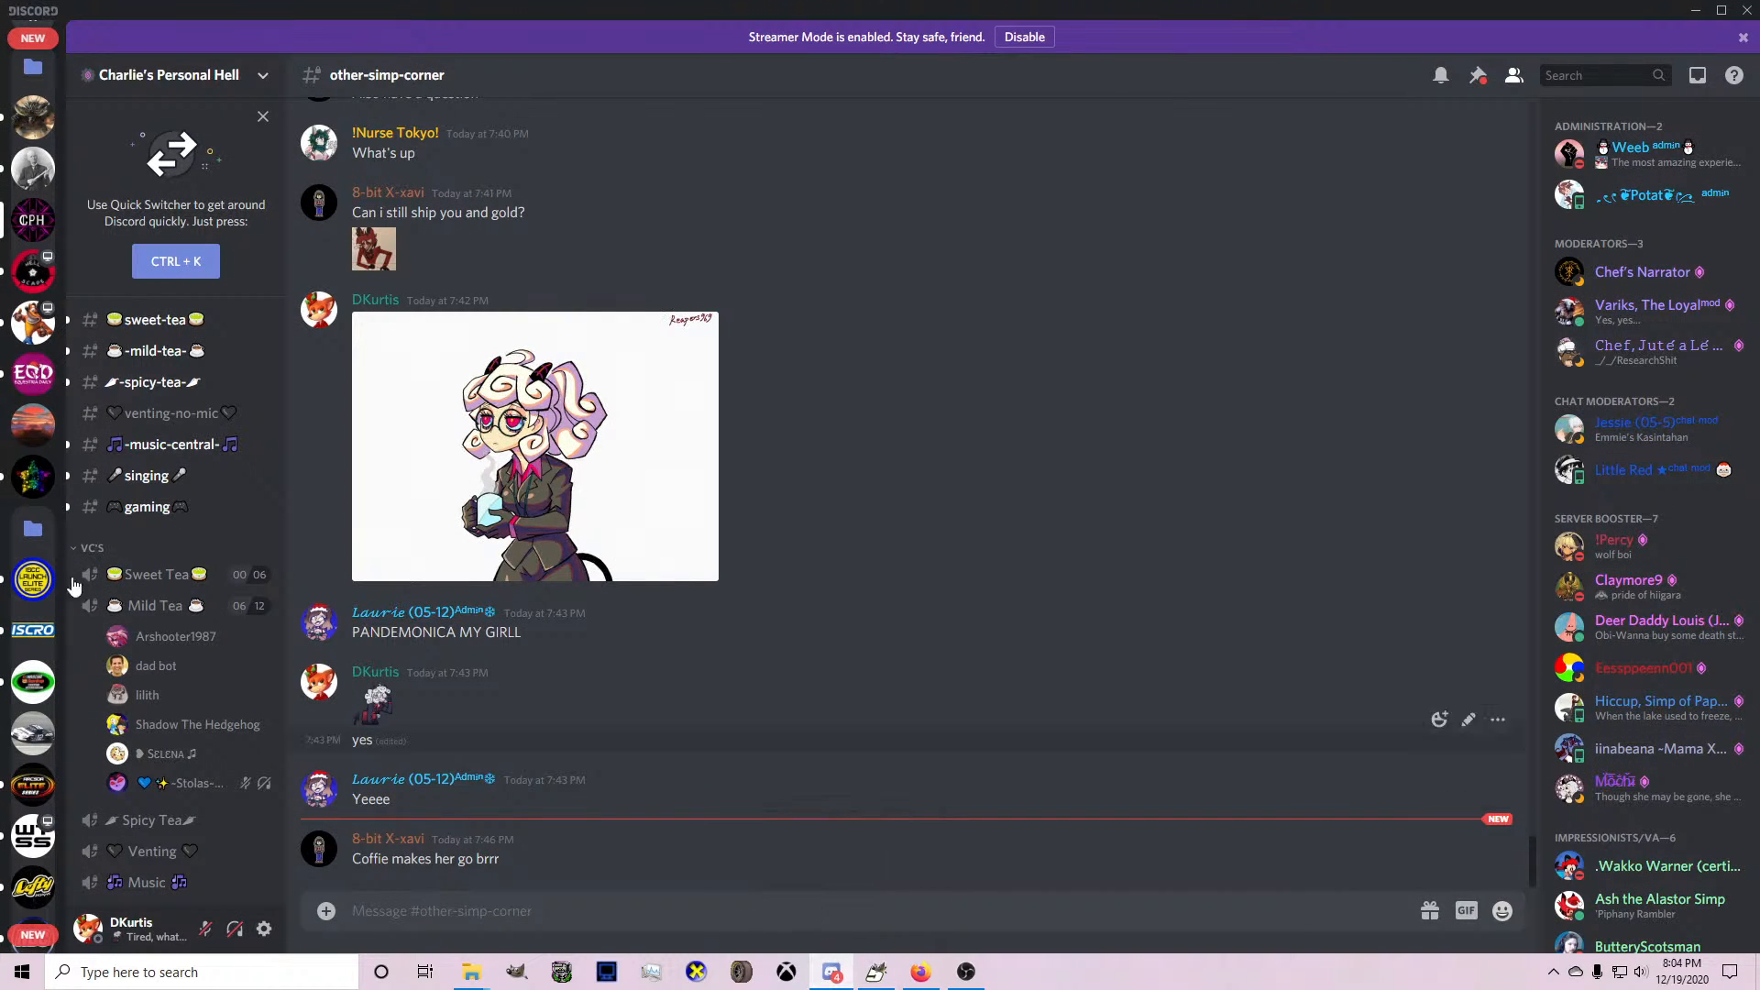
pyautogui.click(33, 96)
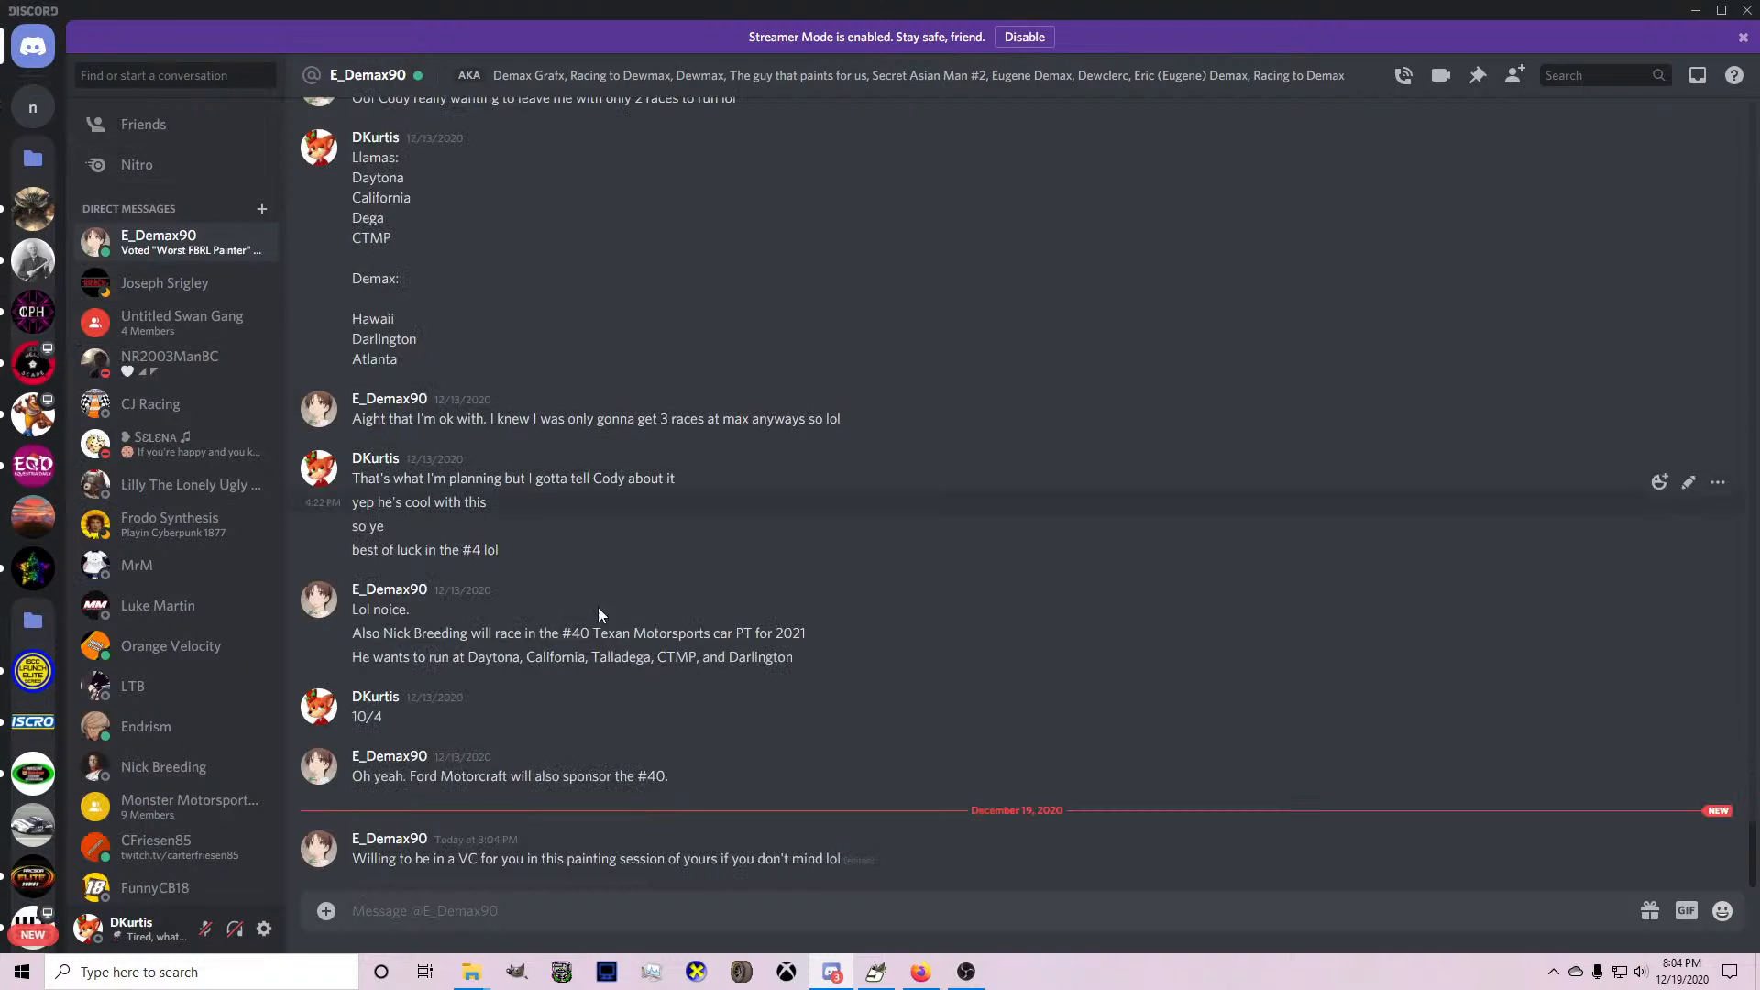
pyautogui.click(892, 980)
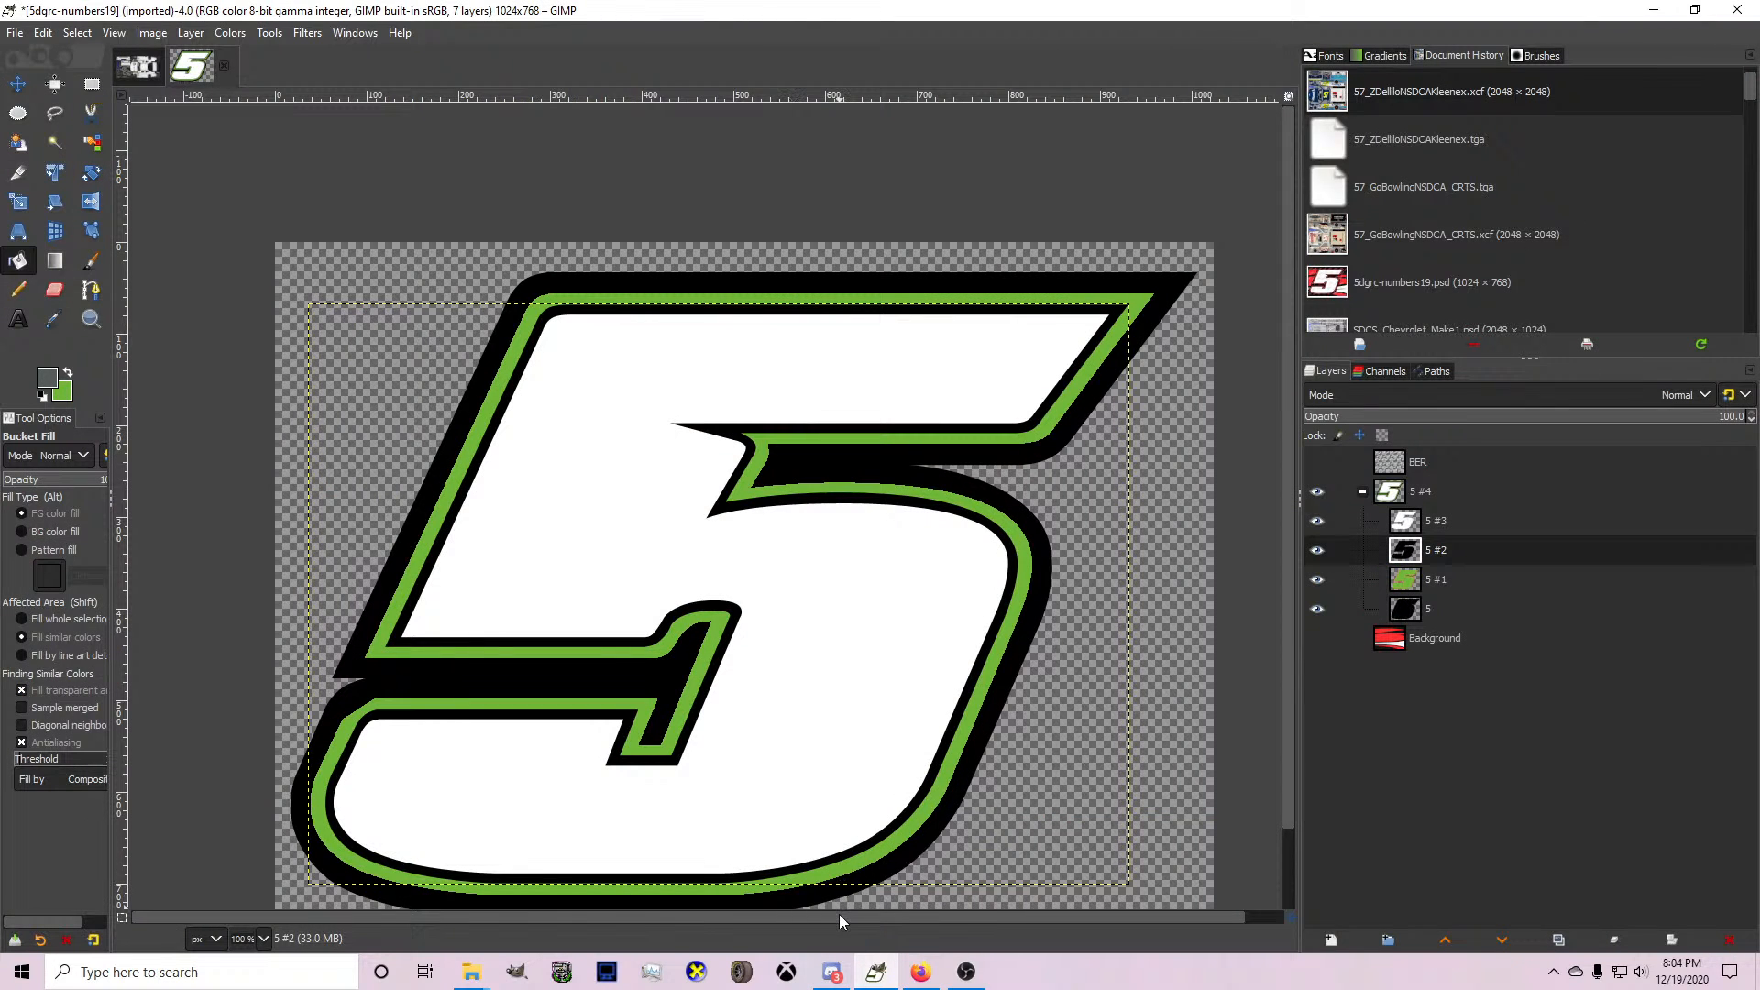
pyautogui.click(832, 972)
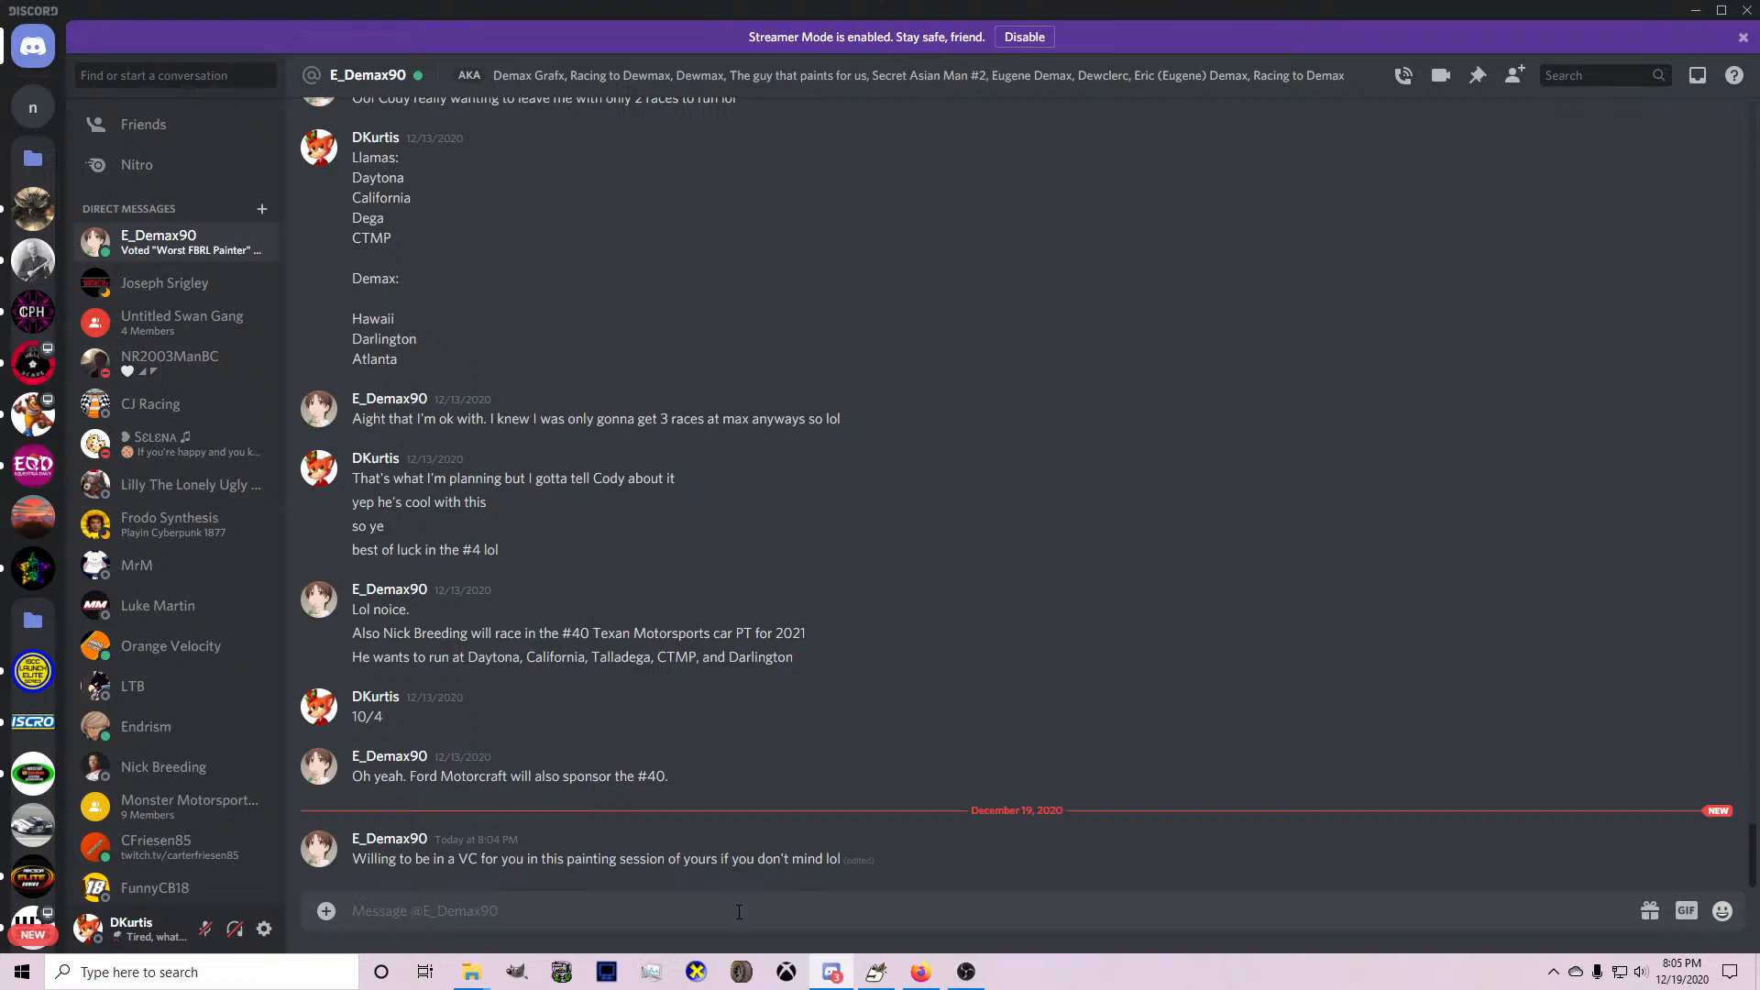
pyautogui.write('perhaps')
pyautogui.hotkey('ctrl', 'a')
pyautogui.write('g')
pyautogui.write(' kinda')
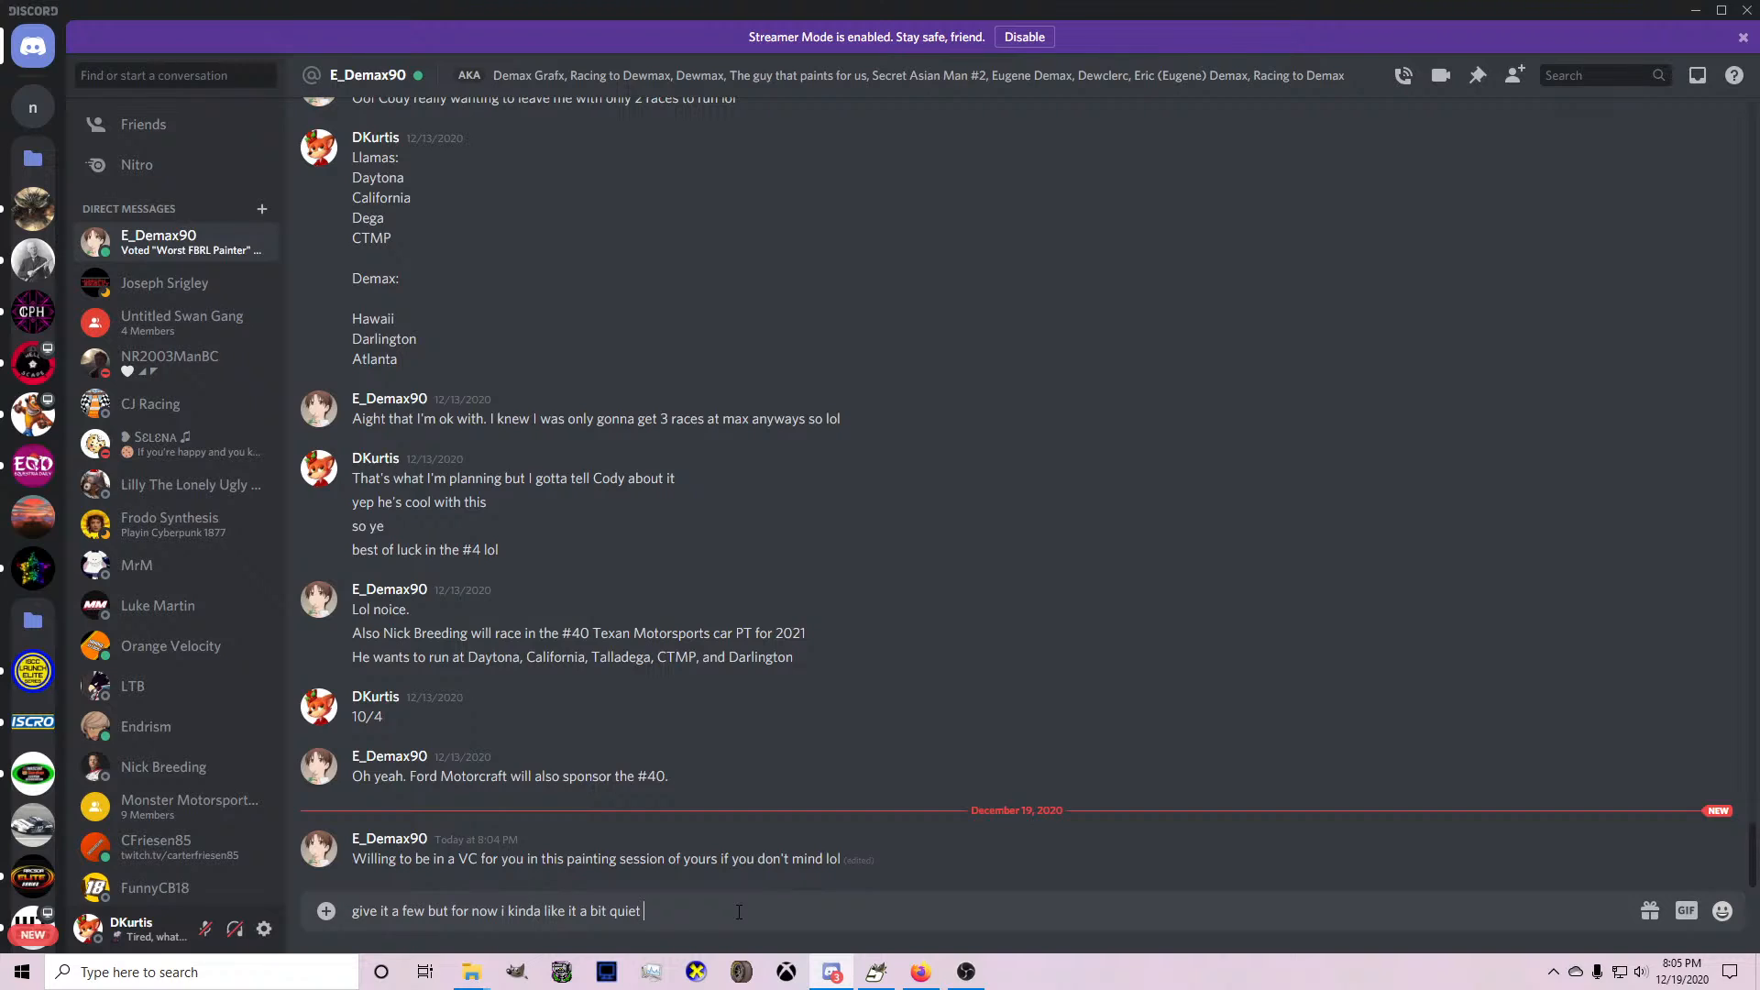
pyautogui.write('he time being in terms')
pyautogui.hotkey('ctrl', 'a')
pyautogui.press('BackSpace')
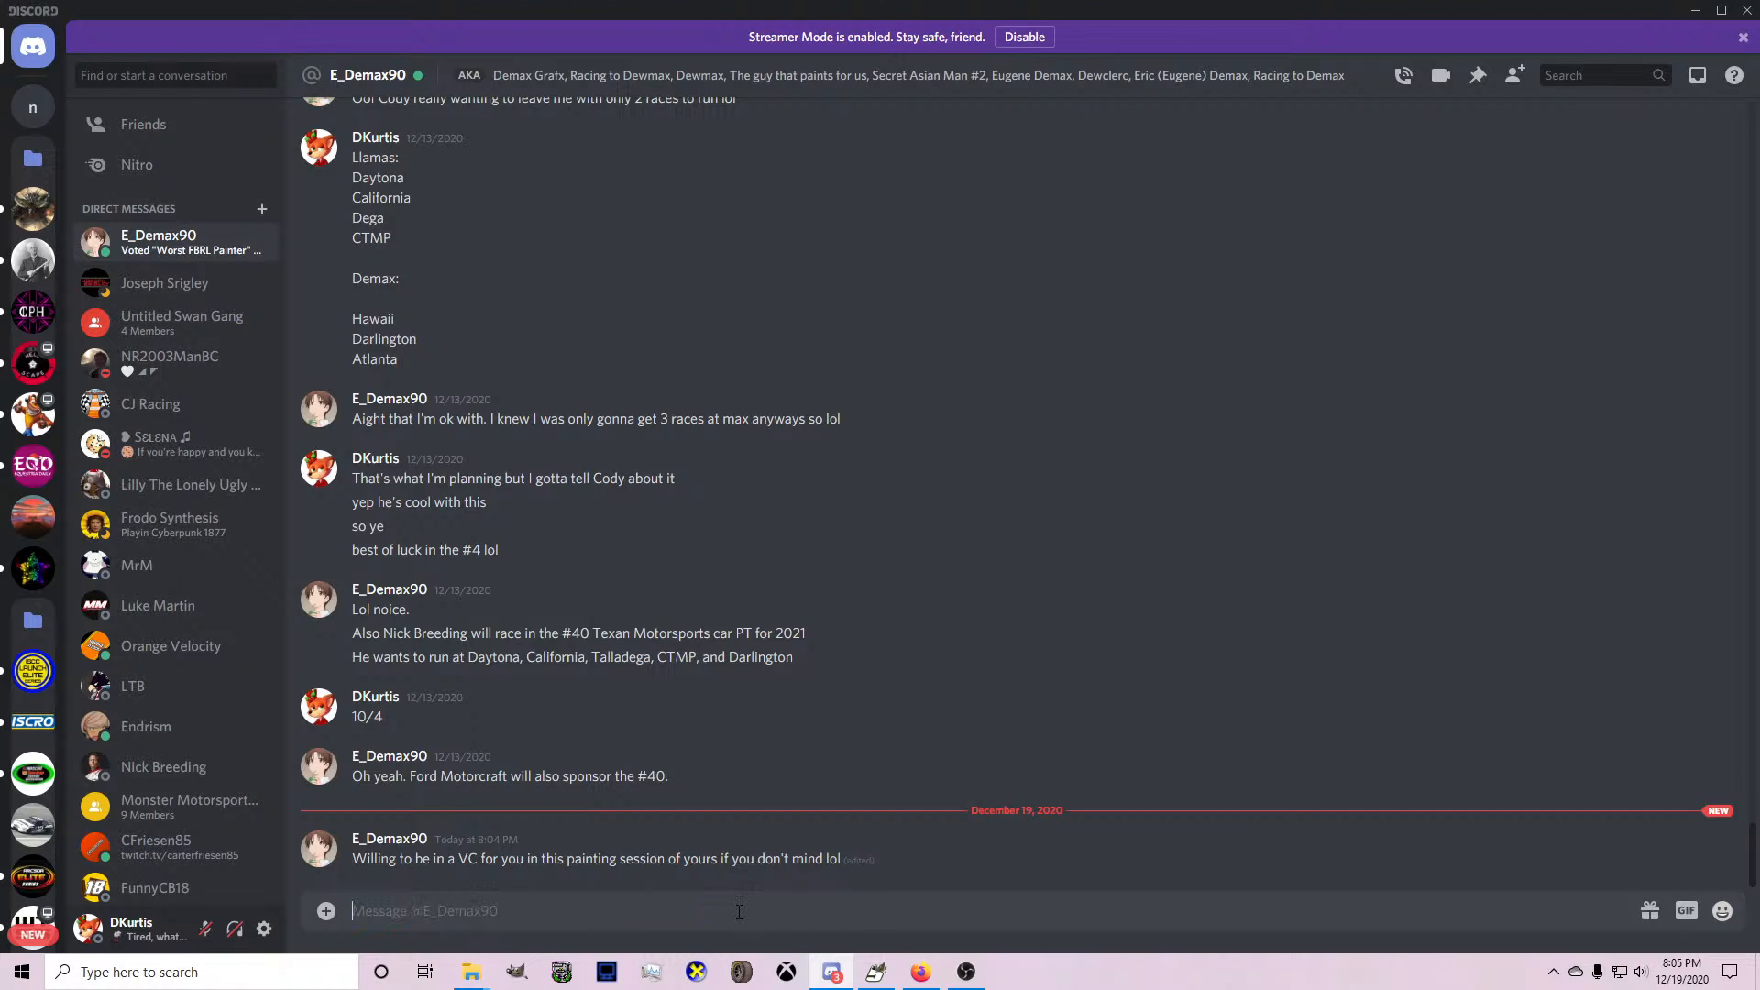
# Send a short emoji reply in the open direct message.
pyautogui.write(':th')
pyautogui.press('Return')
pyautogui.press('Return')
# Back in GIMP's SDCS_Chevrolet_Make1 image, start a path with two anchors, running from ahead of the lower side body to the lower door.
pyautogui.click(935, 972)
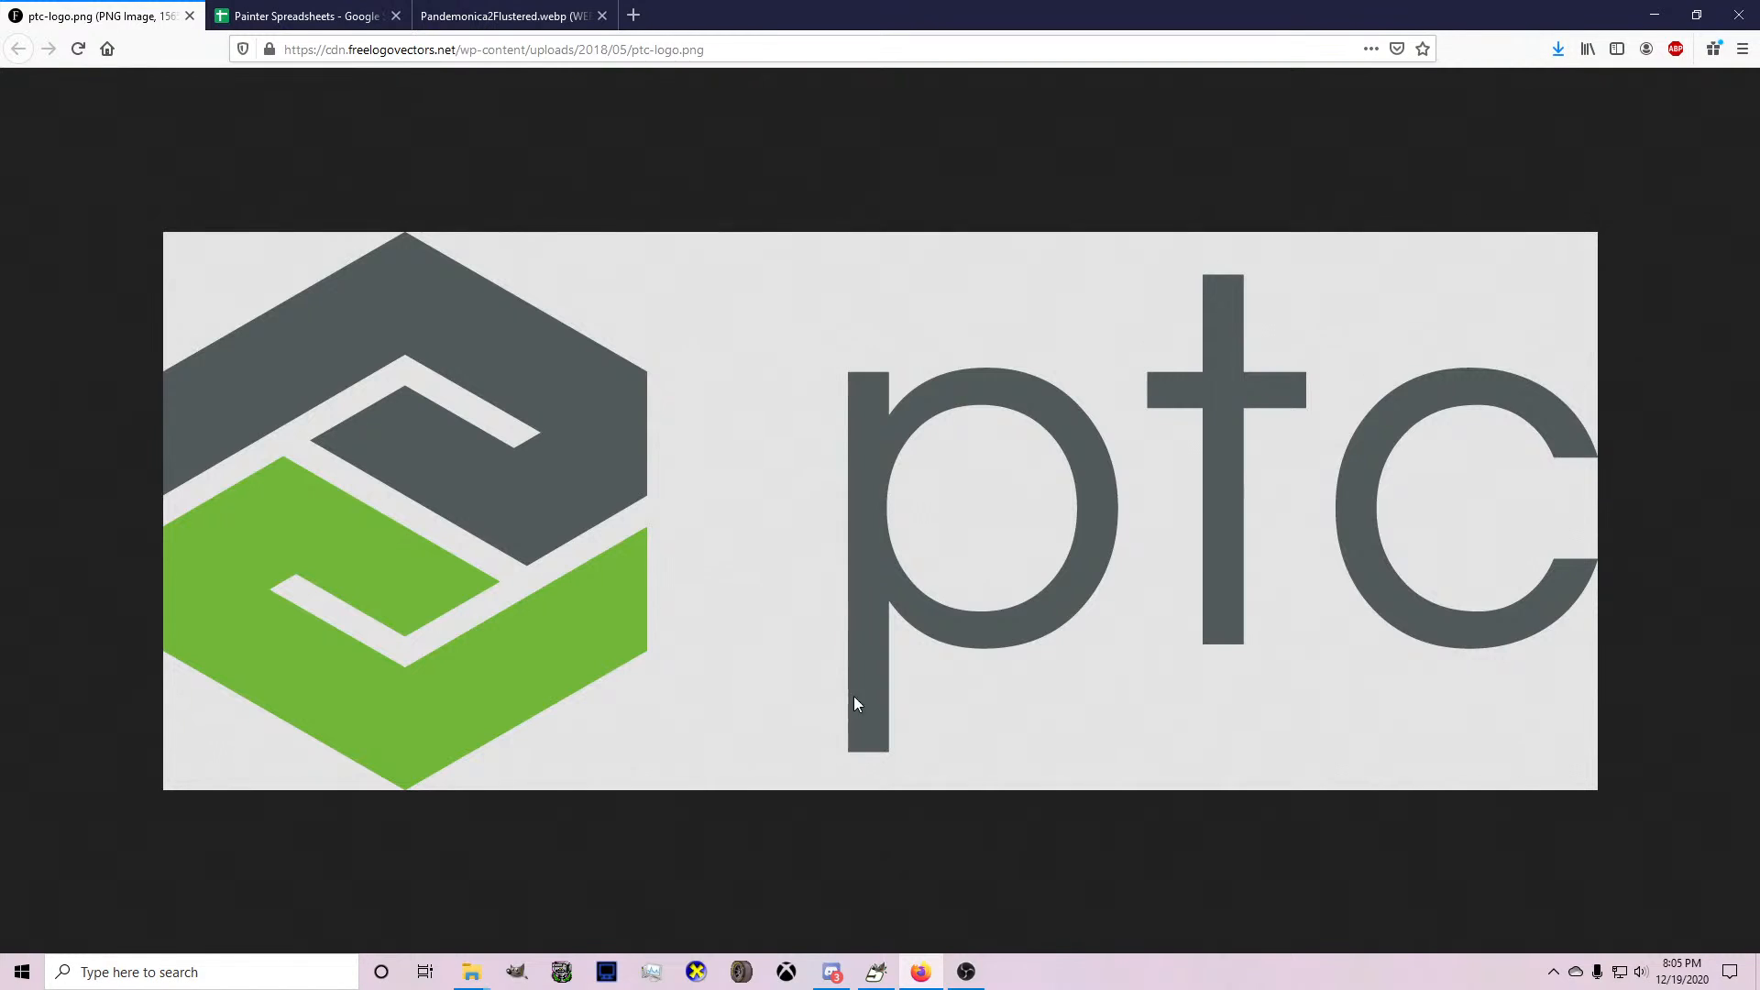
pyautogui.click(873, 974)
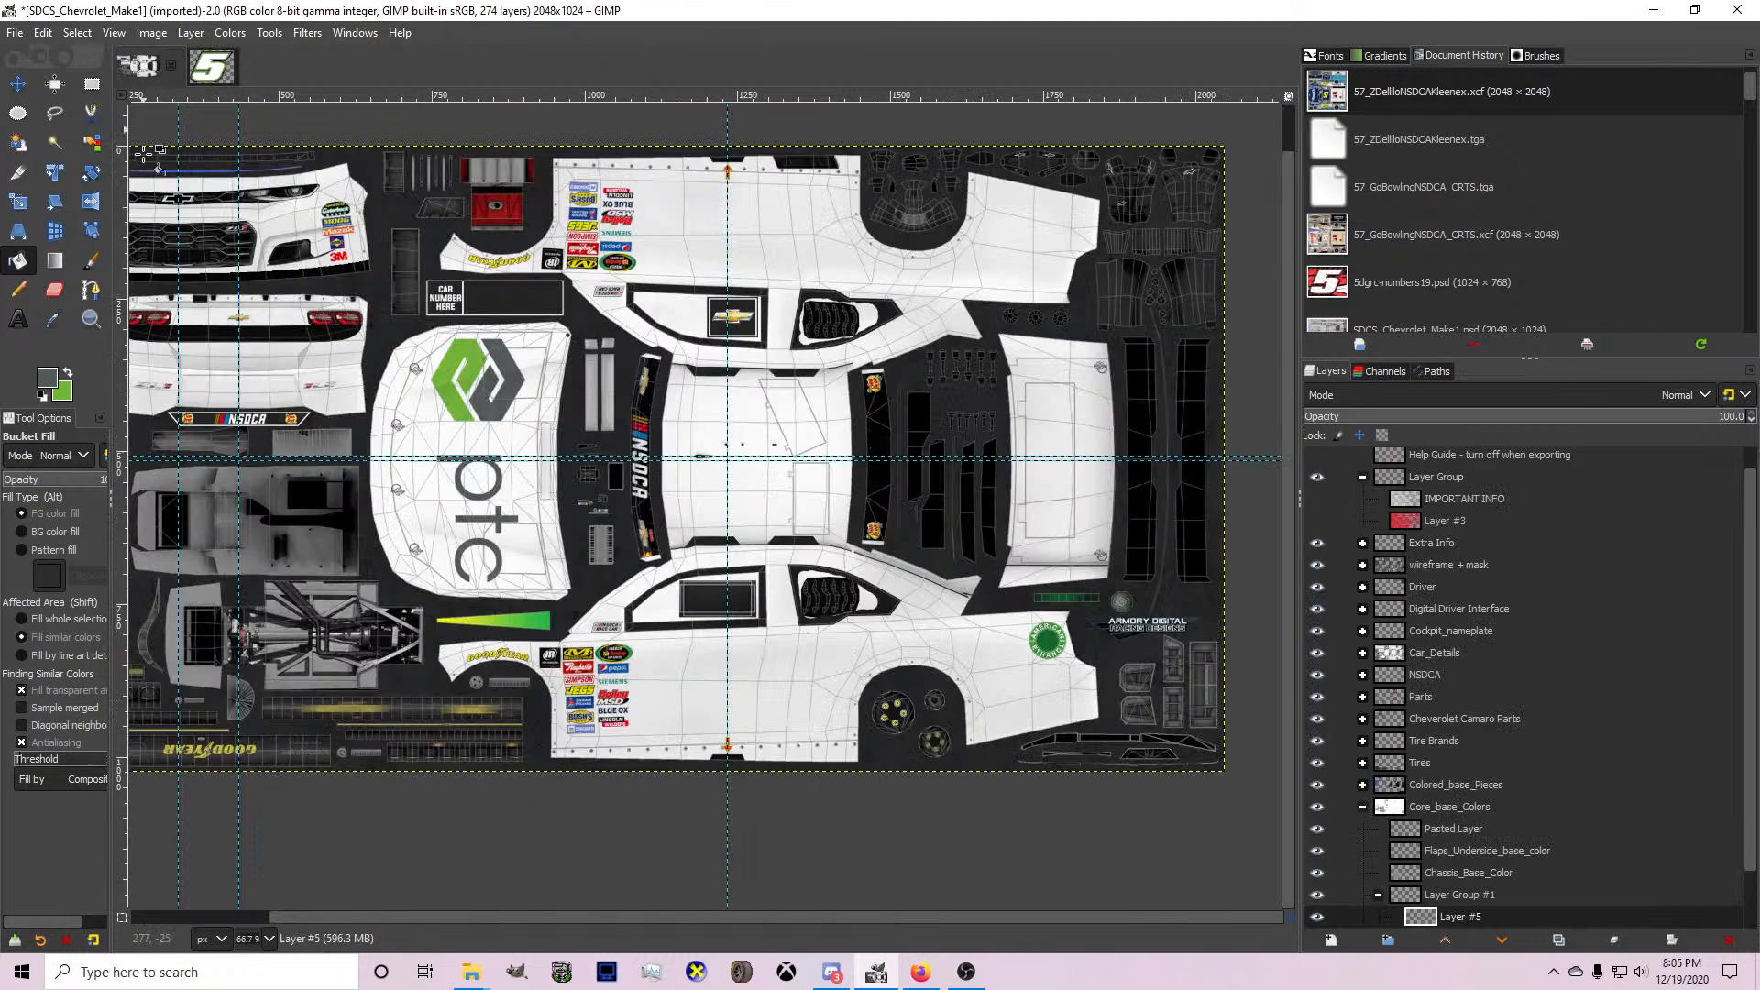
pyautogui.click(136, 66)
pyautogui.click(91, 290)
pyautogui.scroll(-3, 1527, 803)
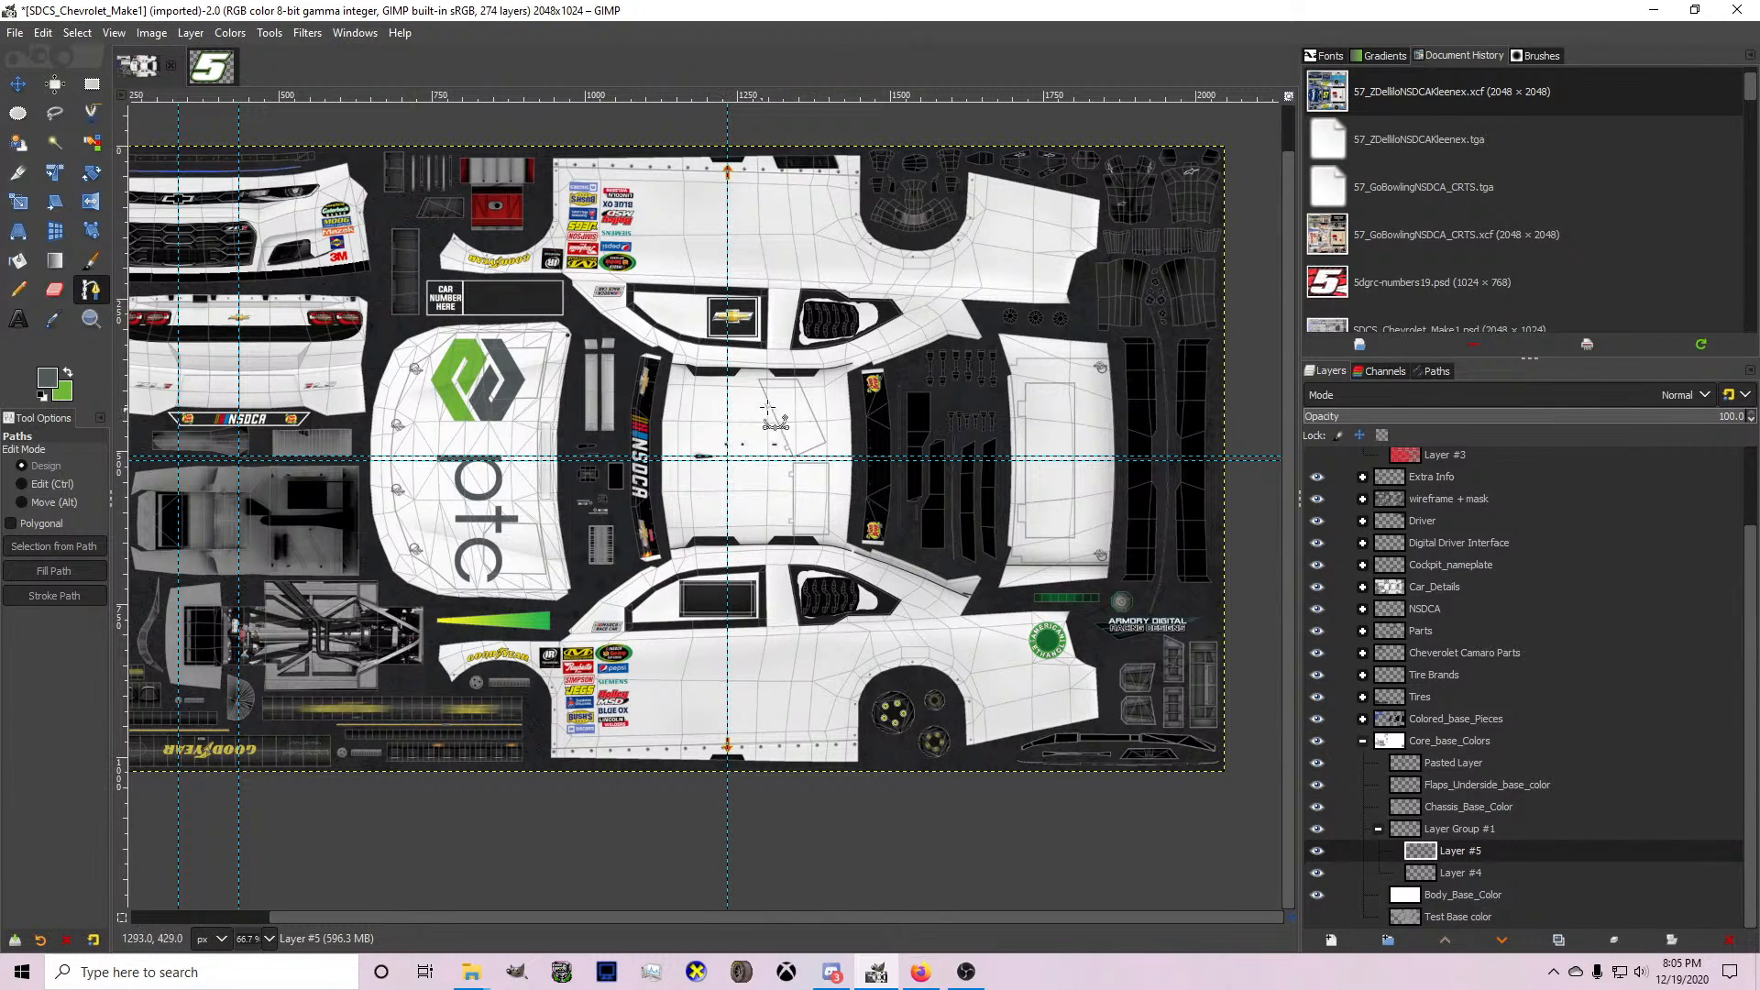
pyautogui.keyDown('ctrl'); pyautogui.scroll(1, 684, 537); pyautogui.keyUp('ctrl')
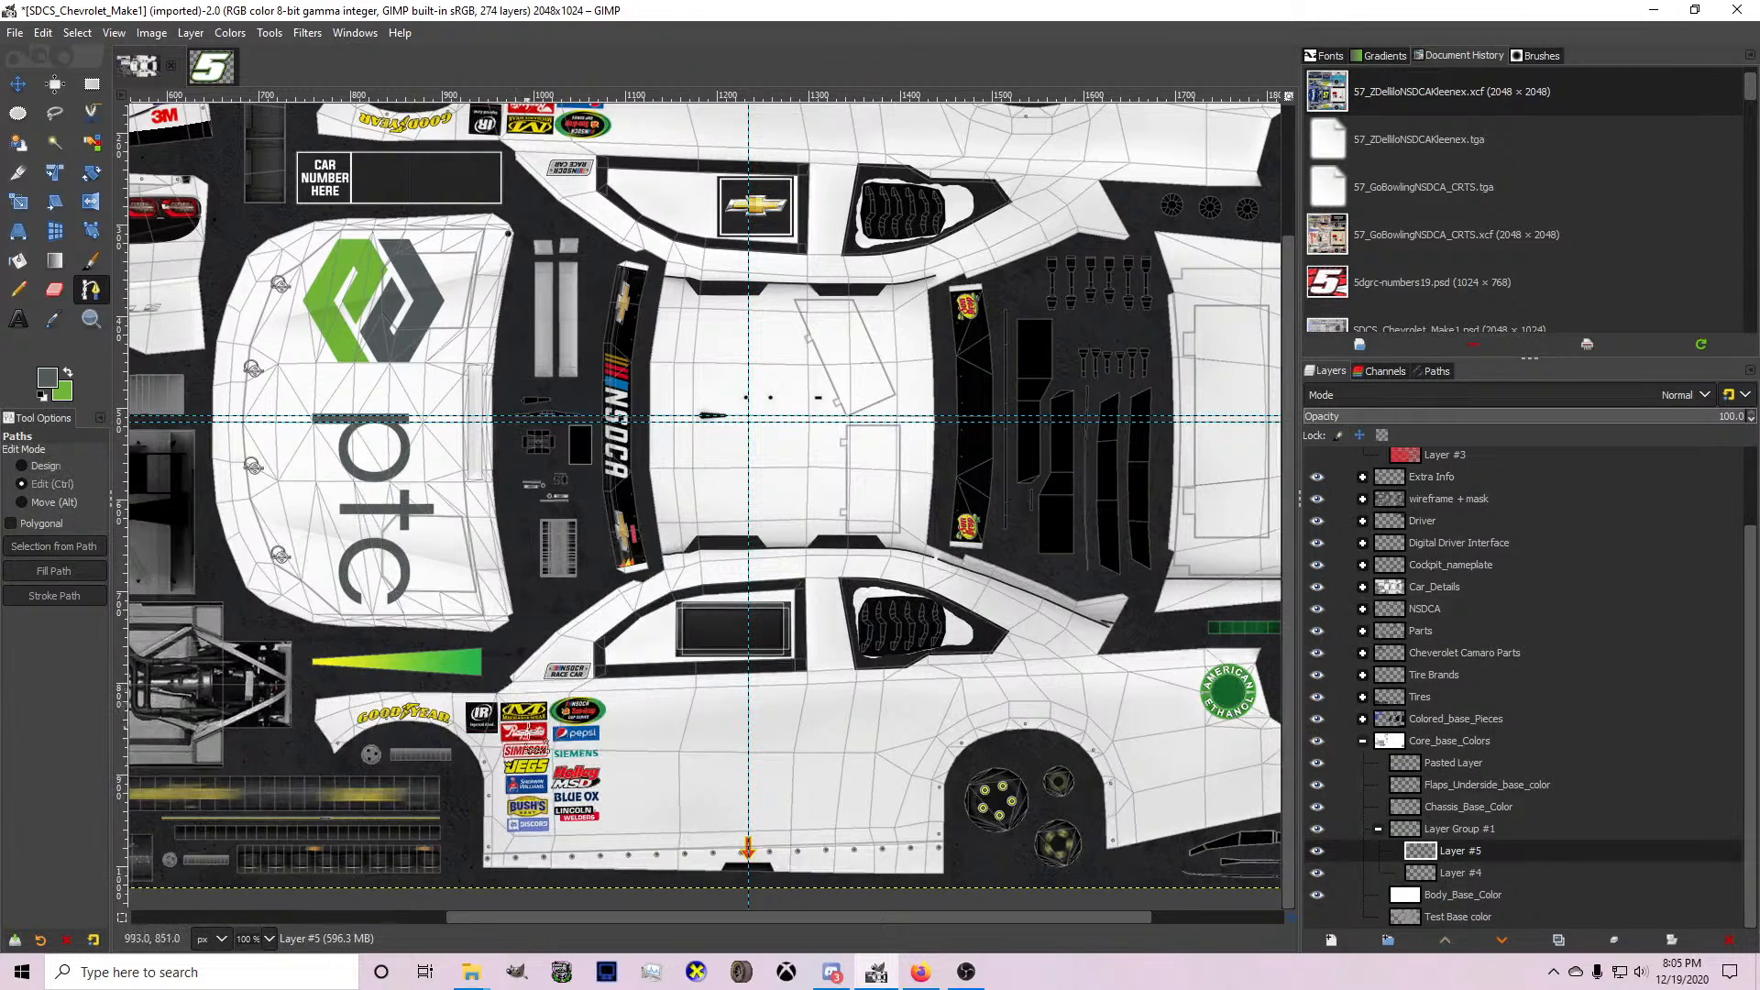
pyautogui.keyDown('ctrl'); pyautogui.scroll(1, 563, 844); pyautogui.keyUp('ctrl')
pyautogui.keyDown('ctrl'); pyautogui.scroll(-1, 569, 730); pyautogui.keyUp('ctrl')
pyautogui.keyDown('ctrl'); pyautogui.scroll(1, 654, 770); pyautogui.keyUp('ctrl')
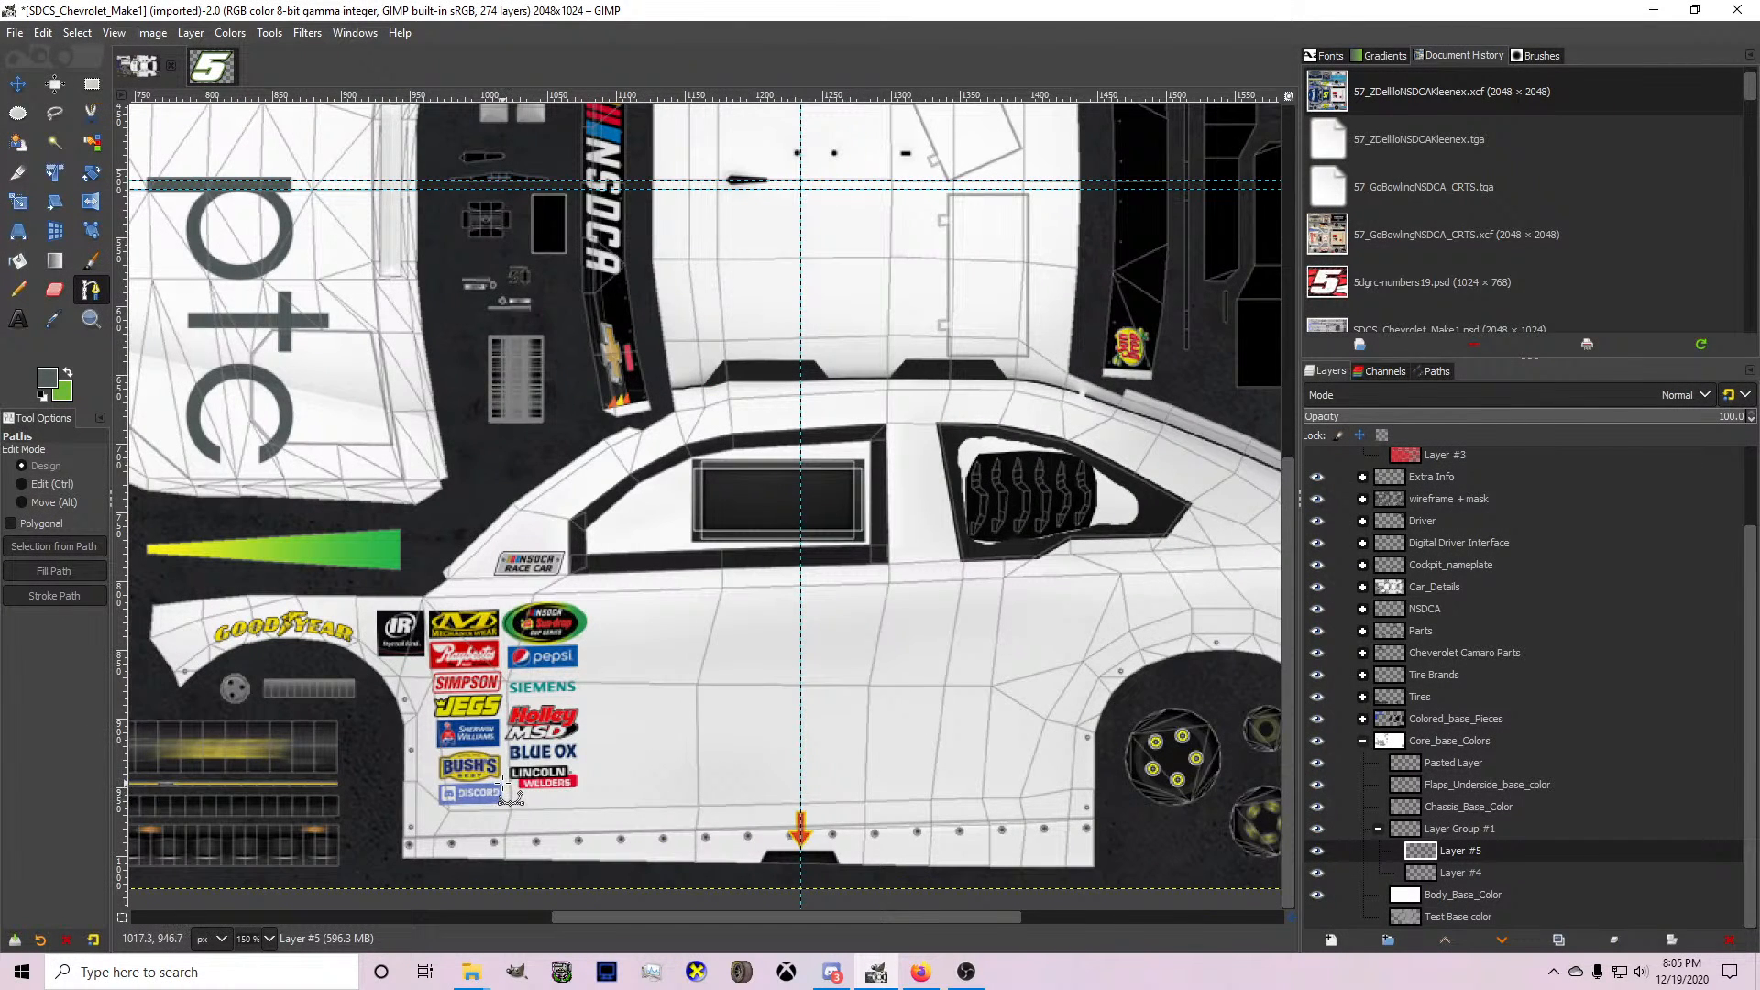
pyautogui.keyDown('ctrl'); pyautogui.scroll(-1, 411, 647); pyautogui.keyUp('ctrl')
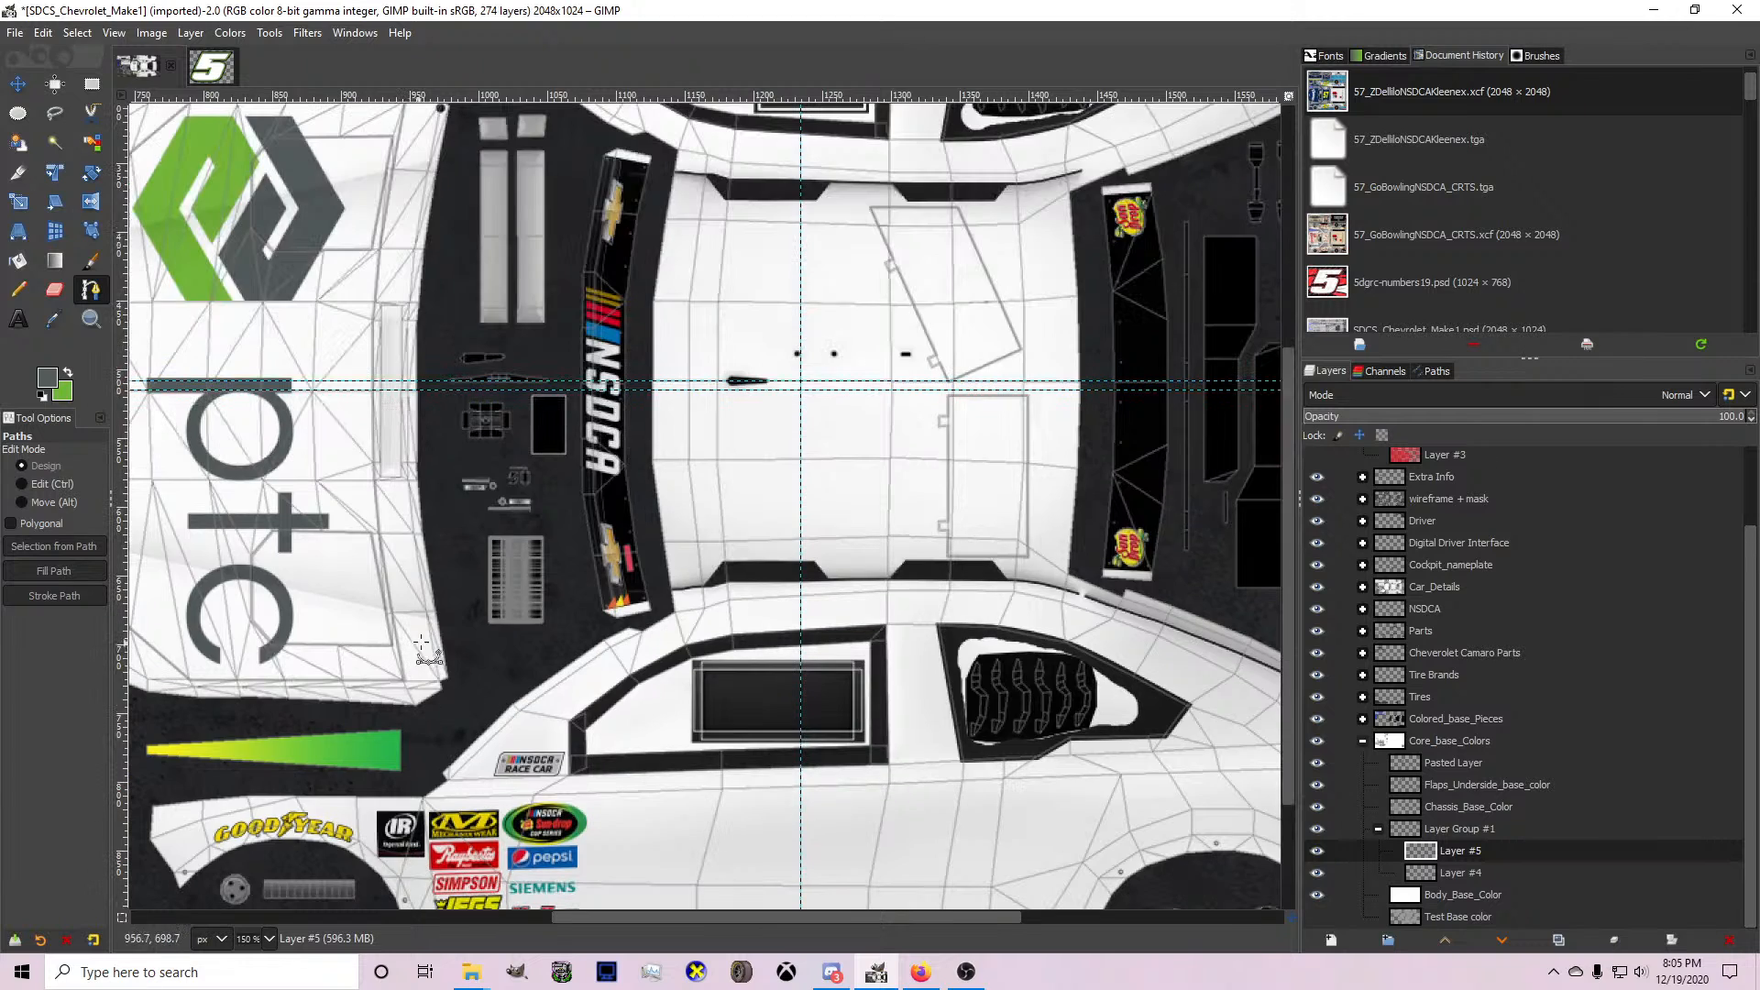
pyautogui.keyDown('ctrl'); pyautogui.scroll(1, 417, 610); pyautogui.keyUp('ctrl')
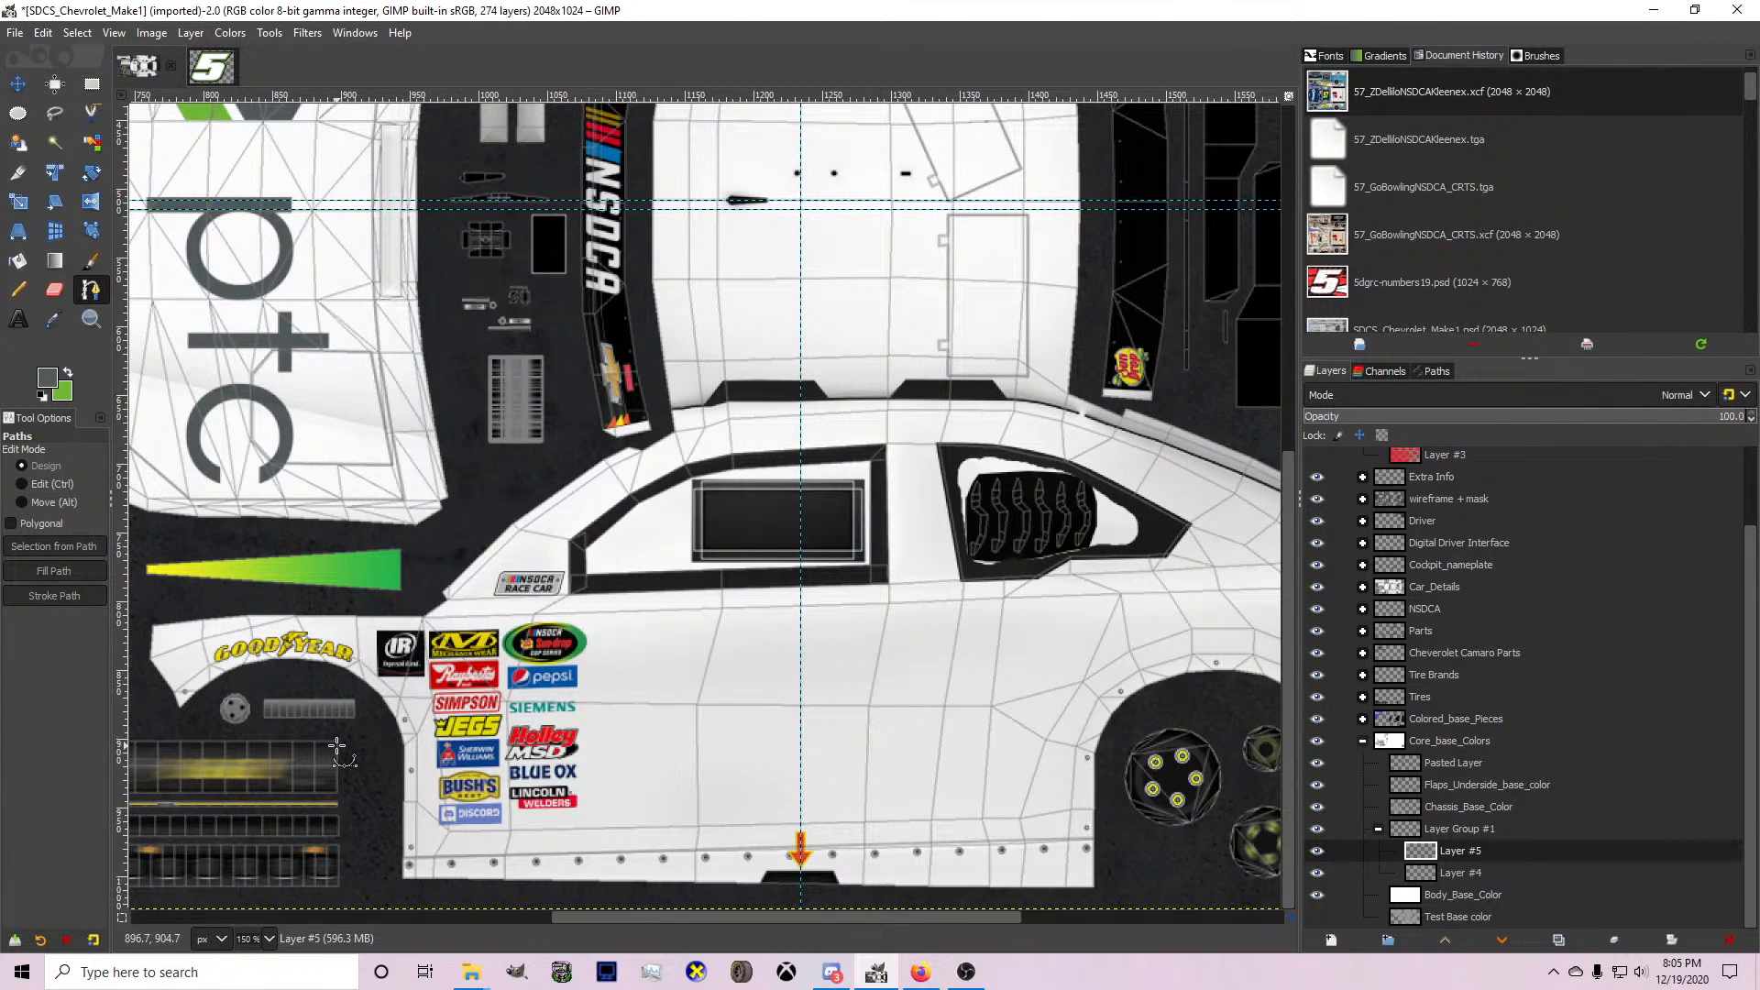
pyautogui.click(372, 845)
pyautogui.click(831, 773)
pyautogui.moveTo(832, 773); pyautogui.dragTo(861, 772)
pyautogui.scroll(2, 660, 815)
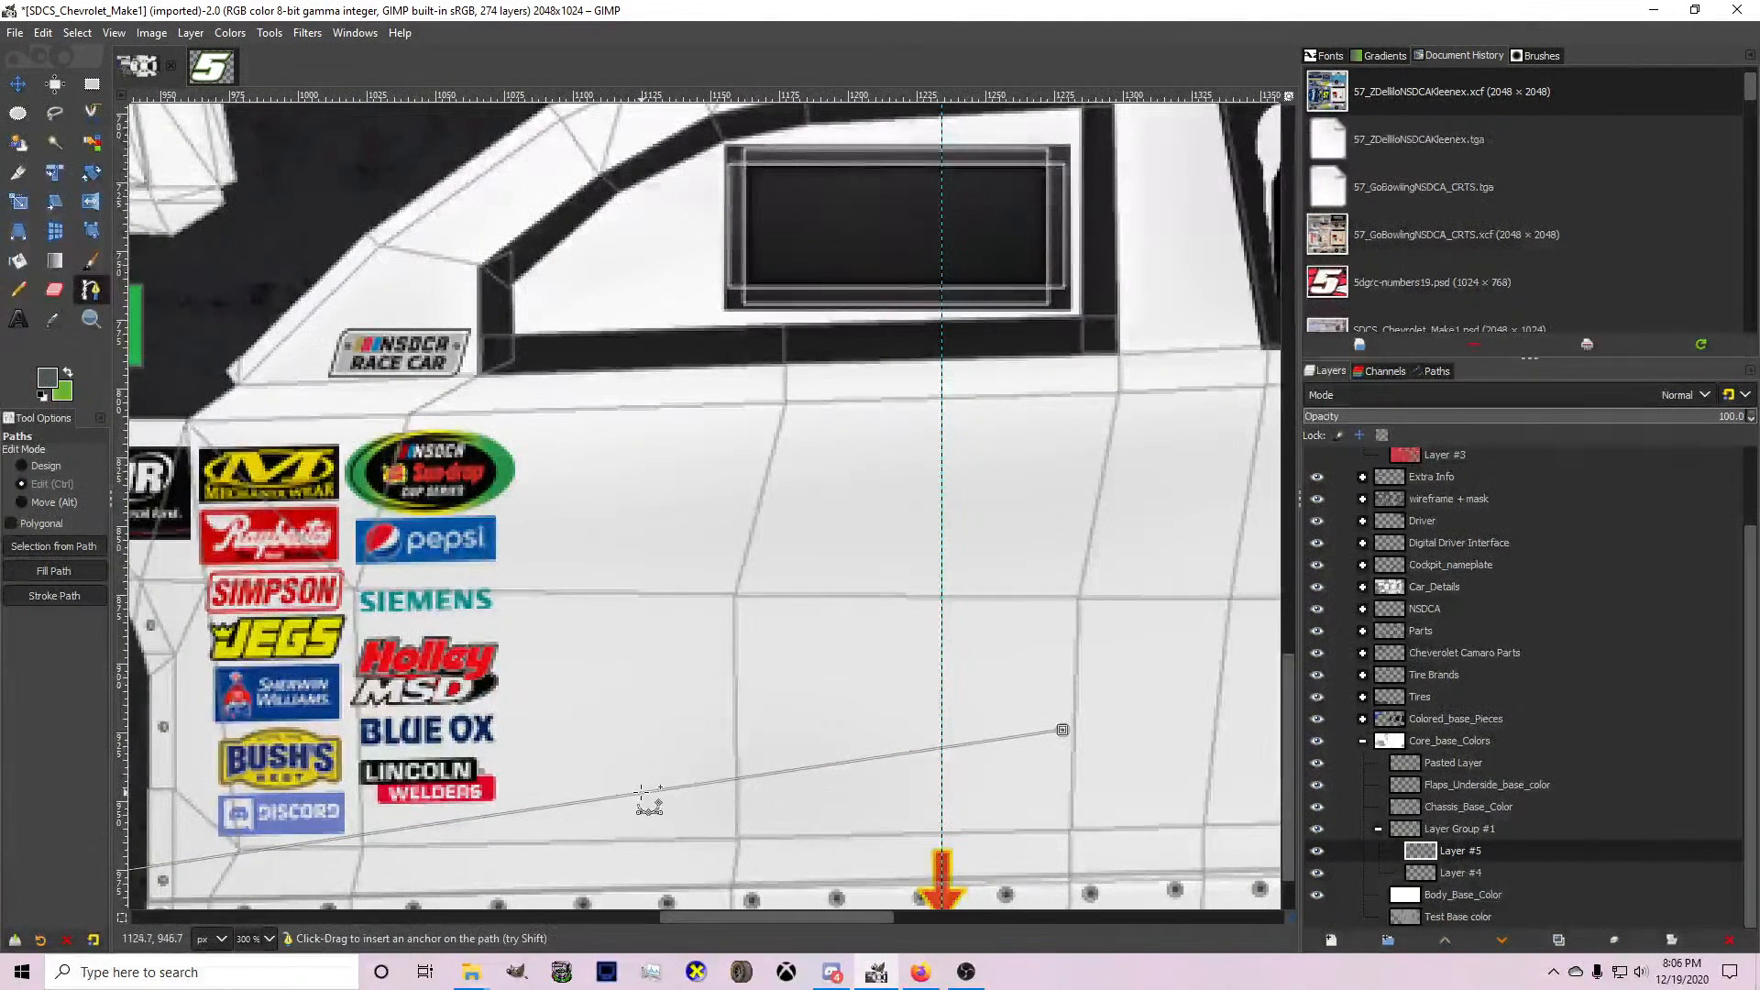
pyautogui.scroll(-3, 649, 804)
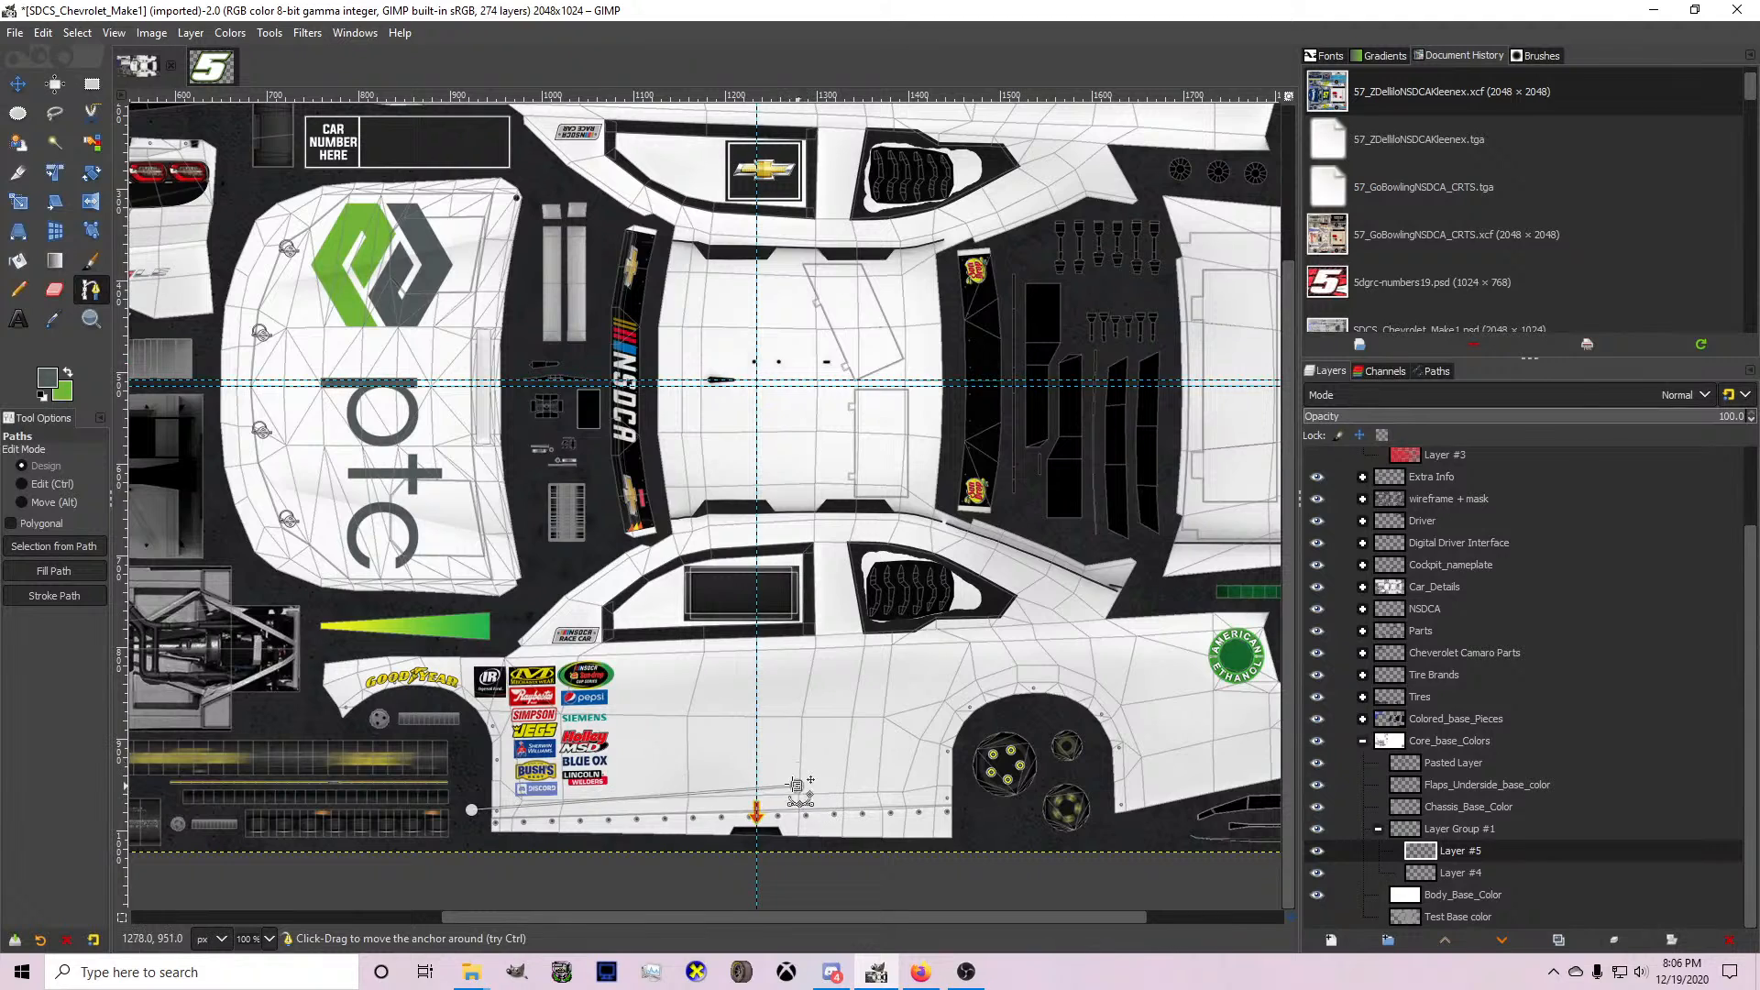
# Raise the path to the front fender and the area beneath the side window, and bend it with an anchor near the Raybestos decal.
pyautogui.moveTo(796, 785); pyautogui.dragTo(693, 645)
pyautogui.moveTo(471, 810); pyautogui.dragTo(415, 765)
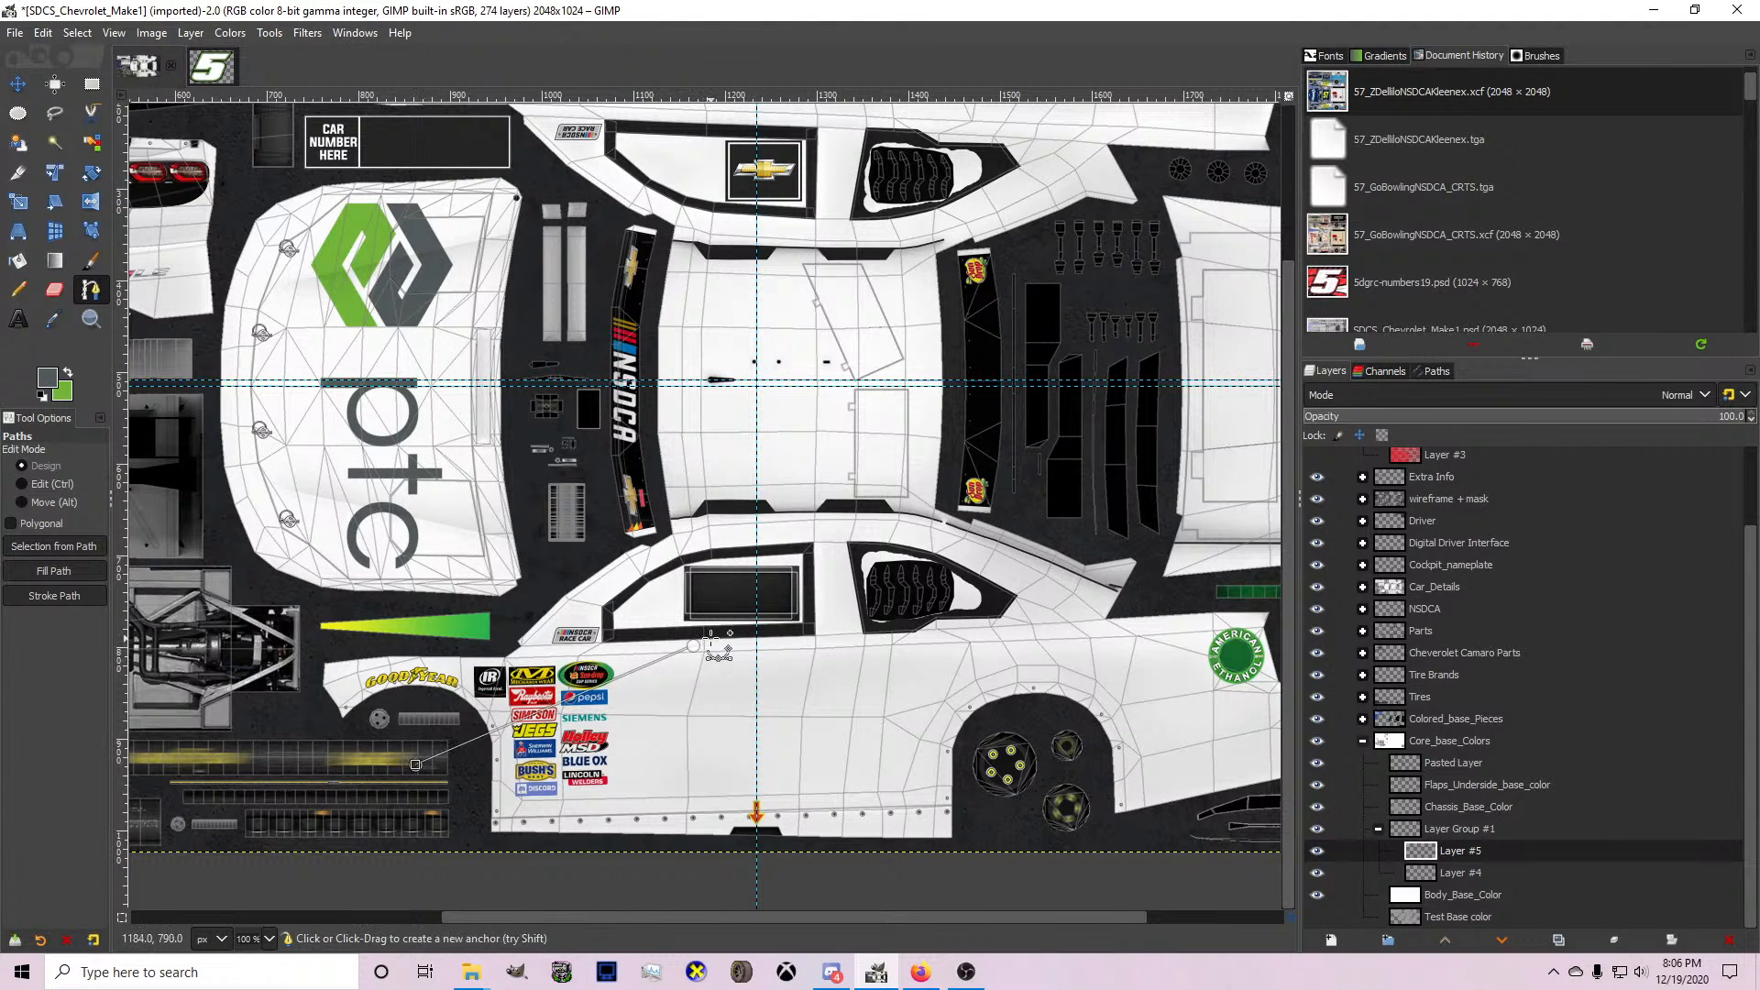
pyautogui.moveTo(693, 645); pyautogui.dragTo(784, 657)
pyautogui.scroll(1, 648, 699)
pyautogui.moveTo(648, 698); pyautogui.dragTo(533, 669)
pyautogui.hotkey('ctrl', 'z')
pyautogui.moveTo(300, 797); pyautogui.dragTo(275, 751)
pyautogui.keyDown('ctrl'); pyautogui.moveTo(565, 693); pyautogui.dragTo(486, 688); pyautogui.keyUp('ctrl')
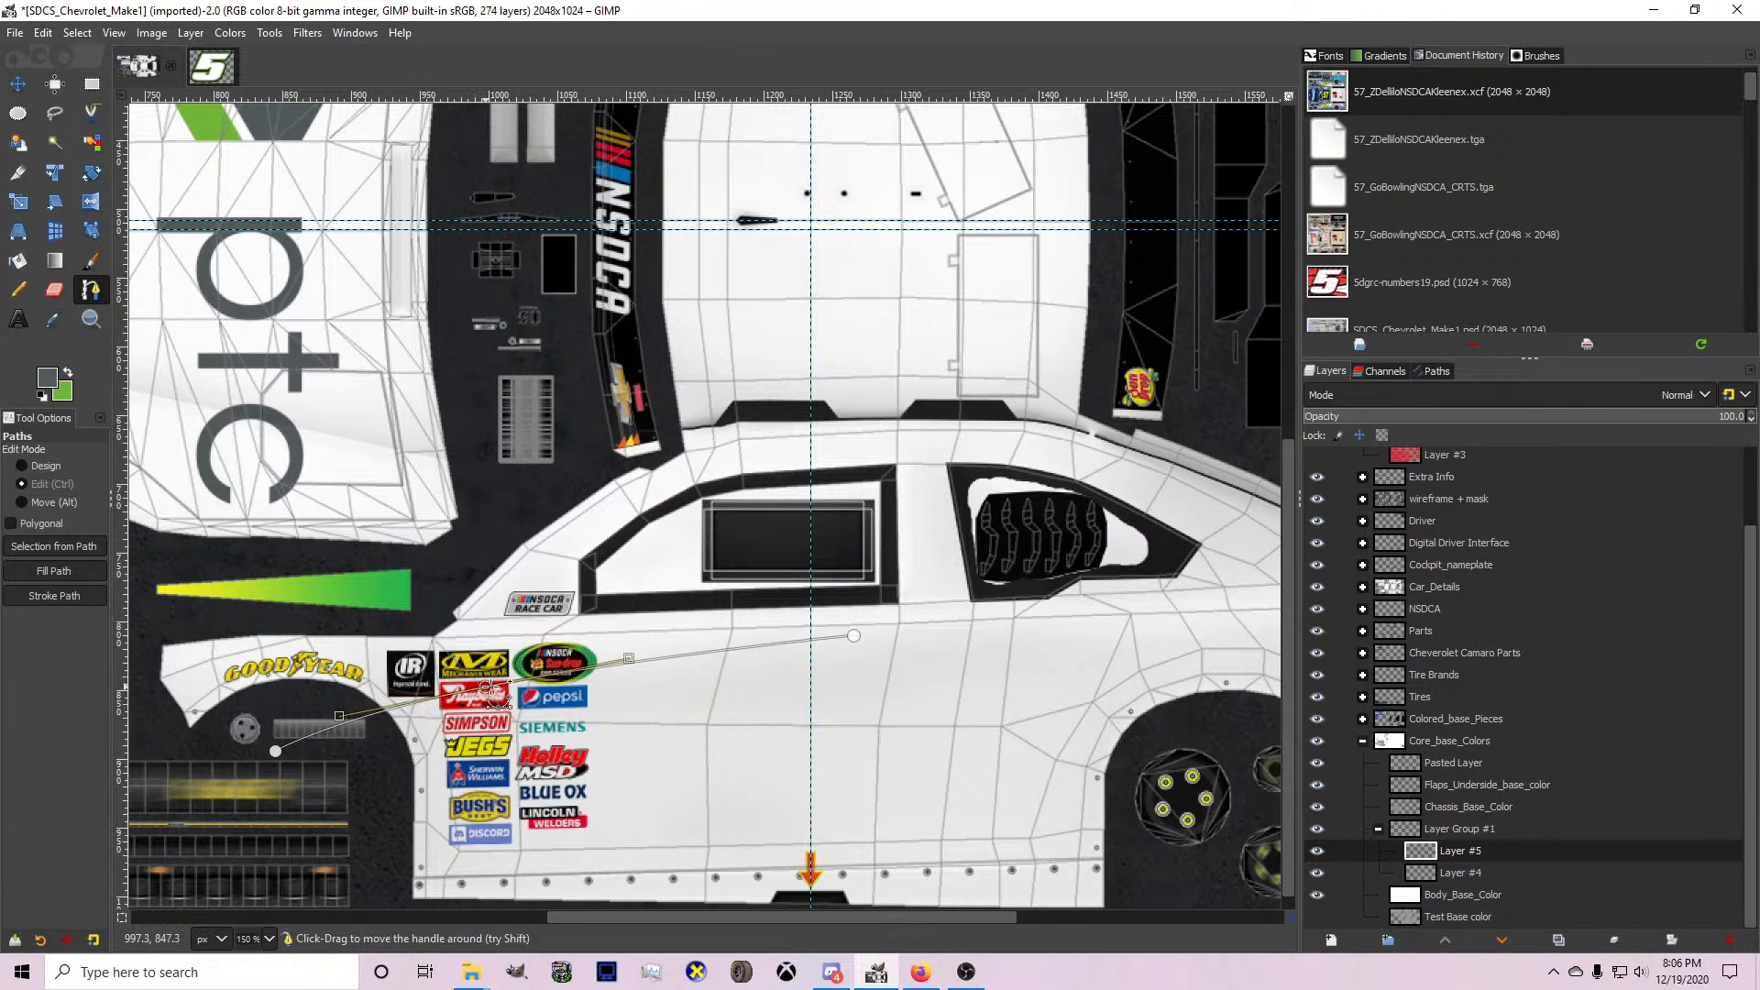
pyautogui.moveTo(854, 636); pyautogui.dragTo(863, 644)
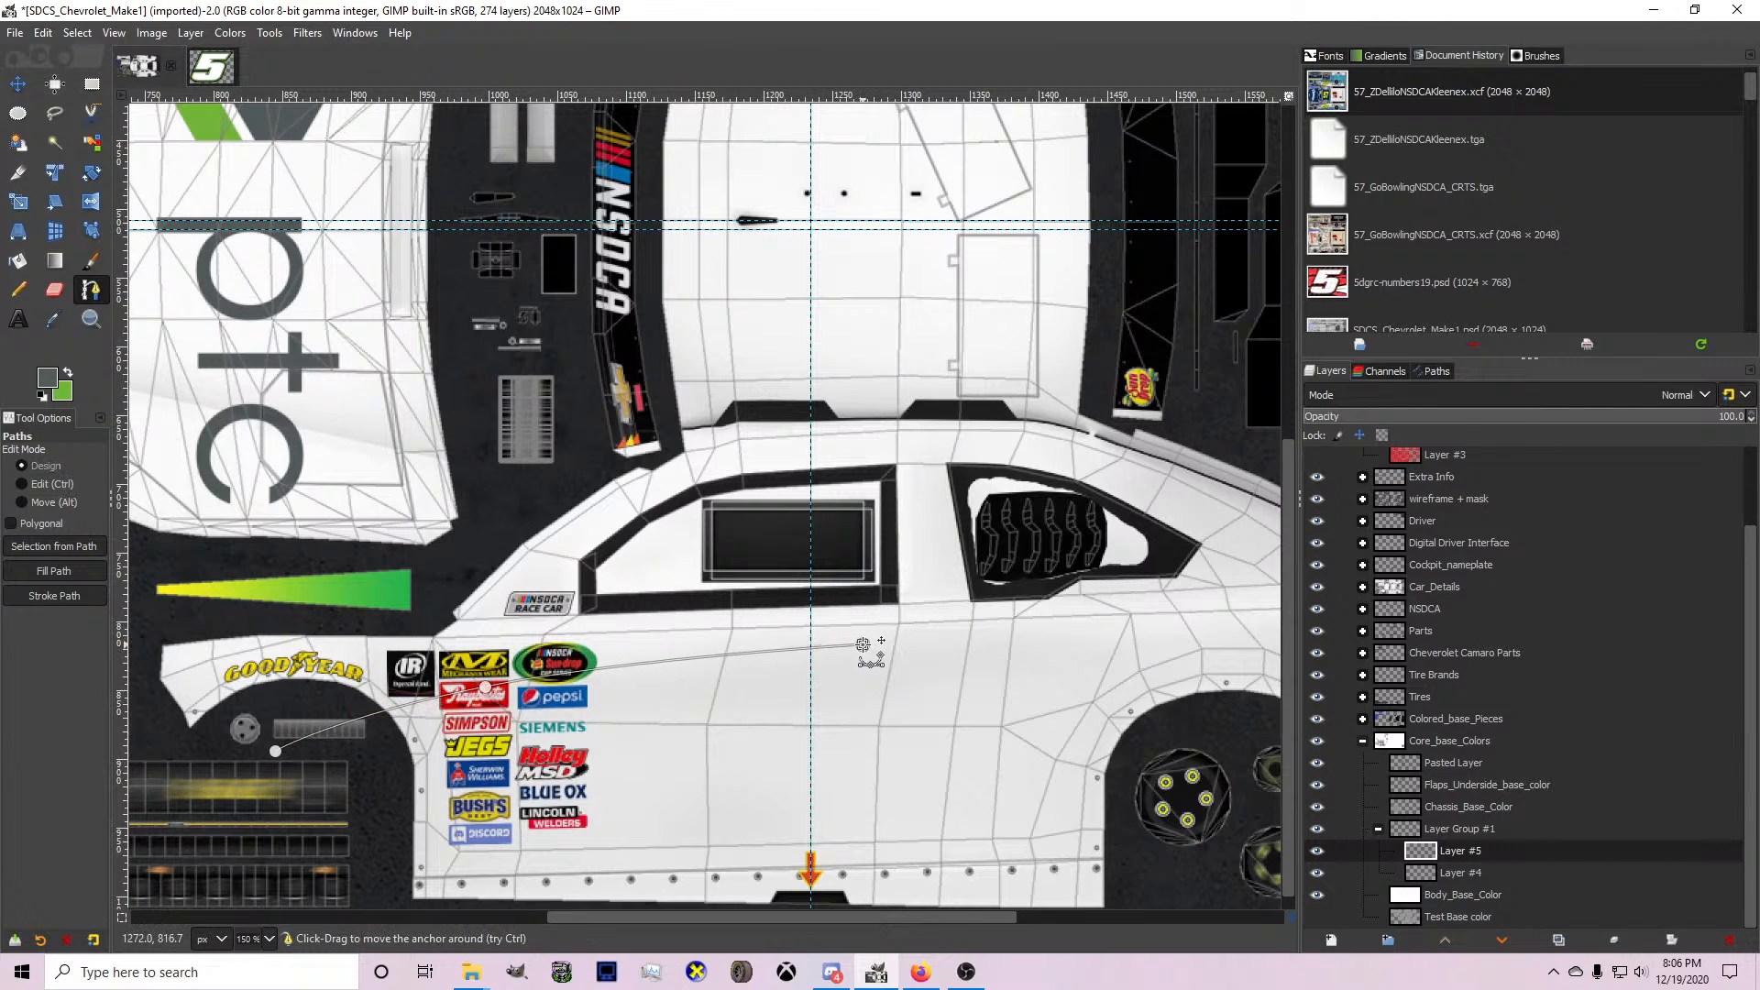
# Add a return anchor over the Sun-drop decal, try moving it down and bending its segment, and undo those two adjustments.
pyautogui.click(540, 650)
pyautogui.moveTo(537, 651); pyautogui.dragTo(514, 732)
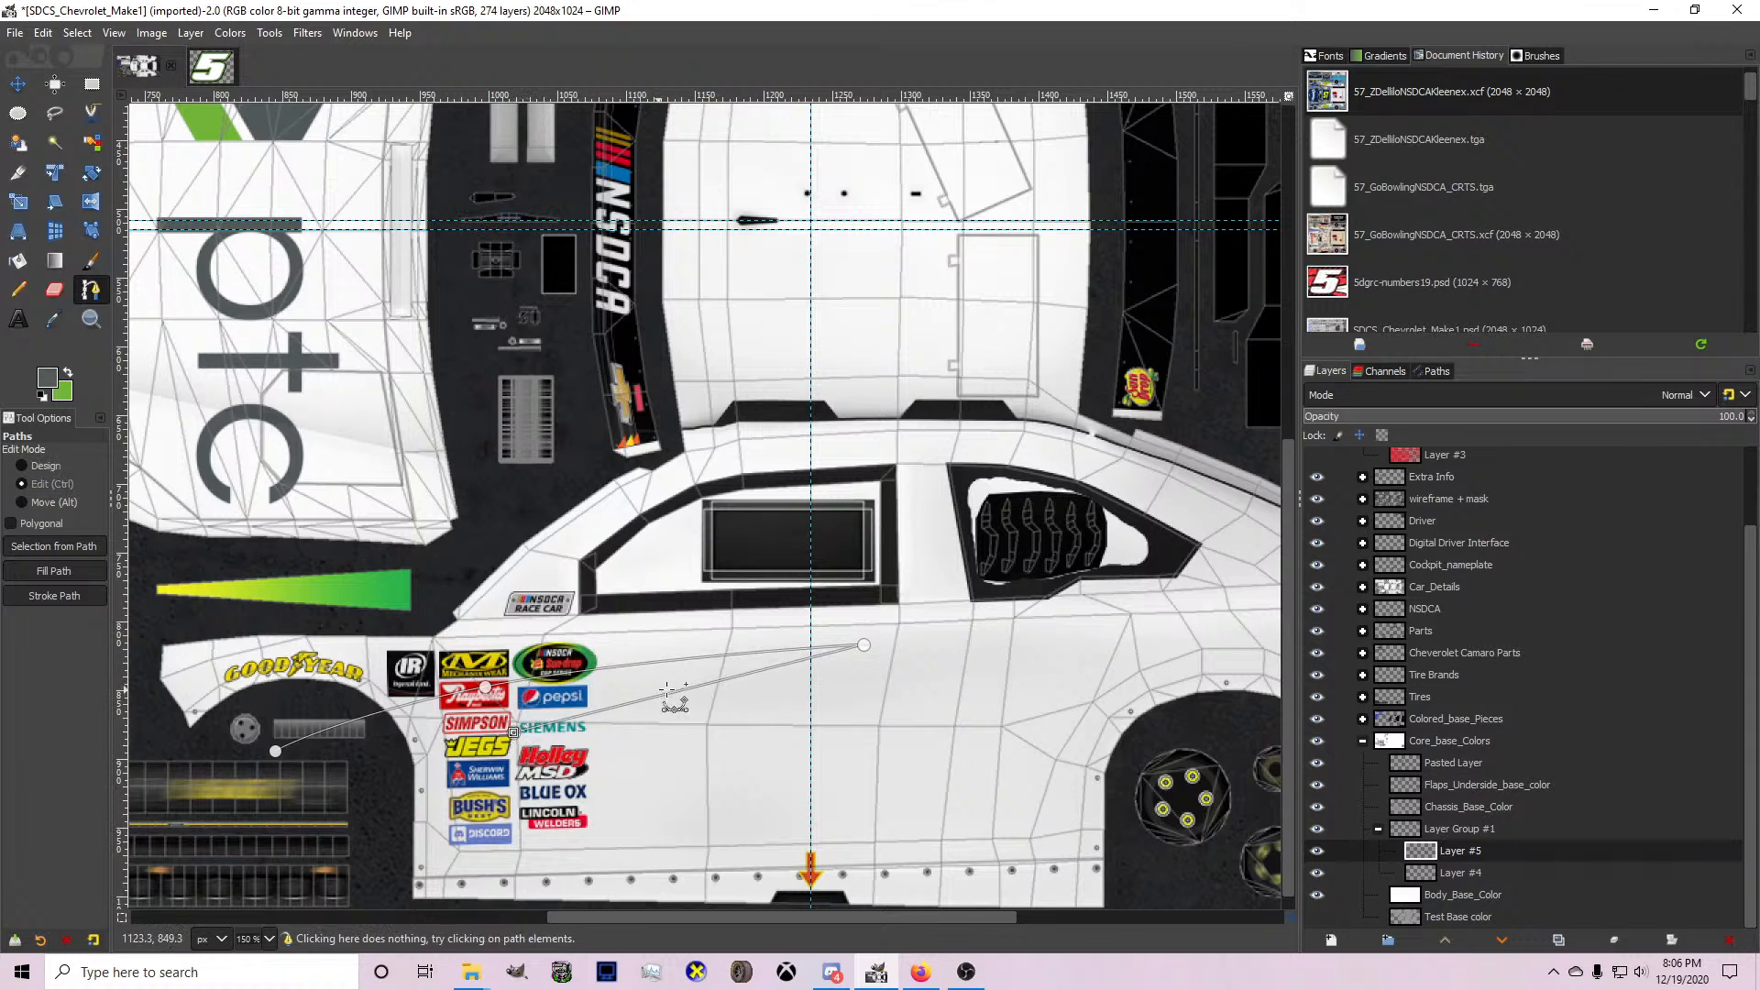
pyautogui.keyDown('ctrl'); pyautogui.moveTo(699, 685); pyautogui.dragTo(668, 674); pyautogui.keyUp('ctrl')
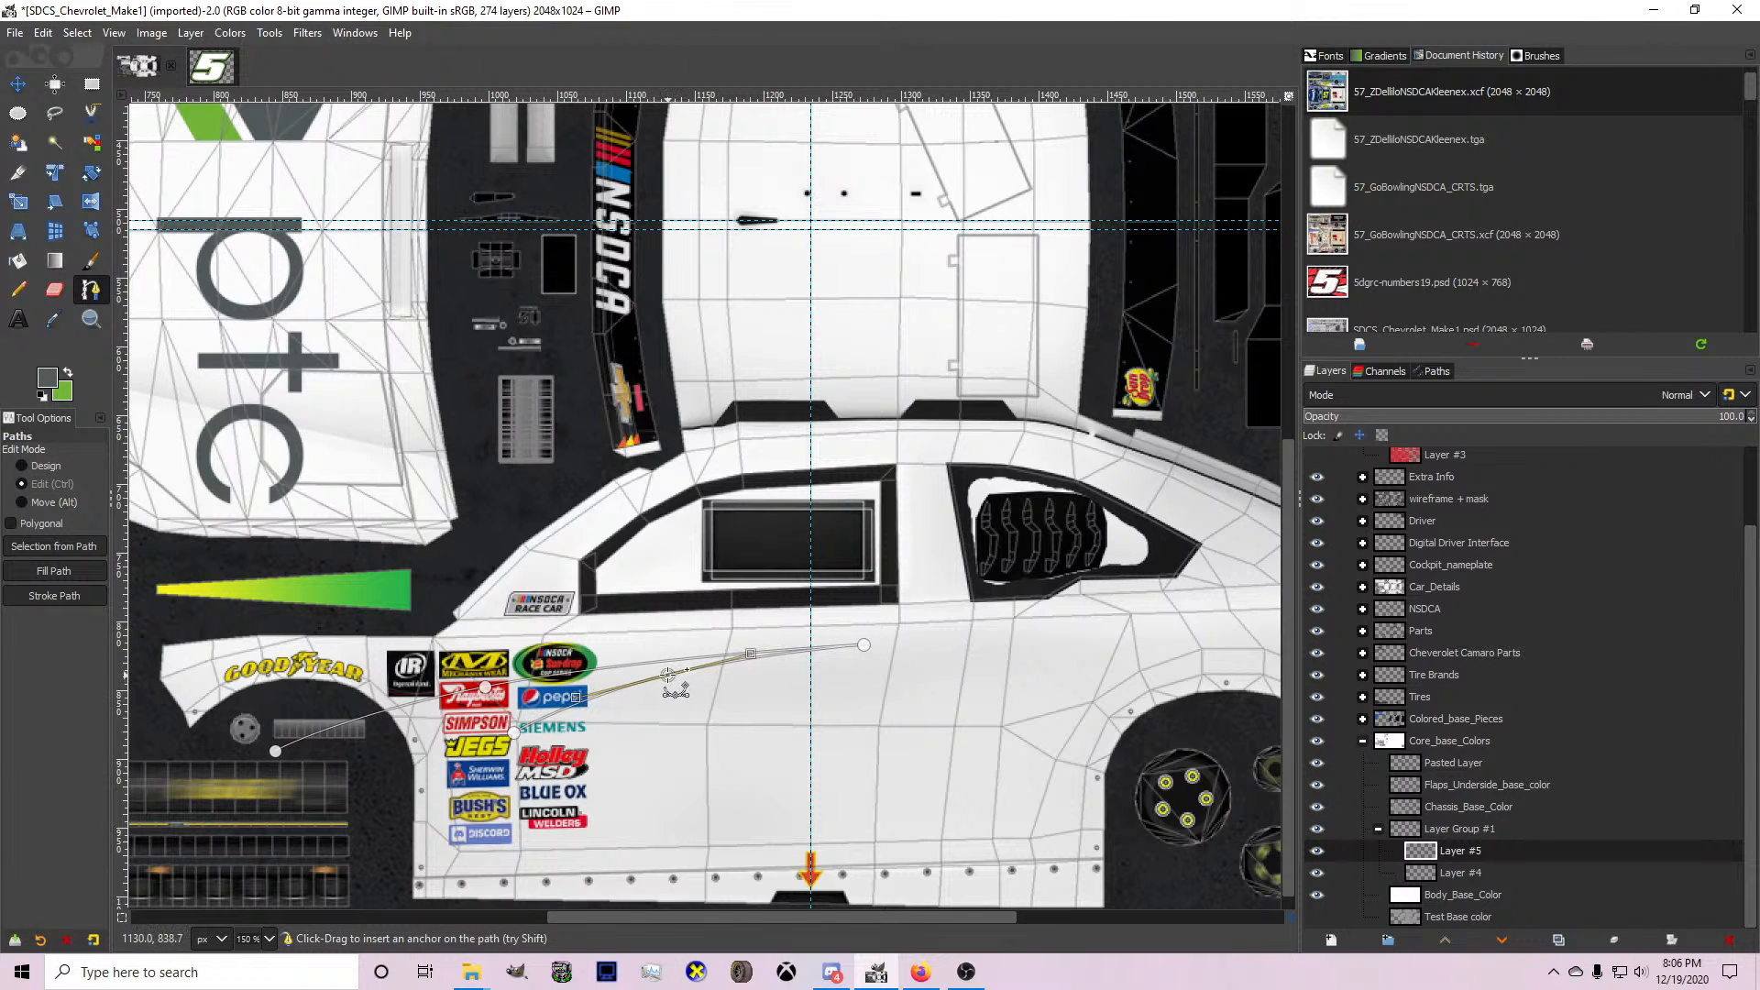
pyautogui.hotkey('ctrl', 'z')
pyautogui.hotkey('ctrl', 'z')
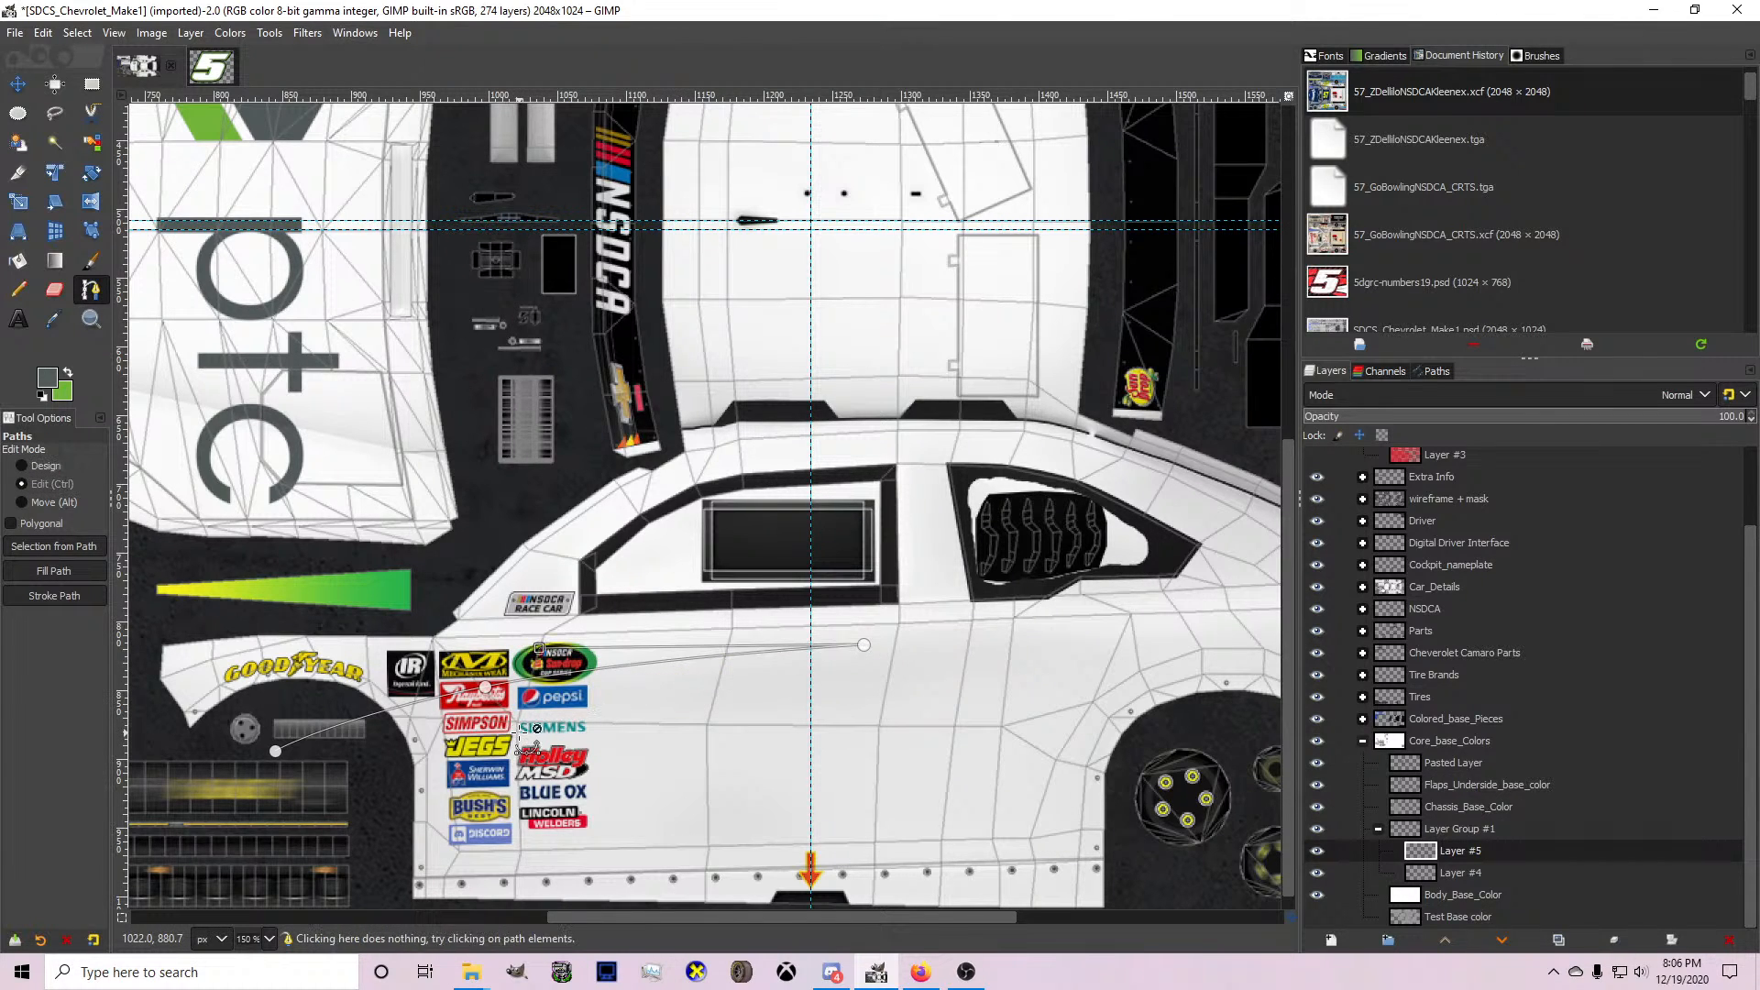
# Shape the return line with an anchor on the upper door and extend the path along the body side to just below the quarter window.
pyautogui.keyDown('ctrl'); pyautogui.scroll(2, 631, 650); pyautogui.keyUp('ctrl')
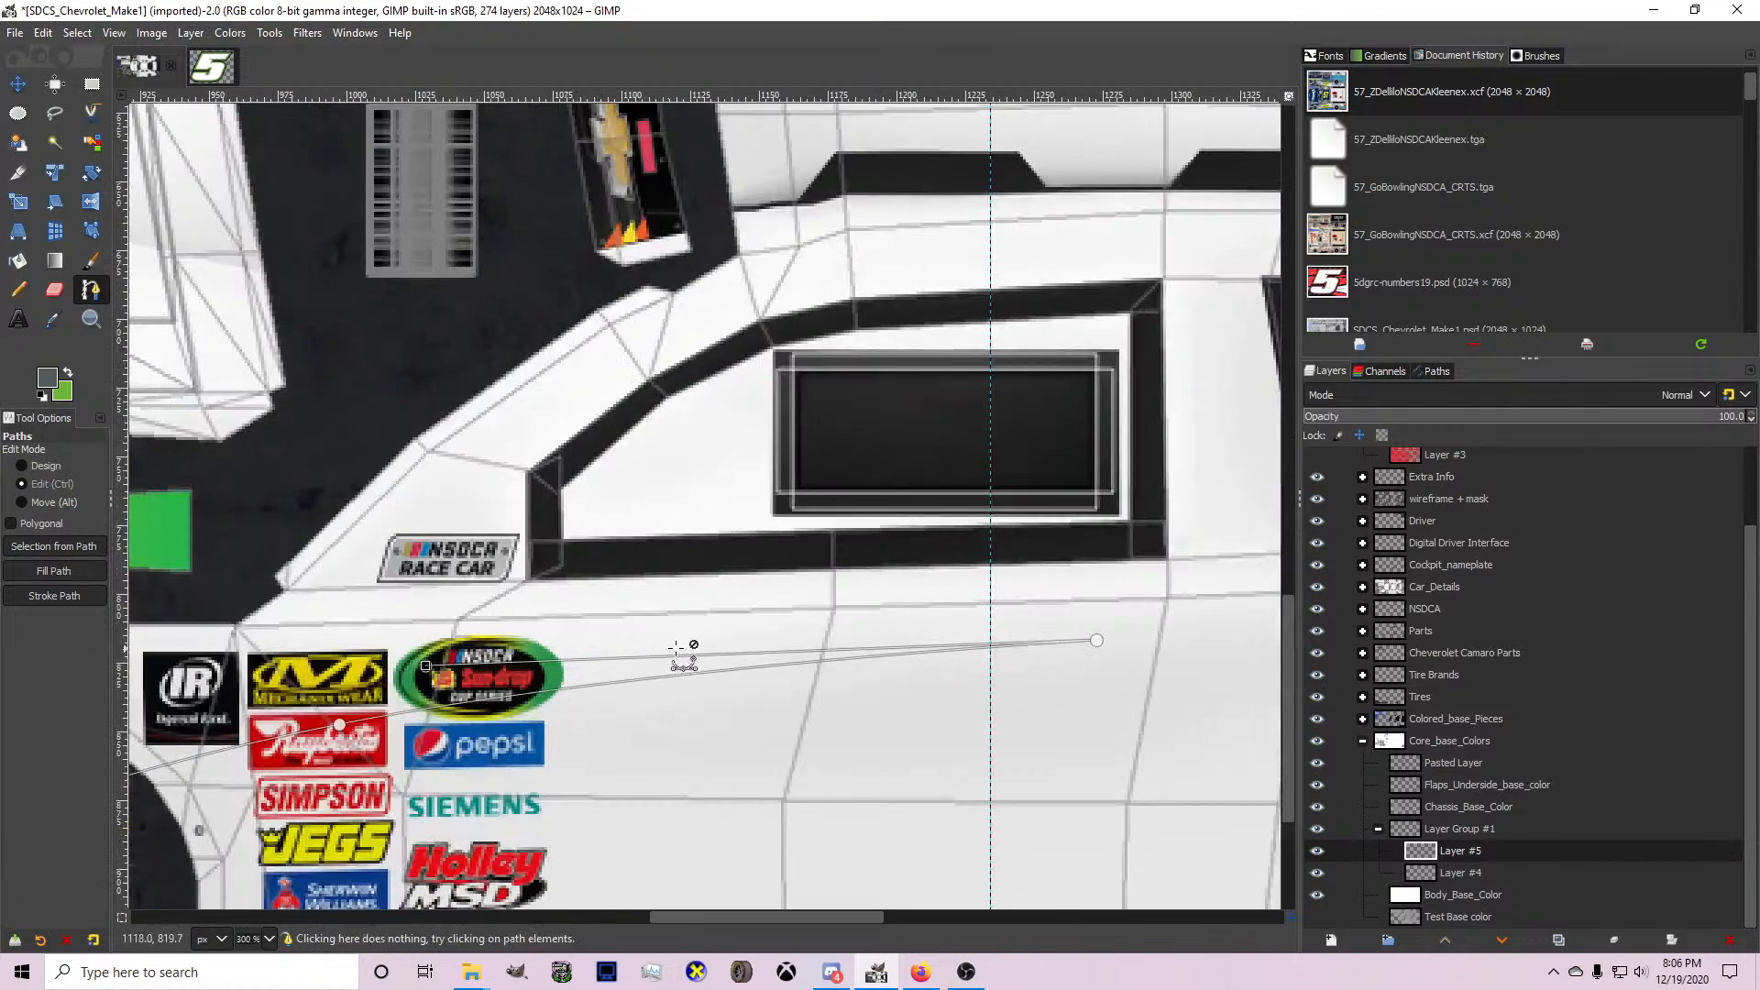
pyautogui.keyDown('ctrl'); pyautogui.click(709, 642); pyautogui.keyUp('ctrl')
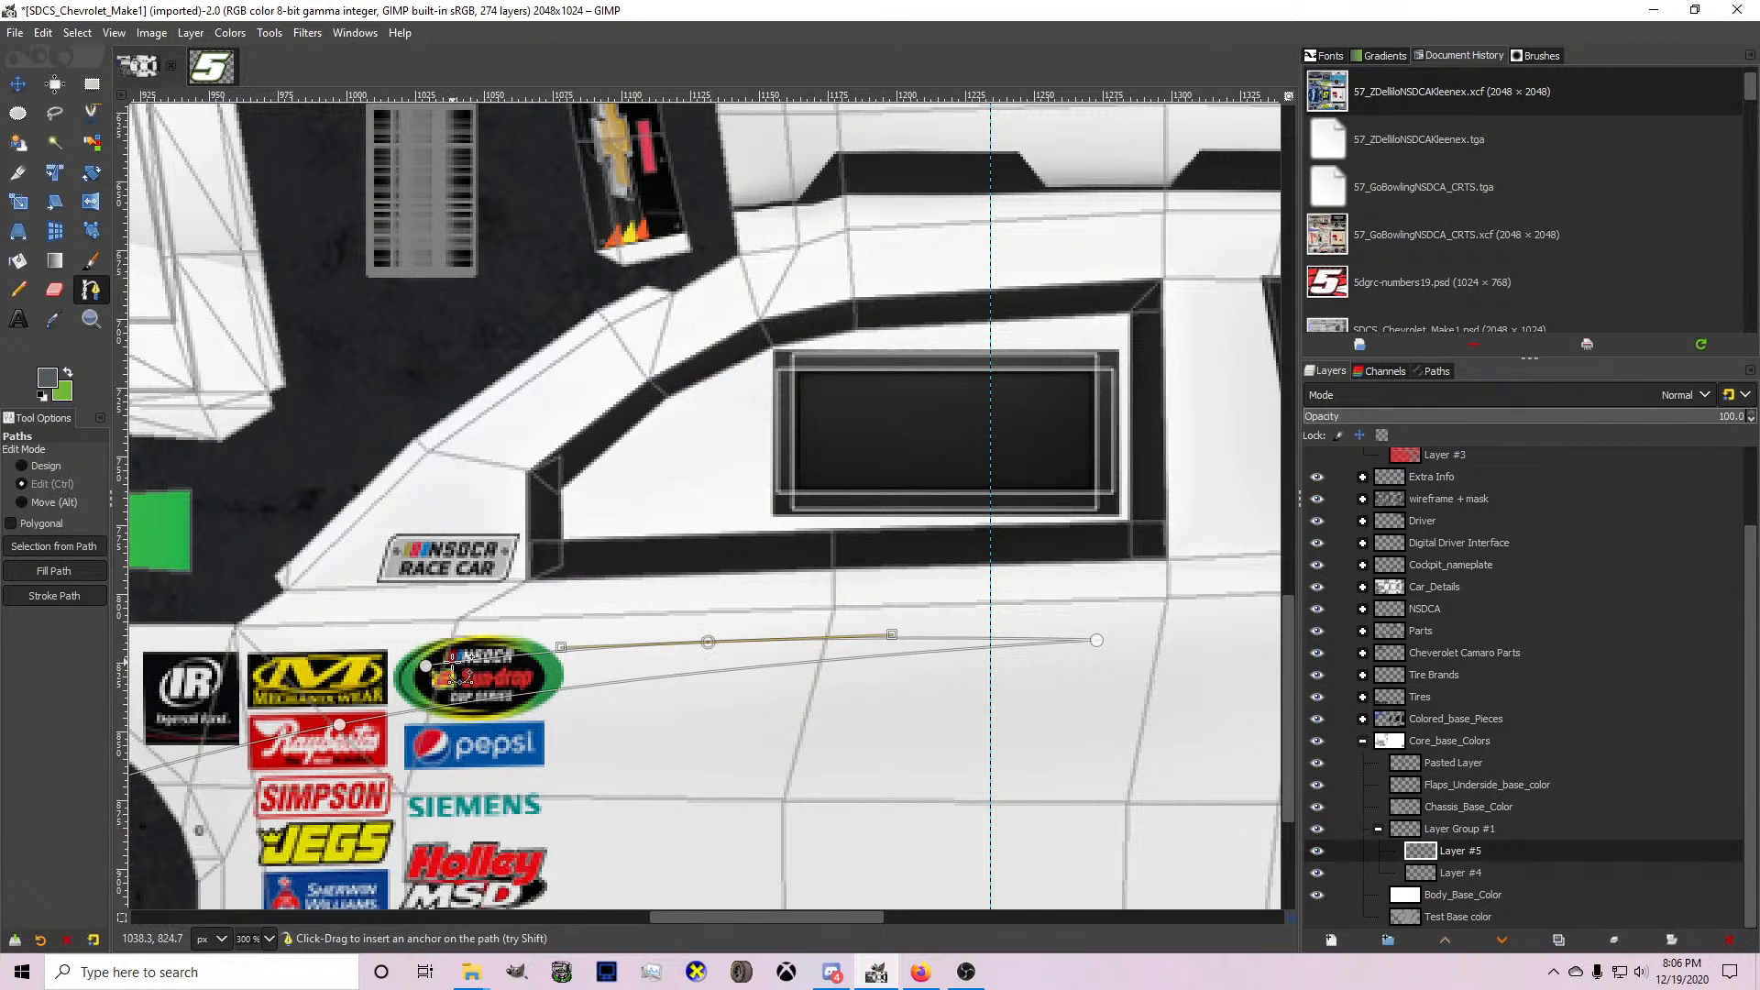
pyautogui.hotkey('ctrl', 'z')
pyautogui.hotkey('ctrl', 'y')
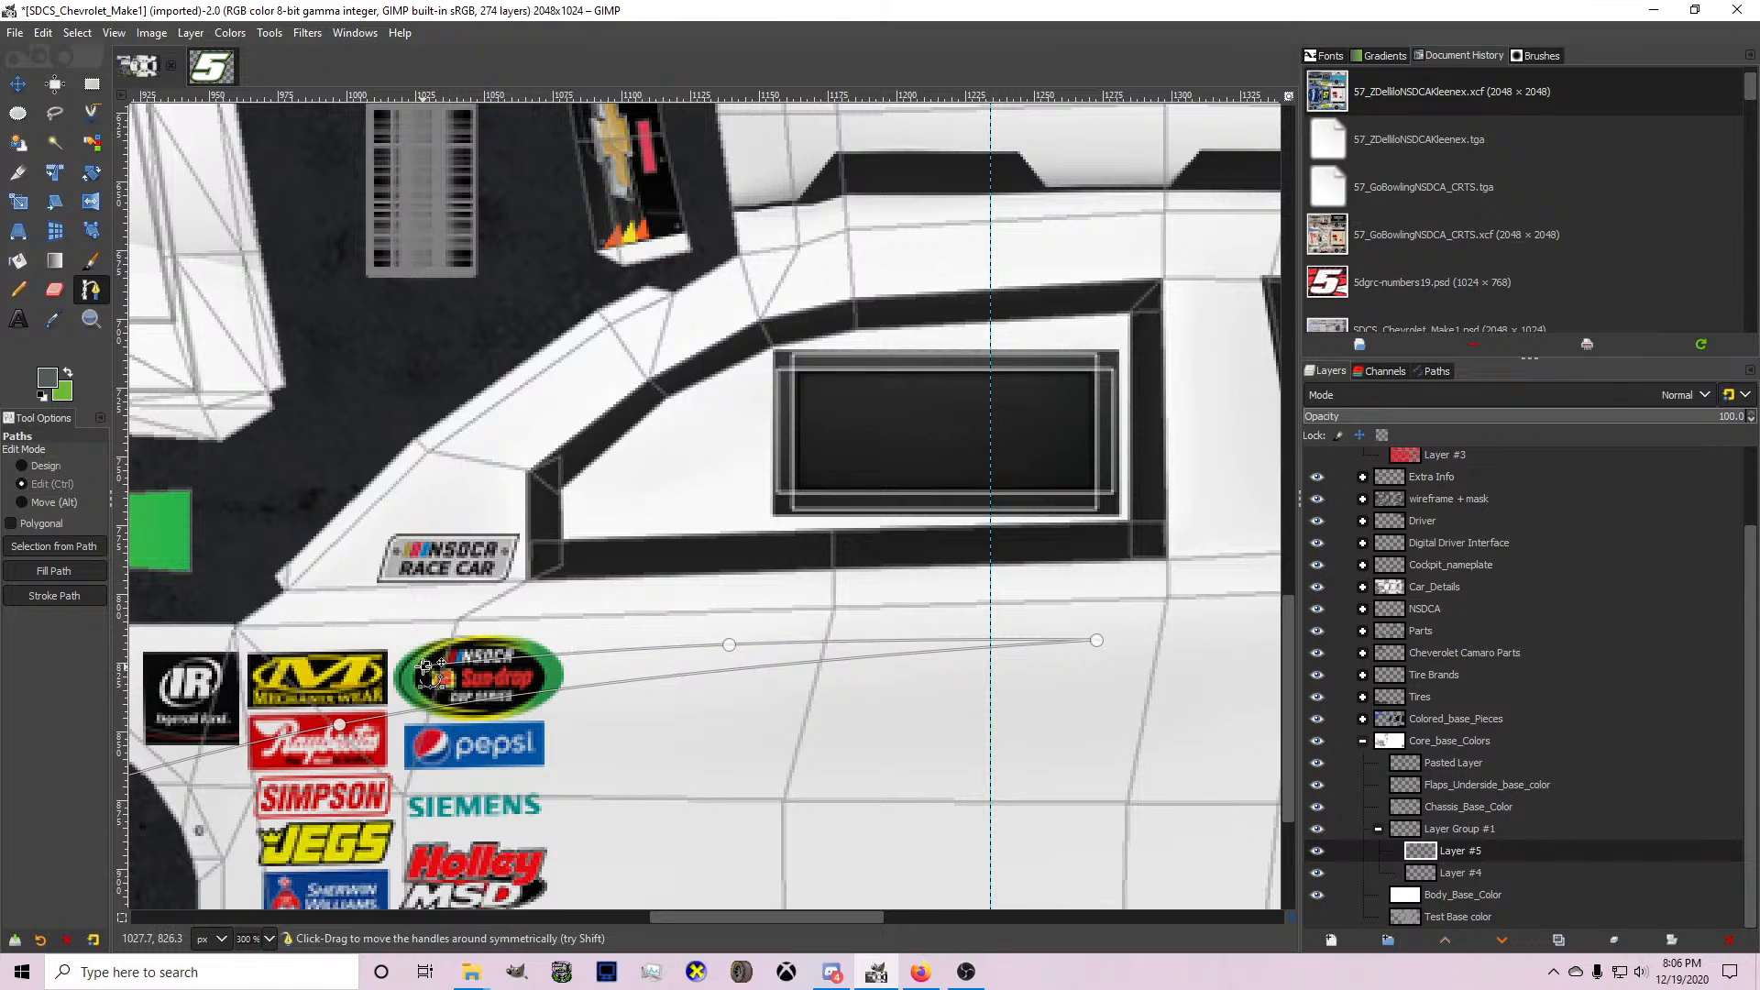
pyautogui.keyDown('ctrl'); pyautogui.scroll(-2, 427, 668); pyautogui.keyUp('ctrl')
pyautogui.keyDown('ctrl'); pyautogui.click(707, 632); pyautogui.keyUp('ctrl')
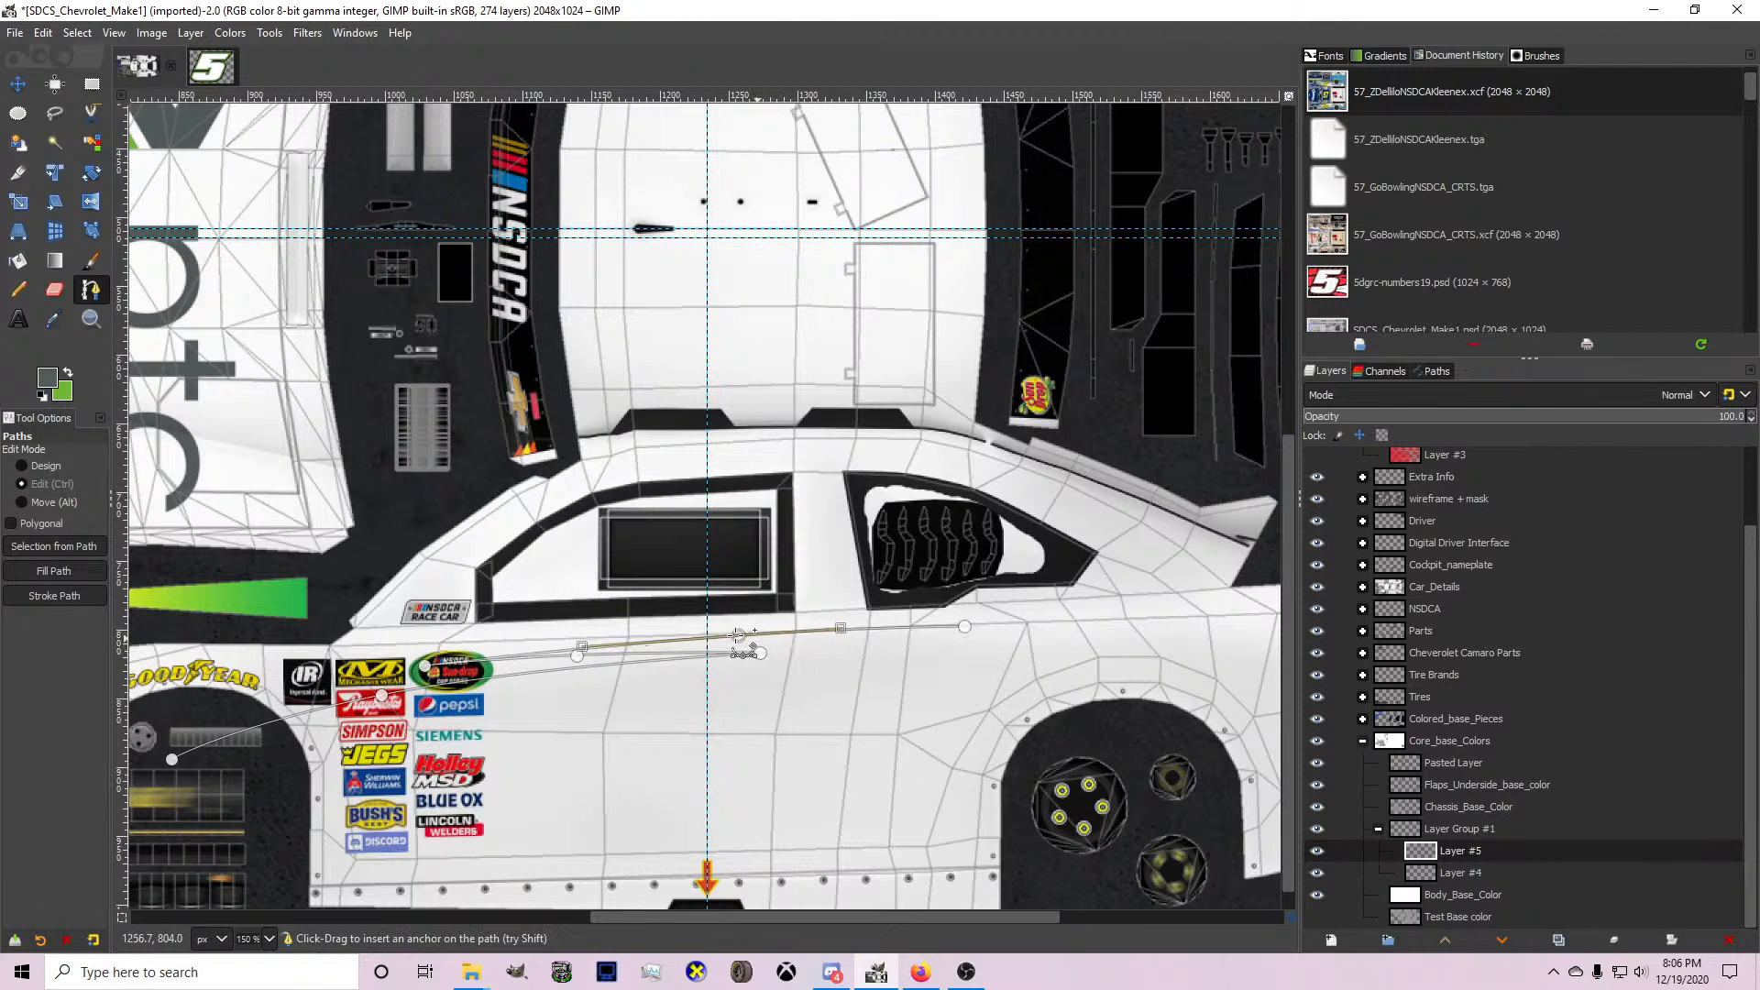
pyautogui.moveTo(968, 626); pyautogui.dragTo(916, 618)
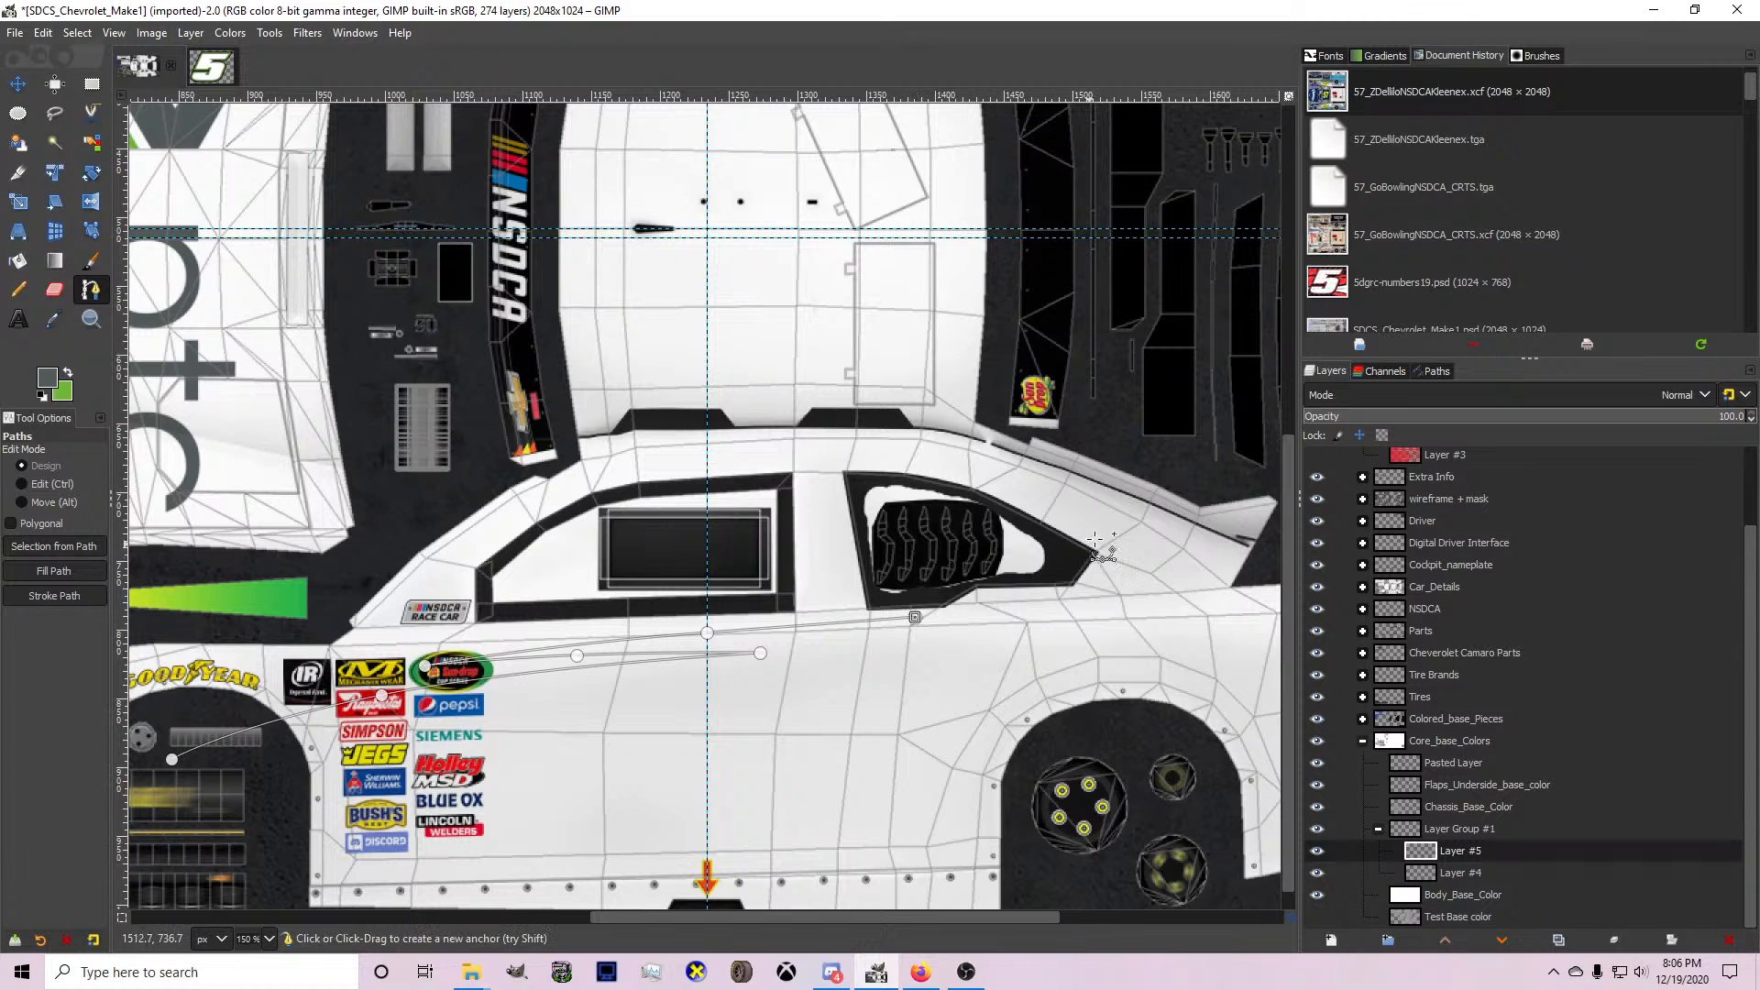
# Extend the path past the quarter window and along the rear window edge, then up to the roof's centre line.
pyautogui.click(1197, 457)
pyautogui.moveTo(1060, 541); pyautogui.dragTo(1107, 562)
pyautogui.click(1199, 457)
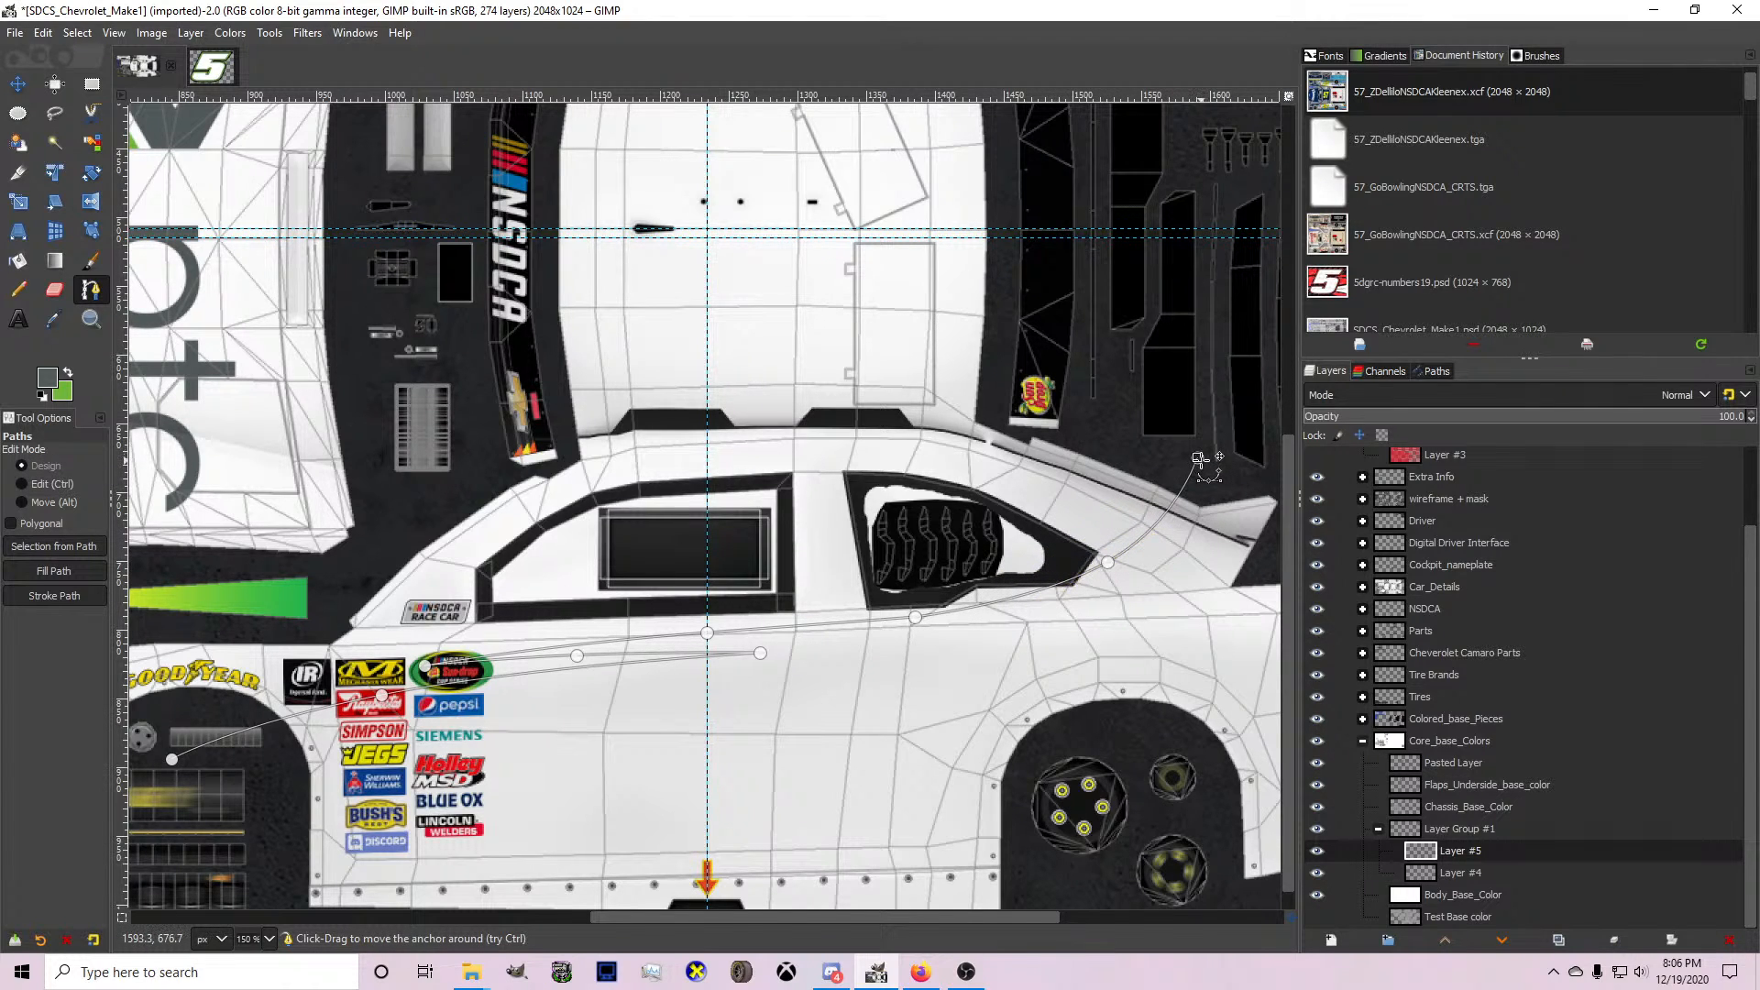
pyautogui.moveTo(1198, 456); pyautogui.dragTo(1097, 429)
pyautogui.click(1121, 228)
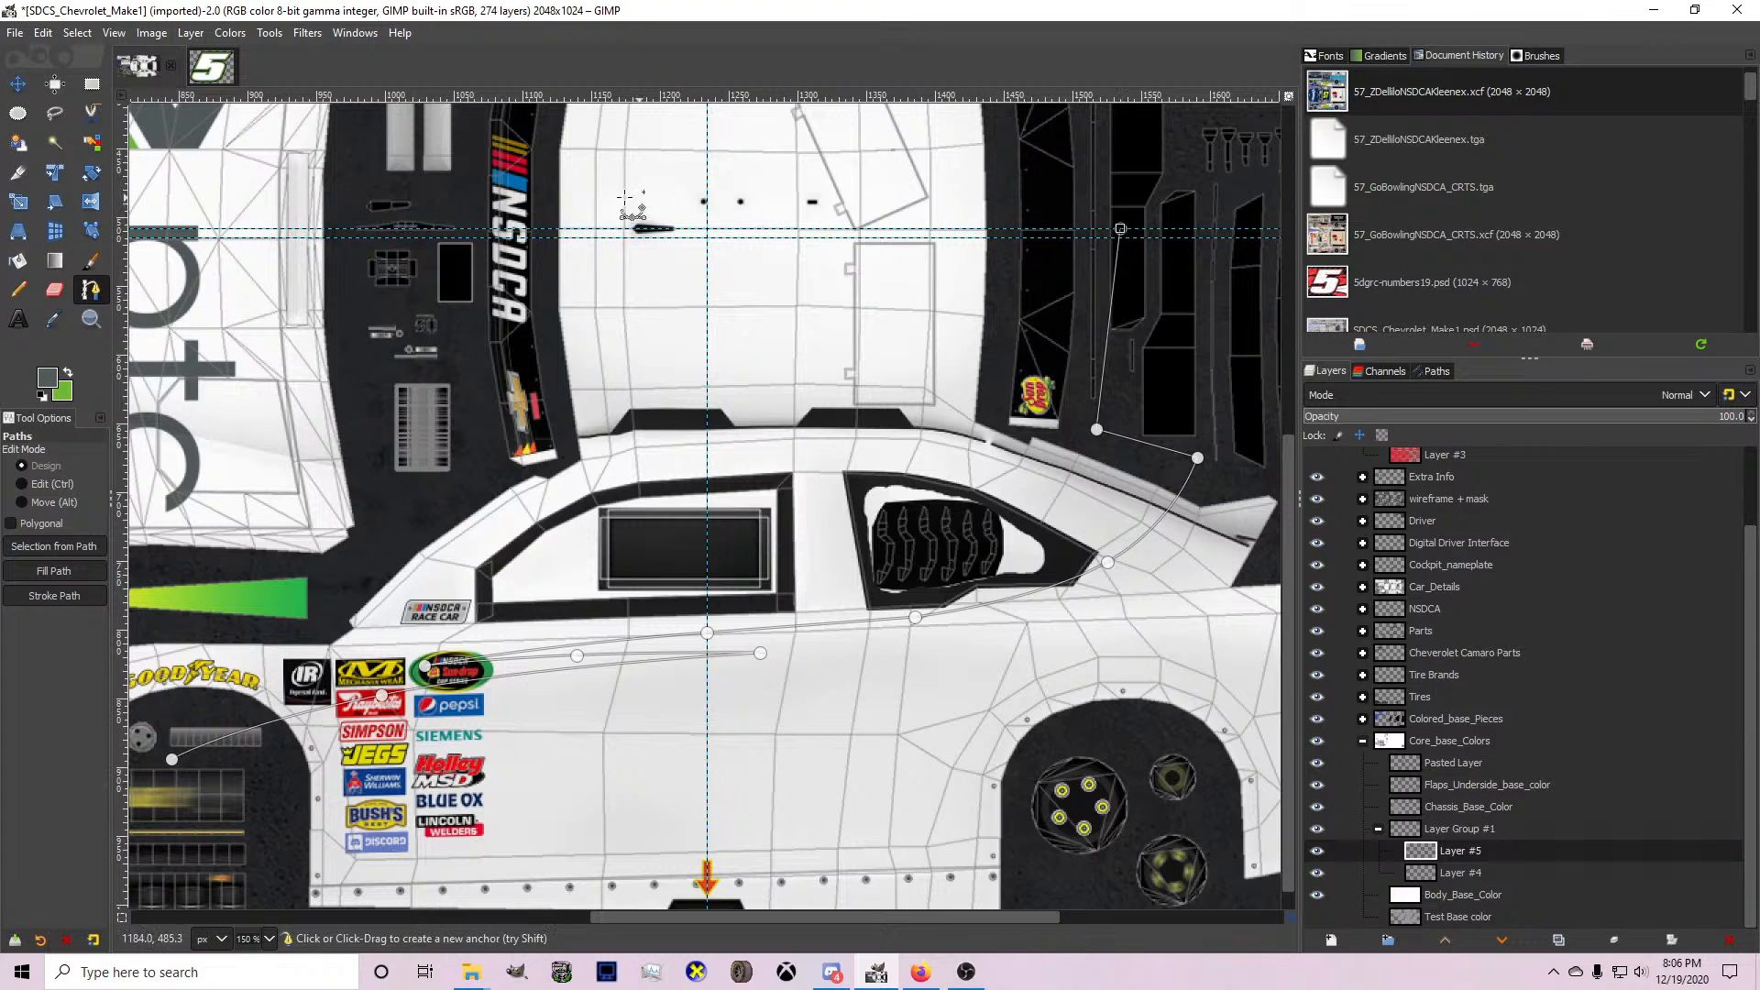
# Continue the path along the roof's centre line, down ahead of the windshield, and around the front fender.
pyautogui.click(441, 229)
pyautogui.click(362, 557)
pyautogui.click(272, 602)
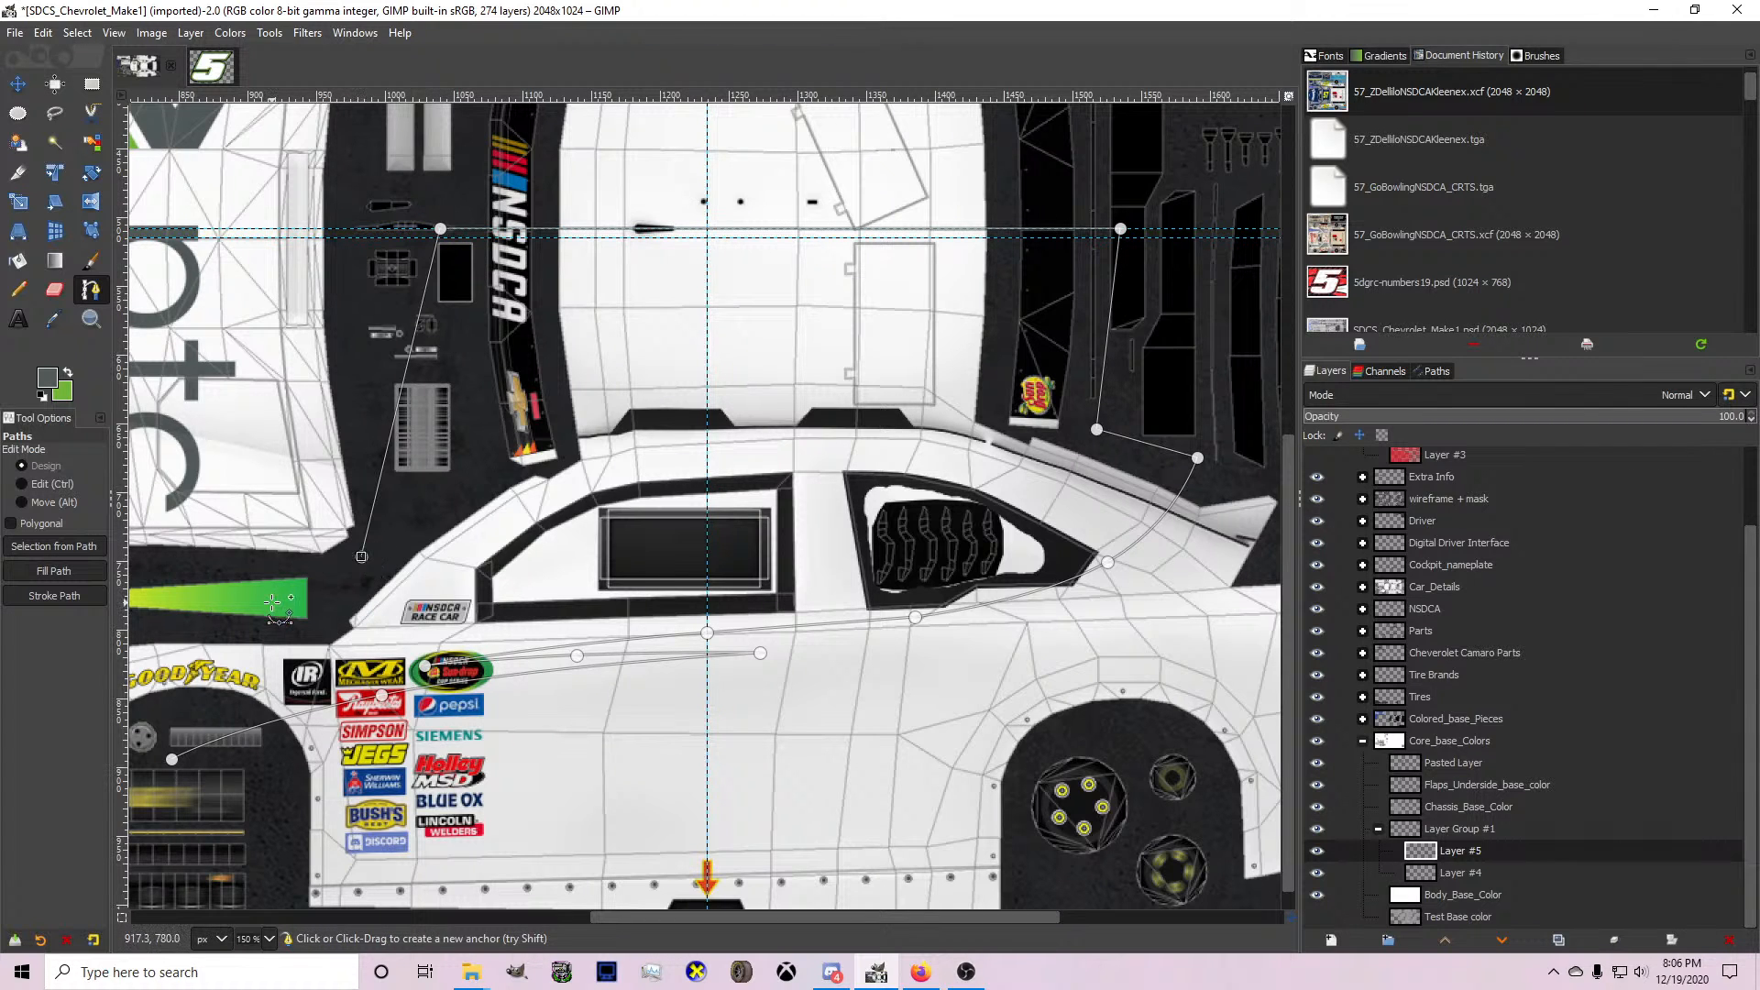
pyautogui.scroll(-1, 380, 592)
pyautogui.click(151, 616)
pyautogui.scroll(2, 152, 616)
pyautogui.click(146, 680)
pyautogui.click(174, 715)
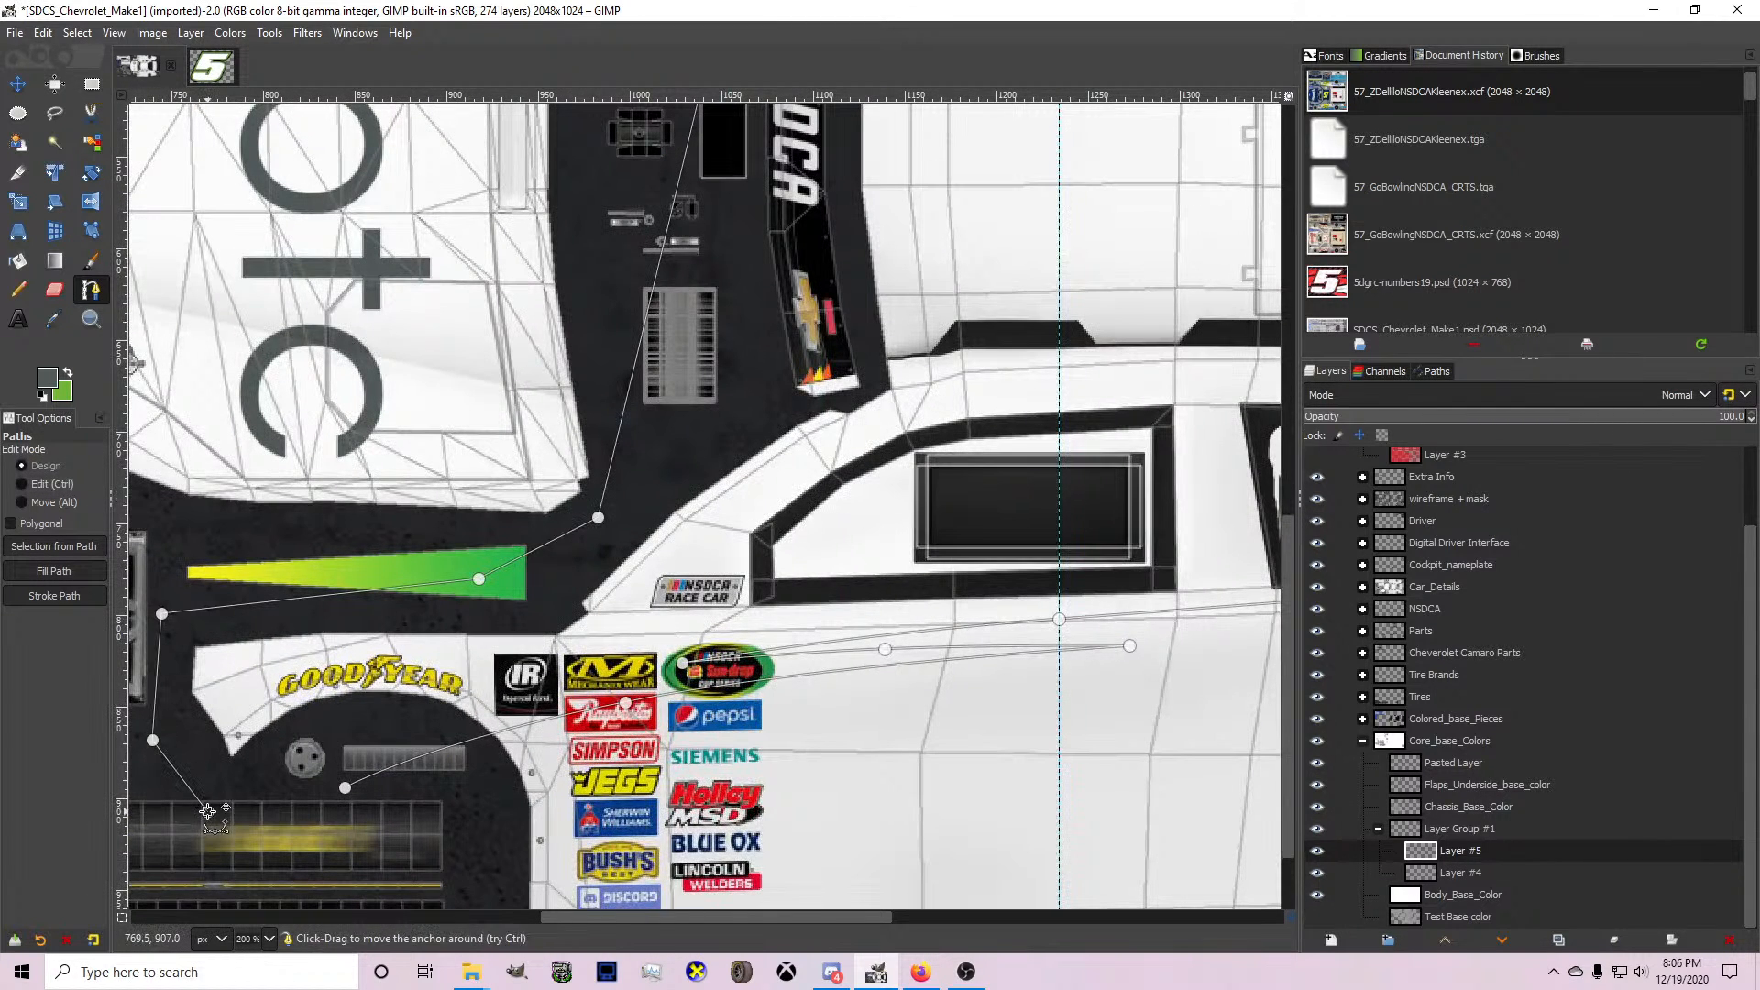
# Convert the path to a selection, fill it with the grey logo colour on Layer #5, and clear the selection.
pyautogui.press('Return')
pyautogui.hotkey('shift', 'b')
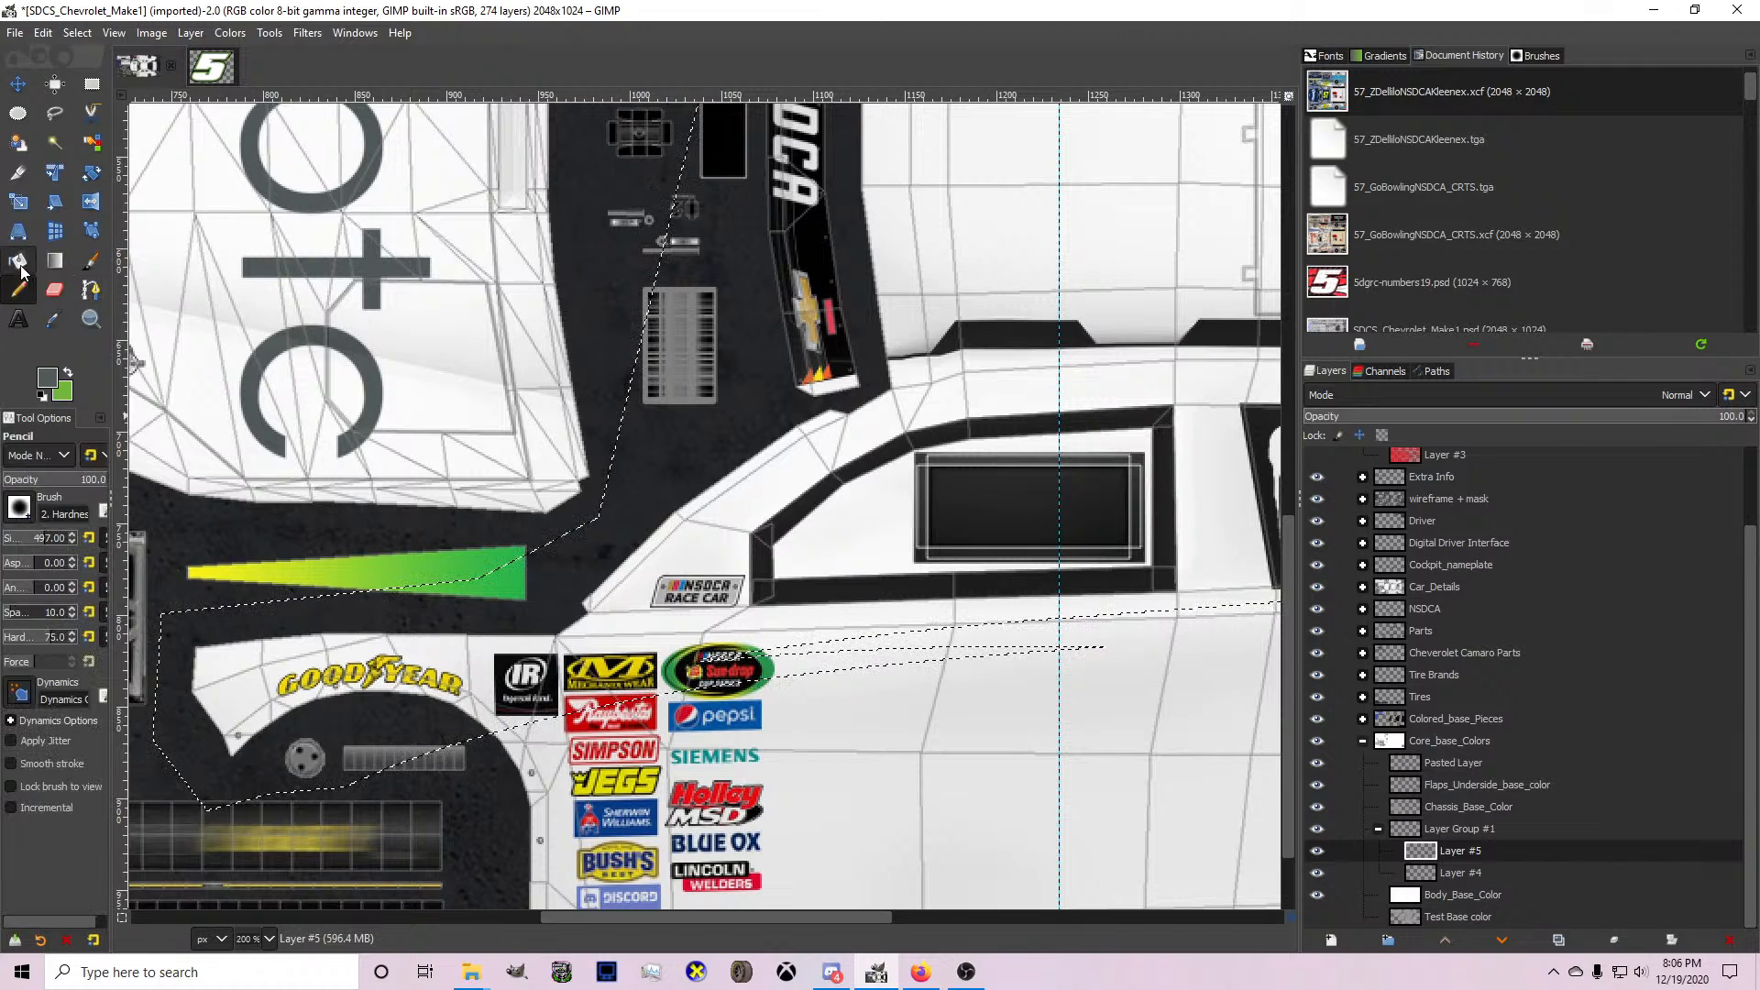
pyautogui.click(272, 646)
pyautogui.scroll(-2, 272, 647)
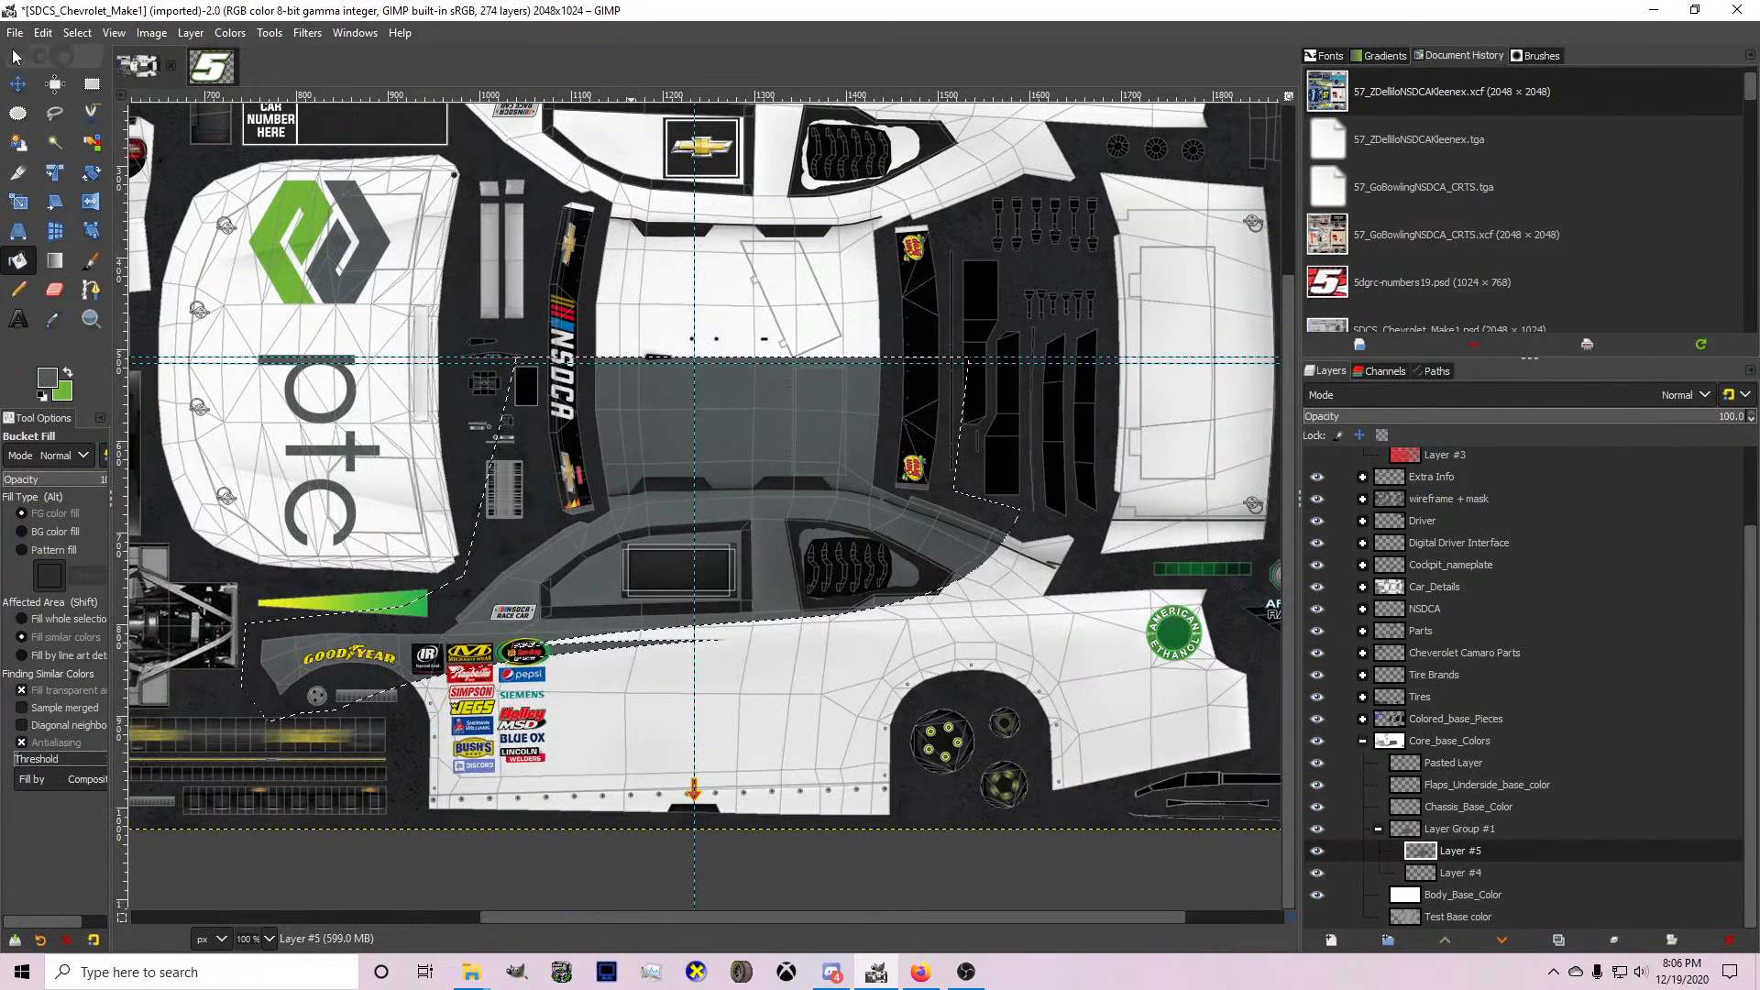
pyautogui.click(77, 33)
pyautogui.click(101, 85)
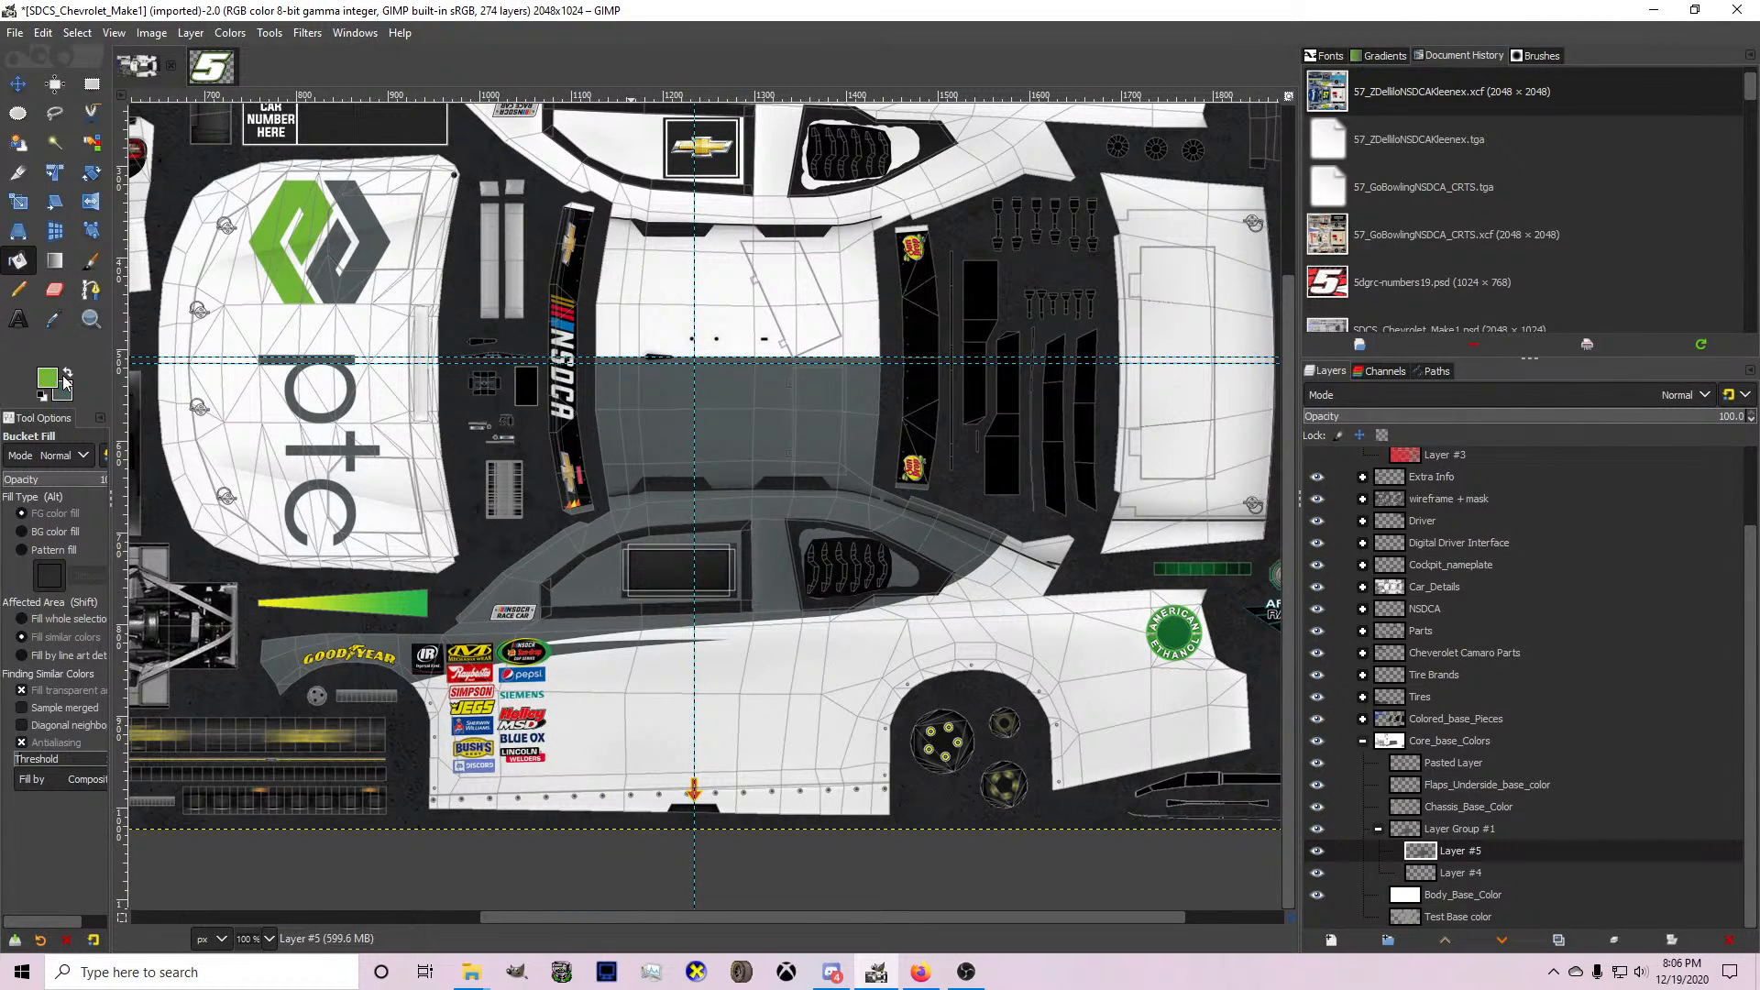
# With green as foreground on Layer #4, start a path from above the rear deck to beneath the side window, bending it below the quarter window.
pyautogui.click(99, 292)
pyautogui.click(1482, 872)
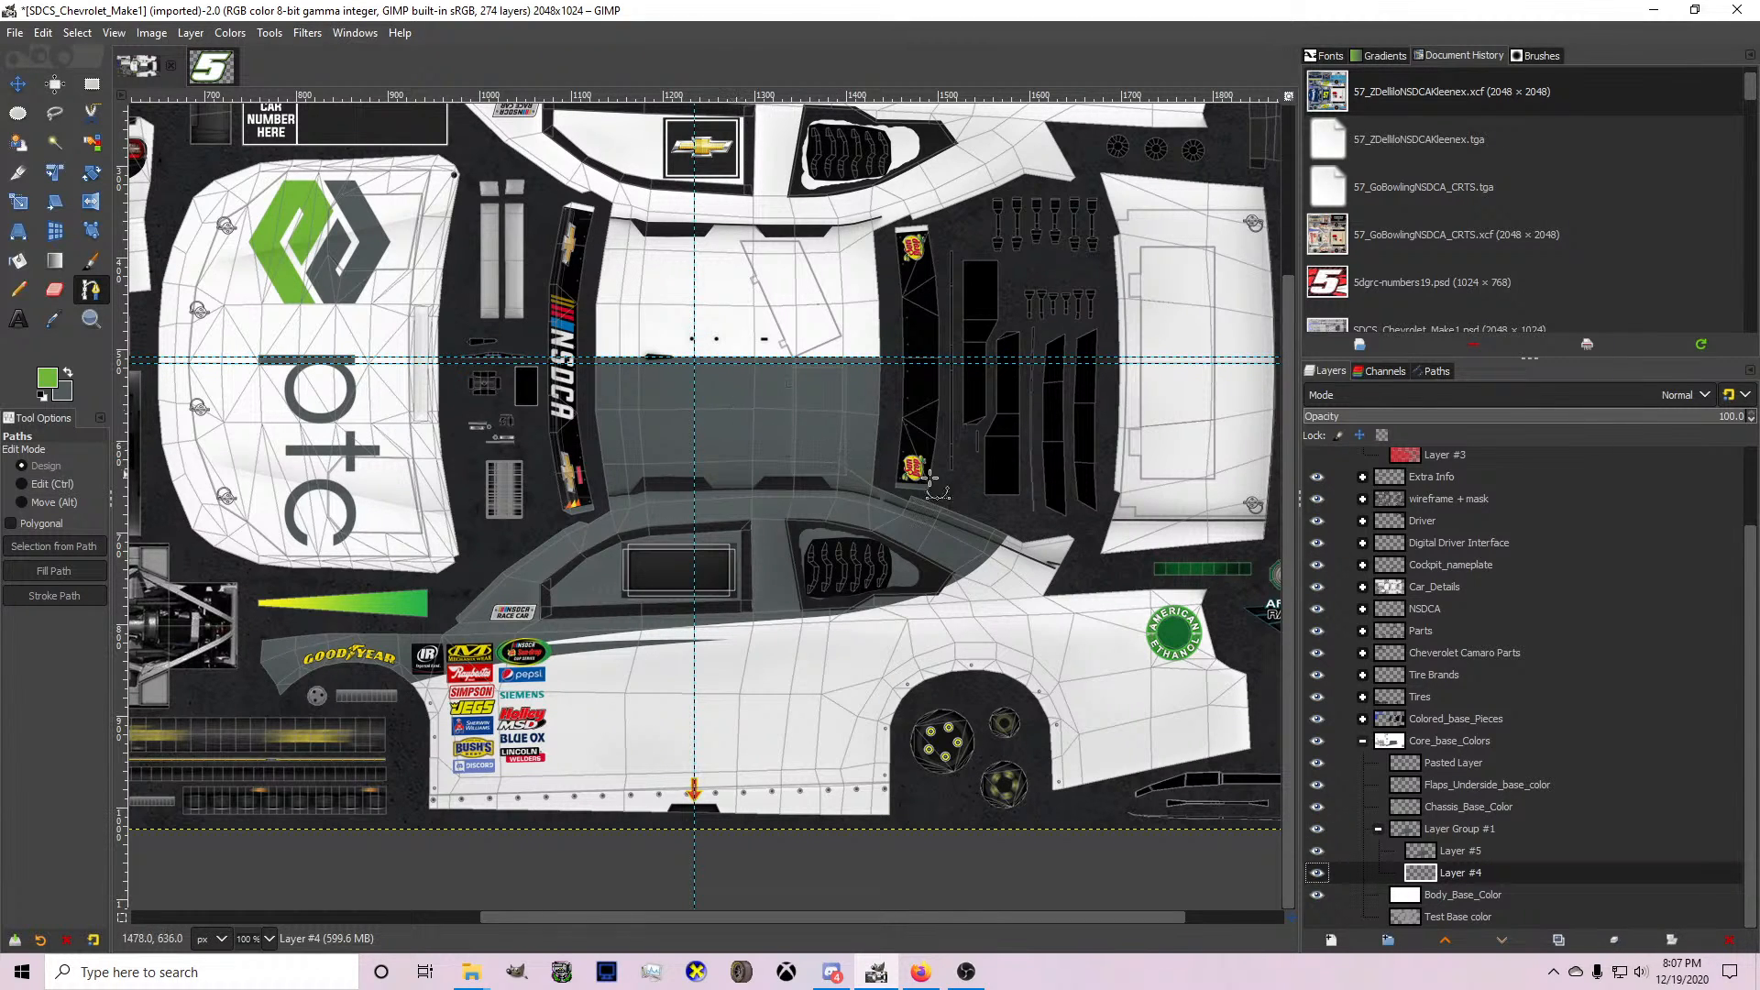
pyautogui.scroll(1, 955, 570)
pyautogui.scroll(1, 989, 572)
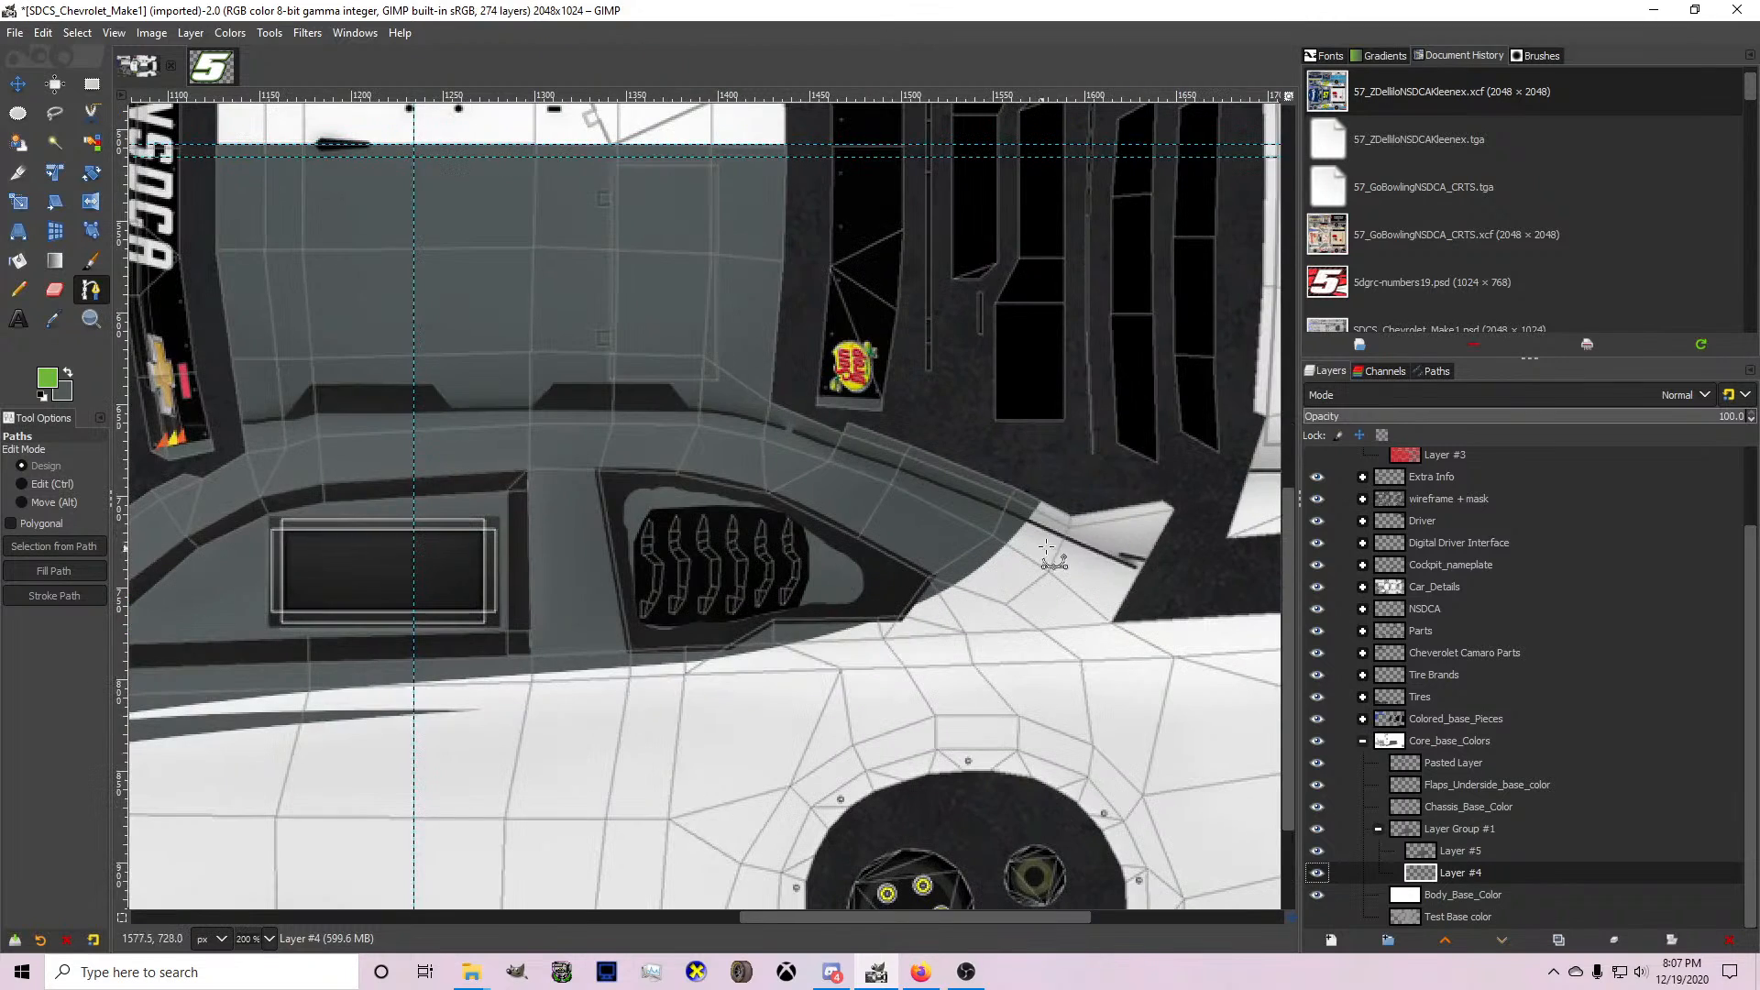
pyautogui.click(1069, 493)
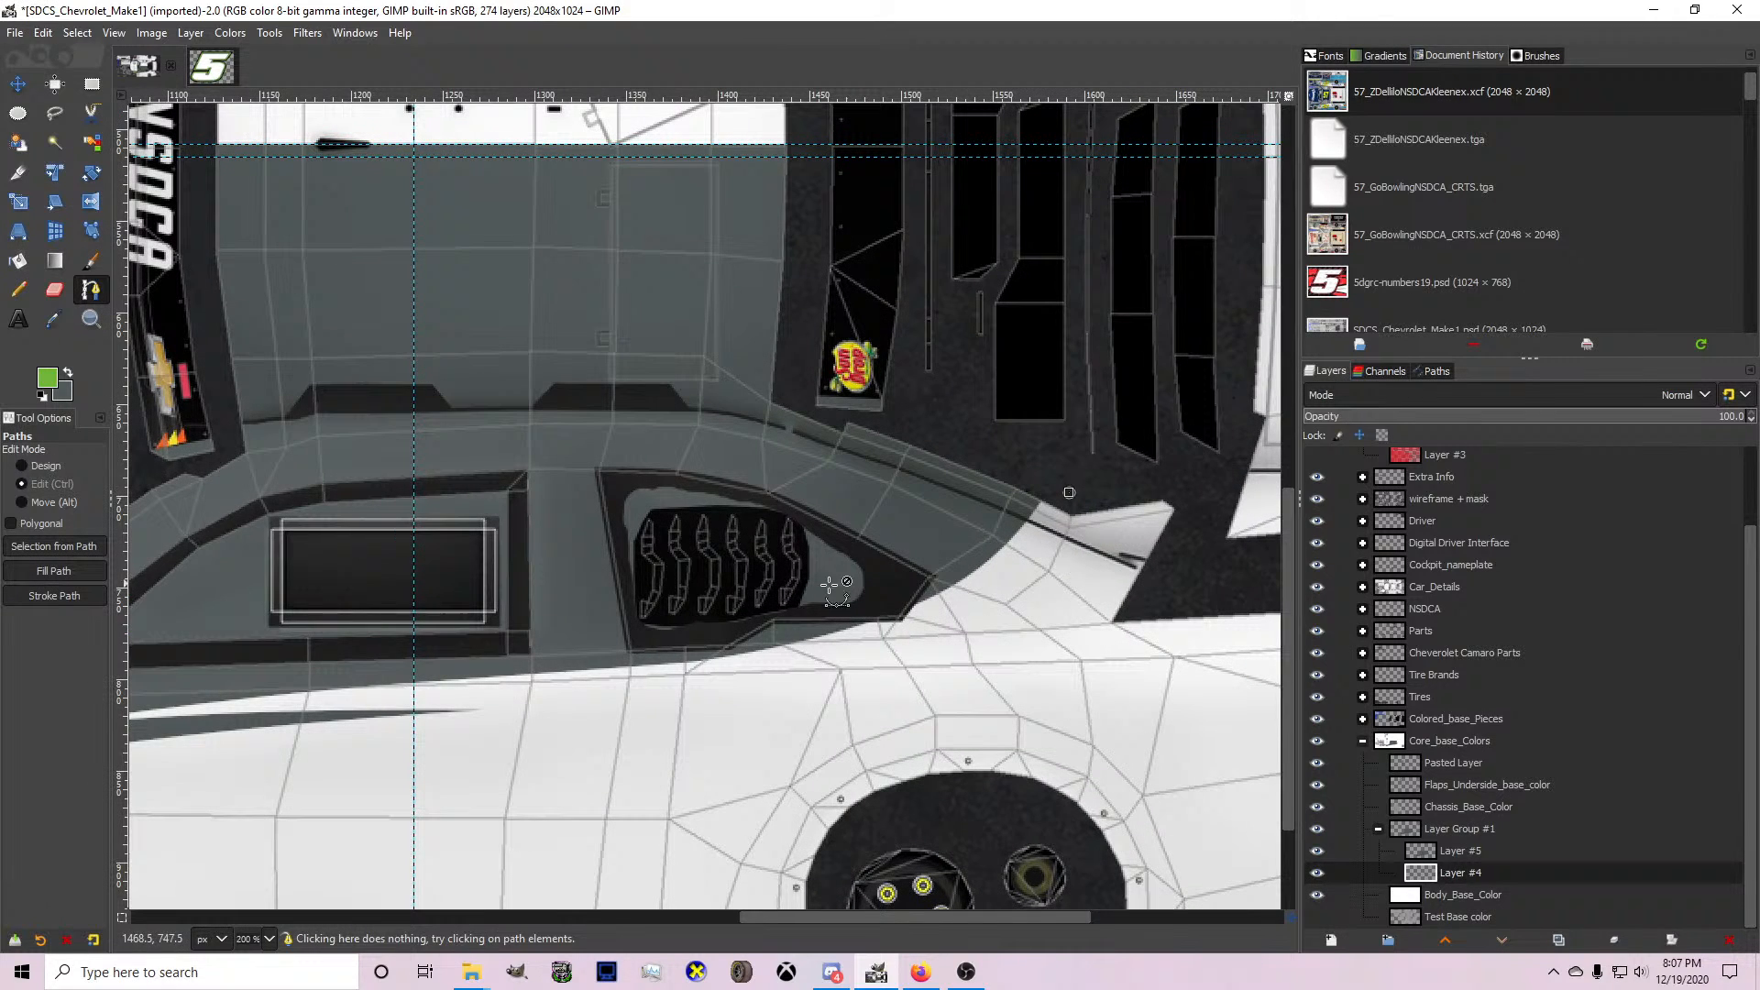
pyautogui.click(321, 696)
pyautogui.moveTo(656, 607); pyautogui.dragTo(837, 648)
pyautogui.keyDown('ctrl'); pyautogui.click(832, 649); pyautogui.keyUp('ctrl')
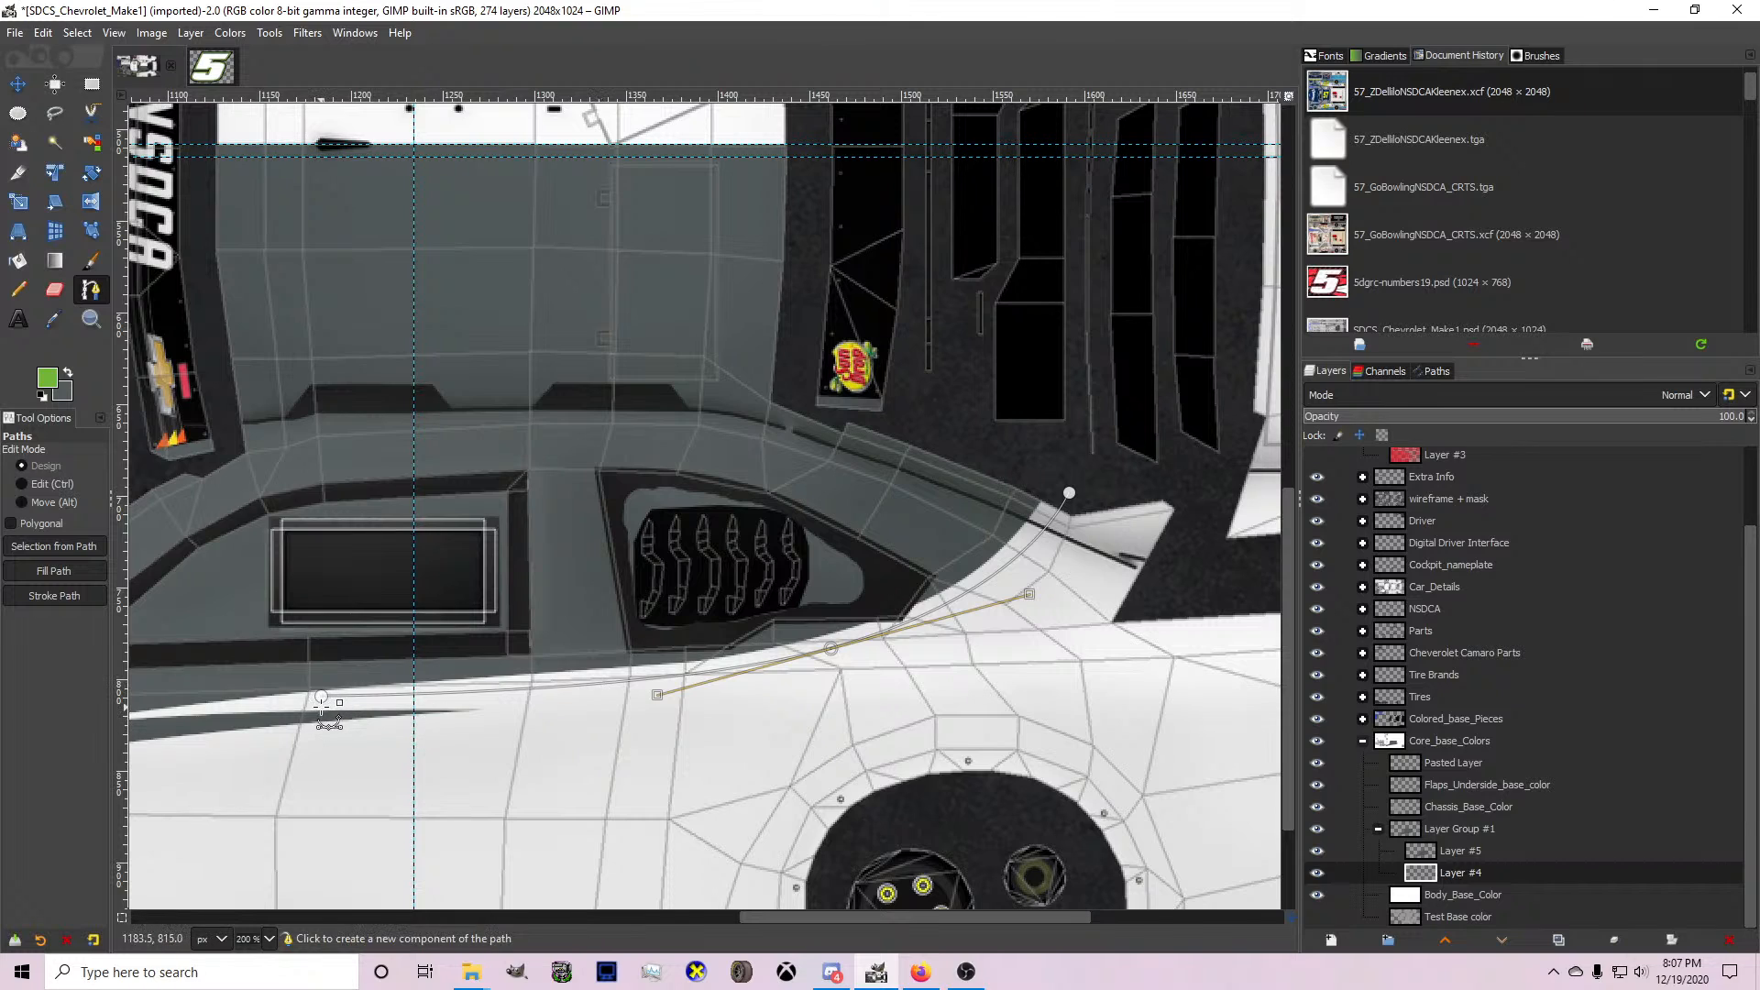
pyautogui.moveTo(322, 696); pyautogui.dragTo(455, 697)
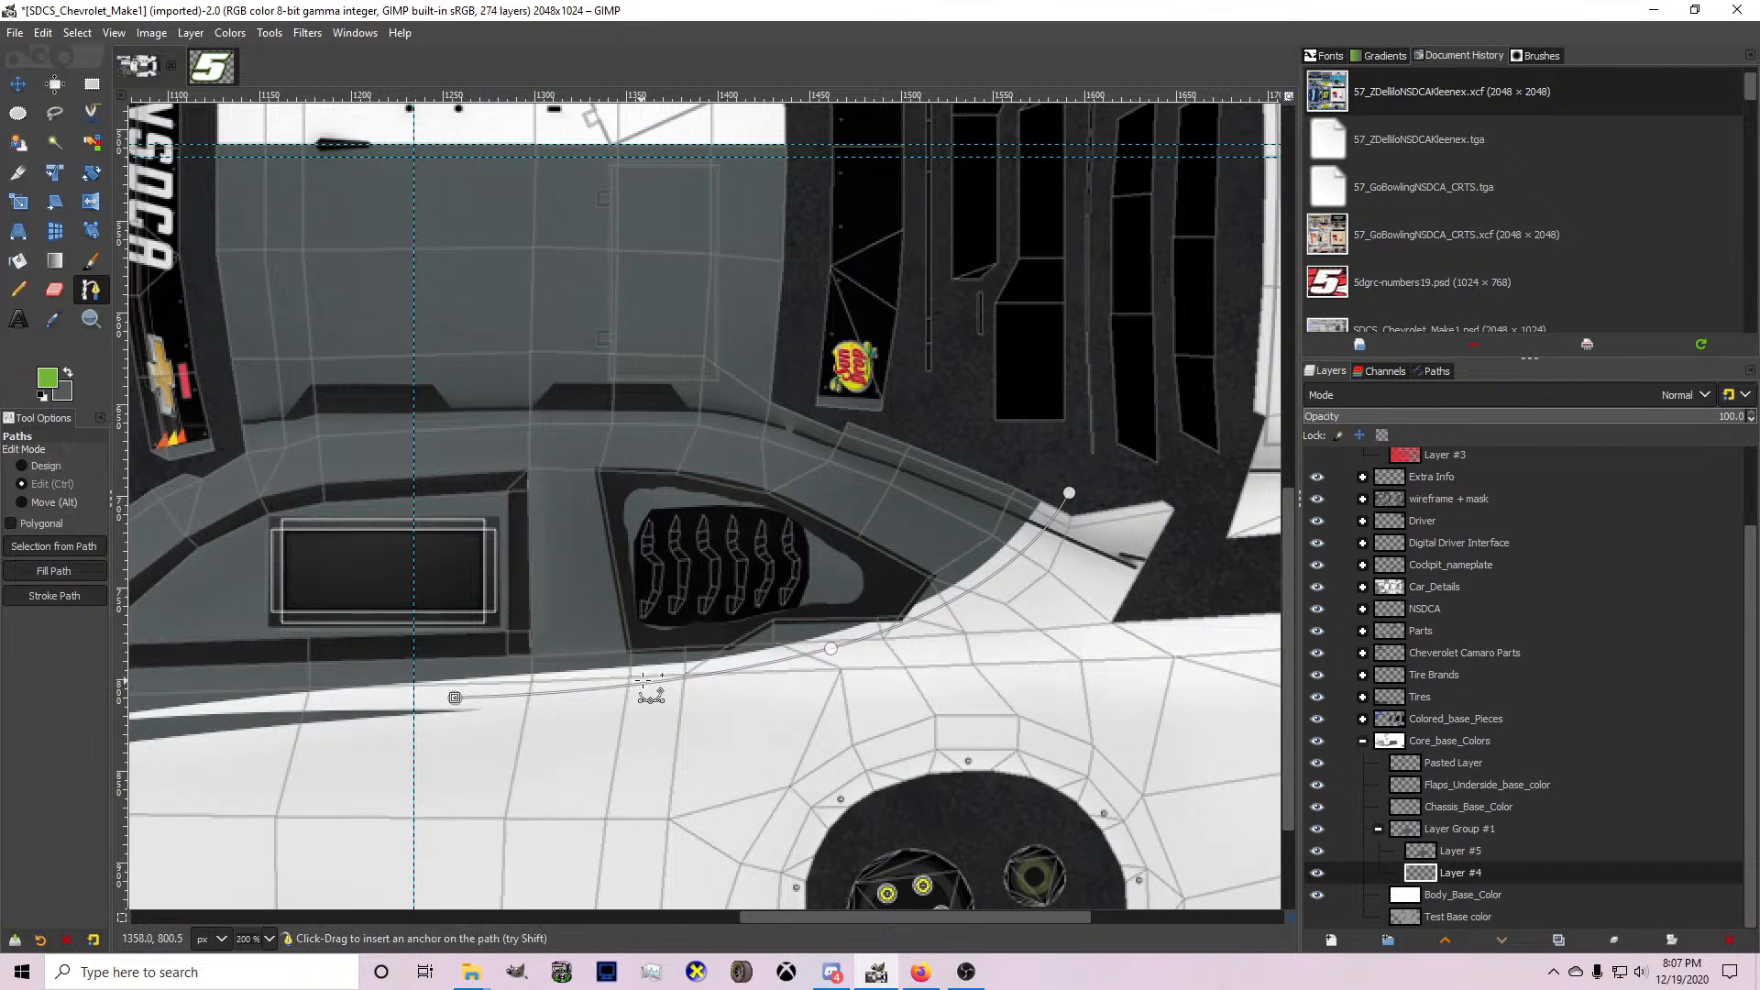
# Shape the green path's upper edge with an anchor beneath the quarter window and begin a lower return edge with two anchors.
pyautogui.moveTo(647, 681); pyautogui.dragTo(655, 676)
pyautogui.moveTo(454, 697); pyautogui.dragTo(459, 688)
pyautogui.click(860, 679)
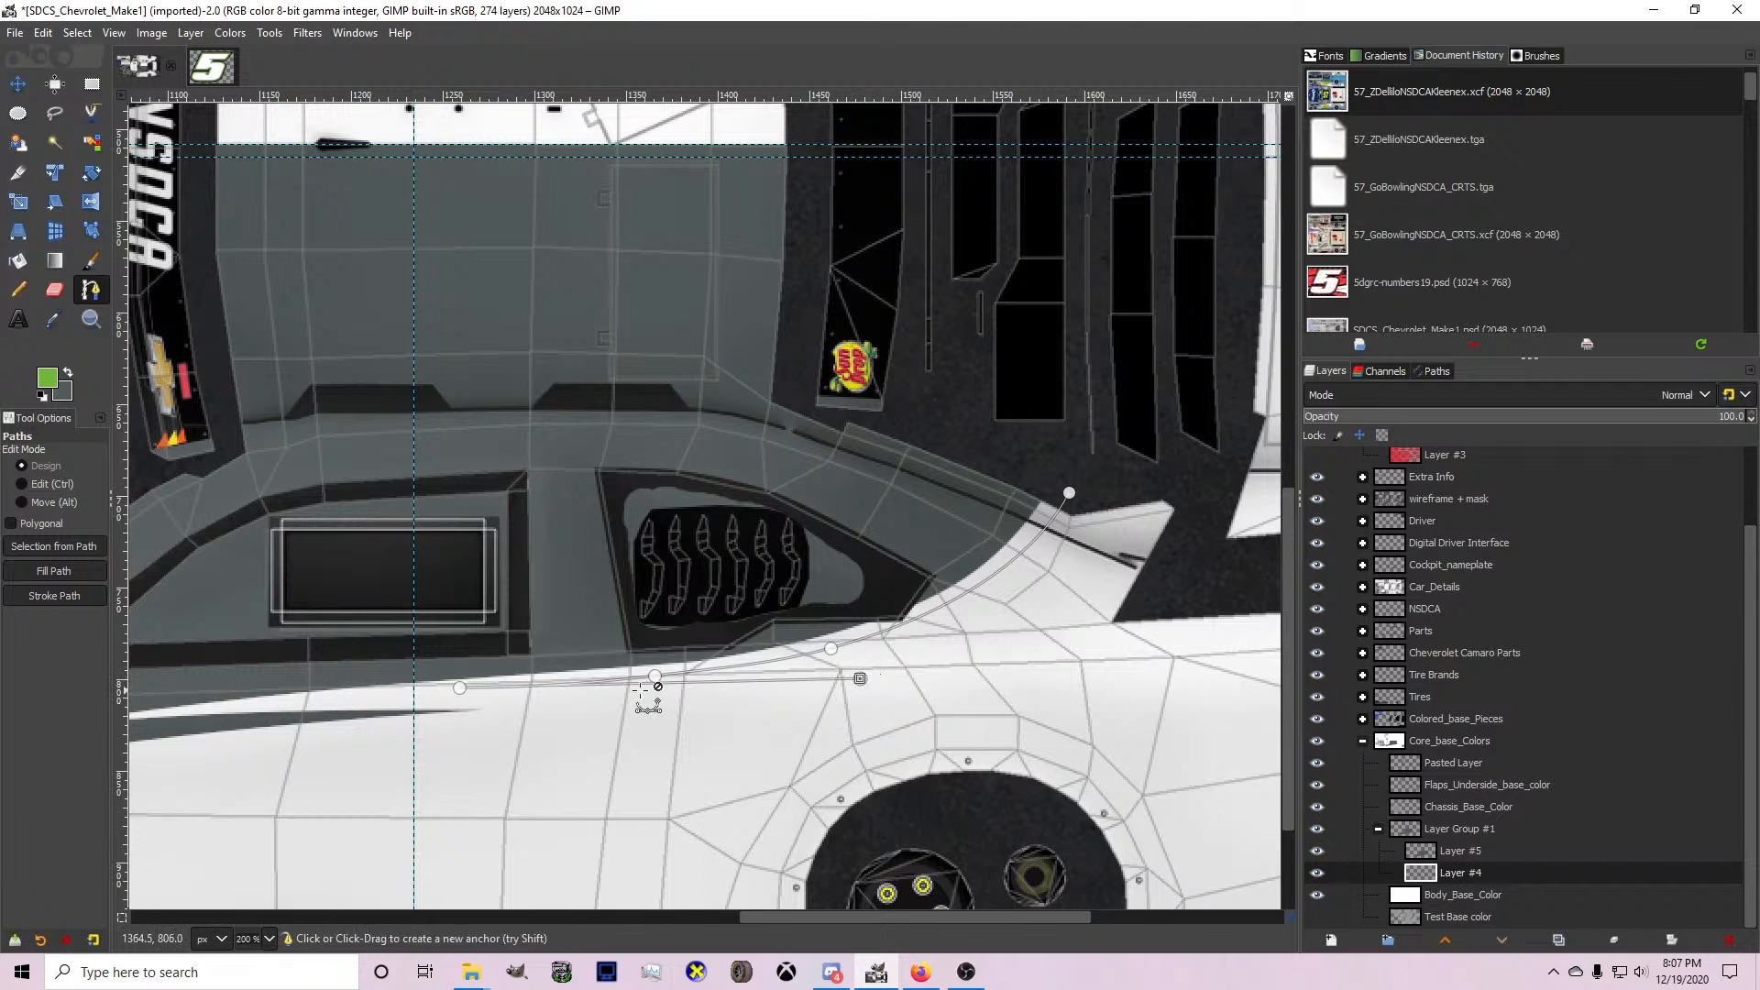
pyautogui.moveTo(673, 683); pyautogui.dragTo(631, 697)
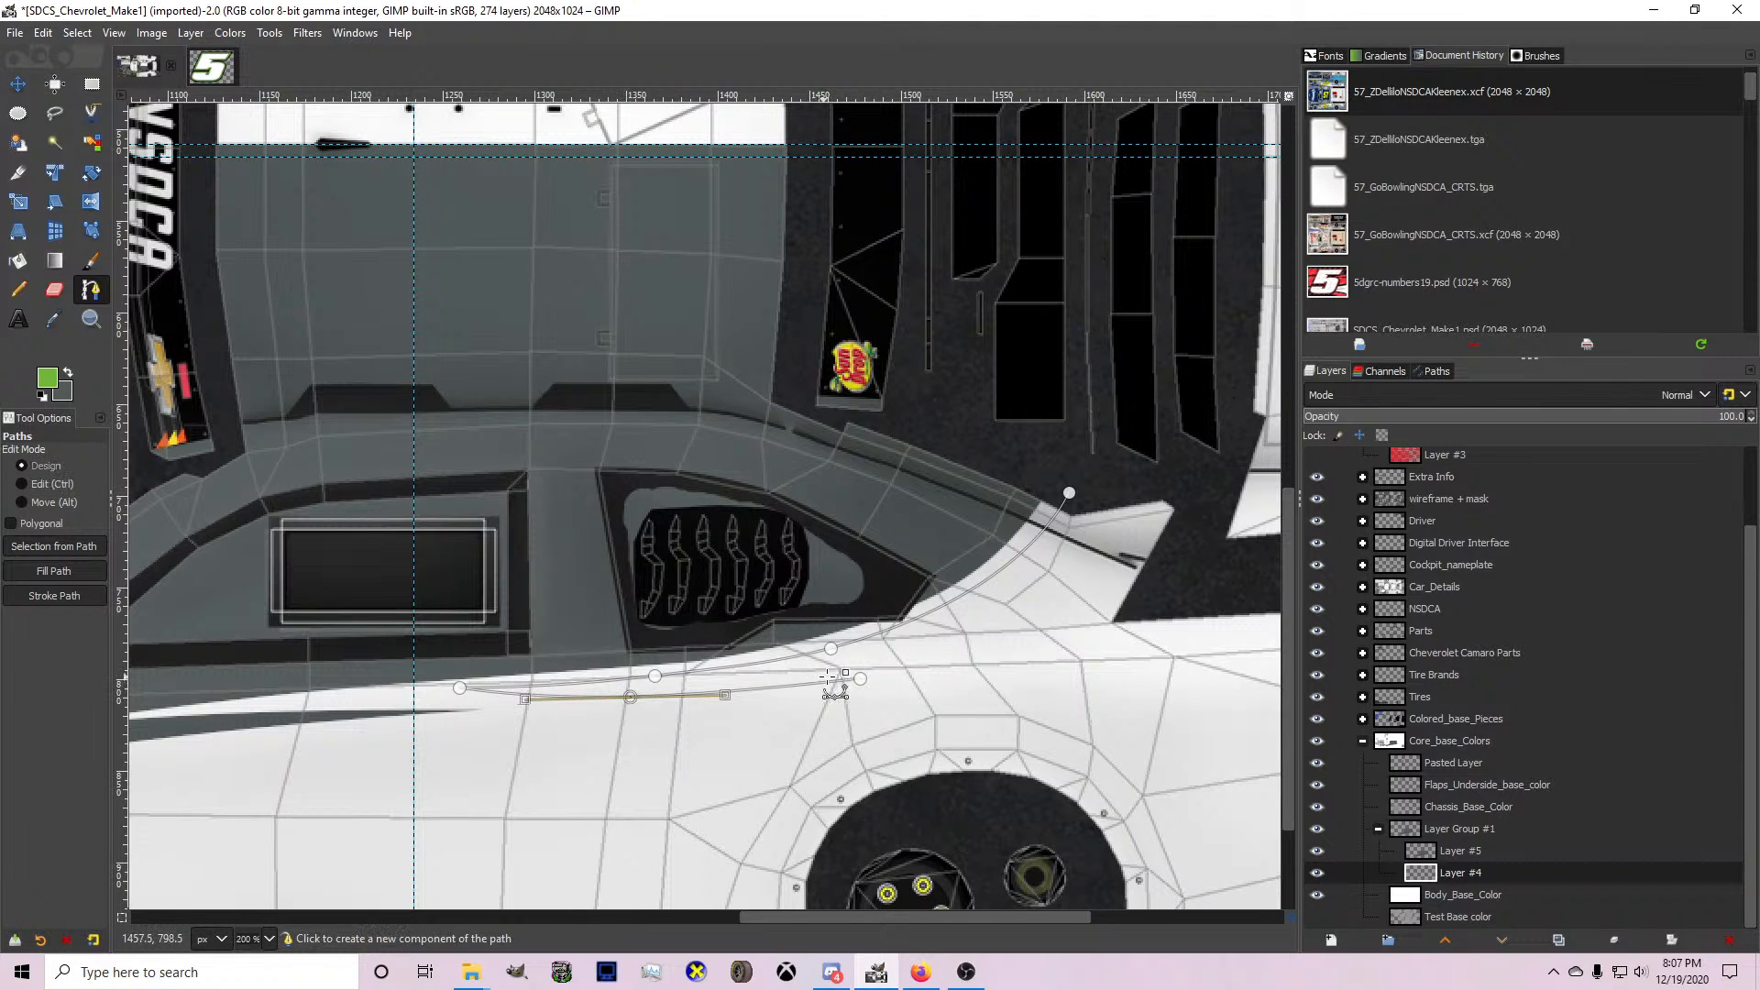
pyautogui.click(857, 679)
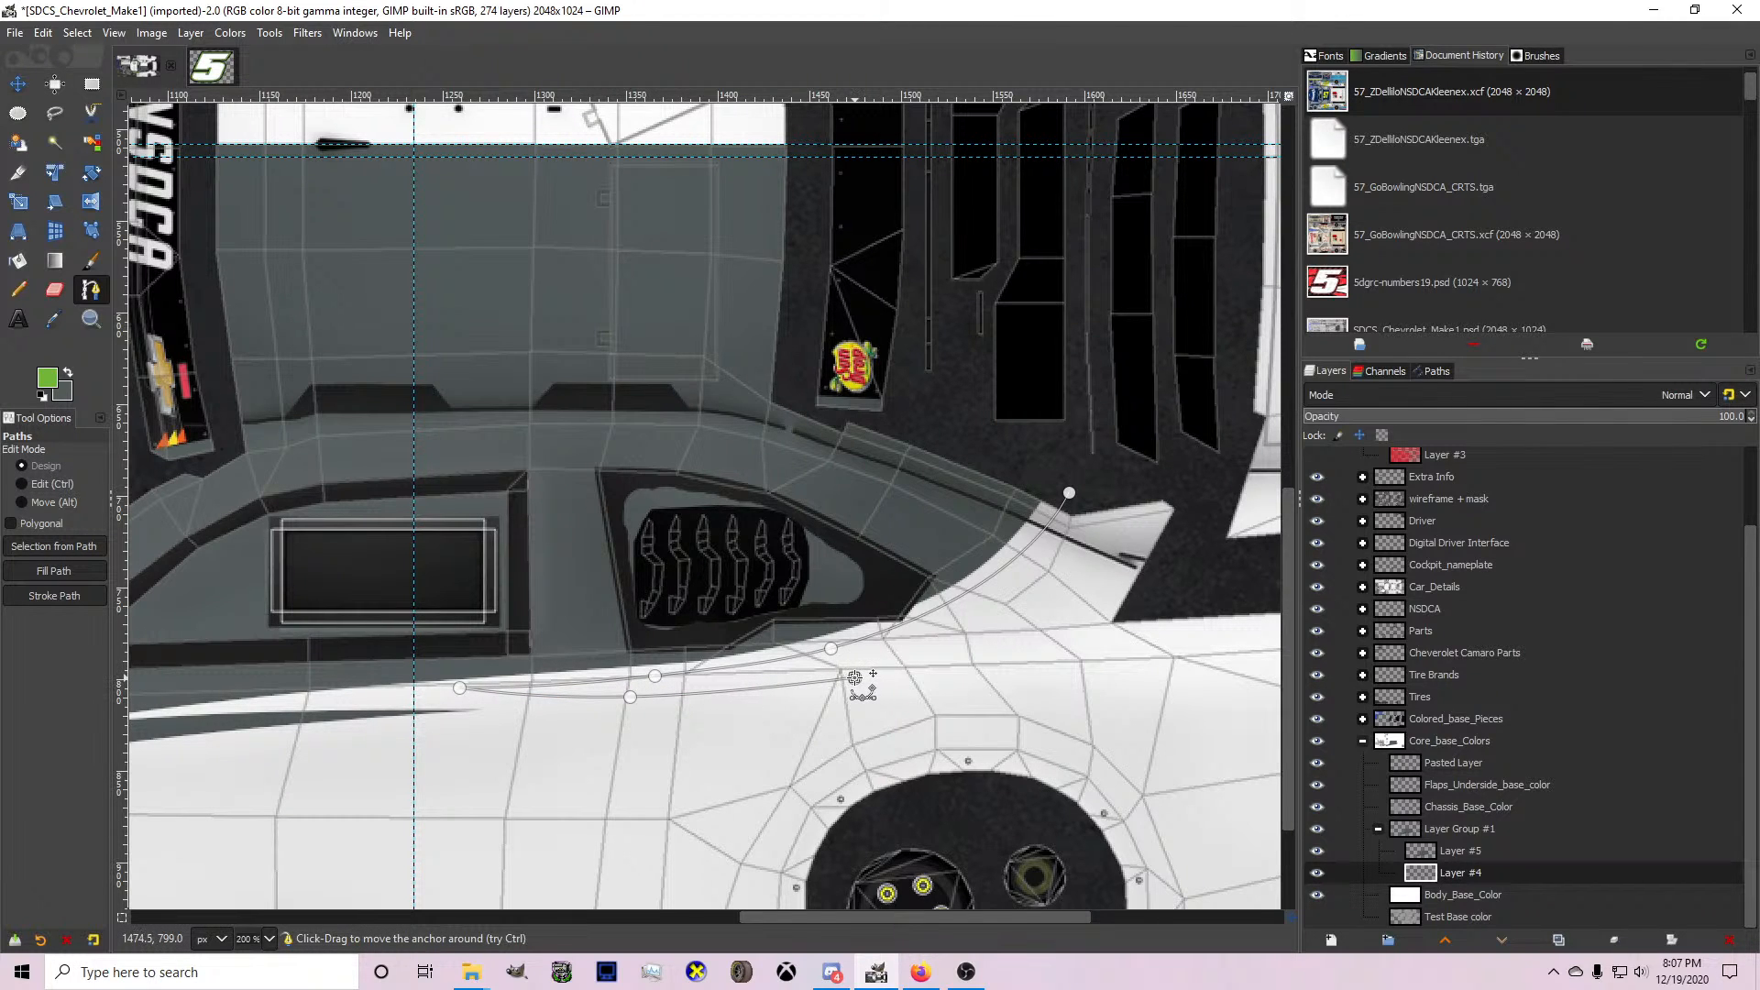
# Extend the return edge forward to the front wheel arch and insert an anchor on it over the door.
pyautogui.scroll(-1, 855, 678)
pyautogui.scroll(-2, 353, 725)
pyautogui.scroll(3, 327, 723)
pyautogui.click(279, 749)
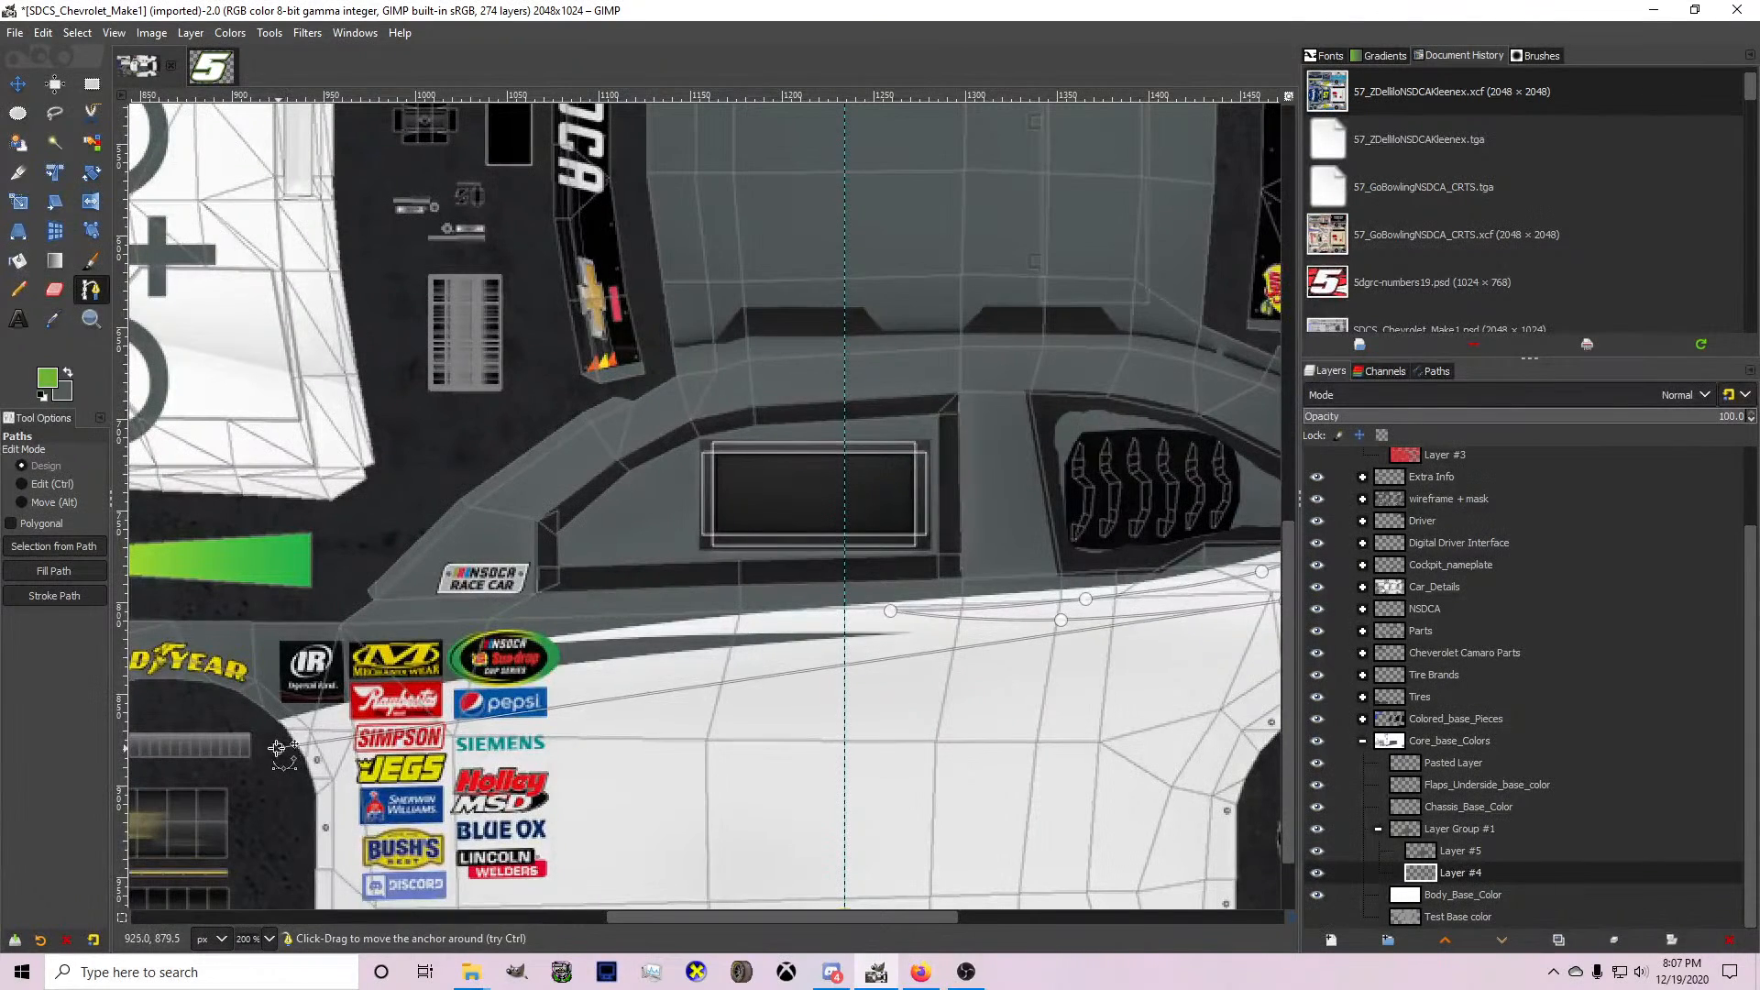
pyautogui.scroll(-1, 278, 749)
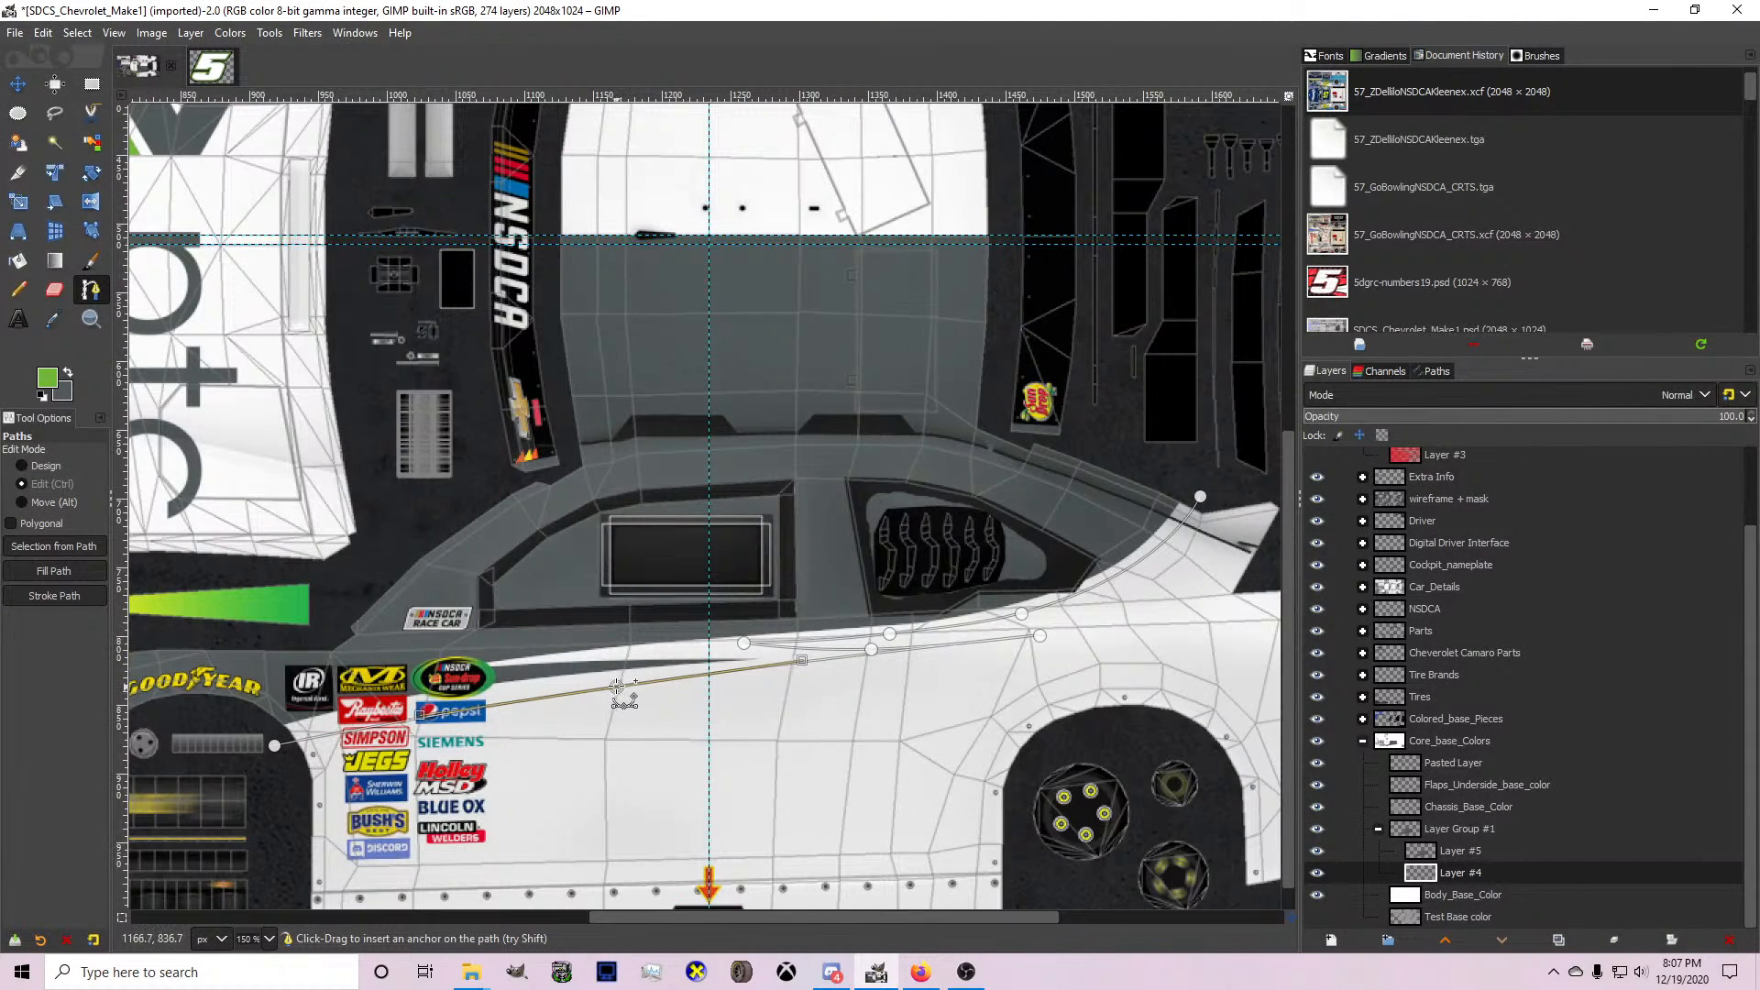
# Undo the green path on Layer #4 and the grey roof and fender shape.
pyautogui.hotkey('ctrl', 'z')
pyautogui.hotkey('ctrl', 'z')
pyautogui.hotkey('ctrl', 'z')
pyautogui.hotkey('ctrl', 'z')
pyautogui.hotkey('ctrl', 'z')
pyautogui.hotkey('ctrl', 'z')
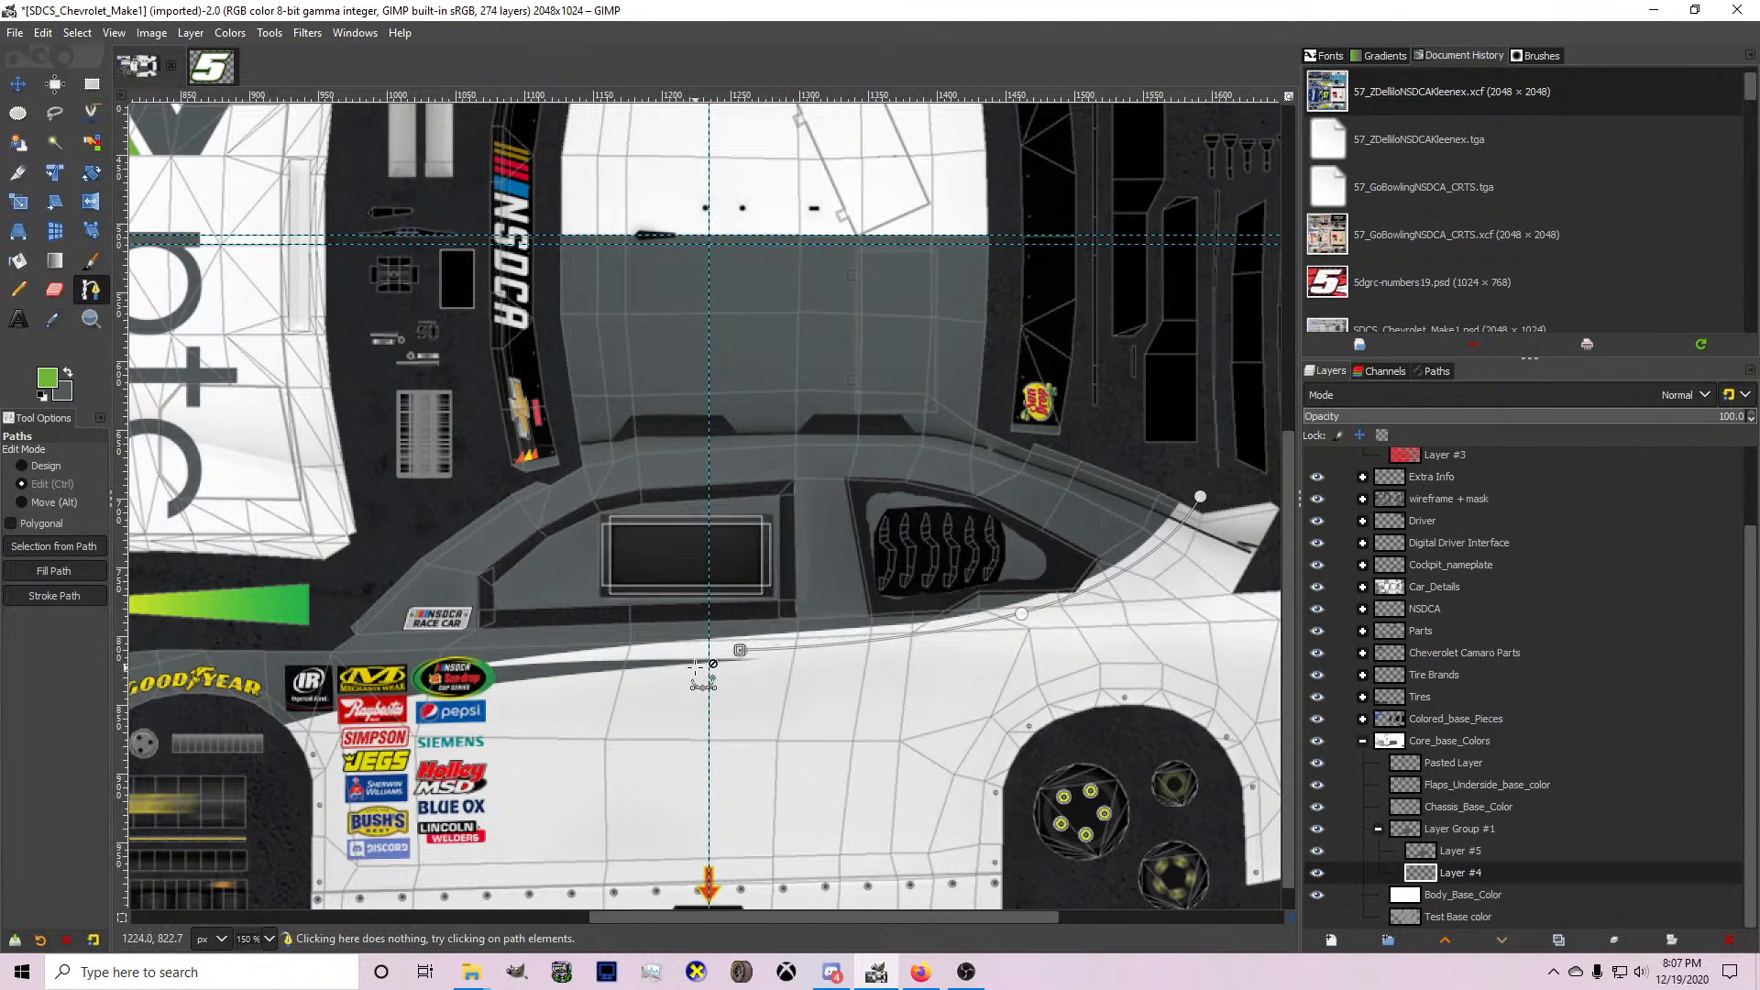
pyautogui.hotkey('ctrl', 'z')
pyautogui.hotkey('ctrl', 'z')
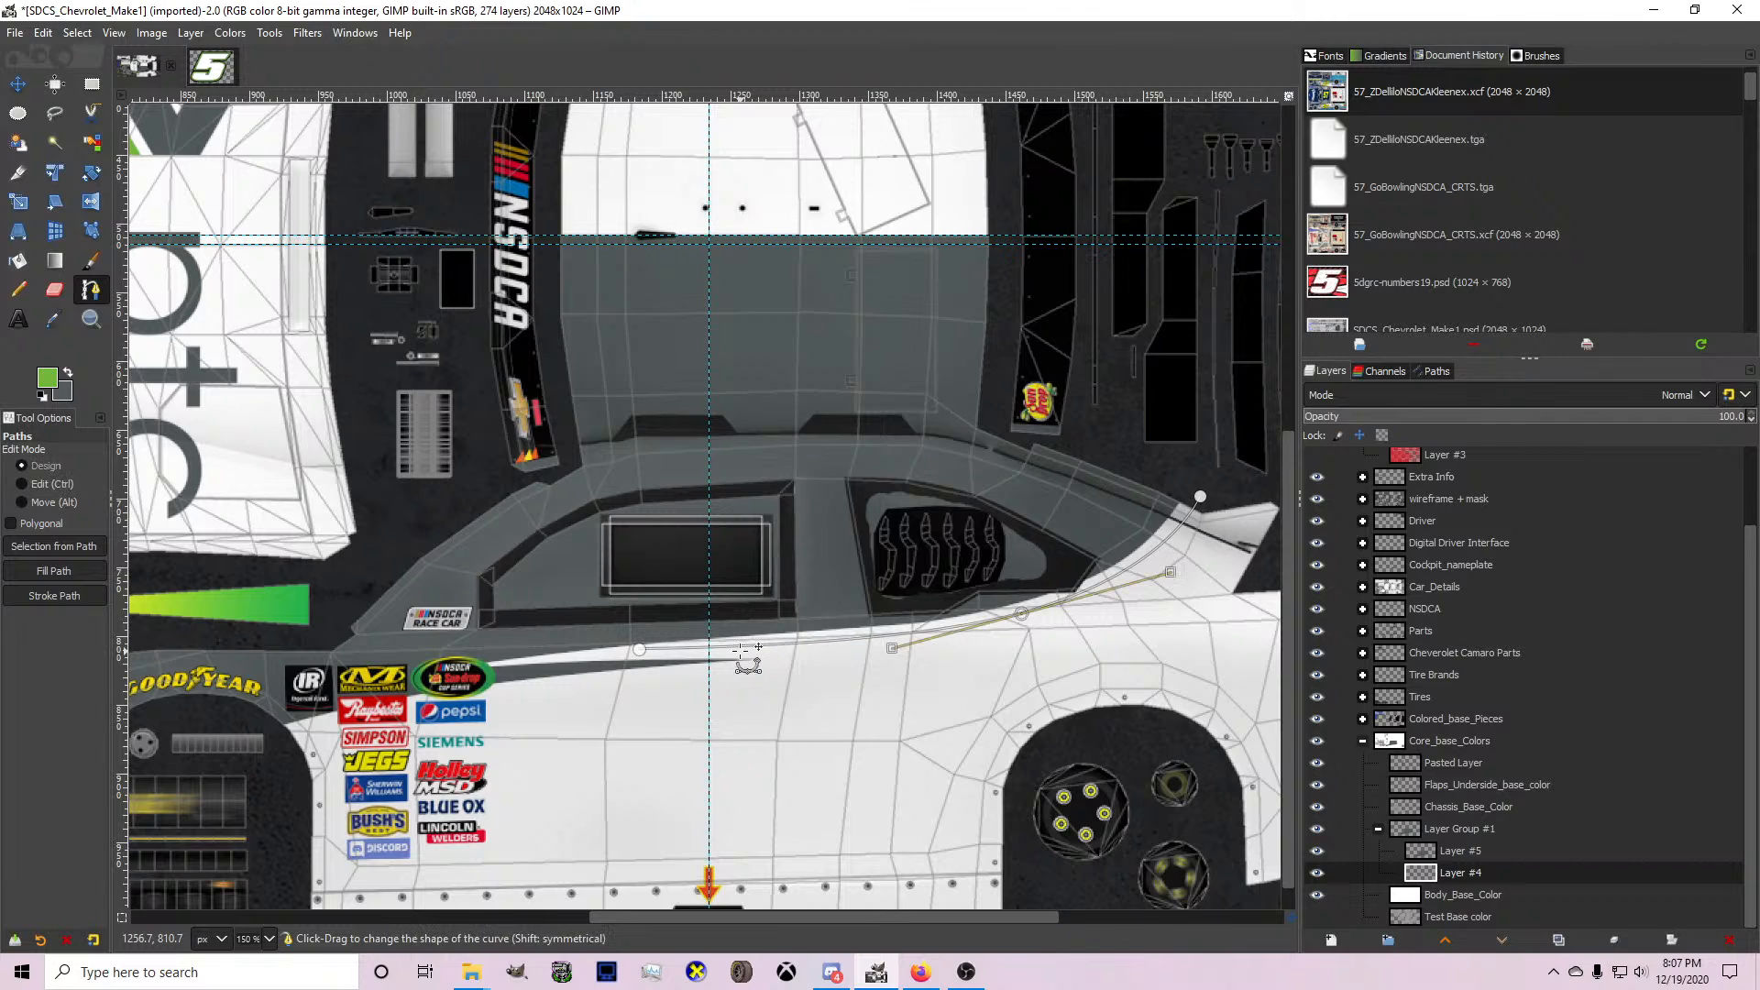
pyautogui.hotkey('ctrl', 'z')
pyautogui.hotkey('ctrl', 'z')
pyautogui.hotkey('ctrl', 'z')
pyautogui.hotkey('ctrl', 'z')
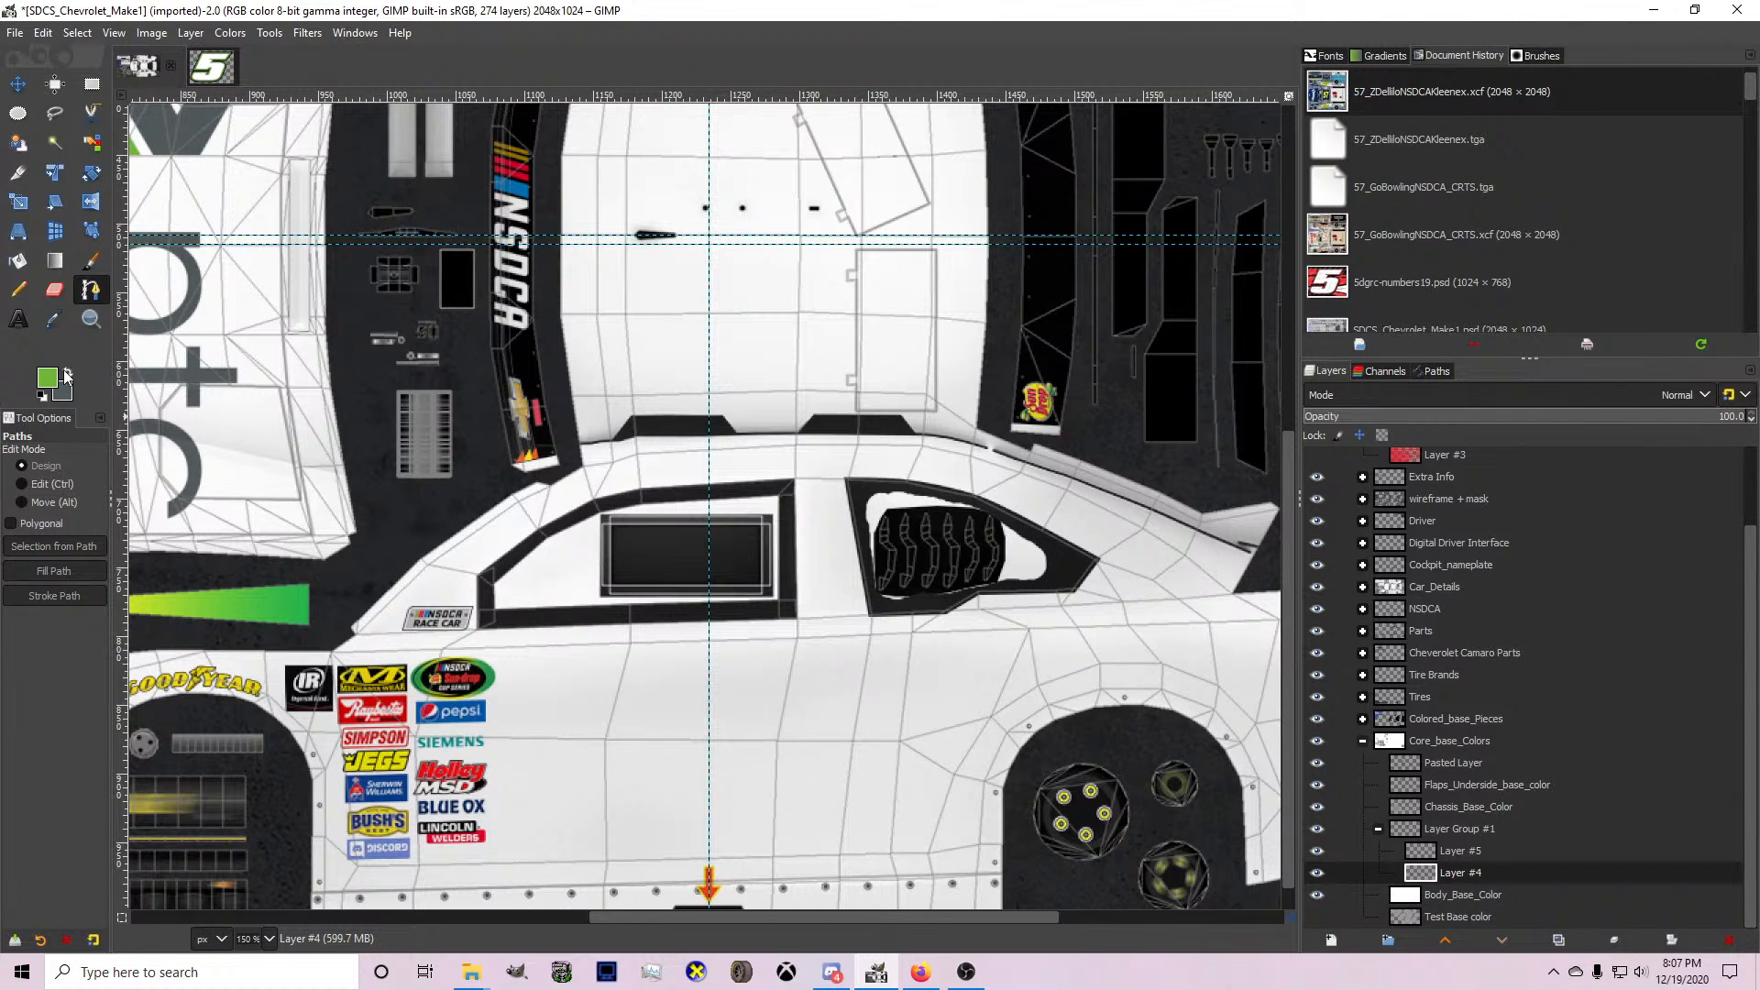
# With grey as foreground on Layer #4, draw a stepped path from the front wheel arch over the upper door to the rear spoiler, adjusting its anchors.
pyautogui.click(249, 728)
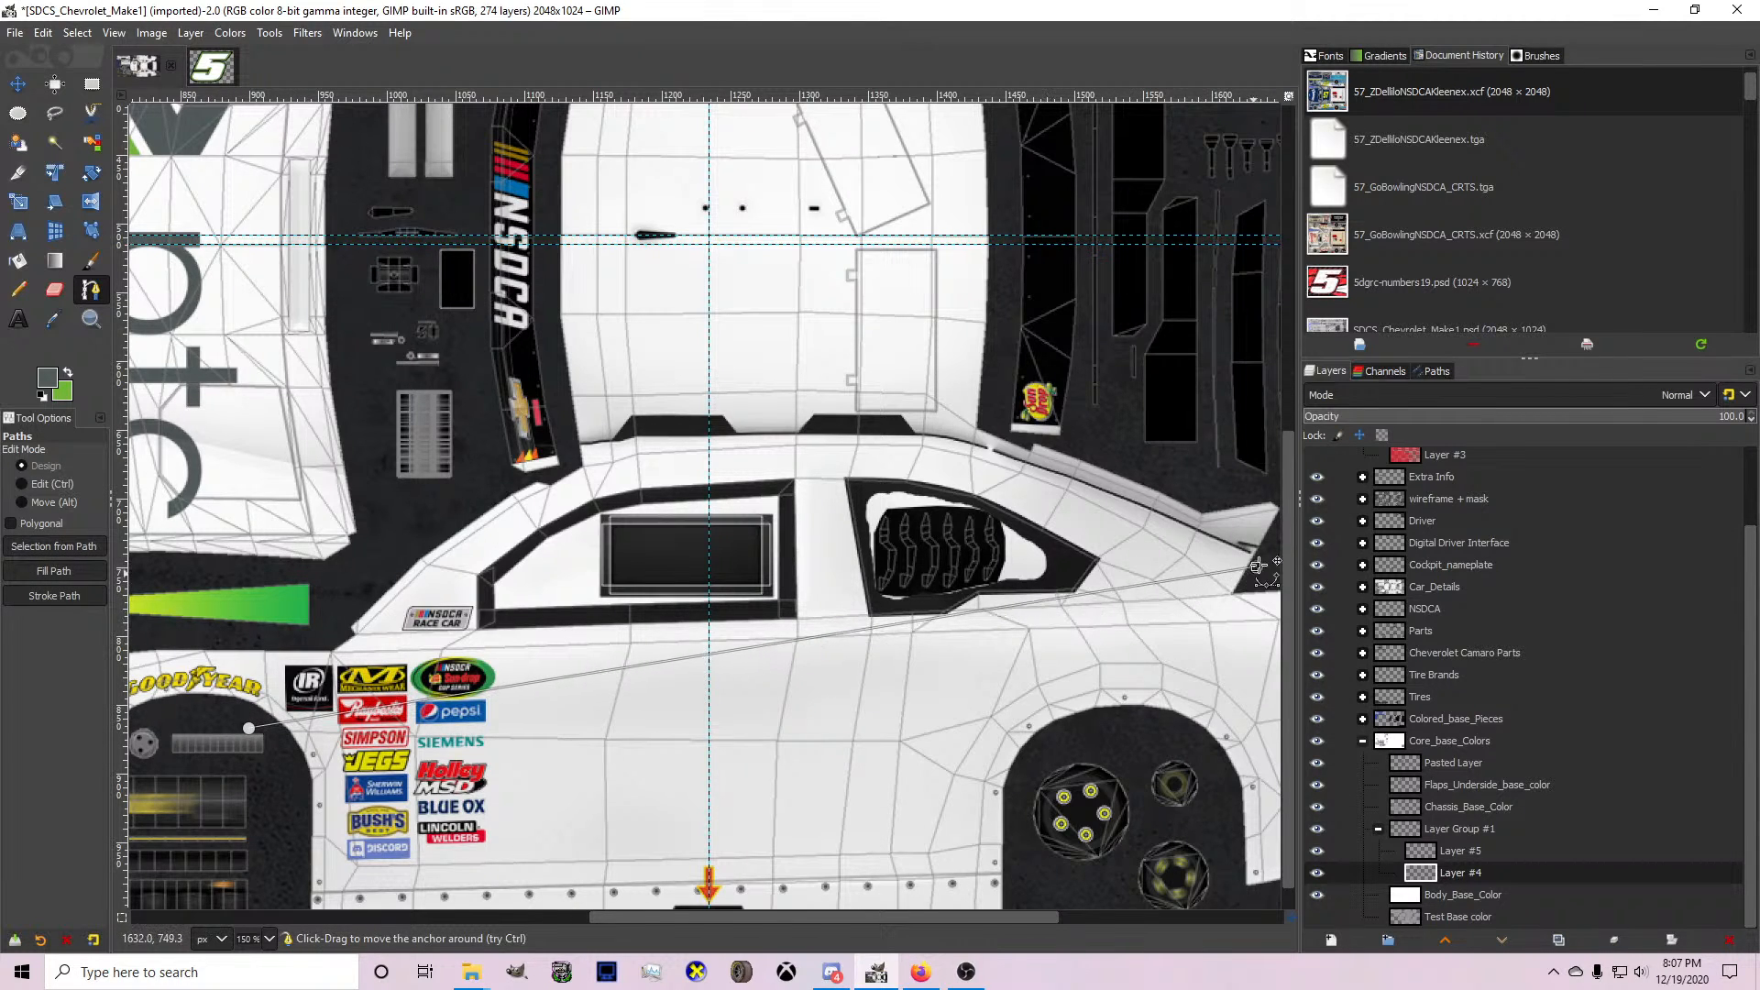
pyautogui.click(621, 649)
pyautogui.click(1269, 507)
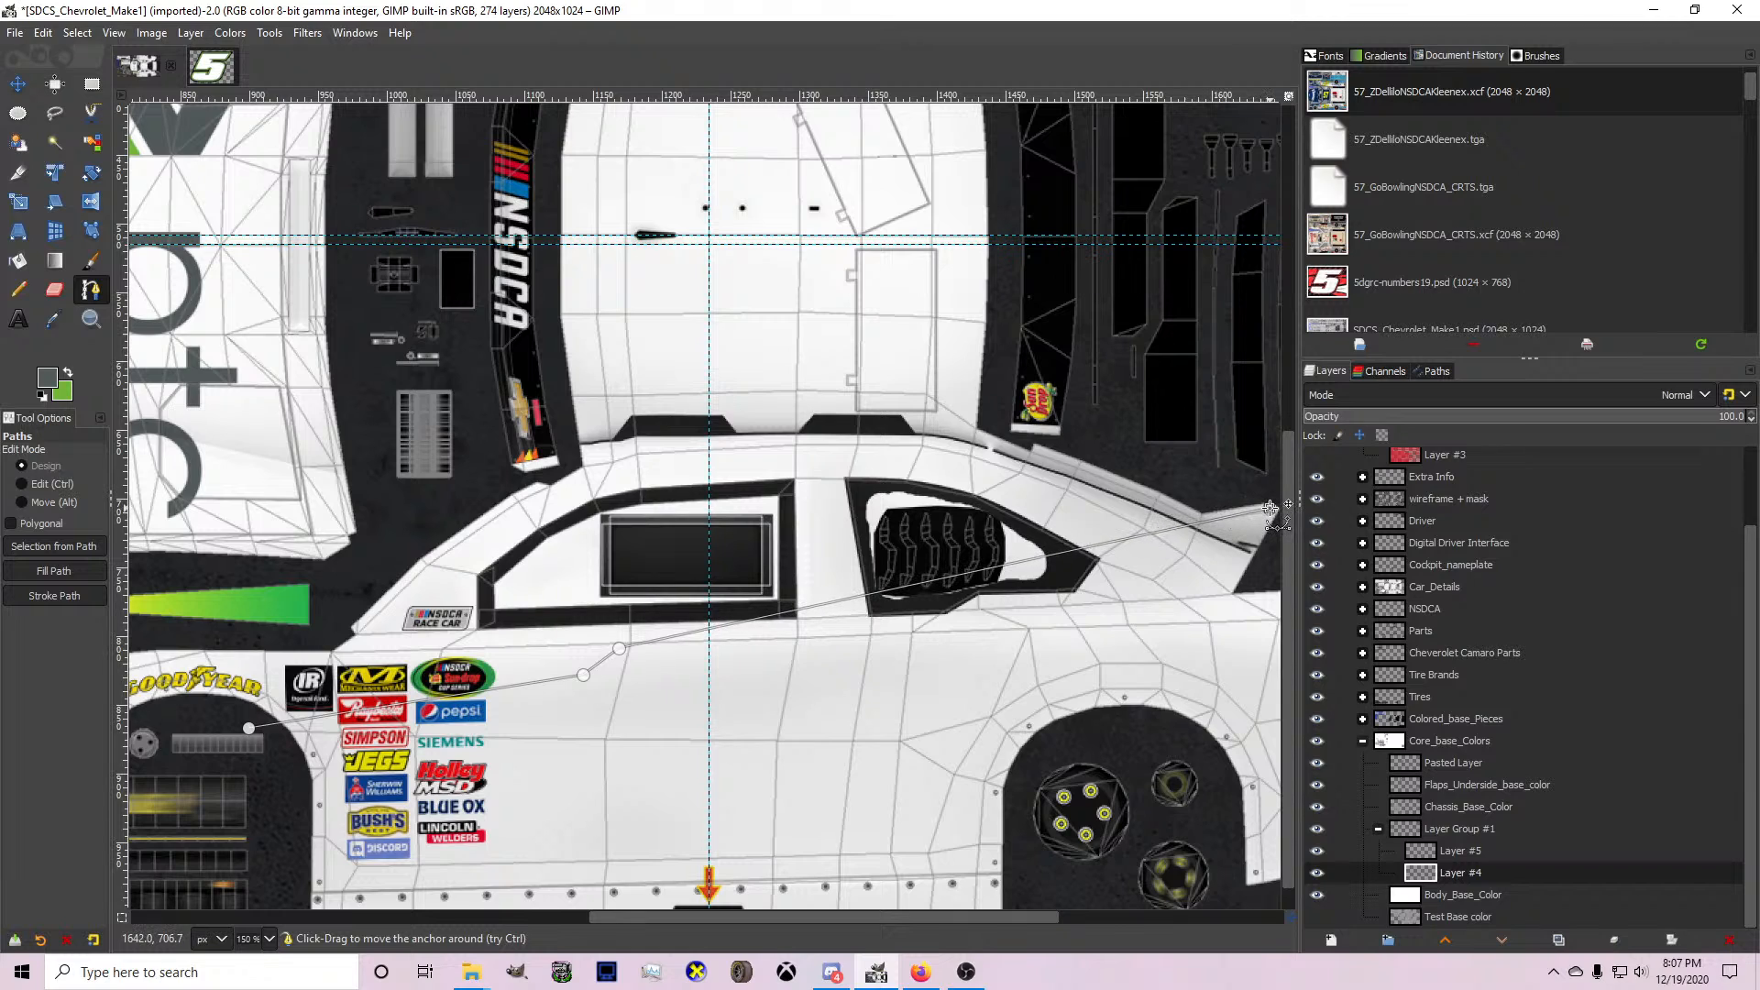
pyautogui.moveTo(1270, 507)
pyautogui.mouseDown()
pyautogui.moveTo(1279, 541)
pyautogui.moveTo(1239, 492)
pyautogui.mouseUp()
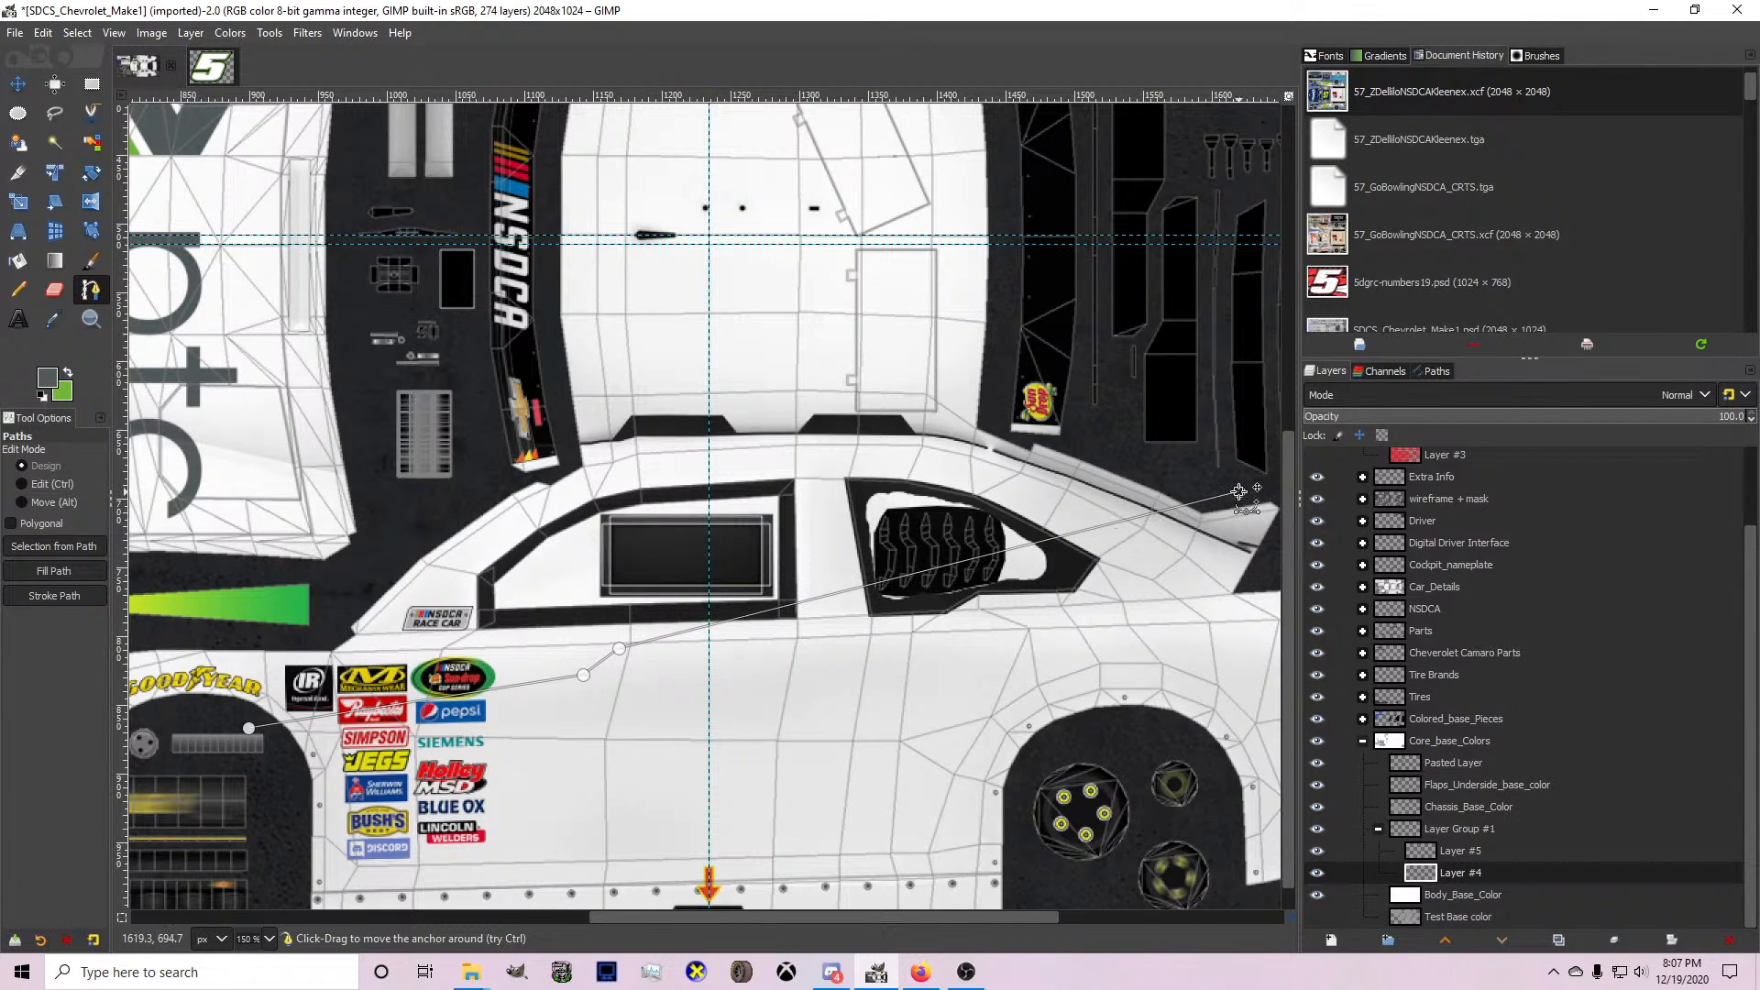
pyautogui.moveTo(249, 728); pyautogui.dragTo(249, 739)
pyautogui.moveTo(620, 648); pyautogui.dragTo(601, 652)
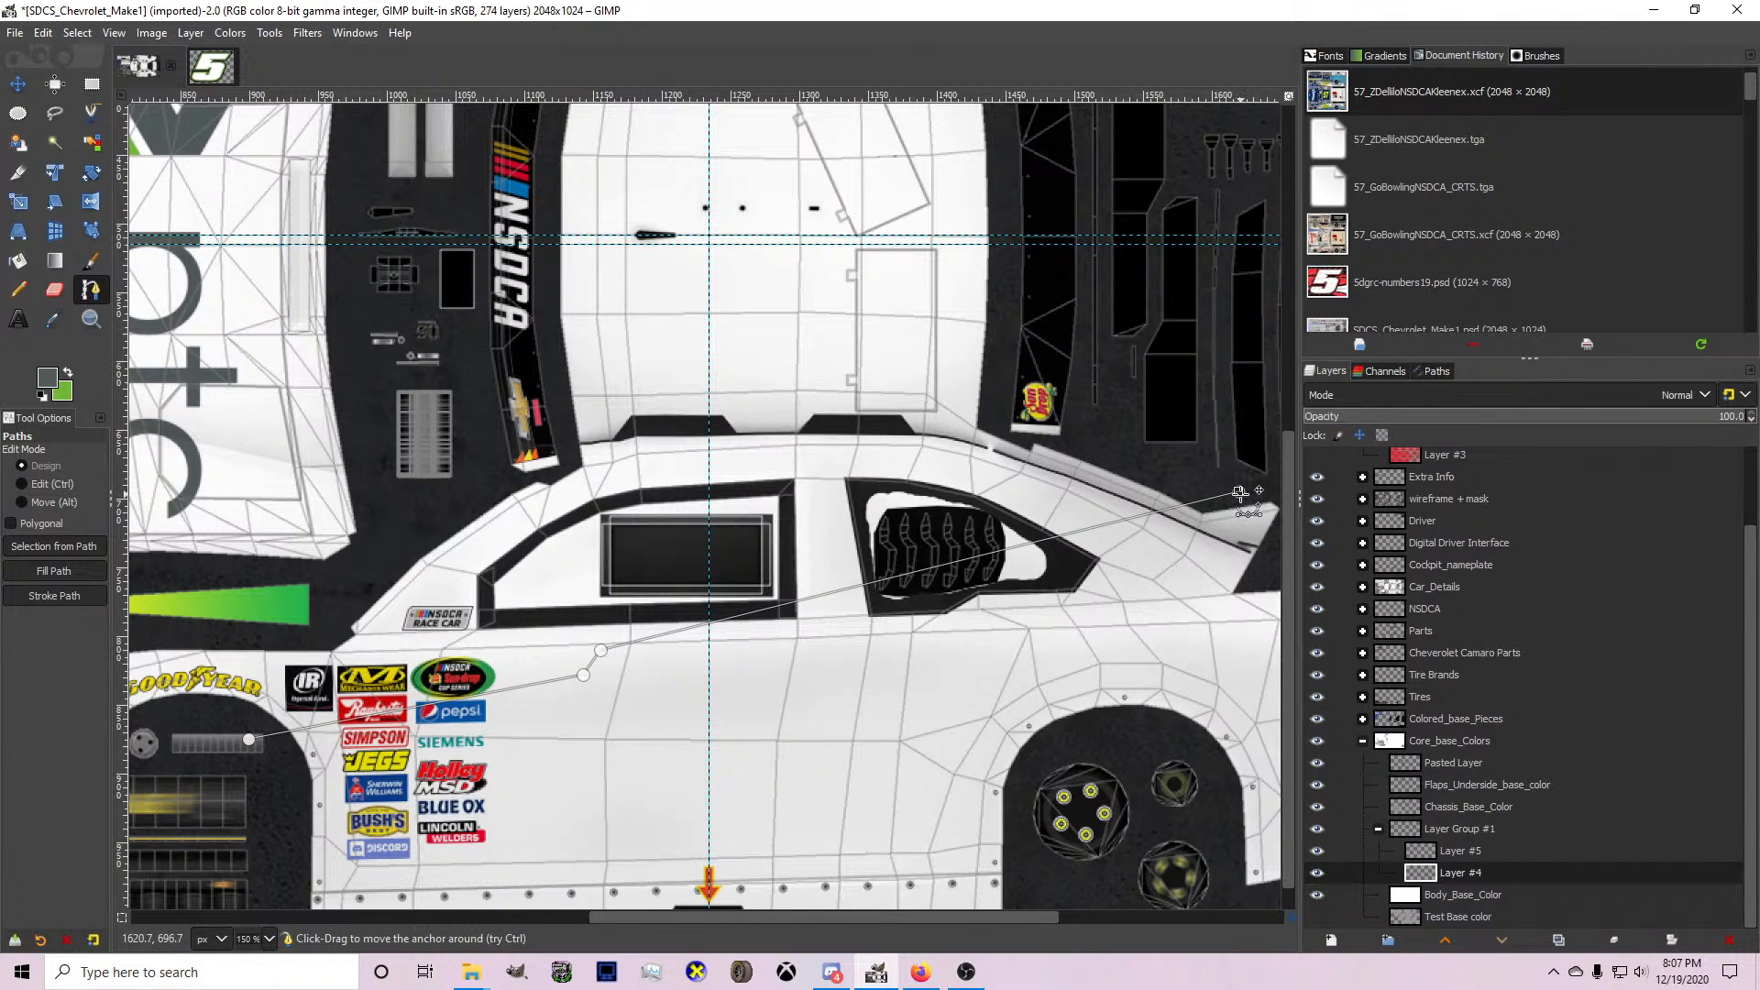
# Continue the path along the rear window to the roof's centre line, then down past the windshield and around the front fender.
pyautogui.click(1092, 408)
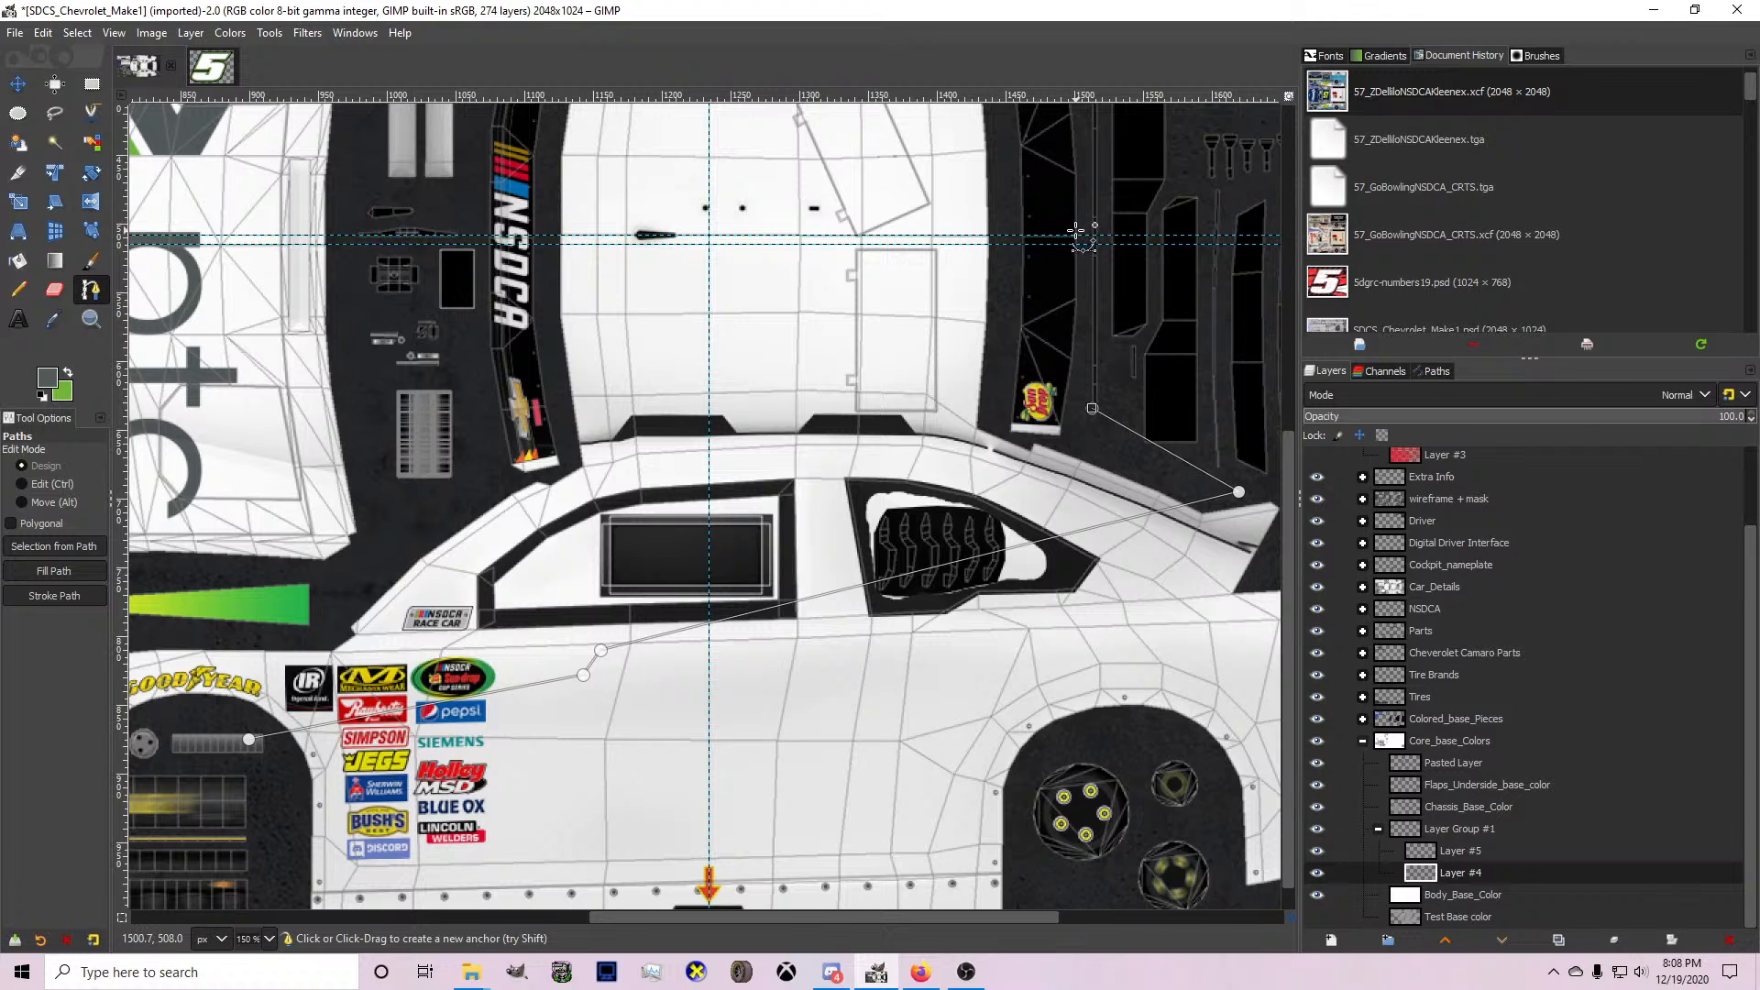
pyautogui.click(1075, 234)
pyautogui.click(465, 236)
pyautogui.click(366, 577)
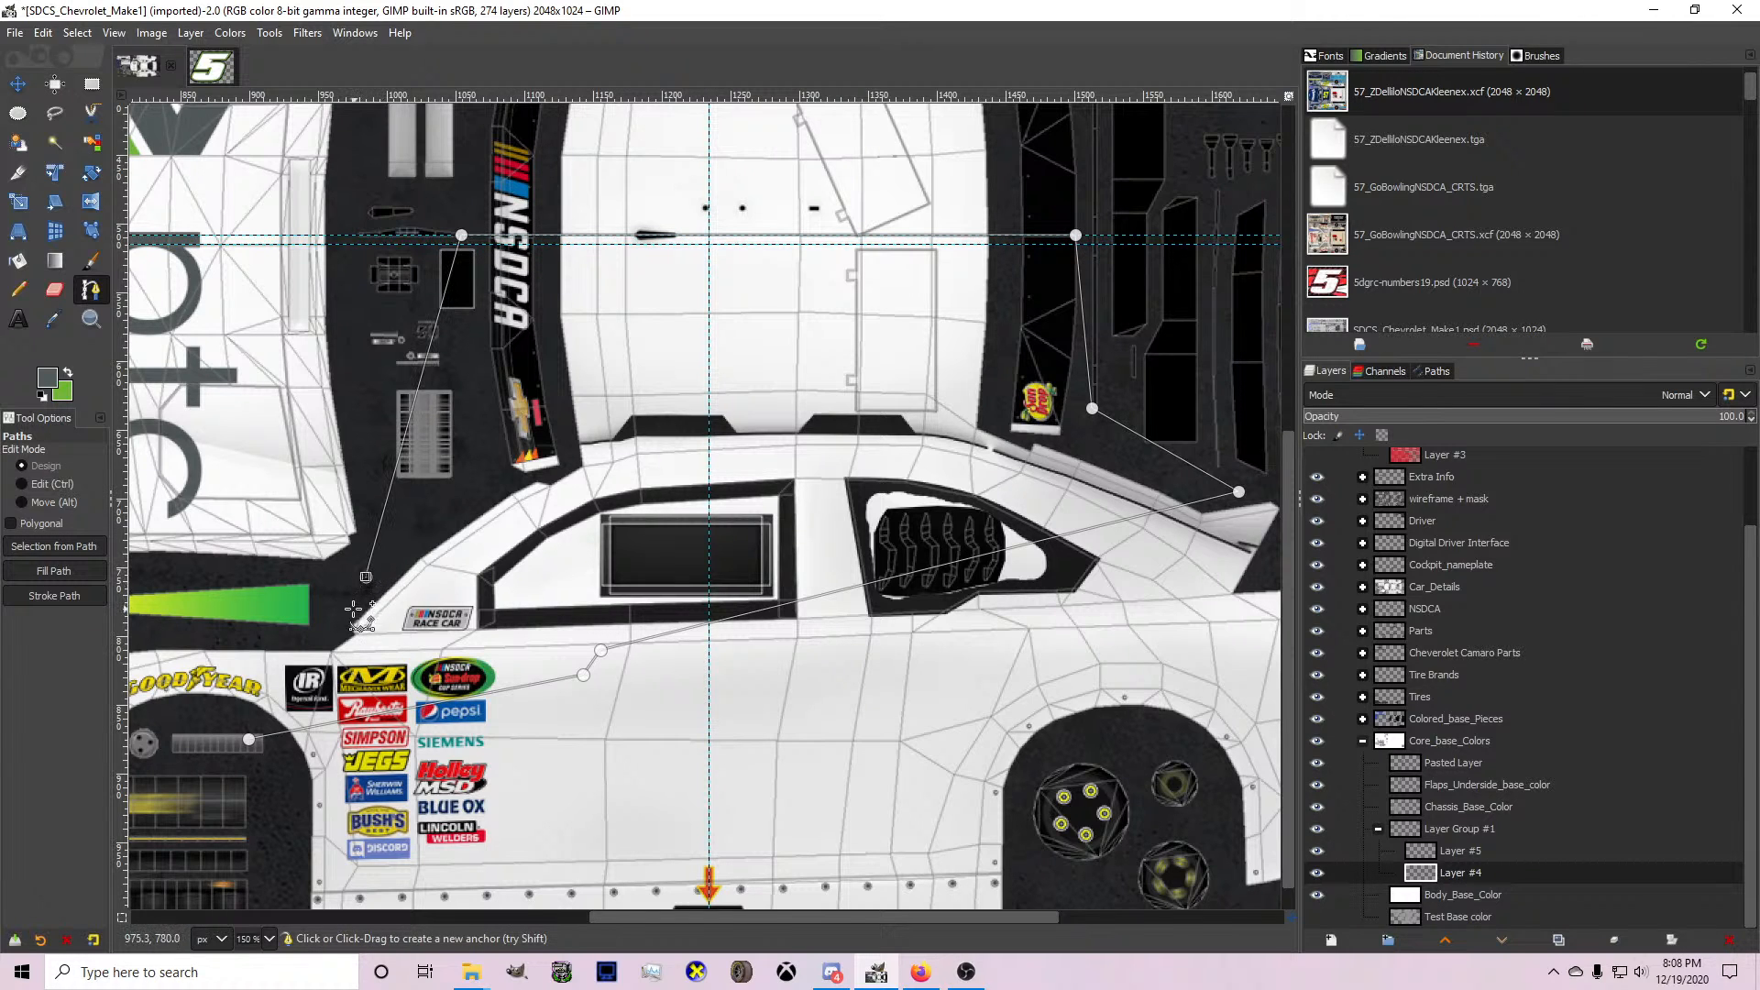
pyautogui.scroll(-1, 364, 612)
pyautogui.click(181, 619)
pyautogui.keyDown('ctrl'); pyautogui.click(286, 696); pyautogui.keyUp('ctrl')
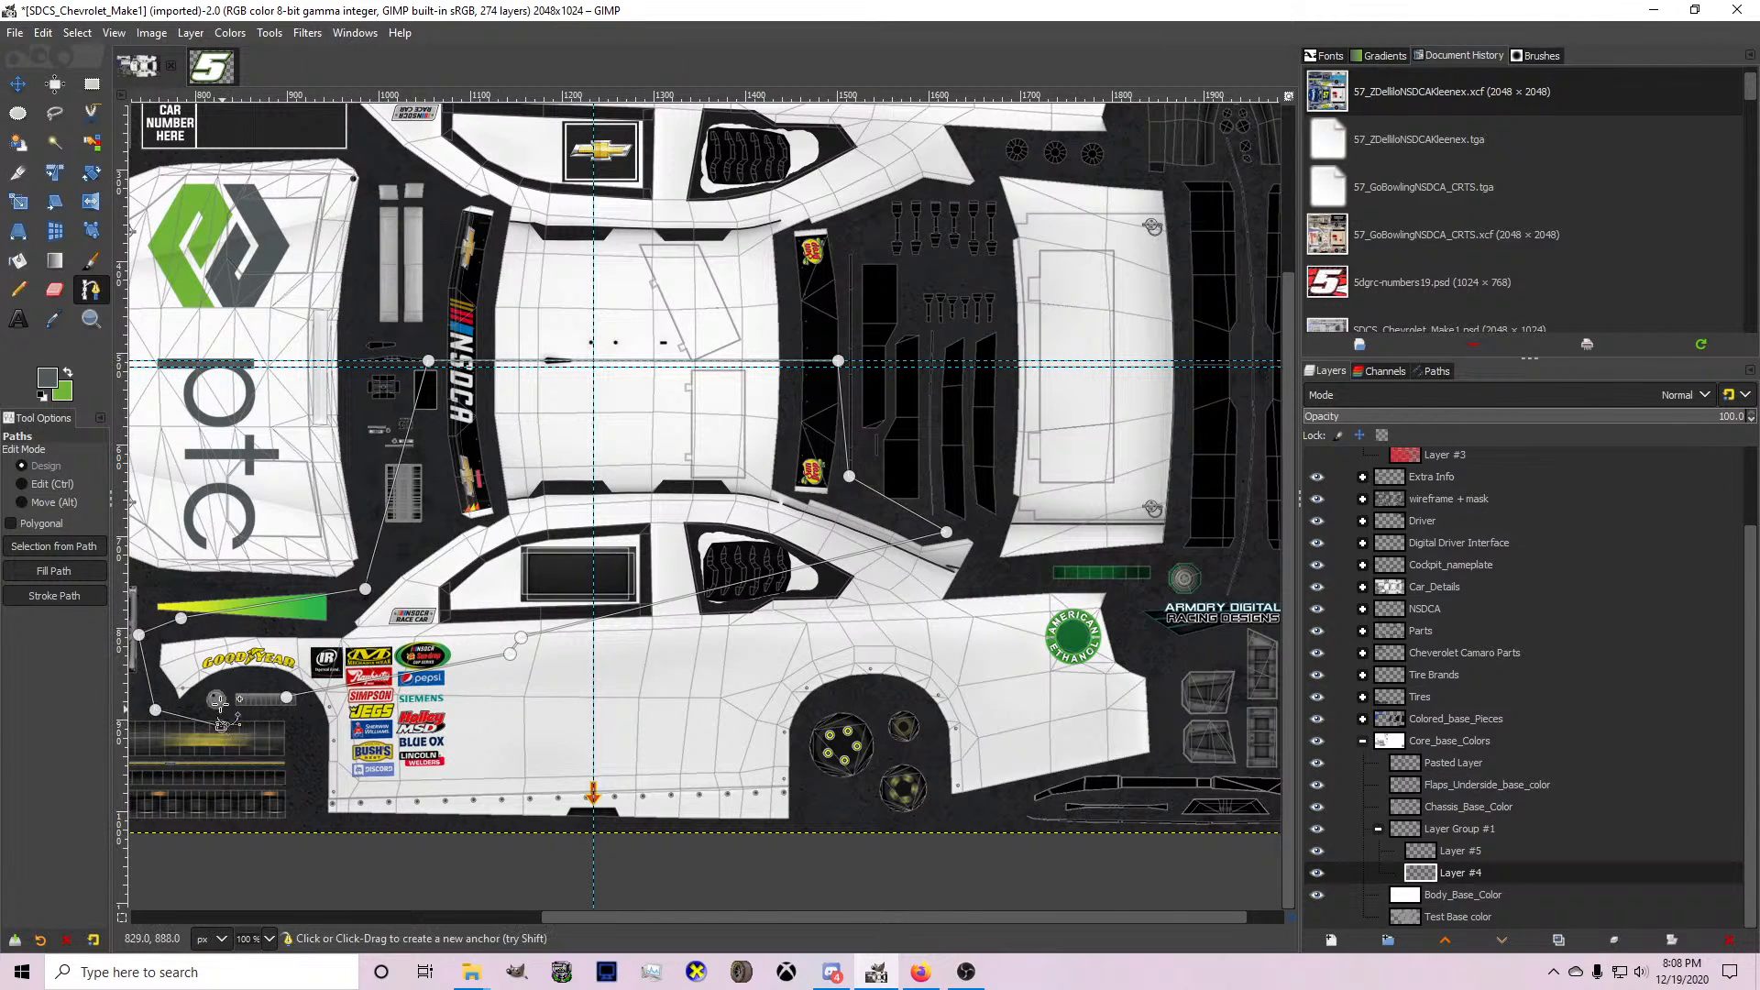
# Convert the path to a selection and fill it with grey on Layer #4.
pyautogui.press('Return')
pyautogui.click(18, 261)
pyautogui.click(699, 500)
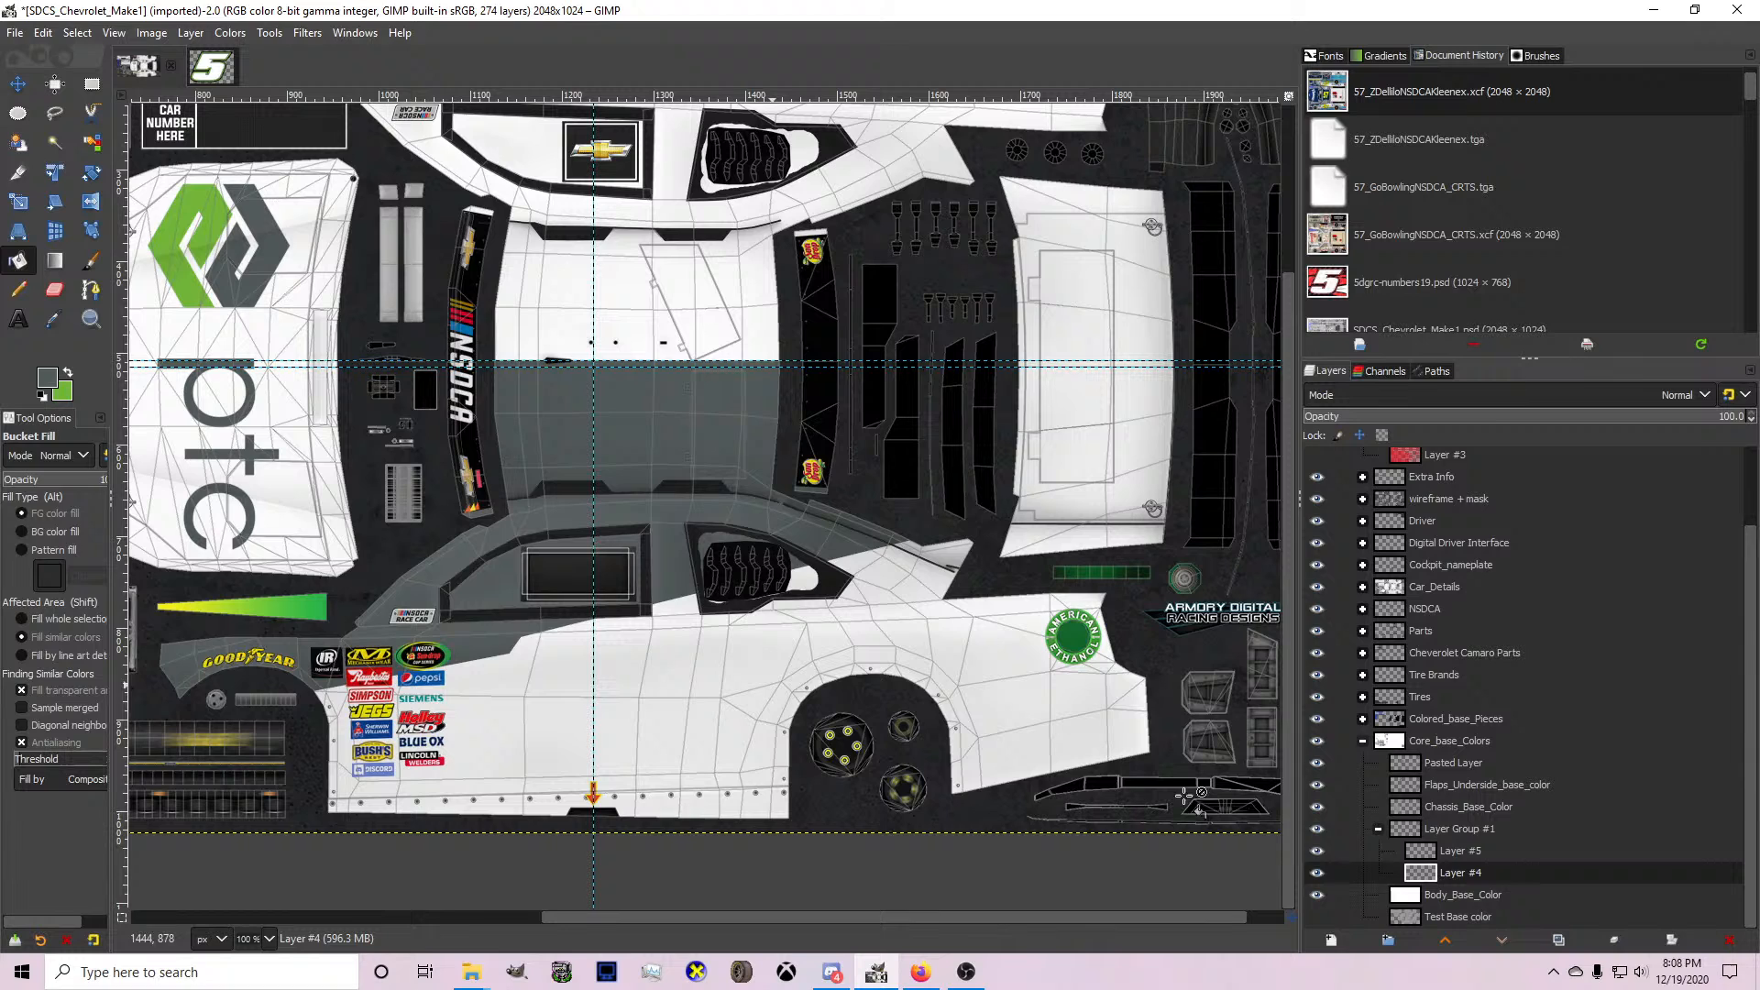
# With green as foreground on Layer #5, start a path just below the grey shape's edge, from the front wheel arch to the step on the door.
pyautogui.click(1462, 852)
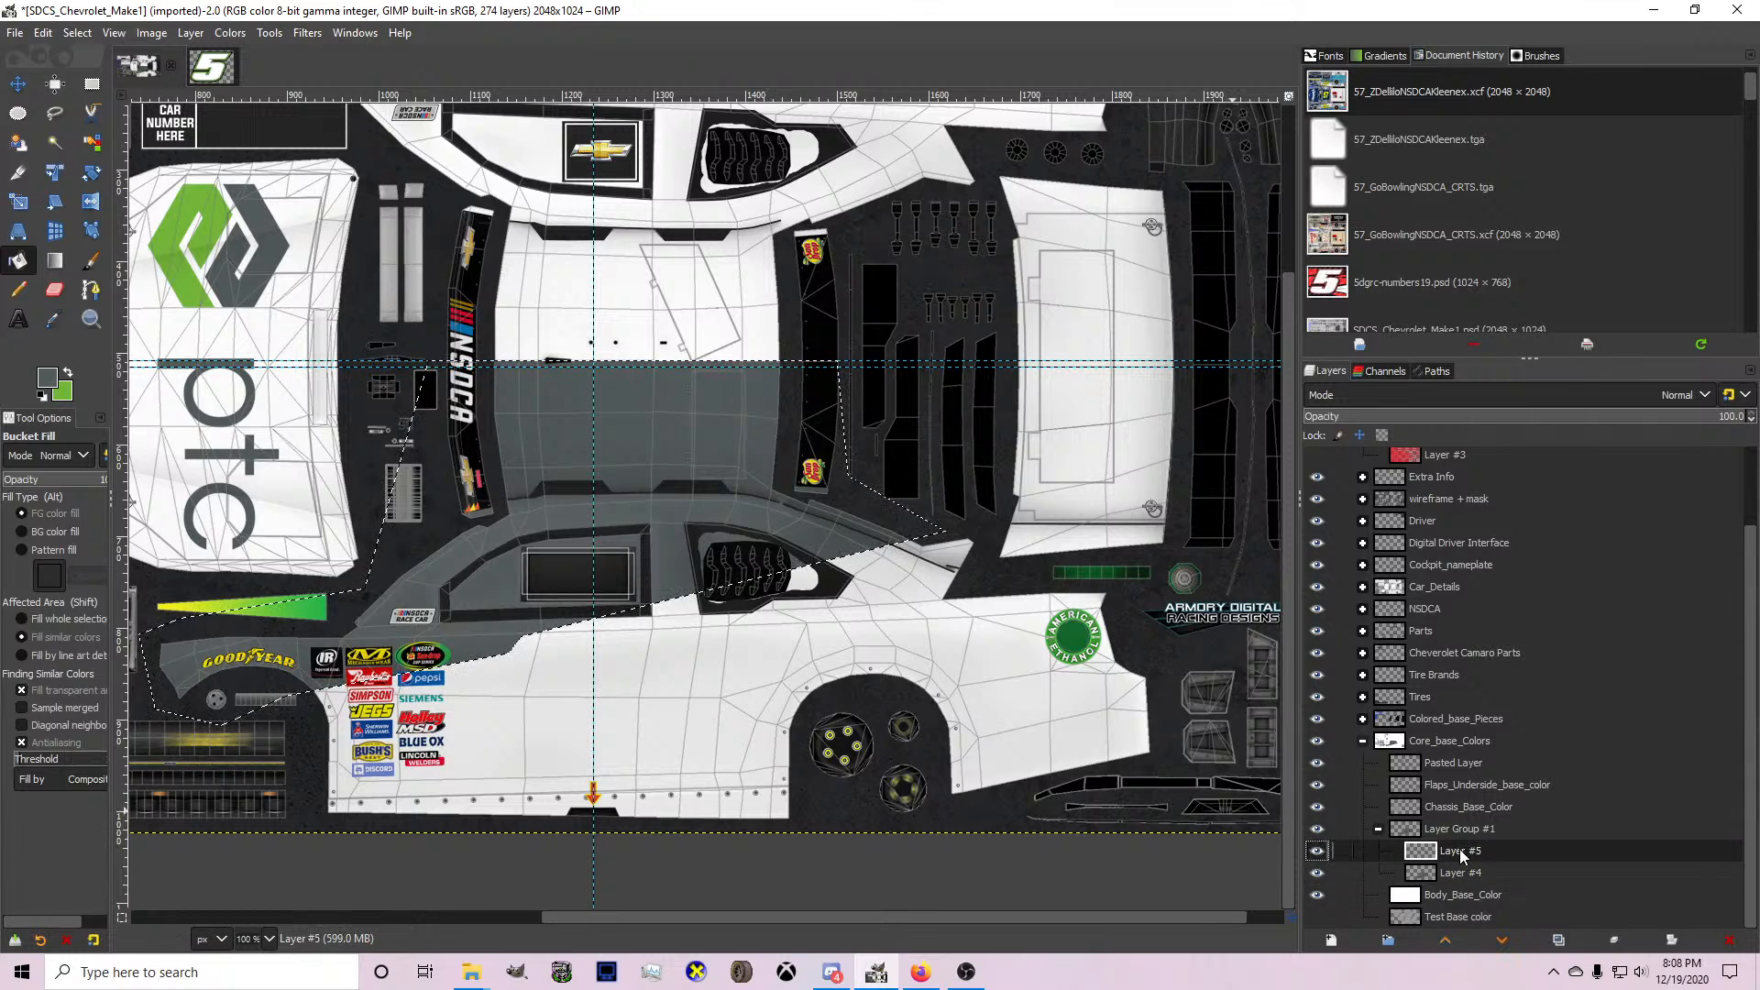
pyautogui.click(68, 371)
pyautogui.click(90, 291)
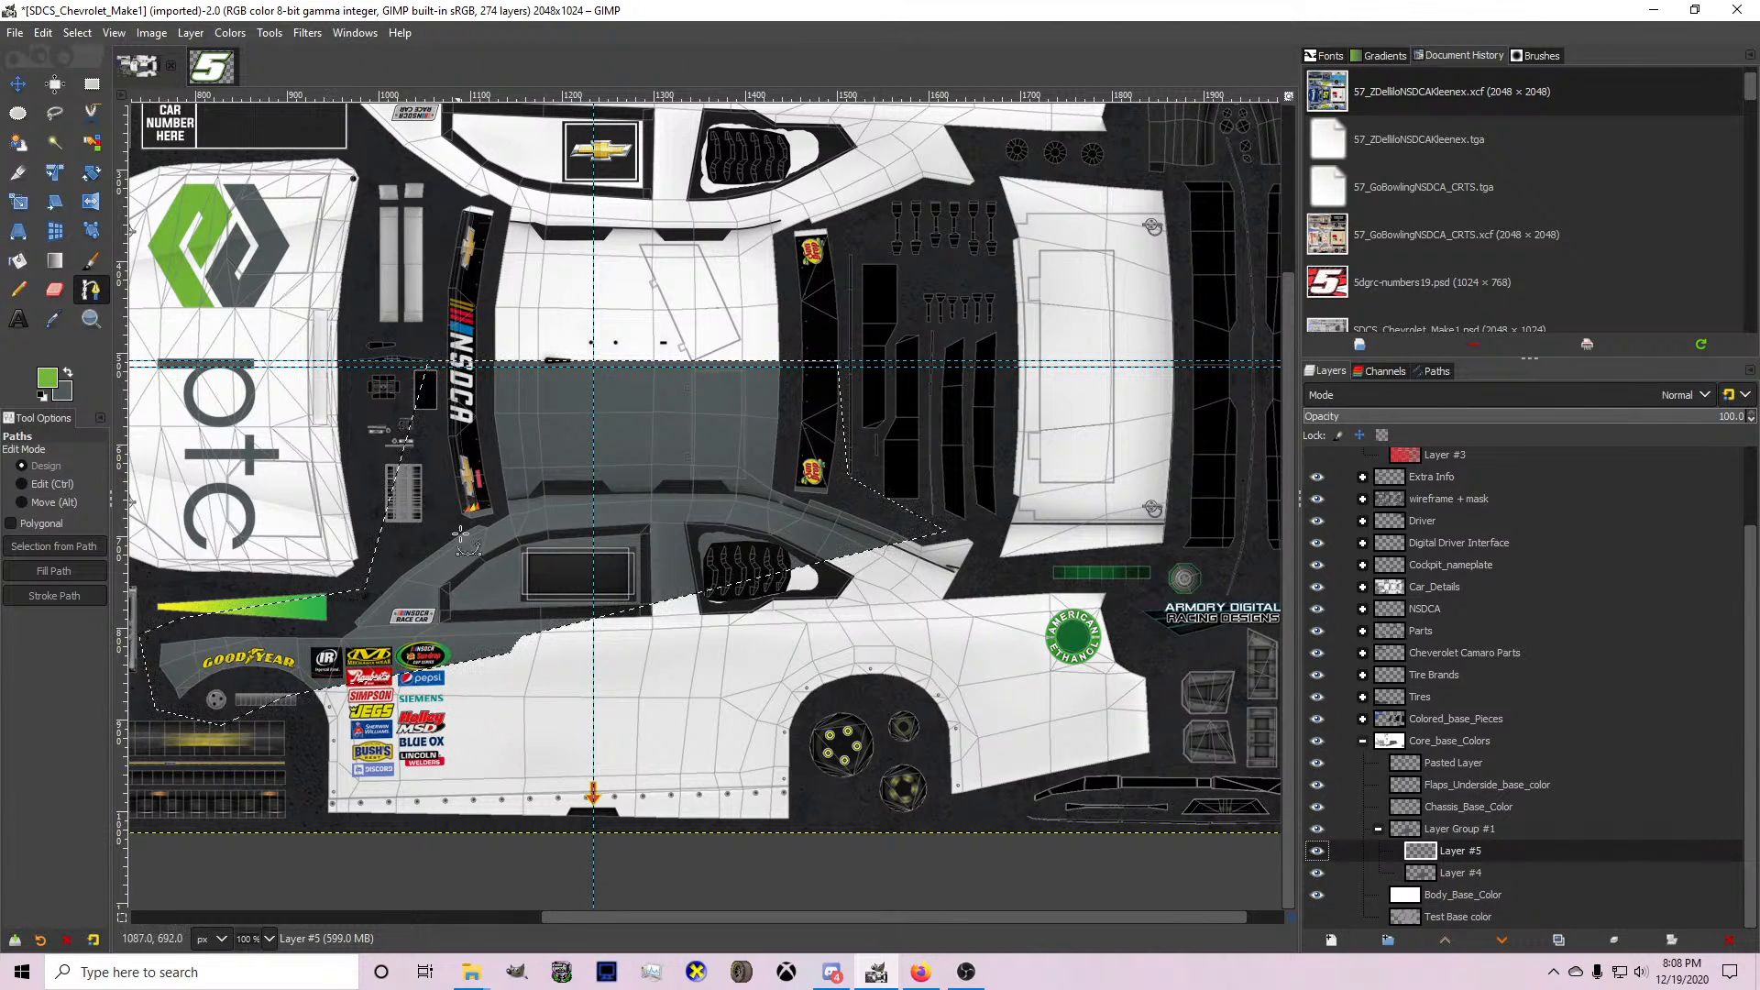
pyautogui.keyDown('ctrl'); pyautogui.scroll(1, 407, 710); pyautogui.keyUp('ctrl')
pyautogui.click(251, 699)
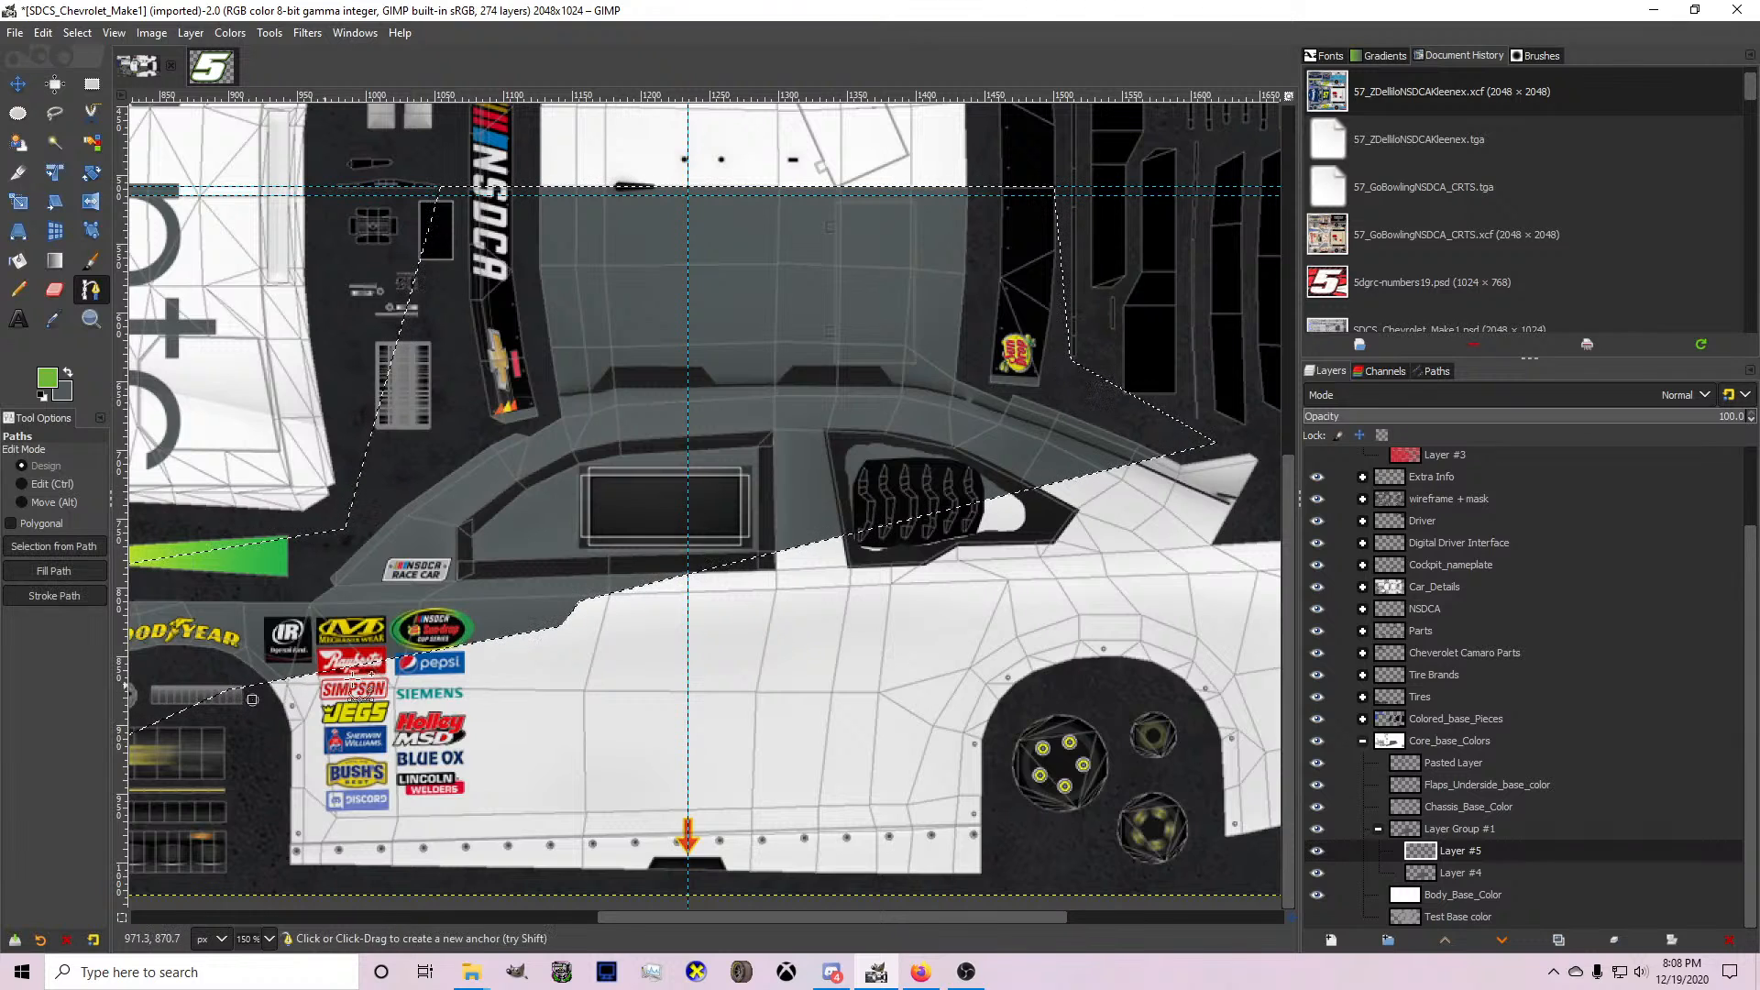
pyautogui.click(576, 638)
pyautogui.keyDown('ctrl'); pyautogui.scroll(1, 587, 616); pyautogui.keyUp('ctrl')
pyautogui.click(598, 605)
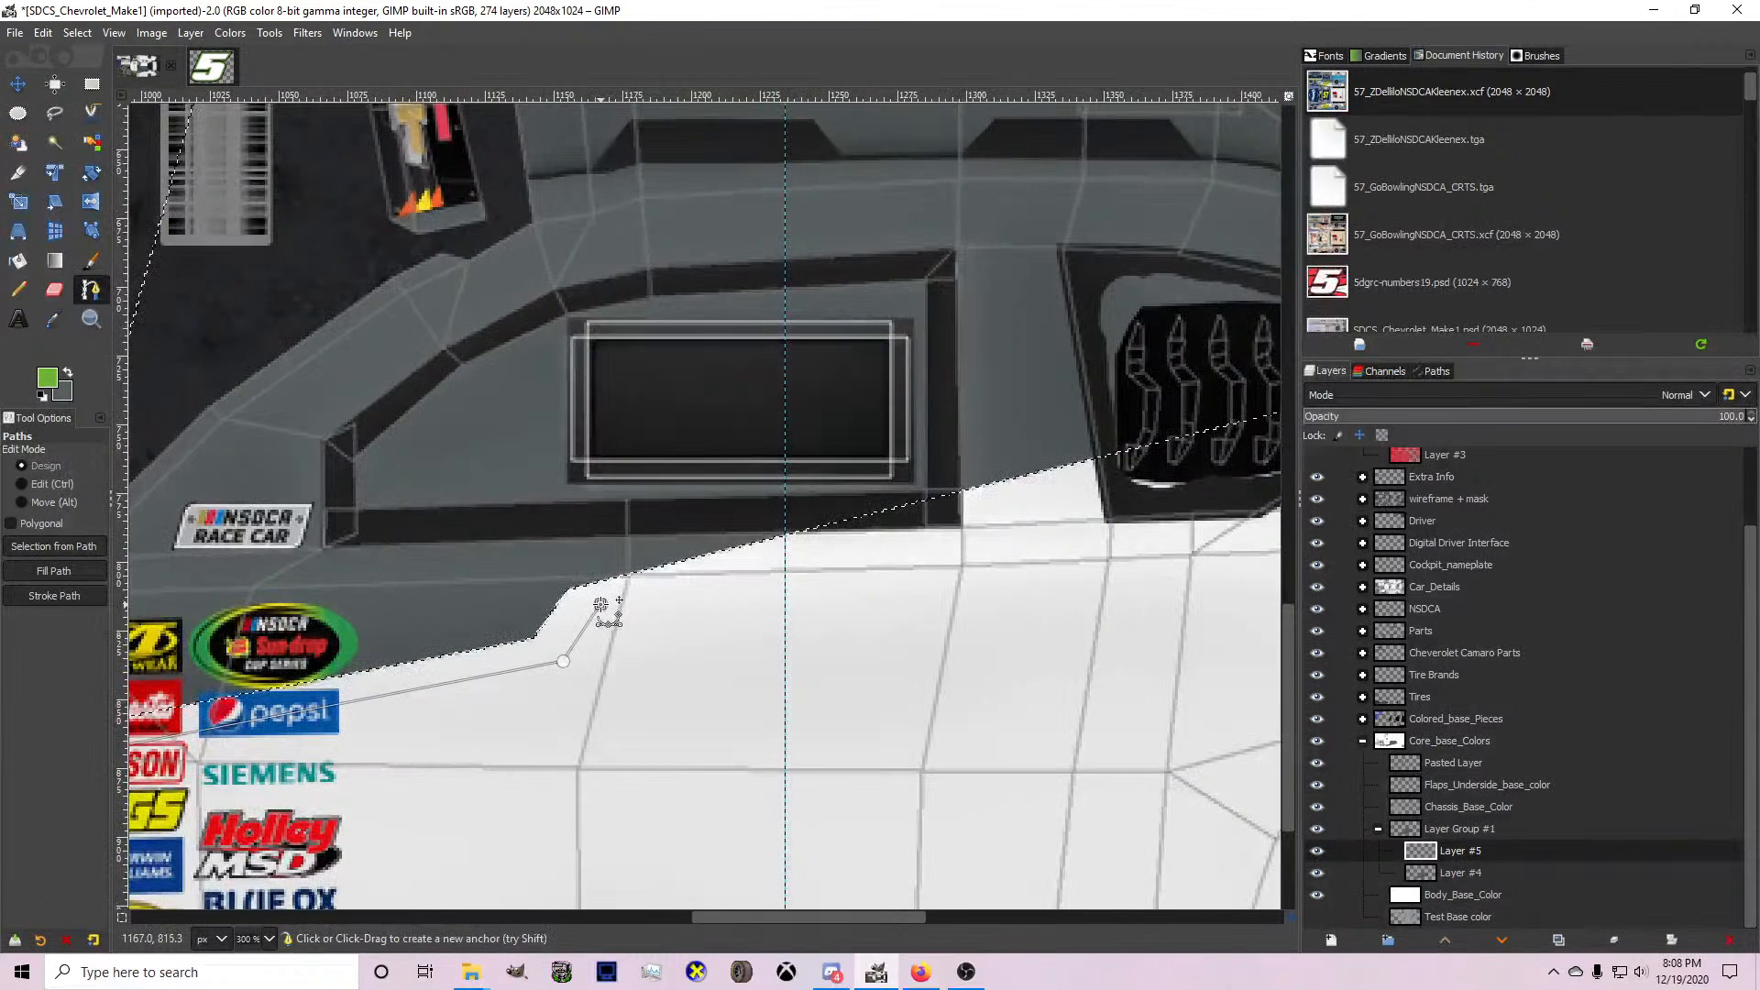
# Extend the path to the grey shape's rear tip and turn it around with two anchors above the spoiler.
pyautogui.keyDown('ctrl'); pyautogui.scroll(-1, 601, 603); pyautogui.keyUp('ctrl')
pyautogui.keyDown('ctrl'); pyautogui.scroll(1, 891, 548); pyautogui.keyUp('ctrl')
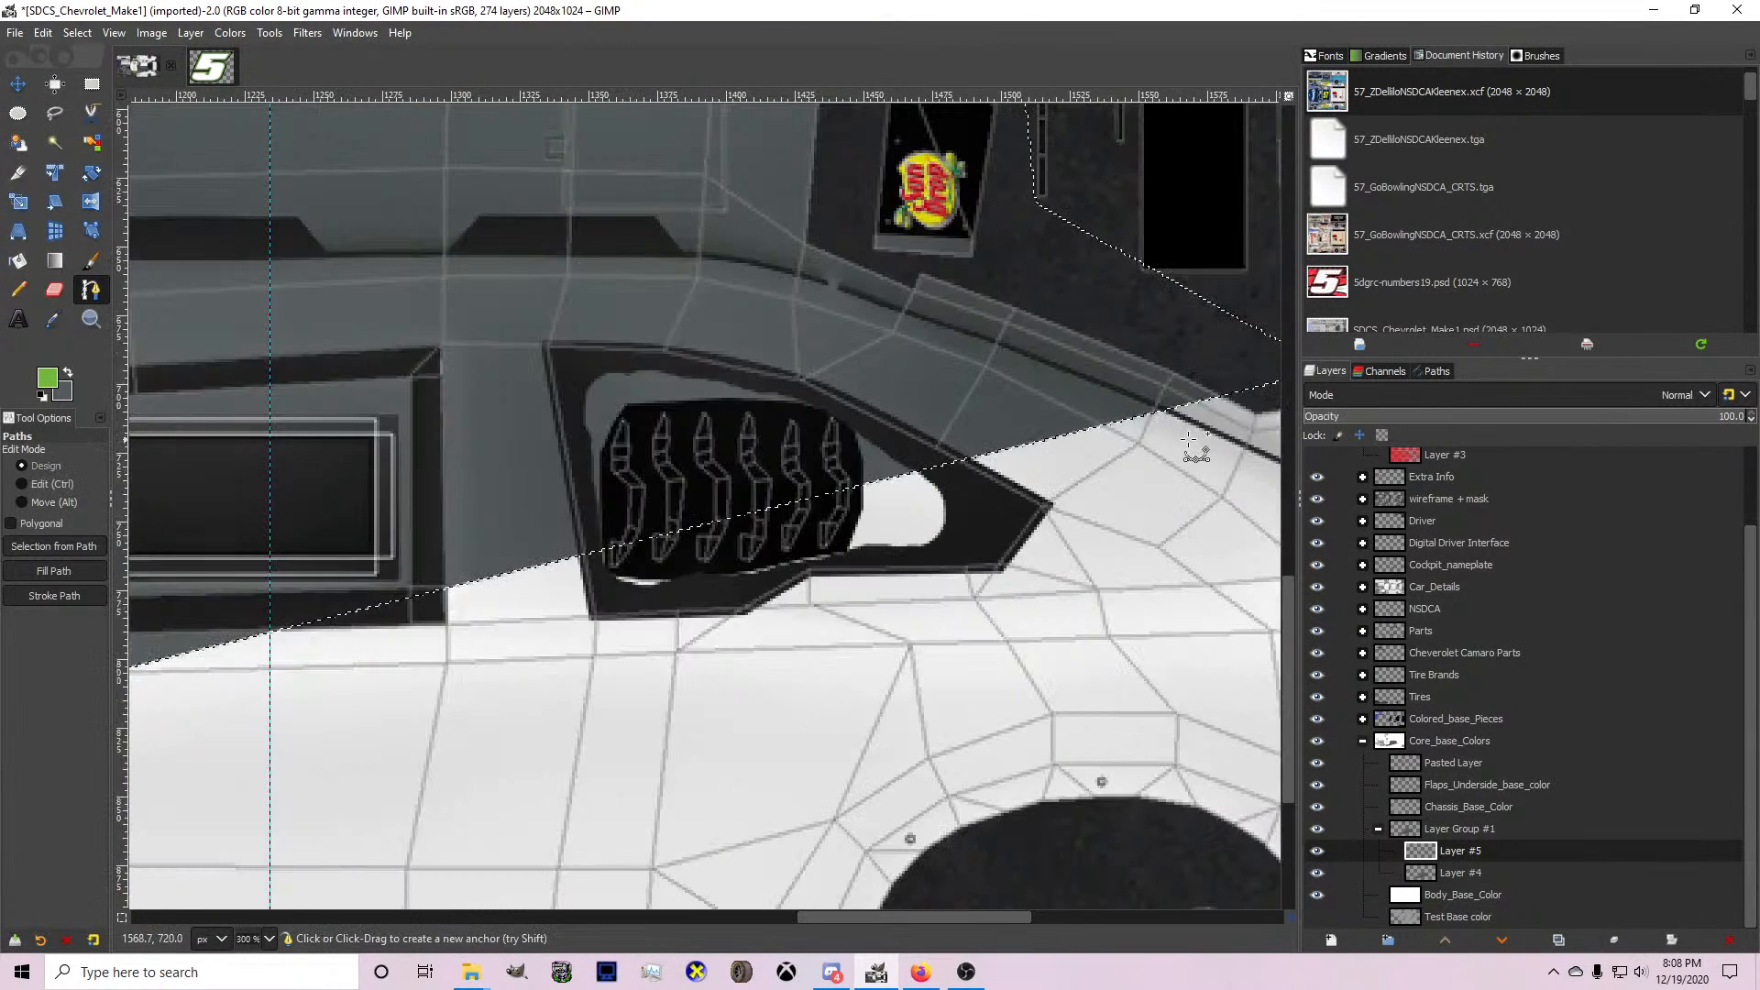
pyautogui.keyDown('ctrl'); pyautogui.scroll(1, 1100, 403); pyautogui.keyUp('ctrl')
pyautogui.click(1120, 392)
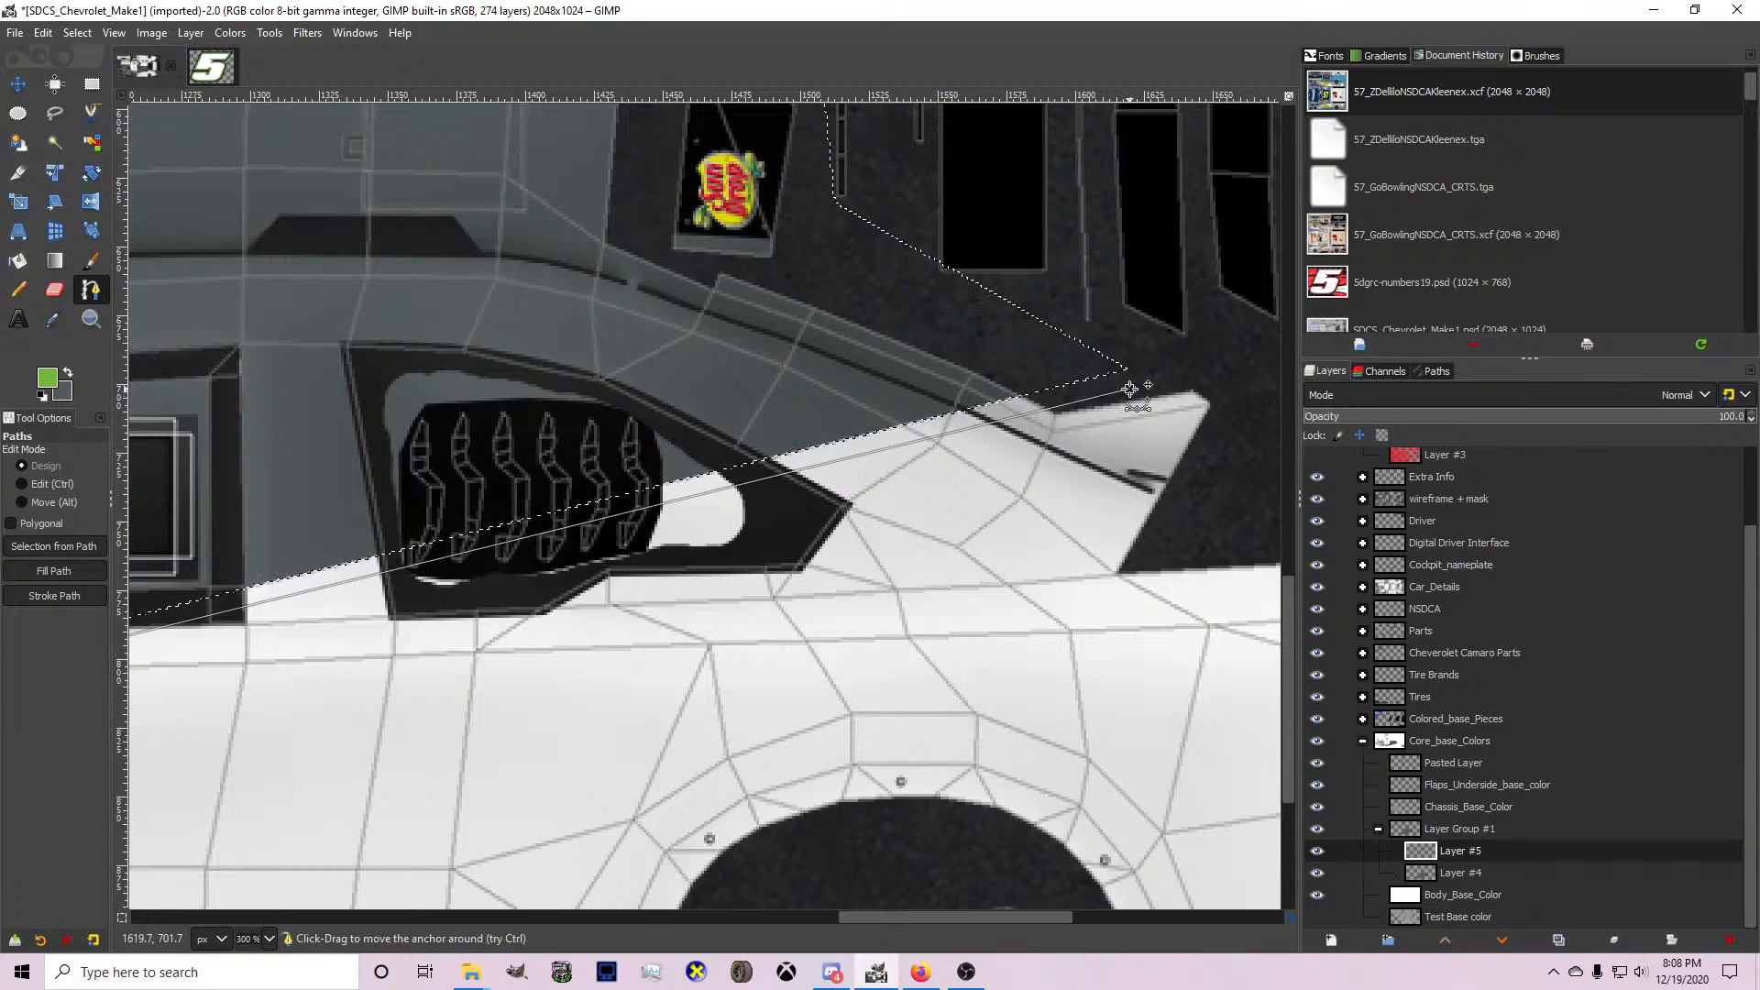
pyautogui.moveTo(1120, 392); pyautogui.dragTo(1131, 389)
pyautogui.click(1224, 386)
pyautogui.click(1230, 404)
# Bring the path back forward to an anchor on the upper door and adjust that anchor's position.
pyautogui.keyDown('ctrl'); pyautogui.scroll(-1, 1214, 410); pyautogui.keyUp('ctrl')
pyautogui.click(501, 592)
pyautogui.moveTo(501, 592); pyautogui.dragTo(423, 611)
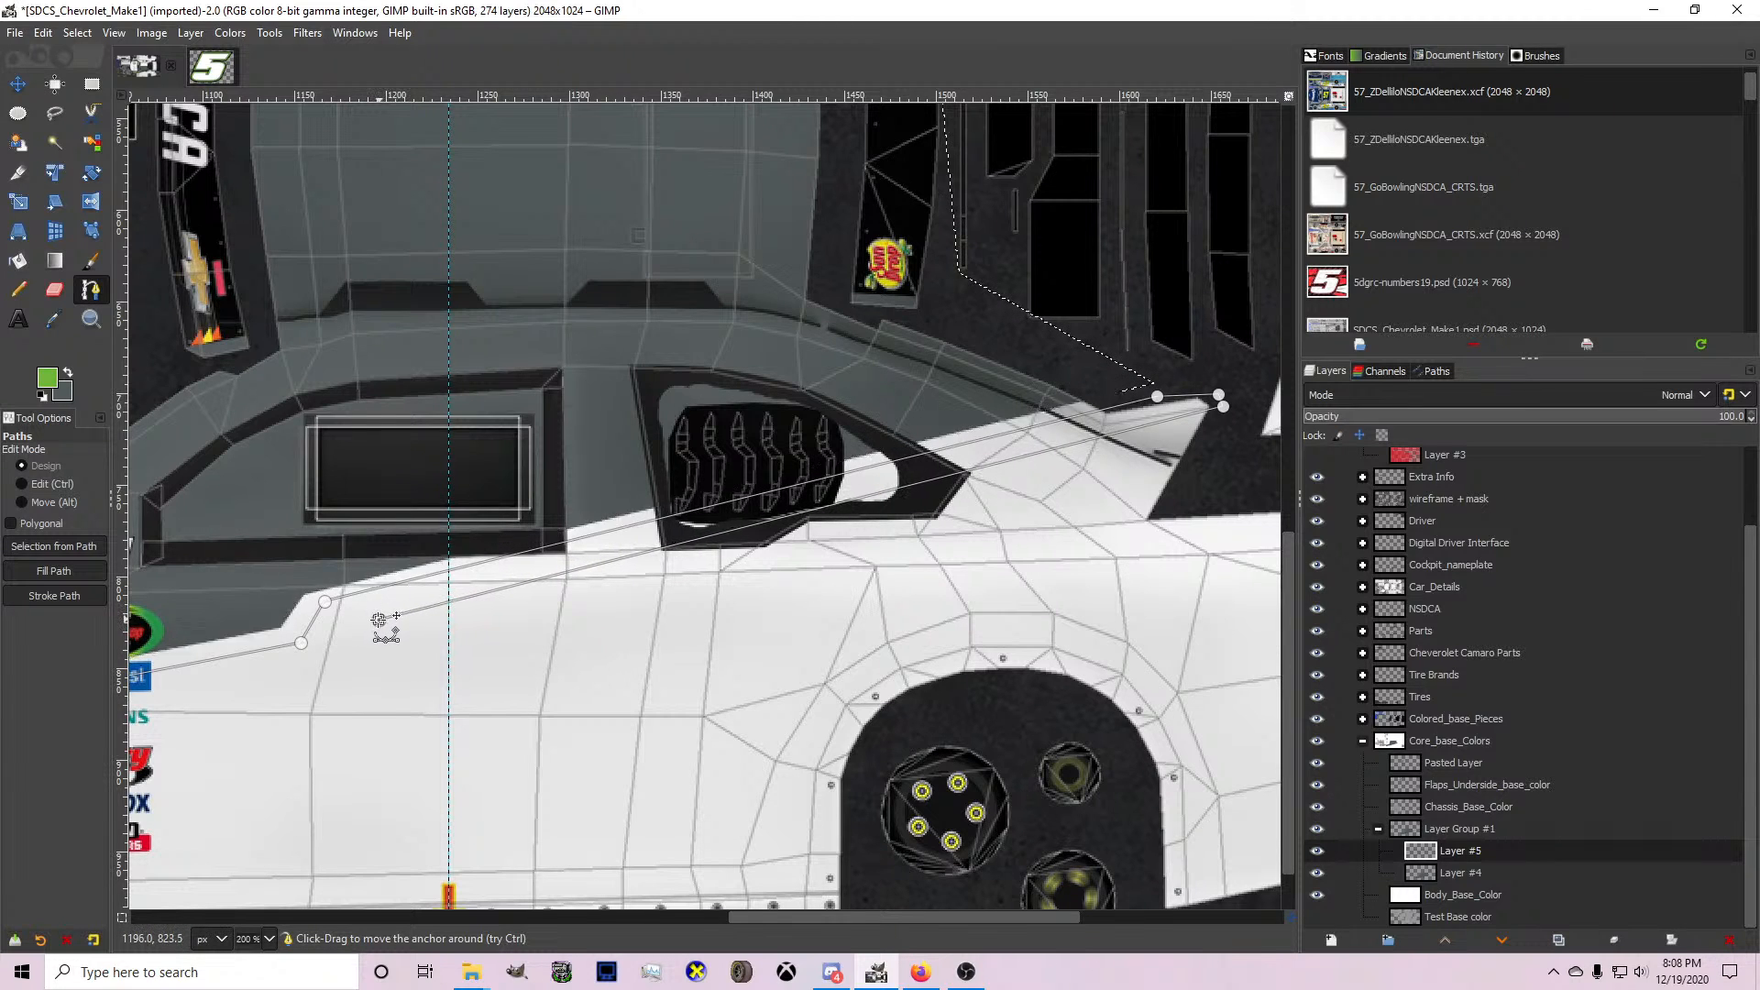
# Run the path forward to an anchor at the front wheel arch, convert it to a selection and fill it with green on Layer #5.
pyautogui.moveTo(377, 621); pyautogui.dragTo(248, 696)
pyautogui.keyDown('ctrl'); pyautogui.scroll(-3, 357, 669); pyautogui.keyUp('ctrl')
pyautogui.keyDown('ctrl'); pyautogui.scroll(3, 269, 685); pyautogui.keyUp('ctrl')
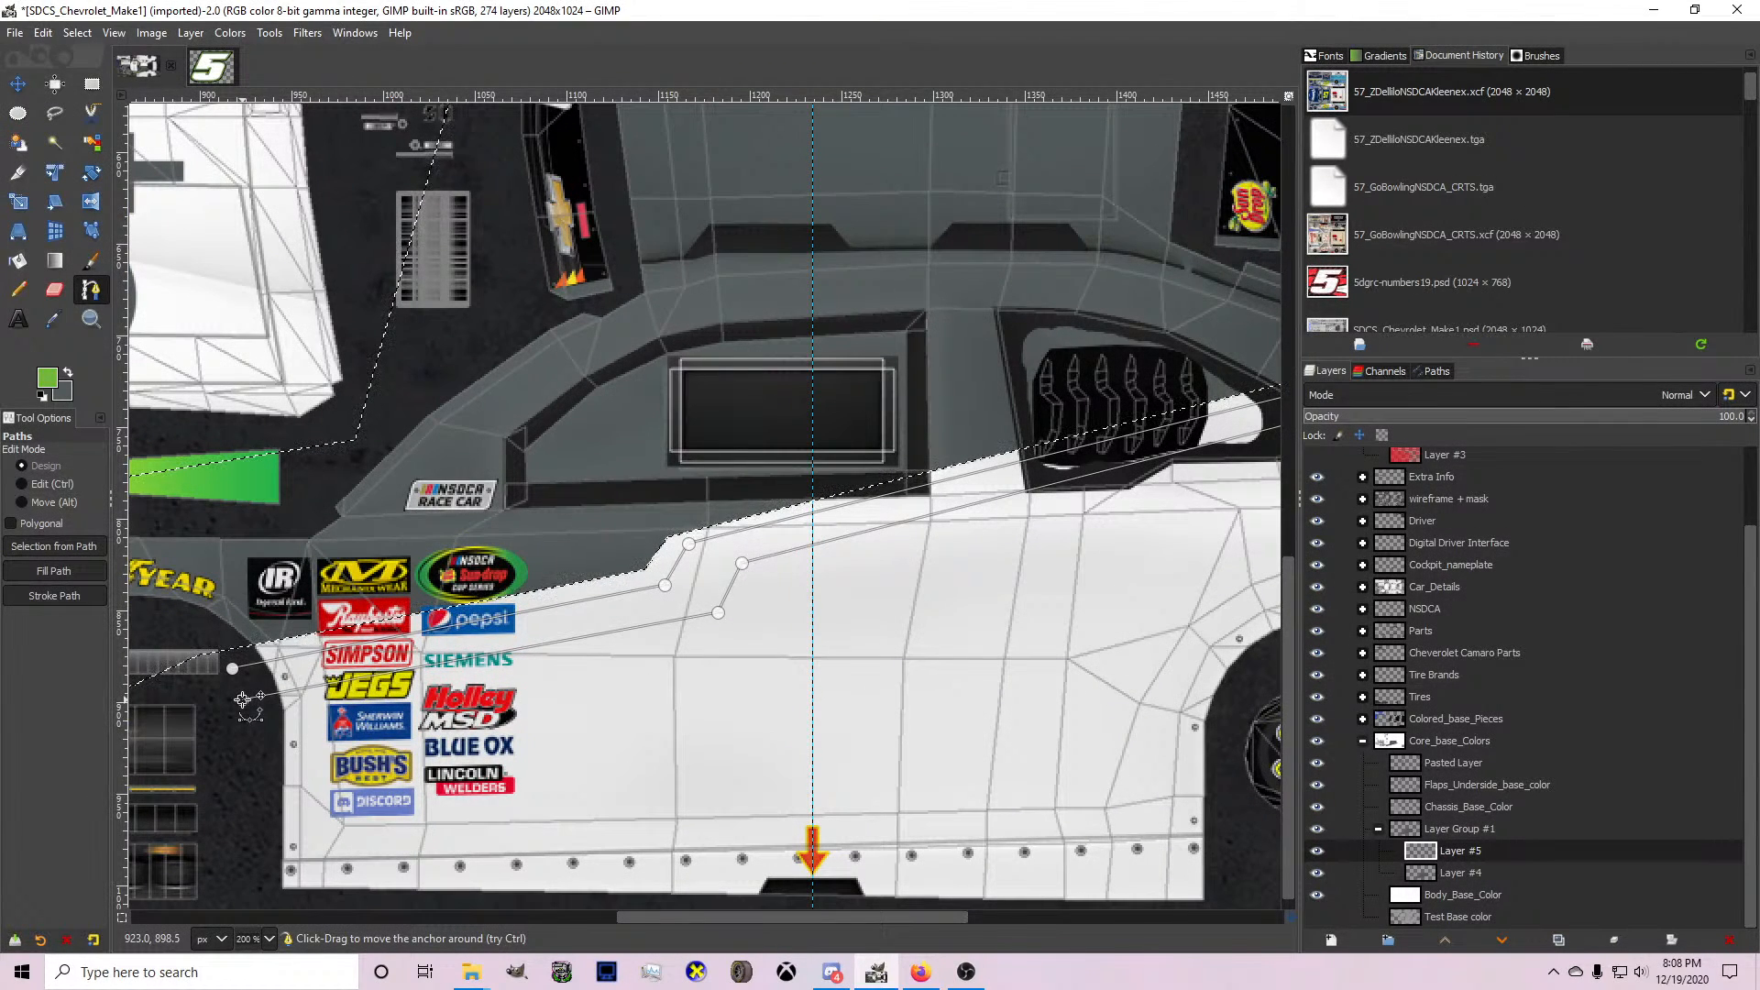
pyautogui.hotkey('shift', 'v')
pyautogui.click(17, 260)
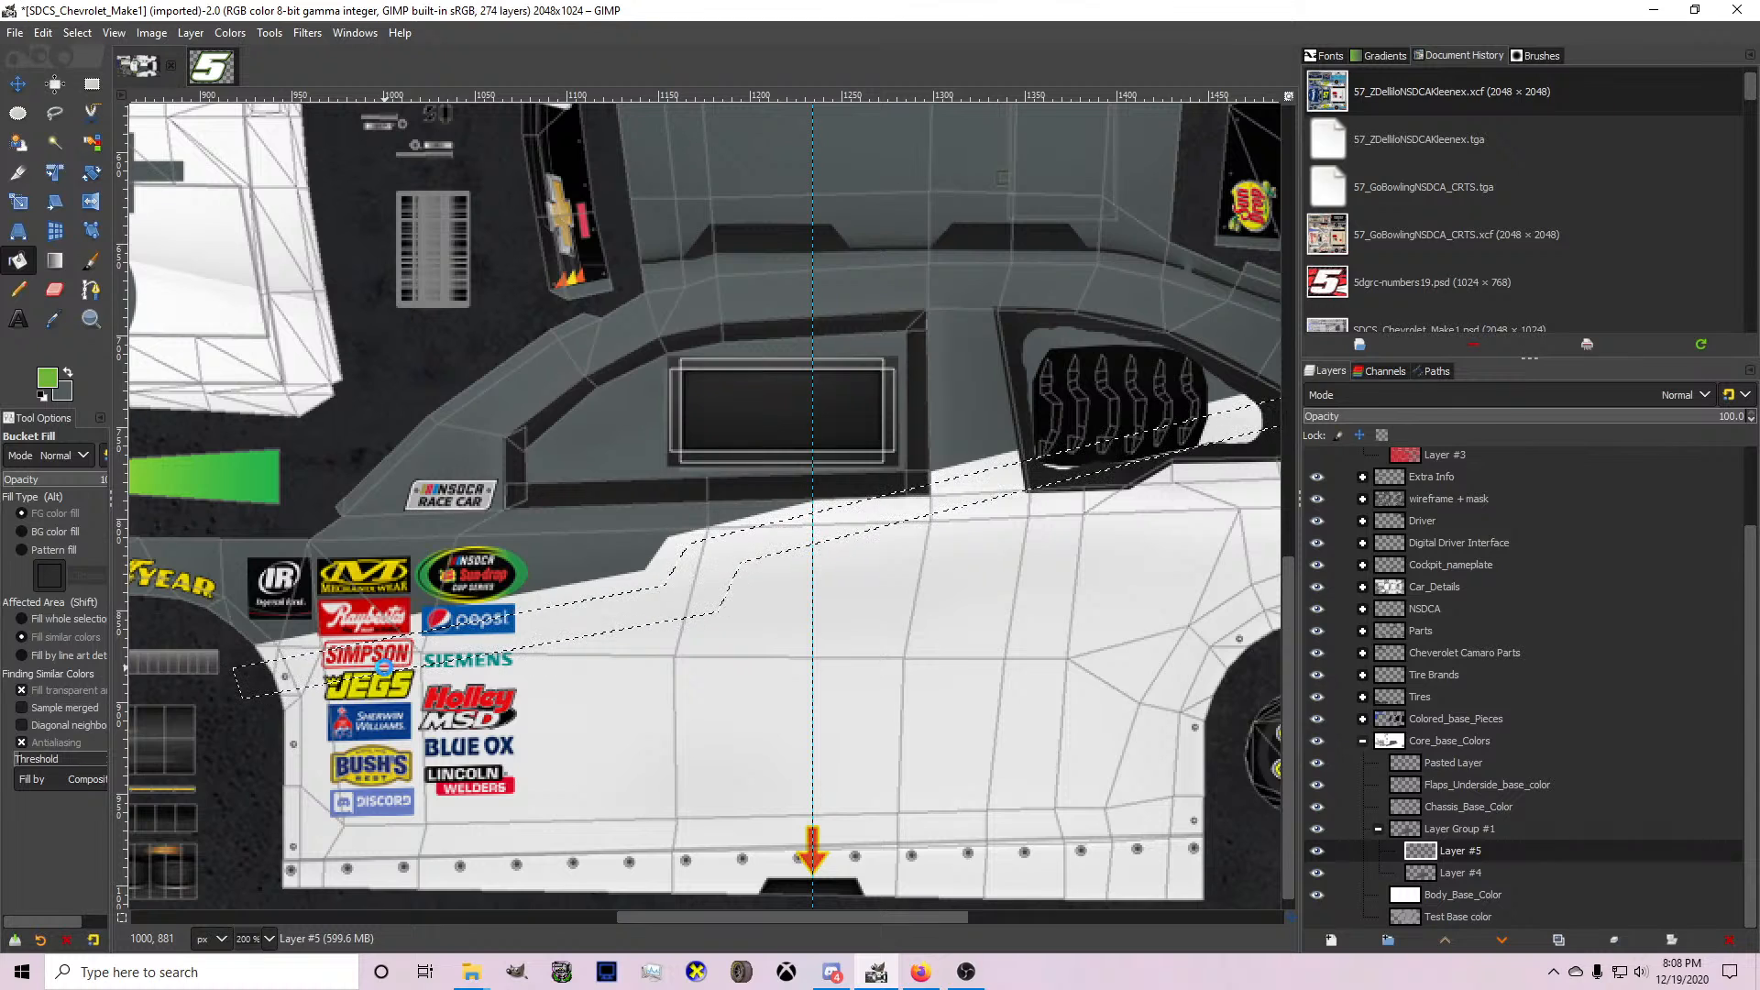
pyautogui.click(385, 667)
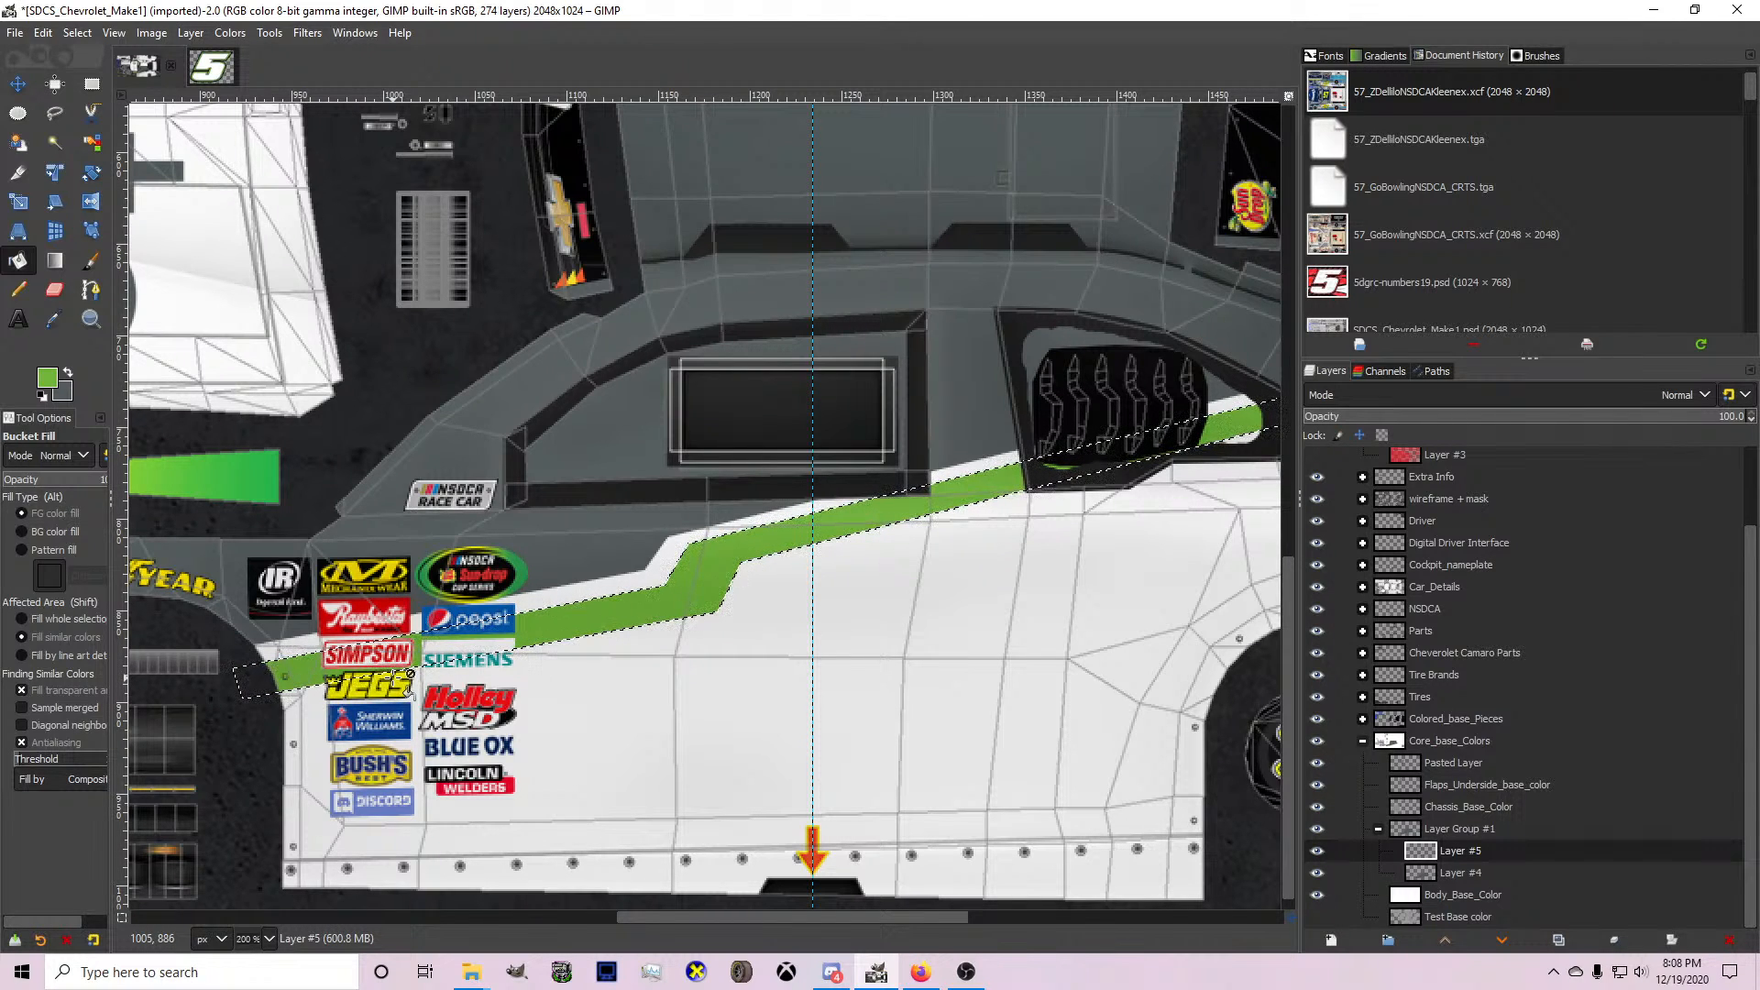
# Switch to Discord and mark the servers with unread notification badges in the server list as read.
pyautogui.click(846, 973)
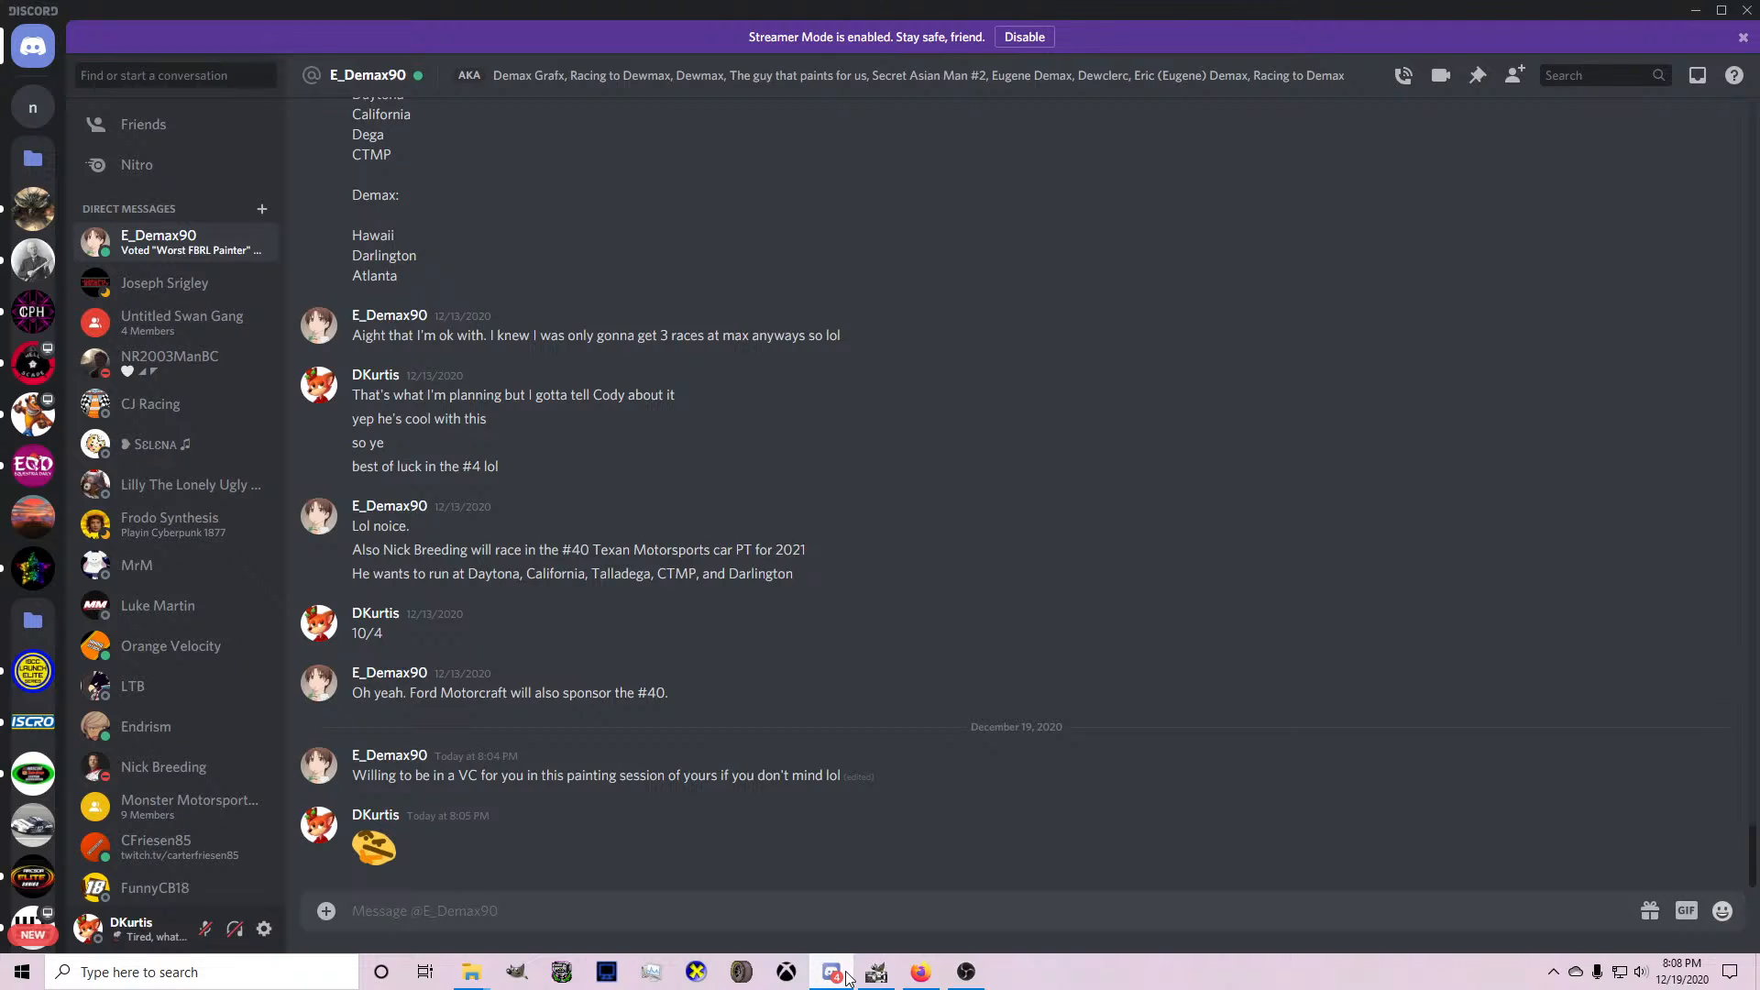
pyautogui.scroll(-10, 33, 724)
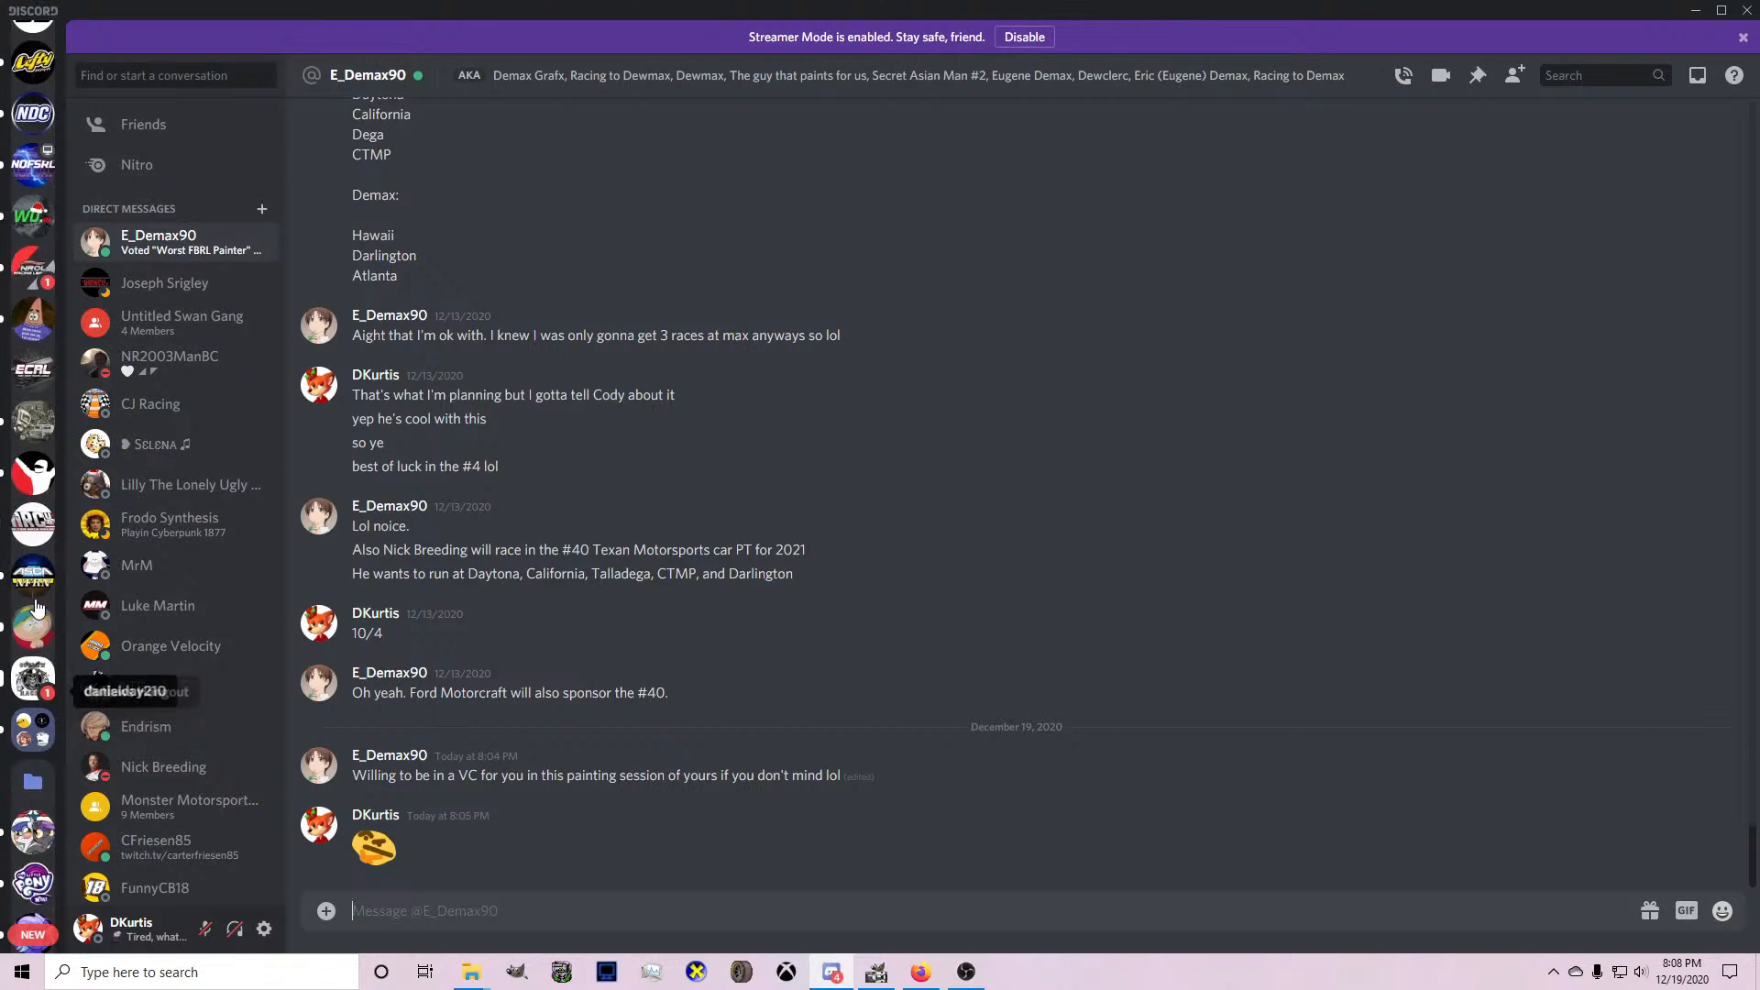
pyautogui.rightClick(37, 282)
pyautogui.click(73, 291)
pyautogui.scroll(-6, 37, 664)
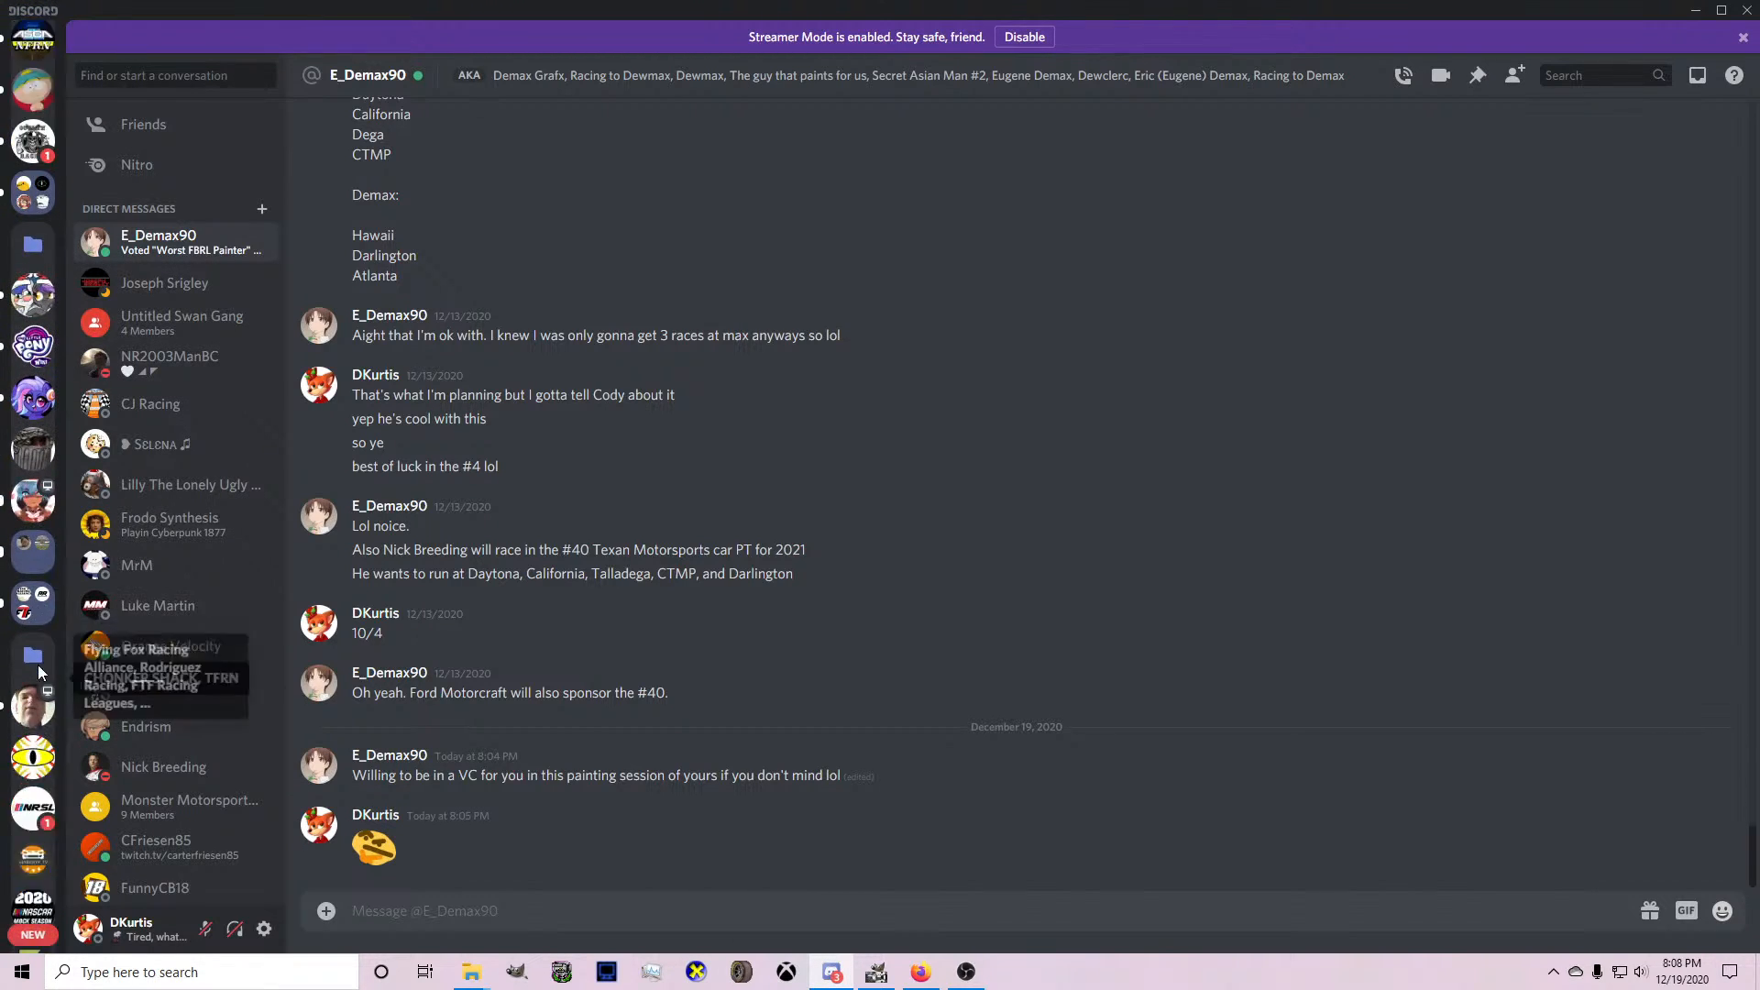
pyautogui.rightClick(35, 356)
pyautogui.click(66, 360)
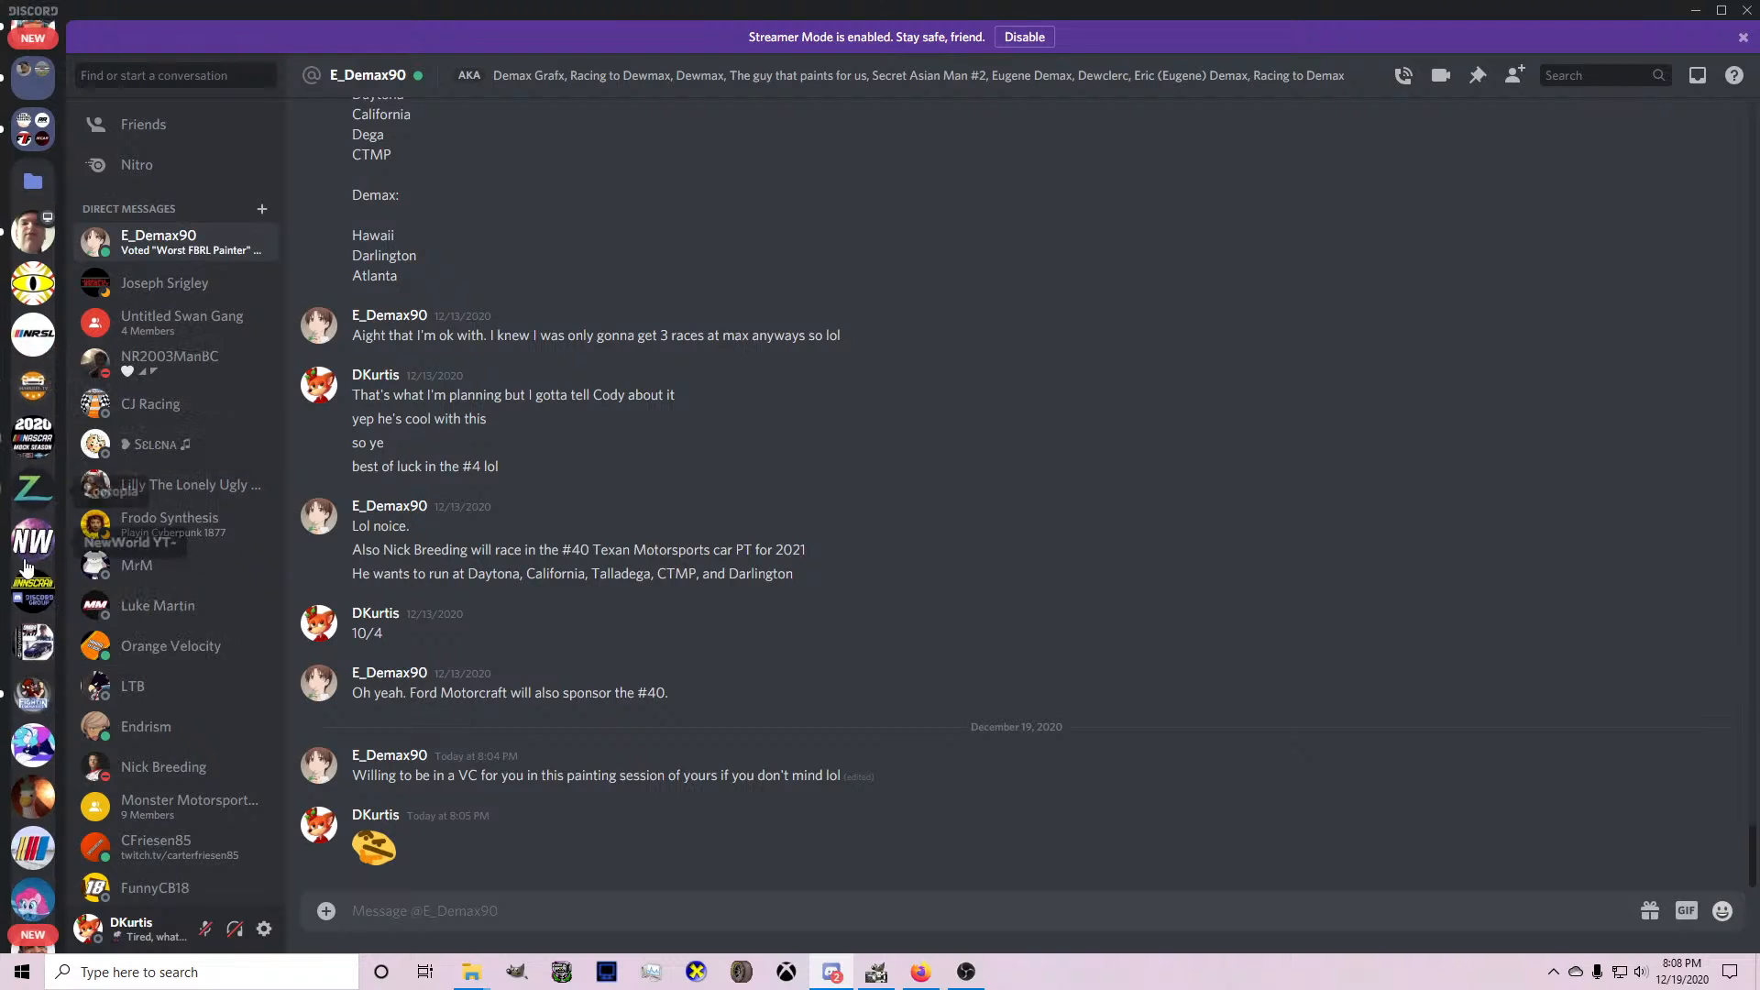
pyautogui.scroll(-5, 27, 653)
pyautogui.rightClick(25, 653)
pyautogui.click(68, 720)
pyautogui.scroll(-2, 28, 653)
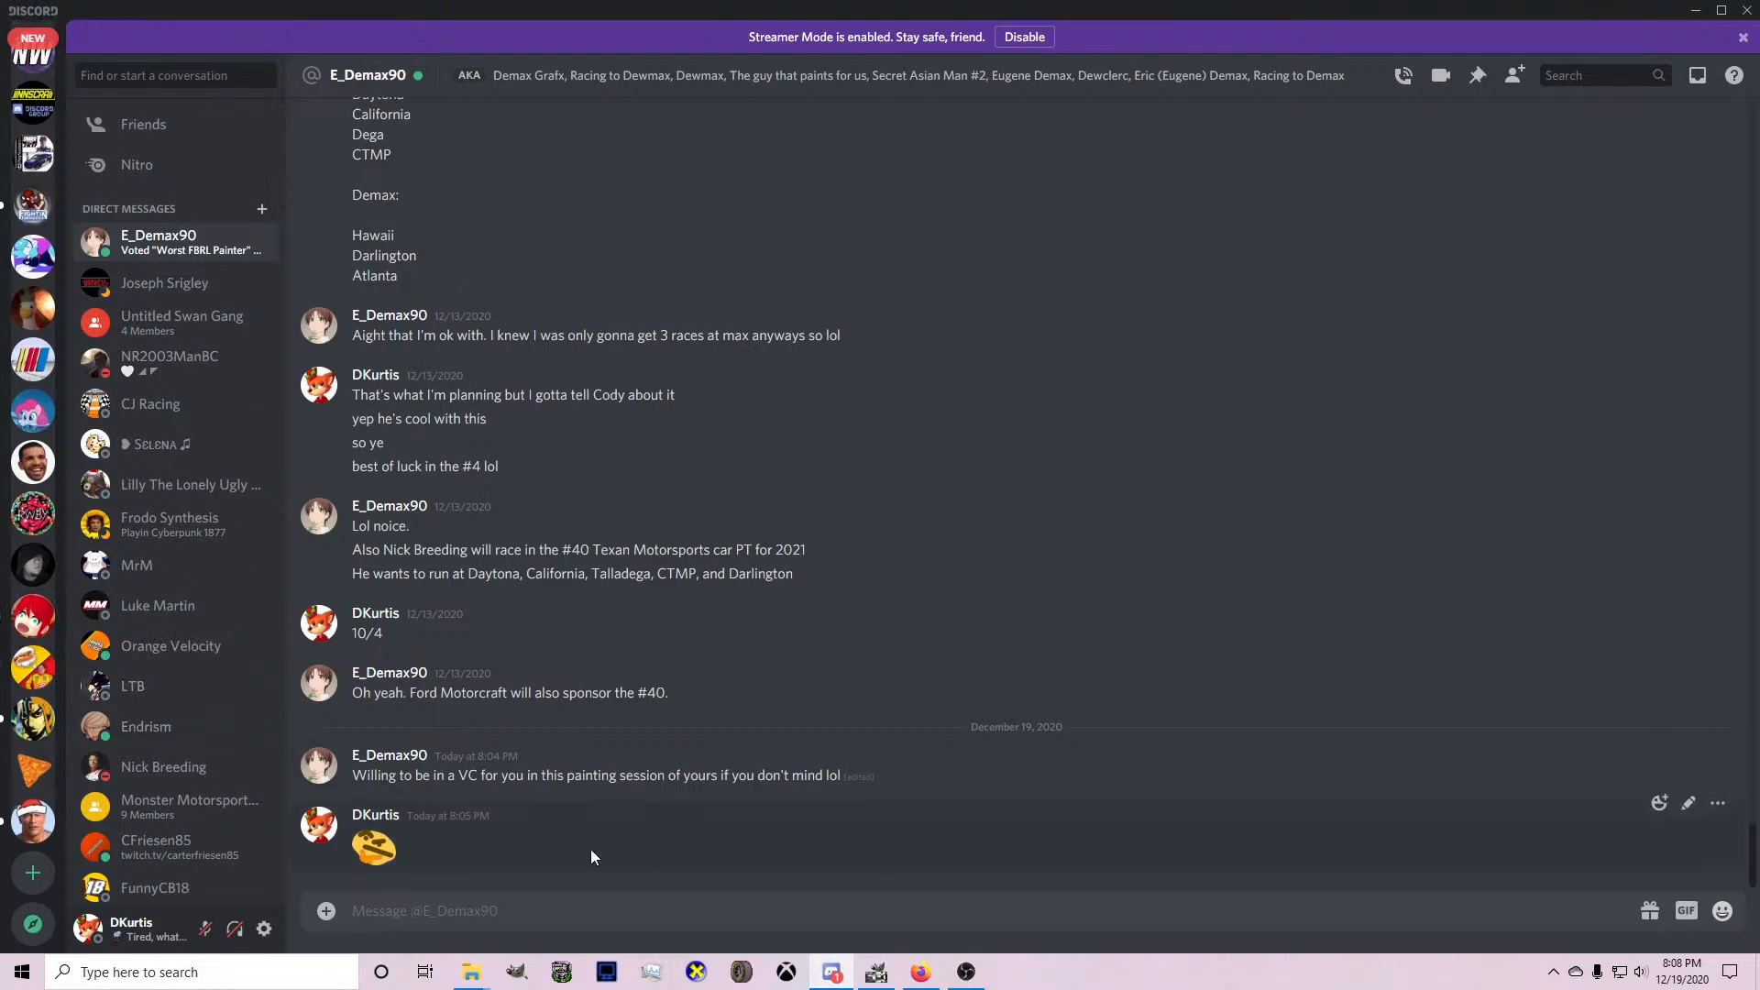
# Return to GIMP, clear the selection, swap grey to the foreground and make Layer #4 active for the Paths tool.
pyautogui.click(877, 972)
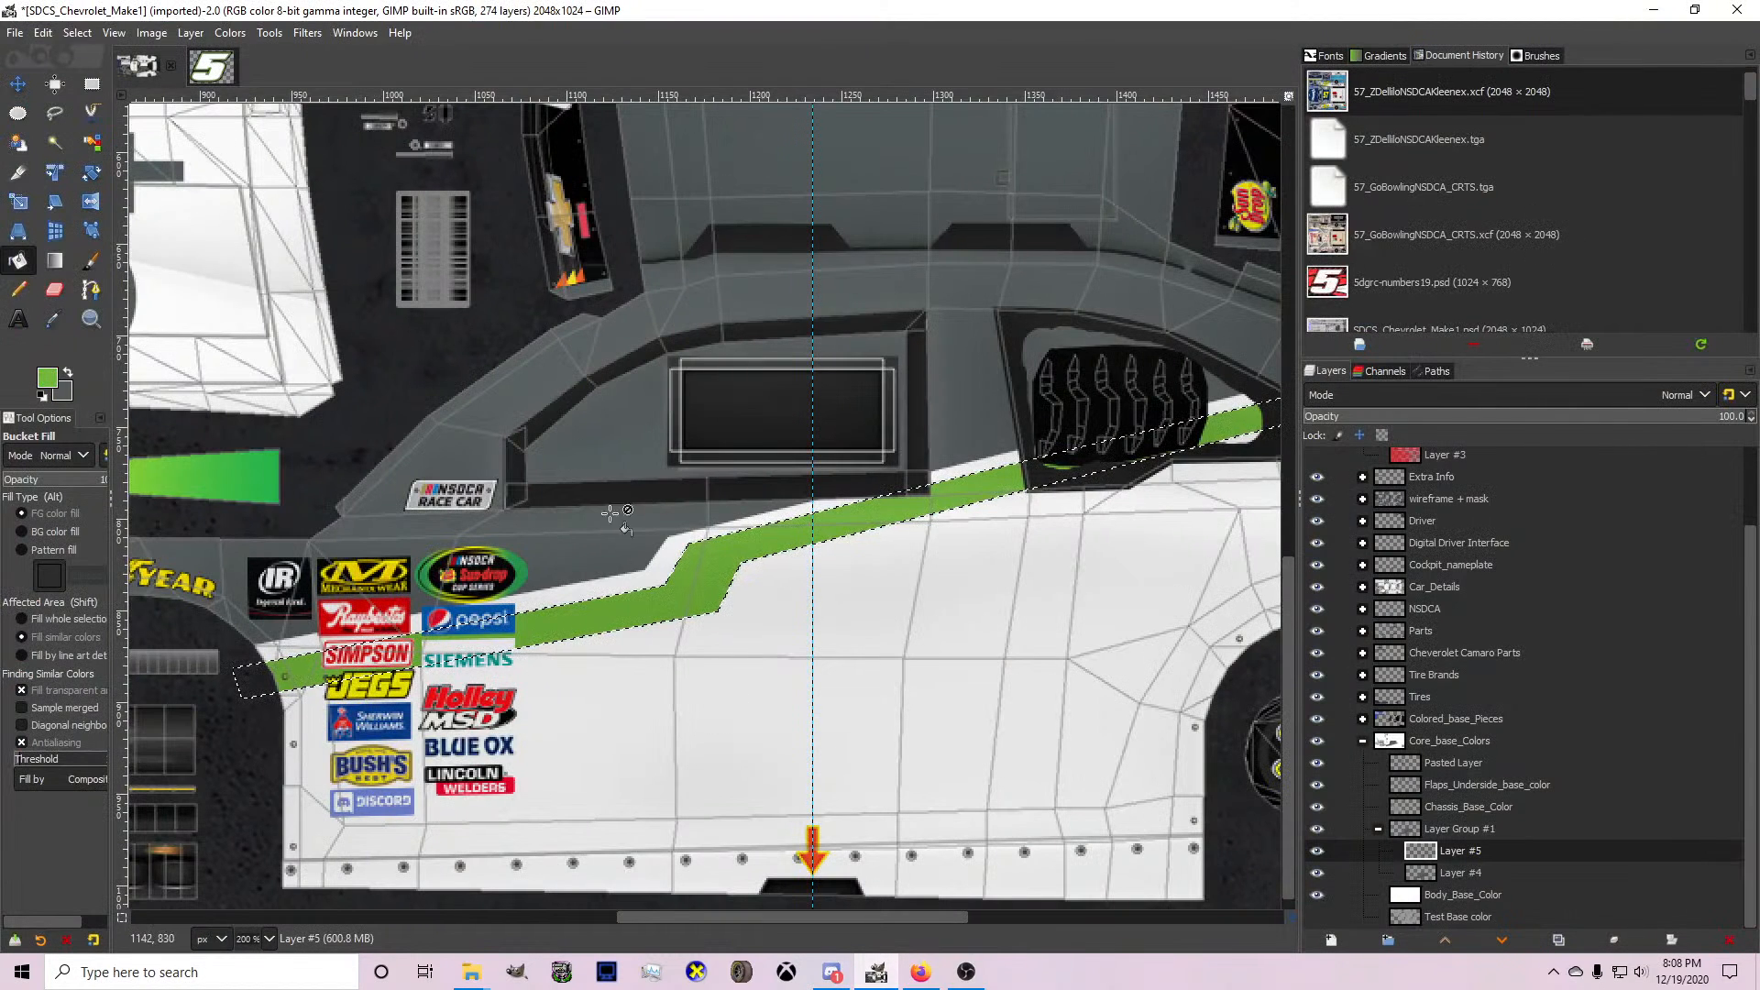
pyautogui.click(77, 32)
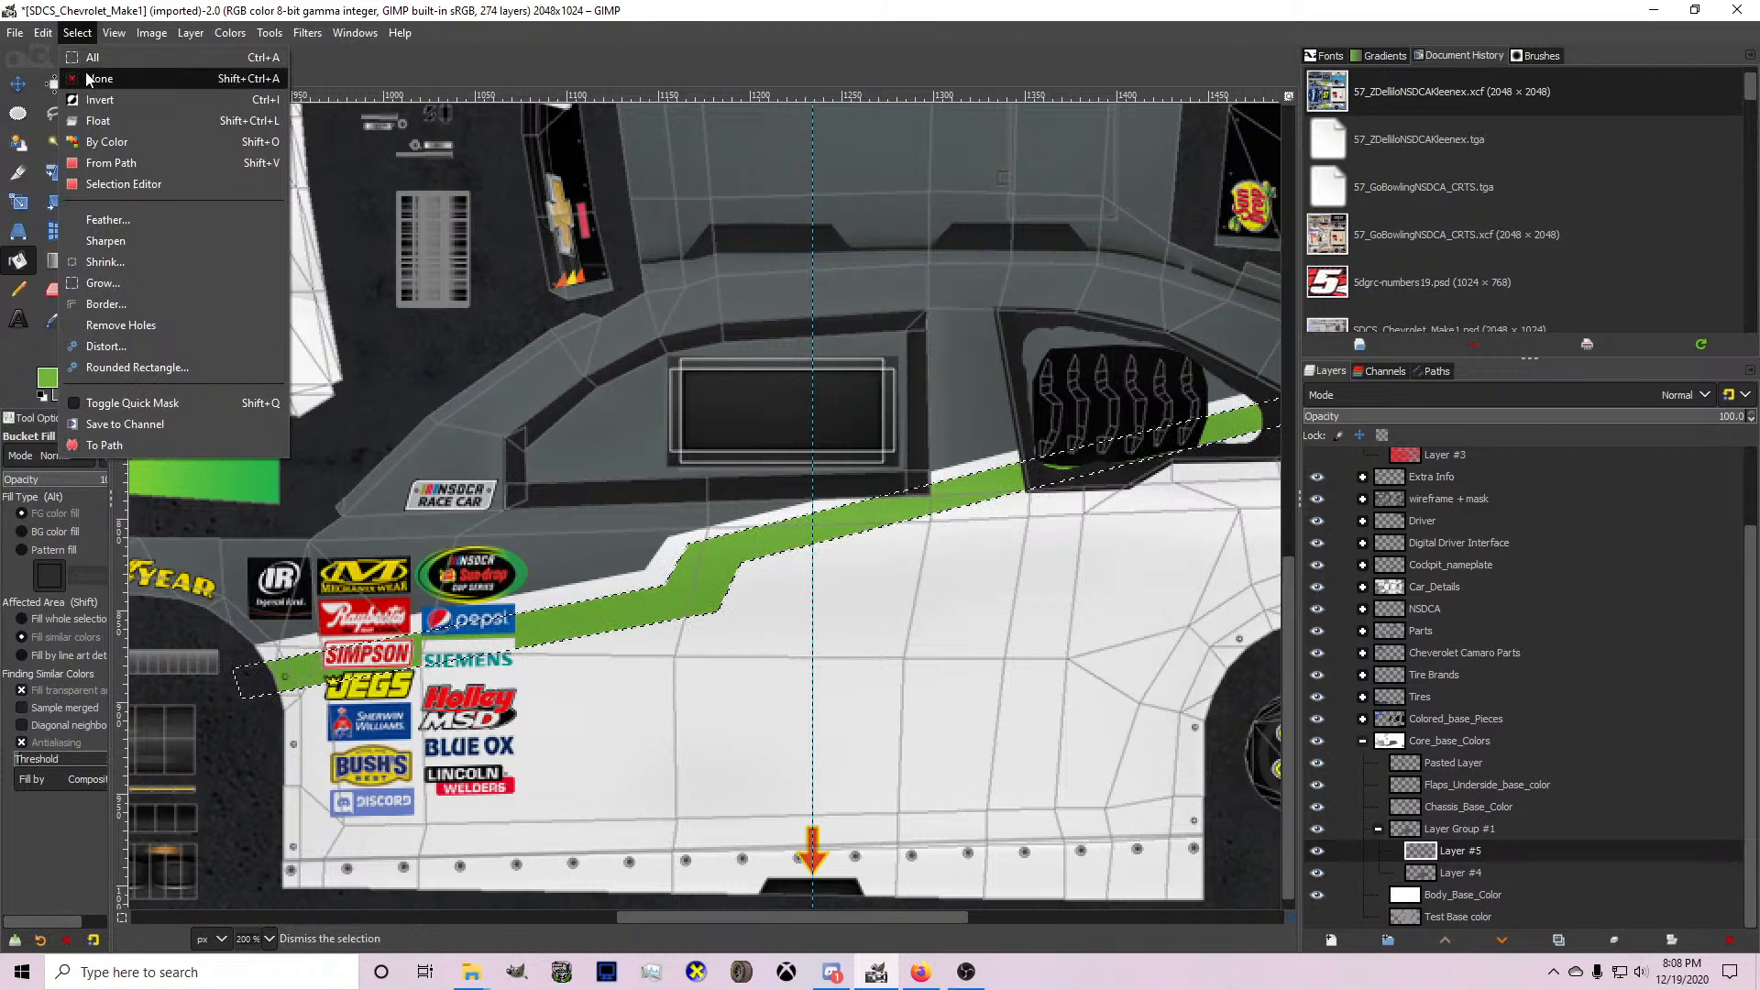
pyautogui.click(91, 73)
pyautogui.click(69, 374)
pyautogui.click(91, 290)
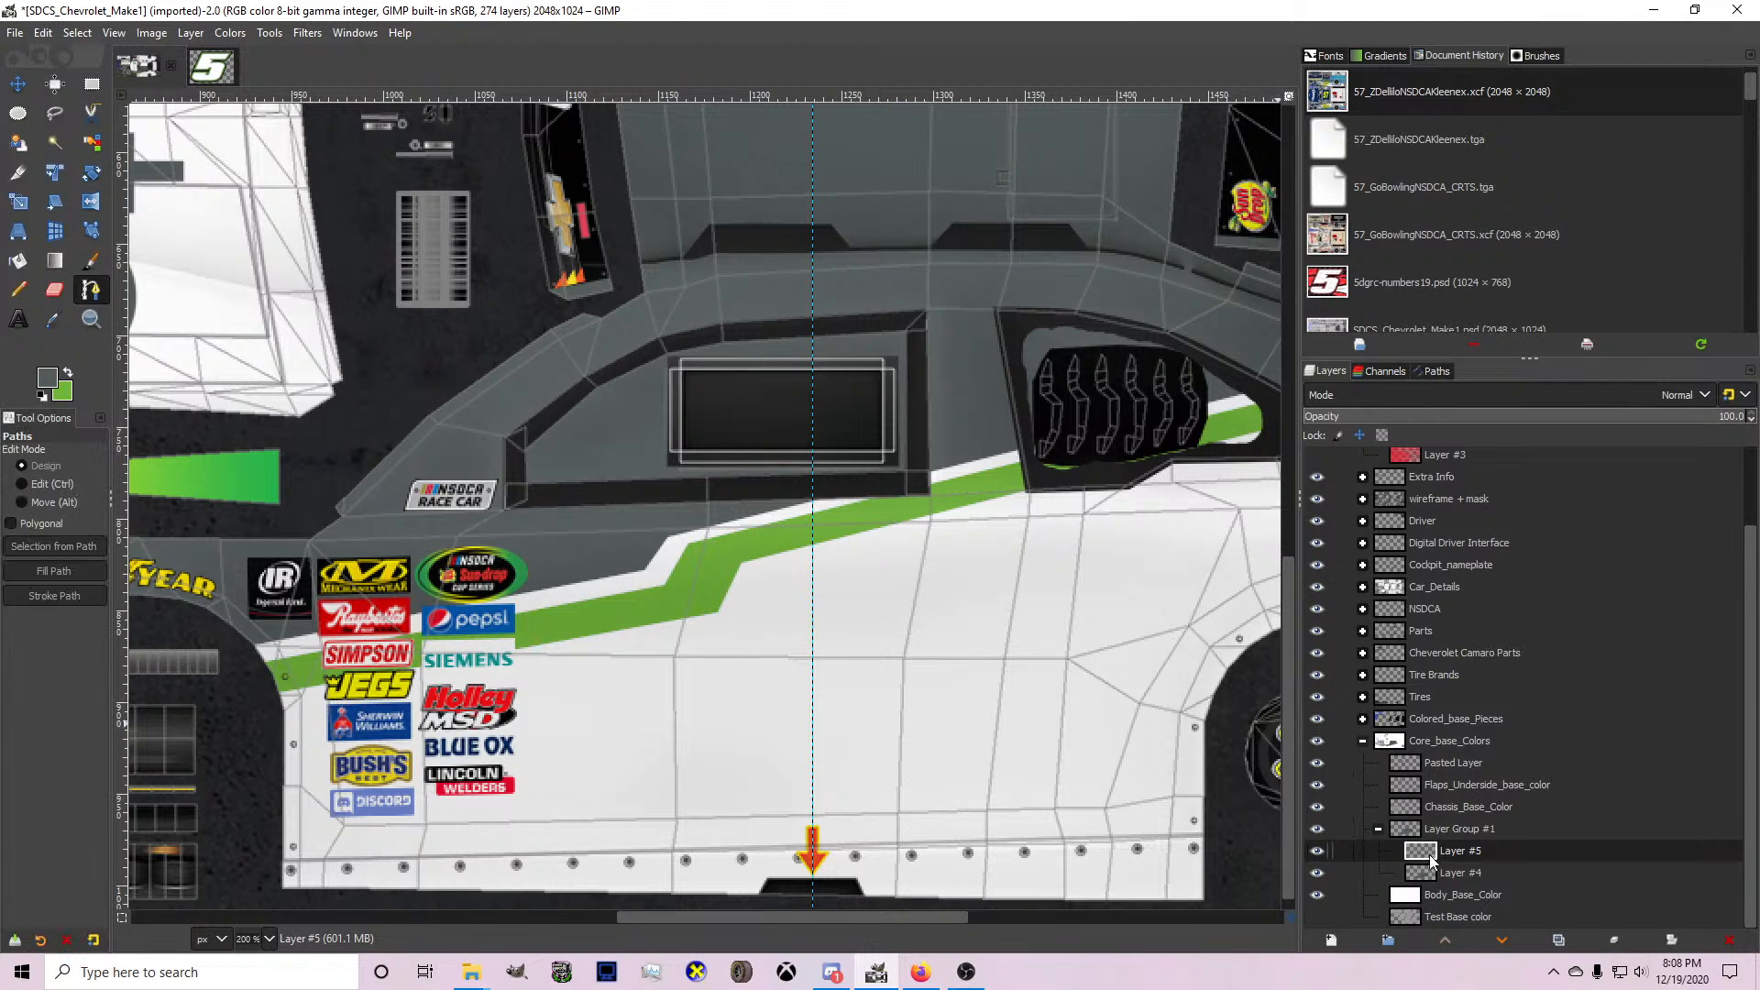
pyautogui.click(1436, 871)
pyautogui.scroll(-1, 589, 797)
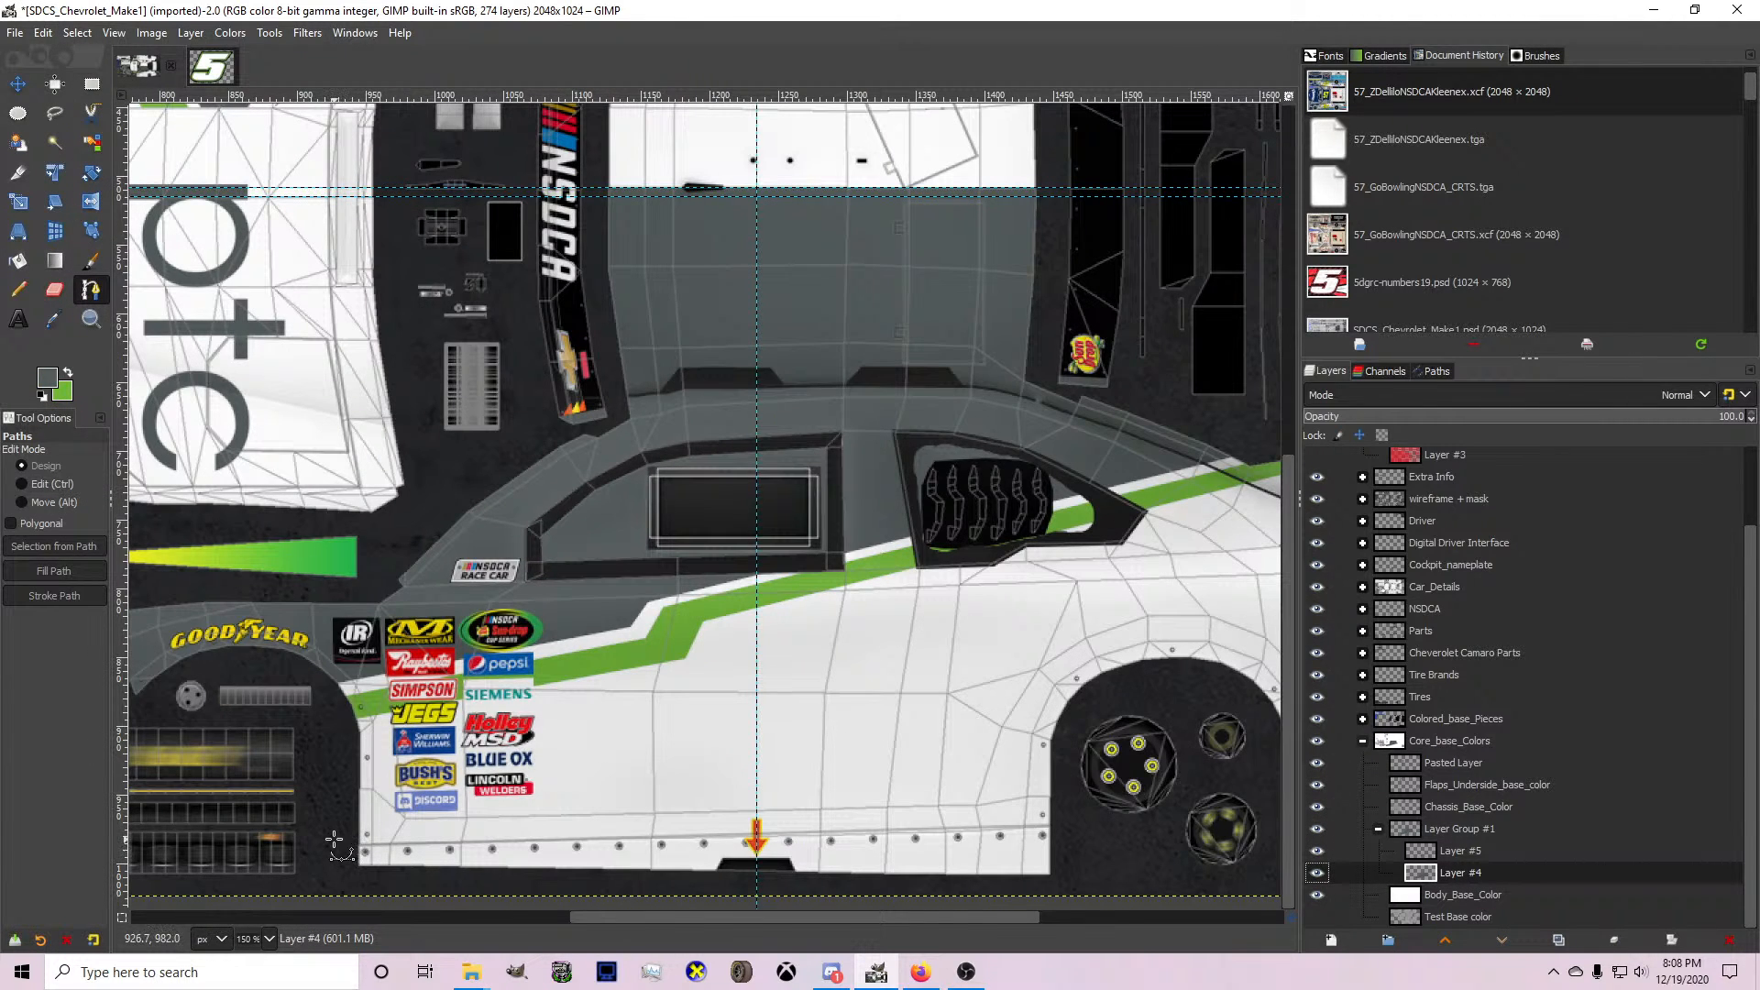
# Hide the wireframe inside the wireframe + mask group and view the car at 100 %.
pyautogui.scroll(2, 1471, 674)
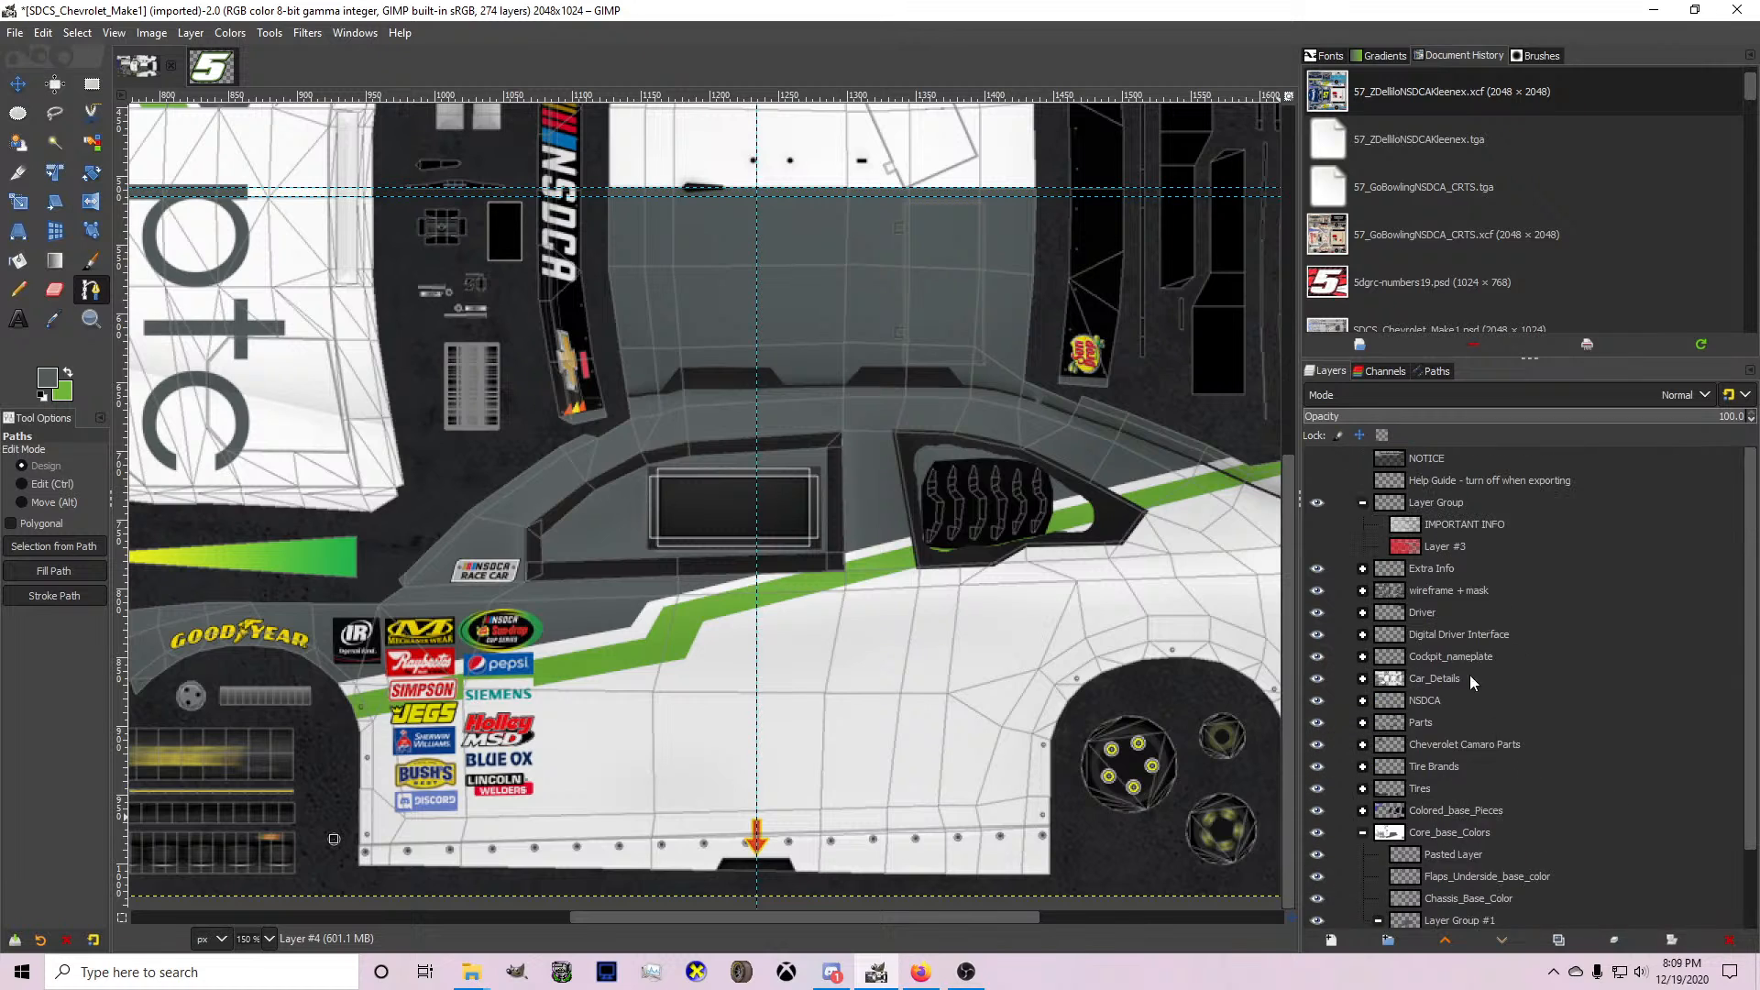
pyautogui.click(1362, 591)
pyautogui.click(1317, 613)
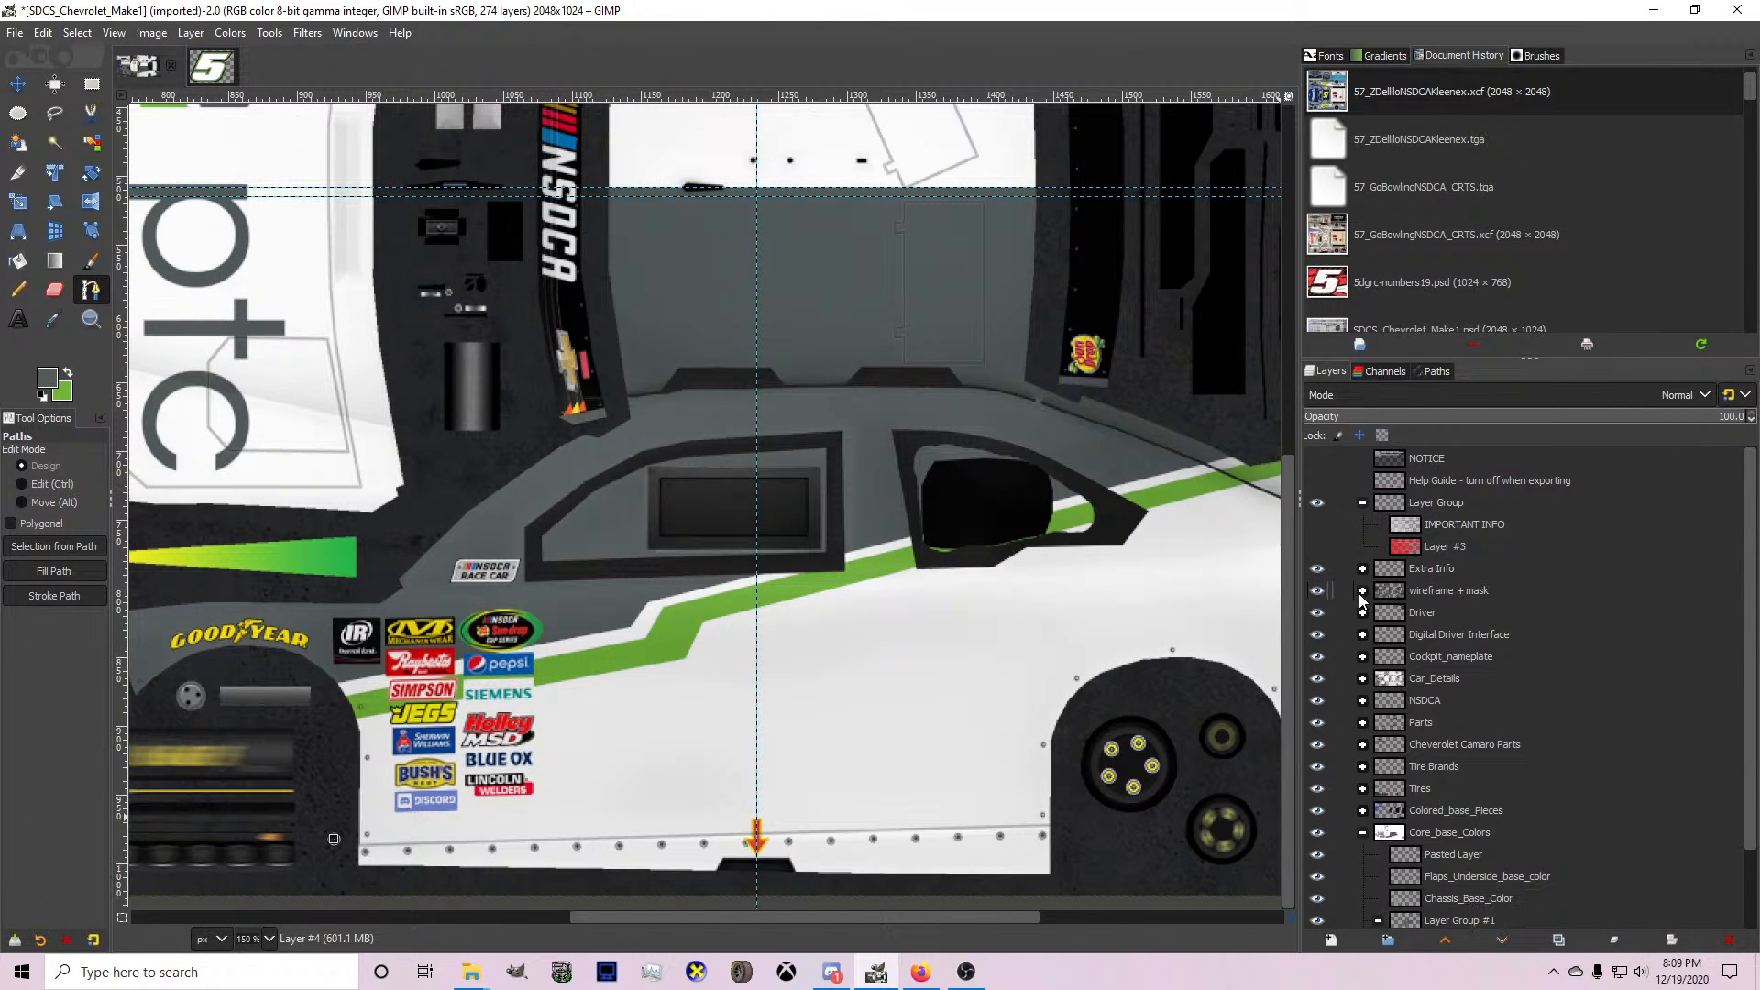
pyautogui.click(1362, 591)
pyautogui.scroll(-2, 1362, 590)
pyautogui.press('1')
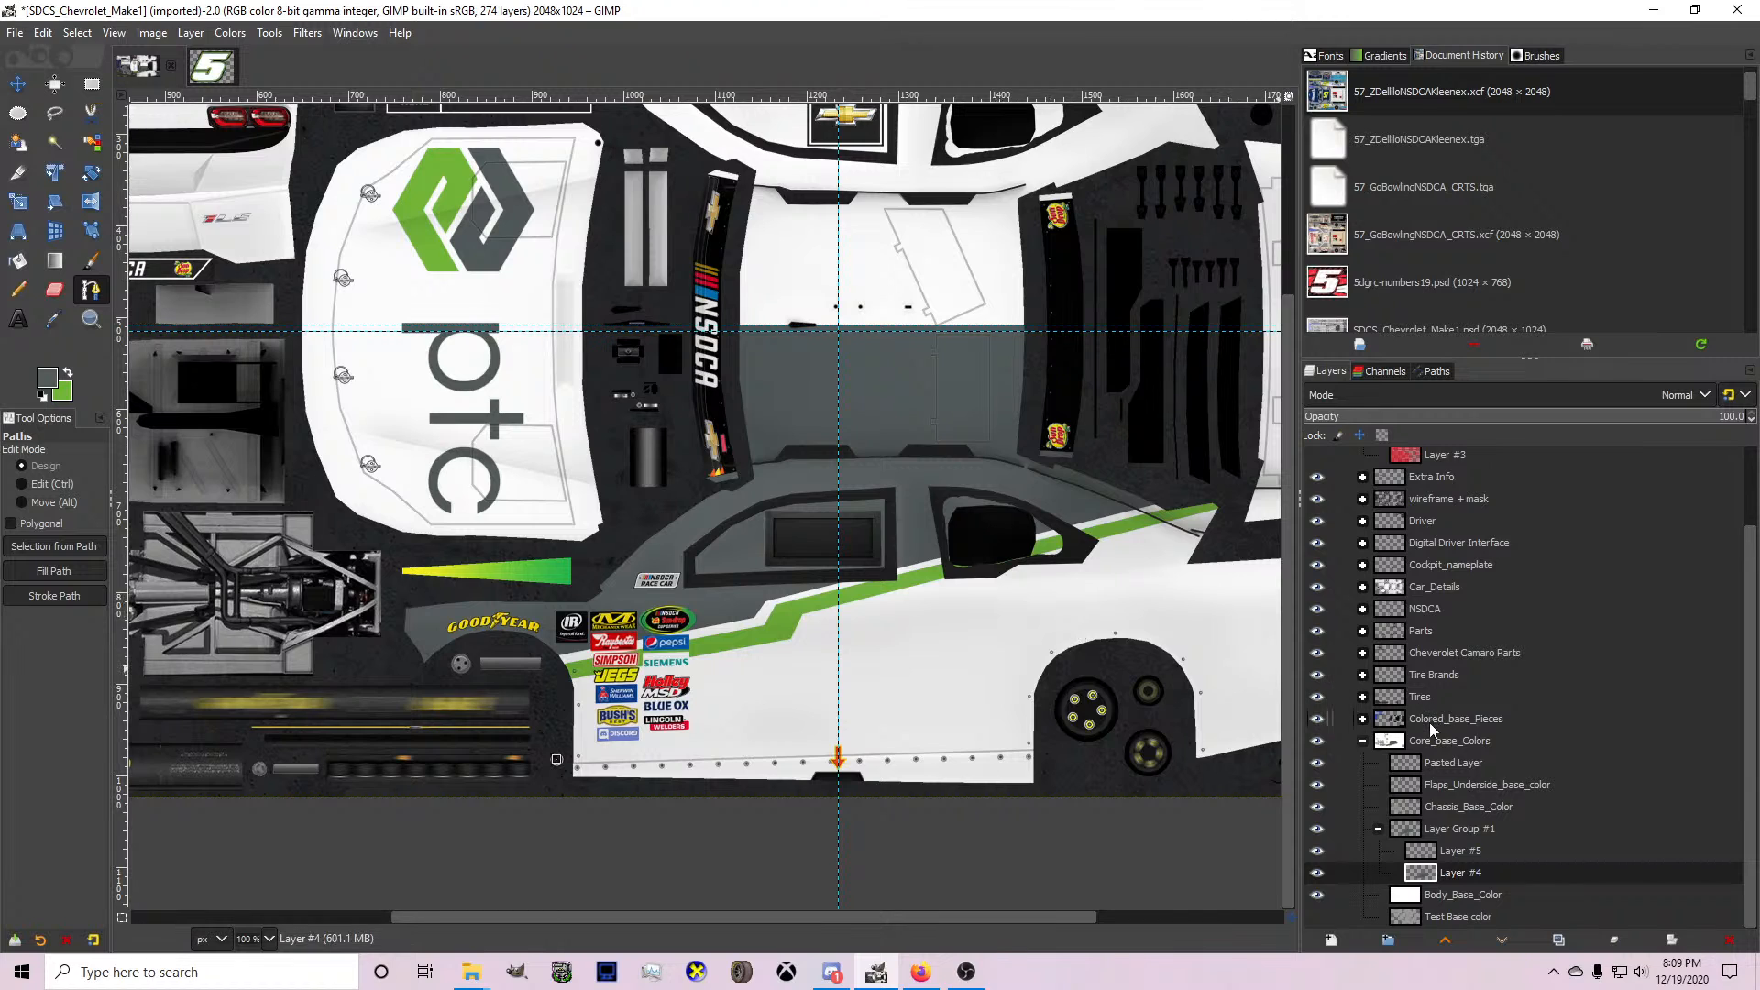
# Undo the wireframe hiding, the green stripe fill and the grey upper-body fill.
pyautogui.hotkey('ctrl', 'z')
pyautogui.hotkey('ctrl', 'z')
pyautogui.hotkey('ctrl', 'z')
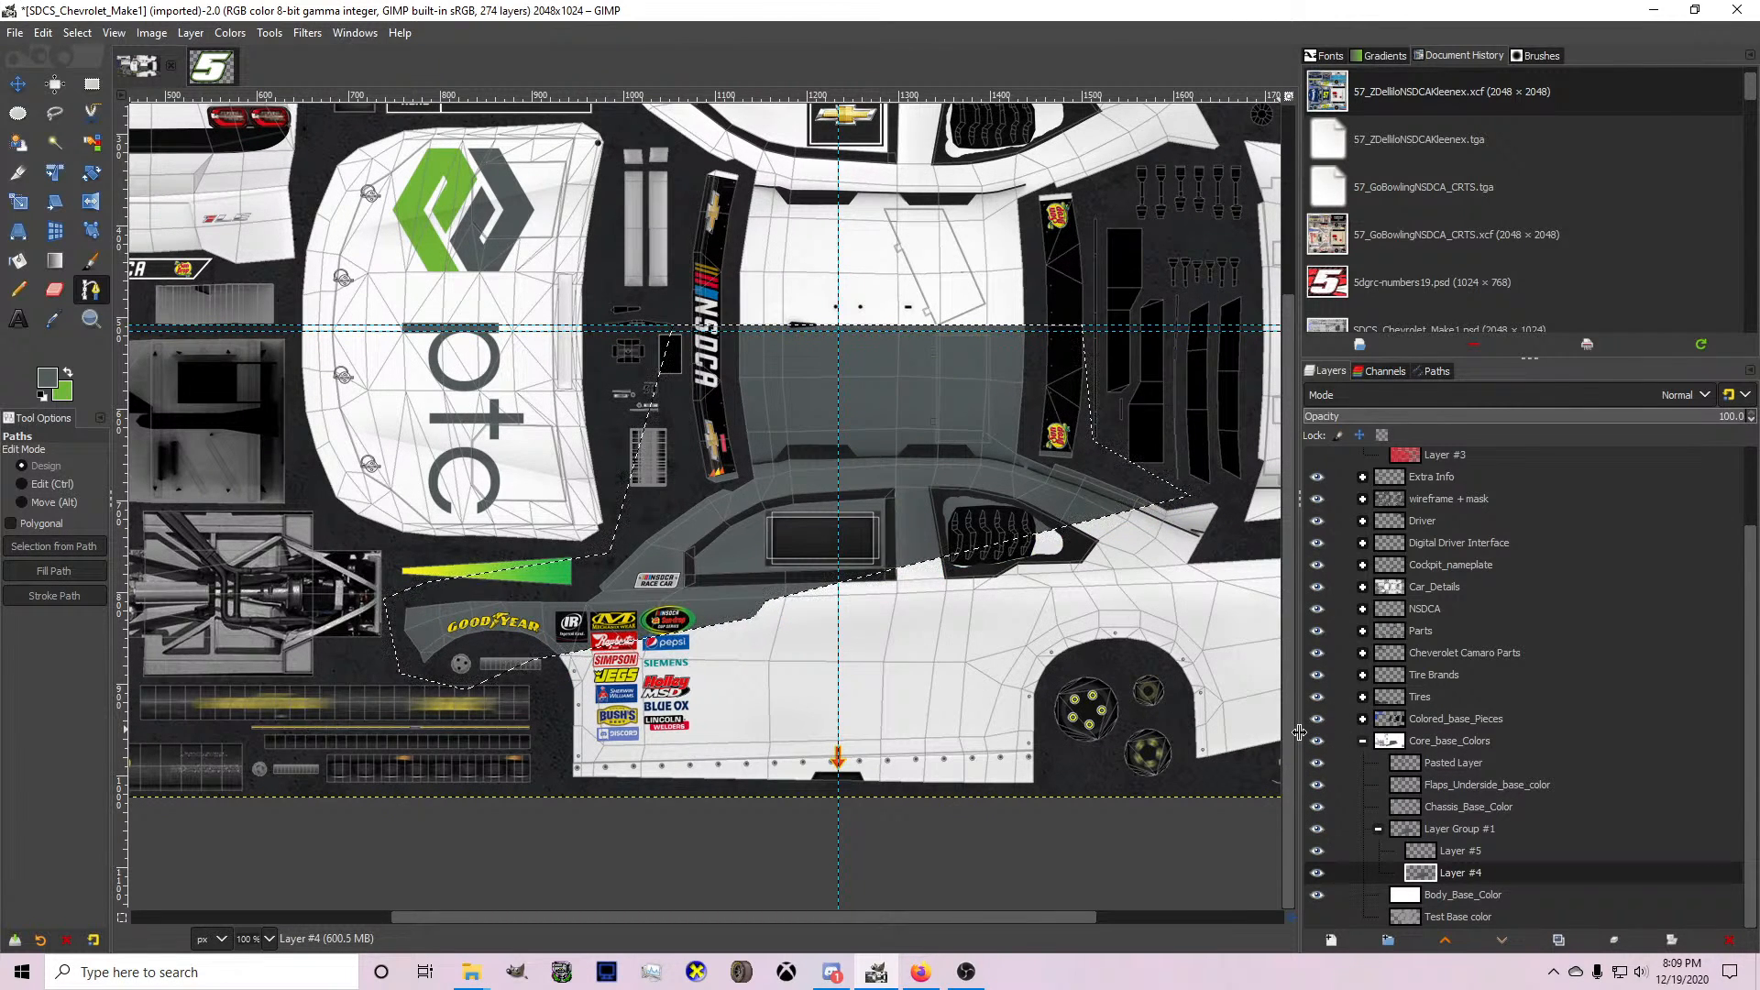
pyautogui.hotkey('ctrl', 'z')
pyautogui.hotkey('ctrl', 'z')
# Hide the wireframe overlay in the wireframe + mask group to show the plain white body.
pyautogui.scroll(2, 1393, 610)
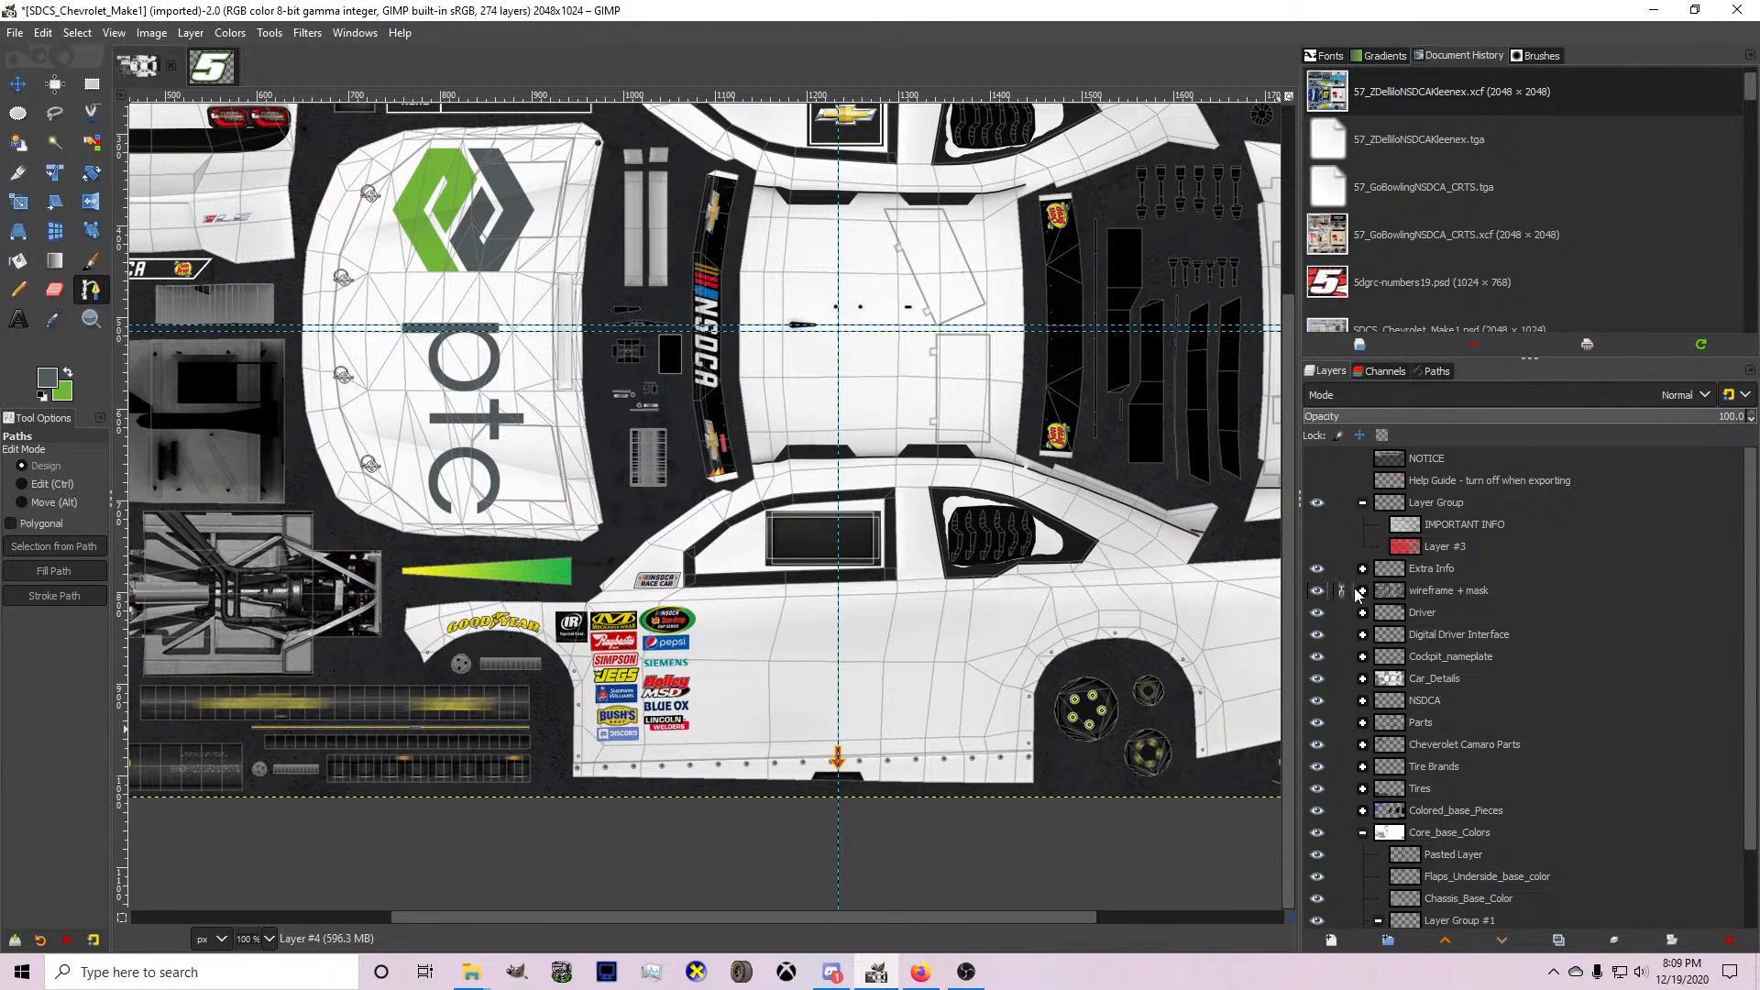
pyautogui.click(1361, 591)
pyautogui.click(1362, 592)
pyautogui.scroll(-2, 1401, 655)
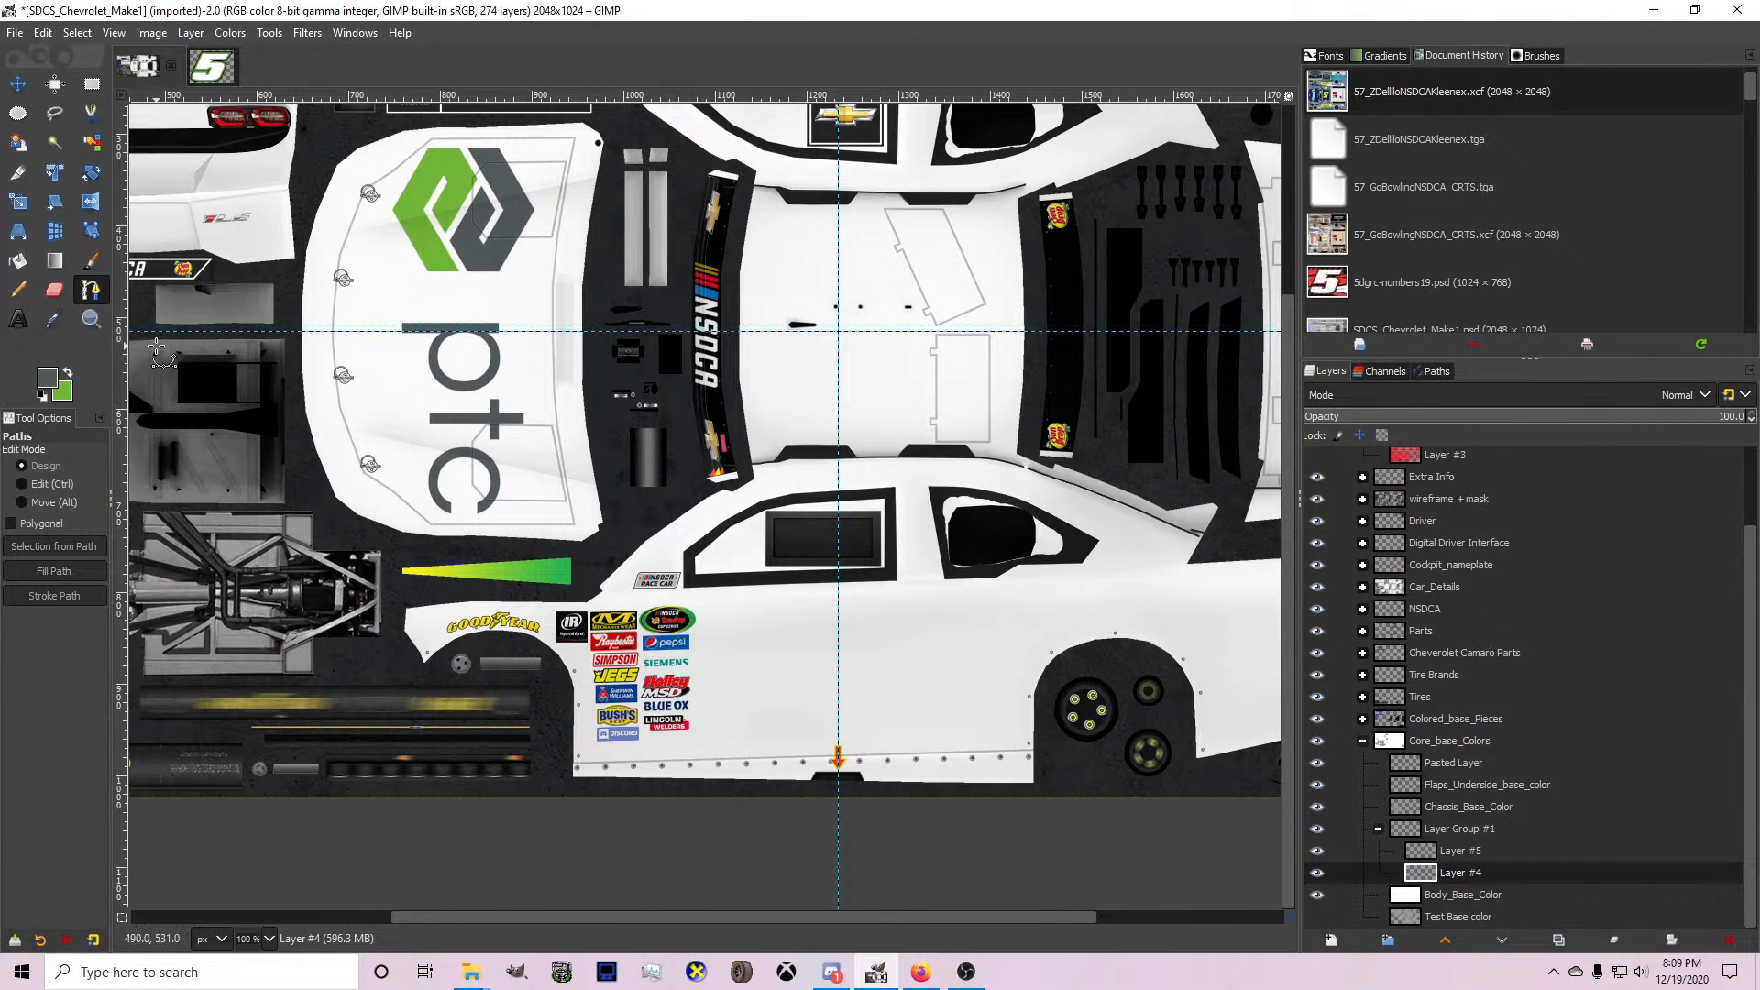
# On Layer #4, start a path behind the rear bumper, forming a curved spike forward onto the rear quarter panel and back below the American Ethanol logo.
pyautogui.scroll(-2, 1026, 706)
pyautogui.scroll(2, 1090, 704)
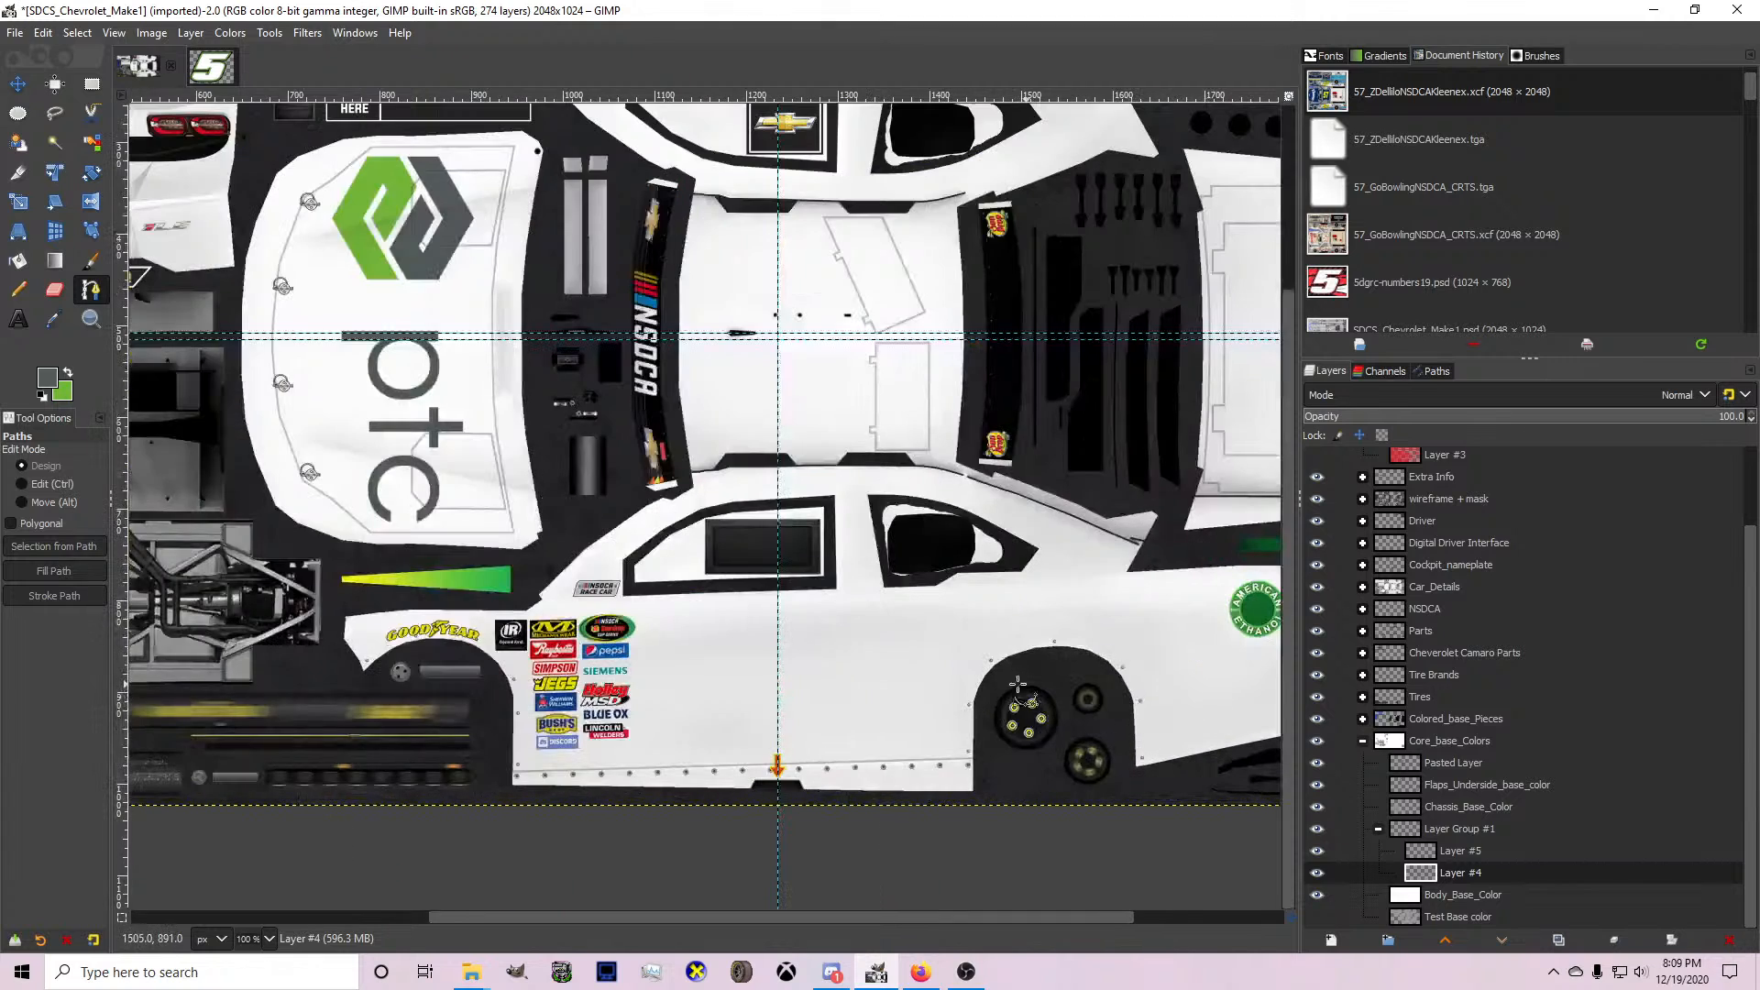
pyautogui.scroll(-2, 1026, 689)
pyautogui.scroll(3, 1160, 690)
pyautogui.click(1239, 614)
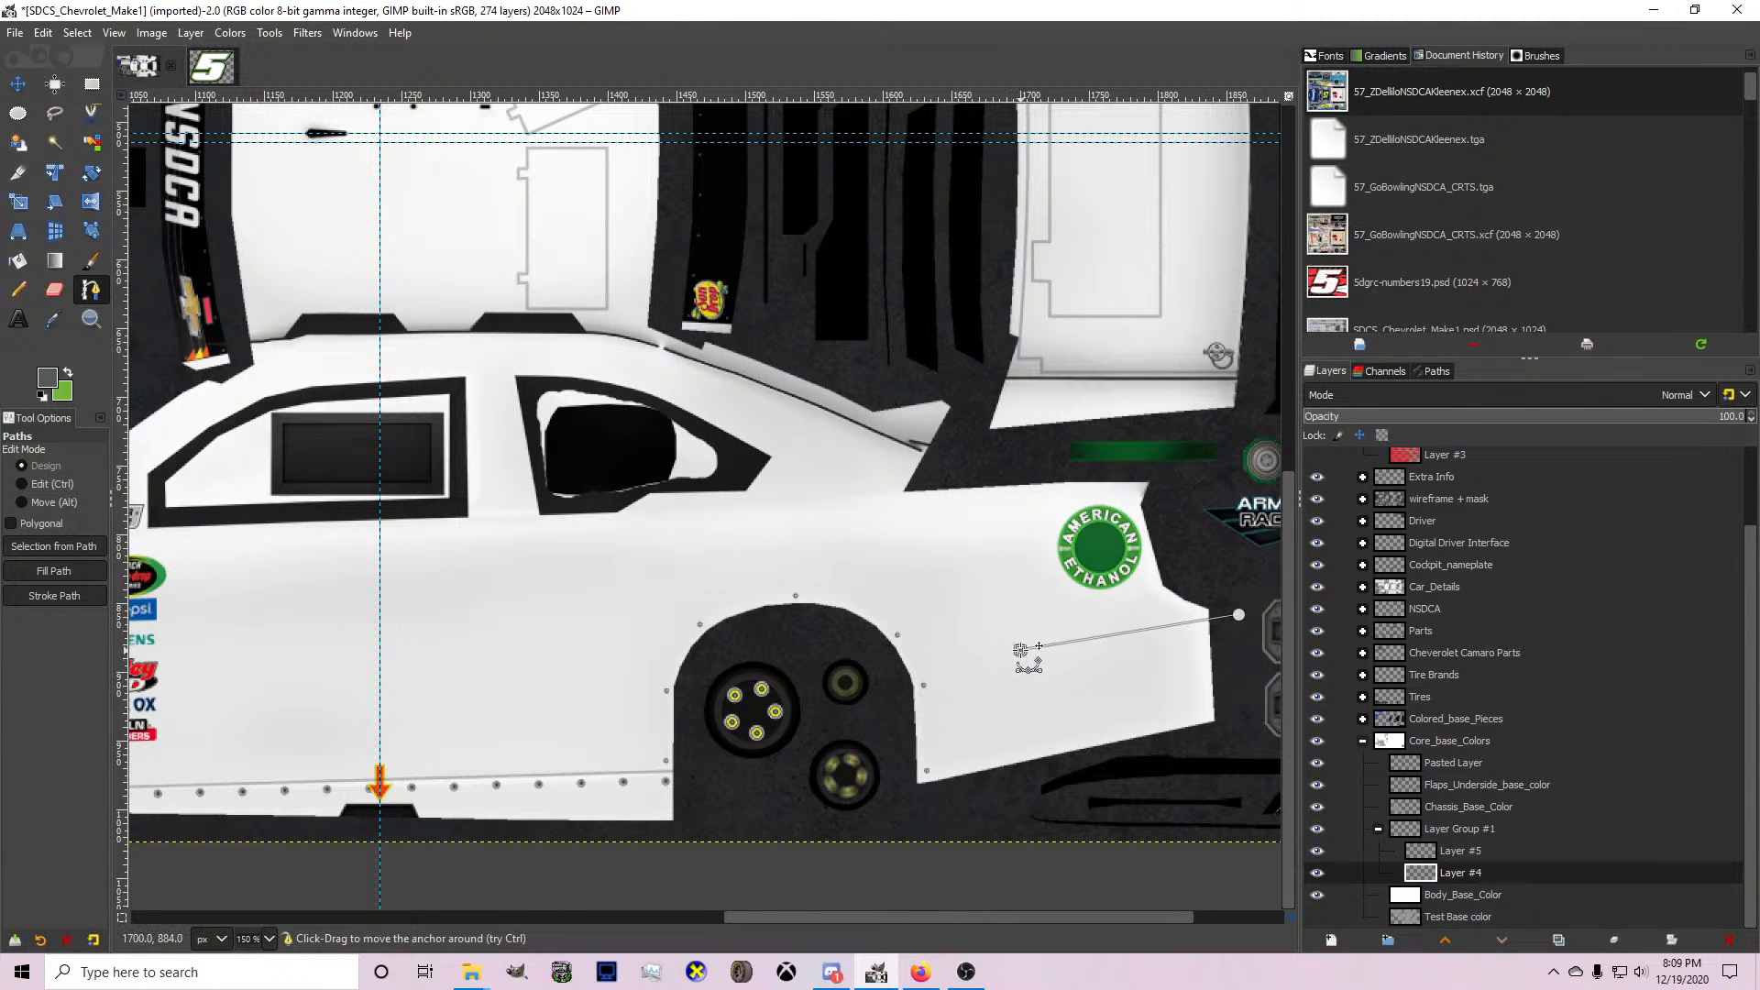
pyautogui.click(994, 626)
pyautogui.scroll(1, 1101, 630)
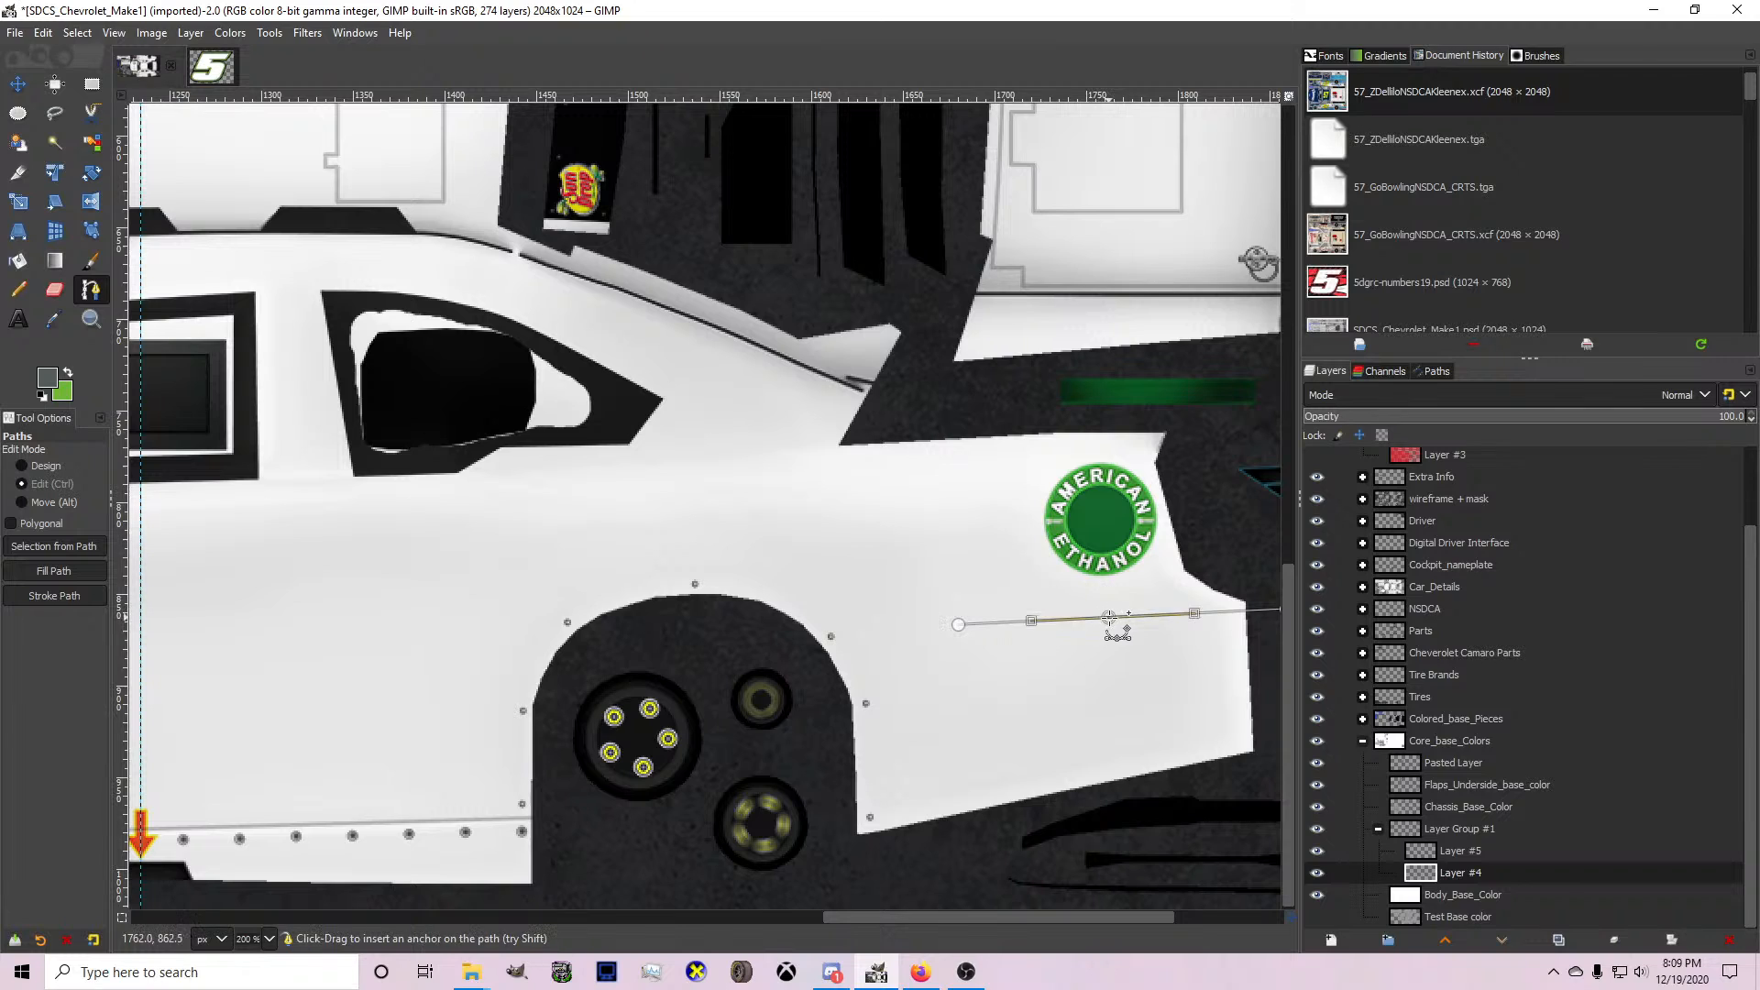
pyautogui.moveTo(1109, 618); pyautogui.dragTo(1043, 658)
pyautogui.click(958, 625)
pyautogui.click(1137, 676)
pyautogui.click(1136, 677)
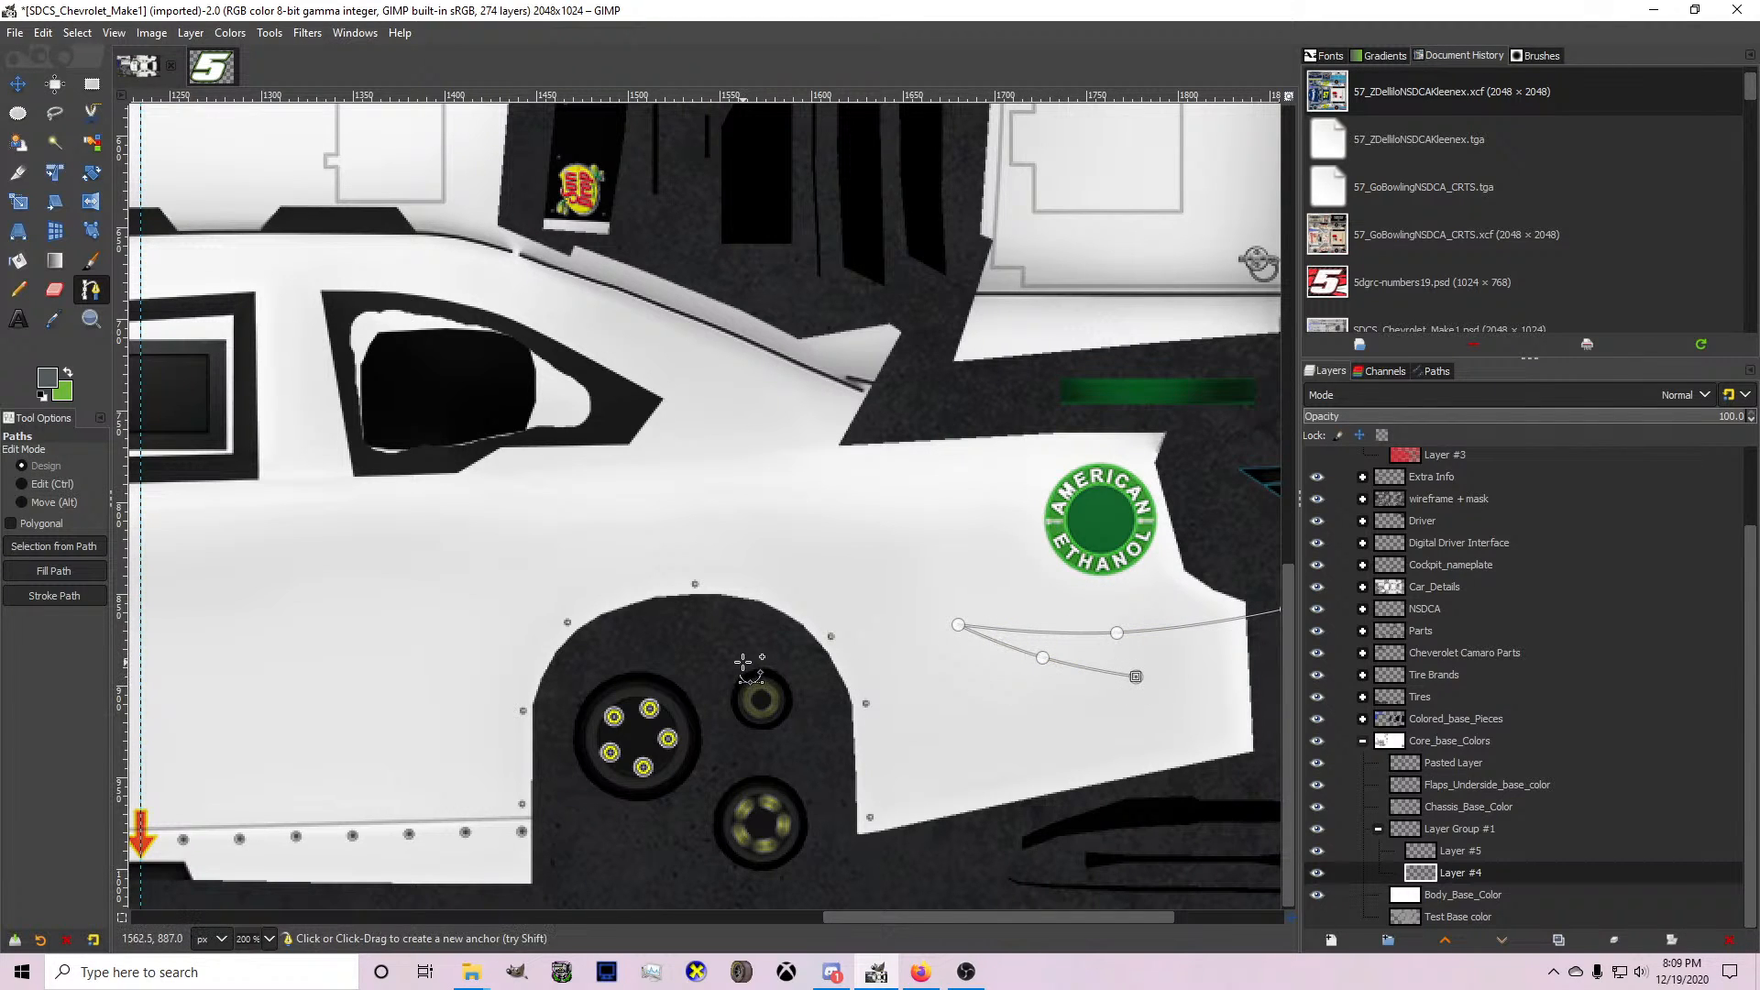
# Extend the path forward past the rear wheel to an anchor on the lower door, curving it through the upper part of the wheel arch.
pyautogui.click(963, 665)
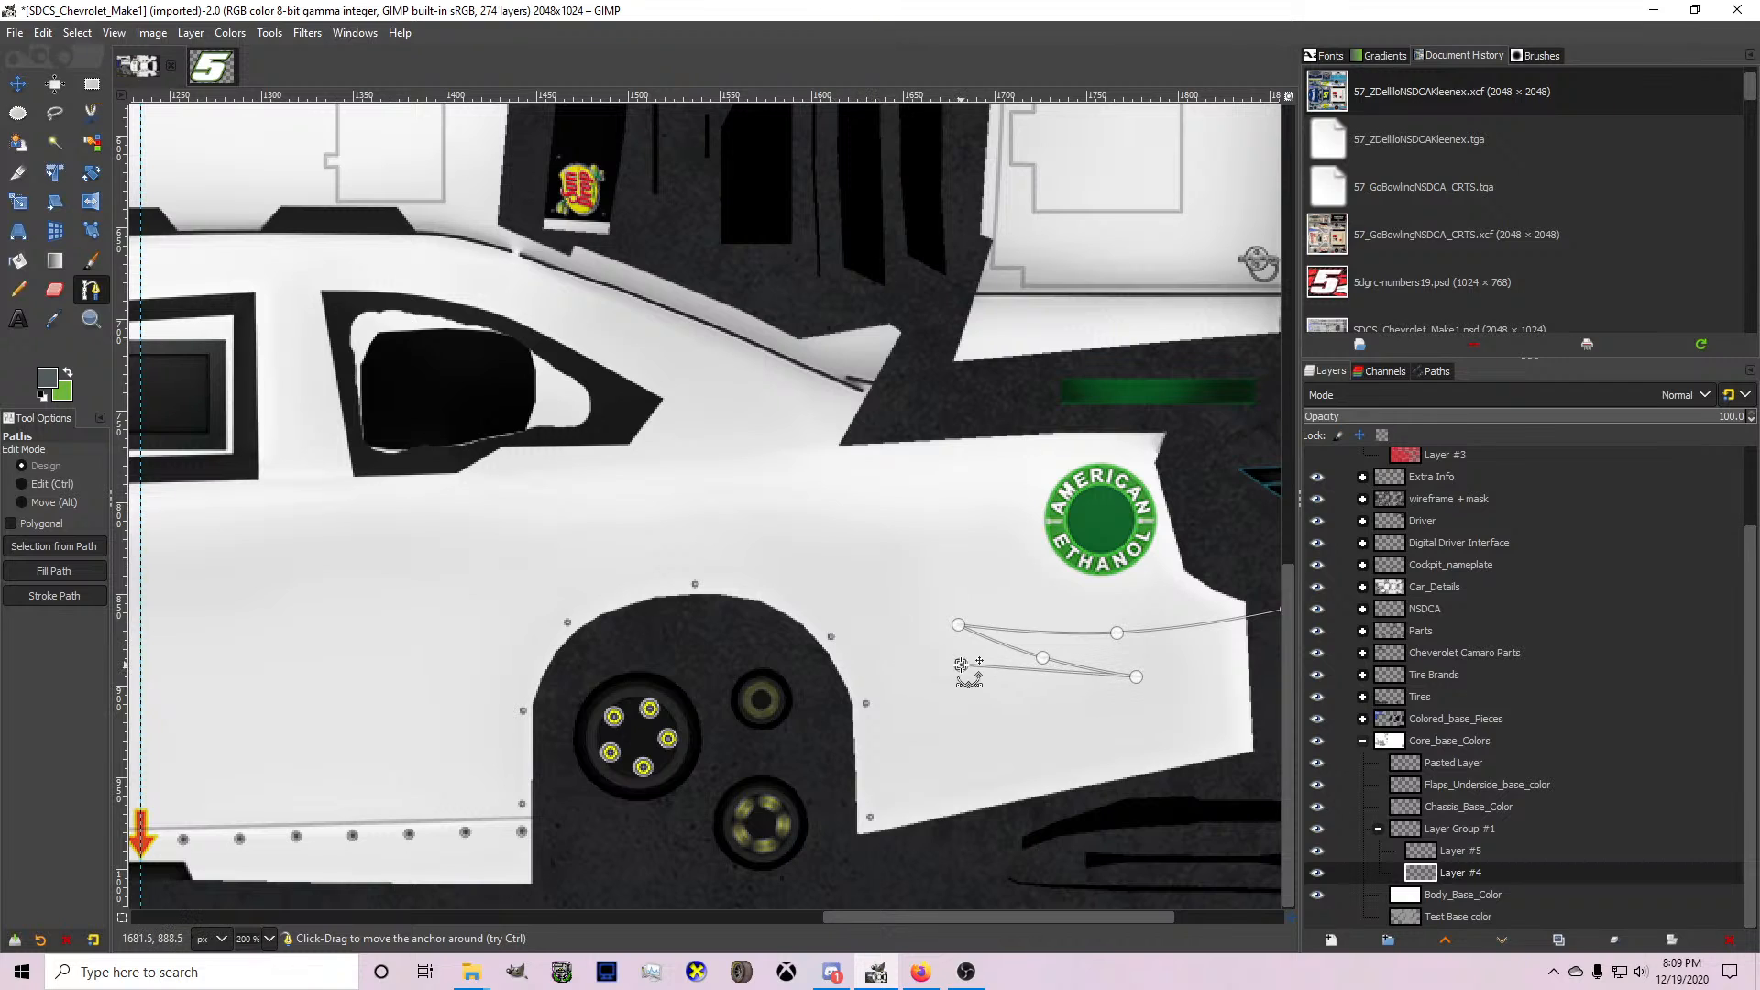
pyautogui.moveTo(961, 666); pyautogui.dragTo(882, 660)
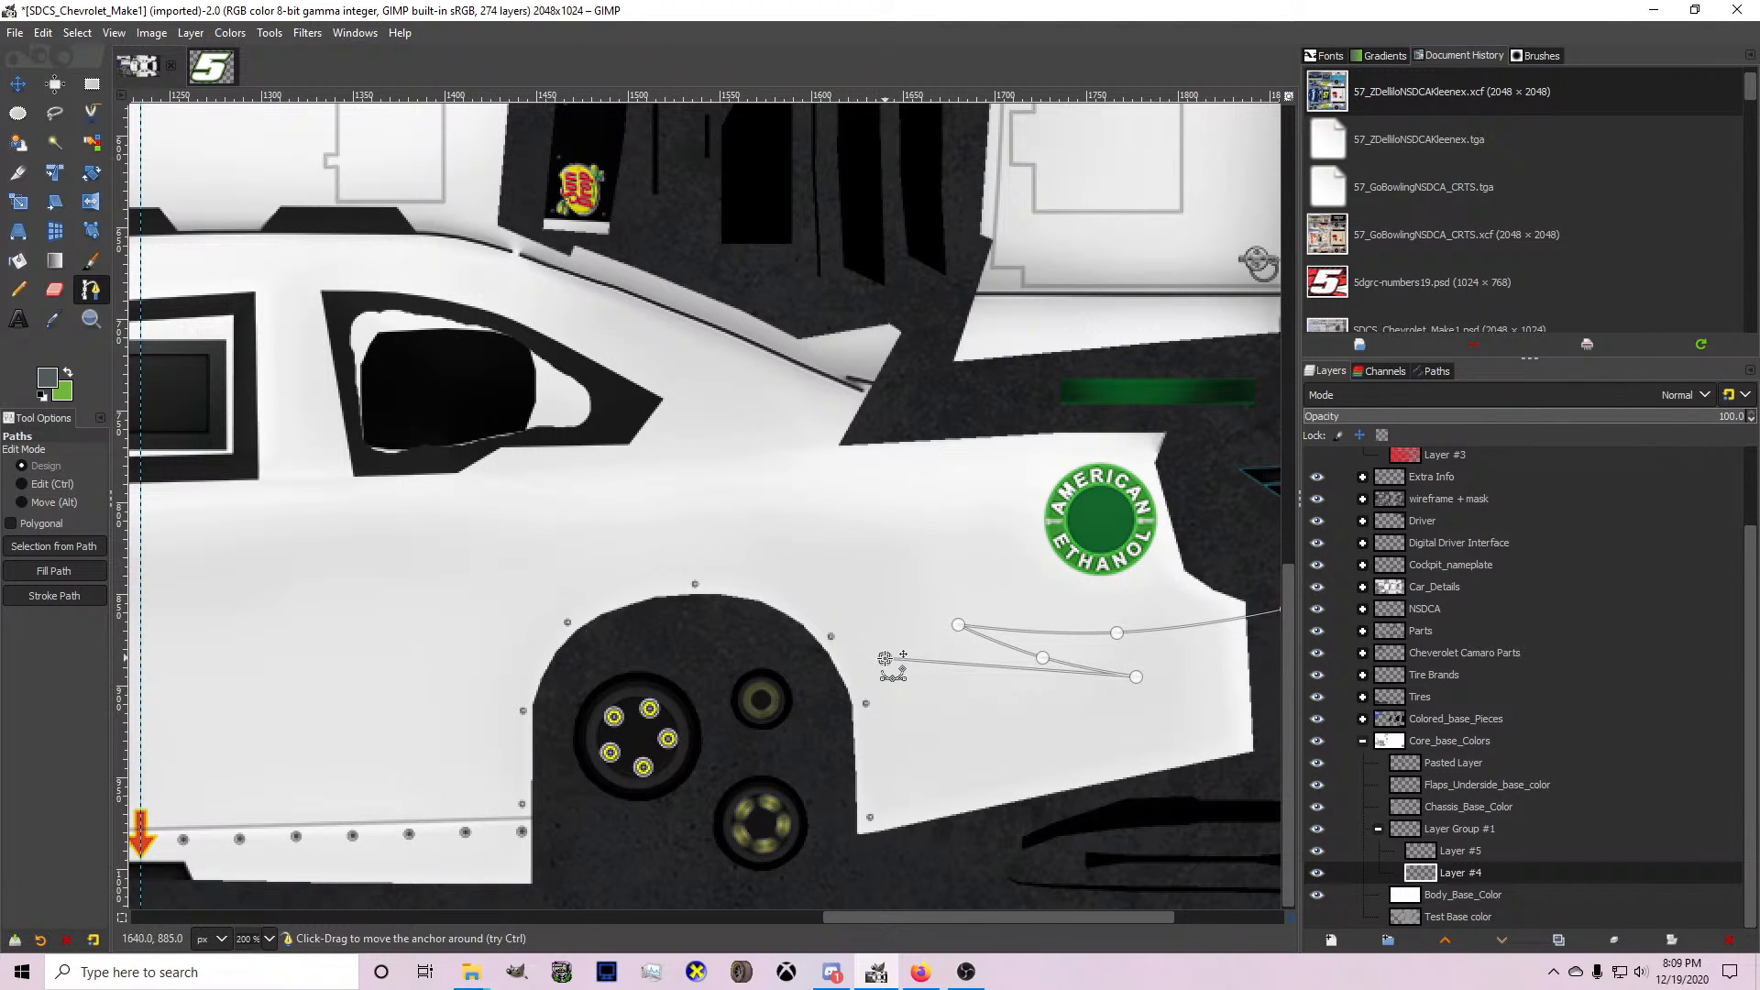
pyautogui.click(1026, 673)
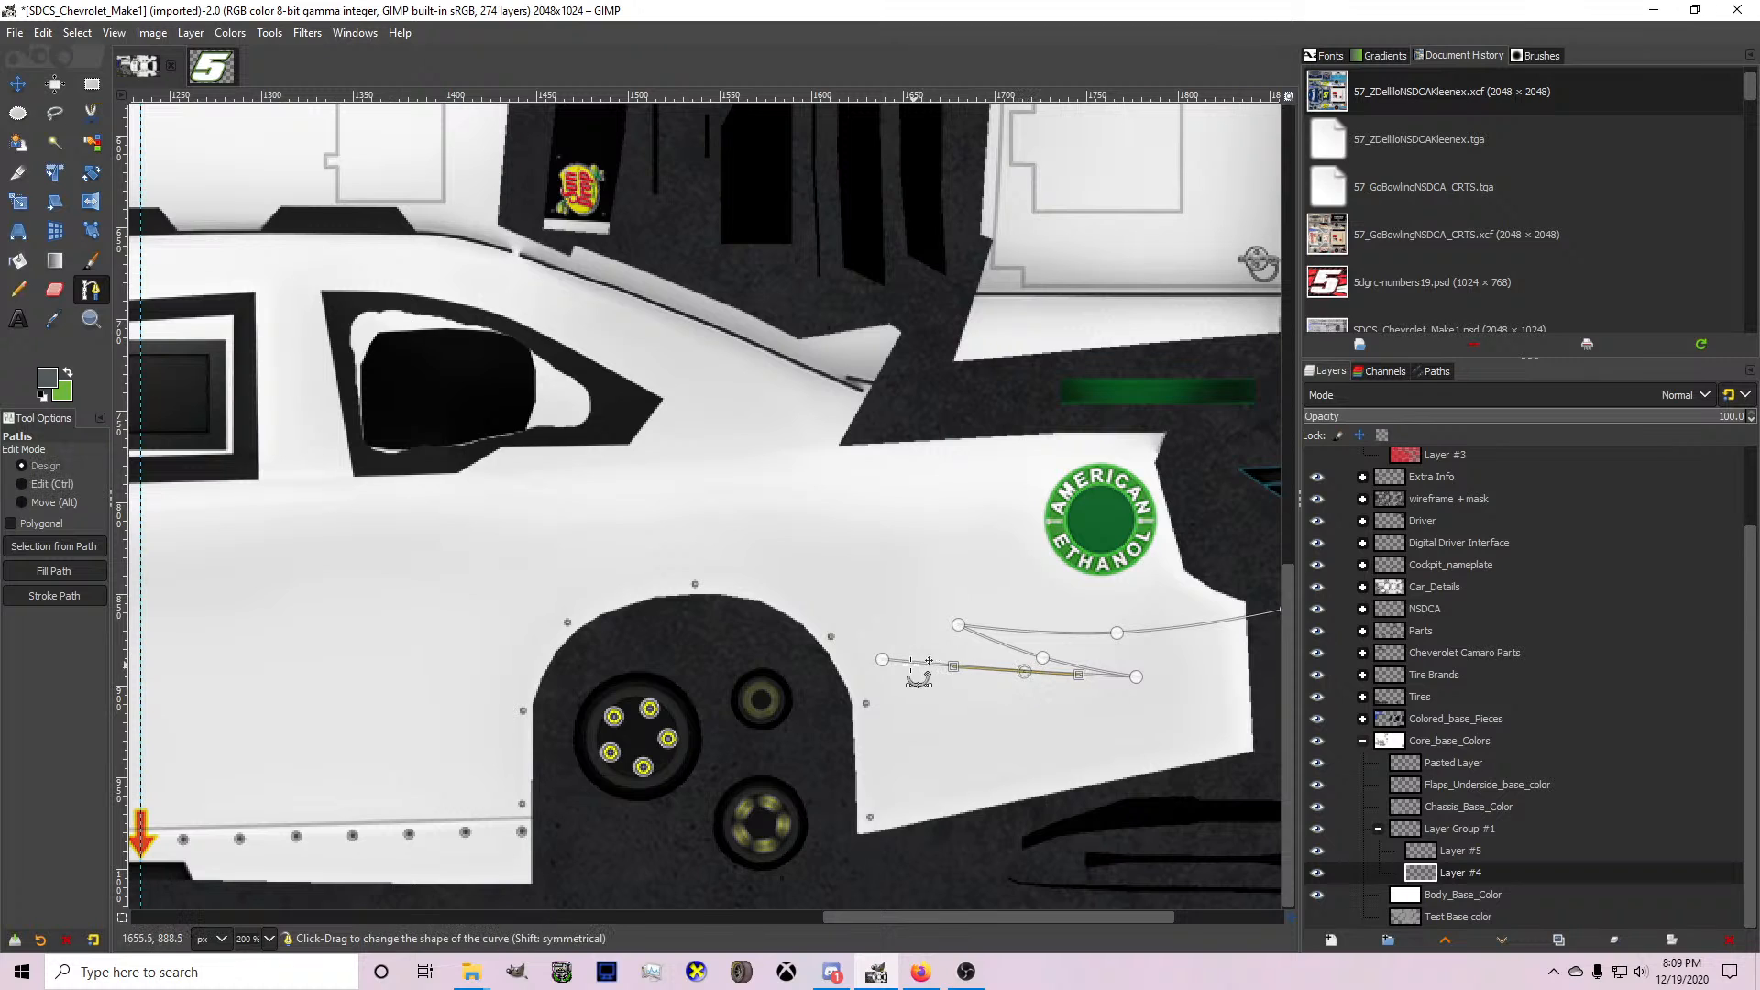
pyautogui.click(294, 700)
pyautogui.moveTo(294, 700); pyautogui.dragTo(255, 712)
pyautogui.moveTo(581, 688); pyautogui.dragTo(568, 645)
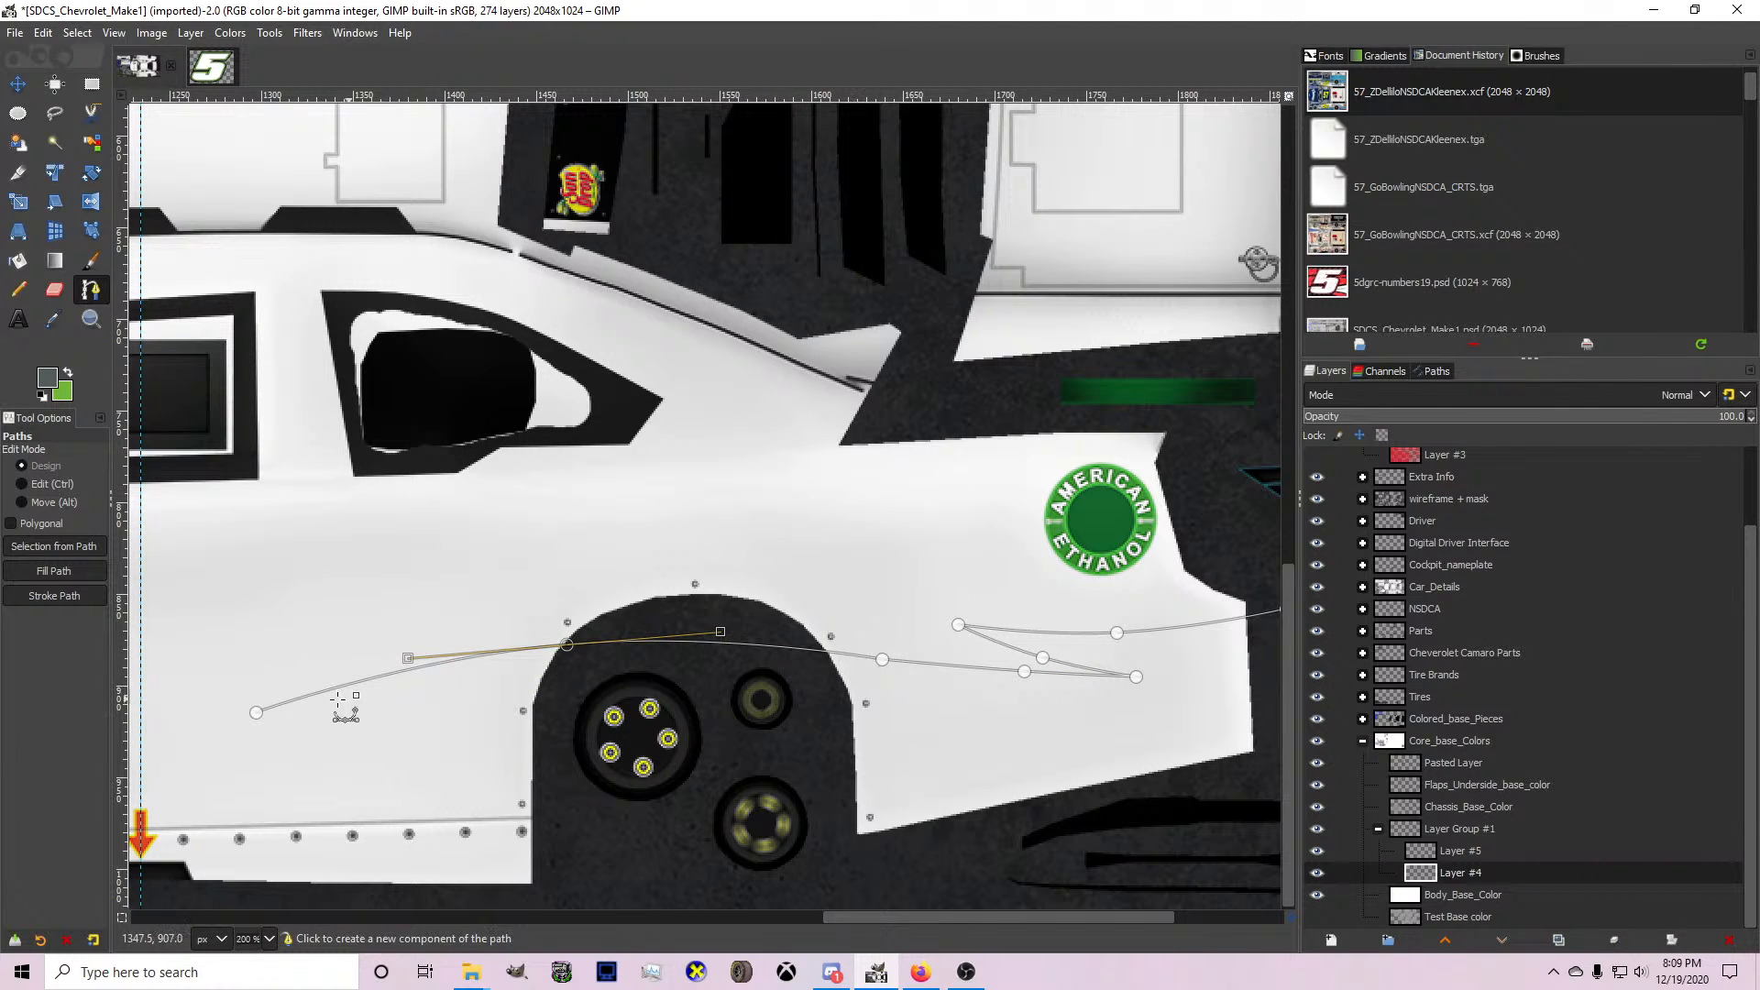
# Shift the whole path slightly rearward, then lower its wheel-arch anchor and its front tip on the lower door.
pyautogui.click(253, 712)
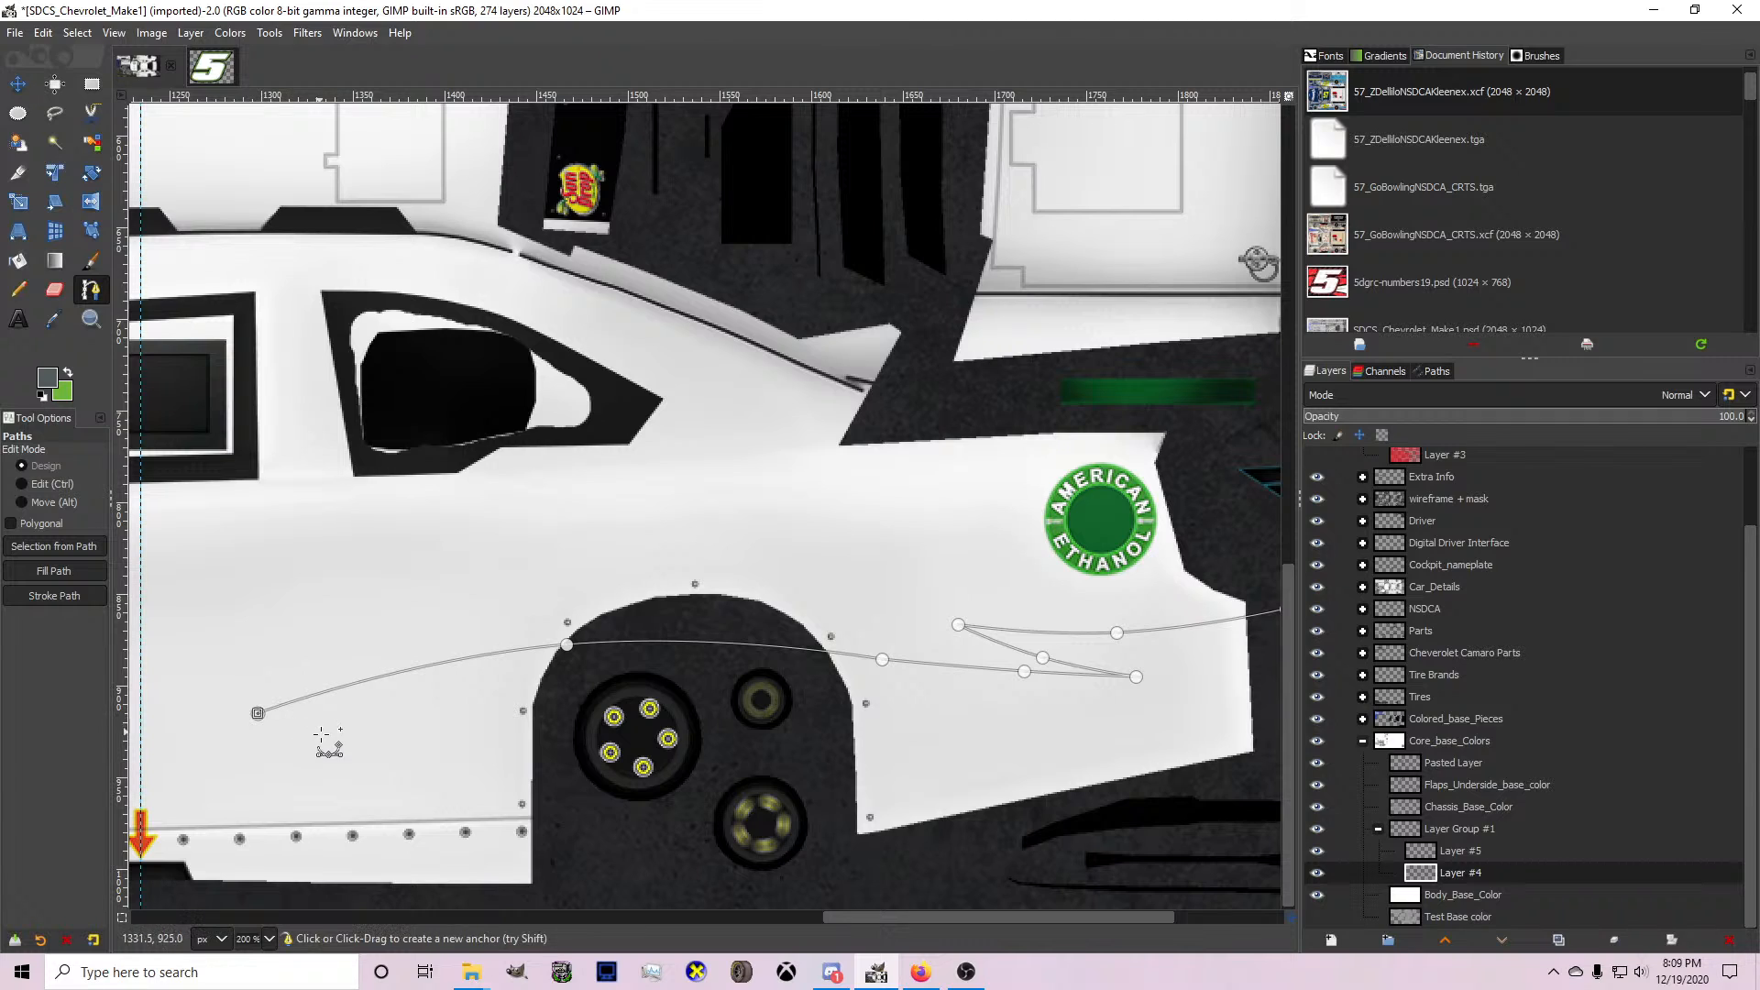
pyautogui.keyDown('alt'); pyautogui.moveTo(327, 743); pyautogui.dragTo(363, 734); pyautogui.keyUp('alt')
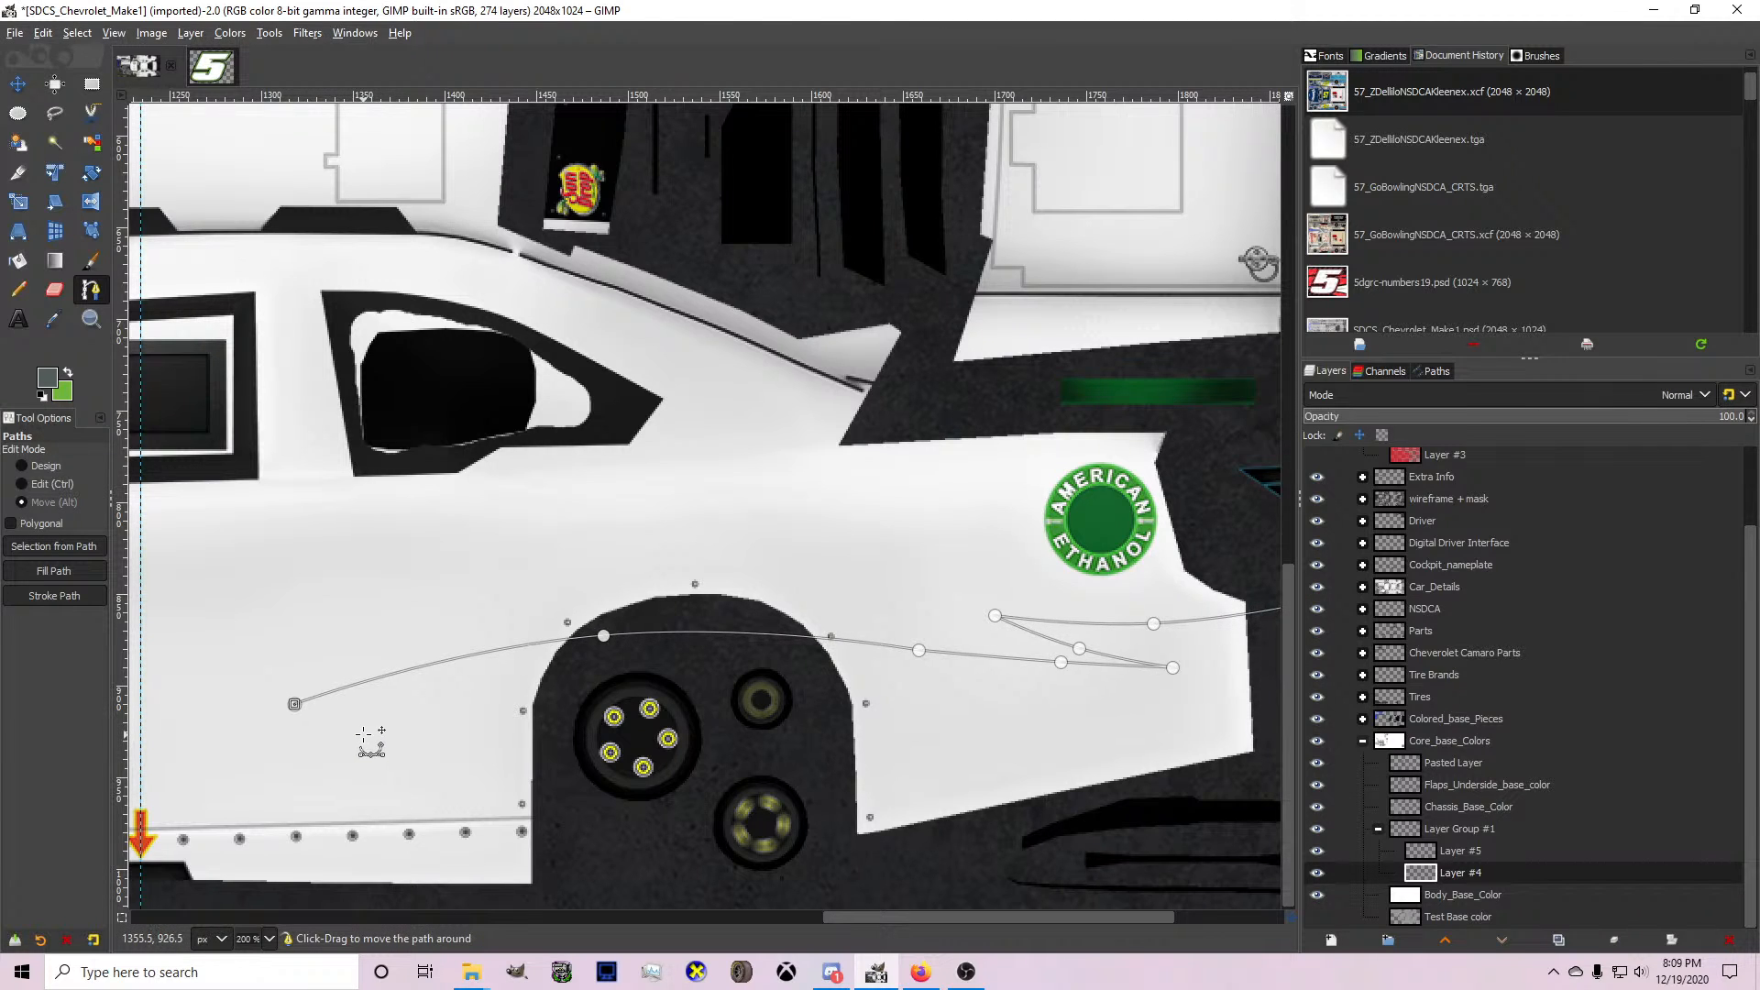
pyautogui.moveTo(604, 636); pyautogui.dragTo(608, 643)
pyautogui.moveTo(295, 705); pyautogui.dragTo(274, 736)
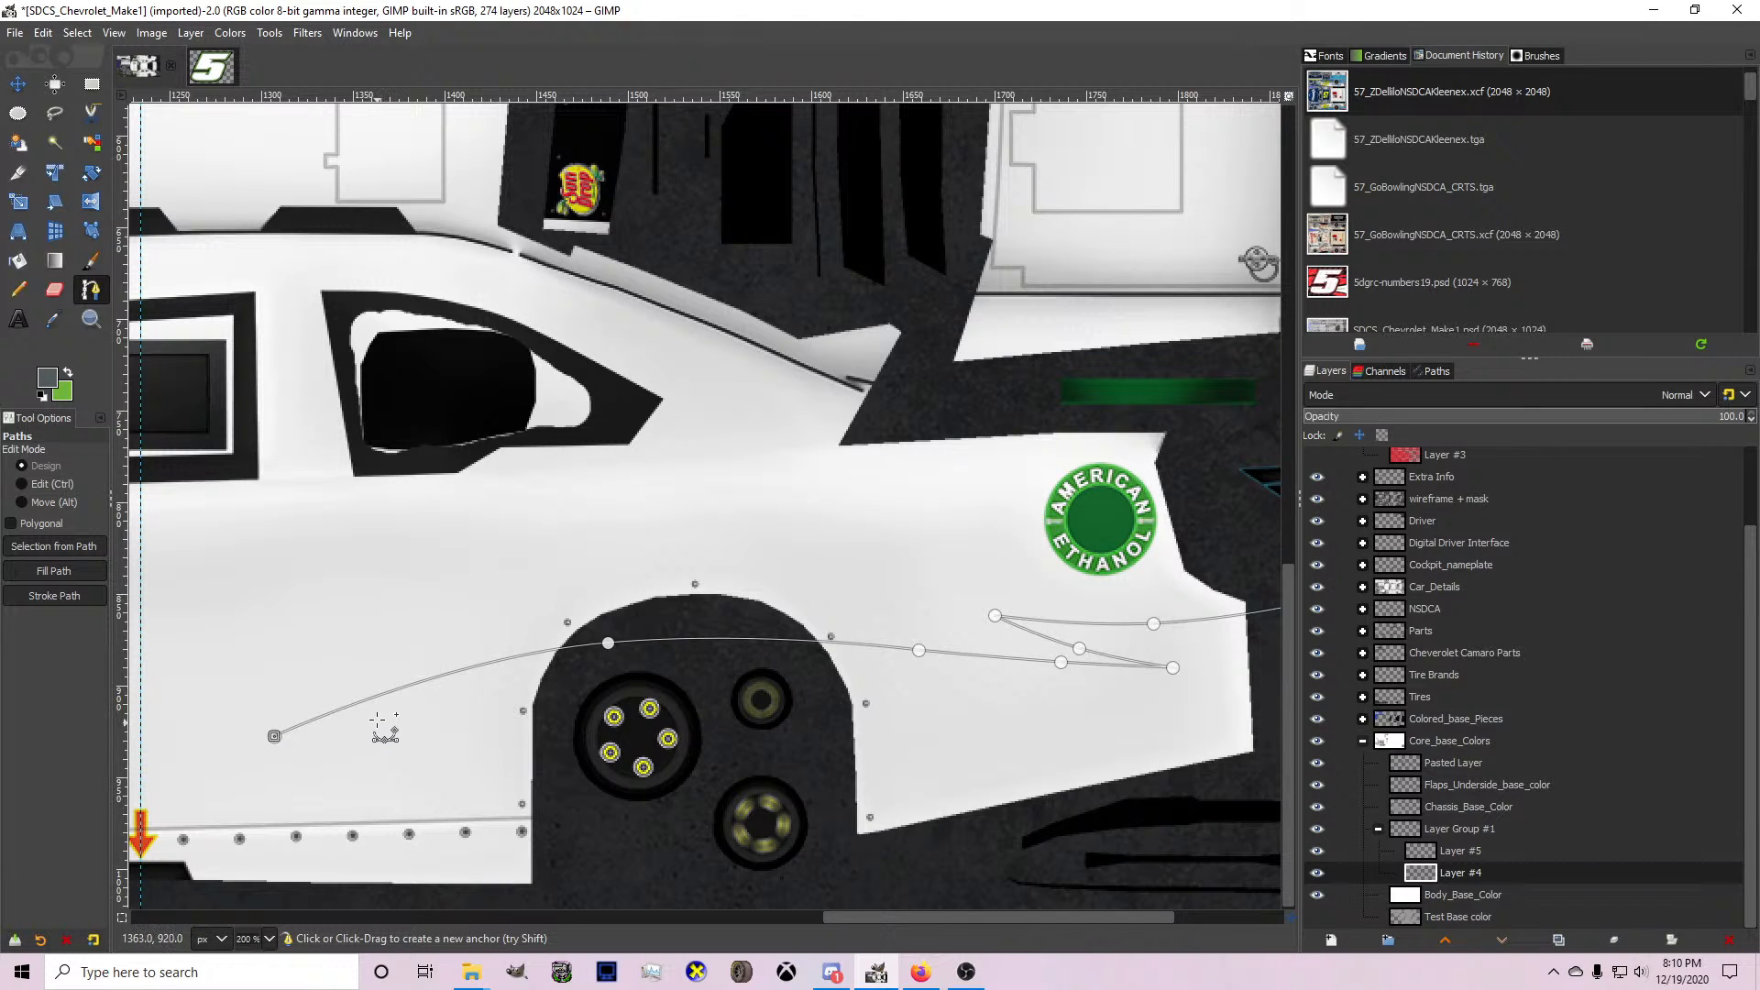
# Turn the path back to an anchor just ahead of the rear wheel arch and bow that segment slightly upward.
pyautogui.scroll(1, 402, 709)
pyautogui.click(524, 679)
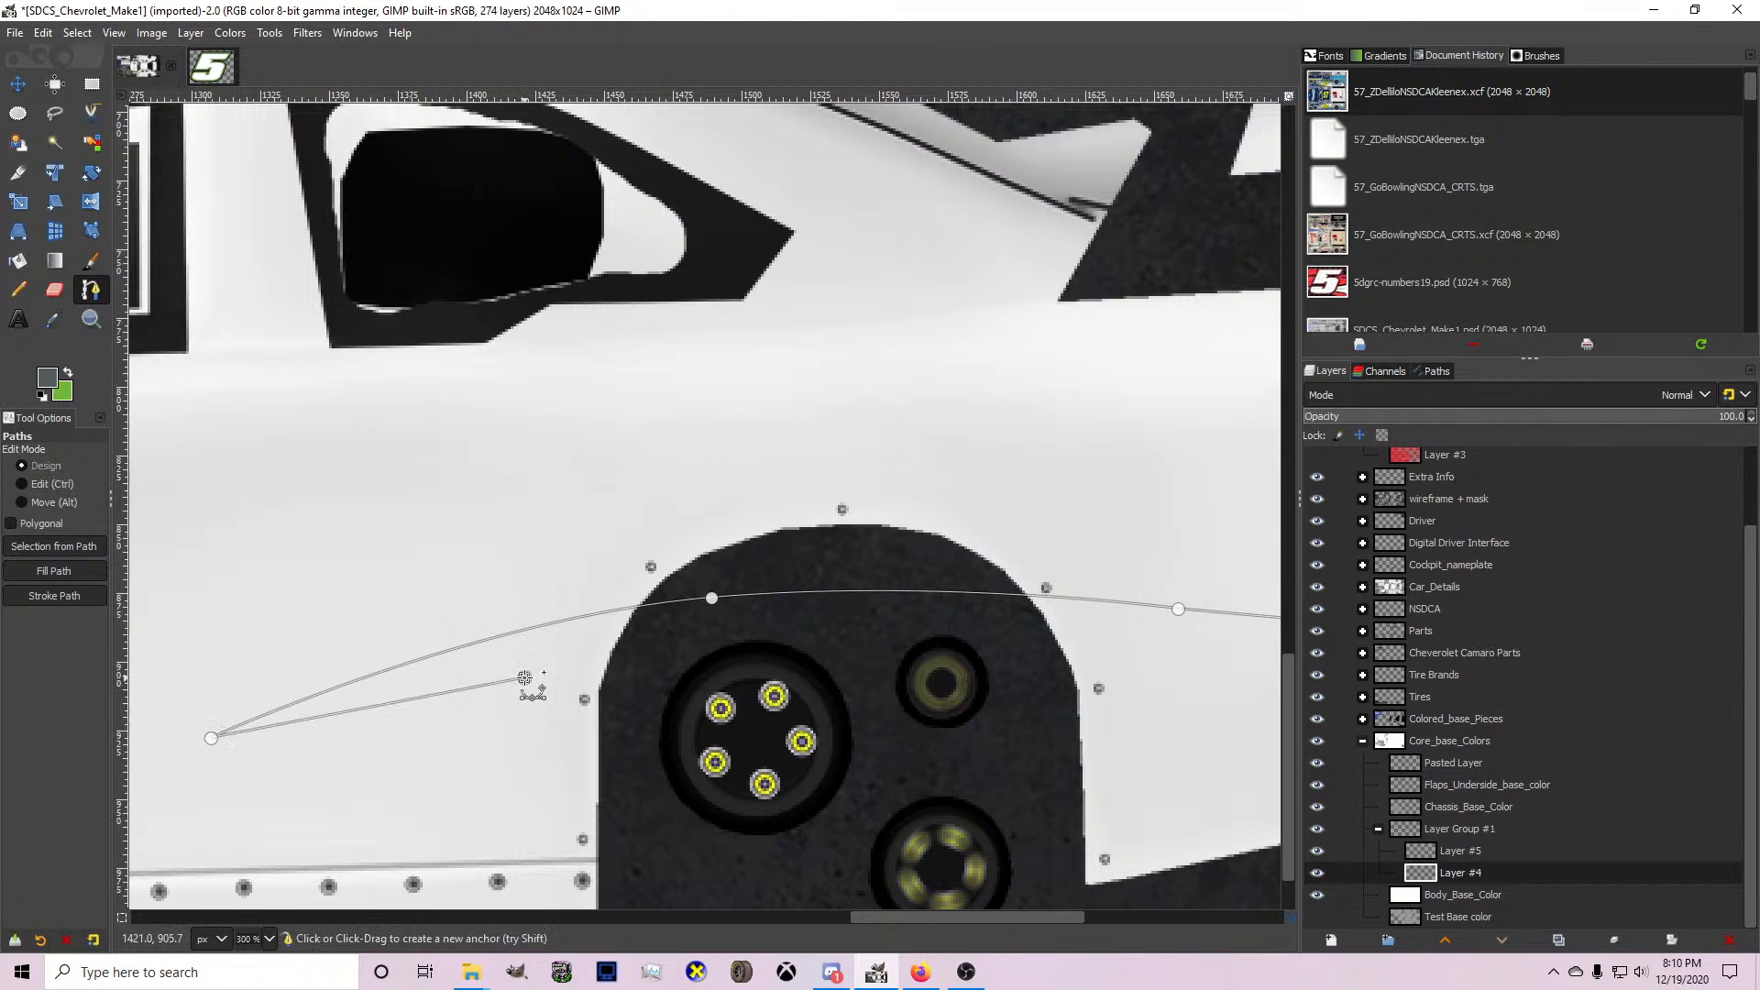
pyautogui.moveTo(377, 706); pyautogui.dragTo(384, 697)
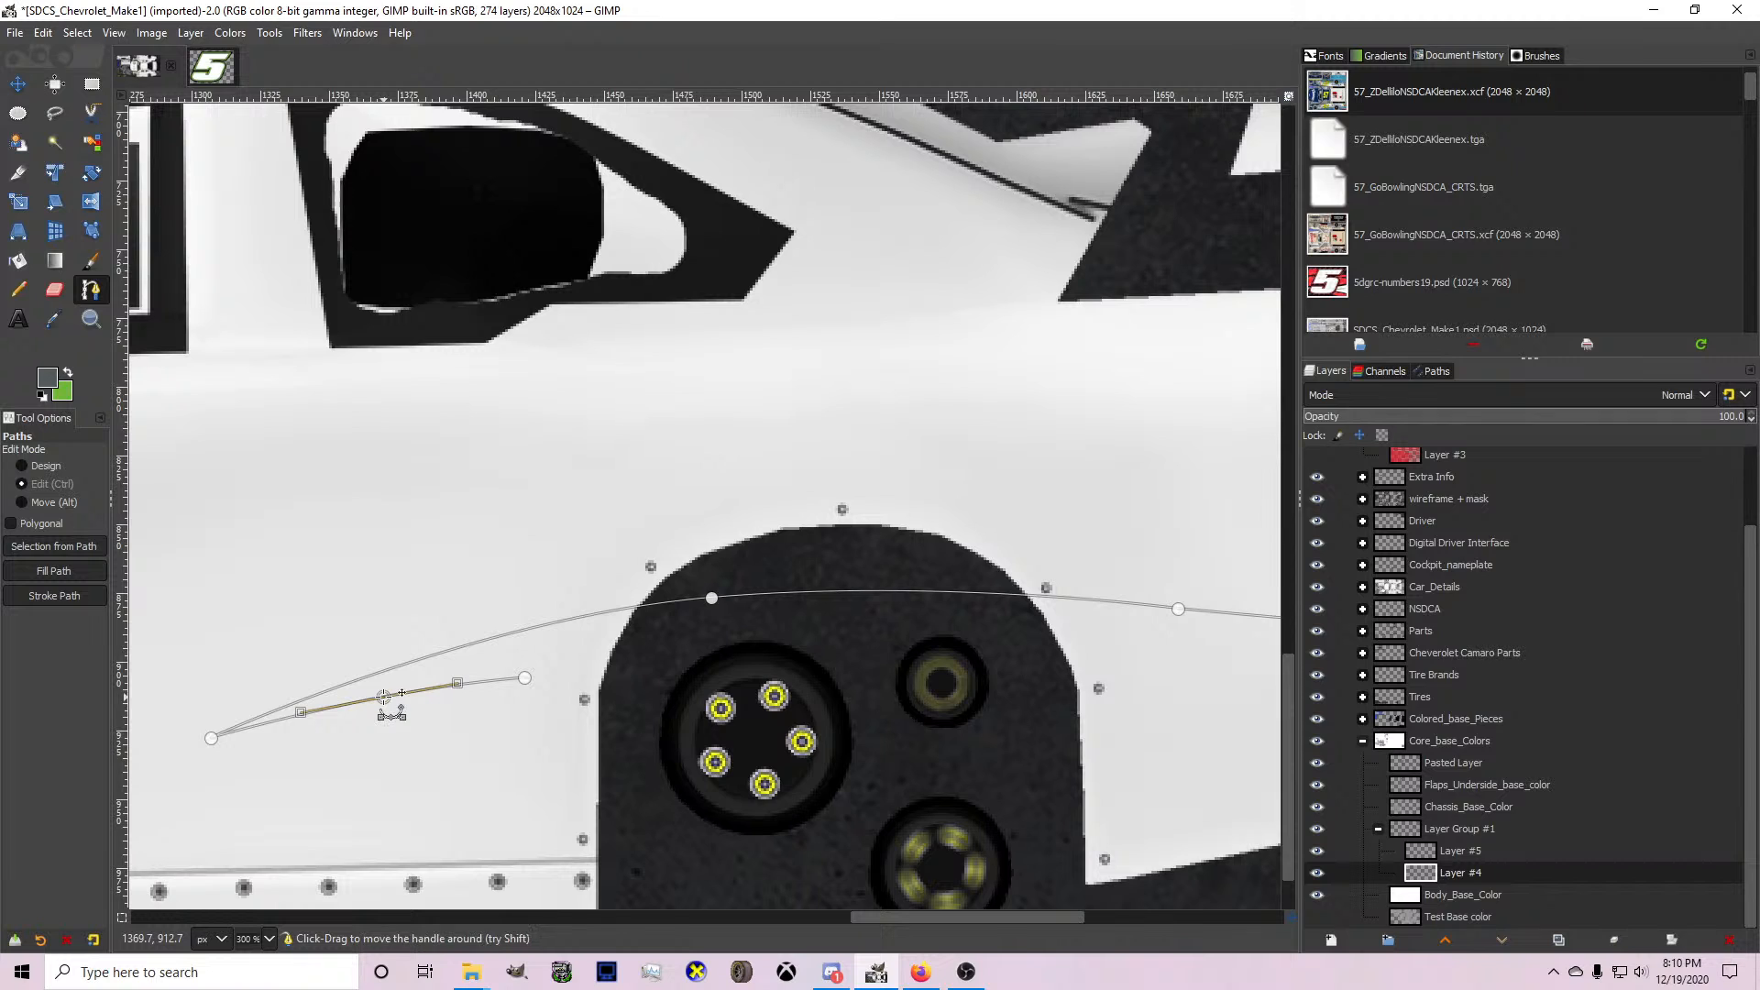
# Extend the path forward and down to an anchor below the side skirt near the vertical guide, bowing the segment with an inserted anchor.
pyautogui.click(524, 678)
pyautogui.scroll(-1, 545, 680)
pyautogui.click(354, 737)
pyautogui.moveTo(354, 737); pyautogui.dragTo(178, 898)
pyautogui.moveTo(382, 772); pyautogui.dragTo(337, 761)
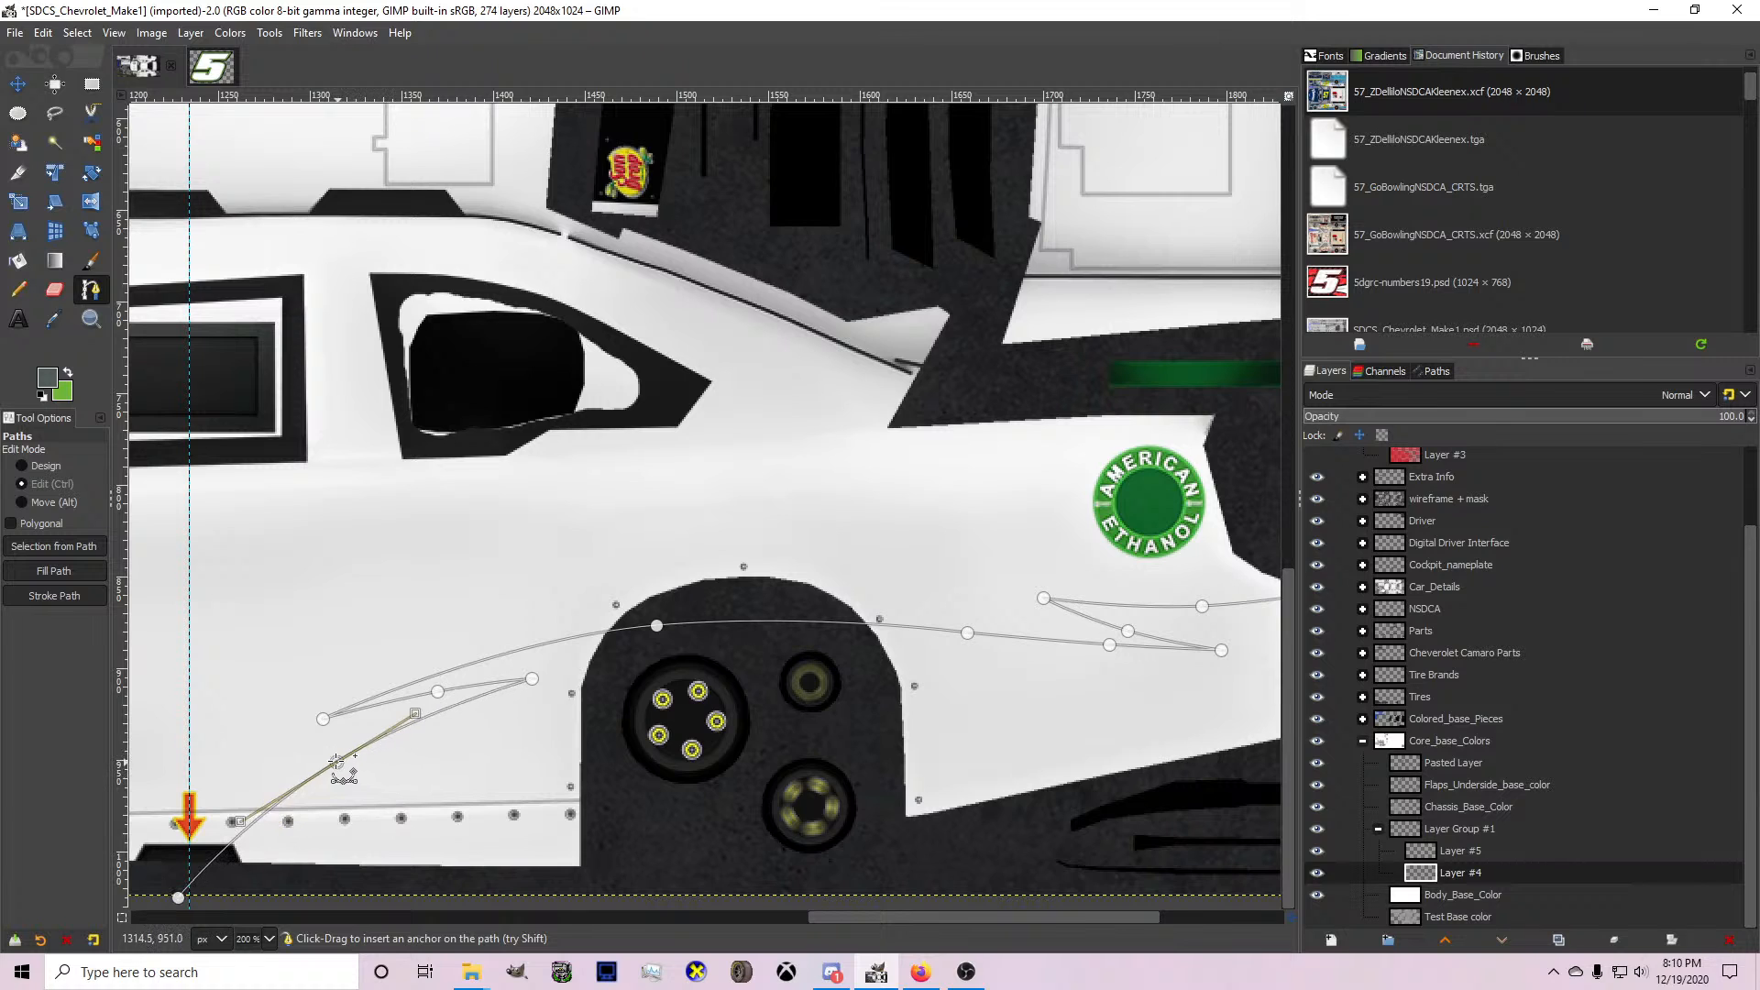
# Continue the path rearward beneath the car and up behind the rear bumper, then convert it to a selection.
pyautogui.scroll(-2, 275, 825)
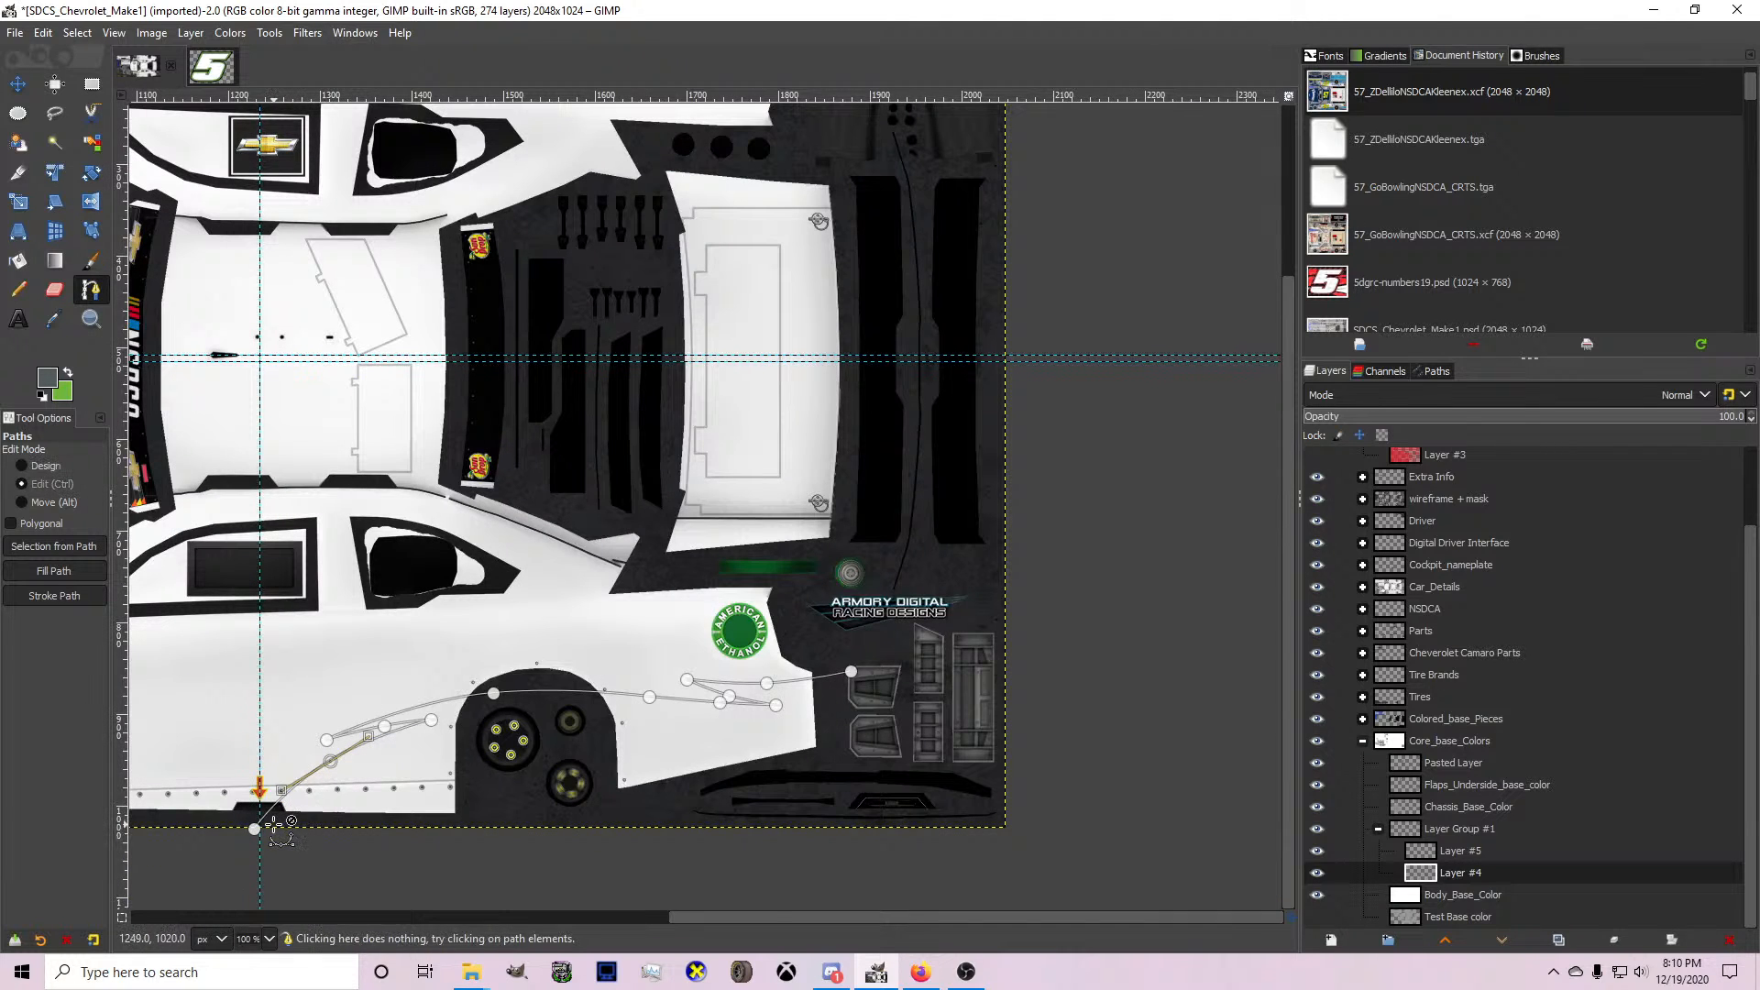
pyautogui.scroll(1, 275, 825)
pyautogui.click(664, 823)
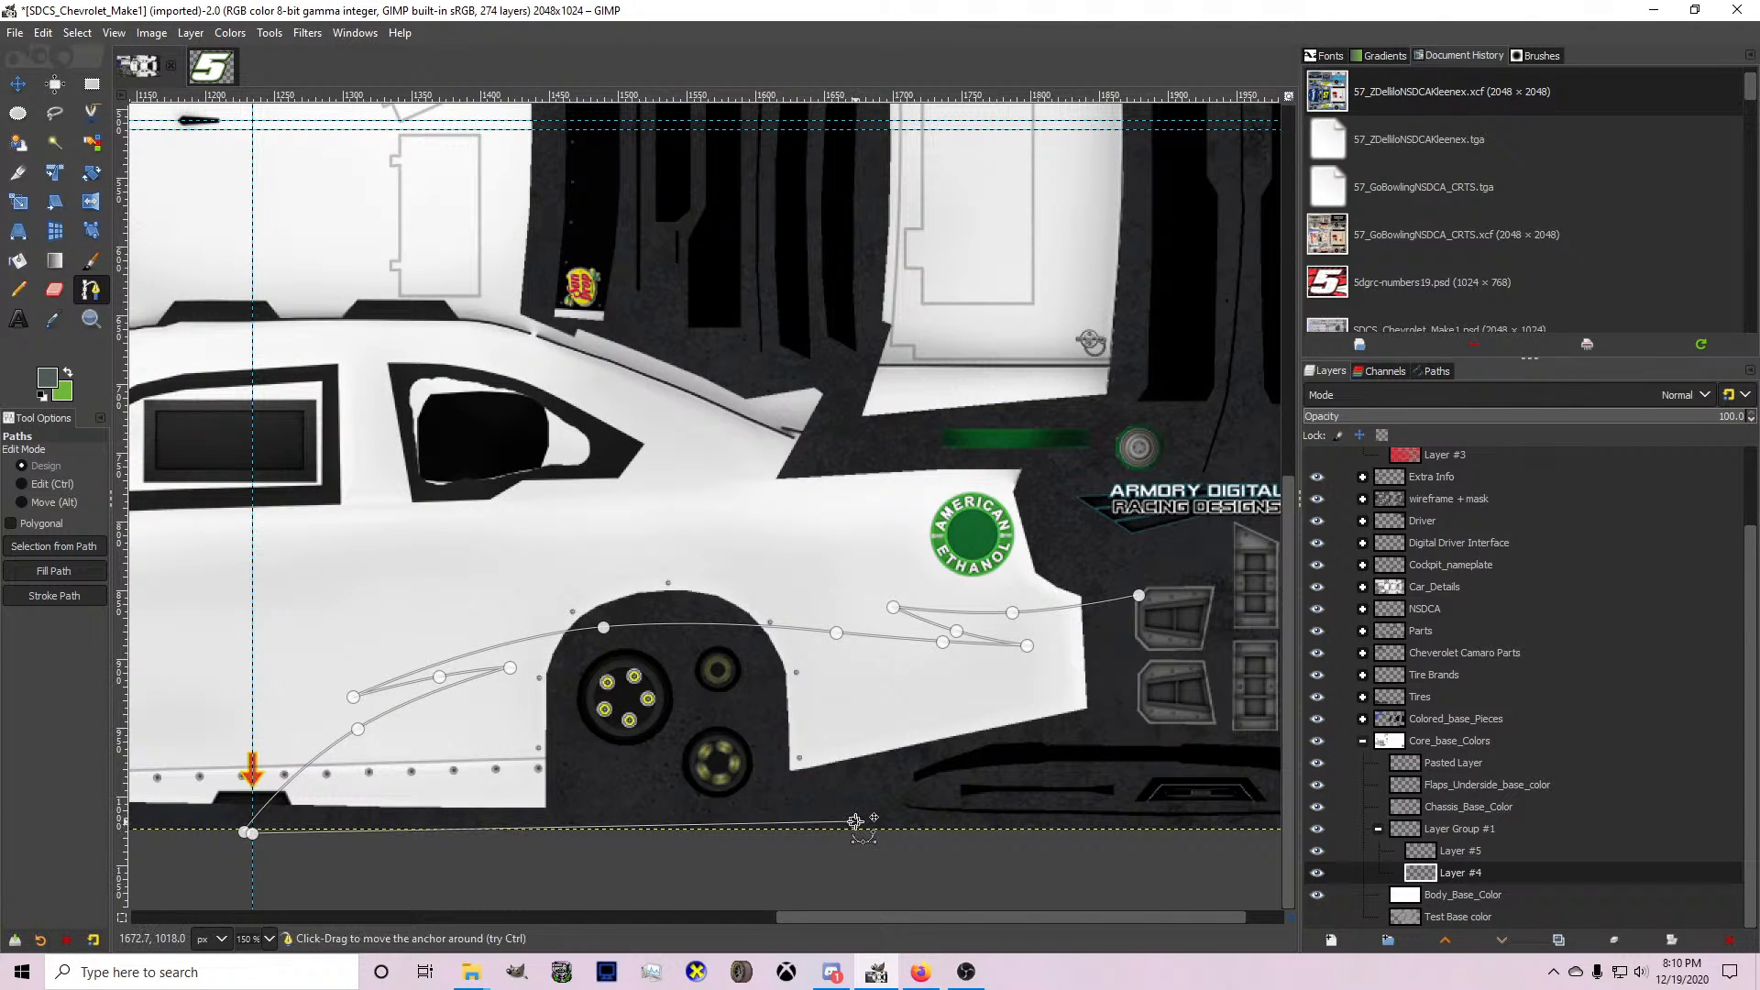
pyautogui.click(1121, 760)
pyautogui.click(1131, 699)
pyautogui.press('Return')
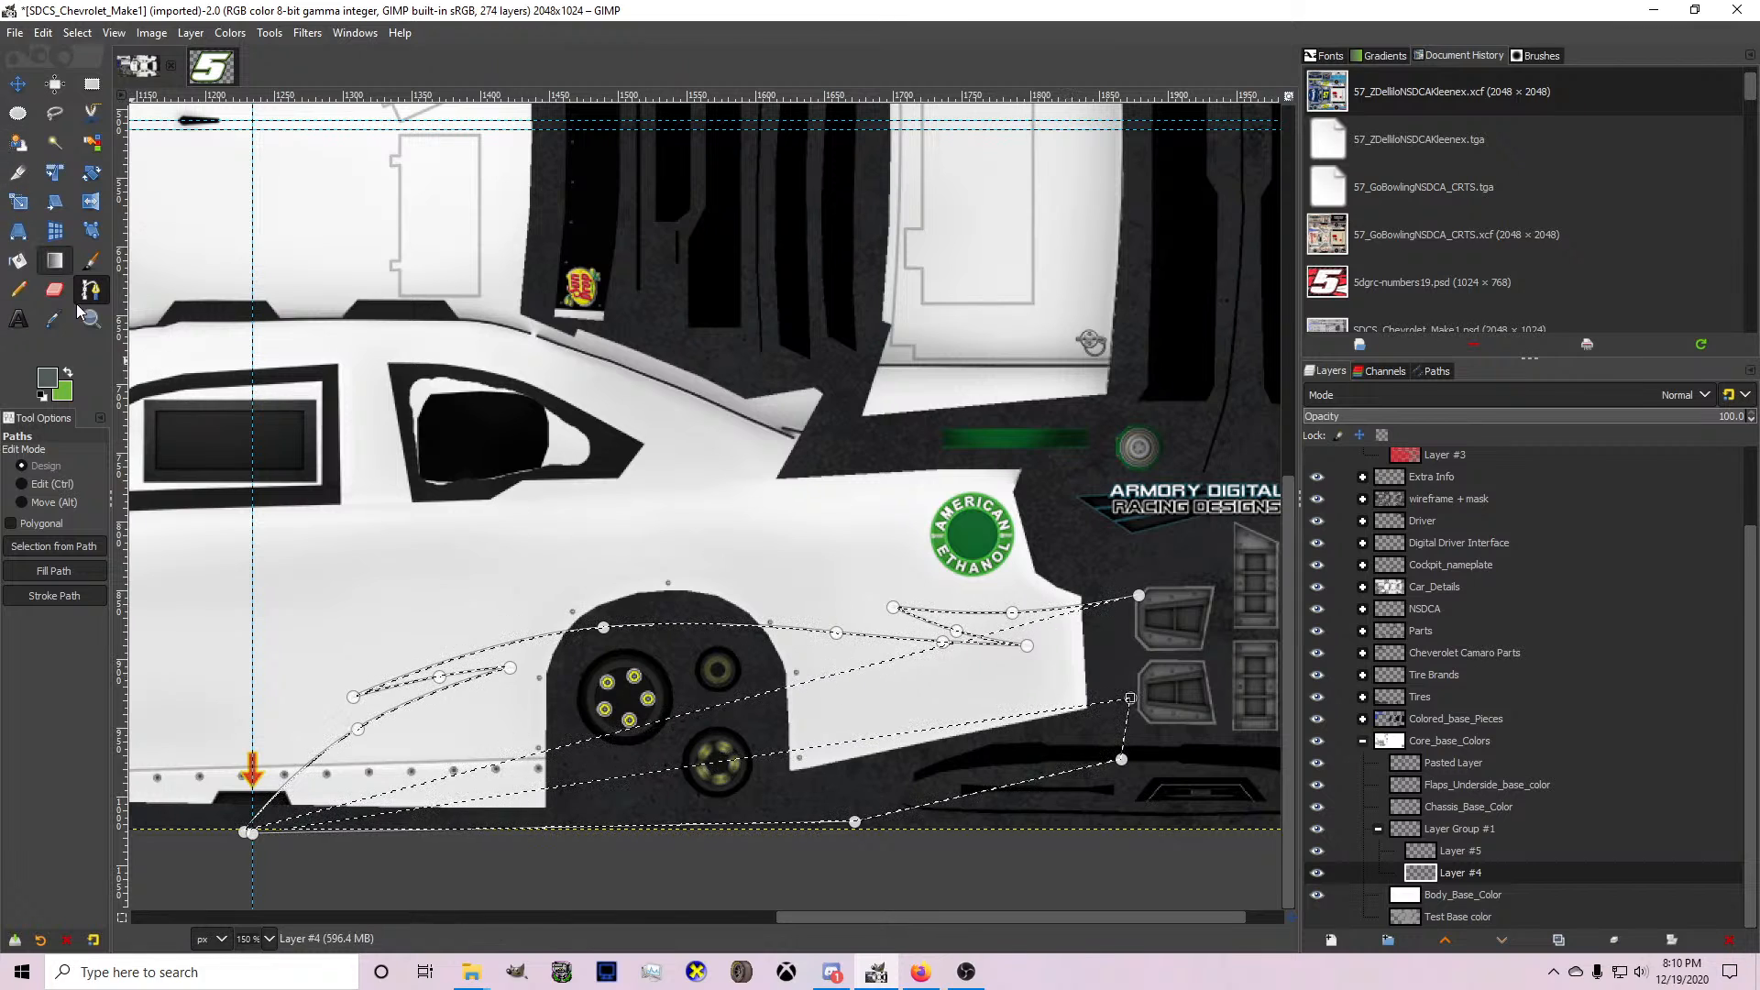
# Undo the selection and close the path by joining its two loose ends below the side skirt near the vertical guide.
pyautogui.keyDown('ctrl'); pyautogui.scroll(3, 246, 831); pyautogui.keyUp('ctrl')
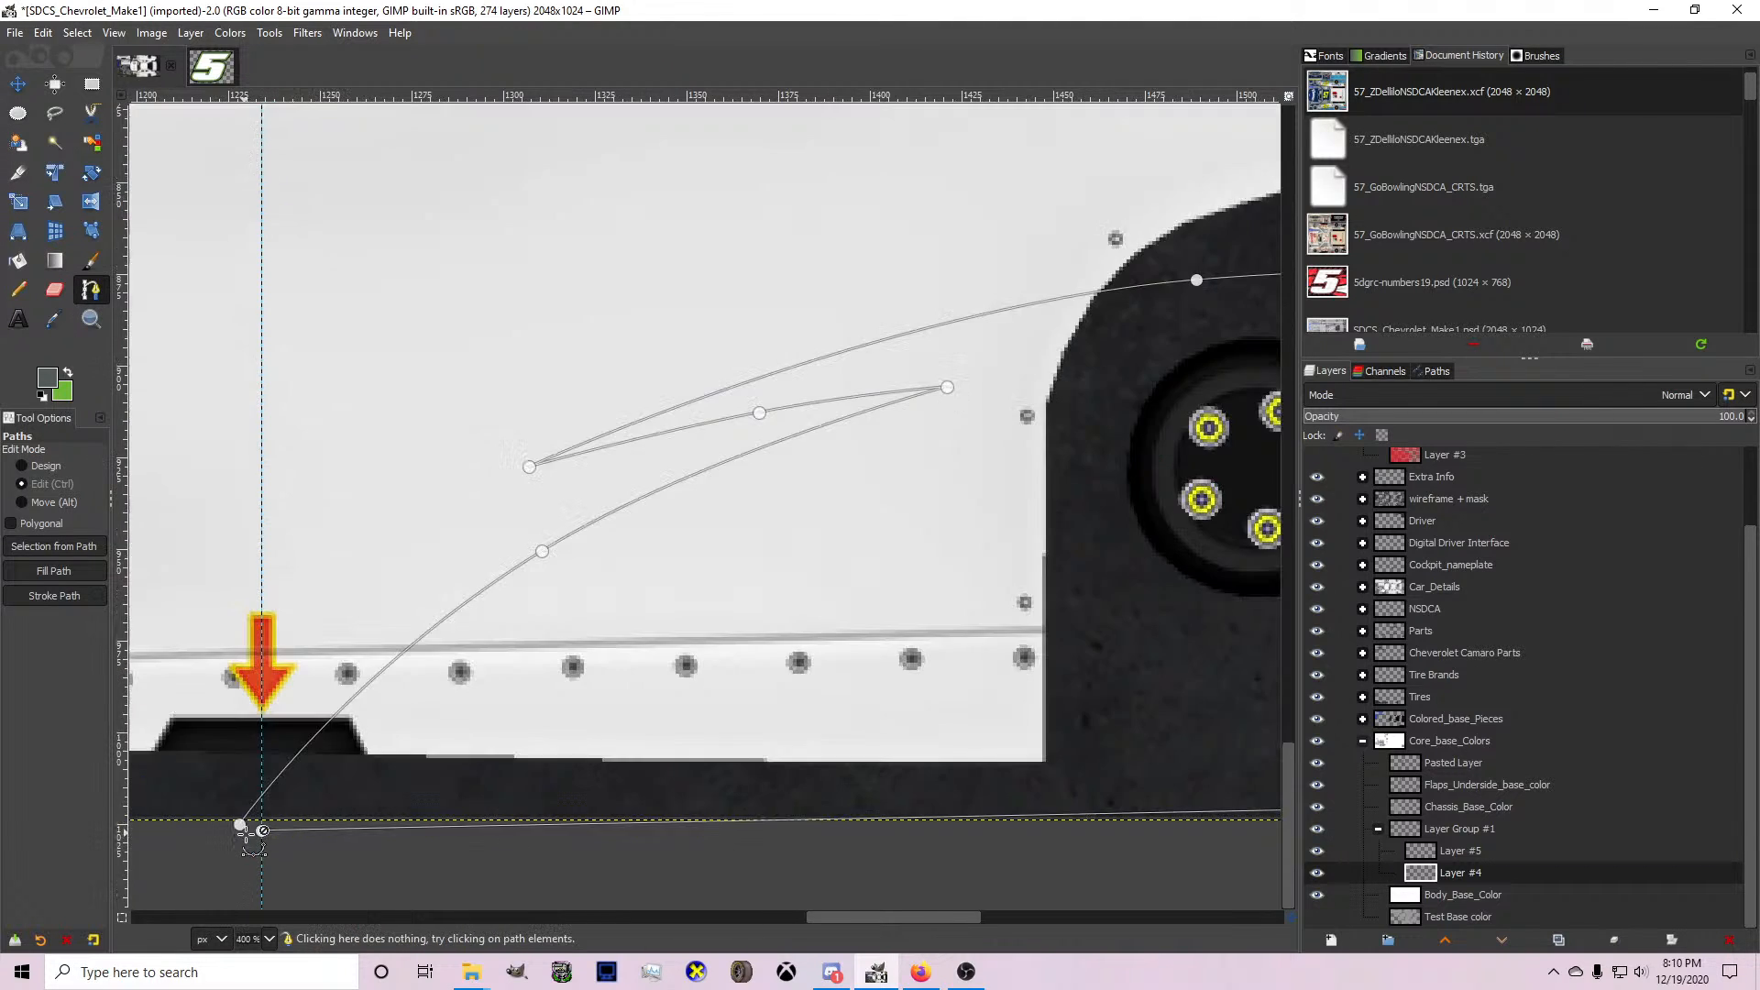
pyautogui.keyDown('ctrl'); pyautogui.scroll(3, 246, 831); pyautogui.keyUp('ctrl')
pyautogui.keyDown('ctrl'); pyautogui.click(228, 807); pyautogui.keyUp('ctrl')
pyautogui.hotkey('ctrl', 'z')
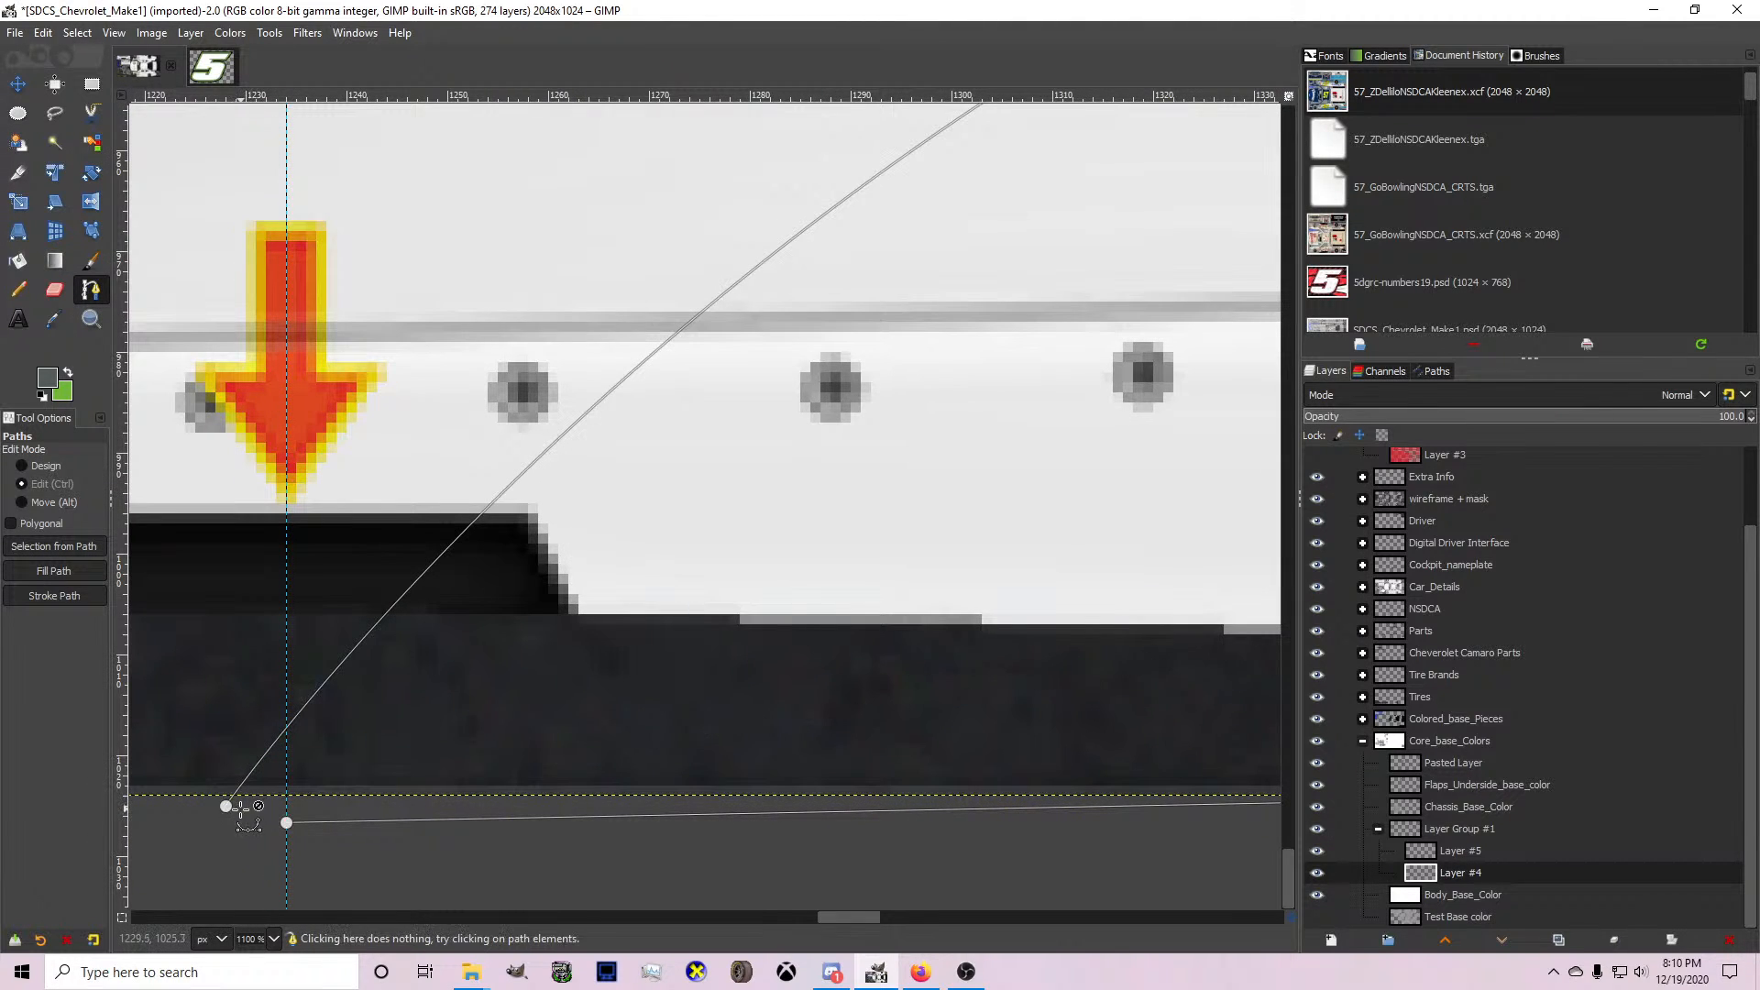
pyautogui.click(227, 808)
pyautogui.keyDown('ctrl'); pyautogui.scroll(-3, 280, 821); pyautogui.keyUp('ctrl')
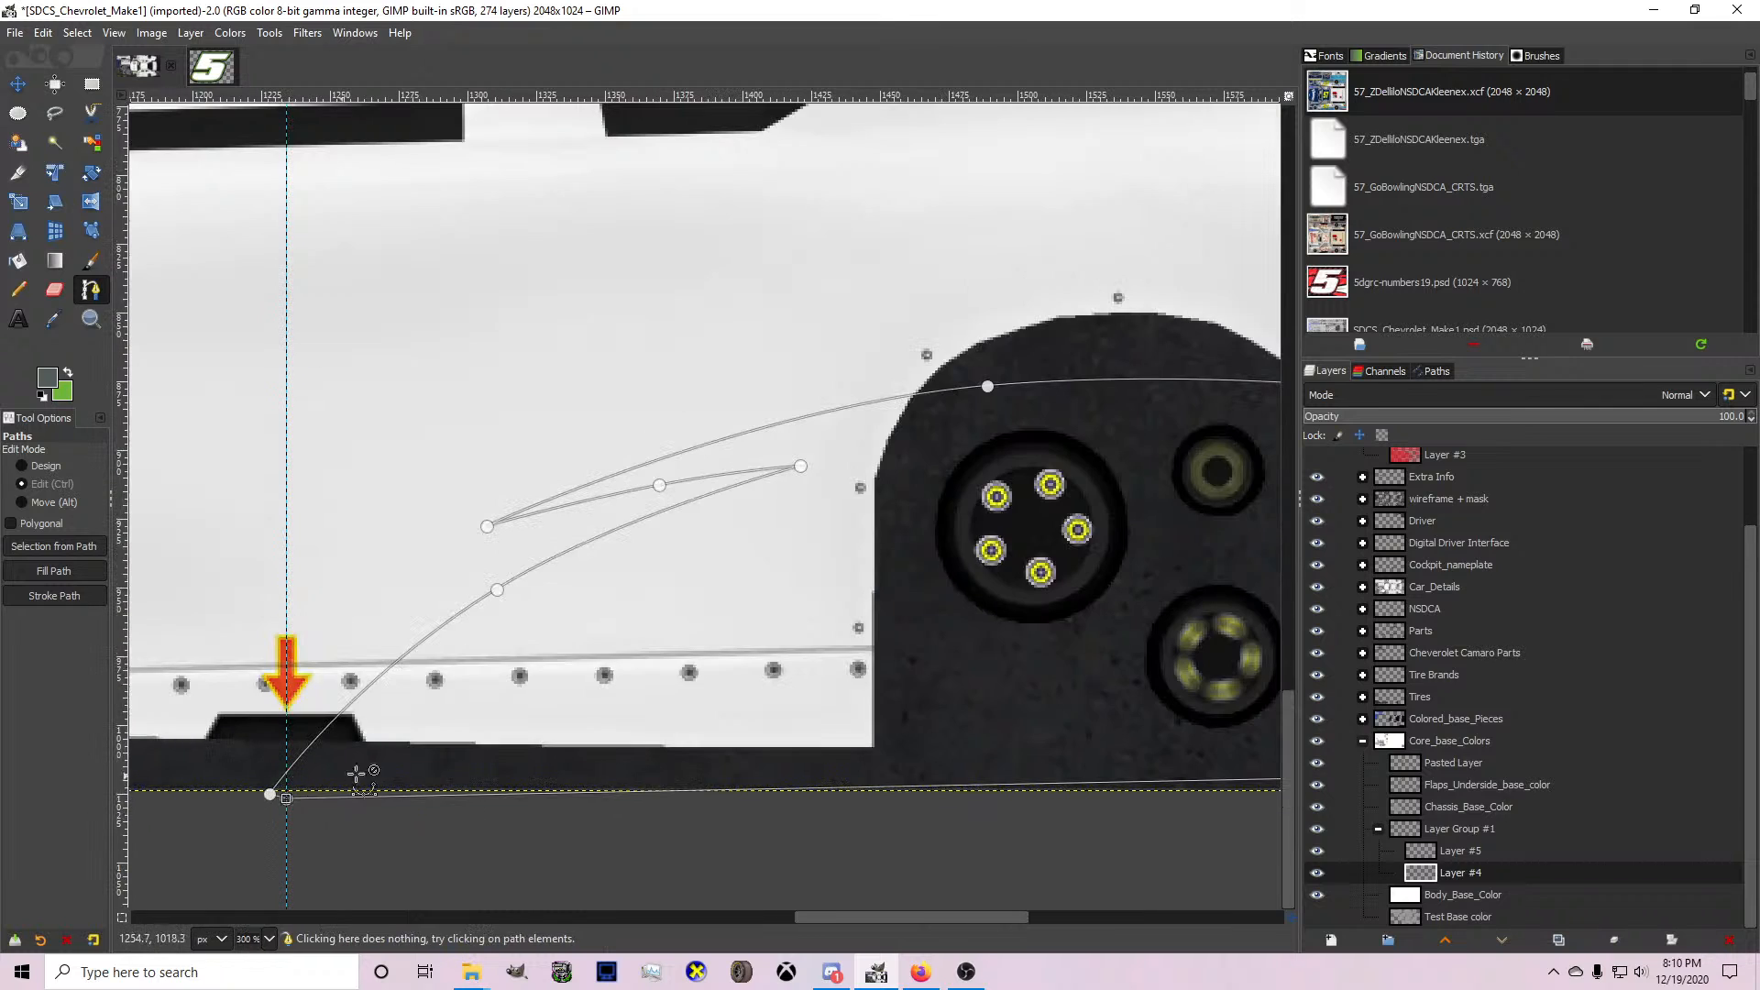
# Convert the closed path to a selection and fill it with slate grey on Layer #4.
pyautogui.hotkey('shift', 'v')
pyautogui.hotkey('shift', 'b')
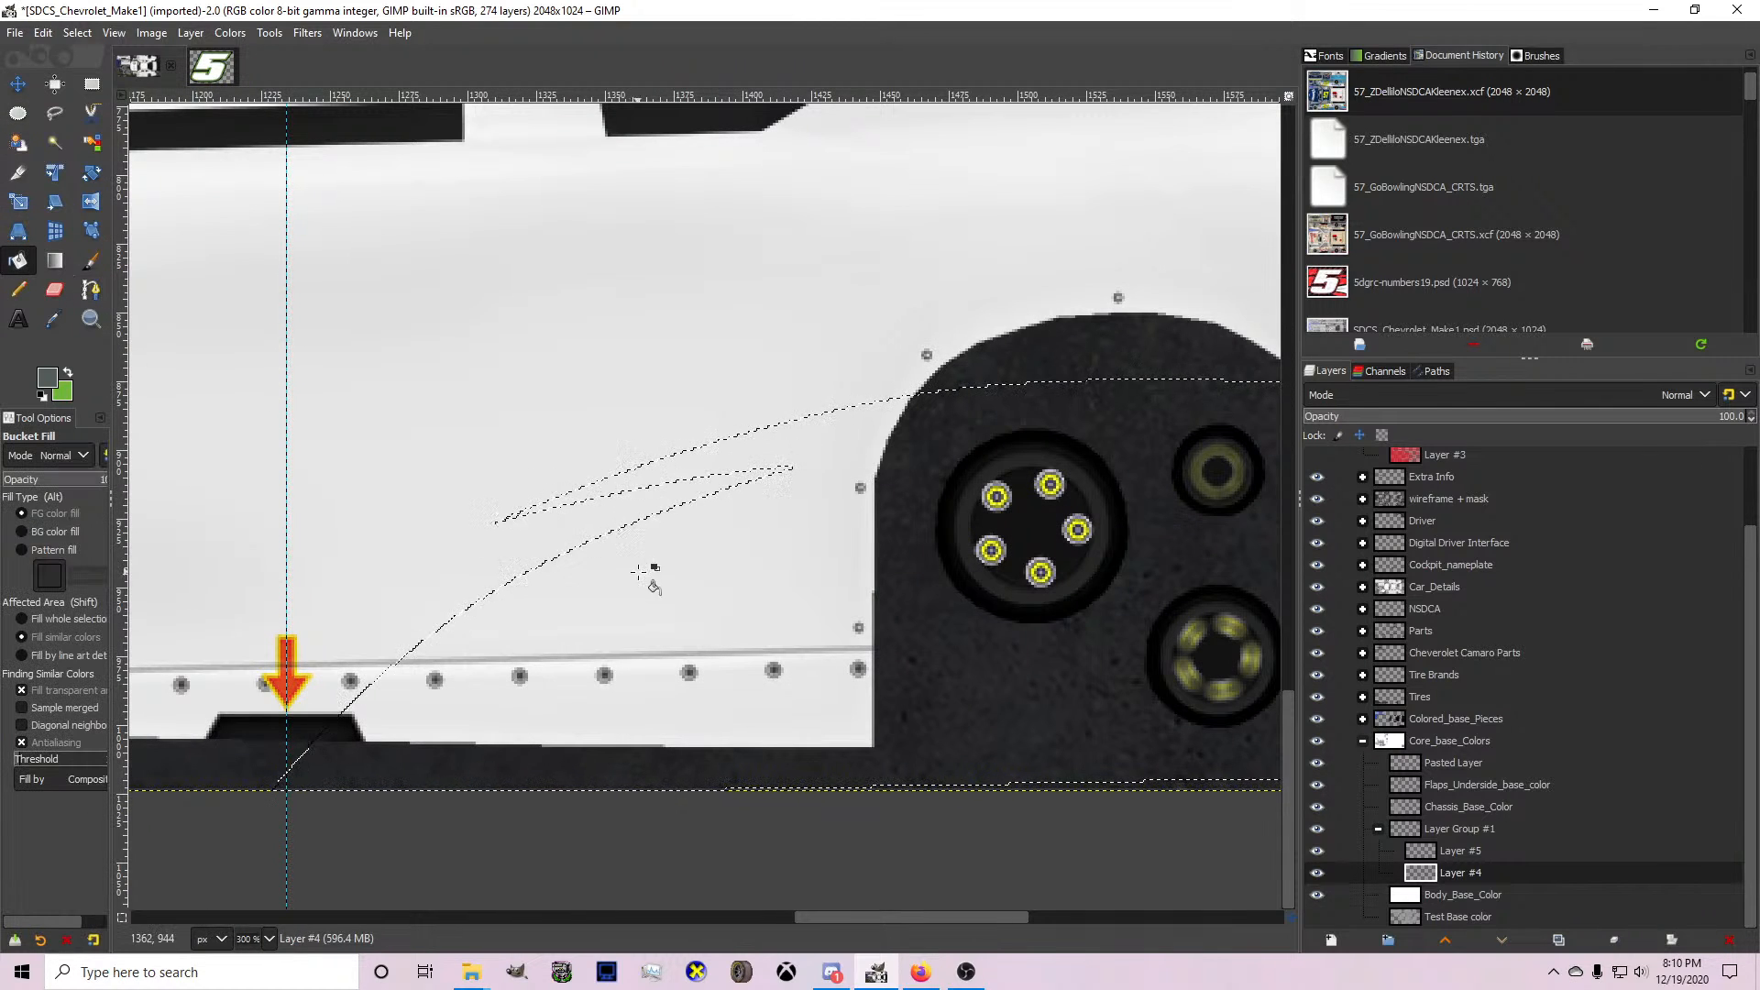
pyautogui.click(642, 575)
pyautogui.keyDown('ctrl'); pyautogui.scroll(-3, 641, 576); pyautogui.keyUp('ctrl')
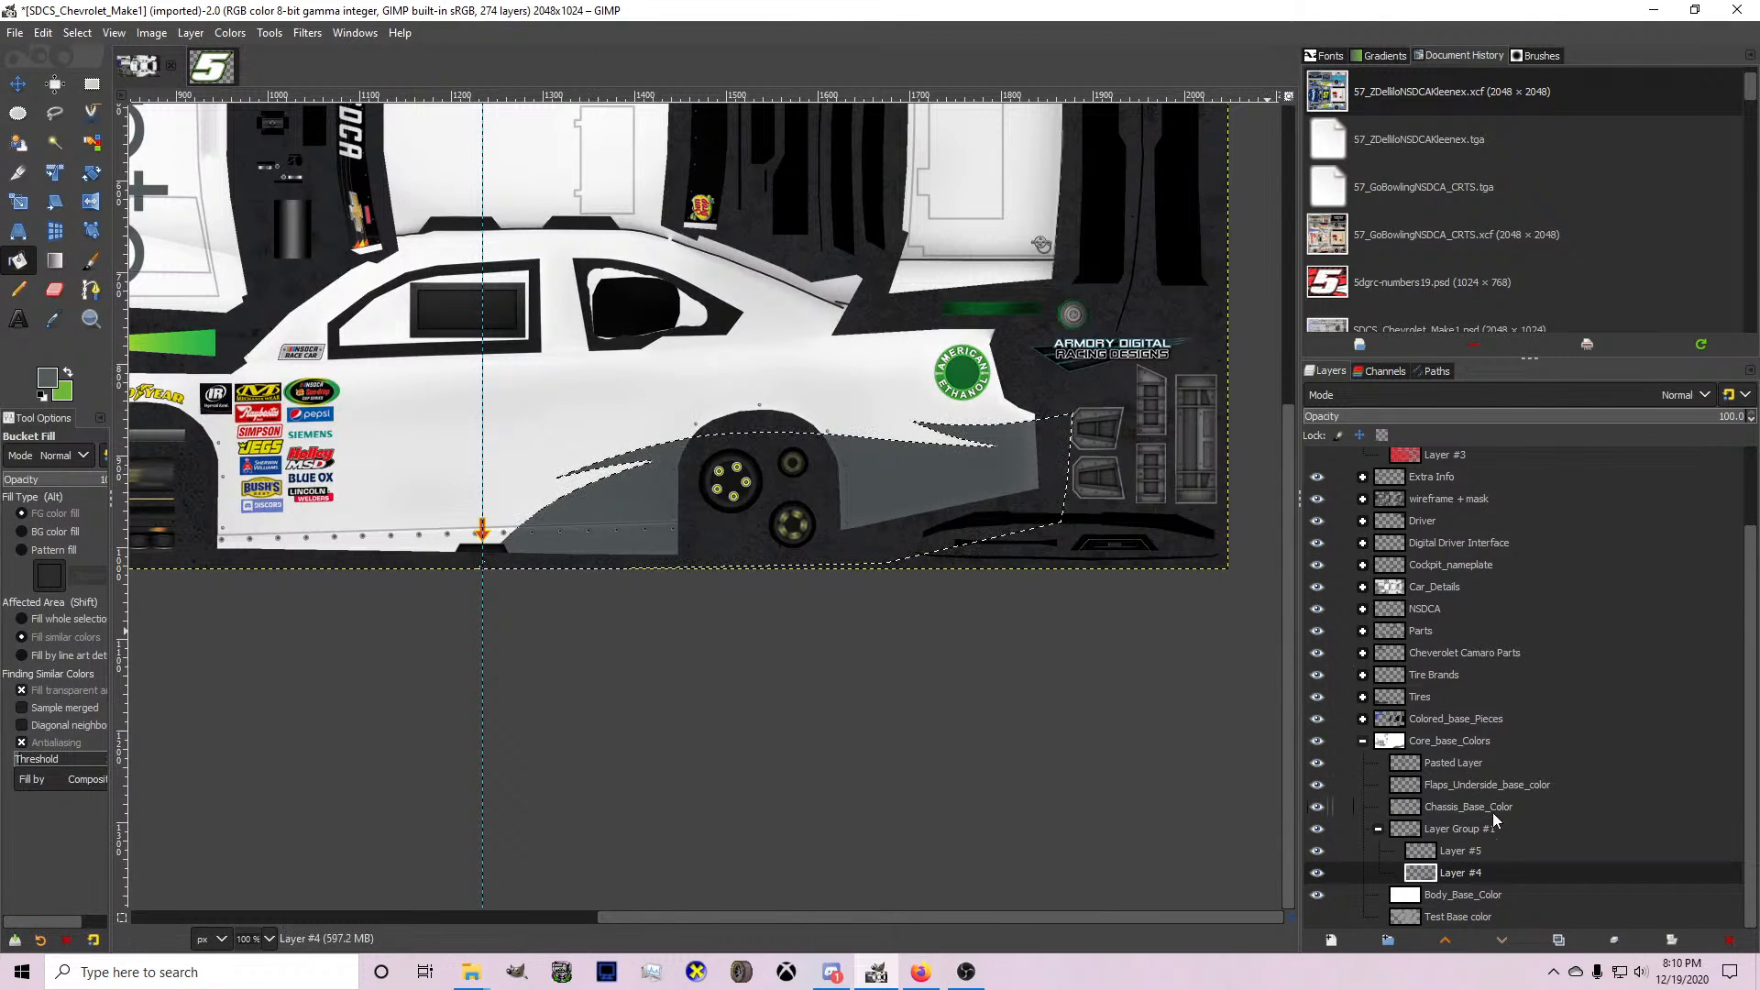
# On Layer #5, with green as foreground colour, draw an upward-bowed path over the wheel arch just above the grey shape.
pyautogui.click(1496, 857)
pyautogui.click(68, 373)
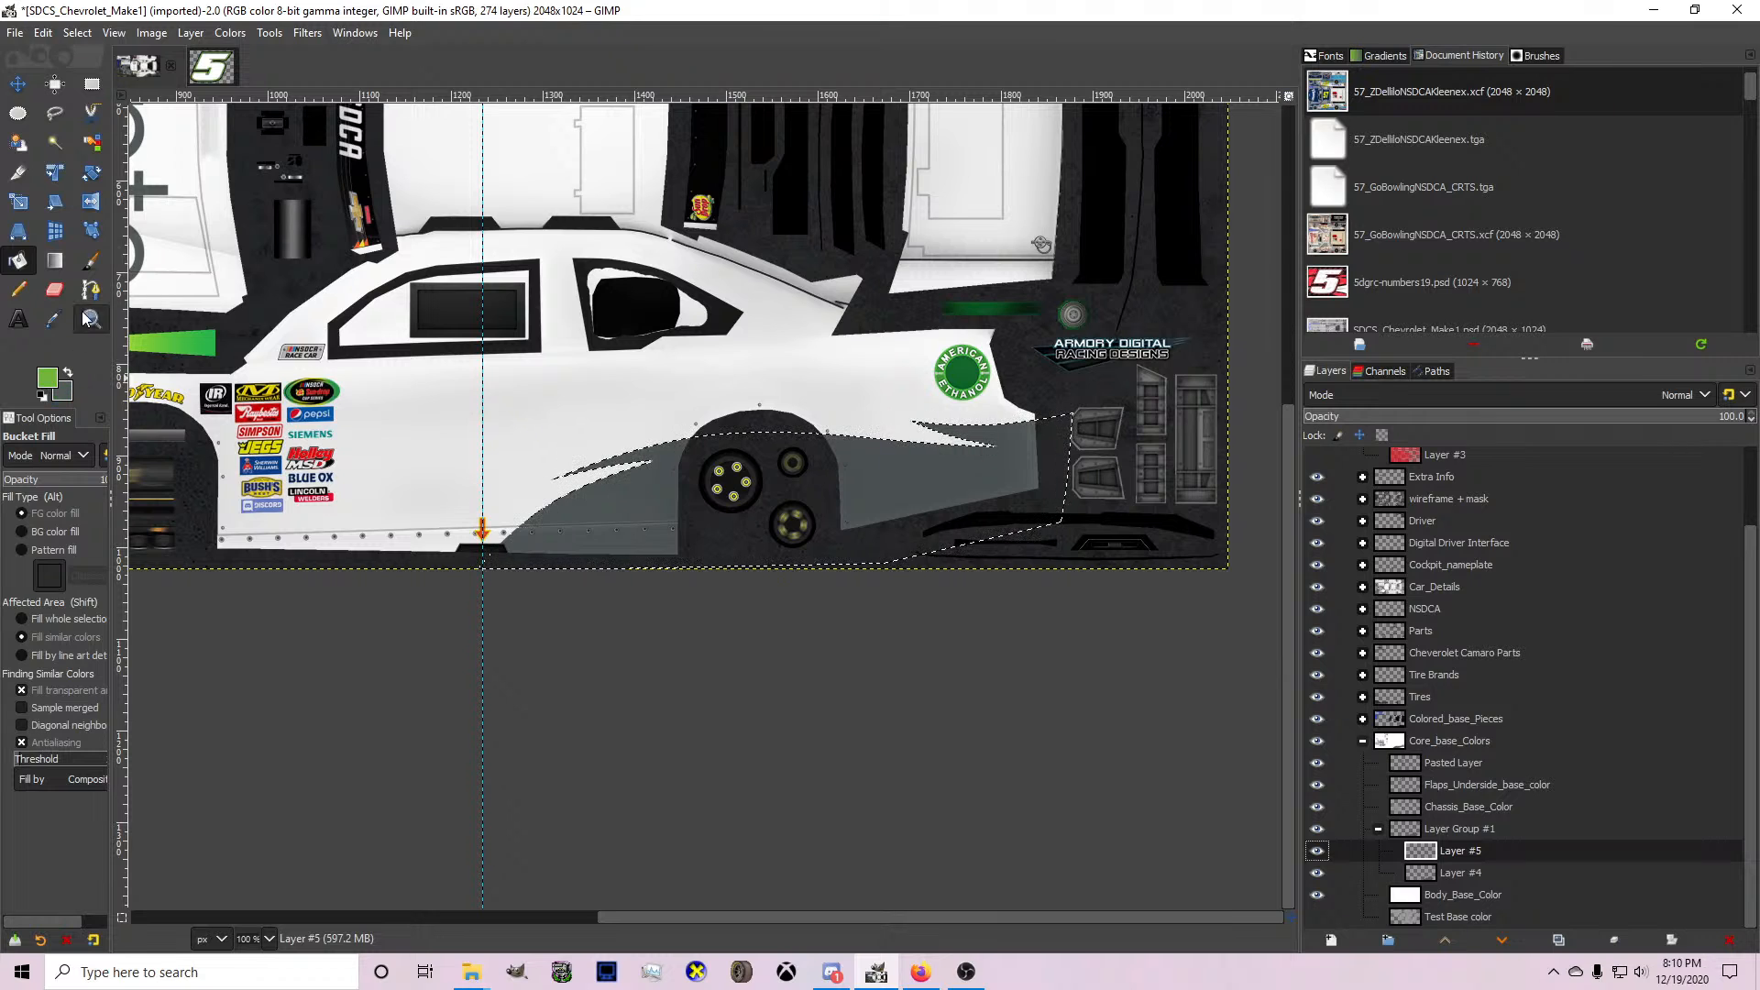
pyautogui.press('b')
pyautogui.keyDown('ctrl'); pyautogui.scroll(4, 1008, 427); pyautogui.keyUp('ctrl')
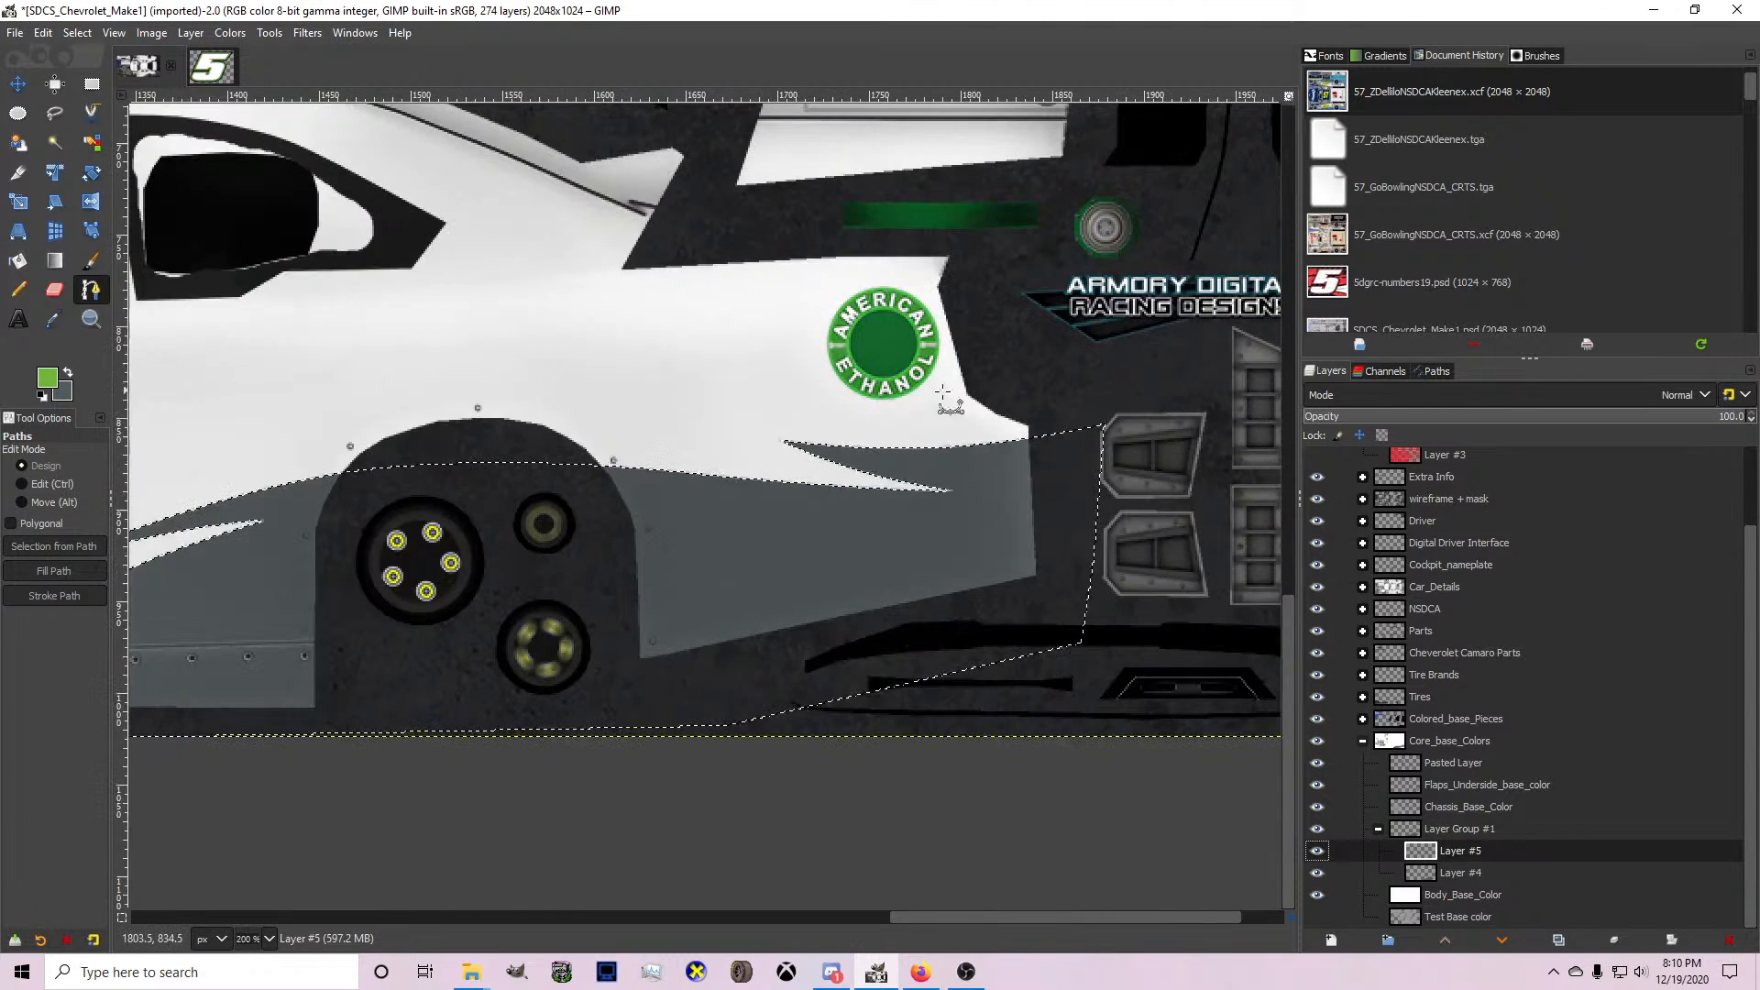
pyautogui.scroll(-4, 1147, 431)
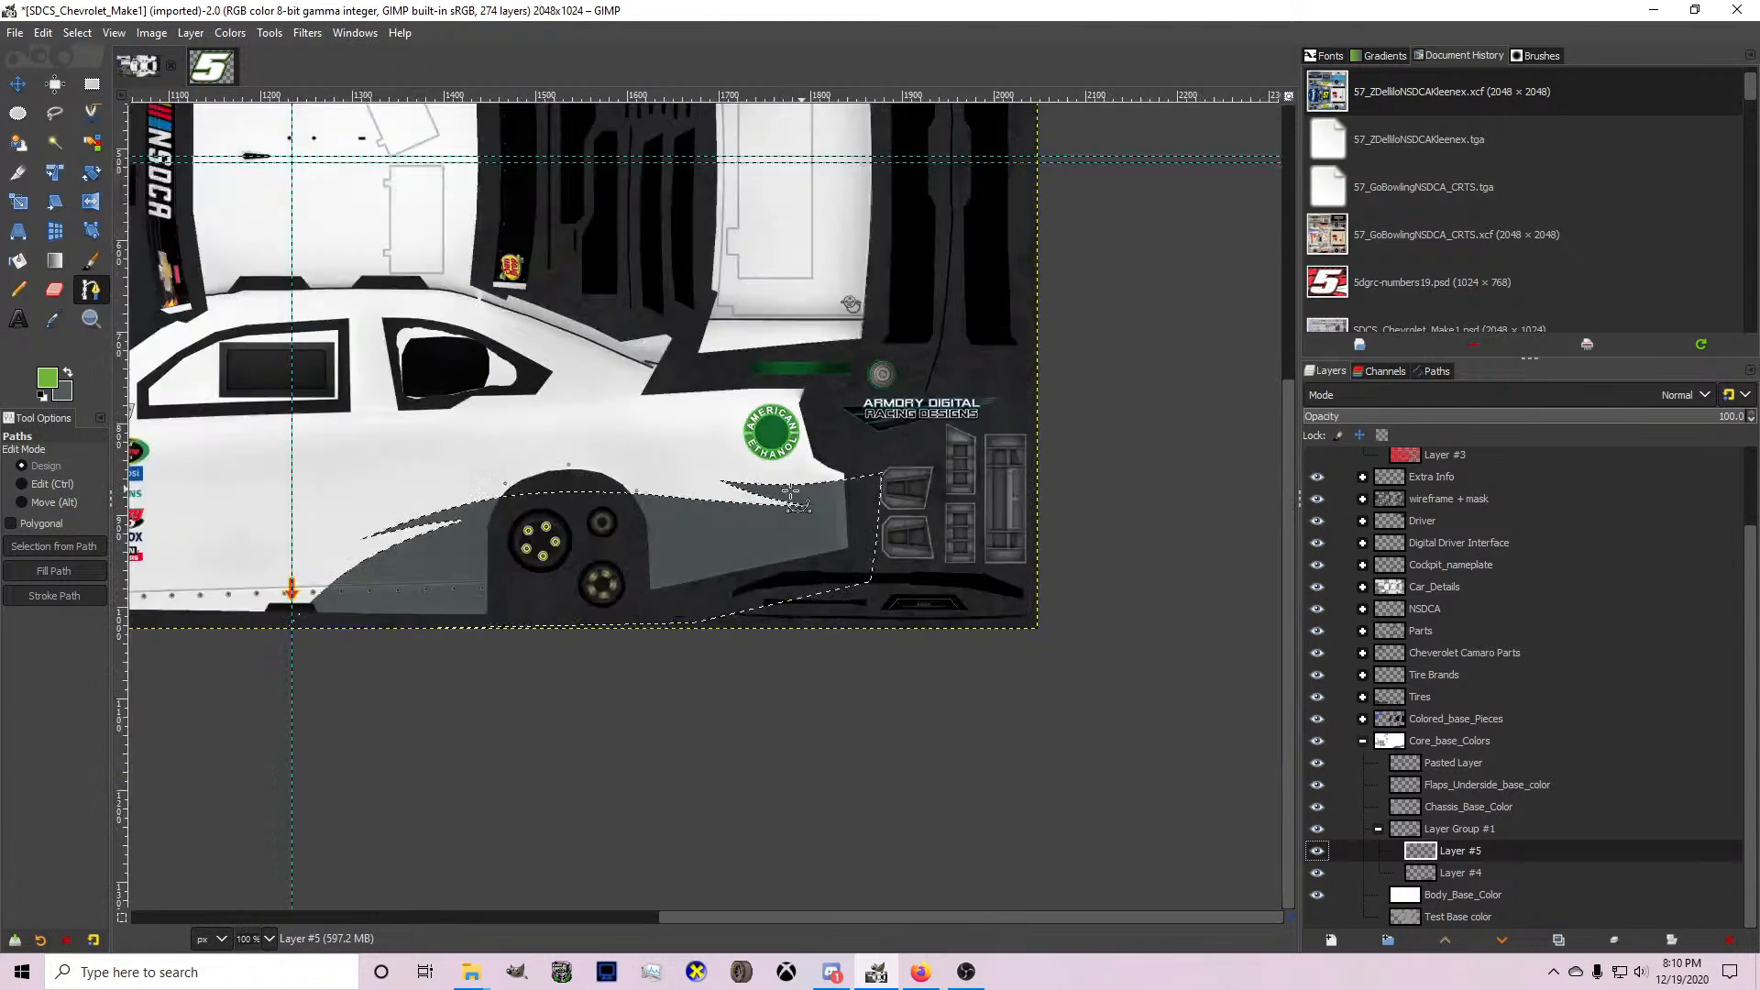
pyautogui.scroll(2, 419, 561)
pyautogui.click(373, 572)
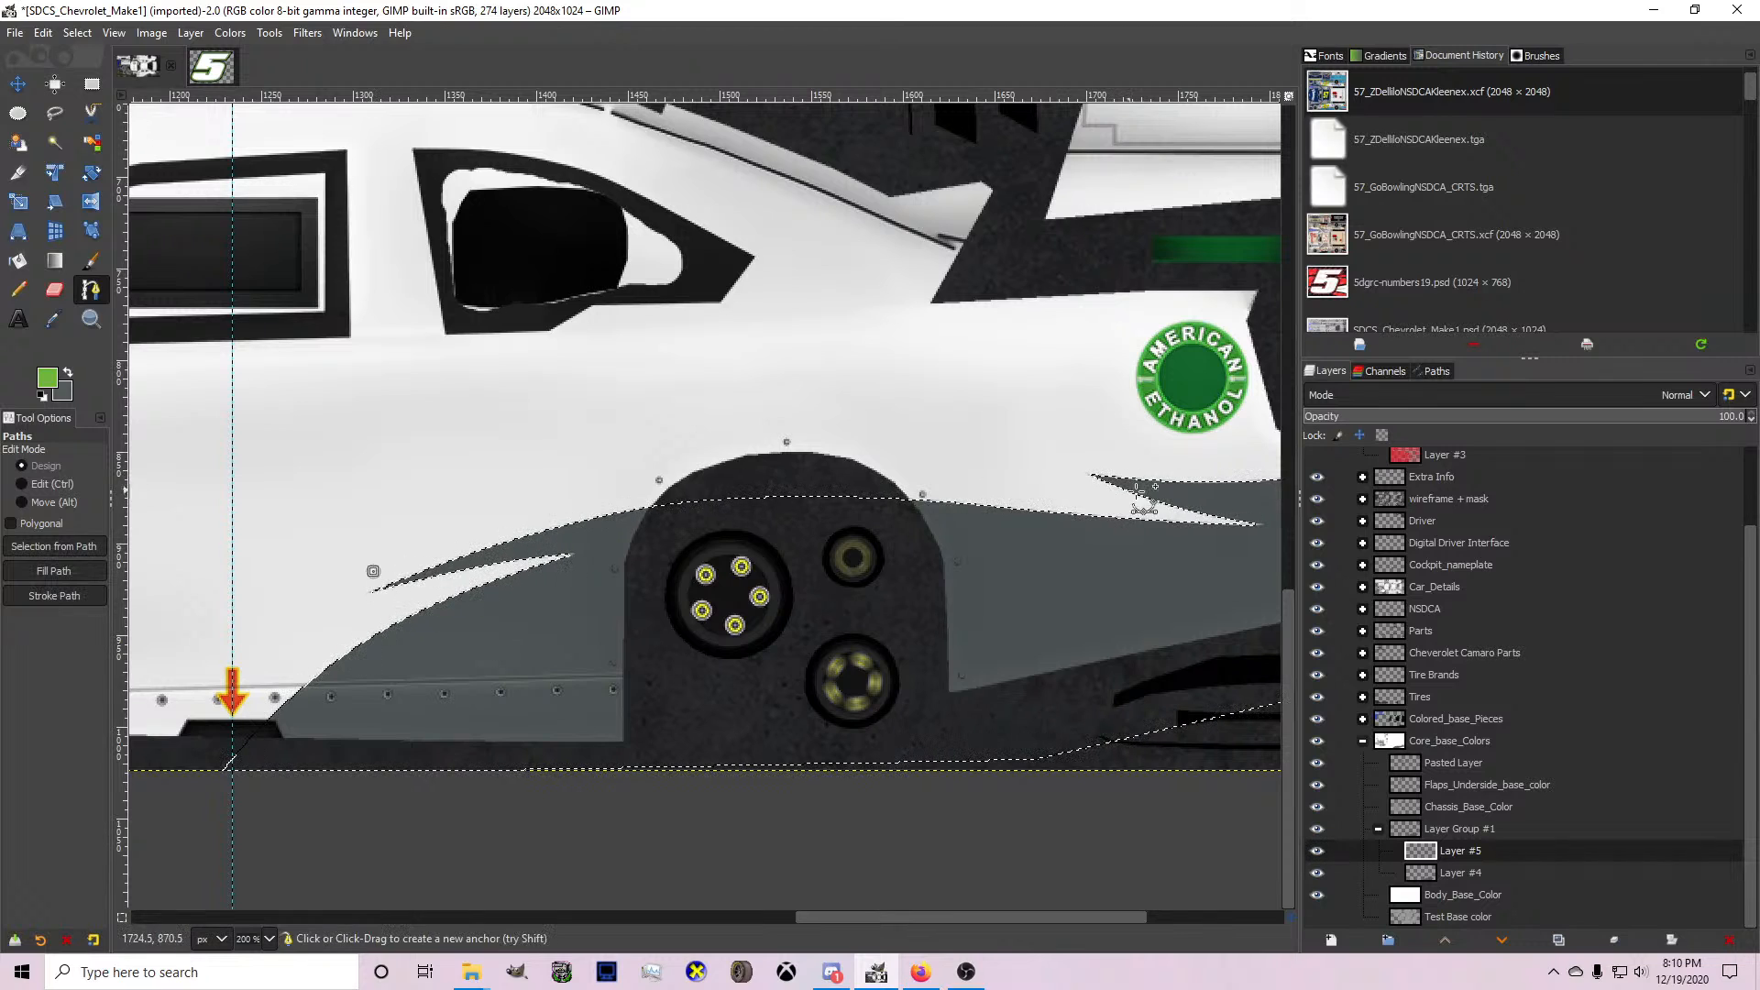
pyautogui.click(1154, 512)
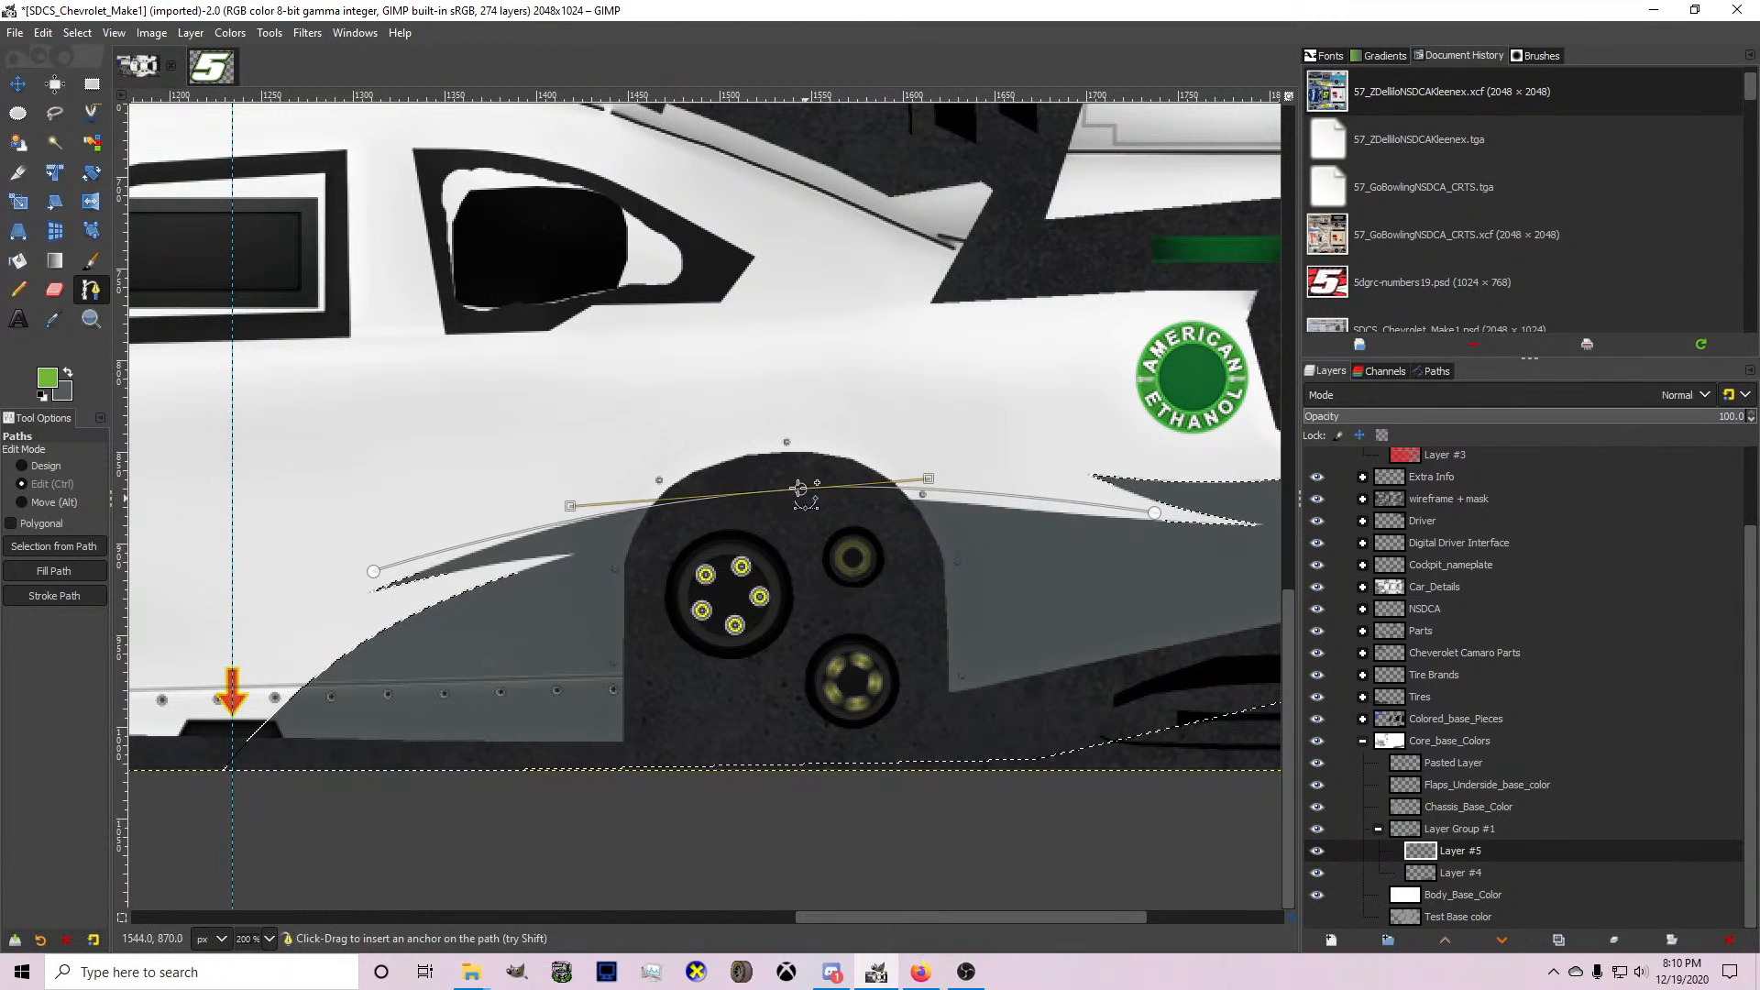
pyautogui.moveTo(735, 491); pyautogui.dragTo(738, 489)
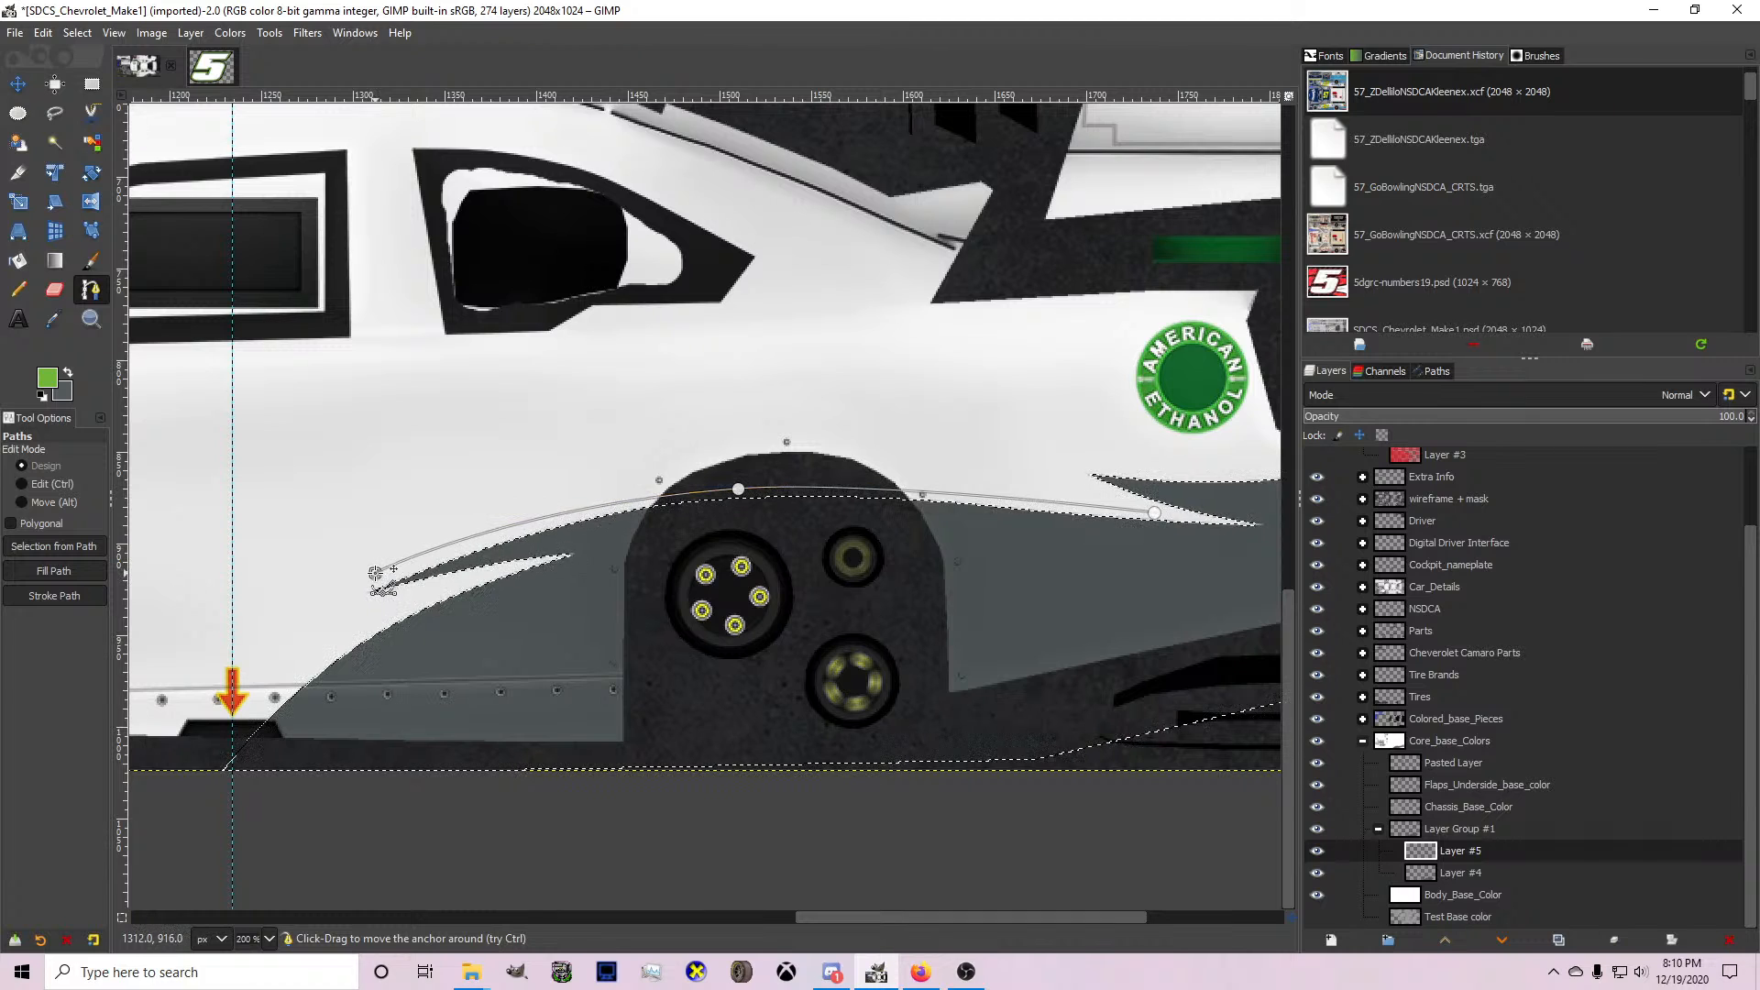
# Close the path between its two tips with a slightly higher bowed edge, forming a thin crescent over the wheel arch.
pyautogui.keyDown('ctrl'); pyautogui.scroll(-4, 375, 573); pyautogui.keyUp('ctrl')
pyautogui.keyDown('ctrl'); pyautogui.scroll(4, 491, 535); pyautogui.keyUp('ctrl')
pyautogui.keyDown('ctrl'); pyautogui.scroll(-2, 1071, 538); pyautogui.keyUp('ctrl')
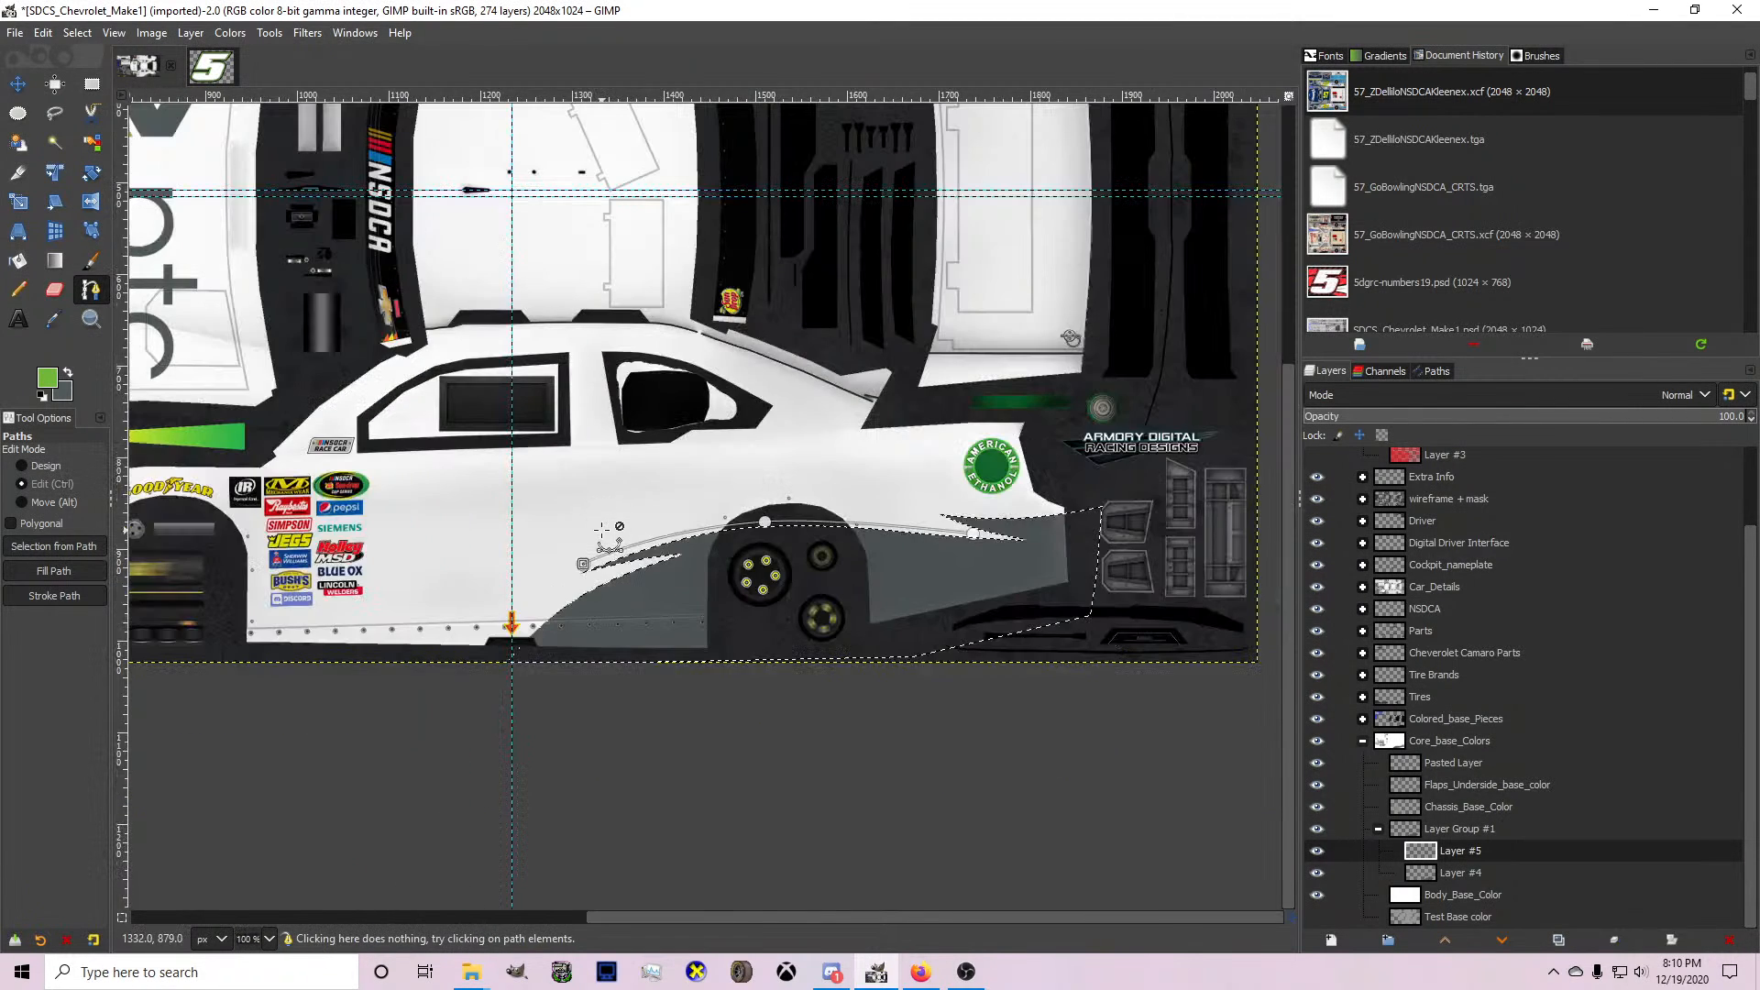
pyautogui.keyDown('ctrl'); pyautogui.scroll(2, 1071, 538); pyautogui.keyUp('ctrl')
pyautogui.moveTo(1069, 537); pyautogui.dragTo(1091, 561)
pyautogui.moveTo(785, 584); pyautogui.dragTo(660, 521)
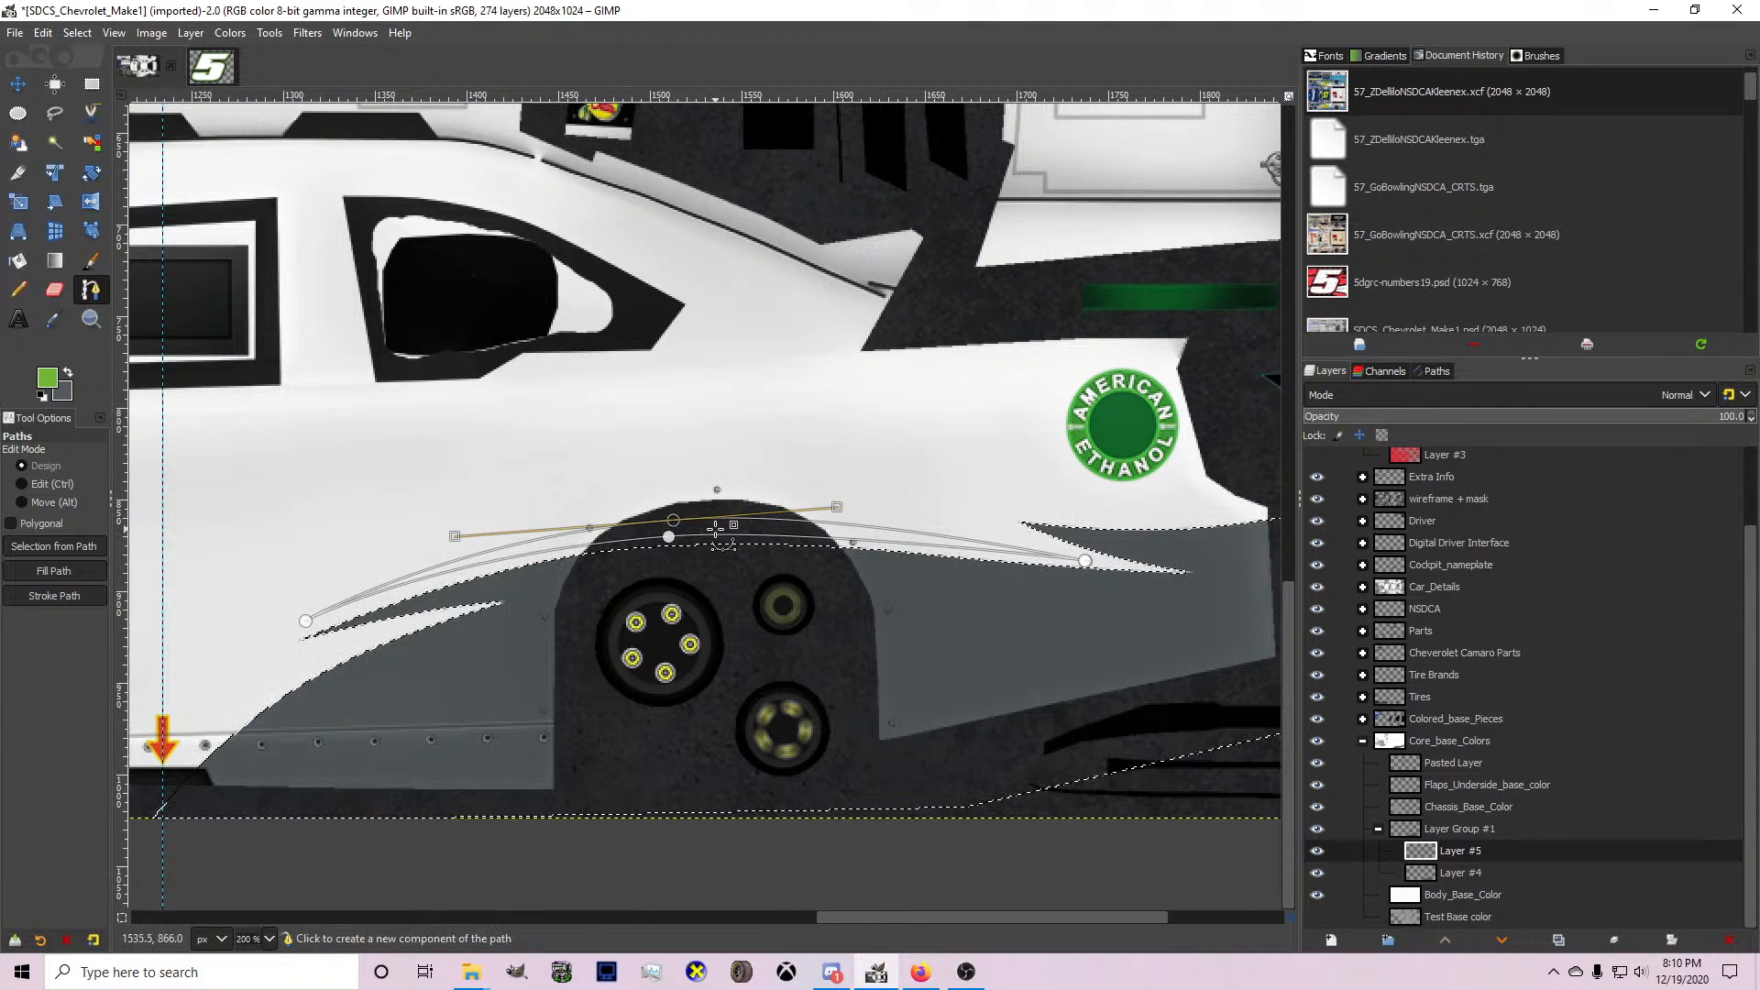
# Convert the crescent path to a selection, fill it with green and clear the selection.
pyautogui.click(54, 545)
pyautogui.click(17, 264)
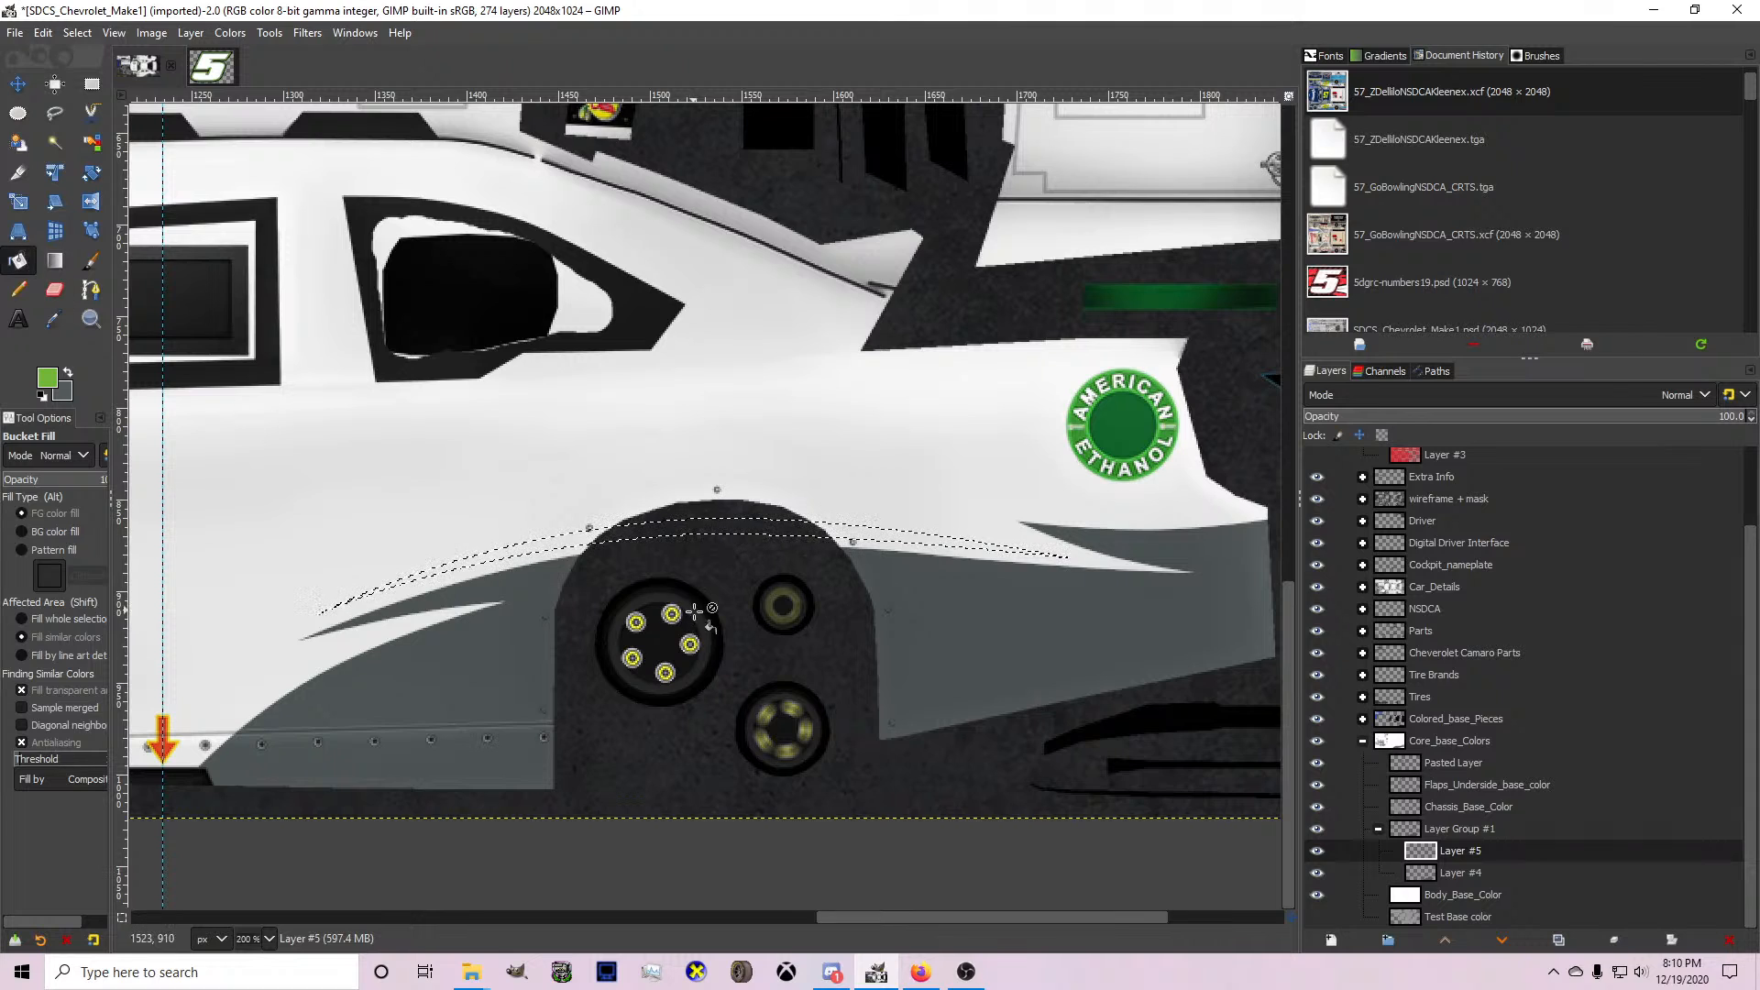
pyautogui.click(648, 541)
pyautogui.scroll(-1, 871, 568)
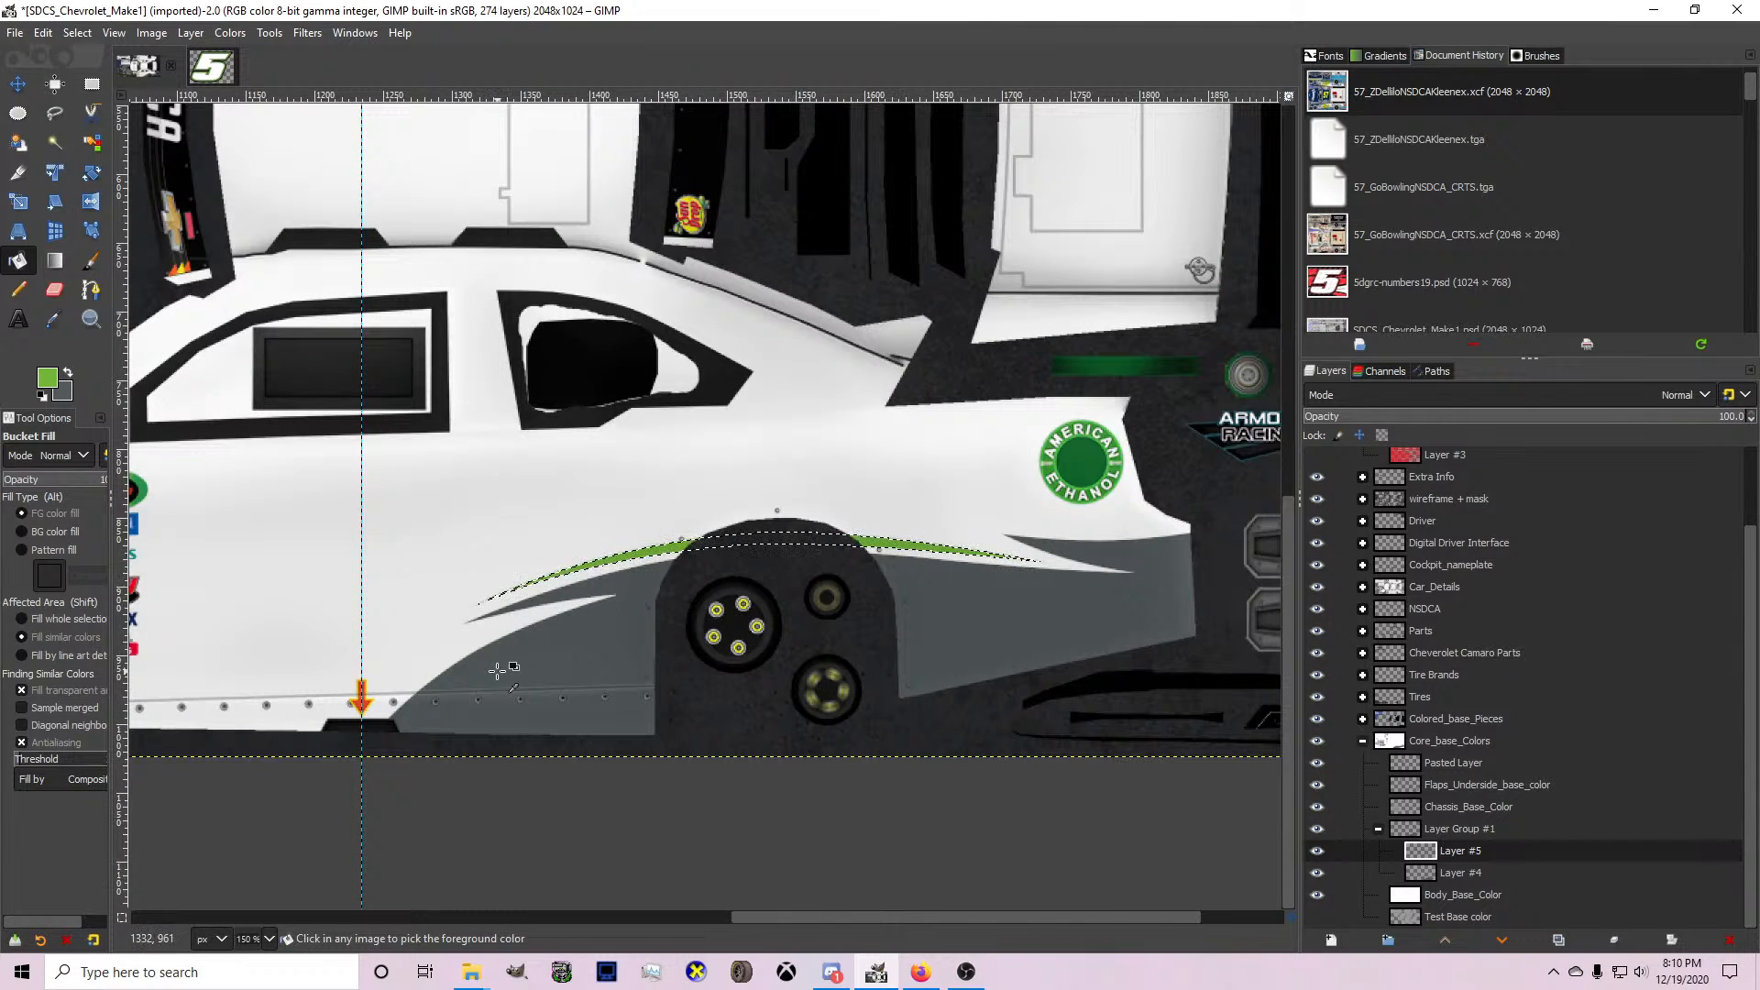
pyautogui.click(77, 32)
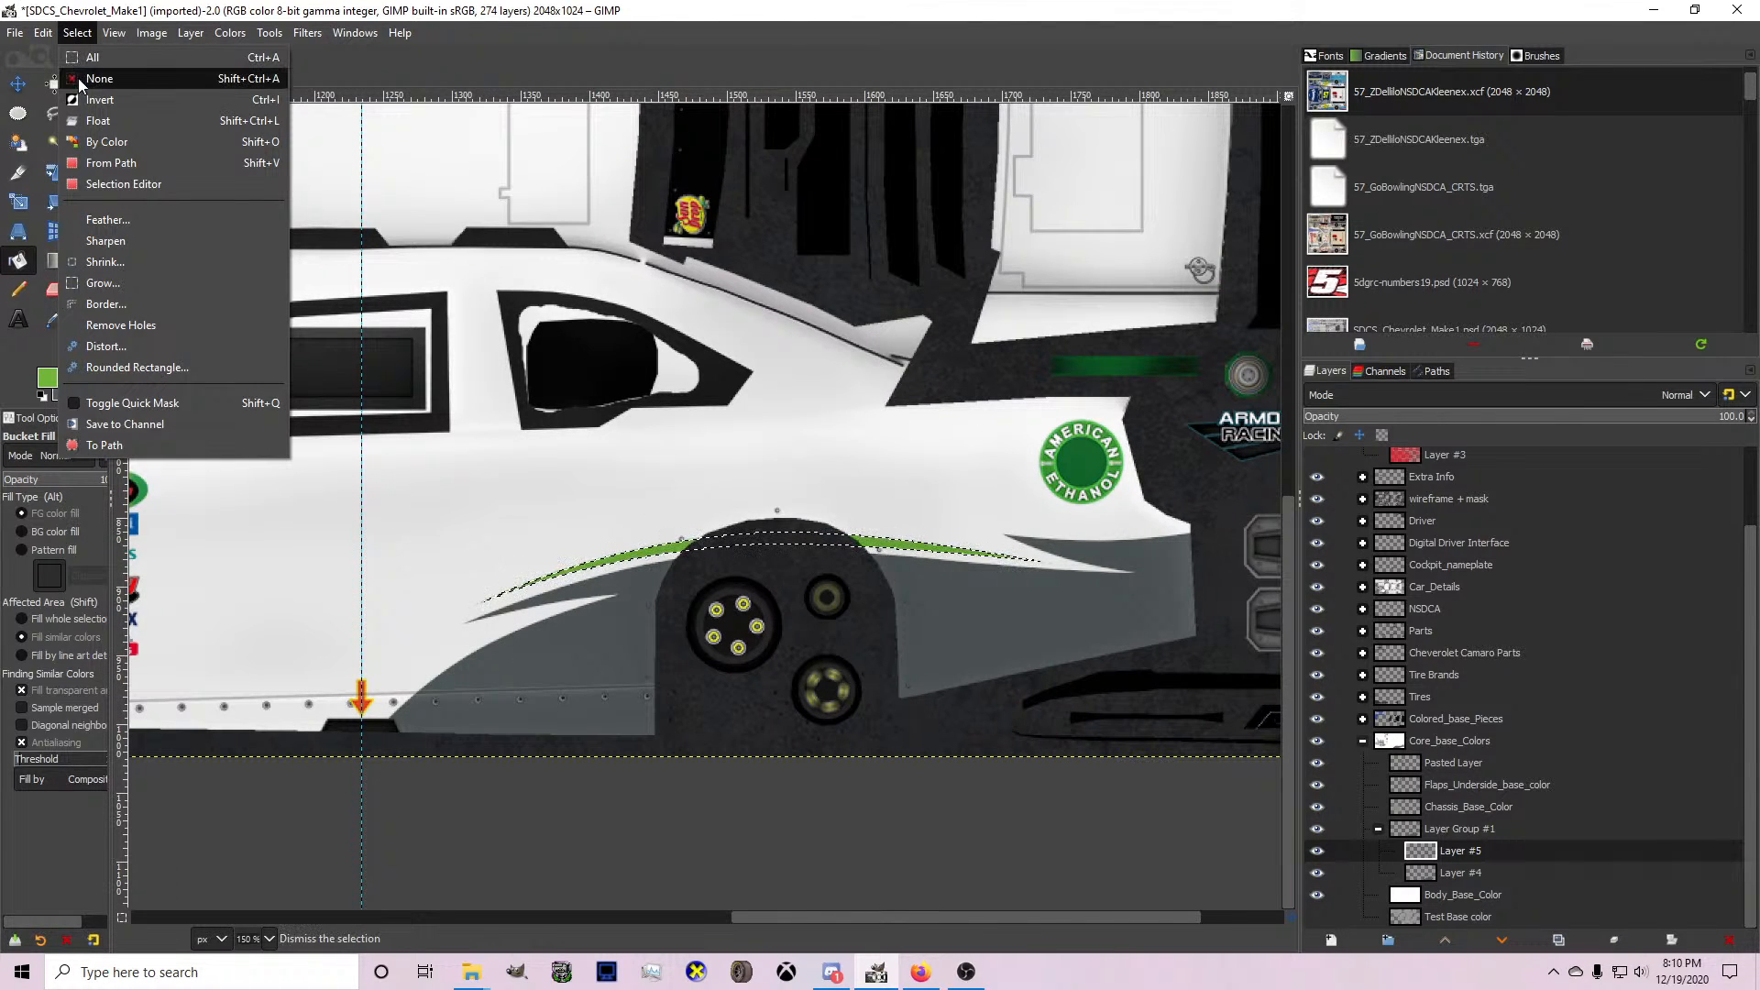
pyautogui.click(87, 74)
# Draw a spike-shaped path from the side skirt up into the grey shape's white notch and back down farther forward, bowing both edges upward.
pyautogui.scroll(-2, 538, 490)
pyautogui.scroll(3, 519, 543)
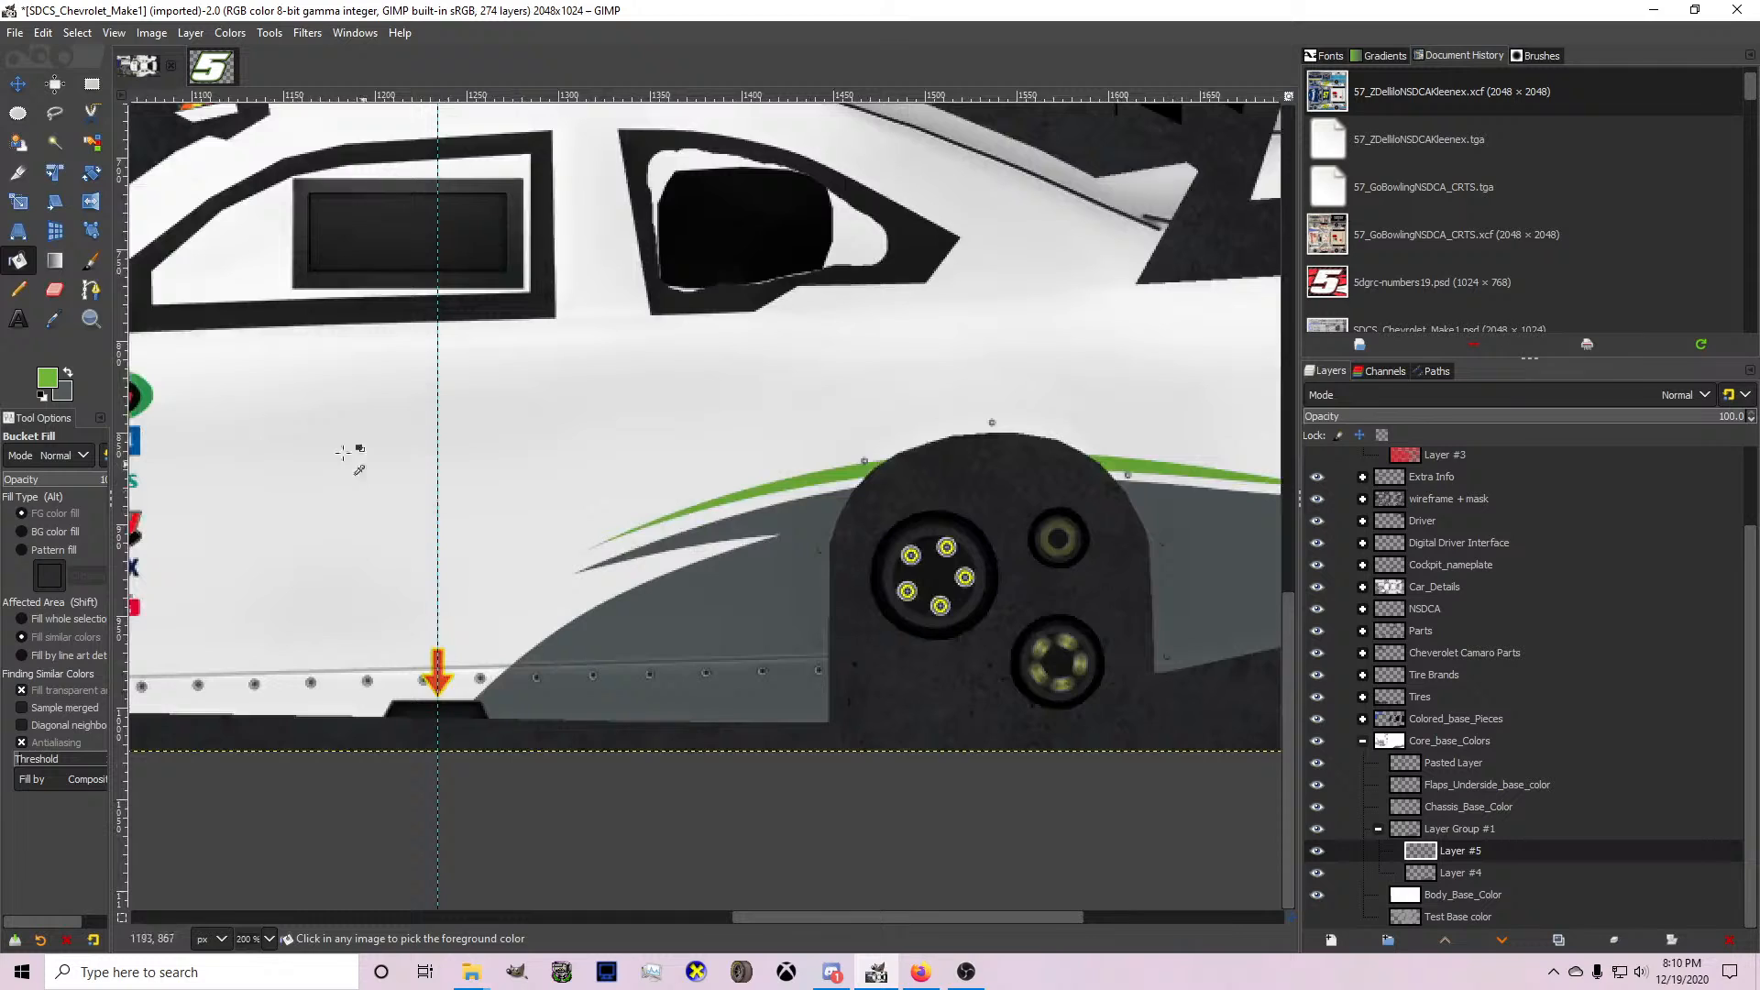
pyautogui.click(91, 289)
pyautogui.scroll(1, 563, 637)
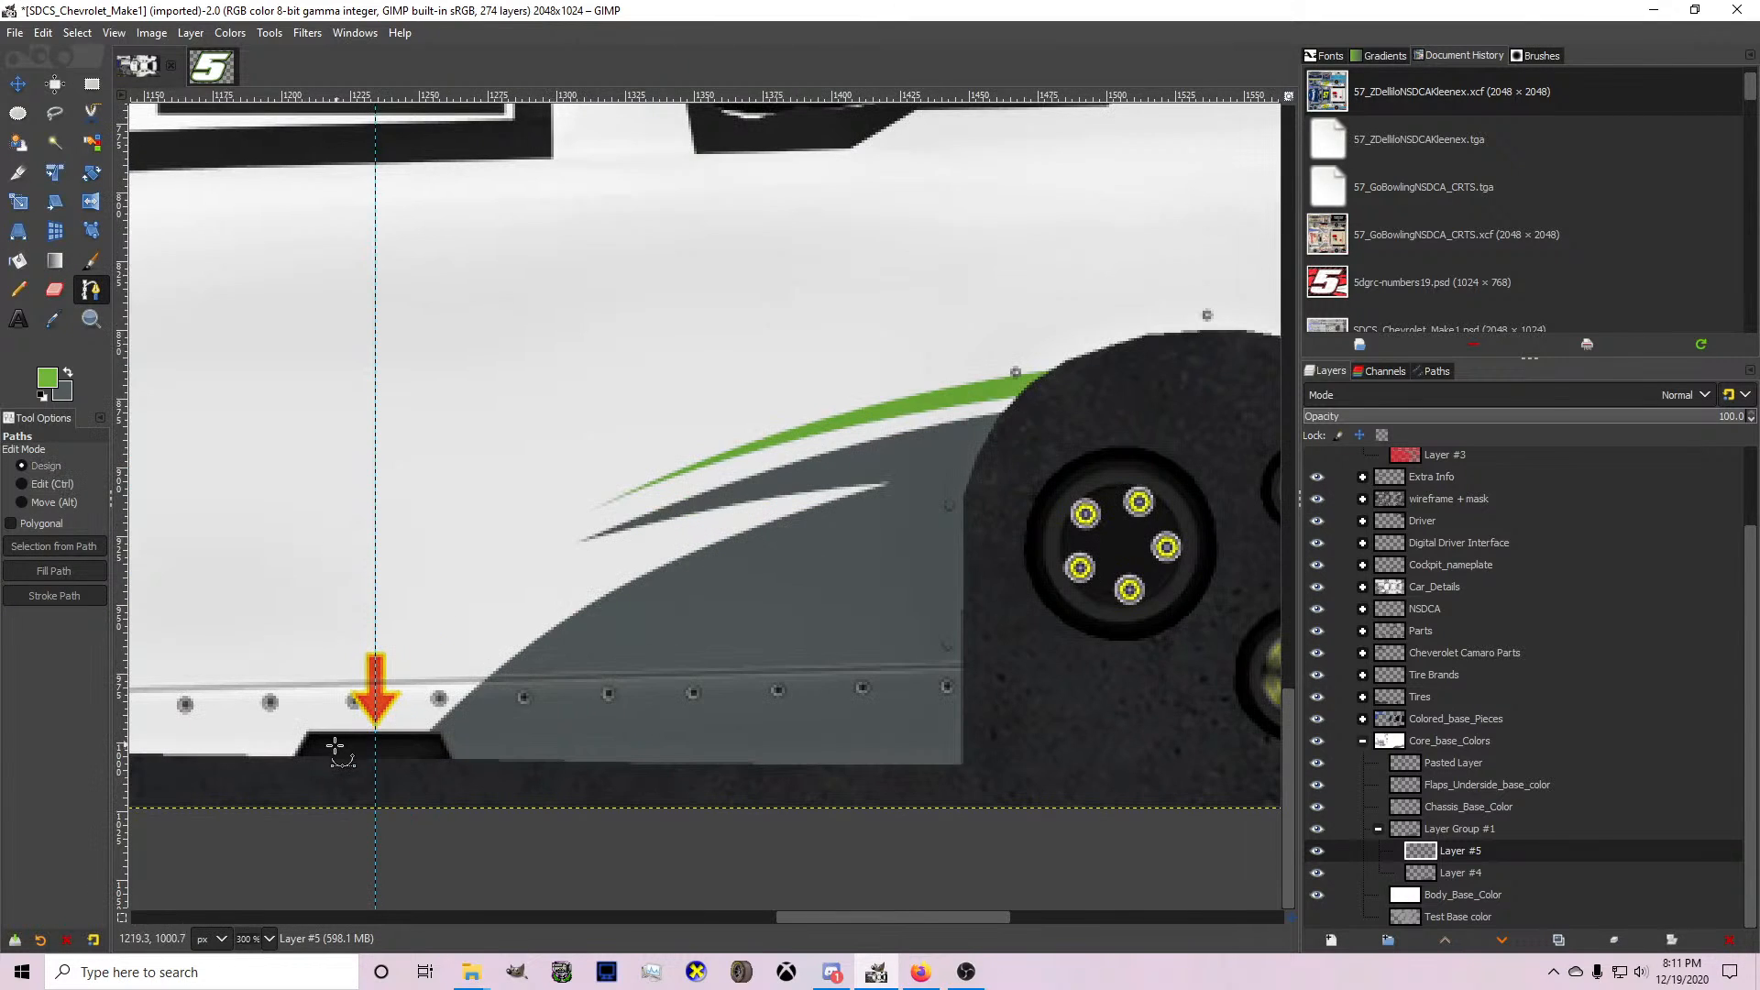
pyautogui.click(366, 763)
pyautogui.click(774, 510)
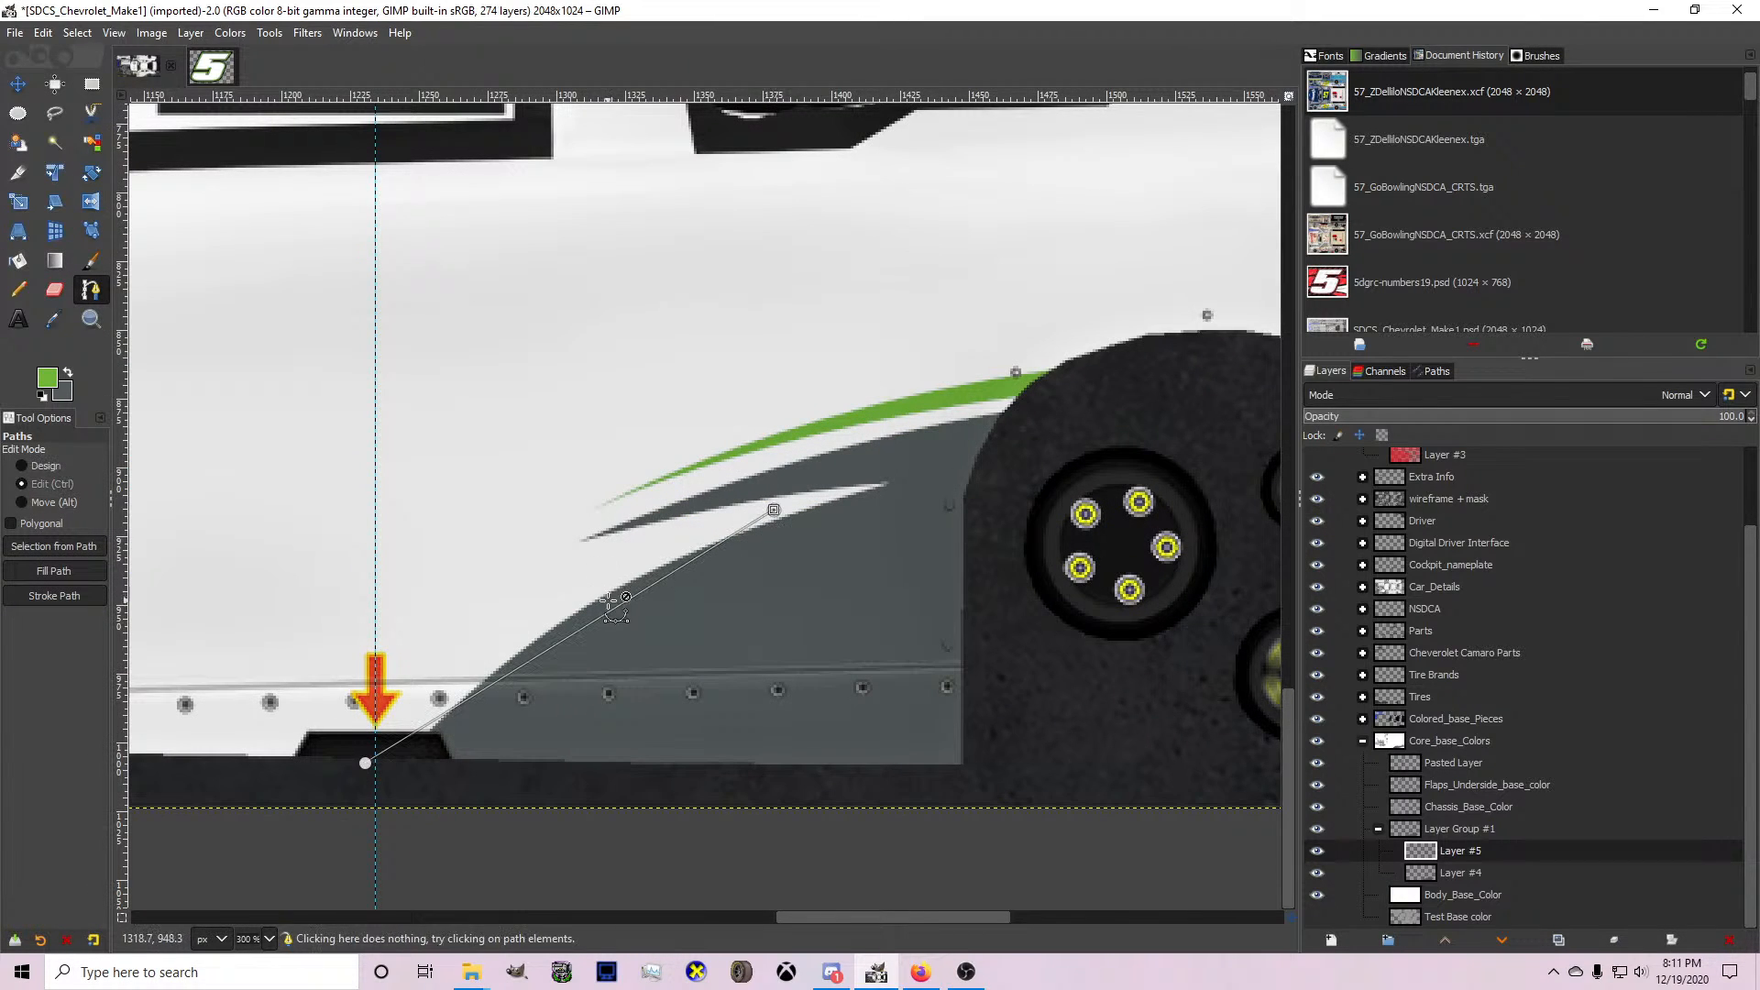
pyautogui.moveTo(612, 610); pyautogui.dragTo(573, 599)
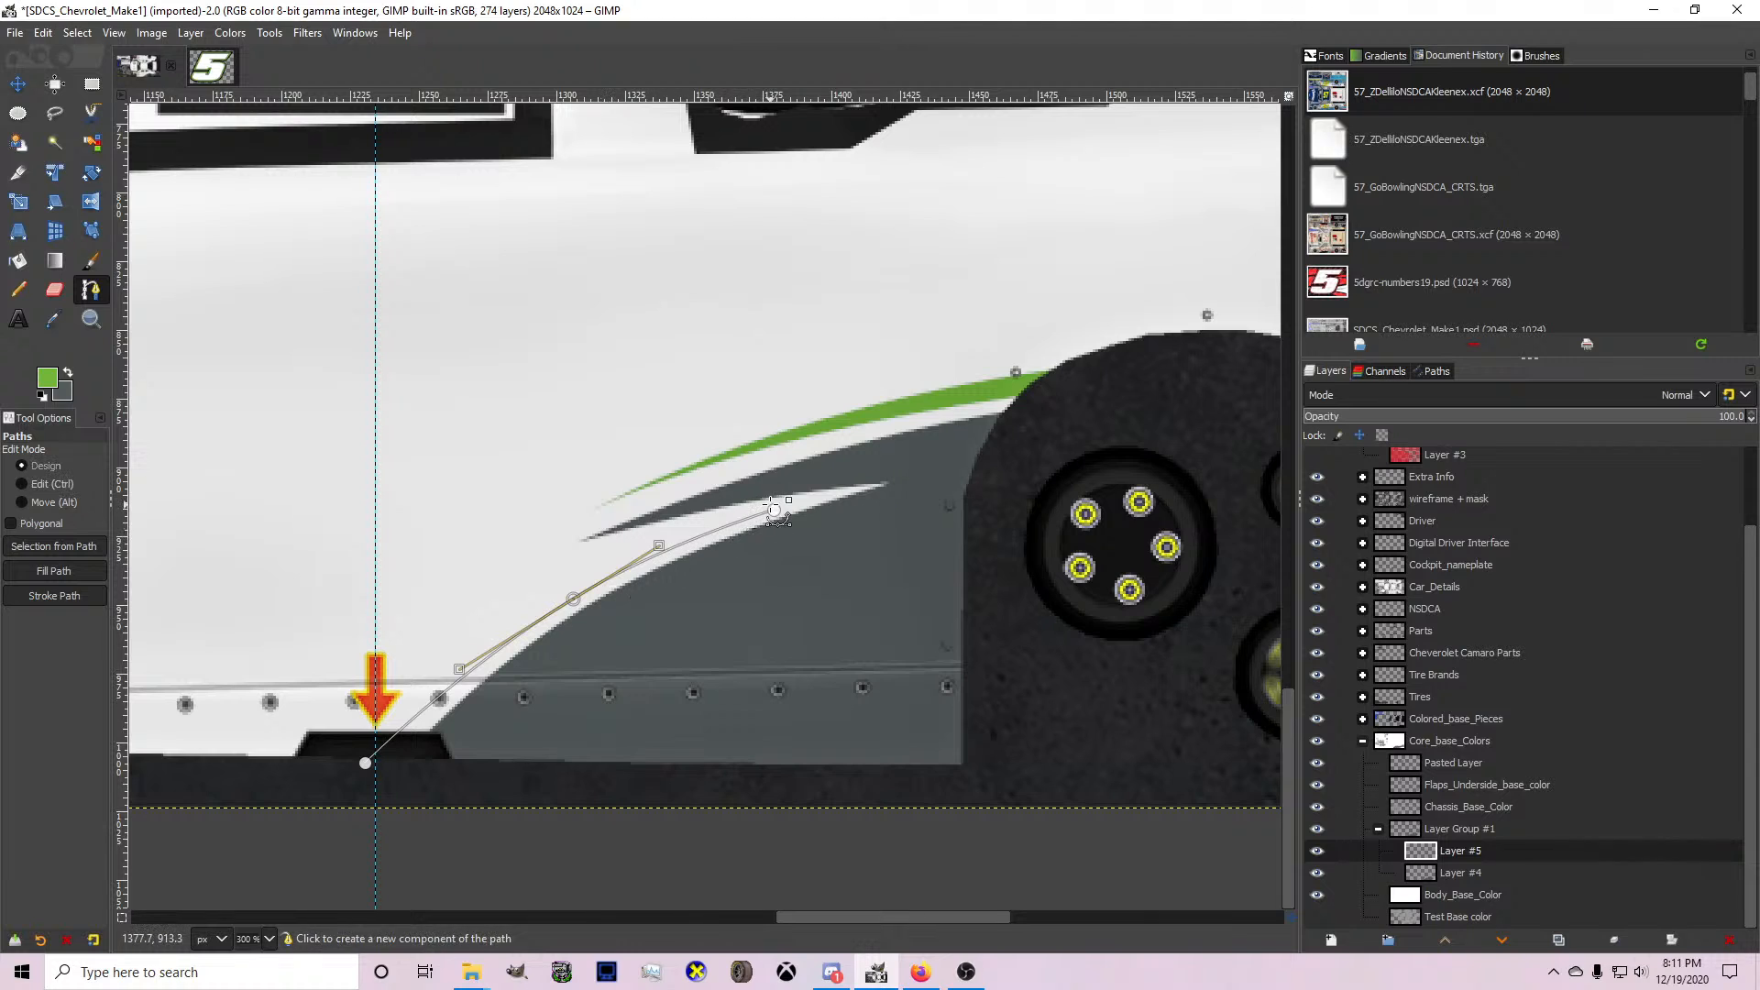
pyautogui.moveTo(459, 669); pyautogui.dragTo(165, 778)
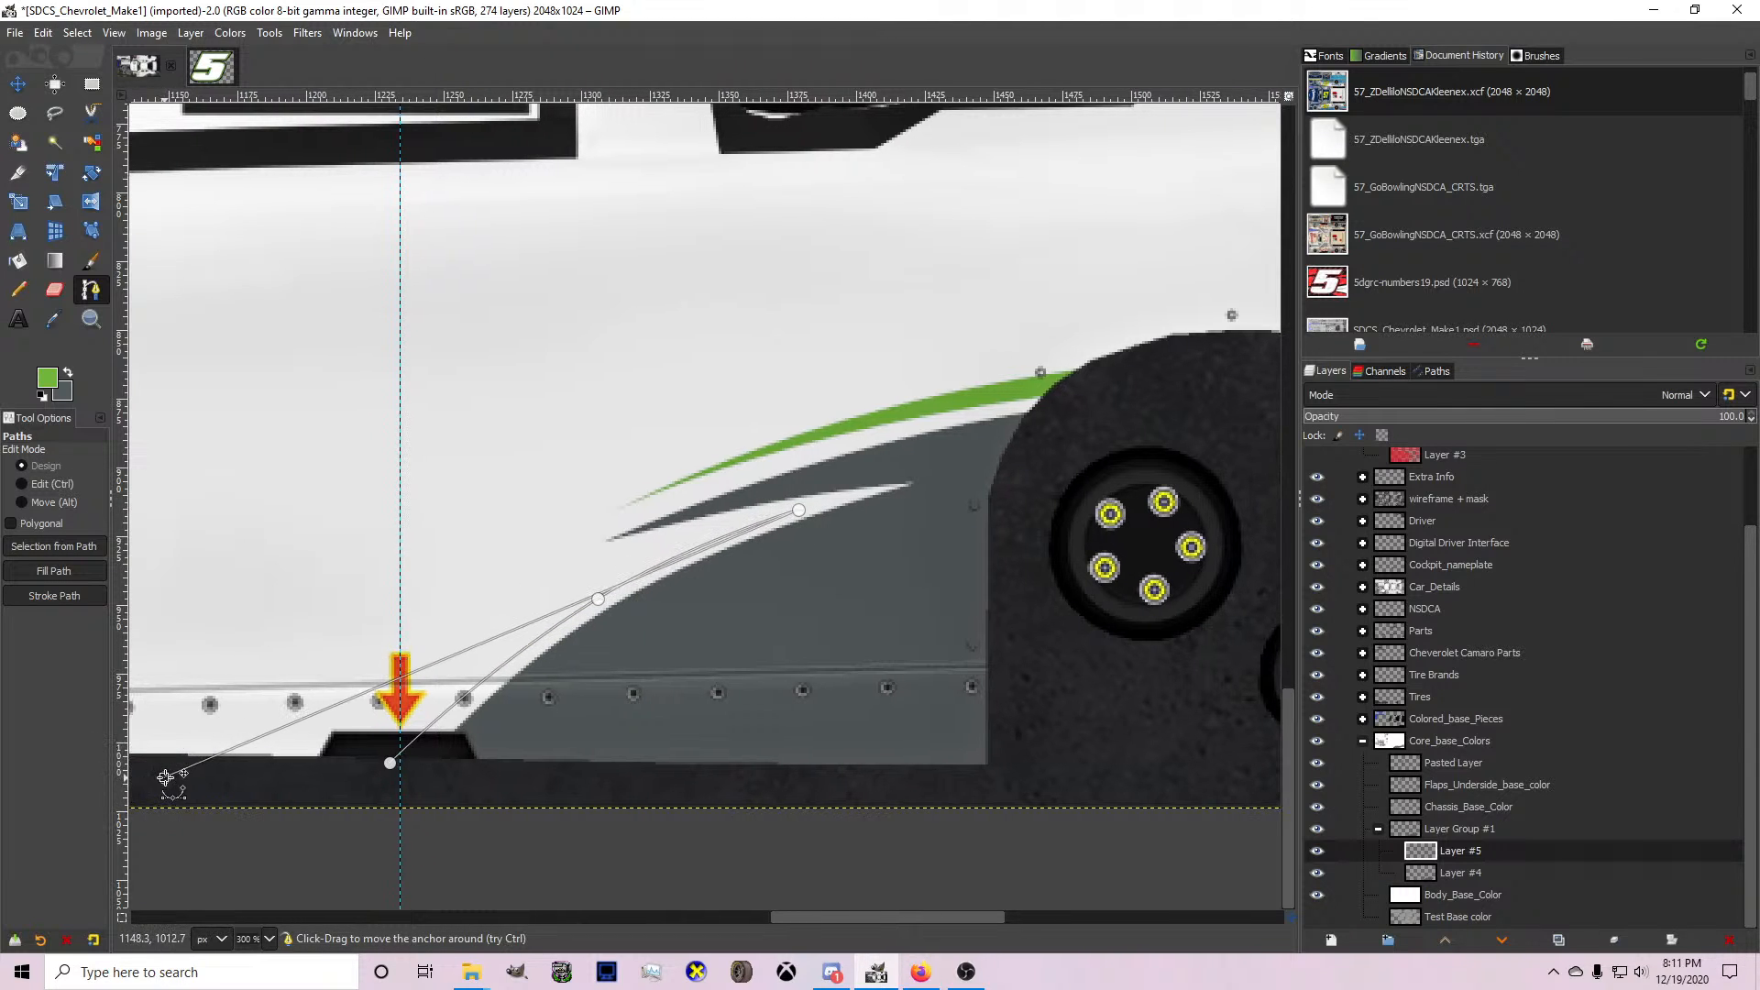
pyautogui.moveTo(465, 650); pyautogui.dragTo(478, 605)
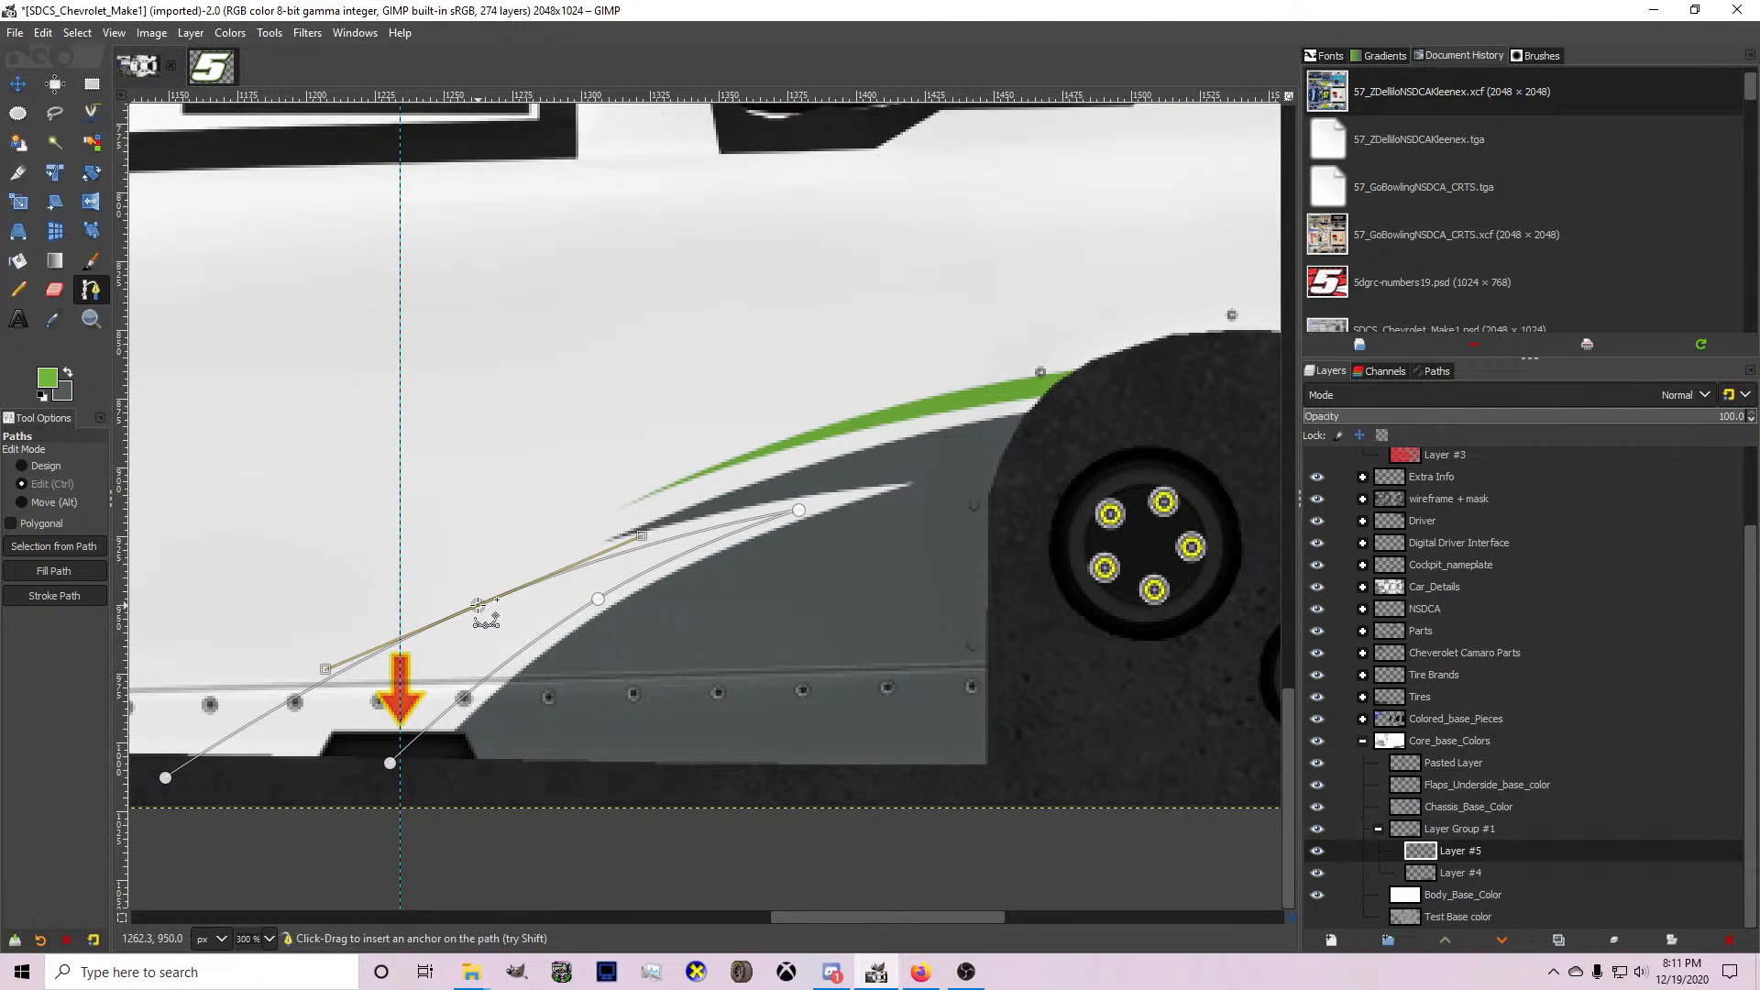
# Turn the spike path into a selection and fill it with green.
pyautogui.hotkey('shift', 'v')
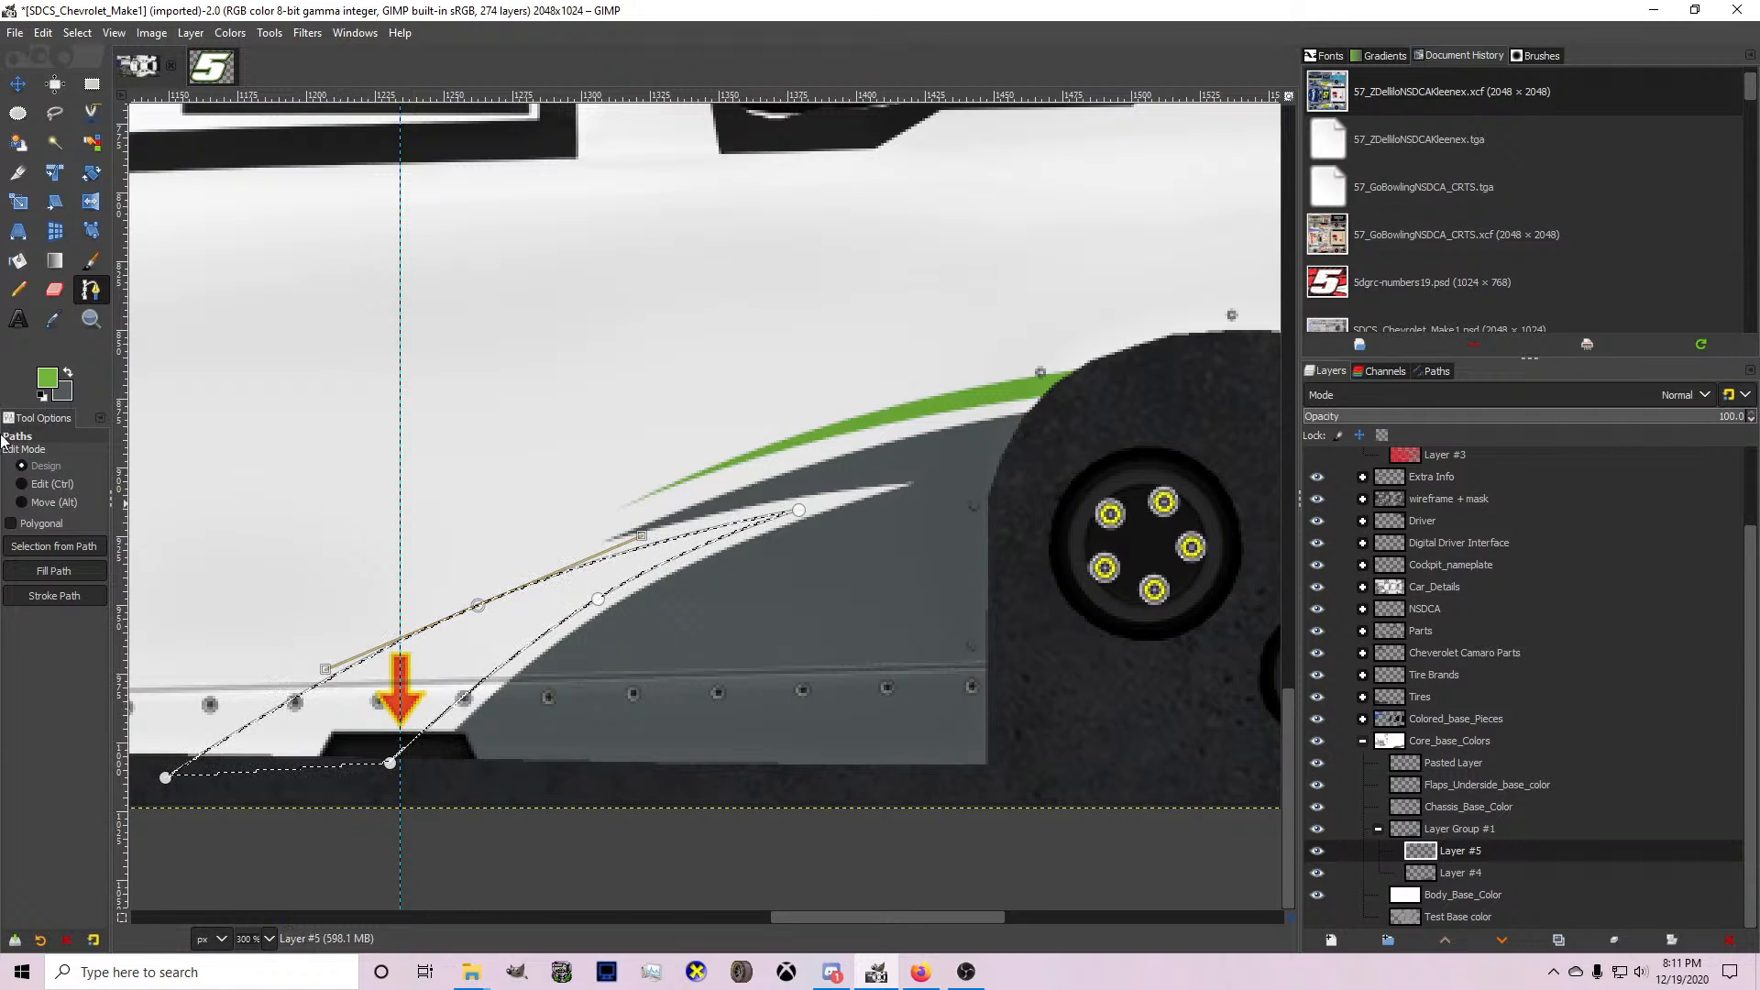
pyautogui.hotkey('shift', 'b')
pyautogui.click(474, 677)
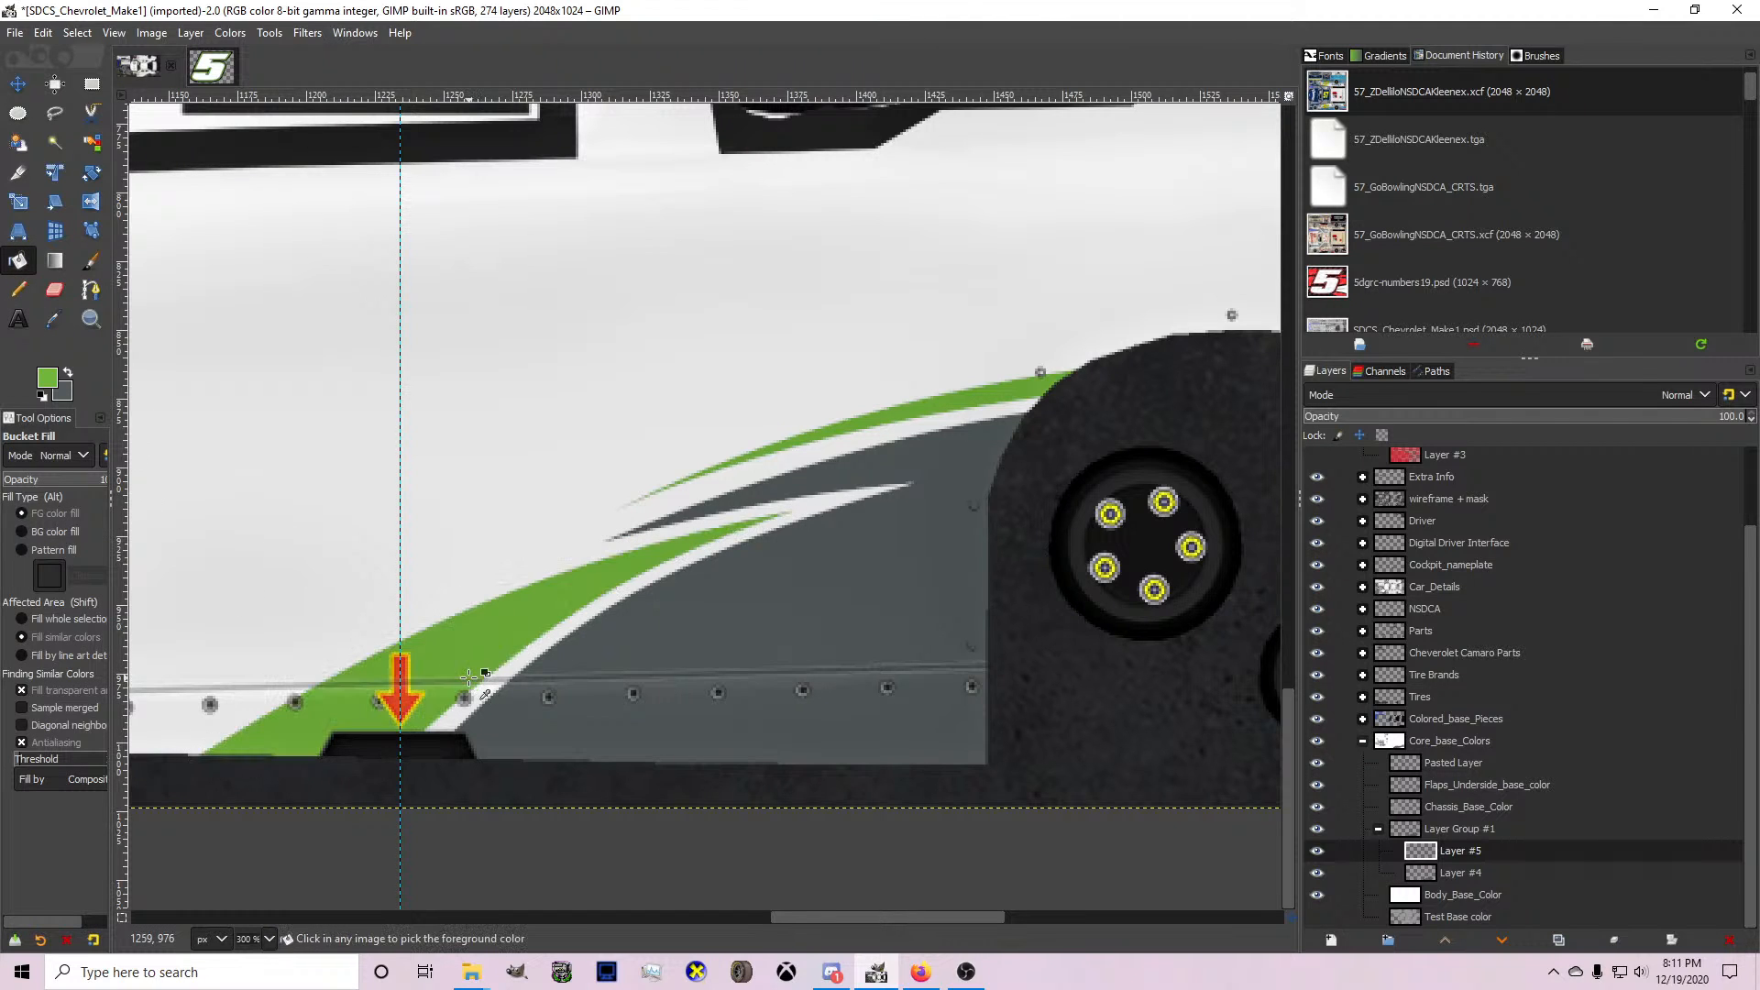
pyautogui.scroll(-2, 474, 677)
pyautogui.scroll(1, 651, 628)
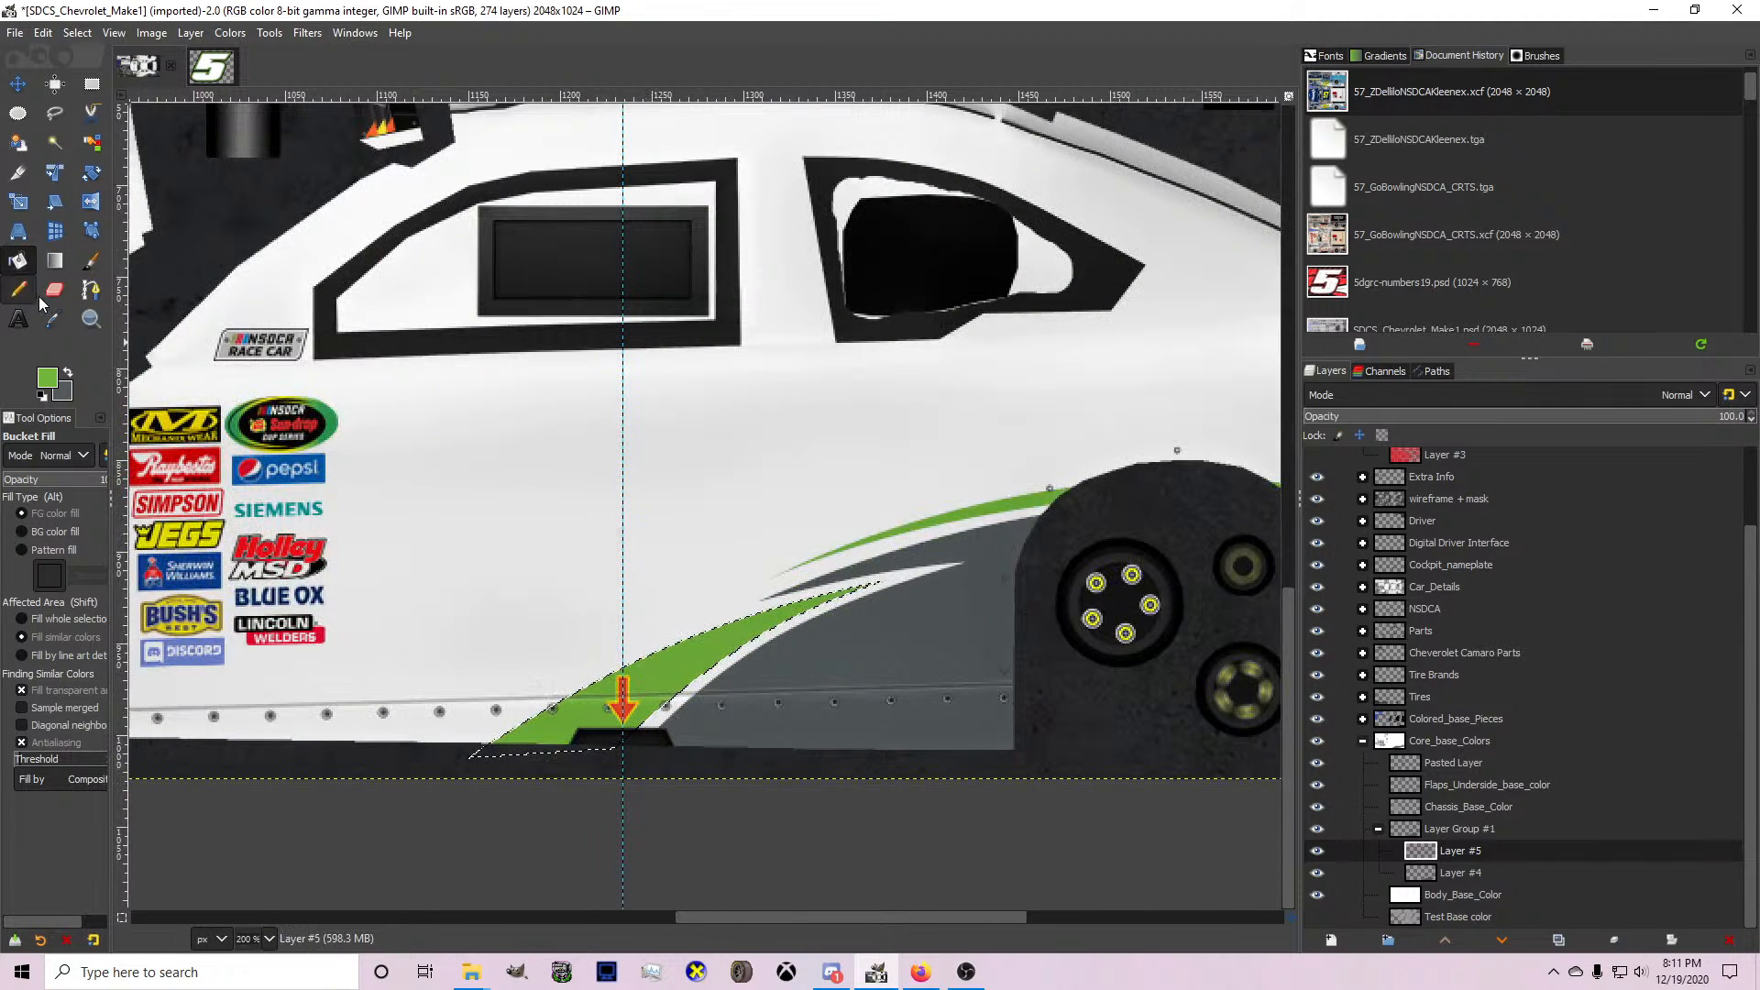
# On Layer #4, with slate grey as foreground colour, draw a slightly bowed path from the side skirt up ahead of the green spike.
pyautogui.click(91, 290)
pyautogui.click(1454, 878)
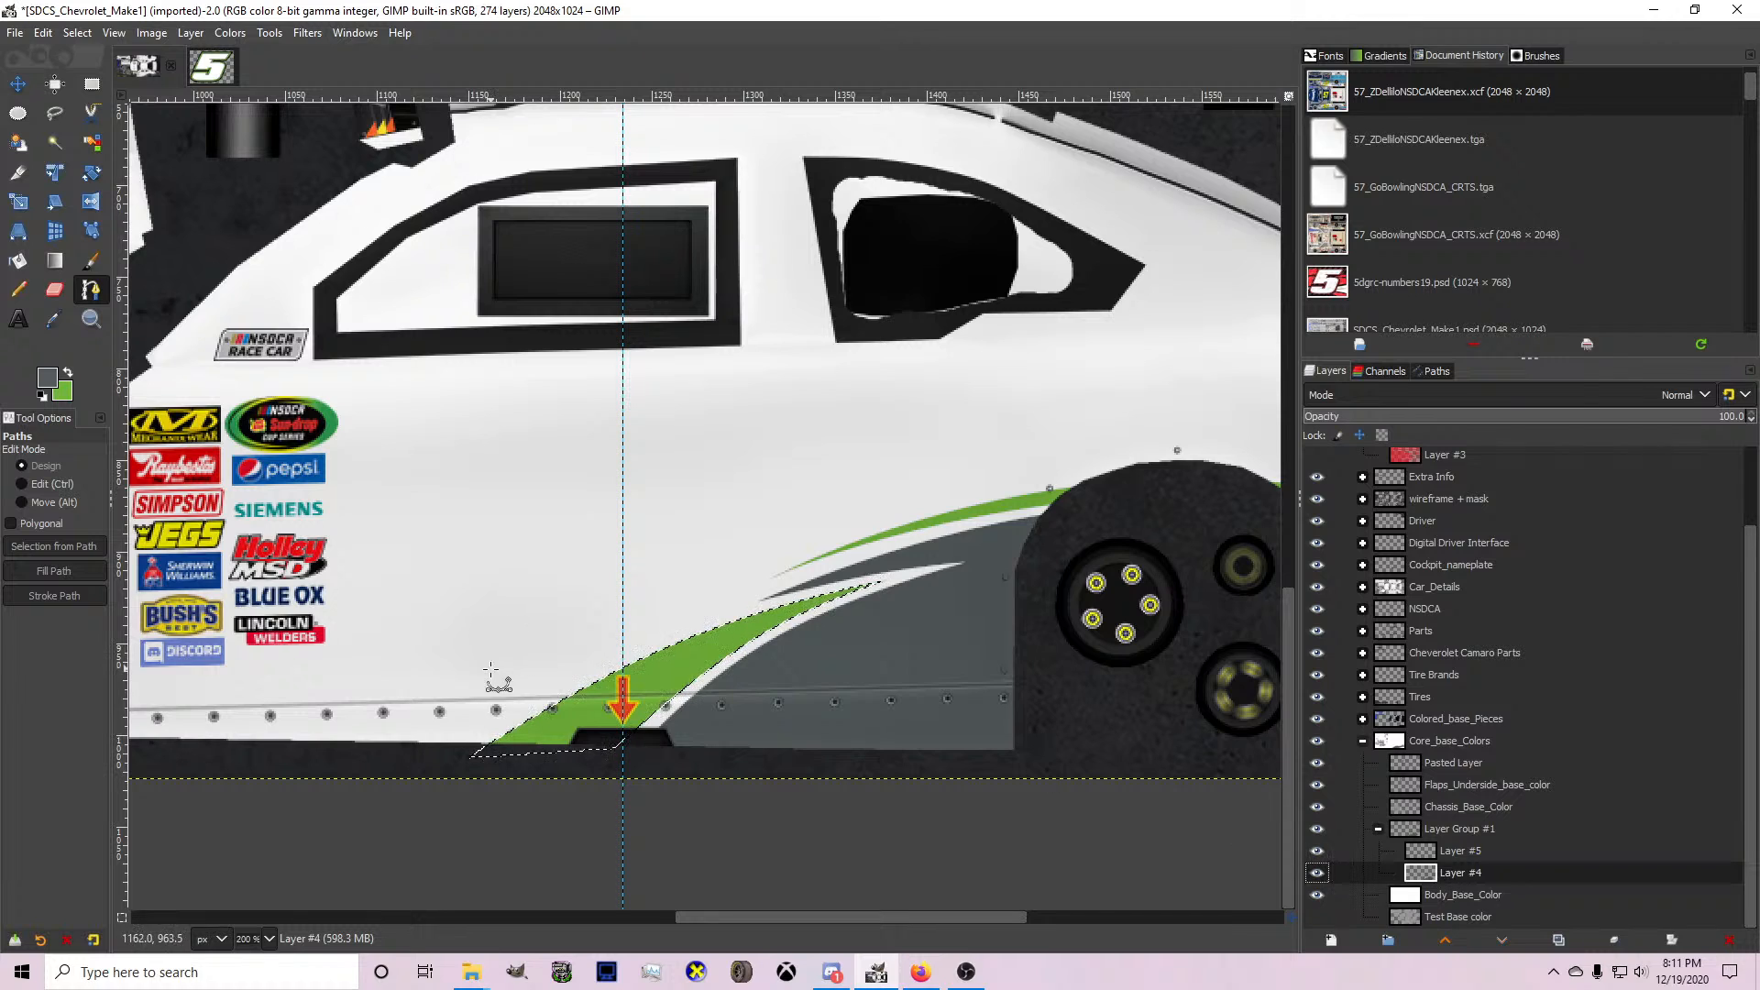
pyautogui.scroll(-1, 492, 676)
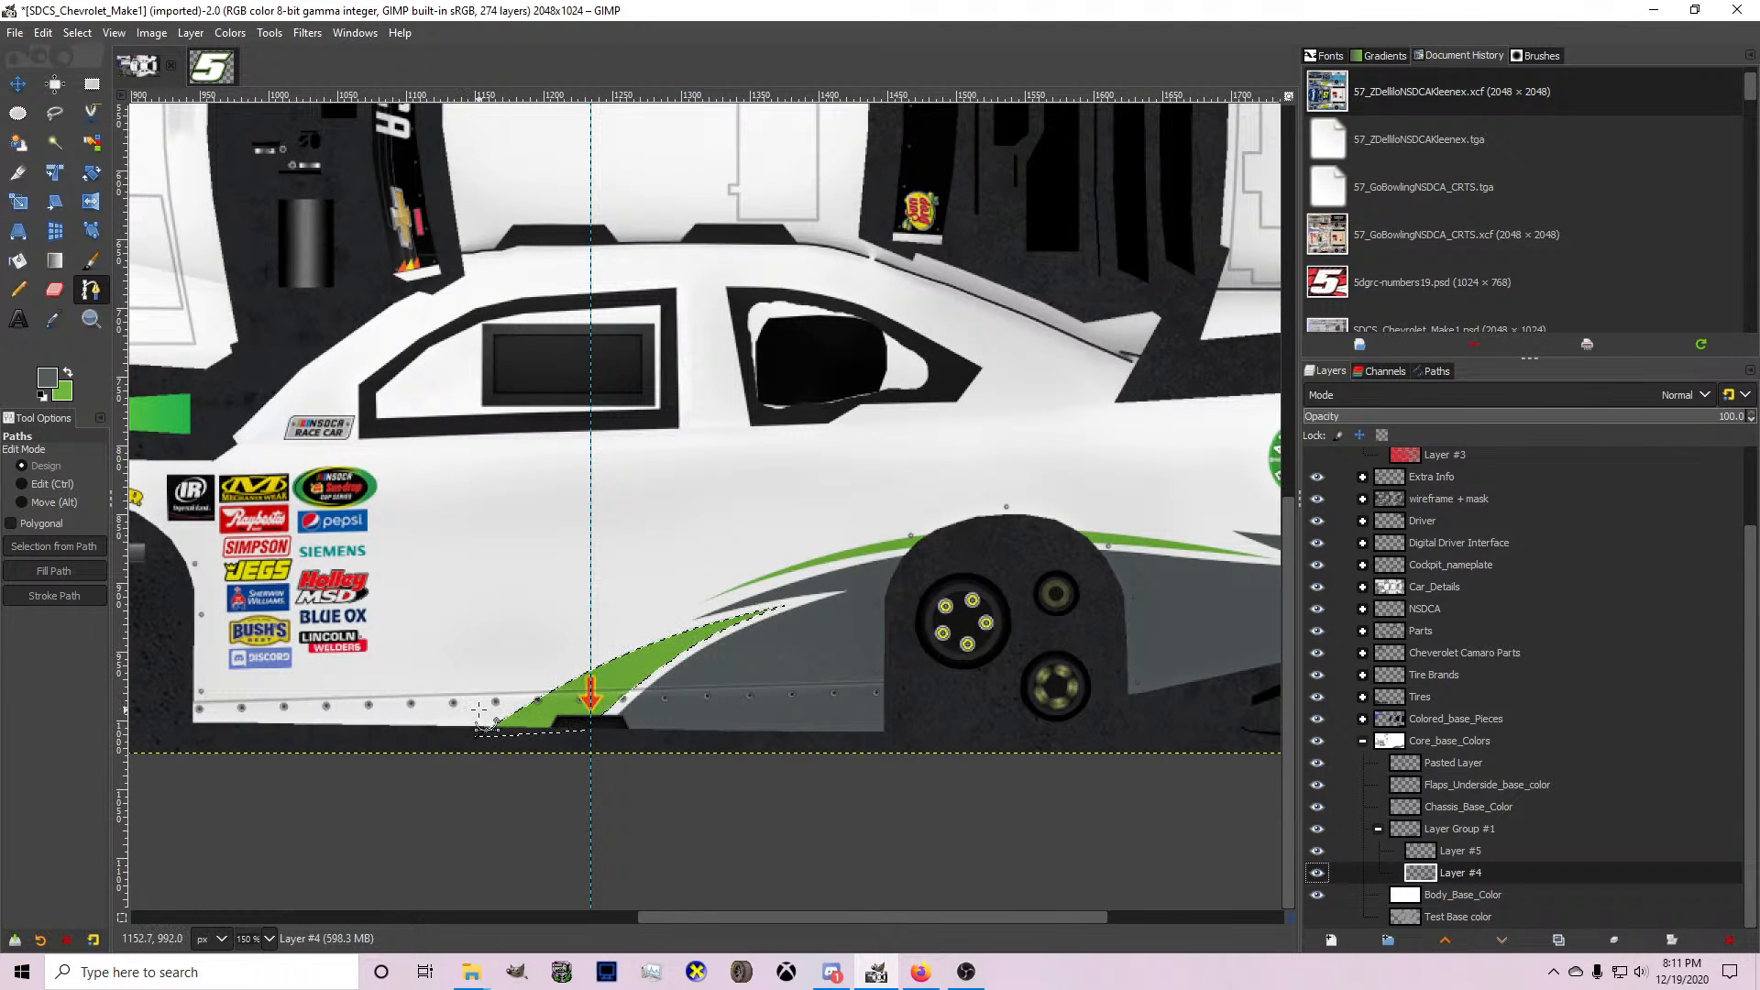
pyautogui.scroll(2, 479, 706)
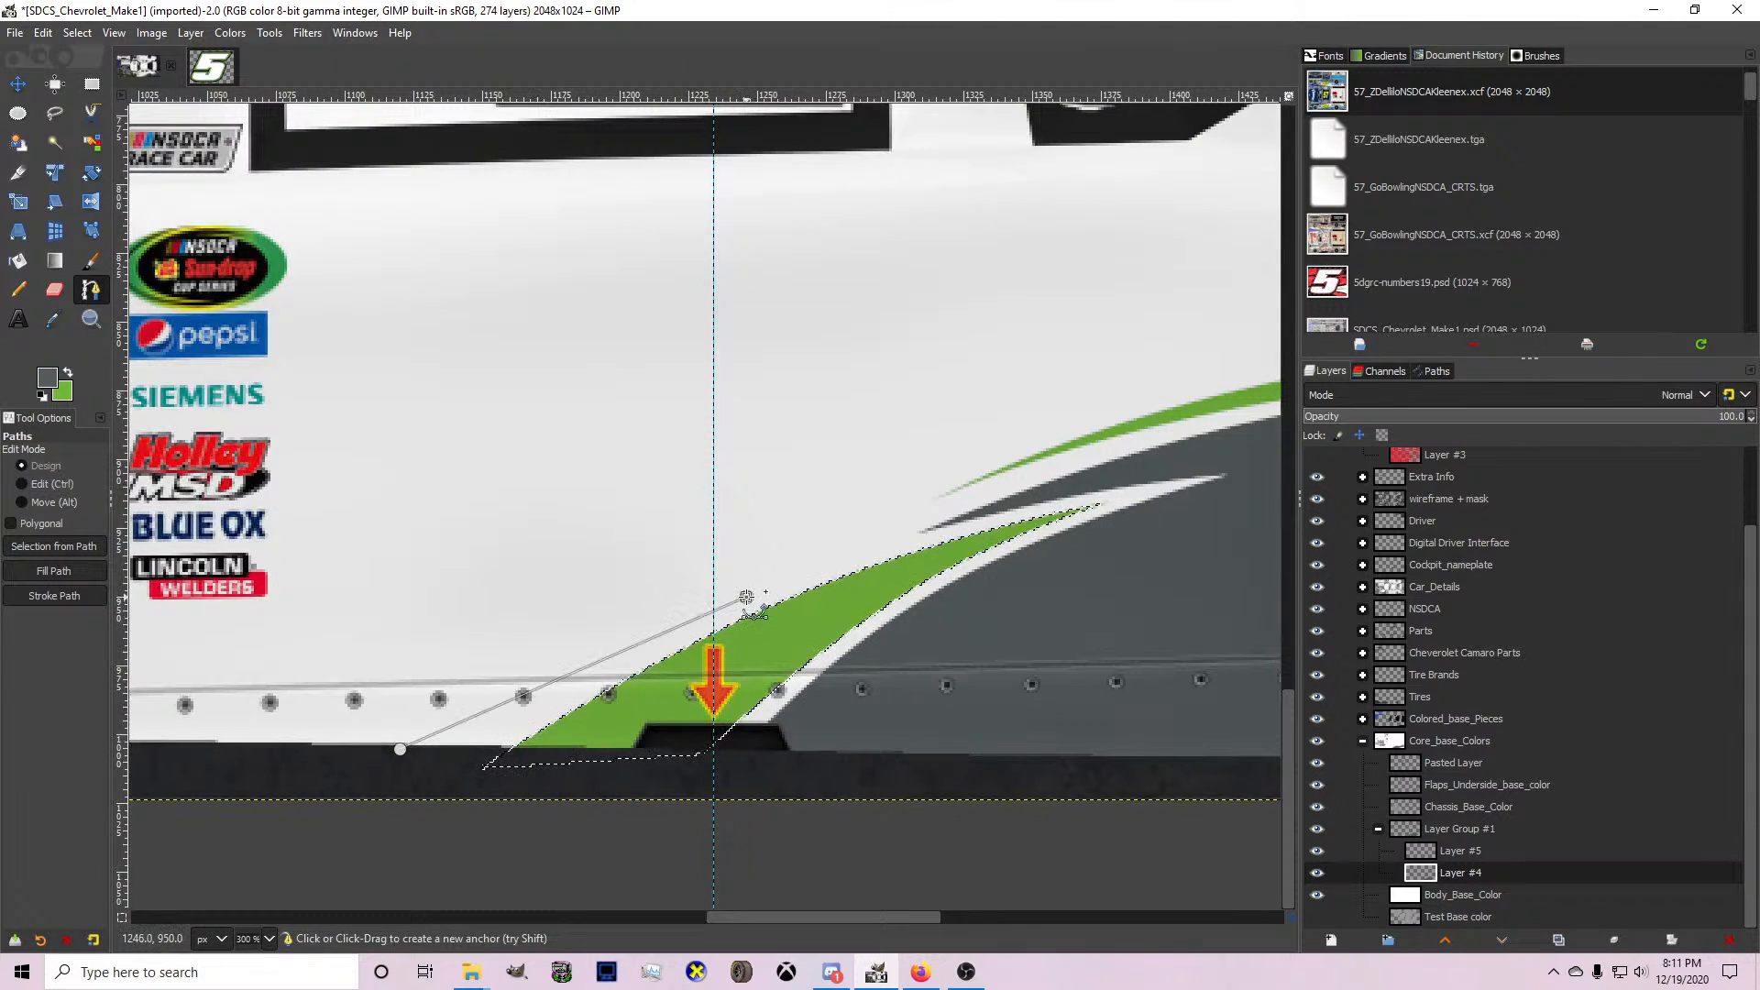
pyautogui.moveTo(748, 597); pyautogui.dragTo(814, 544)
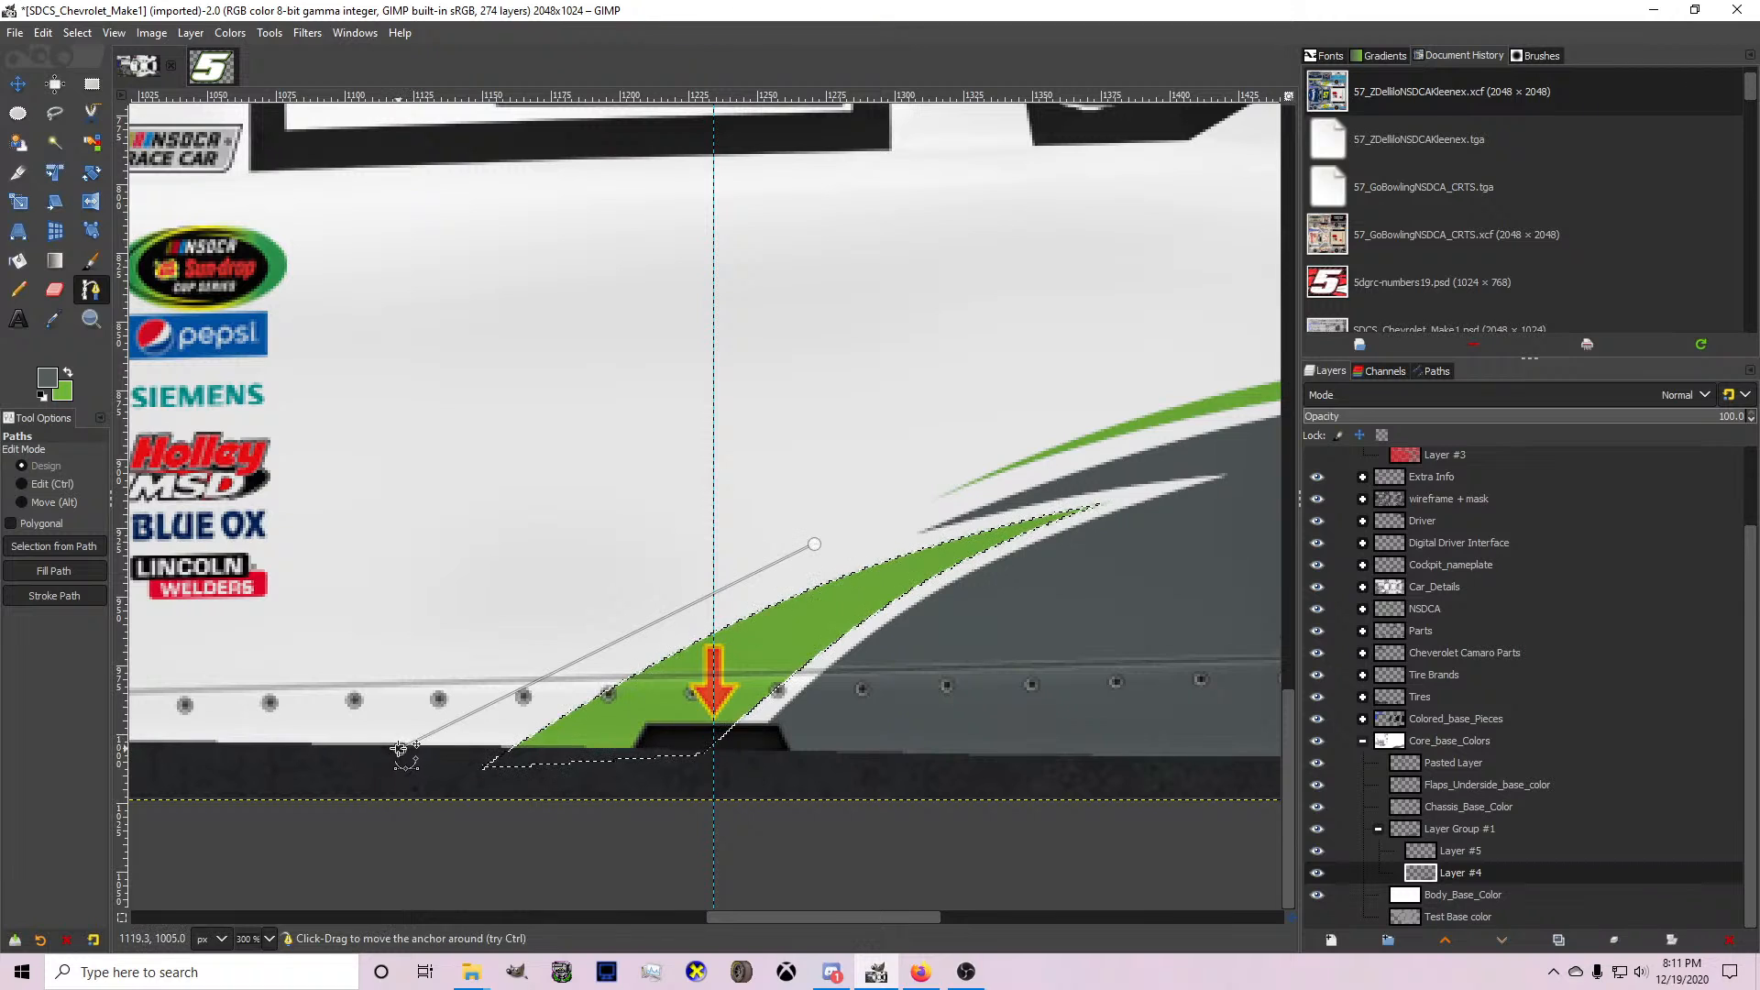
pyautogui.moveTo(401, 749); pyautogui.dragTo(388, 763)
pyautogui.keyDown('ctrl'); pyautogui.click(564, 670); pyautogui.keyUp('ctrl')
pyautogui.moveTo(563, 671); pyautogui.dragTo(570, 657)
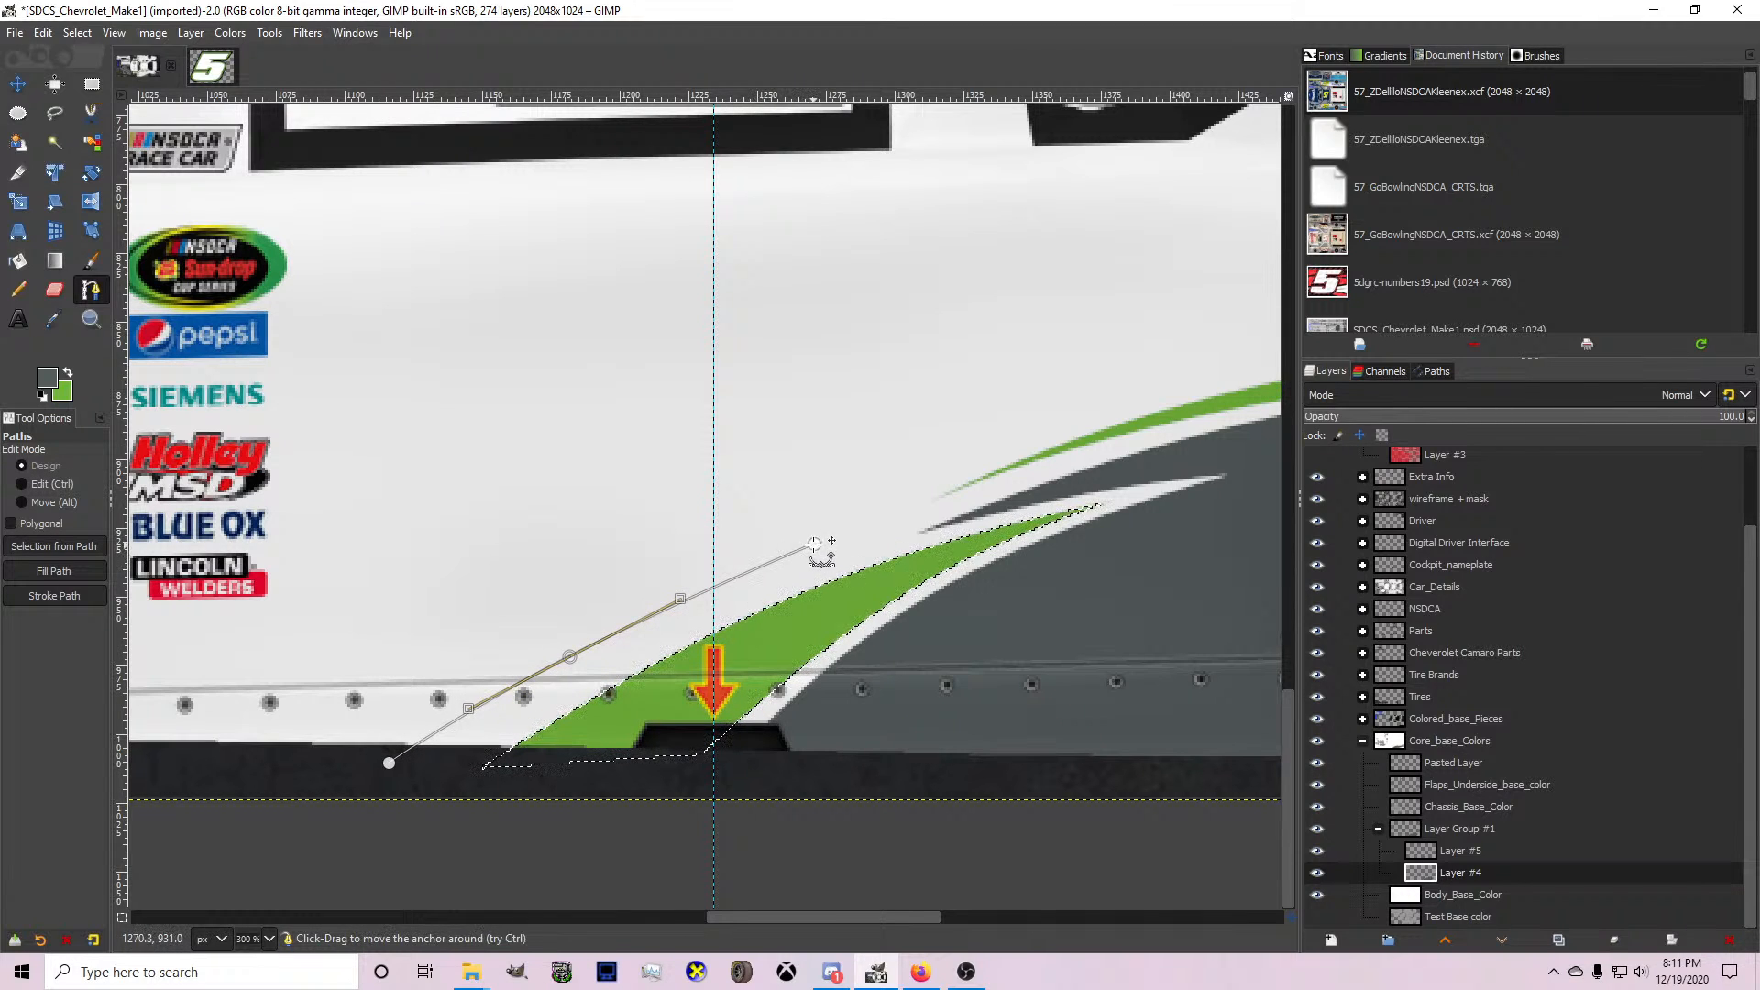
pyautogui.moveTo(814, 544); pyautogui.dragTo(829, 538)
# Extend the path forward and down to an anchor below the front of the side skirt, bowing that segment slightly upward.
pyautogui.scroll(-1, 828, 538)
pyautogui.click(287, 643)
pyautogui.moveTo(287, 643); pyautogui.dragTo(246, 726)
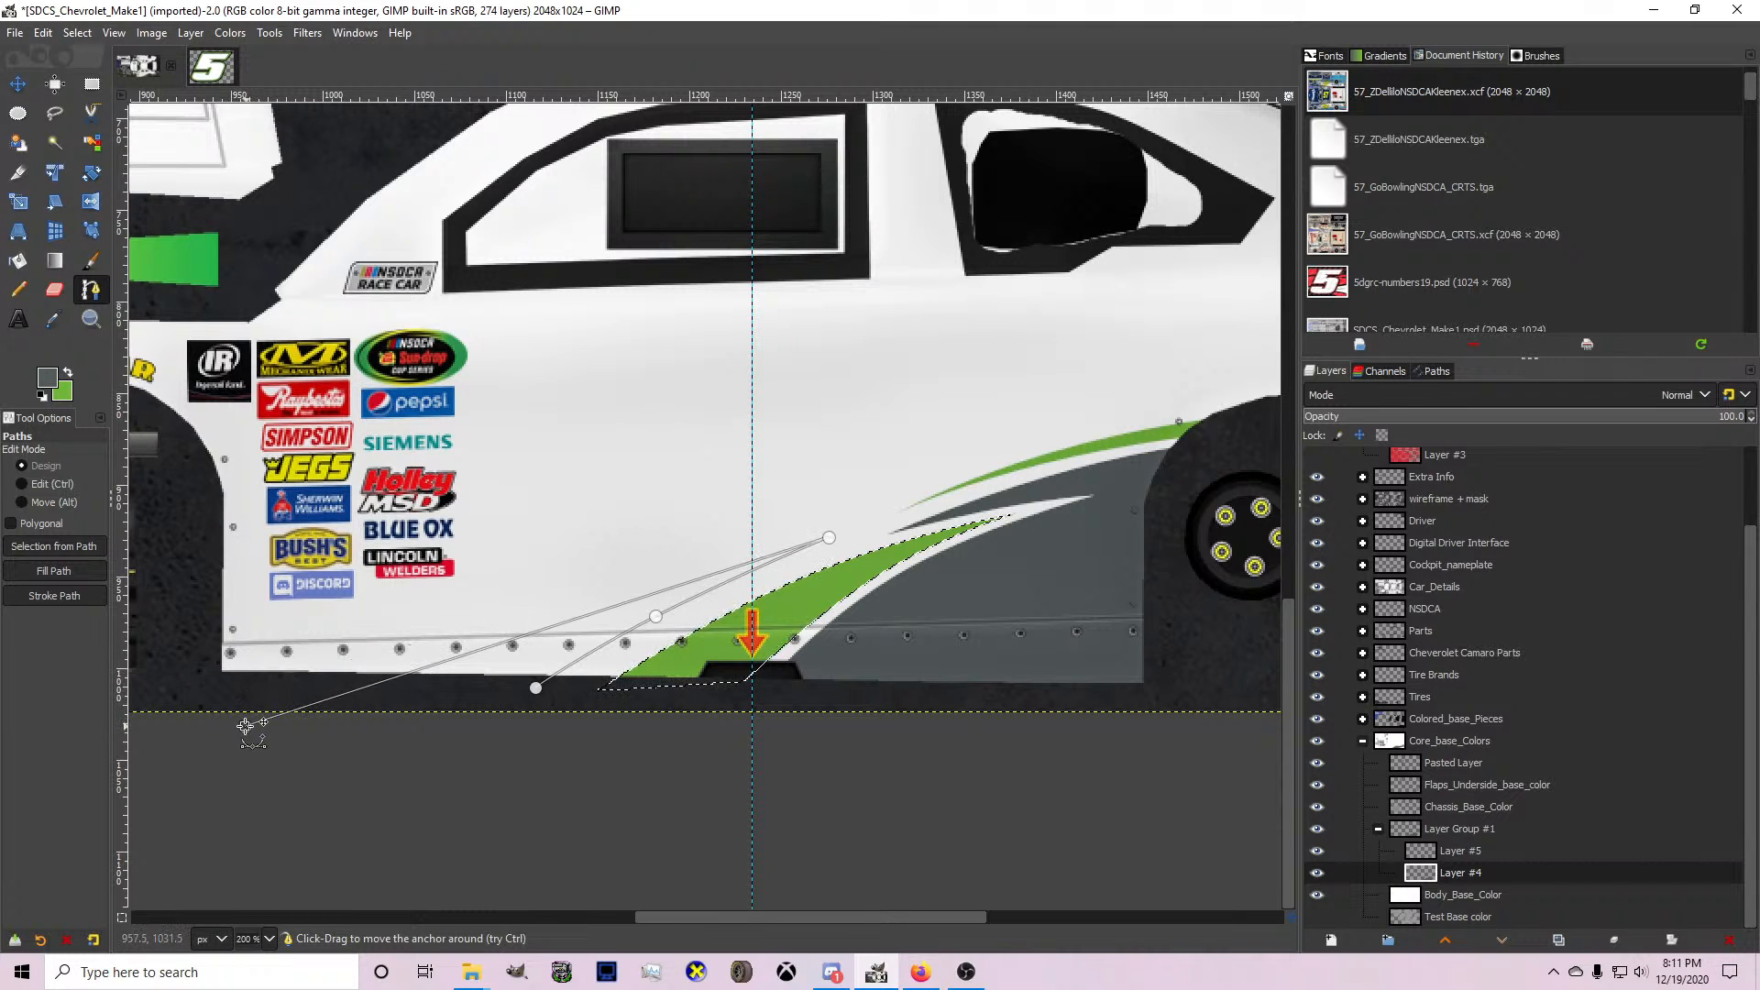
pyautogui.press('ctrl')
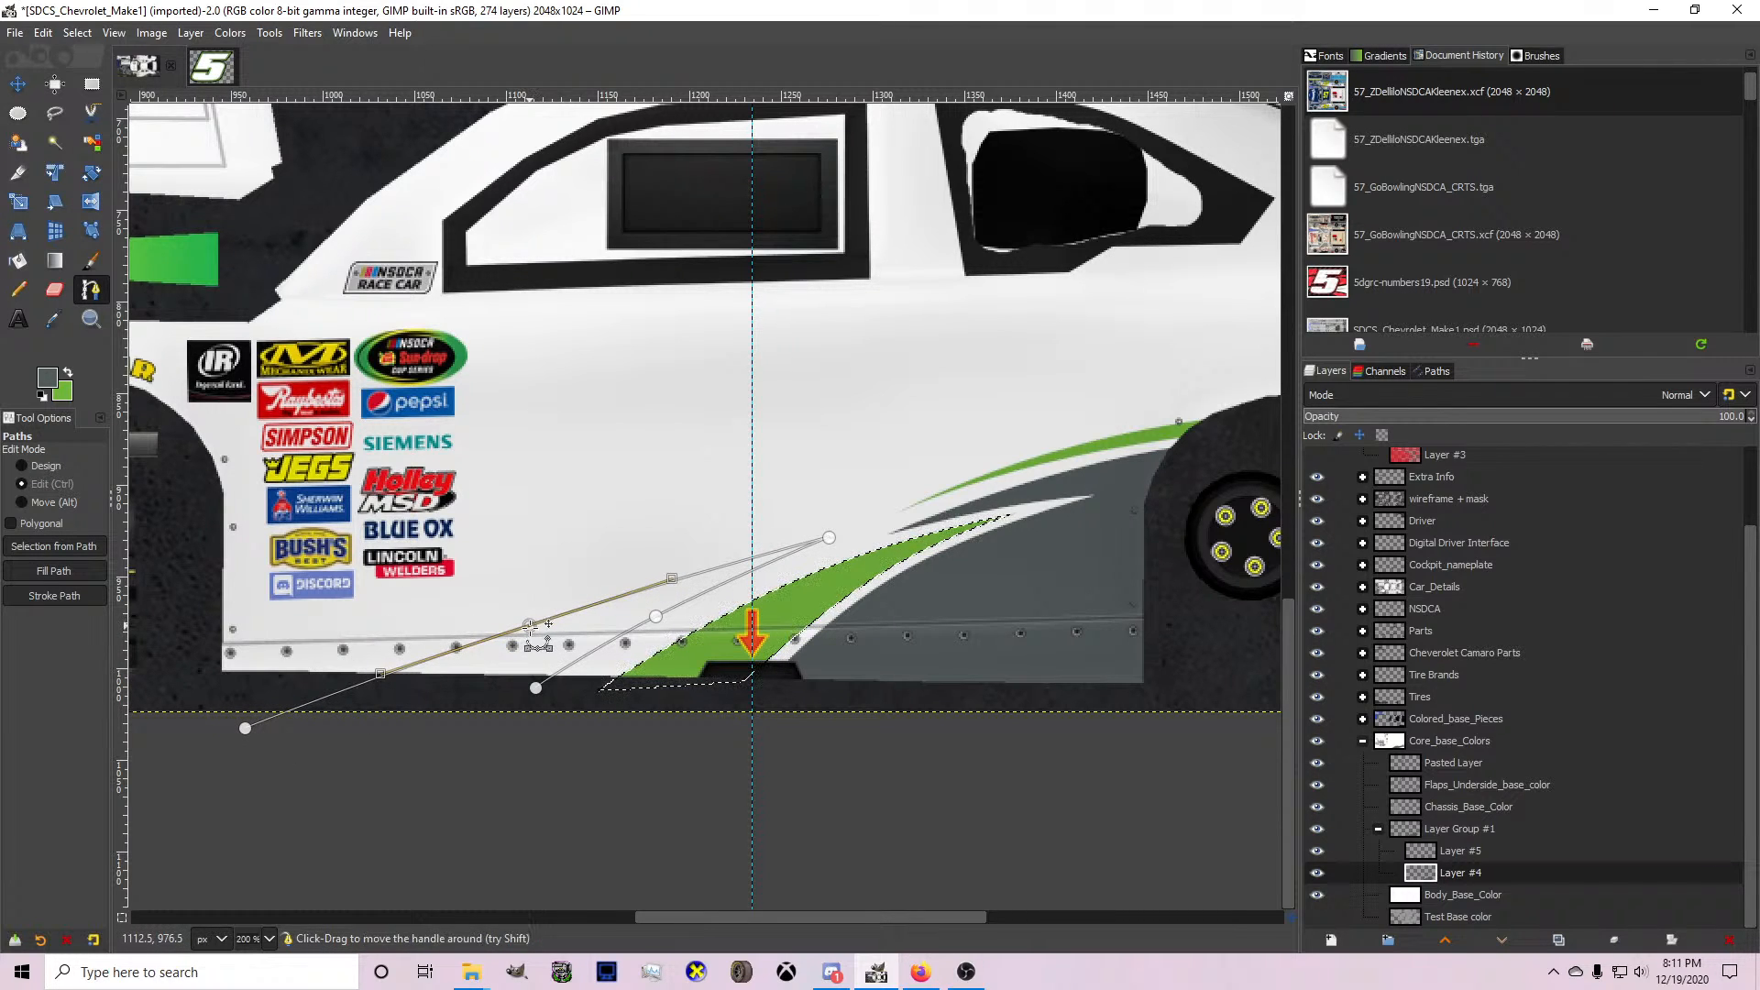
# Shift the whole spike path slightly rearward, close it below the side skirt, and turn it into a selection.
pyautogui.moveTo(563, 695); pyautogui.dragTo(571, 697)
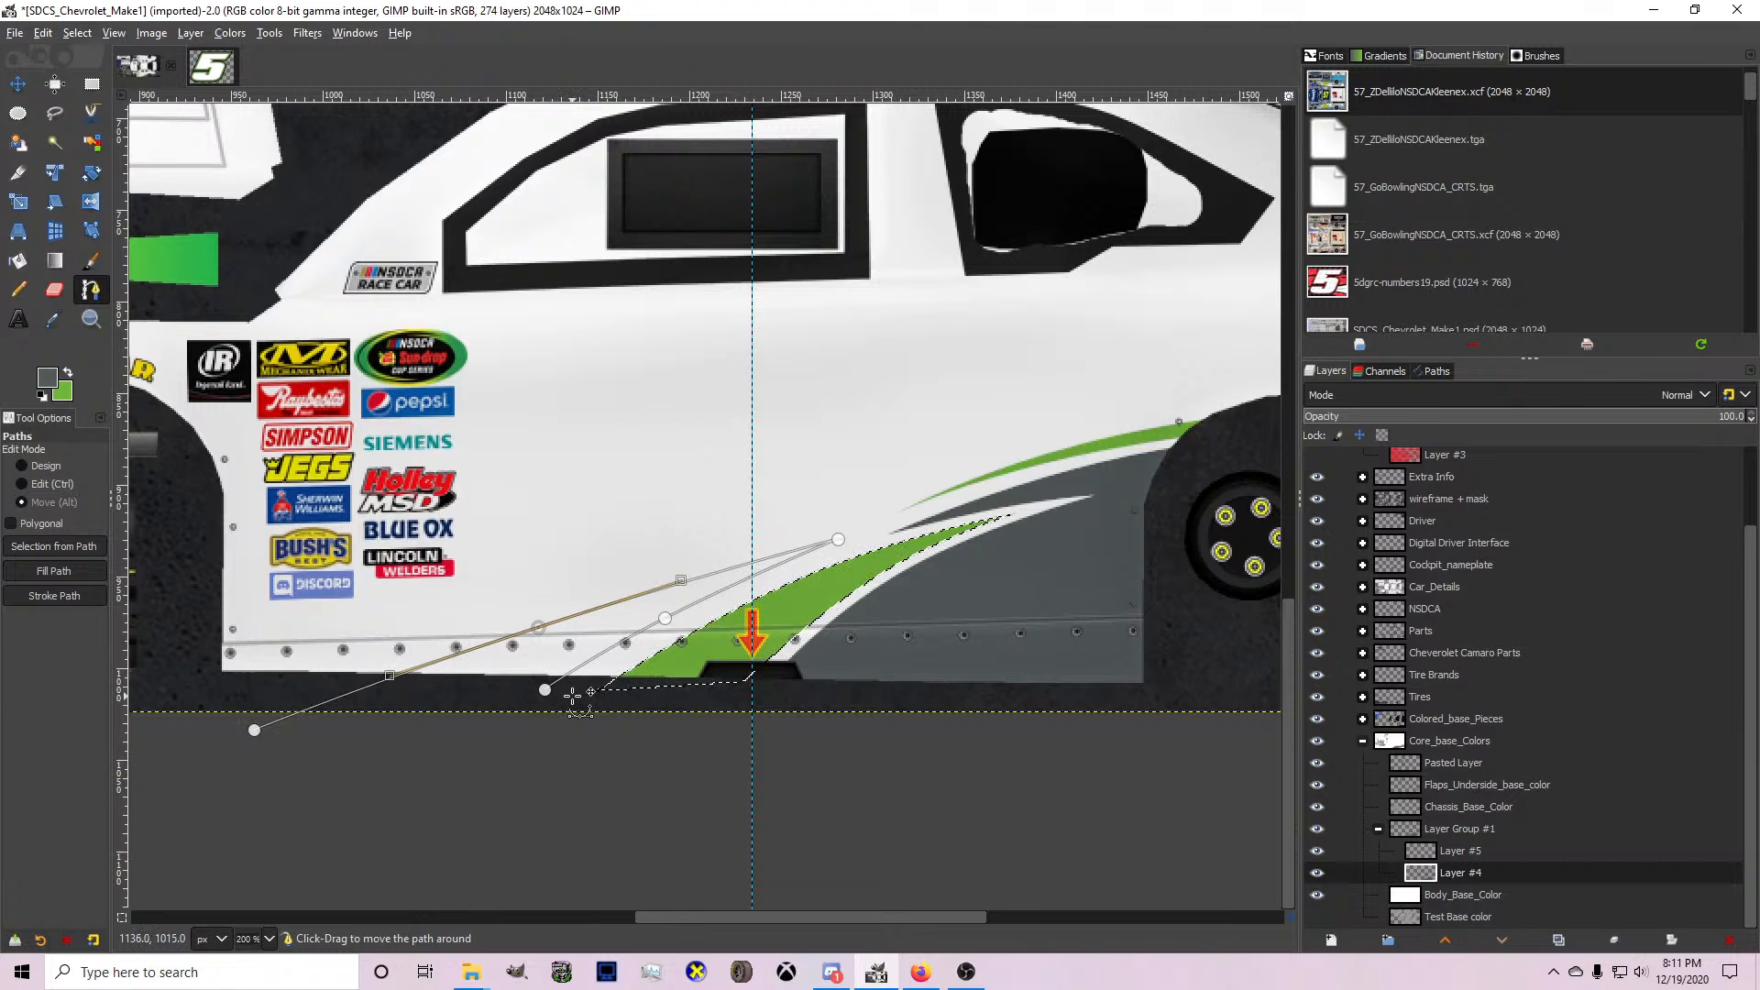
pyautogui.moveTo(255, 730); pyautogui.dragTo(264, 731)
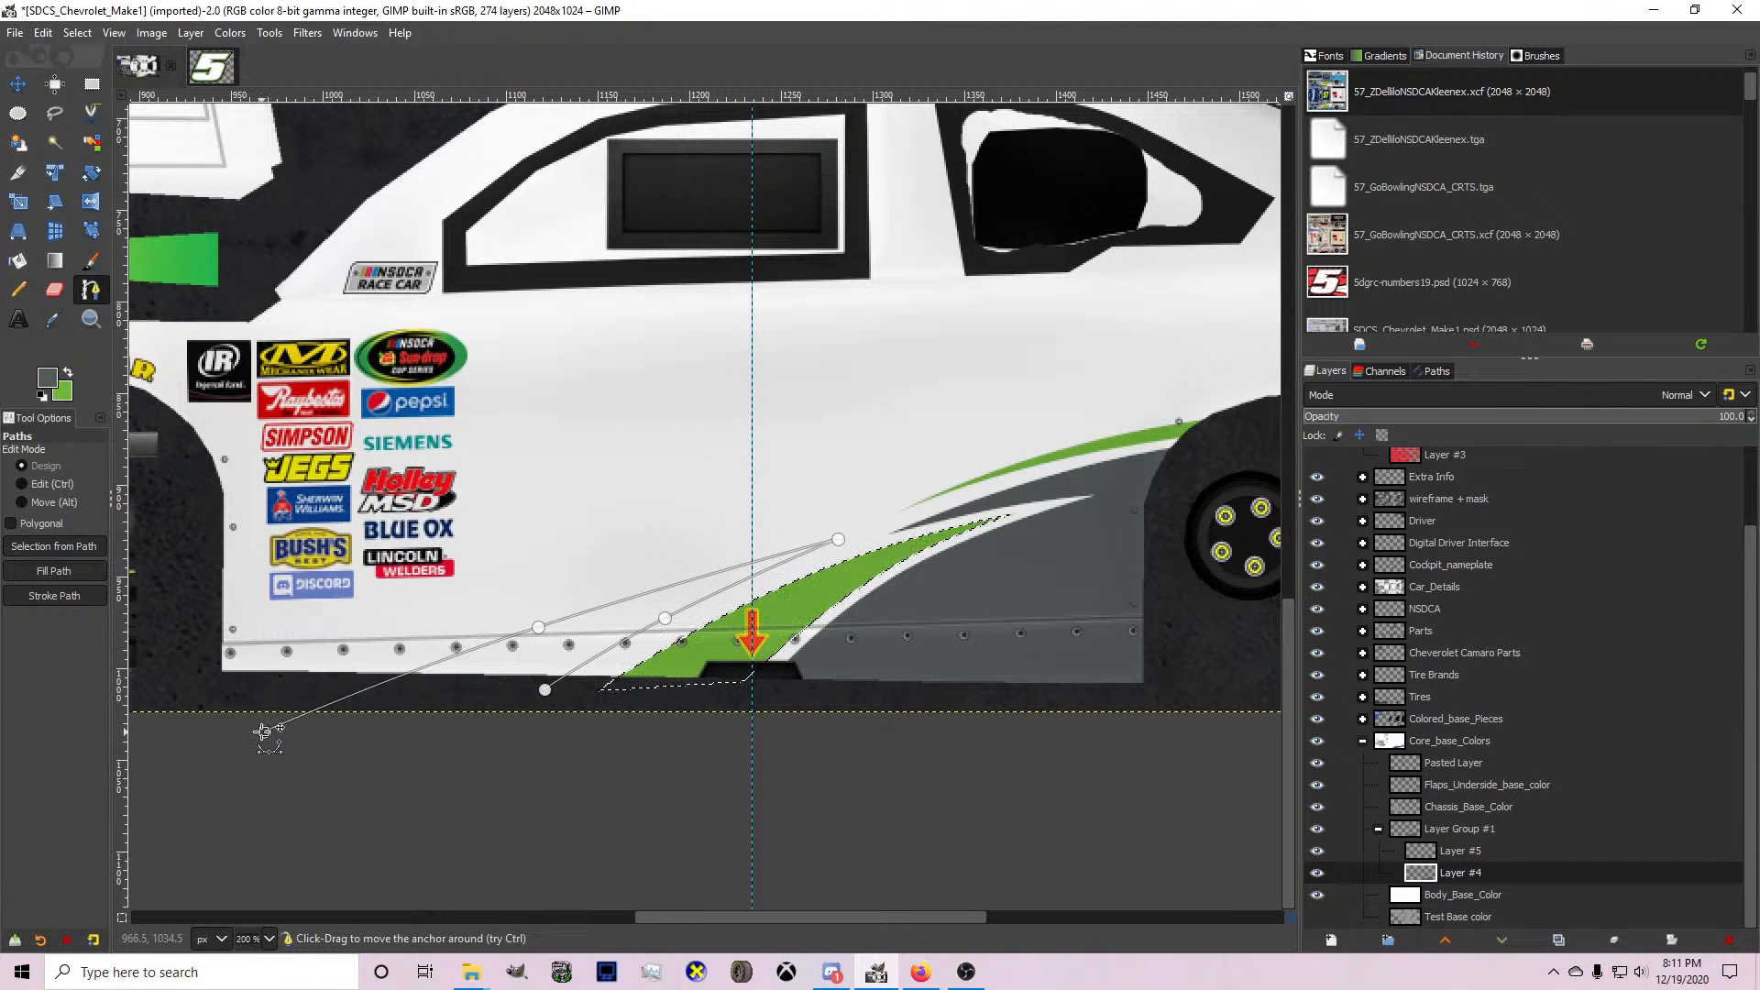
pyautogui.press('Return')
pyautogui.hotkey('shift', 'b')
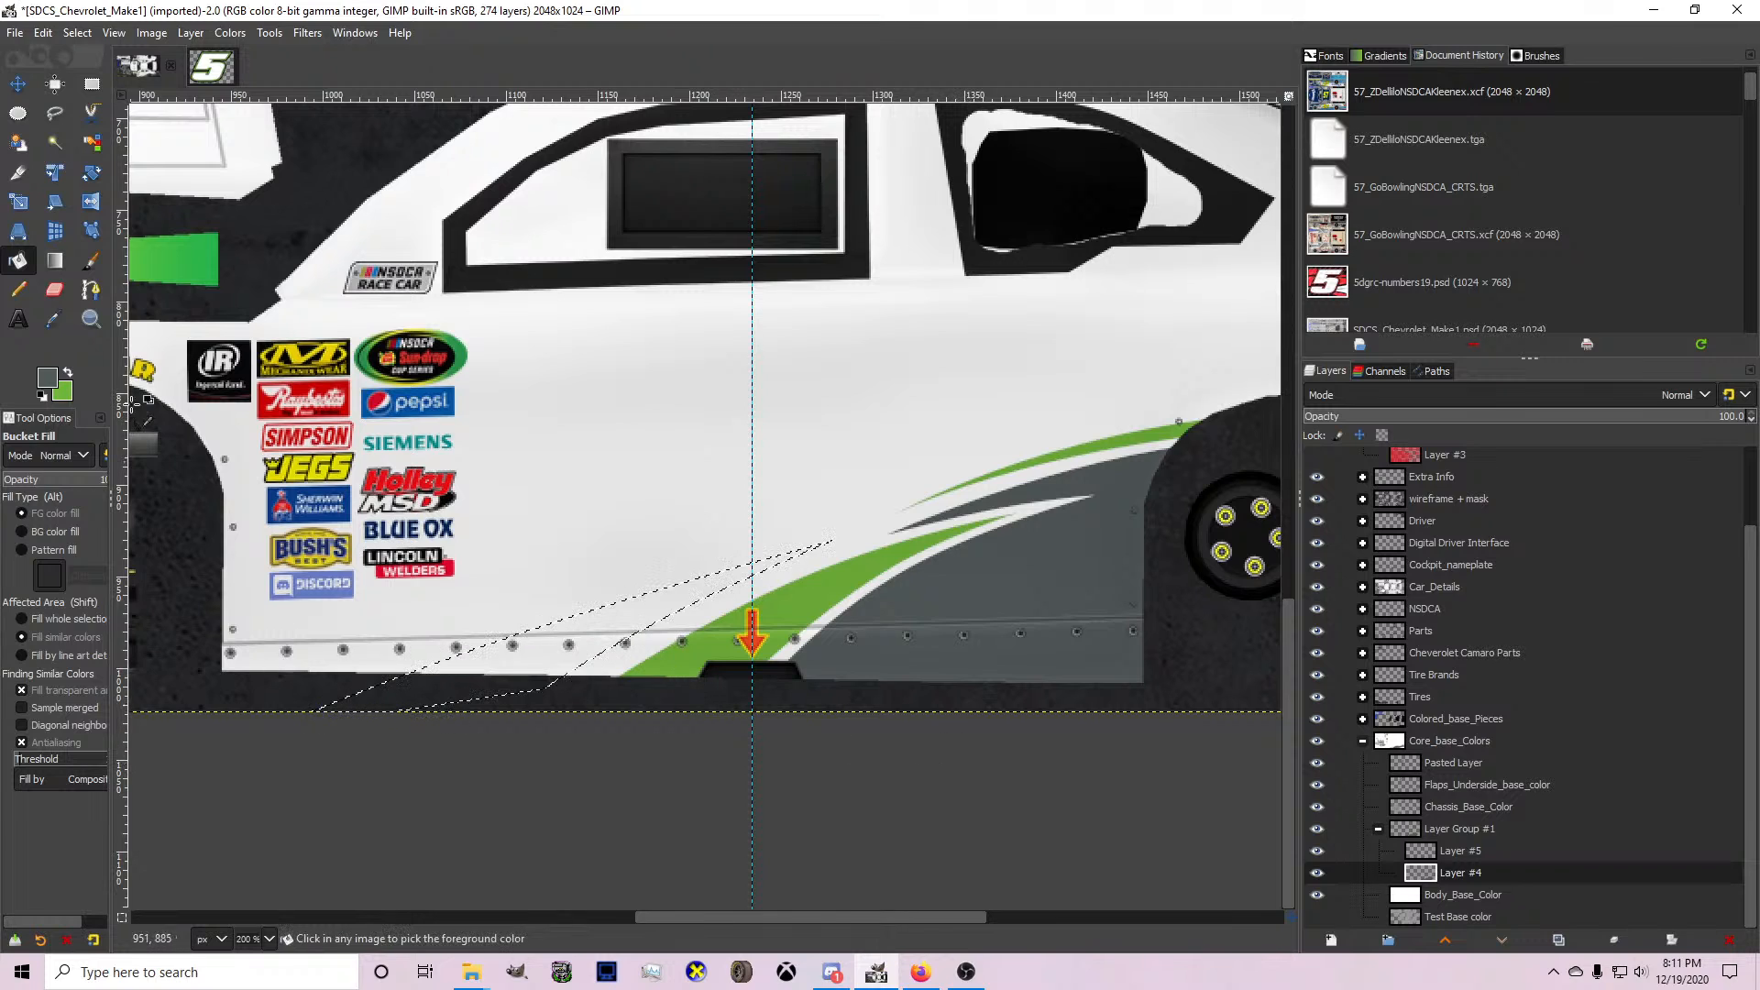
# Redraw the spike path closer to the green spike with both edges bowed slightly upward, select it, and fill it with slate grey.
pyautogui.press('b')
pyautogui.scroll(2, 678, 660)
pyautogui.click(484, 690)
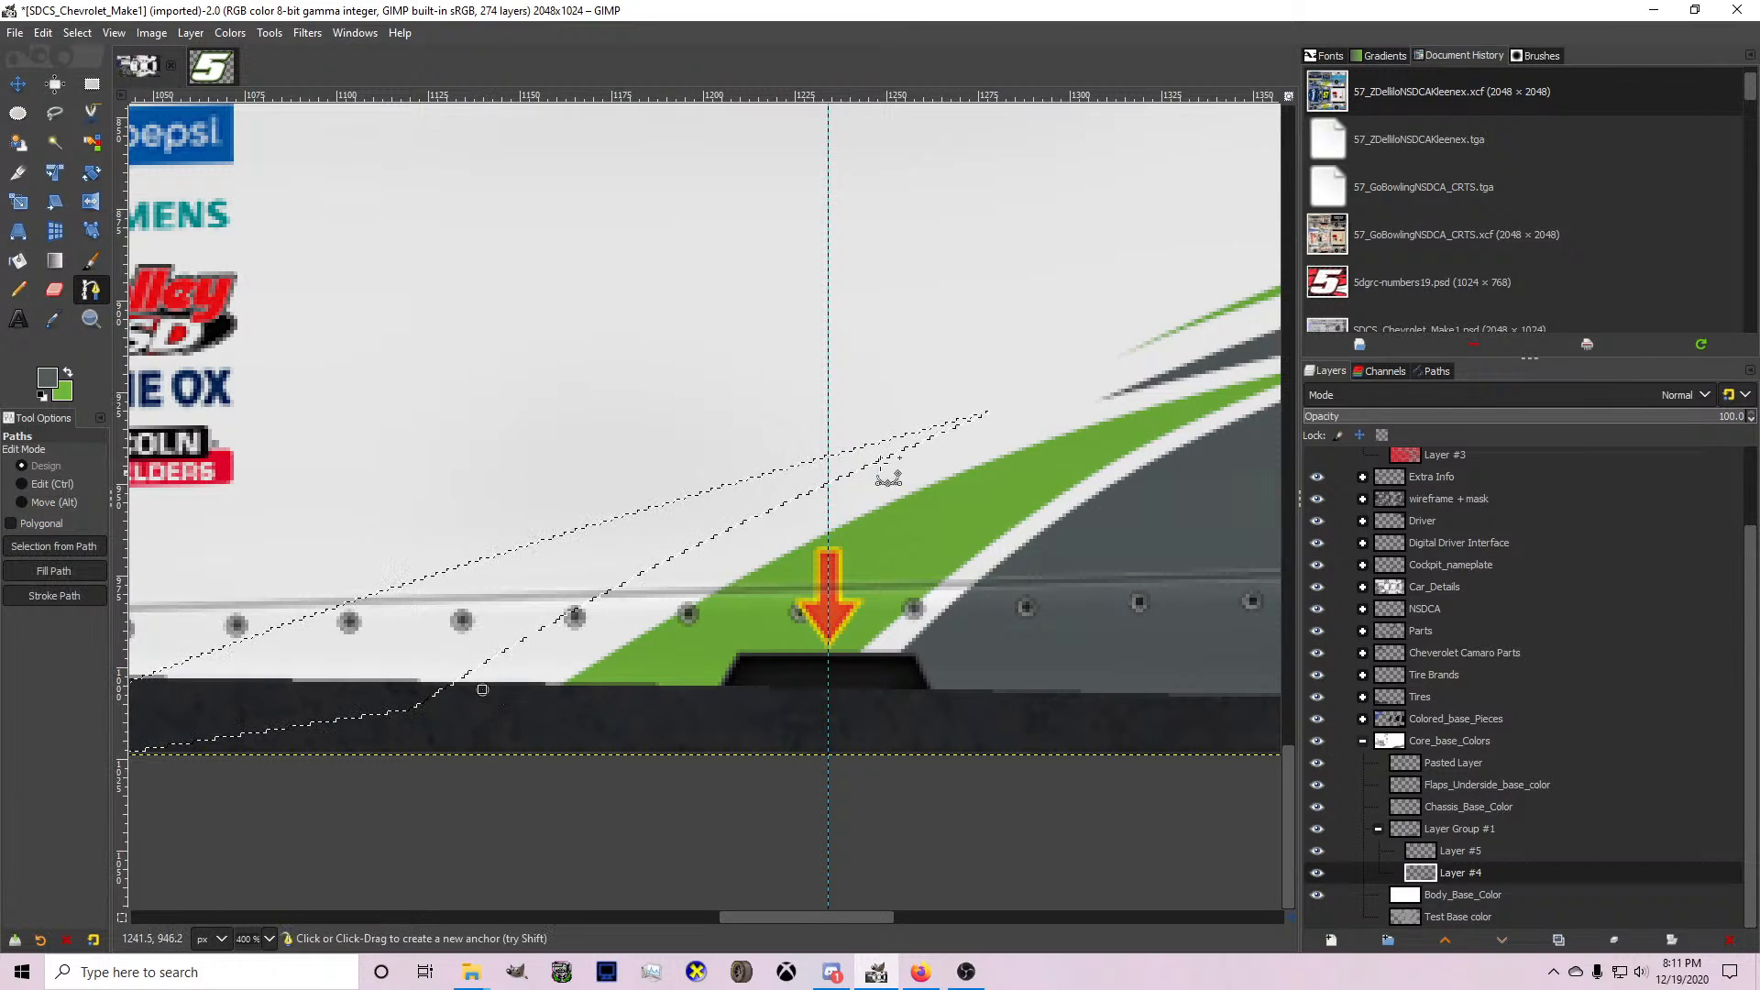
pyautogui.click(1031, 418)
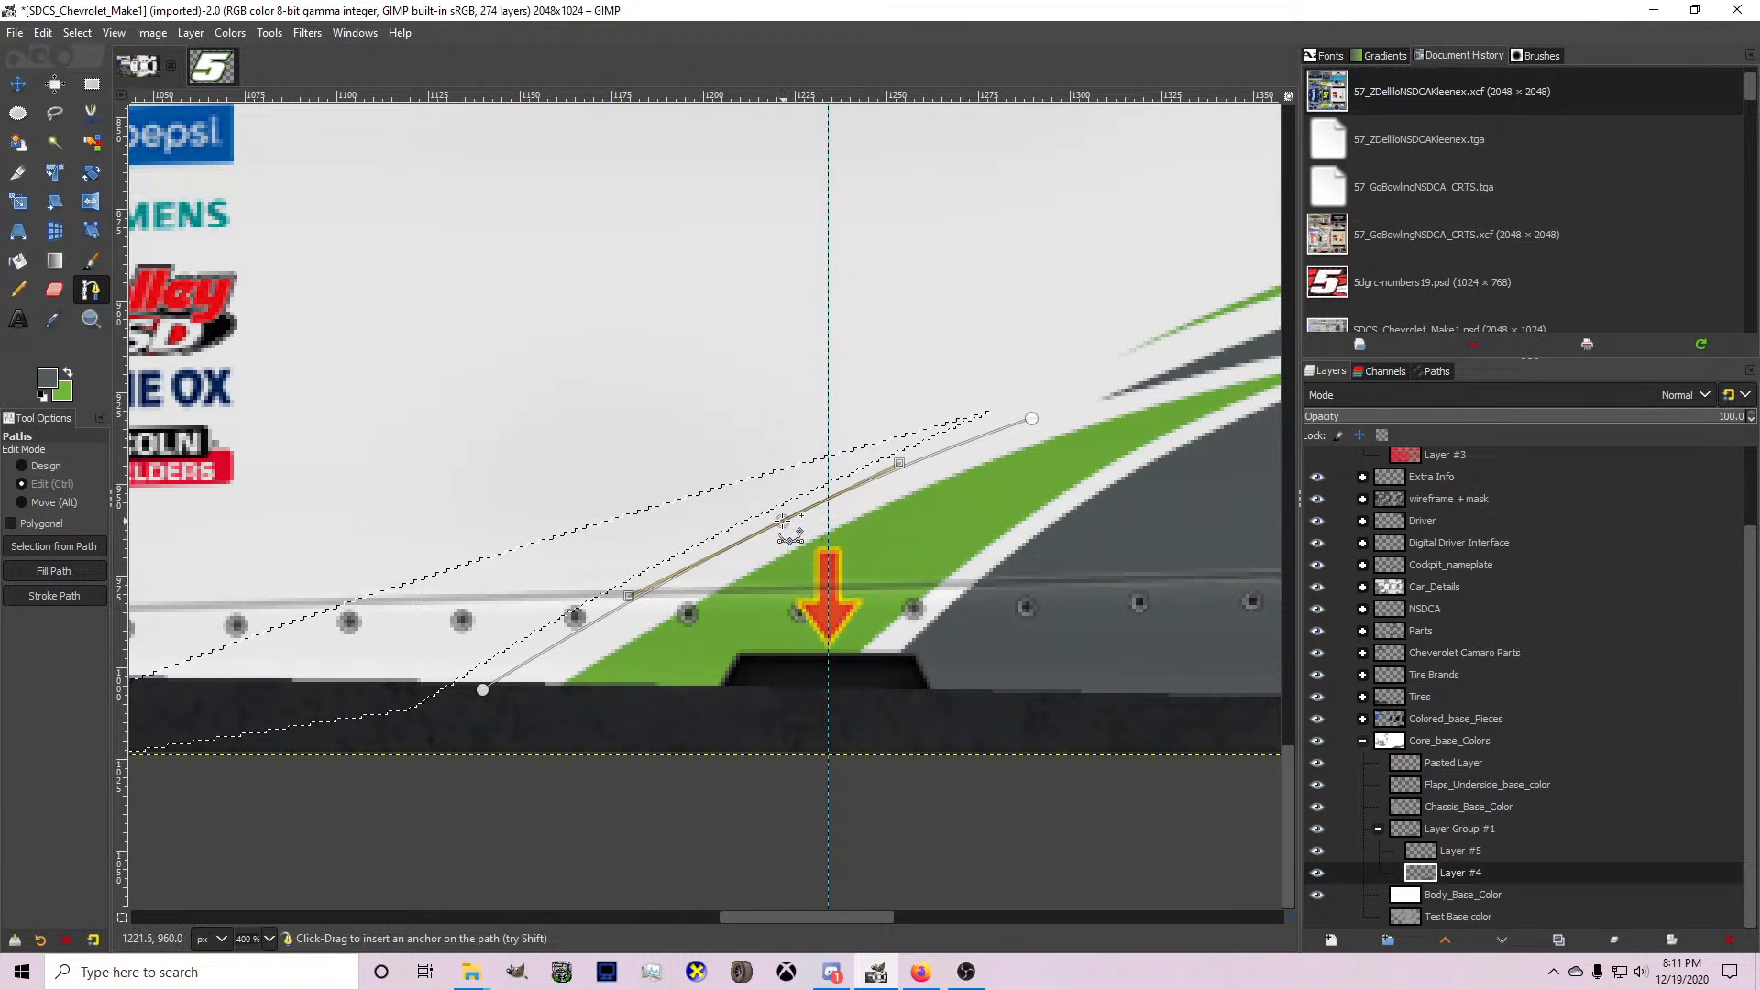
pyautogui.keyDown('ctrl'); pyautogui.click(784, 523); pyautogui.keyUp('ctrl')
pyautogui.scroll(-1, 1031, 418)
pyautogui.moveTo(1031, 418); pyautogui.dragTo(308, 638)
pyautogui.moveTo(655, 519); pyautogui.dragTo(657, 512)
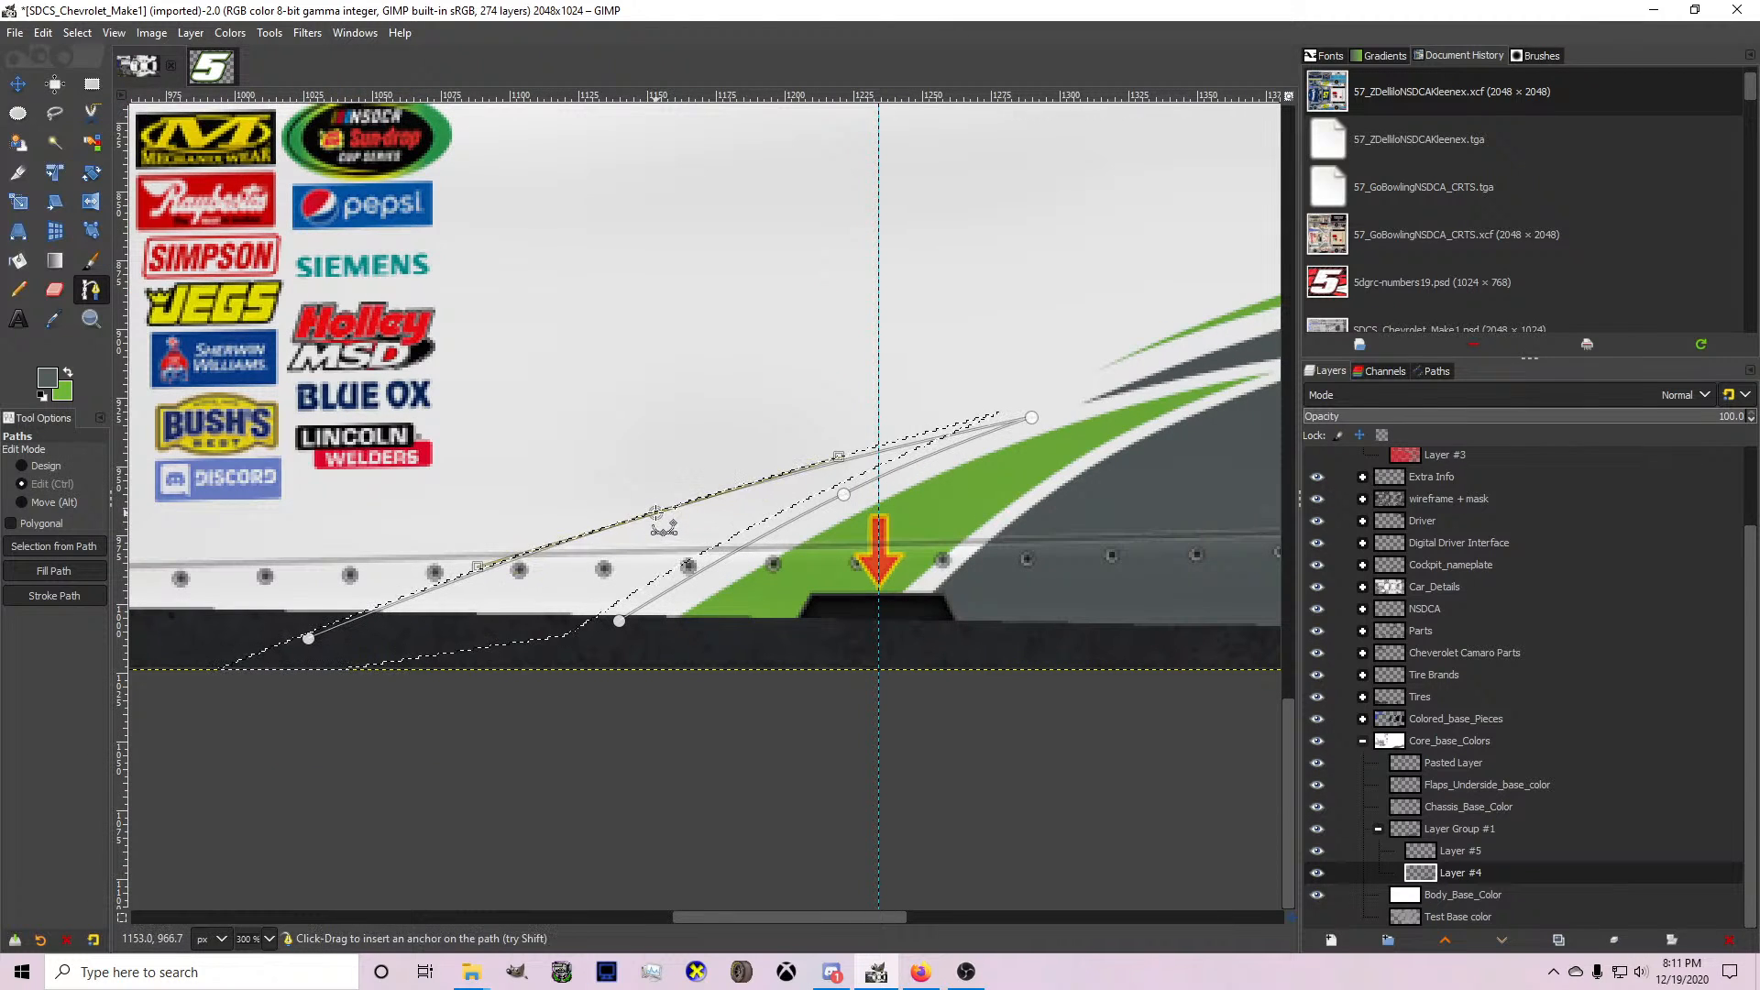
pyautogui.press('Return')
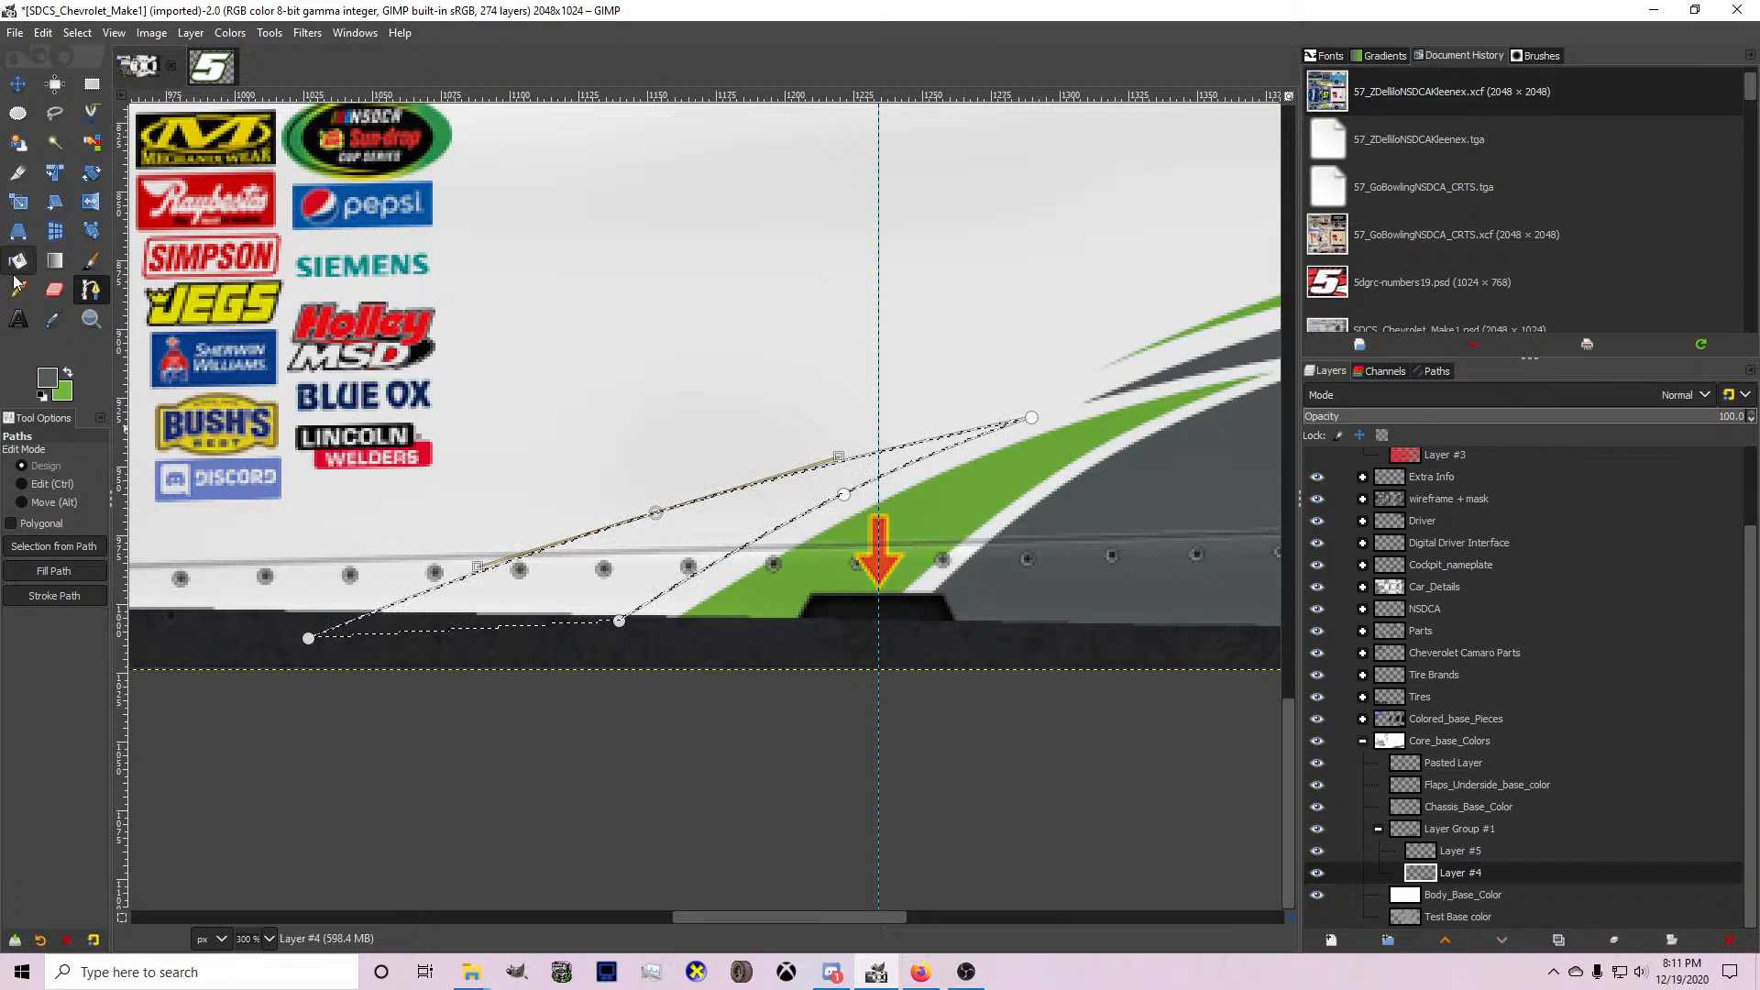
pyautogui.hotkey('shift', 'b')
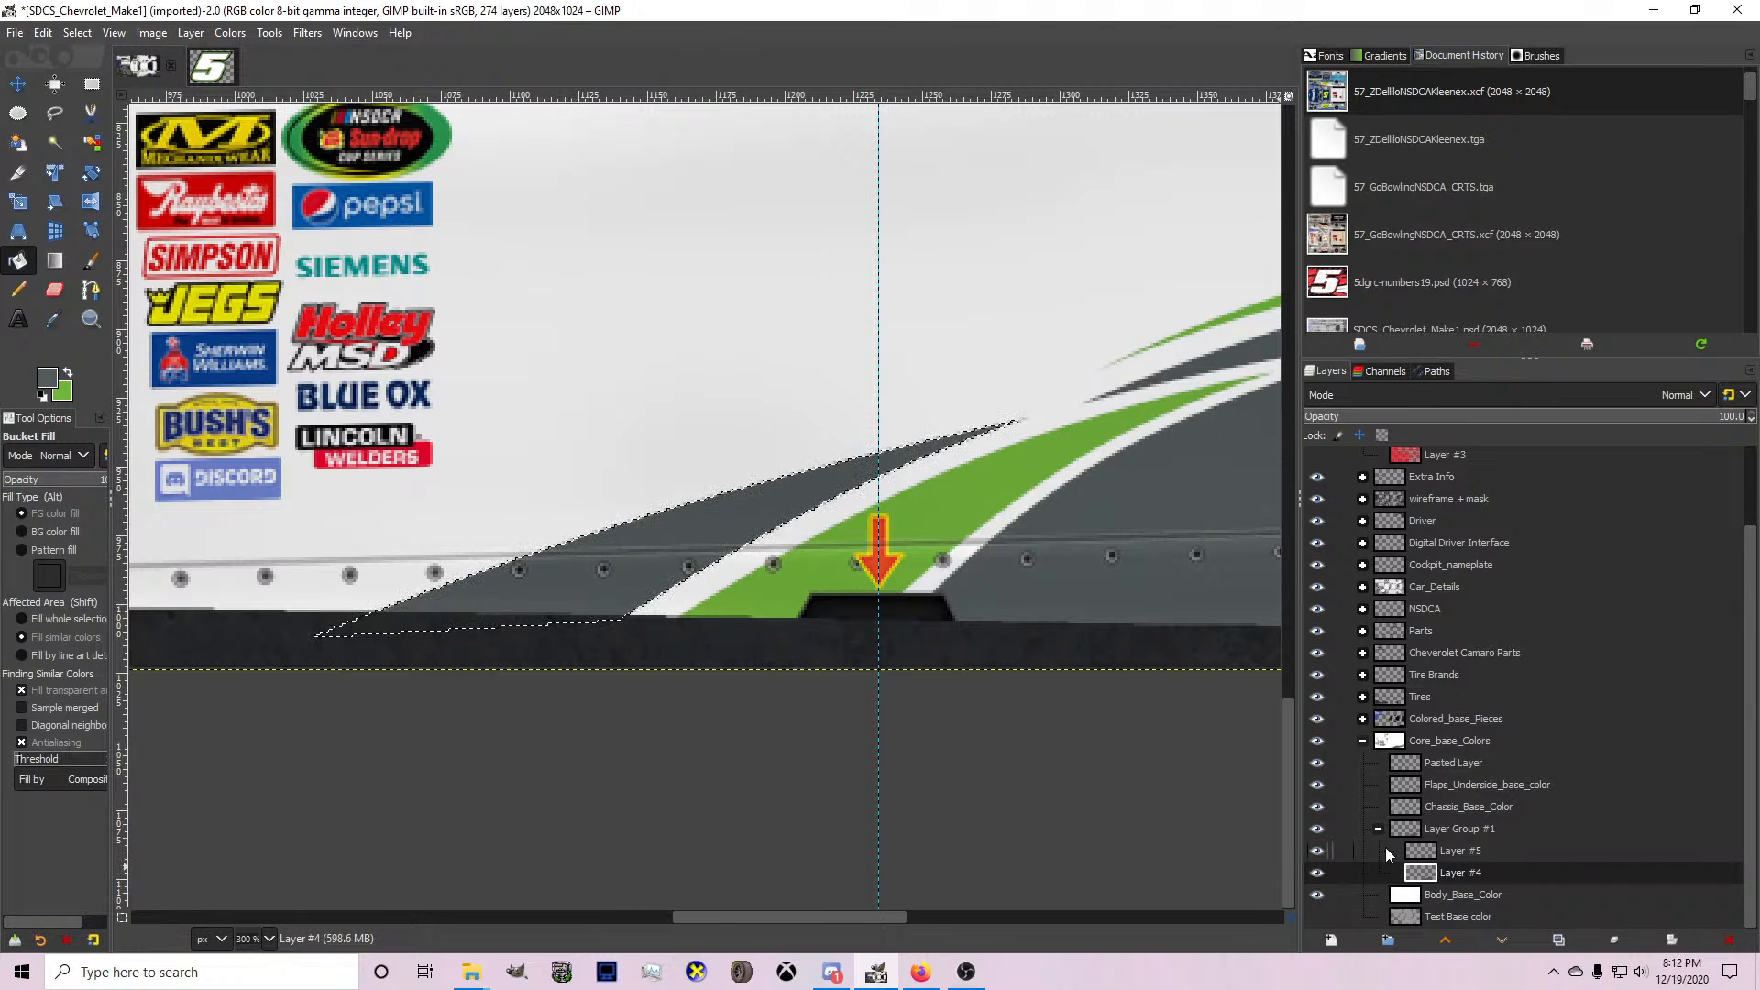
# On Layer #5, with green as foreground colour, draw a slightly bowed path from the side skirt up ahead of the new grey spike.
pyautogui.click(1392, 847)
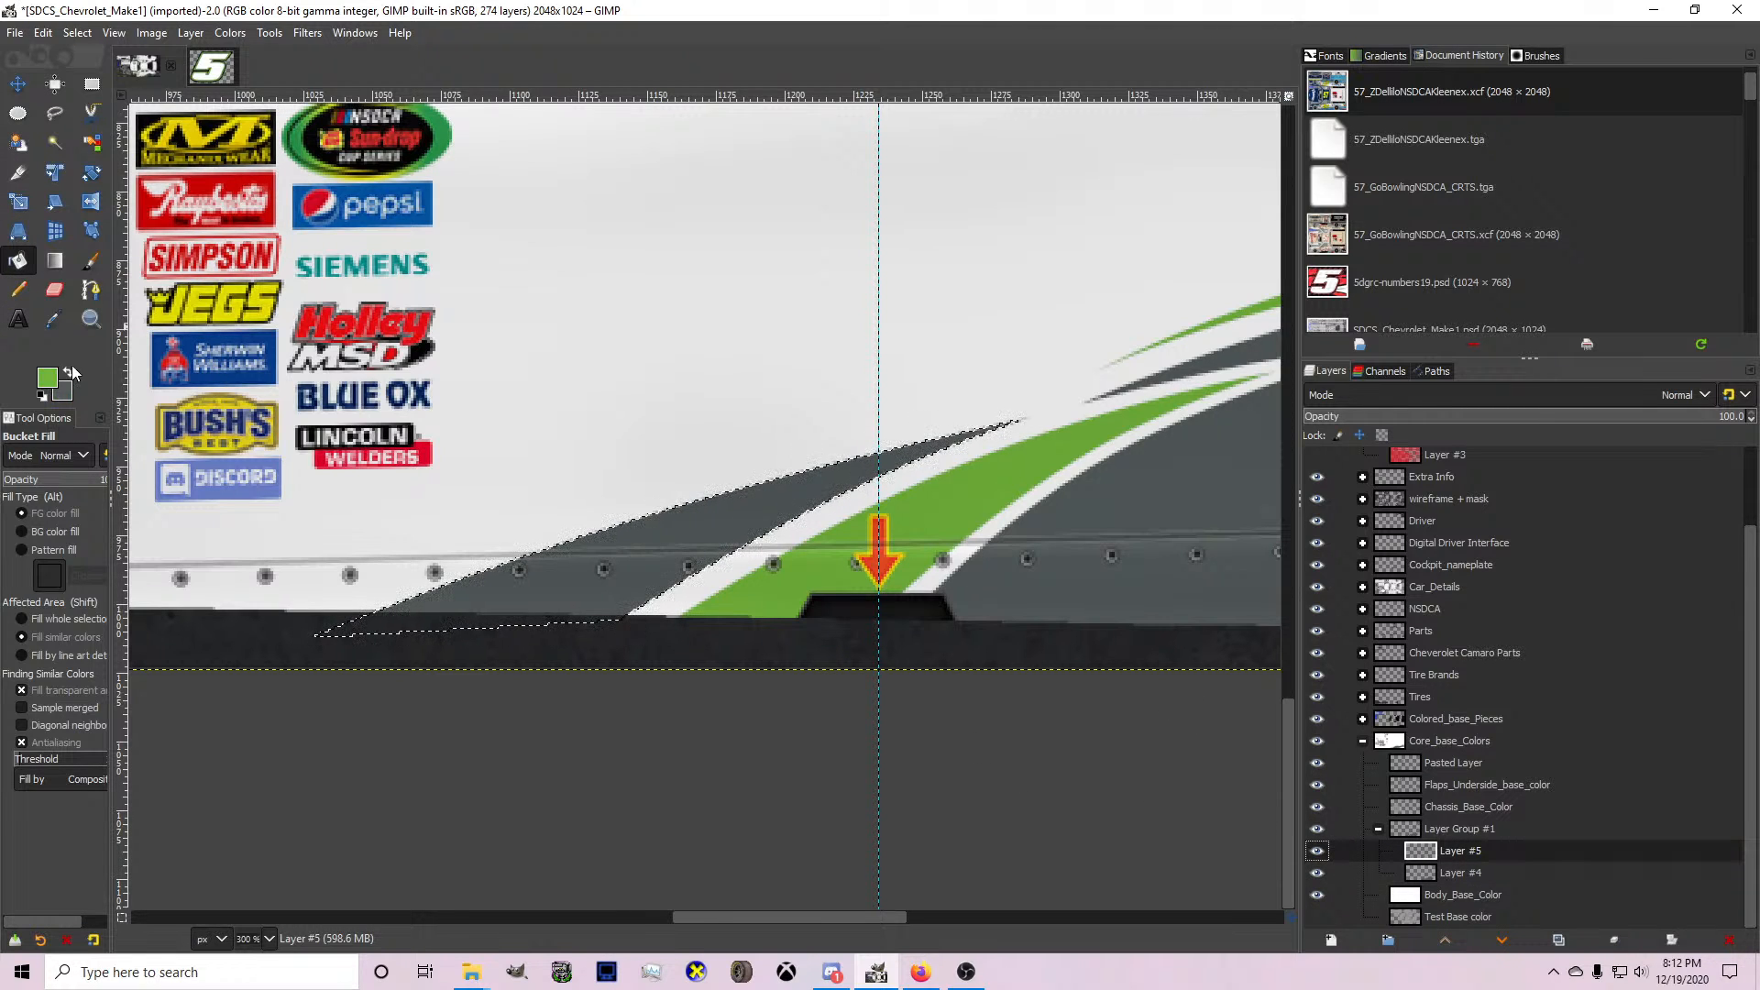
pyautogui.click(91, 290)
pyautogui.scroll(-3, 593, 473)
pyautogui.scroll(2, 552, 488)
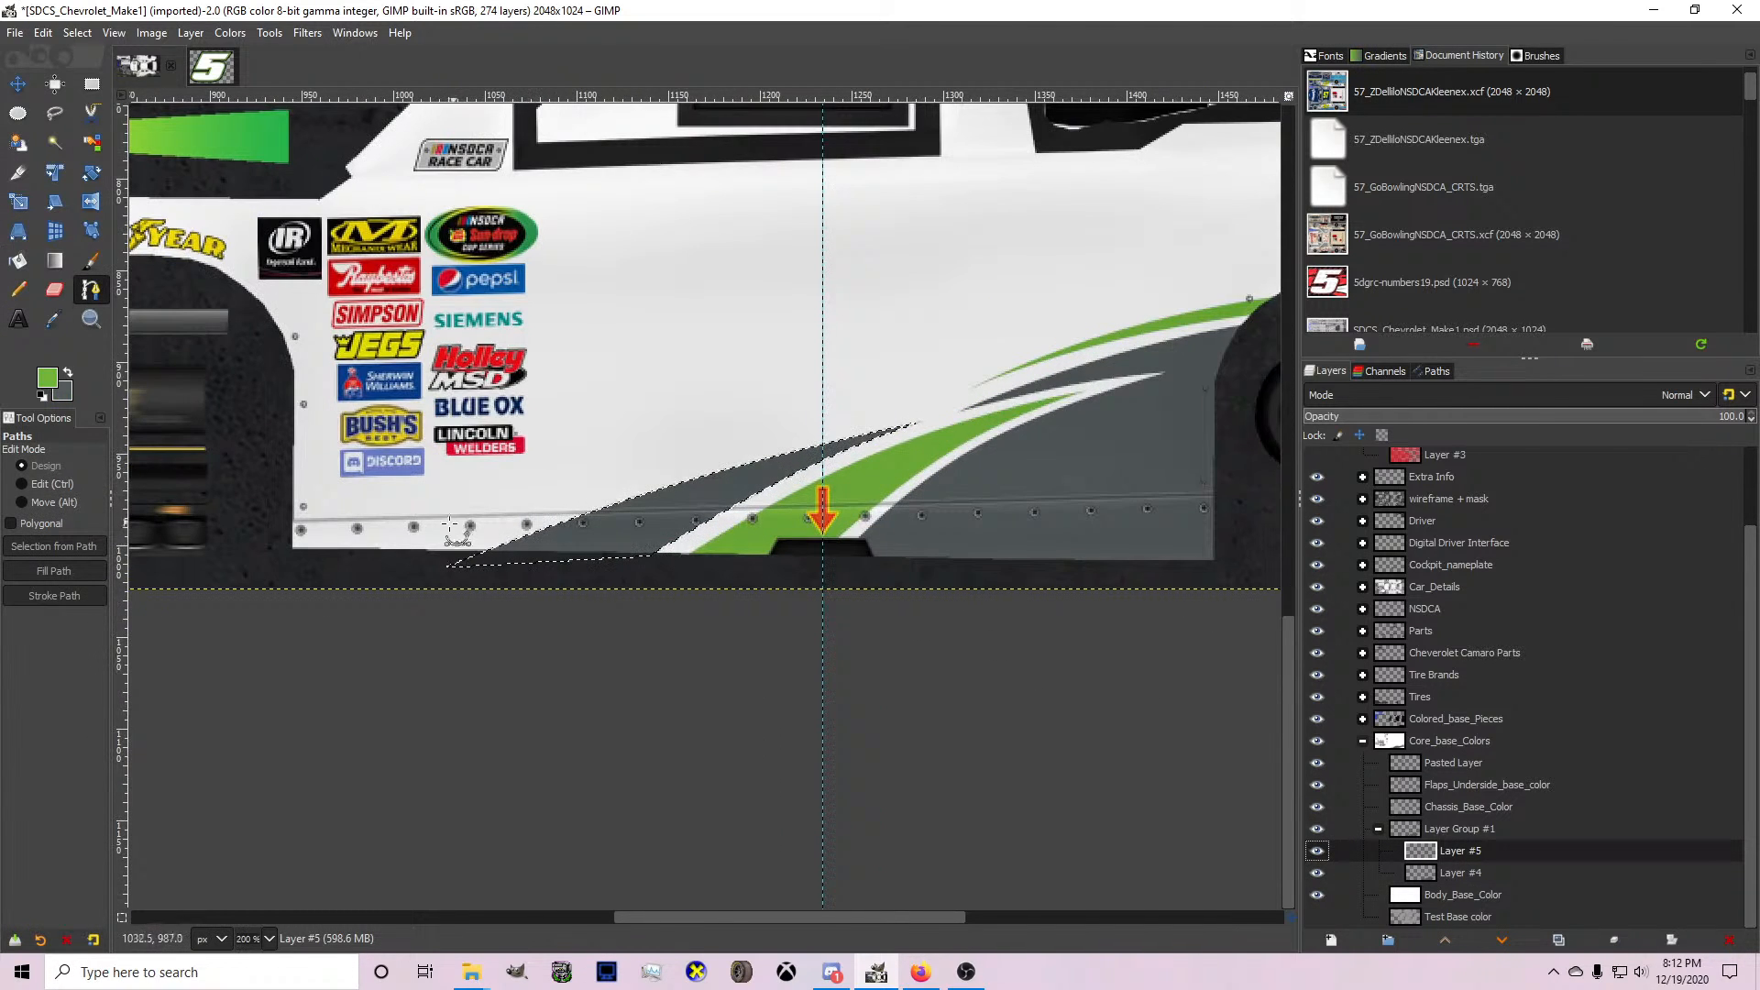
pyautogui.click(395, 557)
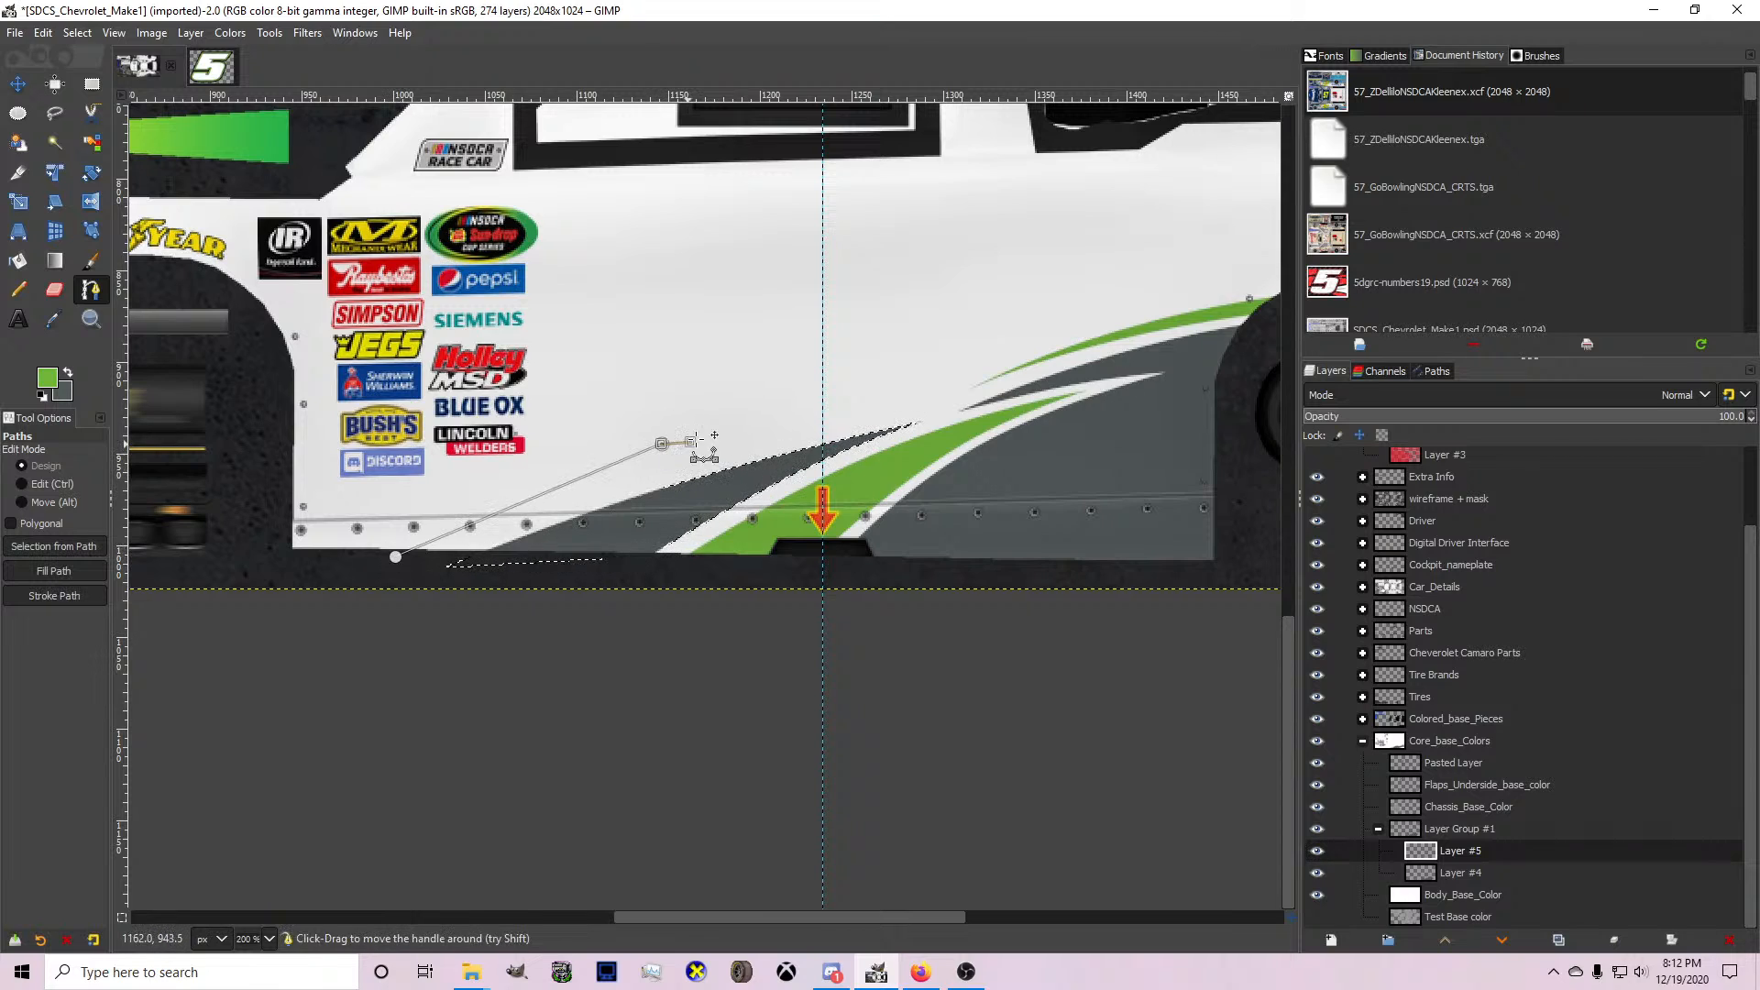
pyautogui.click(775, 433)
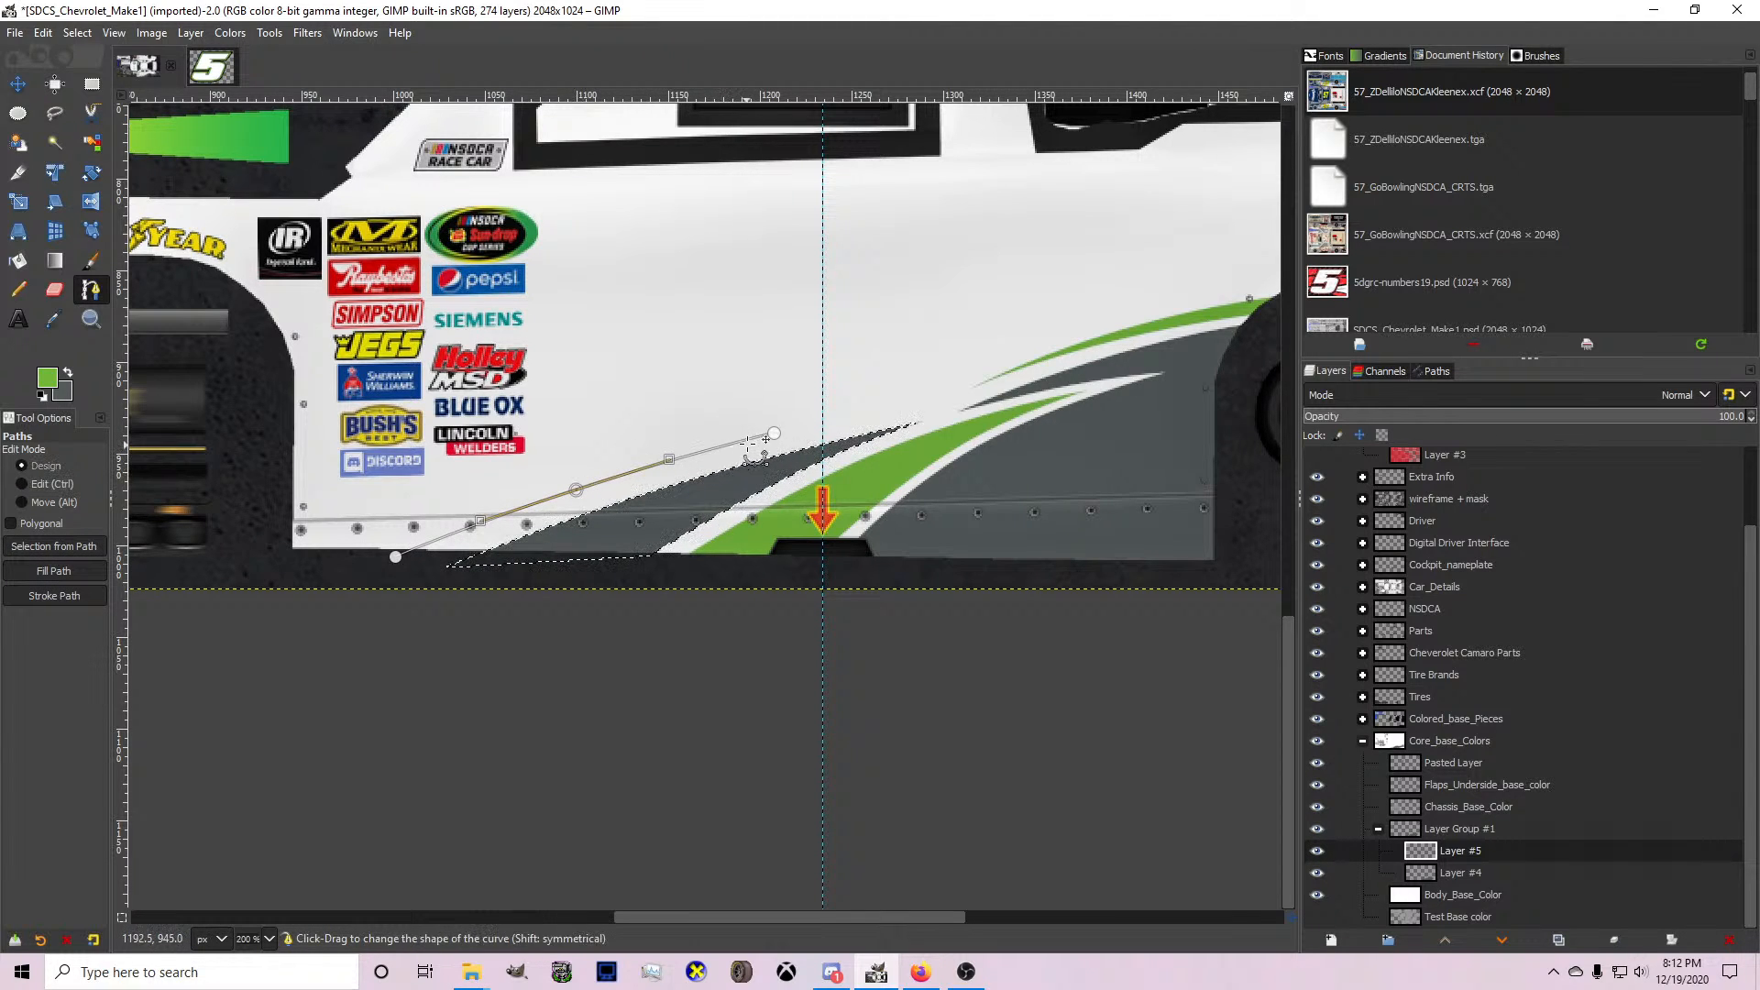
pyautogui.hotkey('ctrl', 'z')
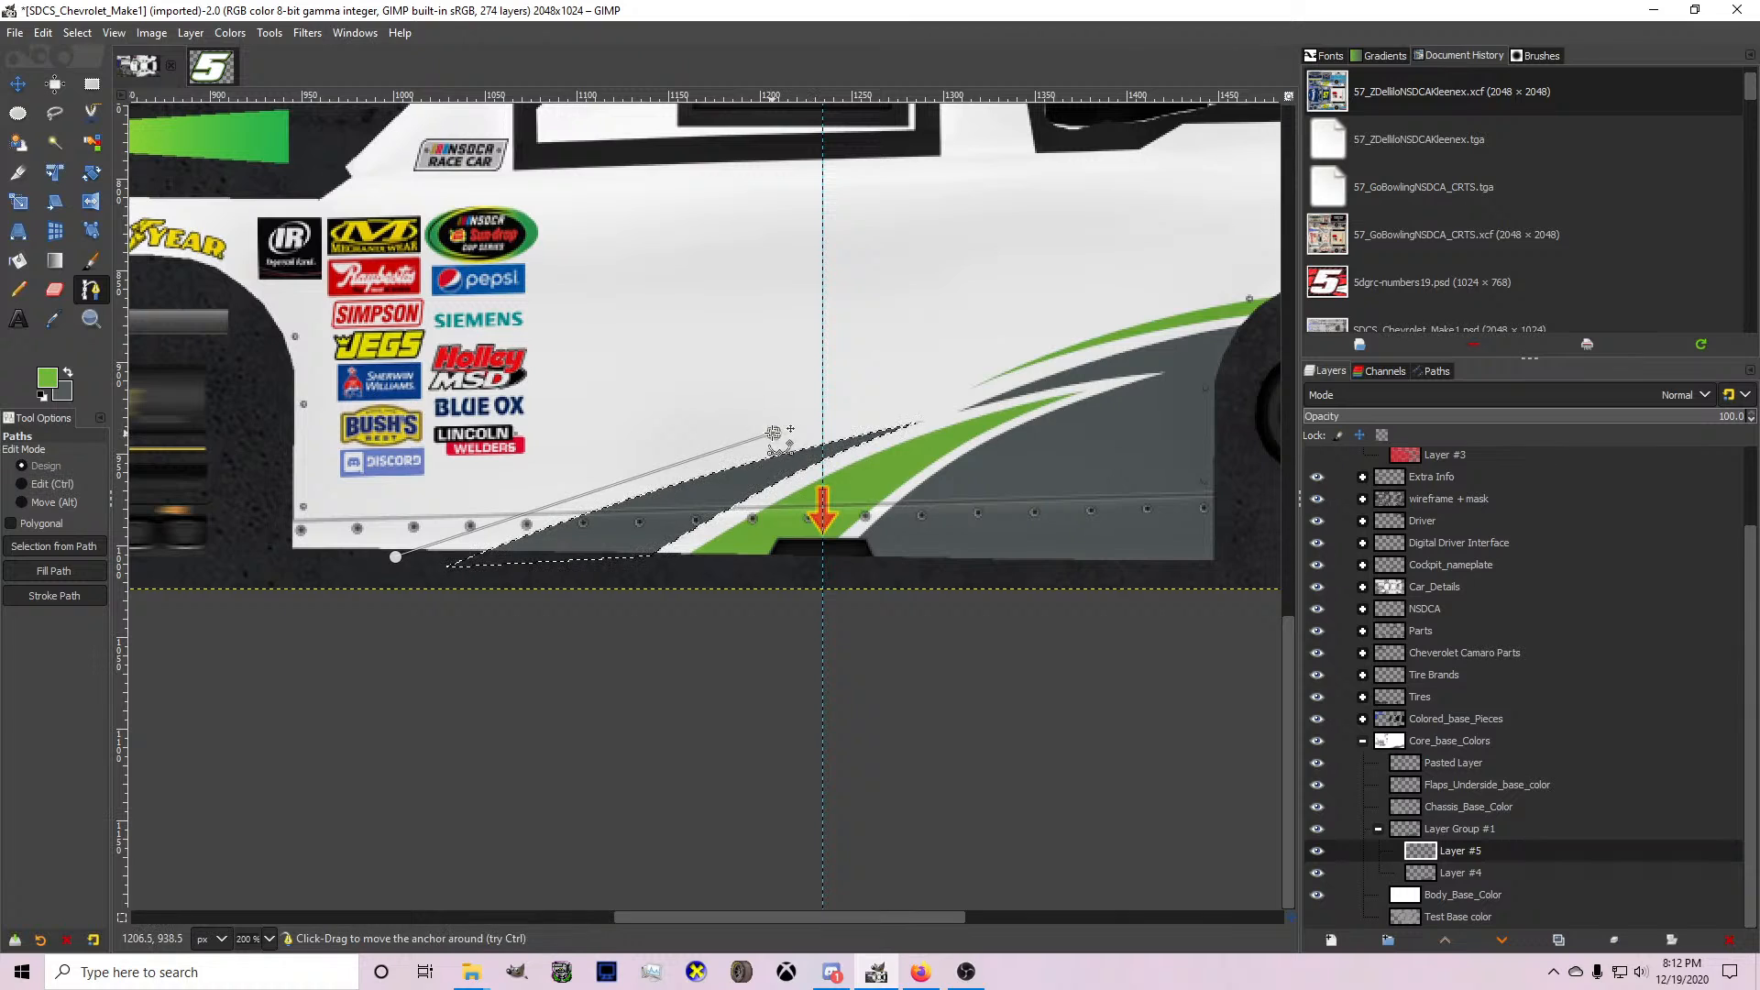
pyautogui.press('ctrl')
pyautogui.keyDown('ctrl'); pyautogui.click(637, 475); pyautogui.keyUp('ctrl')
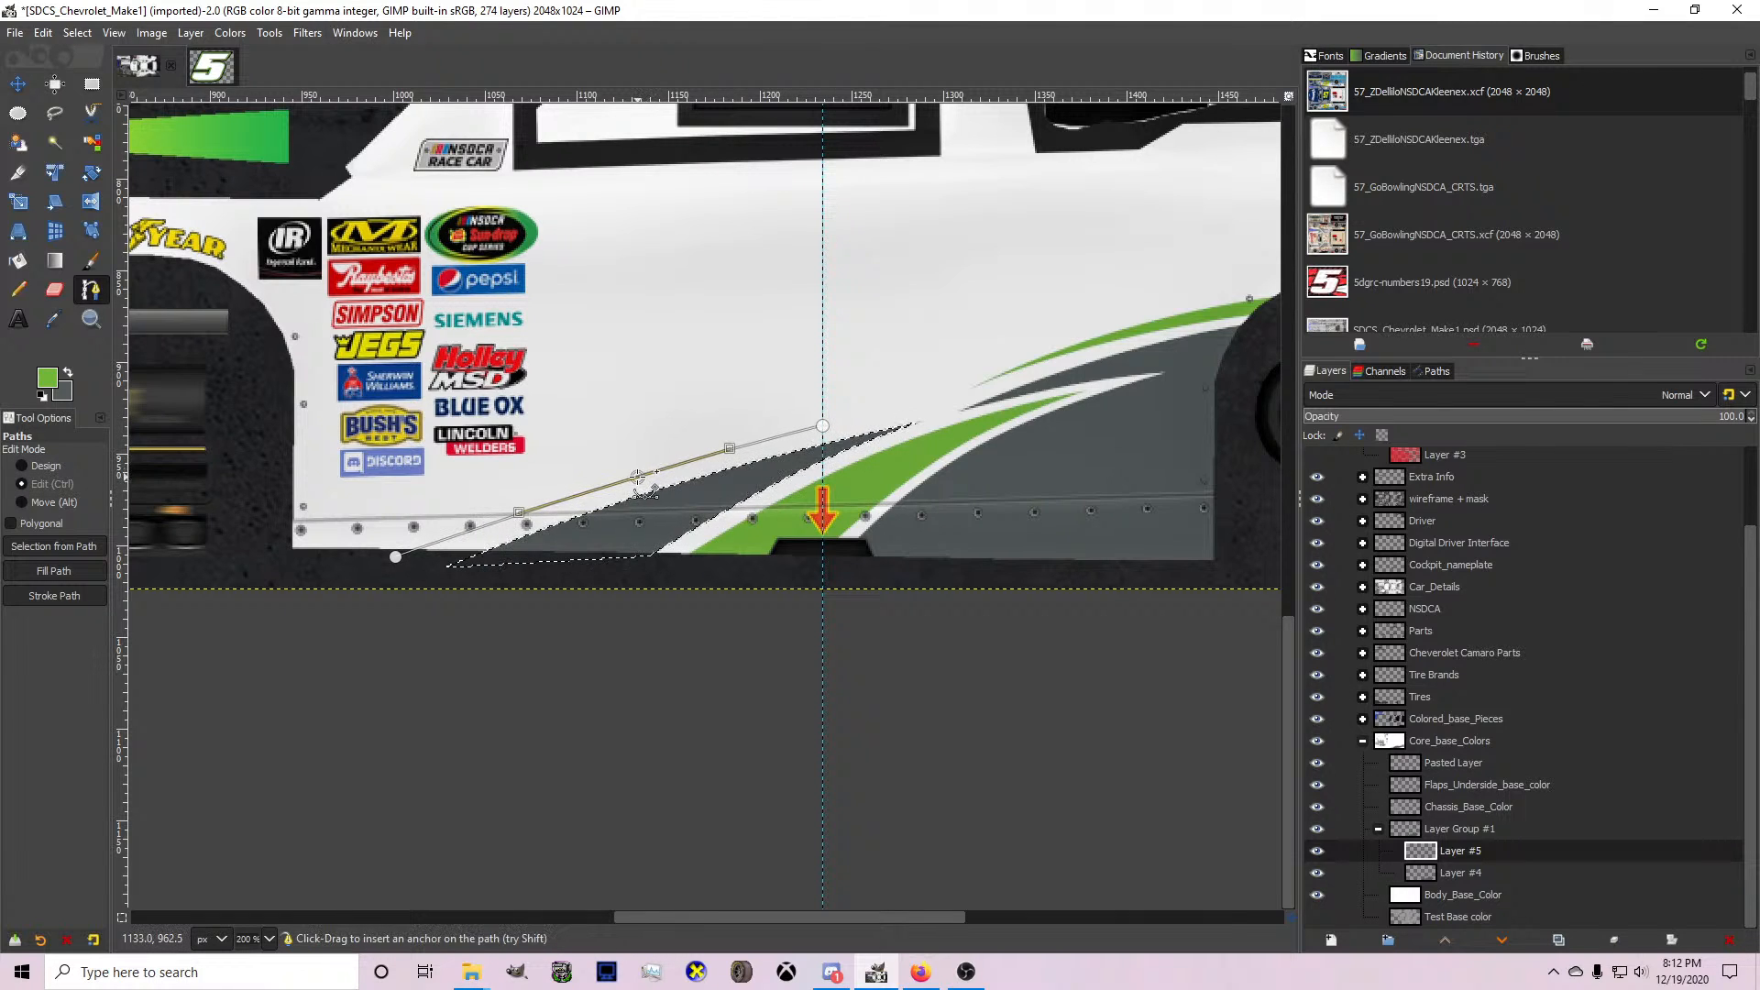
# Extend the path into a second, shorter spike by the sponsor logos, forward past the front wheel opening, and back beneath the side skirt.
pyautogui.click(426, 496)
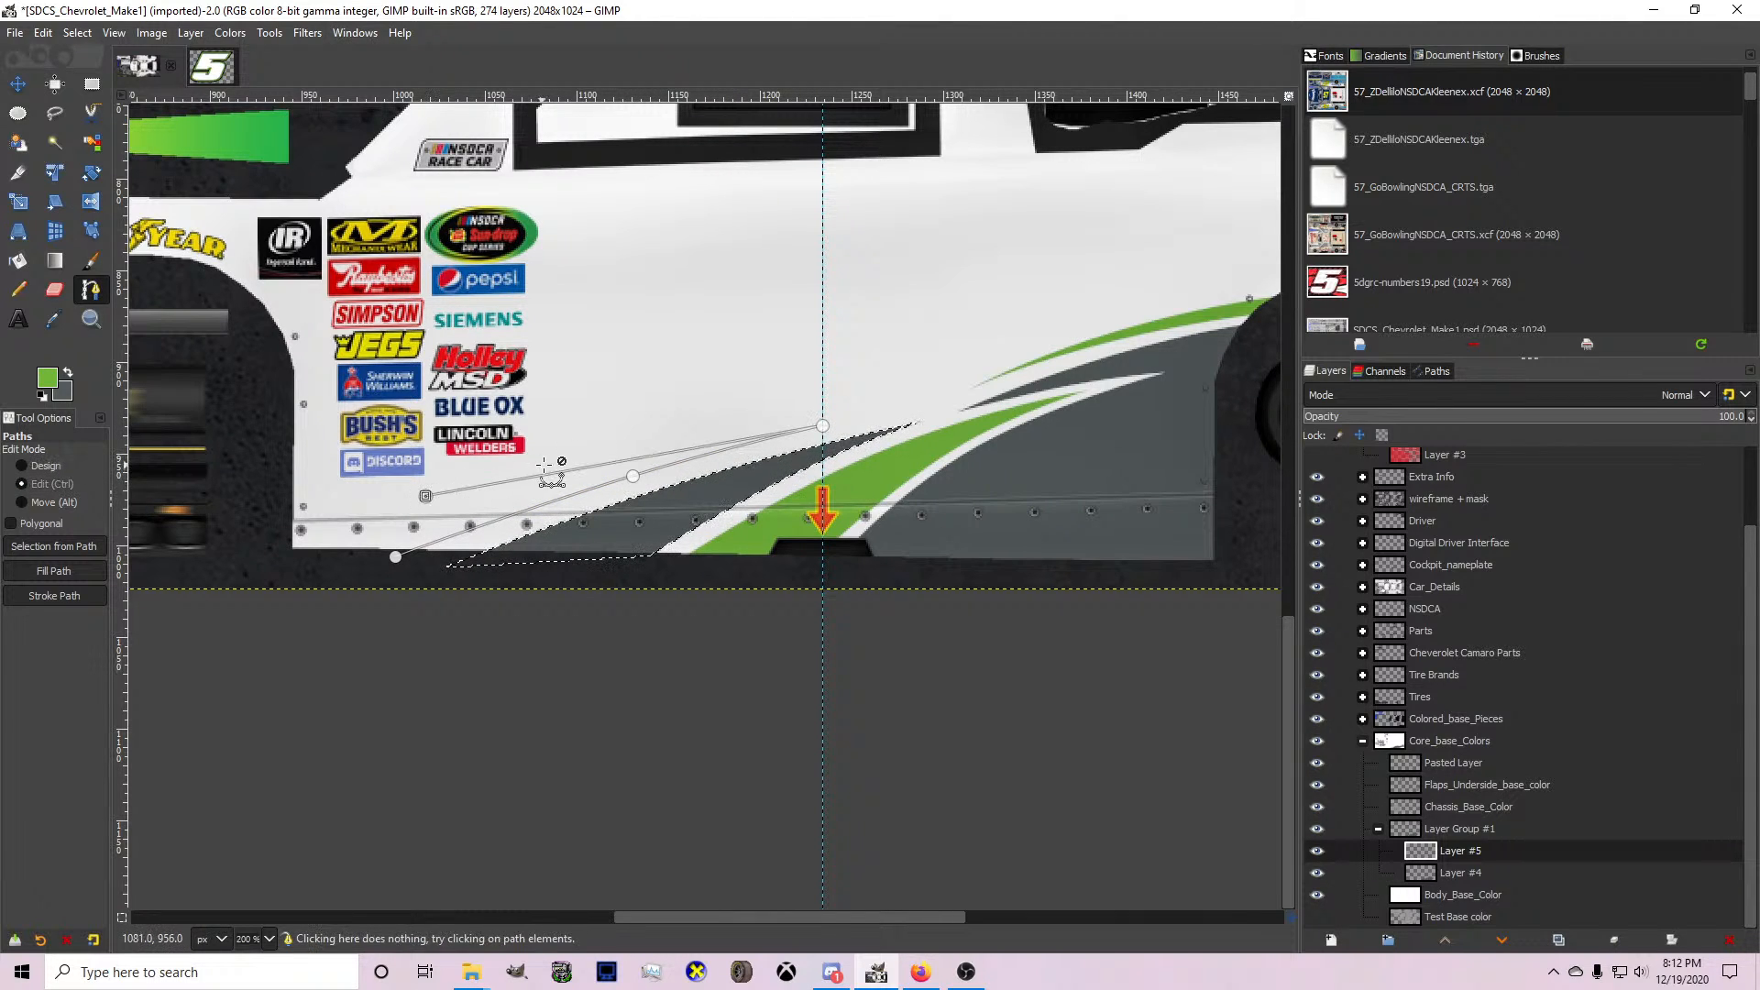
pyautogui.press('ctrl')
pyautogui.click(425, 496)
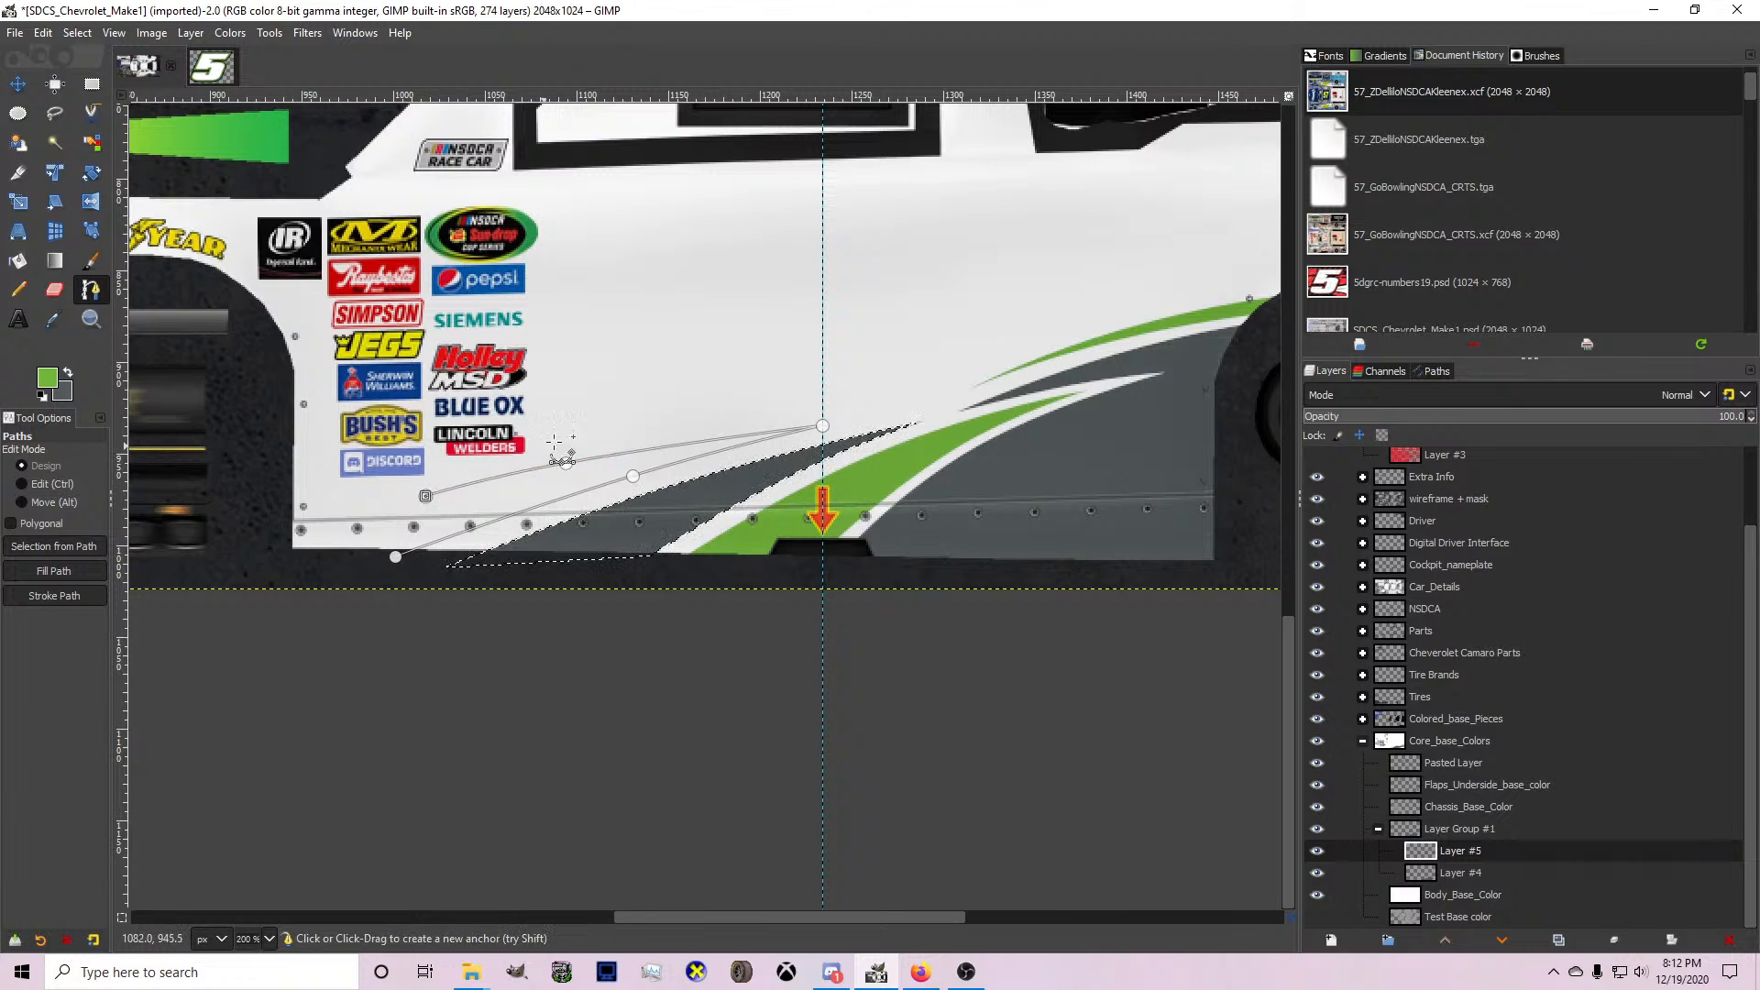
pyautogui.keyDown('ctrl'); pyautogui.scroll(1, 572, 438); pyautogui.keyUp('ctrl')
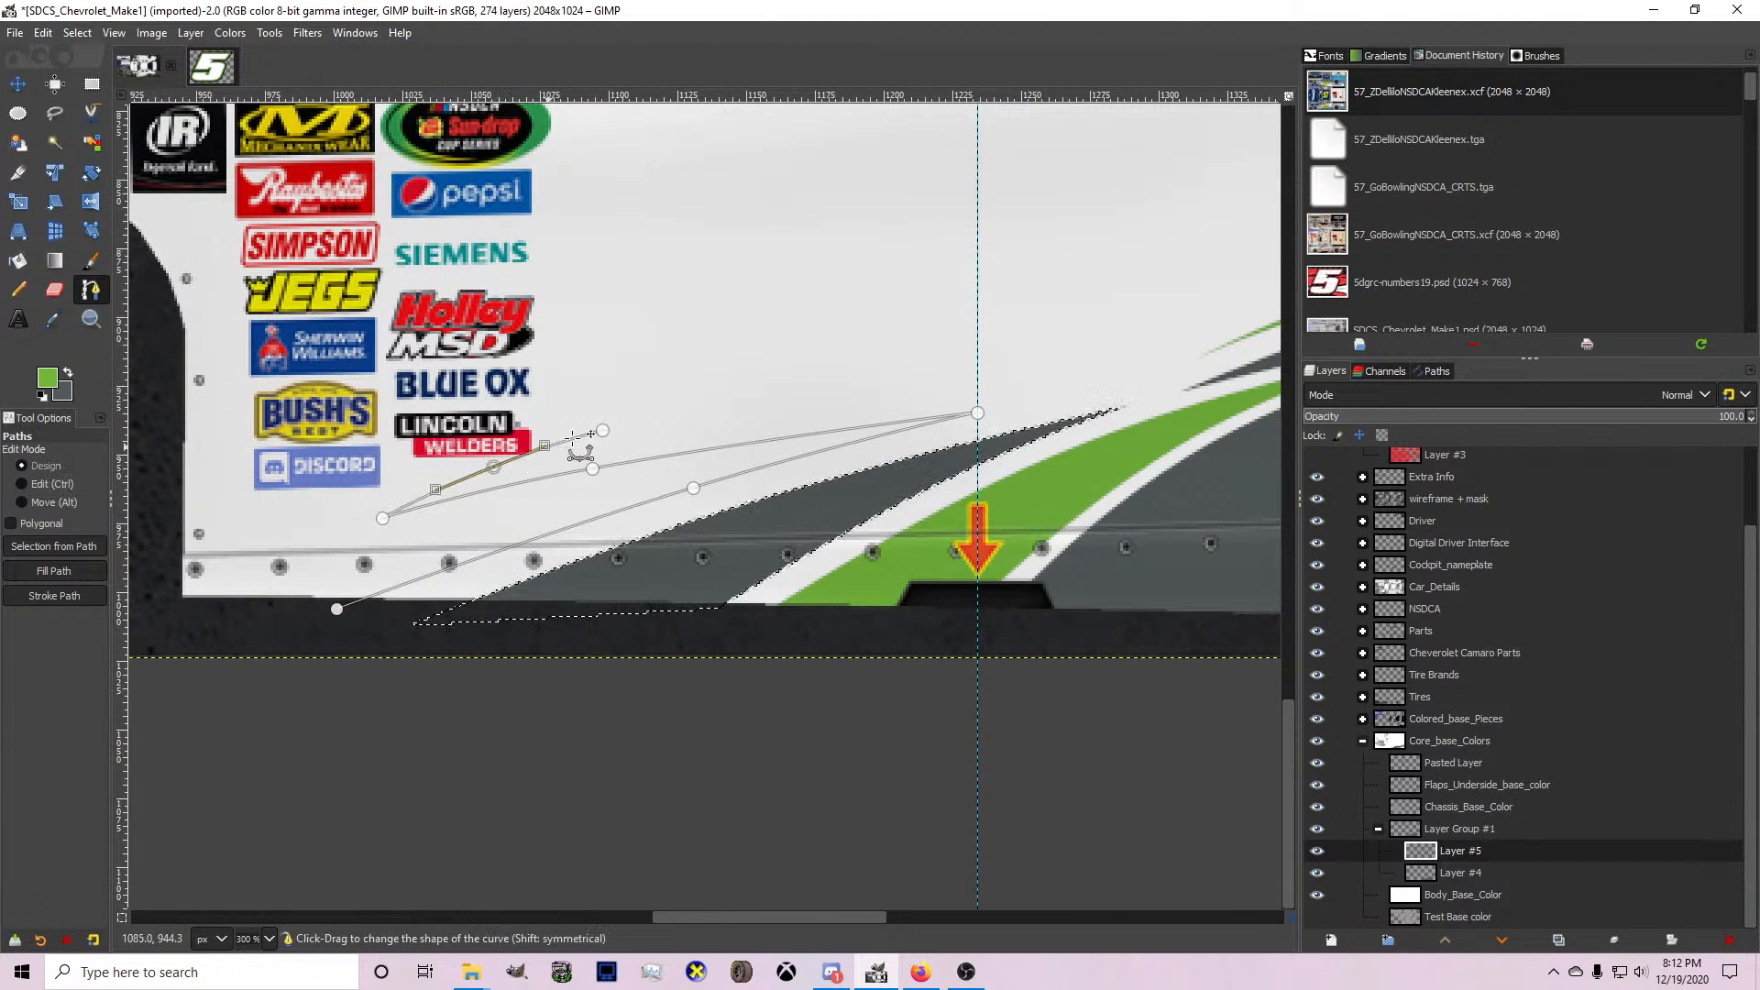
pyautogui.keyDown('ctrl'); pyautogui.scroll(-1, 603, 430); pyautogui.keyUp('ctrl')
pyautogui.click(249, 515)
pyautogui.keyDown('ctrl'); pyautogui.moveTo(407, 478); pyautogui.dragTo(402, 470); pyautogui.keyUp('ctrl')
pyautogui.click(249, 516)
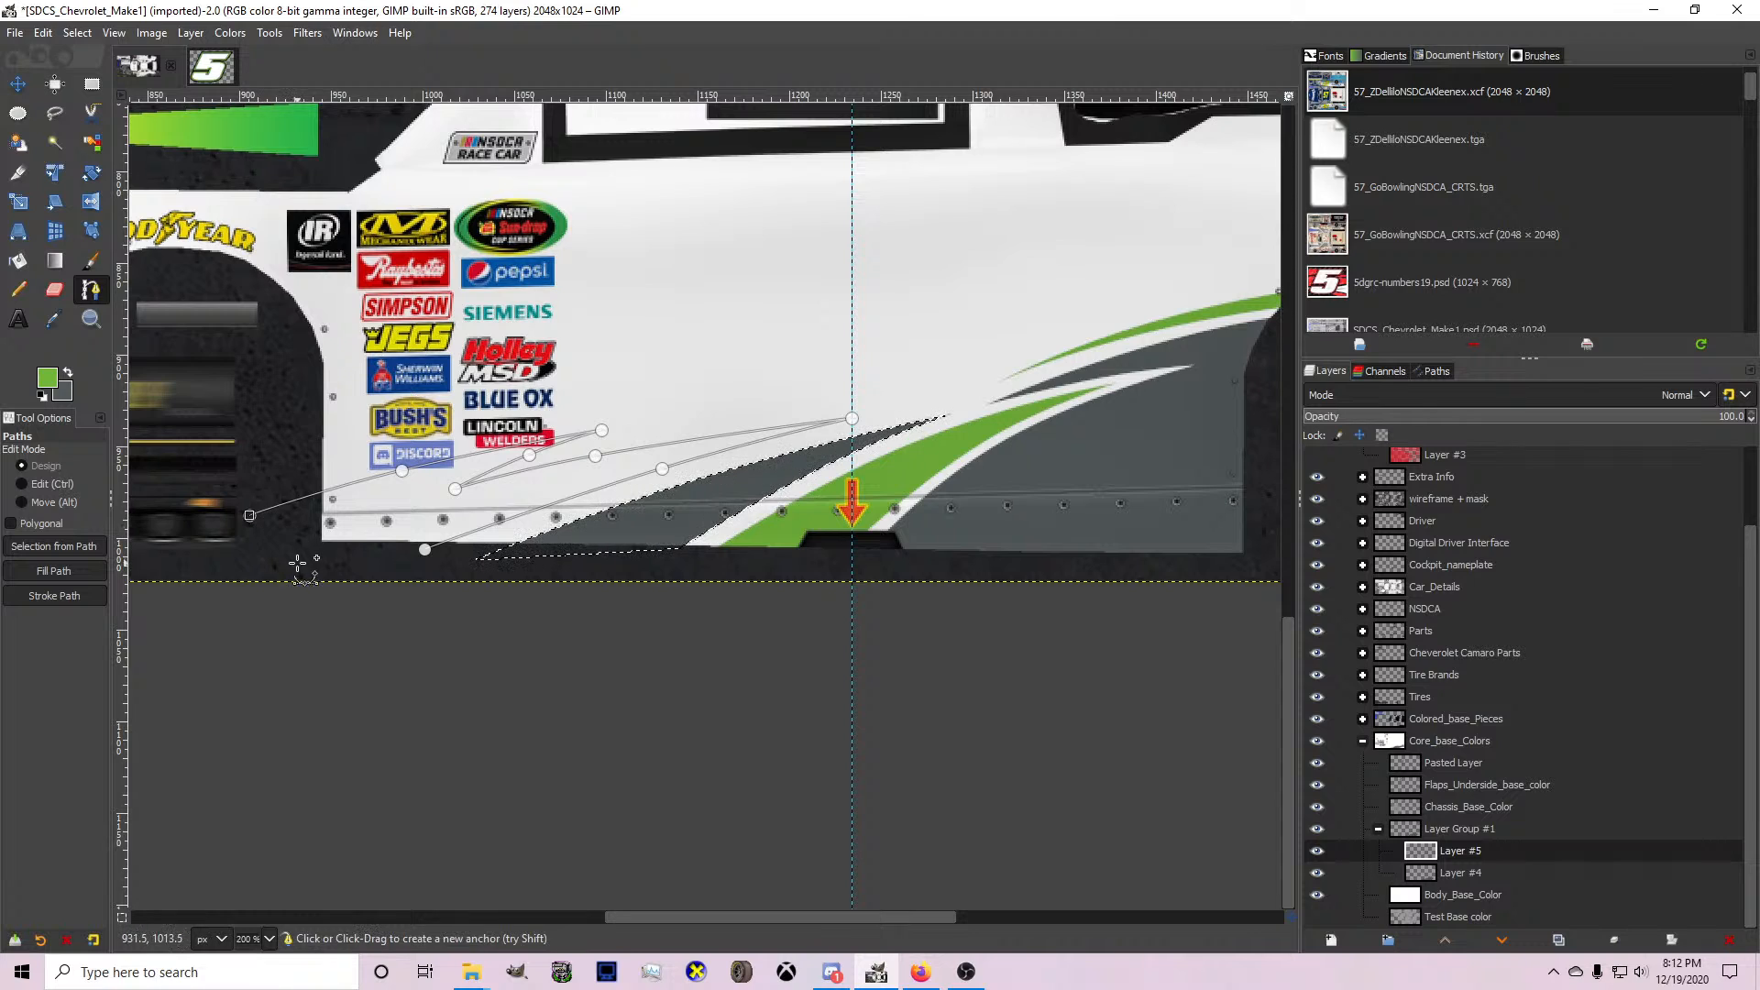
pyautogui.click(383, 571)
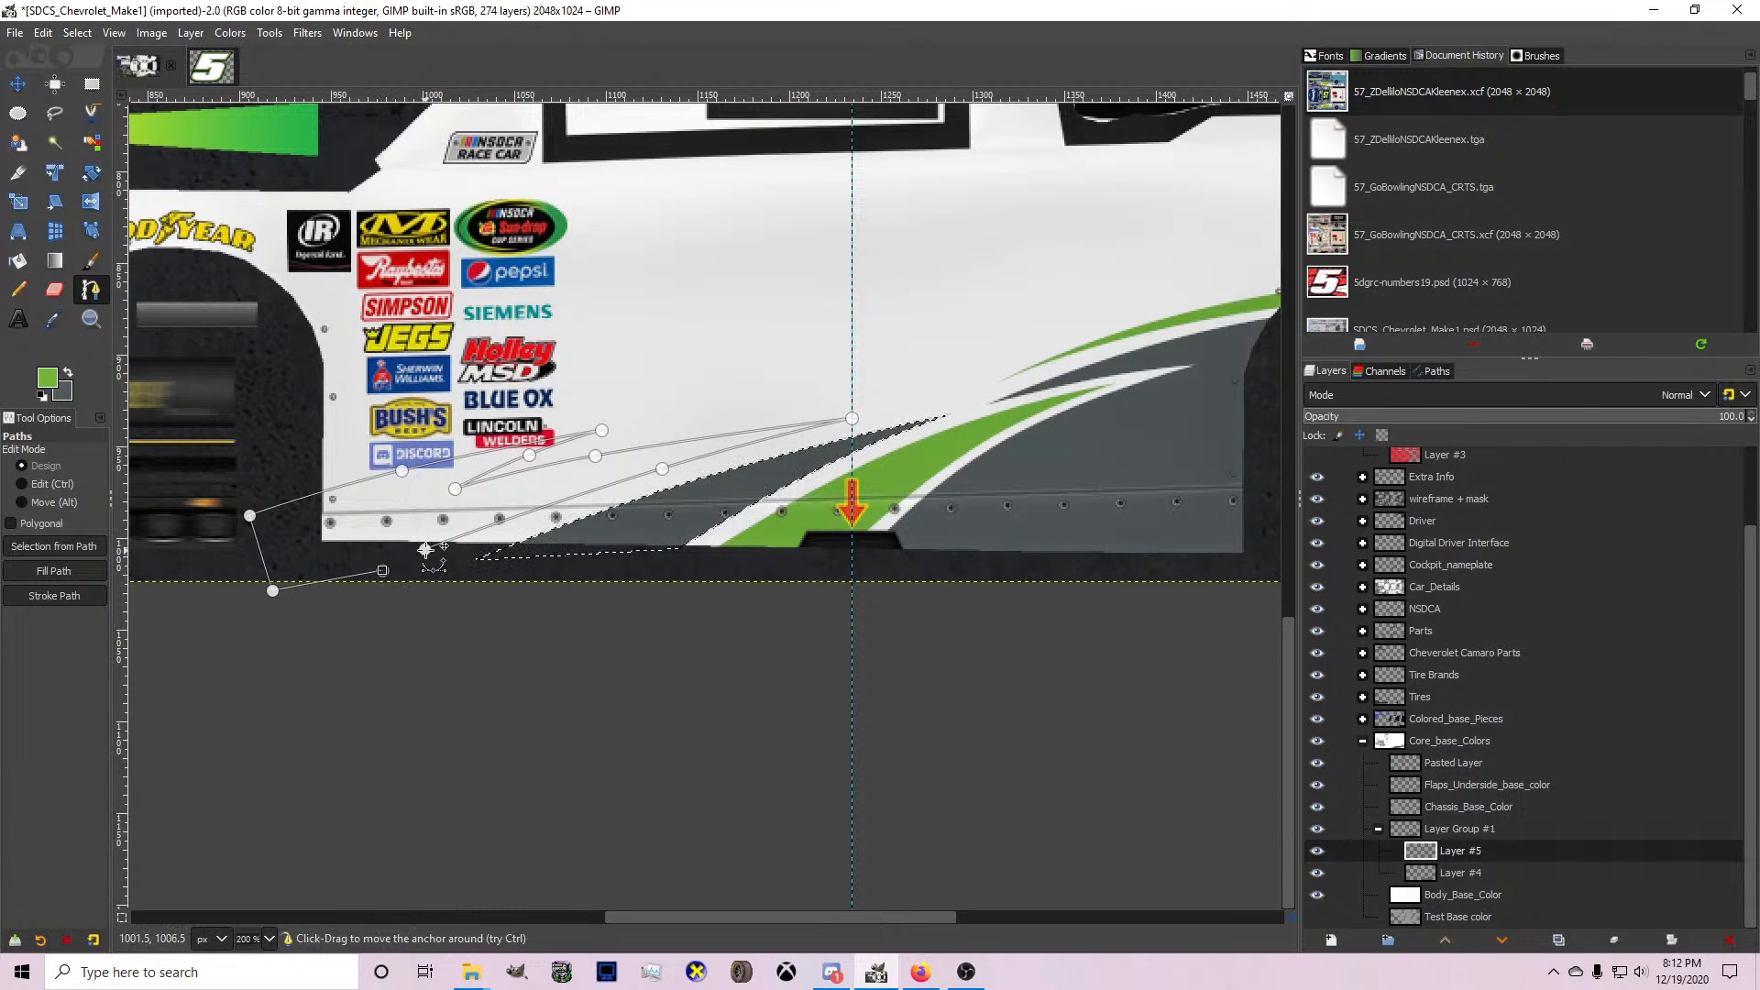
# Turn the two-pointed path into a selection and fill it with green.
pyautogui.hotkey('shift', 'v')
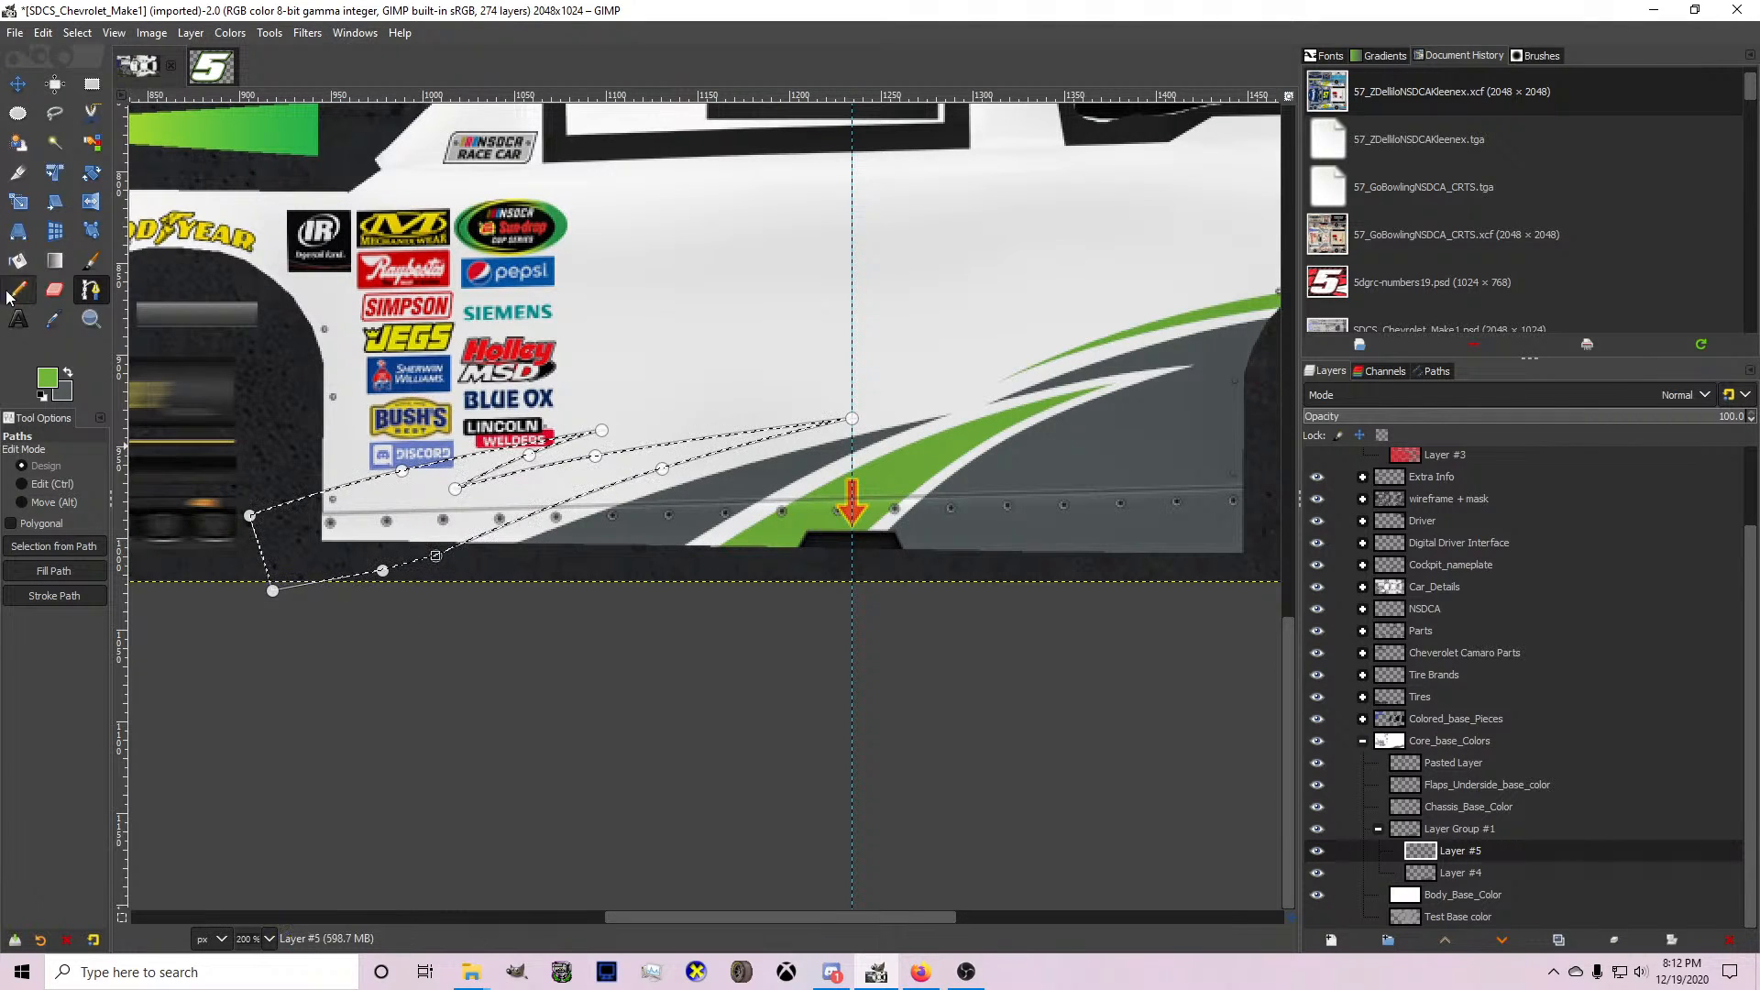
pyautogui.hotkey('shift', 'b')
pyautogui.click(417, 530)
# Outline the front green two-pointed shape with Free Select and paste it as a floating selection.
pyautogui.scroll(1, 703, 601)
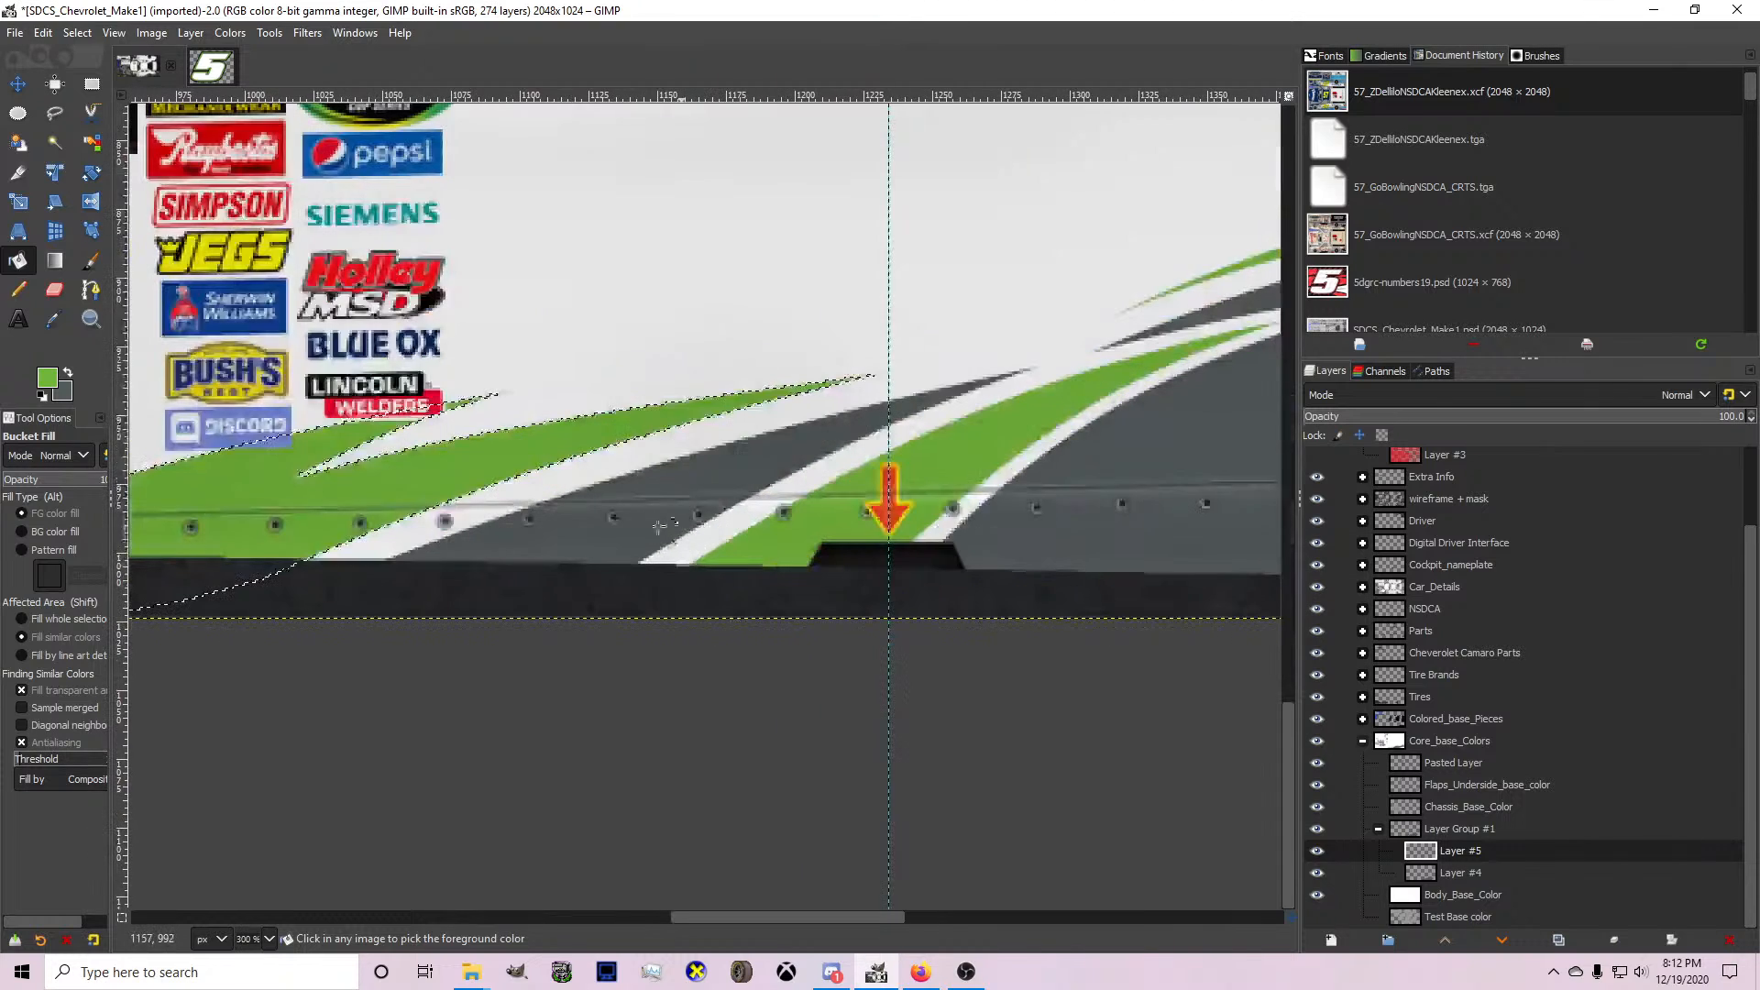
pyautogui.press('f')
pyautogui.click(335, 576)
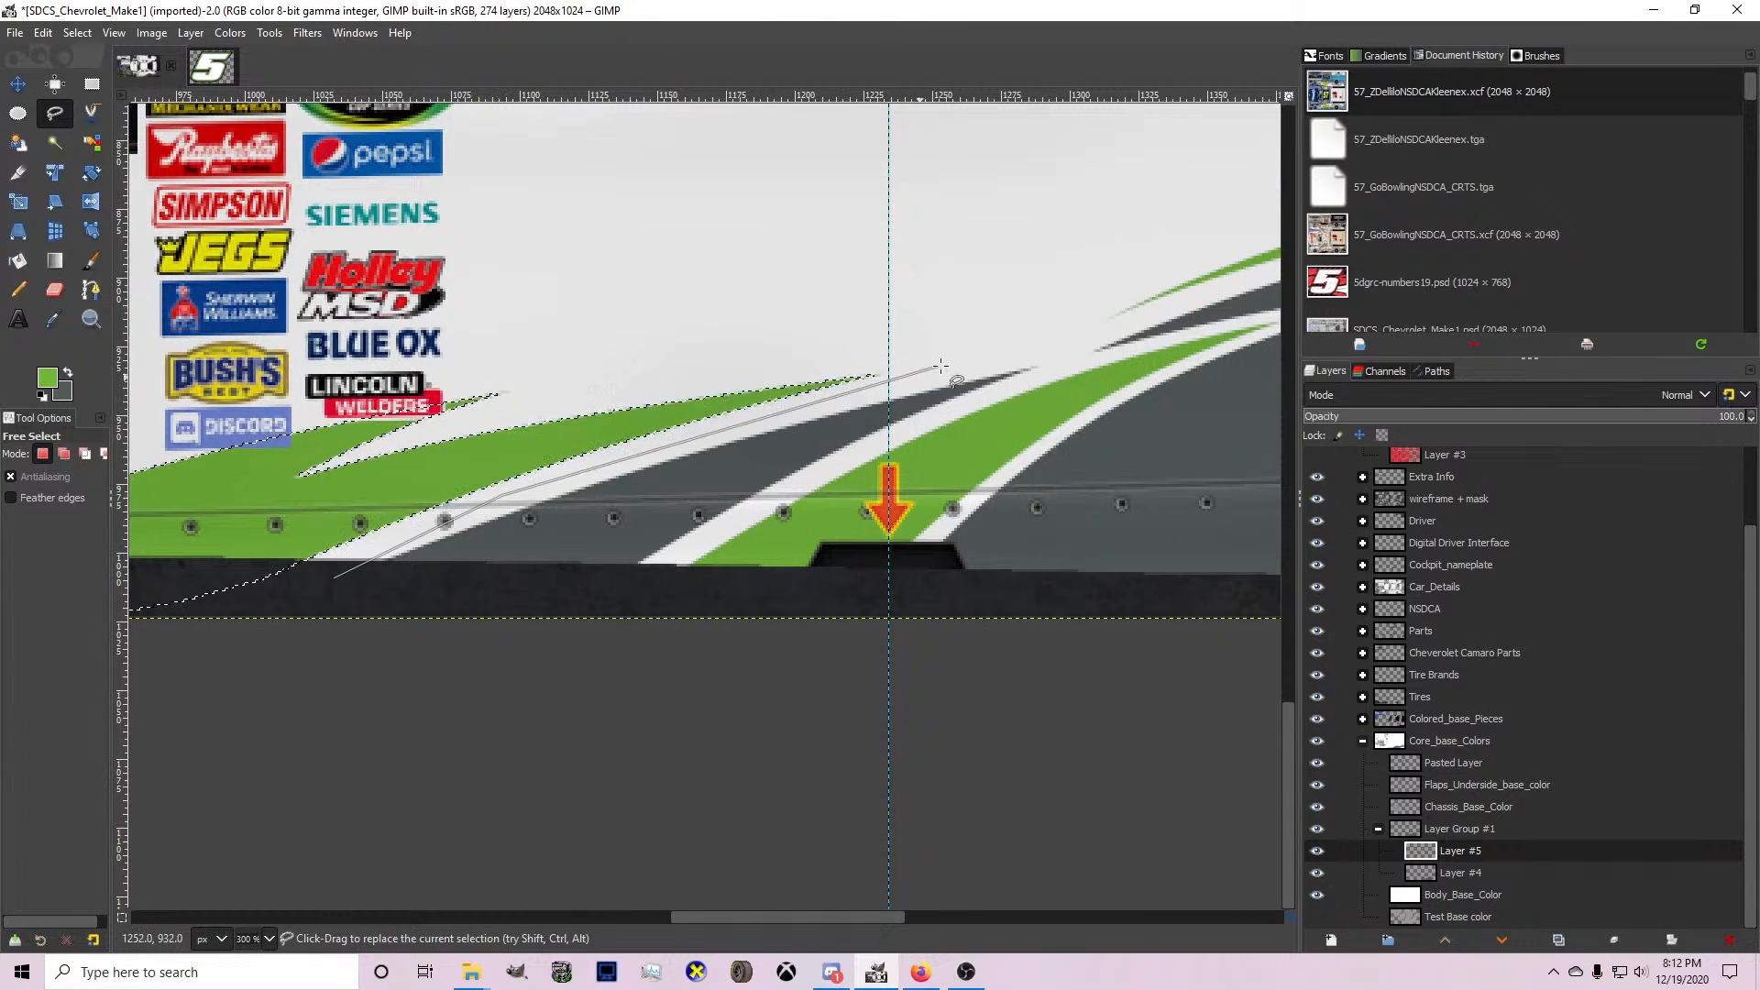
pyautogui.click(942, 367)
pyautogui.scroll(-1, 942, 367)
pyautogui.click(772, 302)
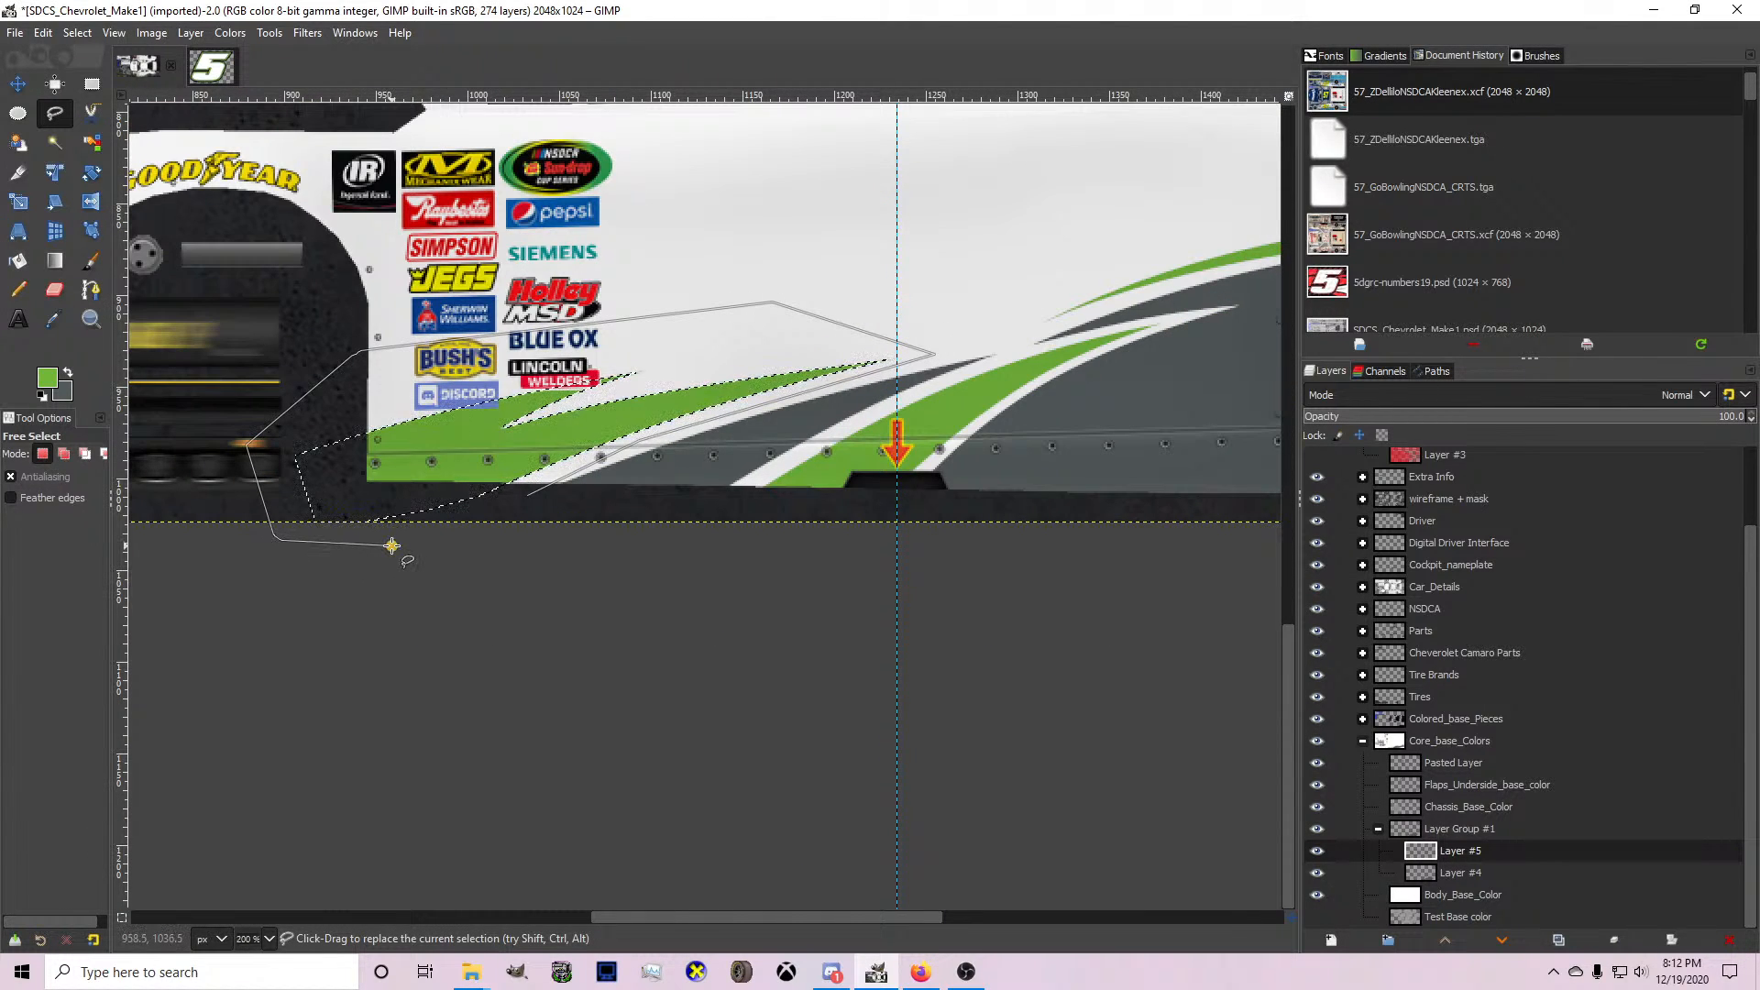
pyautogui.press('Return')
pyautogui.hotkey('ctrl', 'v')
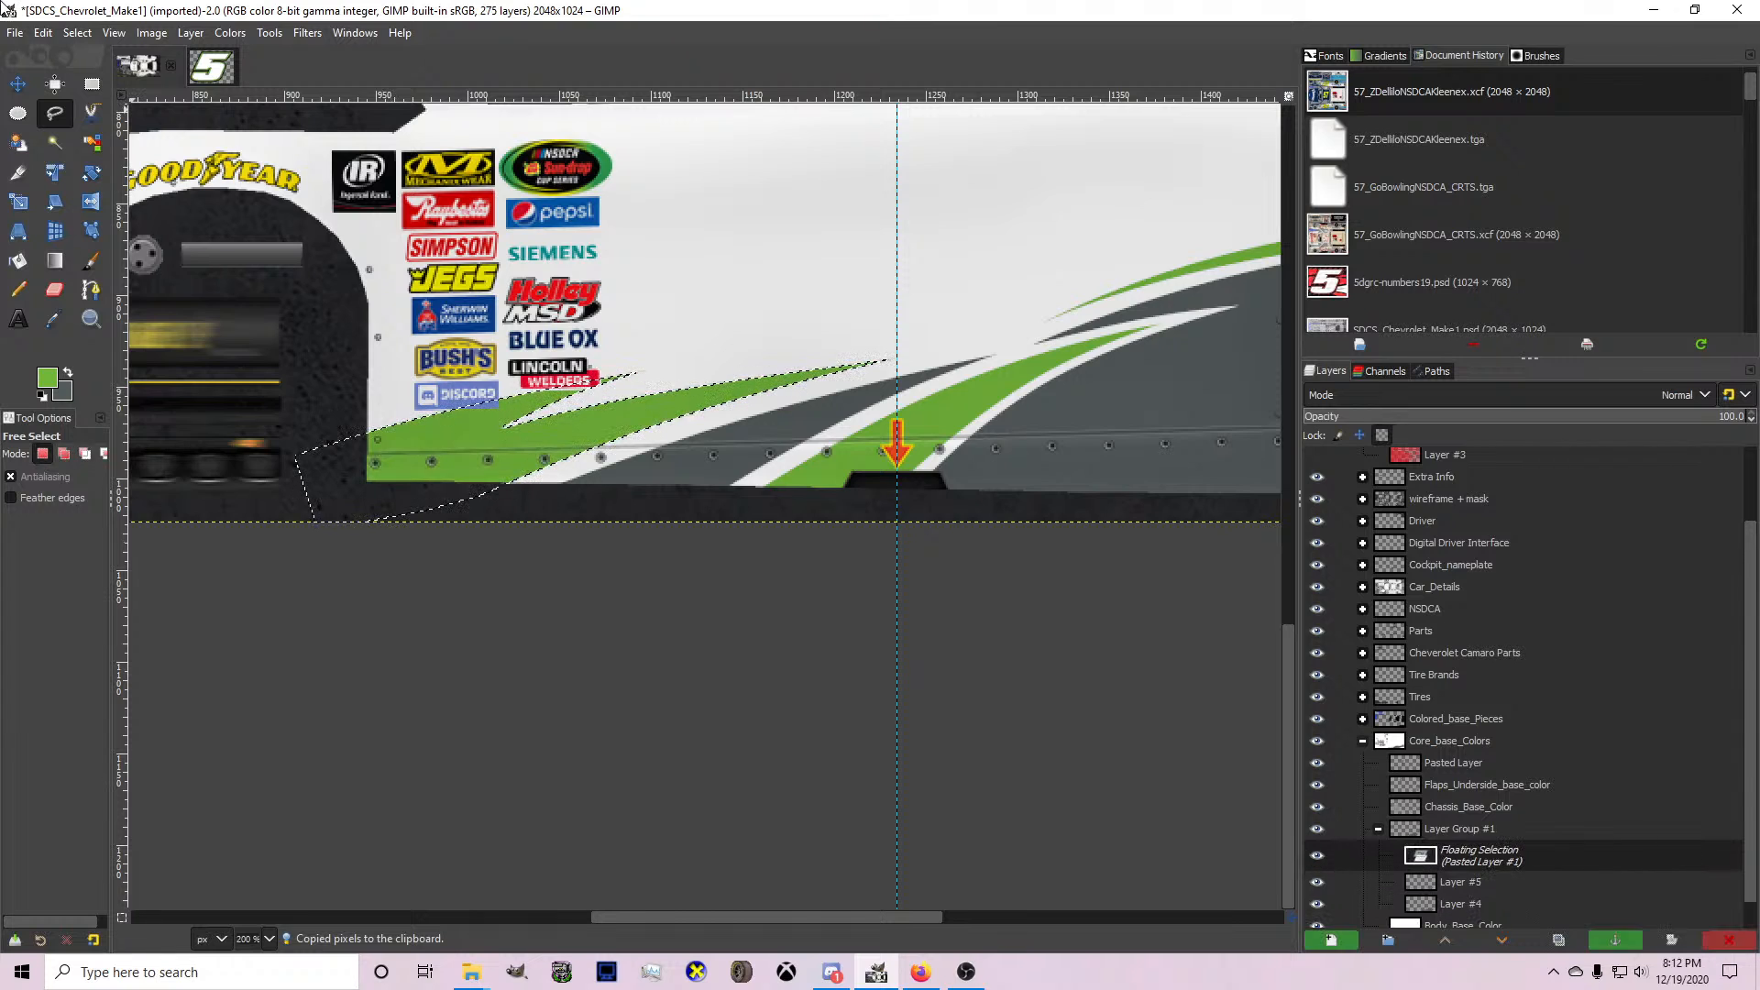
# Nudge the floating green shape slightly forward and down, and anchor it to Layer #5.
pyautogui.click(17, 83)
pyautogui.moveTo(450, 415); pyautogui.dragTo(440, 456)
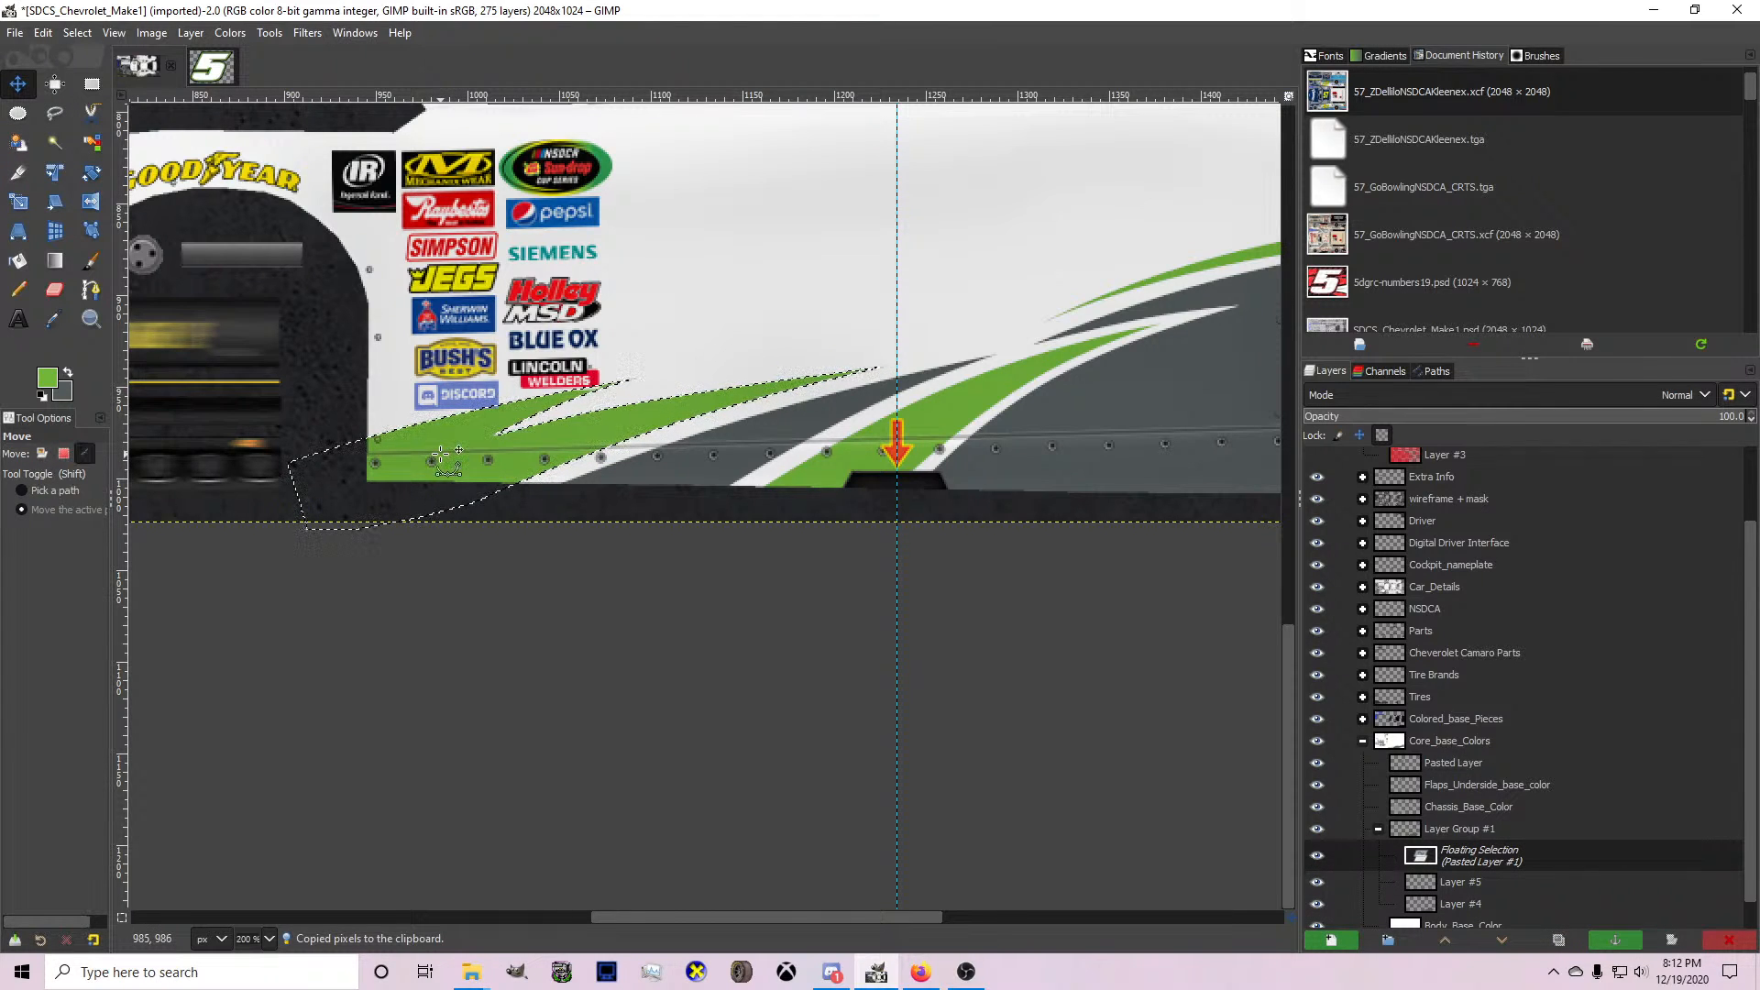
pyautogui.hotkey('ctrl', 'h')
# On Layer #4, outline the large grey shape around the rear wheel with Free Select and remove it.
pyautogui.scroll(-3, 579, 429)
pyautogui.scroll(1, 579, 429)
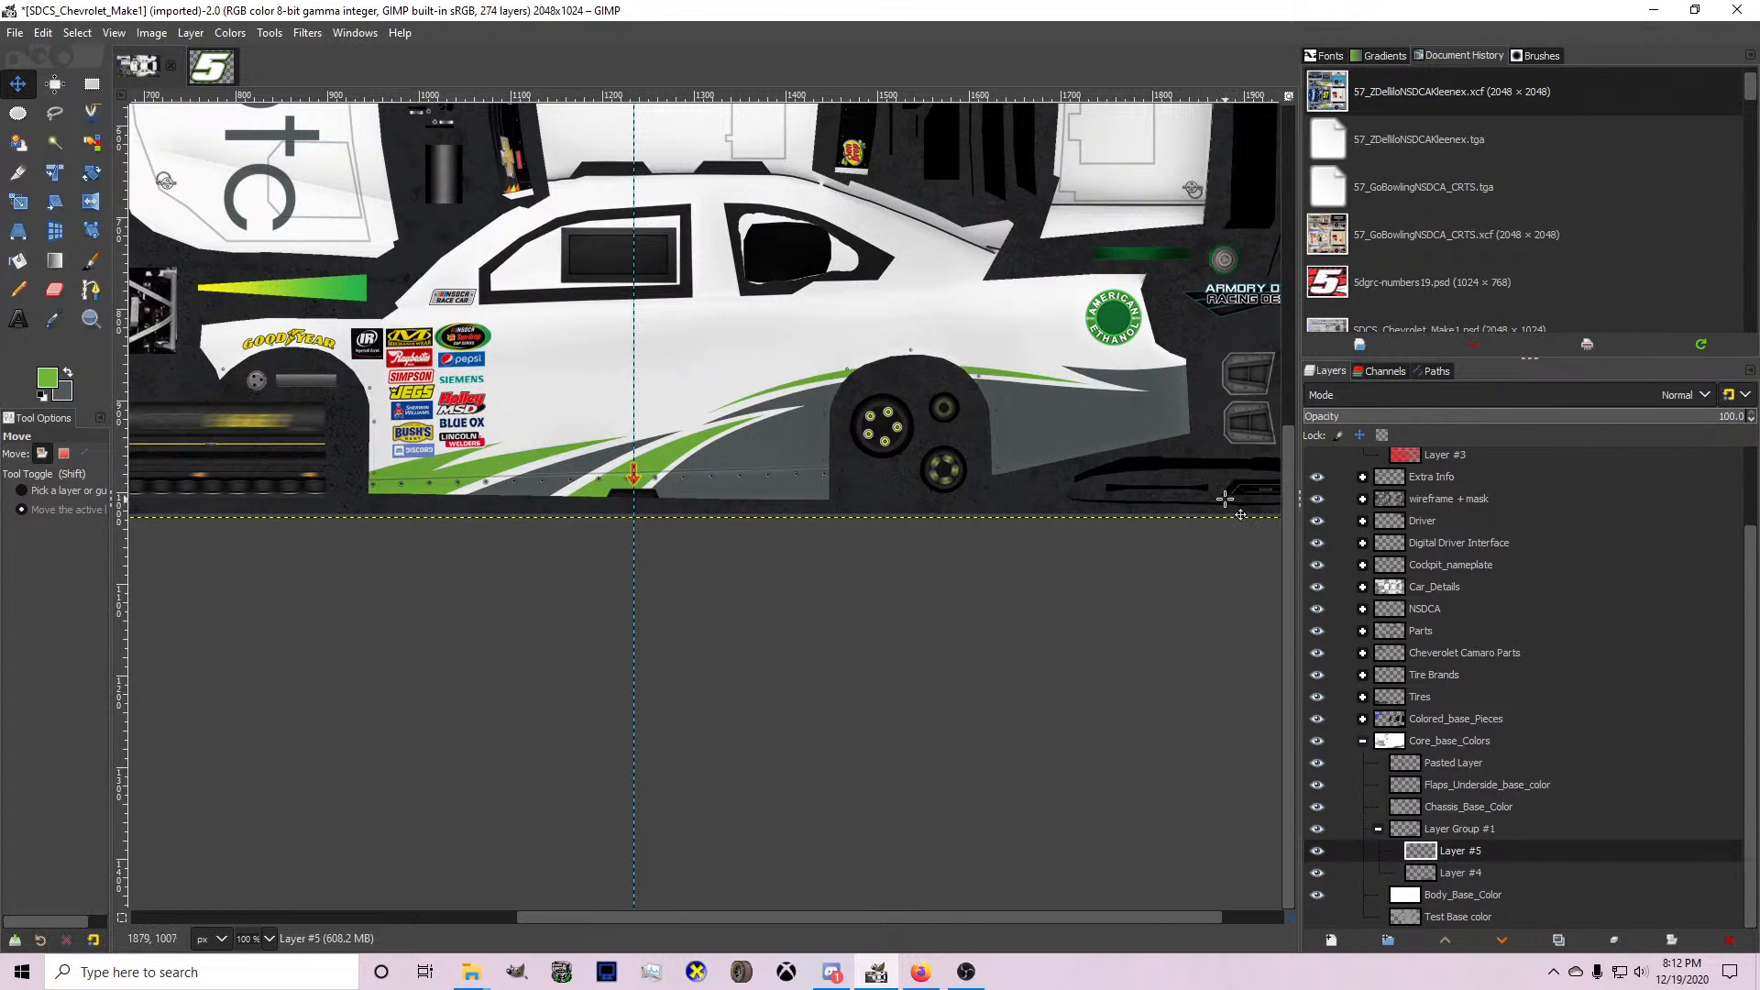
pyautogui.click(1505, 873)
pyautogui.scroll(2, 1263, 425)
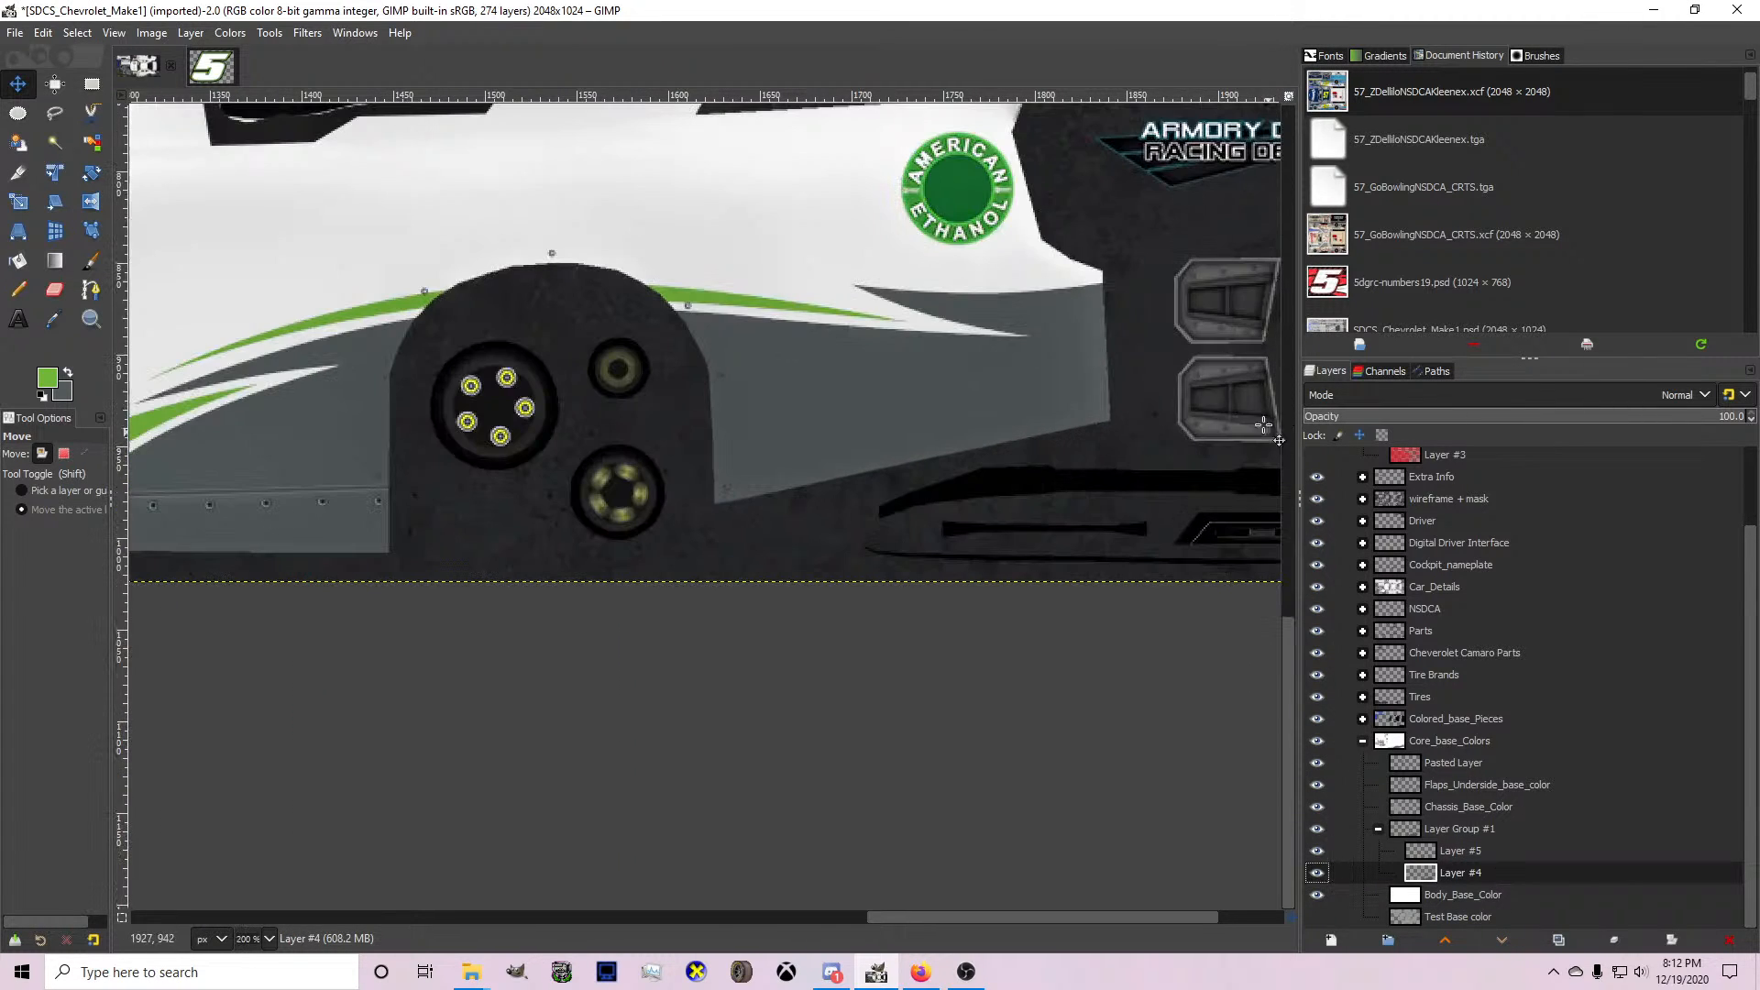
pyautogui.scroll(-1, 881, 448)
pyautogui.press('f')
pyautogui.click(190, 536)
pyautogui.click(349, 348)
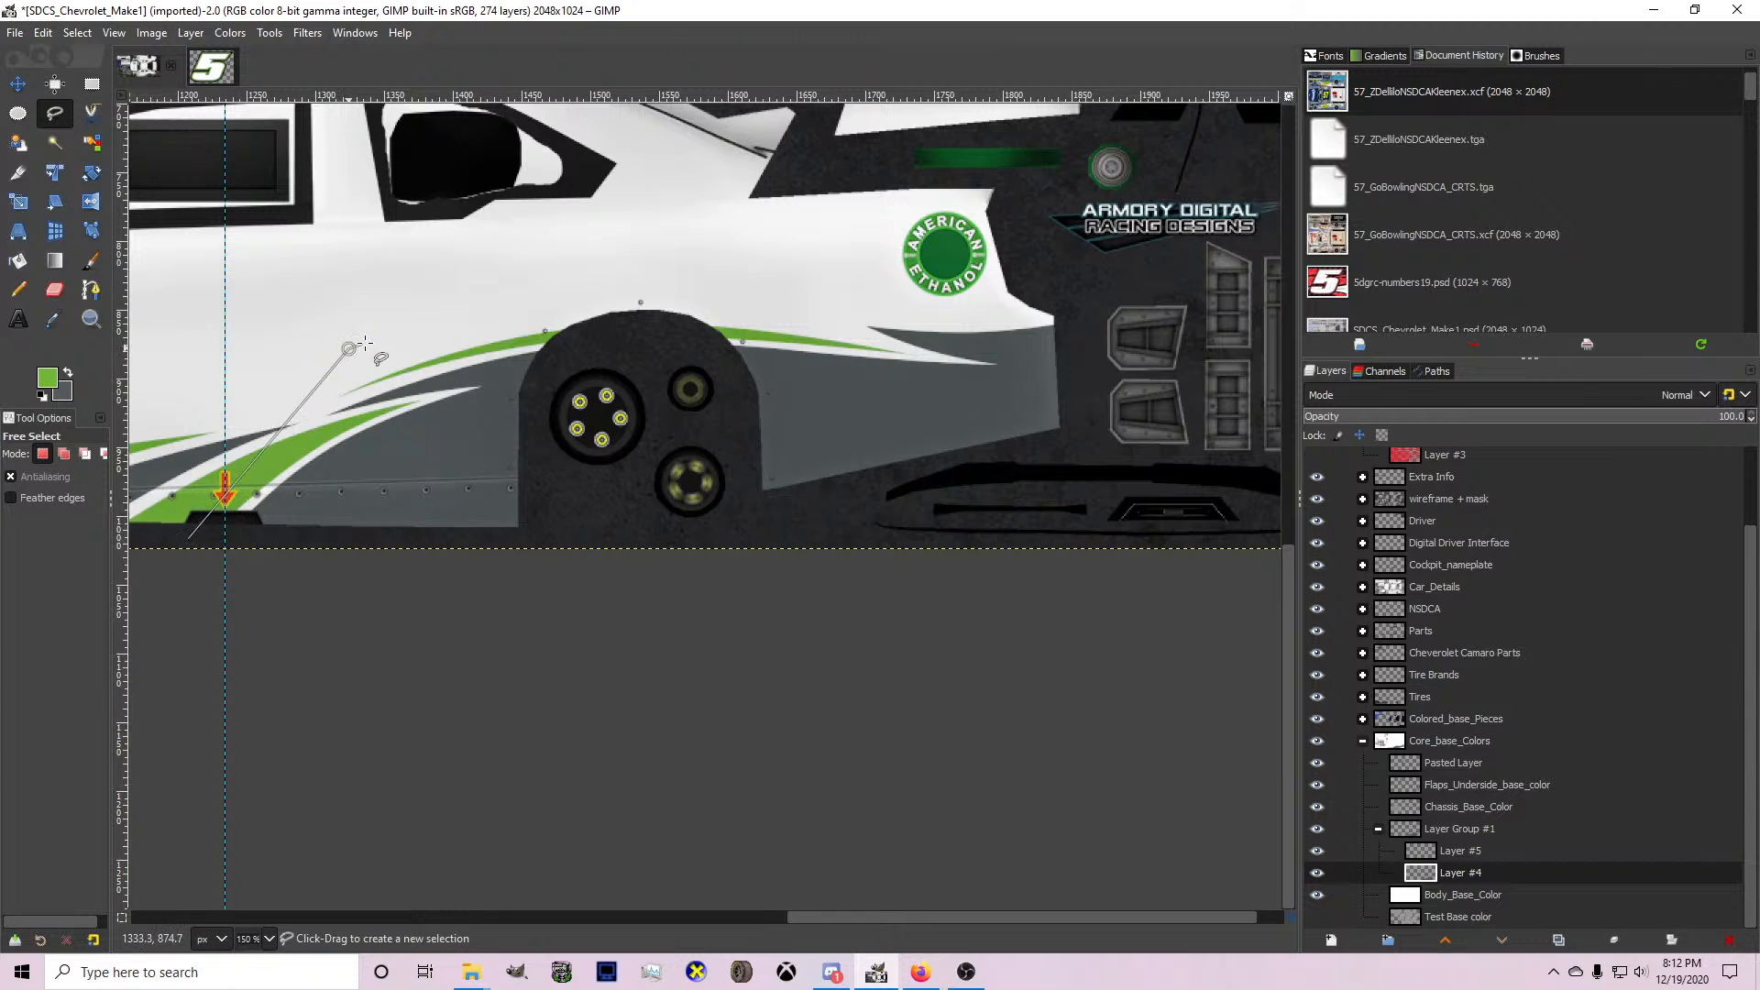
pyautogui.moveTo(348, 348); pyautogui.dragTo(330, 419)
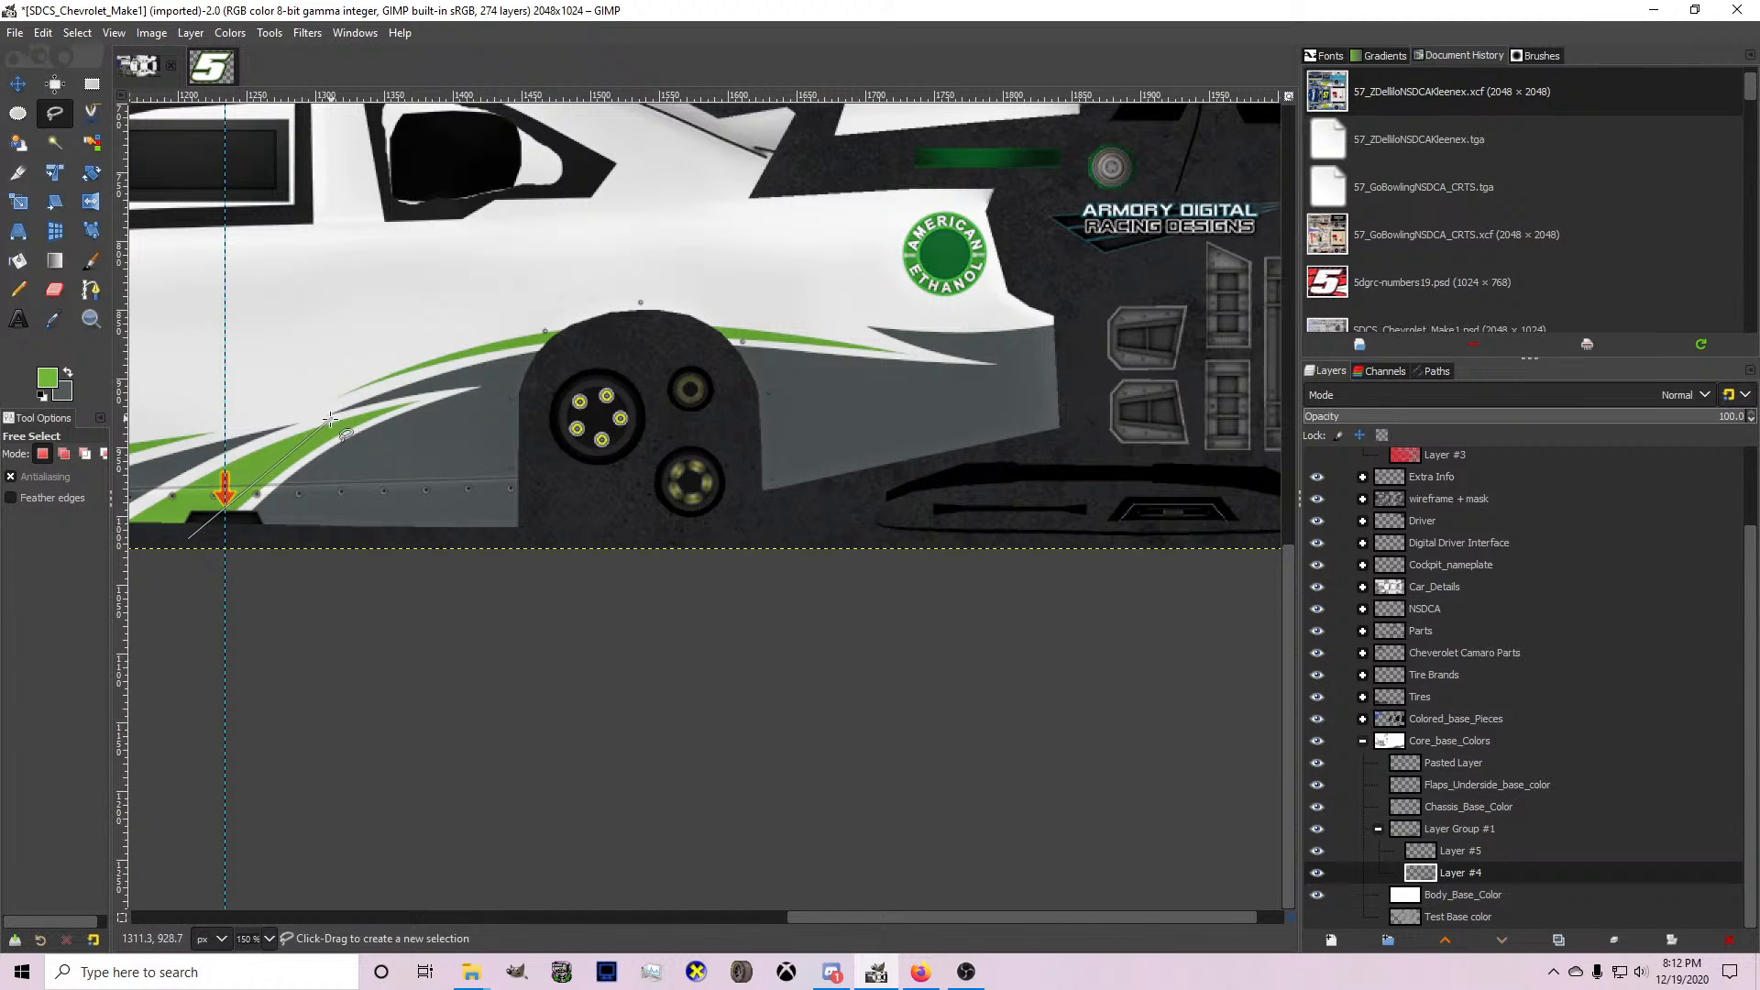
pyautogui.click(339, 354)
pyautogui.click(1059, 266)
pyautogui.click(1119, 417)
pyautogui.click(1059, 530)
pyautogui.click(546, 571)
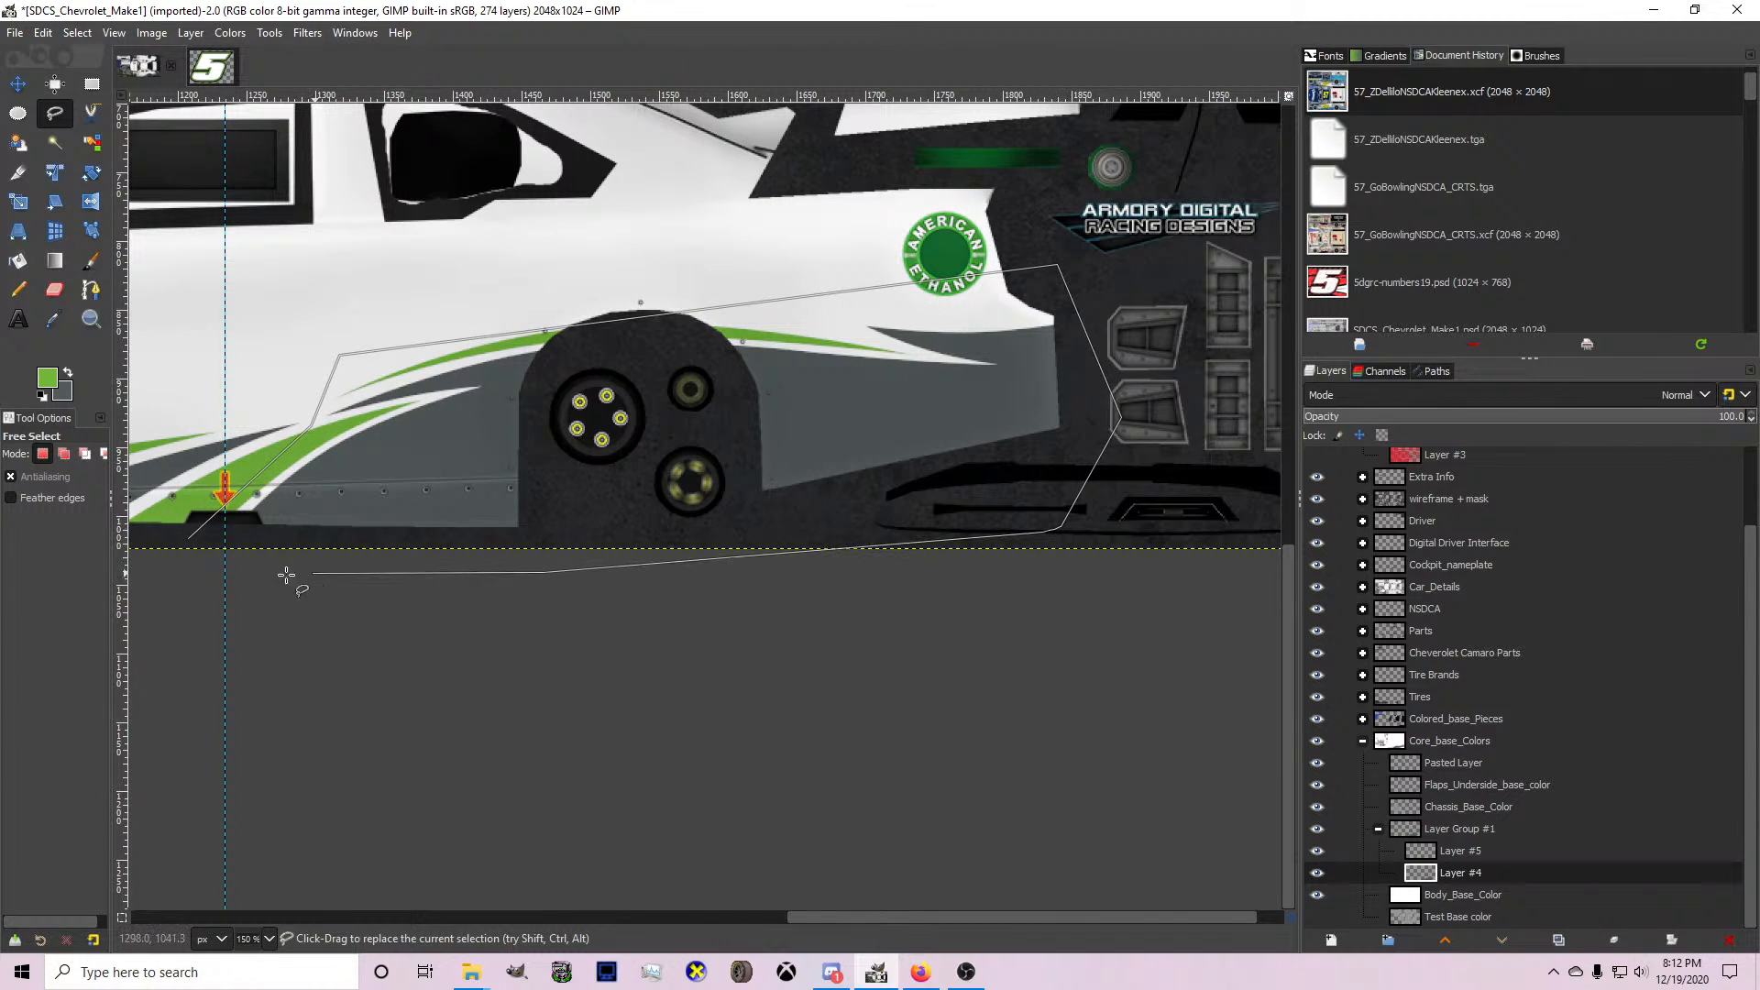
pyautogui.click(190, 537)
pyautogui.press('Return')
pyautogui.press('Delete')
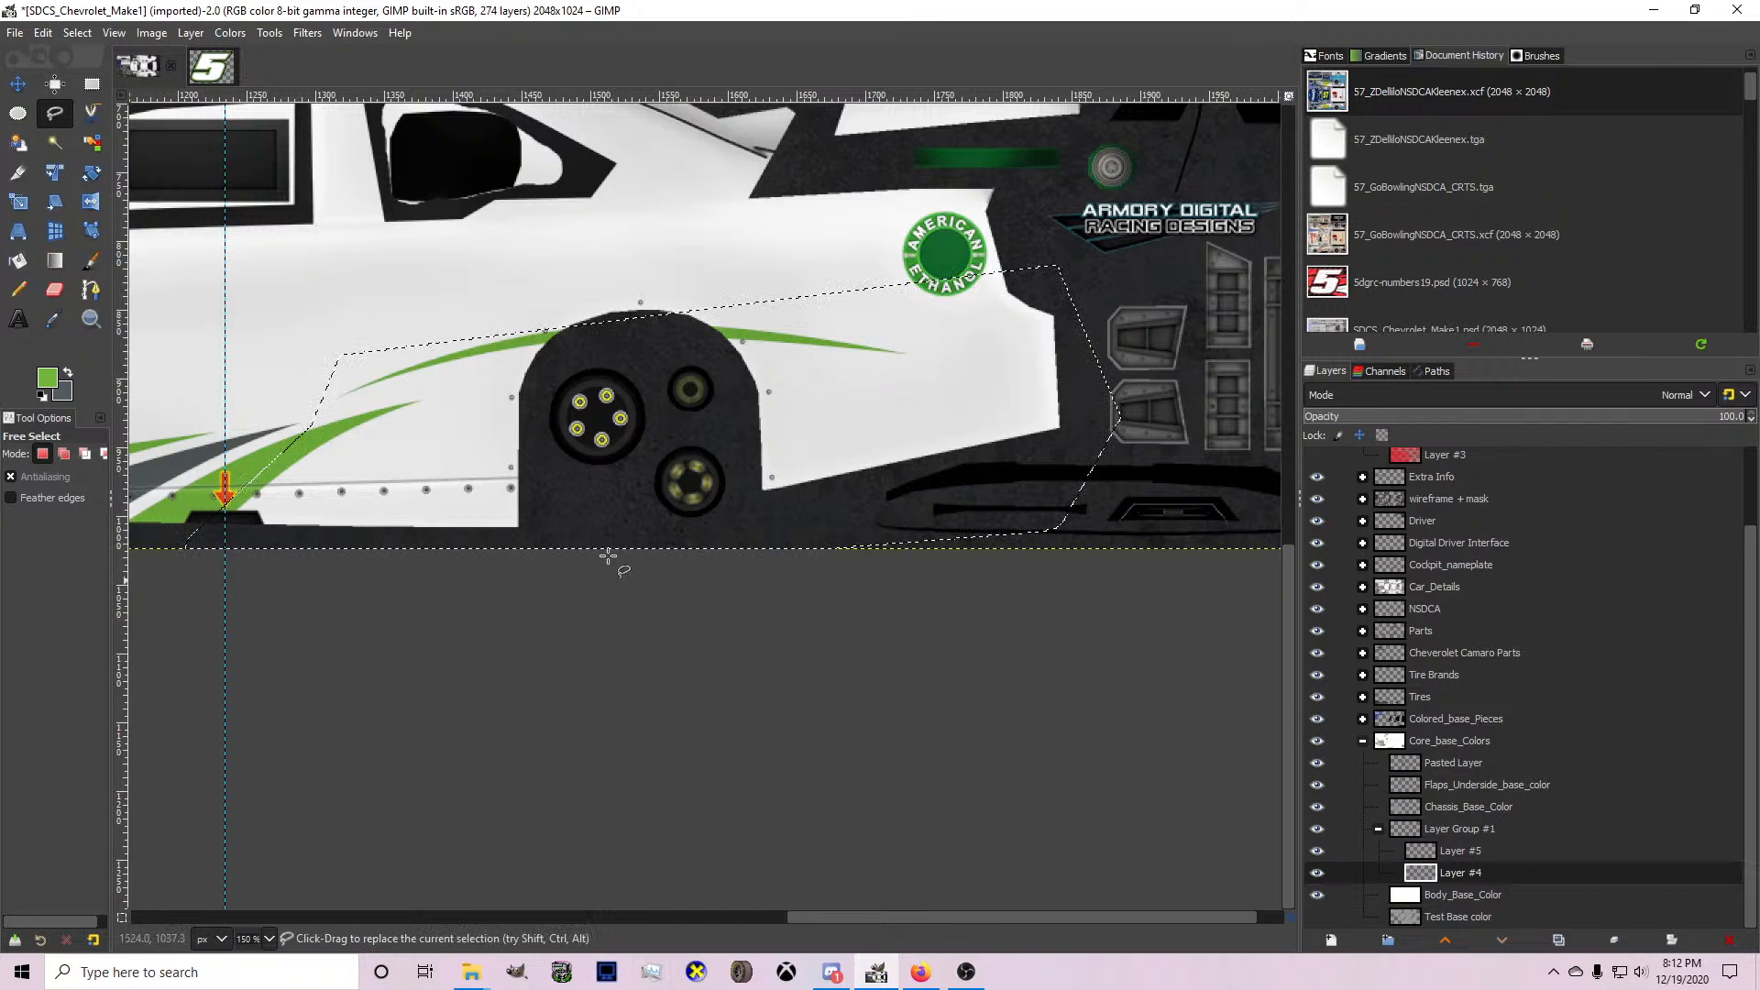
# Outline the thin green sweep over the rear wheel arch with Free Select and remove it from Layer #5.
pyautogui.click(336, 404)
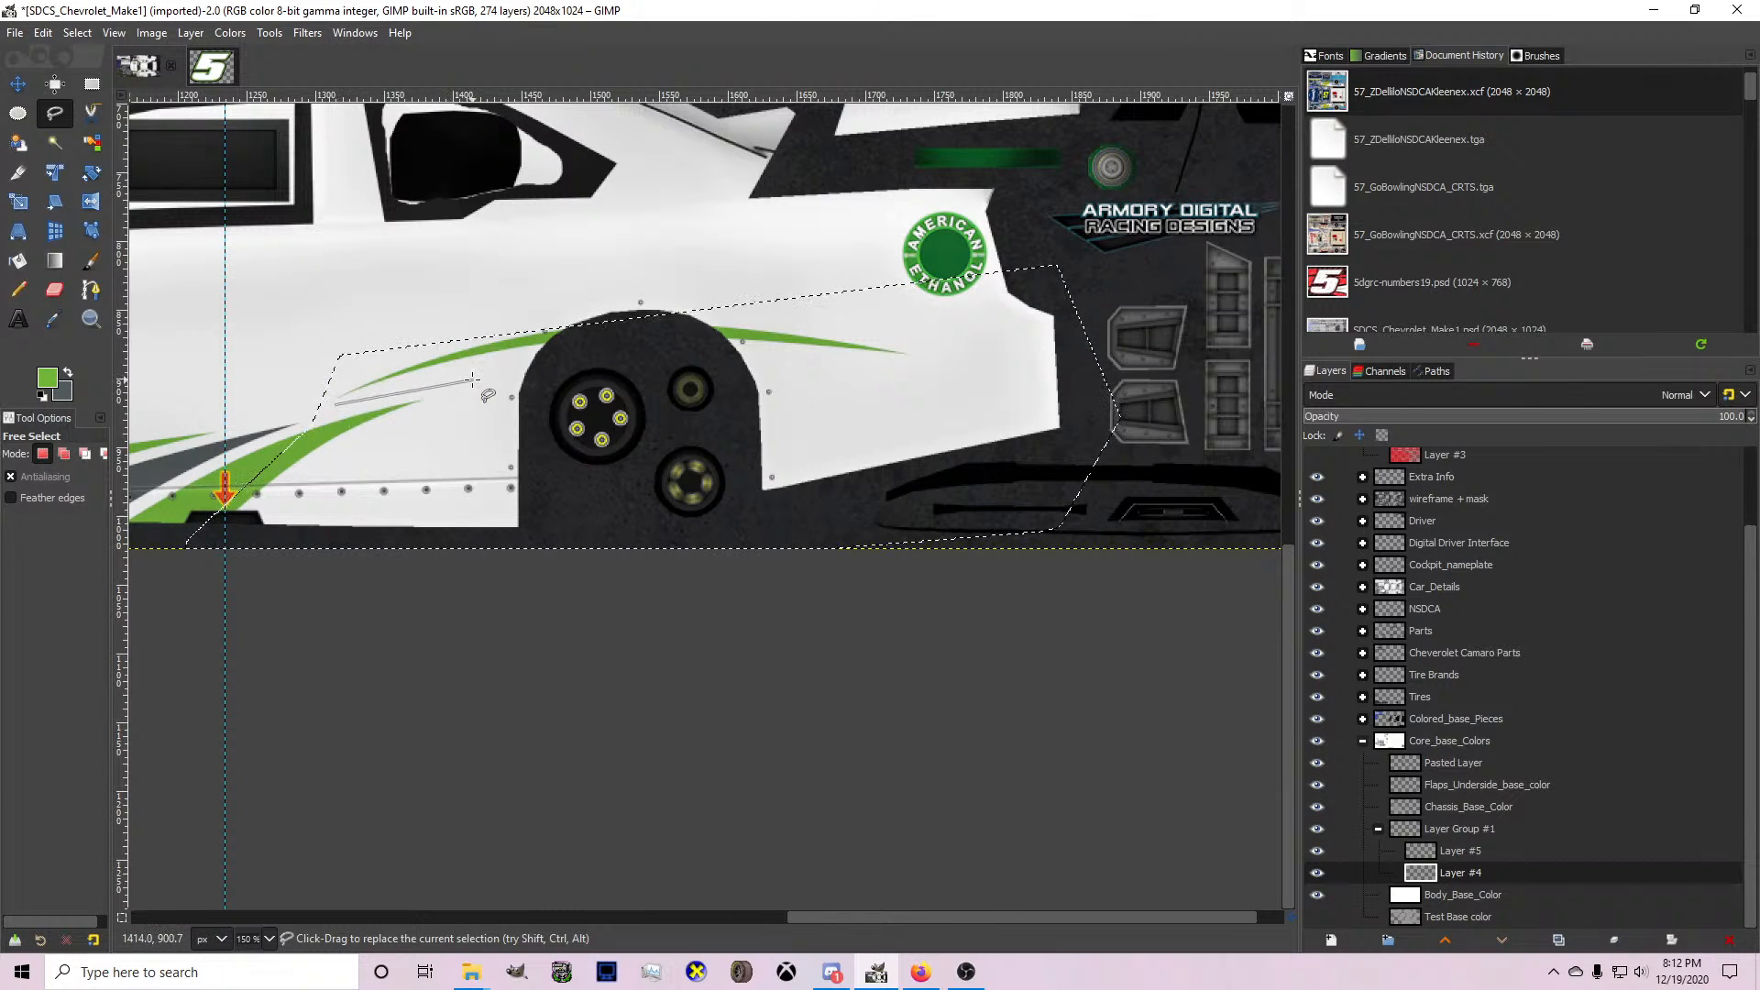
pyautogui.click(940, 363)
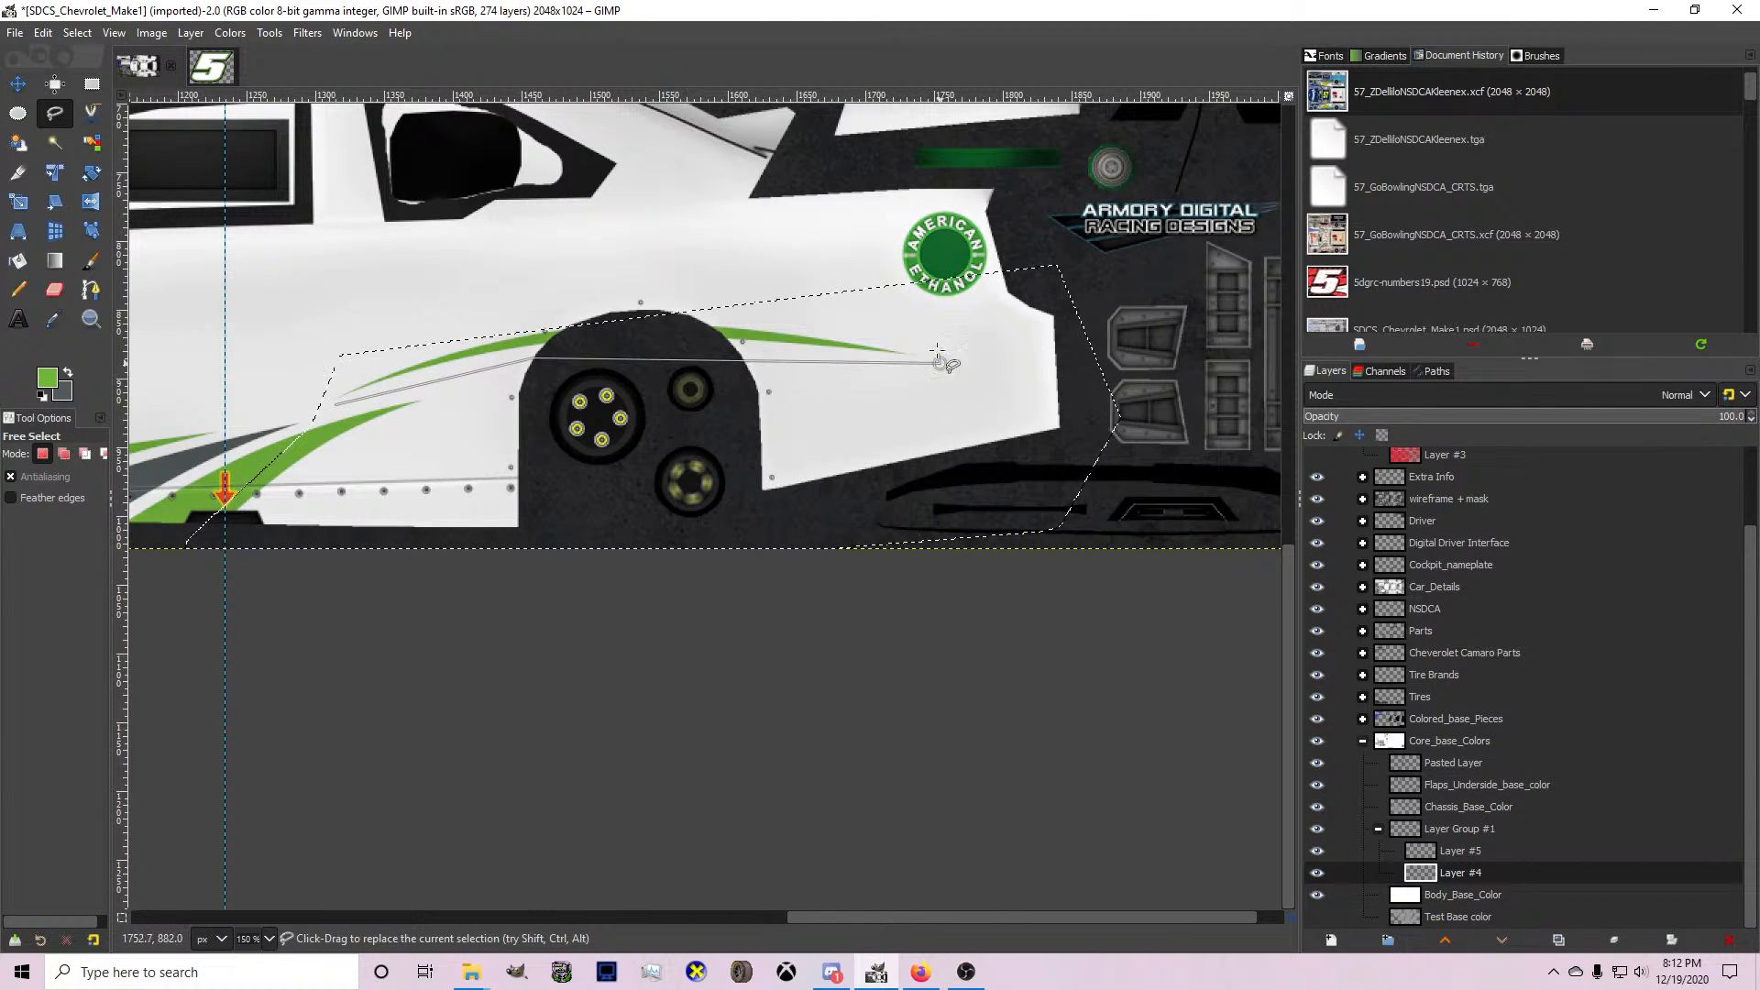
pyautogui.click(936, 329)
pyautogui.click(692, 291)
pyautogui.doubleClick(320, 386)
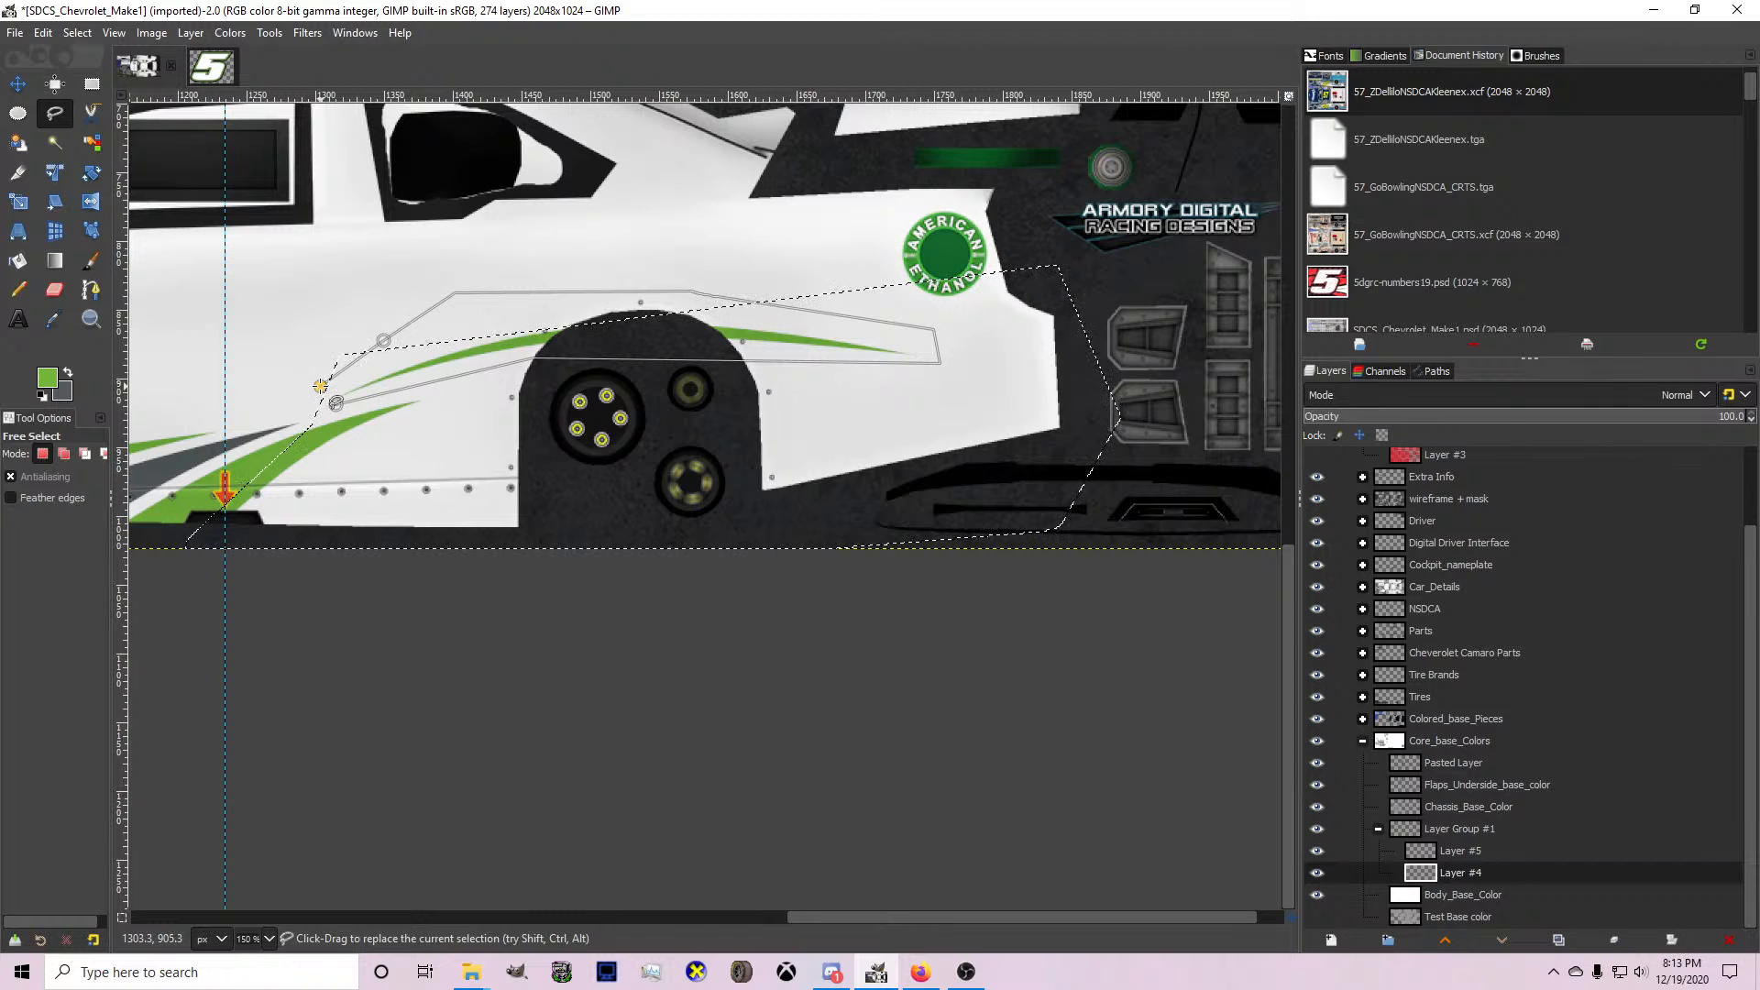
pyautogui.click(1492, 853)
# Rename Layer #5 to Green and Layer #4 to Gray.
pyautogui.doubleClick(1480, 853)
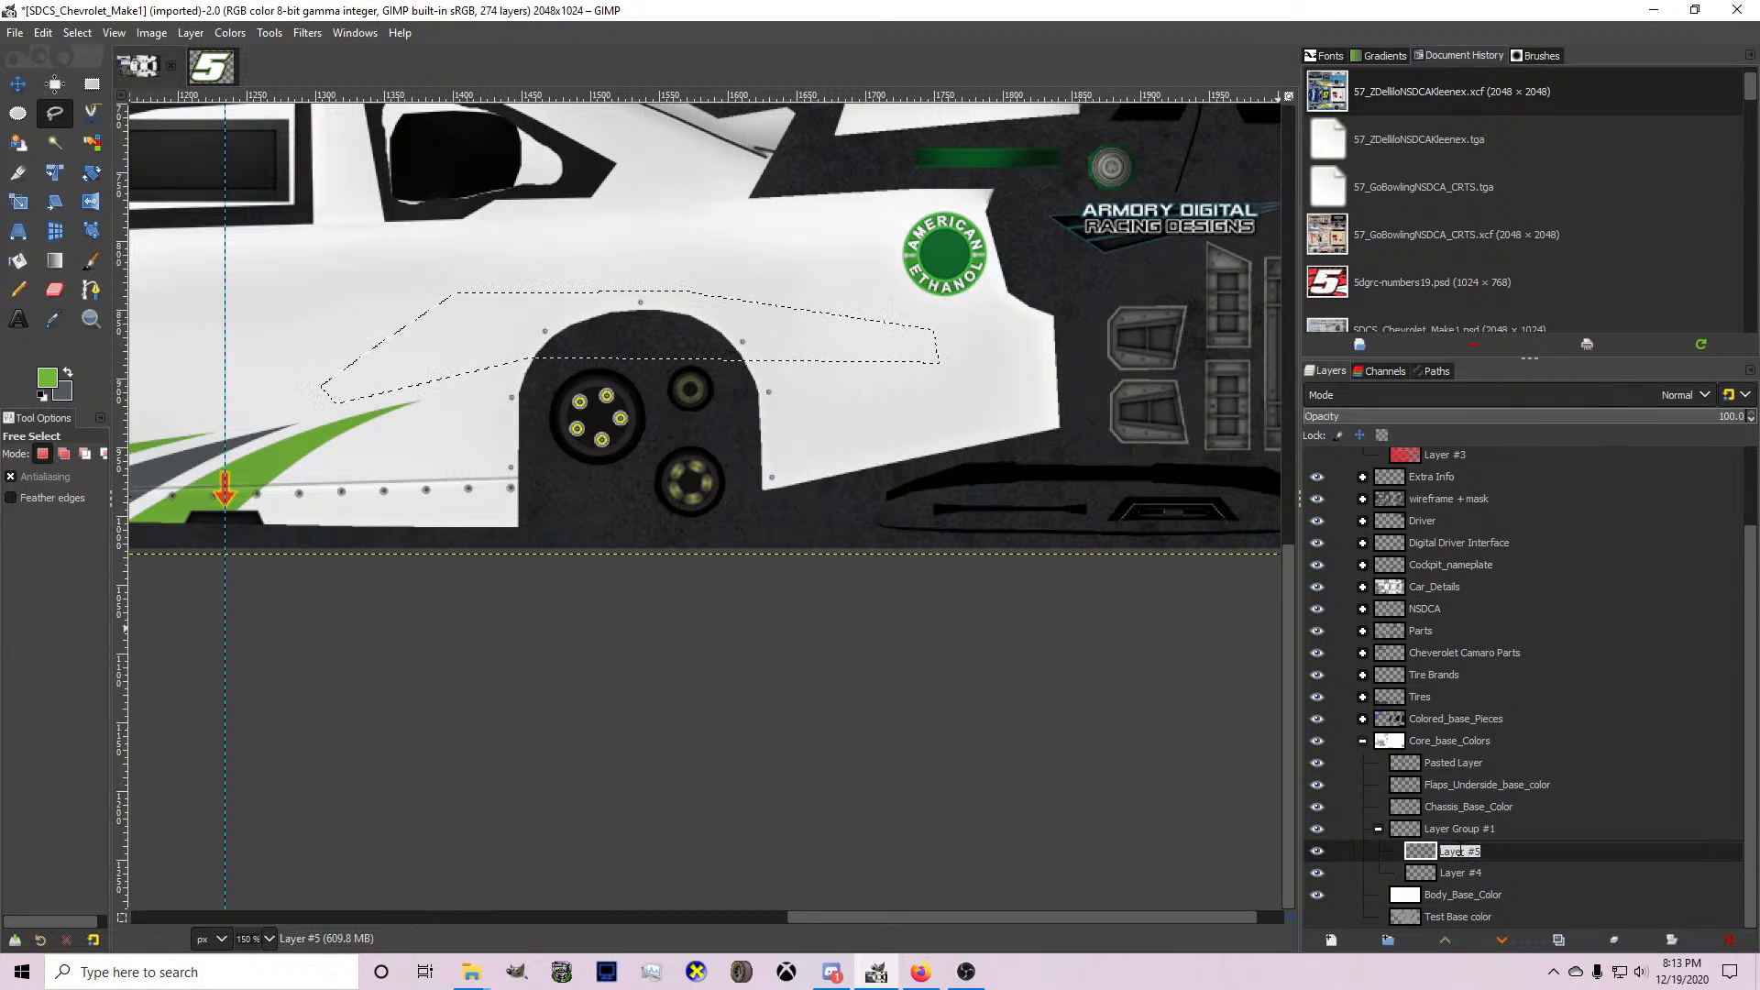
pyautogui.write('Green')
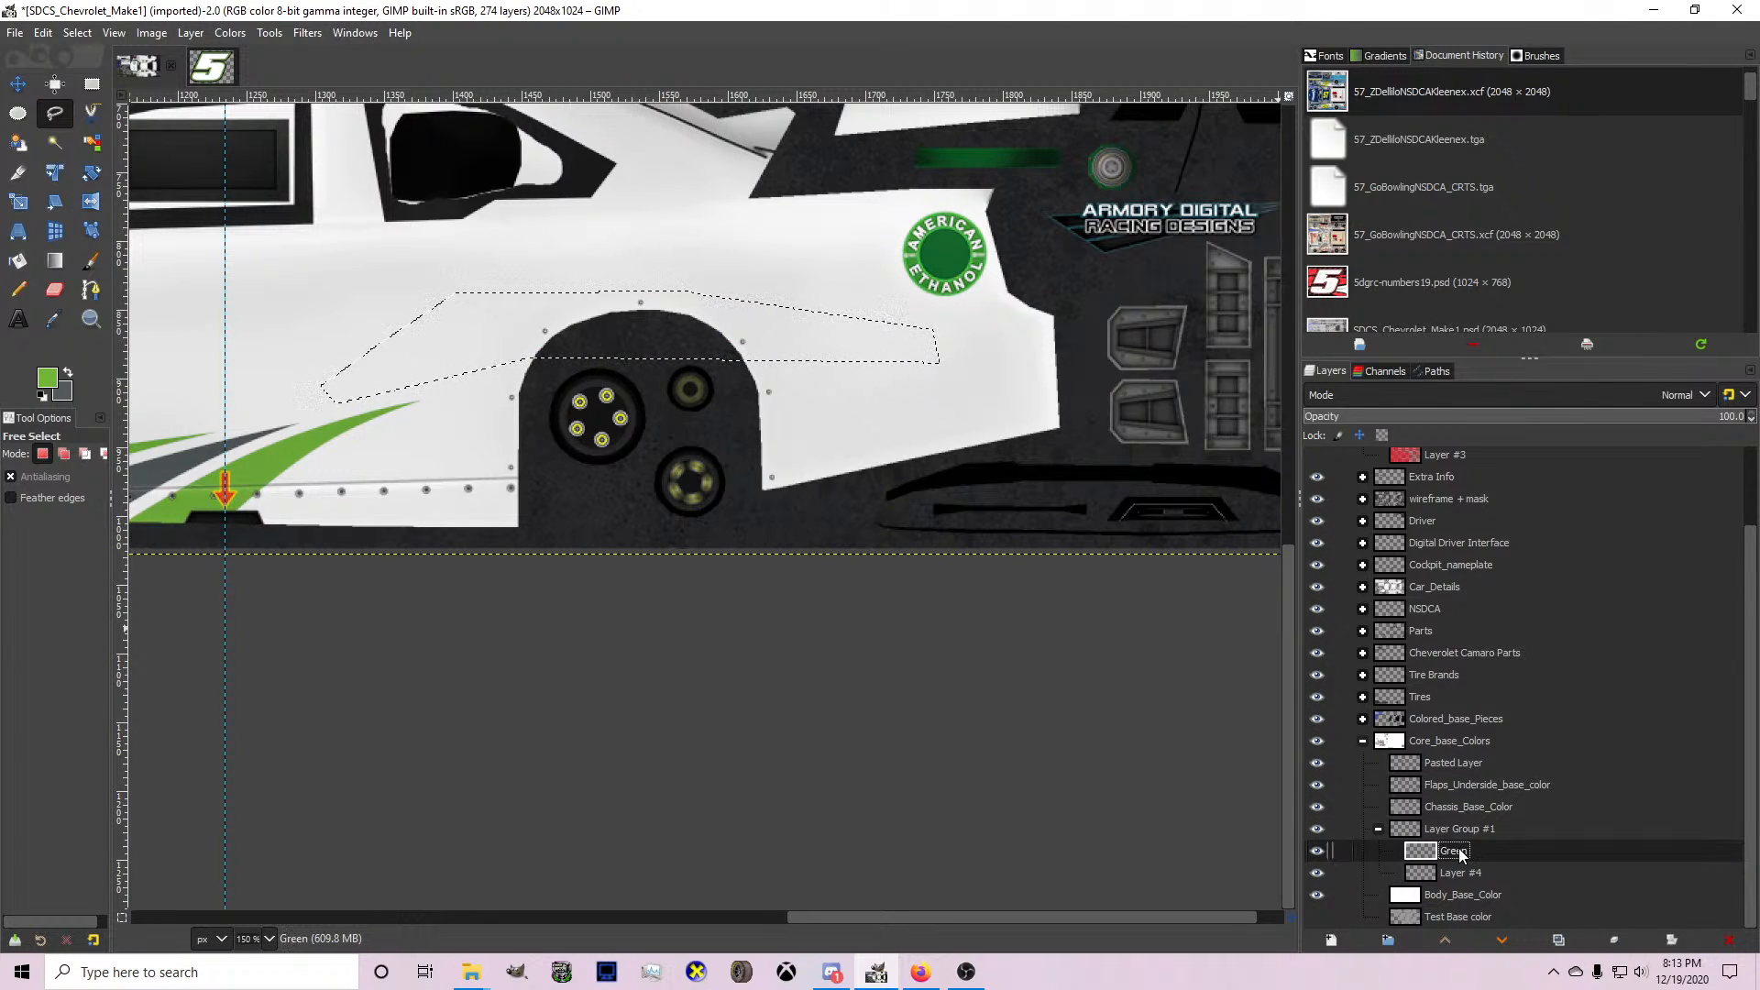
pyautogui.press('Tab')
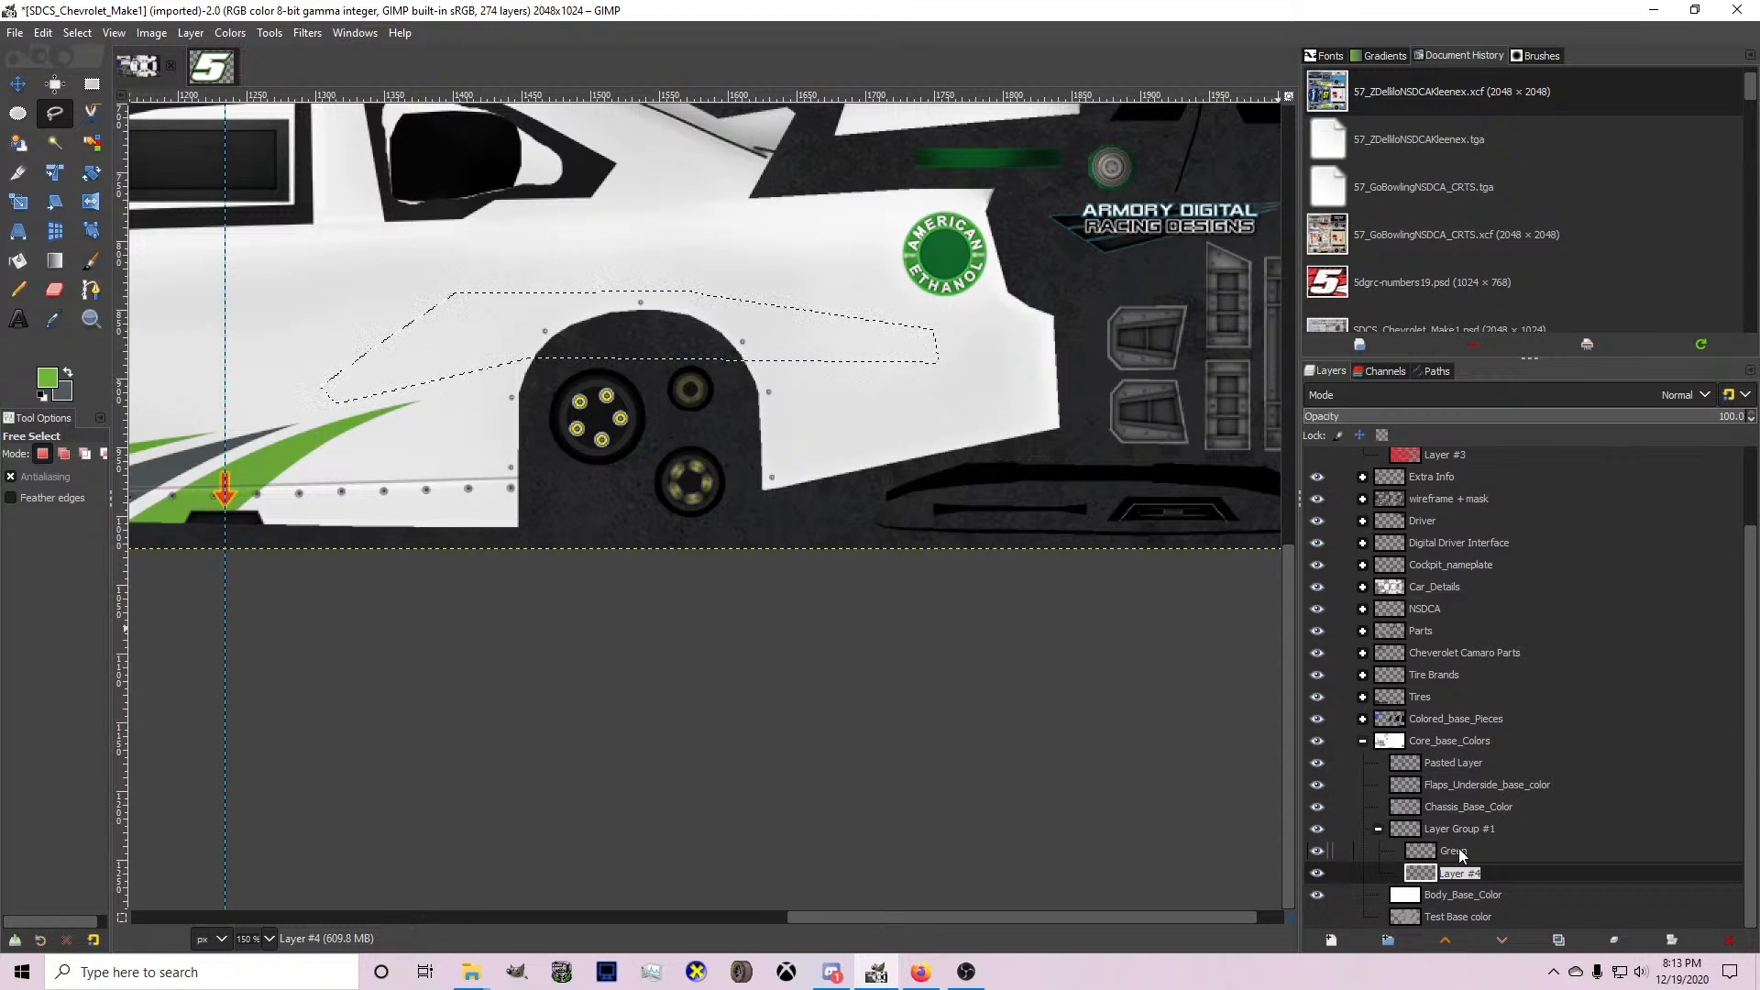
pyautogui.write('Gray')
pyautogui.press('Return')
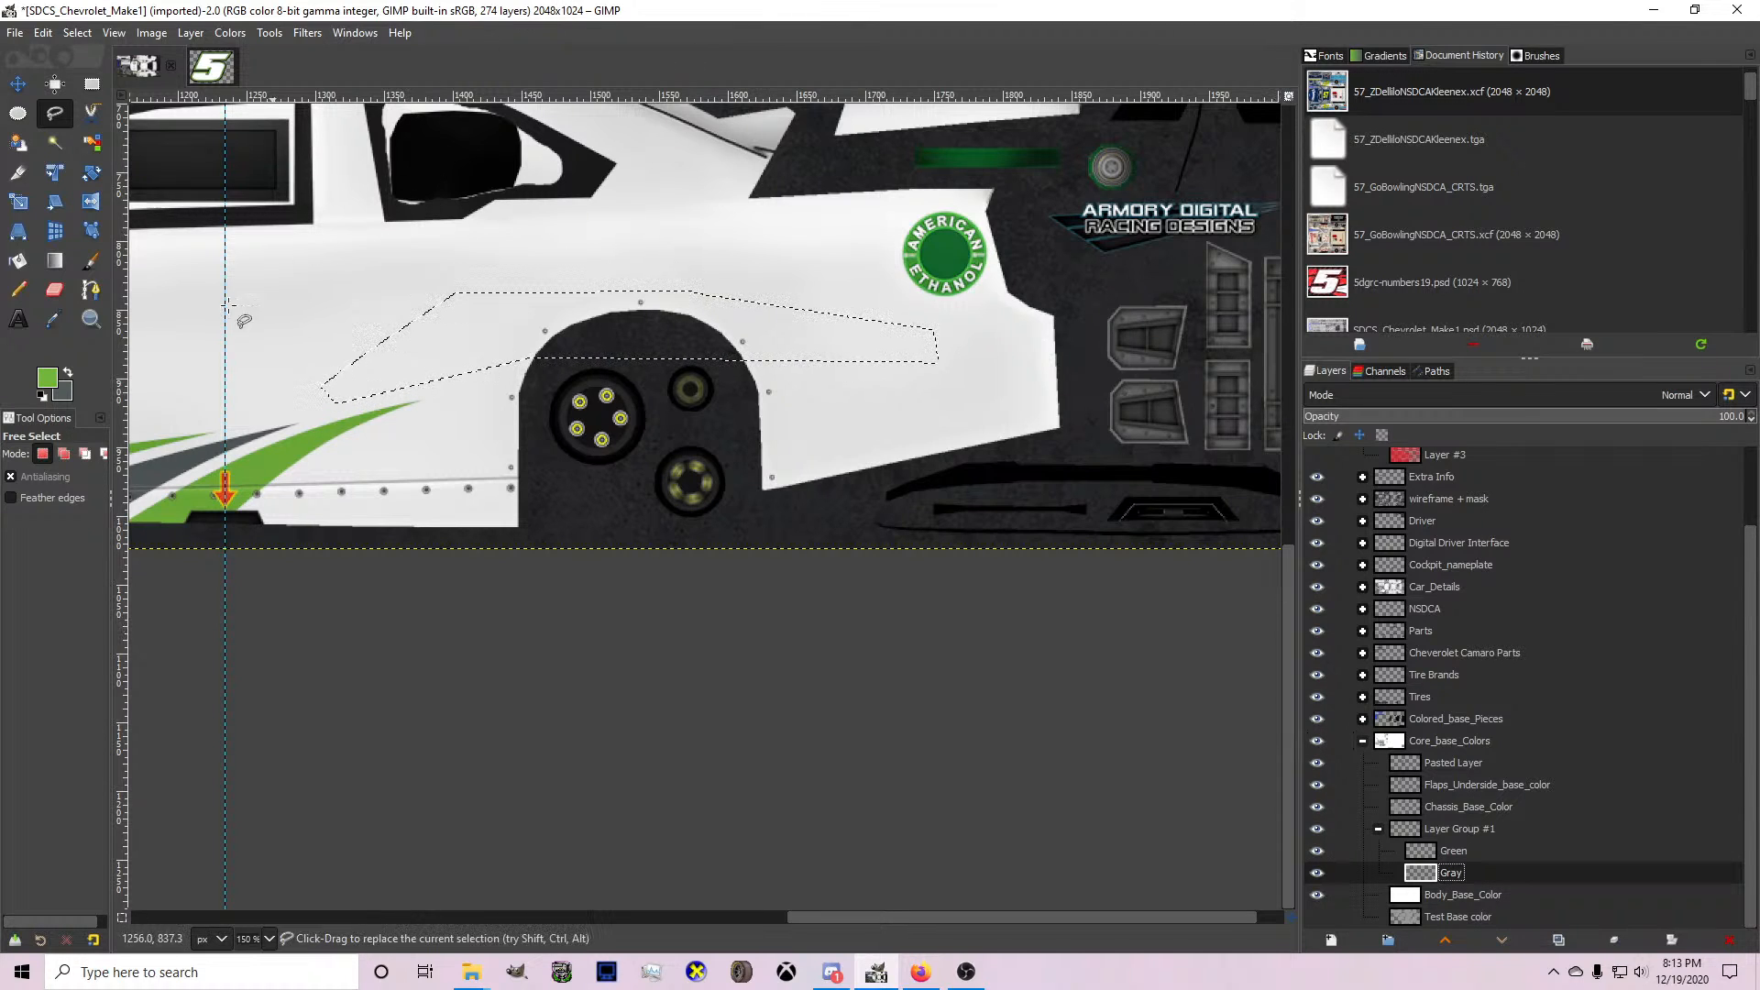
# With grey as the foreground colour, draw a curved path on the Gray layer from the side skirt across the rear wheel to the tail.
pyautogui.click(68, 371)
pyautogui.click(90, 290)
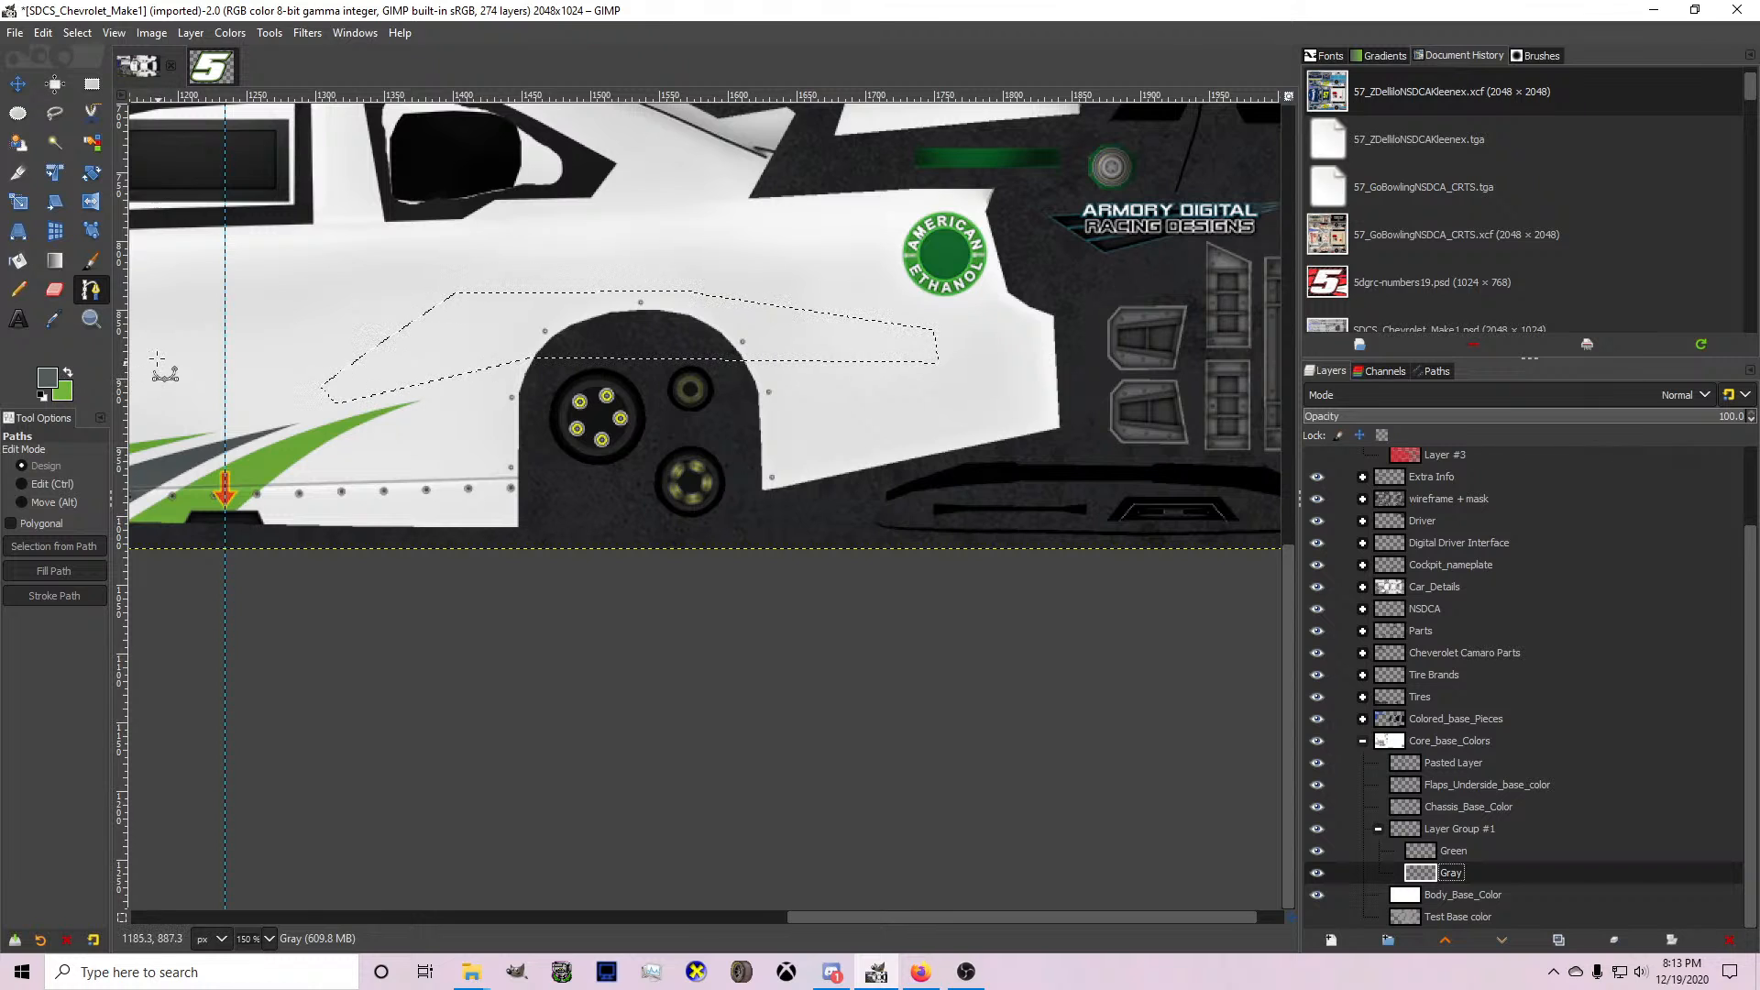
pyautogui.scroll(1, 339, 404)
pyautogui.click(223, 557)
pyautogui.click(531, 445)
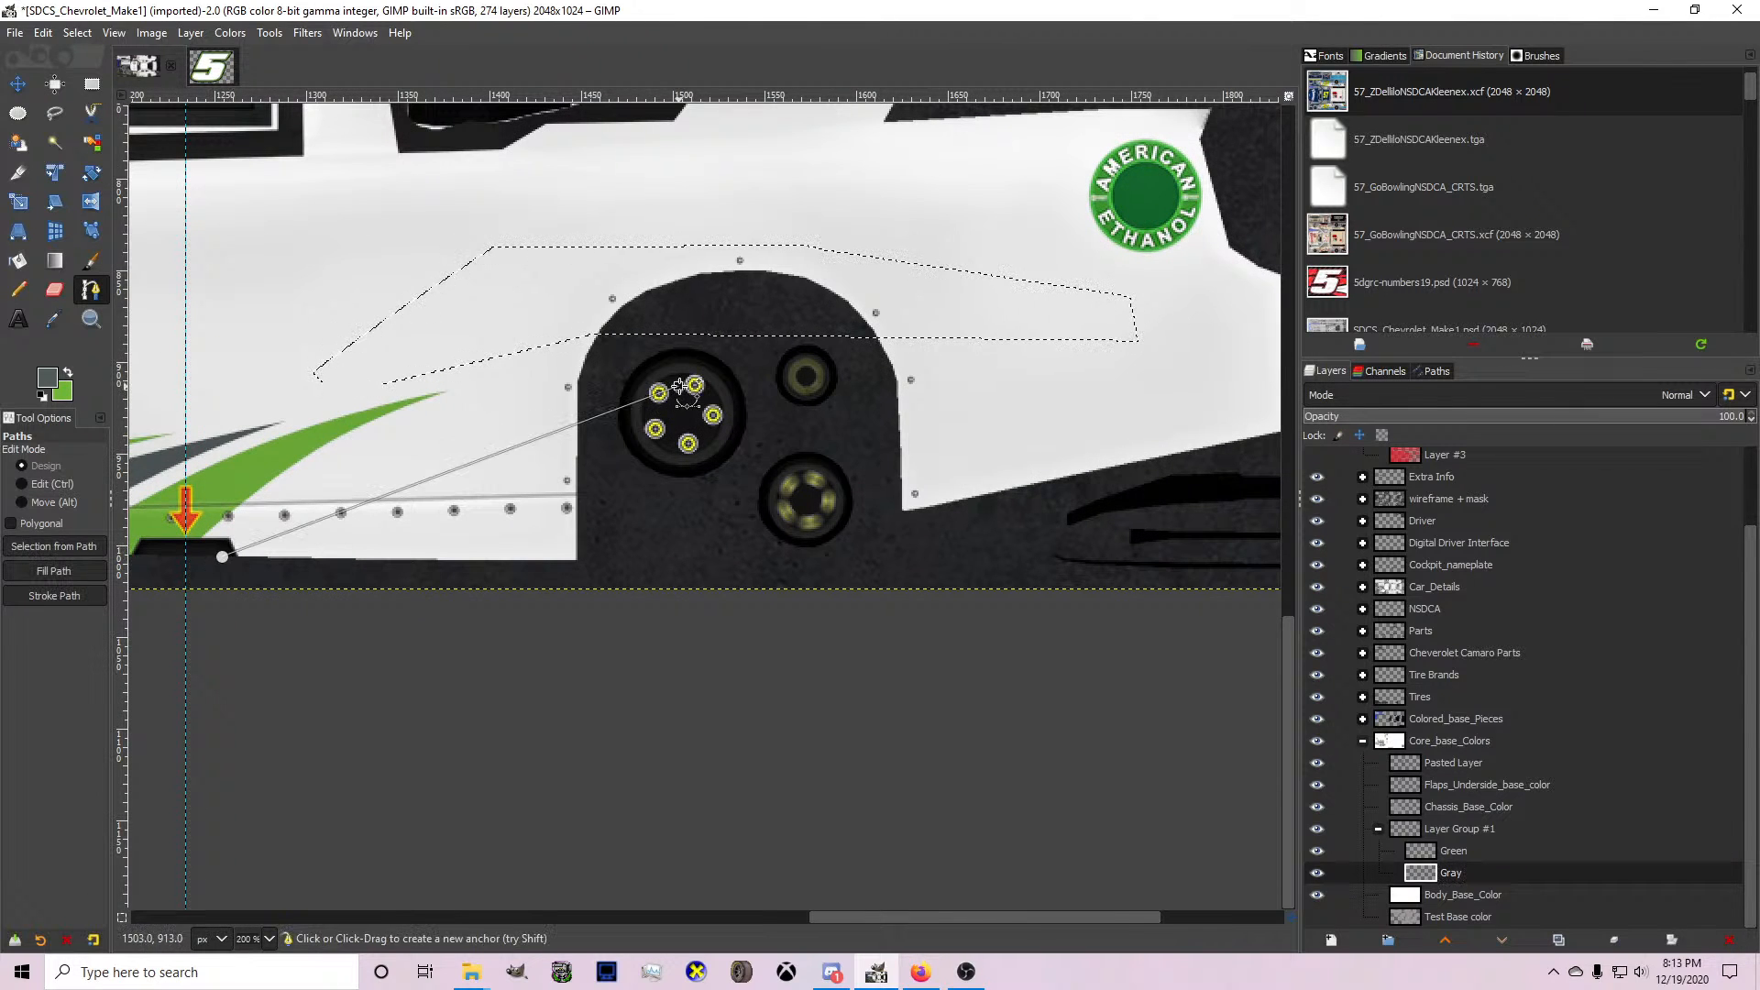
pyautogui.moveTo(532, 446); pyautogui.dragTo(1211, 296)
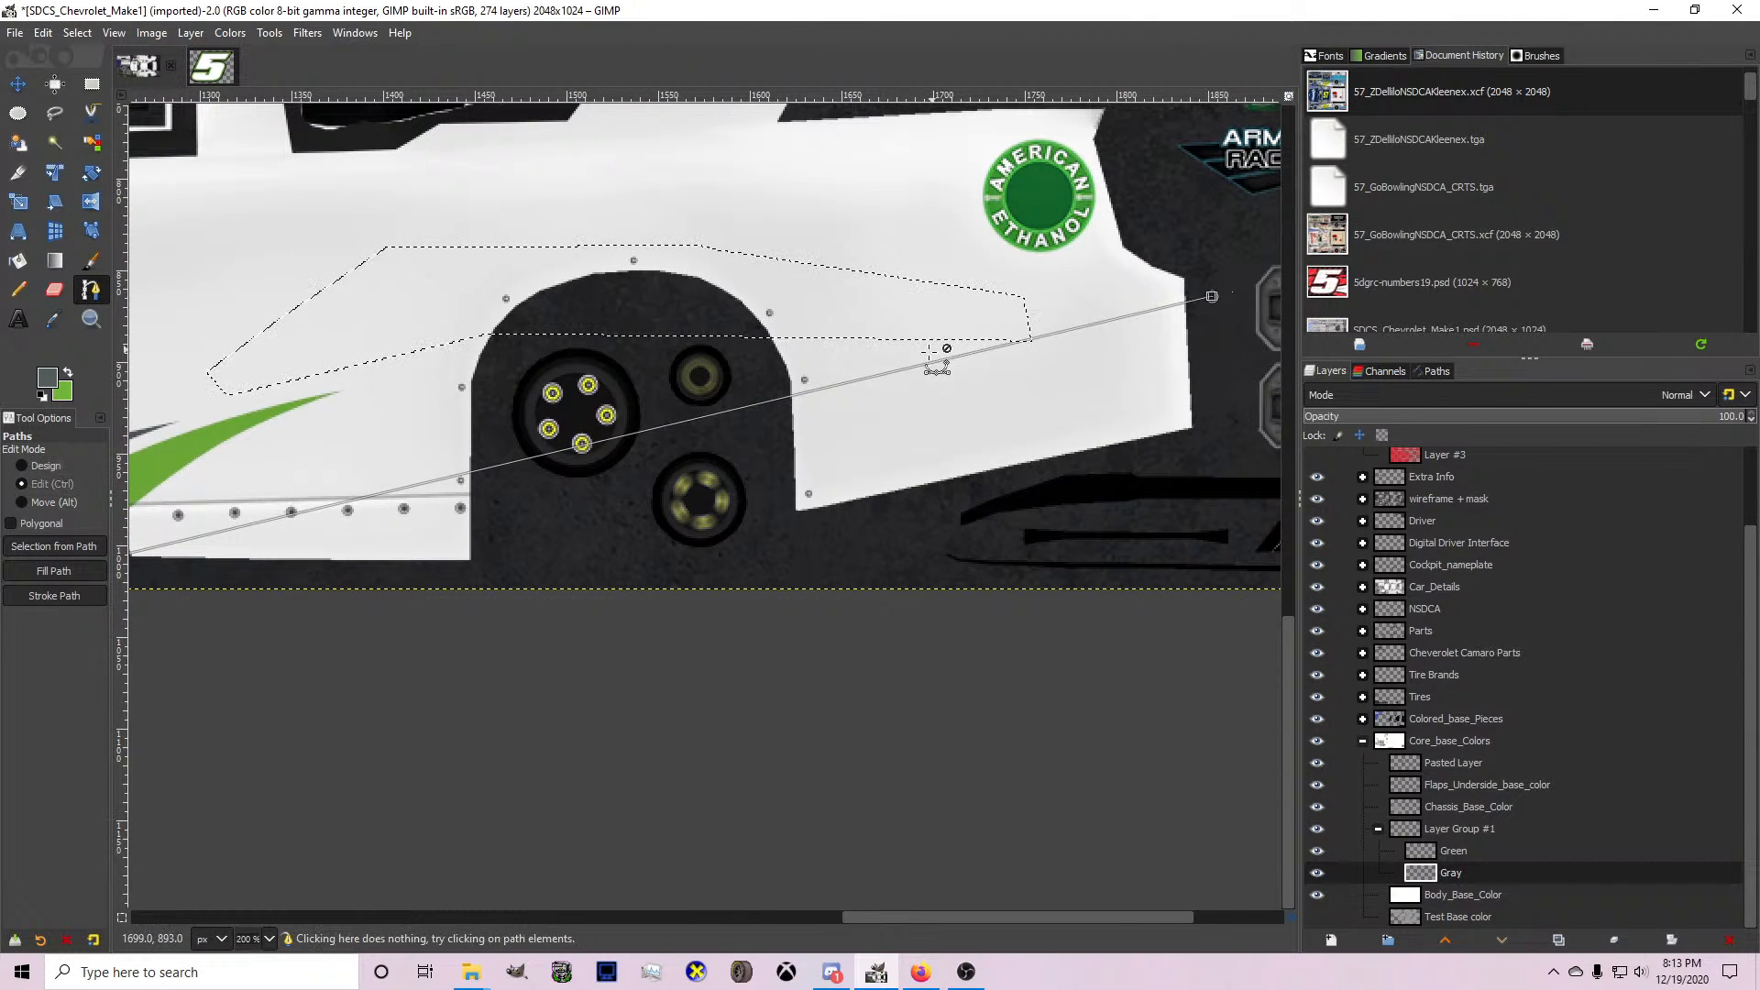
pyautogui.moveTo(935, 359); pyautogui.dragTo(501, 358)
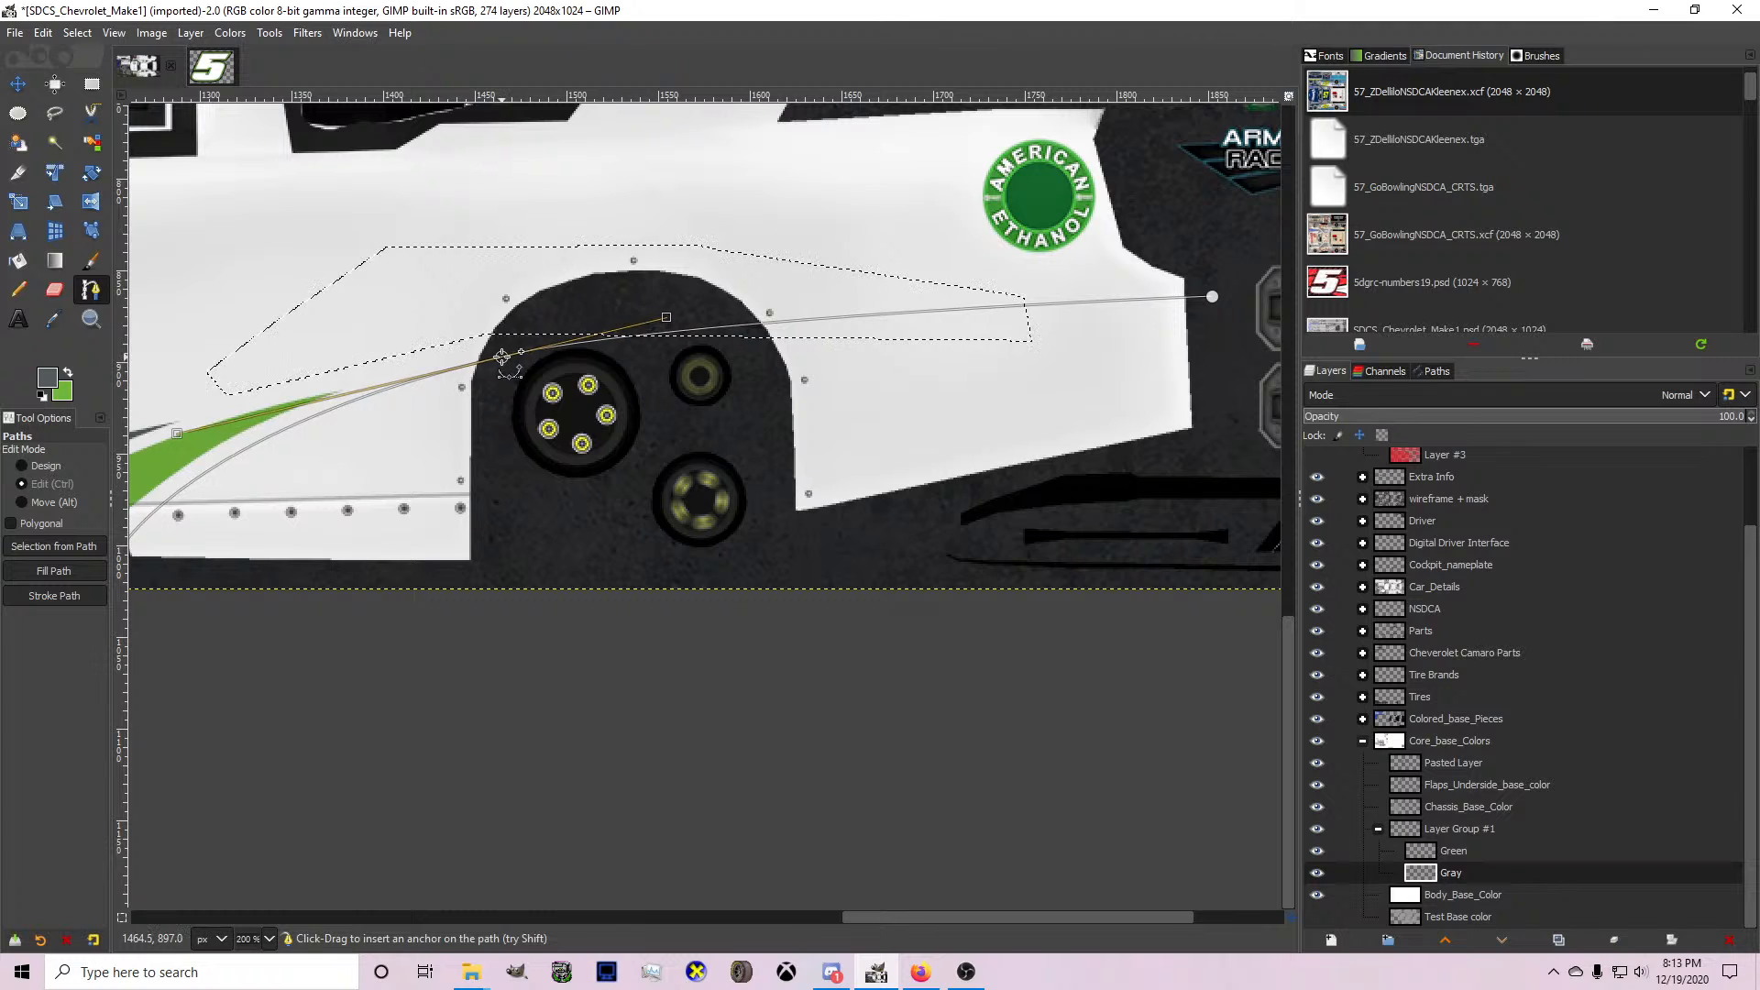
# Close the path around the tail and below the car, convert it to a selection, and fill it with grey.
pyautogui.click(1212, 296)
pyautogui.click(1186, 466)
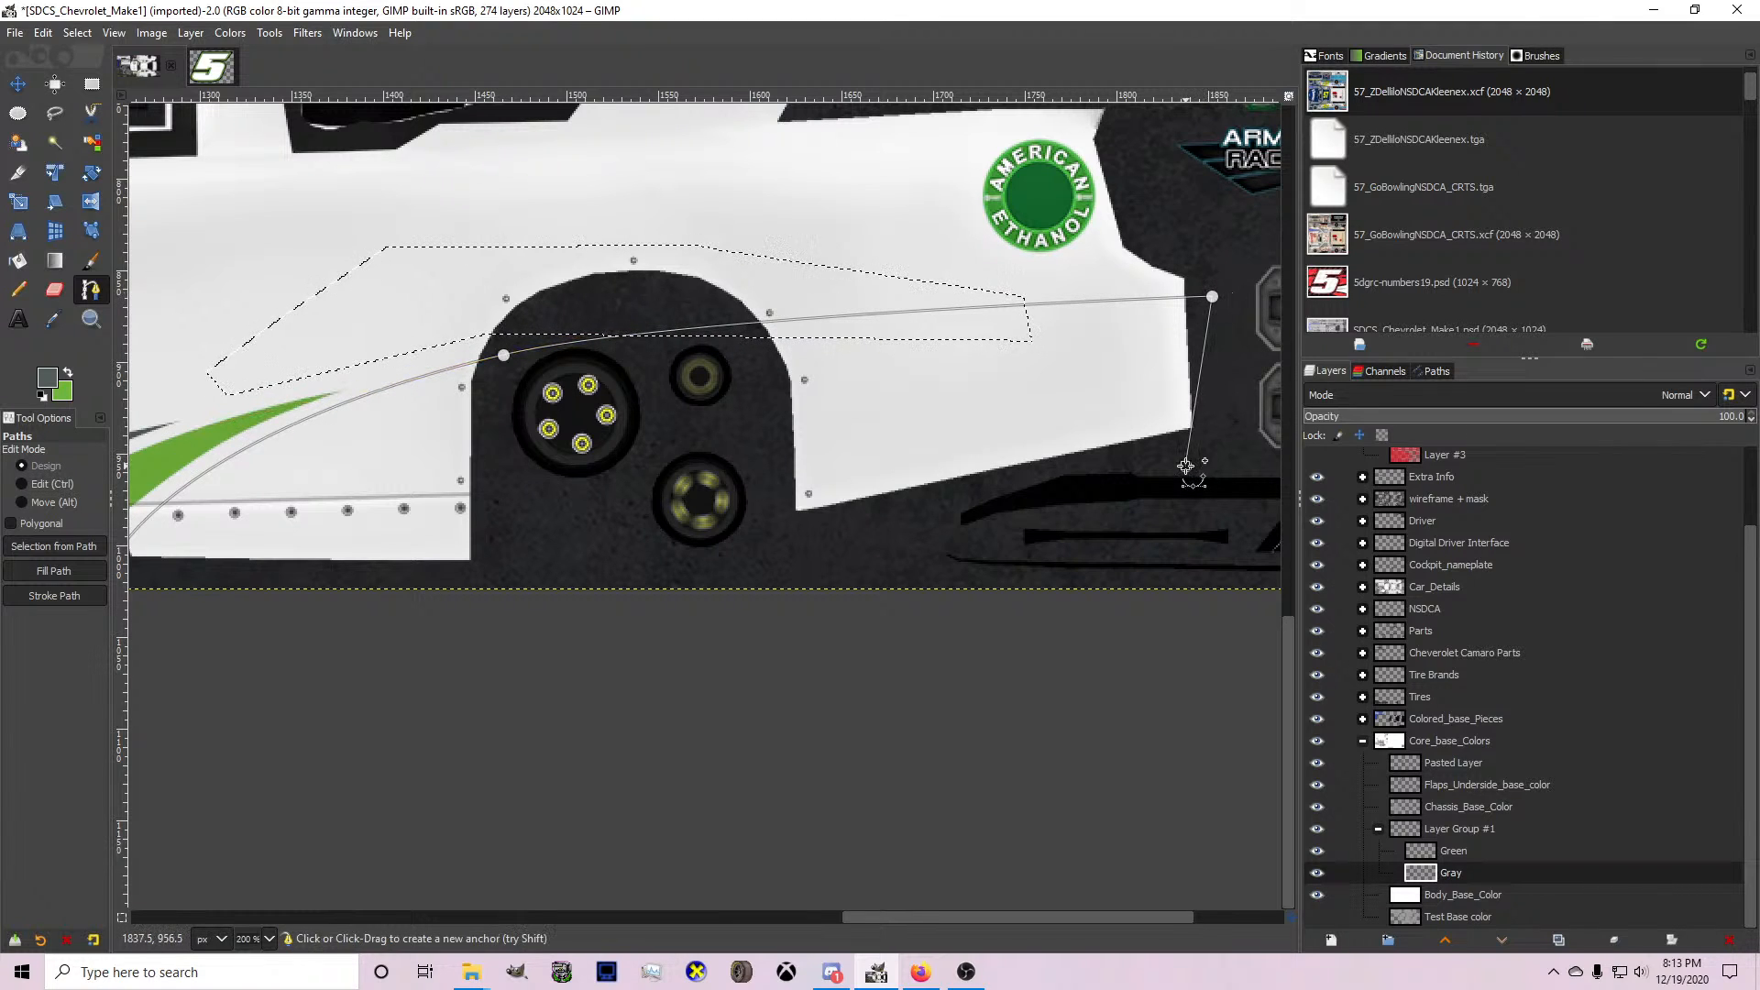
pyautogui.moveTo(1185, 466); pyautogui.dragTo(1208, 466)
pyautogui.scroll(-1, 1205, 480)
pyautogui.click(1122, 534)
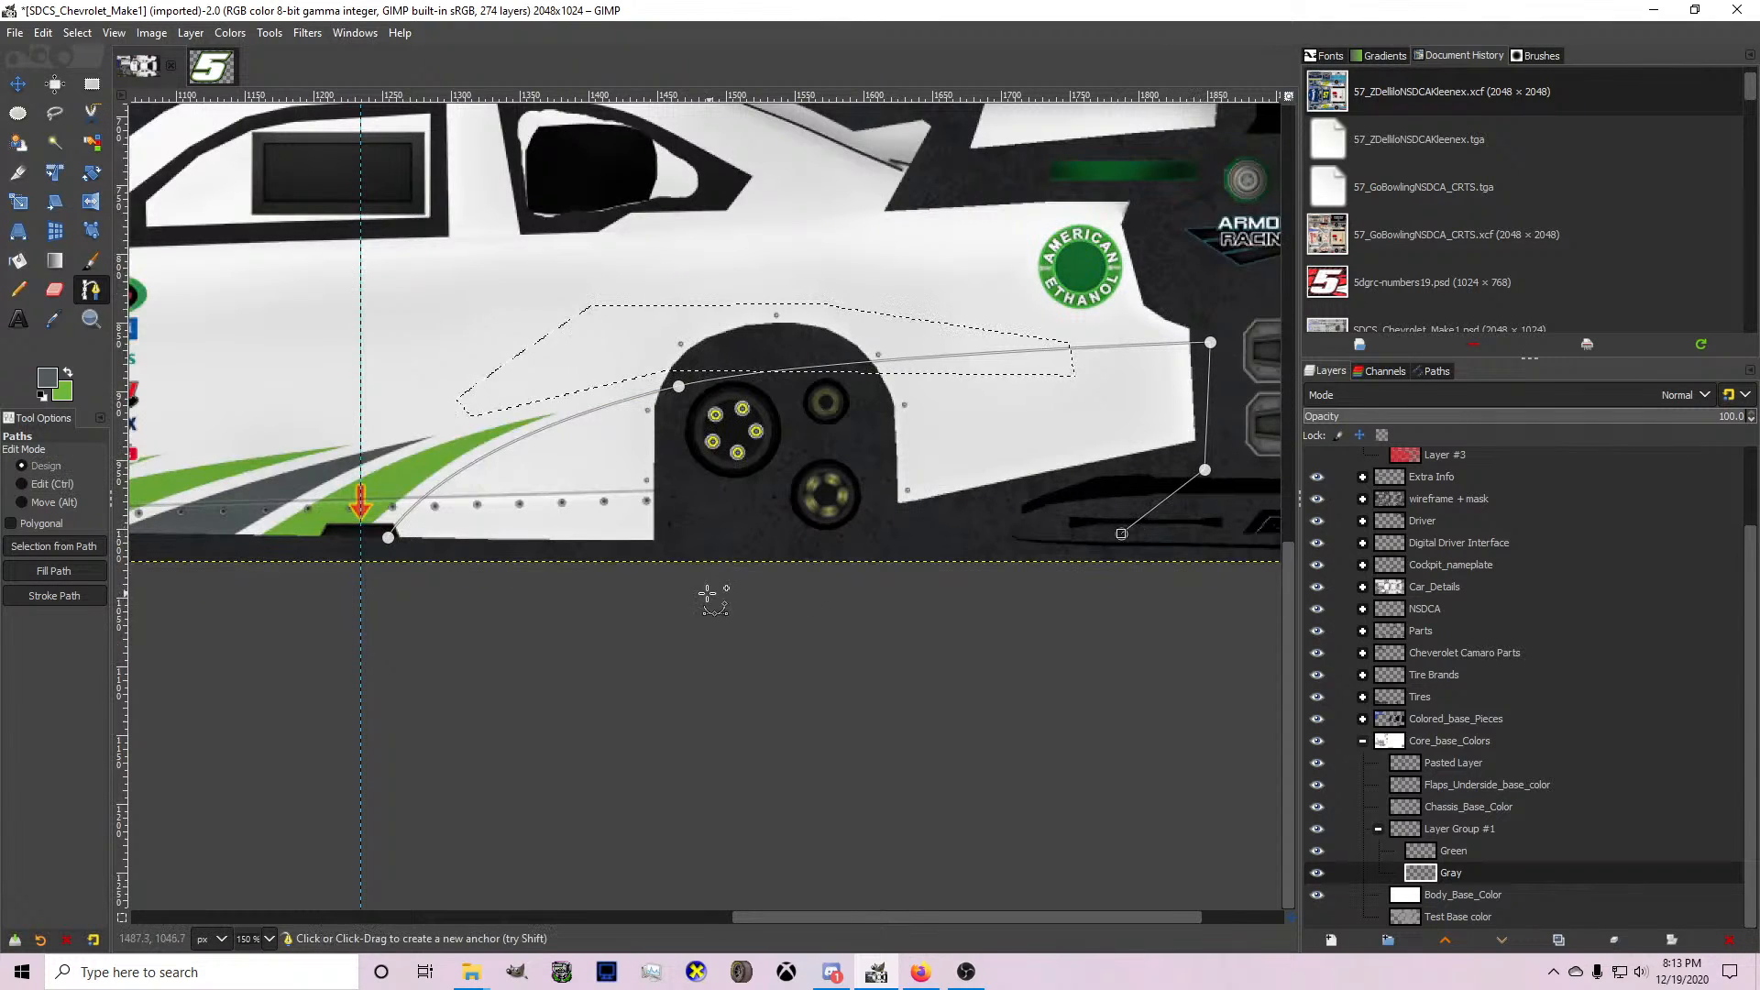
pyautogui.click(707, 593)
pyautogui.click(500, 575)
pyautogui.click(393, 570)
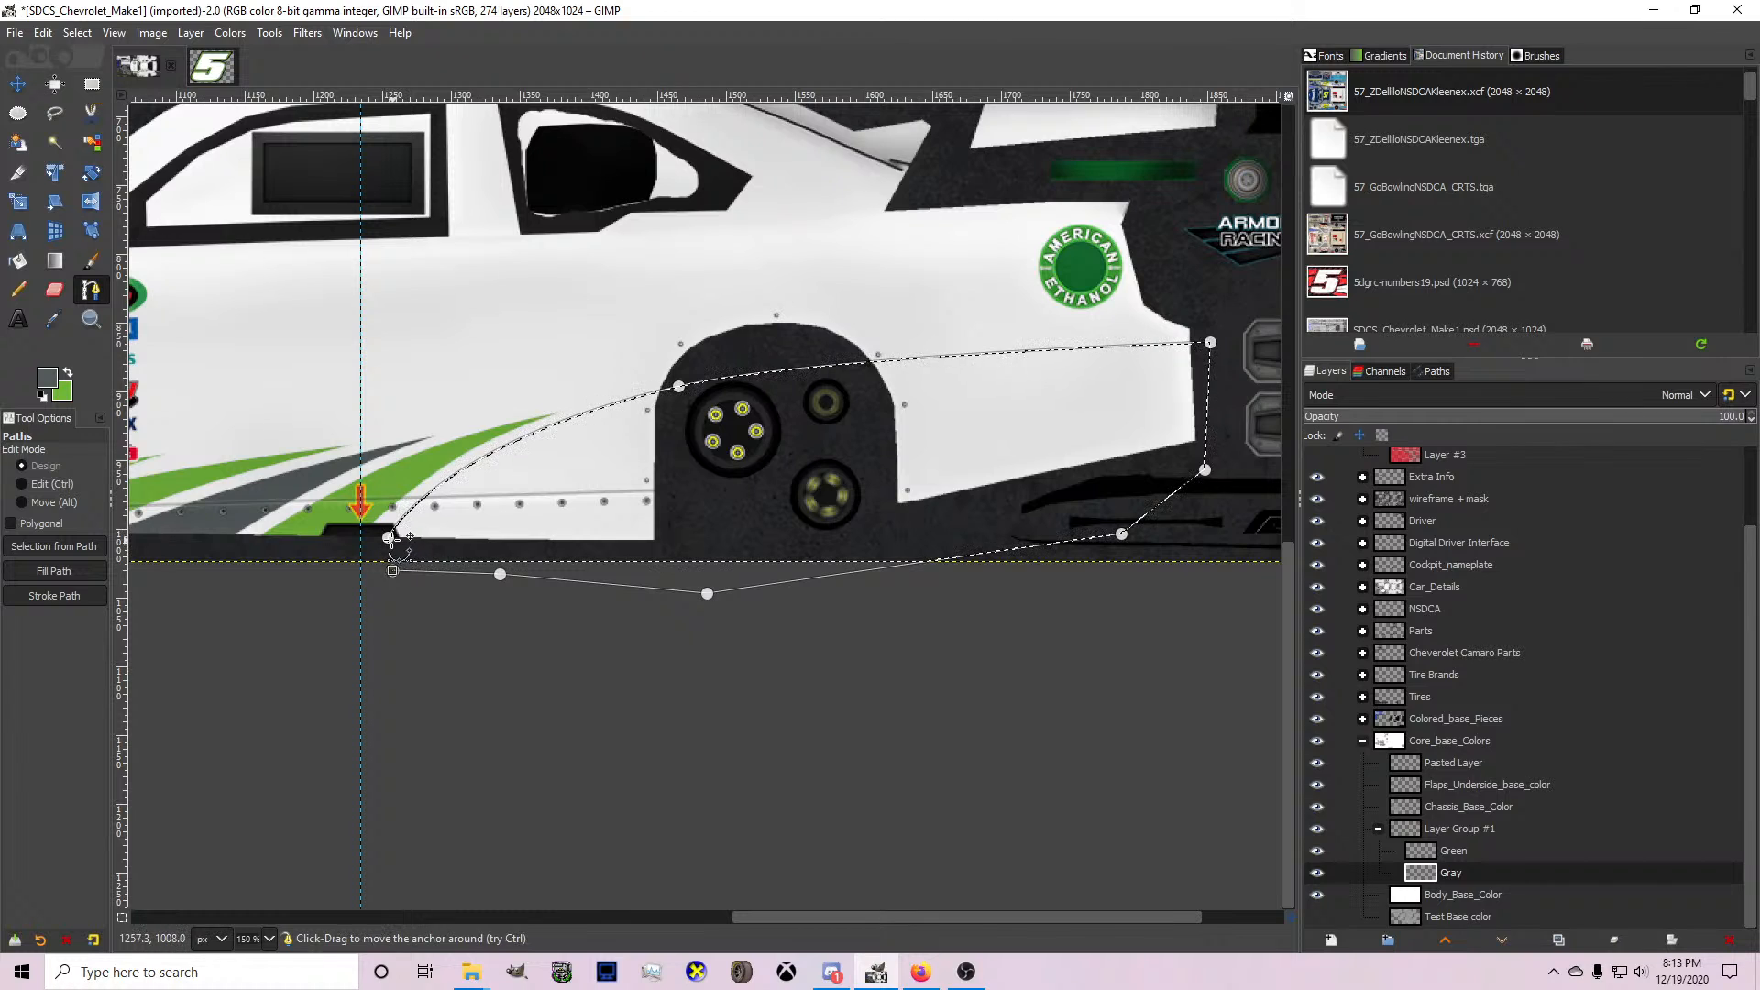
pyautogui.keyDown('ctrl'); pyautogui.click(388, 539); pyautogui.keyUp('ctrl')
pyautogui.click(17, 261)
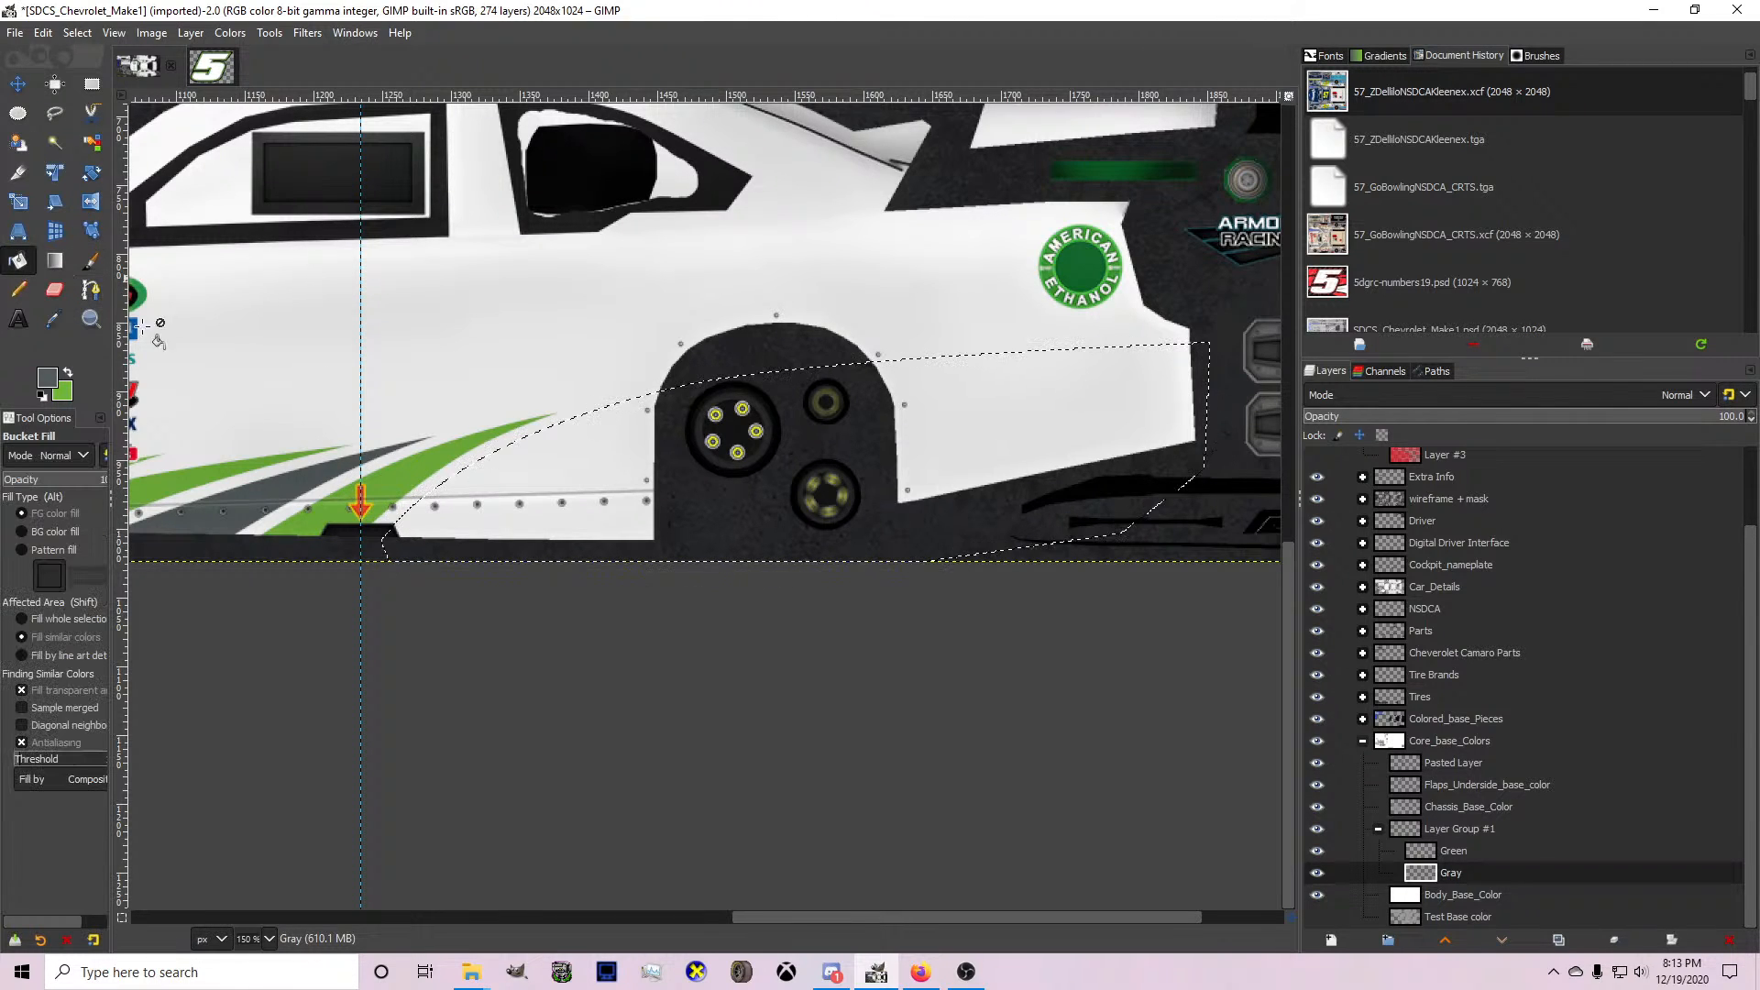
pyautogui.click(1012, 557)
# Make the Green layer active and set green as the foreground colour.
pyautogui.click(1505, 847)
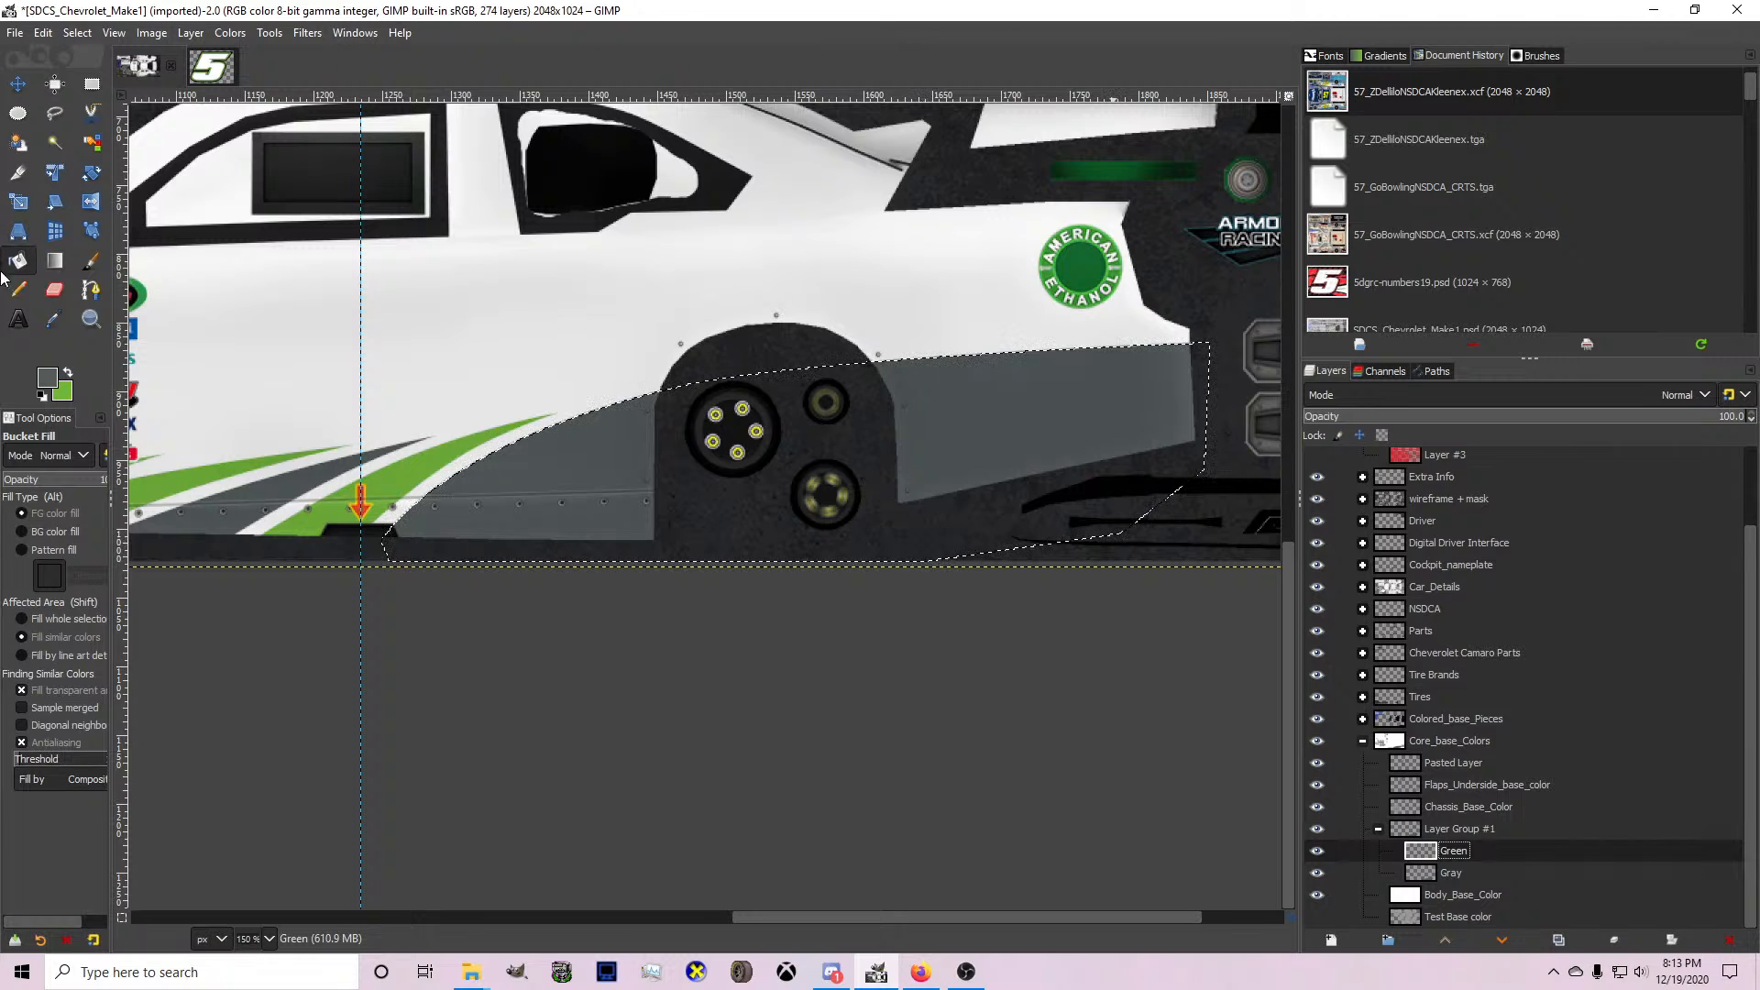
pyautogui.click(61, 391)
pyautogui.click(904, 364)
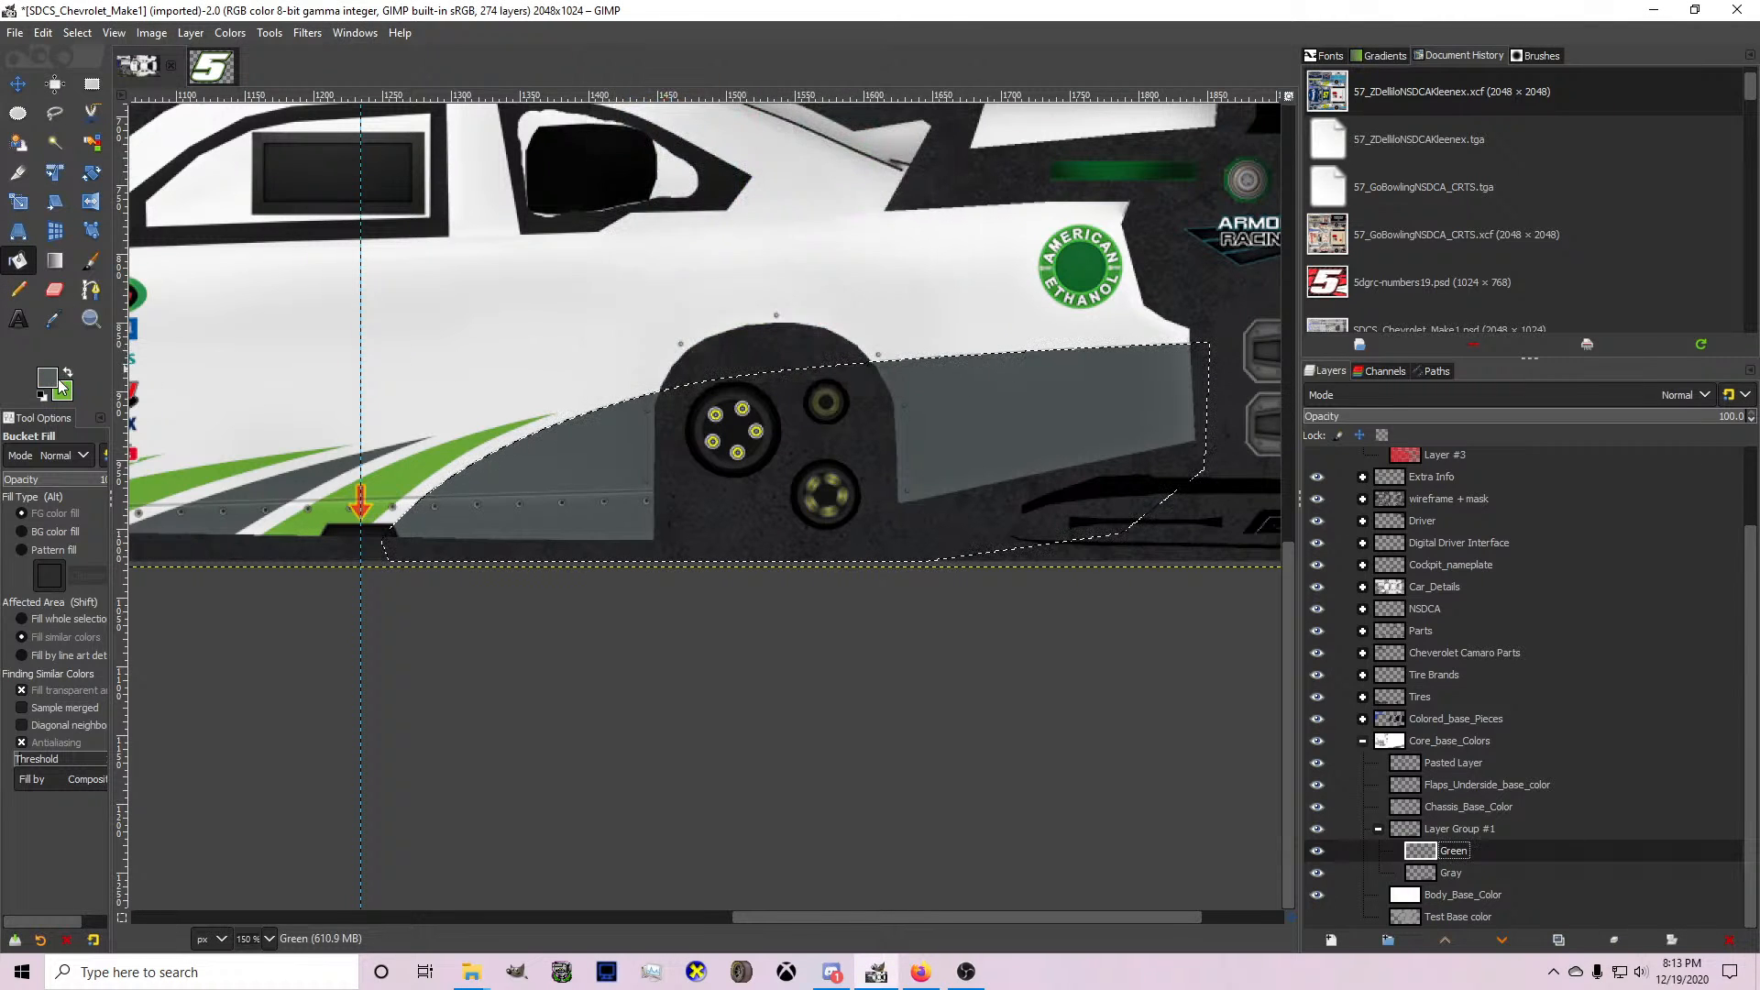
# Draw a curved path just above the grey shape, from the side skirt across the rear wheel to the tail.
pyautogui.click(91, 290)
pyautogui.scroll(1, 413, 460)
pyautogui.scroll(1, 410, 472)
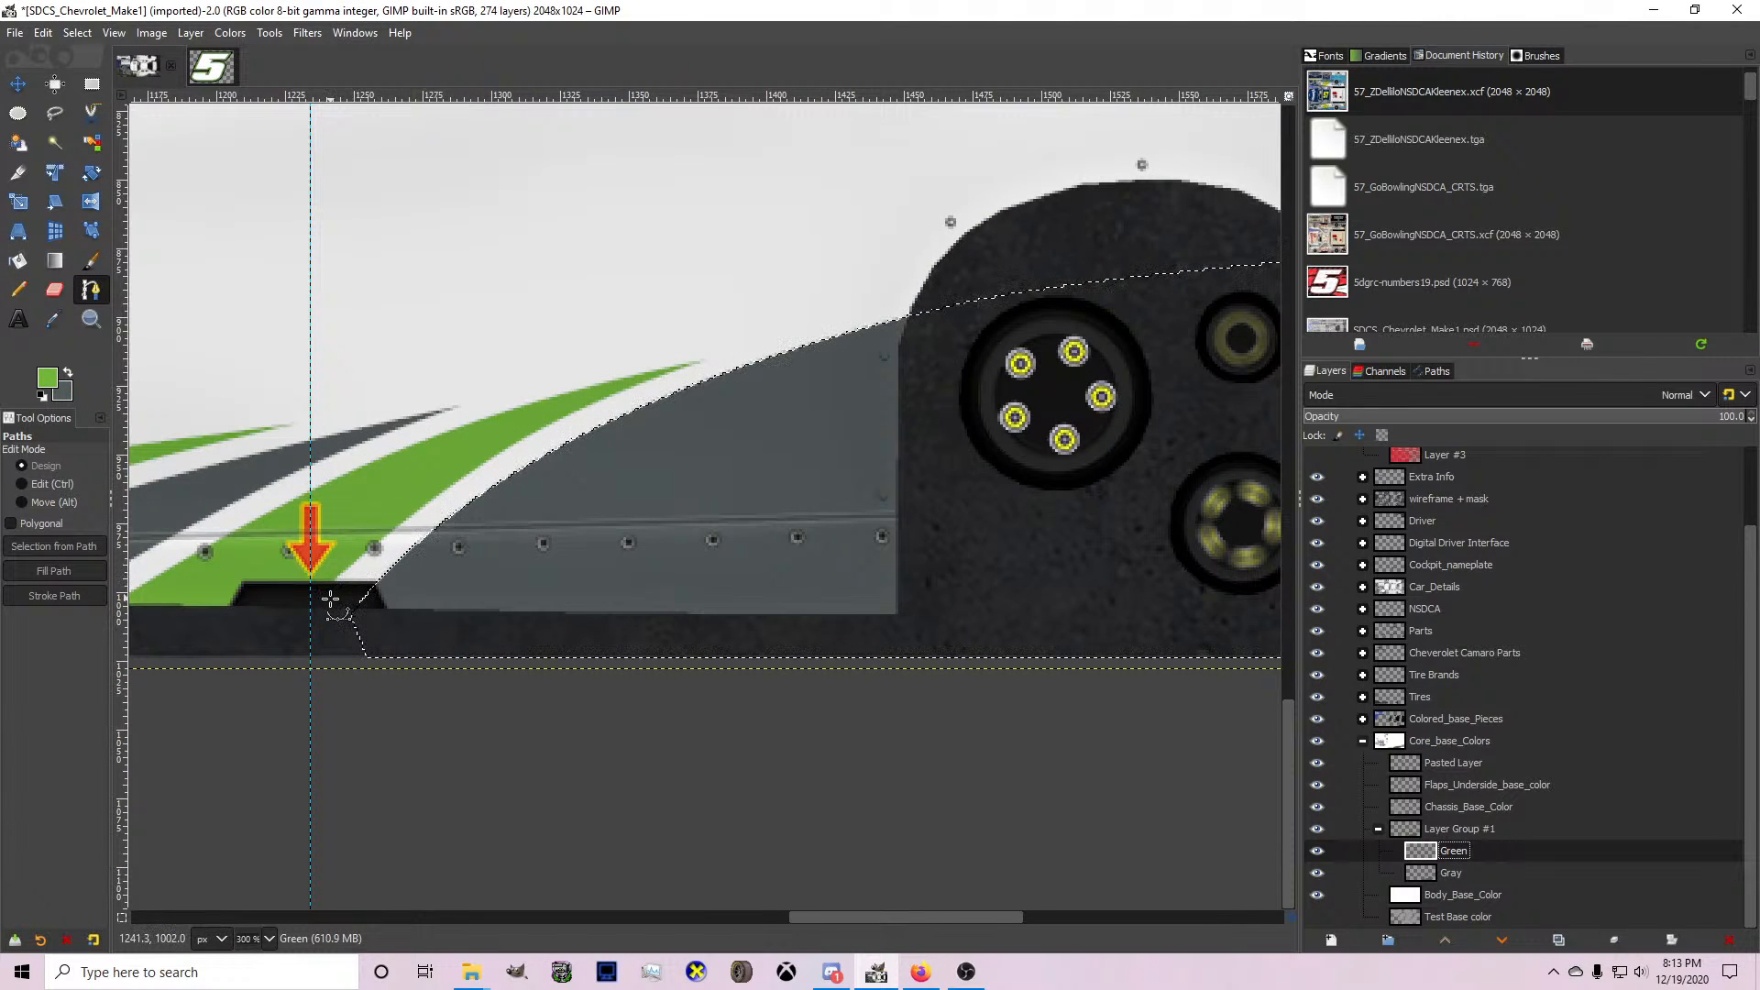
pyautogui.scroll(-2, 325, 594)
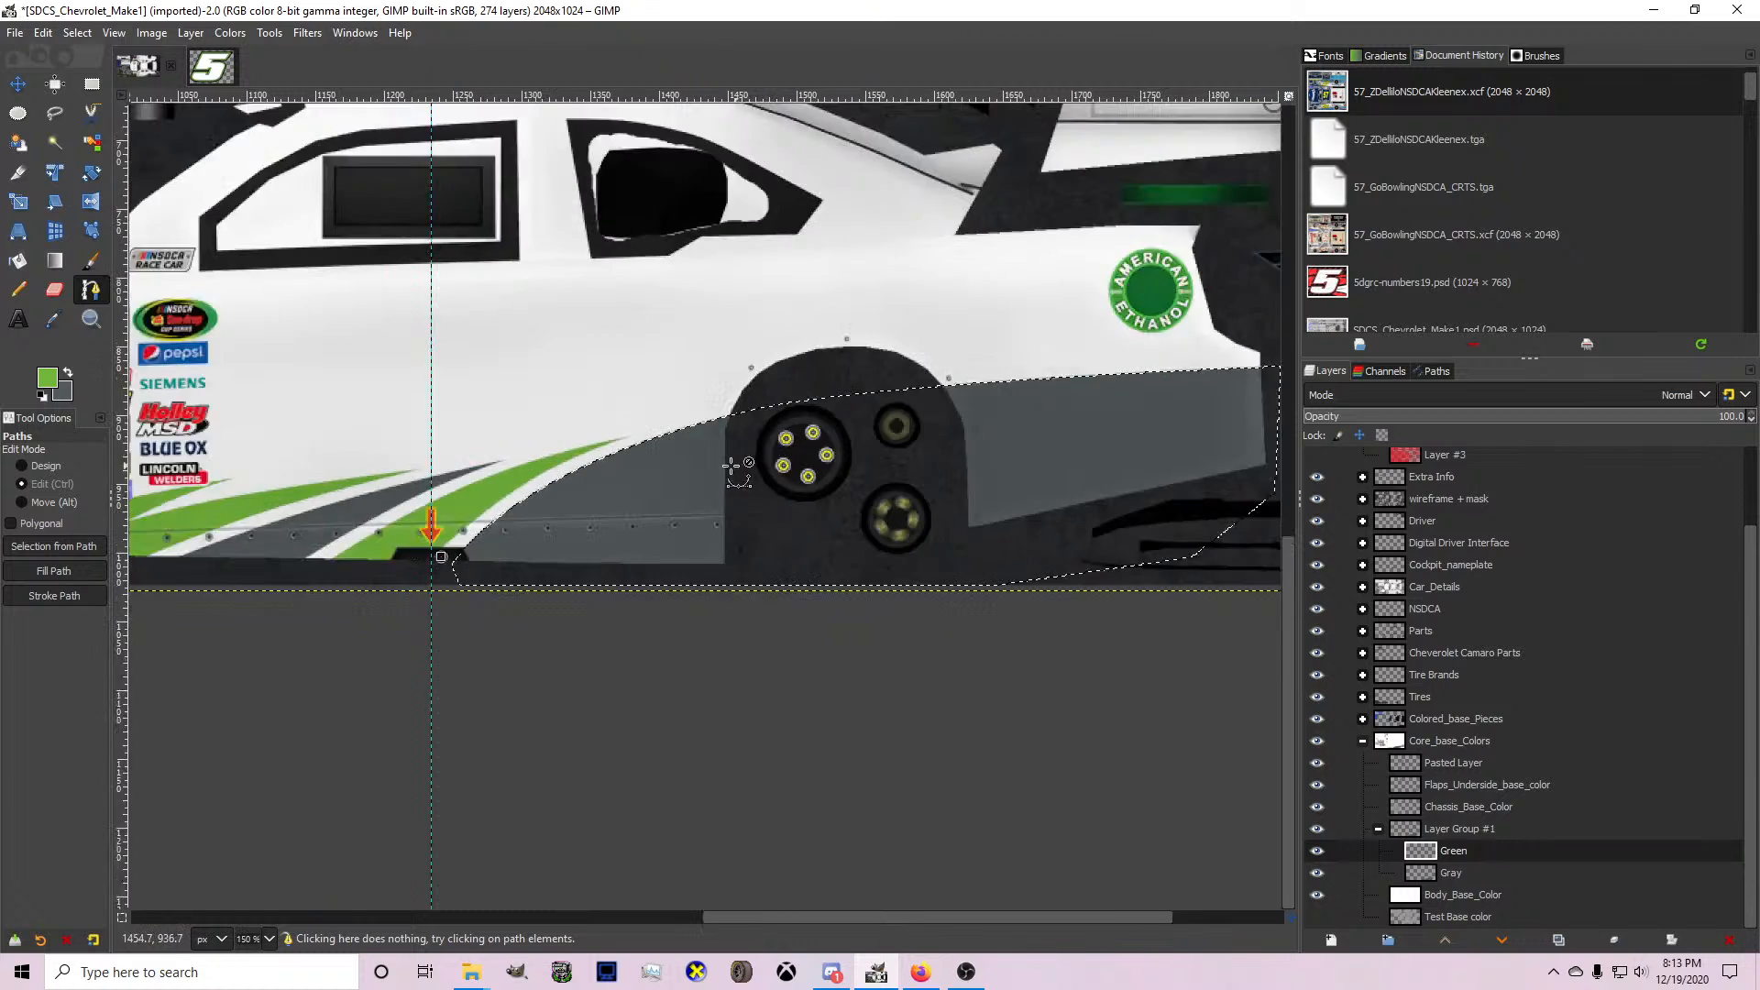
pyautogui.scroll(-1, 731, 466)
pyautogui.scroll(3, 1137, 363)
pyautogui.click(866, 452)
pyautogui.scroll(-2, 876, 440)
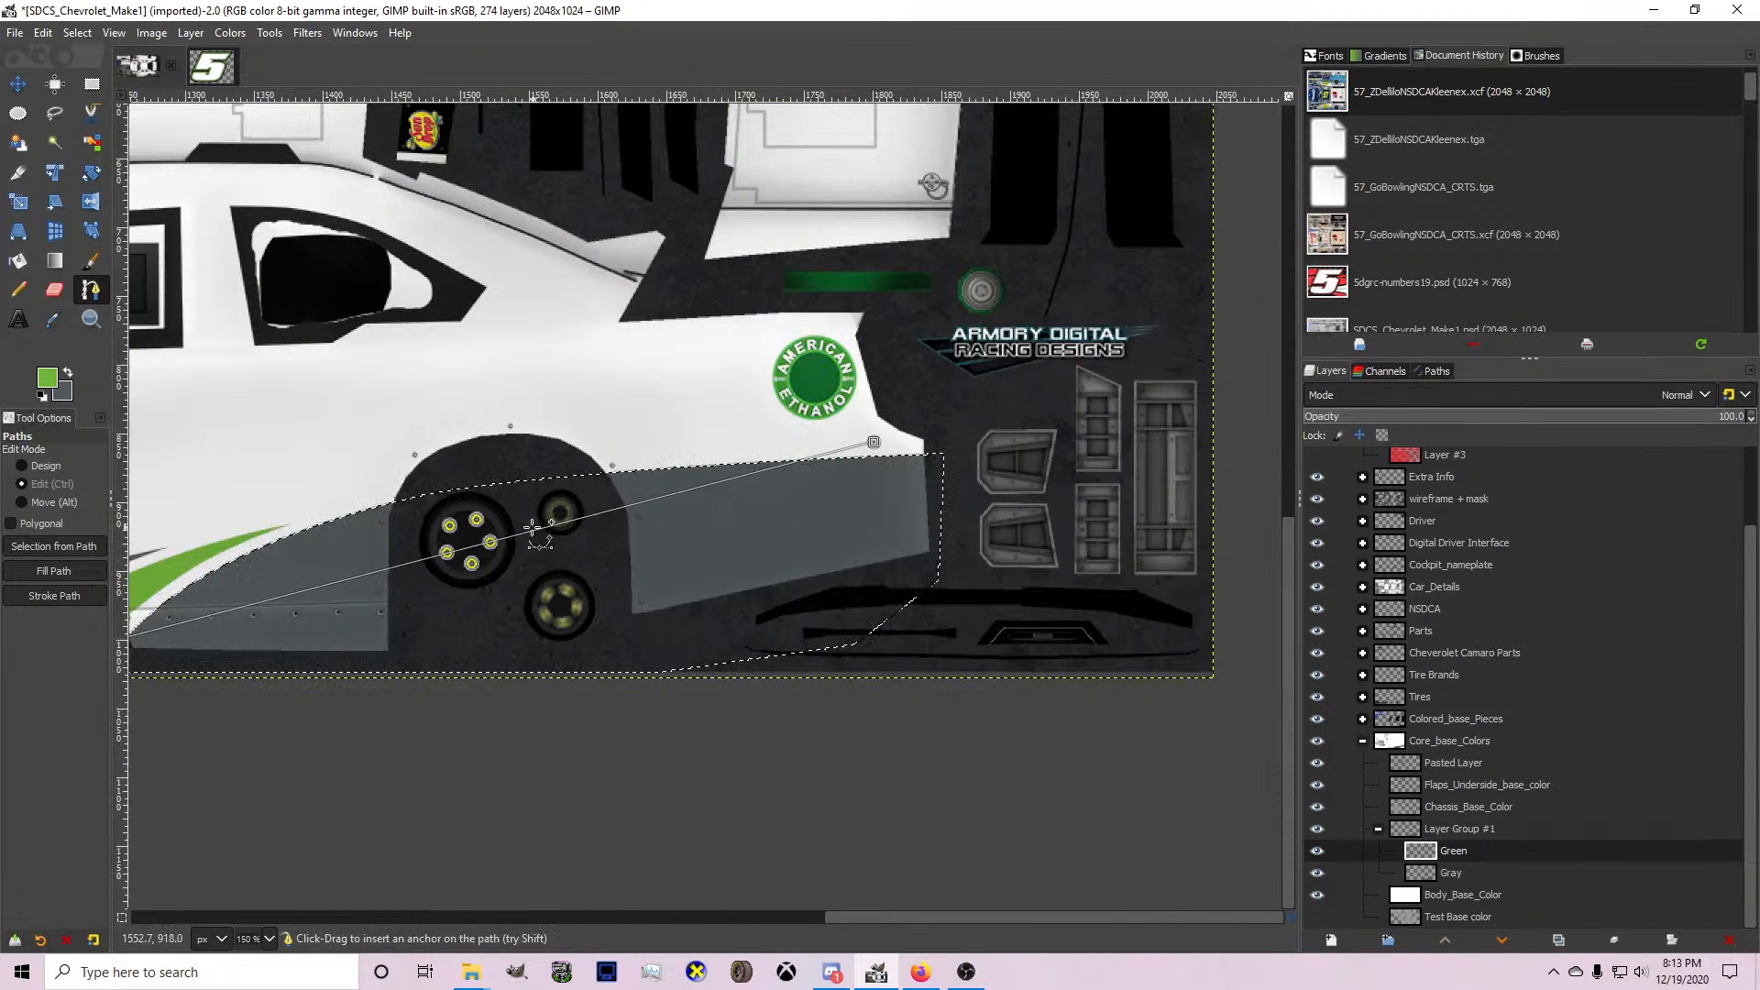
pyautogui.scroll(1, 533, 529)
pyautogui.scroll(-2, 532, 528)
pyautogui.scroll(2, 532, 528)
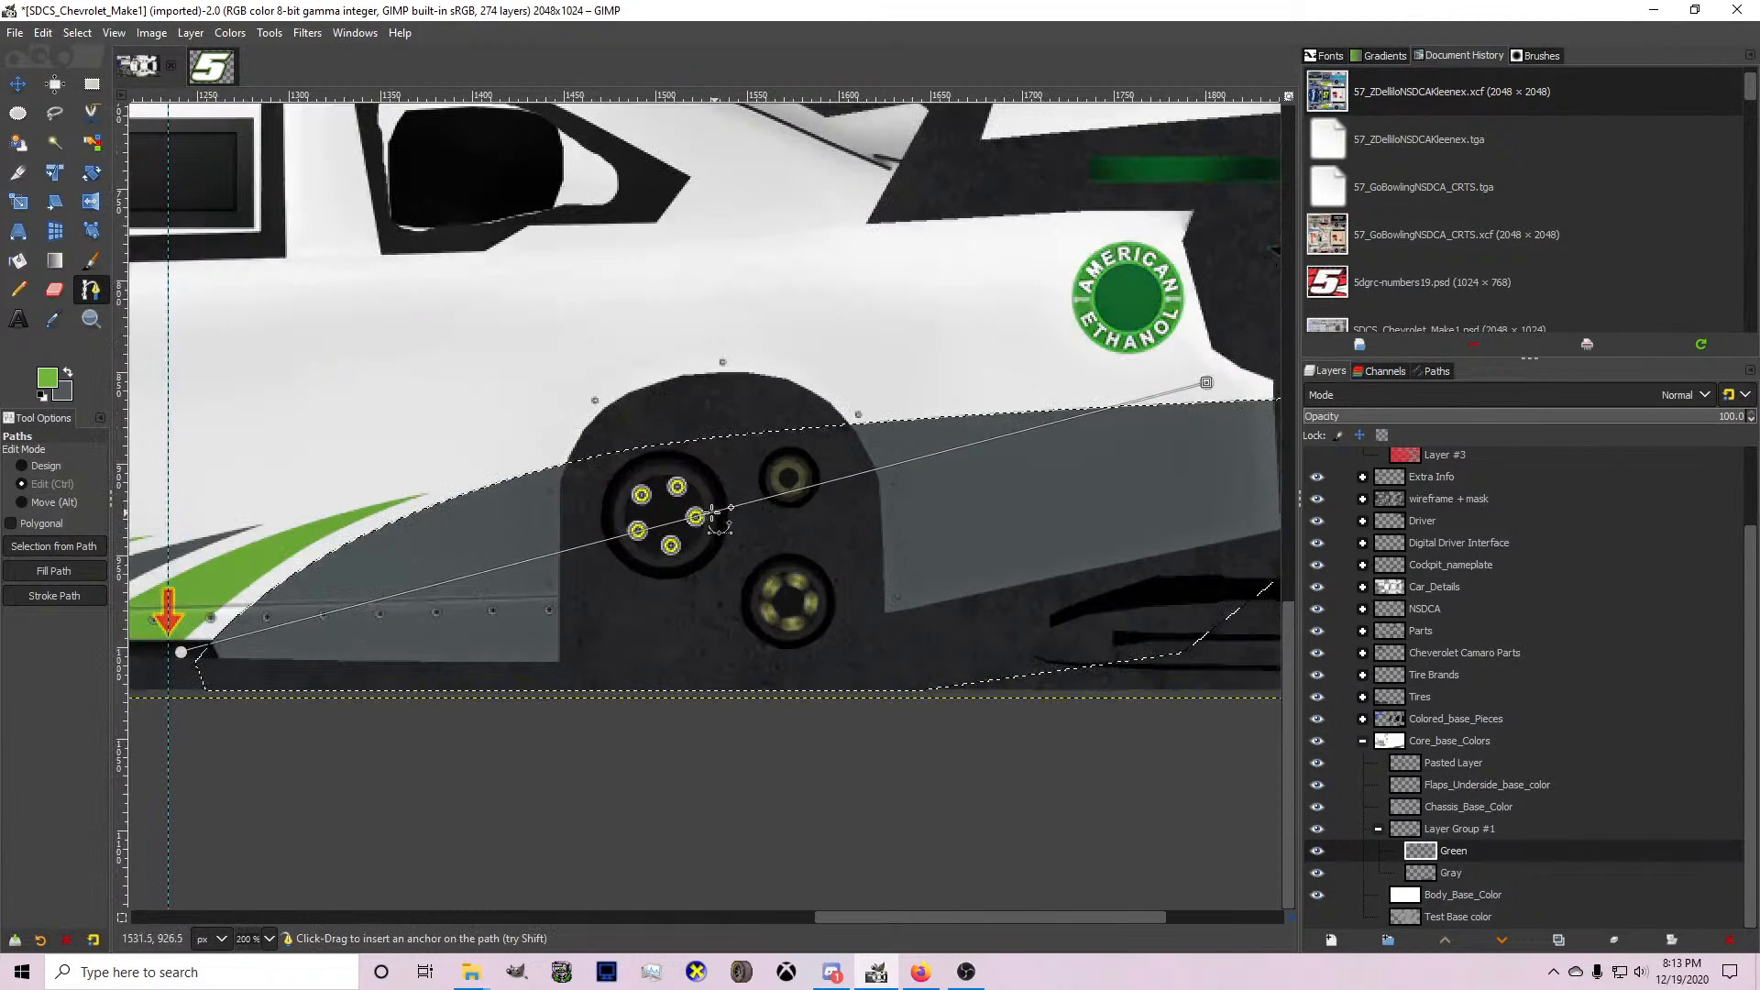
pyautogui.moveTo(713, 514); pyautogui.dragTo(529, 467)
pyautogui.keyDown('ctrl'); pyautogui.click(530, 465); pyautogui.keyUp('ctrl')
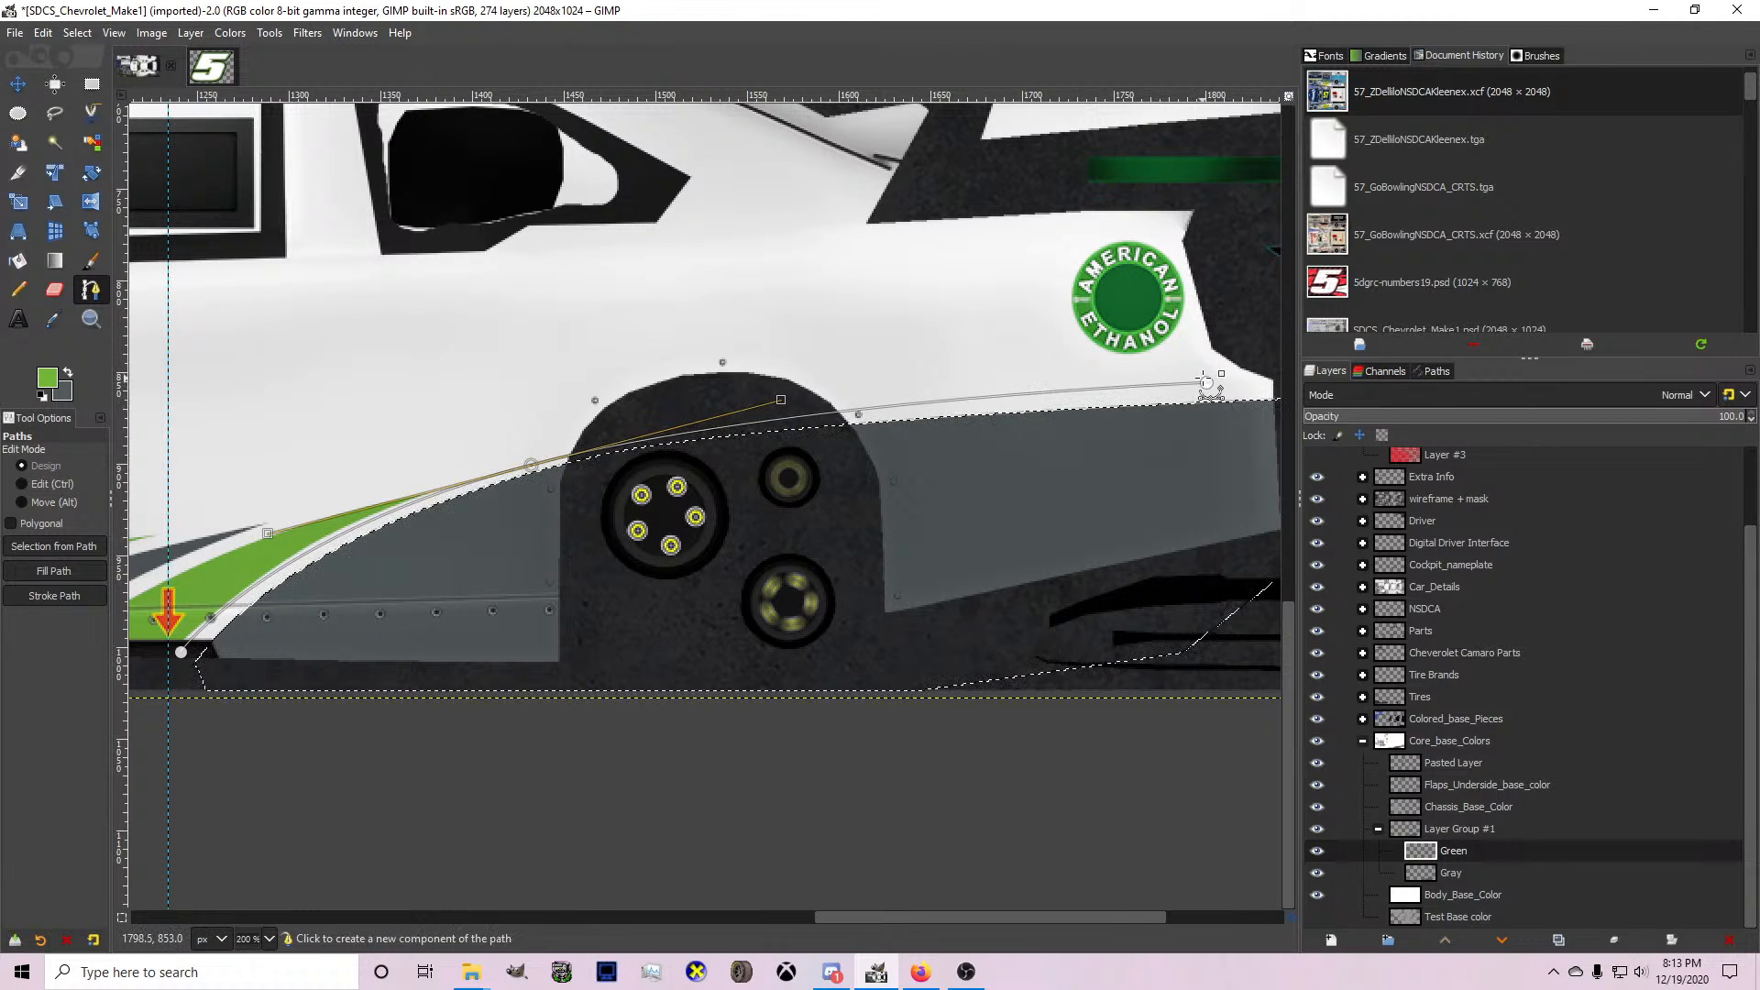
# Add a second, higher curve from the tail down to the skirt, close the tapered path, and convert it to a selection.
pyautogui.scroll(-1, 1151, 386)
pyautogui.scroll(1, 321, 569)
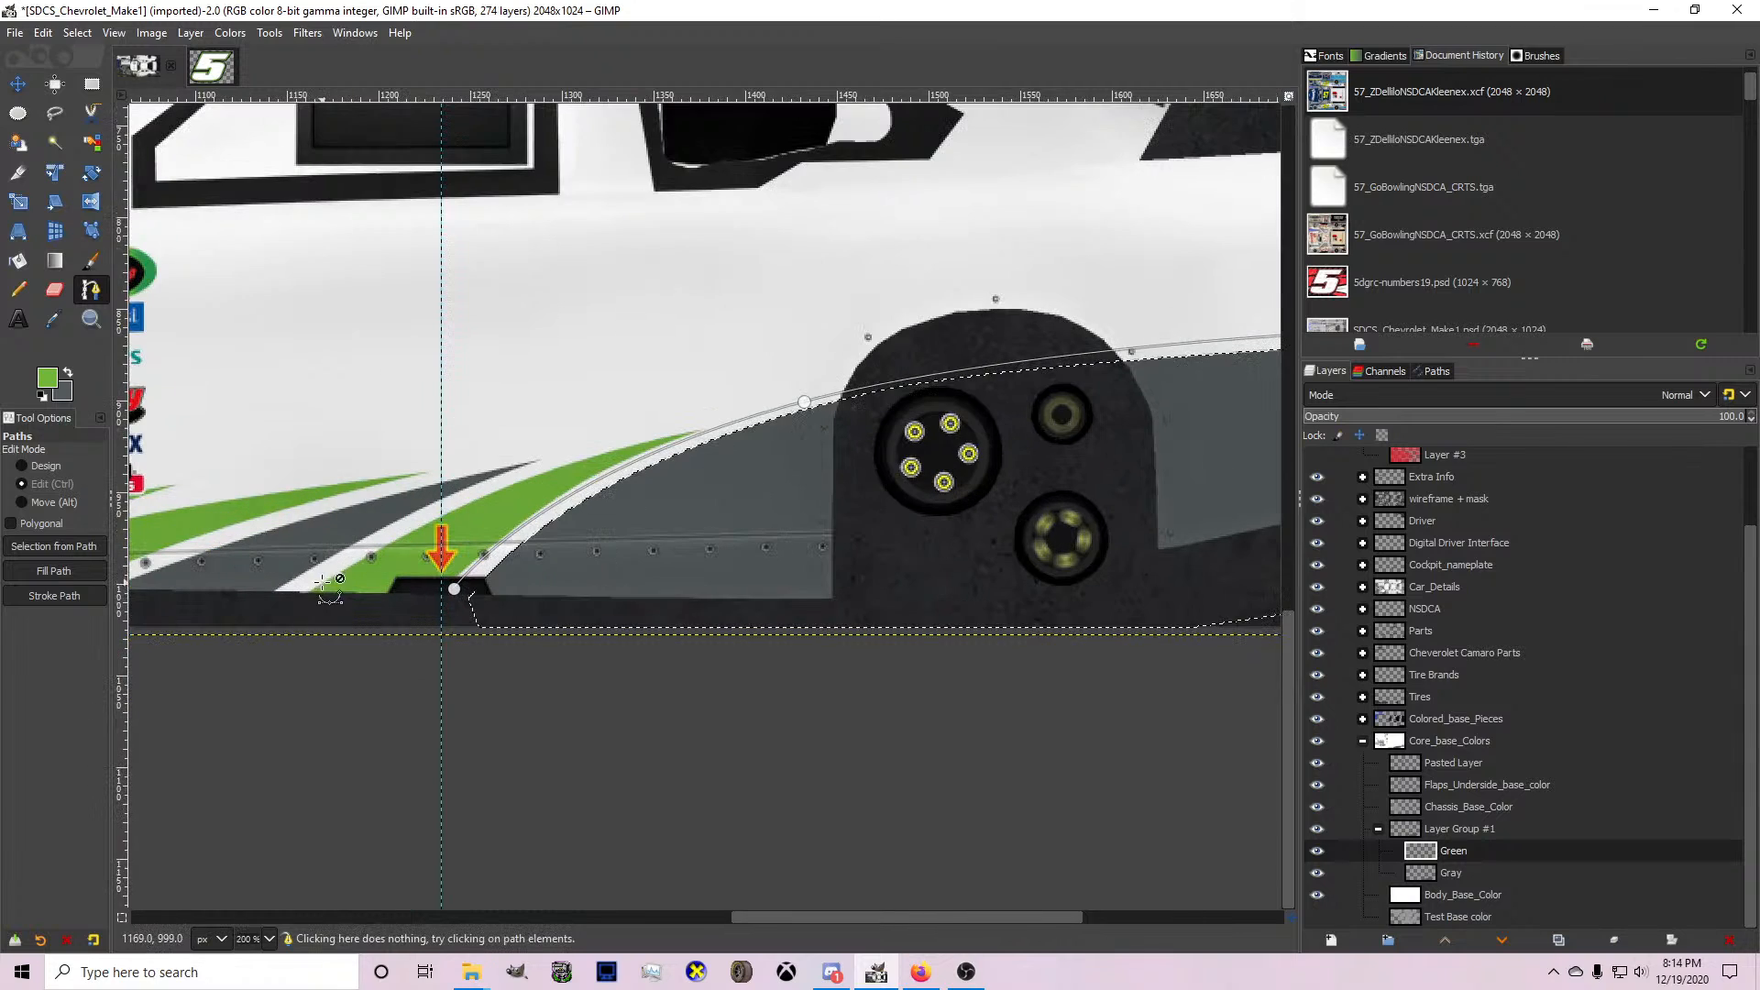
pyautogui.click(276, 604)
pyautogui.scroll(-1, 311, 596)
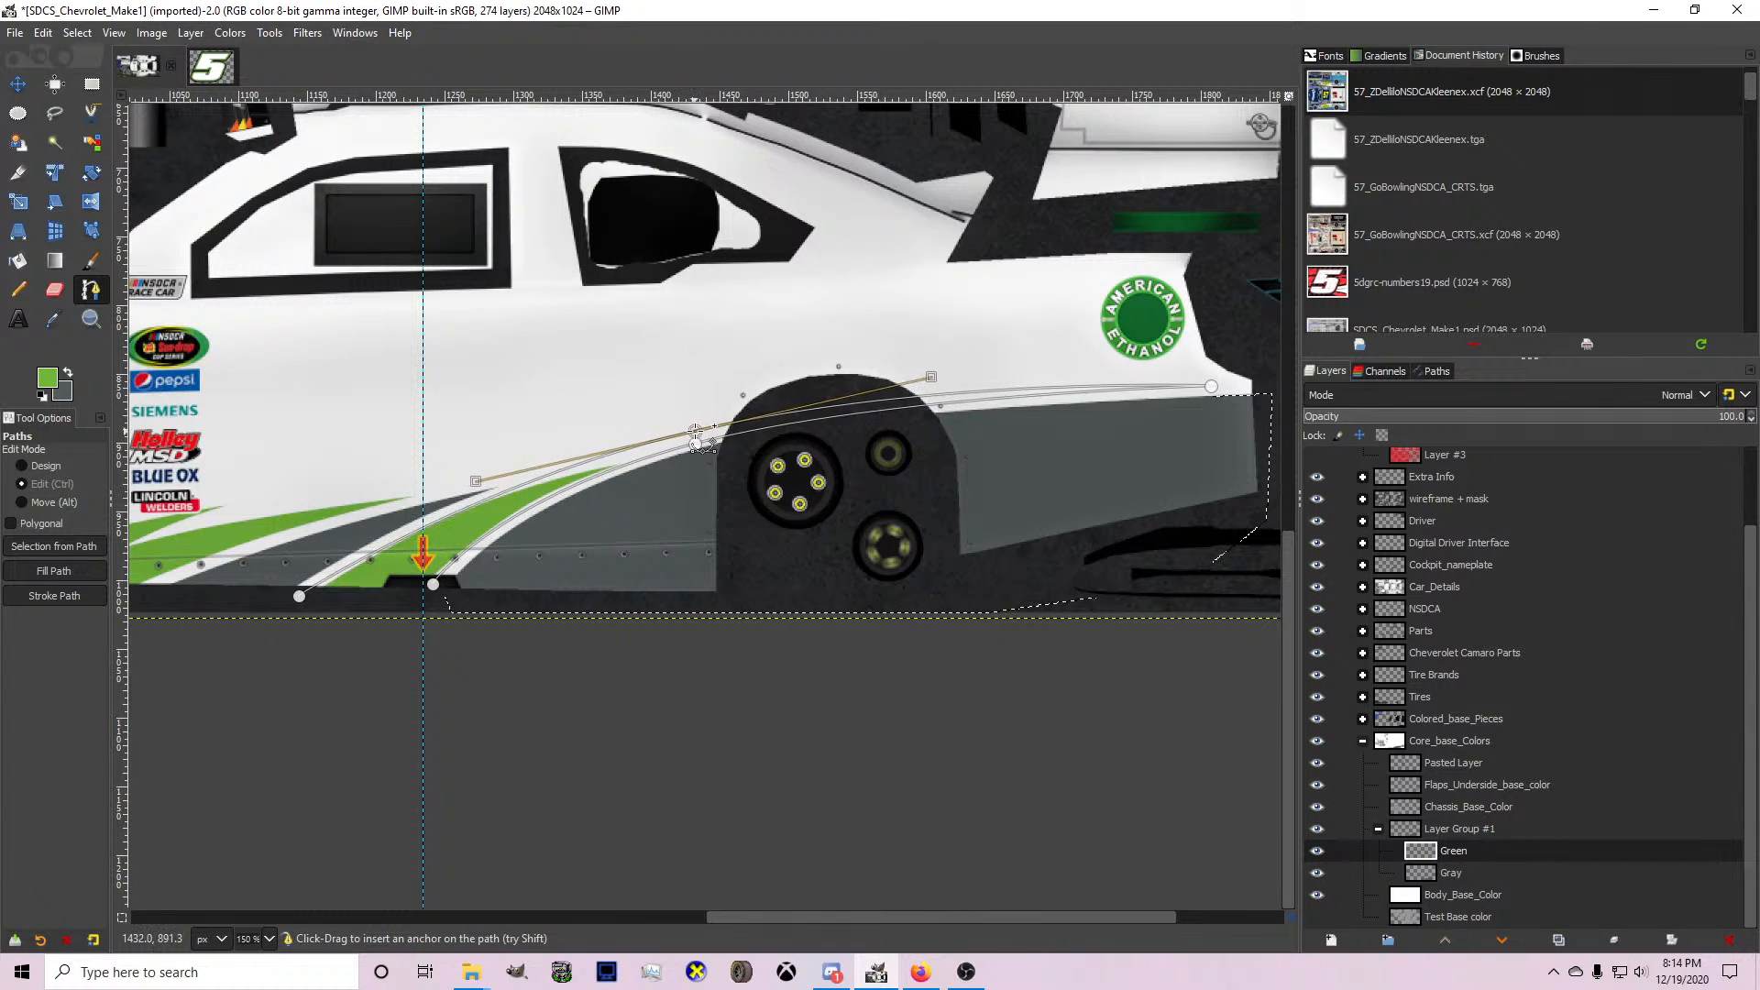
pyautogui.moveTo(699, 425); pyautogui.dragTo(696, 425)
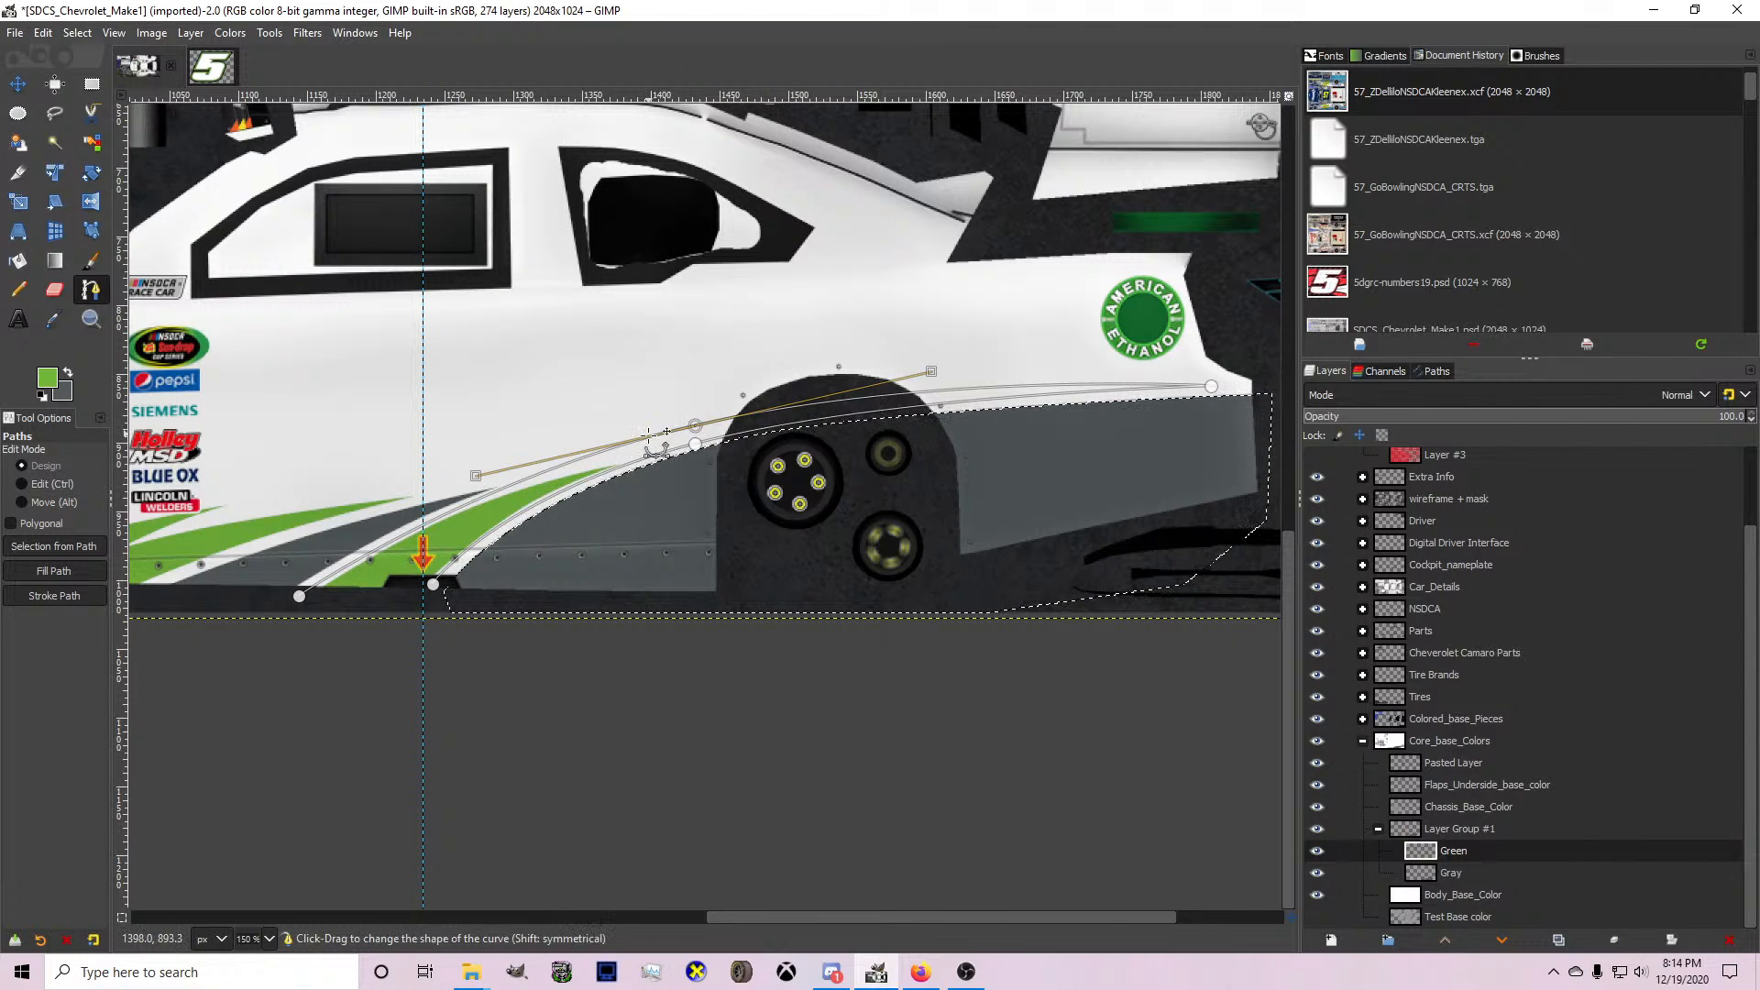
pyautogui.click(432, 589)
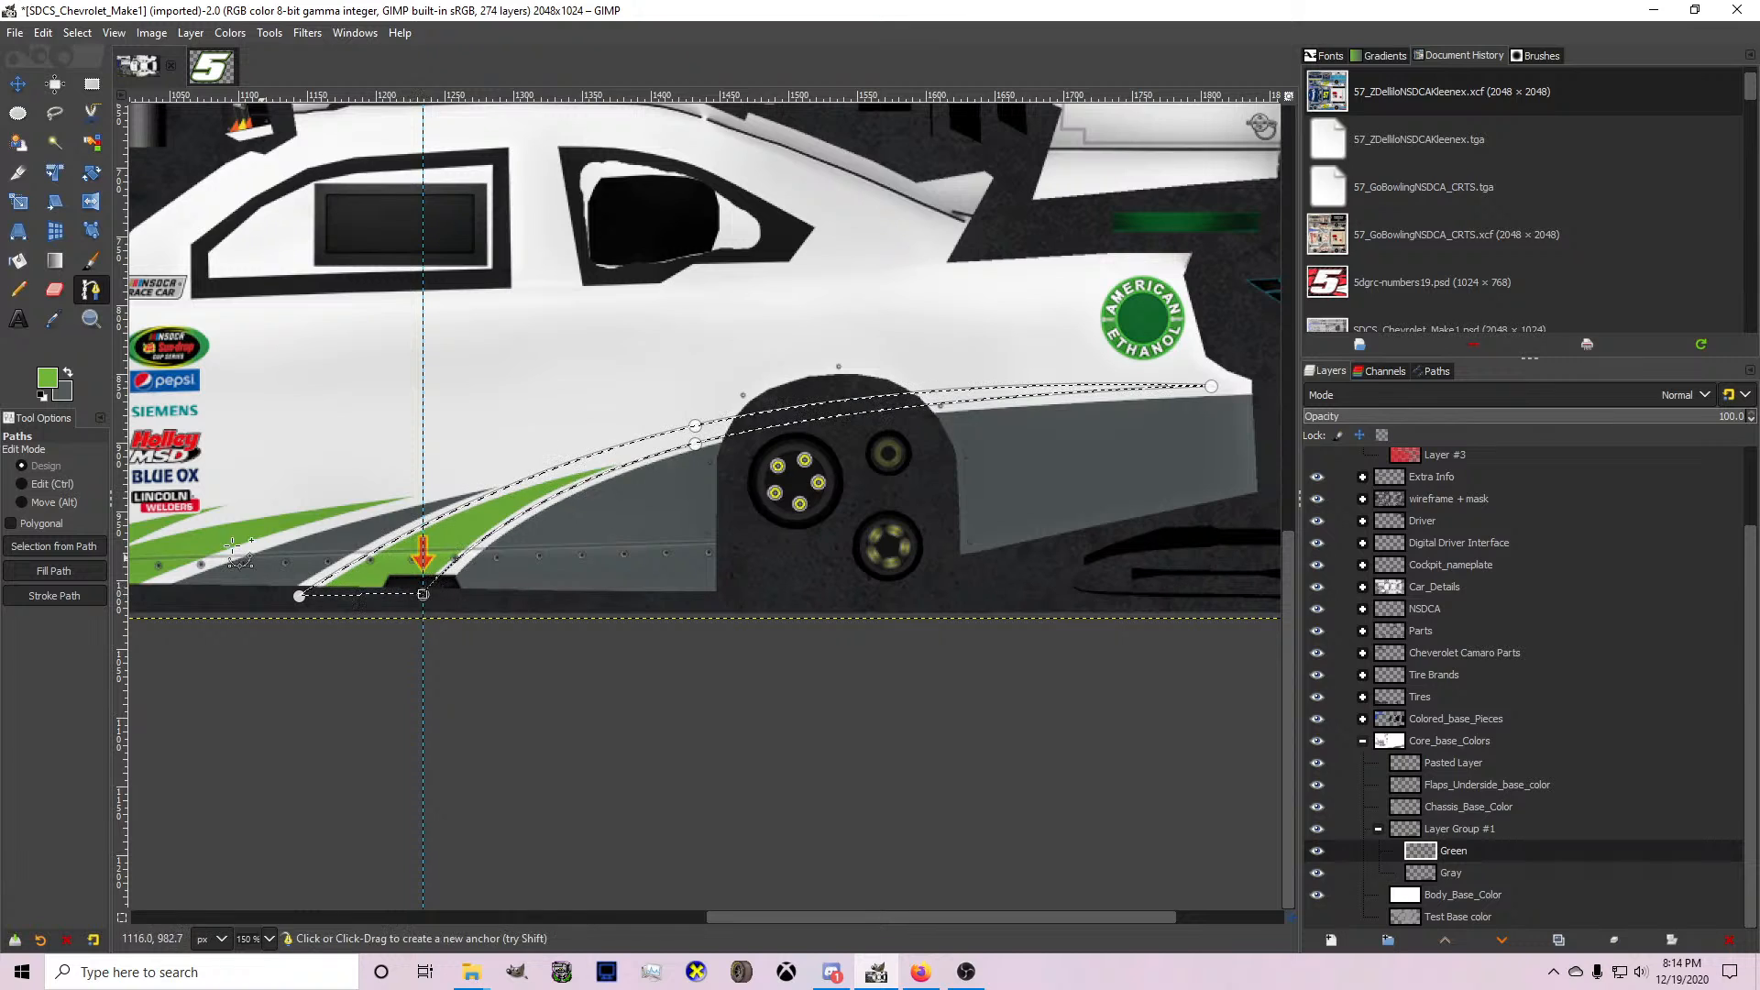
# Paint the tapered selection green with the Pencil, then undo the stripe.
pyautogui.press('n')
pyautogui.moveTo(323, 554)
pyautogui.mouseDown()
pyautogui.moveTo(609, 480)
pyautogui.moveTo(1014, 476)
pyautogui.mouseUp()
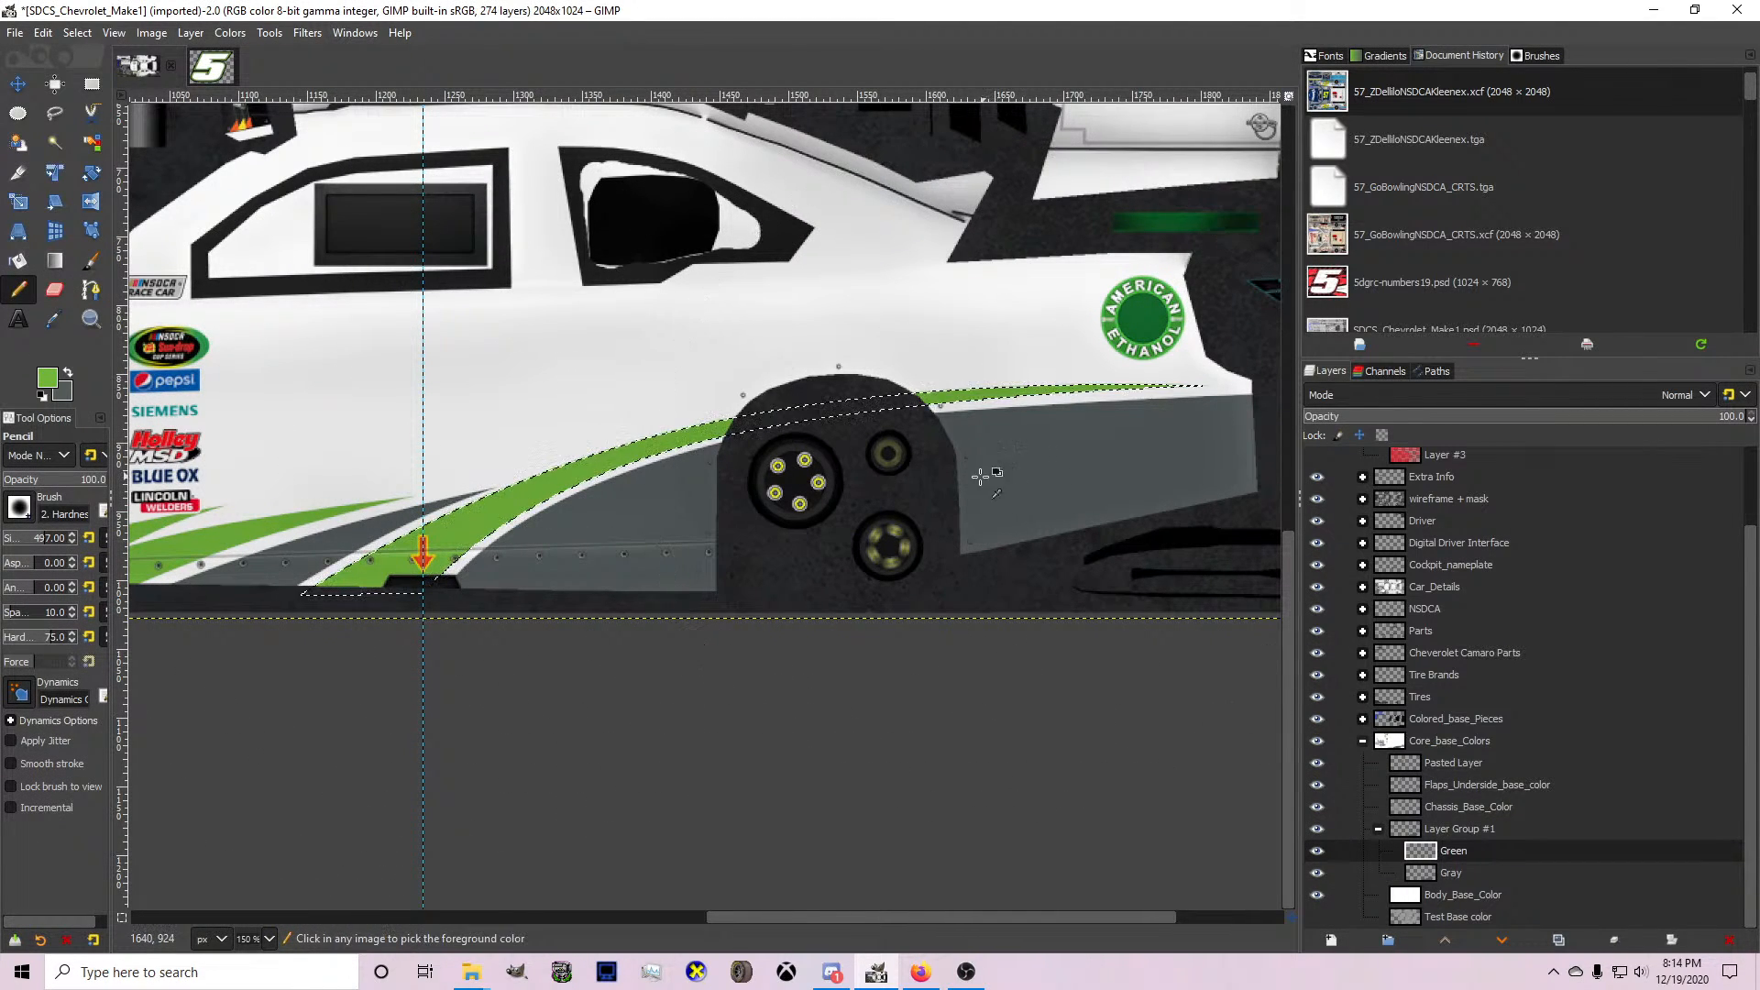
pyautogui.hotkey('ctrl', 'z')
# Start a new path on the Green layer from the side skirt to the tail above the grey shape.
pyautogui.click(91, 289)
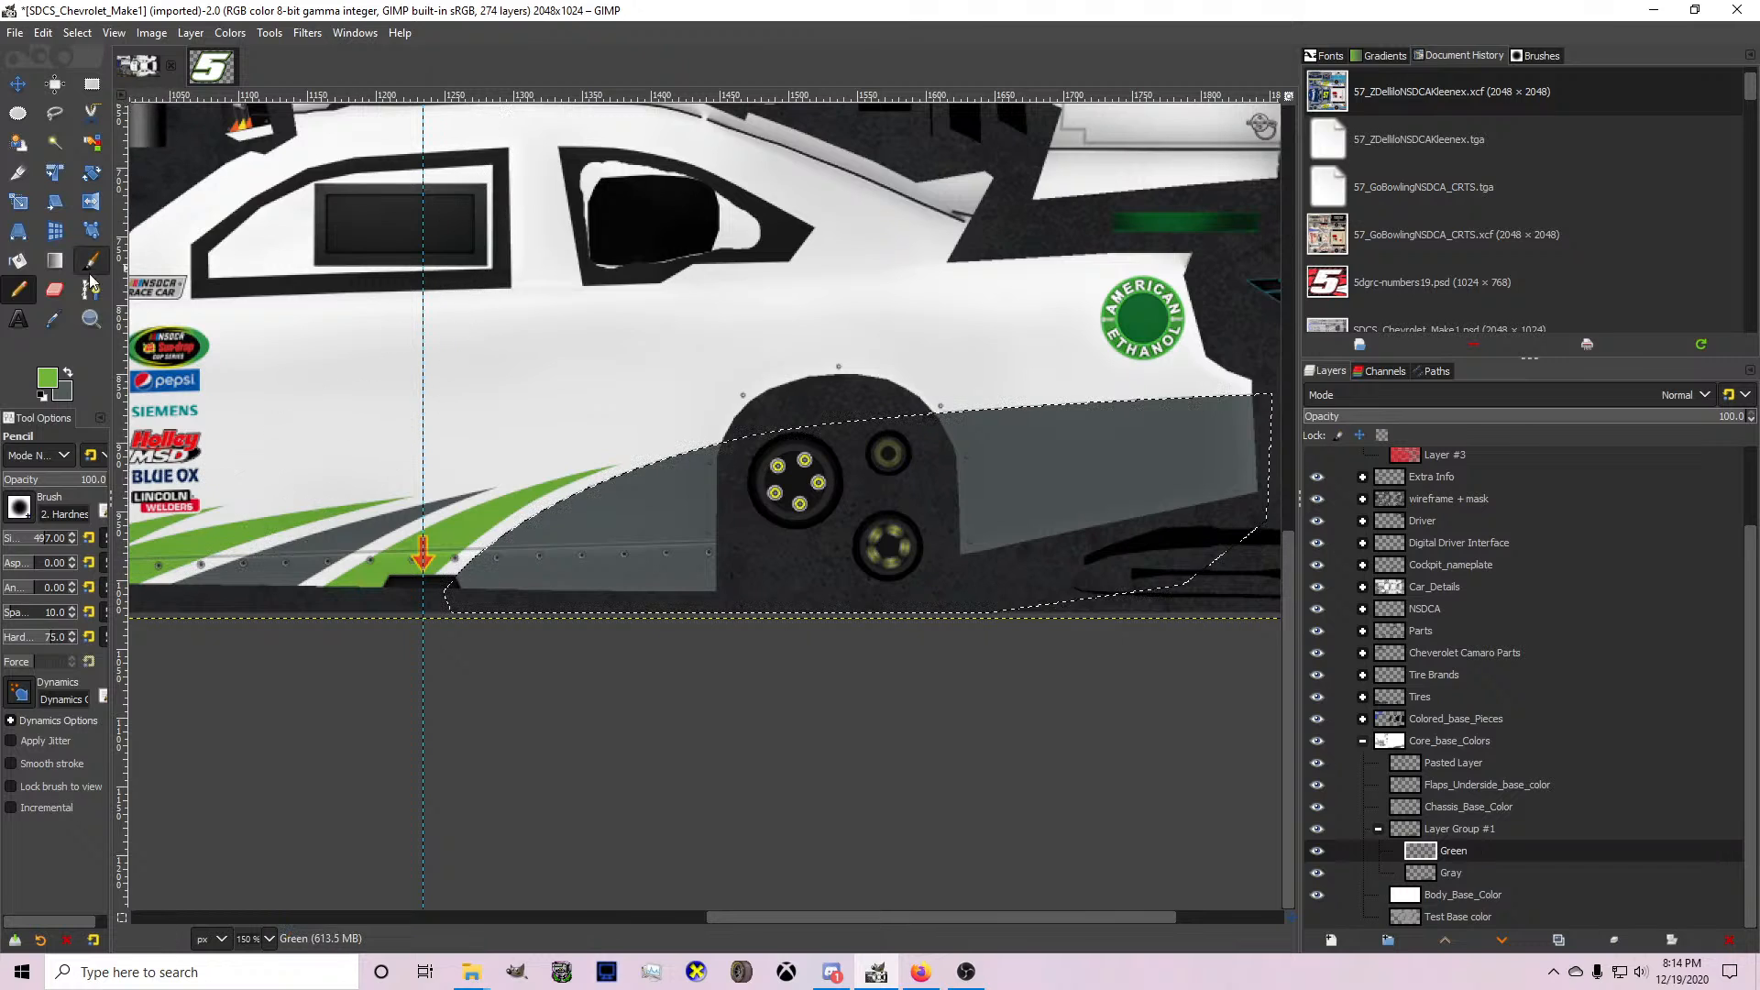
pyautogui.scroll(1, 485, 576)
pyautogui.click(393, 591)
pyautogui.scroll(-1, 459, 550)
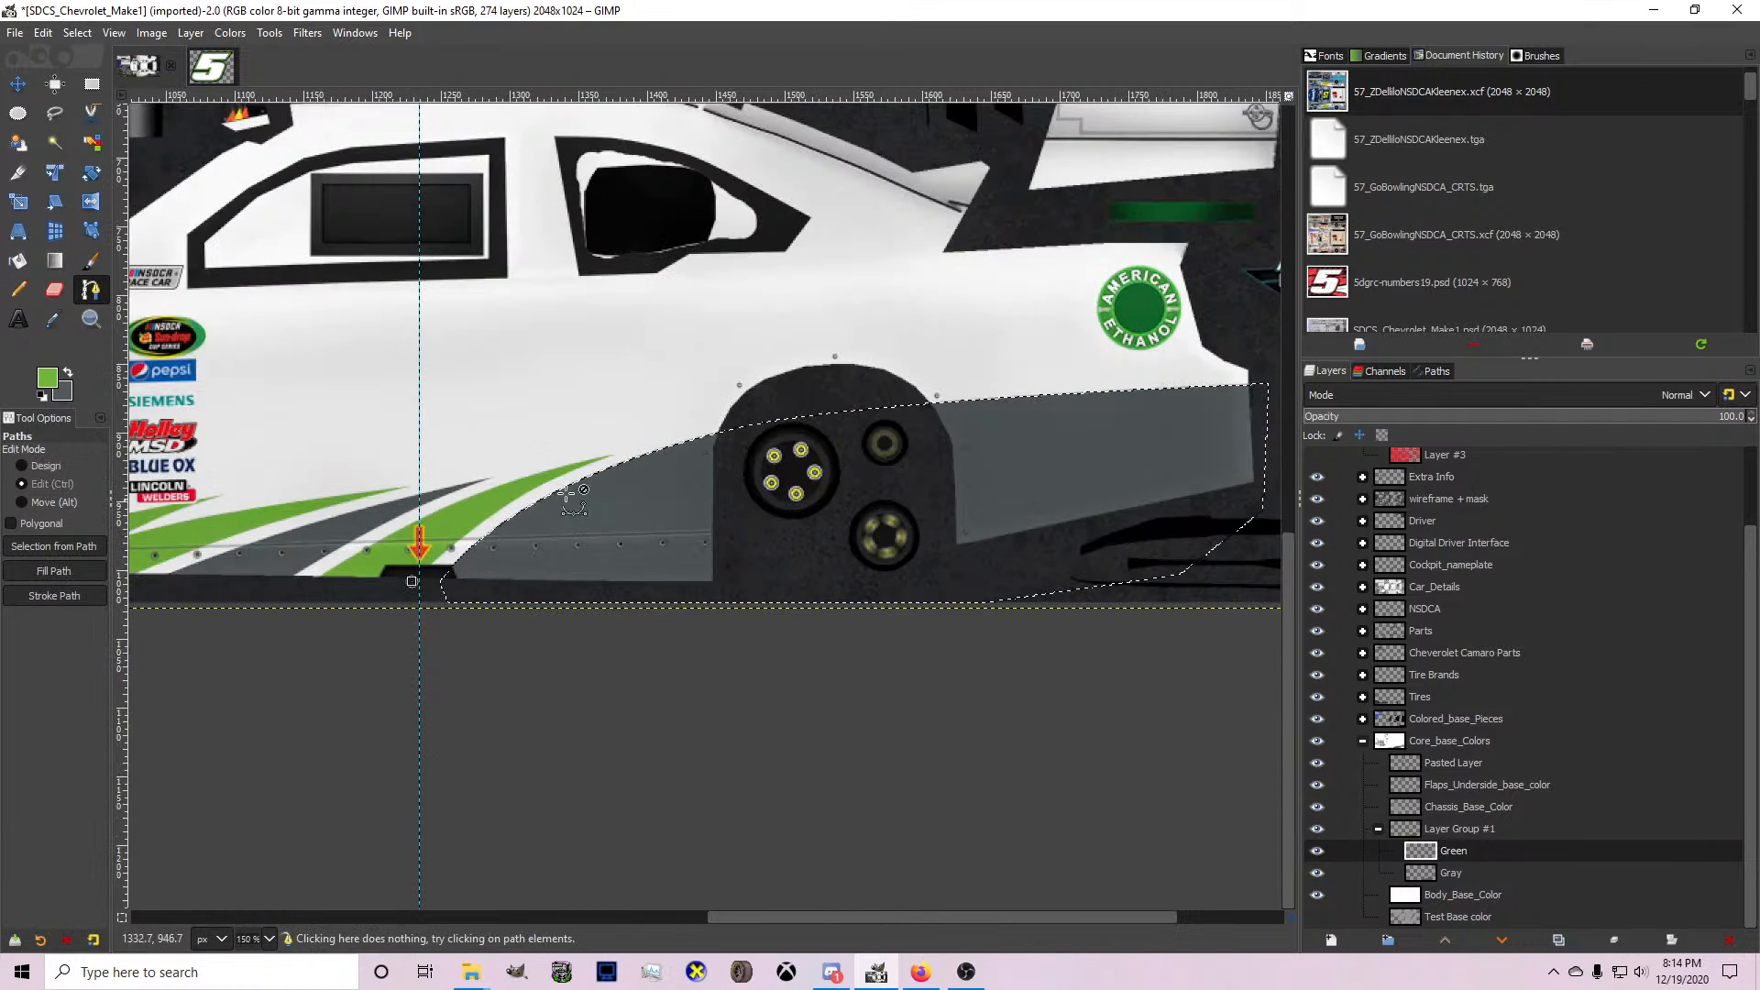
pyautogui.scroll(1, 839, 458)
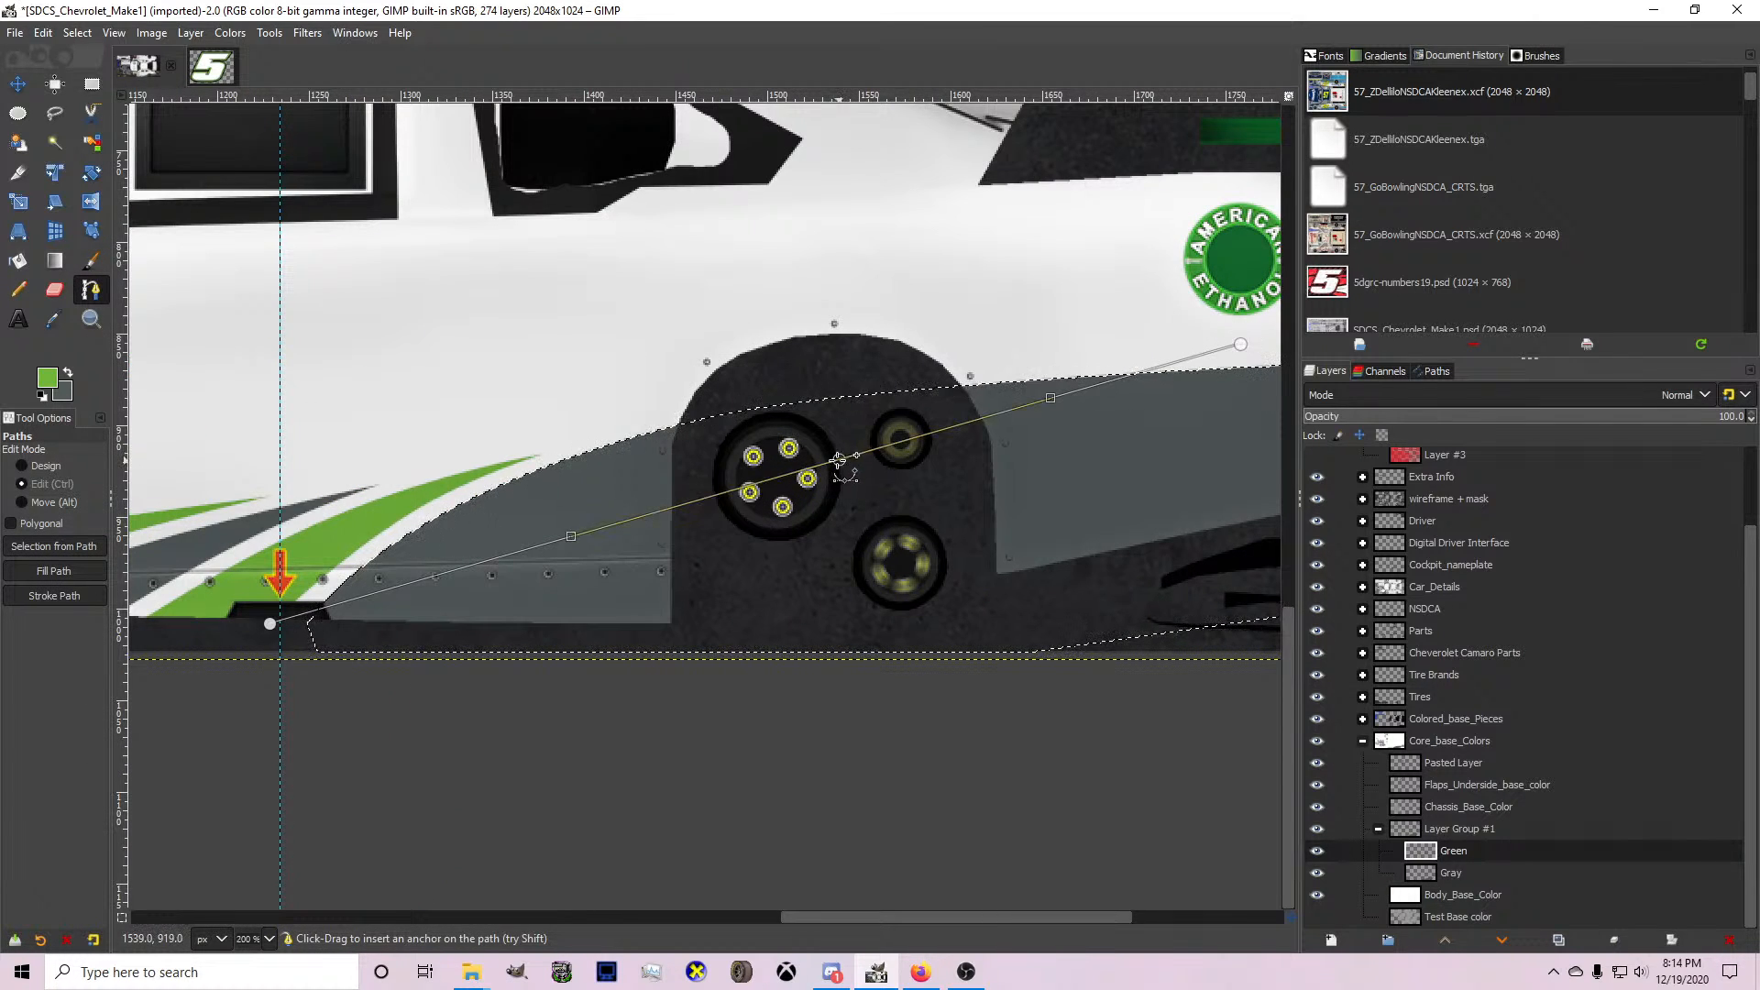
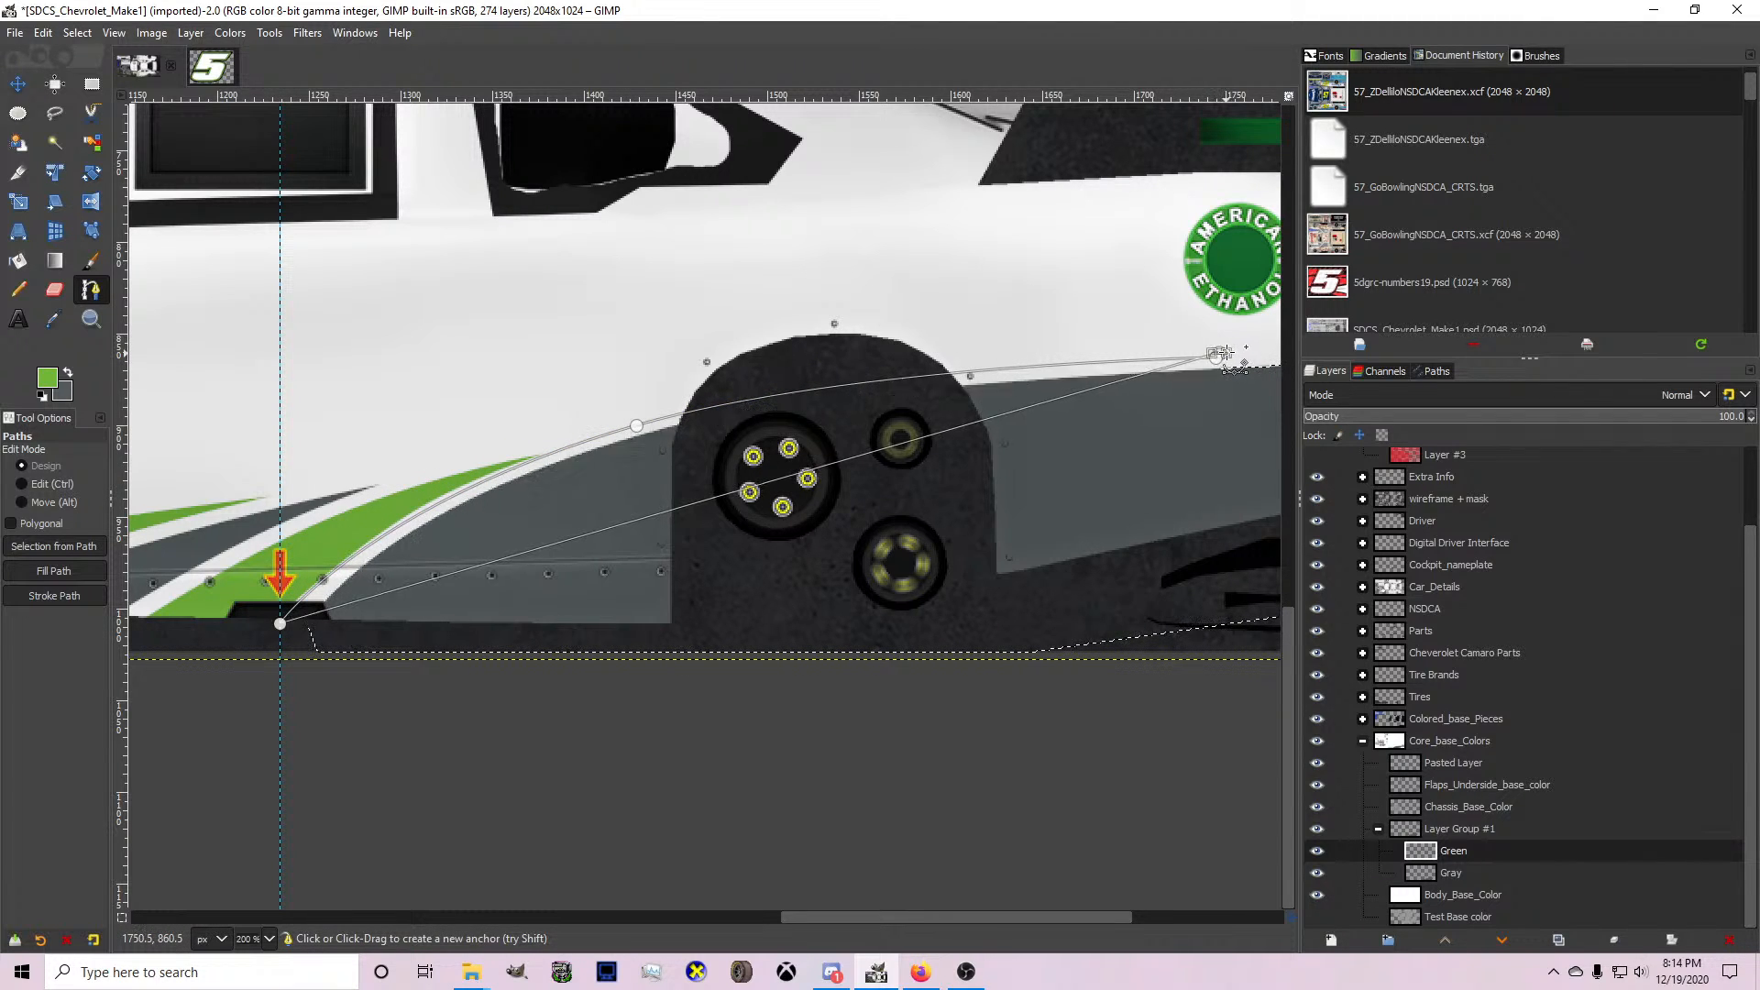
pyautogui.click(131, 623)
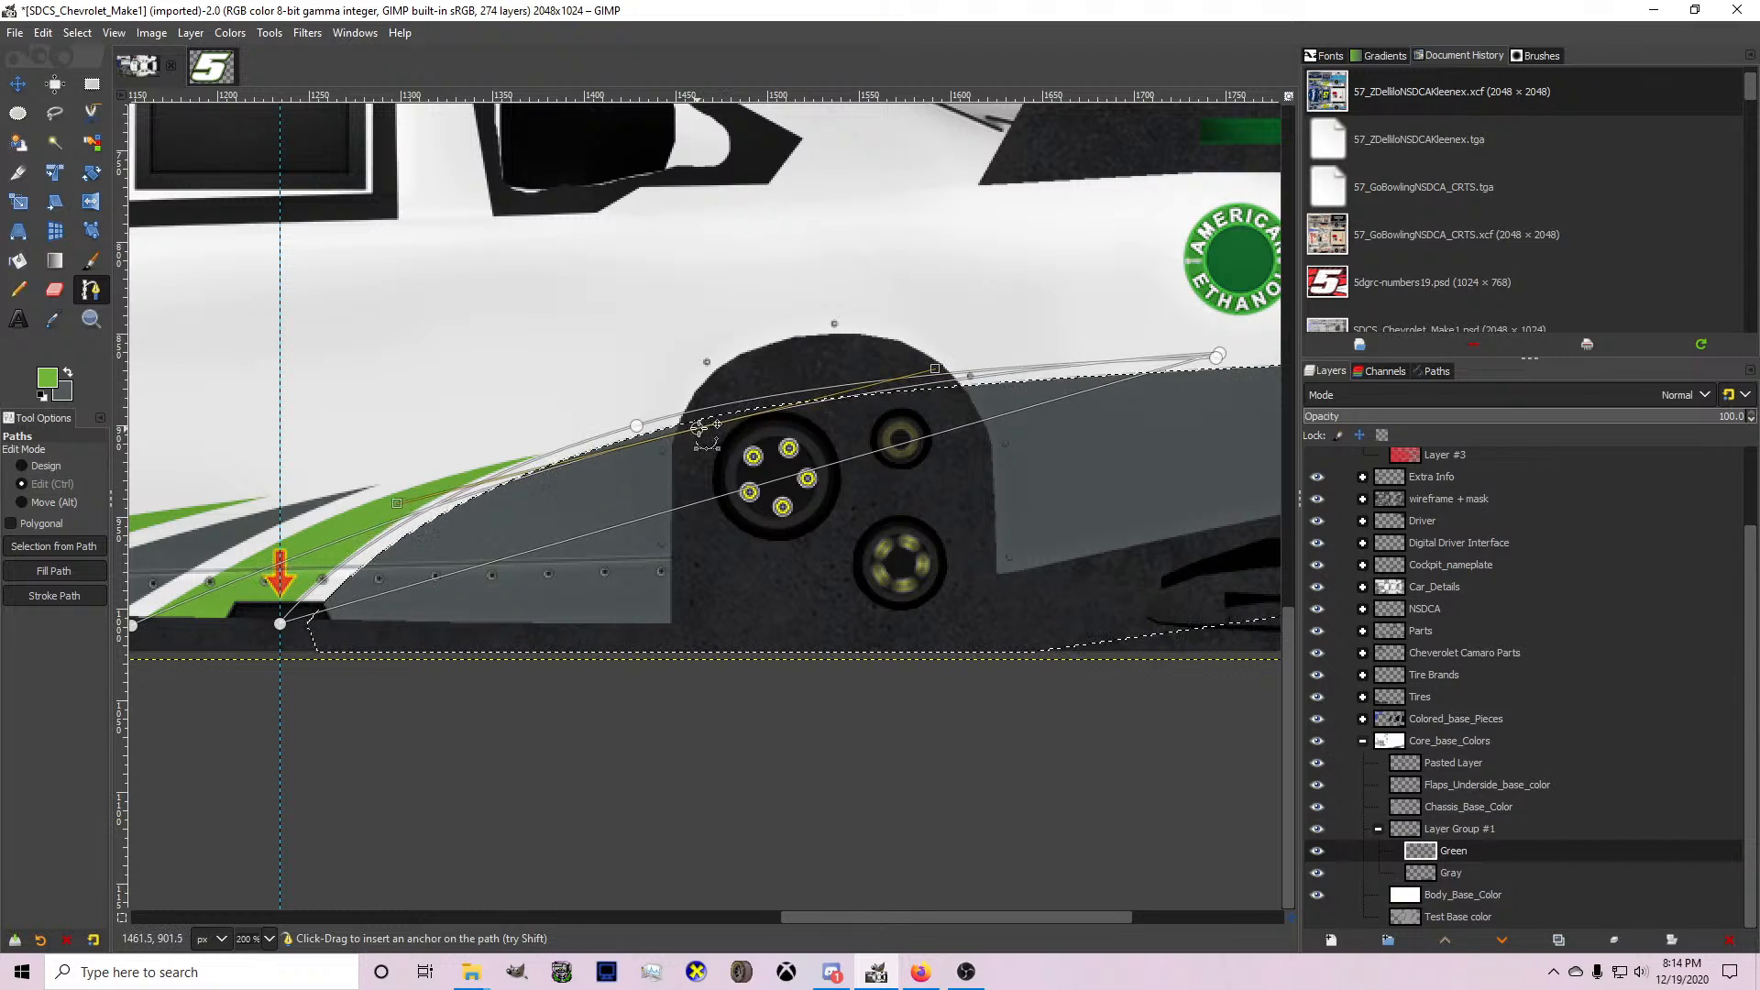
pyautogui.moveTo(698, 429); pyautogui.dragTo(710, 446)
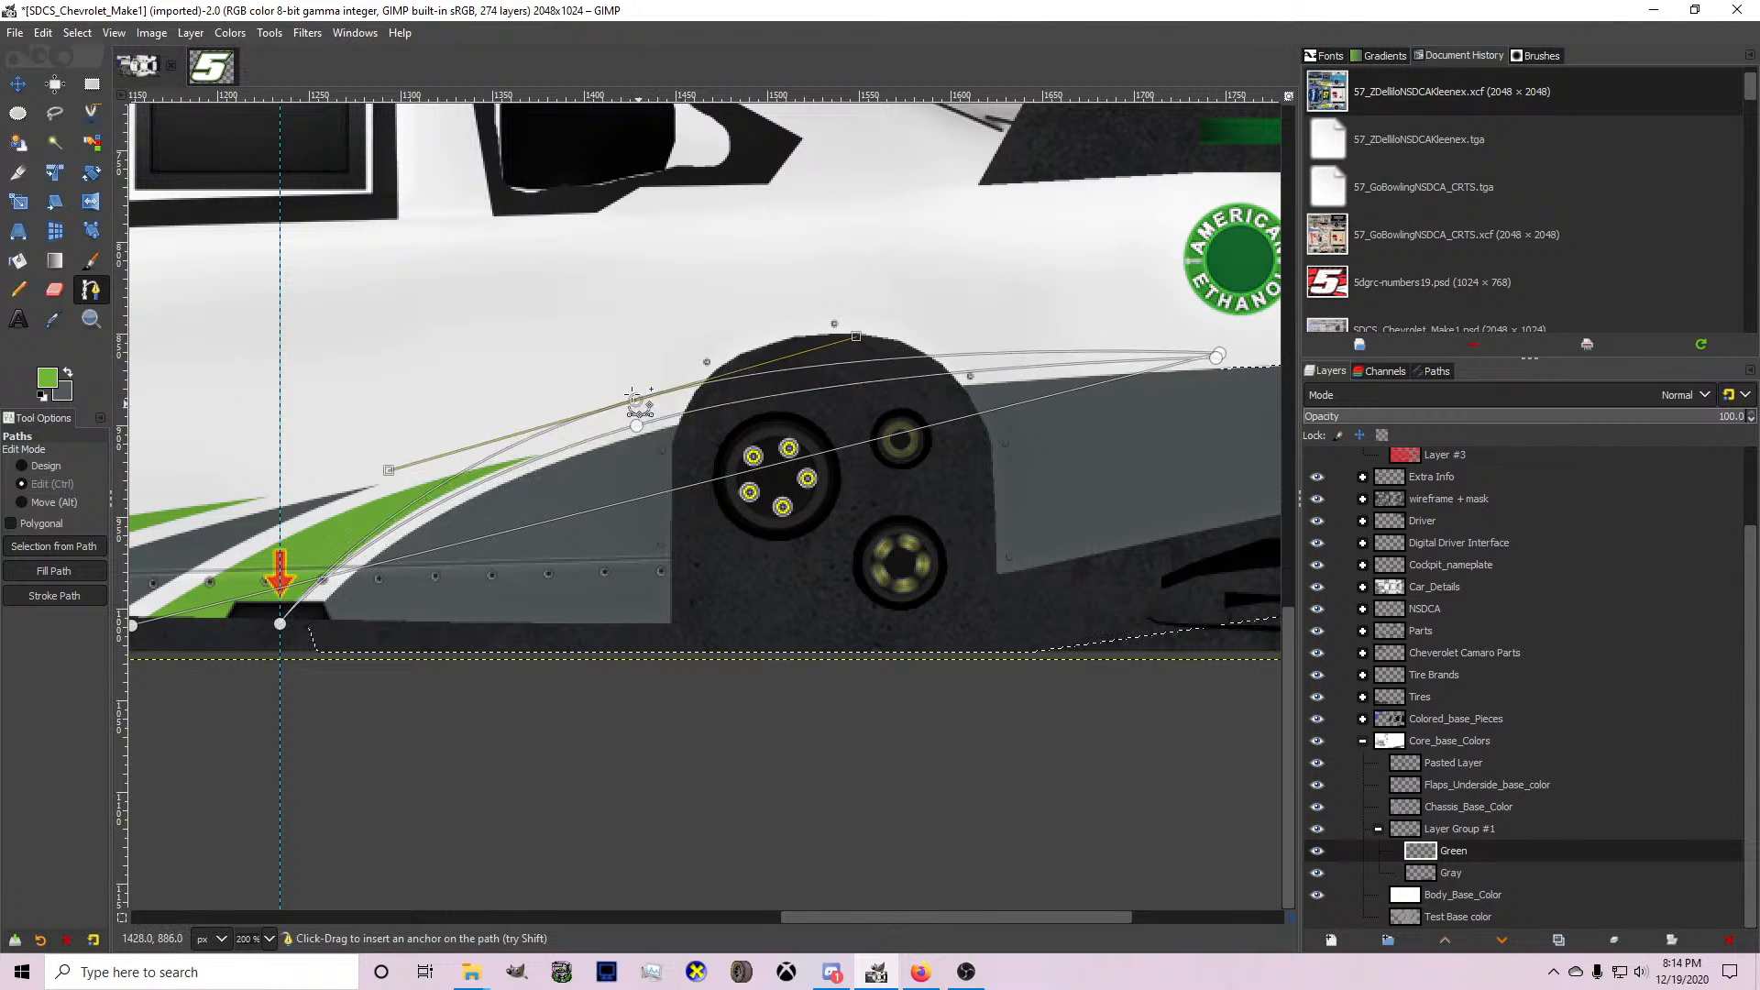
pyautogui.hotkey('ctrl', 'z')
pyautogui.hotkey('ctrl', 'z')
pyautogui.hotkey('ctrl', 'z')
pyautogui.hotkey('ctrl', 'z')
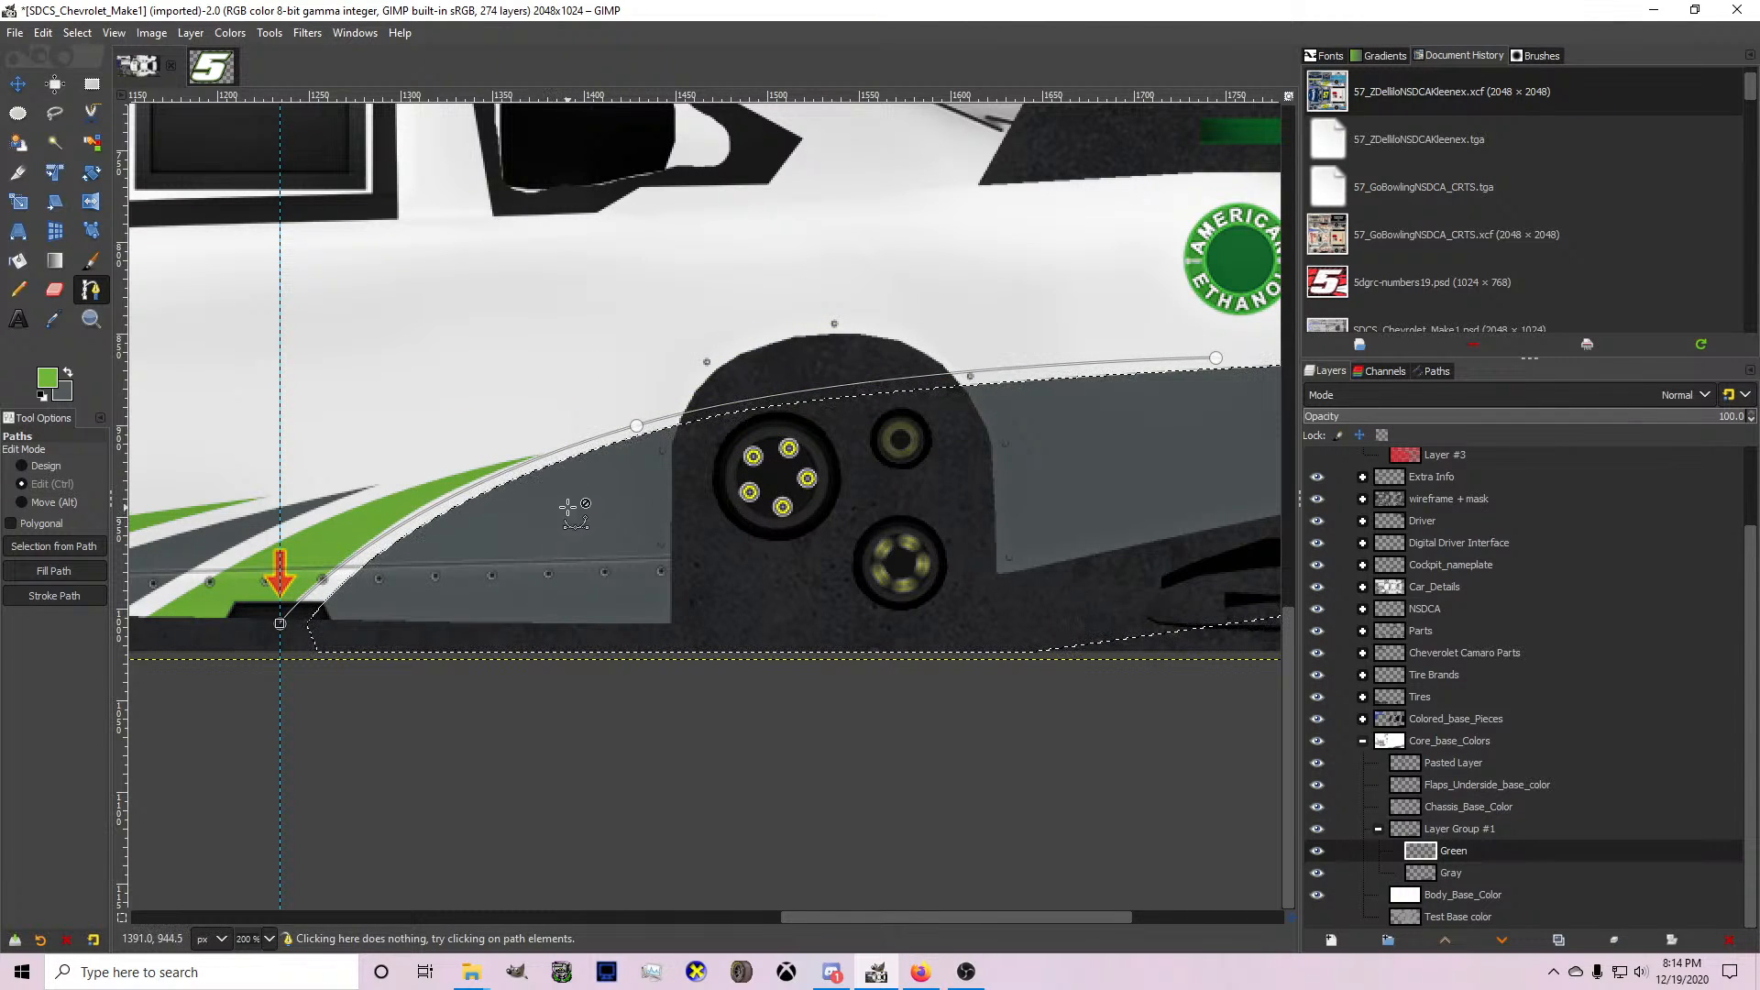
# Draw the green stripe's upper curve from the tail back to the skirt, close the path, and convert it to a selection.
pyautogui.click(1216, 357)
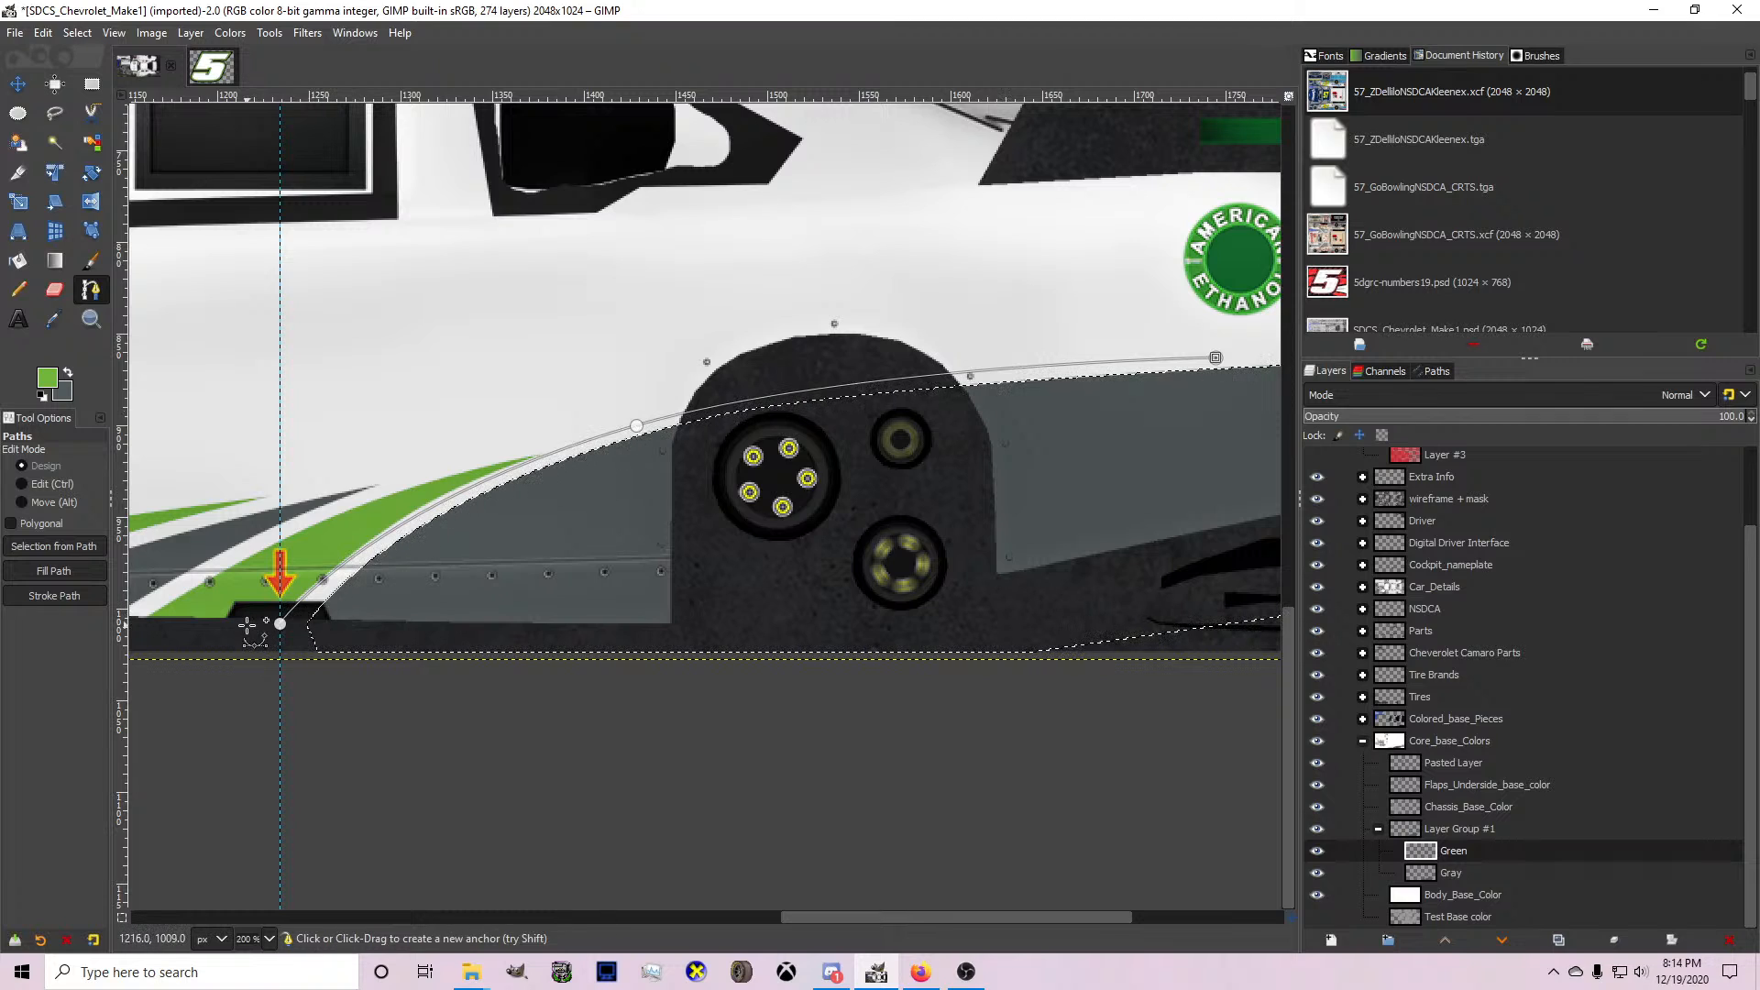
pyautogui.click(138, 623)
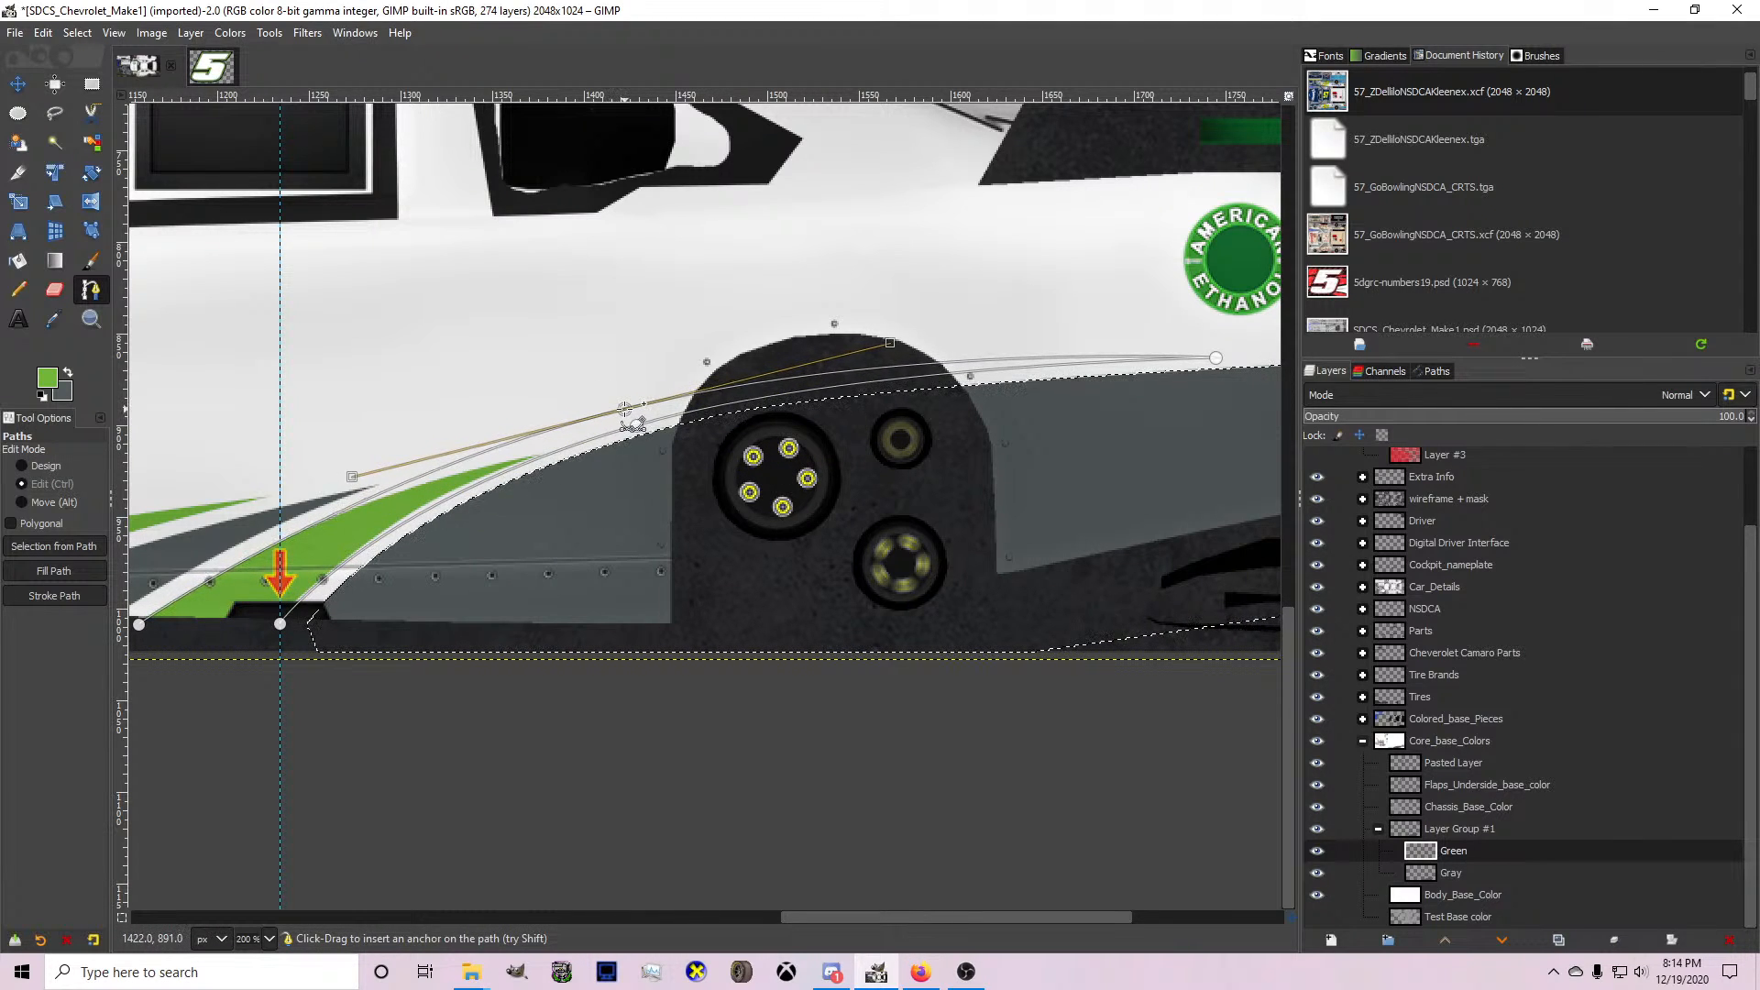
pyautogui.moveTo(621, 413); pyautogui.dragTo(614, 413)
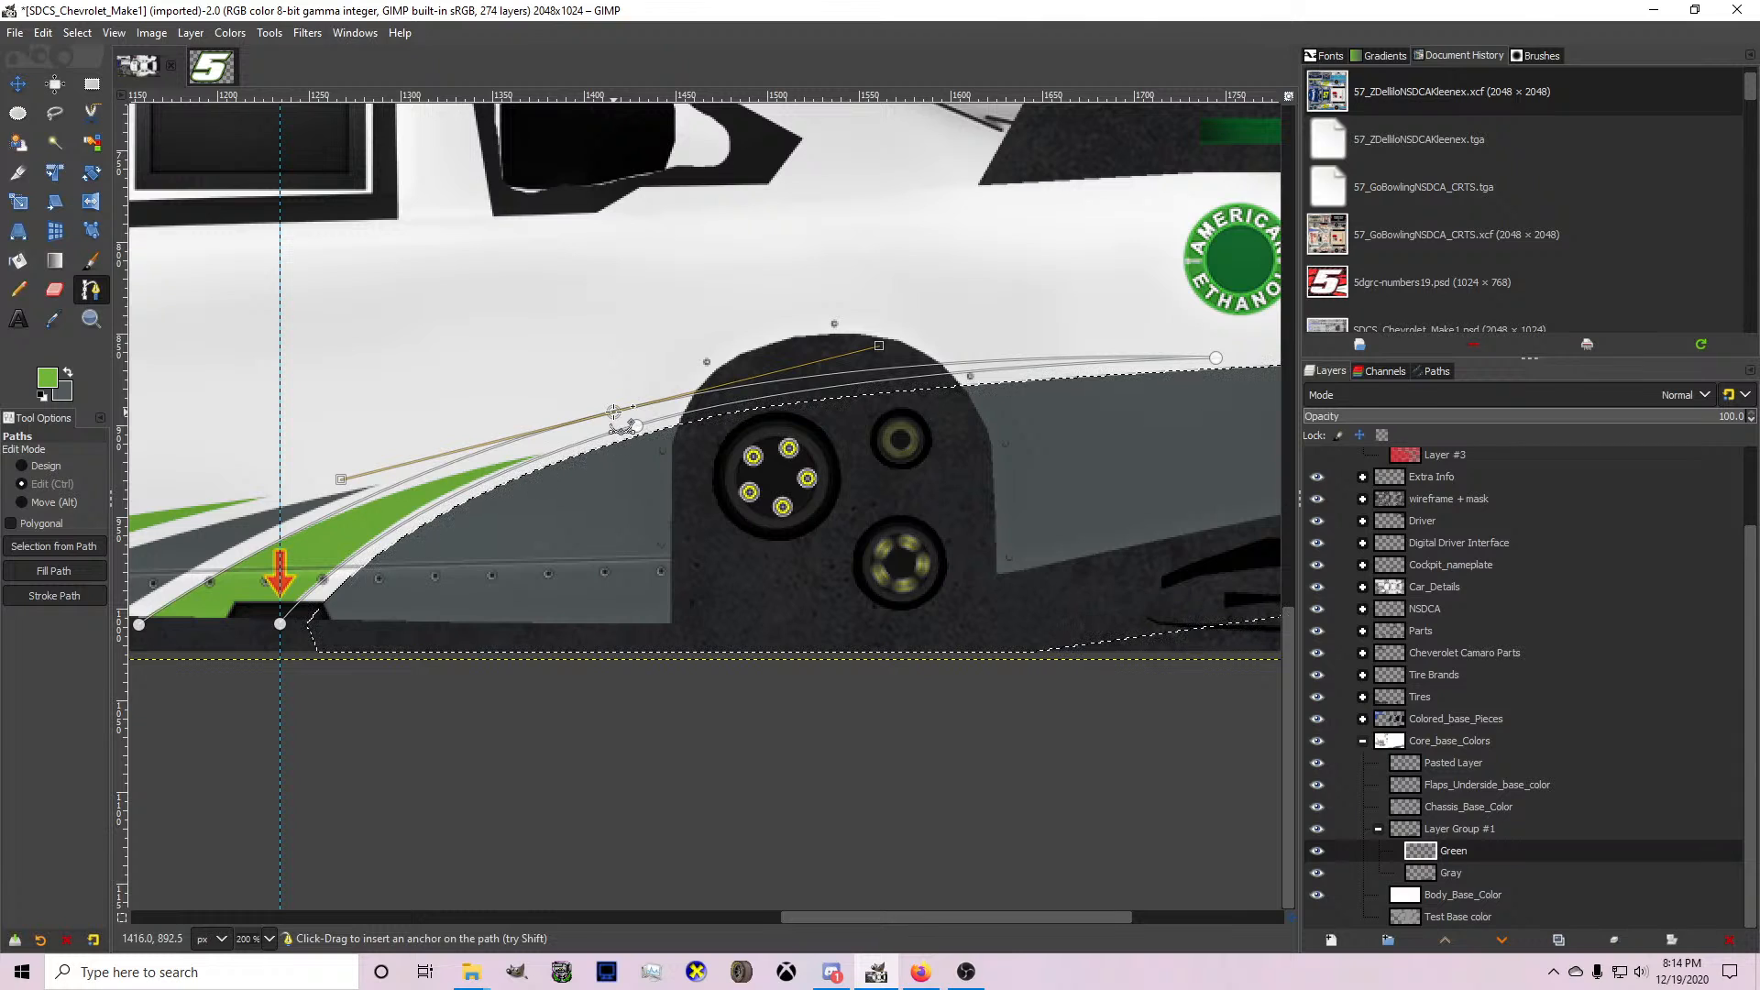
pyautogui.hotkey('shift', 'v')
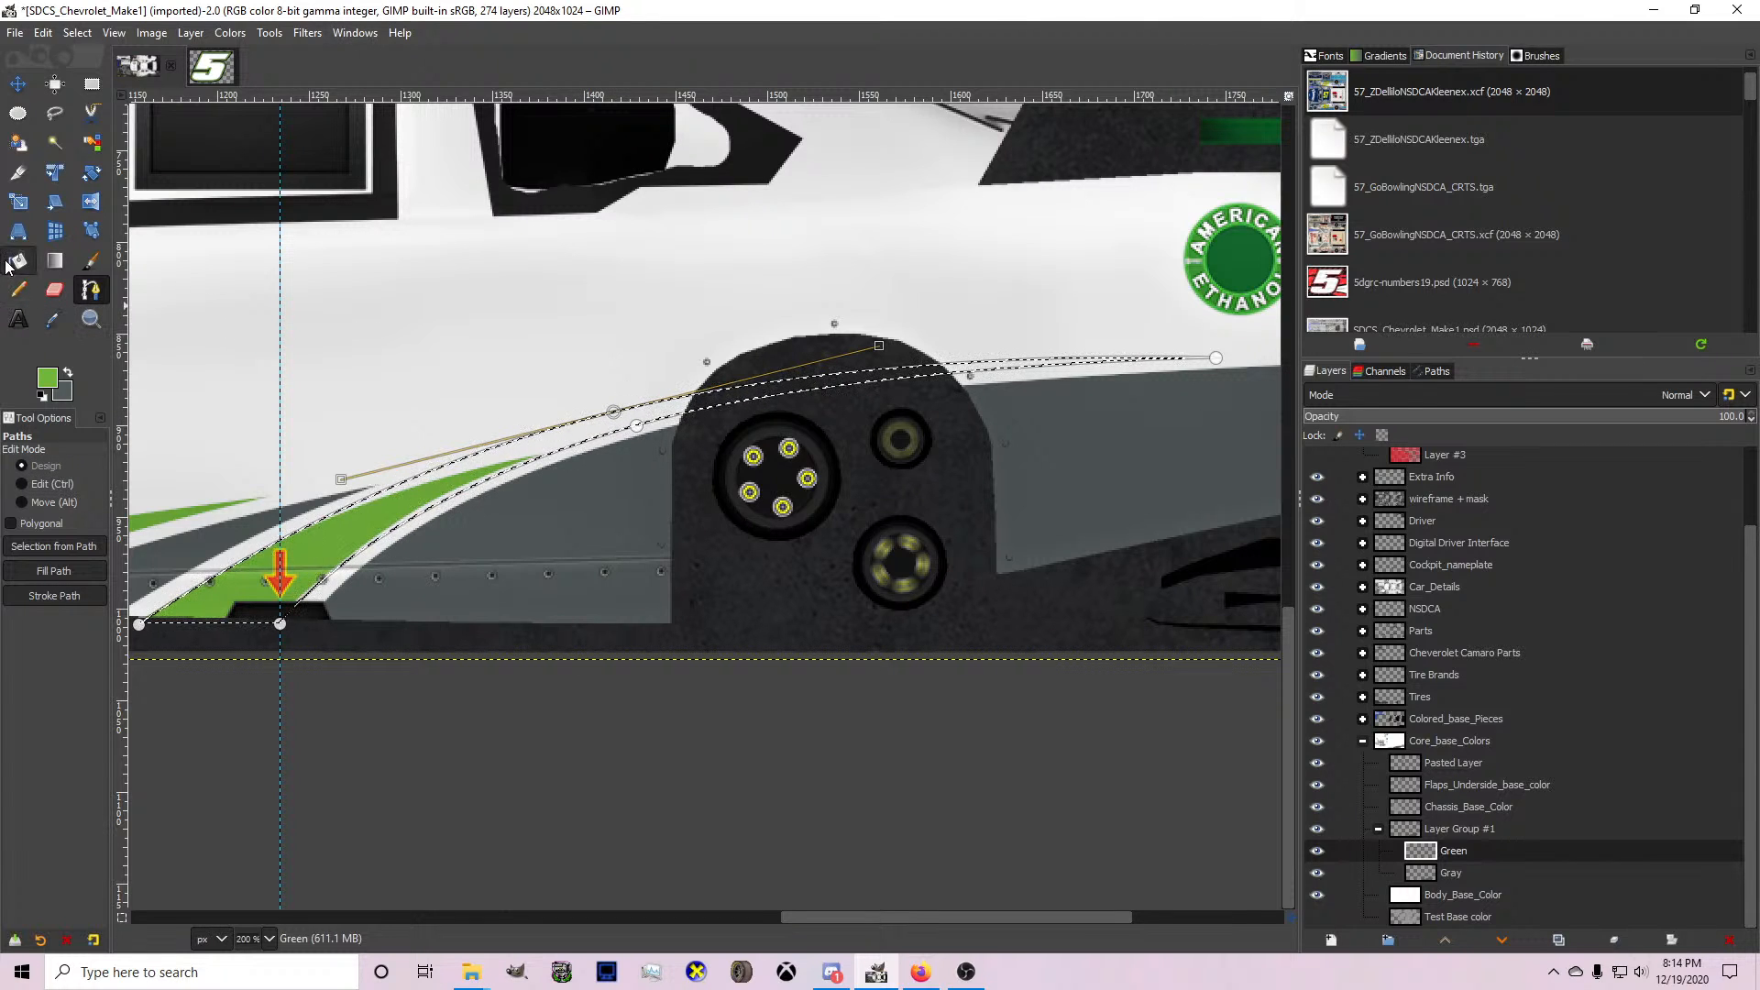
# Paint the tapered selection green with the Pencil on the Green layer and clear the selection.
pyautogui.click(17, 290)
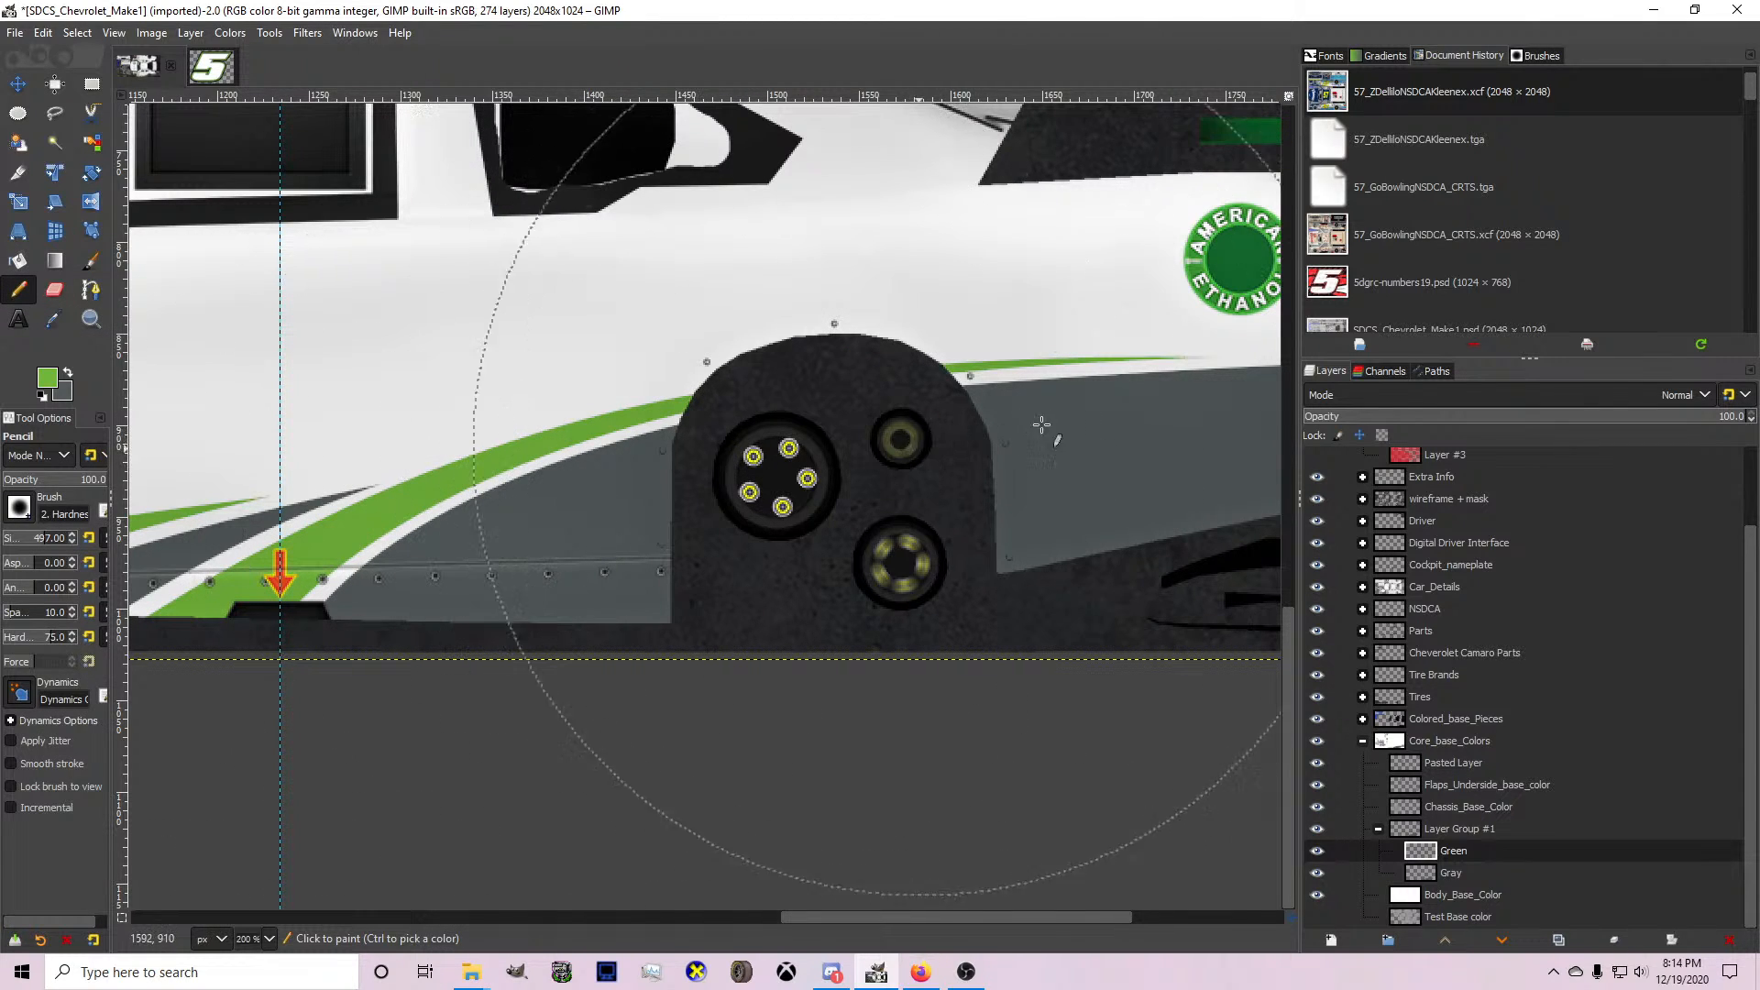
pyautogui.press('1')
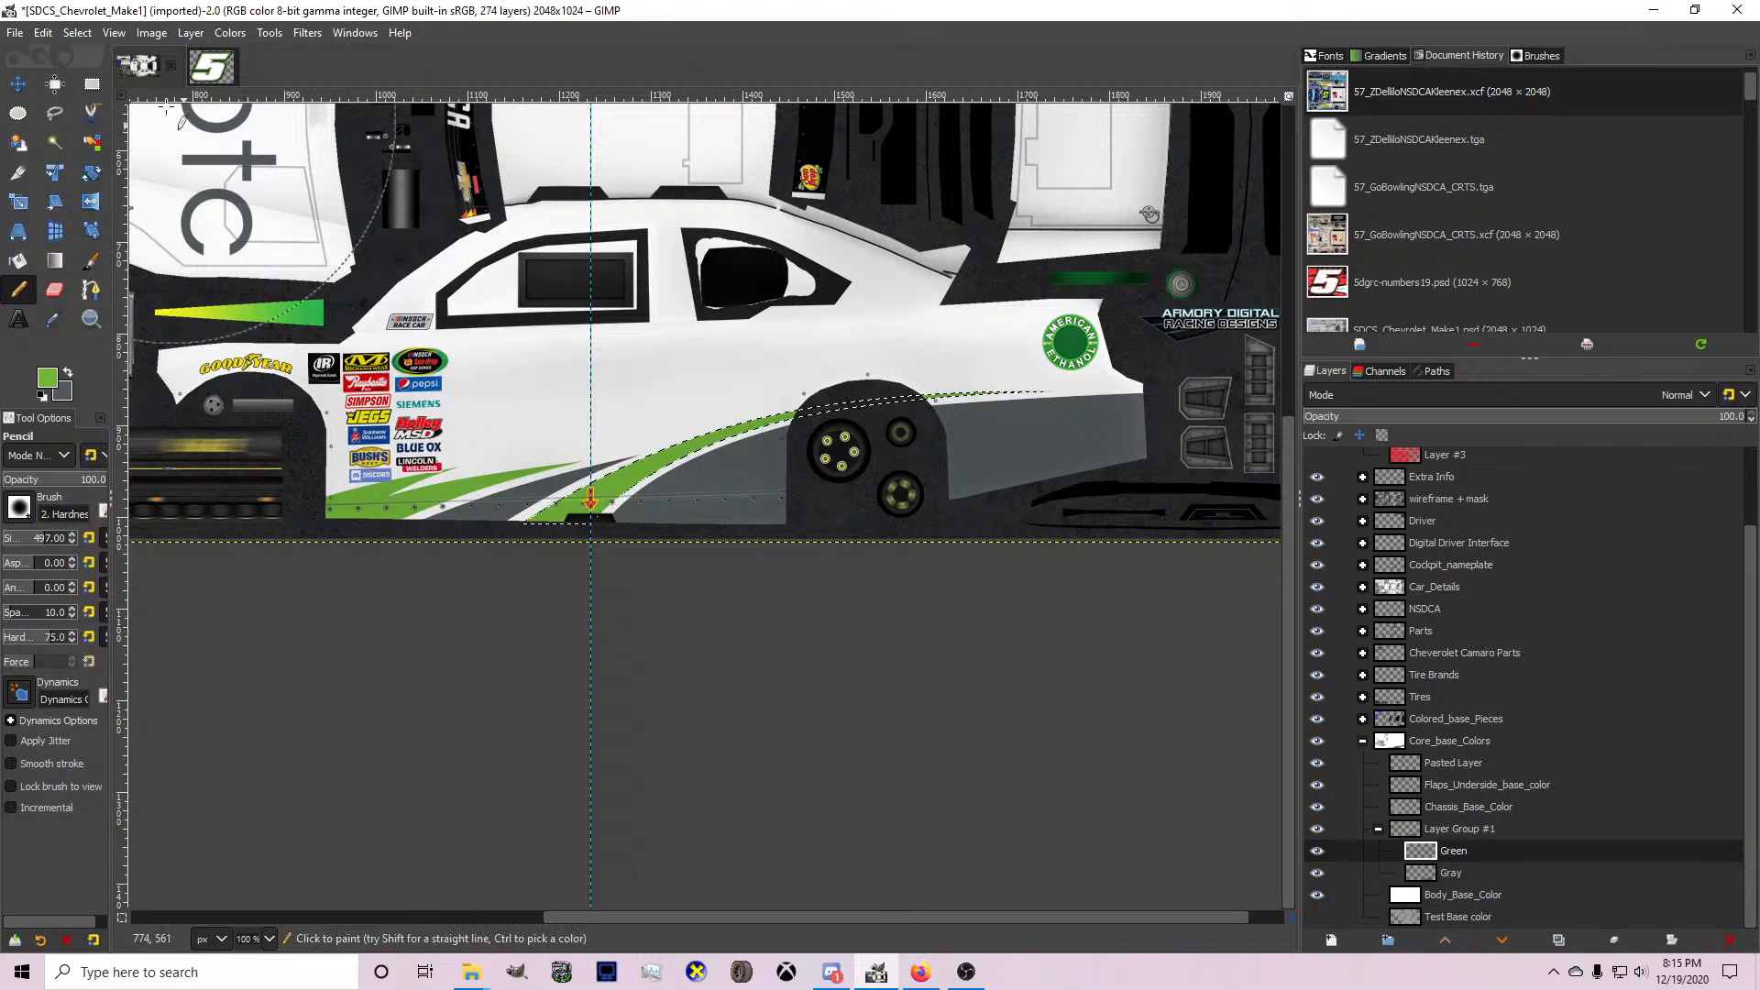
pyautogui.click(77, 32)
pyautogui.click(101, 77)
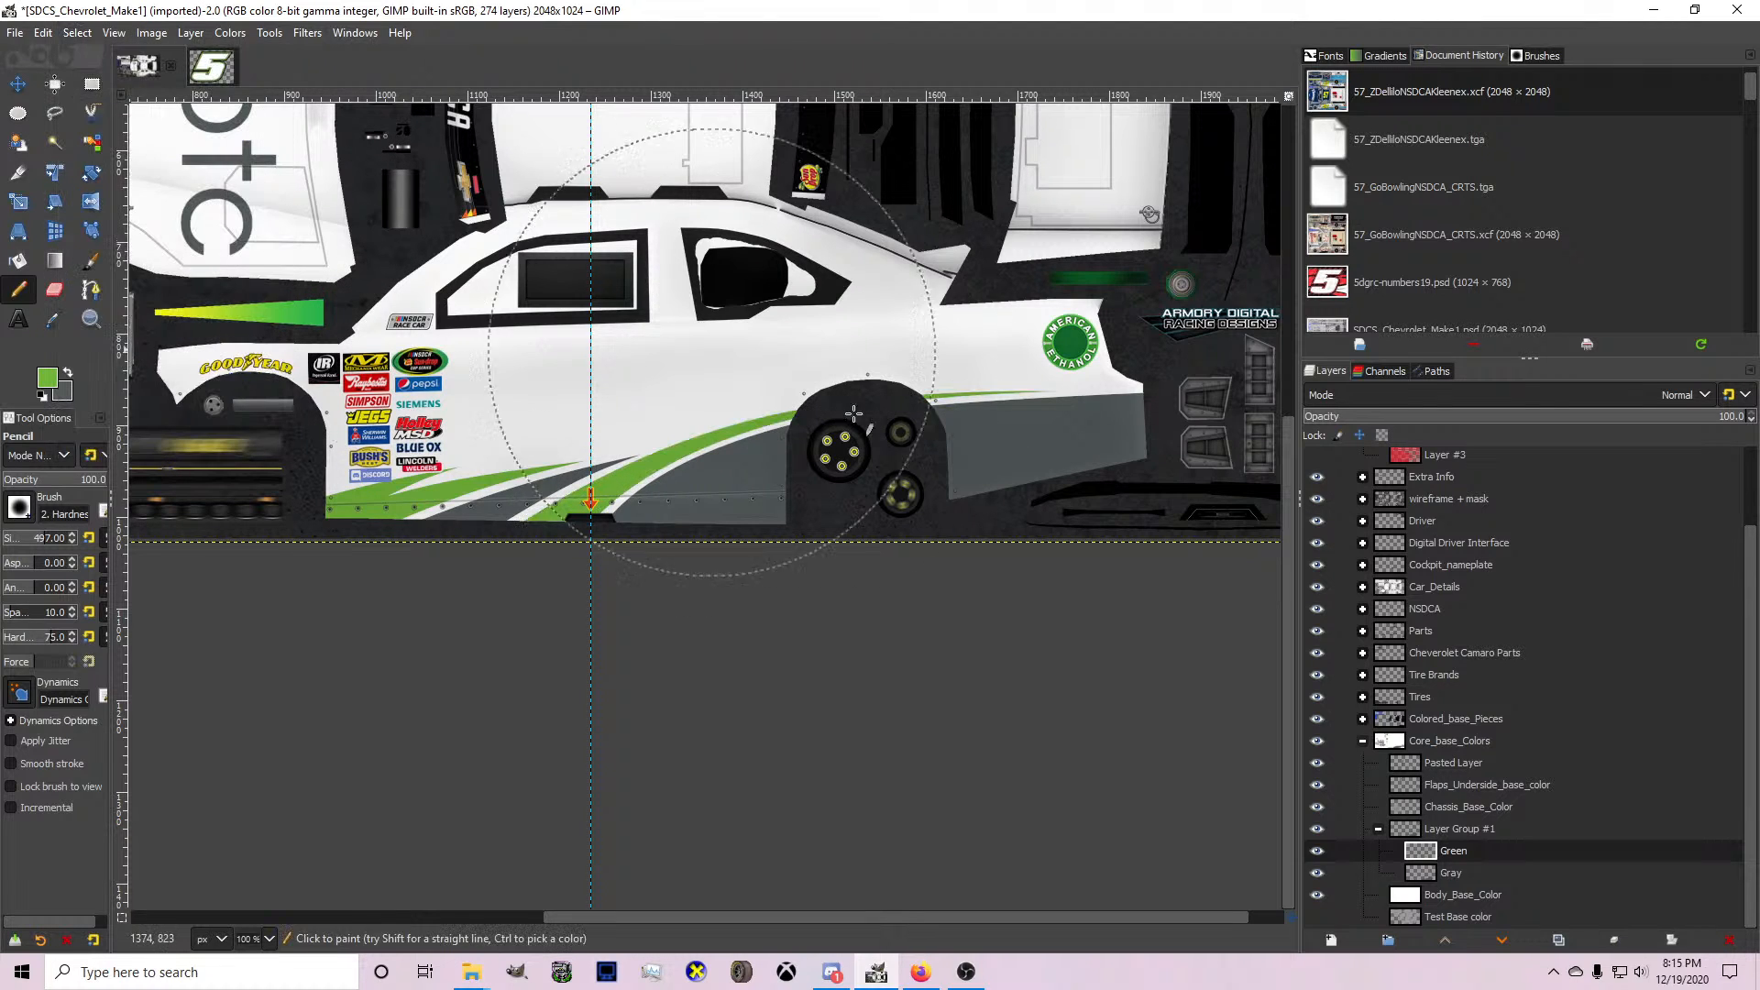
# On the Gray layer with gray as the foreground colour, draw a shallow curved path from the front wheel well onto the door above the green spikes.
pyautogui.click(1454, 877)
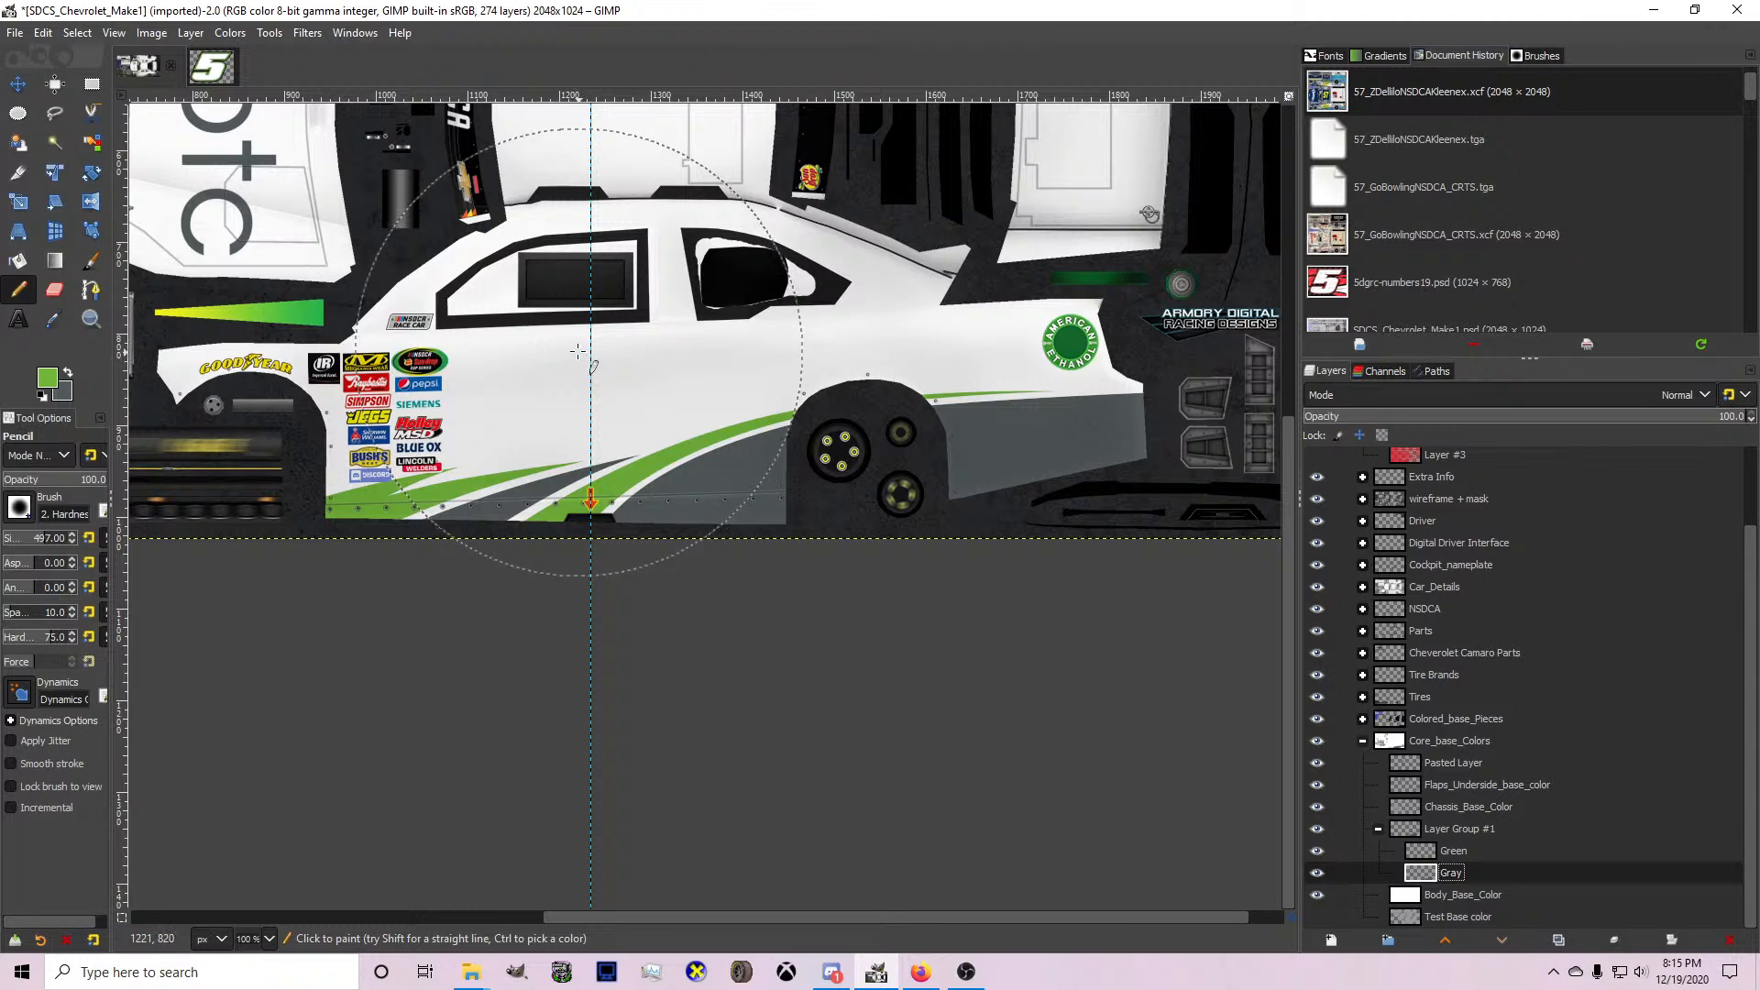
pyautogui.click(69, 376)
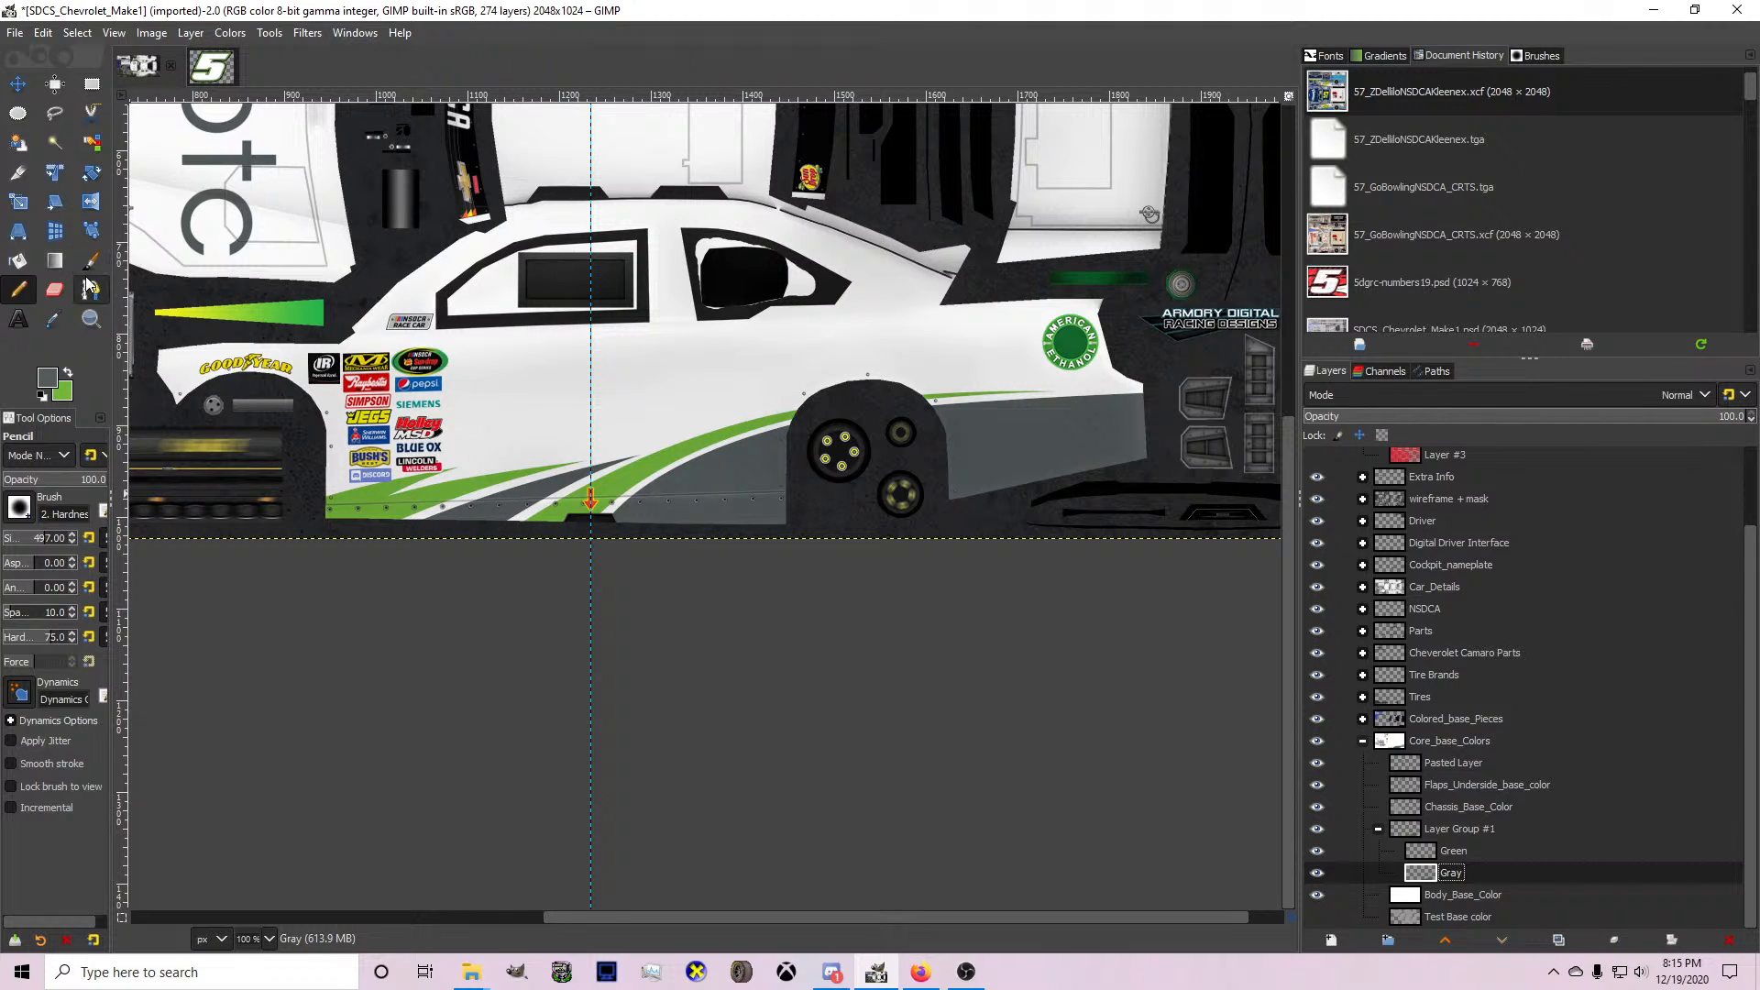
pyautogui.click(90, 290)
pyautogui.scroll(1, 371, 394)
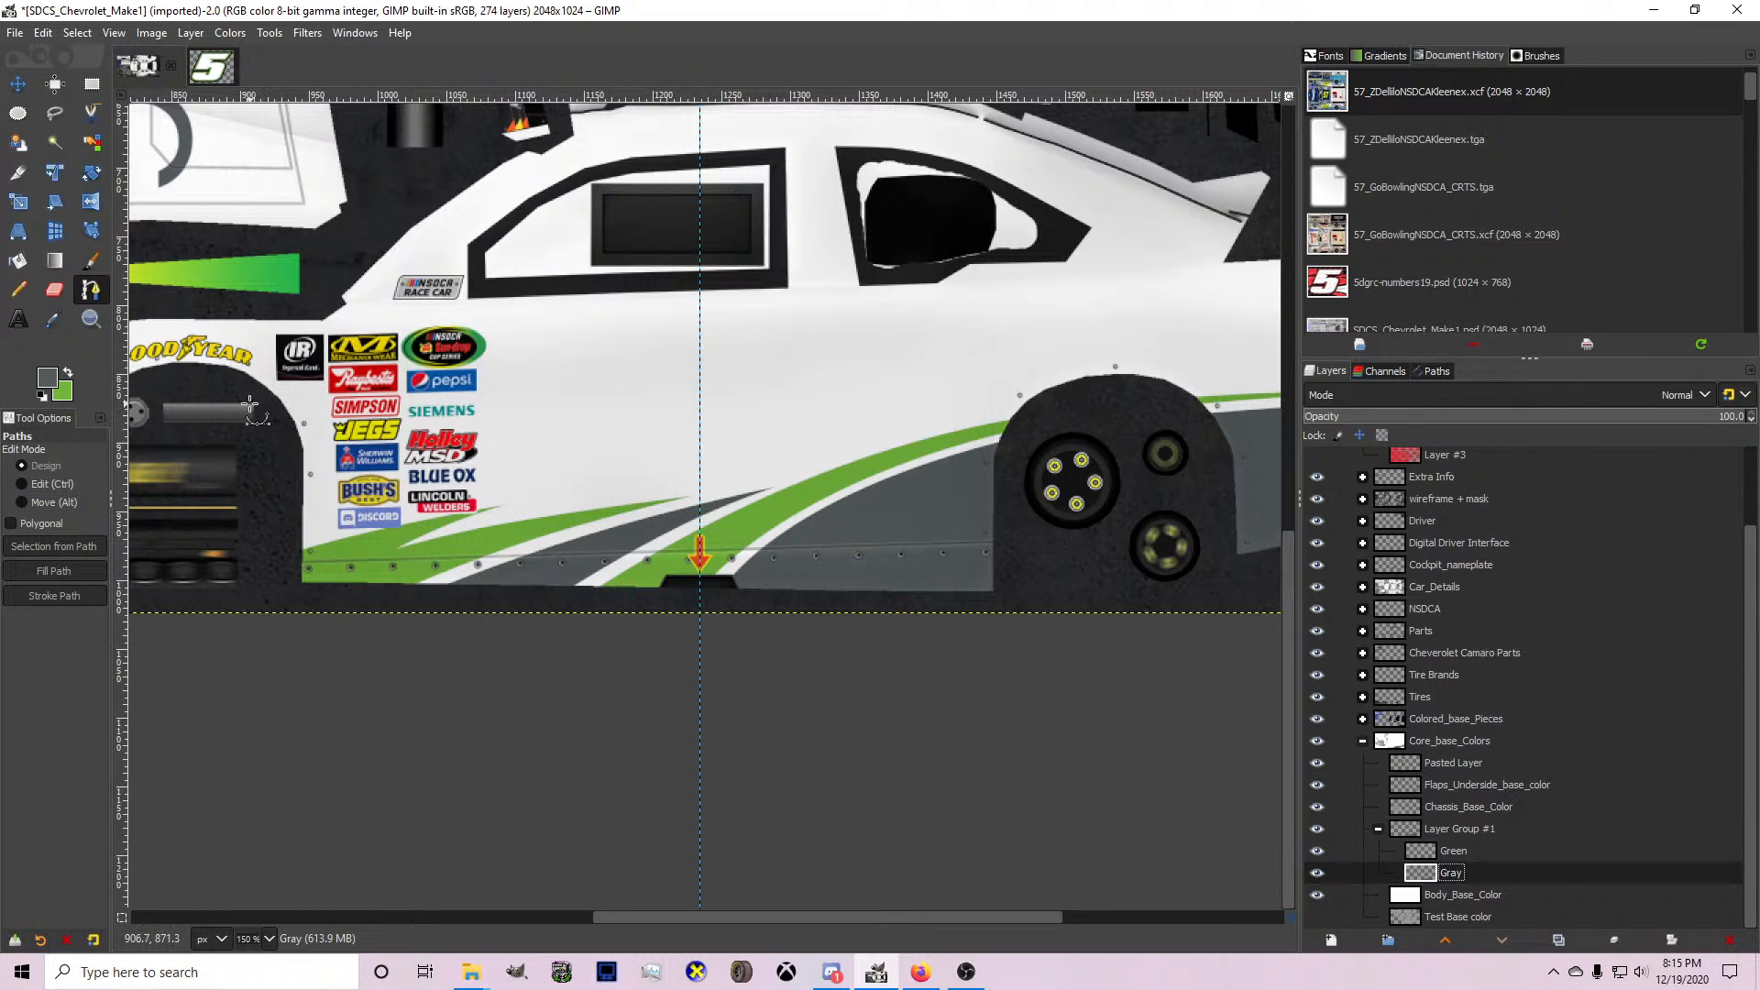
pyautogui.click(287, 538)
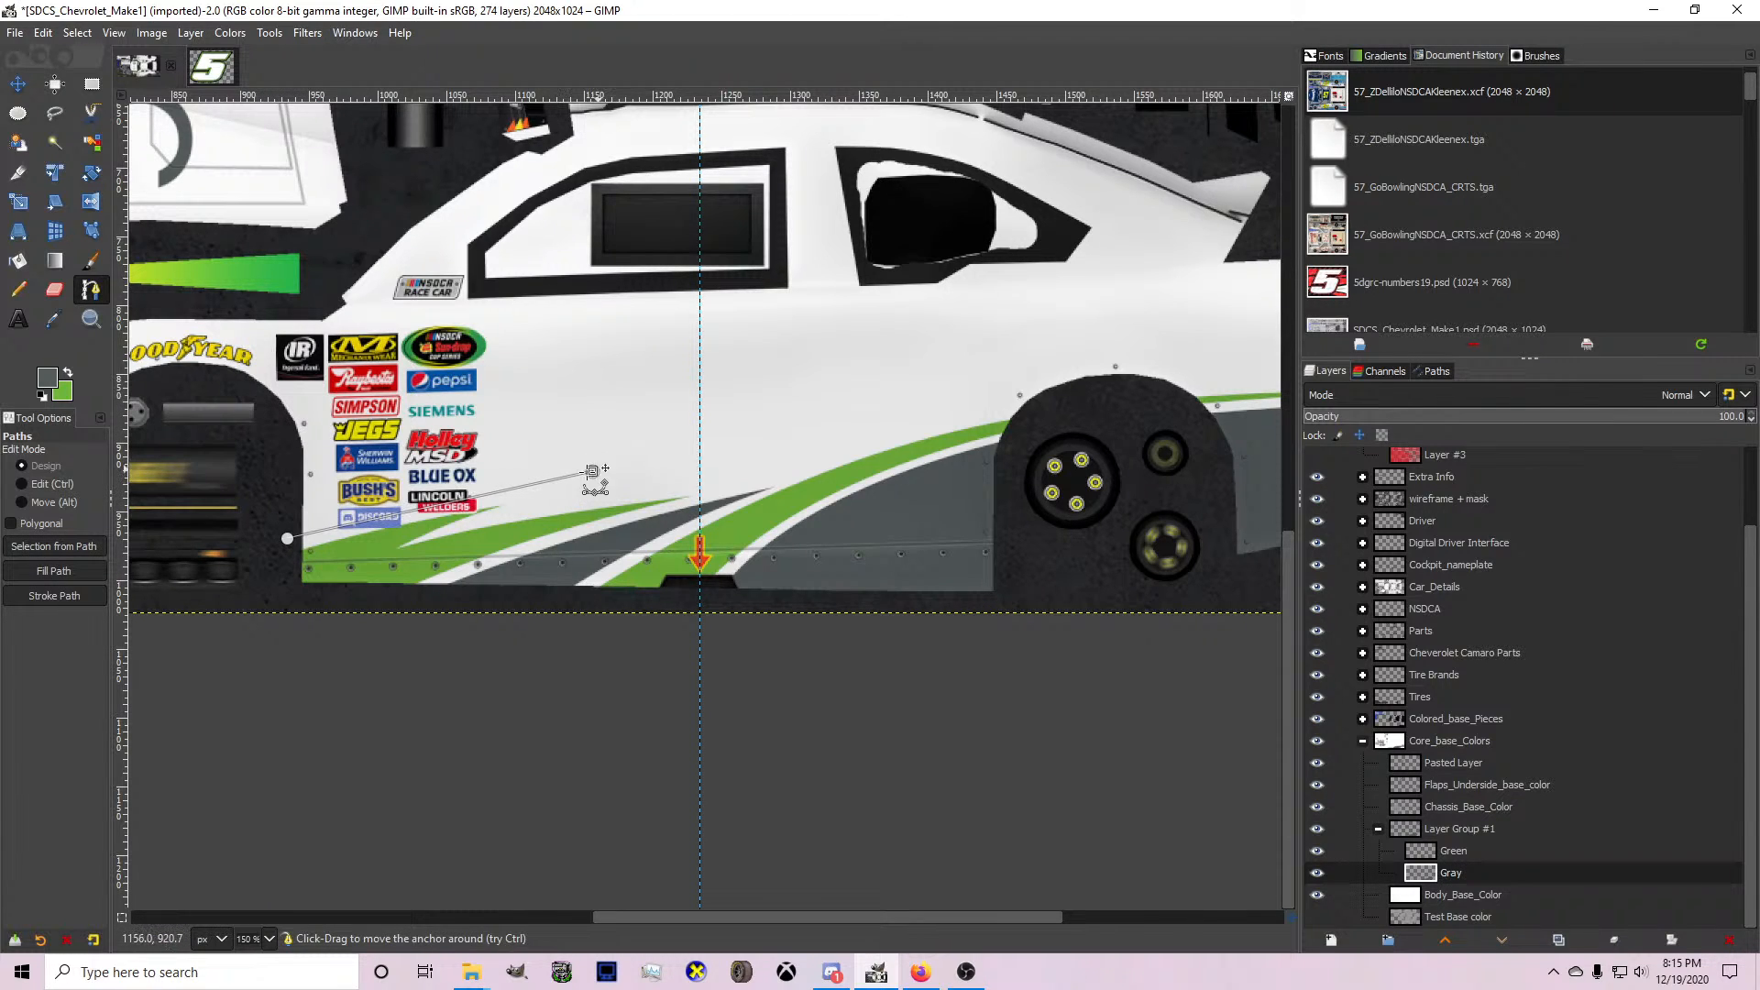
pyautogui.click(700, 458)
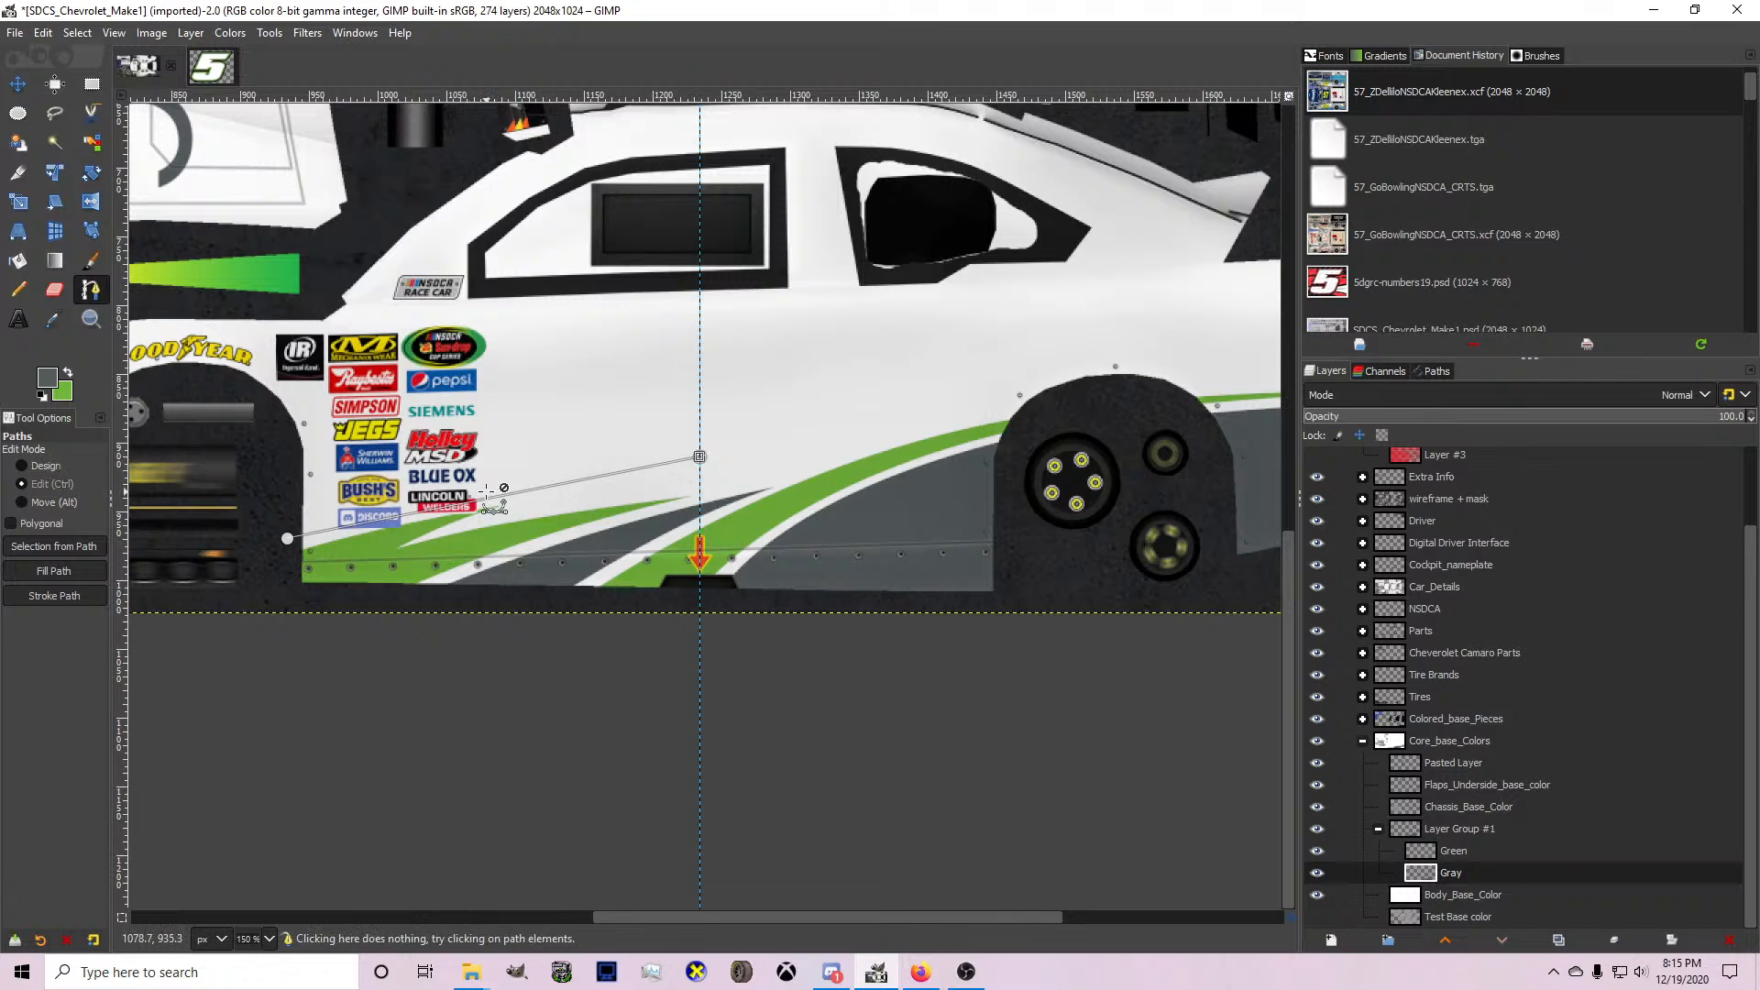
pyautogui.scroll(1, 485, 491)
pyautogui.moveTo(771, 444); pyautogui.dragTo(636, 471)
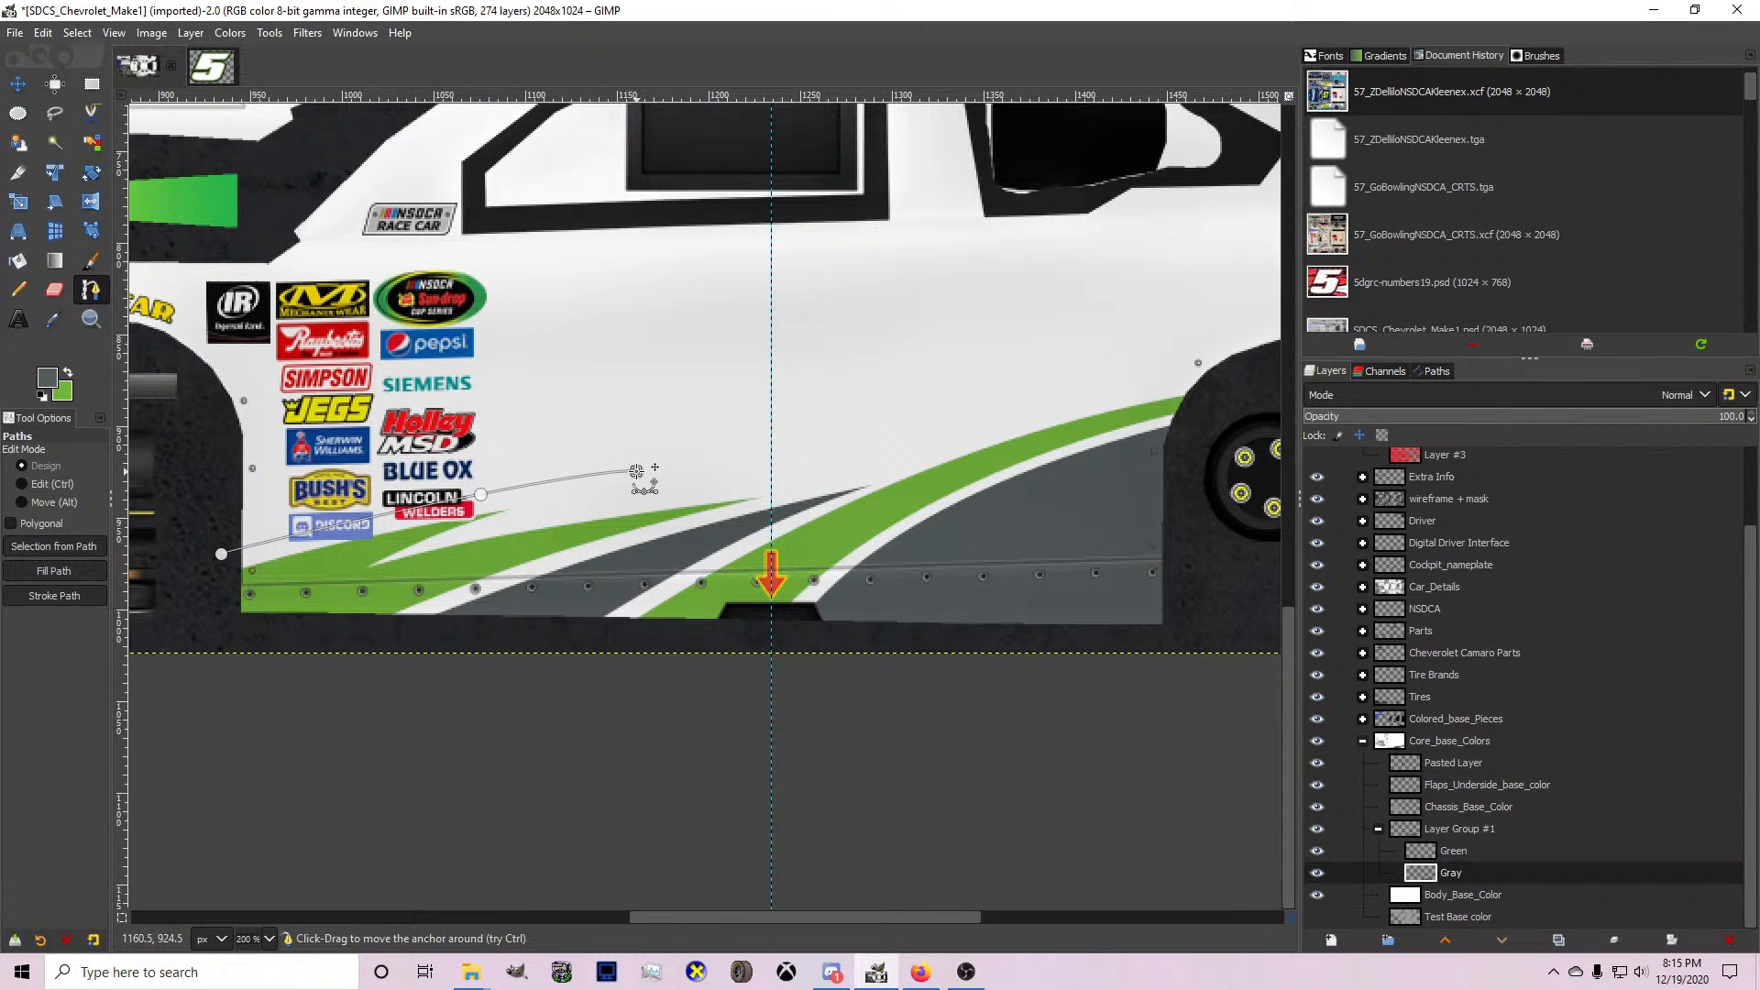
# Close the path into a thin tapered spike across the lower sponsor decals, convert it to a selection, and fill it gray.
pyautogui.click(190, 524)
pyautogui.keyDown('ctrl'); pyautogui.click(407, 499); pyautogui.keyUp('ctrl')
pyautogui.moveTo(403, 493); pyautogui.dragTo(348, 538)
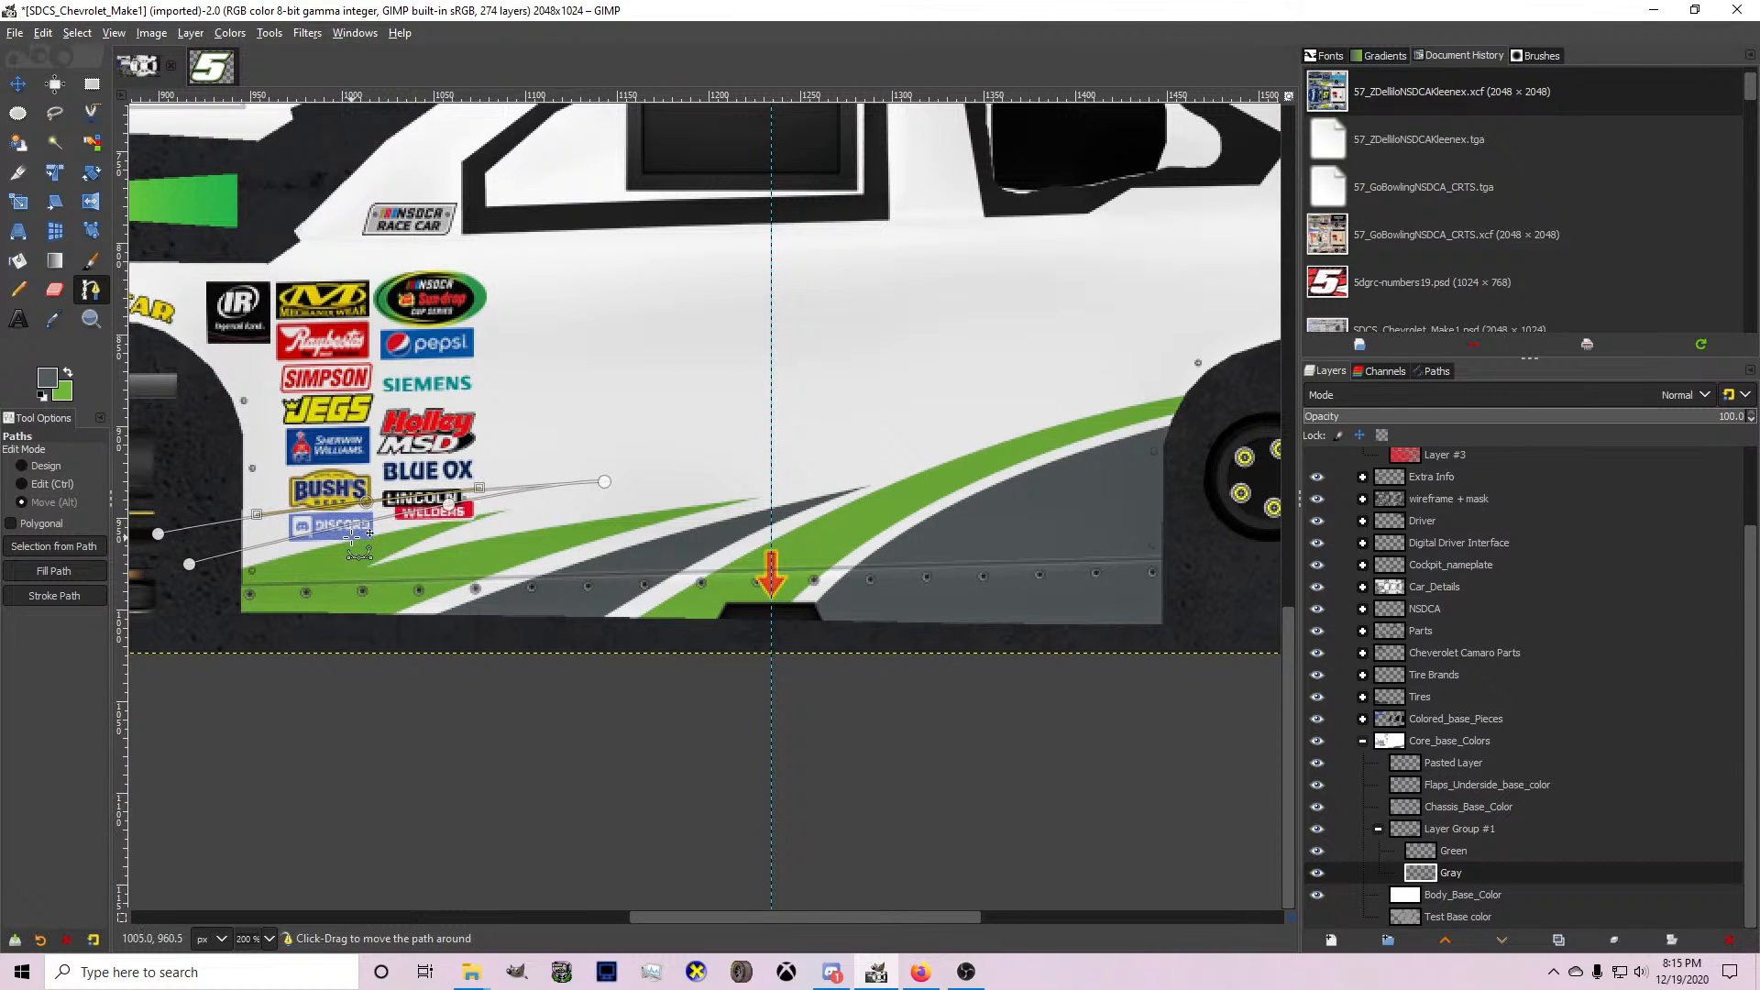
pyautogui.press('Return')
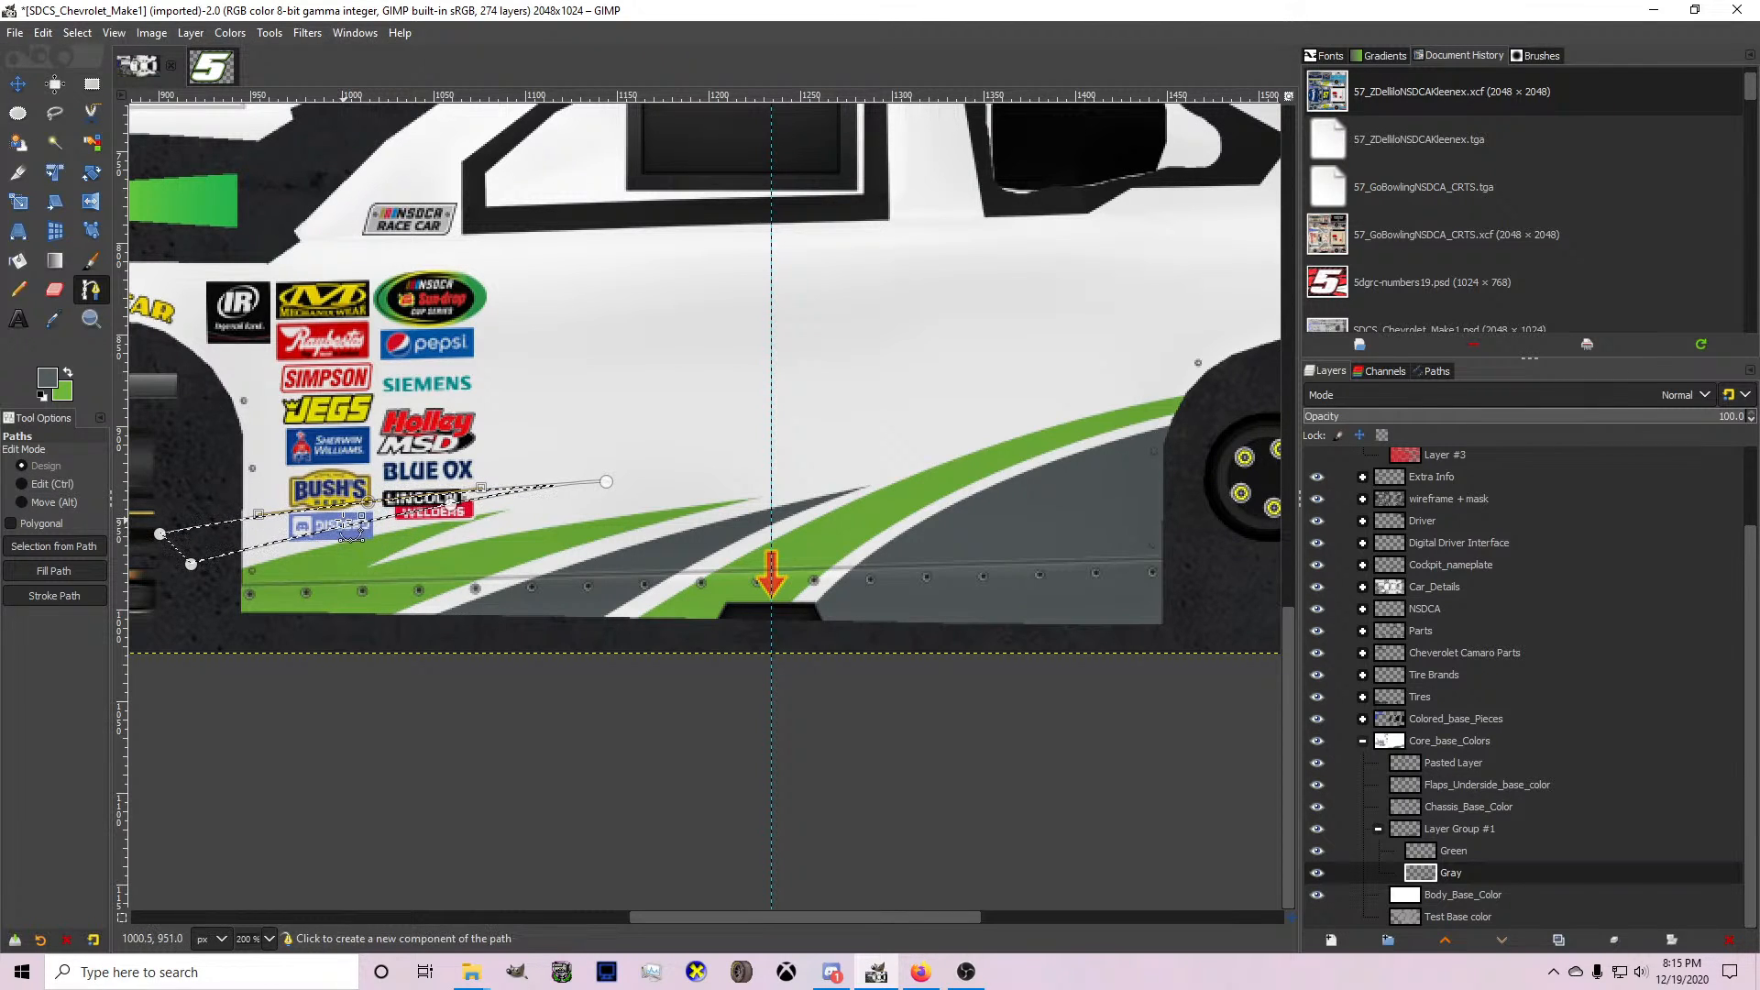
pyautogui.click(17, 260)
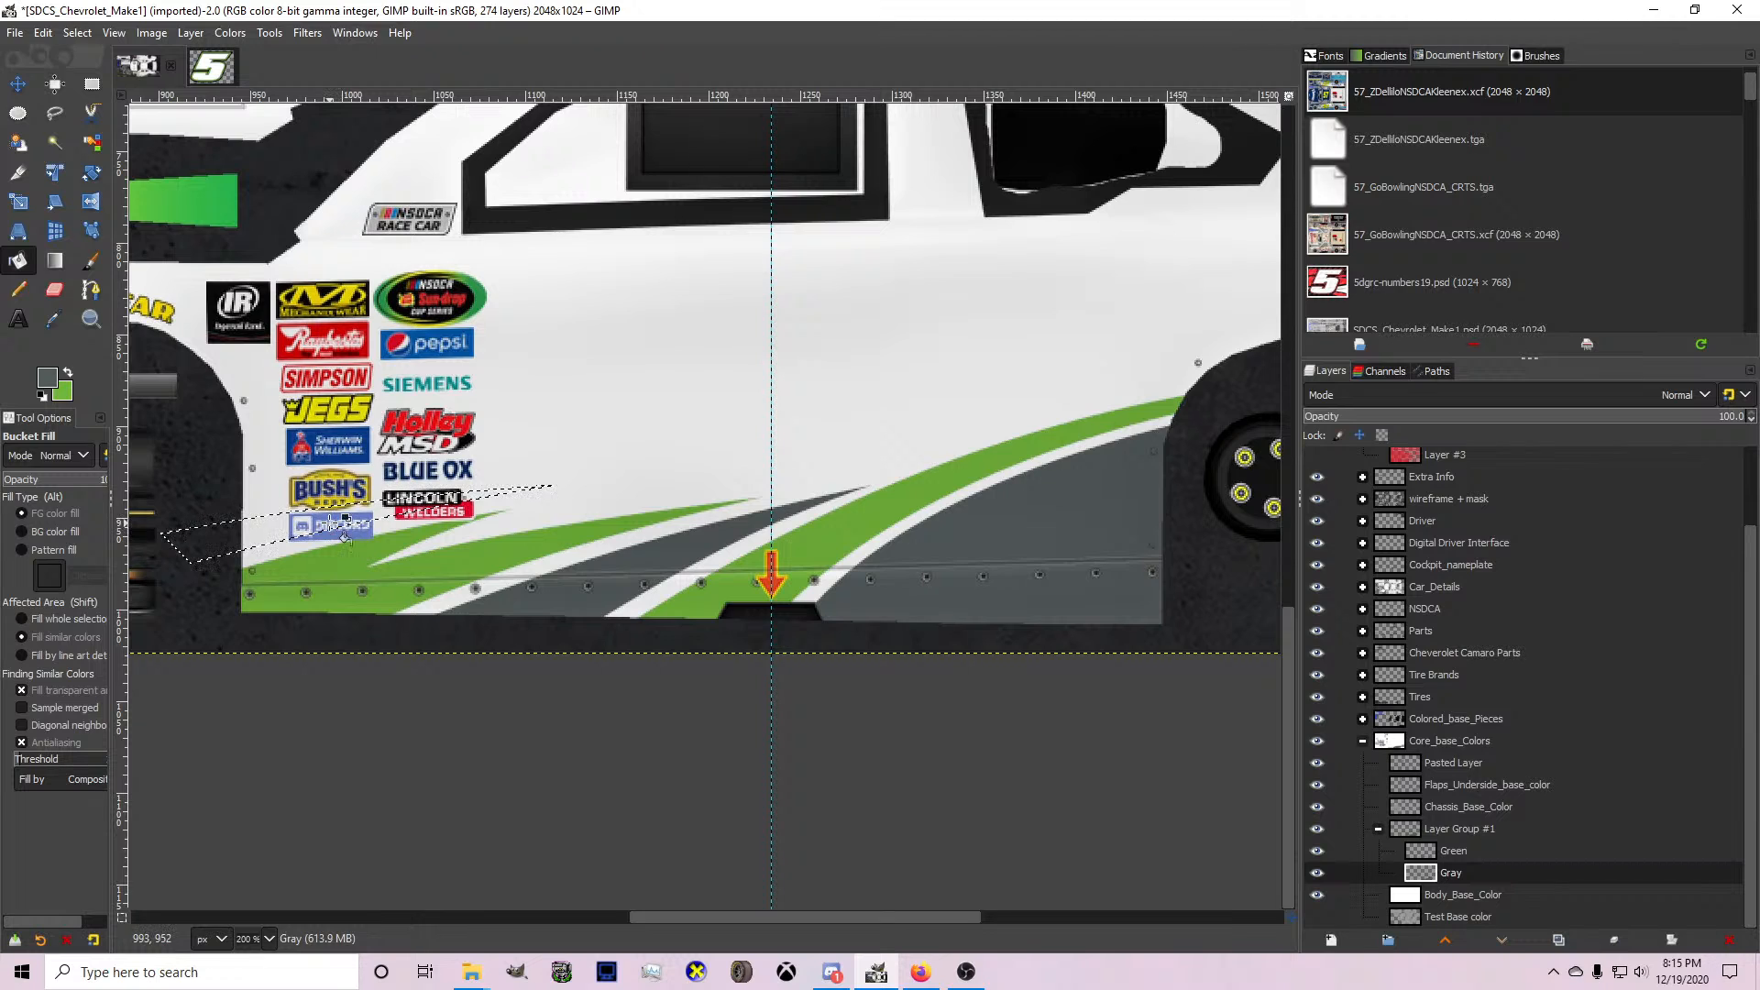
# On the Green layer with gray as the foreground colour, draw a gently curved path from the front wheel along the beltline to below the rear side window.
pyautogui.click(1458, 851)
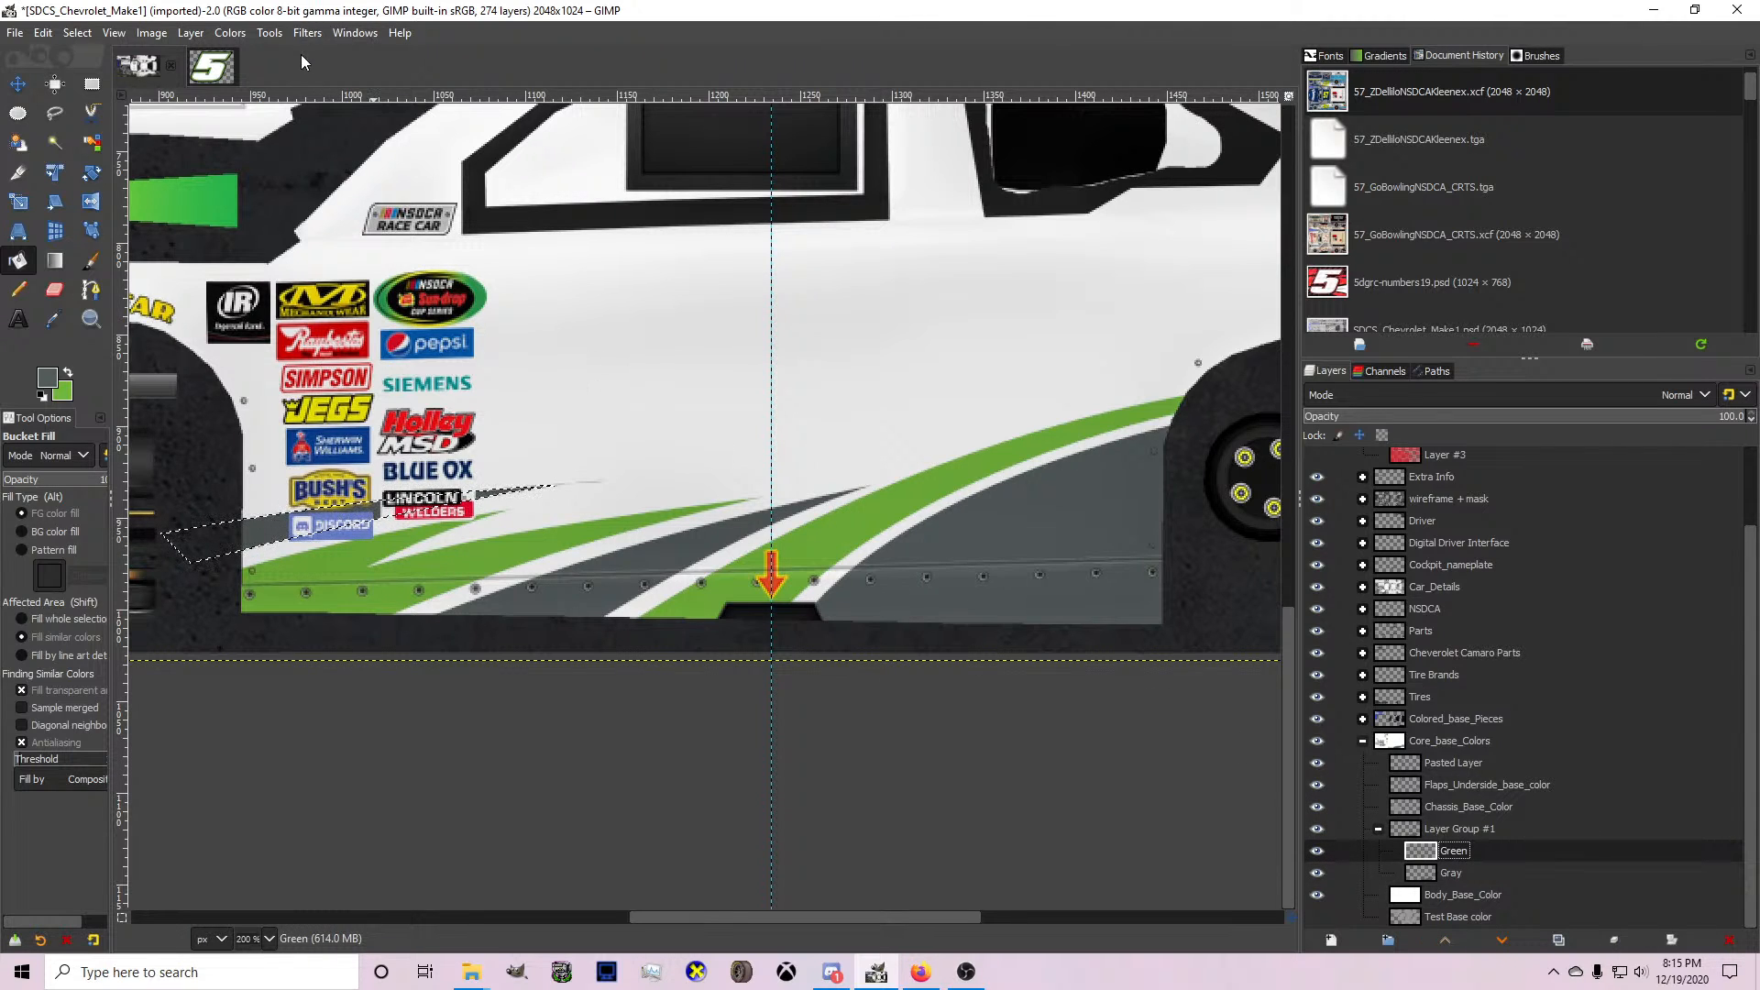
pyautogui.click(91, 290)
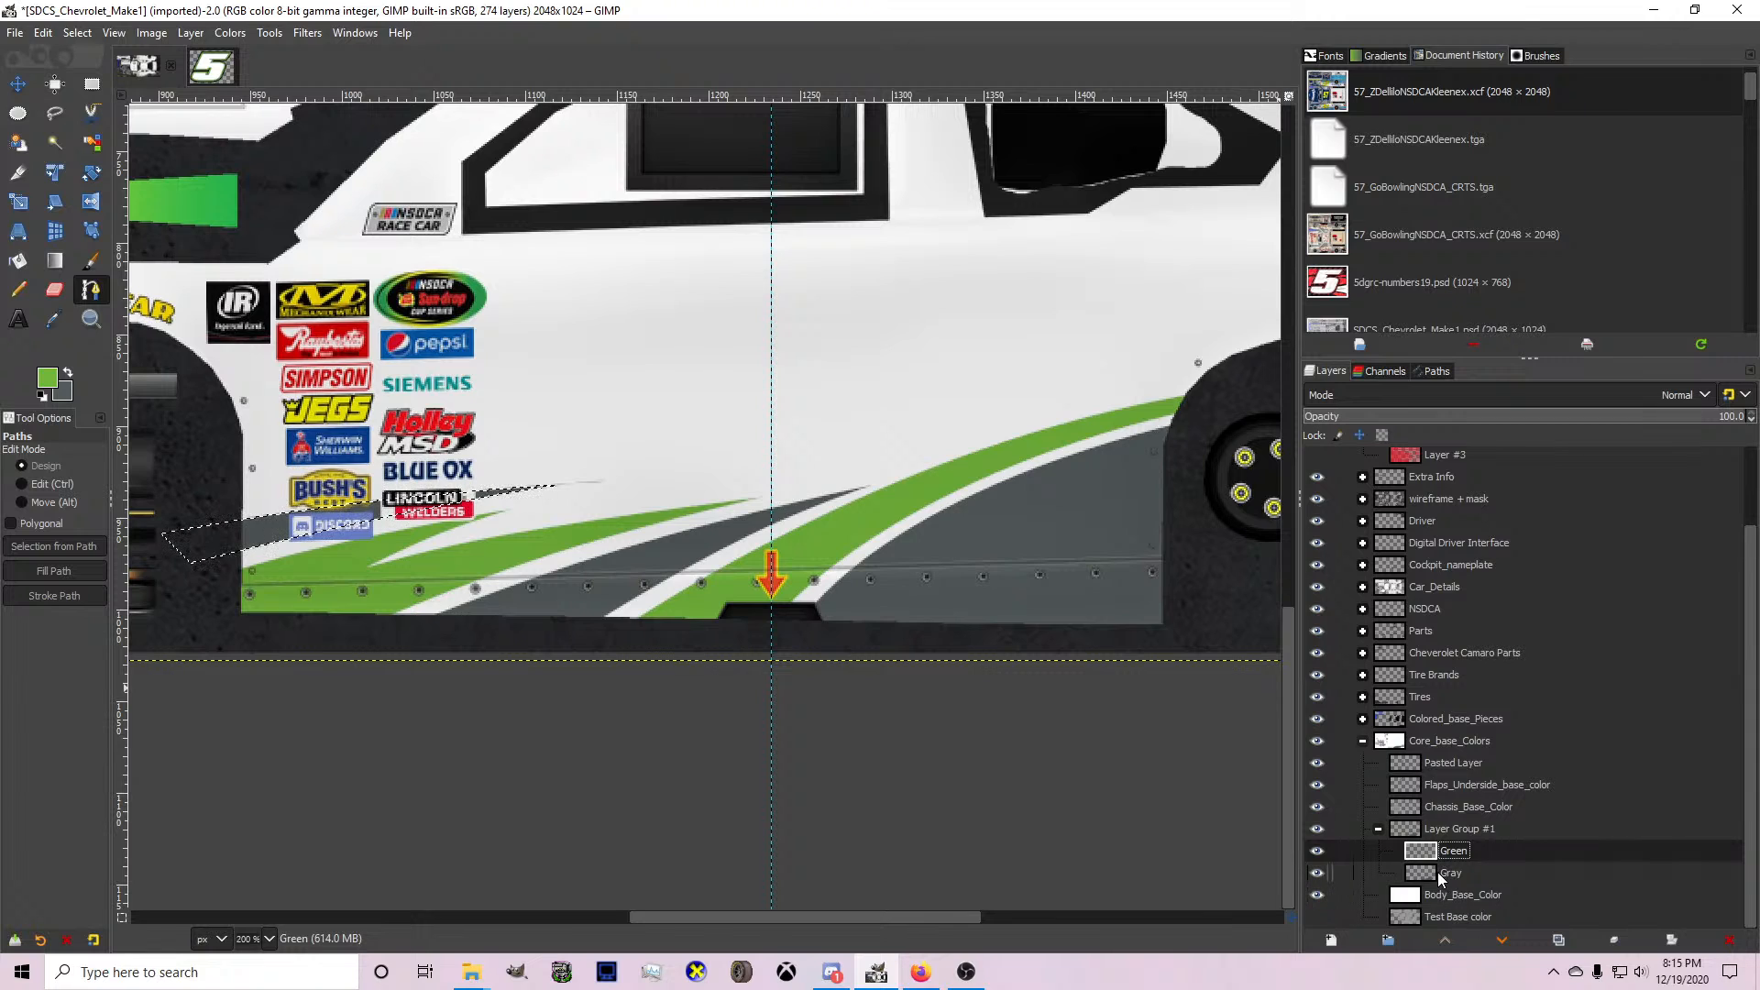
pyautogui.click(72, 370)
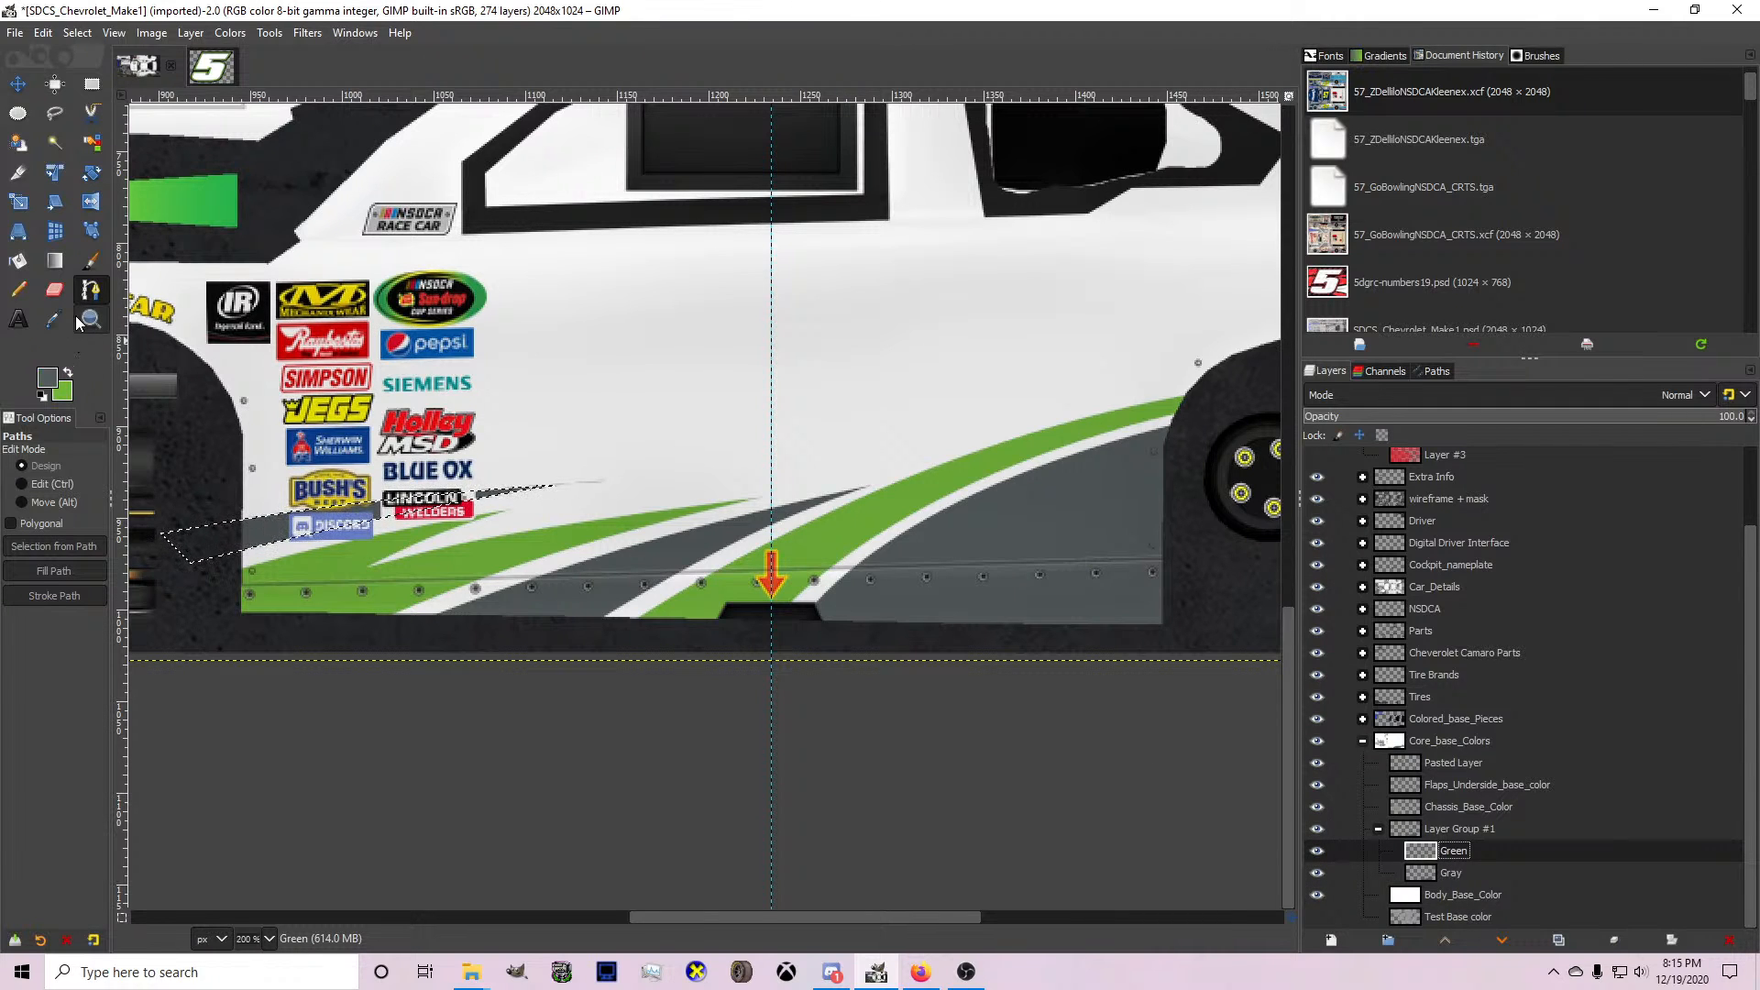
pyautogui.scroll(3, 183, 386)
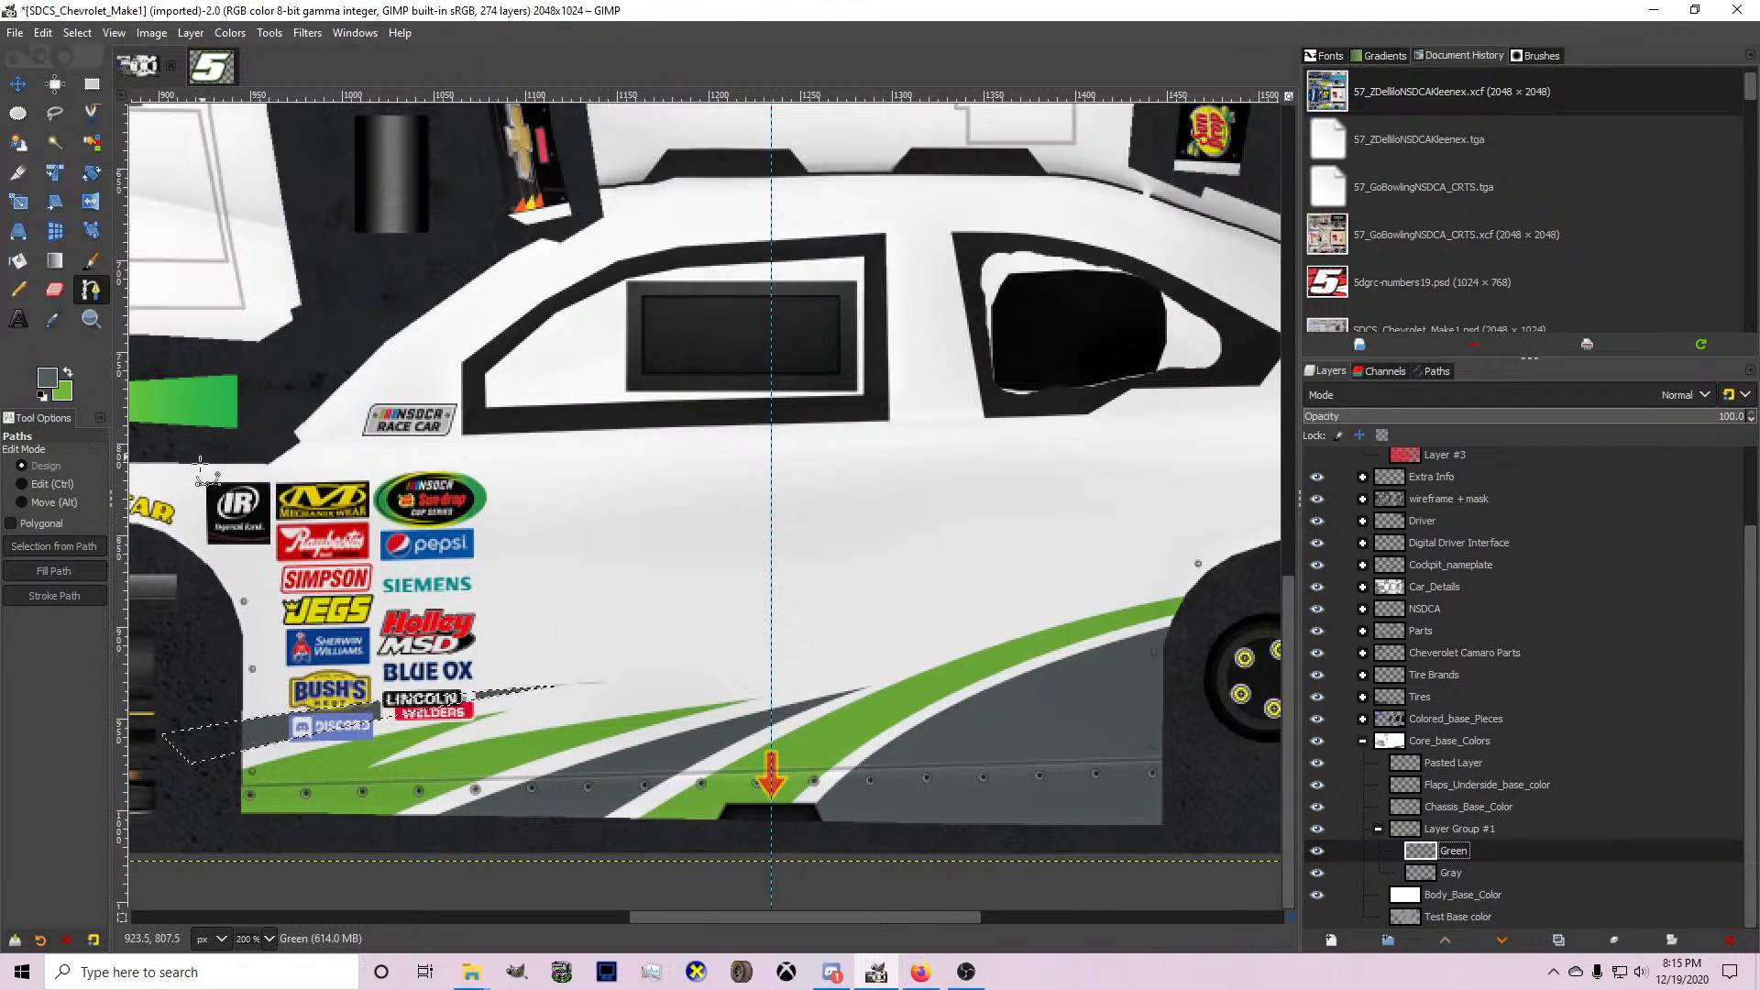
pyautogui.click(158, 556)
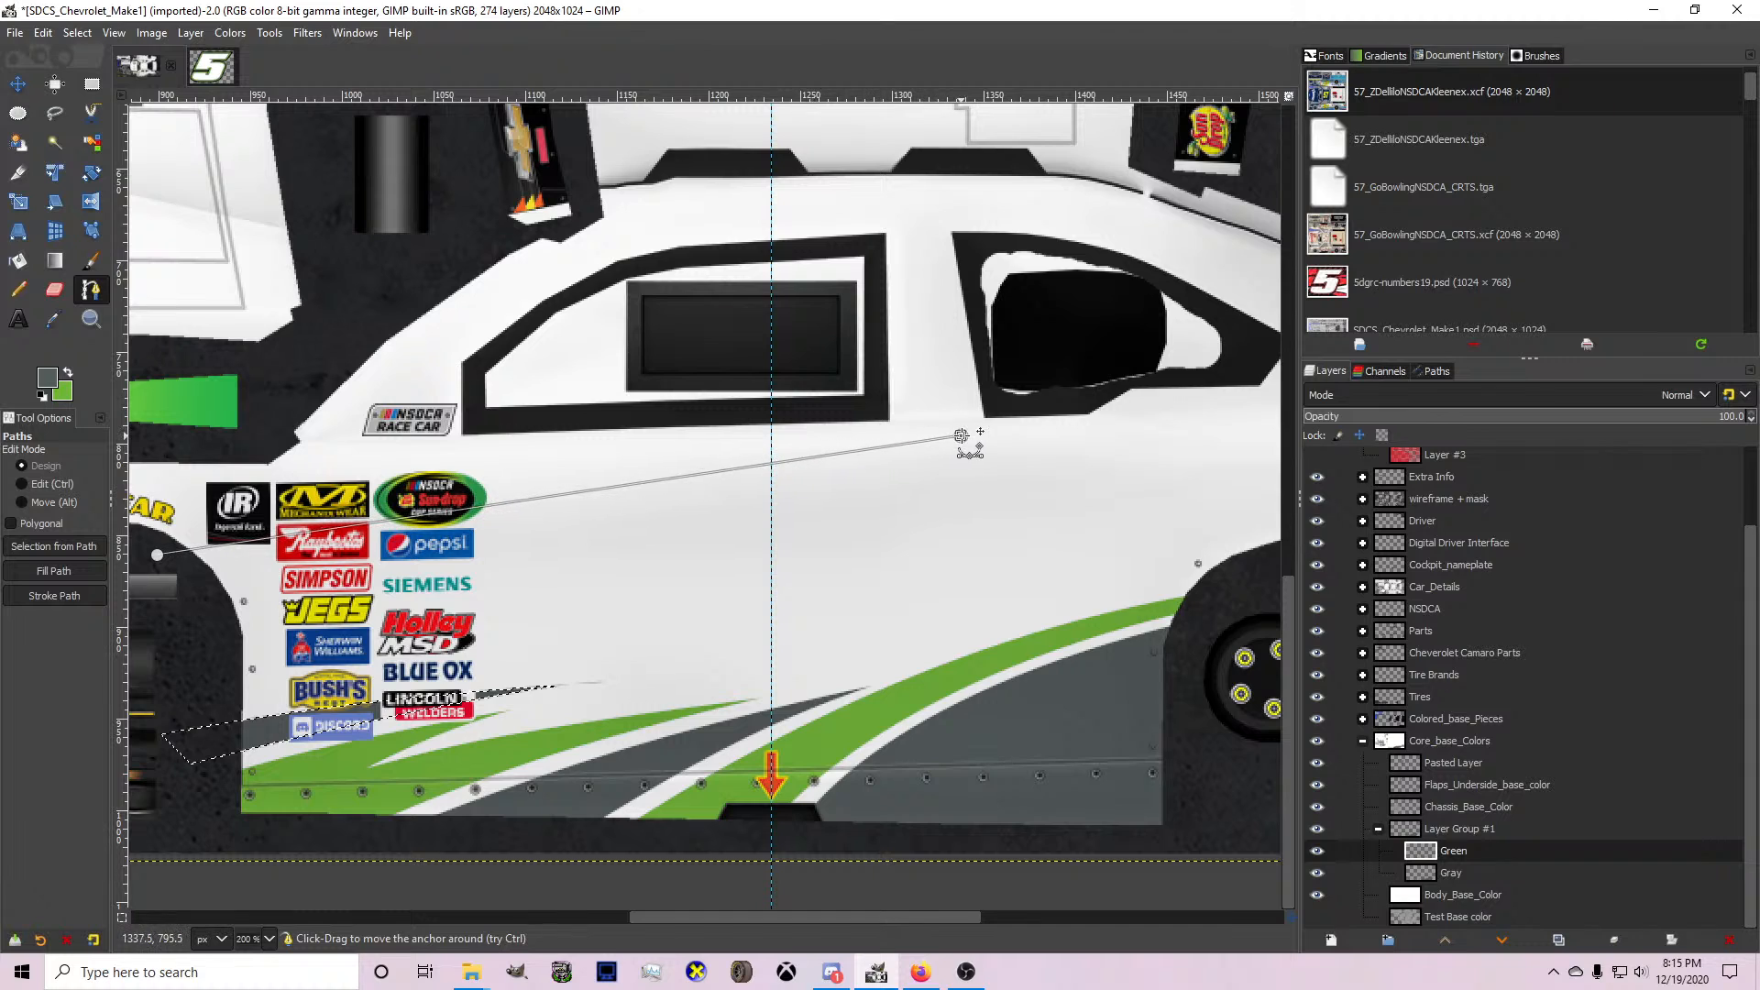
pyautogui.click(1155, 420)
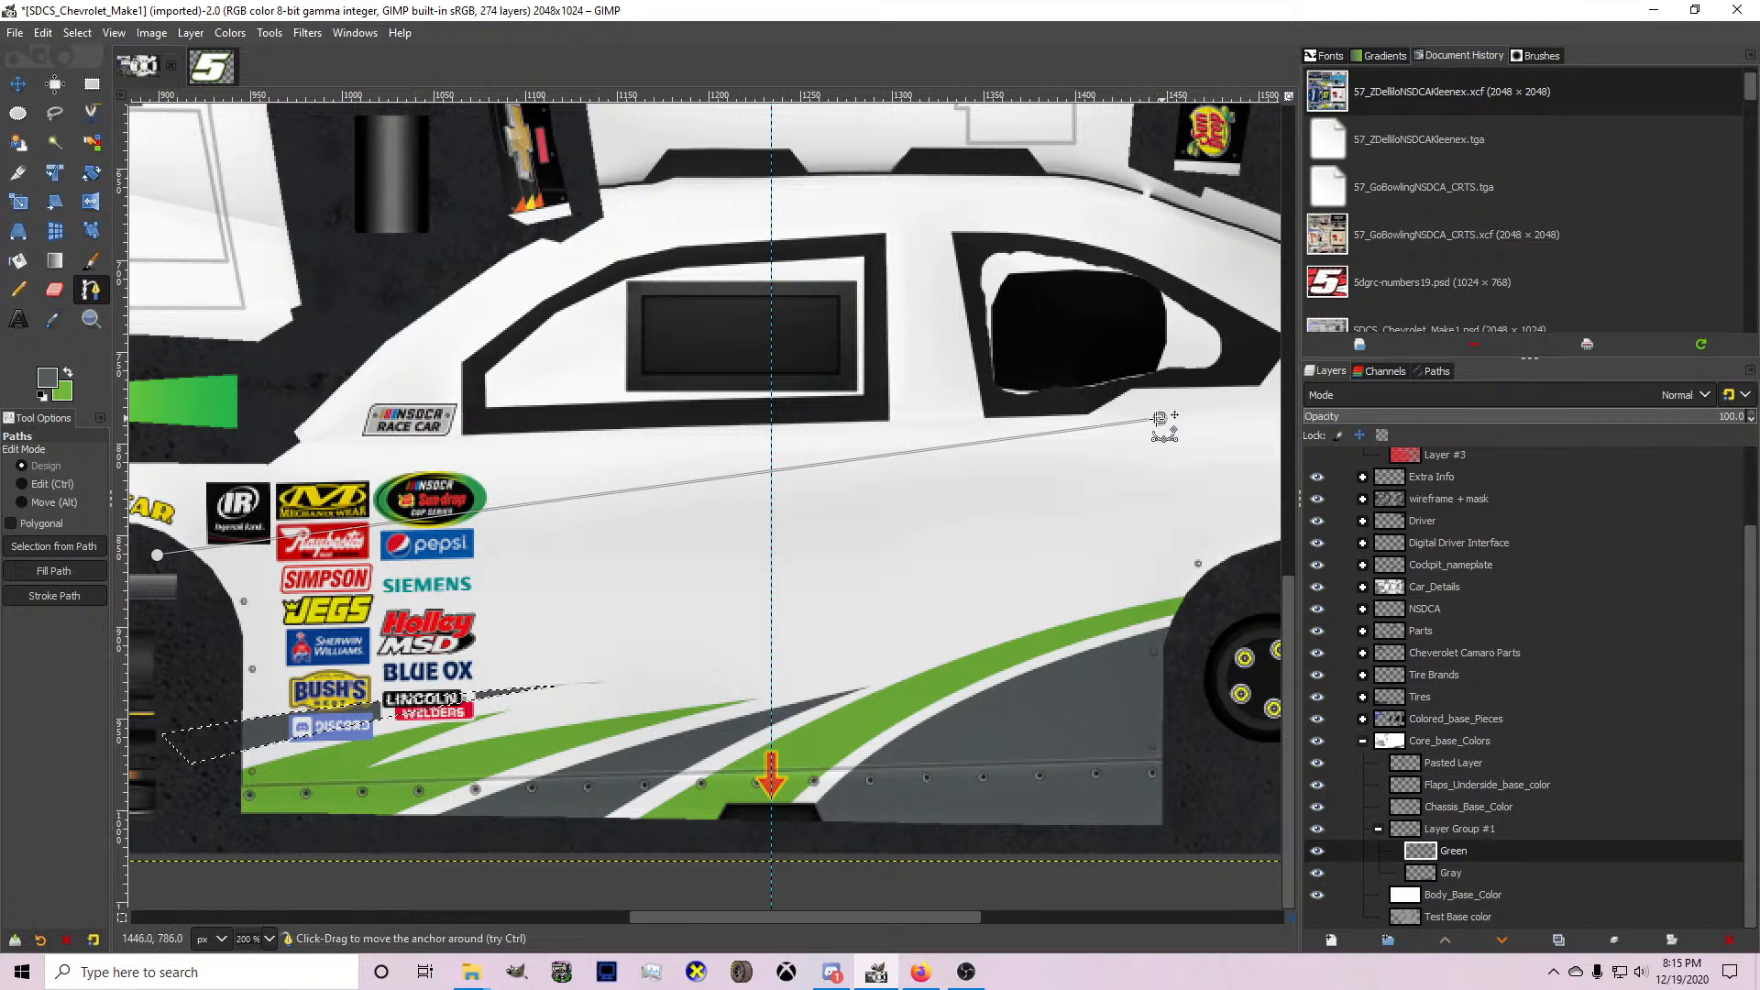
pyautogui.keyDown('ctrl'); pyautogui.click(559, 478); pyautogui.keyUp('ctrl')
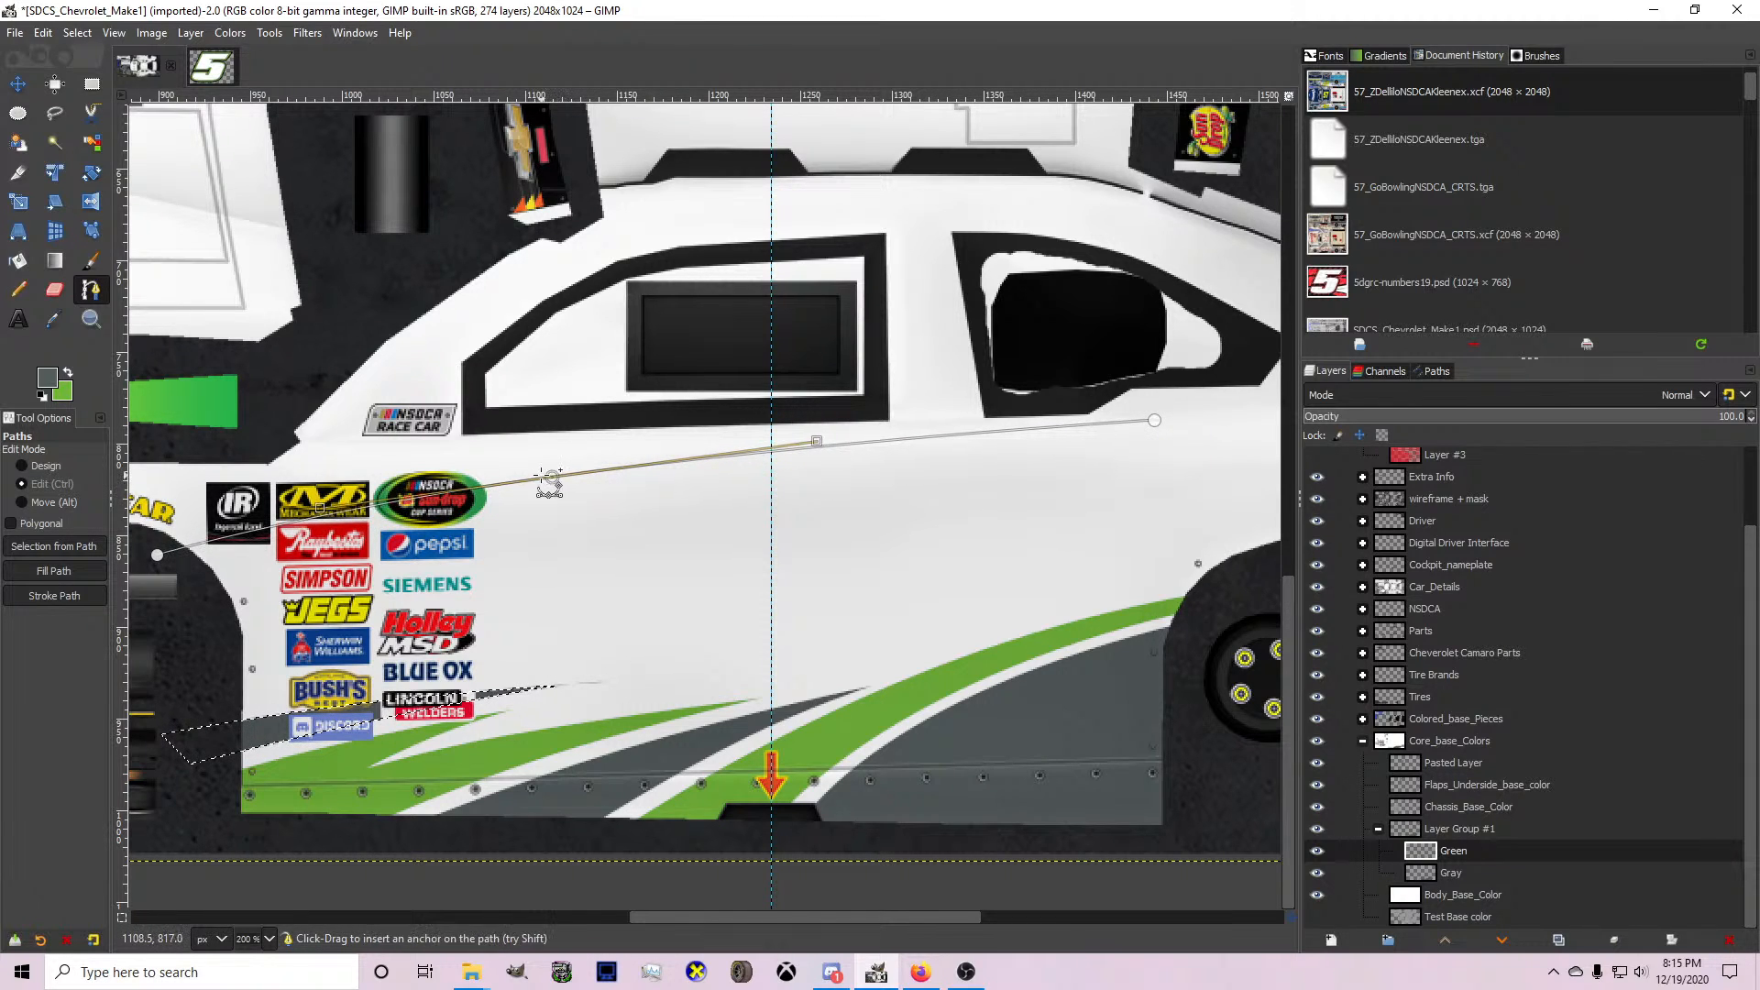
pyautogui.scroll(-1, 519, 470)
pyautogui.moveTo(1001, 432); pyautogui.dragTo(945, 435)
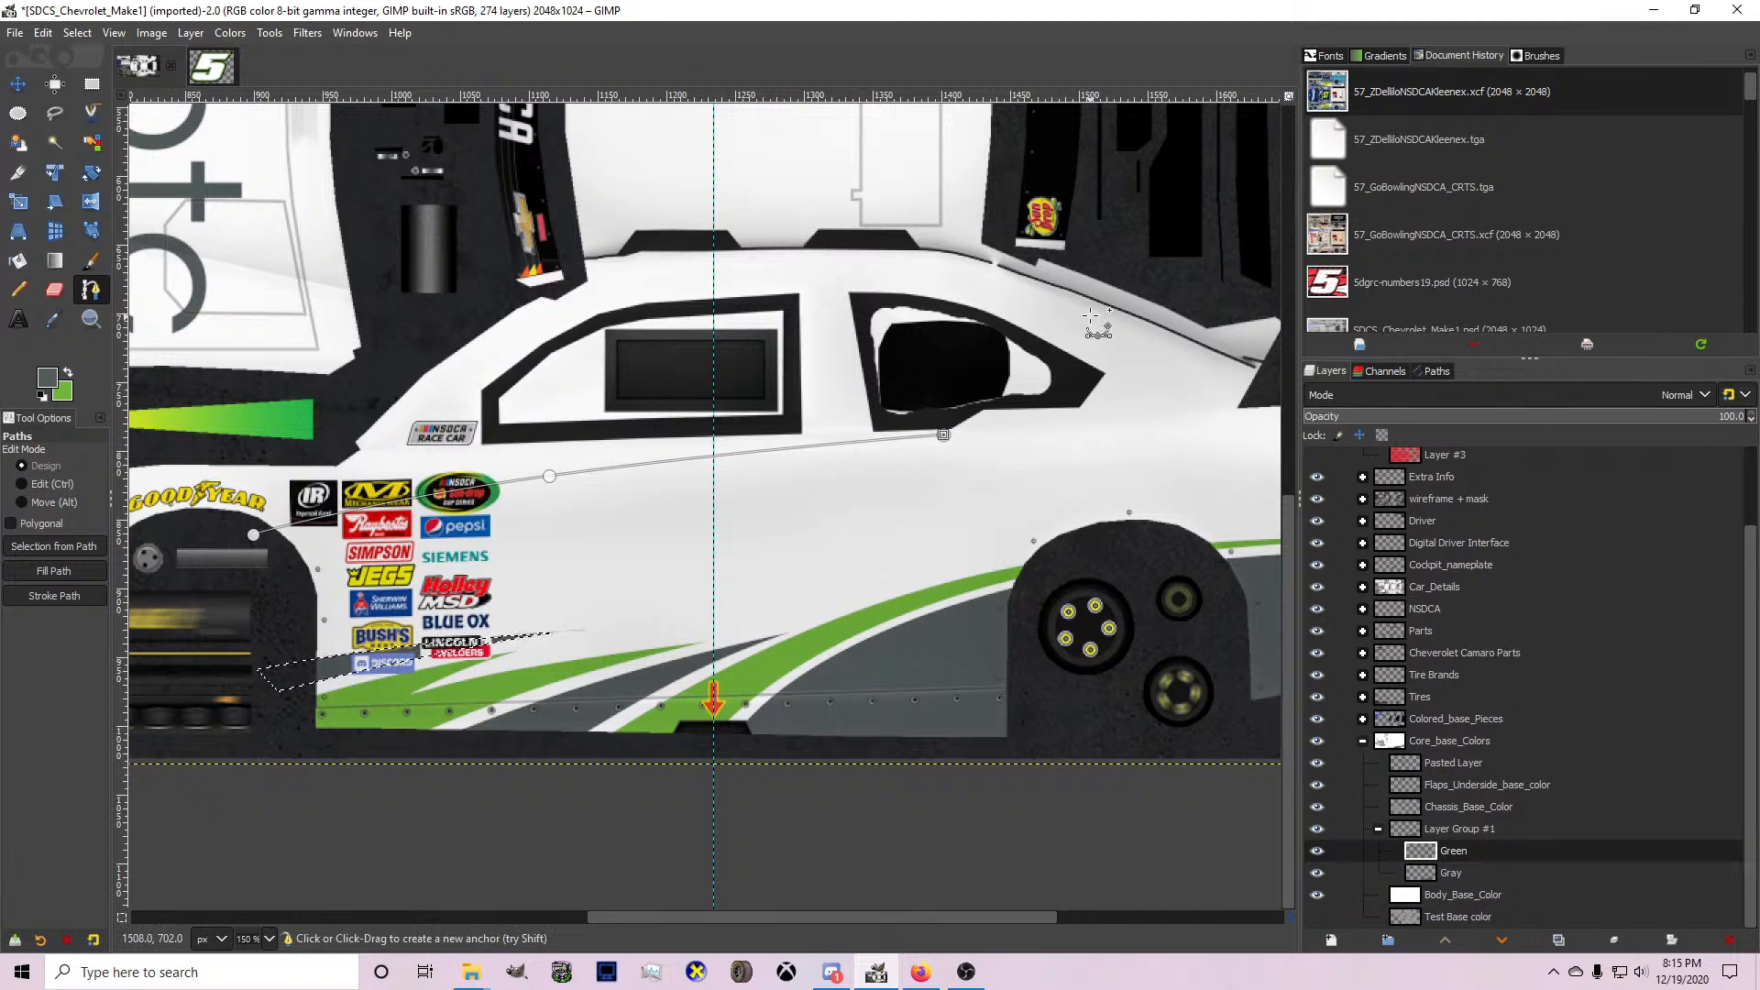
# Curve the path up behind the rear side window and extend it to the roof's horizontal centre guide and forward past the windshield banner.
pyautogui.click(1147, 268)
pyautogui.moveTo(1047, 352); pyautogui.dragTo(1087, 386)
pyautogui.keyDown('ctrl'); pyautogui.click(1087, 386); pyautogui.keyUp('ctrl')
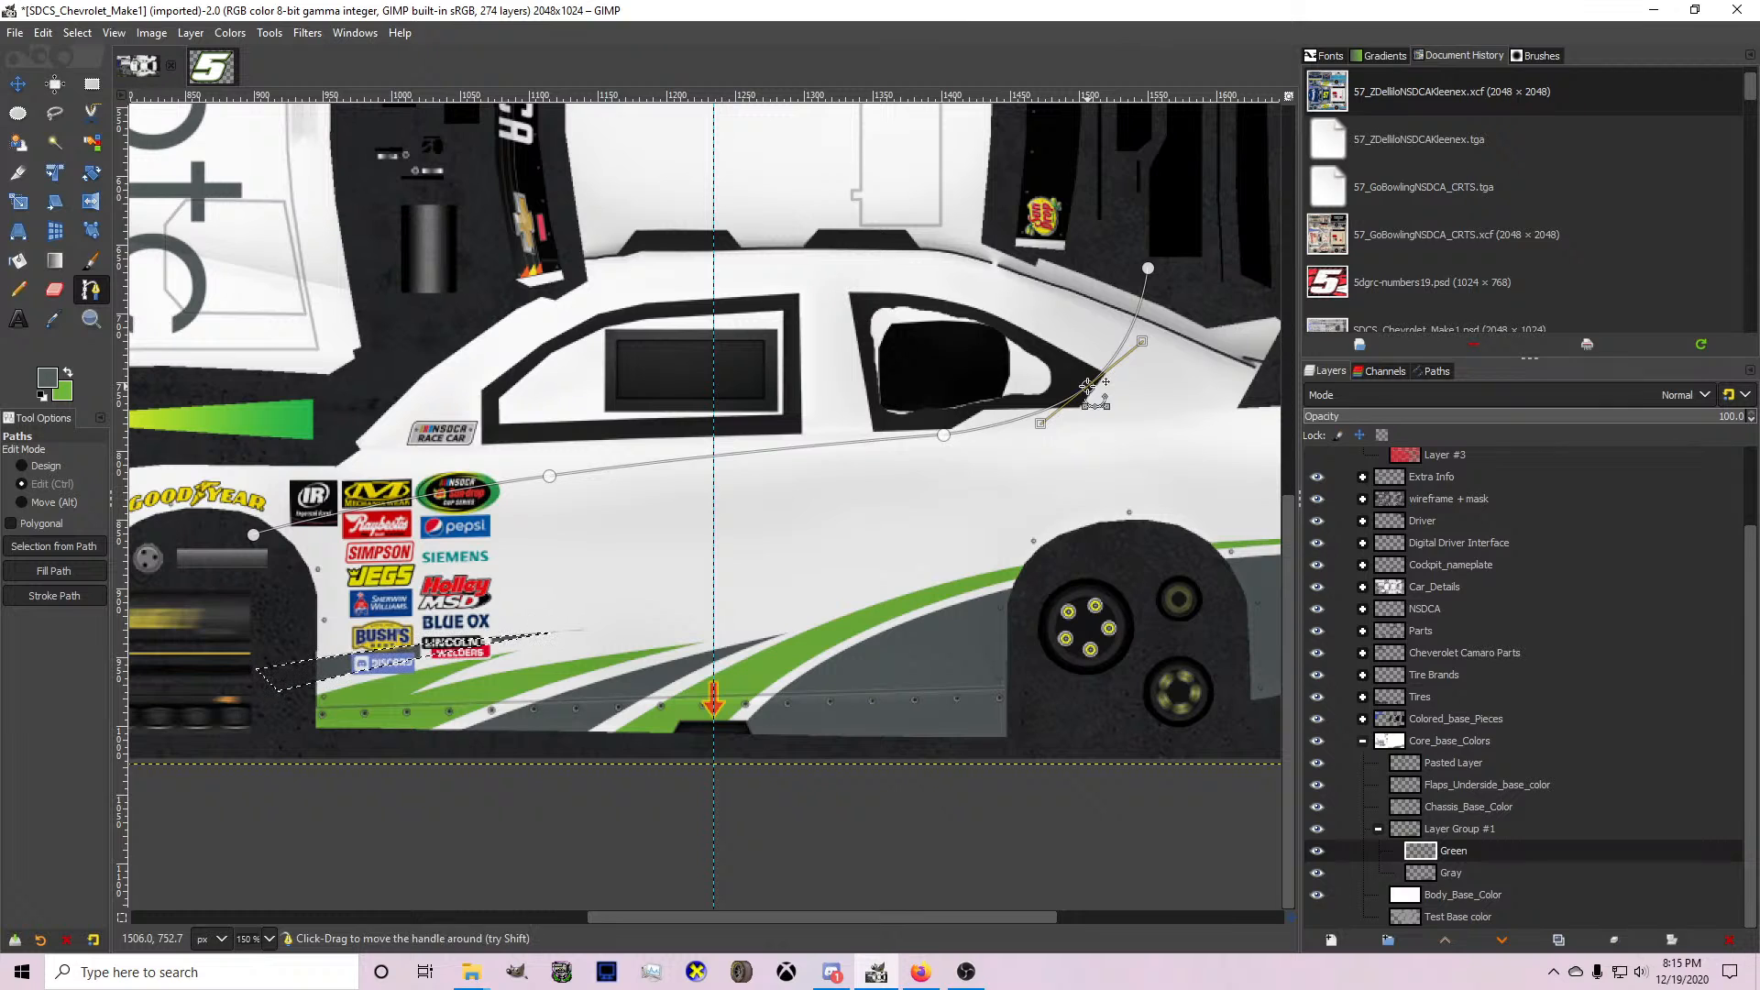
pyautogui.scroll(4, 1147, 268)
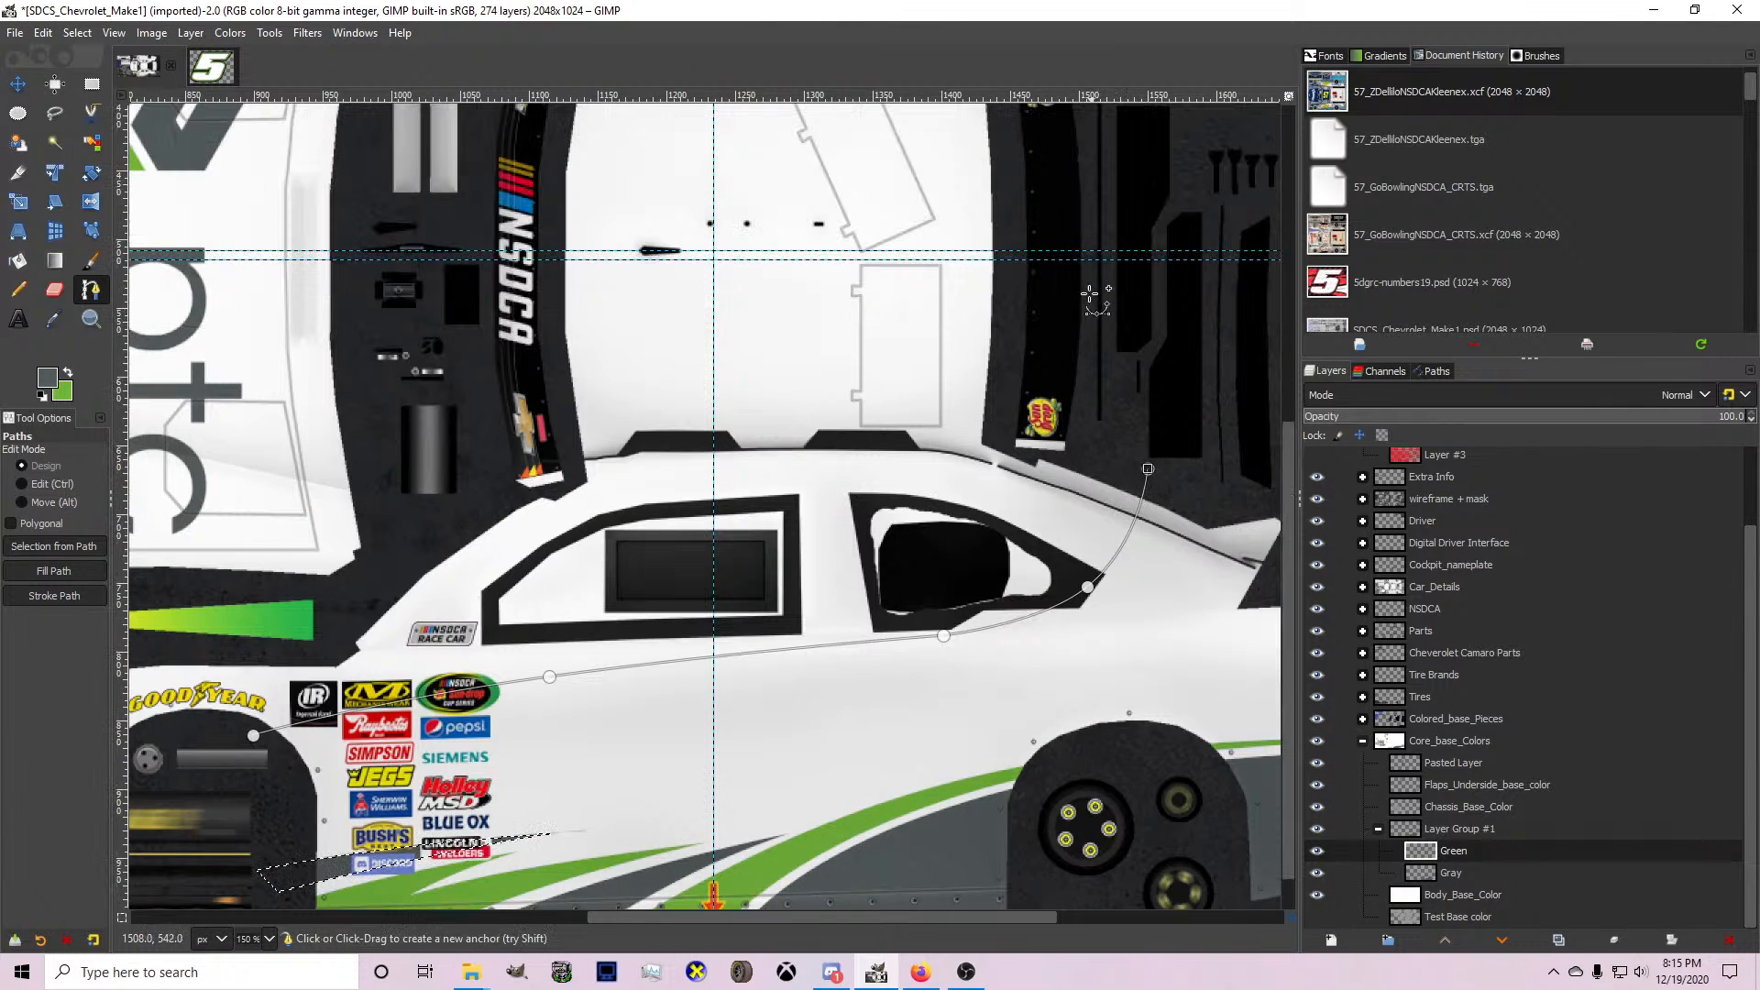
pyautogui.click(1087, 250)
pyautogui.click(463, 250)
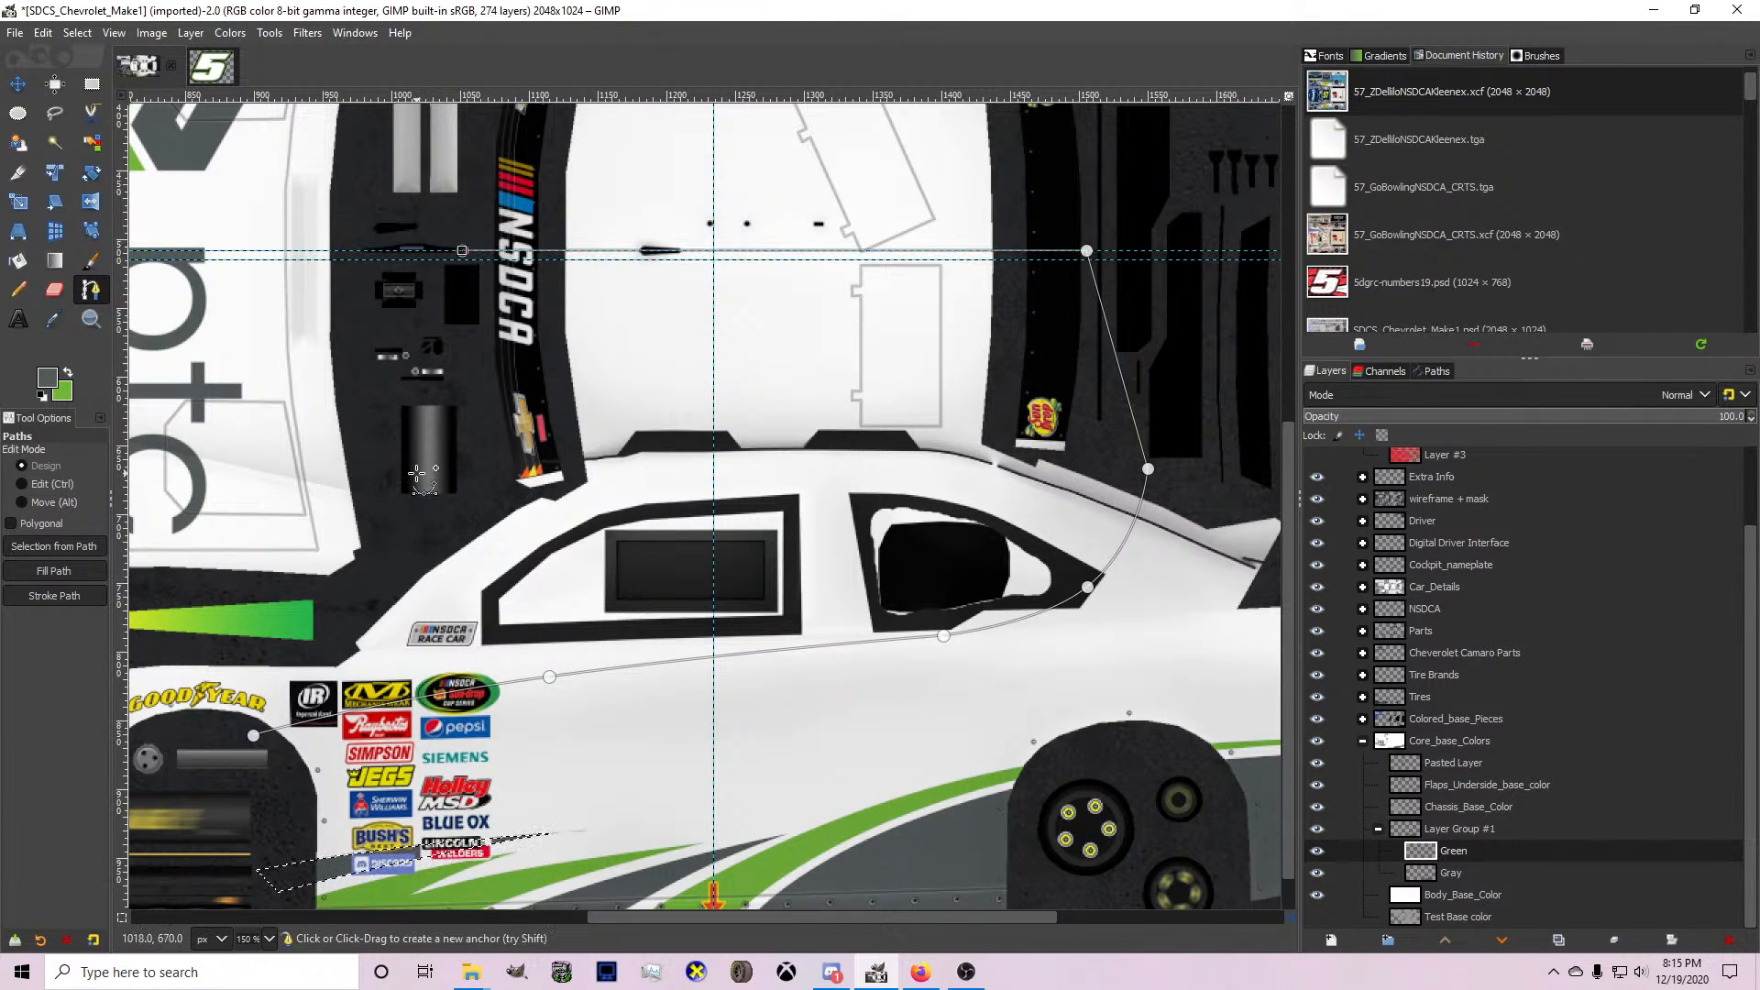
# Continue the path down behind the hood and around the front fender, close it, and convert it to a selection.
pyautogui.scroll(-1, 387, 580)
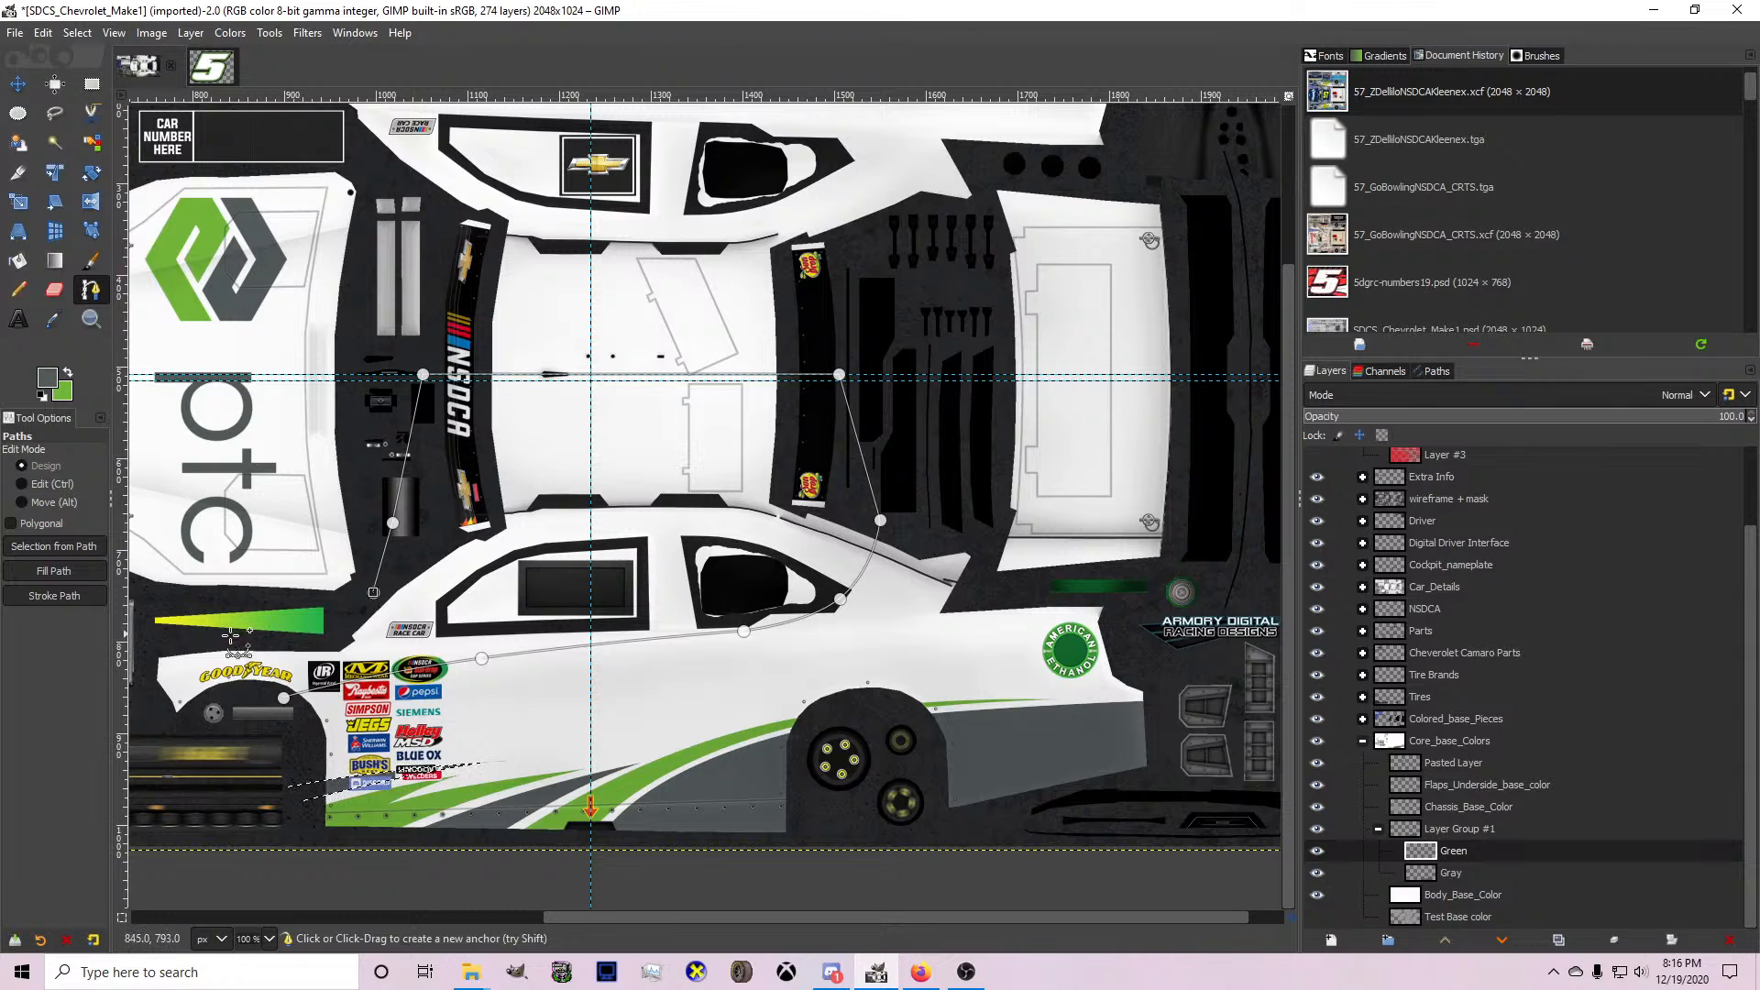
pyautogui.click(151, 628)
pyautogui.click(136, 698)
pyautogui.click(156, 736)
pyautogui.click(233, 736)
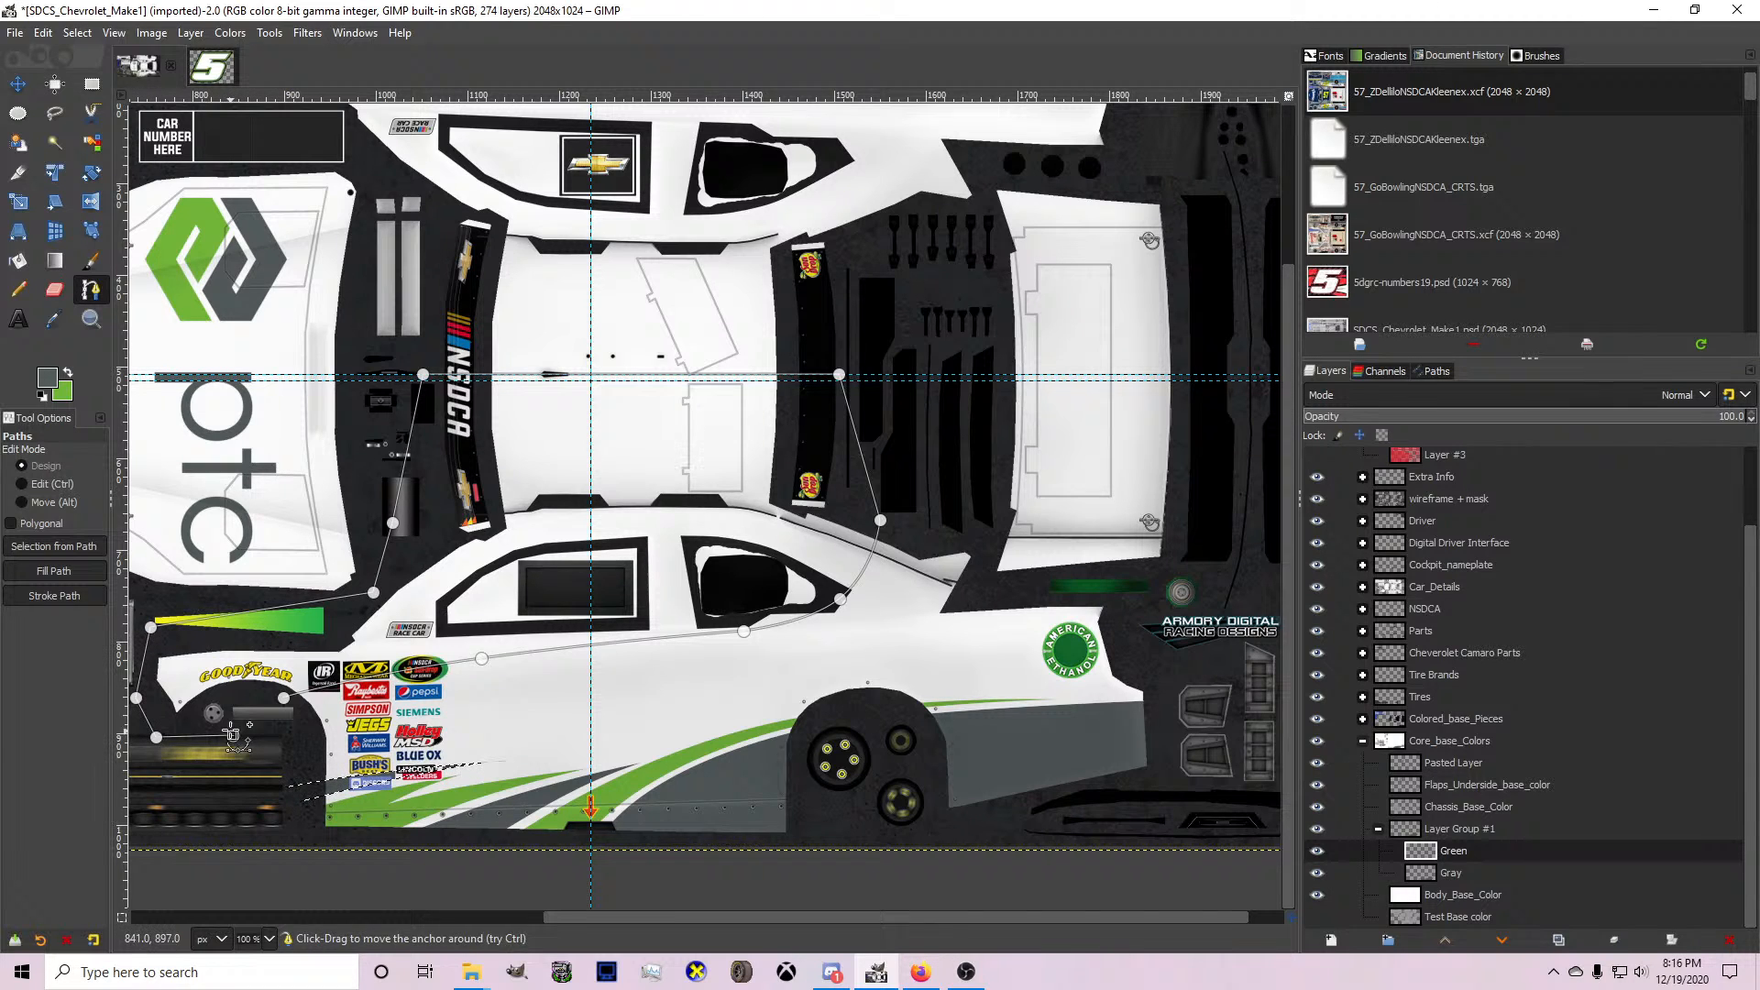
pyautogui.press('Return')
# Fill the roof-and-fender selection gray with Bucket Fill, undo that fill on the Green layer, and refill it on the Gray layer.
pyautogui.click(18, 260)
pyautogui.click(548, 607)
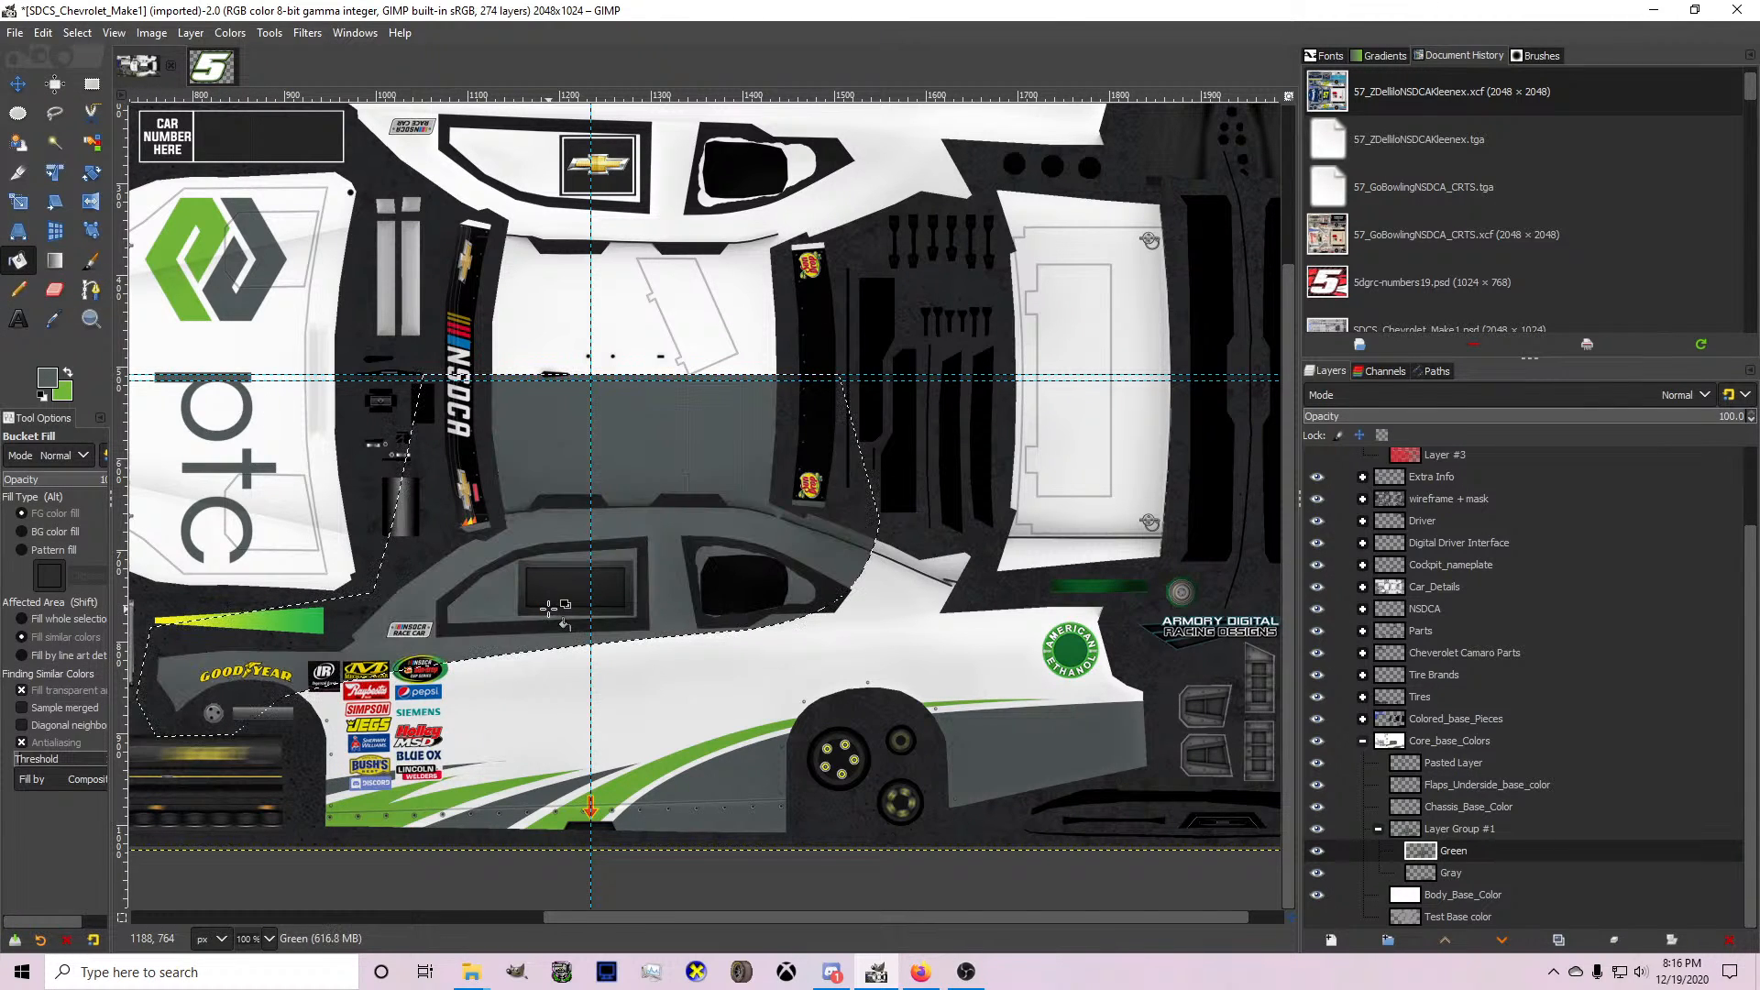
pyautogui.hotkey('ctrl', 'z')
pyautogui.click(1427, 874)
pyautogui.click(761, 532)
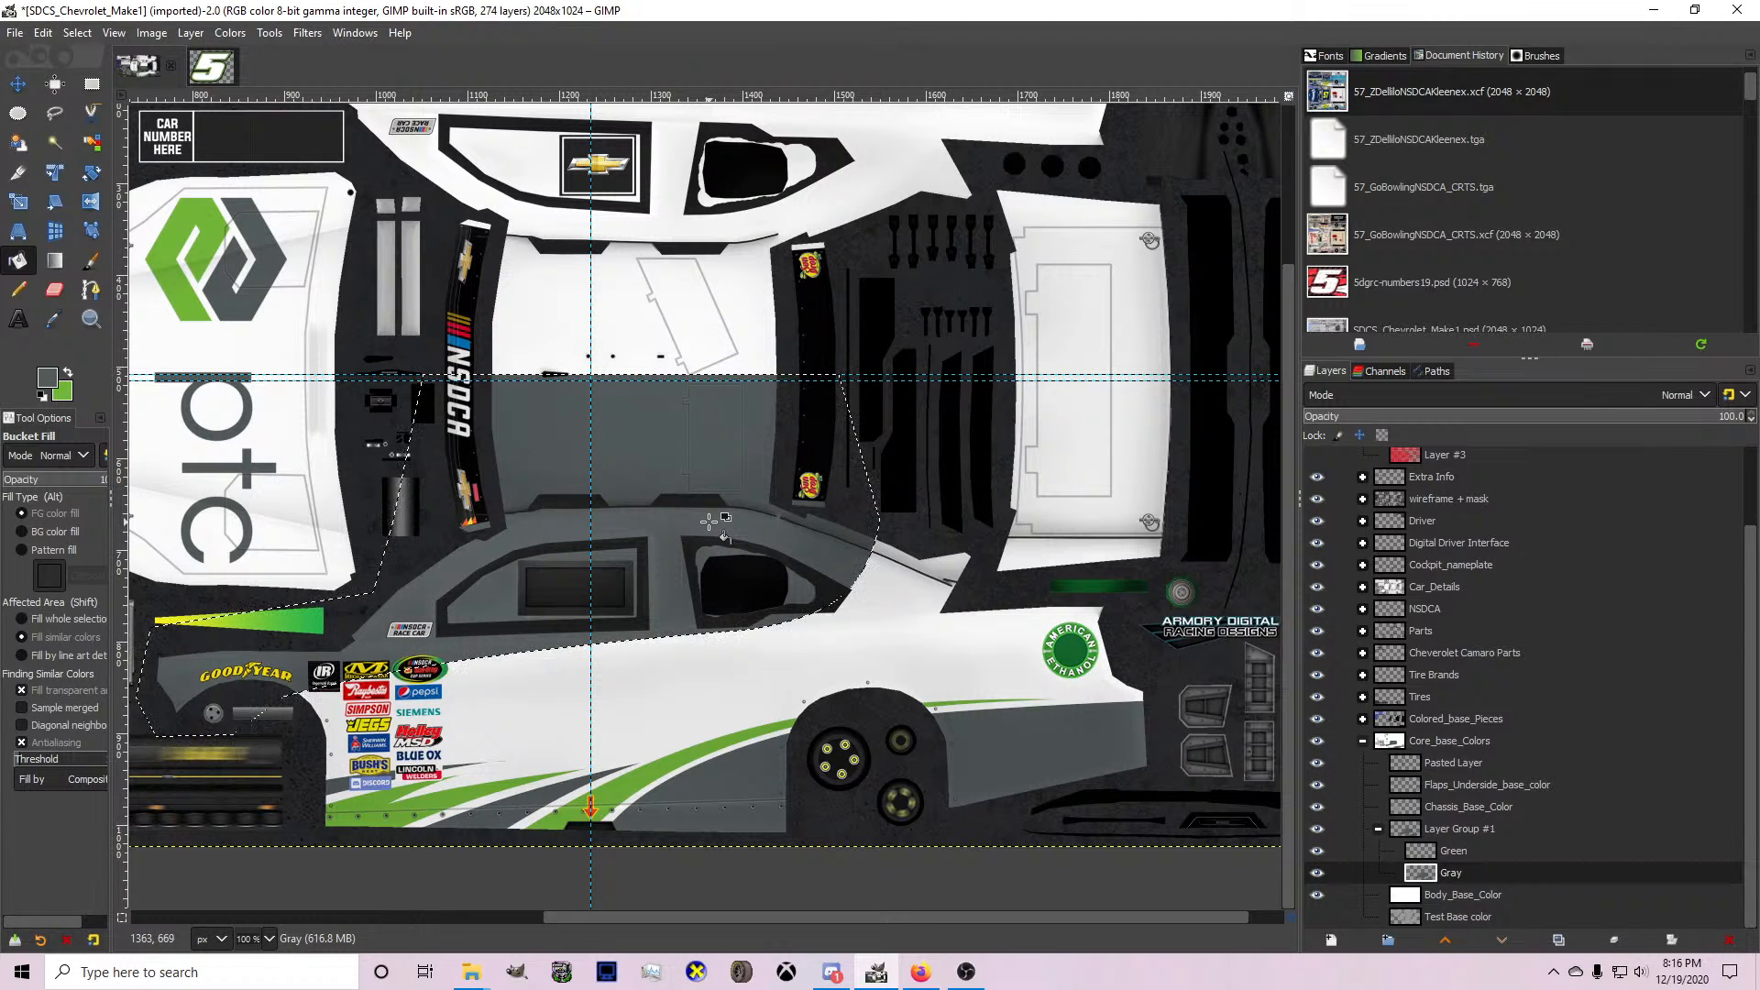
# On the Green layer with green as the foreground colour, draw a gently curved path from the front wheel along the beltline to below the rear side window.
pyautogui.click(1481, 851)
pyautogui.click(68, 371)
pyautogui.click(90, 290)
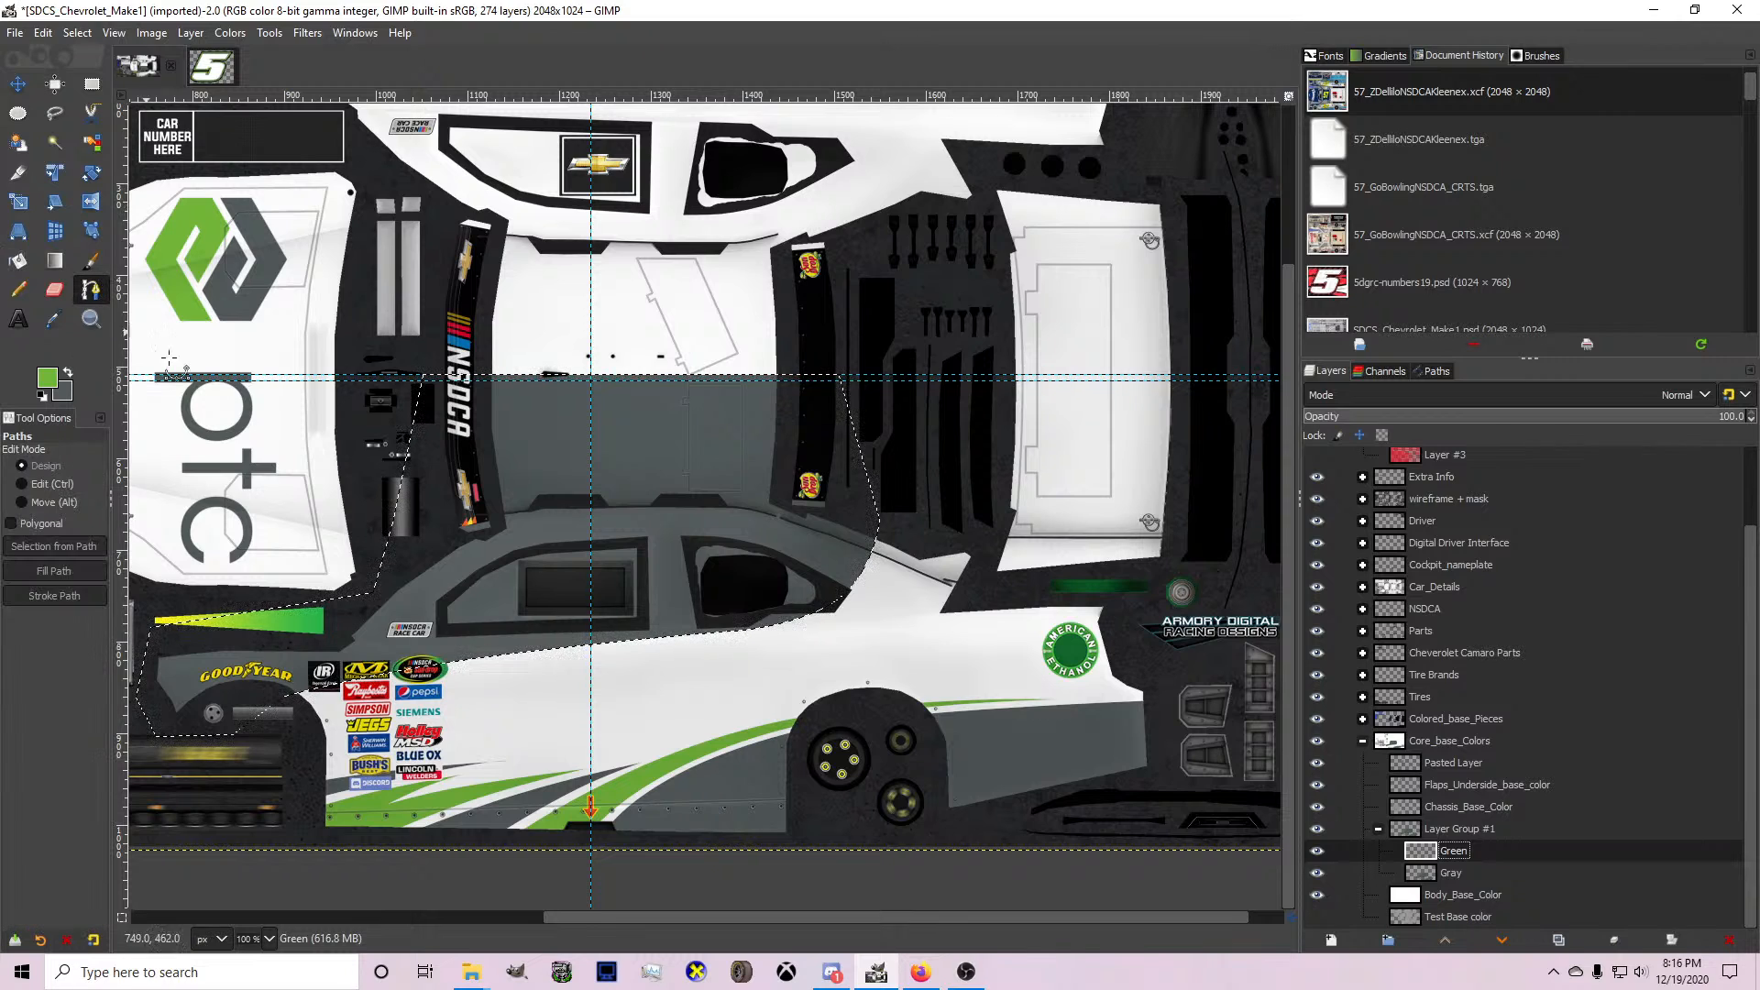
pyautogui.scroll(2, 320, 763)
pyautogui.click(269, 647)
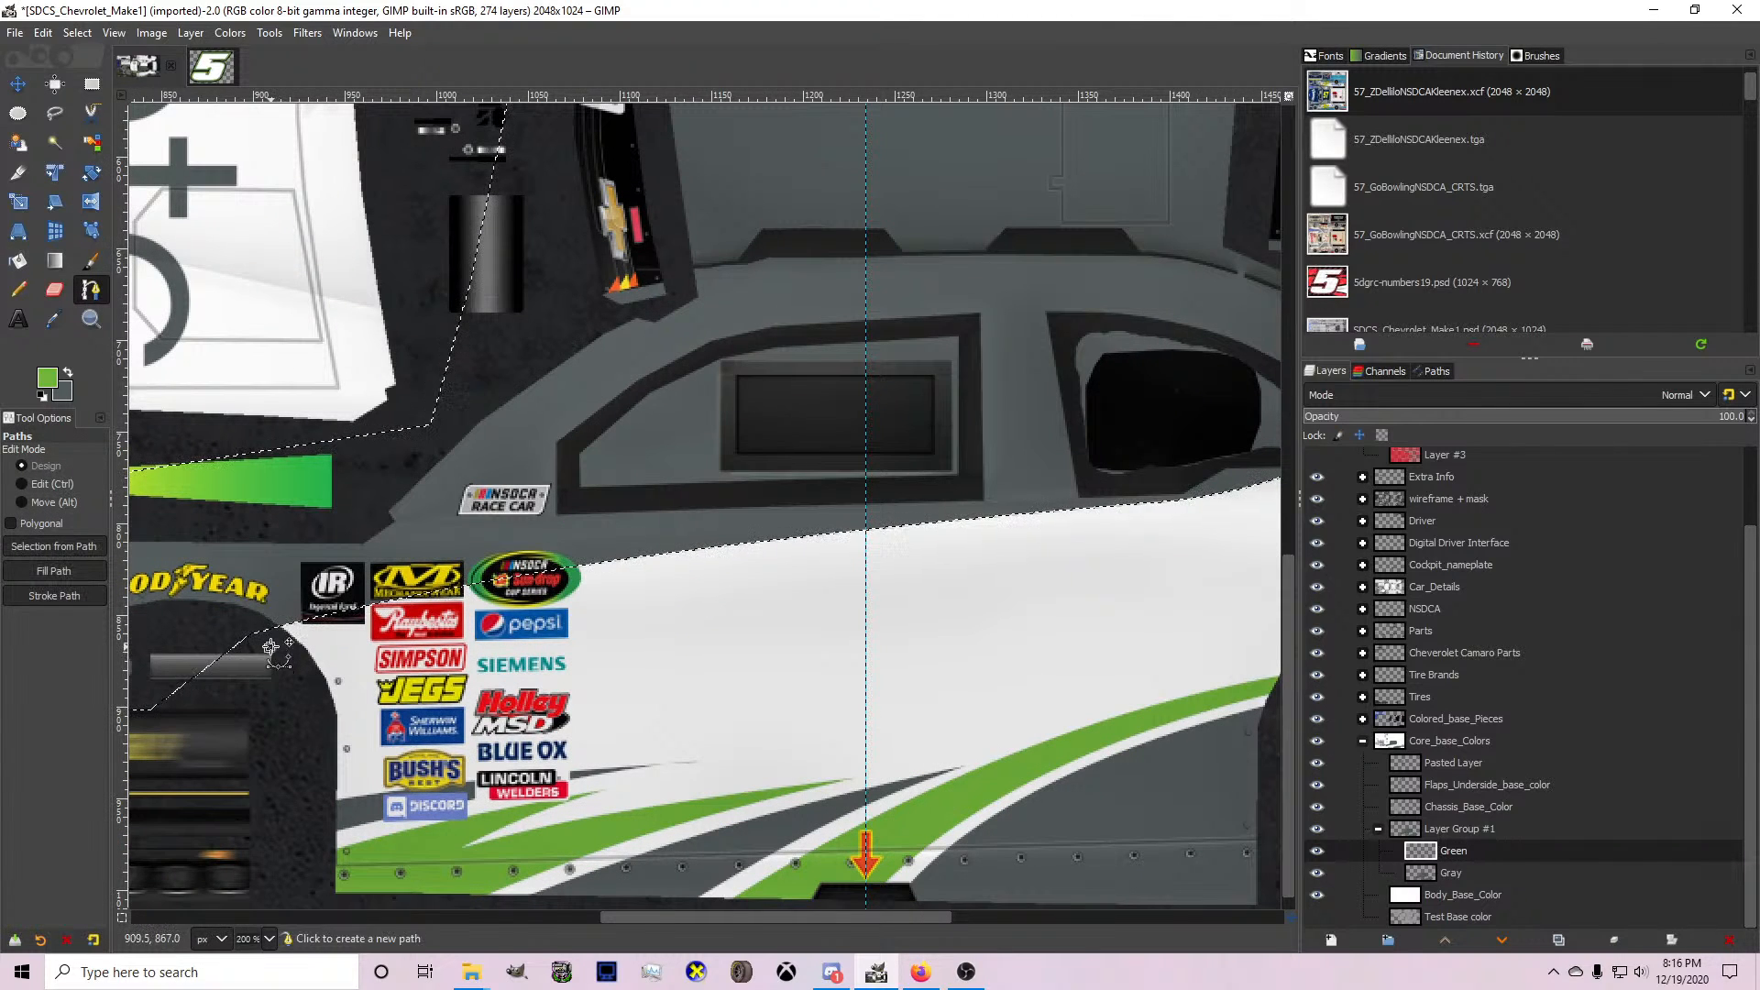
pyautogui.click(939, 519)
pyautogui.moveTo(939, 519); pyautogui.dragTo(1102, 520)
pyautogui.press('ctrl')
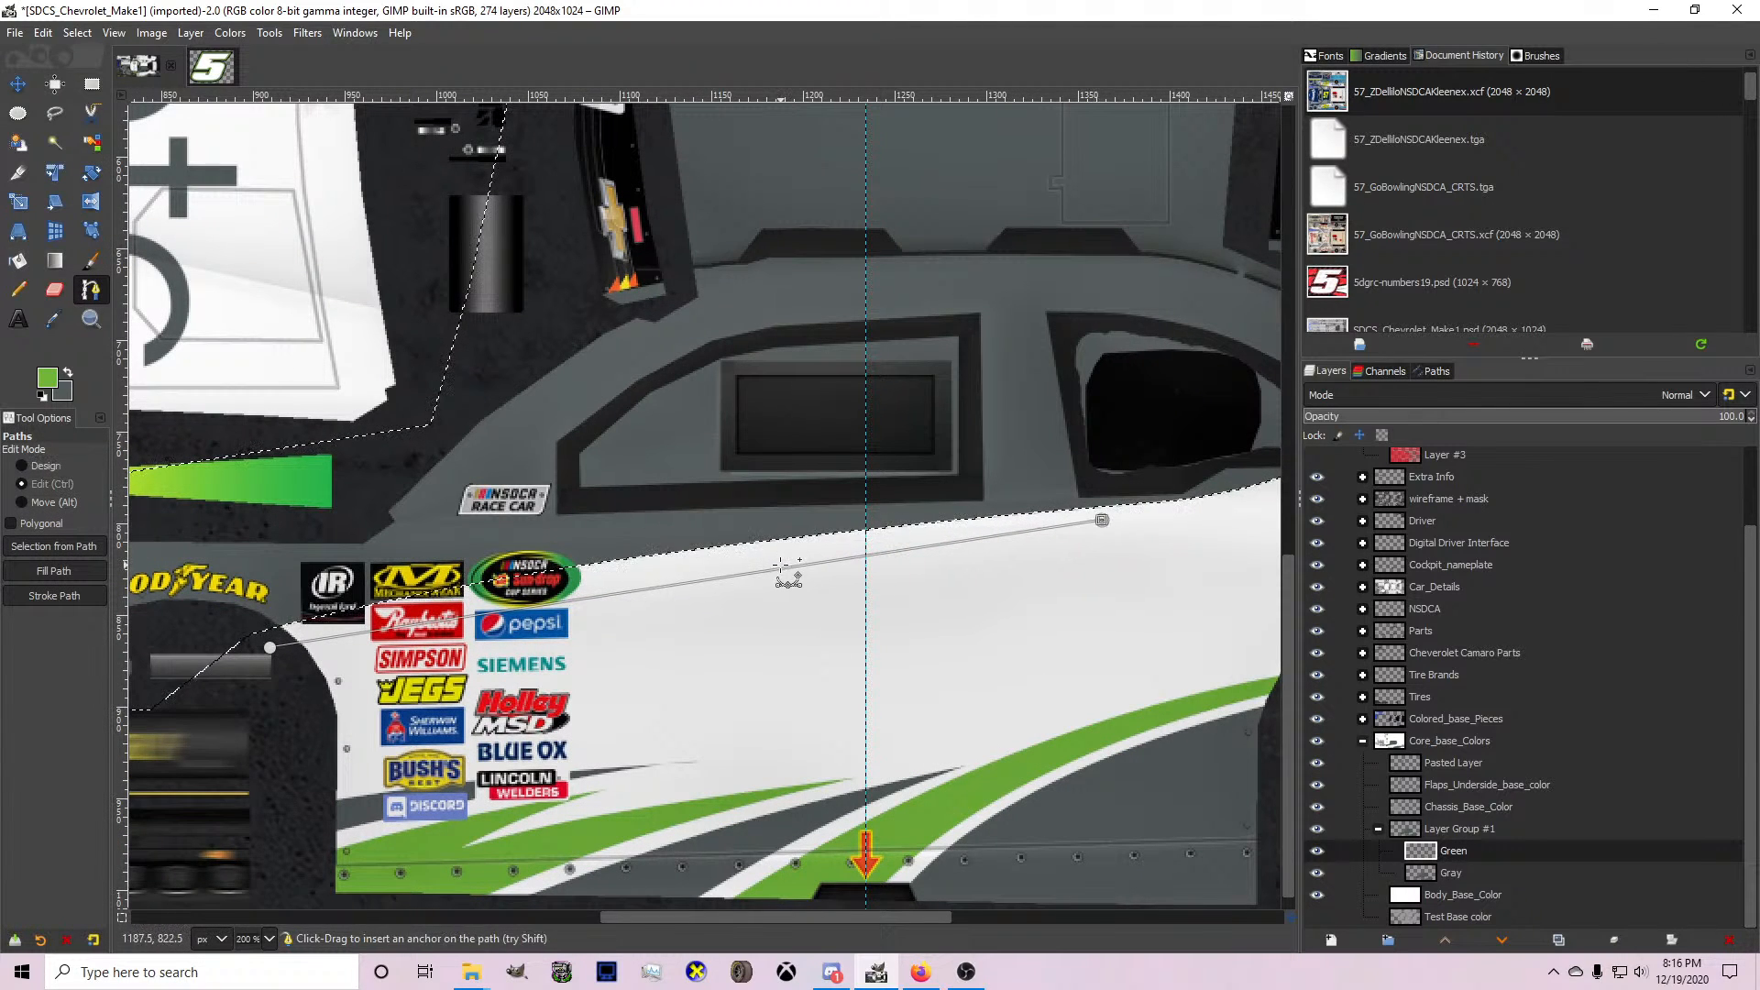
pyautogui.keyDown('ctrl'); pyautogui.click(743, 562); pyautogui.keyUp('ctrl')
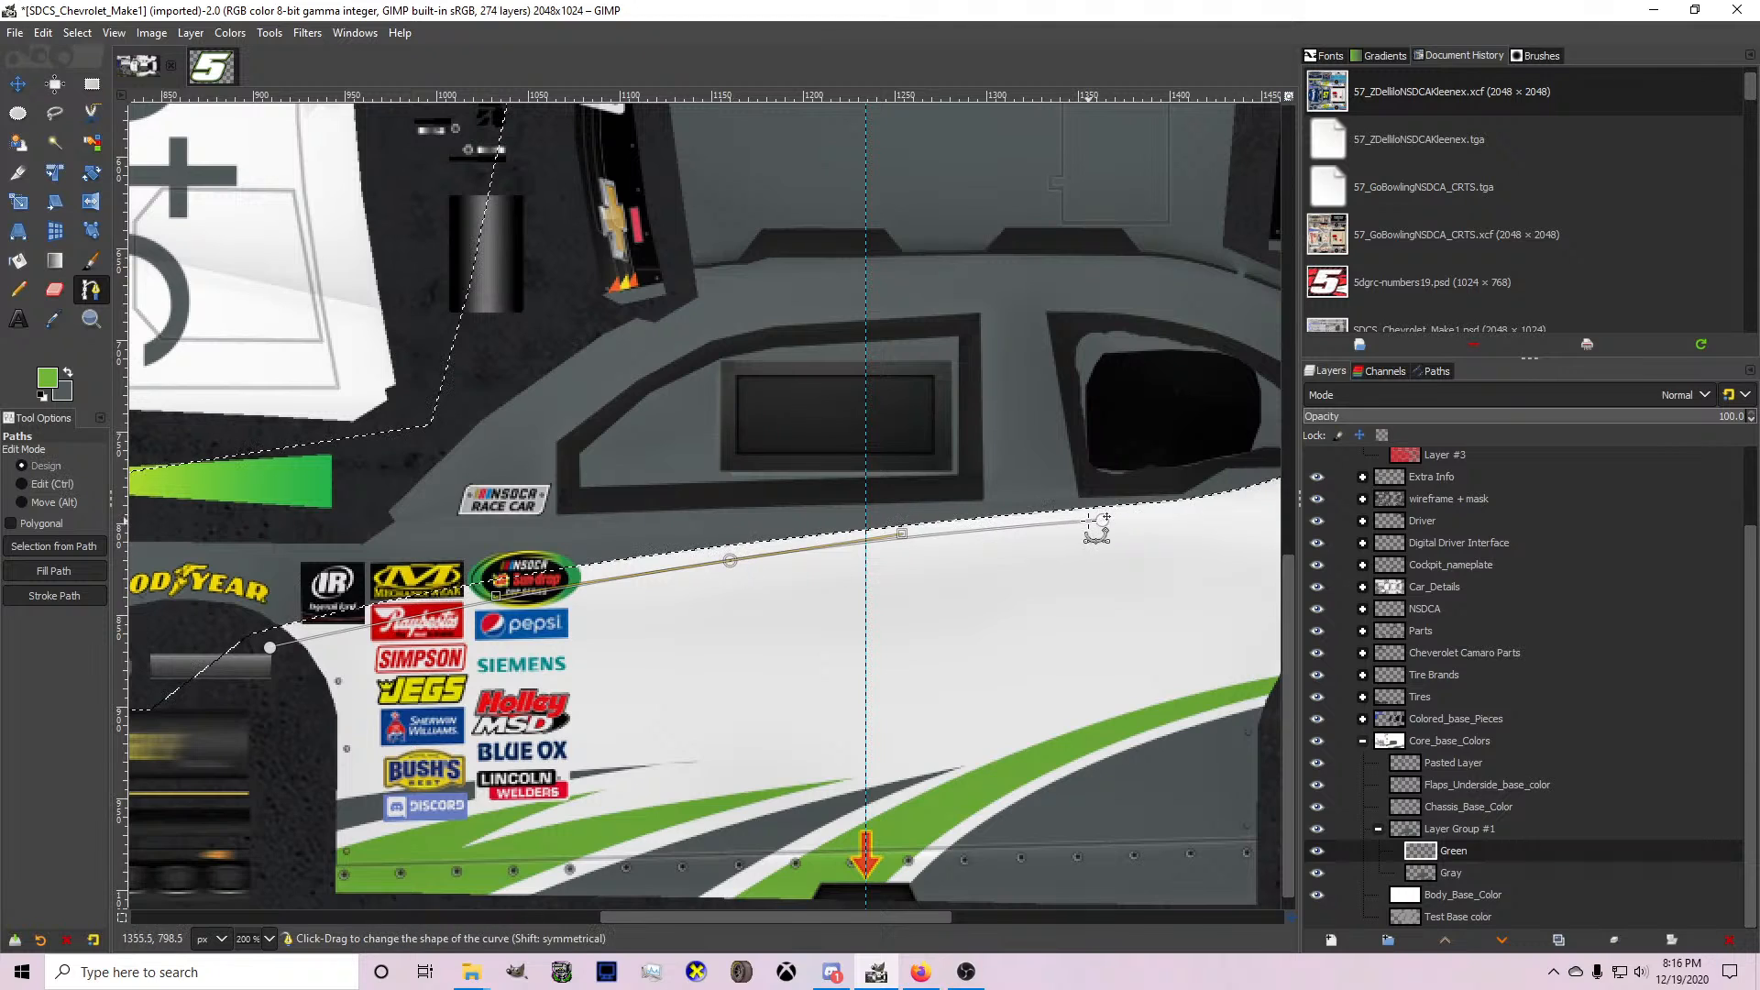
# Curve the path's lower edge back to the front wheel to form a tapered stripe, convert it to a selection, and fill it green.
pyautogui.click(285, 705)
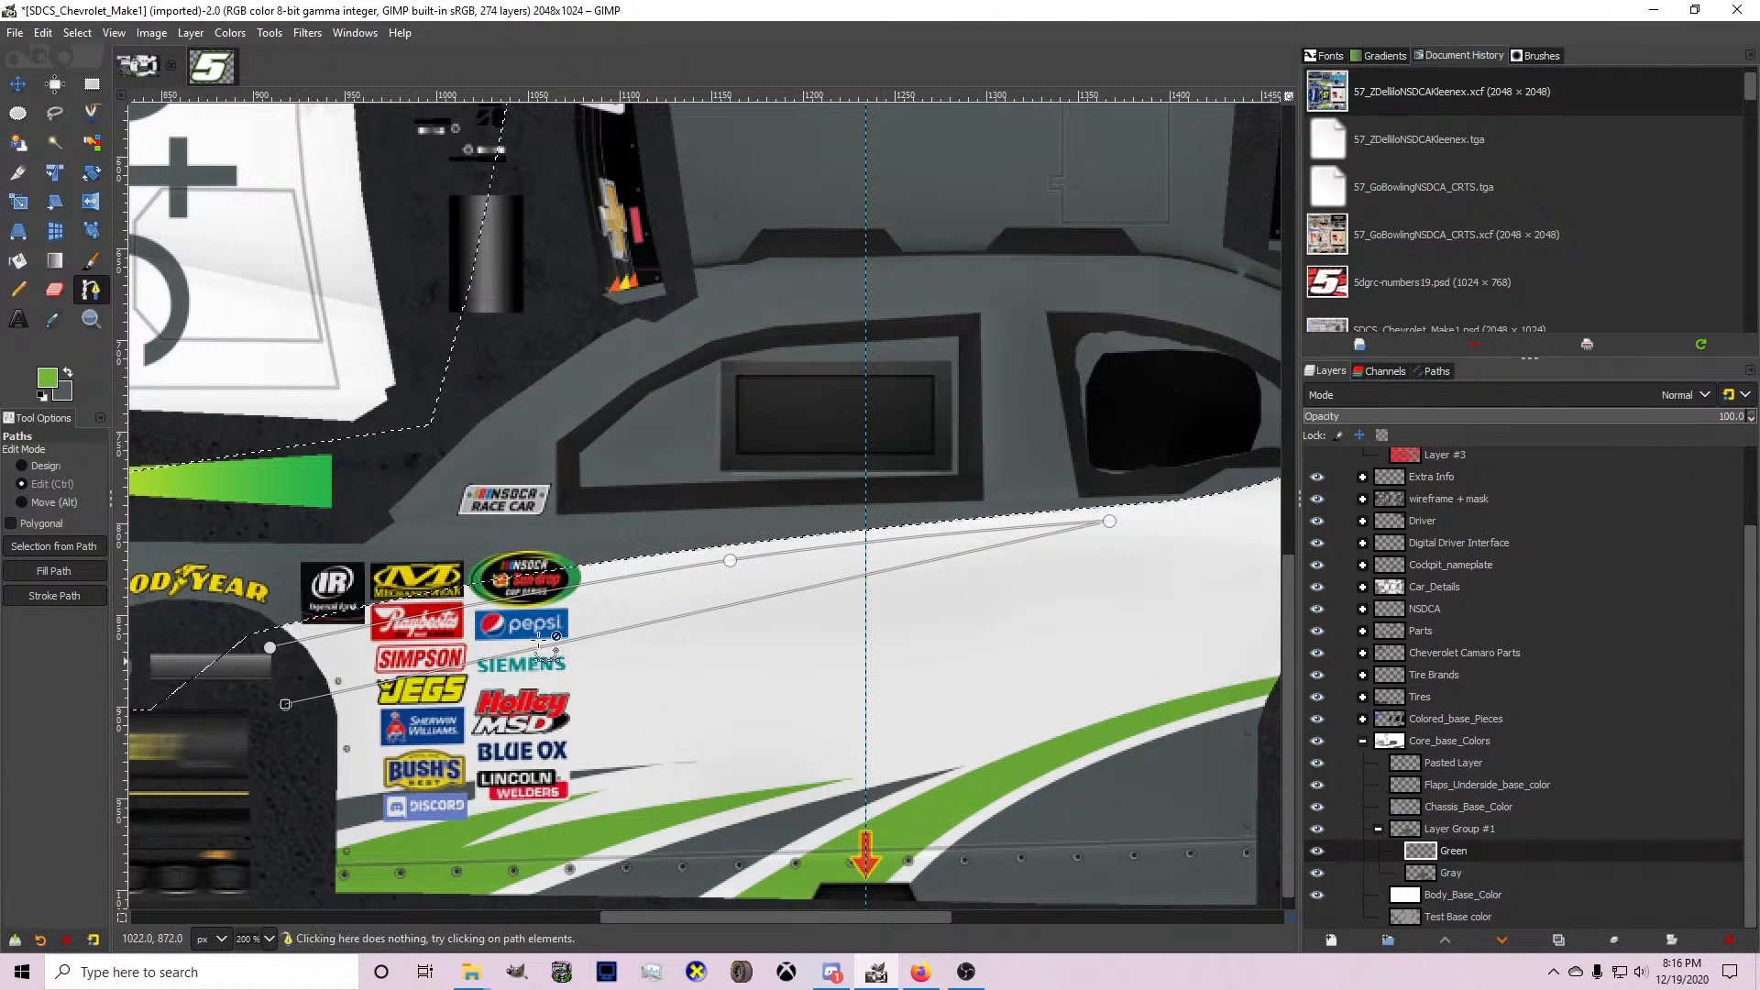
pyautogui.press('ctrl')
pyautogui.keyDown('ctrl'); pyautogui.click(676, 615); pyautogui.keyUp('ctrl')
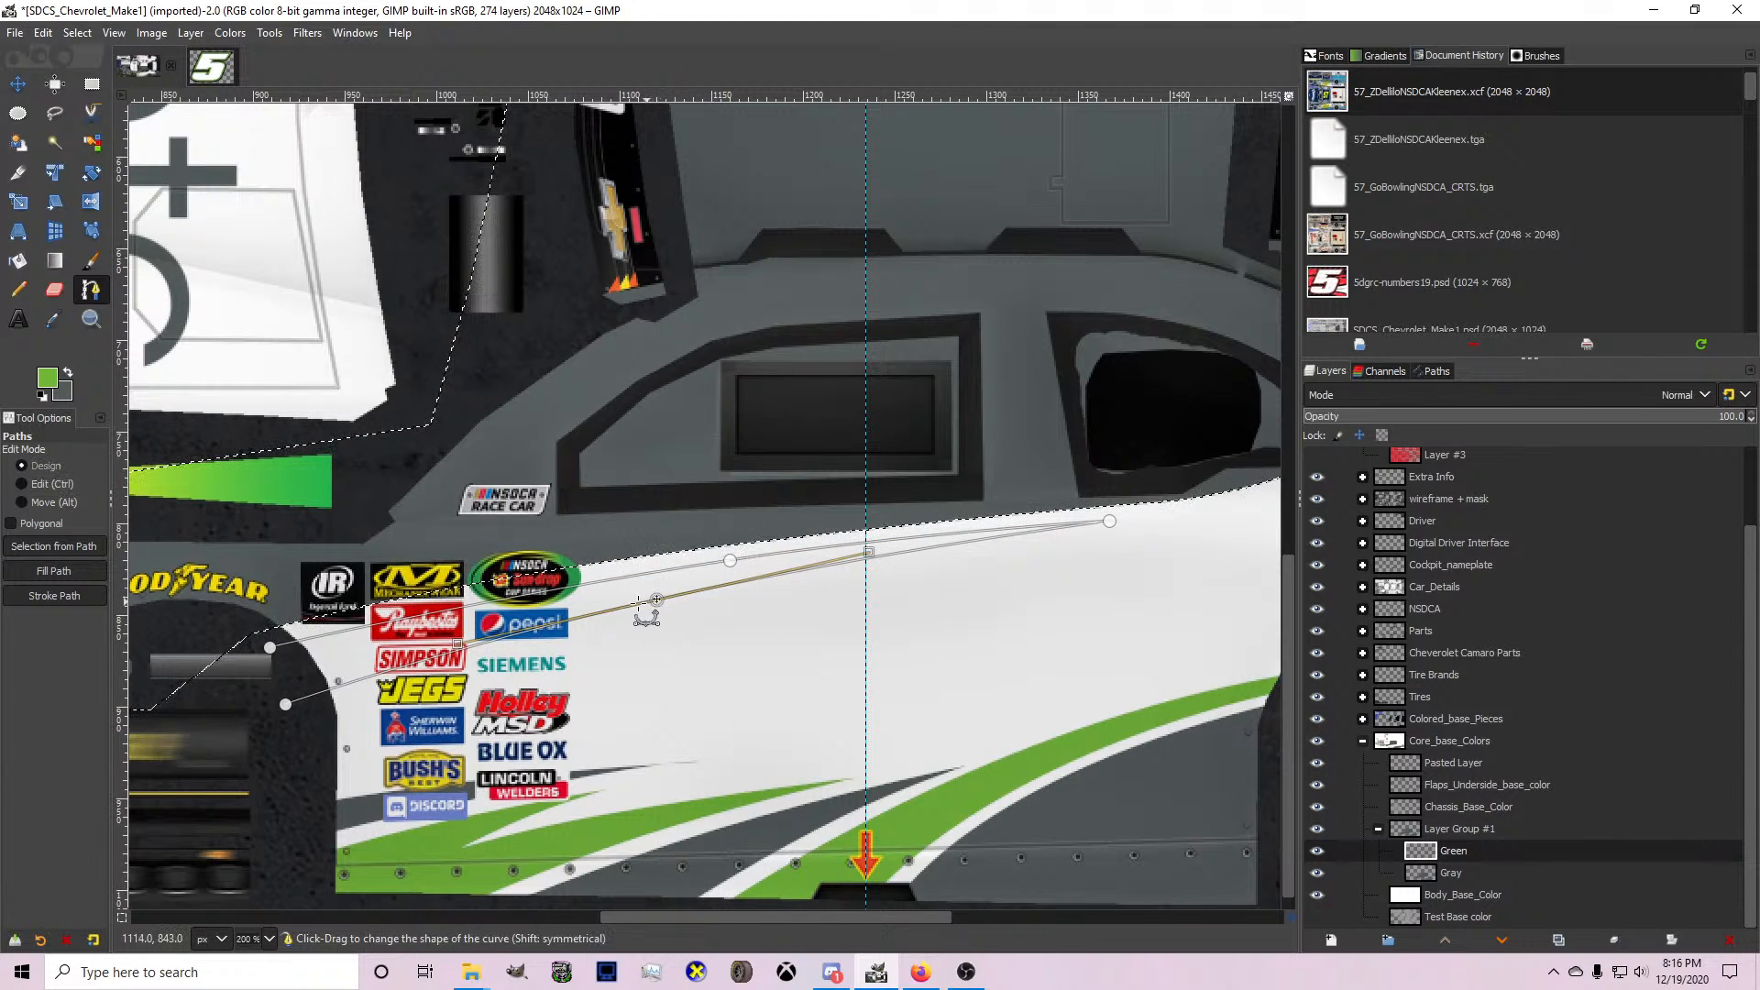
pyautogui.hotkey('shift', 'v')
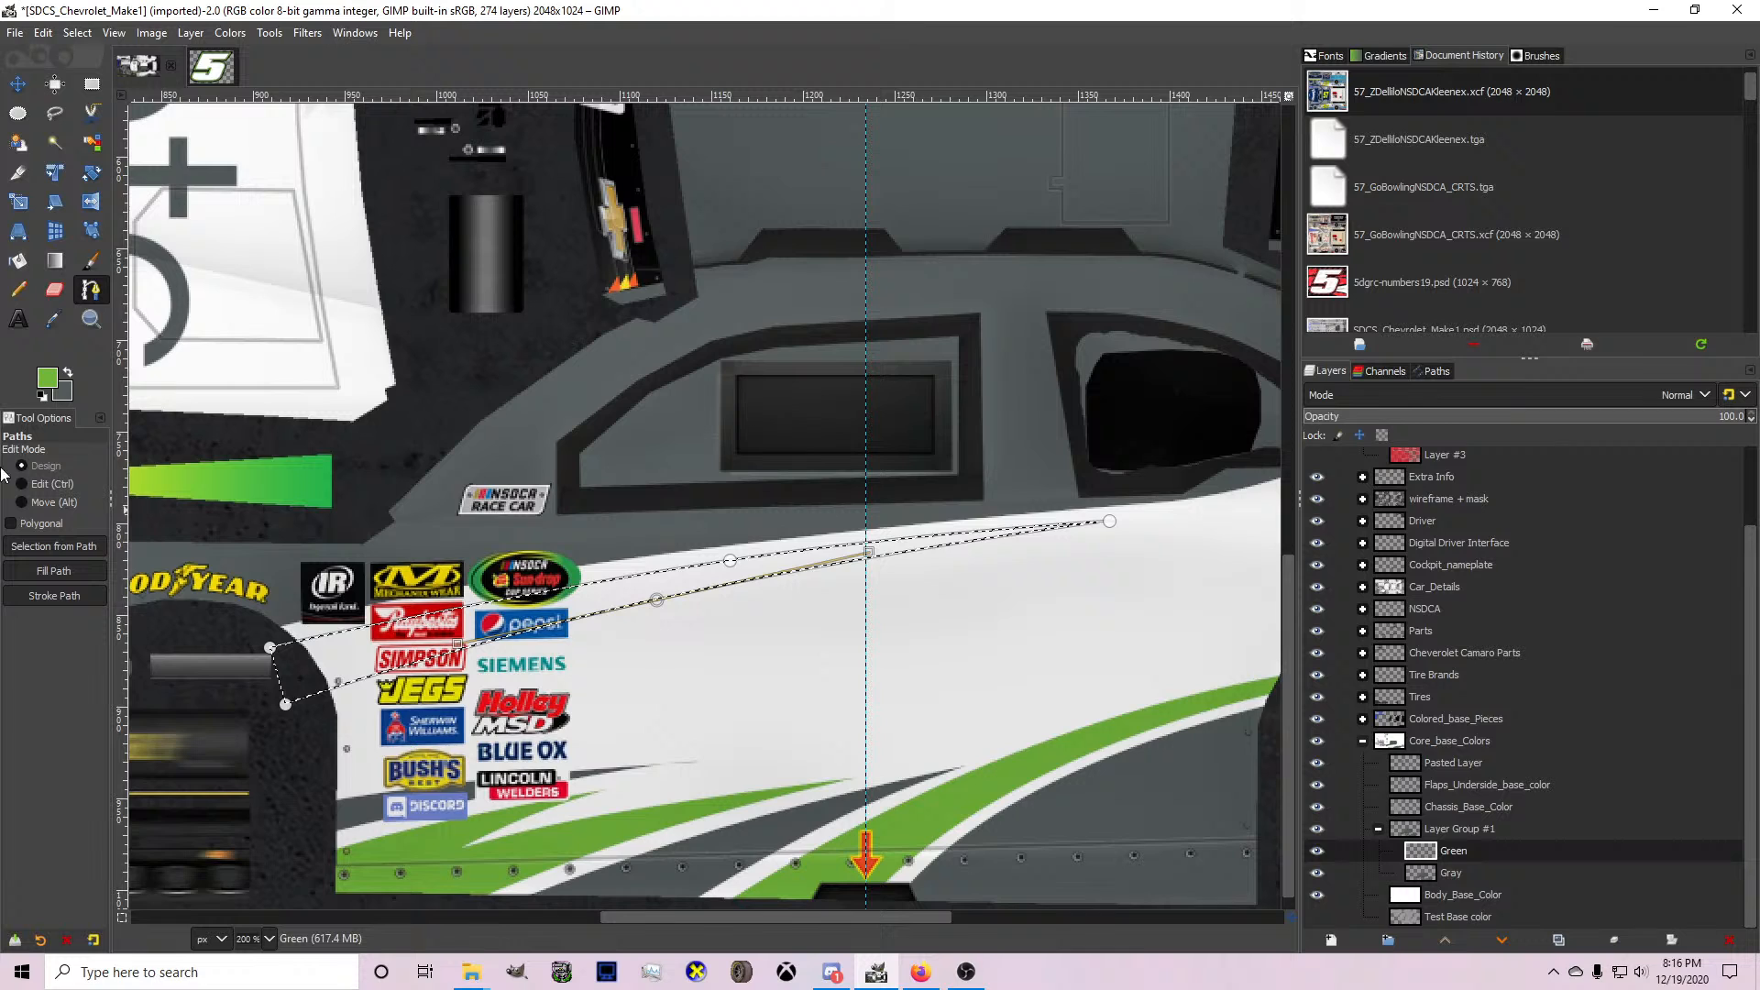
pyautogui.click(19, 262)
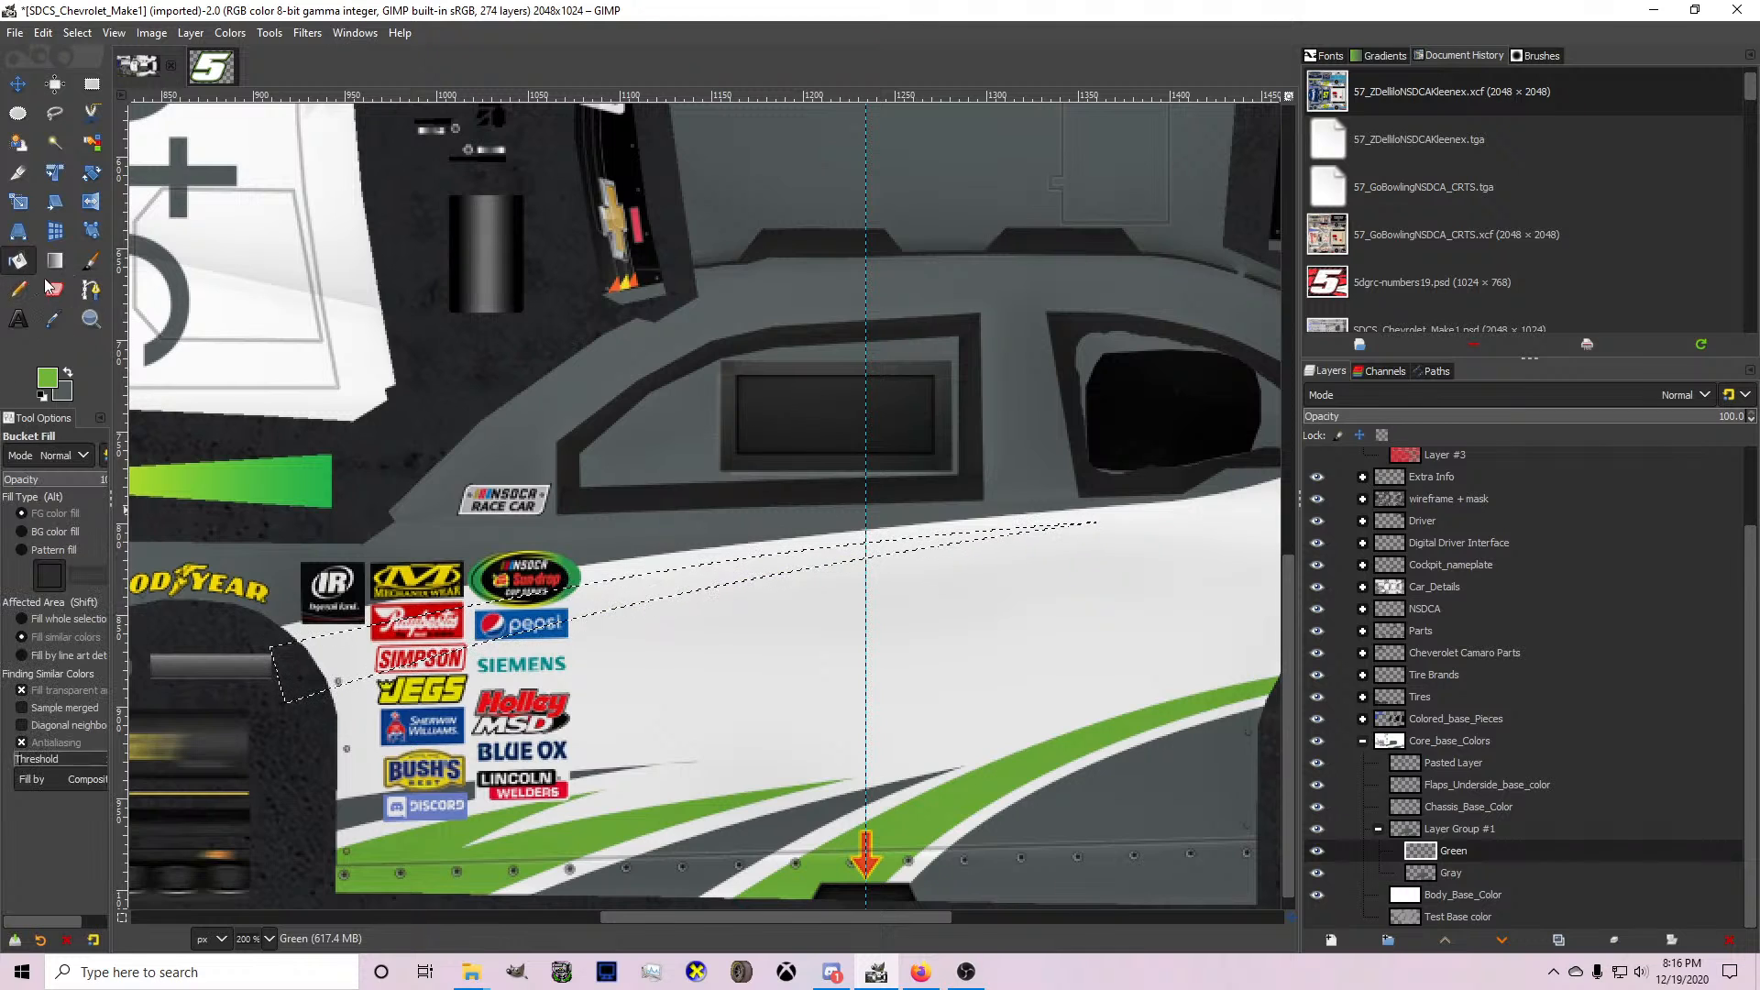
pyautogui.click(598, 602)
# Review the green beltline stripe against the car's side, roof and rear quarter, and switch the foreground colour to gray.
pyautogui.scroll(-2, 500, 609)
pyautogui.scroll(2, 796, 629)
pyautogui.scroll(-2, 642, 629)
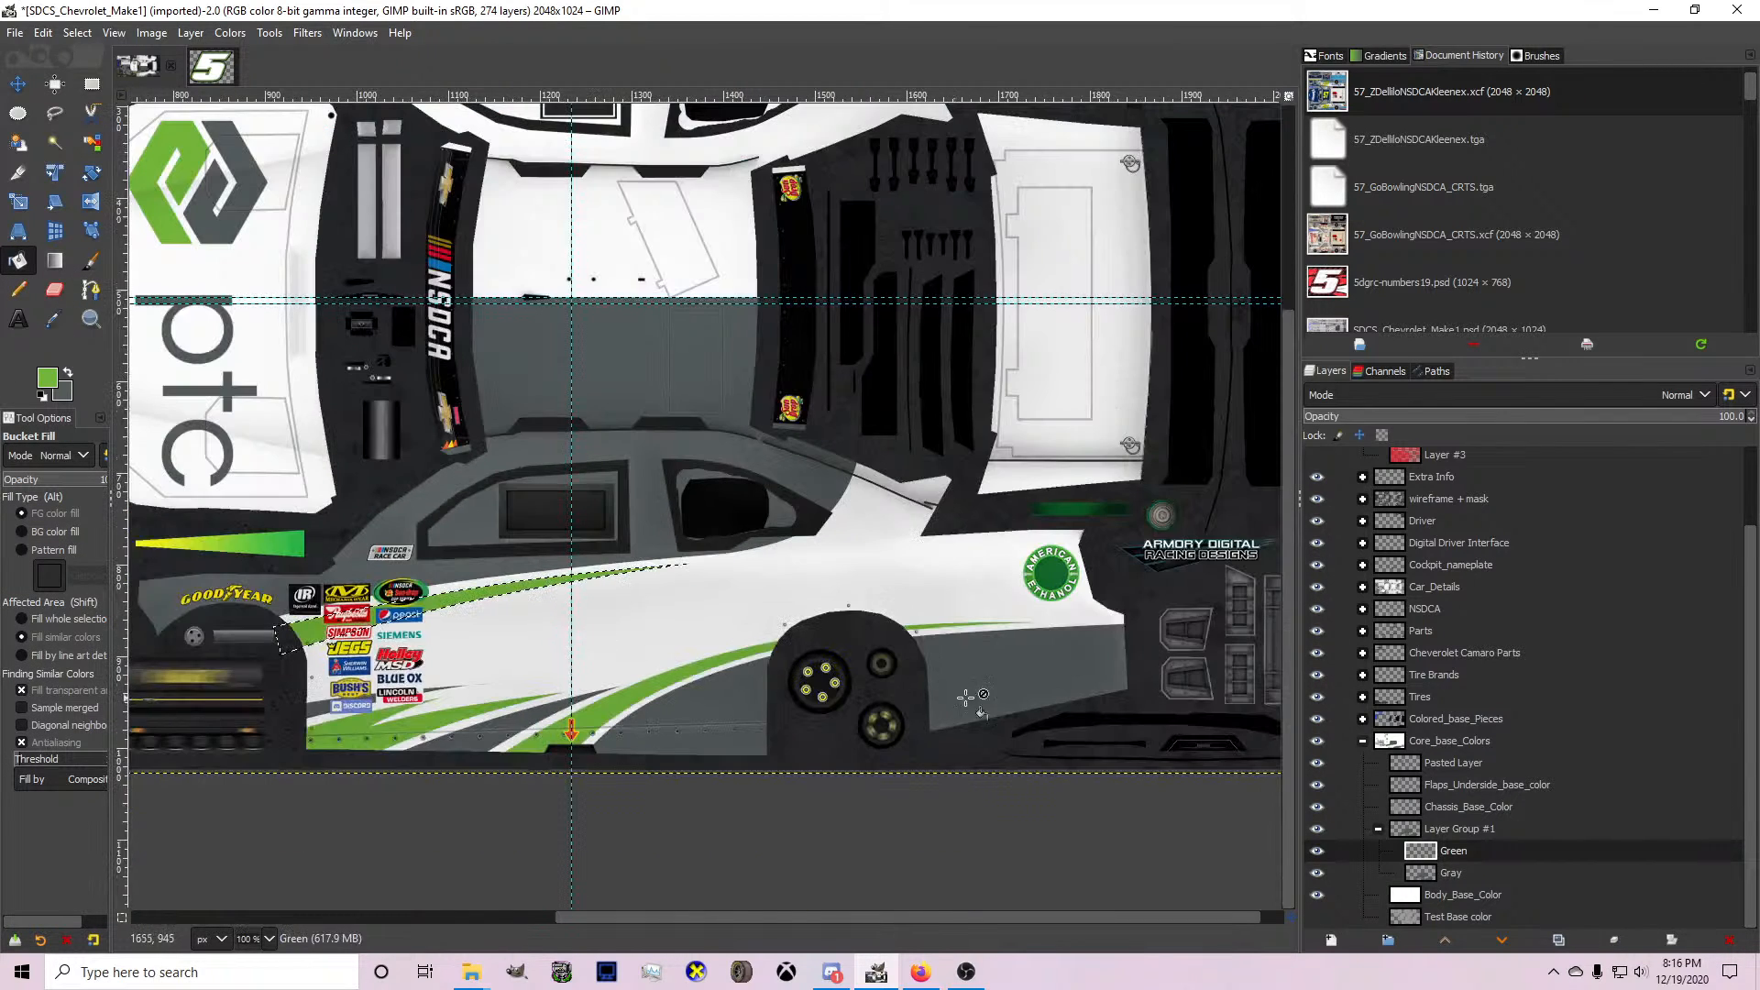
pyautogui.scroll(1, 967, 698)
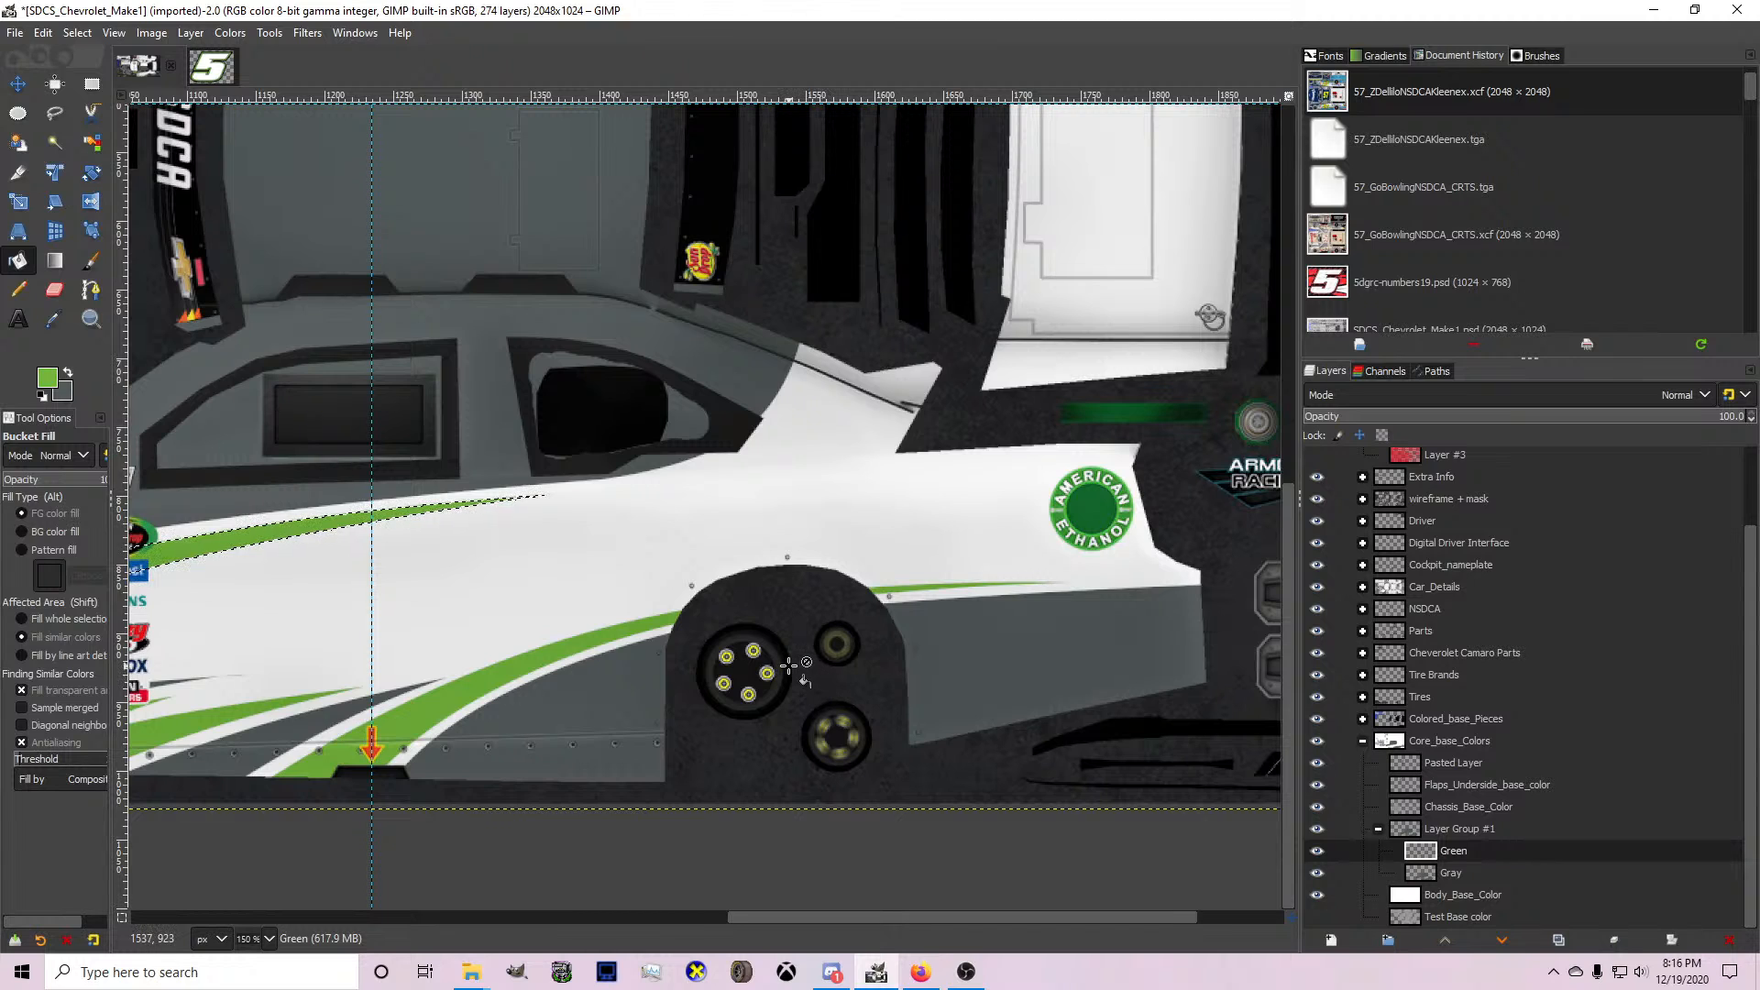
pyautogui.scroll(-1, 788, 665)
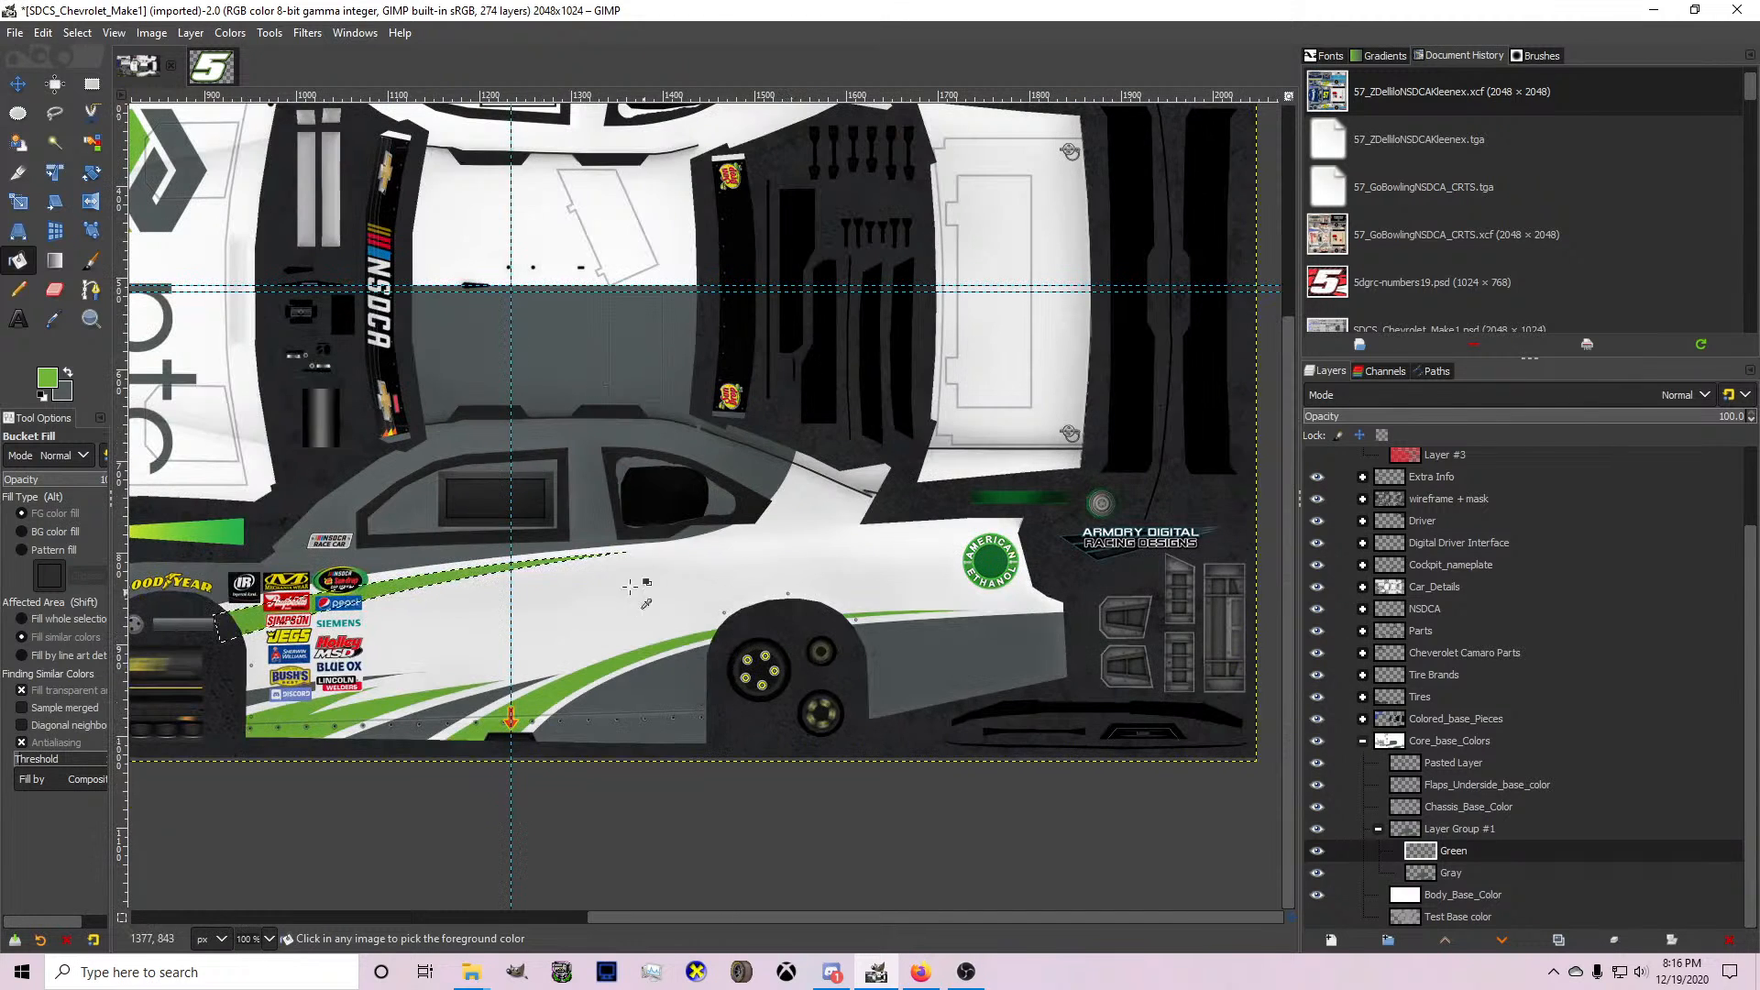
pyautogui.scroll(1, 254, 369)
pyautogui.click(67, 372)
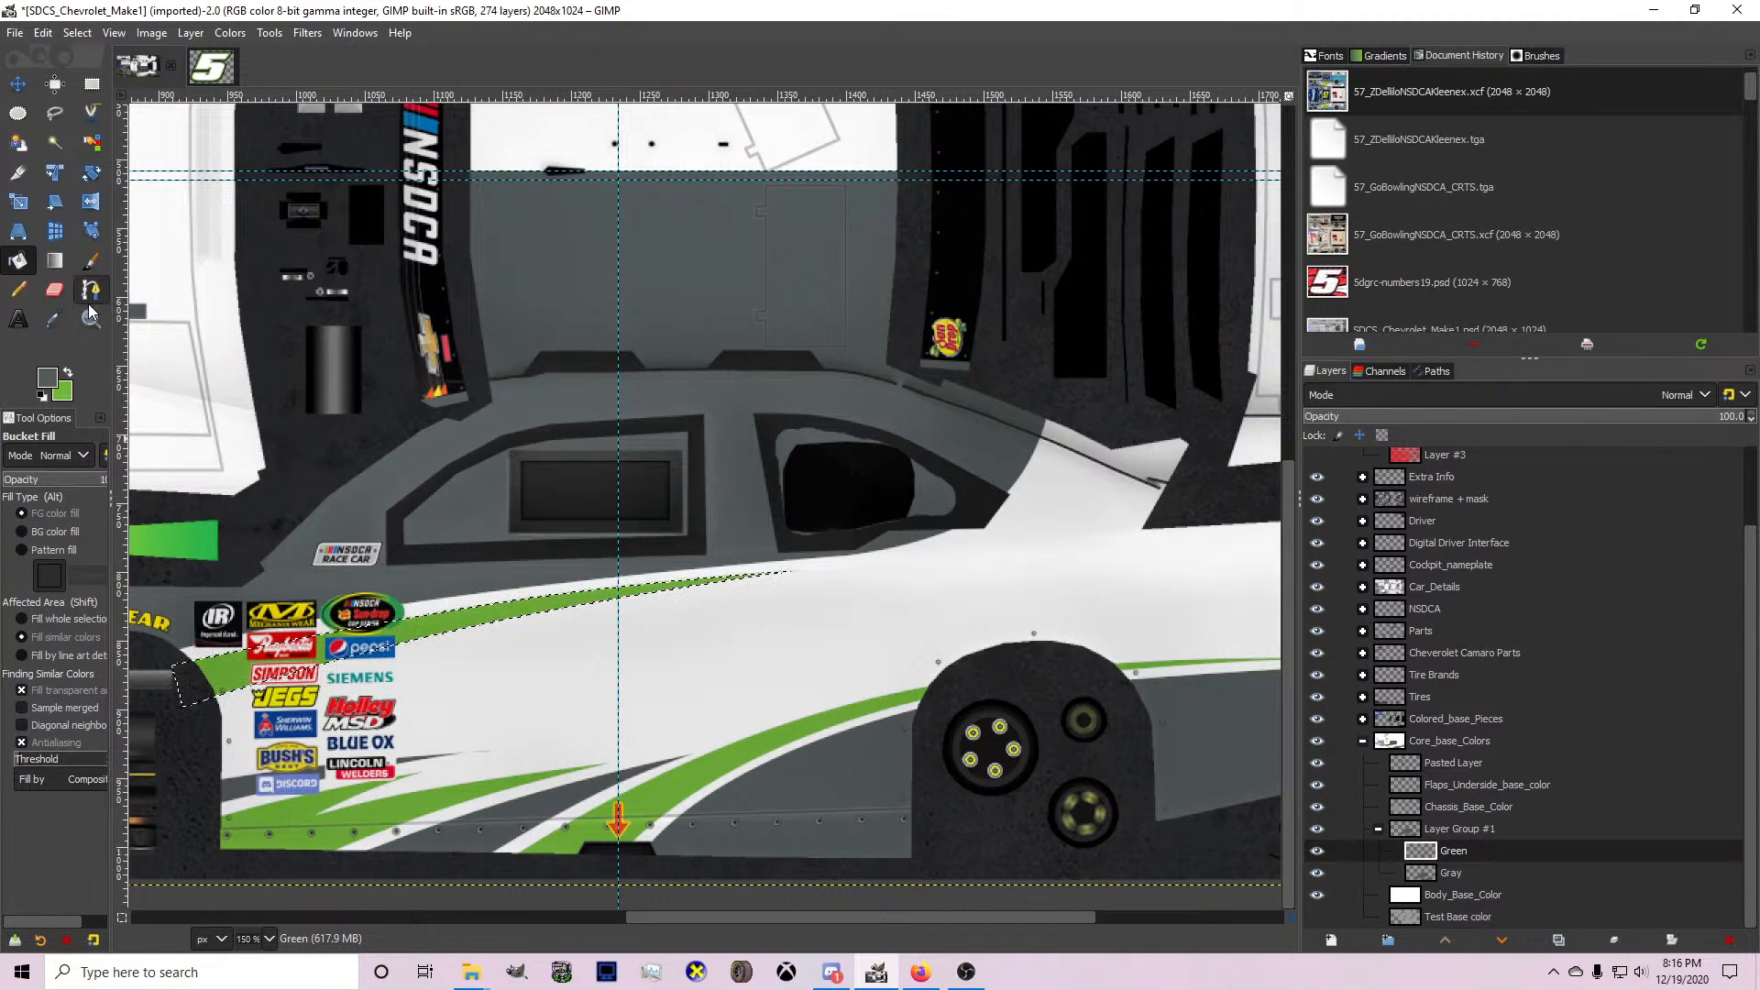
pyautogui.click(91, 290)
pyautogui.scroll(-1, 473, 700)
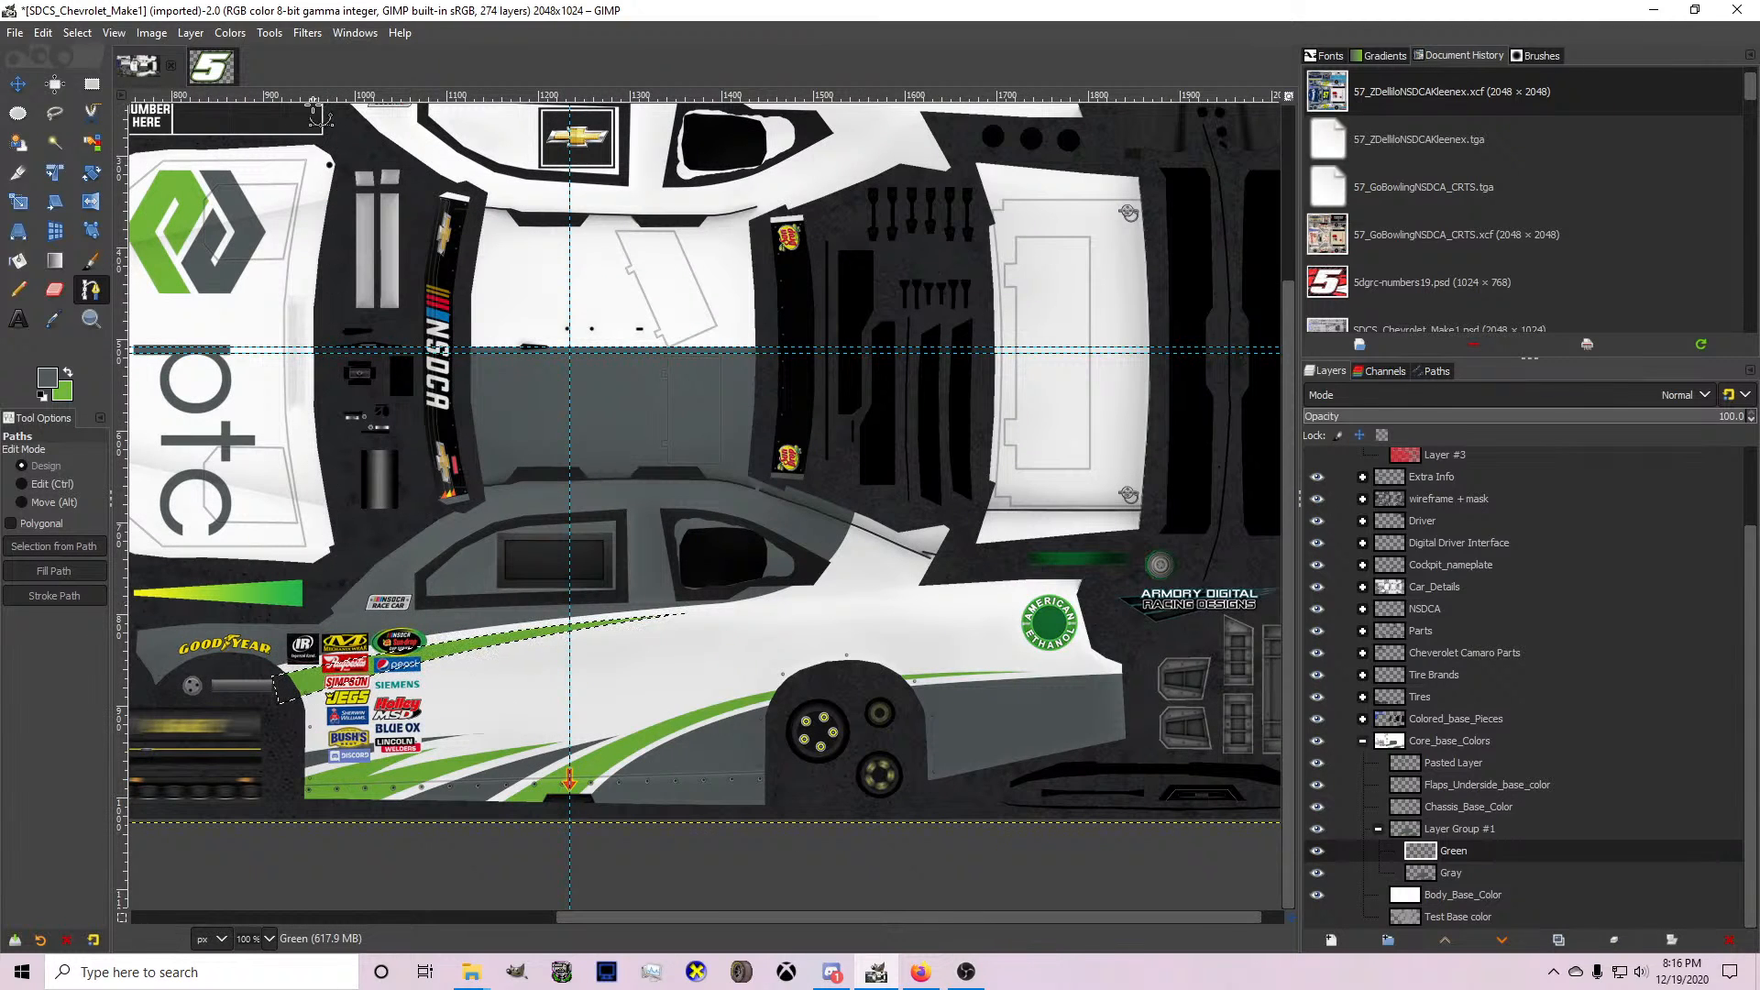
pyautogui.scroll(-3, 470, 340)
pyautogui.scroll(3, 361, 413)
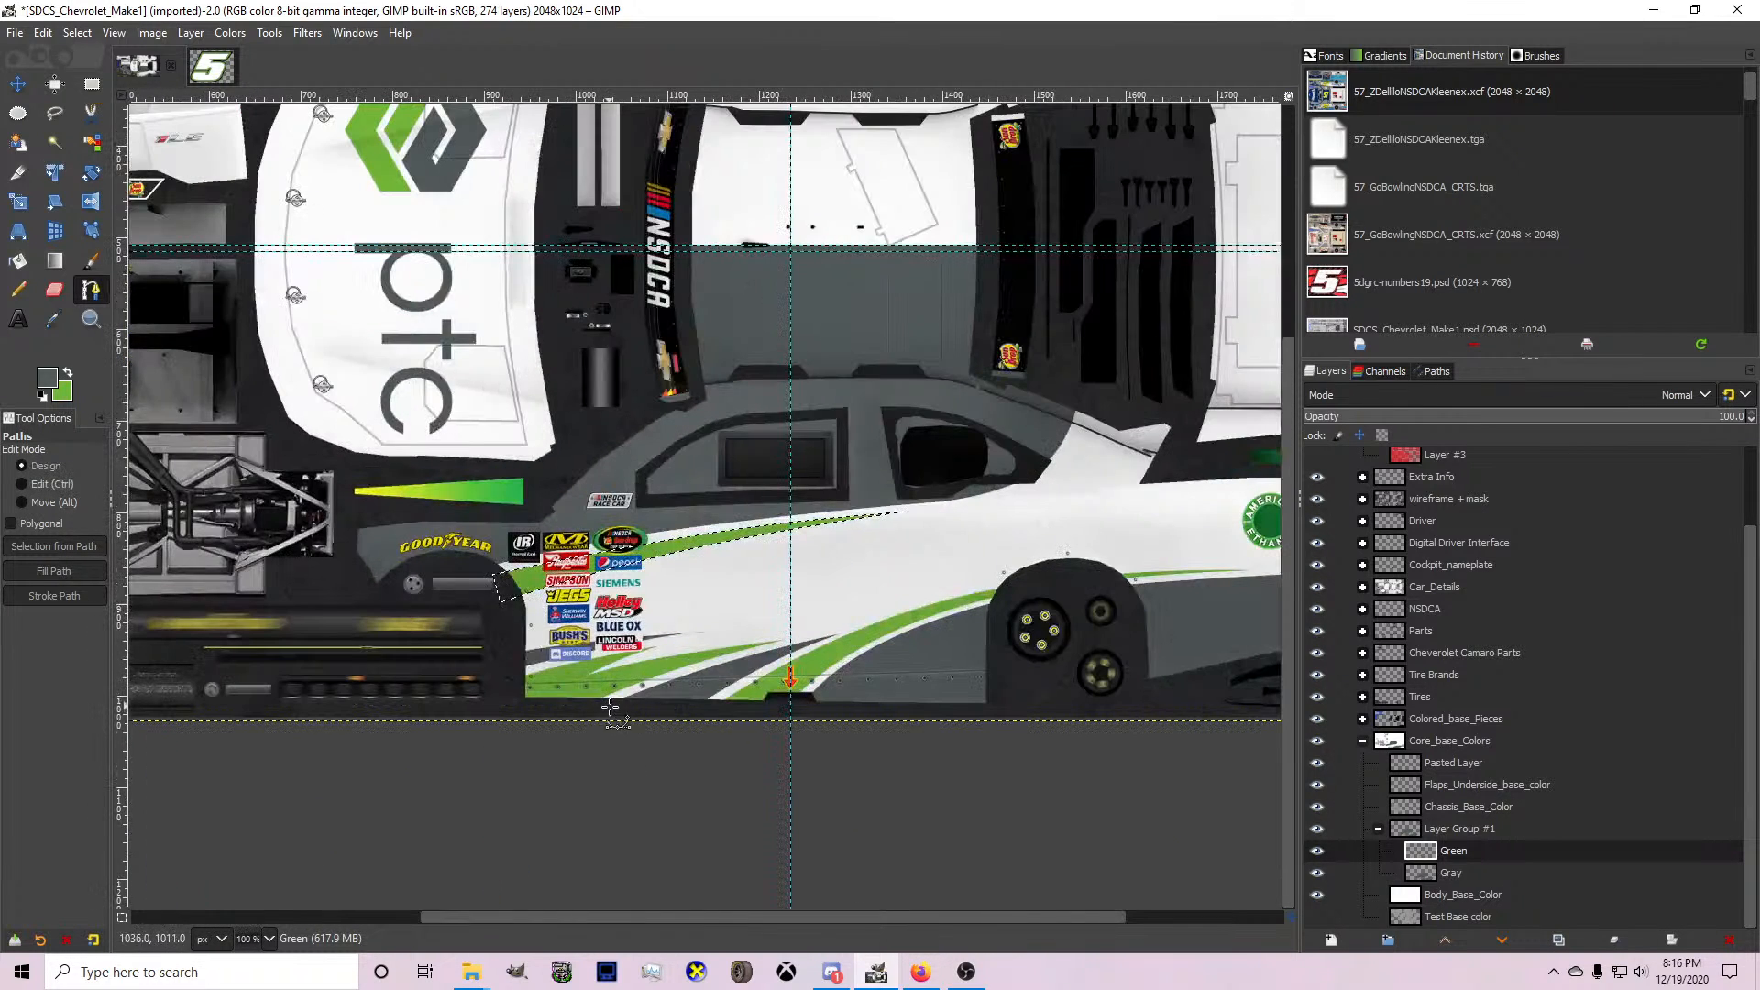
# Start exporting the image and choose the all_makes folder inside NR2003 Carviewer > ICR_Carviewer on New Volume (D:).
pyautogui.click(15, 33)
pyautogui.click(81, 320)
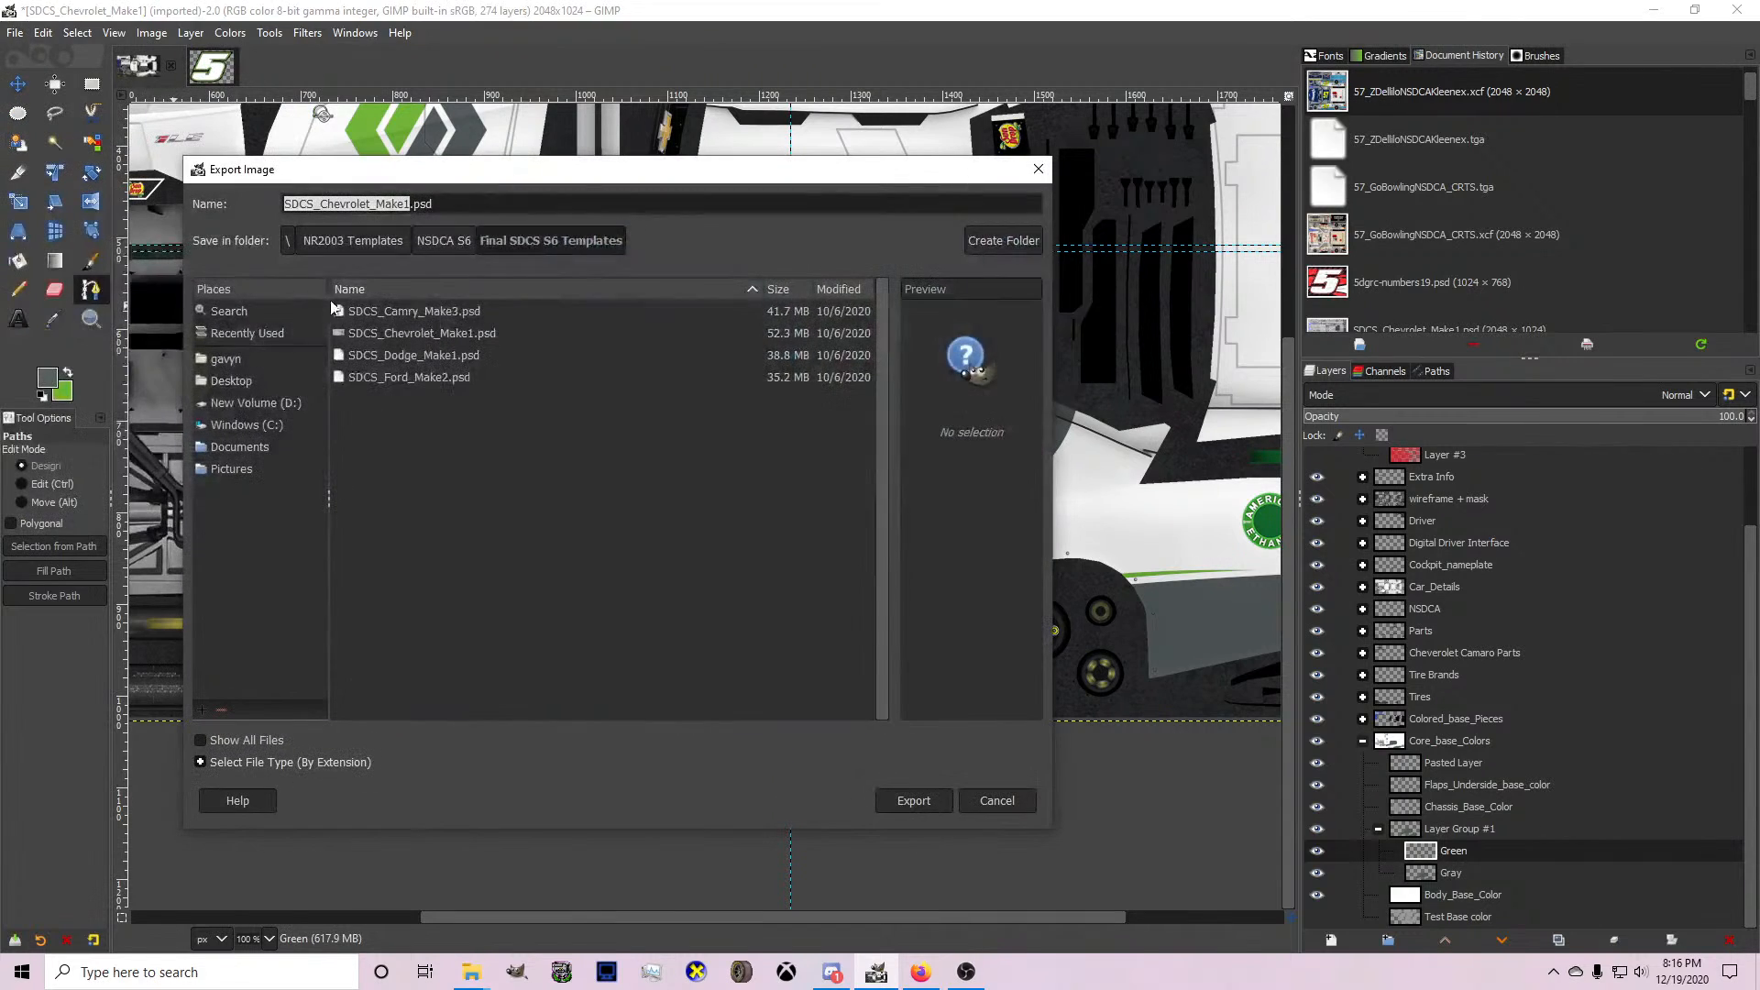
pyautogui.scroll(-2, 400, 491)
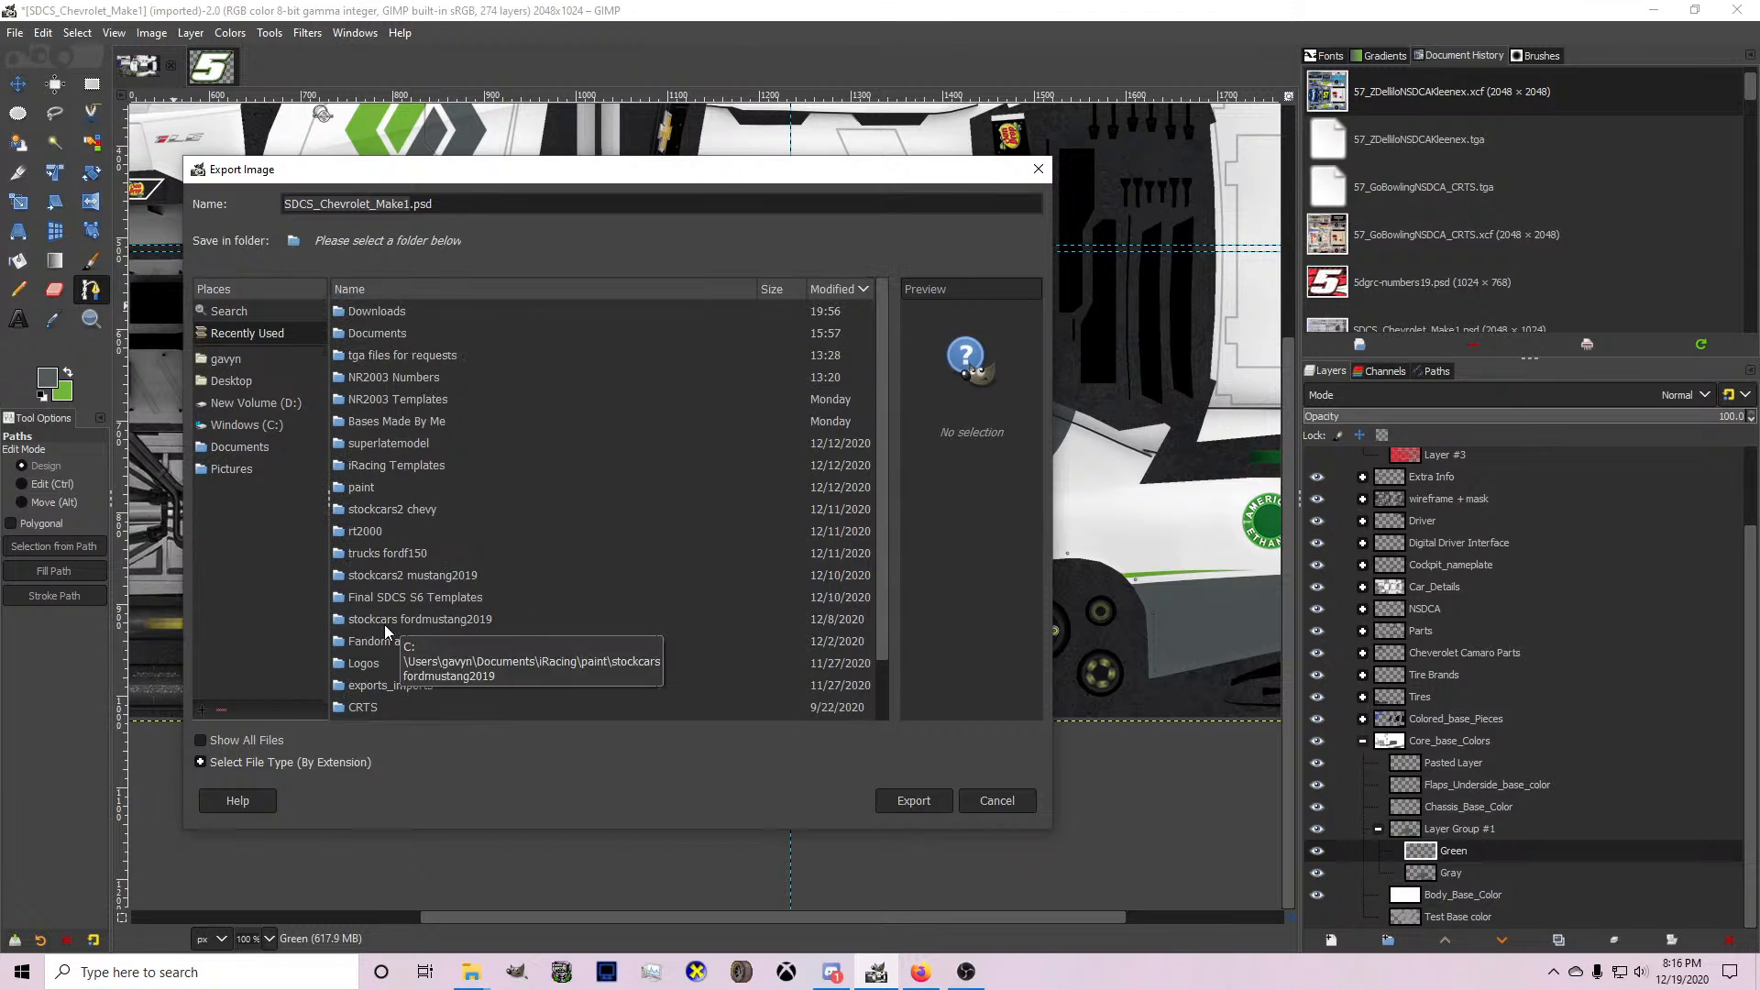
pyautogui.click(273, 404)
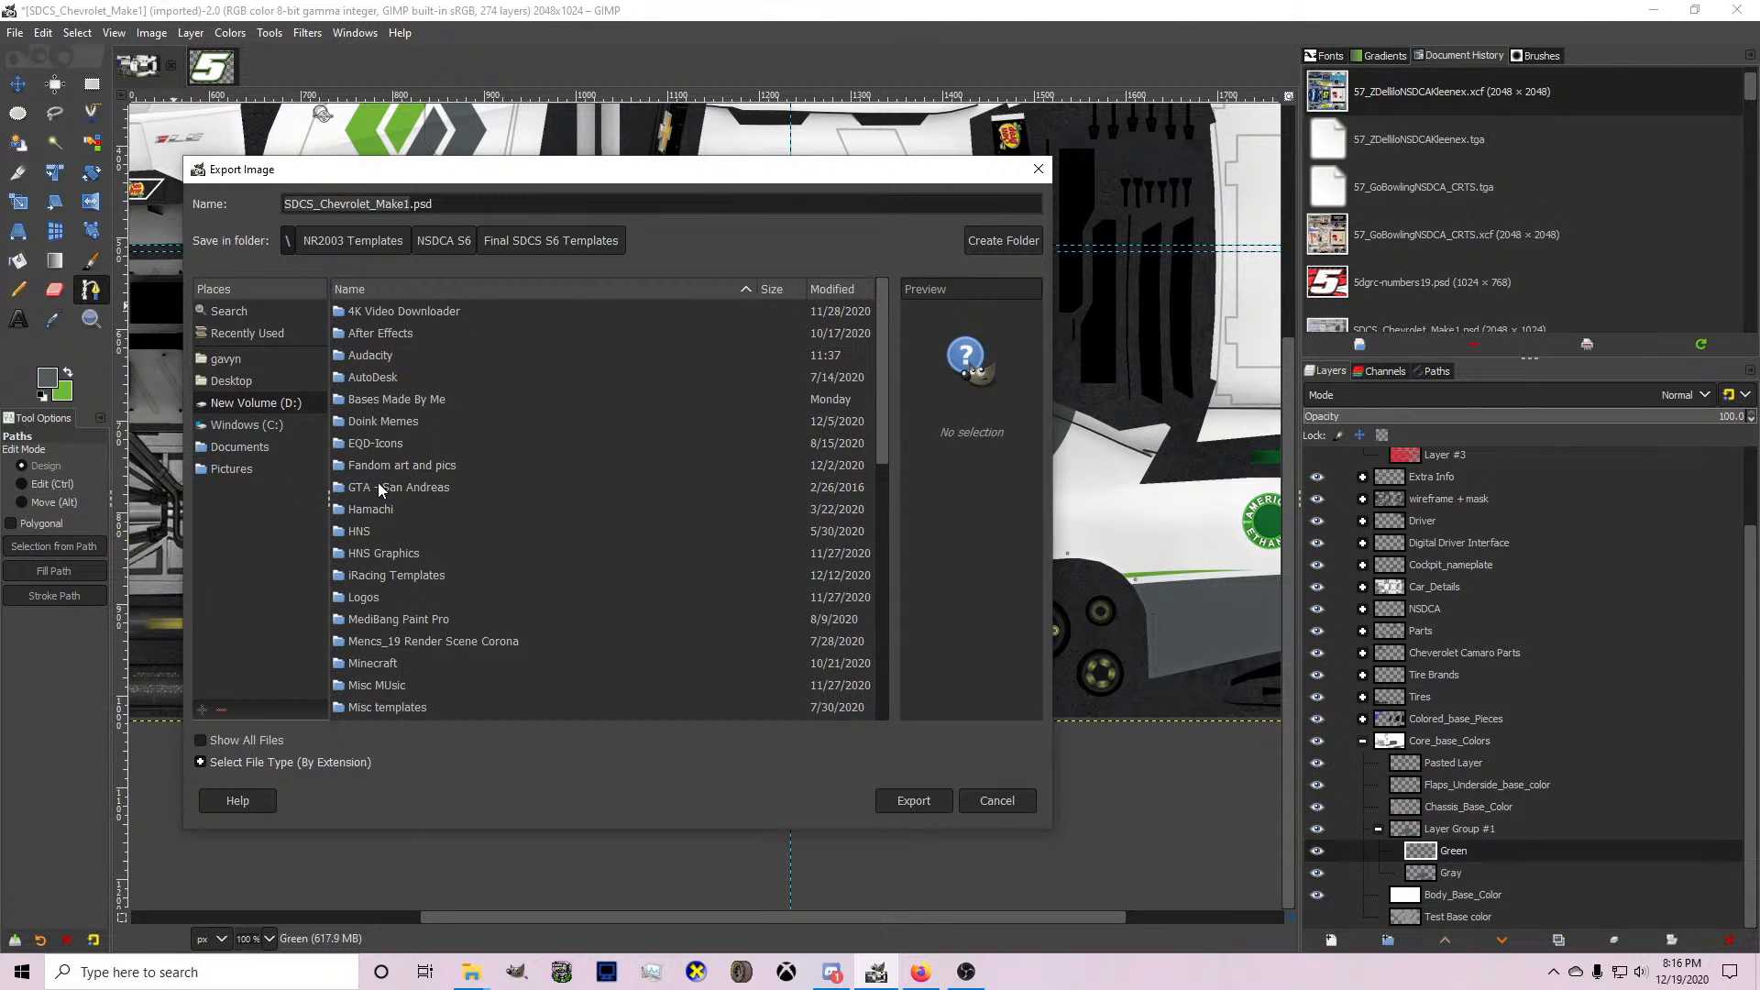
pyautogui.scroll(-3, 381, 486)
pyautogui.doubleClick(394, 654)
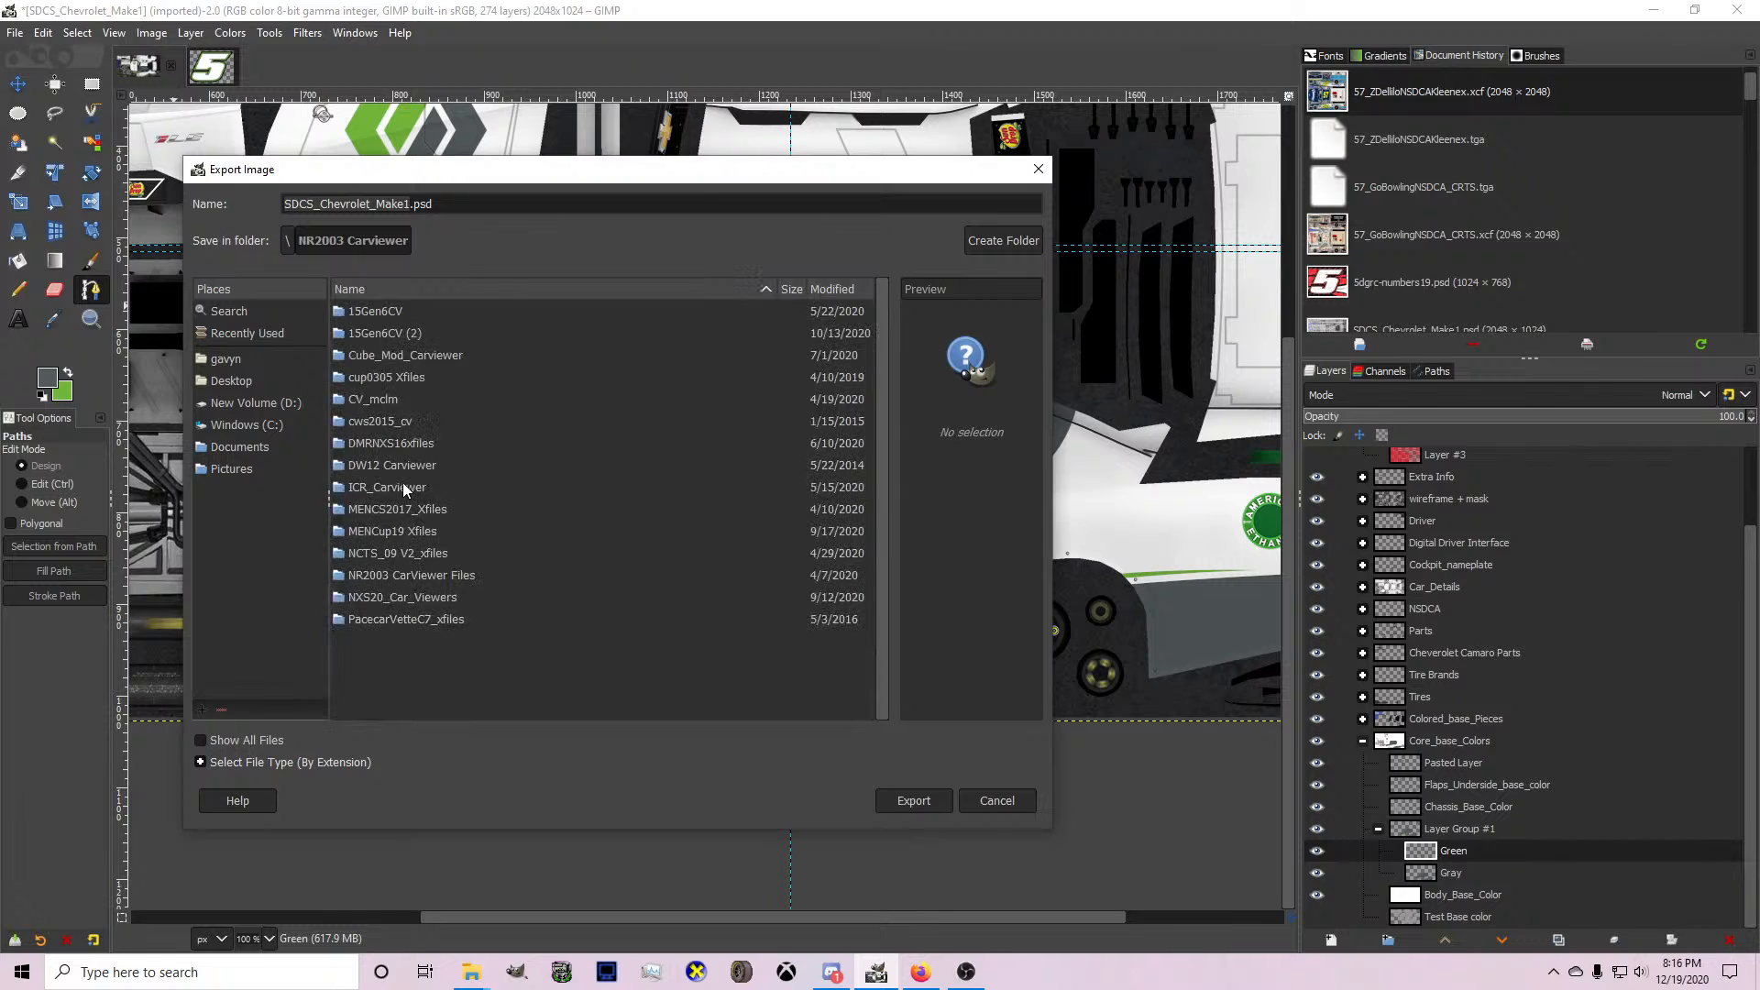
pyautogui.doubleClick(403, 486)
pyautogui.click(379, 311)
pyautogui.doubleClick(379, 311)
# Preview the existing make1.bmp texture, and export the image as card.bmp, replacing the existing file.
pyautogui.doubleClick(379, 311)
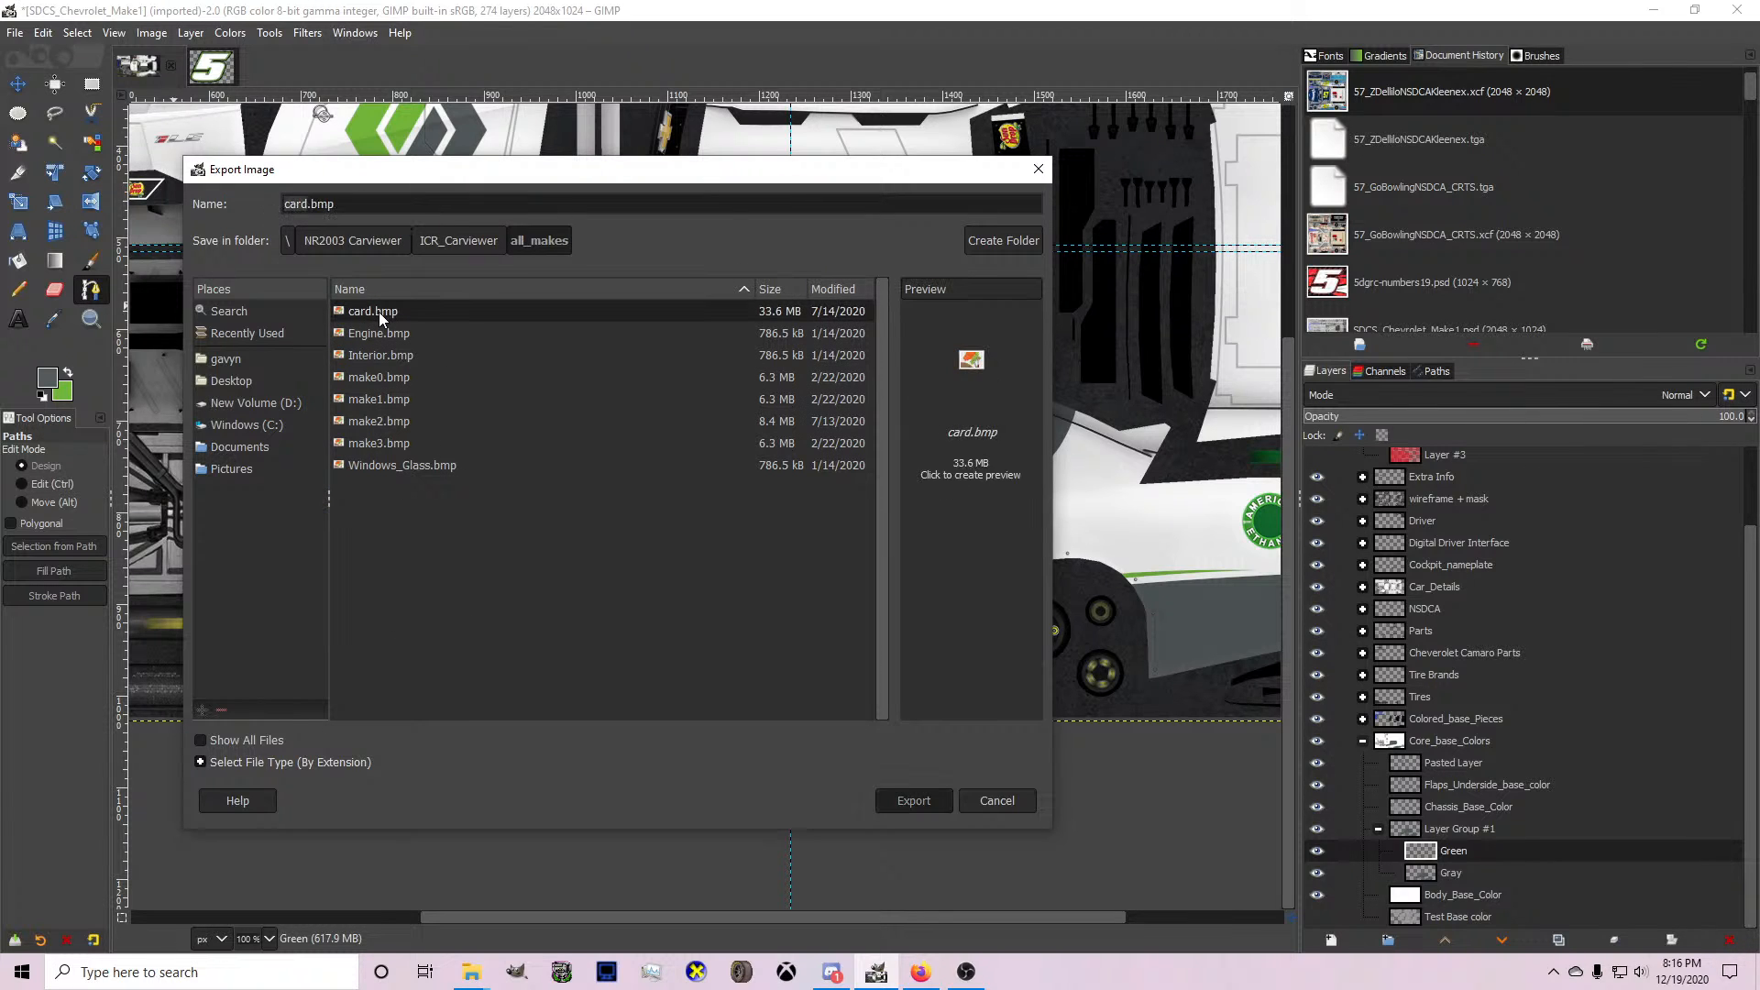
pyautogui.click(754, 587)
pyautogui.click(412, 399)
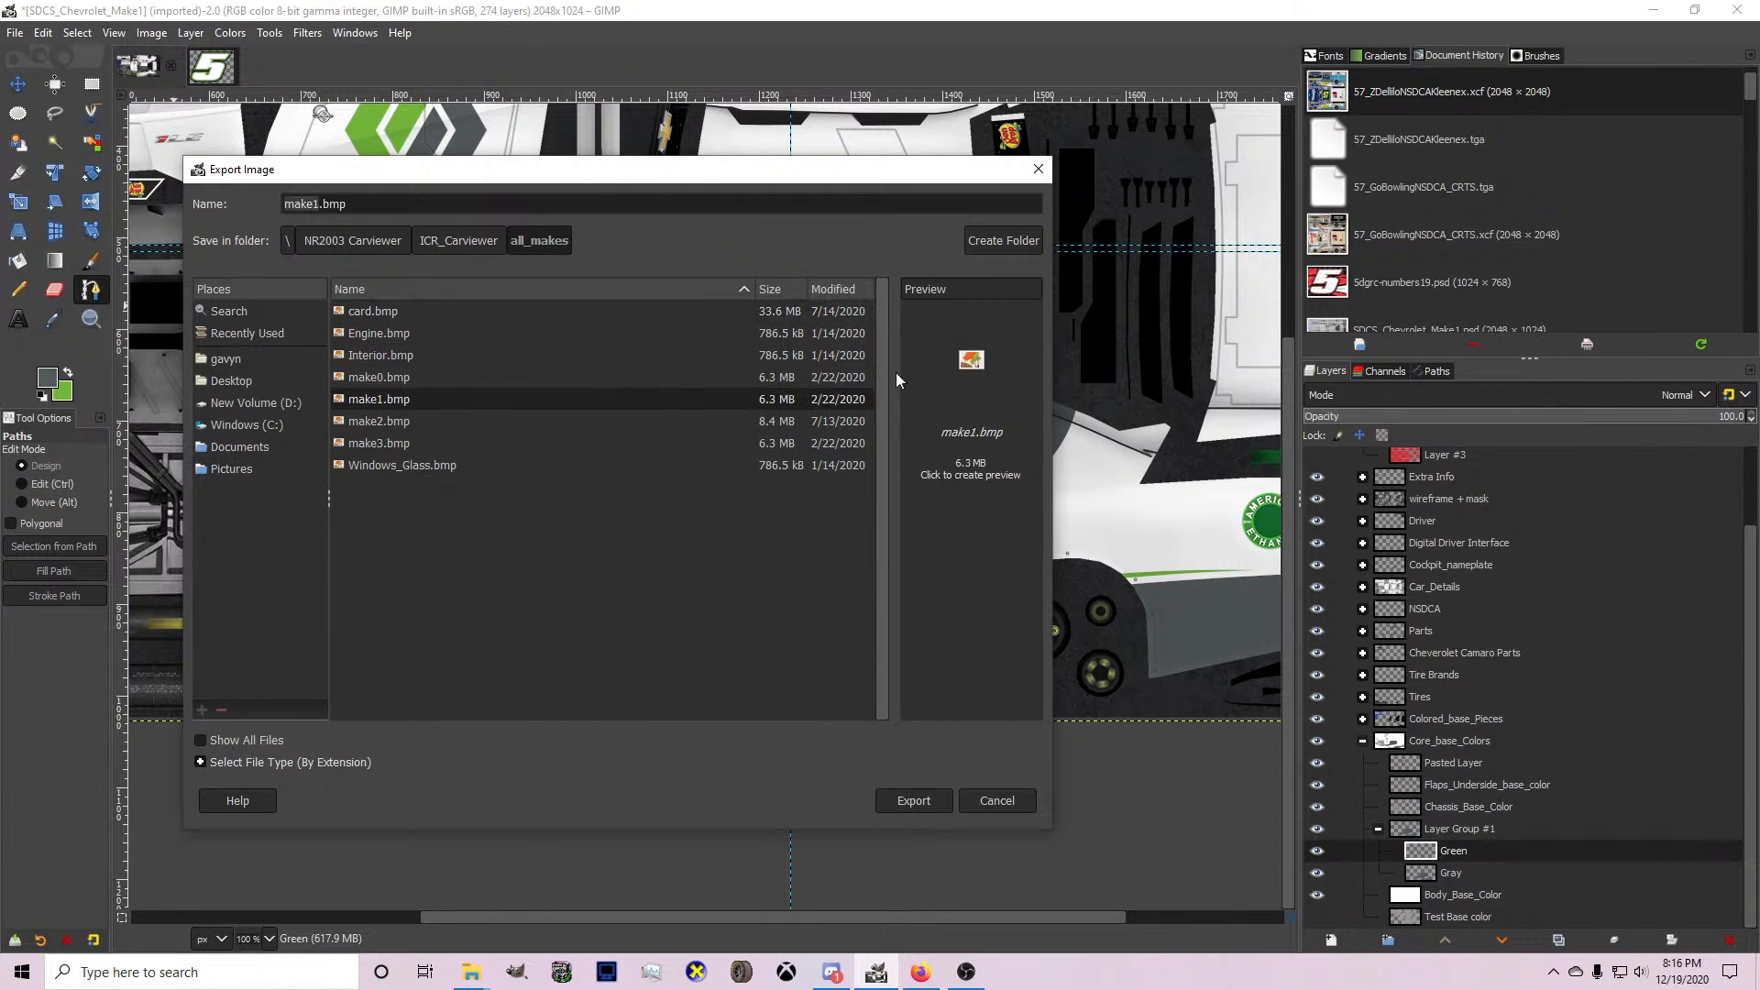
pyautogui.click(903, 372)
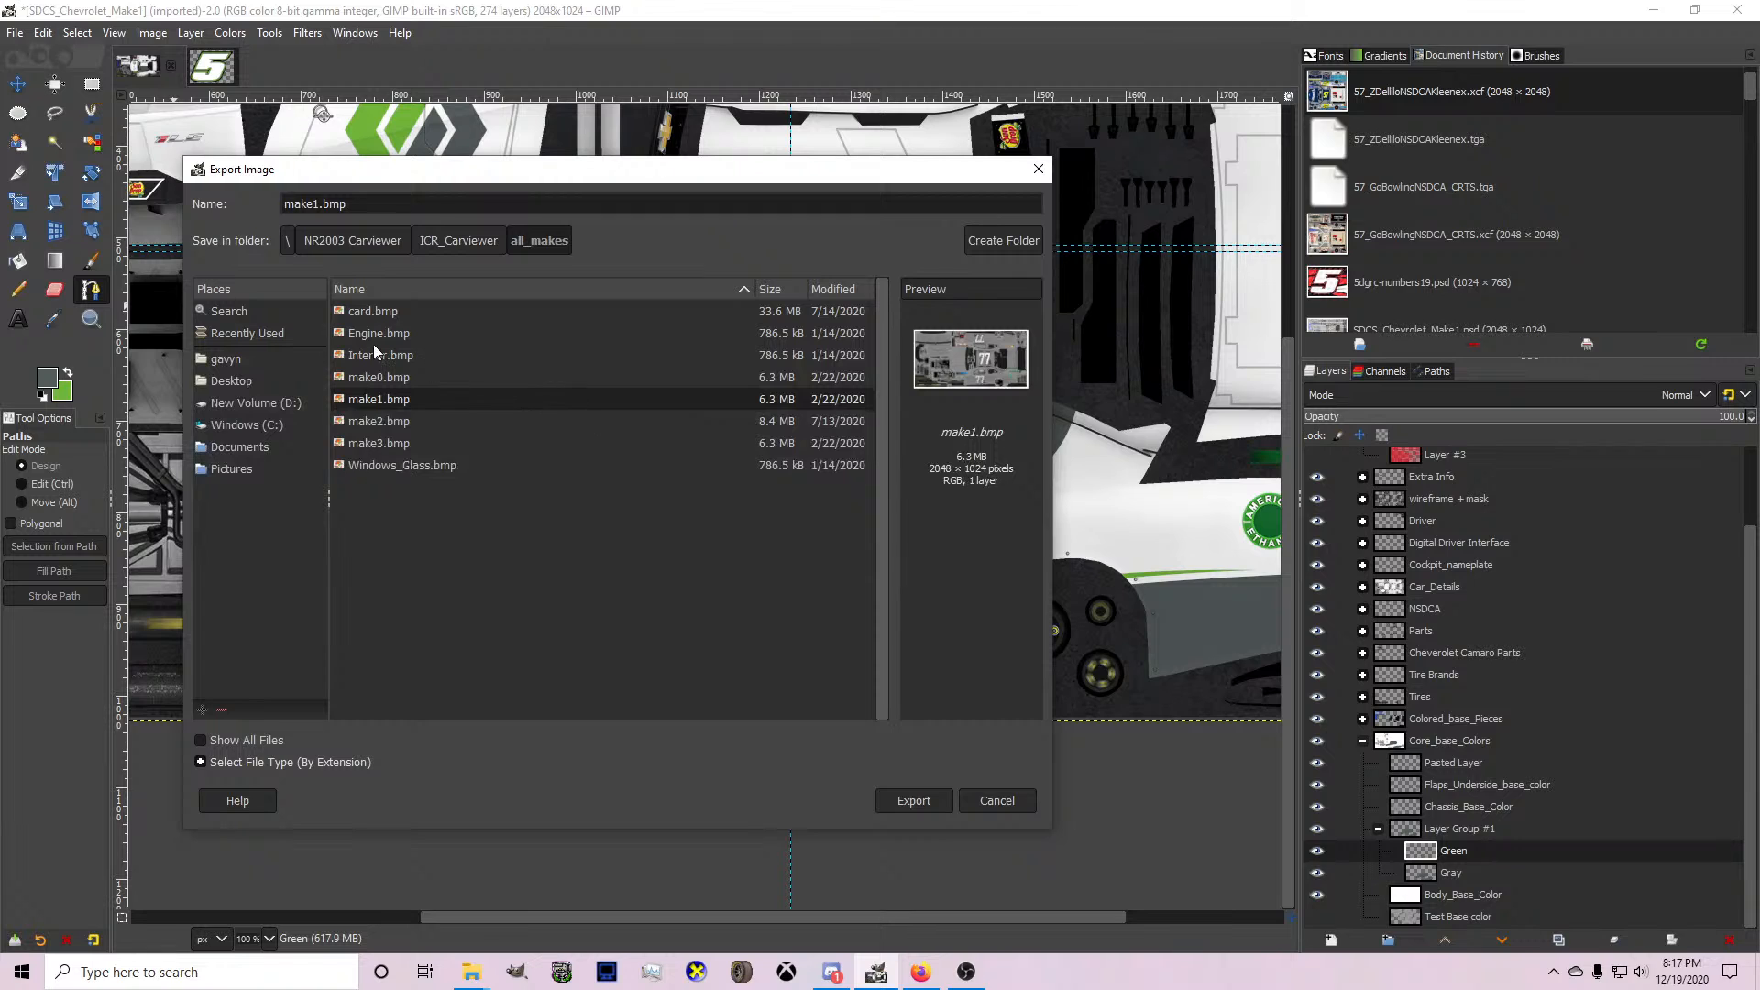
pyautogui.doubleClick(367, 311)
pyautogui.click(660, 583)
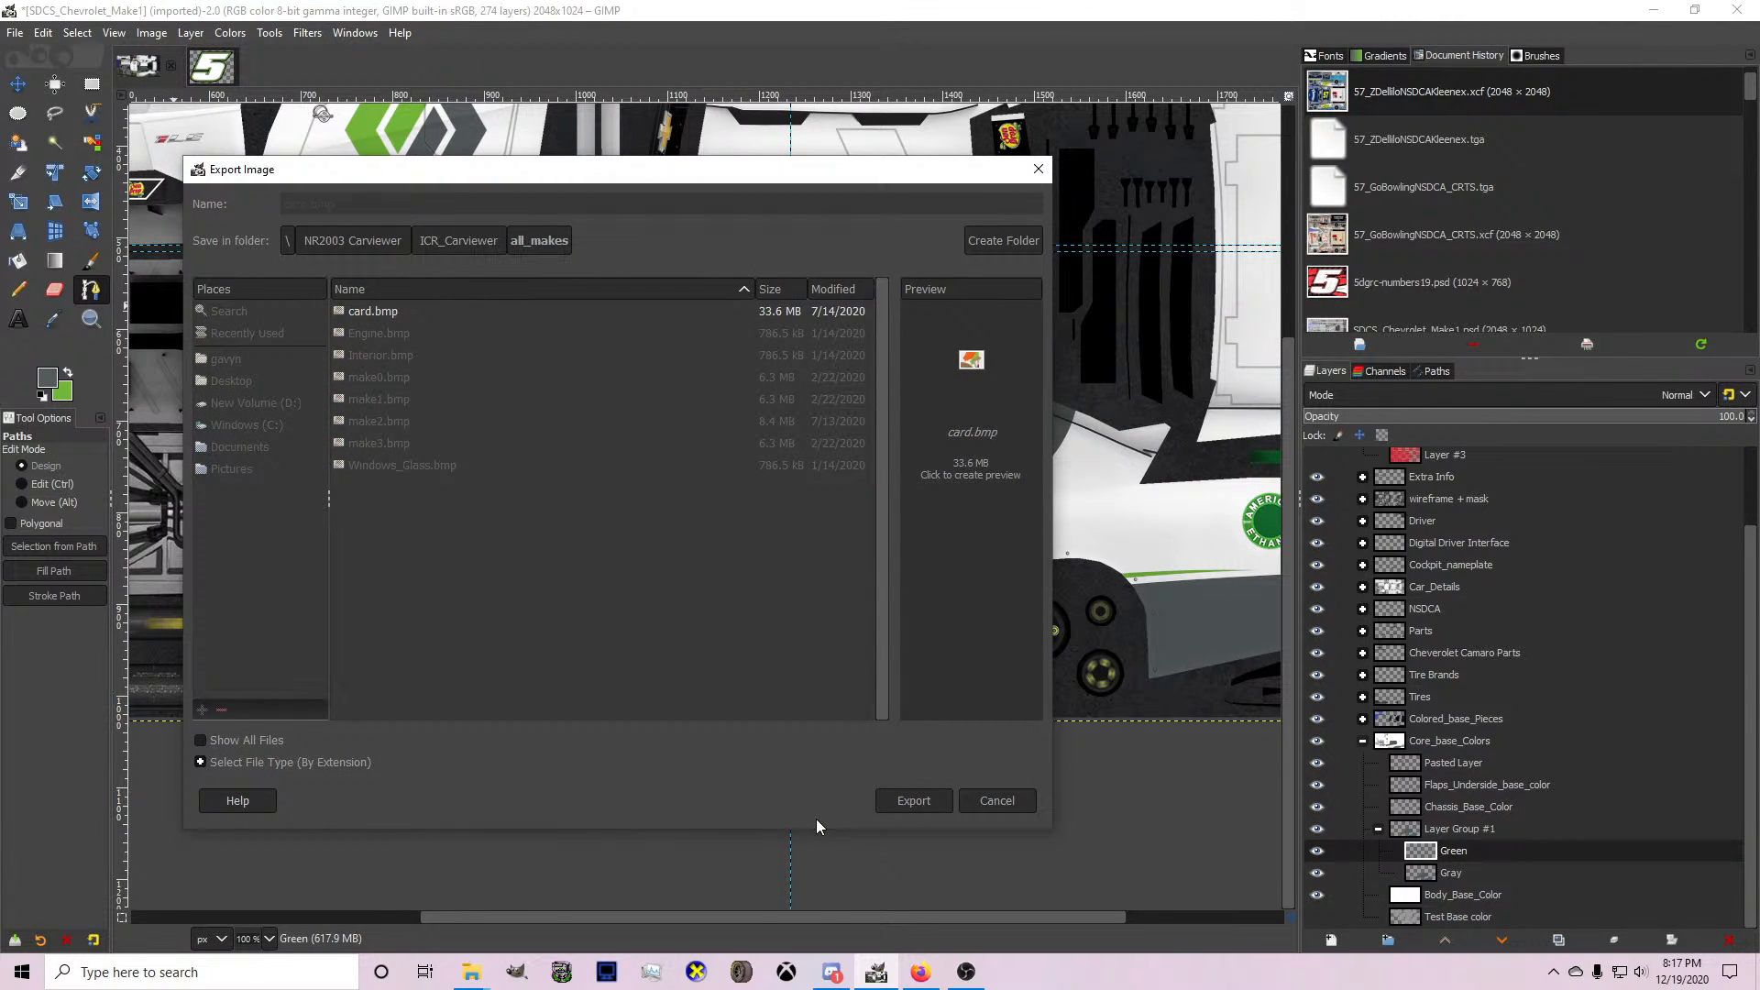
pyautogui.press('Return')
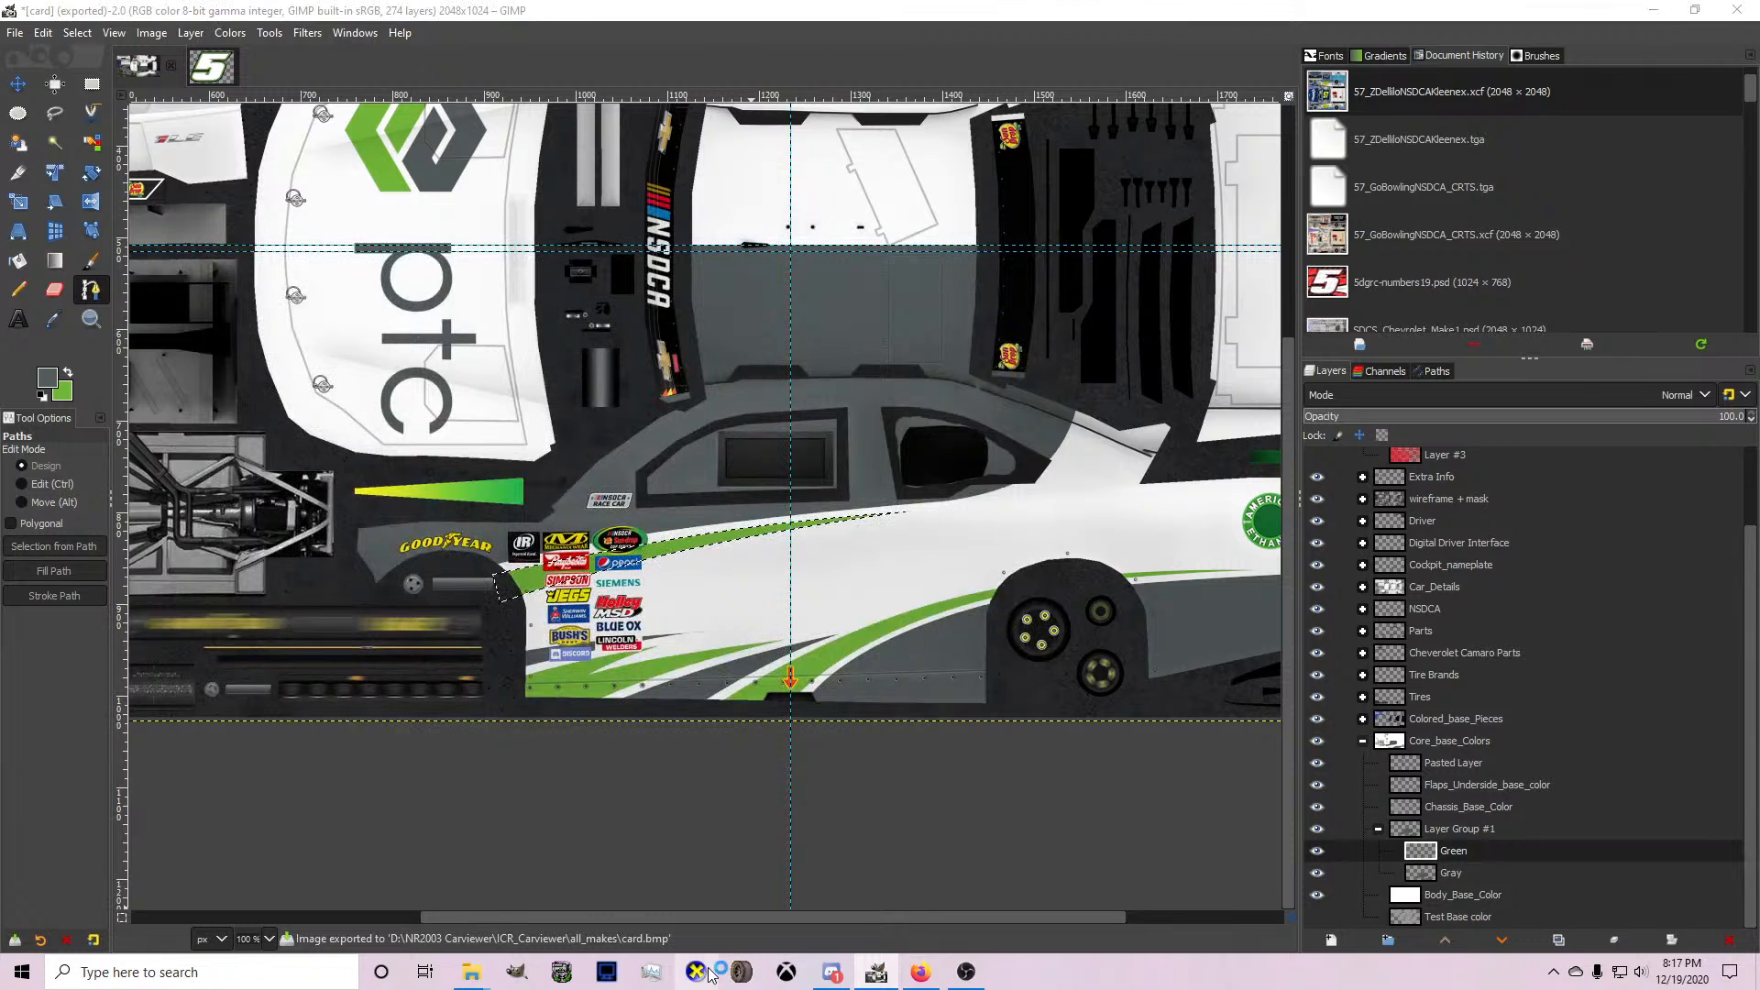
# Switch to CarView, load the make1.X Direct X mesh, and rotate the car to examine the paint scheme from the front and side.
pyautogui.click(696, 972)
pyautogui.moveTo(733, 733); pyautogui.dragTo(766, 683)
pyautogui.click(66, 66)
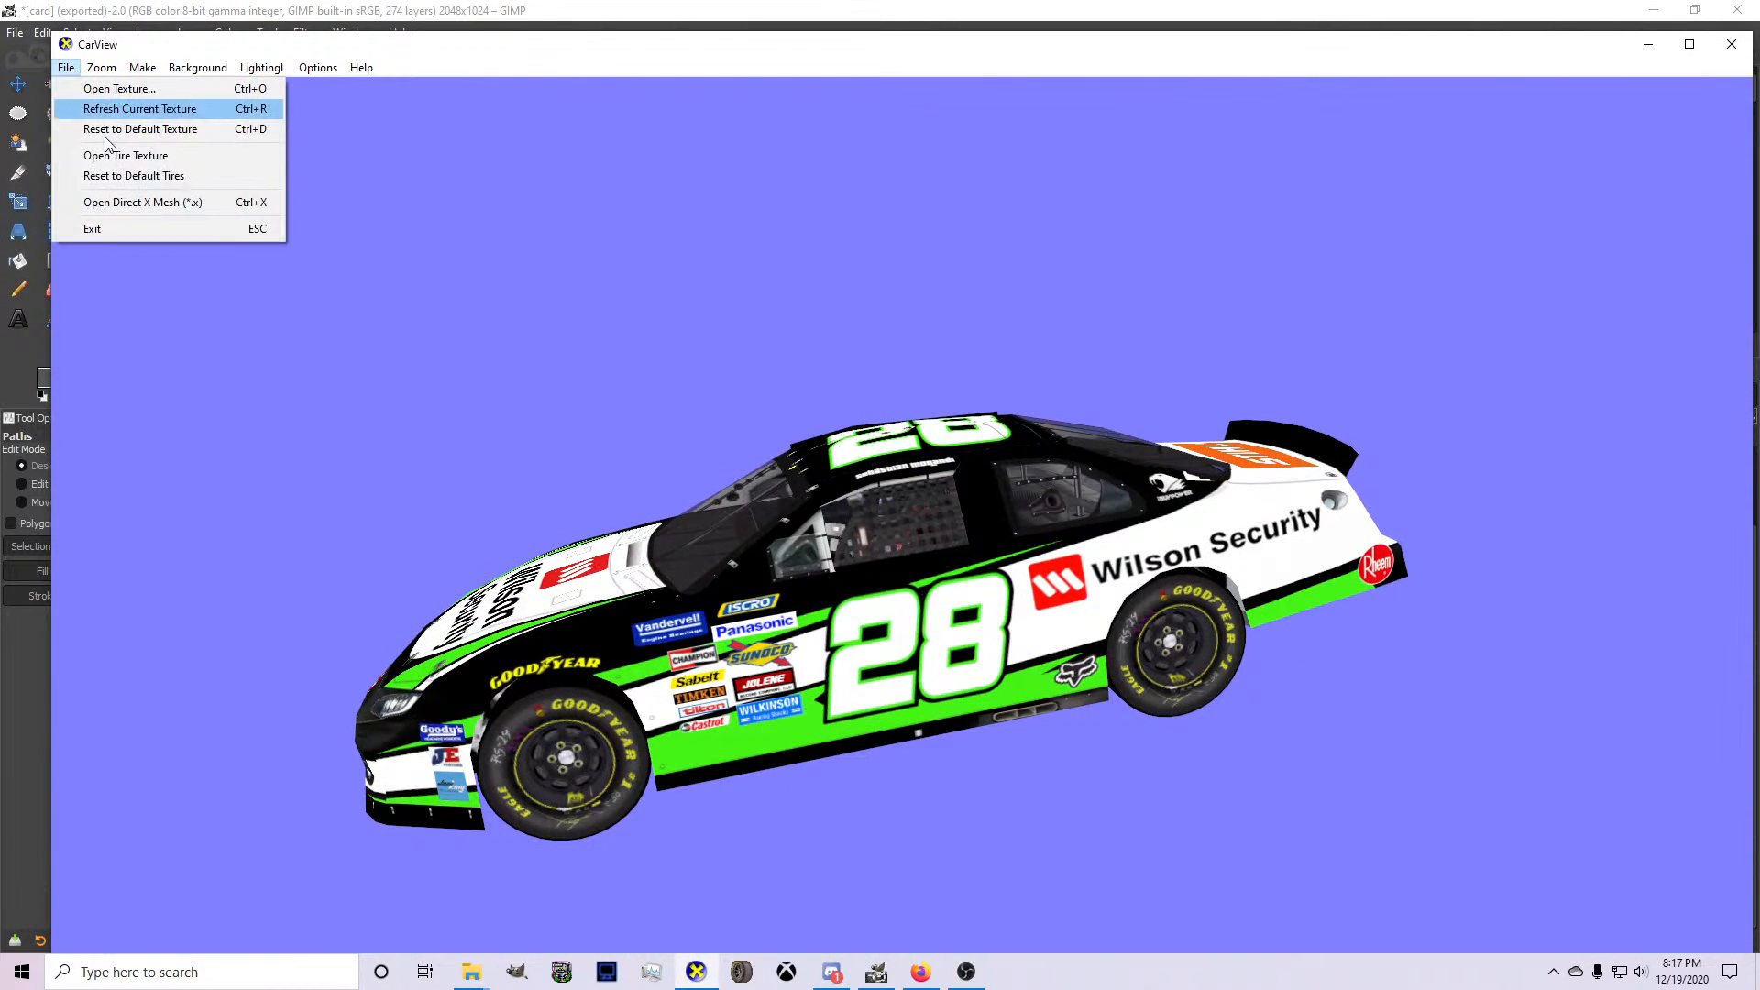
pyautogui.click(135, 200)
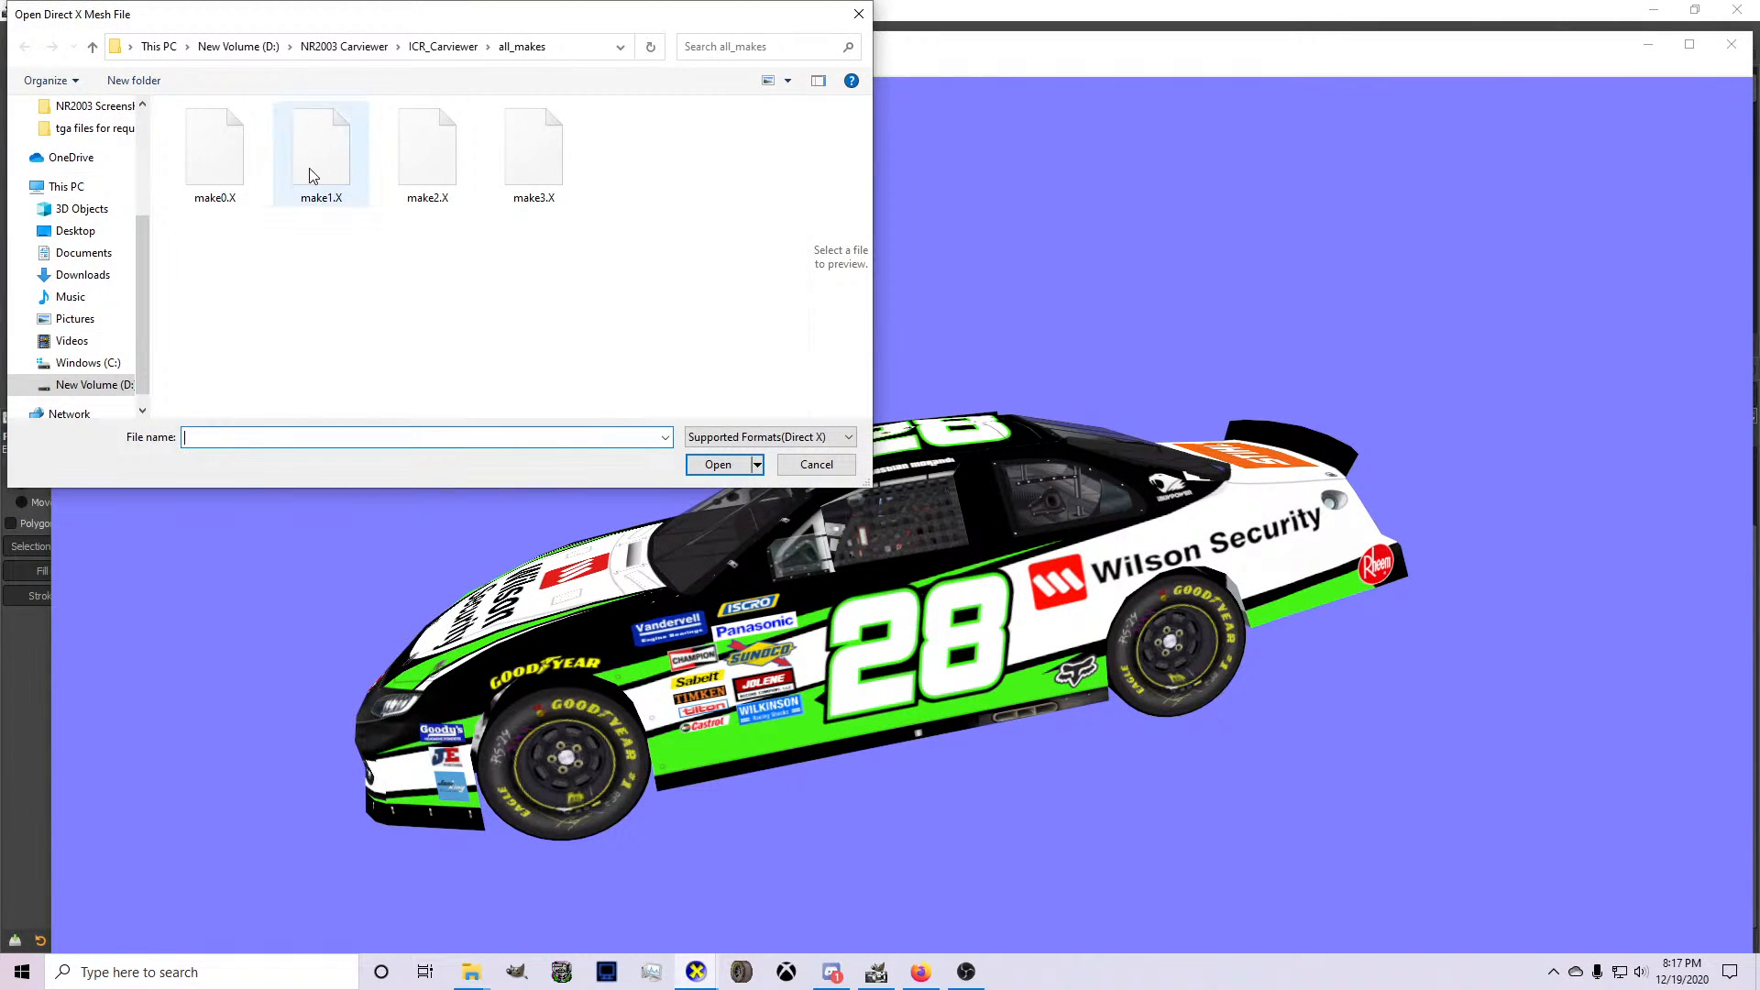
pyautogui.click(312, 174)
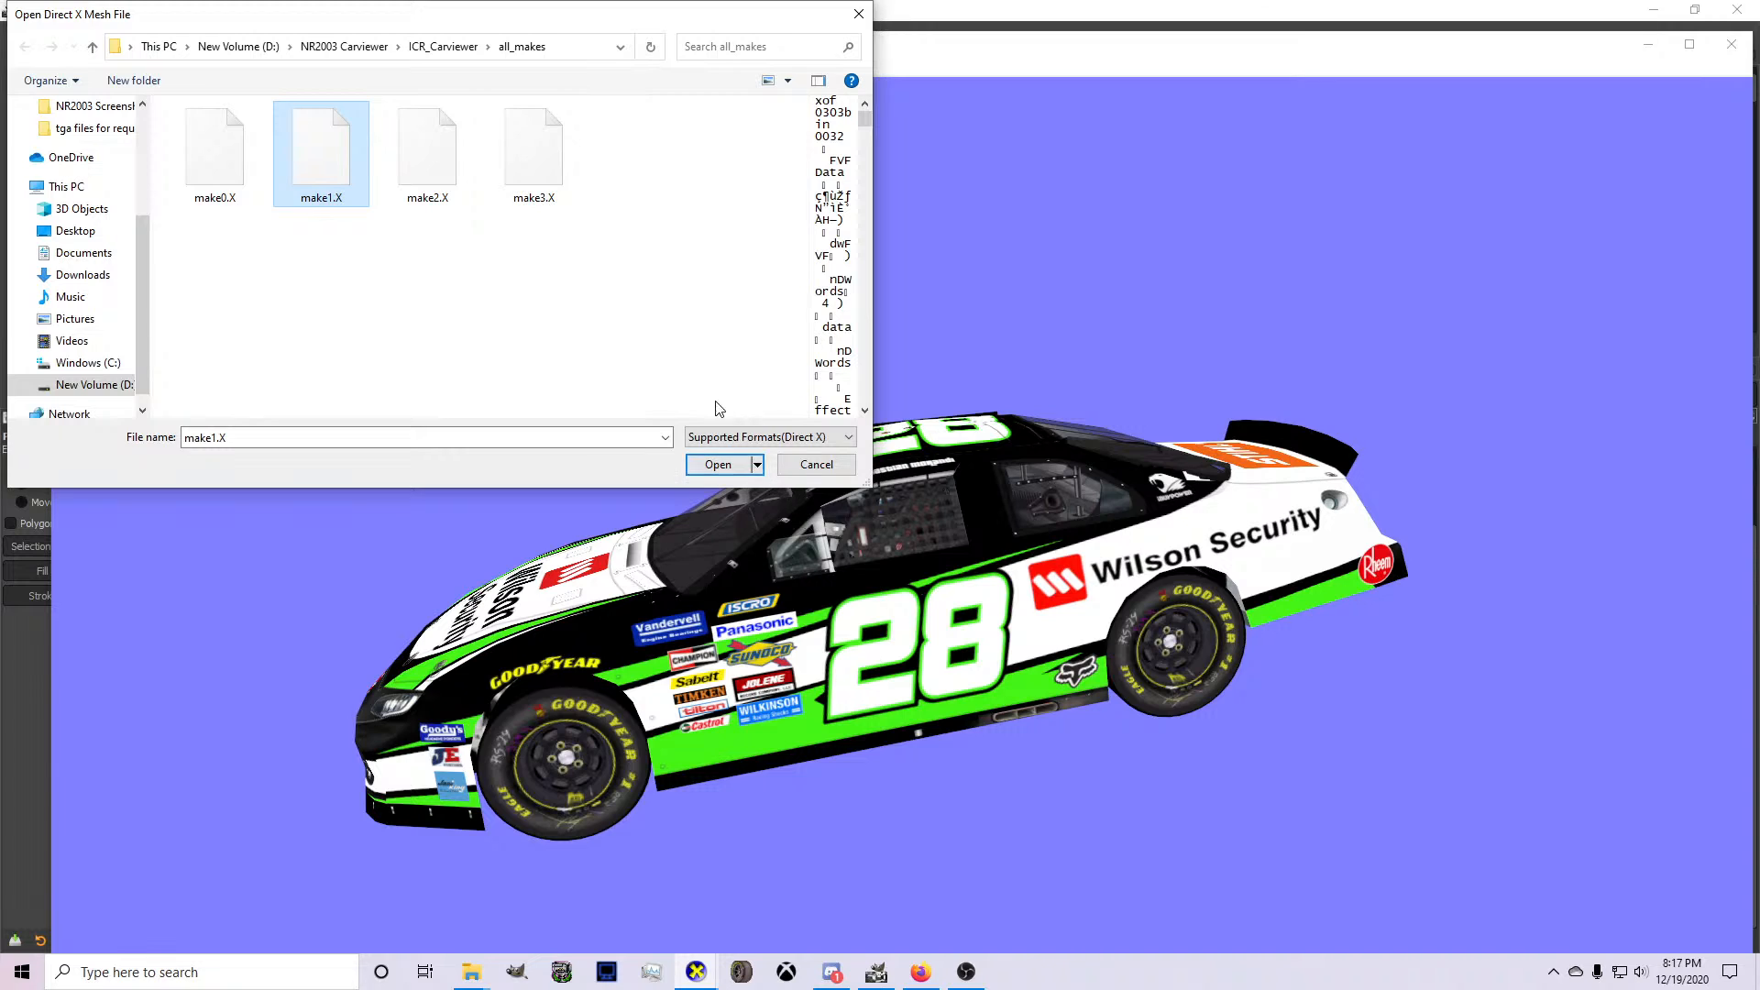
pyautogui.click(733, 465)
pyautogui.moveTo(757, 534); pyautogui.dragTo(989, 566)
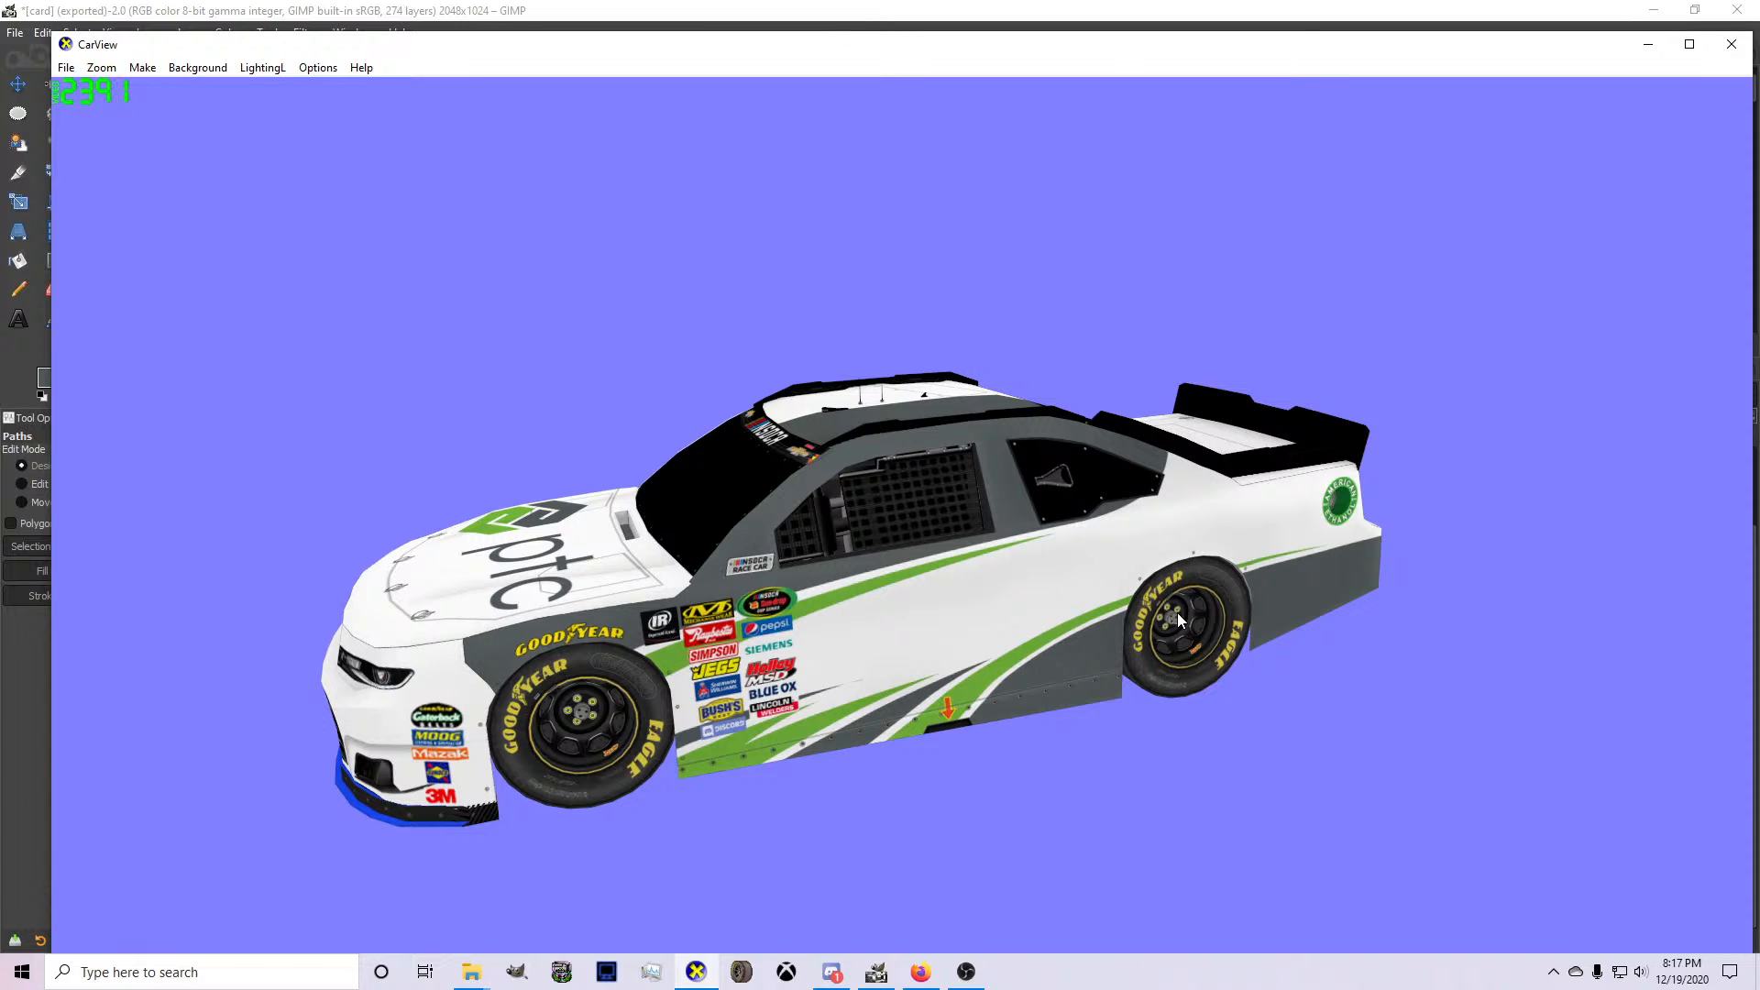
pyautogui.moveTo(1177, 613); pyautogui.dragTo(1080, 753)
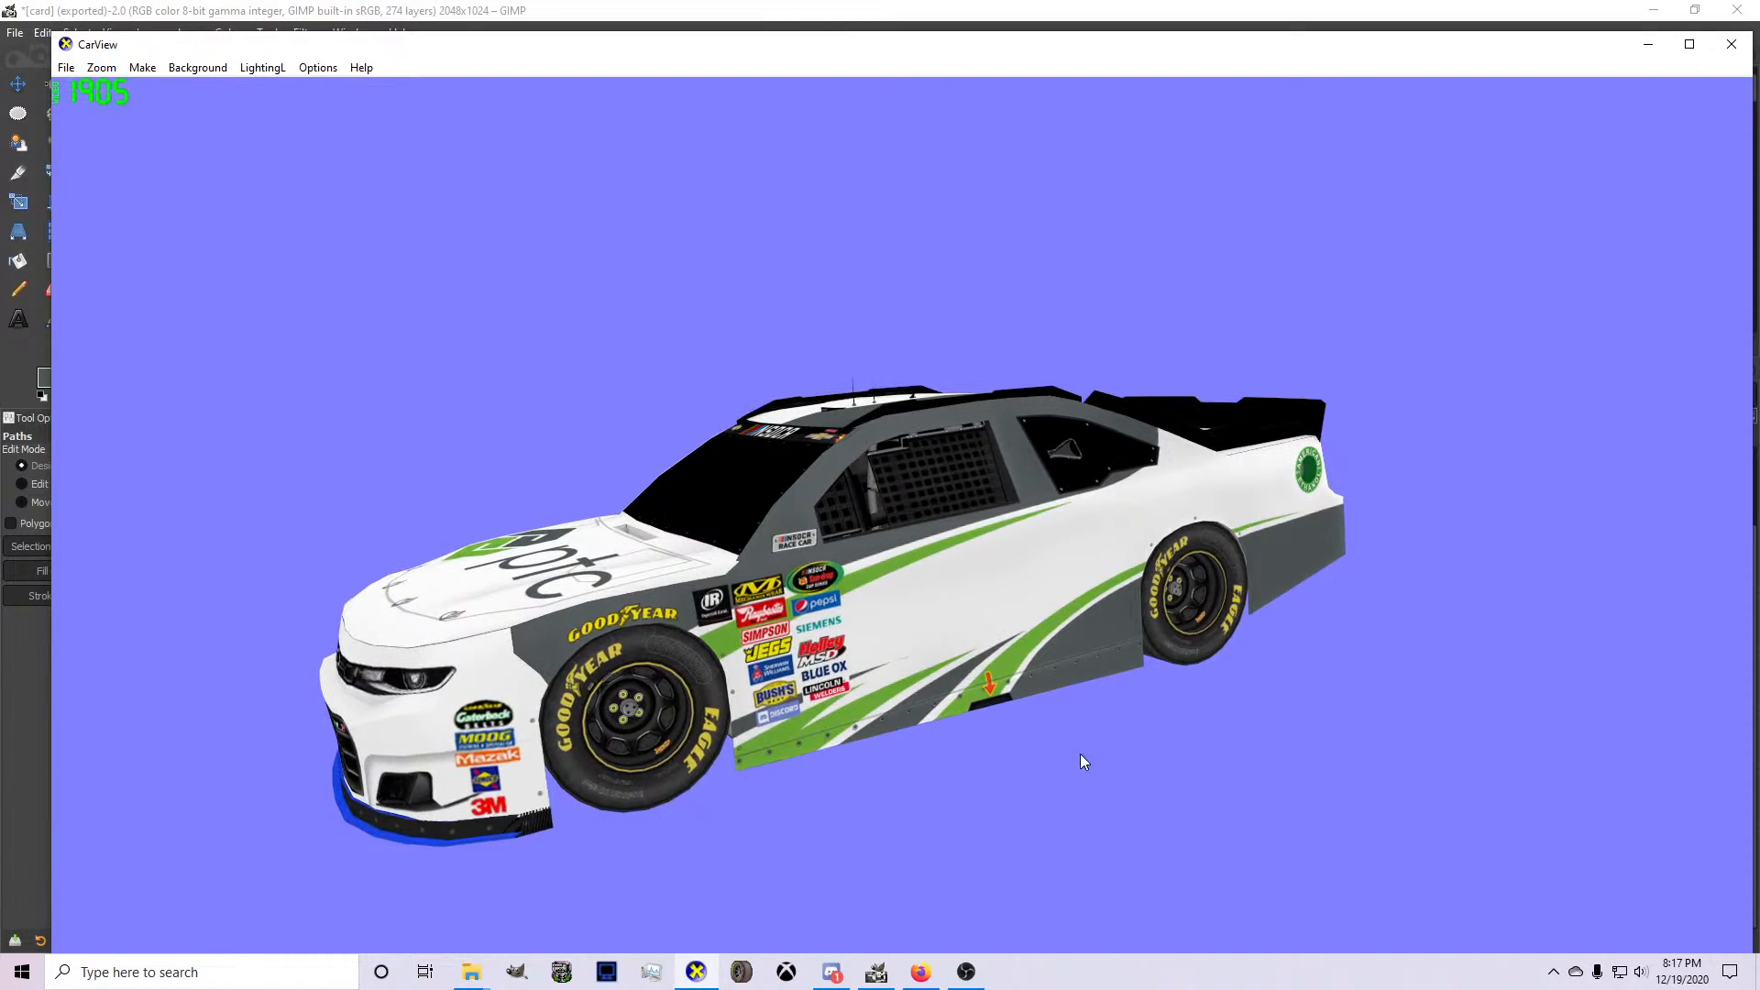
# Switch back to GIMP, clear the selection, and replace the Green and Gray layers in Layer Group #1 with two new layers.
pyautogui.click(877, 972)
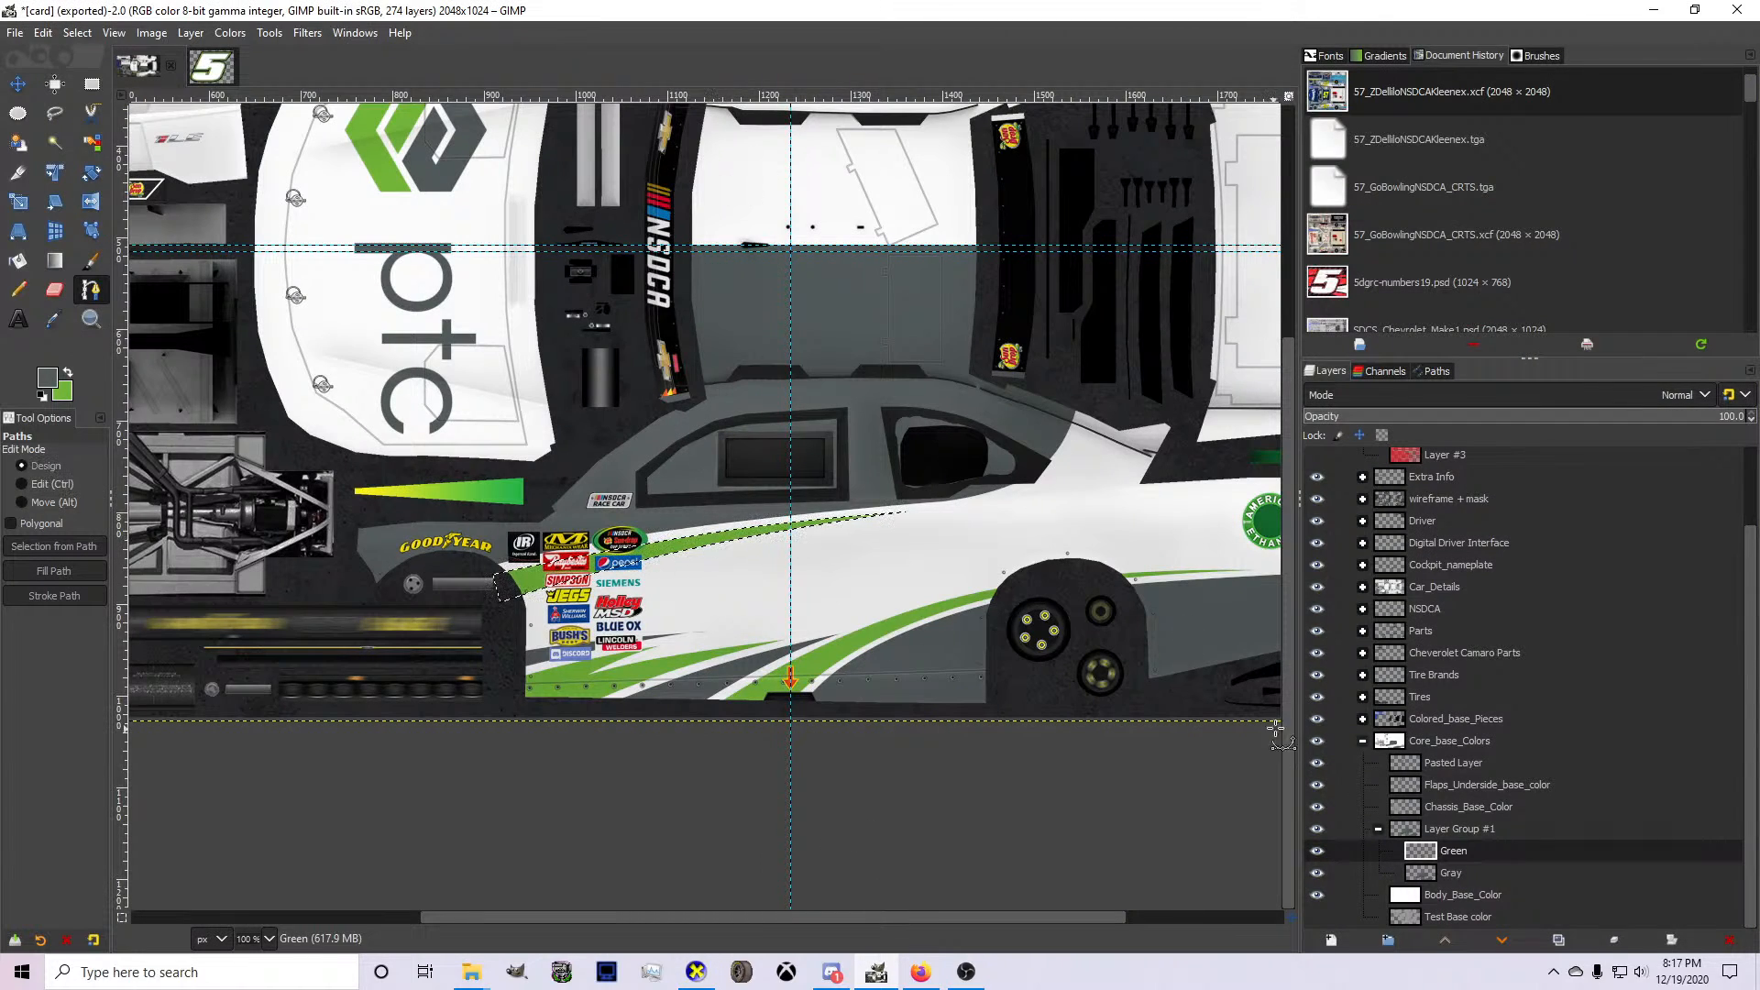
pyautogui.click(77, 33)
pyautogui.click(88, 77)
pyautogui.click(1733, 941)
pyautogui.click(1739, 943)
pyautogui.click(1332, 940)
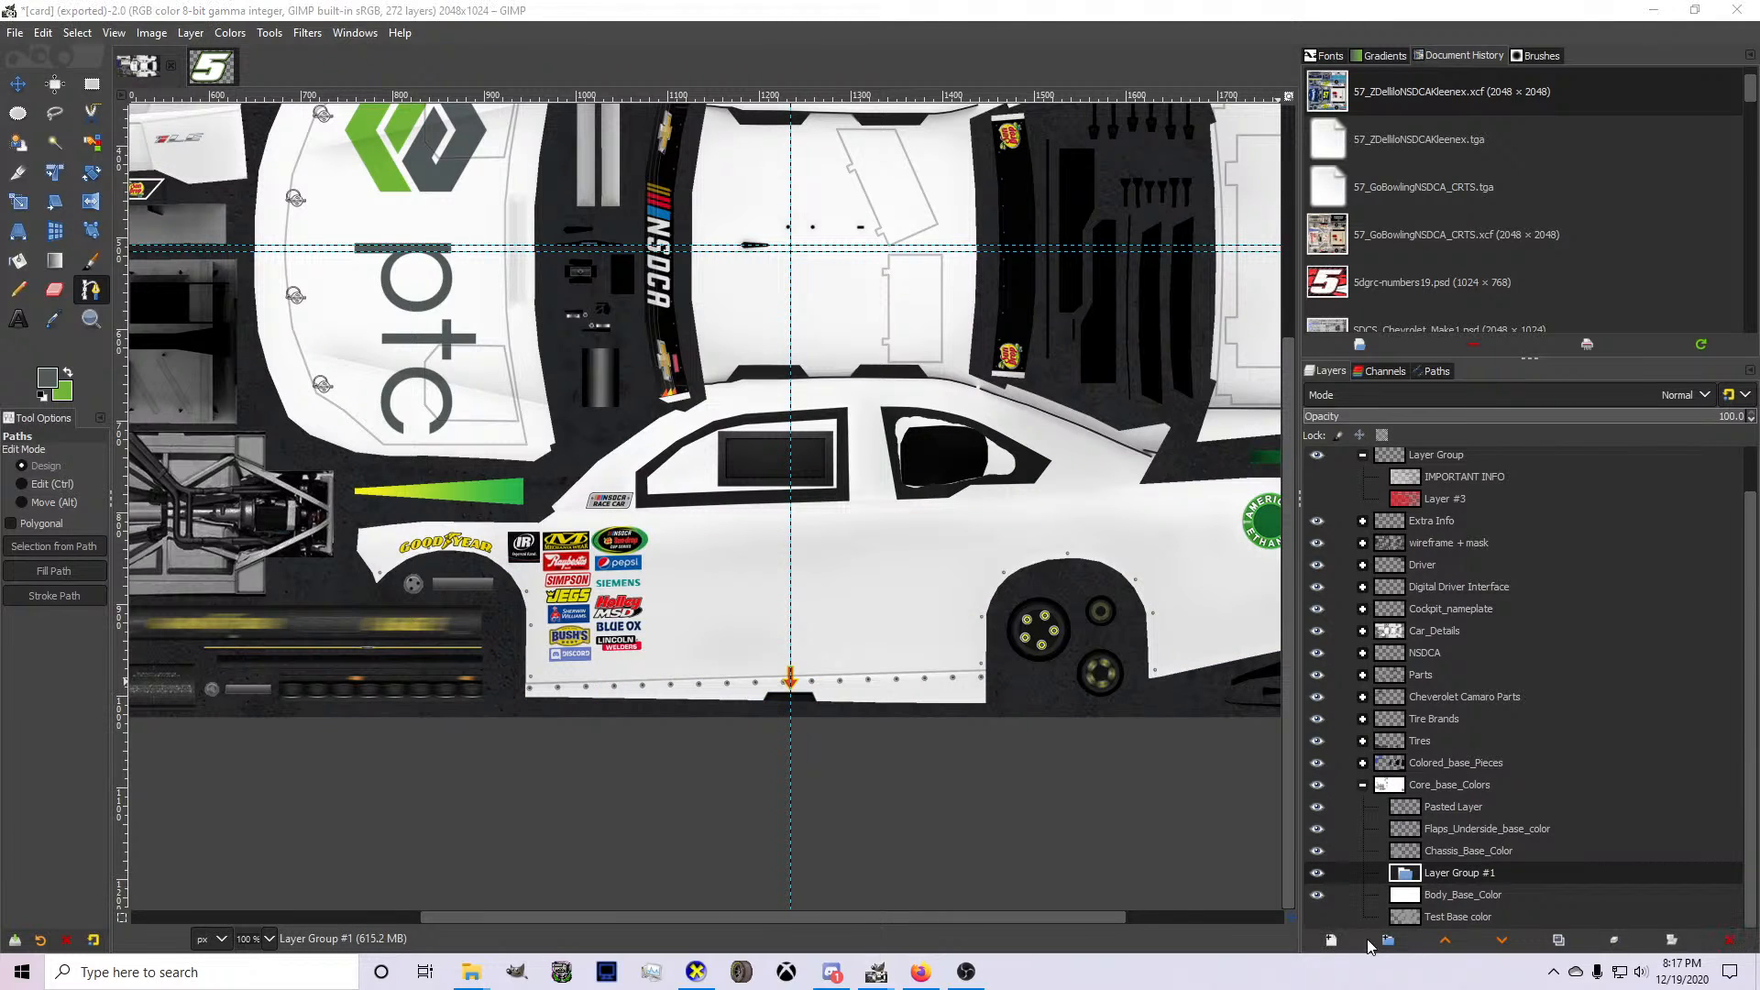
pyautogui.click(1445, 926)
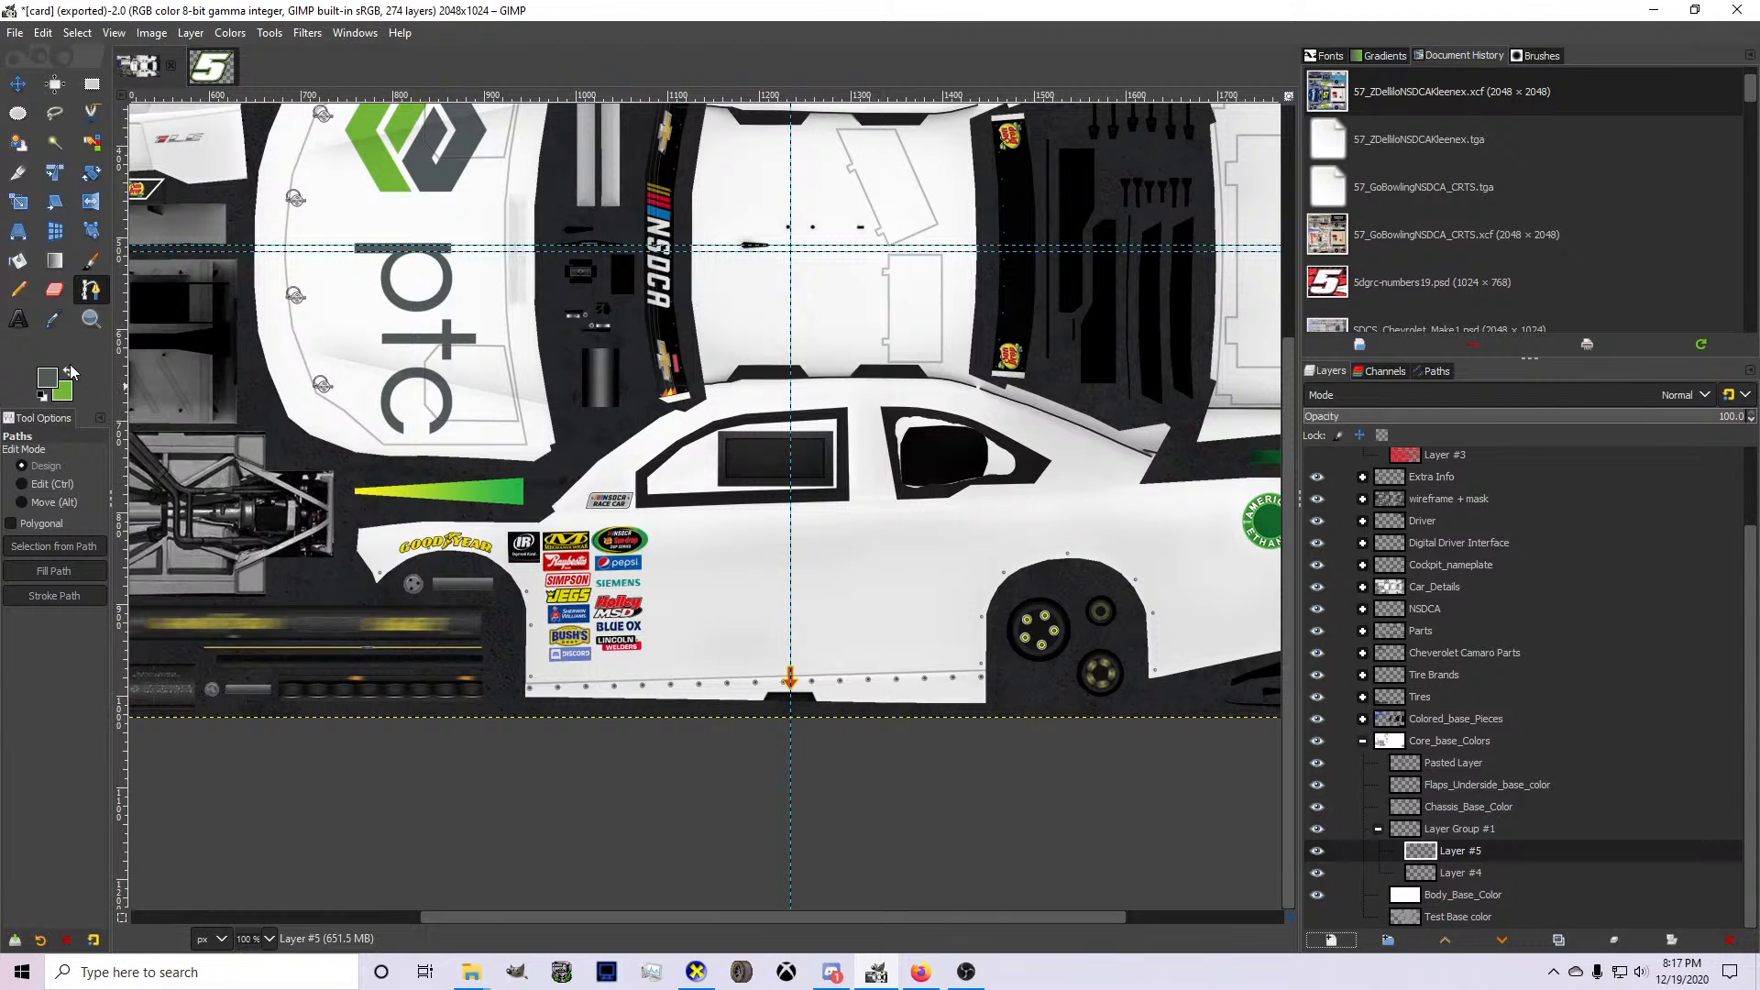
# With green as the foreground colour, draw a curved path on the upper new layer from the lower door edge rearward to just ahead of the rear wheel.
pyautogui.scroll(-2, 587, 622)
pyautogui.scroll(4, 669, 660)
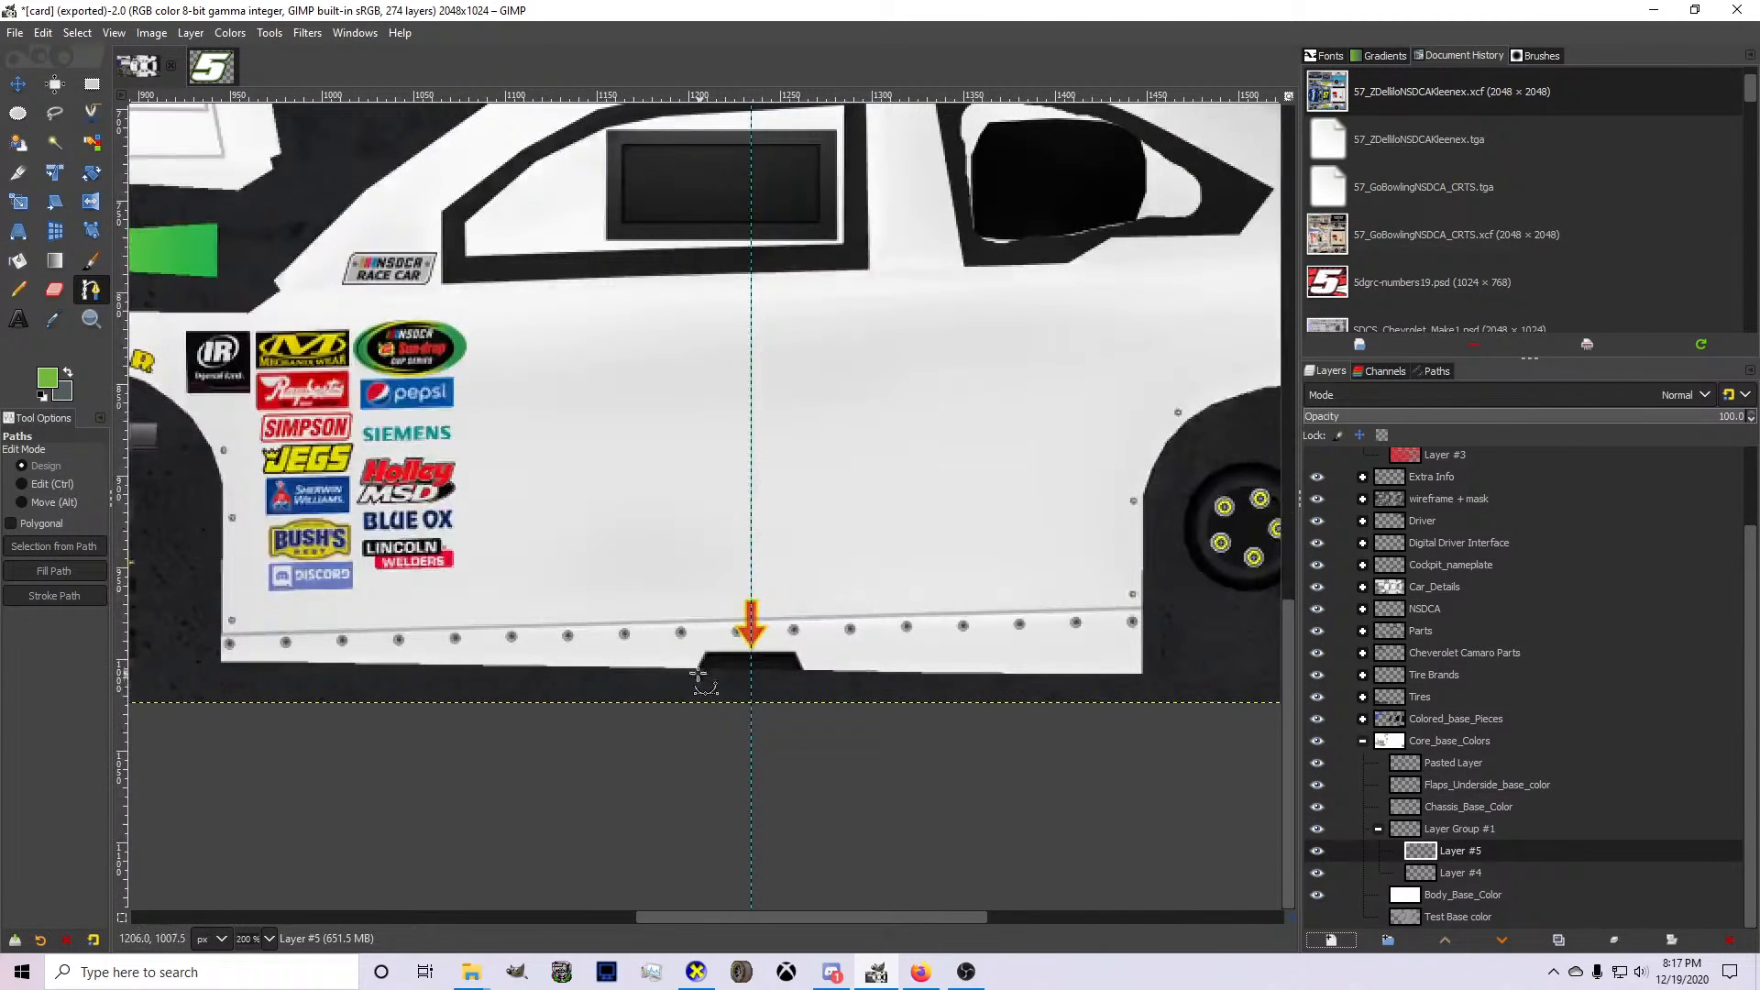
pyautogui.click(445, 670)
pyautogui.click(1045, 623)
pyautogui.moveTo(1044, 623); pyautogui.dragTo(1067, 610)
pyautogui.moveTo(811, 636)
pyautogui.mouseDown()
pyautogui.moveTo(813, 651)
pyautogui.moveTo(774, 648)
pyautogui.mouseUp()
pyautogui.moveTo(1067, 611); pyautogui.dragTo(1109, 593)
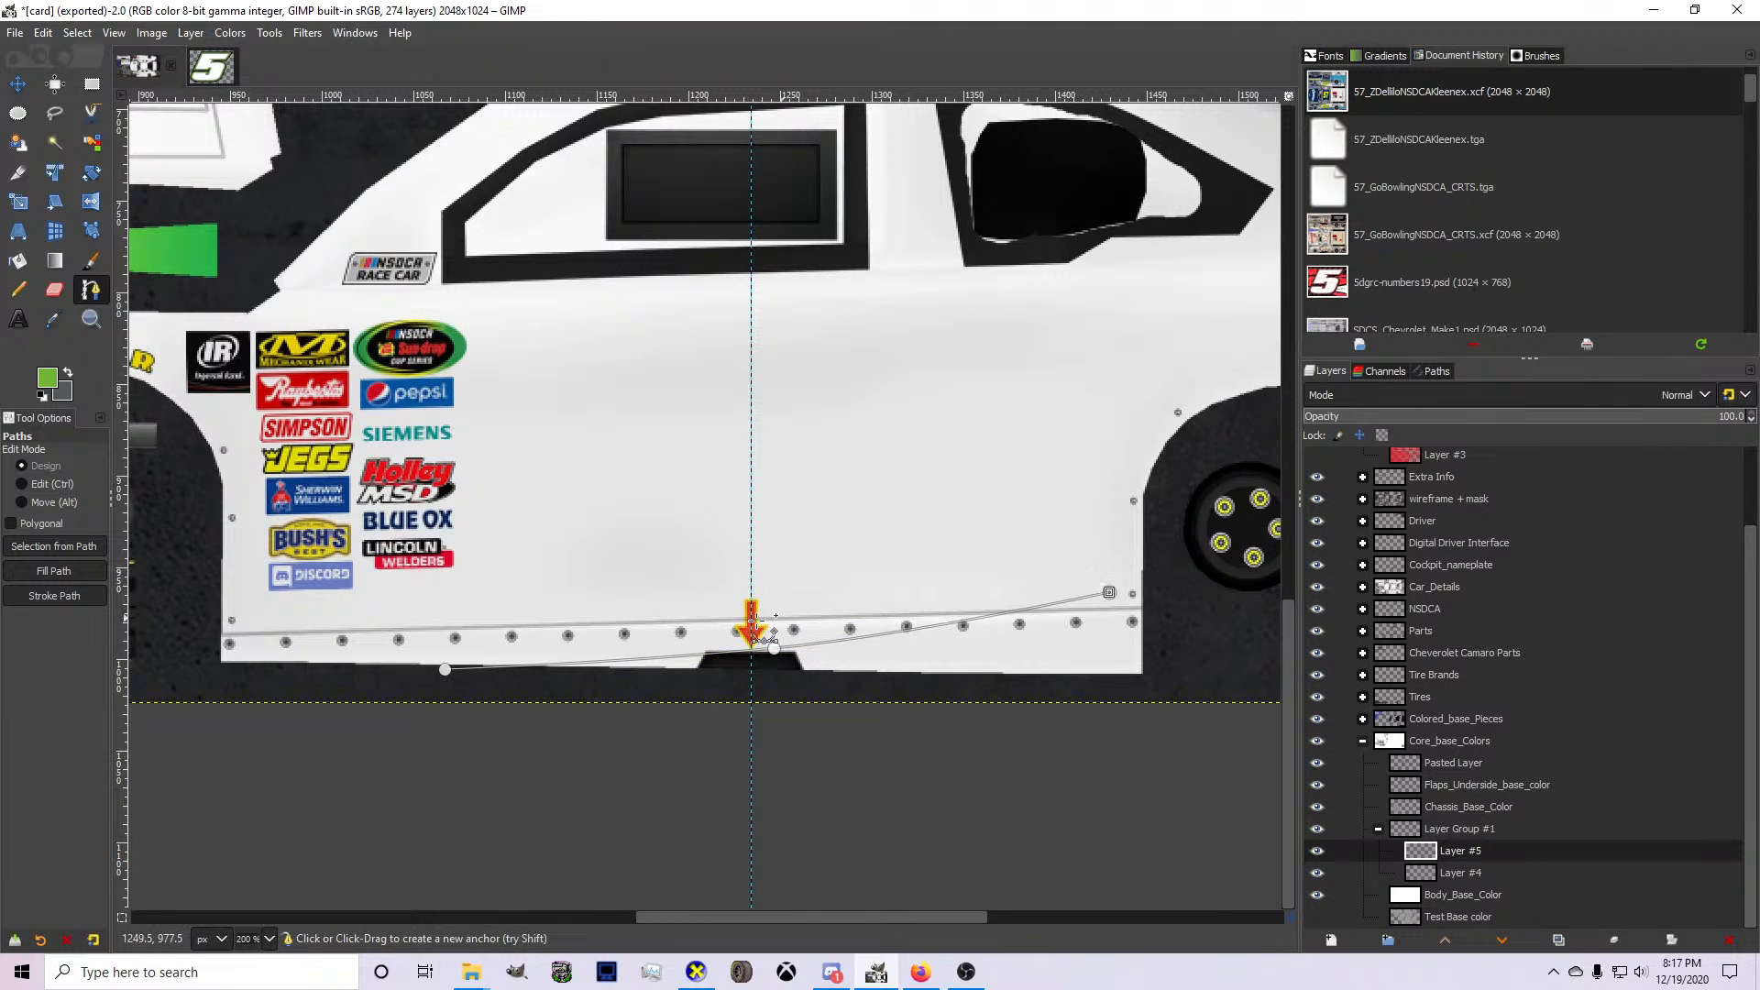
# Extend the path forward from its rear point to above the side skirt near the door's arrow marker, and undo the curve adjustments on that segment.
pyautogui.click(680, 611)
pyautogui.keyDown('ctrl'); pyautogui.moveTo(843, 604); pyautogui.dragTo(836, 613); pyautogui.keyUp('ctrl')
pyautogui.moveTo(679, 611); pyautogui.dragTo(656, 613)
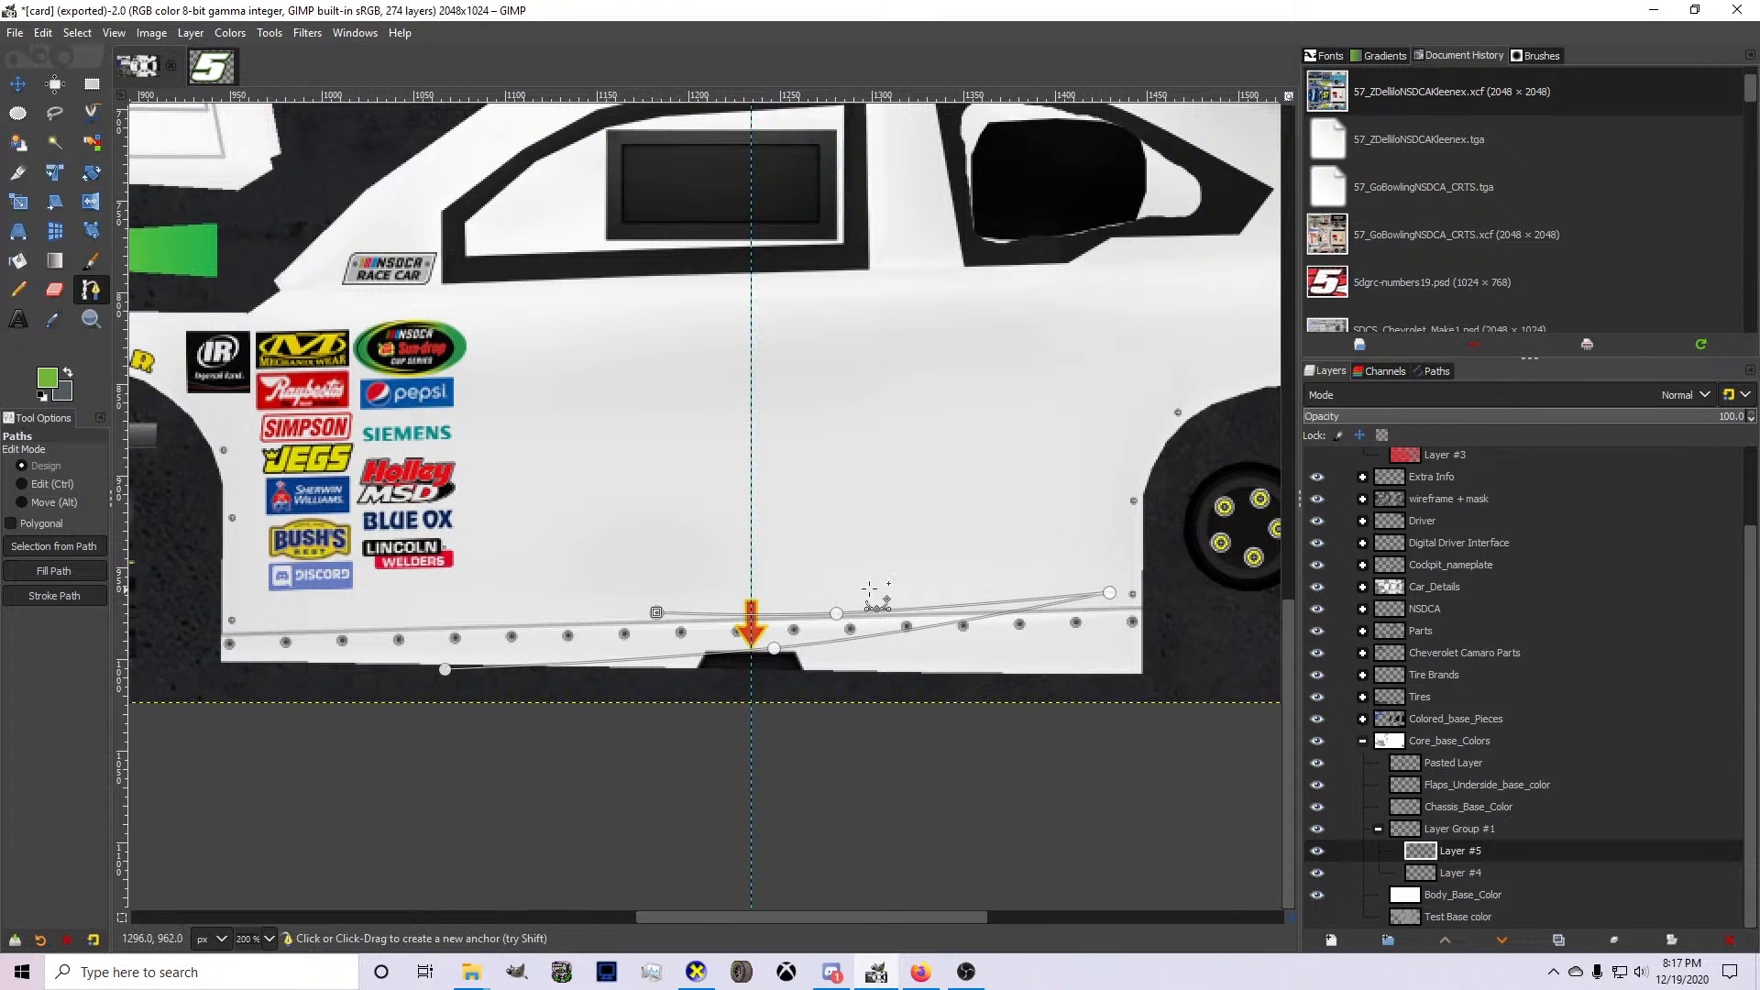
pyautogui.click(824, 591)
pyautogui.hotkey('ctrl', 'z')
pyautogui.hotkey('ctrl', 'z')
pyautogui.hotkey('ctrl', 'z')
pyautogui.hotkey('ctrl', 'z')
pyautogui.hotkey('ctrl', 'z')
pyautogui.hotkey('ctrl', 'z')
pyautogui.hotkey('ctrl', 'z')
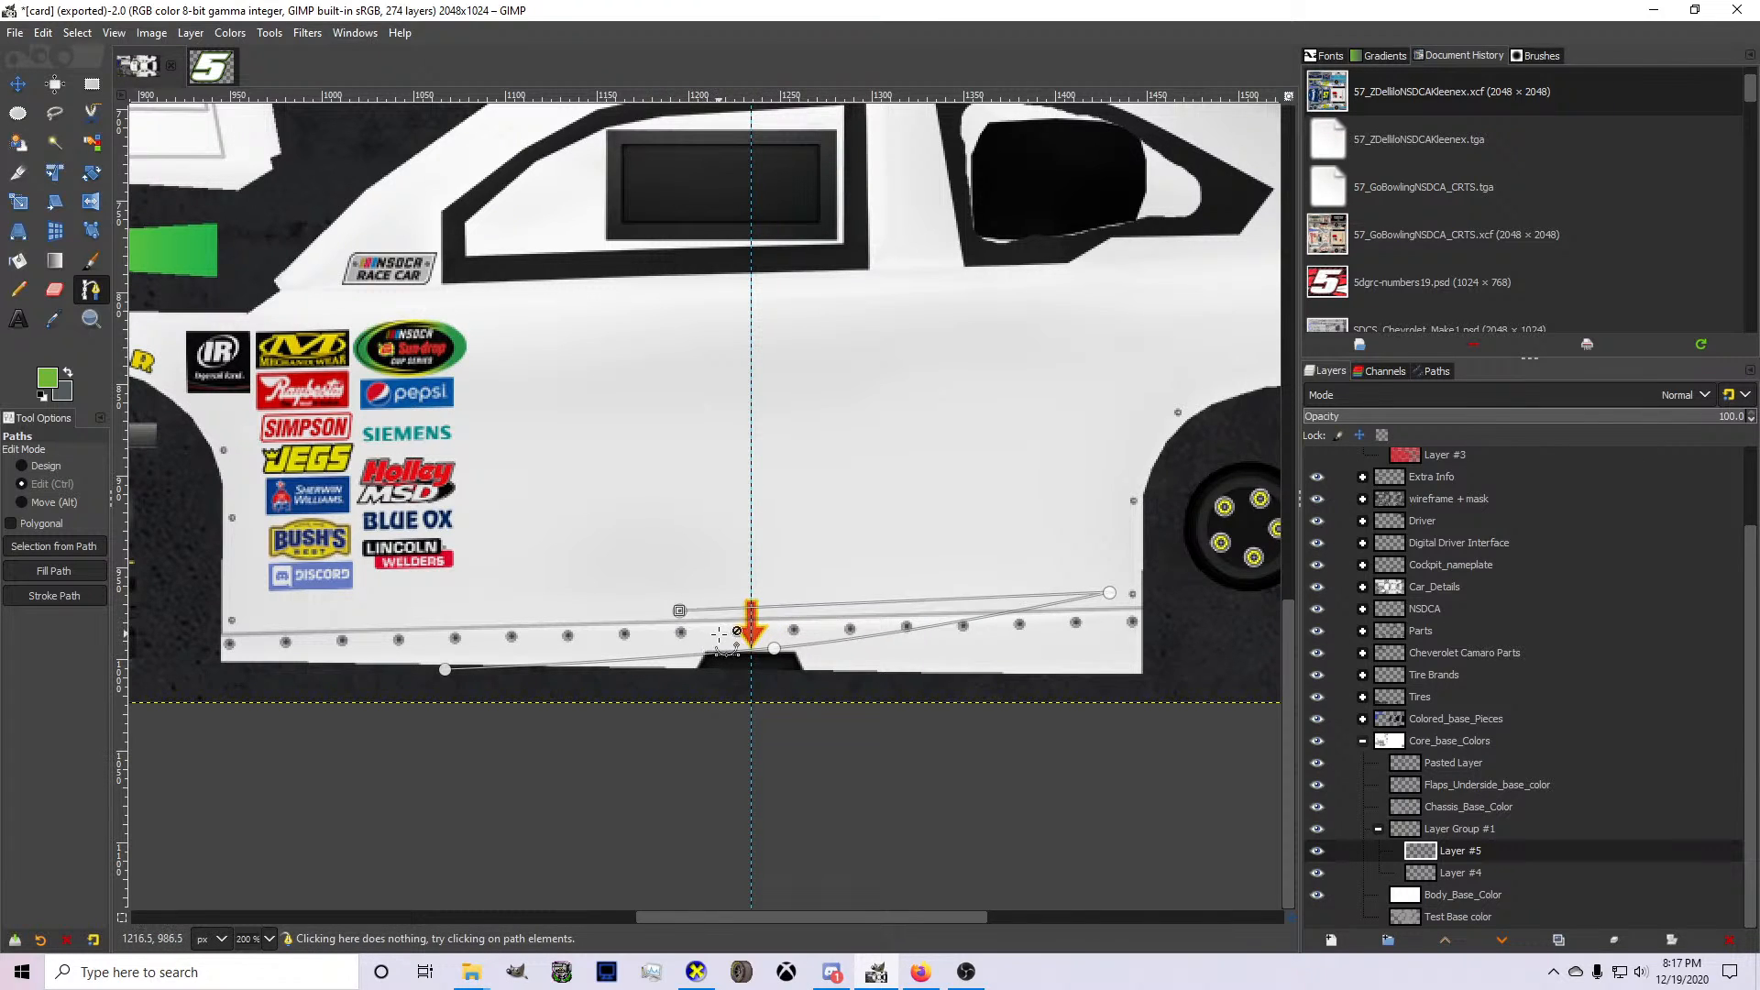
# Redraw the green shape's upper edge as a gentle curve from below the side skirt to ahead of the rear wheel, and shift it forward.
pyautogui.moveTo(445, 670); pyautogui.dragTo(446, 689)
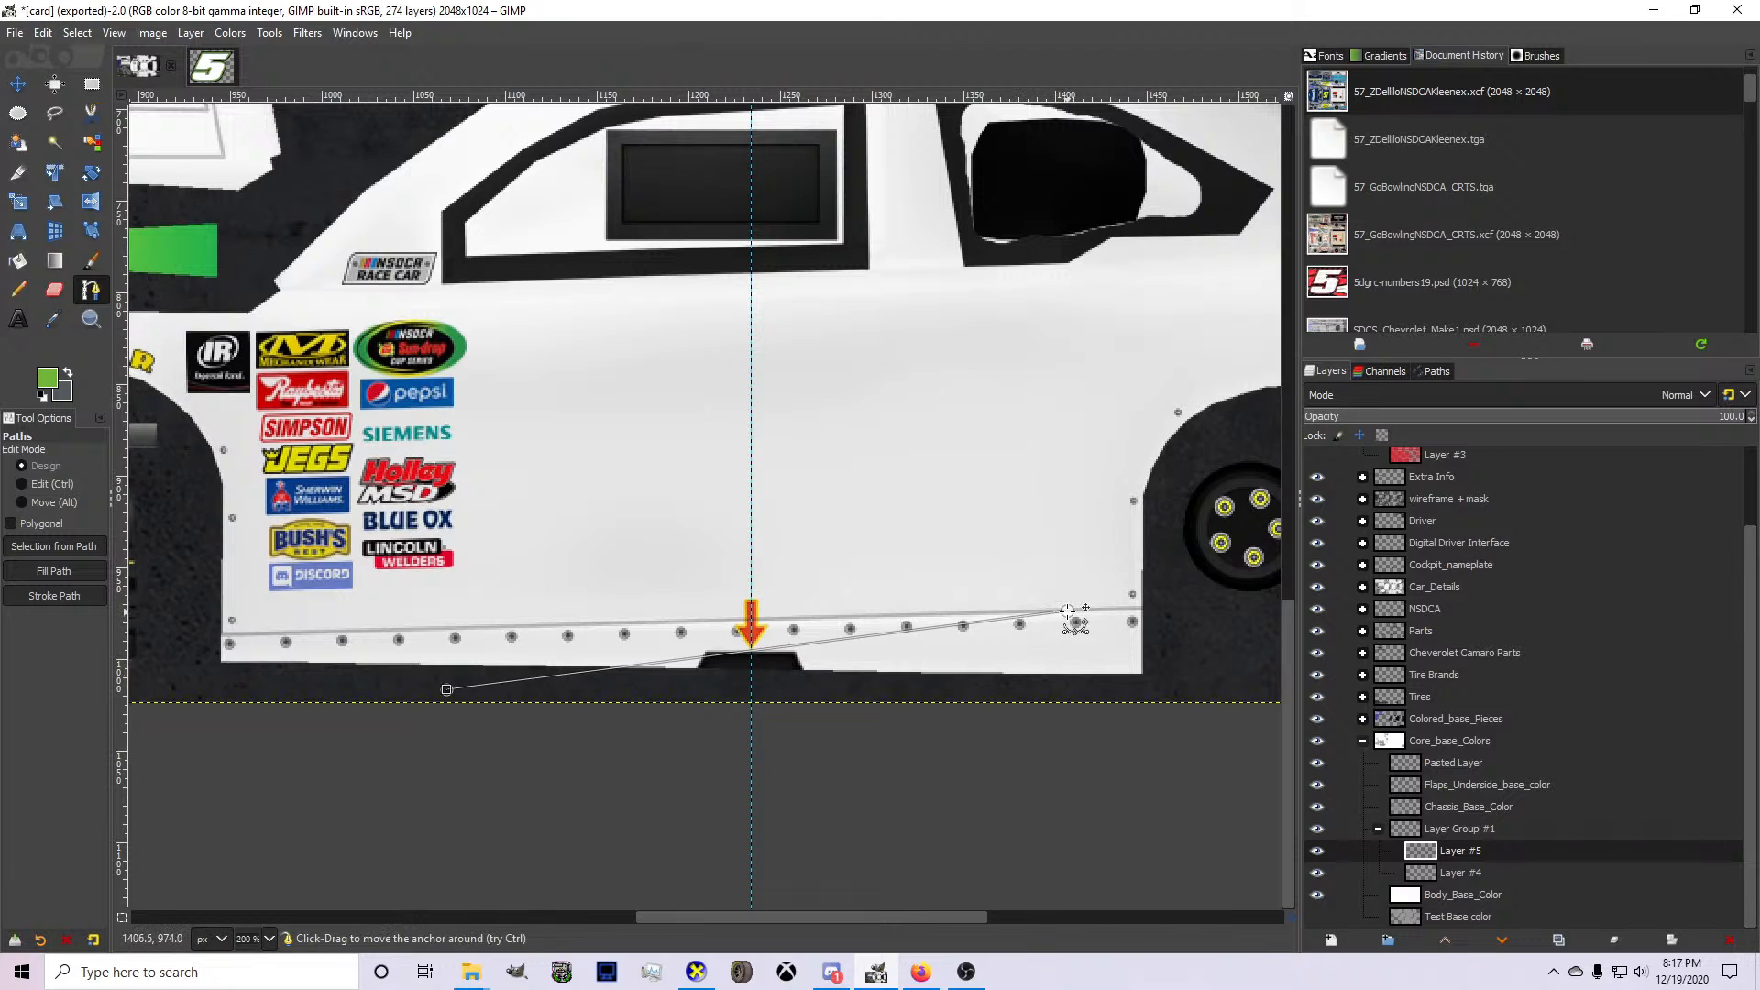
pyautogui.moveTo(1066, 610); pyautogui.dragTo(1067, 571)
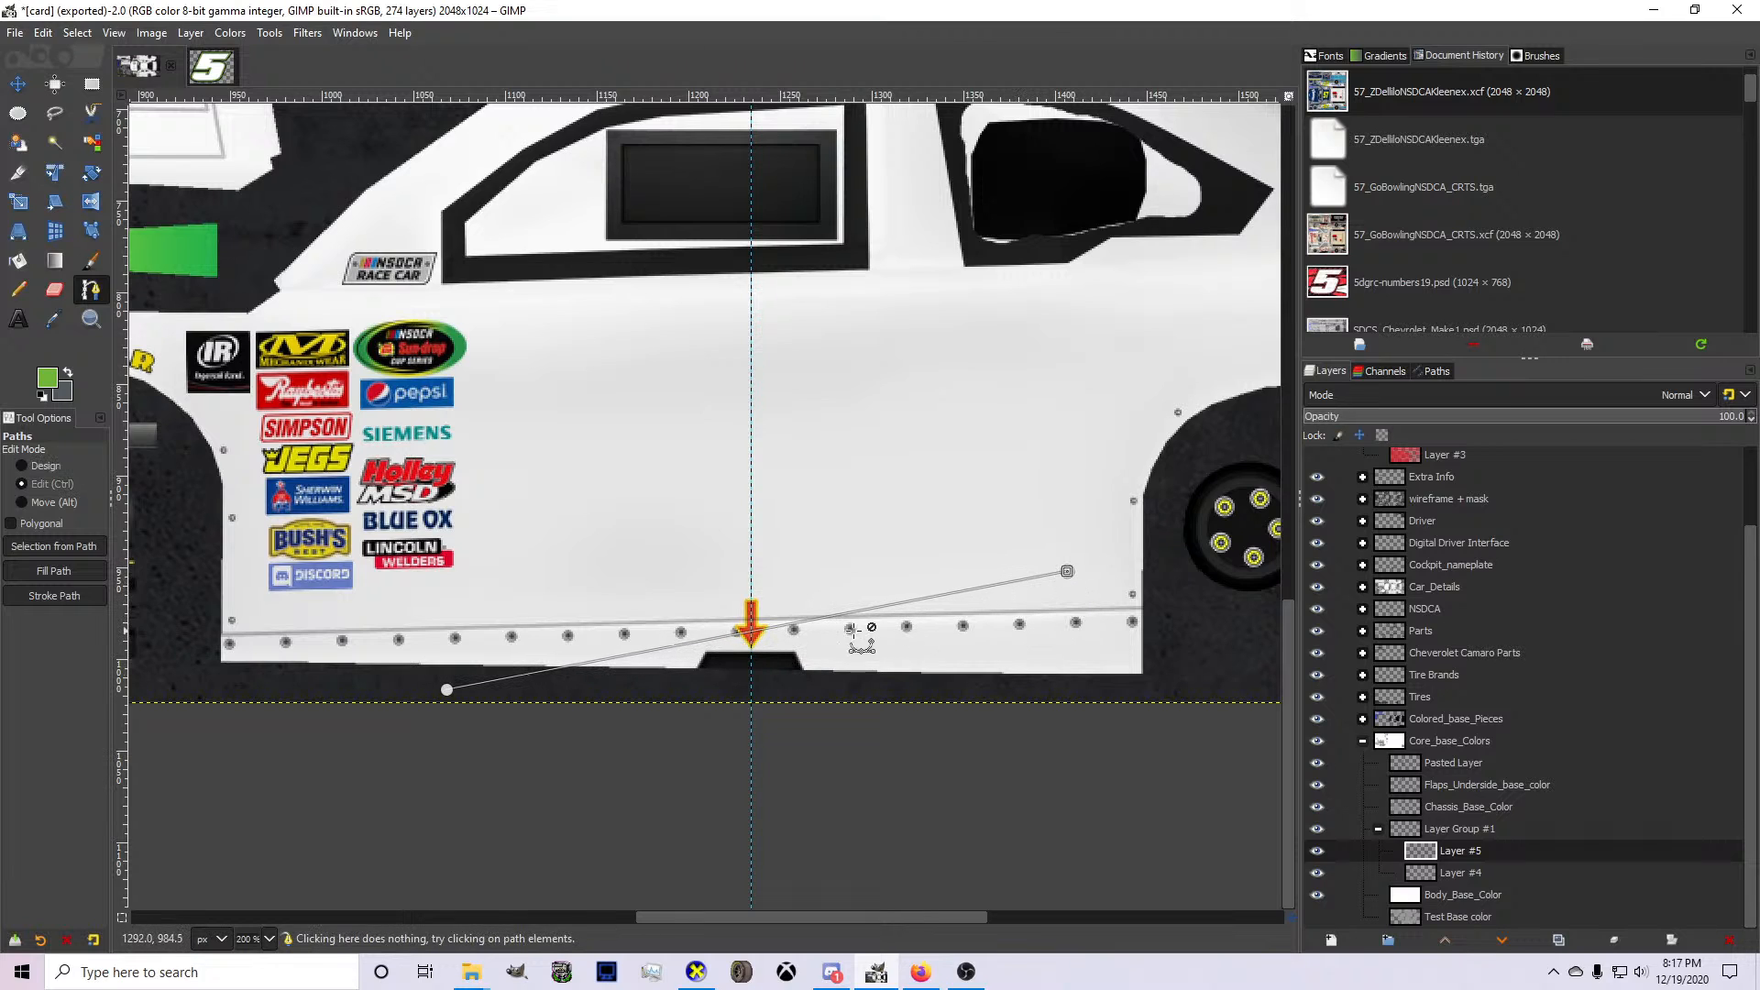
pyautogui.moveTo(794, 629); pyautogui.dragTo(794, 647)
pyautogui.keyDown('ctrl'); pyautogui.click(794, 646); pyautogui.keyUp('ctrl')
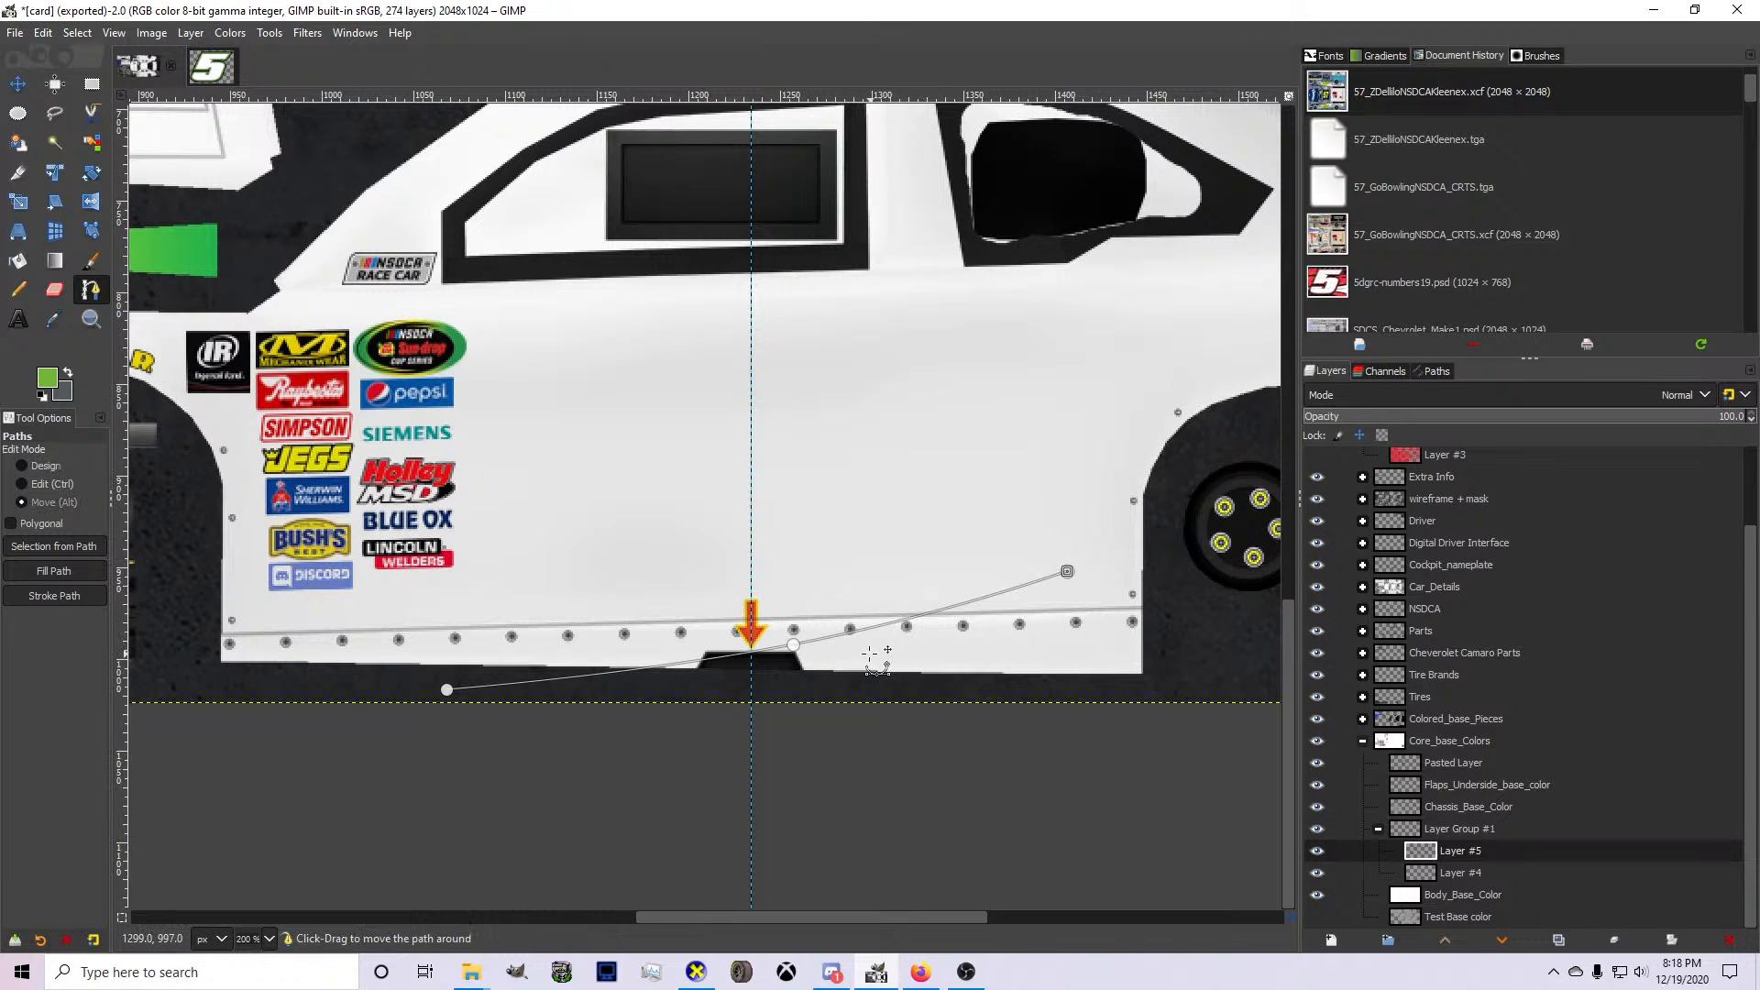
pyautogui.moveTo(908, 628); pyautogui.dragTo(839, 627)
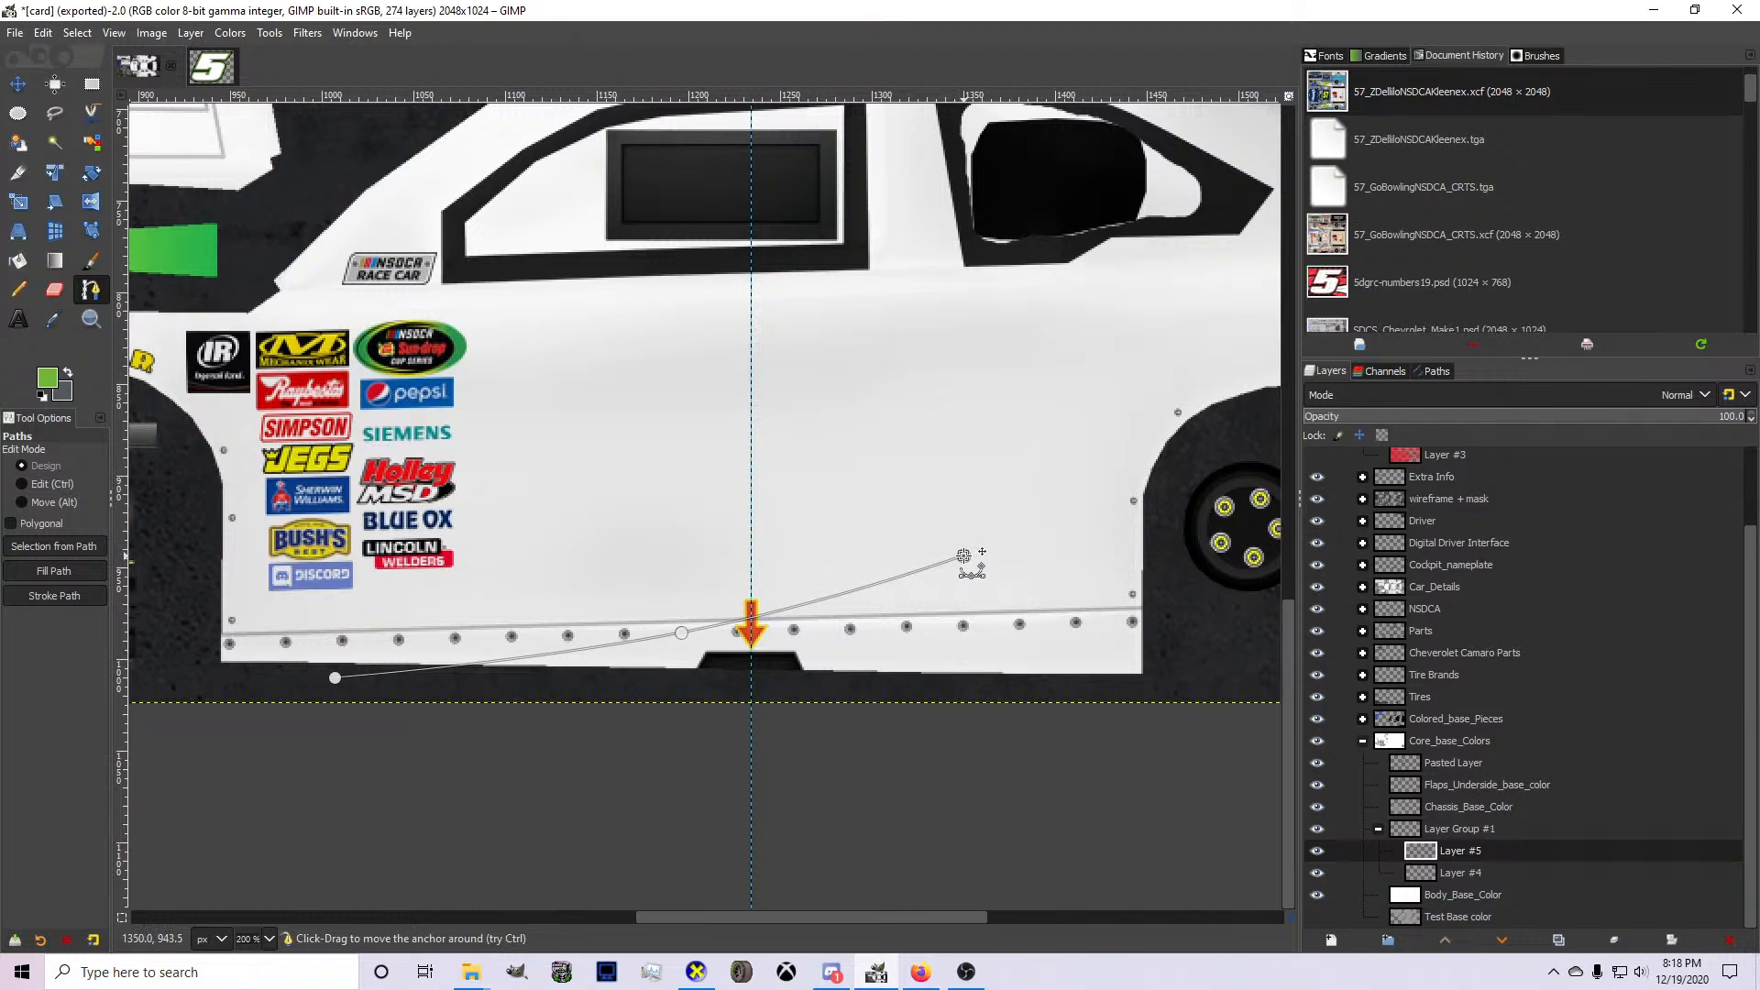
# Add a curved return edge from the path's rear tip to the base of the door's arrow marker.
pyautogui.click(702, 650)
pyautogui.moveTo(795, 617); pyautogui.dragTo(839, 616)
pyautogui.hotkey('ctrl', 'z')
pyautogui.hotkey('ctrl', 'z')
pyautogui.click(751, 651)
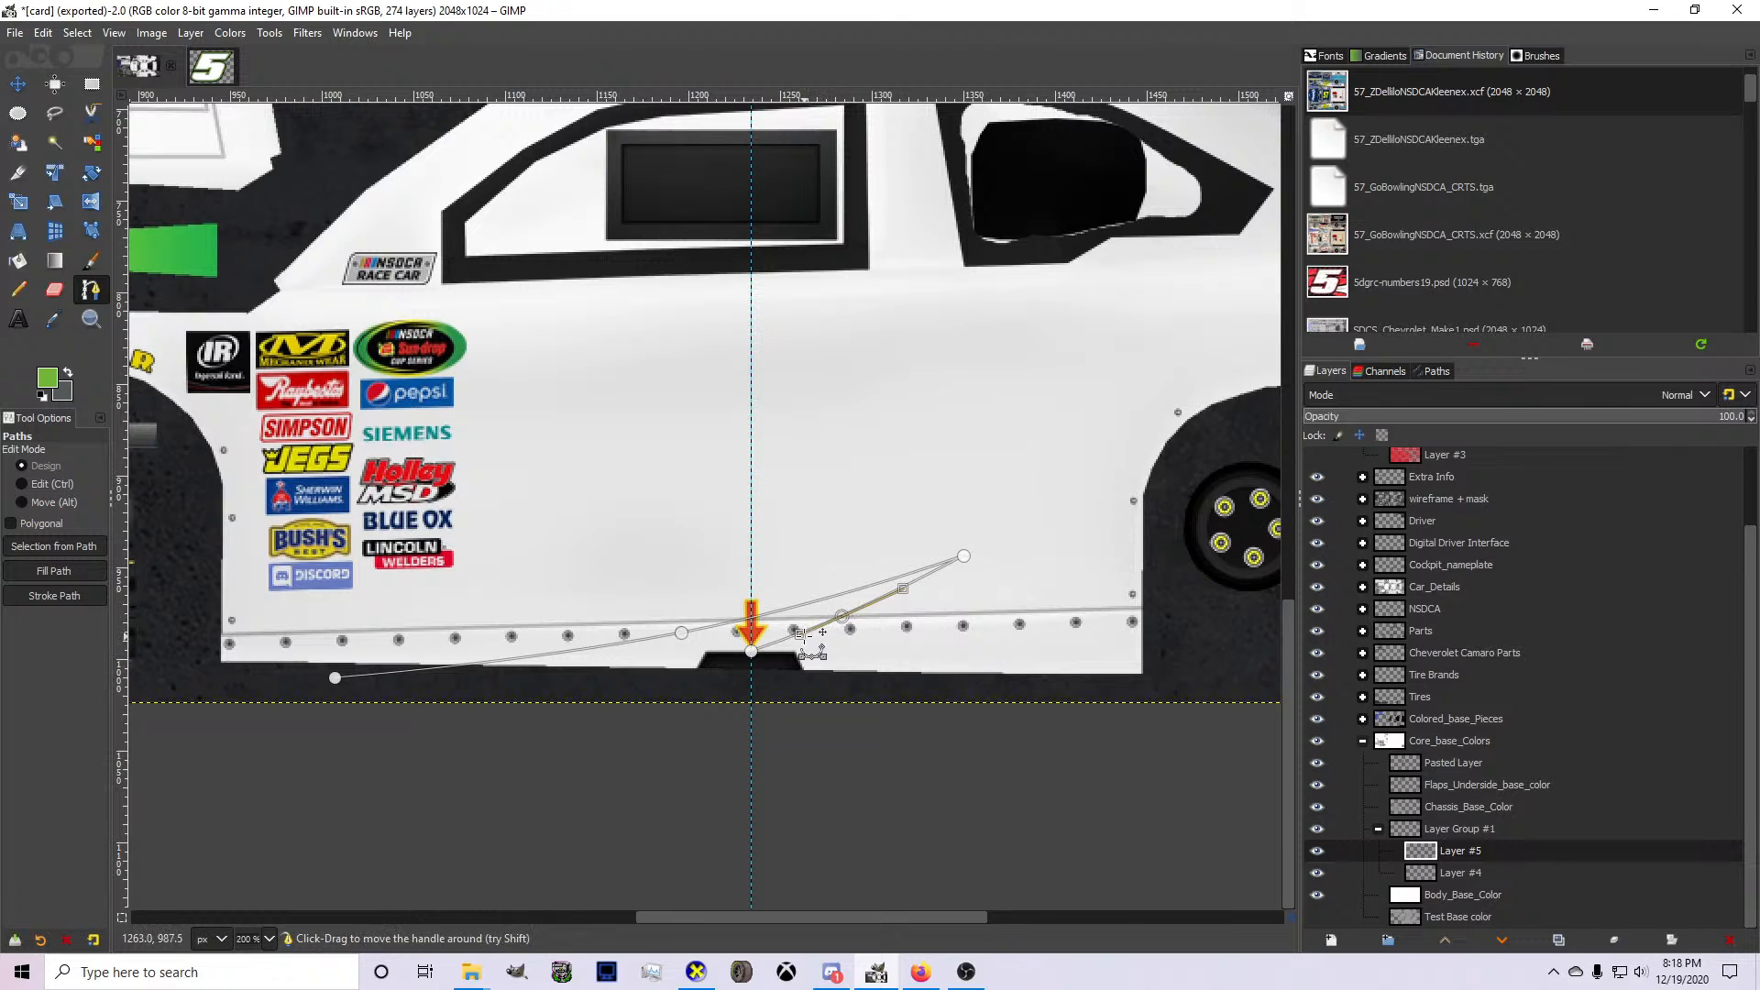
pyautogui.moveTo(757, 653); pyautogui.dragTo(970, 593)
pyautogui.click(684, 717)
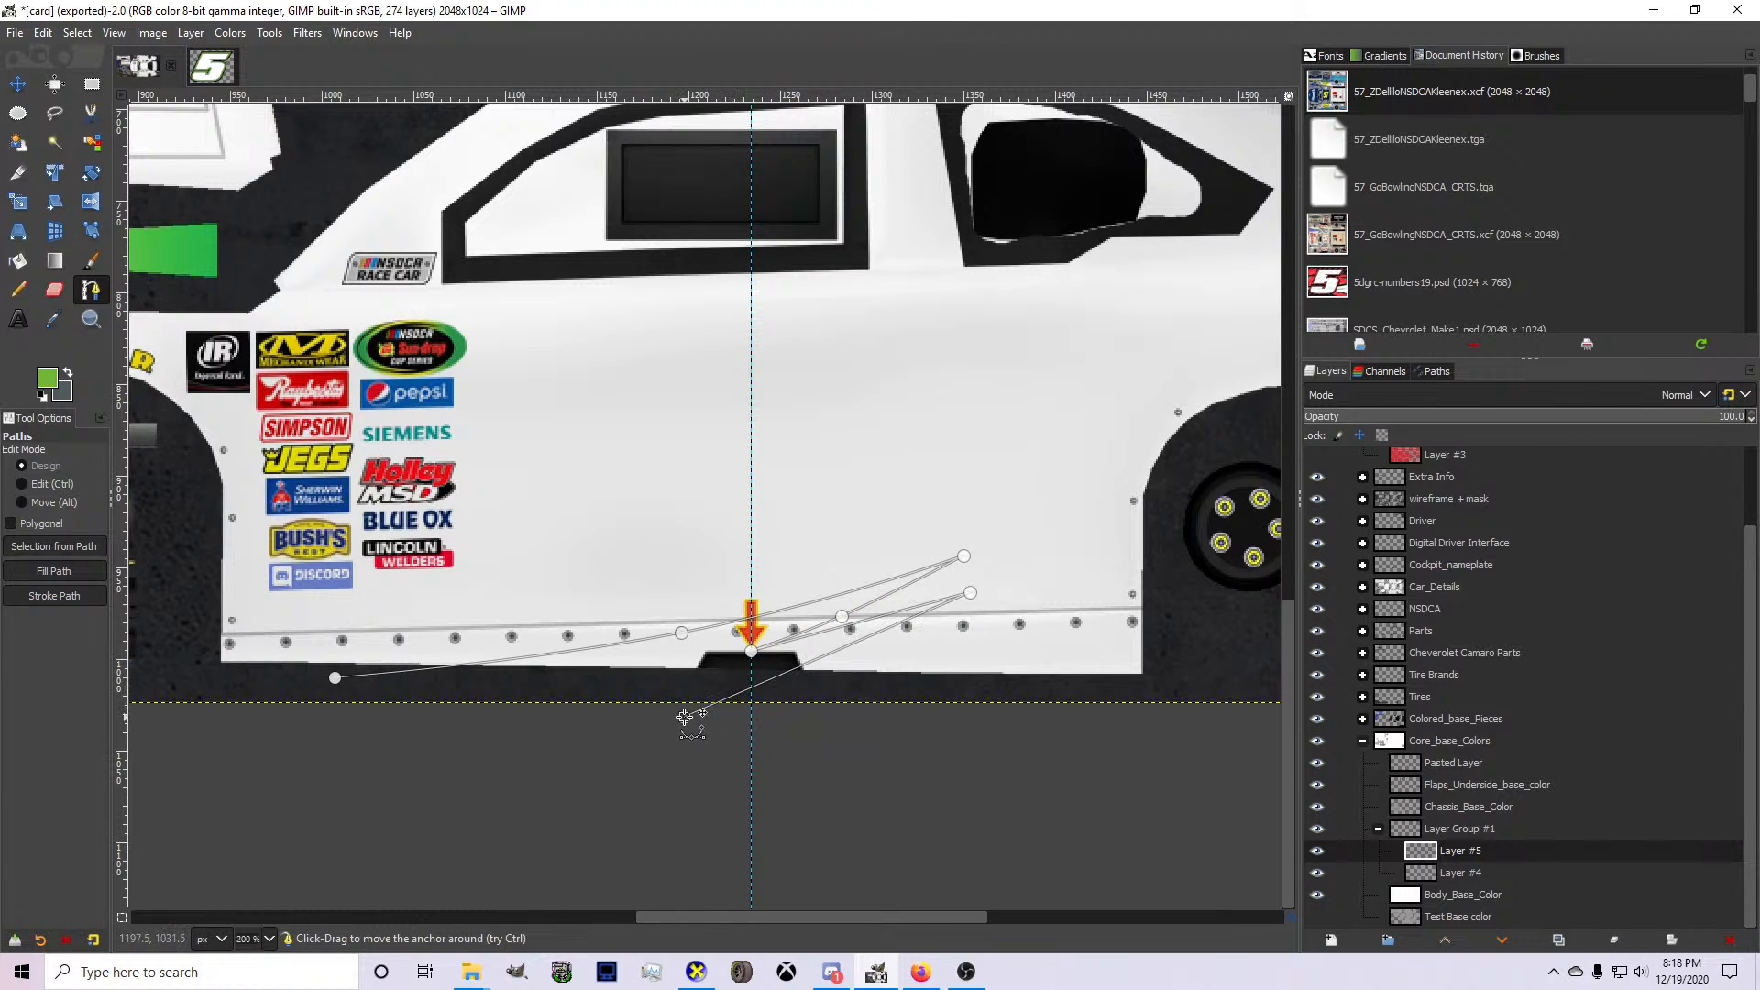
pyautogui.keyDown('ctrl'); pyautogui.click(835, 651); pyautogui.keyUp('ctrl')
pyautogui.keyDown('ctrl'); pyautogui.click(847, 627); pyautogui.keyUp('ctrl')
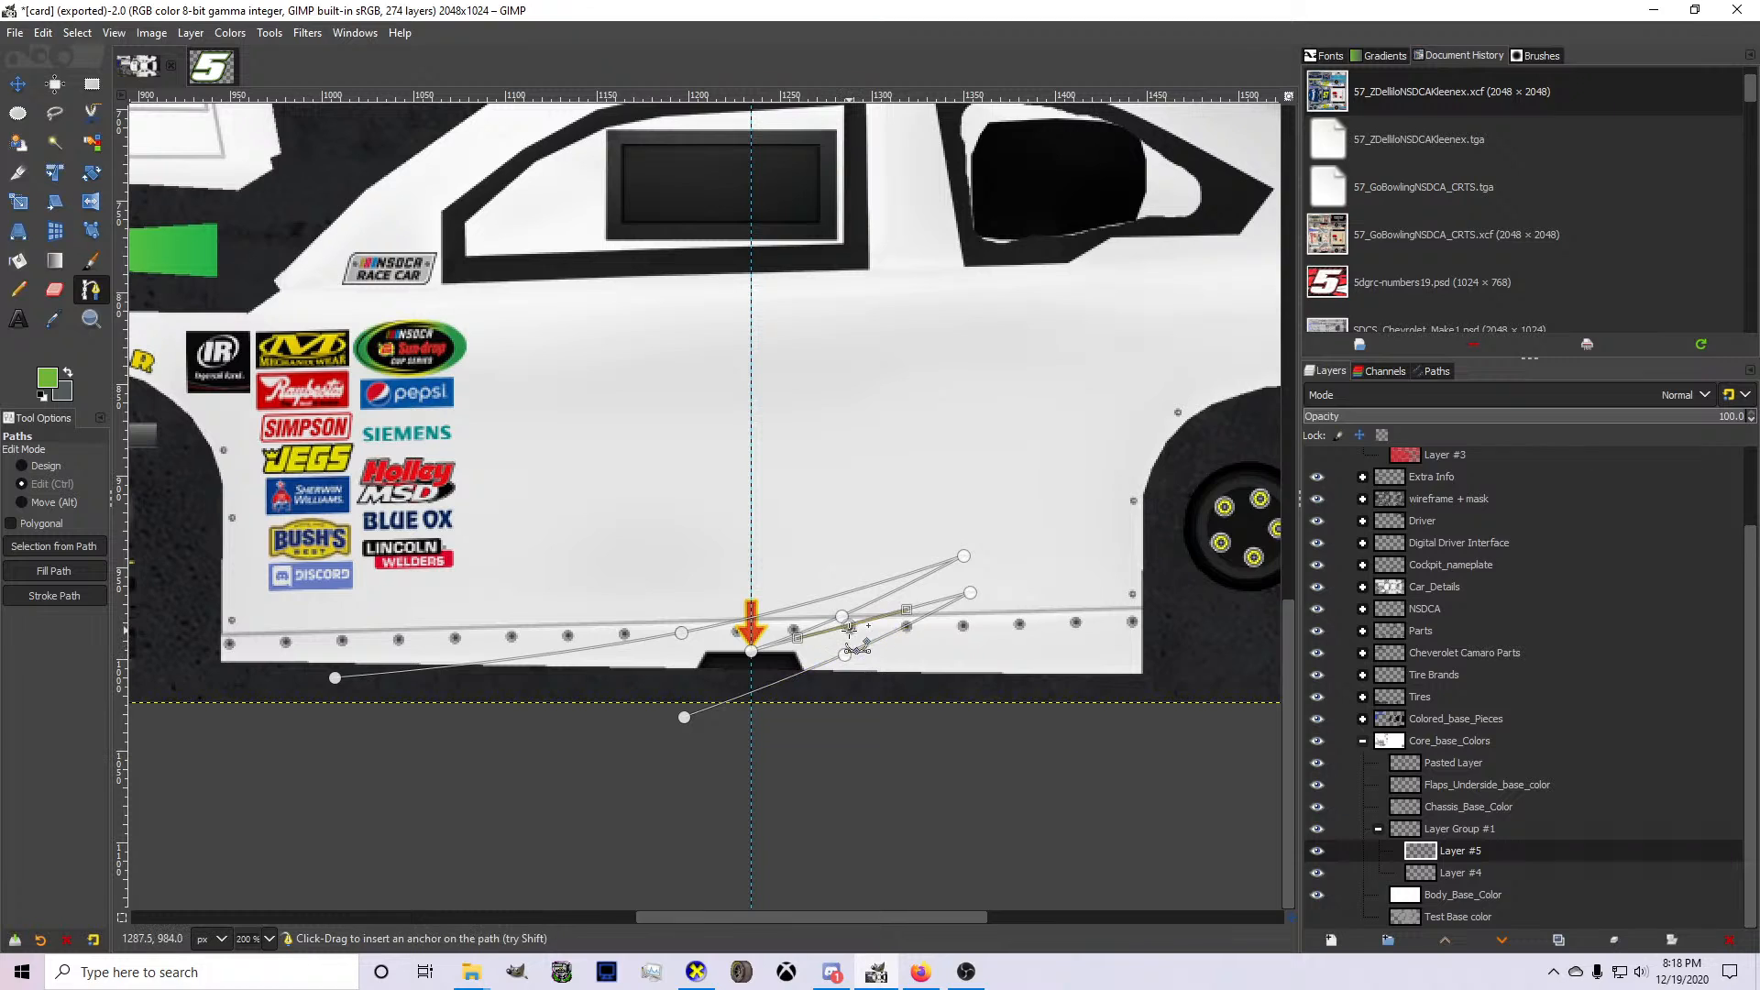
pyautogui.hotkey('ctrl', 'z')
pyautogui.hotkey('ctrl', 'z')
pyautogui.hotkey('ctrl', 'z')
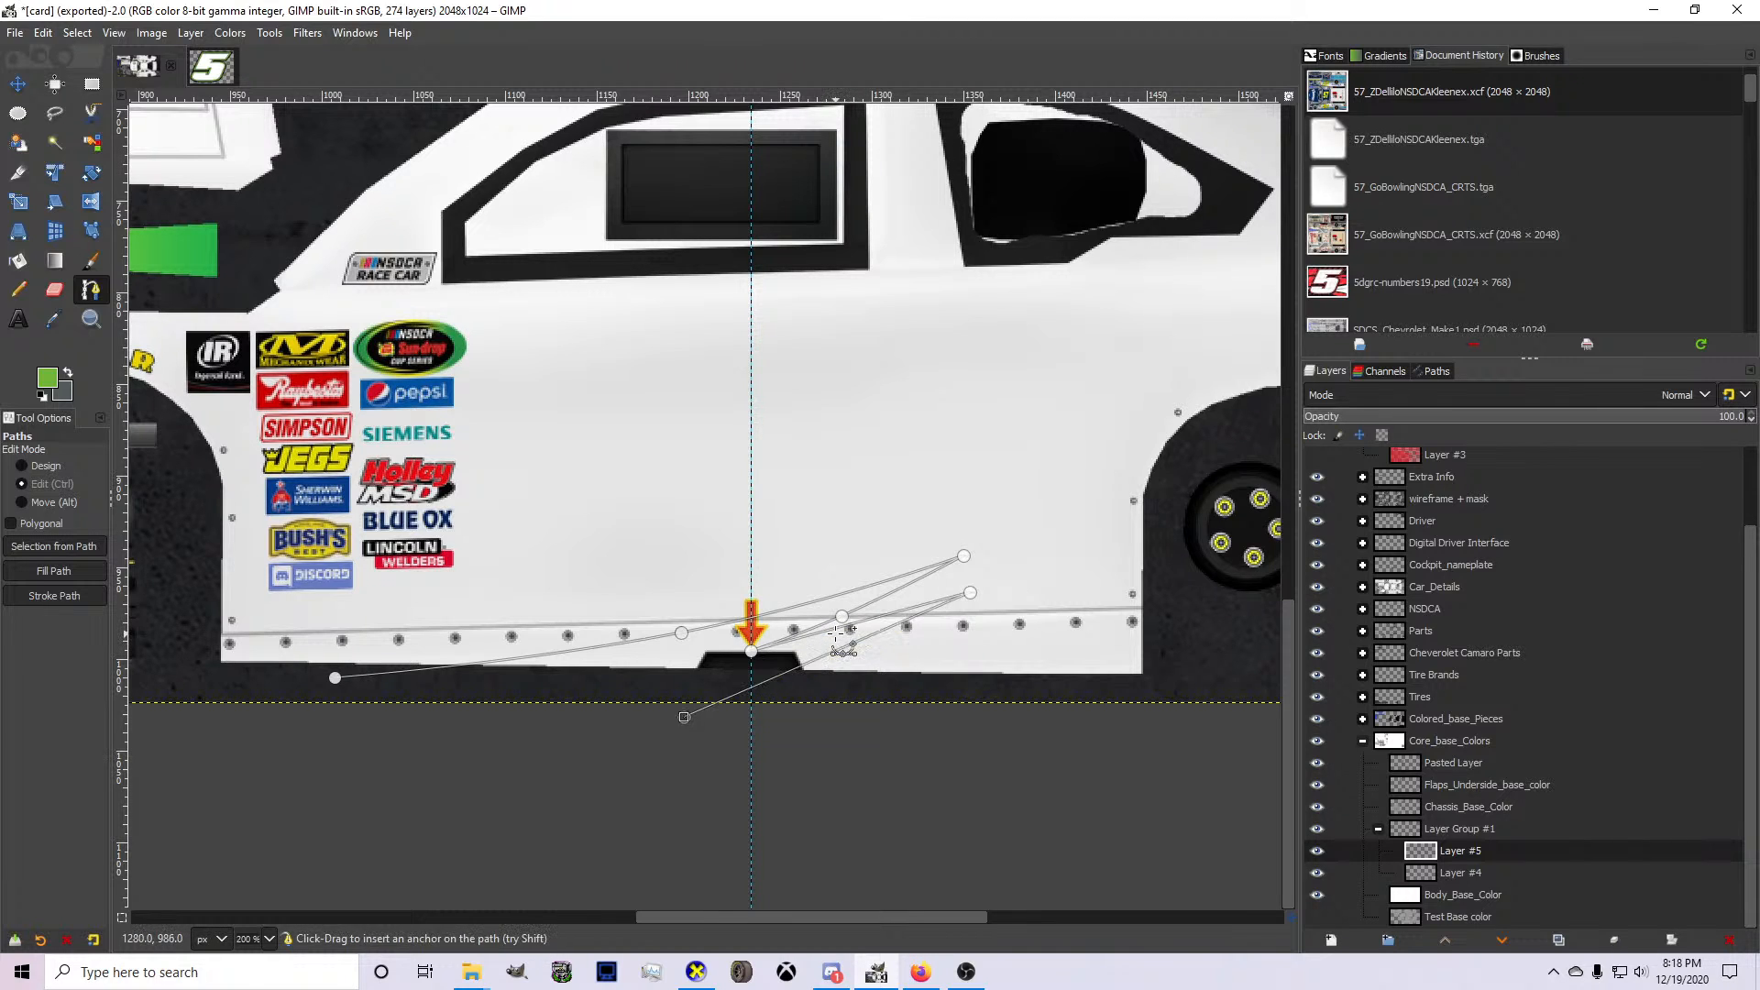
# Add a second, shorter spike rearward from the arrow marker, with a curved lower edge returning to below the side skirt.
pyautogui.moveTo(909, 626); pyautogui.dragTo(969, 599)
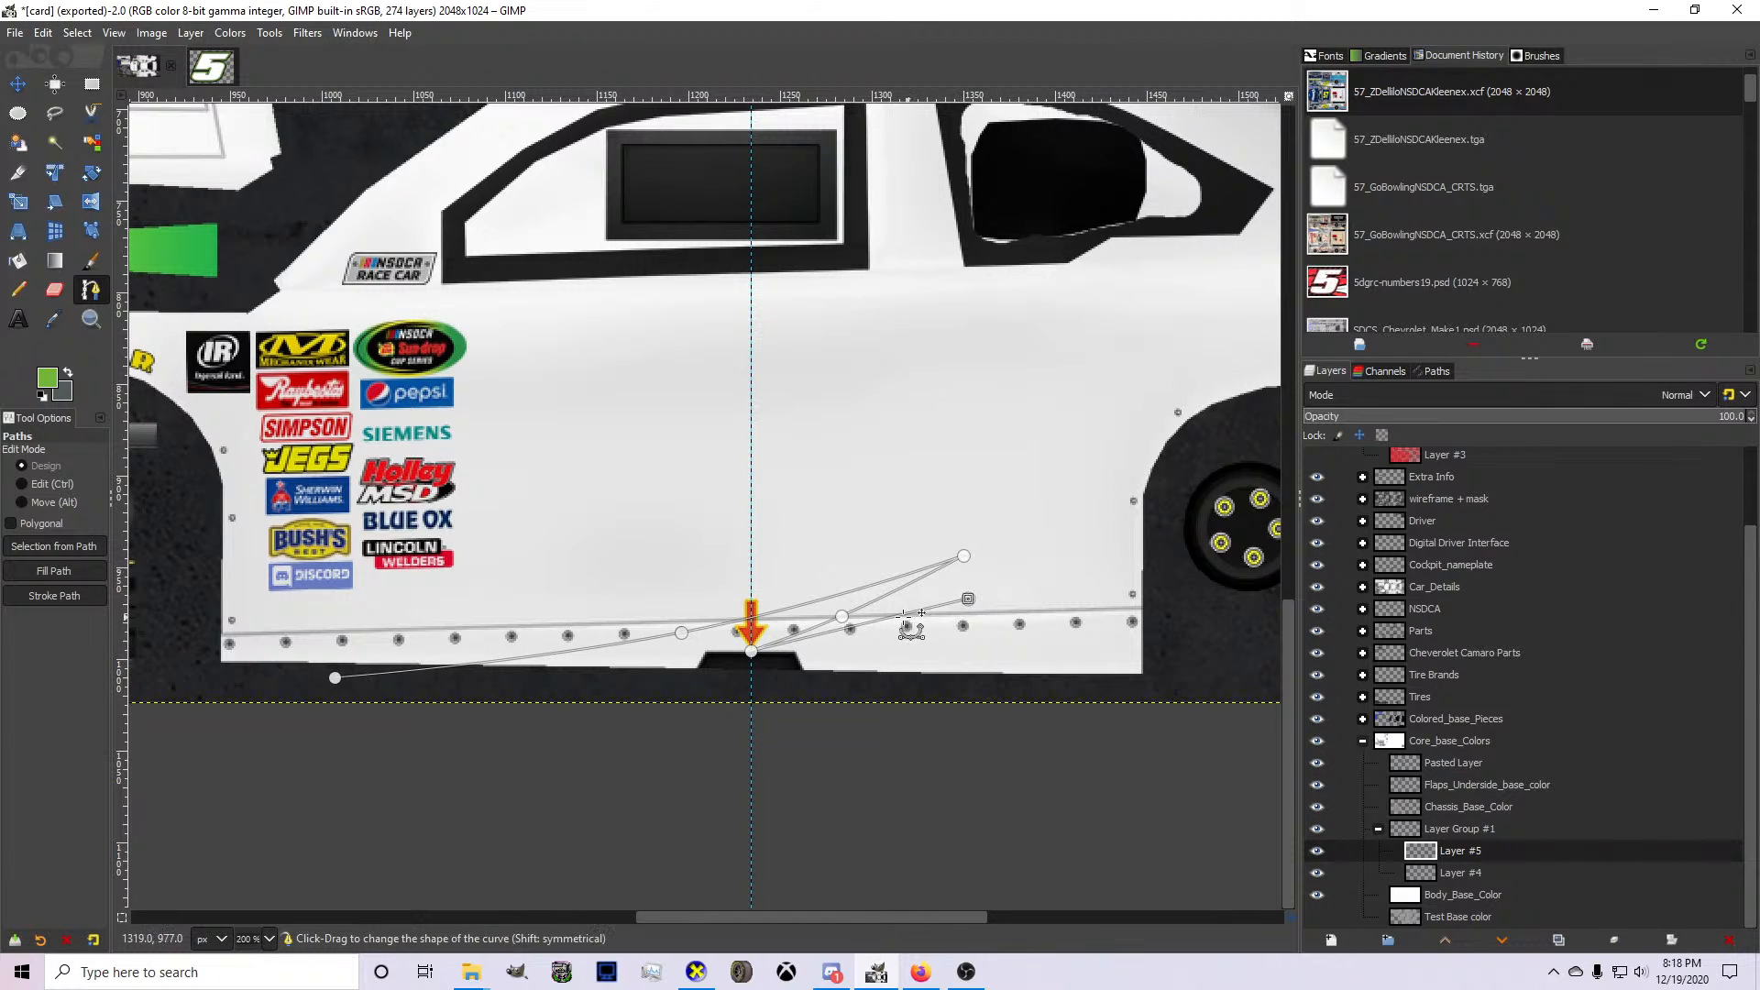
pyautogui.scroll(1, 816, 642)
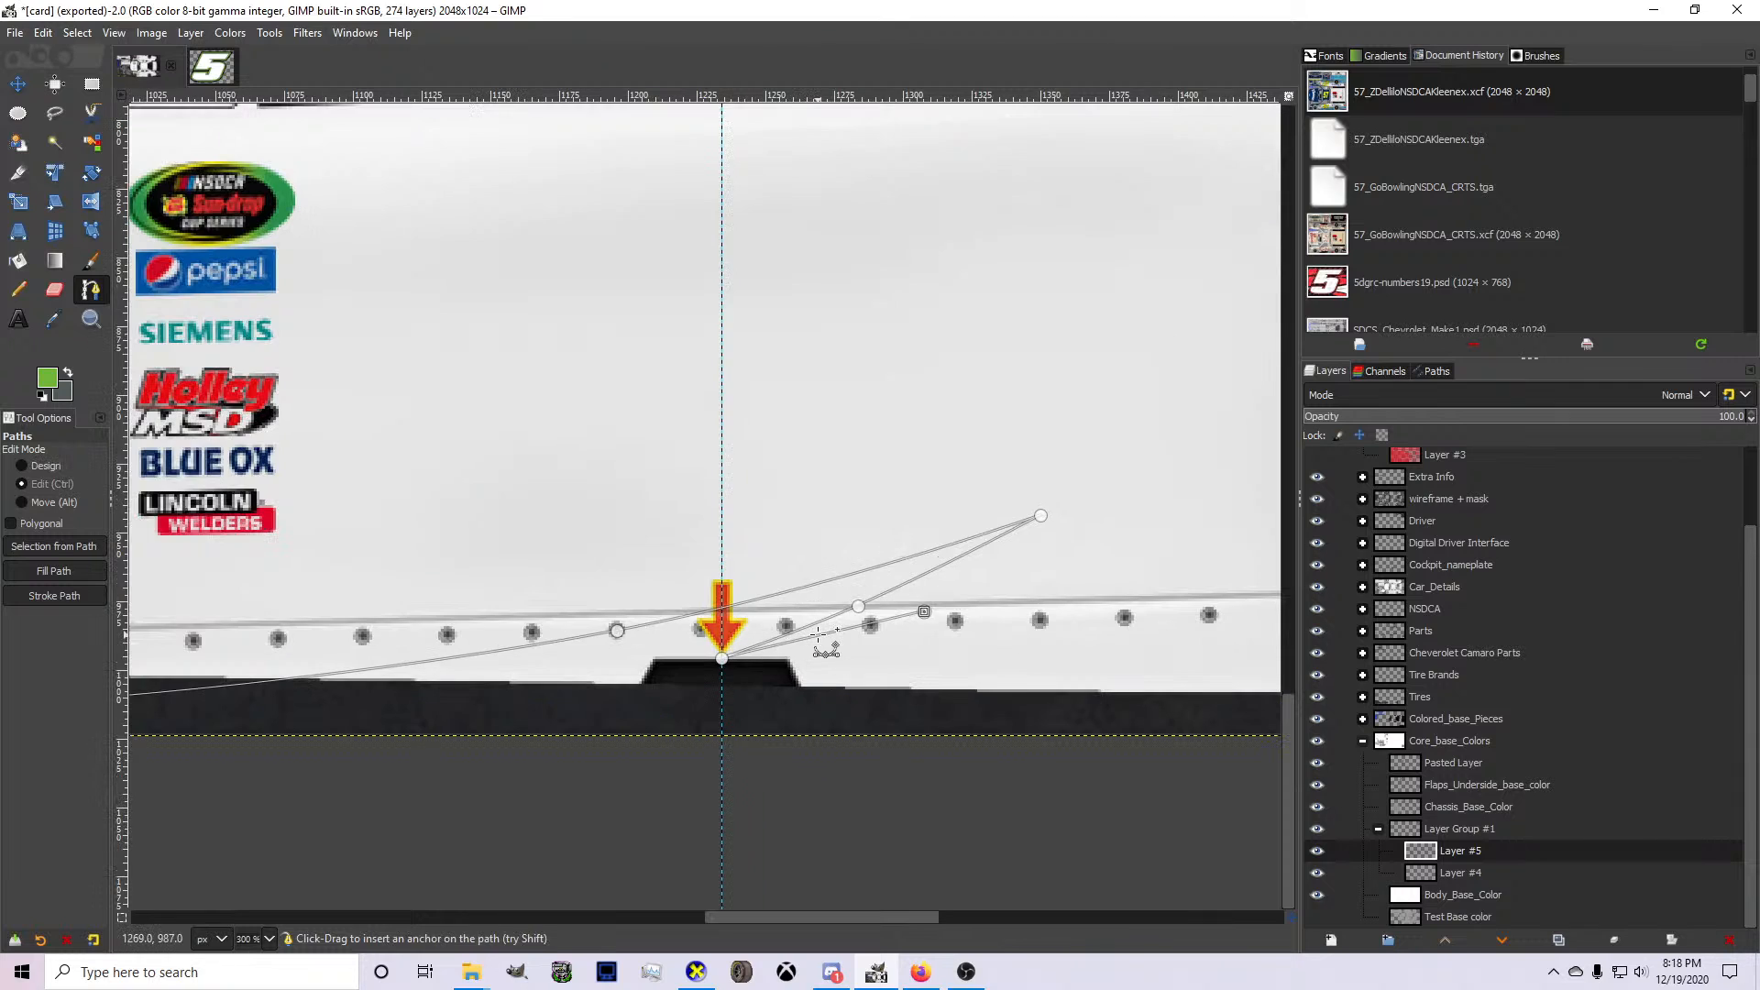
pyautogui.keyDown('ctrl'); pyautogui.click(828, 636); pyautogui.keyUp('ctrl')
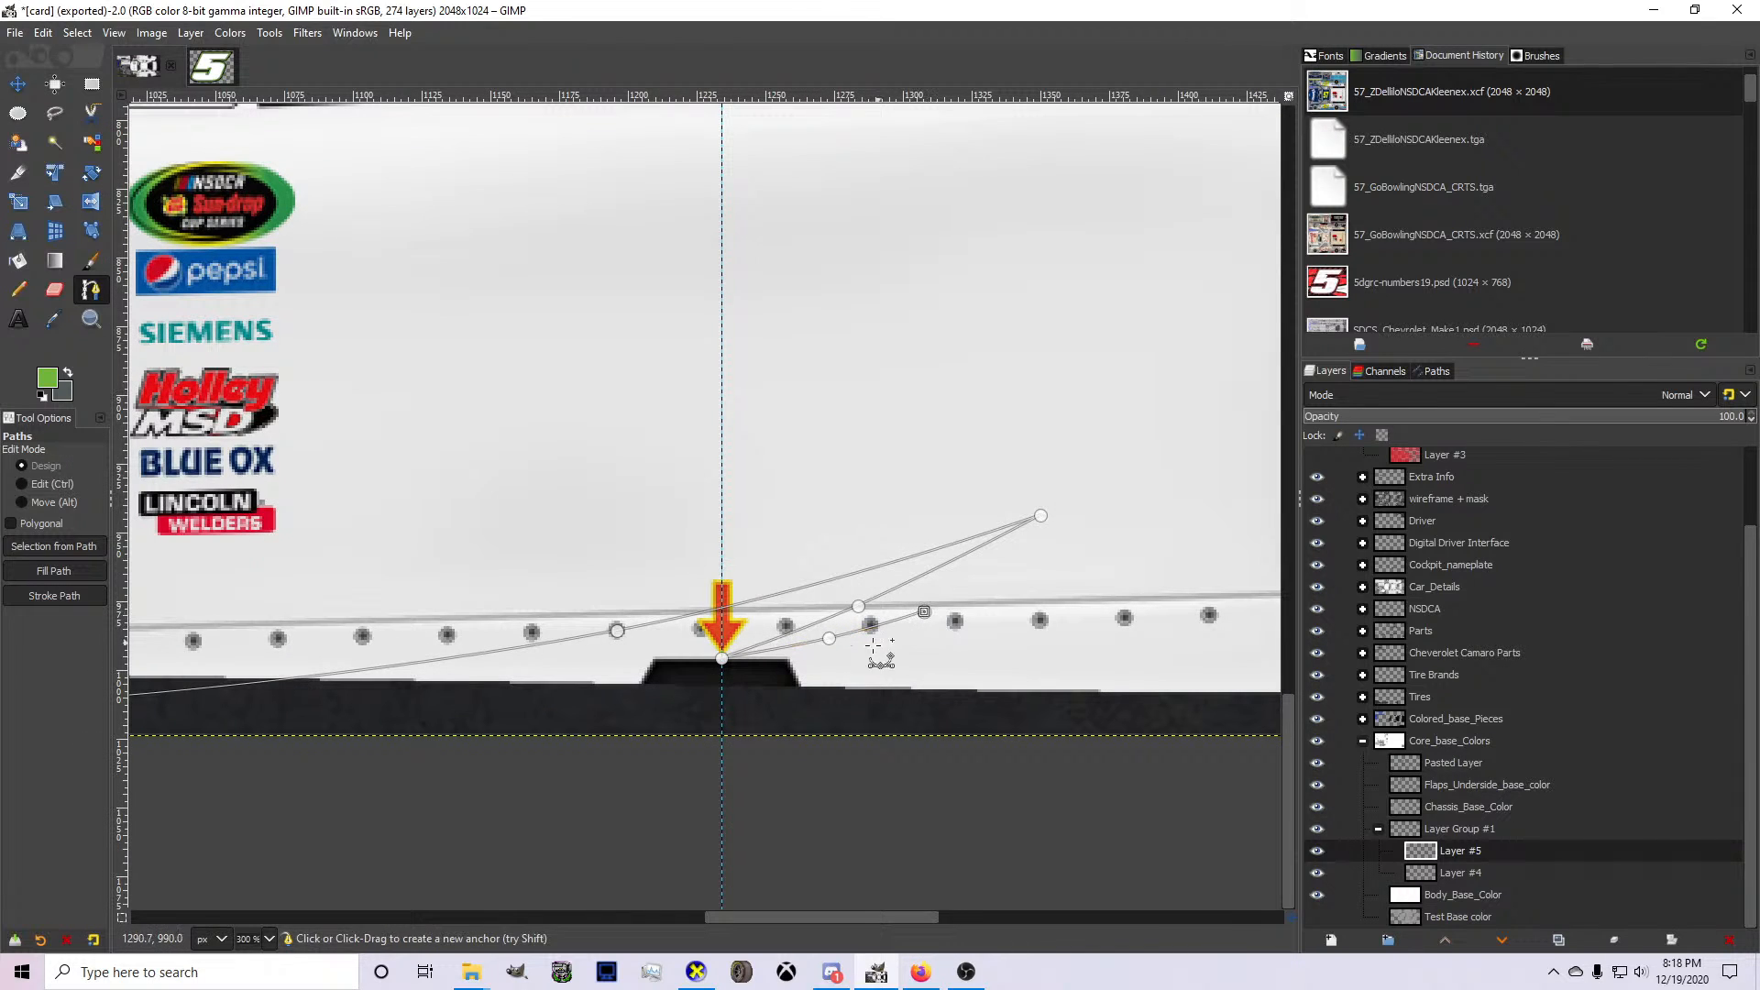
pyautogui.click(577, 727)
pyautogui.moveTo(769, 666); pyautogui.dragTo(766, 680)
# Fill the path's area with green on Layer #5 and move Layer #4 above it.
pyautogui.scroll(-1, 768, 680)
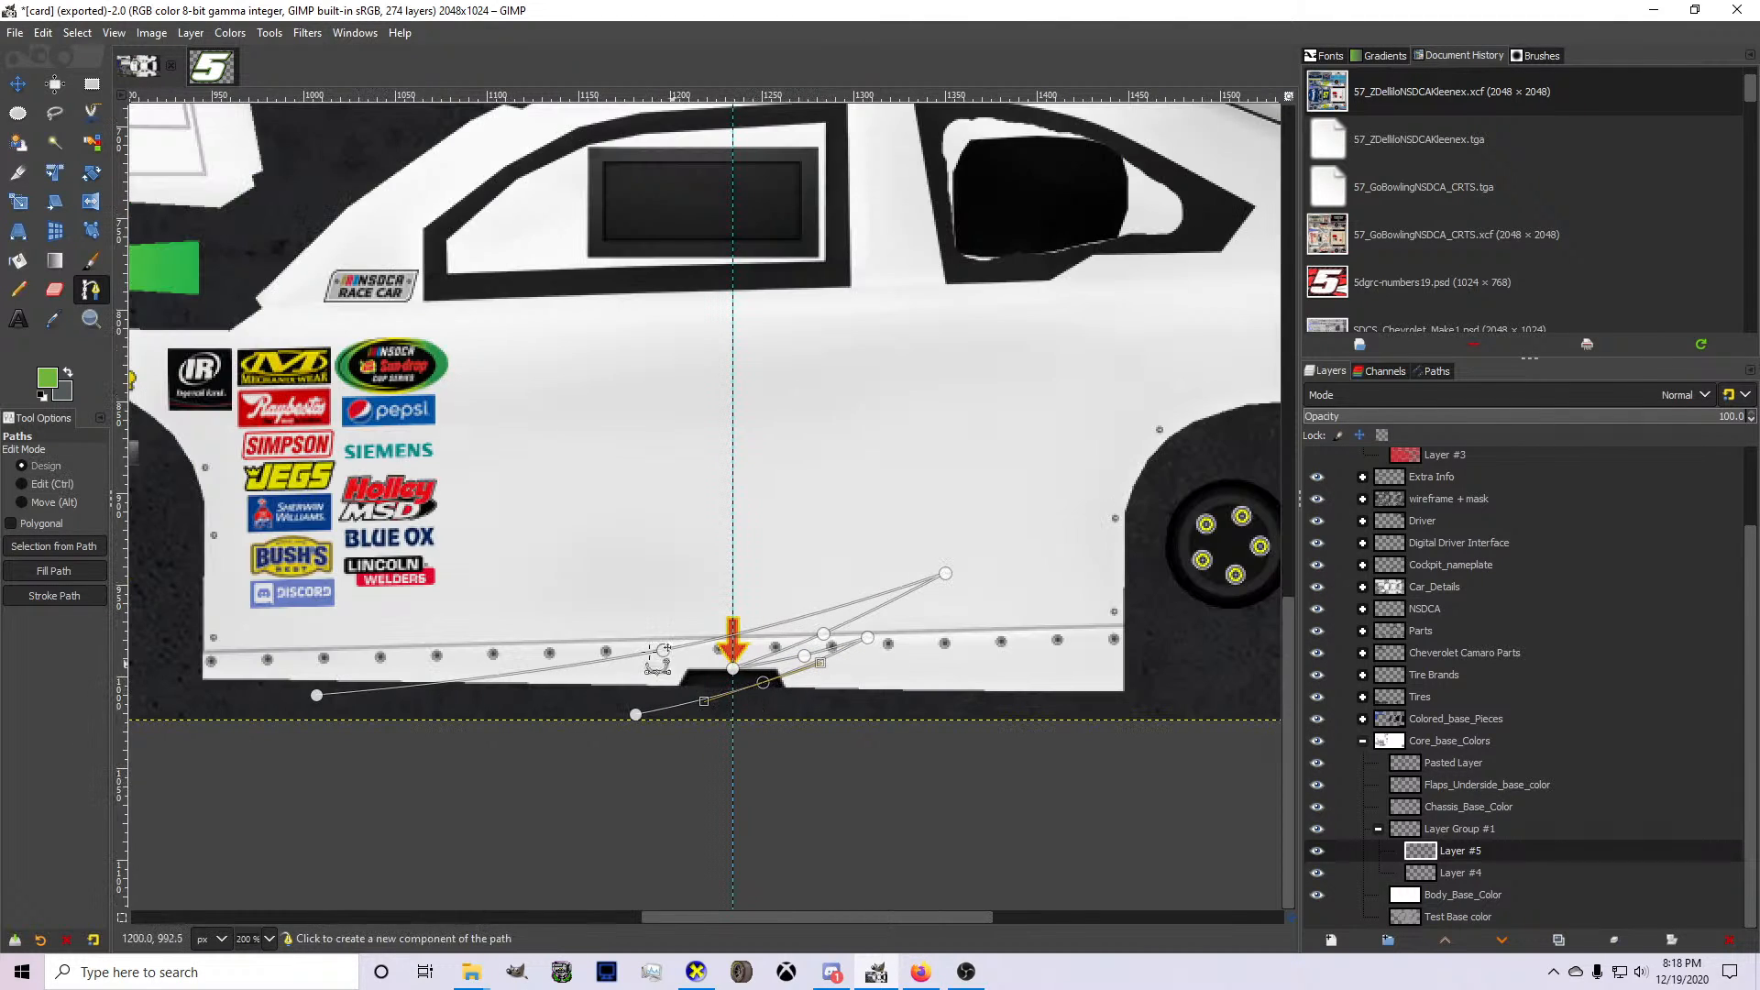
pyautogui.click(16, 262)
pyautogui.click(620, 685)
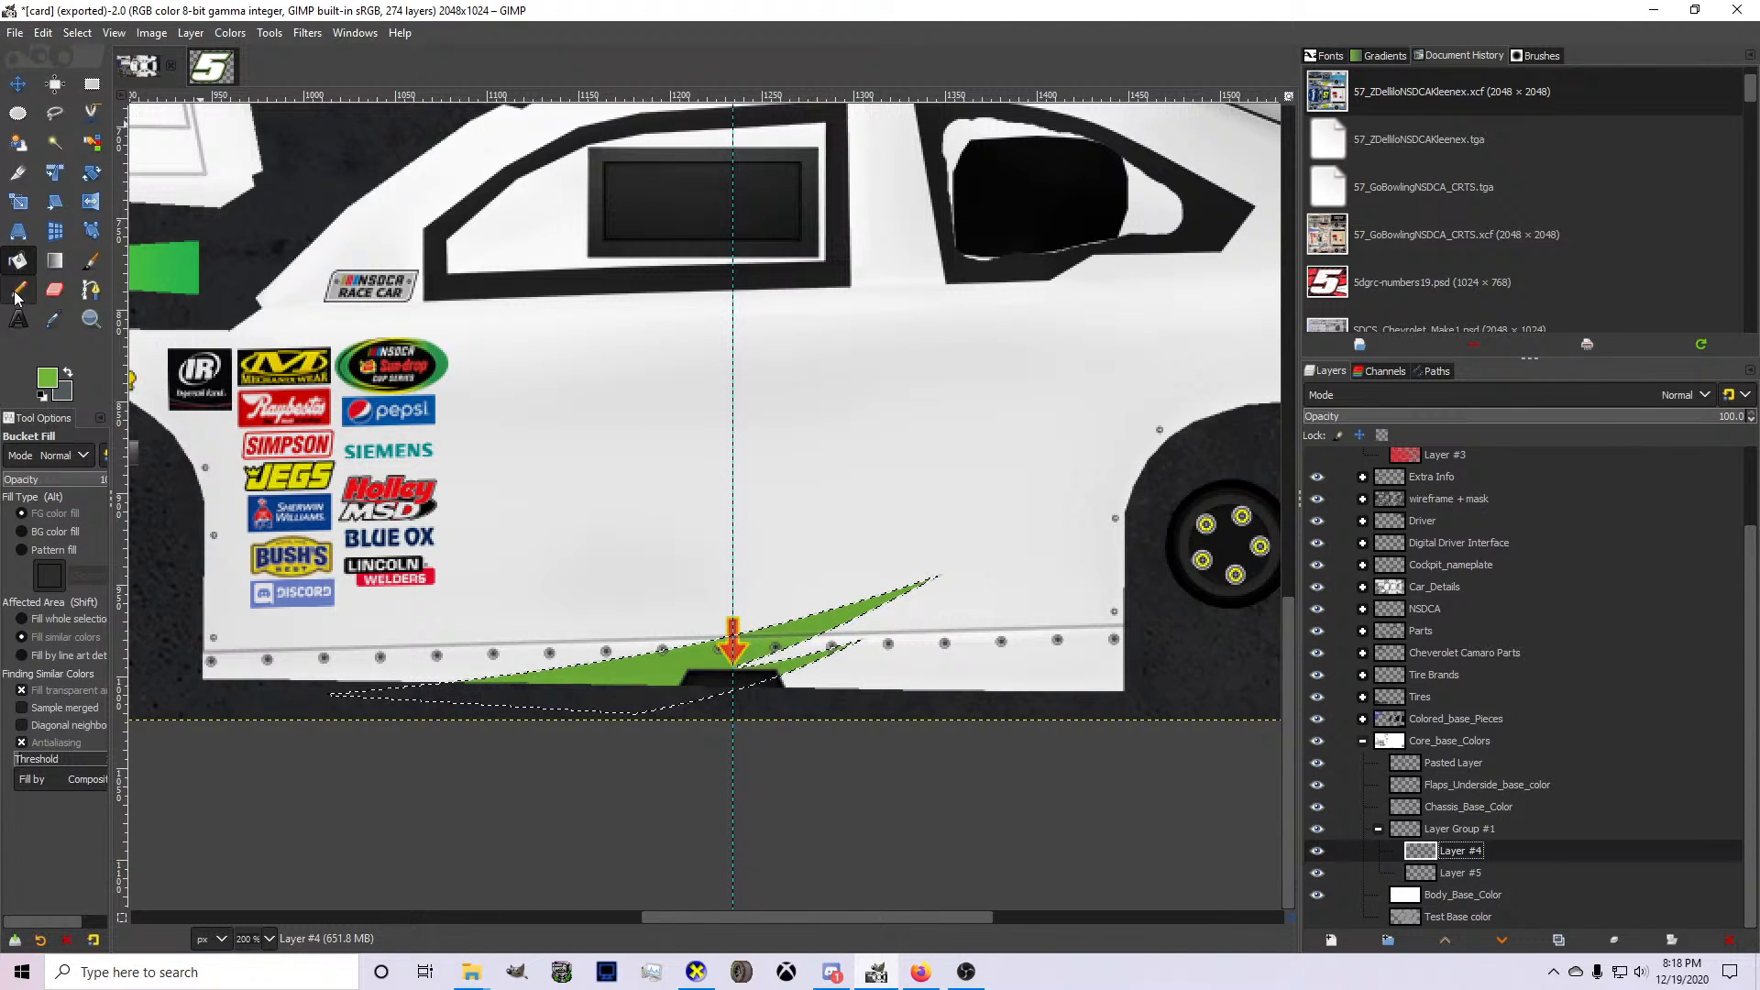
# With gray as the foreground colour, draw a curved path on Layer #4 from the skirt's lower front corner to above the arrow marker.
pyautogui.click(68, 372)
pyautogui.click(91, 290)
pyautogui.click(200, 682)
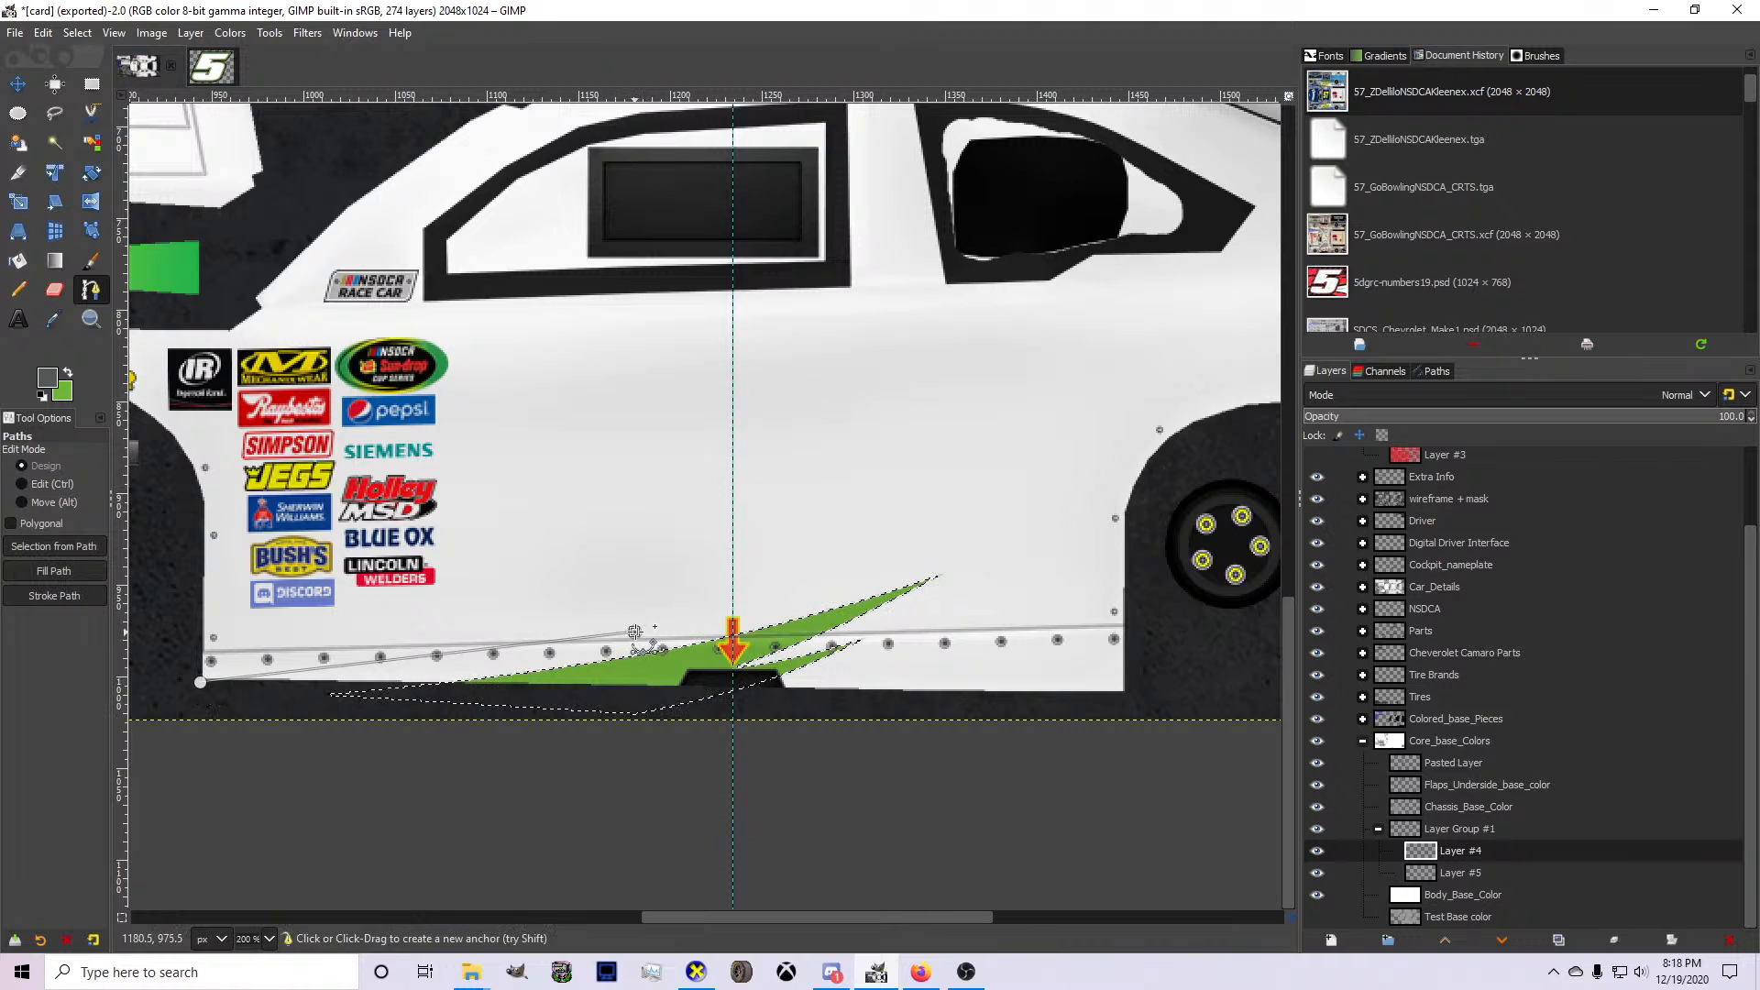
pyautogui.click(798, 585)
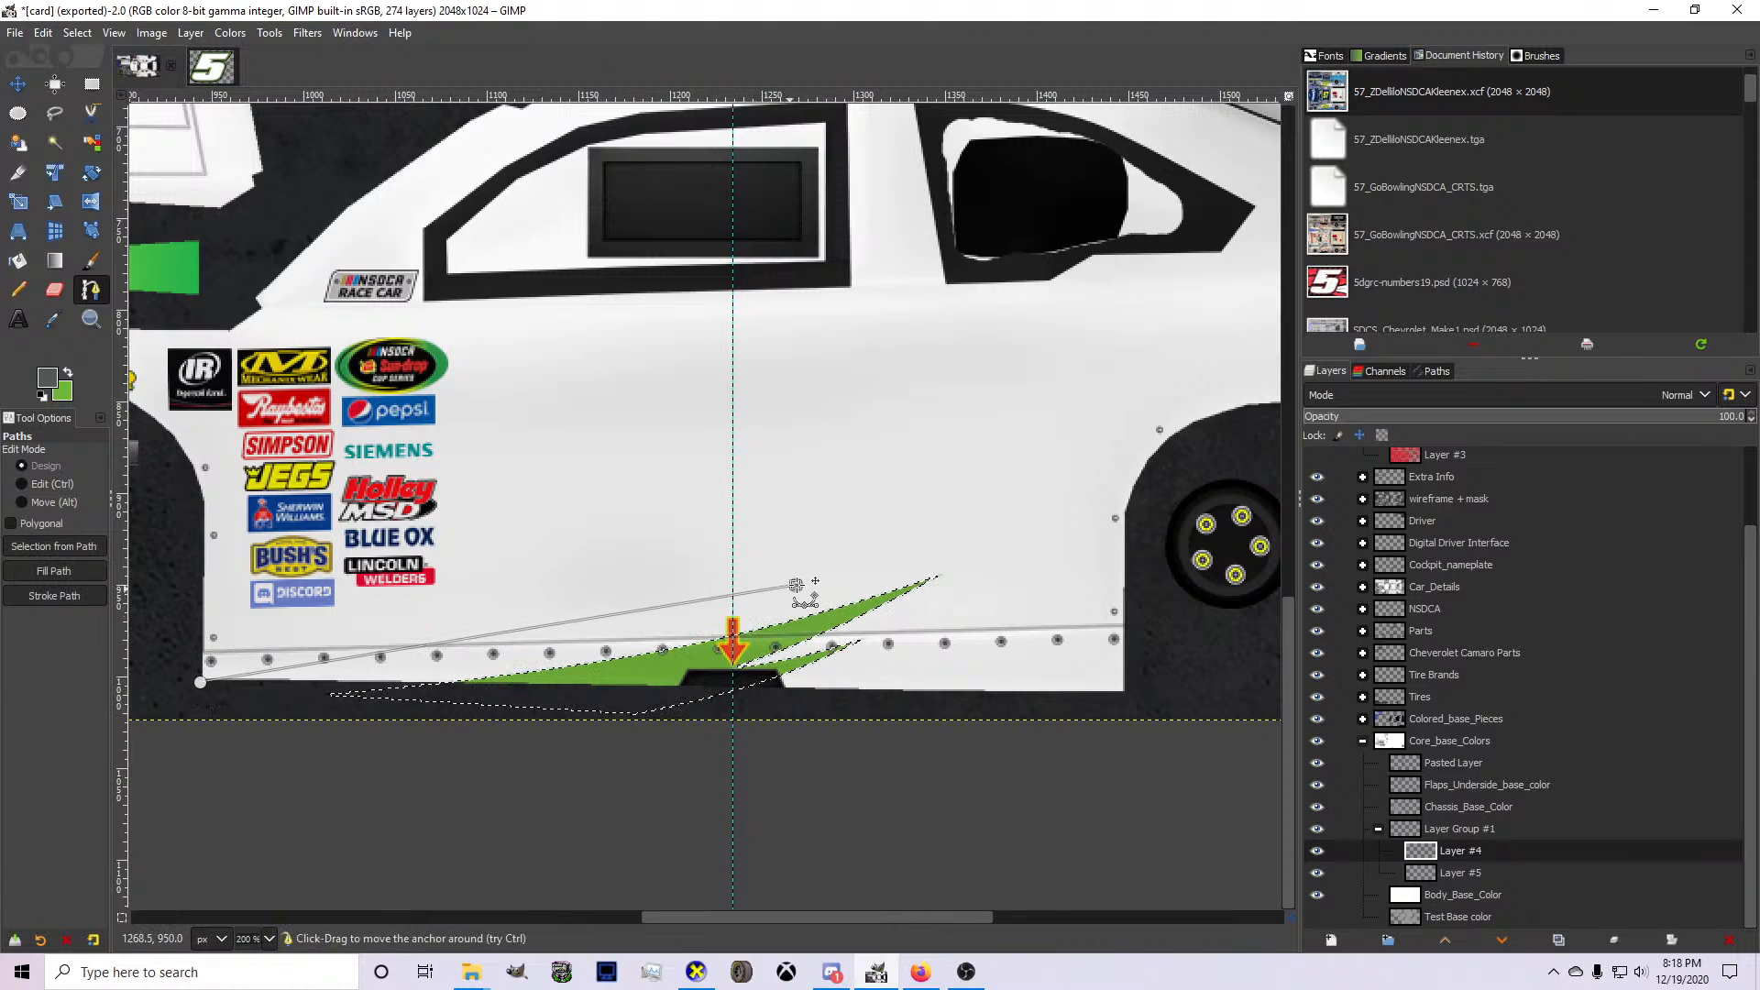
pyautogui.click(522, 634)
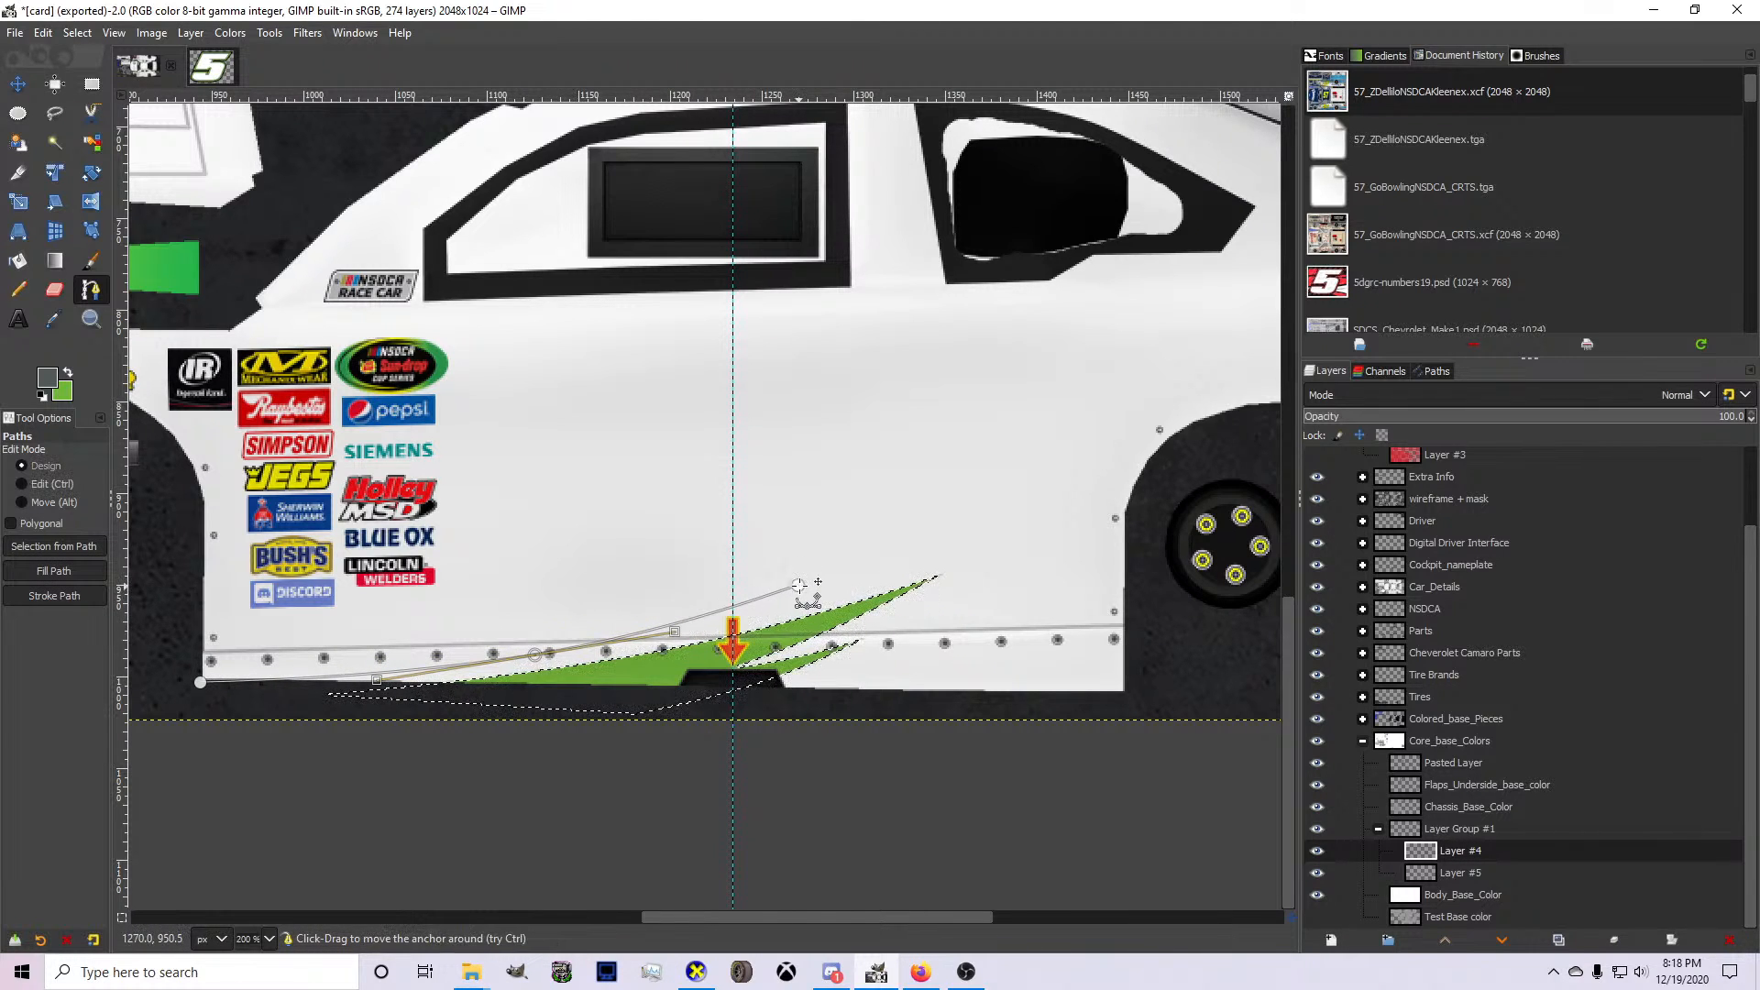
# Extend the gray path from its rear tip back into the front wheel opening and bend the upper edge.
pyautogui.moveTo(808, 590); pyautogui.dragTo(421, 635)
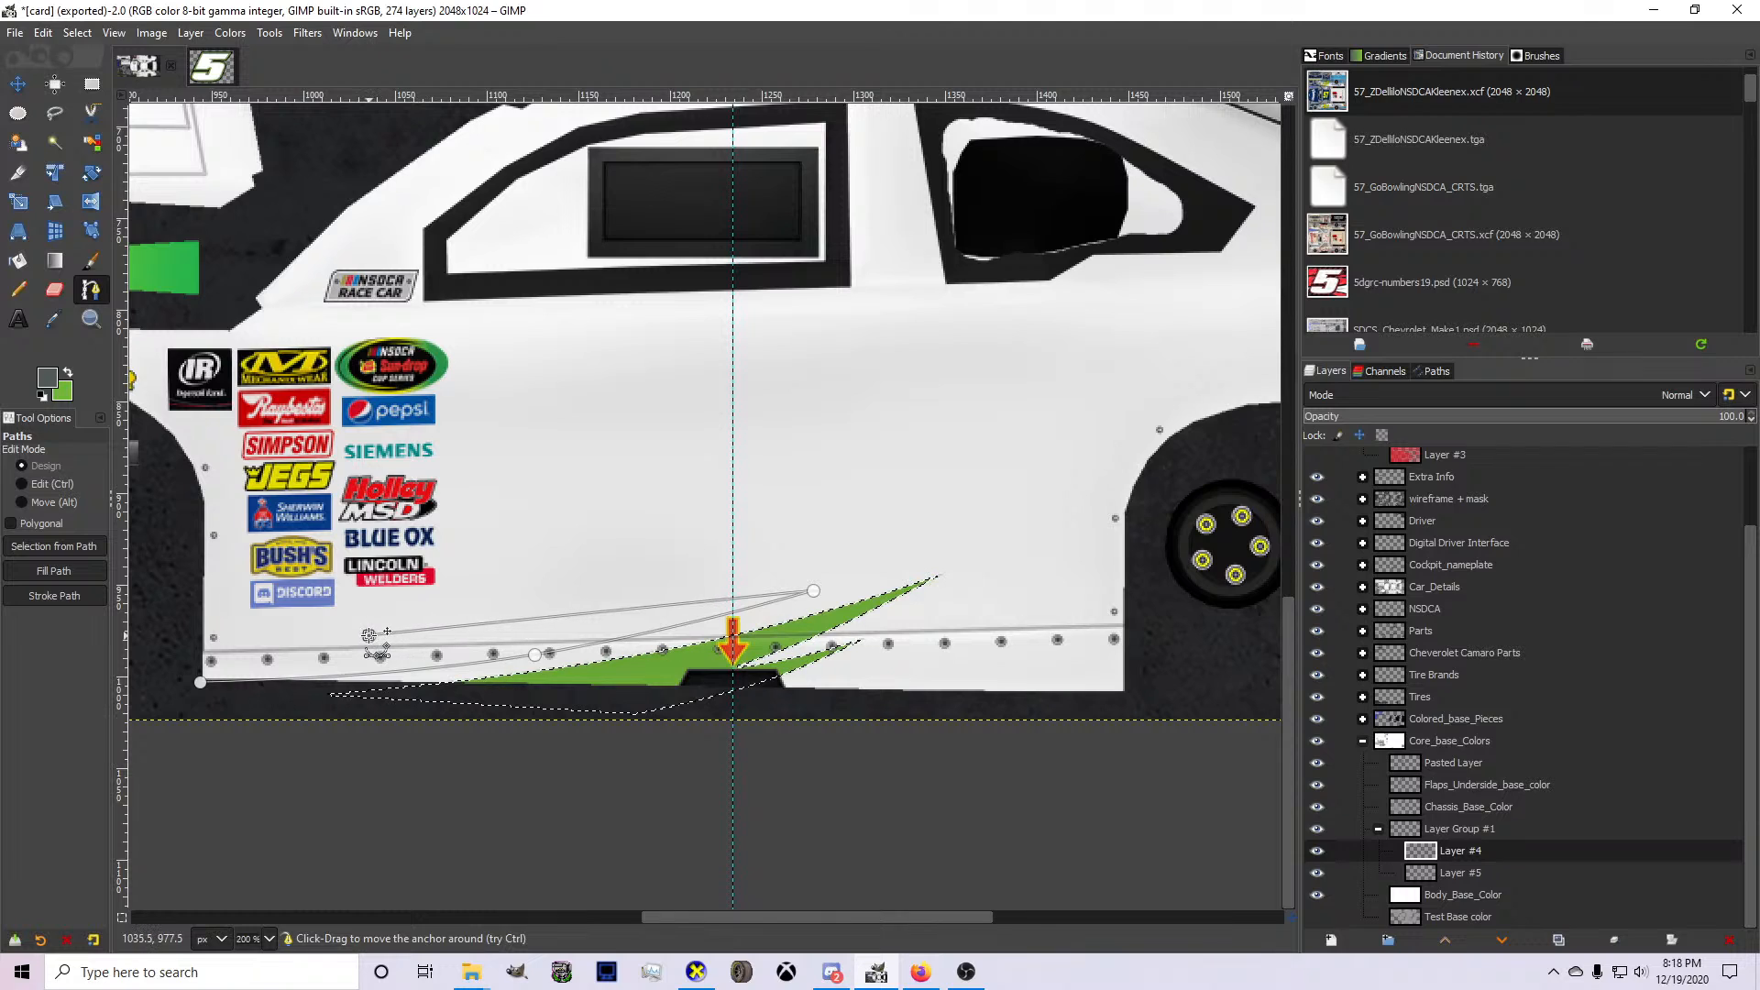
pyautogui.moveTo(301, 630); pyautogui.dragTo(163, 644)
pyautogui.keyDown('ctrl'); pyautogui.click(397, 635); pyautogui.keyUp('ctrl')
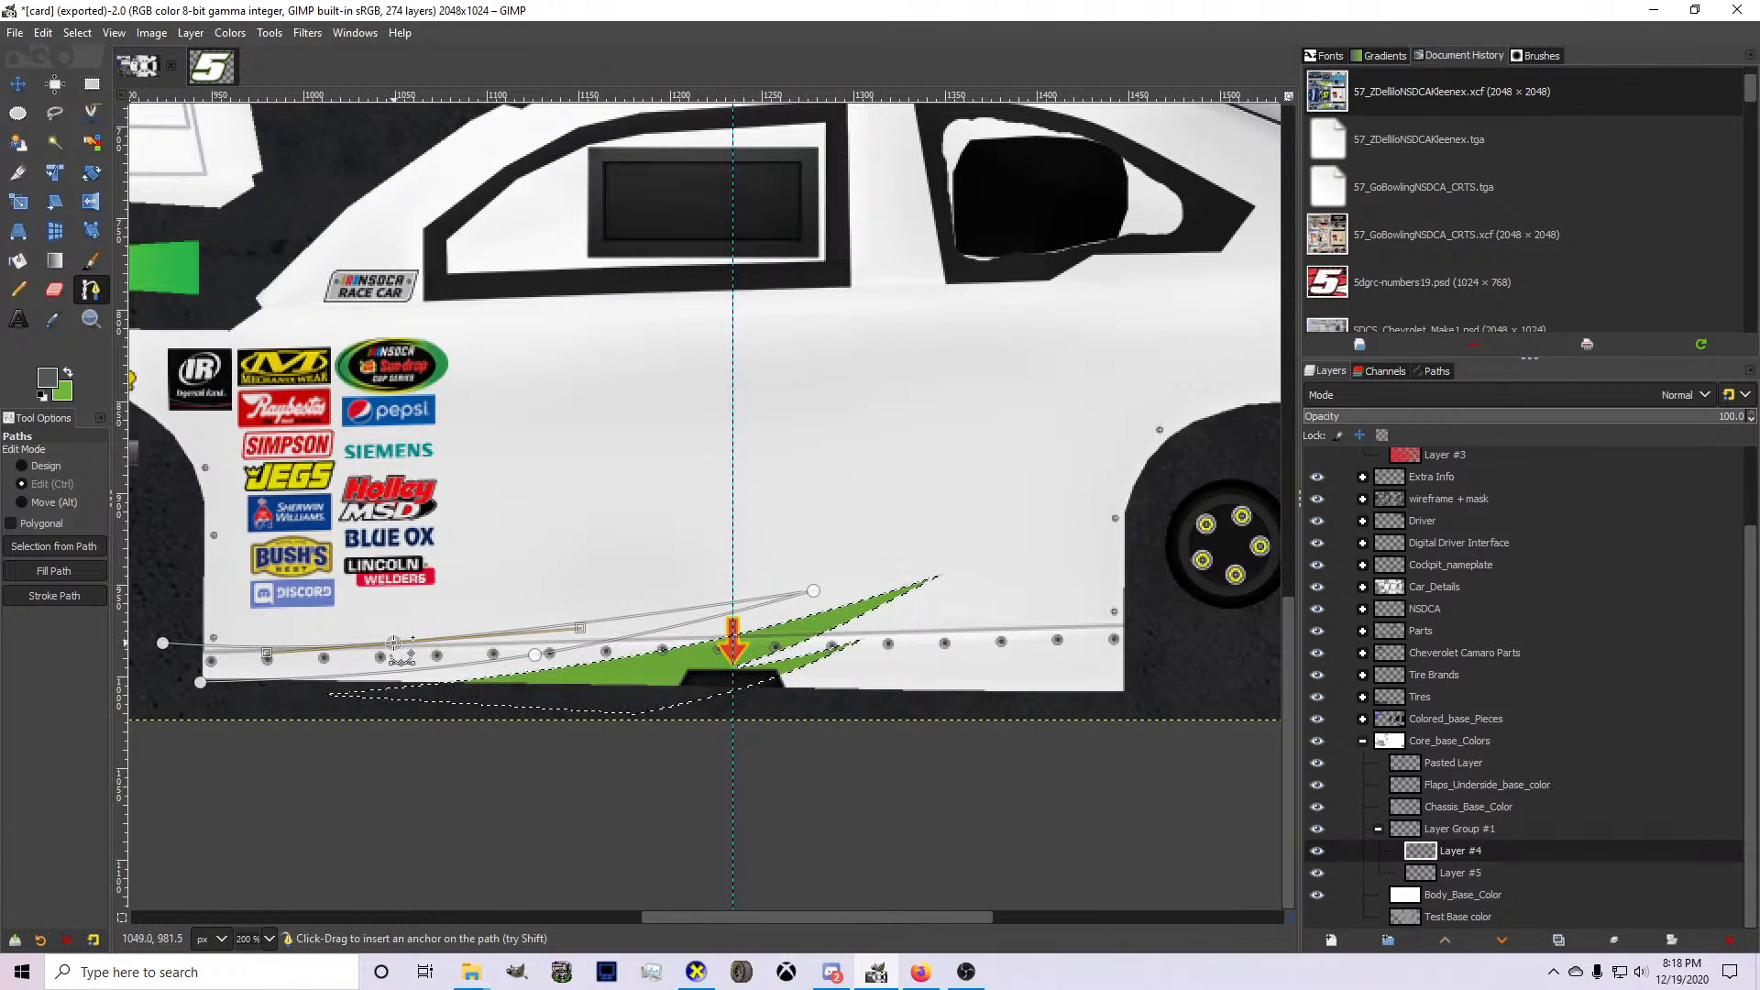
# Shift the path slightly forward and down, and fill its area with gray on Layer #4.
pyautogui.moveTo(468, 684); pyautogui.dragTo(468, 689)
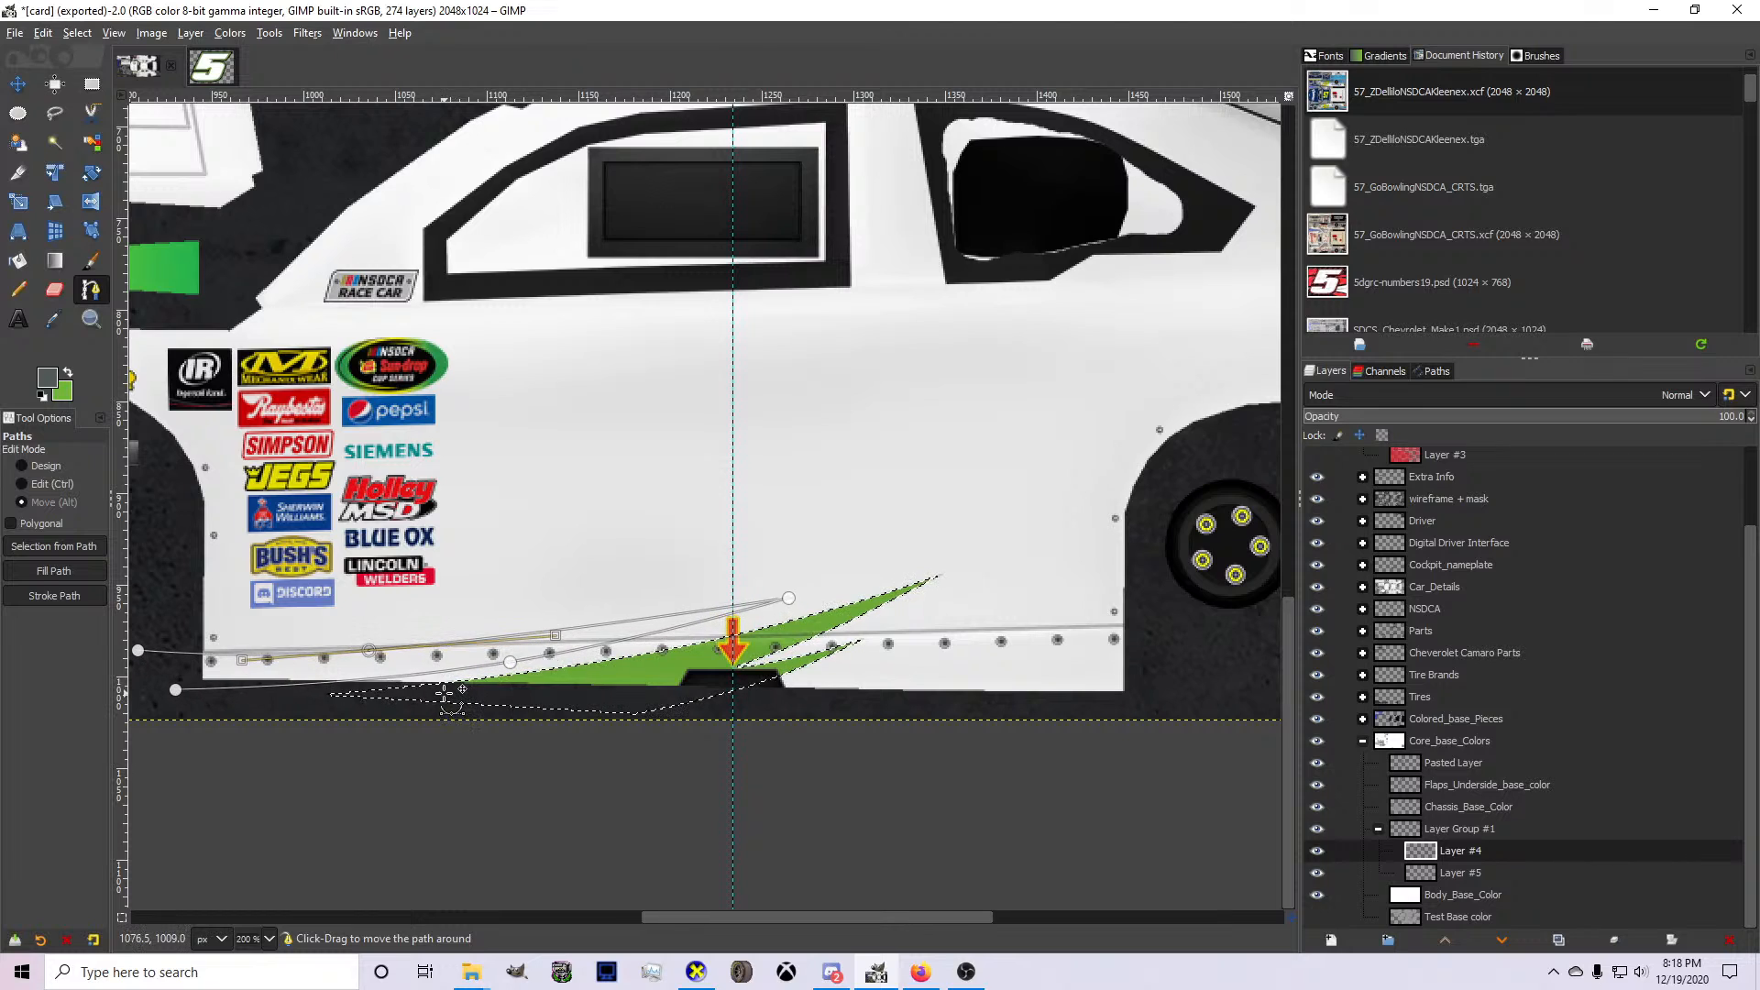
pyautogui.press('Return')
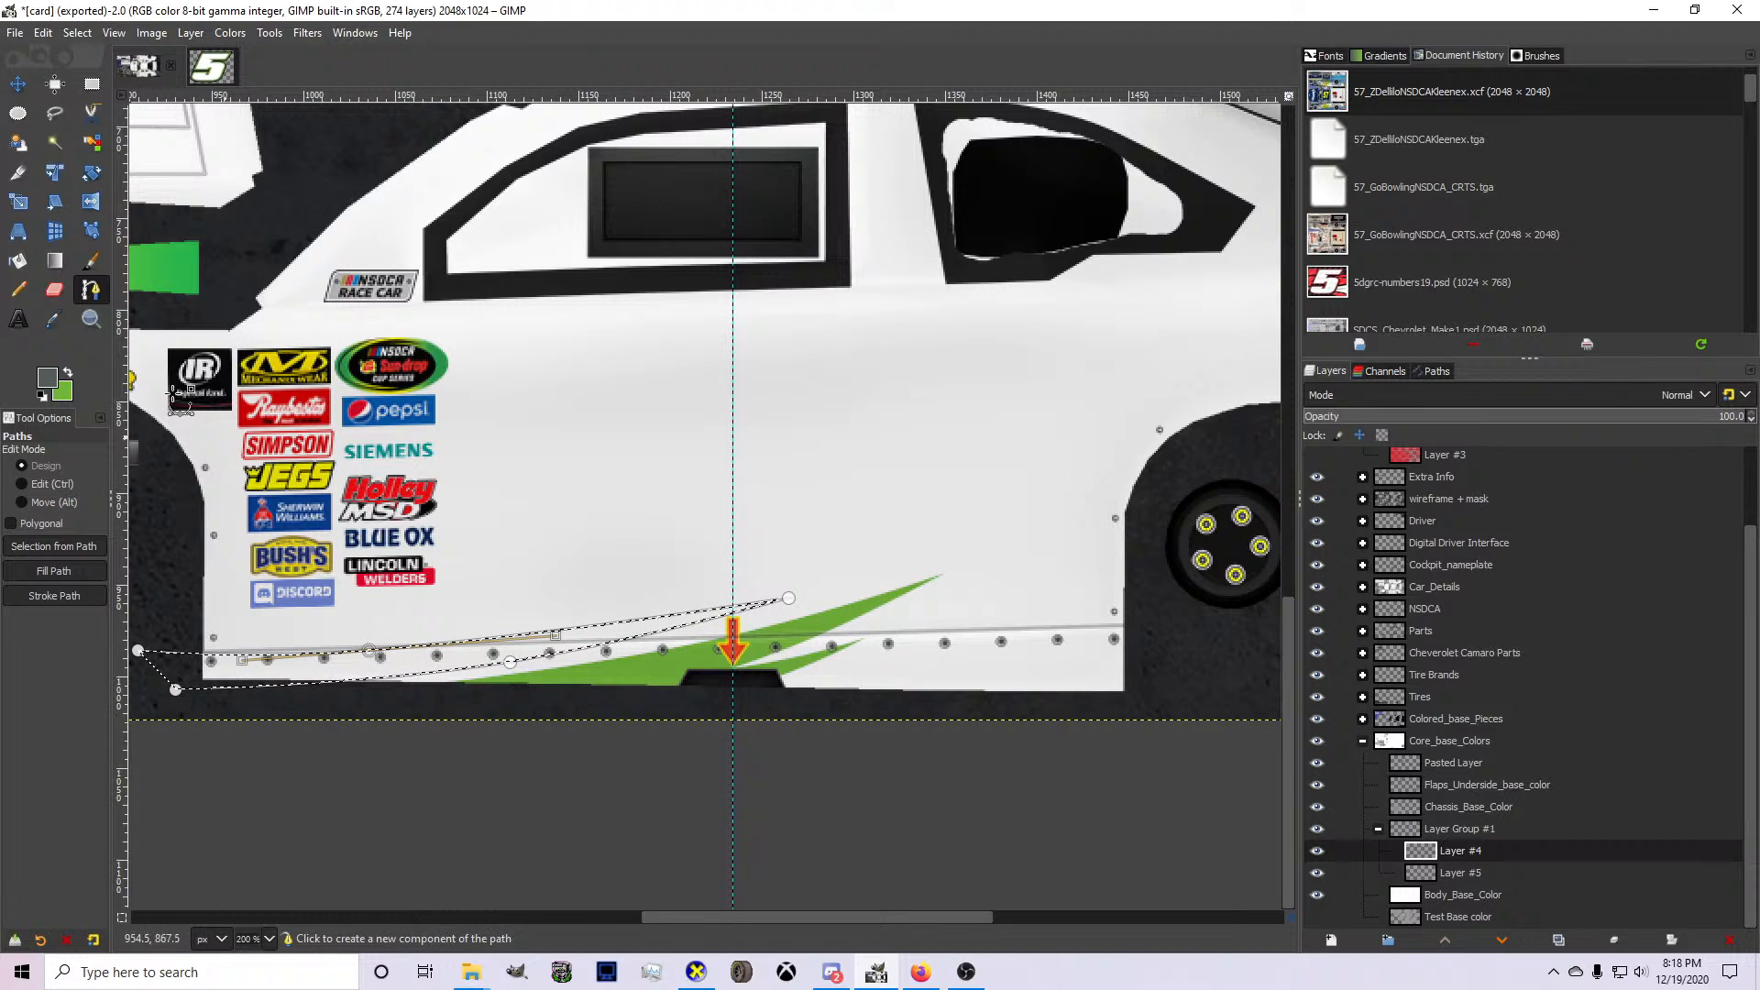
pyautogui.click(17, 260)
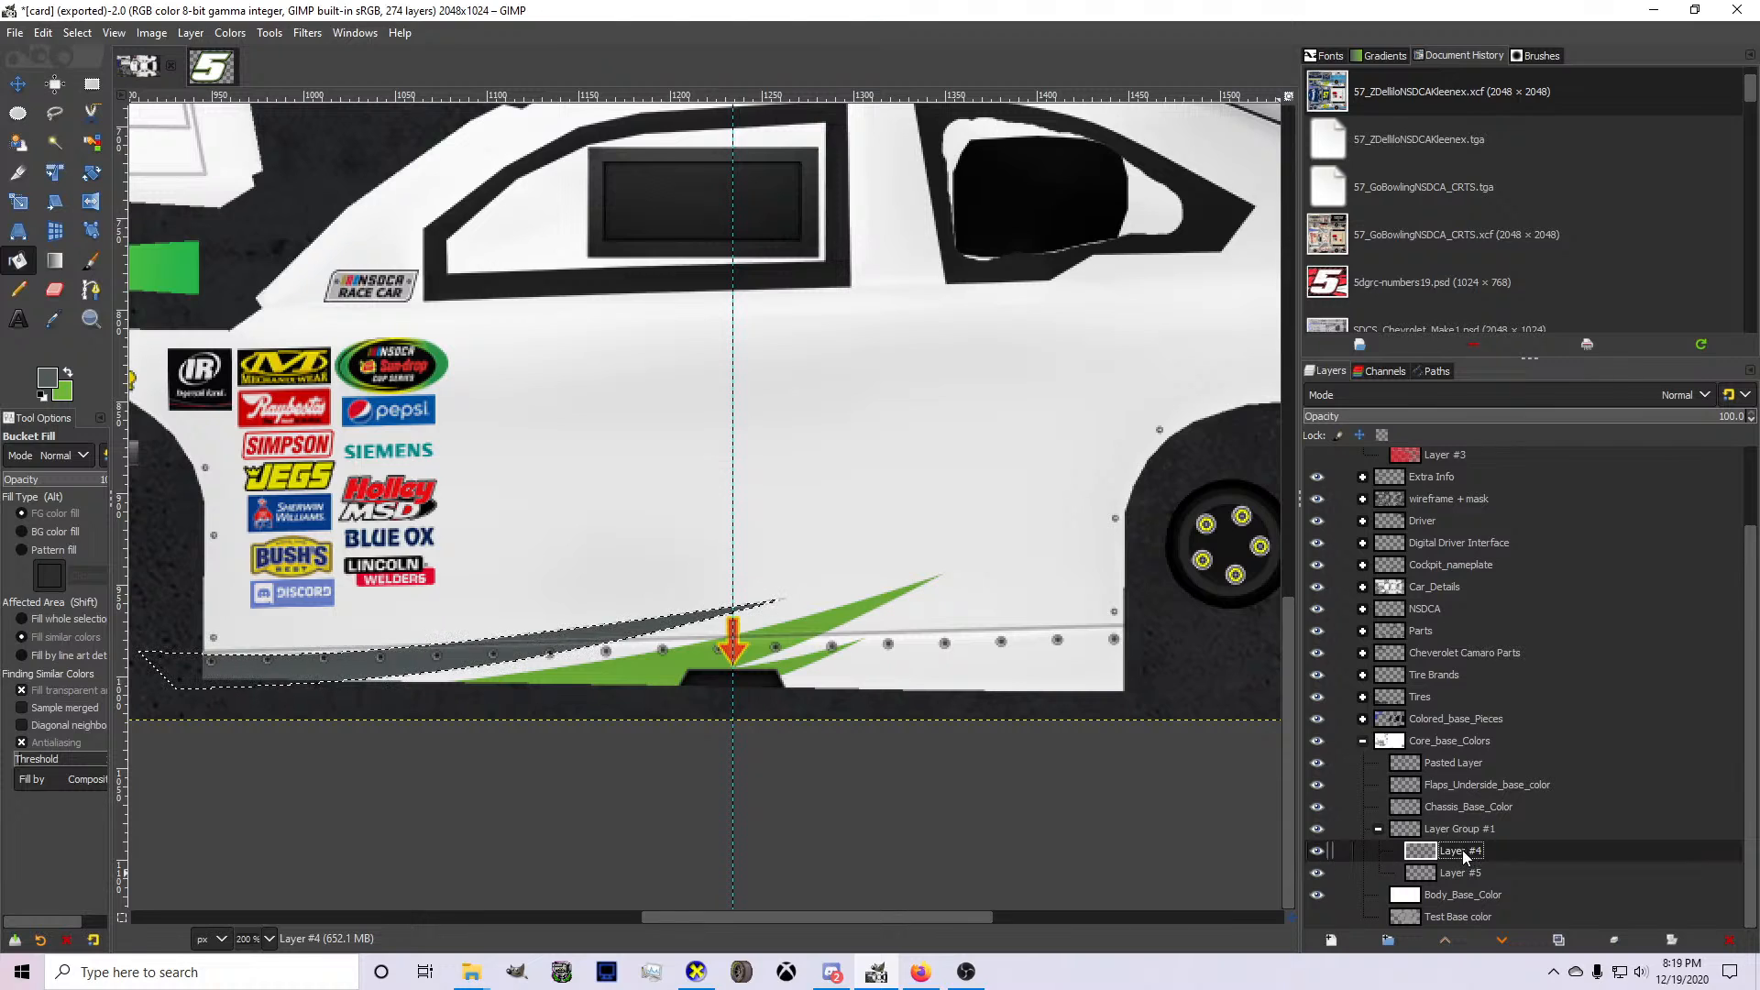
# Rename Layer #4 as Gray and Layer #5 as Green.
pyautogui.write('Gray')
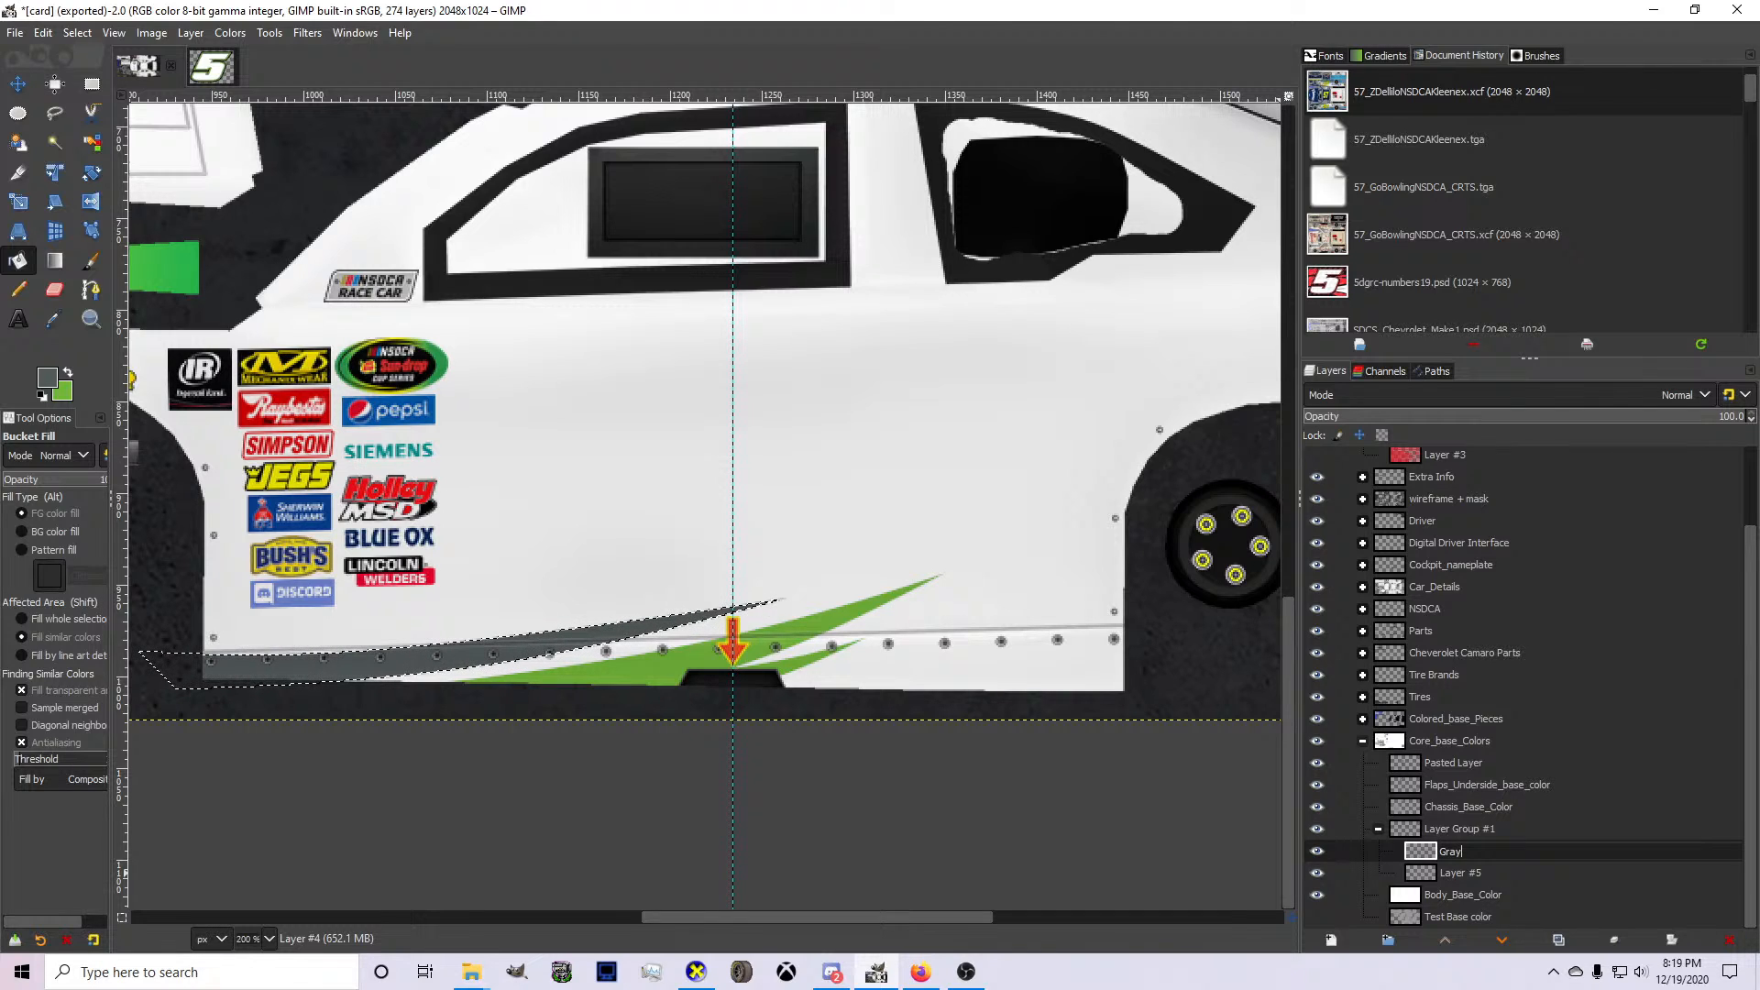
pyautogui.press('Tab')
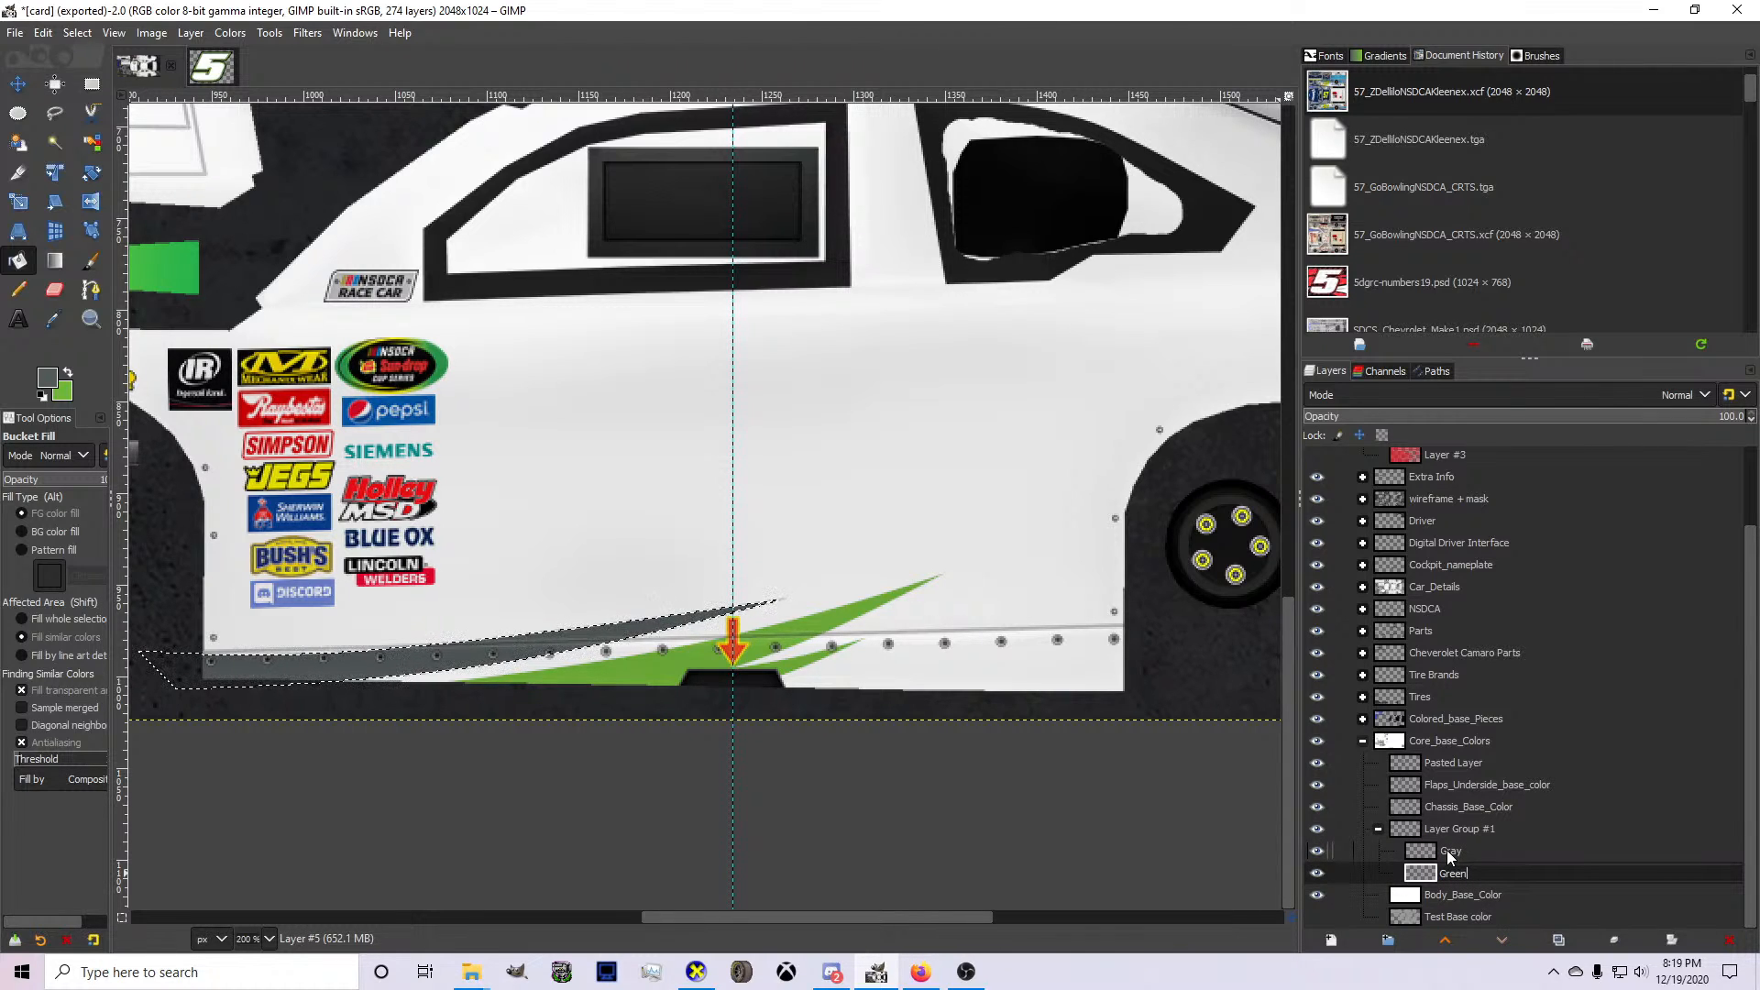
pyautogui.press('Return')
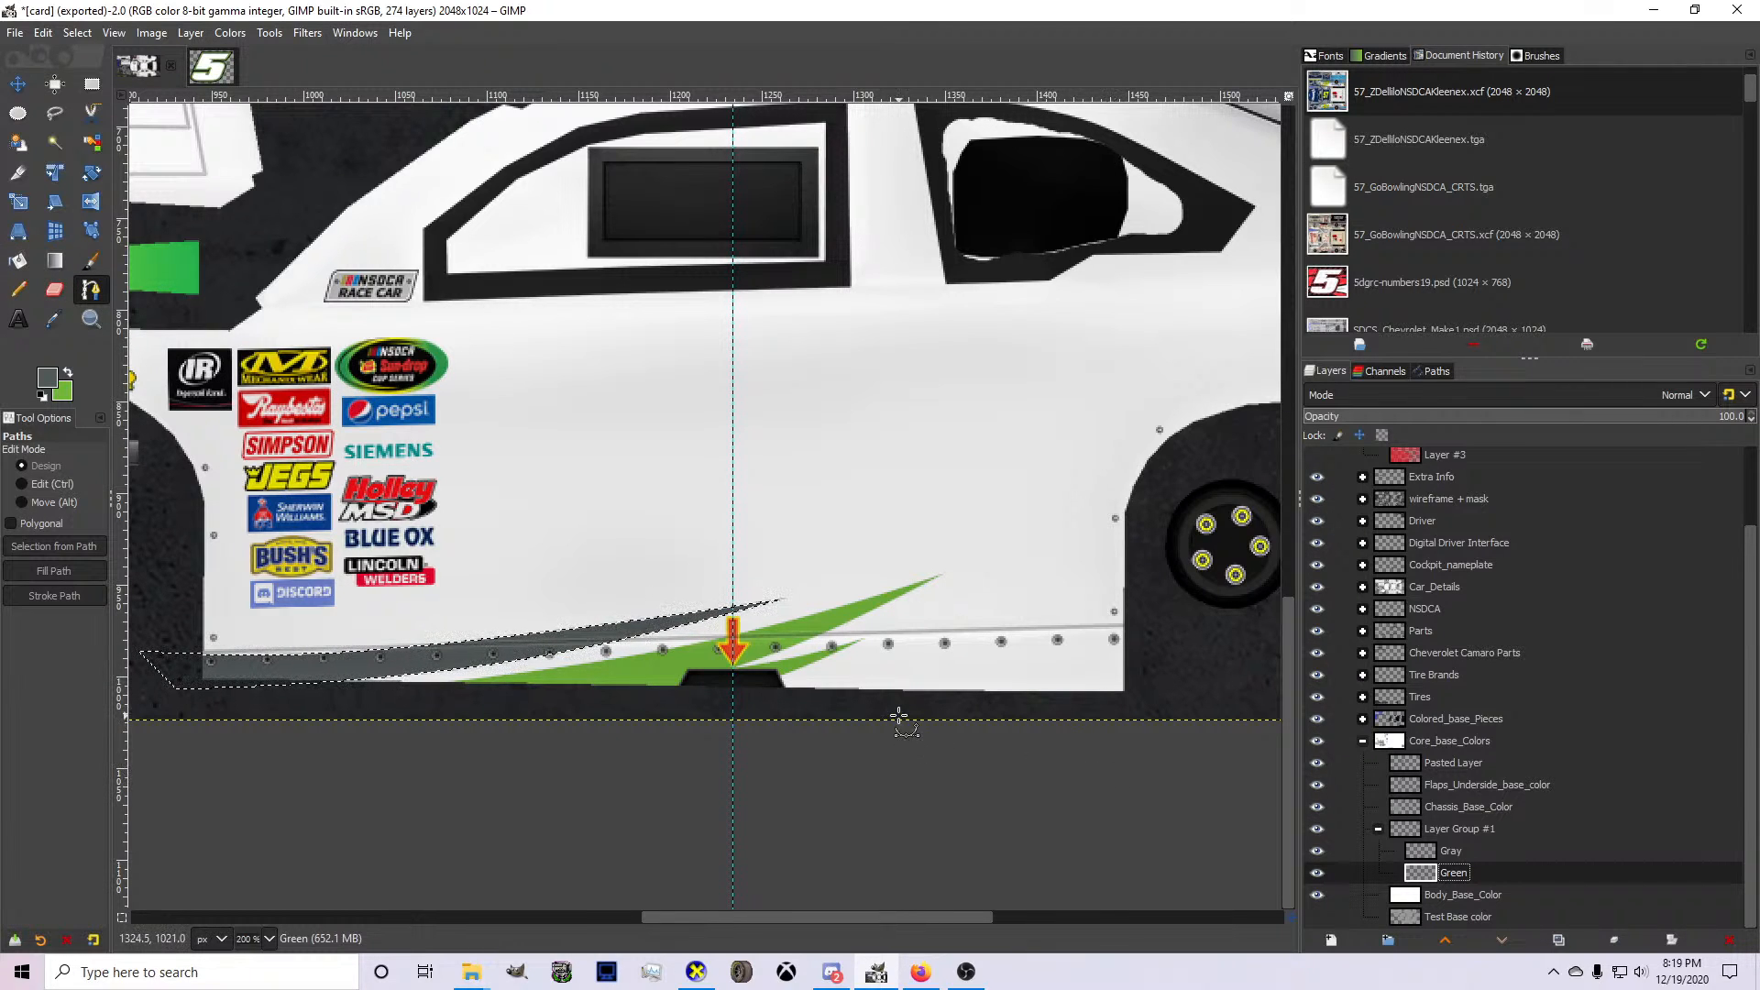
# On the Gray layer, draw a curved path from below the skirt notch up past the green spikes toward the rear wheel.
pyautogui.click(1493, 856)
pyautogui.scroll(-1, 919, 682)
pyautogui.scroll(2, 862, 677)
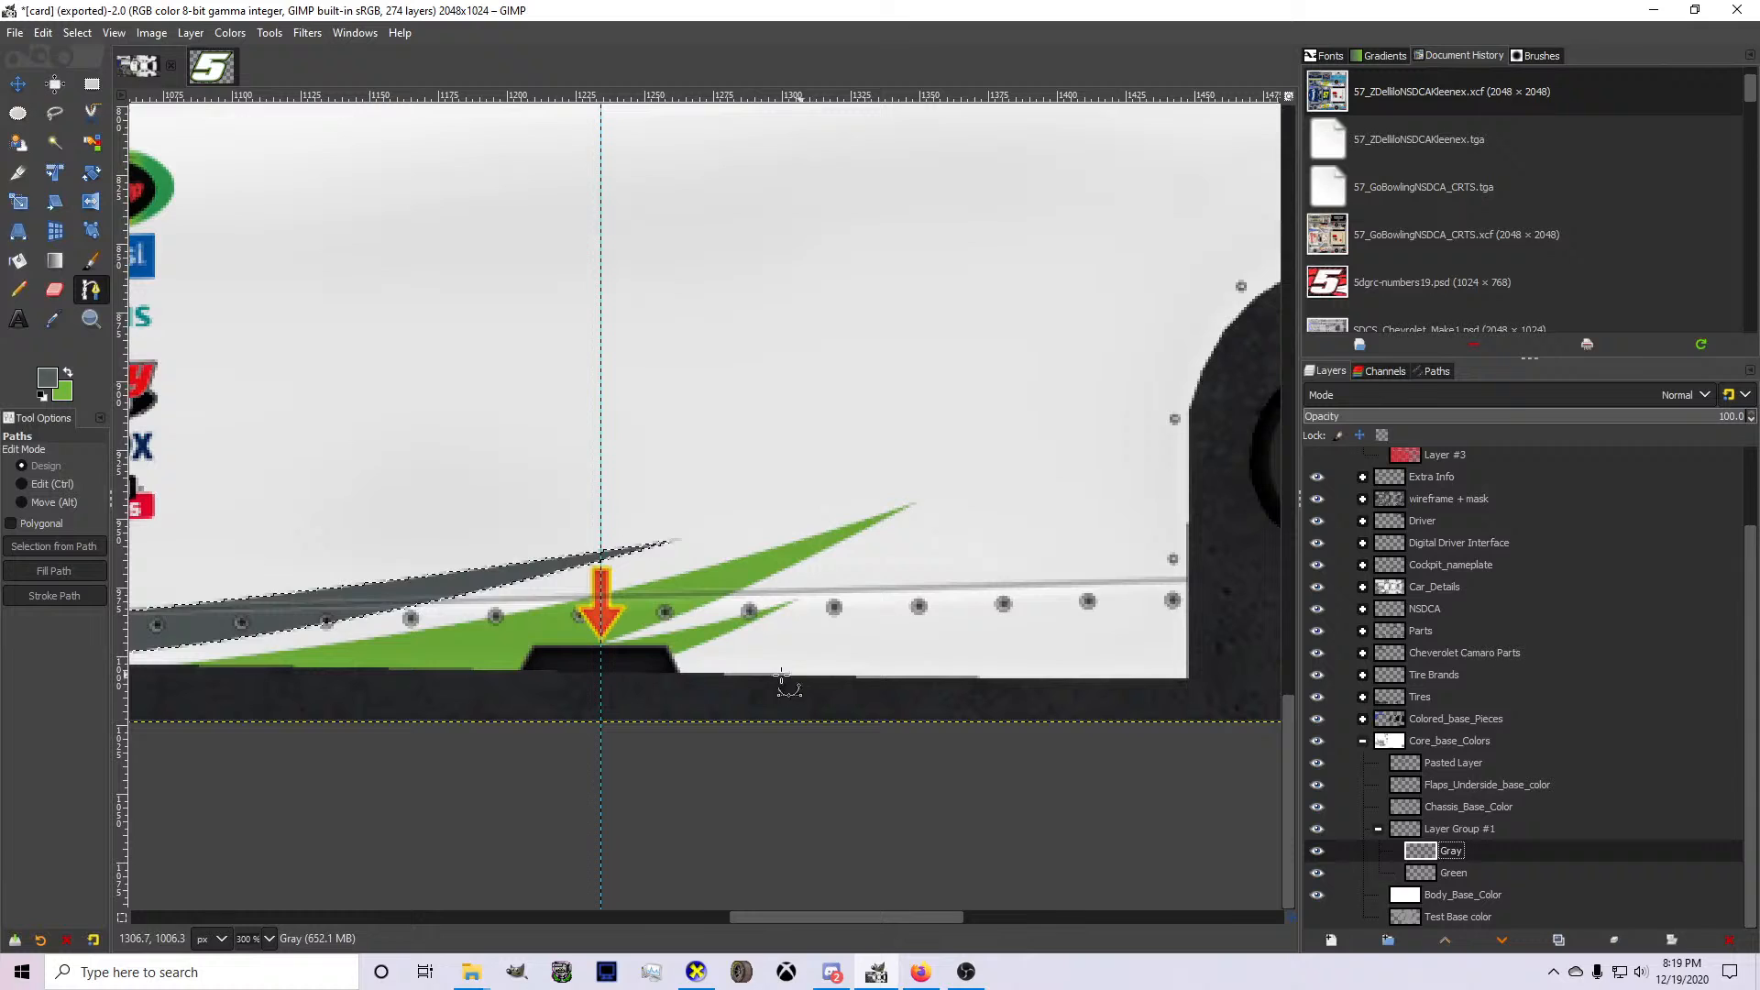
pyautogui.click(621, 690)
pyautogui.click(955, 582)
pyautogui.moveTo(955, 582); pyautogui.dragTo(1006, 534)
pyautogui.moveTo(825, 605); pyautogui.dragTo(838, 603)
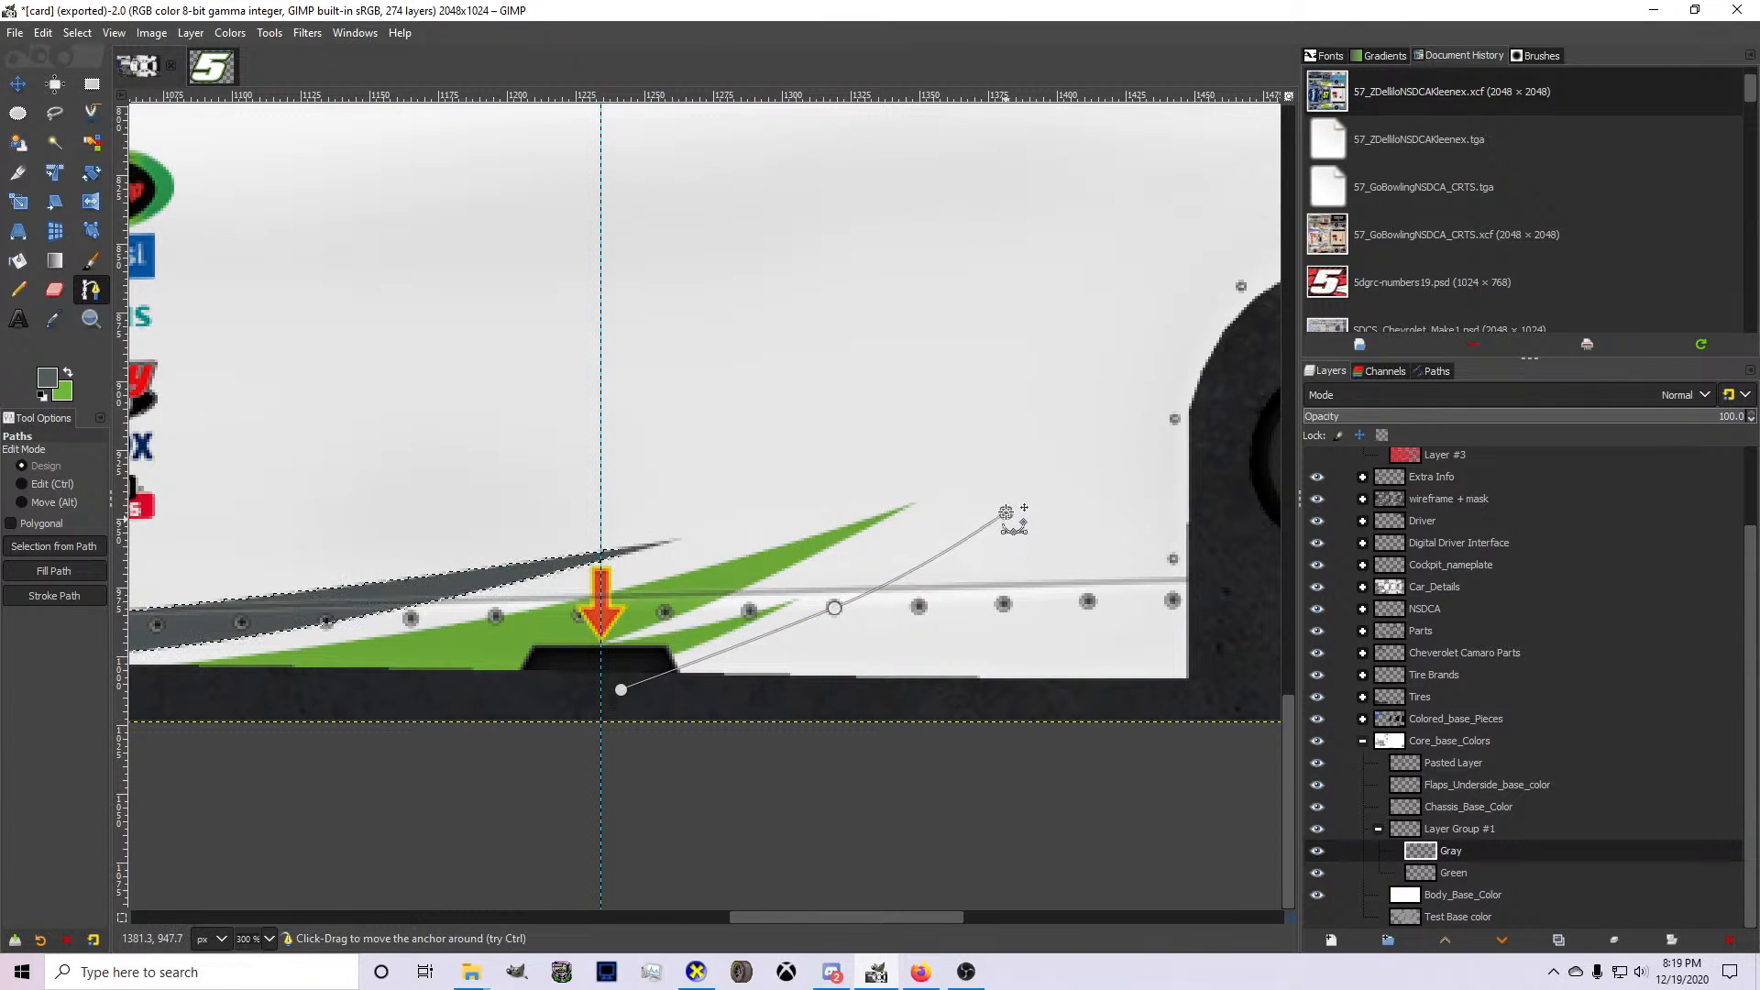
# Try adding a curved return edge toward the green spikes and a second, higher spike to the gray path.
pyautogui.scroll(1, 898, 521)
pyautogui.click(682, 643)
pyautogui.moveTo(682, 643); pyautogui.dragTo(672, 640)
pyautogui.moveTo(825, 586); pyautogui.dragTo(883, 530)
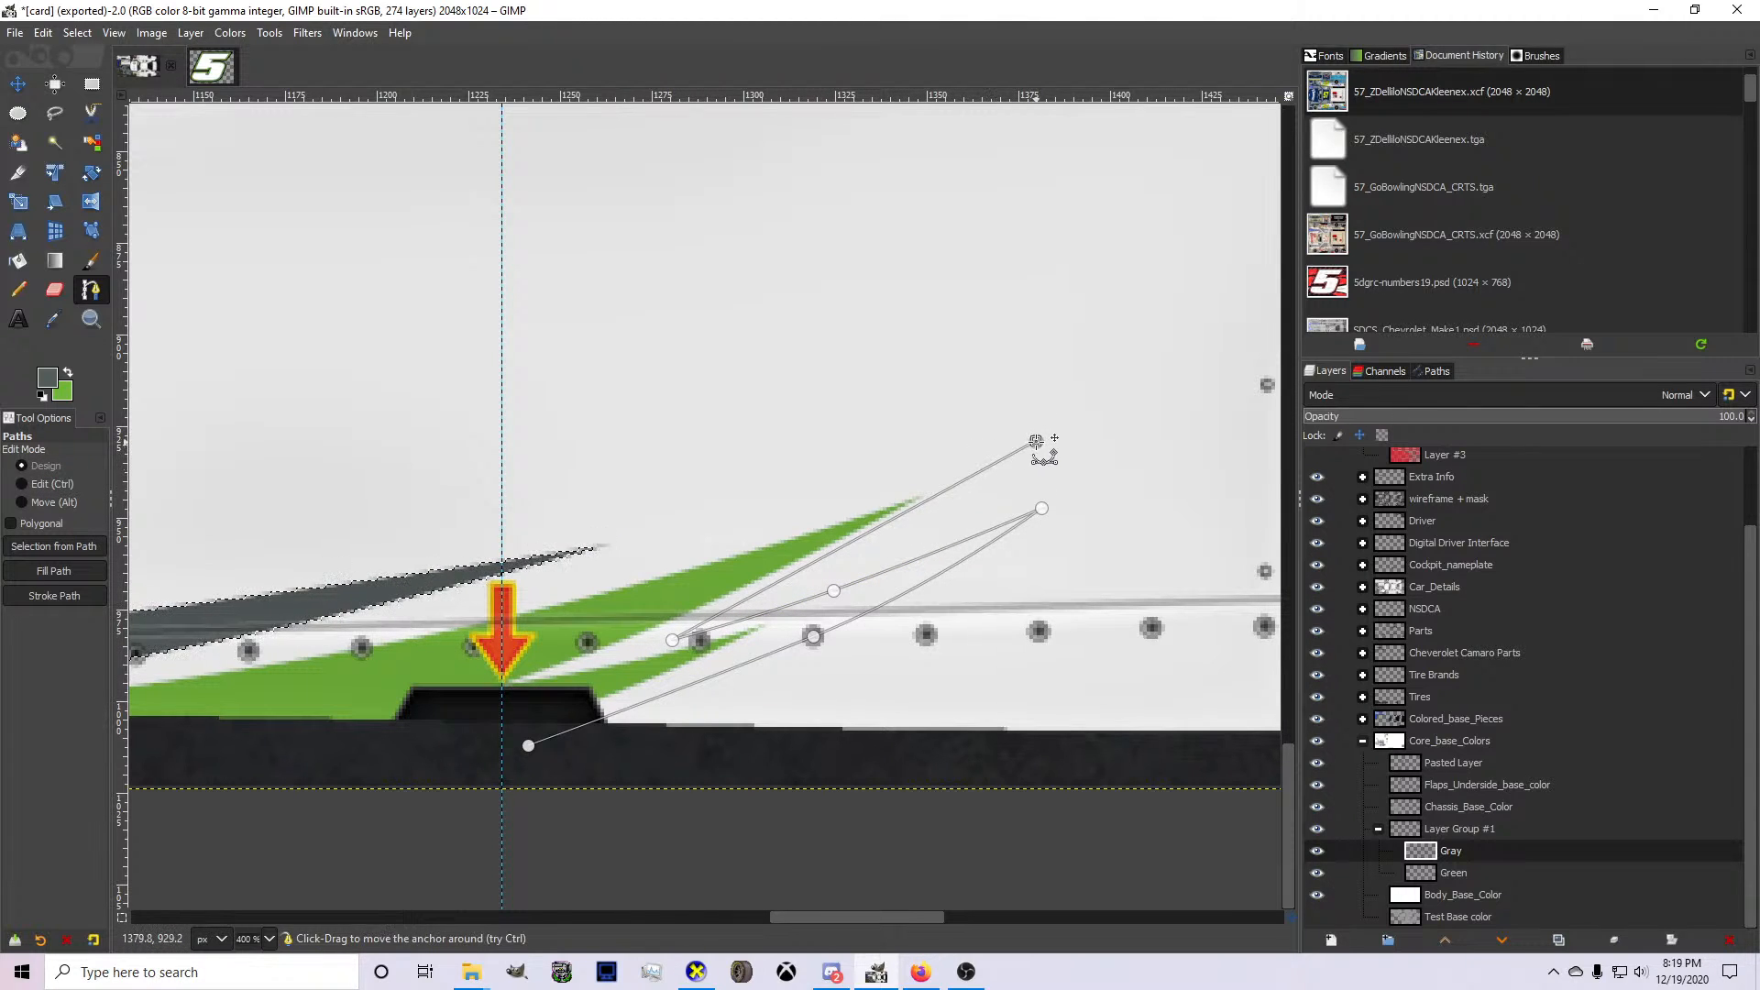
pyautogui.moveTo(1036, 441); pyautogui.dragTo(1052, 442)
pyautogui.moveTo(915, 514); pyautogui.dragTo(928, 520)
# Try extending the gray path's upper edge in a curve rearward across the rear wheel opening.
pyautogui.scroll(-1, 909, 521)
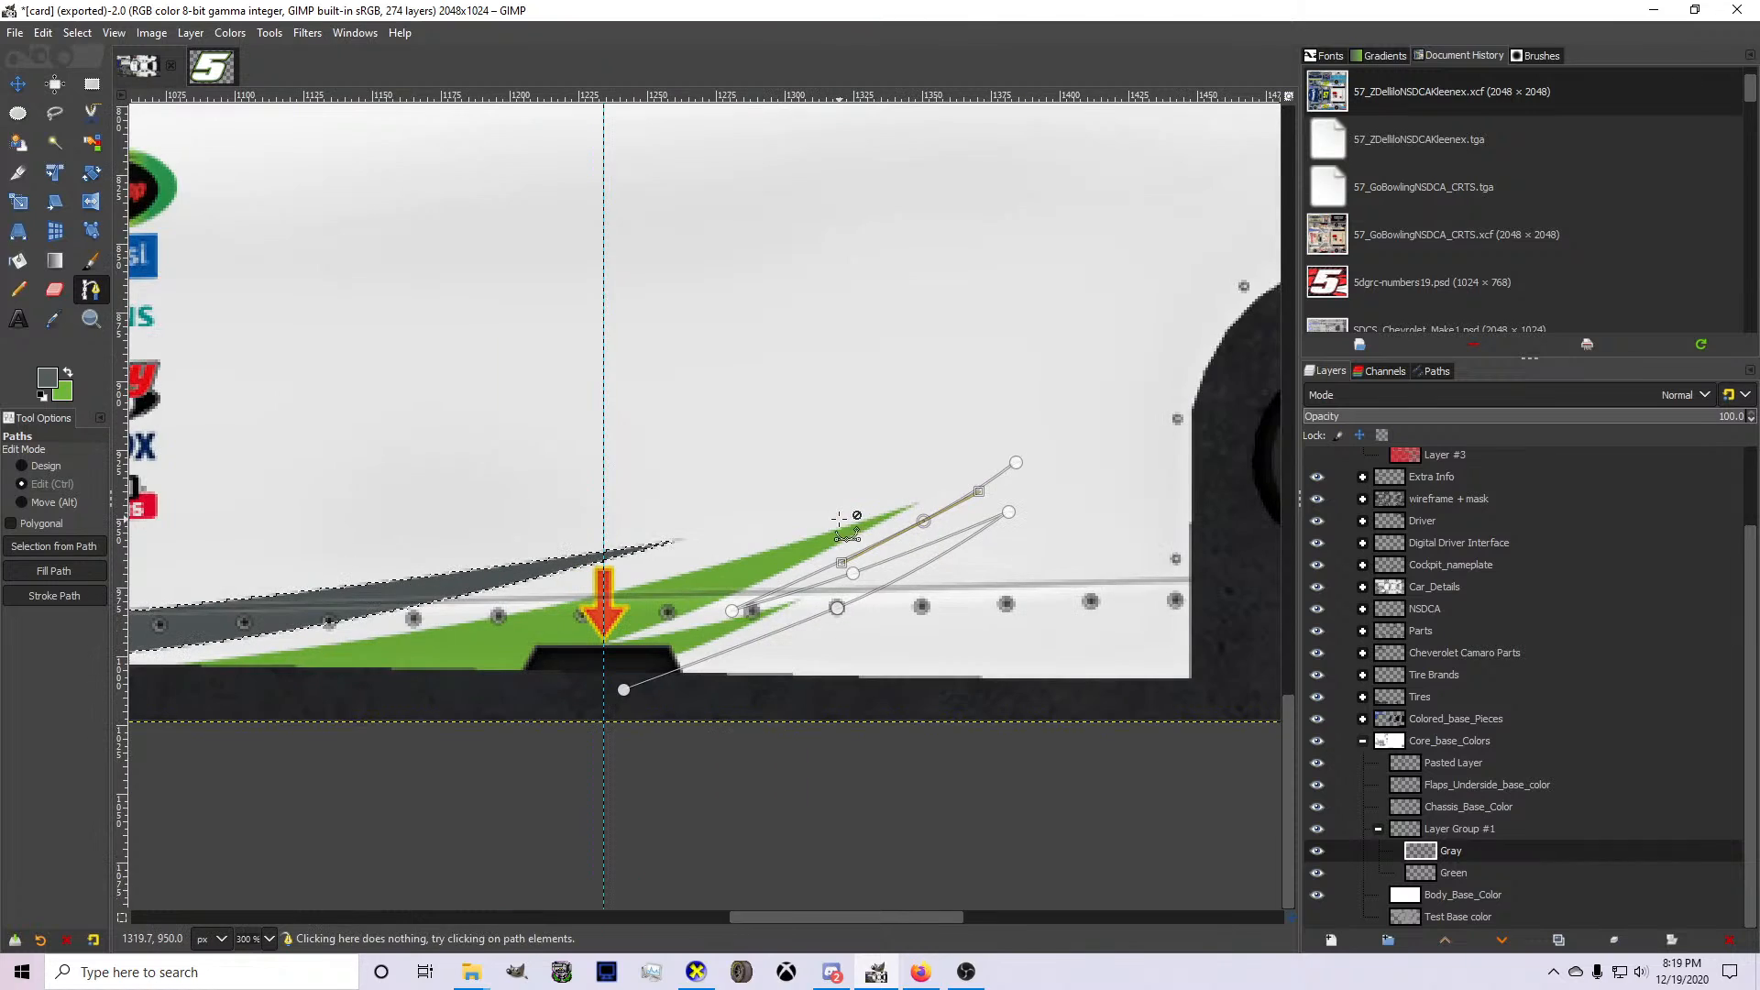
pyautogui.scroll(-1, 839, 519)
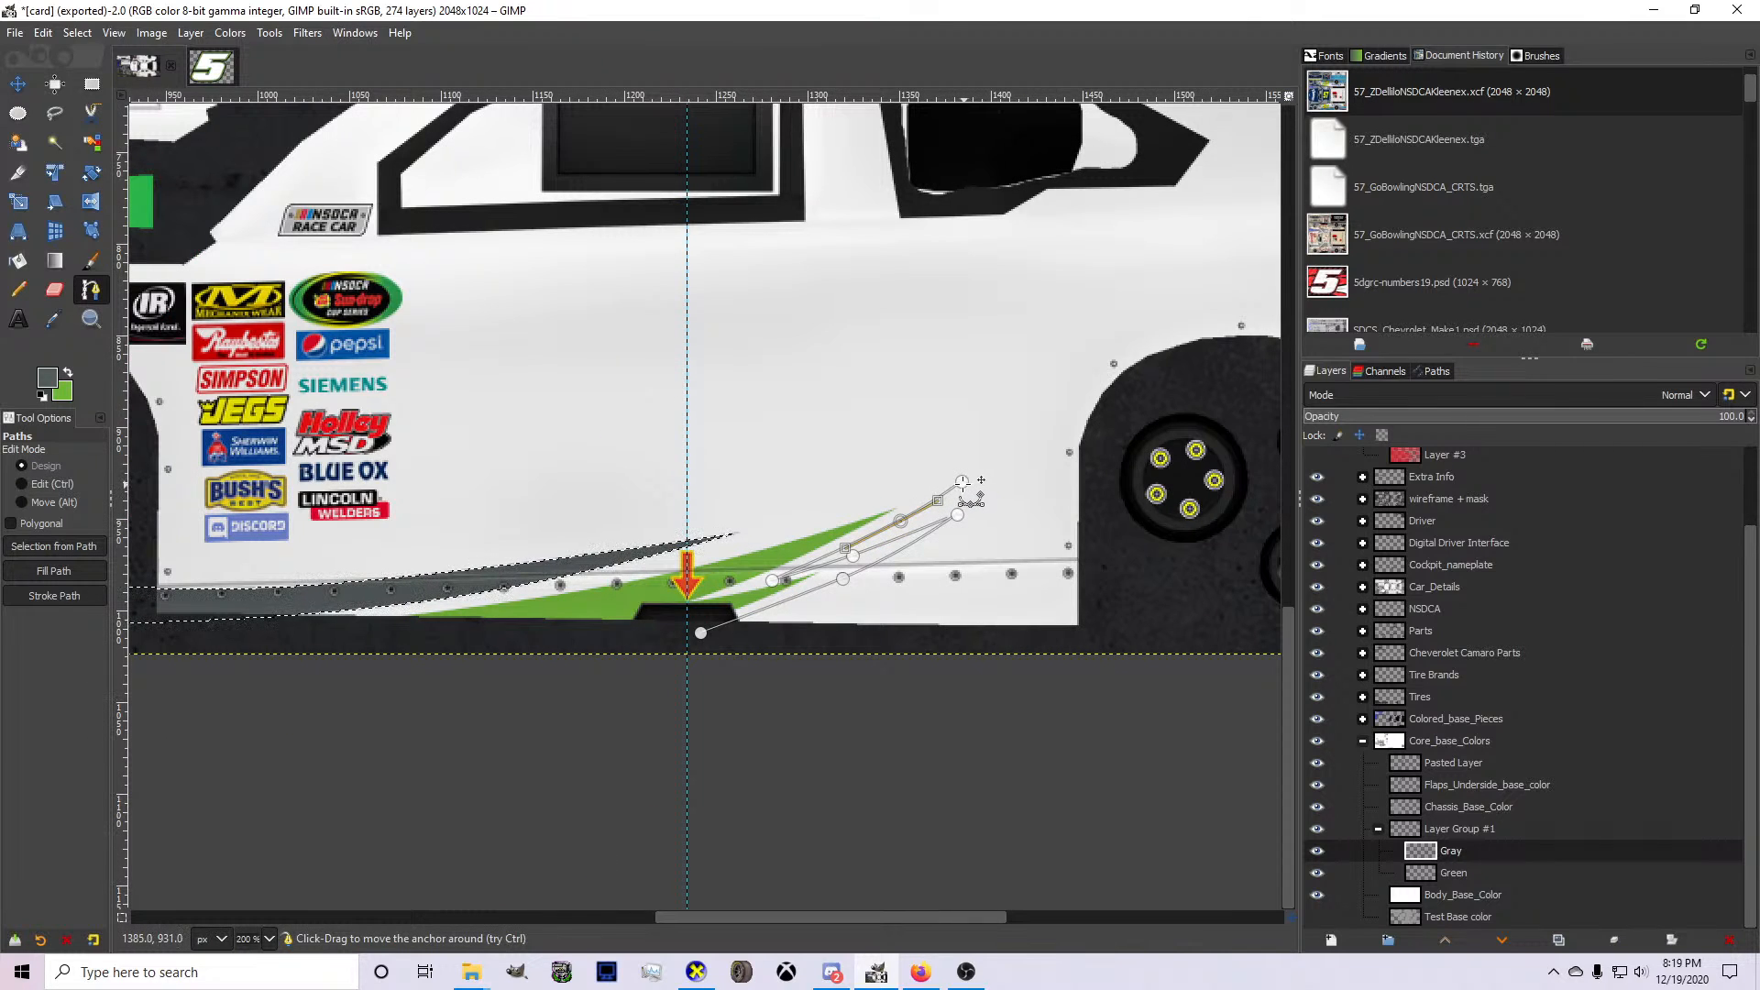
pyautogui.moveTo(963, 480); pyautogui.dragTo(968, 481)
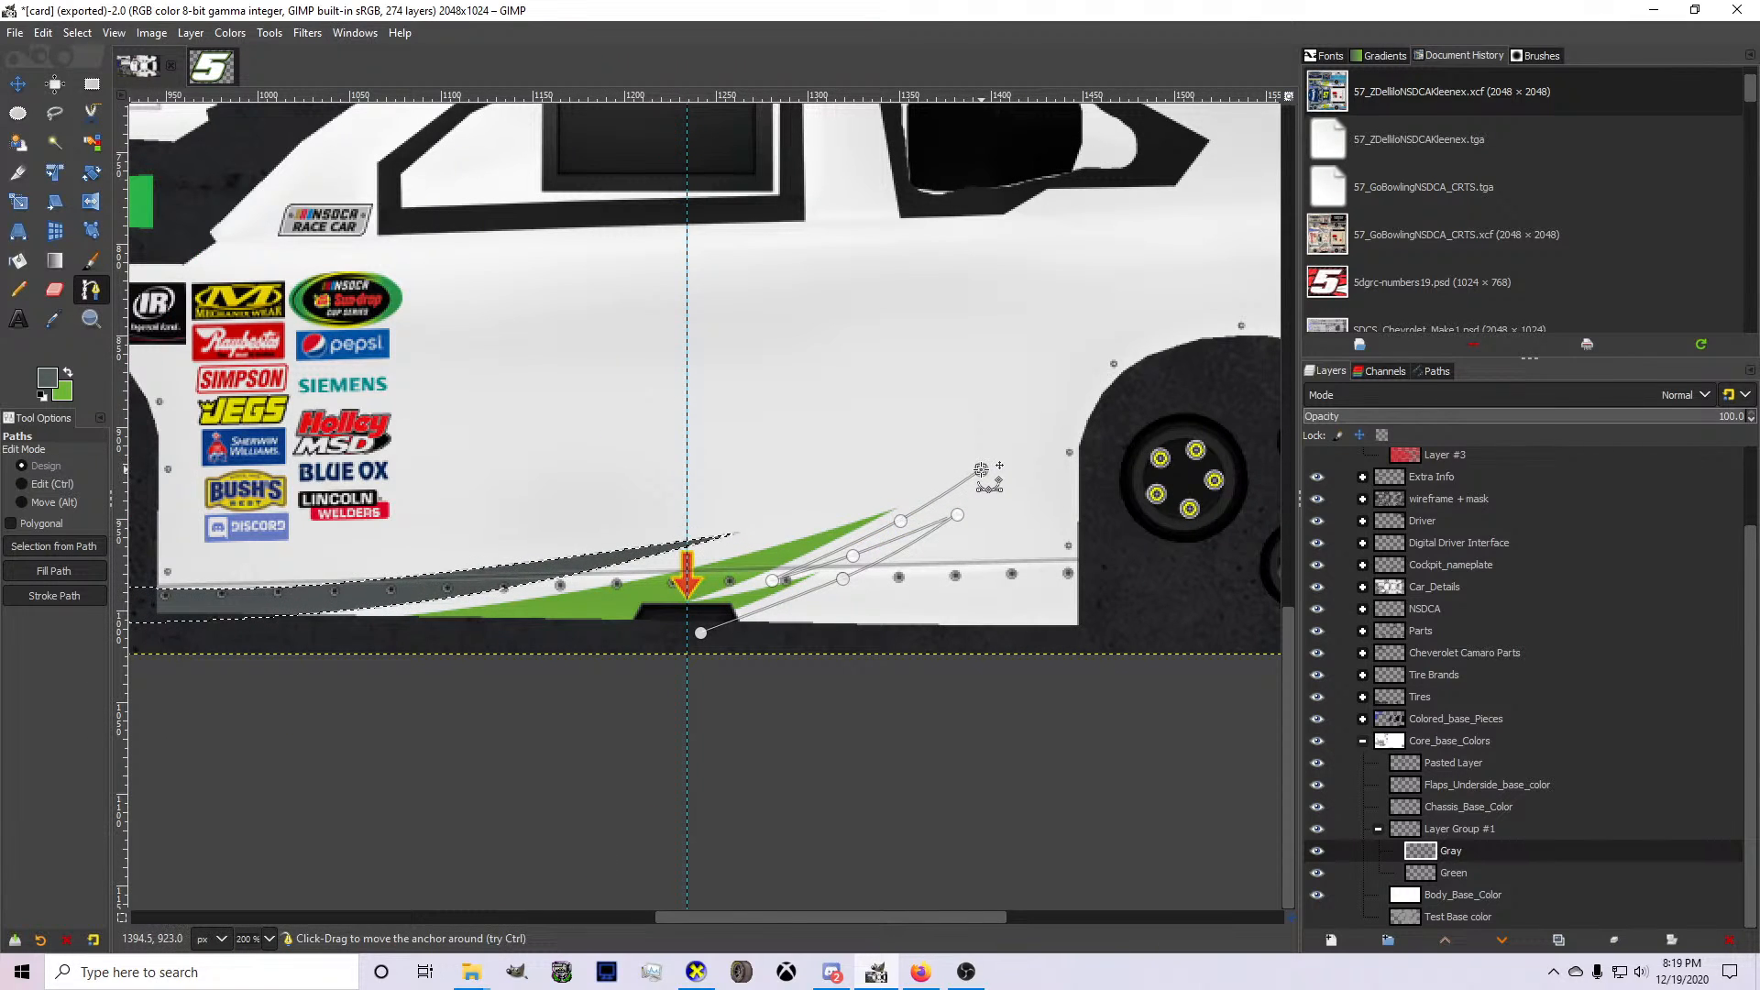
pyautogui.moveTo(989, 465); pyautogui.dragTo(1134, 346)
pyautogui.moveTo(903, 388); pyautogui.dragTo(732, 378)
pyautogui.scroll(2, 516, 423)
pyautogui.scroll(2, 515, 423)
pyautogui.scroll(-2, 448, 552)
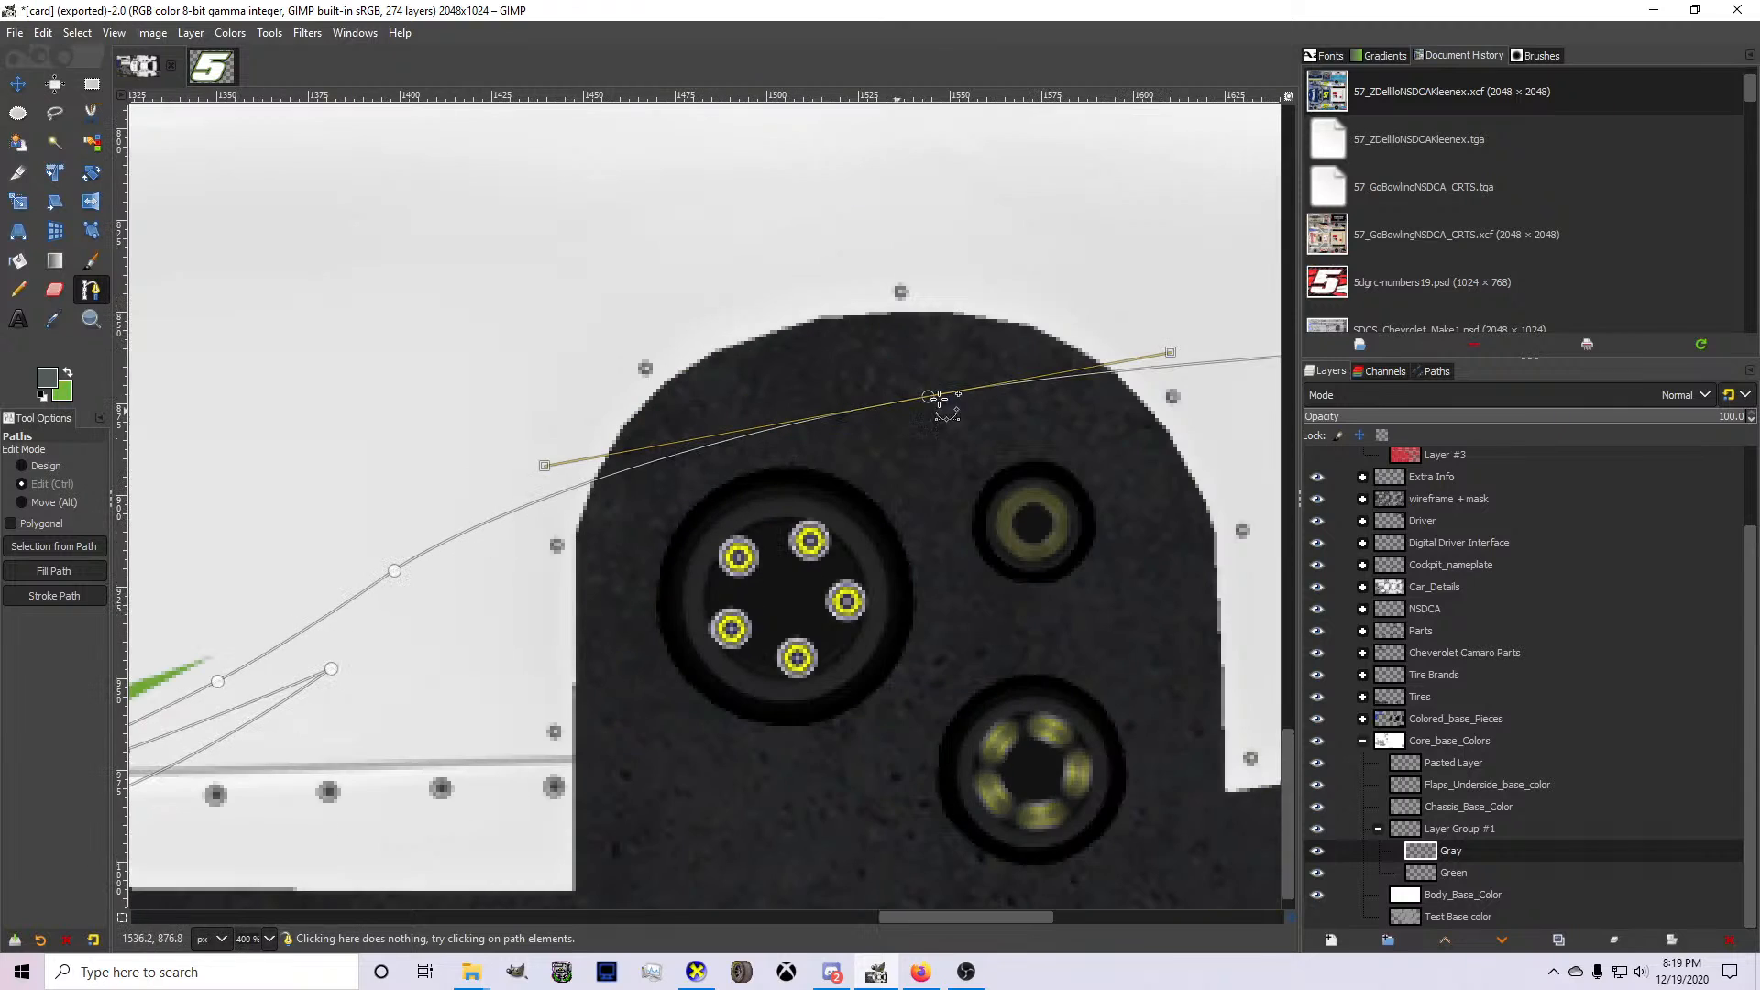
pyautogui.moveTo(936, 396)
pyautogui.mouseDown()
pyautogui.moveTo(888, 387)
pyautogui.moveTo(932, 397)
pyautogui.mouseUp()
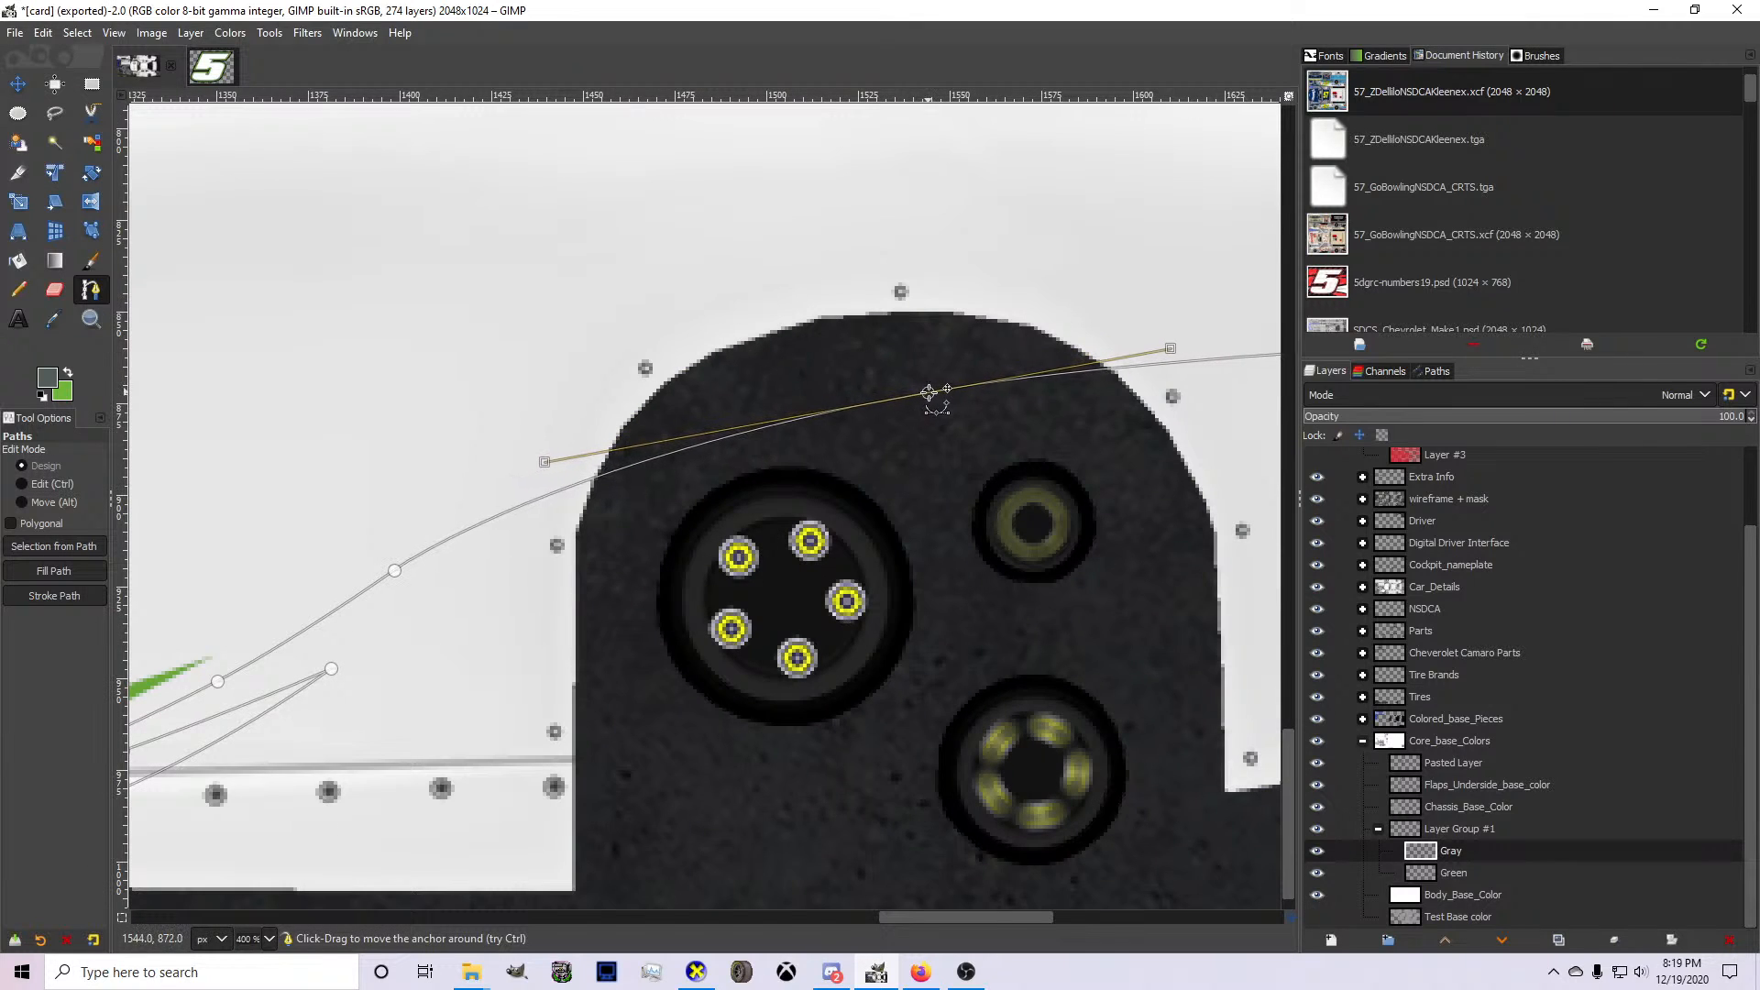
# Undo the gray path's extension across the rear wheel opening and its second spike.
pyautogui.scroll(-2, 931, 397)
pyautogui.hotkey('ctrl', 'z')
pyautogui.hotkey('ctrl', 'z')
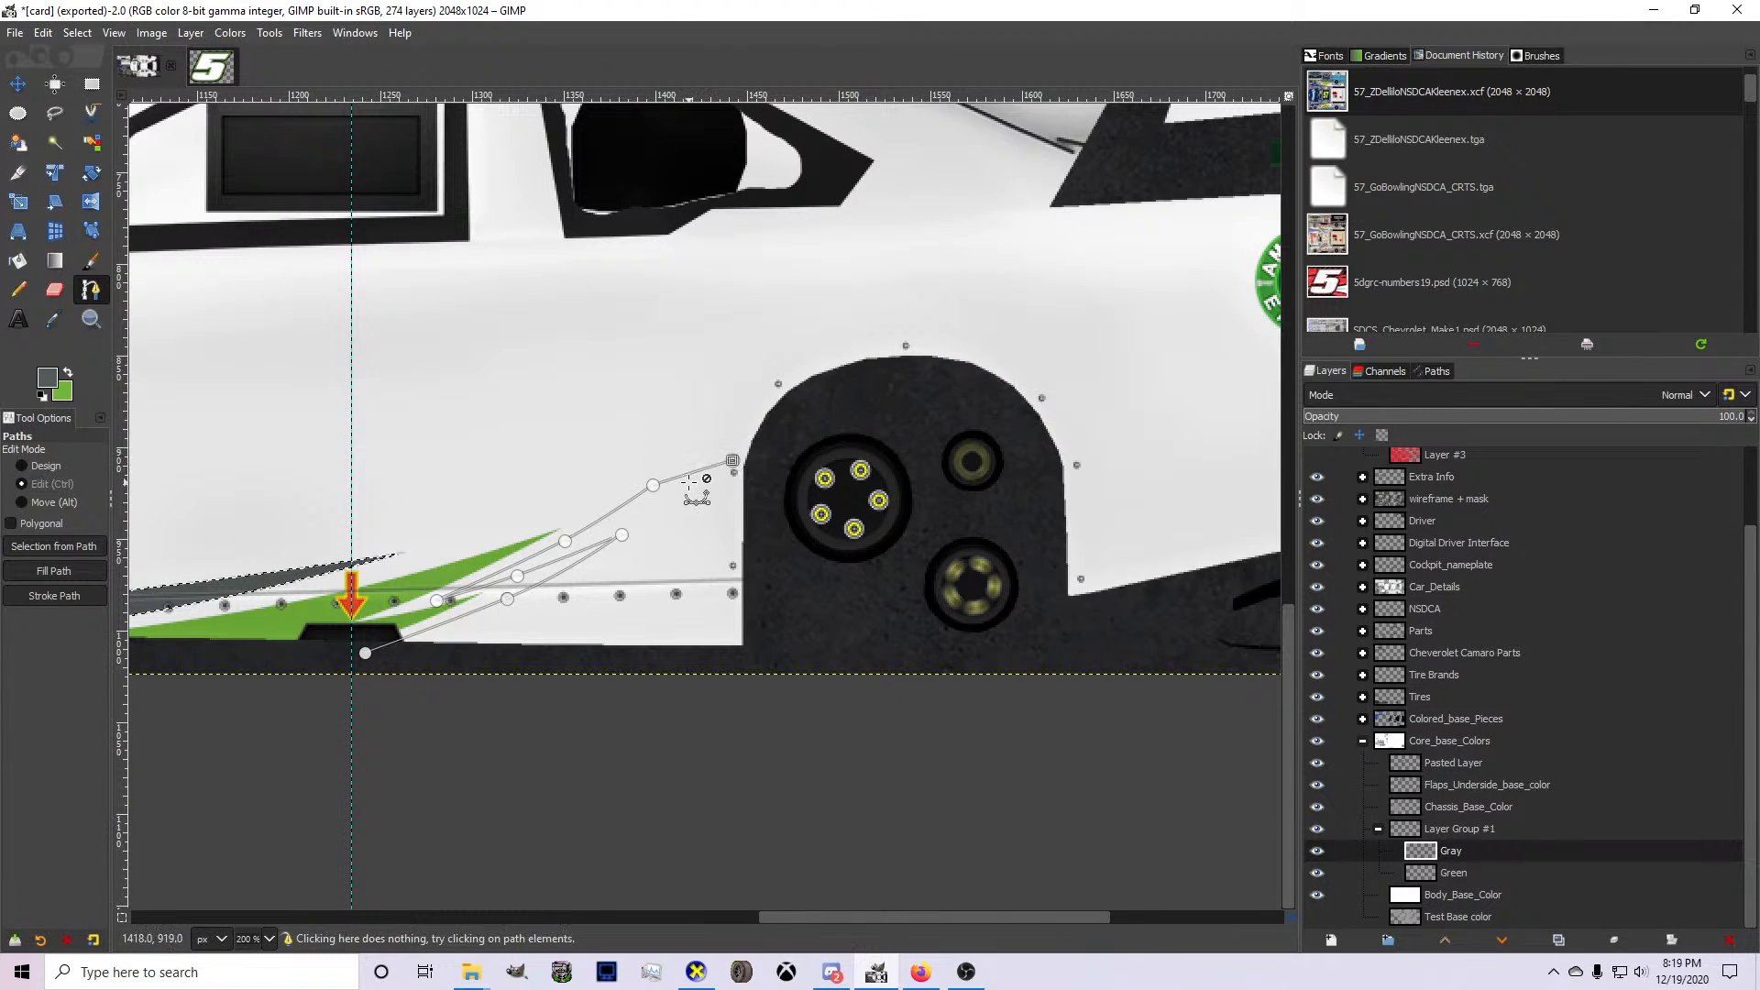
pyautogui.hotkey('ctrl', 'z')
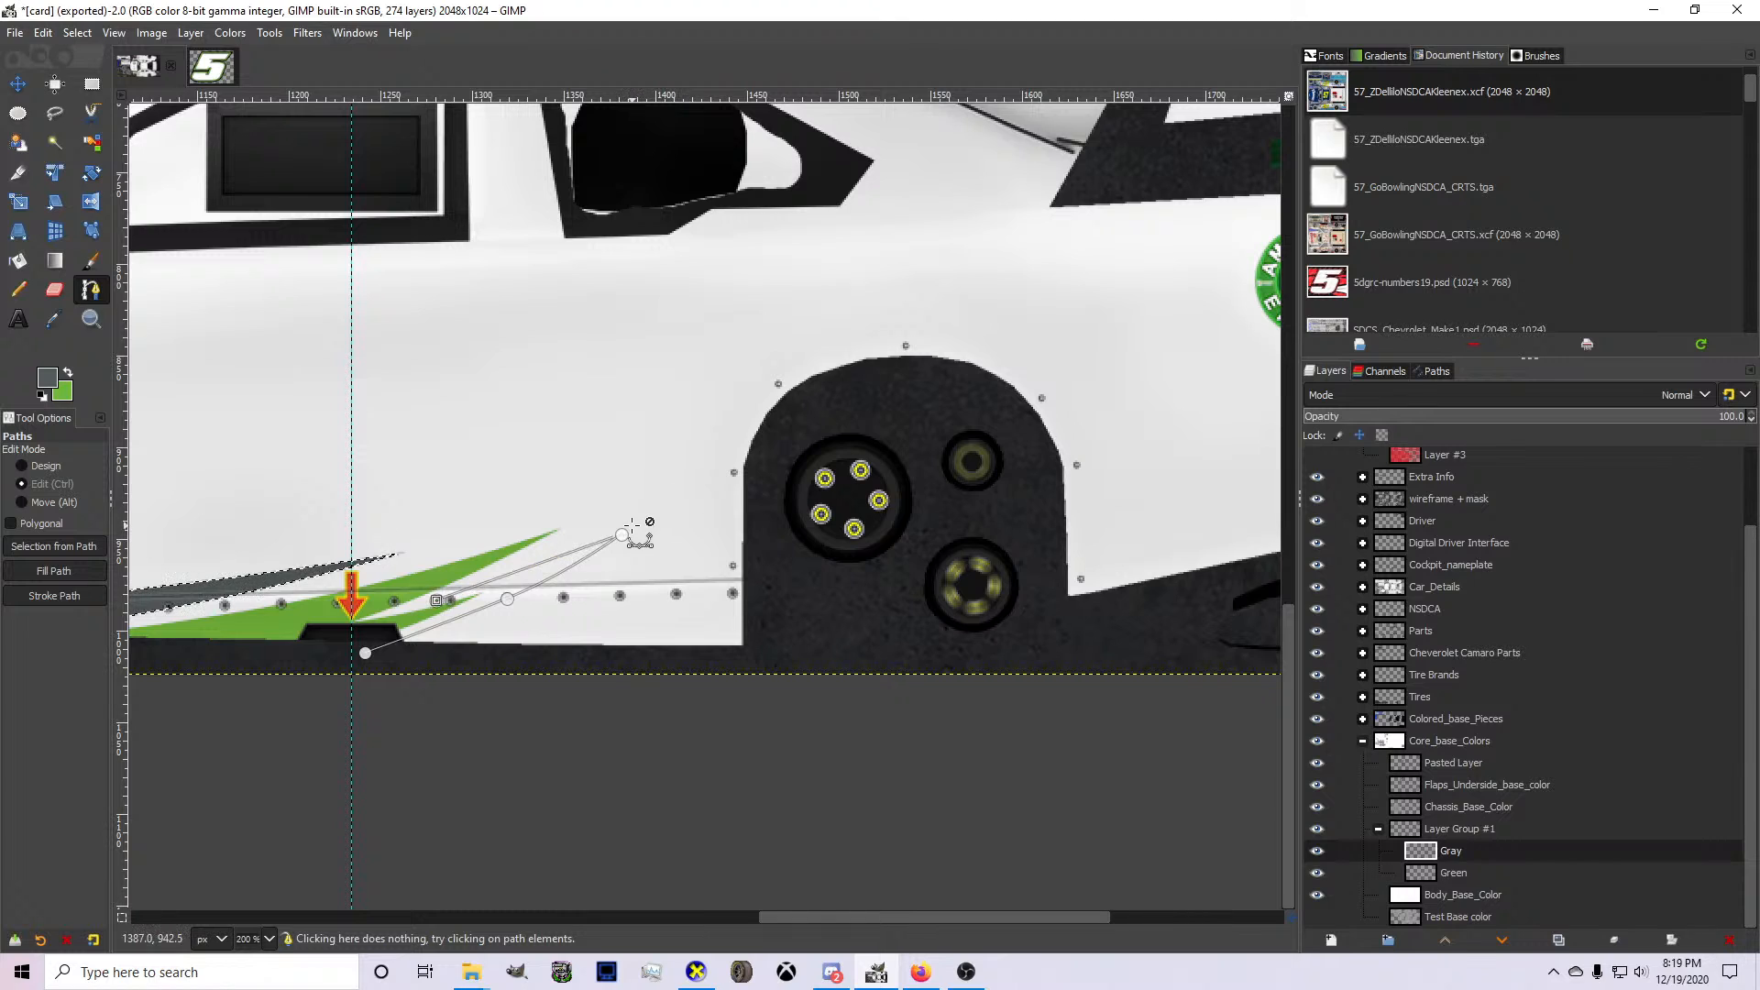
# Reshape the gray path so it rises in a curve from below the skirt notch to the rear wheel hub.
pyautogui.moveTo(624, 538); pyautogui.dragTo(638, 550)
pyautogui.hotkey('ctrl', 'z')
pyautogui.hotkey('ctrl', 'z')
pyautogui.hotkey('ctrl', 'z')
pyautogui.hotkey('ctrl', 'z')
pyautogui.moveTo(500, 603); pyautogui.dragTo(501, 607)
pyautogui.hotkey('ctrl', 'z')
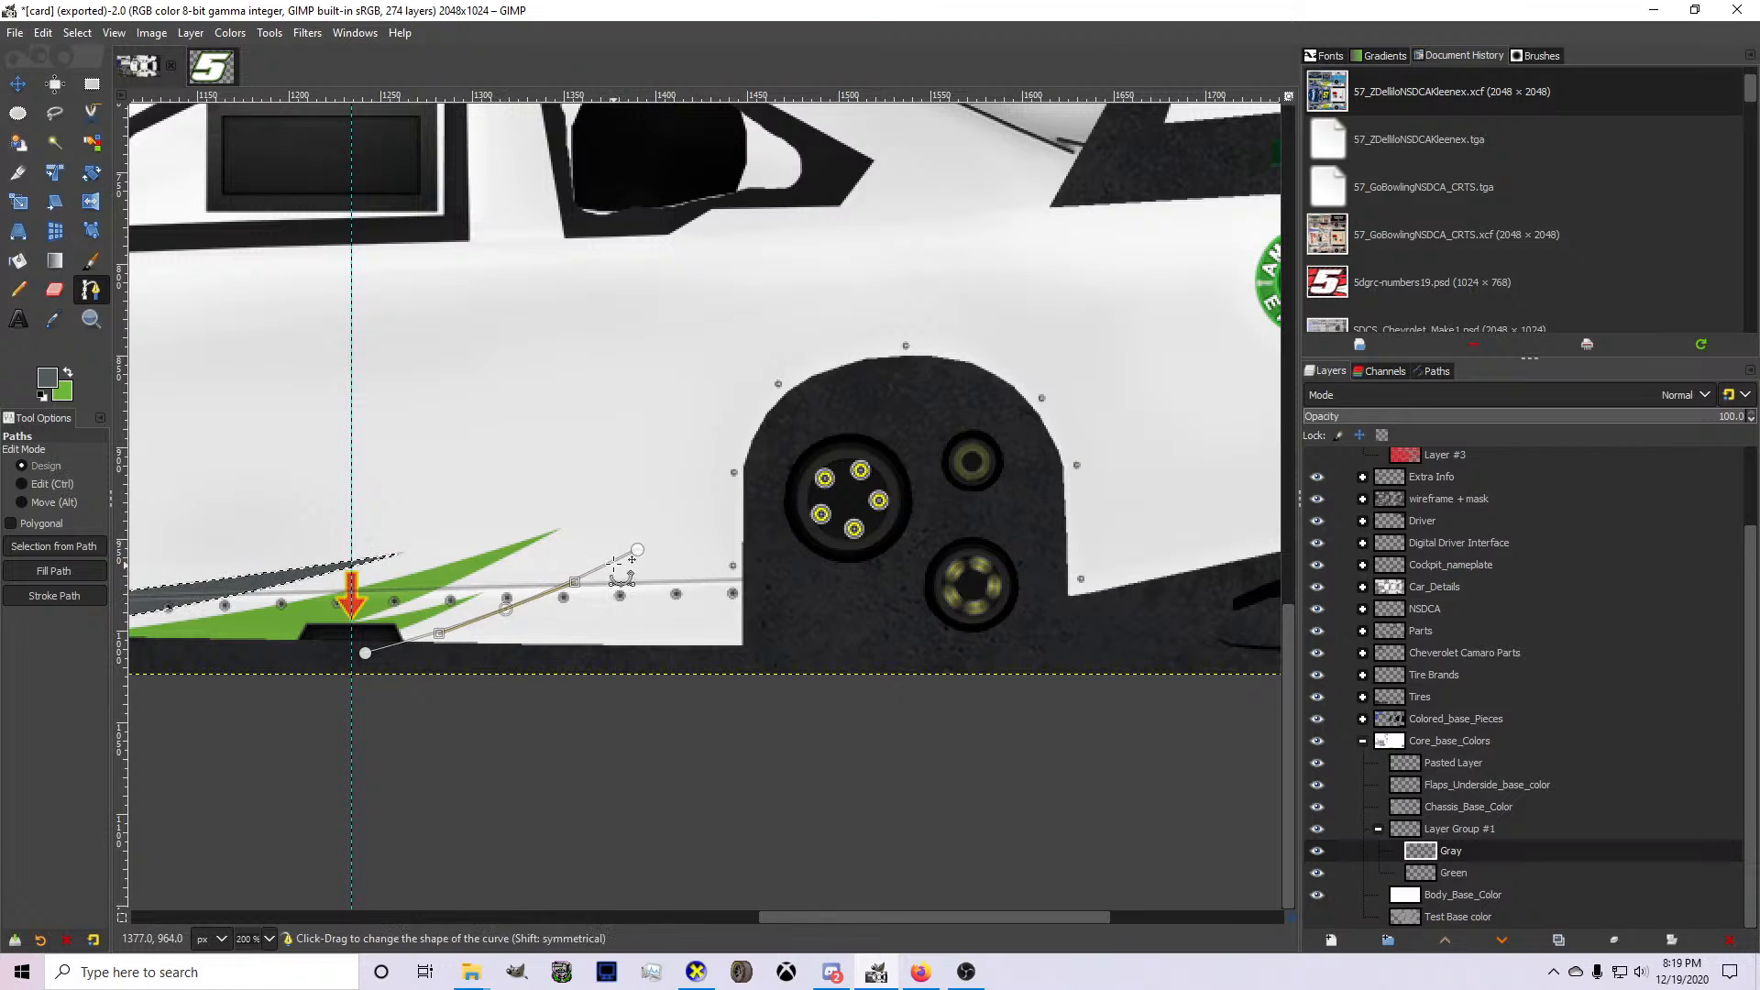
pyautogui.moveTo(637, 551); pyautogui.dragTo(812, 469)
pyautogui.moveTo(608, 556); pyautogui.dragTo(613, 563)
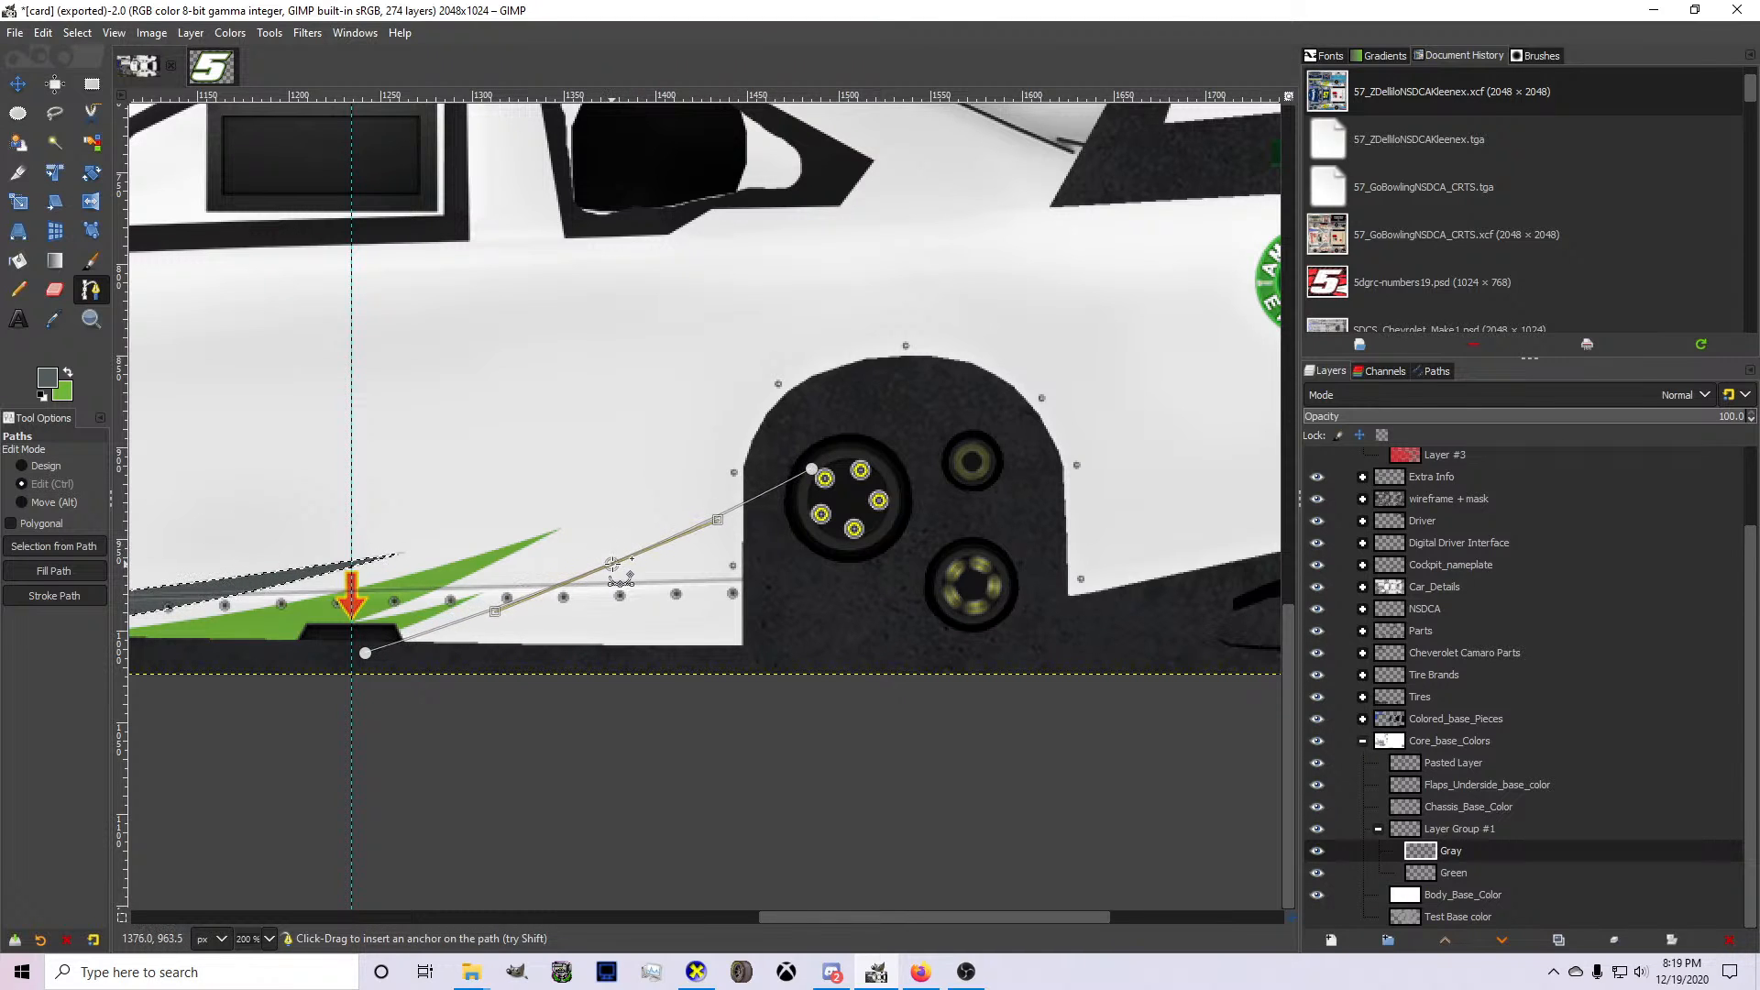
pyautogui.moveTo(811, 470); pyautogui.dragTo(821, 473)
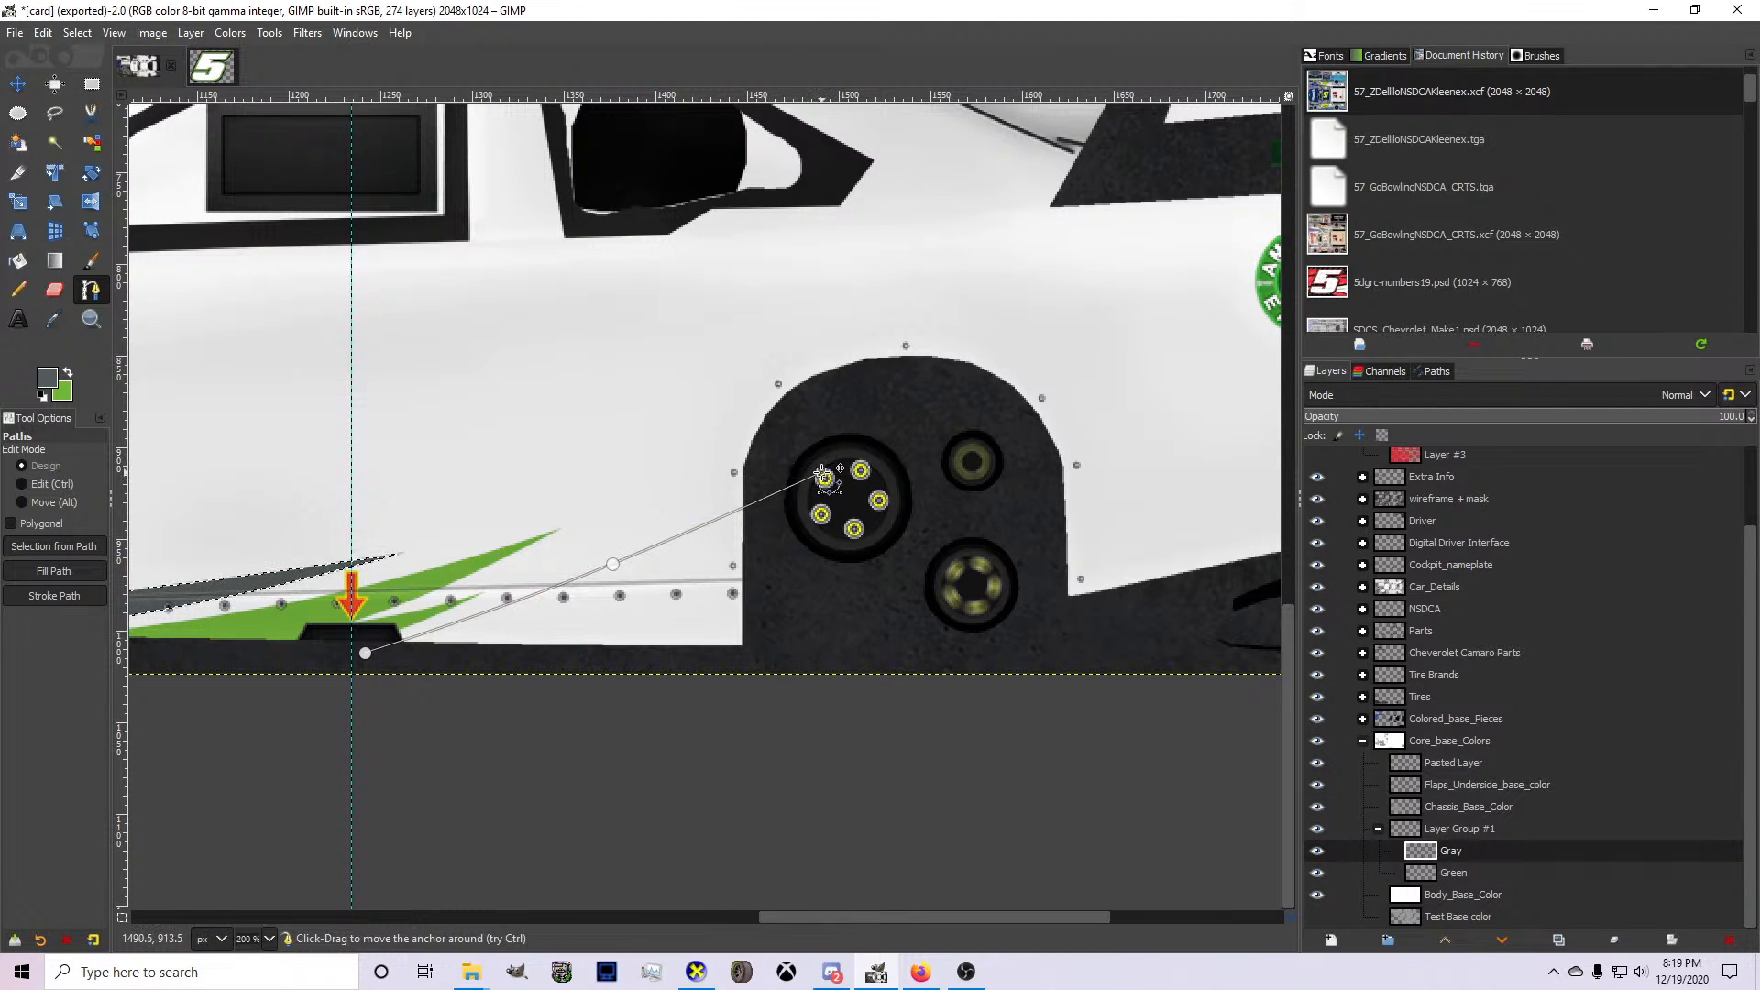
# Extend the gray path from the rear wheel hub in a shallow curve to the upper corner of the rear bumper edge.
pyautogui.moveTo(1119, 409); pyautogui.dragTo(1233, 371)
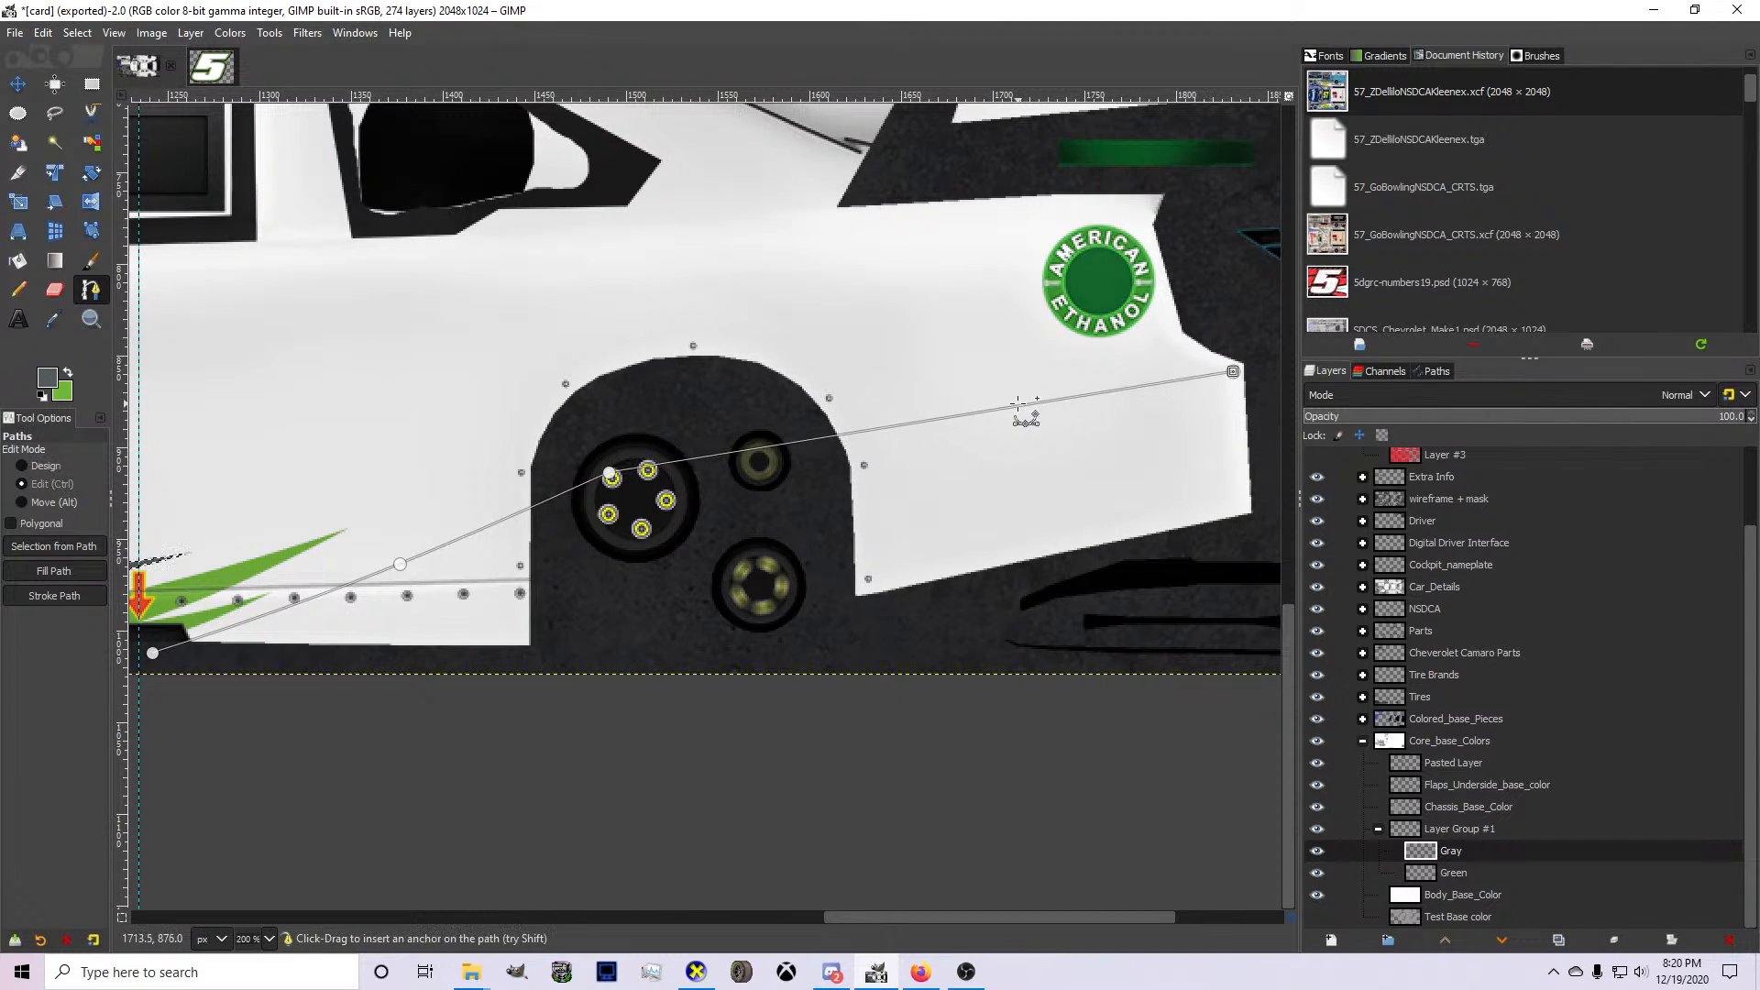
pyautogui.moveTo(1013, 407); pyautogui.dragTo(859, 407)
pyautogui.click(1236, 374)
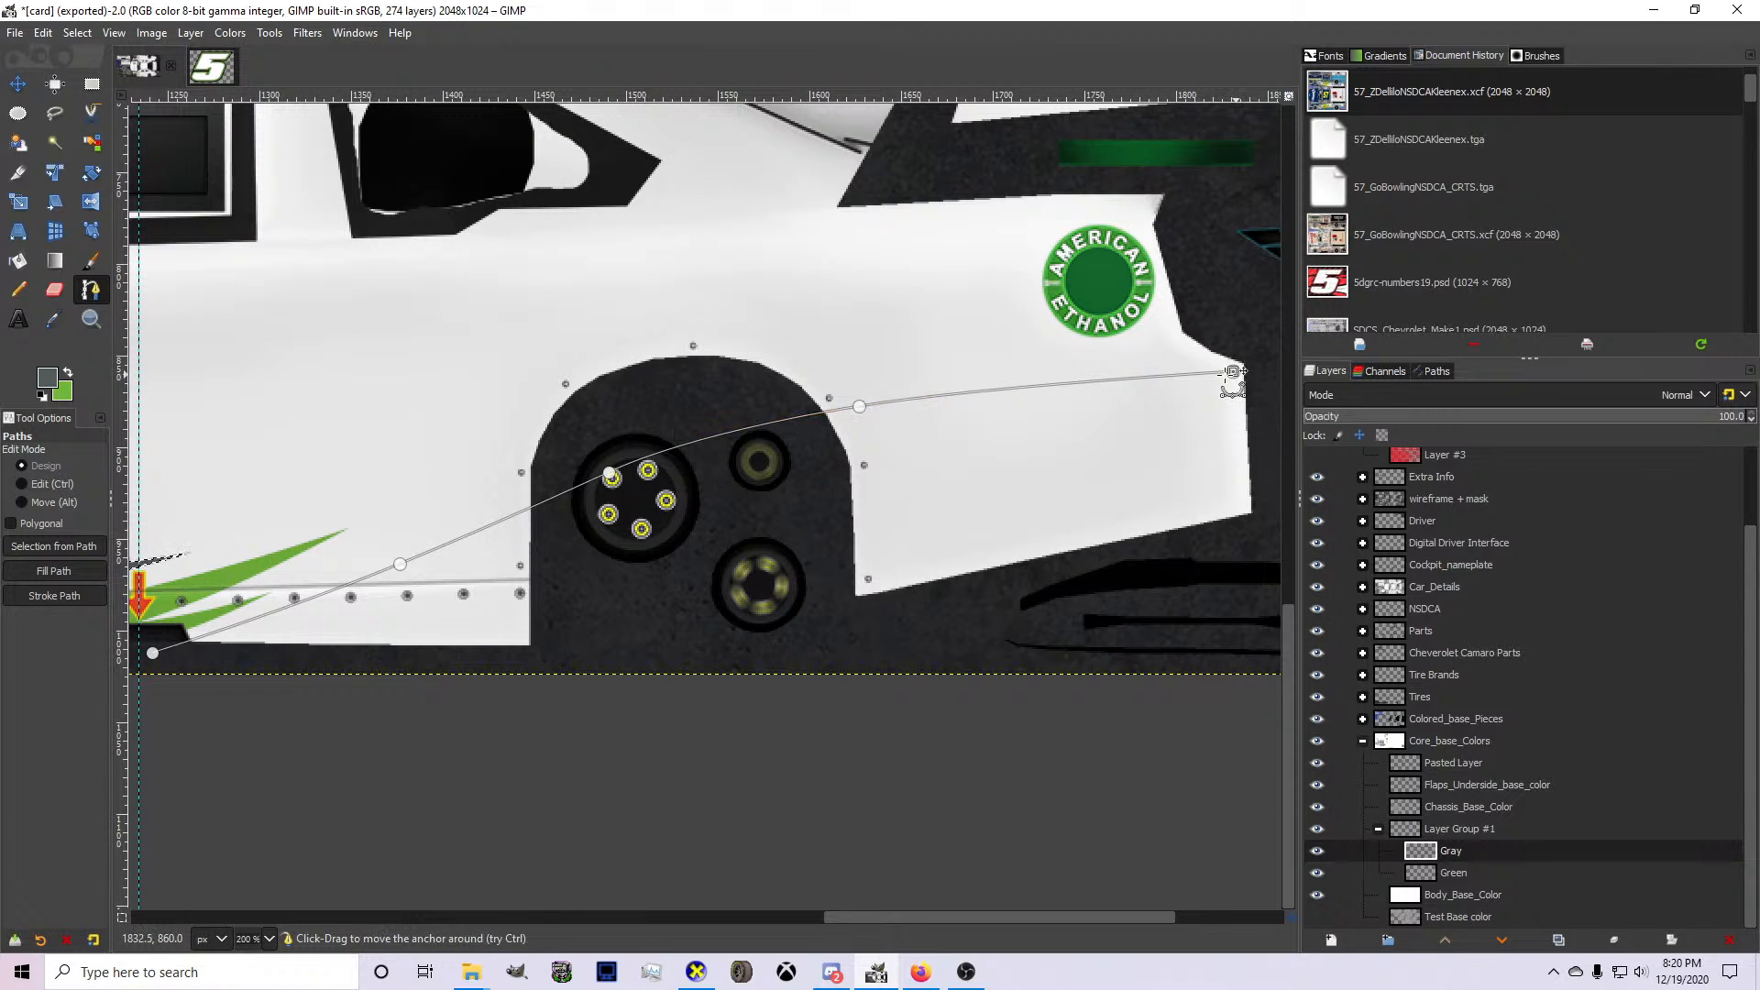
# Try adding a return edge from the rear bumper down to the rear wheel opening, then undo it.
pyautogui.click(767, 553)
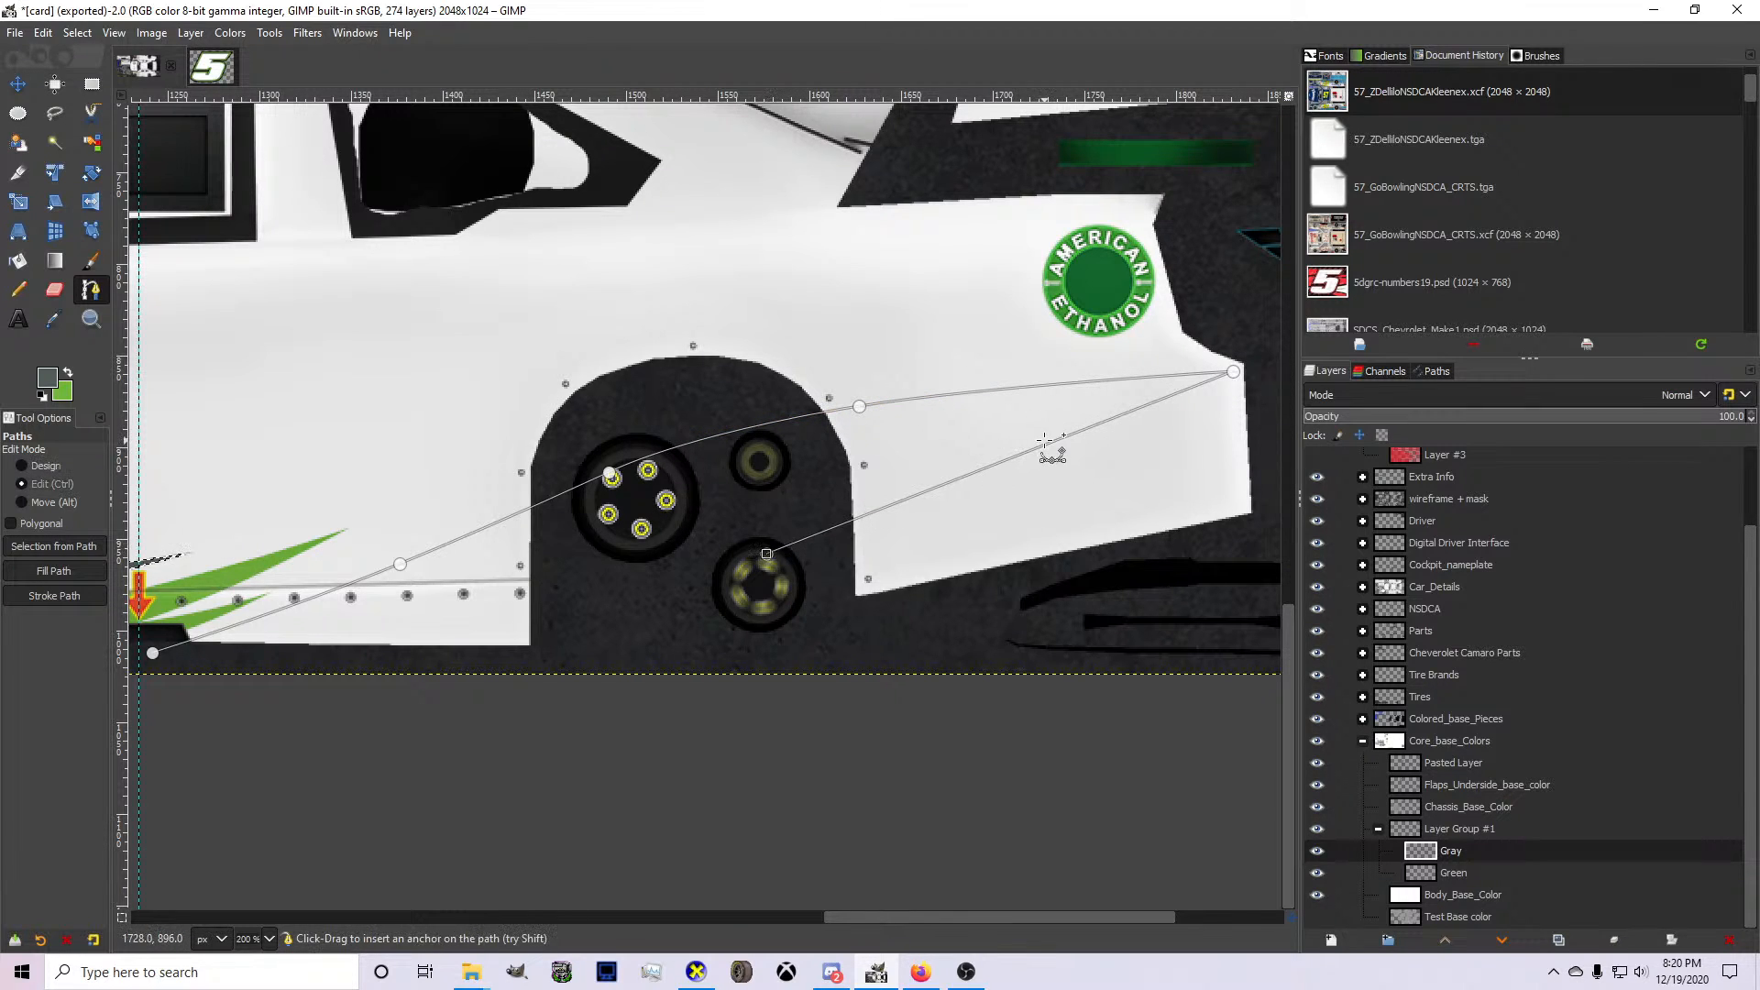
pyautogui.moveTo(1053, 444); pyautogui.dragTo(993, 426)
pyautogui.hotkey('ctrl', 'z')
pyautogui.hotkey('ctrl', 'z')
pyautogui.hotkey('ctrl', 'z')
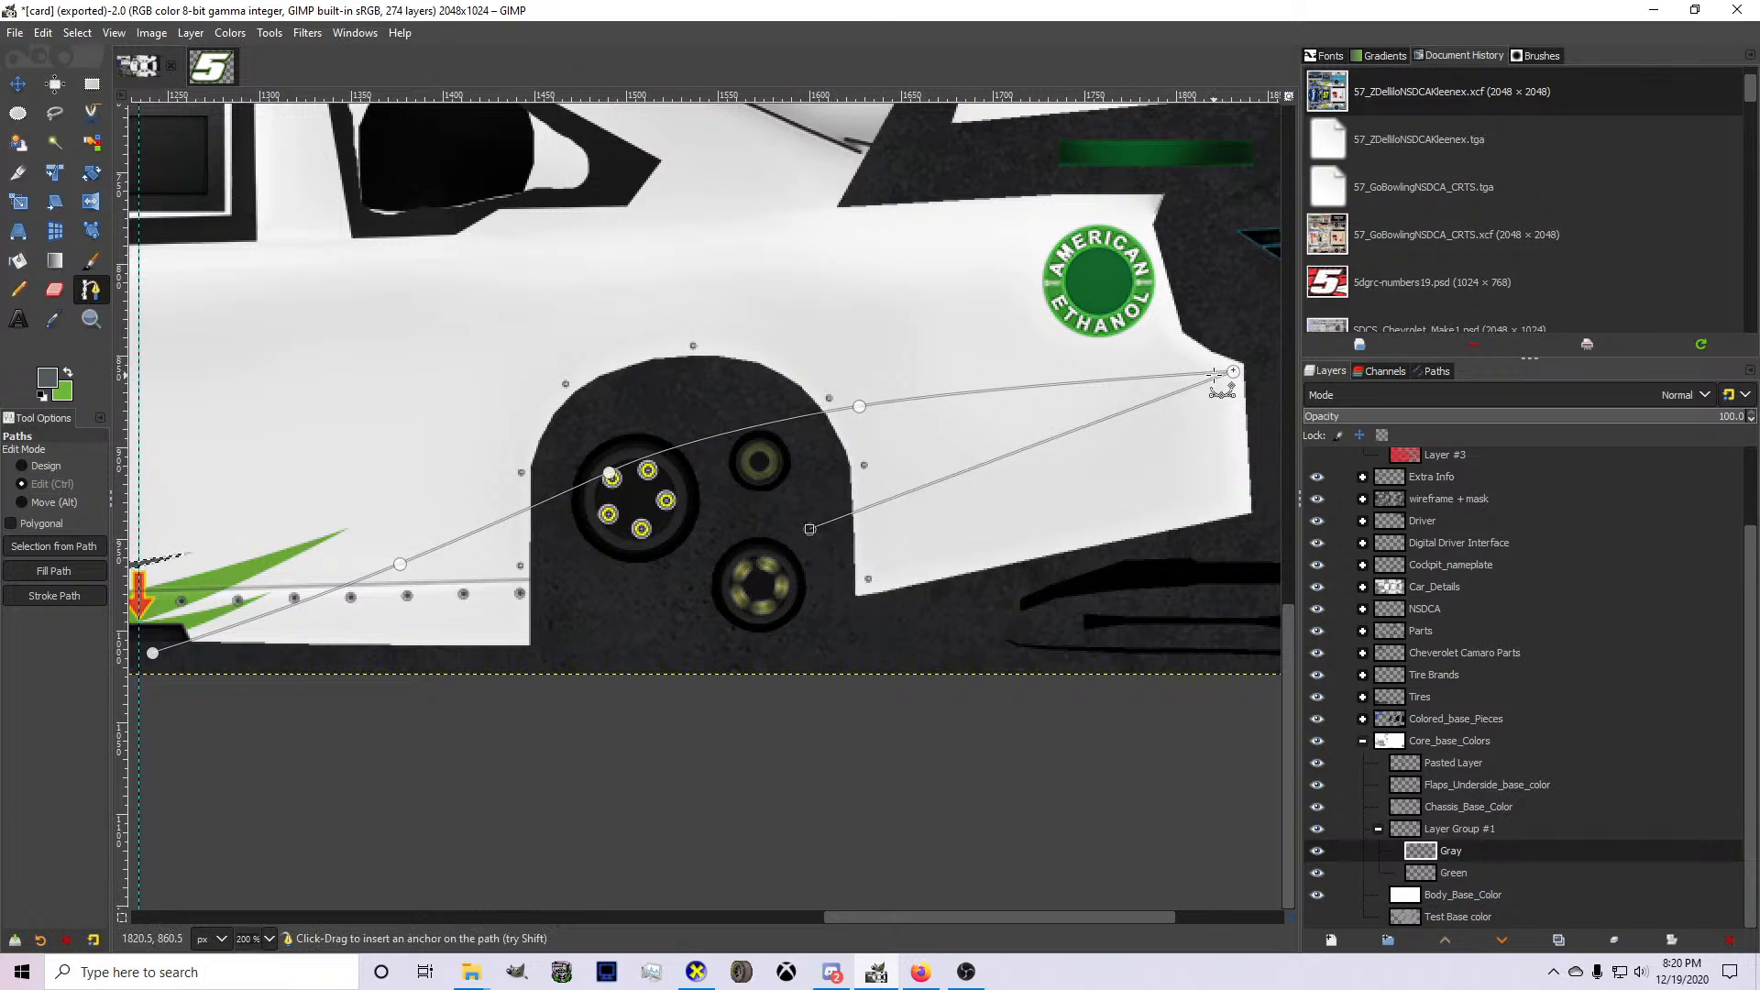
# Move the gray path's end just past the rear bumper and continue the outline down and below the template edge.
pyautogui.click(1250, 366)
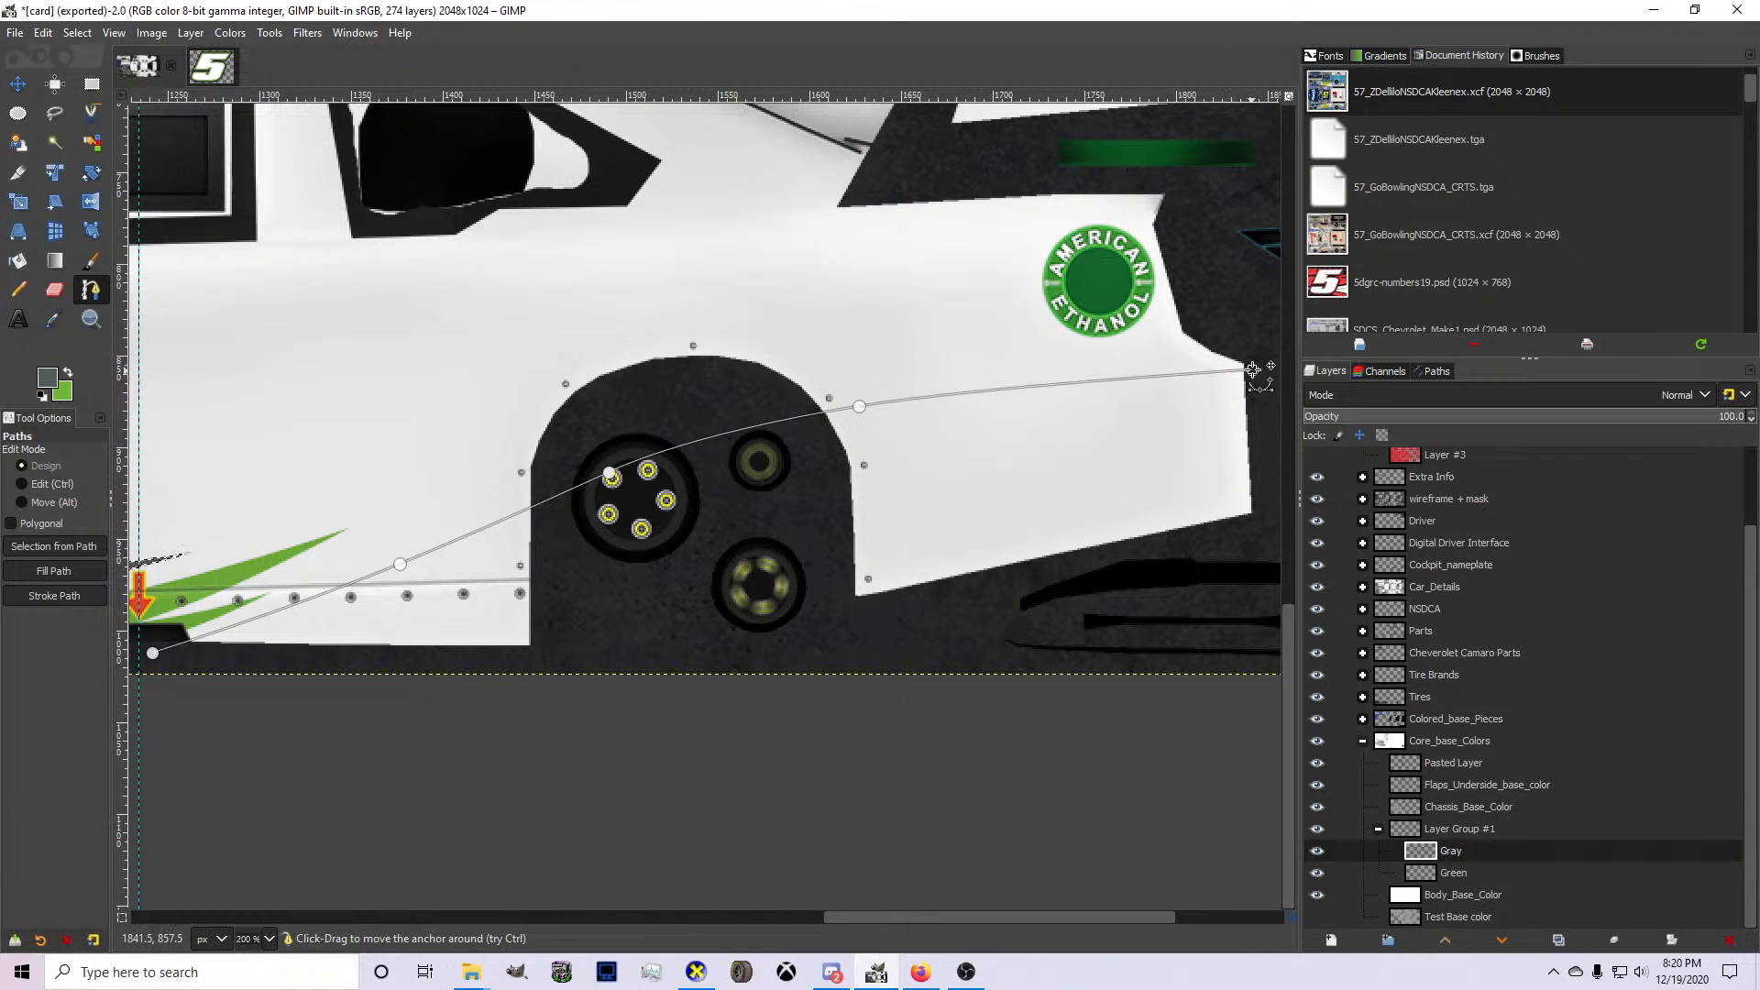
pyautogui.click(1261, 548)
pyautogui.press('1')
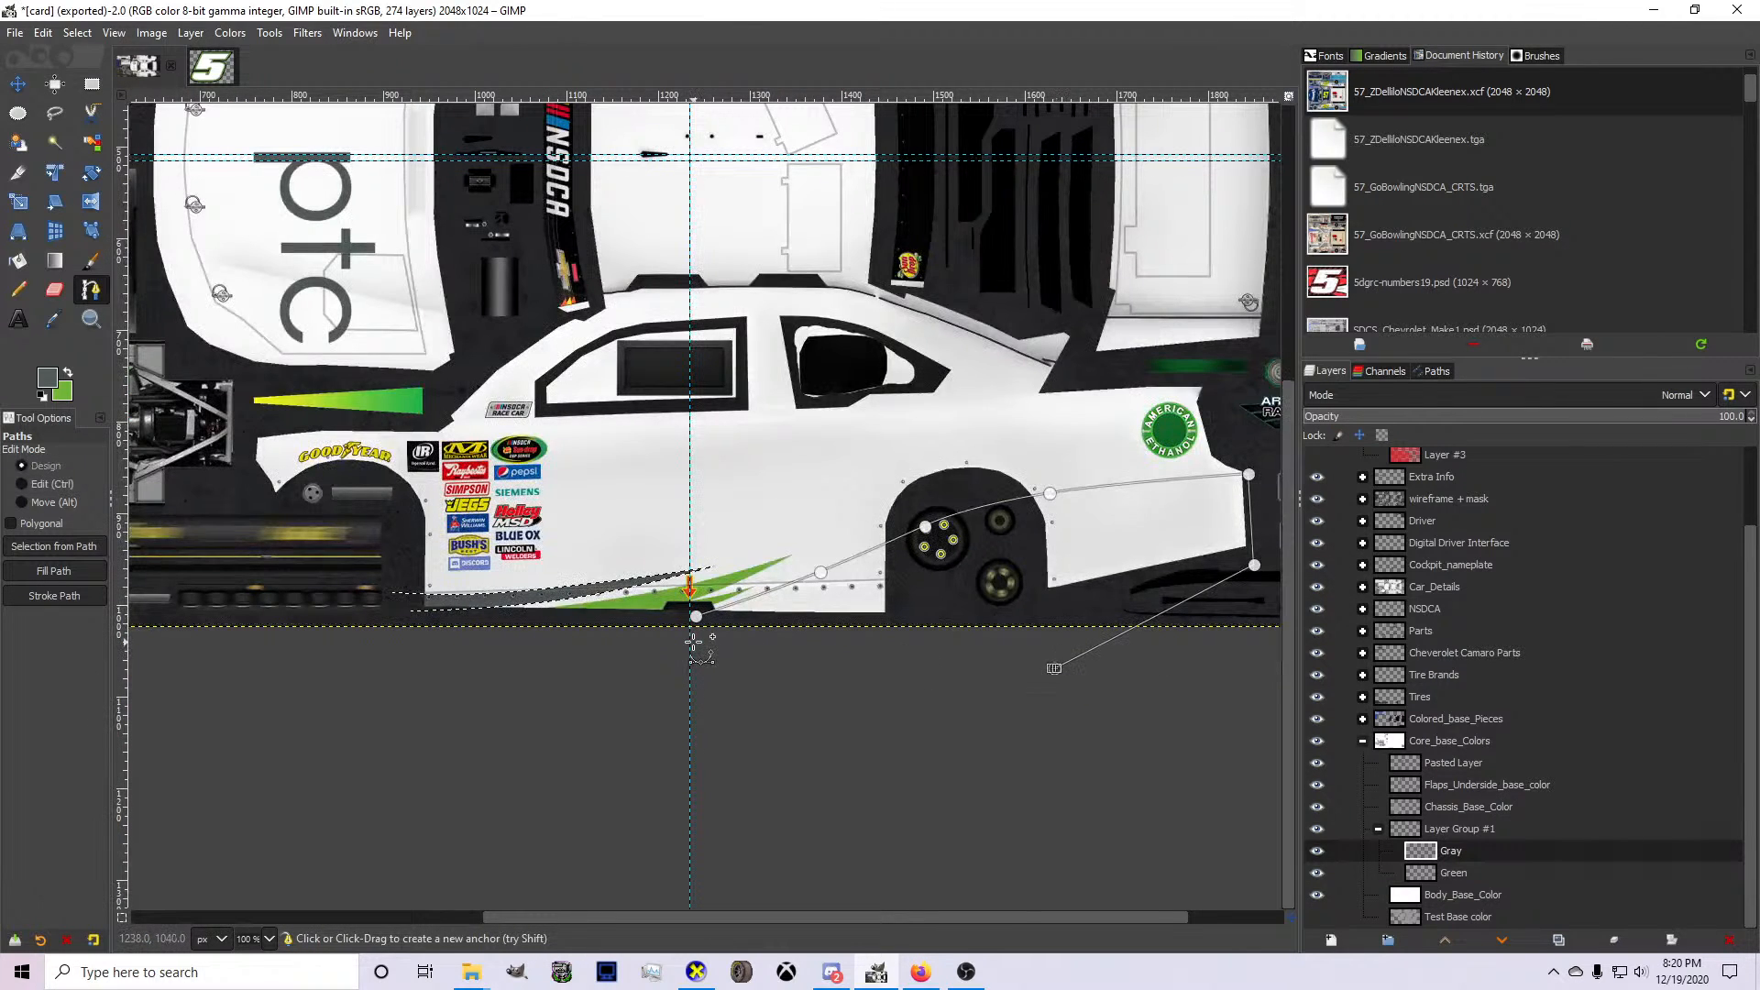
# Convert the gray path to a selection and bucket-fill the lower rear quarter with gray on the Gray layer.
pyautogui.hotkey('shift', 'v')
pyautogui.click(18, 290)
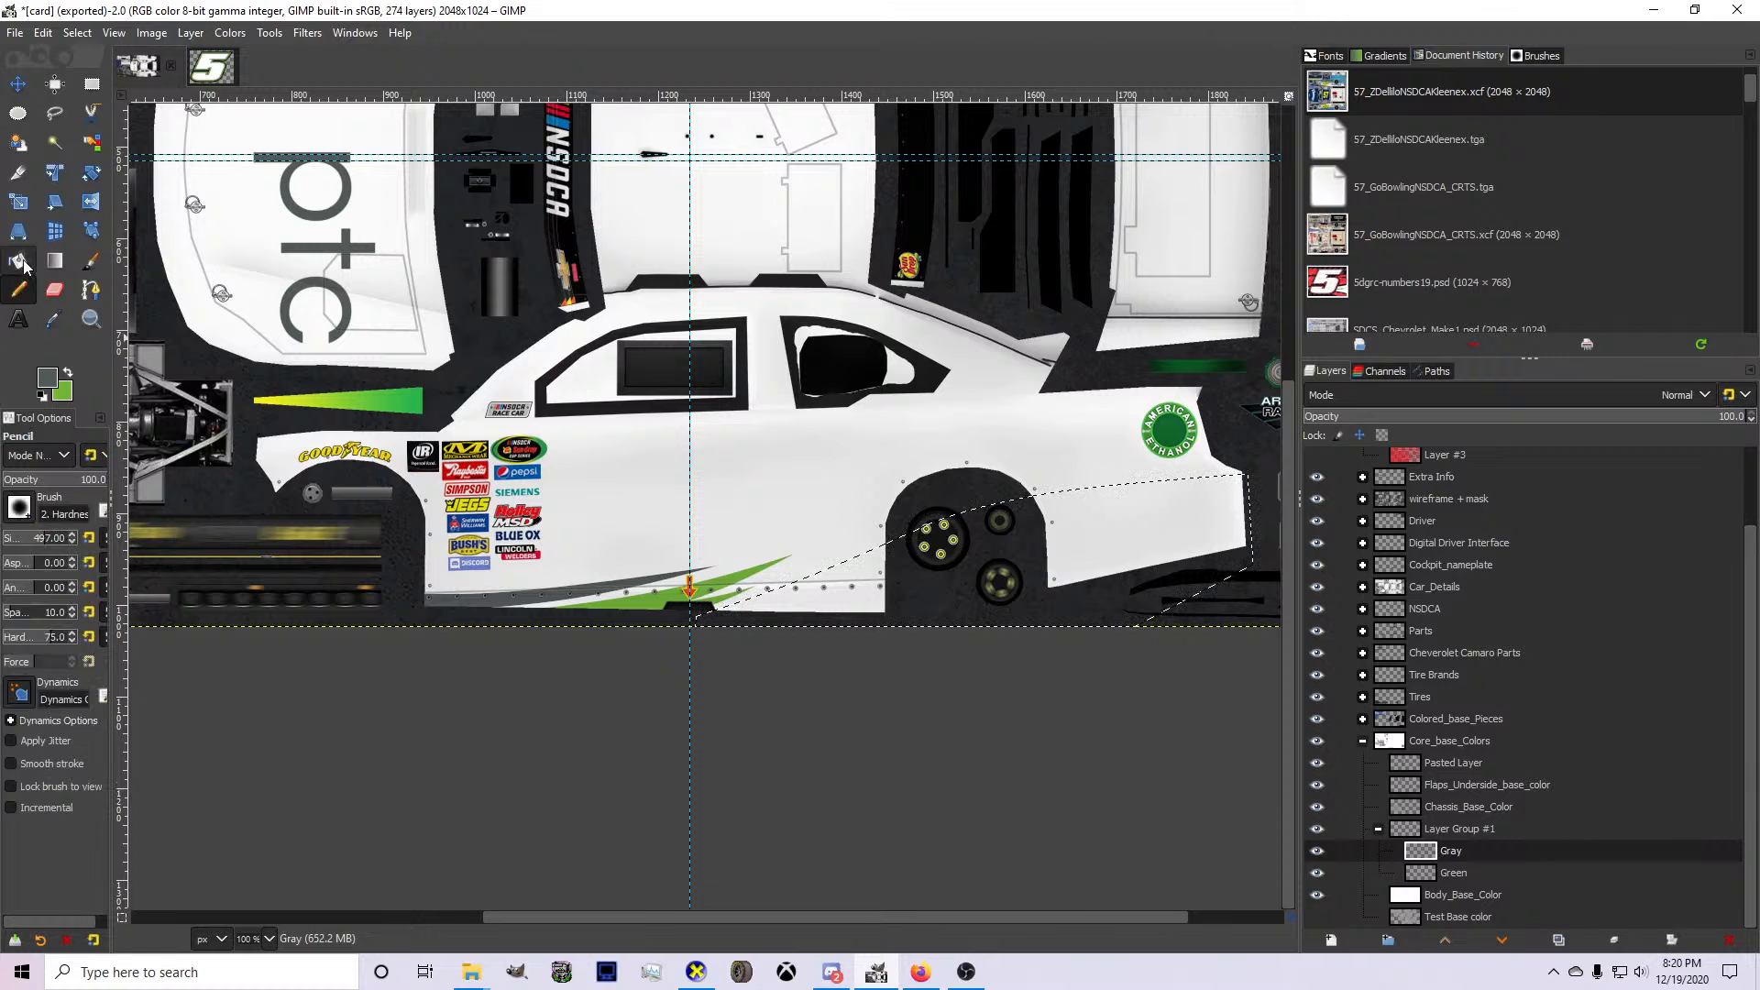
pyautogui.click(20, 263)
pyautogui.click(994, 581)
pyautogui.scroll(1, 993, 570)
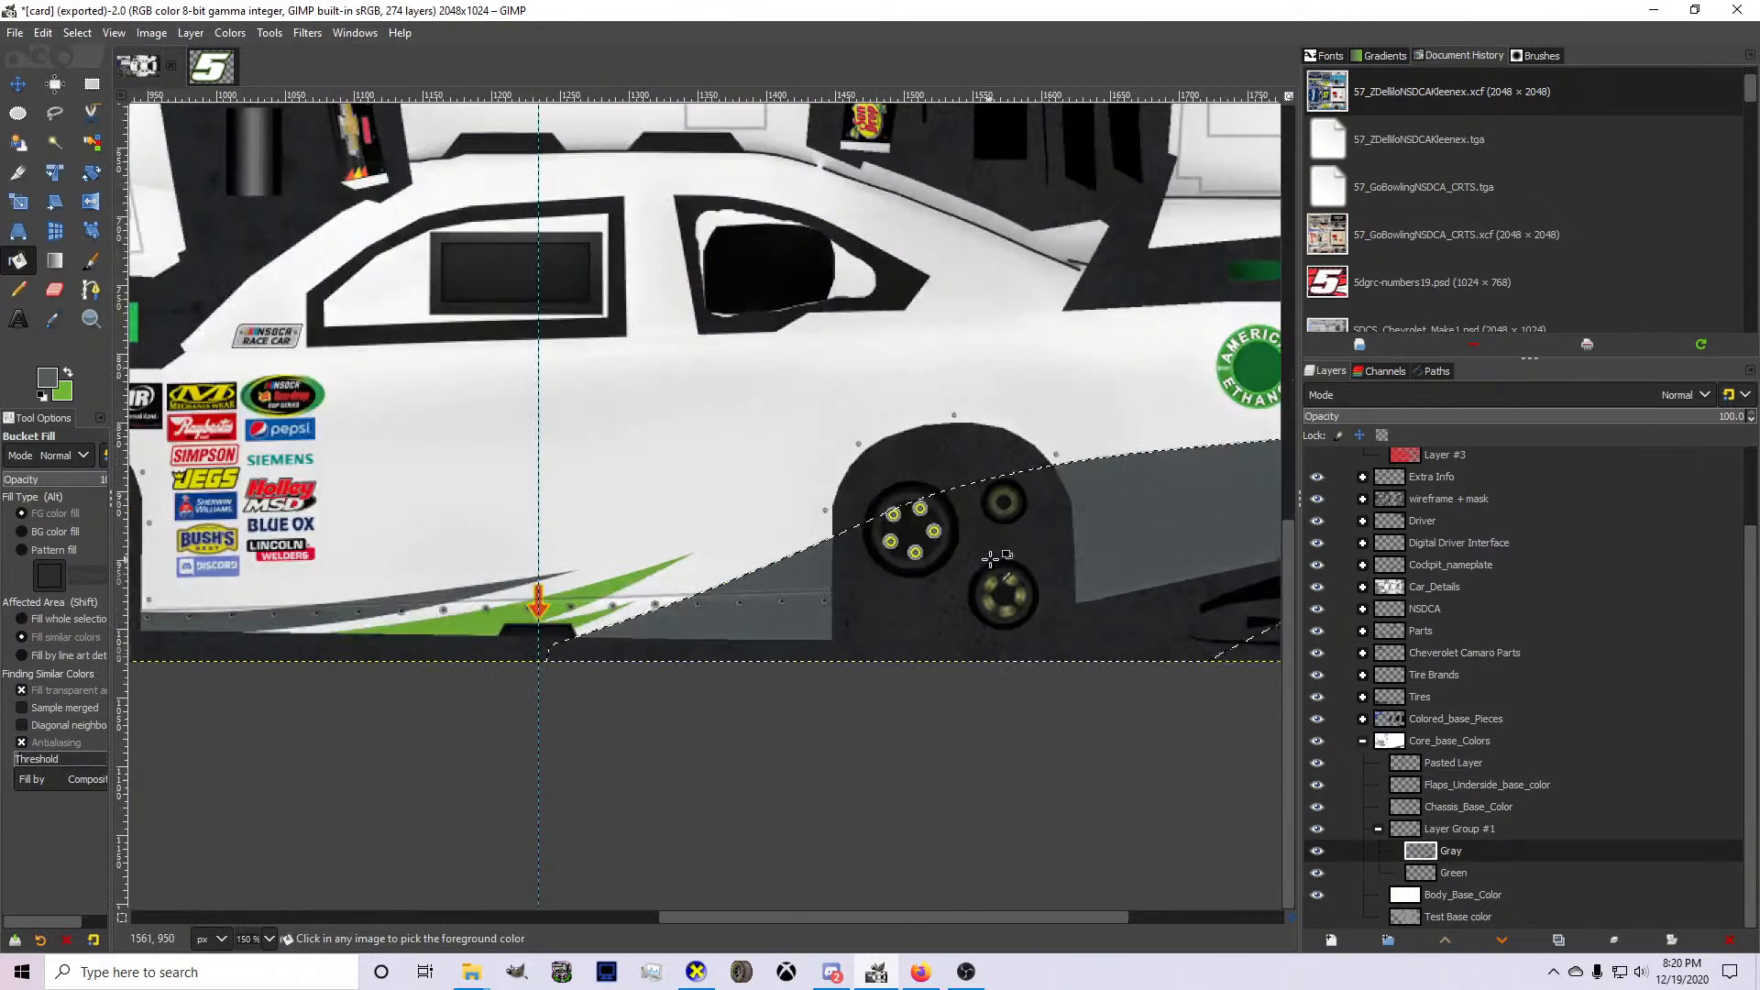
pyautogui.scroll(1, 993, 557)
# Undo the rear gray fill, the earlier green and gray spiked side shapes, and the renaming of their two layers.
pyautogui.press('b')
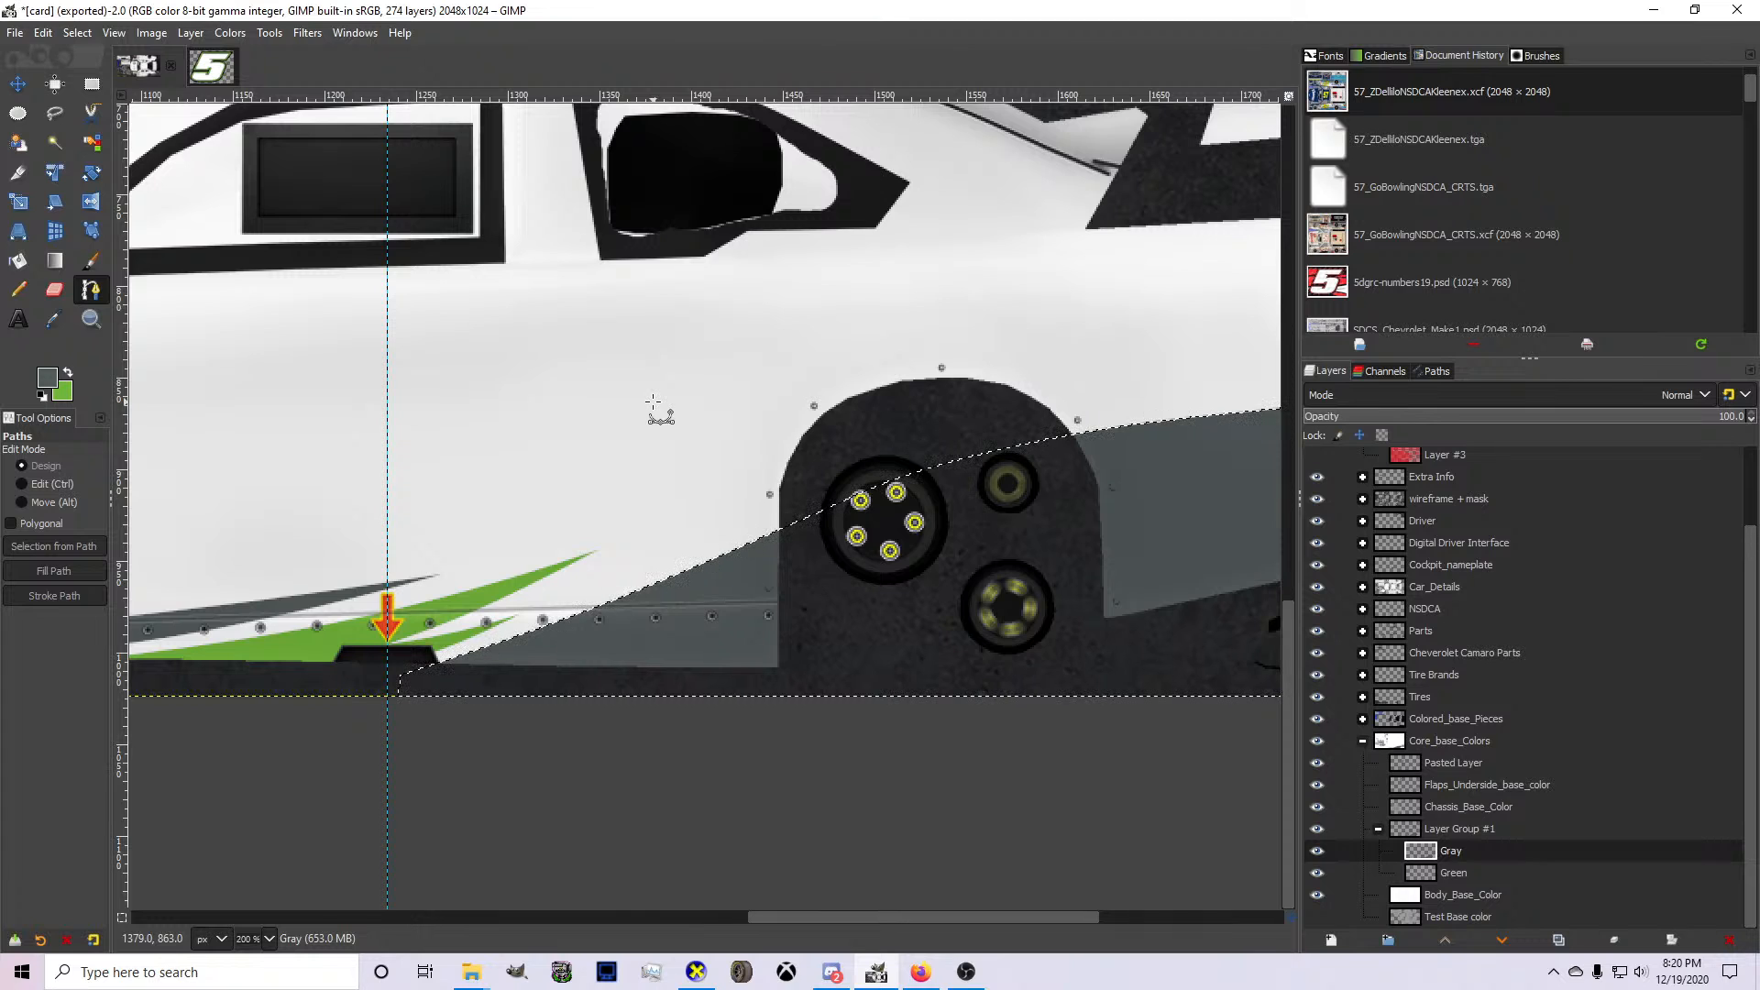
pyautogui.scroll(-2, 620, 425)
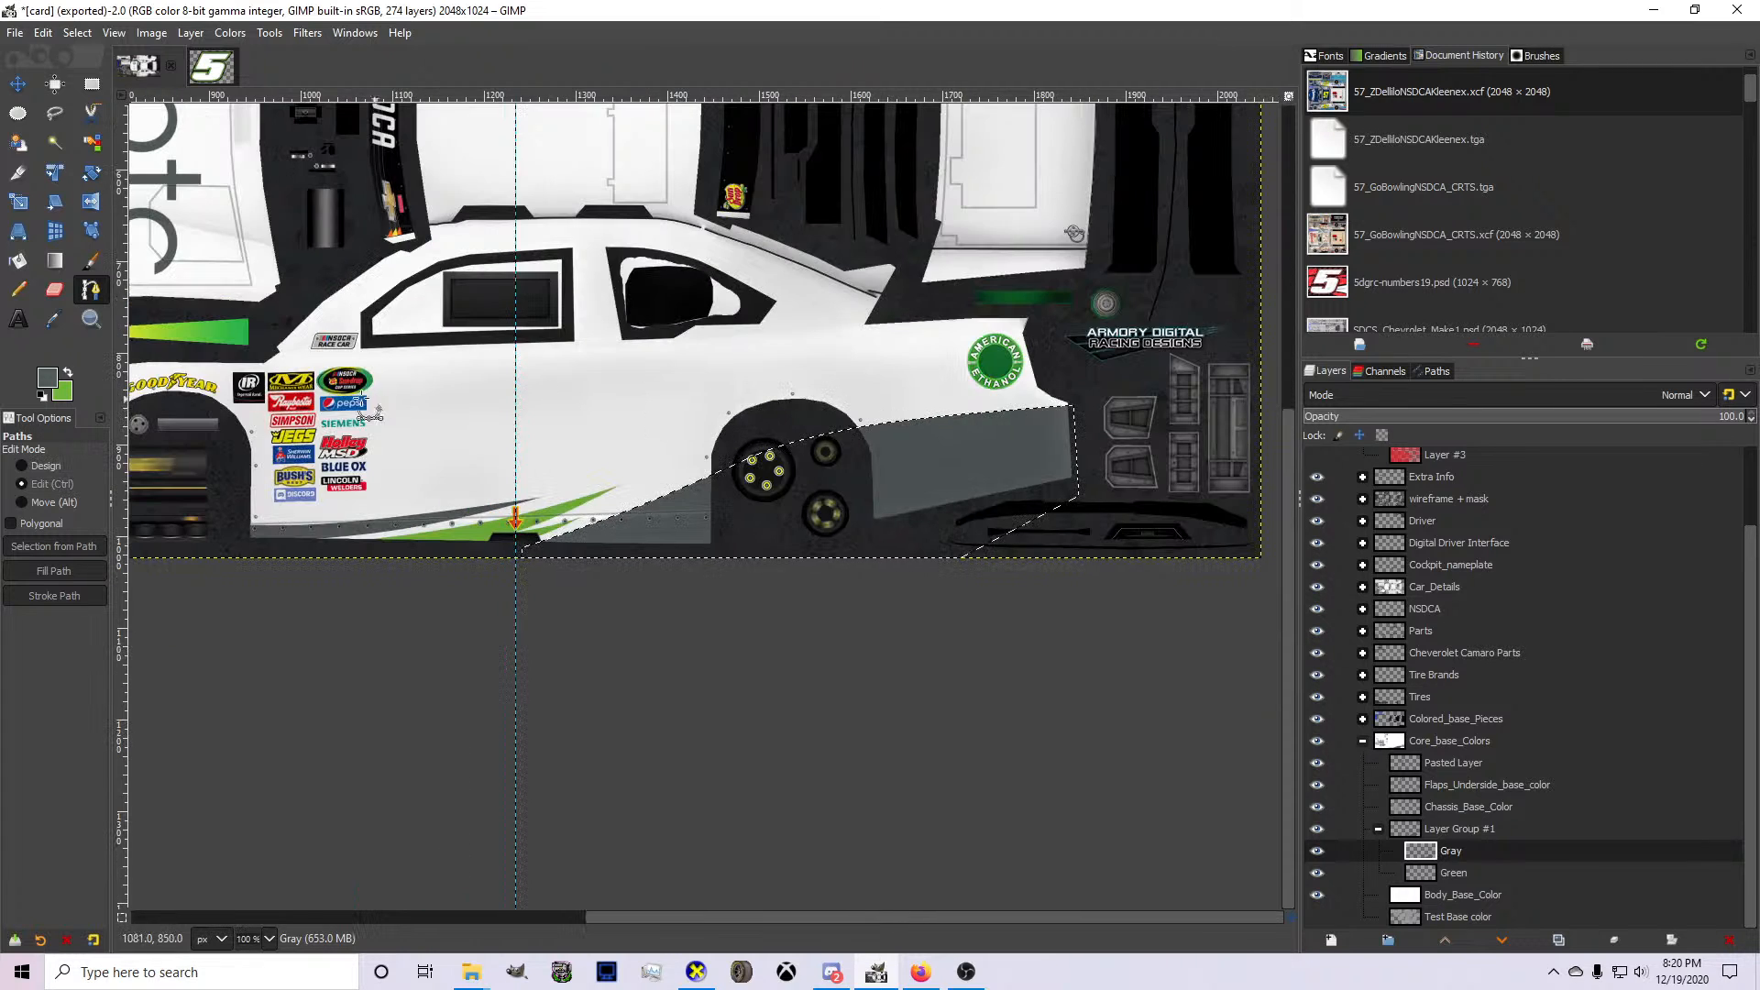
pyautogui.scroll(2, 305, 403)
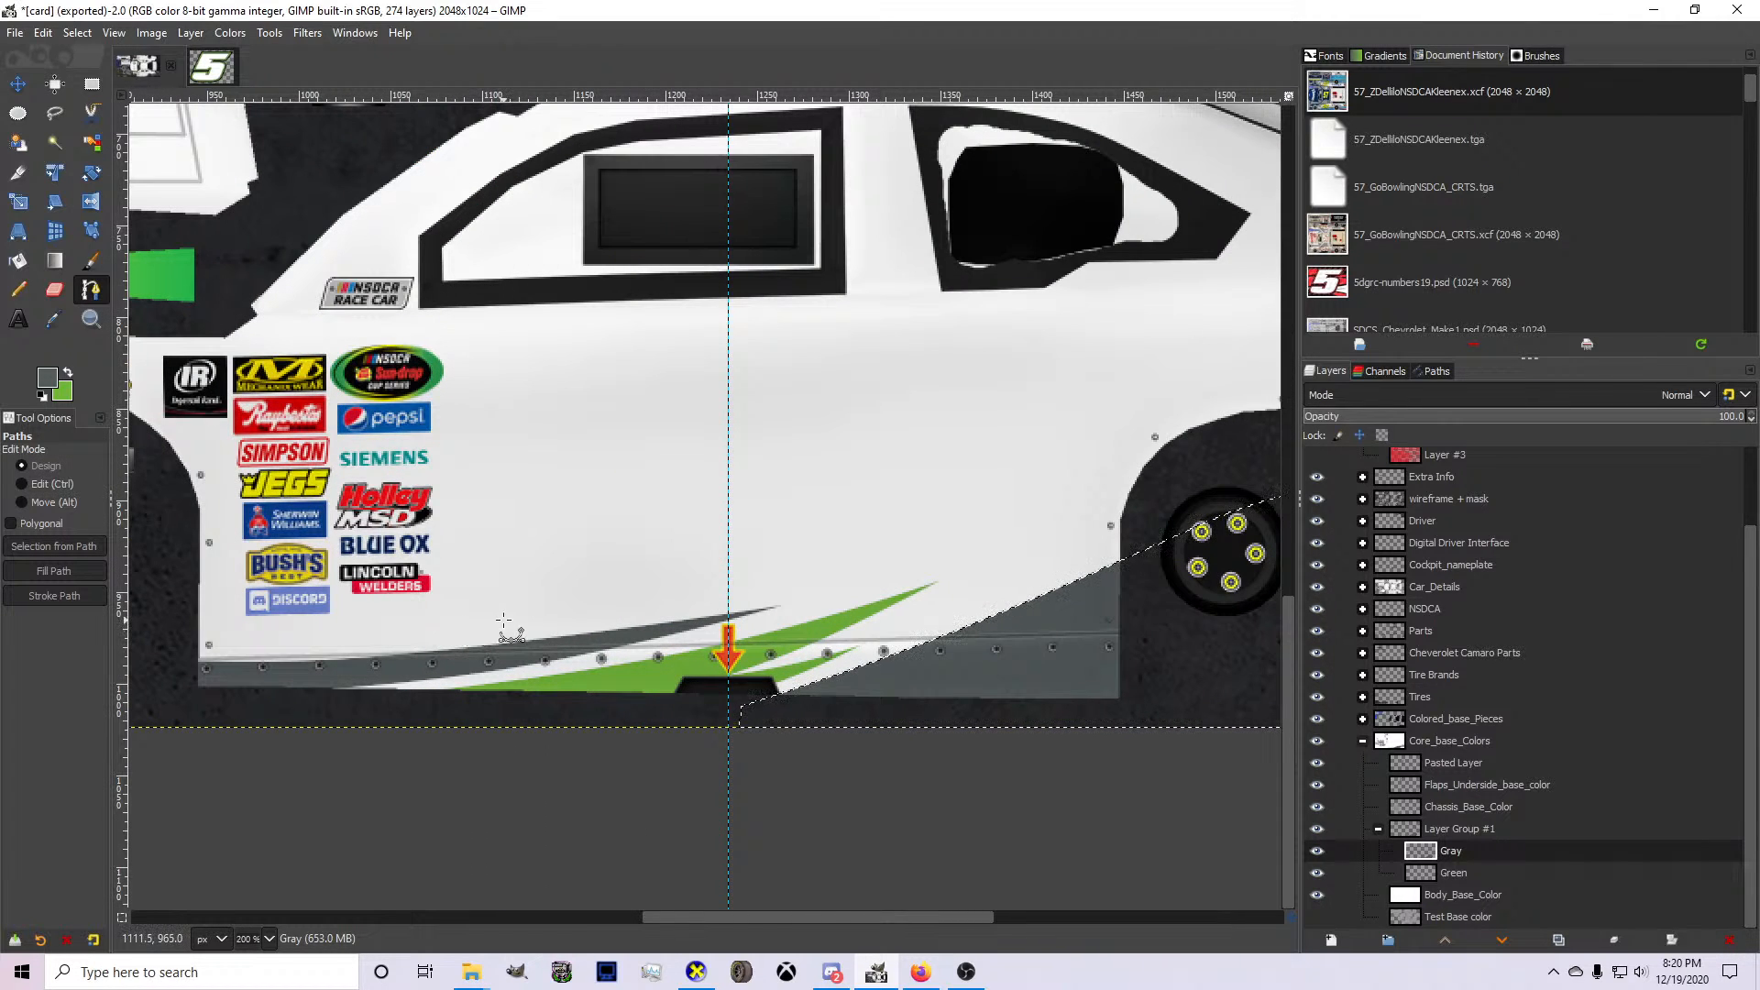
pyautogui.scroll(-2, 503, 624)
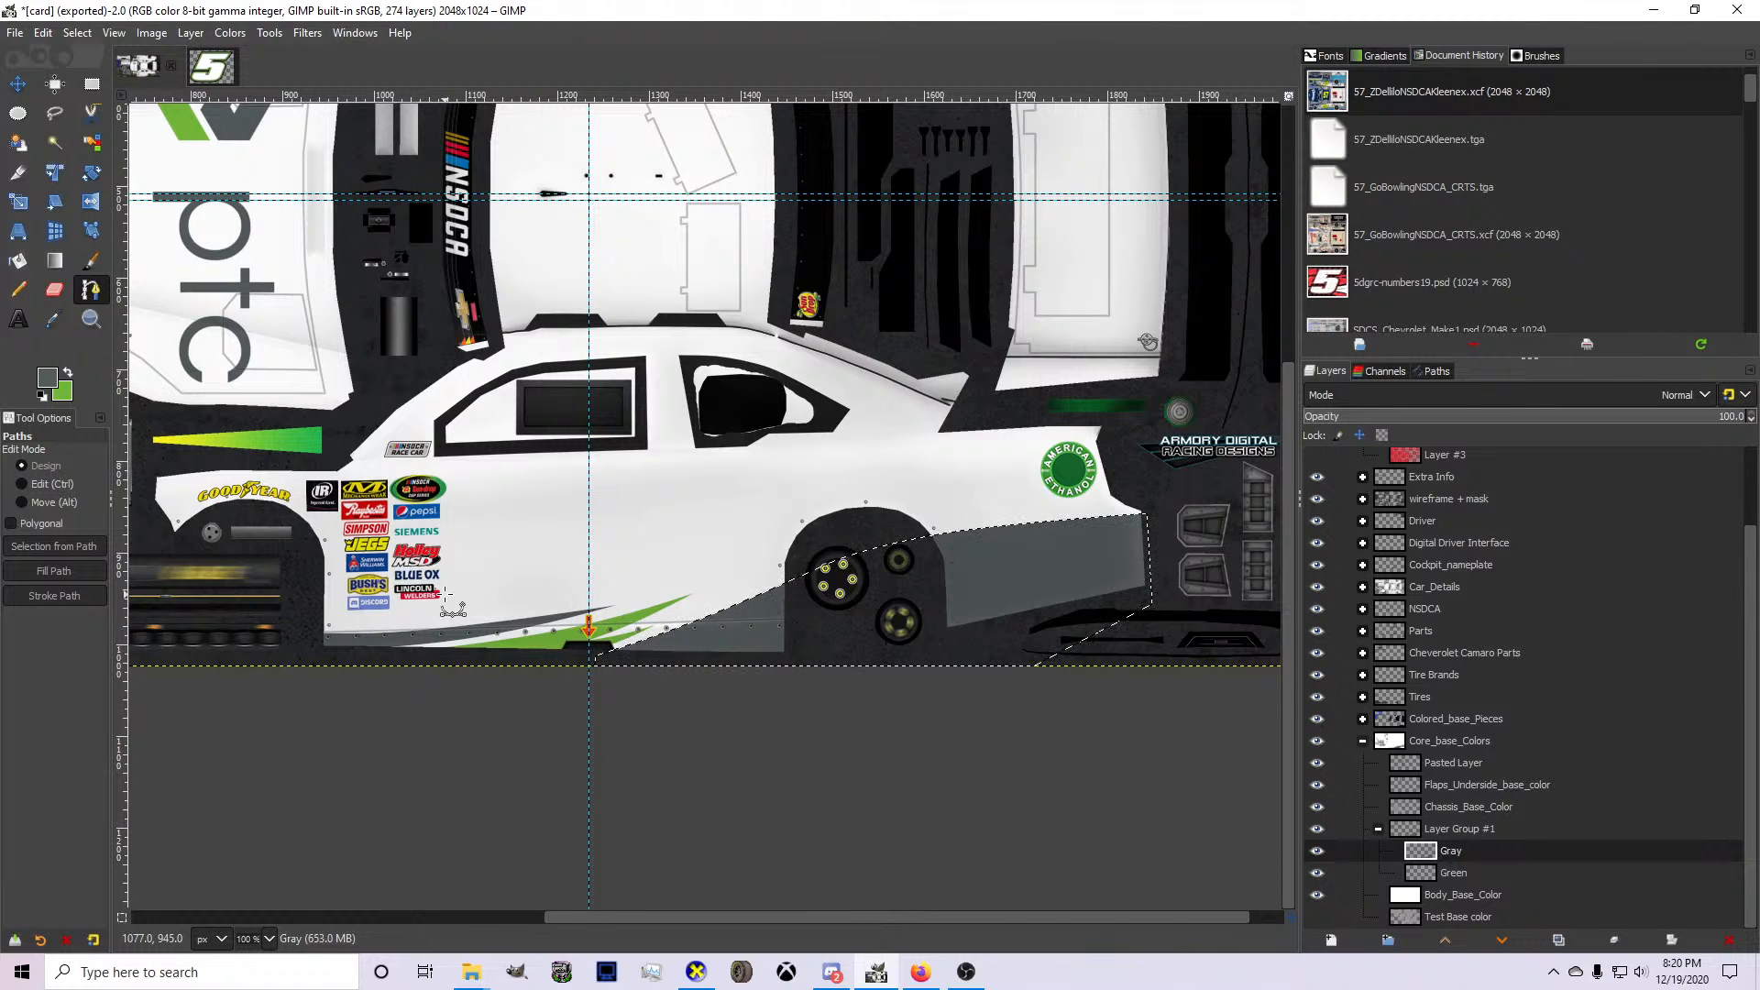
pyautogui.scroll(-1, 452, 609)
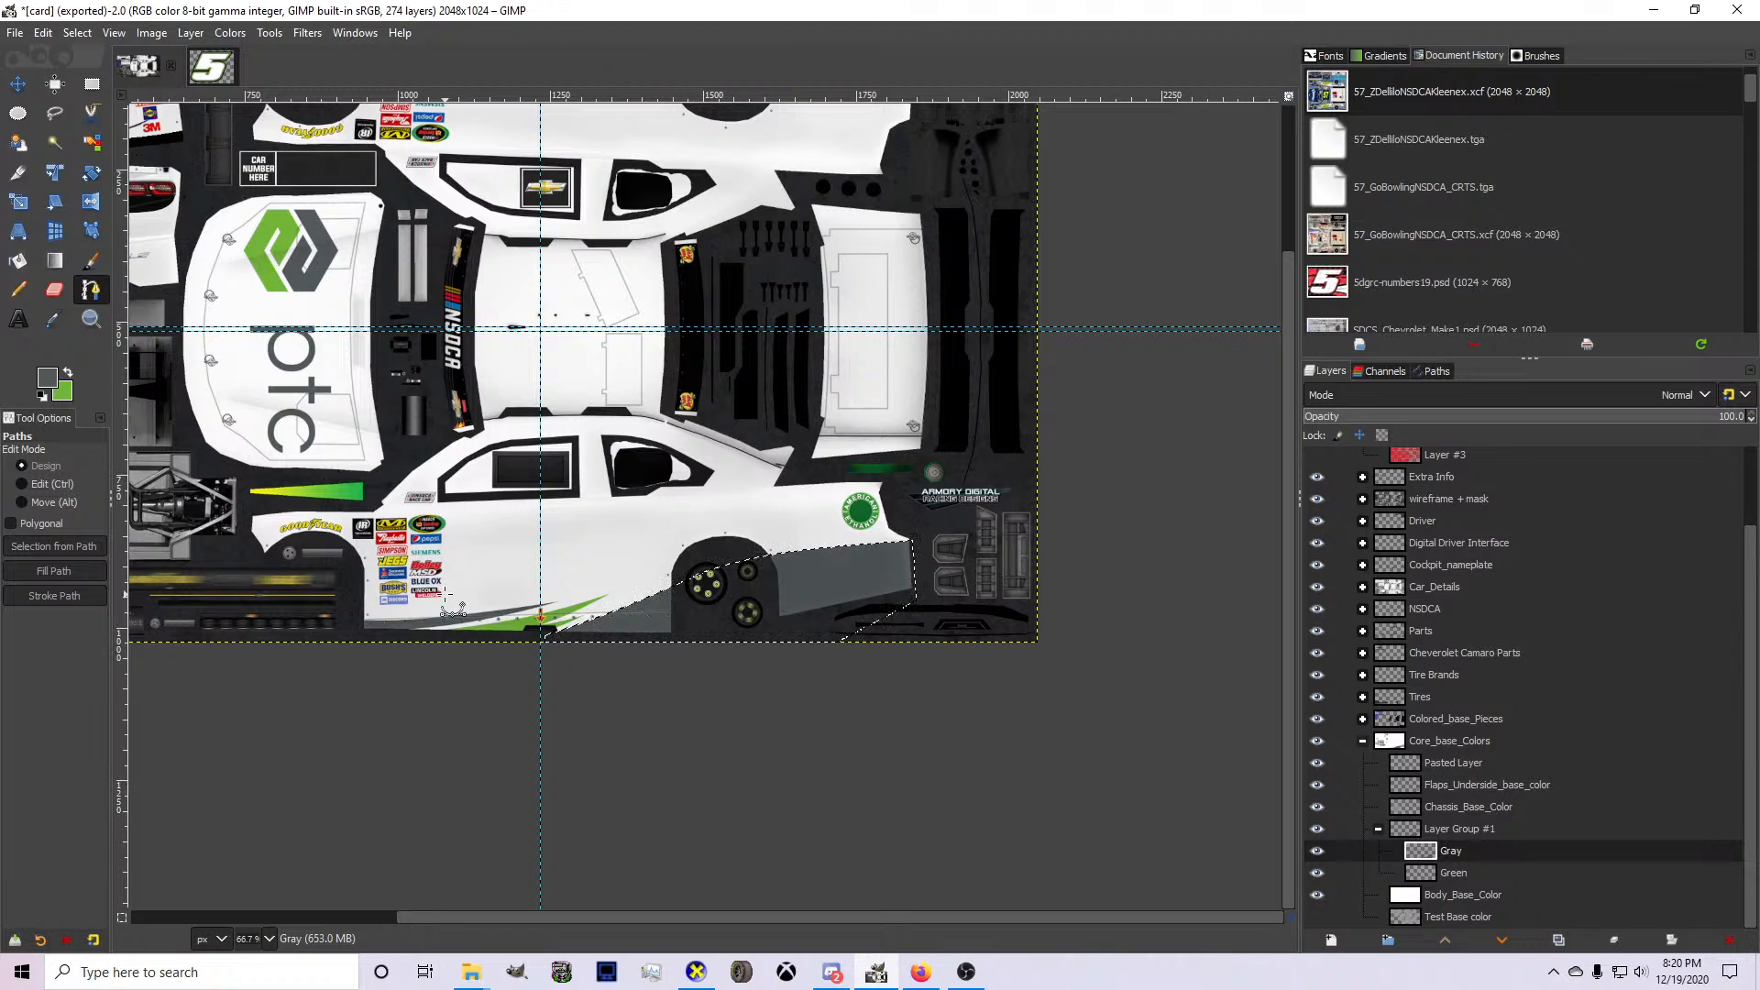
pyautogui.hotkey('ctrl', 'z')
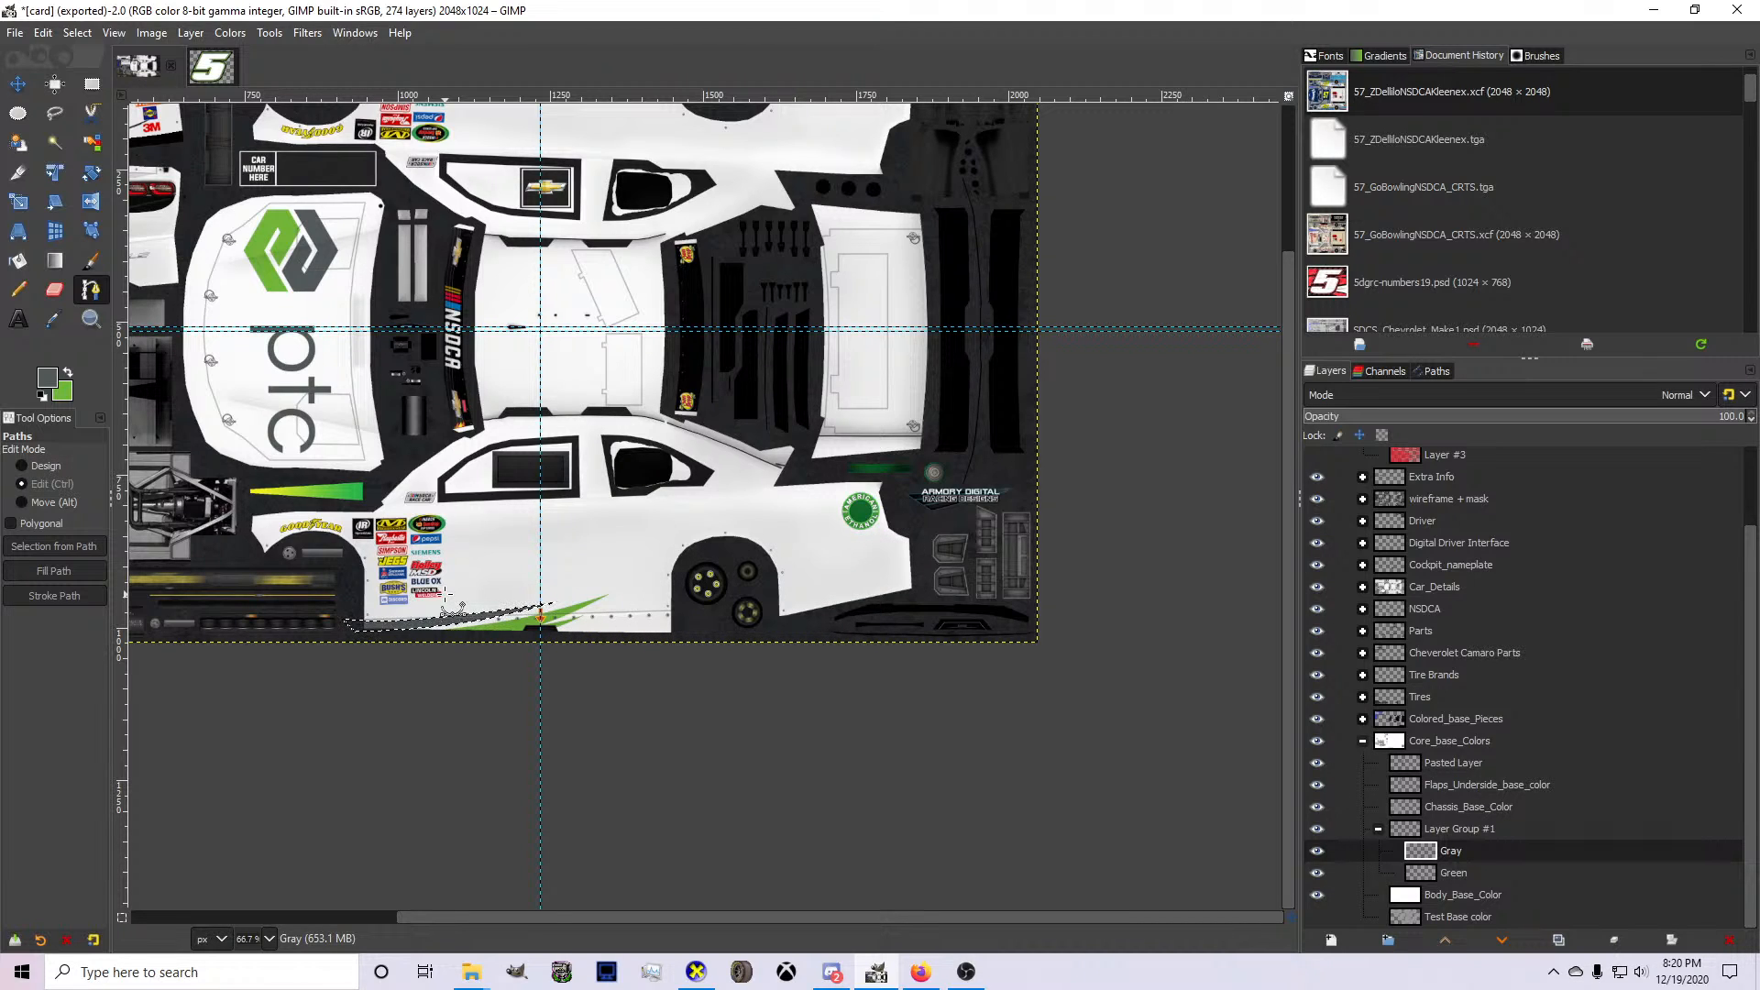
pyautogui.hotkey('ctrl', 'z')
pyautogui.hotkey('ctrl', 'z')
pyautogui.hotkey('ctrl', 'z')
pyautogui.hotkey('ctrl', 'z')
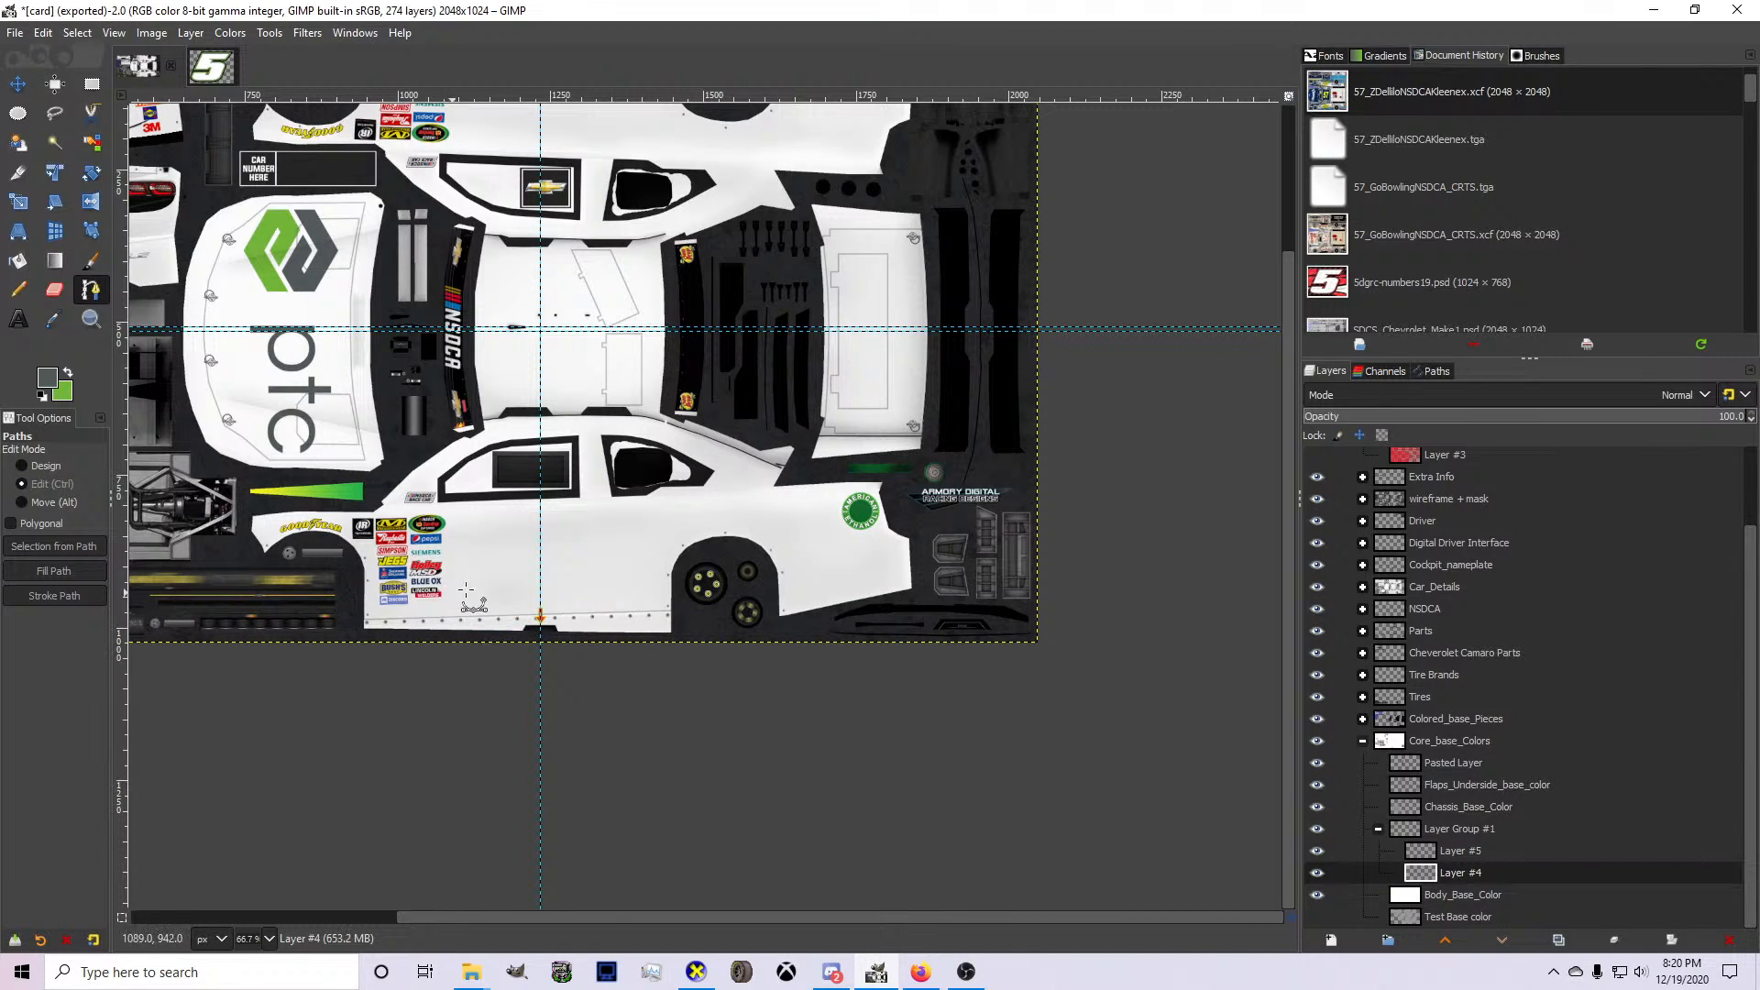
# On Layer #4, draw a curved path from the front wheel opening up across the sponsor decals to below the front side window.
pyautogui.scroll(3, 309, 465)
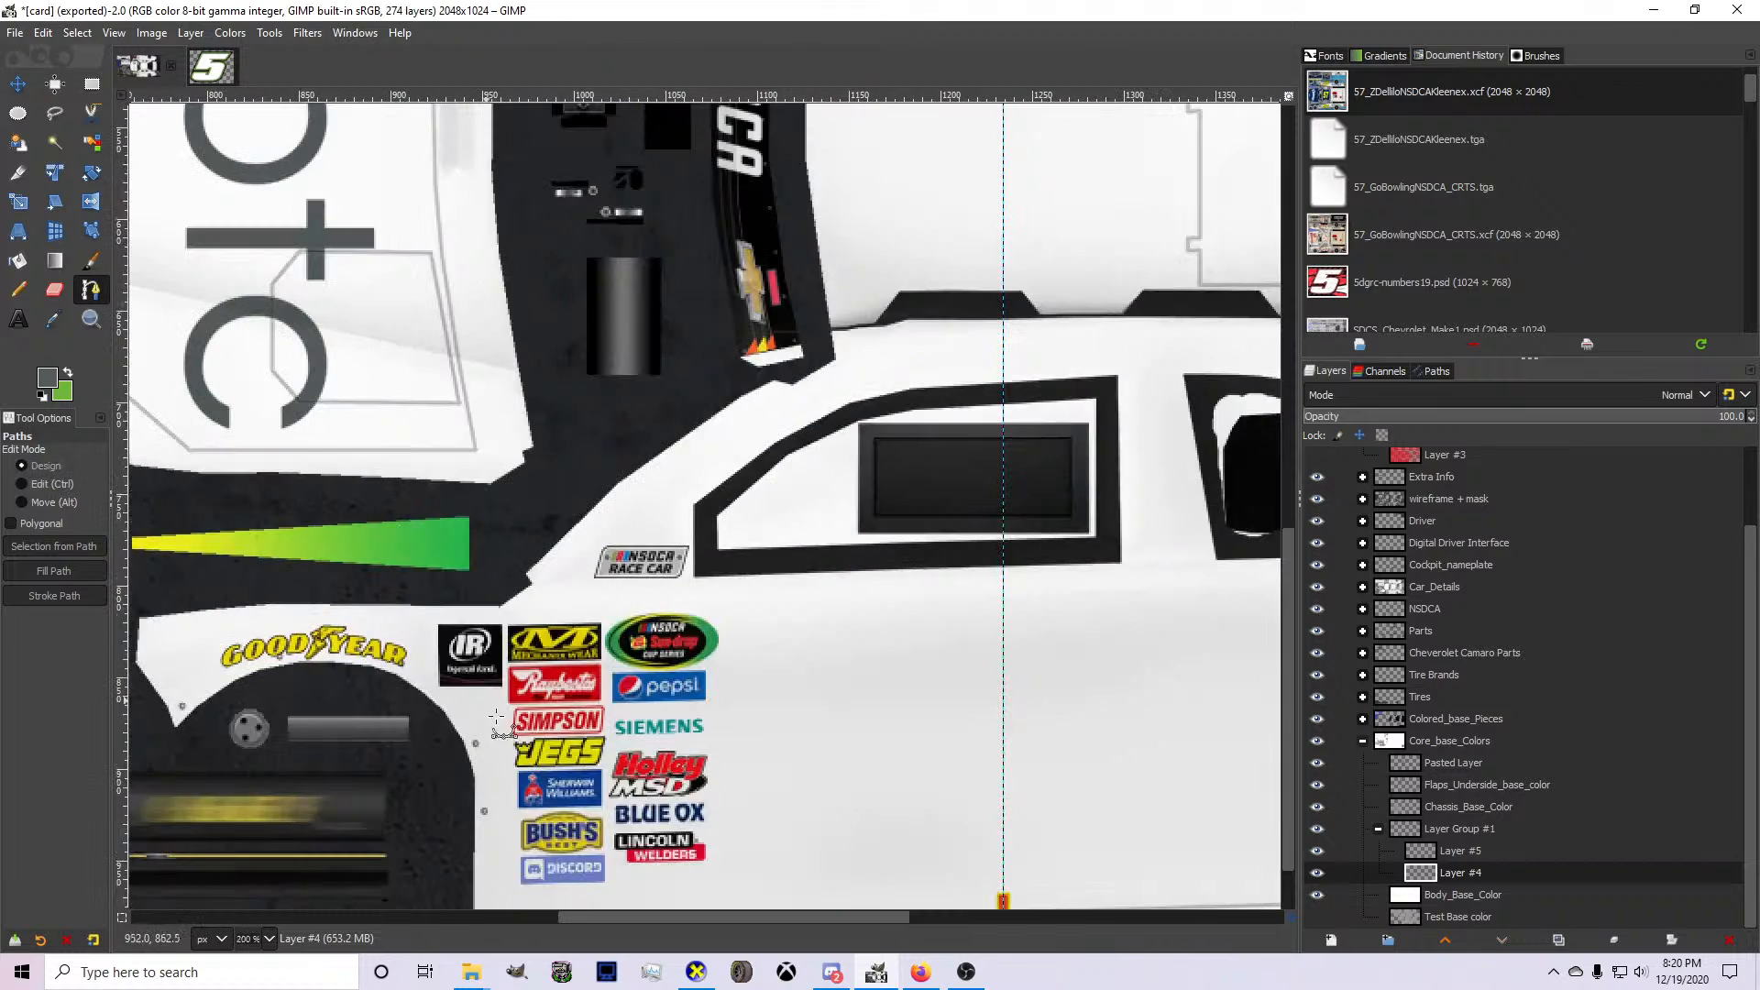
pyautogui.click(461, 824)
pyautogui.click(872, 626)
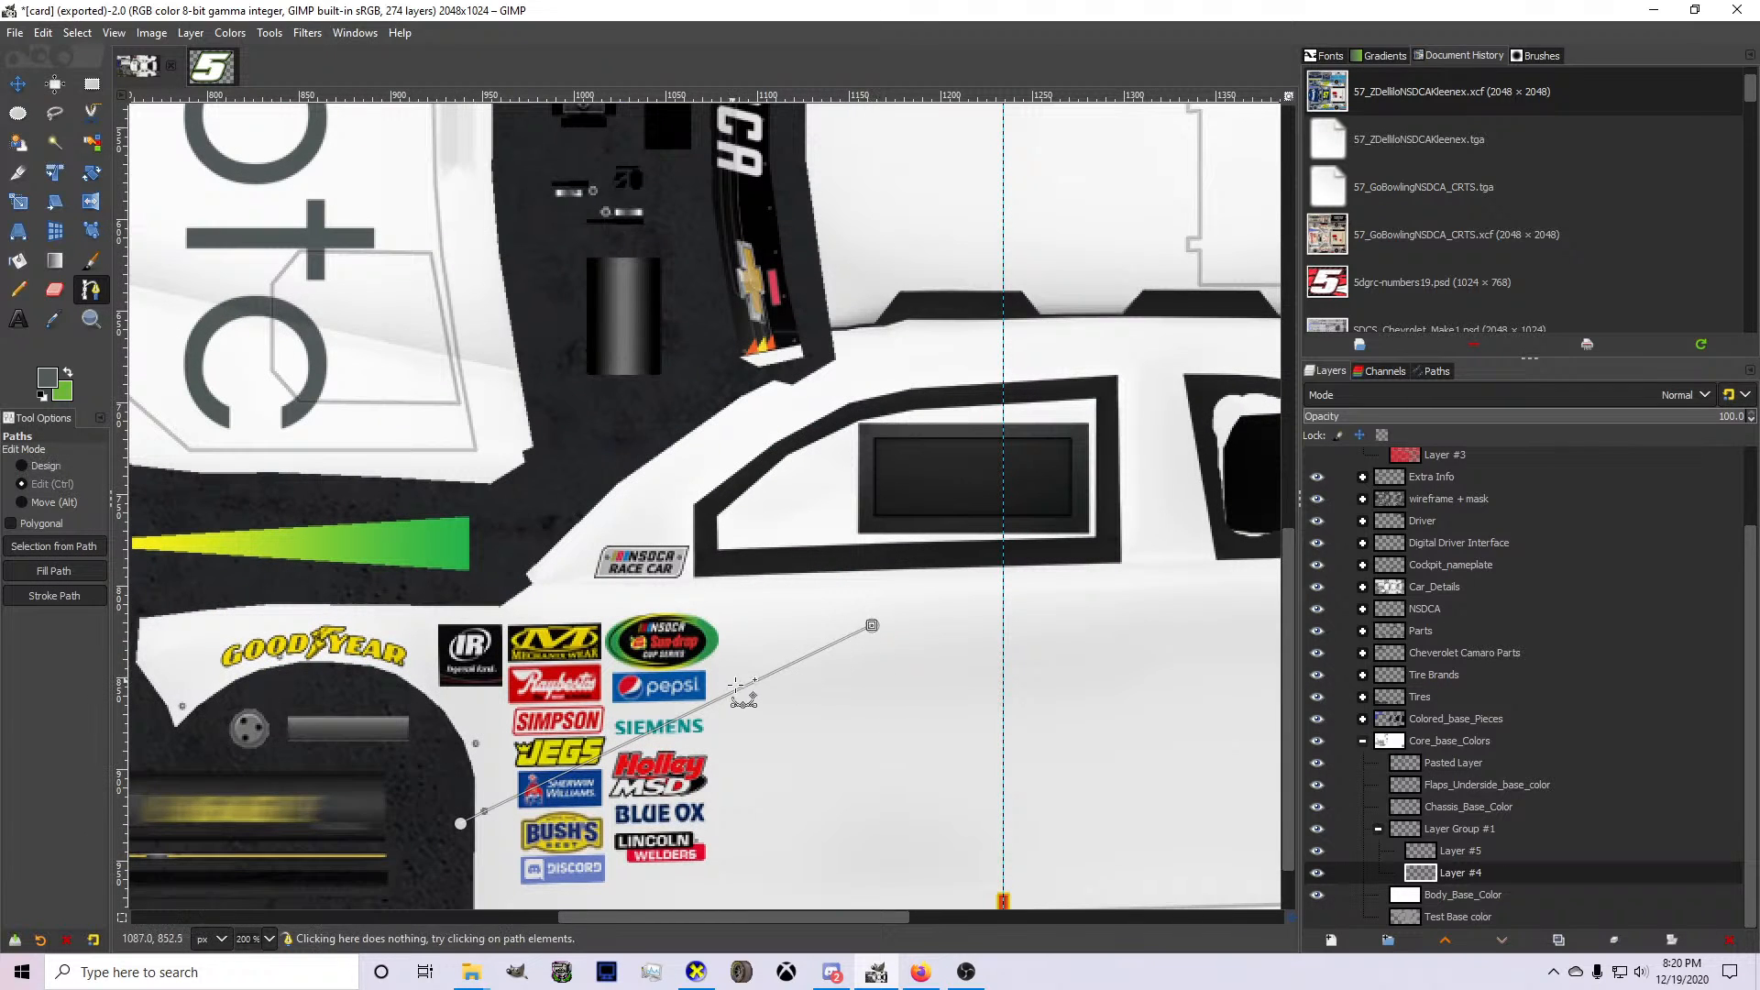
pyautogui.moveTo(653, 730); pyautogui.dragTo(635, 686)
pyautogui.hotkey('ctrl', 'z')
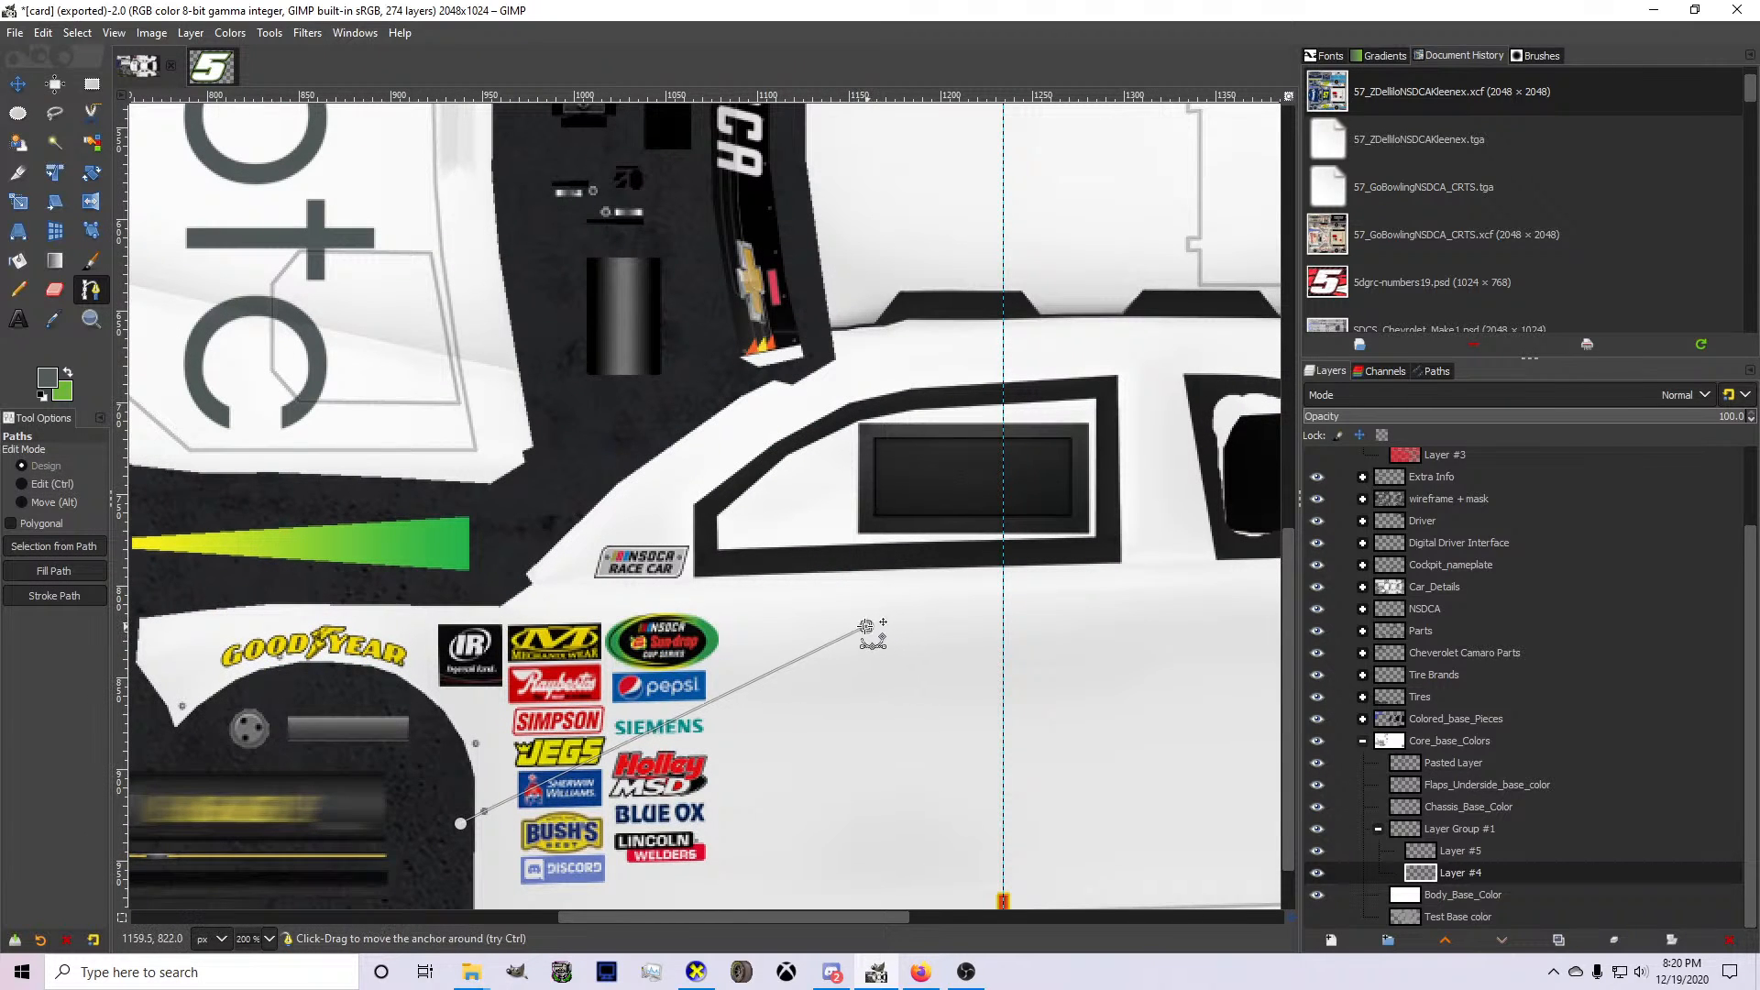
pyautogui.moveTo(866, 627); pyautogui.dragTo(856, 626)
pyautogui.moveTo(460, 823); pyautogui.dragTo(457, 855)
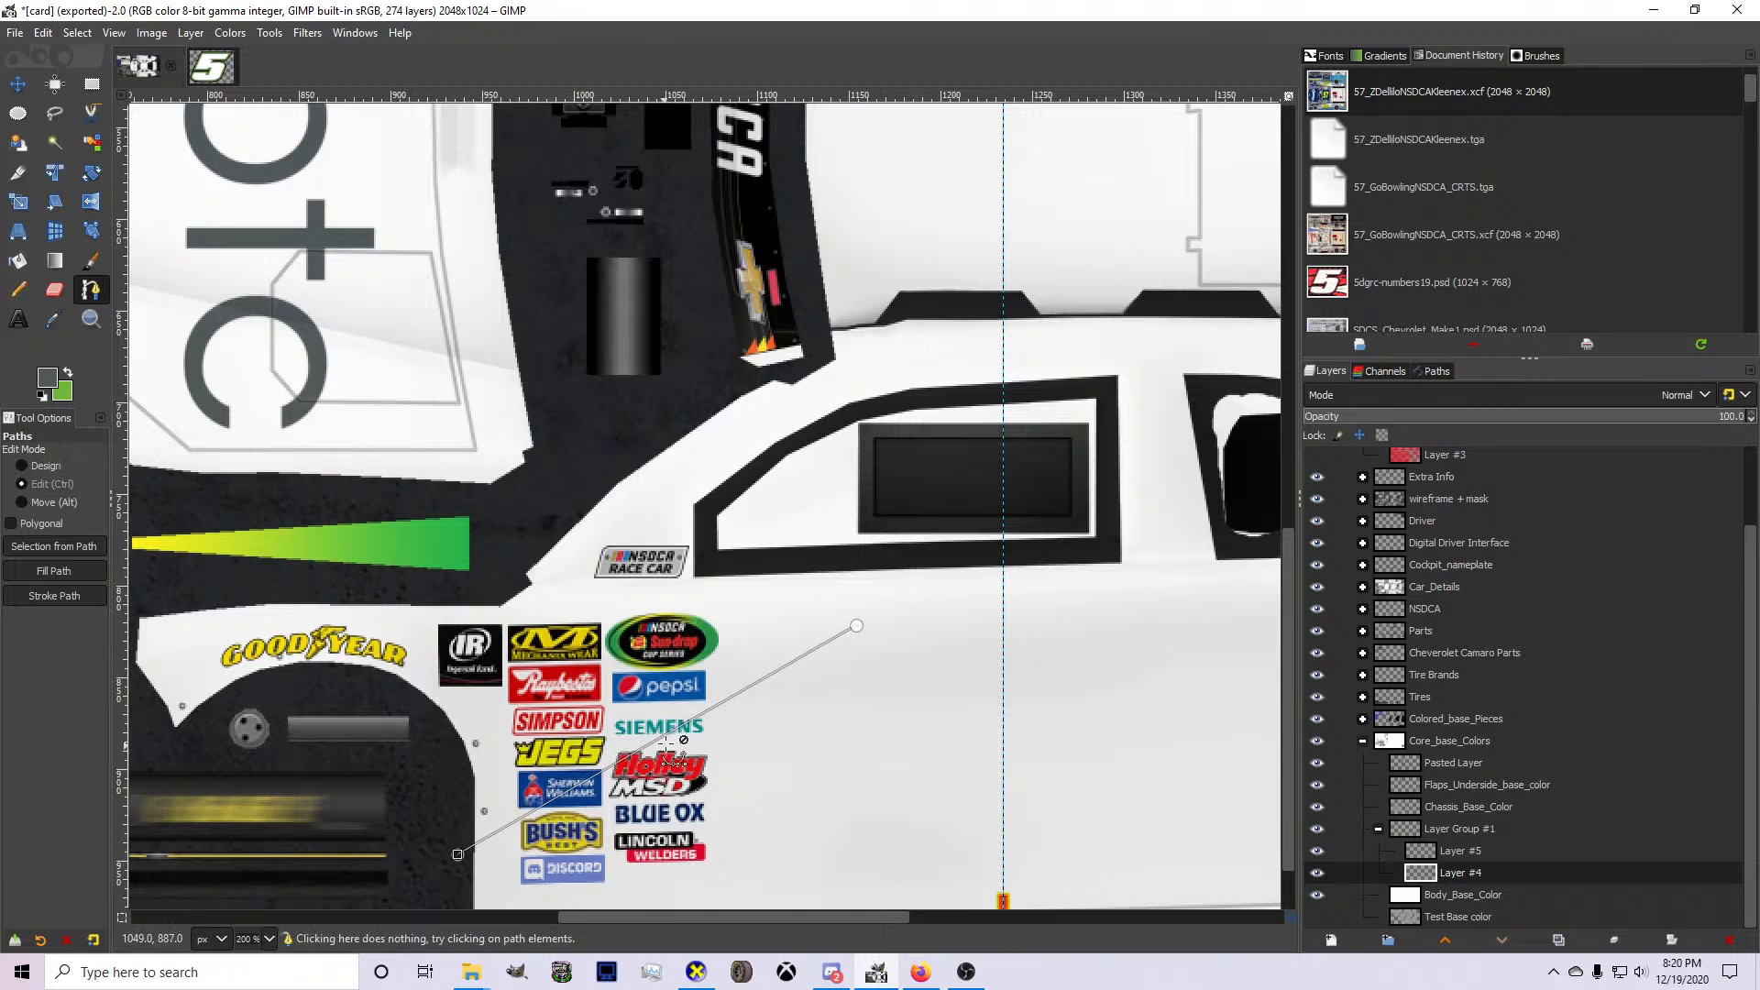
pyautogui.moveTo(662, 736); pyautogui.dragTo(923, 619)
pyautogui.click(858, 626)
# Extend the path rearward beneath the side windows and curve it up to the rear spoiler.
pyautogui.scroll(-3, 923, 619)
pyautogui.scroll(2, 1086, 598)
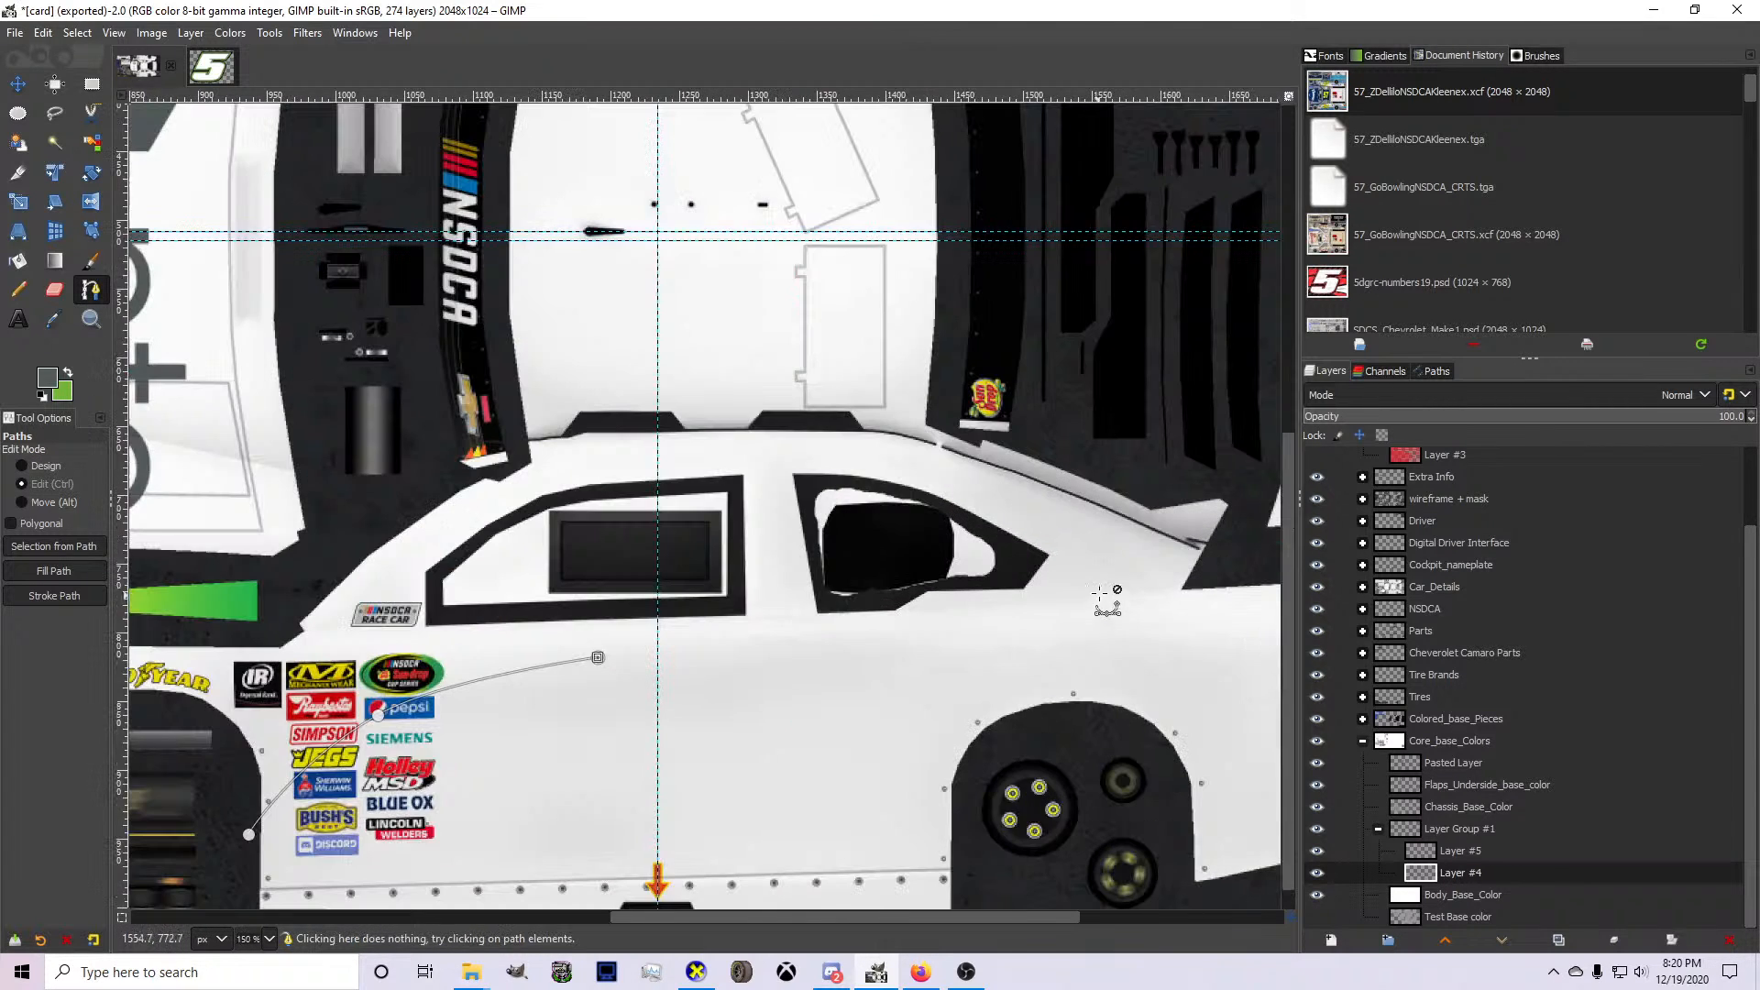
pyautogui.click(1157, 544)
pyautogui.moveTo(1157, 544); pyautogui.dragTo(1239, 517)
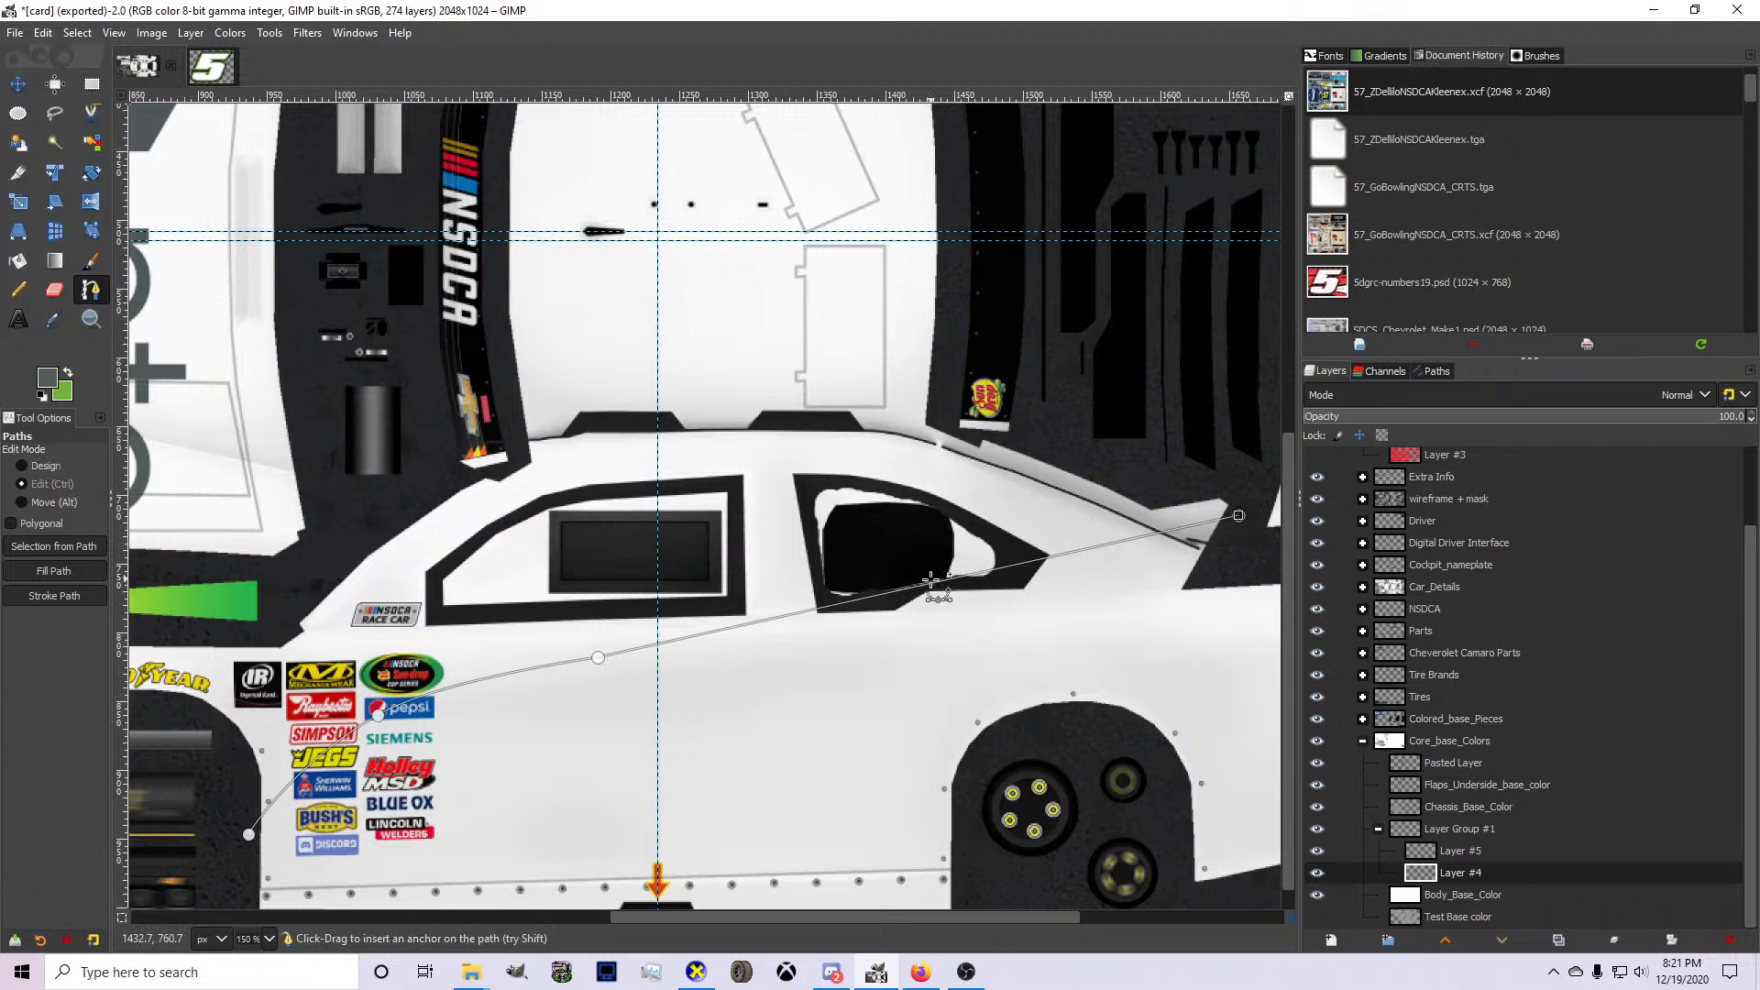
pyautogui.moveTo(933, 580); pyautogui.dragTo(977, 597)
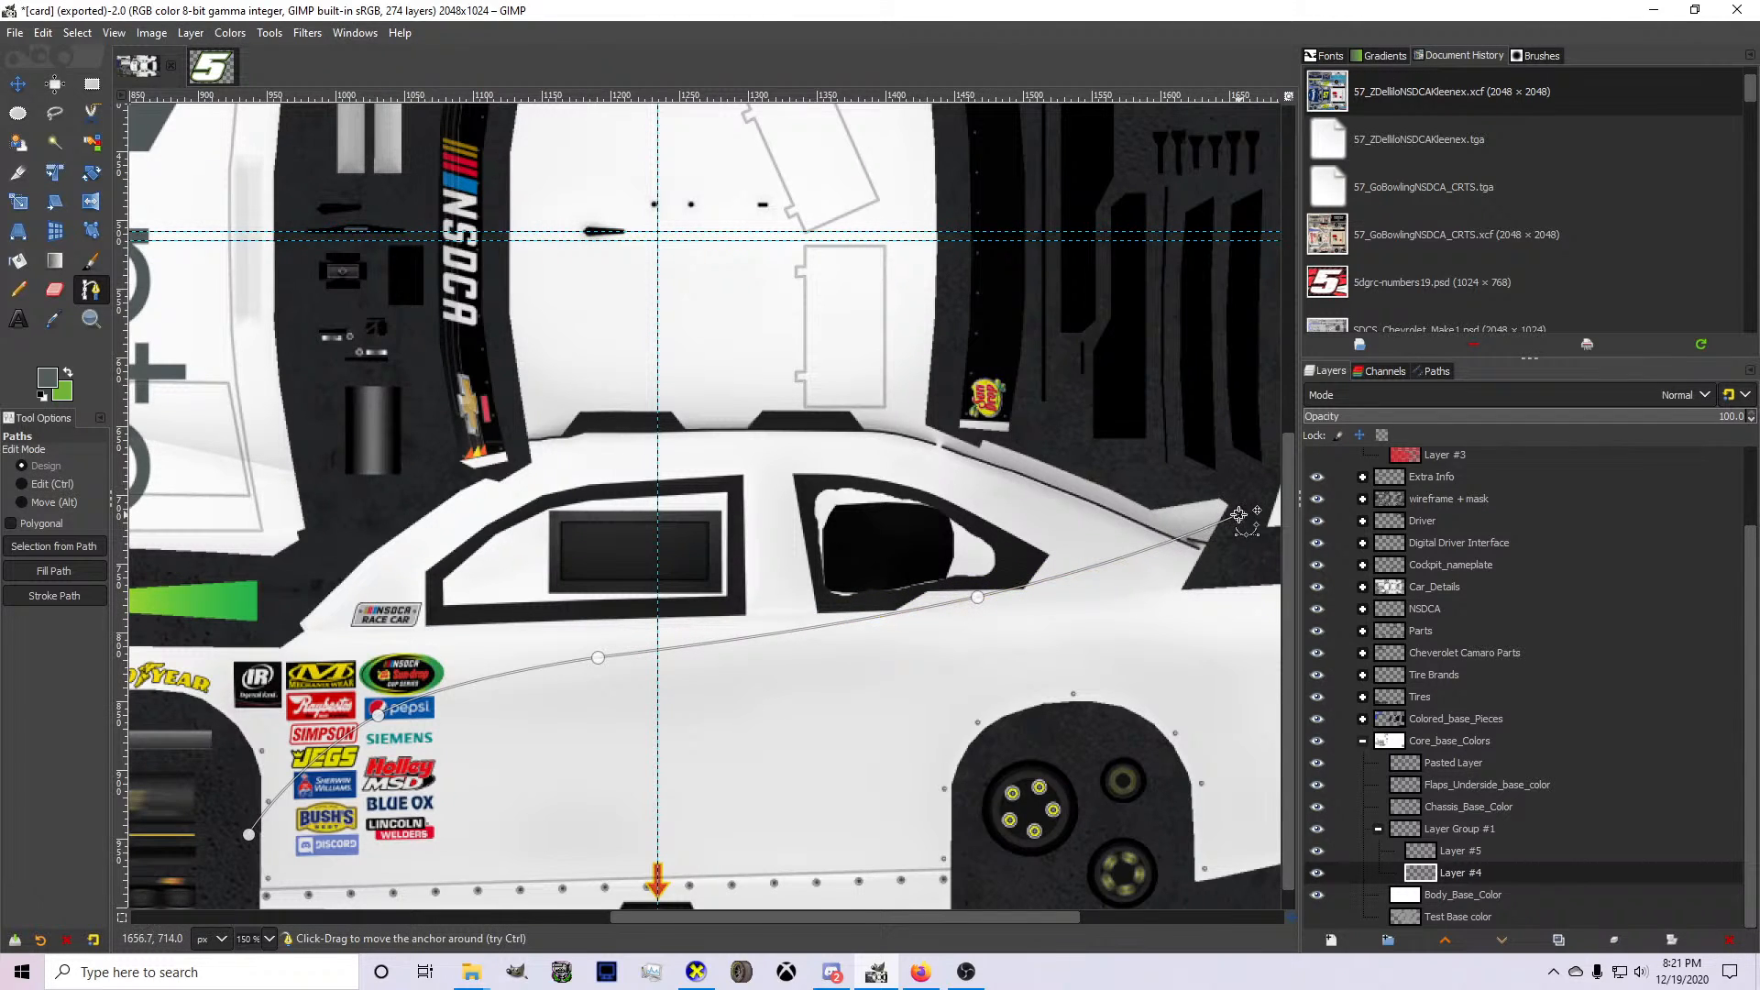
pyautogui.moveTo(1239, 515); pyautogui.dragTo(1215, 481)
pyautogui.moveTo(977, 597); pyautogui.dragTo(1073, 593)
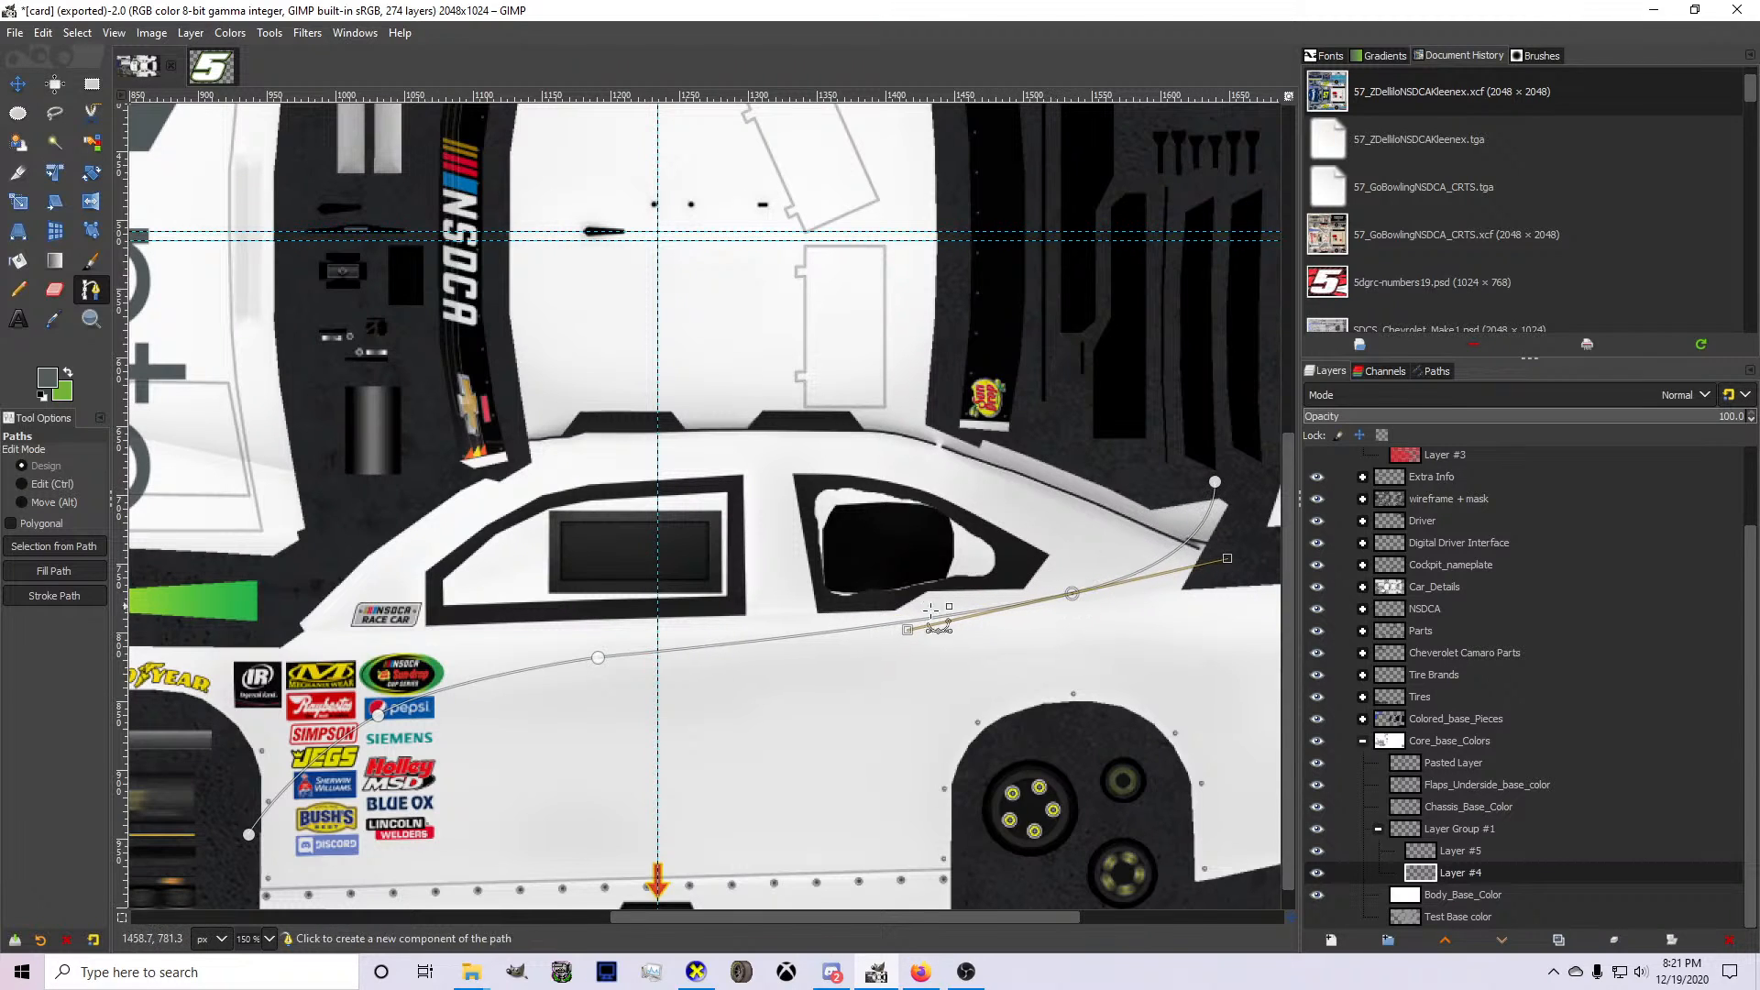
pyautogui.moveTo(597, 658); pyautogui.dragTo(595, 663)
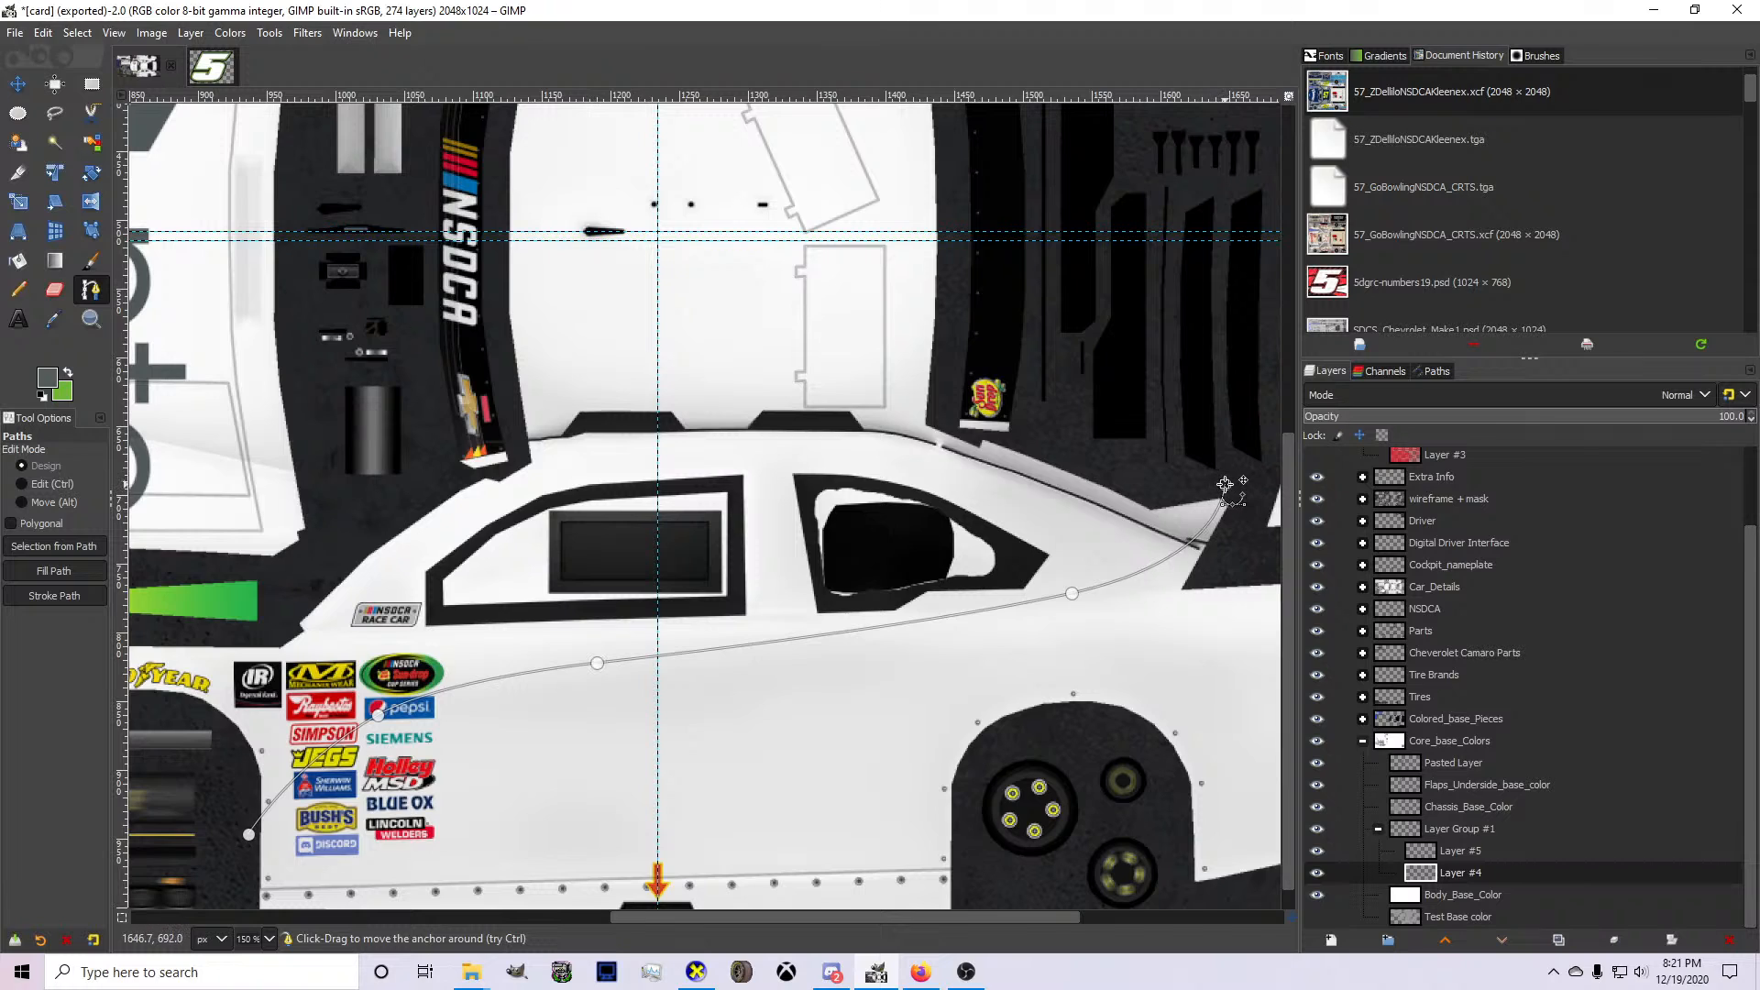
# Shift the path's last two anchors forward so the curve rises just behind the rear side window.
pyautogui.moveTo(1141, 468); pyautogui.dragTo(1169, 457)
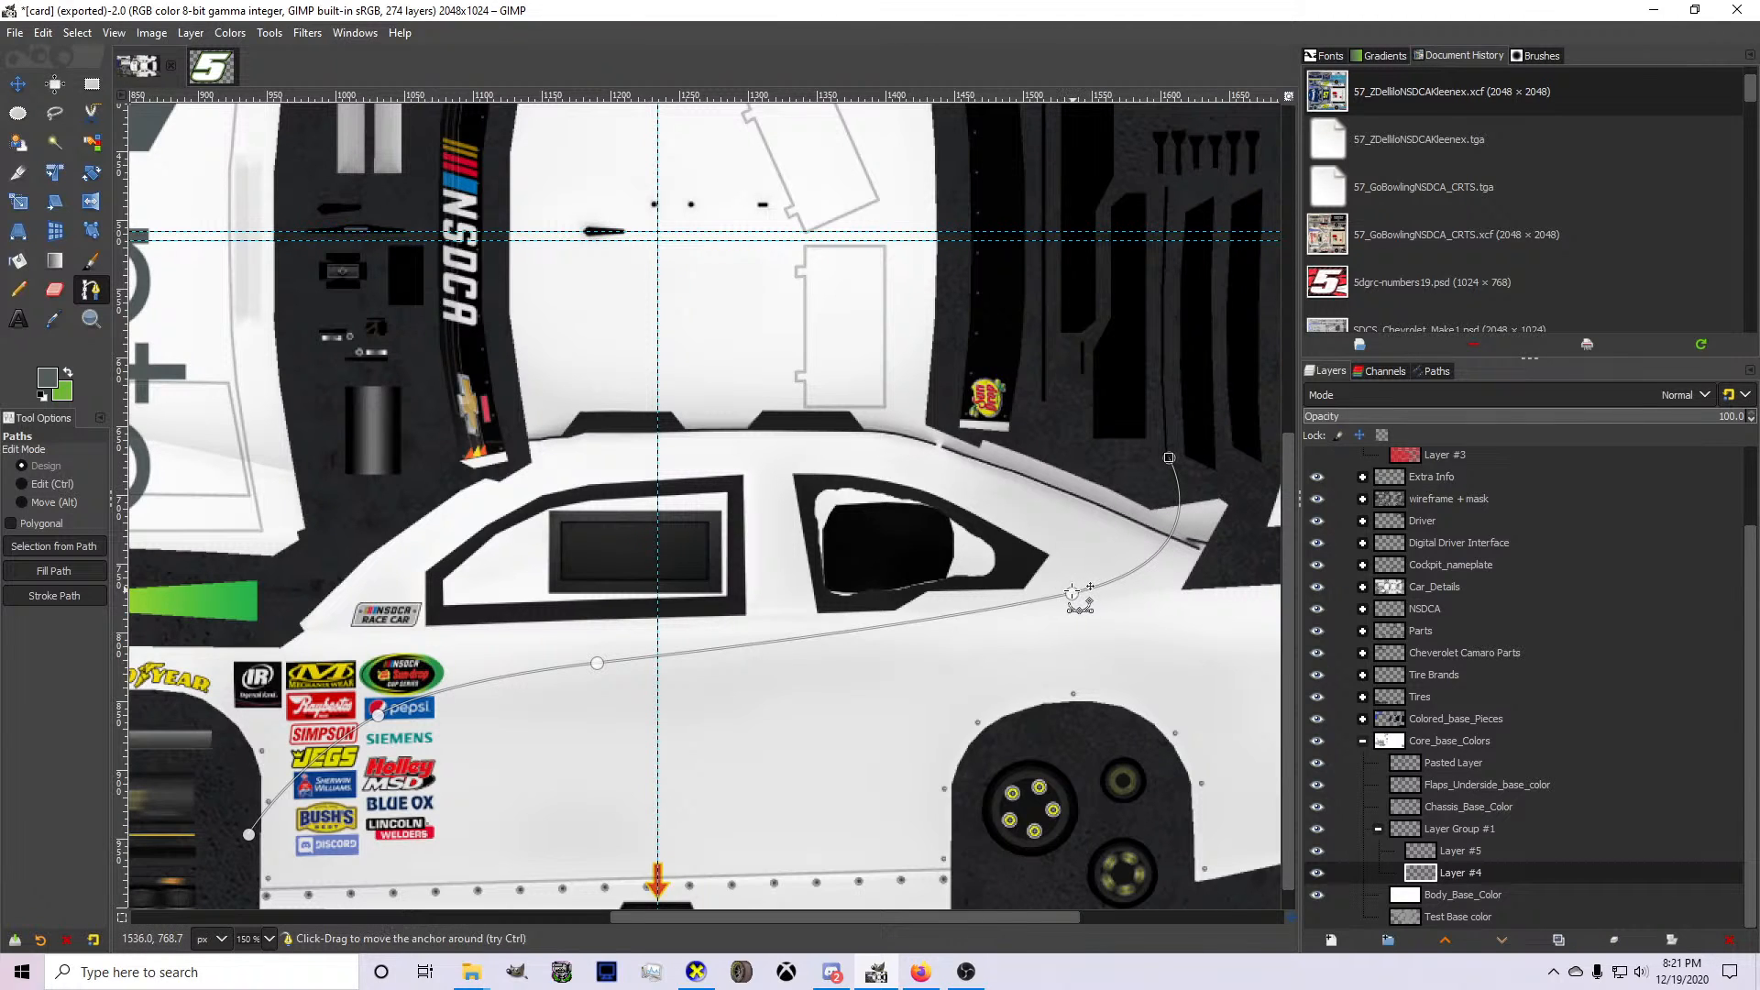
pyautogui.moveTo(1073, 594); pyautogui.dragTo(948, 609)
pyautogui.click(1169, 457)
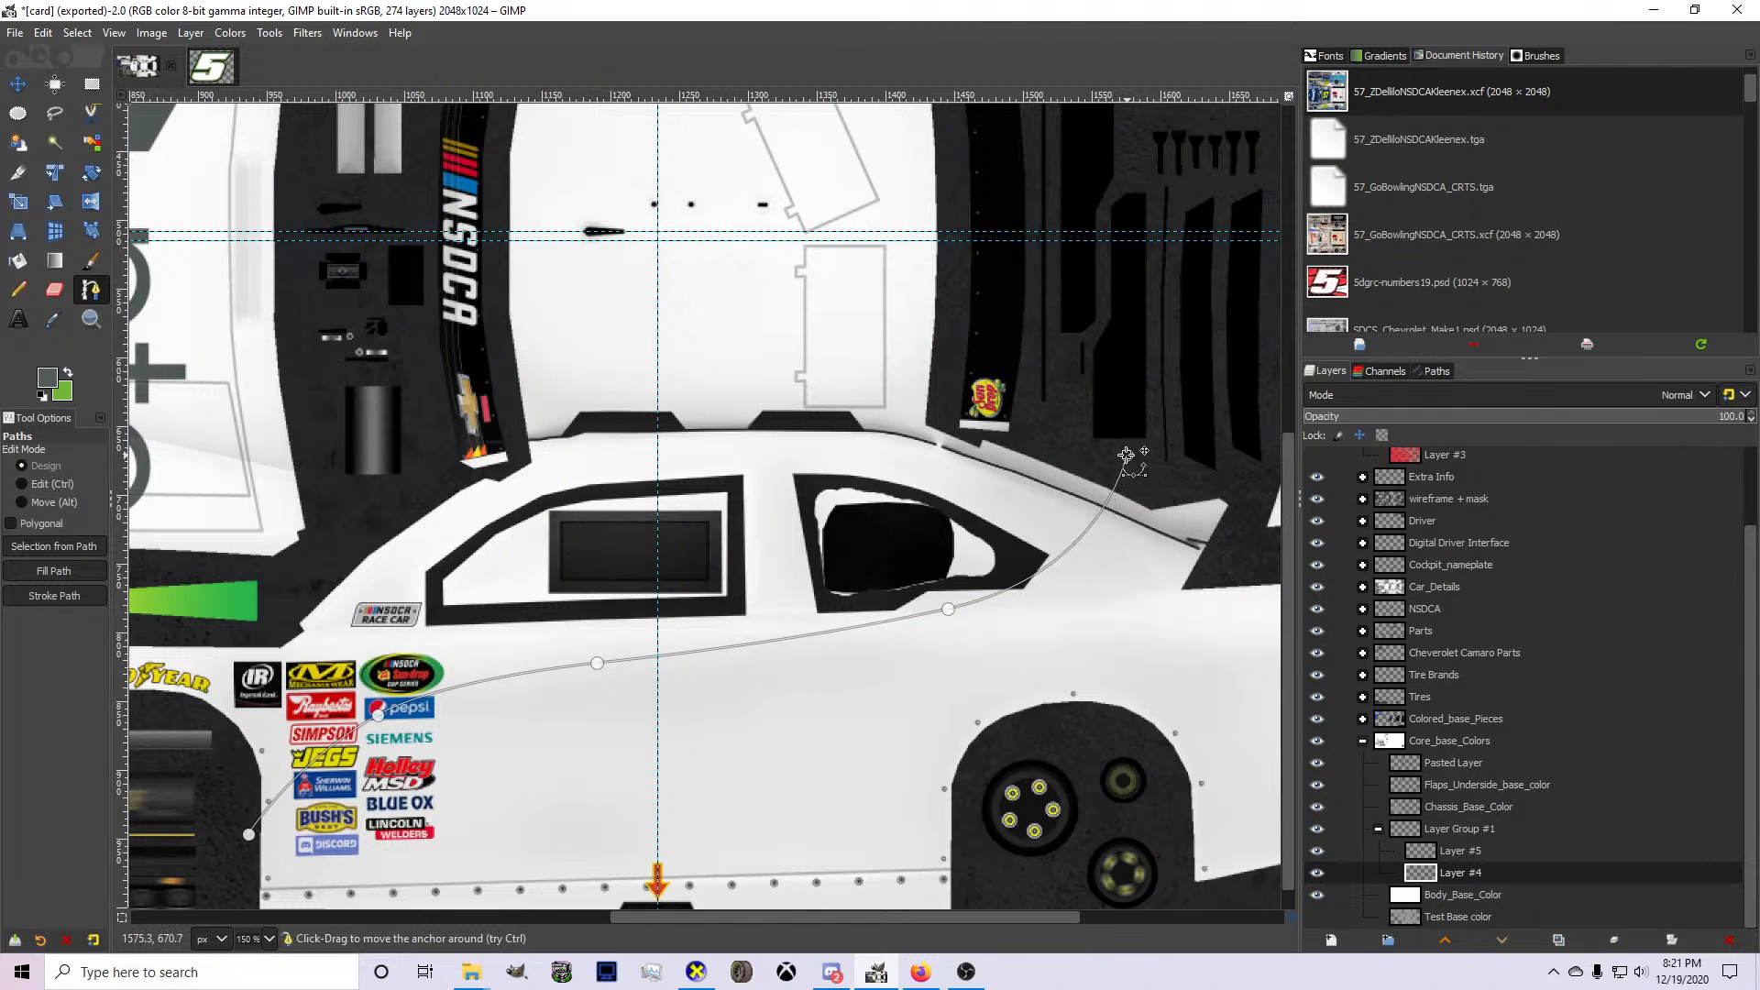
# Continue the outline along the roof centerline, down past the windshield and around the front fender, closing it at the front wheel opening.
pyautogui.click(1079, 232)
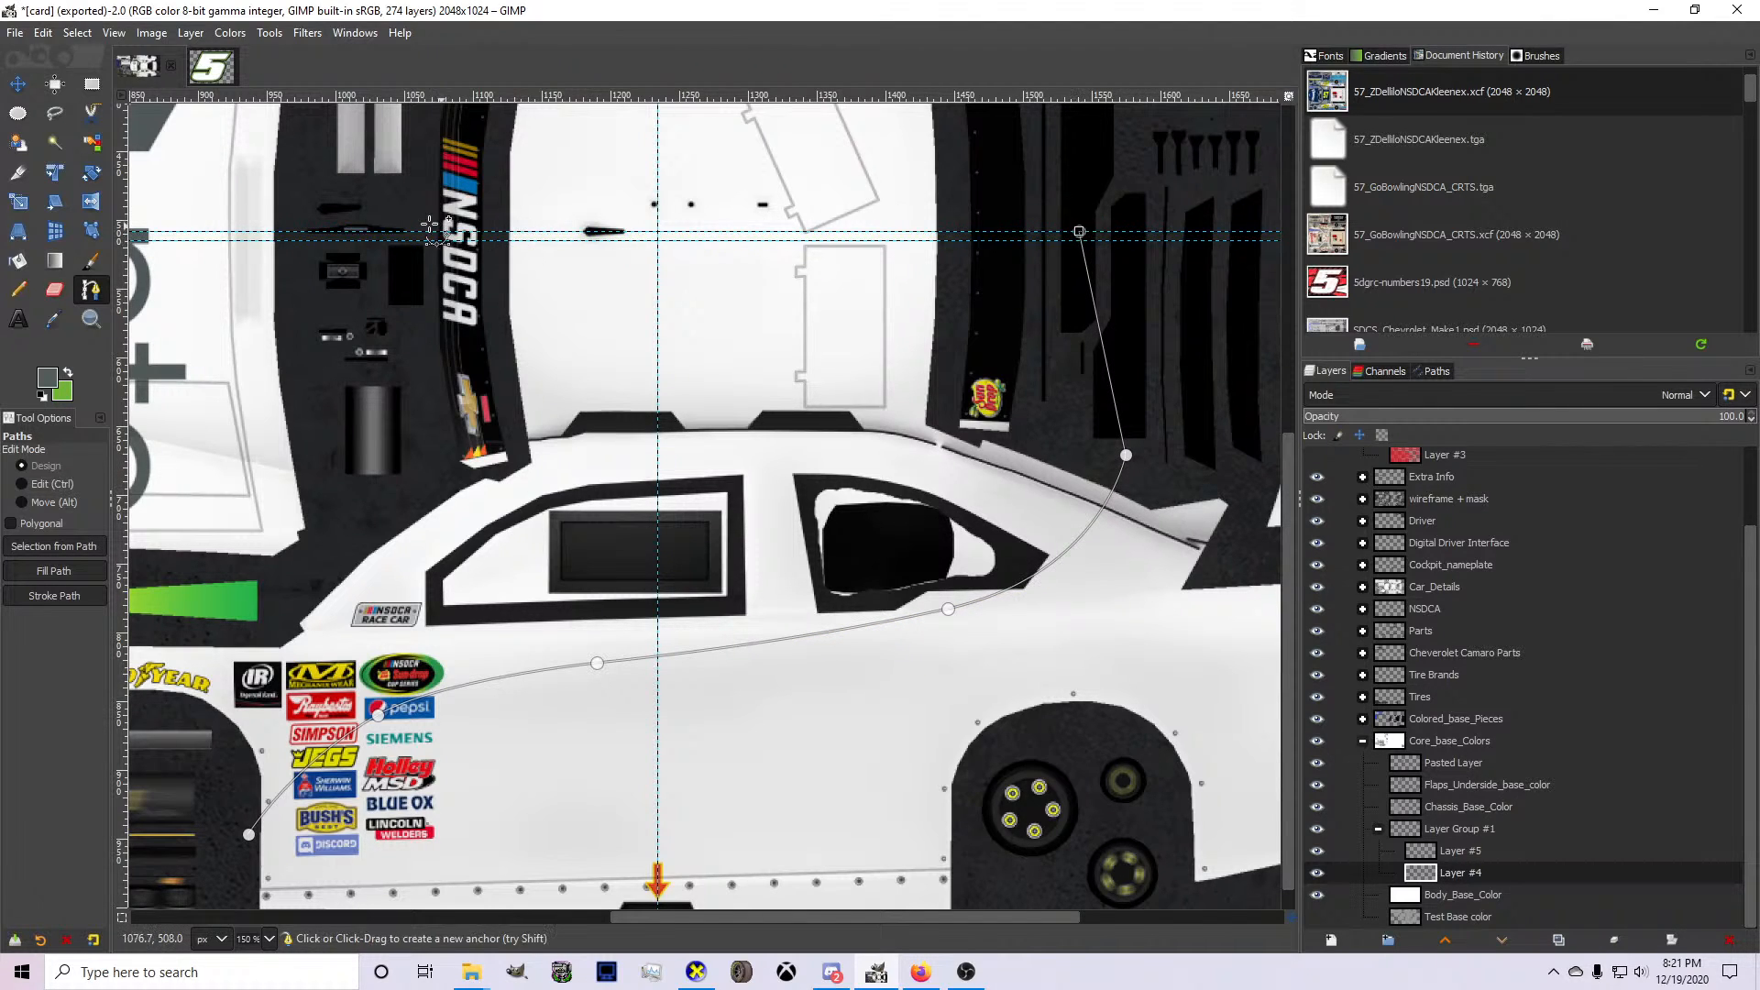
pyautogui.click(415, 230)
pyautogui.click(353, 515)
pyautogui.scroll(-2, 344, 585)
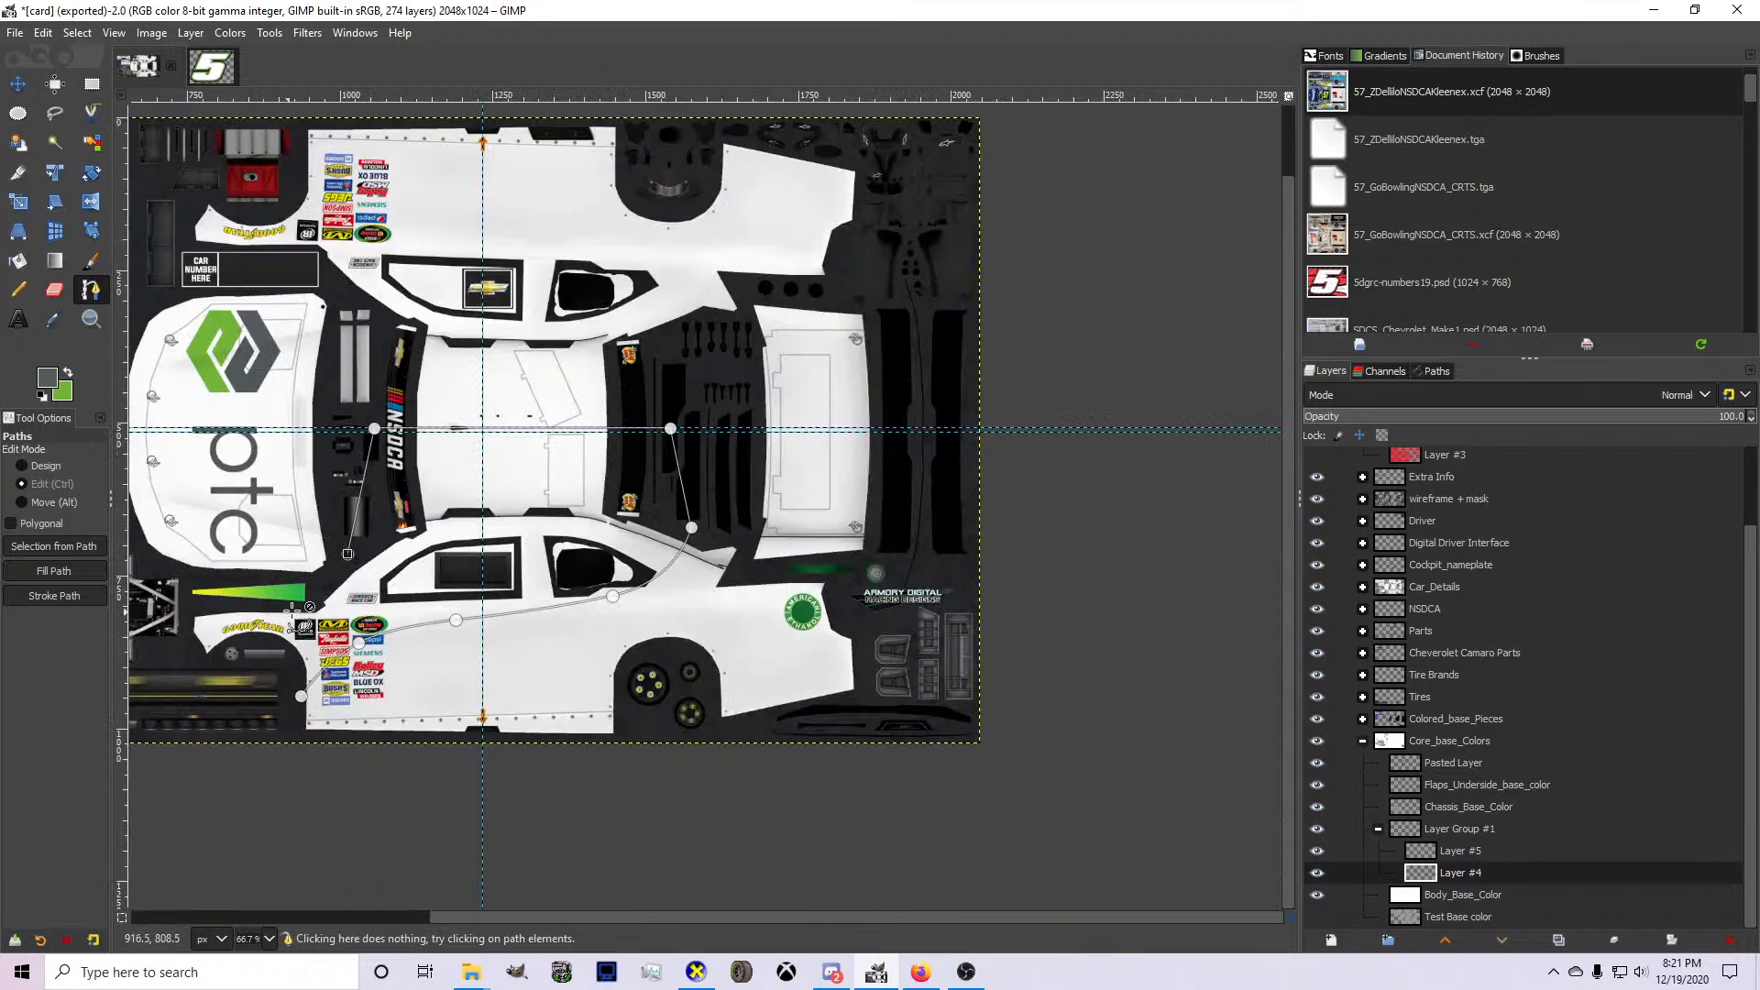
pyautogui.click(310, 587)
pyautogui.scroll(1, 176, 601)
pyautogui.scroll(1, 177, 602)
pyautogui.click(176, 601)
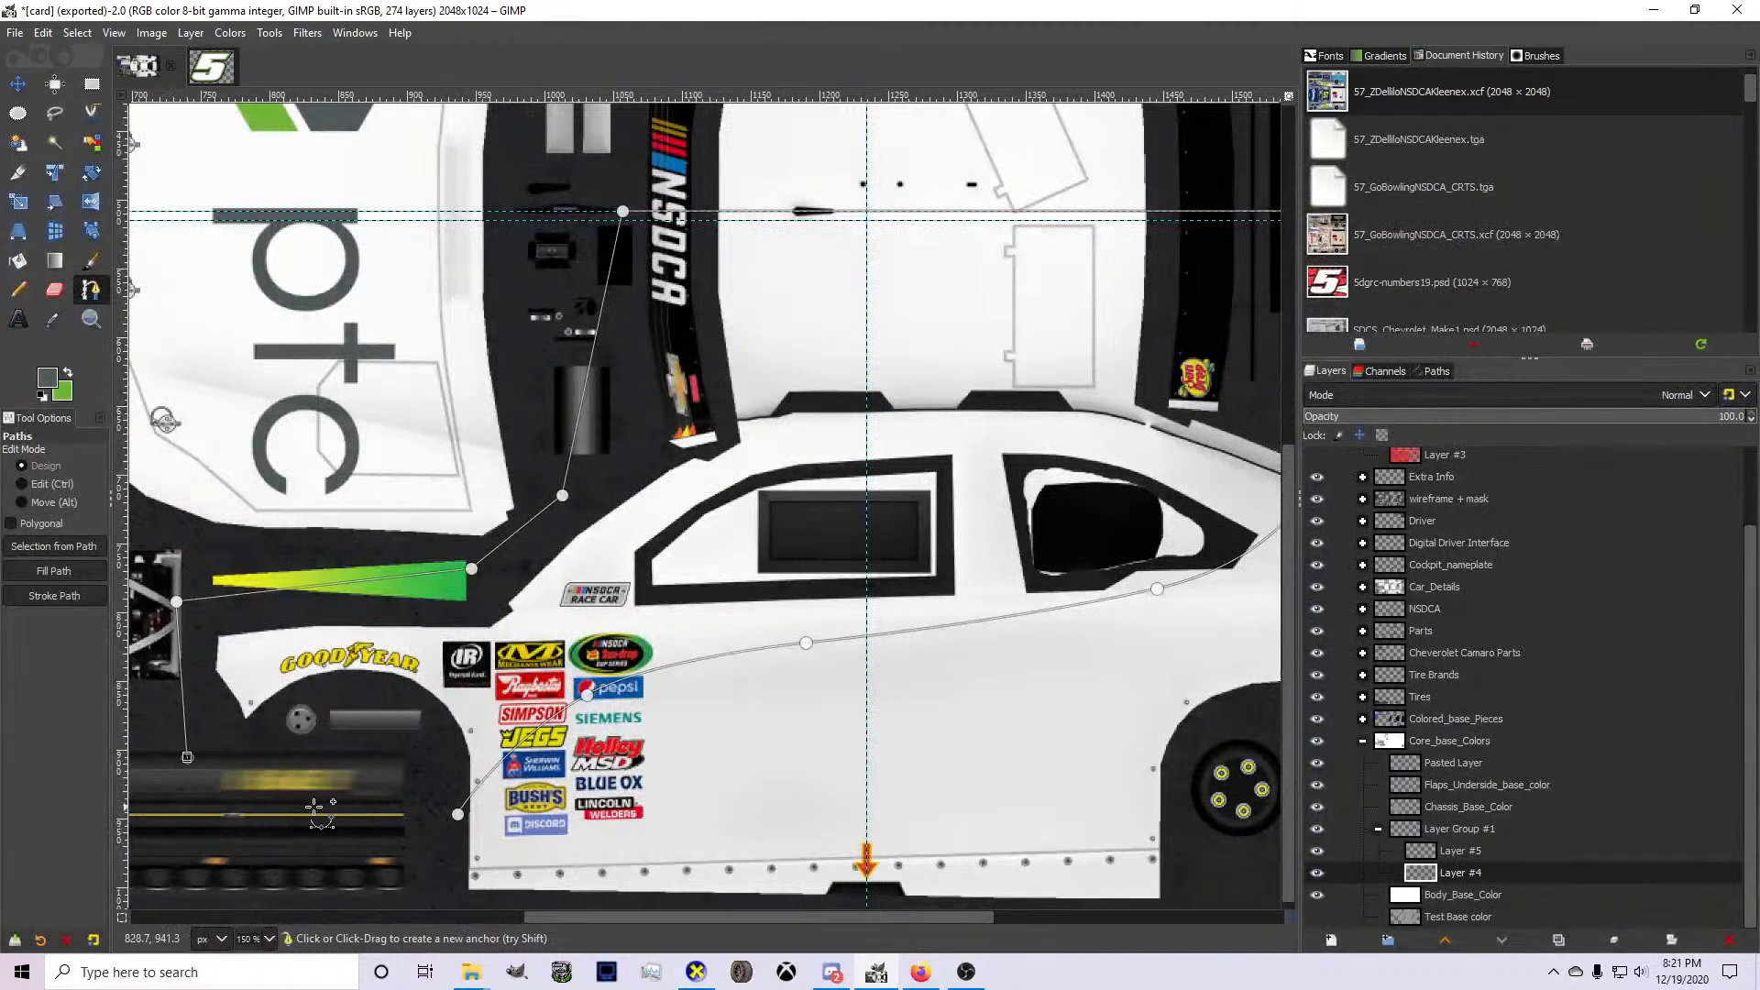
pyautogui.click(318, 807)
pyautogui.keyDown('ctrl'); pyautogui.click(458, 814); pyautogui.keyUp('ctrl')
# Convert the closed path to a selection, bucket-fill it with gray on Layer #4, and make Layer #5 active.
pyautogui.press('Return')
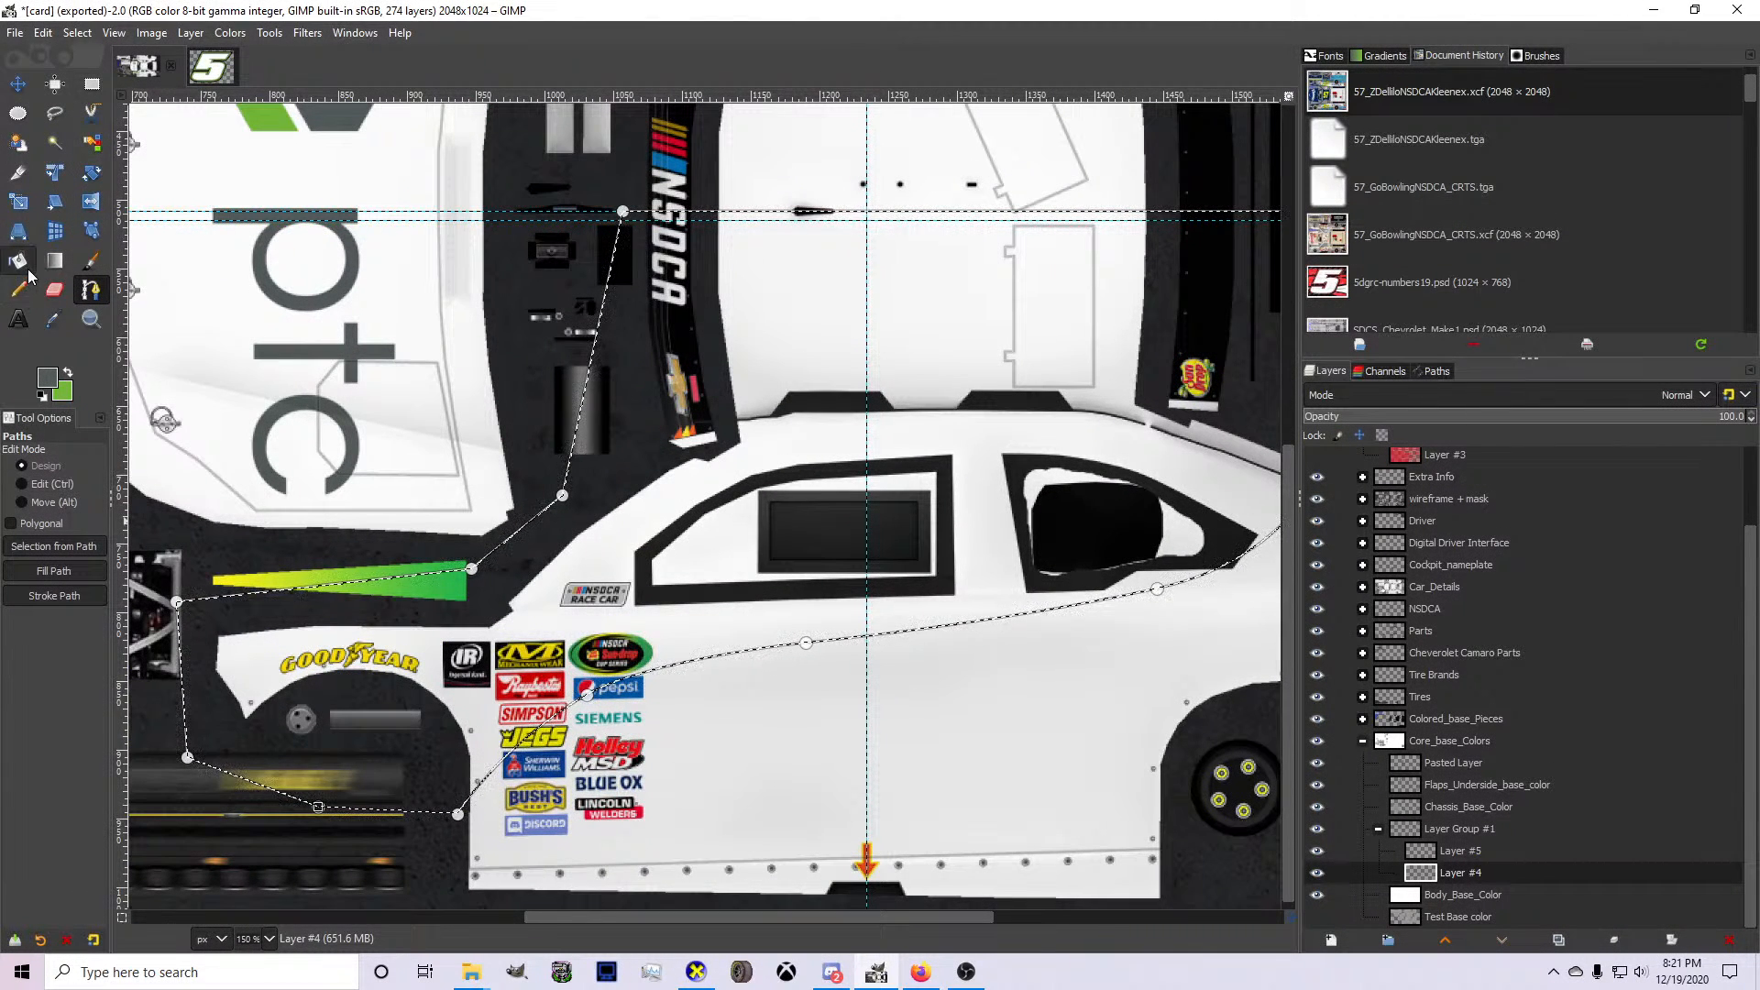
pyautogui.click(22, 264)
pyautogui.click(354, 673)
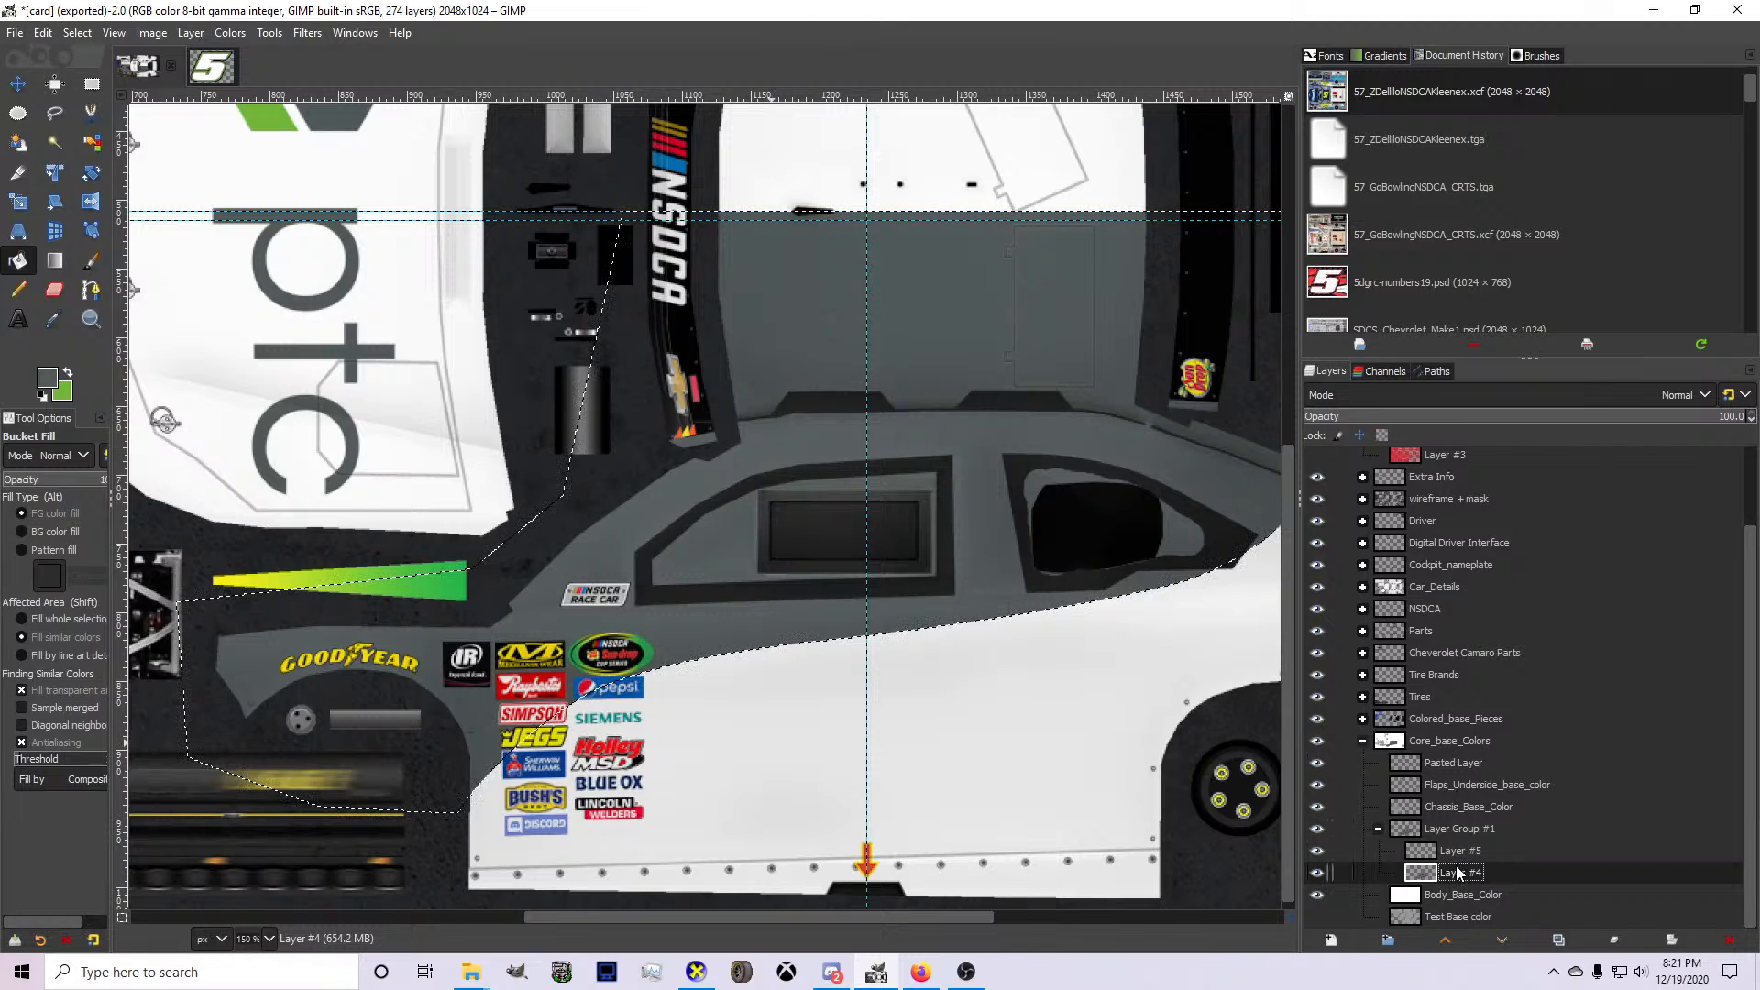
pyautogui.click(1442, 859)
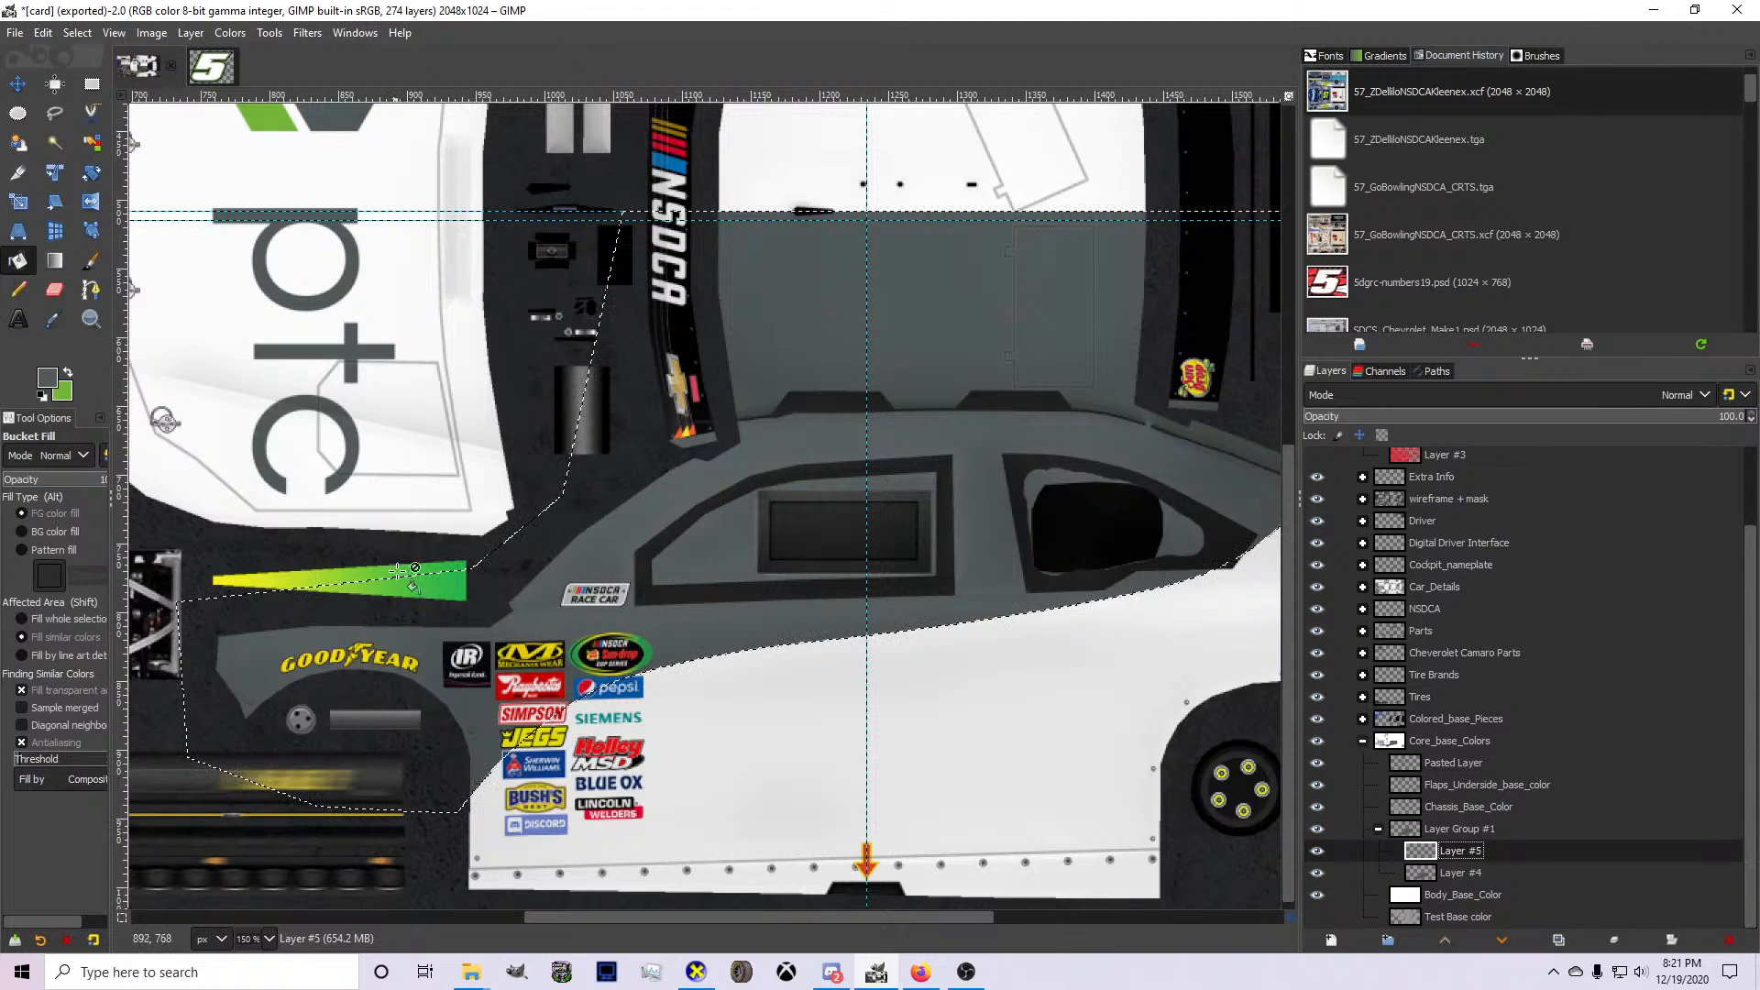
# Draw a curved path from the front wheel opening, just inside the gray's lower edge, up to the spoiler behind the rear side window.
pyautogui.press('b')
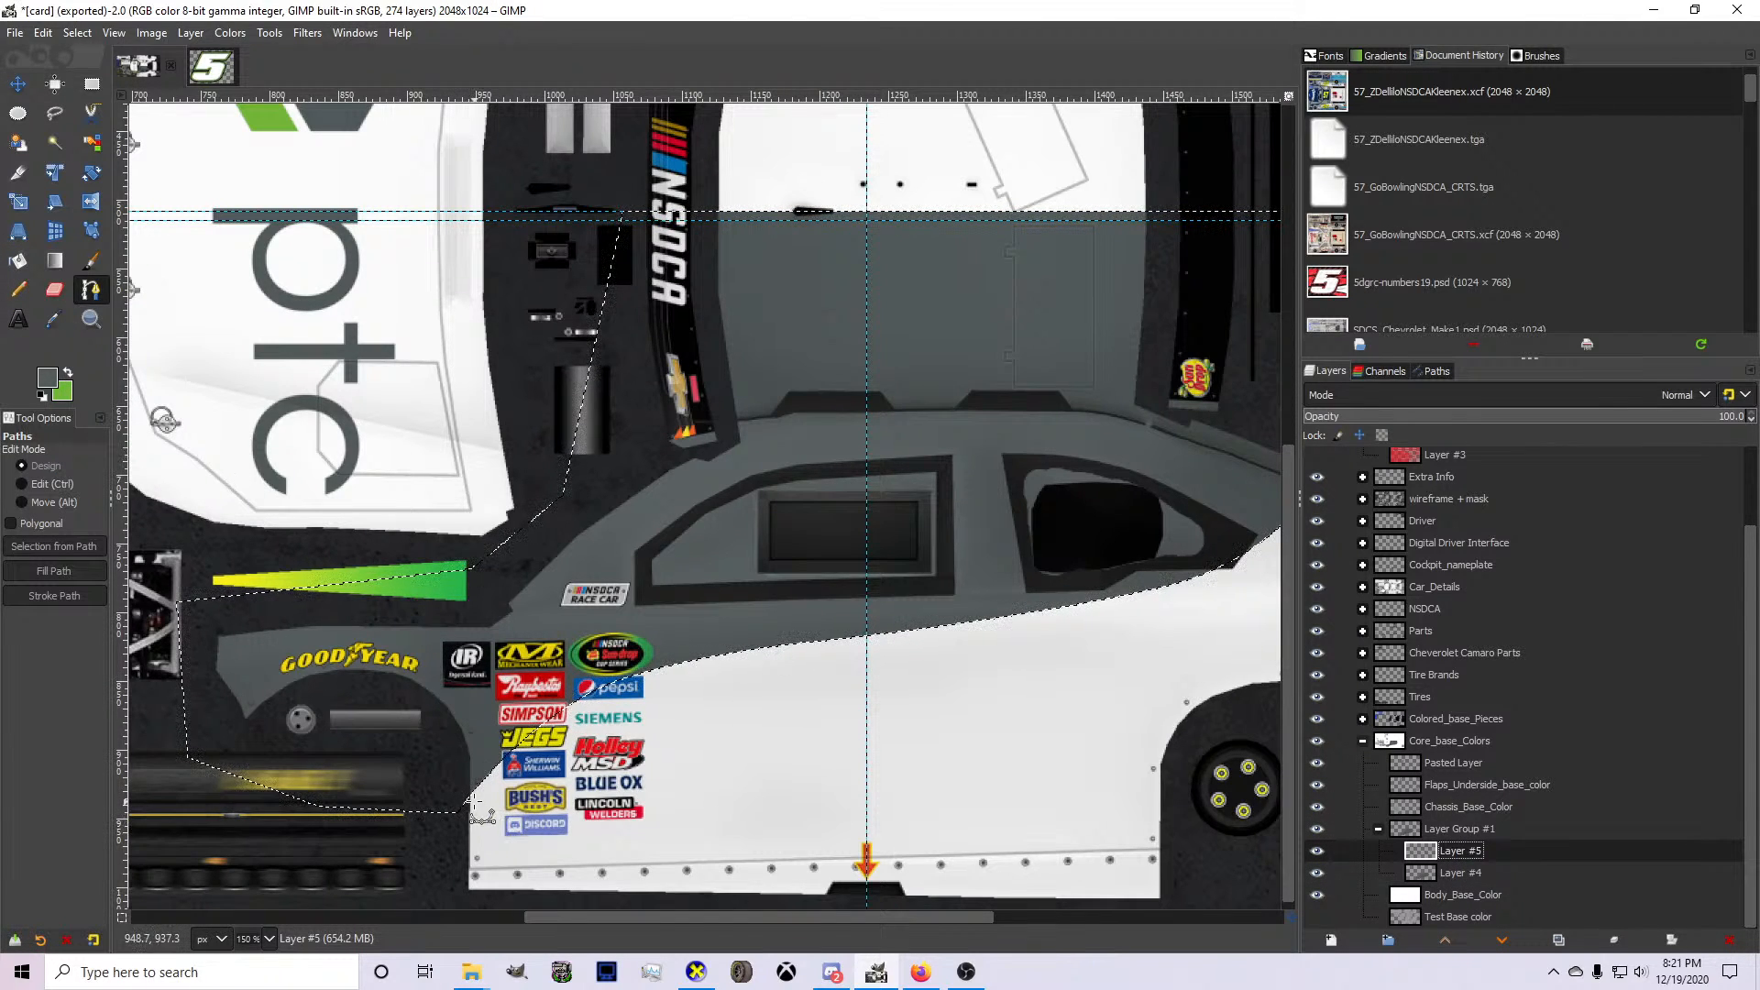
pyautogui.click(444, 798)
pyautogui.click(898, 630)
pyautogui.scroll(1, 793, 668)
pyautogui.moveTo(774, 677); pyautogui.dragTo(559, 660)
pyautogui.click(934, 618)
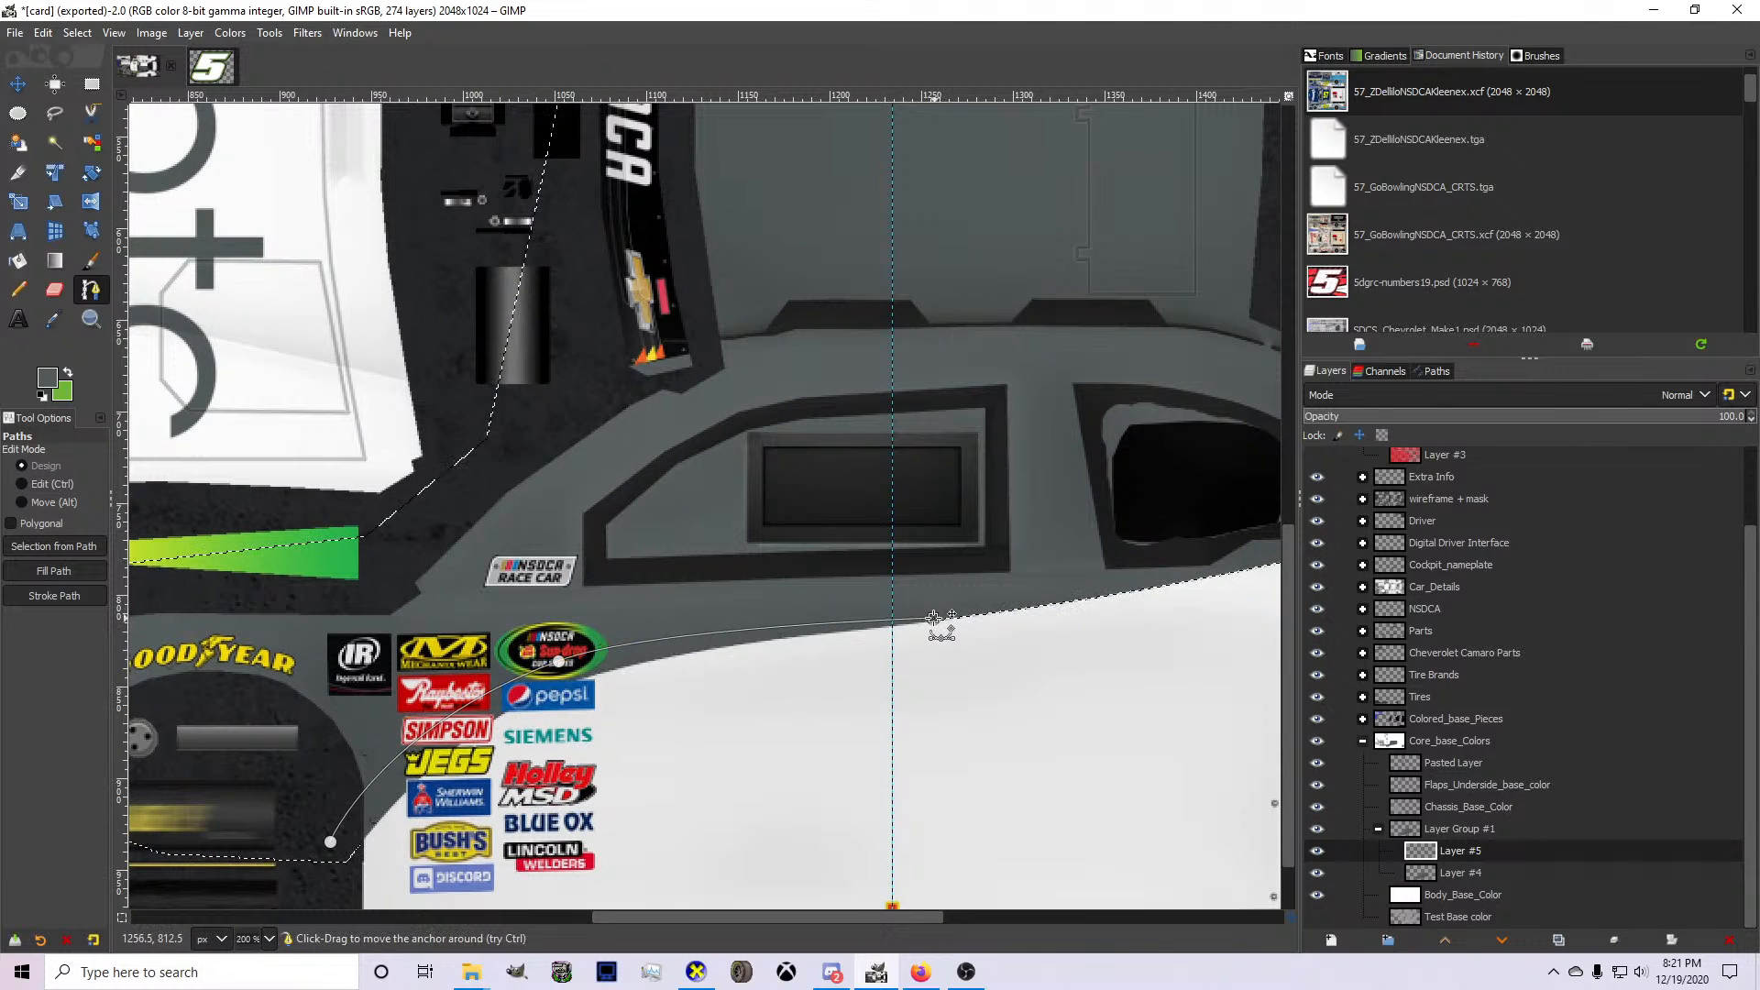
pyautogui.click(979, 593)
pyautogui.moveTo(980, 593); pyautogui.dragTo(1120, 370)
pyautogui.moveTo(806, 495); pyautogui.dragTo(945, 535)
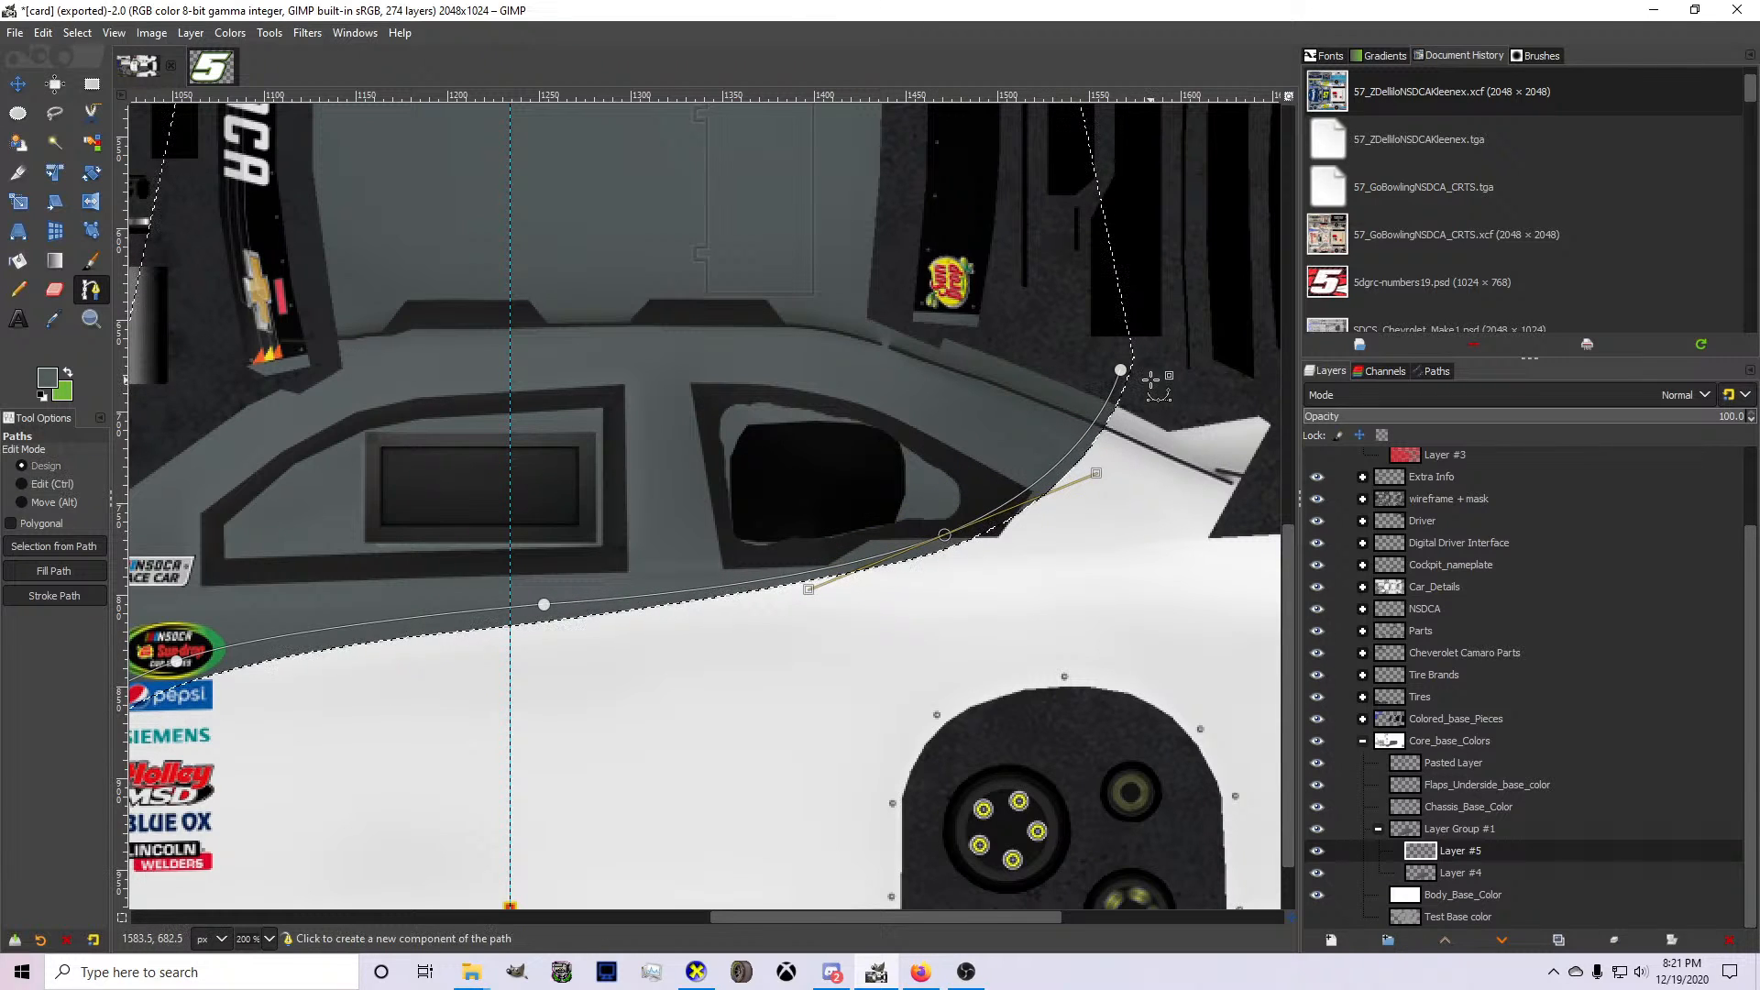
# Close the path across the white lower side, convert it to a selection, and delete the enclosed gray from Layer #4.
pyautogui.click(1121, 370)
pyautogui.scroll(-1, 1111, 589)
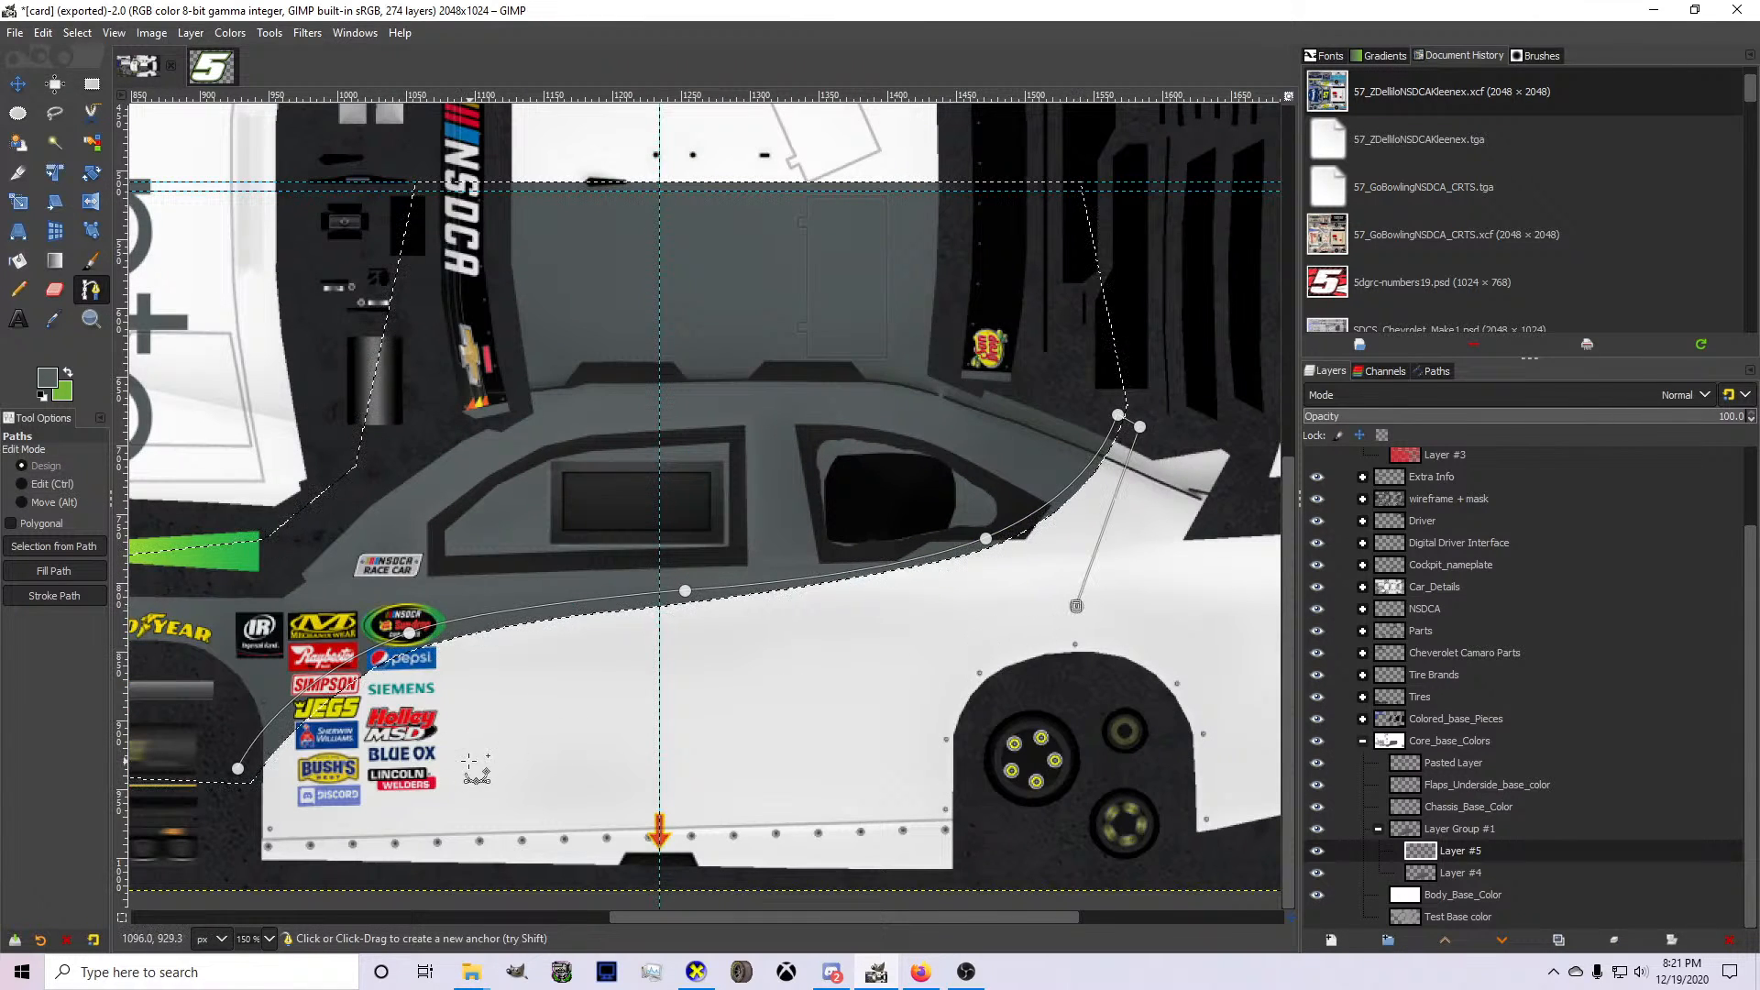
pyautogui.click(468, 761)
pyautogui.click(239, 798)
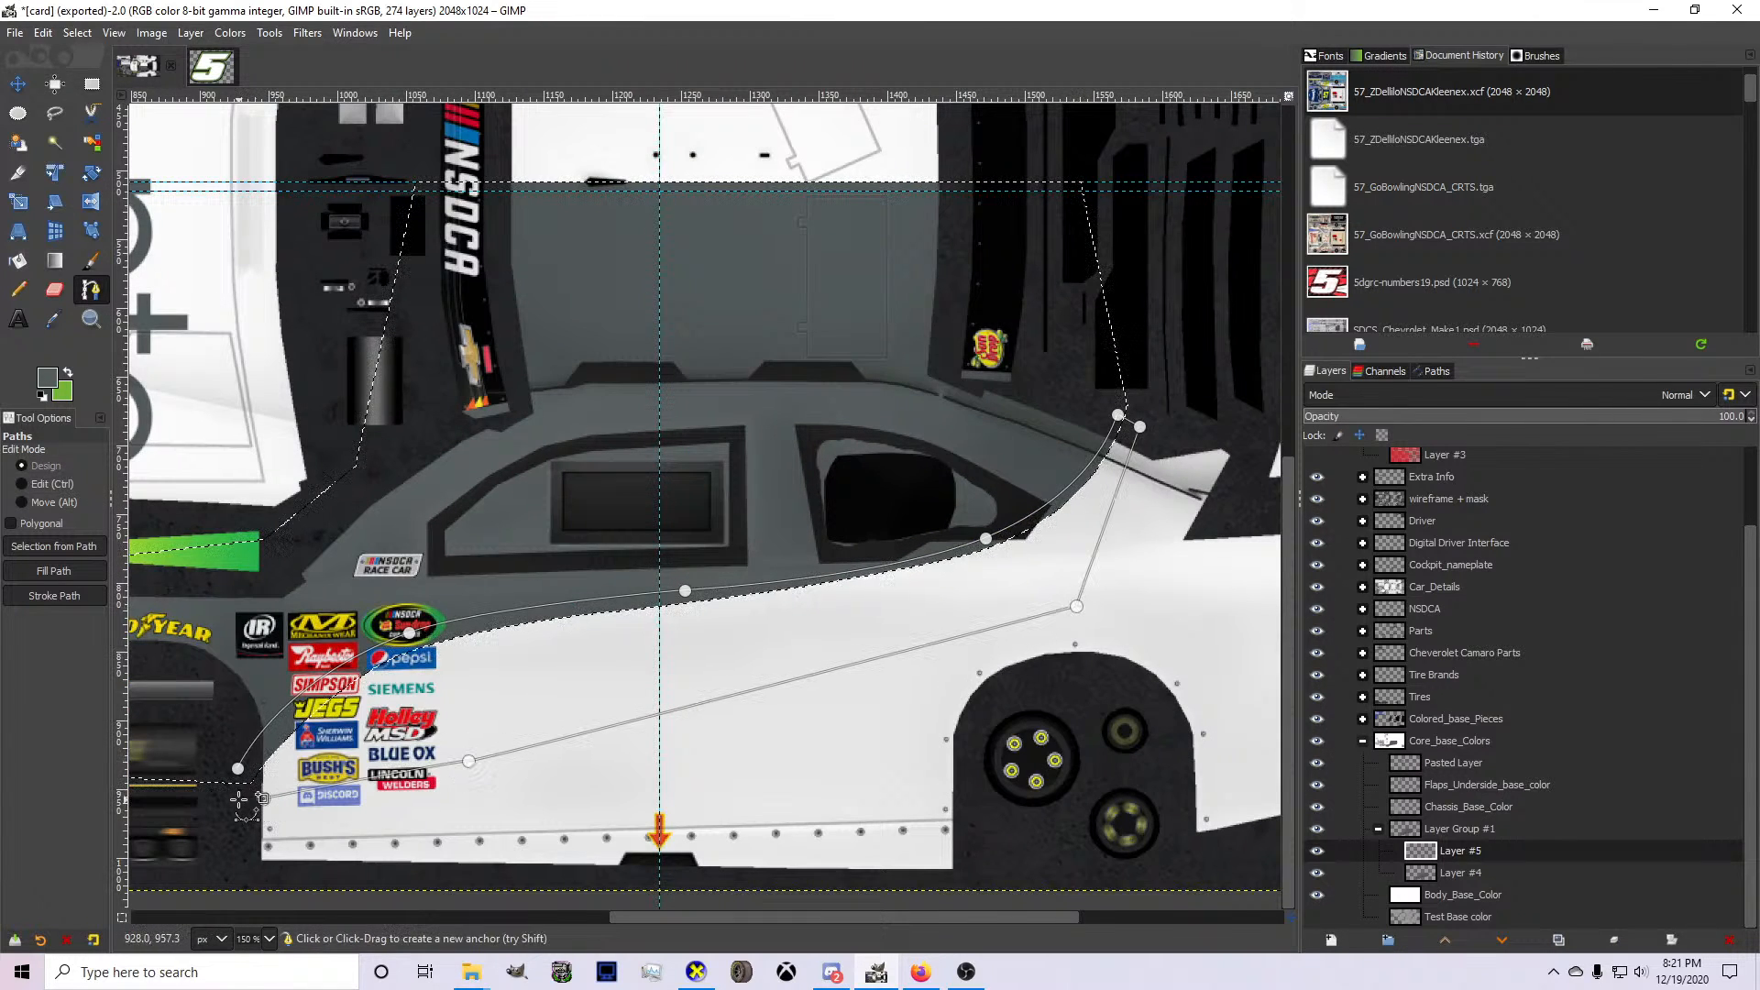
pyautogui.click(1336, 872)
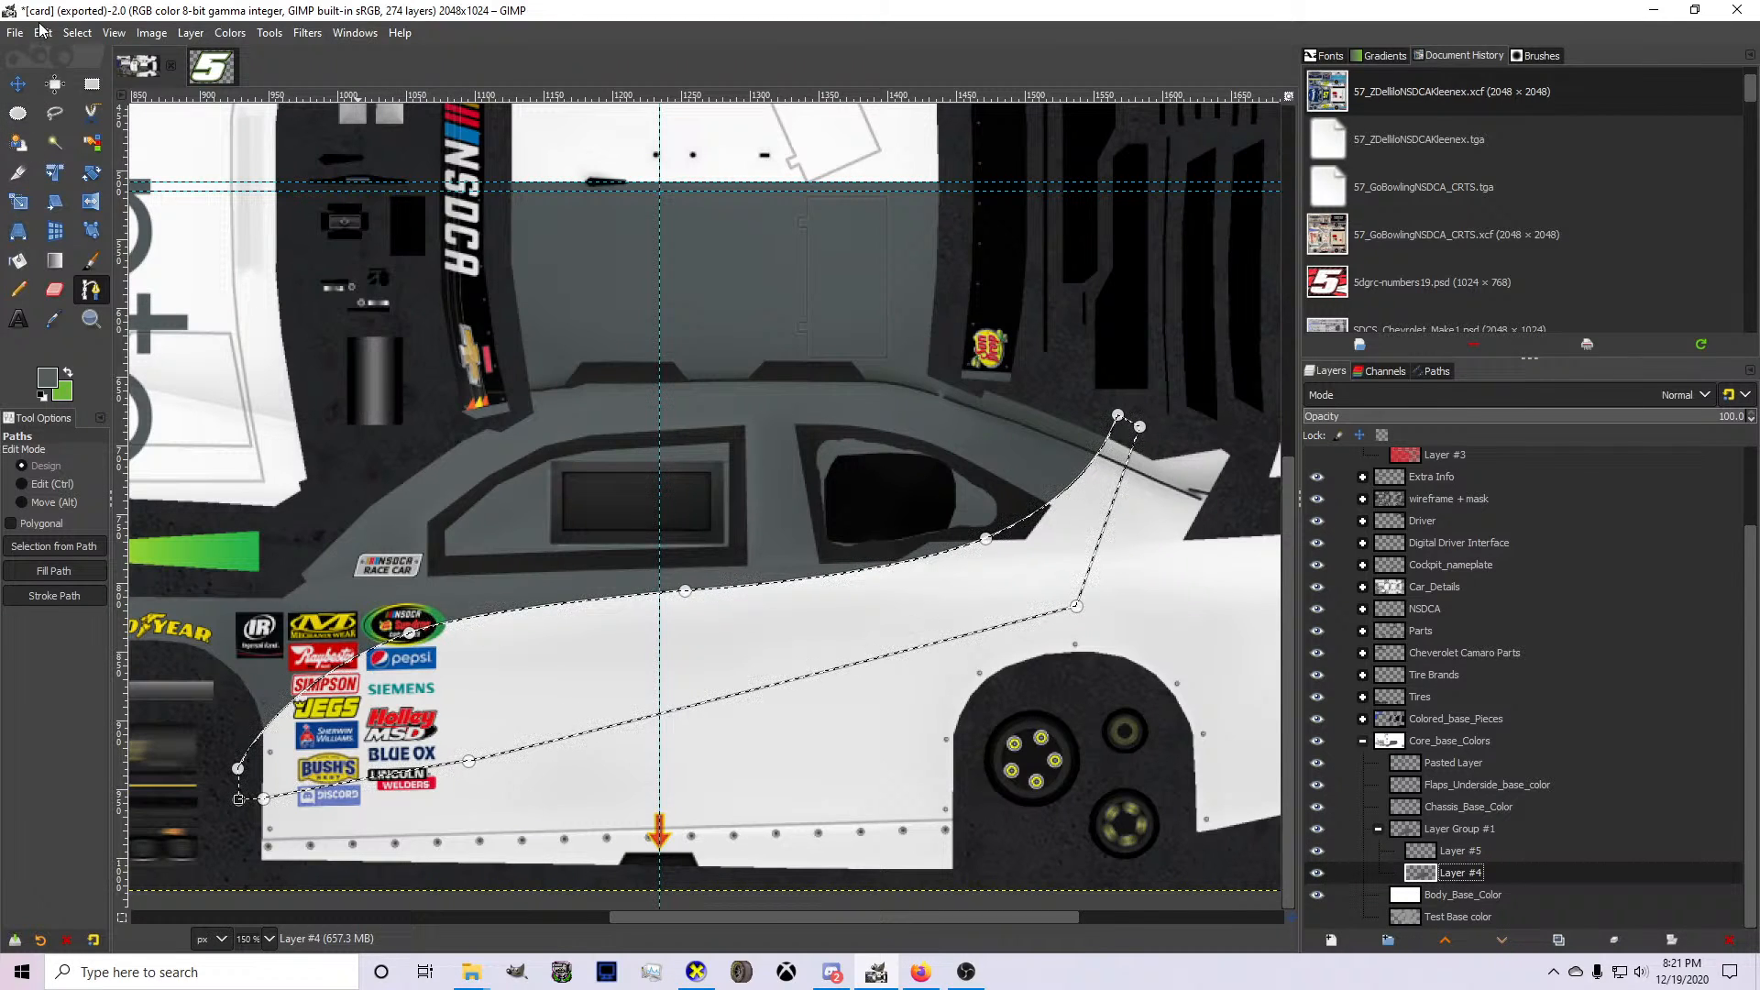
pyautogui.click(77, 32)
pyautogui.click(96, 72)
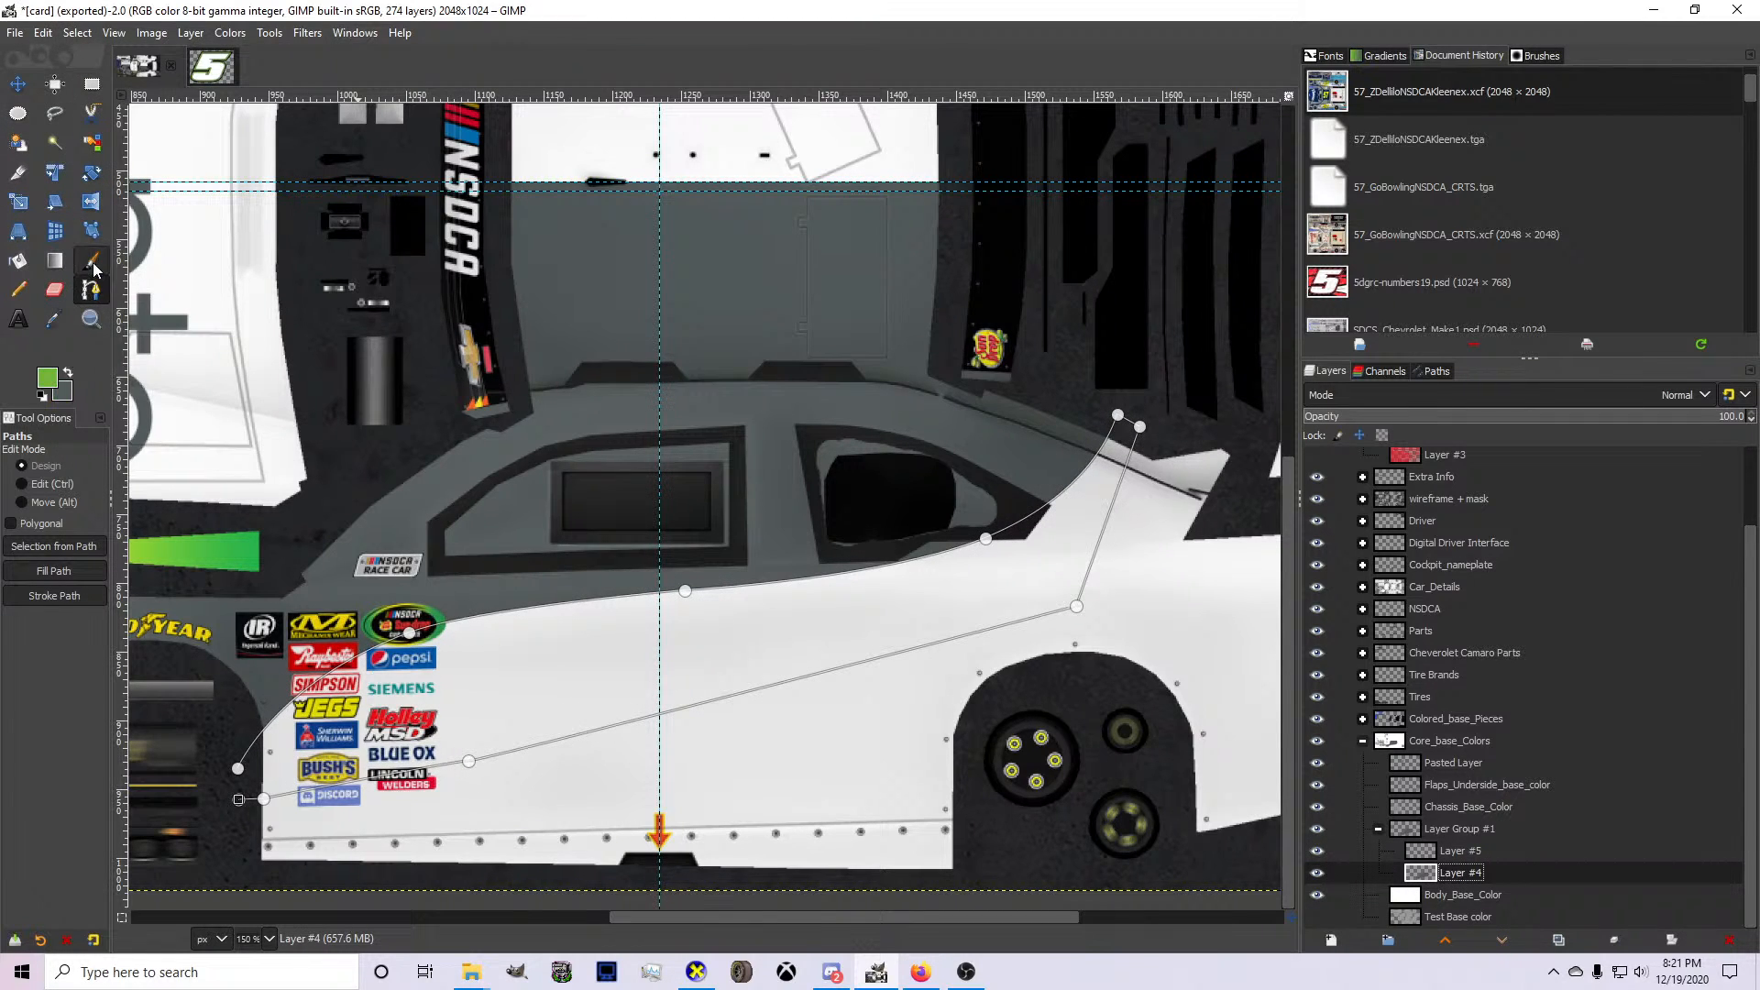
# Make green the foreground color and activate Layer #5 for a new path.
pyautogui.click(91, 264)
pyautogui.click(91, 290)
pyautogui.click(1434, 849)
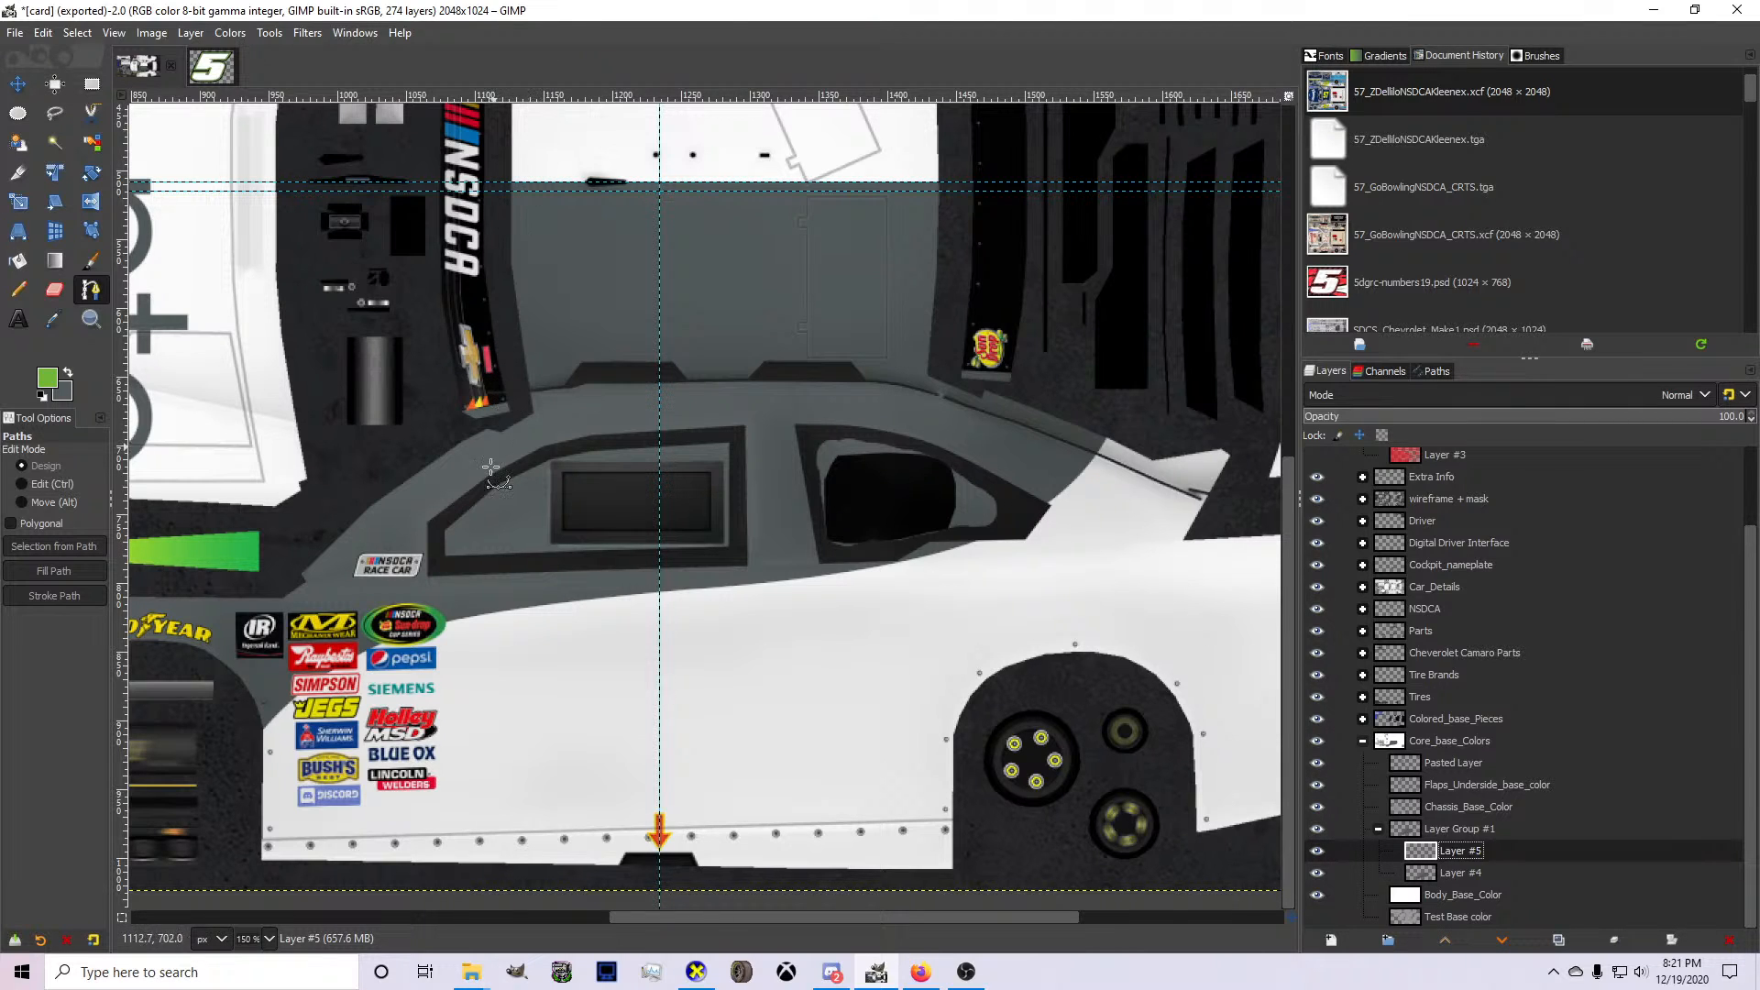
# Switch to Discord, look through the direct messages and the servers' voice channels, and return to GIMP.
pyautogui.click(832, 972)
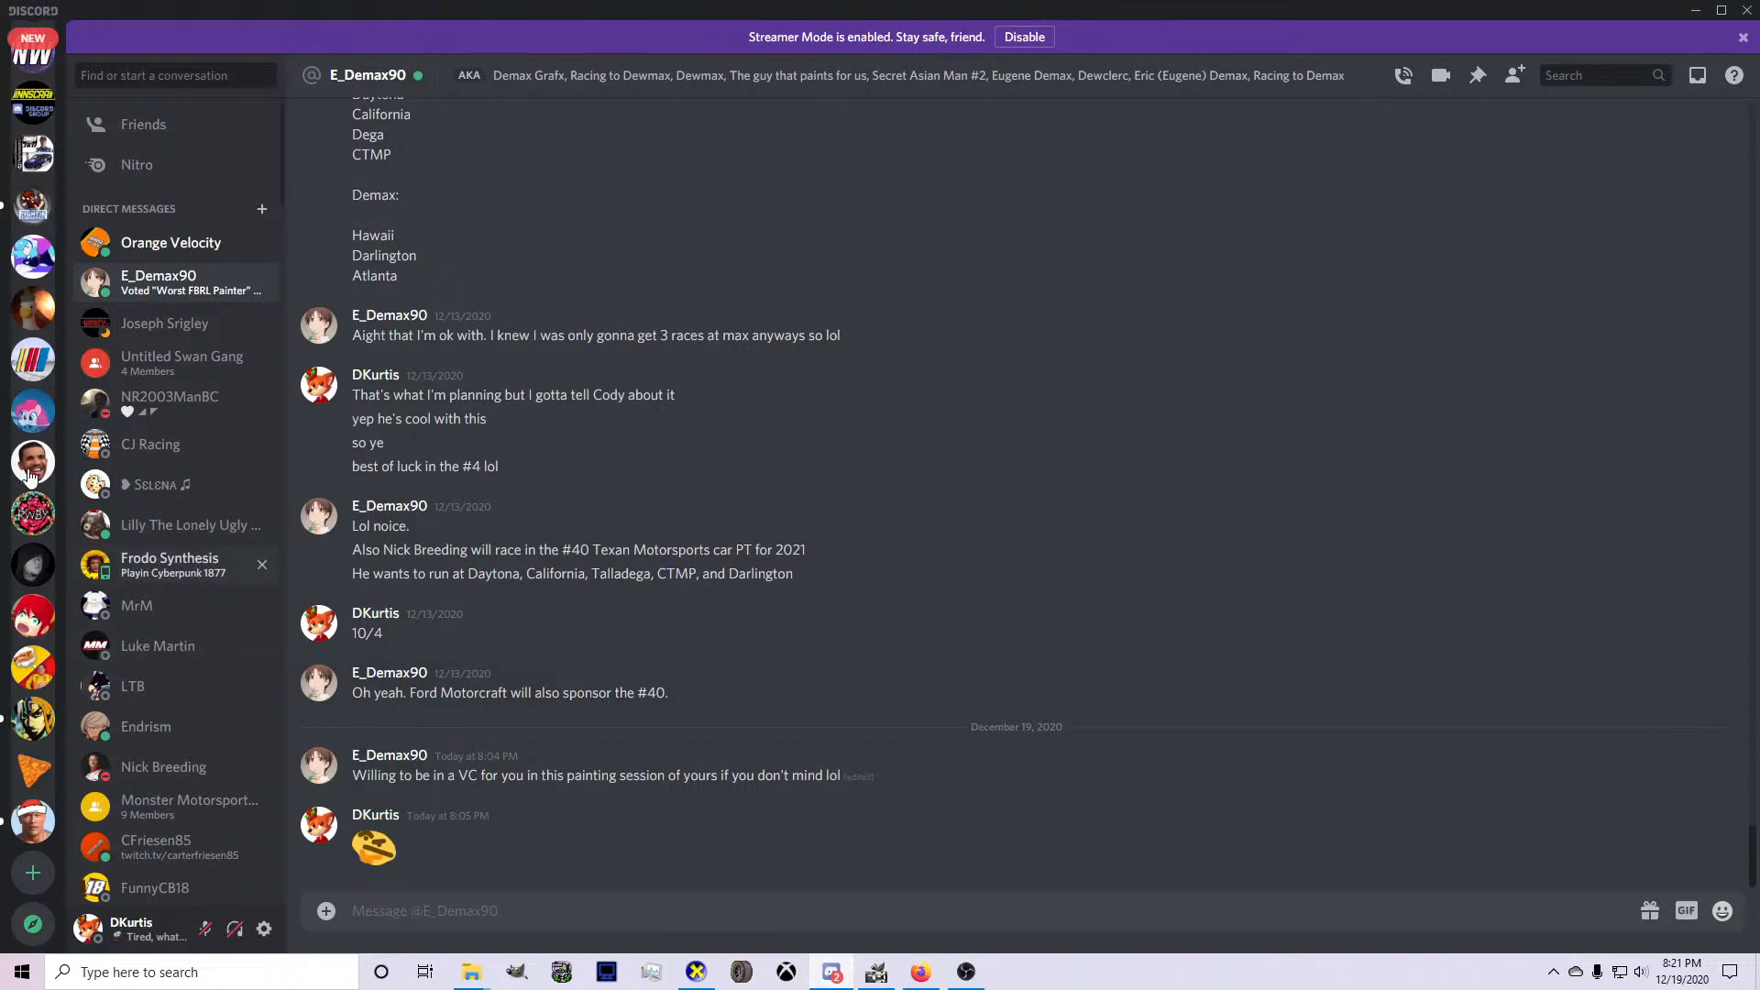
pyautogui.click(134, 241)
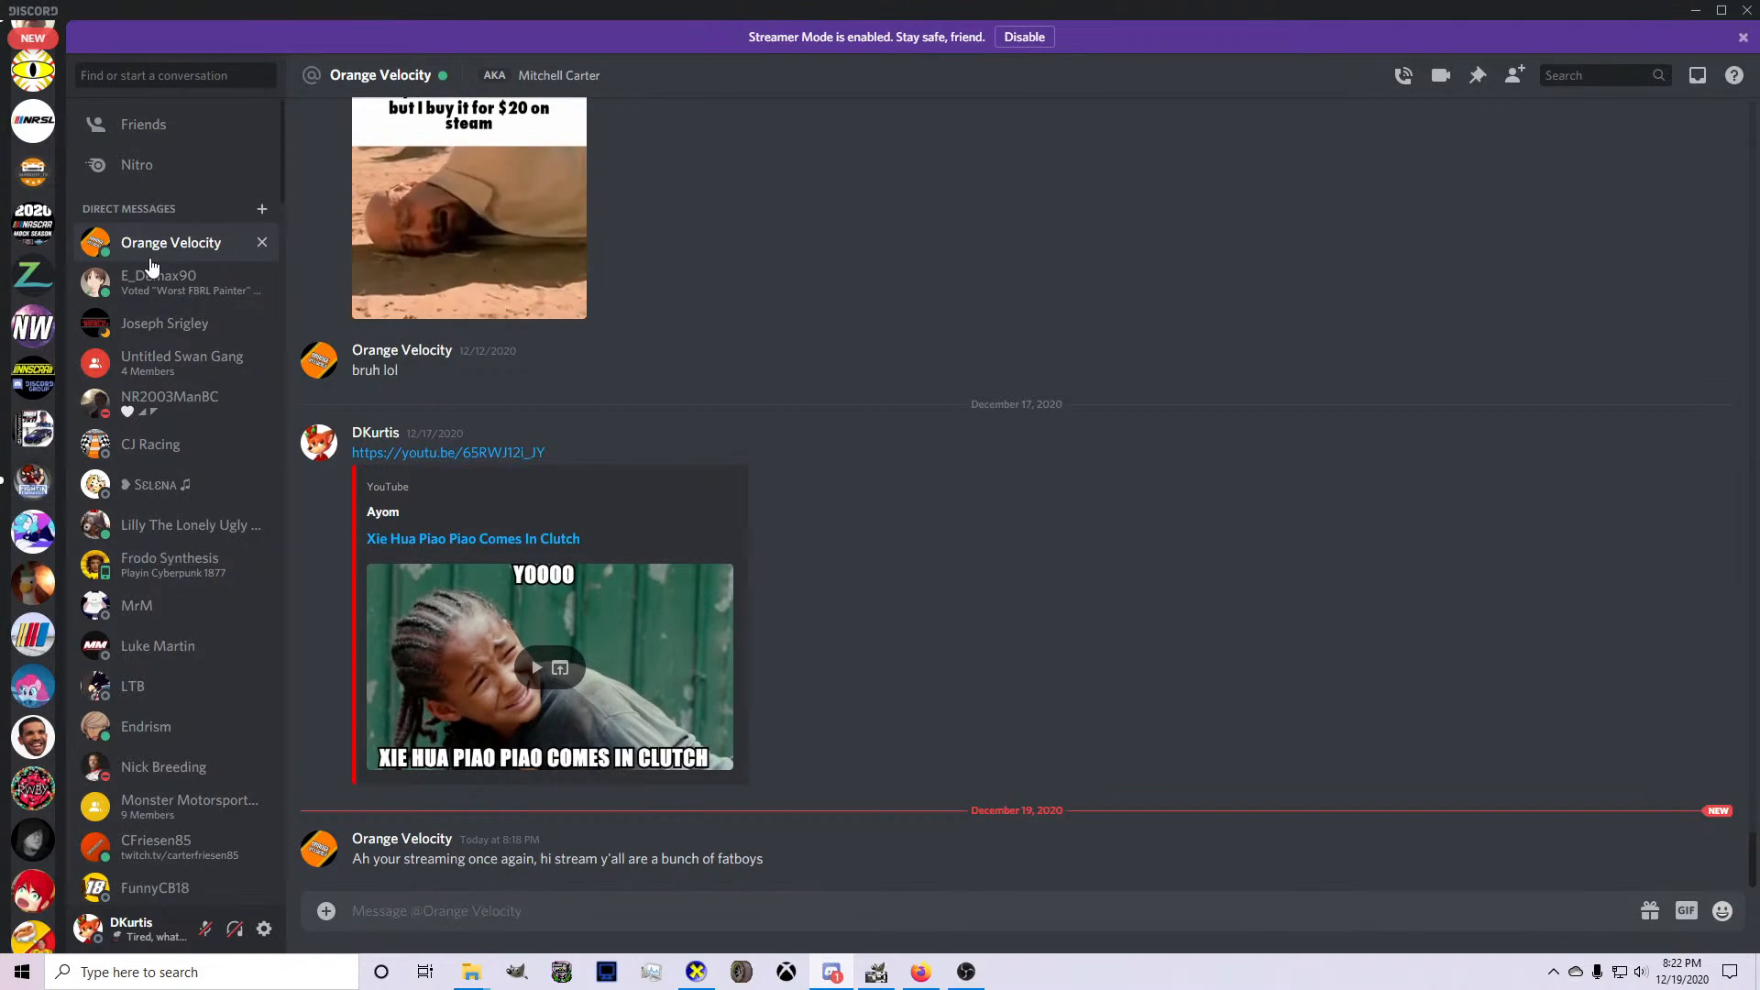
pyautogui.click(149, 272)
pyautogui.scroll(2, 32, 312)
pyautogui.scroll(5, 30, 312)
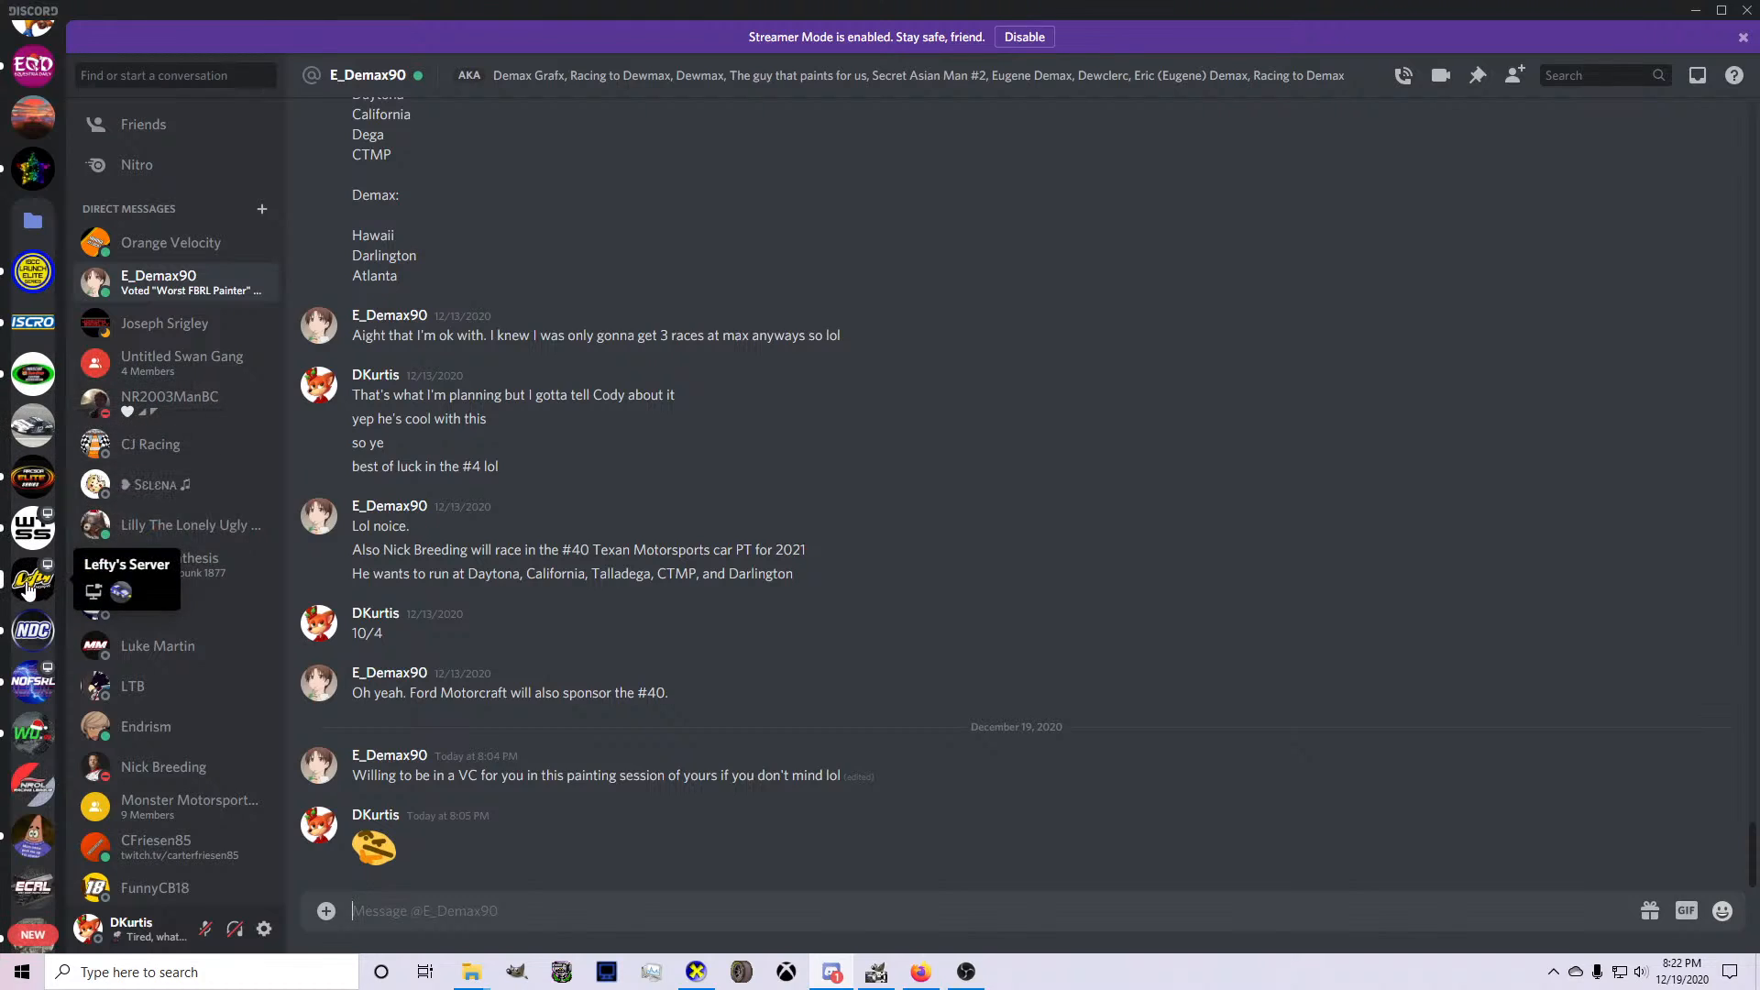
pyautogui.scroll(3, 32, 367)
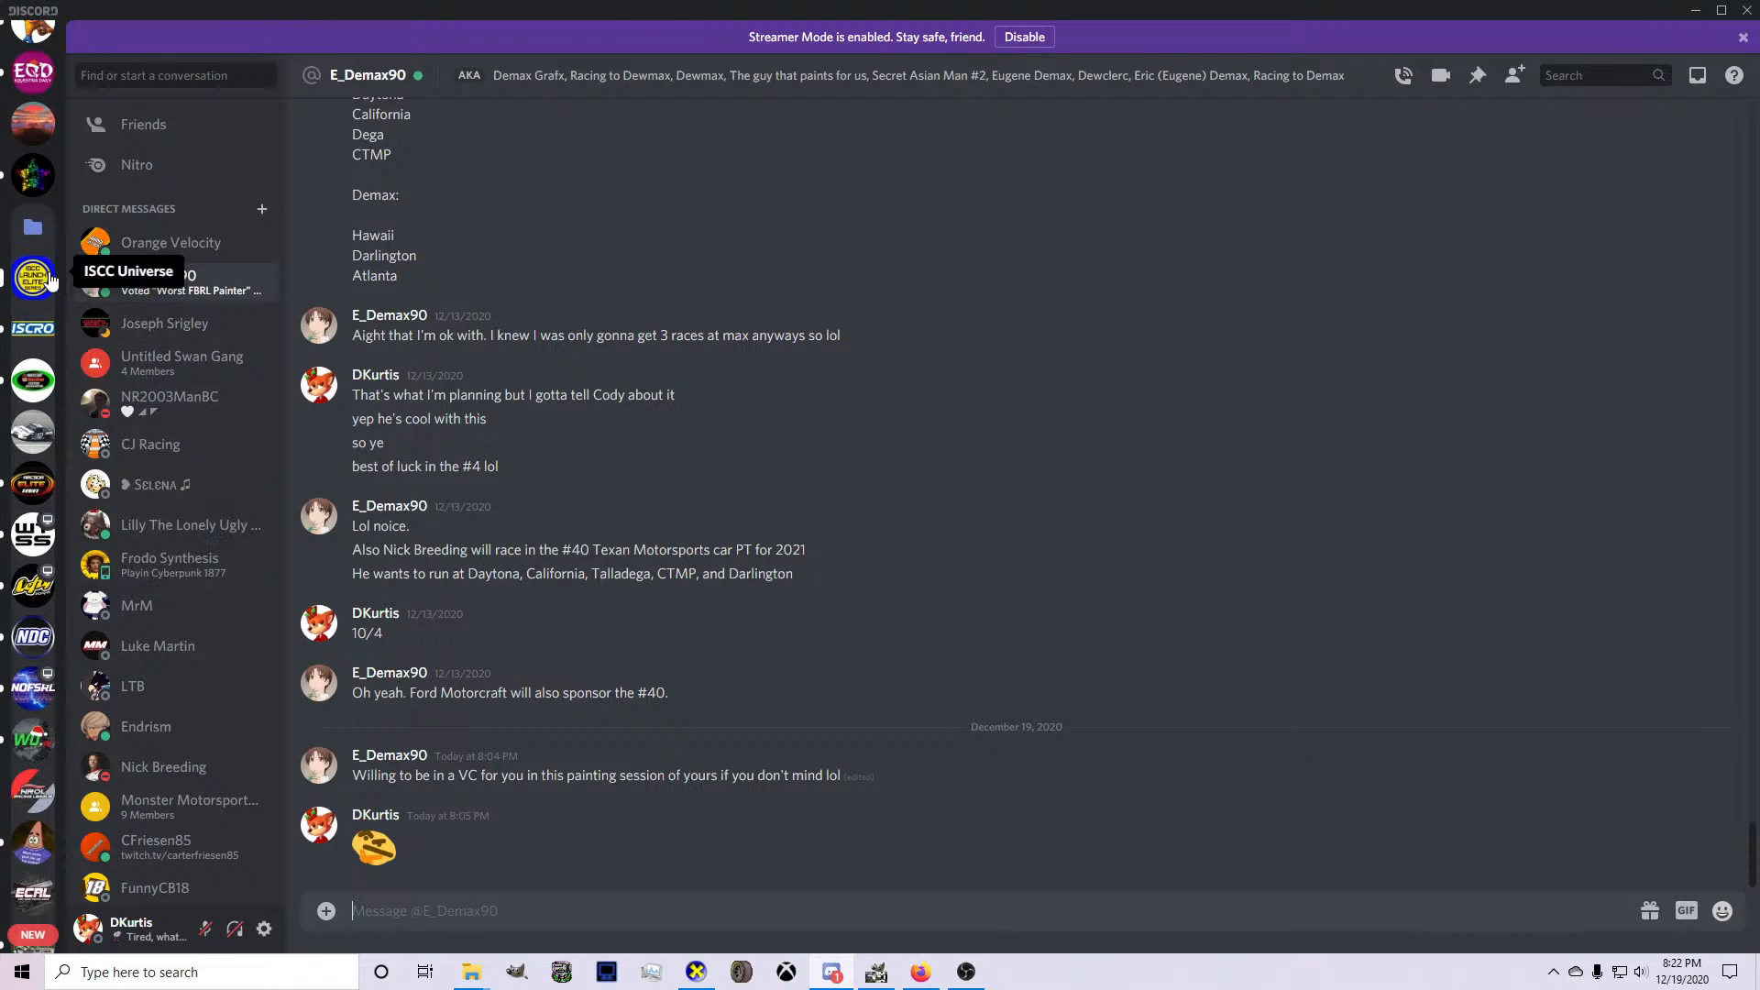
pyautogui.click(32, 198)
pyautogui.scroll(-15, 162, 625)
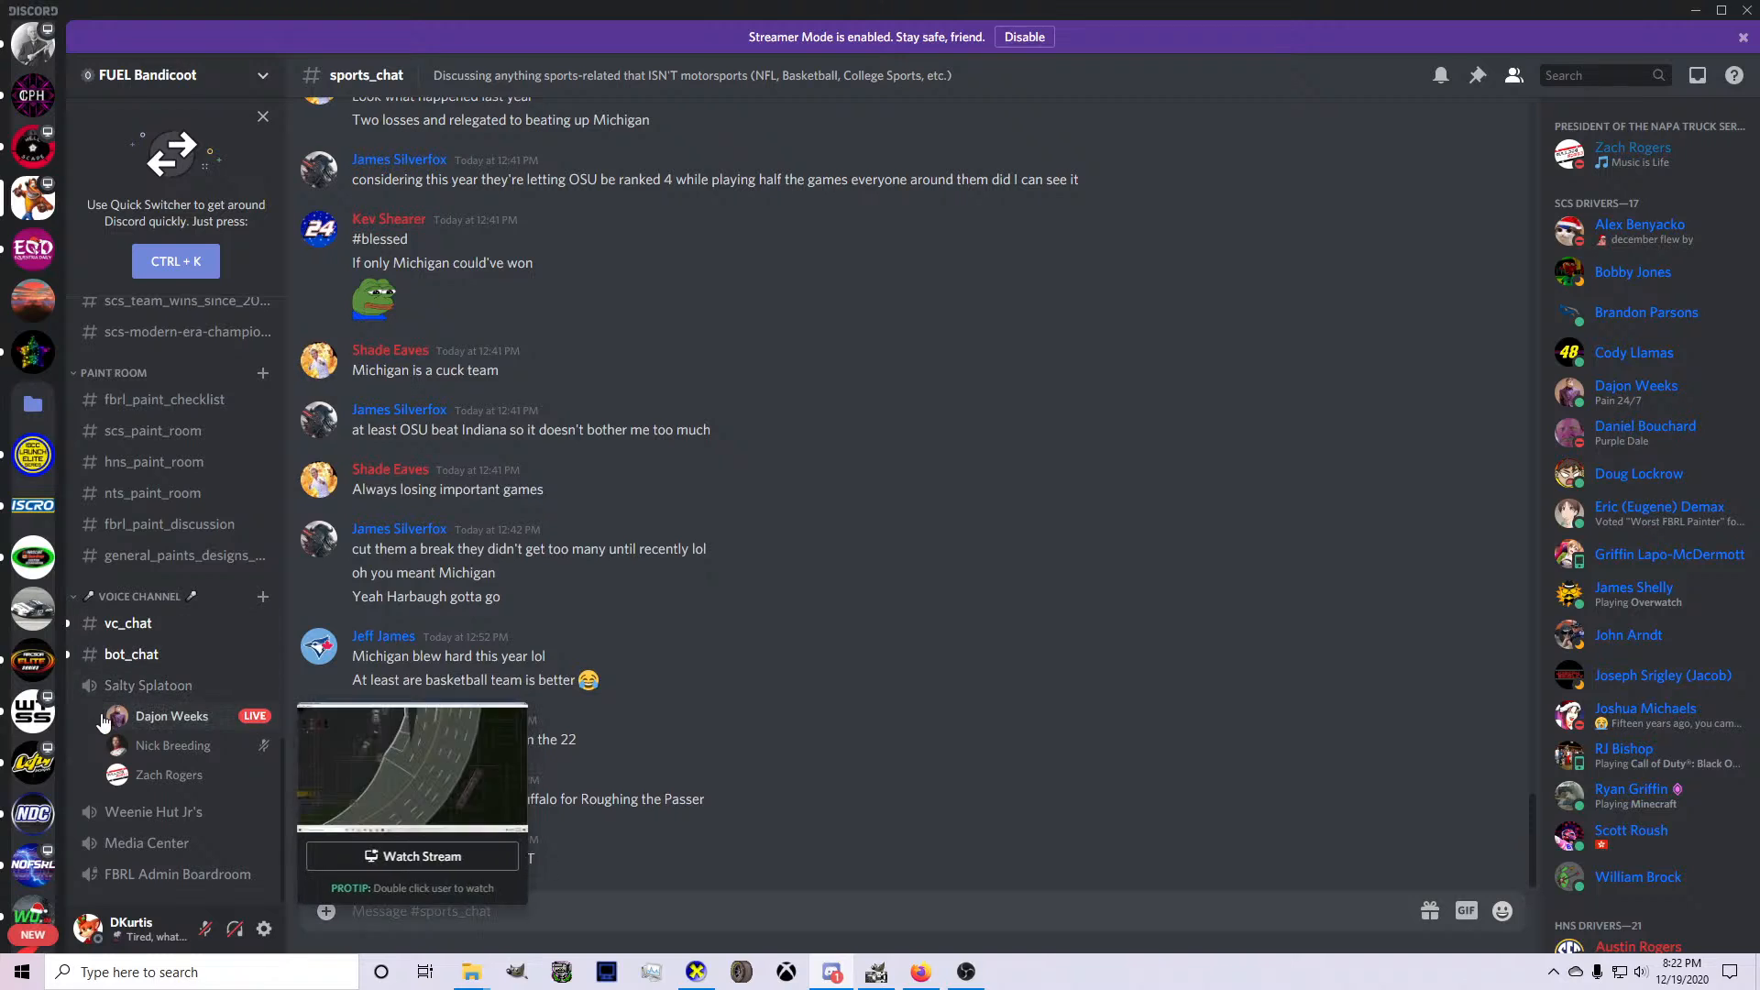
pyautogui.click(33, 711)
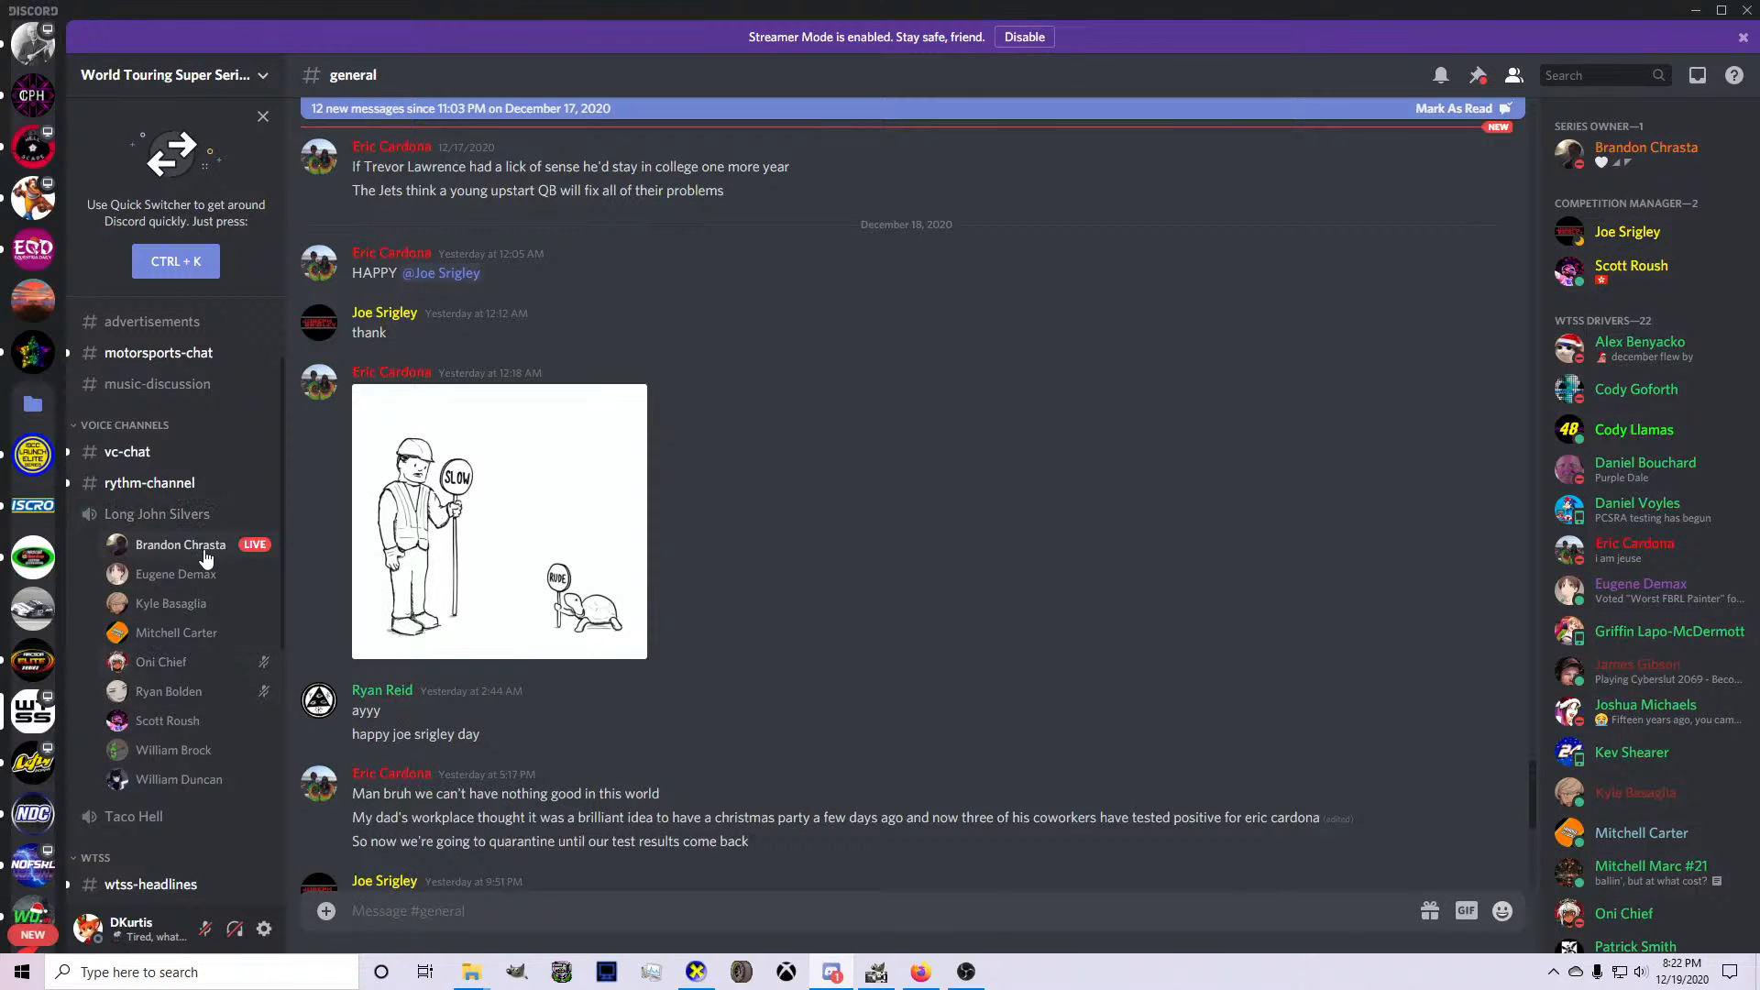
pyautogui.moveTo(205, 559)
pyautogui.click(877, 974)
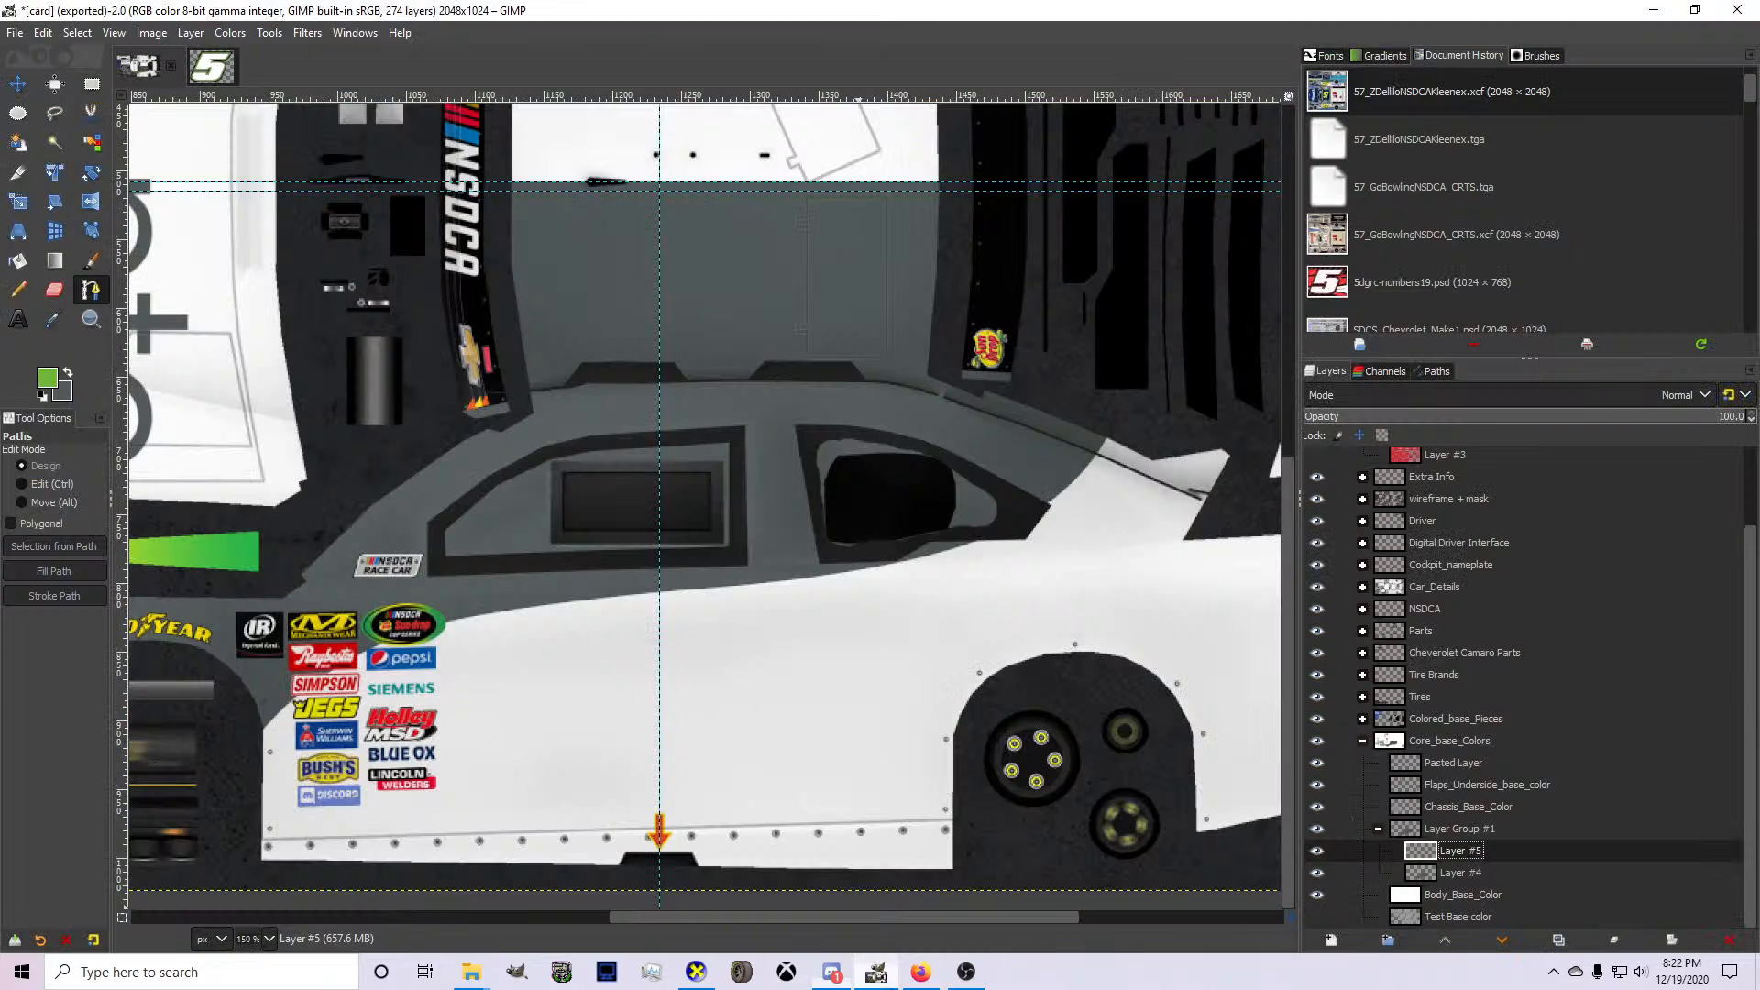
# Start a path at the front wheel opening, curve it just below the gray edge beneath the side windows, and double it back forward.
pyautogui.scroll(1, 332, 703)
pyautogui.click(217, 786)
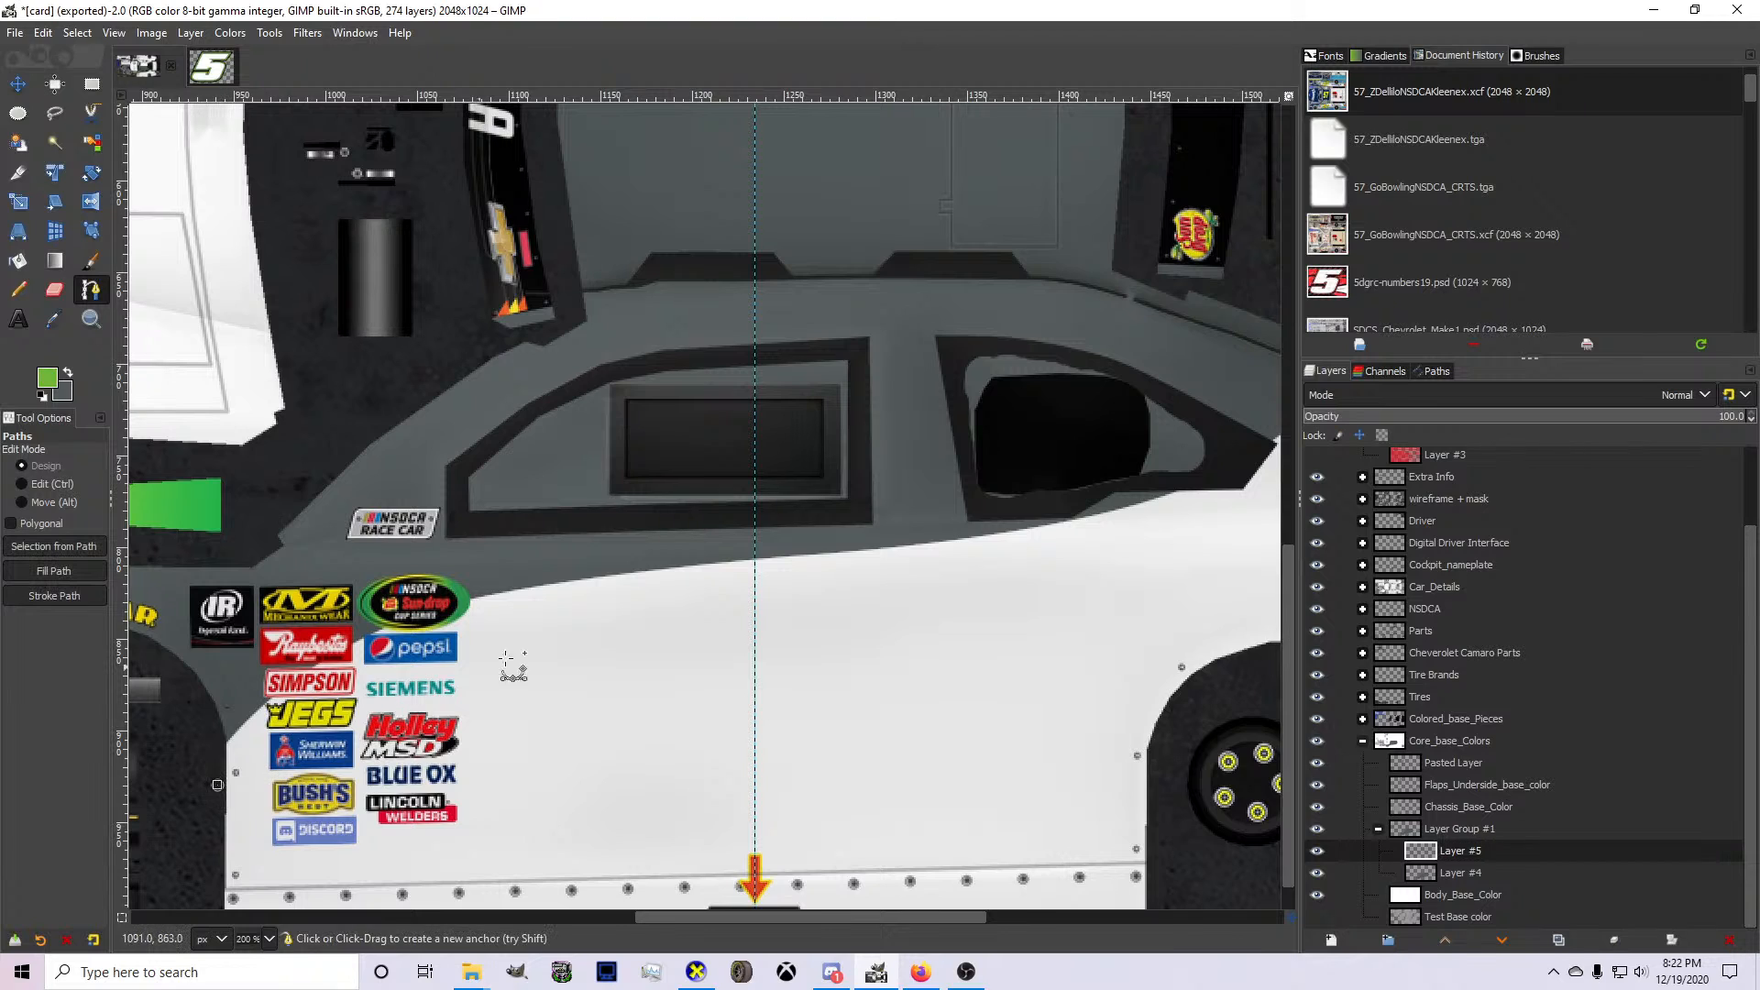
pyautogui.click(890, 554)
pyautogui.moveTo(679, 626); pyautogui.dragTo(464, 616)
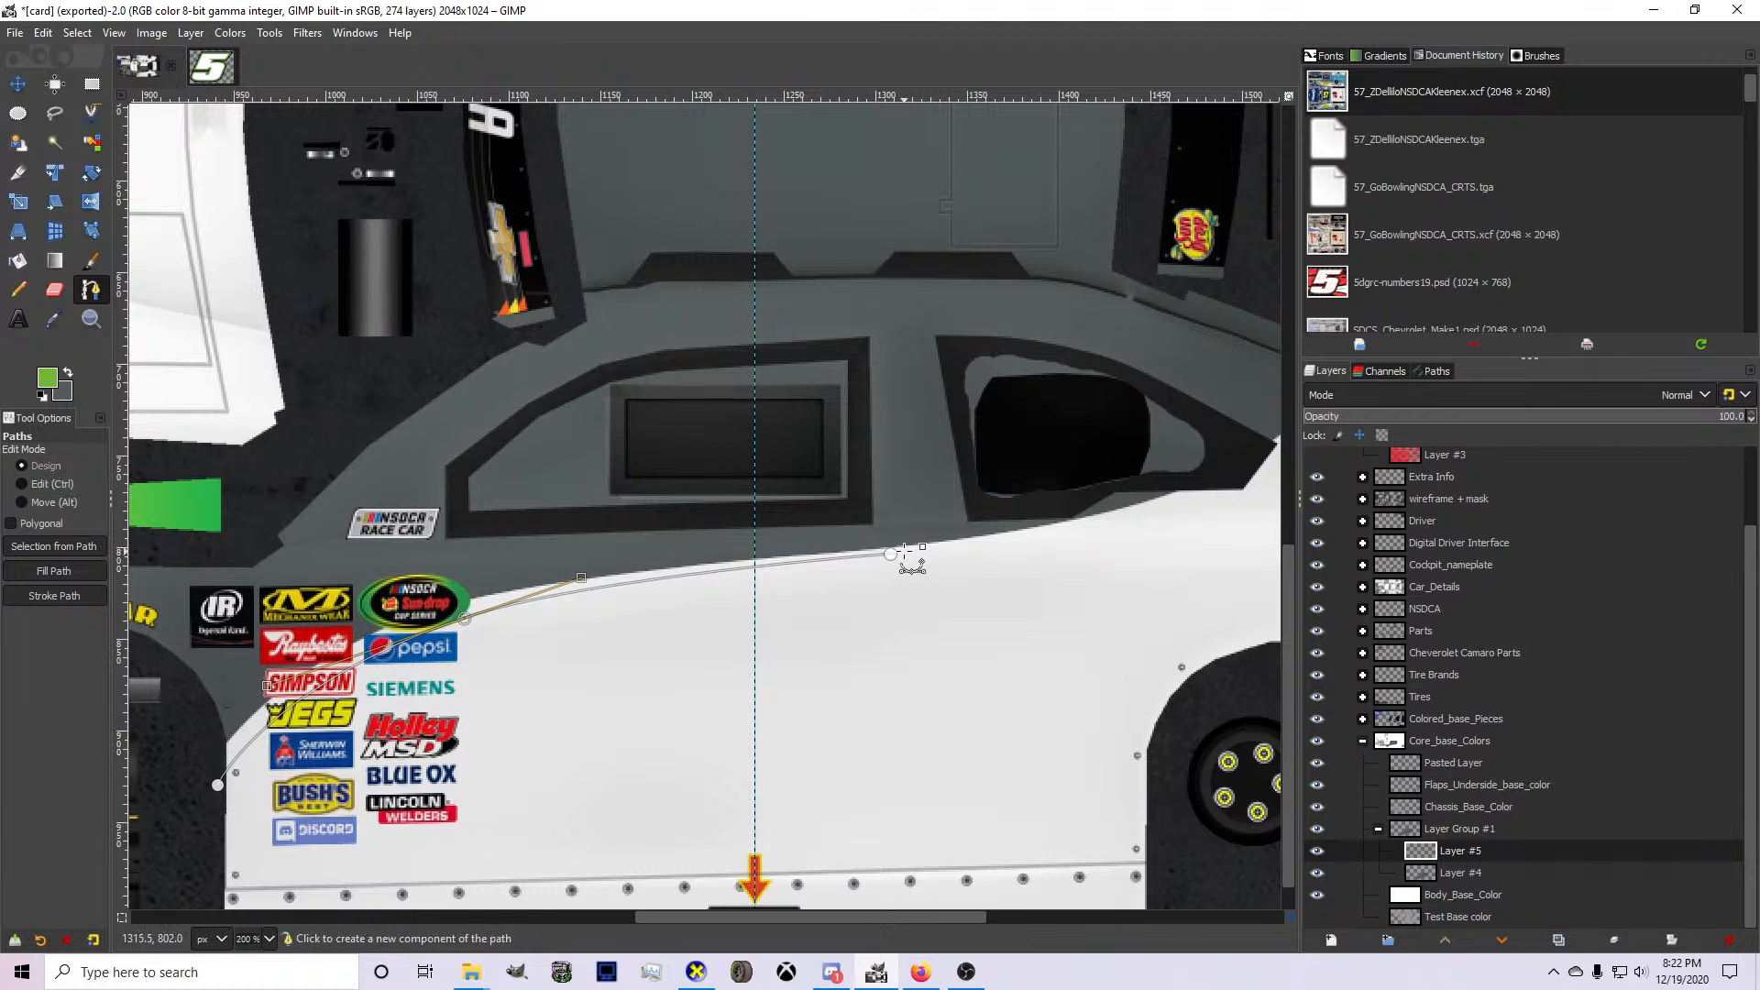
pyautogui.moveTo(890, 554); pyautogui.dragTo(878, 560)
pyautogui.click(558, 630)
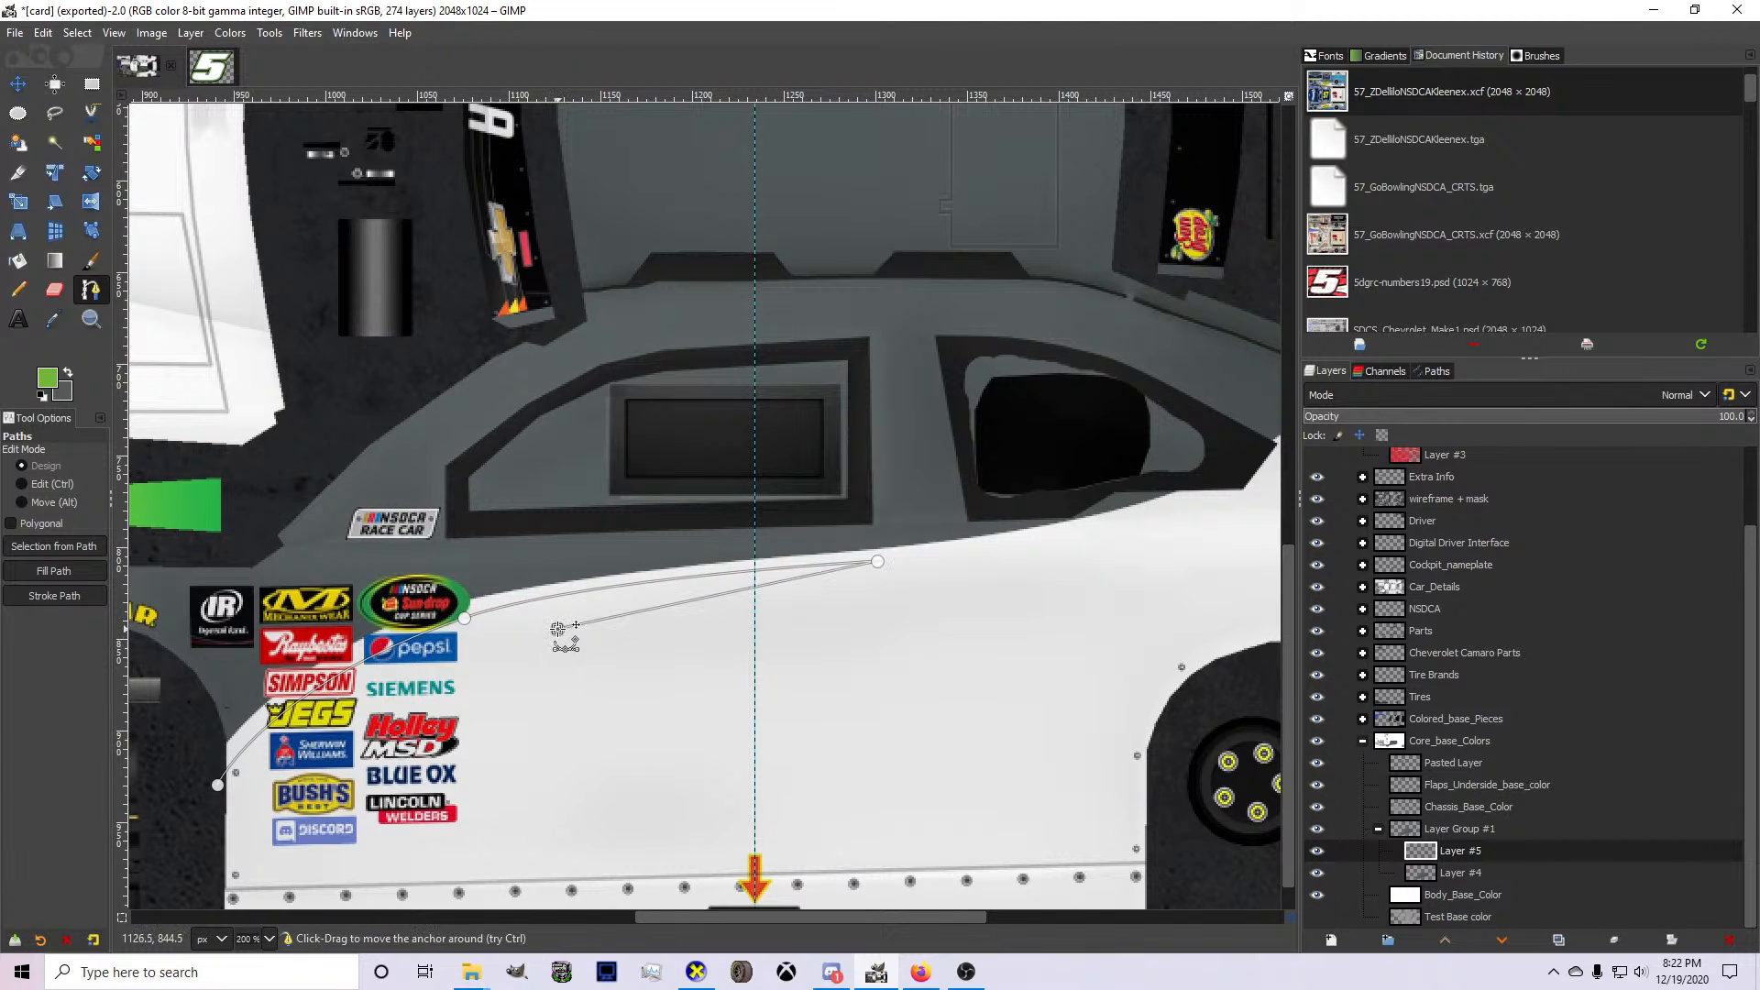
pyautogui.moveTo(558, 630); pyautogui.dragTo(539, 645)
pyautogui.moveTo(667, 614); pyautogui.dragTo(659, 600)
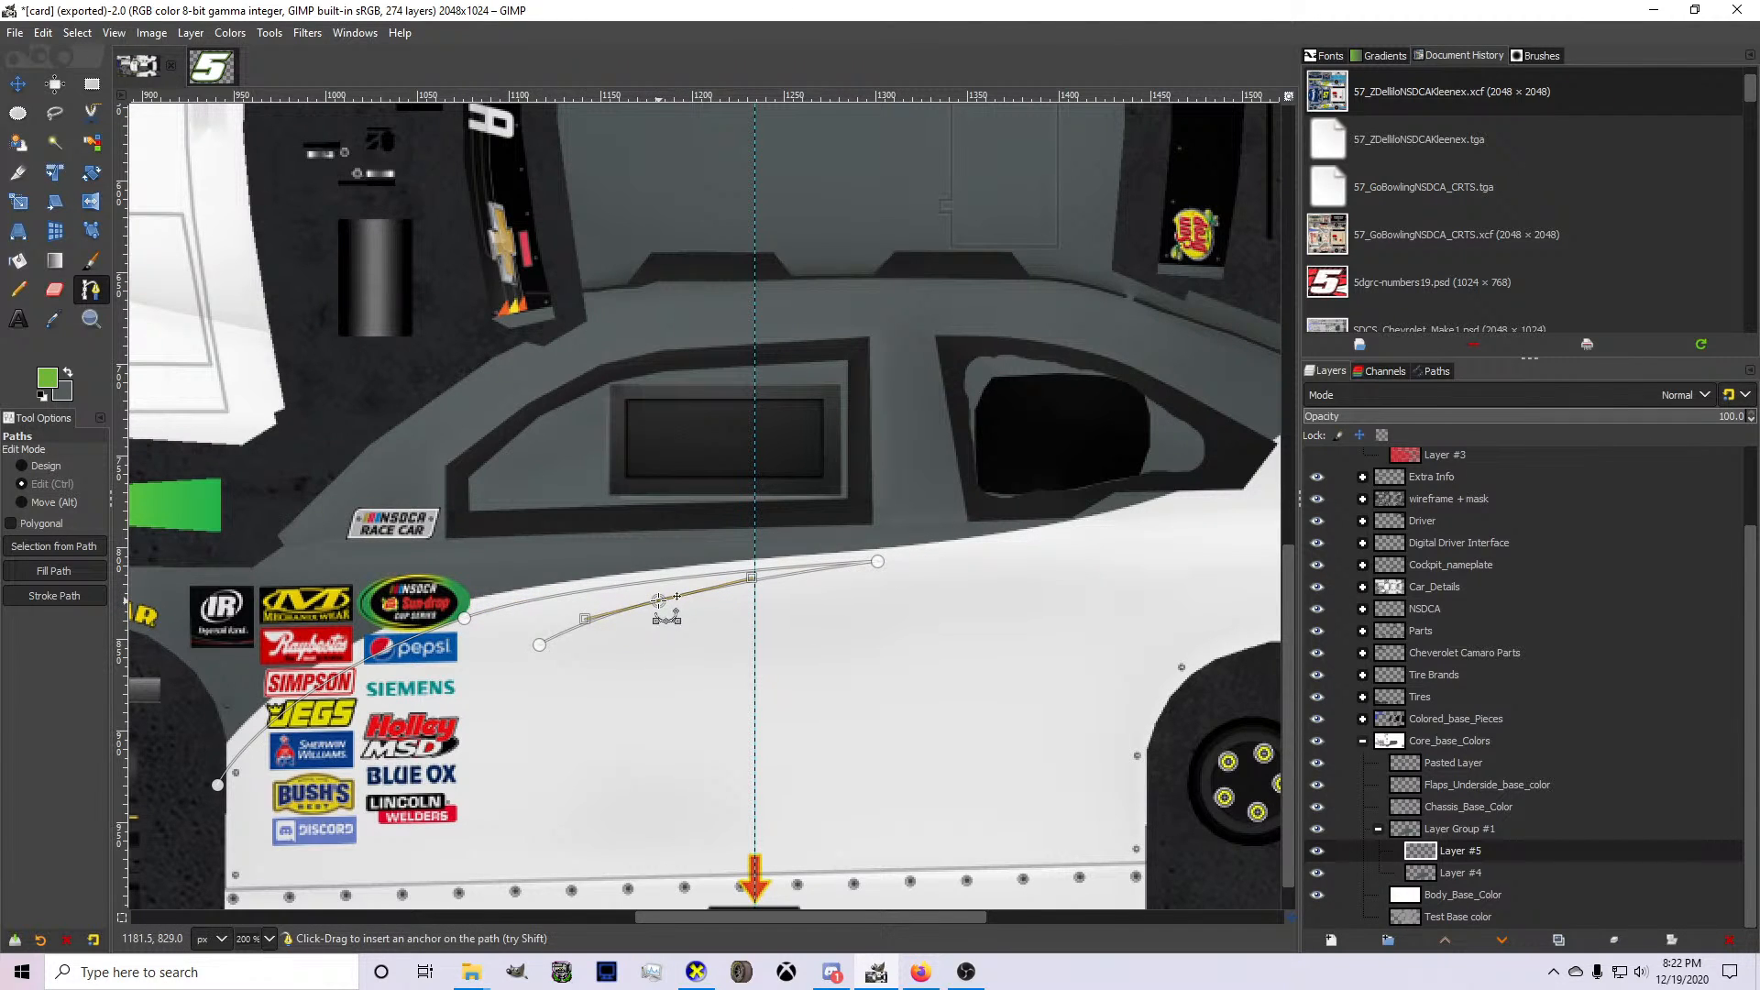
pyautogui.click(539, 645)
pyautogui.click(688, 606)
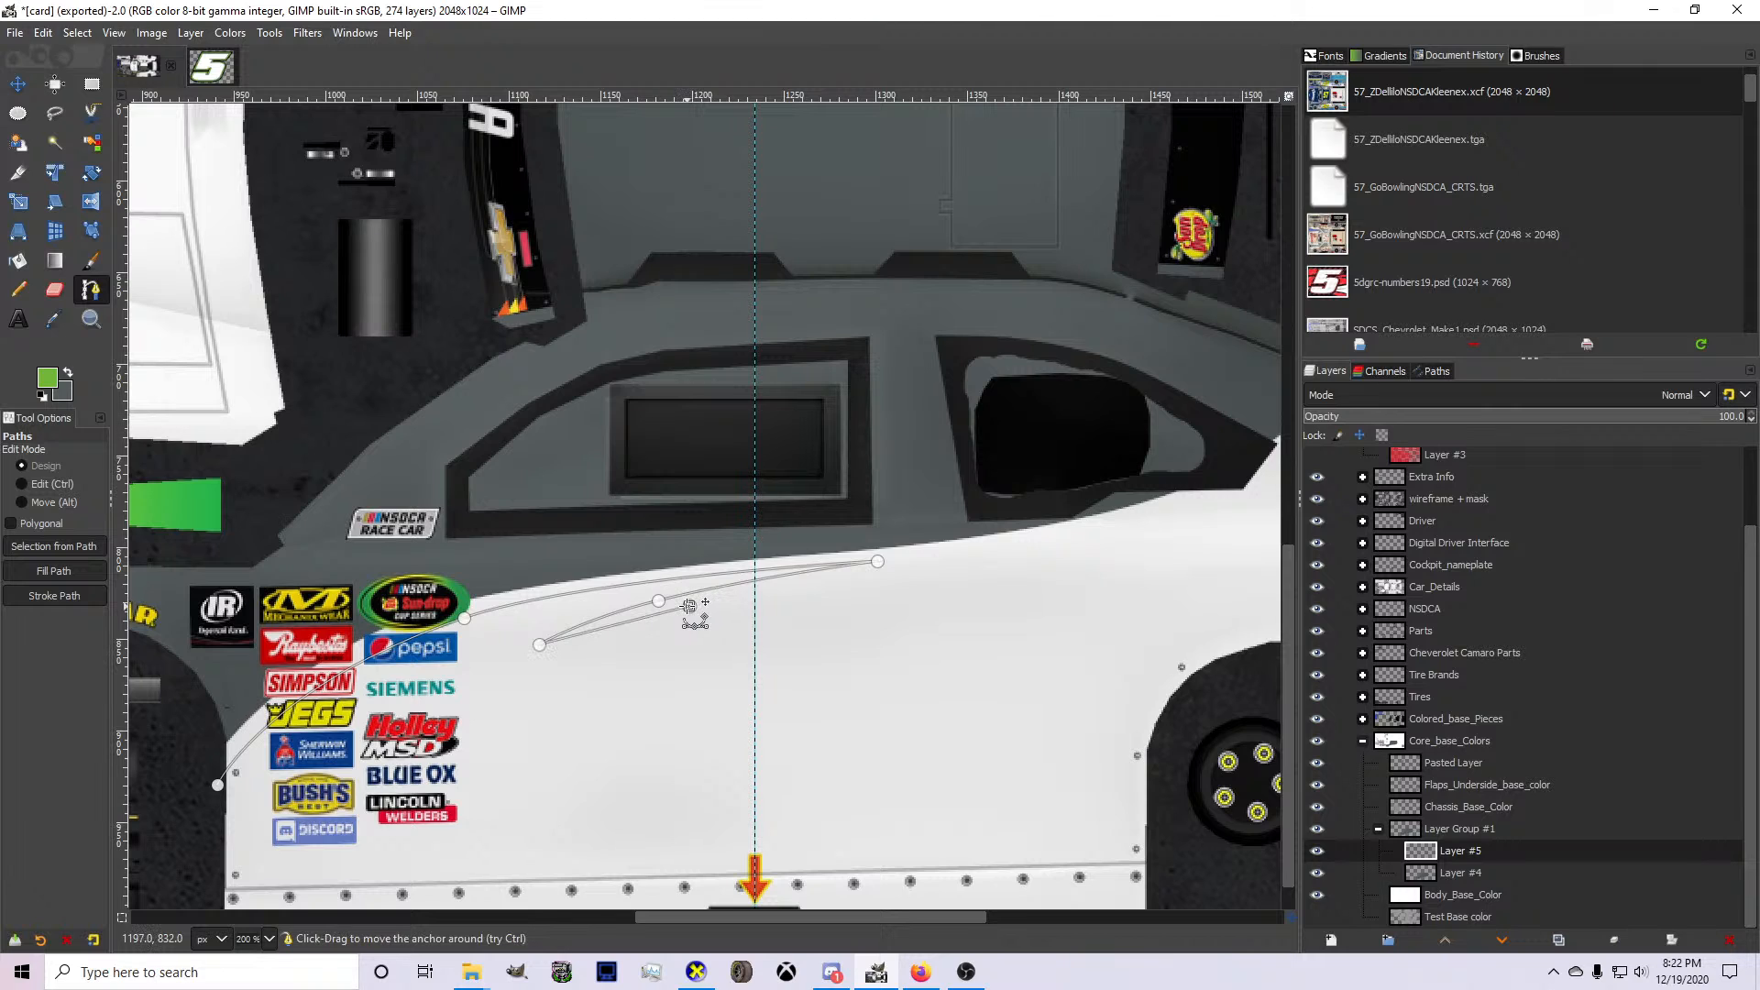
pyautogui.scroll(2, 621, 633)
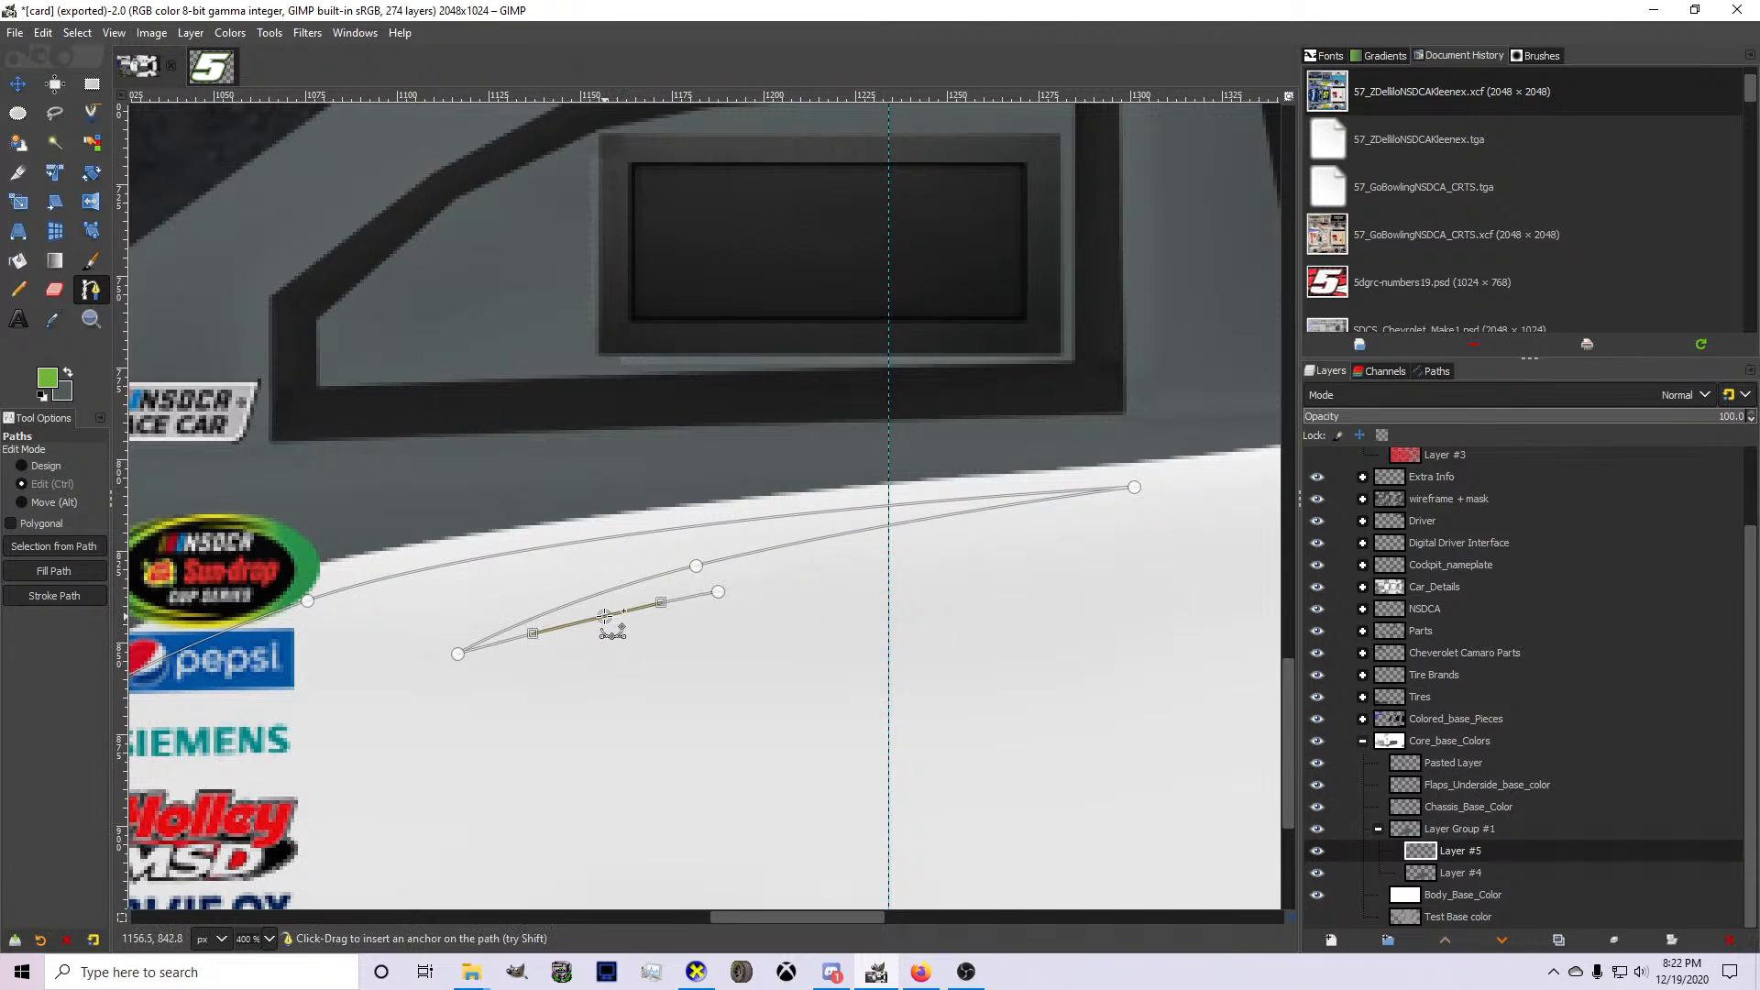
pyautogui.keyDown('ctrl'); pyautogui.click(601, 613); pyautogui.keyUp('ctrl')
pyautogui.hotkey('ctrl', 'z')
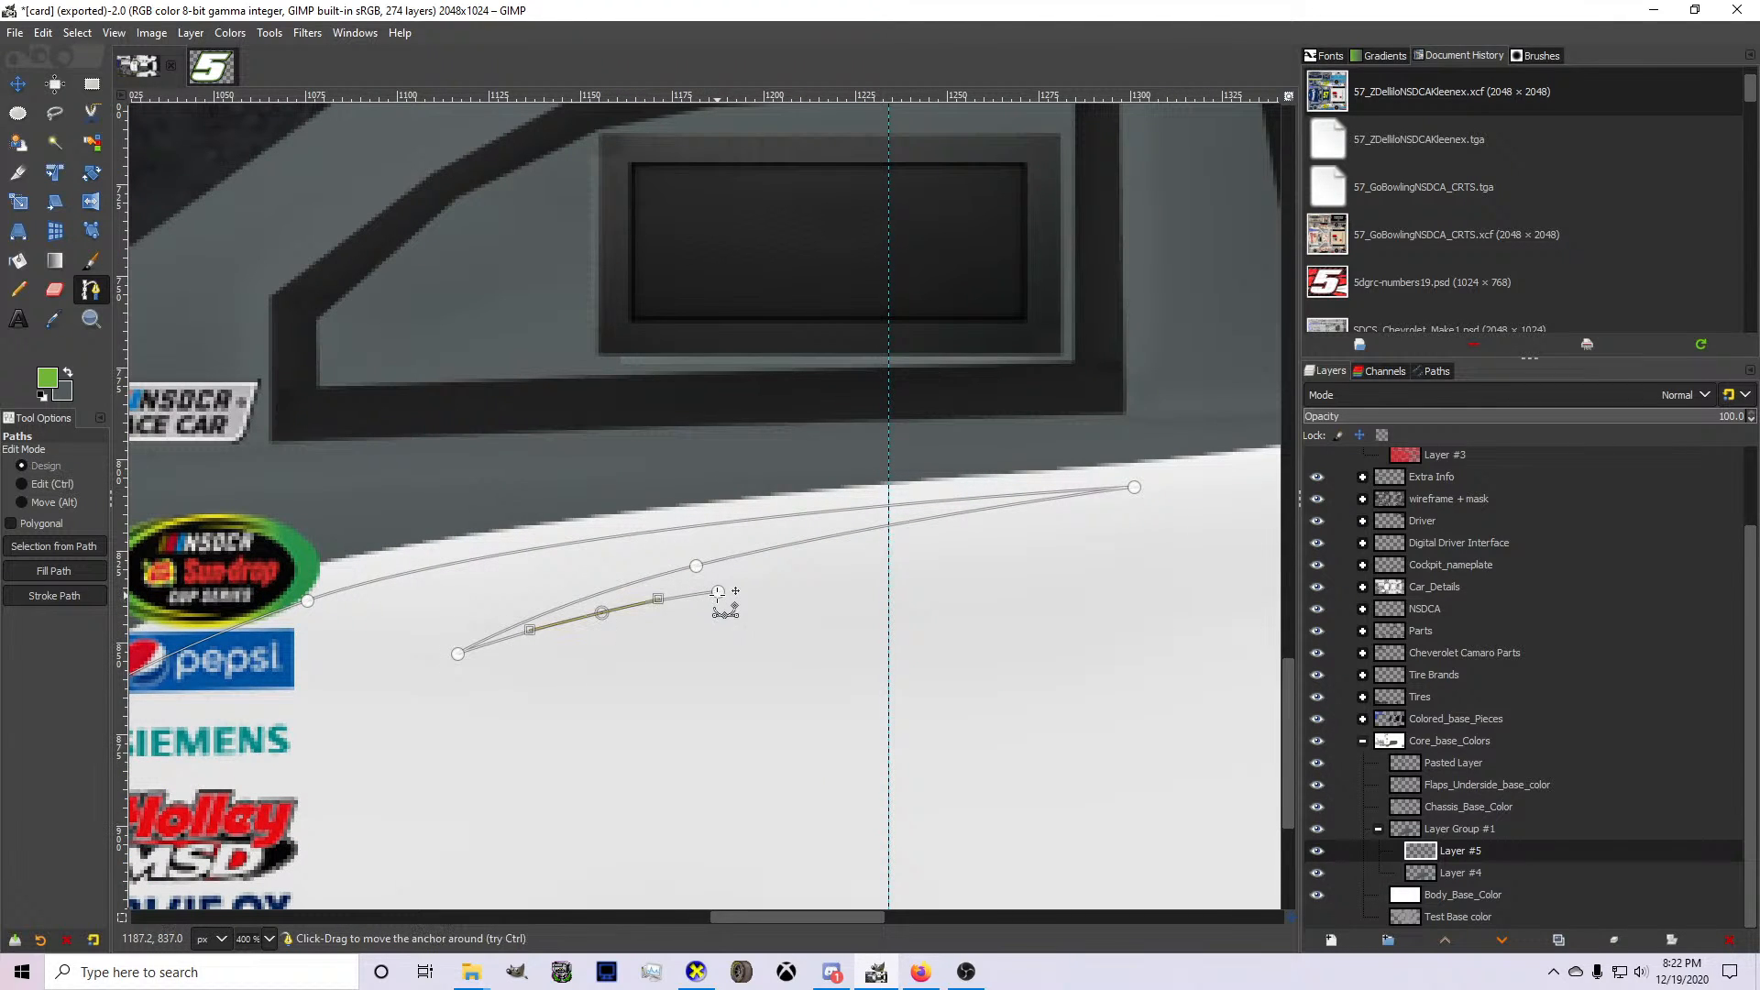
pyautogui.scroll(-2, 718, 592)
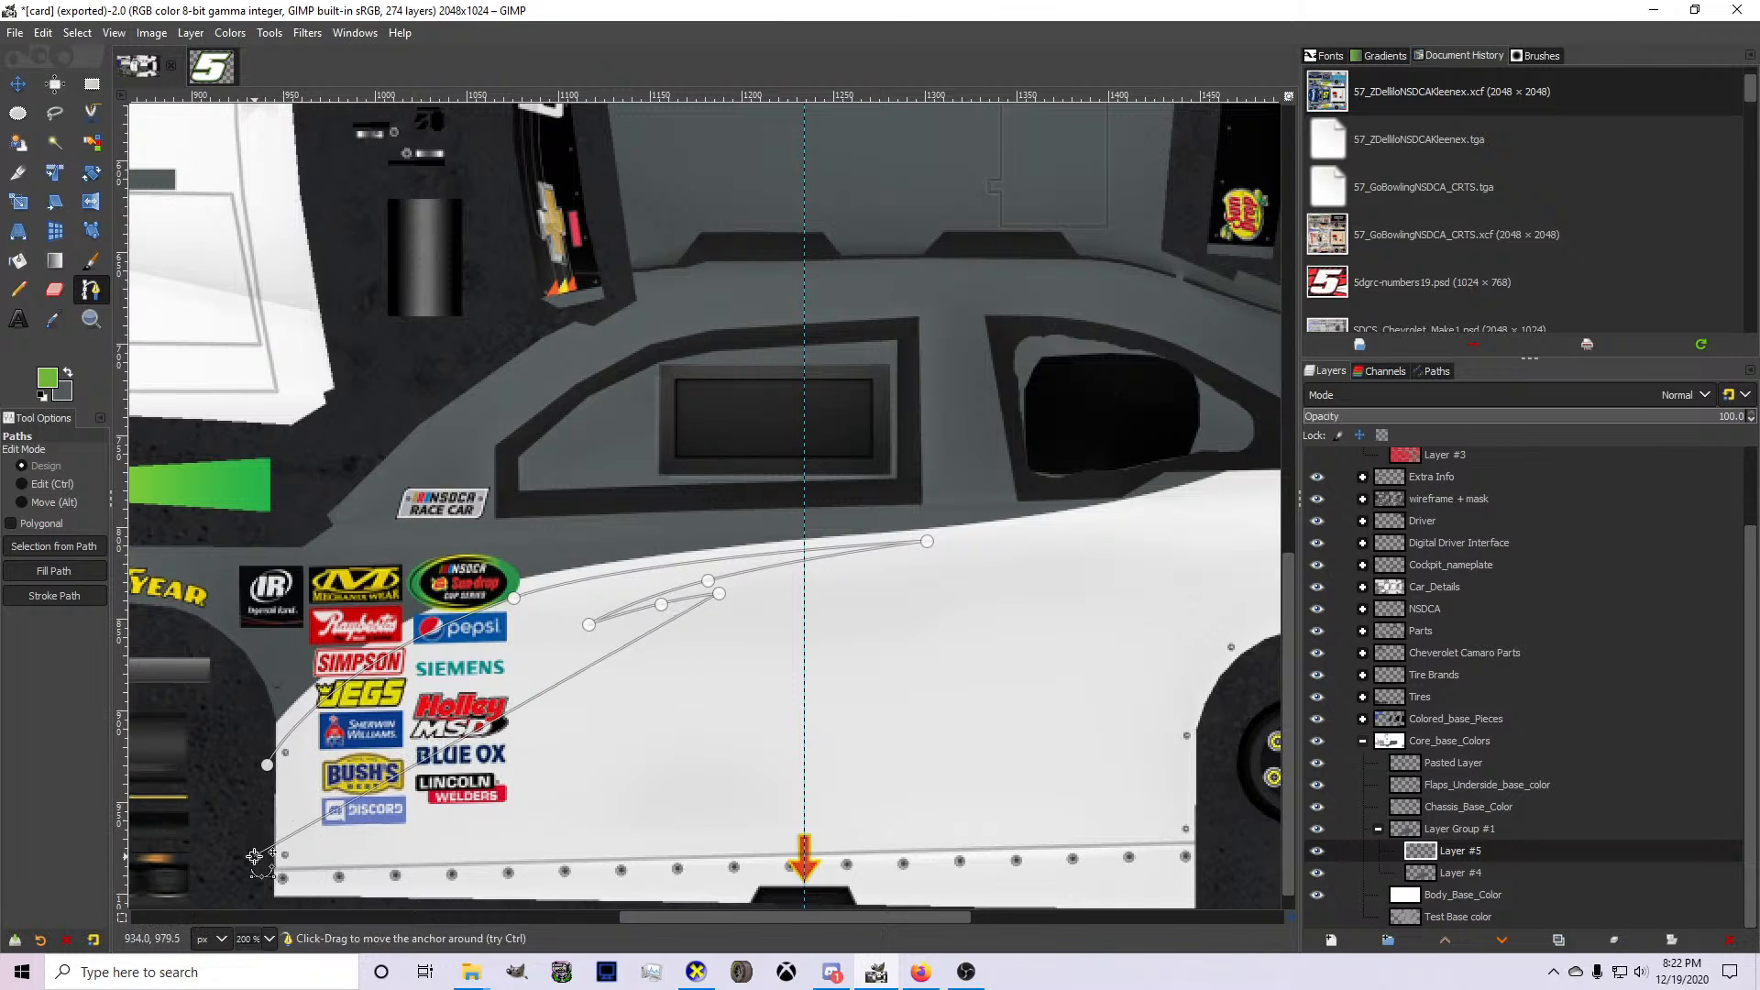
pyautogui.click(284, 901)
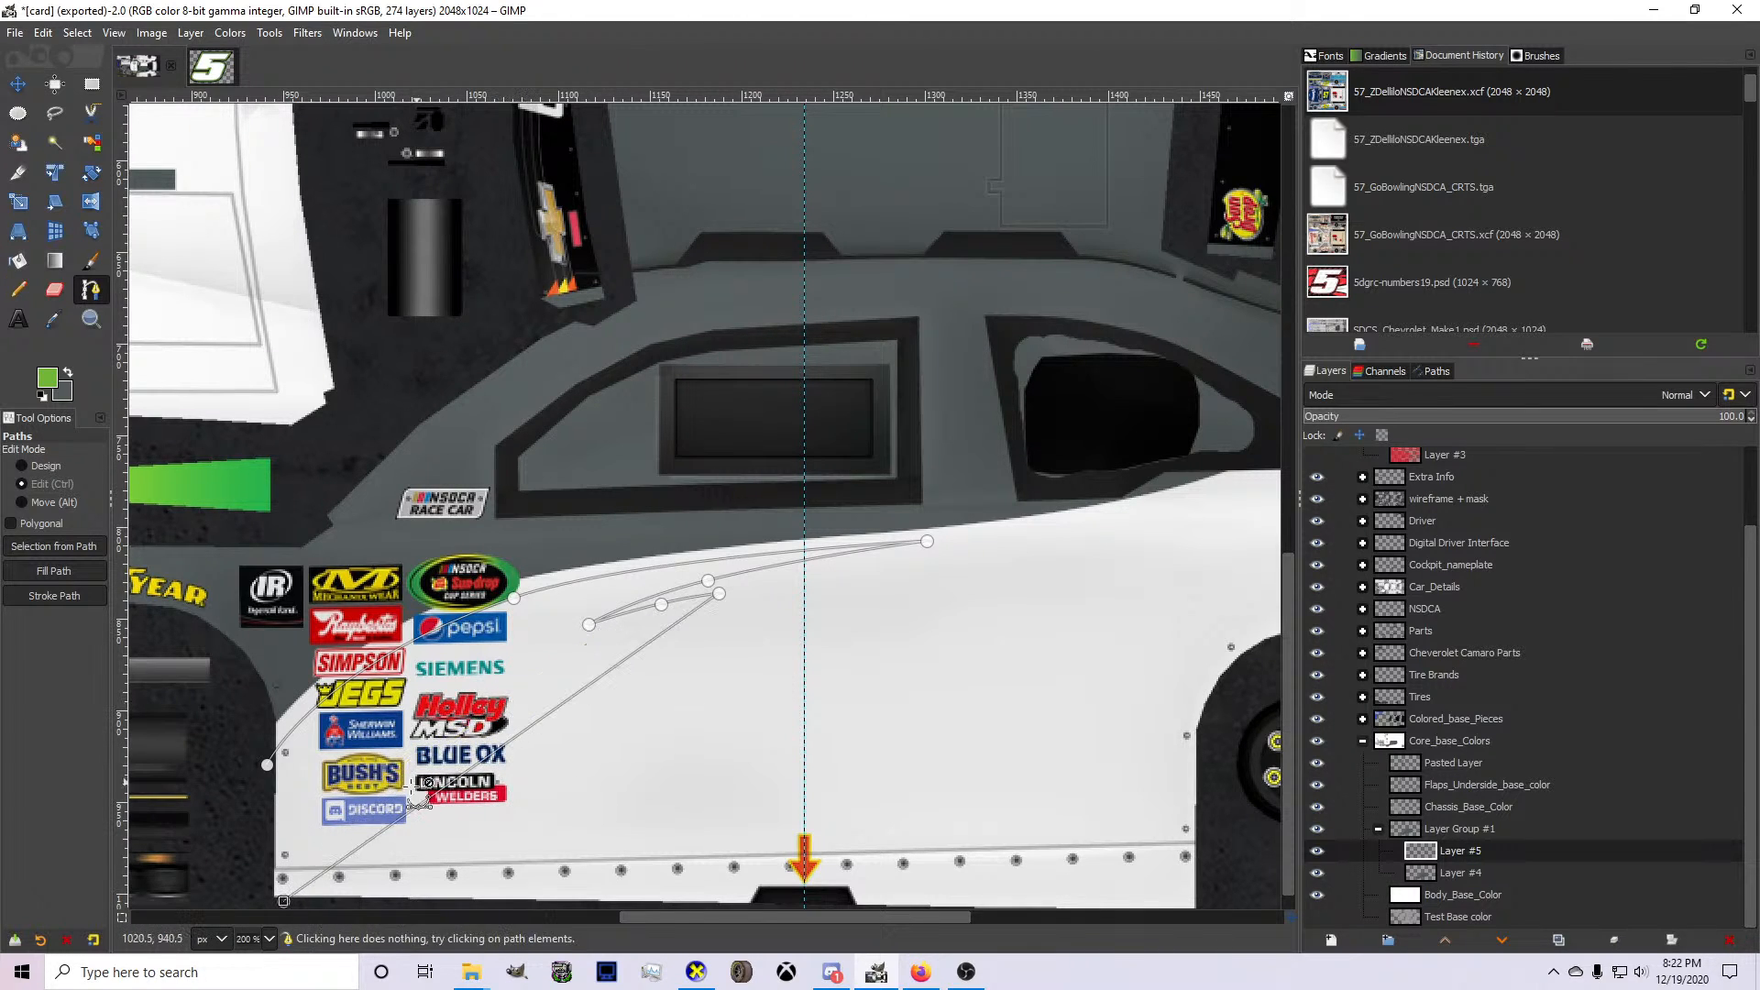
pyautogui.moveTo(283, 901); pyautogui.dragTo(341, 911)
pyautogui.moveTo(616, 679); pyautogui.dragTo(506, 696)
pyautogui.hotkey('ctrl', 'z')
pyautogui.hotkey('ctrl', 'z')
pyautogui.hotkey('ctrl', 'z')
pyautogui.hotkey('ctrl', 'z')
pyautogui.hotkey('ctrl', 'z')
pyautogui.hotkey('ctrl', 'z')
pyautogui.hotkey('ctrl', 'z')
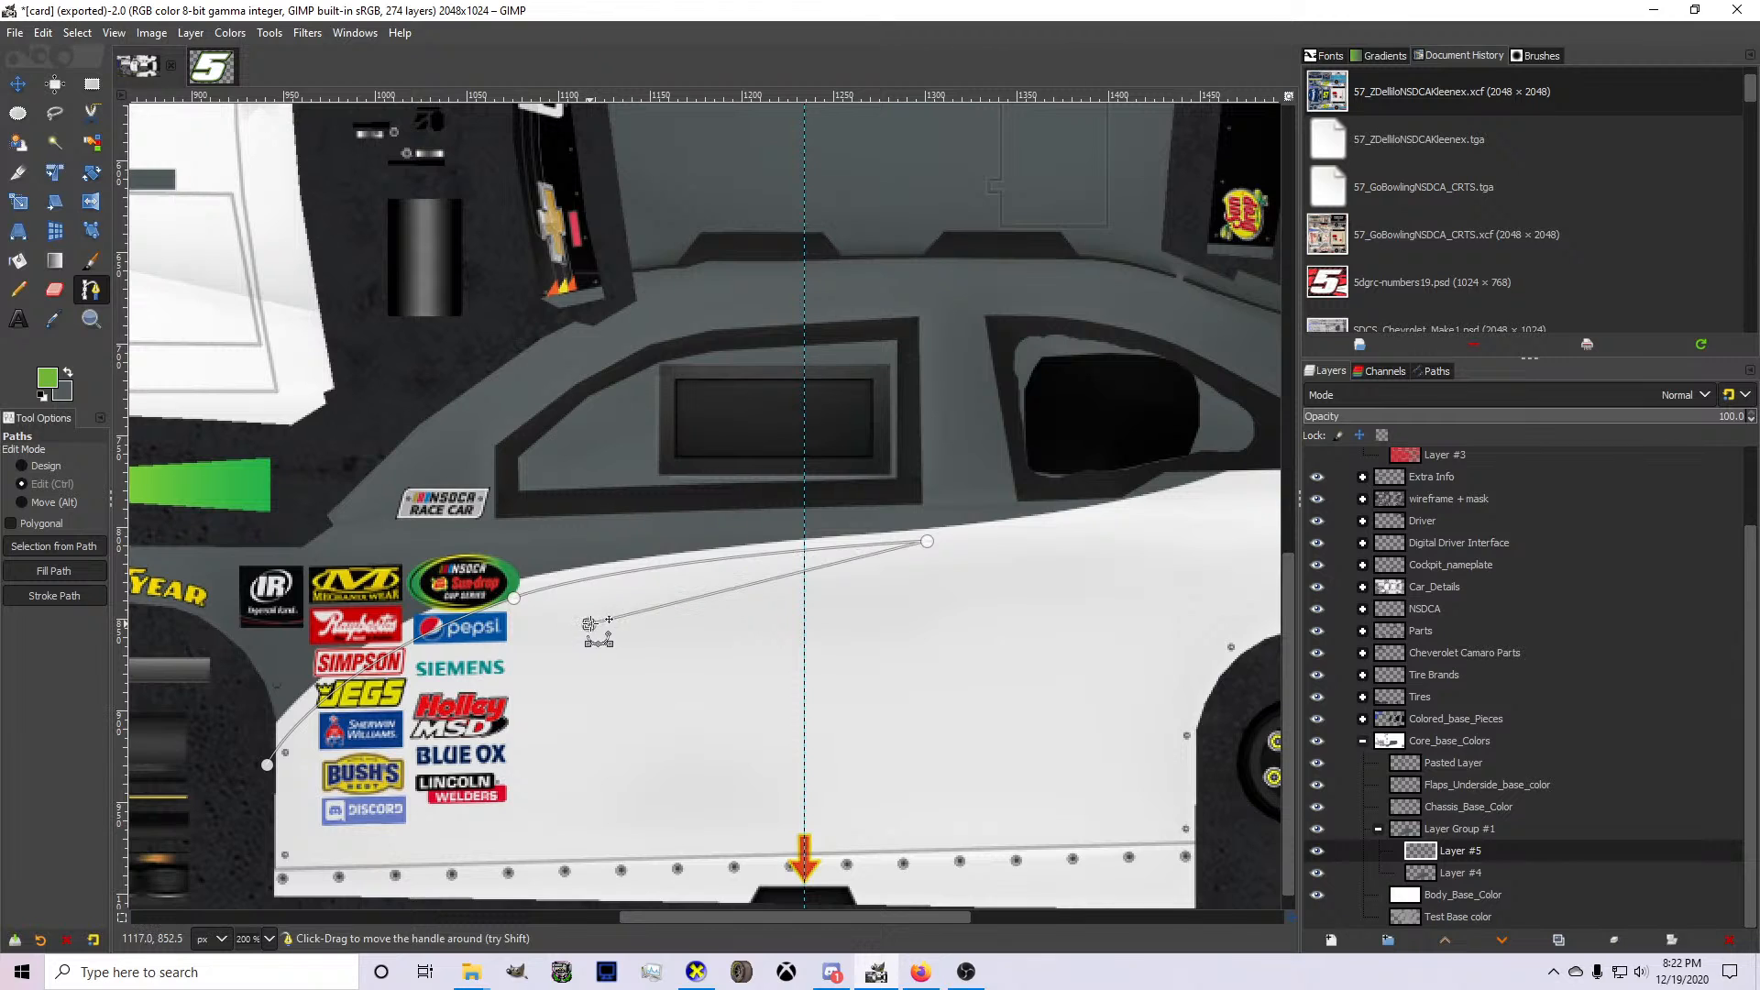
# Move the path's returning anchor forward beside the contingency decals and bow the returning segment to follow the gray curve.
pyautogui.click(530, 618)
pyautogui.moveTo(530, 618); pyautogui.dragTo(533, 616)
pyautogui.scroll(1, 693, 575)
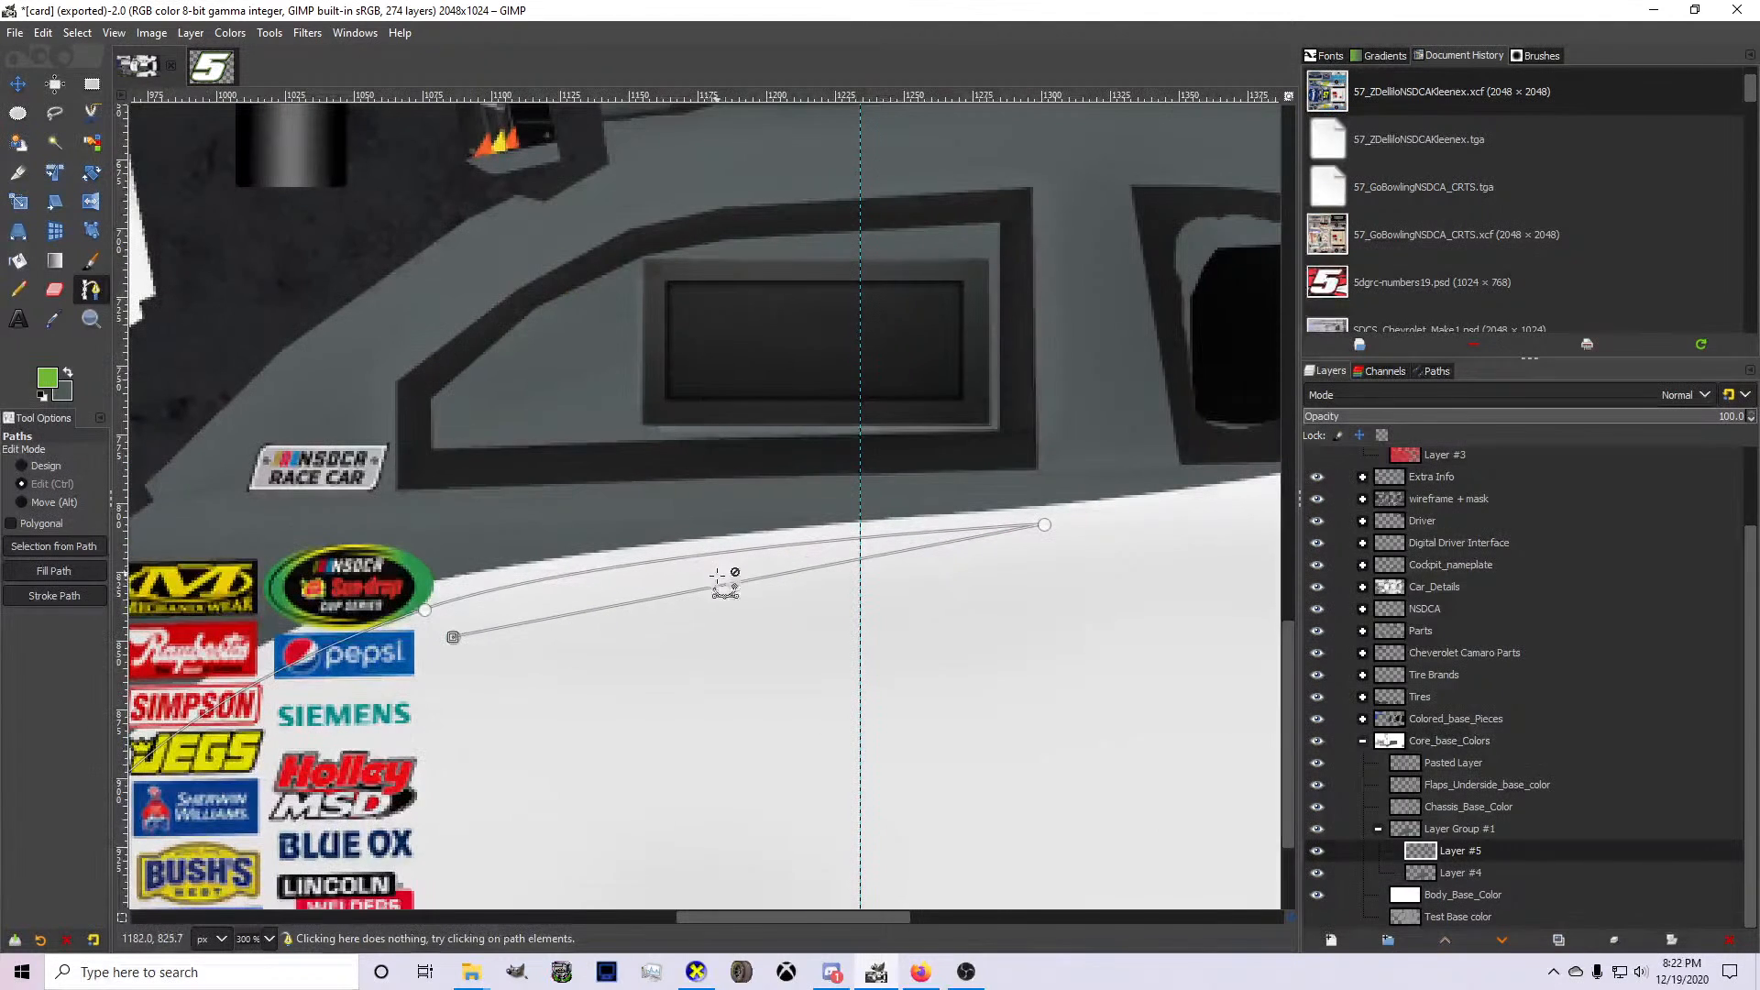
pyautogui.moveTo(717, 586); pyautogui.dragTo(702, 575)
pyautogui.hotkey('ctrl', 'z')
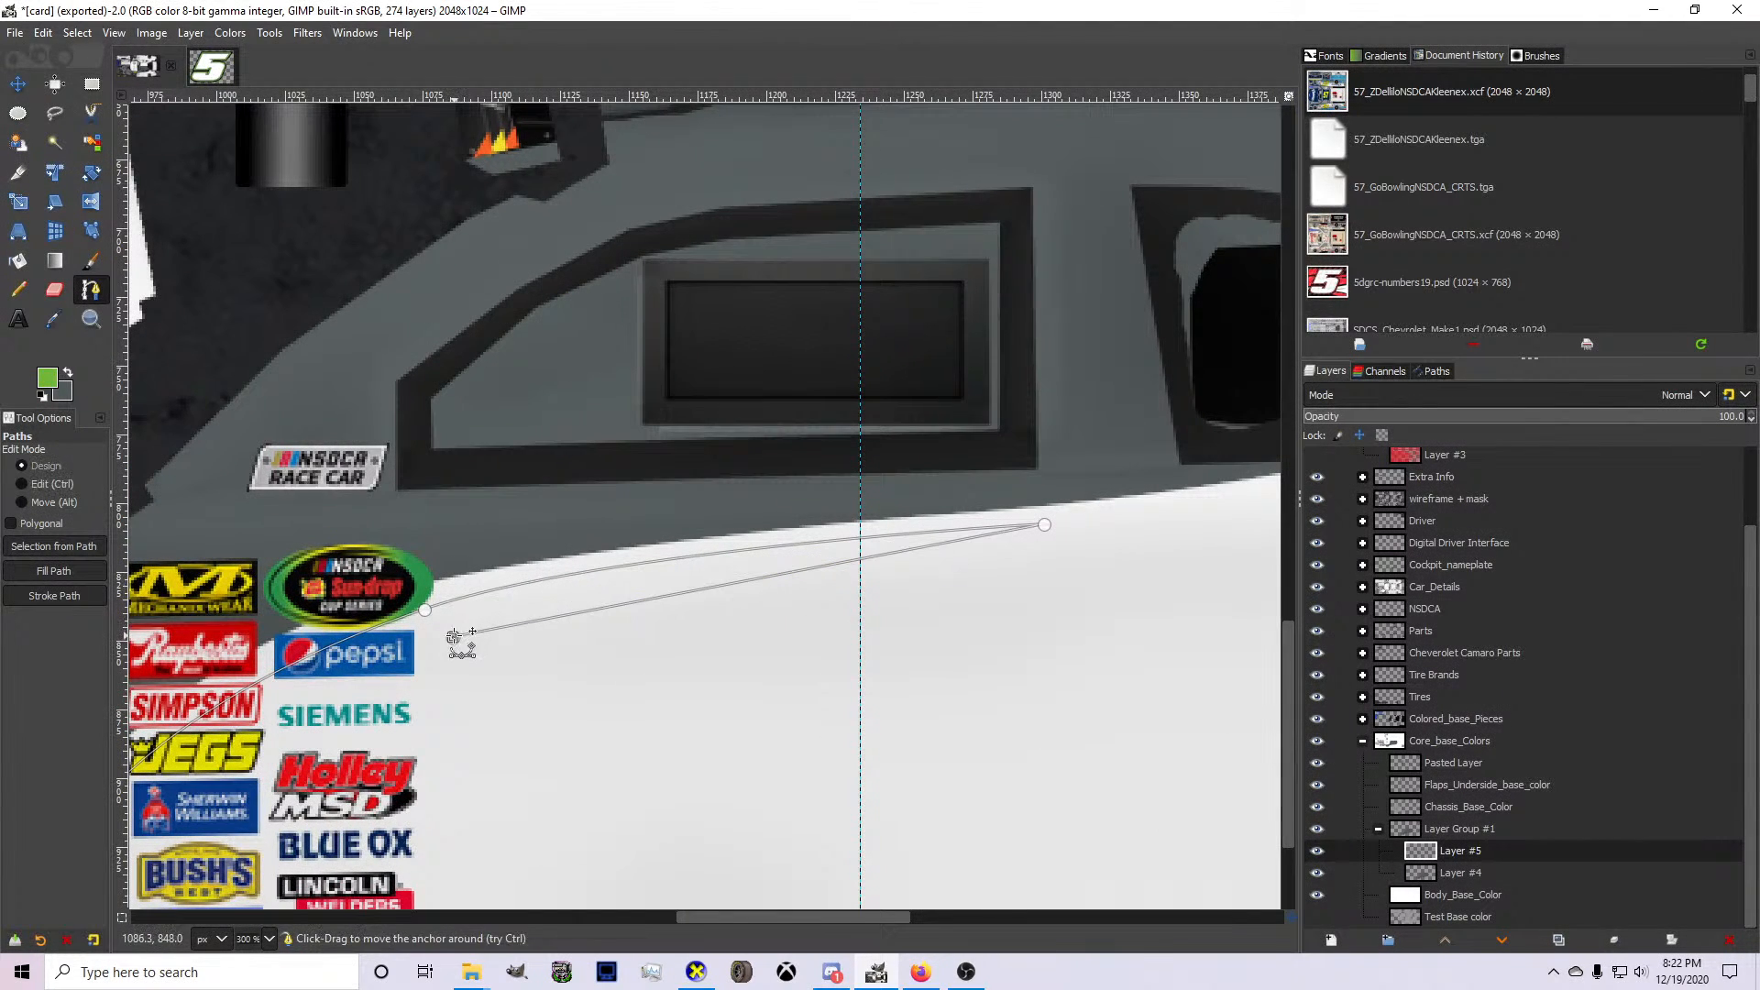
pyautogui.moveTo(453, 638); pyautogui.dragTo(464, 651)
pyautogui.moveTo(728, 593); pyautogui.dragTo(682, 583)
pyautogui.click(463, 651)
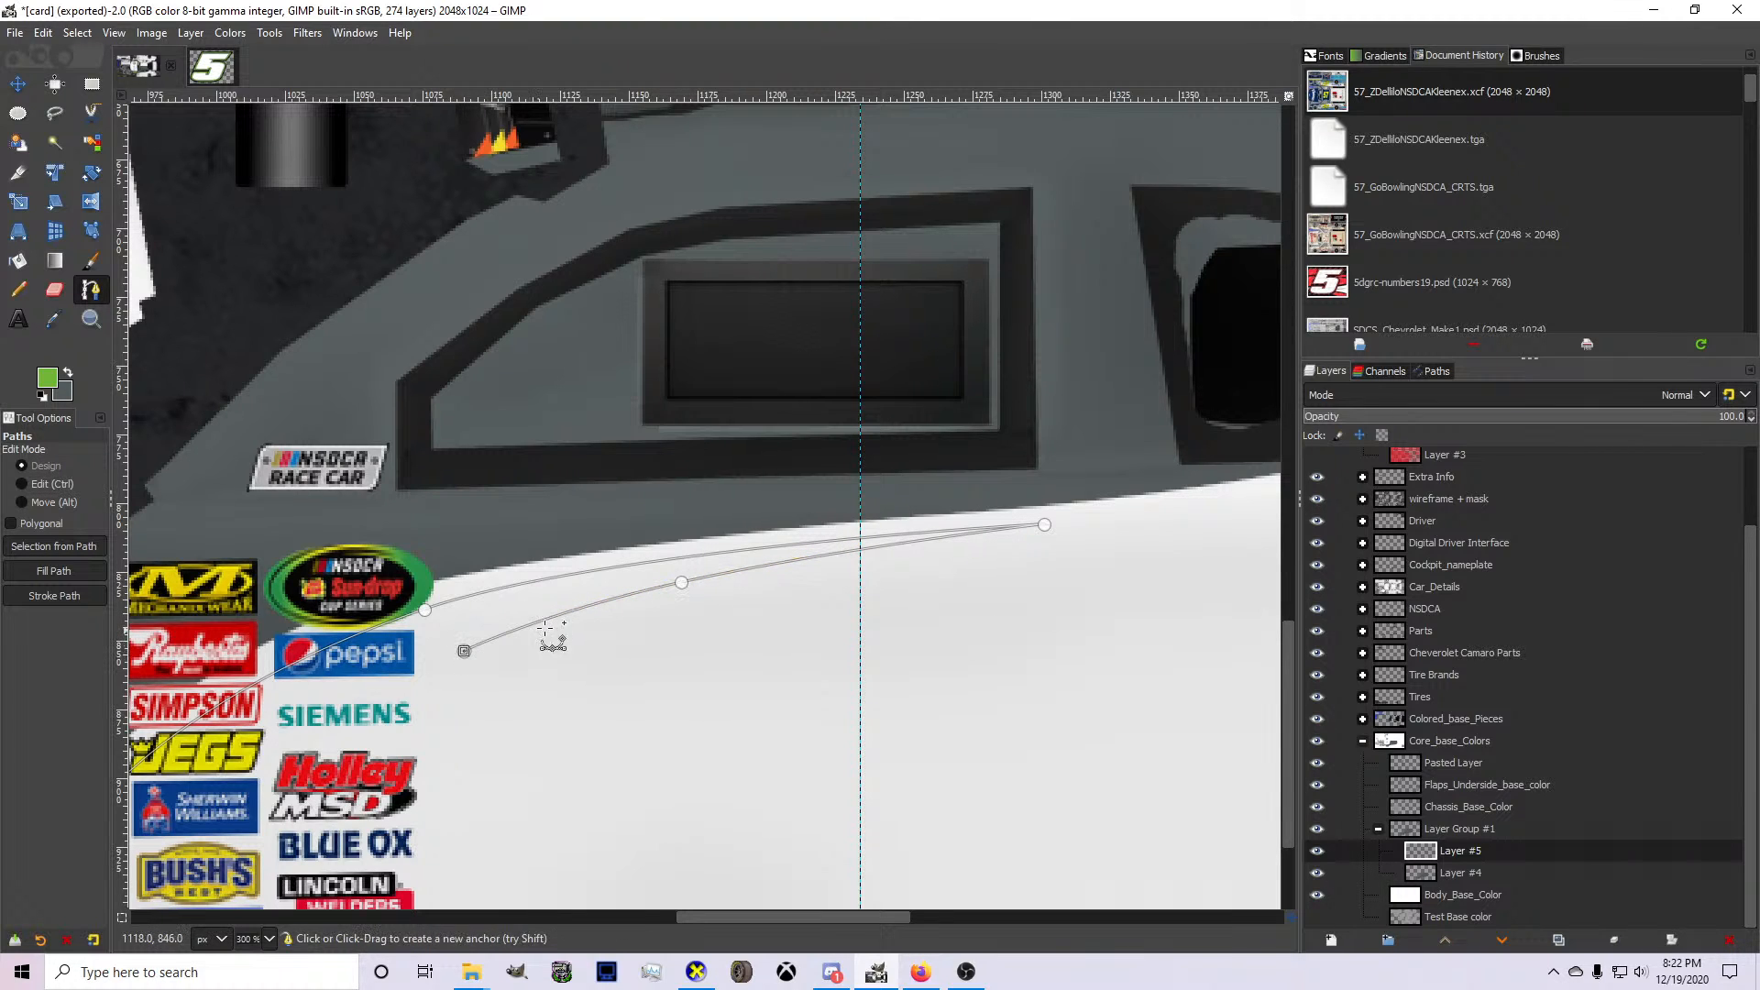
# Add a short rearward segment to the path below the first spike and bend it slightly upward.
pyautogui.click(642, 606)
pyautogui.hotkey('ctrl', 'z')
pyautogui.click(656, 610)
pyautogui.scroll(2, 579, 635)
pyautogui.moveTo(574, 620); pyautogui.dragTo(565, 617)
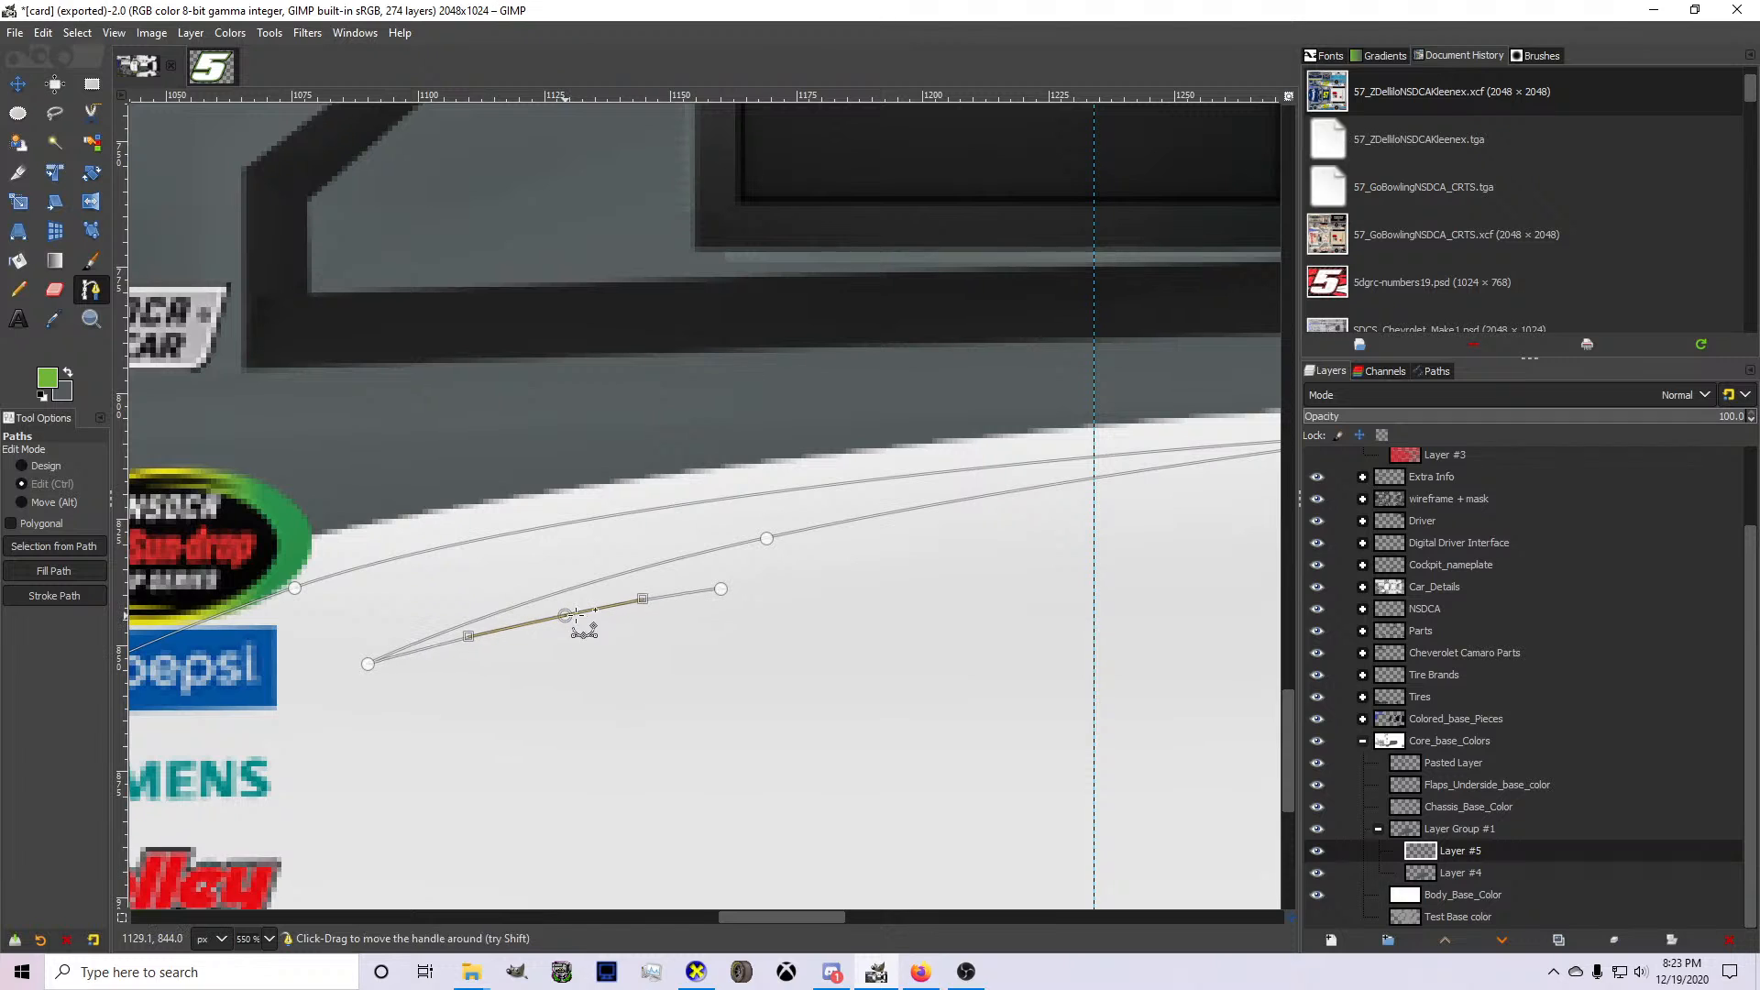
pyautogui.click(721, 591)
# Extend the path's lower edge in a curve through the contingency decals down to the rocker panel's front corner.
pyautogui.scroll(-3, 725, 600)
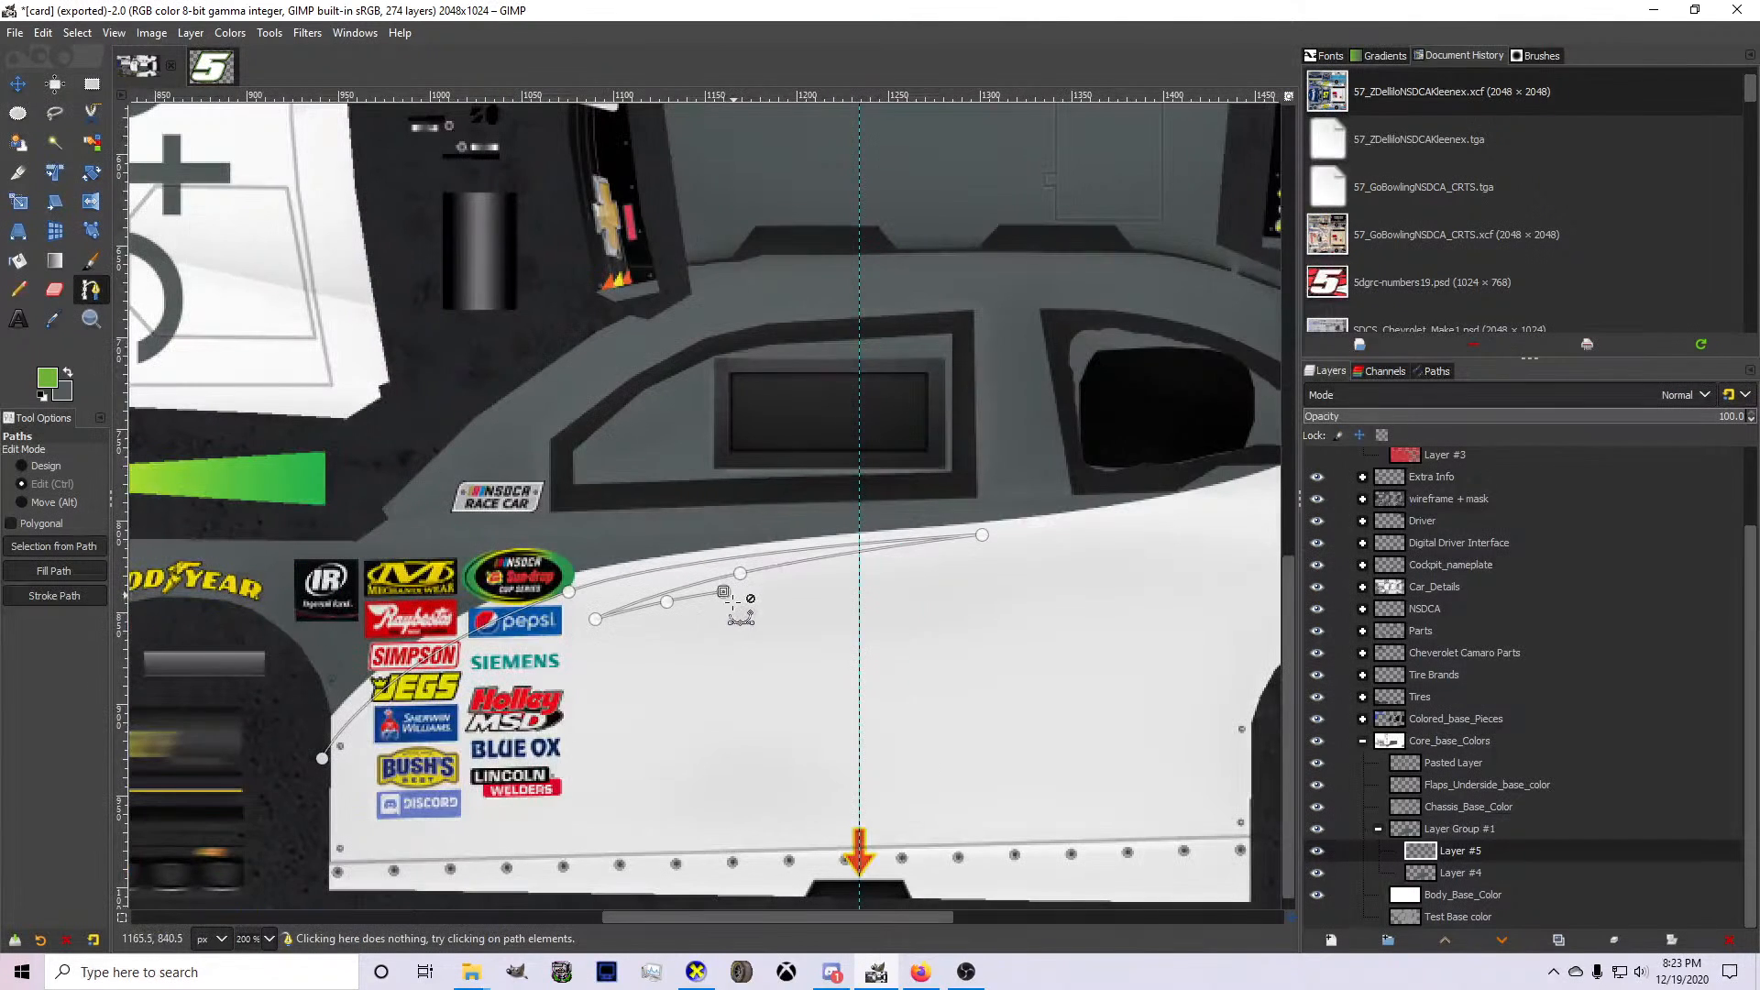
pyautogui.click(321, 807)
pyautogui.moveTo(321, 807); pyautogui.dragTo(326, 838)
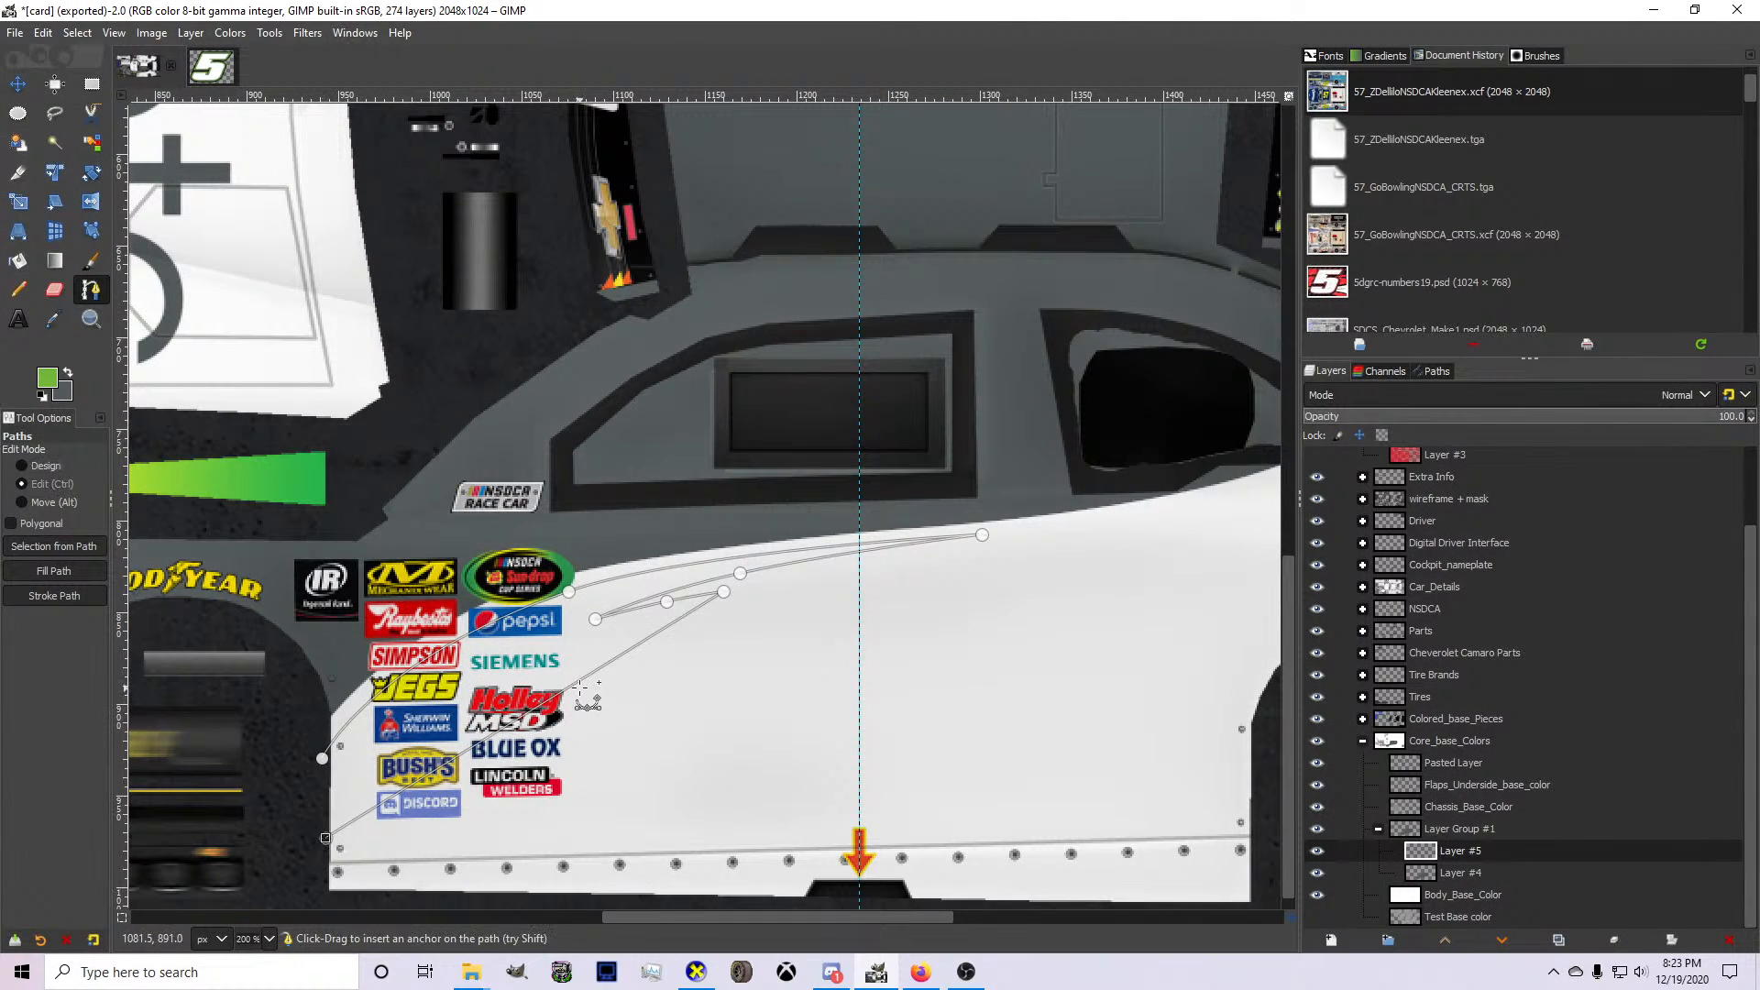
pyautogui.moveTo(544, 699); pyautogui.dragTo(511, 683)
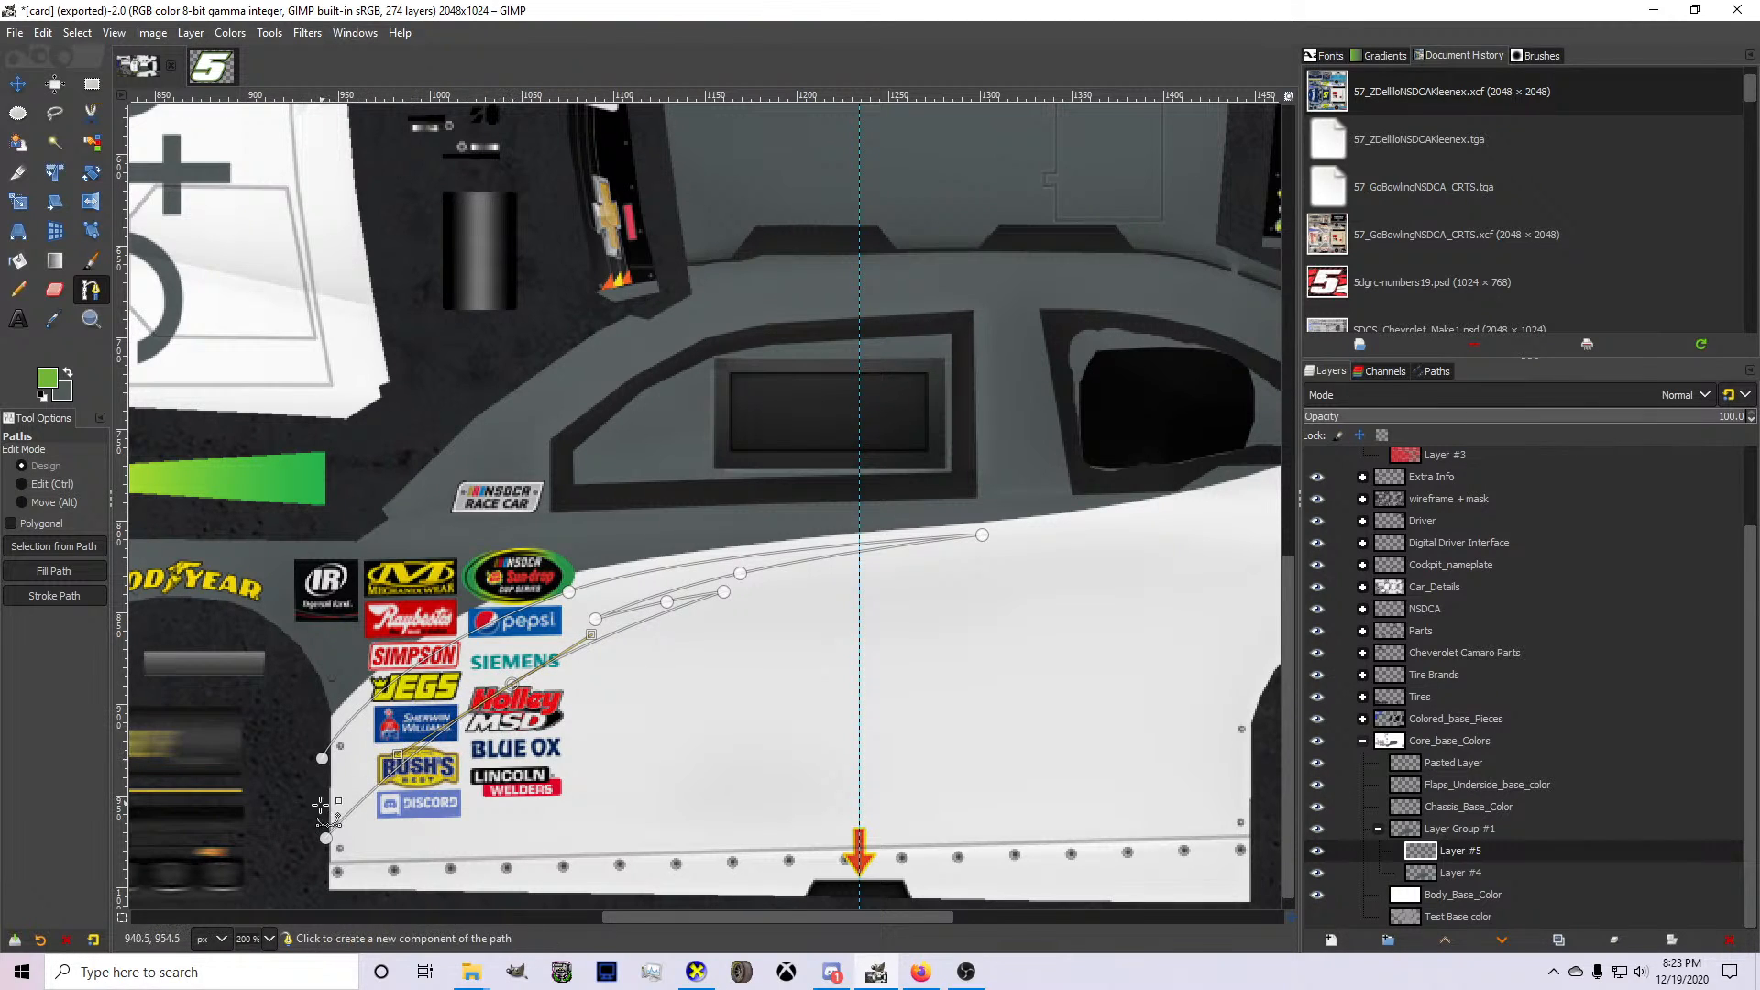
pyautogui.moveTo(326, 838); pyautogui.dragTo(323, 902)
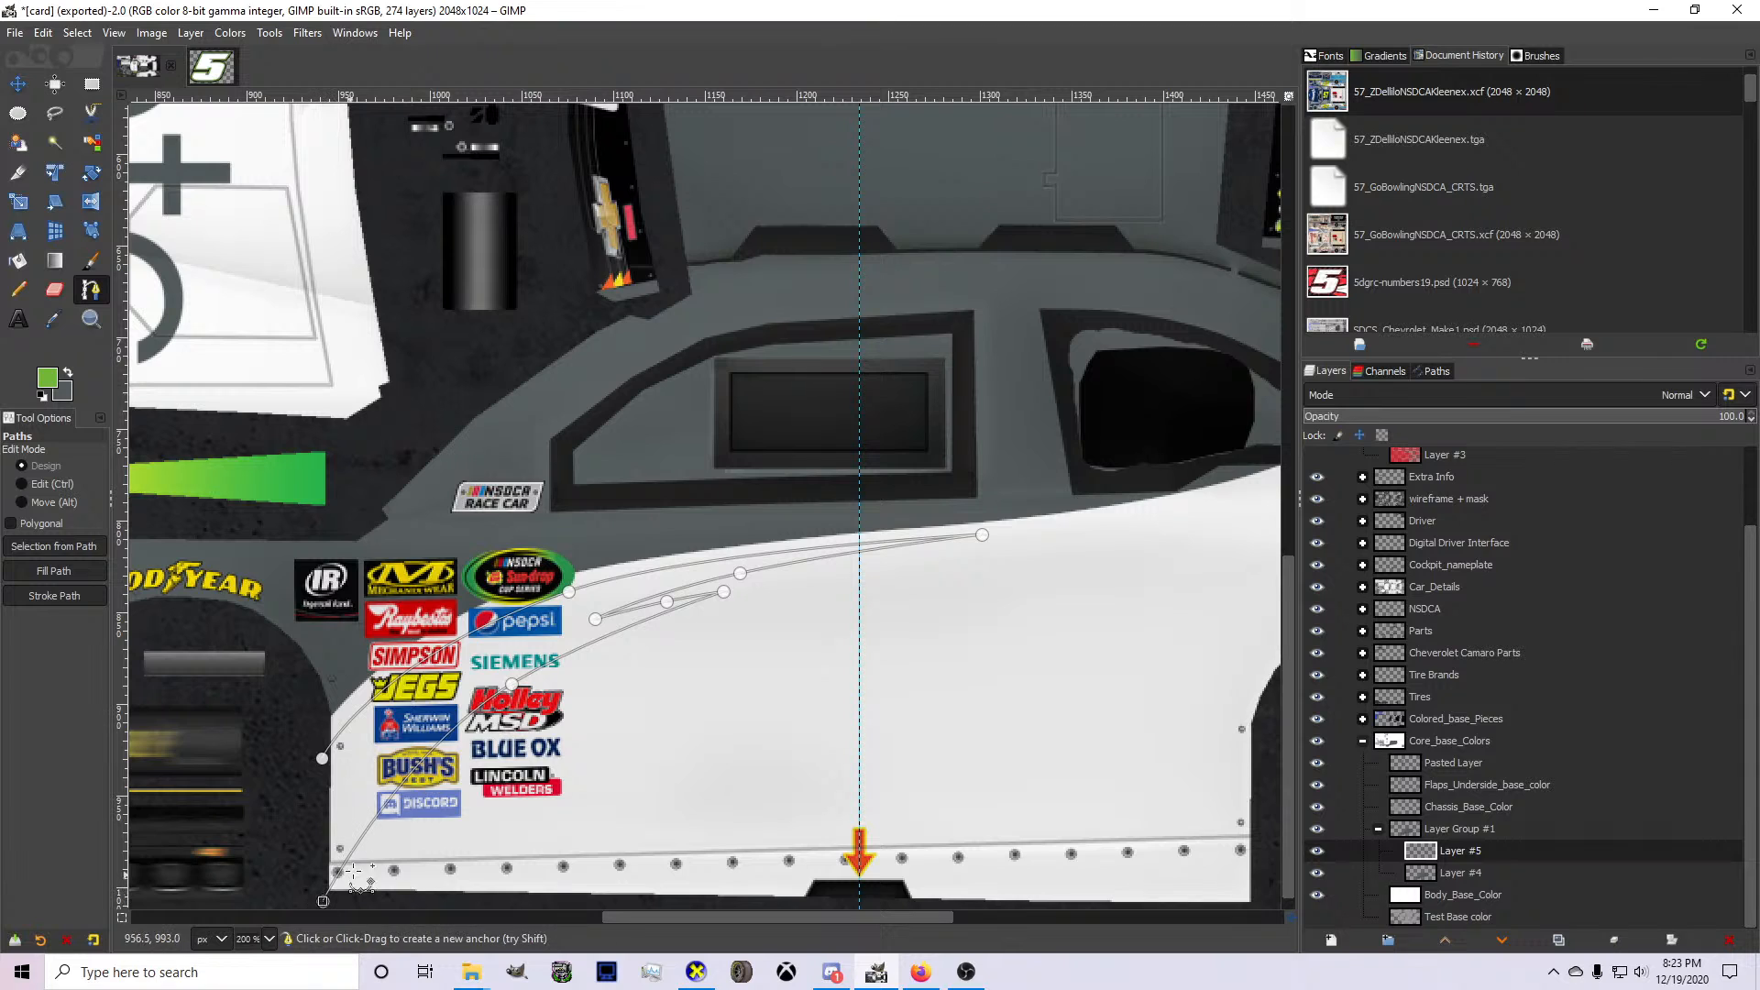
# Move the inner notch anchor forward to the Pepsi decal, then close the path behind the front wheel opening and convert it to a selection.
pyautogui.scroll(2, 668, 597)
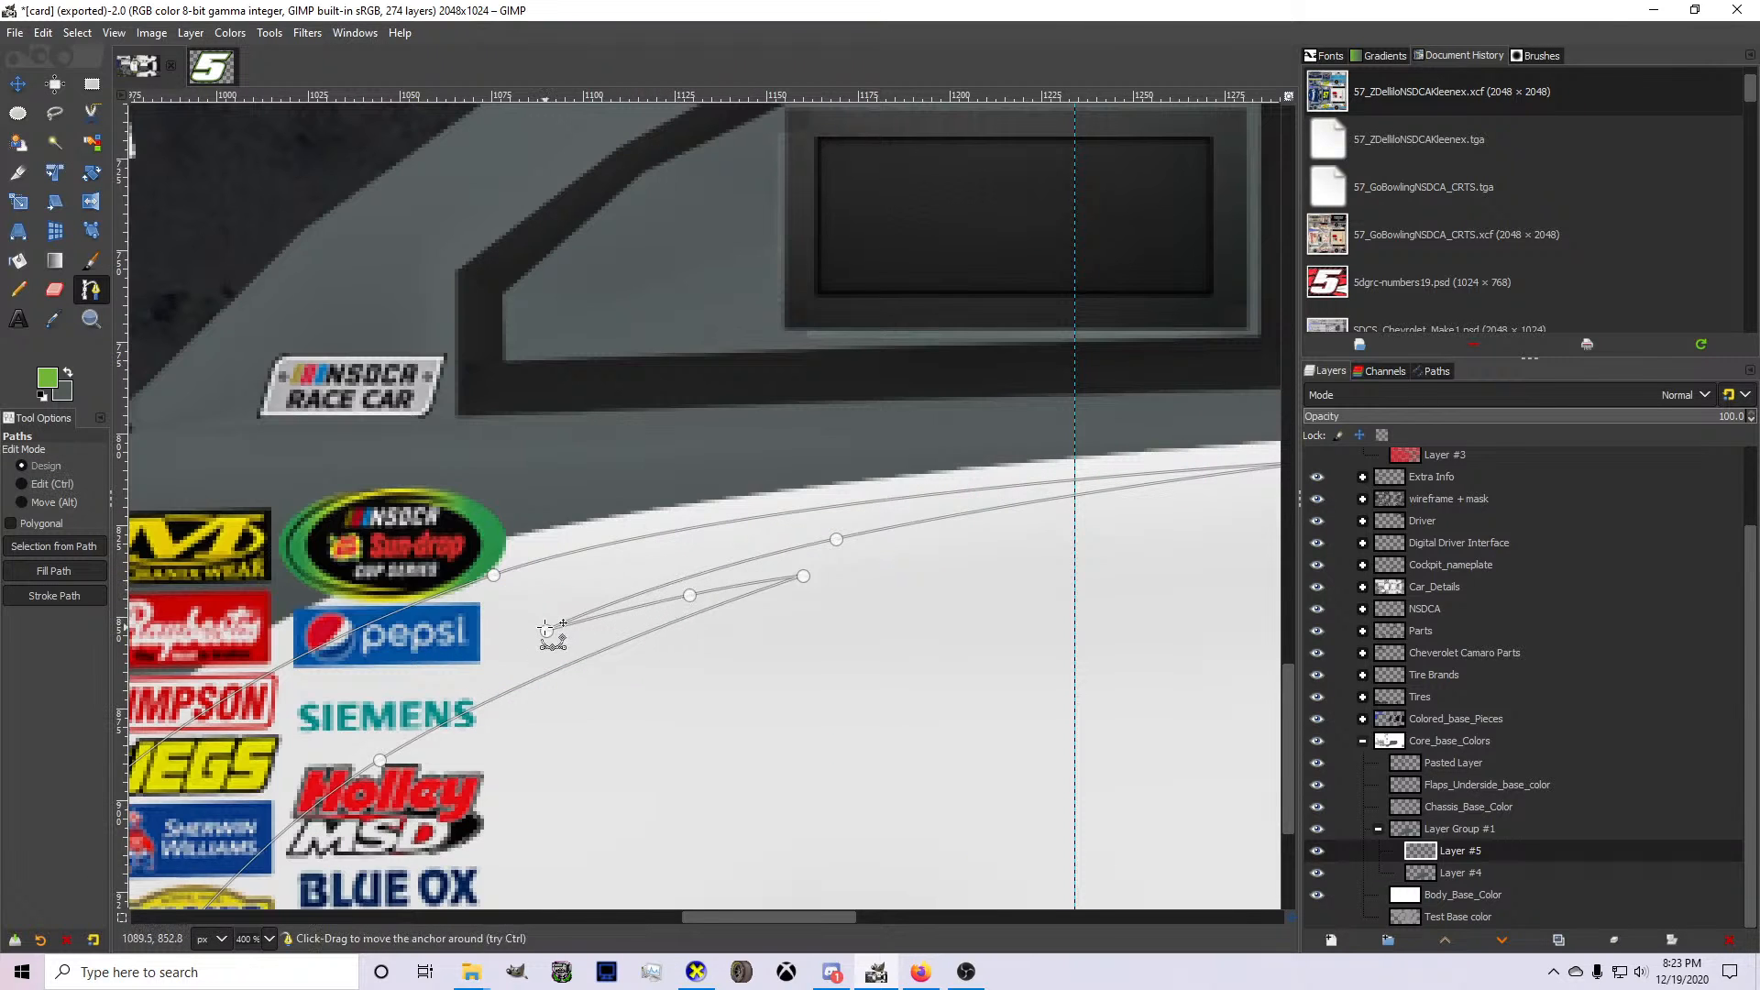
pyautogui.moveTo(547, 631); pyautogui.dragTo(500, 641)
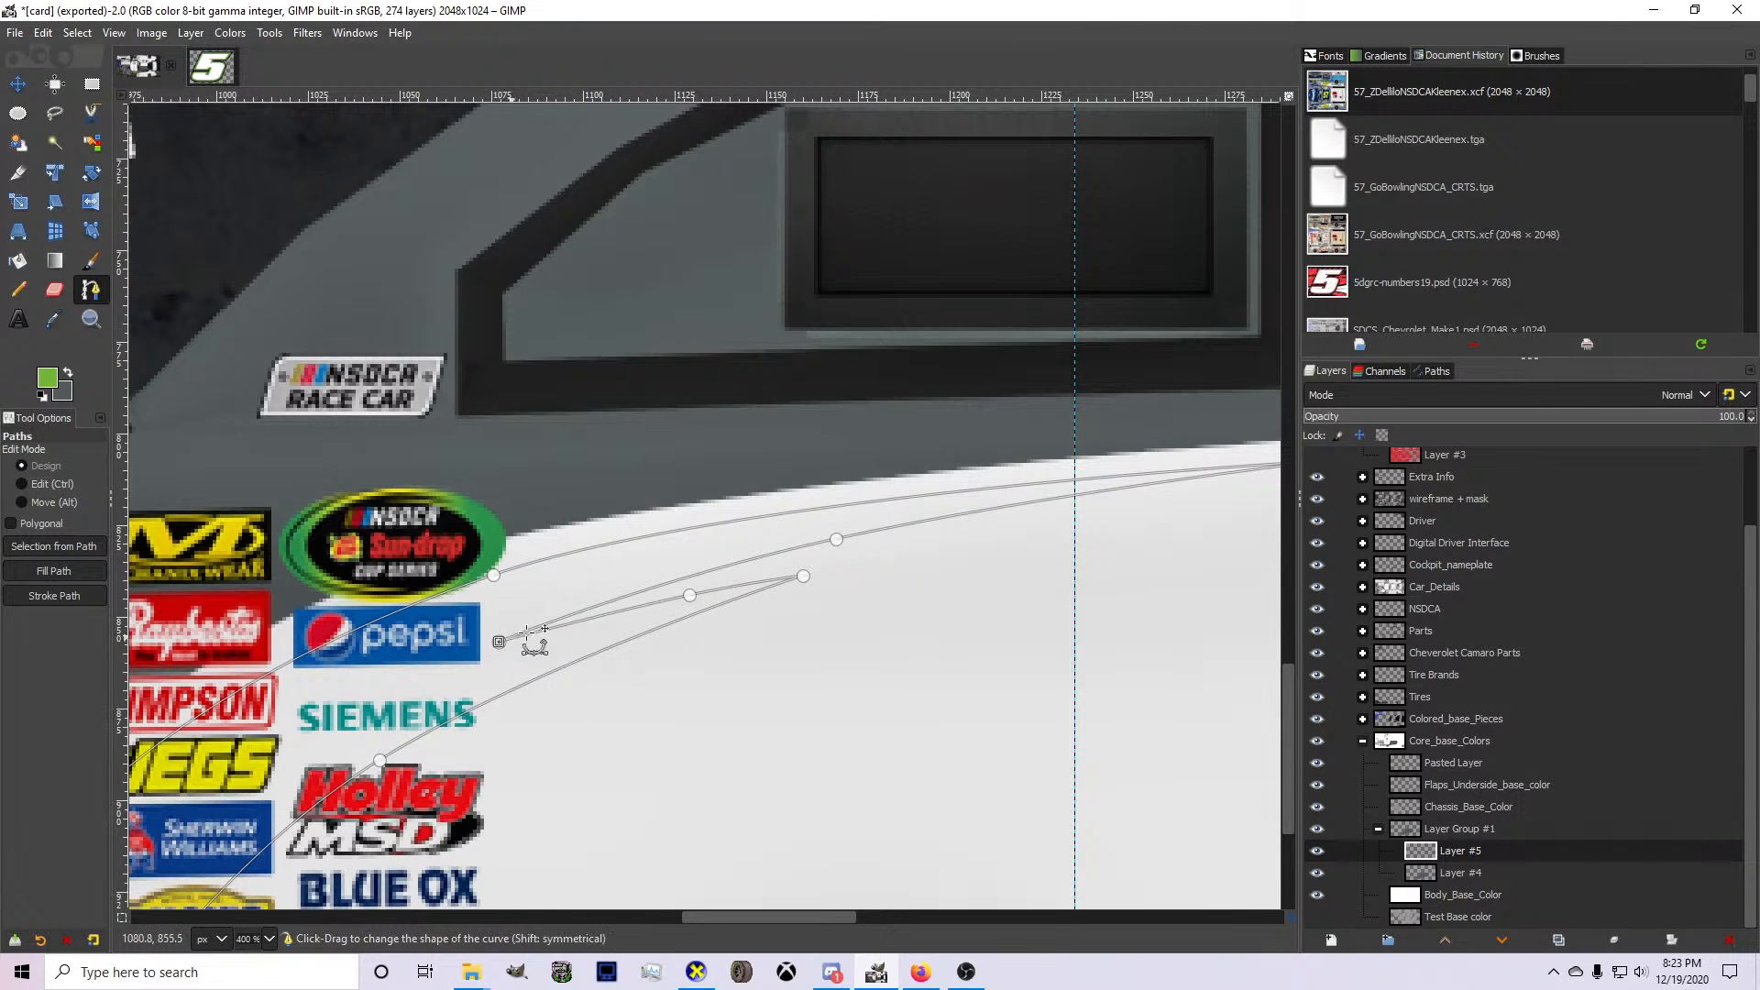
pyautogui.scroll(-2, 725, 625)
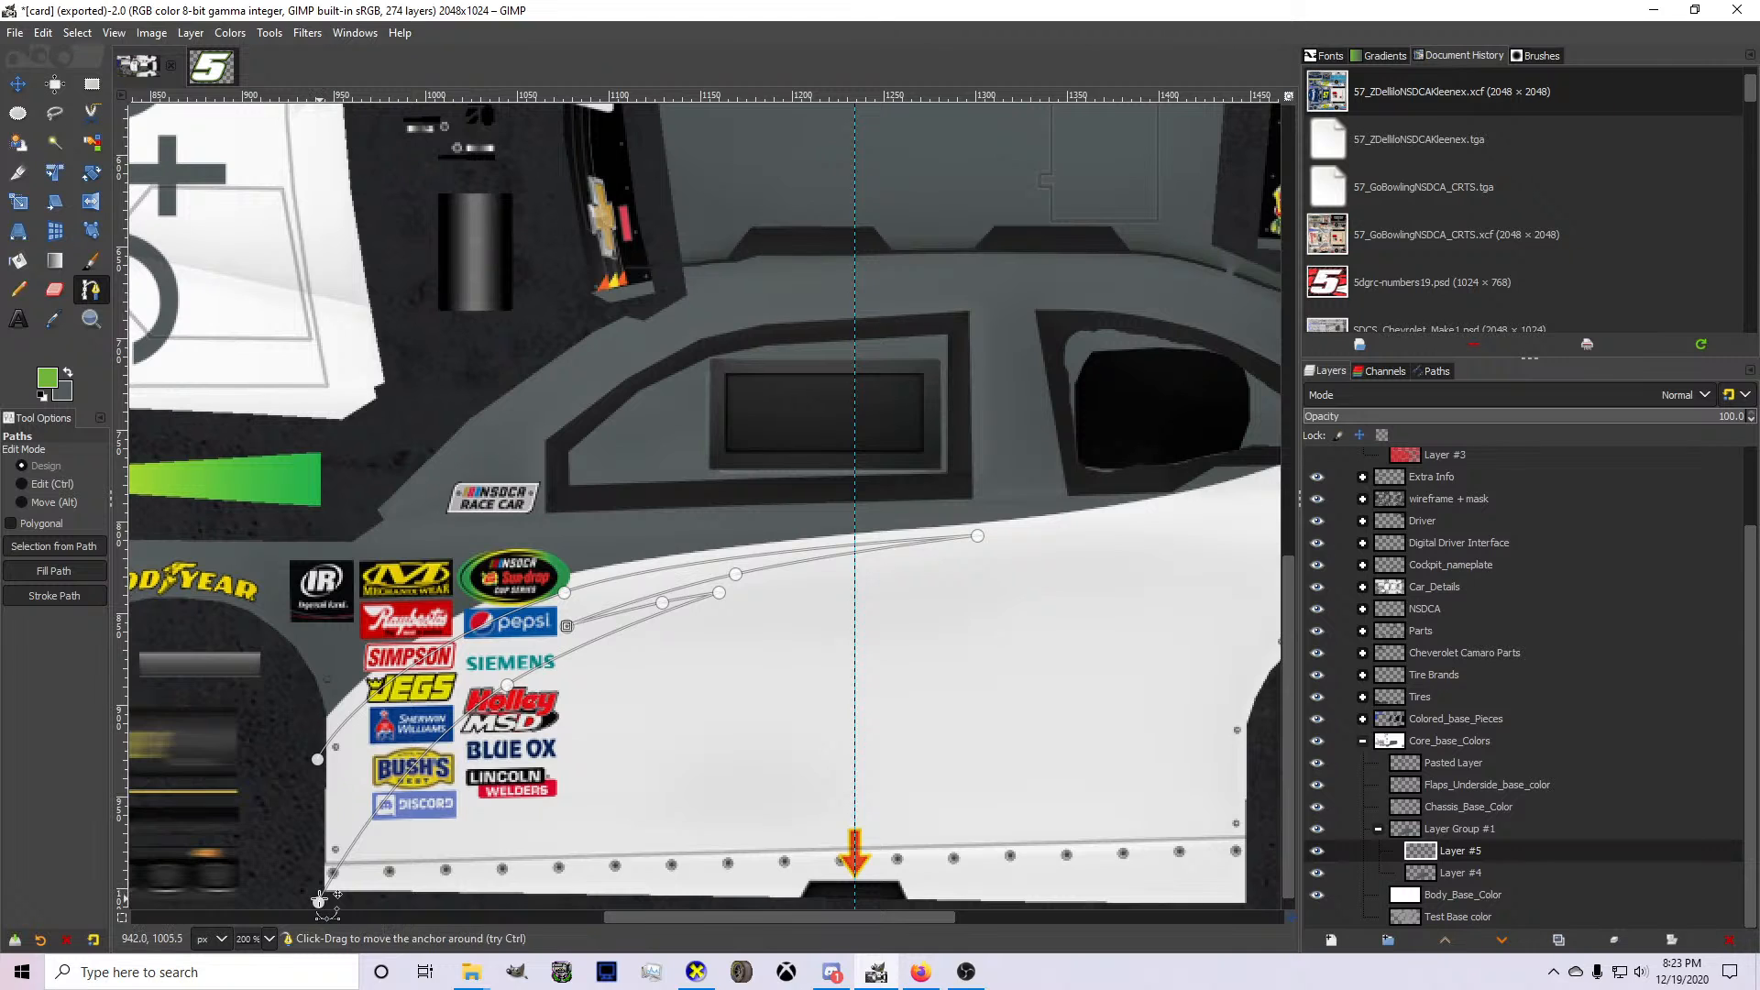
pyautogui.click(318, 903)
pyautogui.click(309, 860)
pyautogui.click(299, 786)
pyautogui.press('Return')
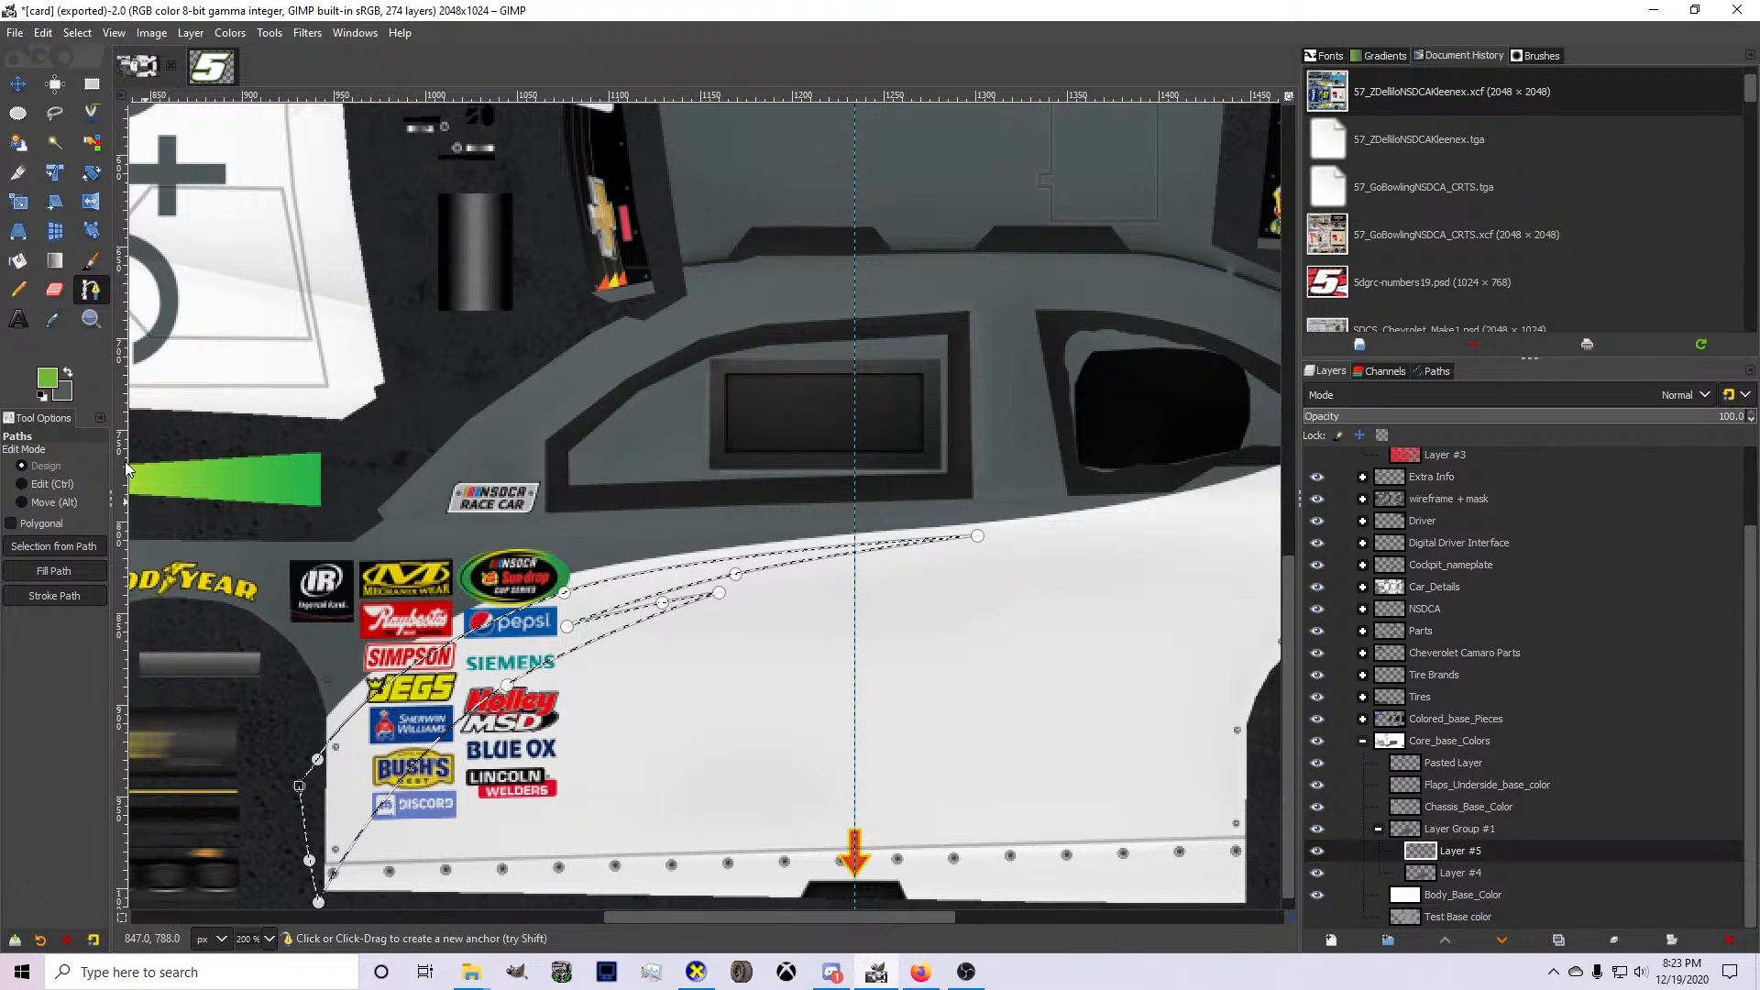
# Fill the spiked accent selection with green on Layer #5 and clear the selection.
pyautogui.click(20, 260)
pyautogui.click(367, 770)
pyautogui.scroll(-2, 377, 748)
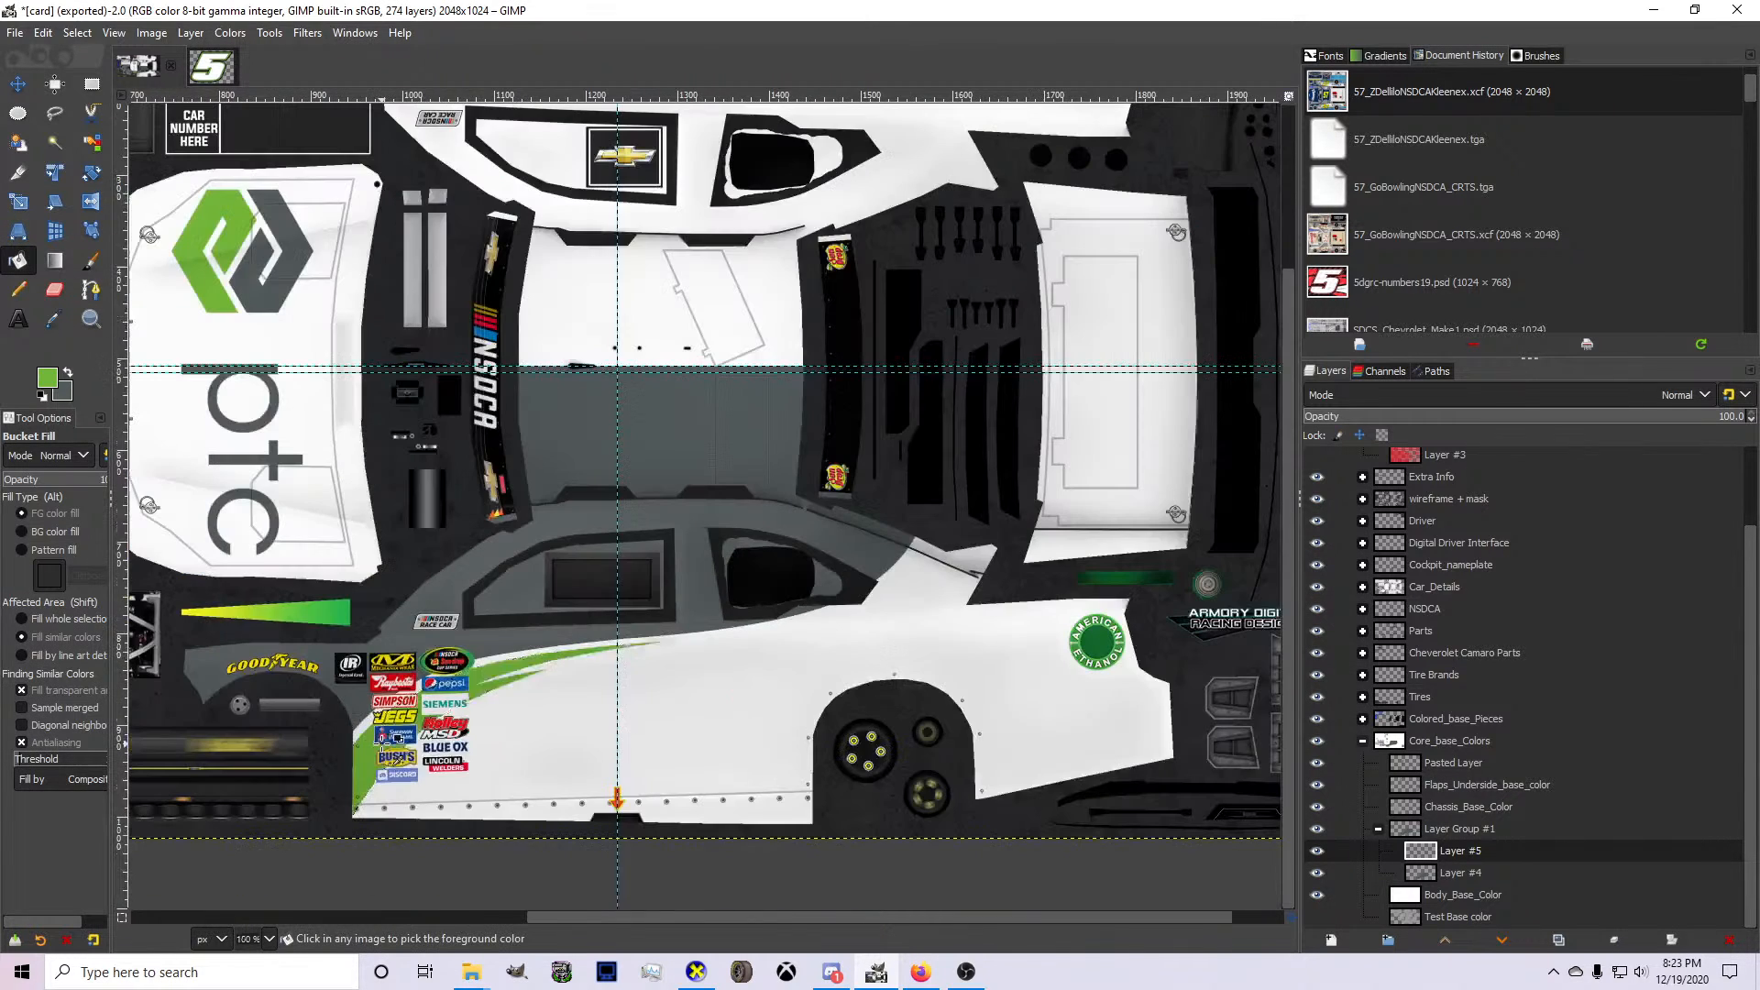
pyautogui.scroll(2, 594, 674)
pyautogui.click(77, 33)
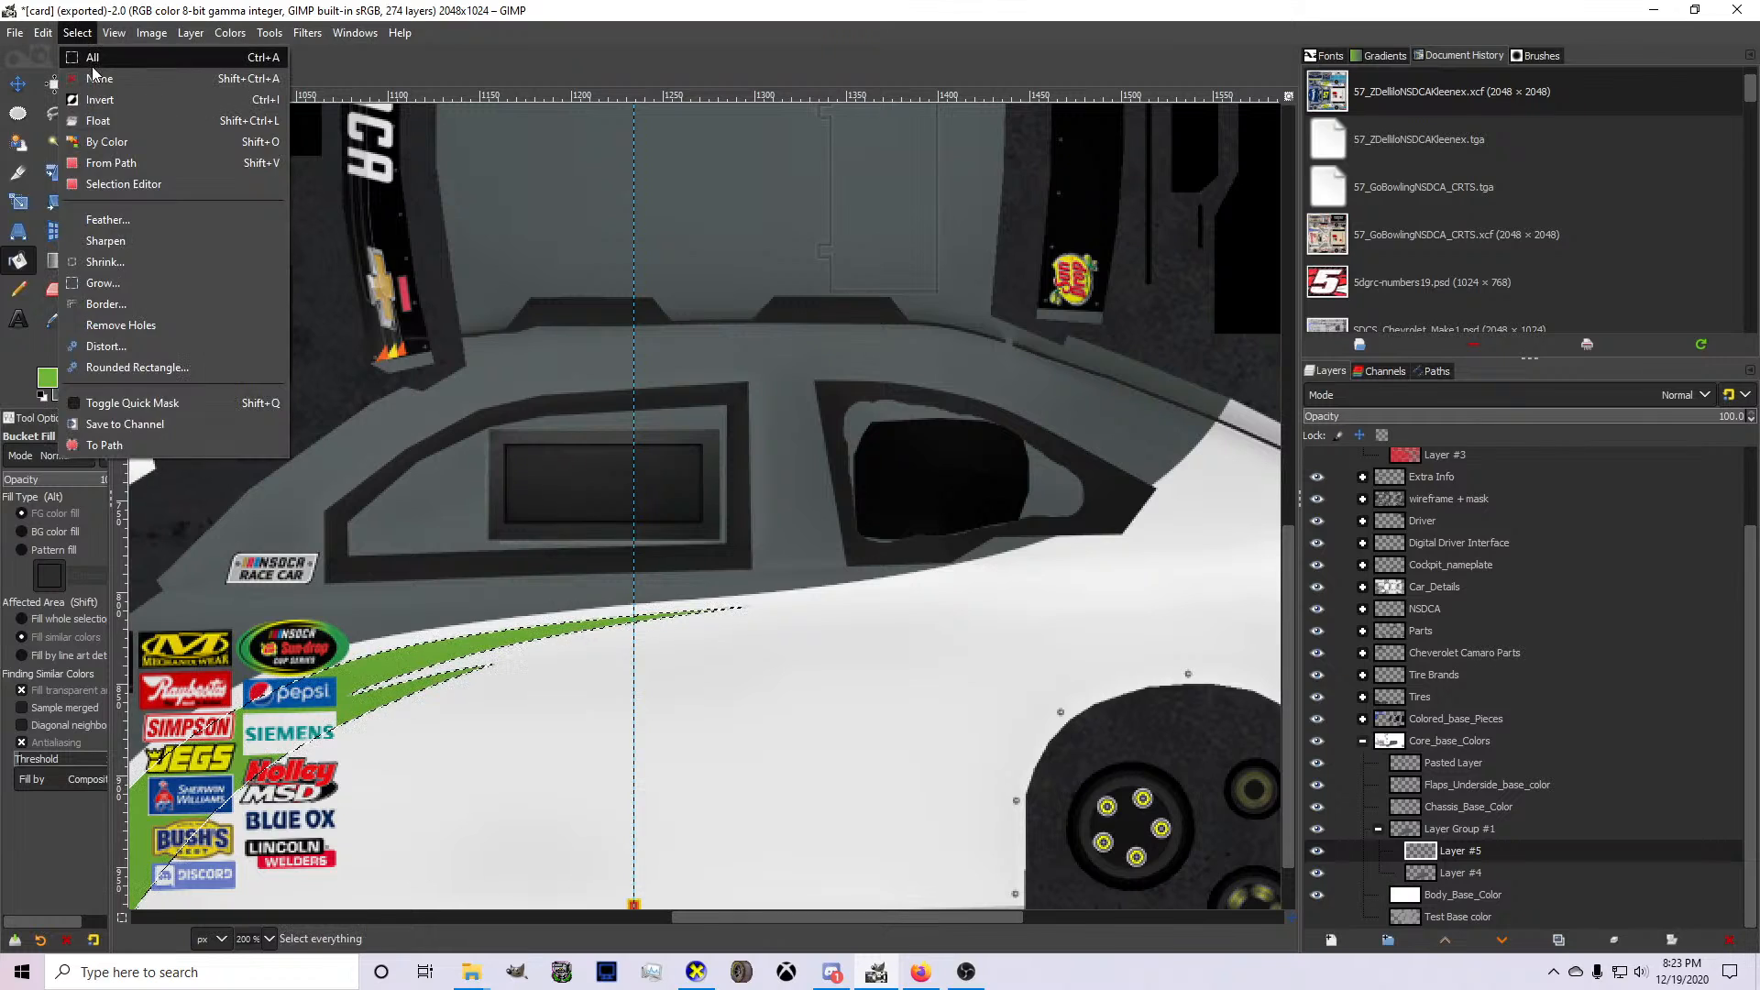
pyautogui.click(92, 69)
# Make gray the foreground color and undo the green accent fill on the car's side.
pyautogui.click(72, 391)
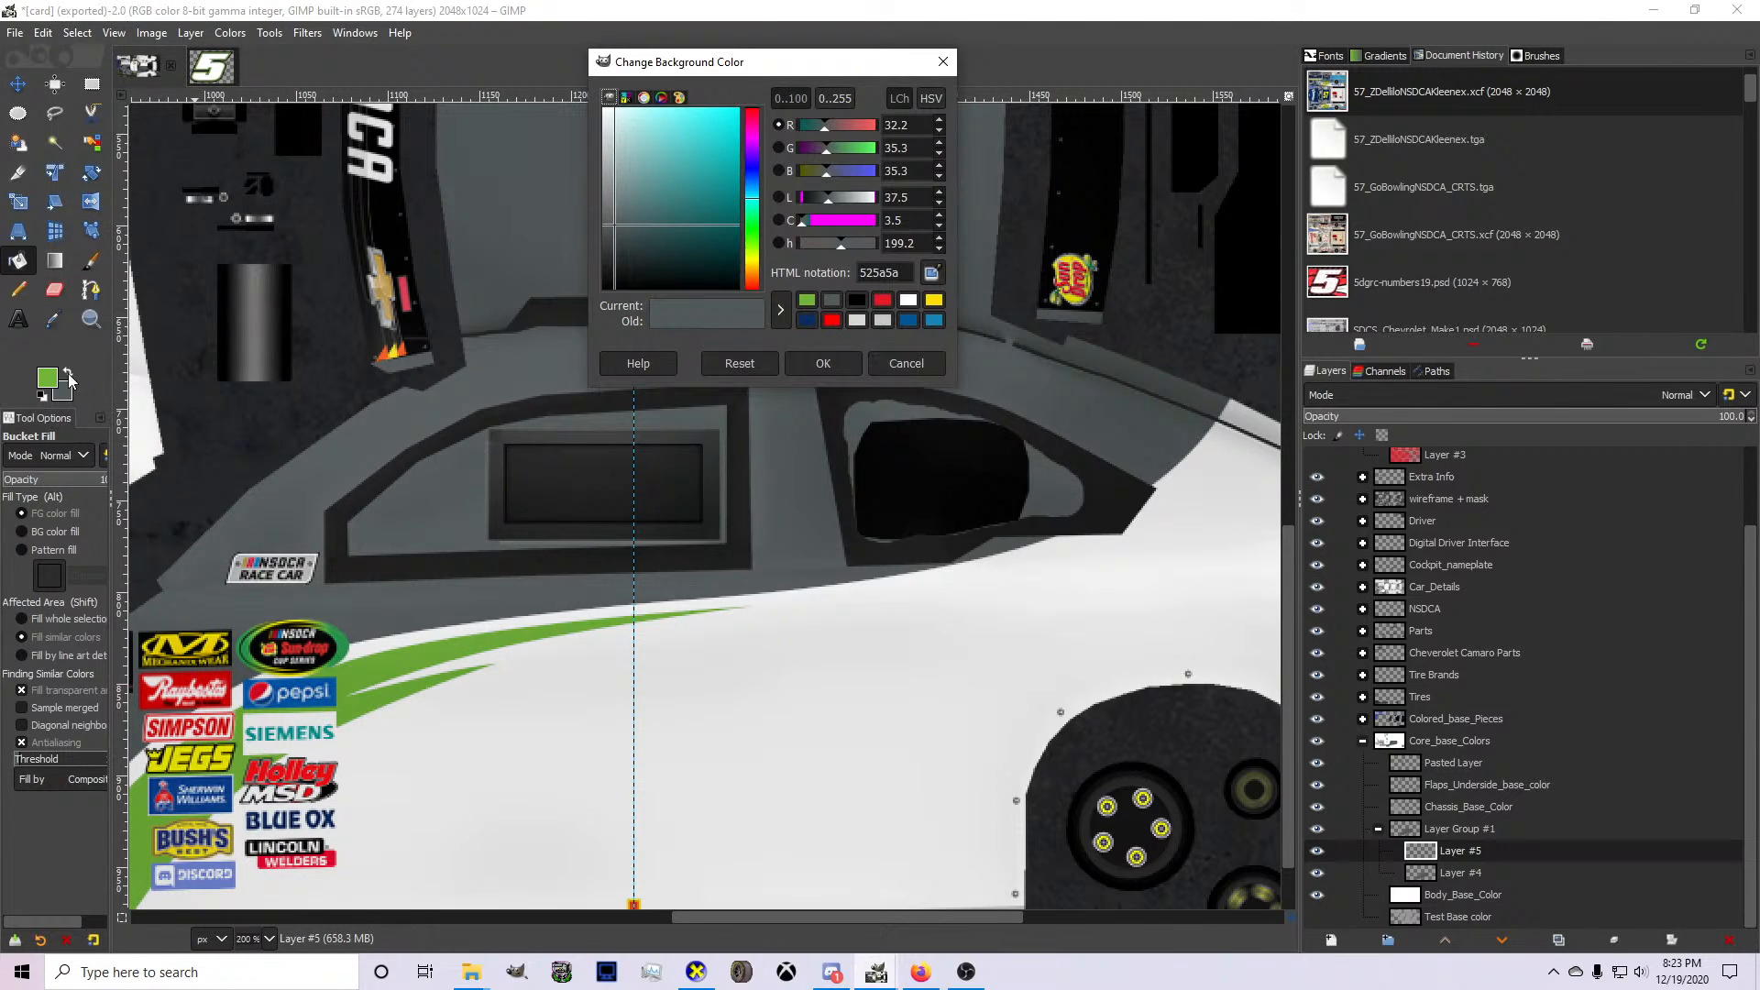
pyautogui.click(888, 365)
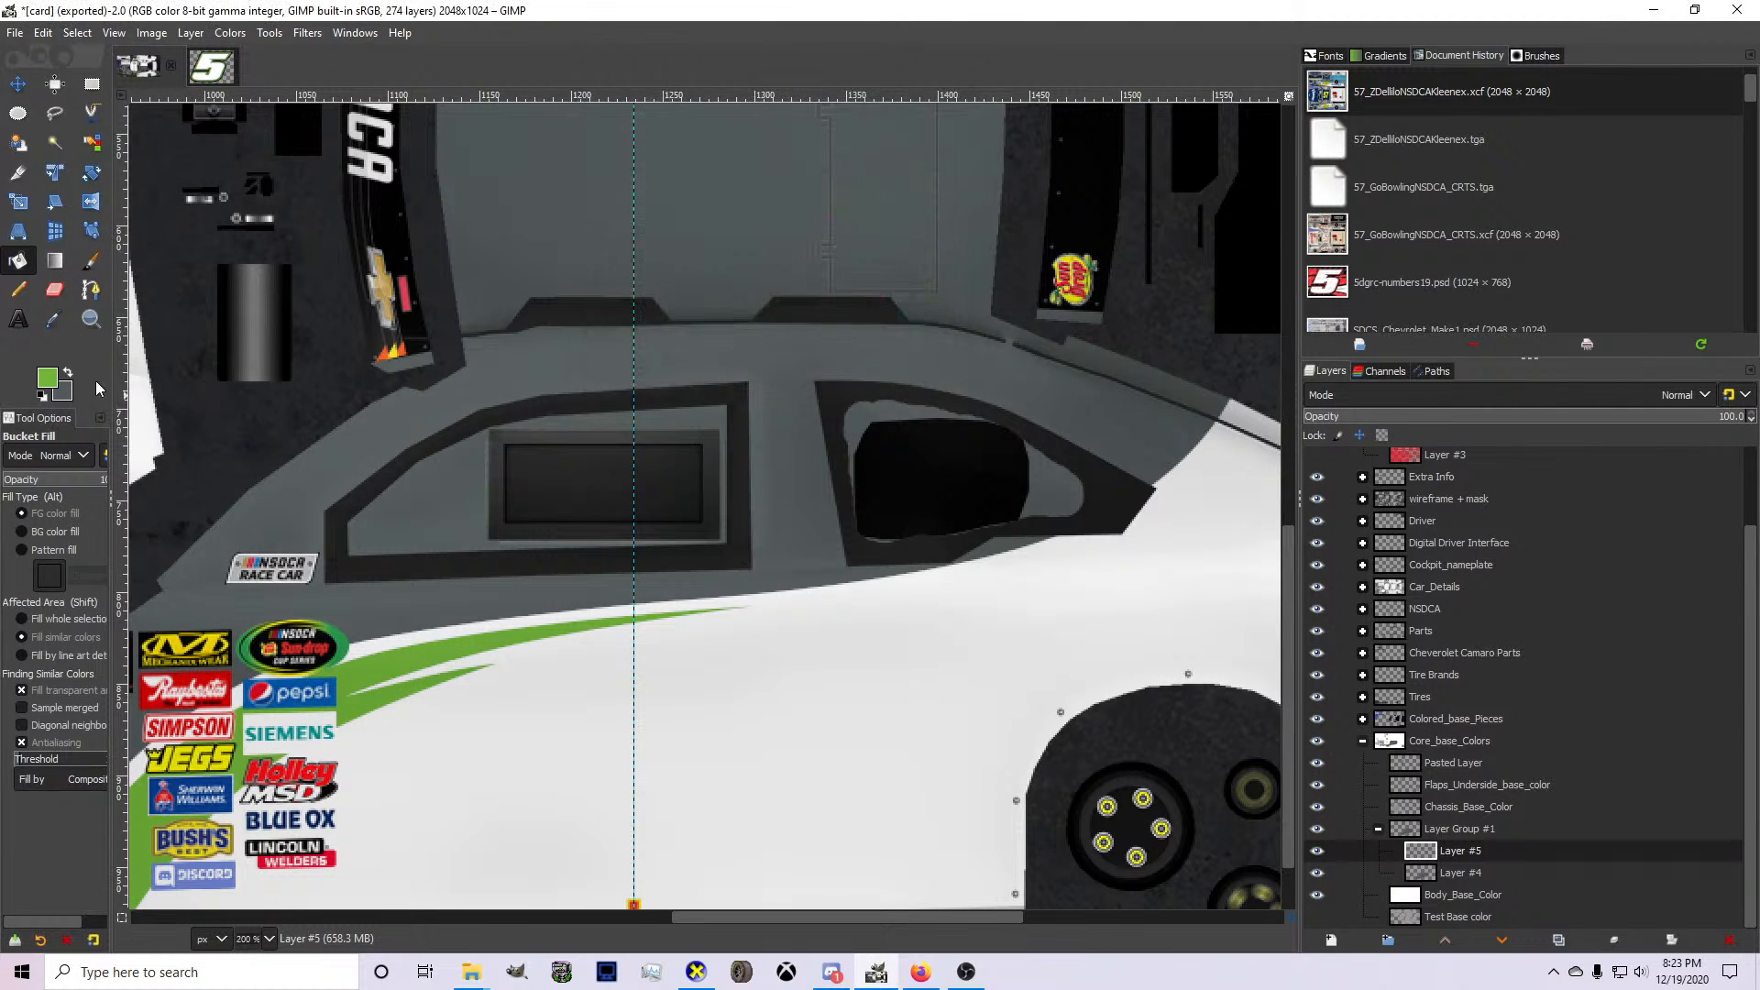
pyautogui.click(91, 289)
pyautogui.scroll(-3, 503, 706)
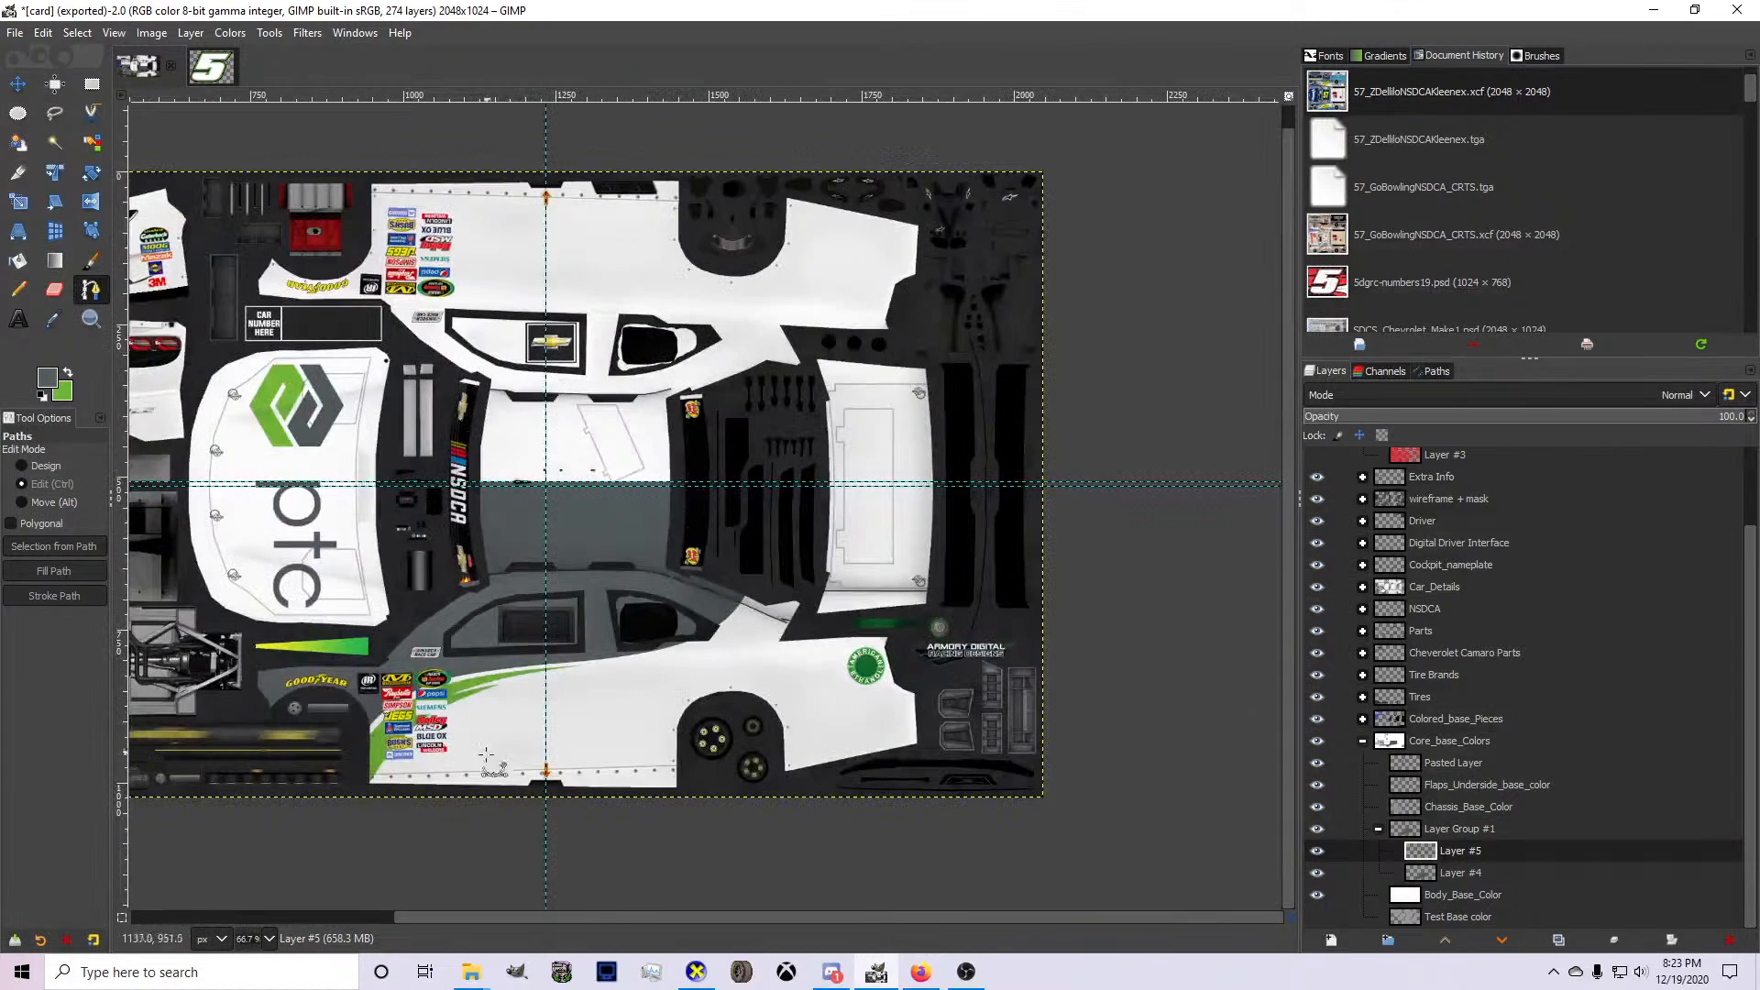
pyautogui.scroll(3, 442, 789)
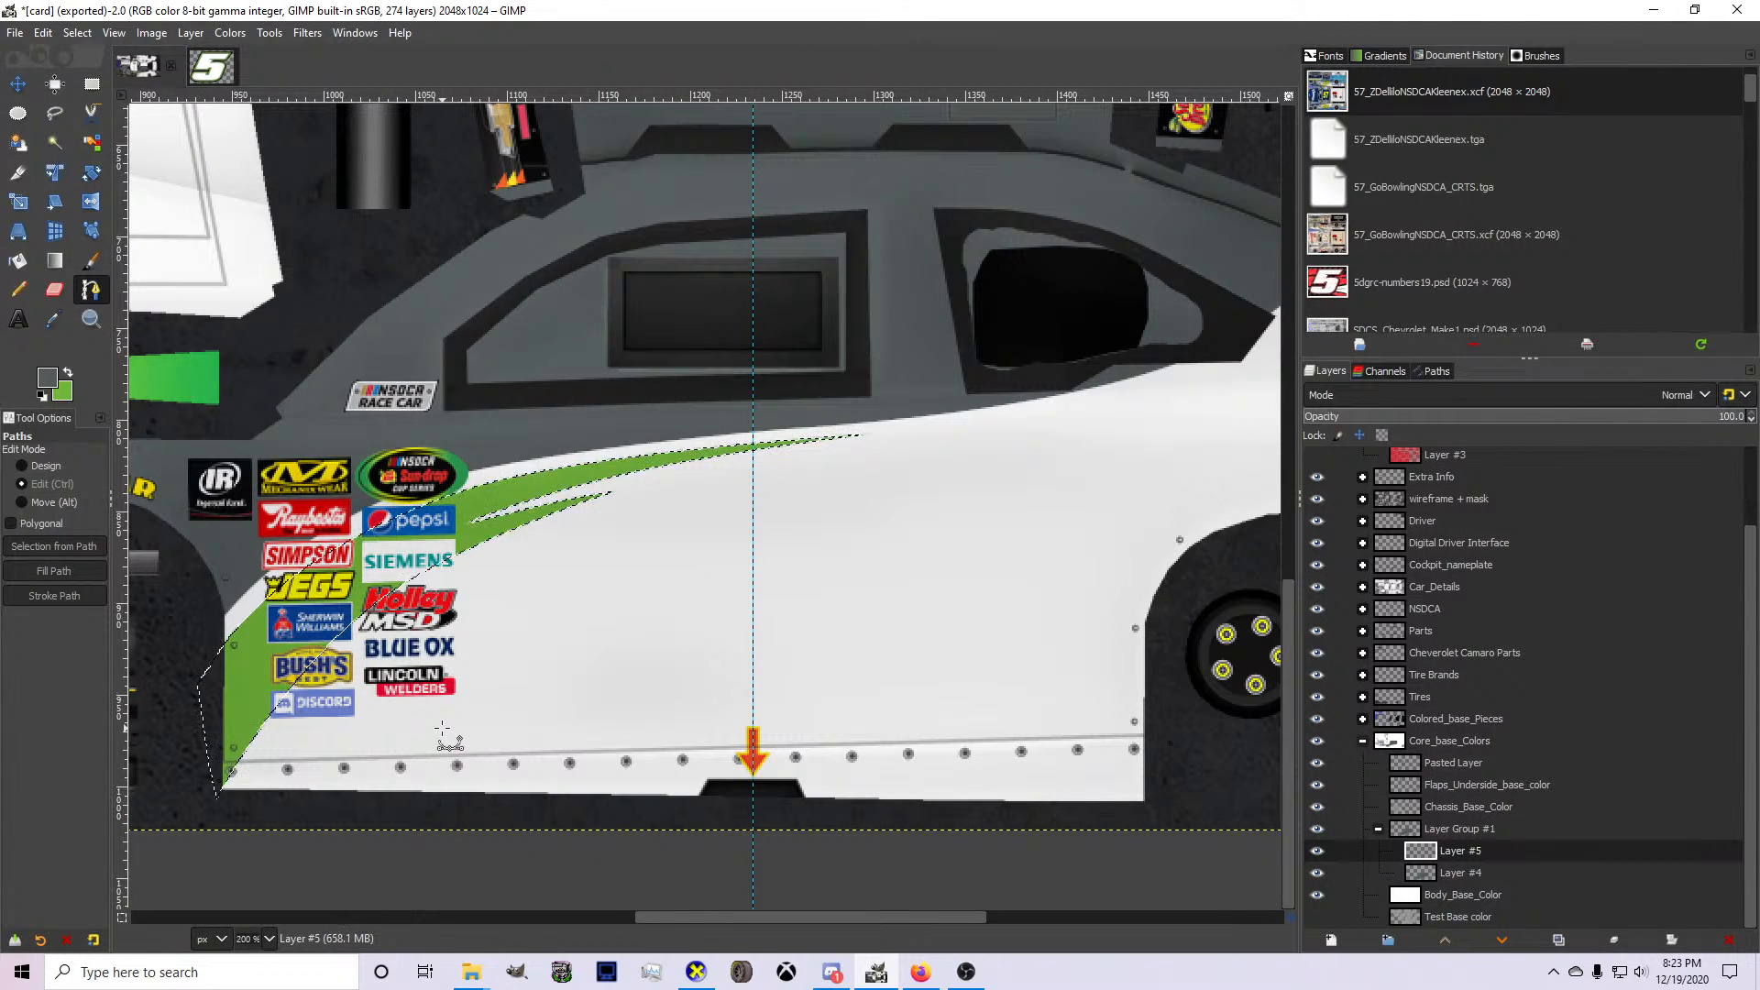
pyautogui.hotkey('ctrl', 'z')
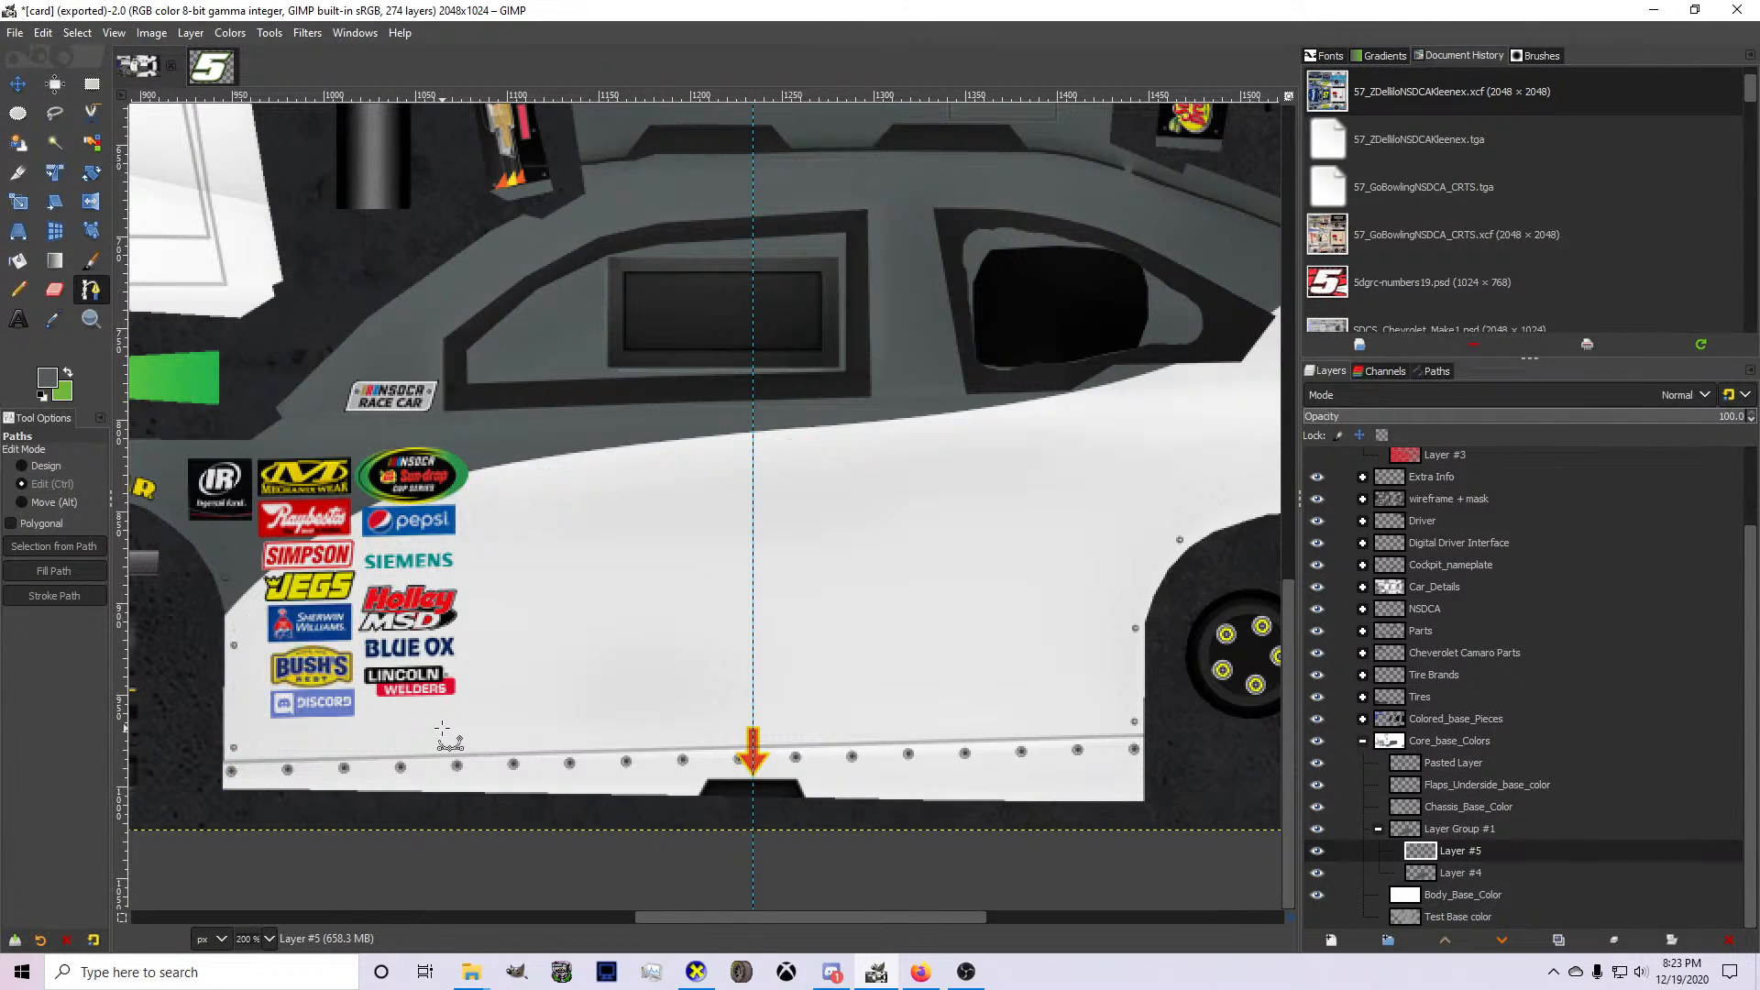
# On Layer #4, draw a path from the gray edge below the side window to the front wheel opening, bowed upward through the Sun-drop decal.
pyautogui.click(68, 383)
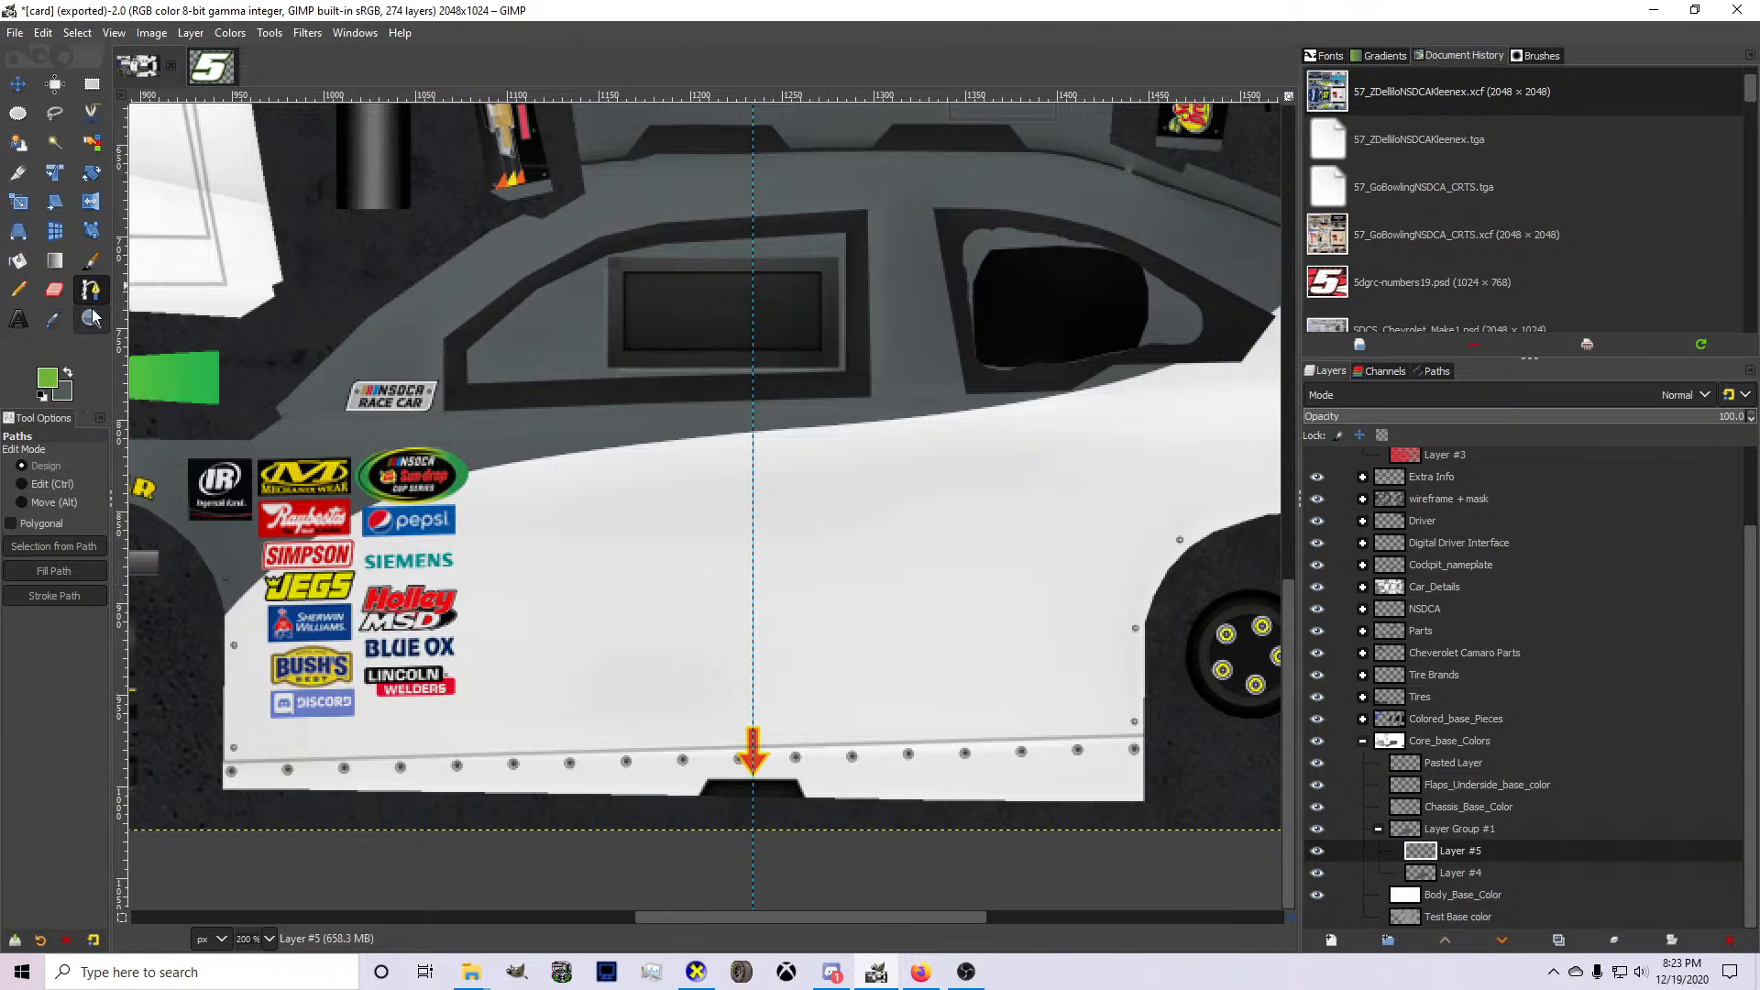
pyautogui.click(1514, 880)
pyautogui.scroll(1, 365, 530)
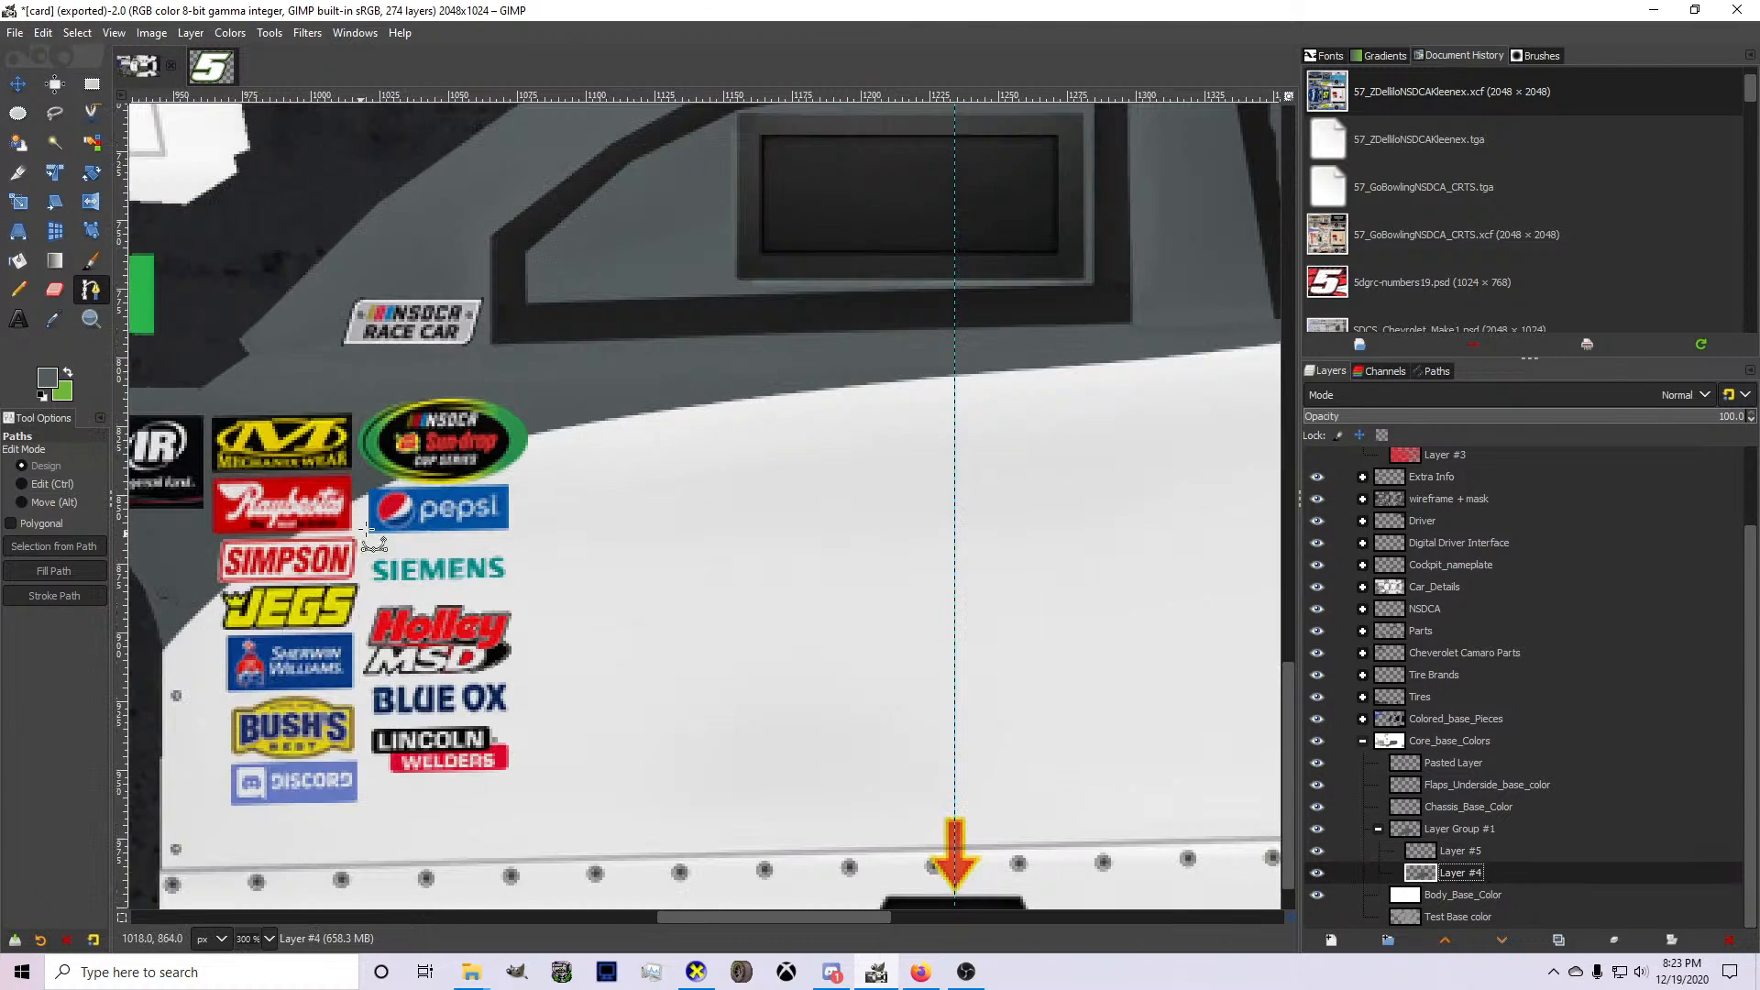
pyautogui.click(851, 394)
pyautogui.scroll(-1, 851, 394)
pyautogui.click(253, 525)
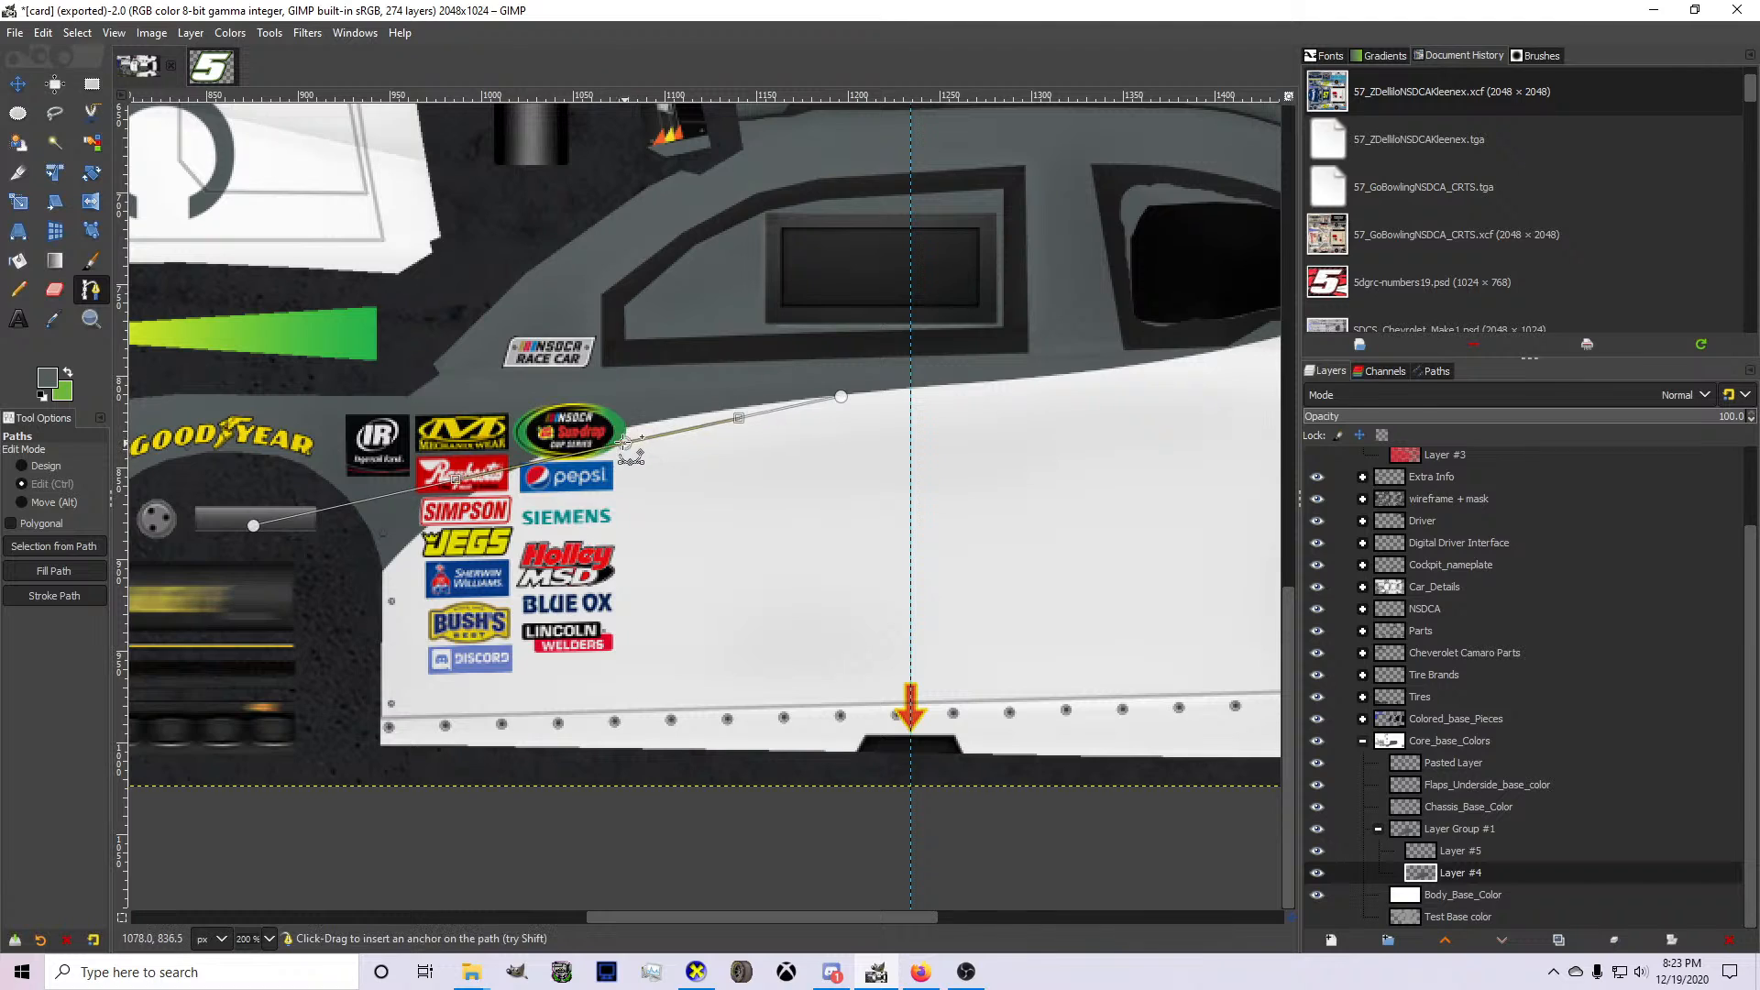
pyautogui.moveTo(624, 443); pyautogui.dragTo(589, 432)
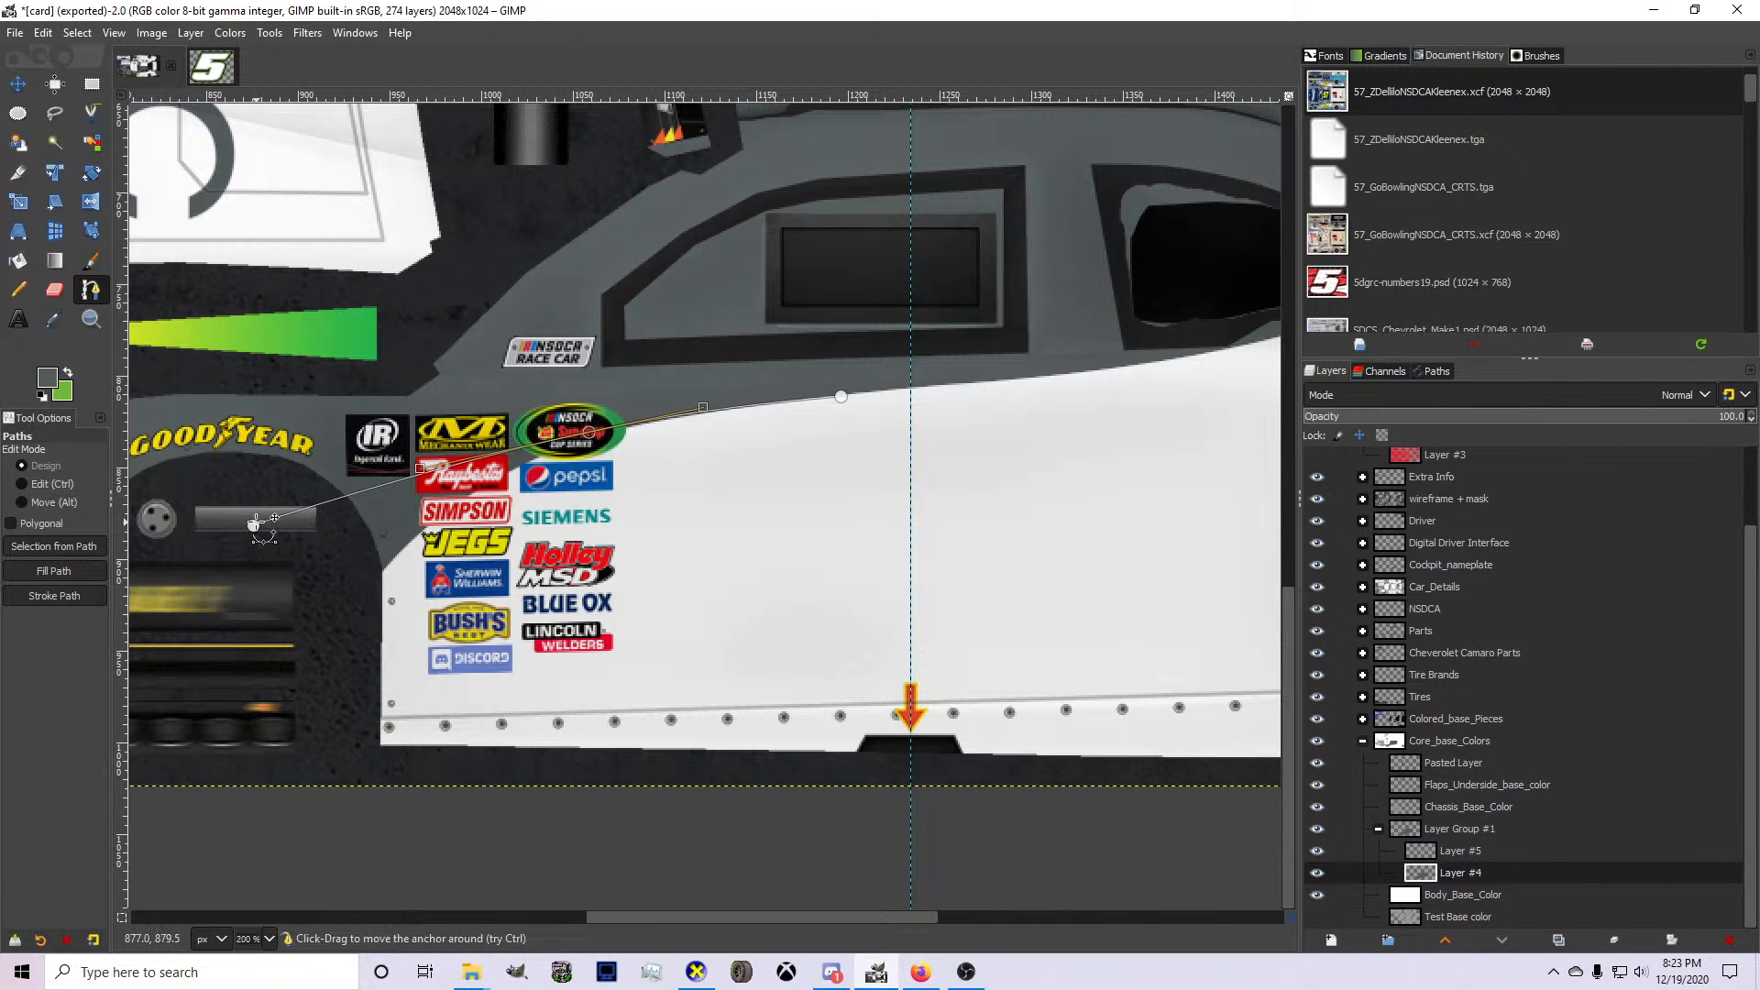
# Close the path around the gray beneath the new curve, delete that gray from Layer #4 and clear the selection.
pyautogui.click(293, 597)
pyautogui.click(468, 598)
pyautogui.click(635, 467)
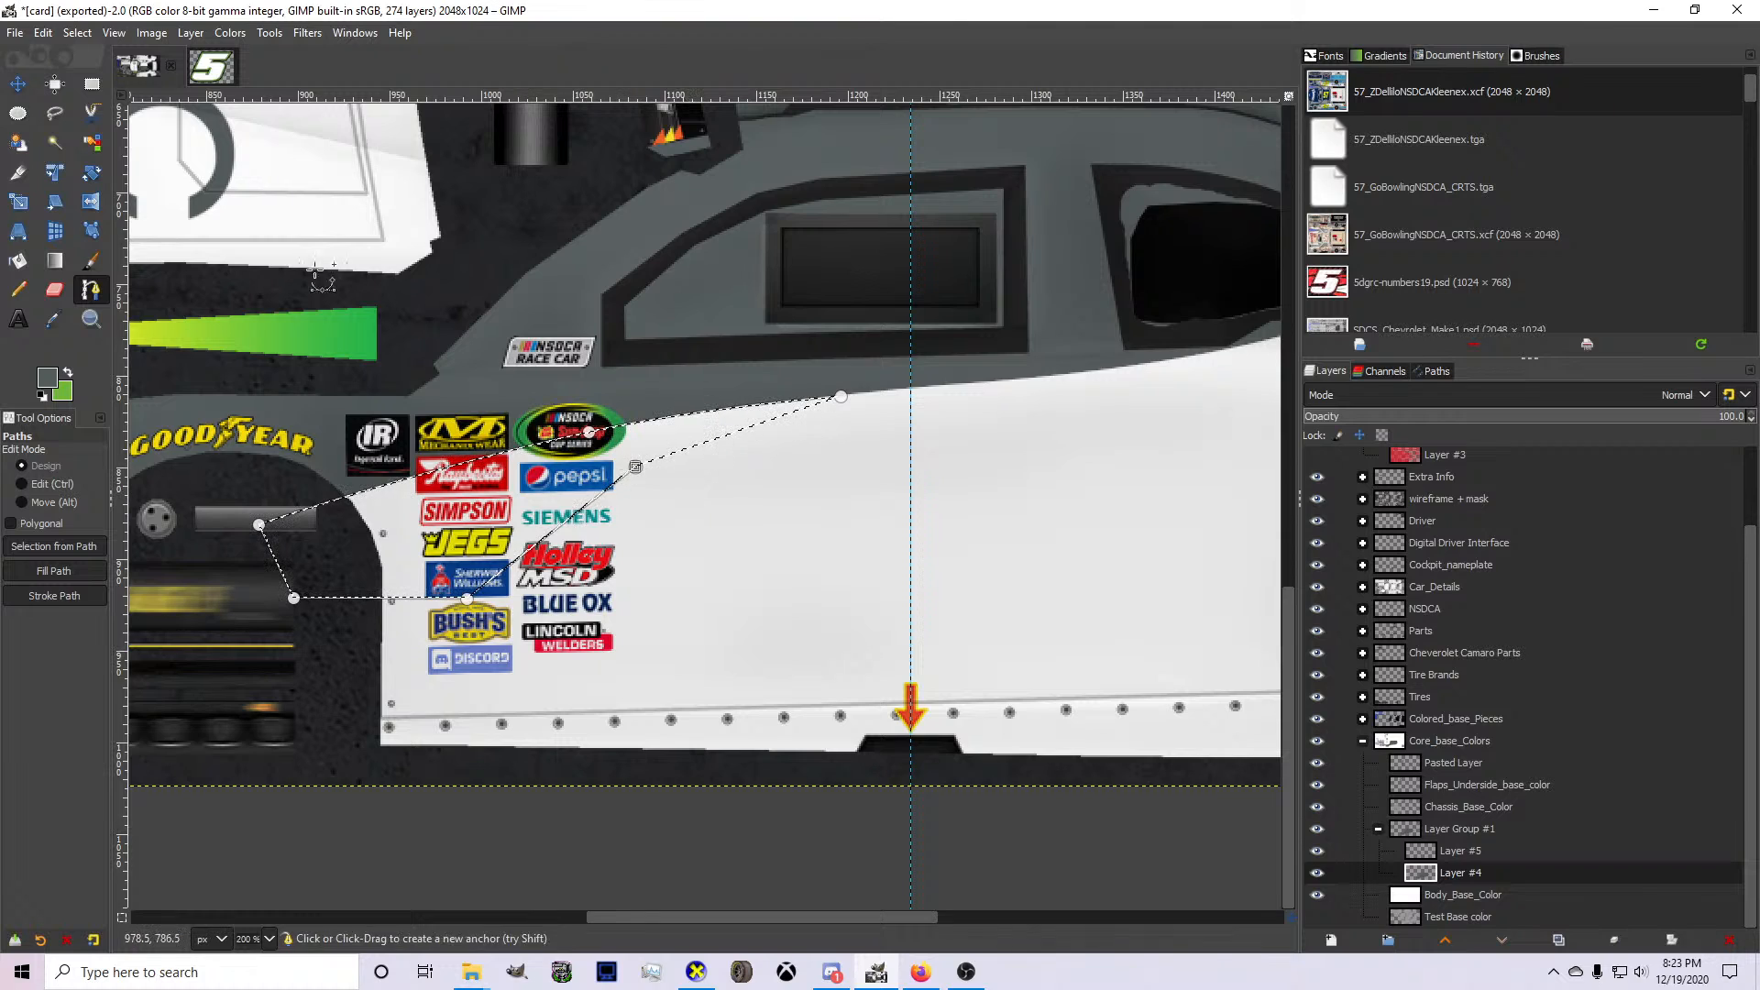
pyautogui.click(76, 33)
pyautogui.click(56, 71)
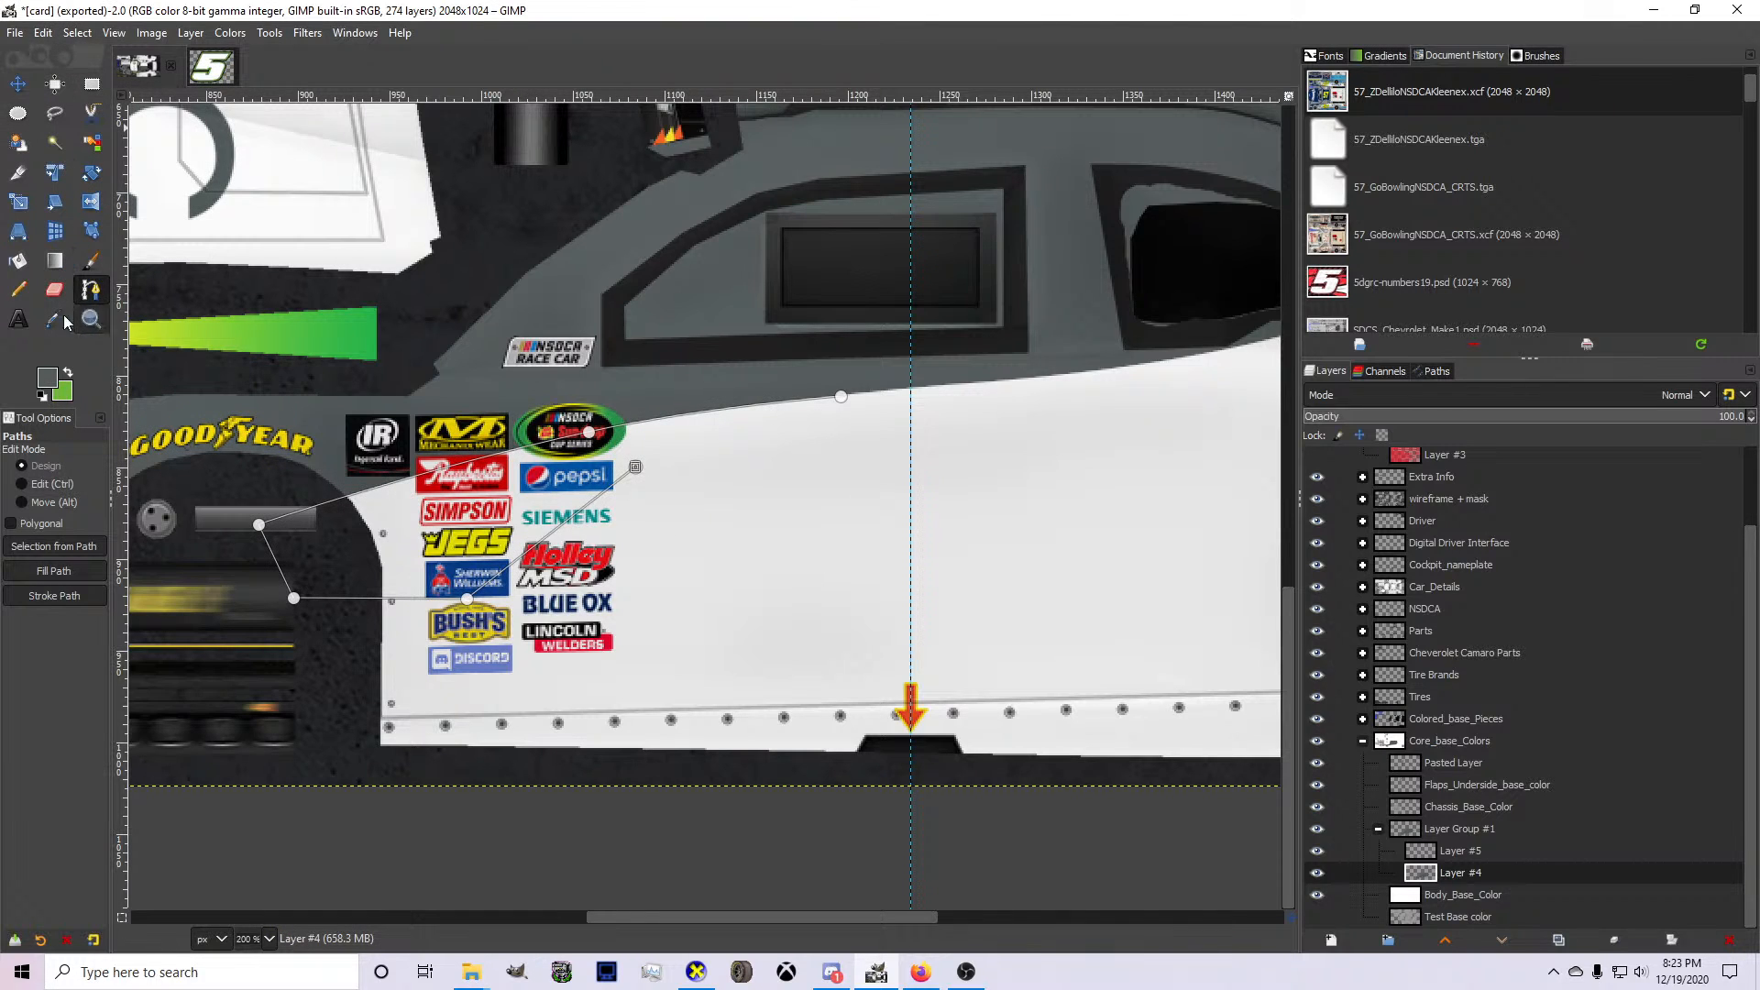
# With green as foreground, start a path at the front wheel opening and curve it just below the gray edge to beneath the side windows.
pyautogui.click(90, 318)
pyautogui.click(94, 296)
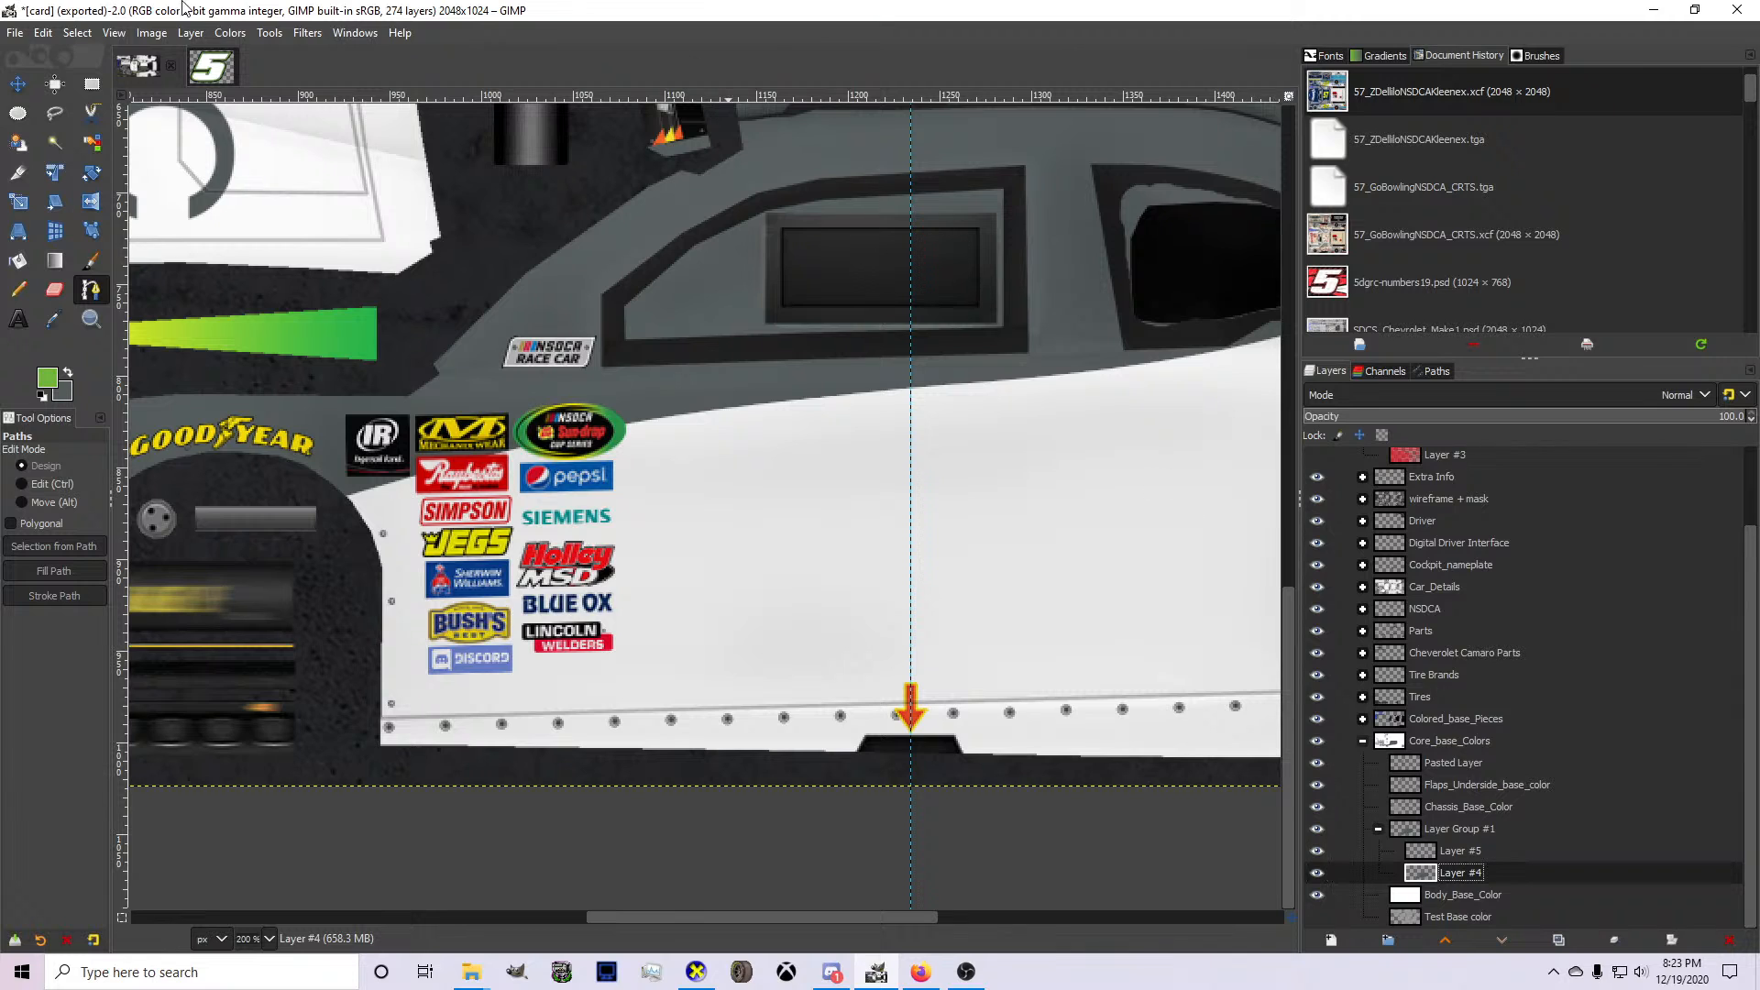
pyautogui.scroll(1, 367, 507)
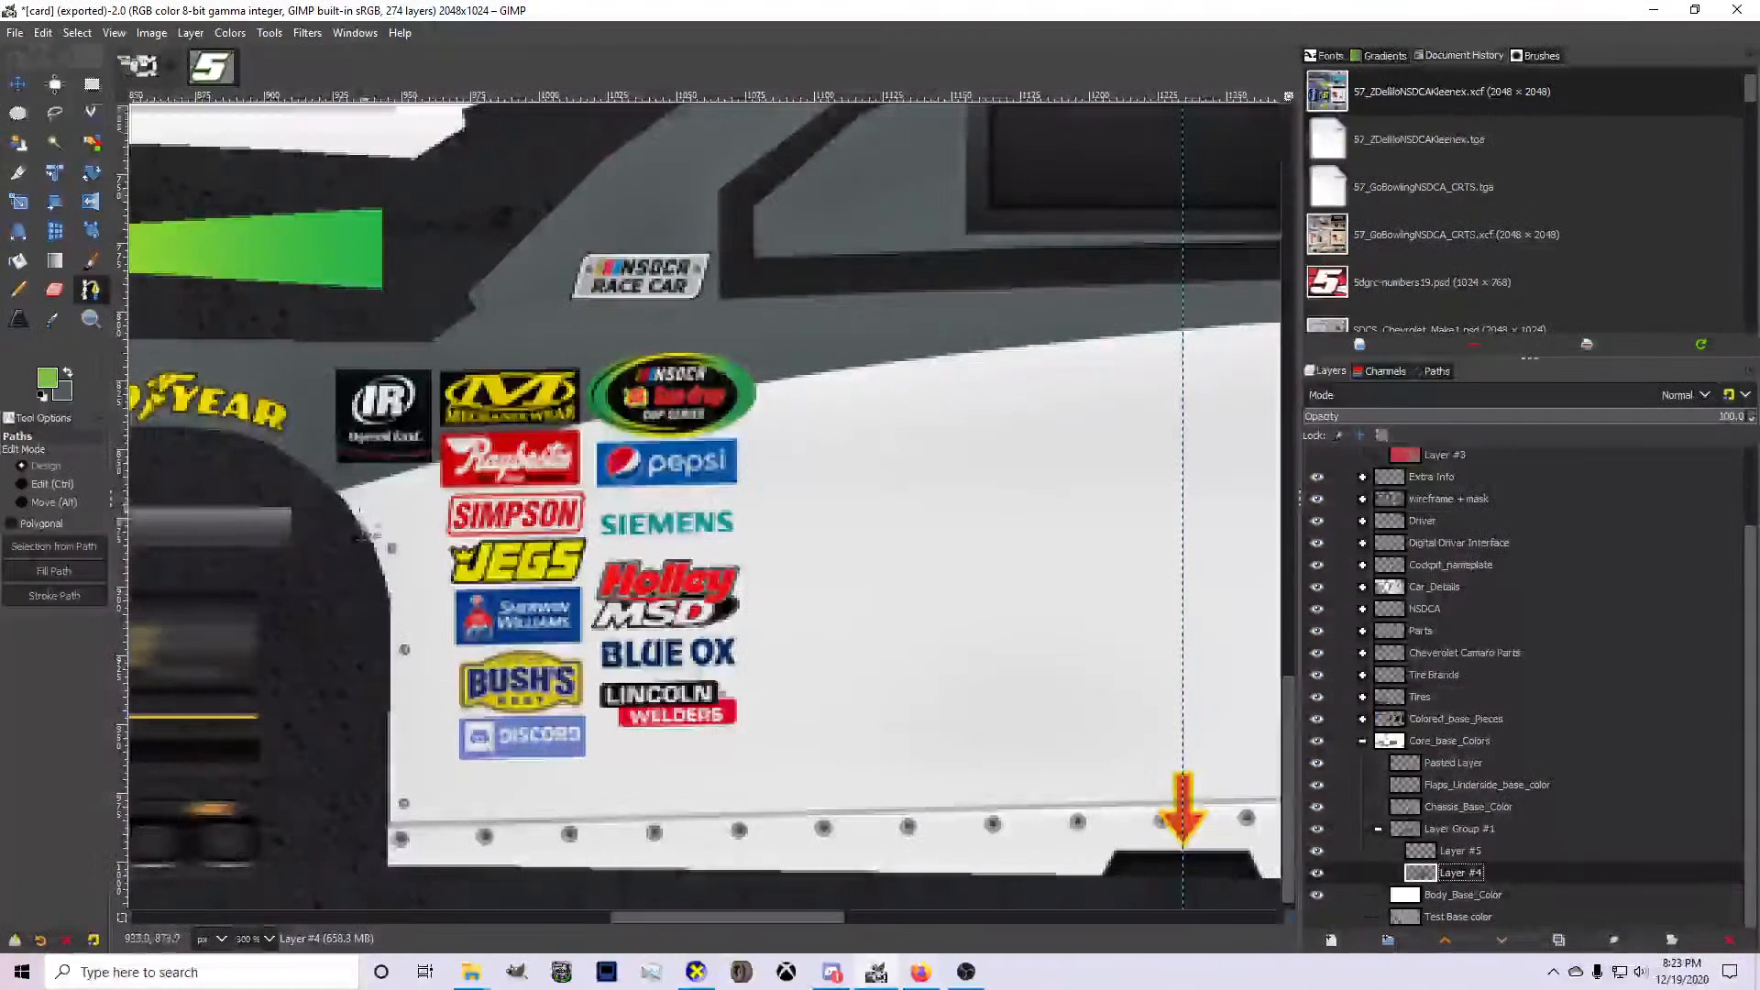
pyautogui.click(328, 520)
pyautogui.moveTo(1146, 382); pyautogui.dragTo(1069, 334)
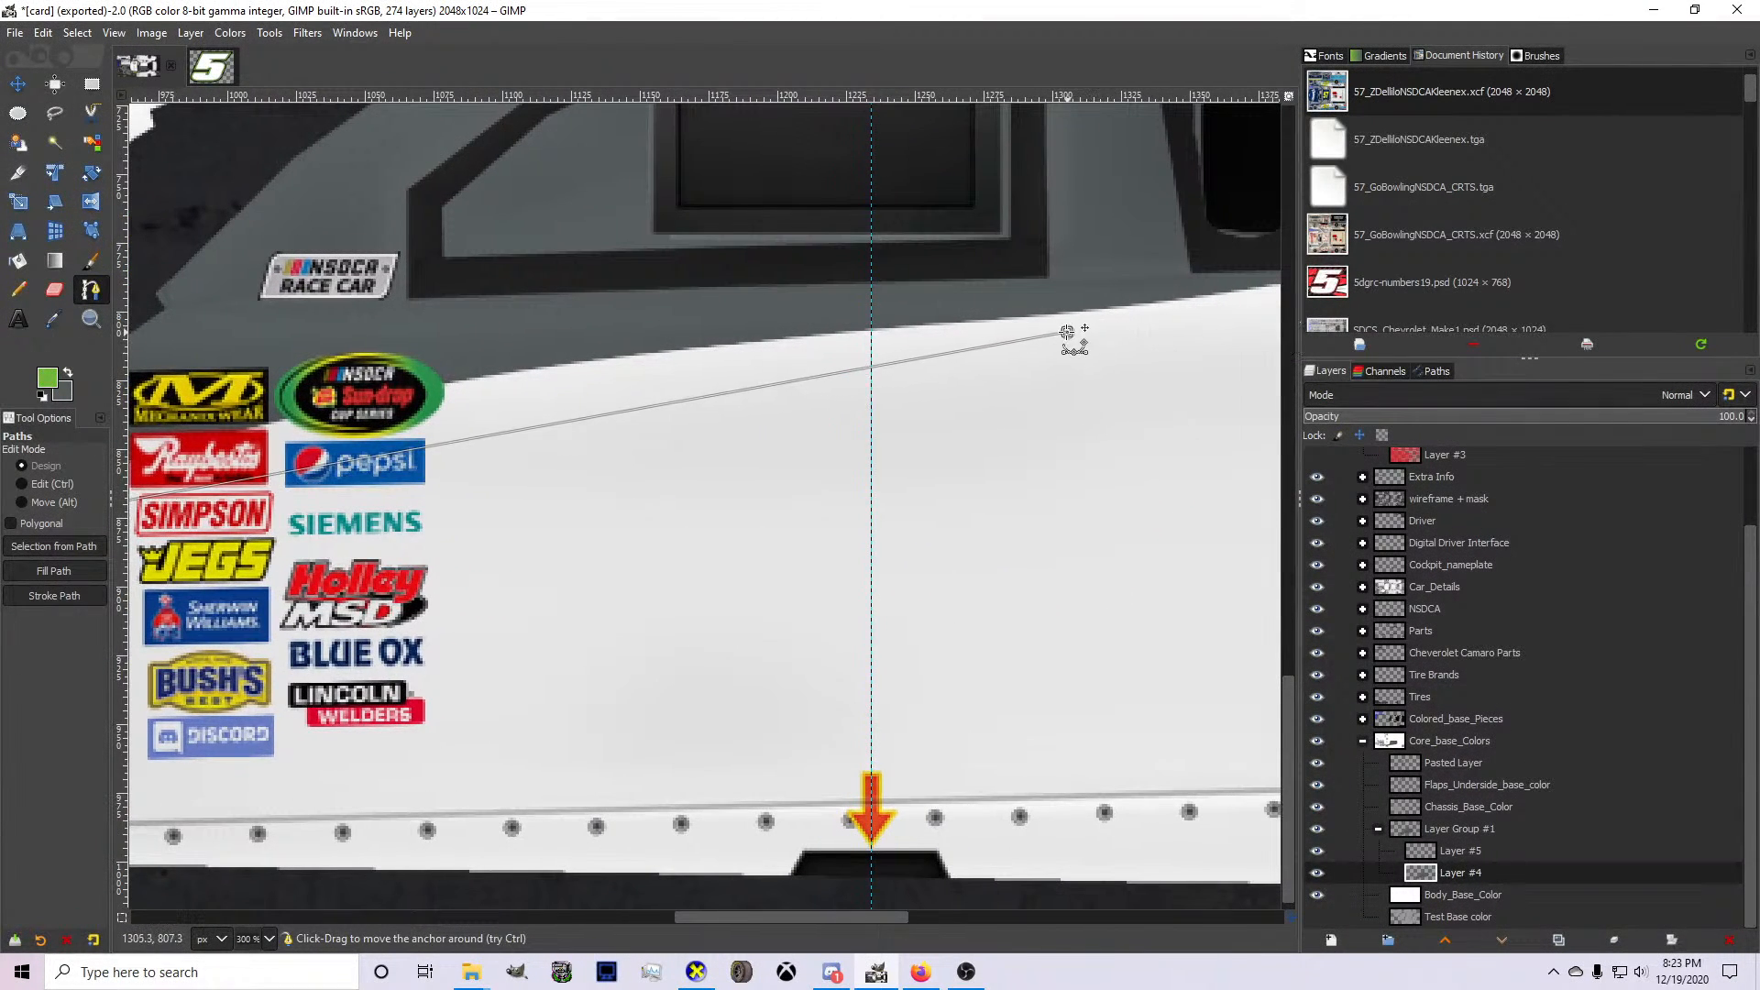
pyautogui.scroll(-1, 975, 339)
pyautogui.scroll(1, 771, 361)
pyautogui.moveTo(766, 399); pyautogui.dragTo(695, 372)
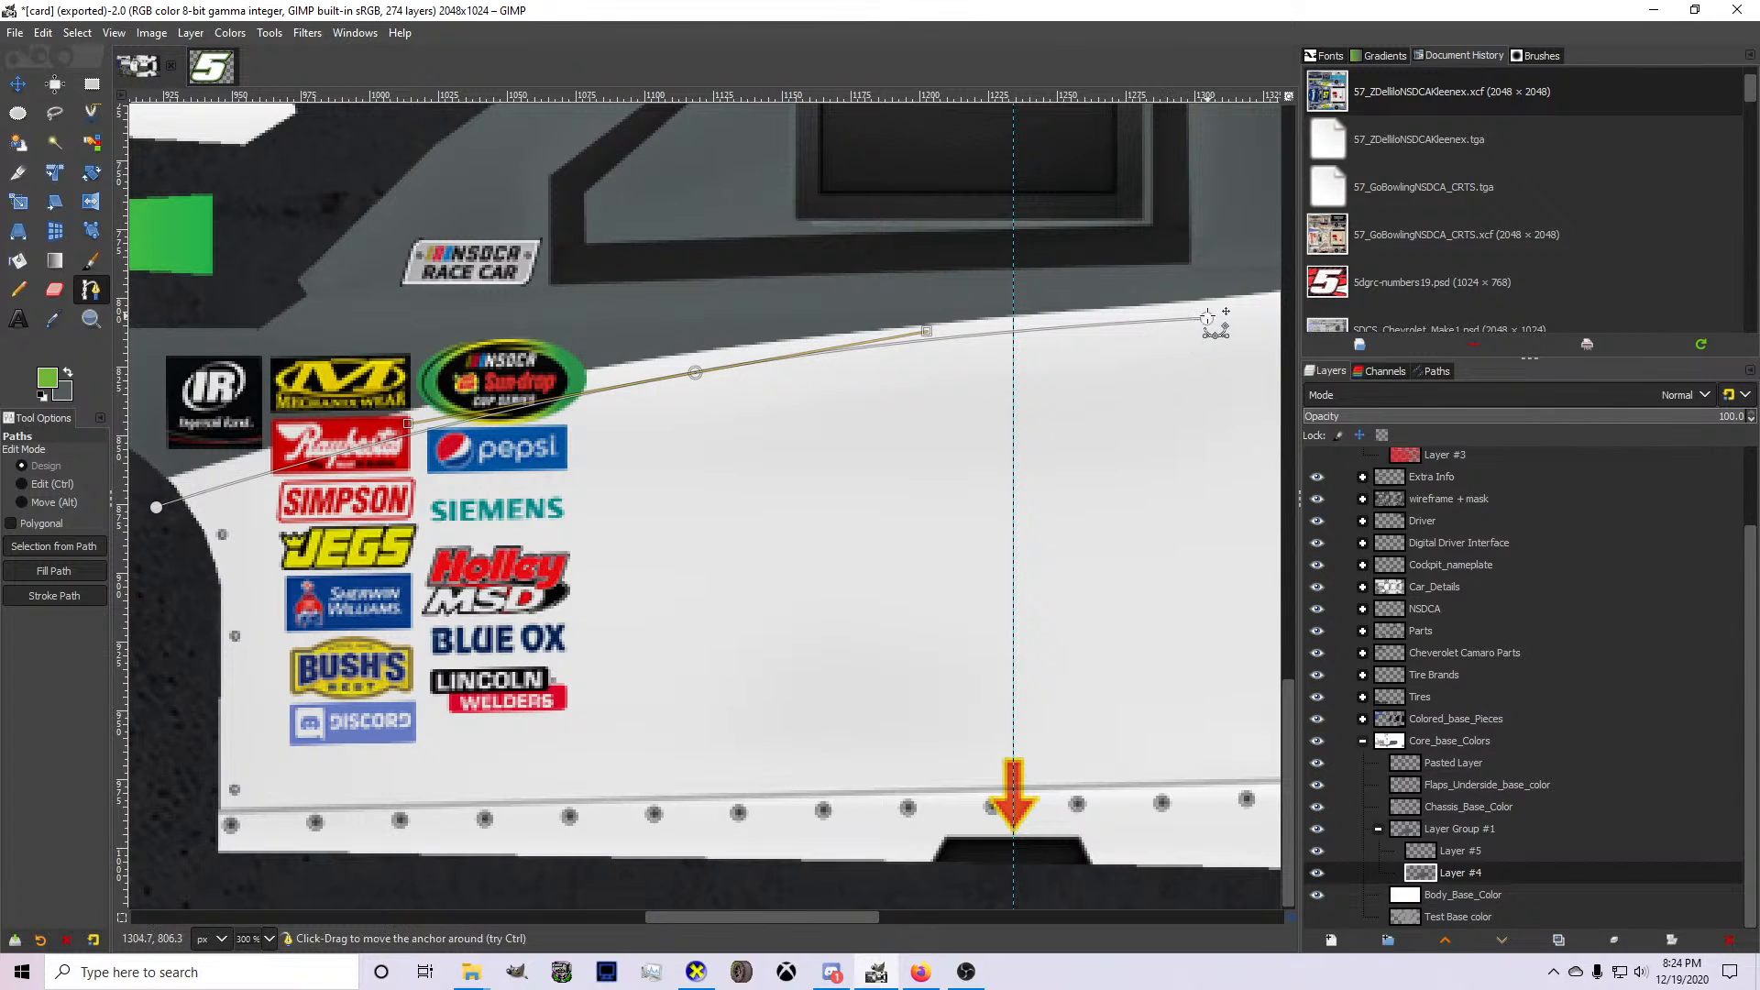
pyautogui.moveTo(1207, 318); pyautogui.dragTo(1189, 314)
# Double the path back forward to beside the Siemens decal and bow the returning segment upward.
pyautogui.moveTo(656, 414); pyautogui.dragTo(635, 426)
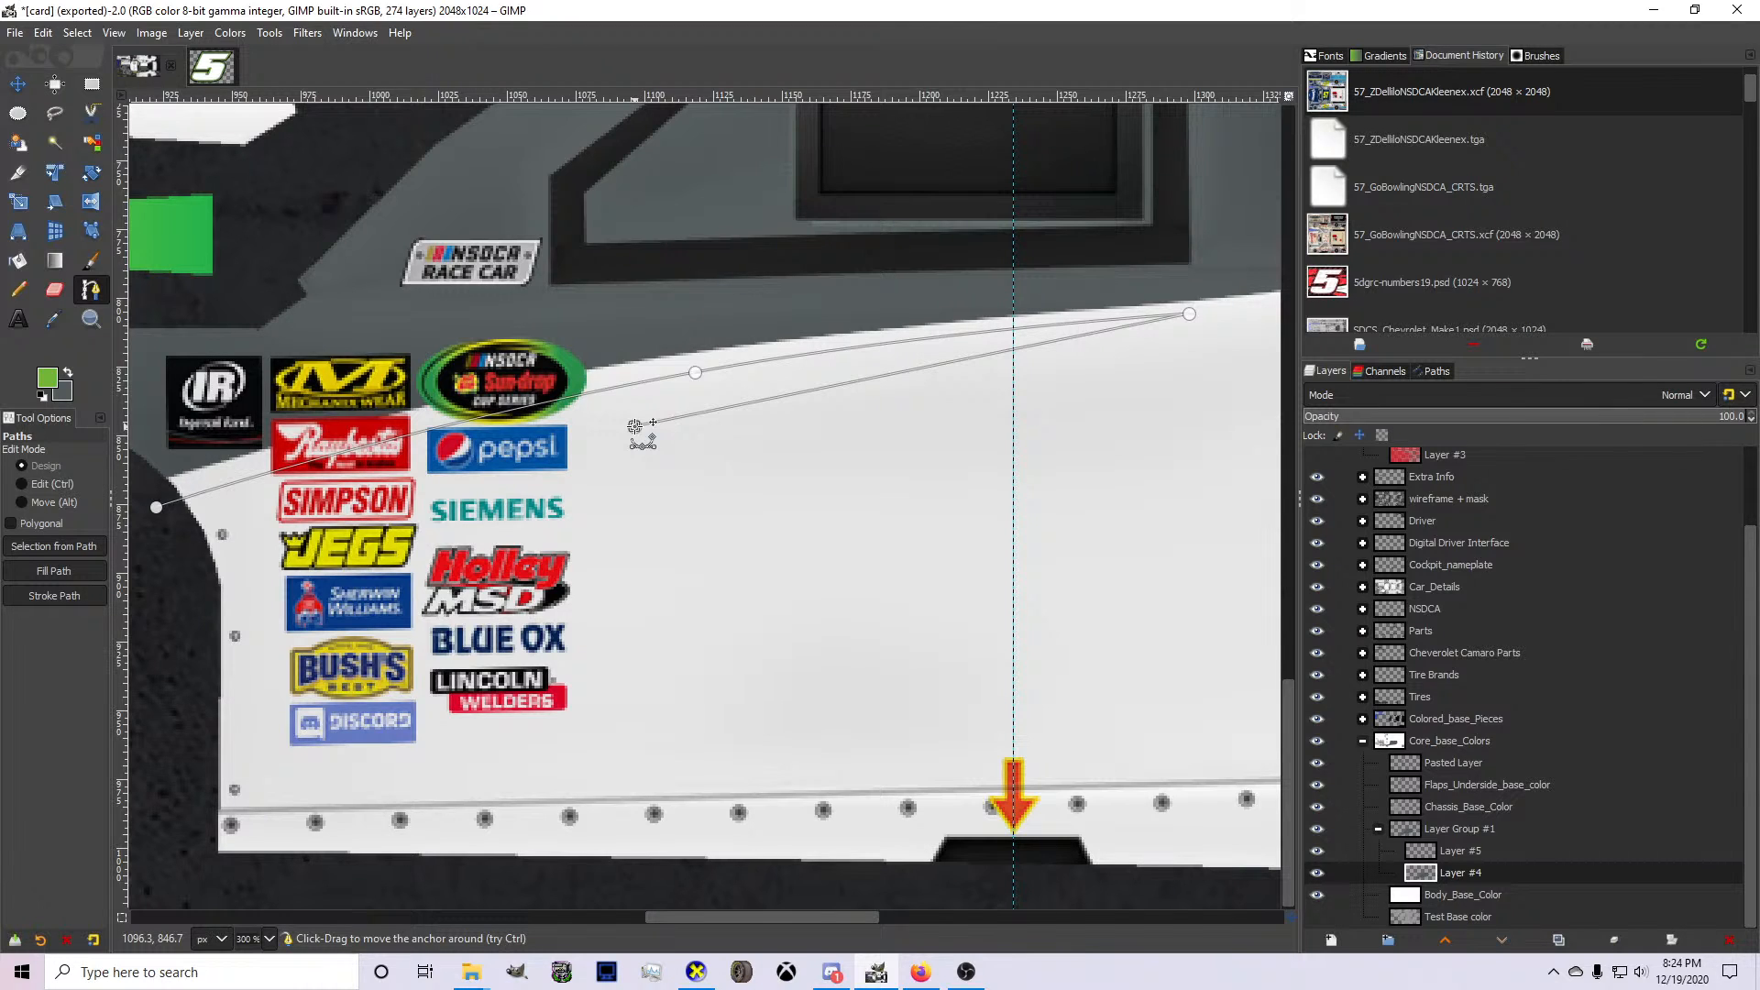
pyautogui.moveTo(634, 426); pyautogui.dragTo(555, 481)
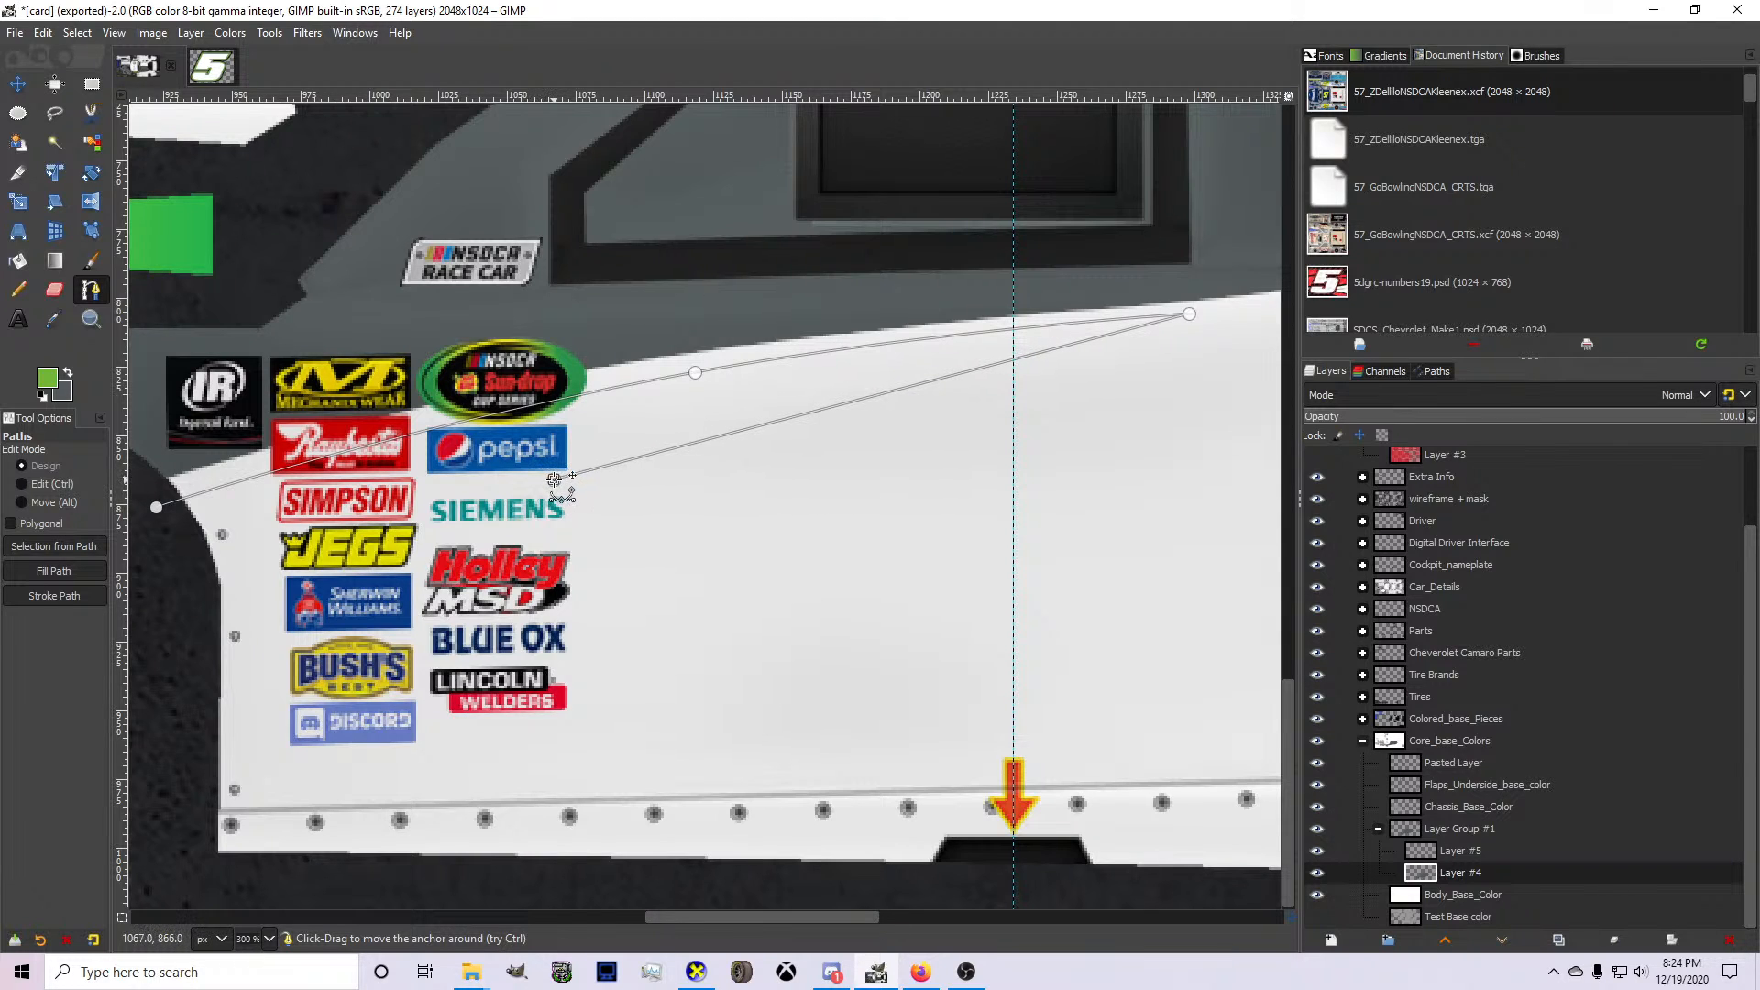
pyautogui.keyDown('ctrl'); pyautogui.click(772, 404); pyautogui.keyUp('ctrl')
pyautogui.moveTo(771, 405); pyautogui.dragTo(766, 397)
pyautogui.click(555, 480)
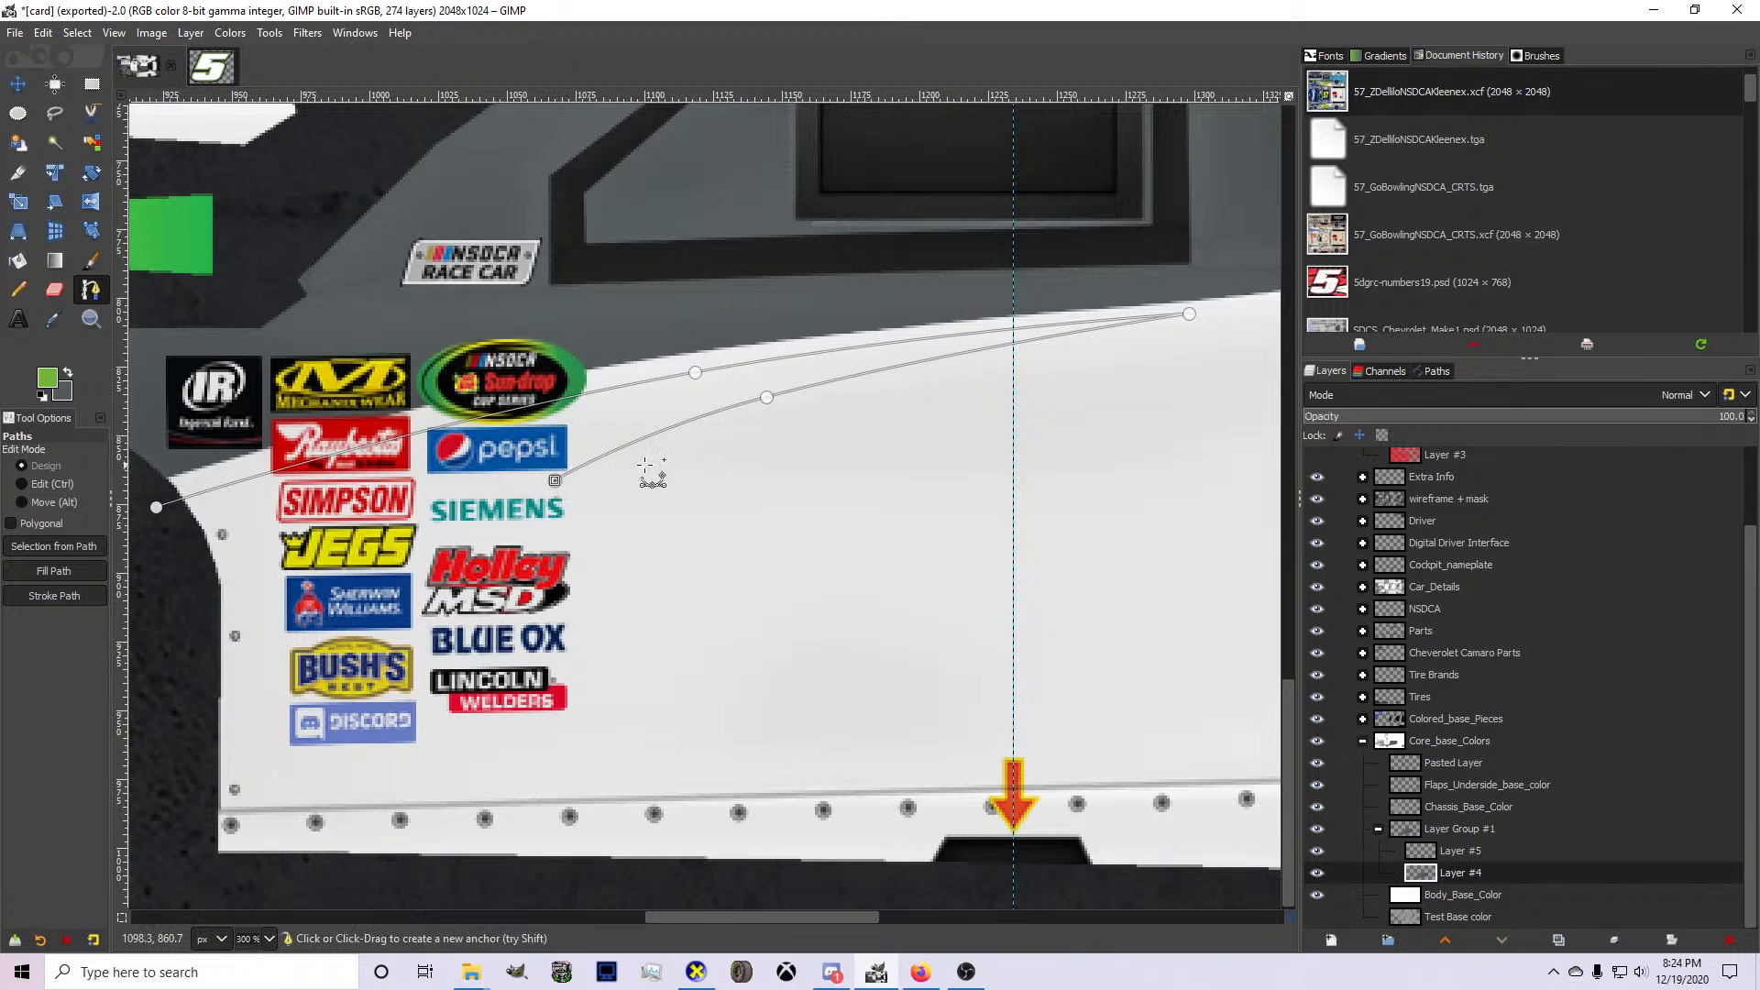
# Try a short second spike with a lower edge running to the front wheel opening, and undo it together with the returning segment's bow.
pyautogui.click(766, 424)
pyautogui.click(200, 658)
pyautogui.moveTo(200, 657); pyautogui.dragTo(194, 676)
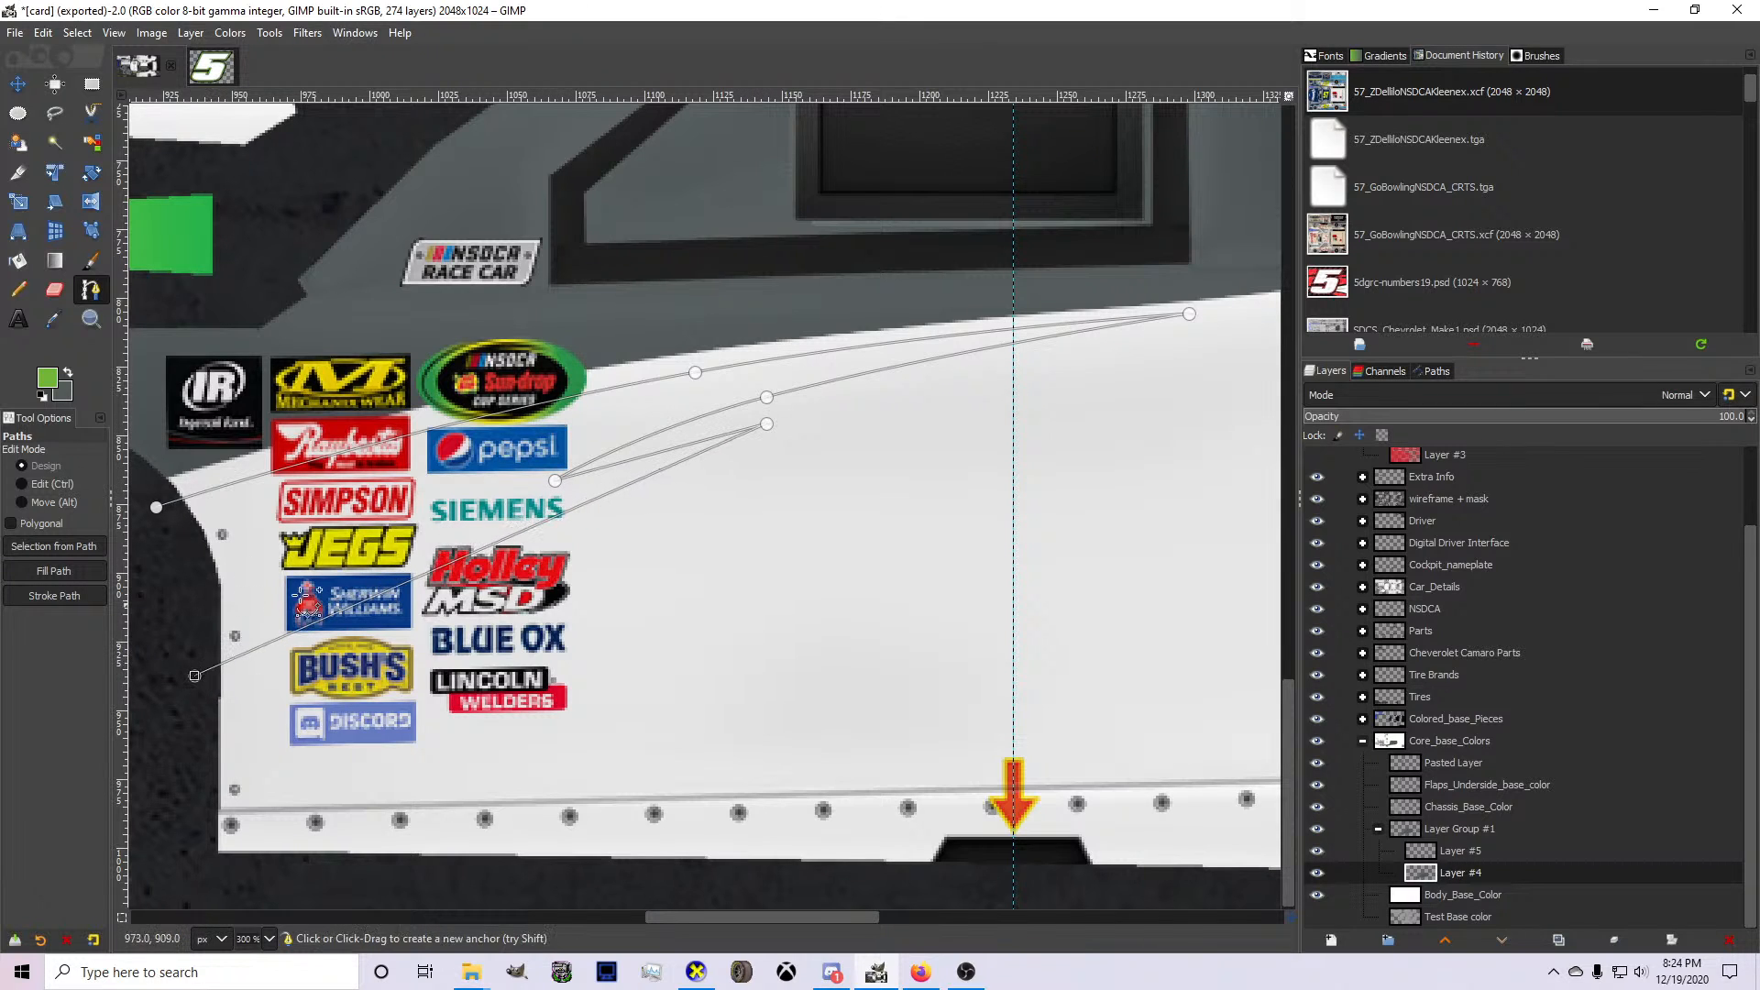
pyautogui.click(656, 452)
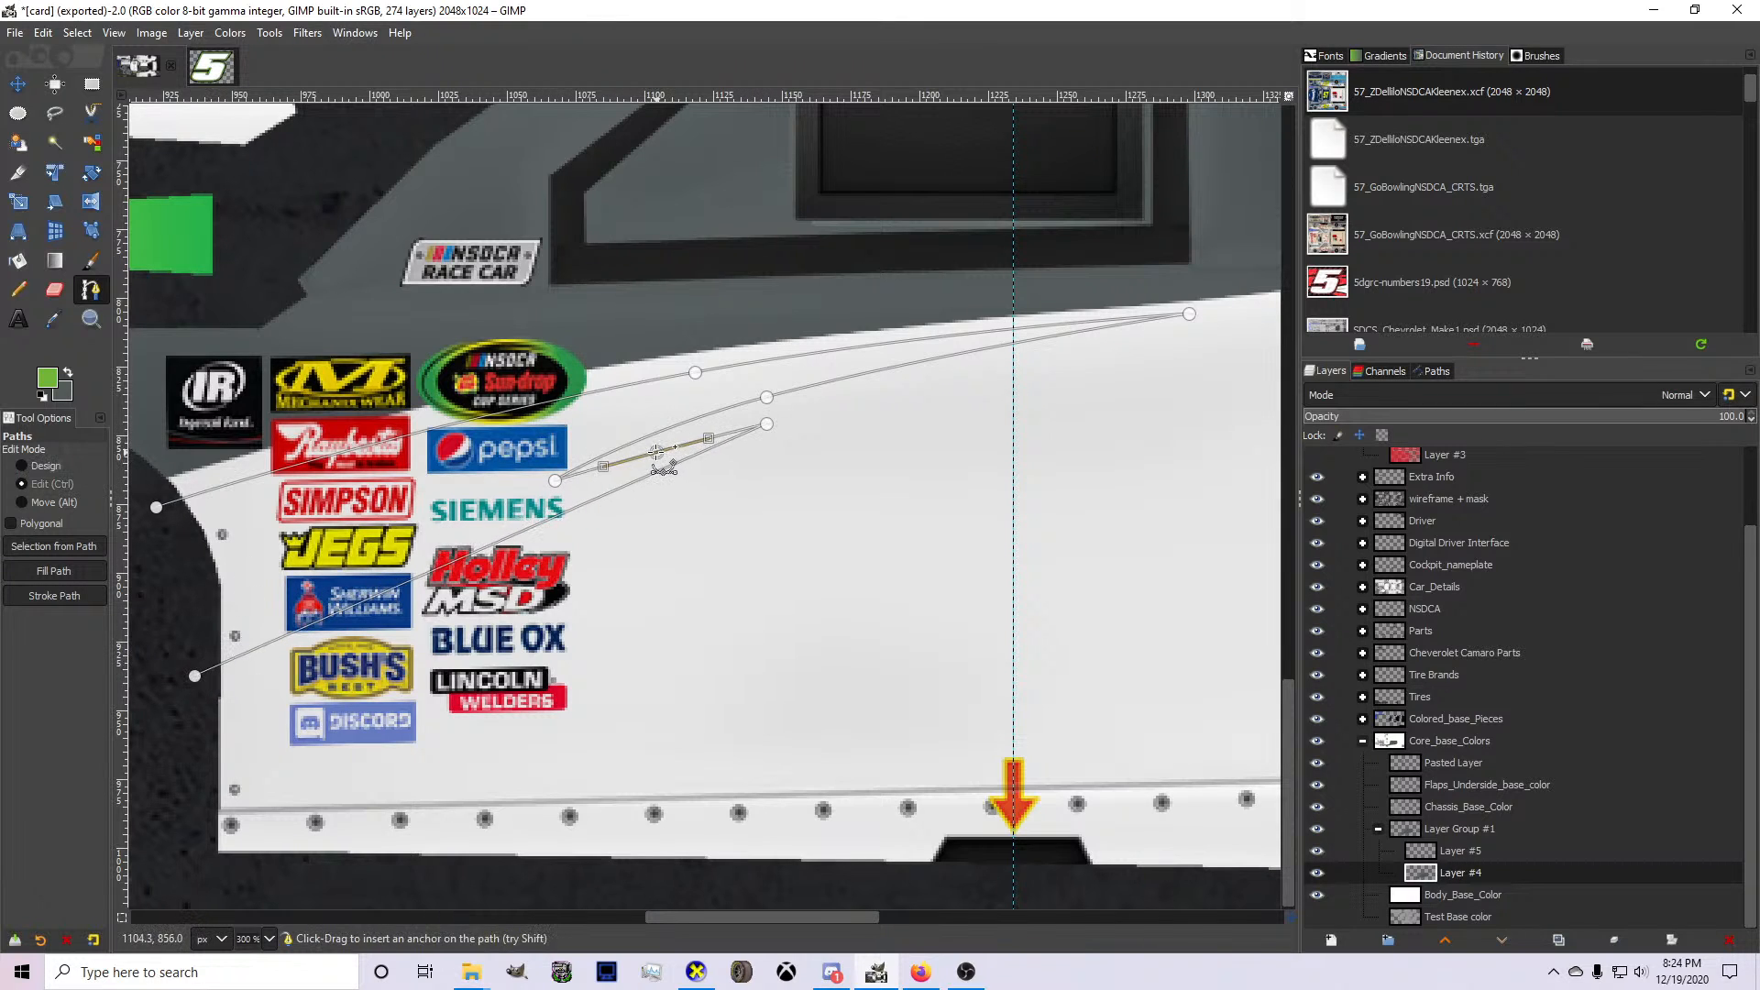
pyautogui.click(489, 531)
pyautogui.hotkey('ctrl', 'z')
pyautogui.hotkey('ctrl', 'z')
pyautogui.hotkey('ctrl', 'z')
pyautogui.hotkey('ctrl', 'z')
pyautogui.hotkey('ctrl', 'z')
pyautogui.hotkey('ctrl', 'z')
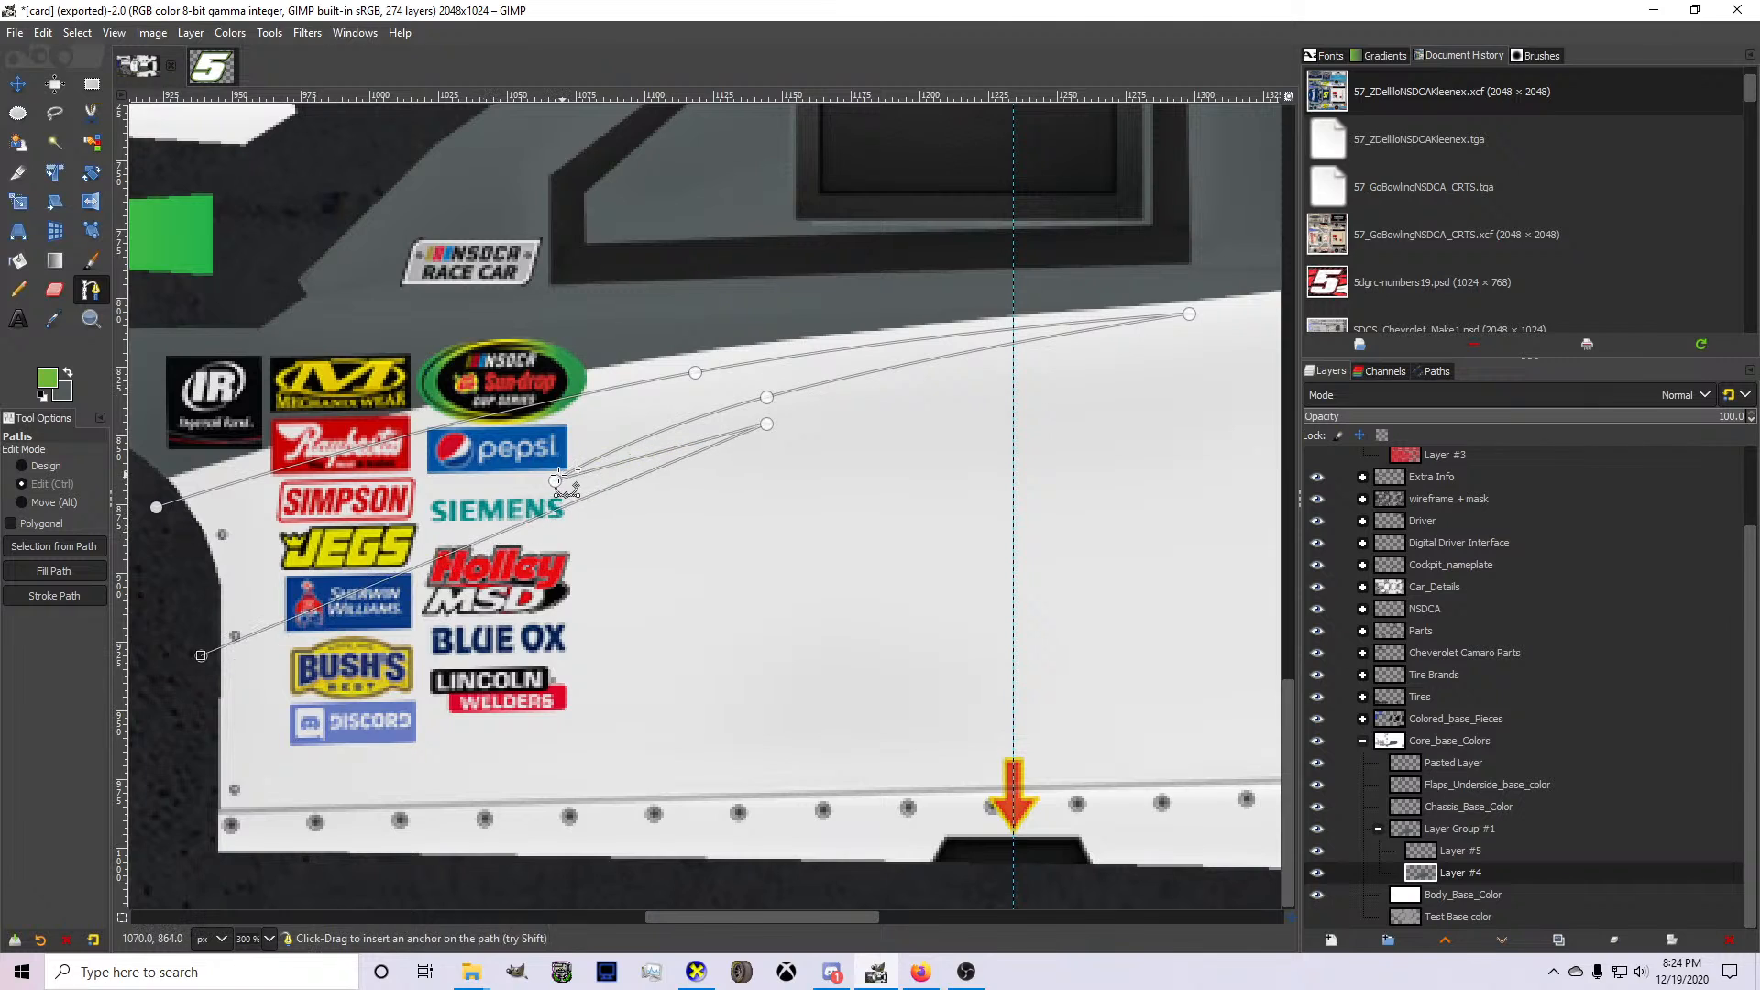
# Move the returning anchor forward beneath the Pepsi decal with its segment bowed, and add a short, slightly bent rearward segment below the first spike.
pyautogui.moveTo(555, 480); pyautogui.dragTo(490, 473)
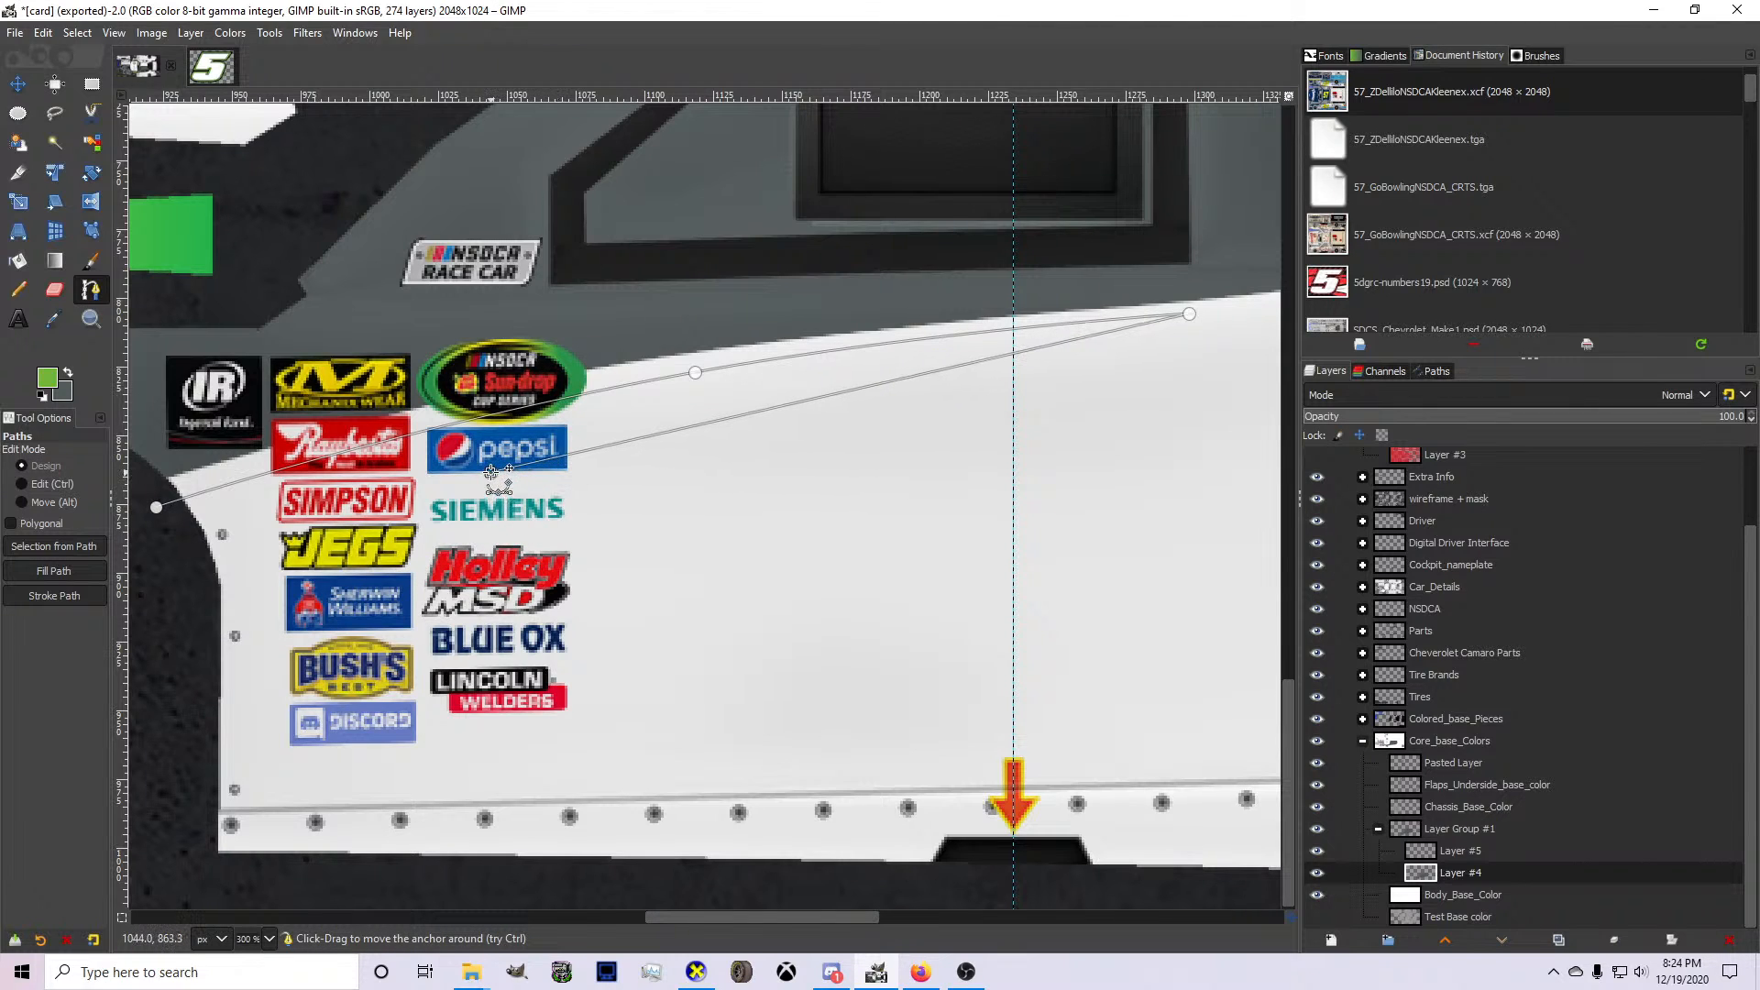
pyautogui.moveTo(794, 405); pyautogui.dragTo(771, 390)
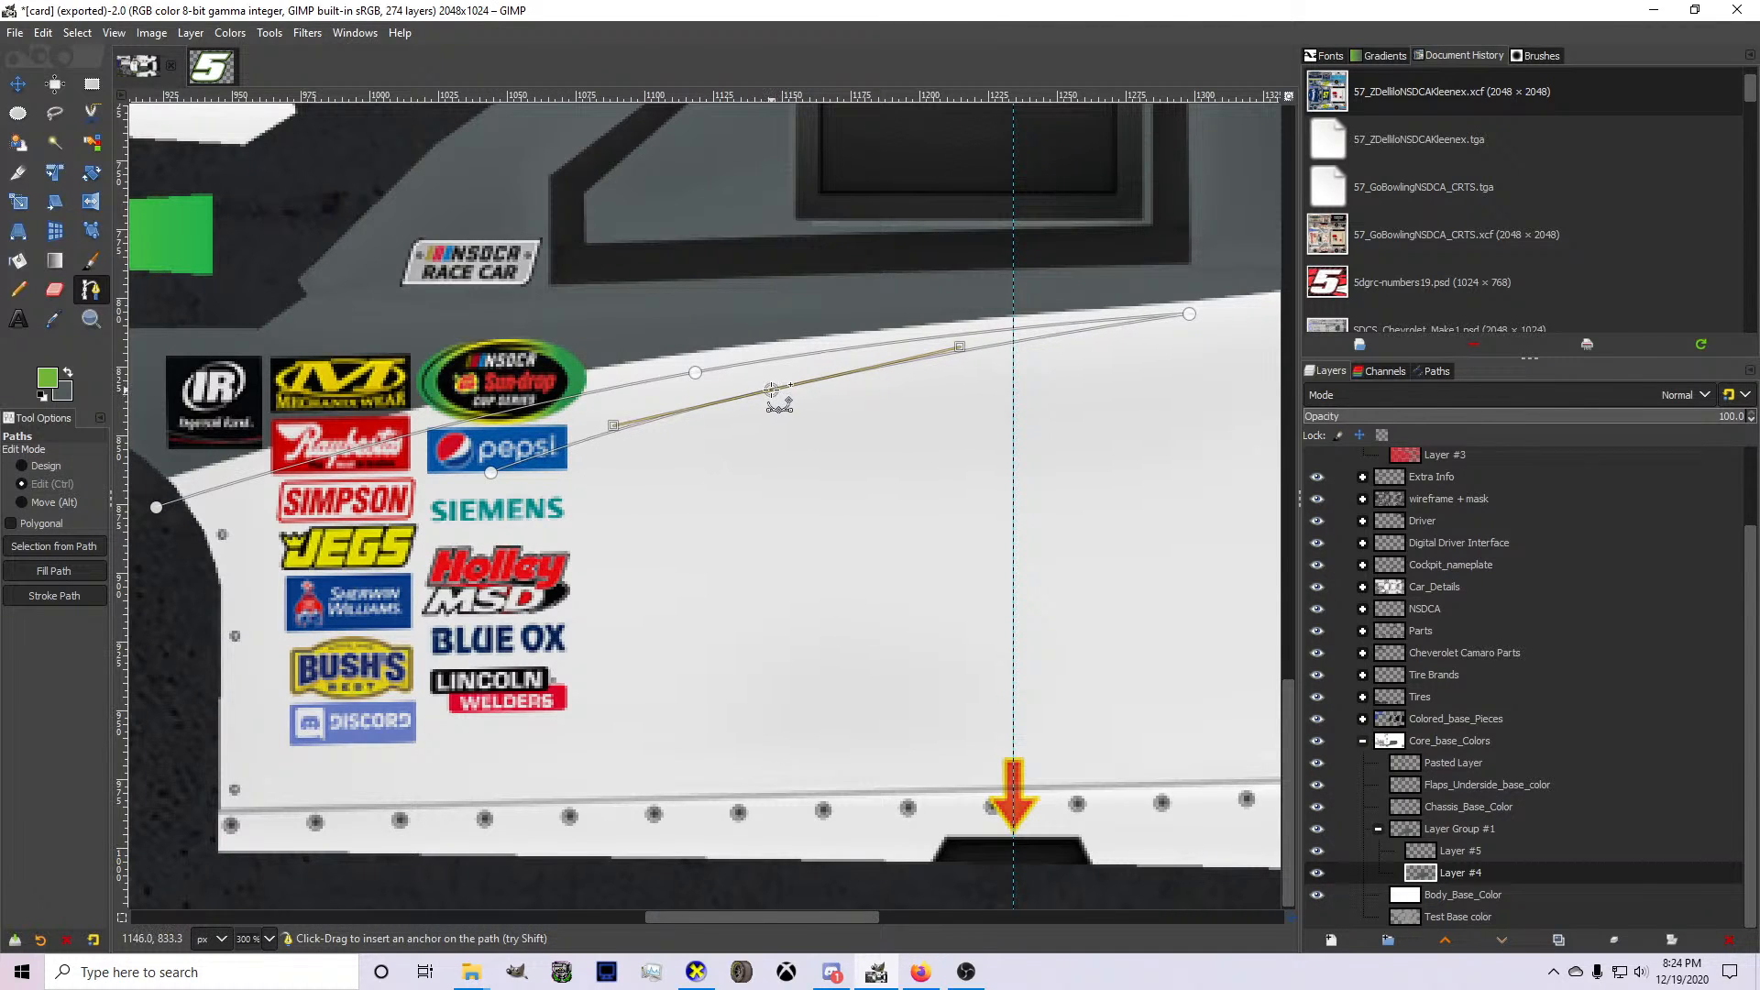
pyautogui.click(492, 473)
pyautogui.click(656, 442)
pyautogui.moveTo(656, 442); pyautogui.dragTo(581, 451)
pyautogui.scroll(1, 587, 460)
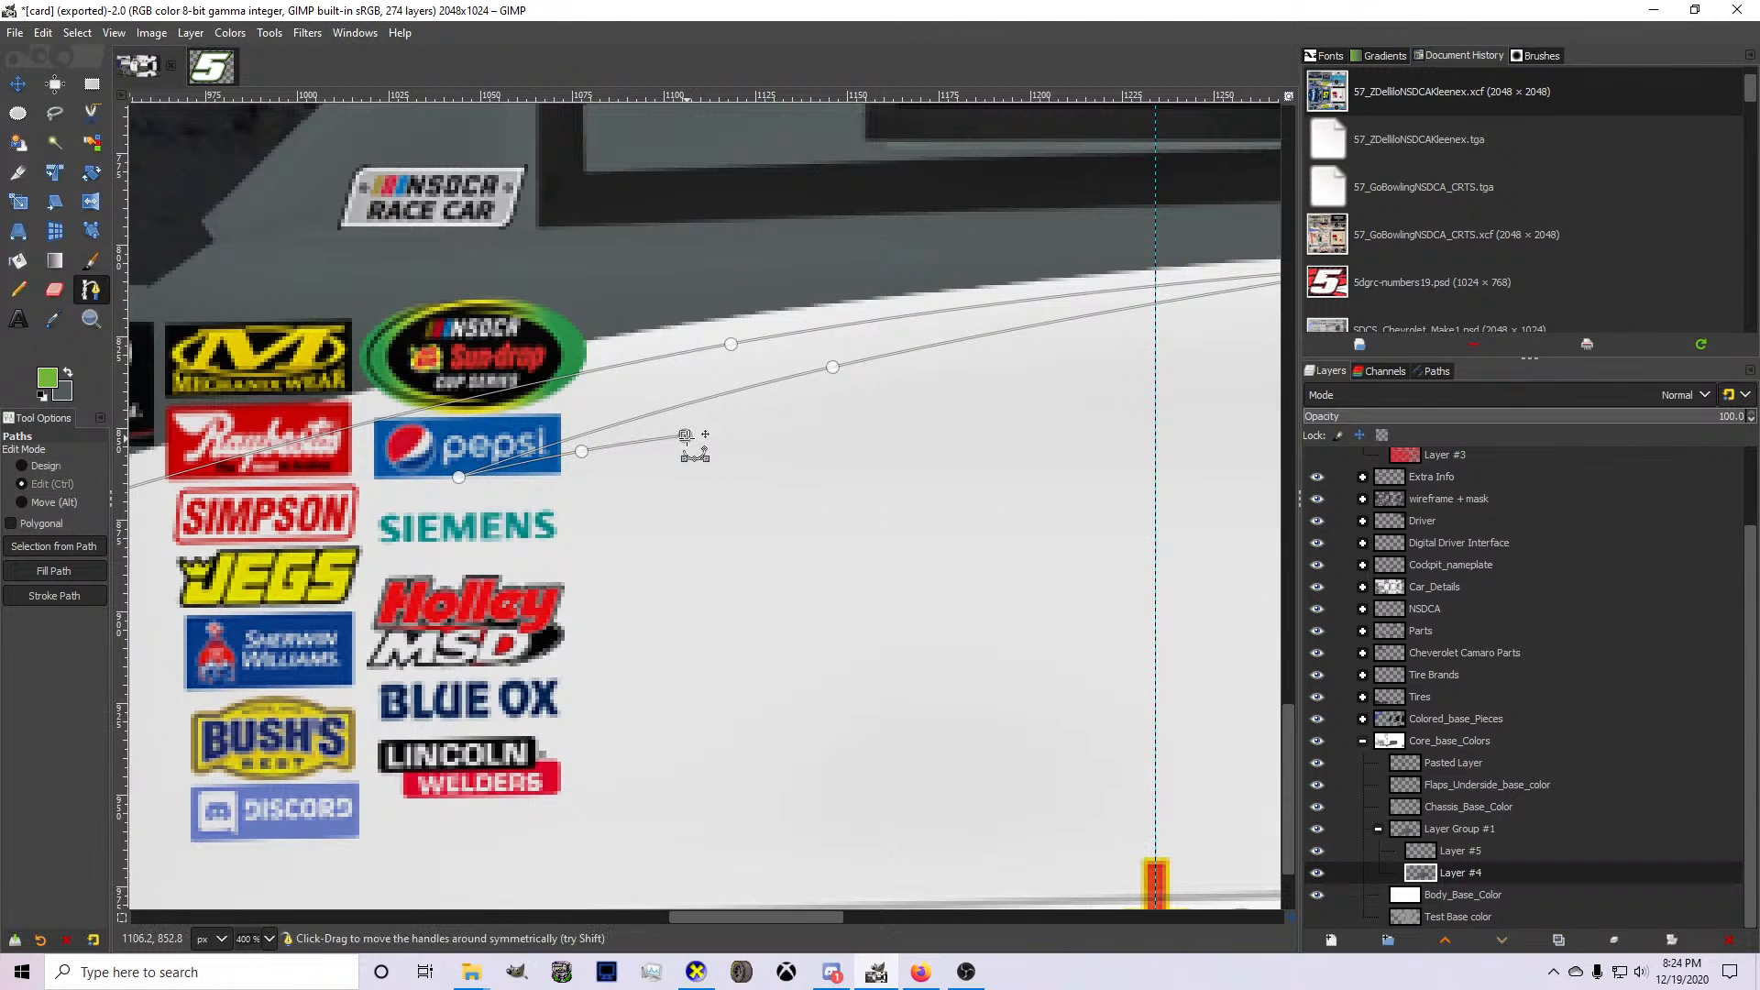
# Extend the path's lower edge forward through the contingency decals to the front wheel opening and bow it slightly upward.
pyautogui.scroll(-2, 685, 439)
pyautogui.click(371, 577)
pyautogui.scroll(1, 504, 522)
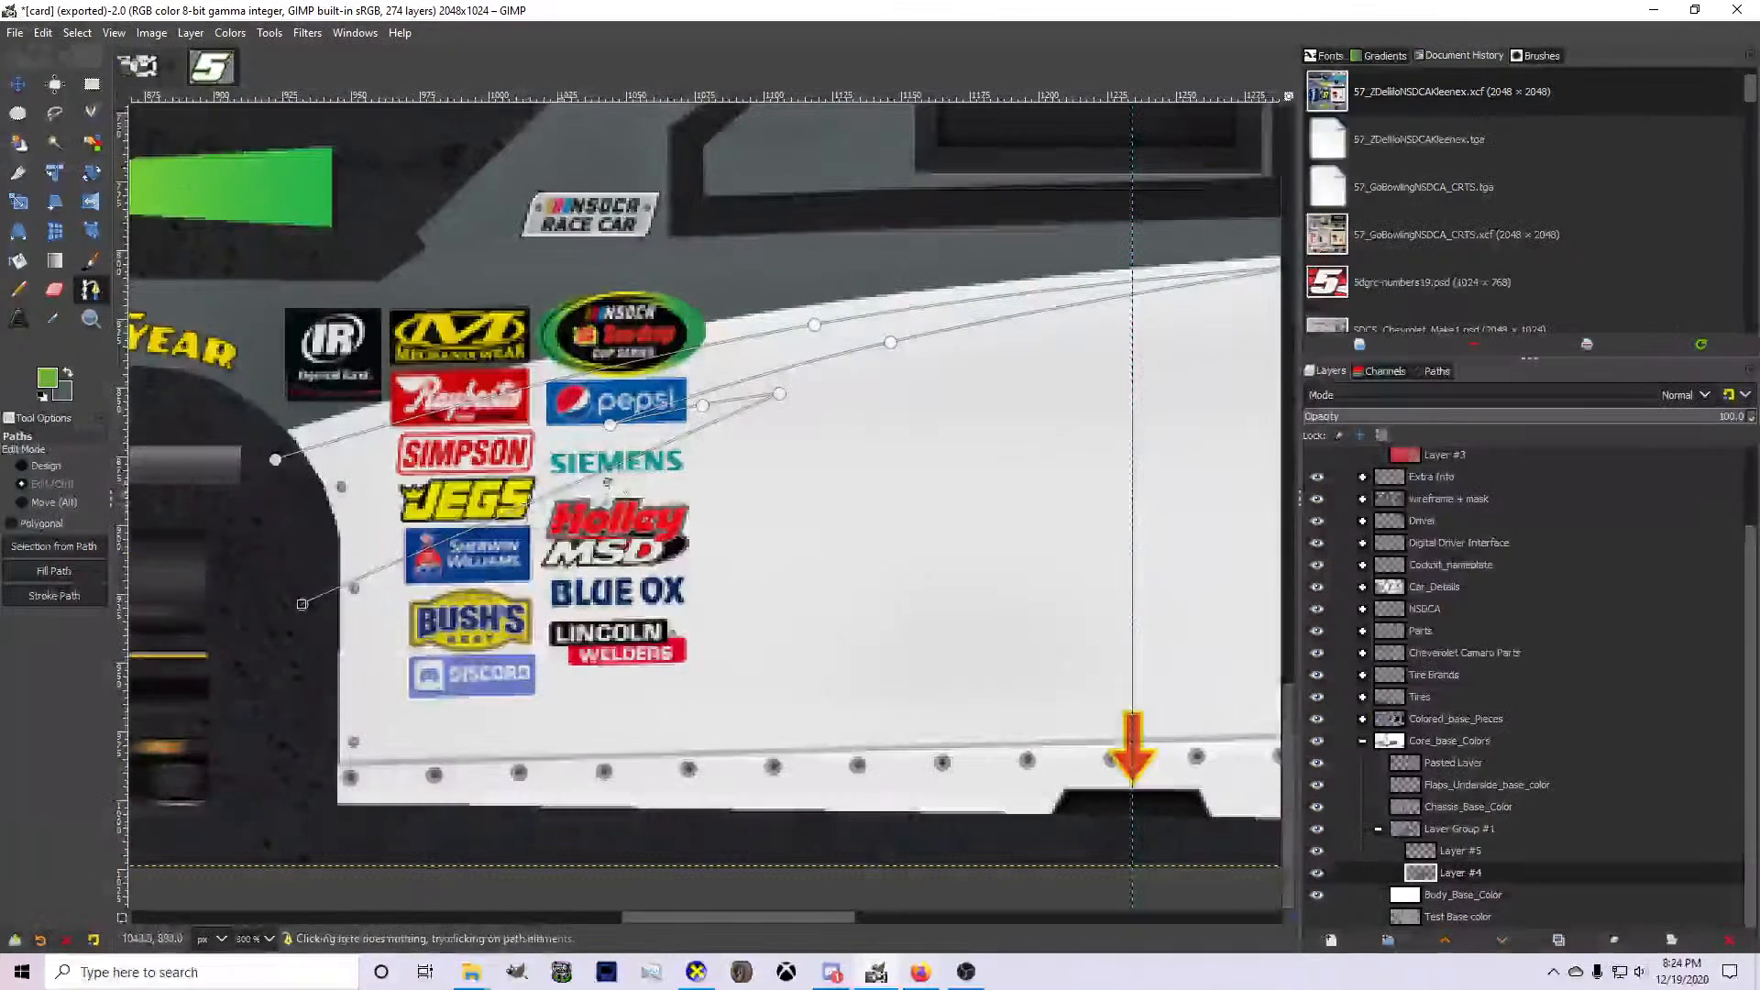
pyautogui.moveTo(590, 477); pyautogui.dragTo(557, 478)
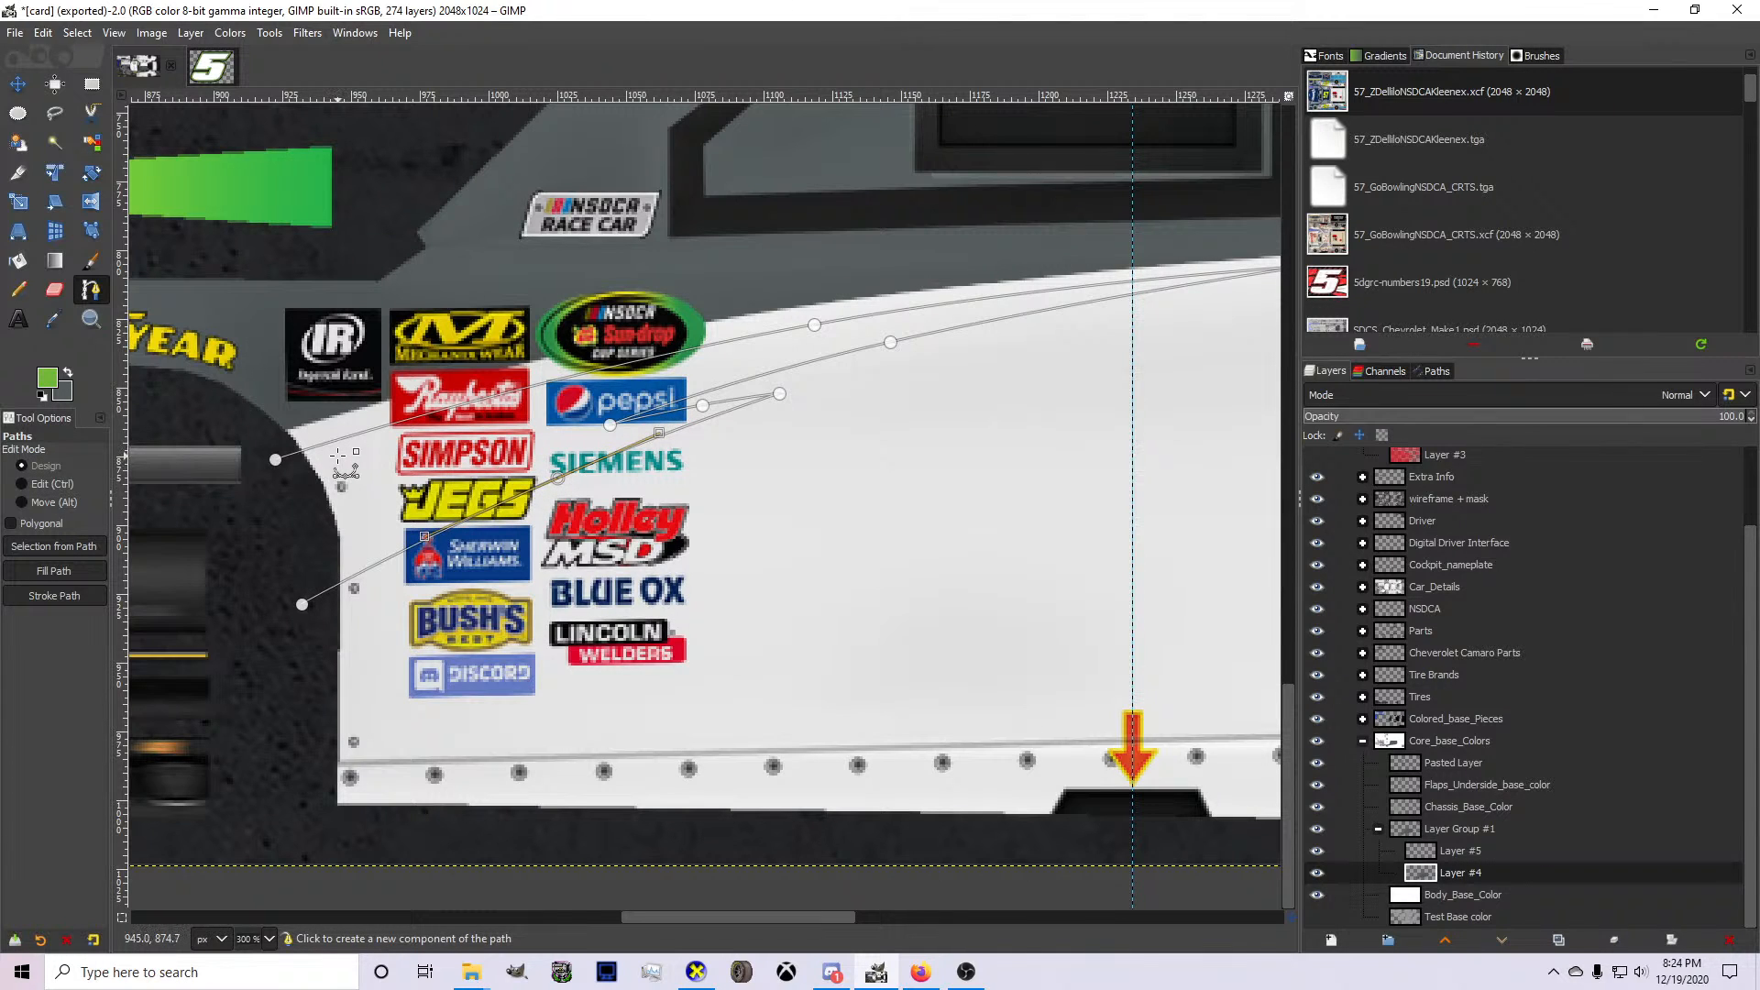
# Convert the path to a selection and fill it with green on Layer #5, undoing the fill made on Layer #4.
pyautogui.click(17, 260)
pyautogui.click(459, 467)
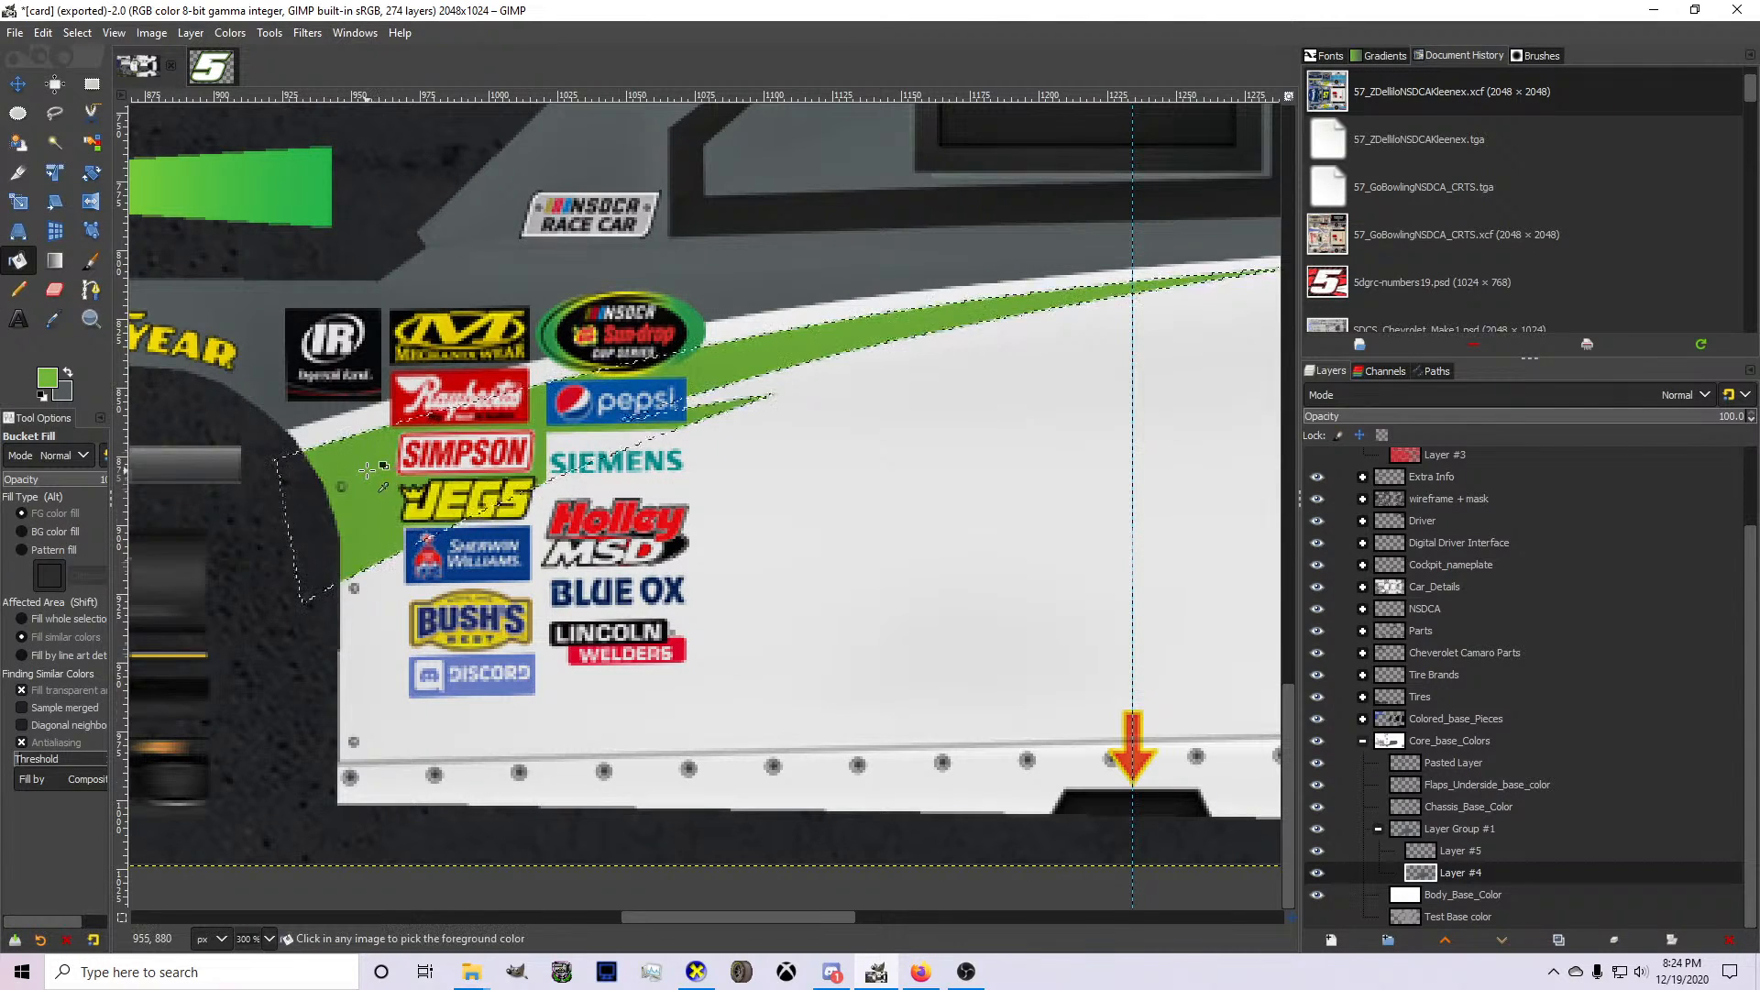
pyautogui.scroll(-2, 459, 468)
pyautogui.scroll(2, 580, 468)
pyautogui.hotkey('ctrl', 'z')
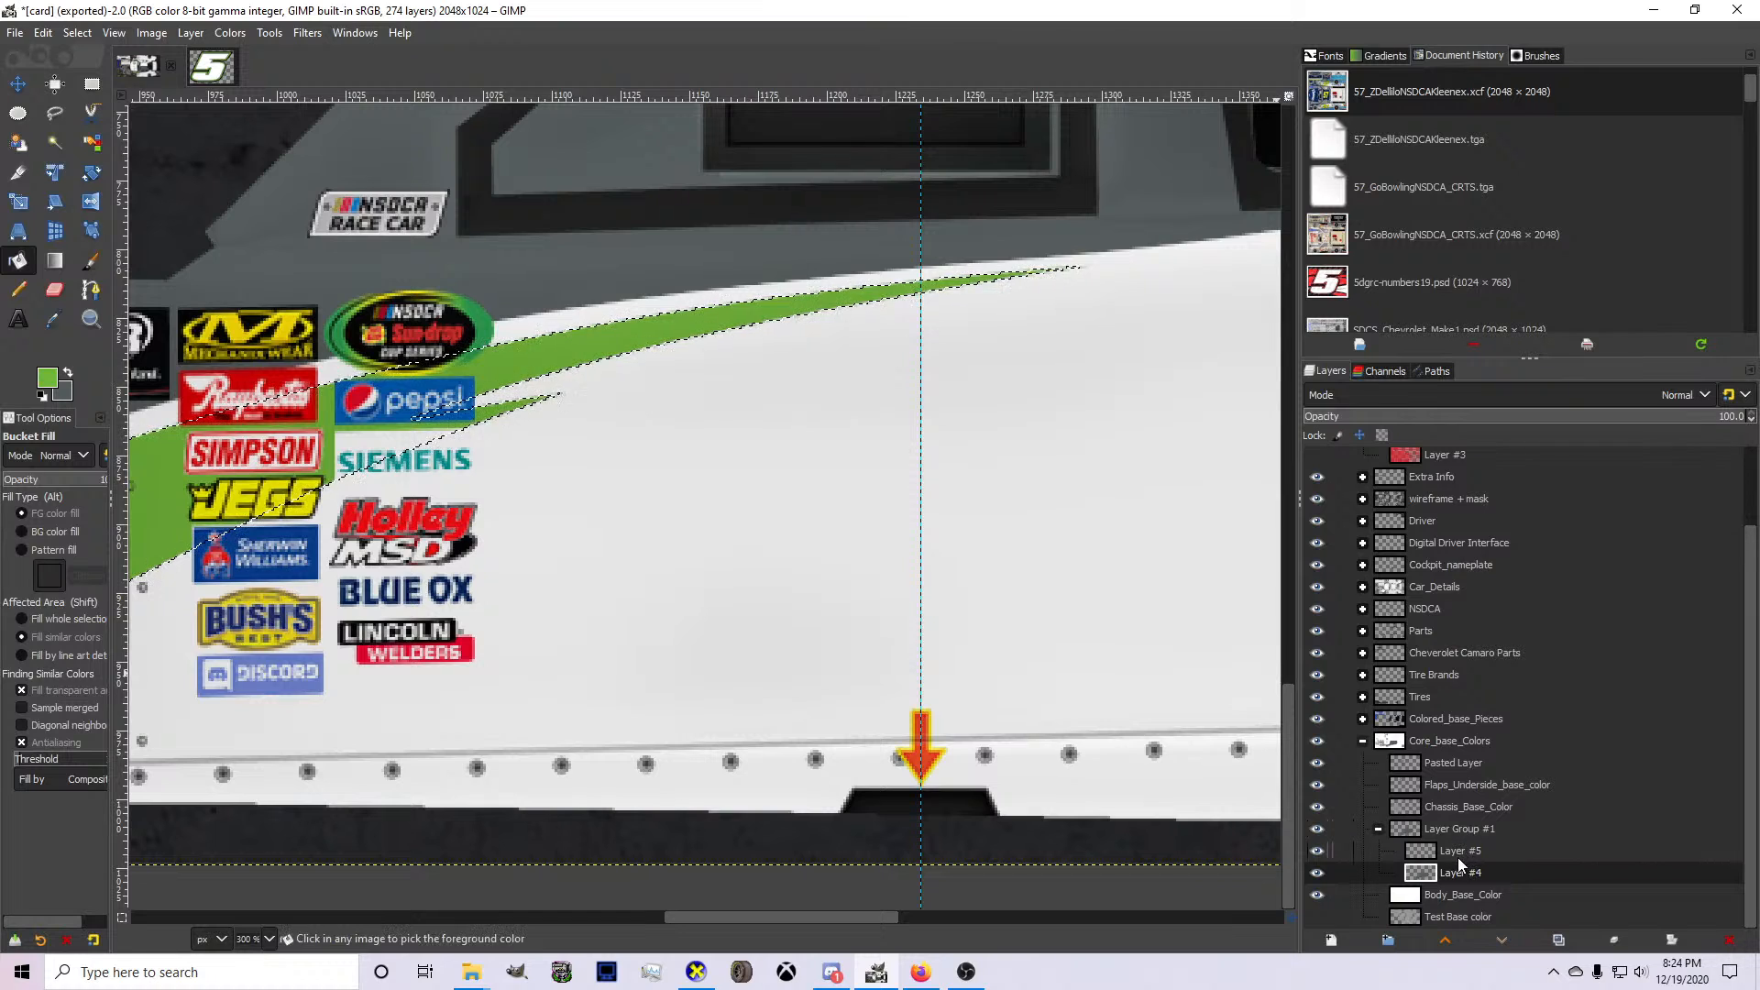
pyautogui.click(1458, 852)
pyautogui.click(415, 397)
# On Layer #4, start a new path at the front wheel opening, just below the green accent.
pyautogui.click(1422, 871)
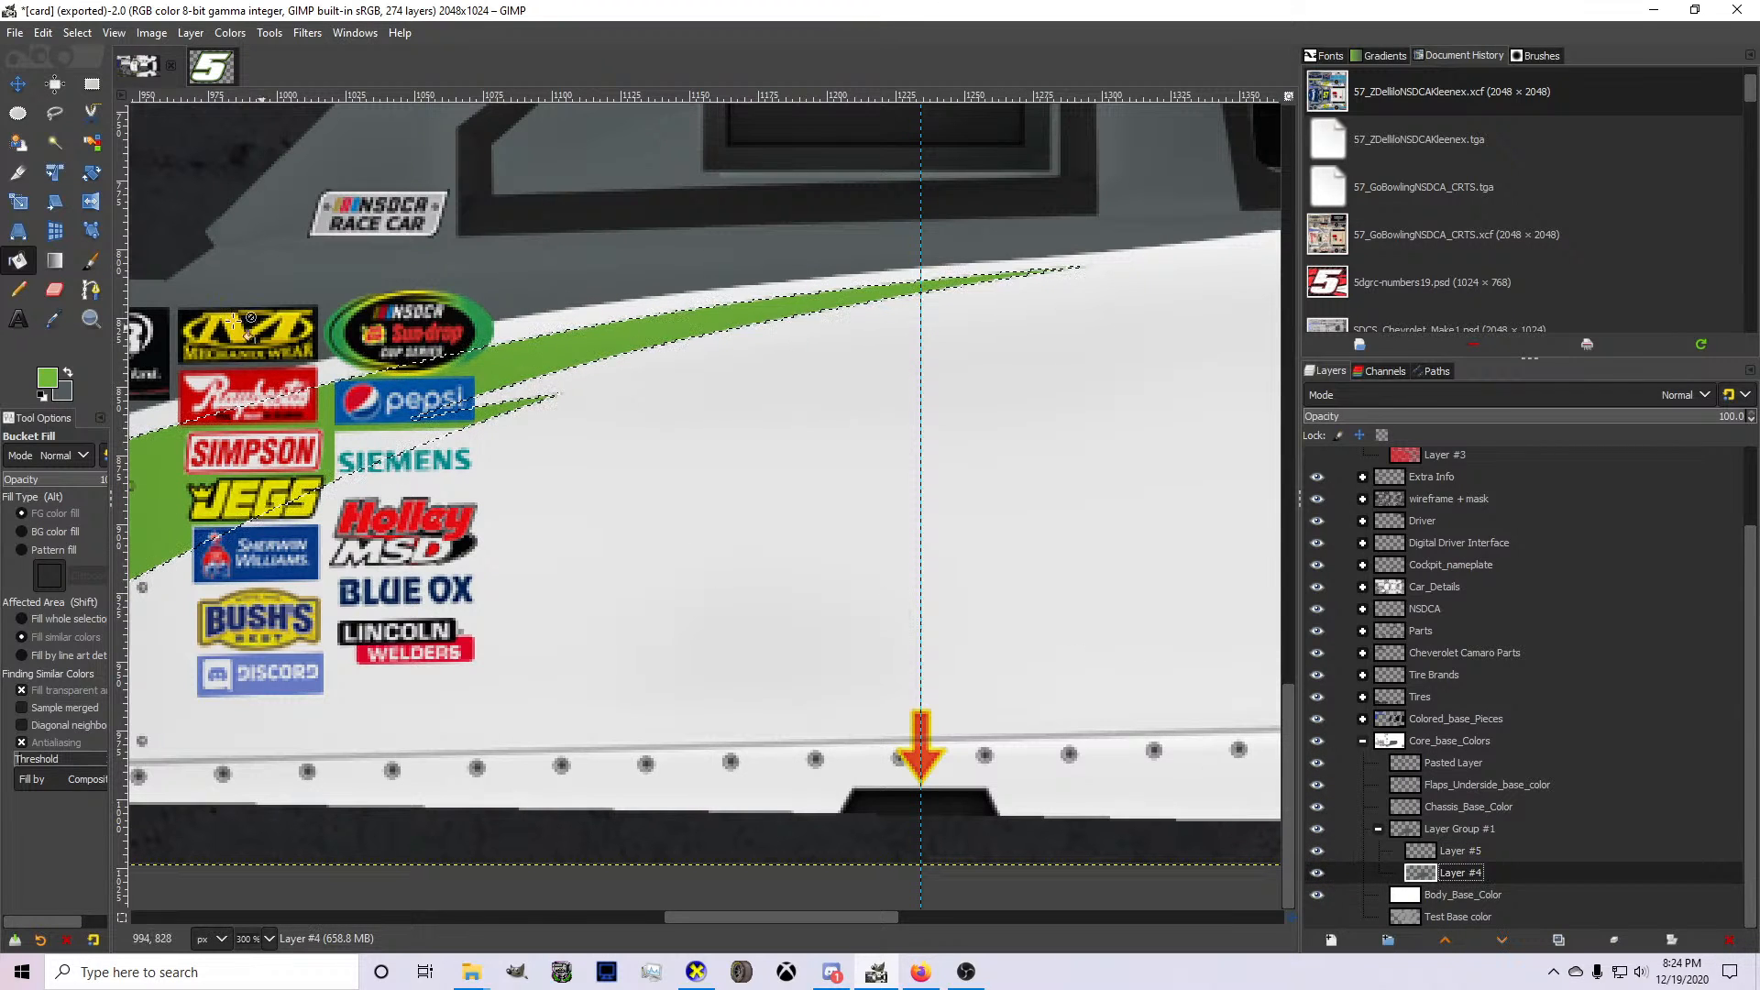
pyautogui.click(91, 292)
pyautogui.scroll(-2, 374, 570)
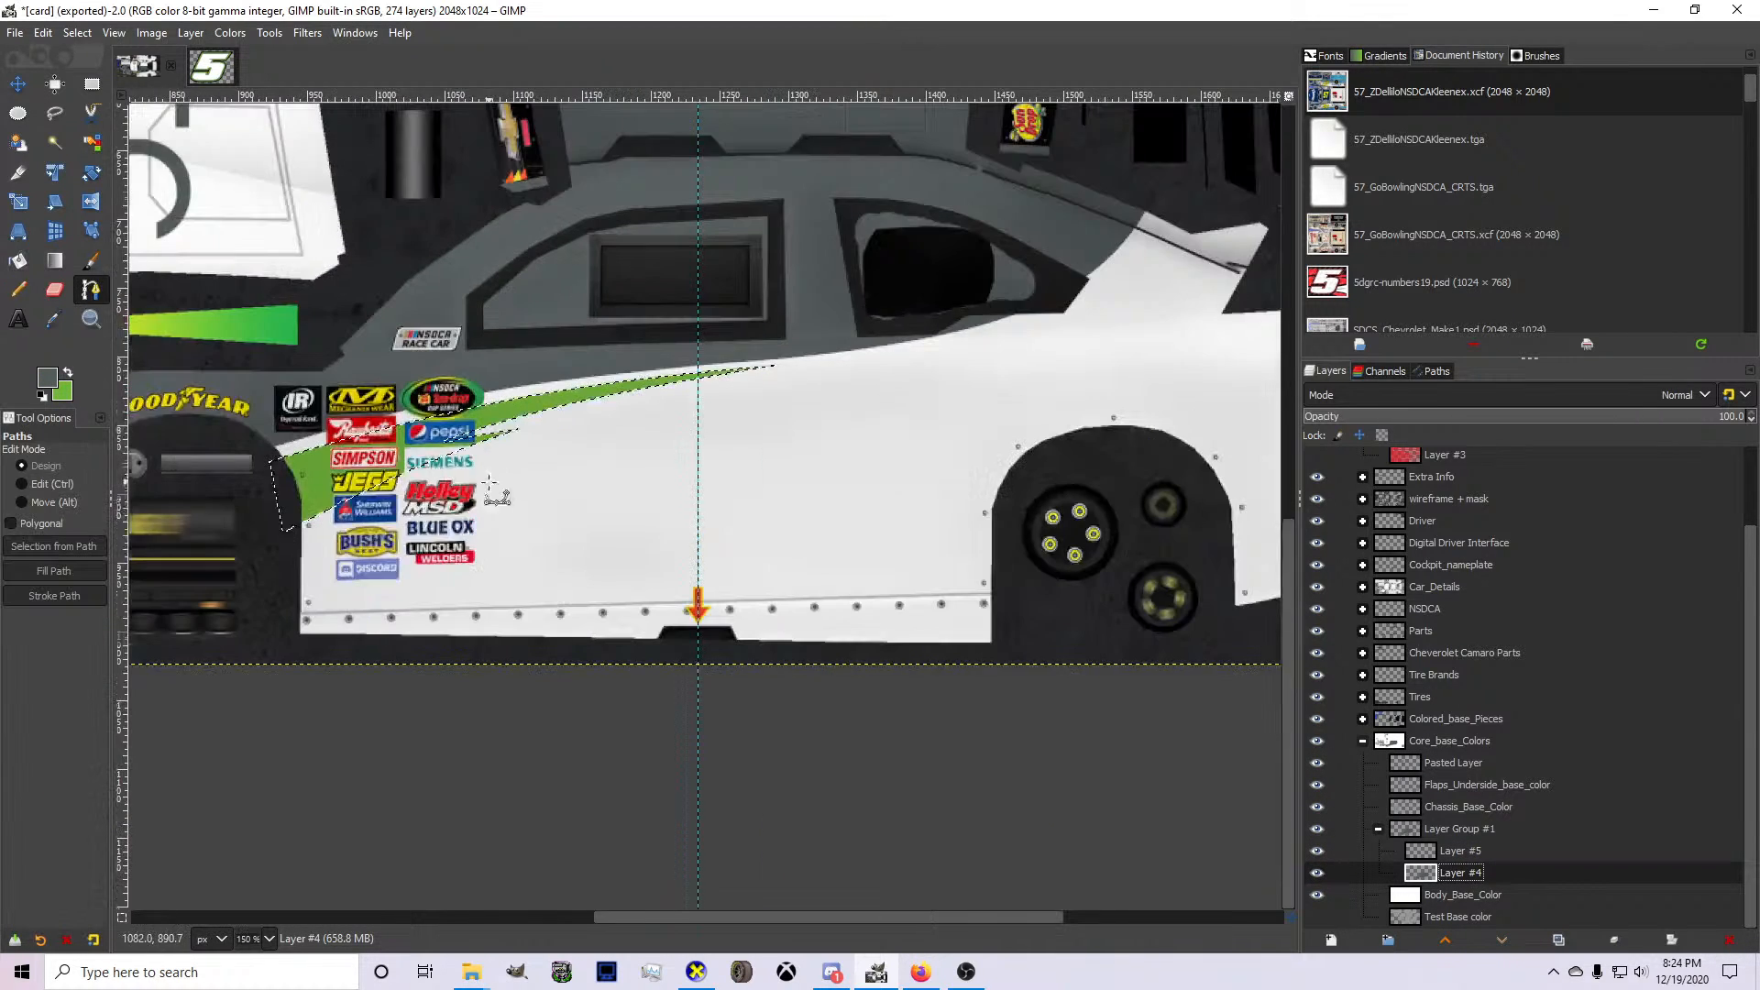
pyautogui.scroll(1, 374, 571)
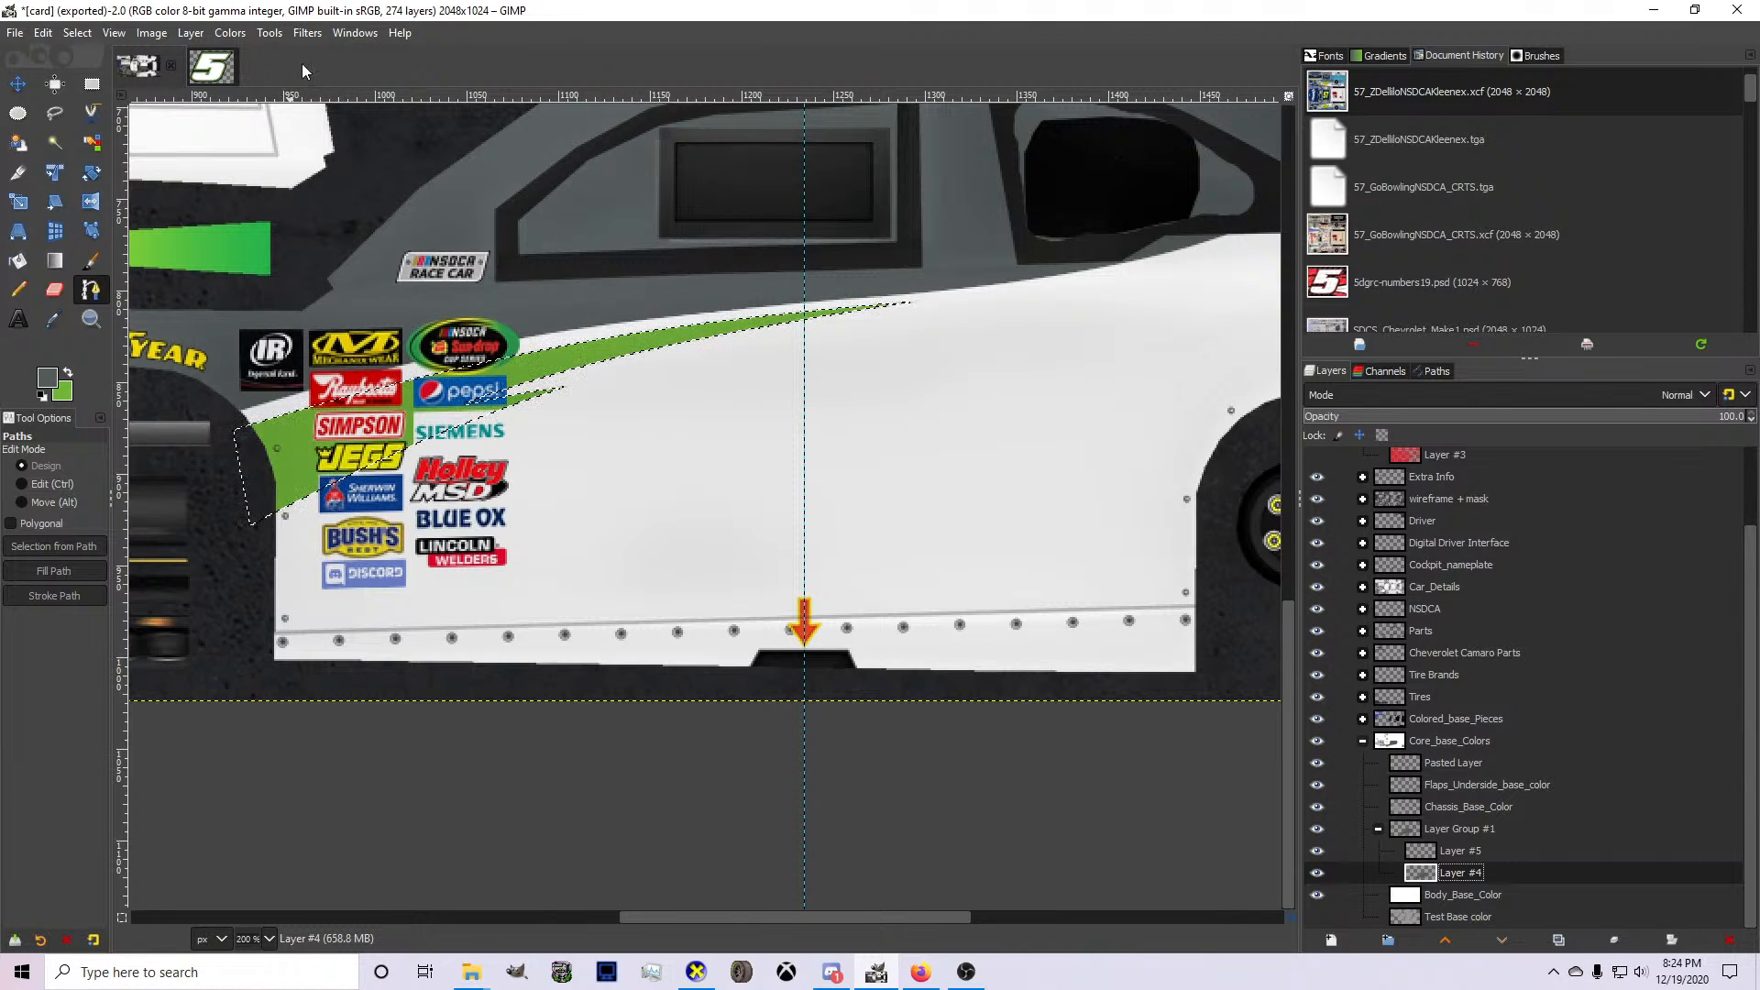
pyautogui.click(257, 554)
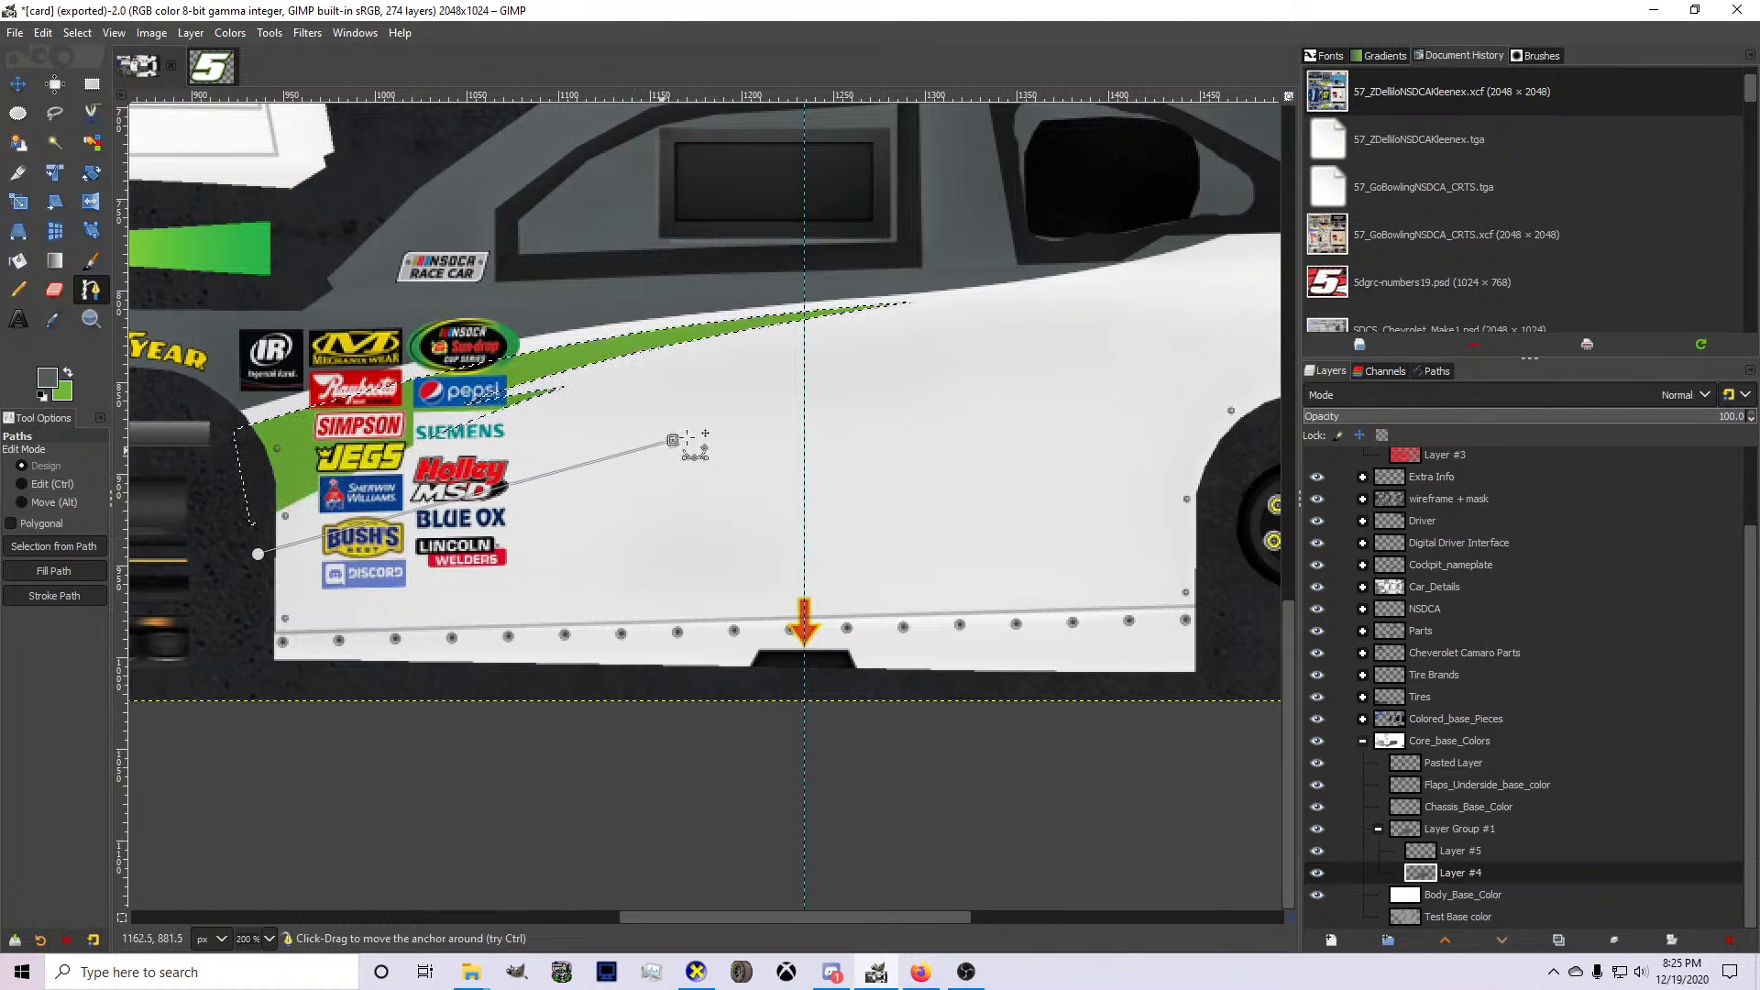
# Try a long bowed spike across the door with a returning lower edge below the contingency decals, and undo both edges.
pyautogui.moveTo(687, 438); pyautogui.dragTo(617, 419)
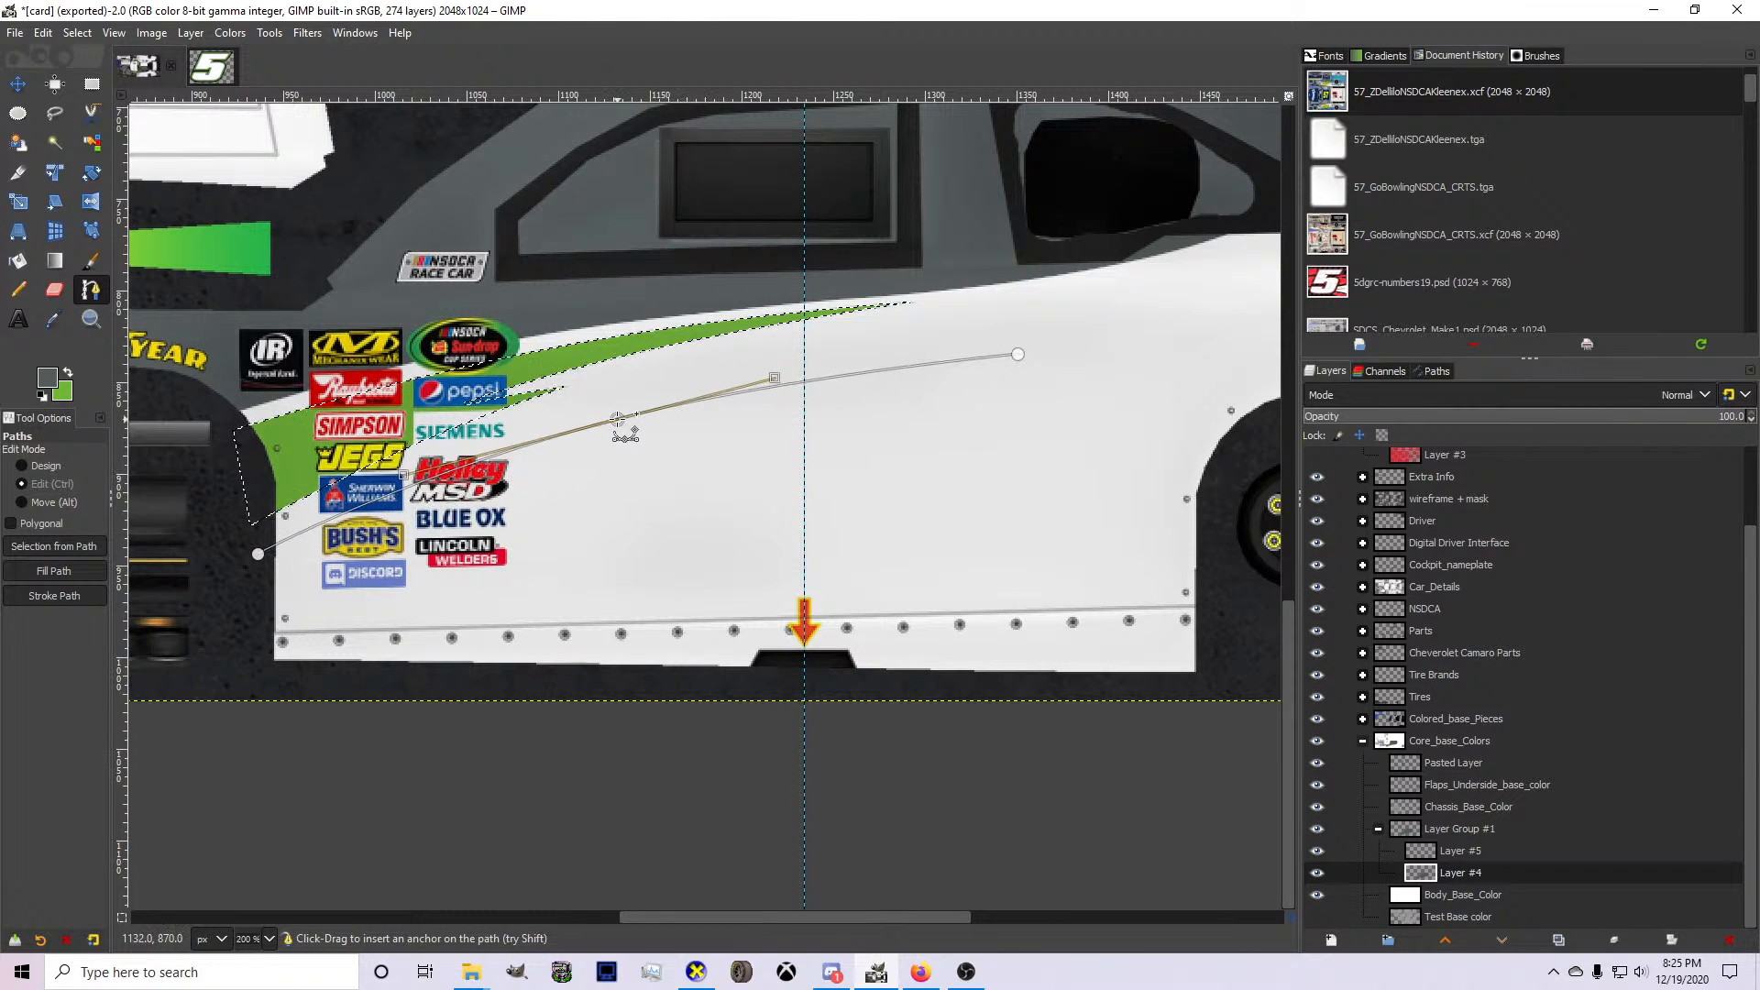
pyautogui.click(1023, 353)
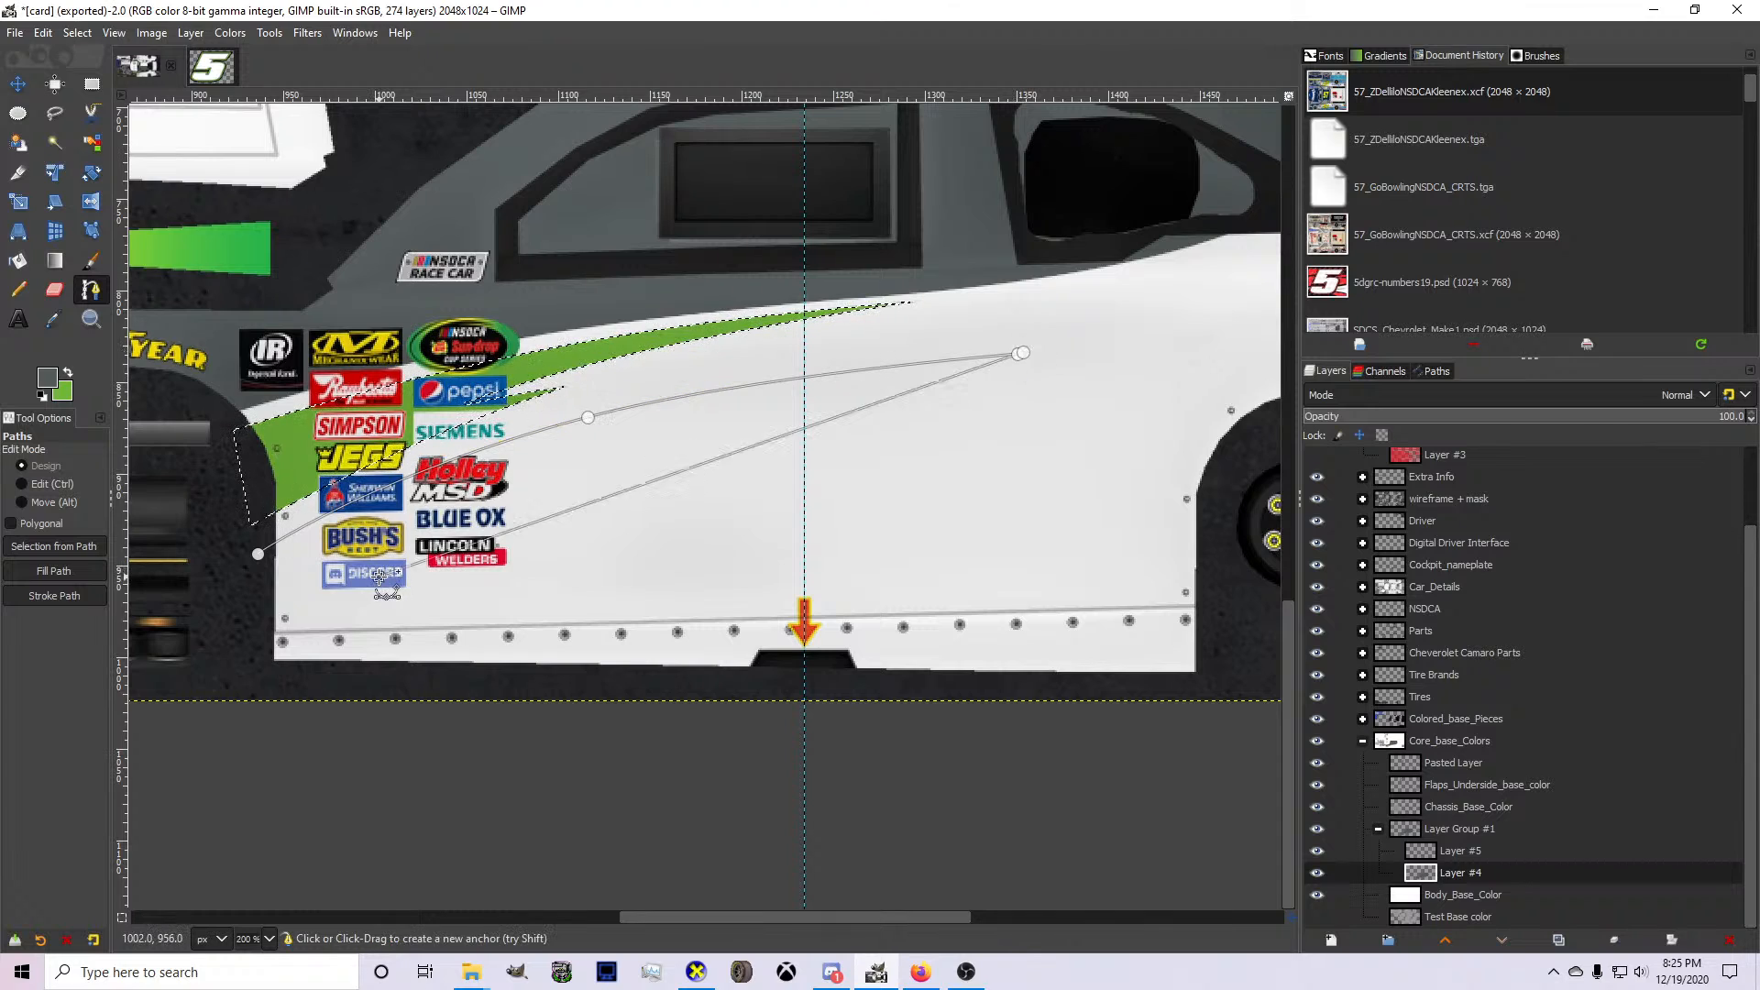
pyautogui.click(247, 685)
pyautogui.moveTo(624, 524); pyautogui.dragTo(539, 464)
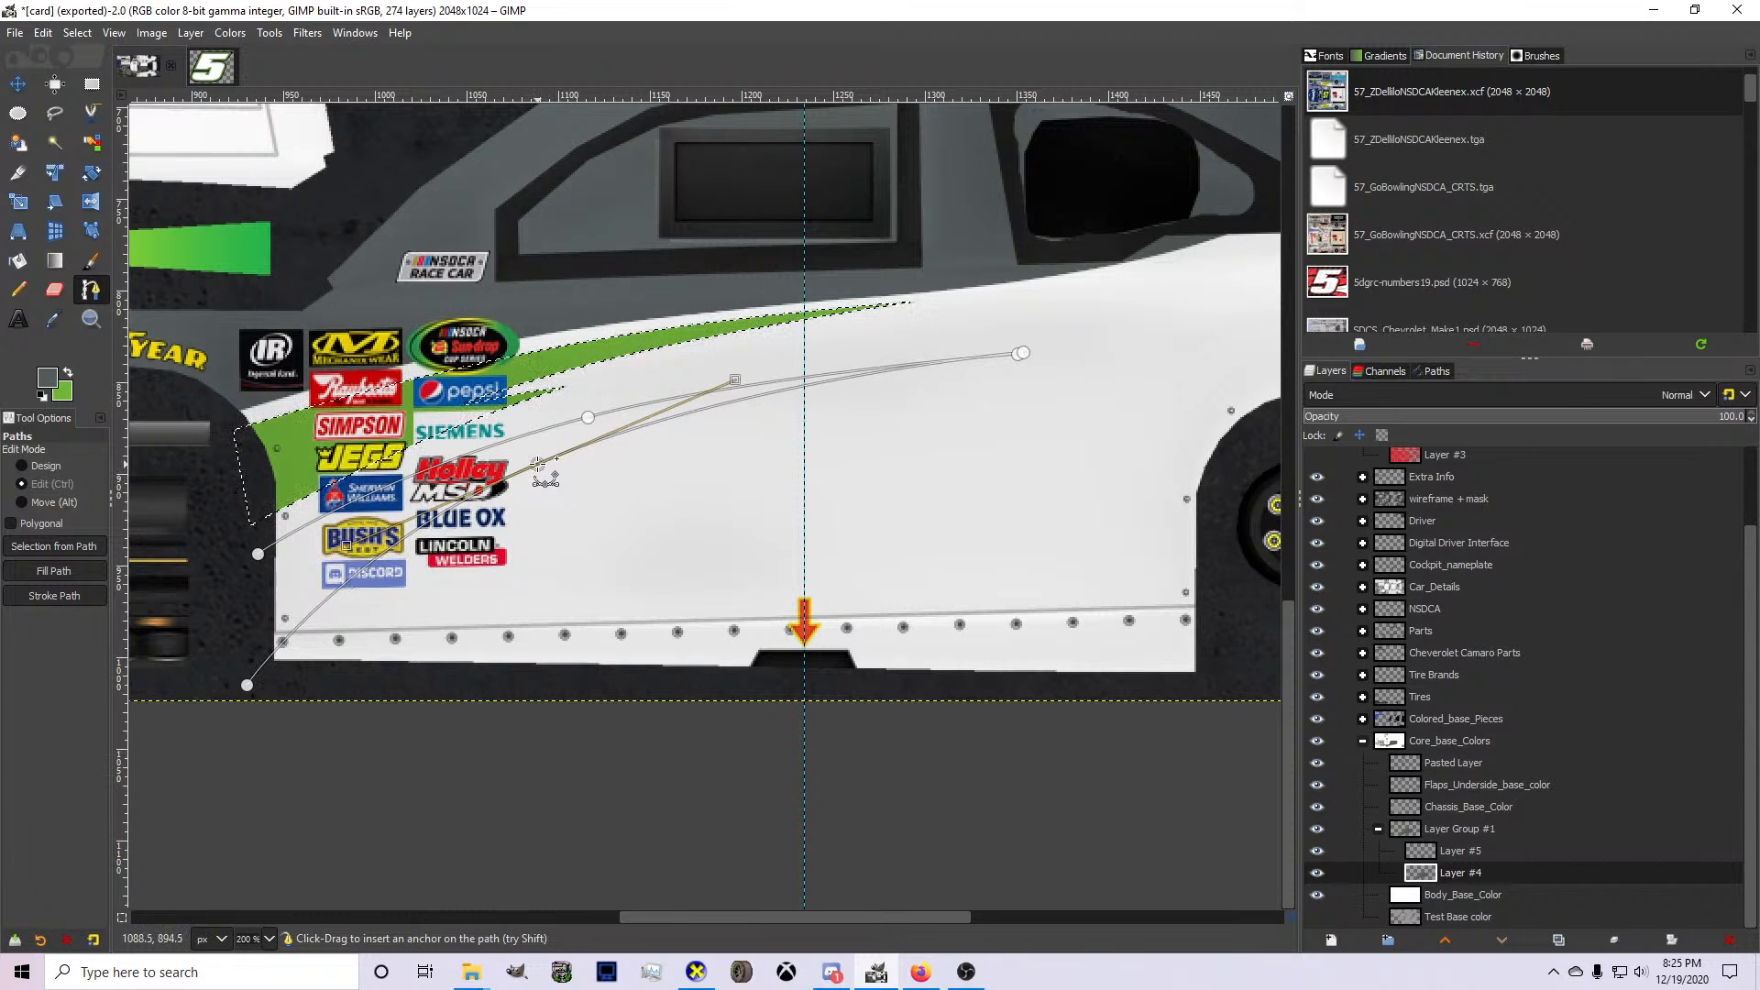
pyautogui.moveTo(247, 685); pyautogui.dragTo(346, 625)
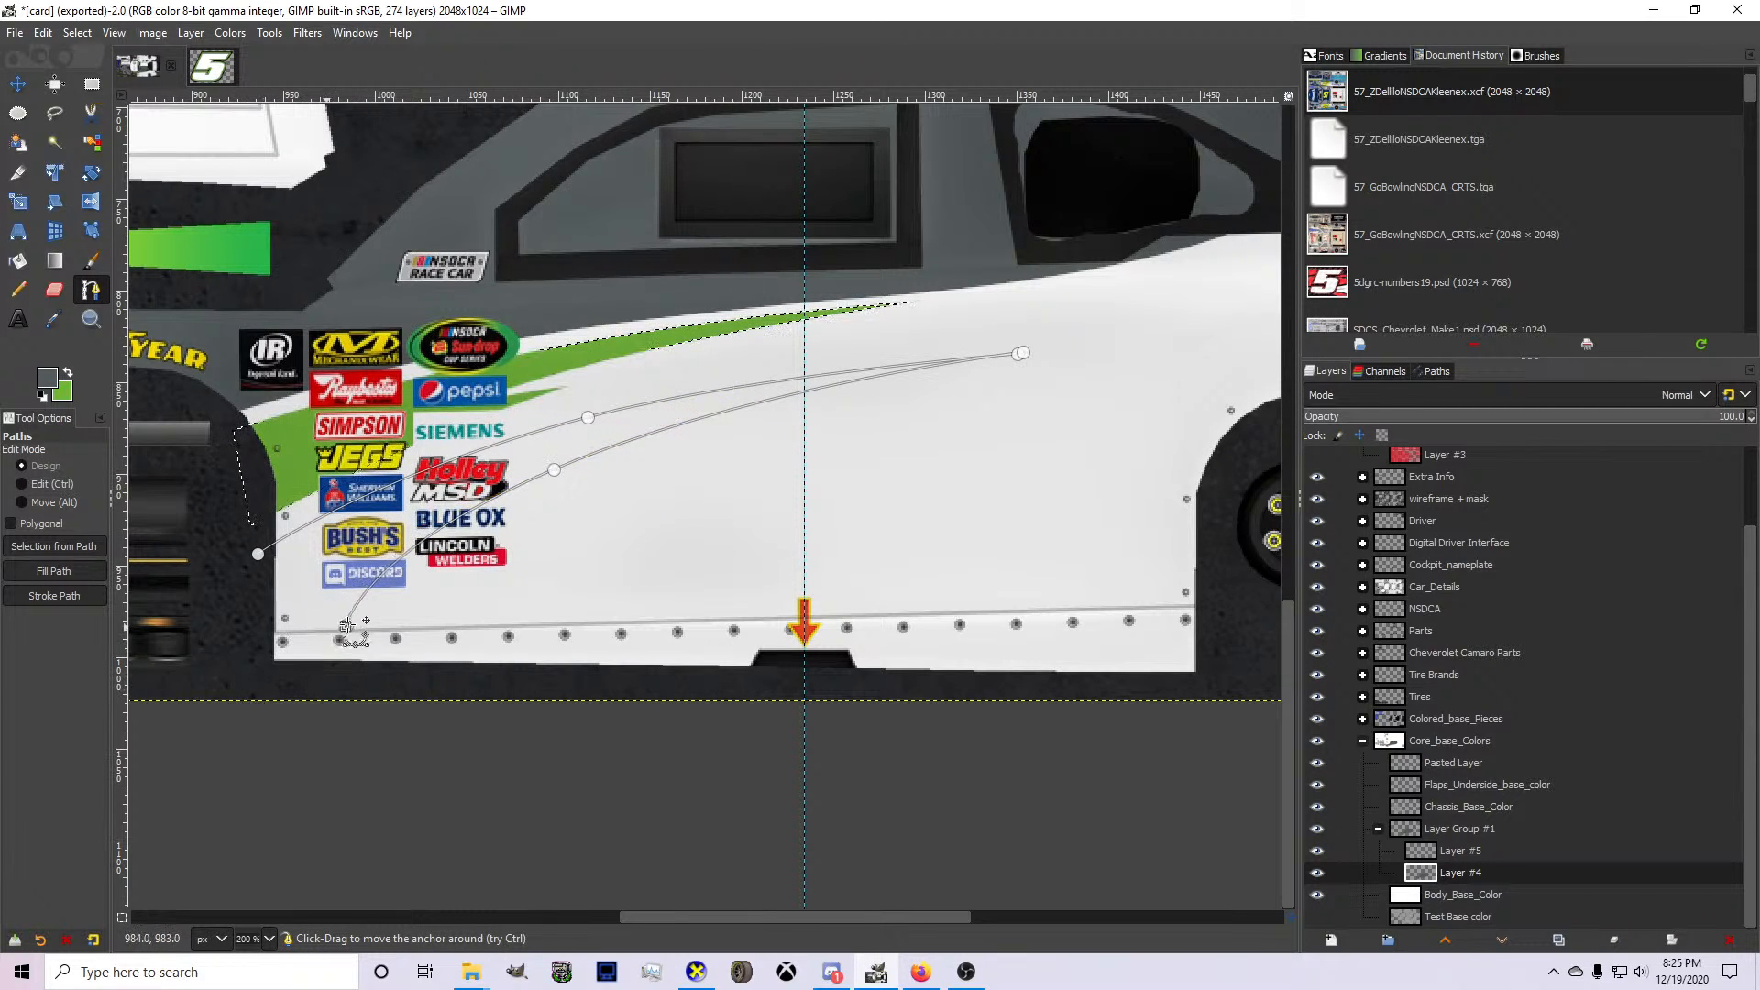
pyautogui.moveTo(423, 584); pyautogui.dragTo(502, 596)
pyautogui.hotkey('ctrl', 'z')
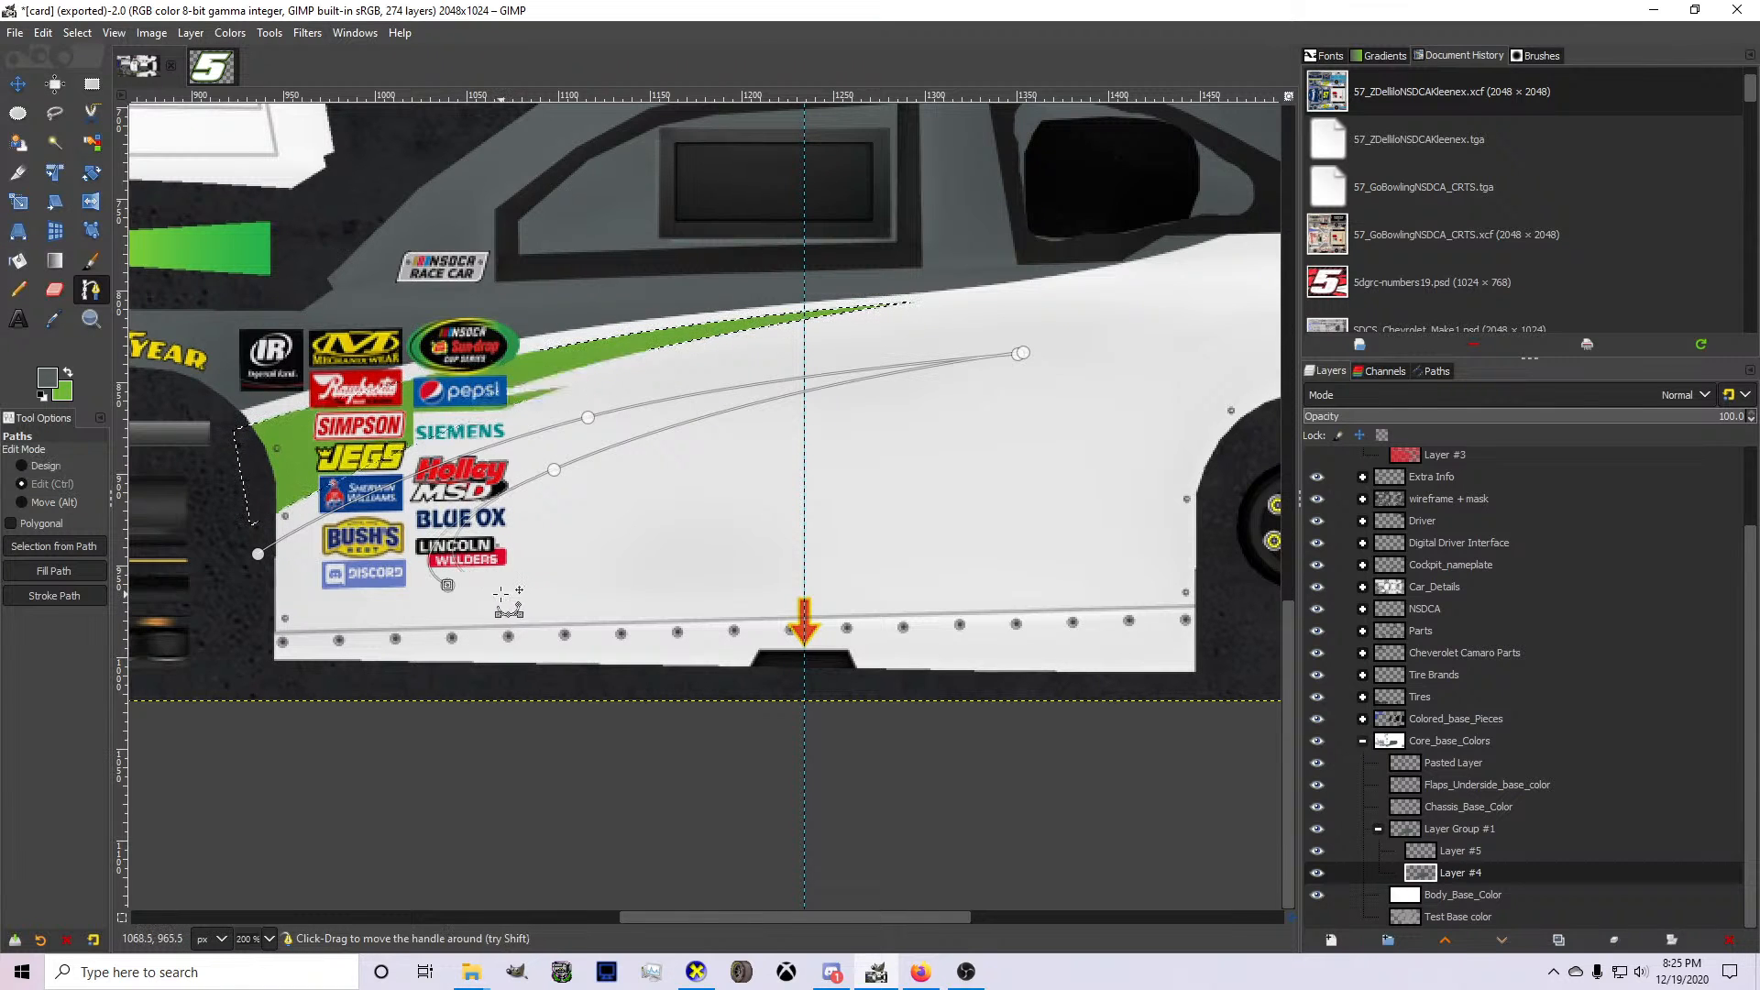
pyautogui.hotkey('ctrl', 'z')
pyautogui.hotkey('ctrl', 'z')
pyautogui.hotkey('ctrl', 'z')
pyautogui.hotkey('ctrl', 'z')
pyautogui.hotkey('ctrl', 'z')
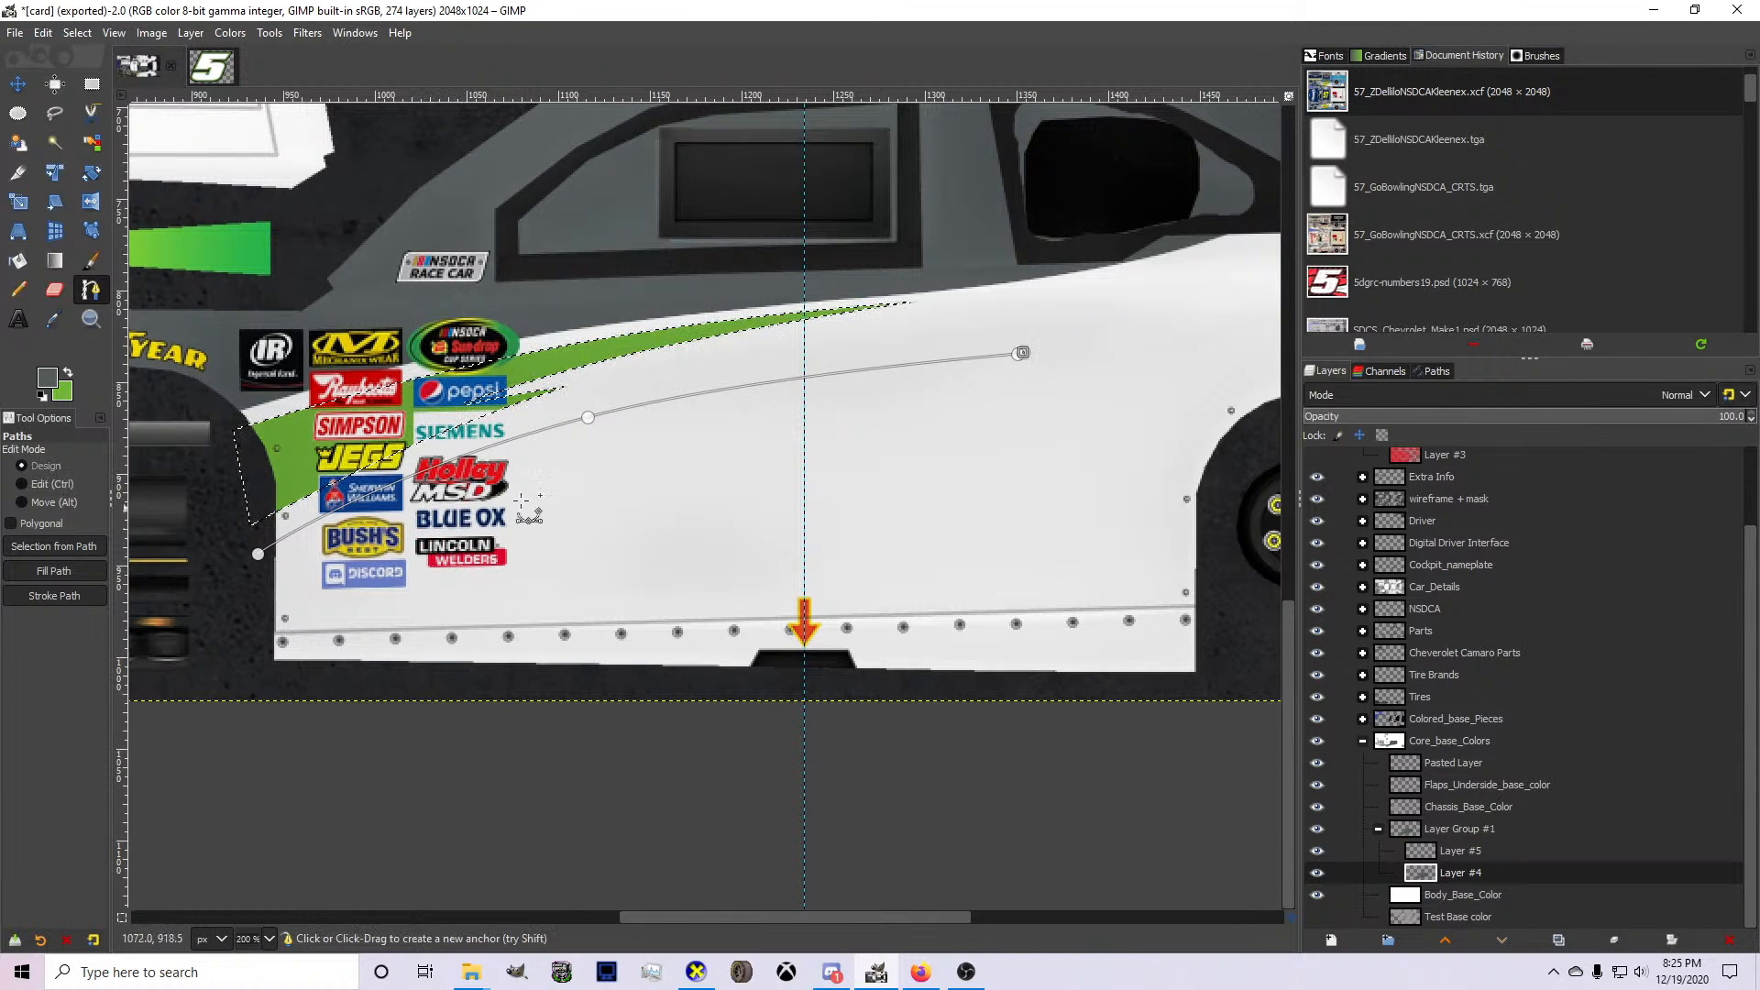
pyautogui.hotkey('ctrl', 'z')
# Move the spike's tip forward beneath the Siemens decal, bow its upper edge, and add a curved returning edge down to the Discord decal.
pyautogui.moveTo(1021, 353); pyautogui.dragTo(568, 446)
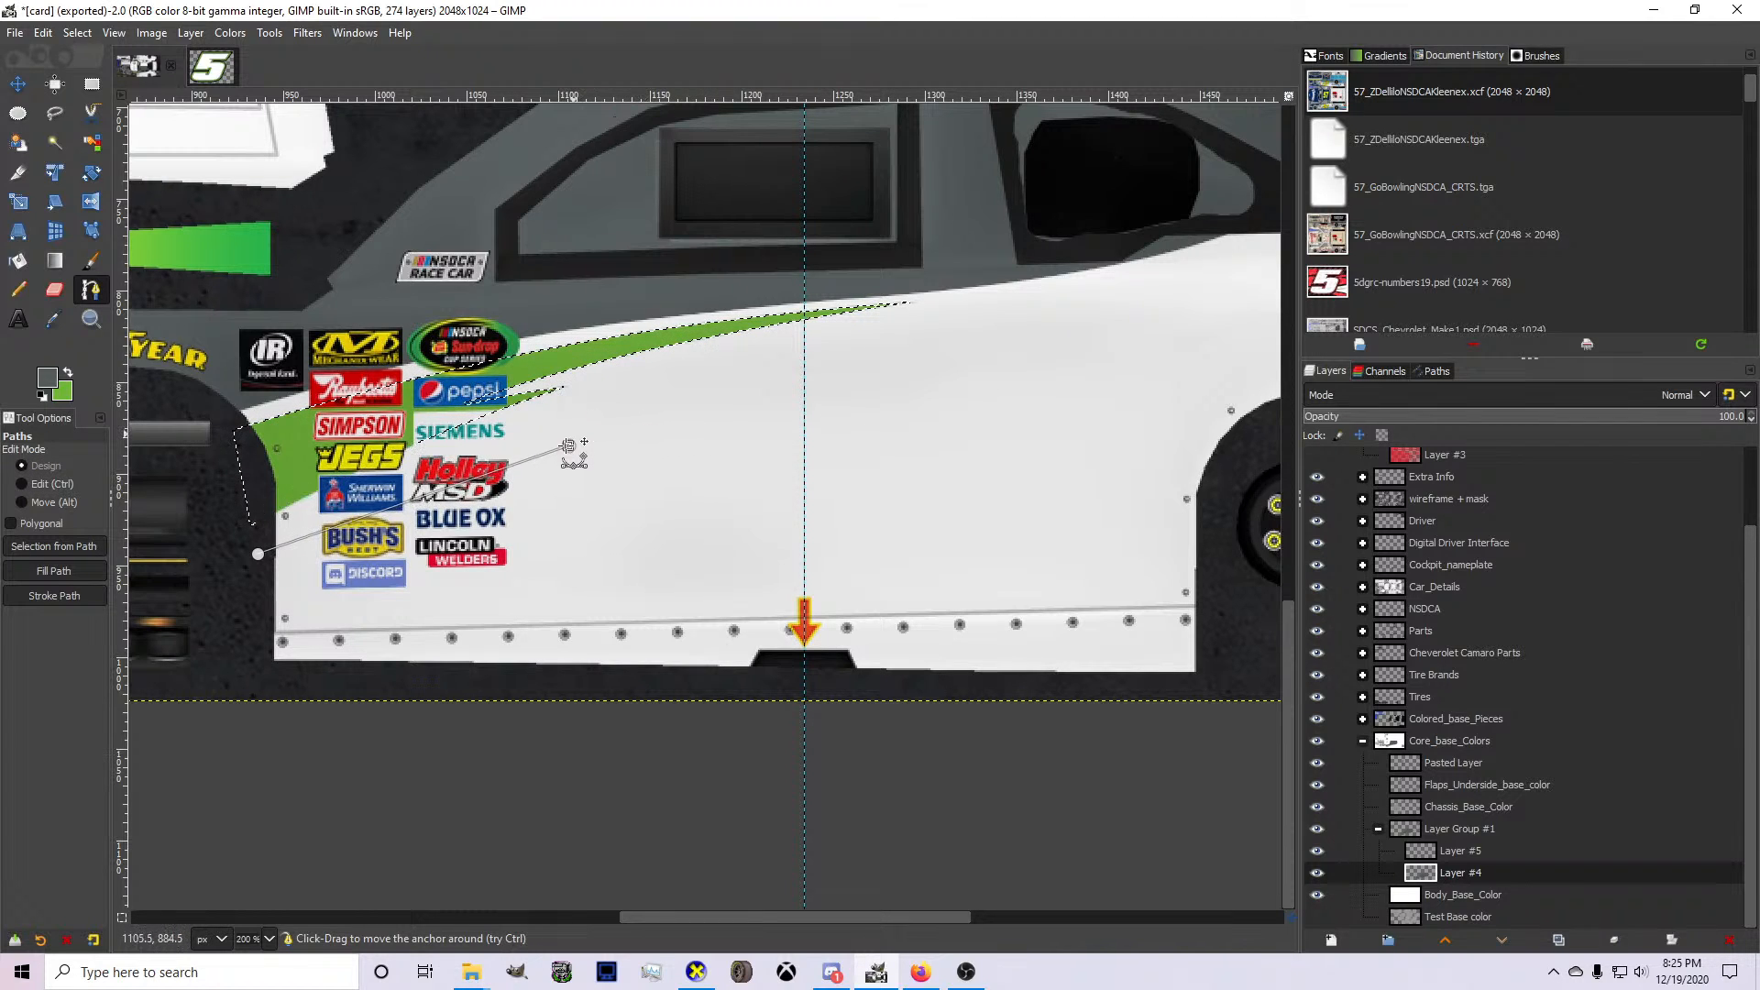
pyautogui.scroll(2, 470, 449)
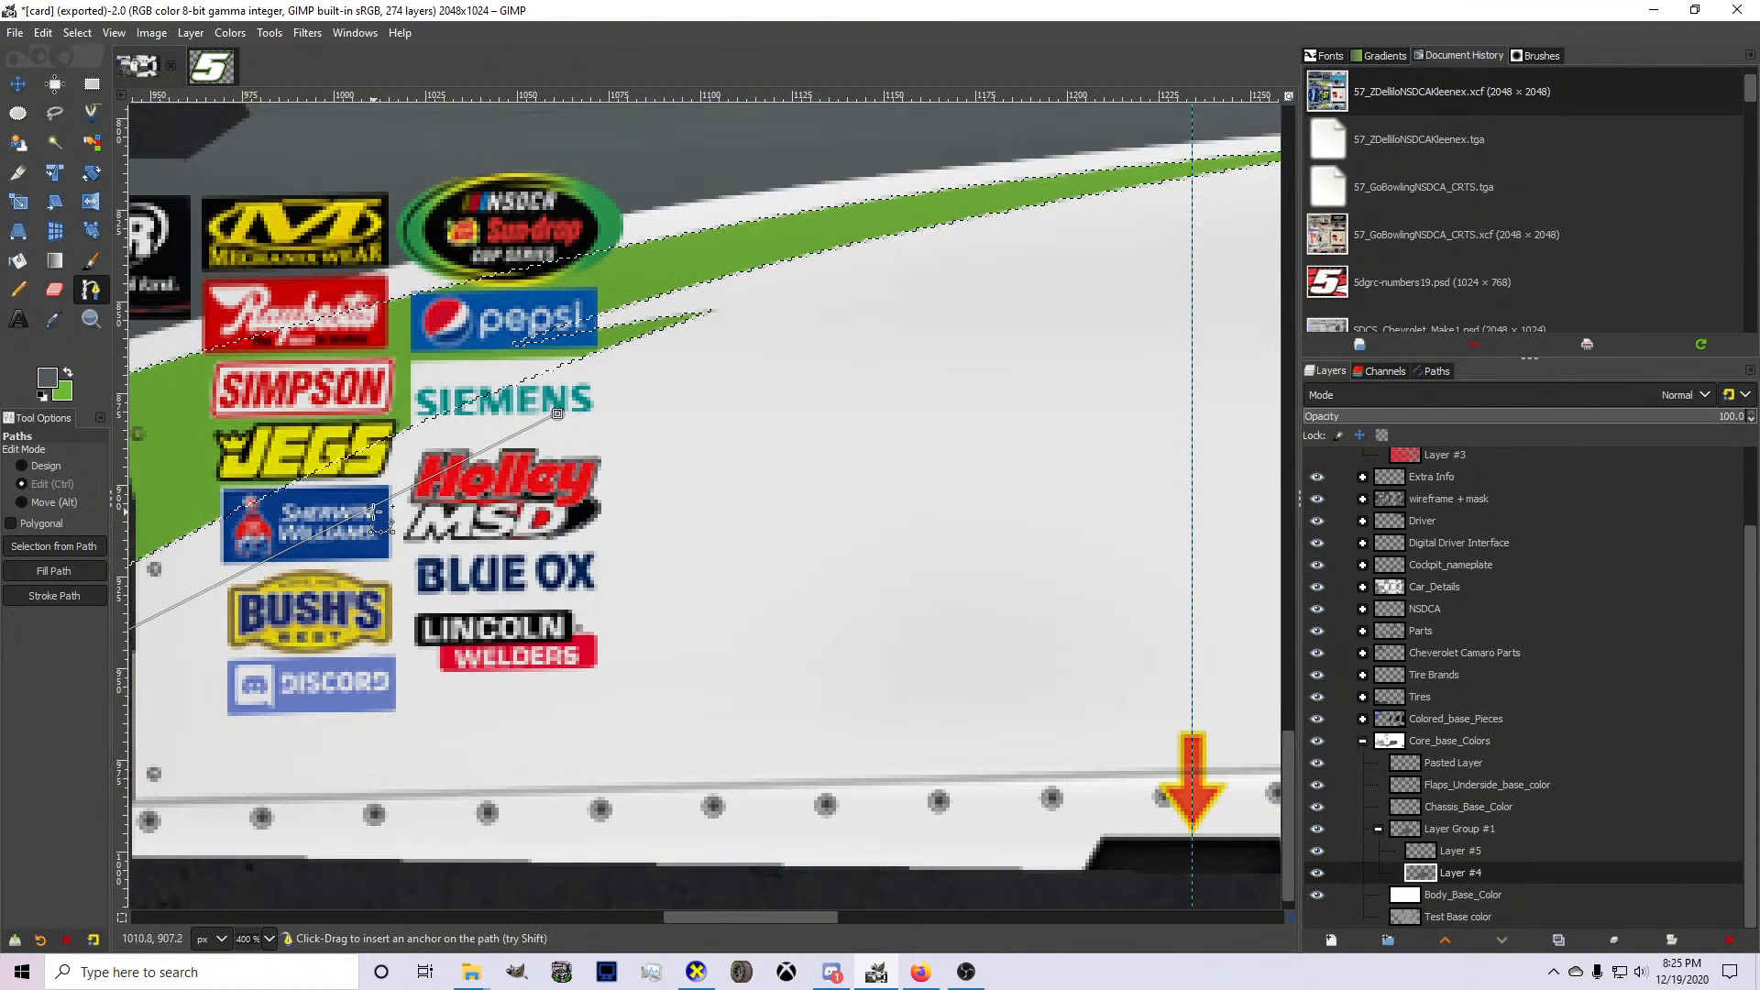
pyautogui.keyDown('ctrl'); pyautogui.click(352, 499); pyautogui.keyUp('ctrl')
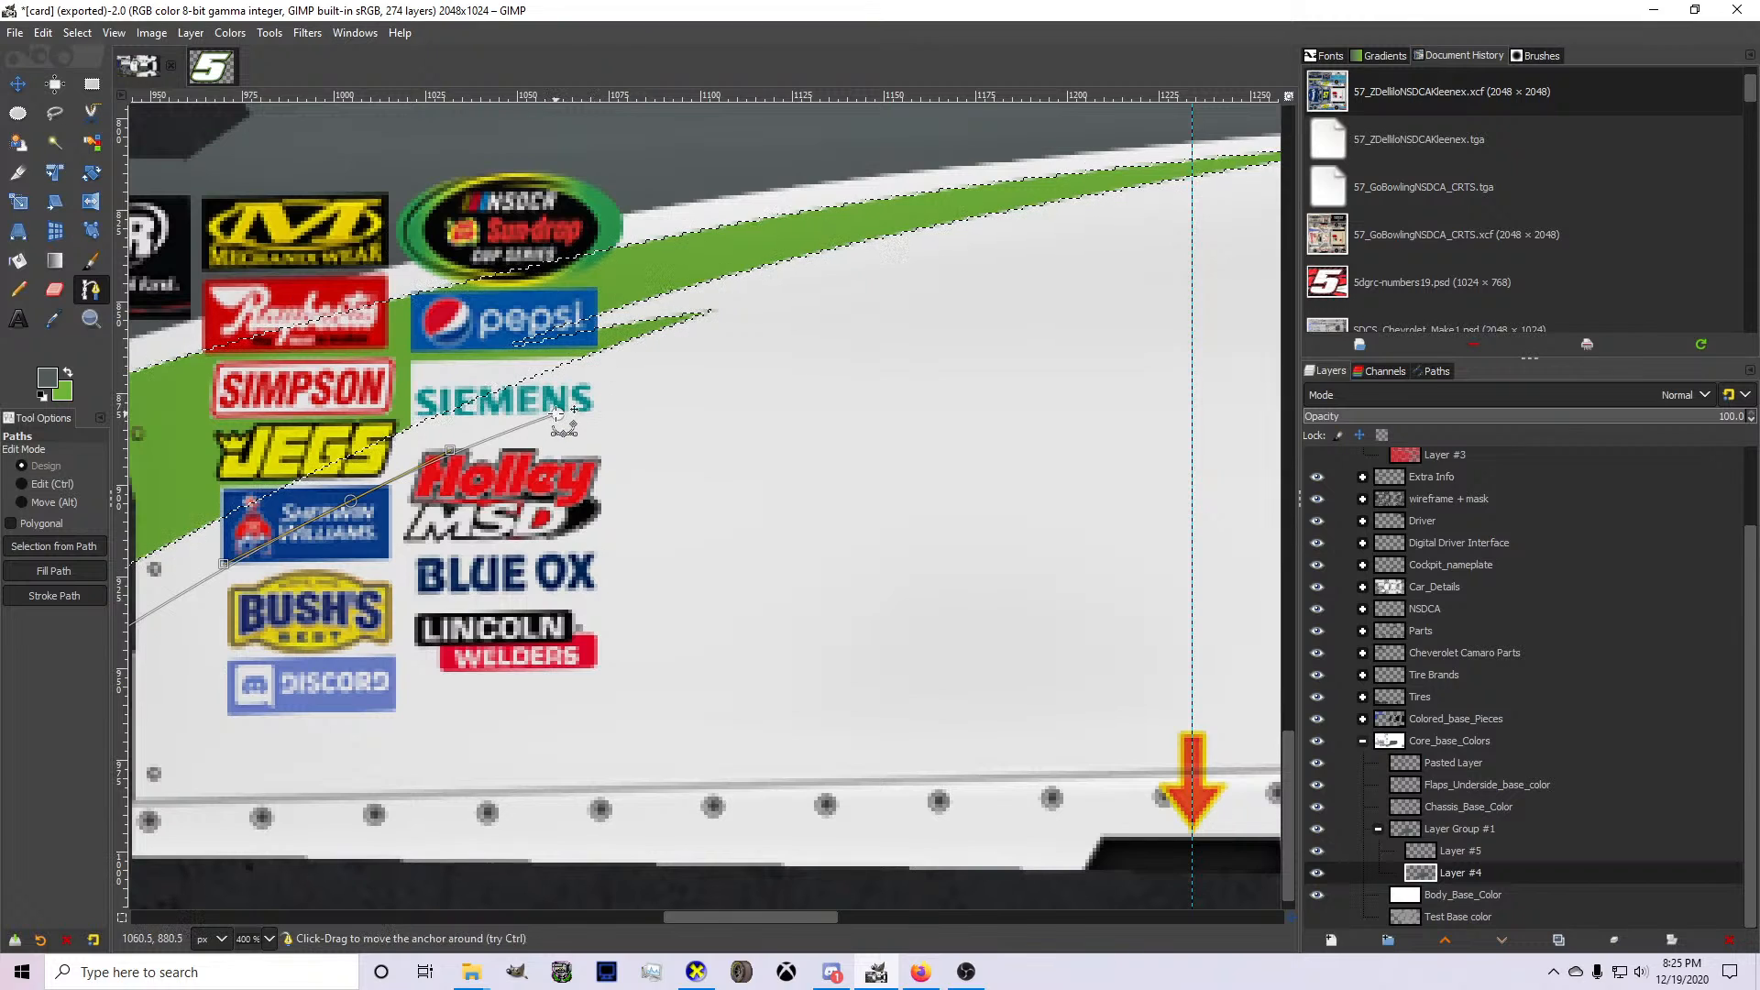
pyautogui.moveTo(557, 414); pyautogui.dragTo(307, 716)
pyautogui.keyDown('ctrl'); pyautogui.moveTo(449, 546); pyautogui.dragTo(365, 543); pyautogui.keyUp('ctrl')
pyautogui.moveTo(307, 716); pyautogui.dragTo(325, 715)
# Continue the path rearward from the Discord decal, curving it down to the rocker panel seam and back up across the lower door.
pyautogui.click(793, 747)
pyautogui.keyDown('ctrl'); pyautogui.moveTo(606, 734); pyautogui.dragTo(486, 787); pyautogui.keyUp('ctrl')
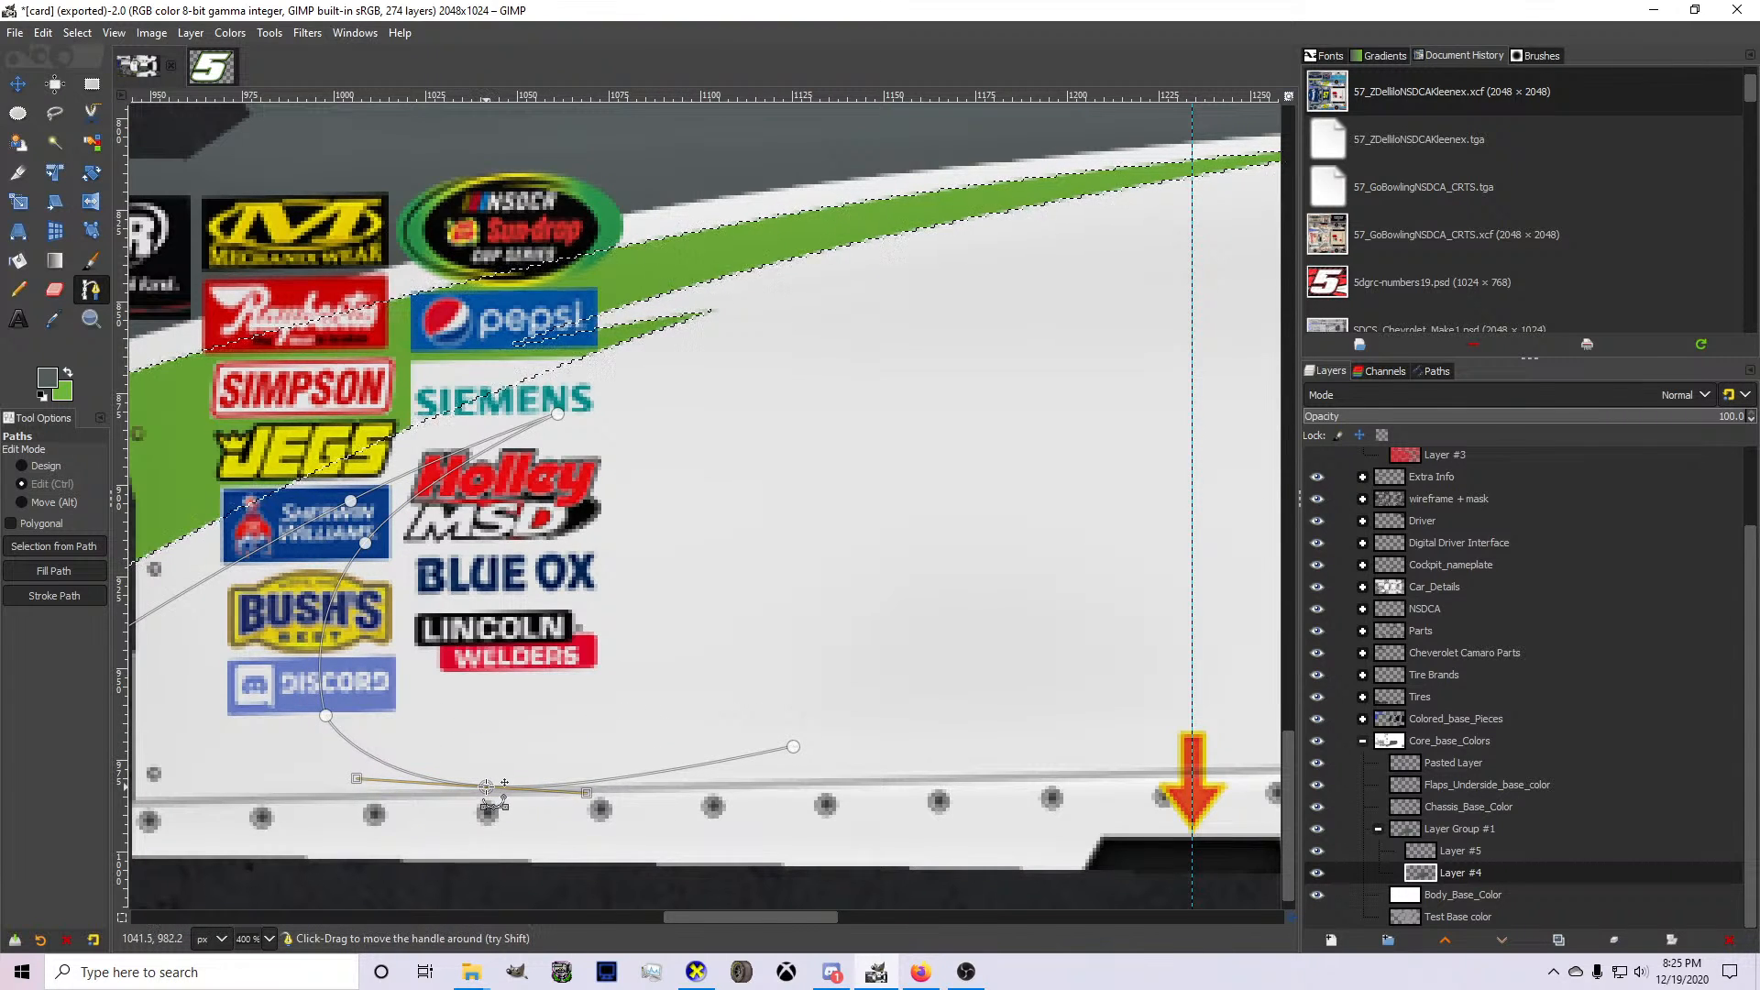
pyautogui.scroll(-2, 486, 786)
pyautogui.moveTo(641, 766)
pyautogui.mouseDown()
pyautogui.moveTo(683, 769)
pyautogui.moveTo(651, 762)
pyautogui.moveTo(688, 740)
pyautogui.moveTo(654, 747)
pyautogui.mouseUp()
# Extend the path to a spike tip just ahead of the rear wheel opening and bow the segment slightly upward.
pyautogui.moveTo(1047, 688); pyautogui.dragTo(1199, 665)
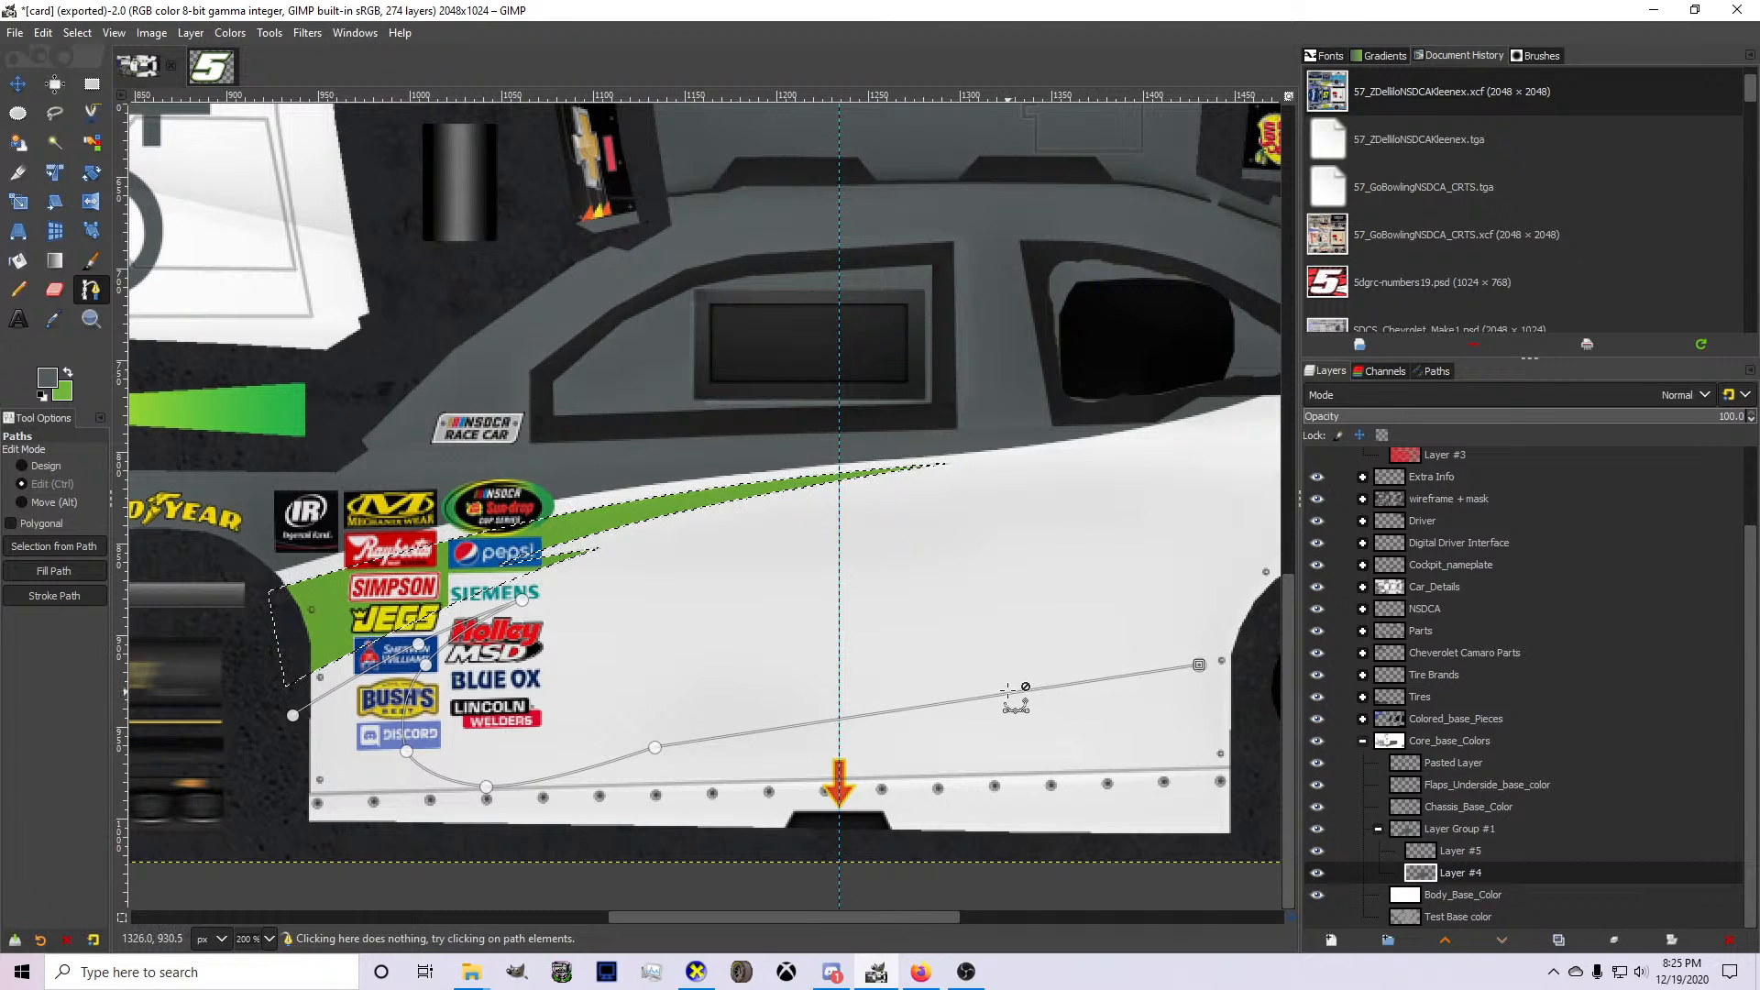
pyautogui.moveTo(1006, 690); pyautogui.dragTo(933, 675)
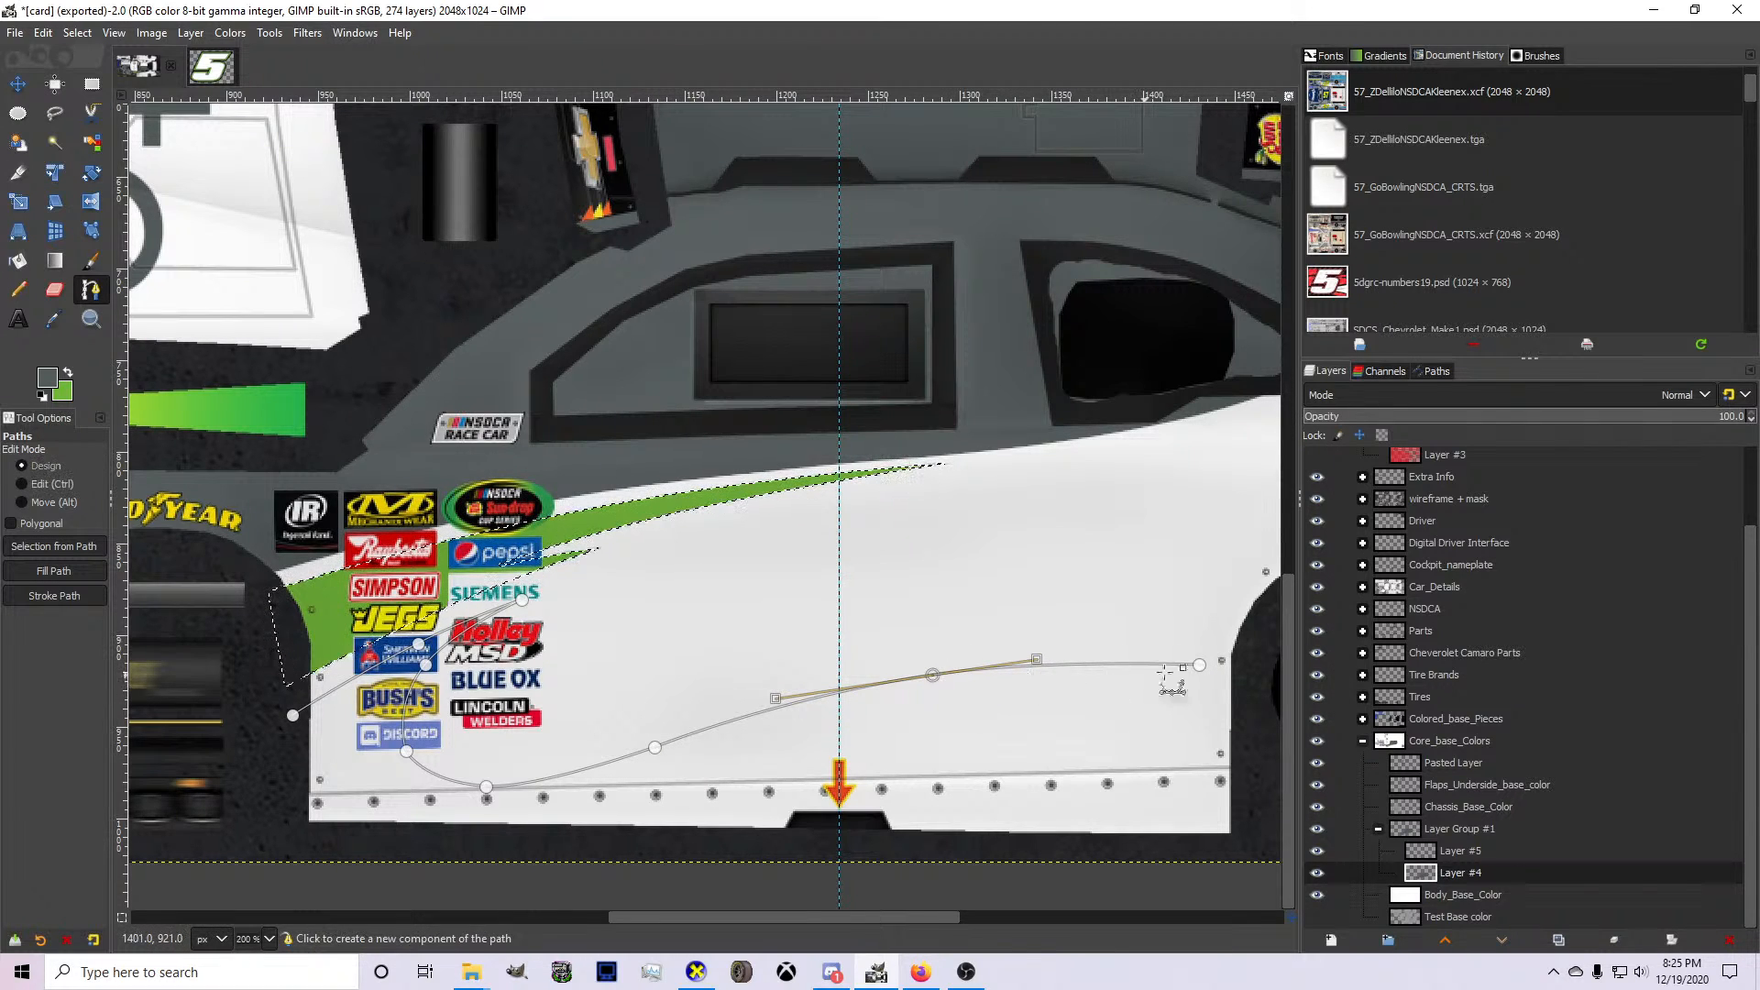
pyautogui.hotkey('ctrl', 'z')
pyautogui.moveTo(1200, 665); pyautogui.dragTo(1149, 651)
pyautogui.moveTo(912, 702); pyautogui.dragTo(868, 689)
pyautogui.moveTo(1152, 649); pyautogui.dragTo(1170, 650)
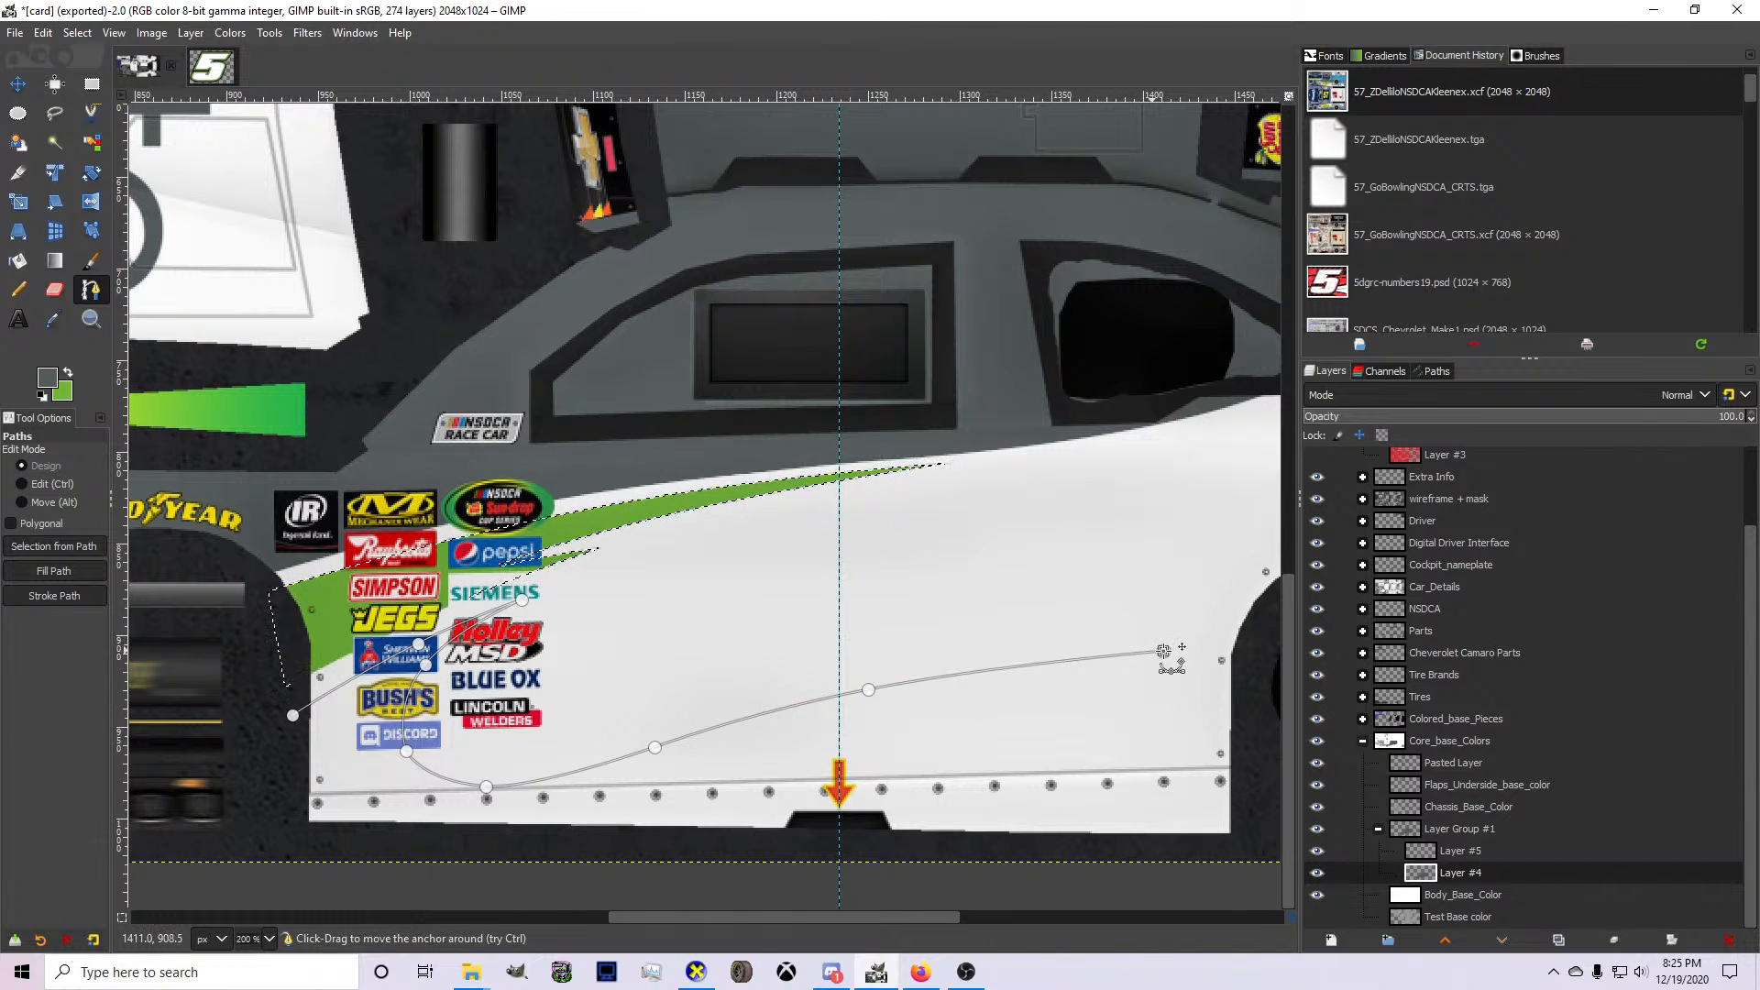
# Add the spike's returning edge forward to just above the orange arrow and bow it slightly upward.
pyautogui.click(840, 735)
pyautogui.moveTo(840, 735); pyautogui.dragTo(828, 749)
pyautogui.moveTo(963, 705); pyautogui.dragTo(953, 694)
pyautogui.keyDown('ctrl'); pyautogui.click(953, 694); pyautogui.keyUp('ctrl')
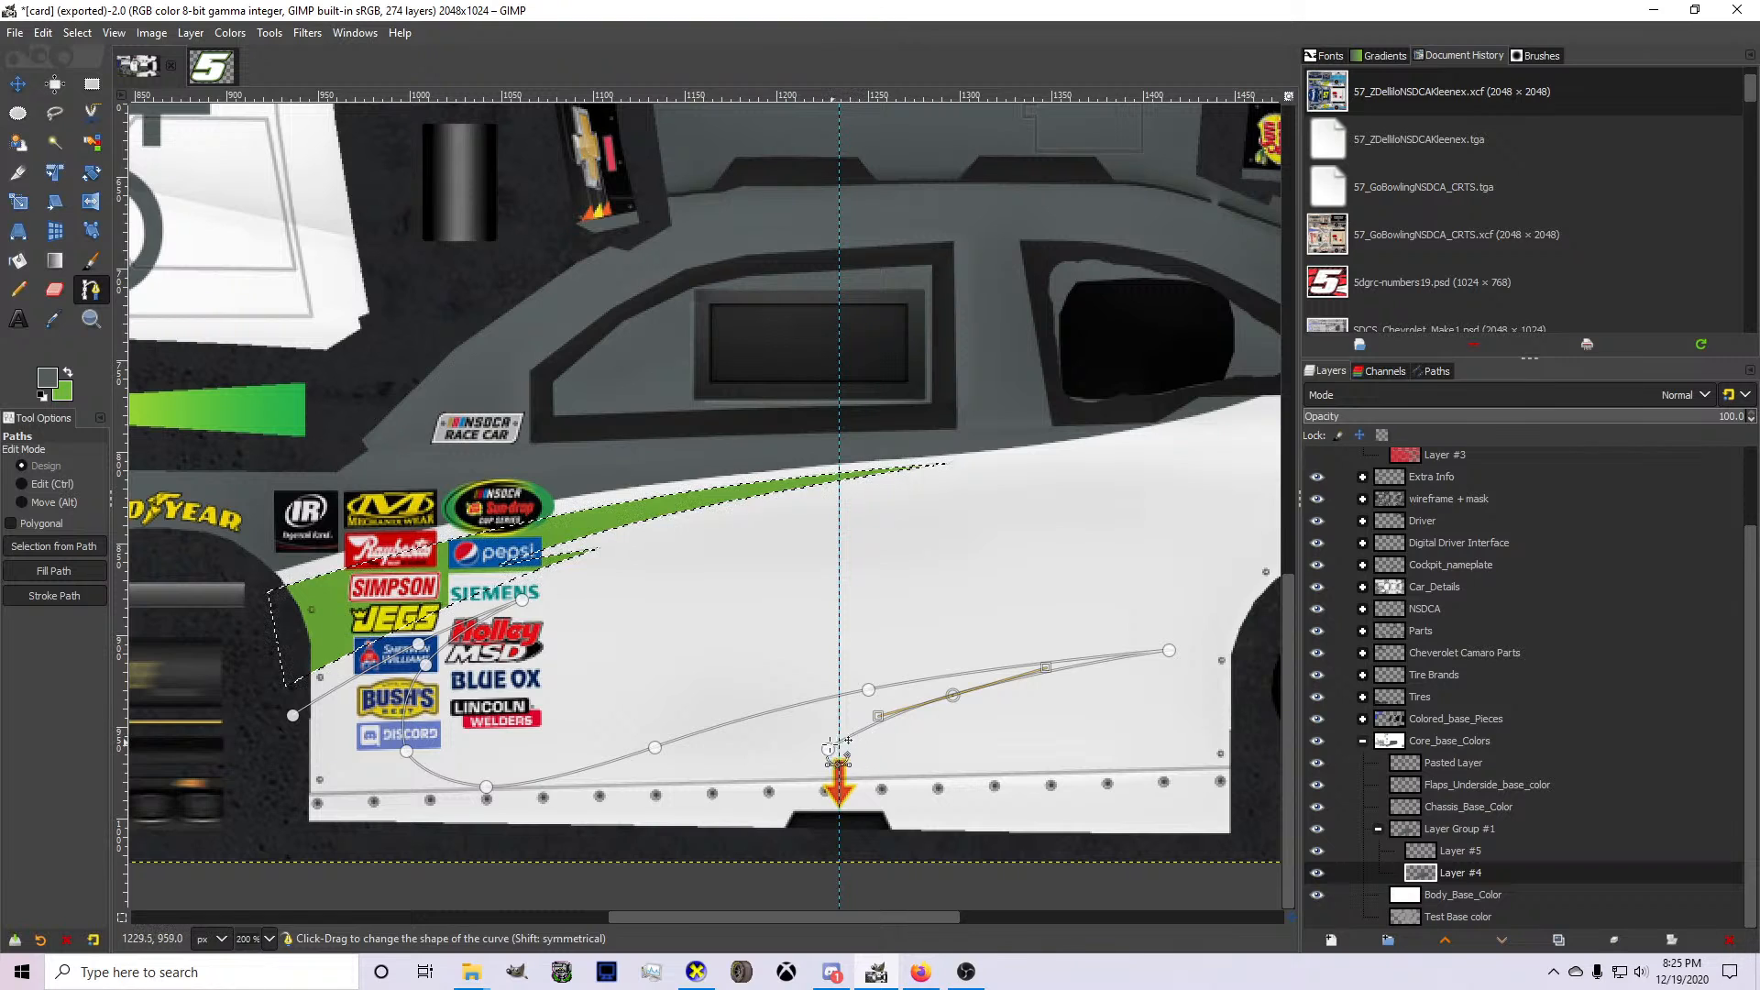
# Extend the path from the orange arrow across the rear wheel opening to a second spike tip below the American Ethanol decal.
pyautogui.click(829, 749)
pyautogui.moveTo(1548, 652); pyautogui.dragTo(1233, 563)
pyautogui.keyDown('ctrl'); pyautogui.click(872, 629); pyautogui.keyUp('ctrl')
pyautogui.moveTo(873, 629); pyautogui.dragTo(730, 626)
pyautogui.moveTo(1234, 563); pyautogui.dragTo(1254, 559)
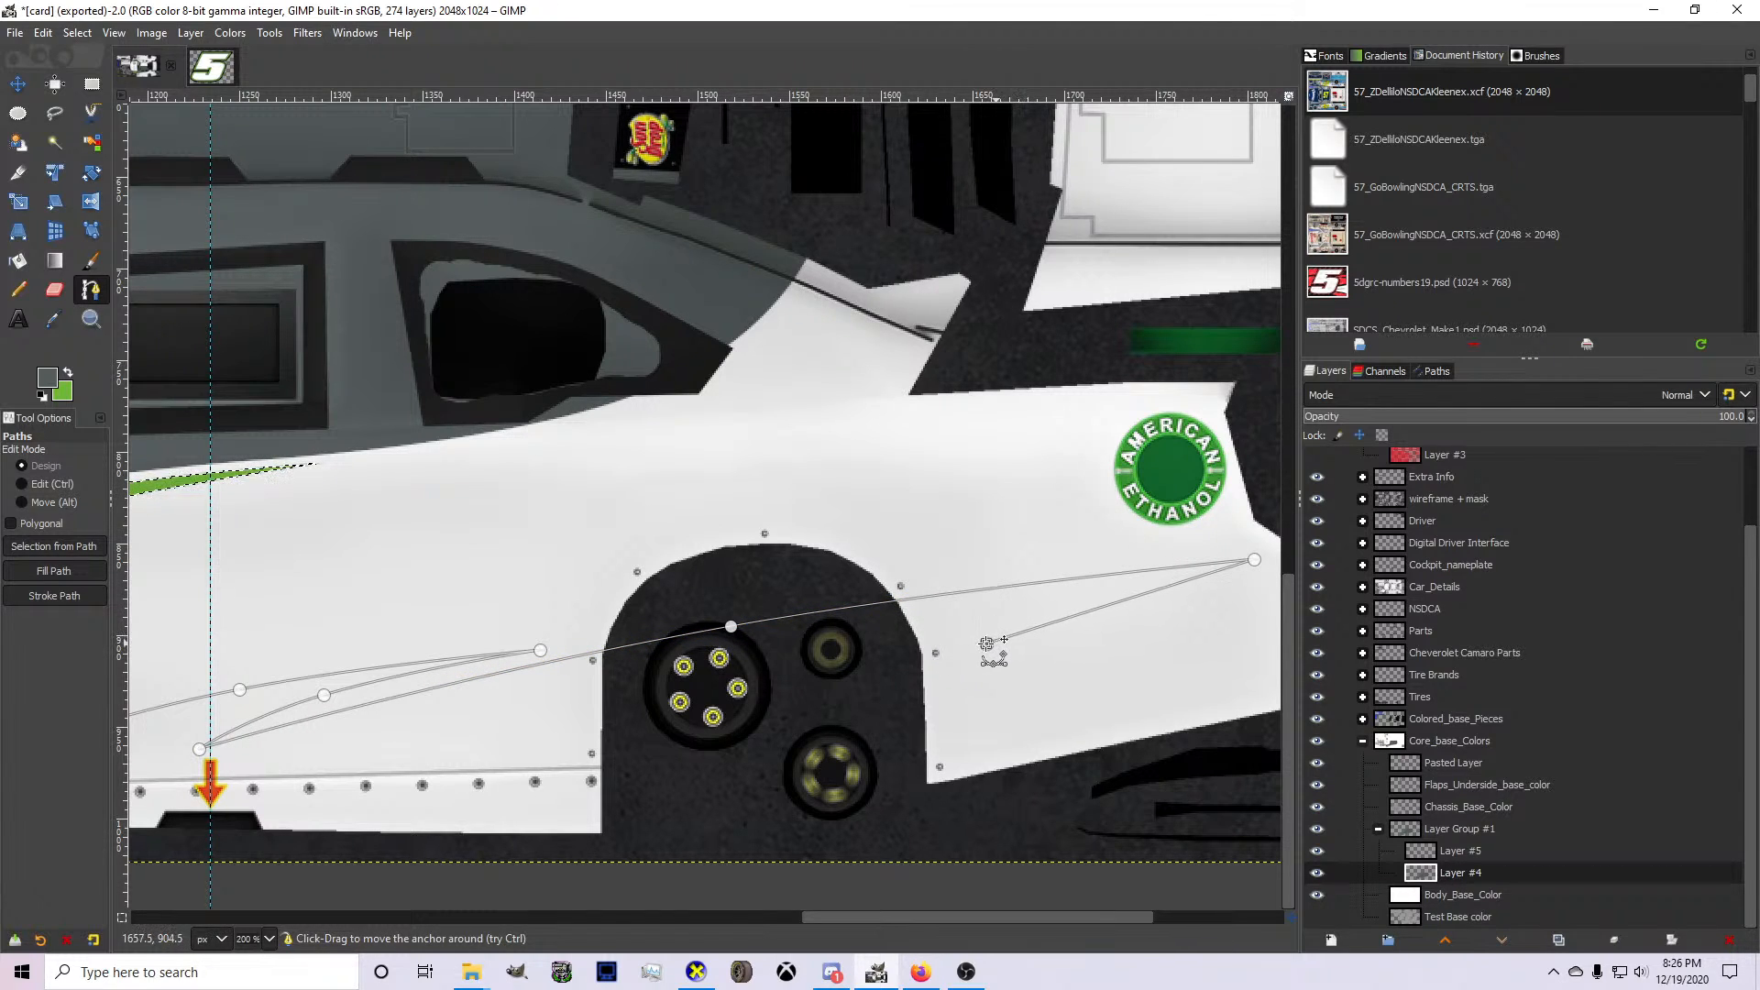
# End the second spike's returning edge just behind the rear wheel opening and bow that edge slightly upward.
pyautogui.moveTo(1114, 597); pyautogui.dragTo(1091, 603)
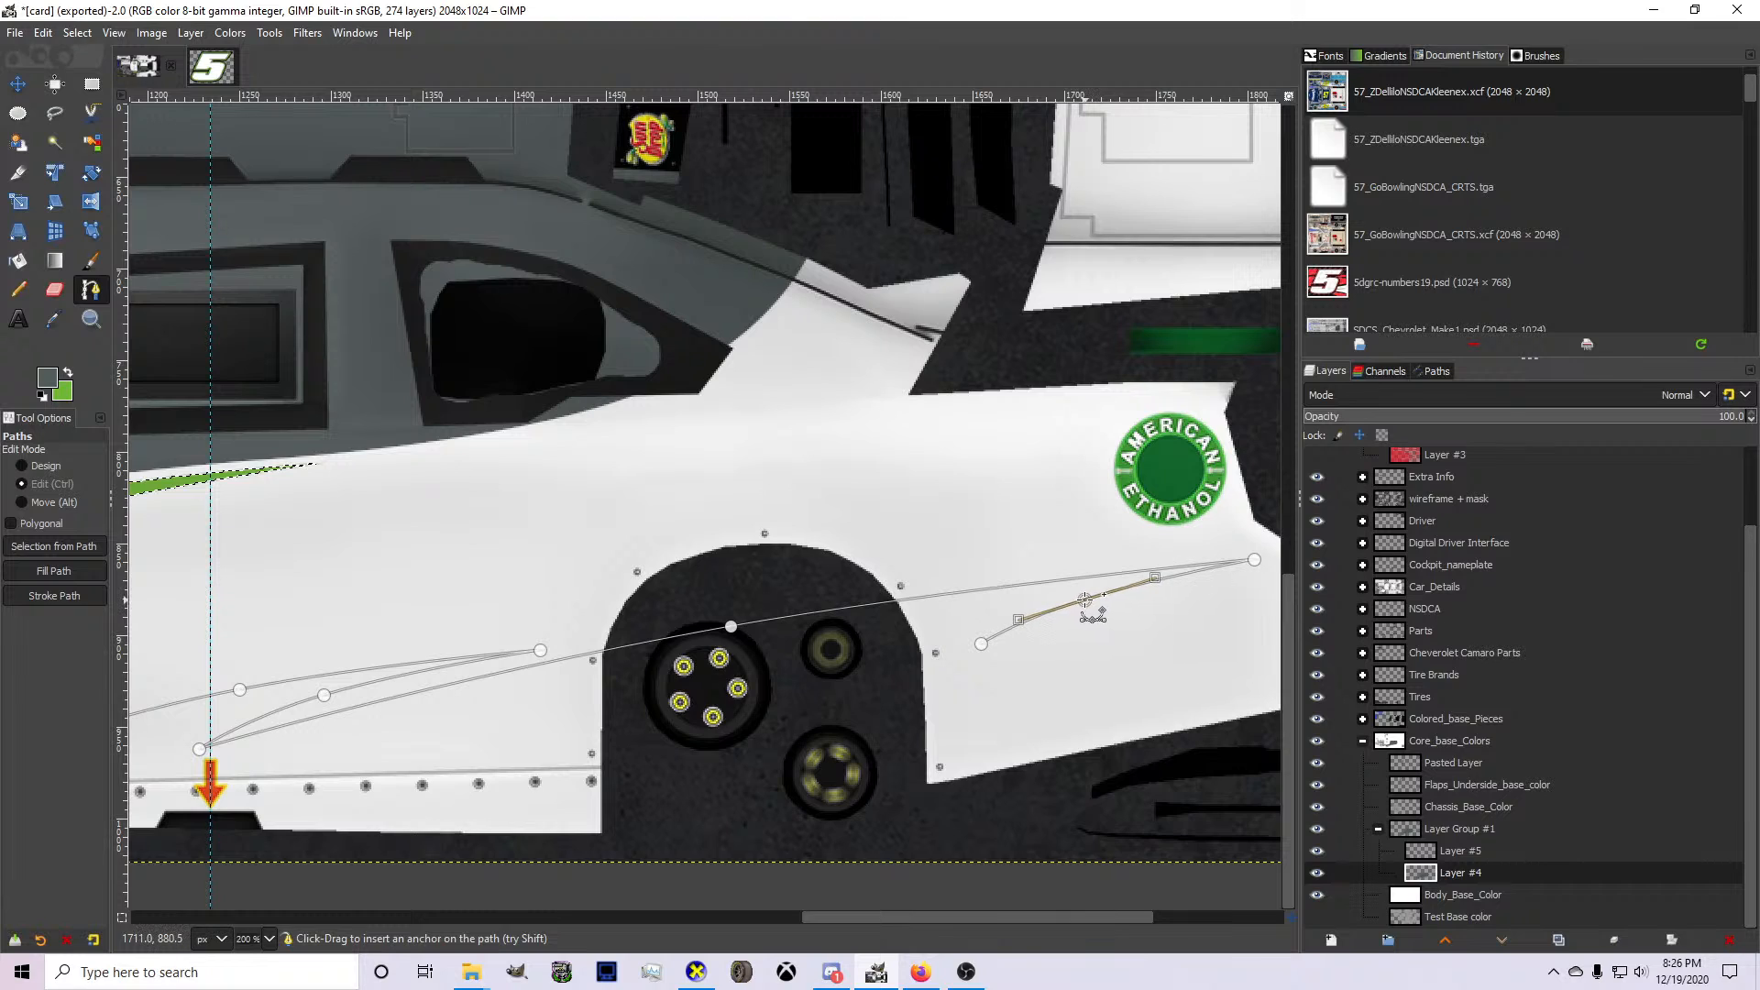
pyautogui.hotkey('ctrl', 'z')
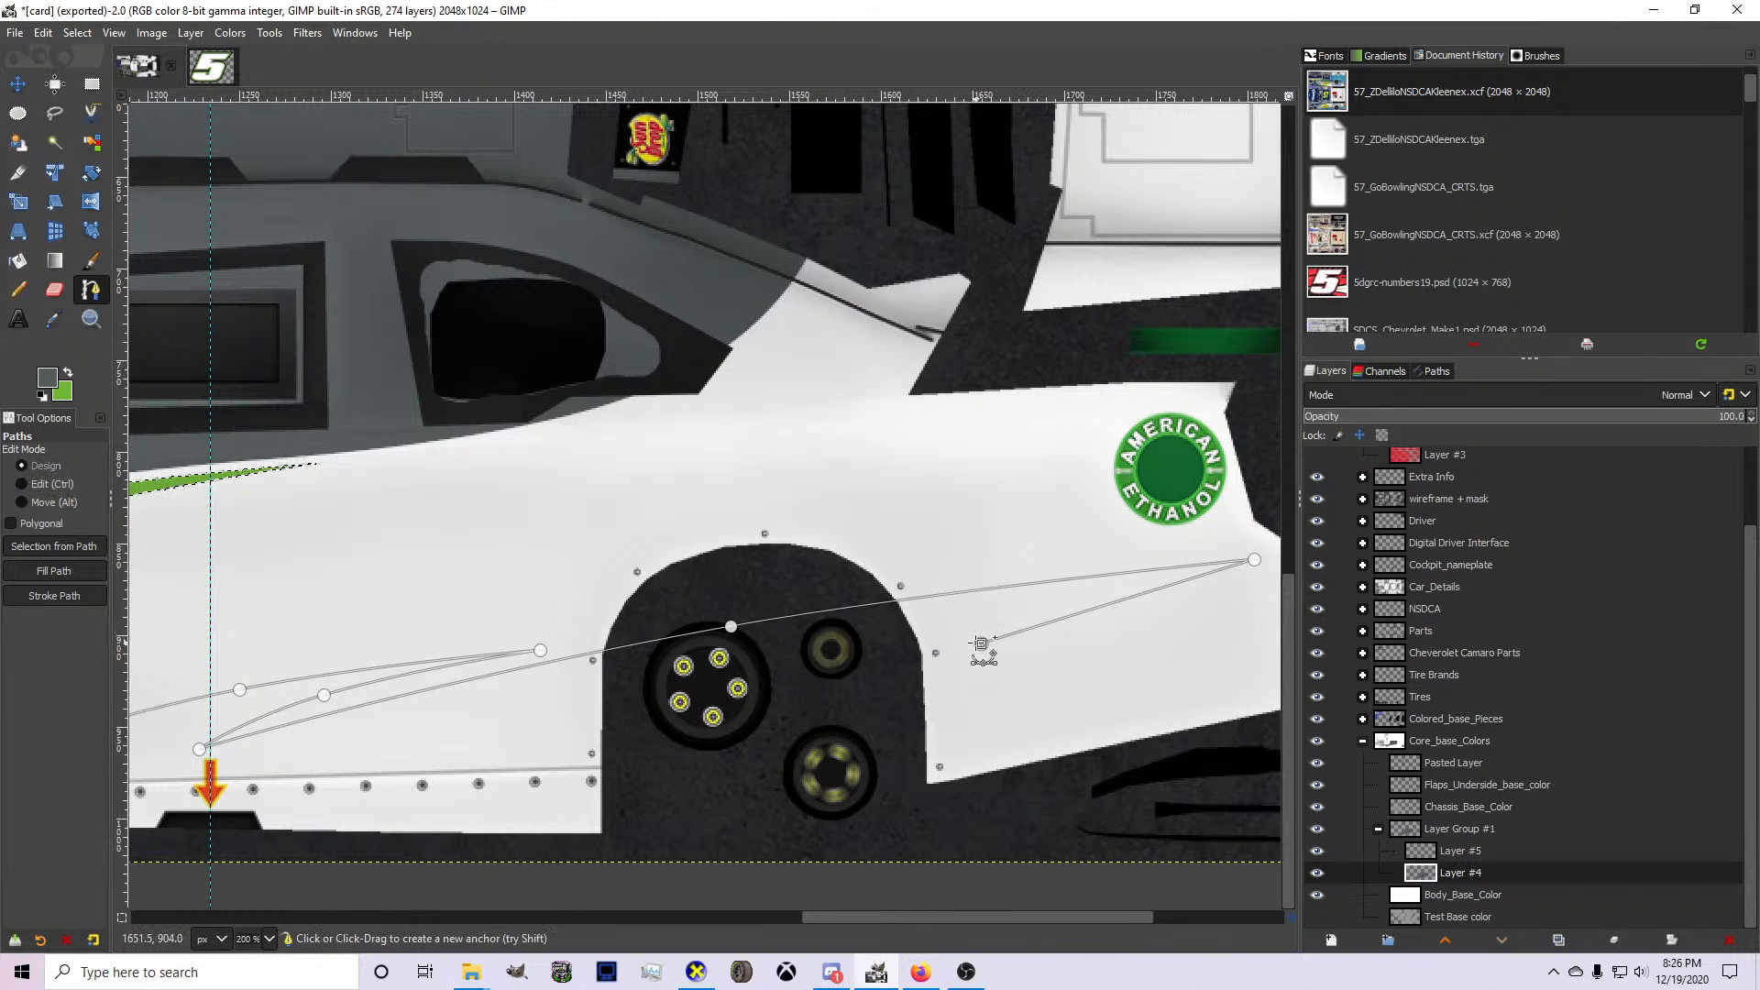
pyautogui.moveTo(981, 644); pyautogui.dragTo(944, 635)
pyautogui.press('ctrl')
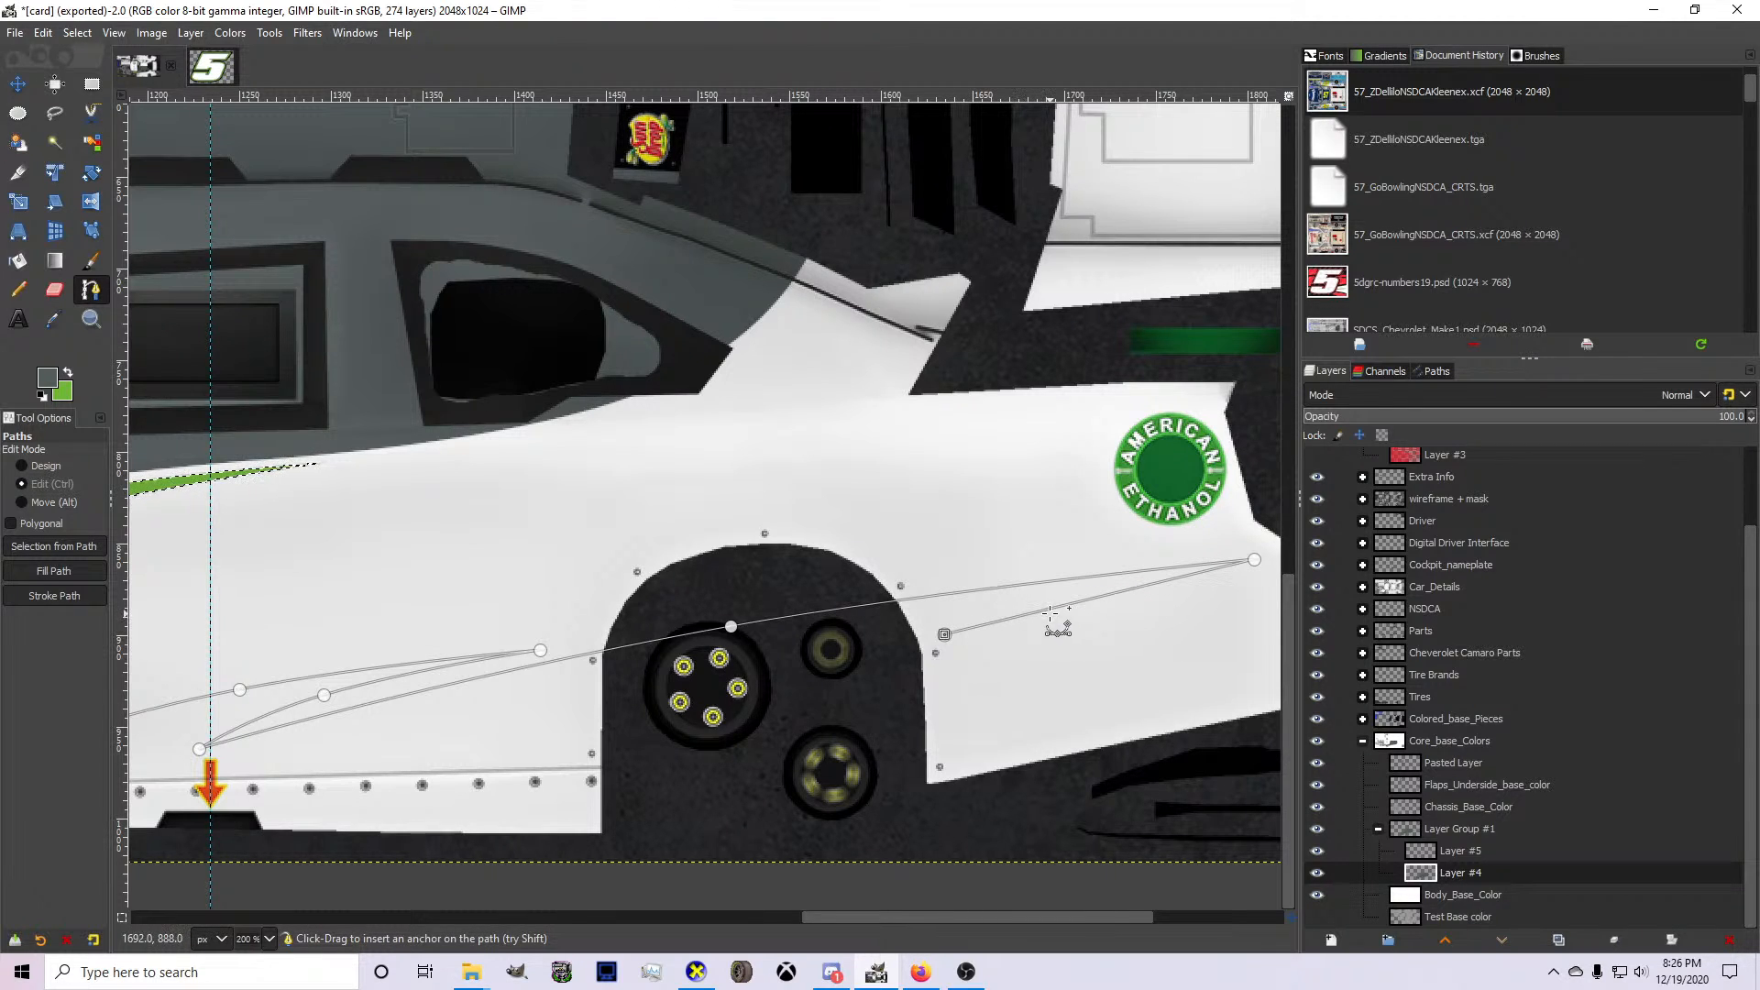
pyautogui.moveTo(1114, 596); pyautogui.dragTo(1094, 592)
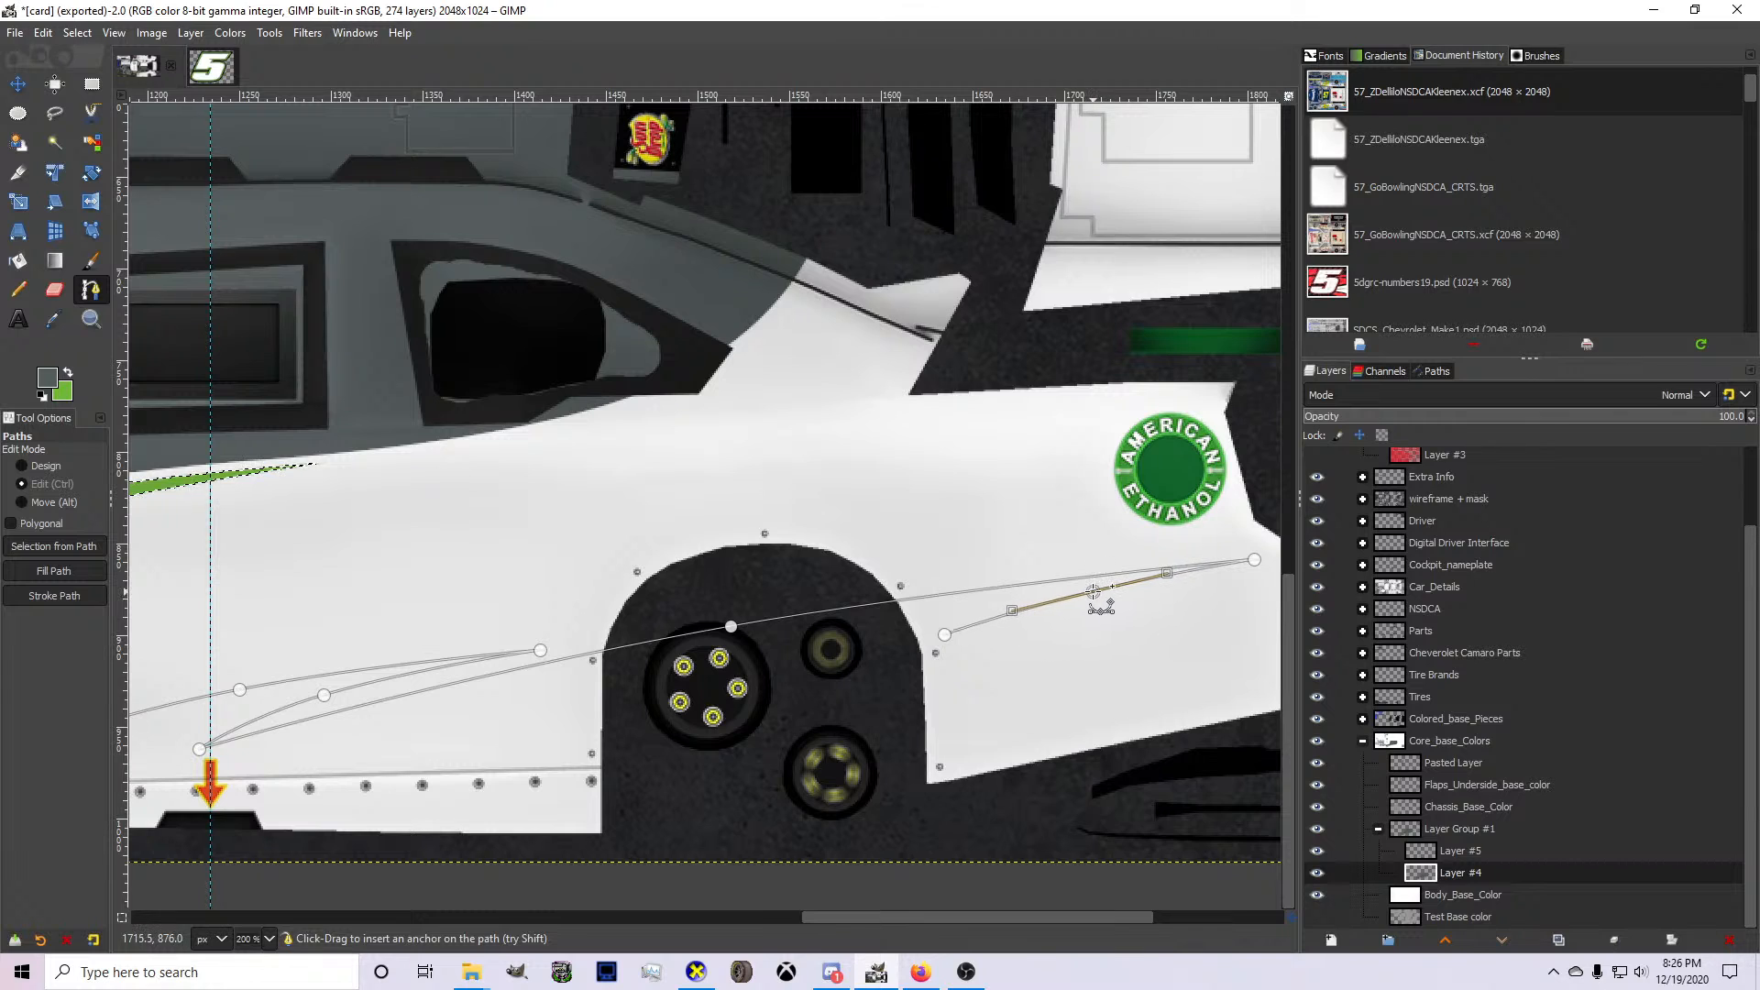
# Extend the path rearward from behind the rear wheel opening to past the rear bumper and bow the segment slightly.
pyautogui.scroll(-1, 945, 635)
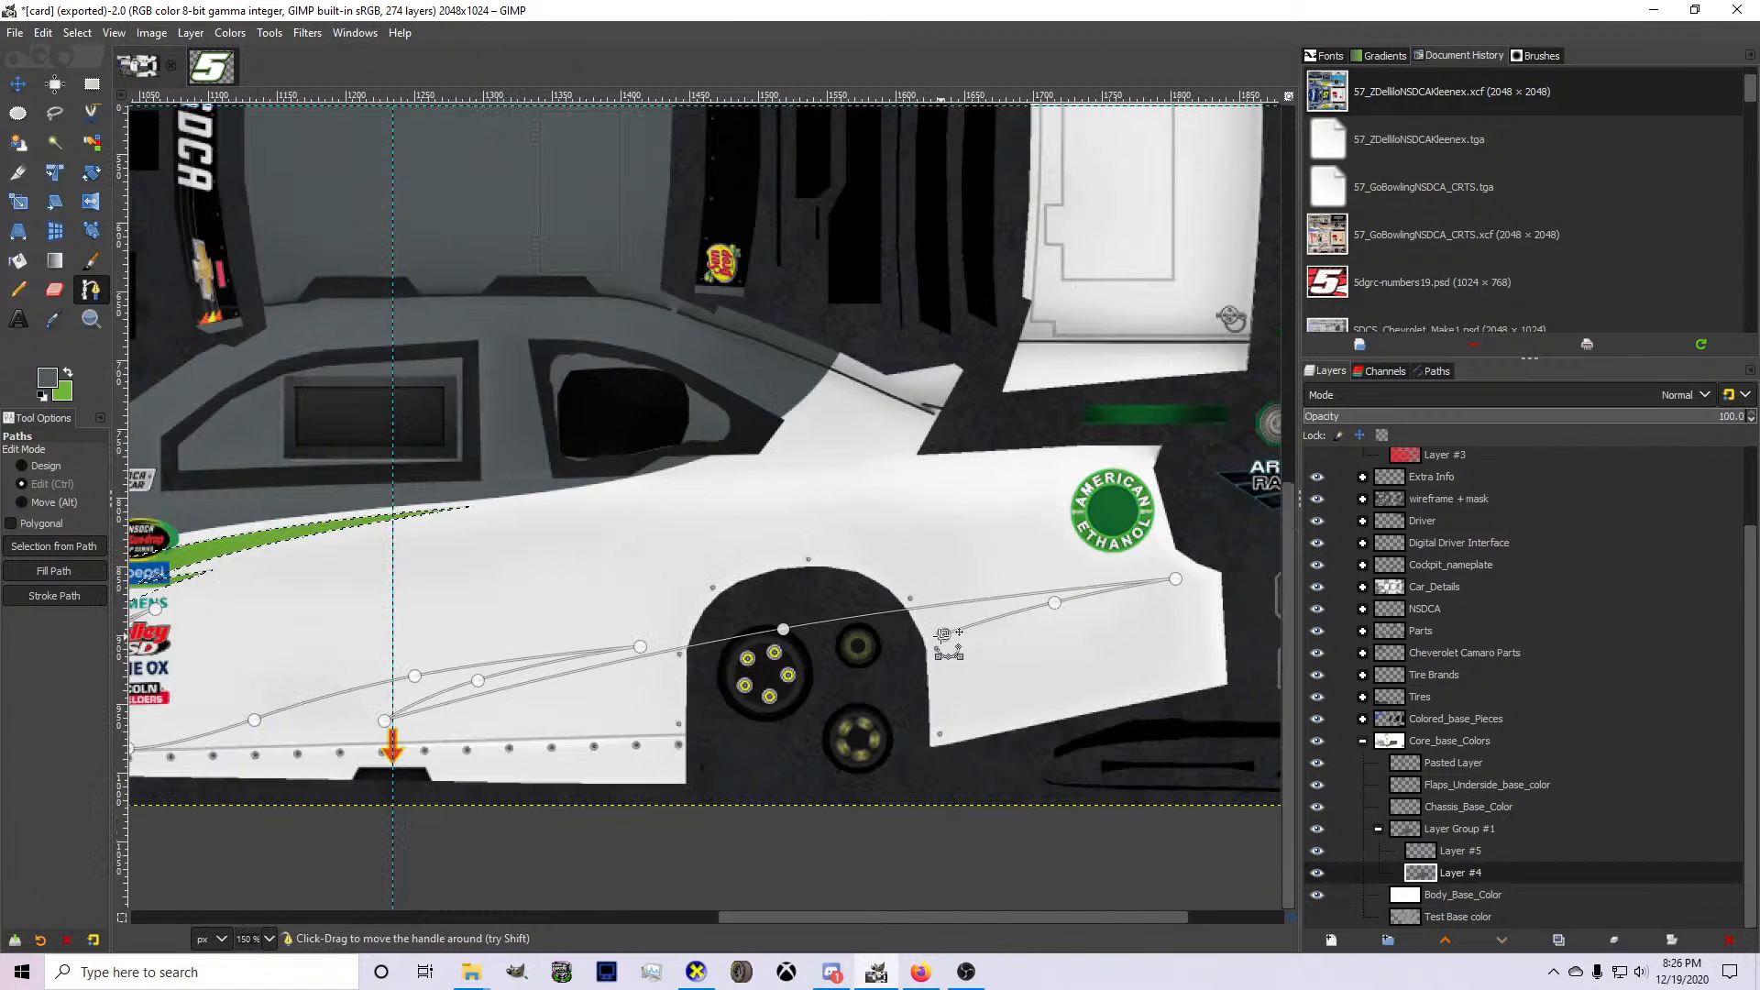
pyautogui.click(1267, 583)
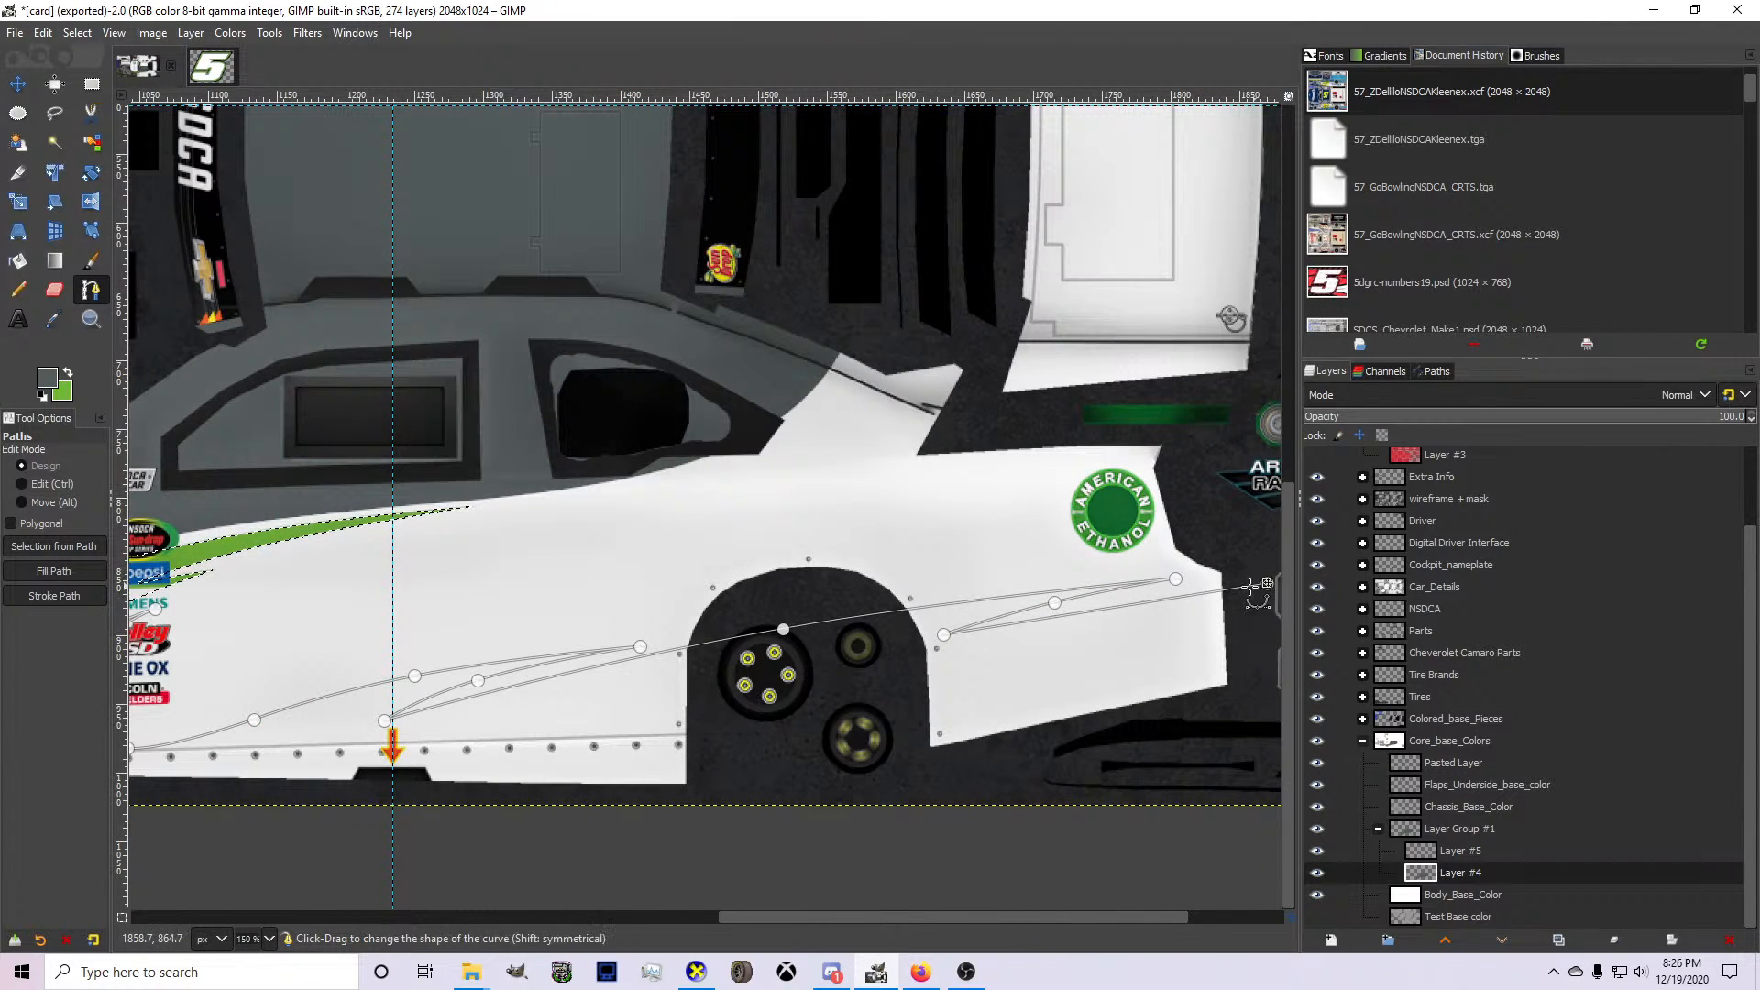
pyautogui.press('ctrl')
pyautogui.keyDown('ctrl'); pyautogui.click(1127, 599); pyautogui.keyUp('ctrl')
pyautogui.scroll(-1, 1128, 599)
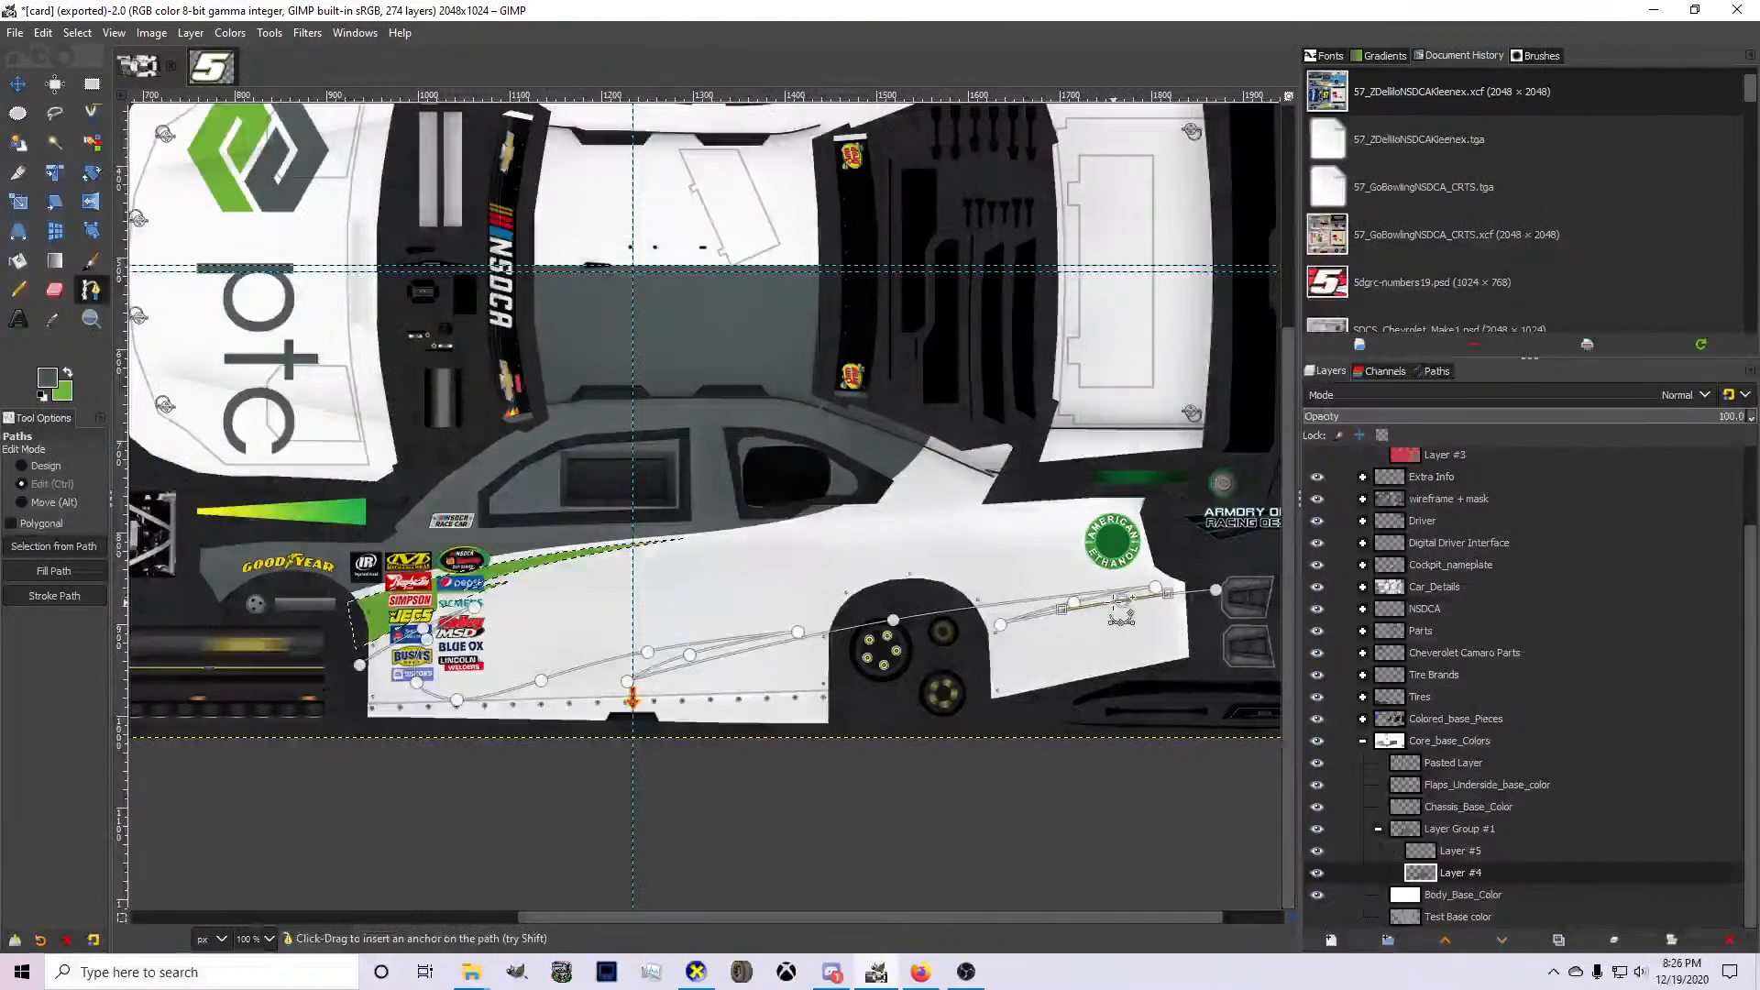
# Route the path down behind the bumper and beneath the body to the front wheel opening, close it, and convert it to a selection.
pyautogui.click(1216, 589)
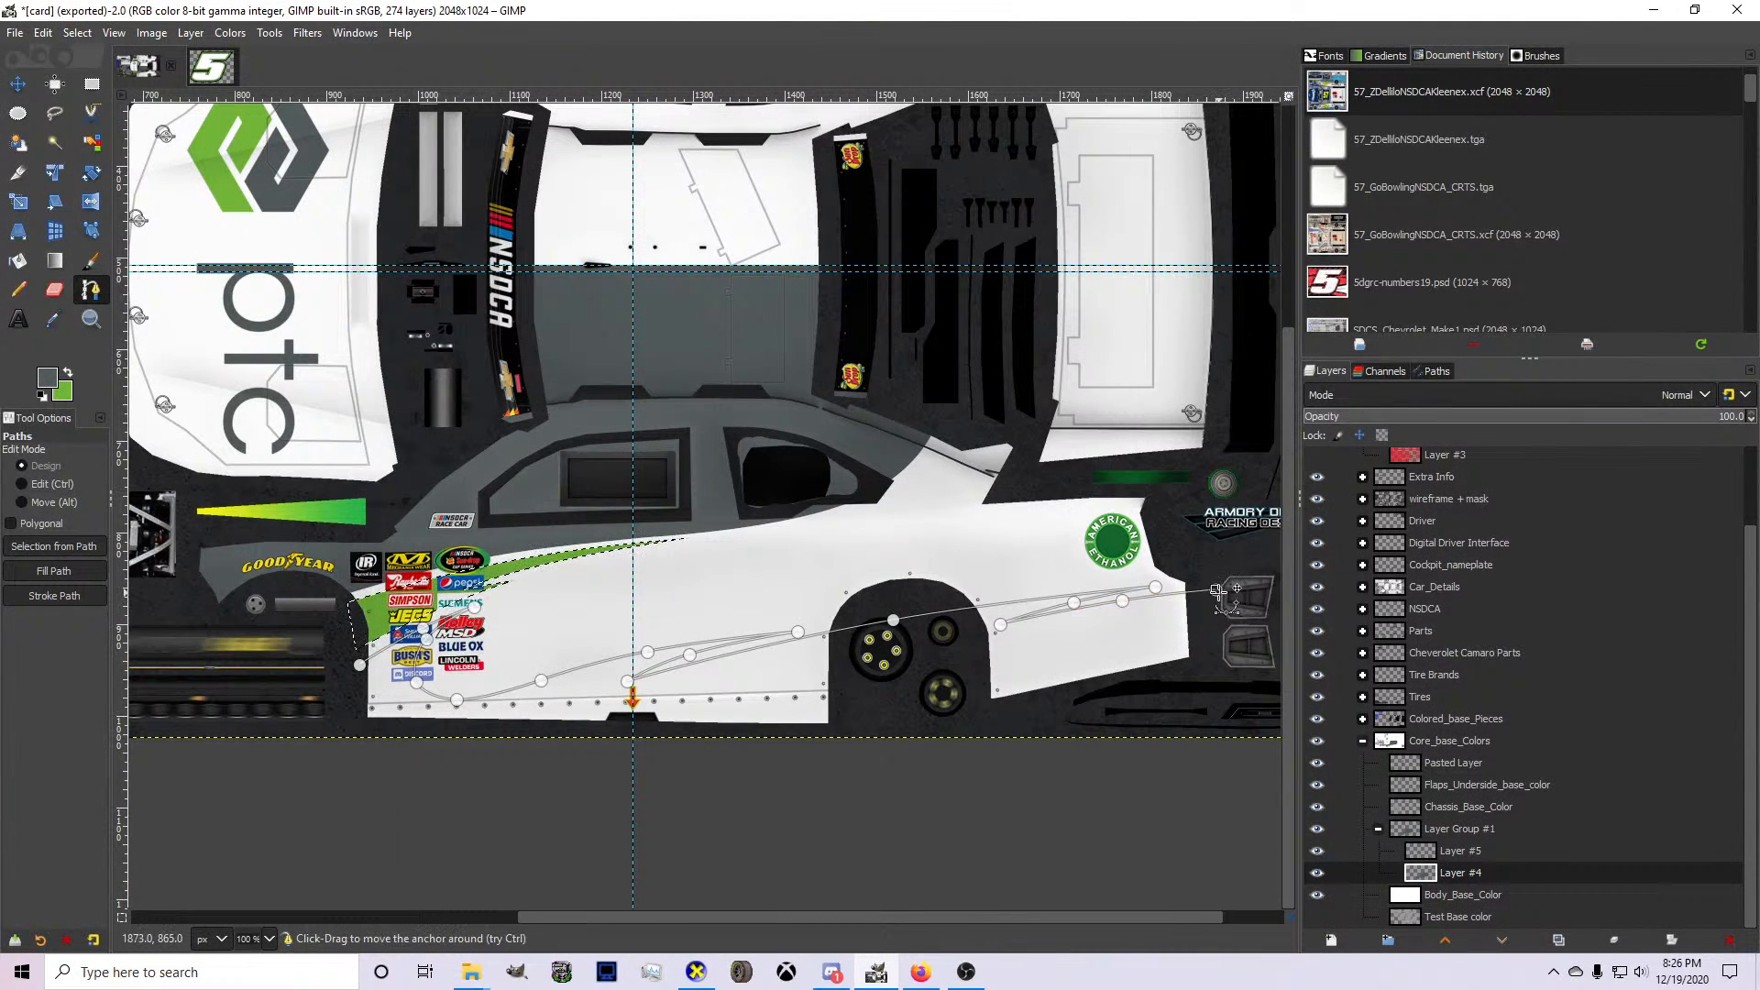
pyautogui.click(1208, 664)
pyautogui.click(1194, 700)
pyautogui.scroll(3, 357, 725)
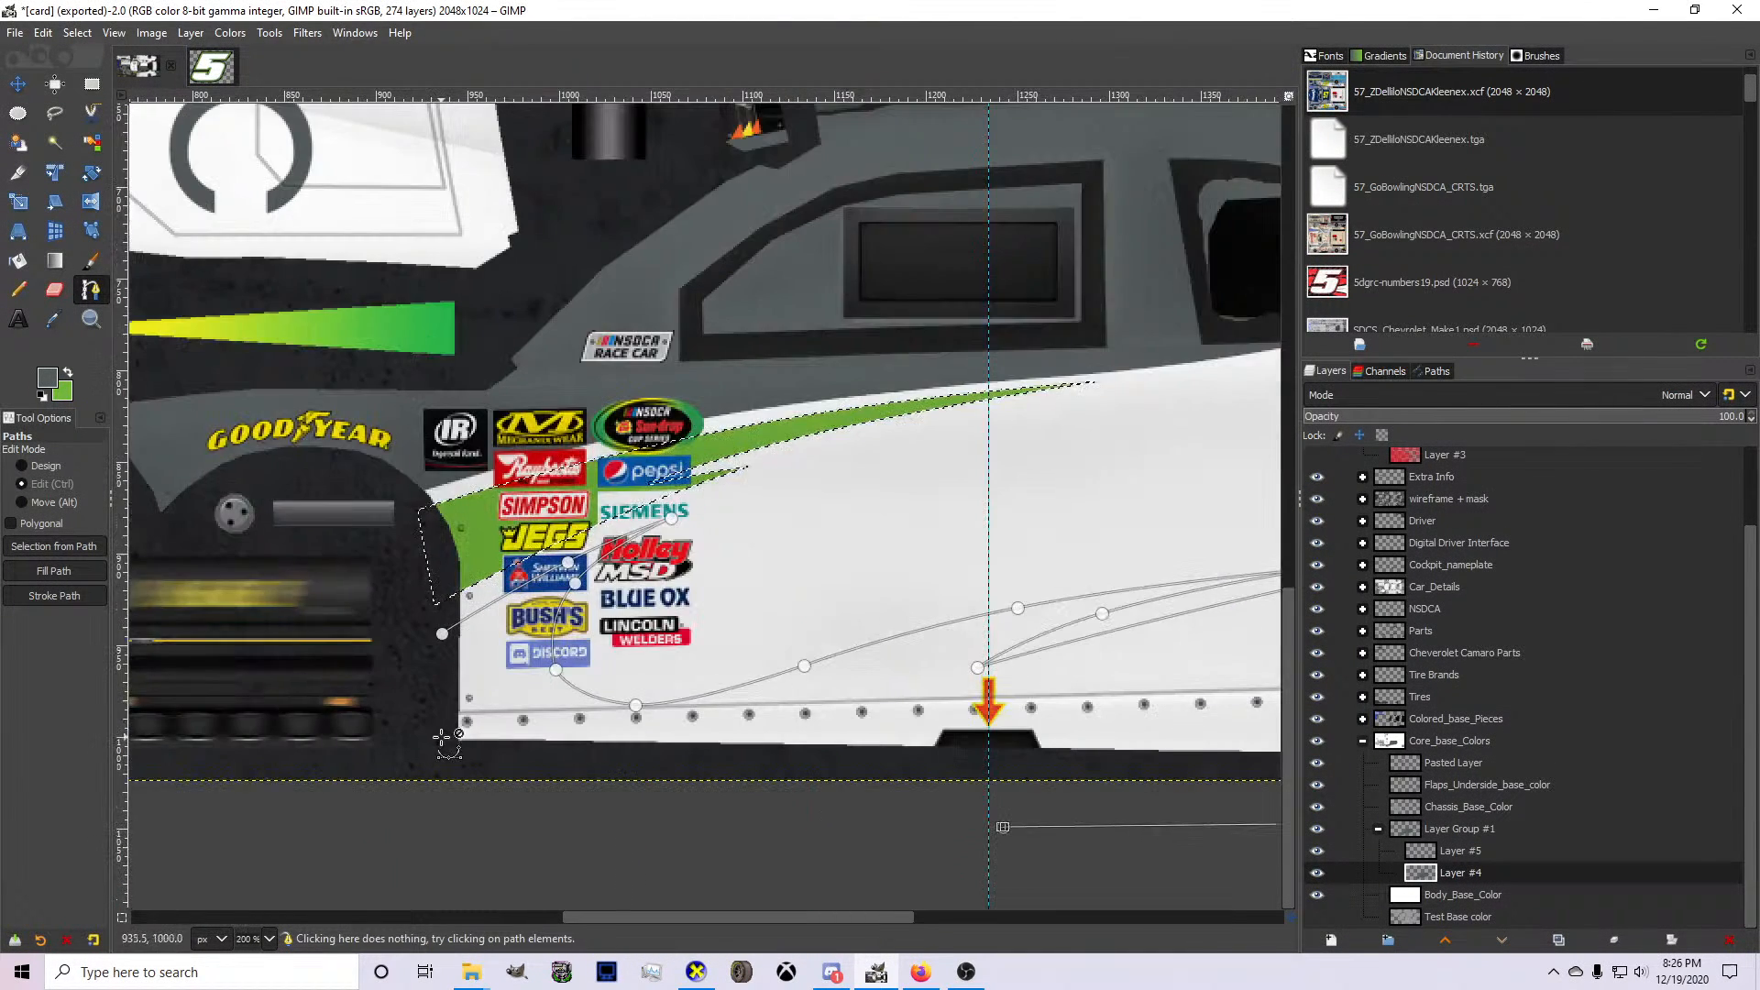
pyautogui.hotkey('shift', 'v')
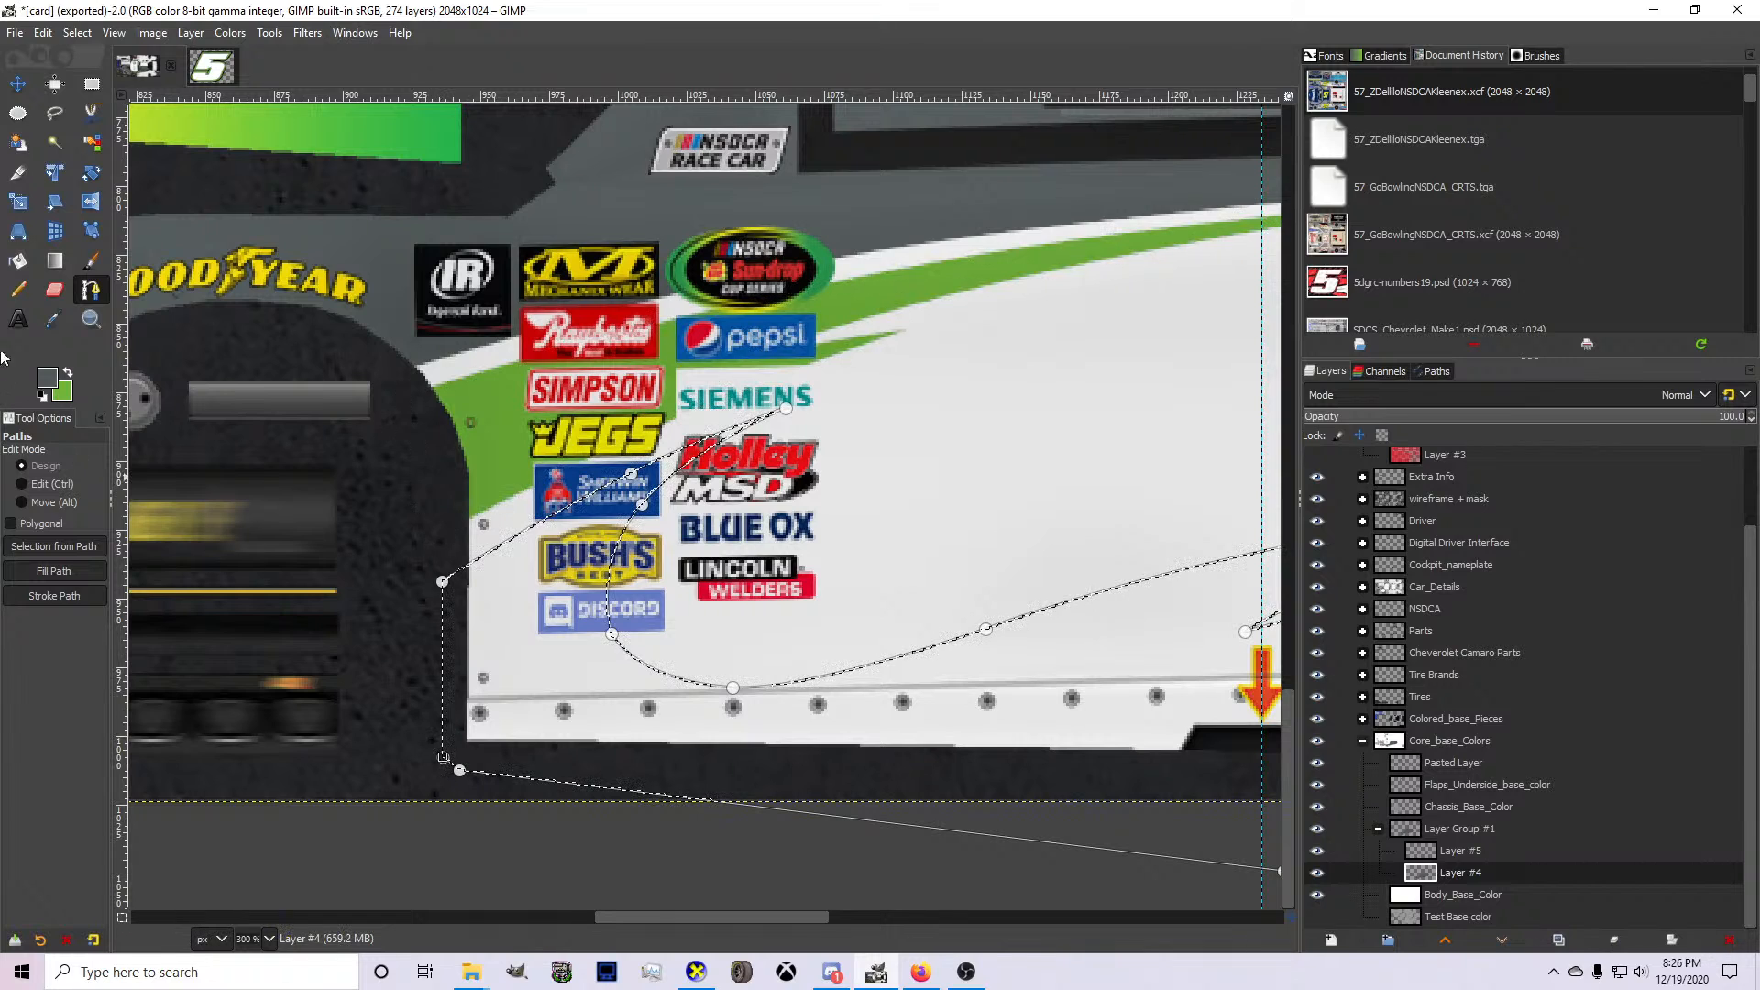
# Fill the selected lower body area with the dark gray foreground color on Layer #4.
pyautogui.click(18, 261)
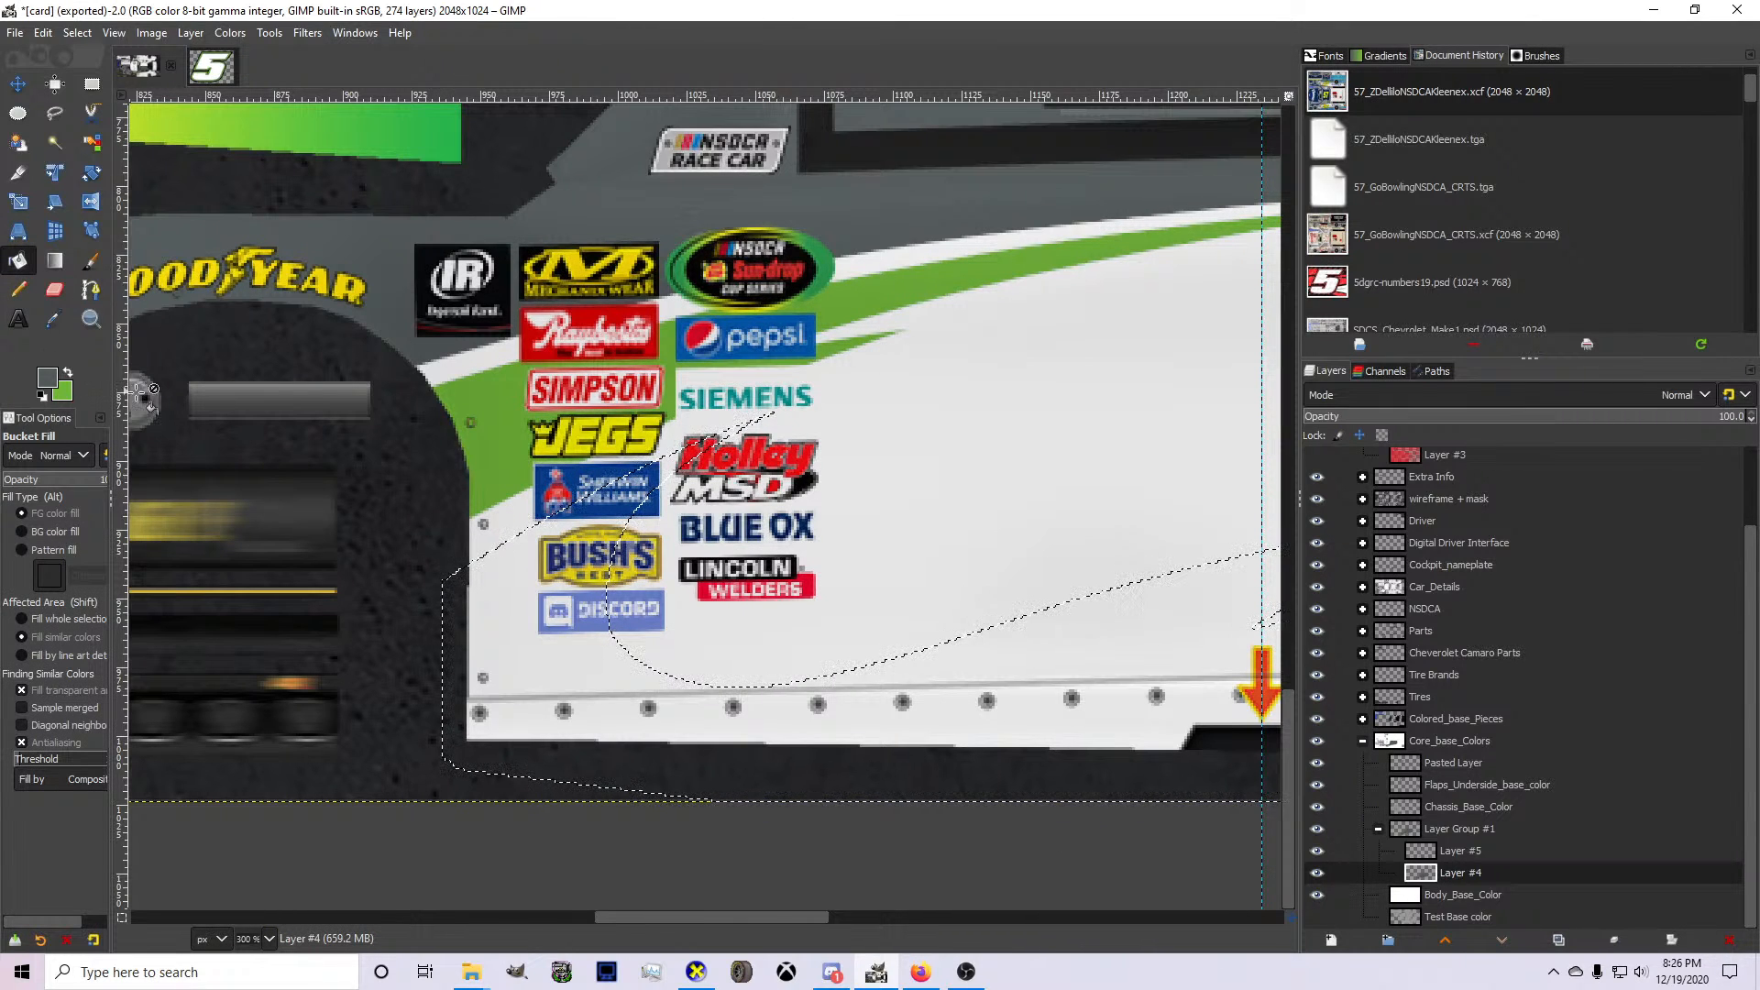
pyautogui.click(568, 713)
pyautogui.scroll(-5, 568, 712)
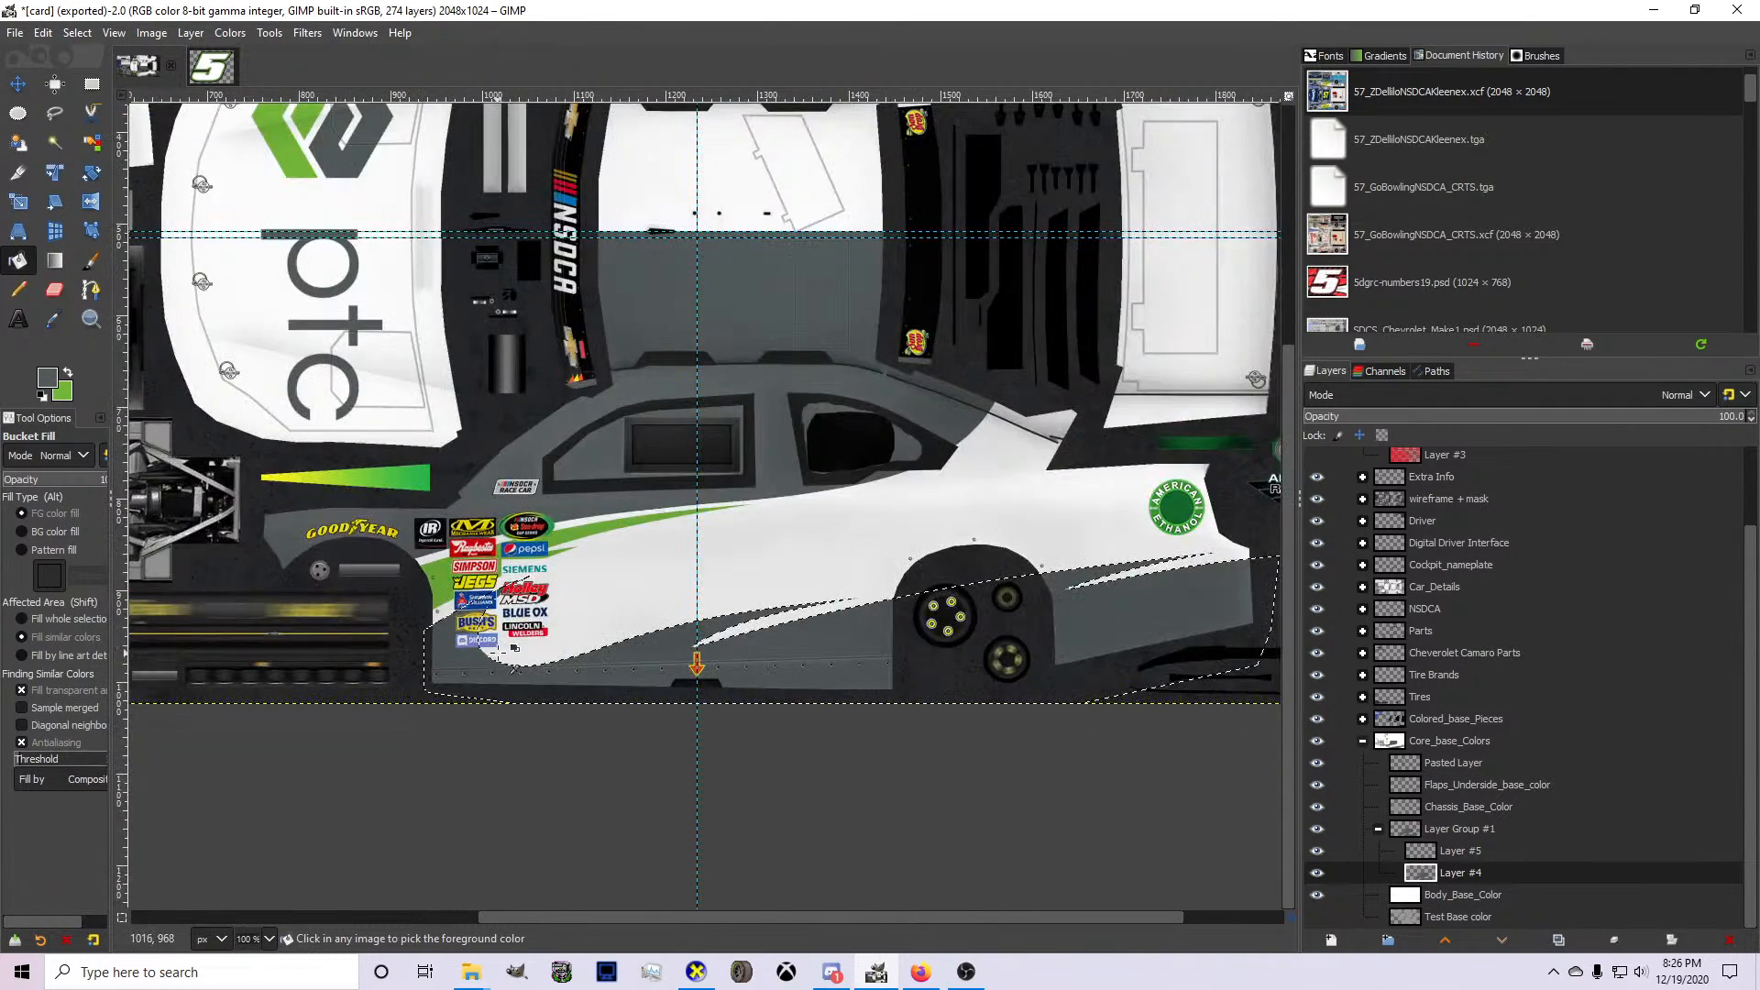
# Make green the foreground color and start a new path inside the white gap at the front of the first gray spike.
pyautogui.scroll(4, 555, 443)
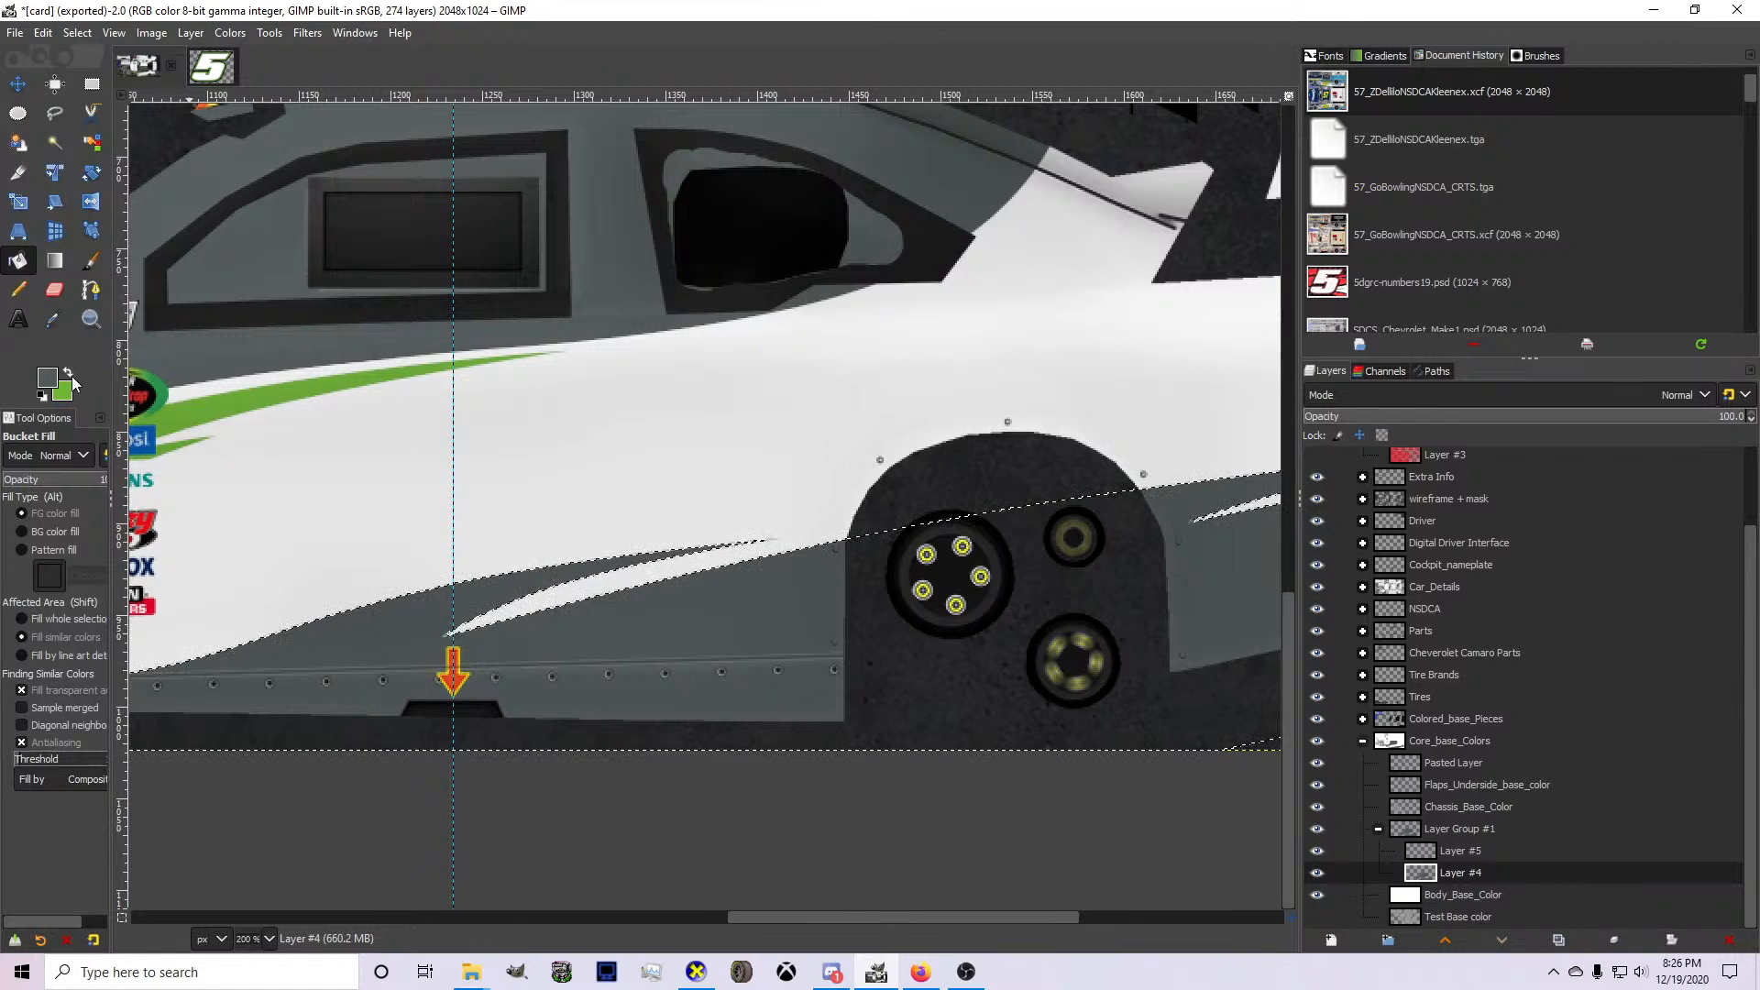
pyautogui.click(91, 291)
pyautogui.scroll(-3, 524, 480)
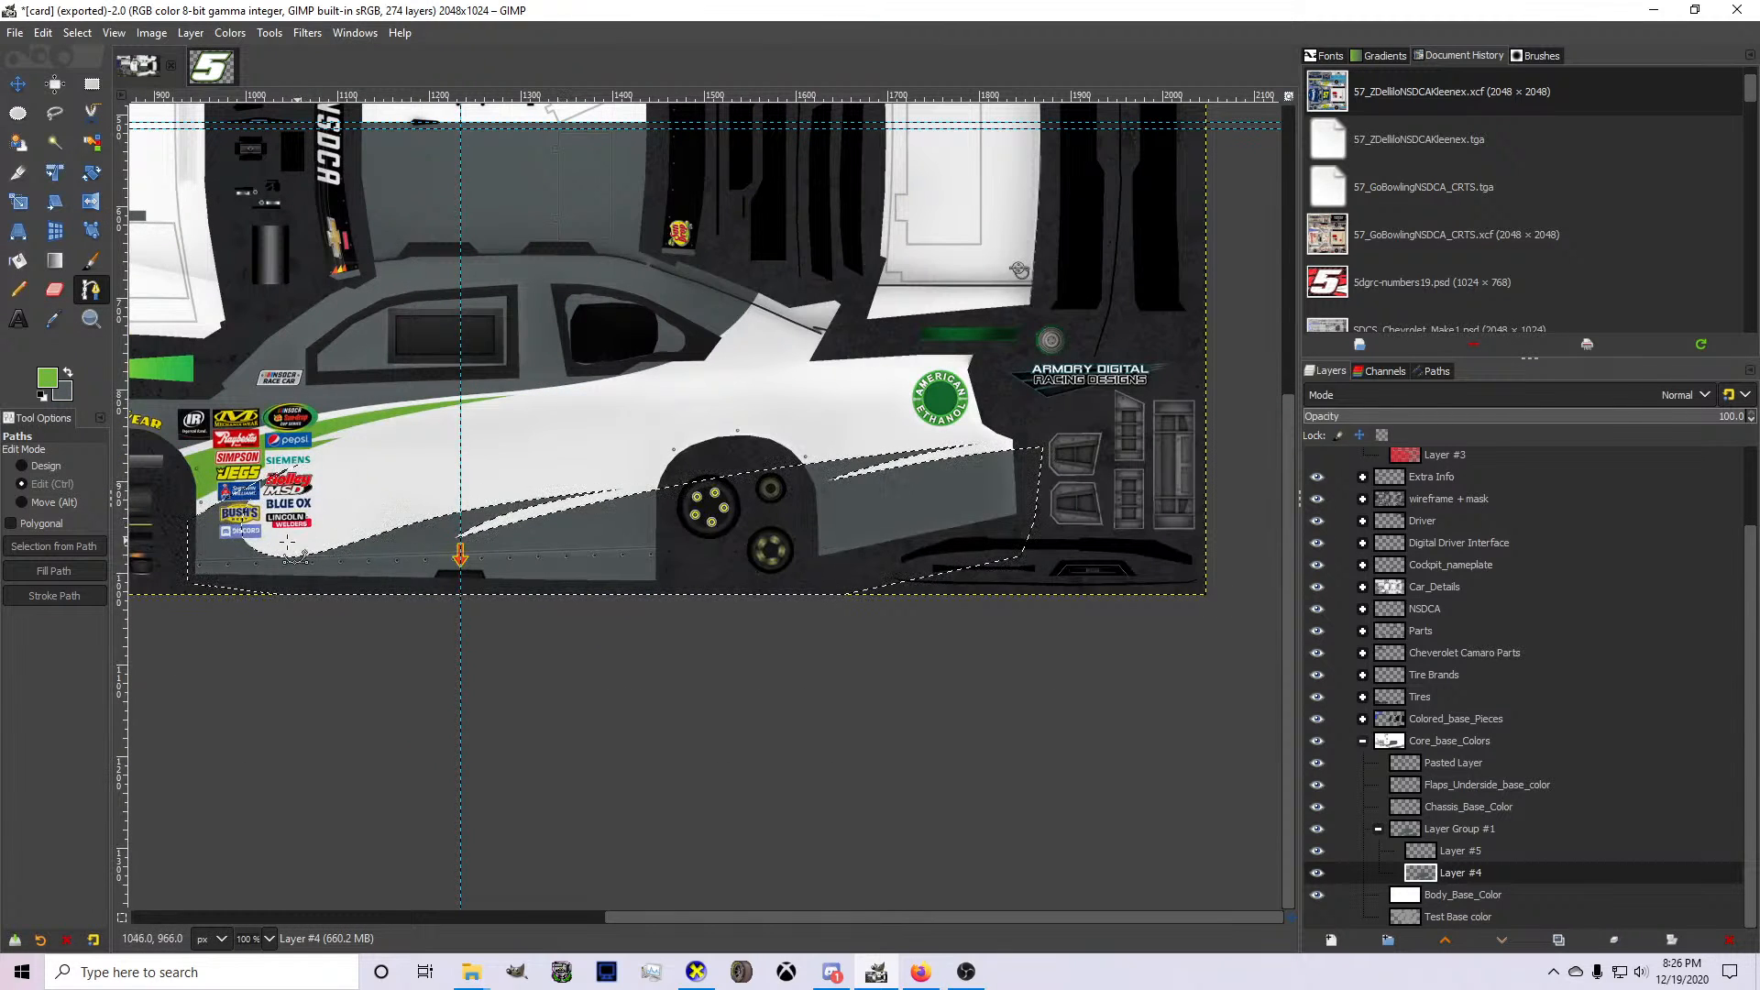
pyautogui.scroll(3, 524, 480)
pyautogui.scroll(-1, 875, 431)
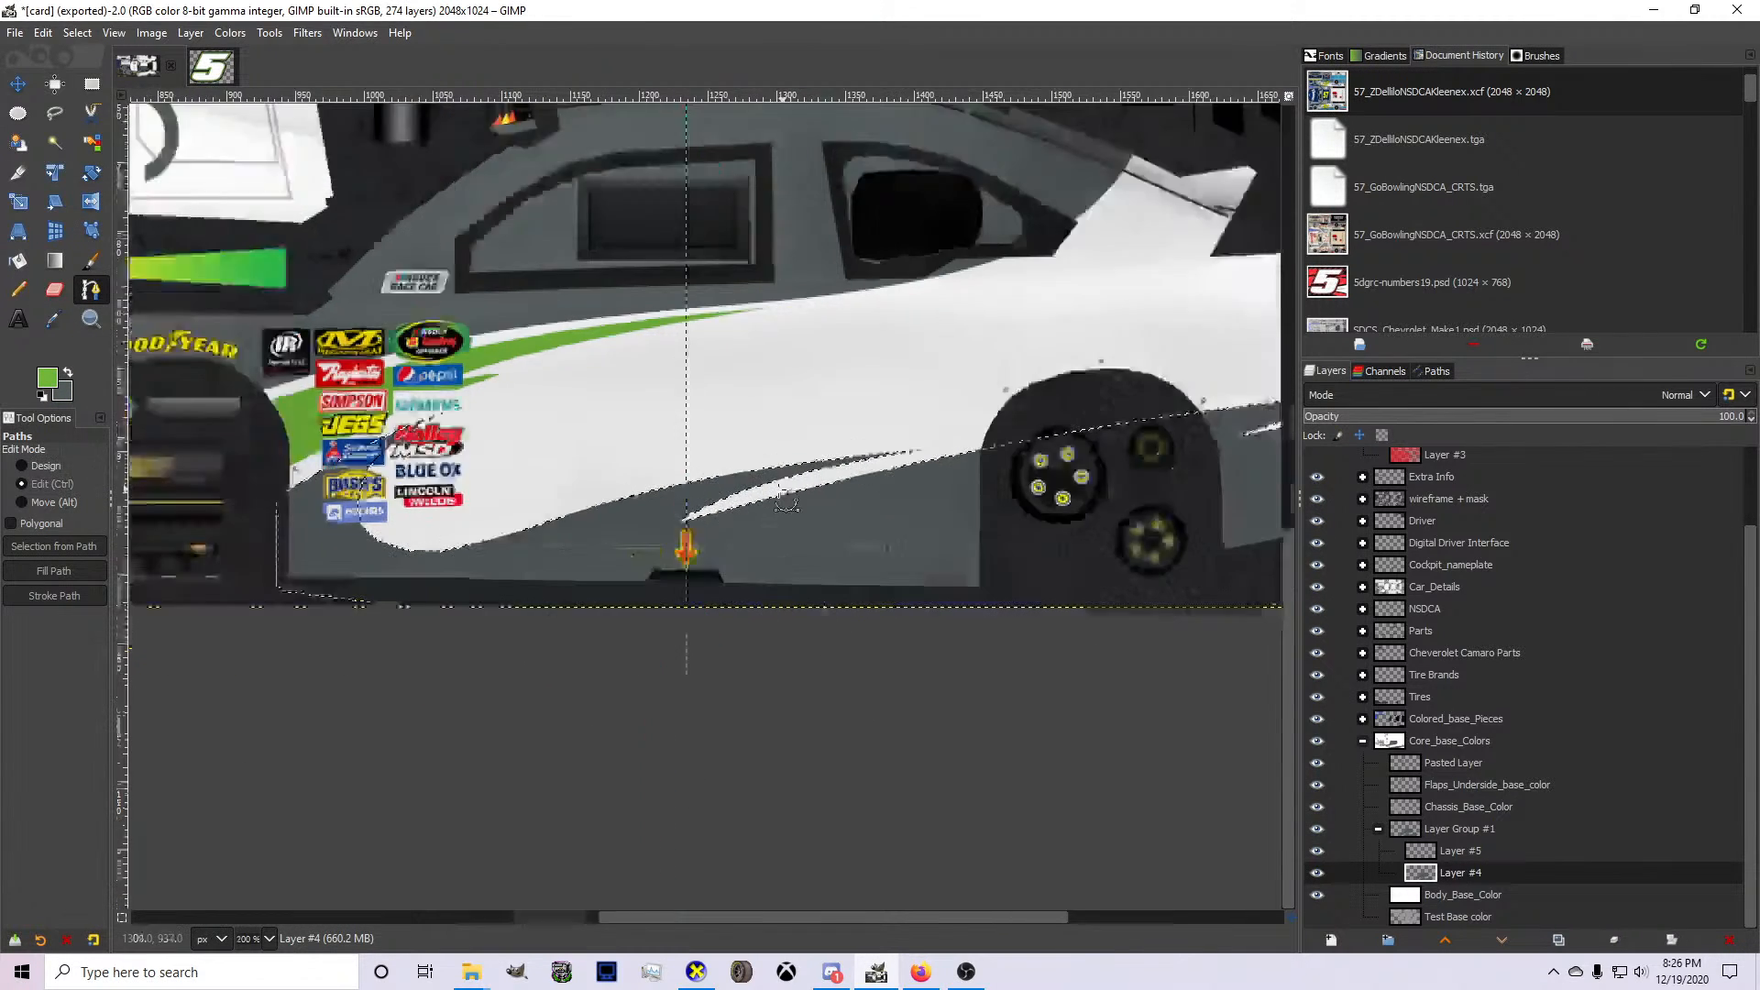
pyautogui.scroll(2, 542, 513)
pyautogui.click(341, 578)
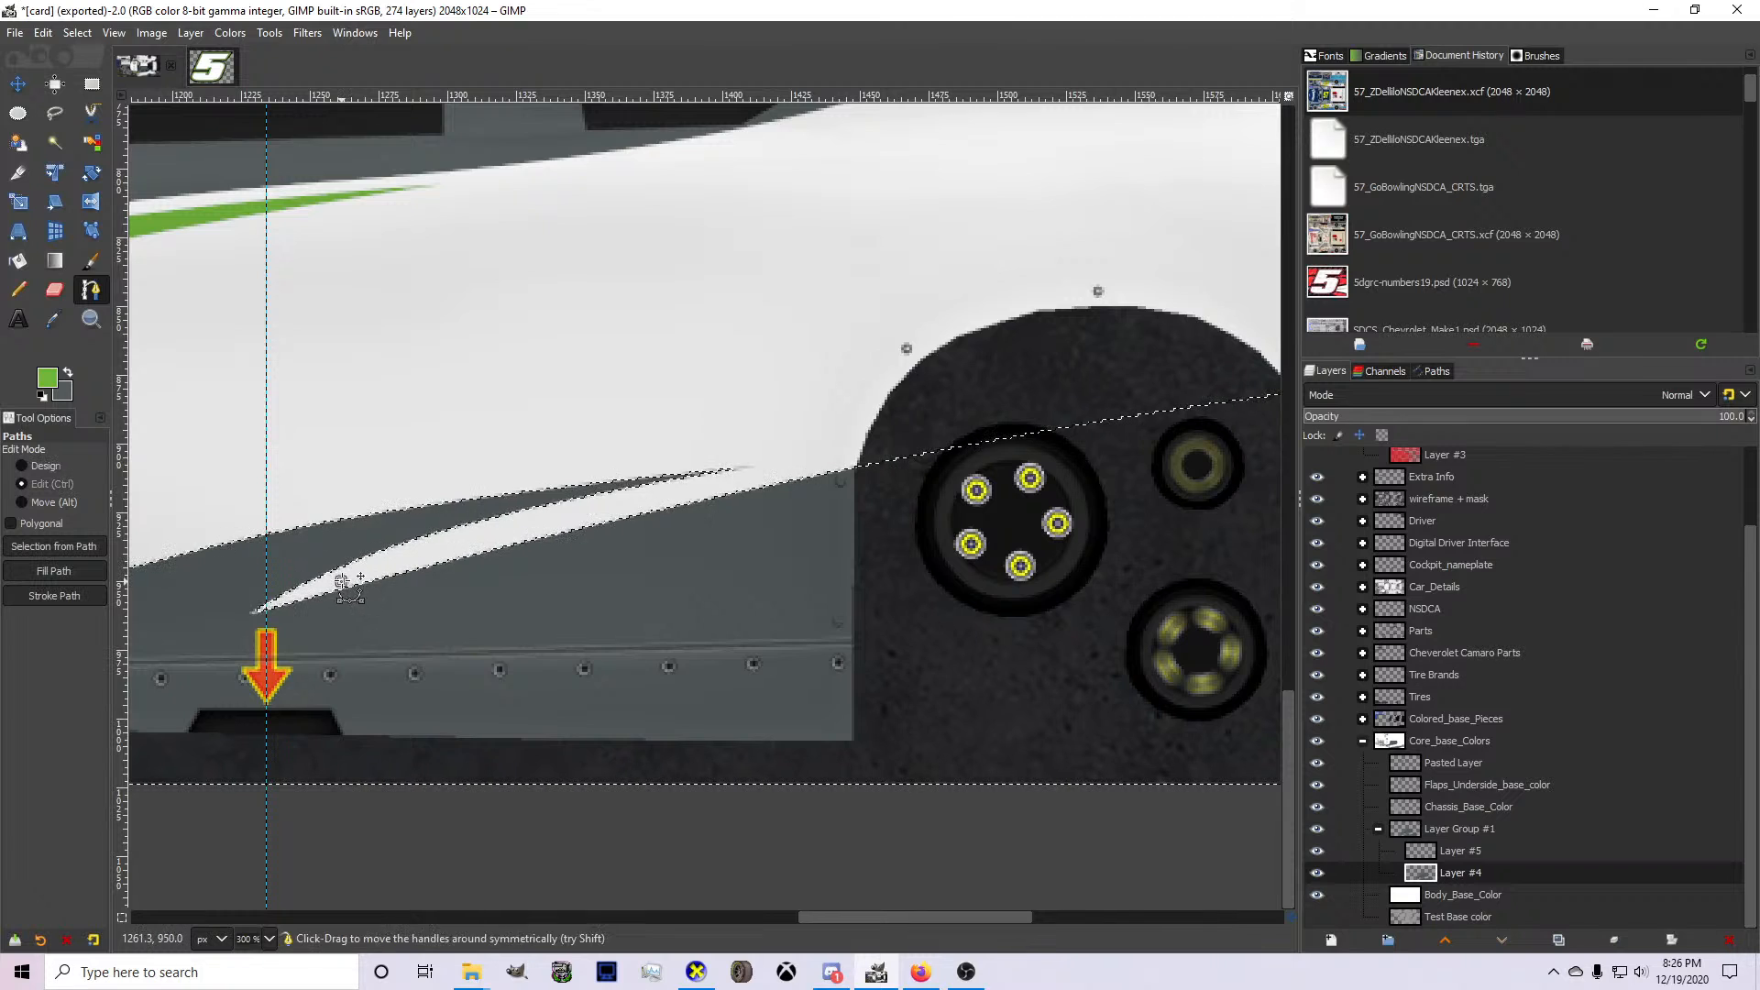
# Extend the path rearward to near the second spike's tip, adding a slightly raised middle anchor over the rear wheel opening.
pyautogui.scroll(-1, 342, 578)
pyautogui.scroll(1, 912, 492)
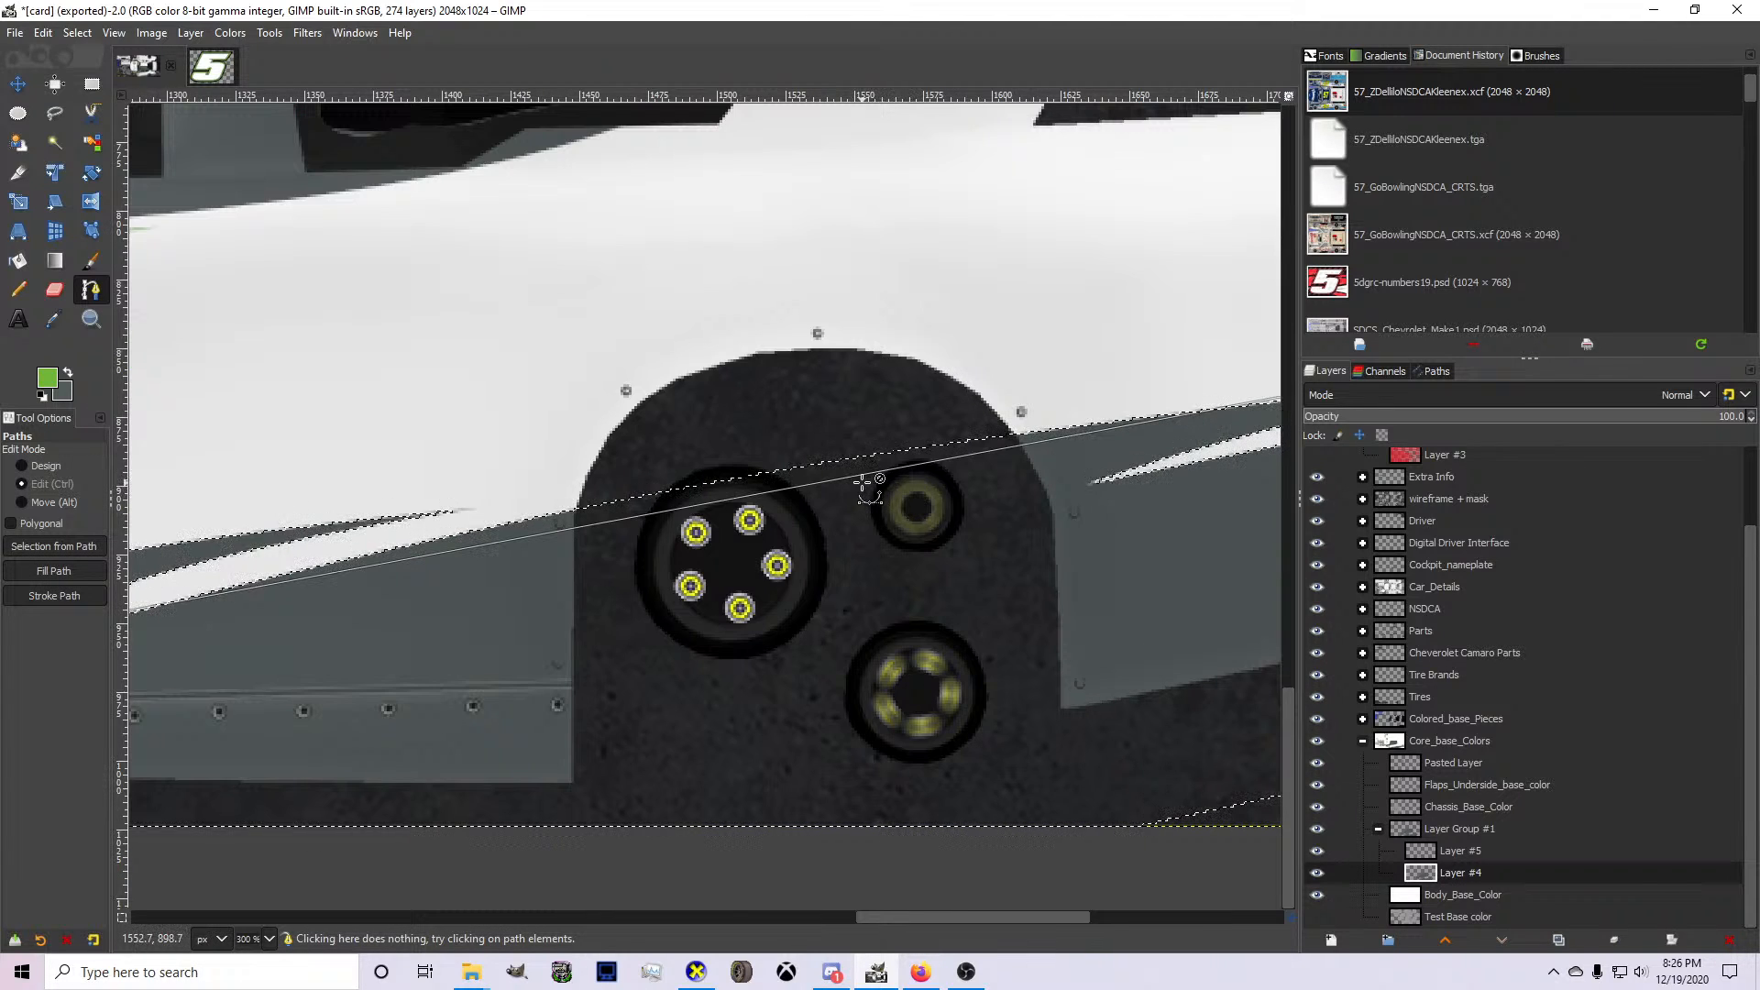
pyautogui.moveTo(819, 483); pyautogui.dragTo(765, 470)
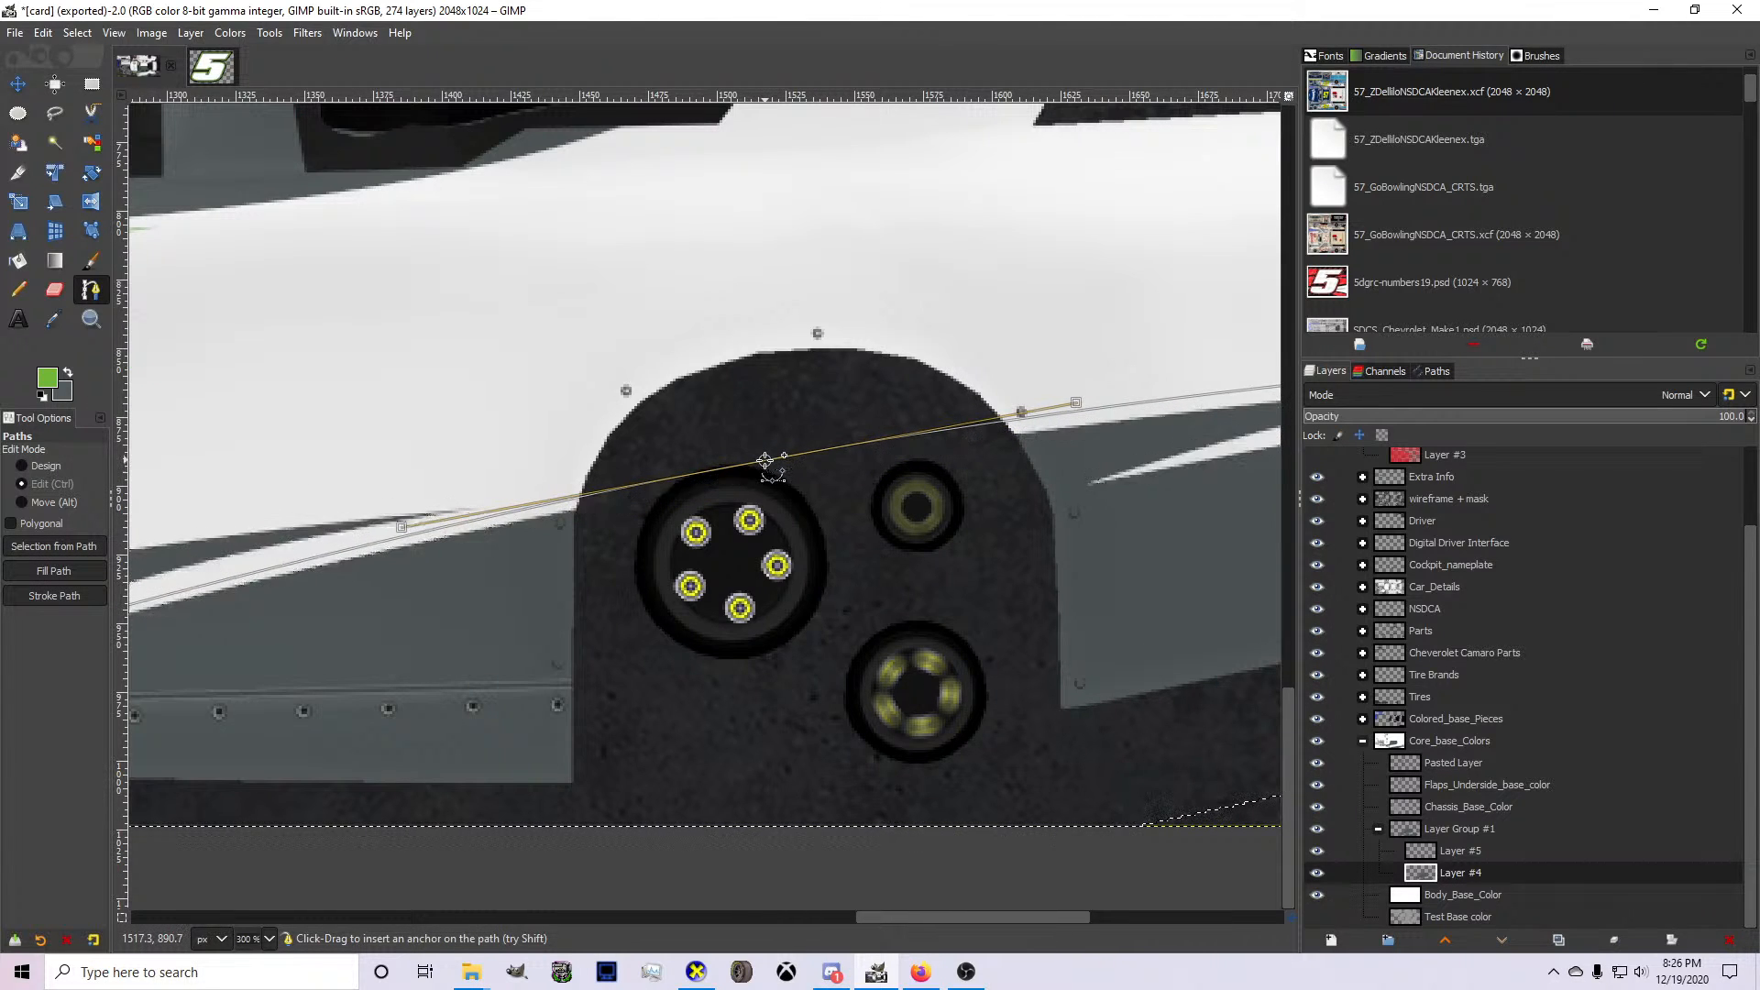
pyautogui.scroll(-2, 758, 467)
pyautogui.scroll(1, 1123, 431)
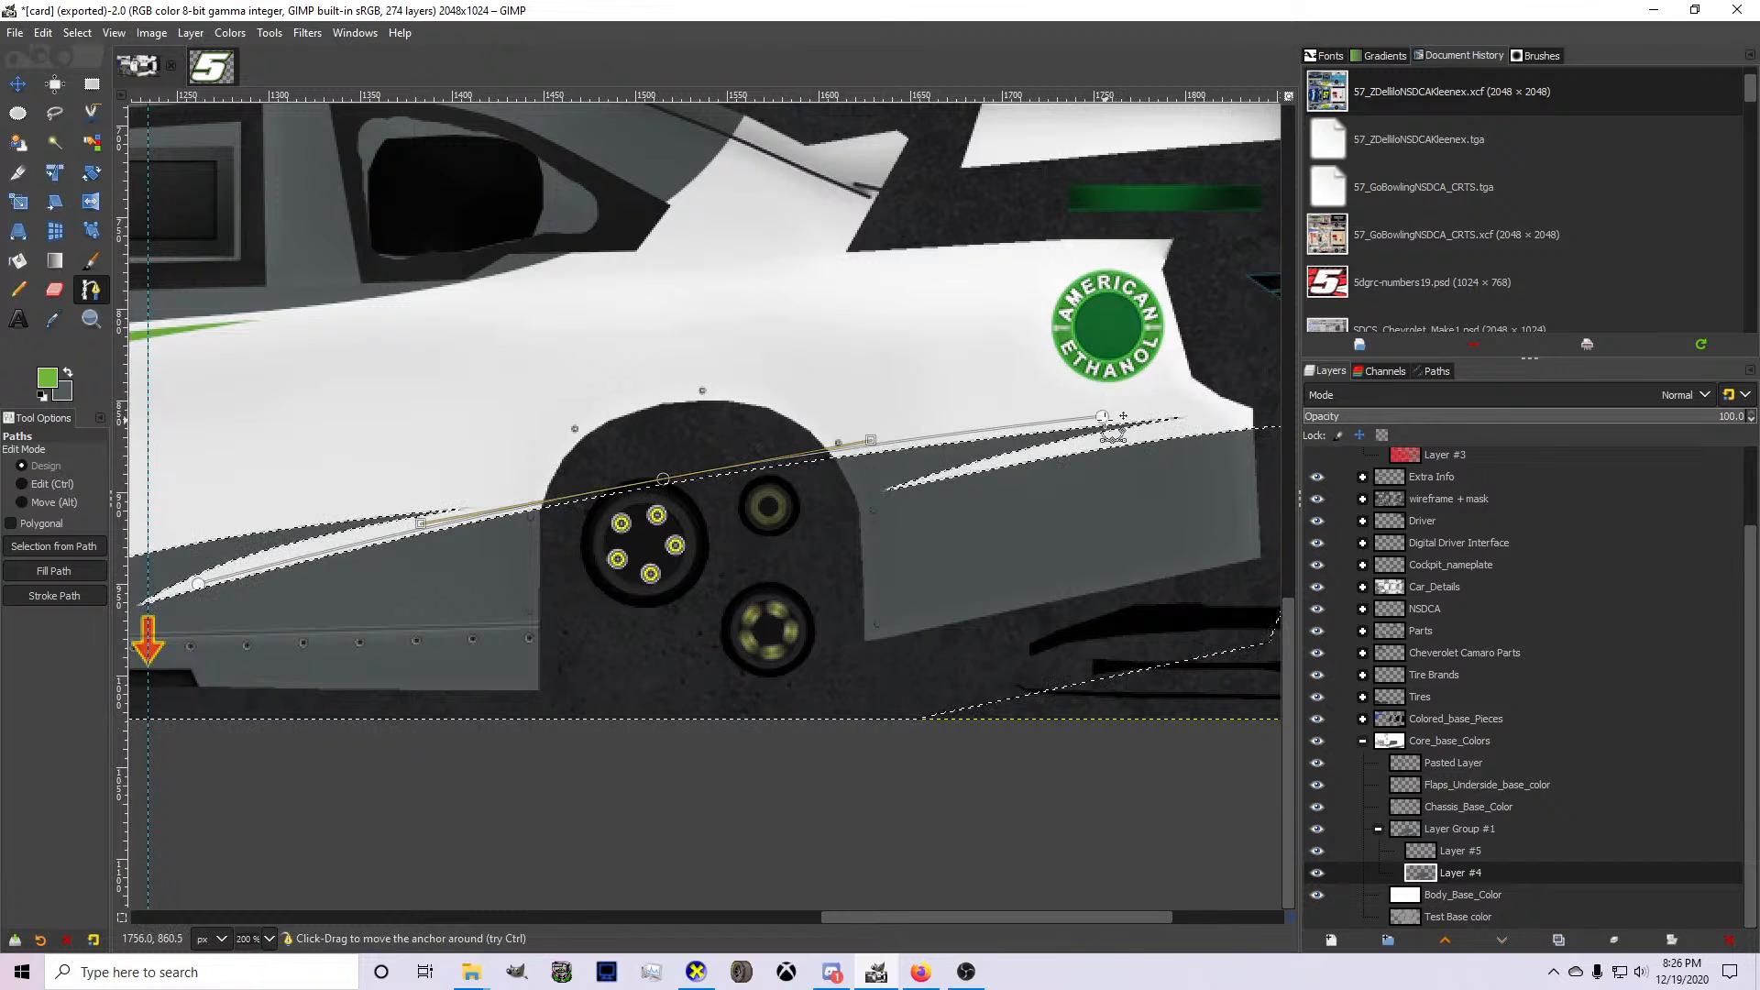
pyautogui.moveTo(1103, 416); pyautogui.dragTo(1125, 416)
pyautogui.scroll(2, 442, 488)
pyautogui.scroll(-2, 481, 514)
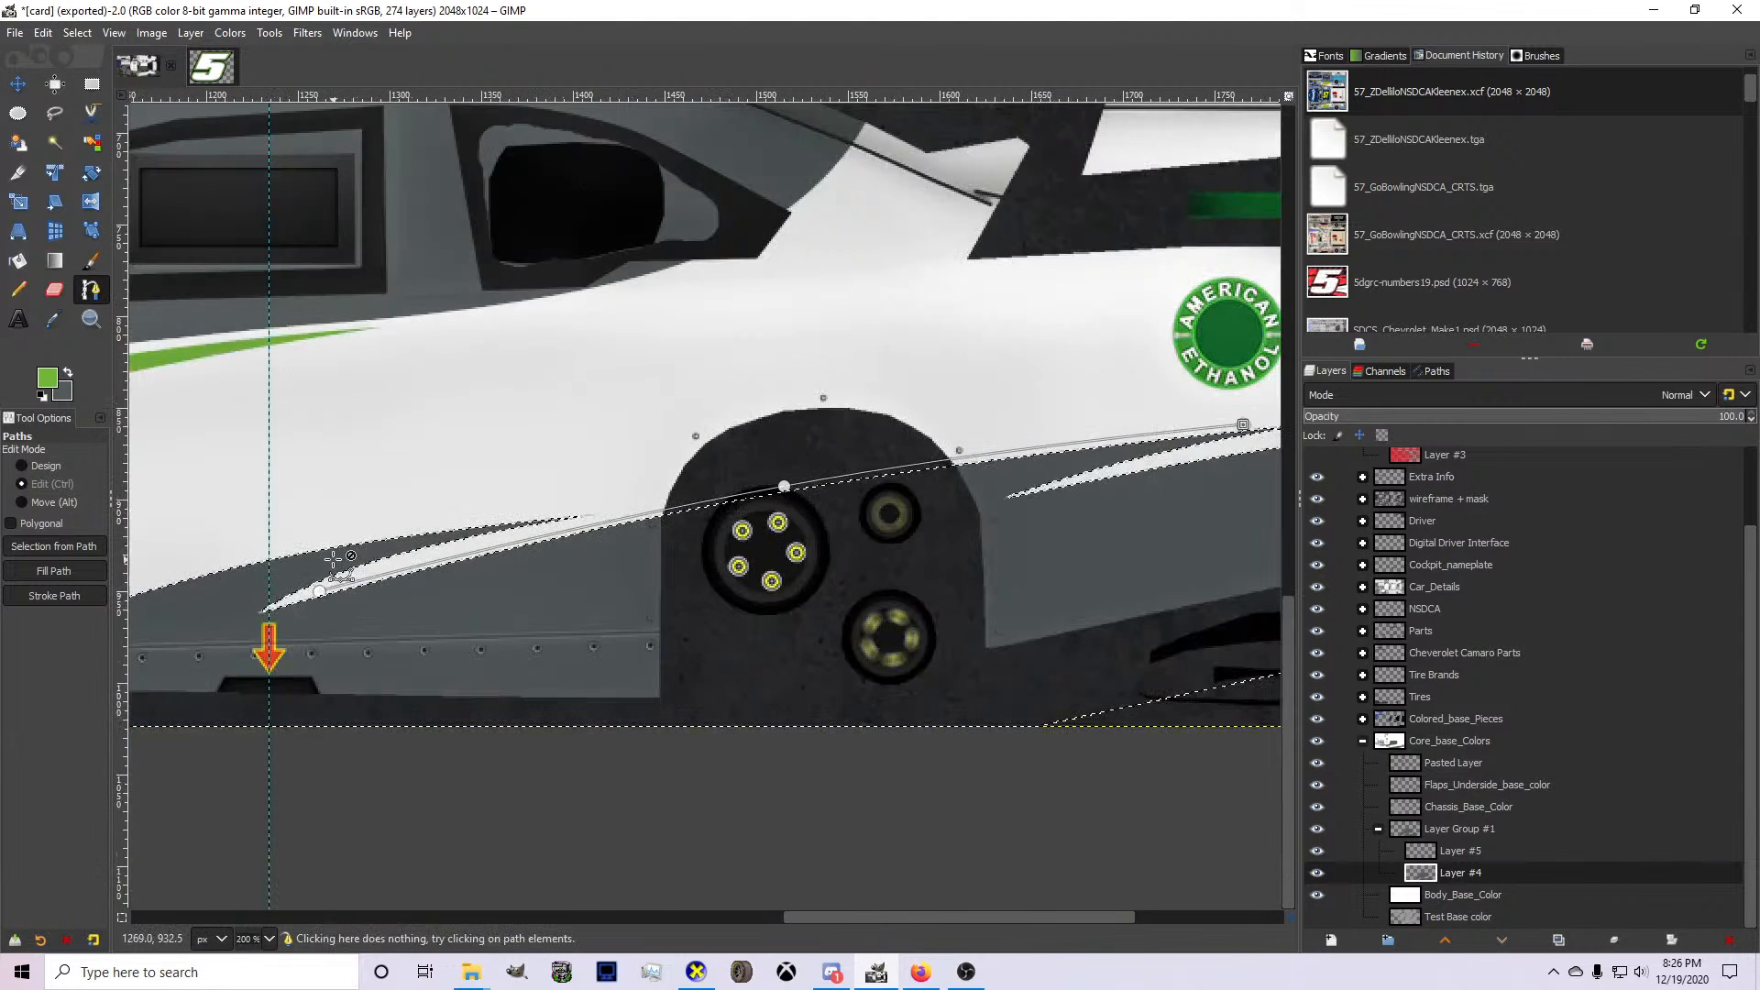
# Close the path at its starting anchor and bend the returning lower edge beneath the rear wheel opening's middle anchor.
pyautogui.scroll(3, 332, 562)
pyautogui.click(318, 636)
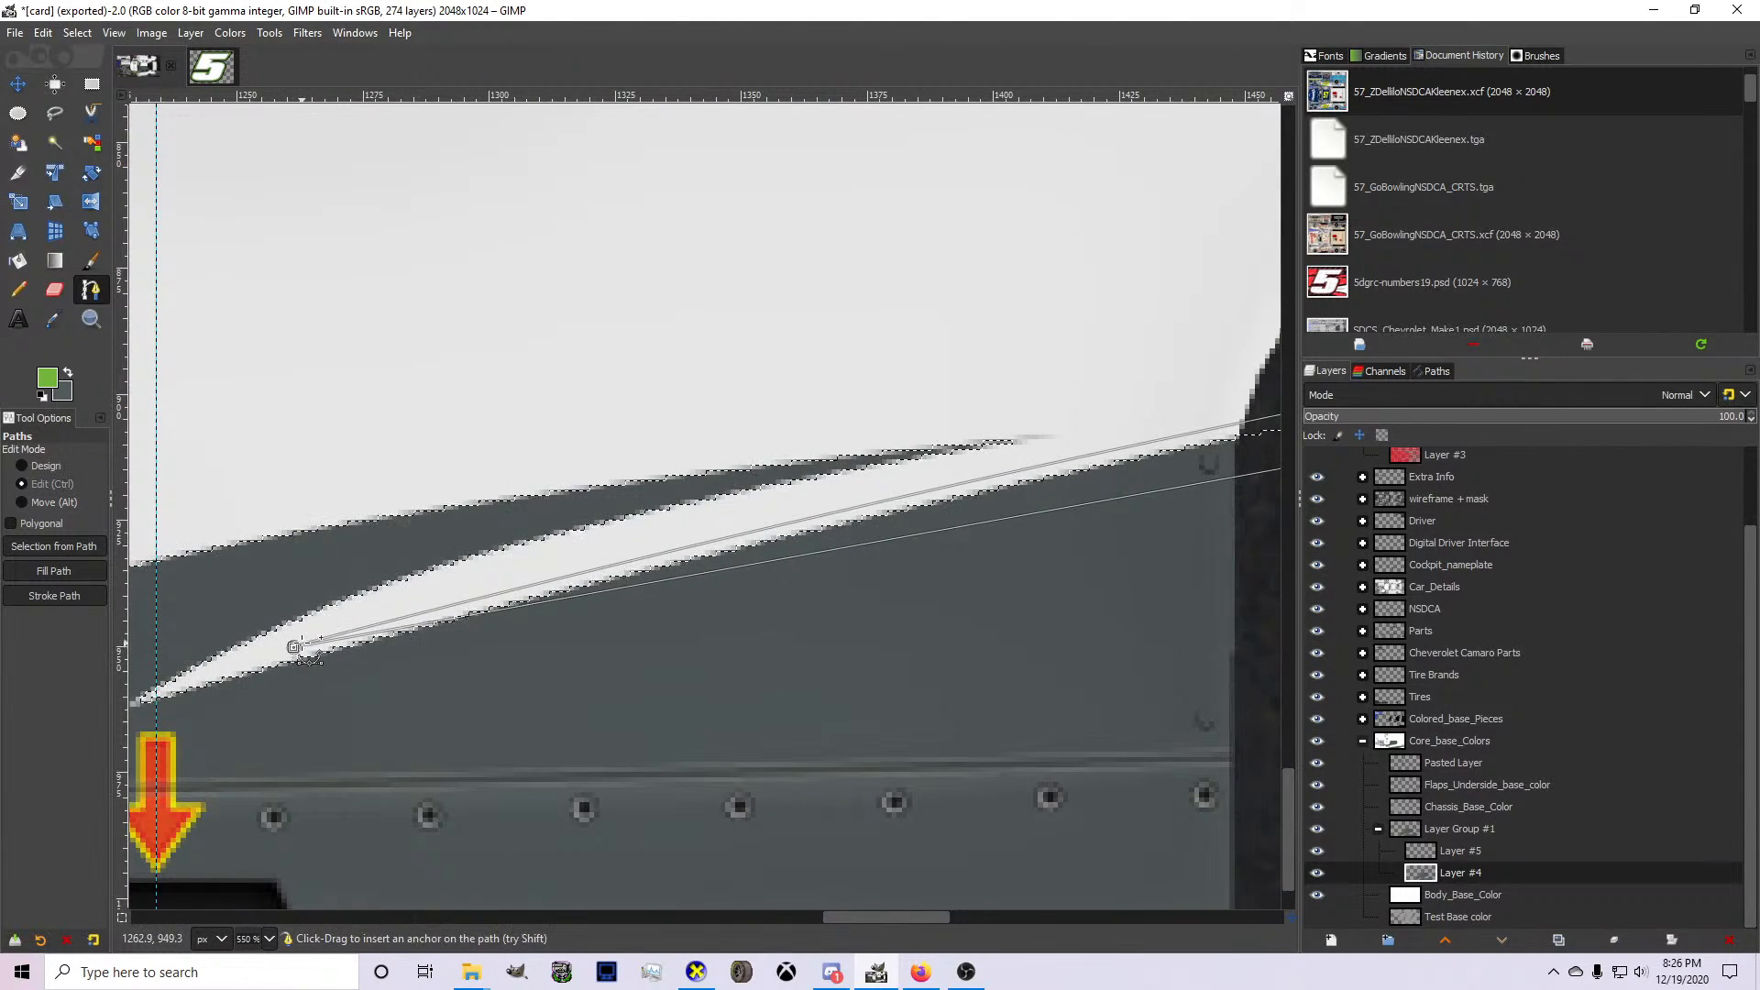
pyautogui.scroll(-2, 294, 644)
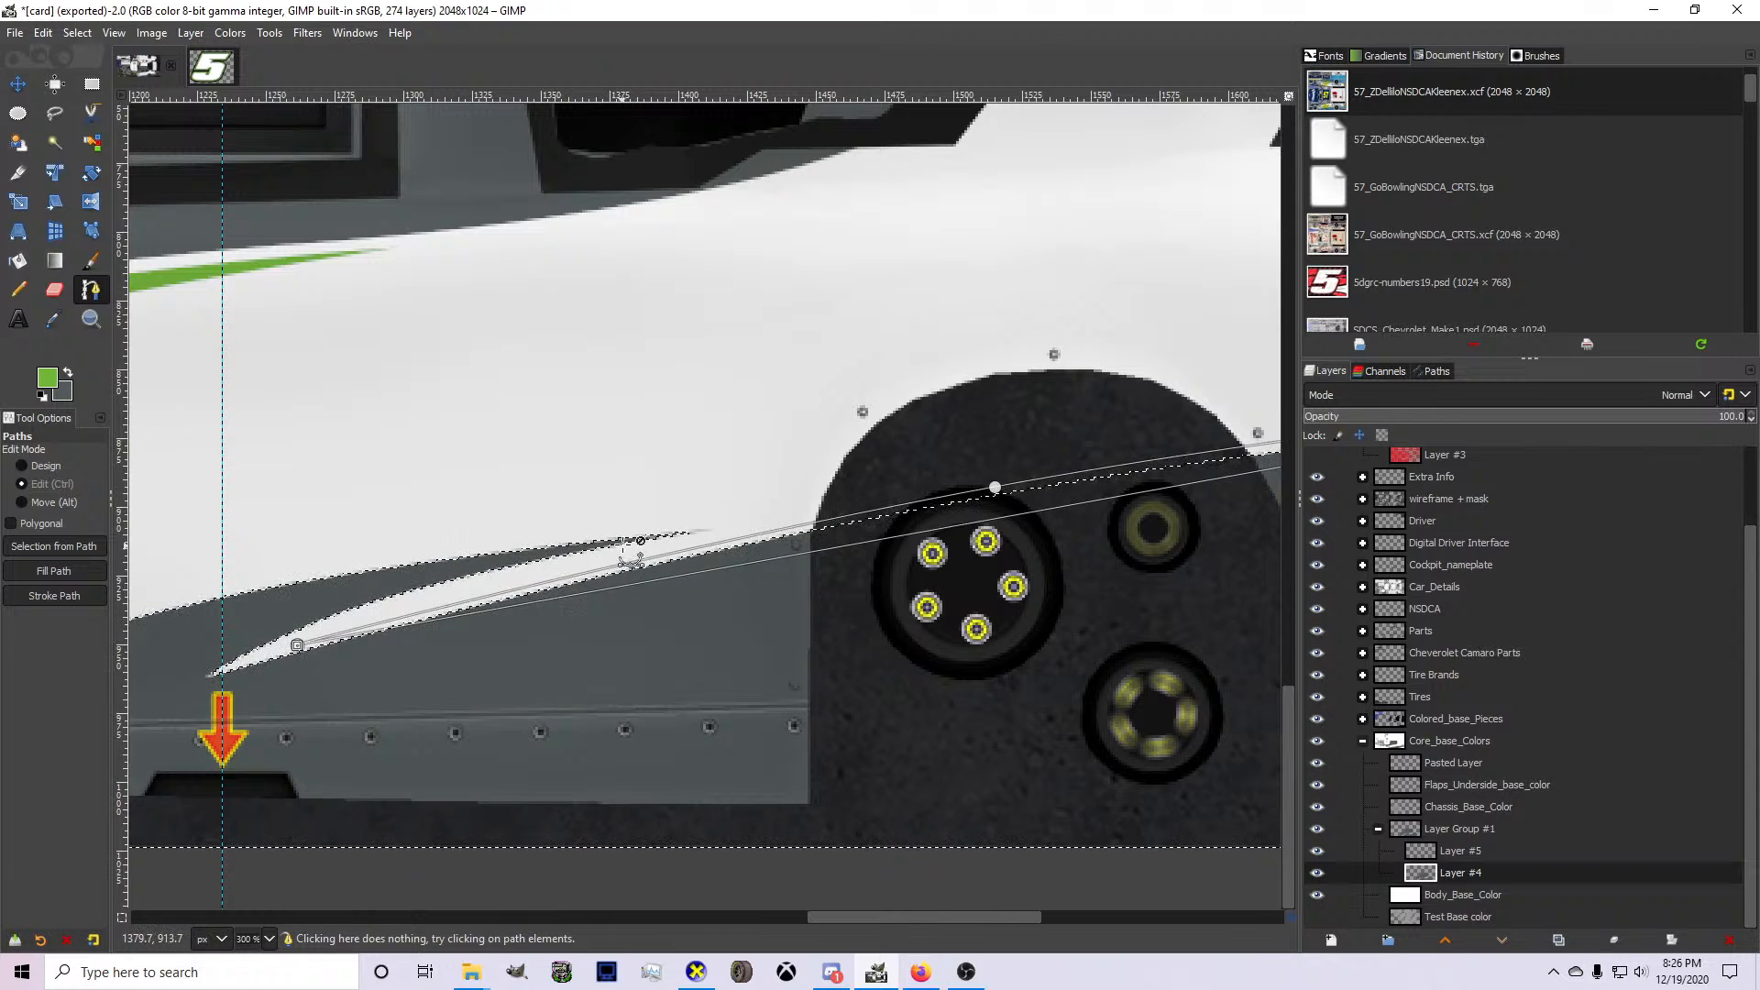
pyautogui.scroll(1, 908, 548)
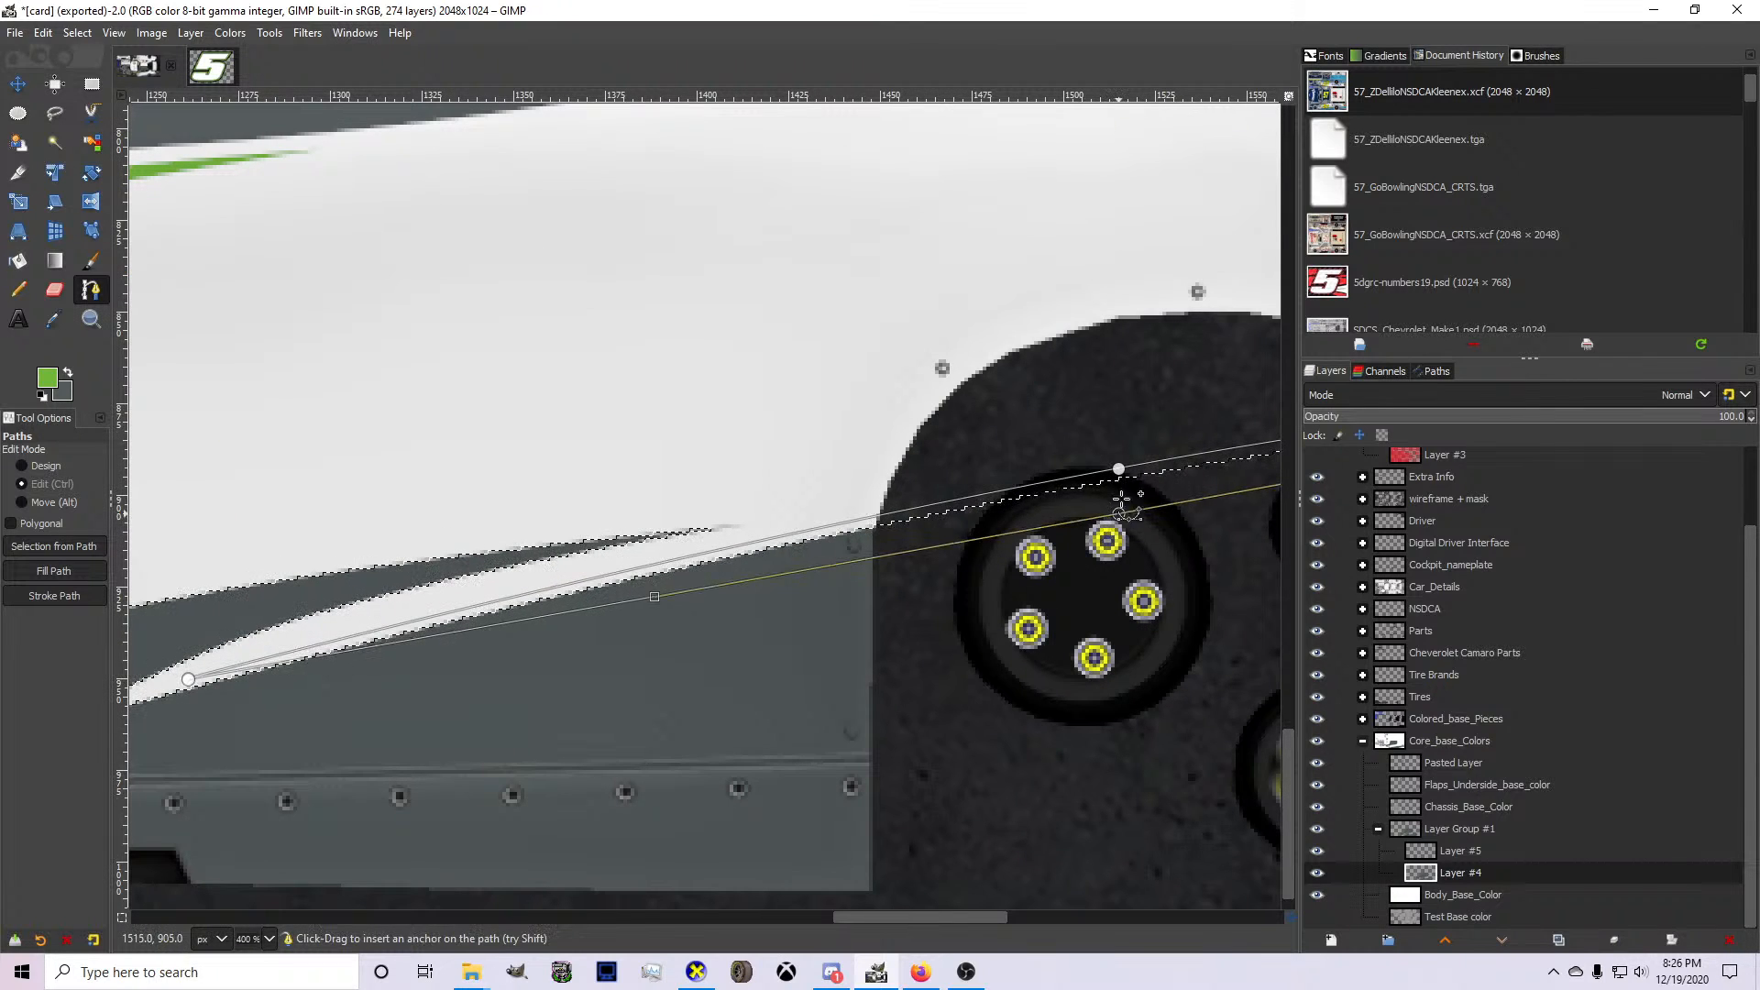
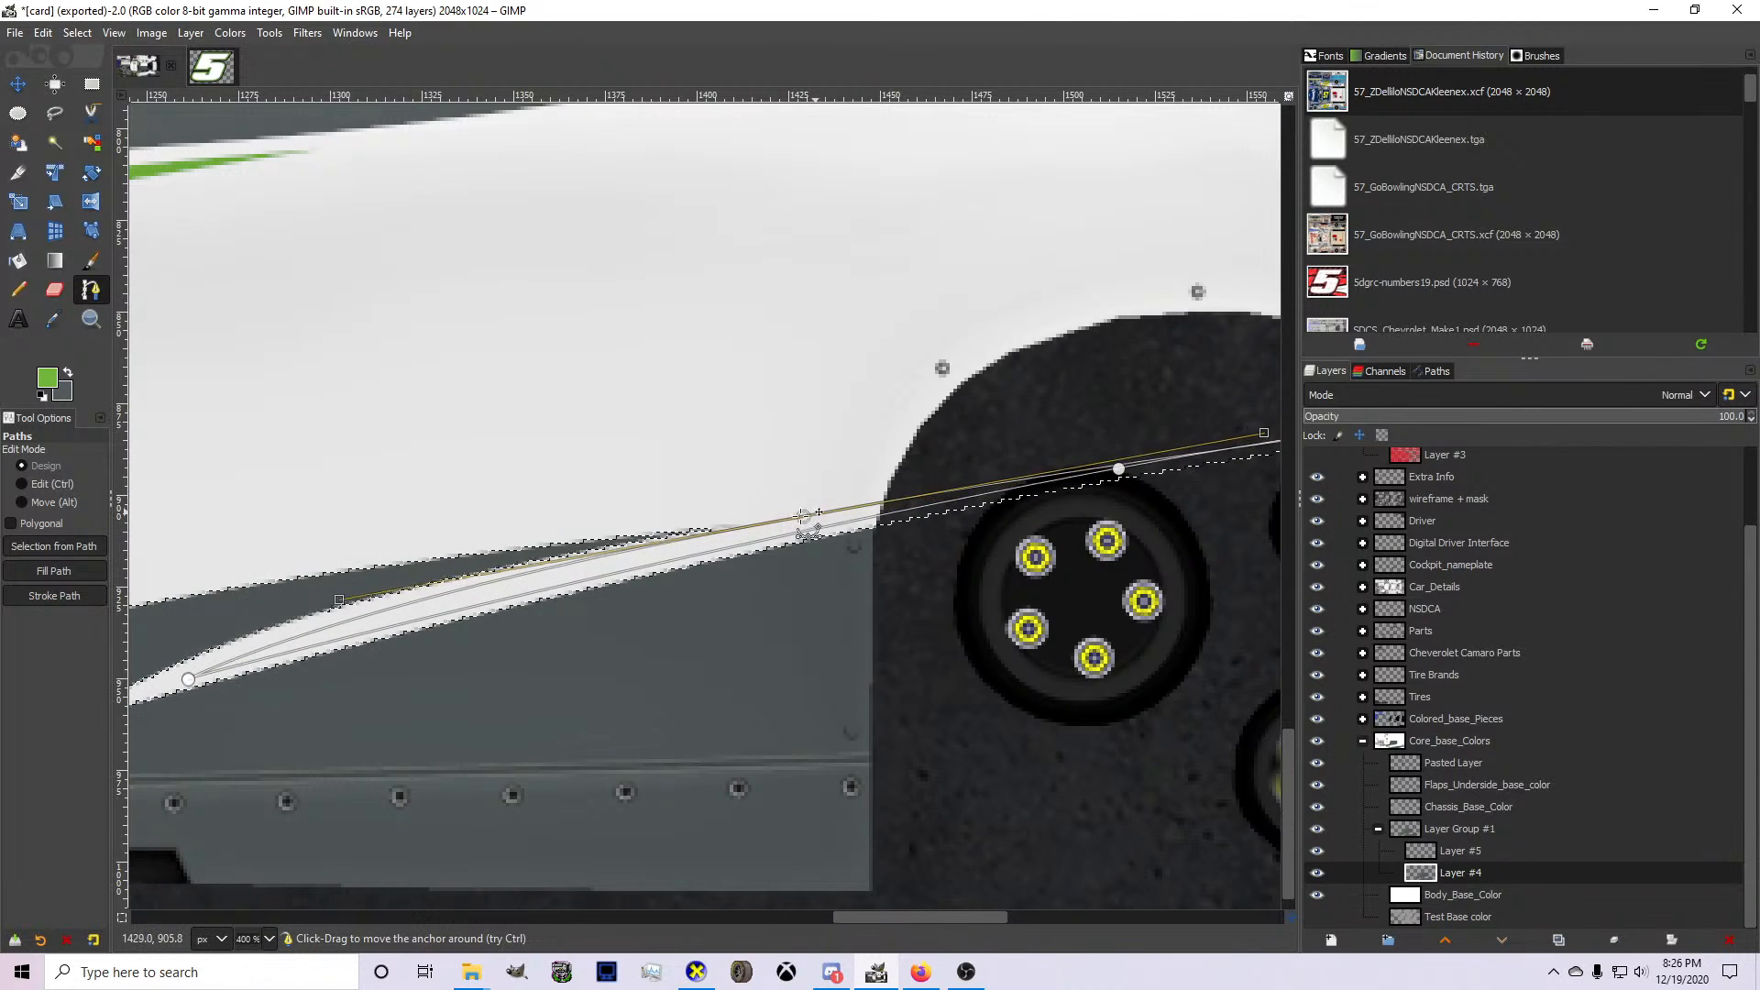
# Shift the curve's middle anchor rearward into the rear wheel opening and convert the path to a selection.
pyautogui.keyDown('ctrl'); pyautogui.scroll(-3, 868, 500); pyautogui.keyUp('ctrl')
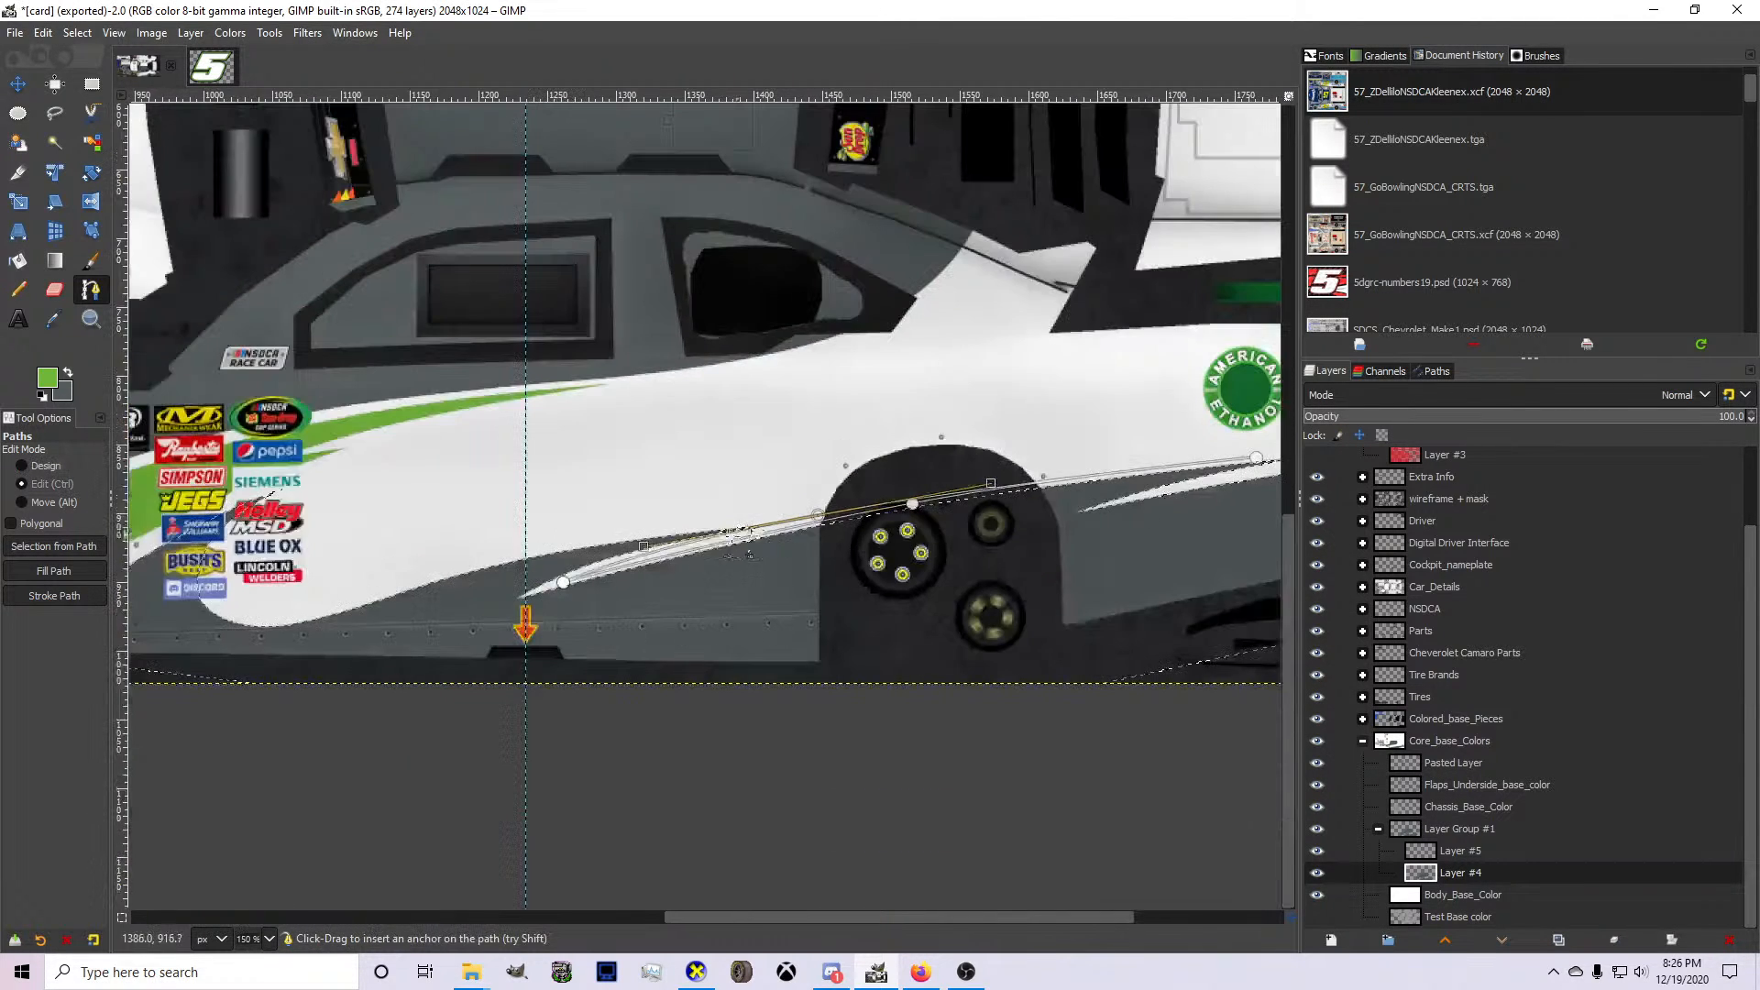
pyautogui.moveTo(819, 515); pyautogui.dragTo(852, 501)
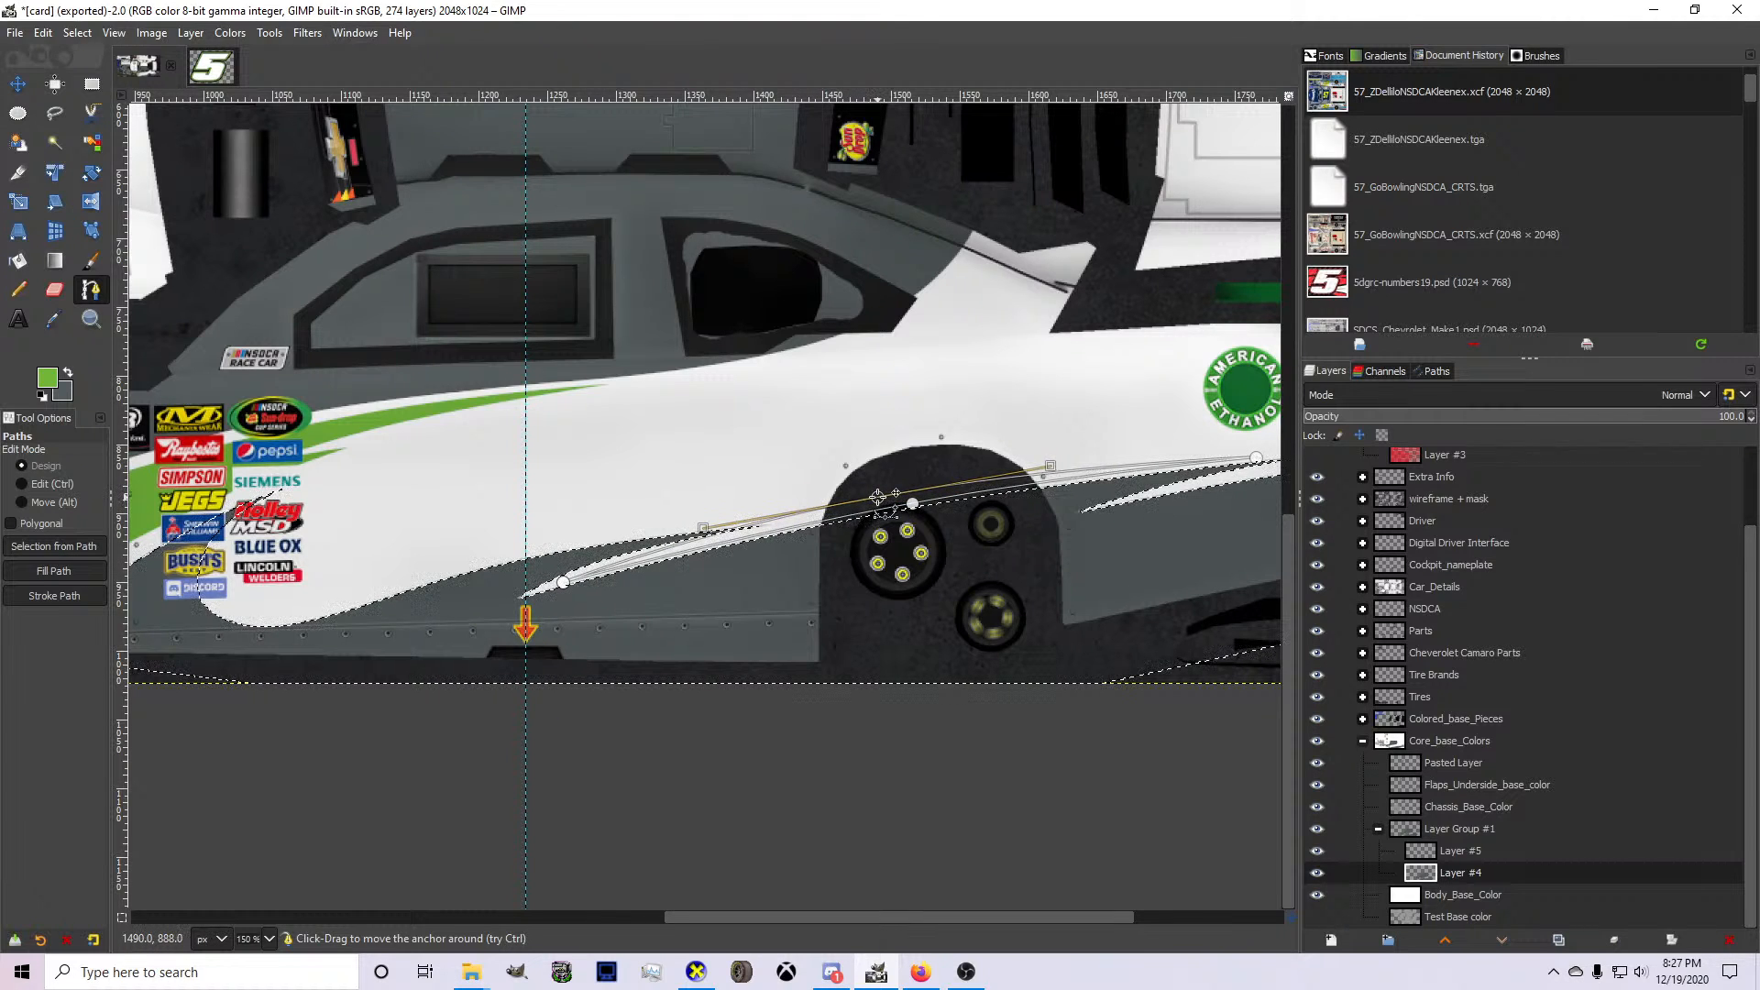
pyautogui.hotkey('shift', 'v')
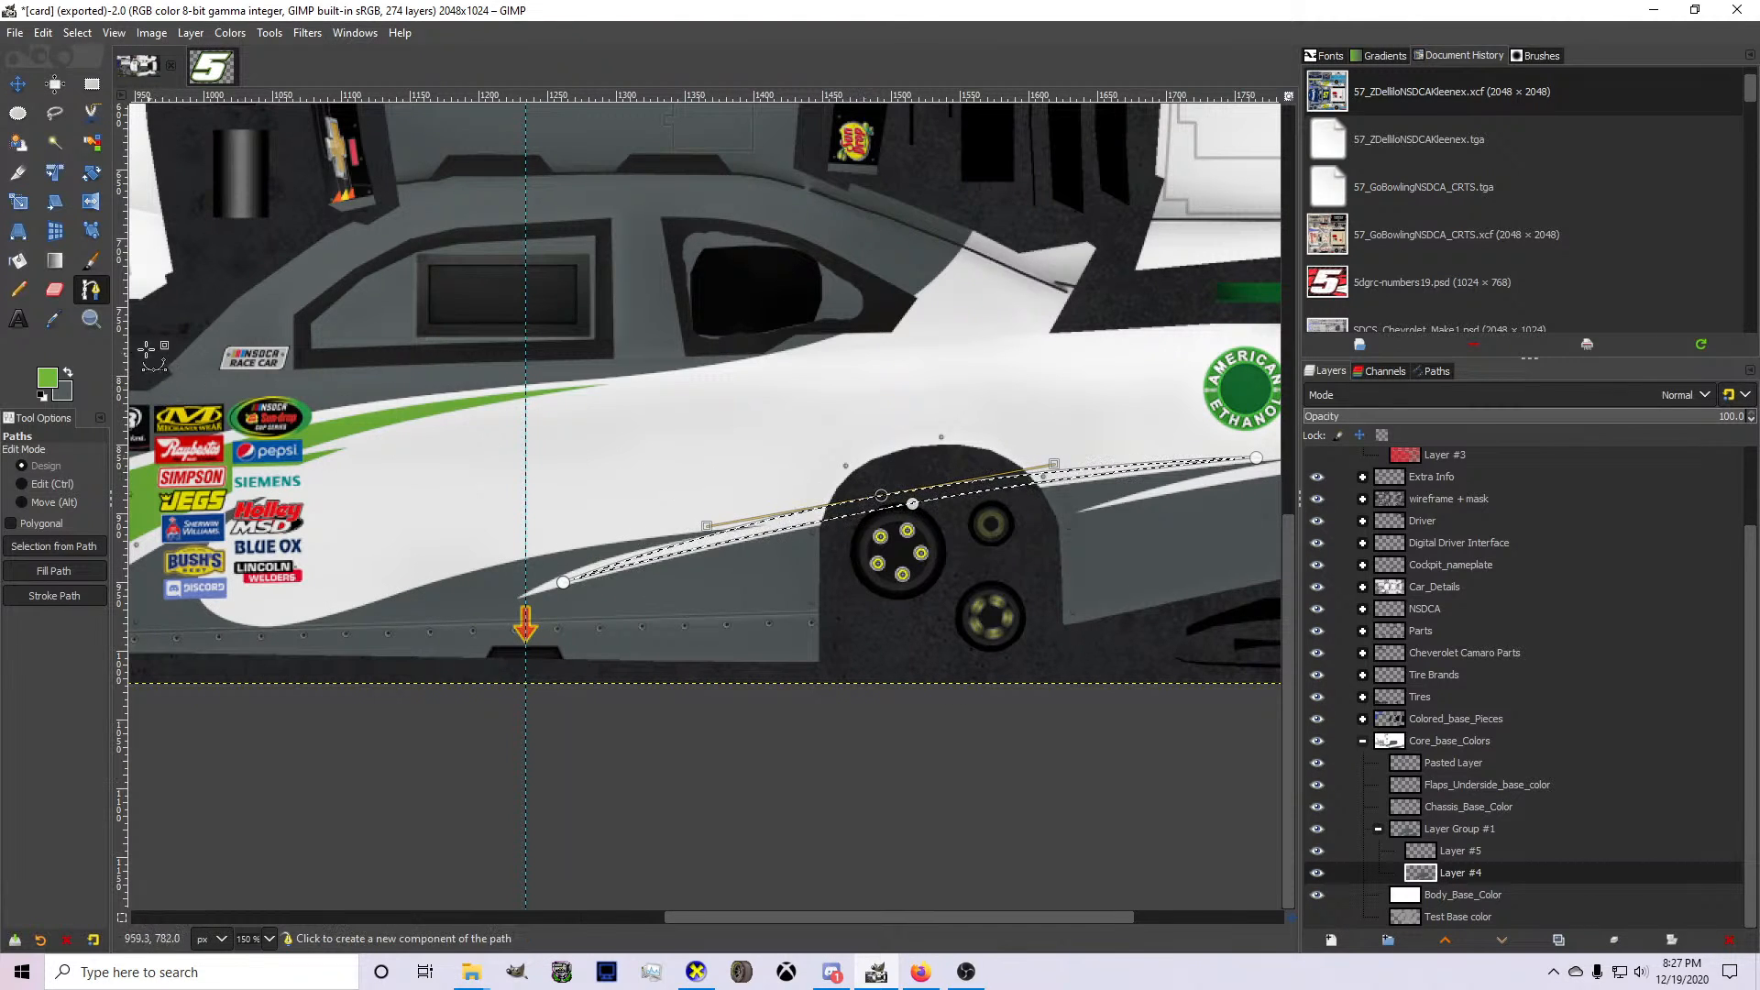
# Bucket-fill the selected spike with the green foreground color on Layer #5.
pyautogui.click(18, 260)
pyautogui.click(1449, 850)
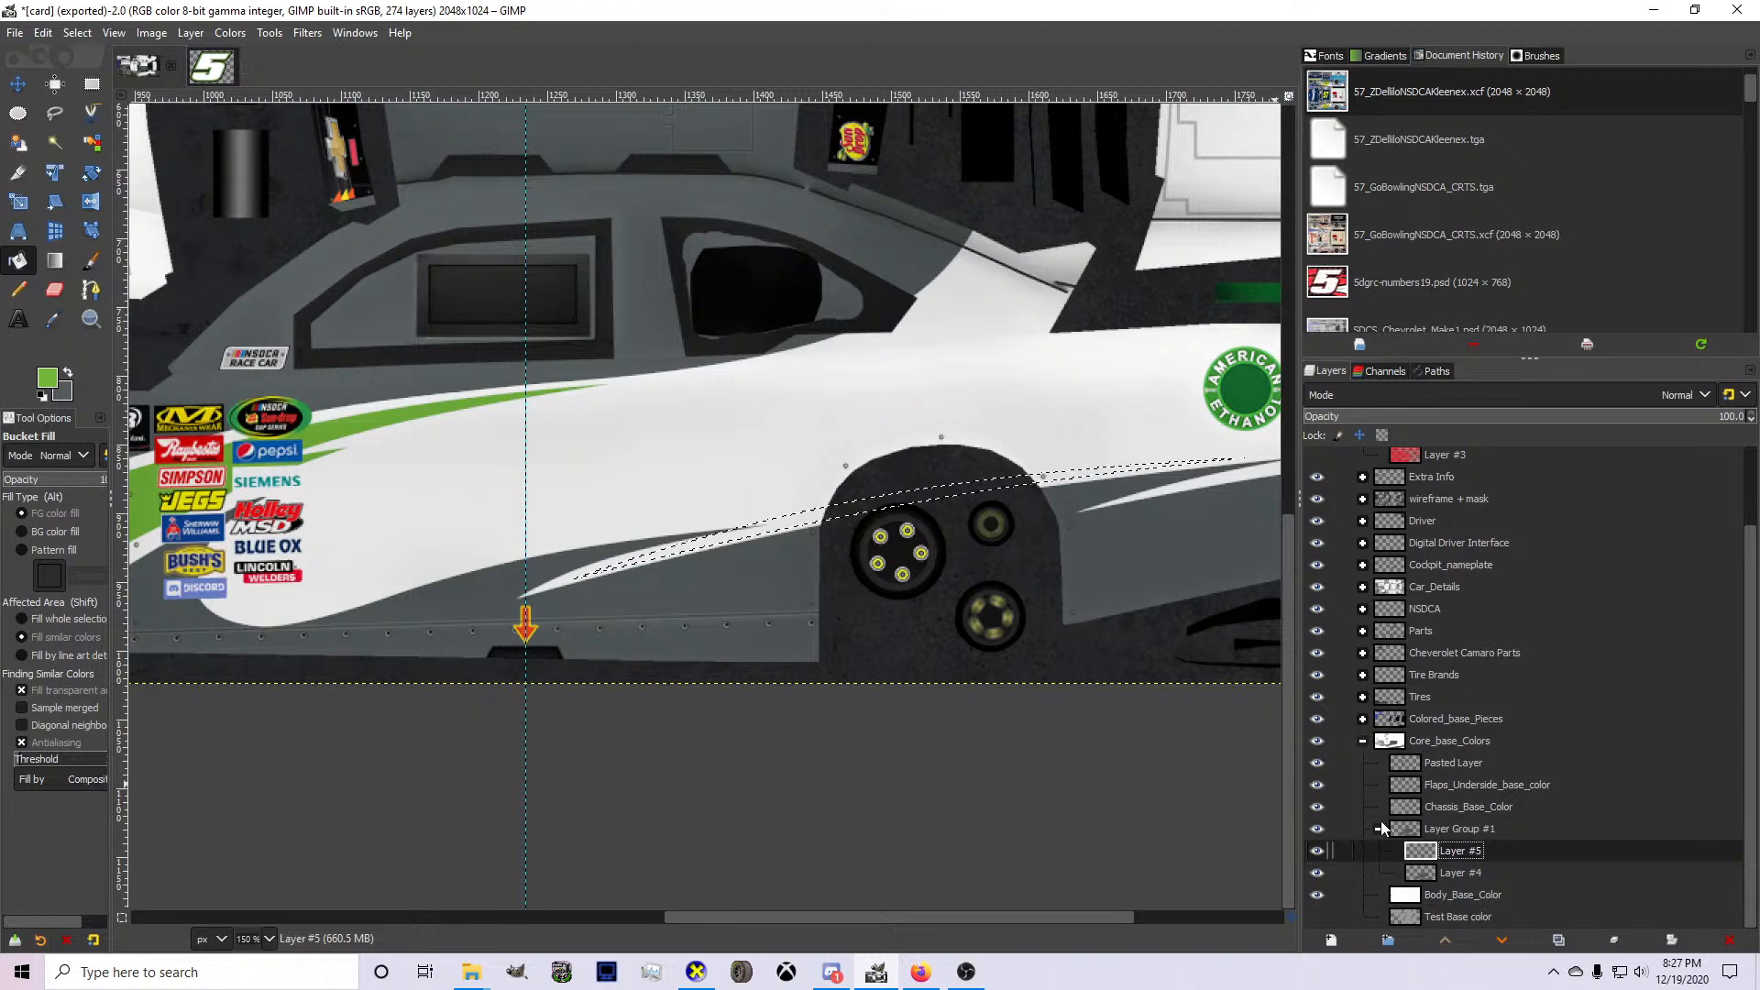
pyautogui.click(842, 507)
# Outline the gray spike above the new green one with a closed path from the white gap's front tip, and convert it to a selection.
pyautogui.scroll(2, 842, 507)
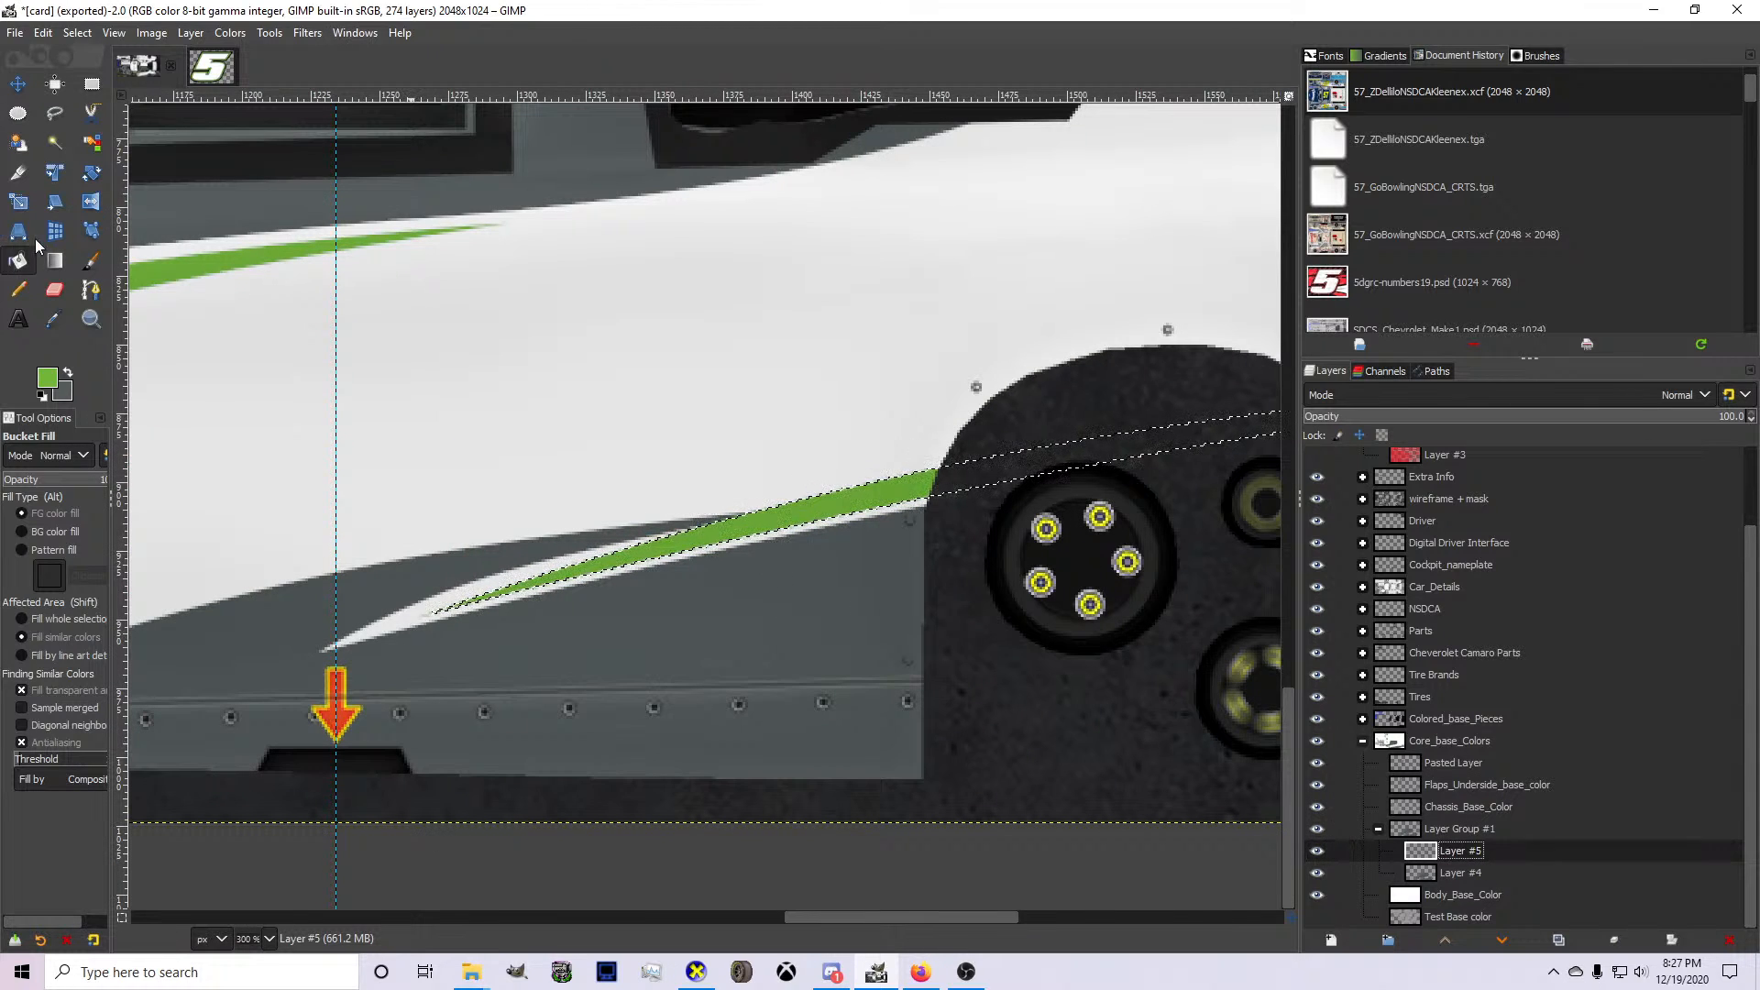
pyautogui.click(91, 289)
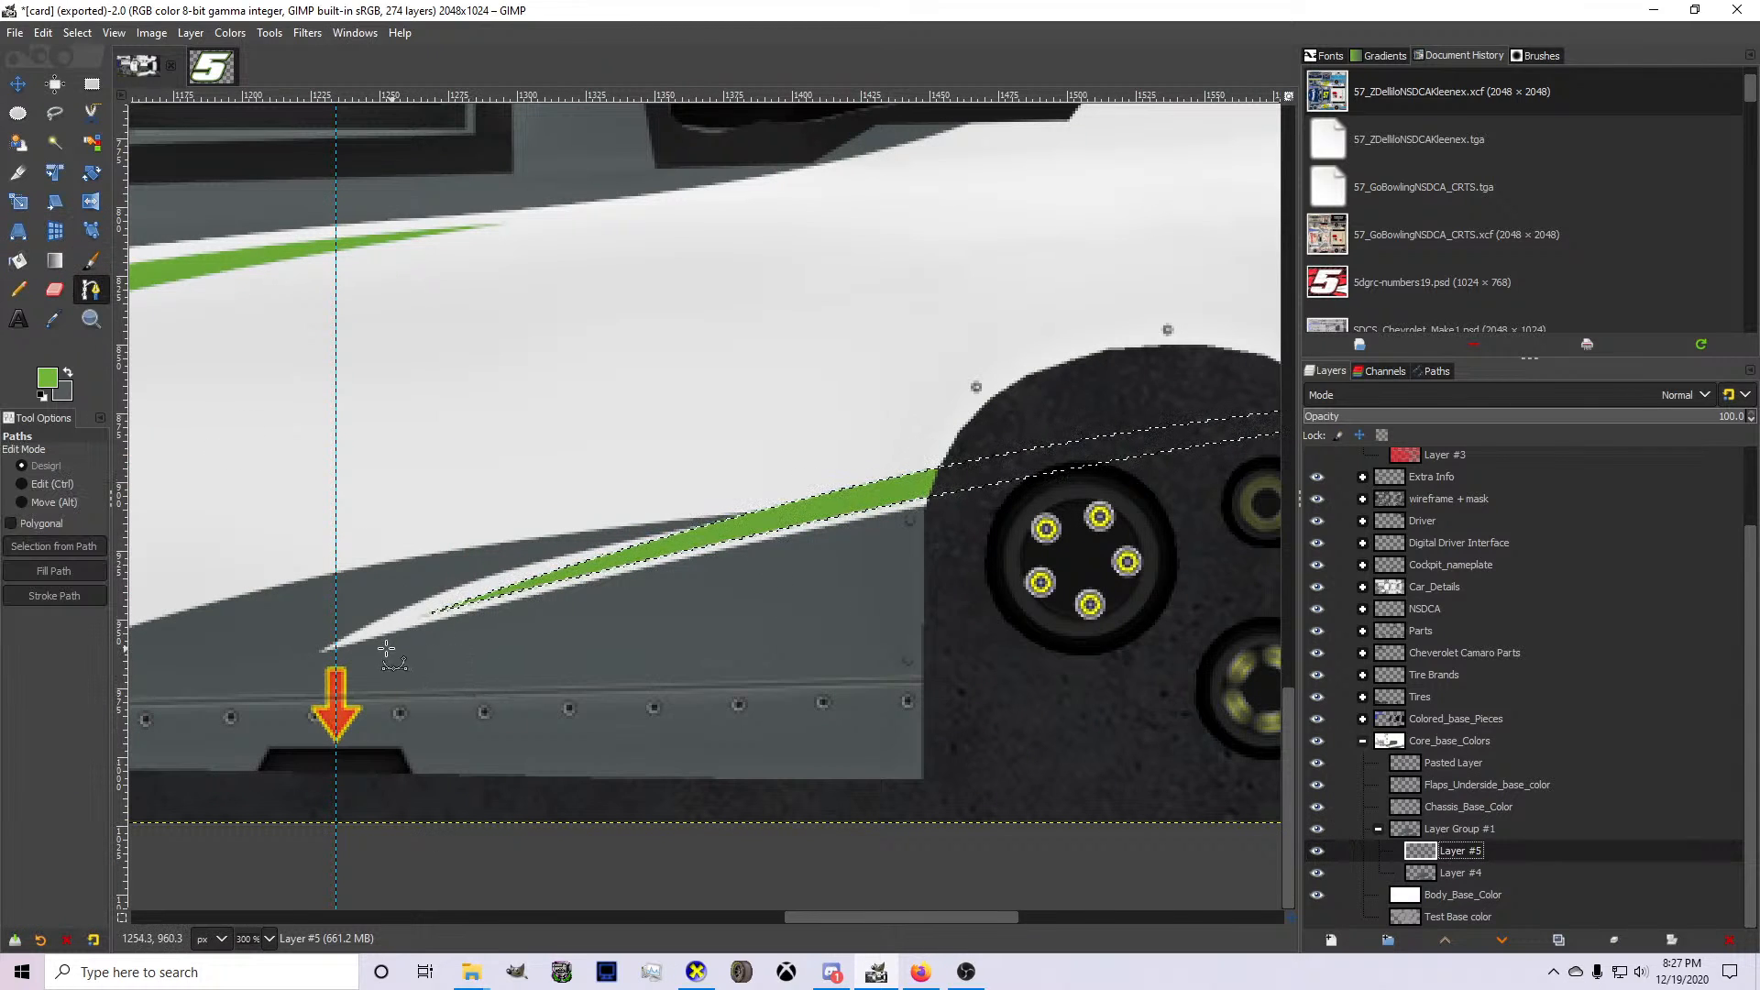
pyautogui.click(321, 653)
pyautogui.click(794, 483)
pyautogui.moveTo(794, 483); pyautogui.dragTo(948, 481)
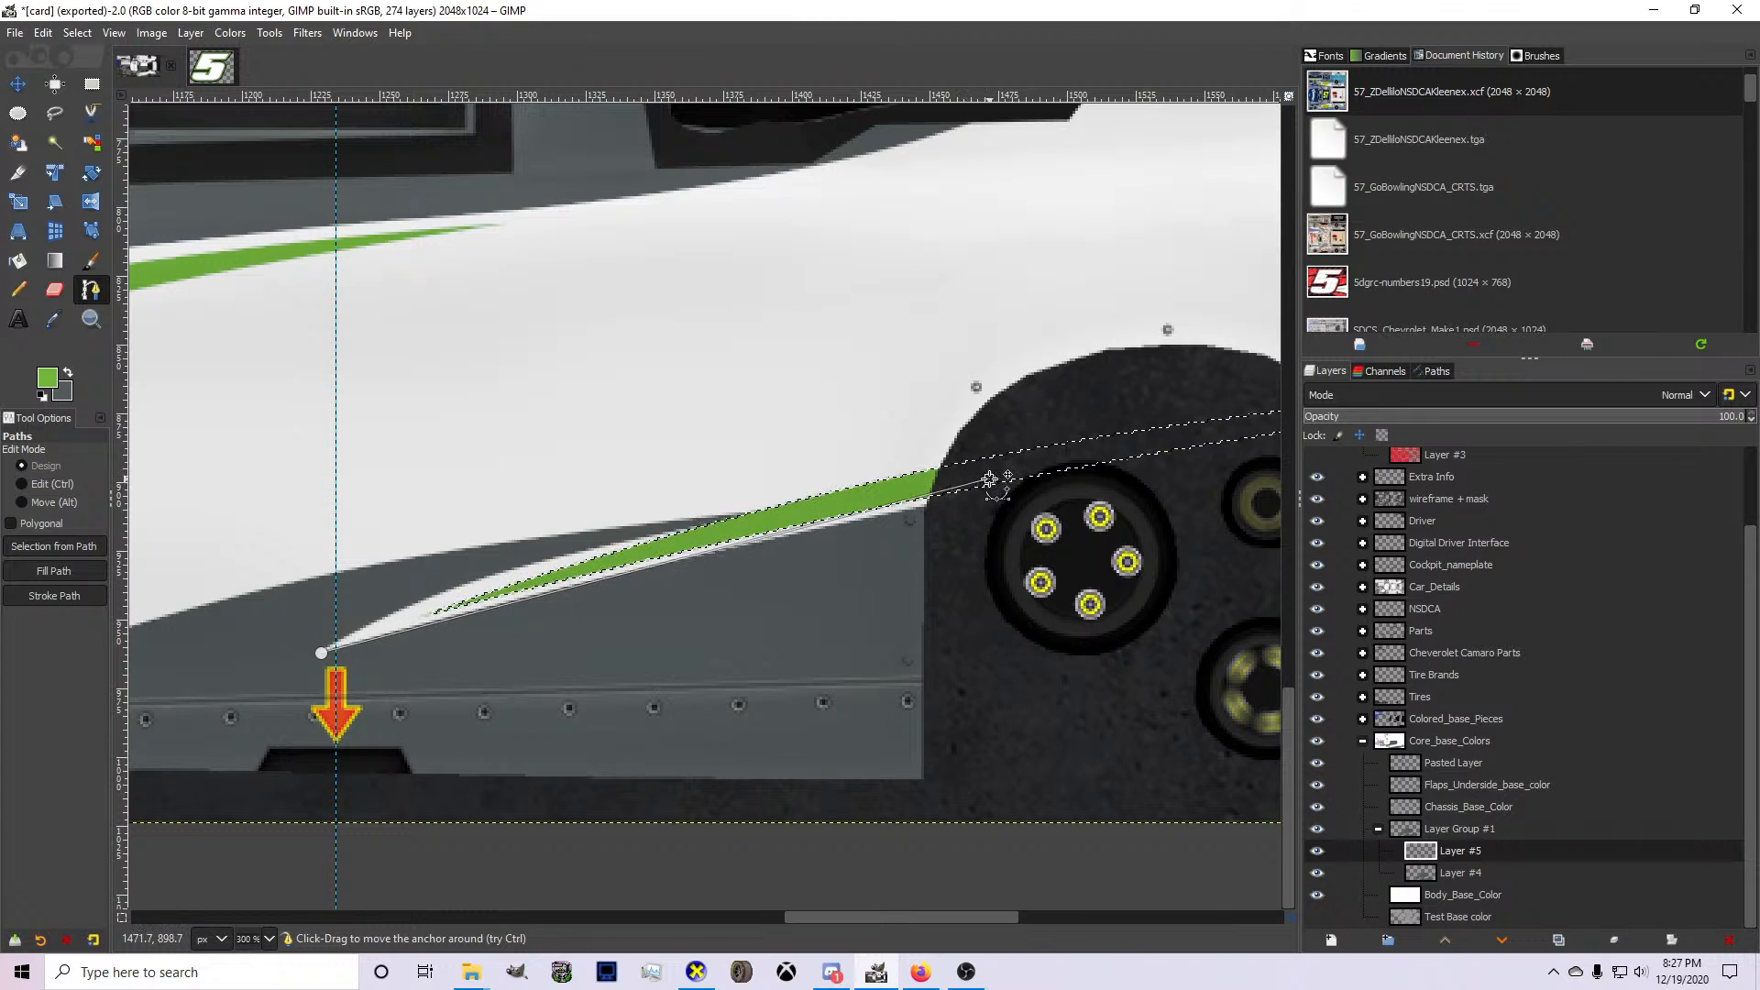
pyautogui.click(870, 421)
pyautogui.click(460, 485)
pyautogui.click(241, 563)
pyautogui.click(221, 651)
pyautogui.press('Return')
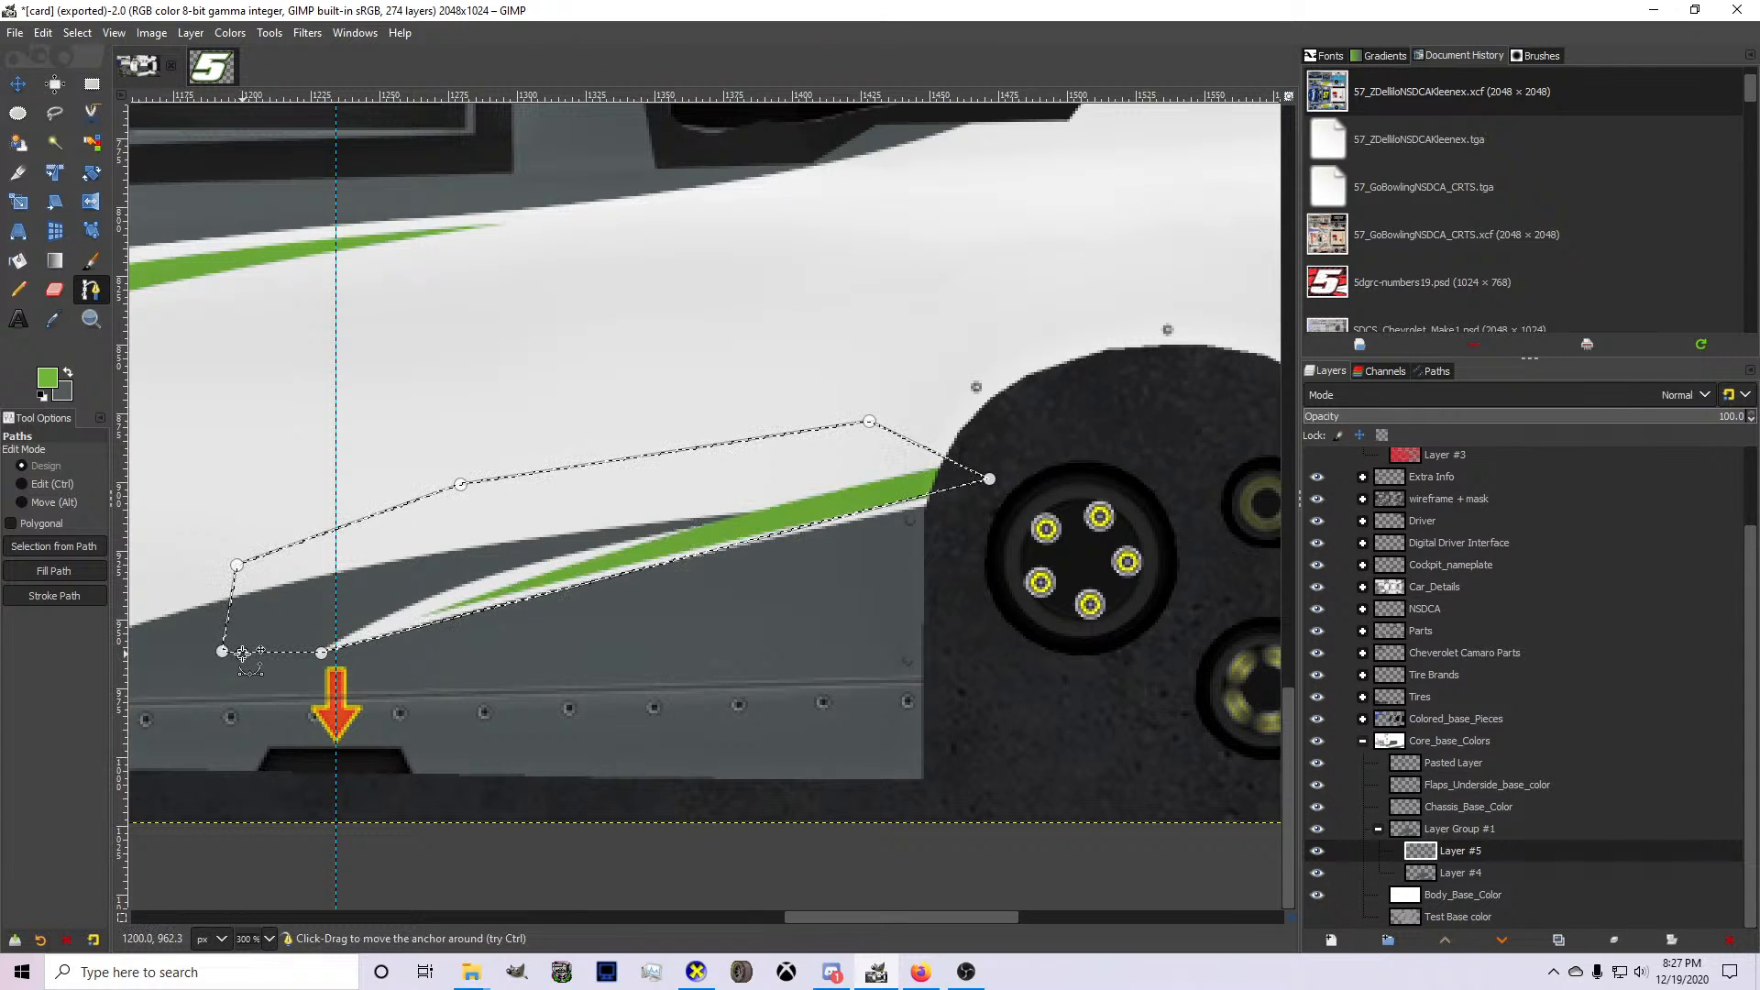
# Delete the selected gray spike from Layer #4 and clear the selection.
pyautogui.hotkey('ctrl', 'z')
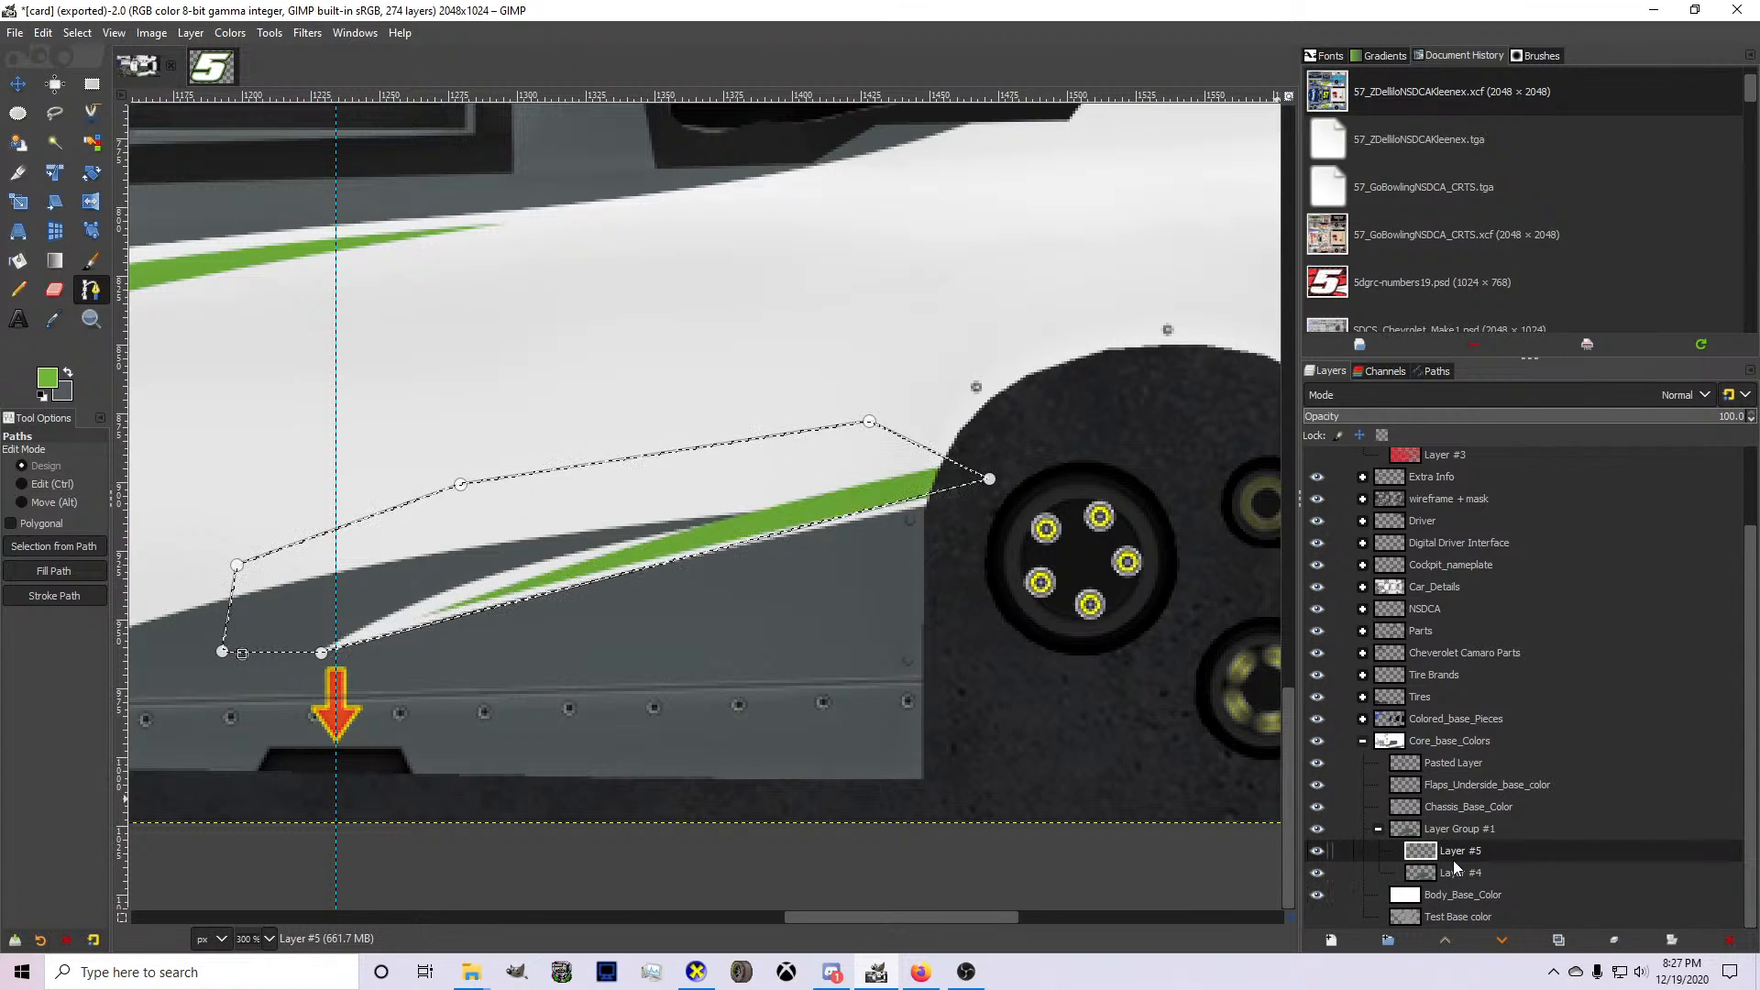
pyautogui.click(1454, 860)
pyautogui.click(1453, 867)
pyautogui.click(1317, 851)
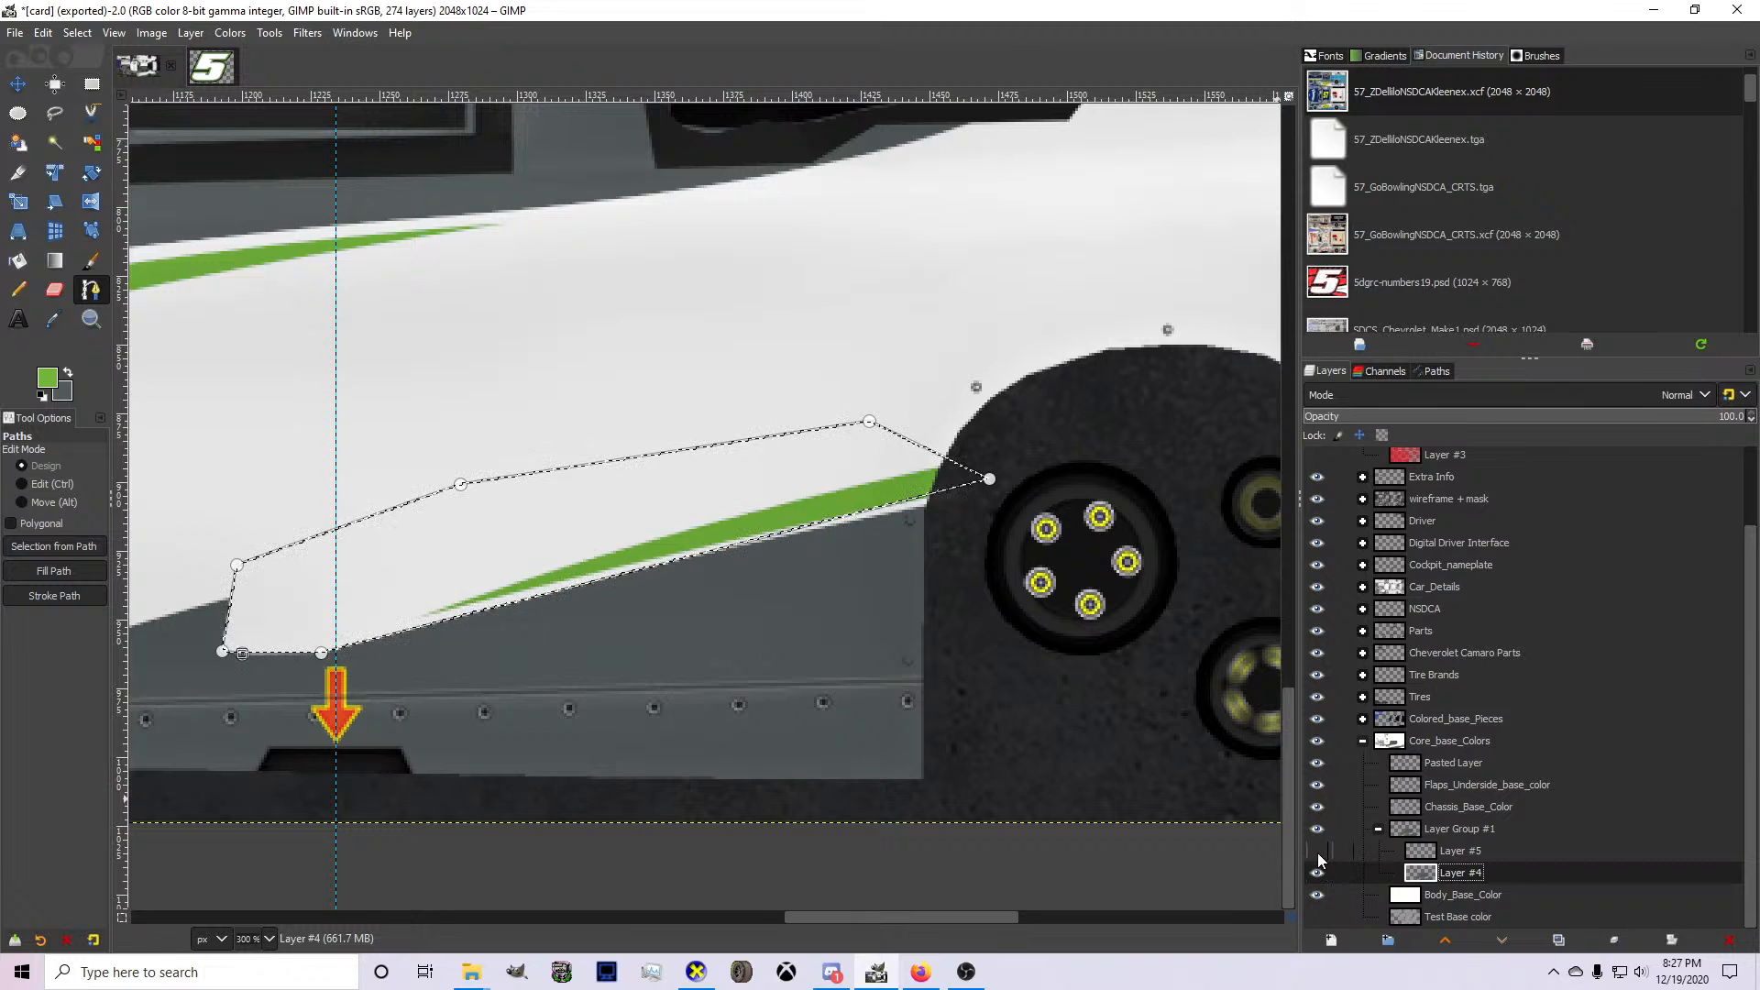
pyautogui.click(1317, 851)
pyautogui.click(77, 33)
pyautogui.click(73, 79)
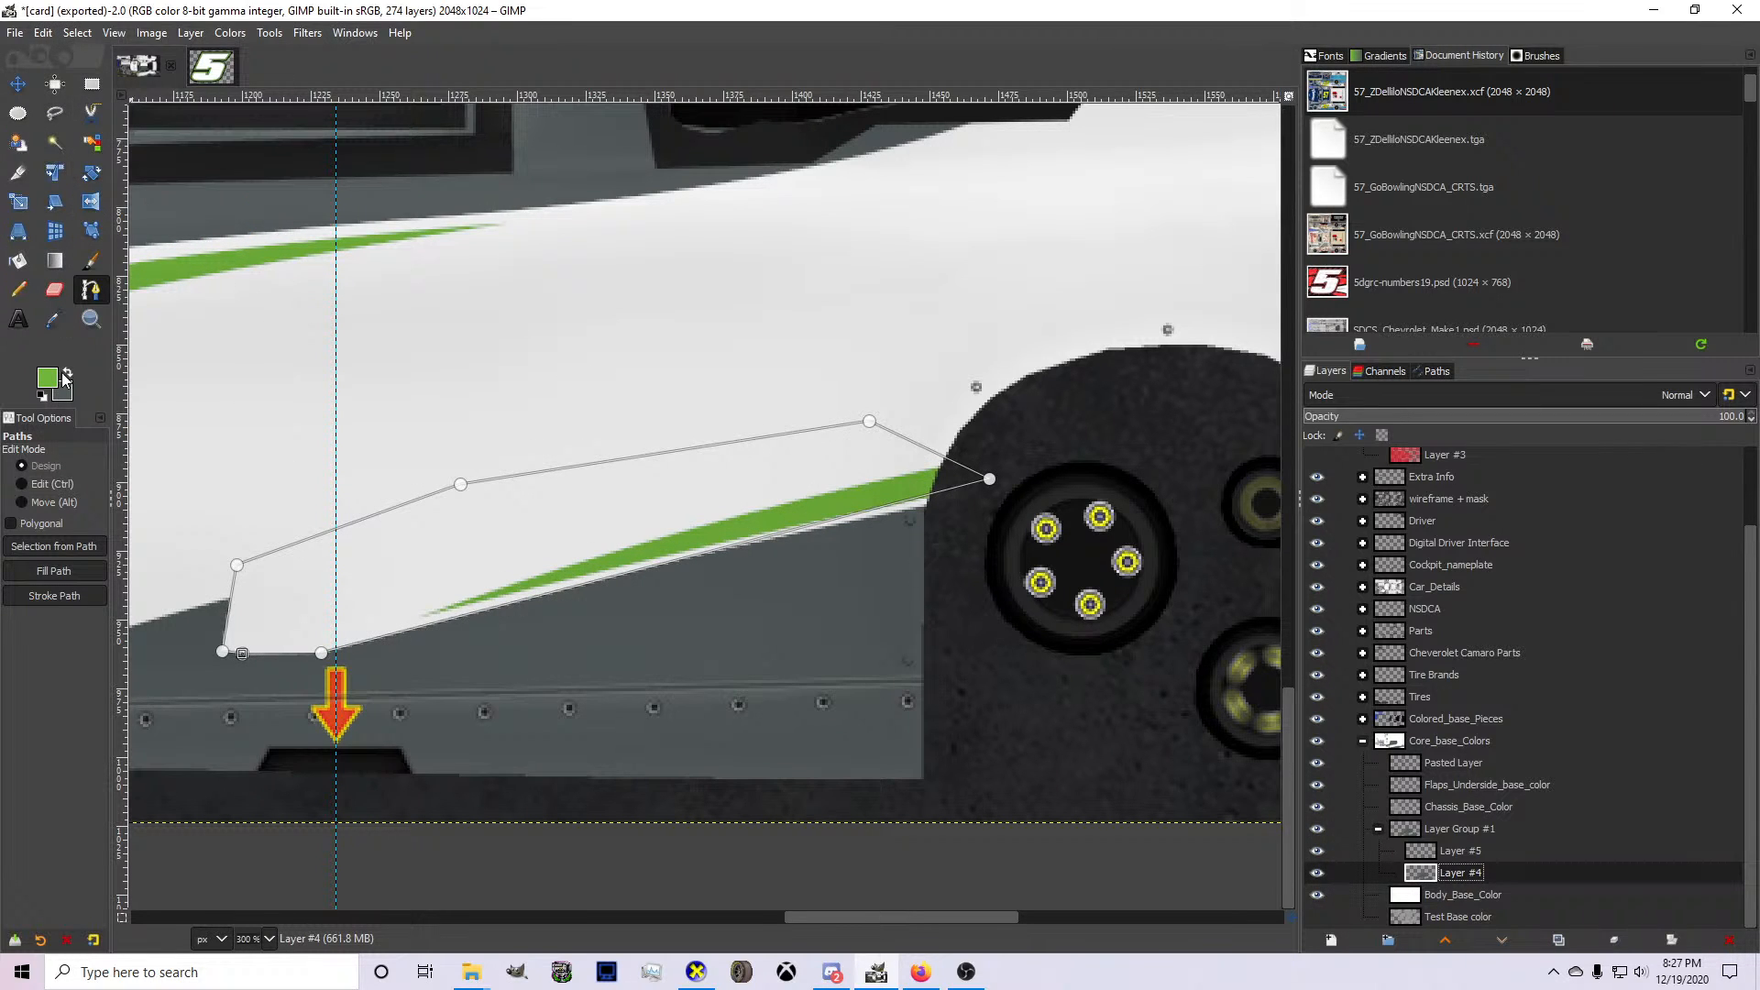
# Make gray the foreground color and draw a path from the notch's lower rear corner to behind the rear wheel opening, arched above the green spike.
pyautogui.click(33, 294)
pyautogui.click(95, 292)
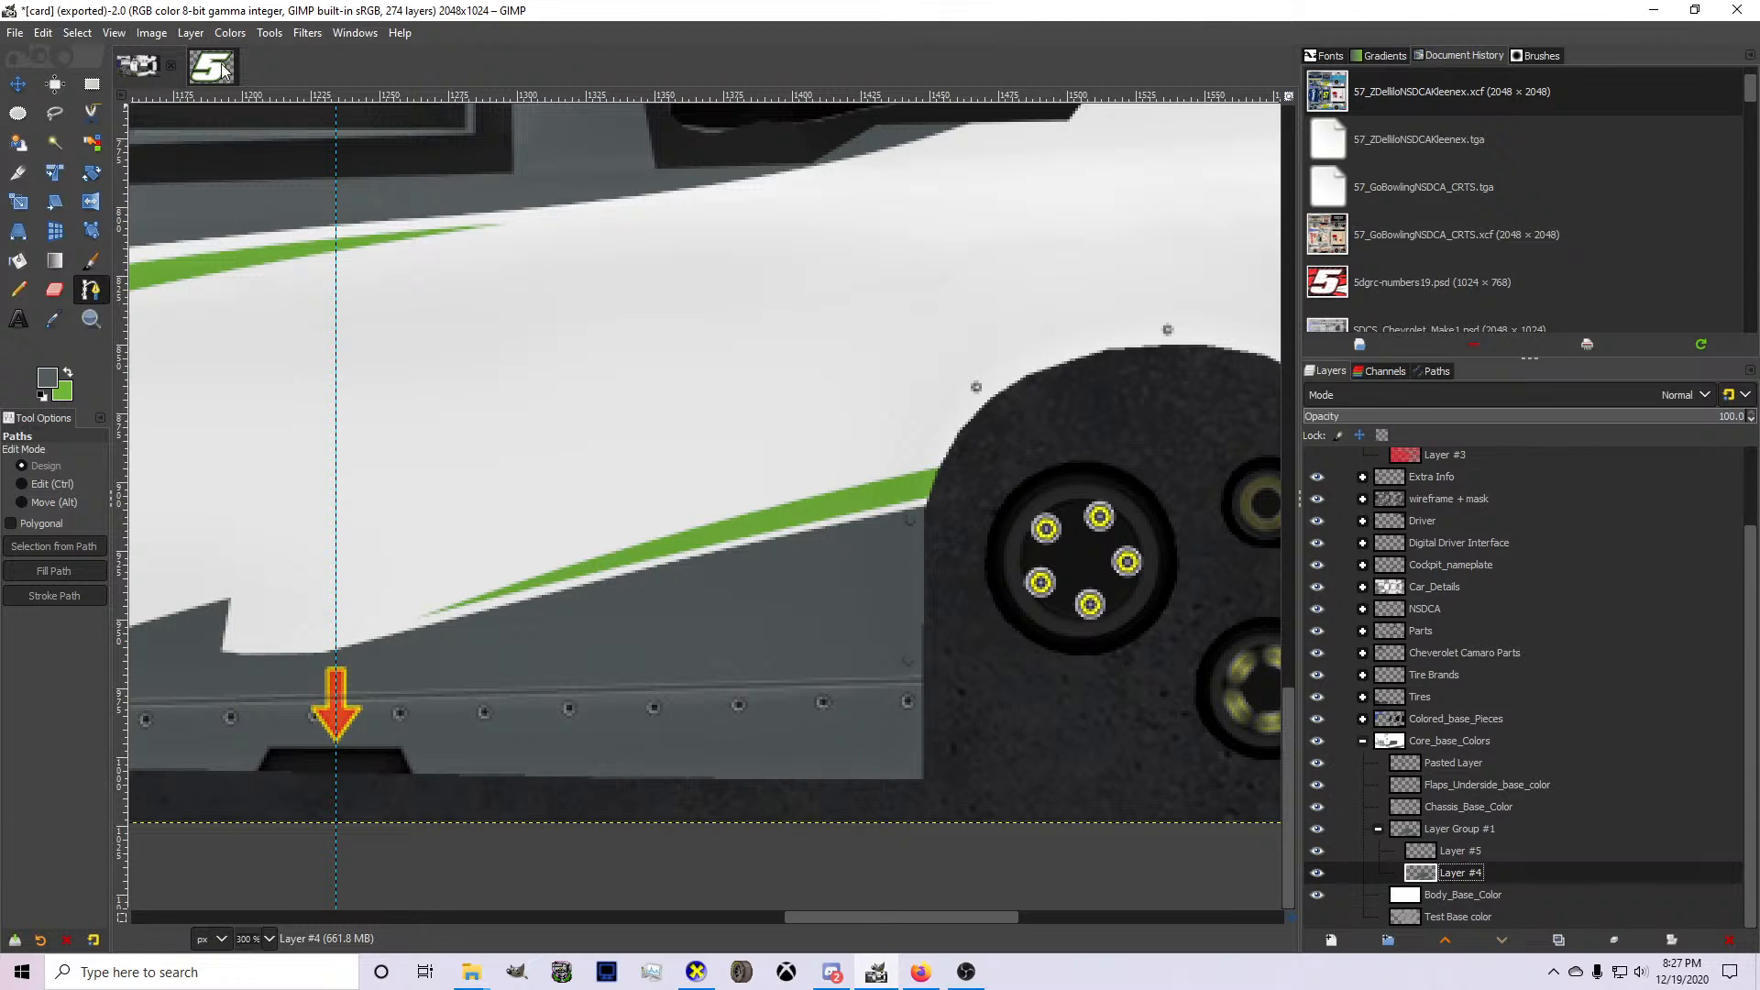
pyautogui.click(334, 649)
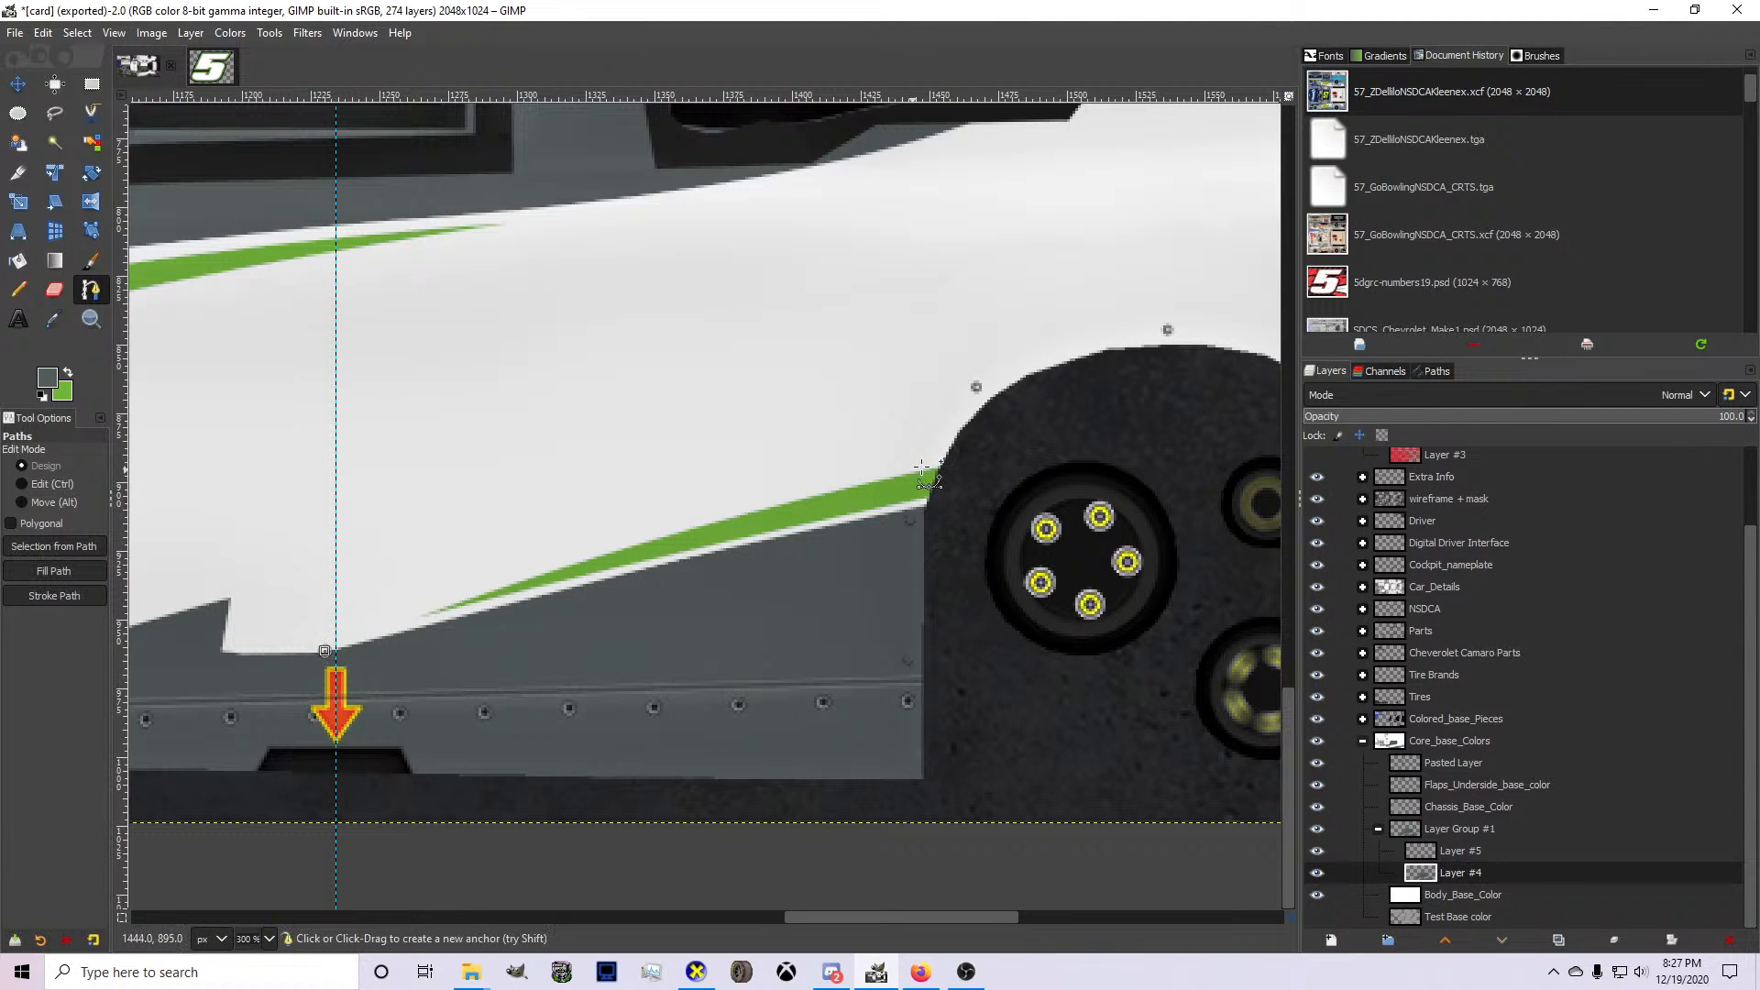
pyautogui.click(929, 481)
pyautogui.moveTo(929, 481); pyautogui.dragTo(1175, 370)
pyautogui.scroll(-1, 1095, 399)
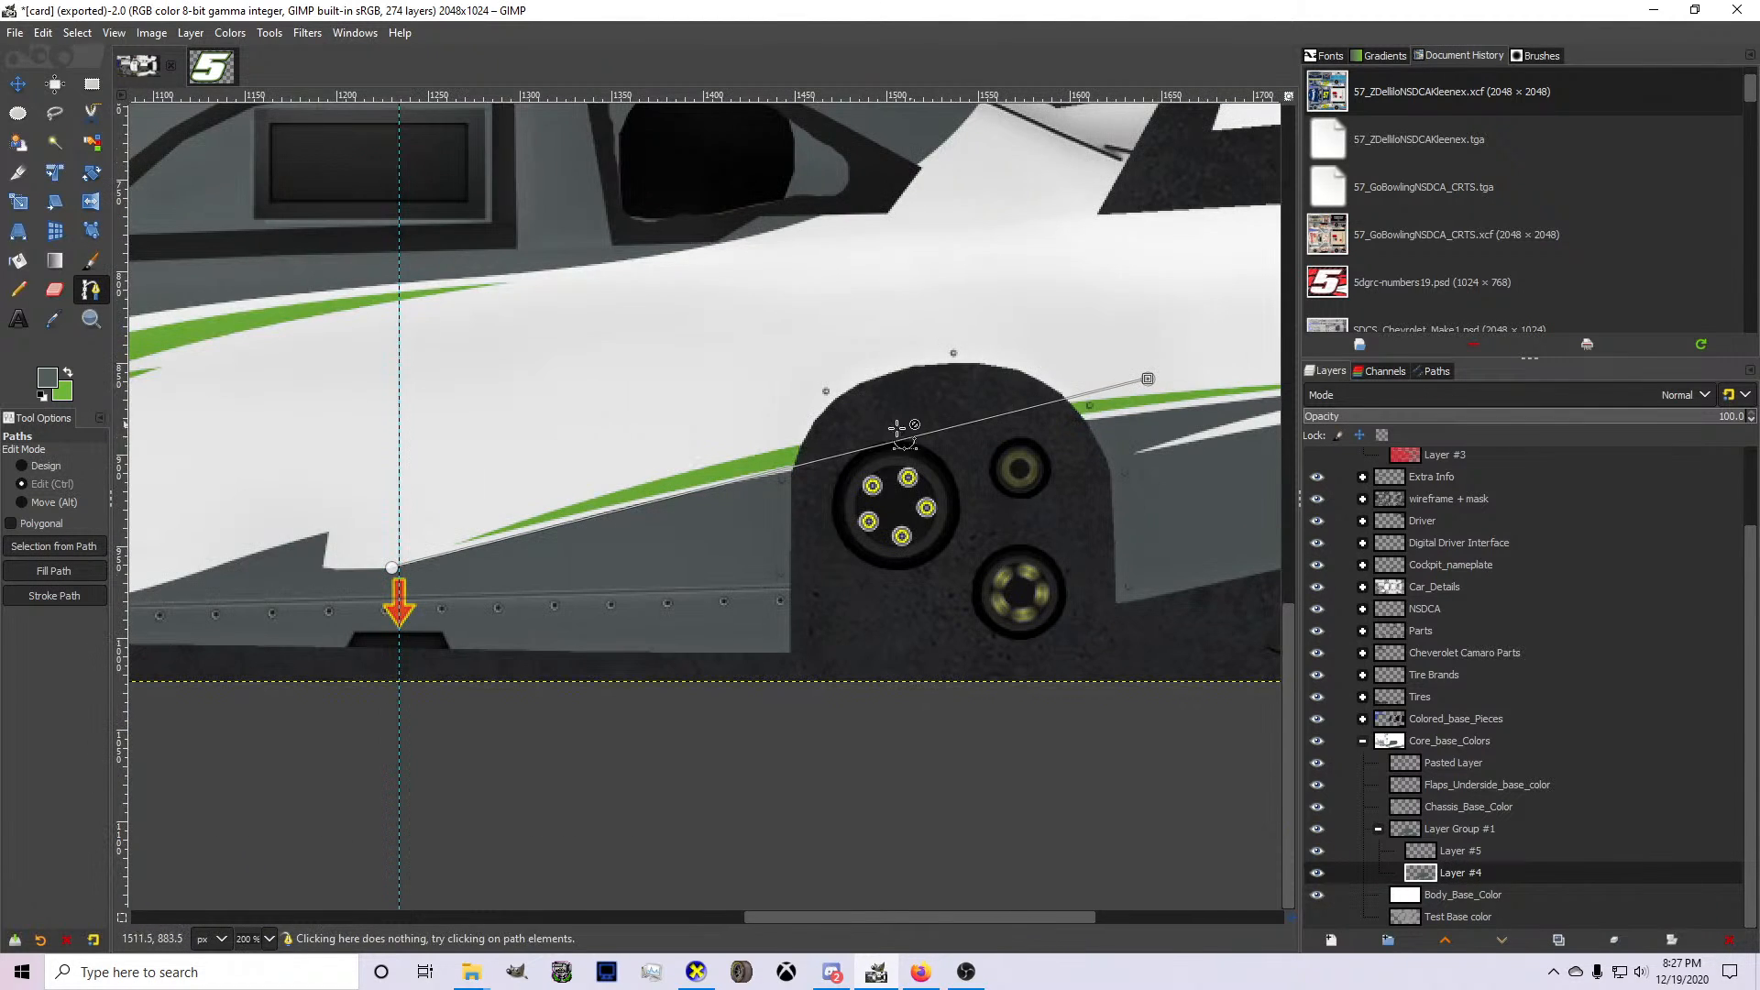
pyautogui.moveTo(843, 456); pyautogui.dragTo(720, 451)
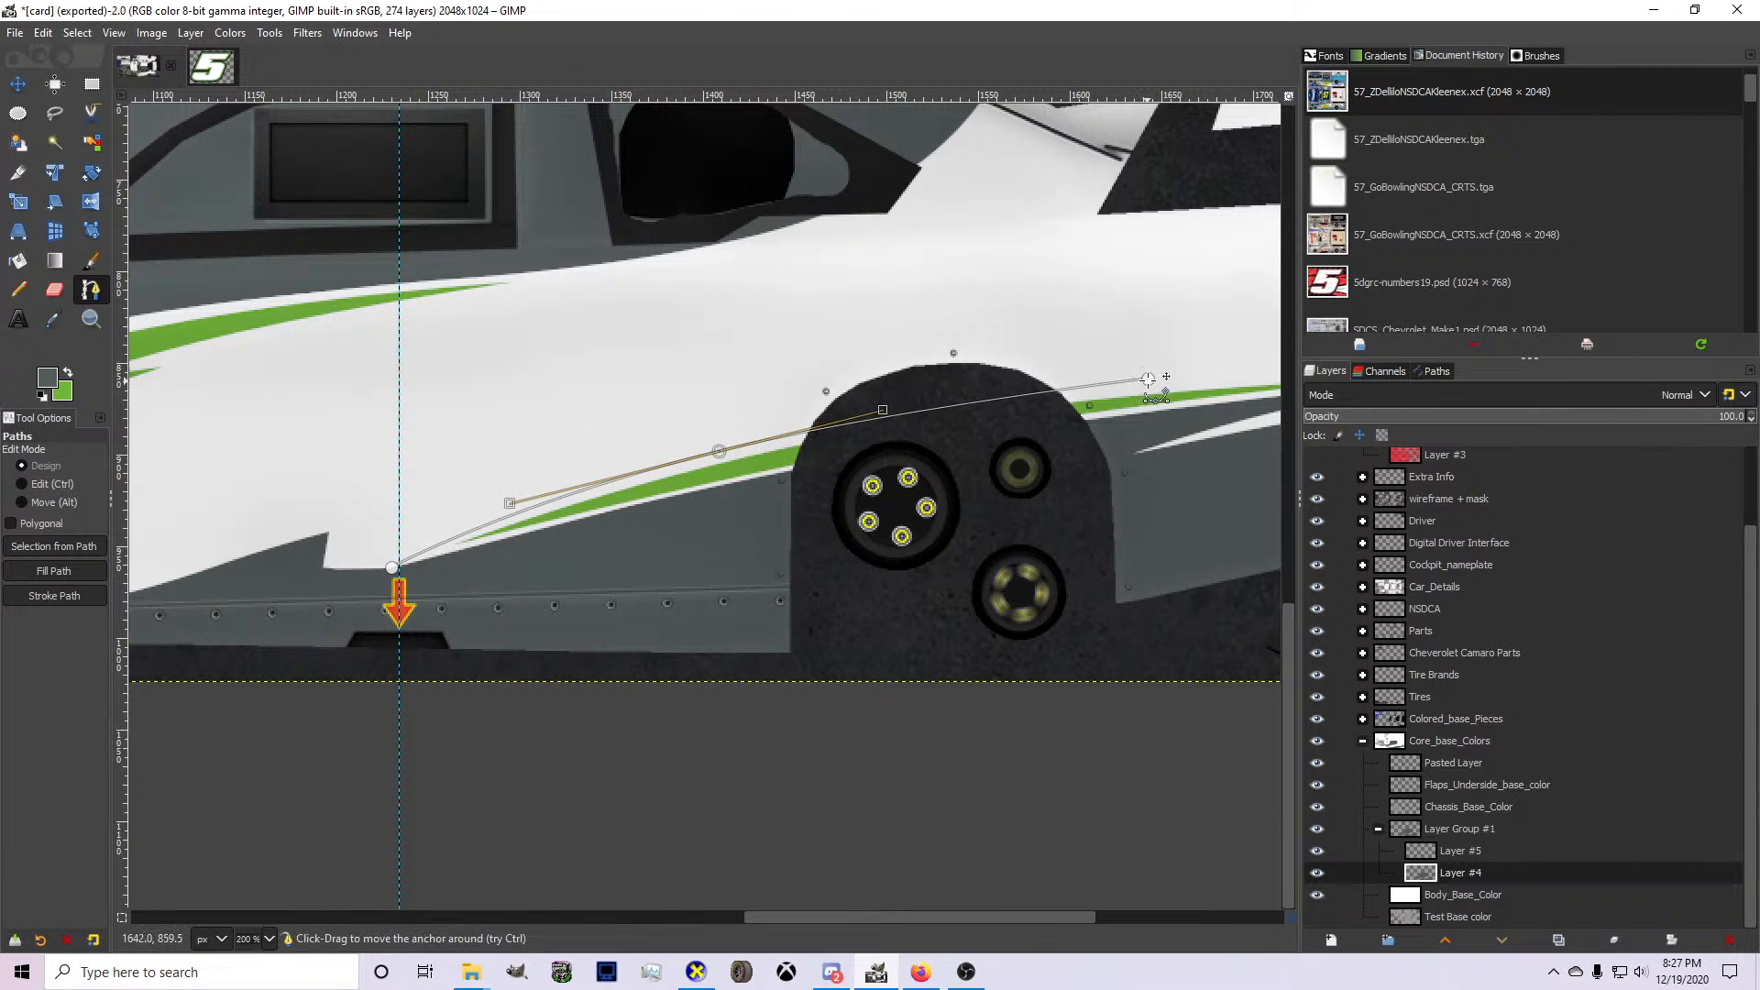
pyautogui.moveTo(1149, 380); pyautogui.dragTo(1171, 380)
# Return the path to the notch's upper front corner, arch this upper edge ahead of the wheel opening, and extend the rear tip slightly.
pyautogui.click(399, 520)
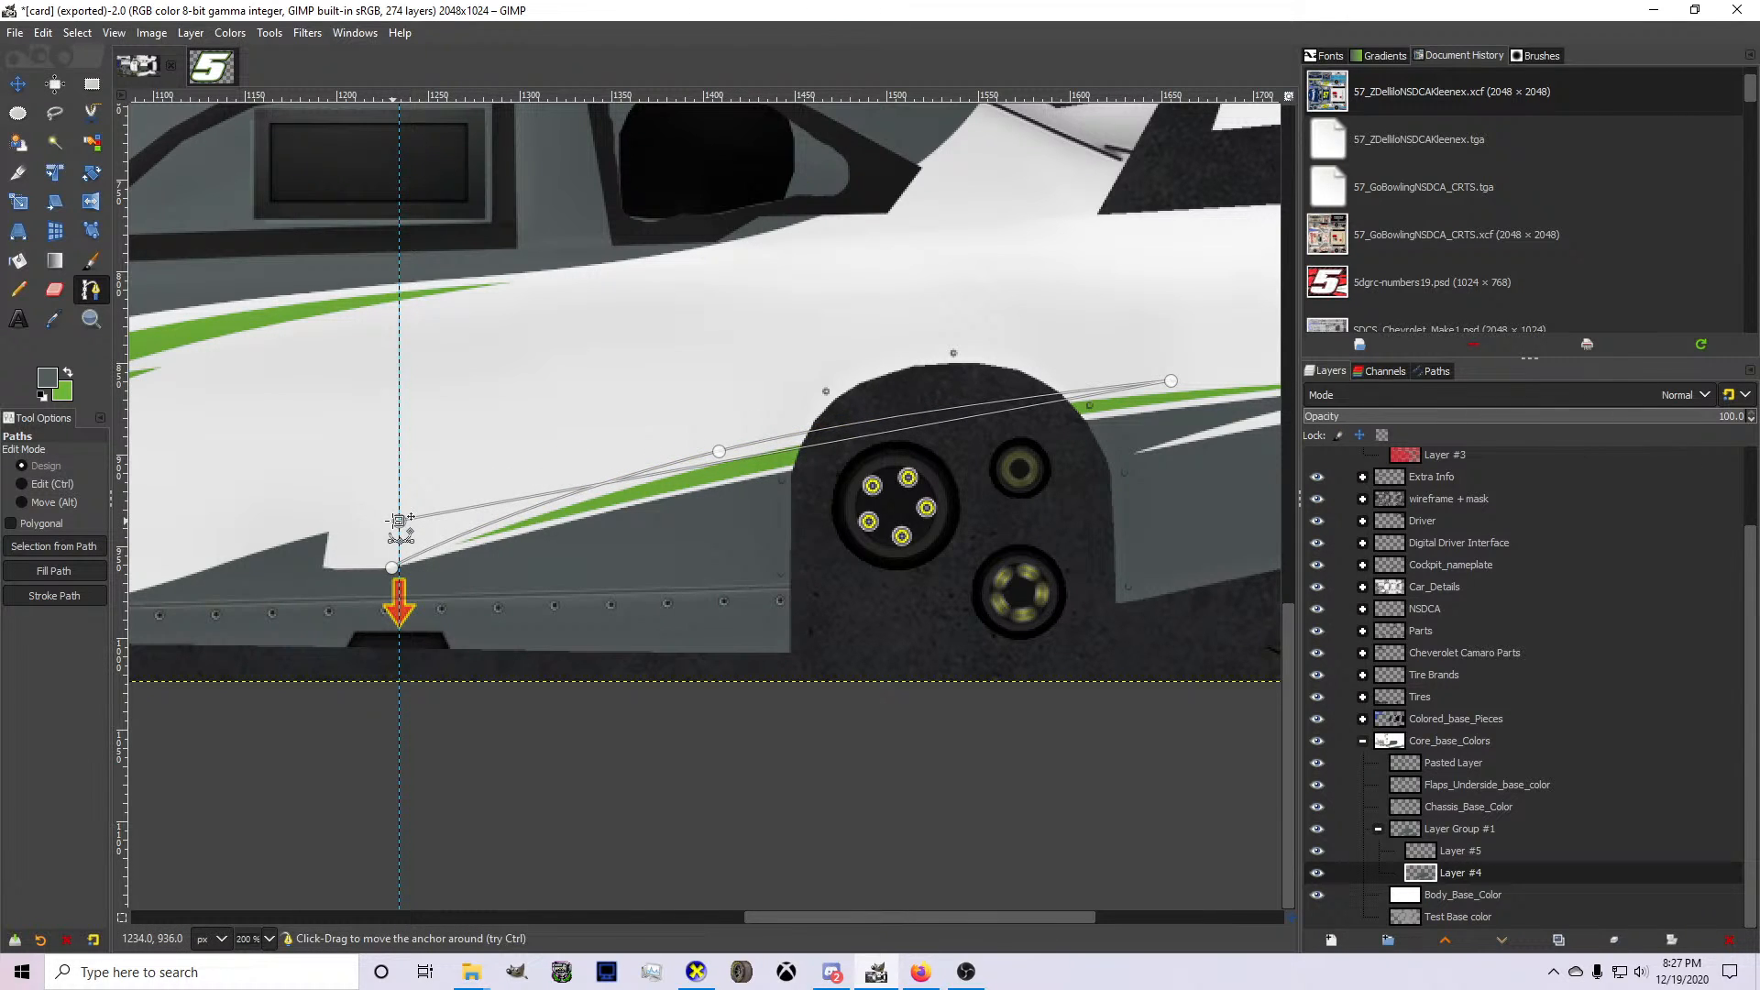
pyautogui.moveTo(399, 521); pyautogui.dragTo(323, 535)
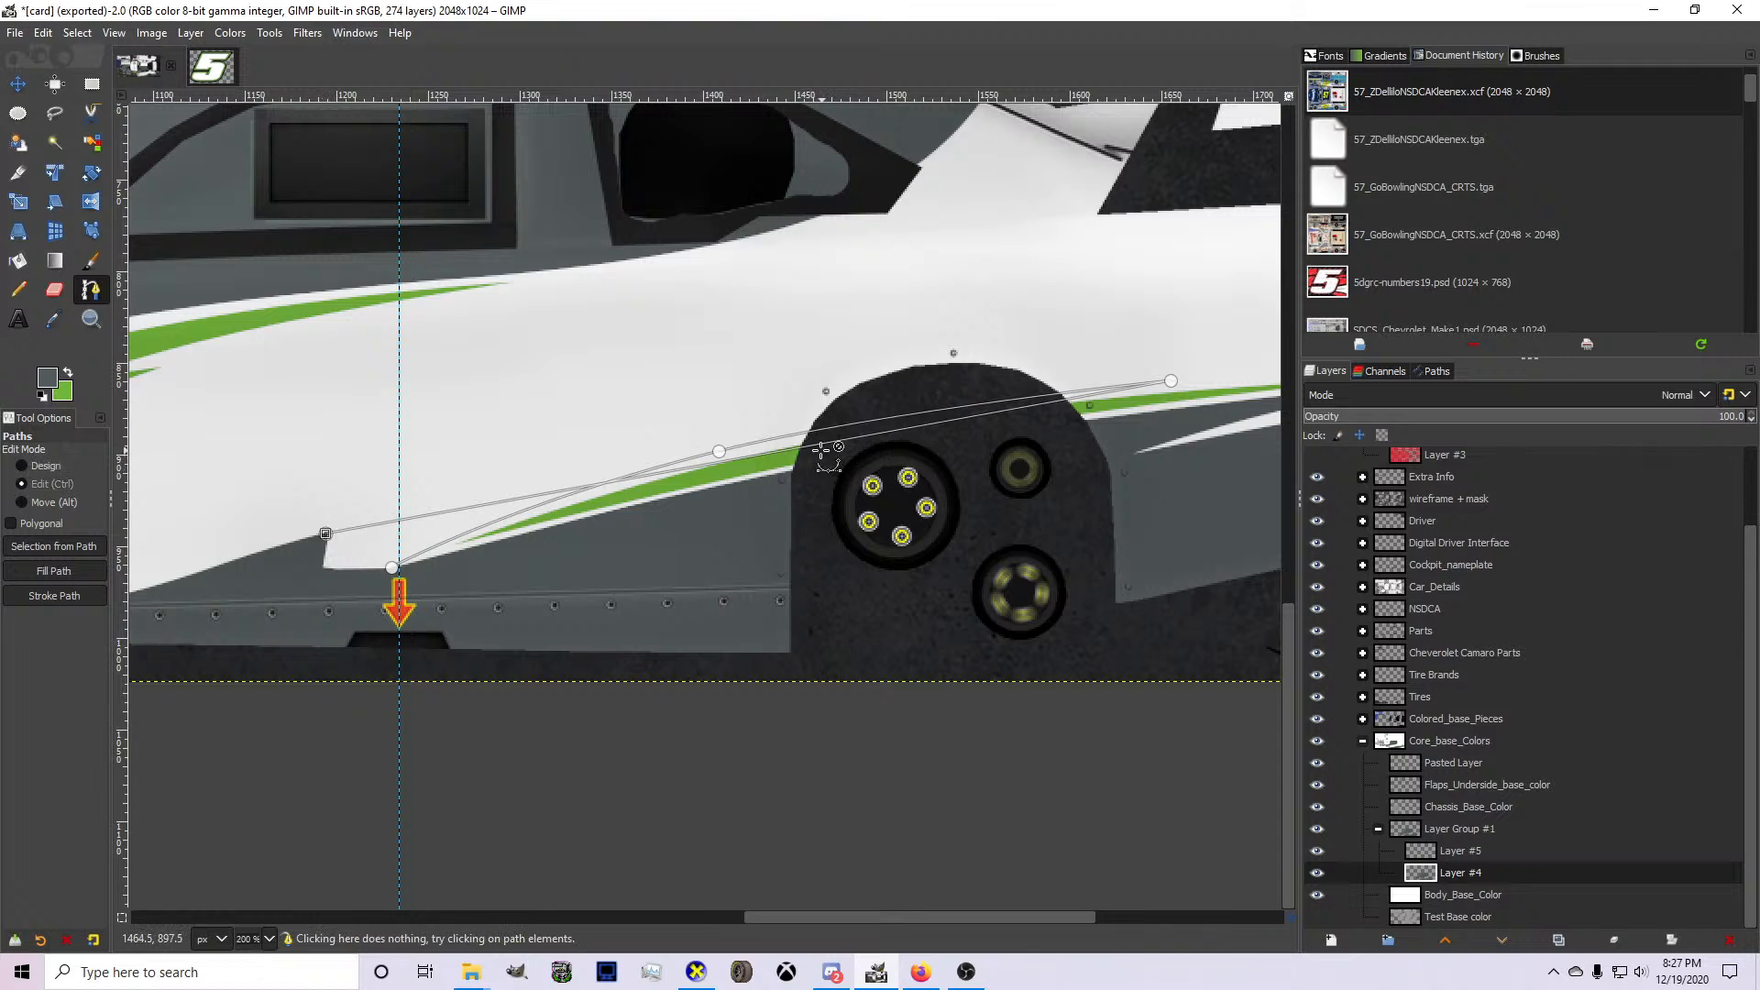
pyautogui.moveTo(829, 443); pyautogui.dragTo(773, 417)
pyautogui.keyDown('ctrl'); pyautogui.click(773, 417); pyautogui.keyUp('ctrl')
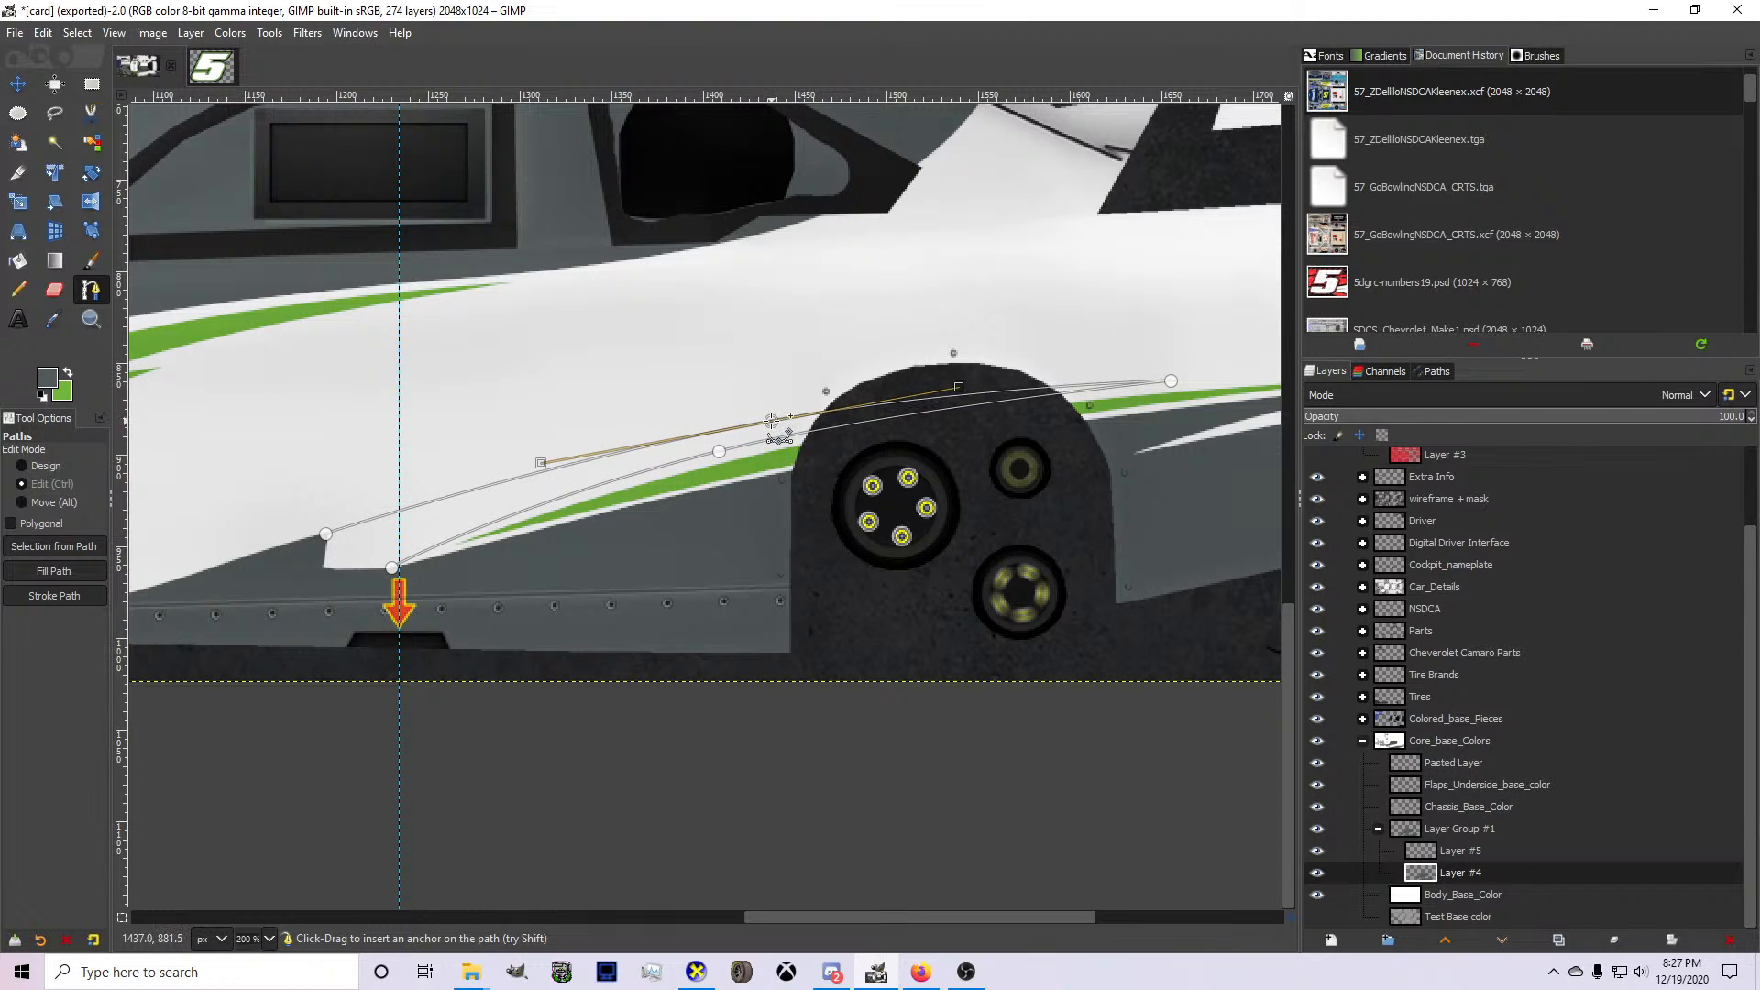
pyautogui.moveTo(1171, 381); pyautogui.dragTo(1214, 379)
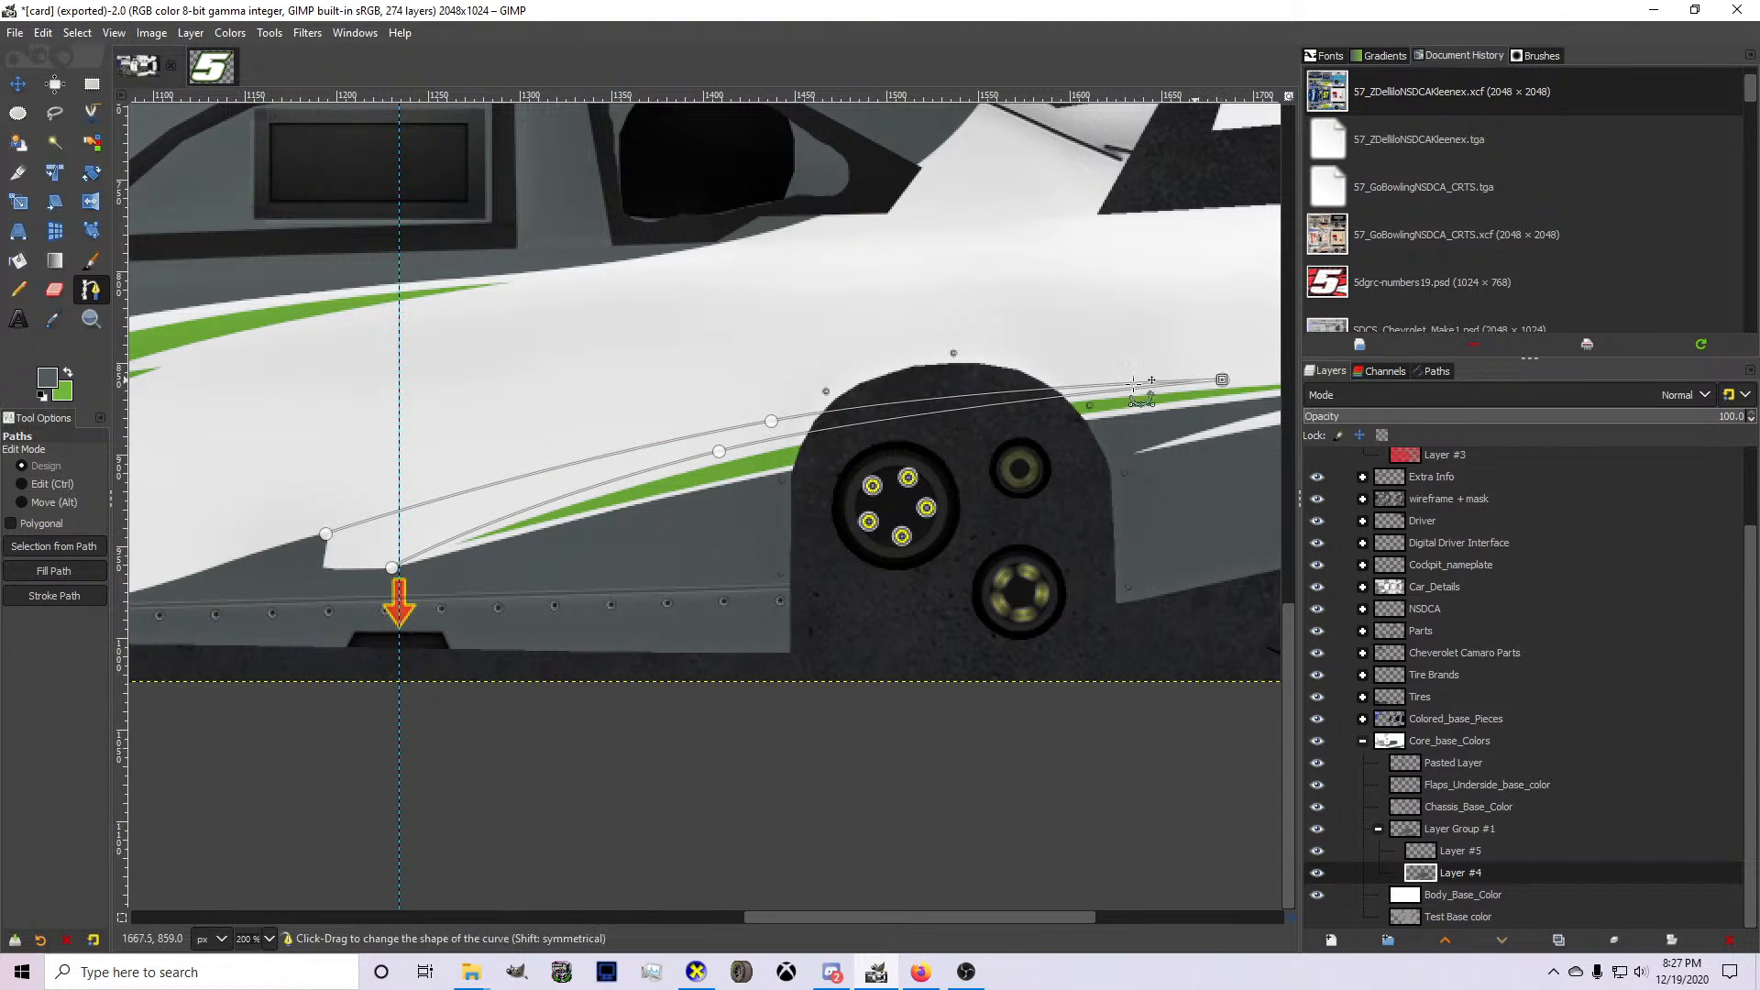
# Align the front anchor with the gray edge, close the path around the notch through the gray below, and convert it to a selection.
pyautogui.scroll(3, 330, 532)
pyautogui.moveTo(343, 533); pyautogui.dragTo(338, 529)
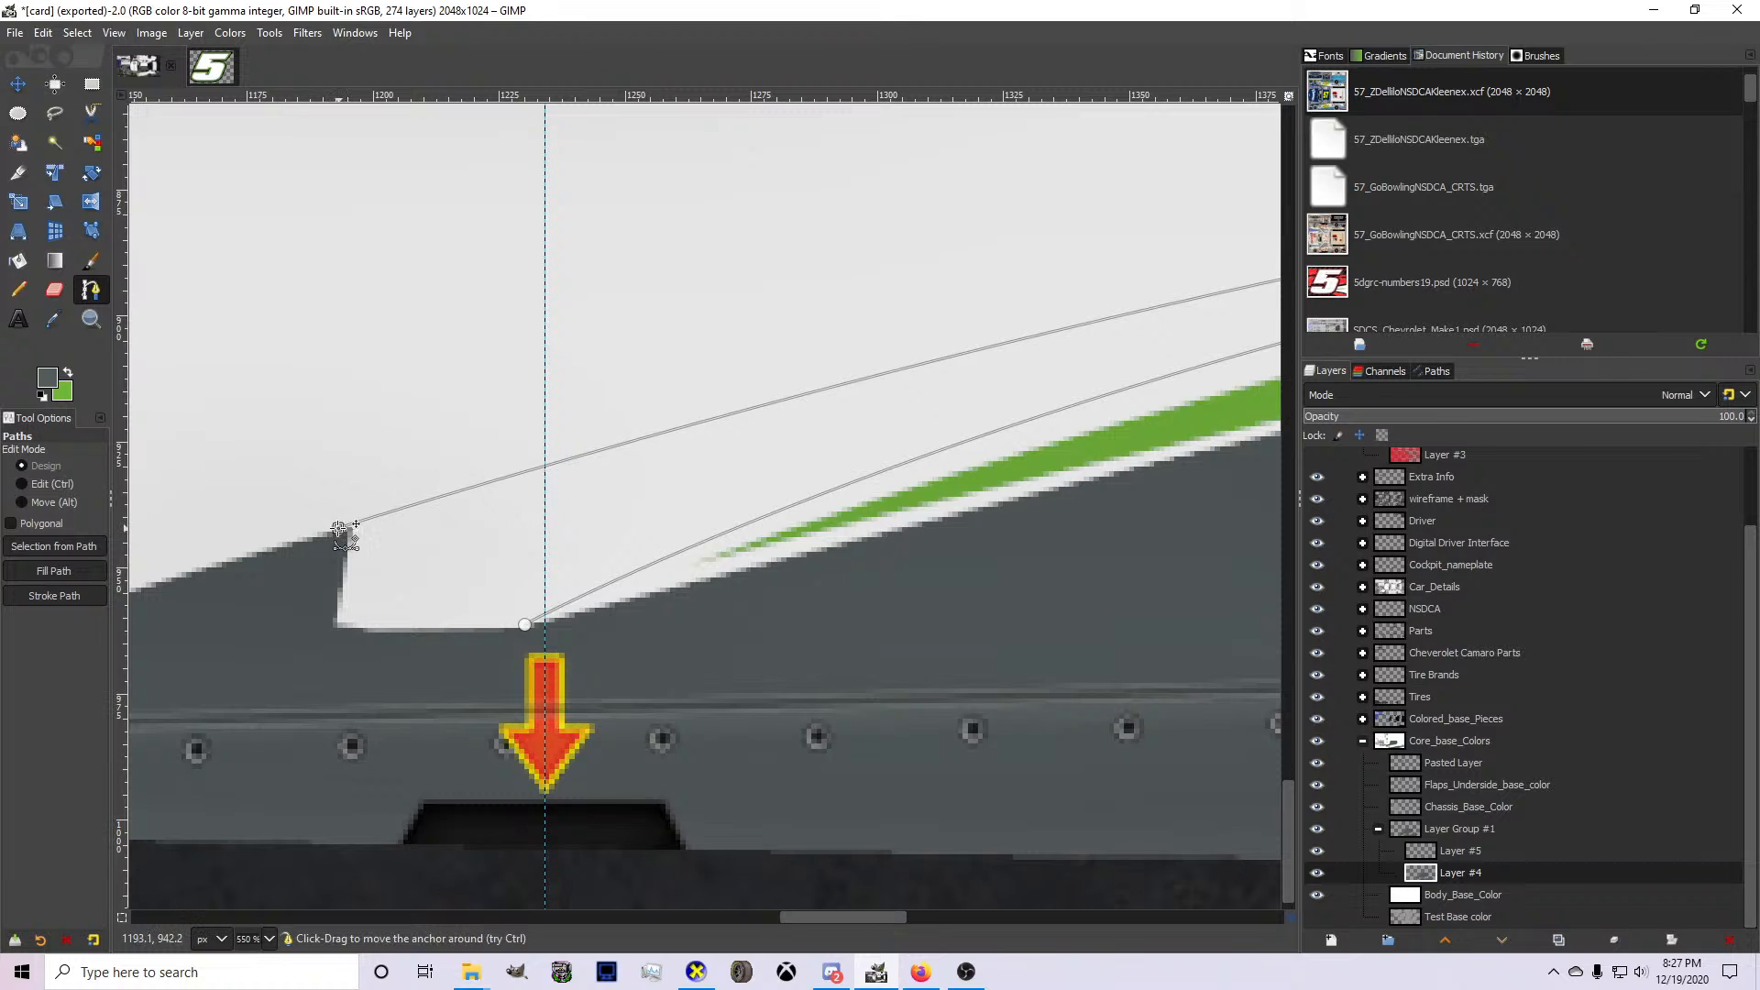
pyautogui.moveTo(296, 658); pyautogui.dragTo(439, 664)
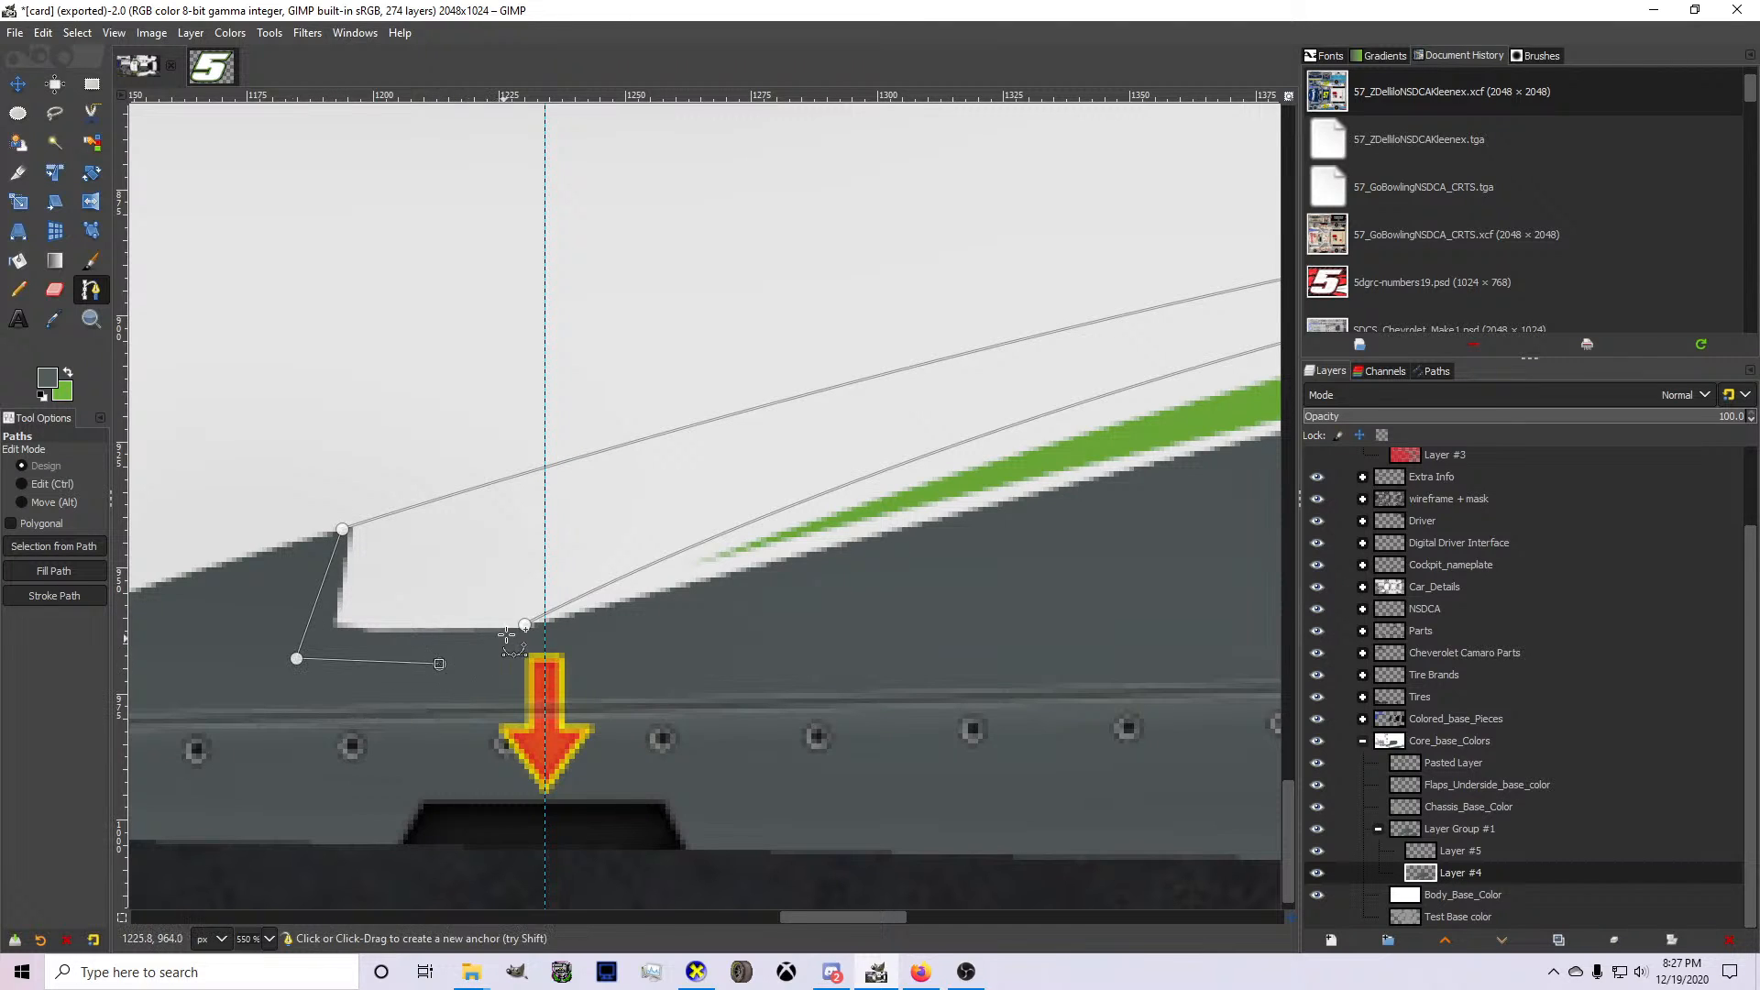
pyautogui.moveTo(527, 626); pyautogui.dragTo(530, 629)
pyautogui.press('Return')
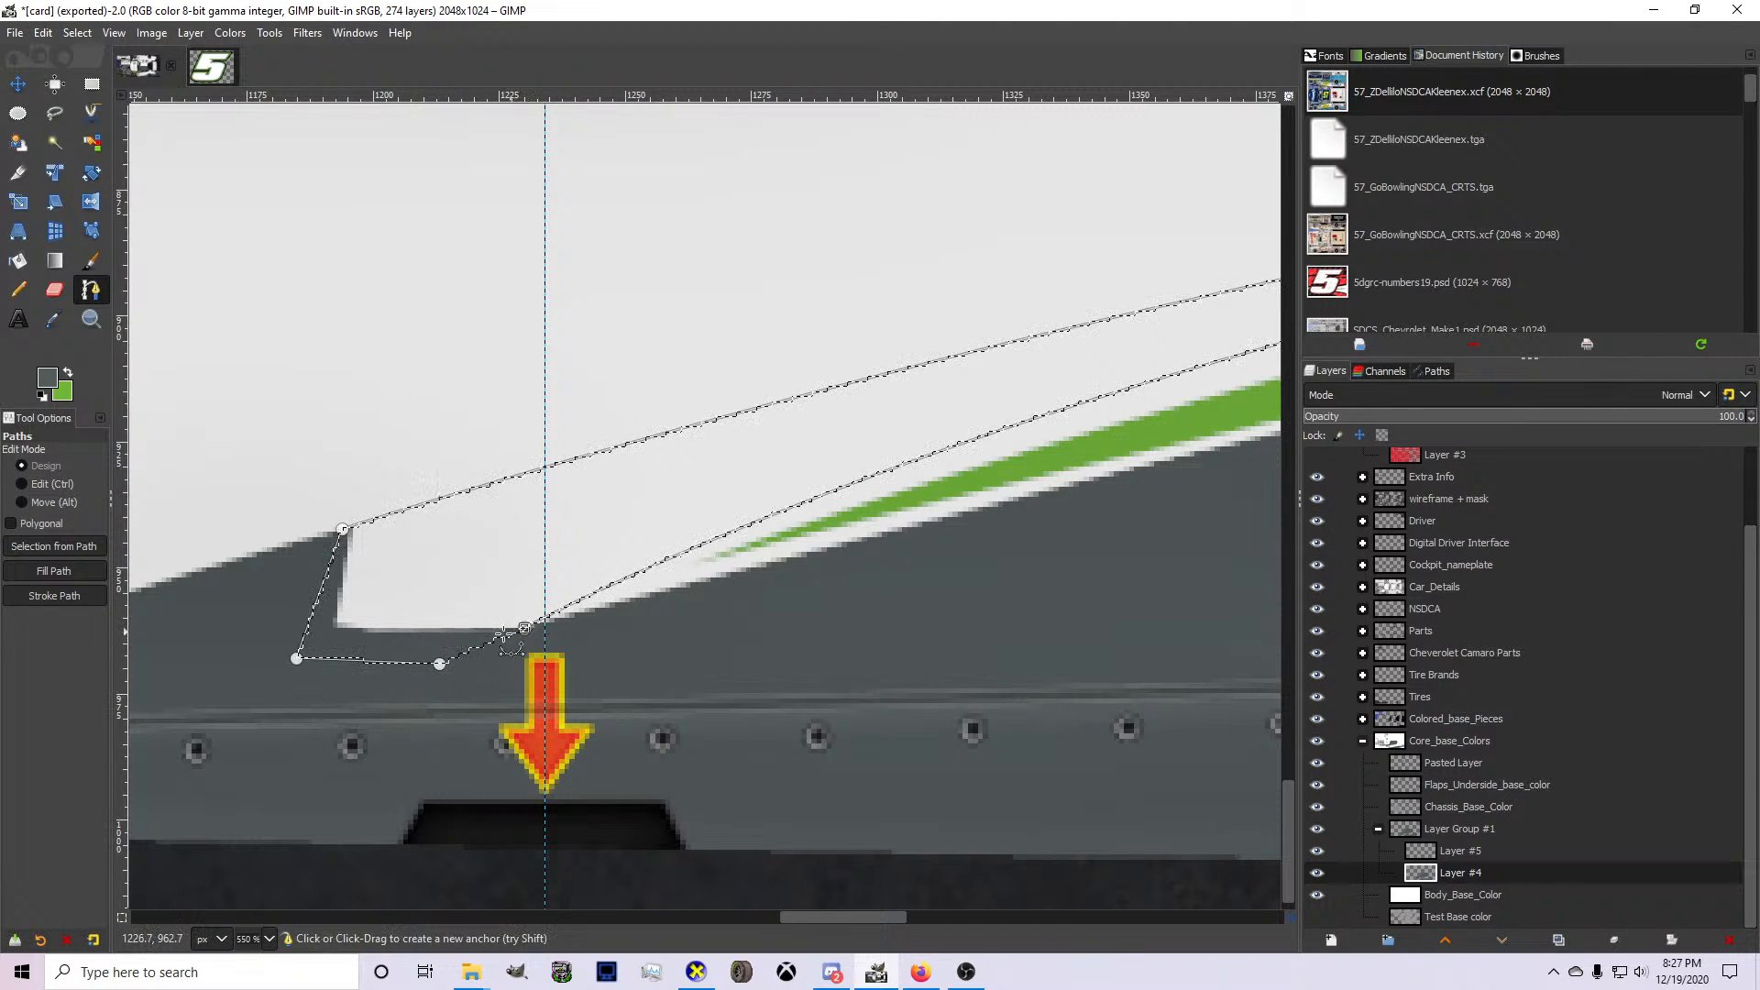
# Paint the selected spike gray on Layer #4 with the Pencil tool.
pyautogui.press('n')
pyautogui.scroll(-1, 262, 483)
pyautogui.scroll(-2, 262, 483)
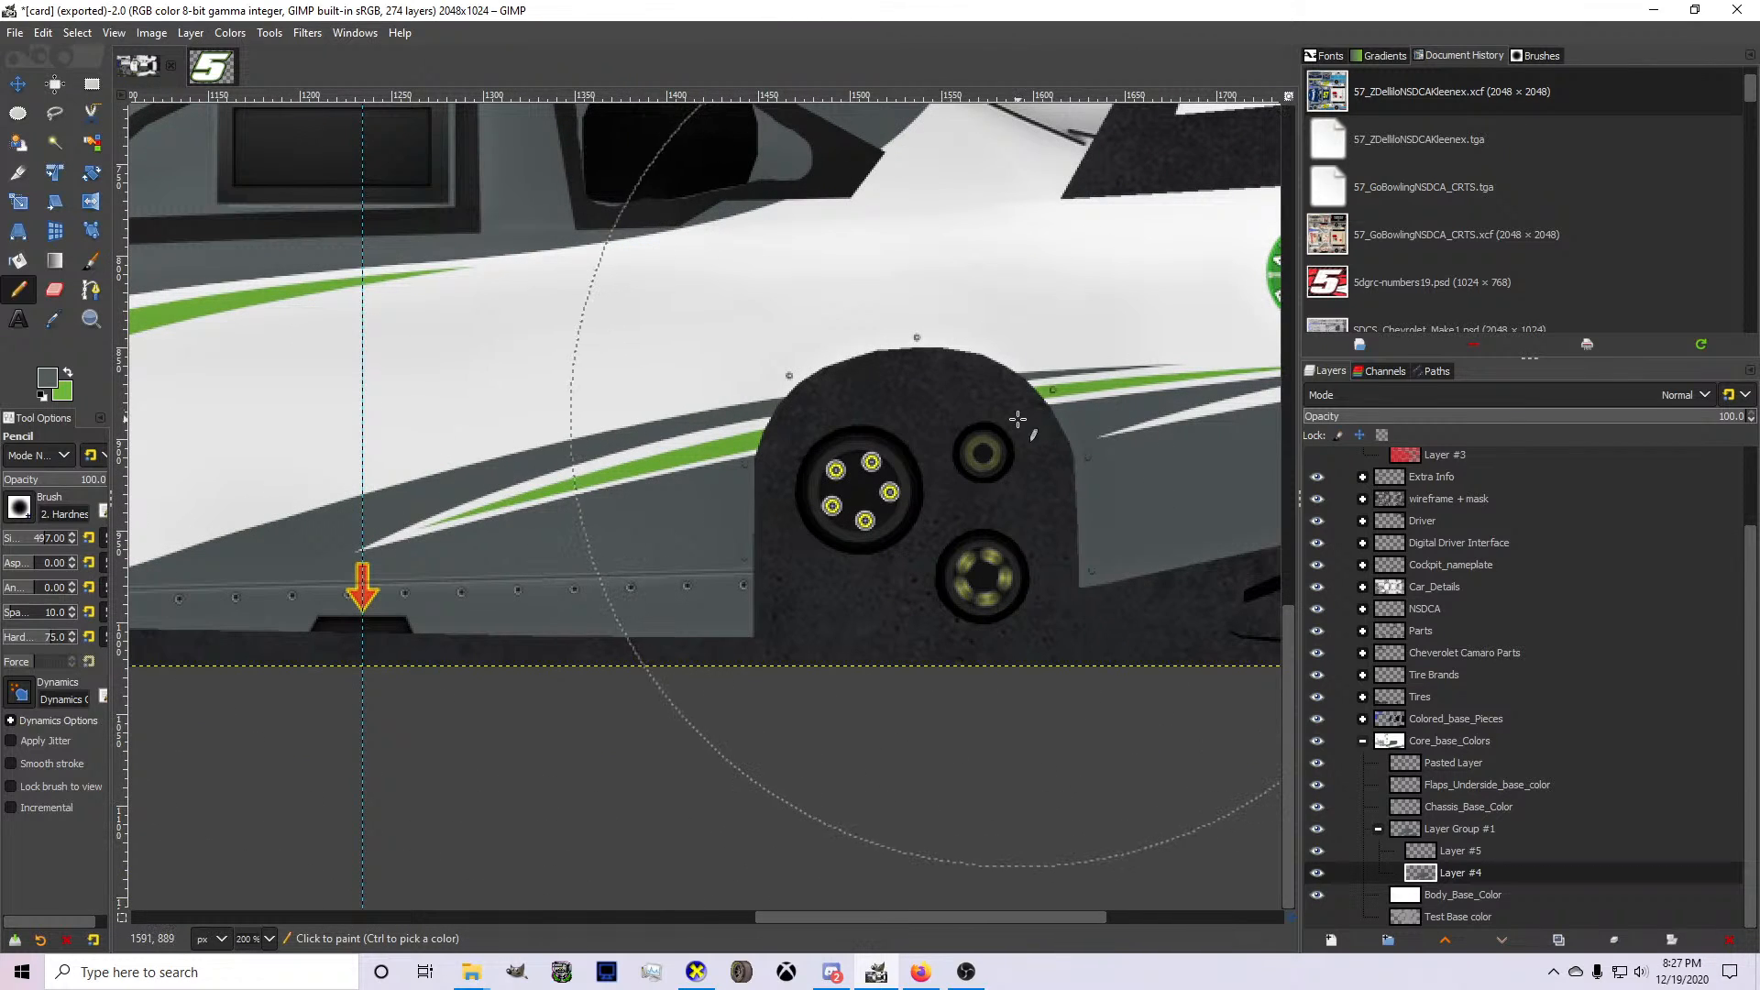
pyautogui.click(1479, 860)
pyautogui.press('b')
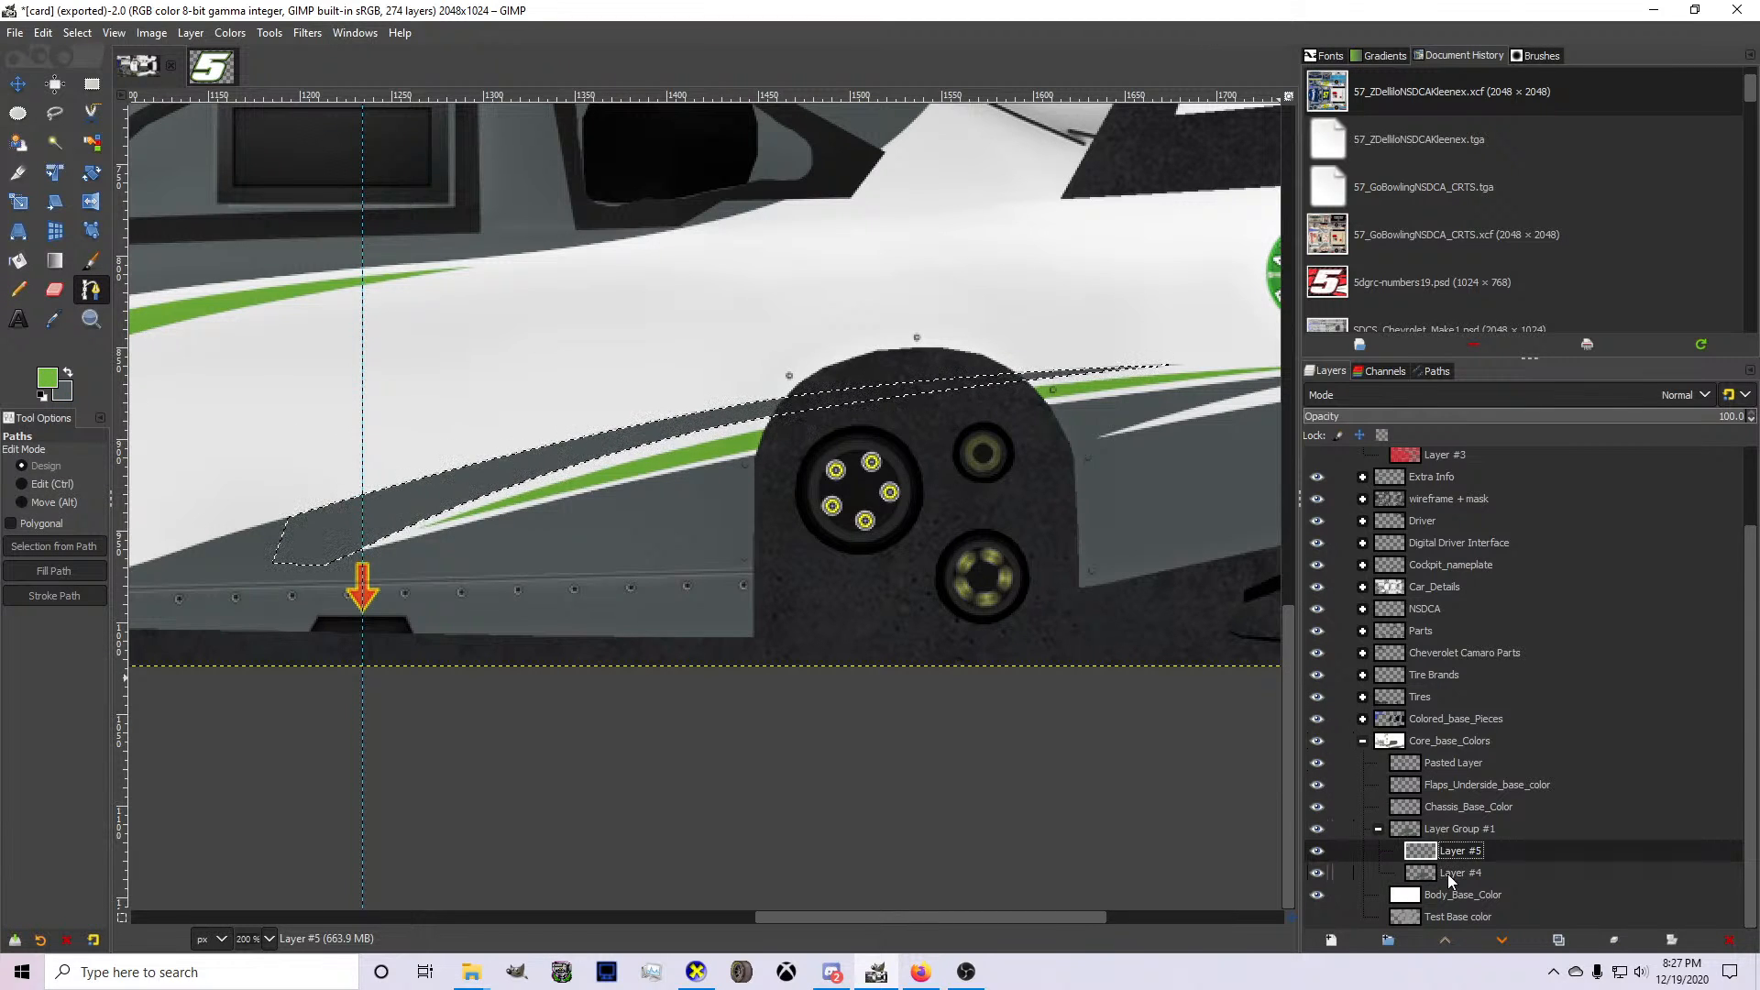
pyautogui.click(1447, 875)
pyautogui.press('n')
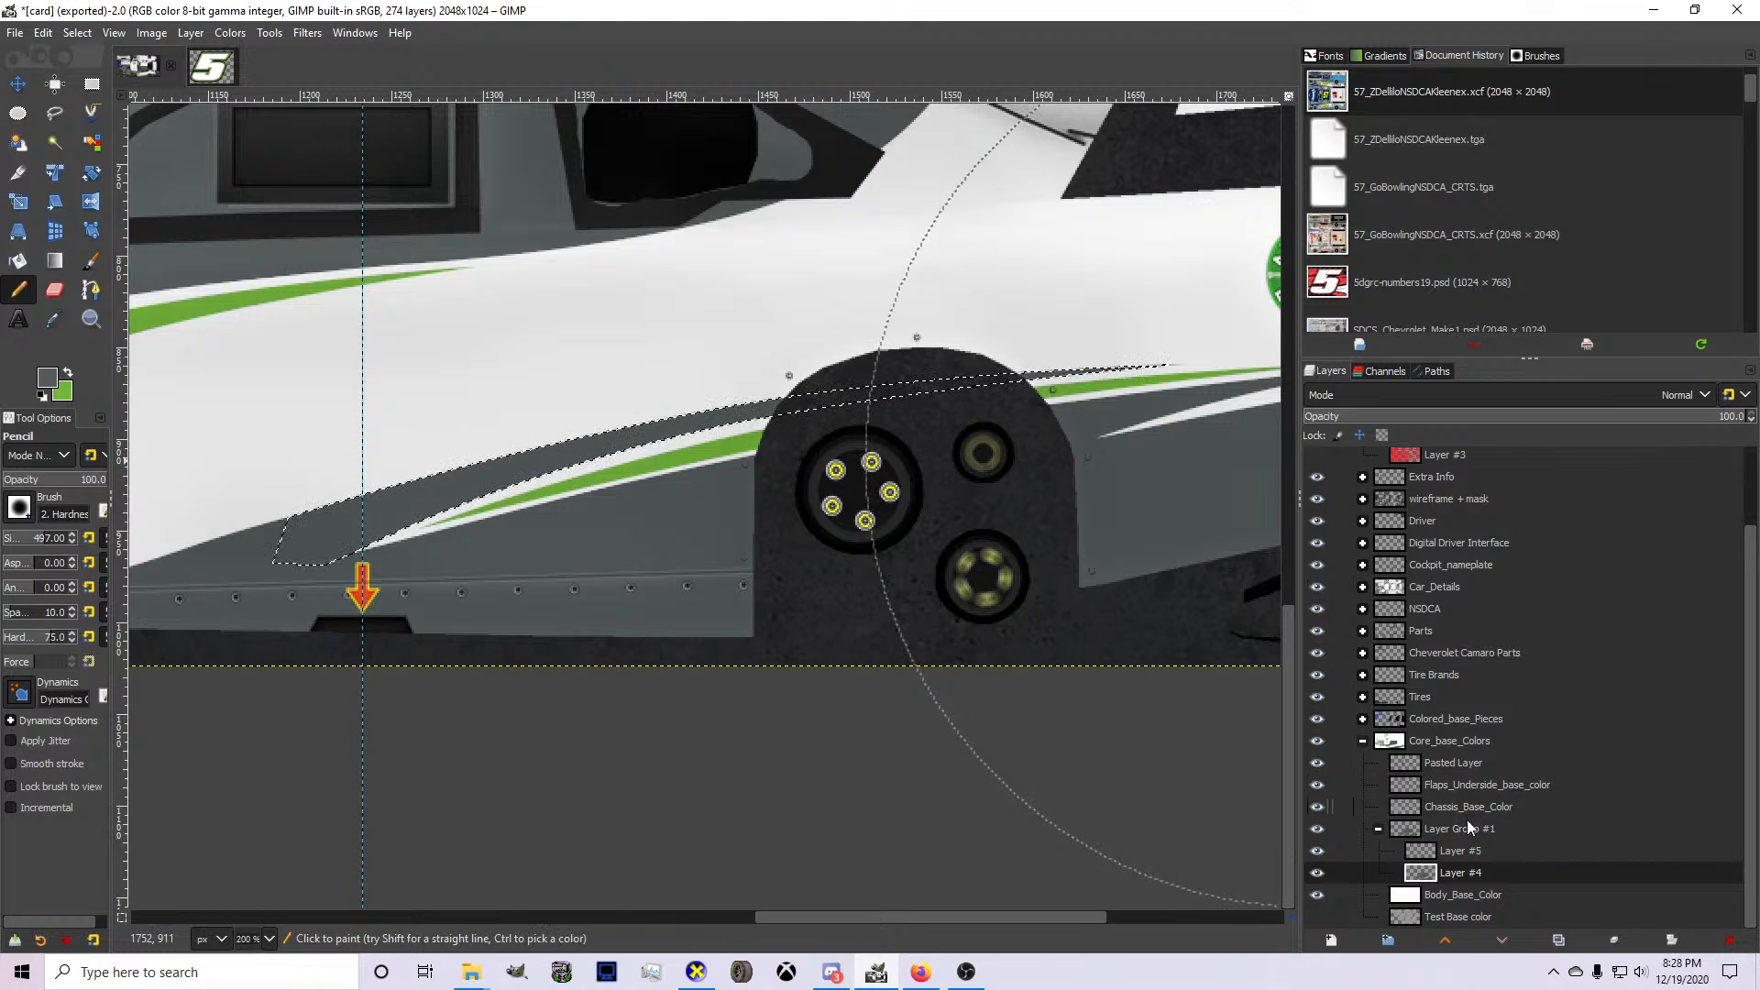
# Make green the foreground color on Layer #5 and start a path from the rear green spike's tip to the front tip of the green spike ahead of the wheel.
pyautogui.click(1459, 858)
pyautogui.click(68, 372)
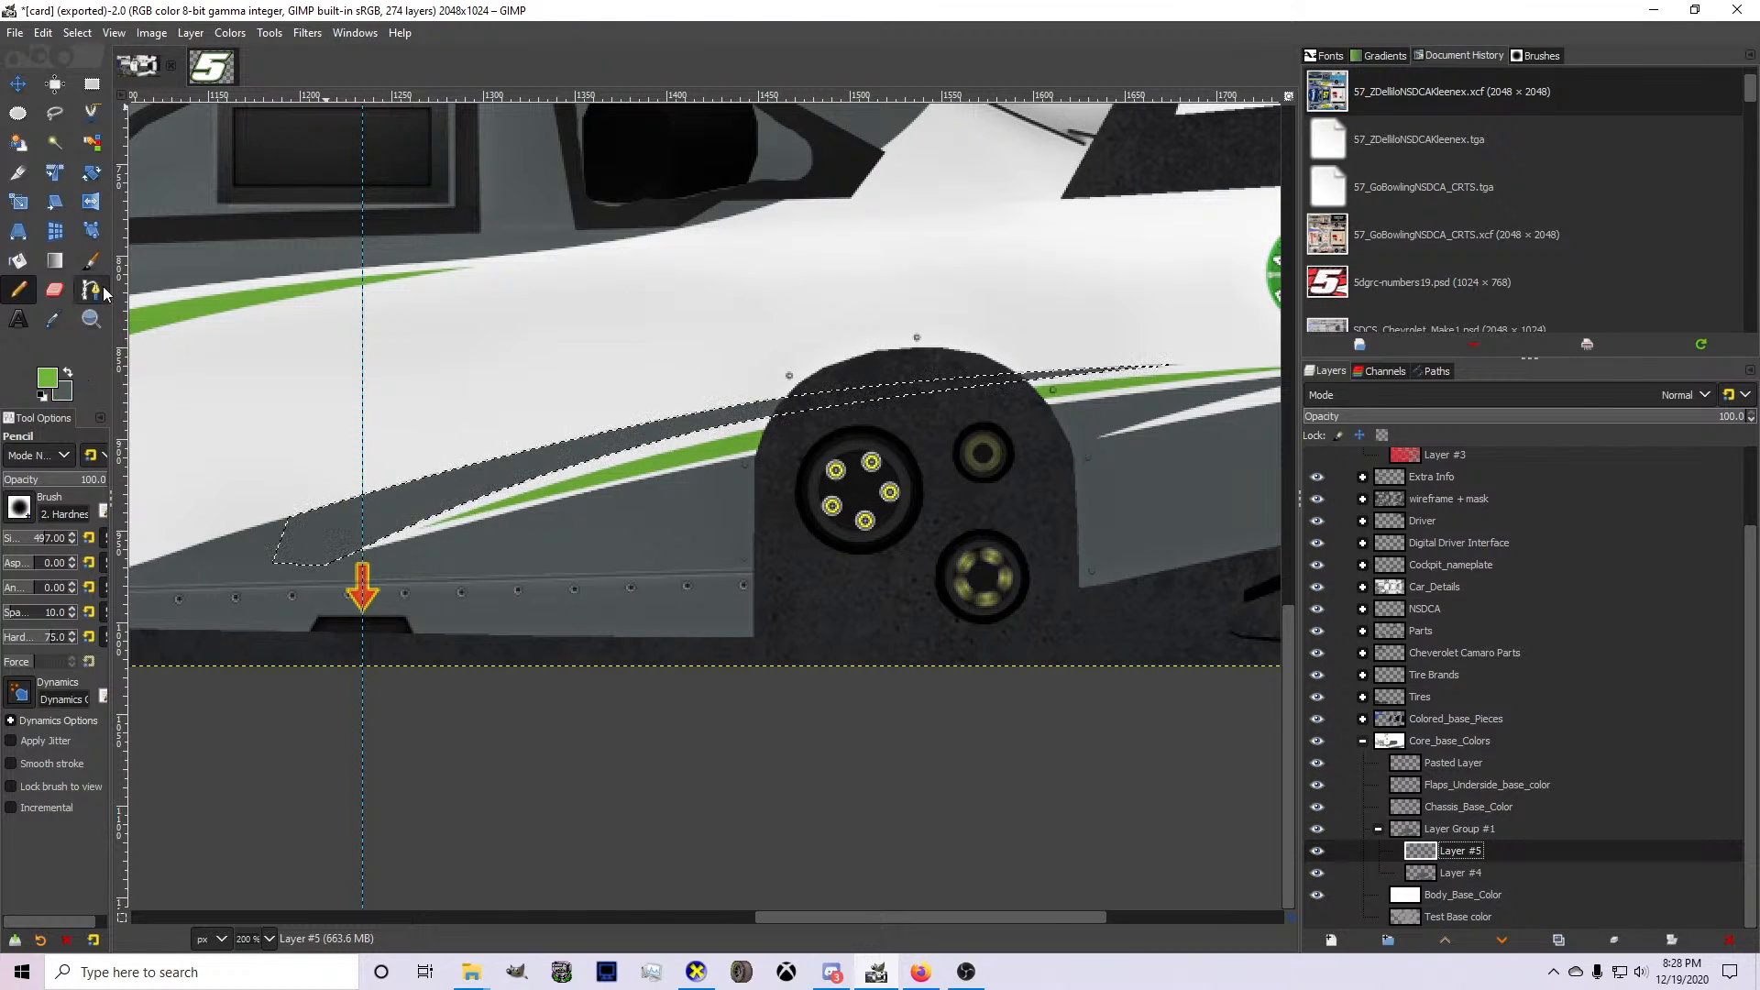
pyautogui.click(92, 291)
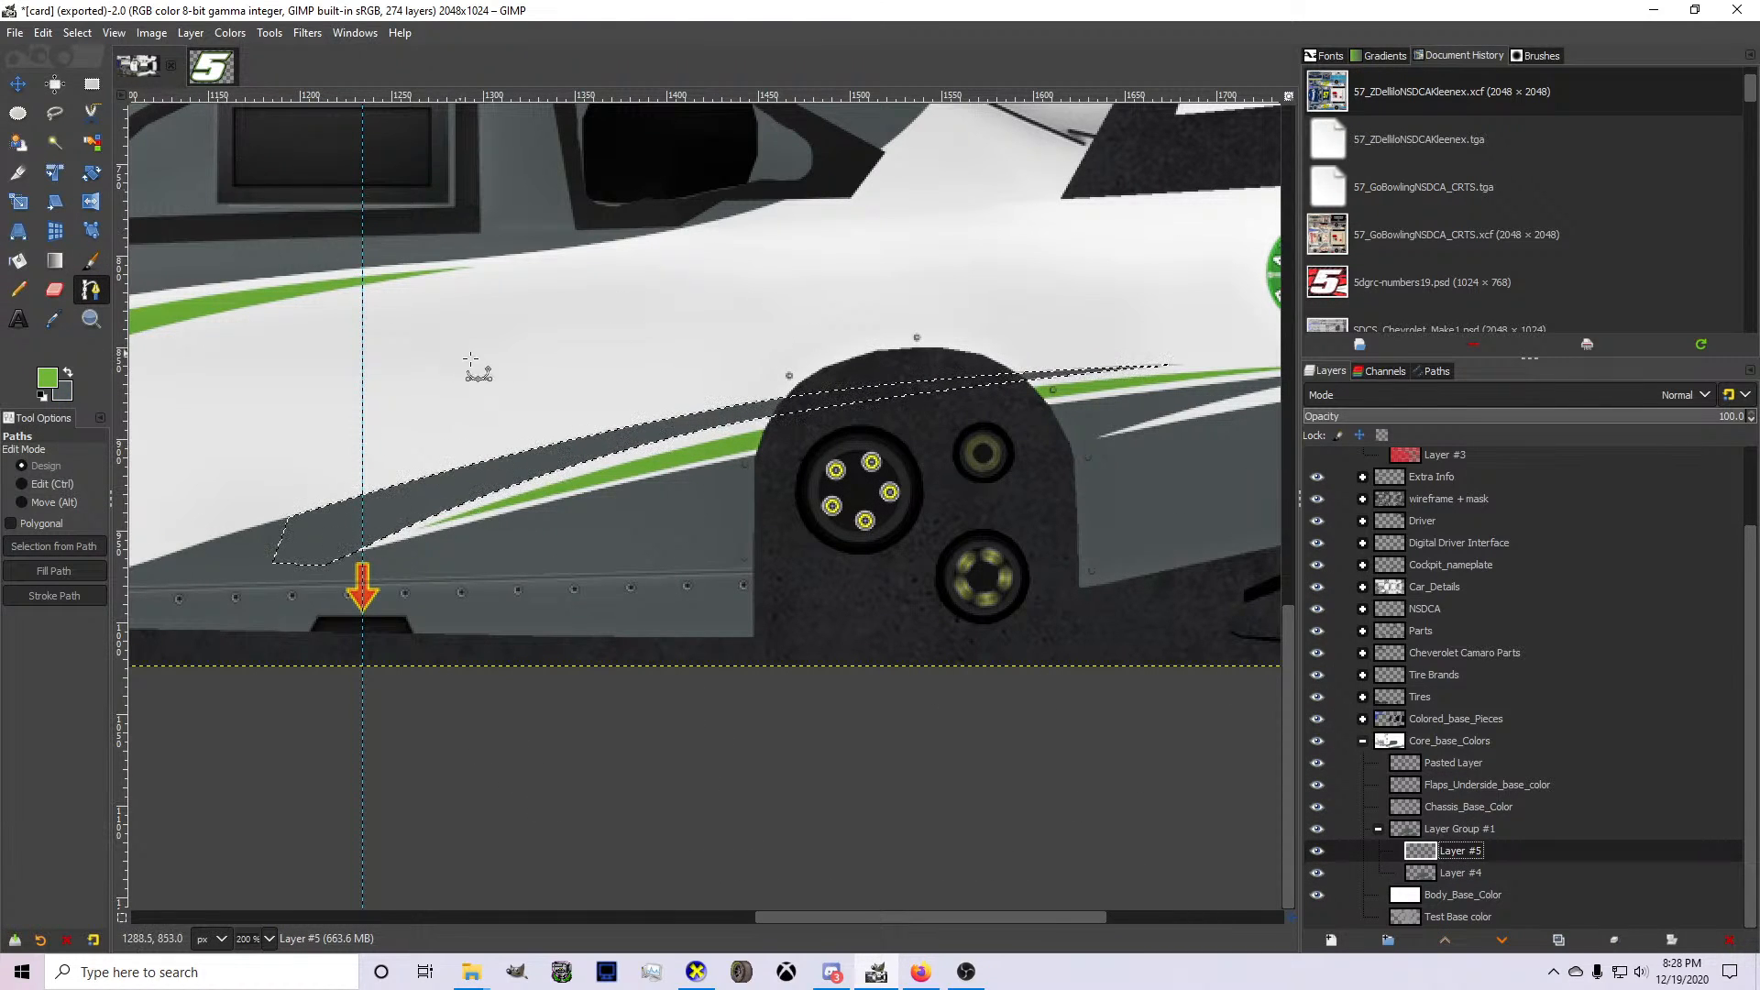
pyautogui.scroll(-3, 470, 360)
pyautogui.scroll(3, 624, 377)
pyautogui.scroll(2, 1085, 392)
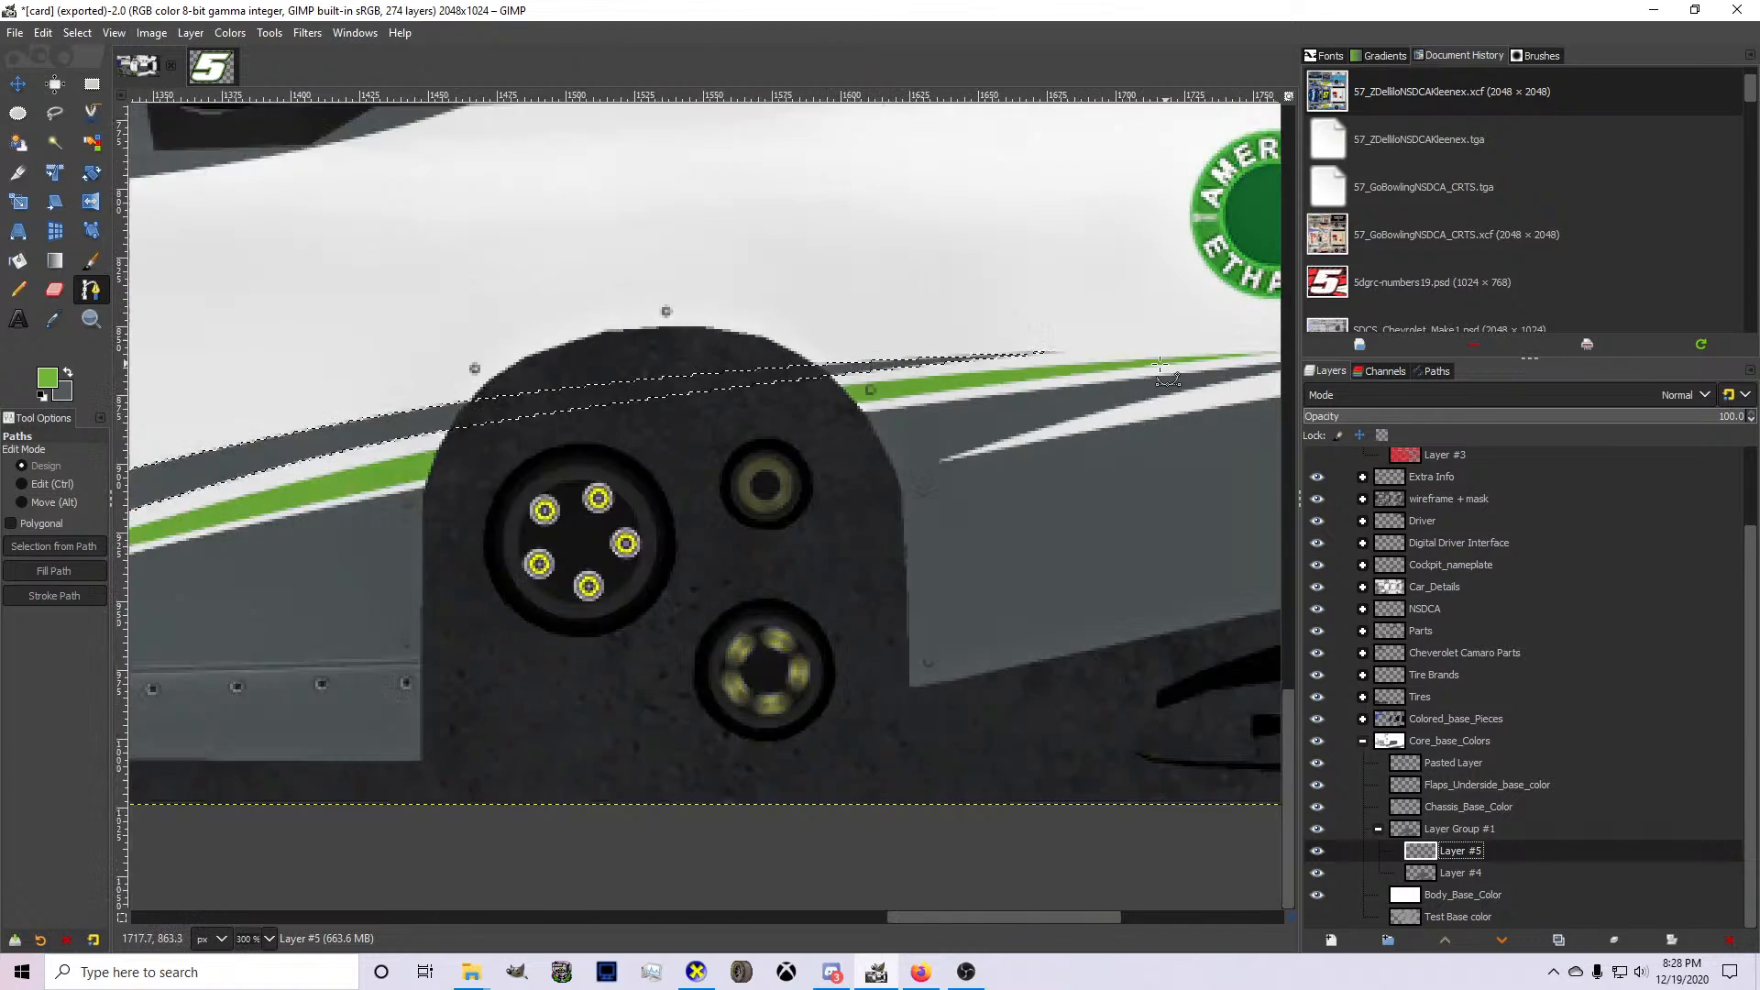
pyautogui.scroll(-2, 1250, 352)
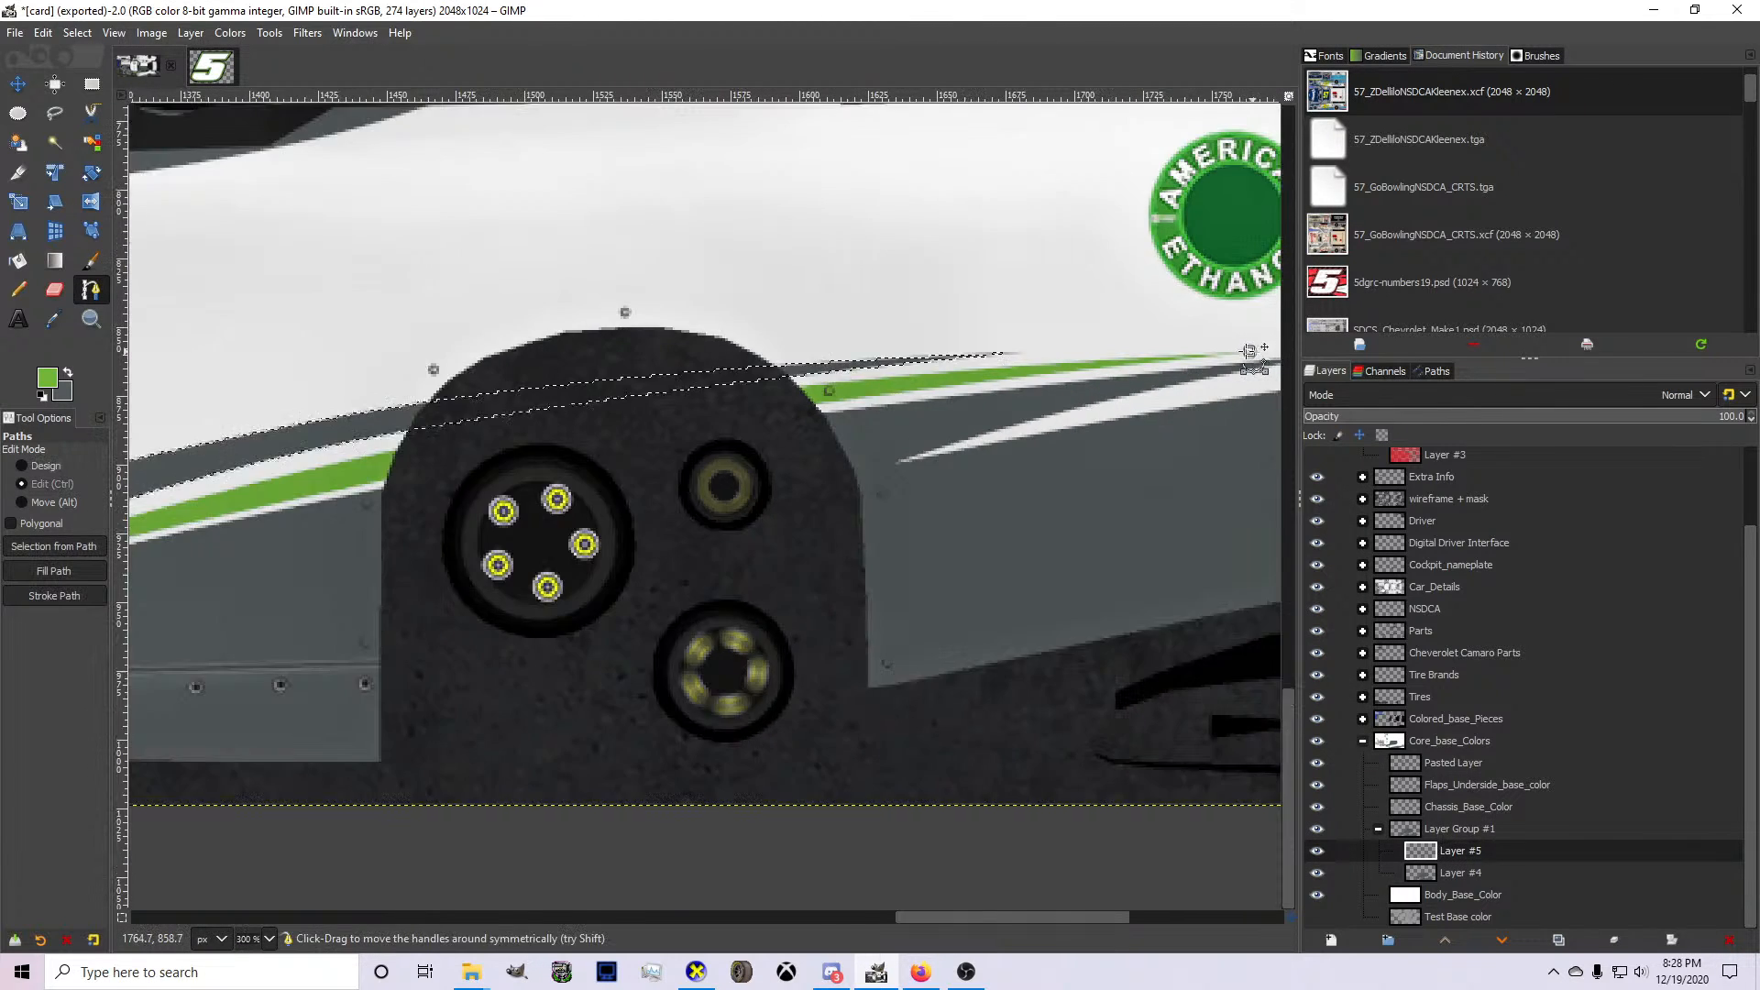
pyautogui.scroll(3, 479, 466)
pyautogui.scroll(-1, 310, 530)
pyautogui.click(194, 568)
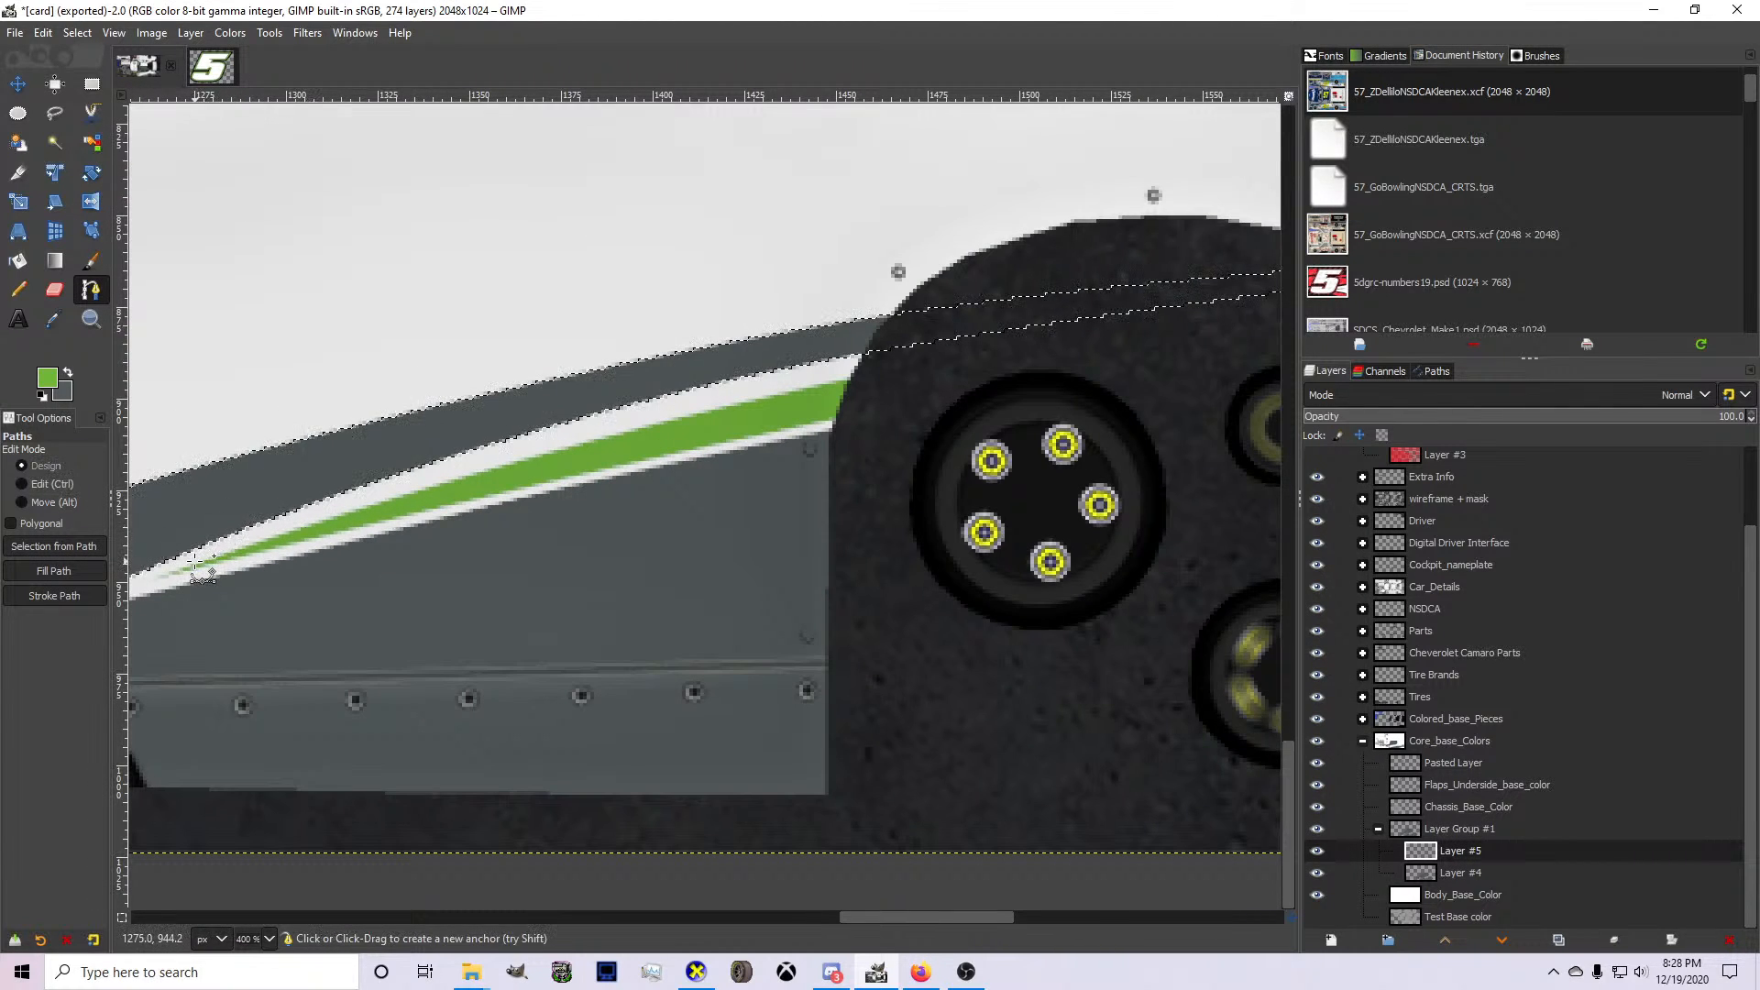
# Bend the path's upper edge through the white gap between the green and gray spikes, with its middle anchor just inside the rear wheel opening.
pyautogui.scroll(-1, 191, 564)
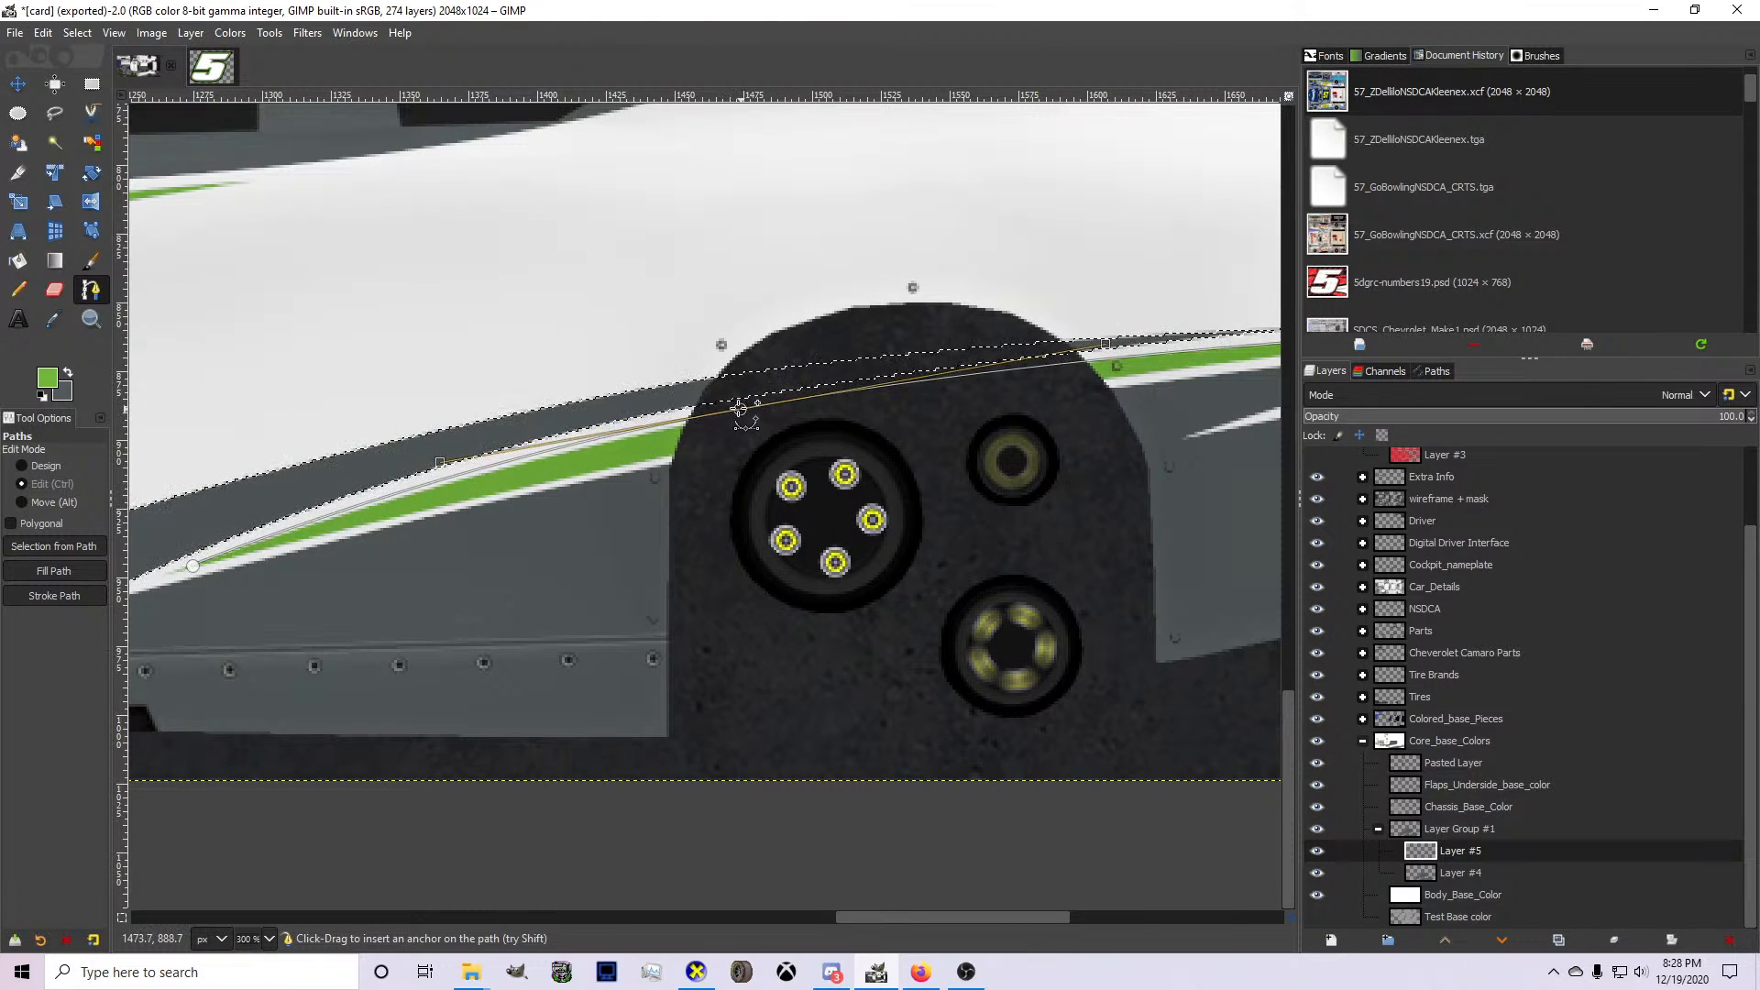
pyautogui.scroll(1, 183, 550)
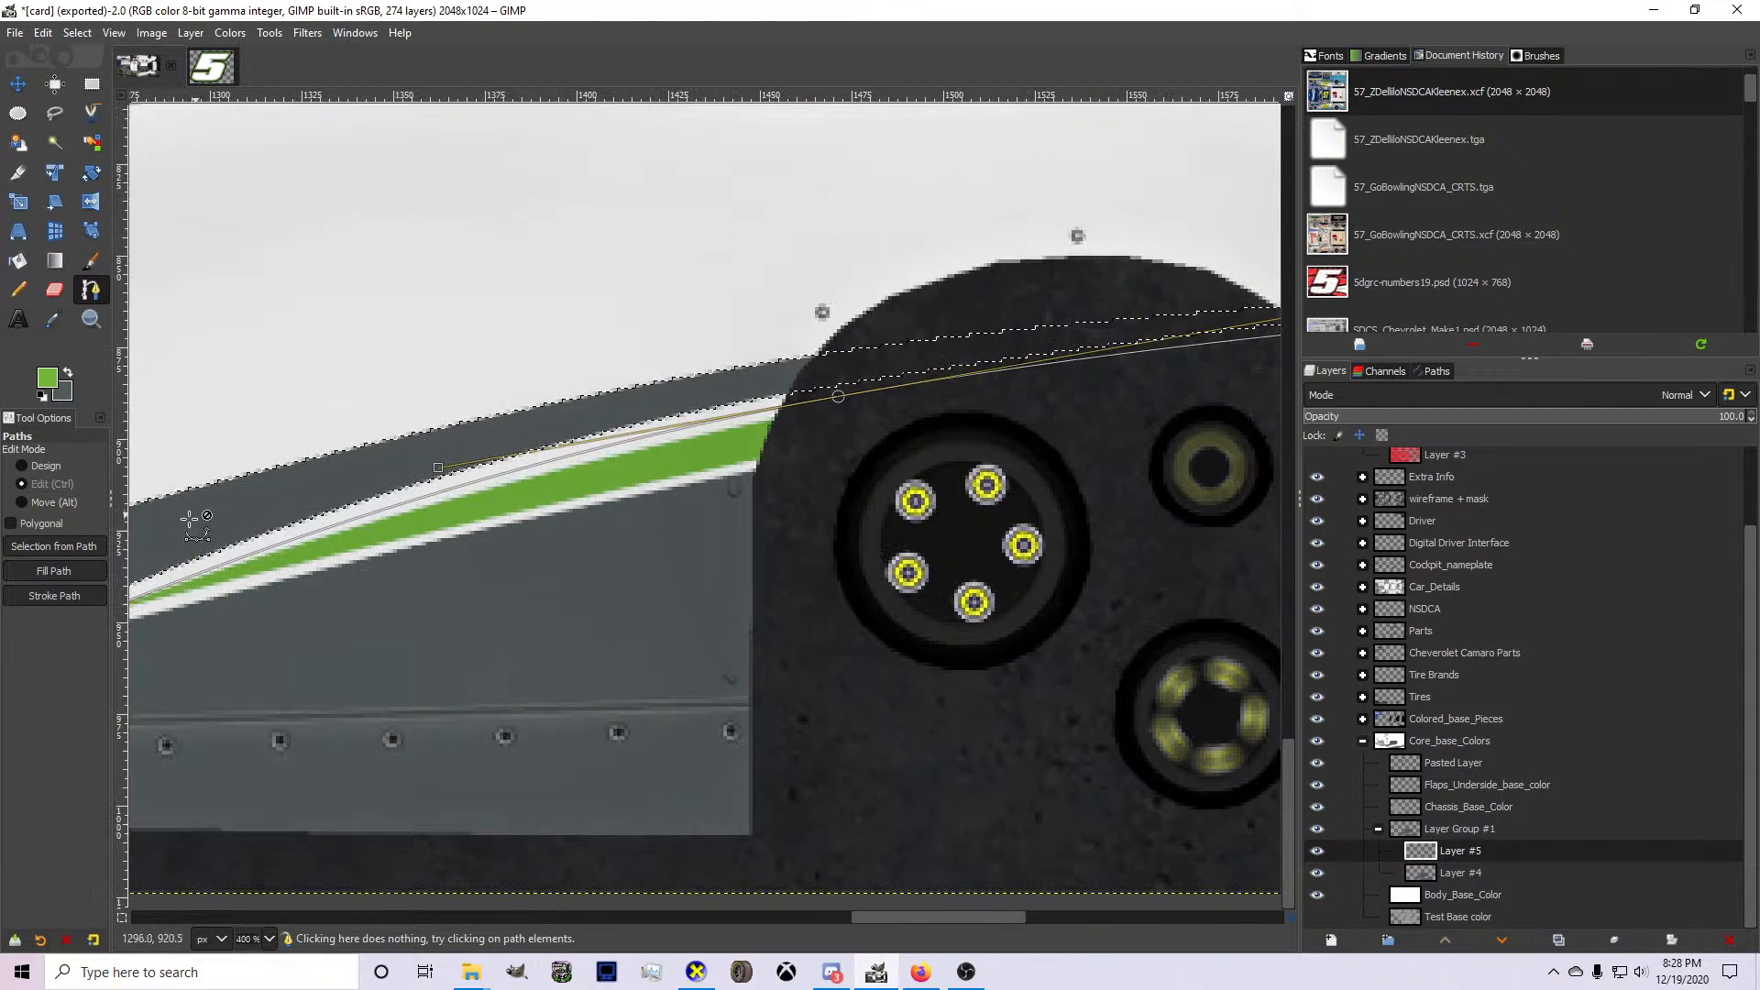
pyautogui.scroll(-1, 183, 551)
pyautogui.scroll(2, 174, 605)
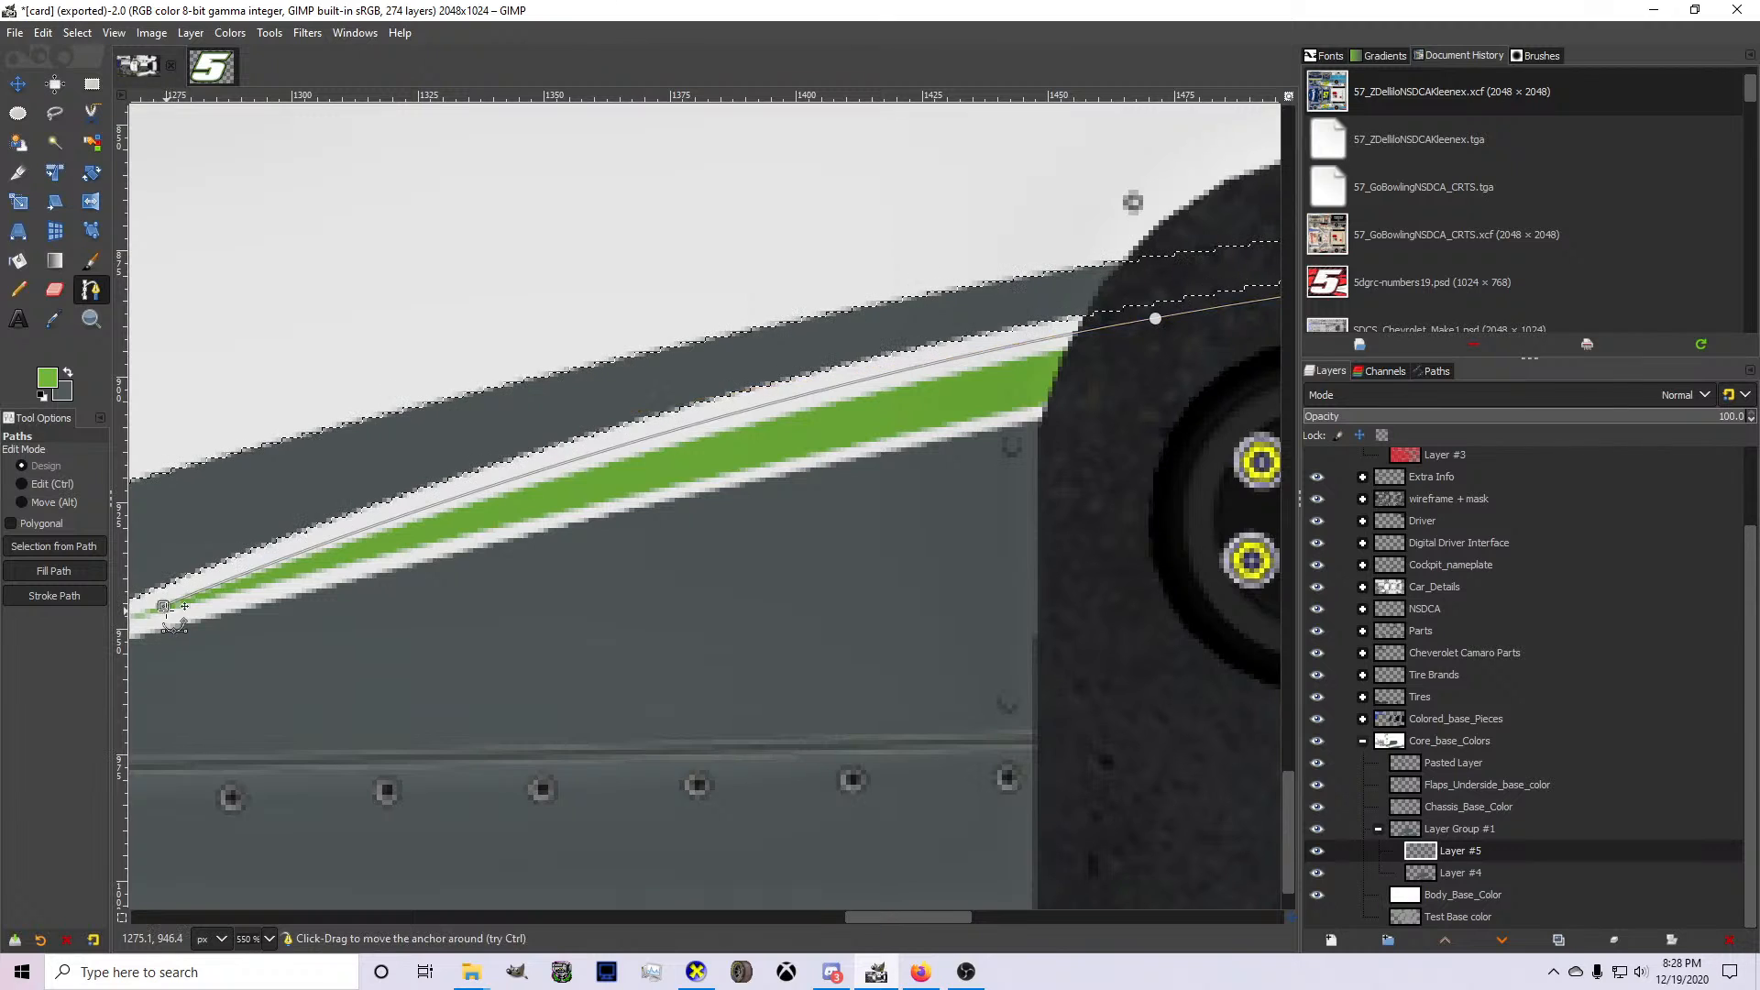
# Close the path back through the green spikes beneath its upper edge and convert it to a selection.
pyautogui.scroll(-4, 557, 491)
pyautogui.scroll(2, 1068, 403)
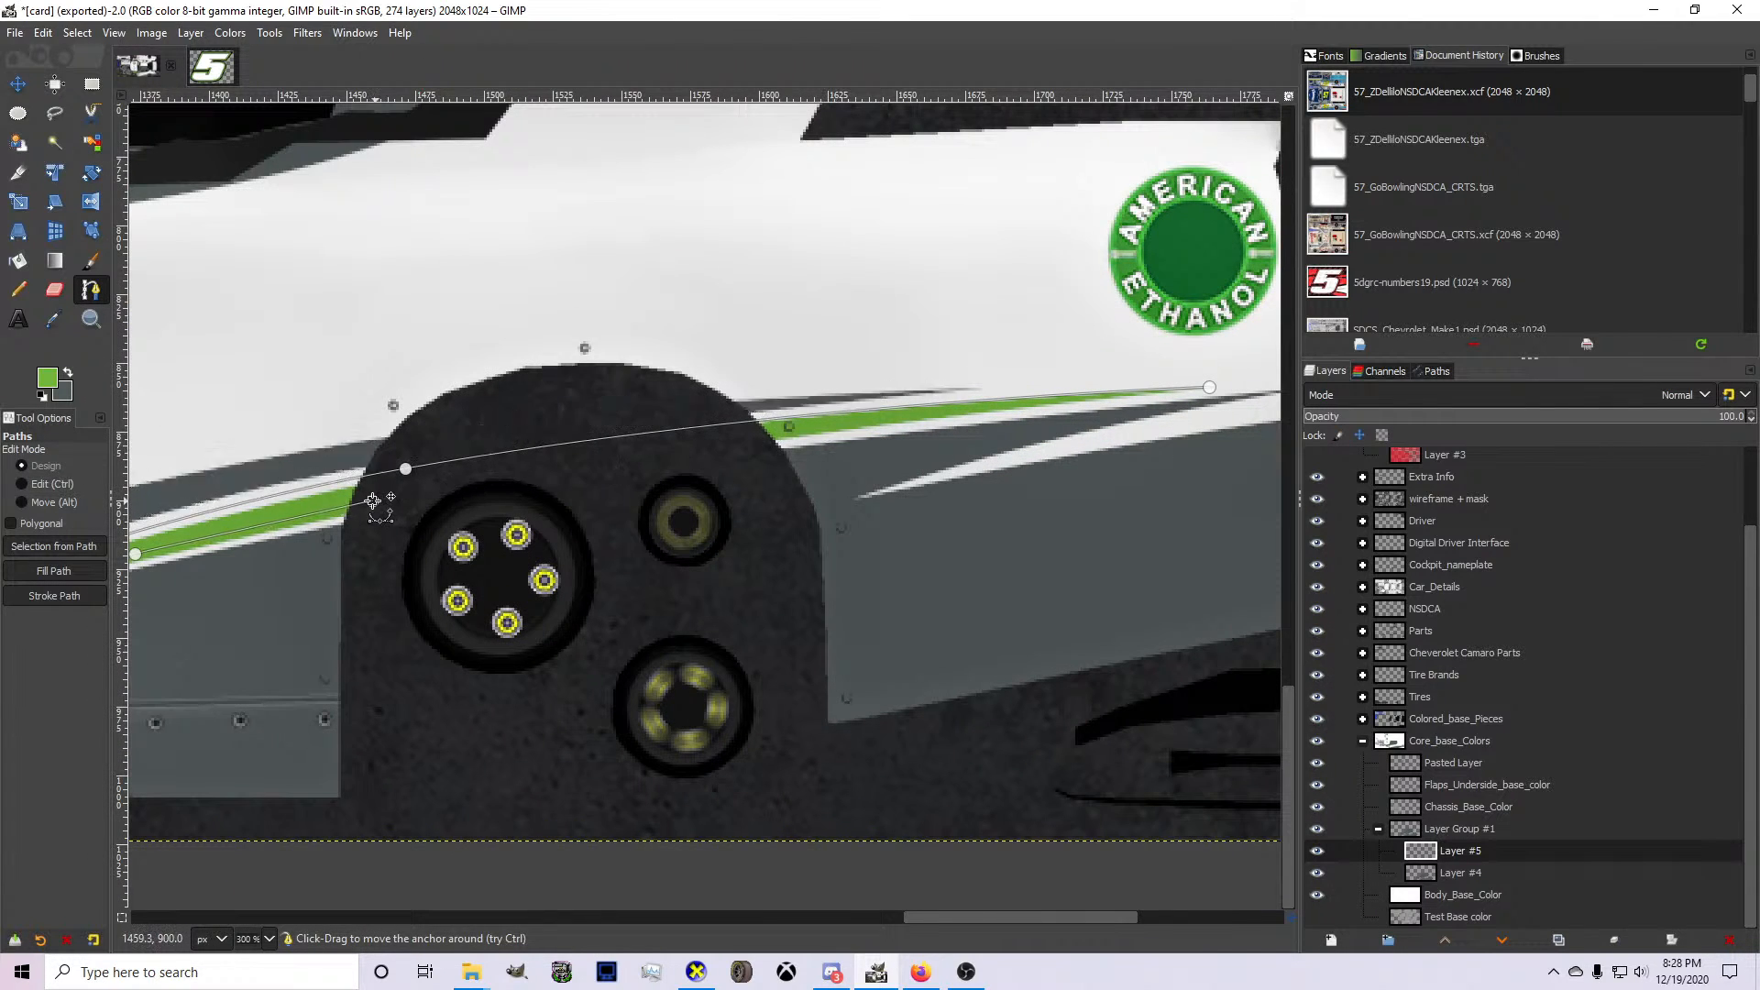
pyautogui.click(827, 427)
pyautogui.press('Return')
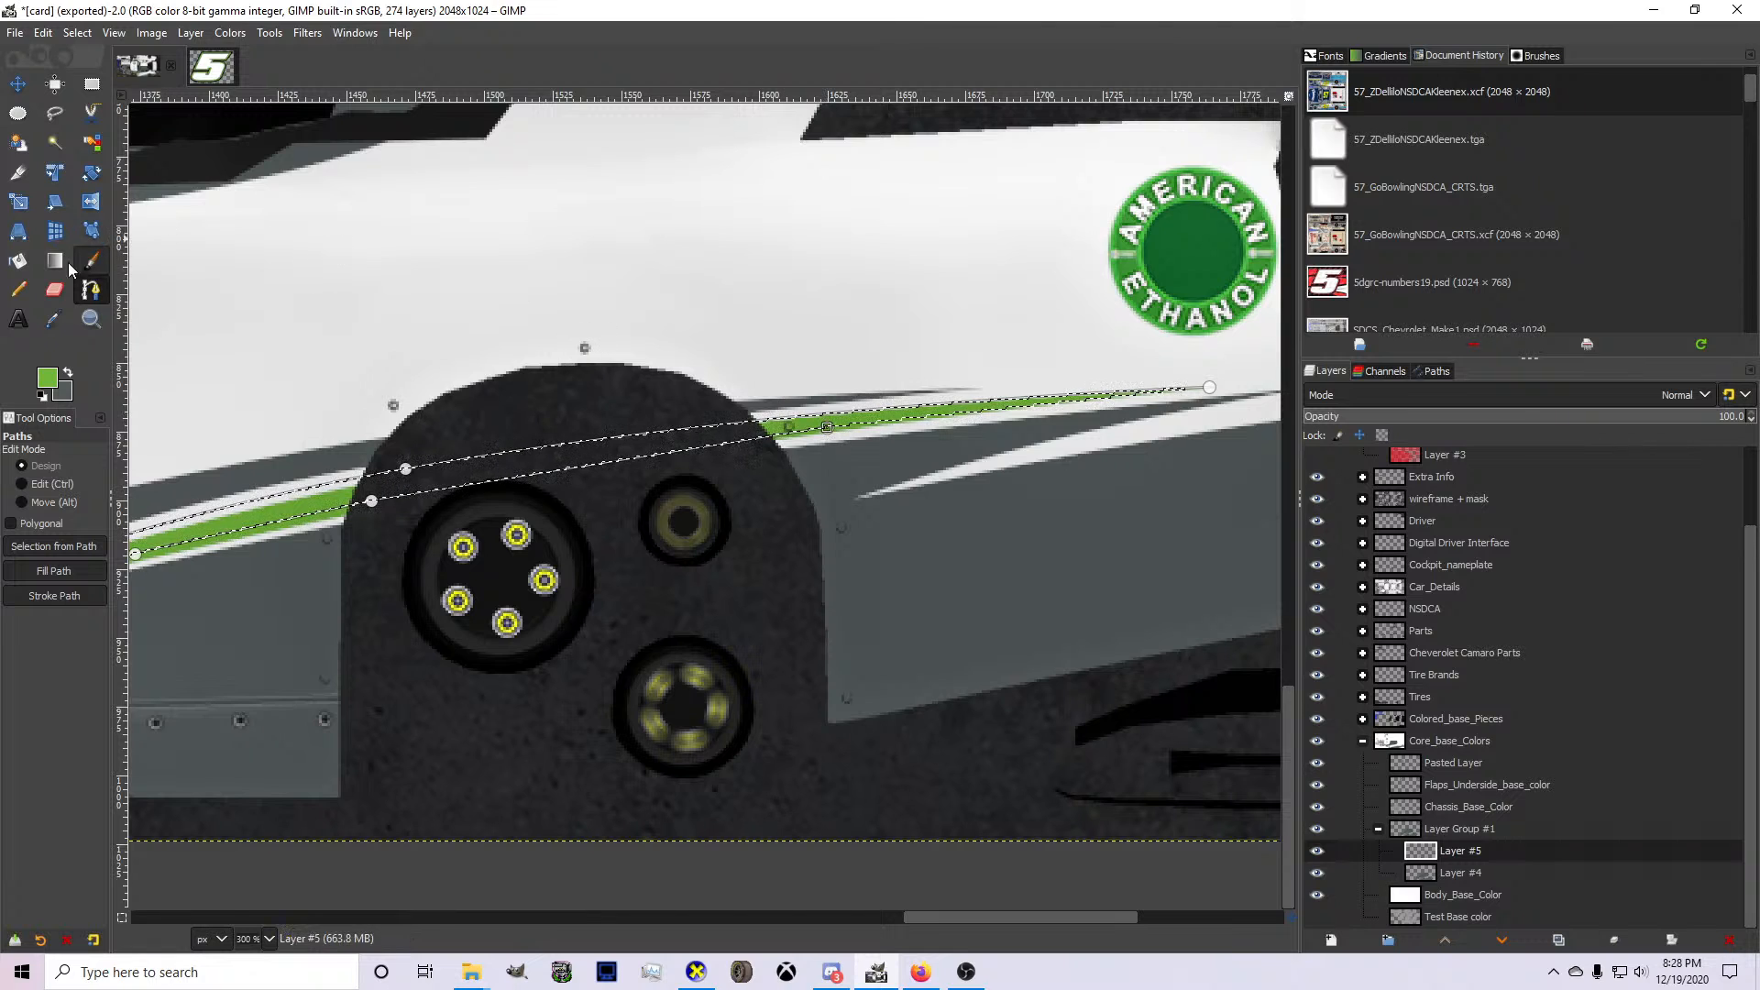
# Paint the selected spike area green on Layer #5 with the Pencil tool.
pyautogui.click(13, 292)
pyautogui.scroll(-1, 824, 417)
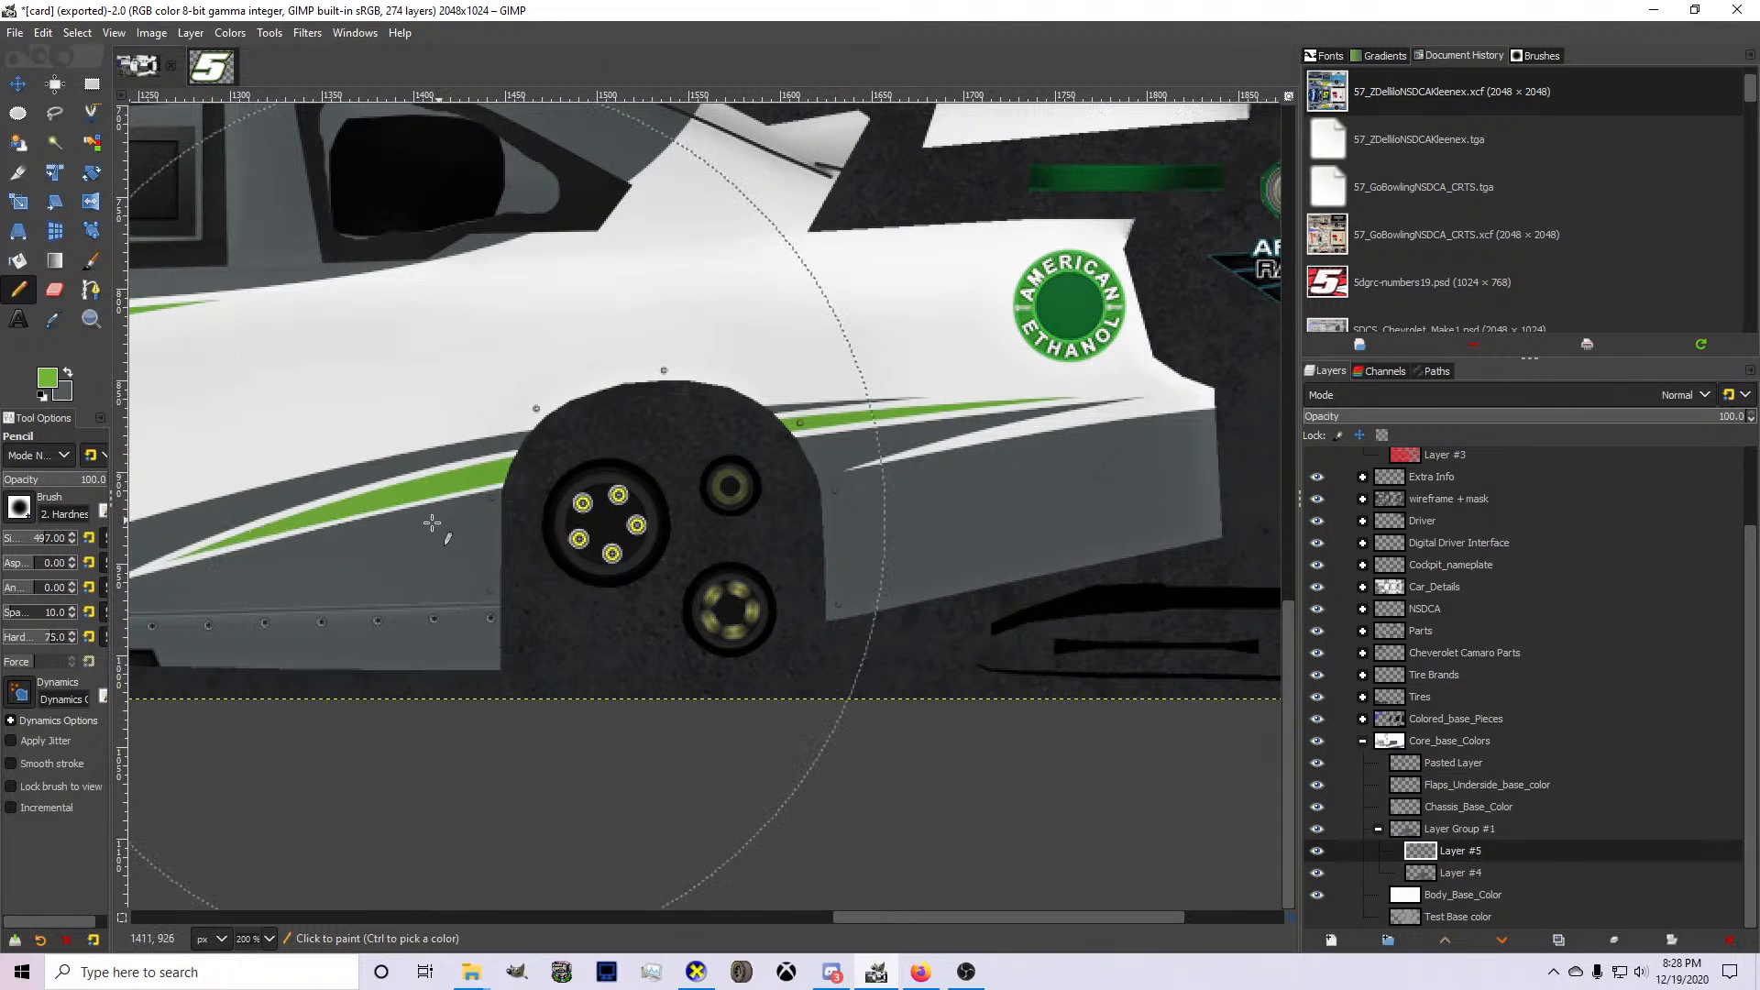
pyautogui.scroll(-2, 495, 532)
pyautogui.scroll(1, 220, 536)
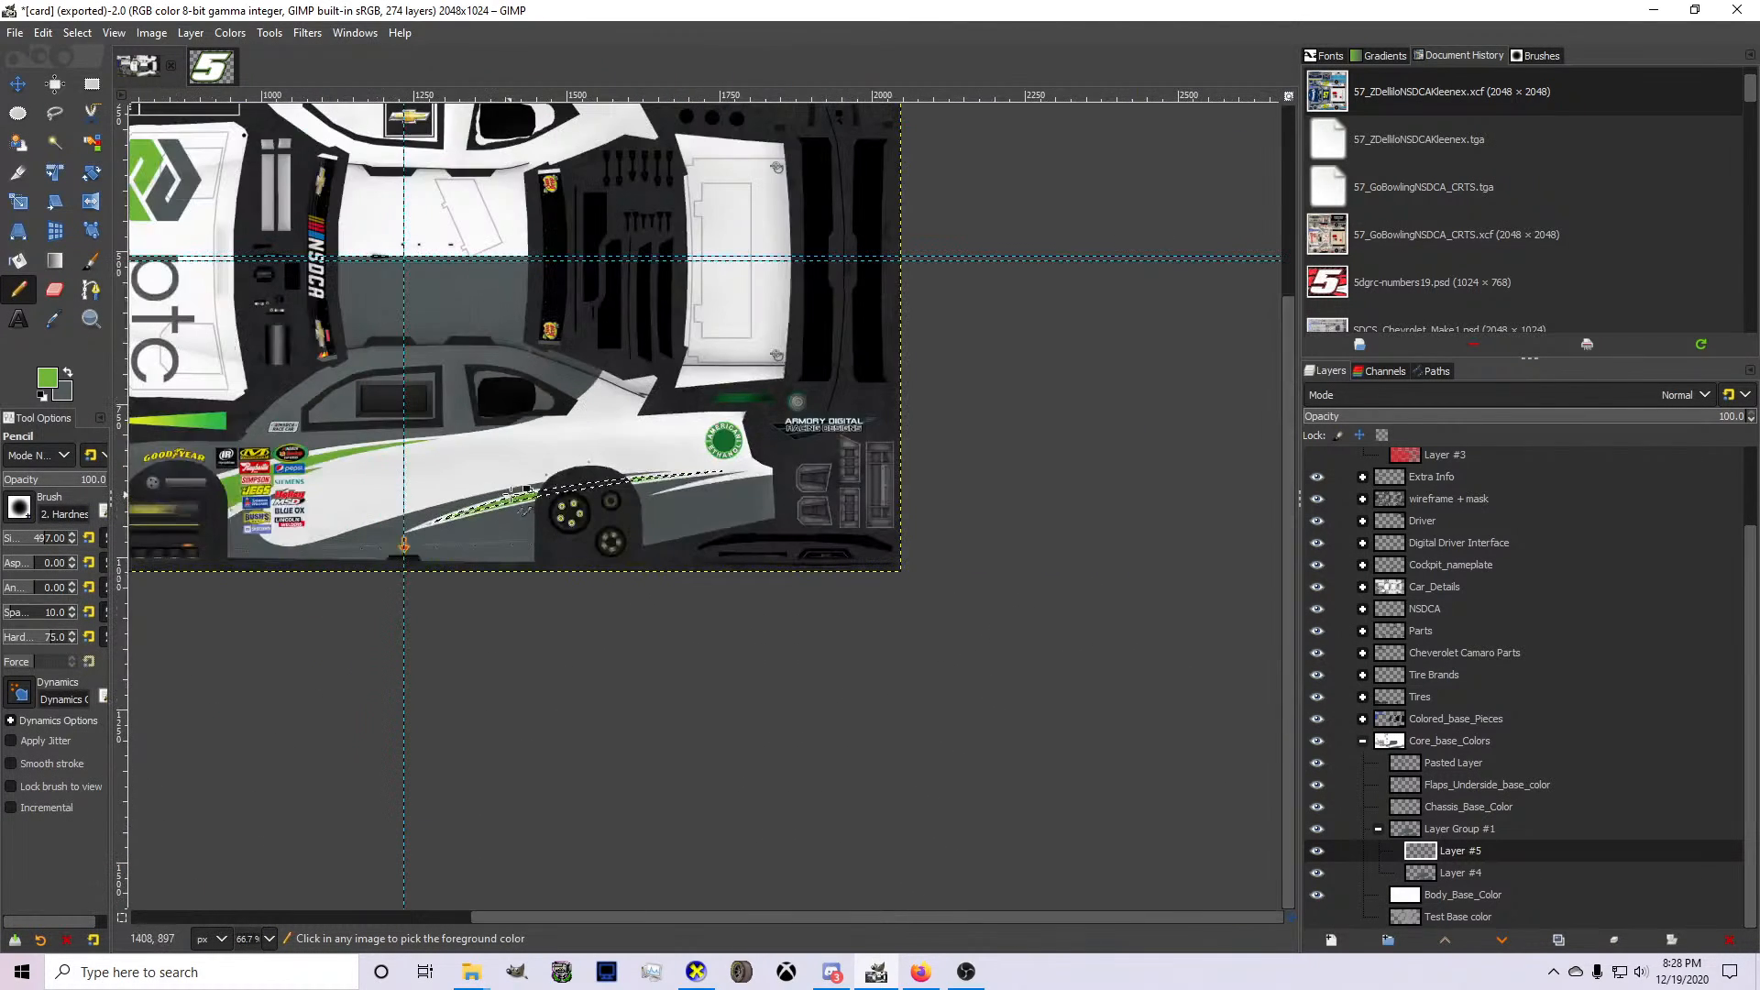
pyautogui.scroll(1, 212, 536)
# Make gray the foreground color on Layer #4 and start a path from the gray spike's tip at the Holley logo to below the Lincoln Welders logo.
pyautogui.press('pagedown')
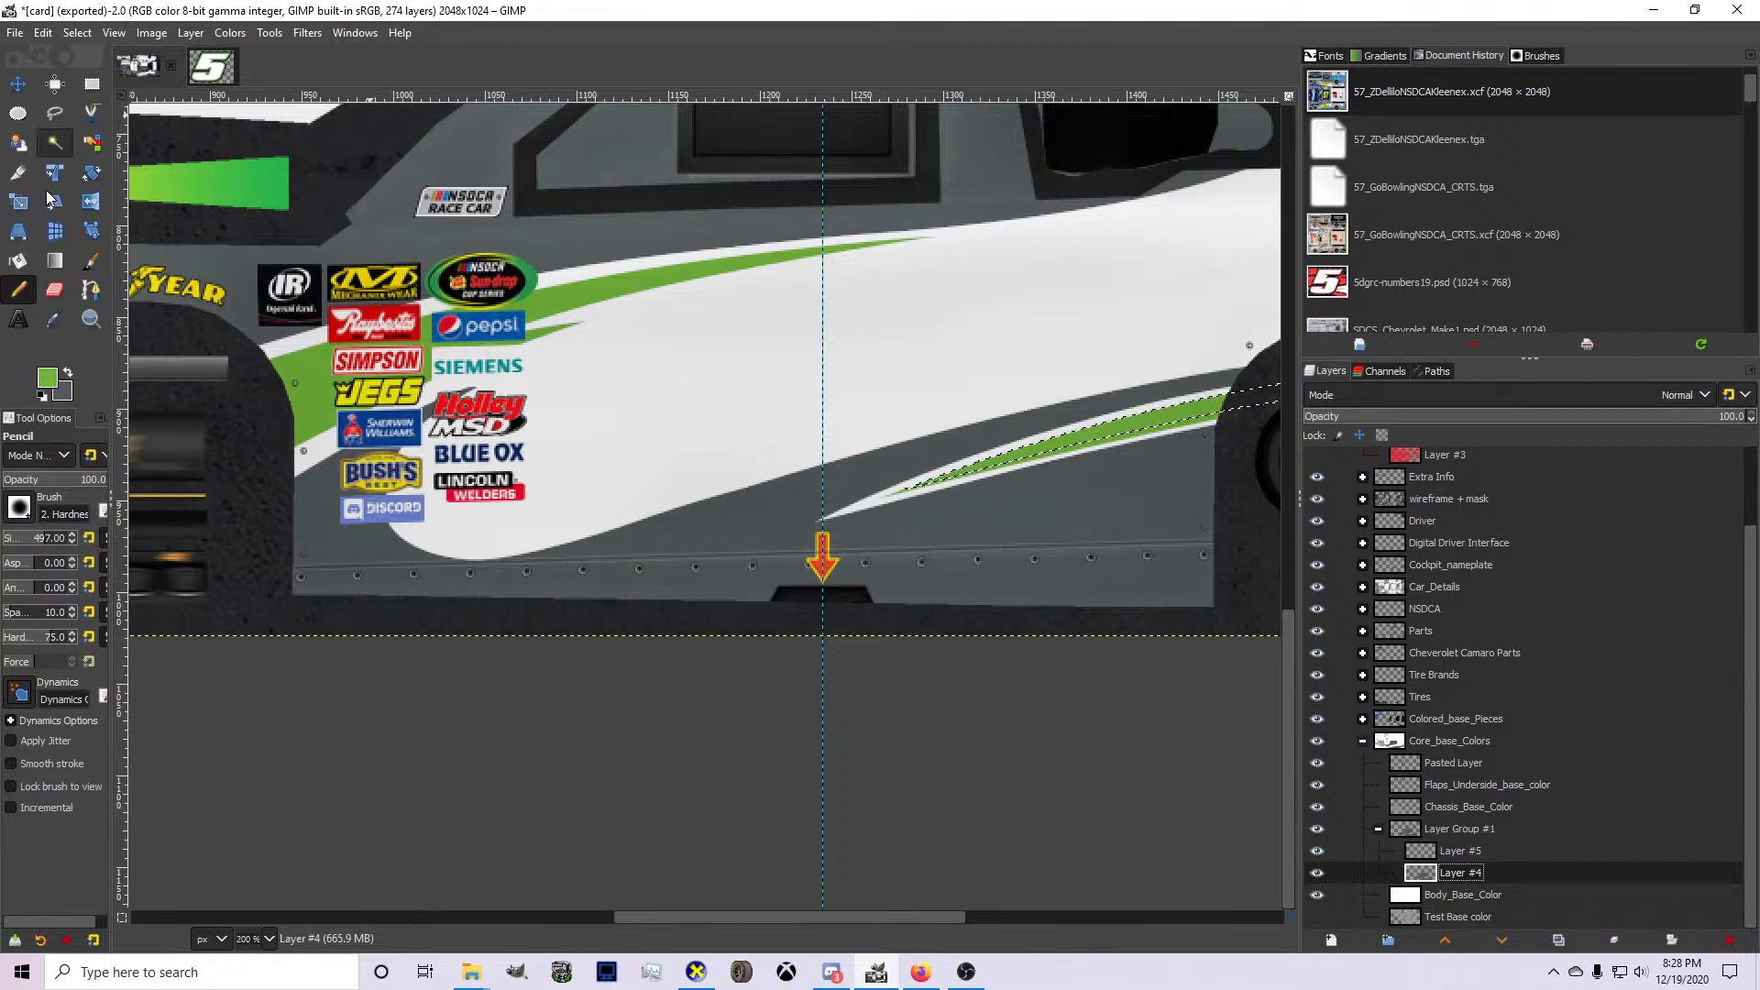
pyautogui.click(90, 293)
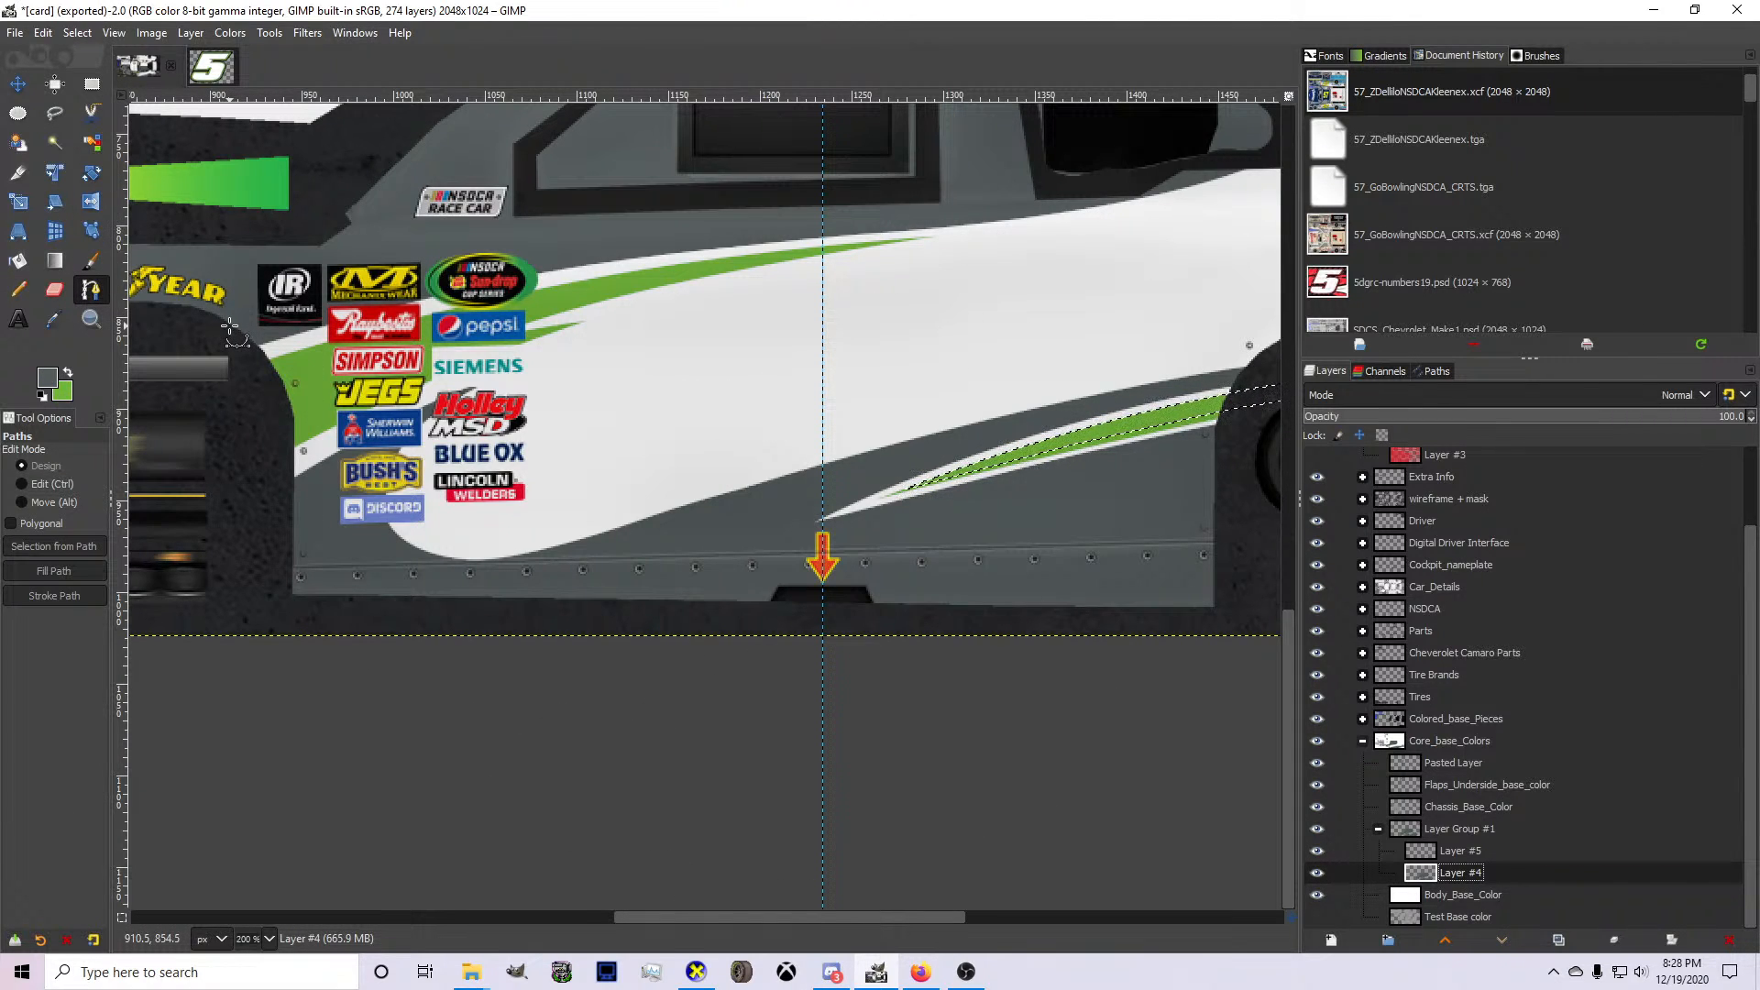
pyautogui.scroll(-2, 594, 524)
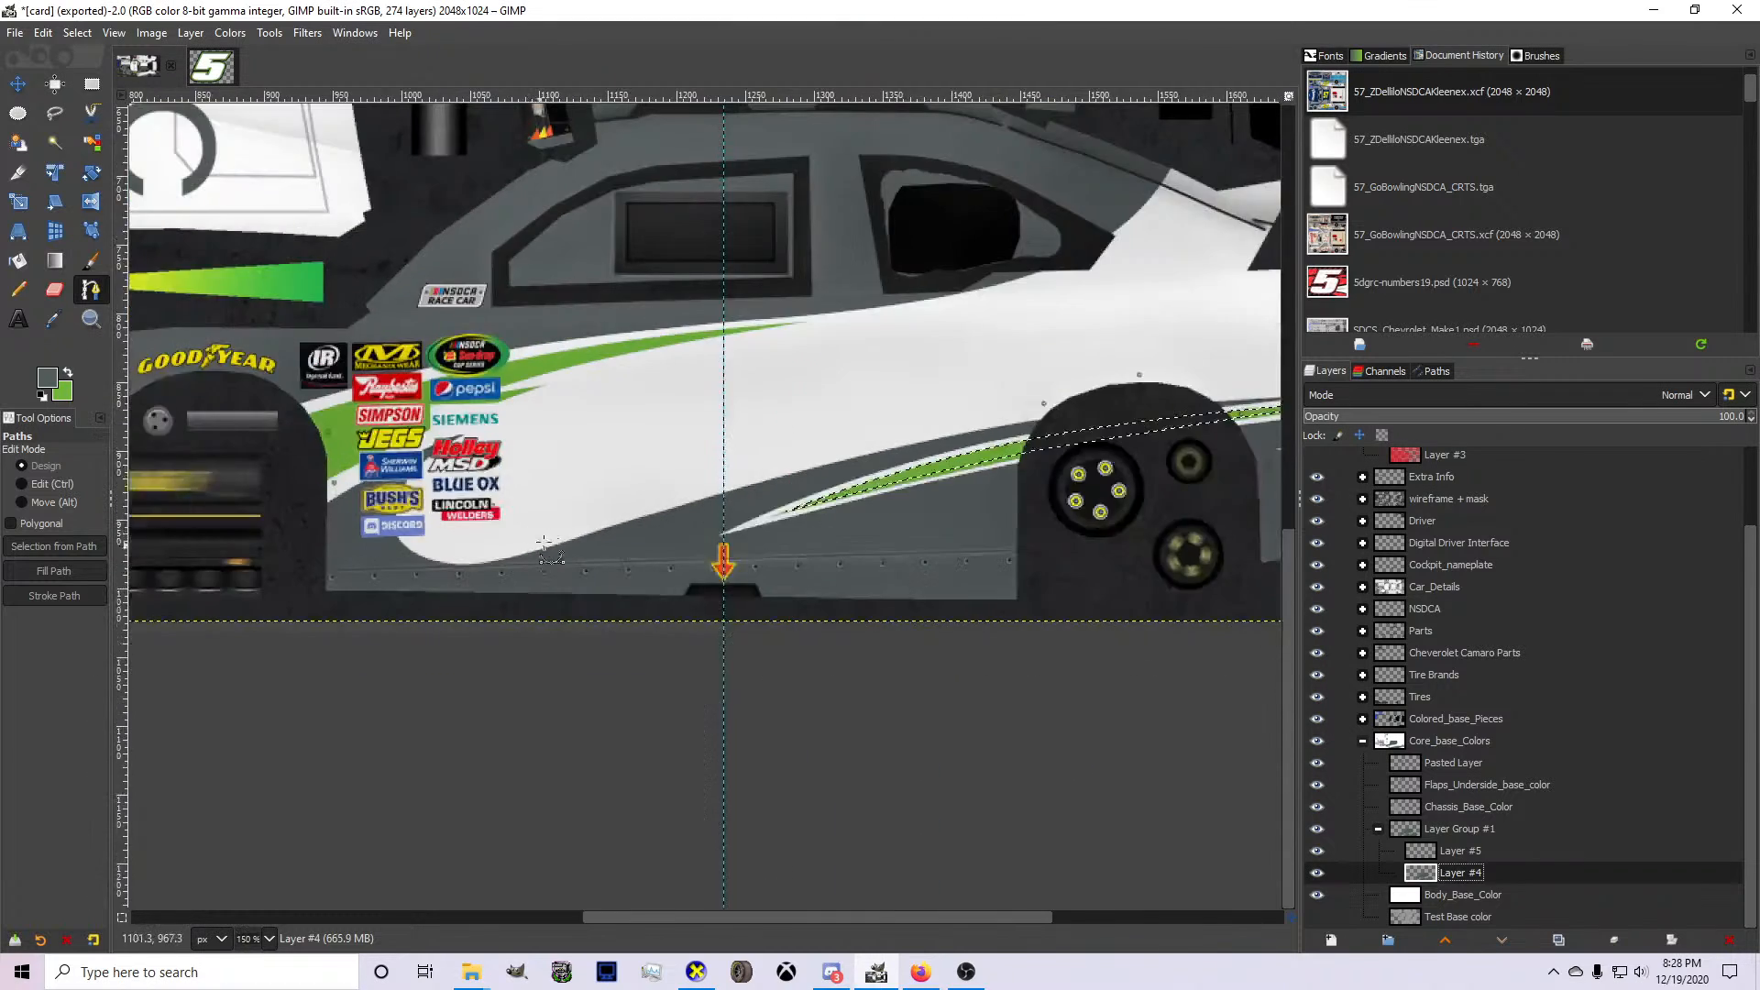
pyautogui.scroll(1, 584, 535)
pyautogui.click(1460, 854)
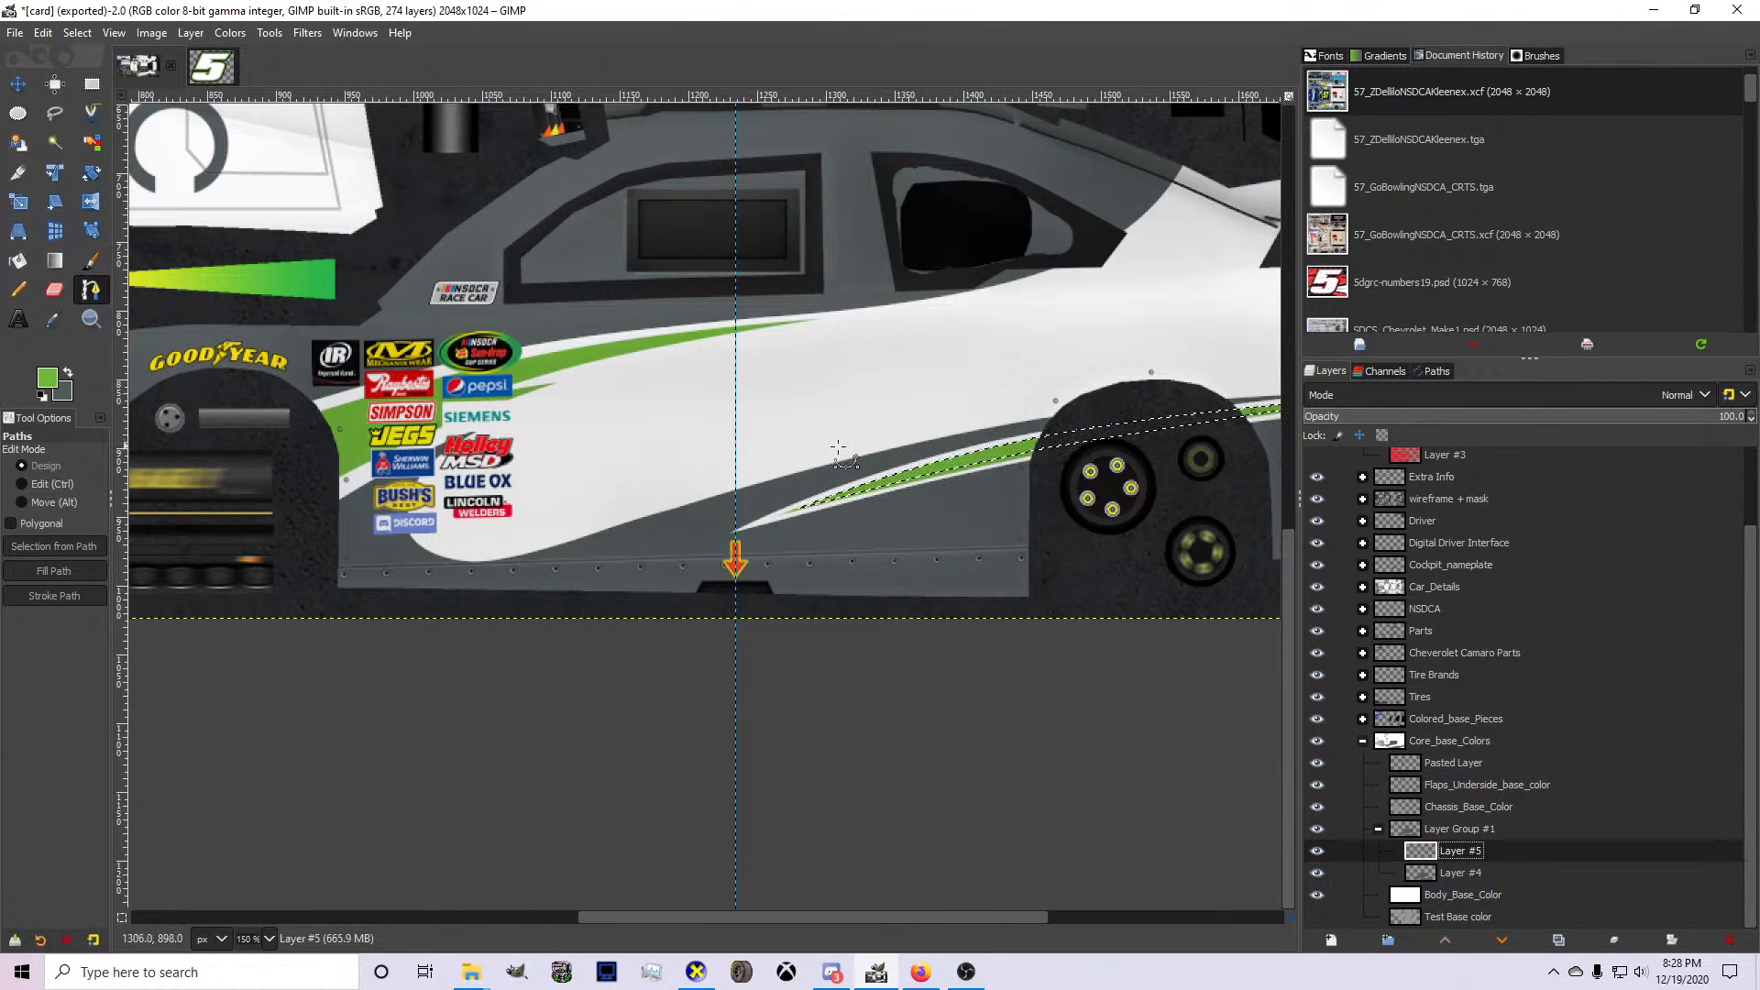
pyautogui.click(1423, 876)
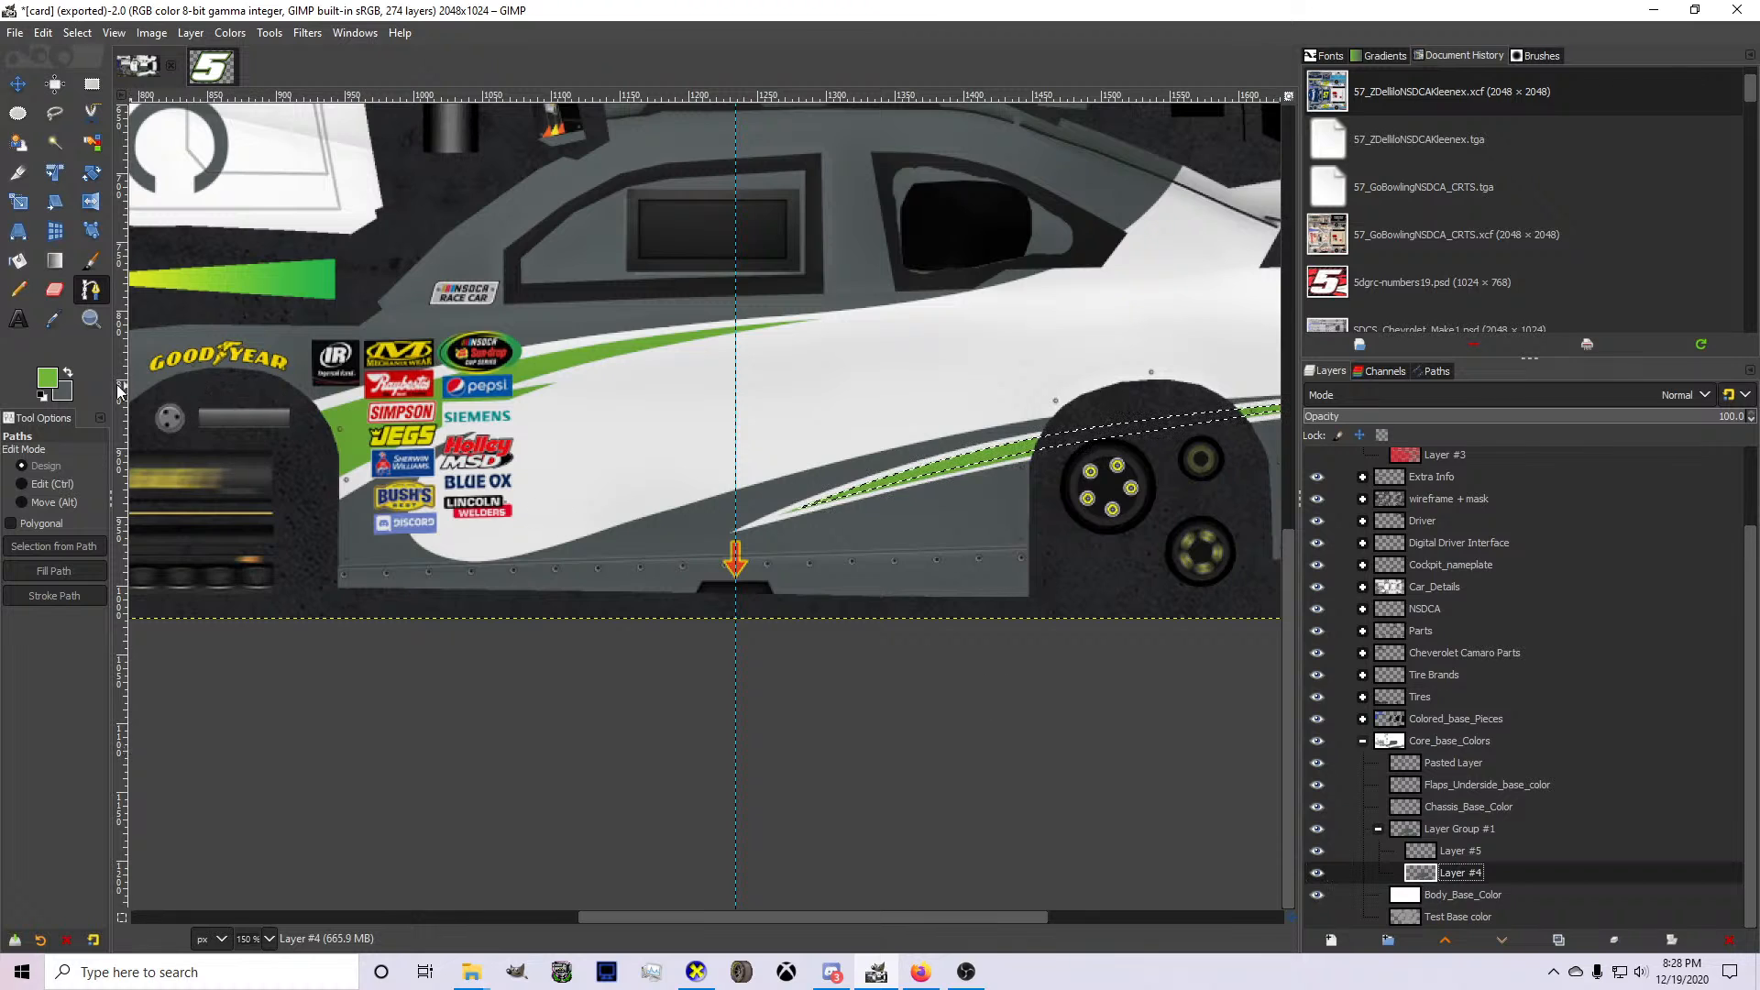
pyautogui.scroll(5, 424, 551)
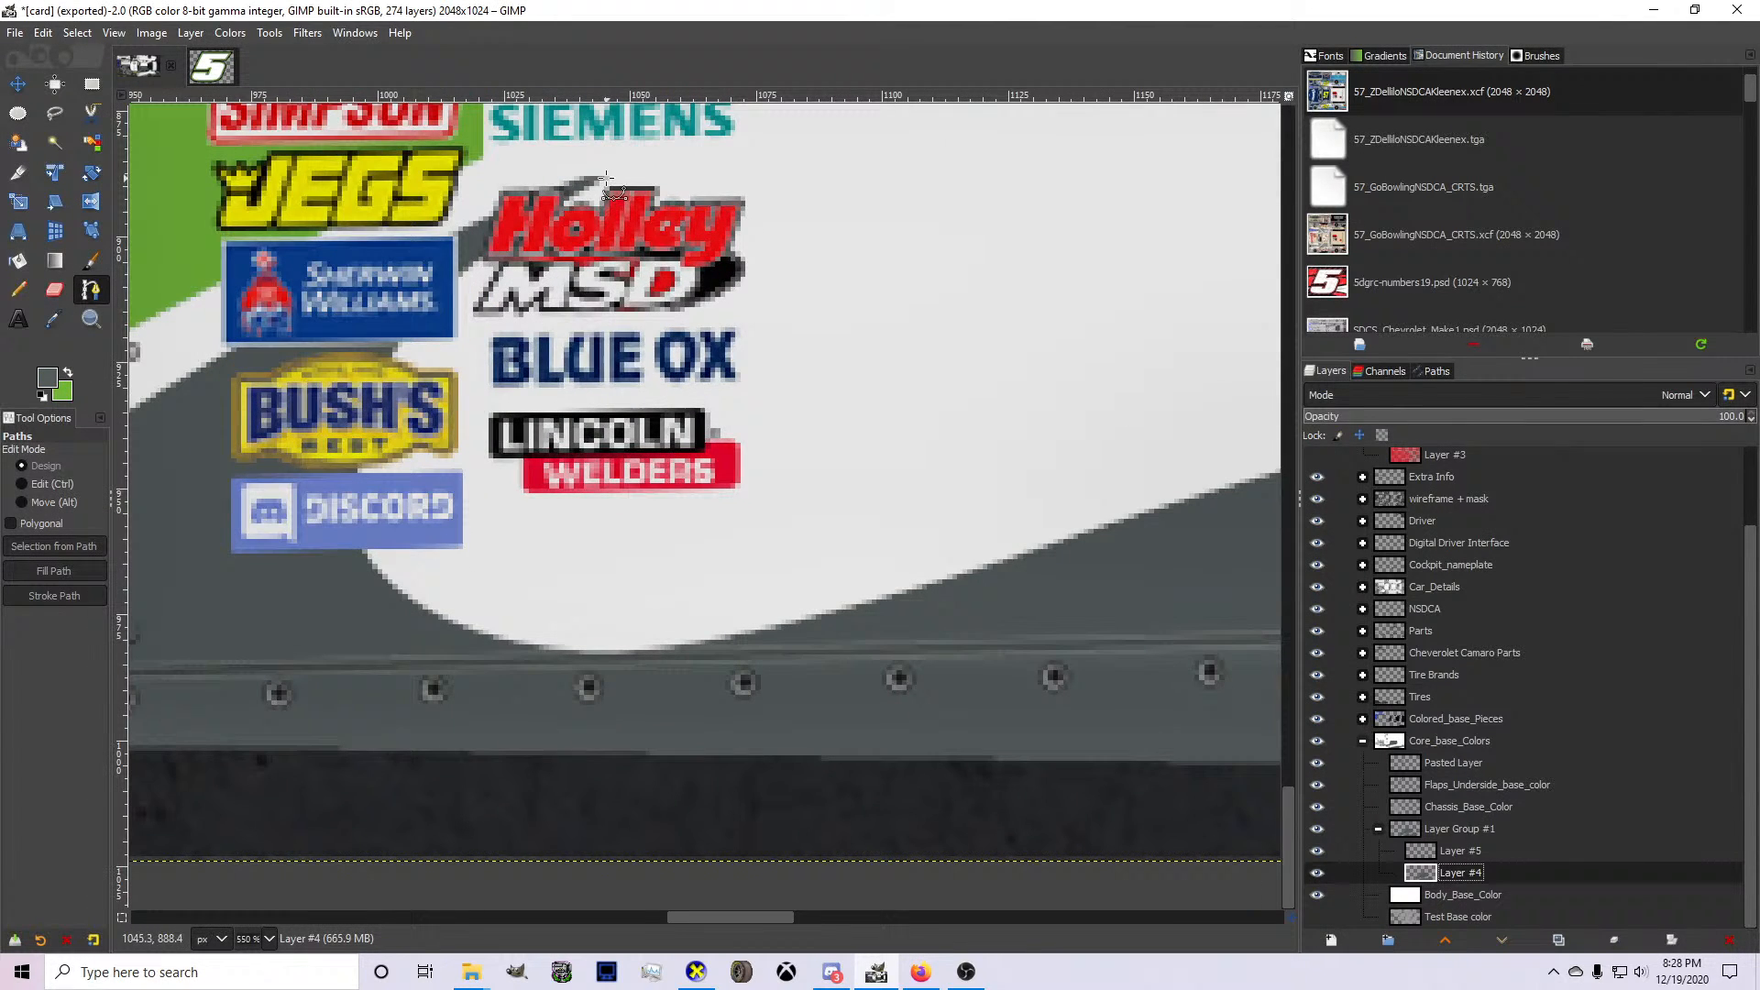
pyautogui.click(605, 175)
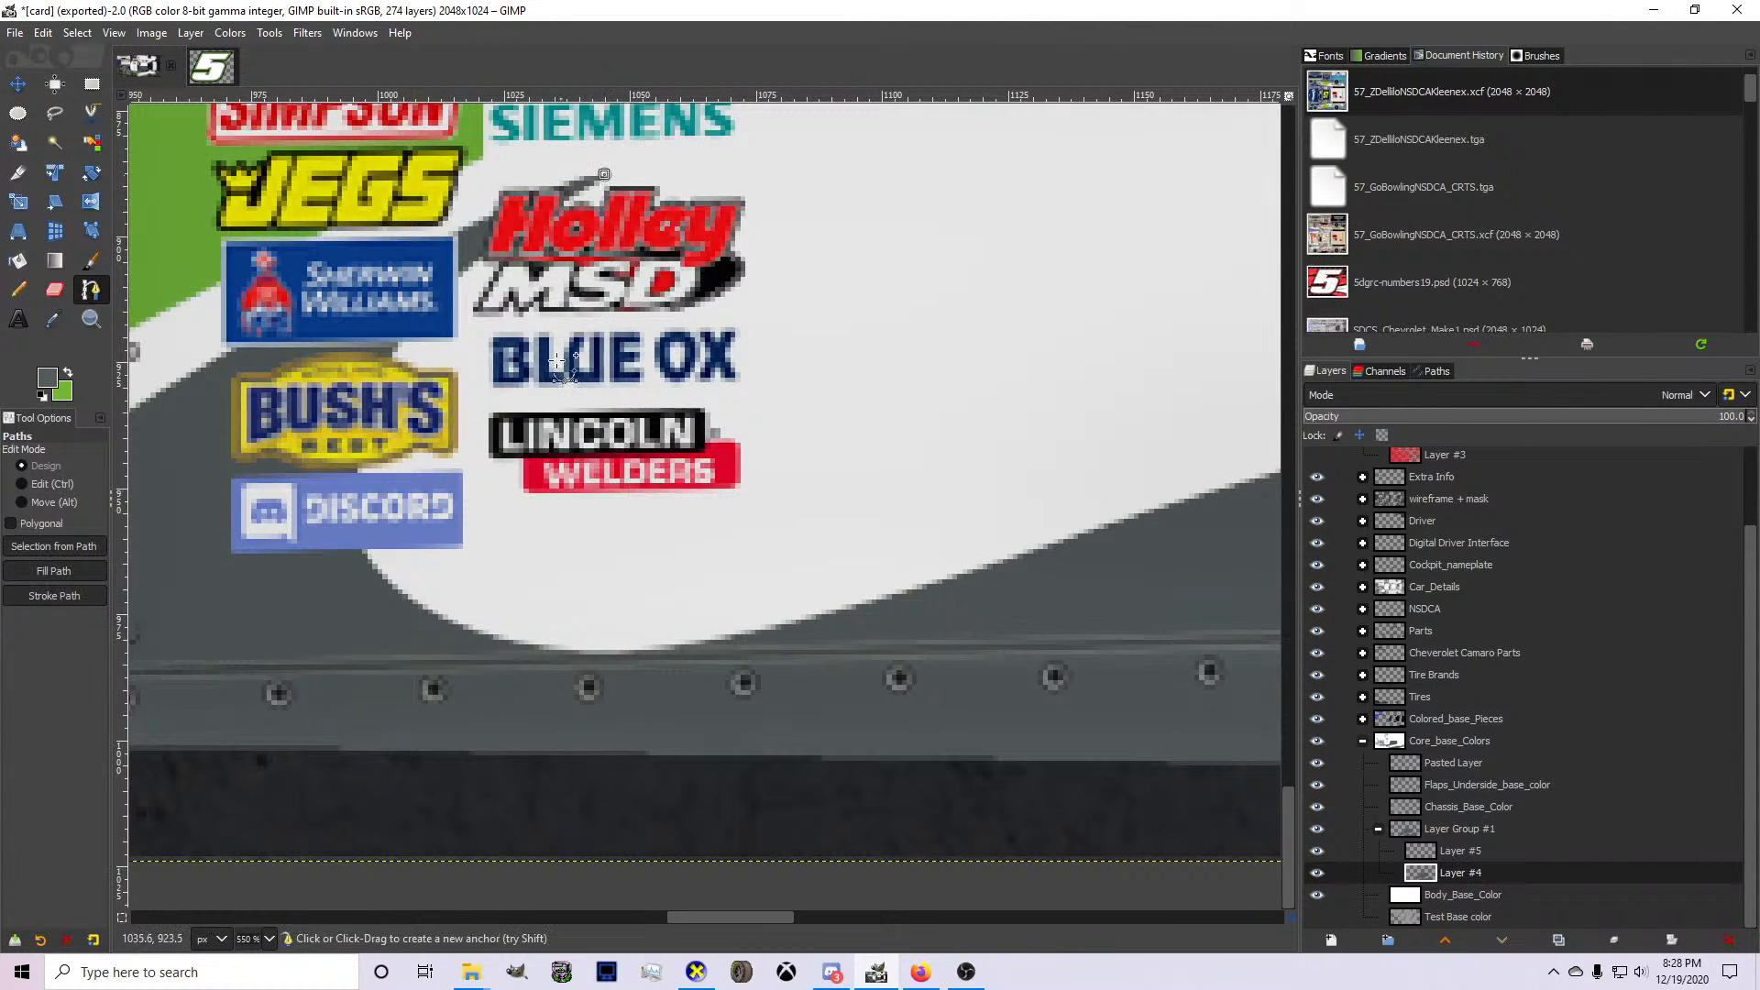
pyautogui.click(665, 540)
pyautogui.moveTo(642, 394)
pyautogui.mouseDown()
pyautogui.moveTo(561, 396)
pyautogui.moveTo(520, 367)
pyautogui.mouseUp()
pyautogui.moveTo(665, 540); pyautogui.dragTo(621, 456)
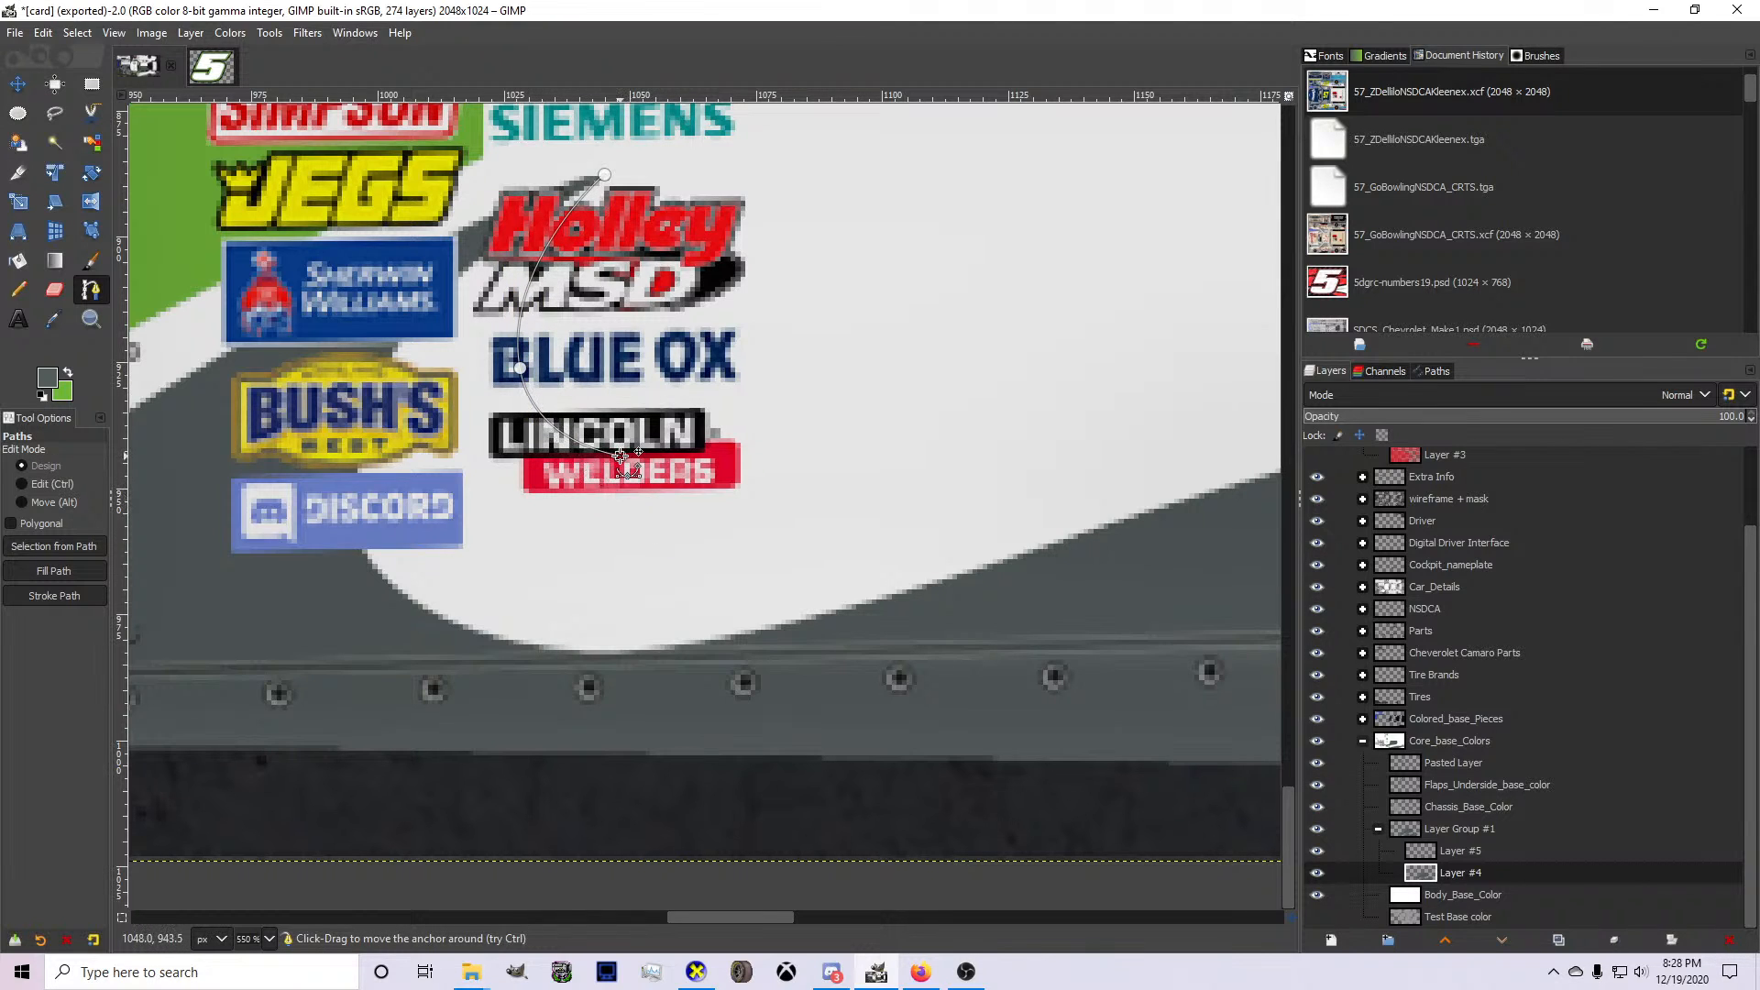
pyautogui.hotkey('ctrl', 'z')
pyautogui.hotkey('ctrl', 'z')
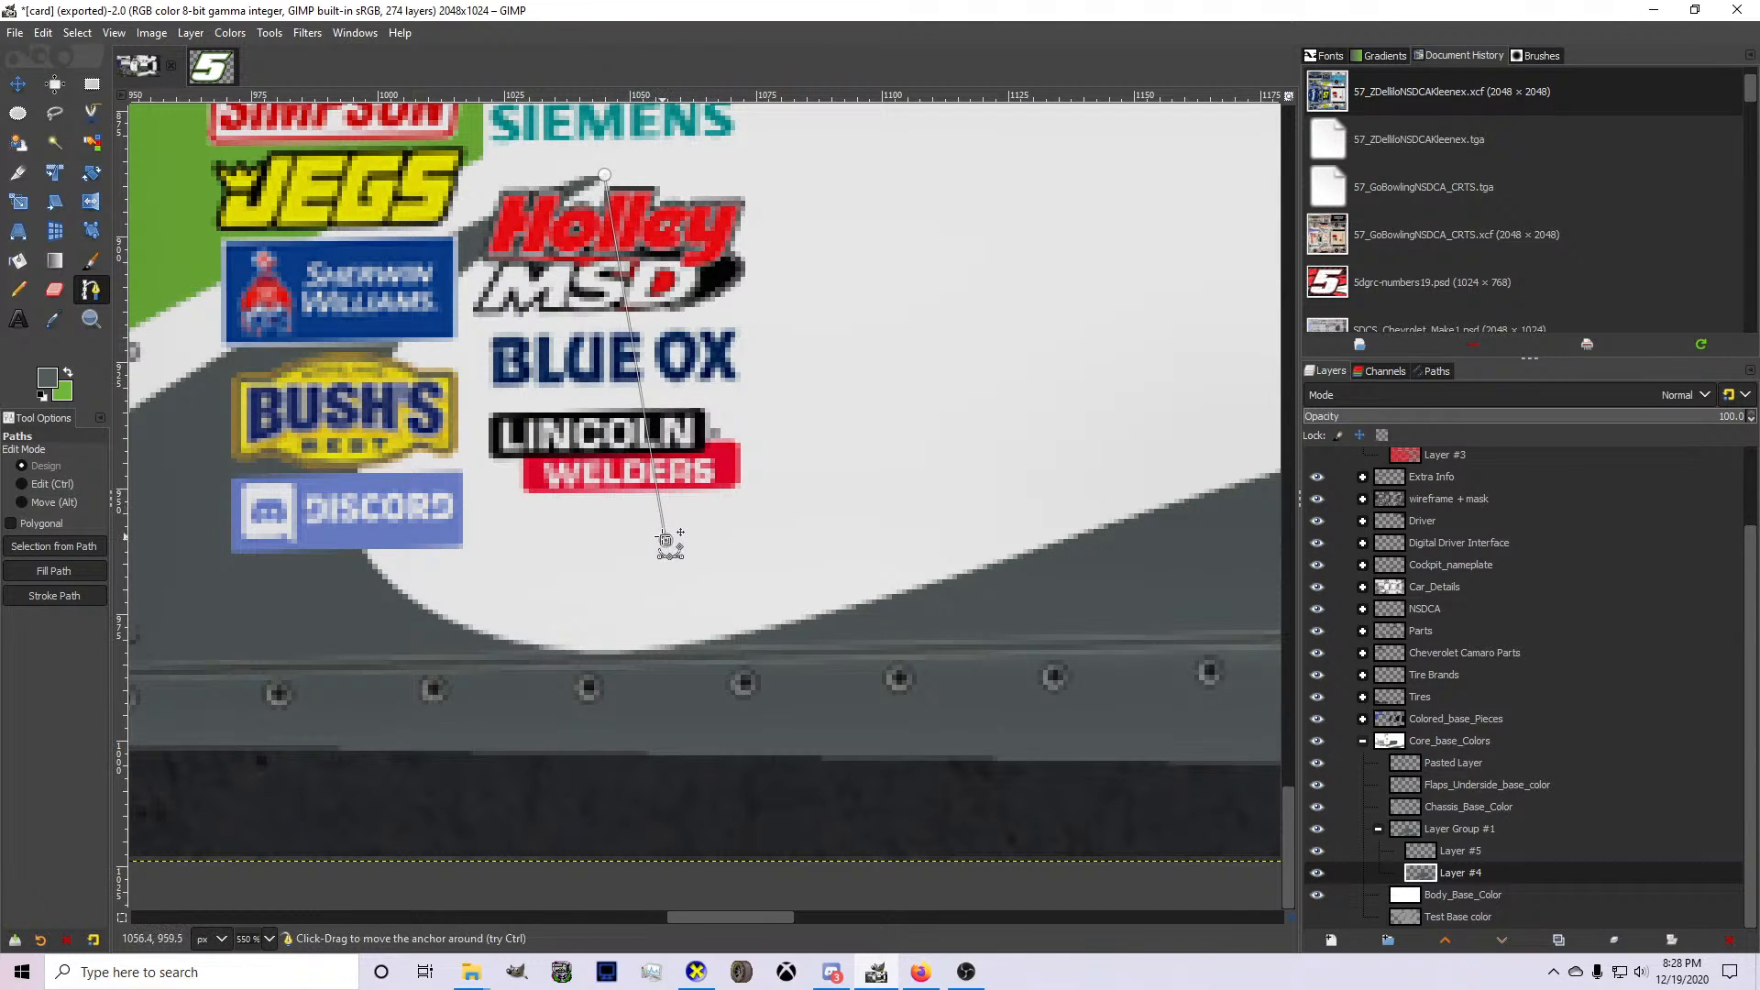
# Bend the path around the front of the white area, past the Bush's and Discord logos, and curve it beneath the Lincoln Welders logo.
pyautogui.moveTo(665, 540); pyautogui.dragTo(435, 344)
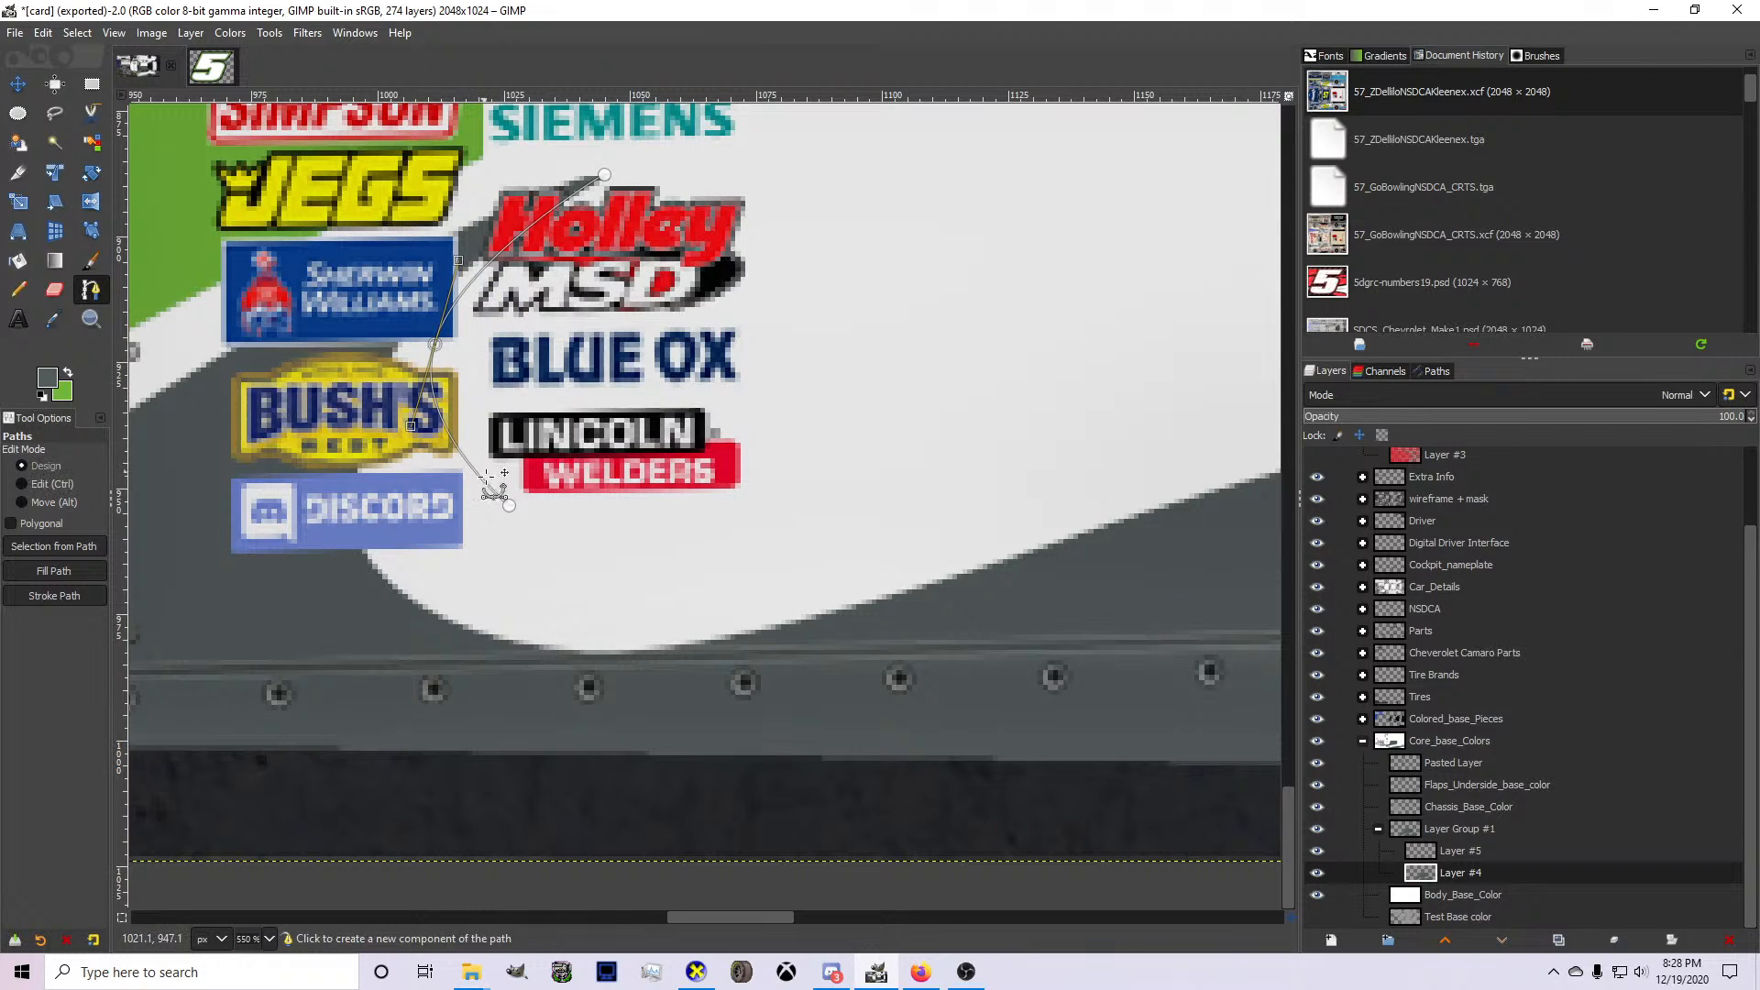
pyautogui.moveTo(510, 503); pyautogui.dragTo(448, 480)
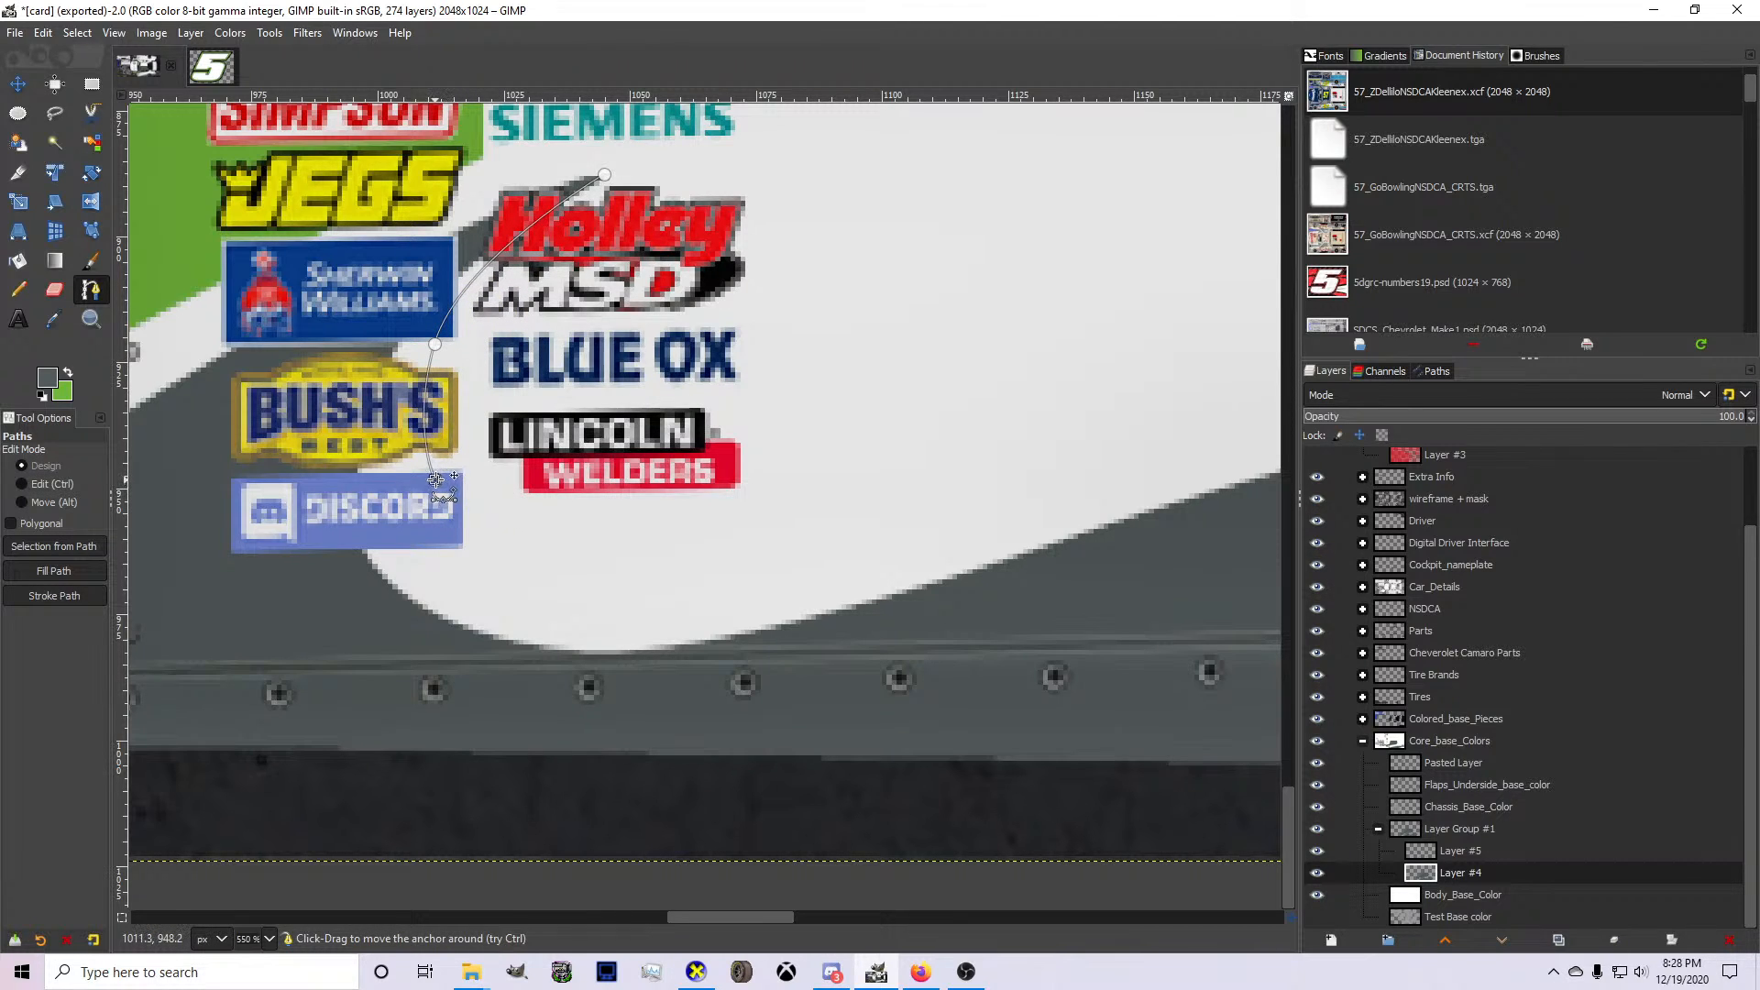
pyautogui.click(729, 575)
pyautogui.scroll(1, 511, 557)
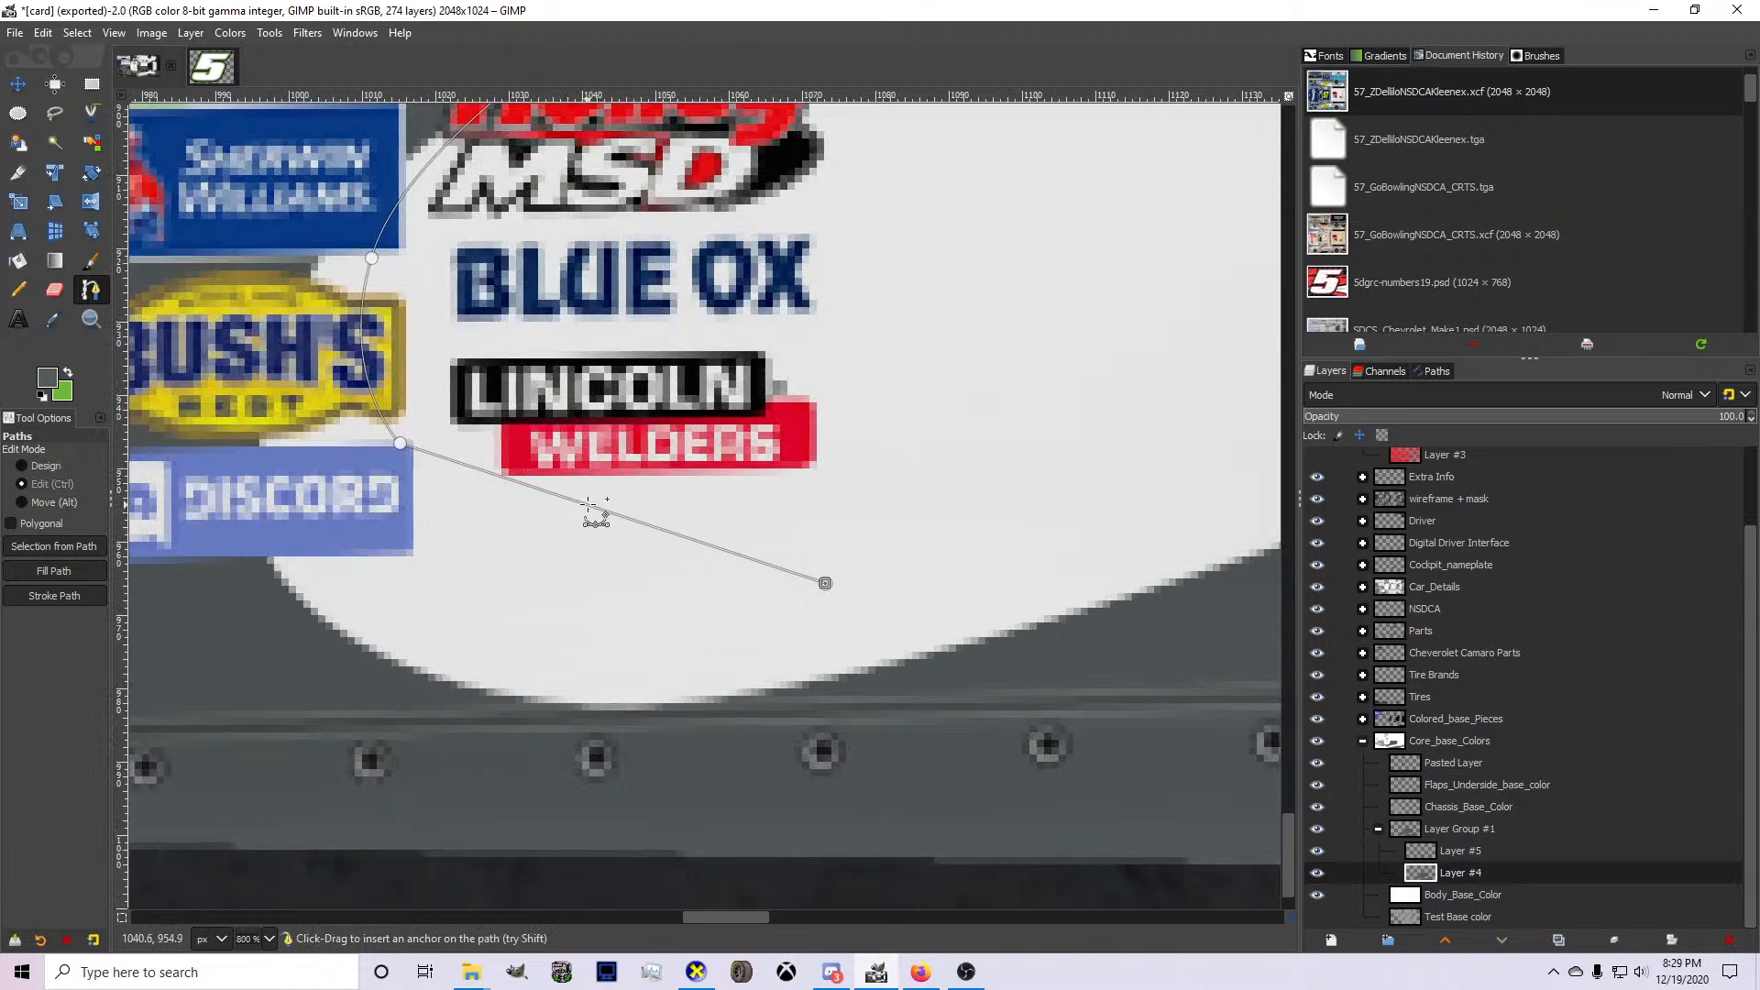
pyautogui.moveTo(590, 504); pyautogui.dragTo(541, 553)
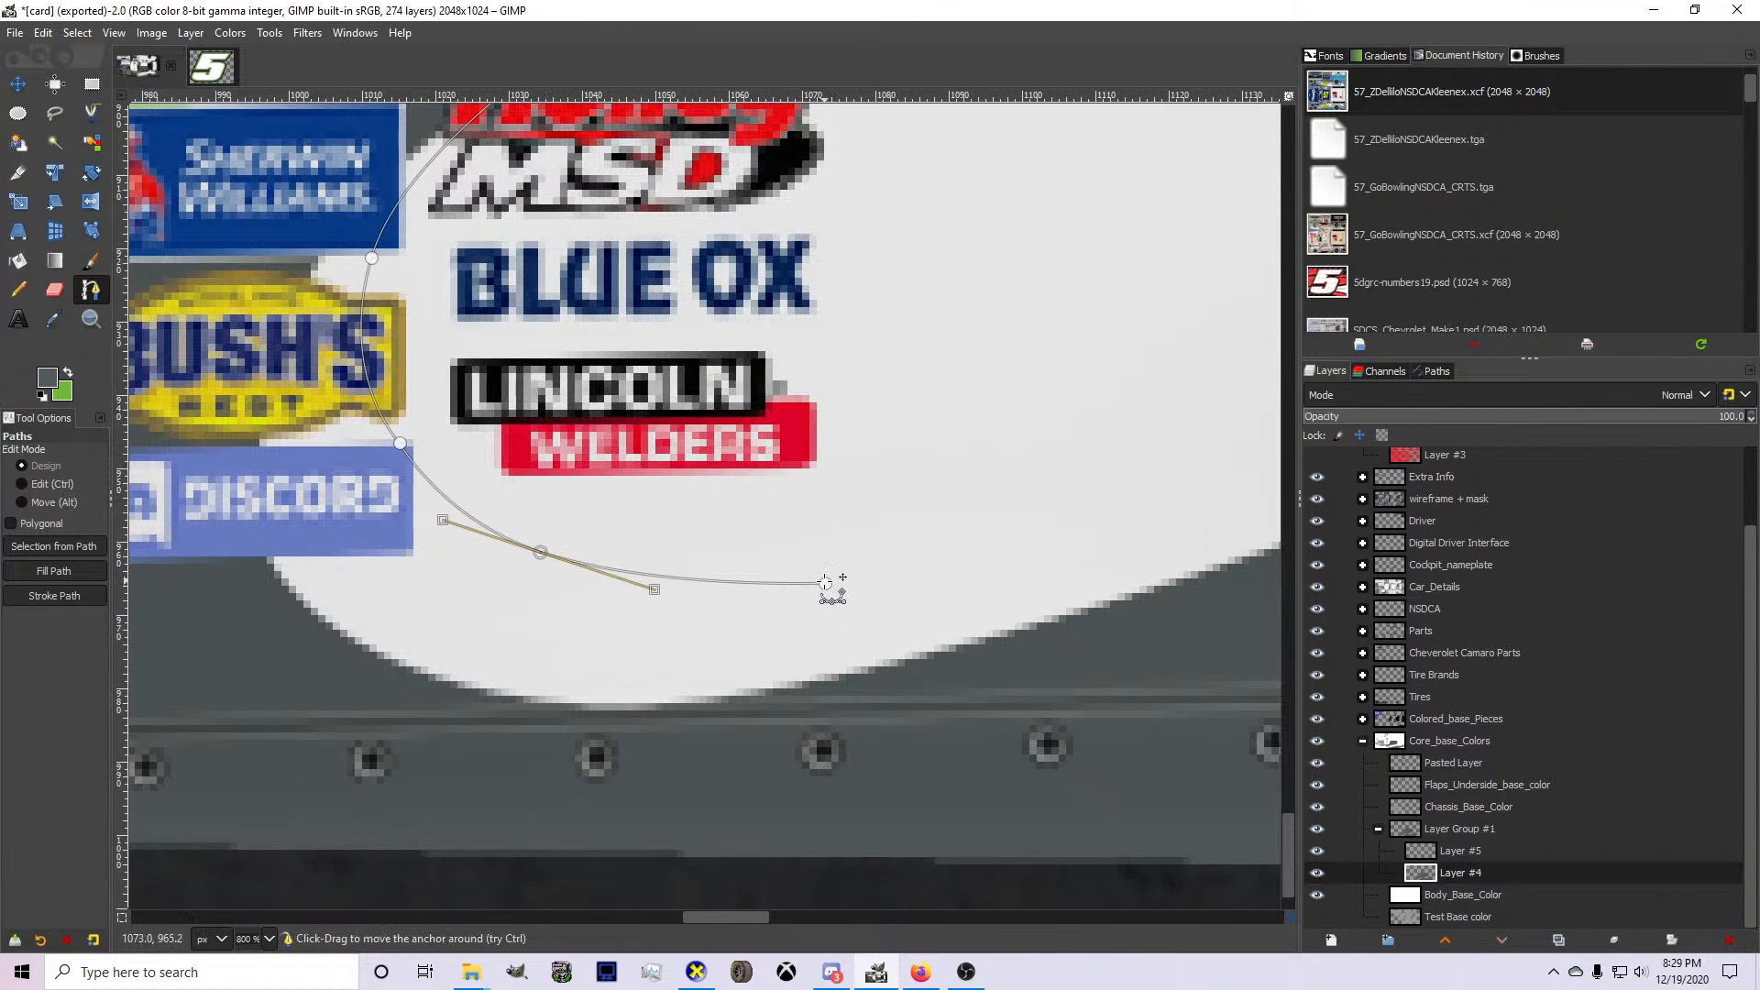
# Extend the path to the gray edge at the vertical guide and bend the new segment to follow that edge.
pyautogui.scroll(-3, 826, 583)
pyautogui.scroll(2, 967, 518)
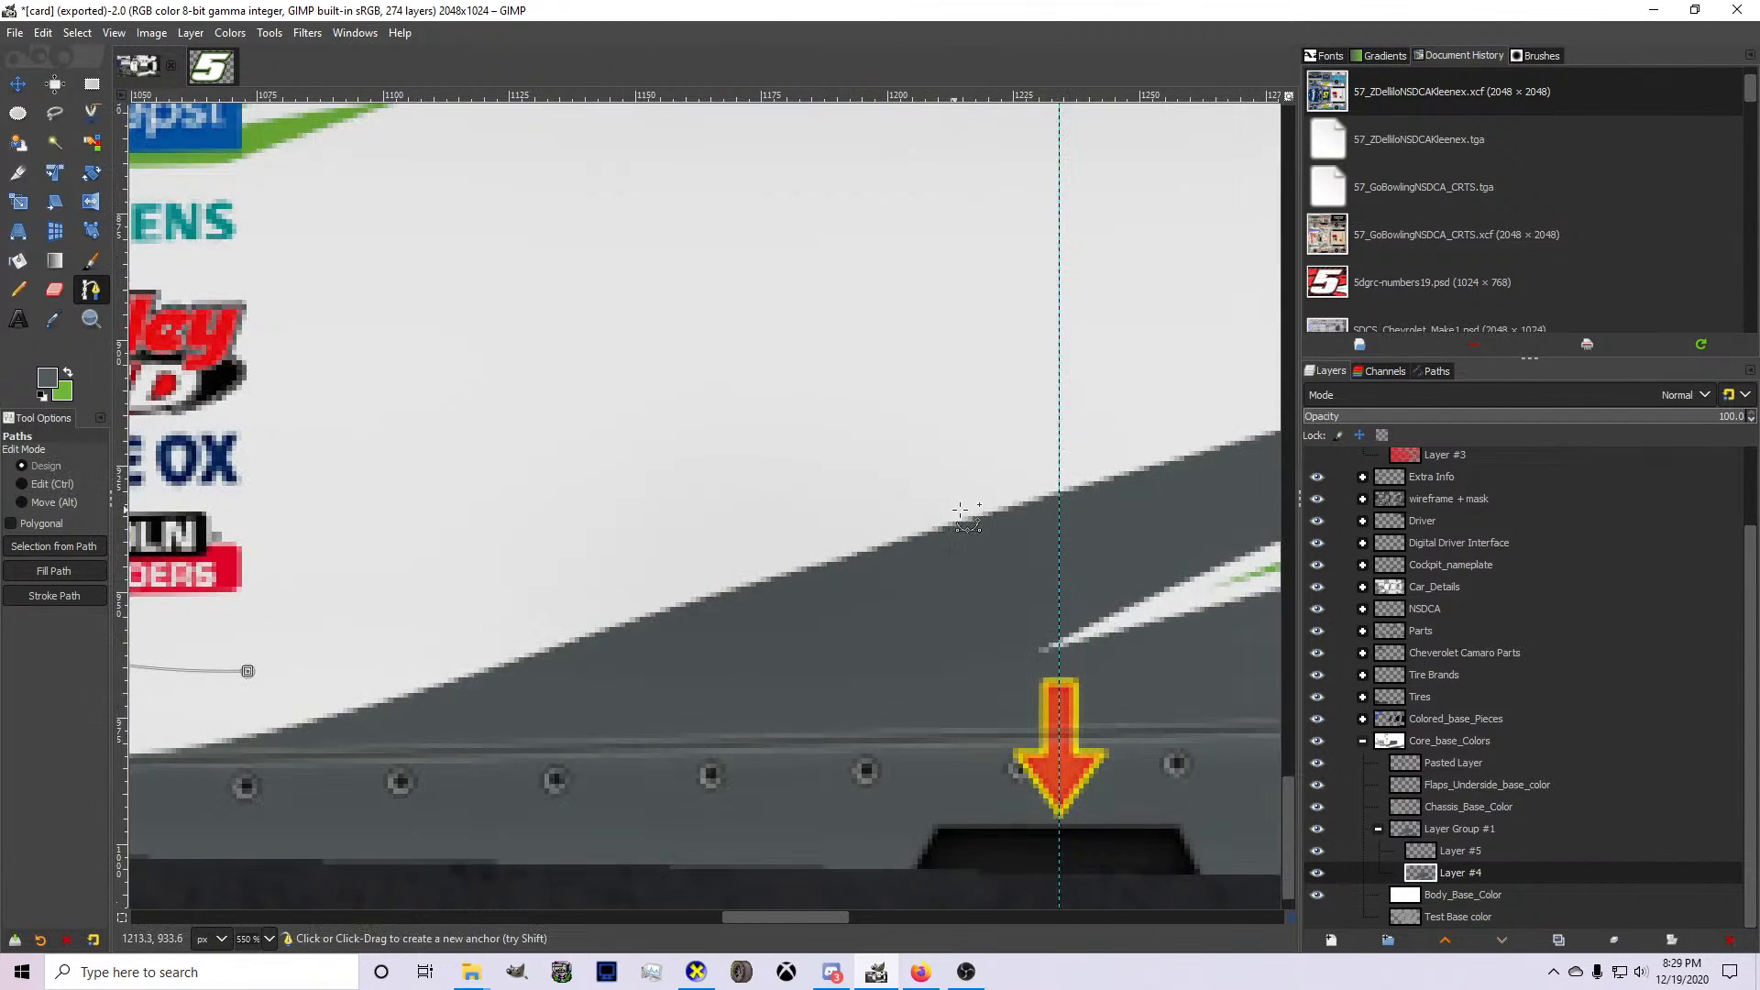
pyautogui.moveTo(961, 511); pyautogui.dragTo(1059, 492)
pyautogui.moveTo(619, 591); pyautogui.dragTo(581, 624)
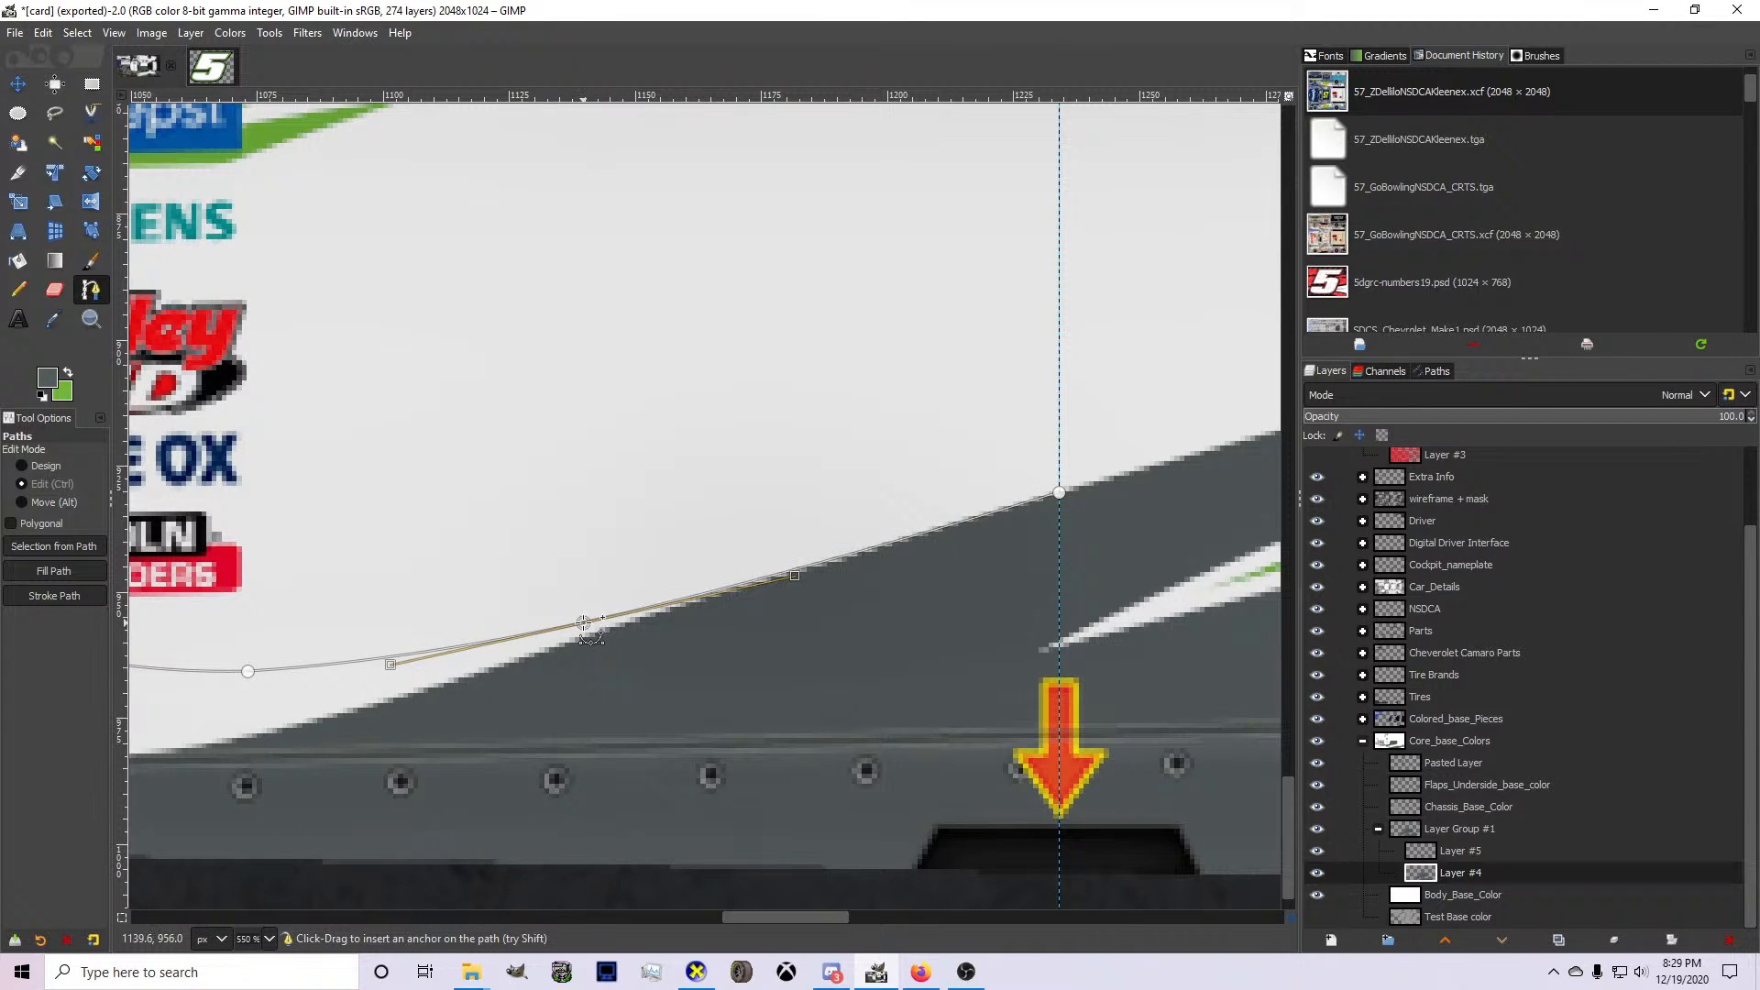
pyautogui.click(1059, 492)
# Close the path through the gray lower body behind the sponsor logos and paint the resulting selection gray on Layer #4 with the Pencil tool.
pyautogui.scroll(-2, 1050, 571)
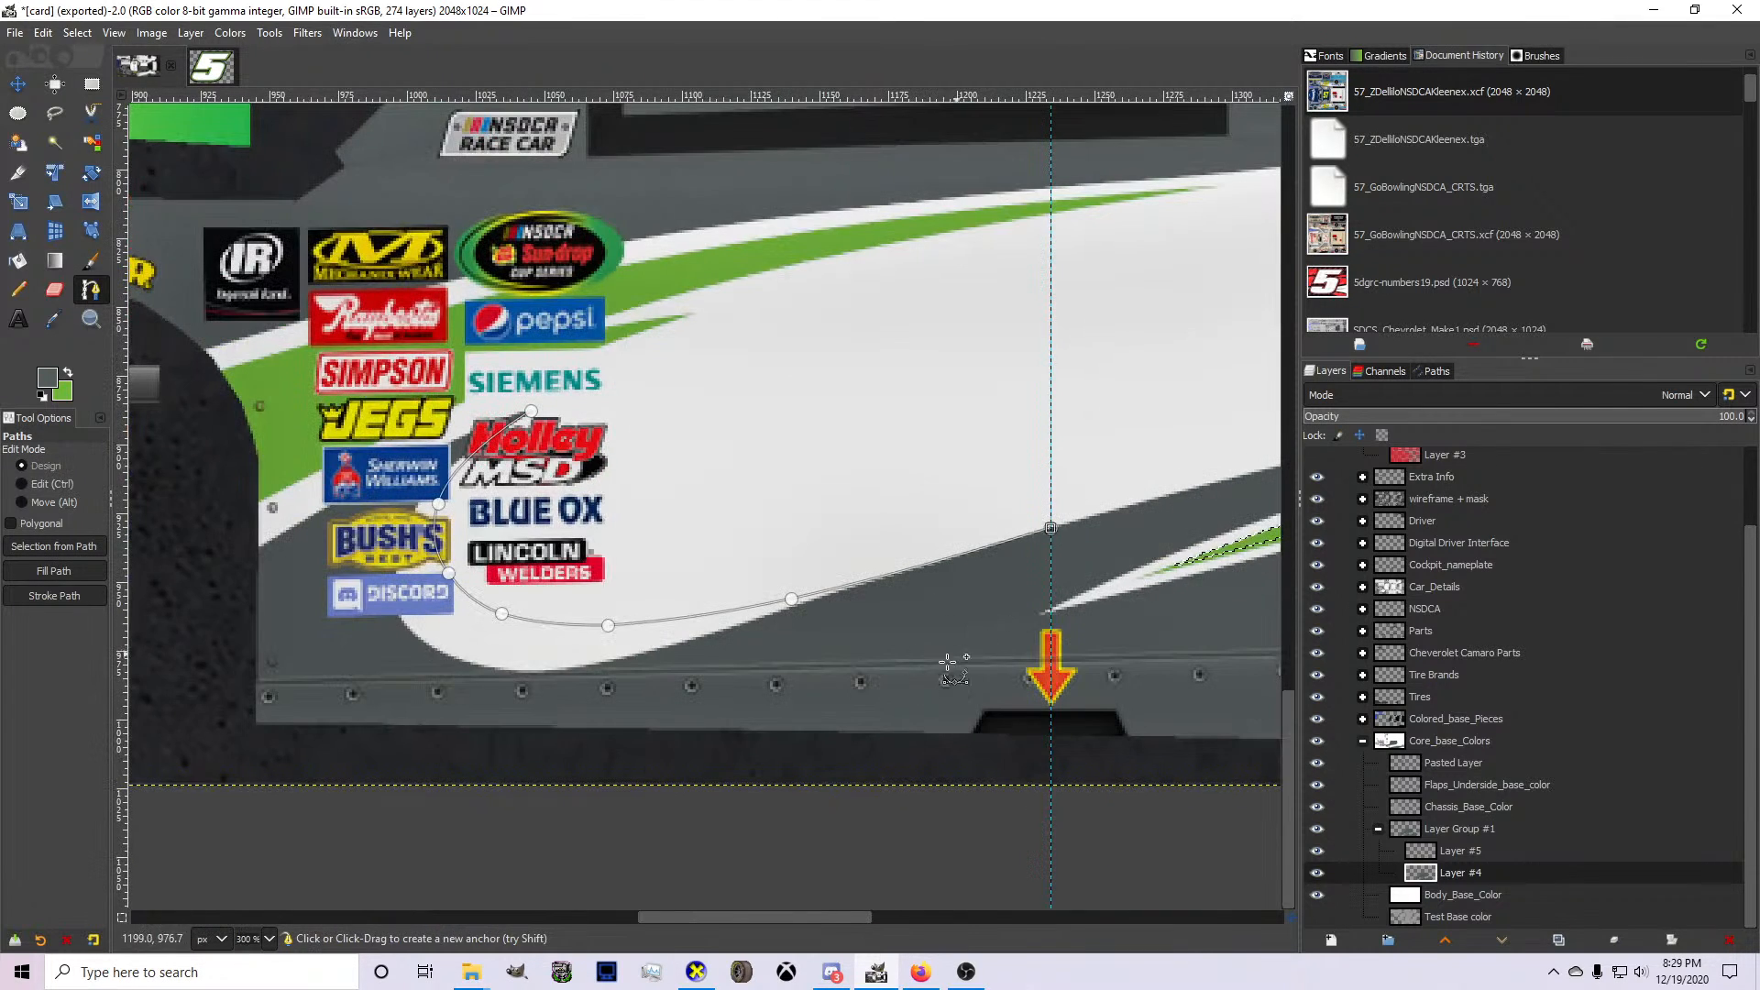
pyautogui.click(939, 673)
pyautogui.click(755, 713)
pyautogui.click(465, 720)
pyautogui.click(374, 674)
pyautogui.click(395, 486)
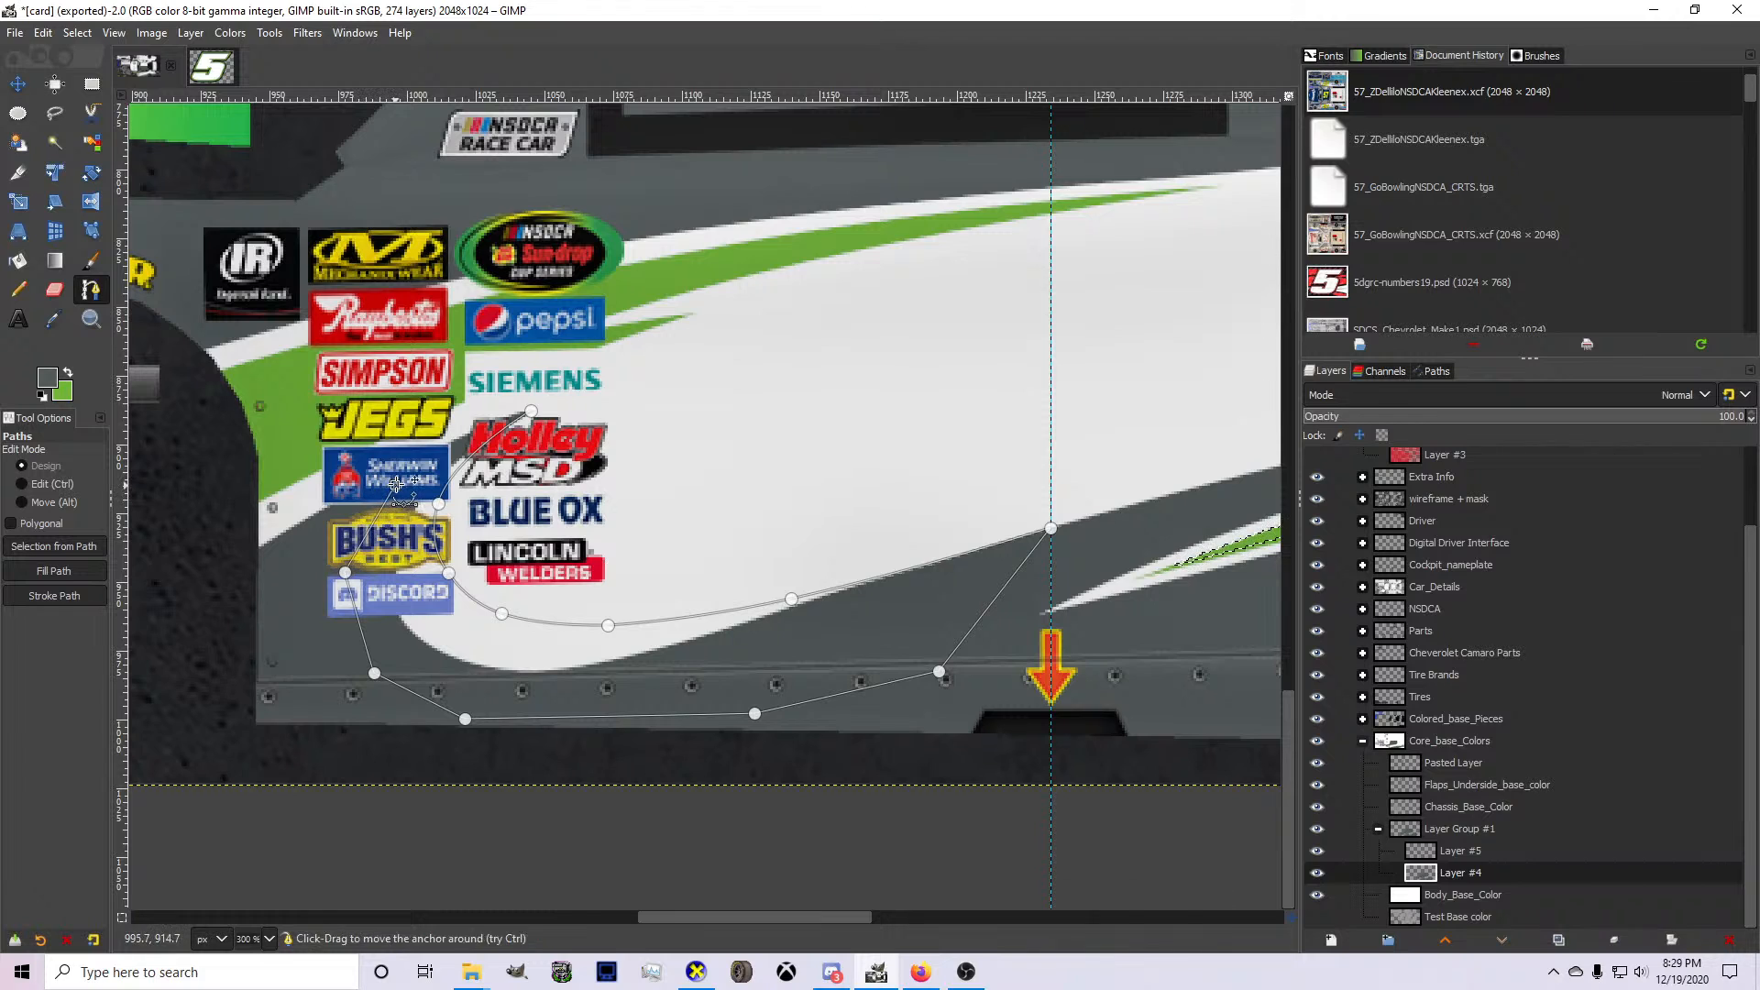
pyautogui.click(471, 438)
pyautogui.press('Return')
pyautogui.click(17, 290)
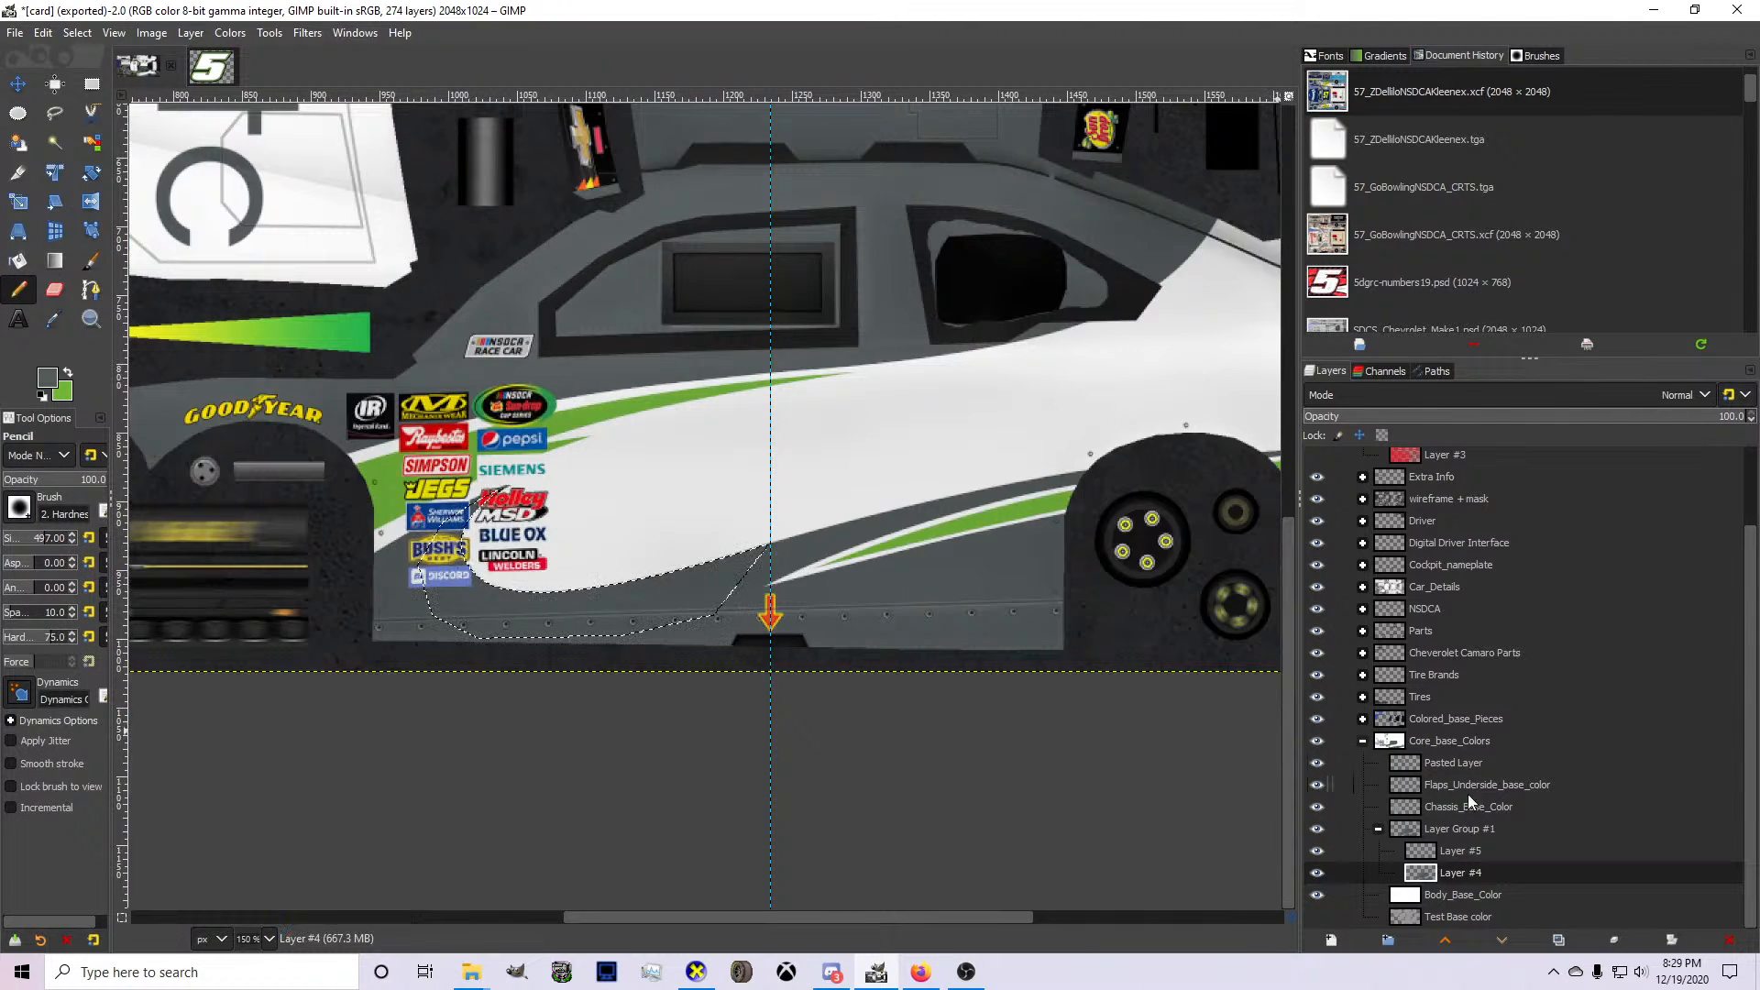
# Make green the foreground color on Layer #5 and draw a curved path through the white area above the gray stripe, from the rear wheel past the guide.
pyautogui.click(1478, 855)
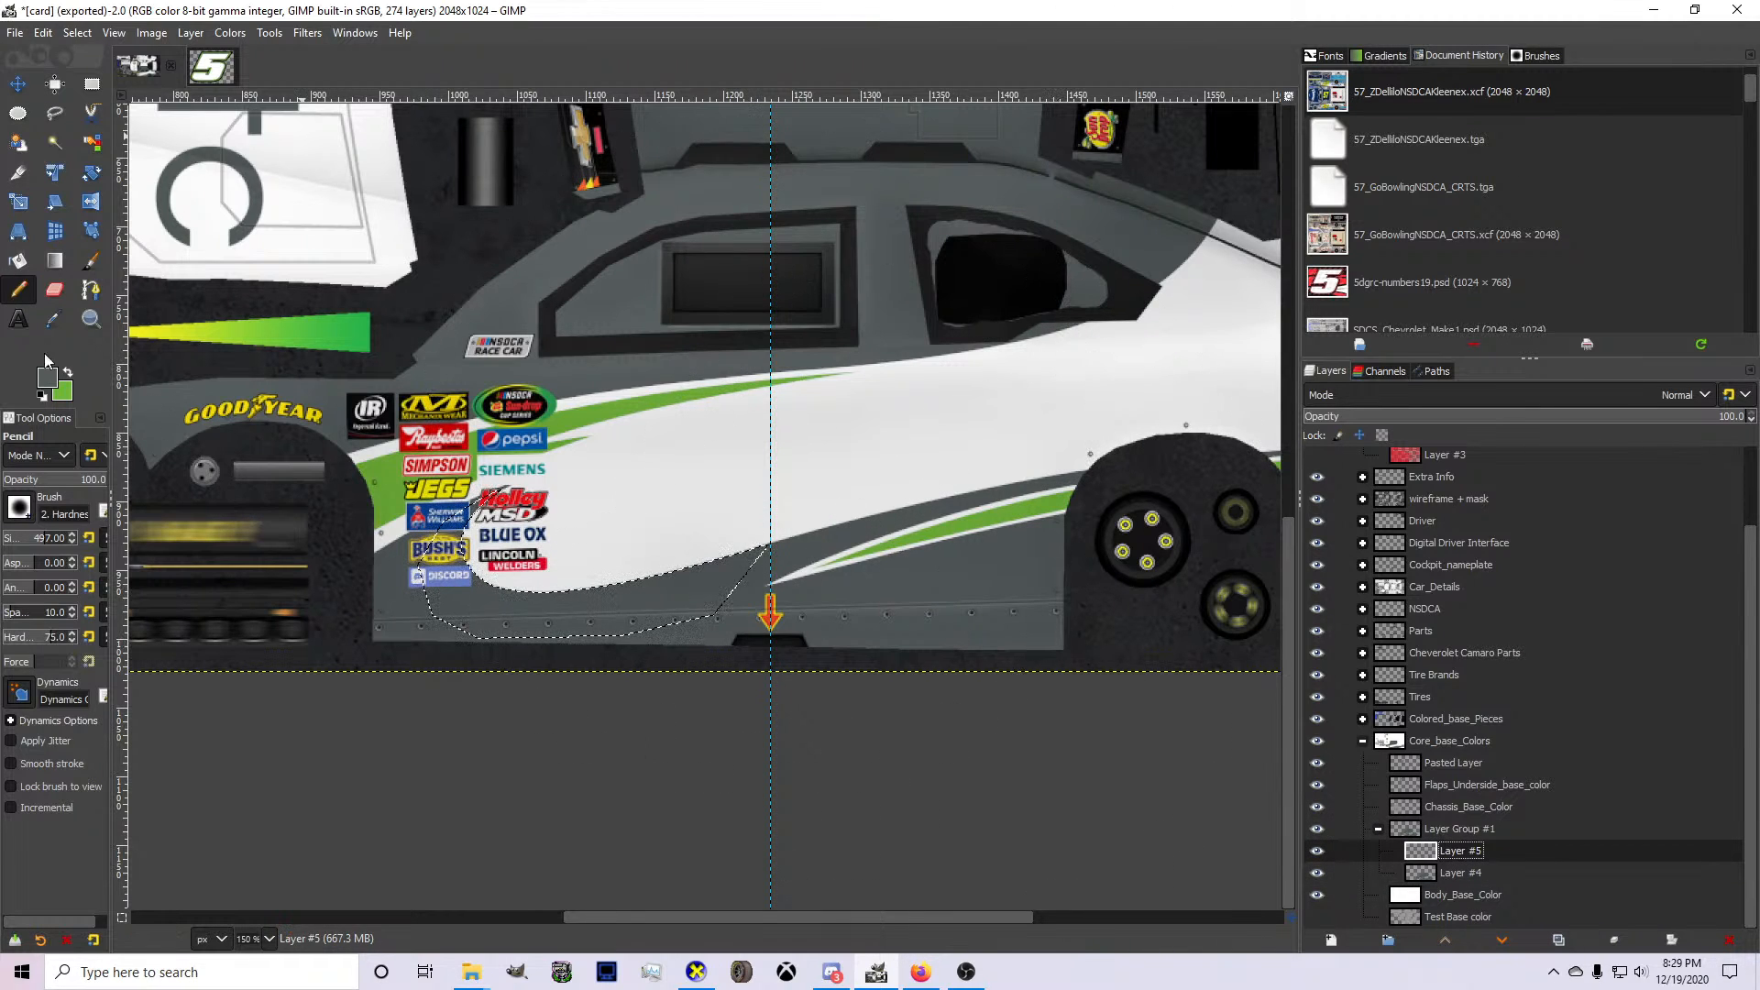
pyautogui.click(92, 291)
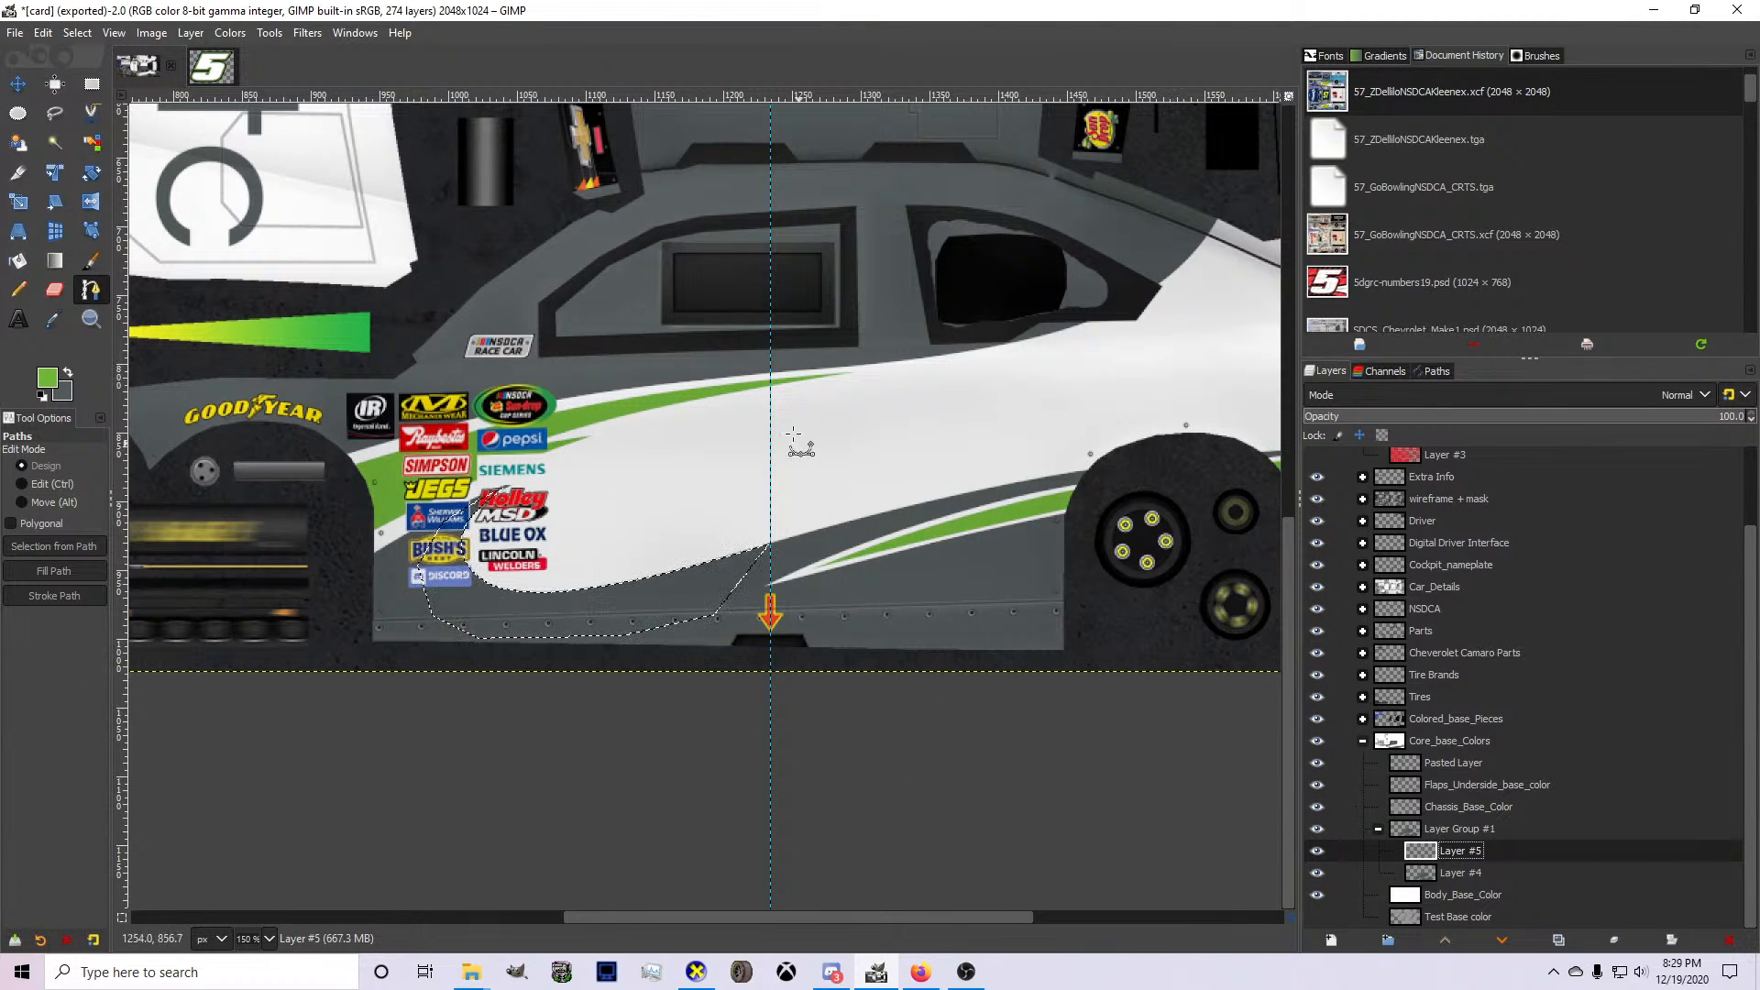
pyautogui.scroll(-3, 863, 506)
pyautogui.scroll(4, 1151, 519)
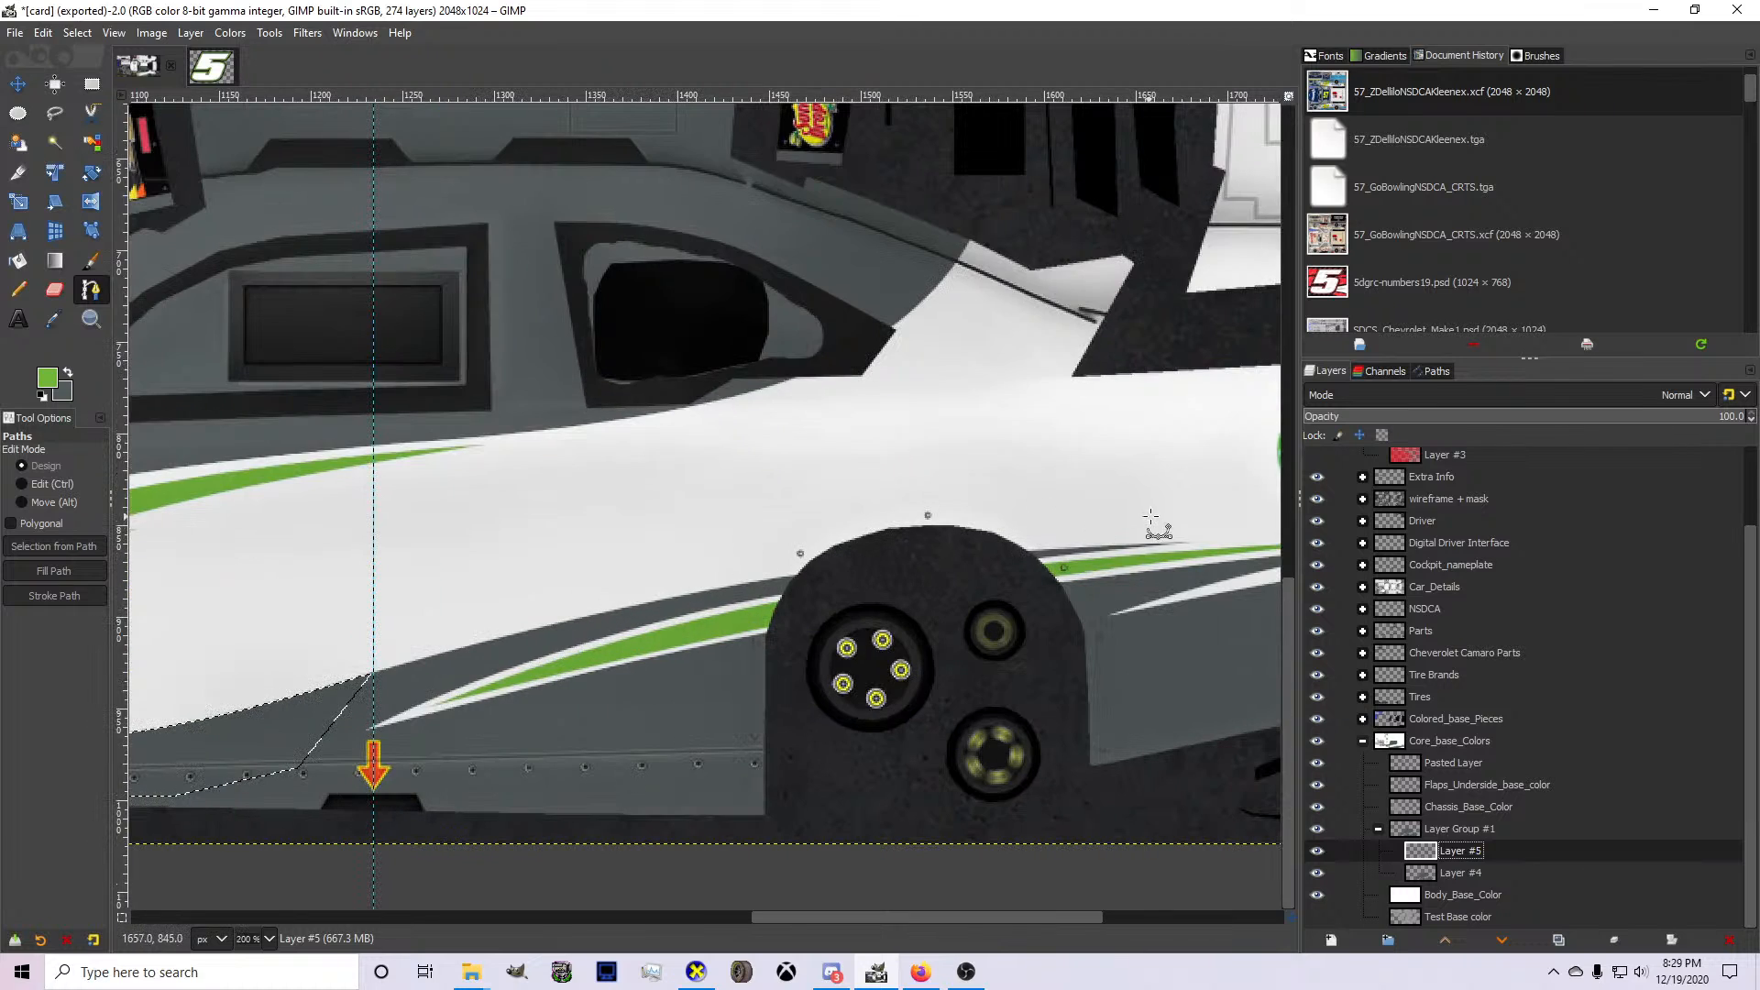
pyautogui.click(1153, 533)
pyautogui.click(257, 687)
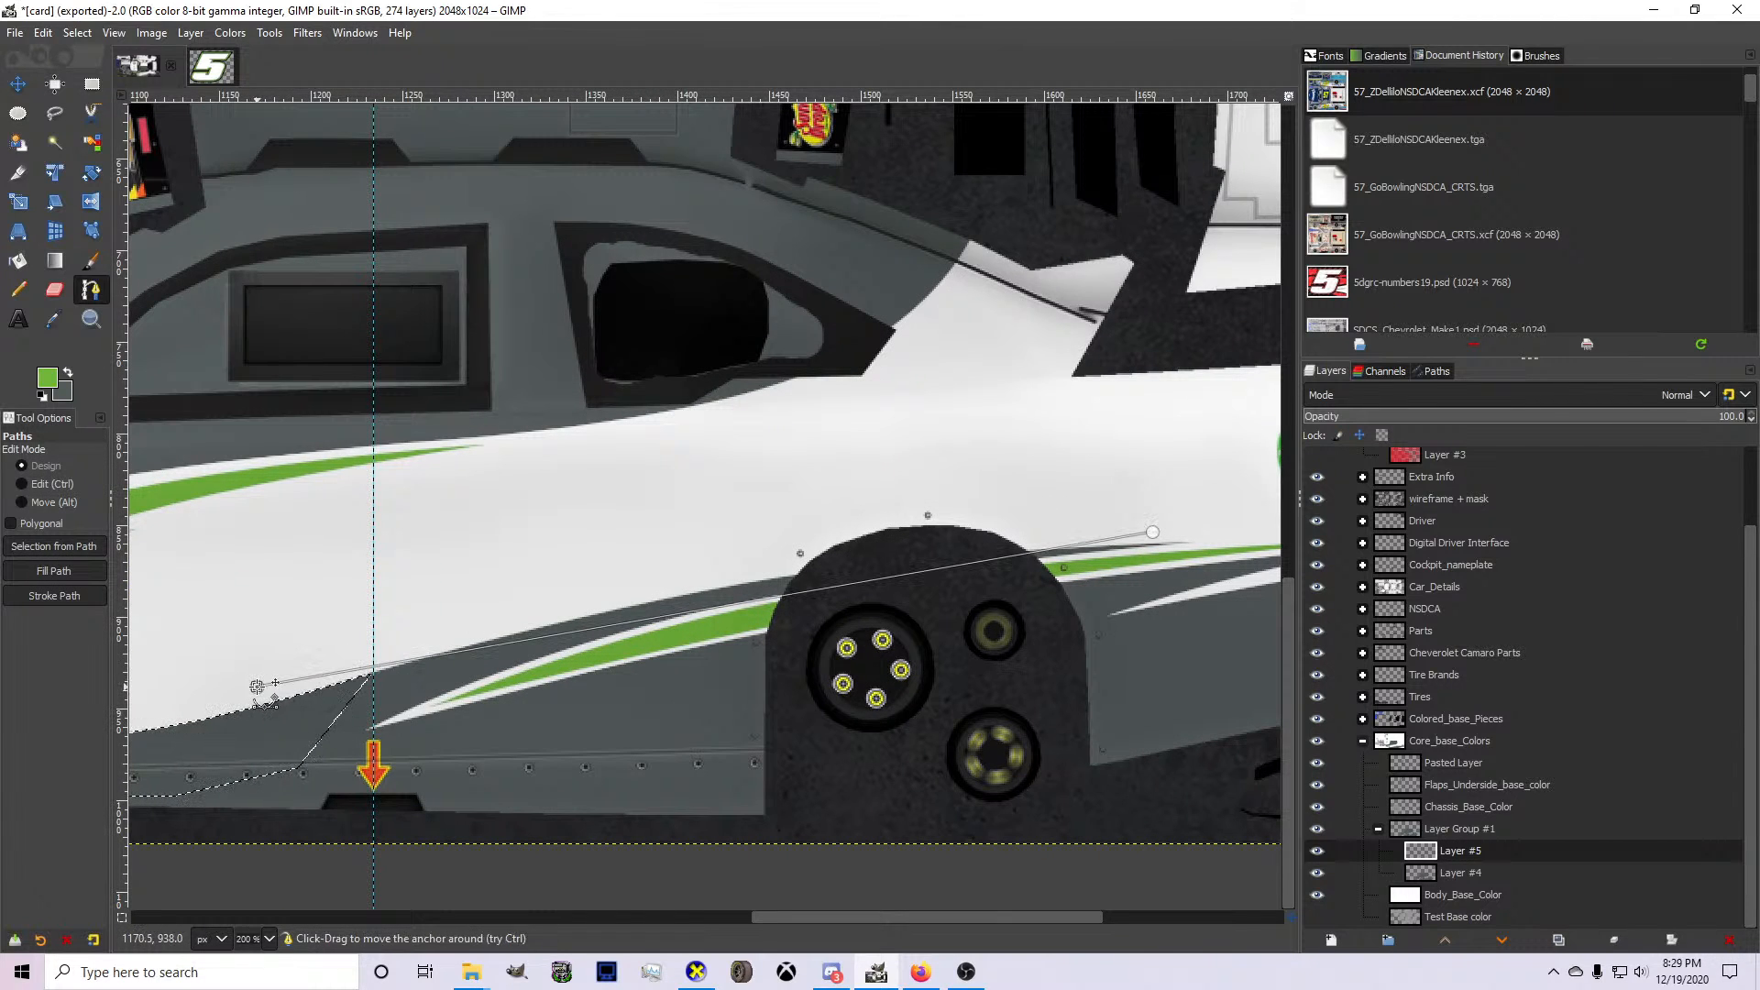
pyautogui.moveTo(706, 616); pyautogui.dragTo(704, 593)
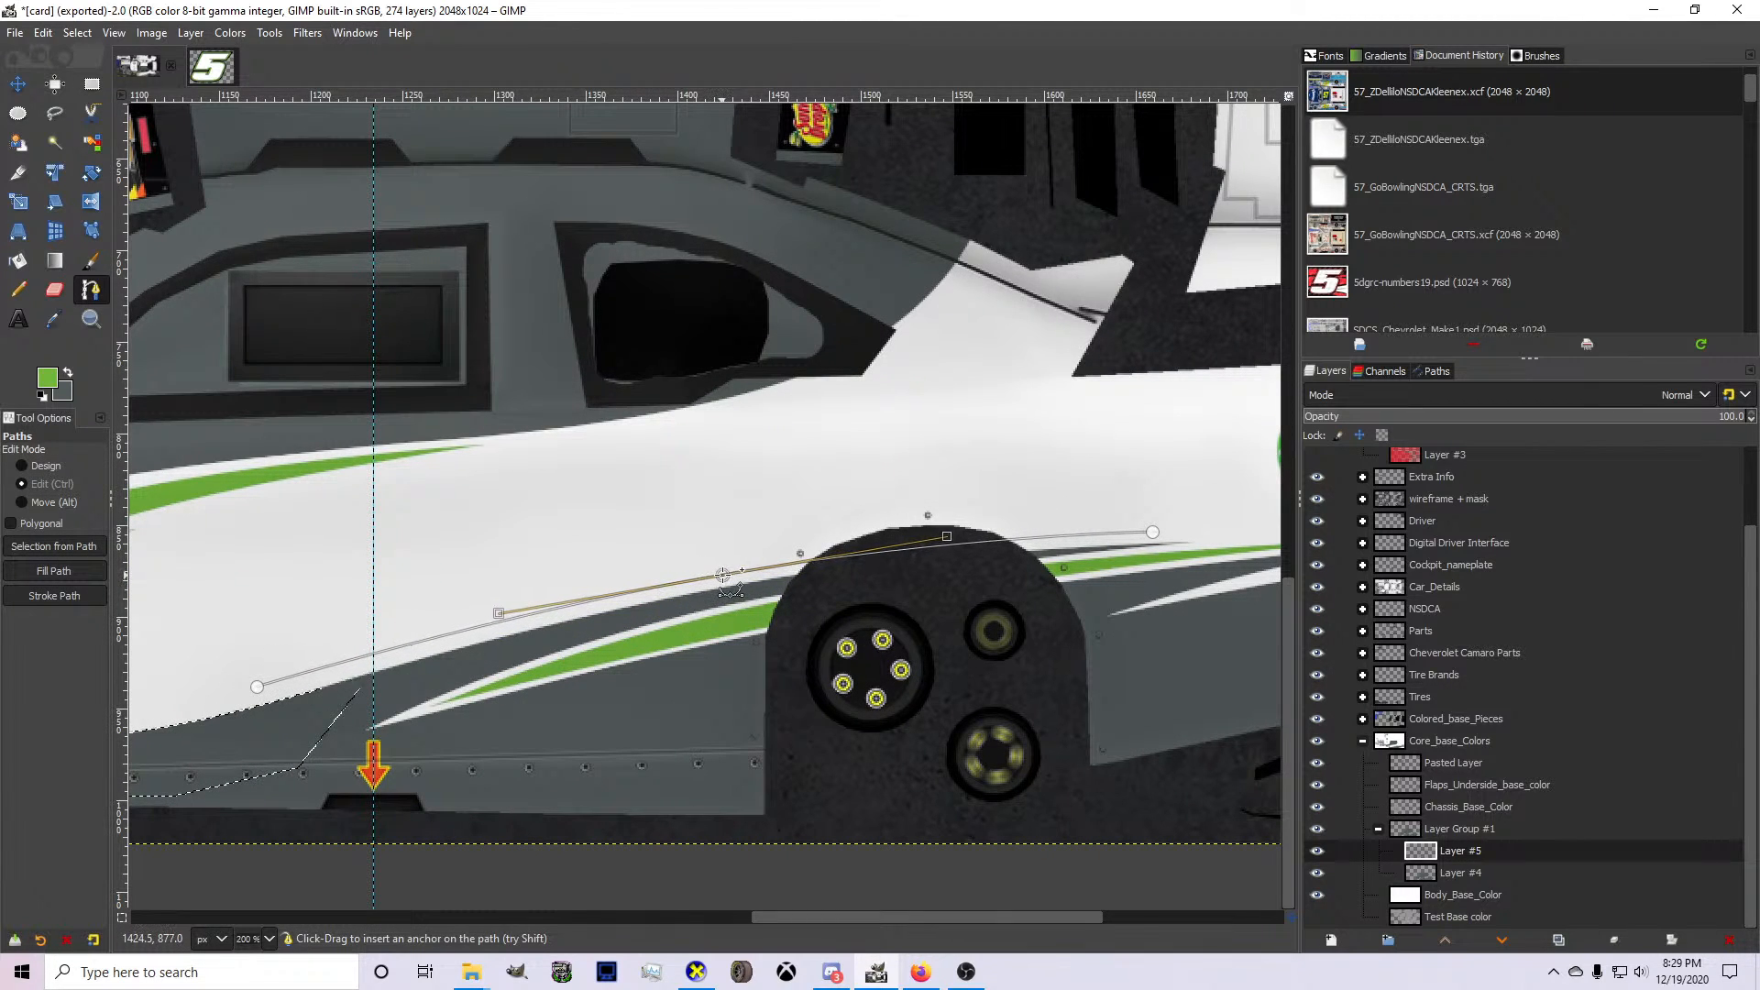
# Extend the green stripe's path forward to the Lincoln Welders logo and bend it downward just above the gray edge.
pyautogui.scroll(-2, 704, 594)
pyautogui.scroll(2, 713, 591)
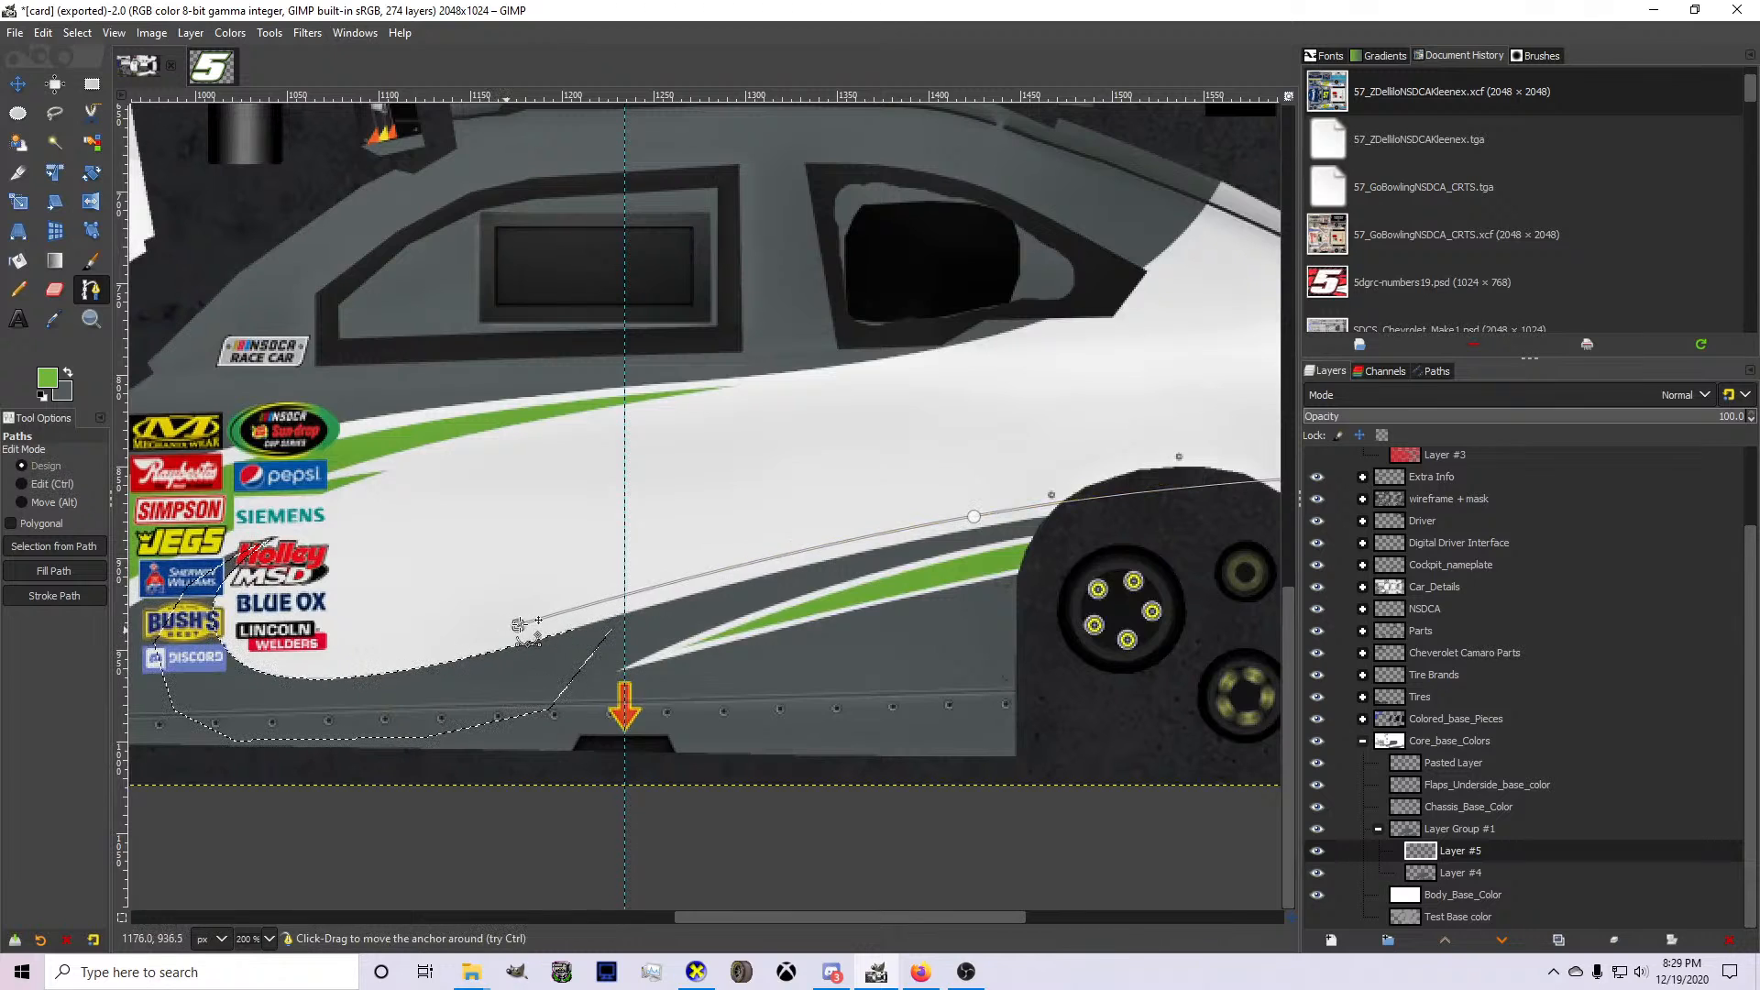
pyautogui.click(243, 624)
pyautogui.scroll(2, 330, 618)
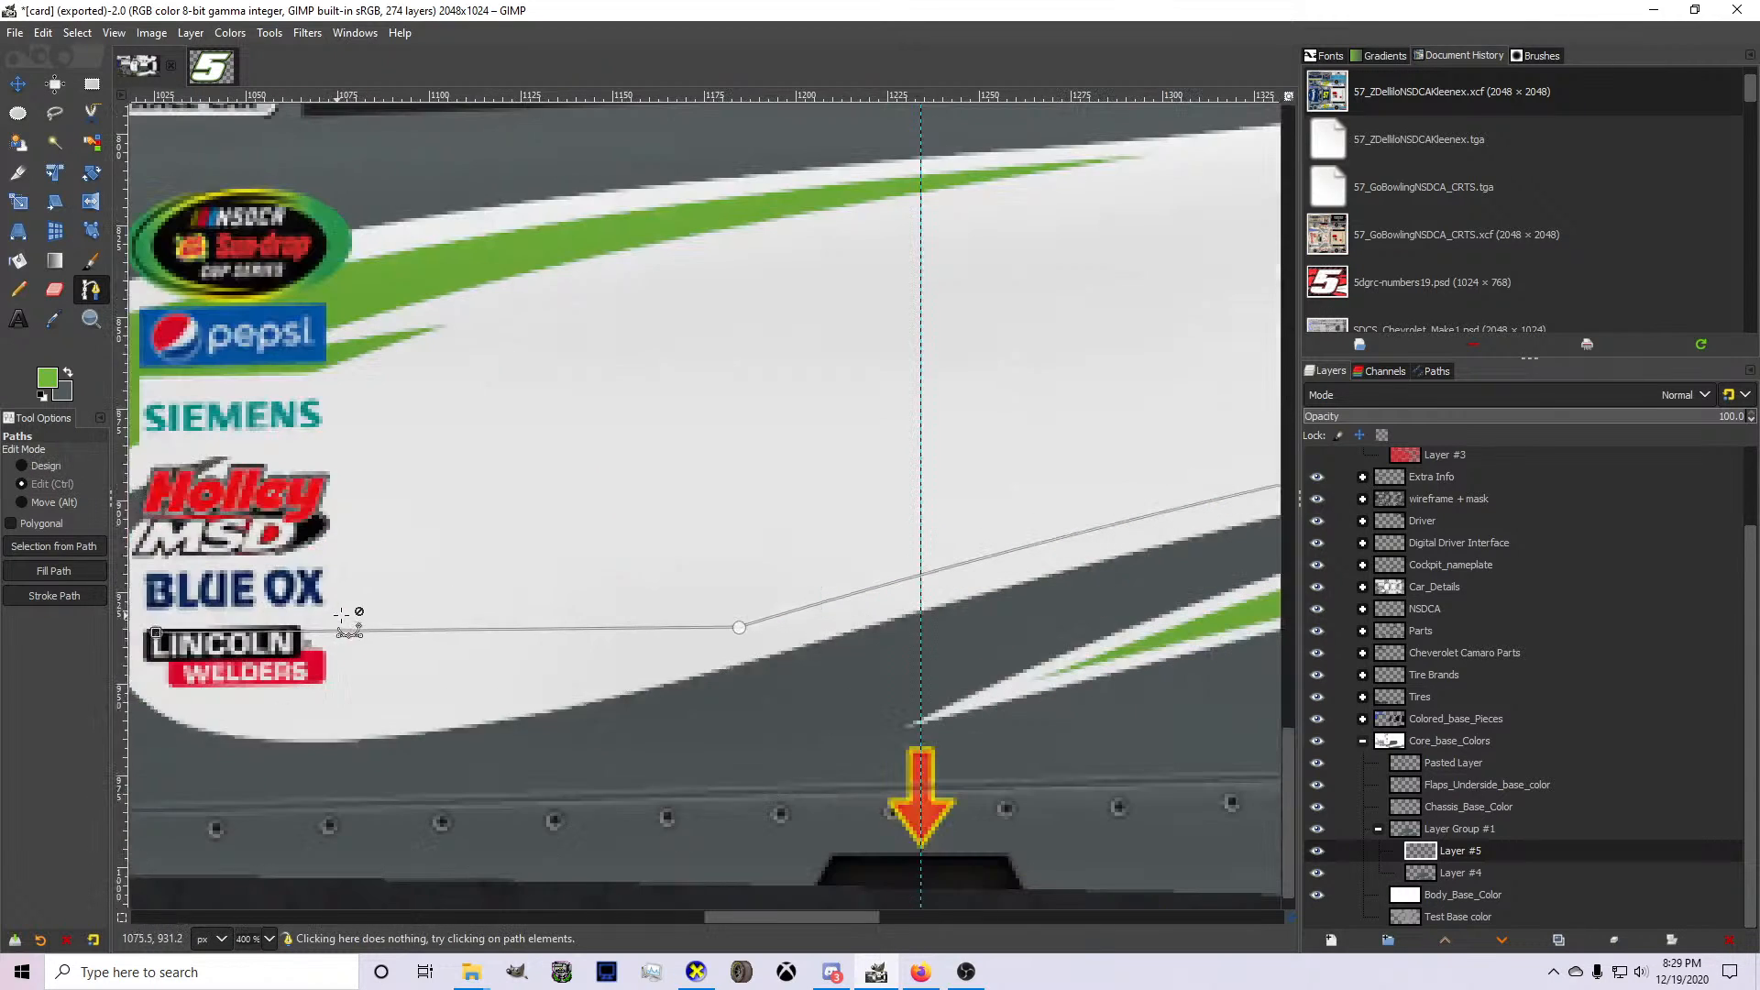
pyautogui.keyDown('ctrl'); pyautogui.click(384, 631); pyautogui.keyUp('ctrl')
pyautogui.moveTo(384, 631); pyautogui.dragTo(324, 695)
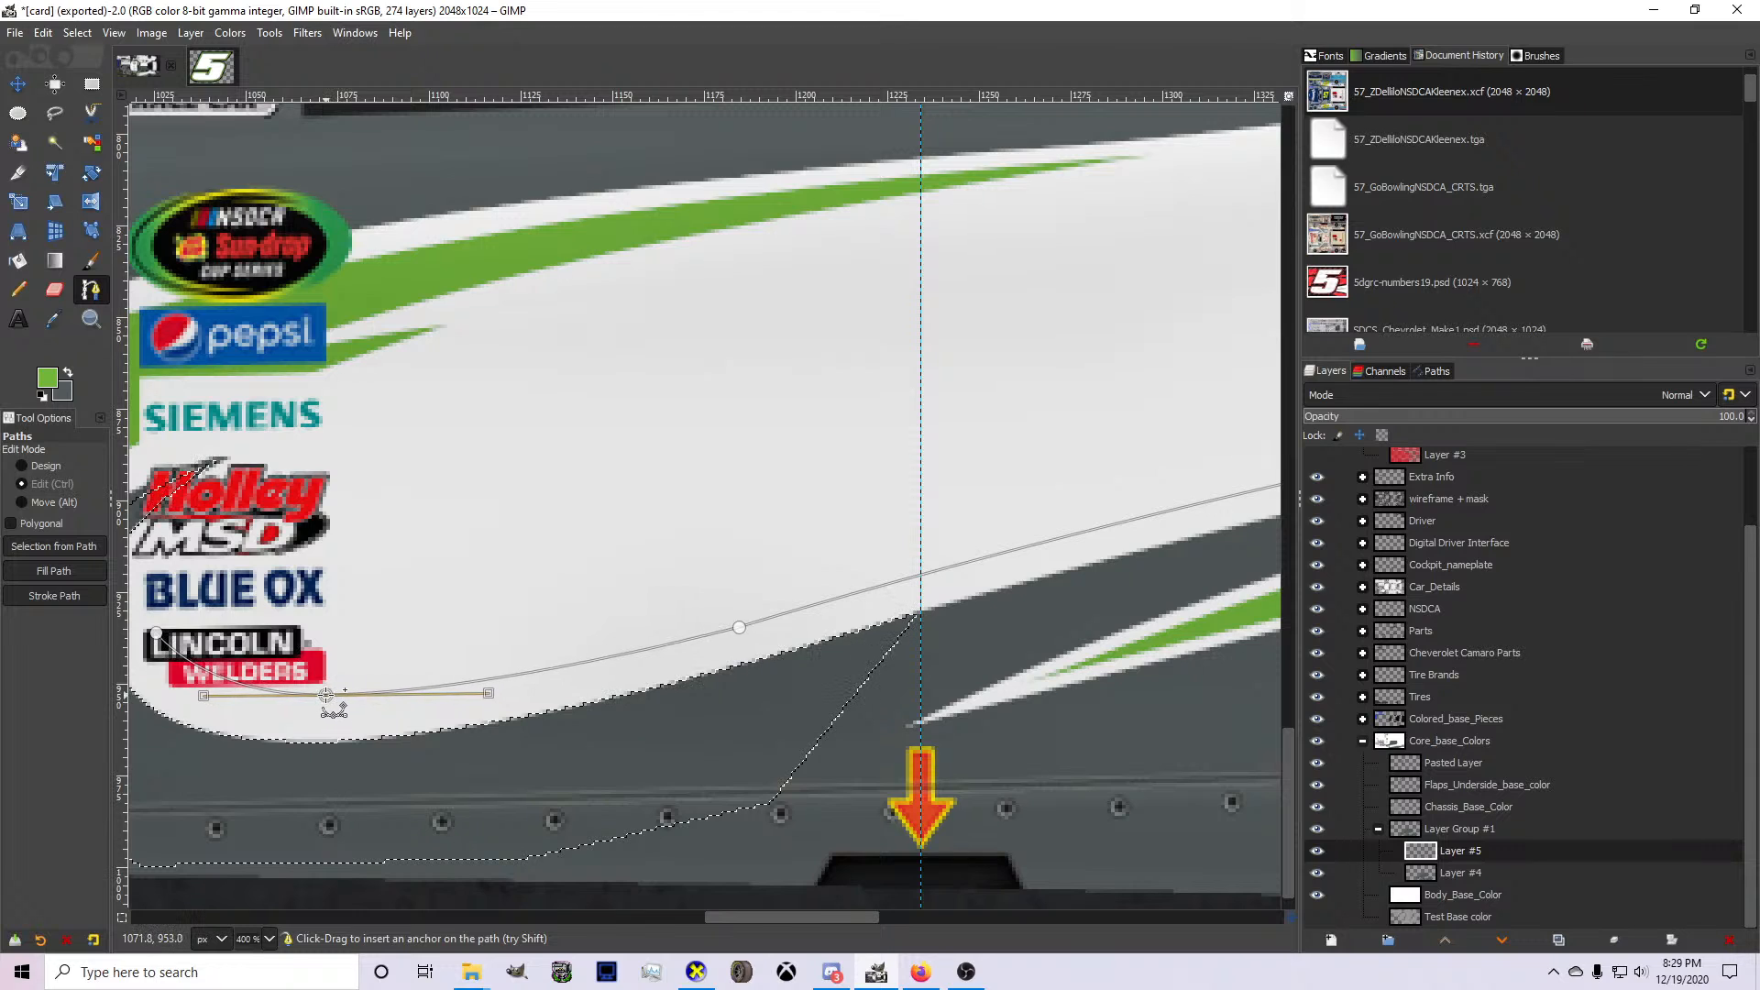
# Continue the path around the front of the Lincoln Welders, Blue Ox and Holley MSD logos, ending its curve just below the Siemens logo.
pyautogui.click(160, 634)
pyautogui.scroll(-3, 280, 616)
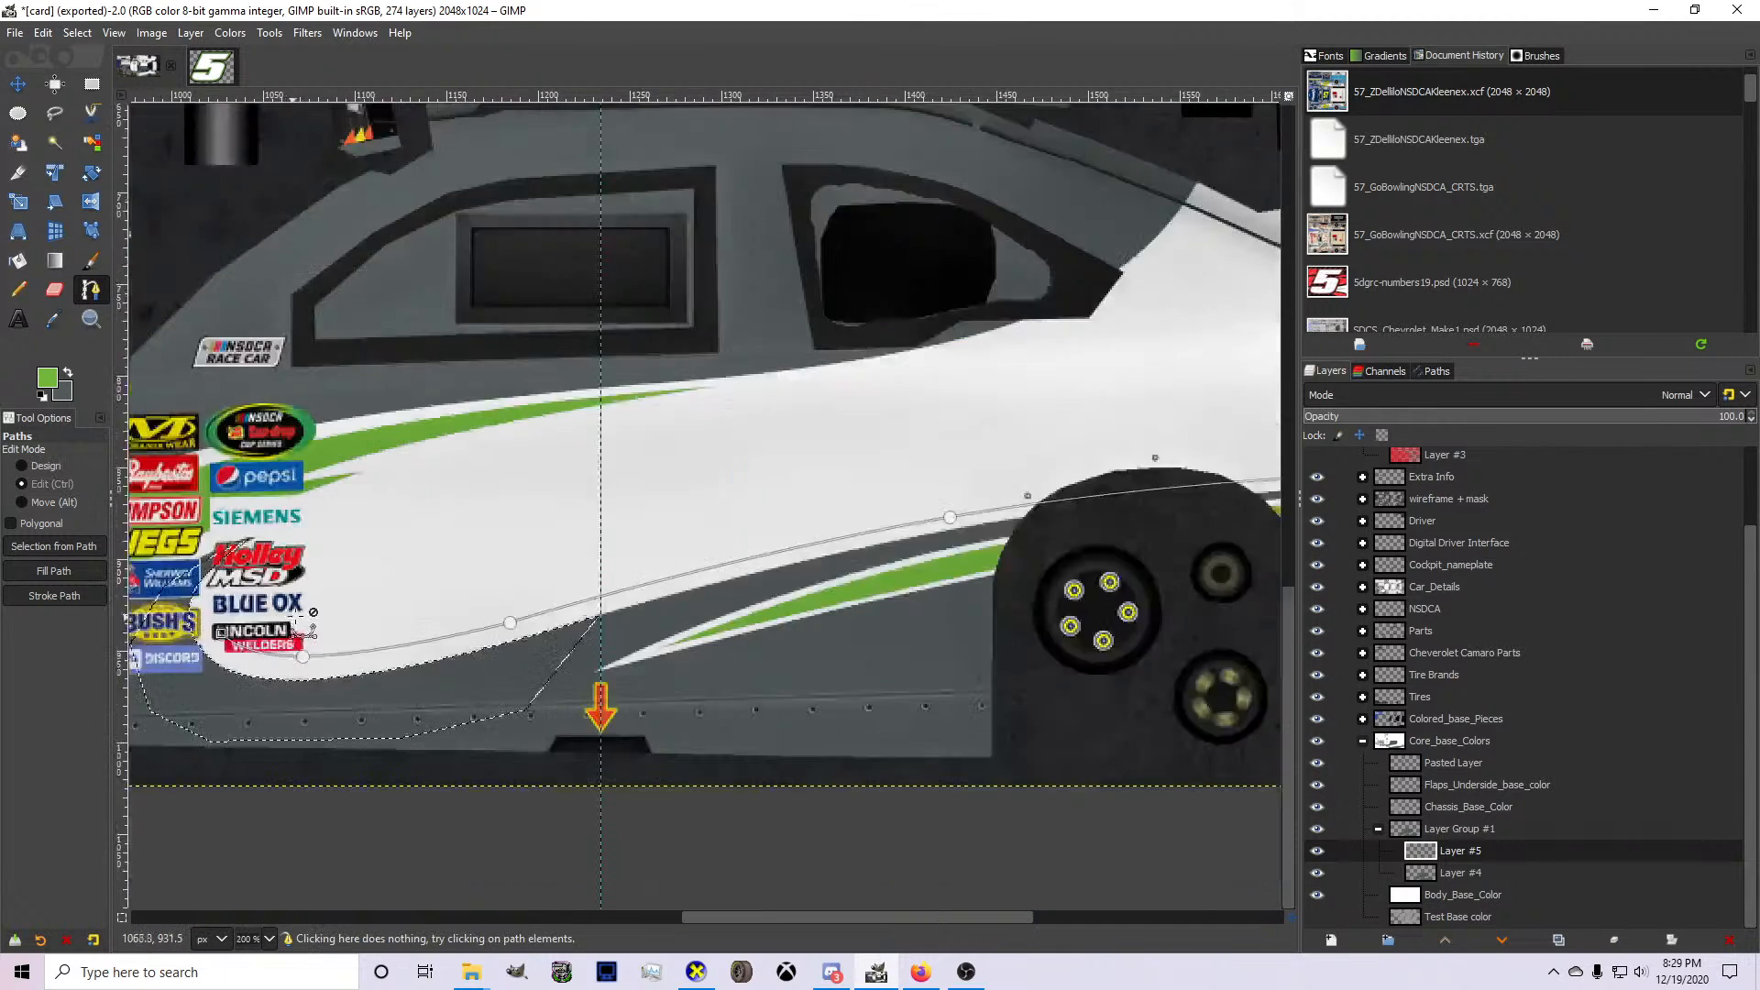
pyautogui.scroll(3, 220, 613)
pyautogui.click(626, 440)
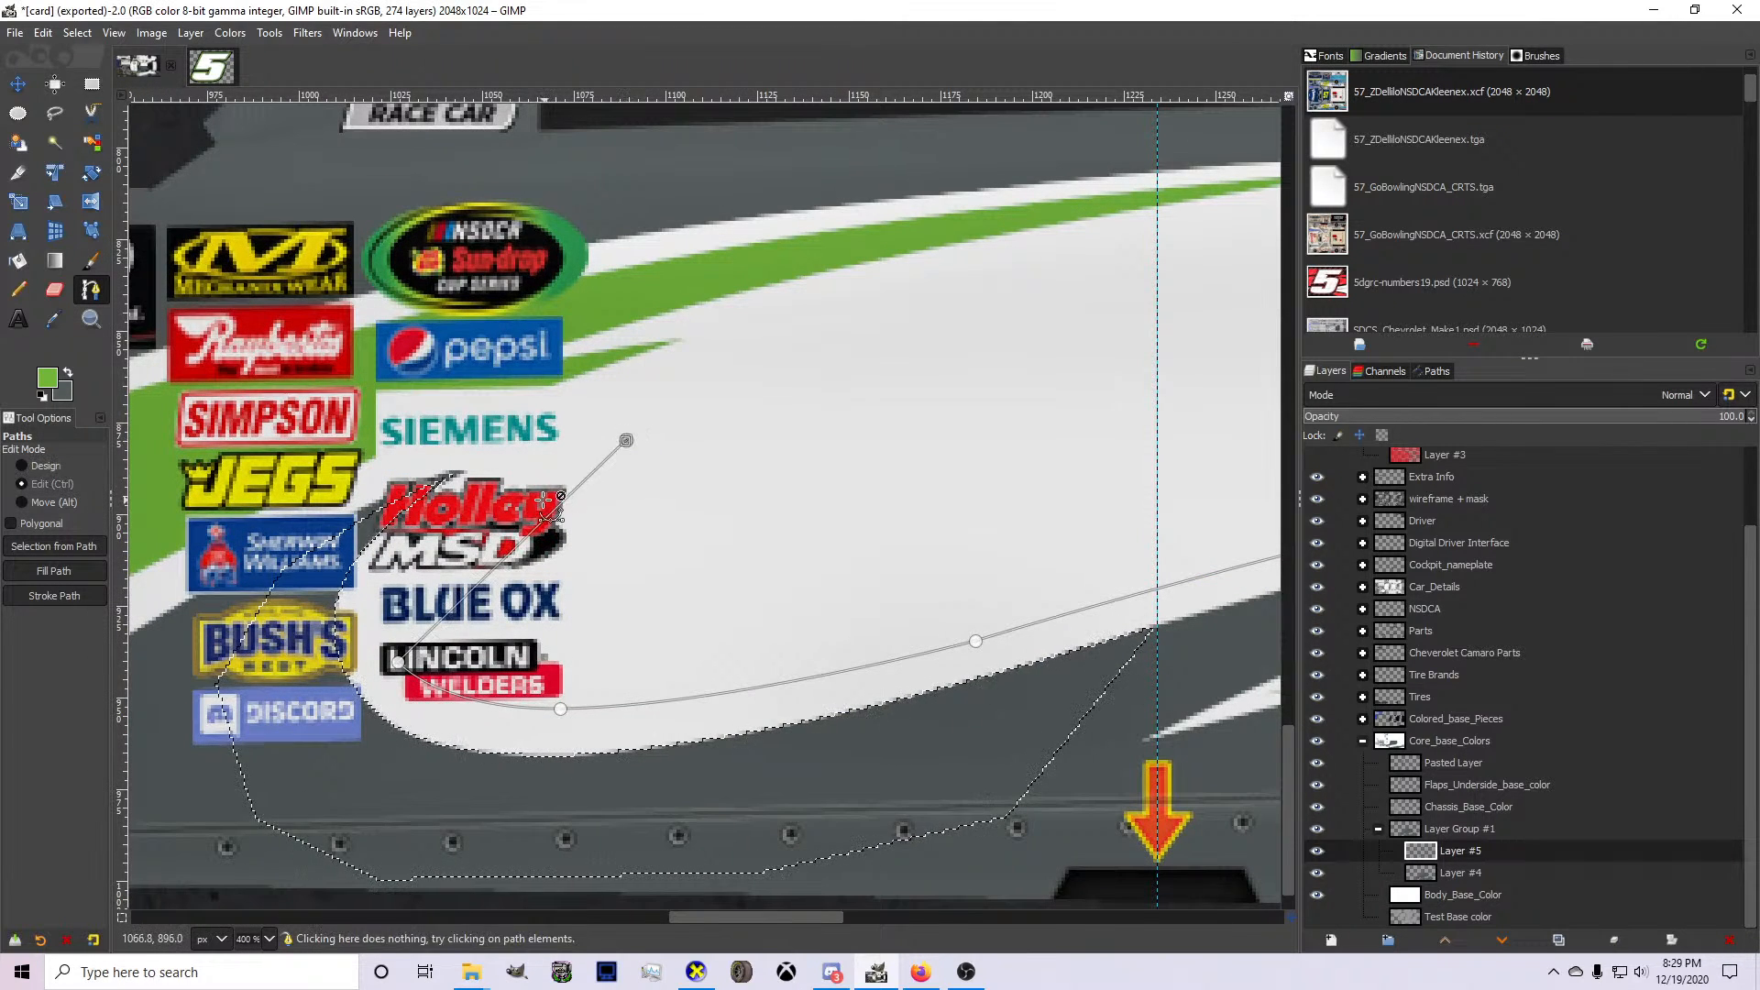
pyautogui.scroll(1, 543, 499)
pyautogui.moveTo(564, 506); pyautogui.dragTo(373, 555)
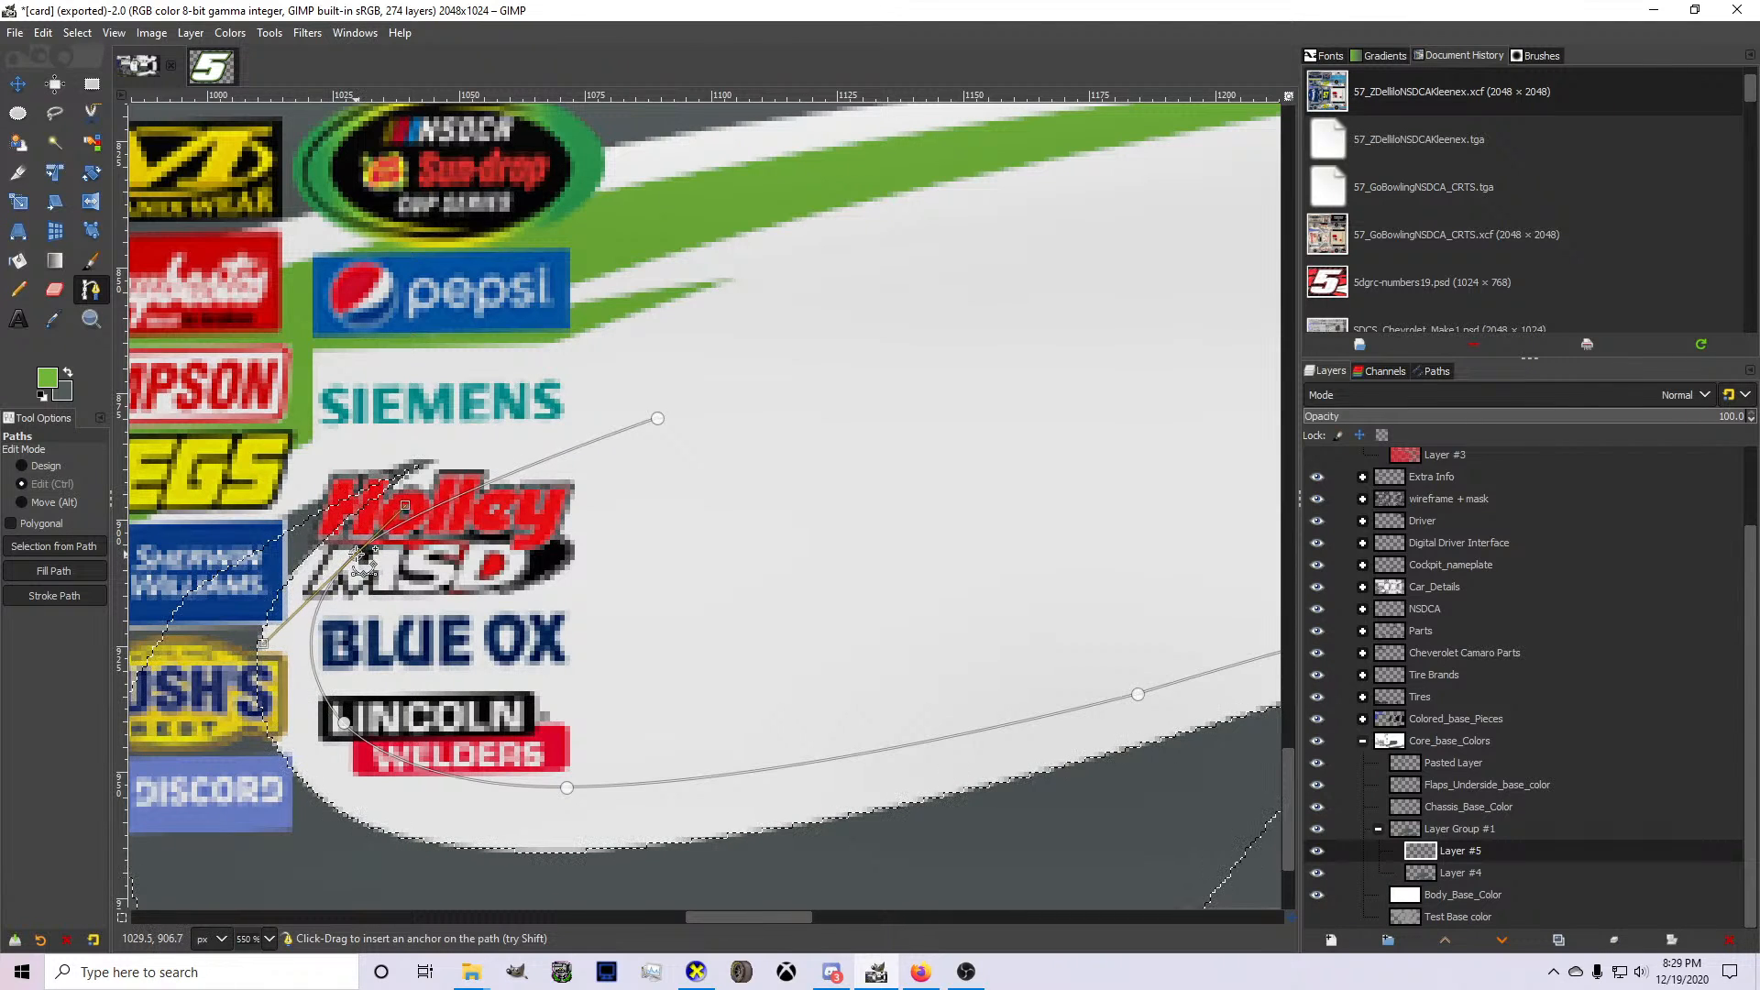
pyautogui.moveTo(658, 418); pyautogui.dragTo(641, 420)
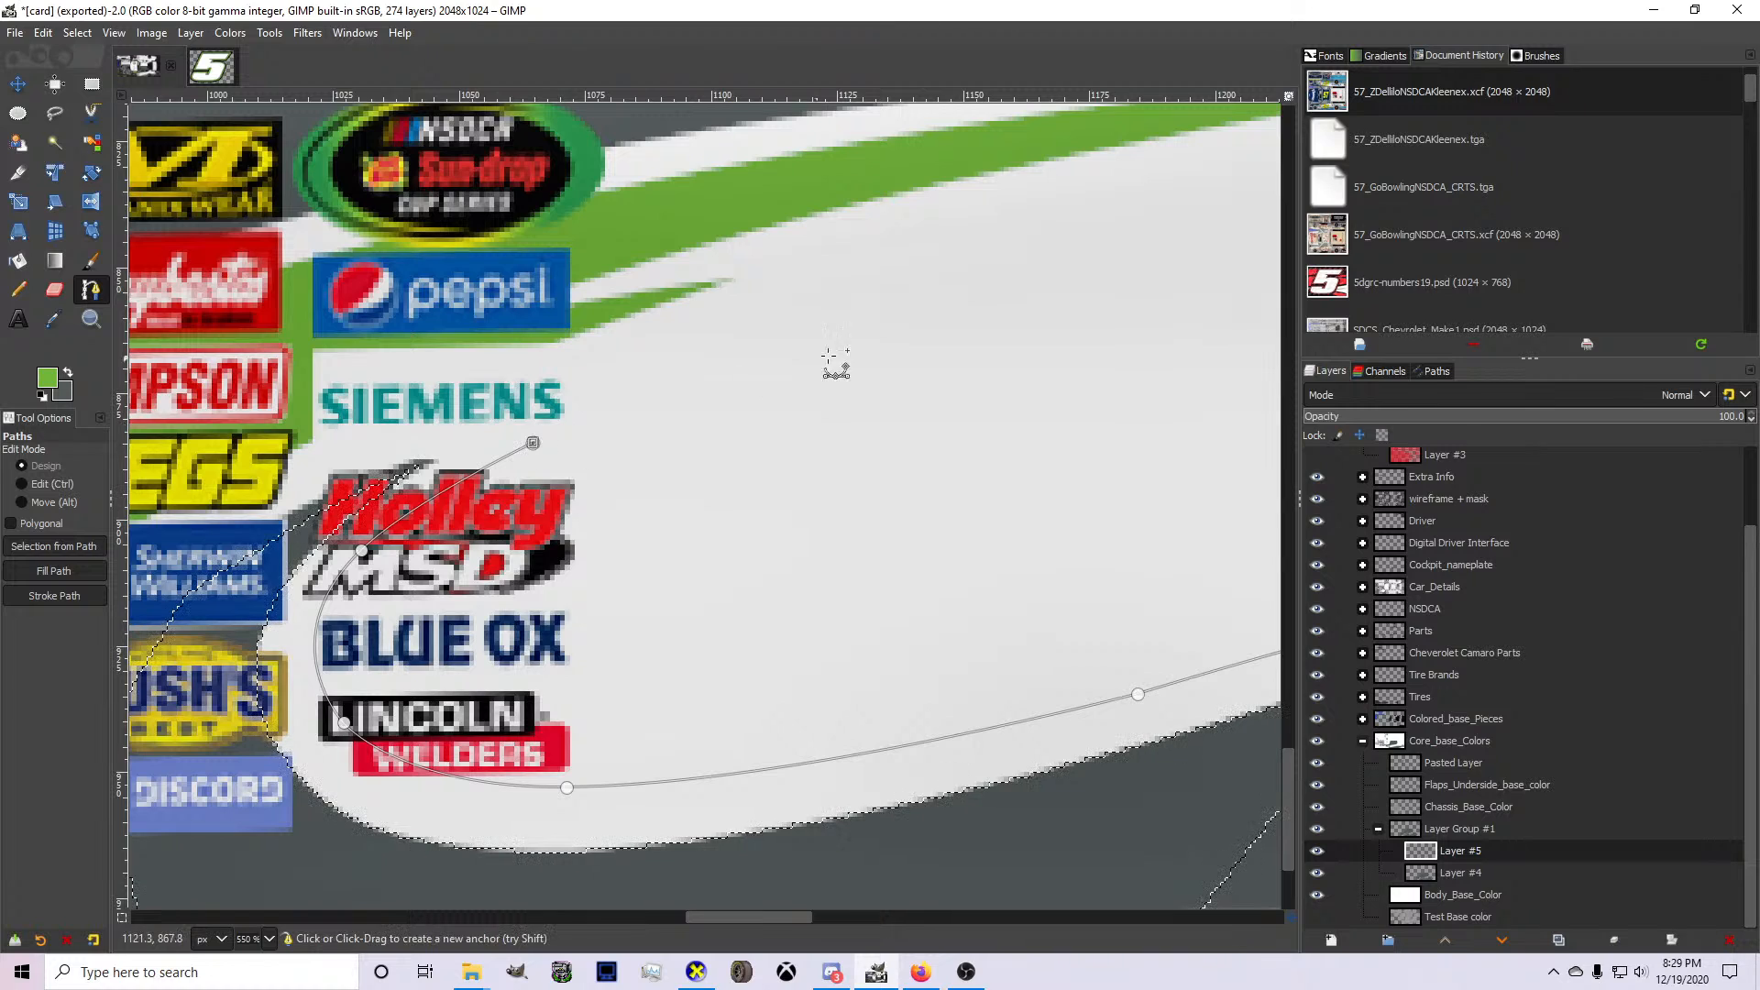
# Extend the path to a tip in the white area behind the Siemens logo and bend the new segment slightly upward.
pyautogui.click(885, 339)
pyautogui.moveTo(714, 389); pyautogui.dragTo(695, 383)
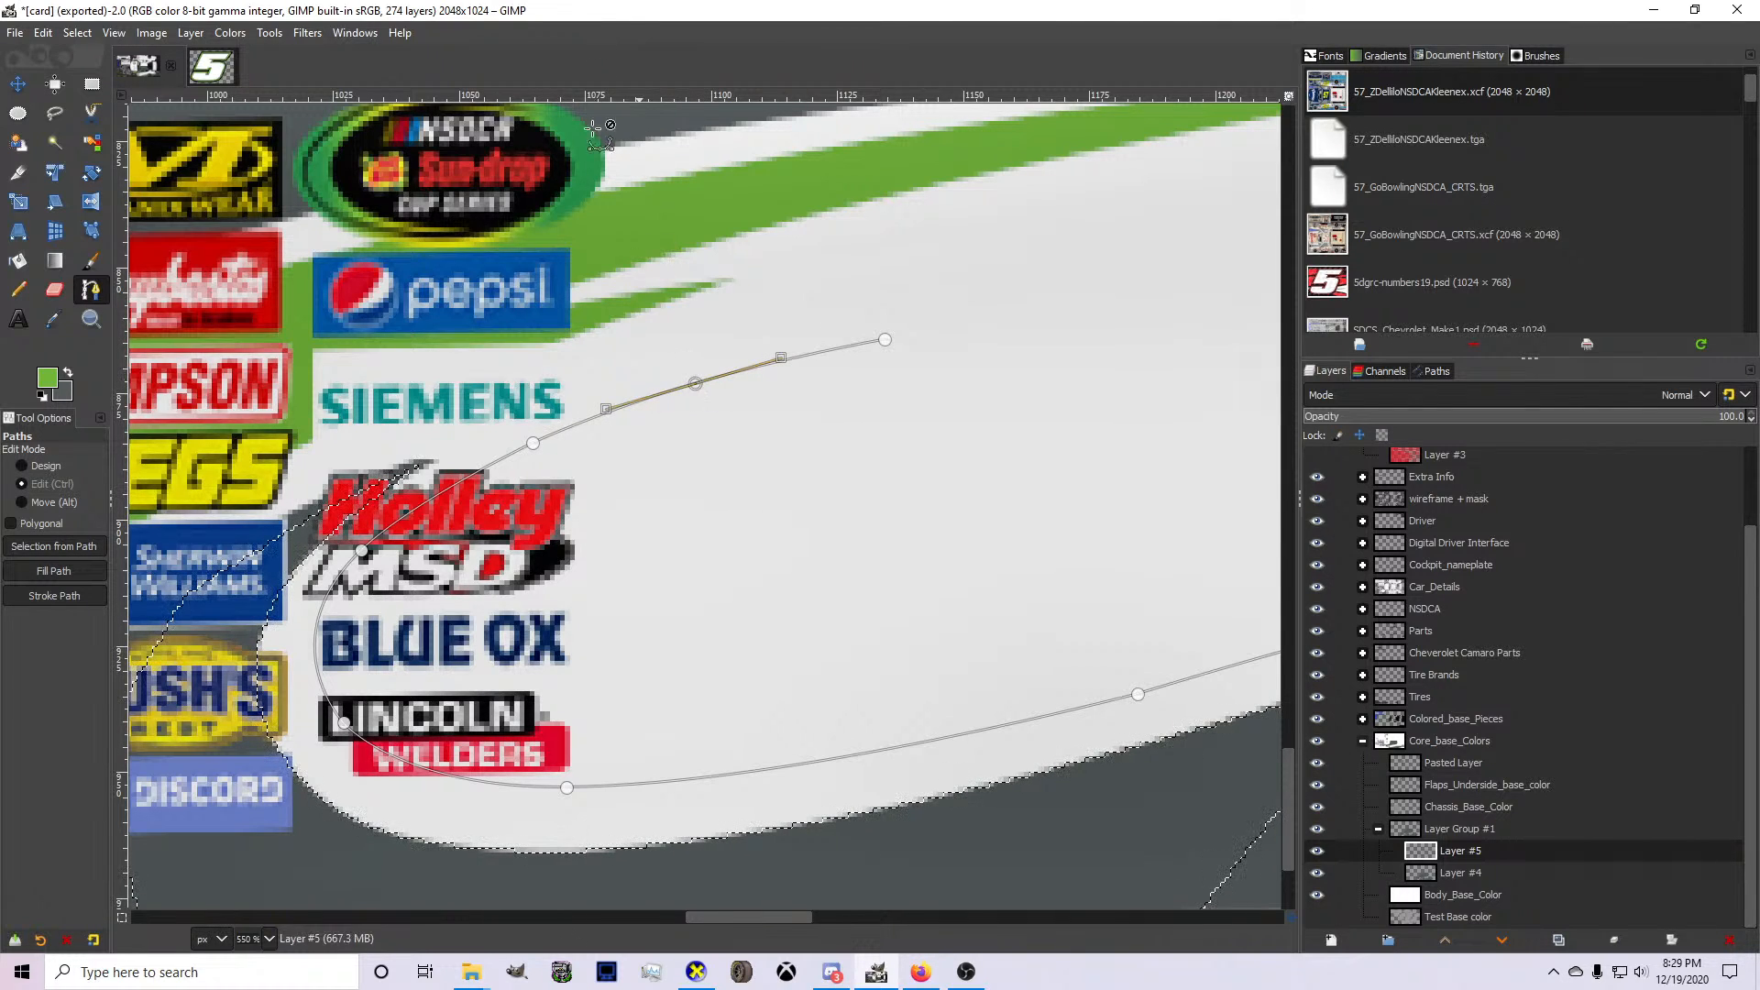
pyautogui.hotkey('ctrl', 'z')
pyautogui.moveTo(725, 384); pyautogui.dragTo(697, 384)
pyautogui.click(885, 340)
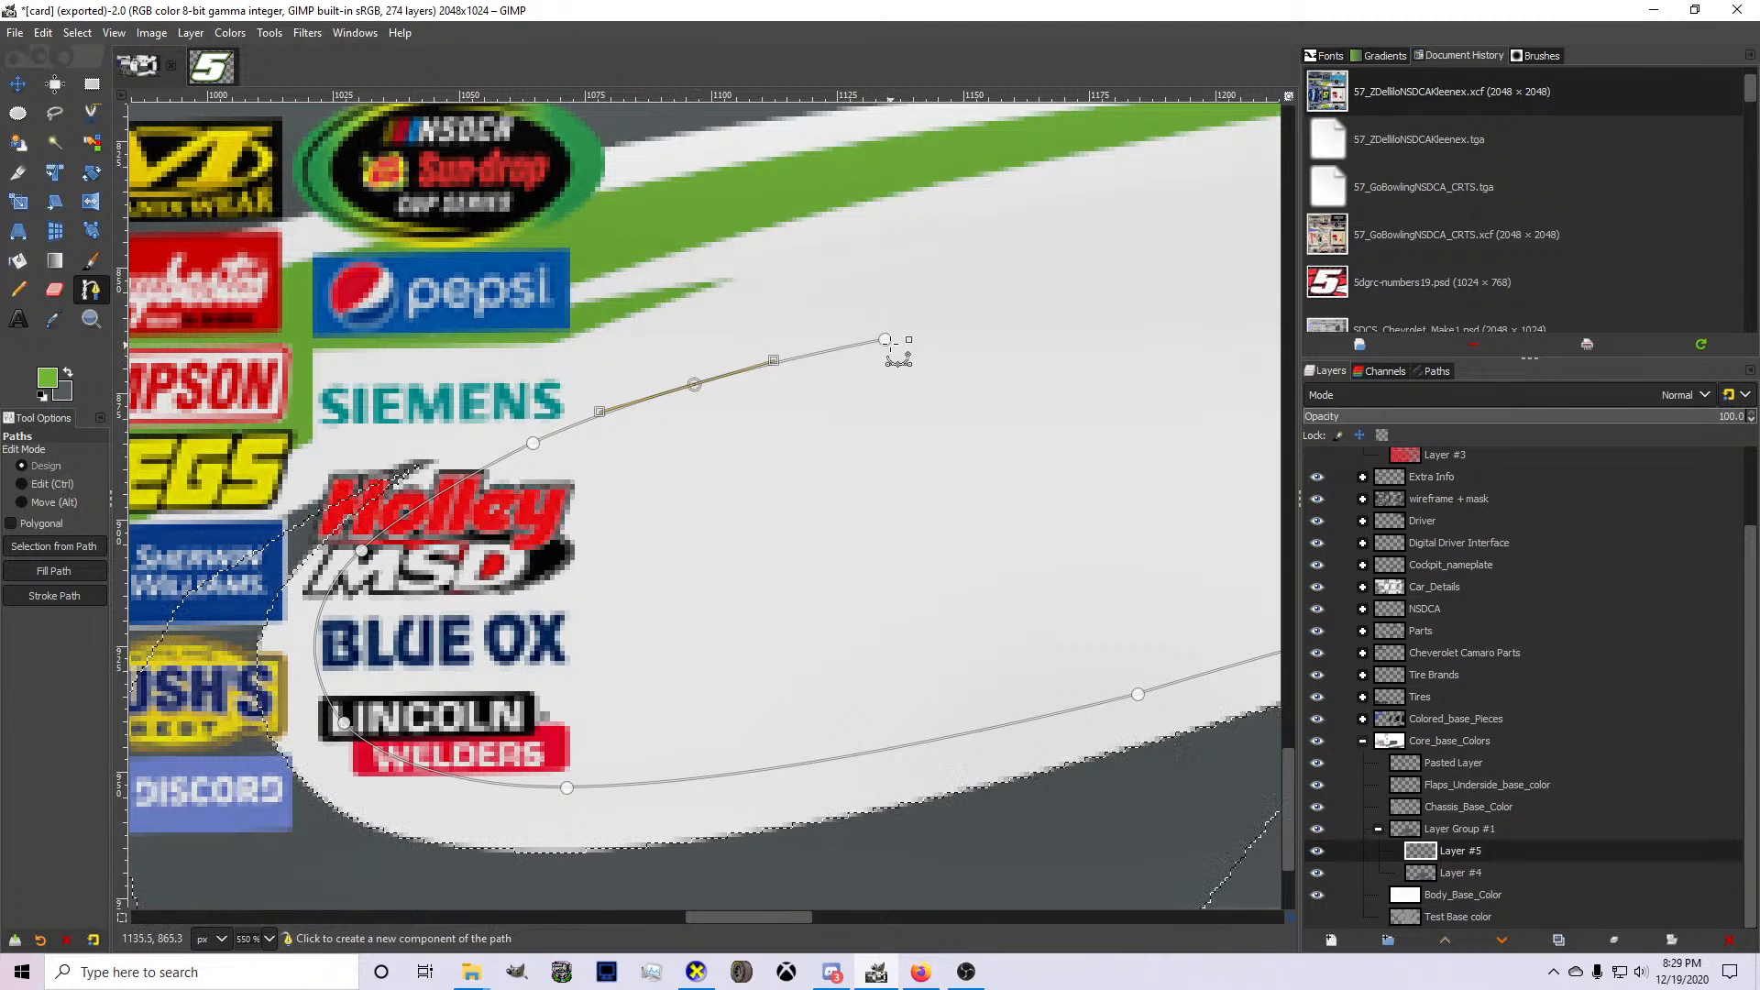
pyautogui.click(495, 580)
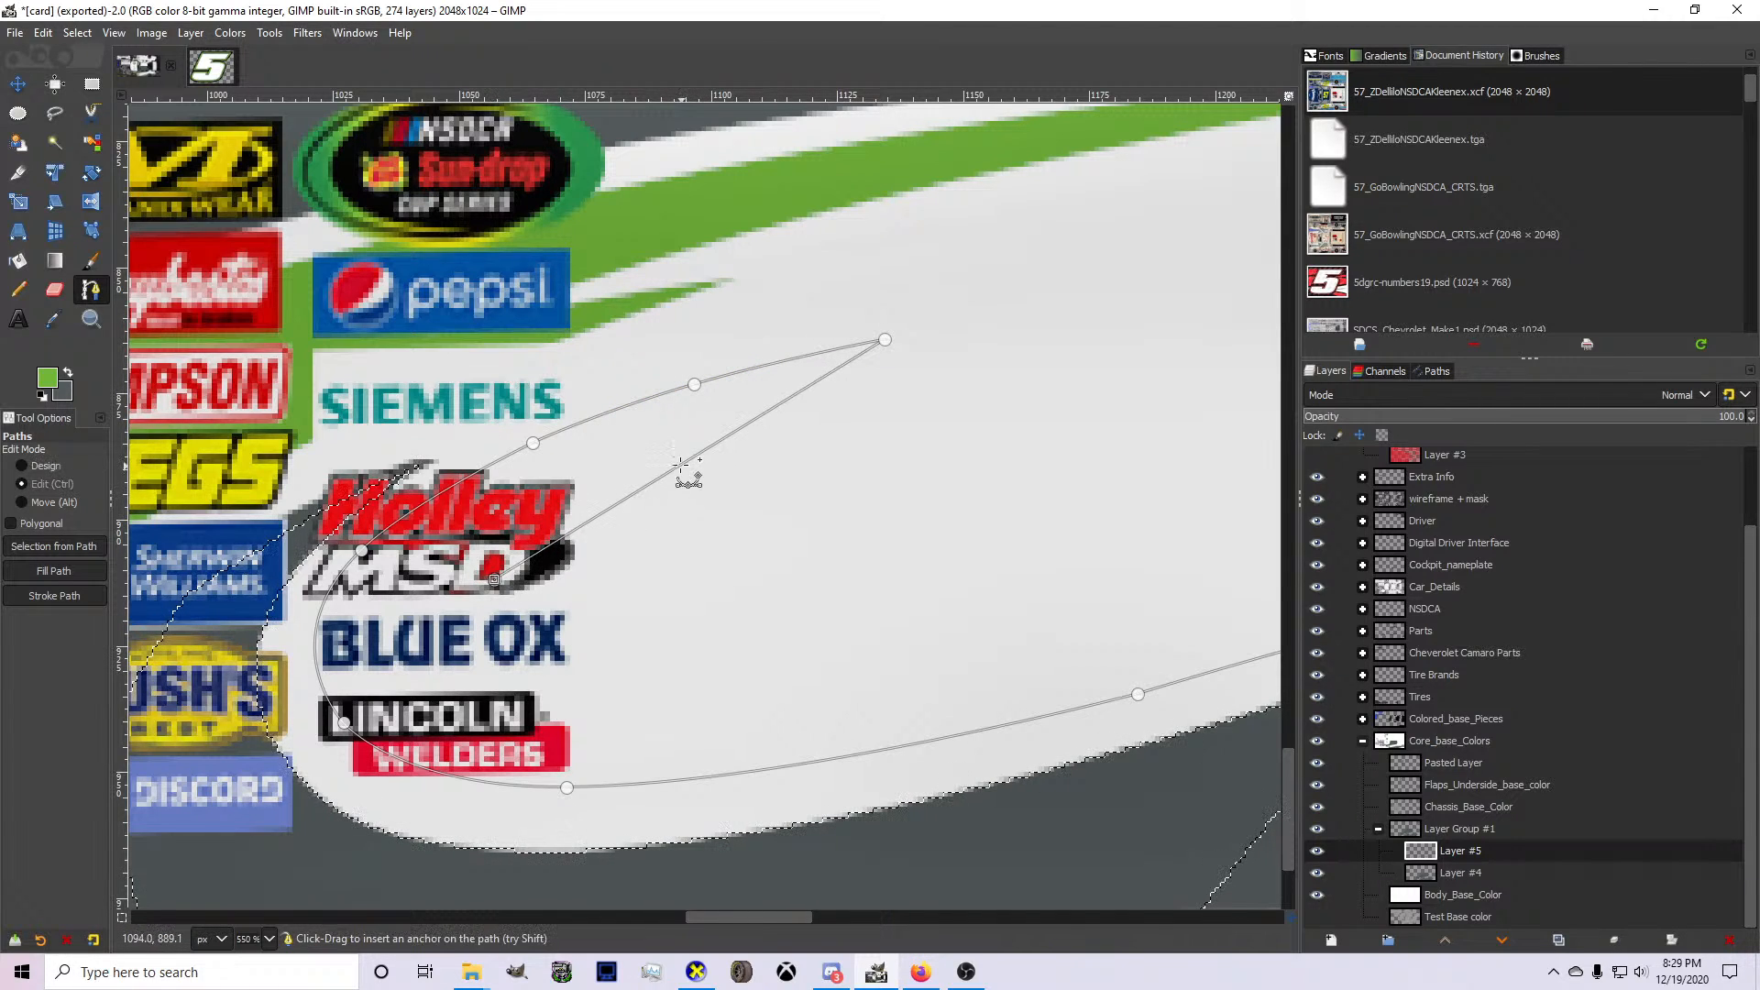
pyautogui.moveTo(678, 466); pyautogui.dragTo(591, 455)
pyautogui.hotkey('ctrl', 'z')
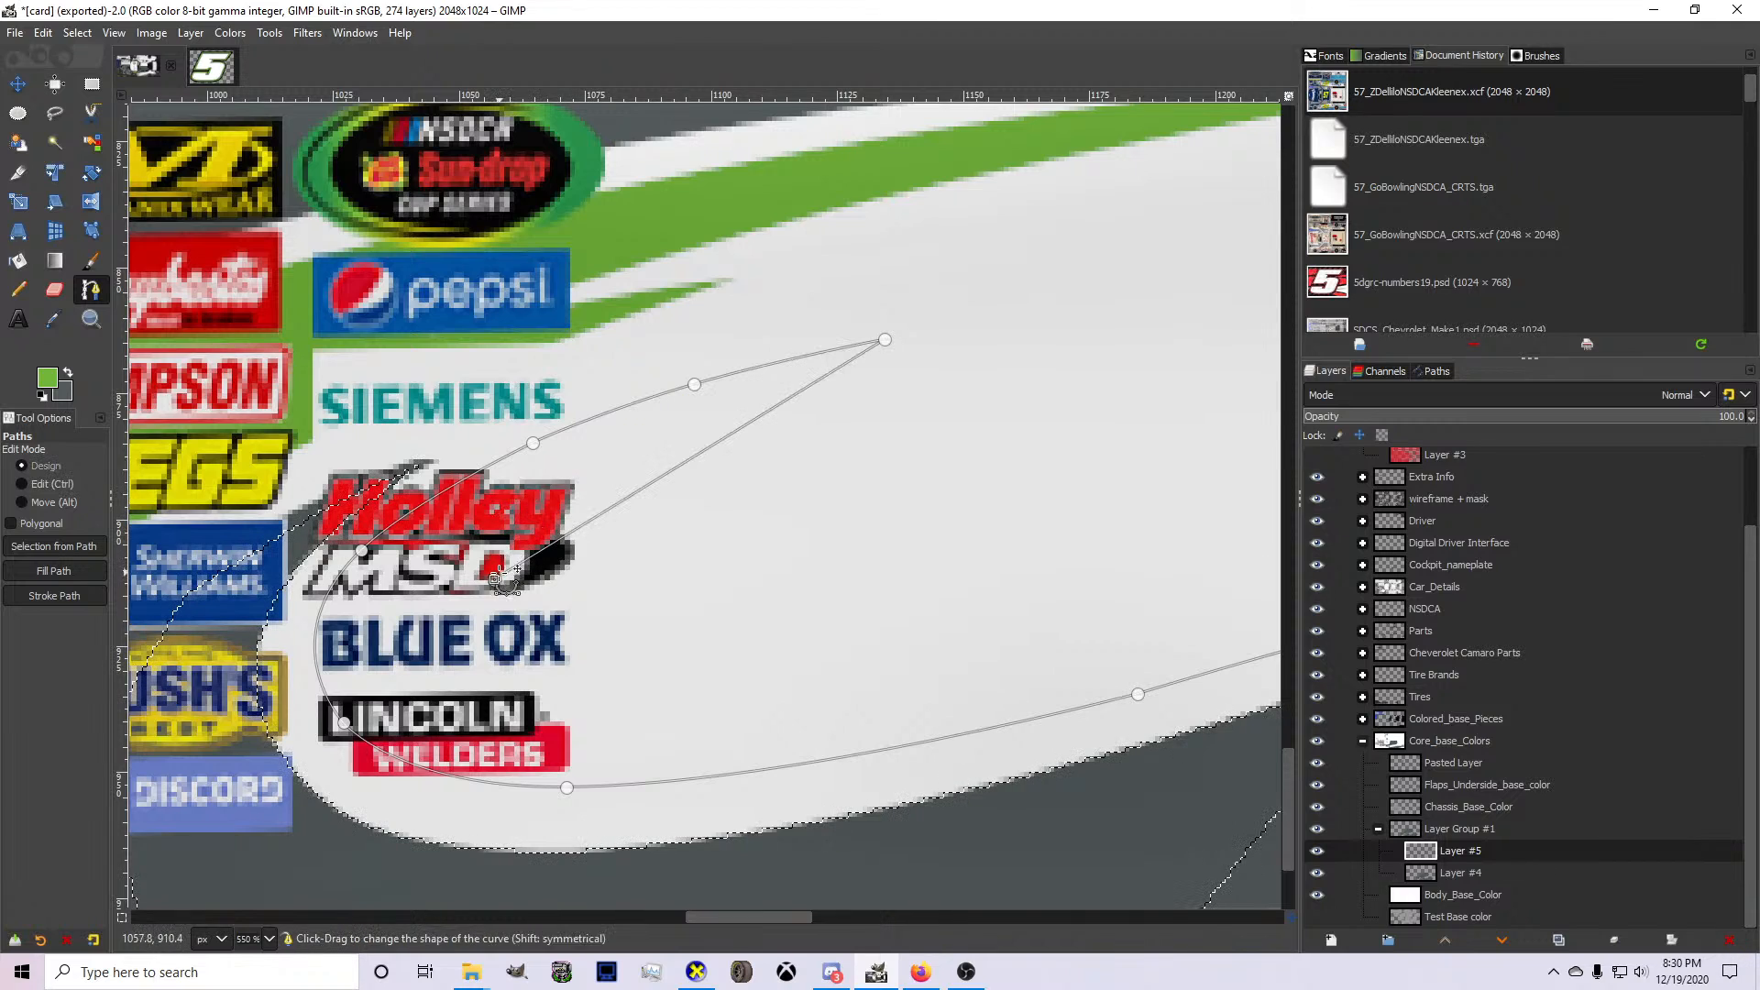
pyautogui.moveTo(496, 580); pyautogui.dragTo(436, 573)
pyautogui.hotkey('ctrl', 'z')
pyautogui.hotkey('ctrl', 'z')
pyautogui.hotkey('ctrl', 'z')
pyautogui.hotkey('ctrl', 'z')
pyautogui.hotkey('ctrl', 'z')
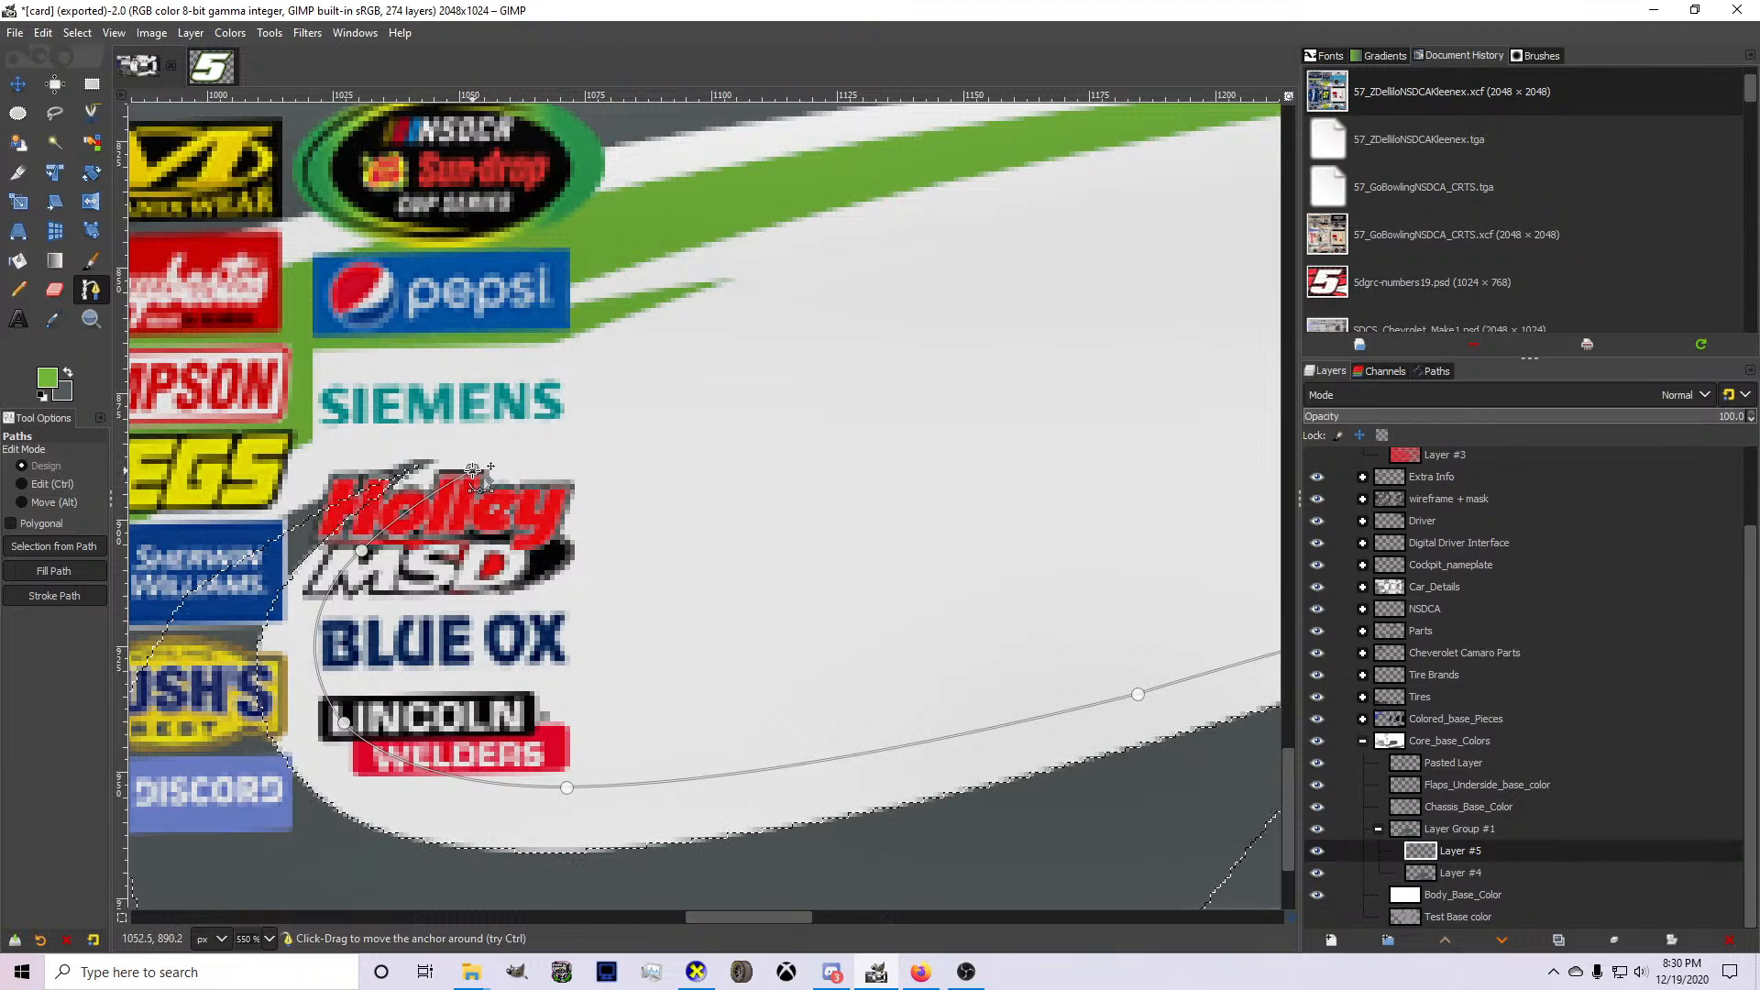
# Extend the path from the anchor above the Holley MSD logo to a tip well behind the Siemens logo and bend that segment upward.
pyautogui.moveTo(474, 471); pyautogui.dragTo(1017, 321)
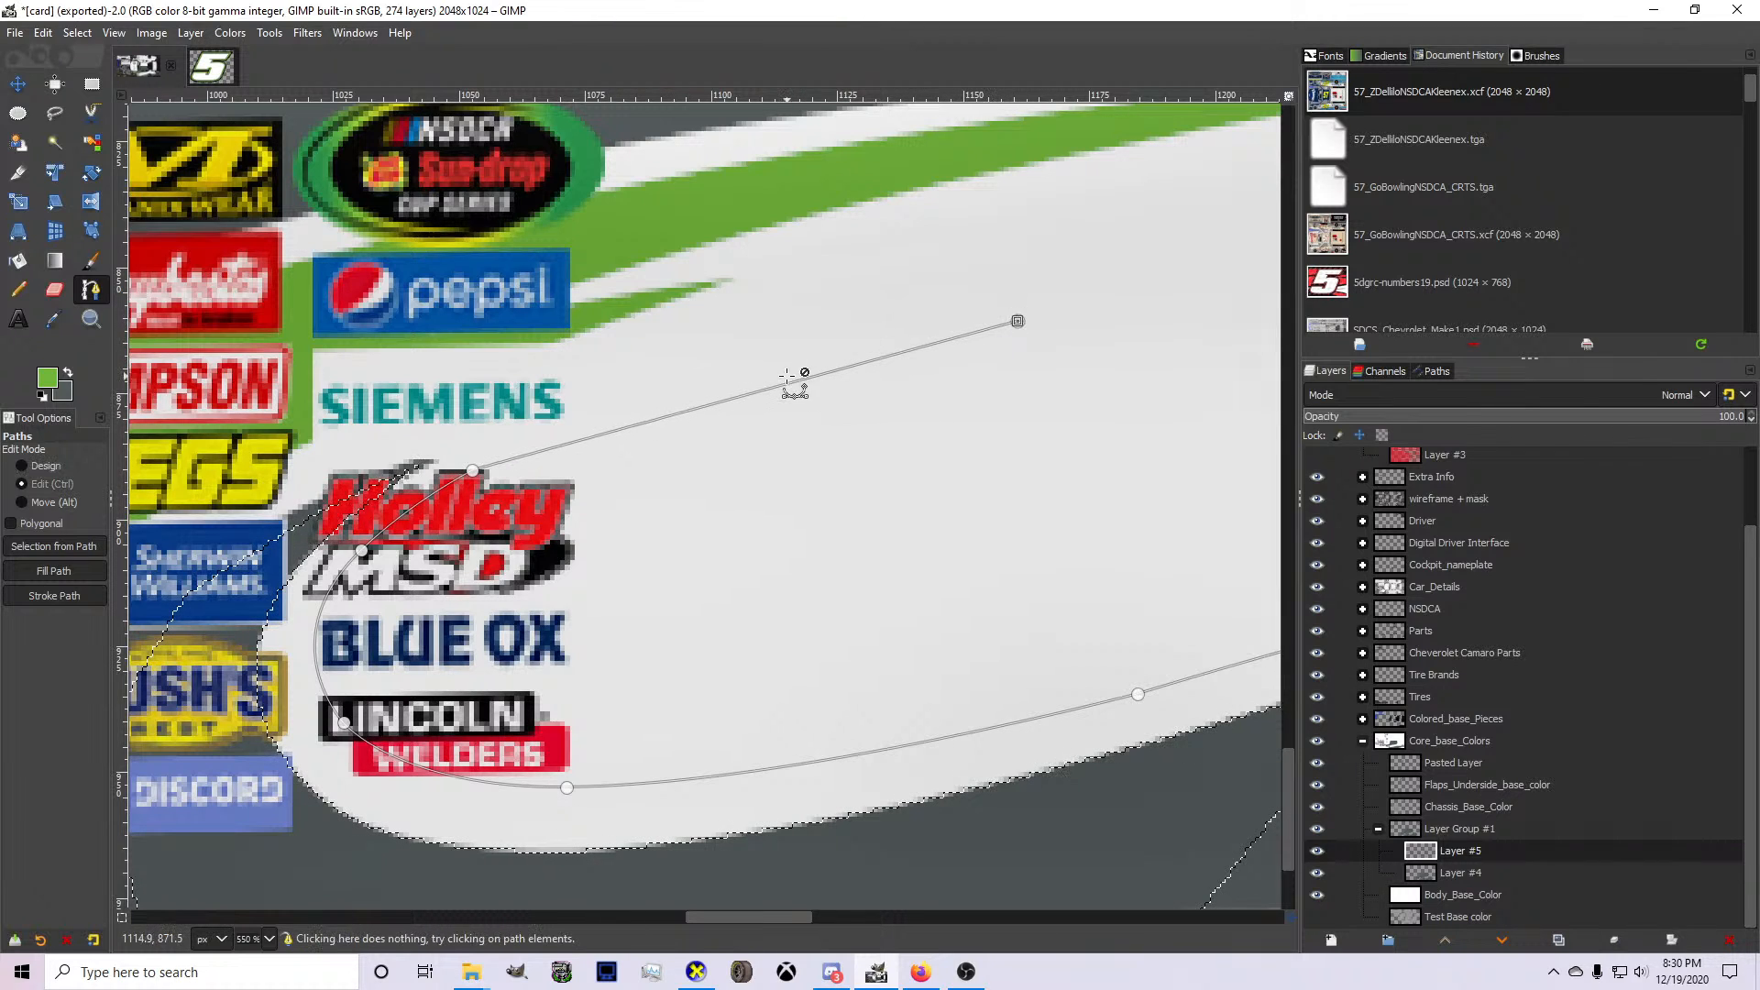
pyautogui.moveTo(794, 384); pyautogui.dragTo(736, 373)
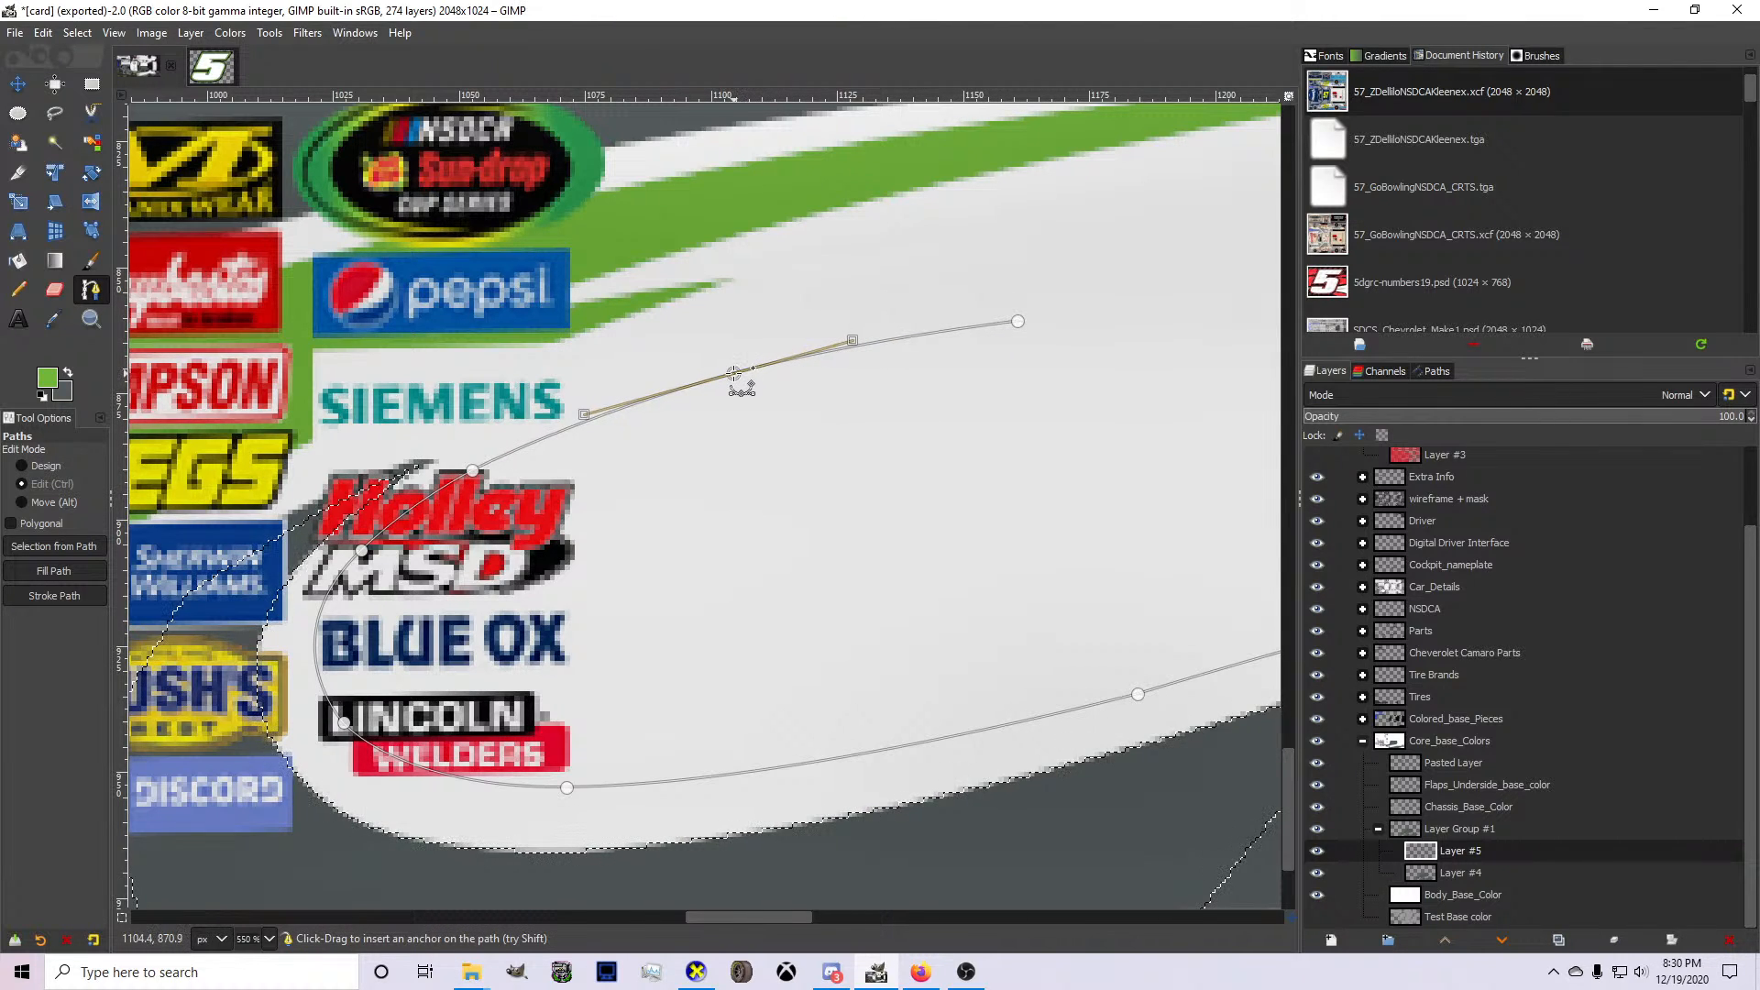
pyautogui.keyDown('ctrl'); pyautogui.click(734, 373); pyautogui.keyUp('ctrl')
pyautogui.click(1017, 321)
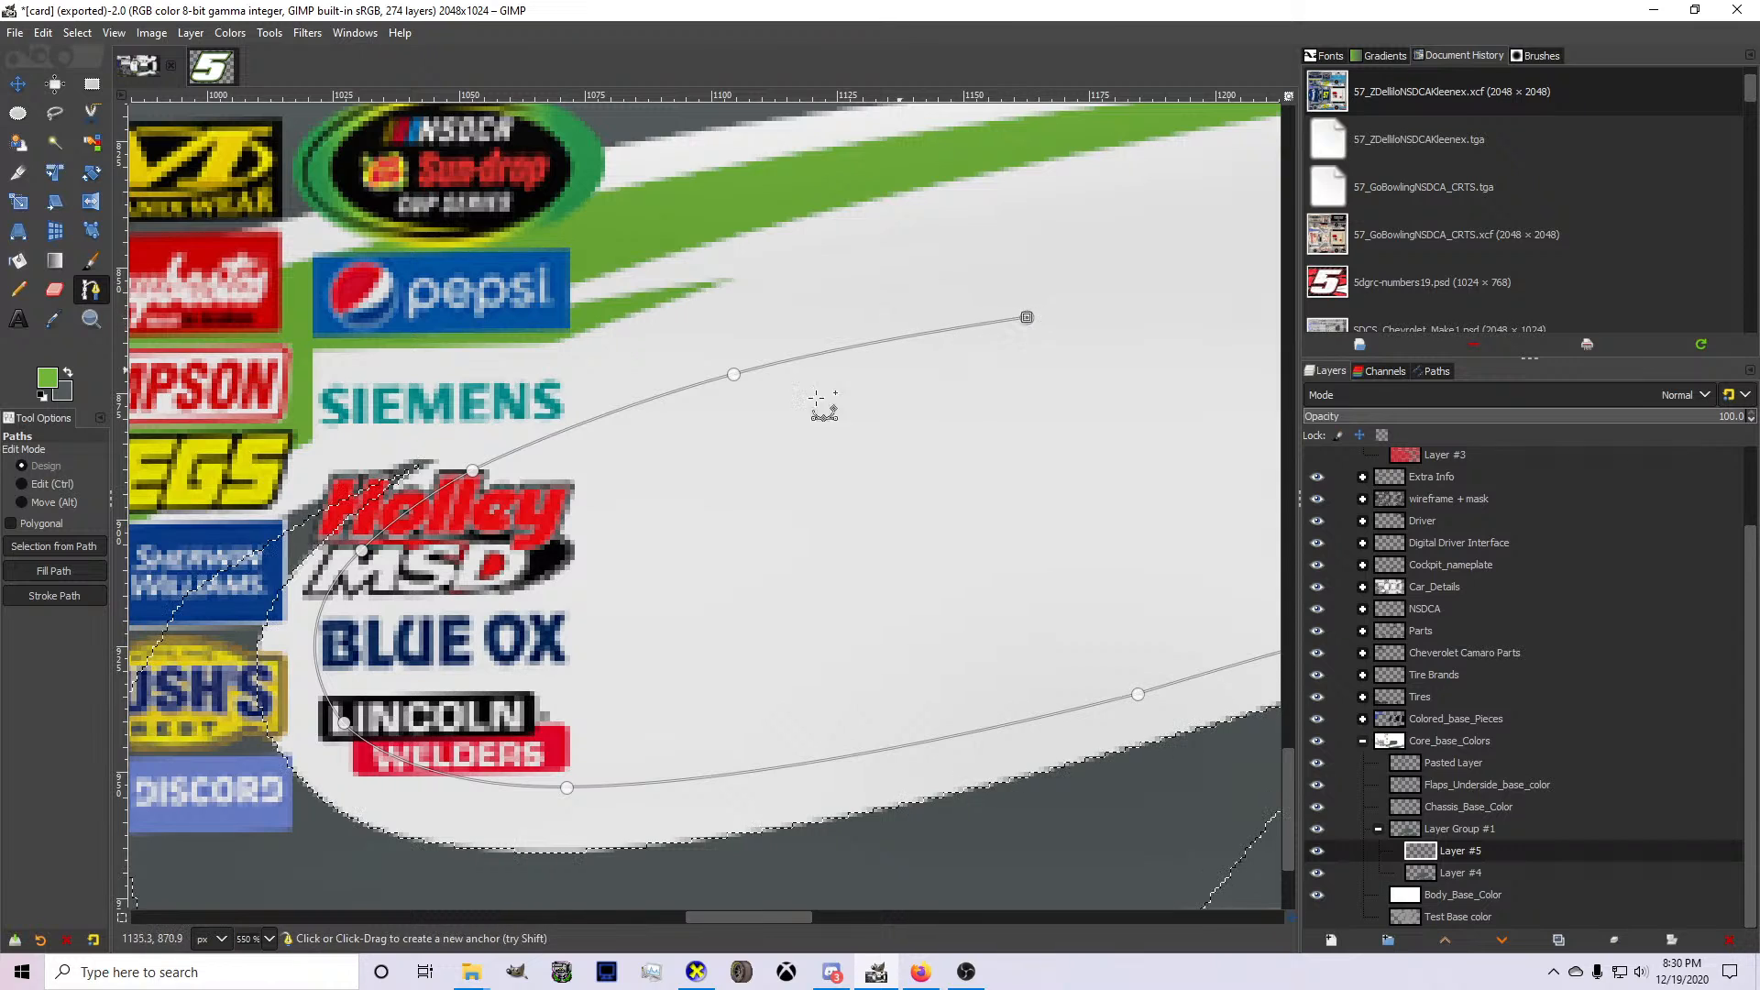
# Return the path from the tip to the Holley MSD logo's red dot, bending the segment upward into a thin spike.
pyautogui.click(479, 577)
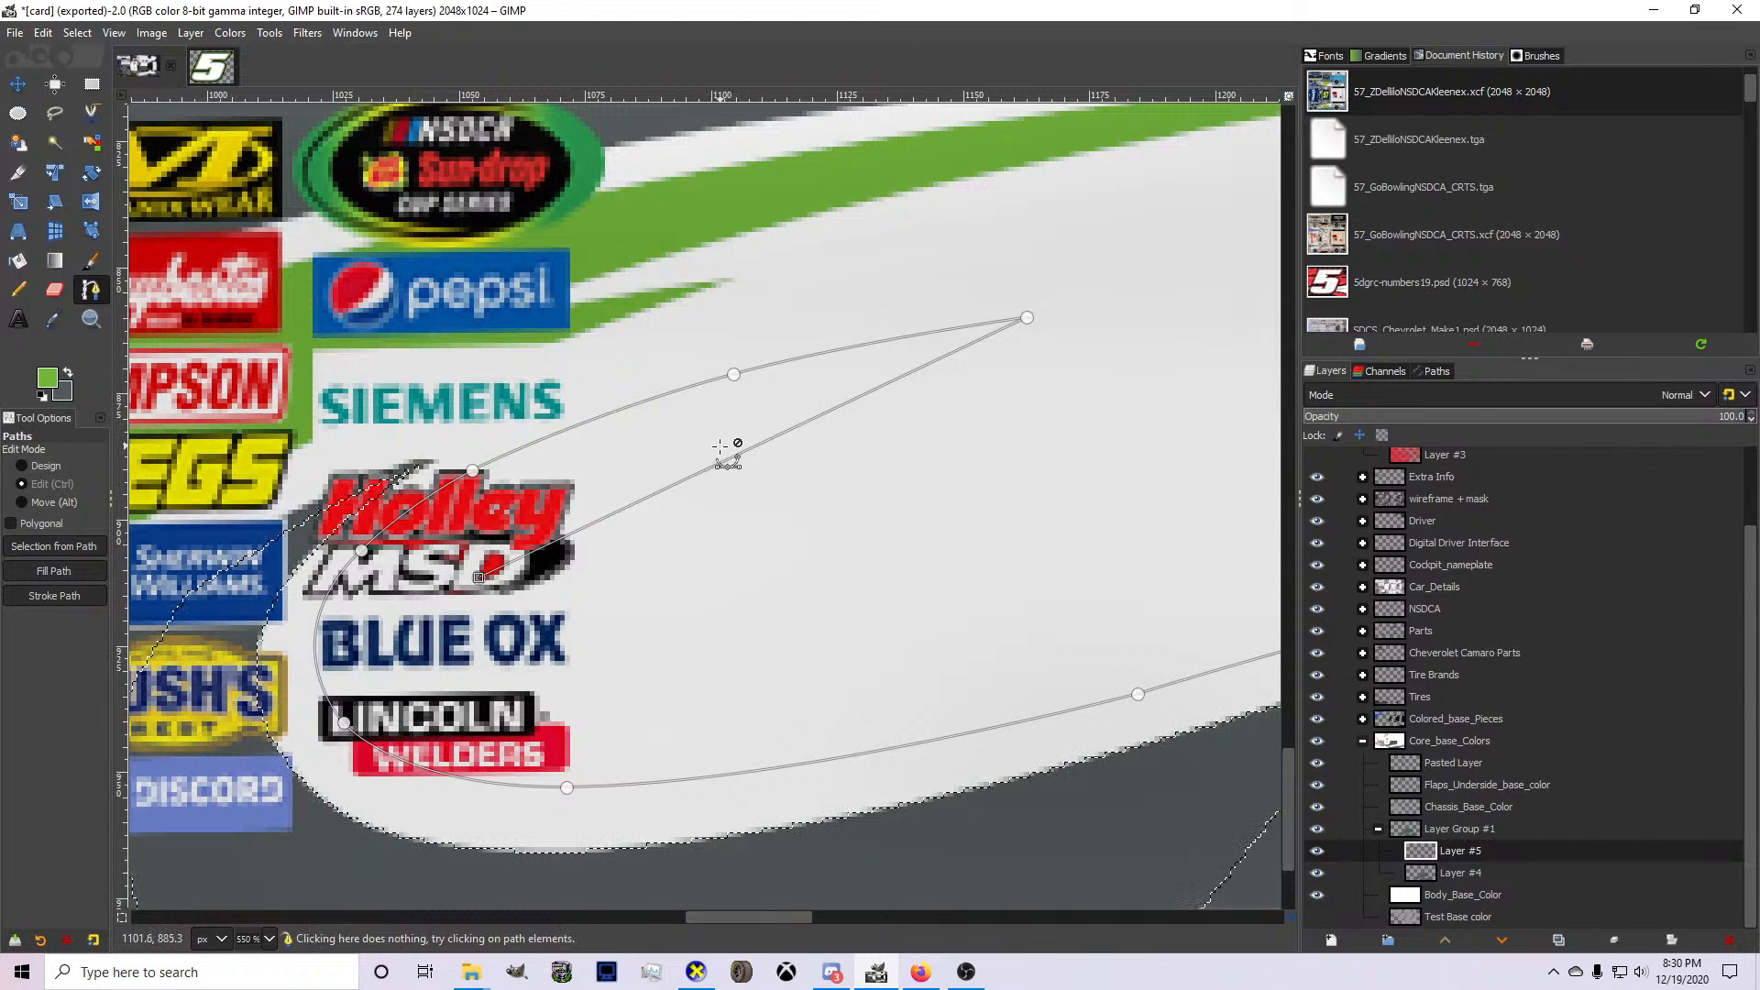
pyautogui.moveTo(733, 454); pyautogui.dragTo(639, 438)
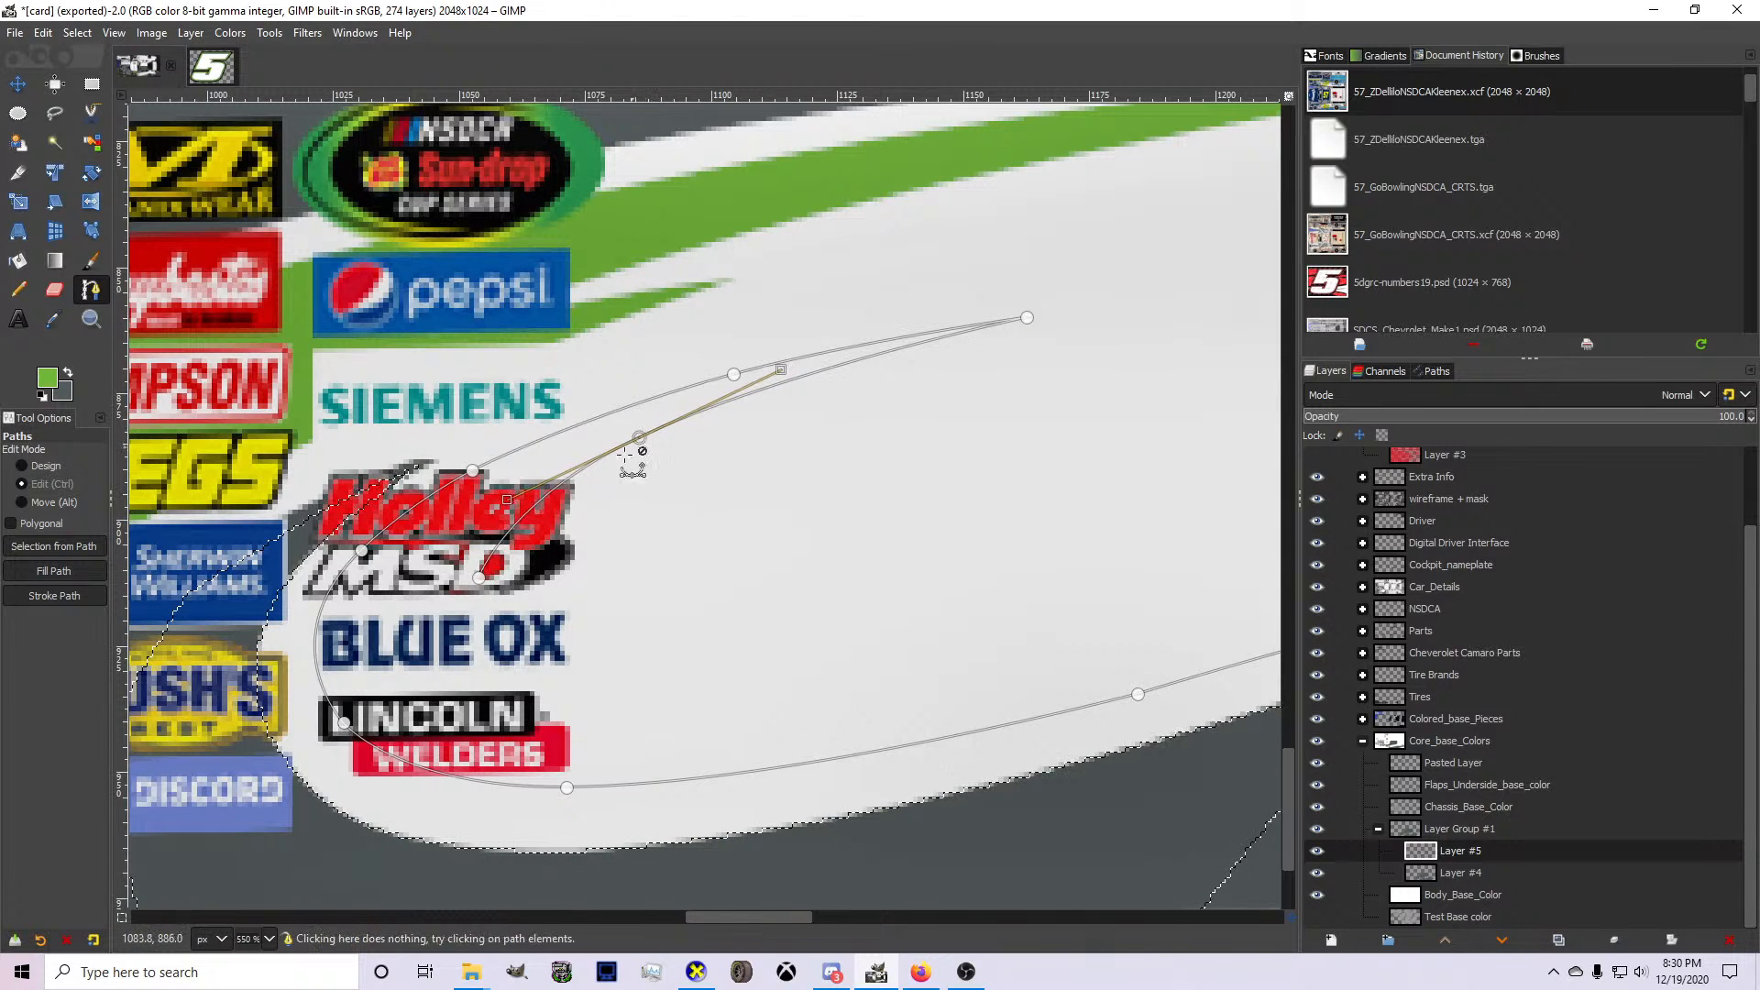
pyautogui.click(479, 578)
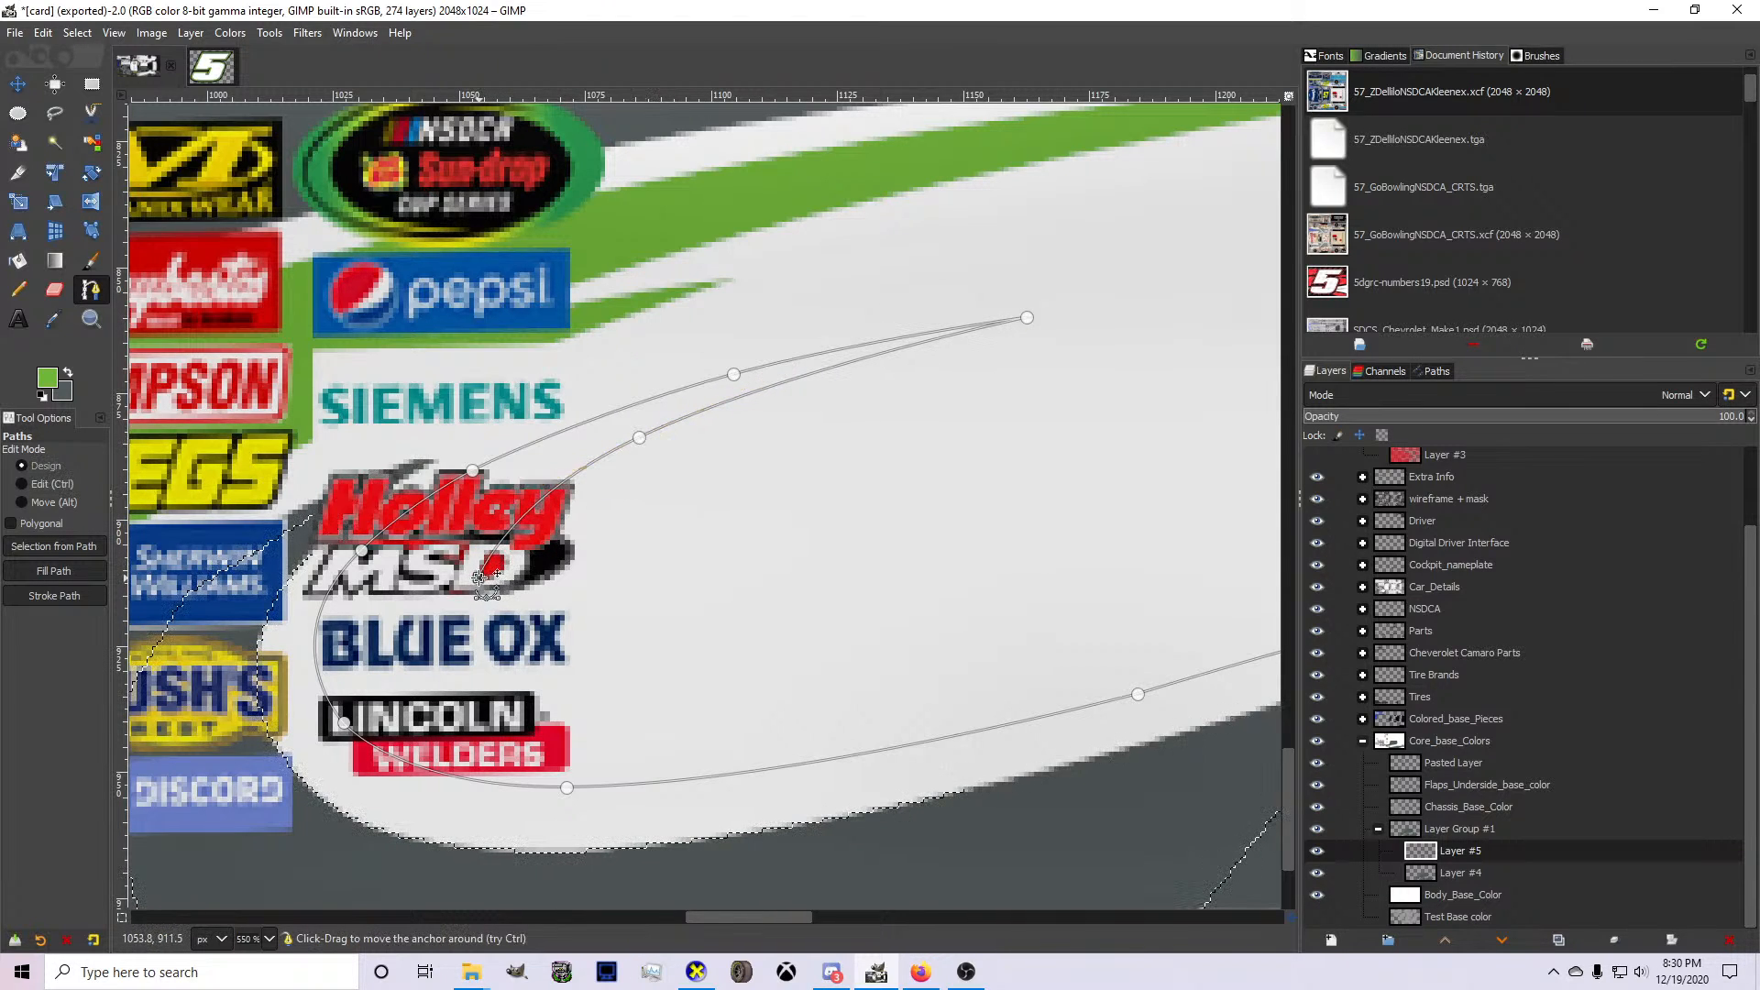
# Continue the path's inner edge around the Blue Ox logo to an anchor in the white area behind the Lincoln Welders logo.
pyautogui.click(812, 716)
pyautogui.scroll(1, 642, 678)
pyautogui.moveTo(676, 630); pyautogui.dragTo(492, 684)
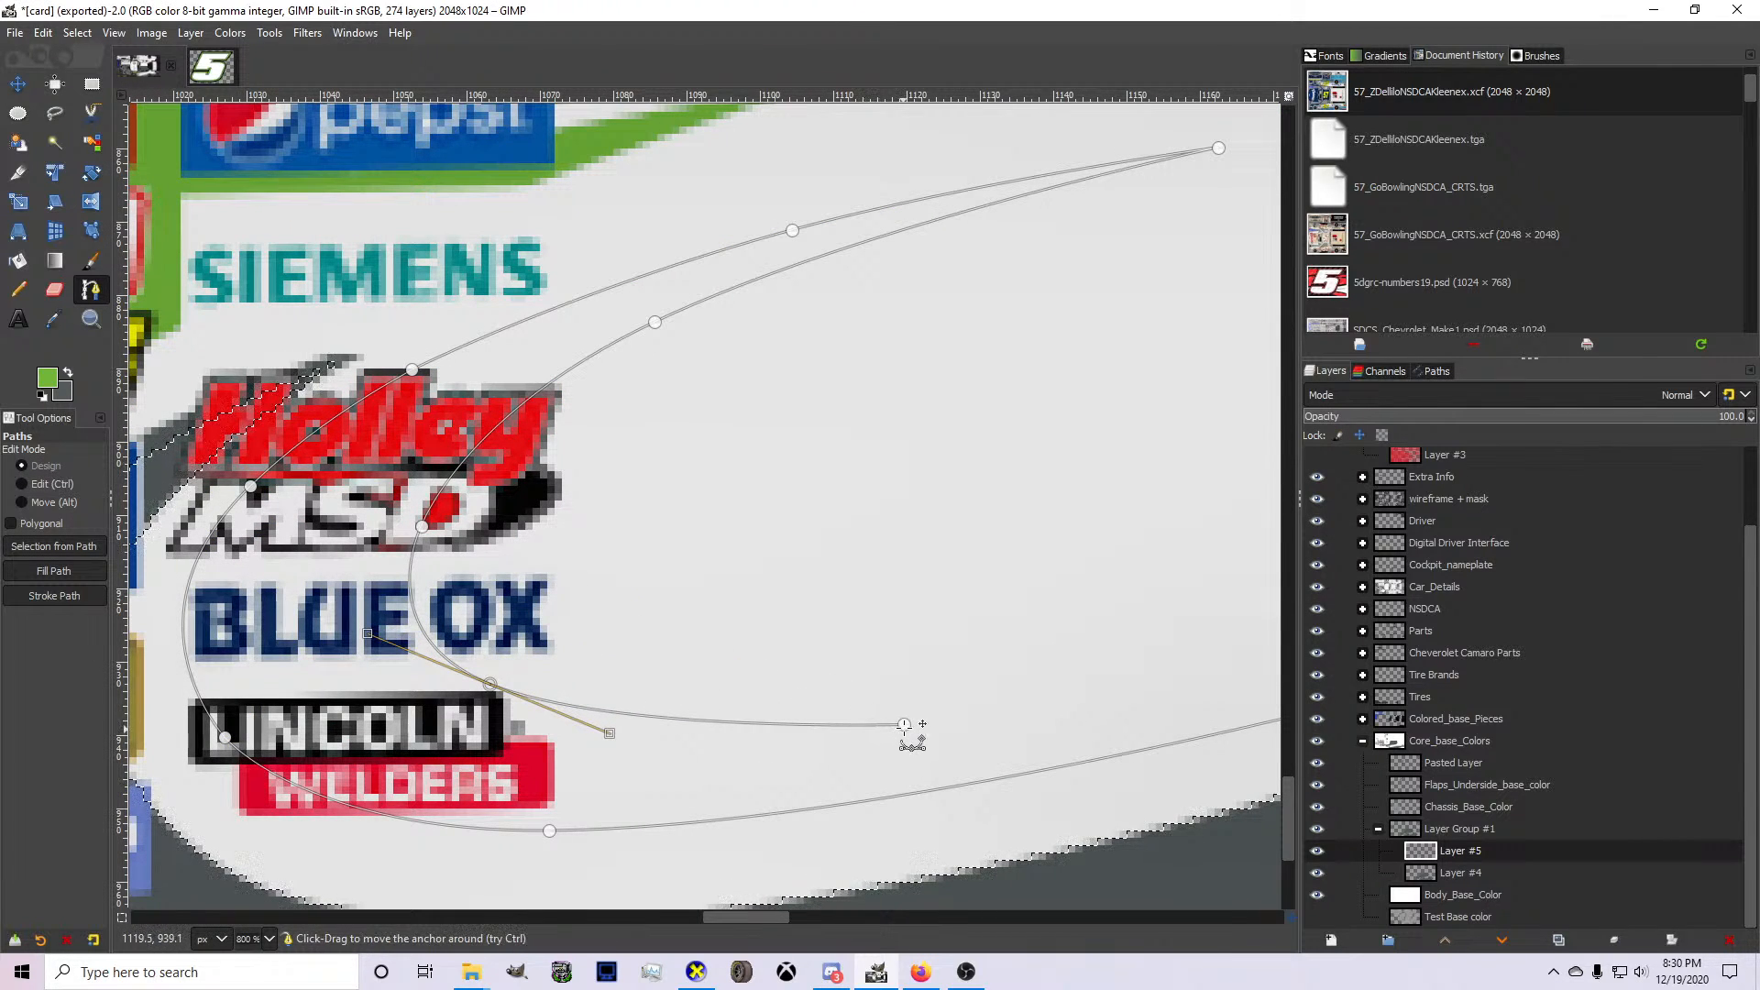
pyautogui.moveTo(904, 725); pyautogui.dragTo(841, 700)
# Add the stripe's upper edge from the path's rear end to just forward of the vertical guide, bend it upward, and move the rear tip backward.
pyautogui.scroll(-4, 840, 701)
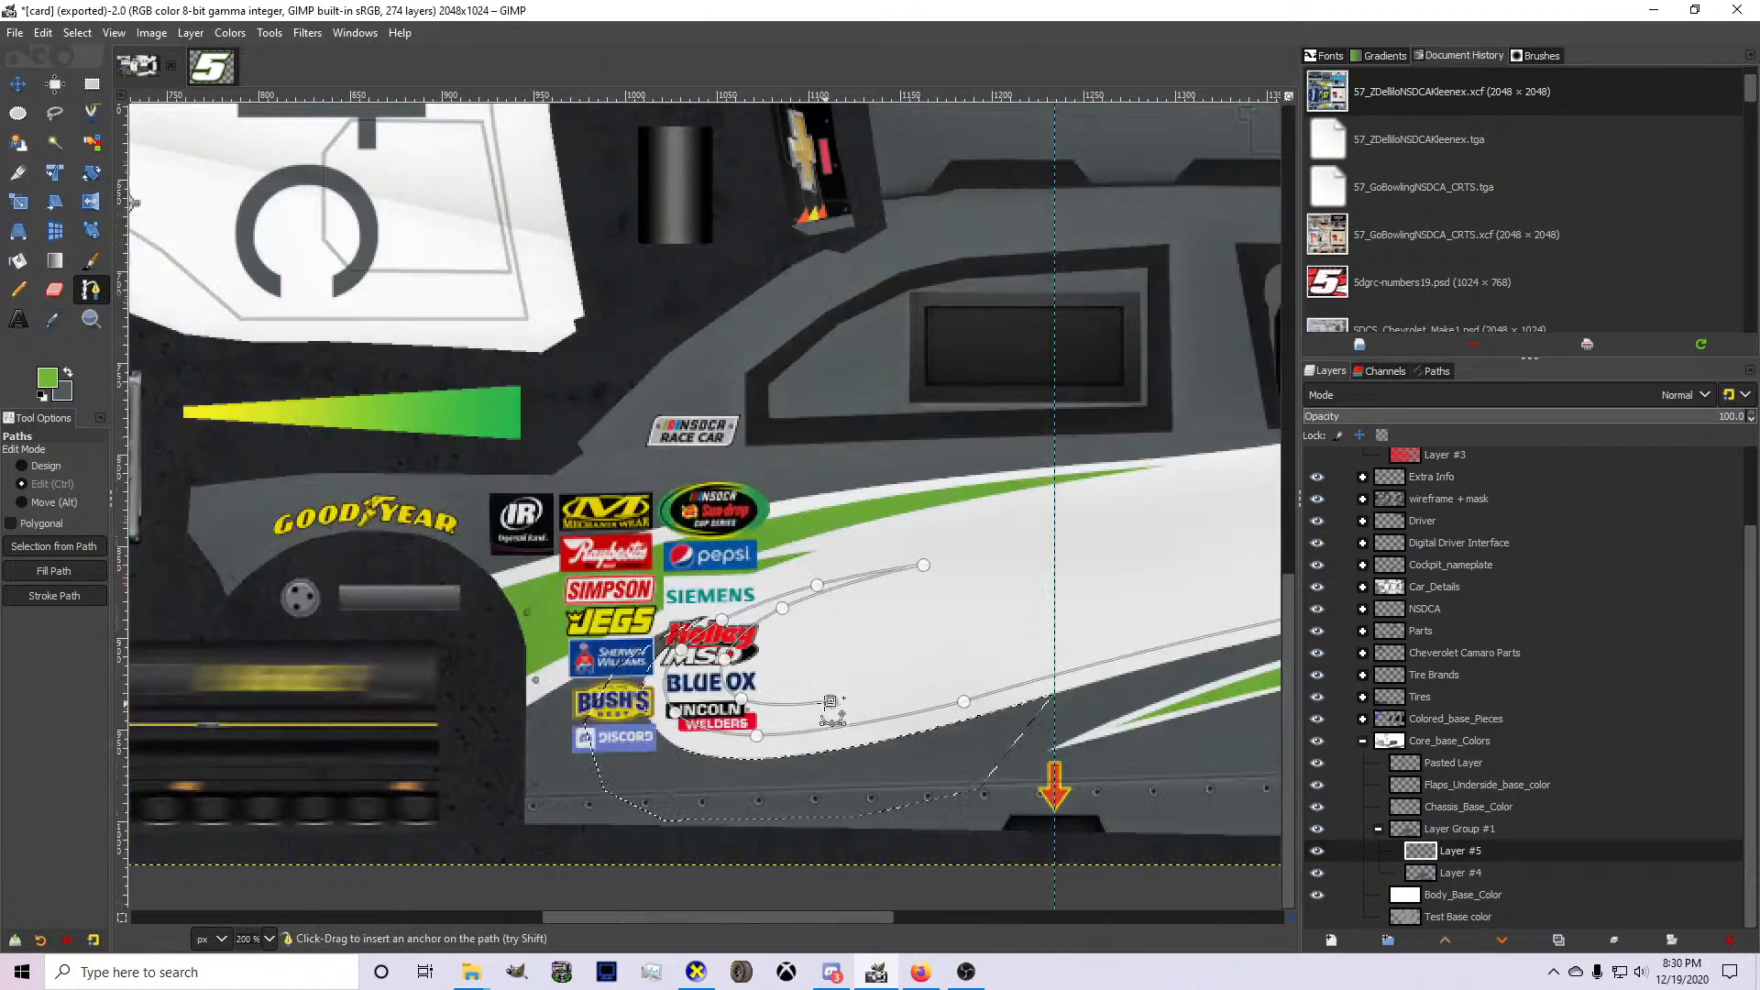
pyautogui.scroll(-3, 831, 706)
pyautogui.scroll(3, 1008, 660)
pyautogui.scroll(-2, 1011, 661)
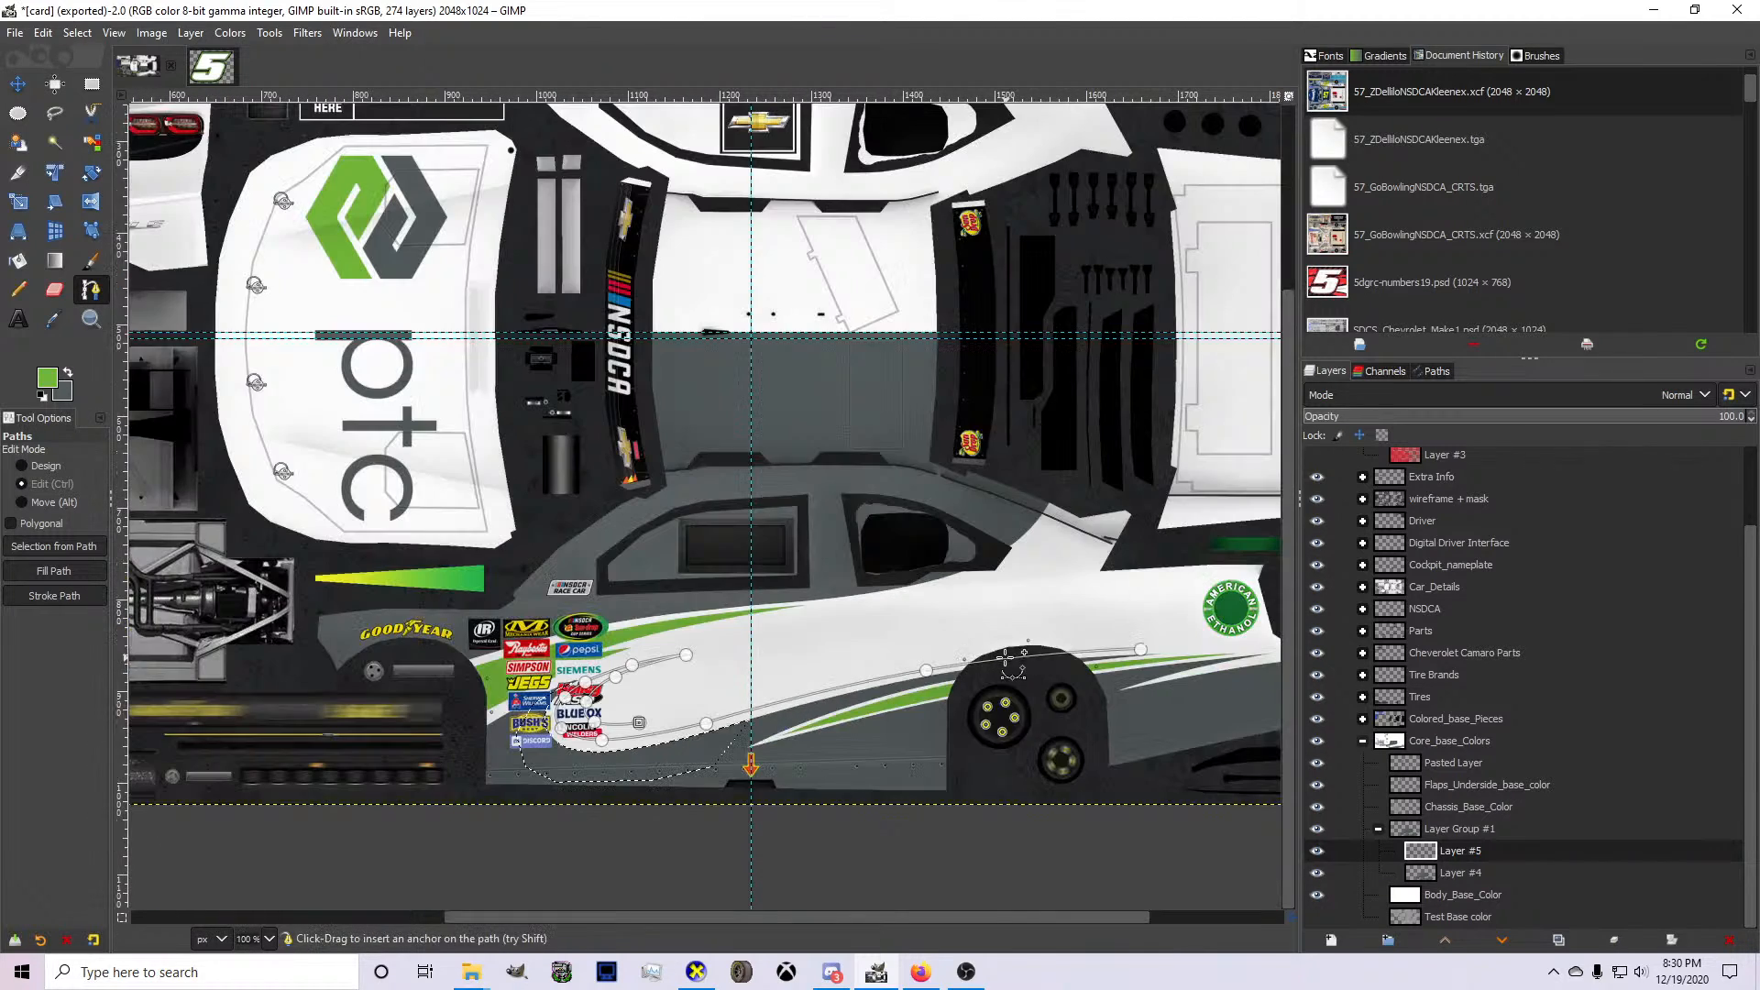
pyautogui.scroll(2, 1141, 651)
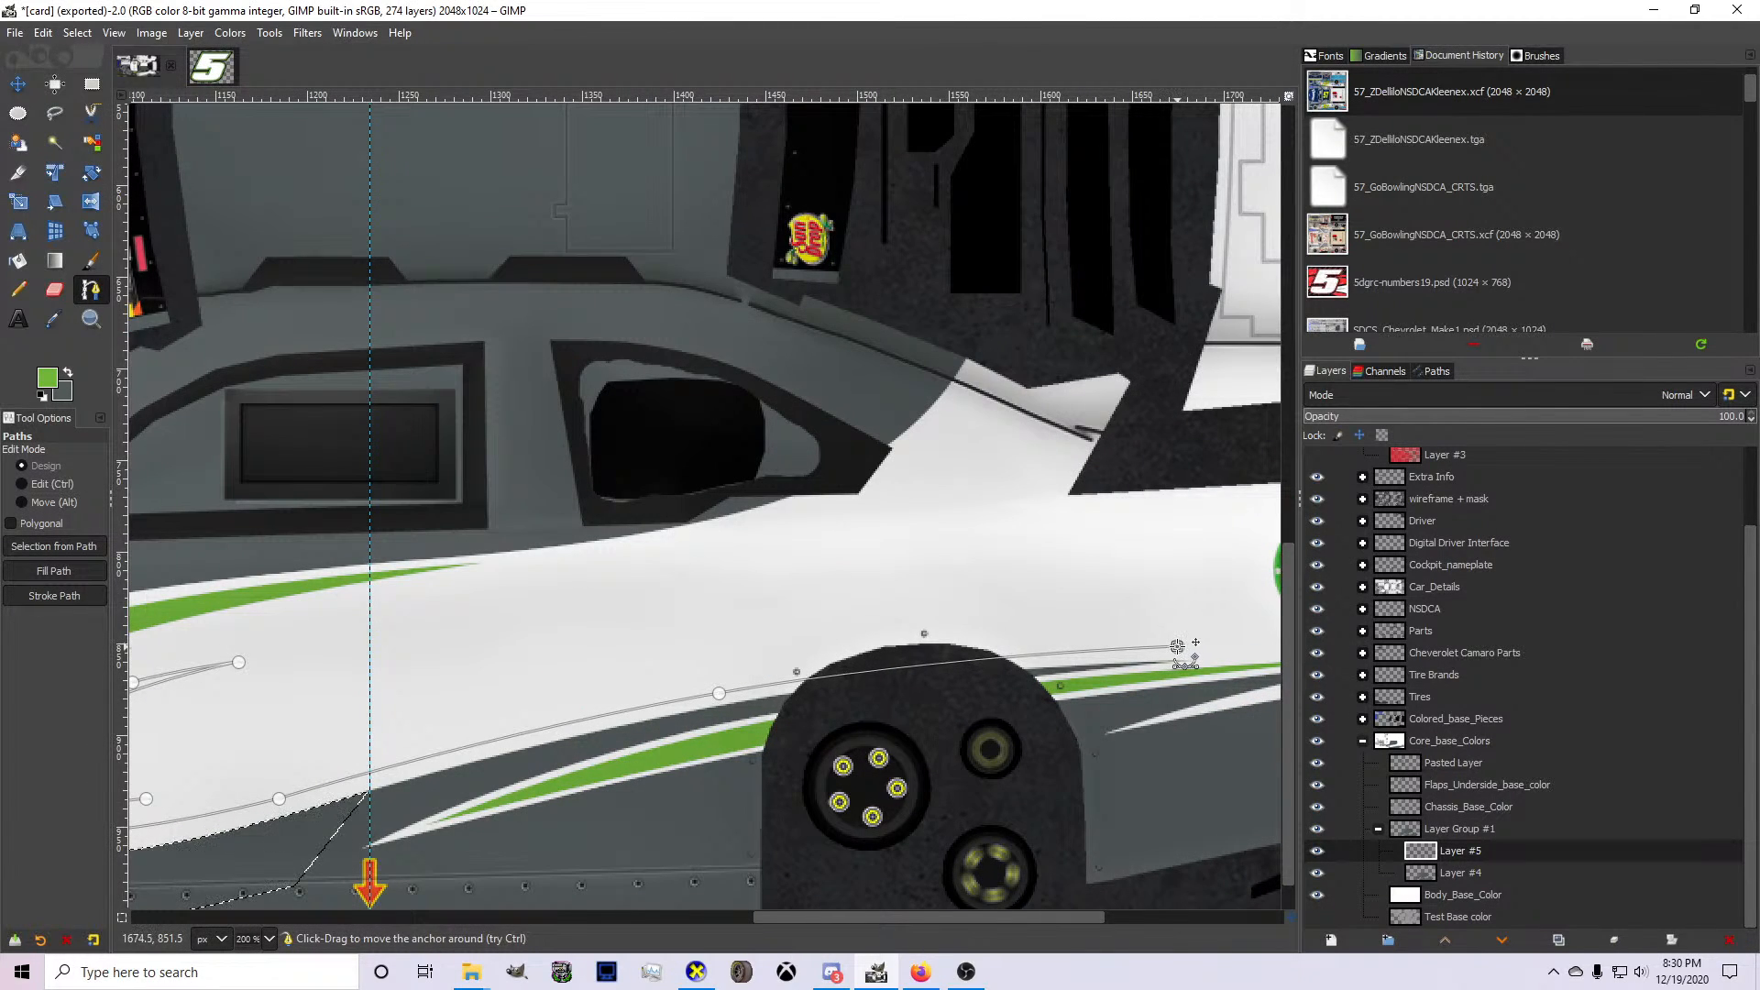
pyautogui.scroll(-2, 1014, 704)
pyautogui.scroll(2, 477, 743)
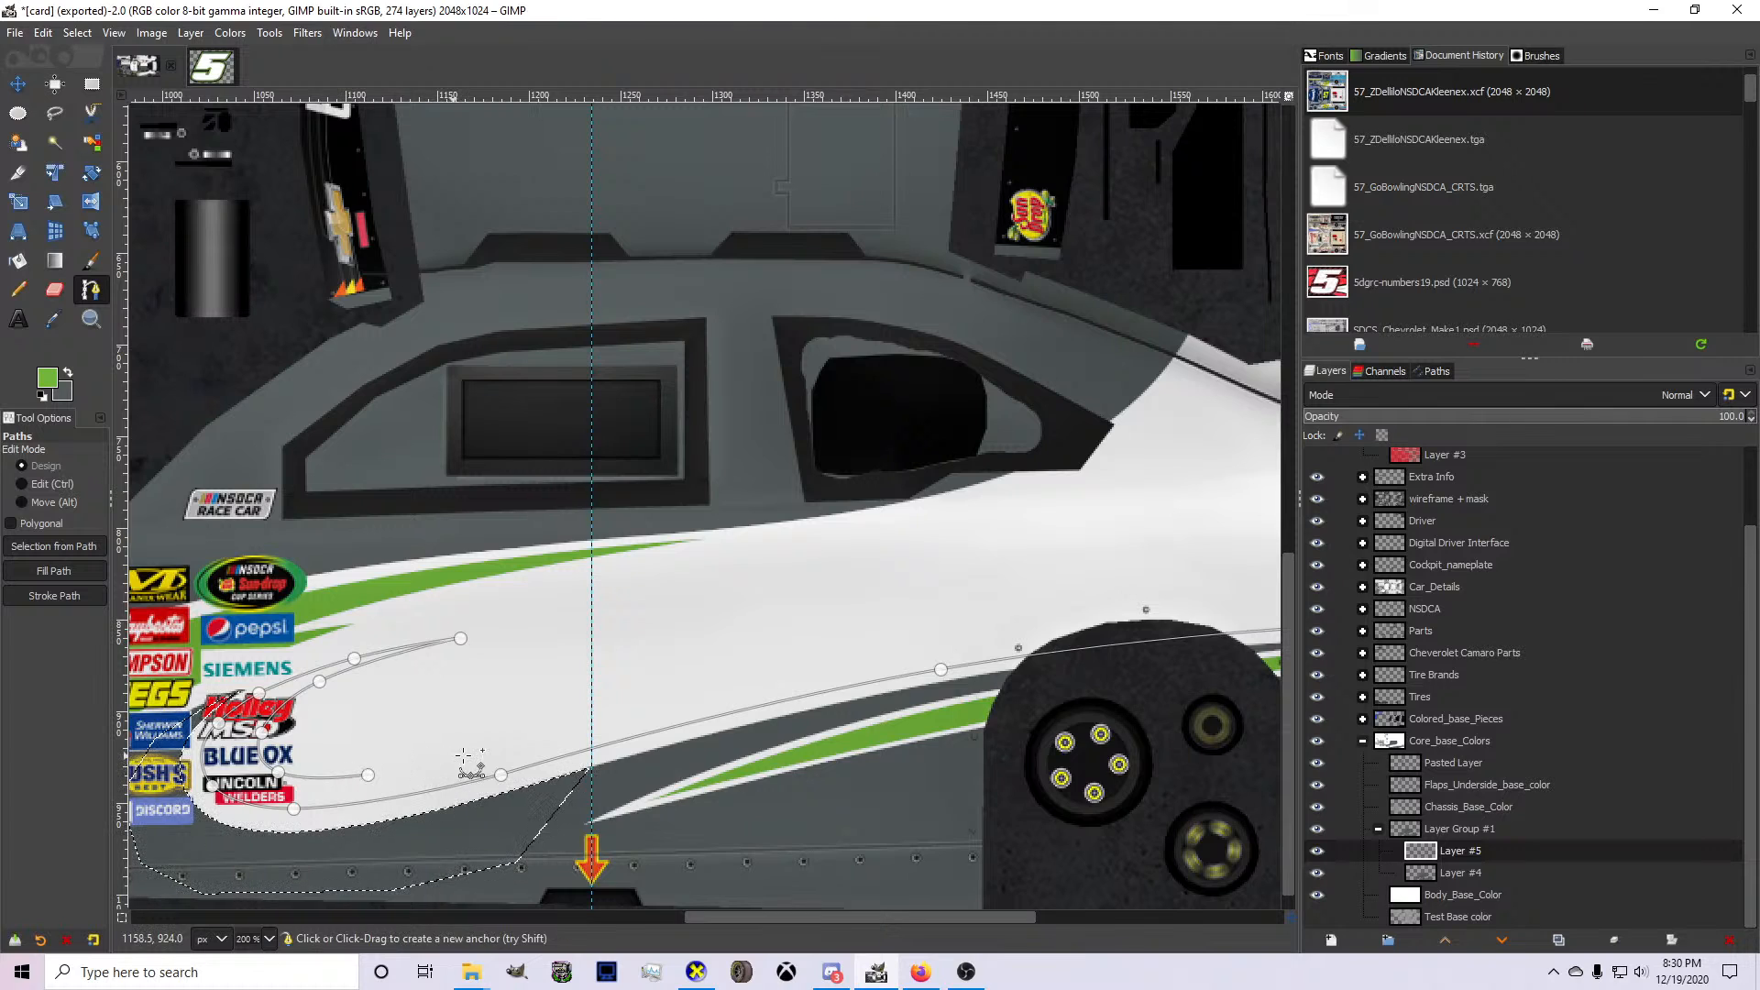
pyautogui.scroll(-1, 468, 761)
pyautogui.scroll(1, 689, 722)
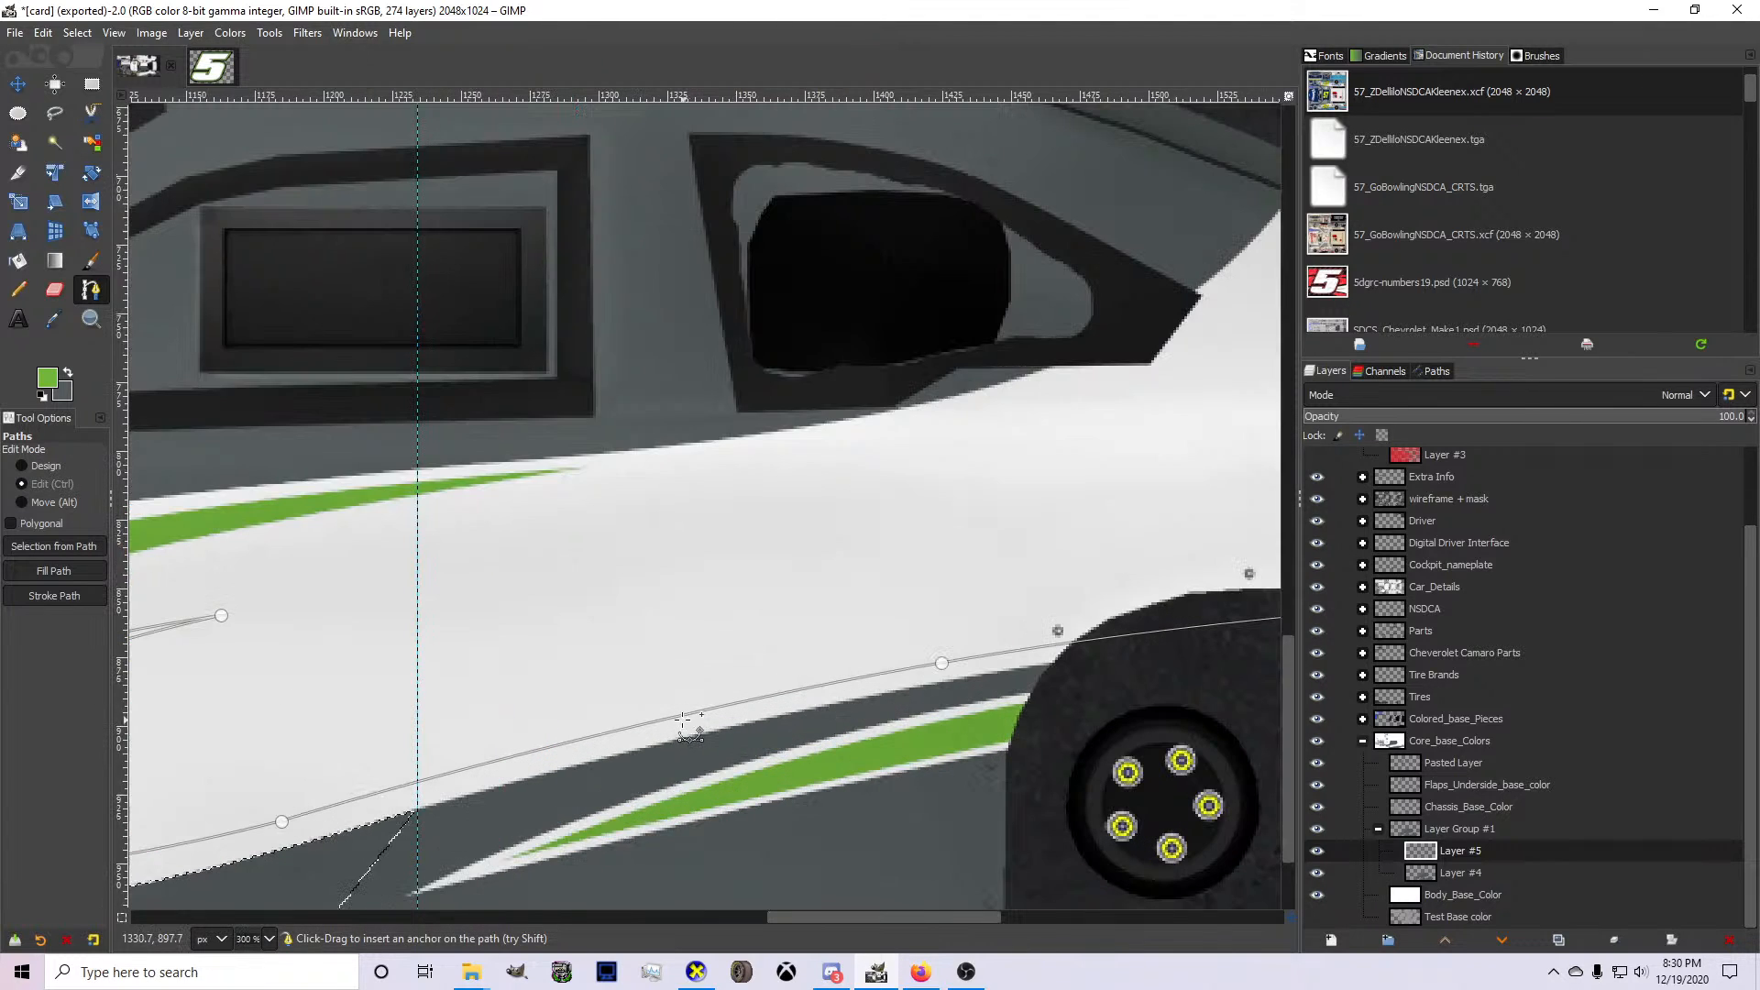
pyautogui.click(269, 781)
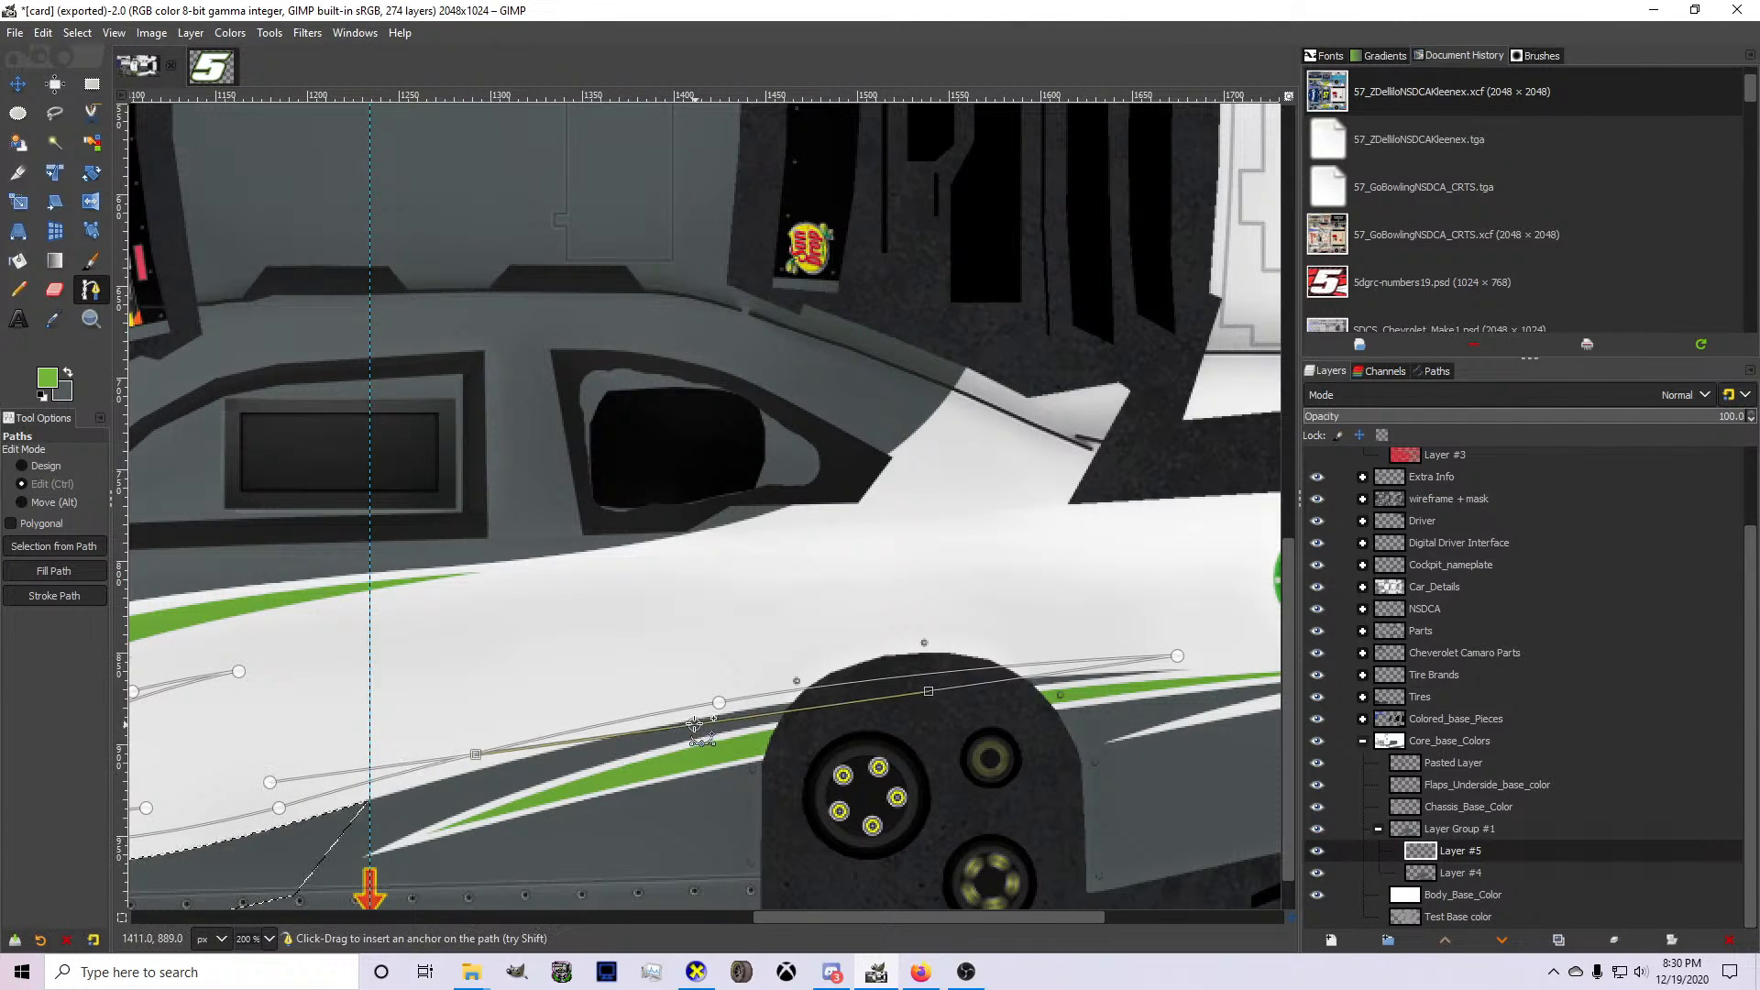
pyautogui.keyDown('ctrl'); pyautogui.click(701, 682); pyautogui.keyUp('ctrl')
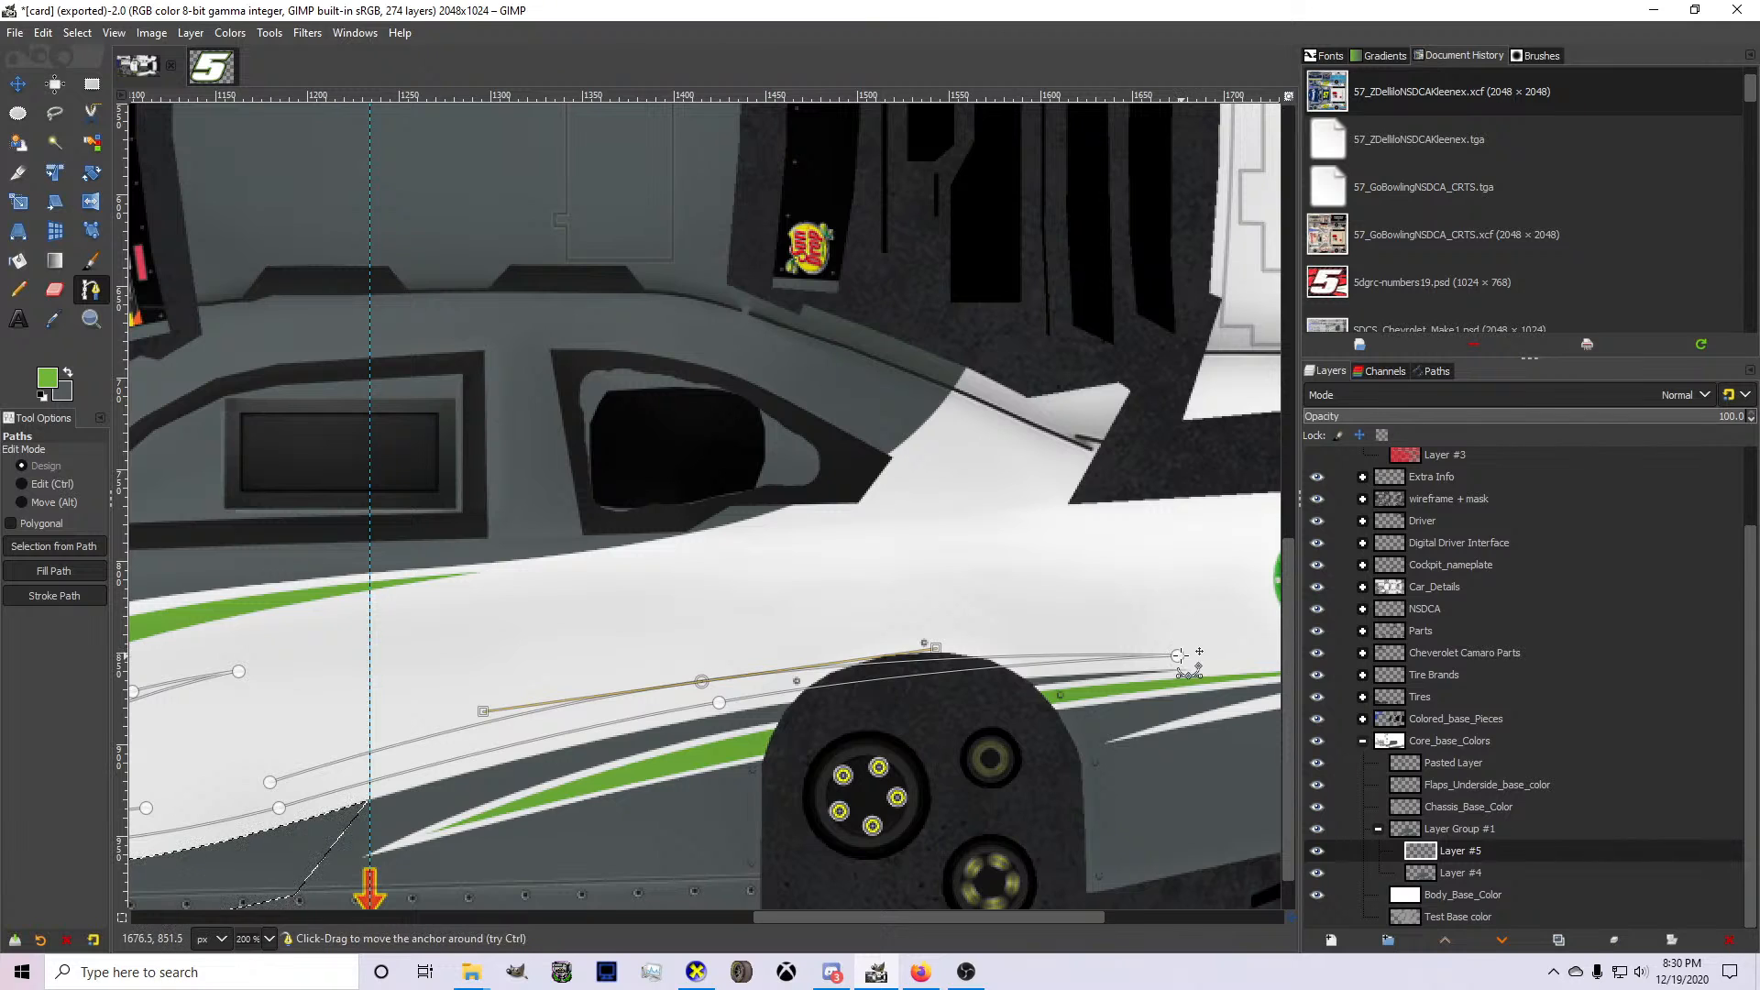
pyautogui.moveTo(1176, 655); pyautogui.dragTo(1233, 650)
pyautogui.moveTo(703, 682); pyautogui.dragTo(724, 682)
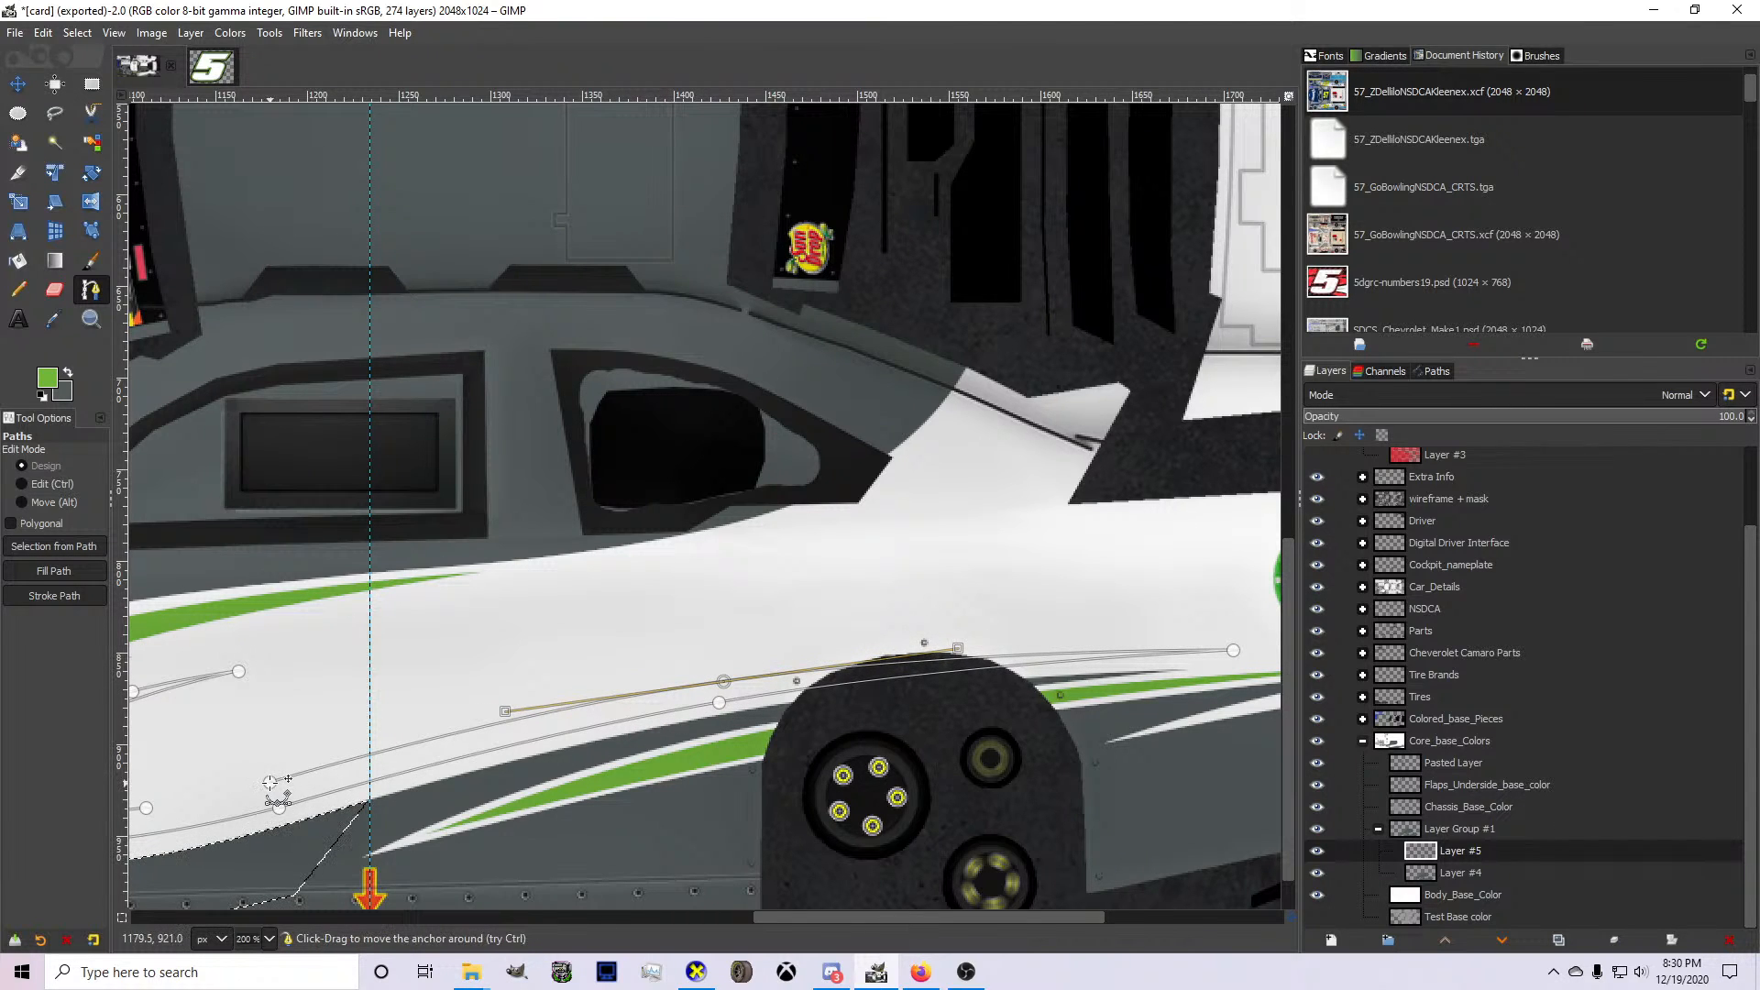
# Move the inner edge's loose end closer to the Lincoln Welders logo to smooth its curve.
pyautogui.scroll(-3, 586, 738)
pyautogui.scroll(3, 587, 738)
pyautogui.scroll(3, 586, 738)
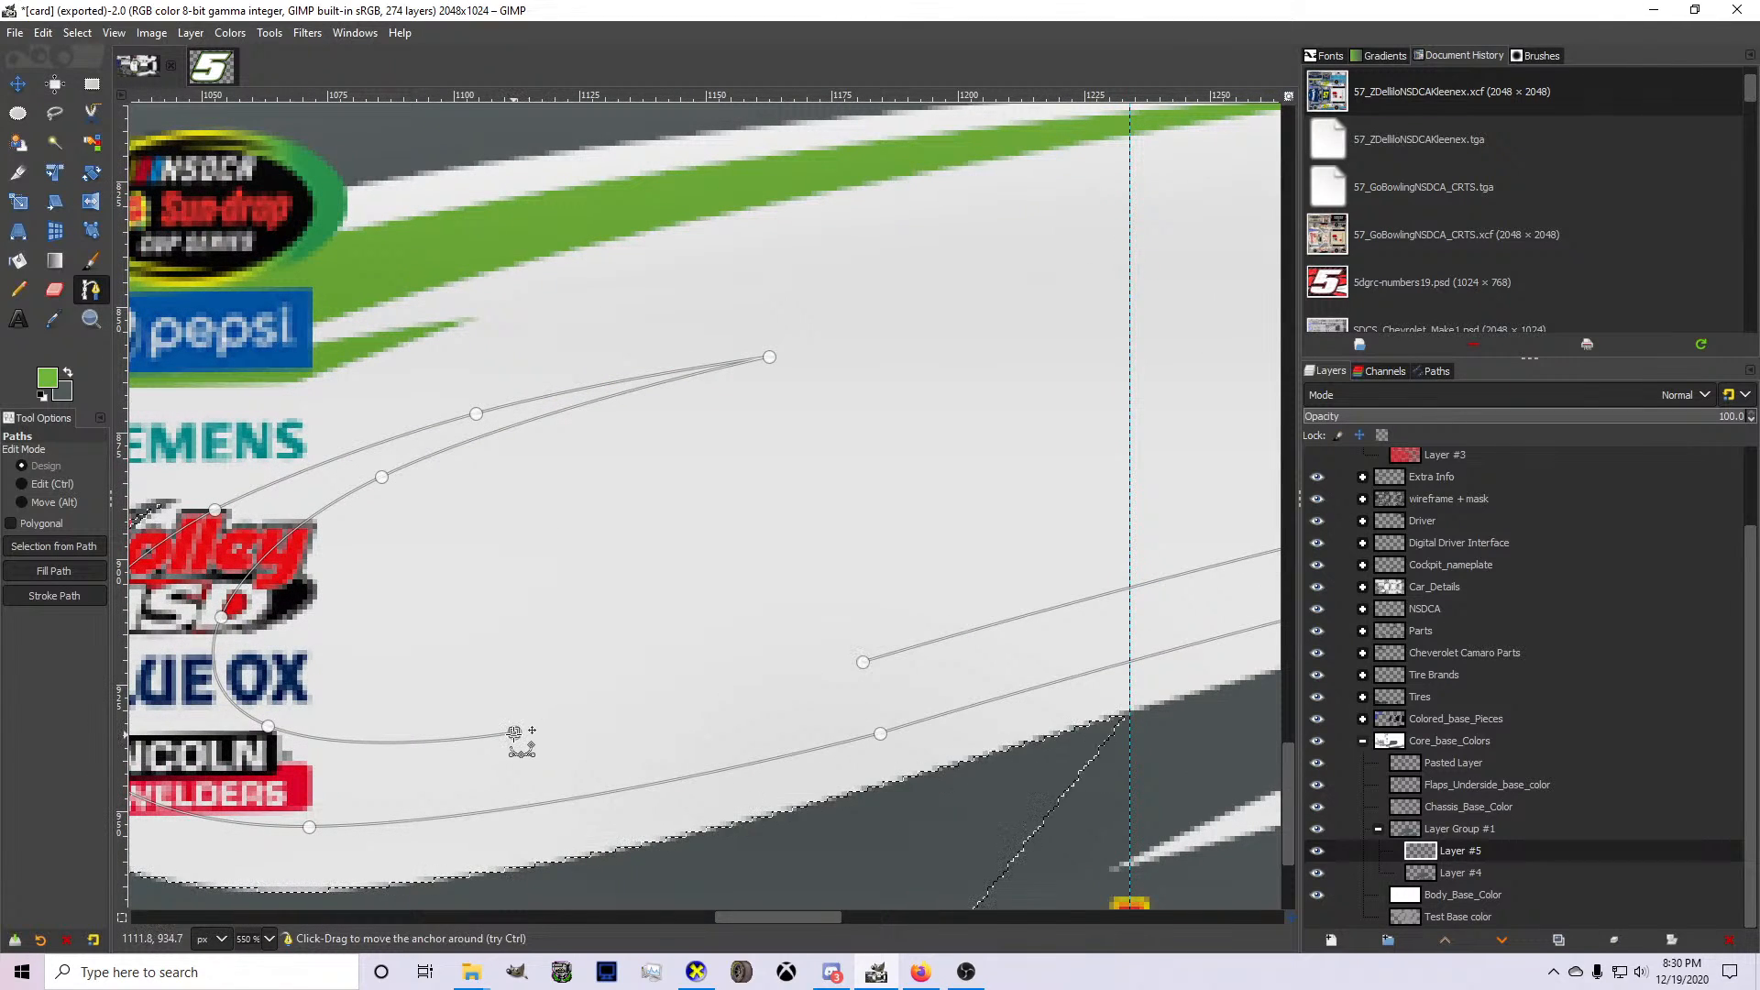
pyautogui.moveTo(514, 734); pyautogui.dragTo(459, 740)
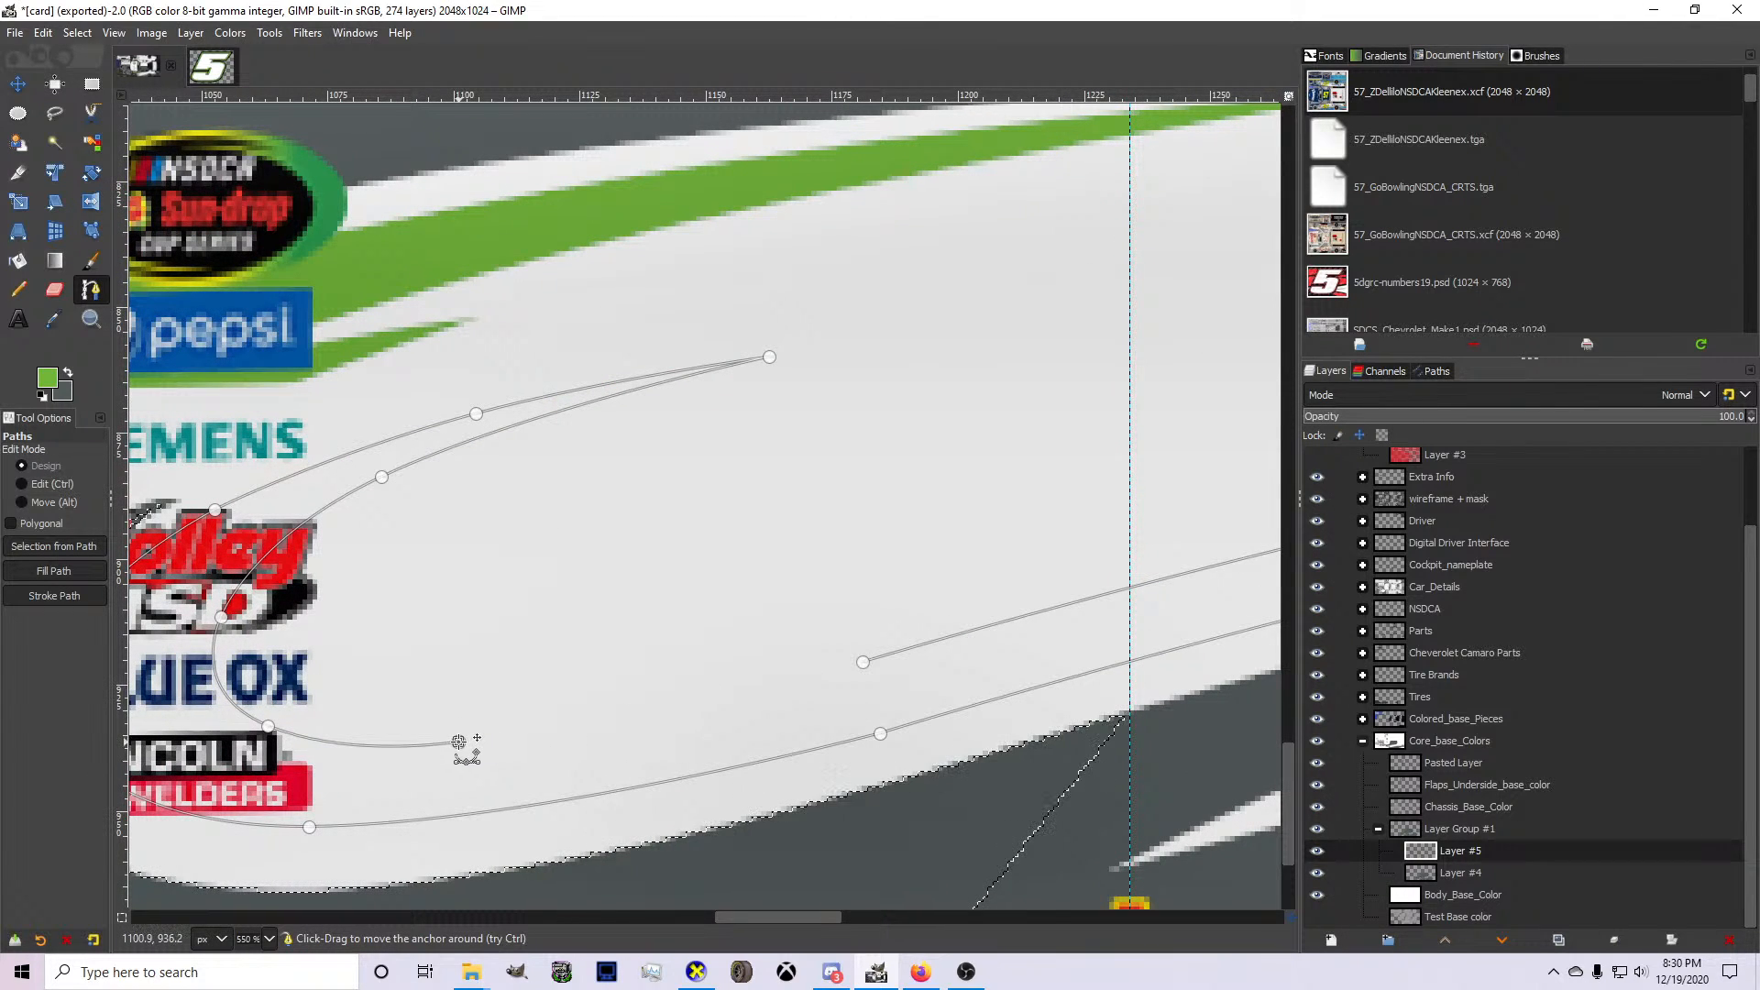
pyautogui.click(856, 666)
pyautogui.scroll(8, 856, 666)
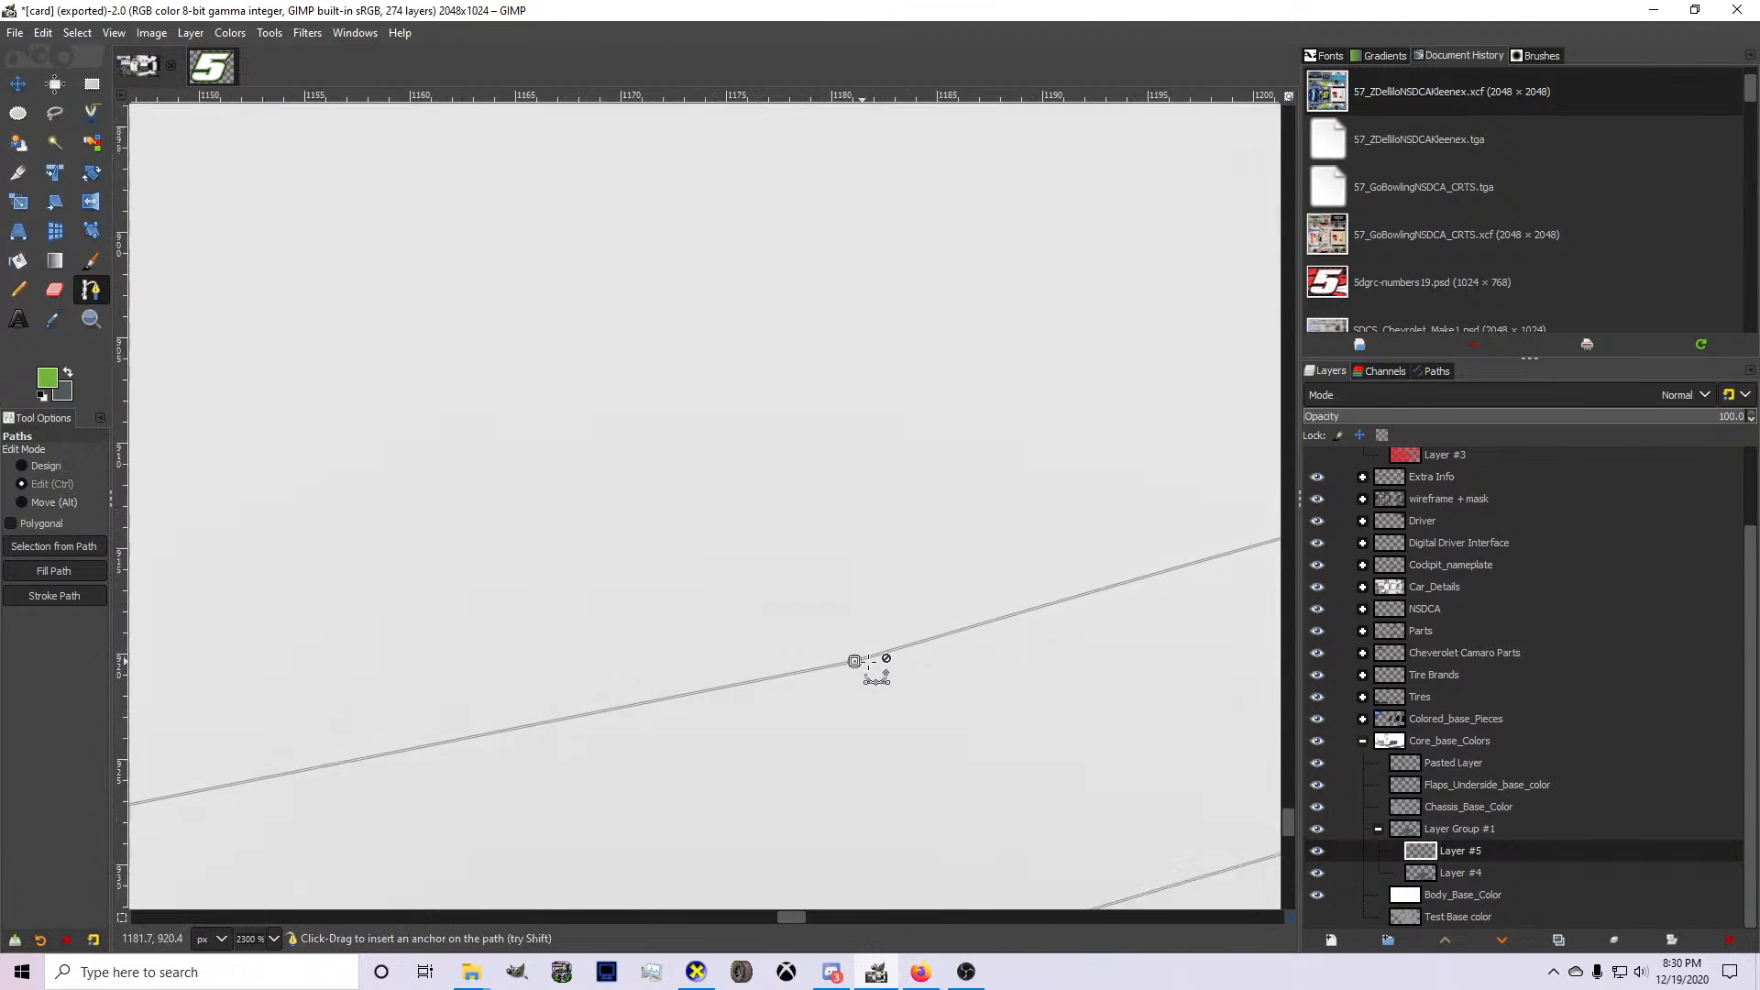
pyautogui.scroll(-8, 835, 667)
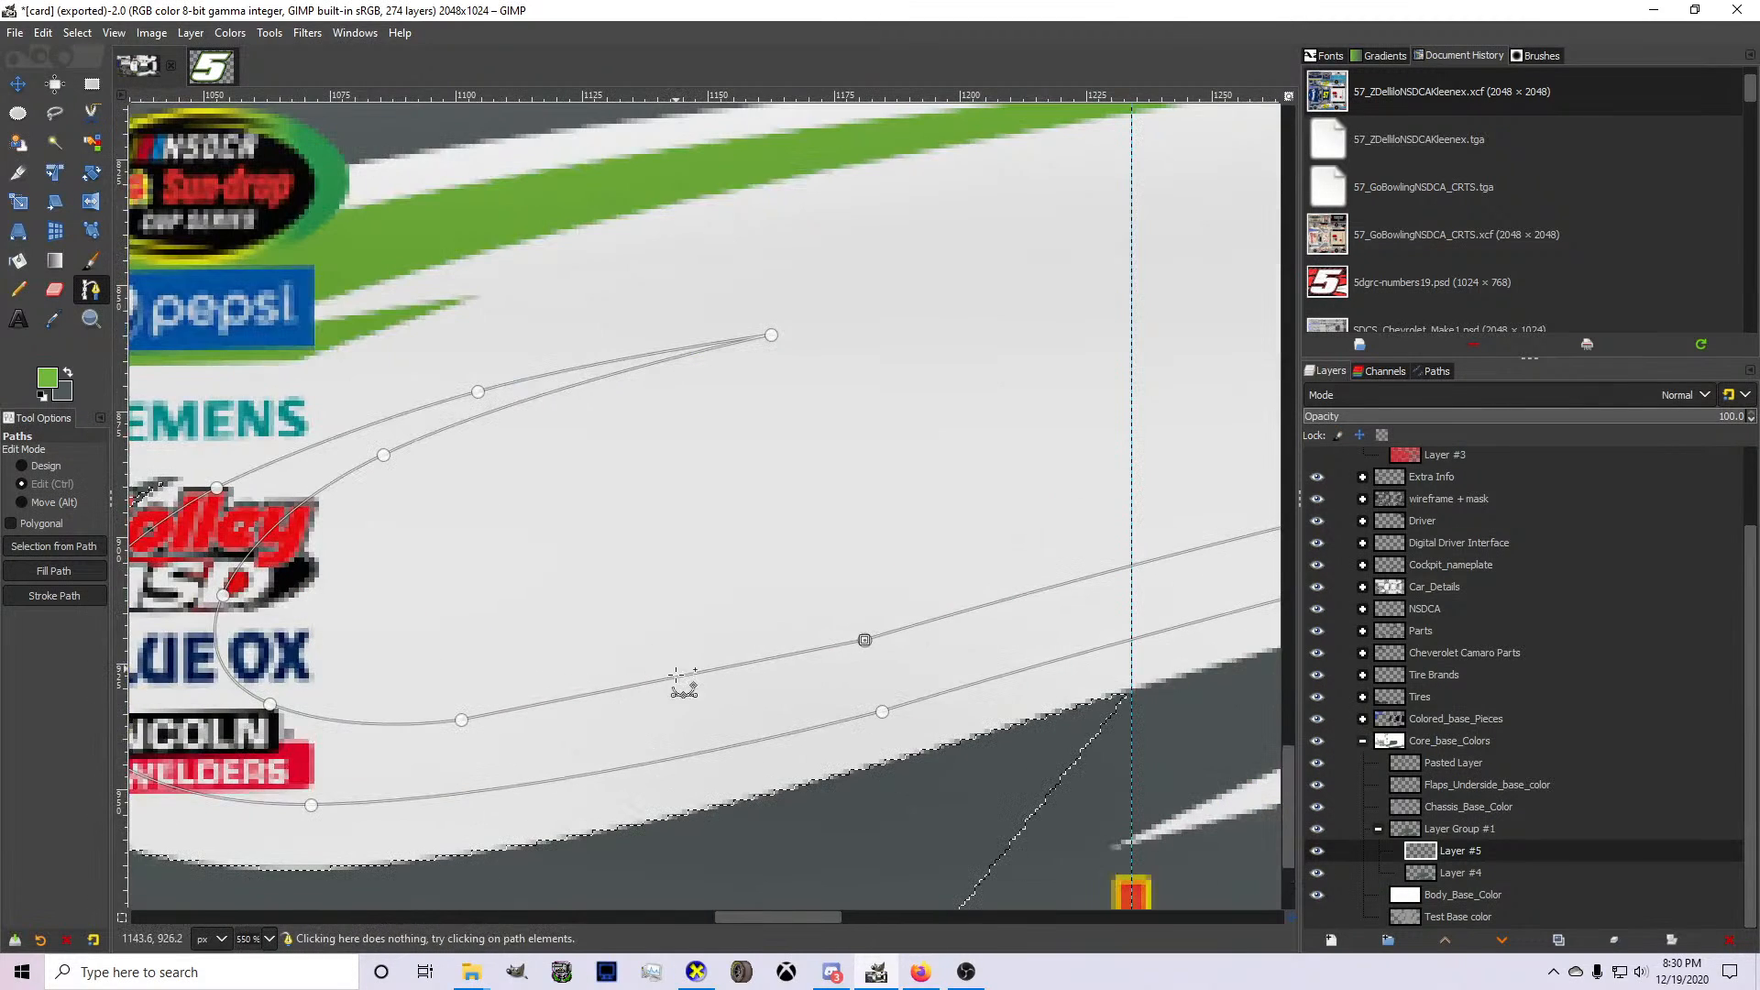
pyautogui.scroll(2, 676, 679)
pyautogui.click(667, 679)
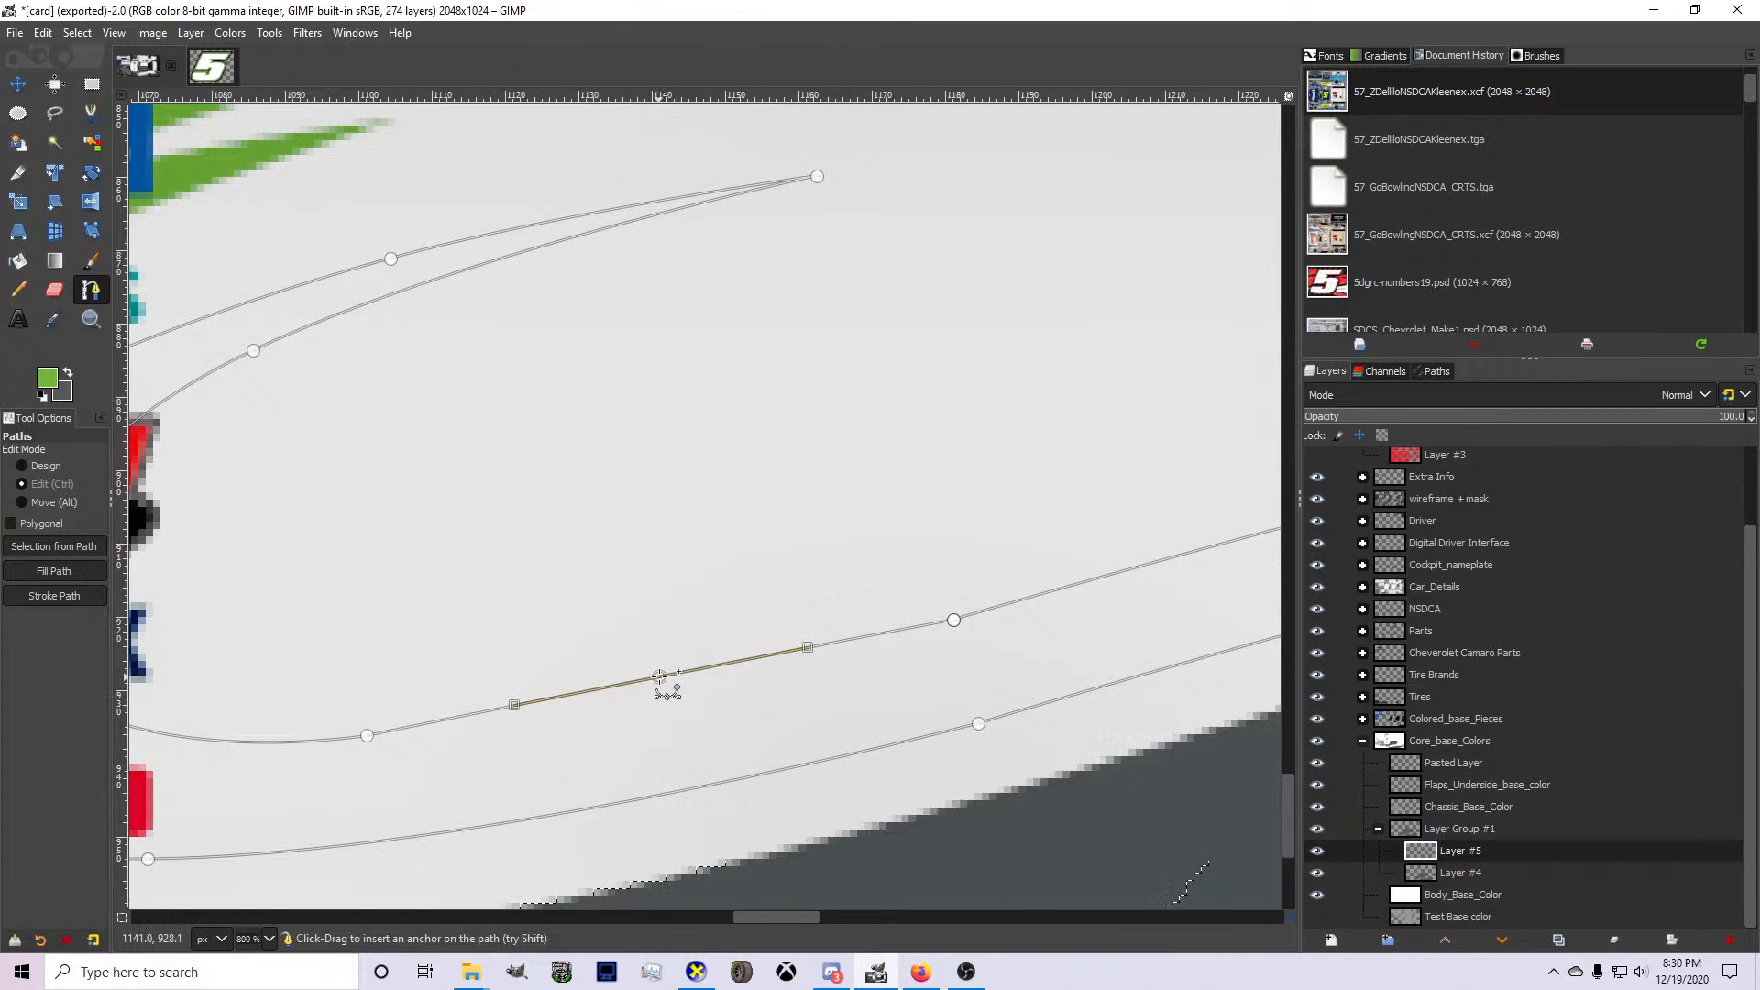
pyautogui.press('Delete')
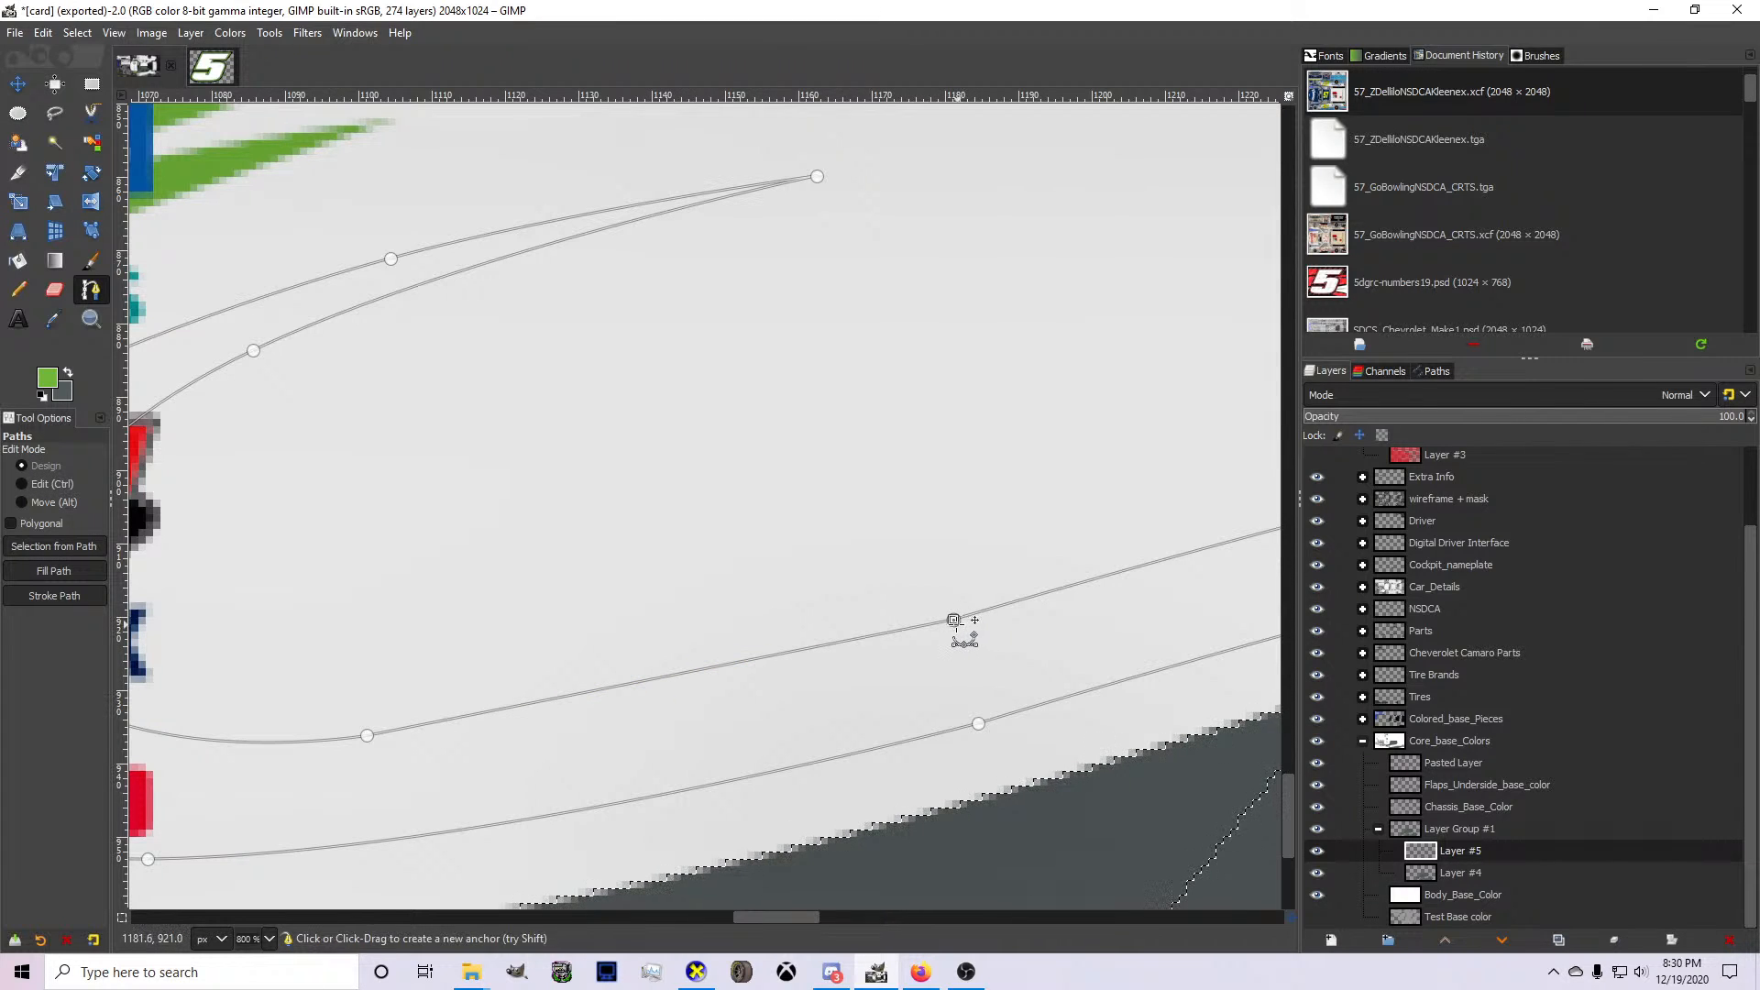
pyautogui.moveTo(954, 620); pyautogui.dragTo(954, 618)
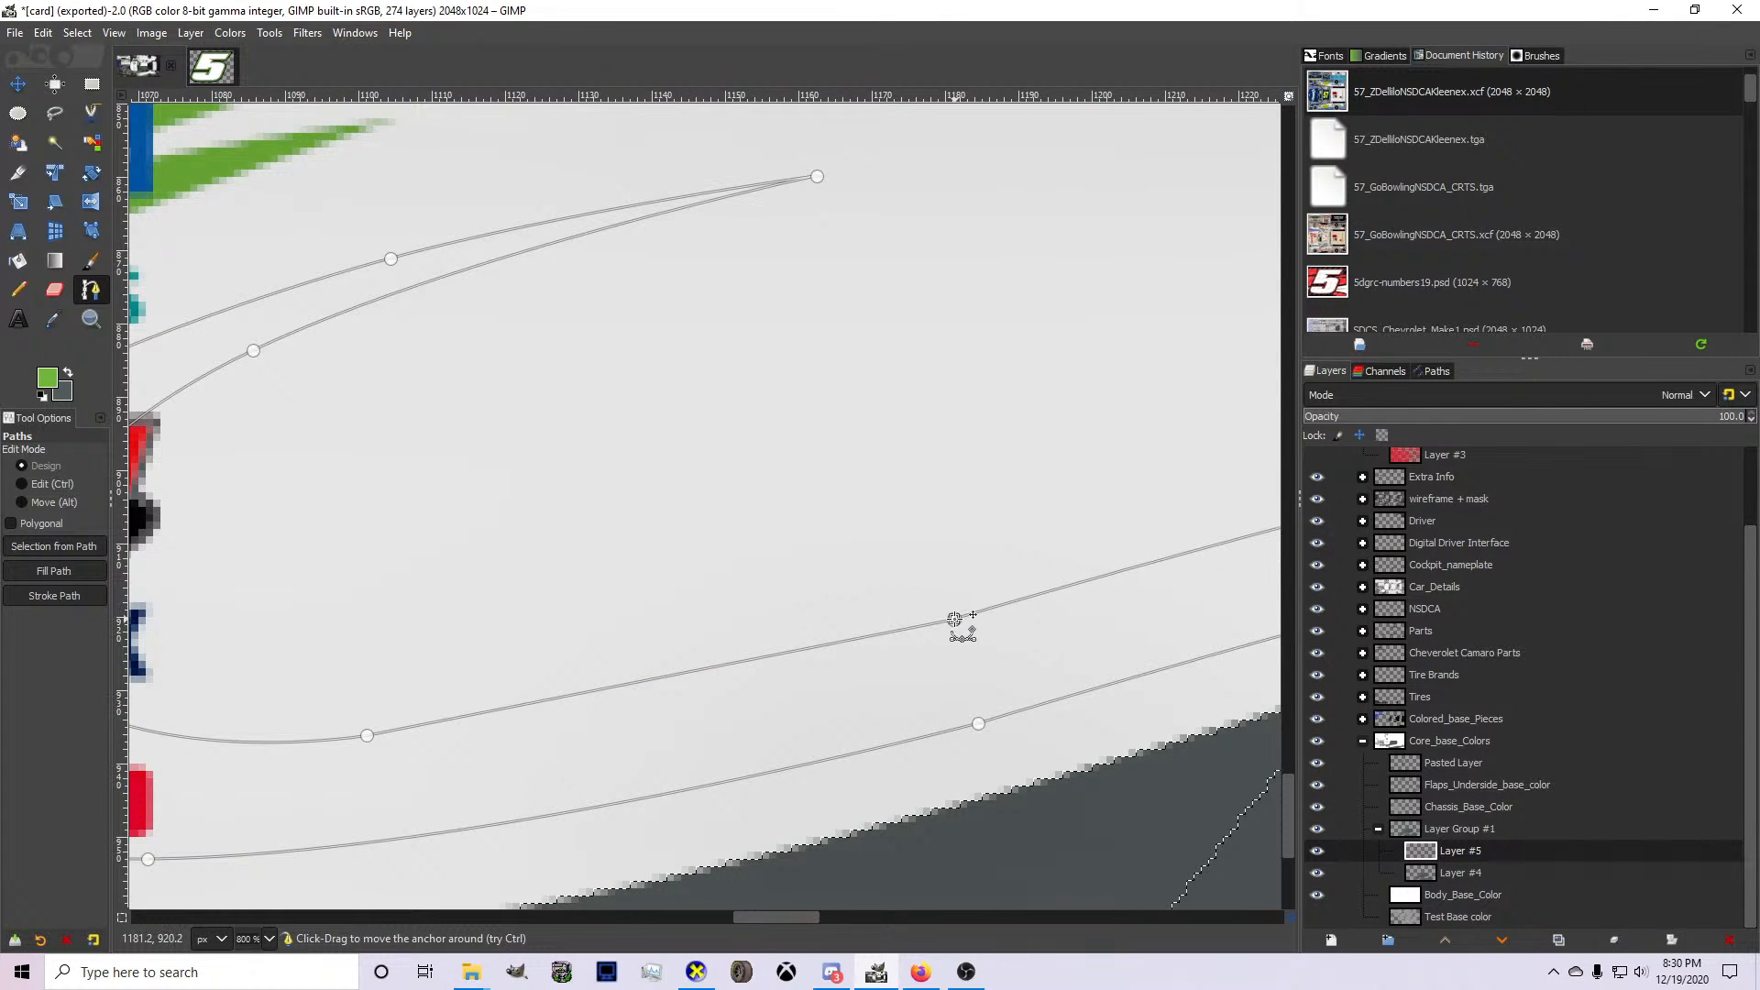
pyautogui.keyDown('ctrl'); pyautogui.click(709, 667); pyautogui.keyUp('ctrl')
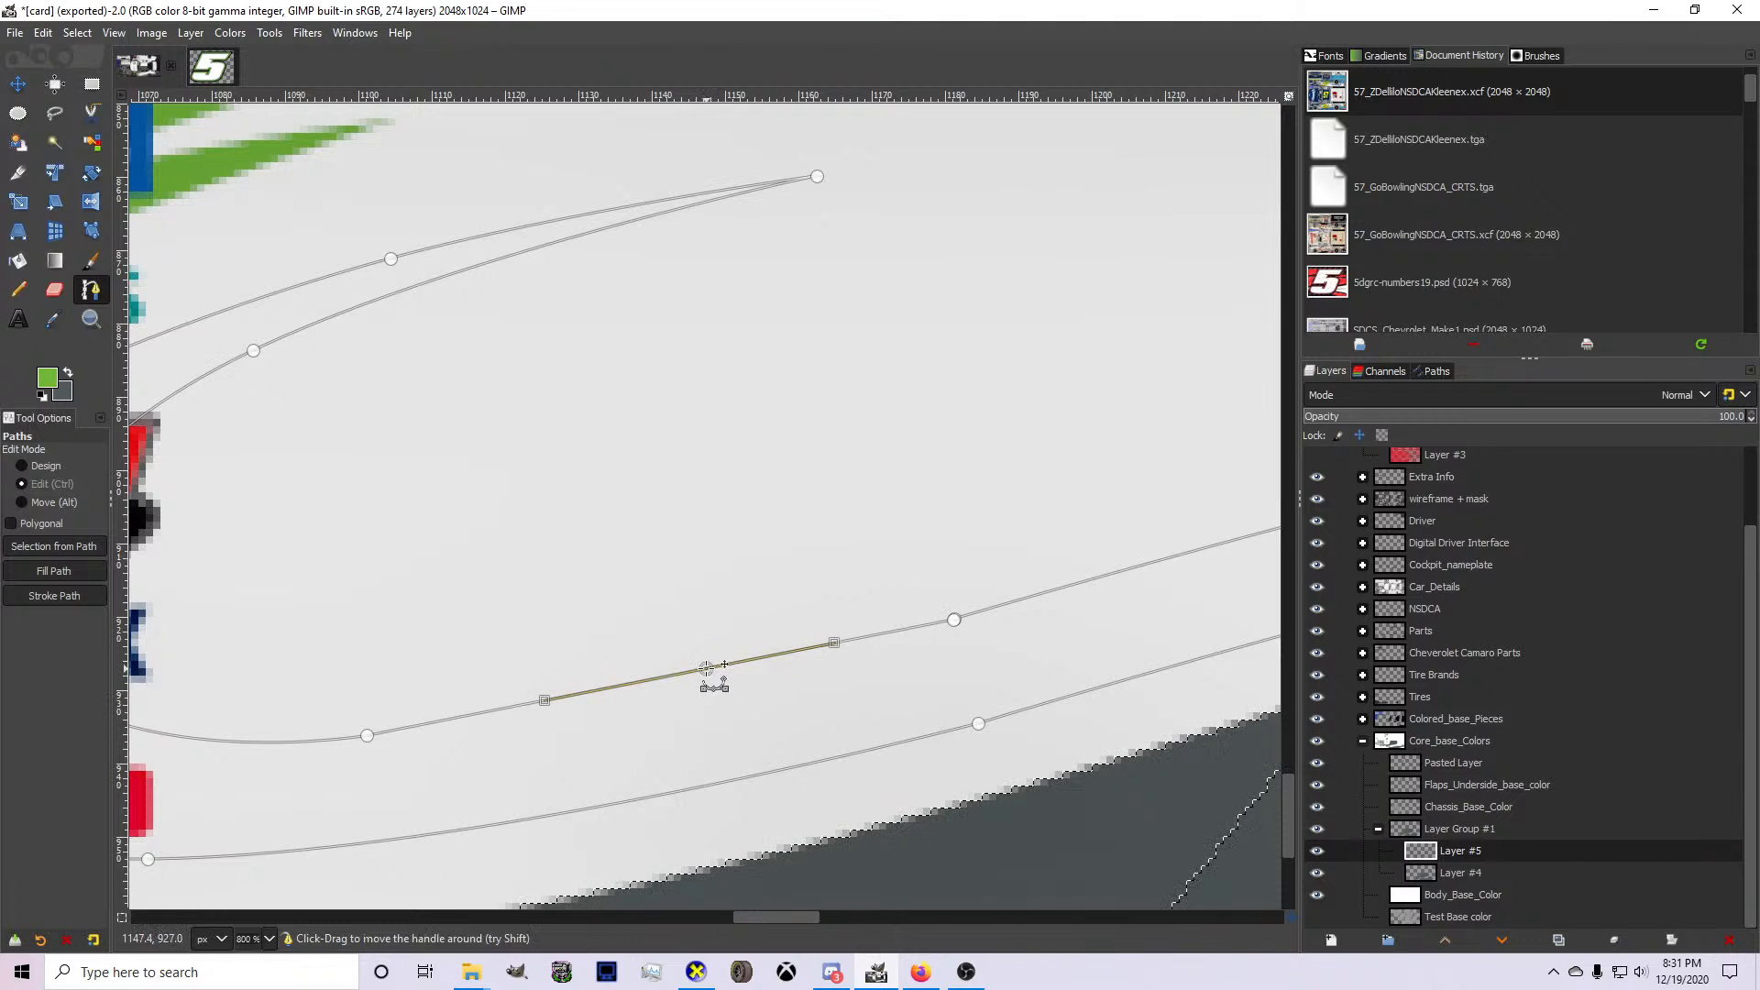
pyautogui.hotkey('ctrl', 'z')
pyautogui.keyDown('ctrl'); pyautogui.keyDown('shift'); pyautogui.click(378, 736); pyautogui.keyUp('shift'); pyautogui.keyUp('ctrl')
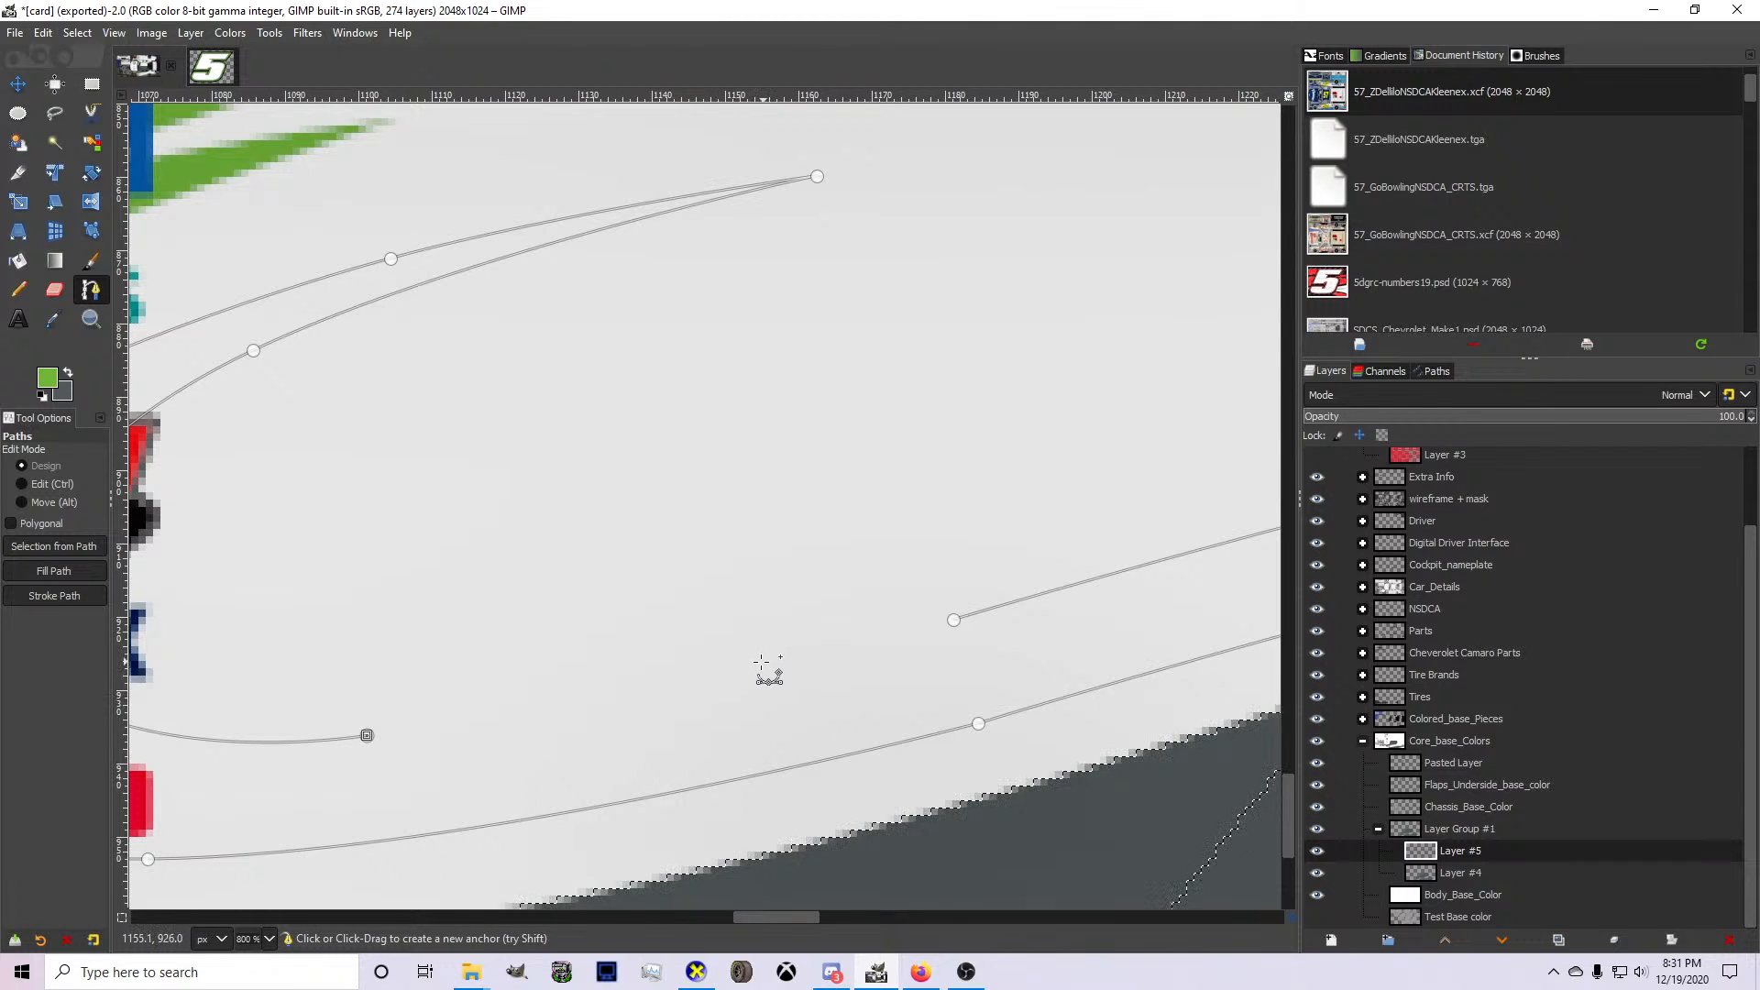
# Turn the path into a selection and fill it with the green foreground color on Layer #5.
pyautogui.hotkey('shift', 'v')
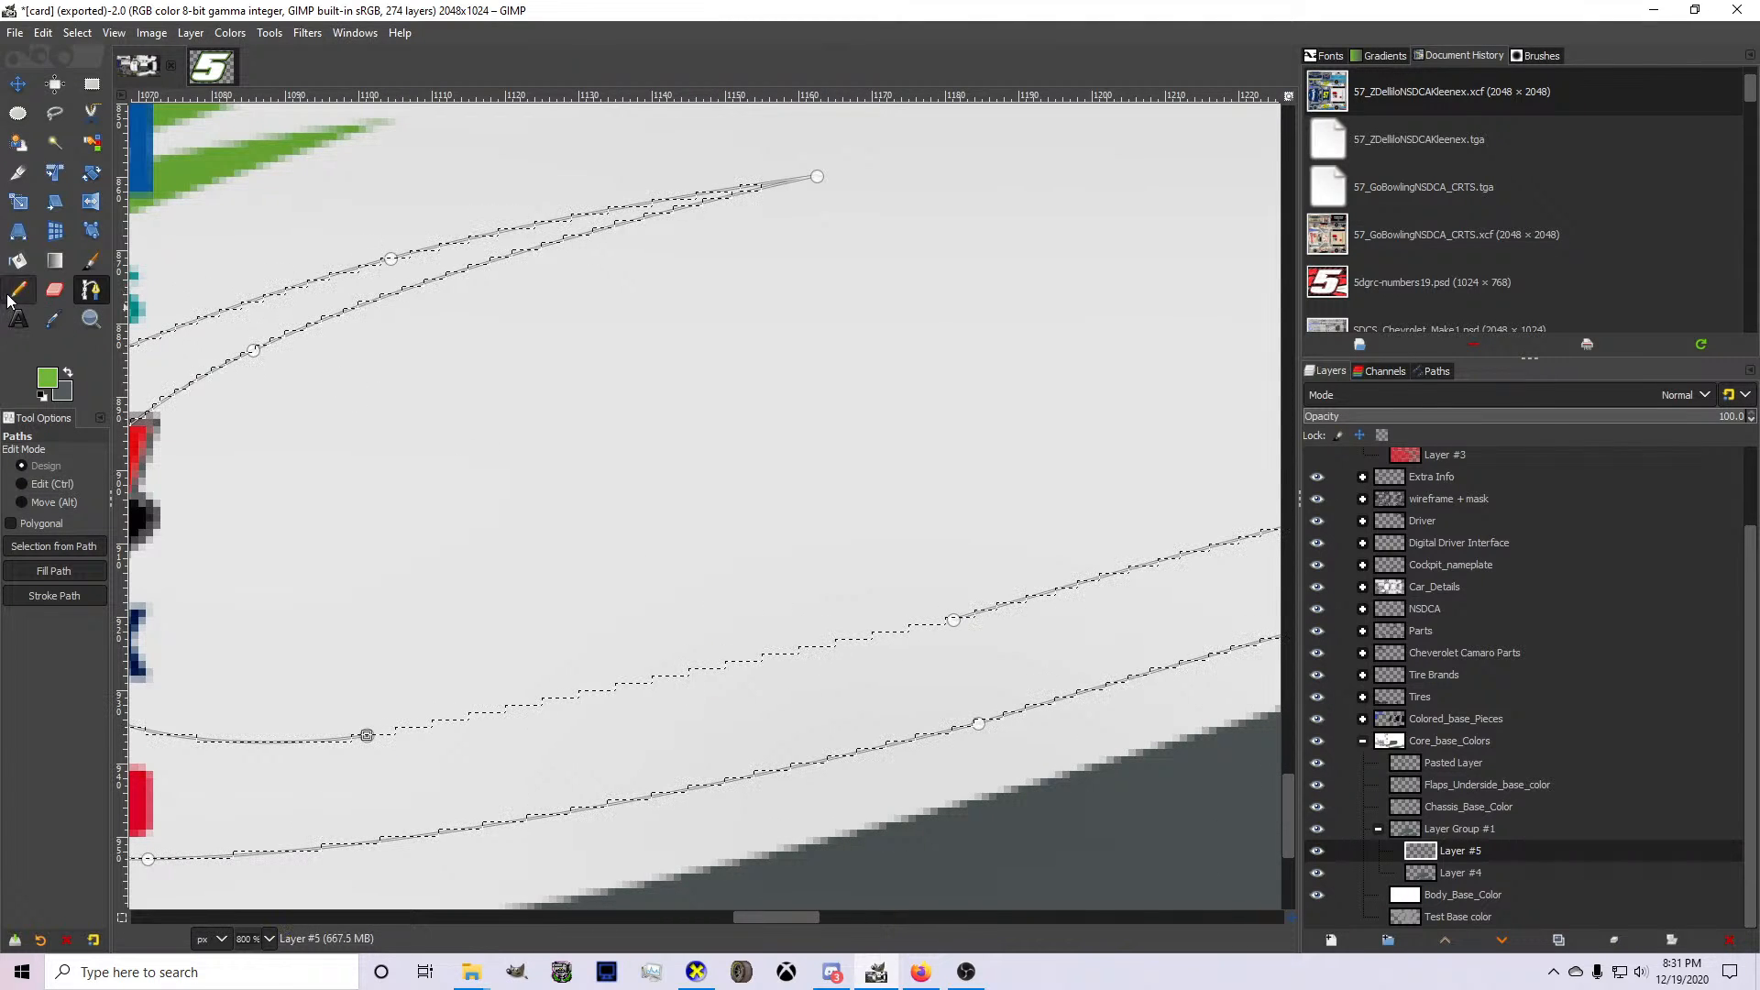
pyautogui.click(20, 263)
pyautogui.click(548, 731)
pyautogui.scroll(-5, 546, 729)
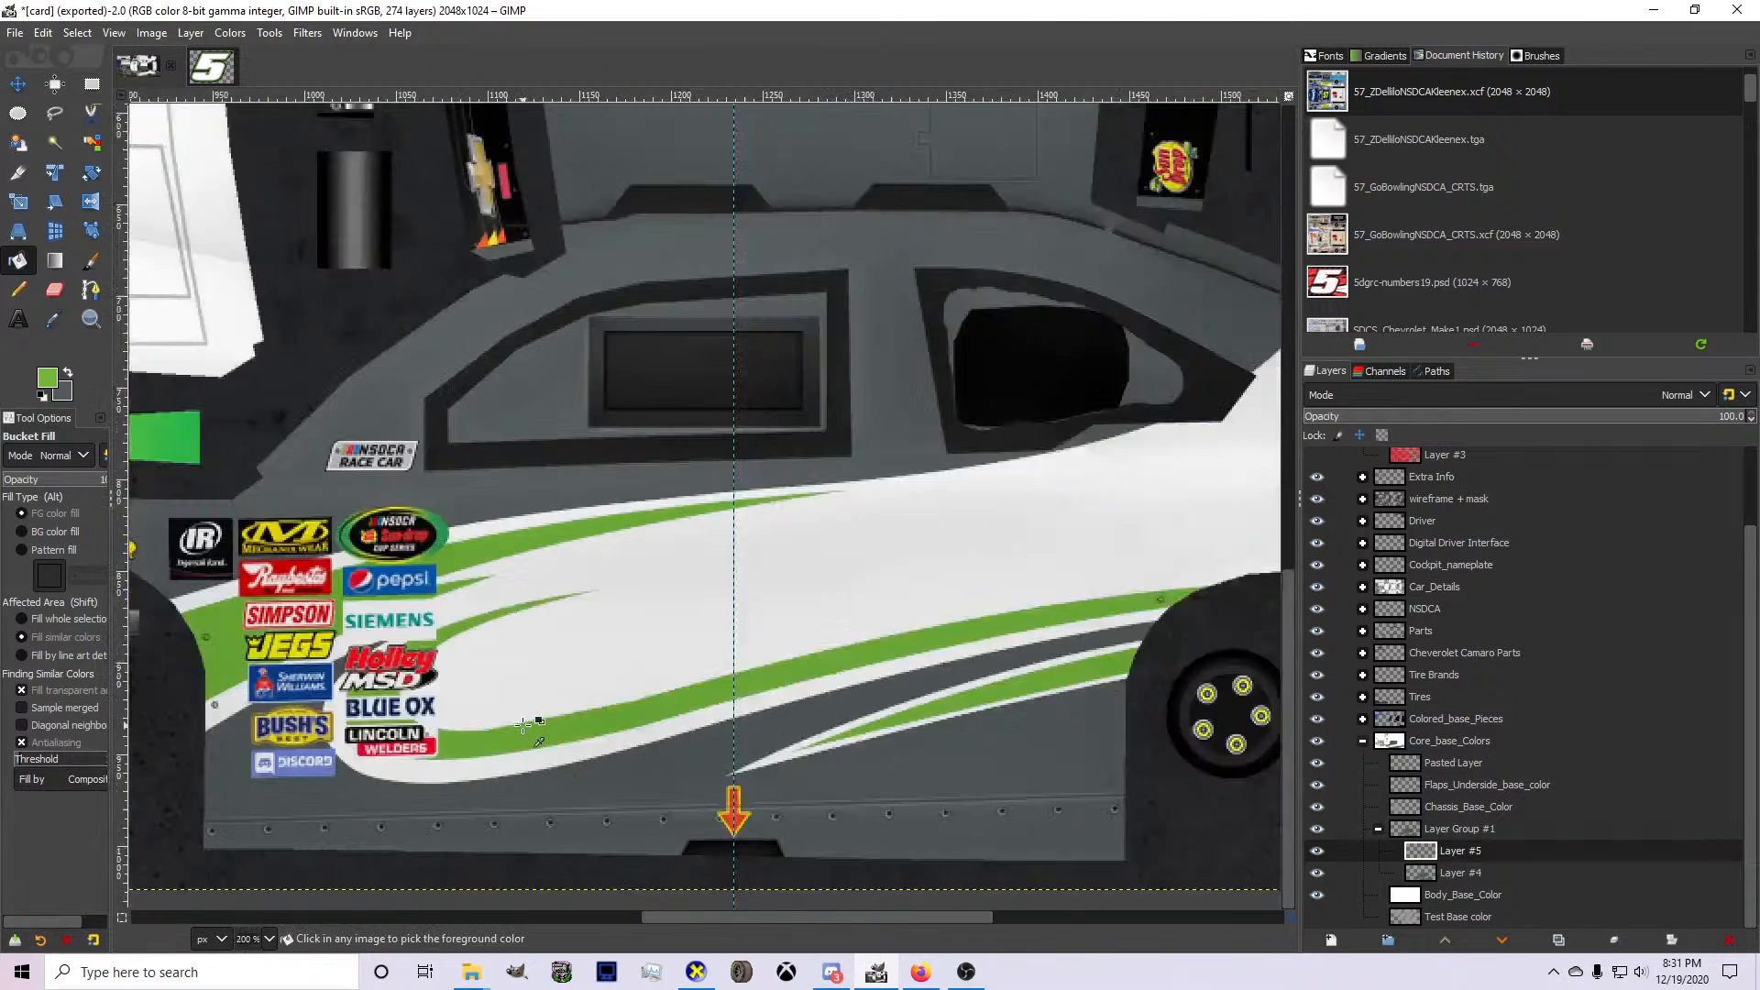
# Start a path along the green stripe's outer front curve, from the Holley MSD logo around Blue Ox to the Lincoln Welders logo.
pyautogui.scroll(3, 457, 724)
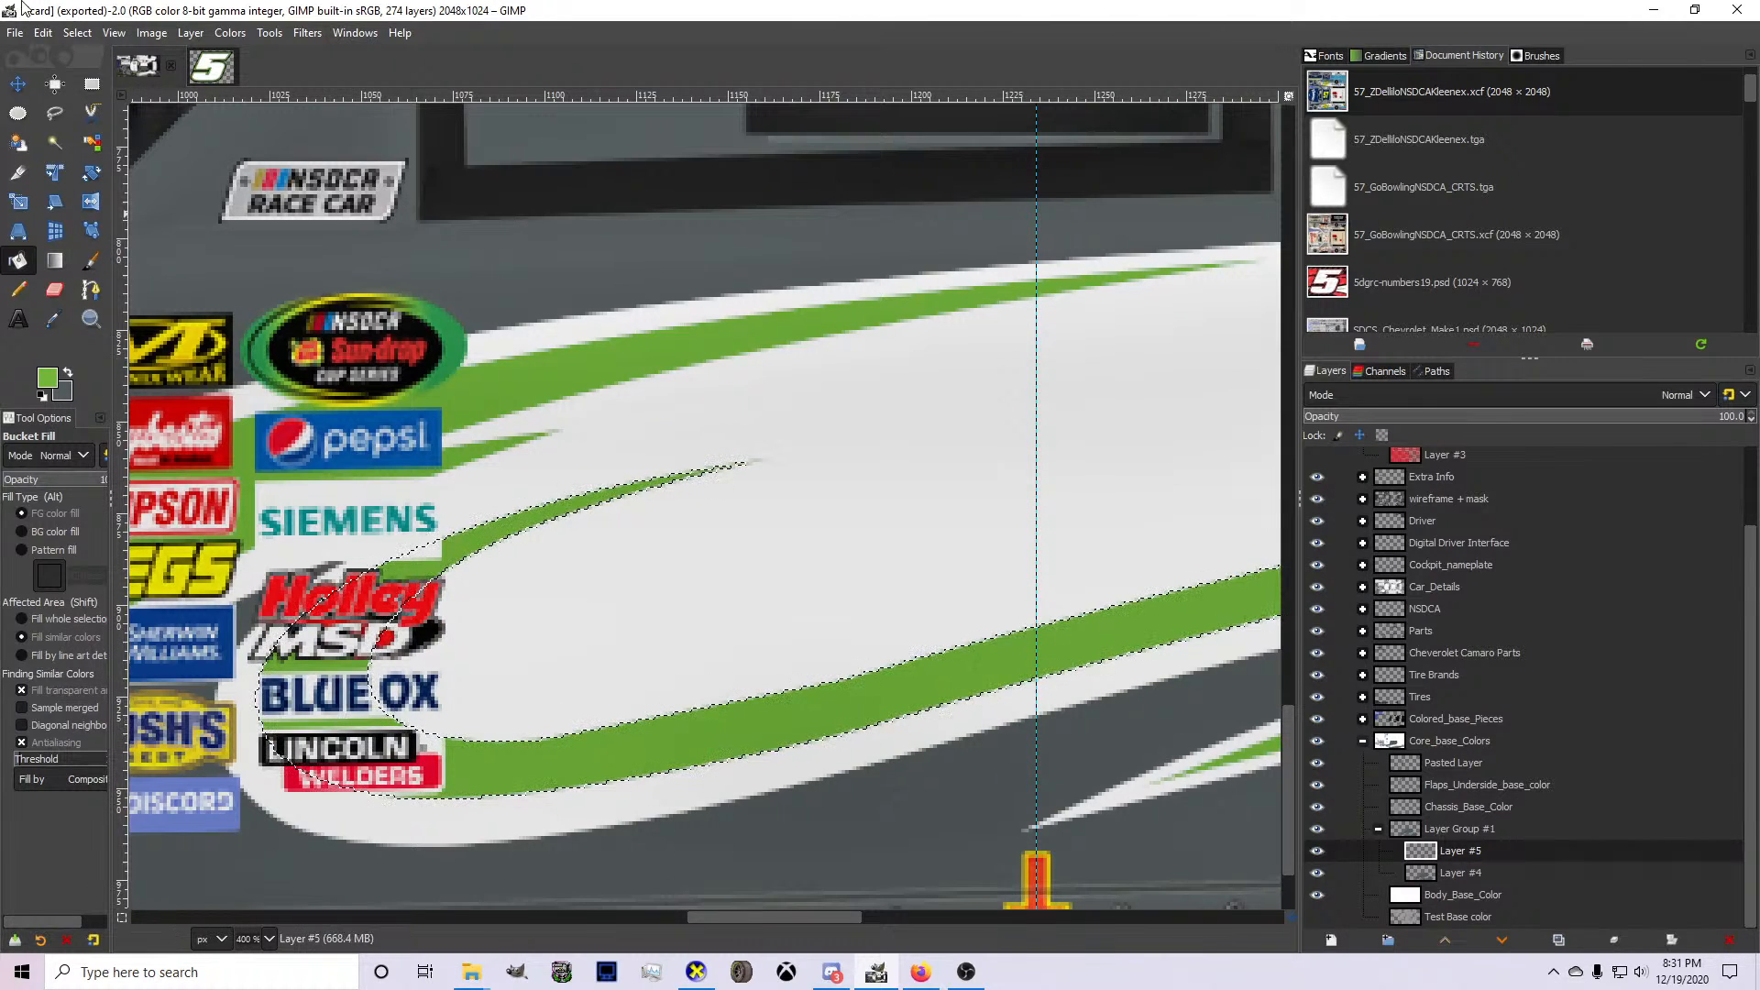
pyautogui.press('b')
pyautogui.scroll(-2, 320, 587)
pyautogui.press('f')
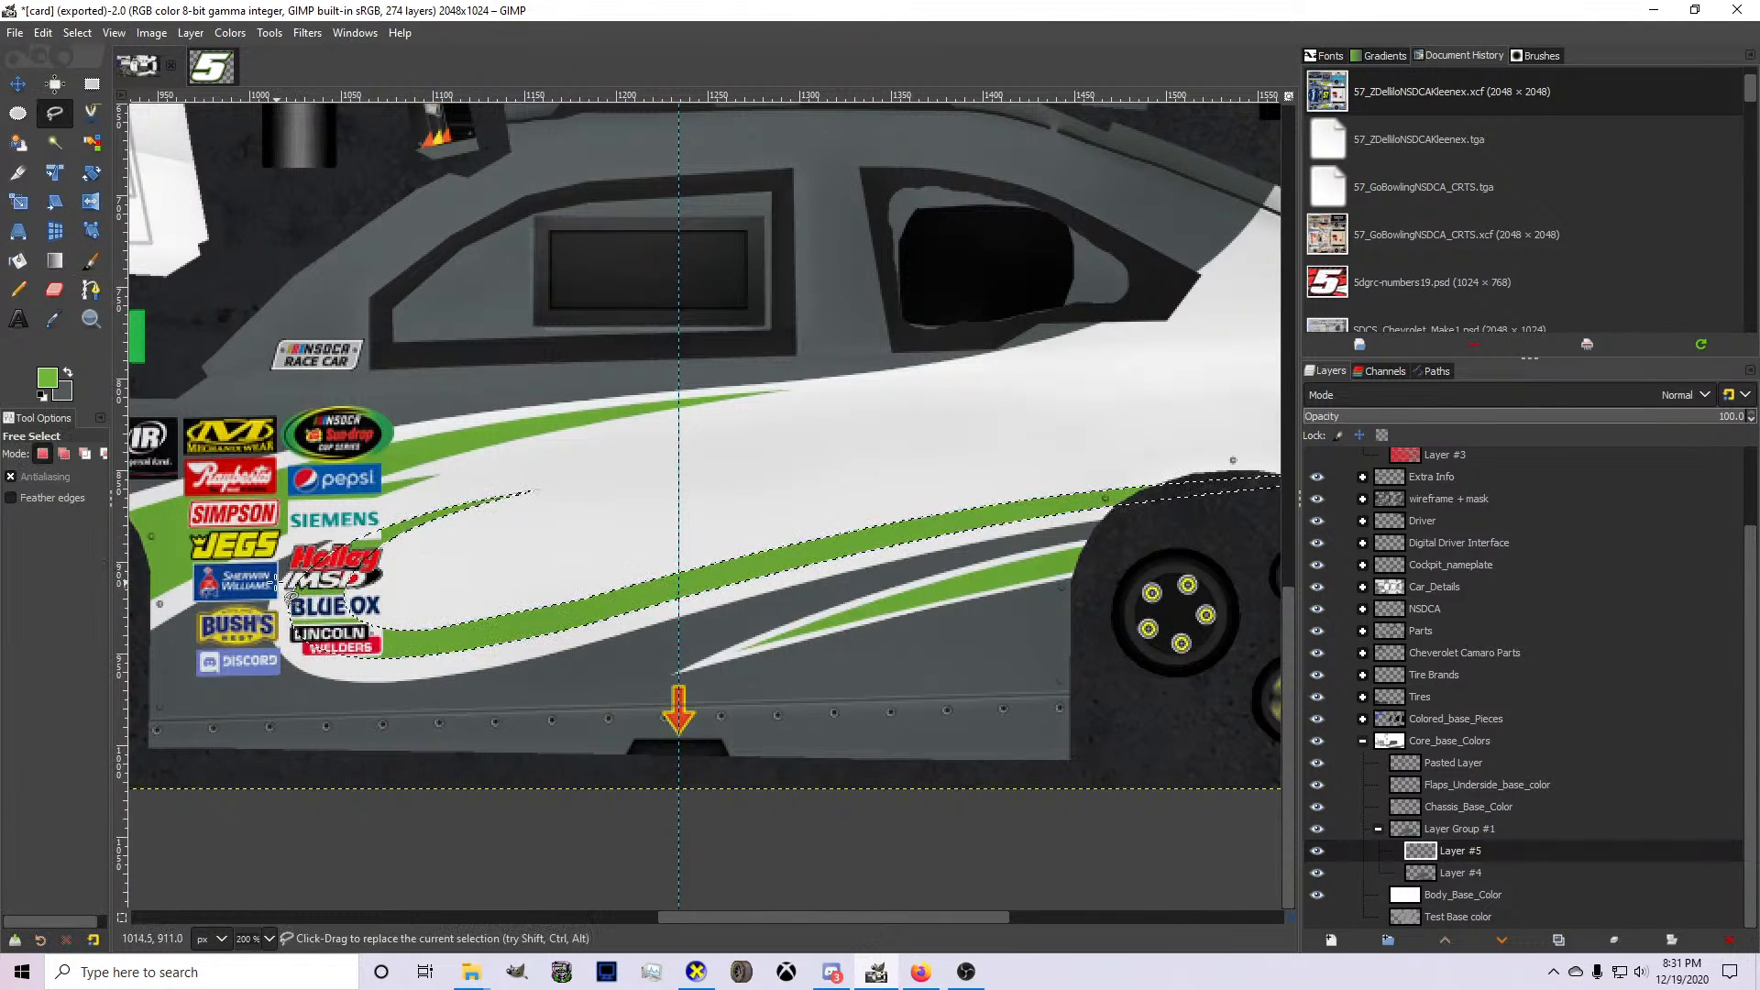
pyautogui.scroll(-1, 679, 710)
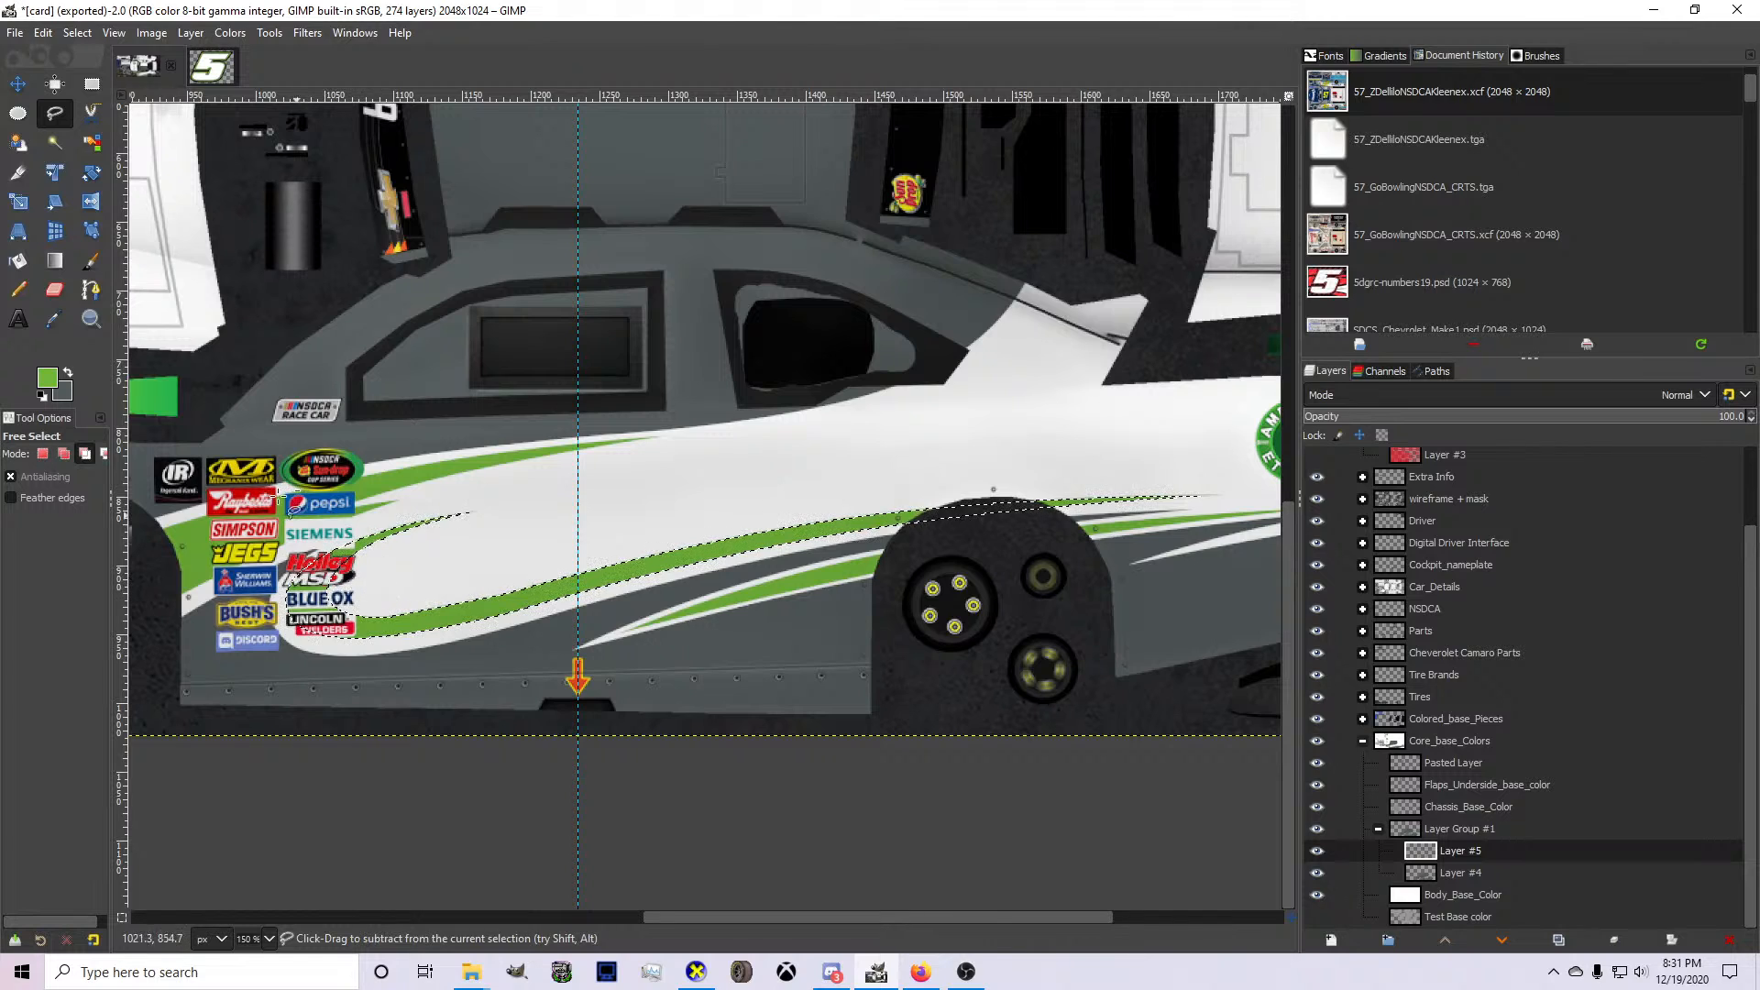
pyautogui.press('b')
pyautogui.scroll(5, 378, 452)
pyautogui.click(372, 385)
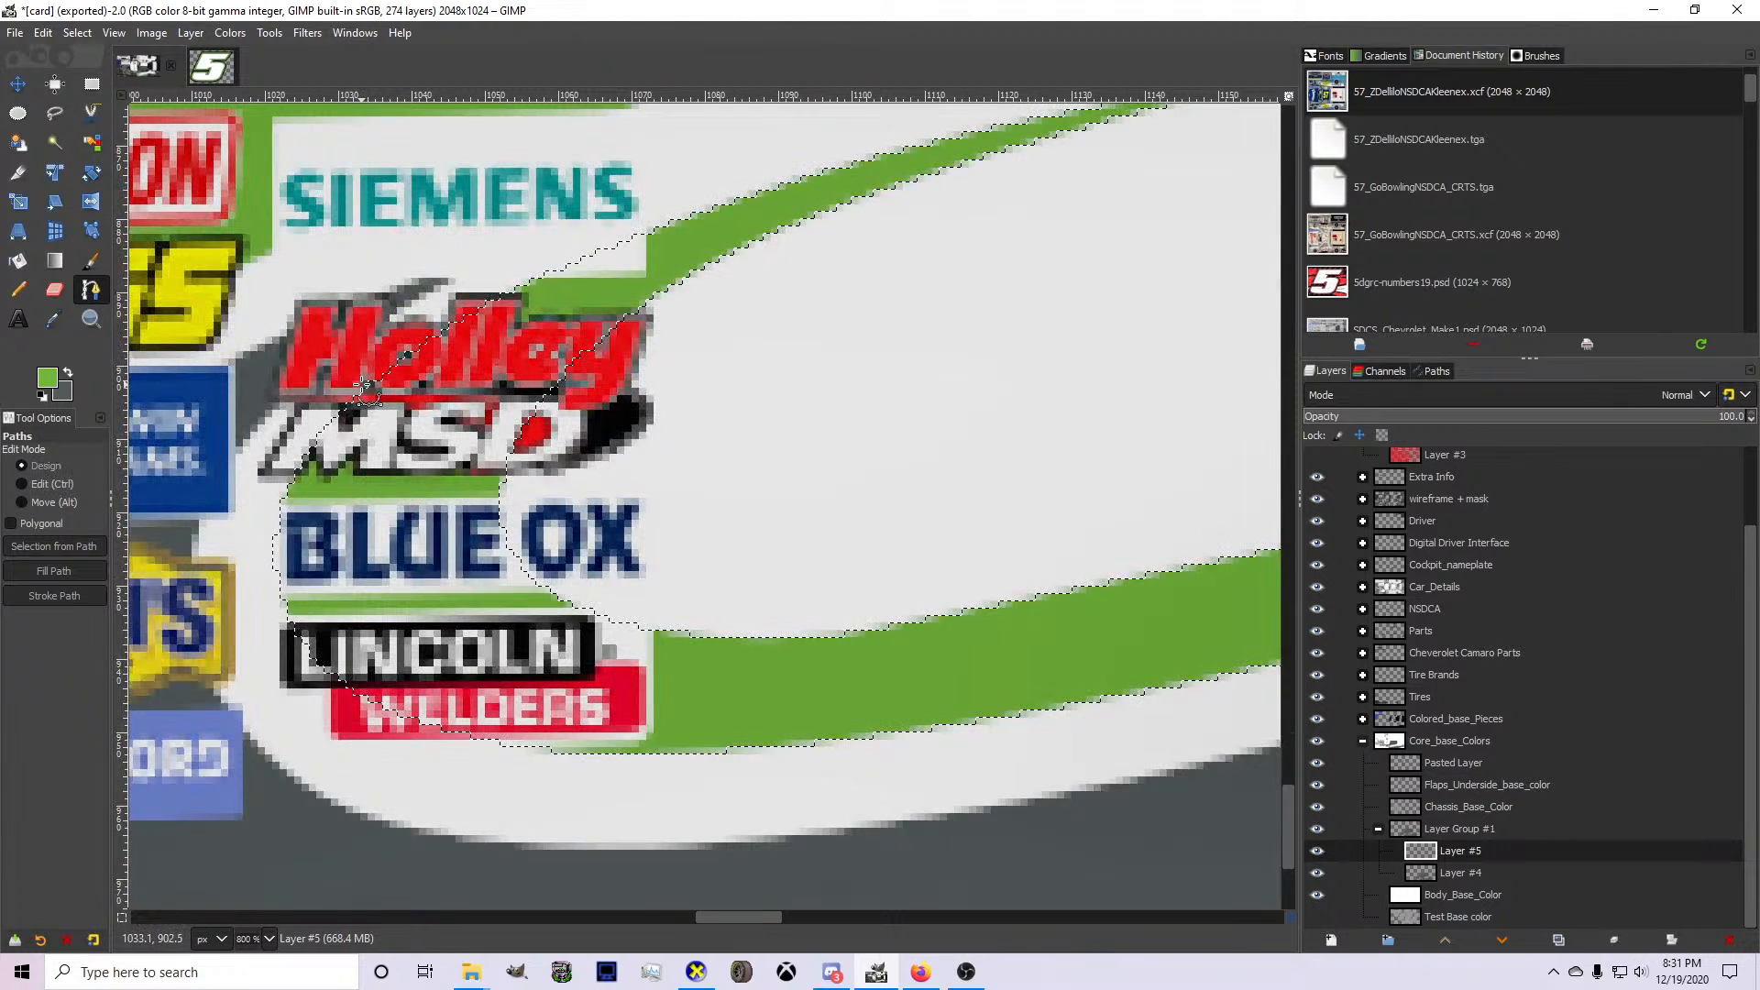
pyautogui.moveTo(484, 780); pyautogui.dragTo(298, 600)
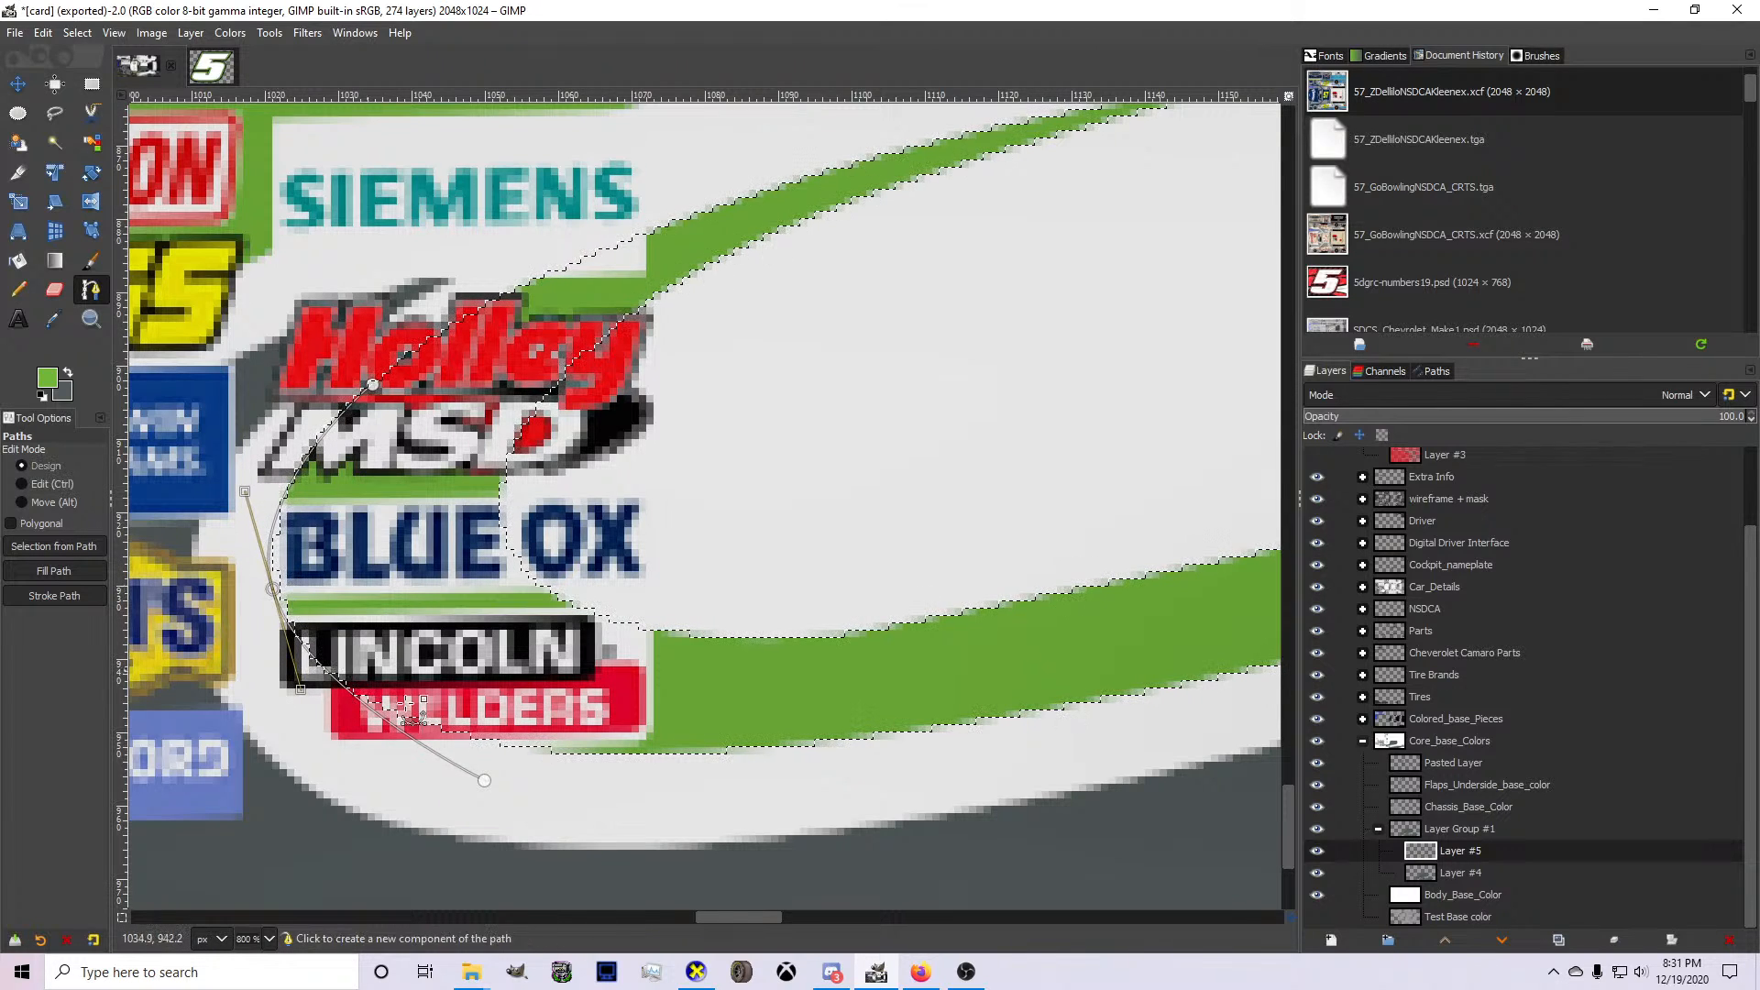
pyautogui.moveTo(440, 731); pyautogui.dragTo(484, 780)
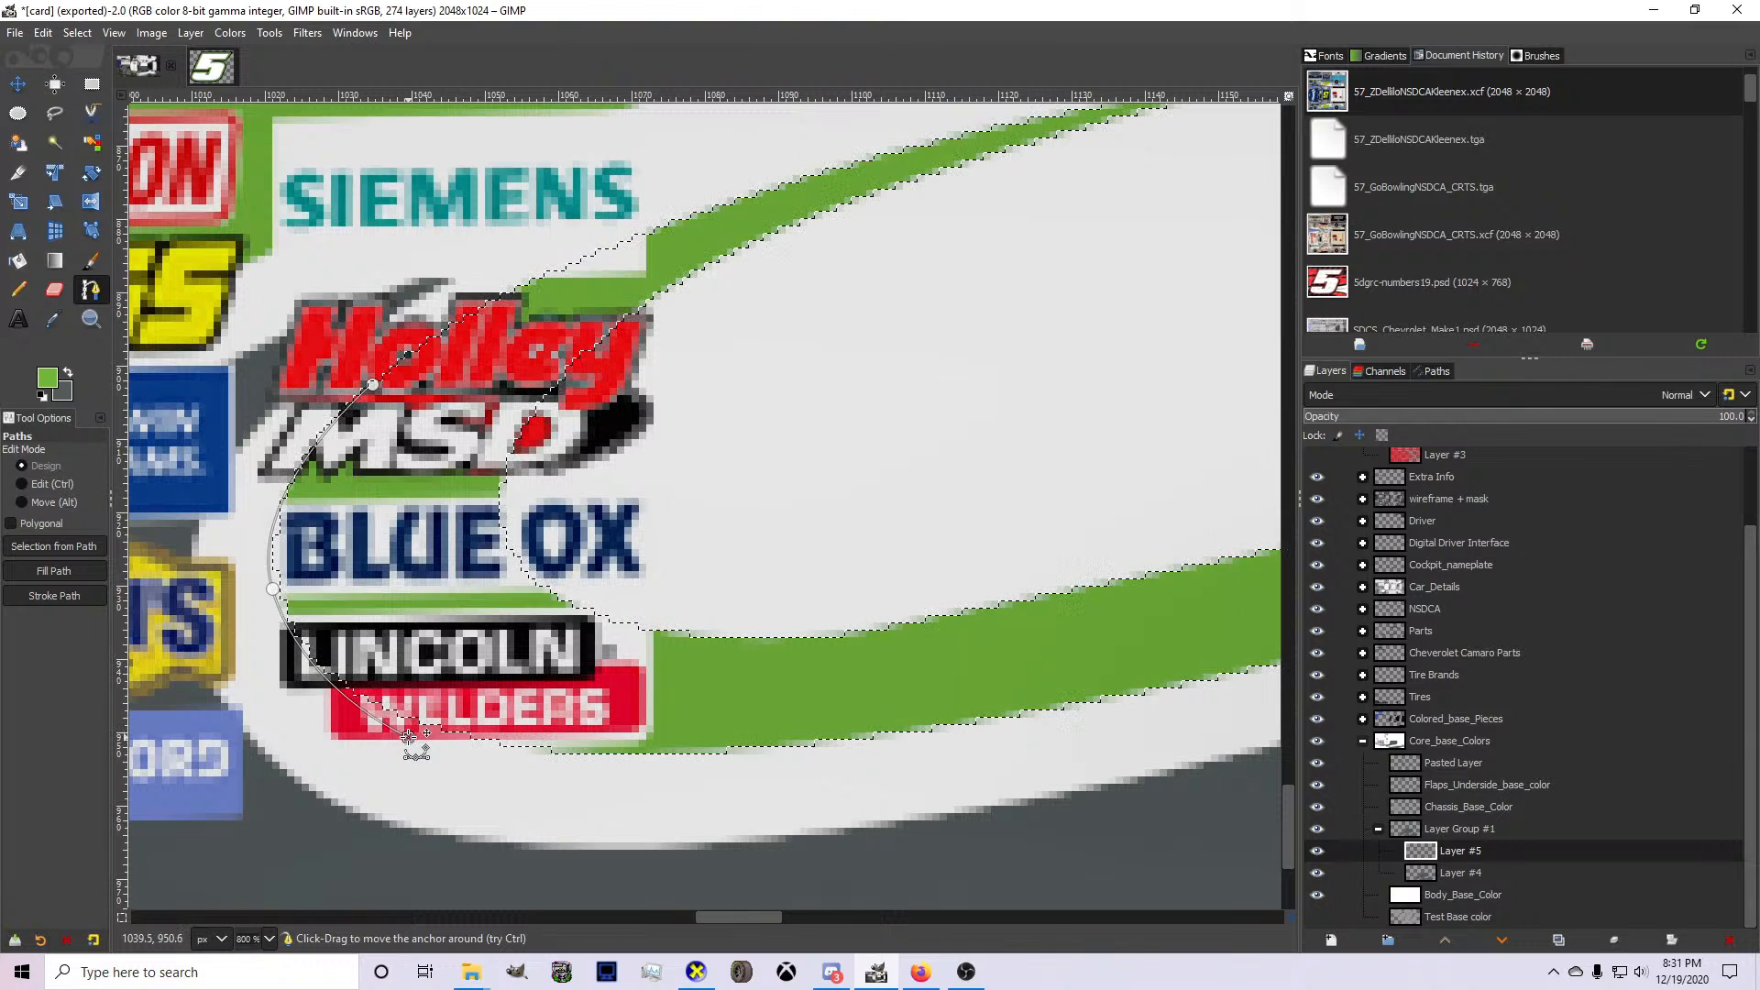
# Extend the path rearward below the stripe's lower edge and bend it into the white area, ending just forward of the vertical guide.
pyautogui.click(945, 716)
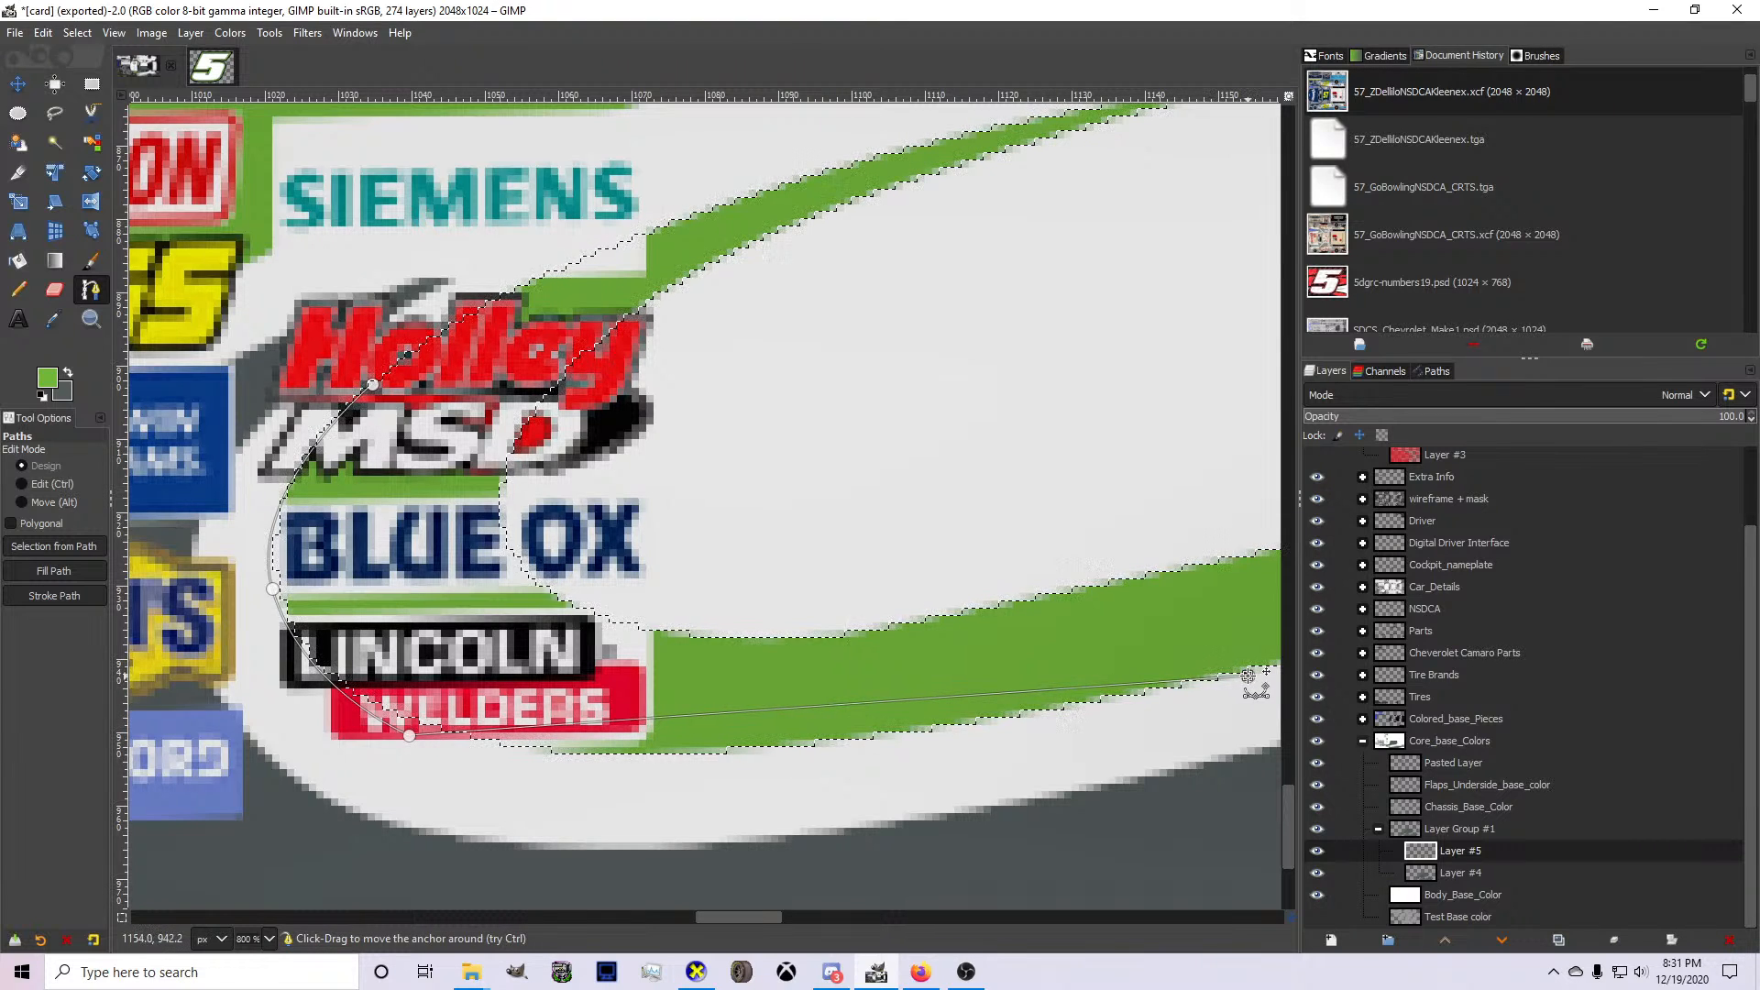
pyautogui.moveTo(915, 703); pyautogui.dragTo(857, 768)
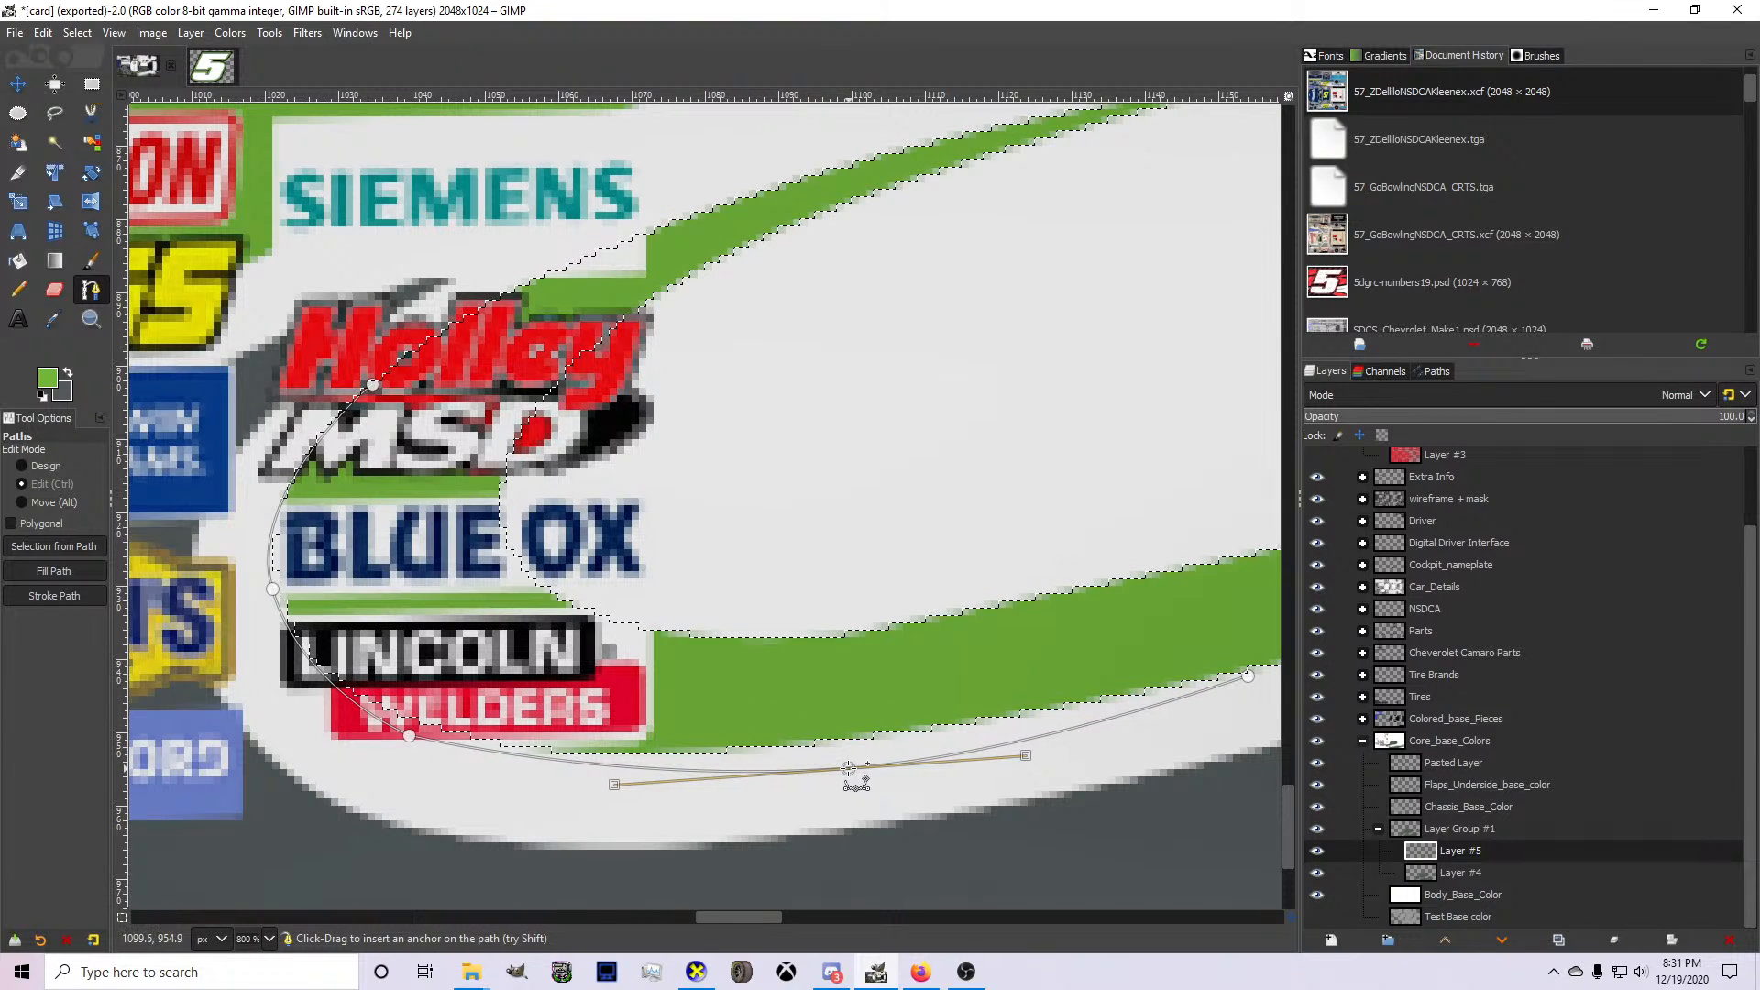
pyautogui.scroll(-5, 848, 769)
pyautogui.scroll(4, 667, 750)
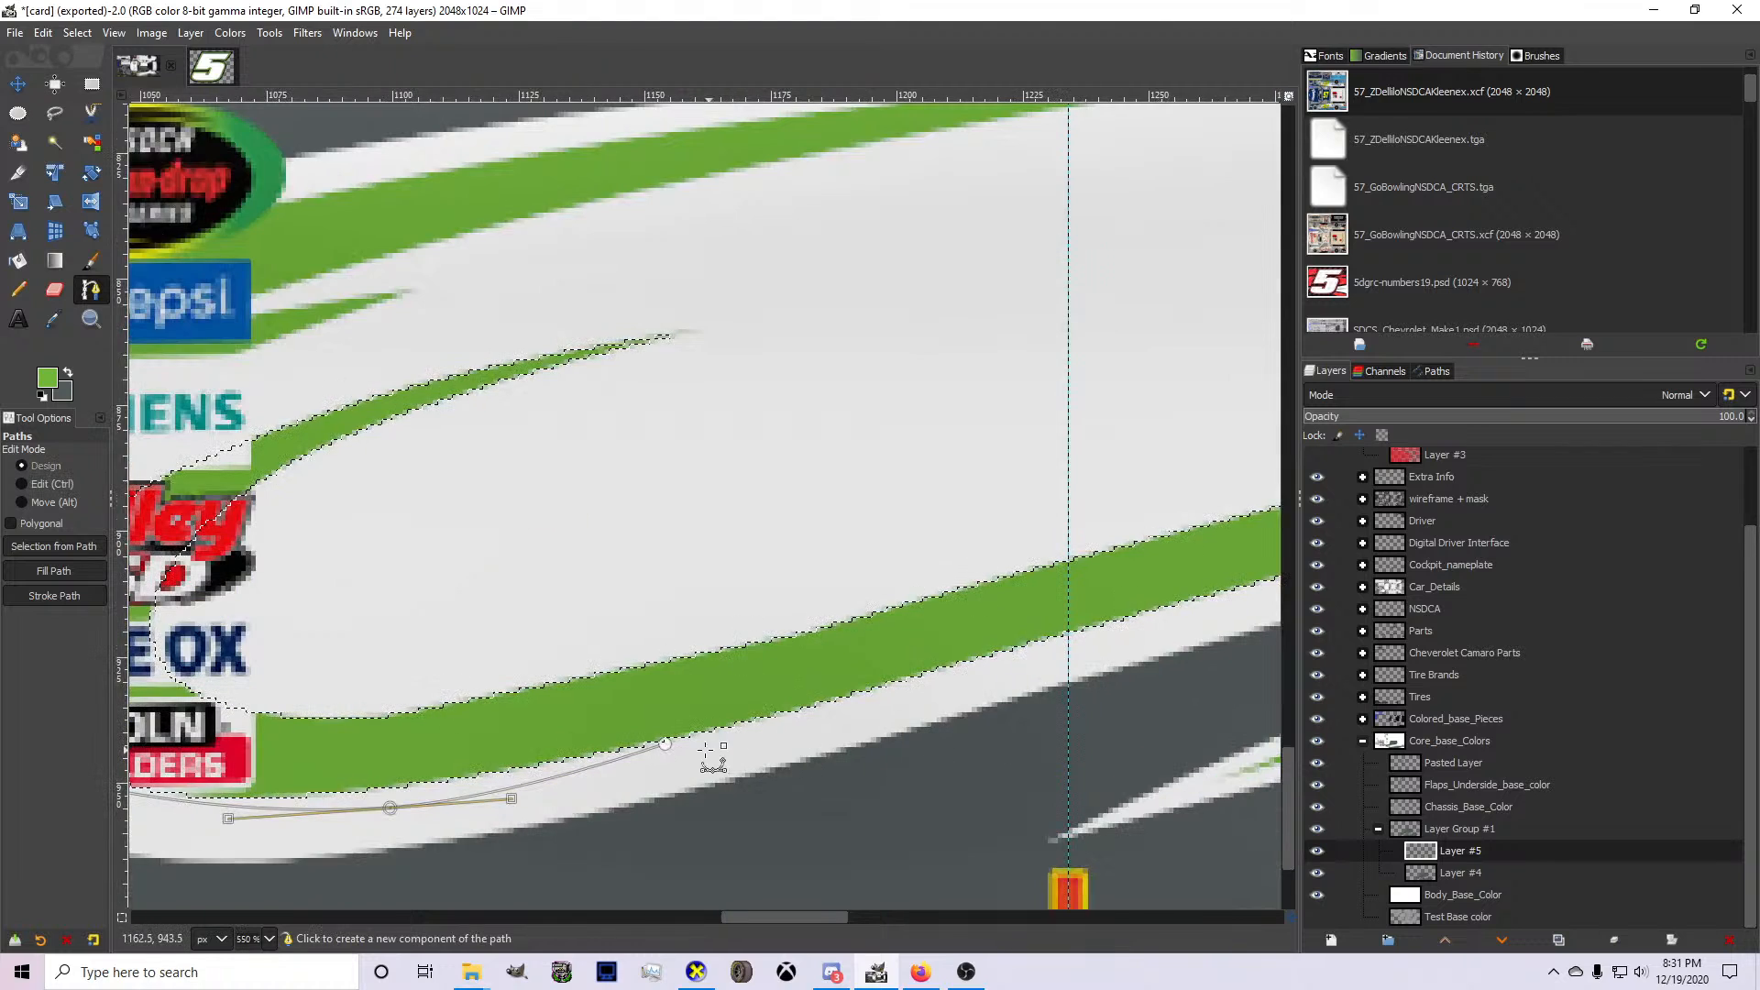
pyautogui.moveTo(664, 743); pyautogui.dragTo(780, 726)
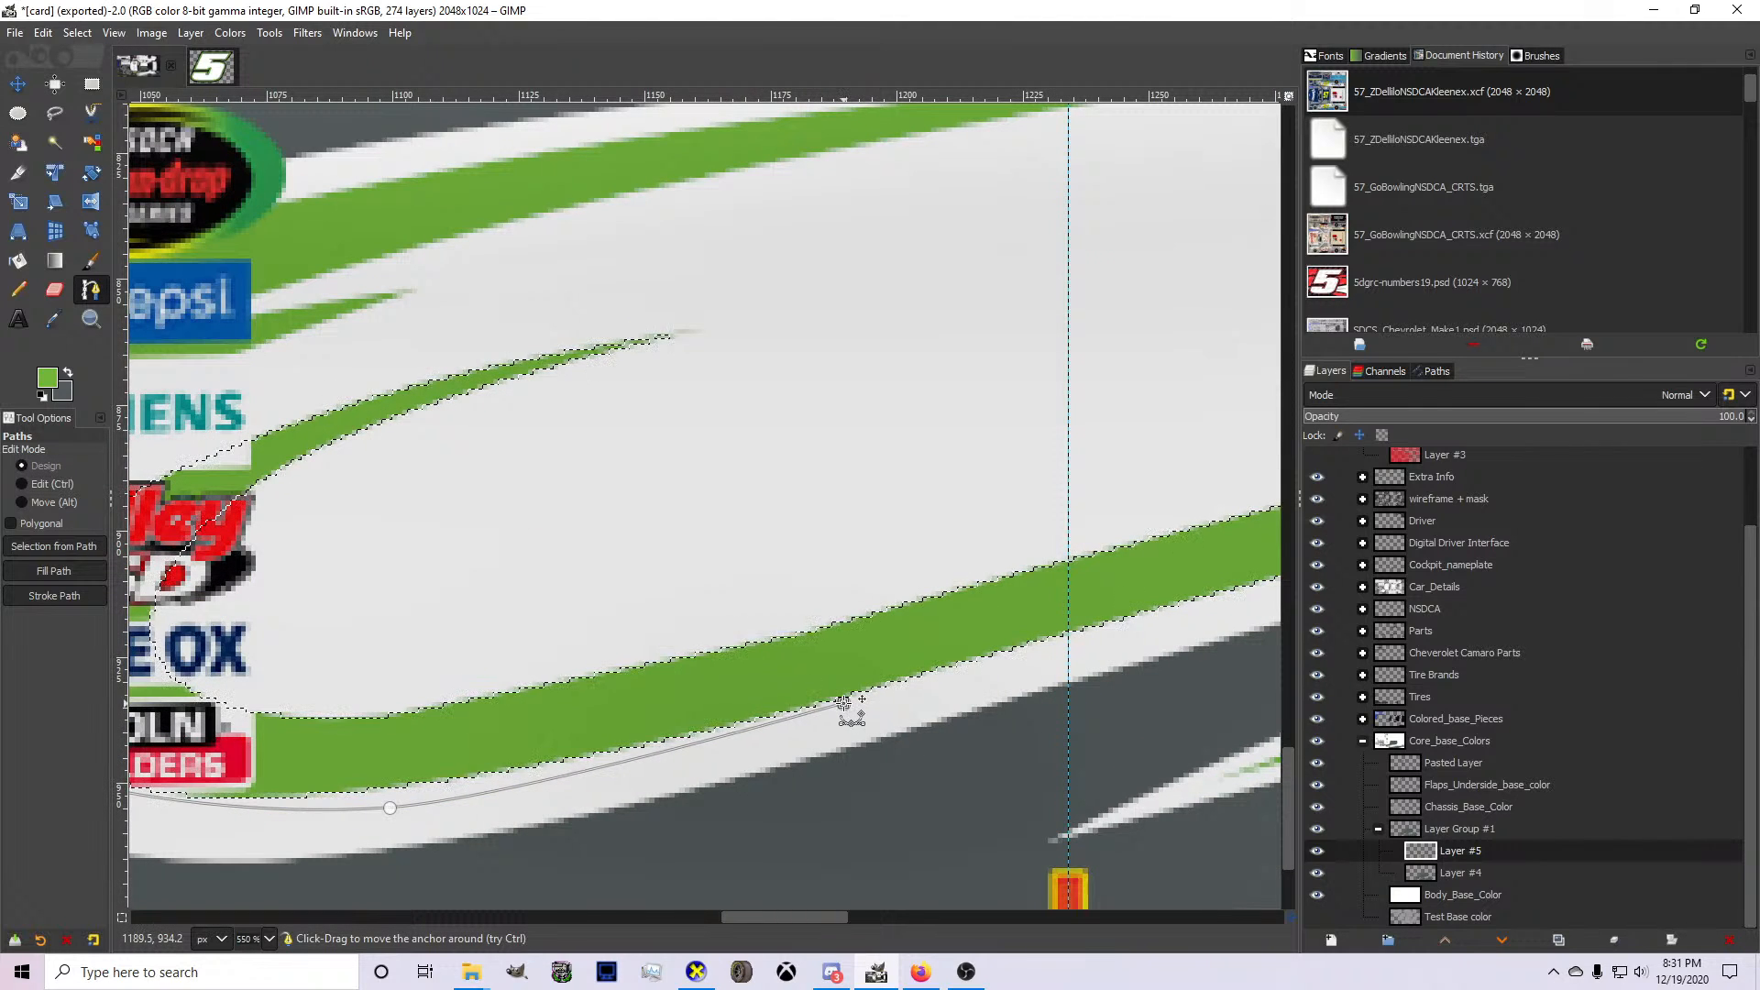
# Continue the path to the rear wheel opening, curving it along the green stripe's lower edge and adjusting the rear anchor.
pyautogui.scroll(-5, 816, 707)
pyautogui.scroll(4, 1036, 655)
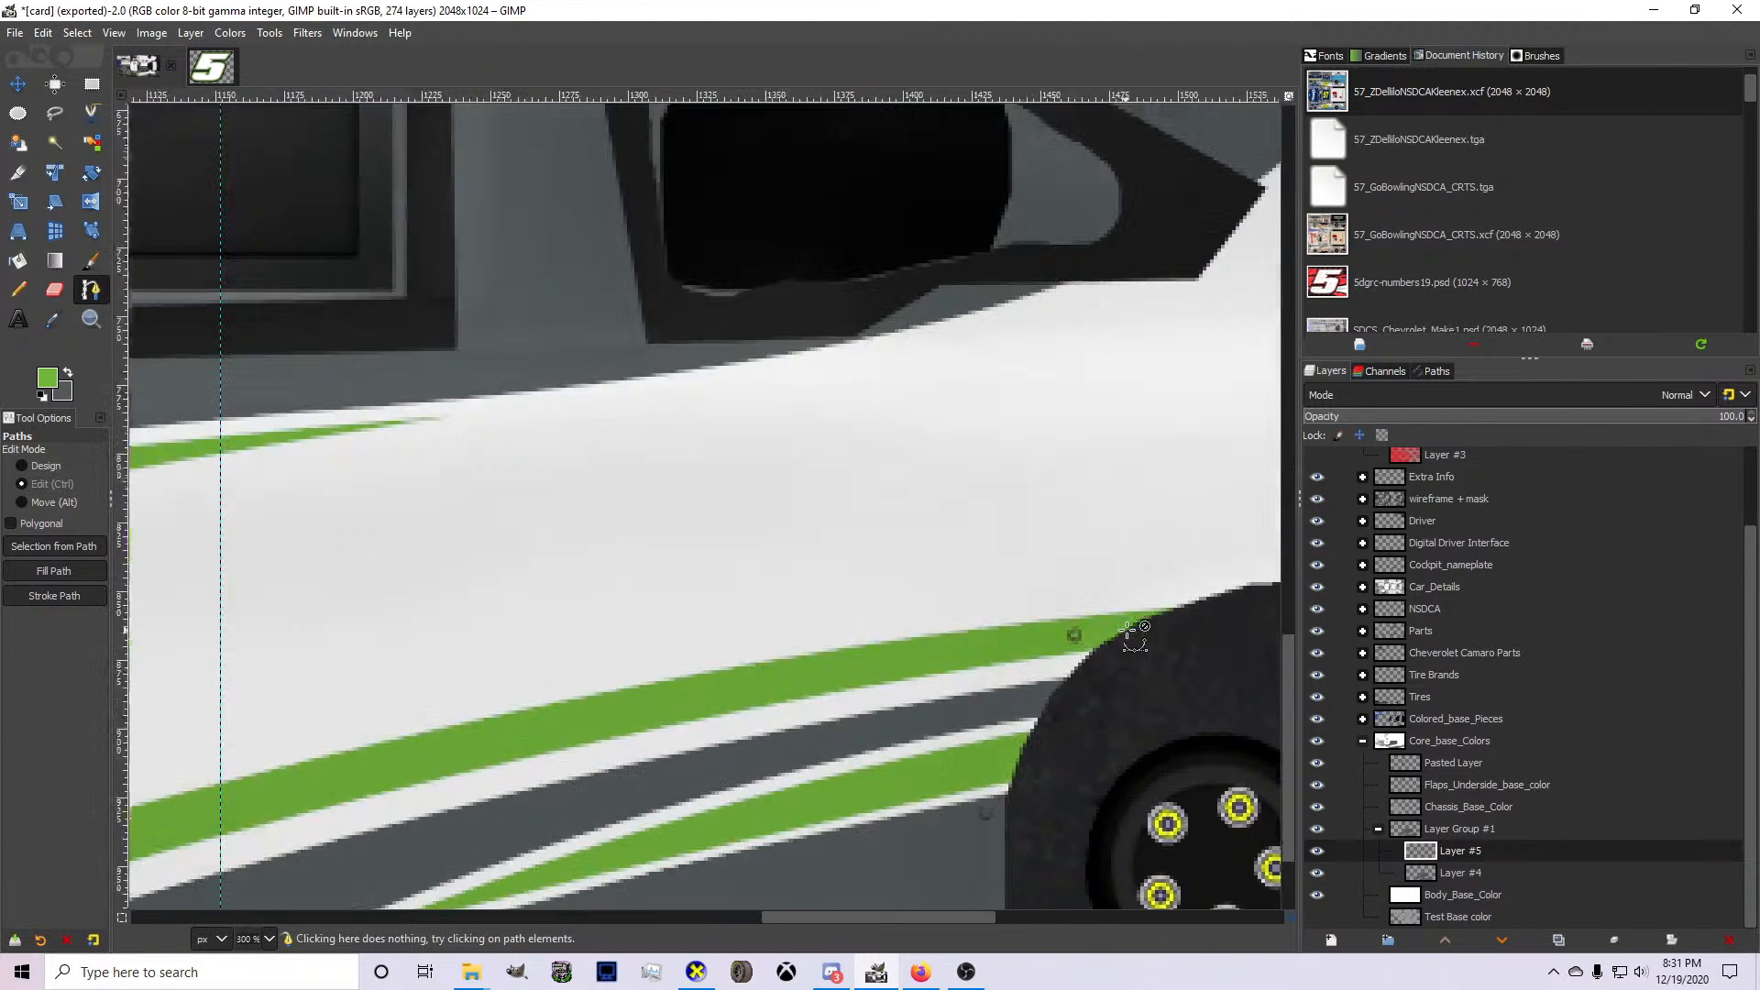
pyautogui.click(1120, 647)
pyautogui.scroll(-1, 1120, 646)
pyautogui.scroll(1, 795, 721)
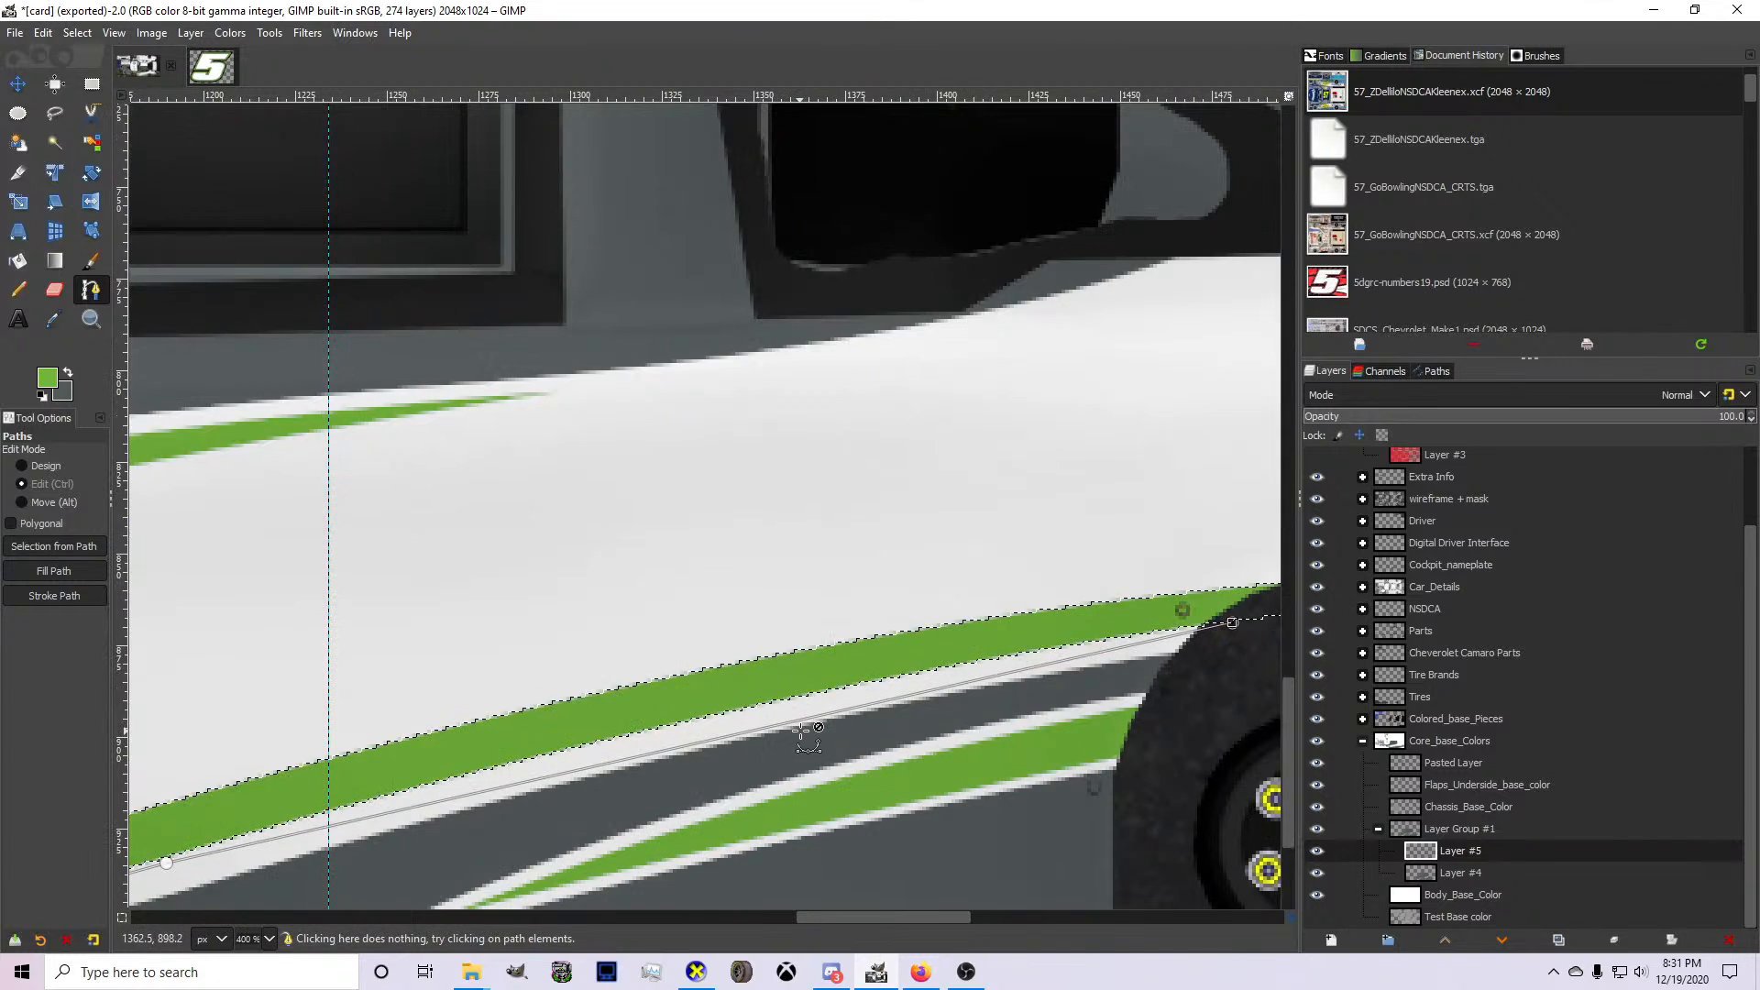
pyautogui.moveTo(786, 723); pyautogui.dragTo(748, 706)
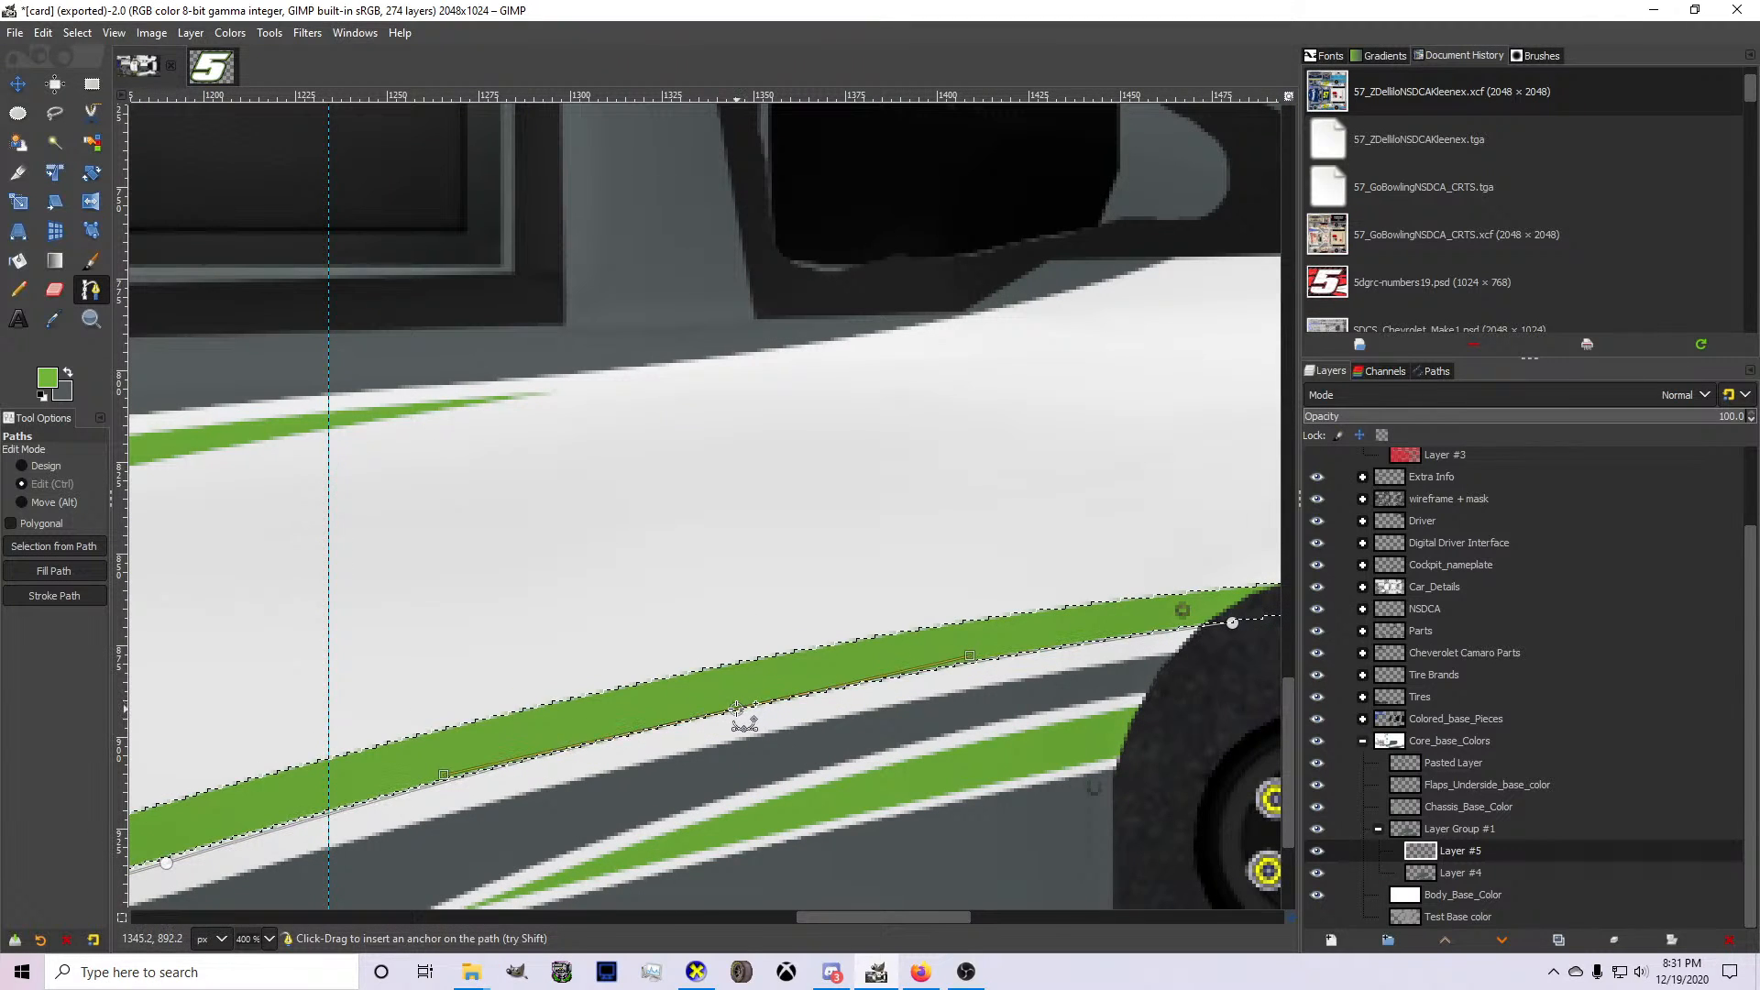
pyautogui.scroll(-2, 740, 707)
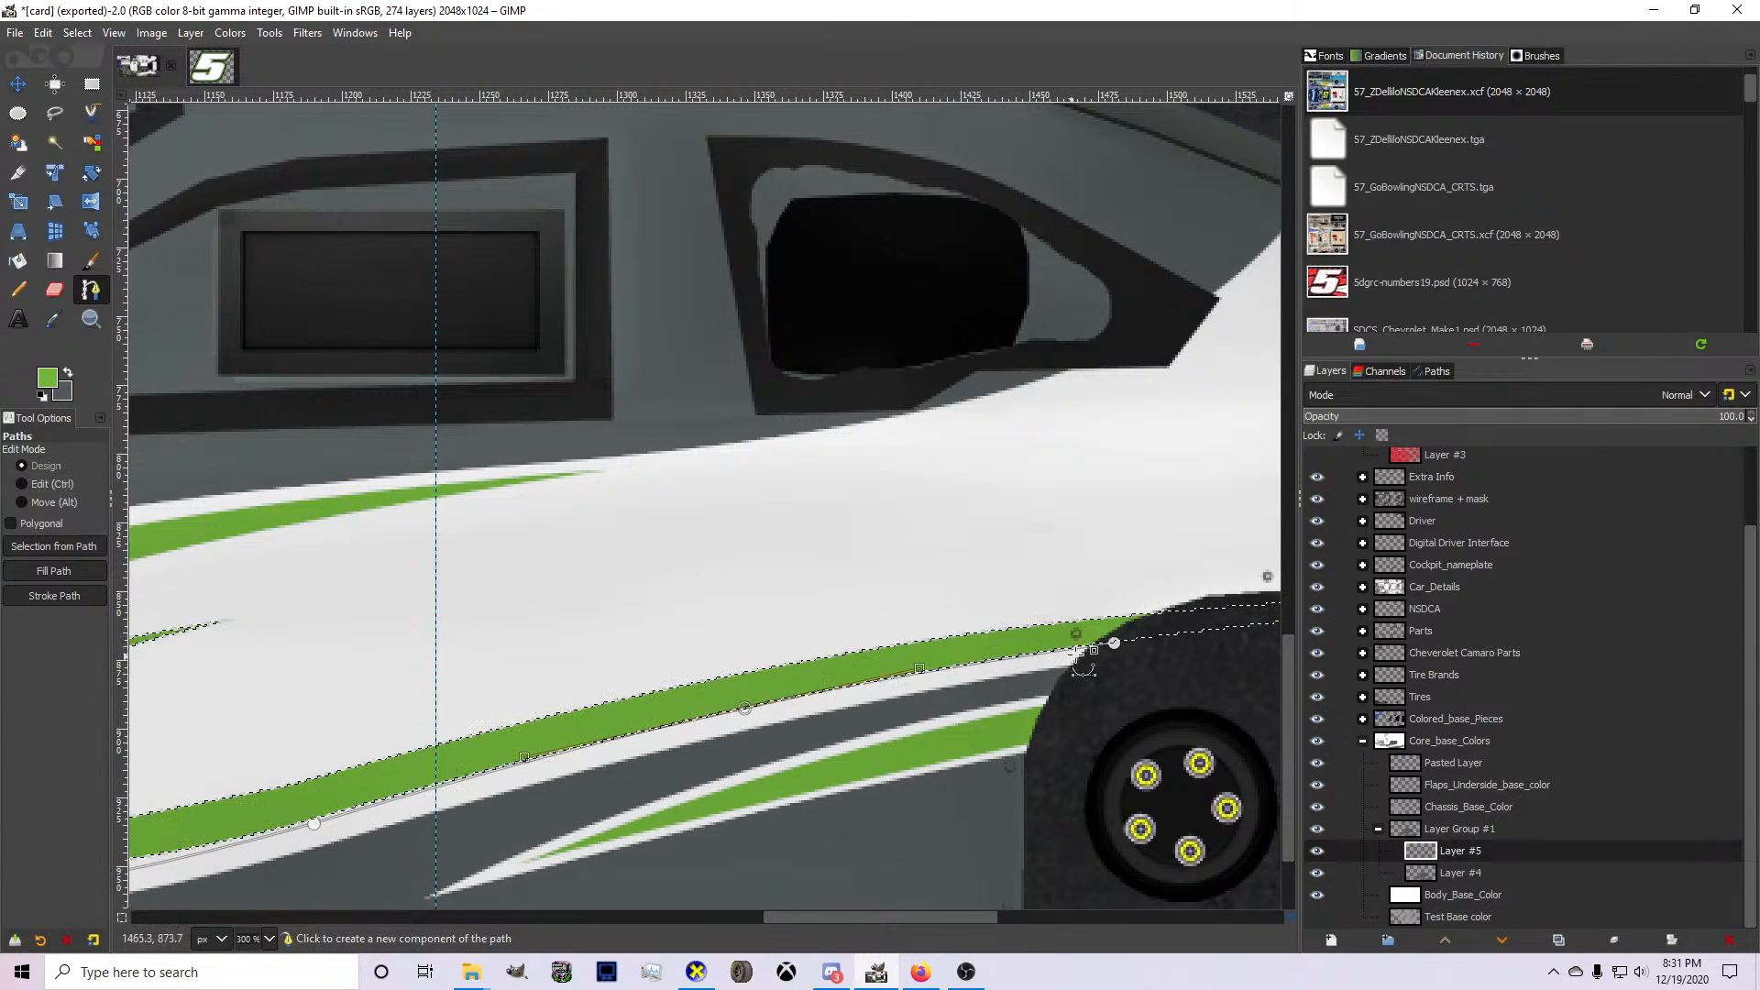
pyautogui.scroll(3, 1114, 647)
pyautogui.moveTo(1114, 647); pyautogui.dragTo(1083, 628)
# Run the path back forward through the green stripe to the Lincoln Welders logo, close it behind the logos, and turn it into a selection.
pyautogui.scroll(-4, 1120, 613)
pyautogui.scroll(3, 743, 721)
pyautogui.scroll(-5, 949, 545)
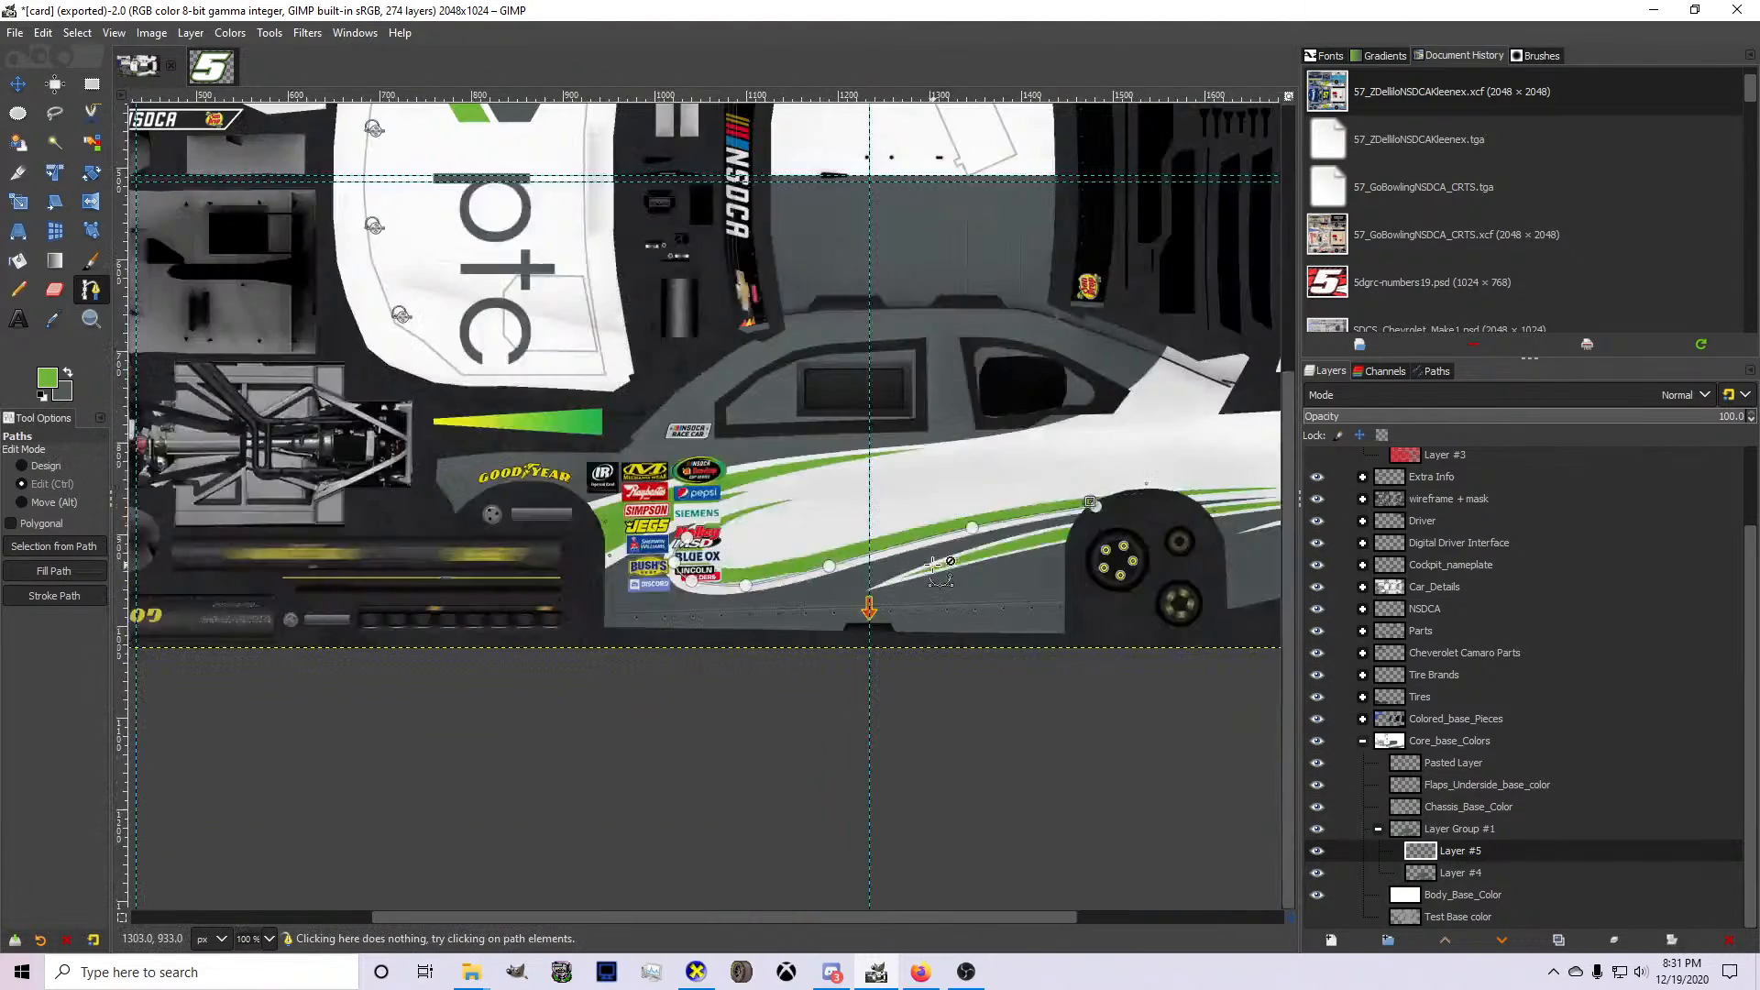
pyautogui.scroll(3, 1086, 492)
pyautogui.scroll(-3, 1088, 504)
pyautogui.scroll(4, 816, 570)
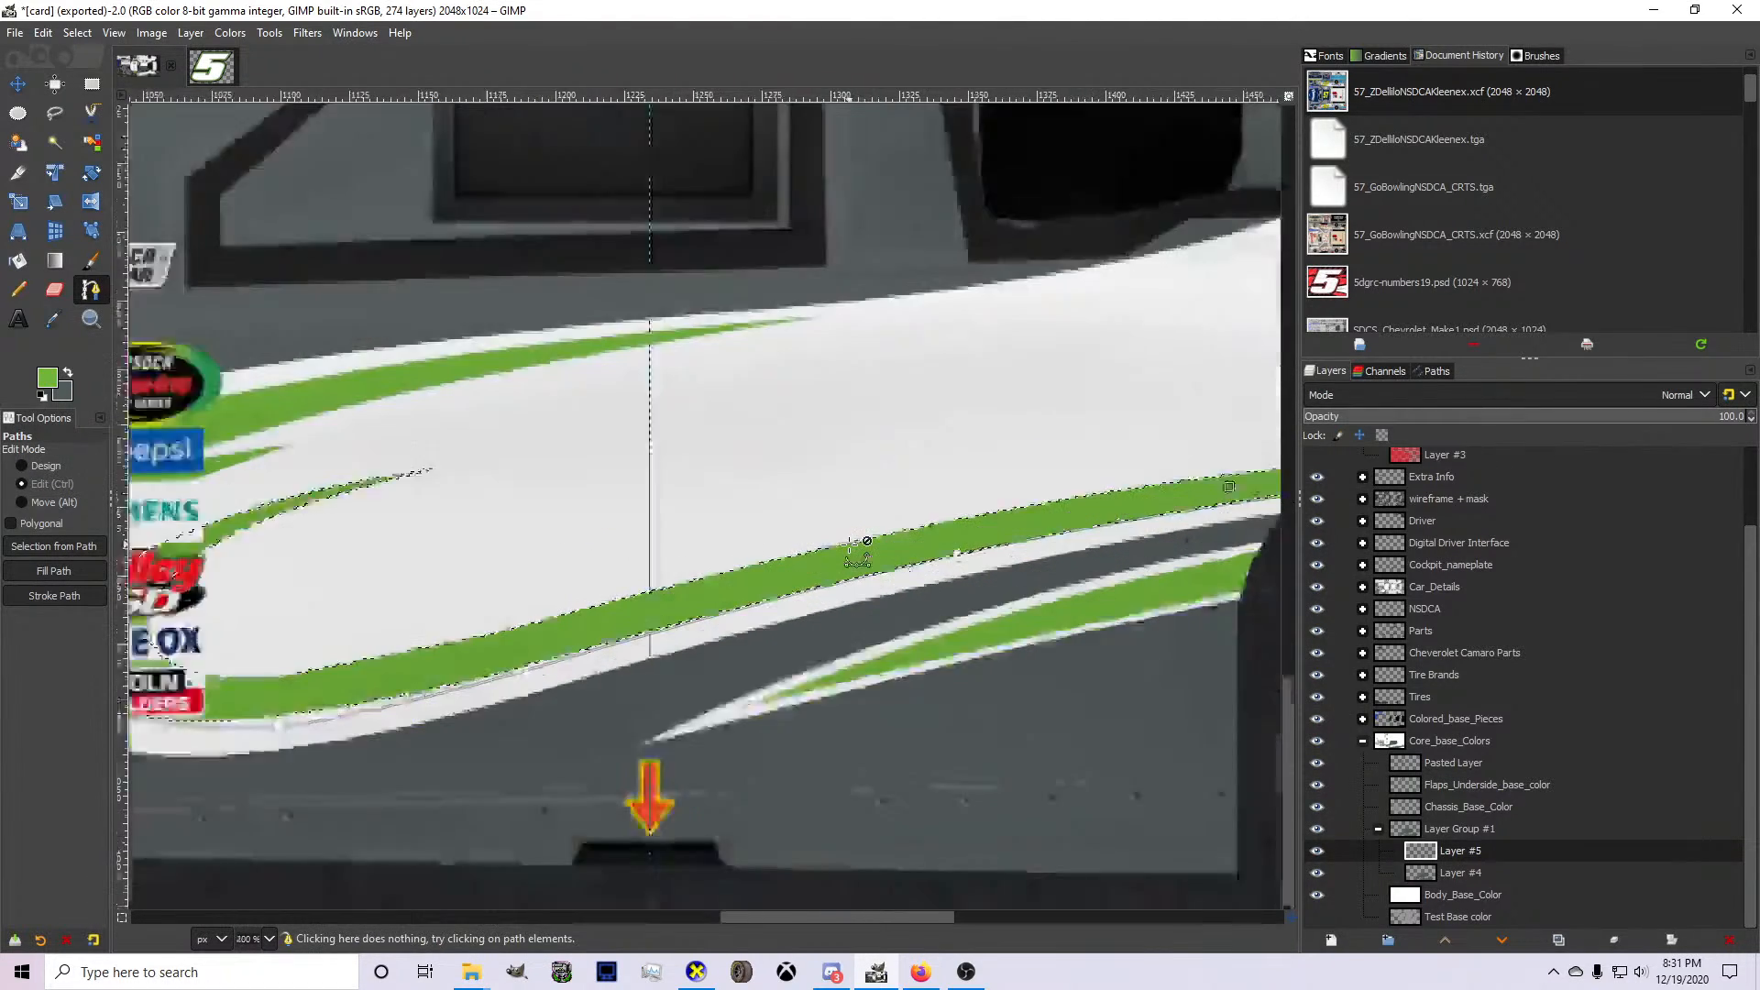
pyautogui.scroll(-4, 816, 569)
pyautogui.scroll(3, 714, 616)
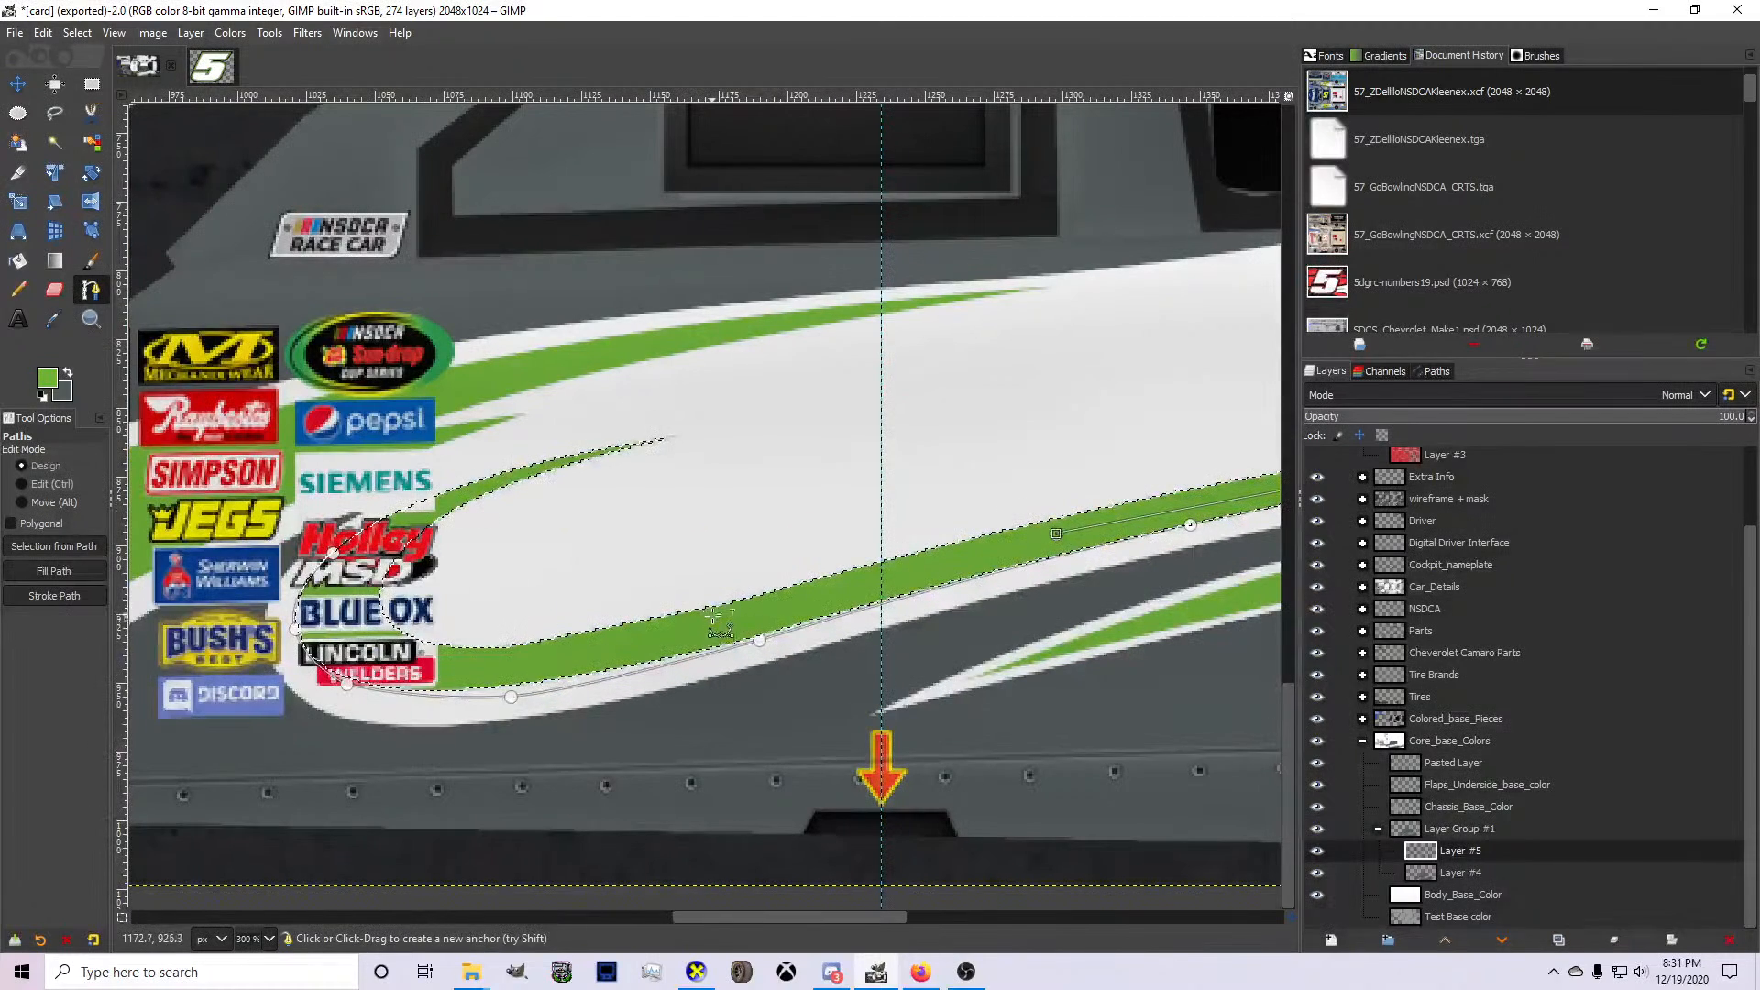
pyautogui.click(438, 670)
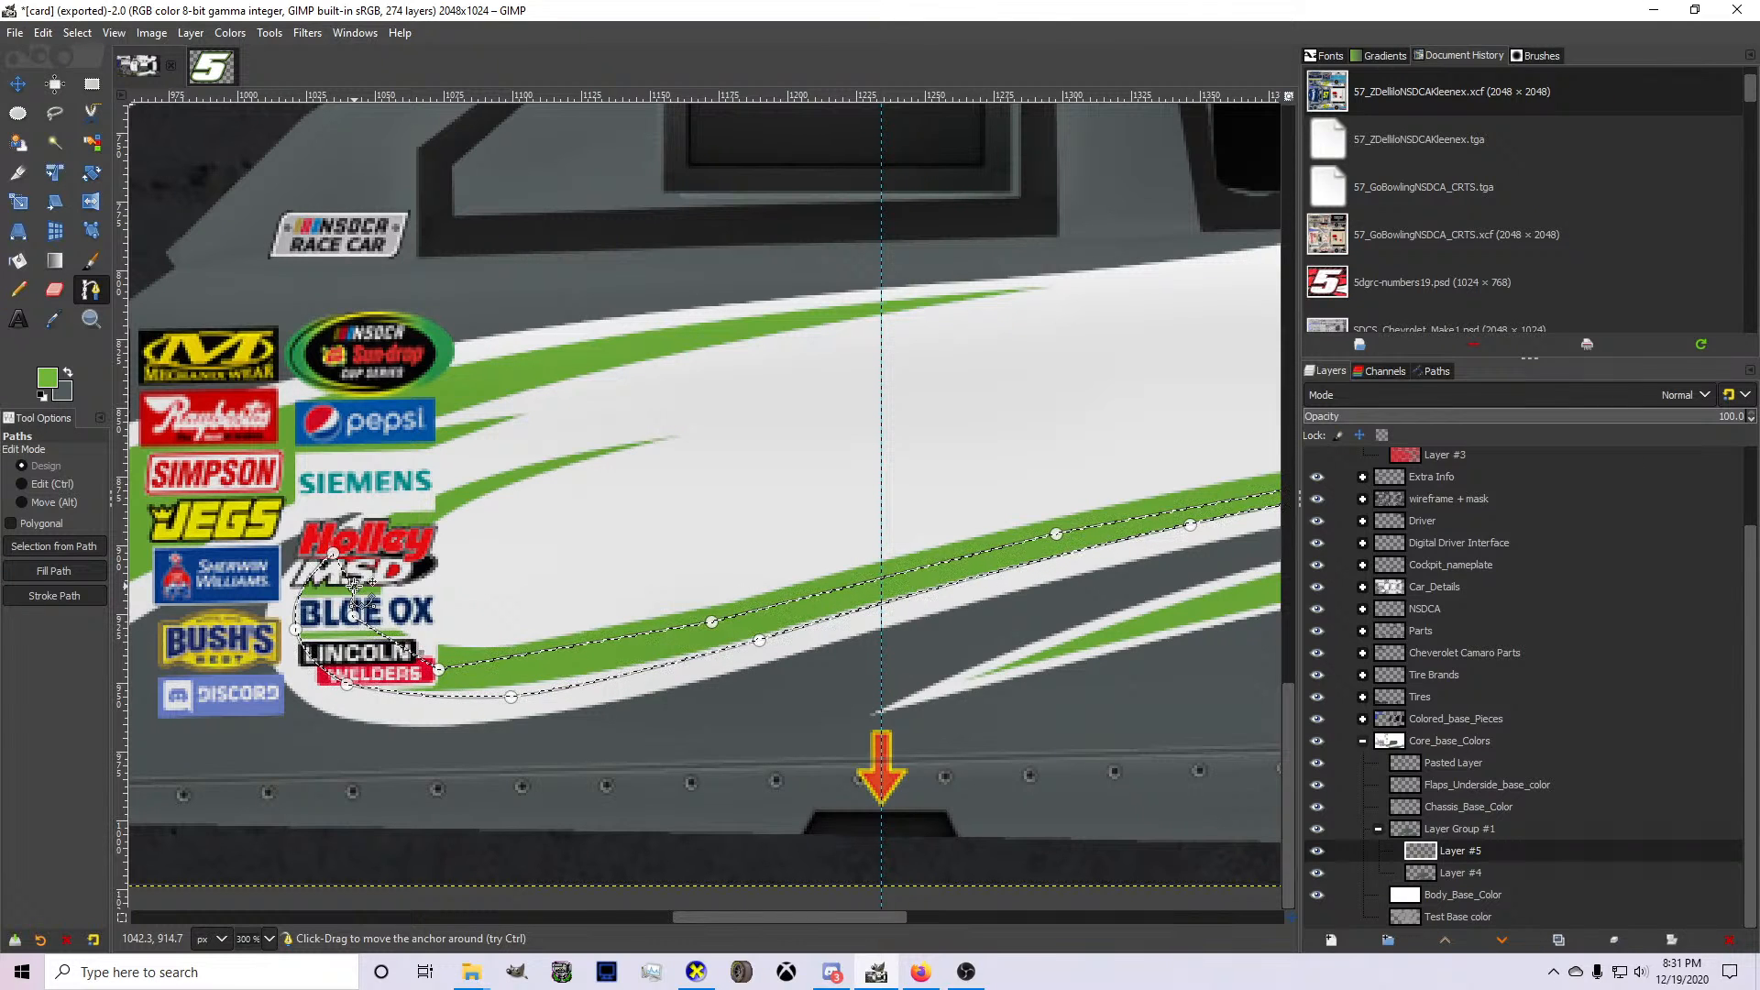
# Paint the selected lower part of the stripe green with the Pencil tool on Layer #5.
pyautogui.click(17, 290)
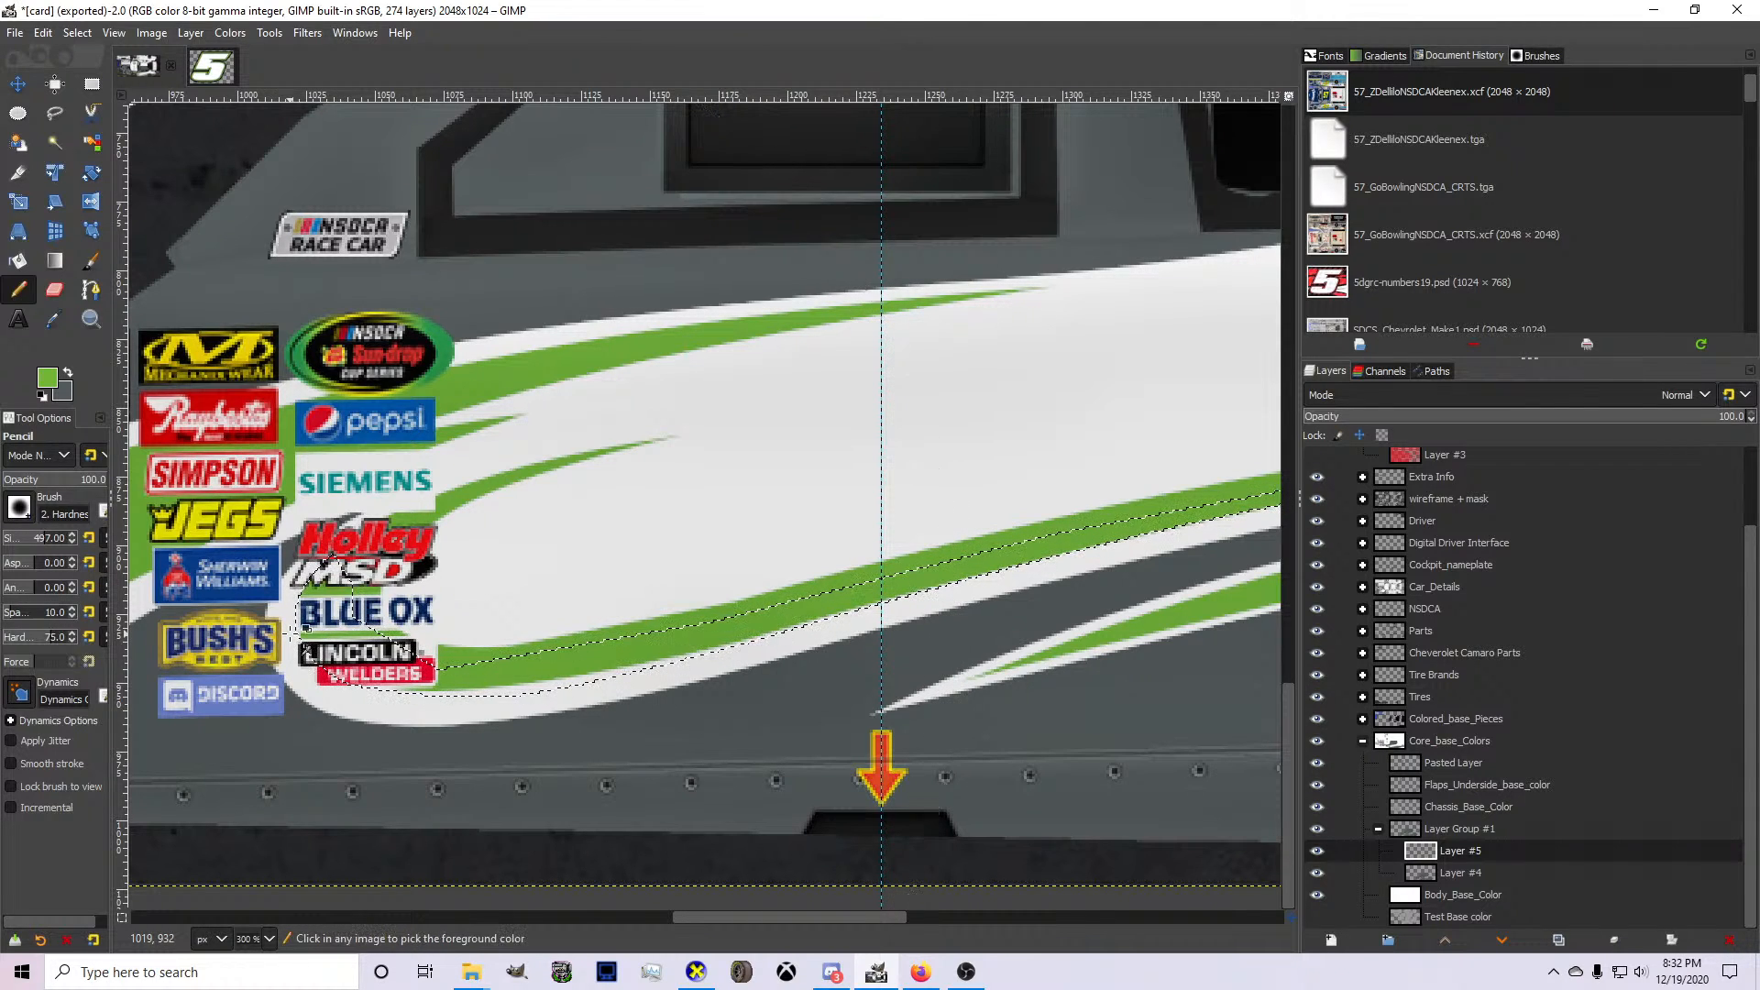
pyautogui.scroll(-1, 279, 633)
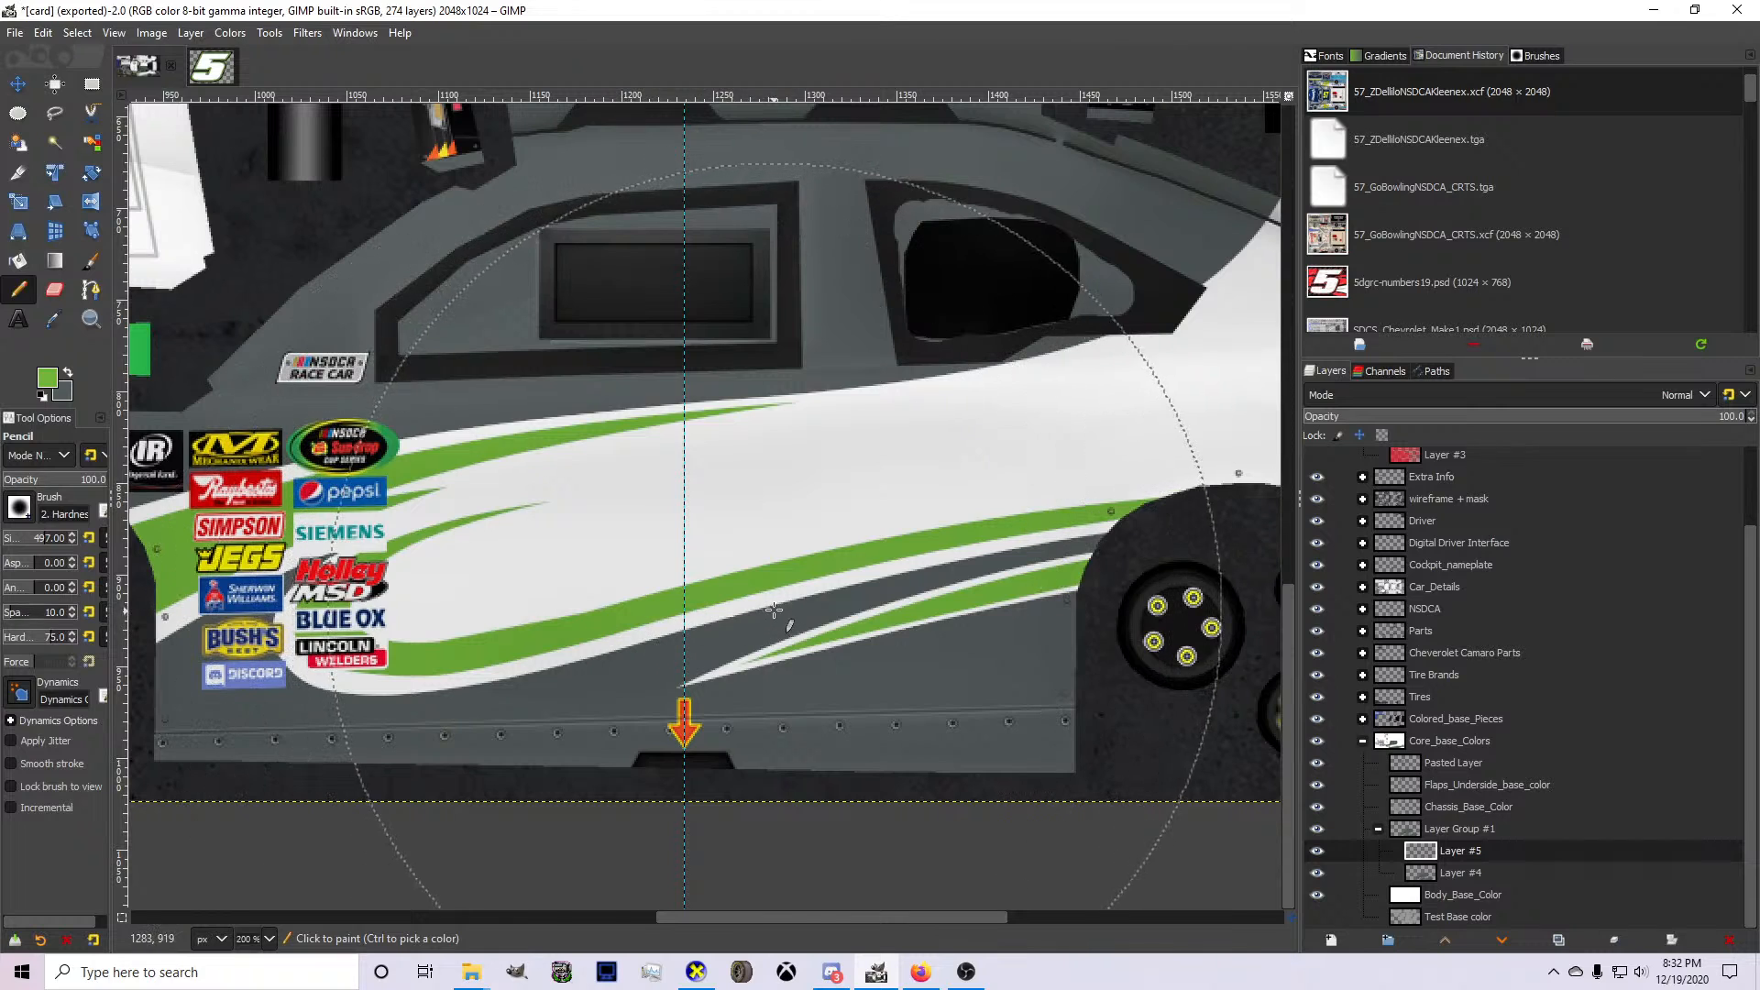
pyautogui.scroll(4, 489, 569)
pyautogui.scroll(-4, 488, 568)
pyautogui.scroll(4, 489, 568)
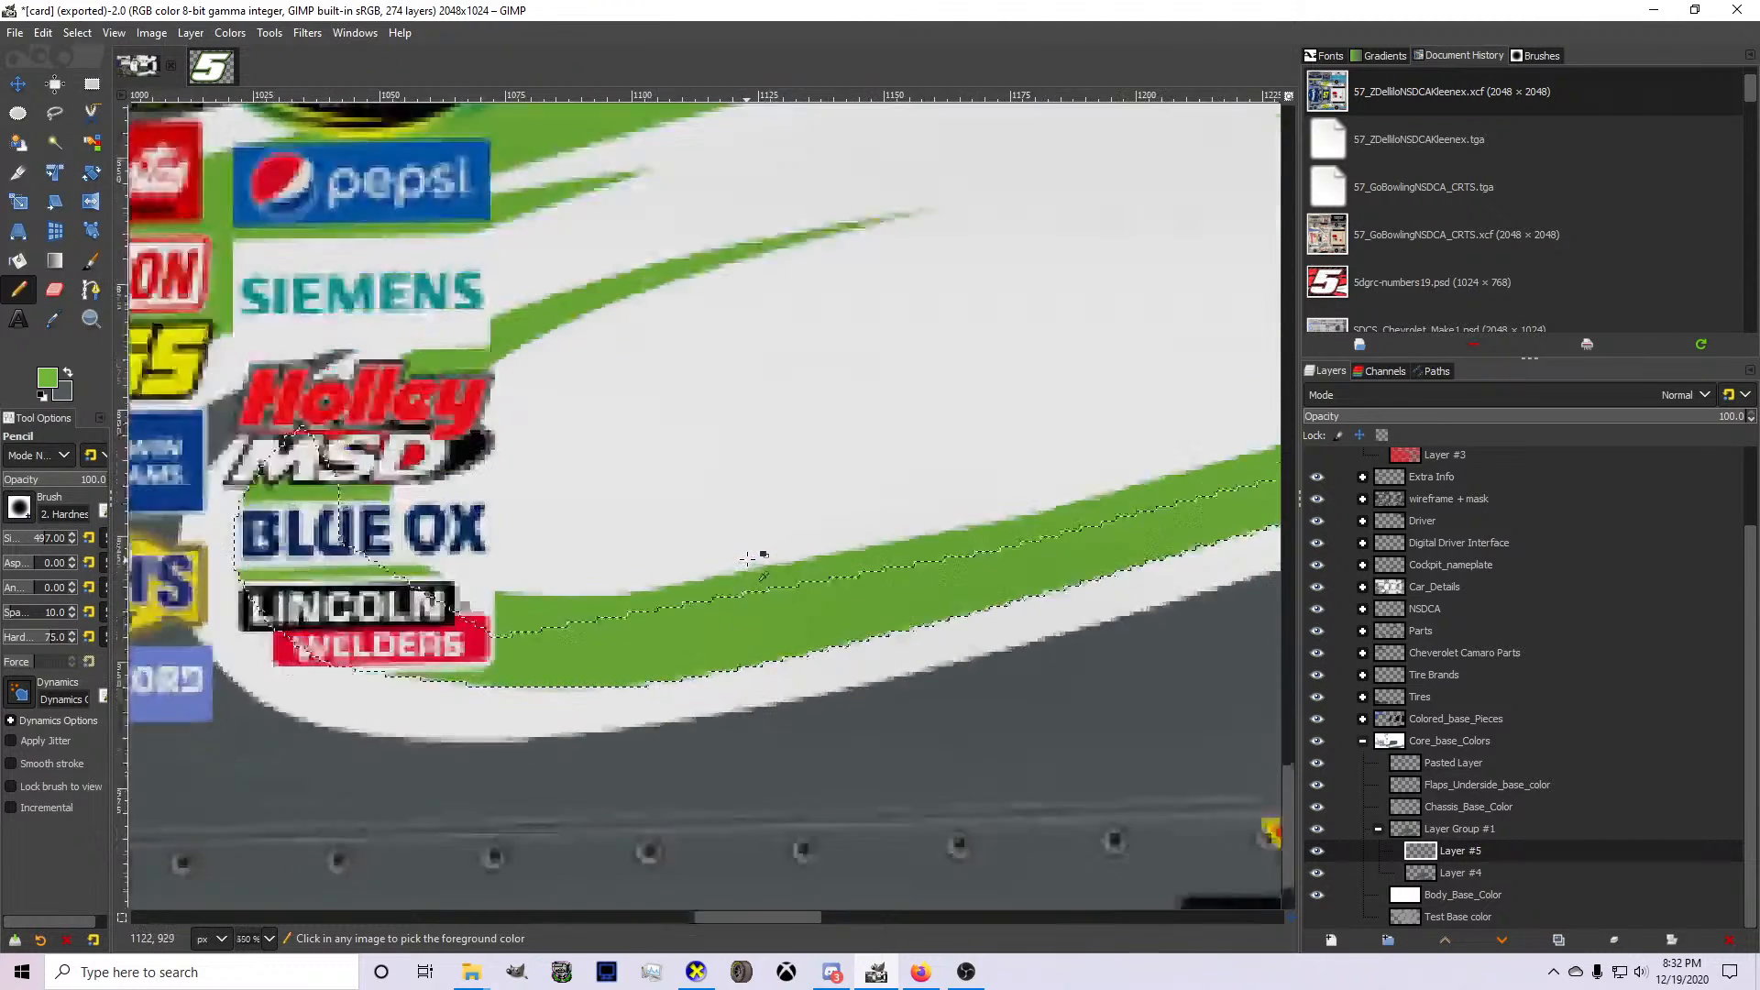
# Hide the NSDCA layer group to uncover the stripe behind the sponsor logos, with the Paths tool active.
pyautogui.click(94, 296)
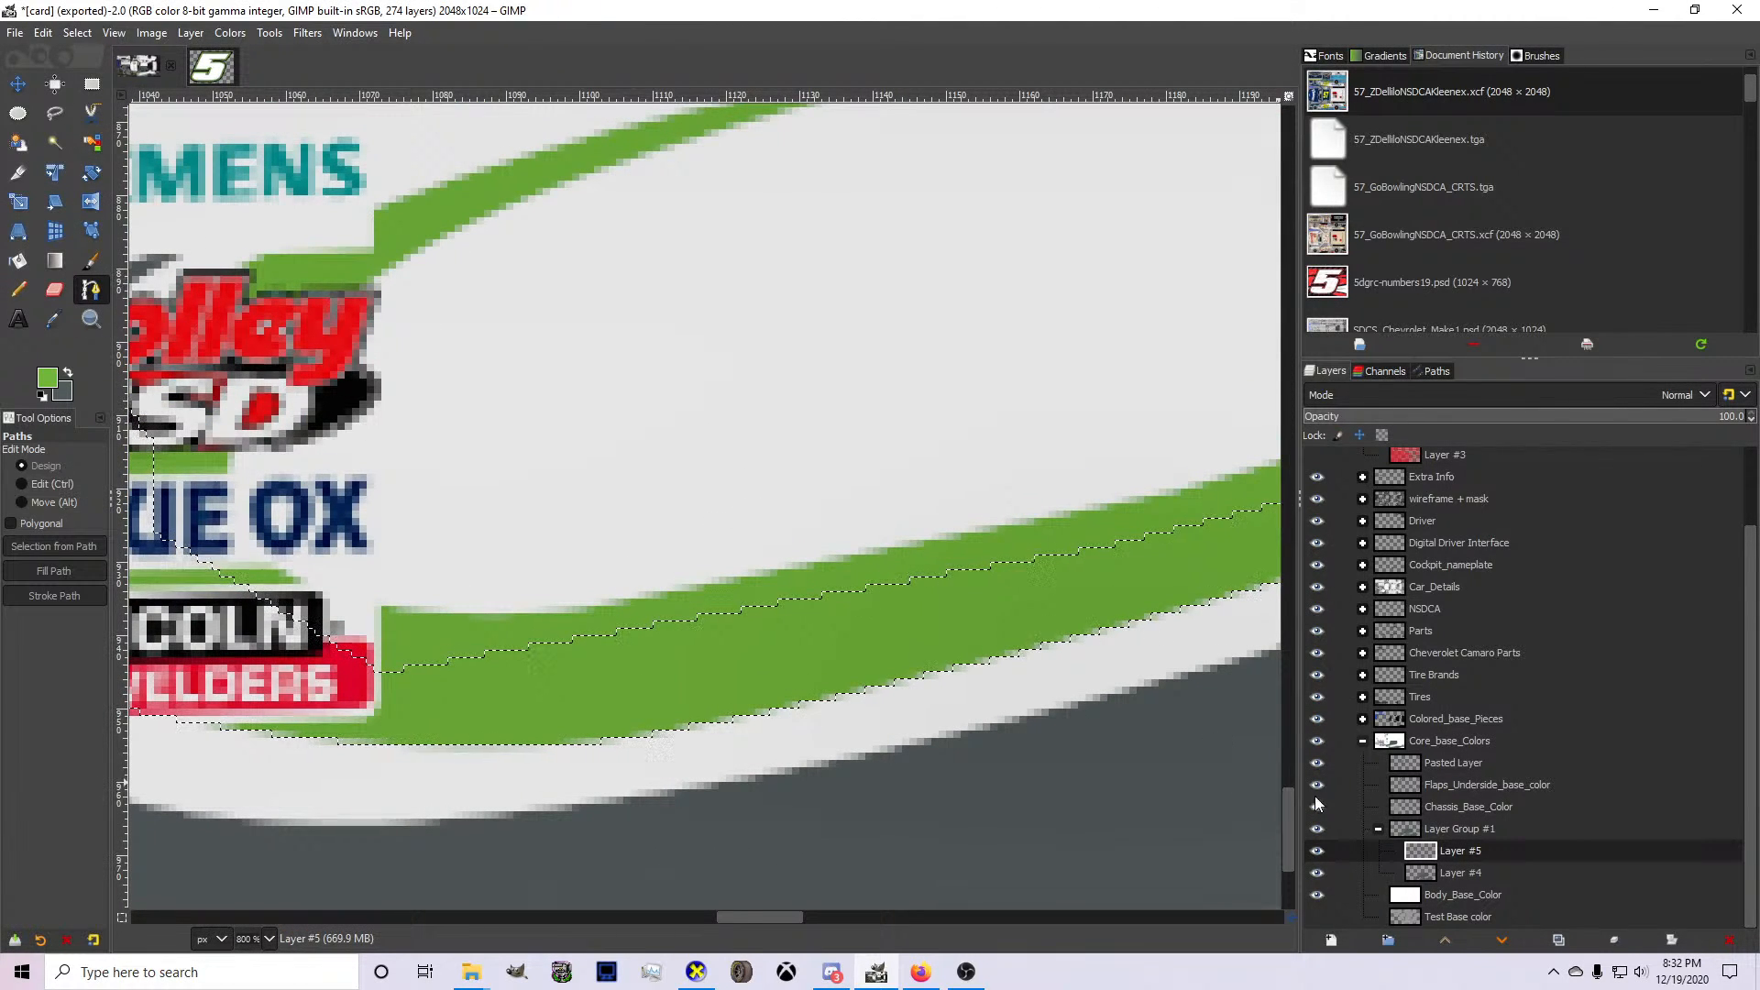
pyautogui.click(1318, 607)
pyautogui.scroll(-2, 727, 629)
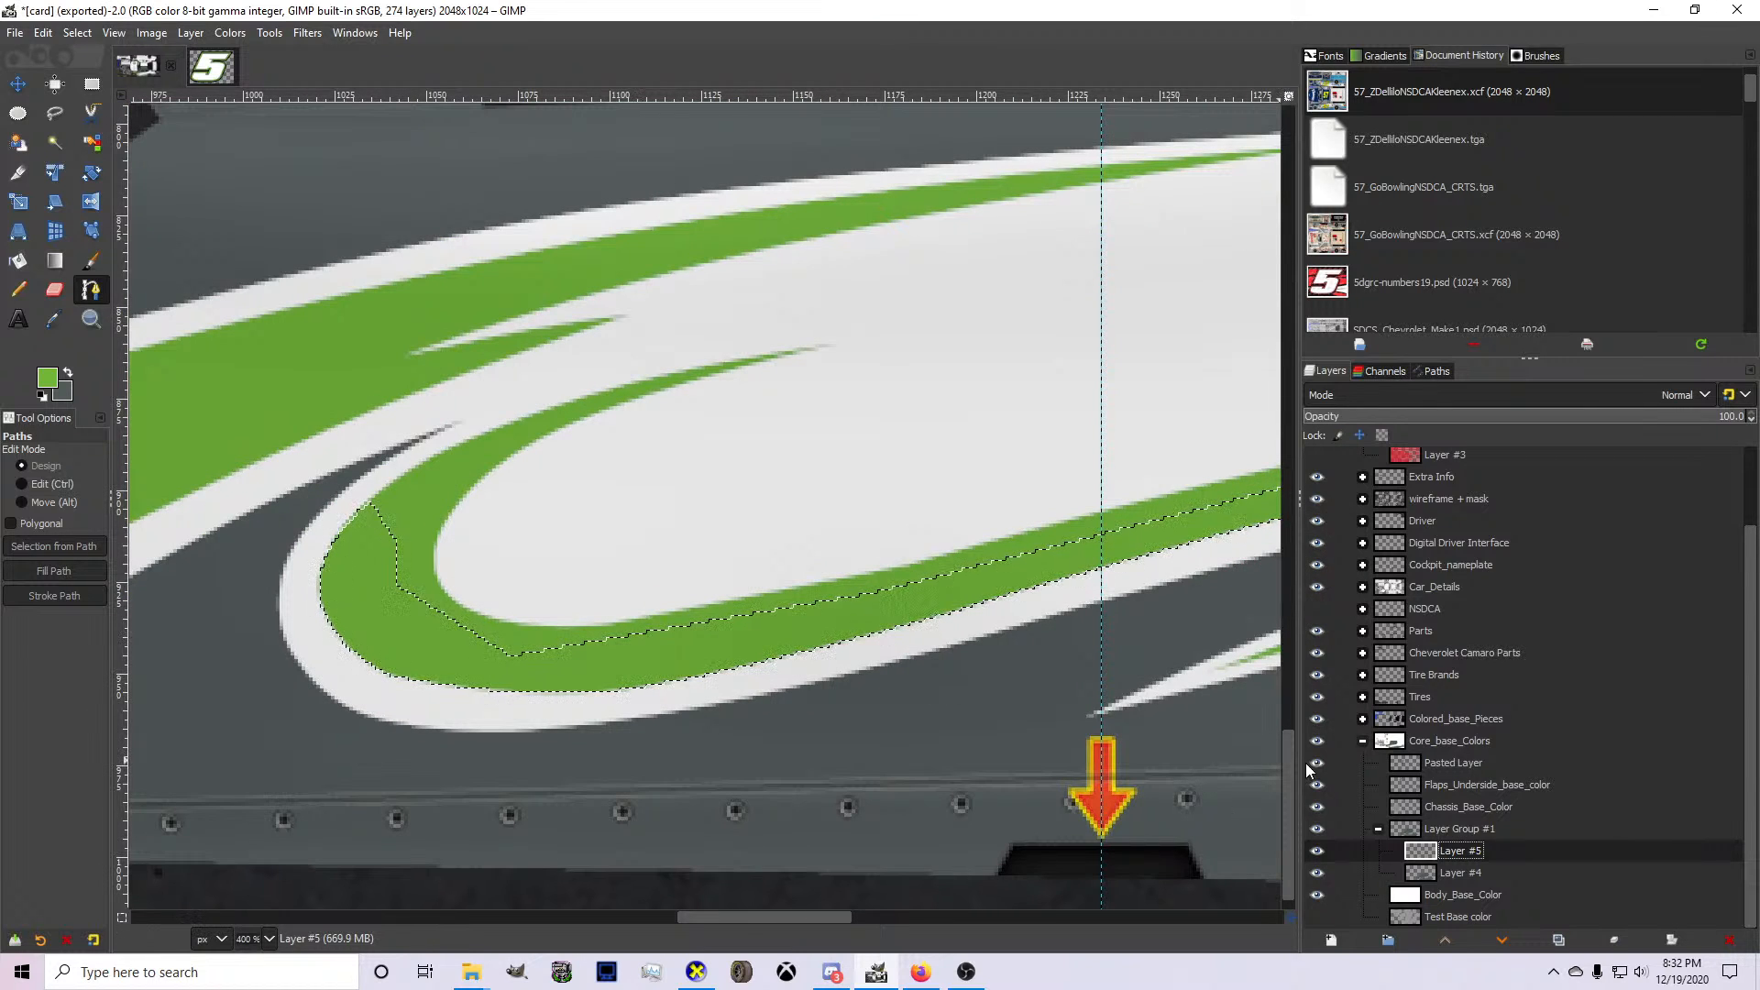
# Outline the stripe's lower inner bend with a curved path closed through the white area, and turn it into a selection.
pyautogui.scroll(2, 692, 633)
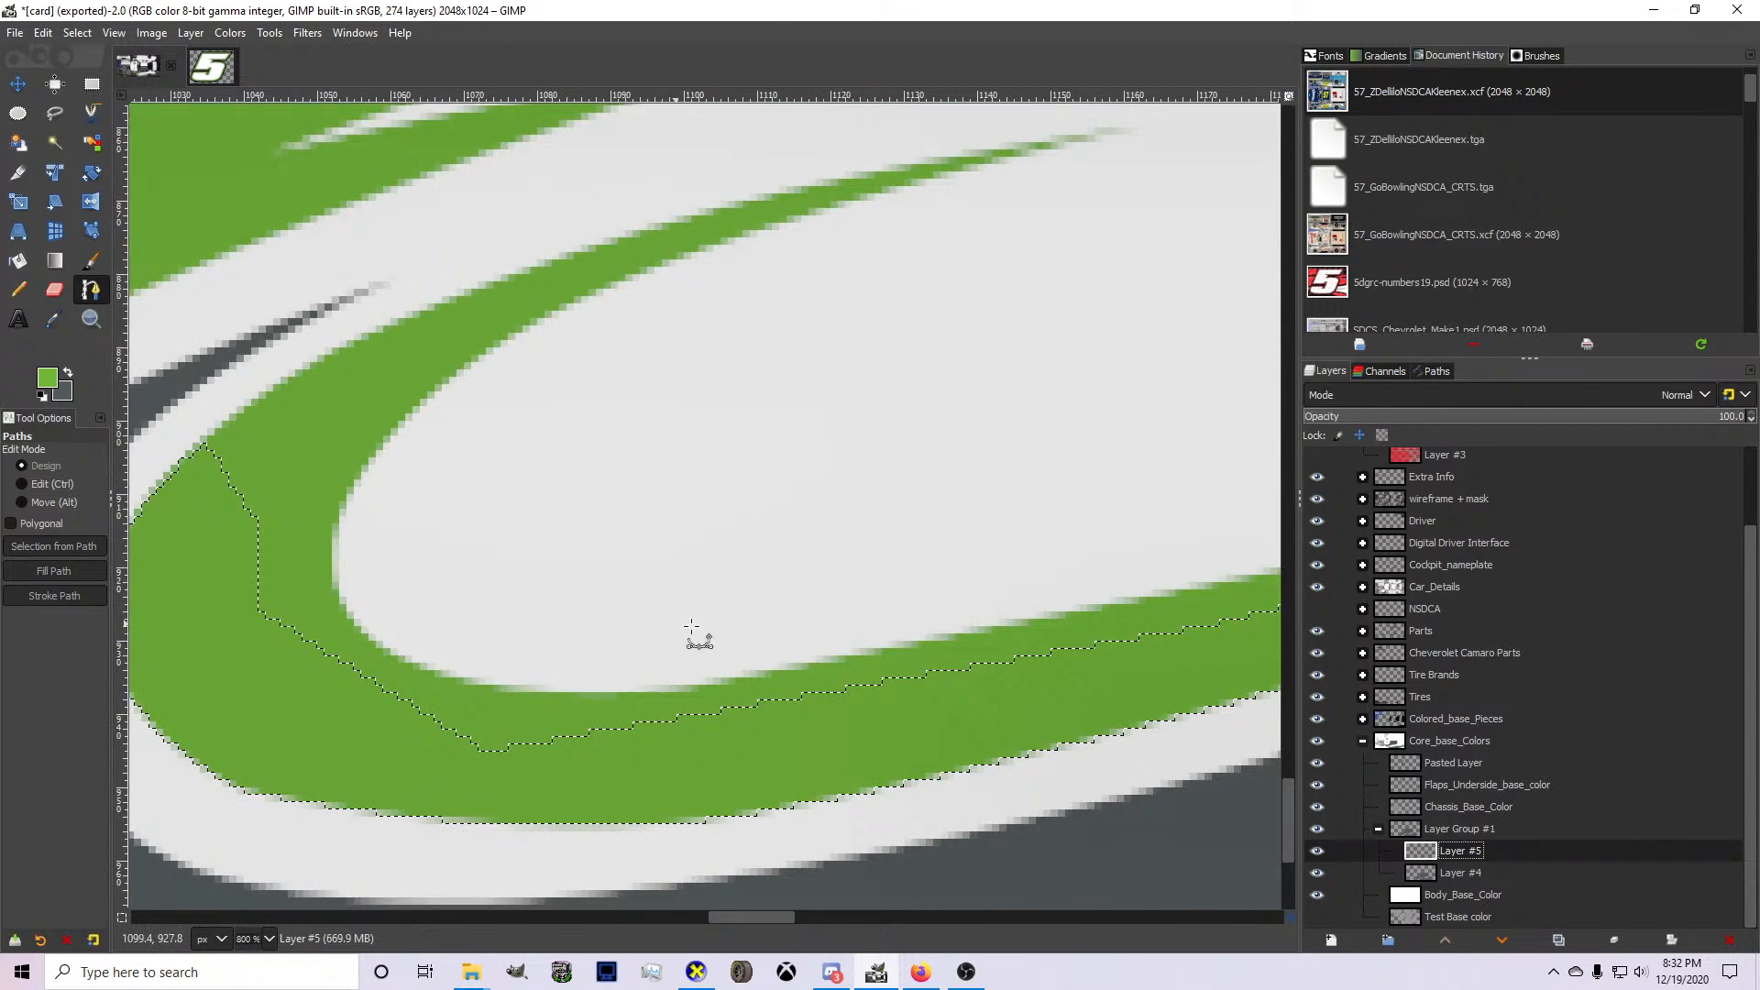
pyautogui.click(869, 651)
pyautogui.click(384, 657)
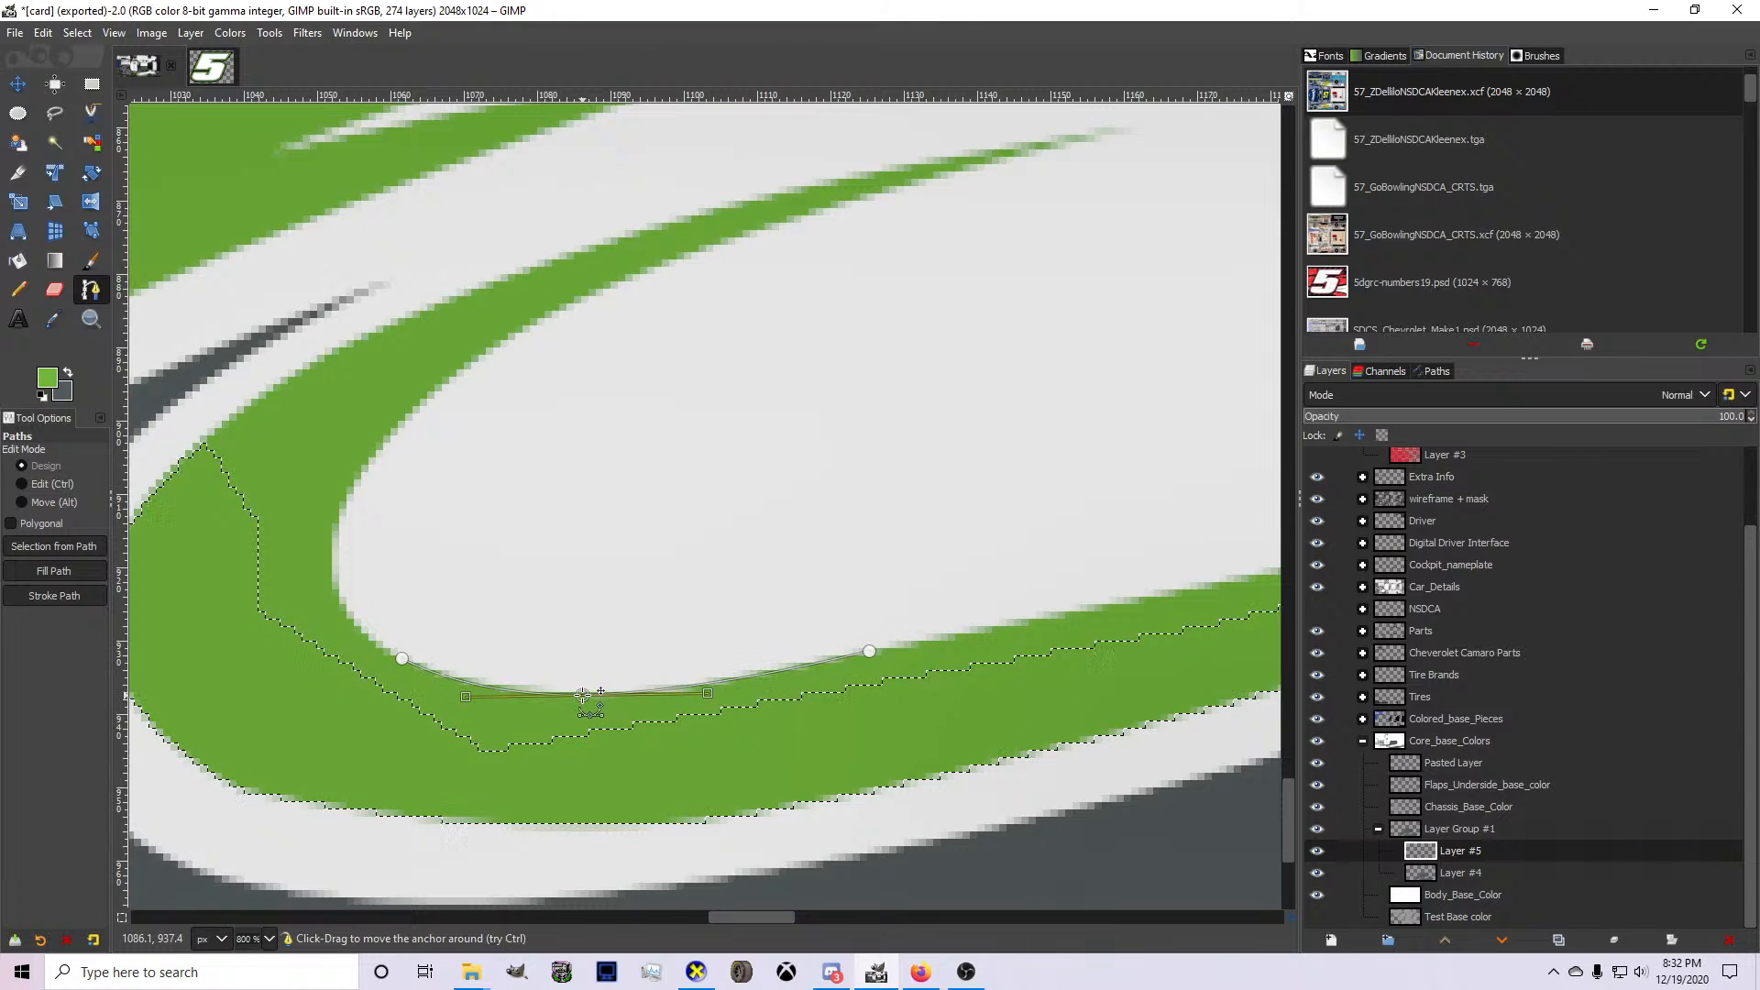
pyautogui.moveTo(870, 653); pyautogui.dragTo(877, 656)
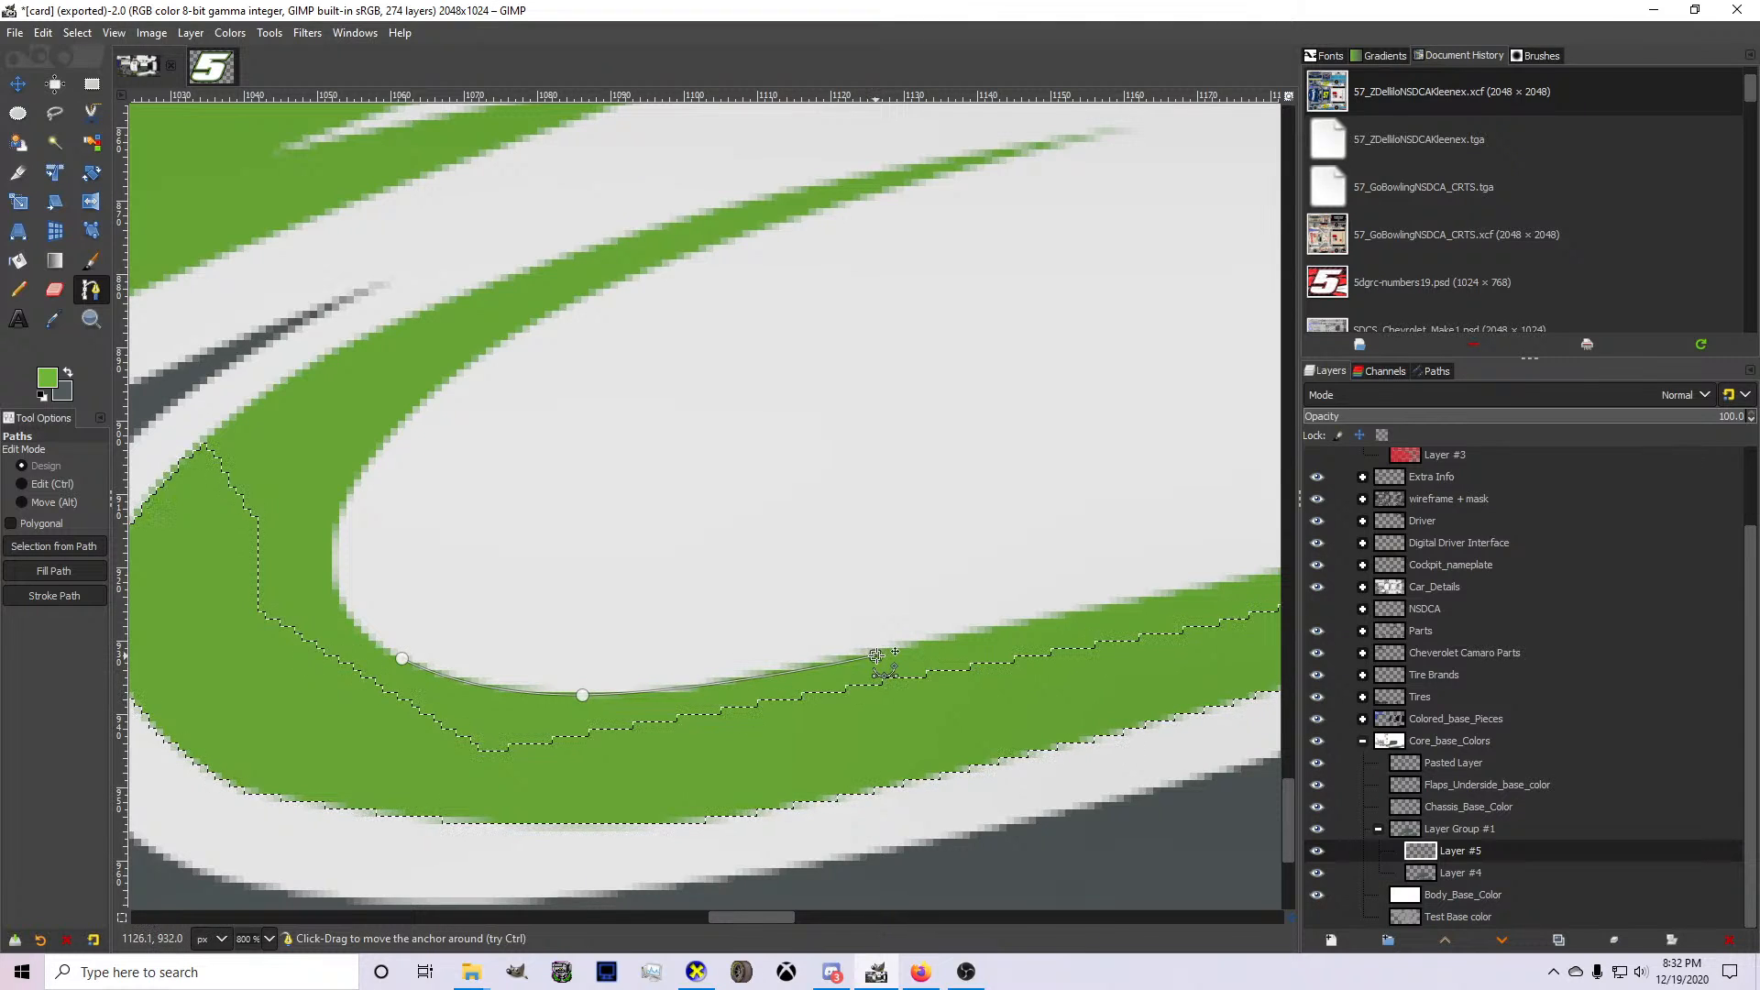
pyautogui.click(674, 622)
pyautogui.click(487, 604)
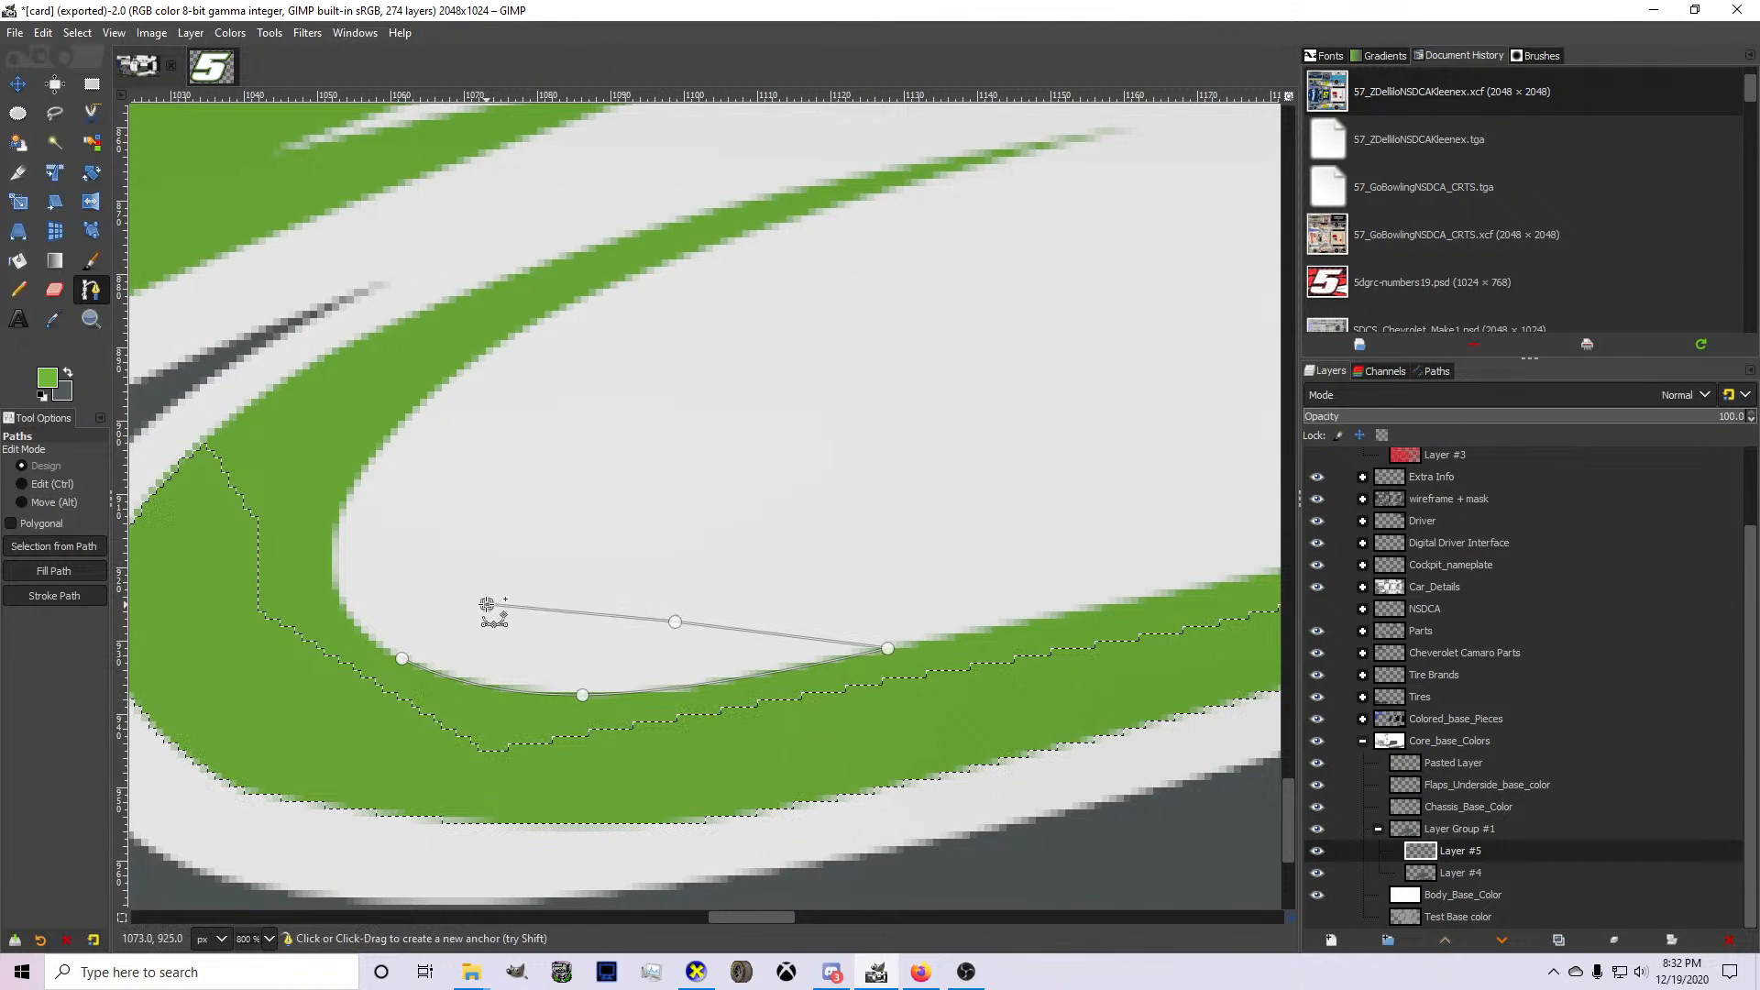
pyautogui.press('Return')
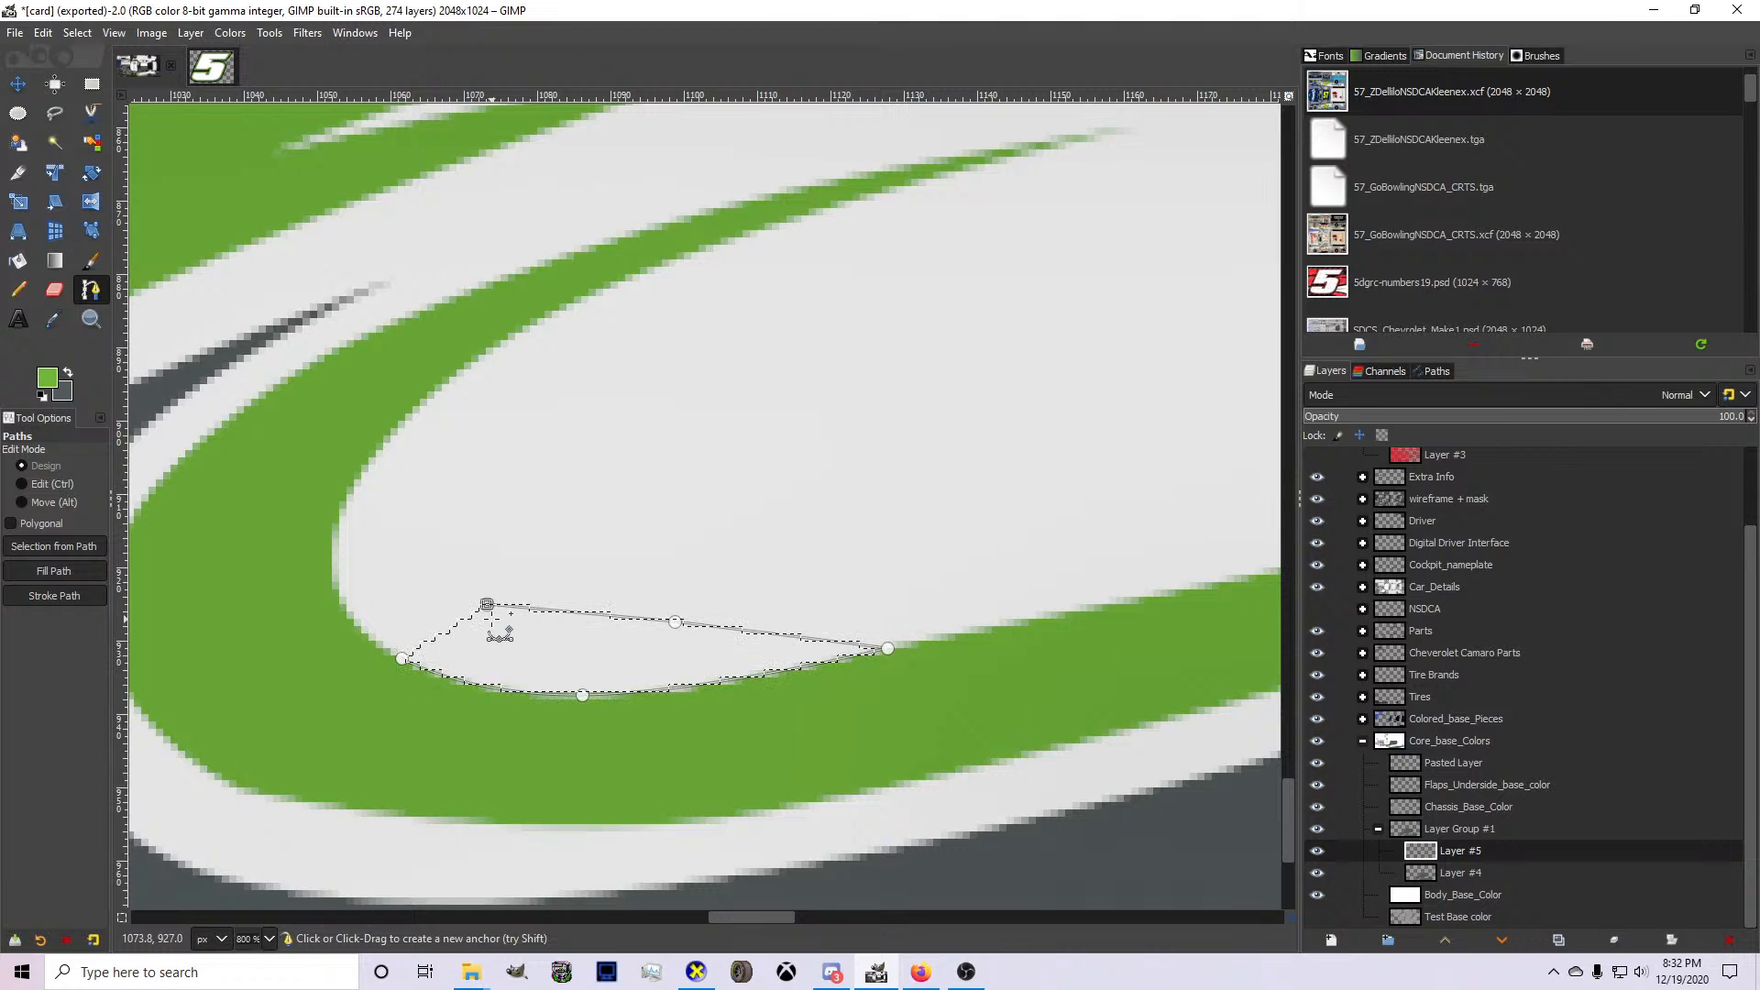
# Clear the selected area on Layer #5 to smooth the stripe's inner bend, and remove the selection.
pyautogui.click(75, 34)
pyautogui.click(78, 79)
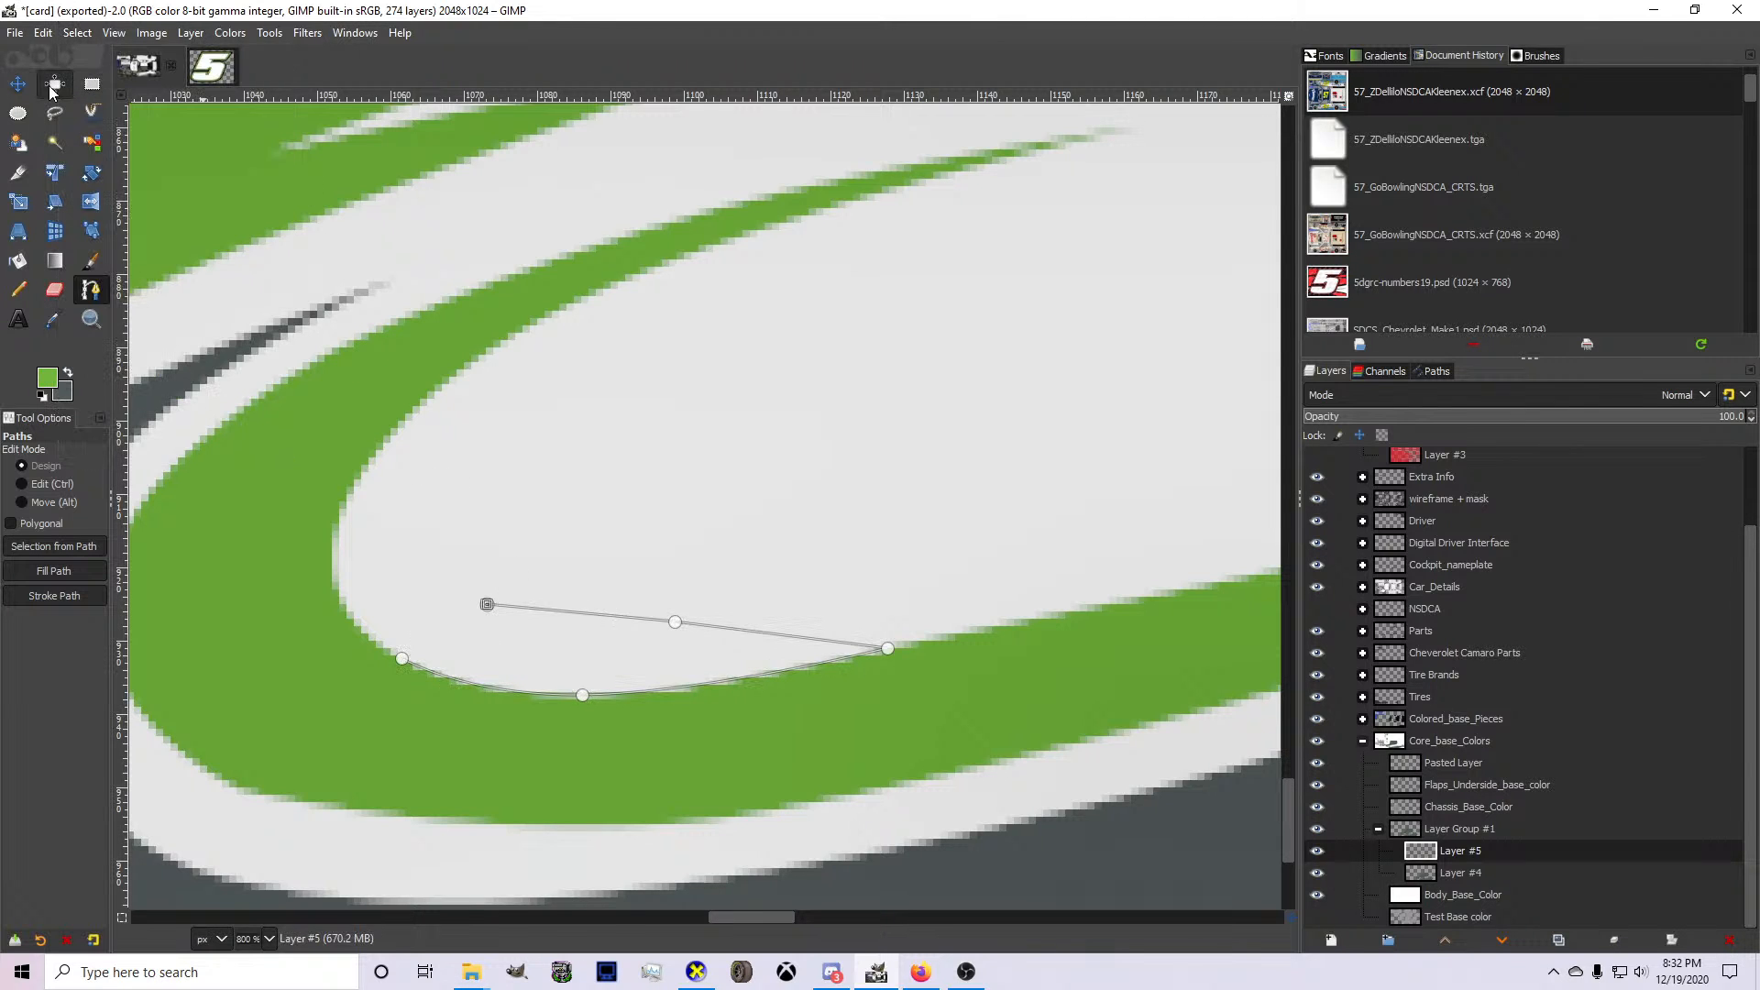
pyautogui.click(19, 85)
pyautogui.scroll(-3, 558, 445)
pyautogui.scroll(3, 558, 477)
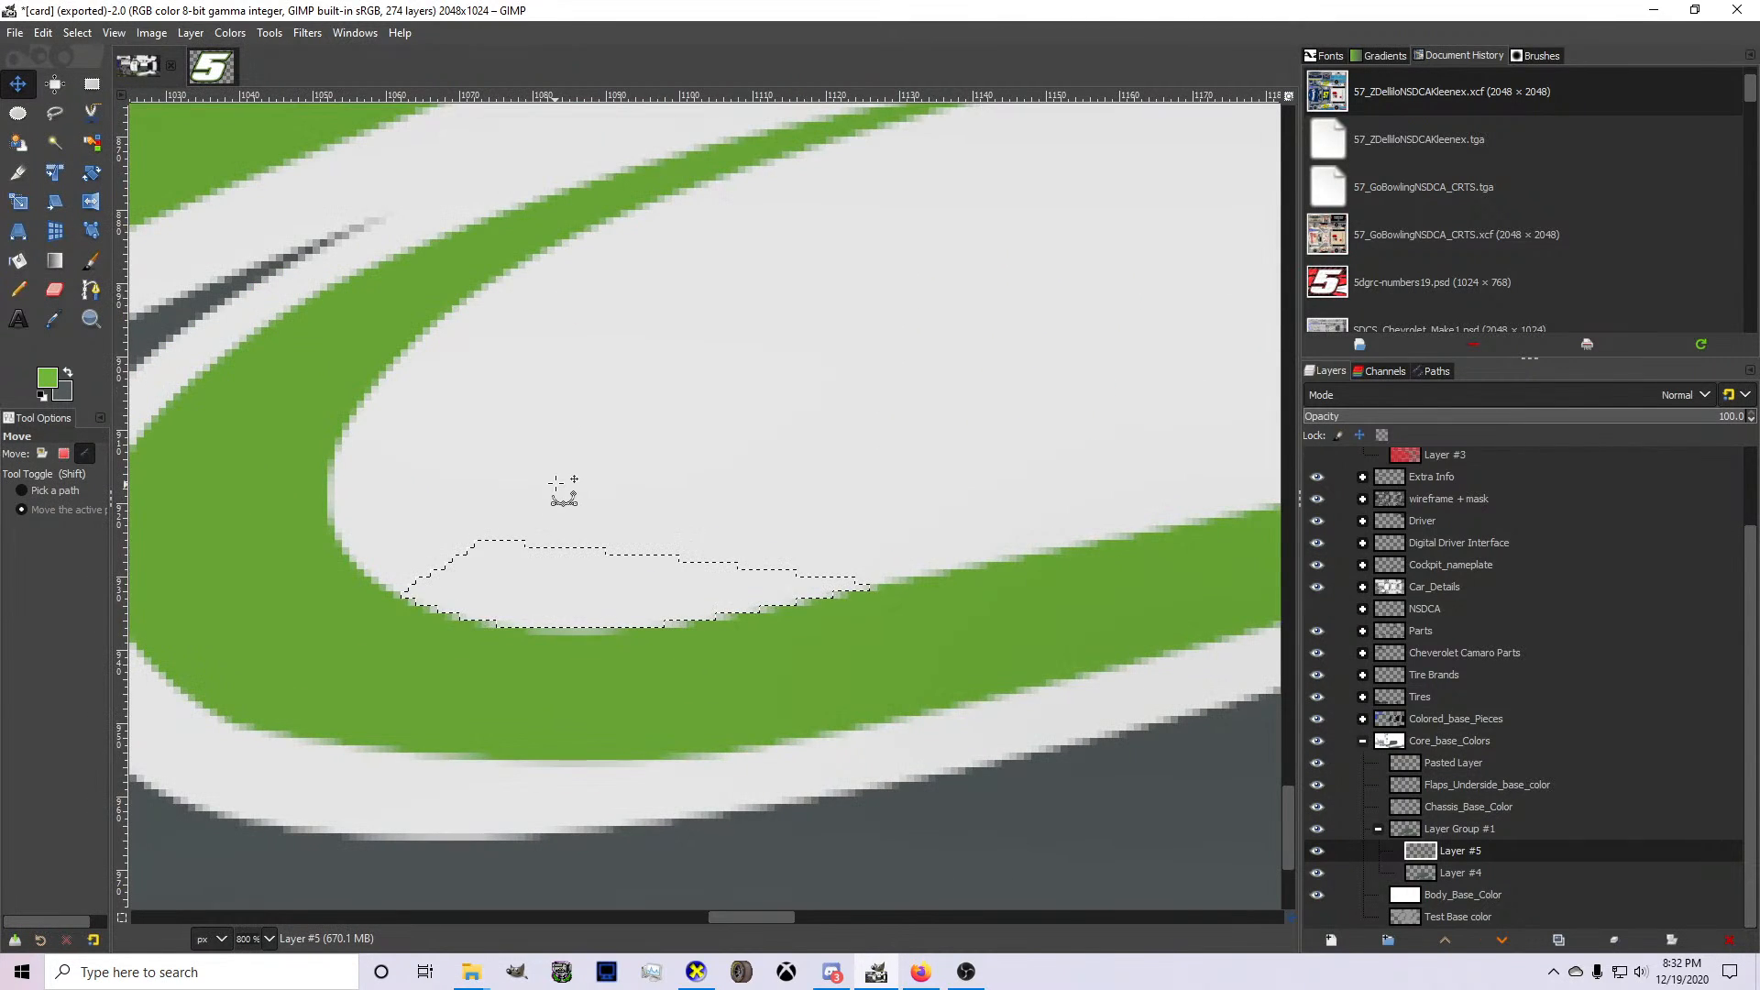
pyautogui.click(77, 32)
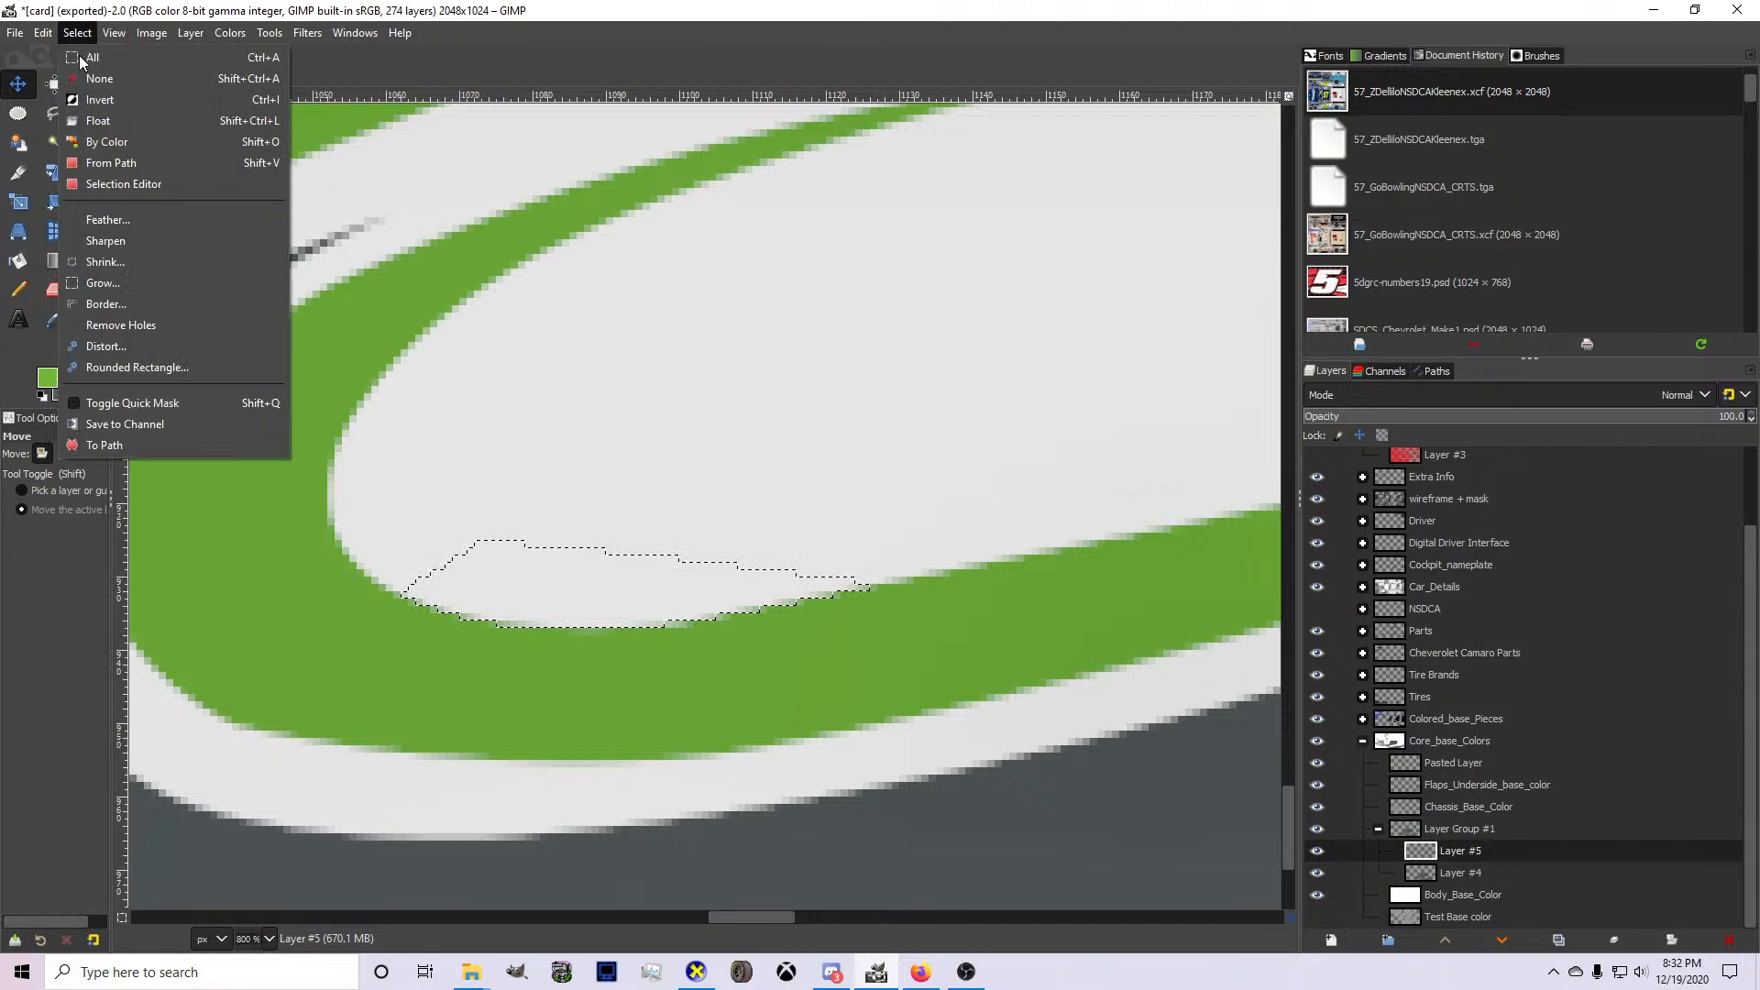
pyautogui.click(80, 57)
pyautogui.scroll(-3, 504, 454)
pyautogui.scroll(3, 415, 550)
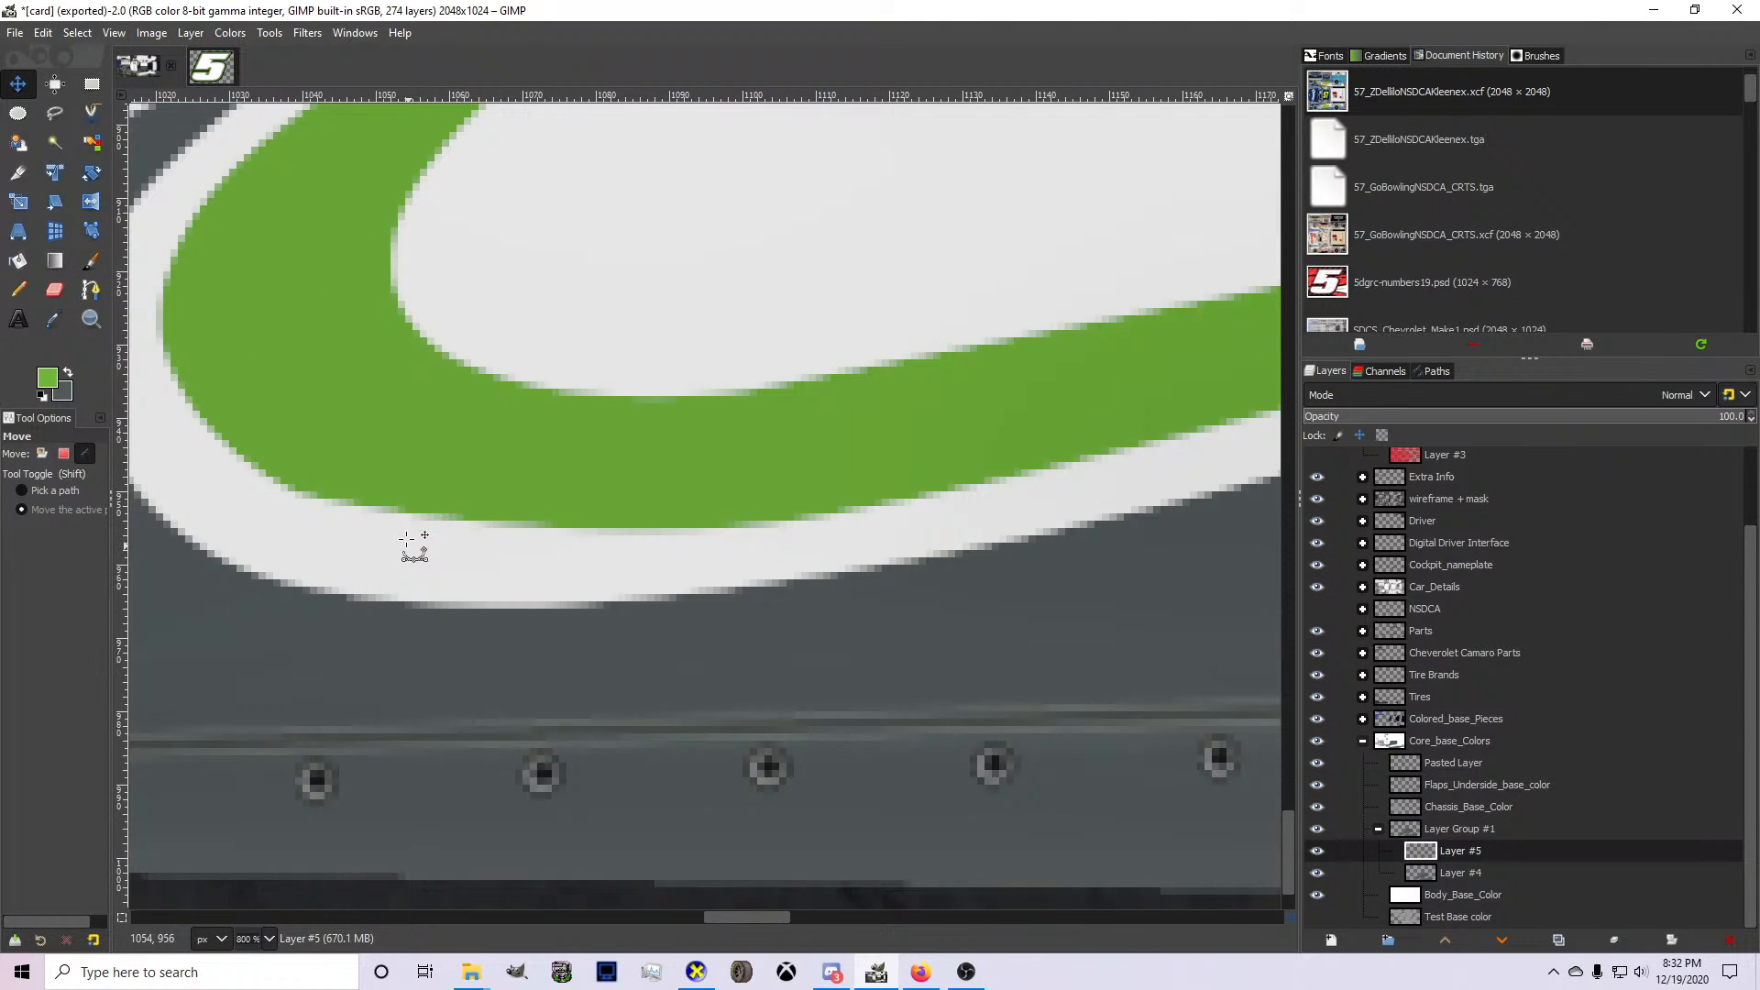
# Draw a three-anchor curved path with the Paths tool along the lower outer edge of the green stripe's bend.
pyautogui.click(91, 290)
pyautogui.scroll(1, 234, 451)
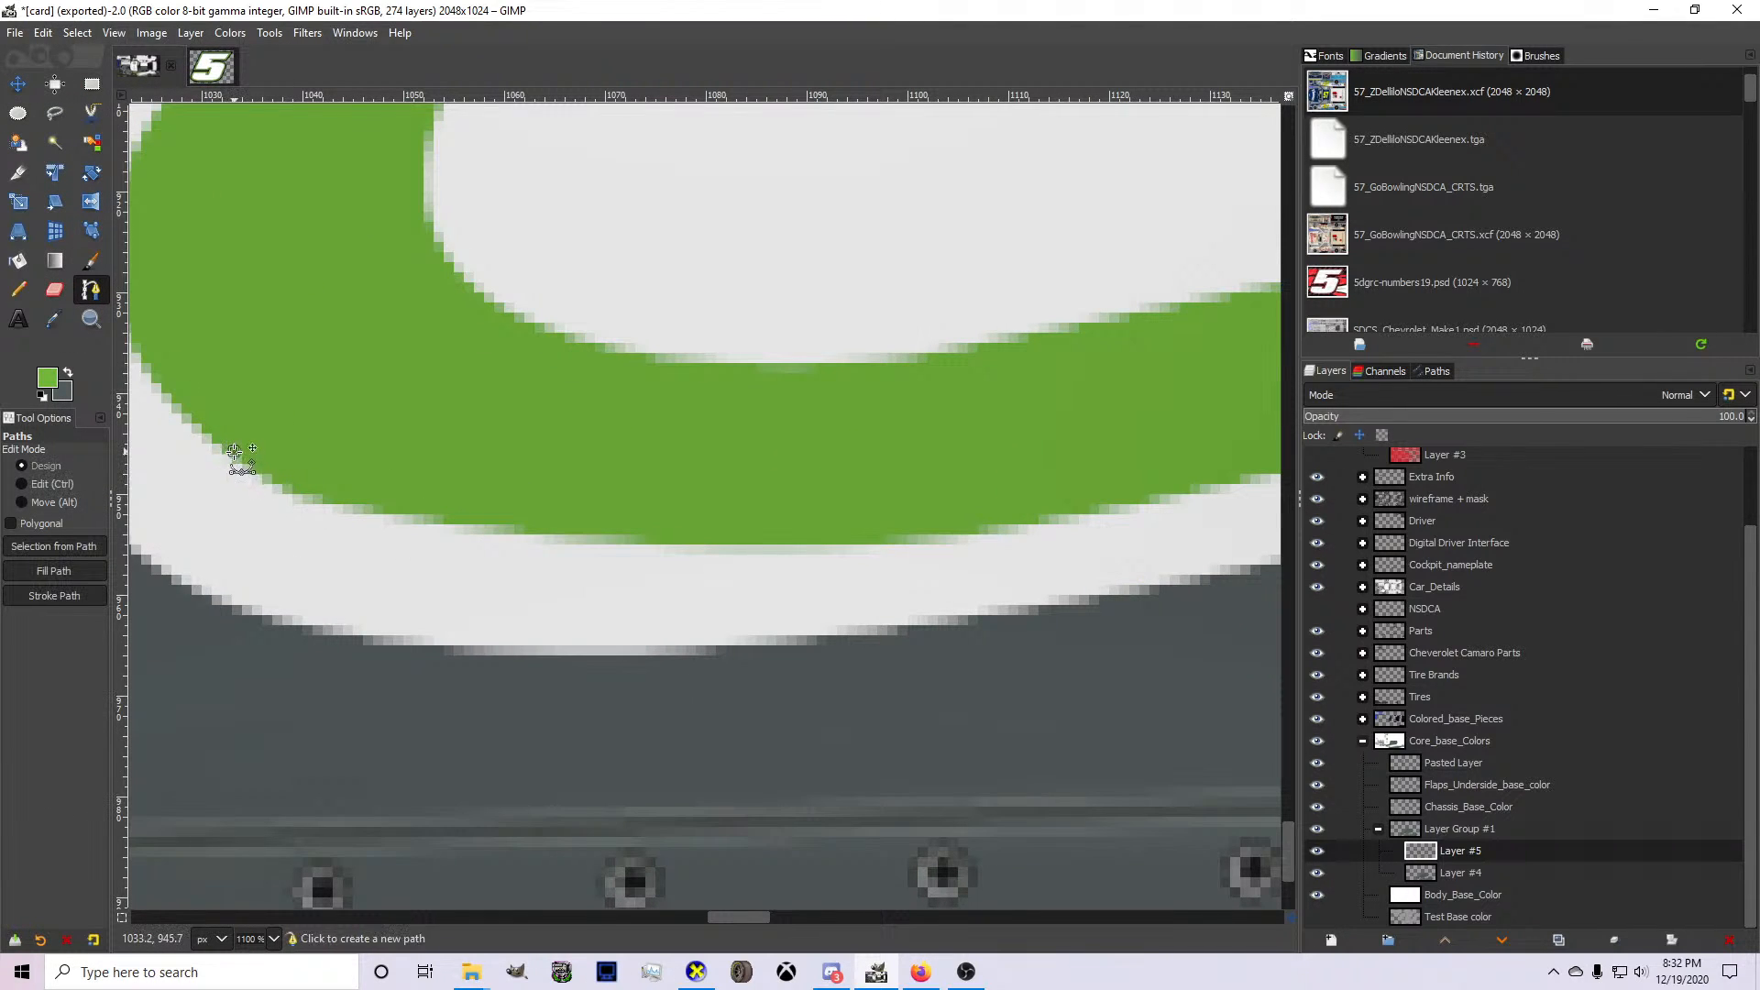
pyautogui.click(235, 451)
pyautogui.click(909, 556)
pyautogui.moveTo(1059, 517); pyautogui.dragTo(1065, 530)
pyautogui.moveTo(680, 493); pyautogui.dragTo(511, 559)
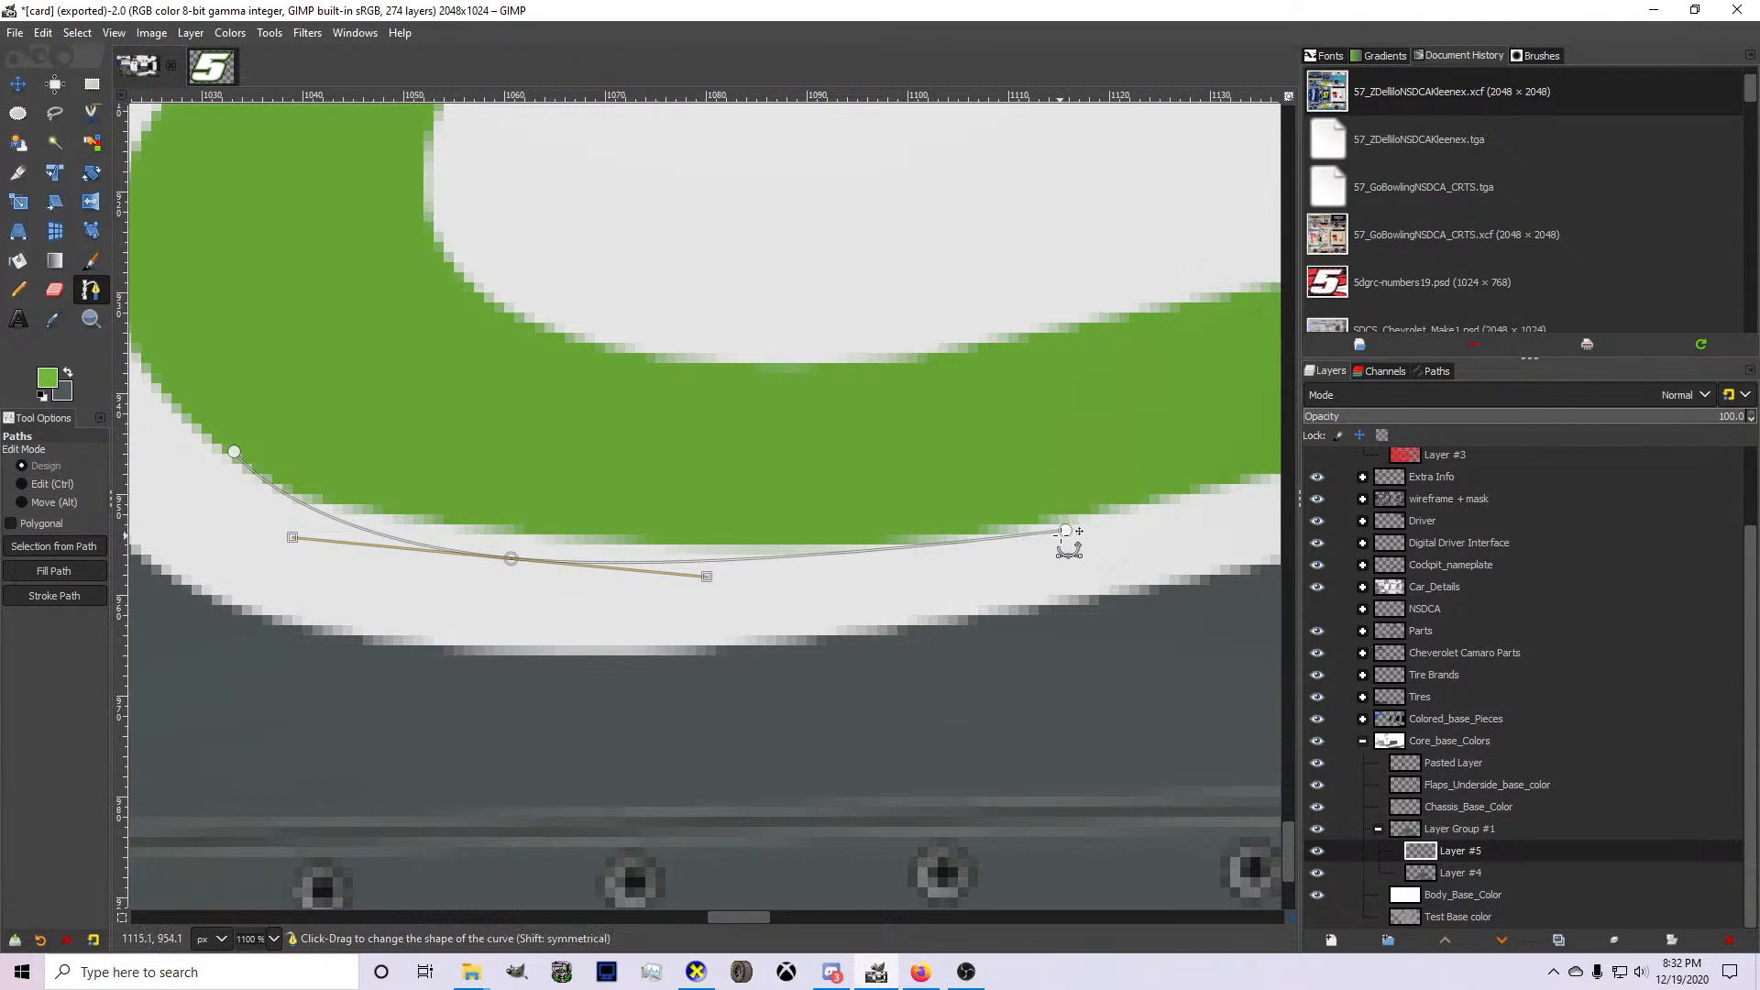
pyautogui.moveTo(1067, 534); pyautogui.dragTo(1056, 520)
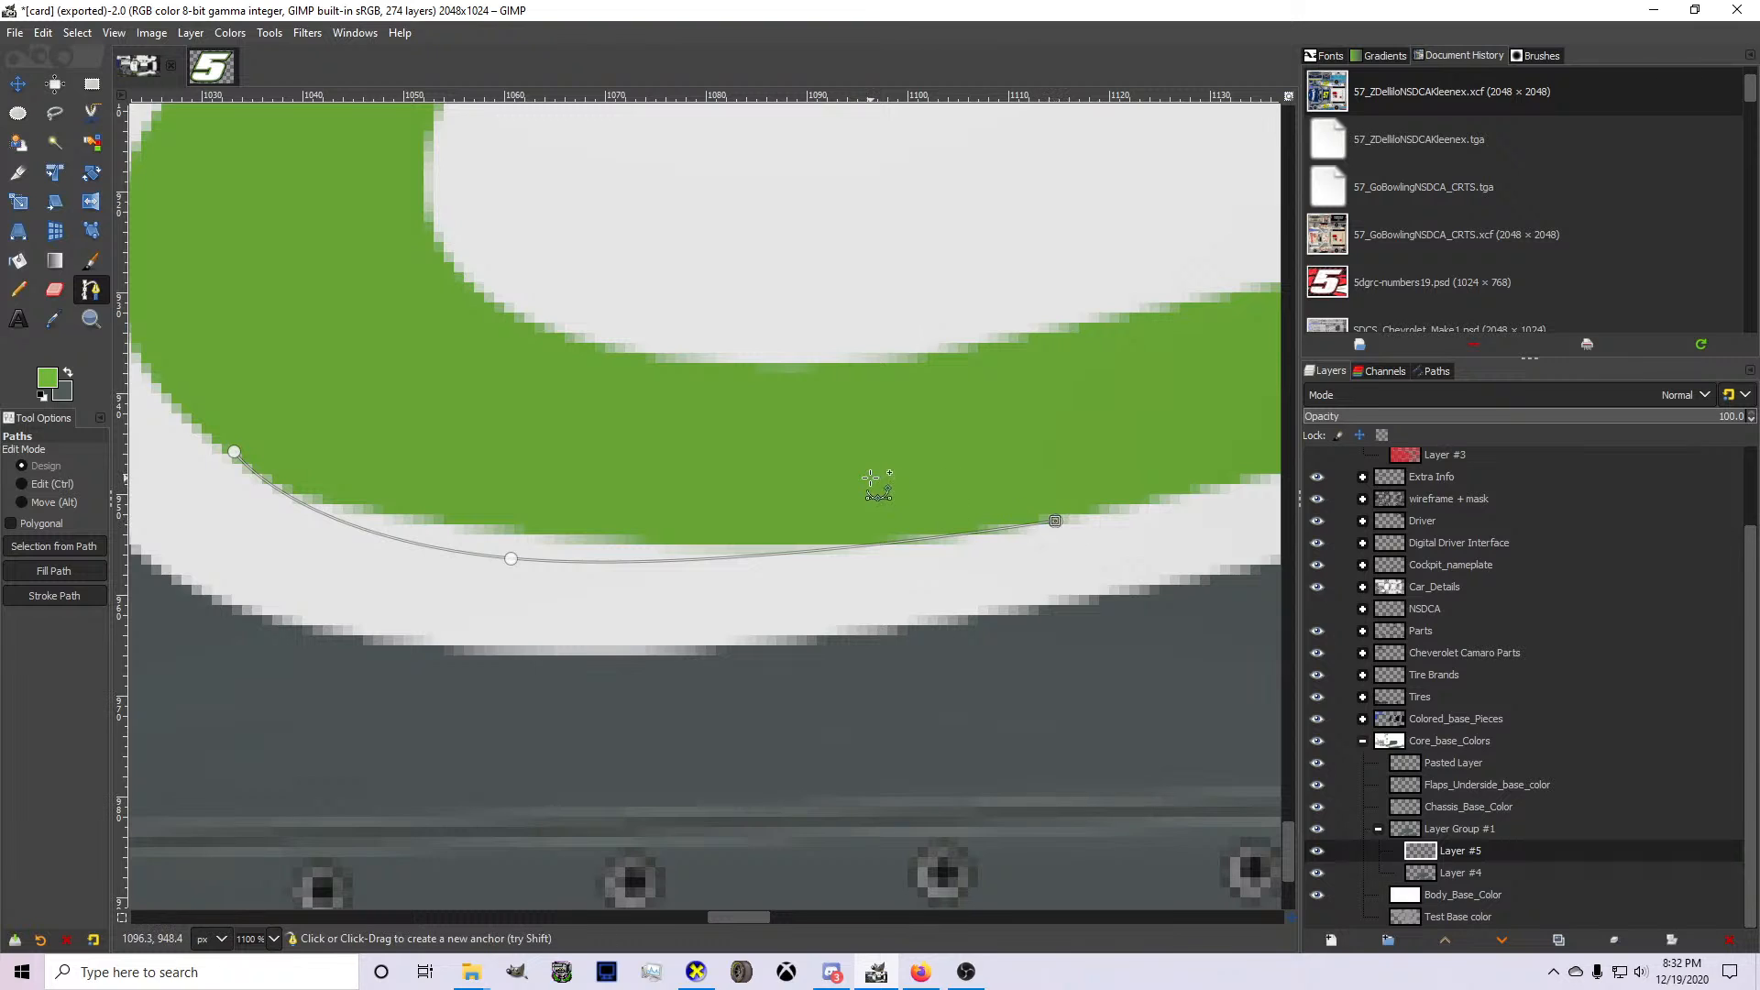
# Turn the path into a selection and paint it green with the Pencil tool on Layer #5.
pyautogui.hotkey('shift', 'v')
pyautogui.press('n')
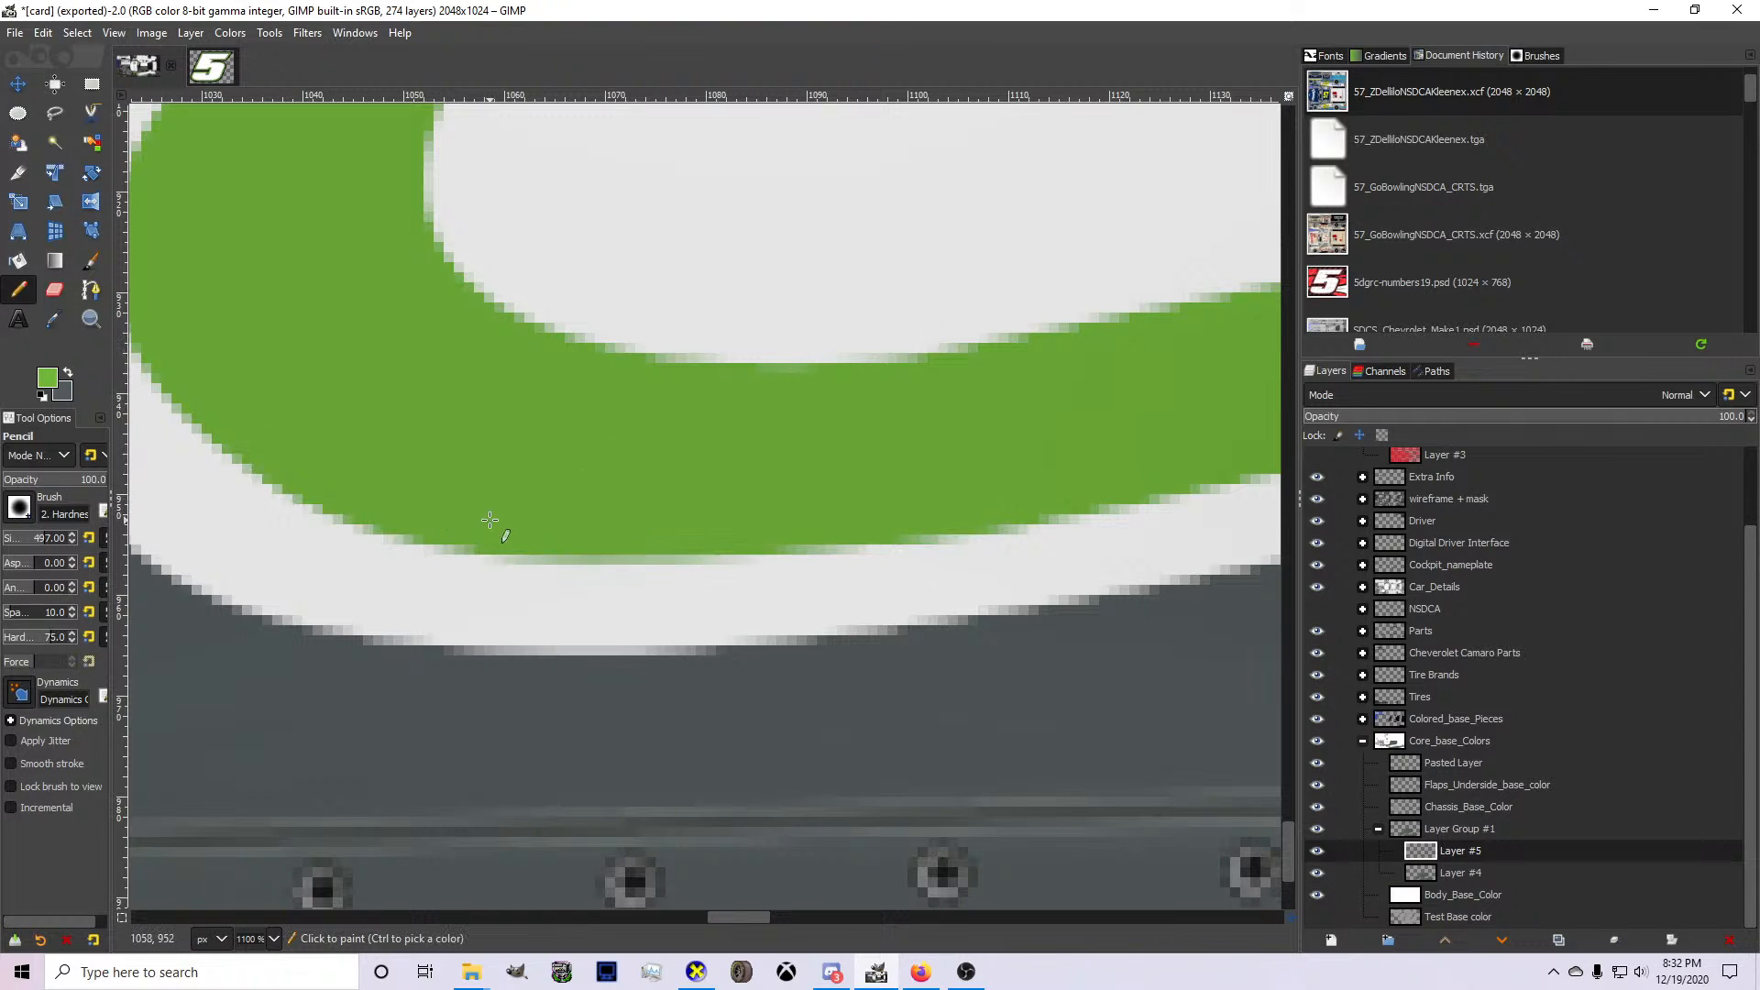
pyautogui.scroll(-6, 651, 579)
pyautogui.scroll(2, 770, 557)
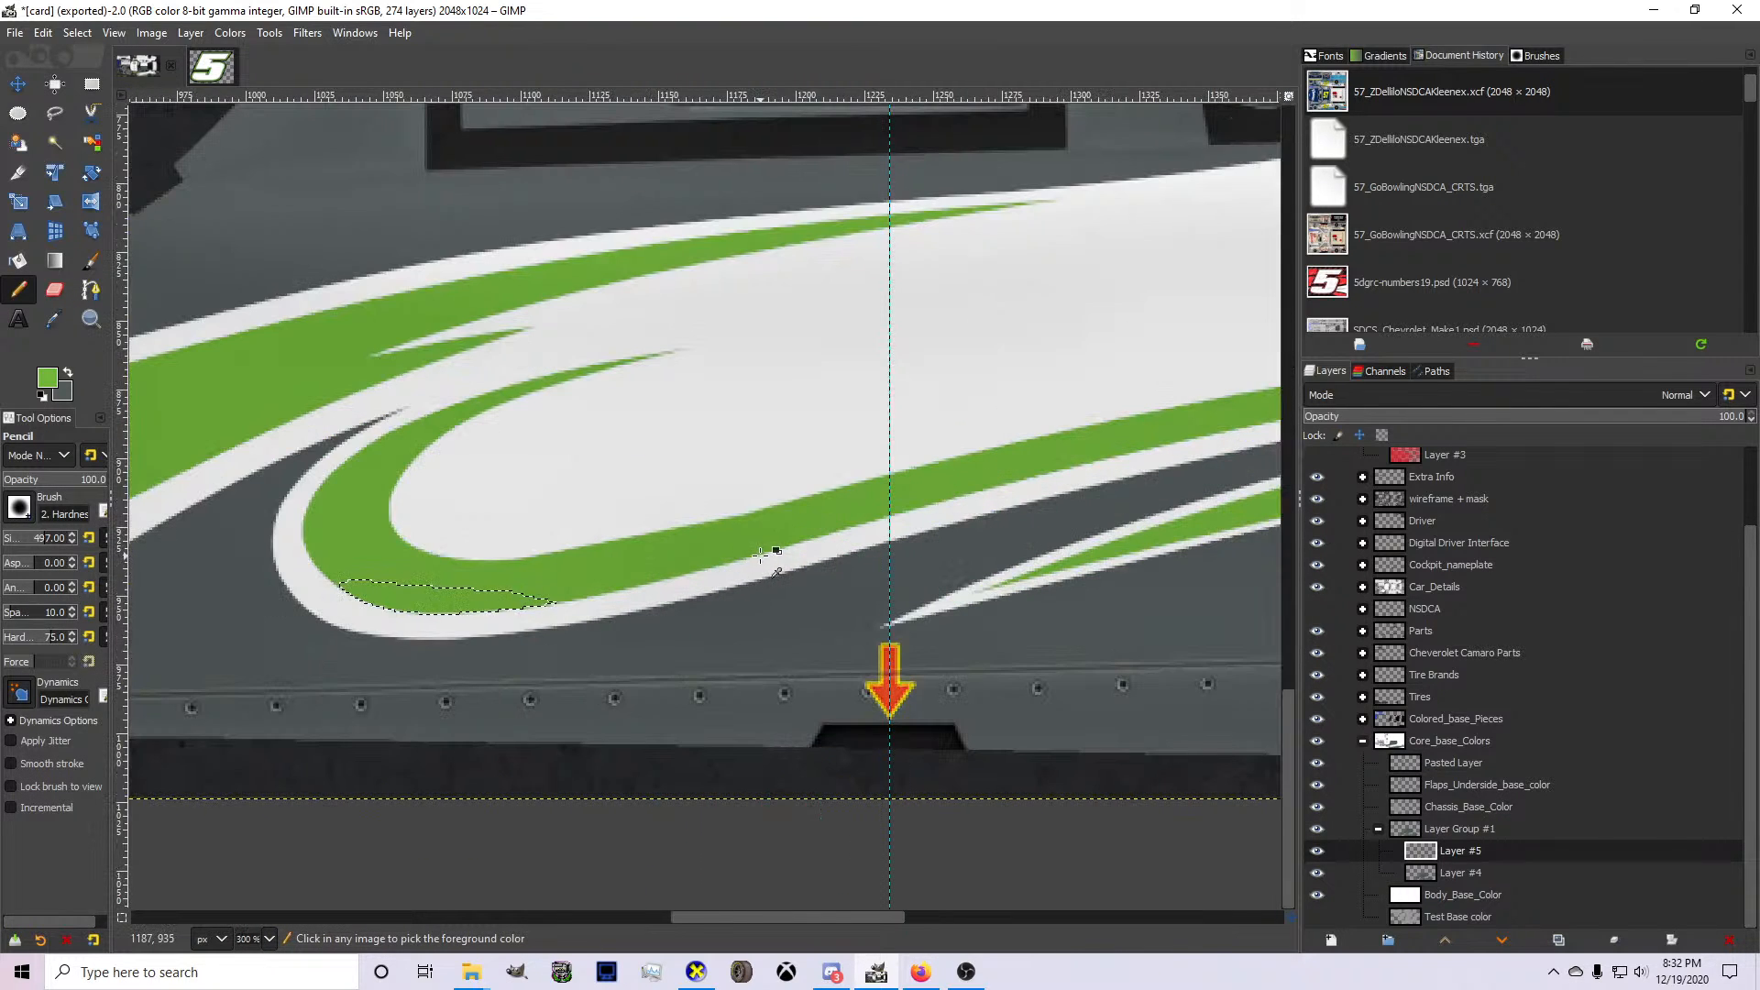
# Start a two-anchor path along the green stripe's upper edge, from the inner bend toward the rear wheel arch.
pyautogui.click(91, 290)
pyautogui.scroll(-3, 727, 503)
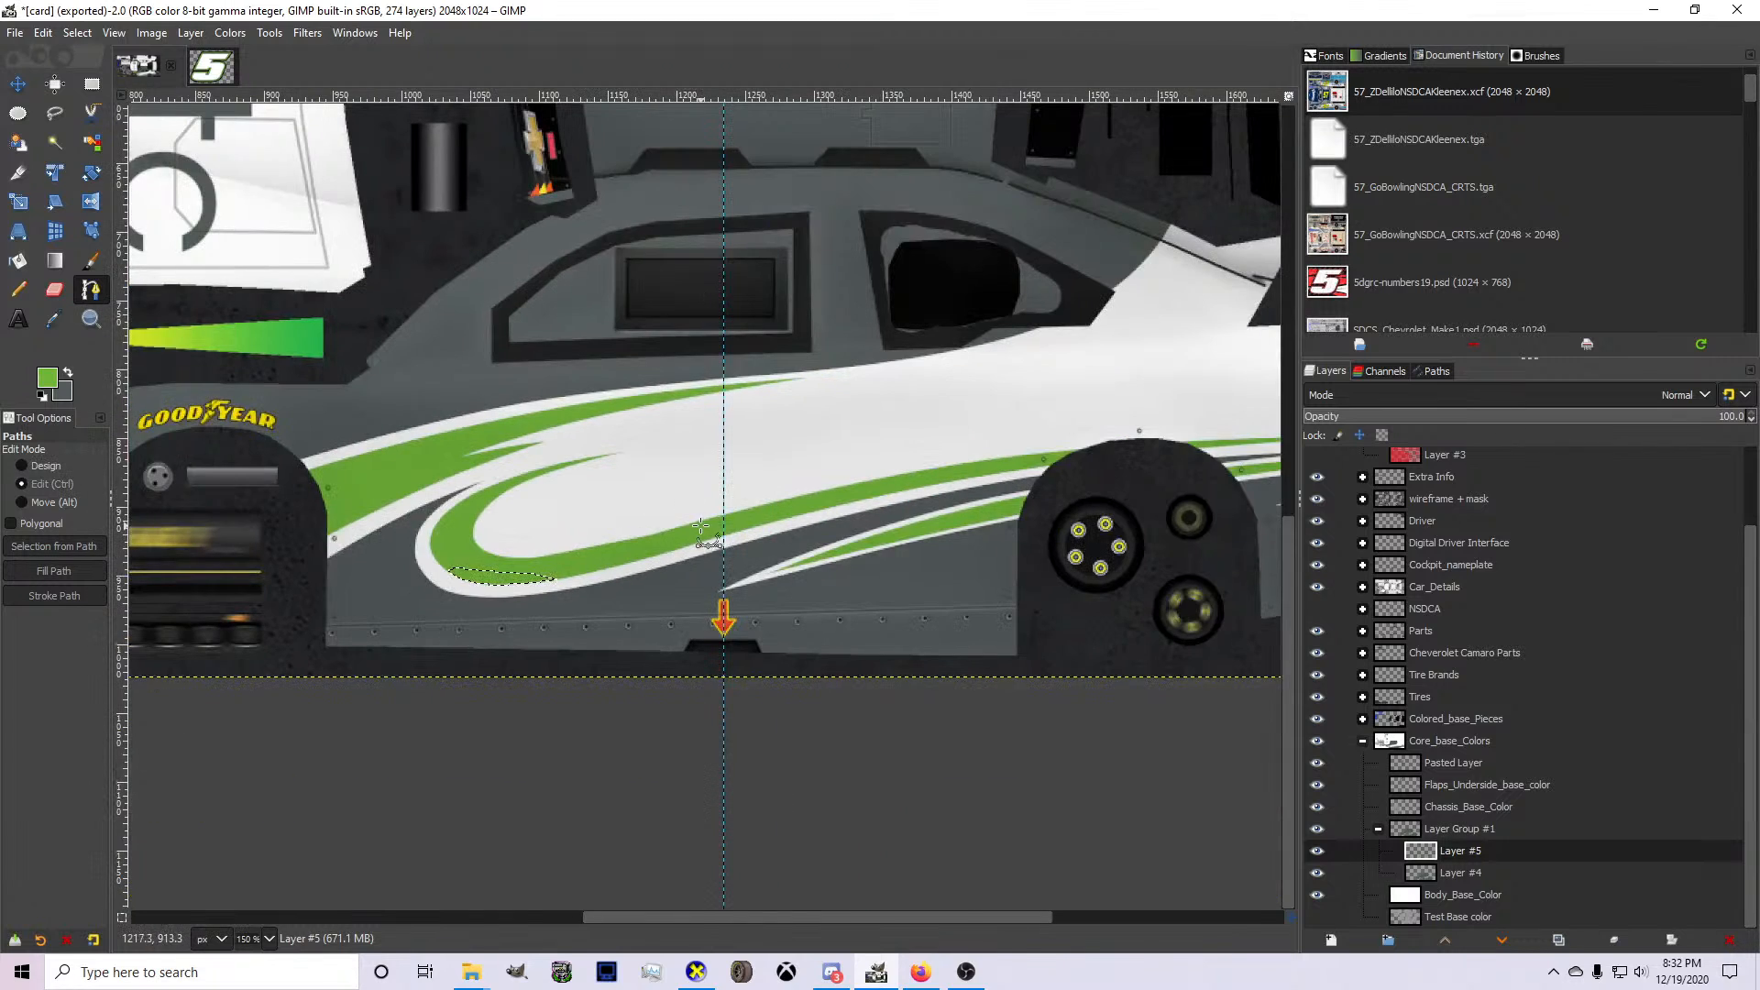
pyautogui.scroll(2, 727, 504)
pyautogui.scroll(1, 727, 503)
pyautogui.click(806, 493)
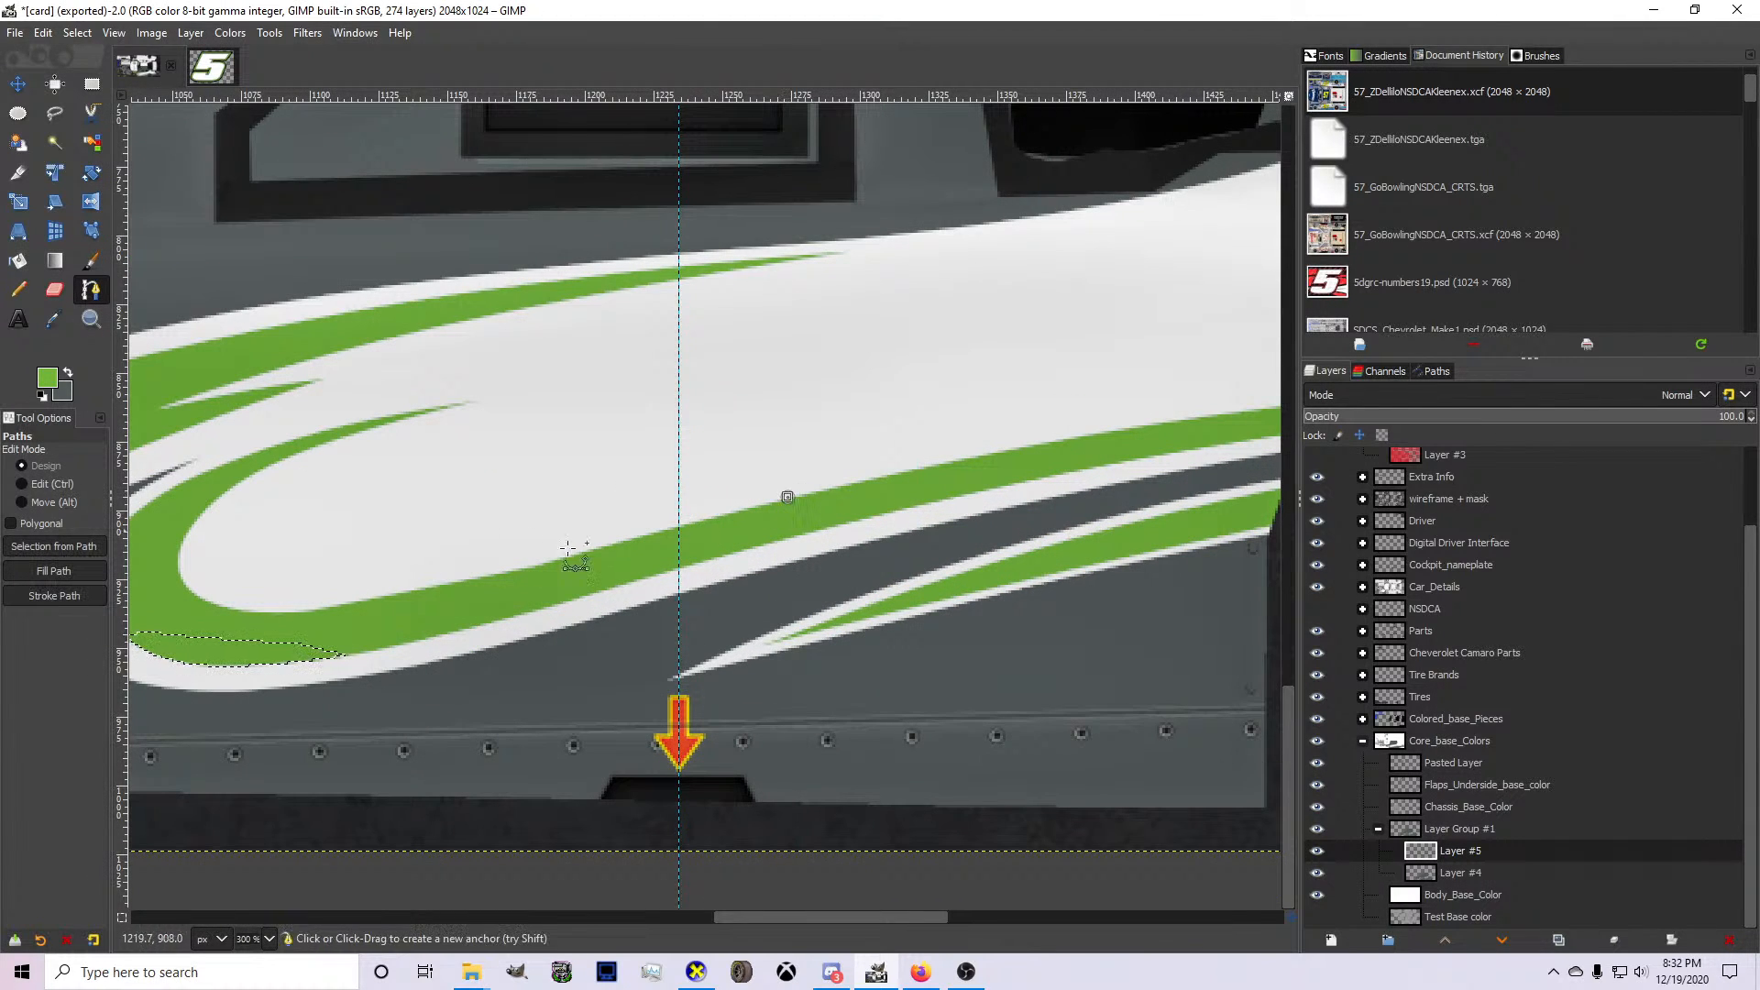
pyautogui.click(227, 607)
pyautogui.scroll(1, 522, 542)
pyautogui.moveTo(522, 542)
pyautogui.mouseDown()
pyautogui.moveTo(499, 566)
pyautogui.moveTo(546, 561)
pyautogui.mouseUp()
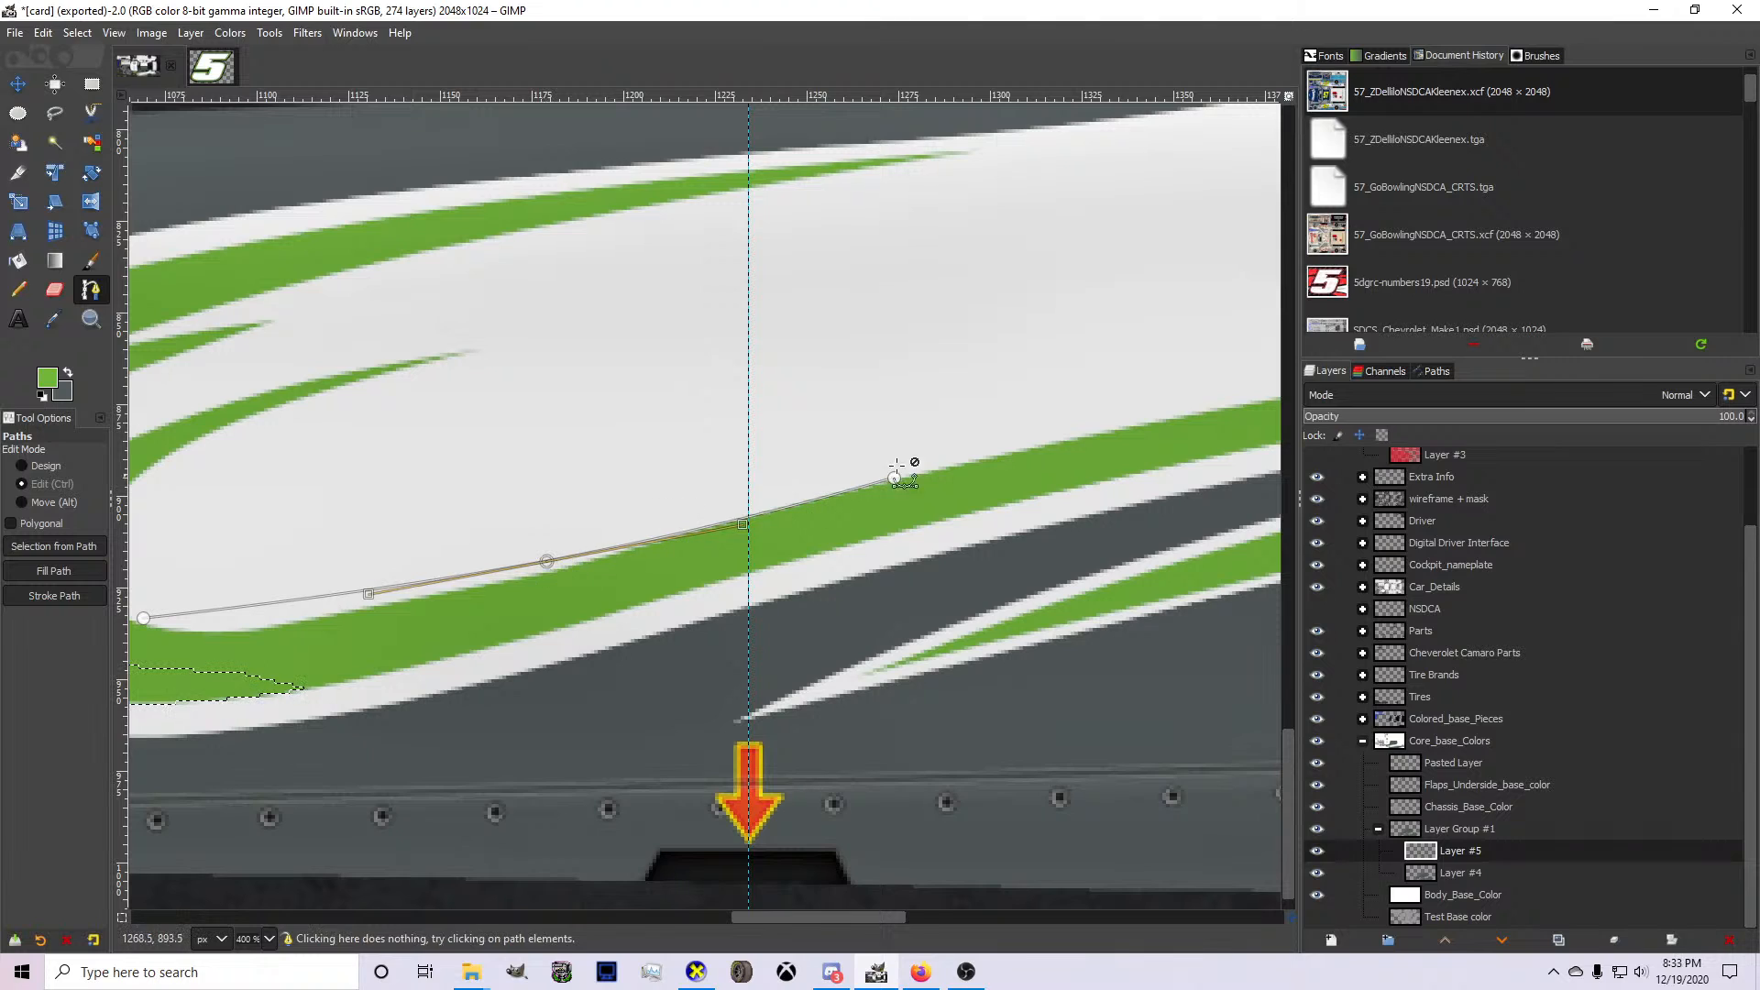
pyautogui.moveTo(894, 478); pyautogui.dragTo(943, 469)
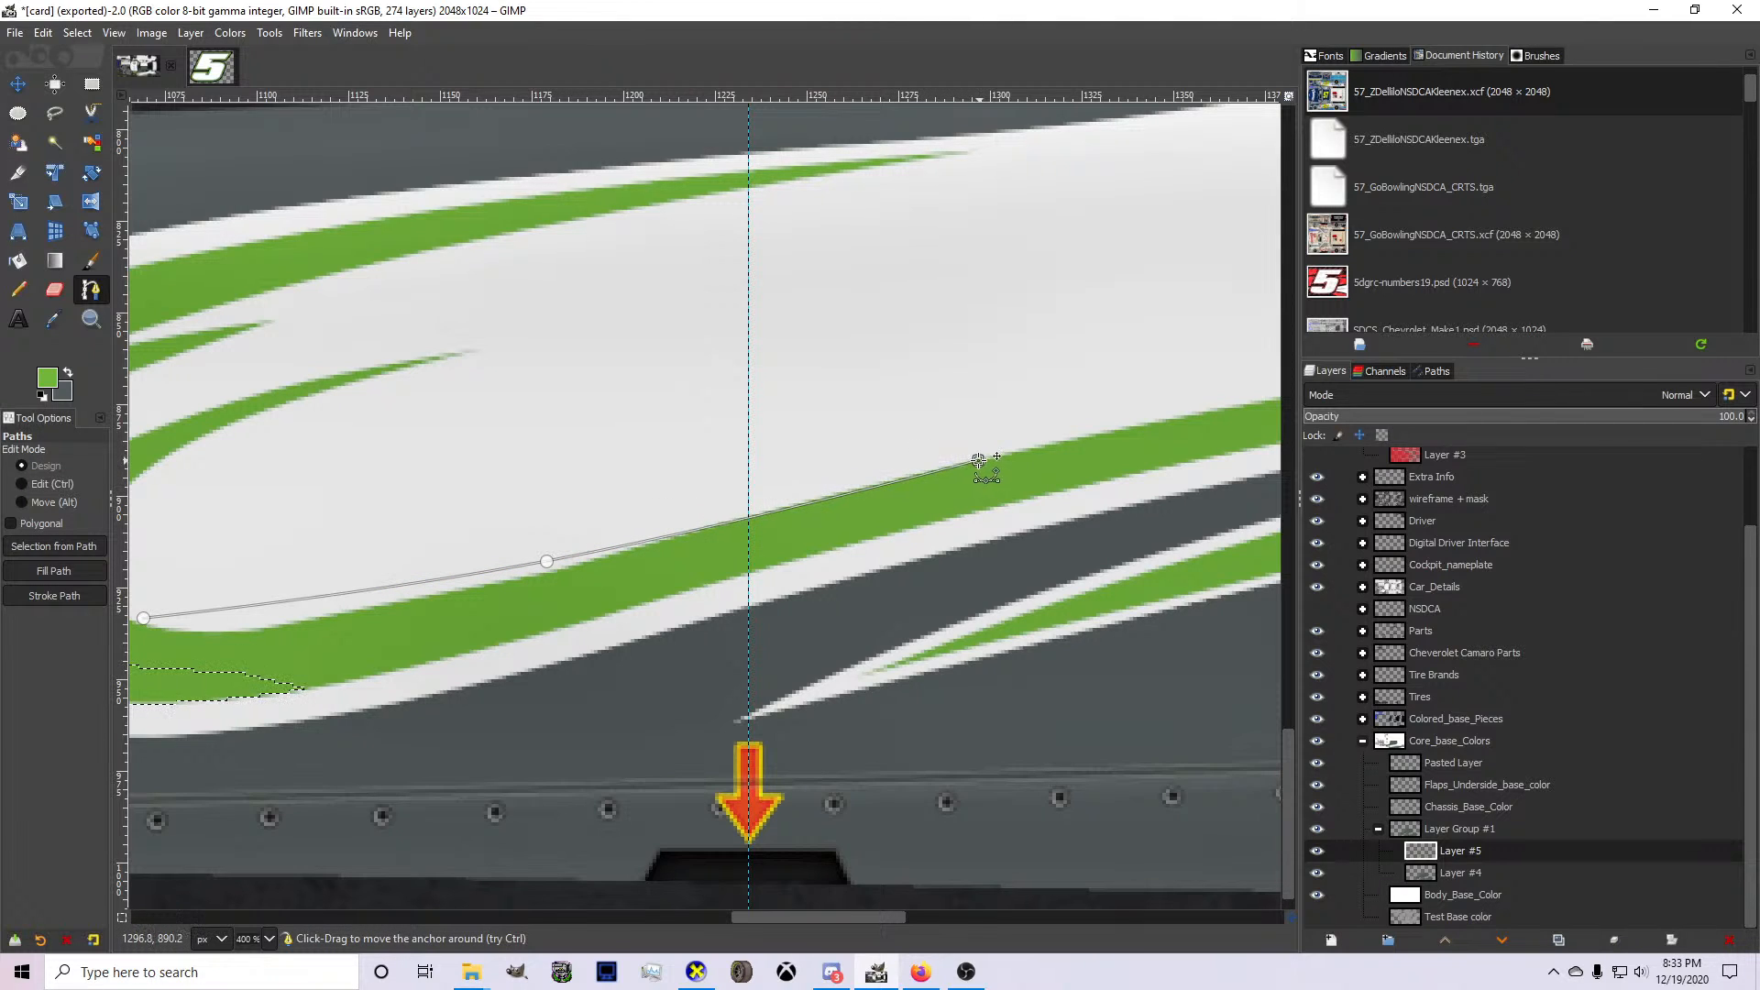
pyautogui.moveTo(143, 618); pyautogui.dragTo(289, 607)
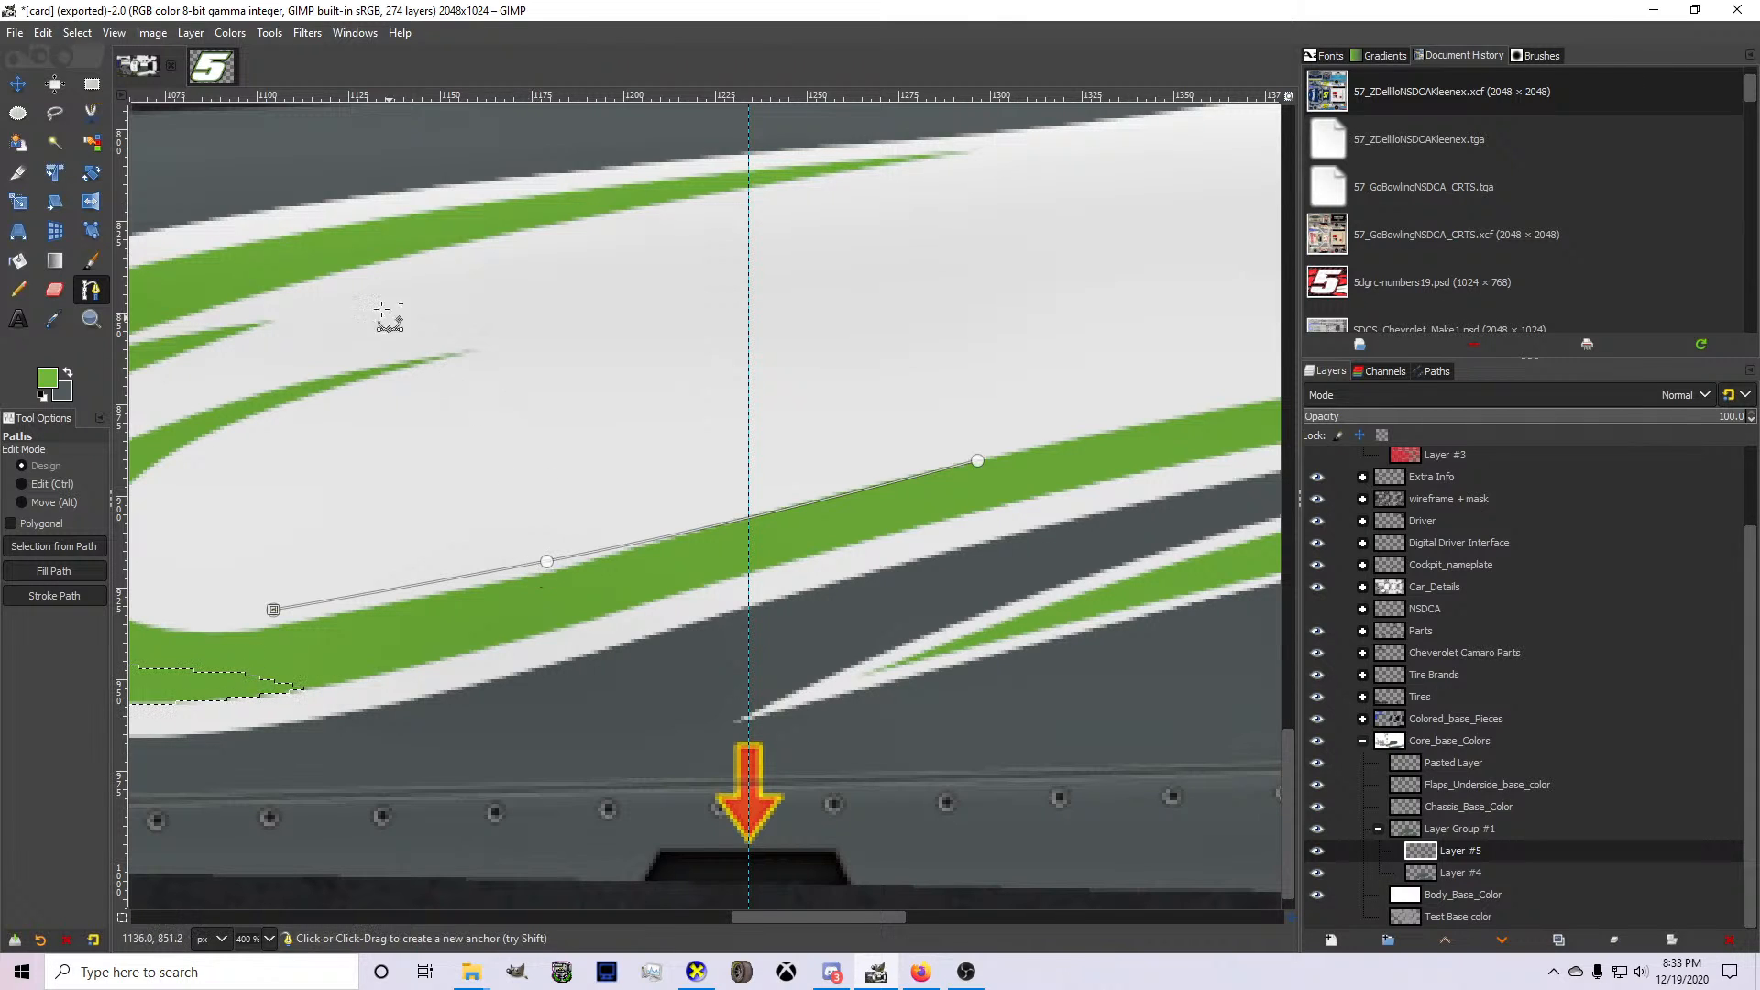
pyautogui.hotkey('ctrl', 'z')
pyautogui.hotkey('ctrl', 'z')
pyautogui.hotkey('ctrl', 'z')
pyautogui.hotkey('ctrl', 'z')
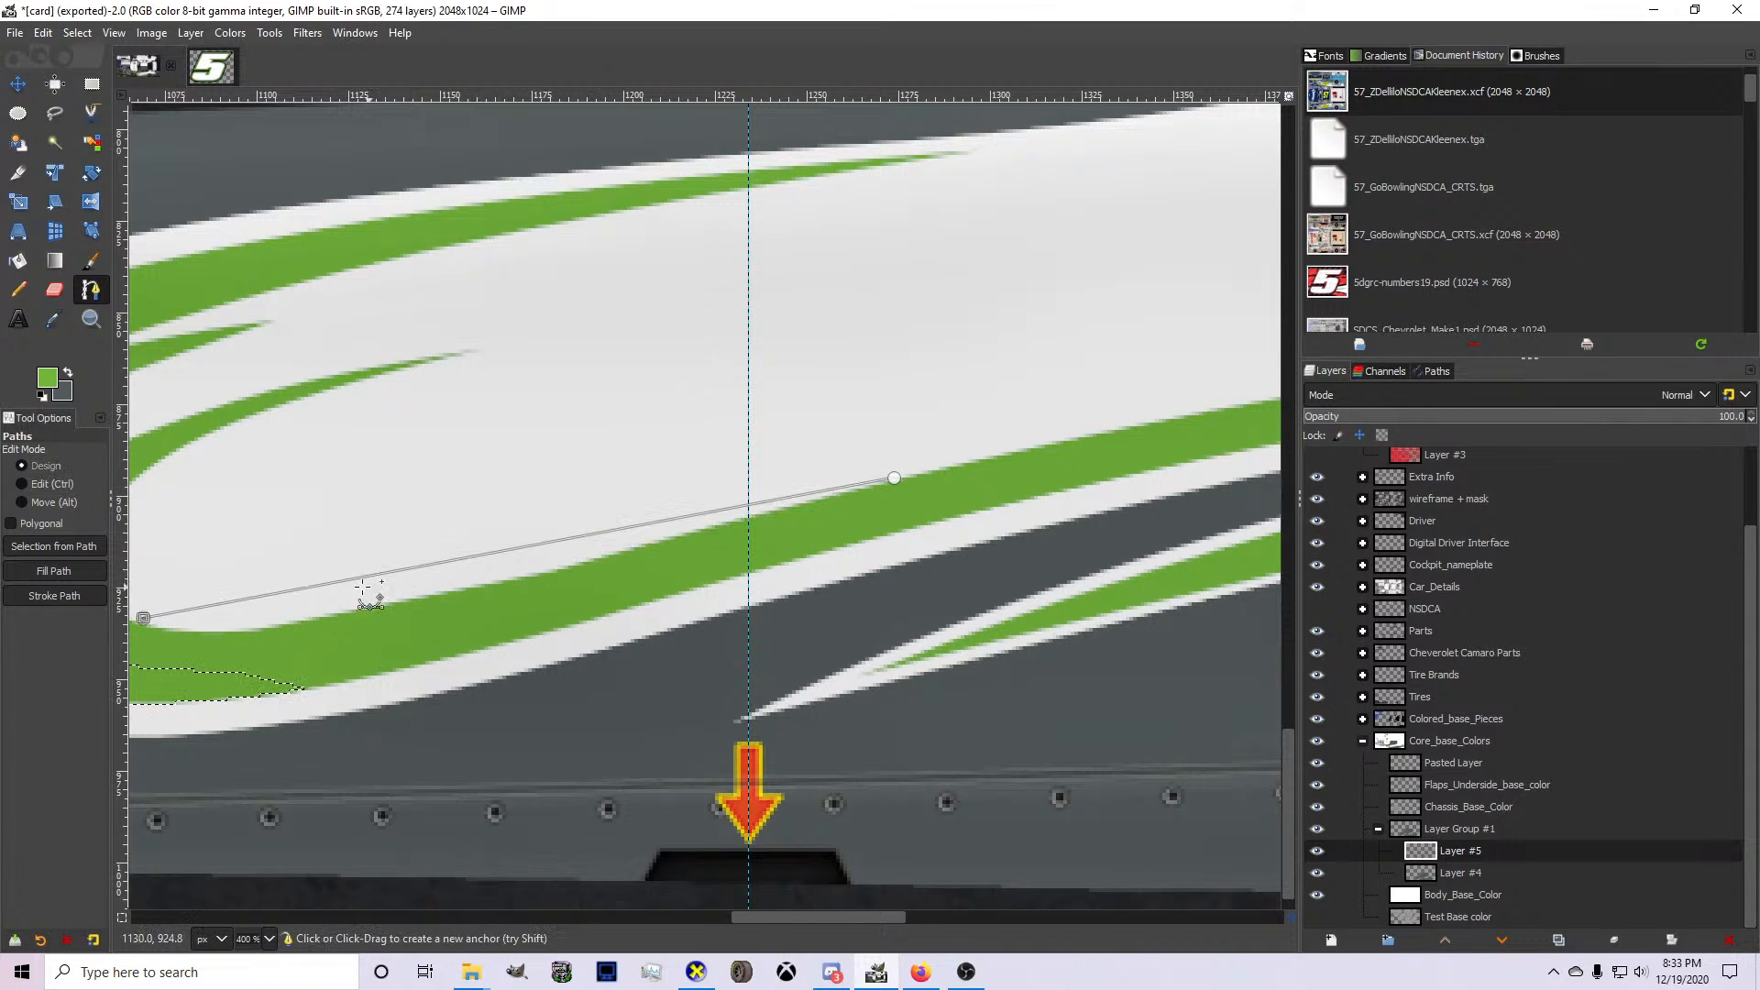
# Reposition and add anchors so that the path follows the green stripe's upper edge from the inner bend toward the wheel arch.
pyautogui.moveTo(145, 617); pyautogui.dragTo(196, 639)
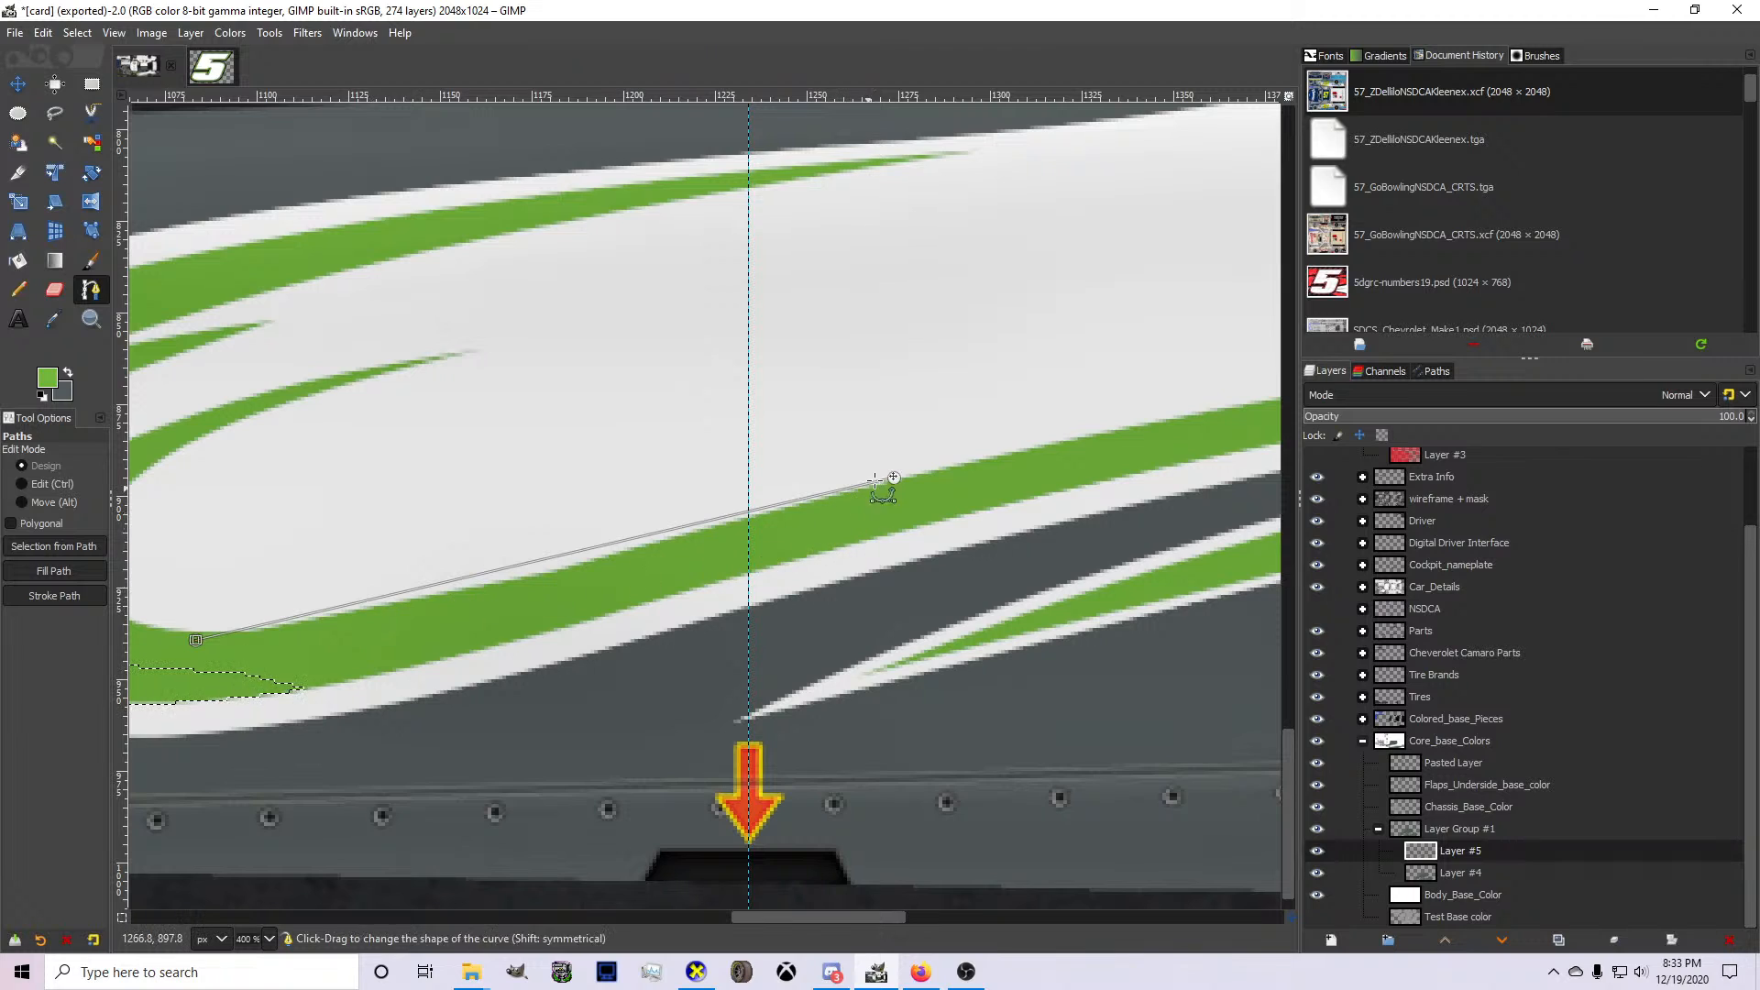
pyautogui.moveTo(894, 477); pyautogui.dragTo(957, 465)
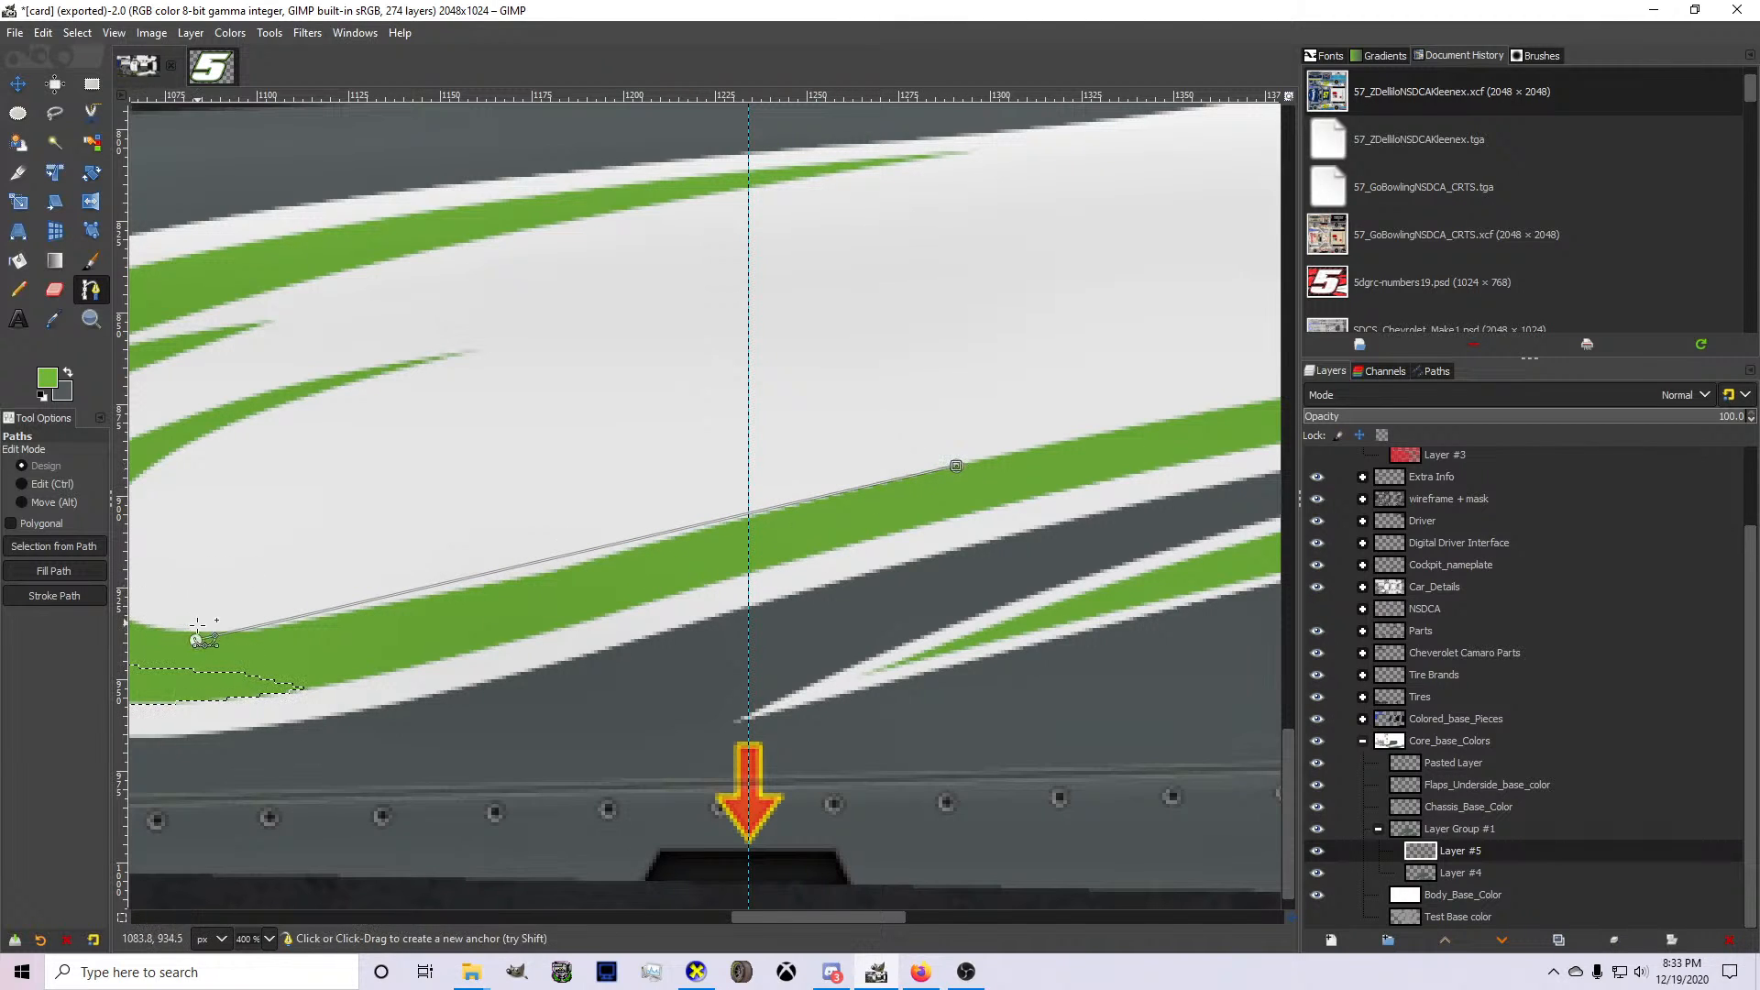
pyautogui.moveTo(196, 640); pyautogui.dragTo(635, 543)
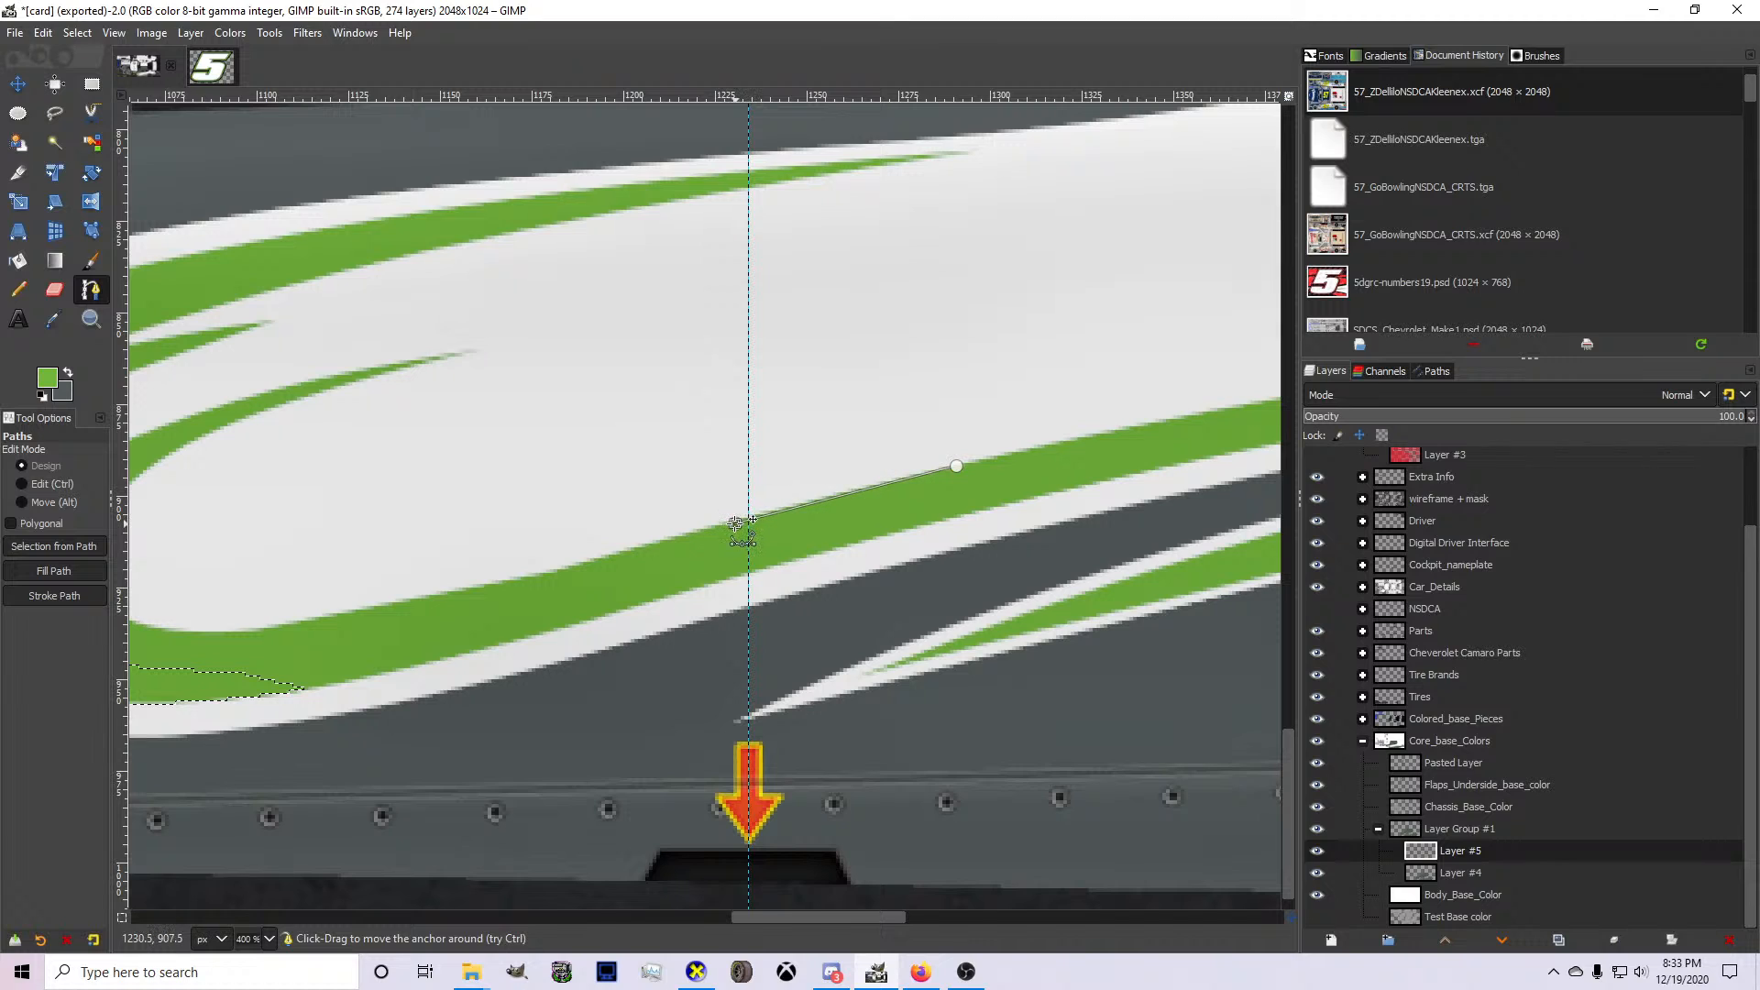
pyautogui.moveTo(956, 465); pyautogui.dragTo(1215, 426)
pyautogui.moveTo(1020, 457); pyautogui.dragTo(1019, 450)
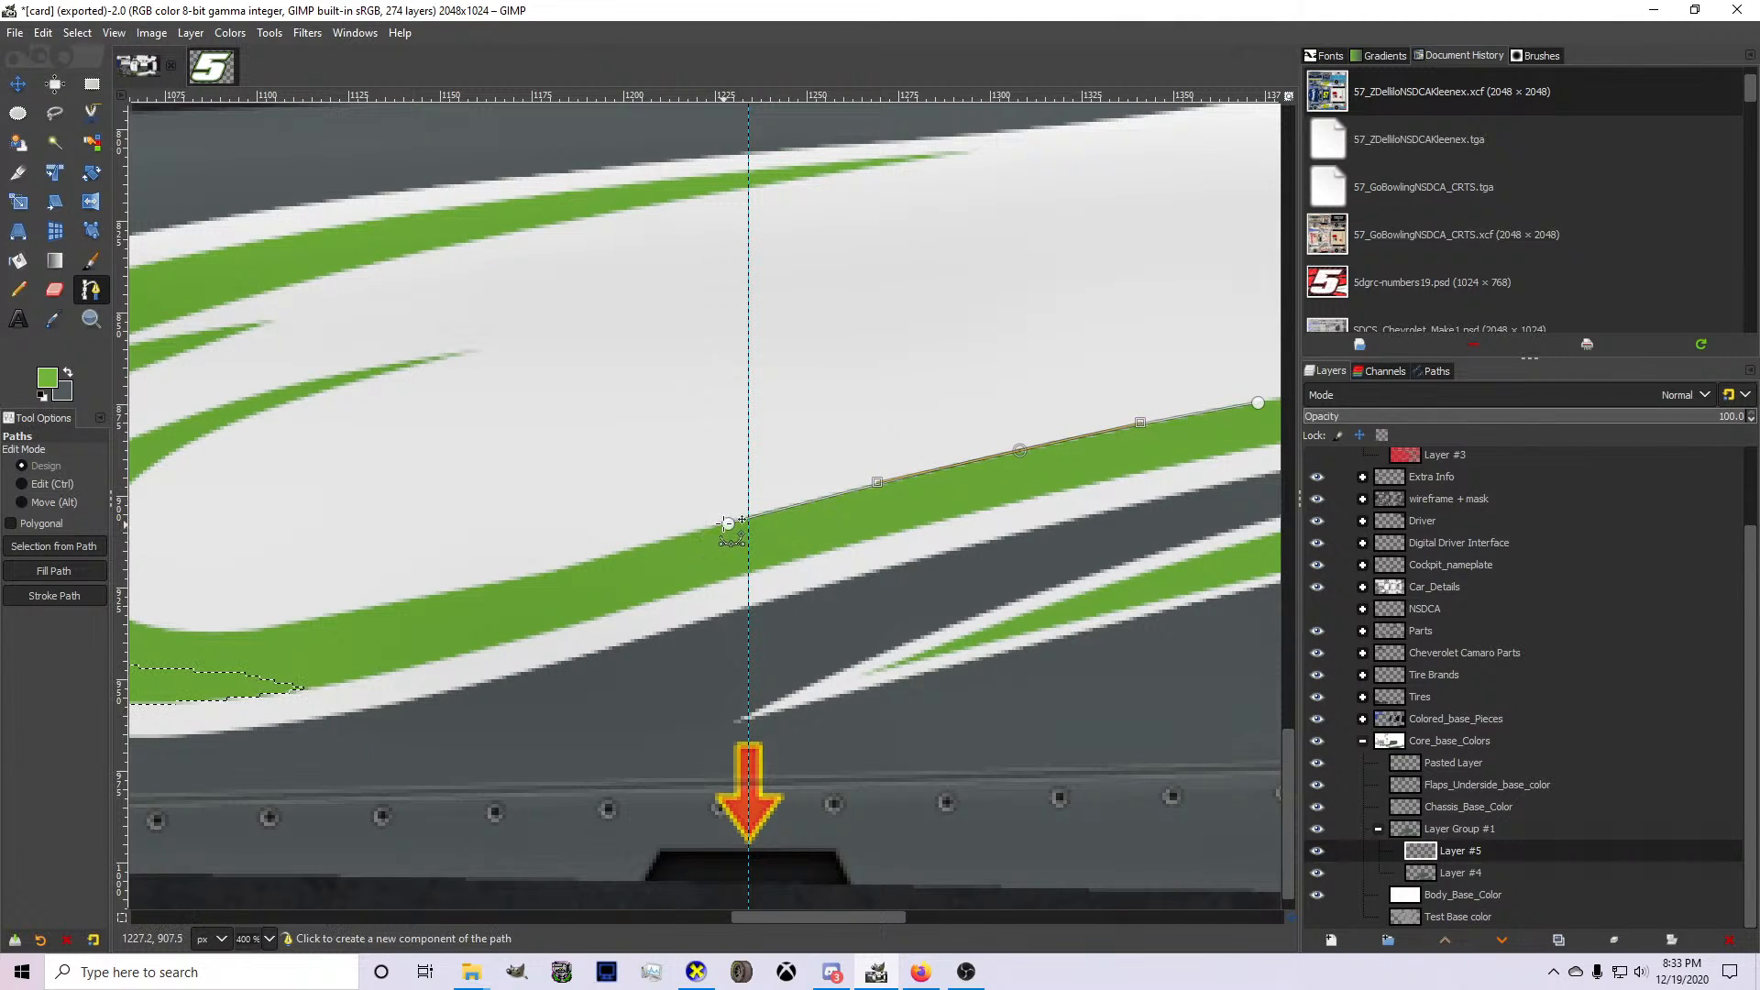
pyautogui.moveTo(332, 605); pyautogui.dragTo(165, 631)
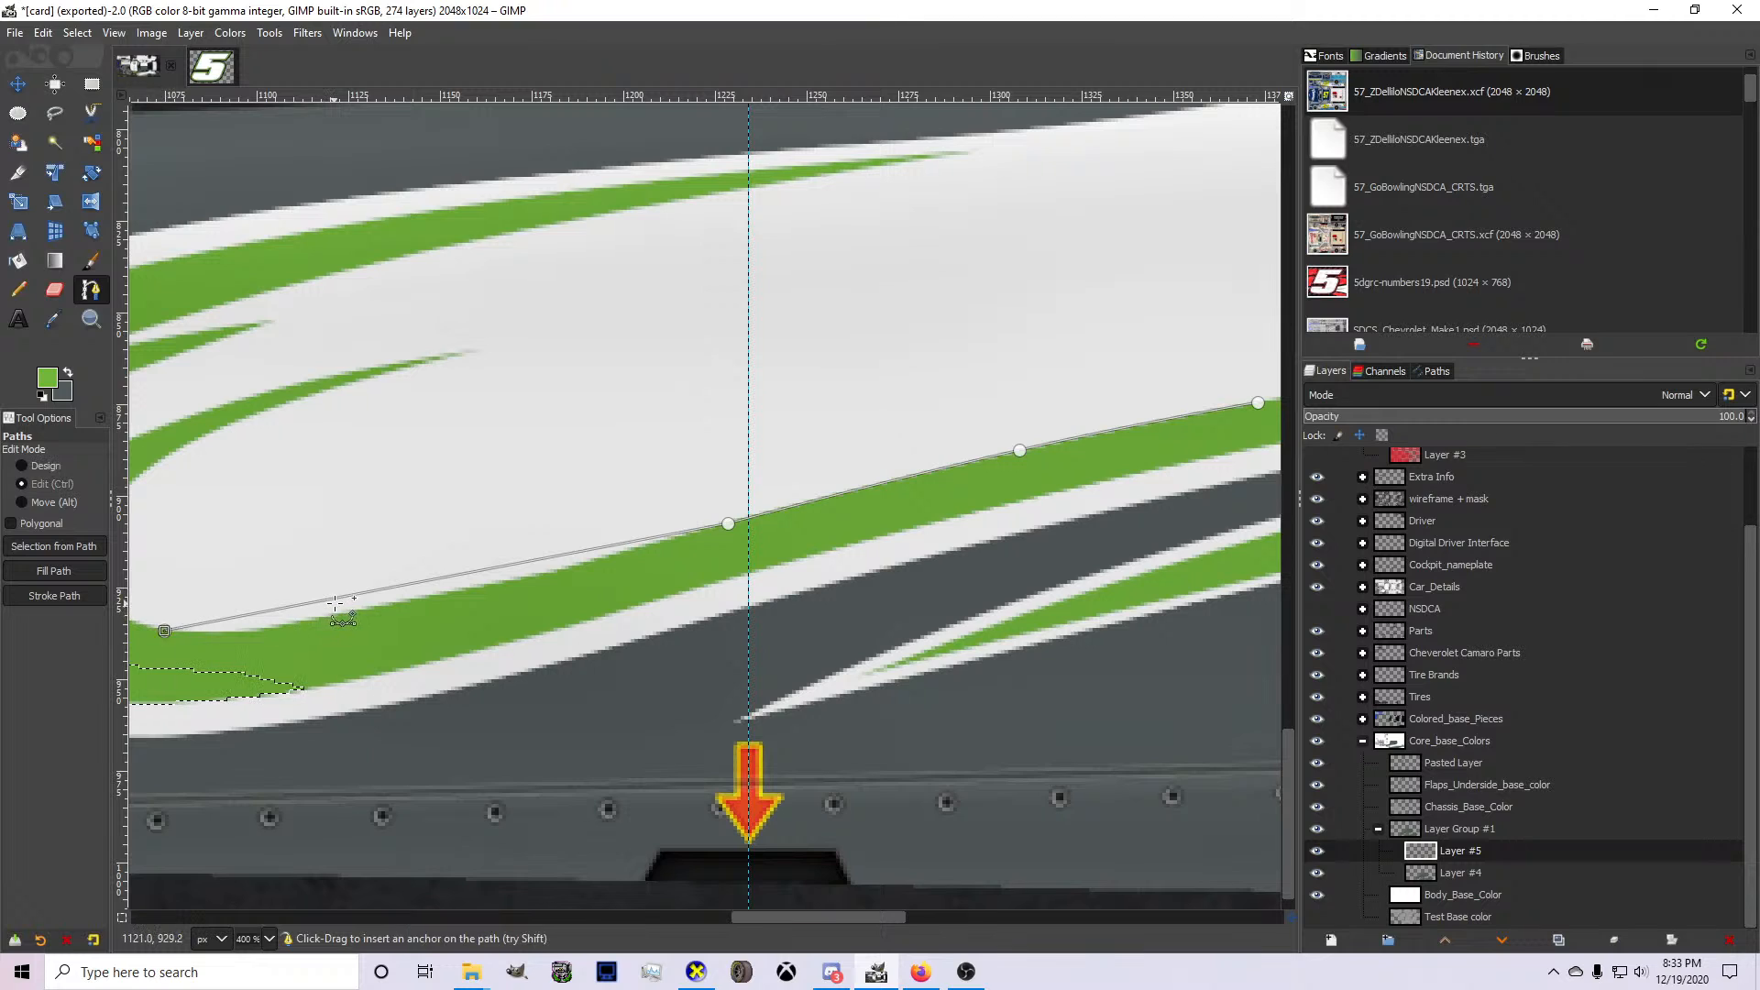
pyautogui.moveTo(334, 602); pyautogui.dragTo(363, 617)
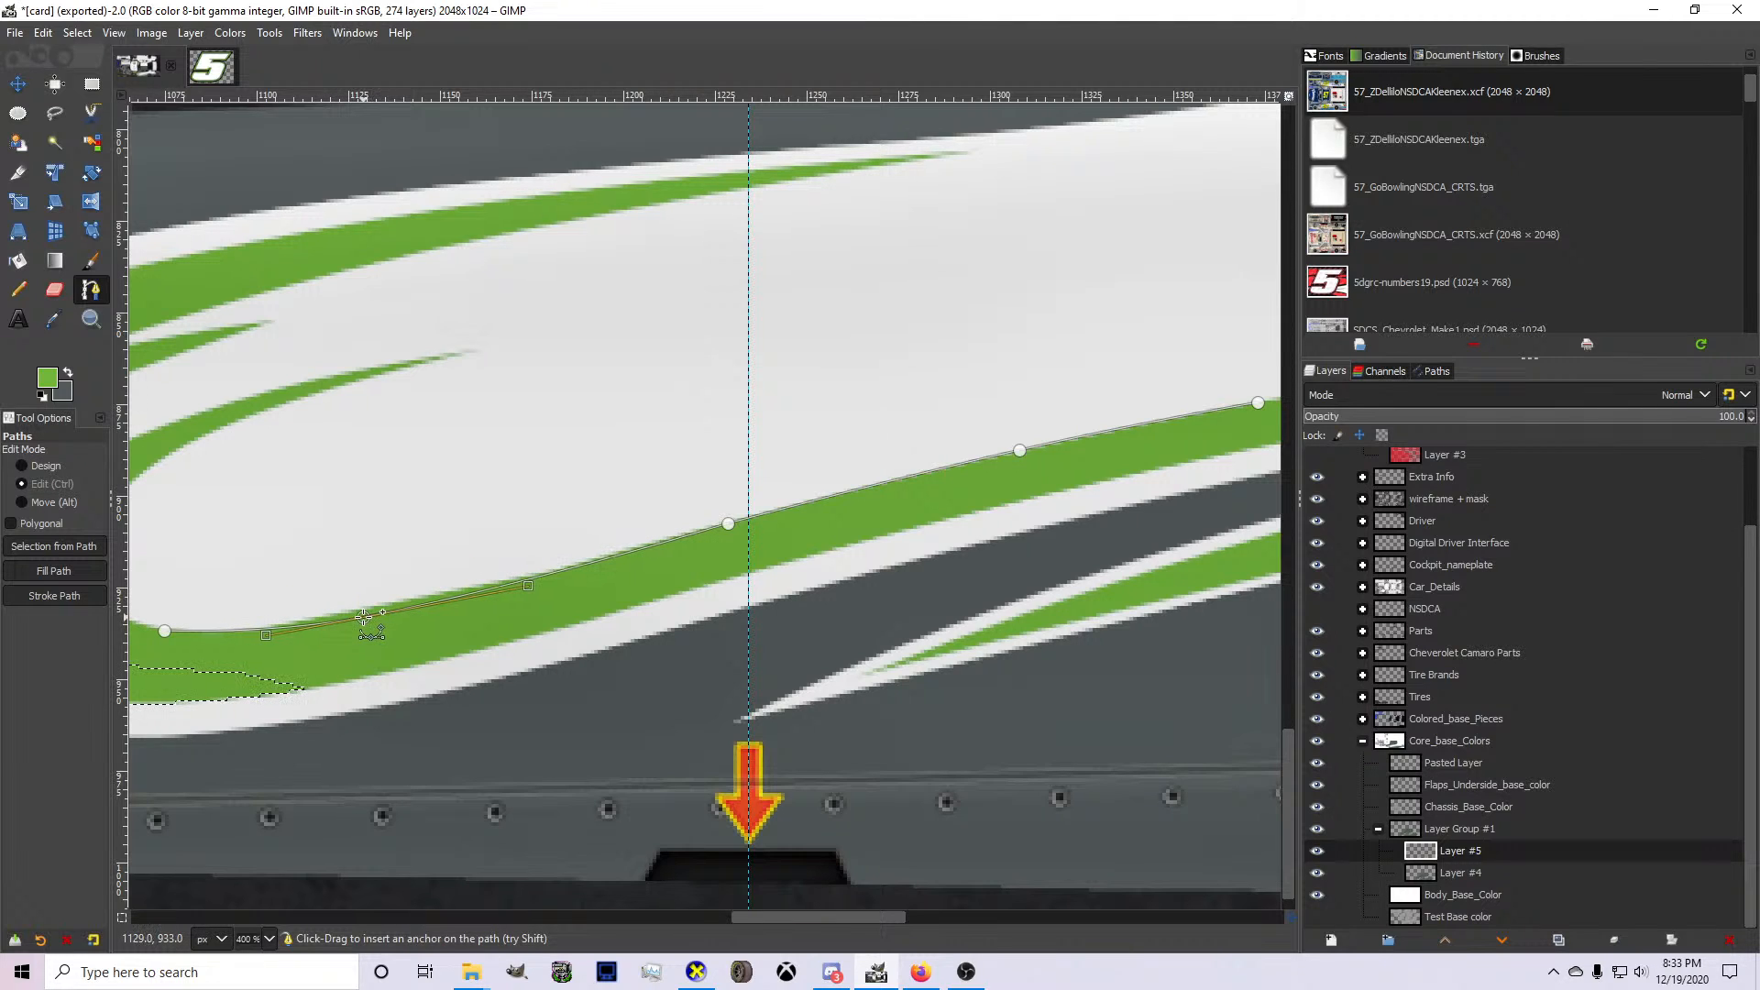
pyautogui.keyDown('ctrl'); pyautogui.click(364, 617); pyautogui.keyUp('ctrl')
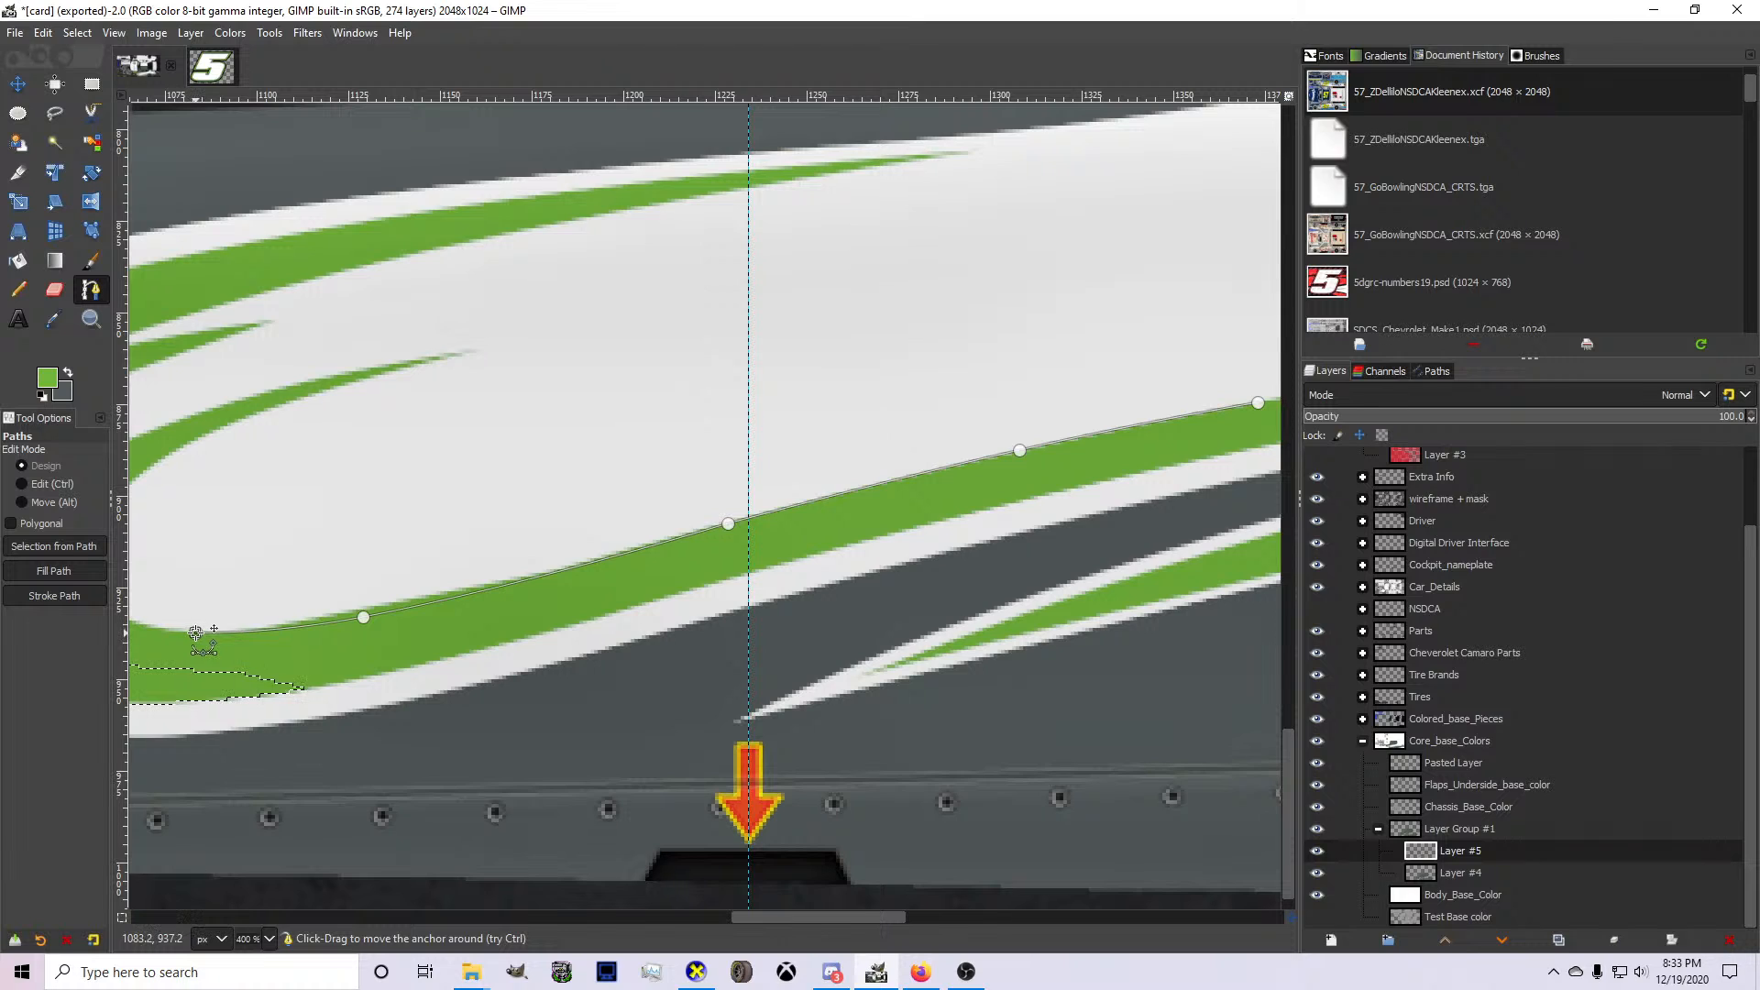
# Close the path through the white area above the stripe and turn it into a selection.
pyautogui.click(212, 589)
pyautogui.scroll(-1, 212, 579)
pyautogui.click(760, 411)
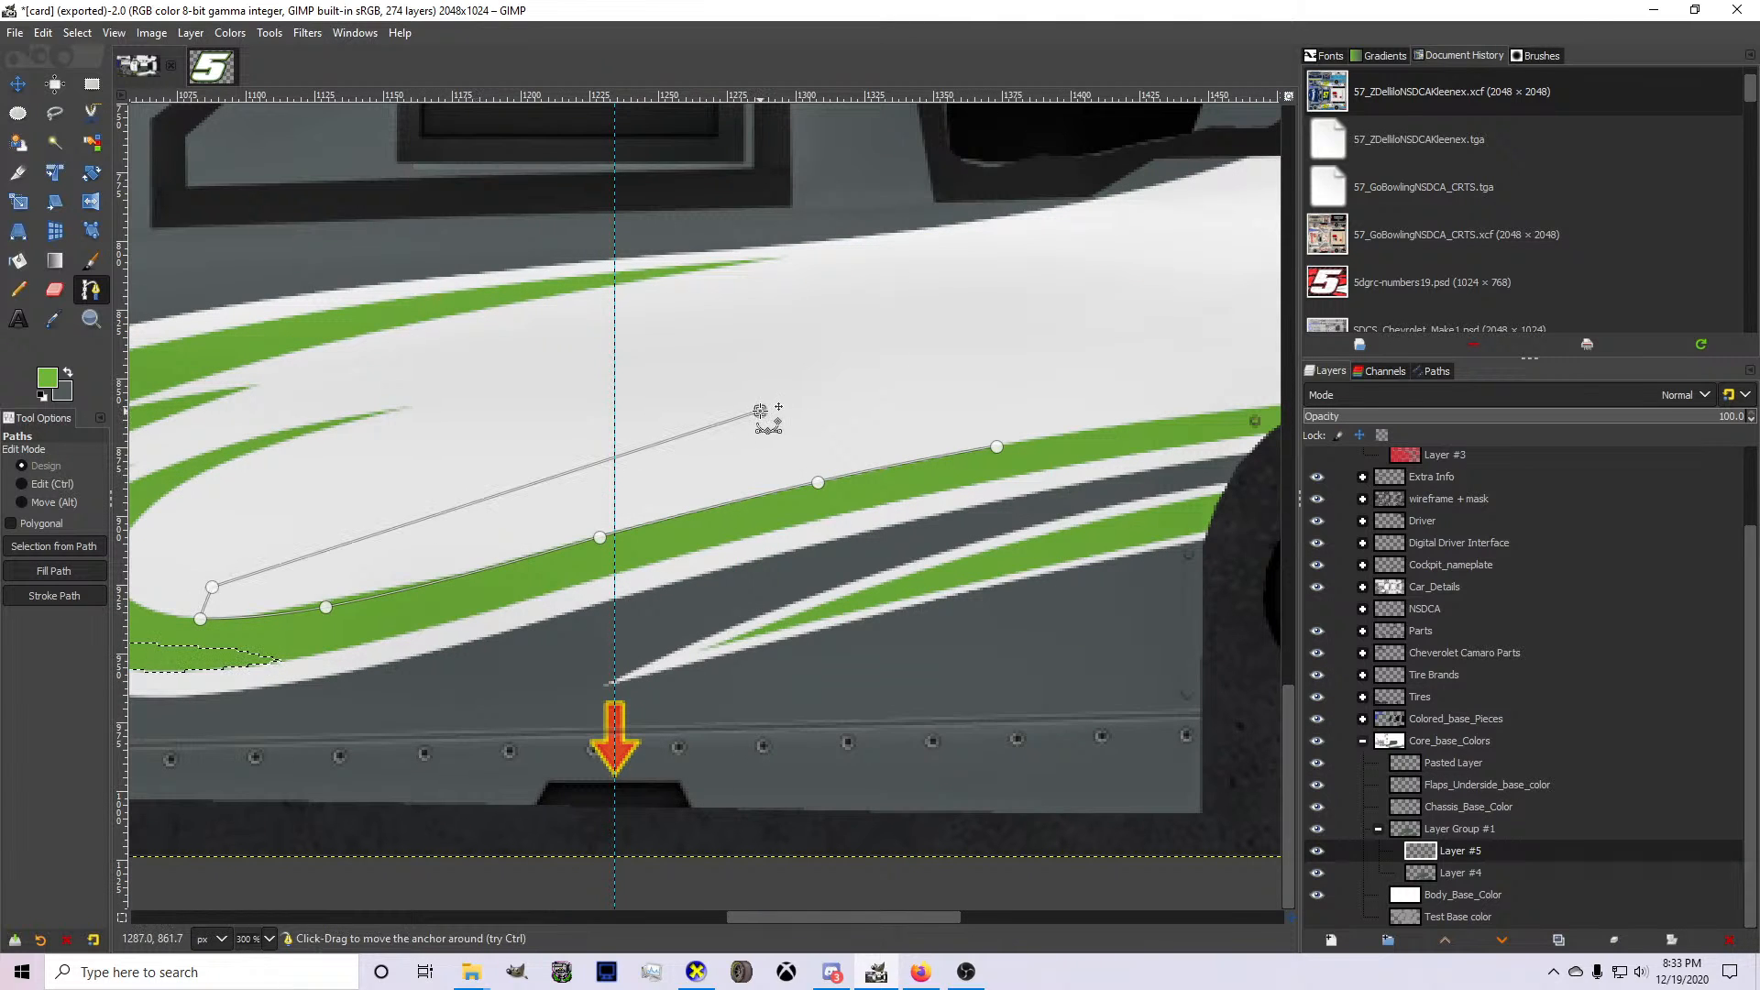
pyautogui.press('Return')
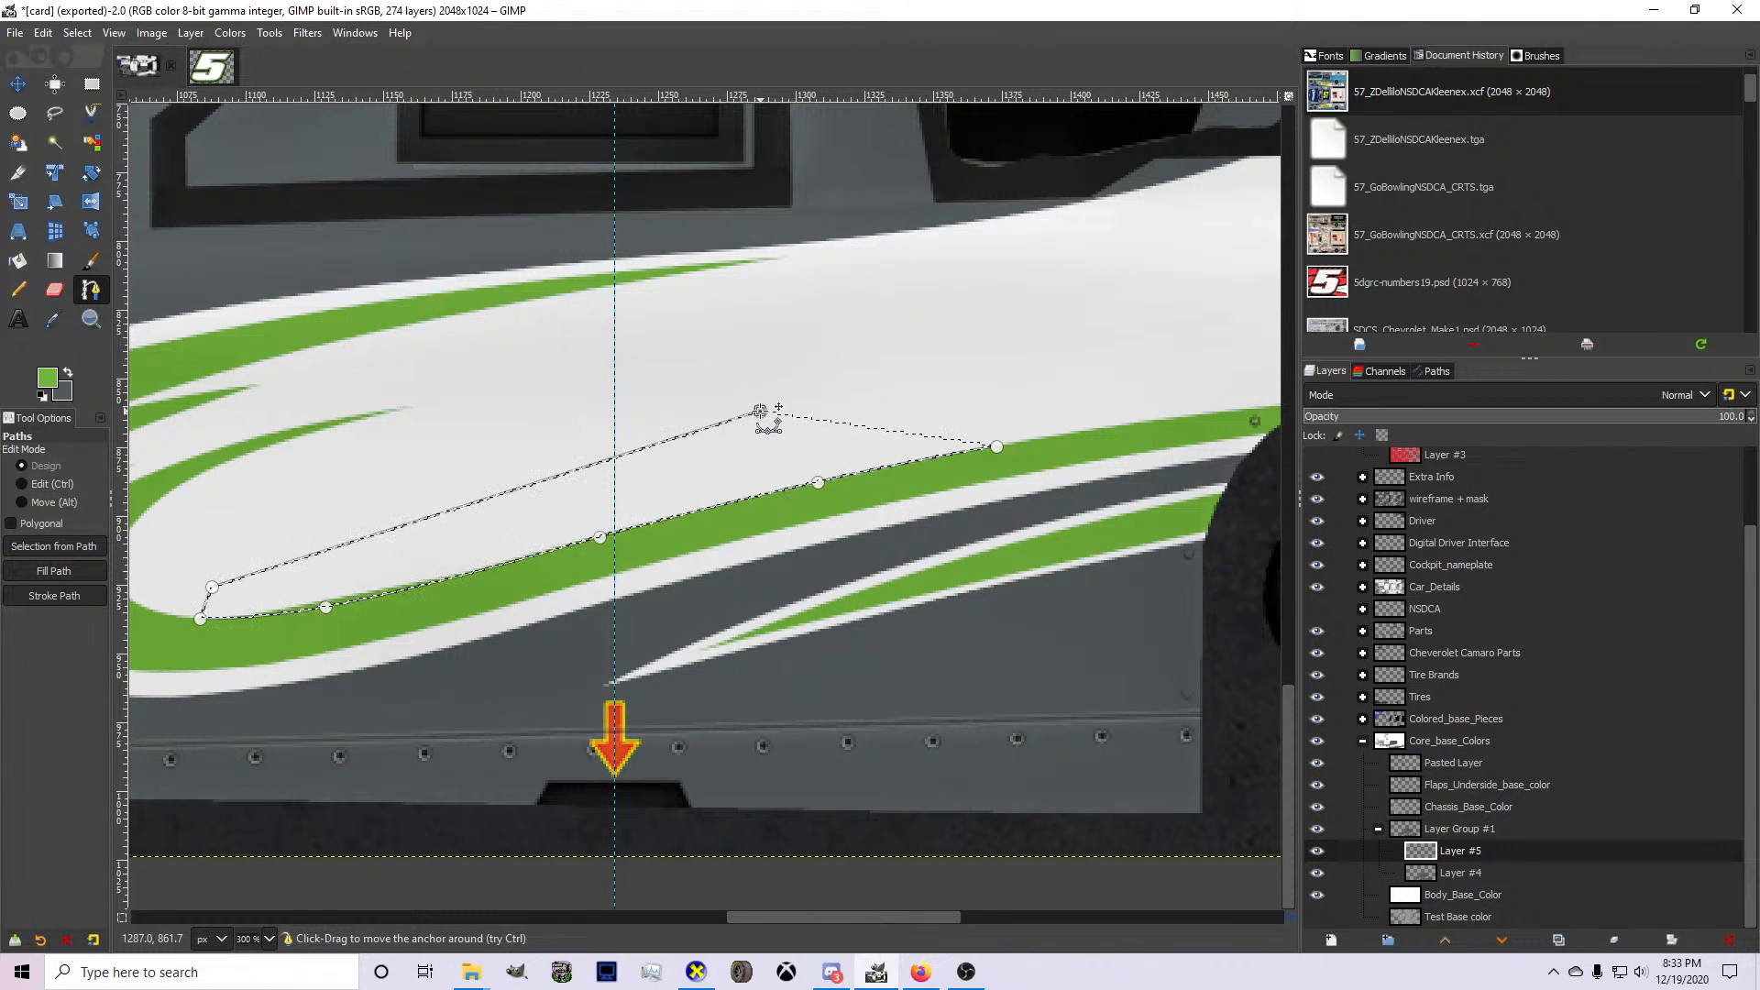
# Remove the selection, switch to the Move tool and check the whole side stripe.
pyautogui.click(77, 33)
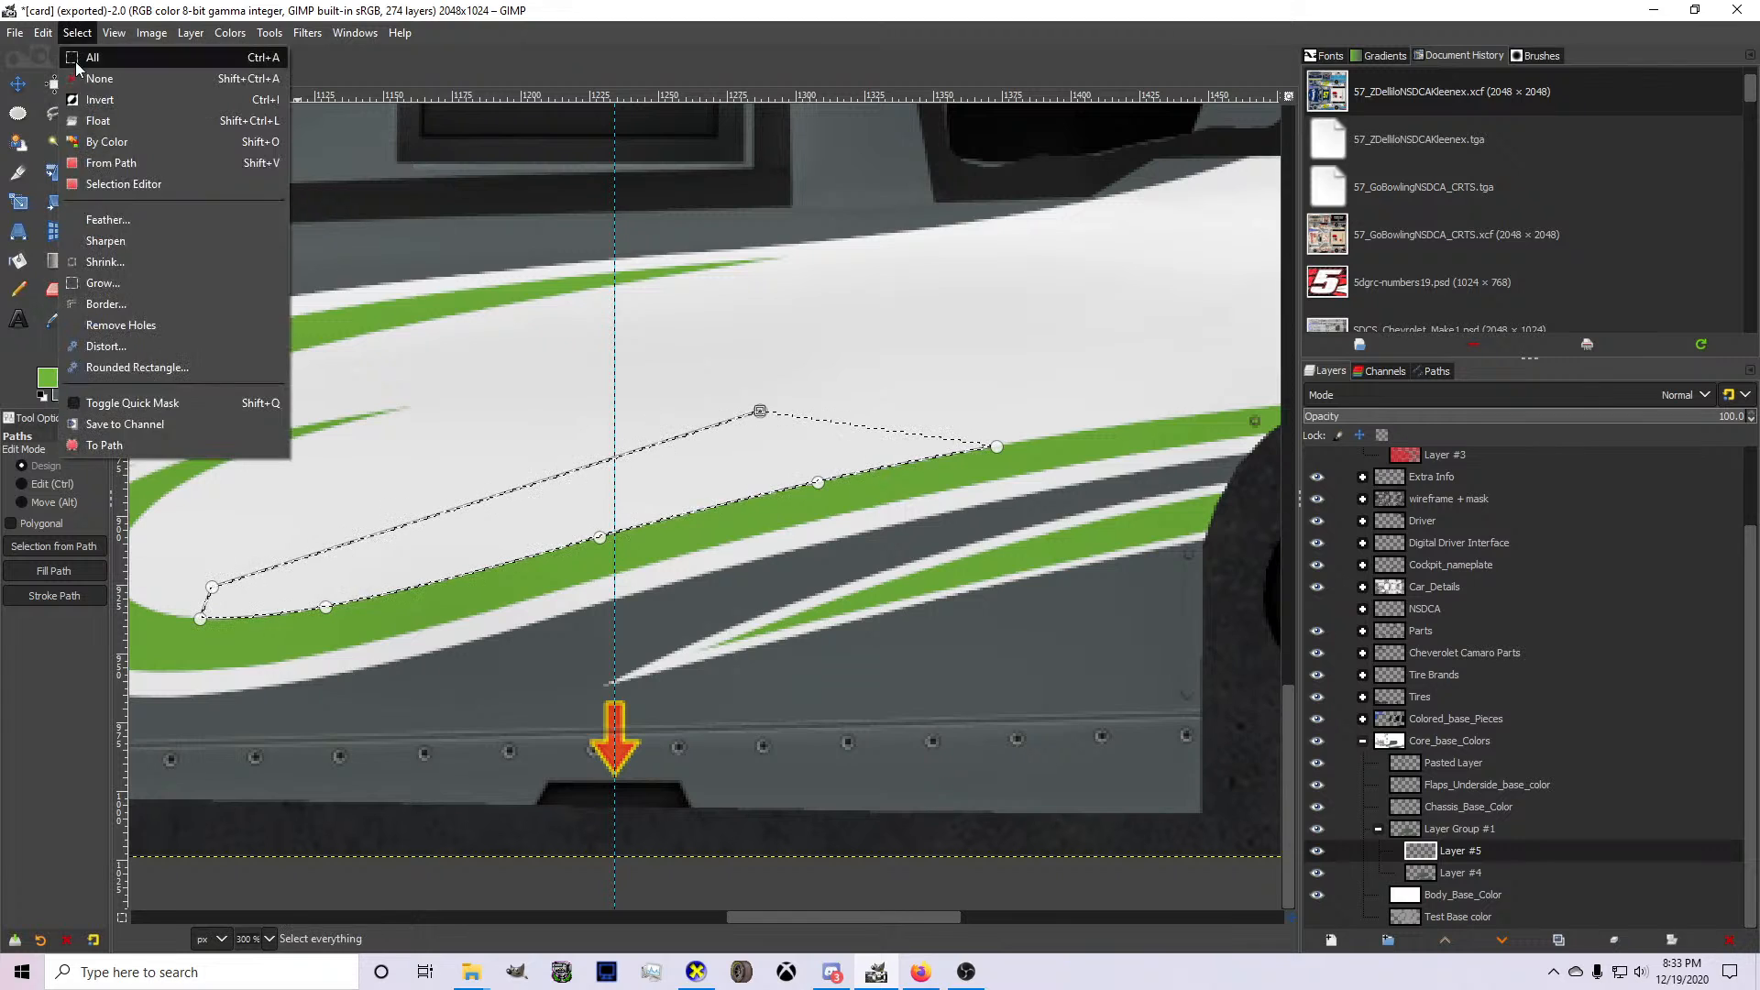
pyautogui.click(84, 77)
pyautogui.click(17, 84)
pyautogui.scroll(-2, 433, 418)
pyautogui.scroll(-2, 499, 399)
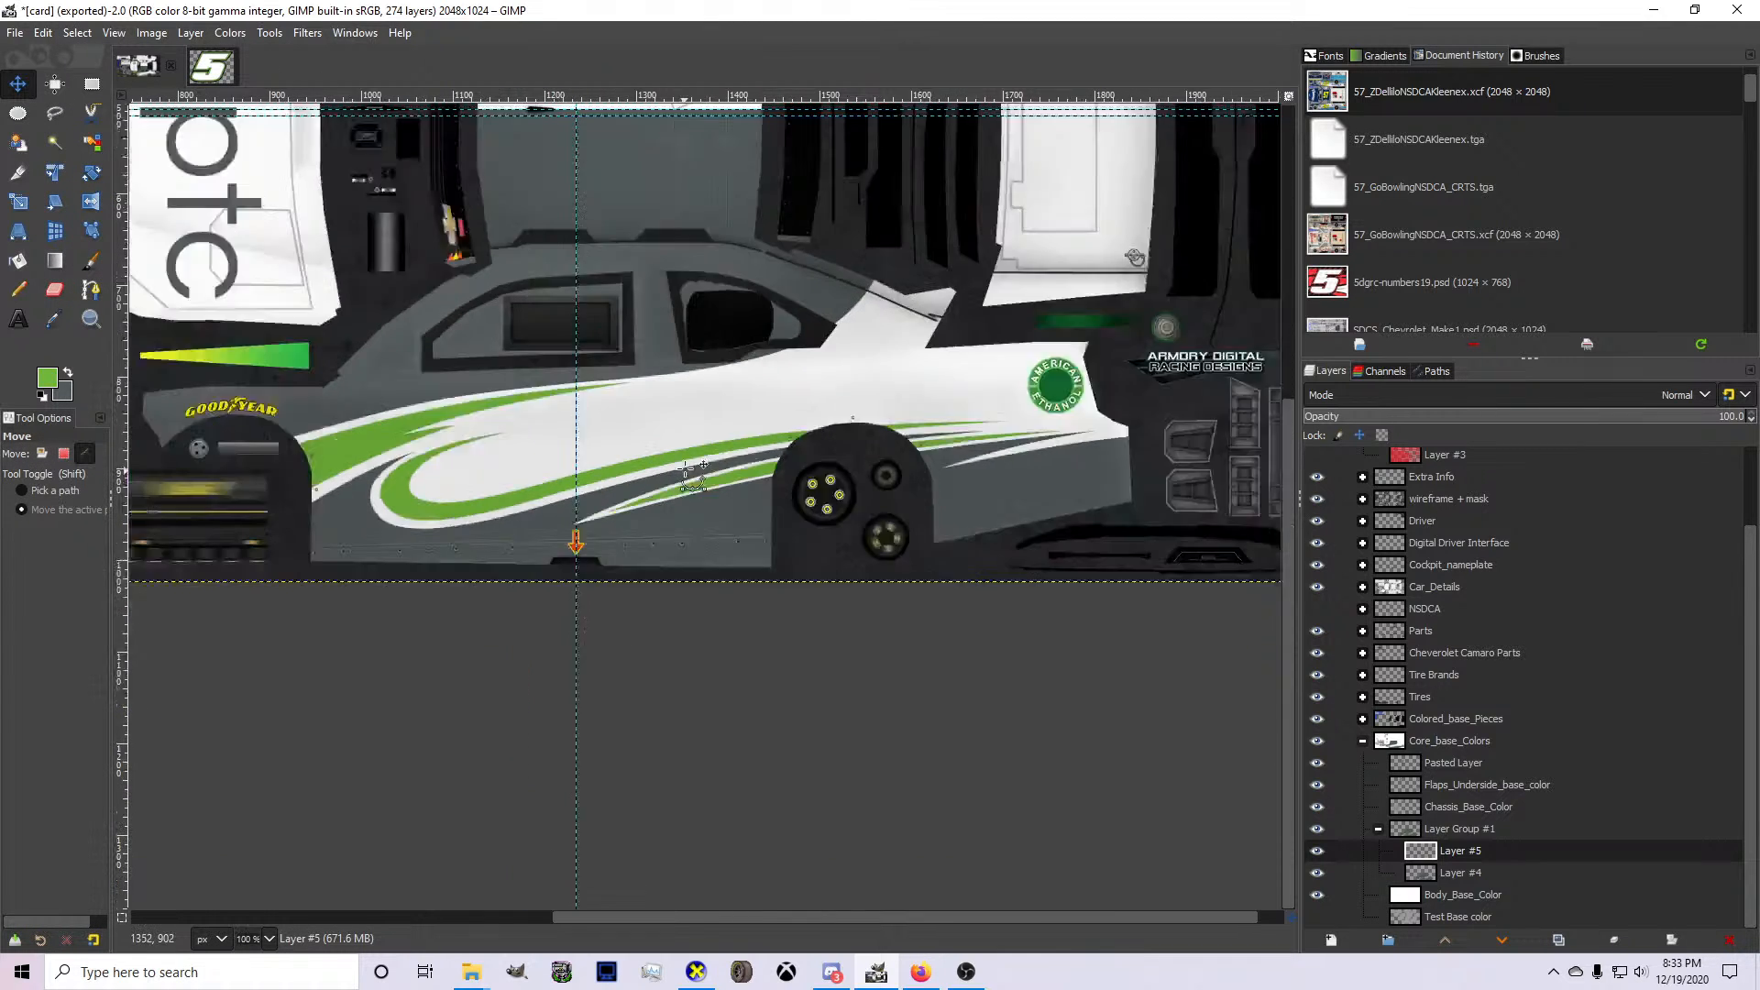
pyautogui.scroll(2, 674, 500)
pyautogui.scroll(-1, 668, 510)
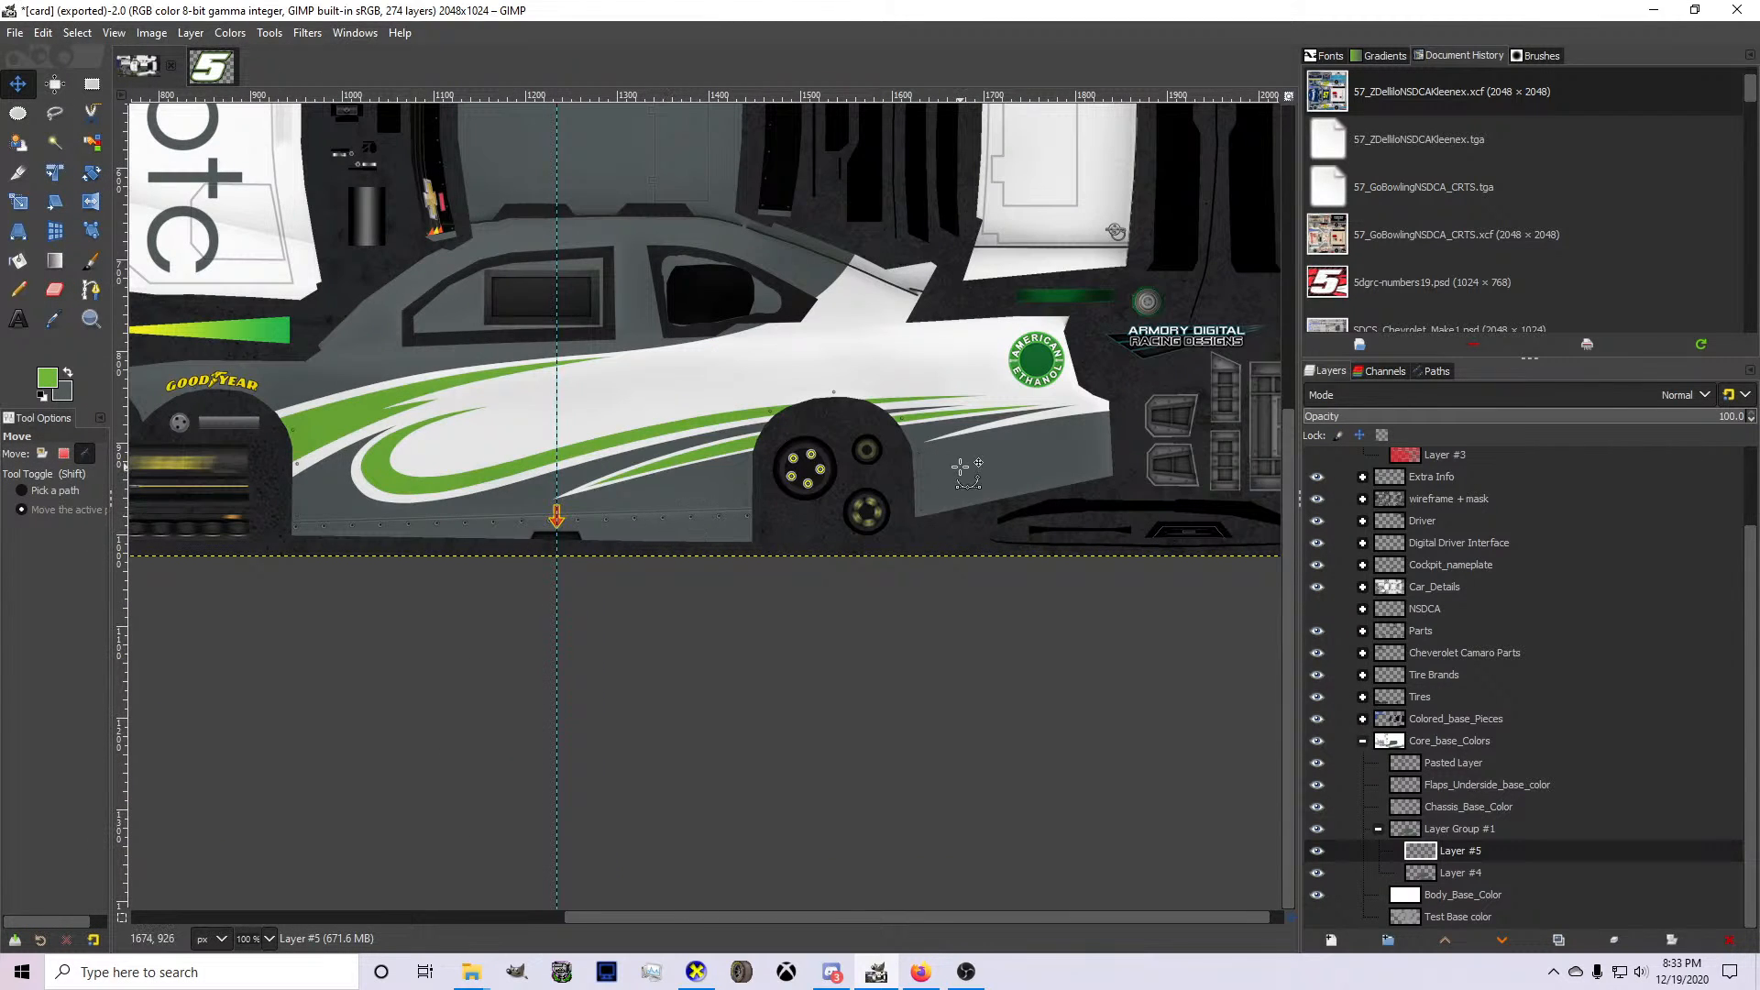
# Start a path with the Paths tool from the lower green spike's tip across to the far side of the rear wheel arch.
pyautogui.scroll(2, 960, 467)
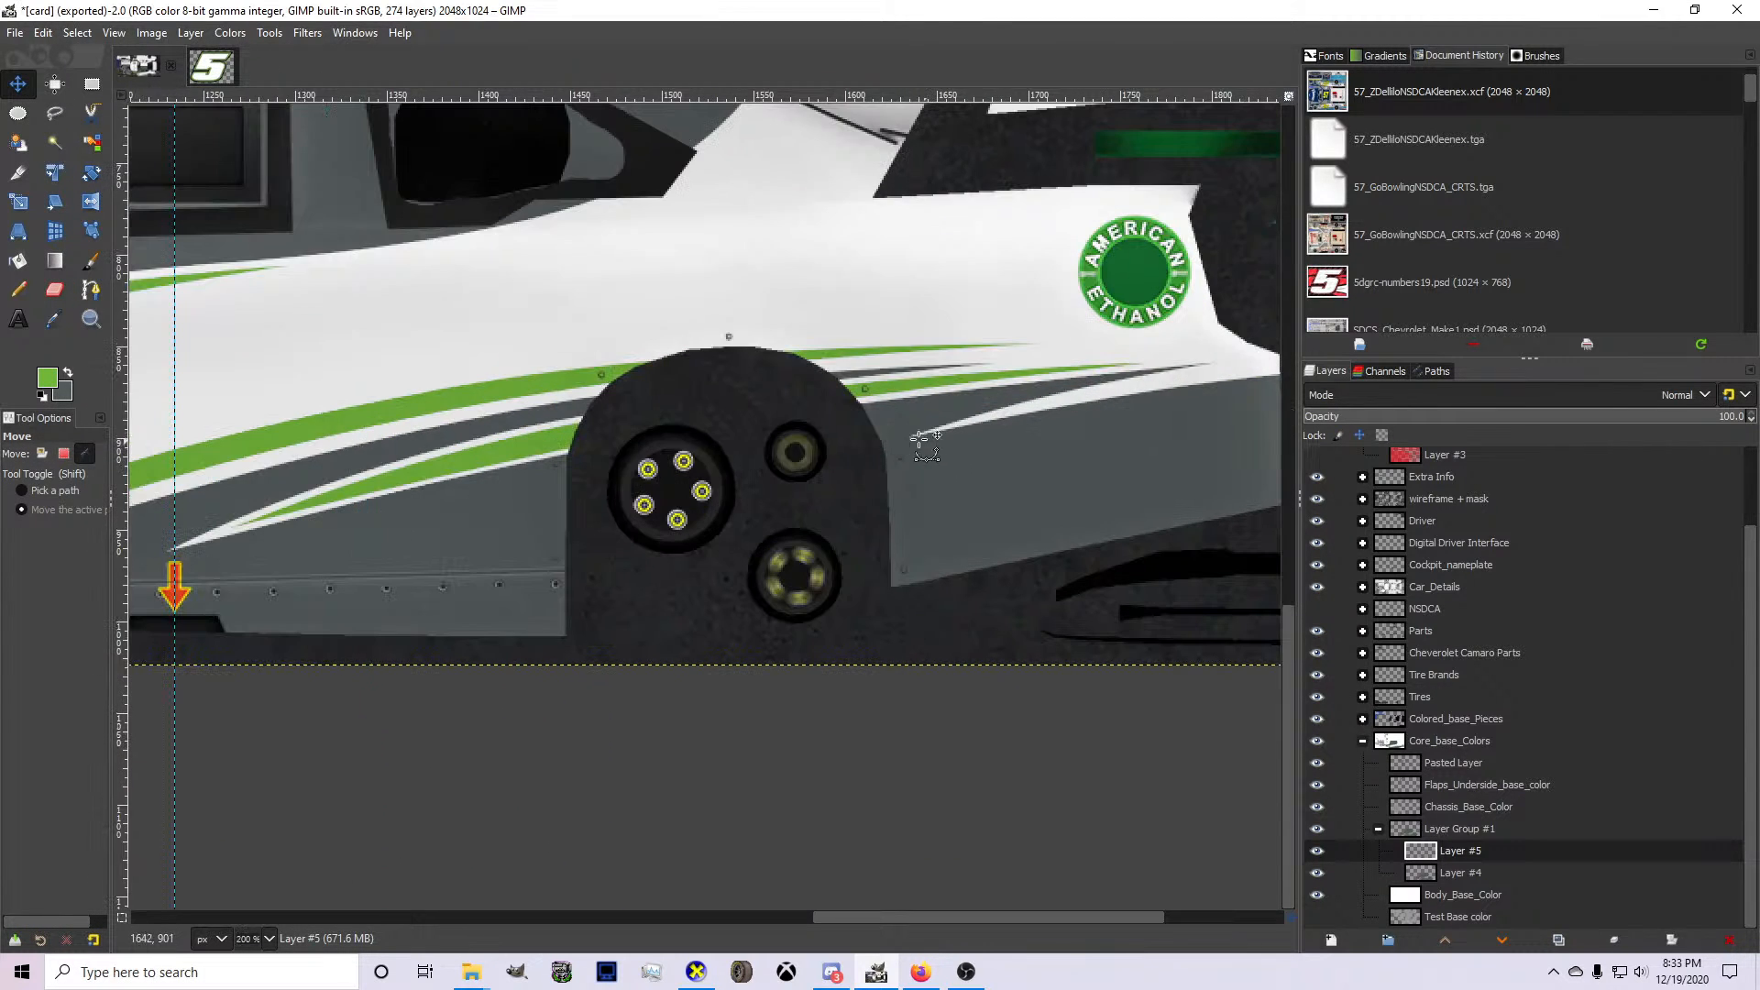
pyautogui.click(90, 290)
pyautogui.scroll(2, 272, 518)
pyautogui.click(151, 583)
pyautogui.scroll(-1, 152, 582)
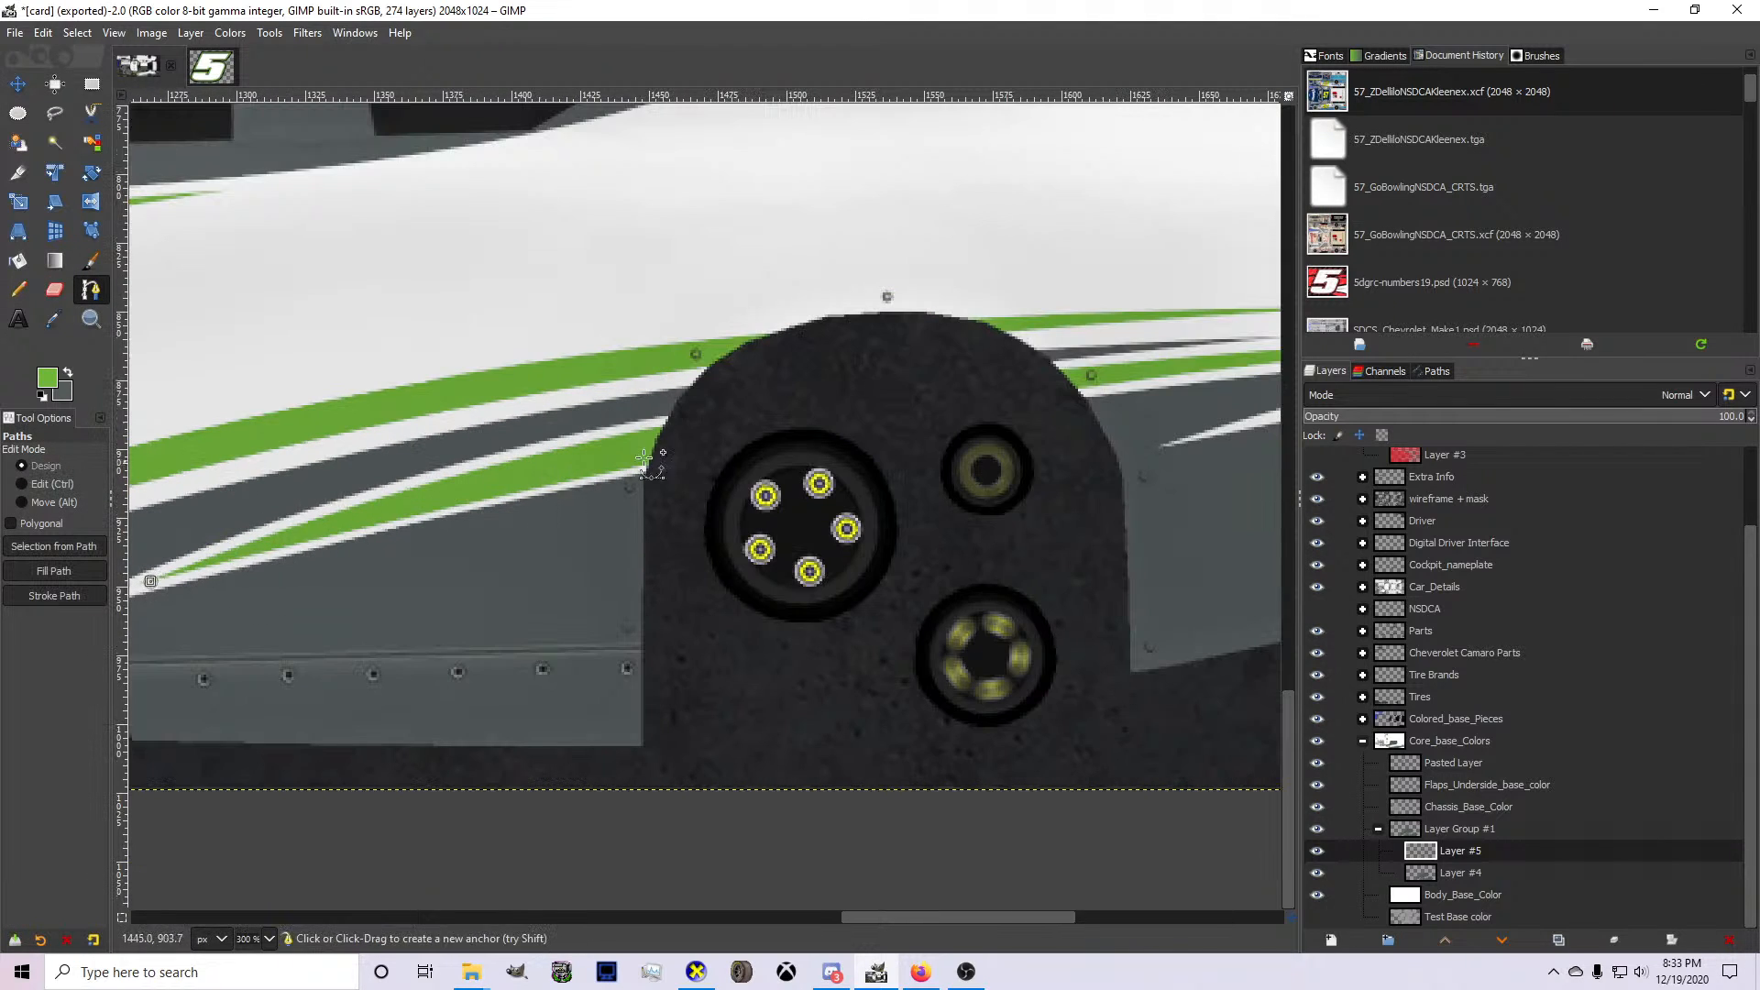
pyautogui.hscroll(3, 908, 371)
pyautogui.click(829, 378)
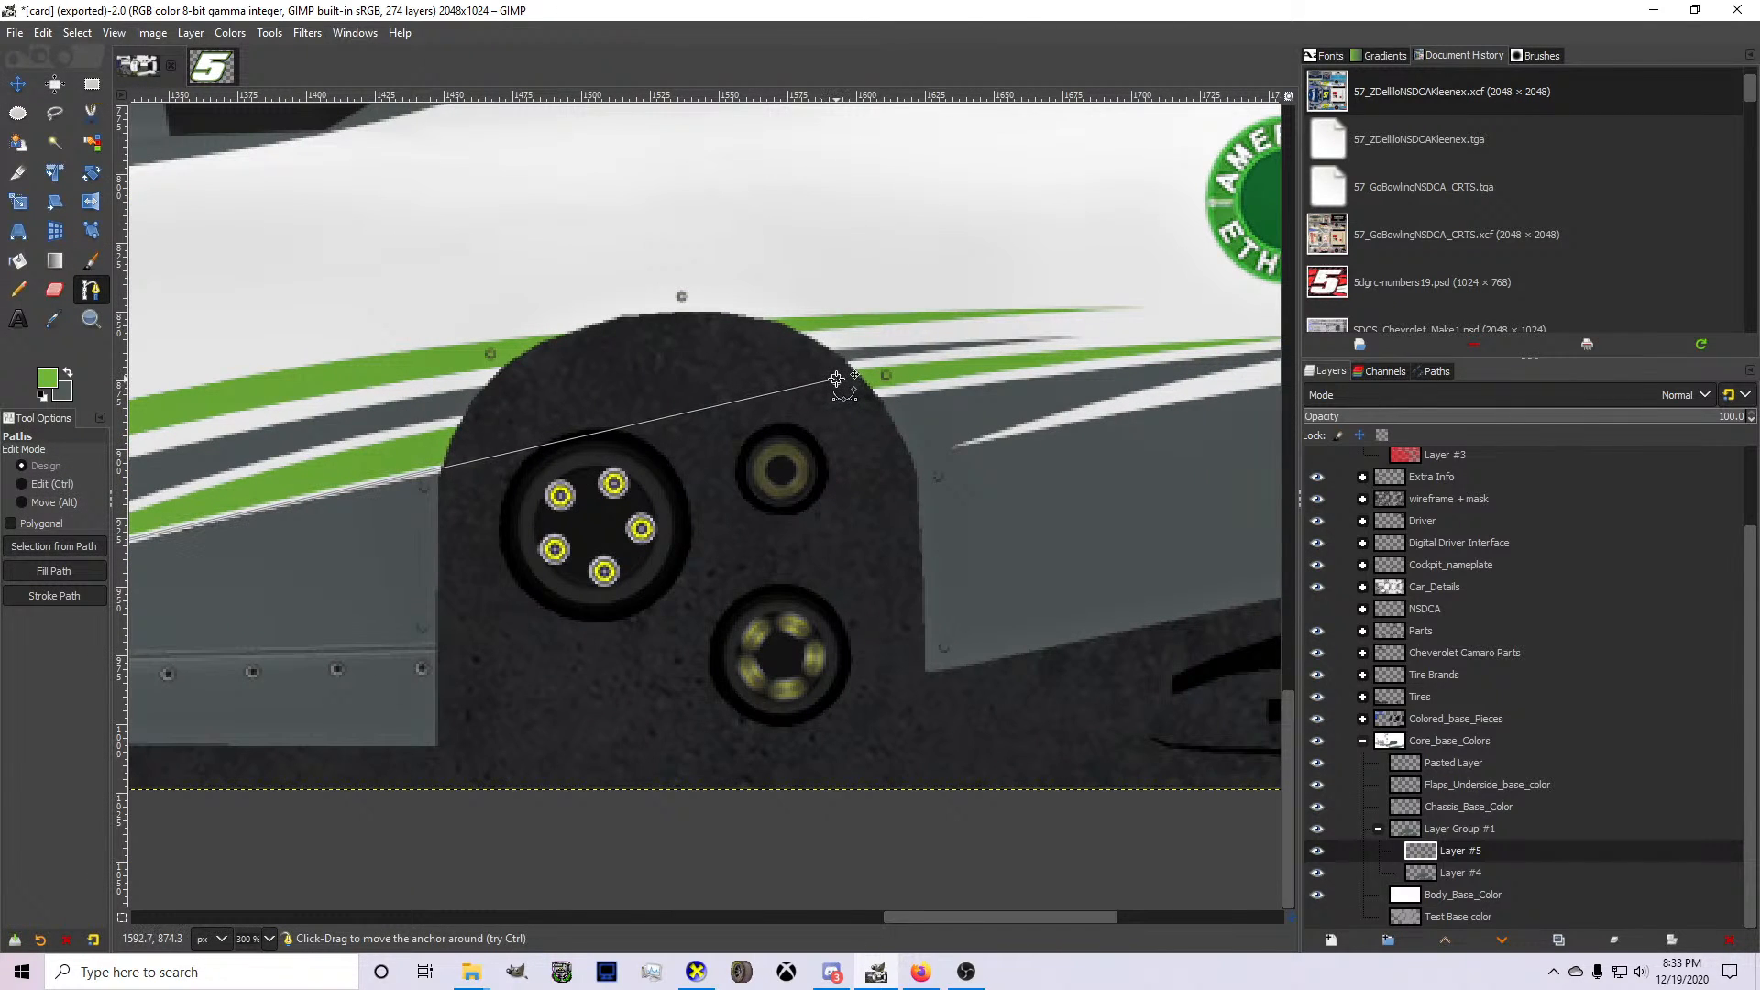
# Bend the path along the lower green spike's upper edge, close it through the gray band above, and turn it into a selection.
pyautogui.scroll(-2, 518, 449)
pyautogui.scroll(2, 518, 450)
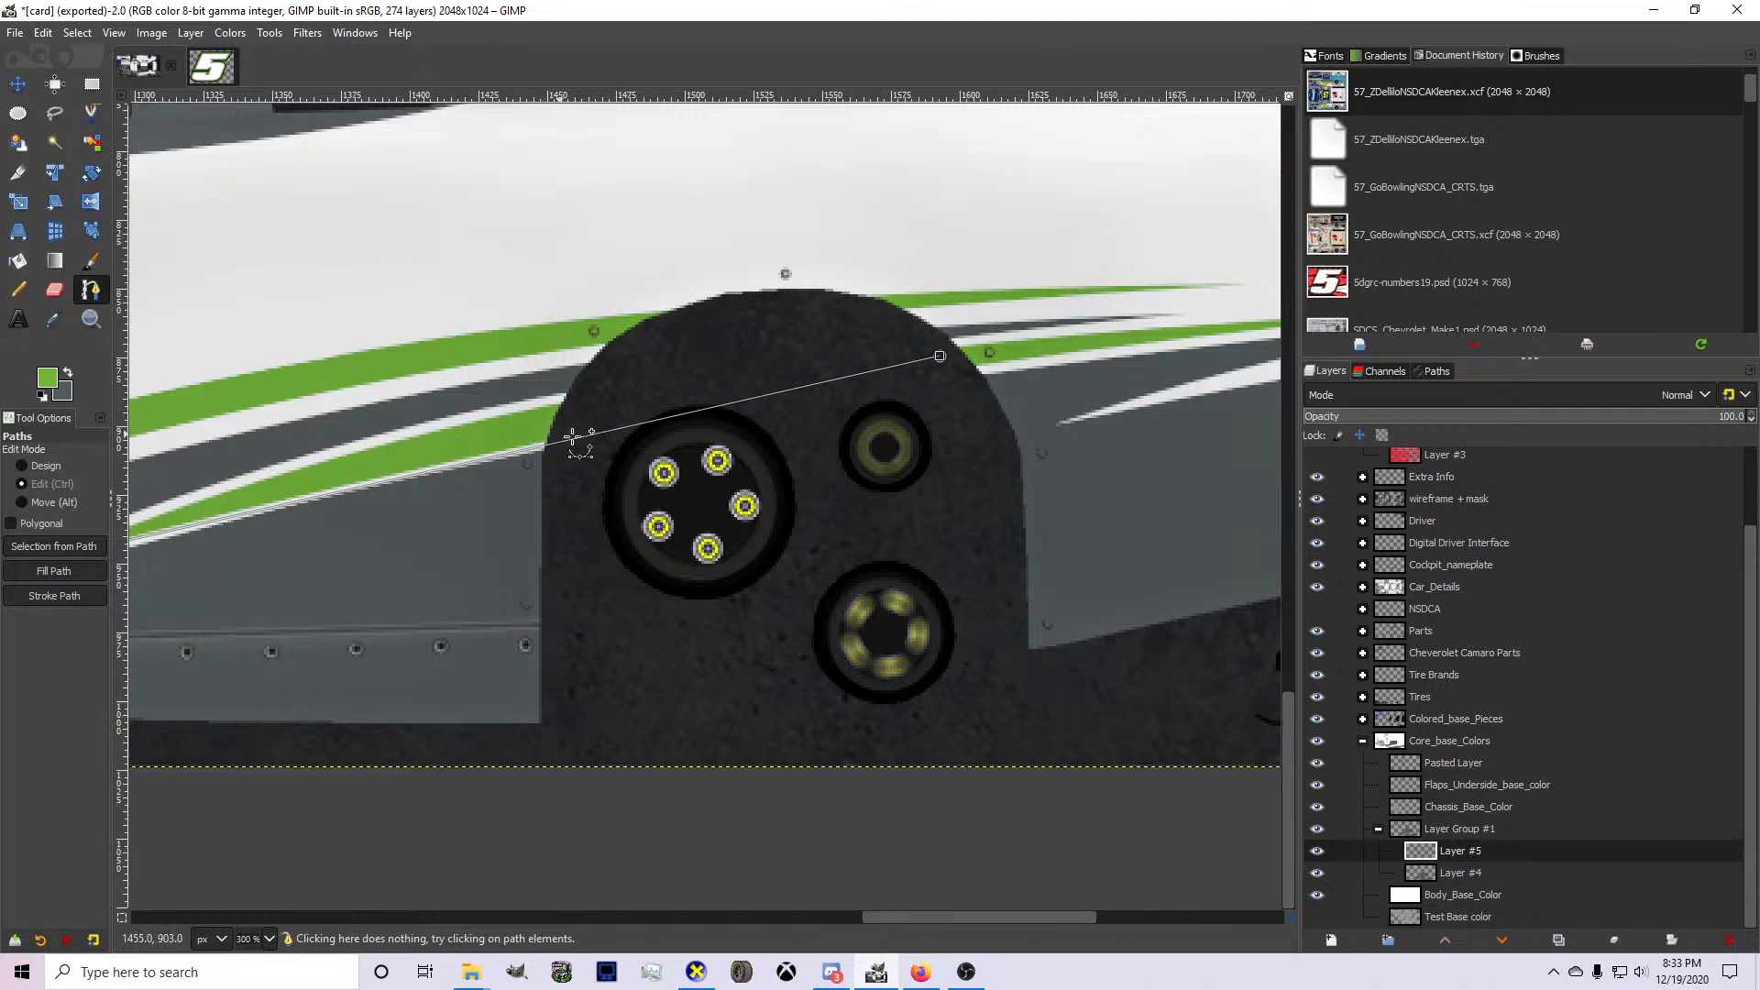
pyautogui.moveTo(572, 437); pyautogui.dragTo(507, 419)
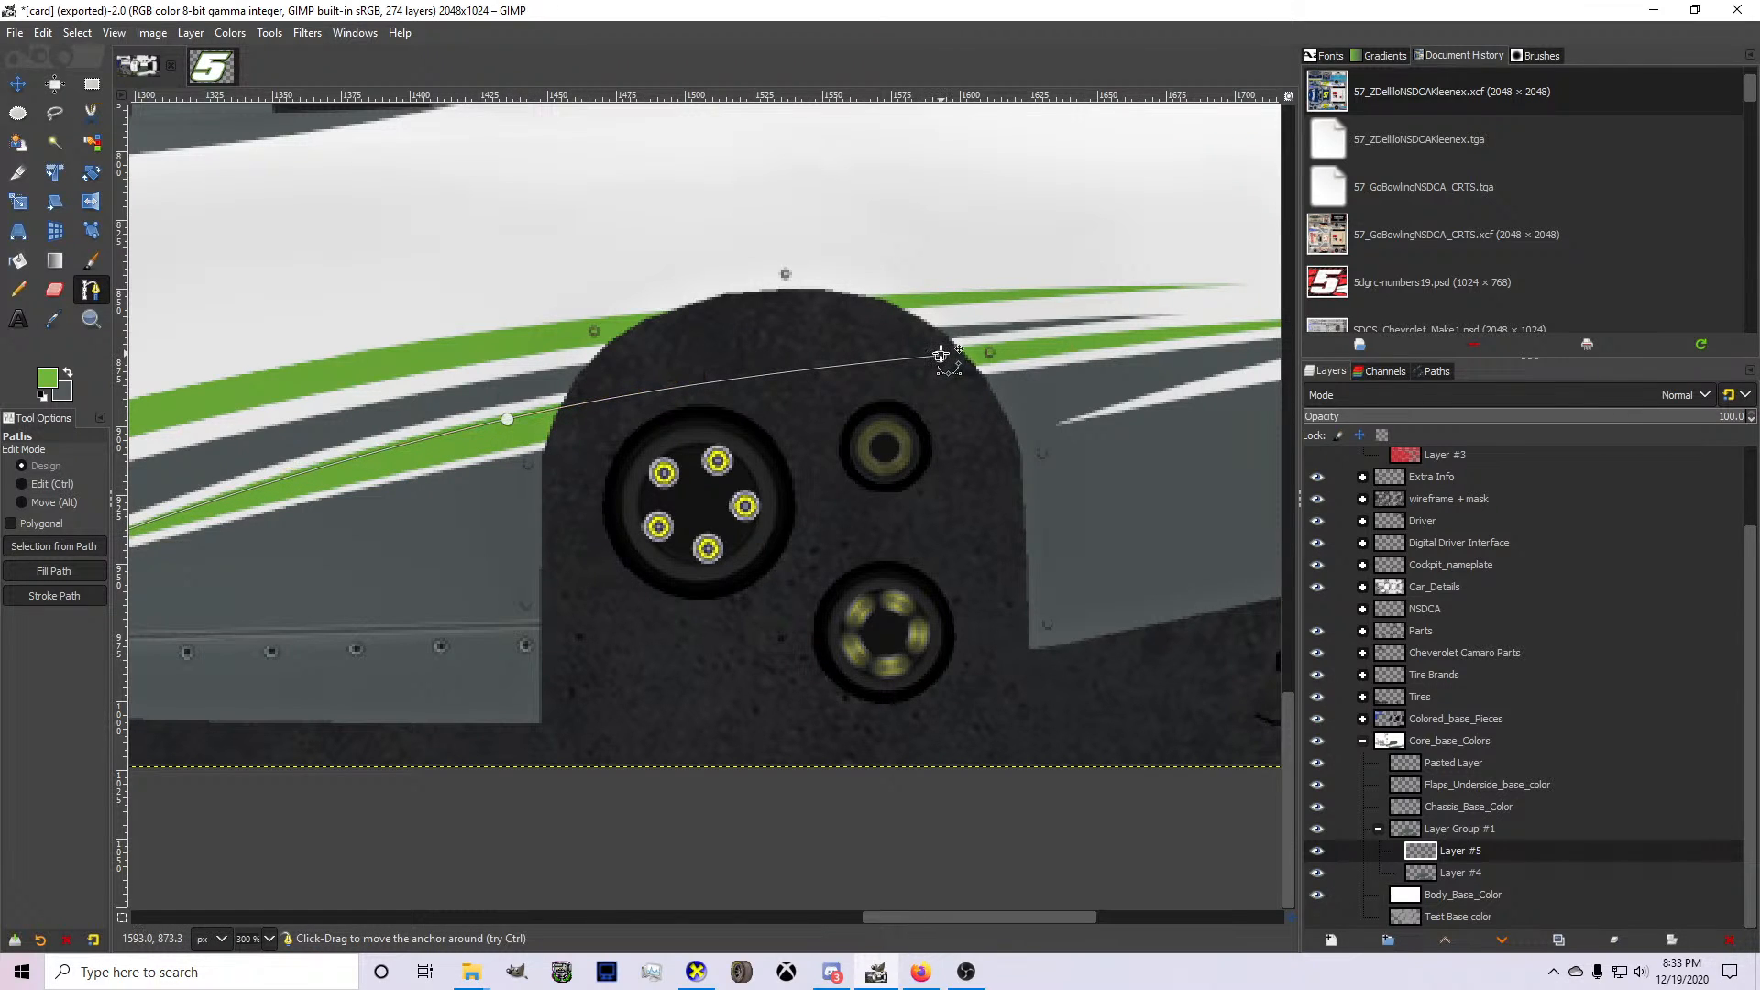
pyautogui.moveTo(945, 351); pyautogui.dragTo(742, 346)
pyautogui.scroll(-1, 609, 373)
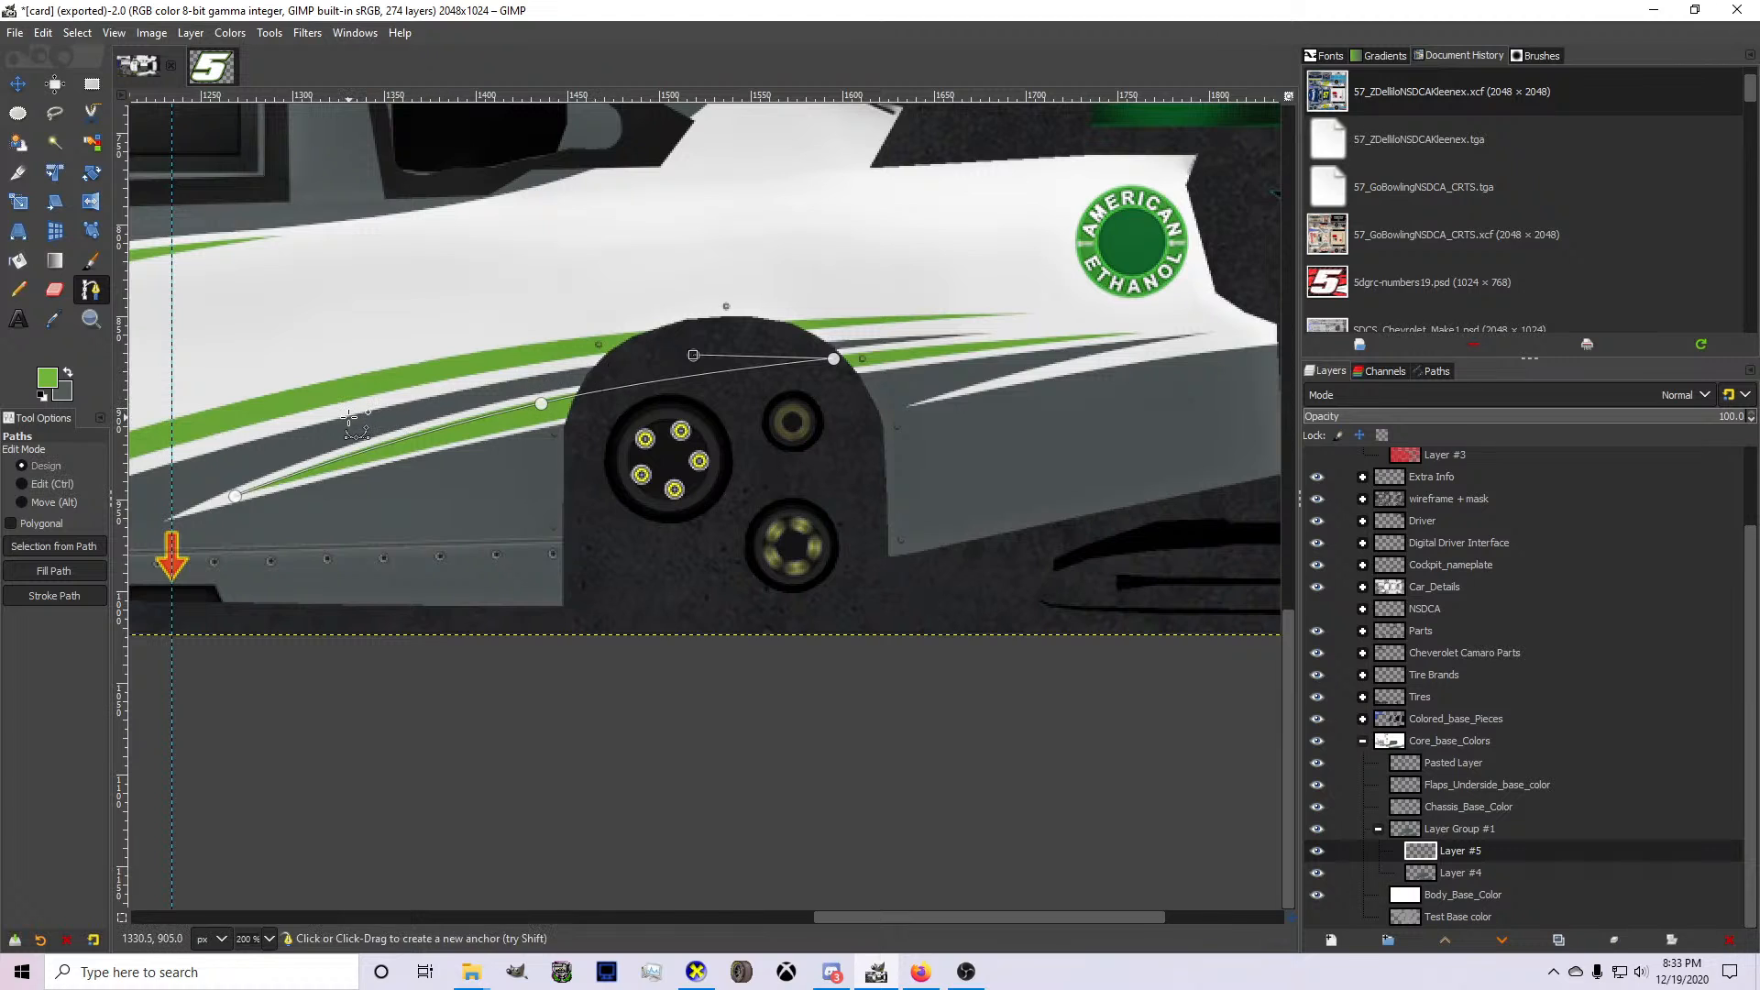
pyautogui.click(144, 492)
pyautogui.press('Return')
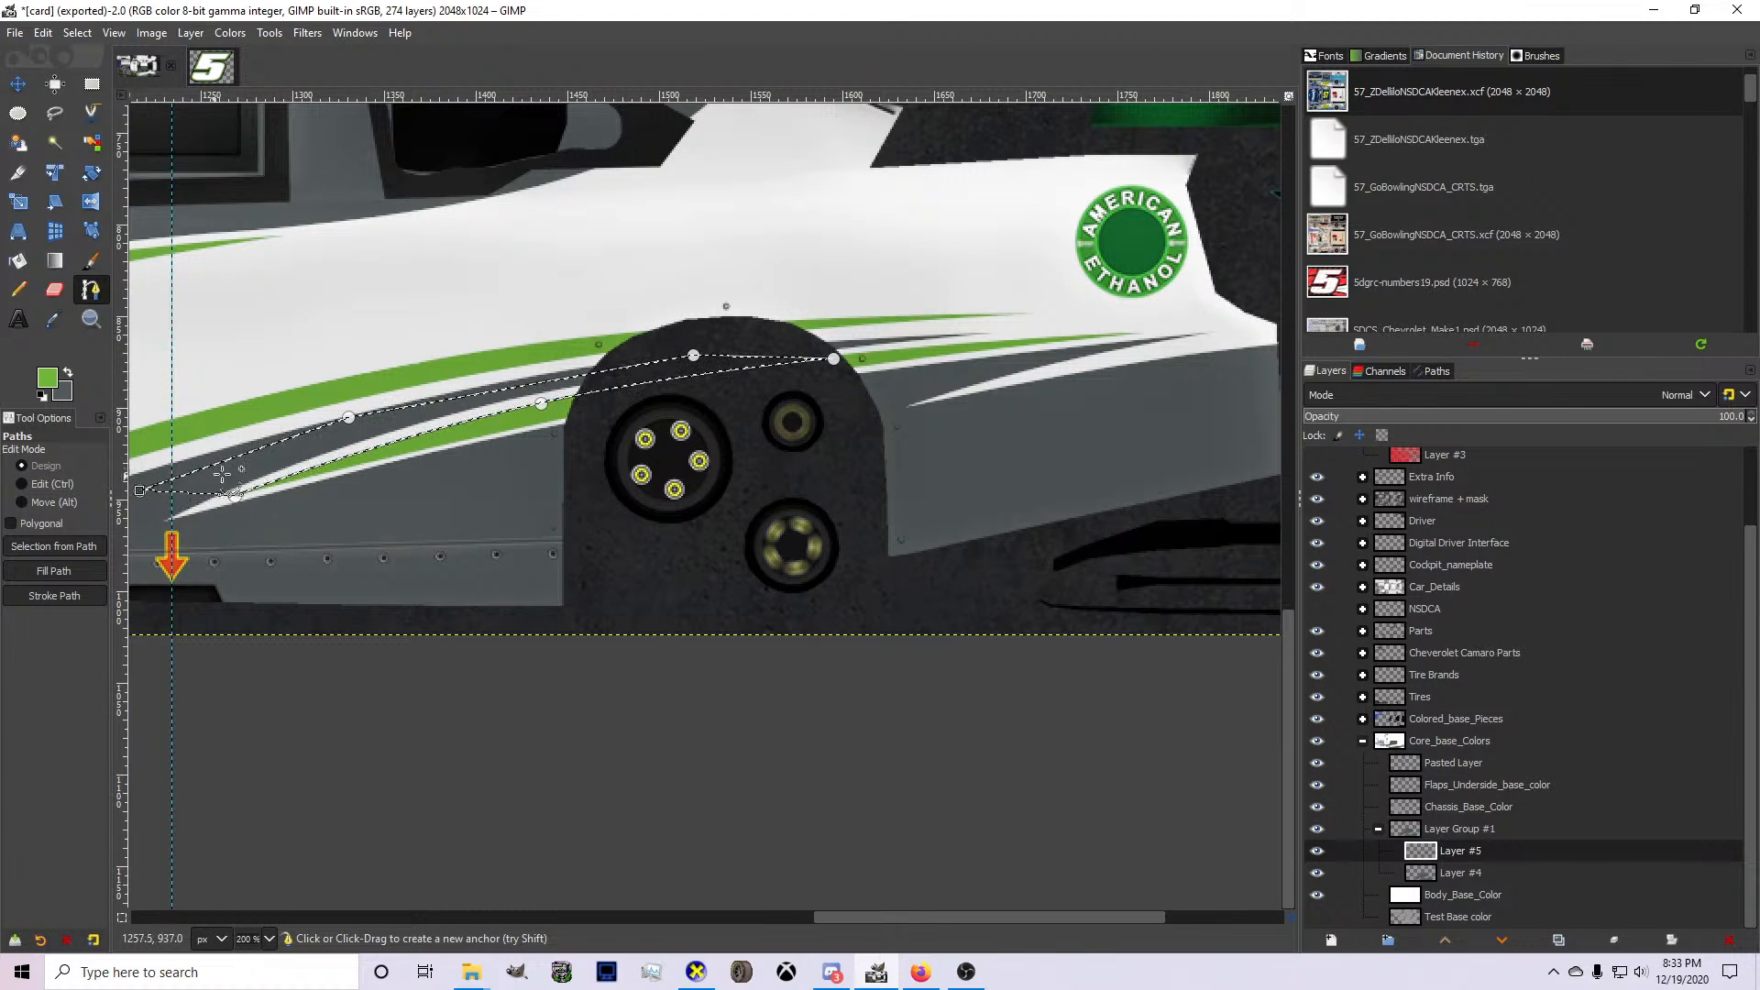
# Draw a path from the far side of the rear wheel arch to the lower green spike's tip, bent along the spike's lower edge.
pyautogui.scroll(1, 580, 405)
pyautogui.scroll(-1, 574, 402)
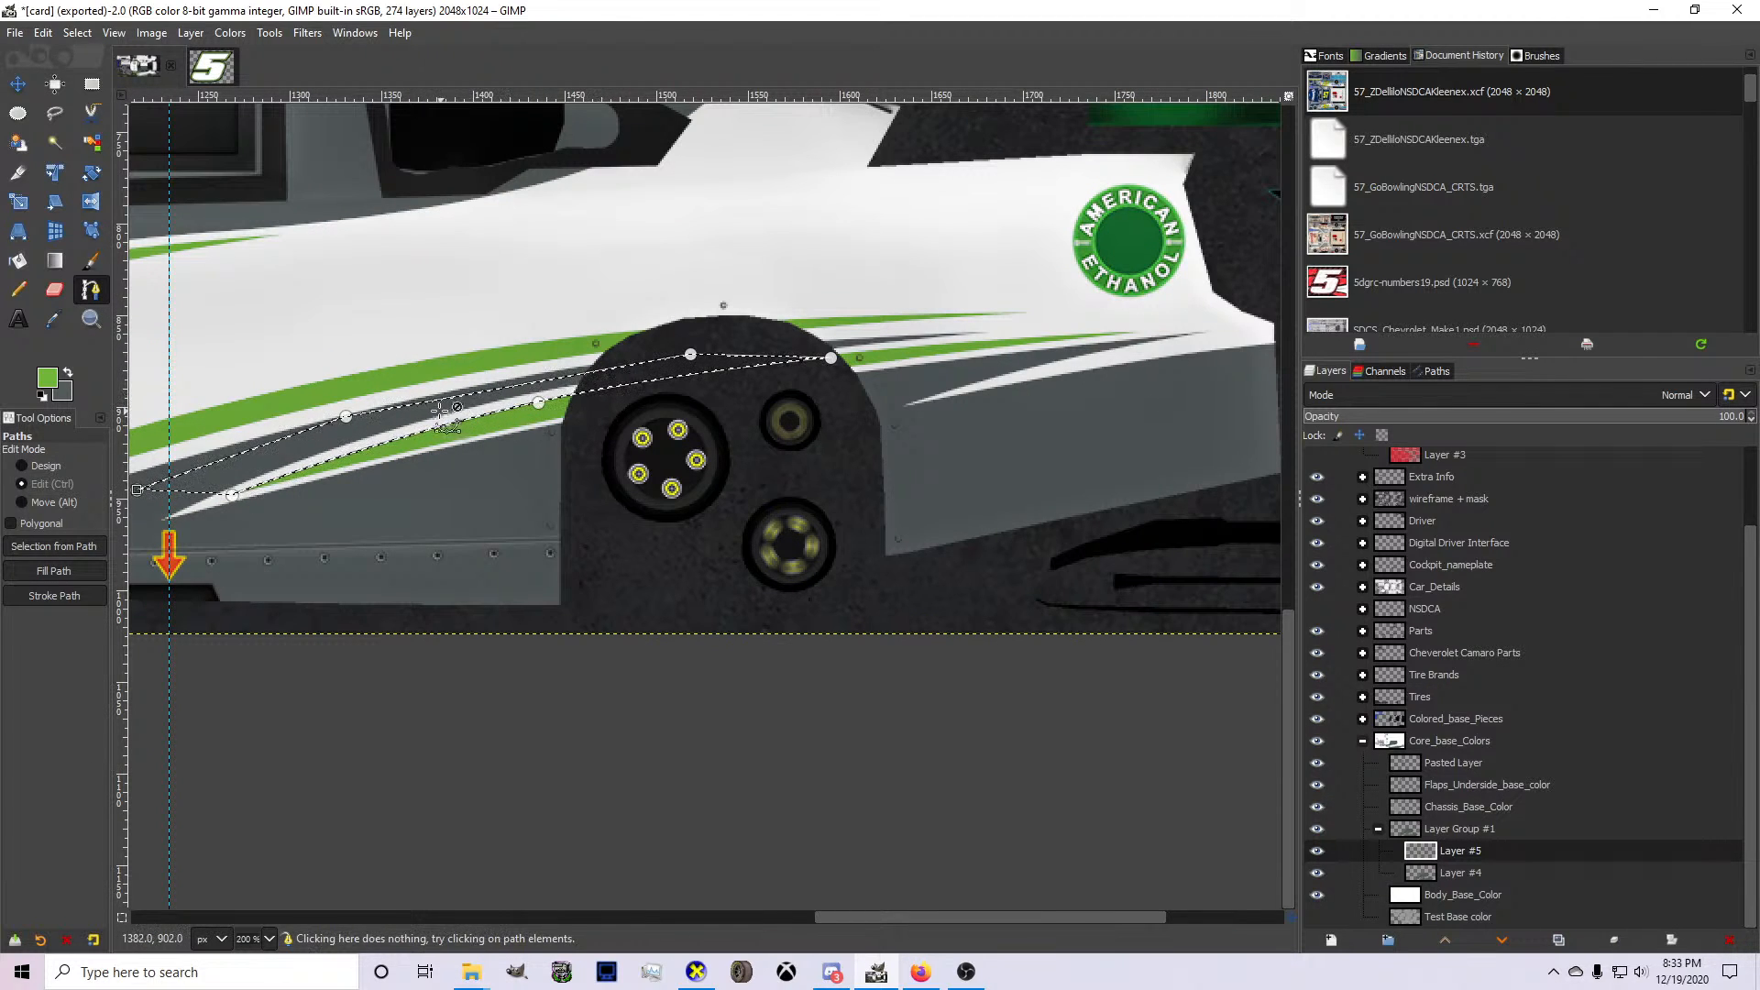
pyautogui.scroll(1, 439, 413)
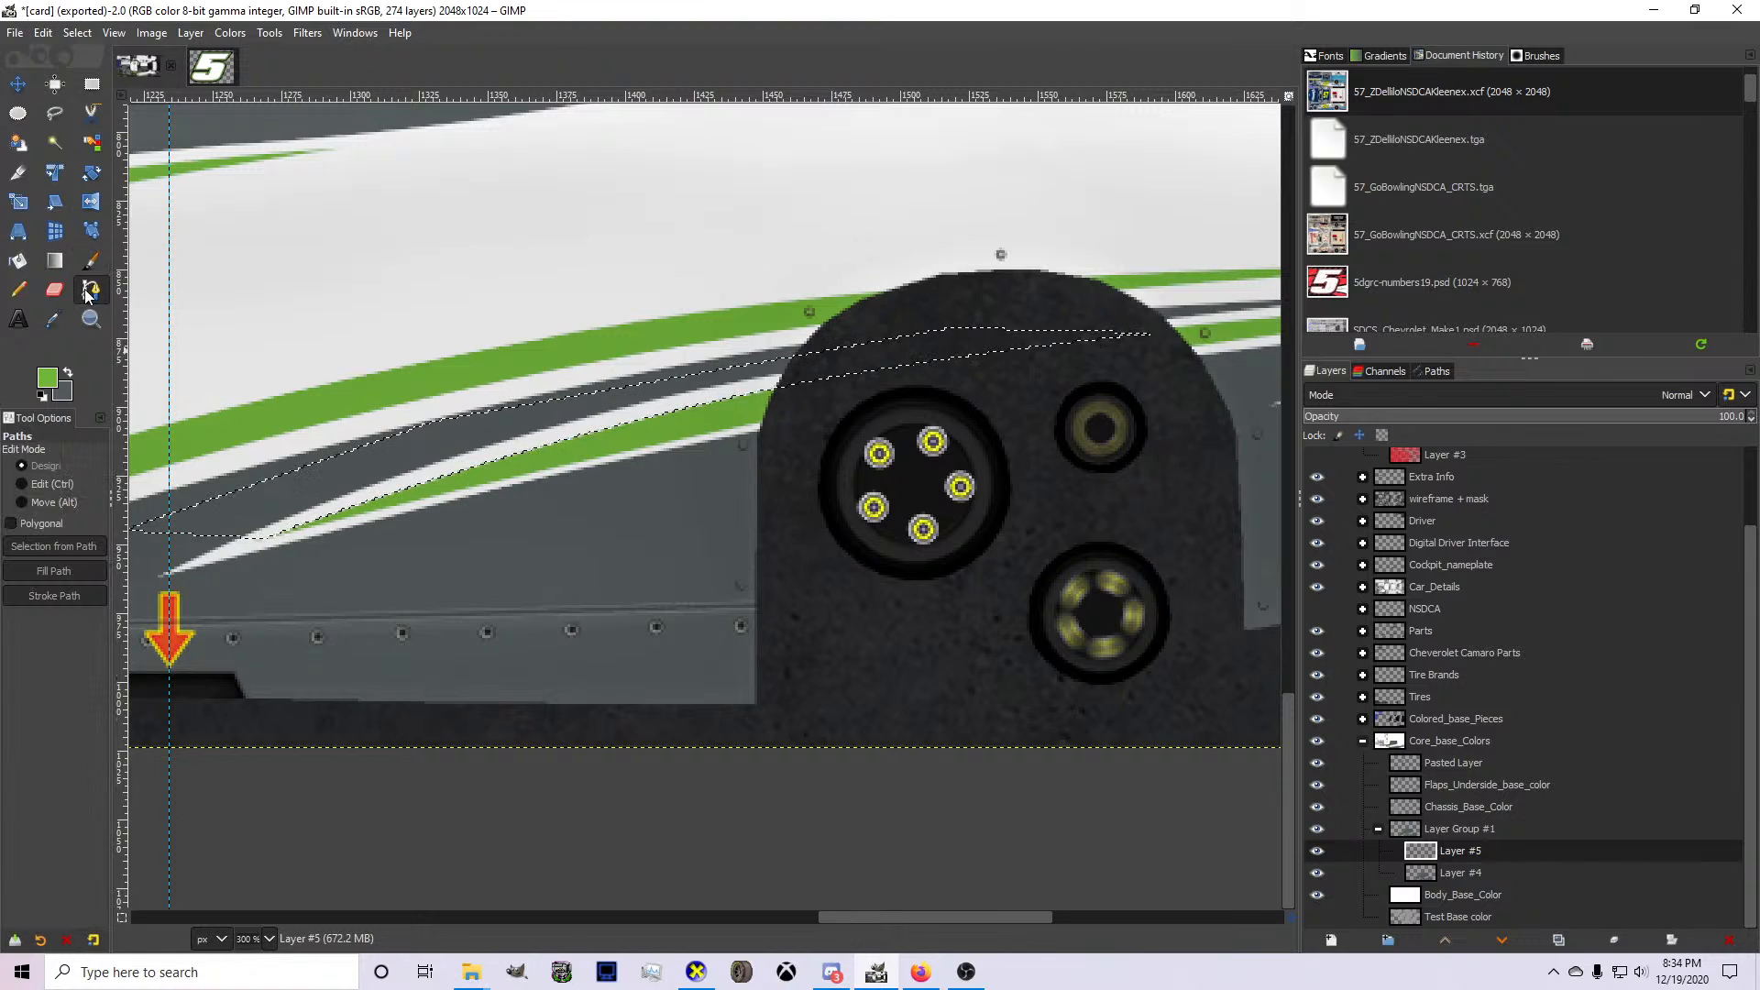
pyautogui.click(1137, 353)
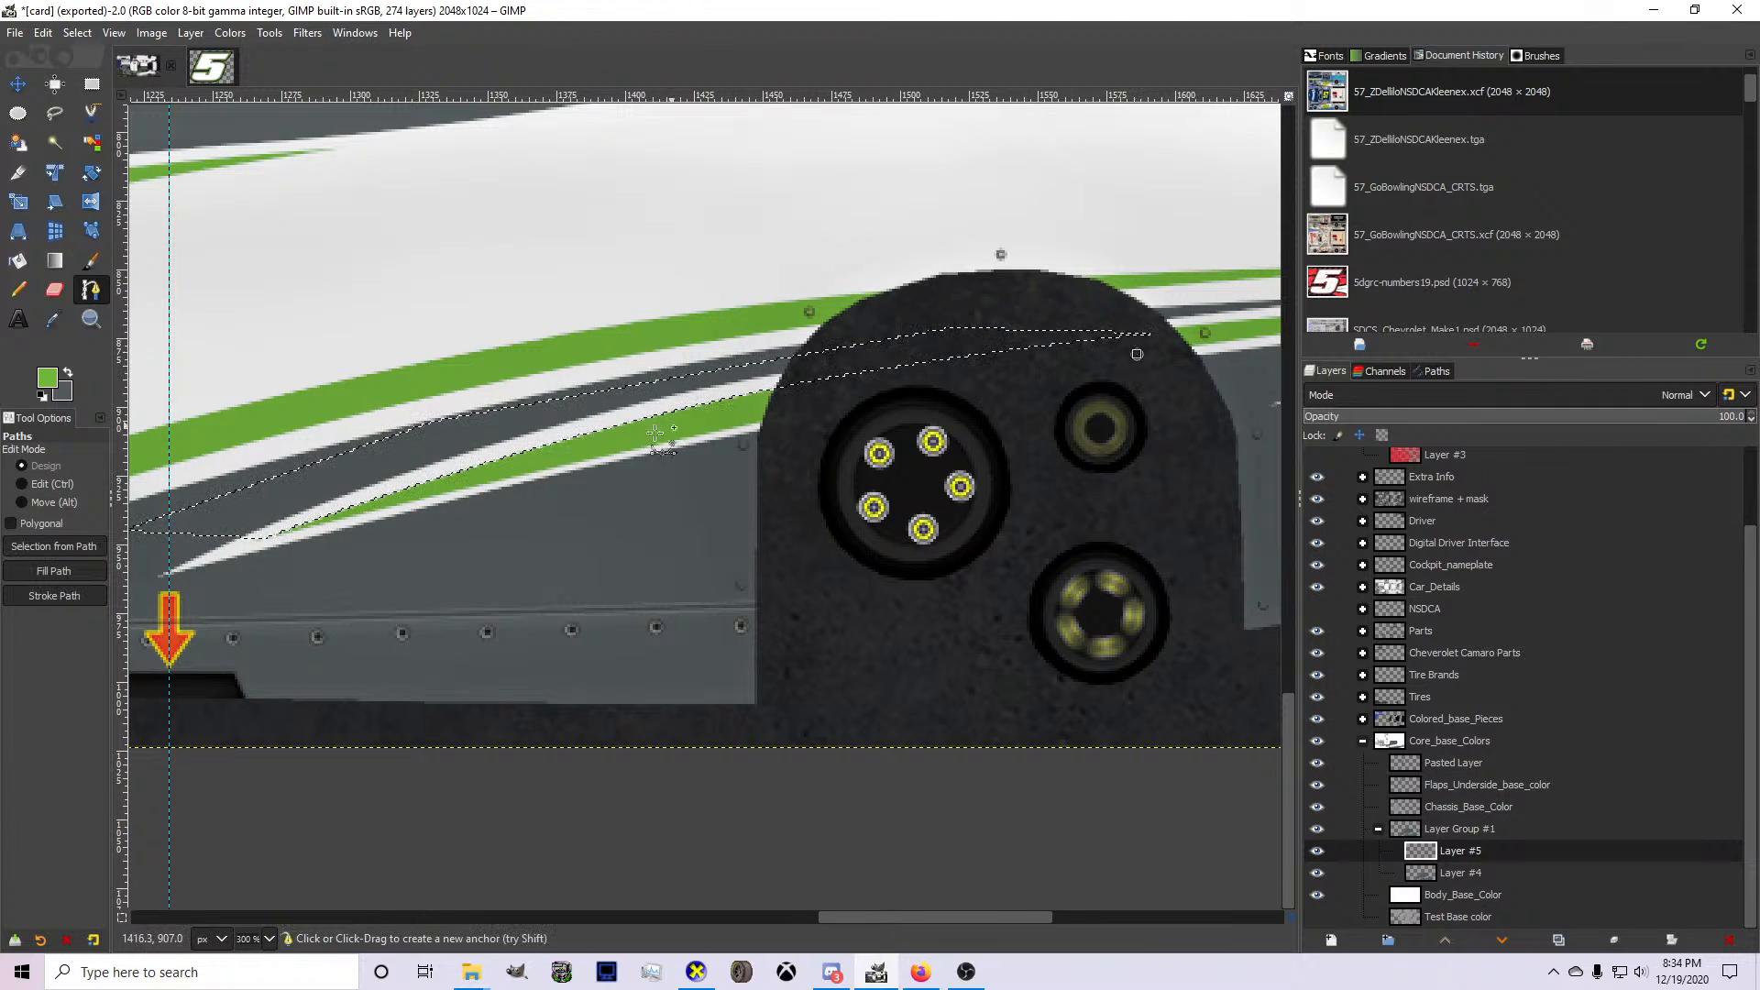
pyautogui.click(261, 541)
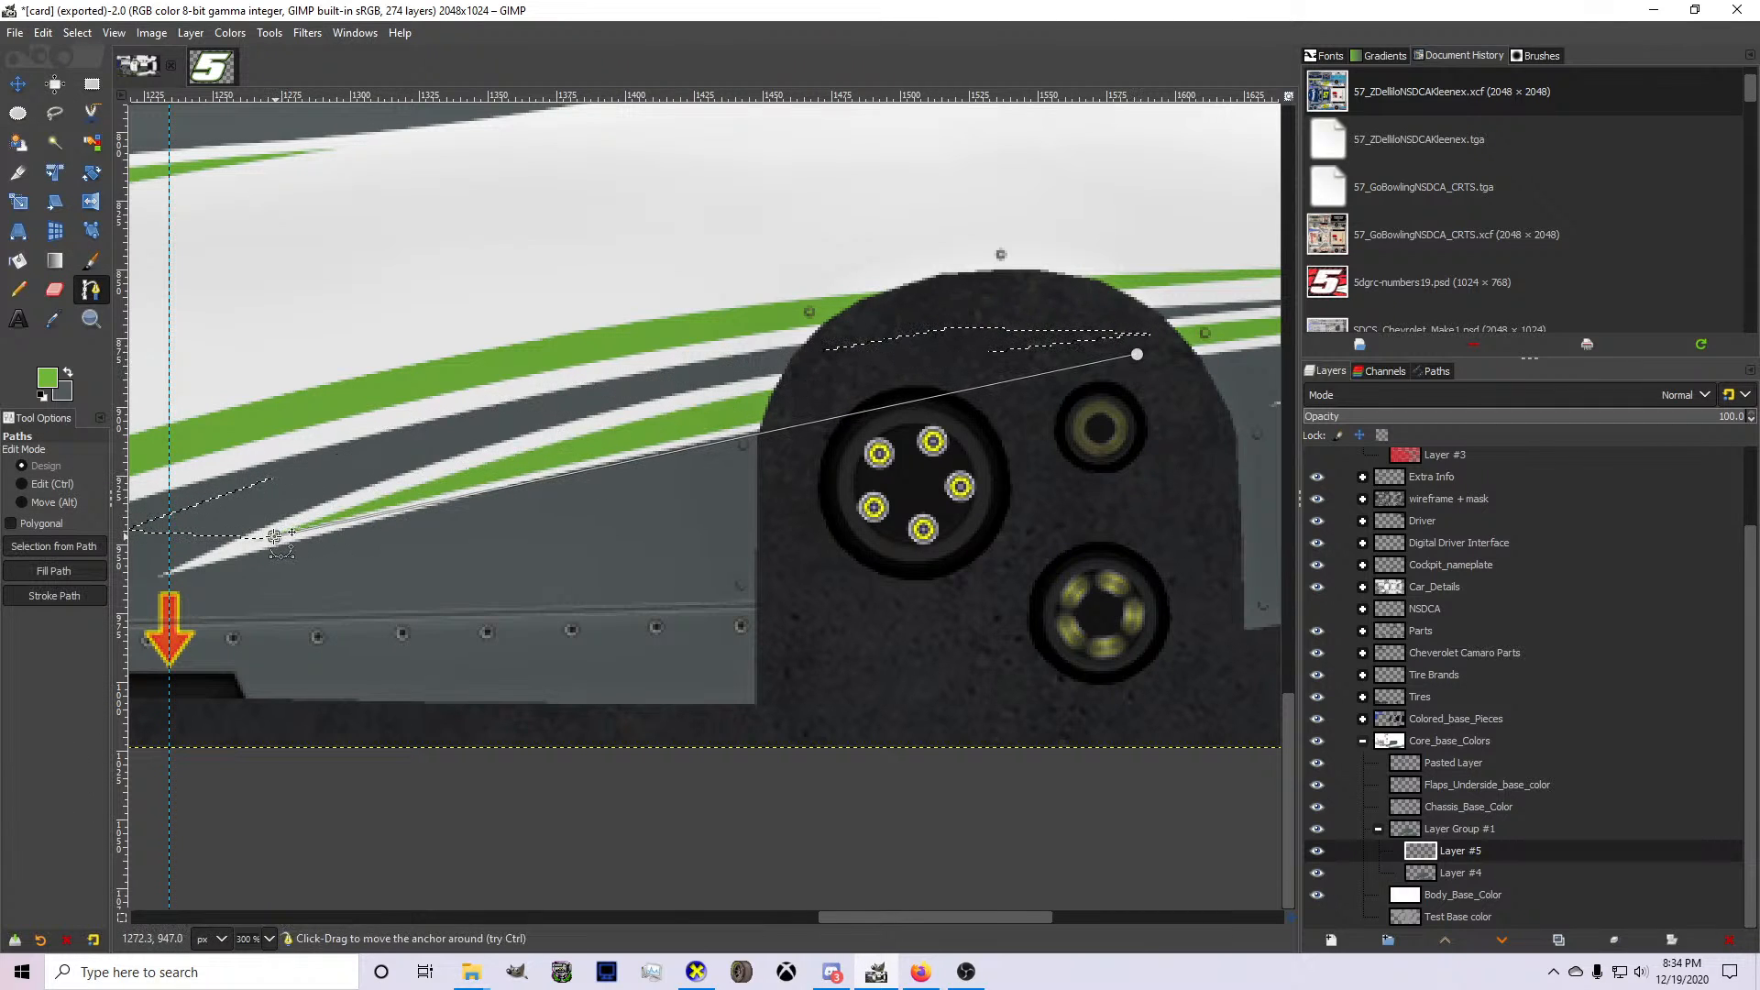
pyautogui.moveTo(689, 452); pyautogui.dragTo(683, 436)
pyautogui.keyDown('ctrl'); pyautogui.click(680, 434); pyautogui.keyUp('ctrl')
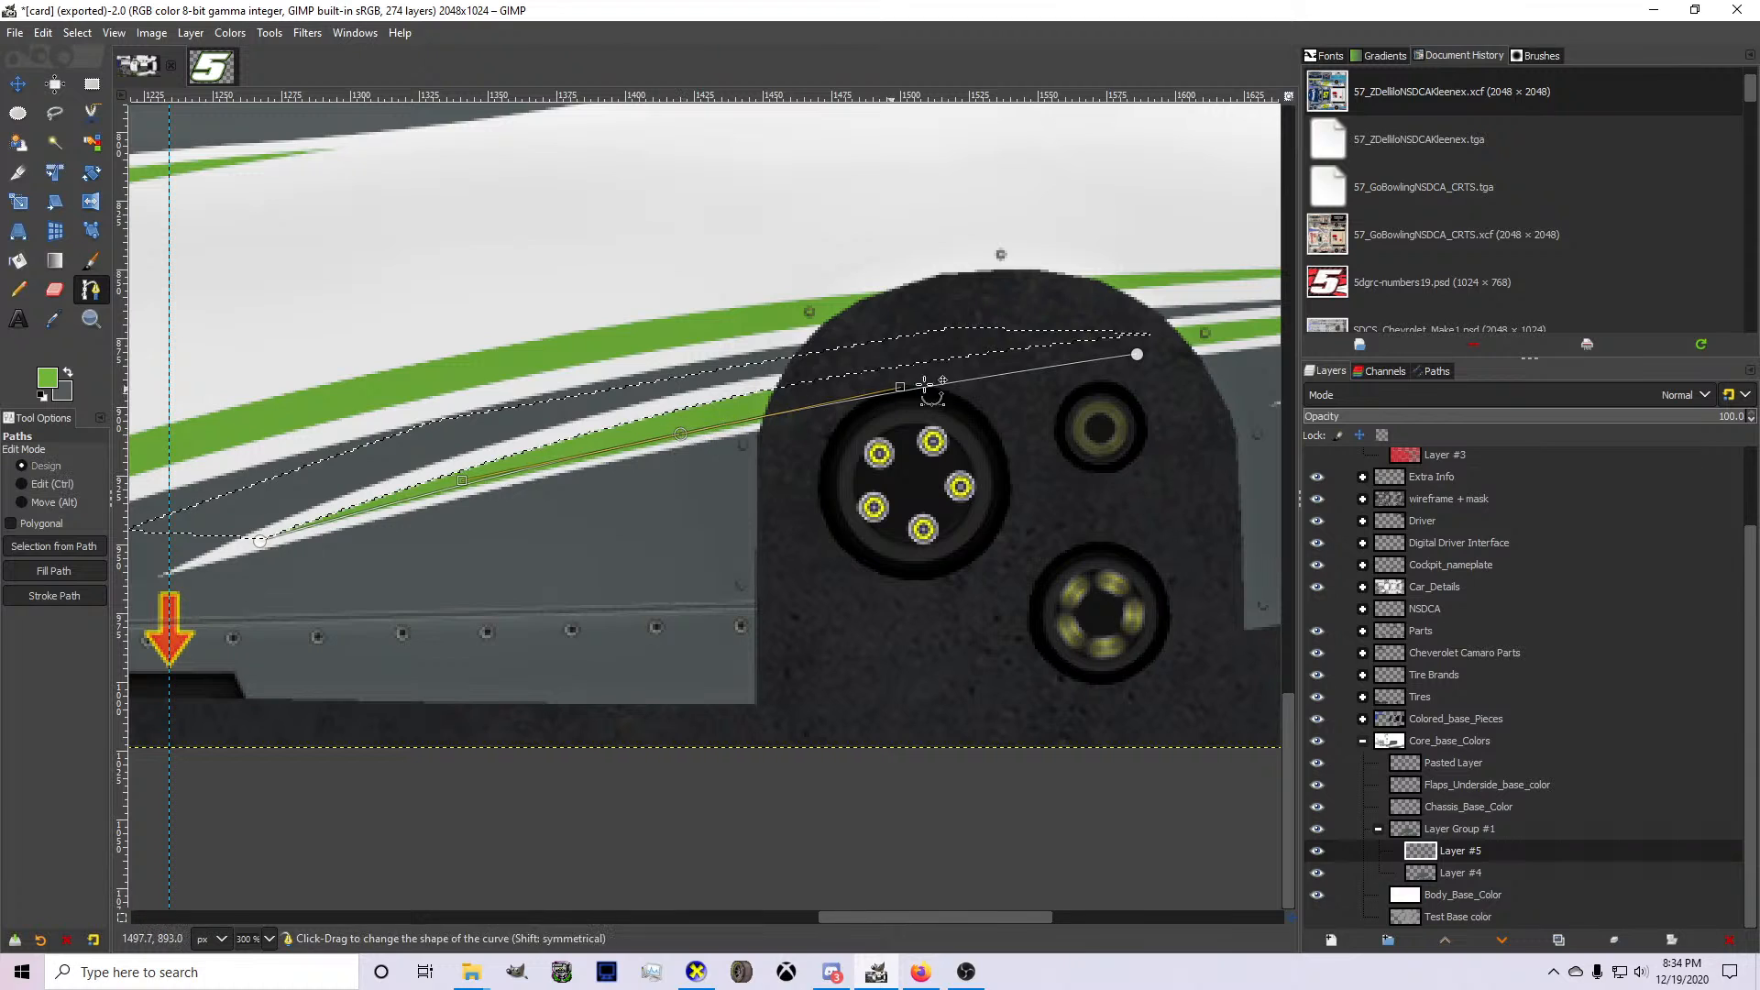
# Close the path through the wheel arch and the gray area below the lower green spike, and turn it into a selection.
pyautogui.click(1137, 355)
pyautogui.click(1086, 410)
pyautogui.click(524, 539)
pyautogui.click(355, 563)
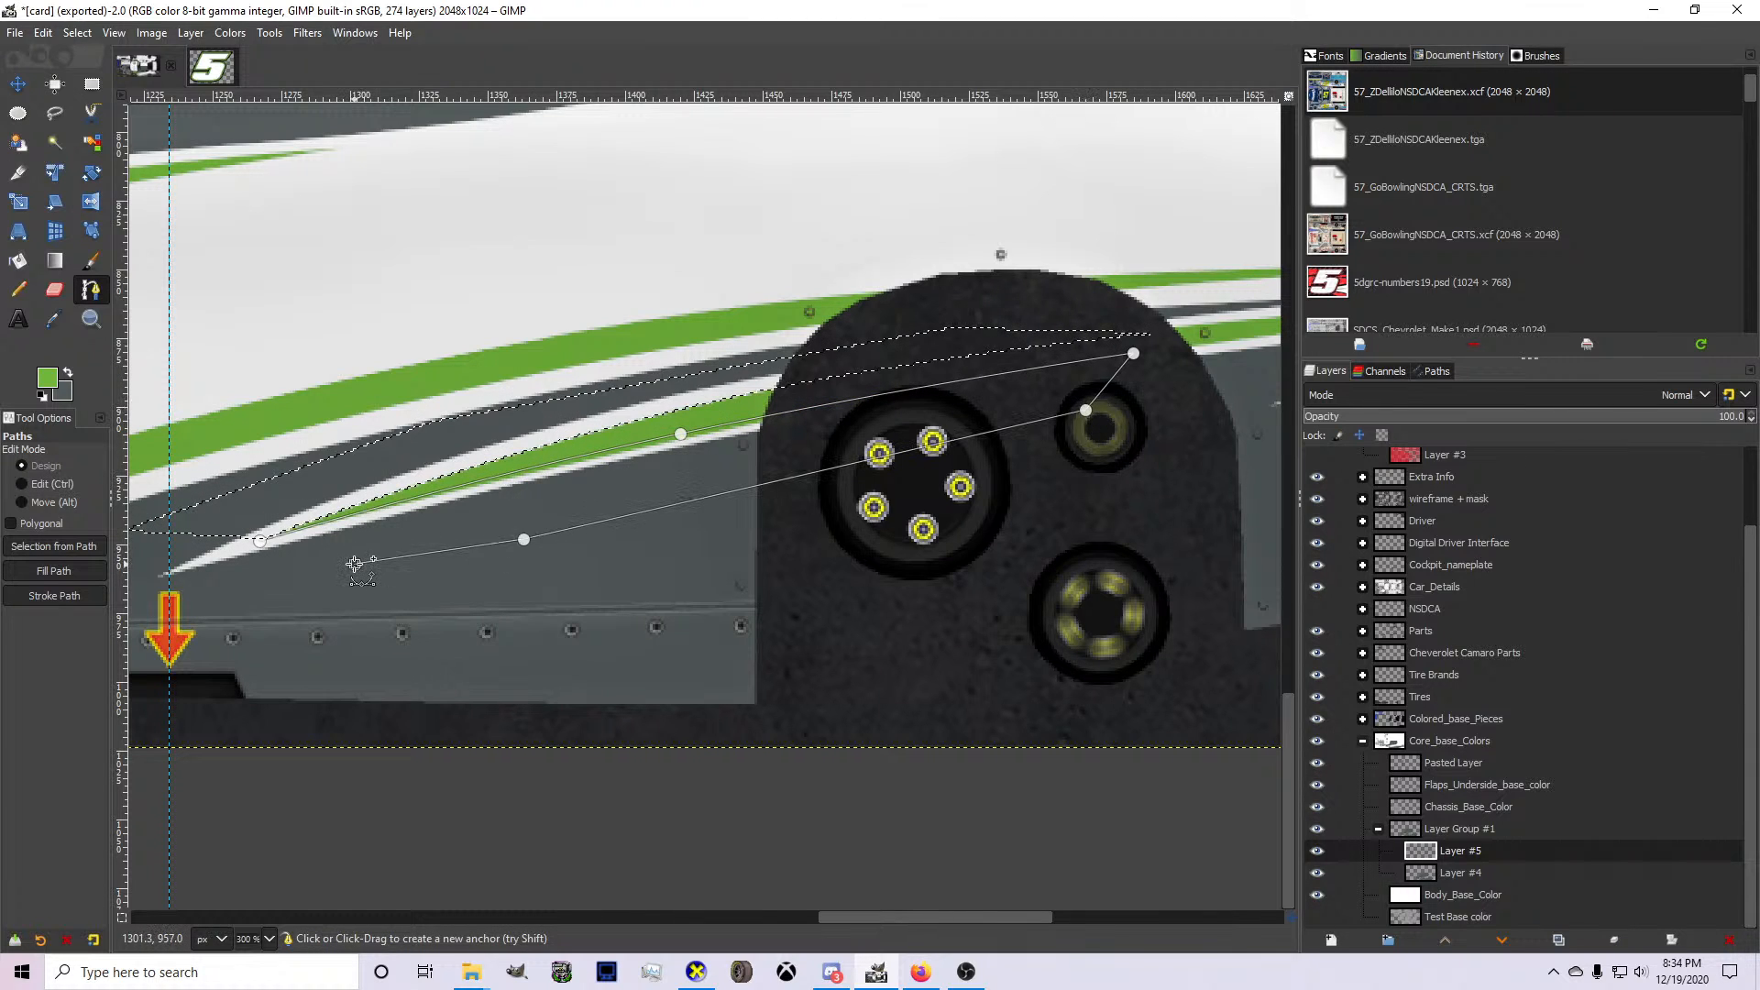
pyautogui.press('Return')
# Clear the selection and check the trimmed lower spike with the Move tool active.
pyautogui.click(76, 33)
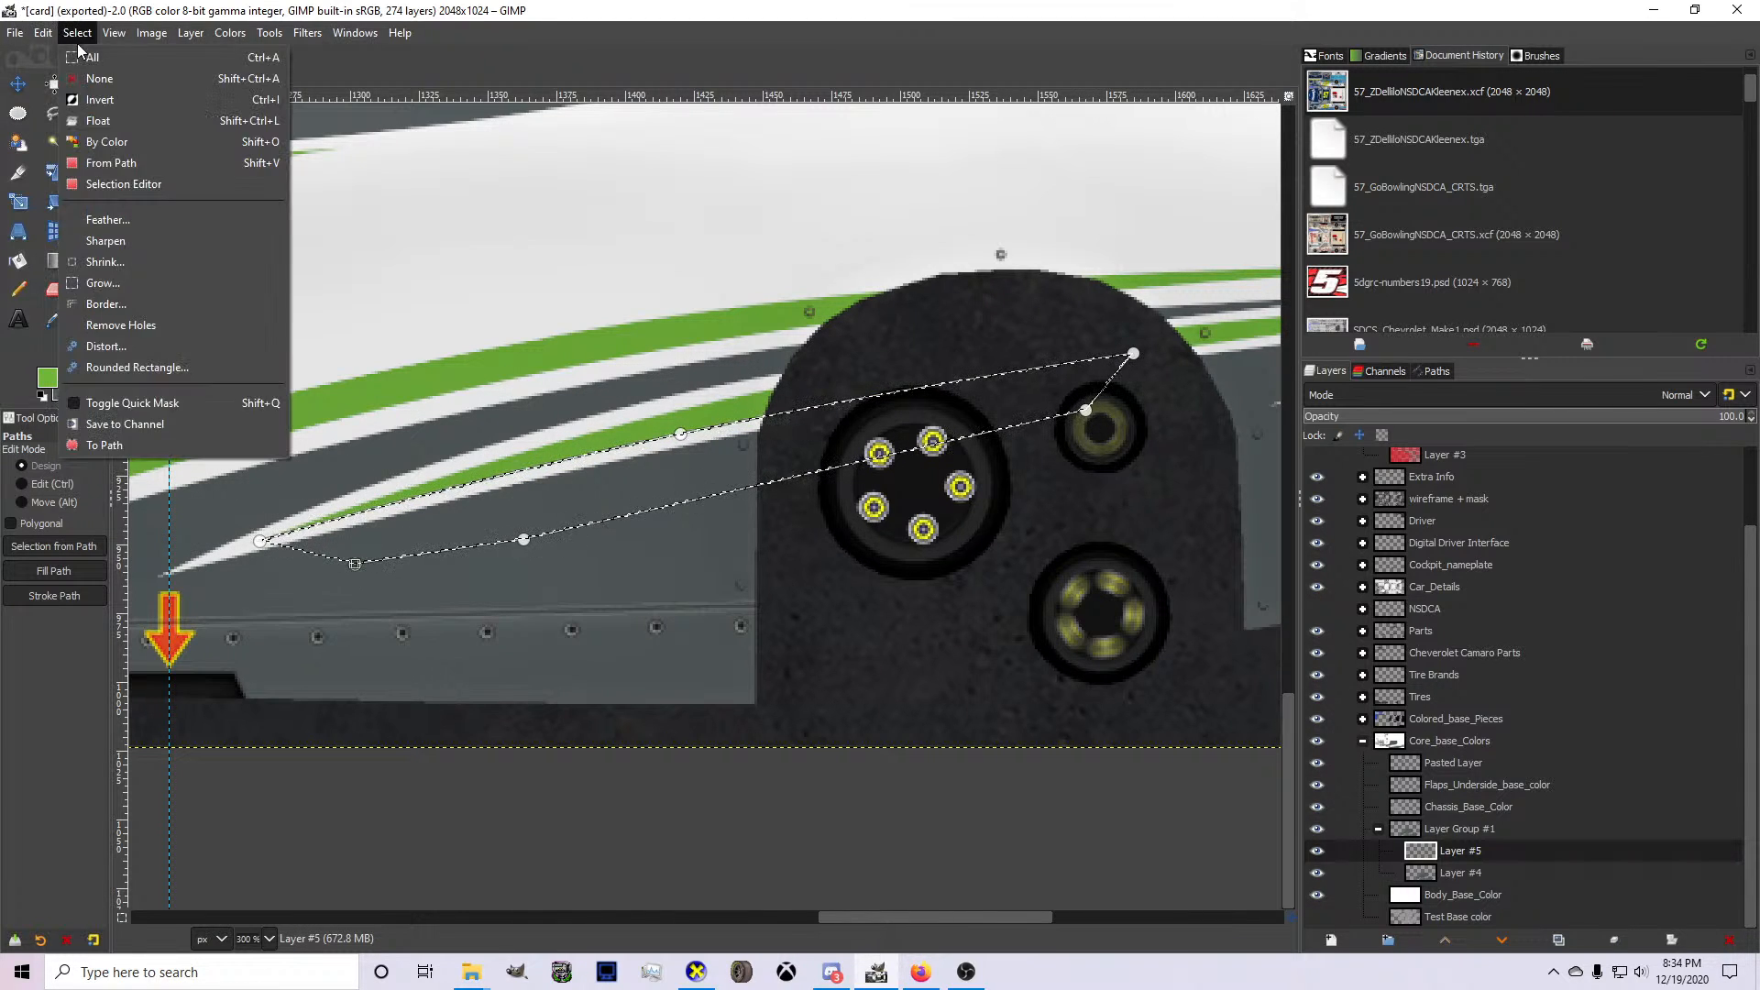
pyautogui.click(84, 78)
pyautogui.click(19, 84)
pyautogui.scroll(-4, 718, 365)
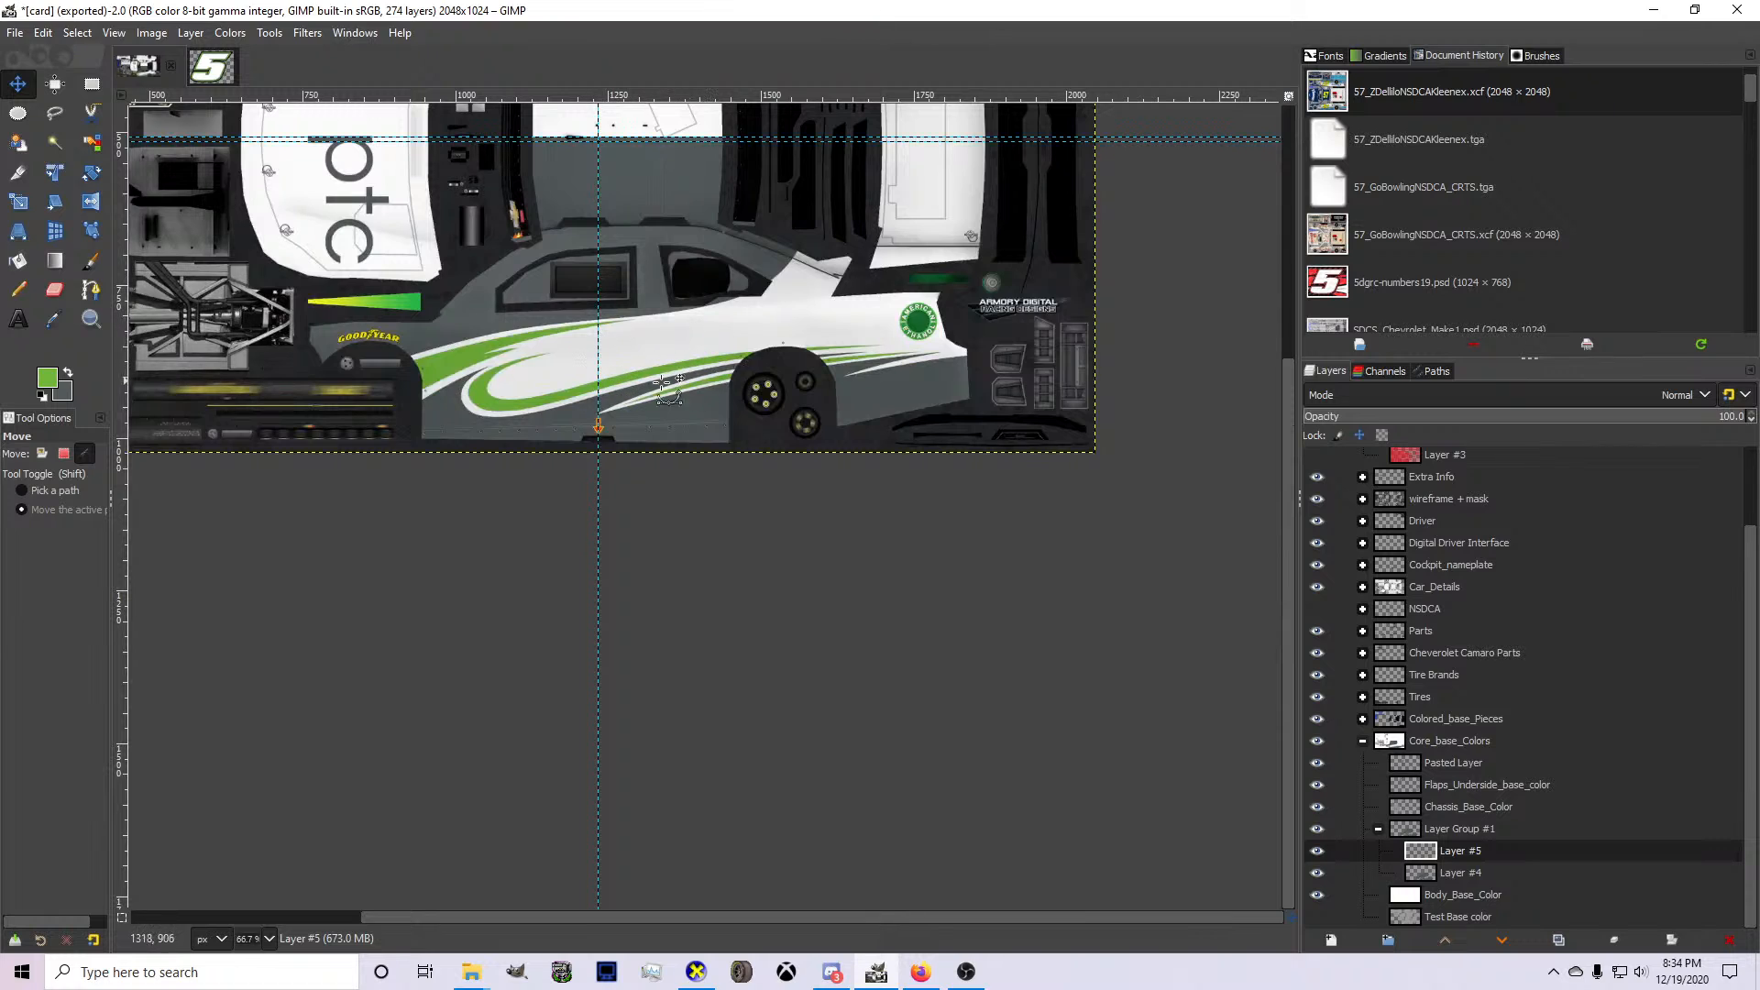
pyautogui.scroll(2, 667, 383)
# Start a path with the Paths tool from below the wheel arch's rear corner up across the gray rear quarter, bending it upward.
pyautogui.click(91, 290)
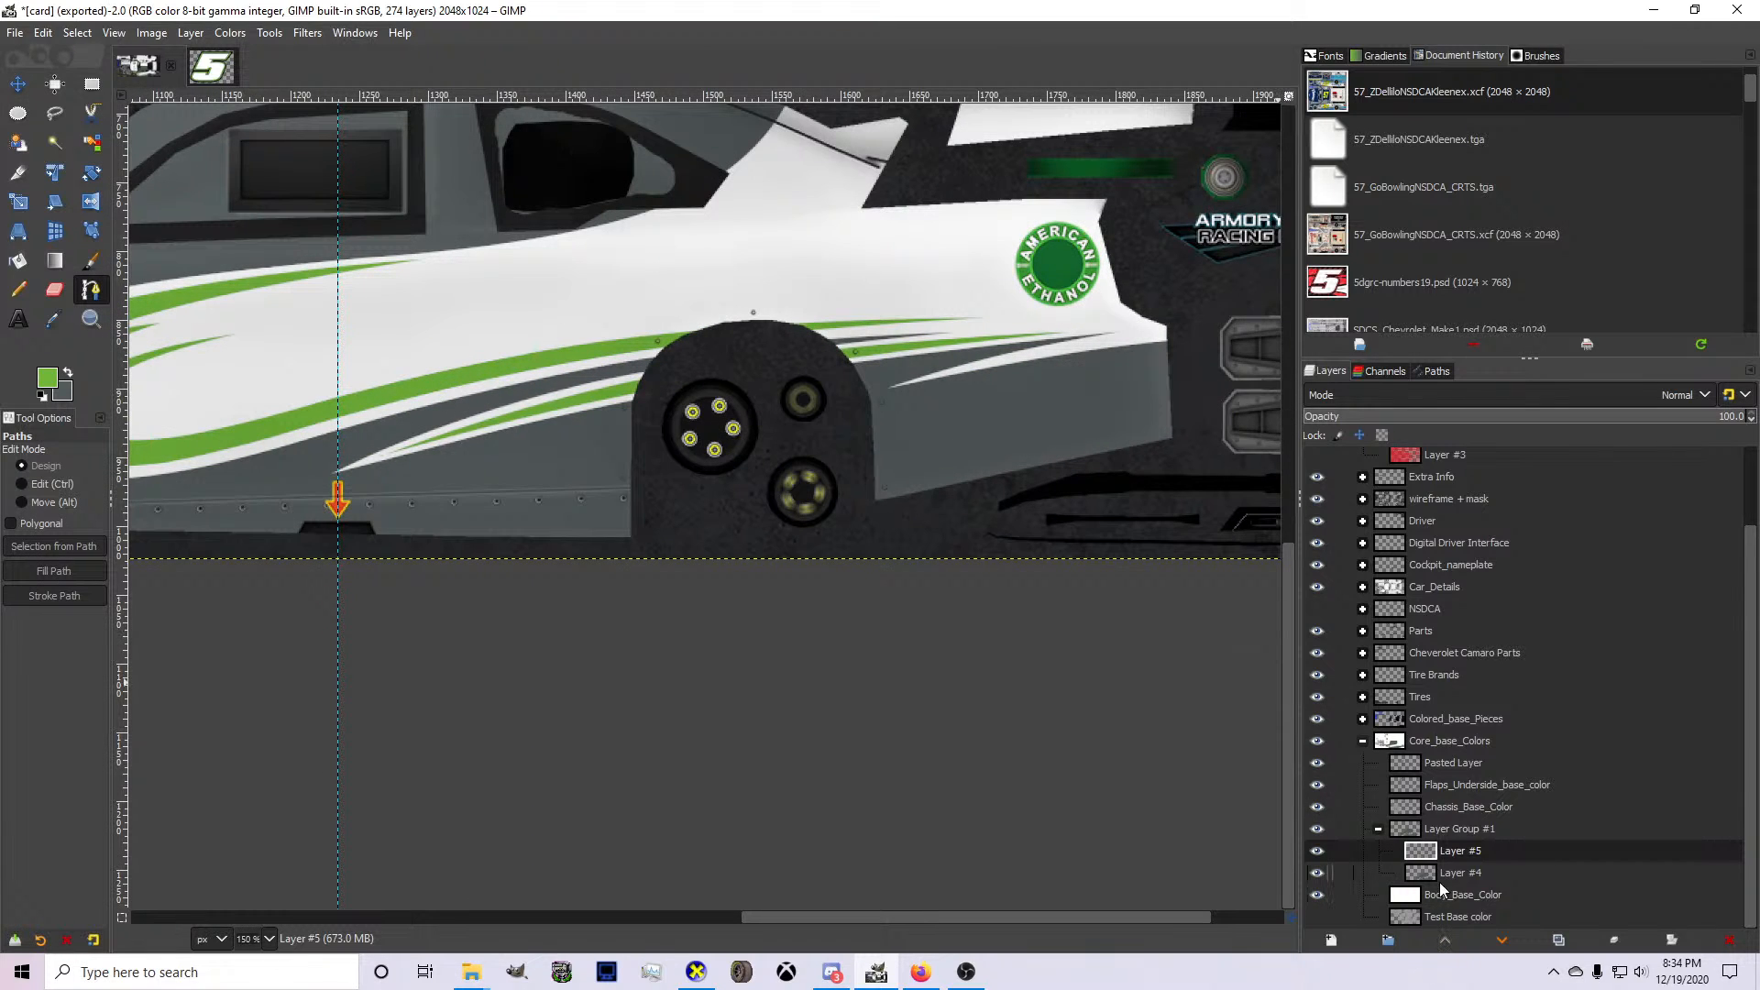
pyautogui.scroll(1, 869, 444)
pyautogui.click(883, 547)
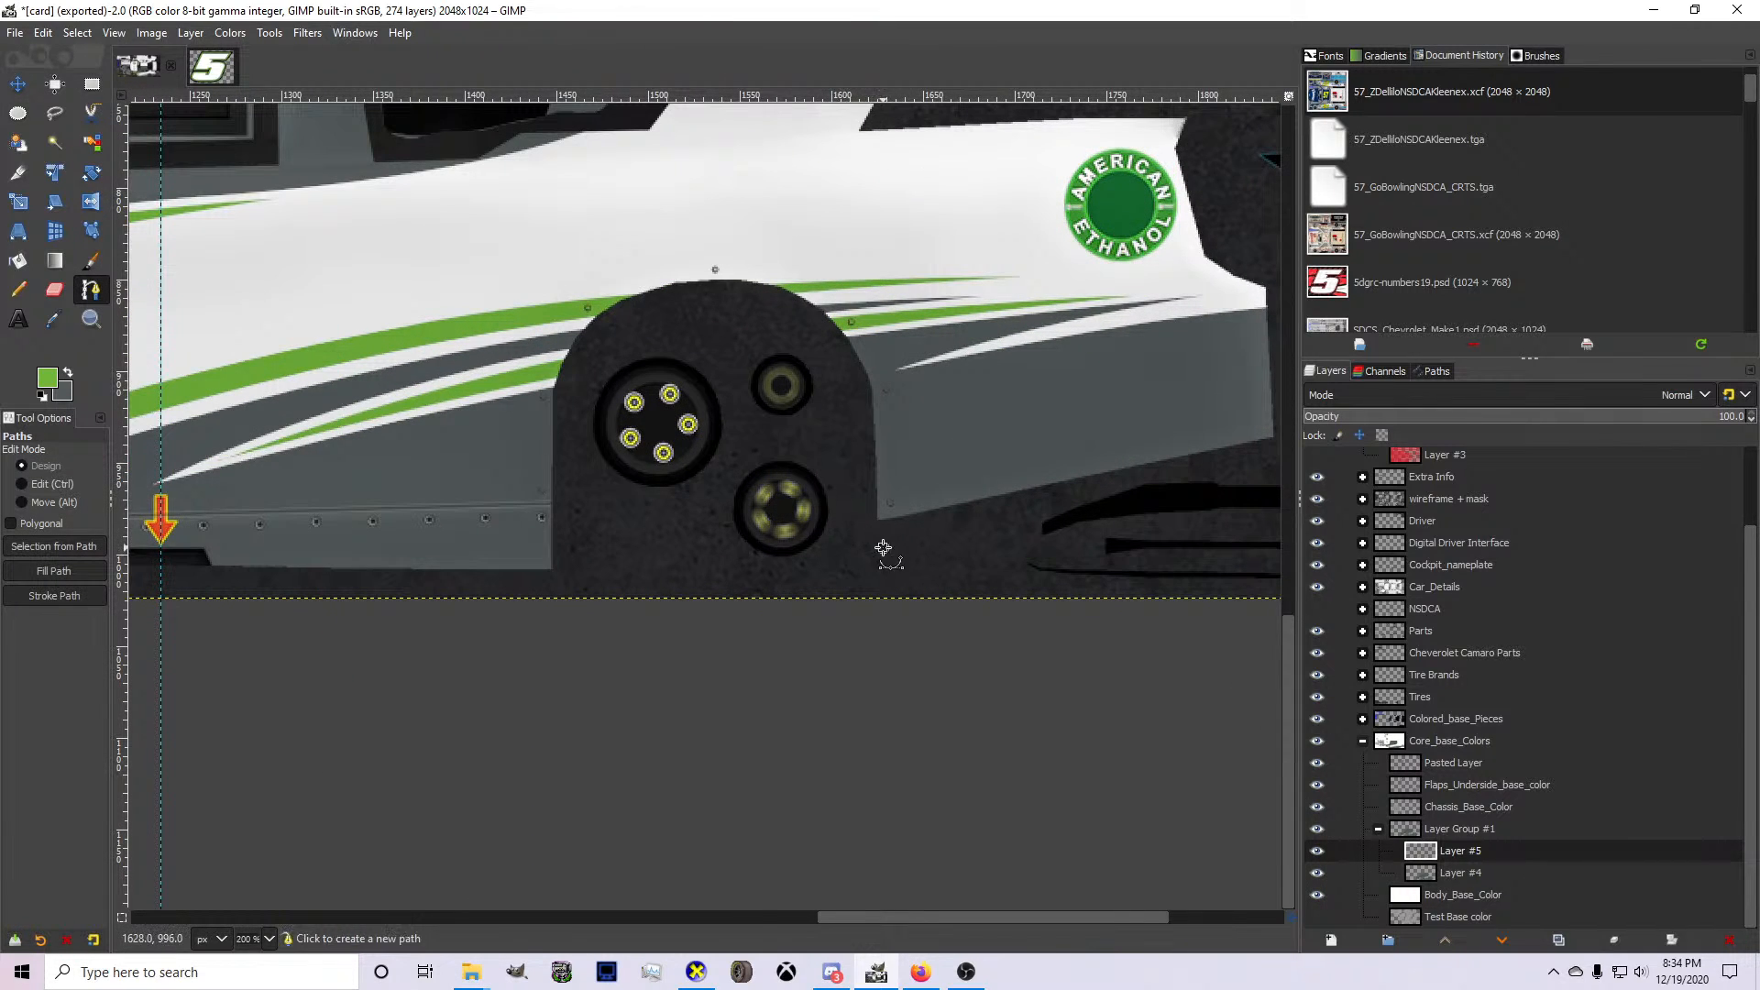
pyautogui.click(1196, 380)
pyautogui.keyDown('ctrl'); pyautogui.click(1077, 440); pyautogui.keyUp('ctrl')
pyautogui.moveTo(1075, 438); pyautogui.dragTo(1013, 435)
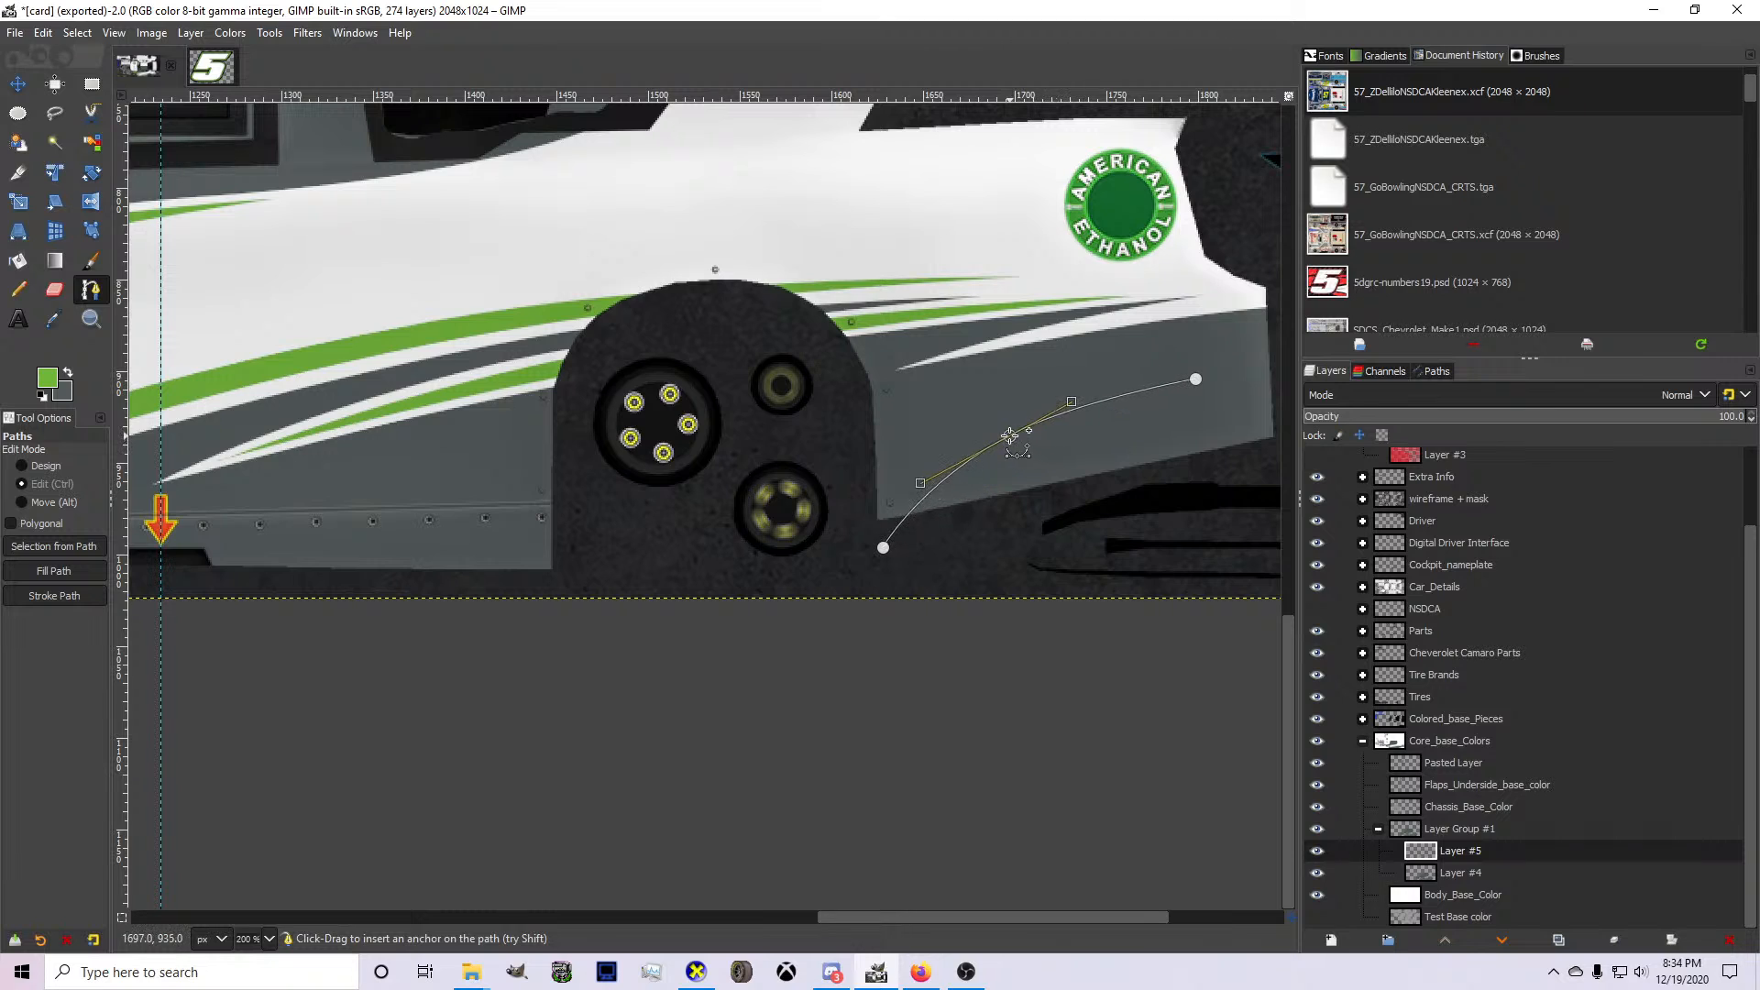
# Move the rear tip outward and extend the path forward in curved spikes across the wheel arch to below the rocker panel.
pyautogui.moveTo(1196, 380); pyautogui.dragTo(391, 514)
pyautogui.press('ctrl')
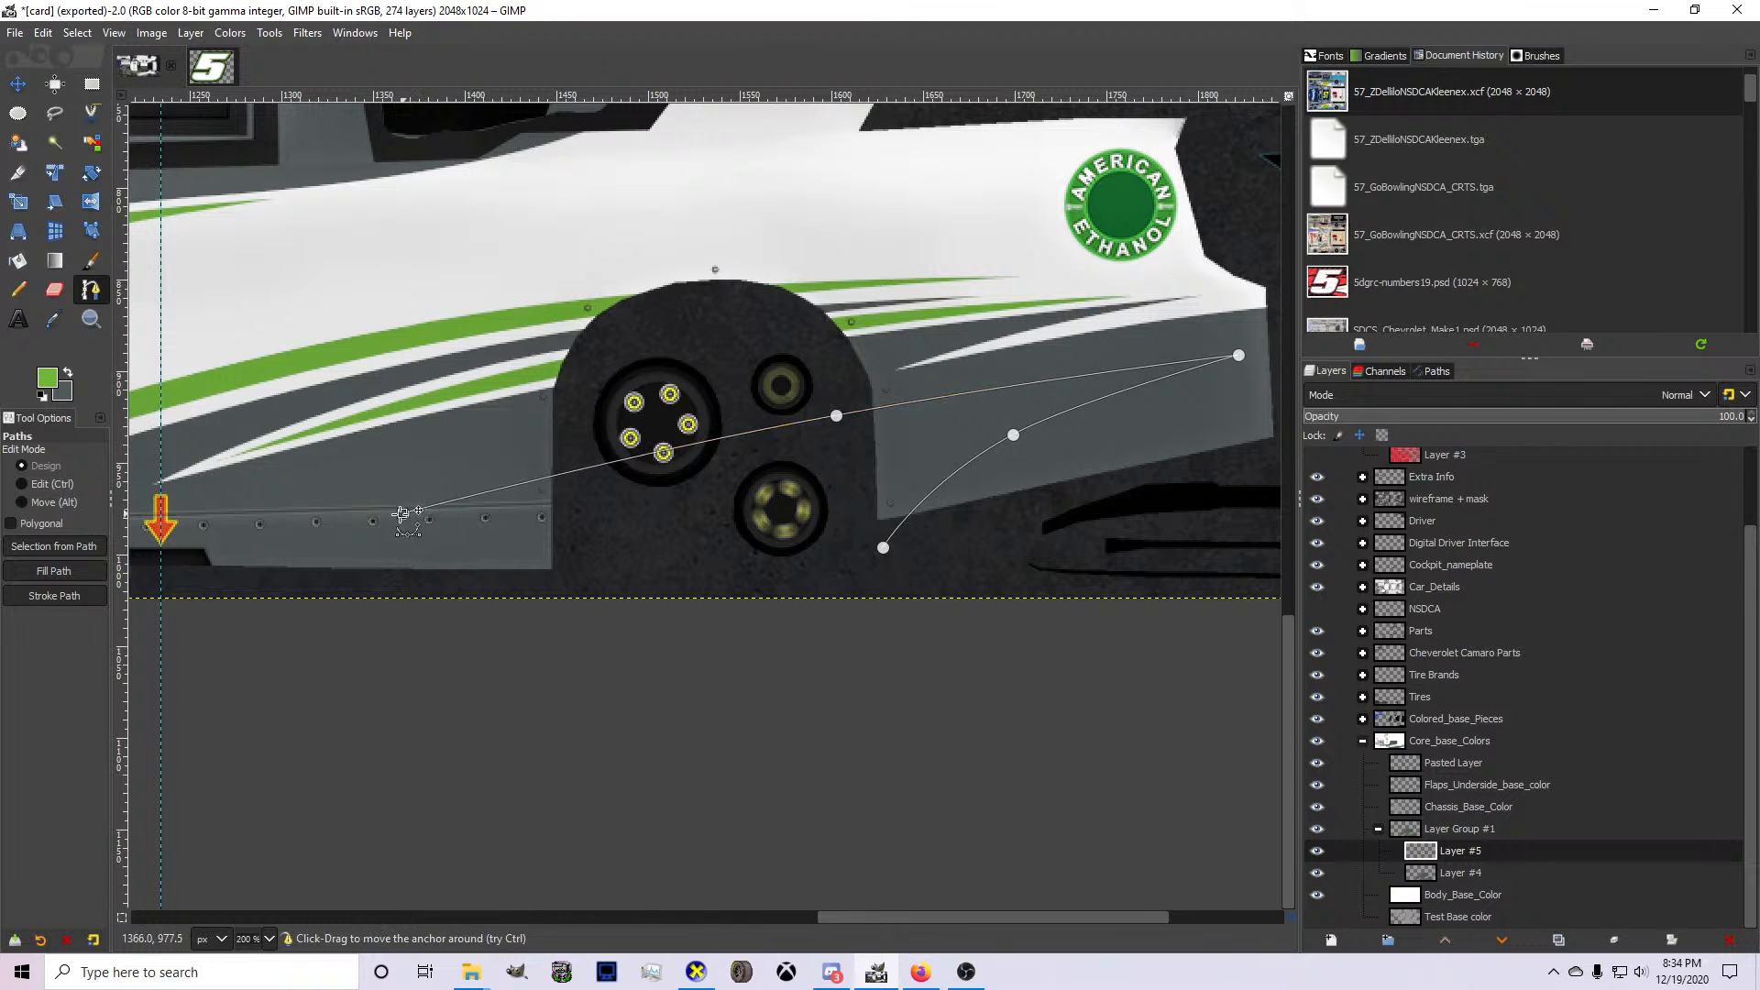
pyautogui.click(886, 356)
pyautogui.moveTo(671, 424); pyautogui.dragTo(651, 423)
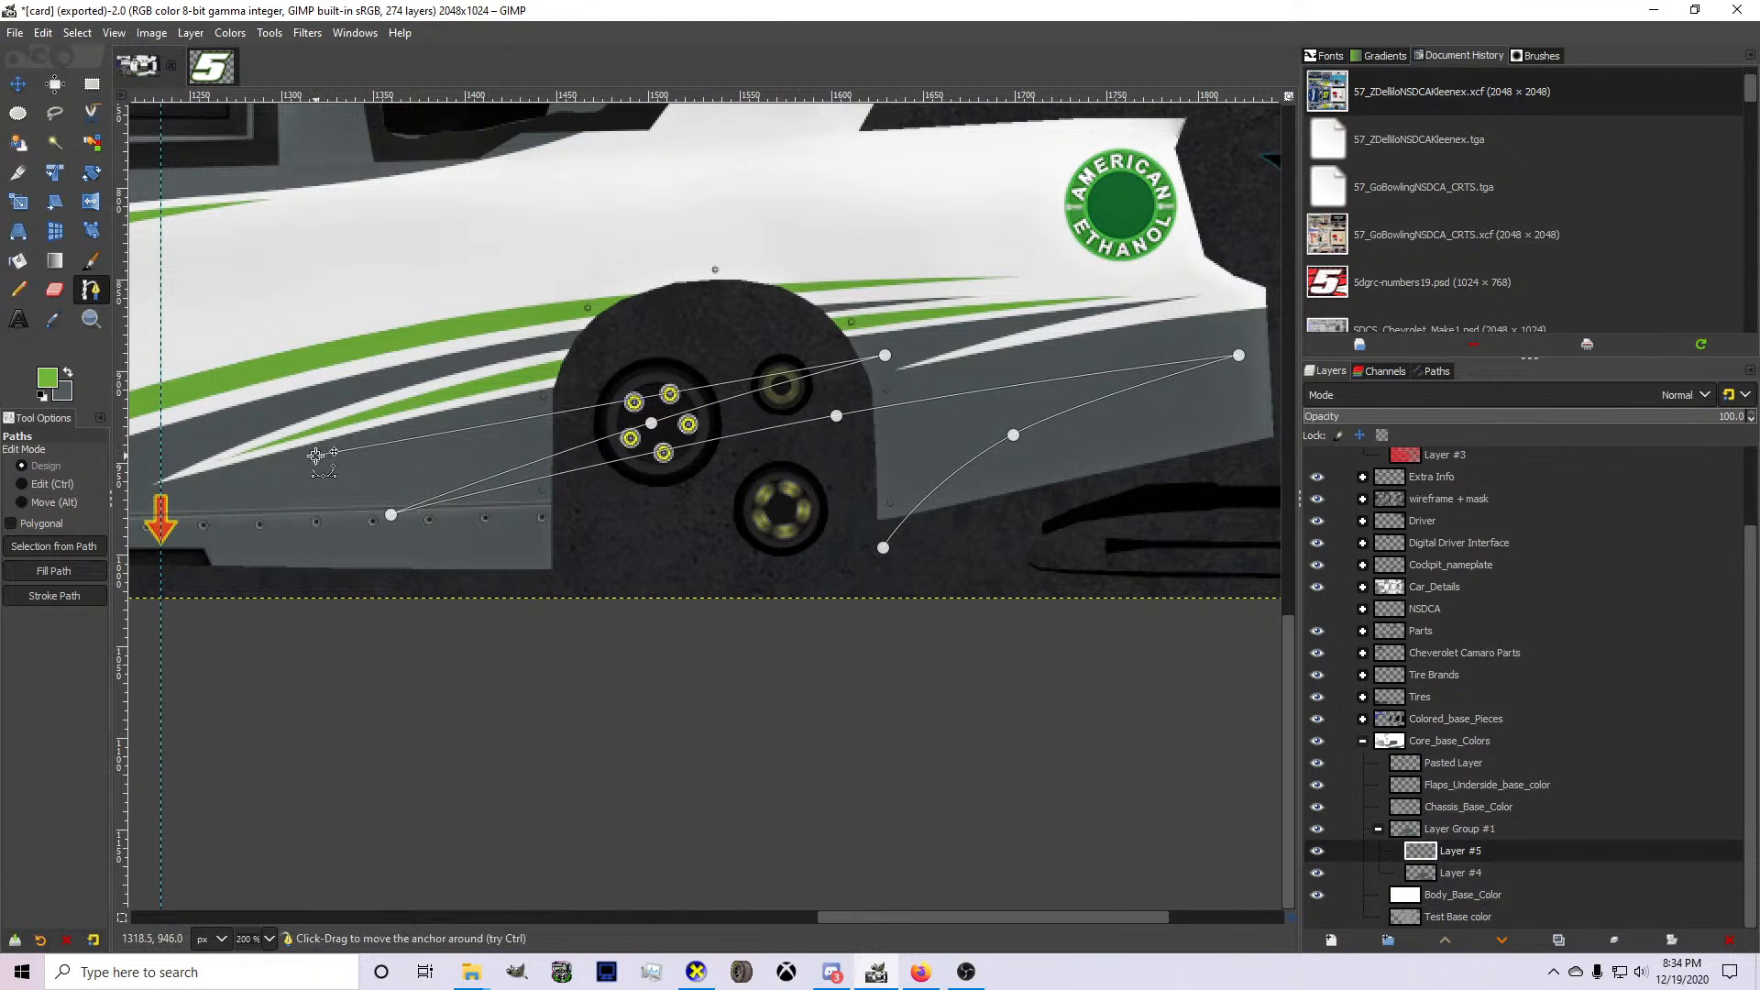
pyautogui.hscroll(-4, 321, 454)
pyautogui.moveTo(185, 577); pyautogui.dragTo(156, 584)
pyautogui.moveTo(700, 450); pyautogui.dragTo(658, 428)
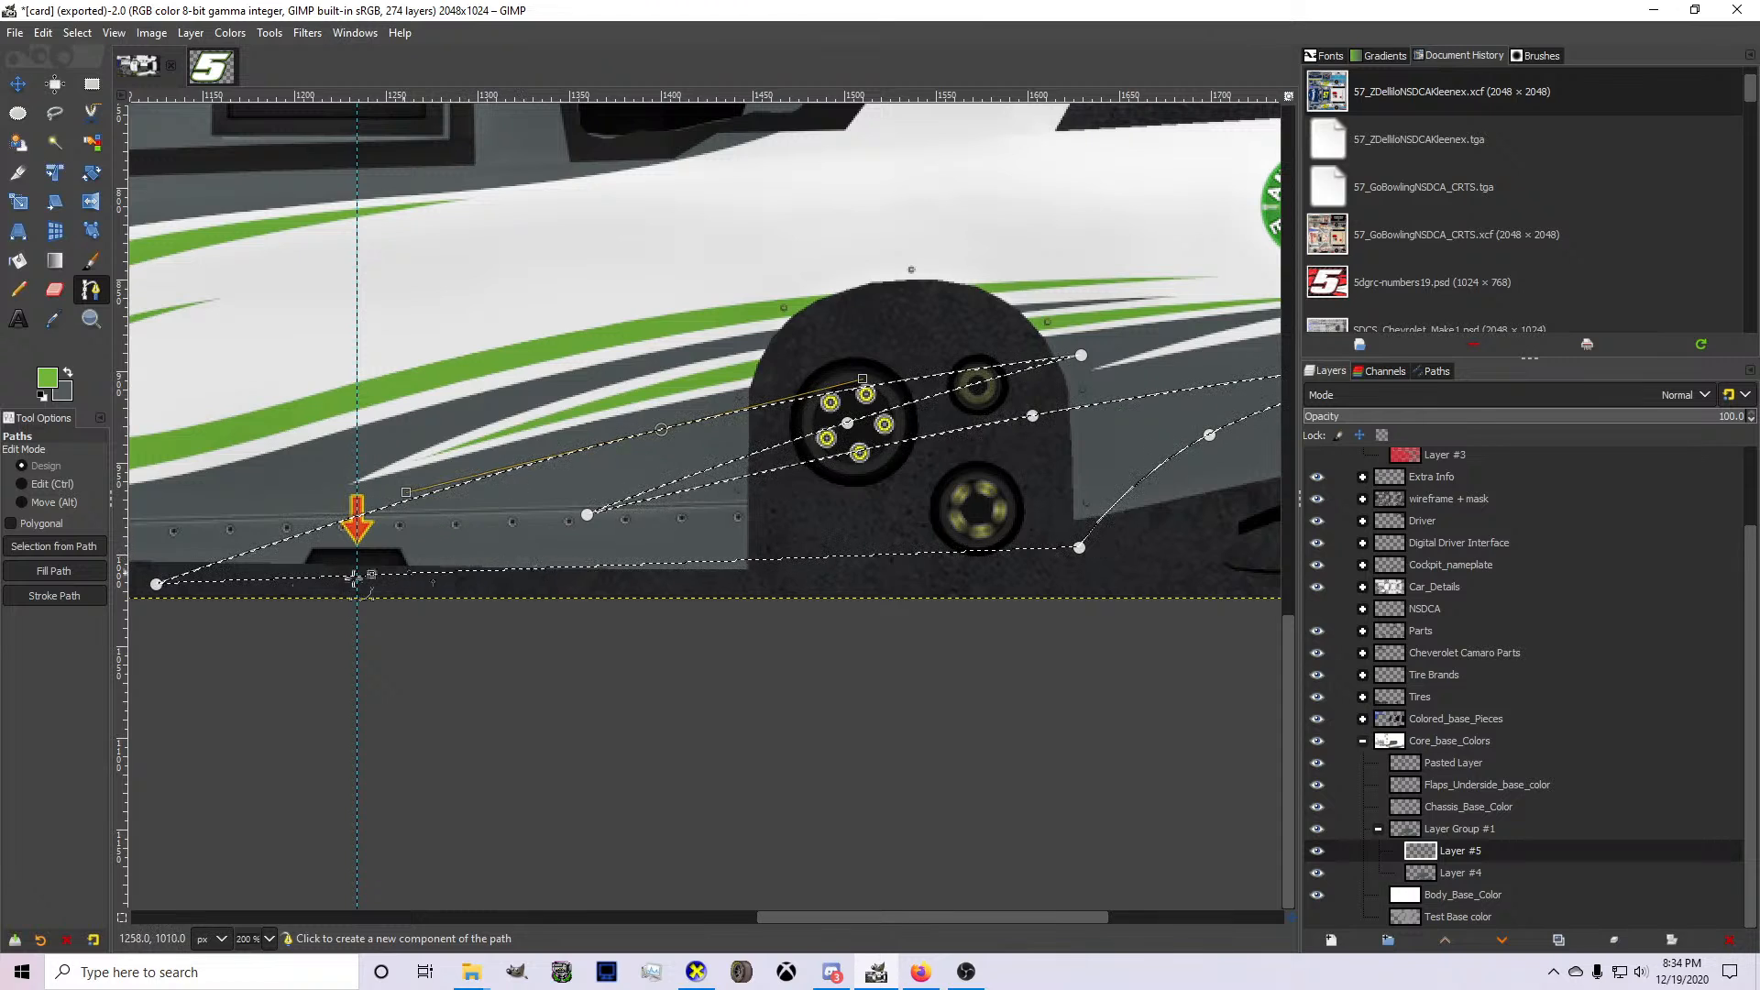
# Add an anchor beneath the rocker panel and join the loose path segment to the end of the spike outline.
pyautogui.click(157, 588)
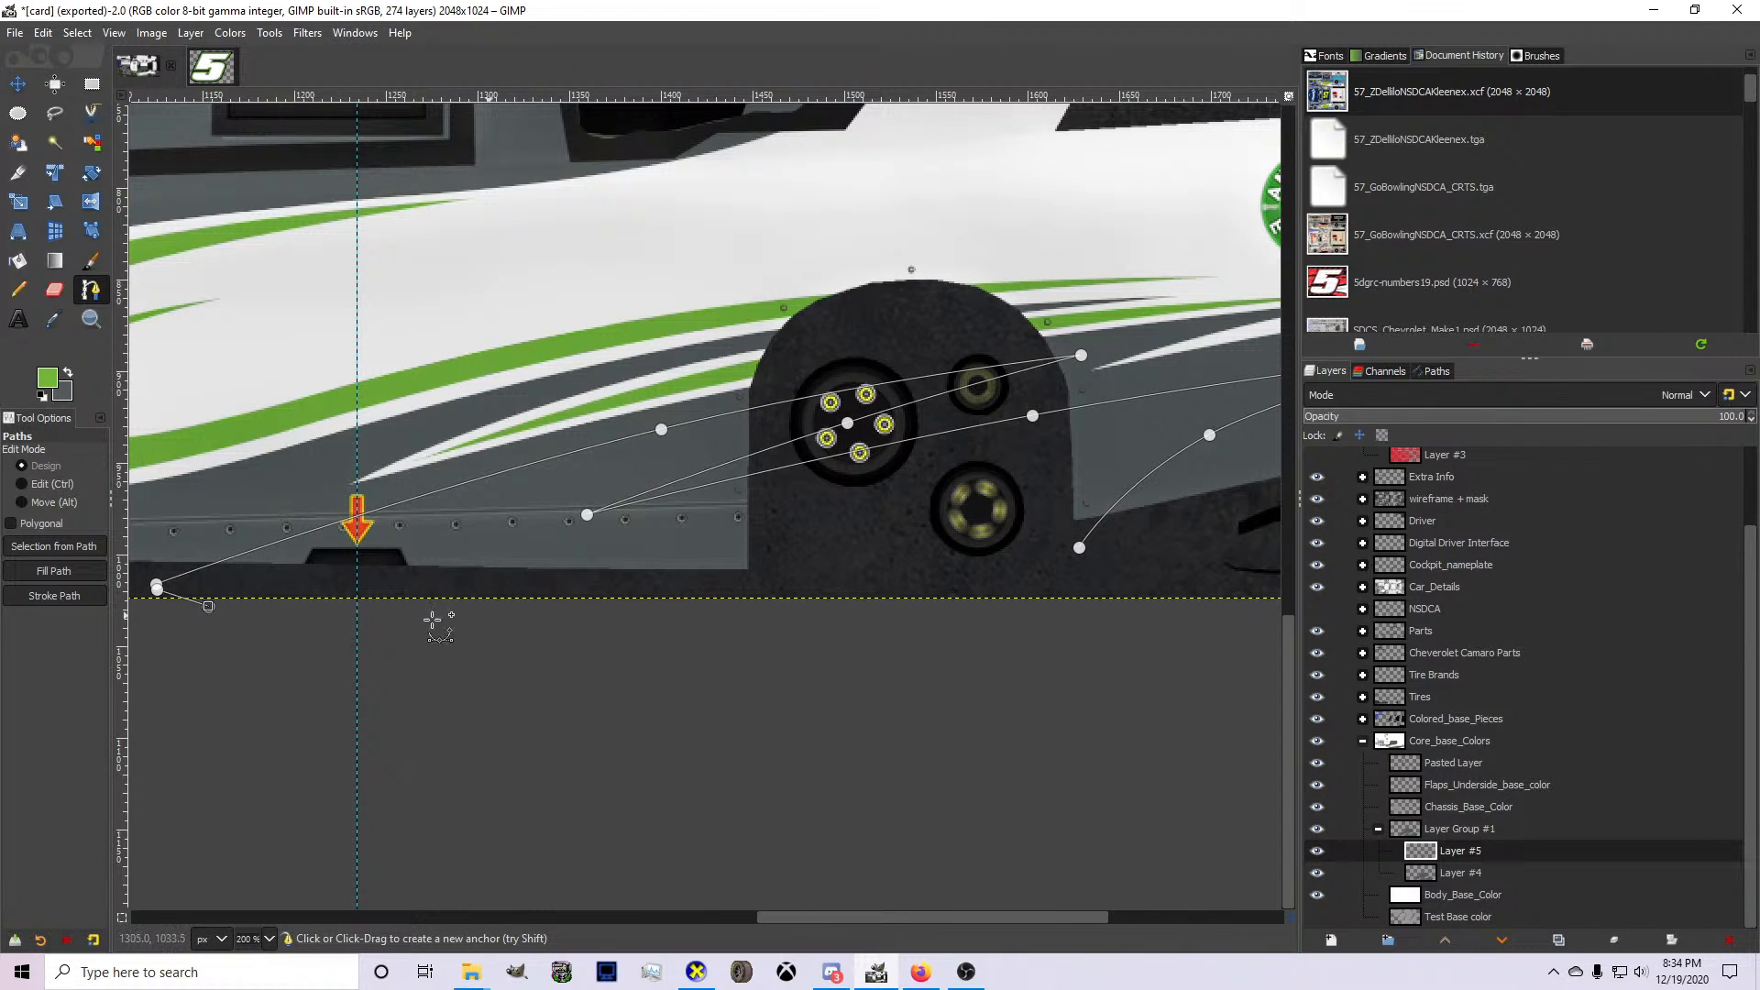
pyautogui.click(208, 606)
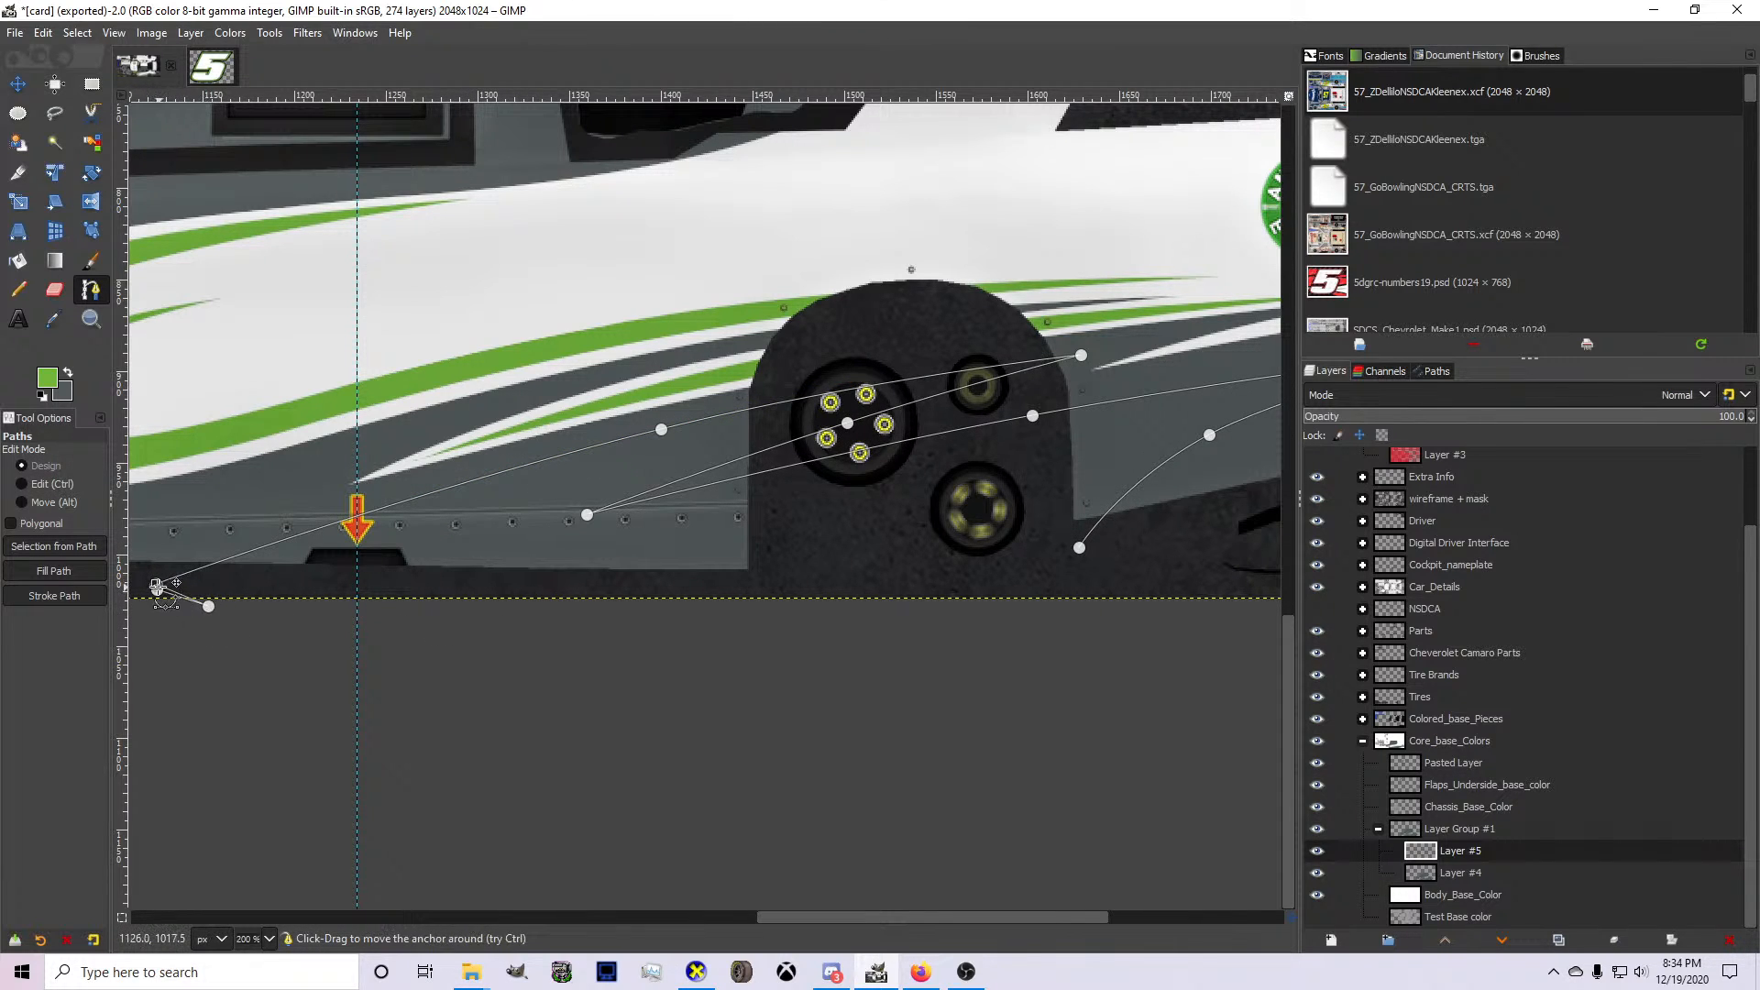
pyautogui.moveTo(157, 586); pyautogui.dragTo(389, 595)
pyautogui.hotkey('ctrl', 'z')
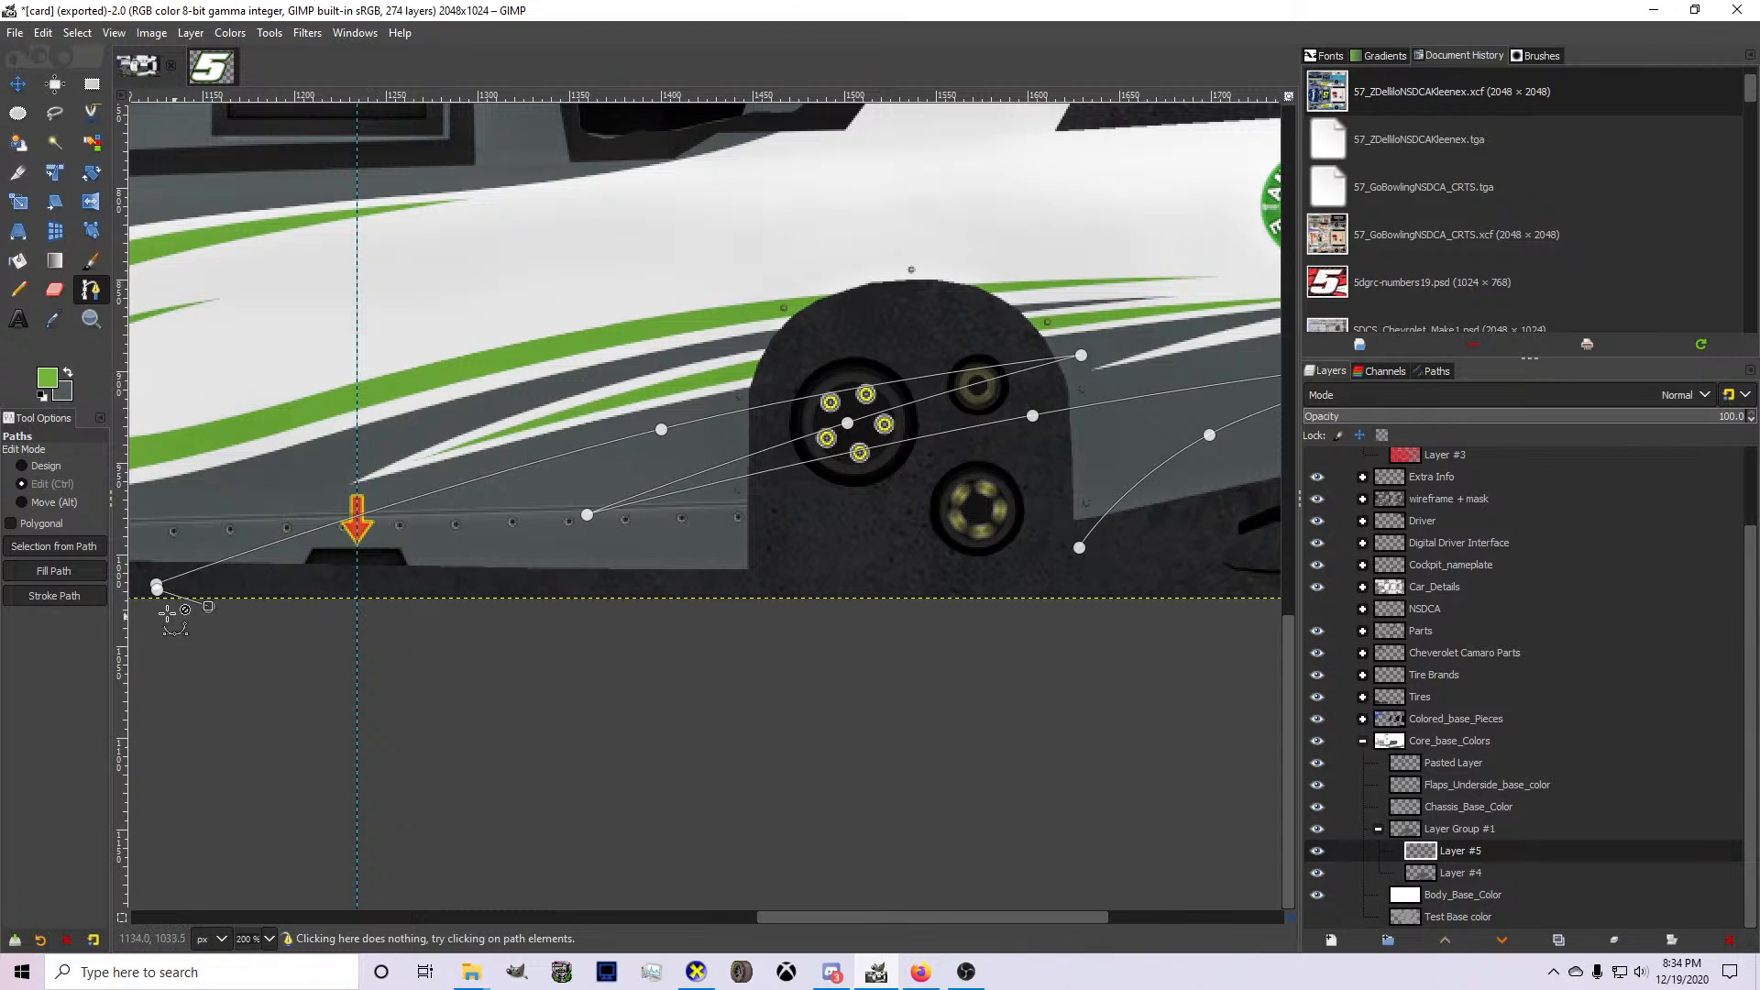
pyautogui.scroll(7, 168, 613)
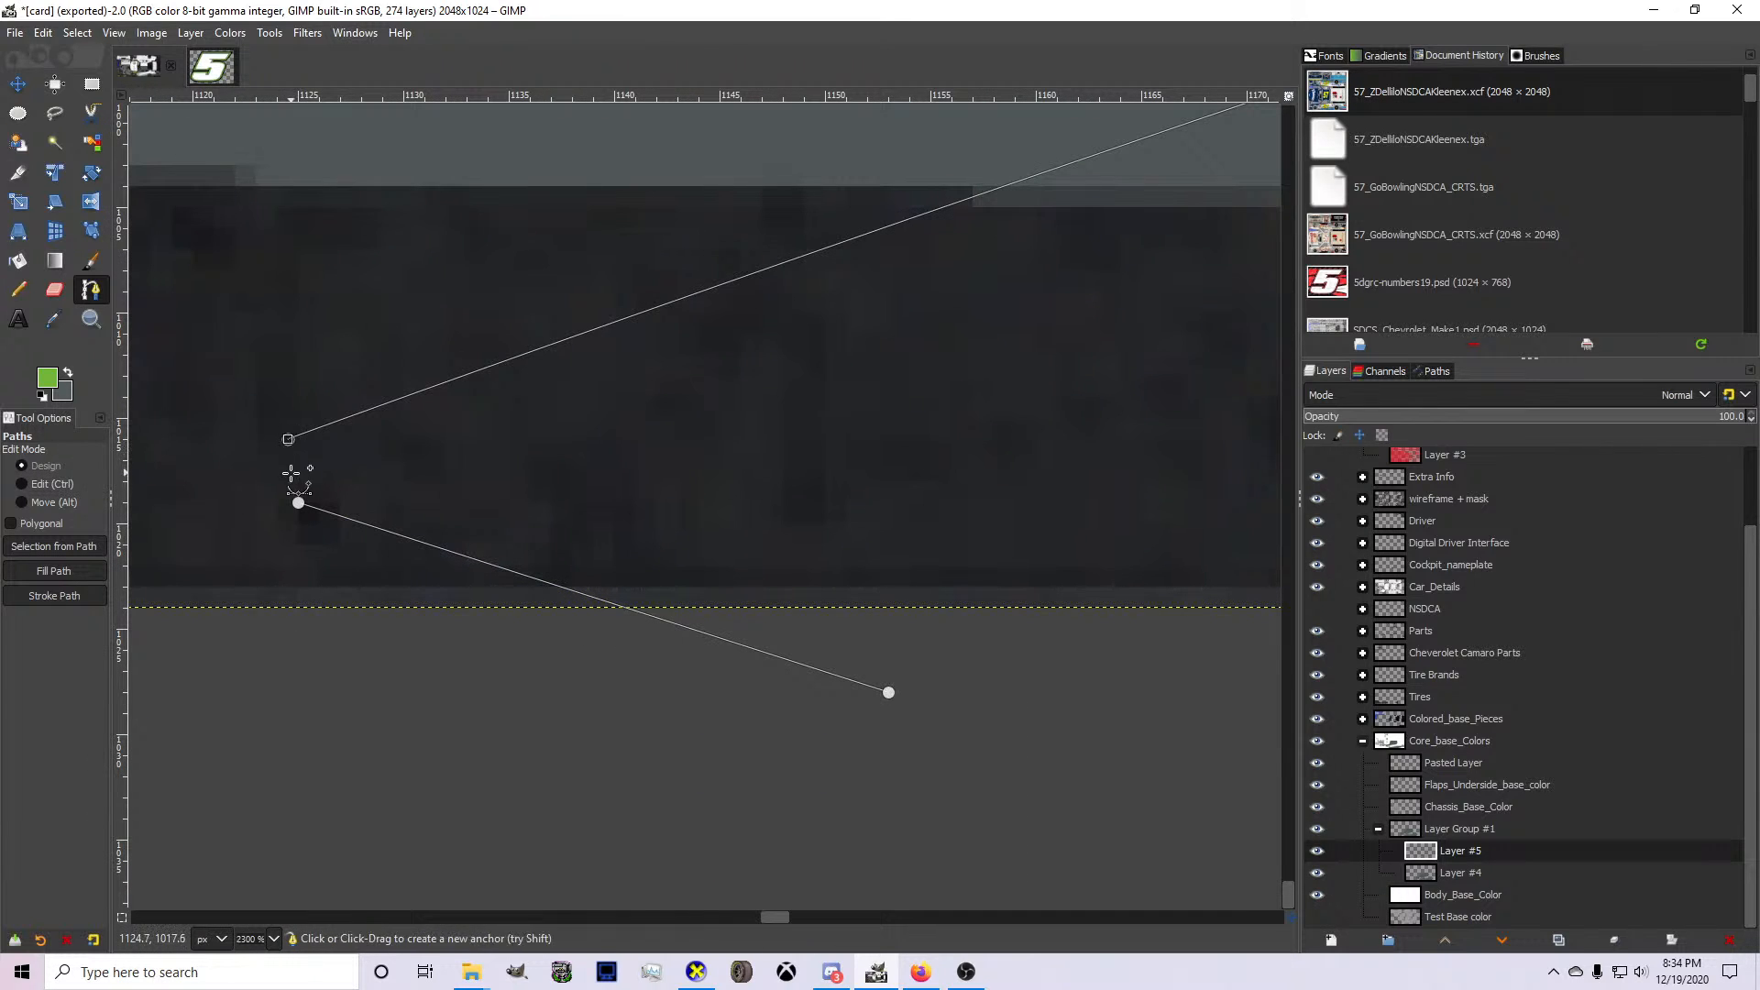
pyautogui.click(298, 502)
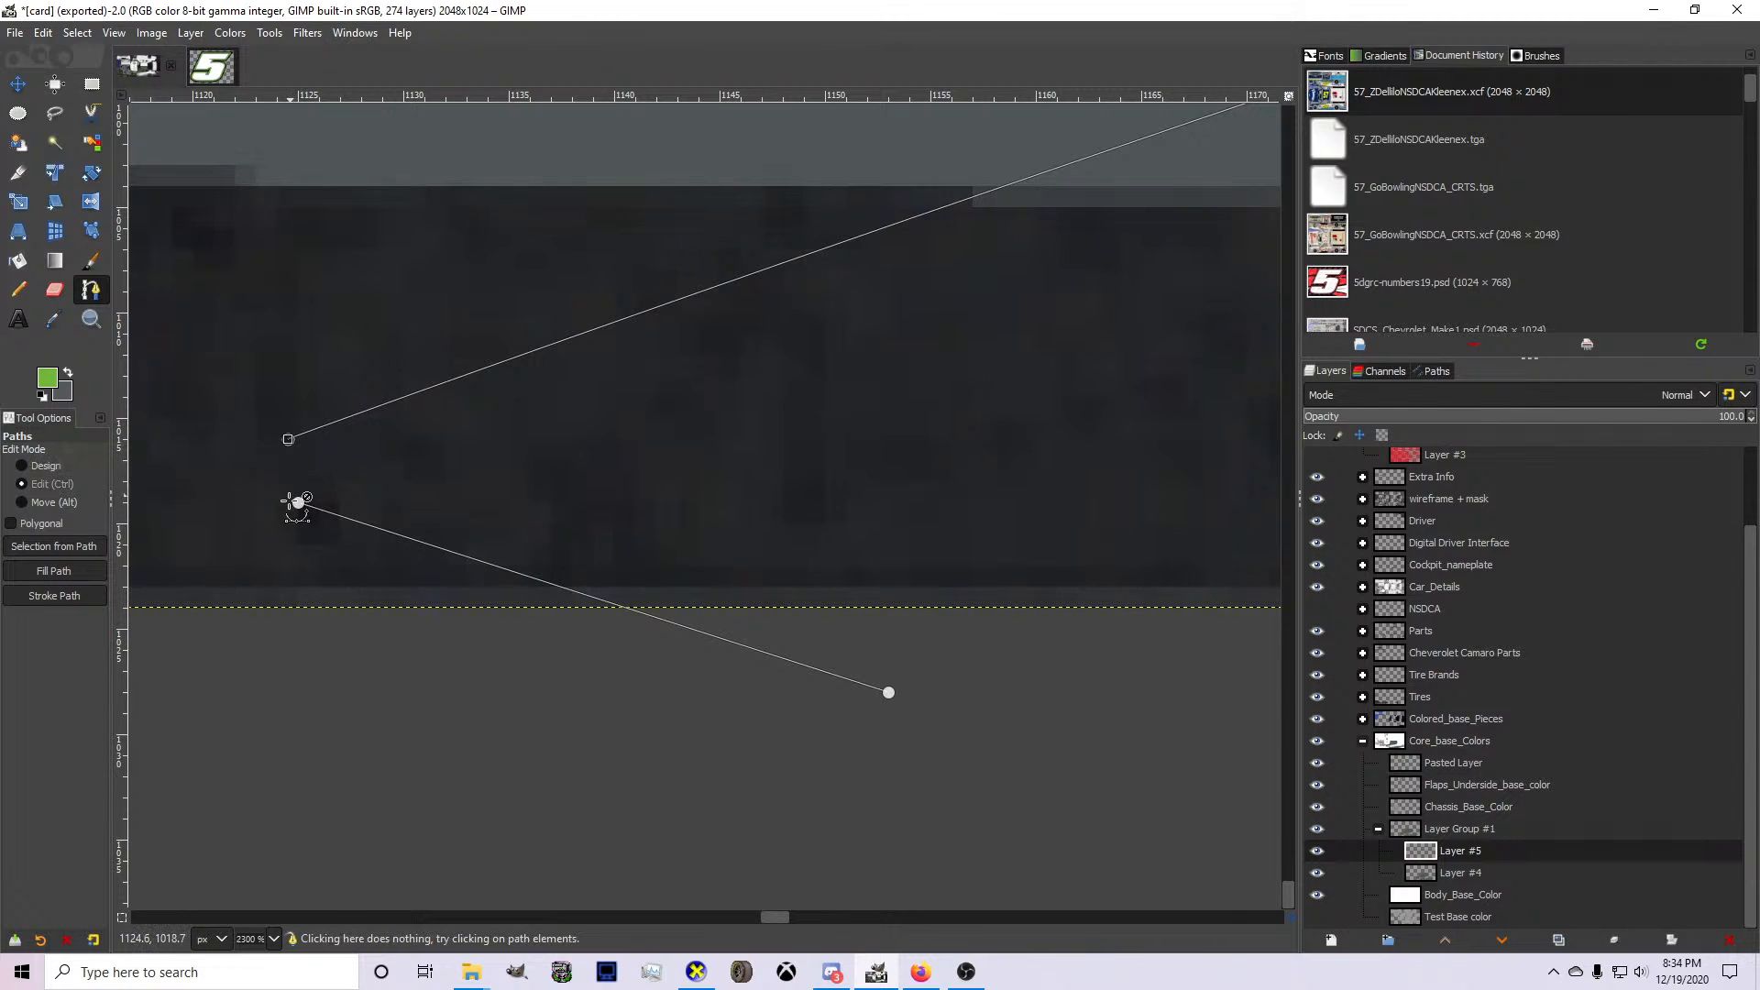
pyautogui.press('ctrl')
pyautogui.keyDown('ctrl'); pyautogui.click(298, 503); pyautogui.keyUp('ctrl')
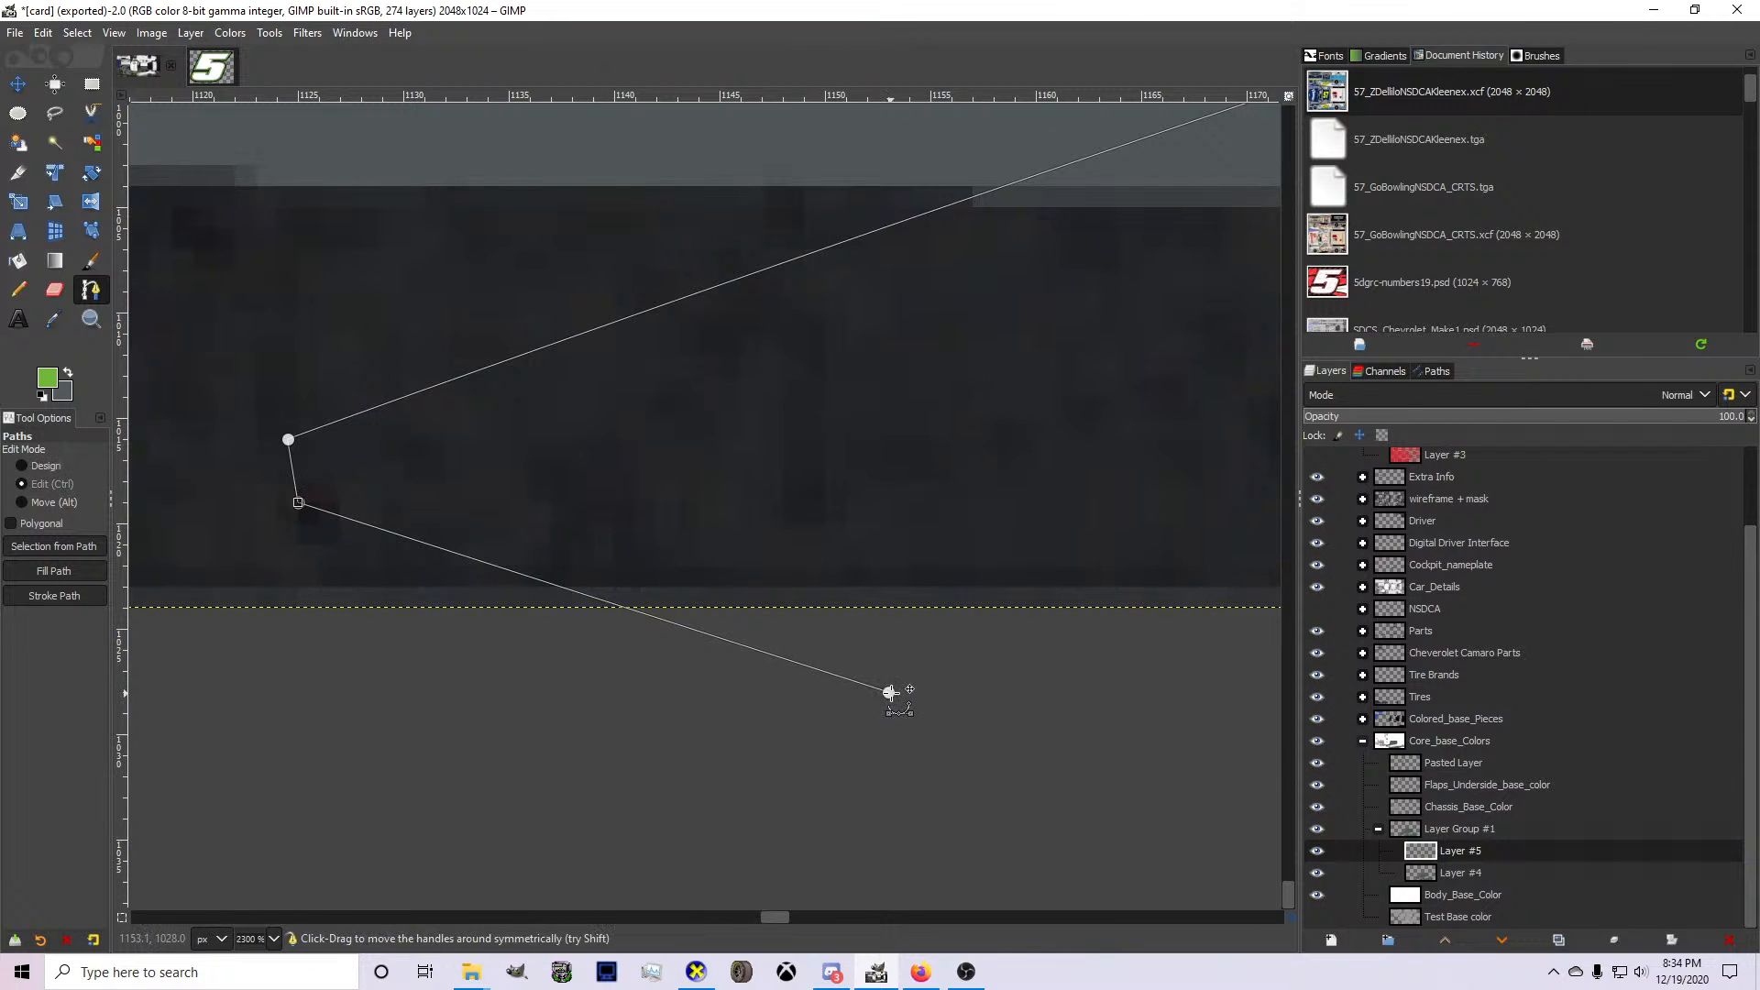
# Close the spike outline below the body, turn it into a selection and delete the gray inside it on Layer #4.
pyautogui.scroll(-7, 889, 692)
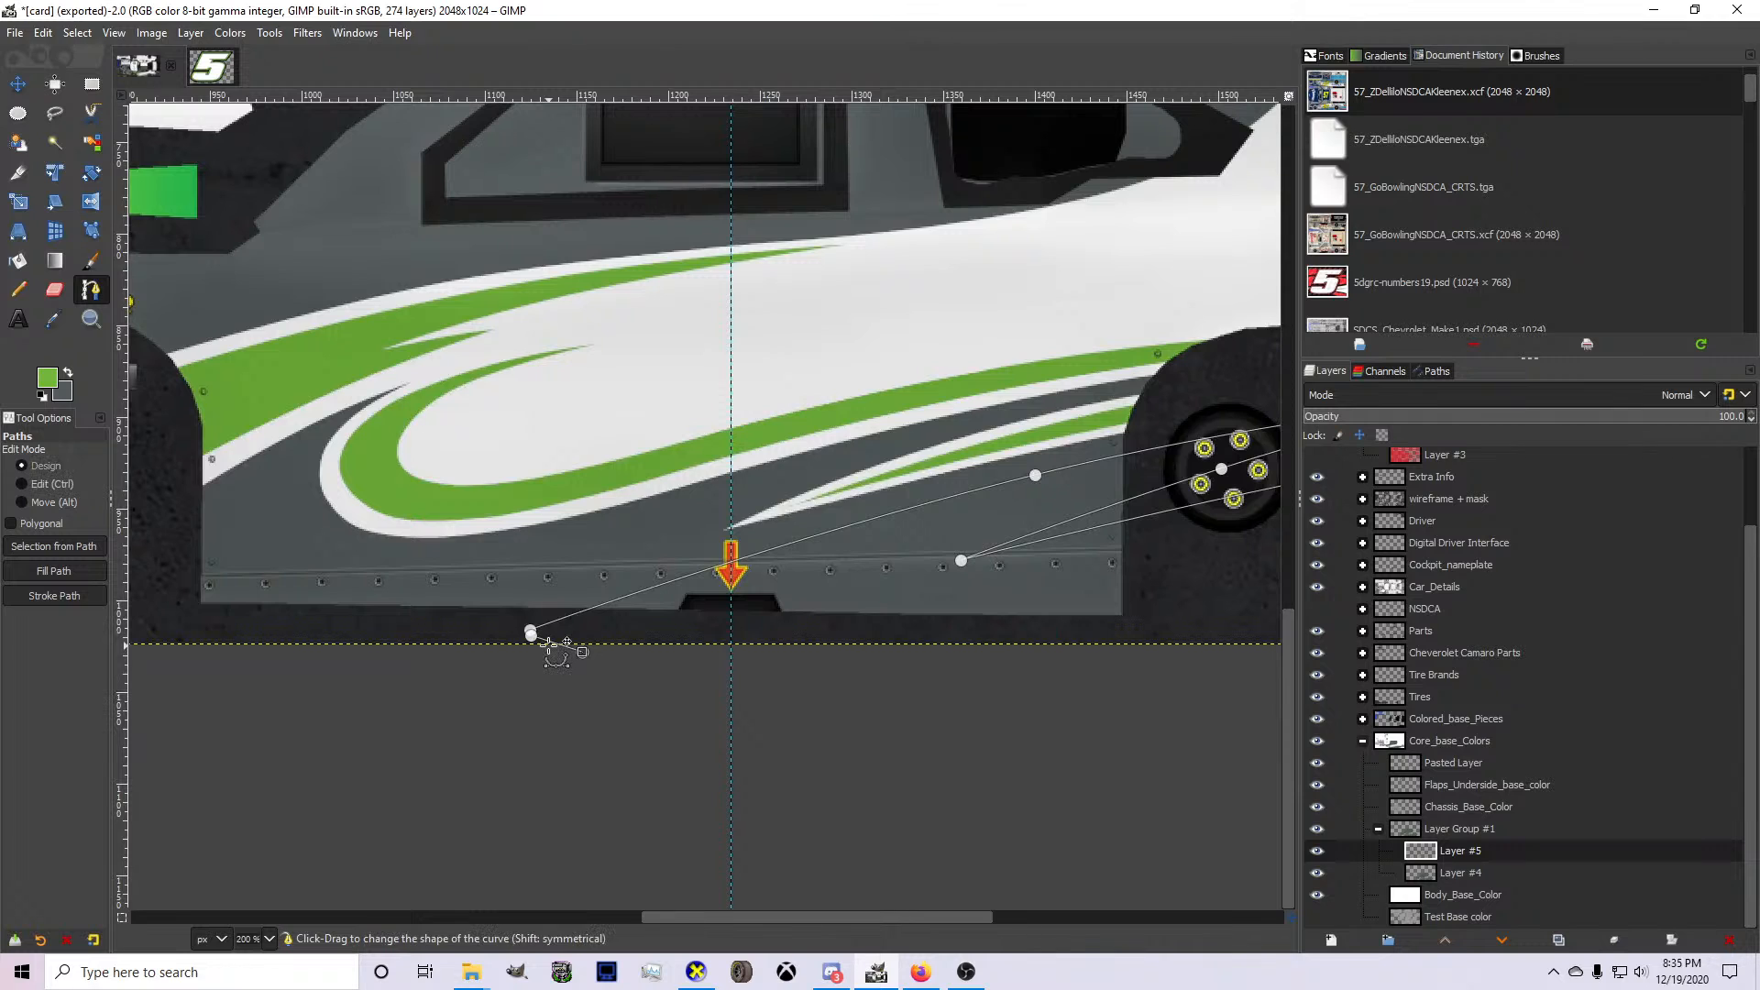
pyautogui.scroll(-3, 568, 642)
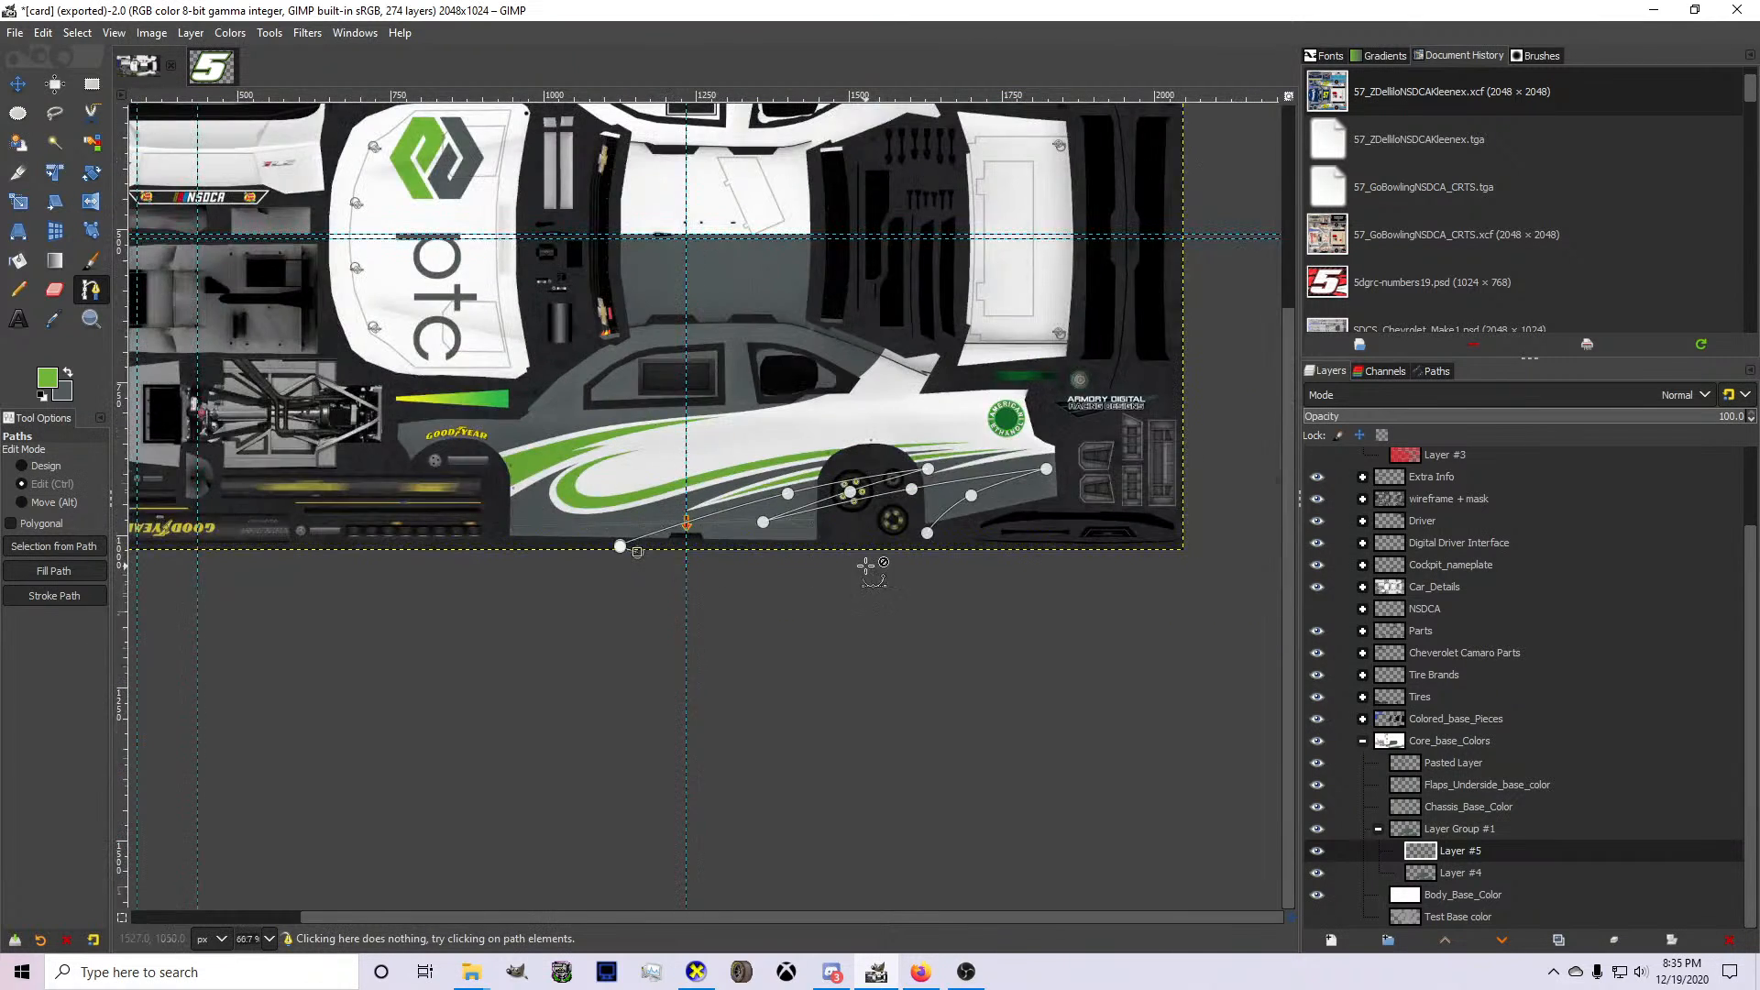
pyautogui.scroll(3, 923, 531)
pyautogui.click(923, 532)
pyautogui.press('Return')
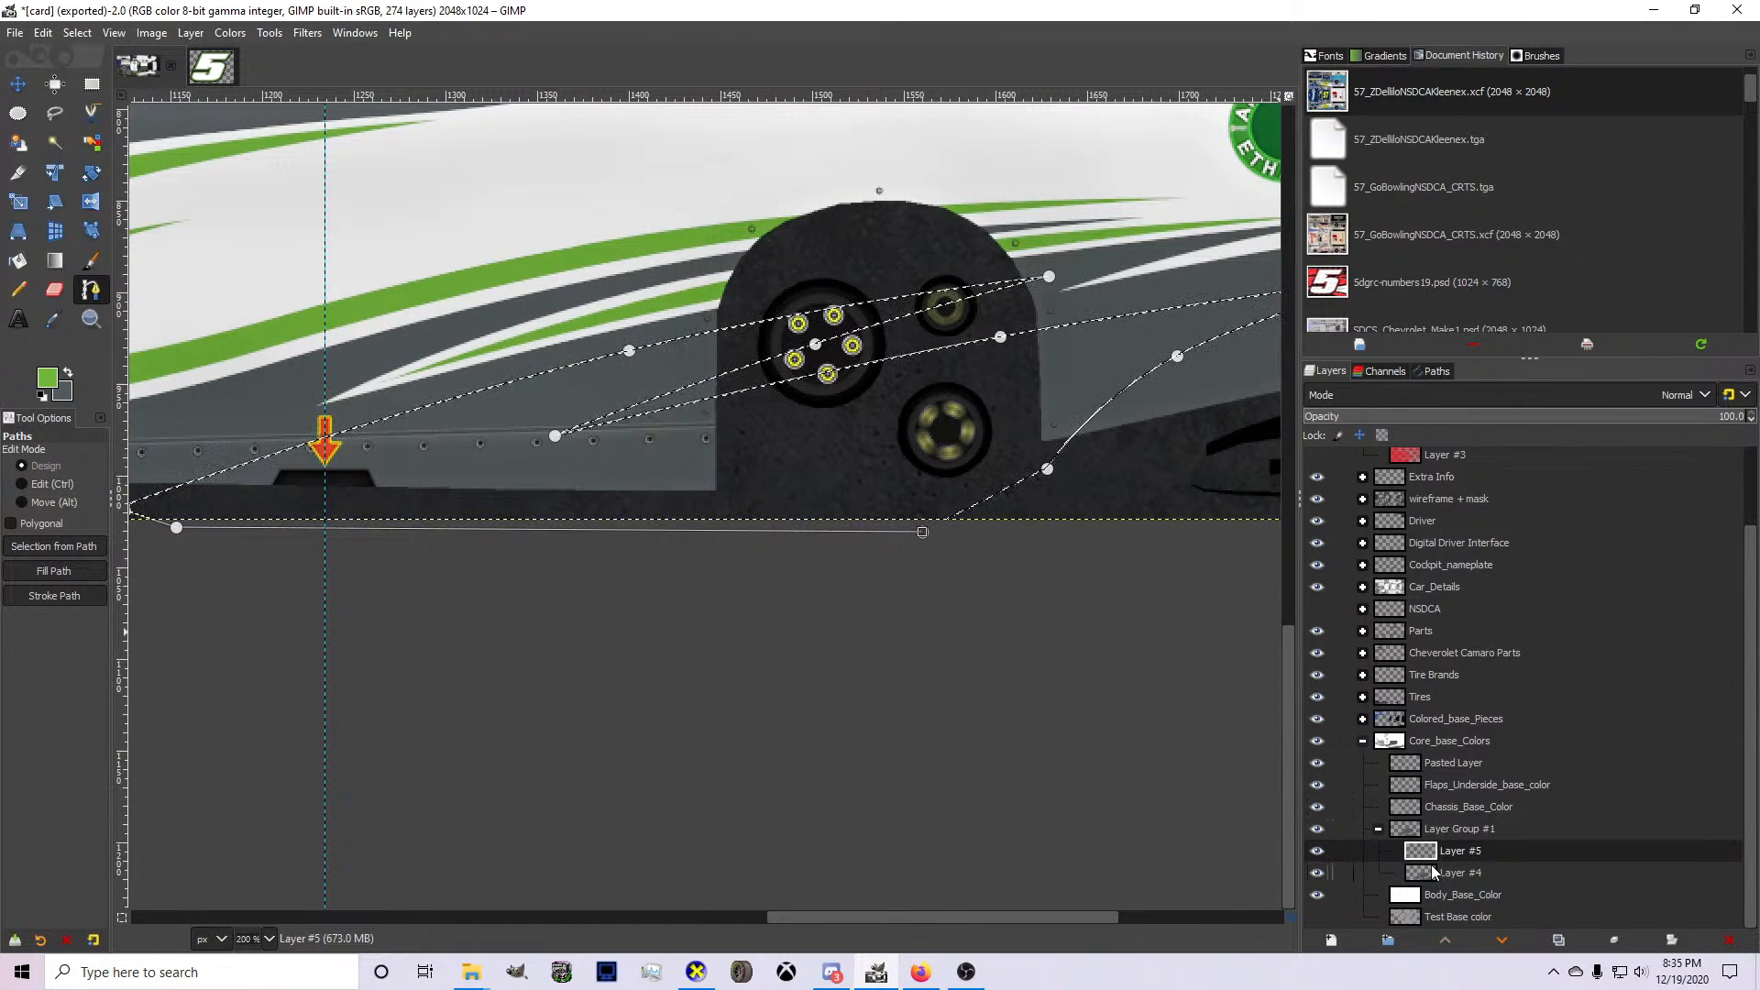
pyautogui.click(1432, 868)
pyautogui.press('Delete')
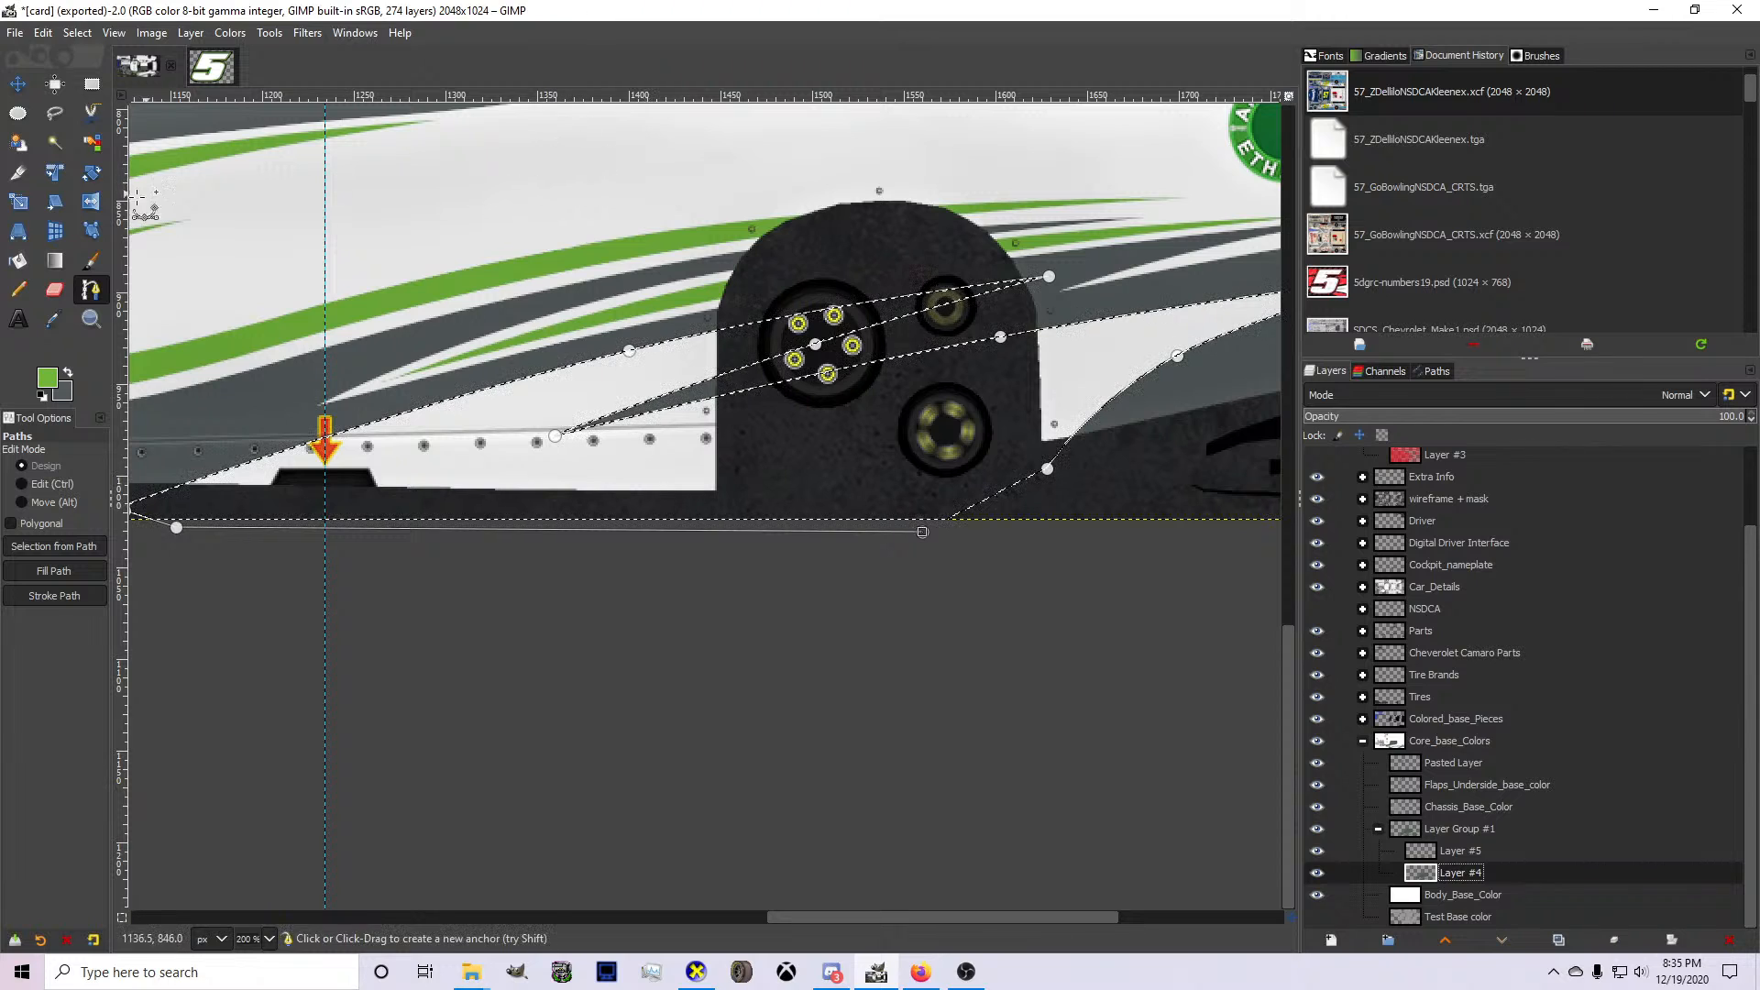
# Start a path inside the rear white spike, from below the wheel arch toward its tip, bent parallel to the spike's lower edge.
pyautogui.click(55, 290)
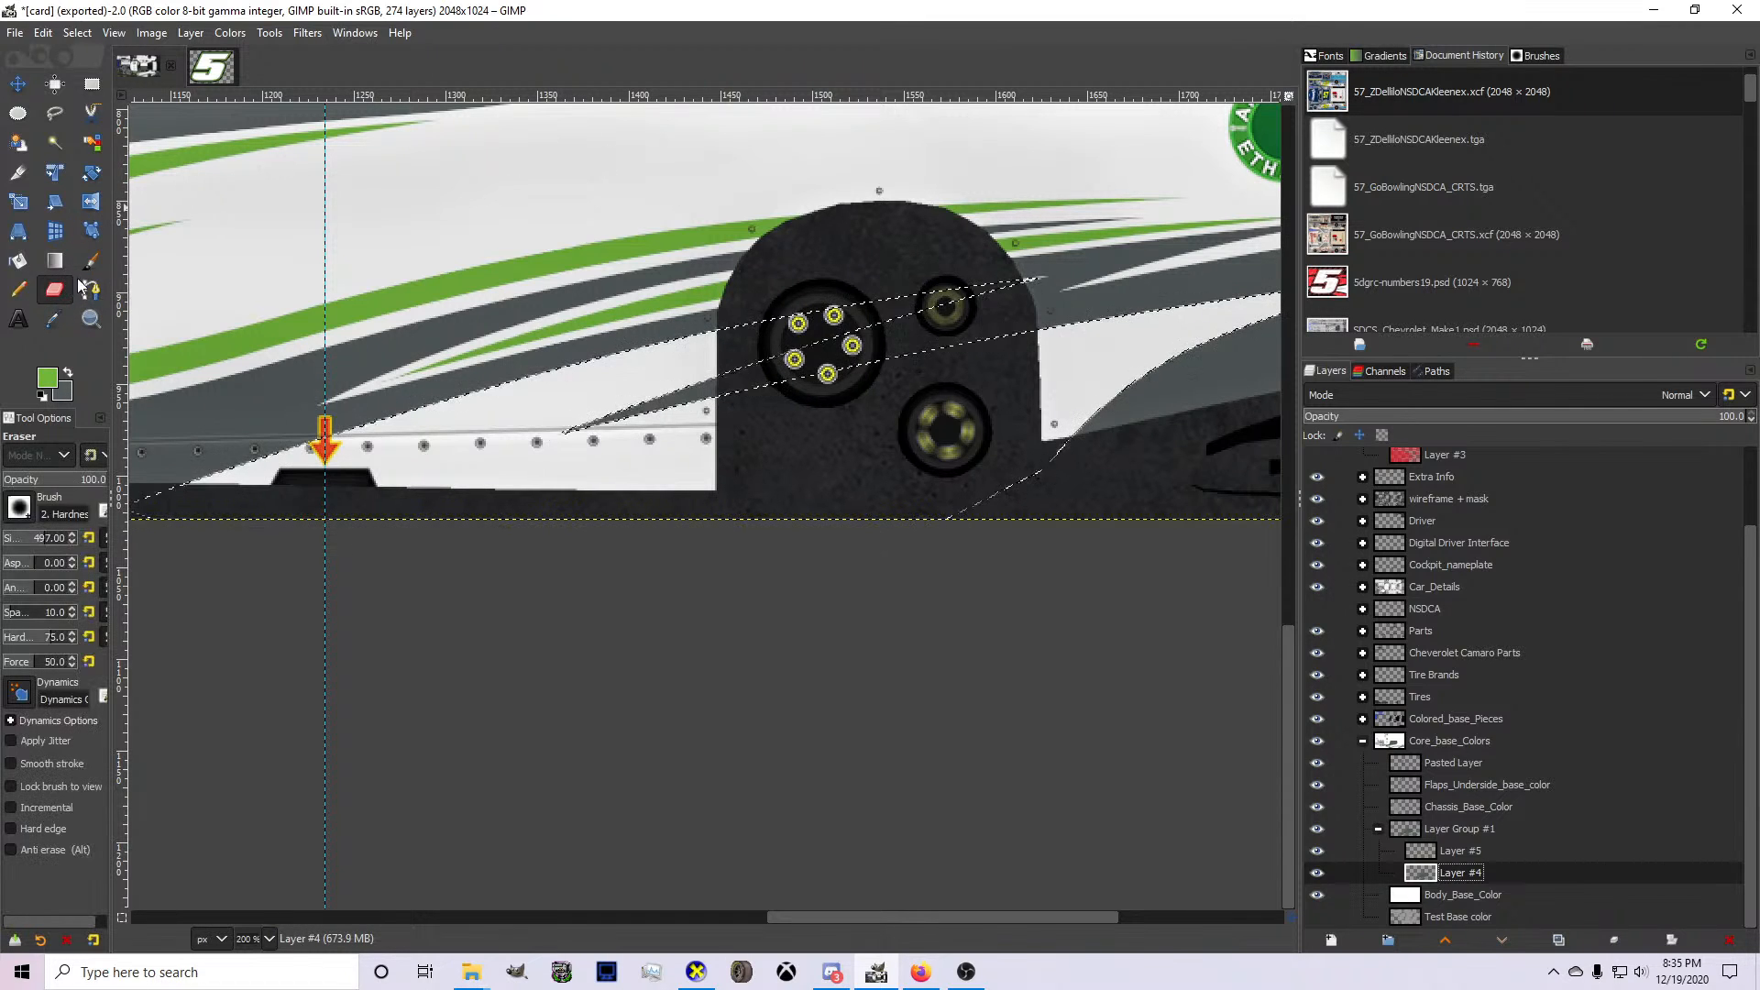
pyautogui.click(91, 290)
pyautogui.scroll(-2, 435, 493)
pyautogui.scroll(2, 804, 419)
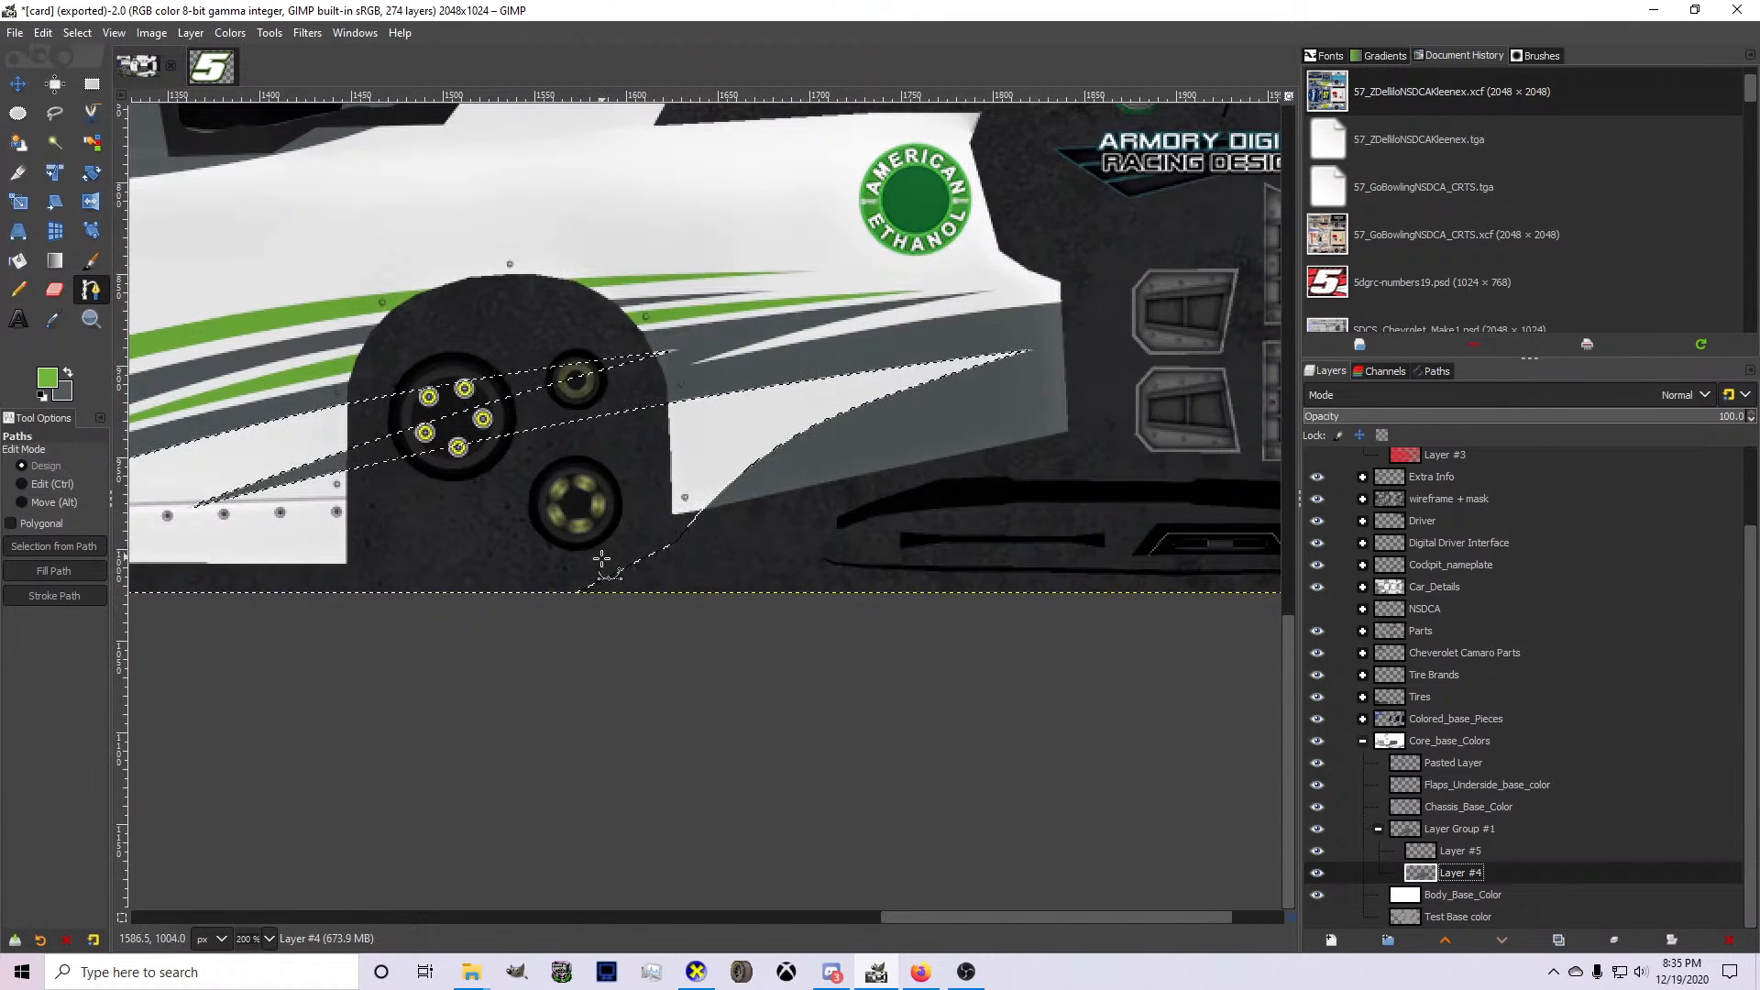
pyautogui.click(539, 577)
pyautogui.click(892, 385)
pyautogui.scroll(1, 892, 384)
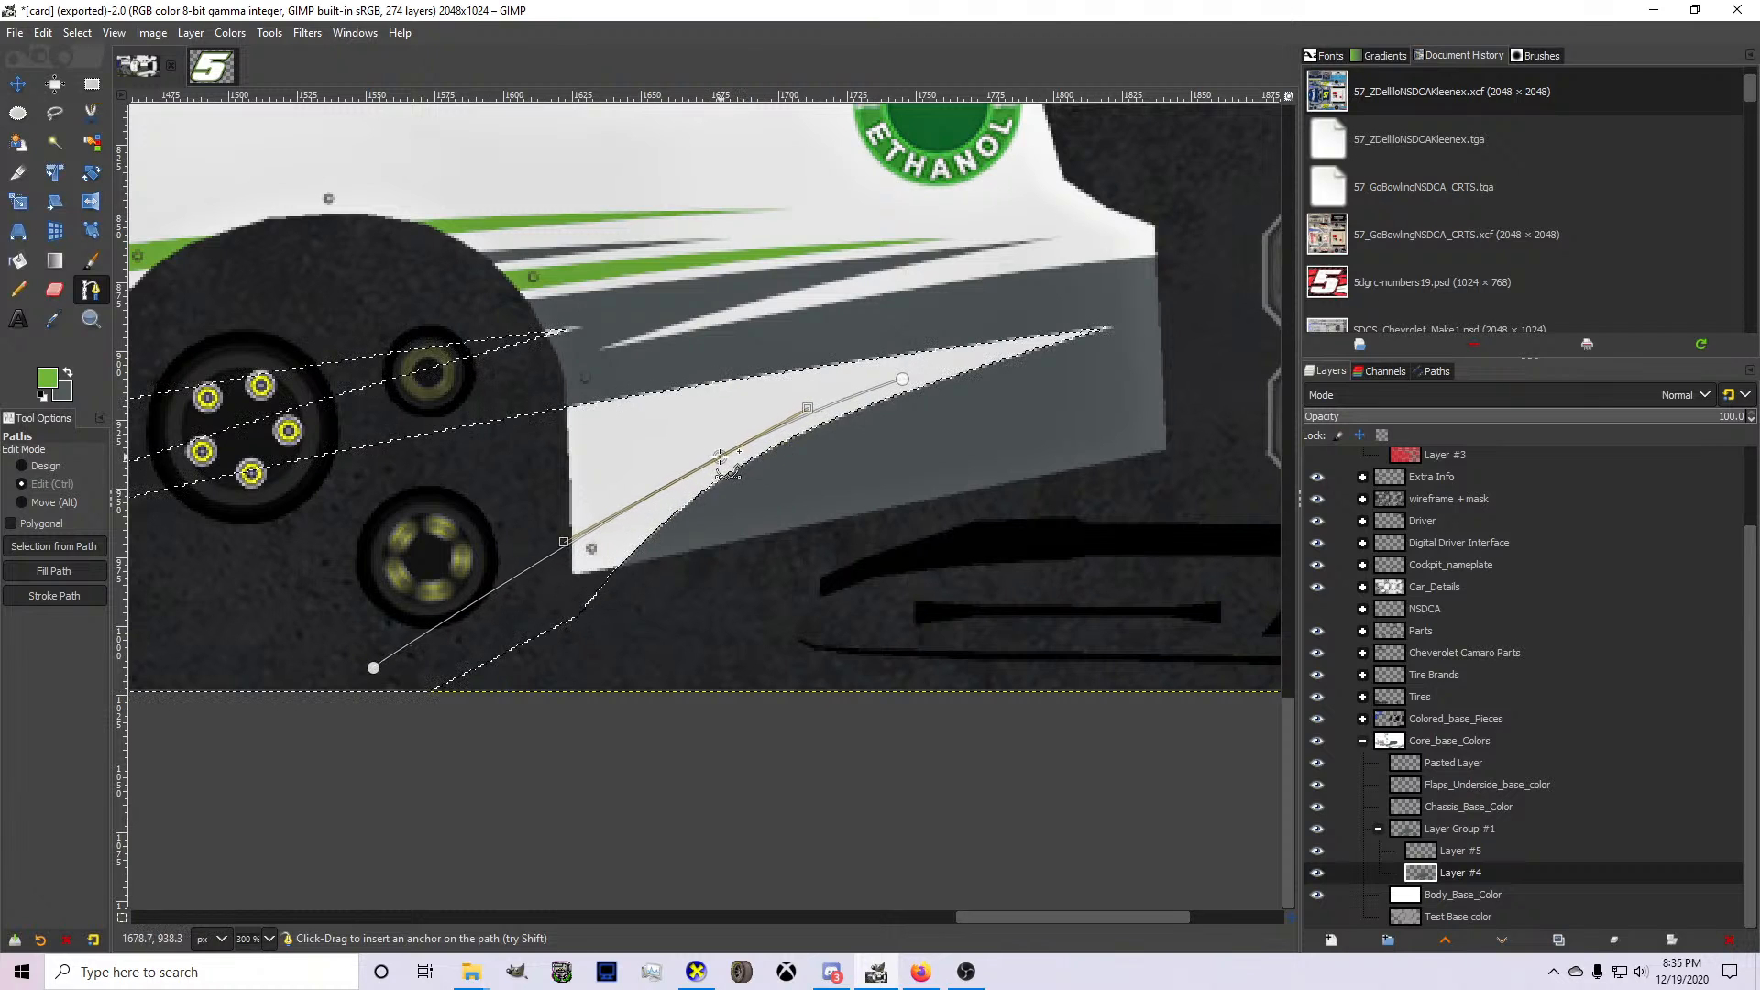
pyautogui.moveTo(374, 667); pyautogui.dragTo(427, 669)
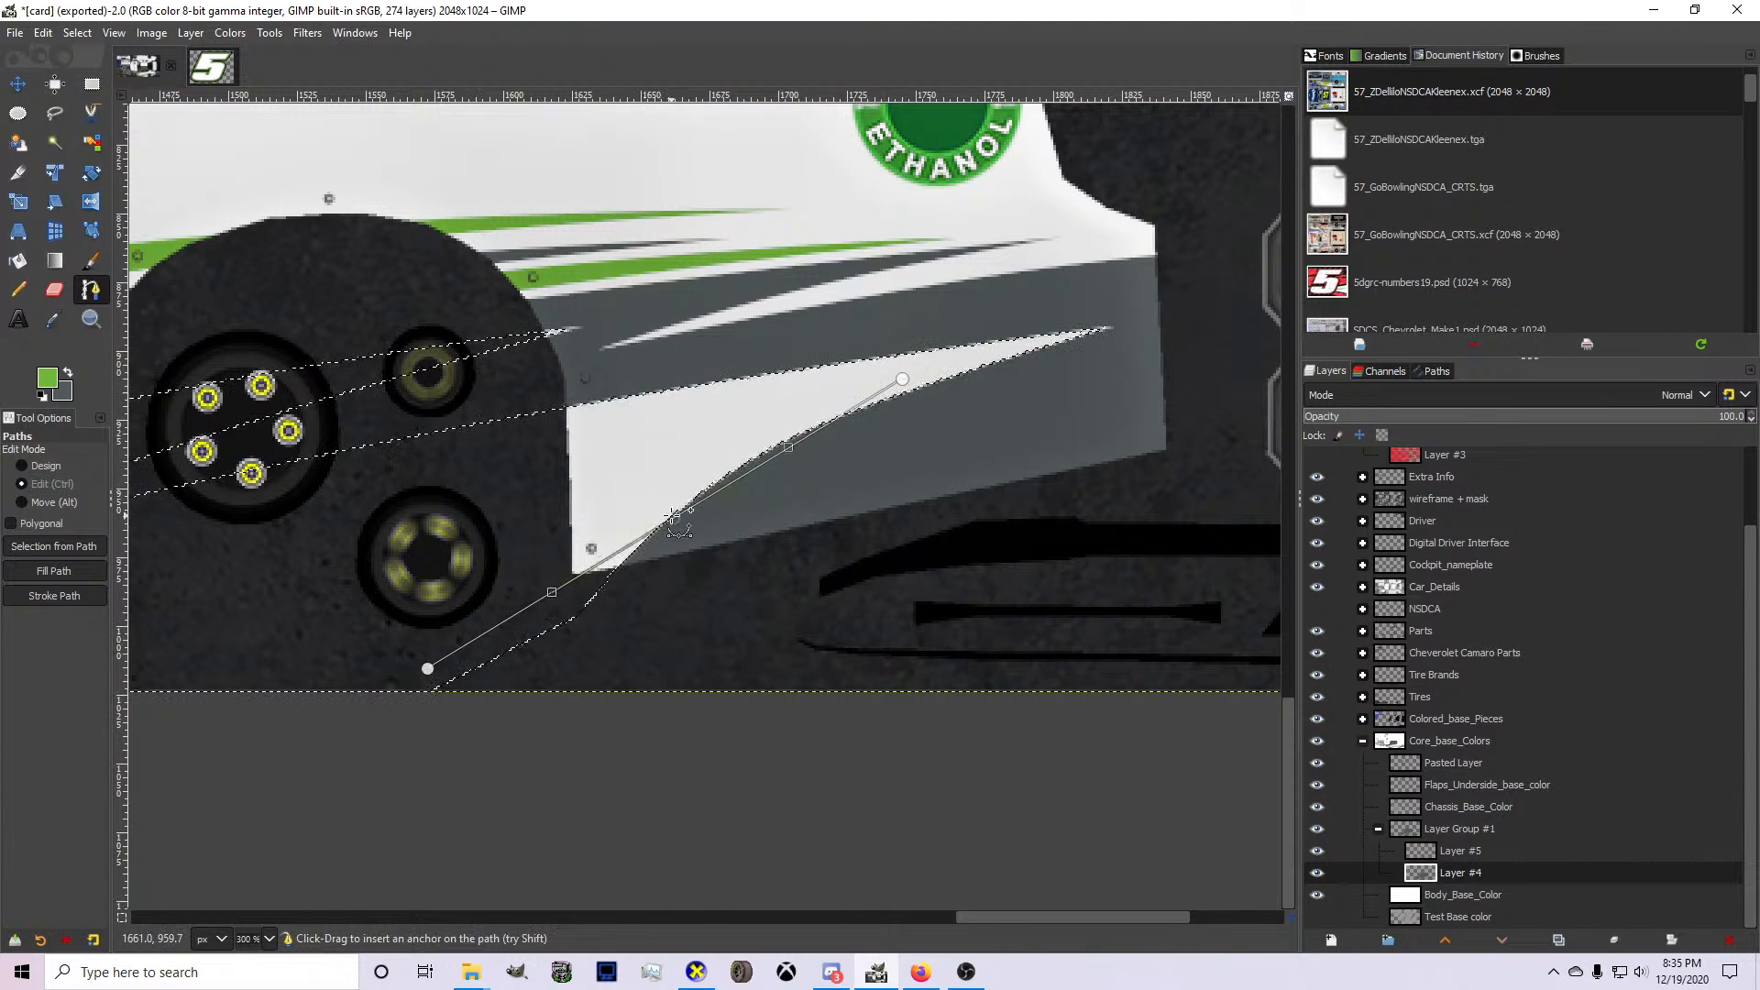
pyautogui.keyDown('ctrl'); pyautogui.click(647, 495); pyautogui.keyUp('ctrl')
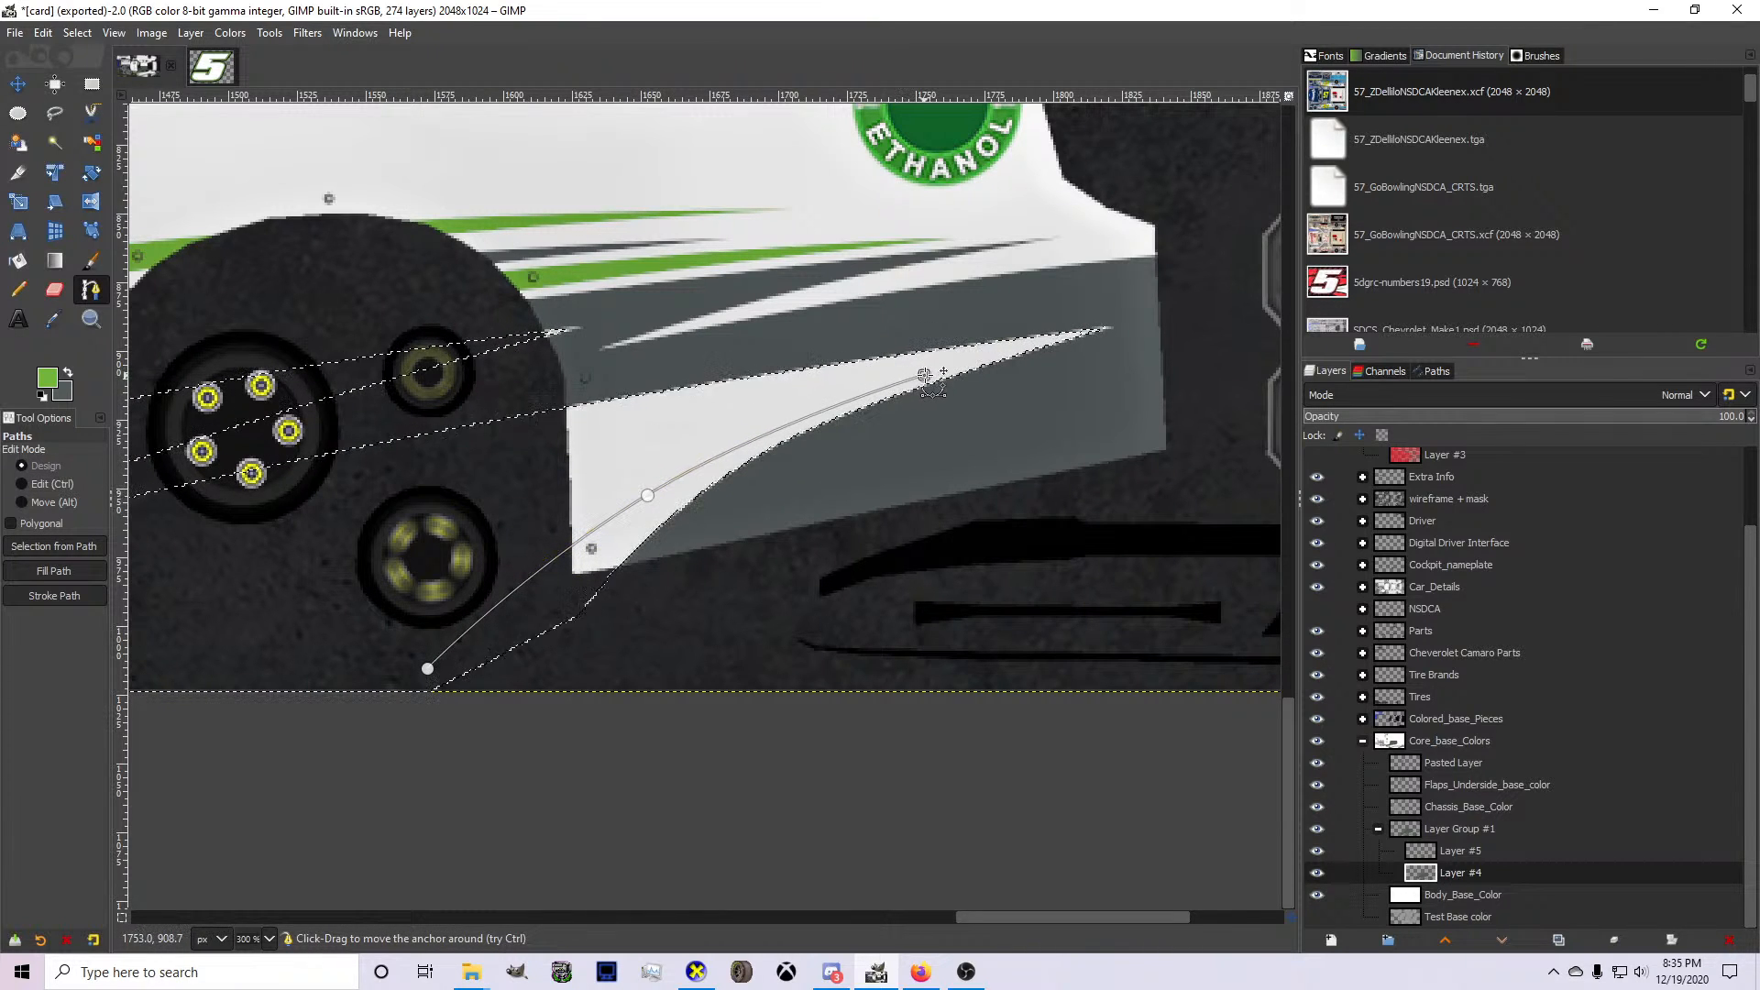
# Extend the path forward through the wheel arch to below the rocker panel and bend it inside the white area's upper edge.
pyautogui.scroll(-4, 944, 367)
pyautogui.scroll(3, 818, 477)
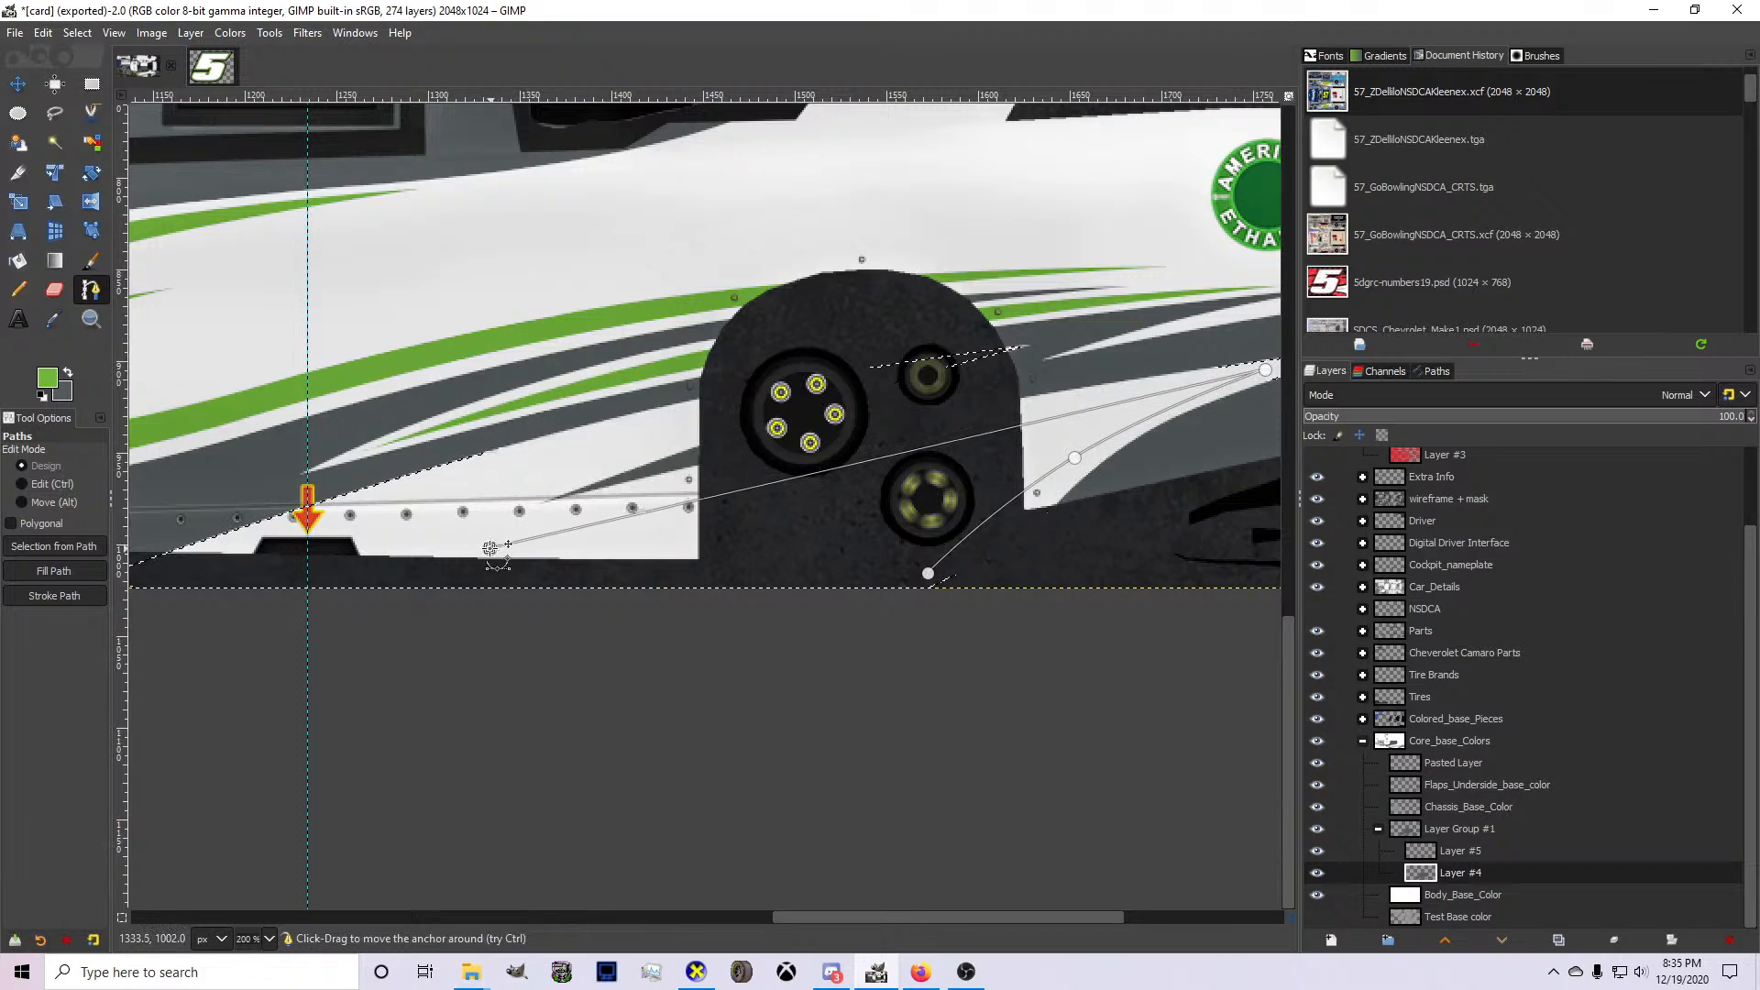
pyautogui.keyDown('ctrl'); pyautogui.click(814, 454); pyautogui.keyUp('ctrl')
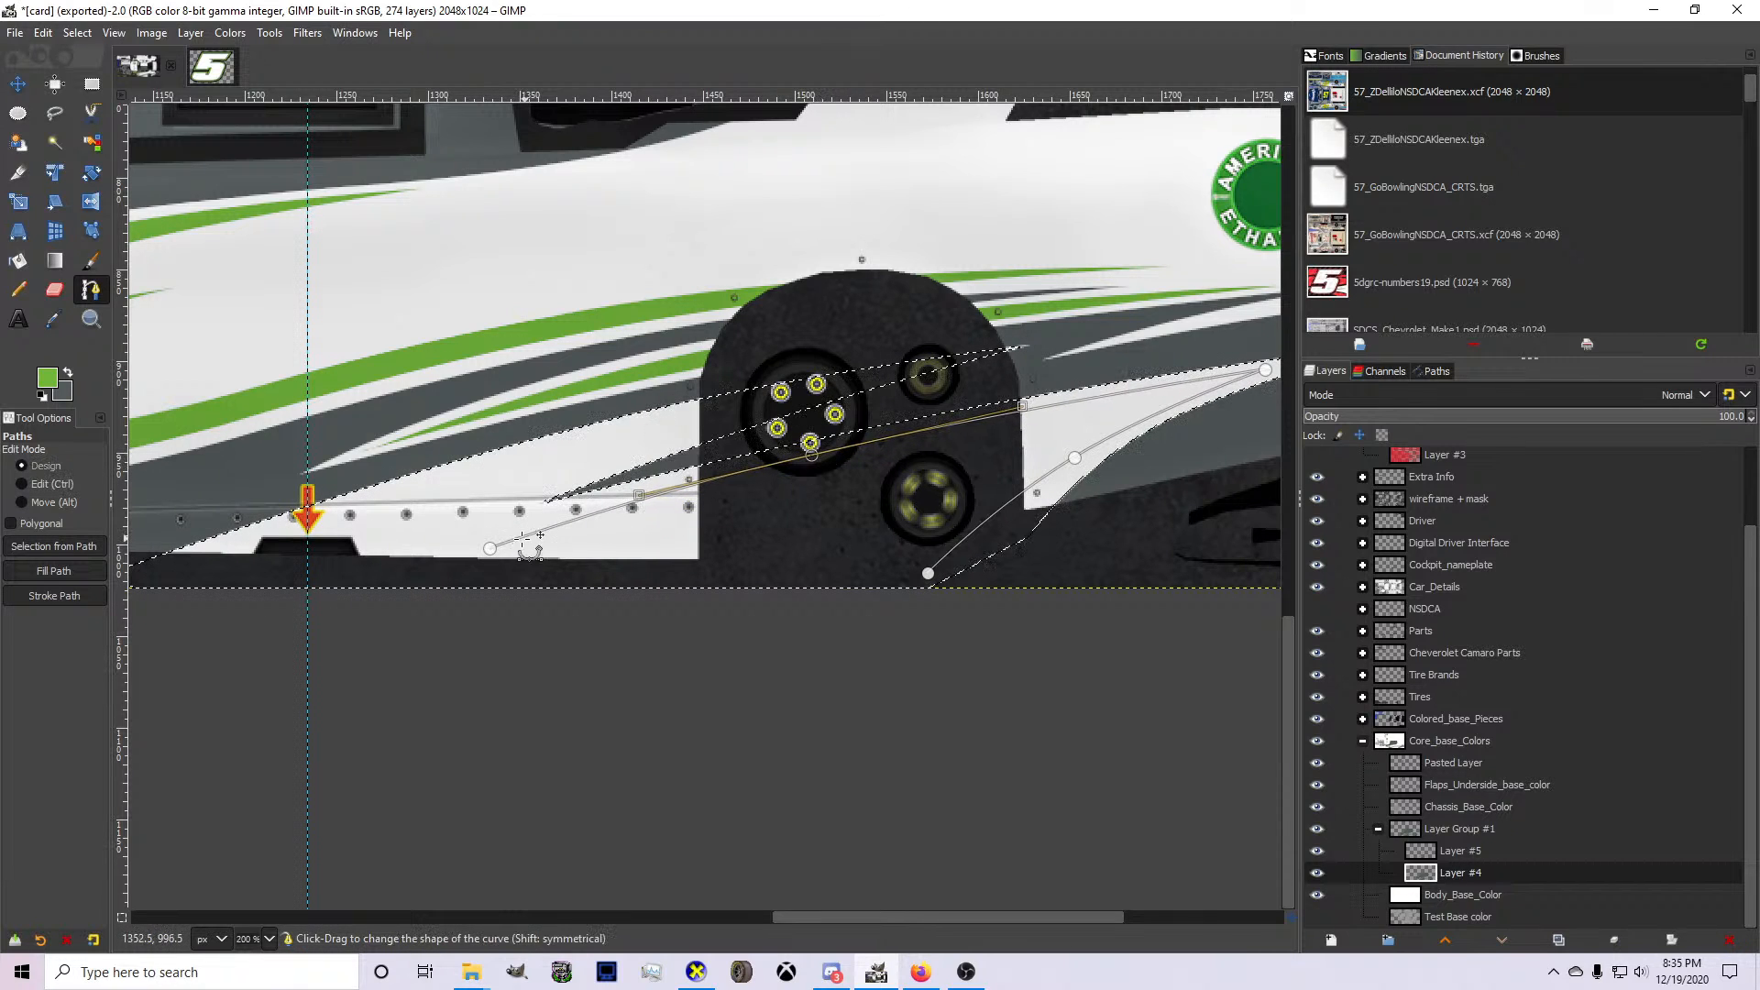
pyautogui.moveTo(490, 549); pyautogui.dragTo(430, 550)
# Turn the inner spike path into a selection and fill it with green on Layer #4.
pyautogui.hotkey('shift', 'v')
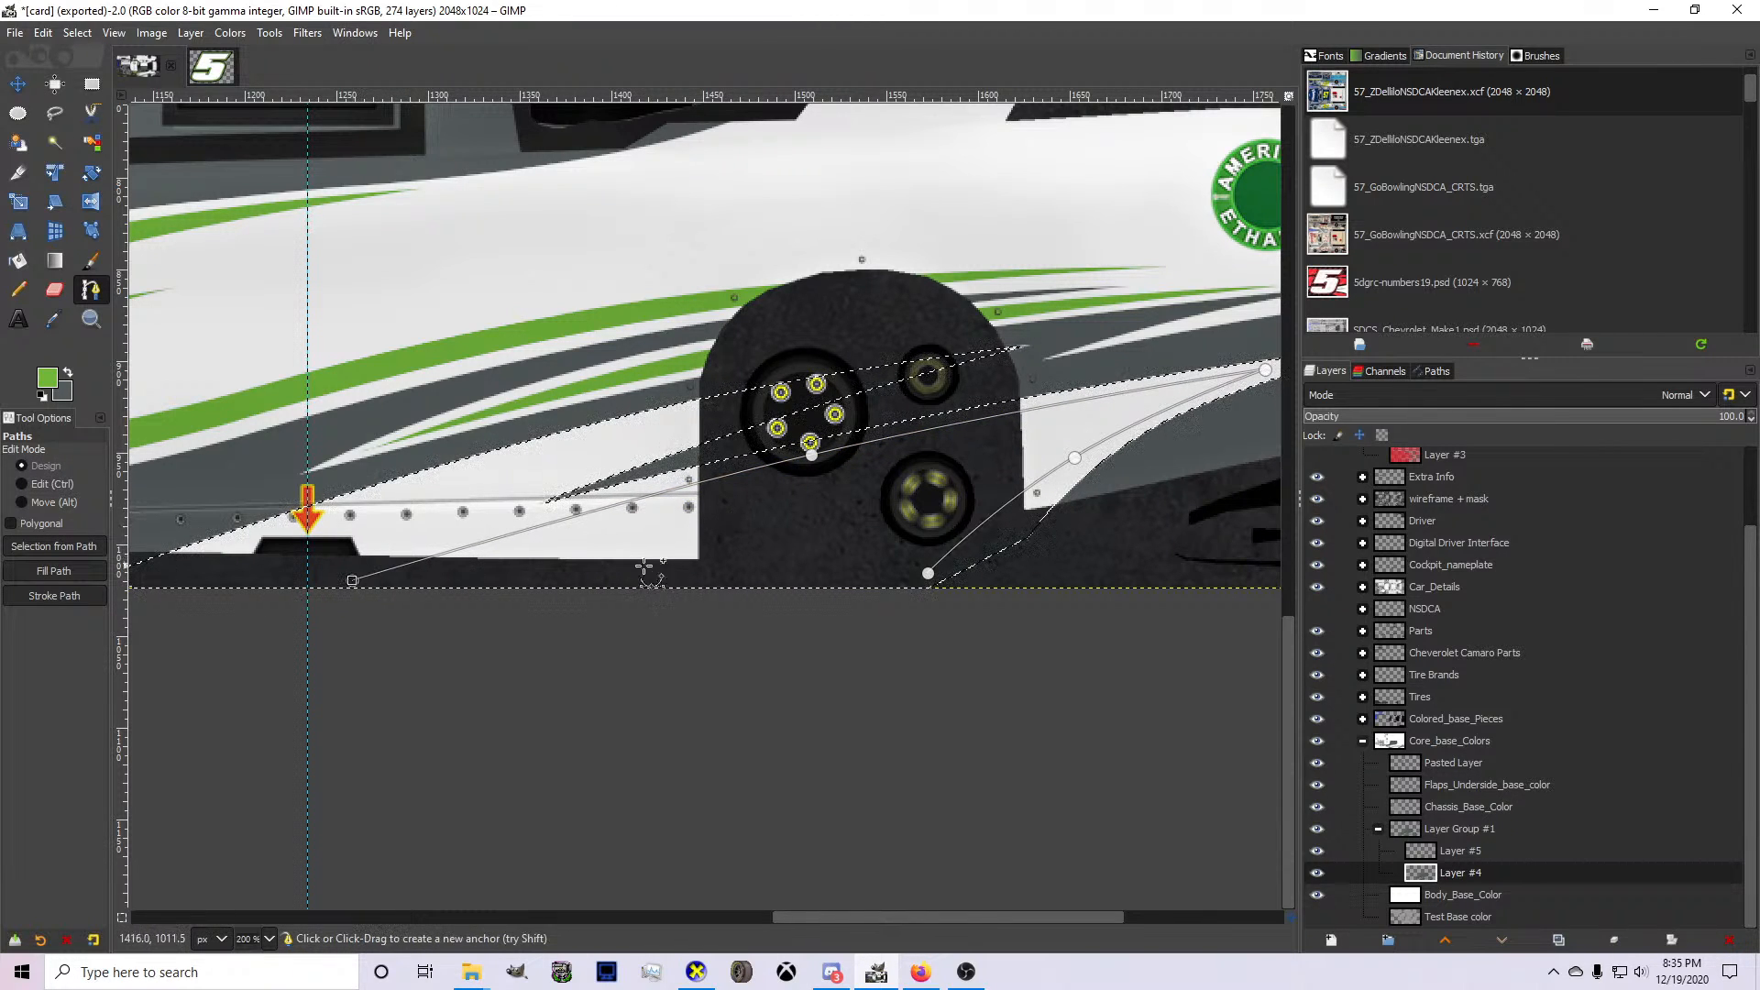
pyautogui.hotkey('shift', 'b')
pyautogui.click(585, 521)
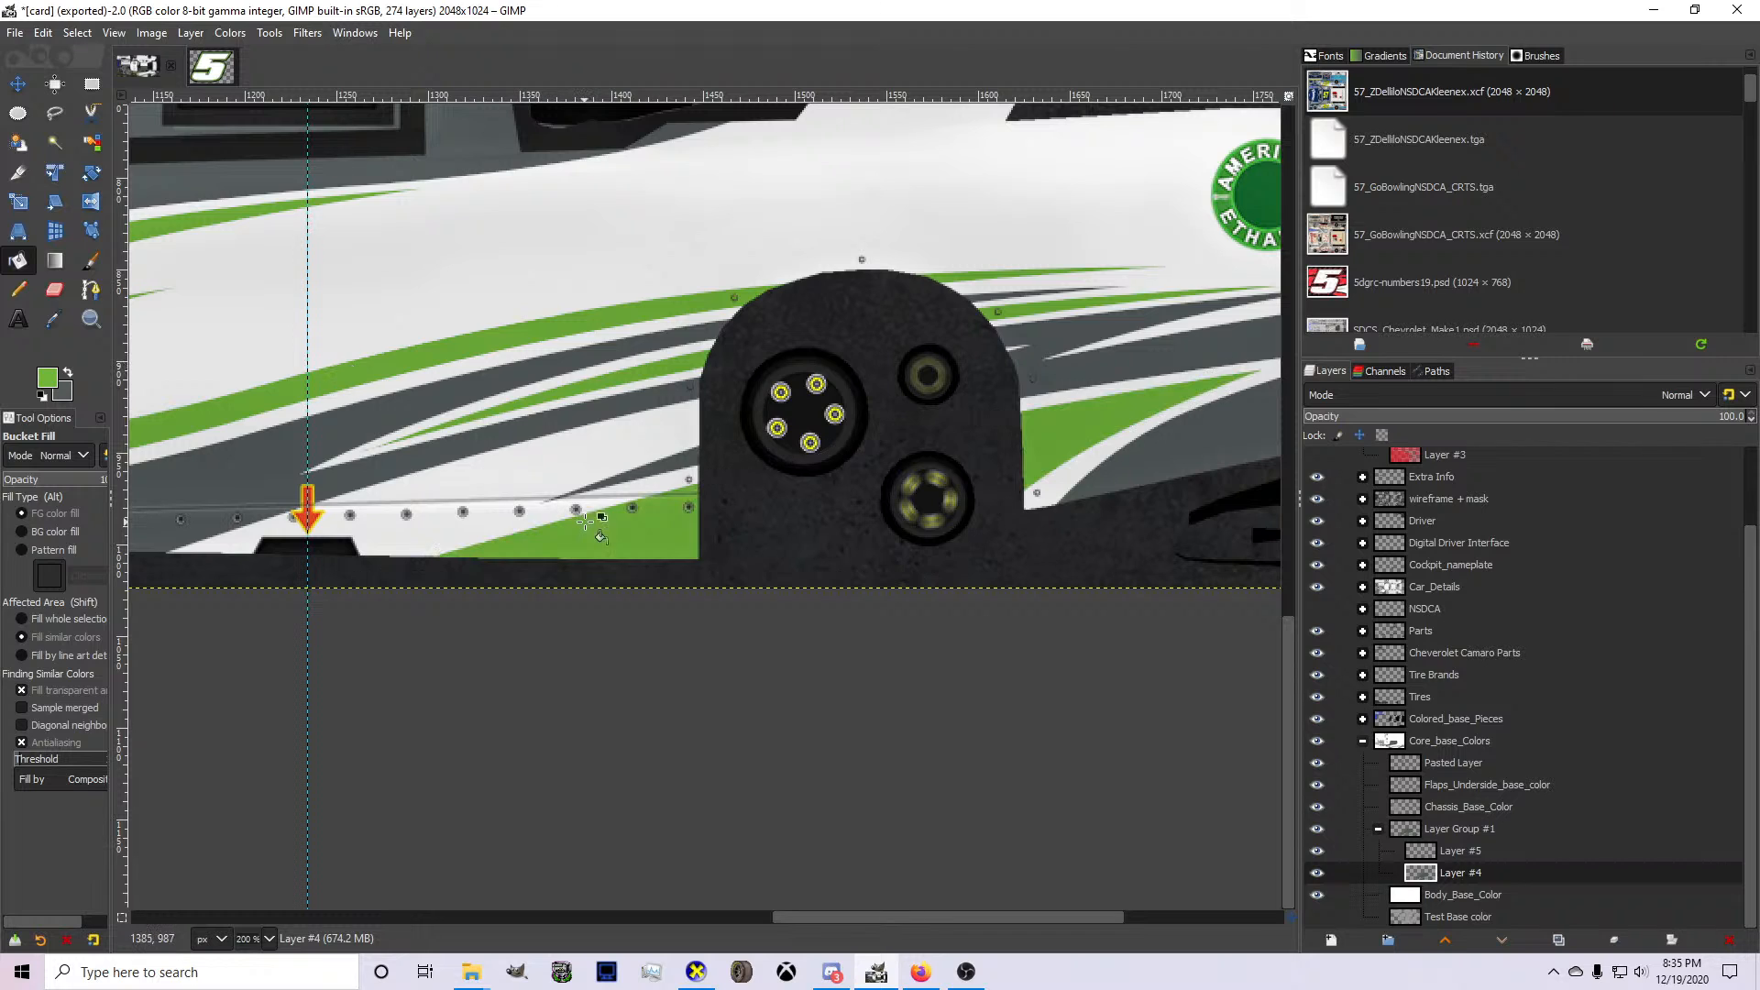
pyautogui.click(91, 289)
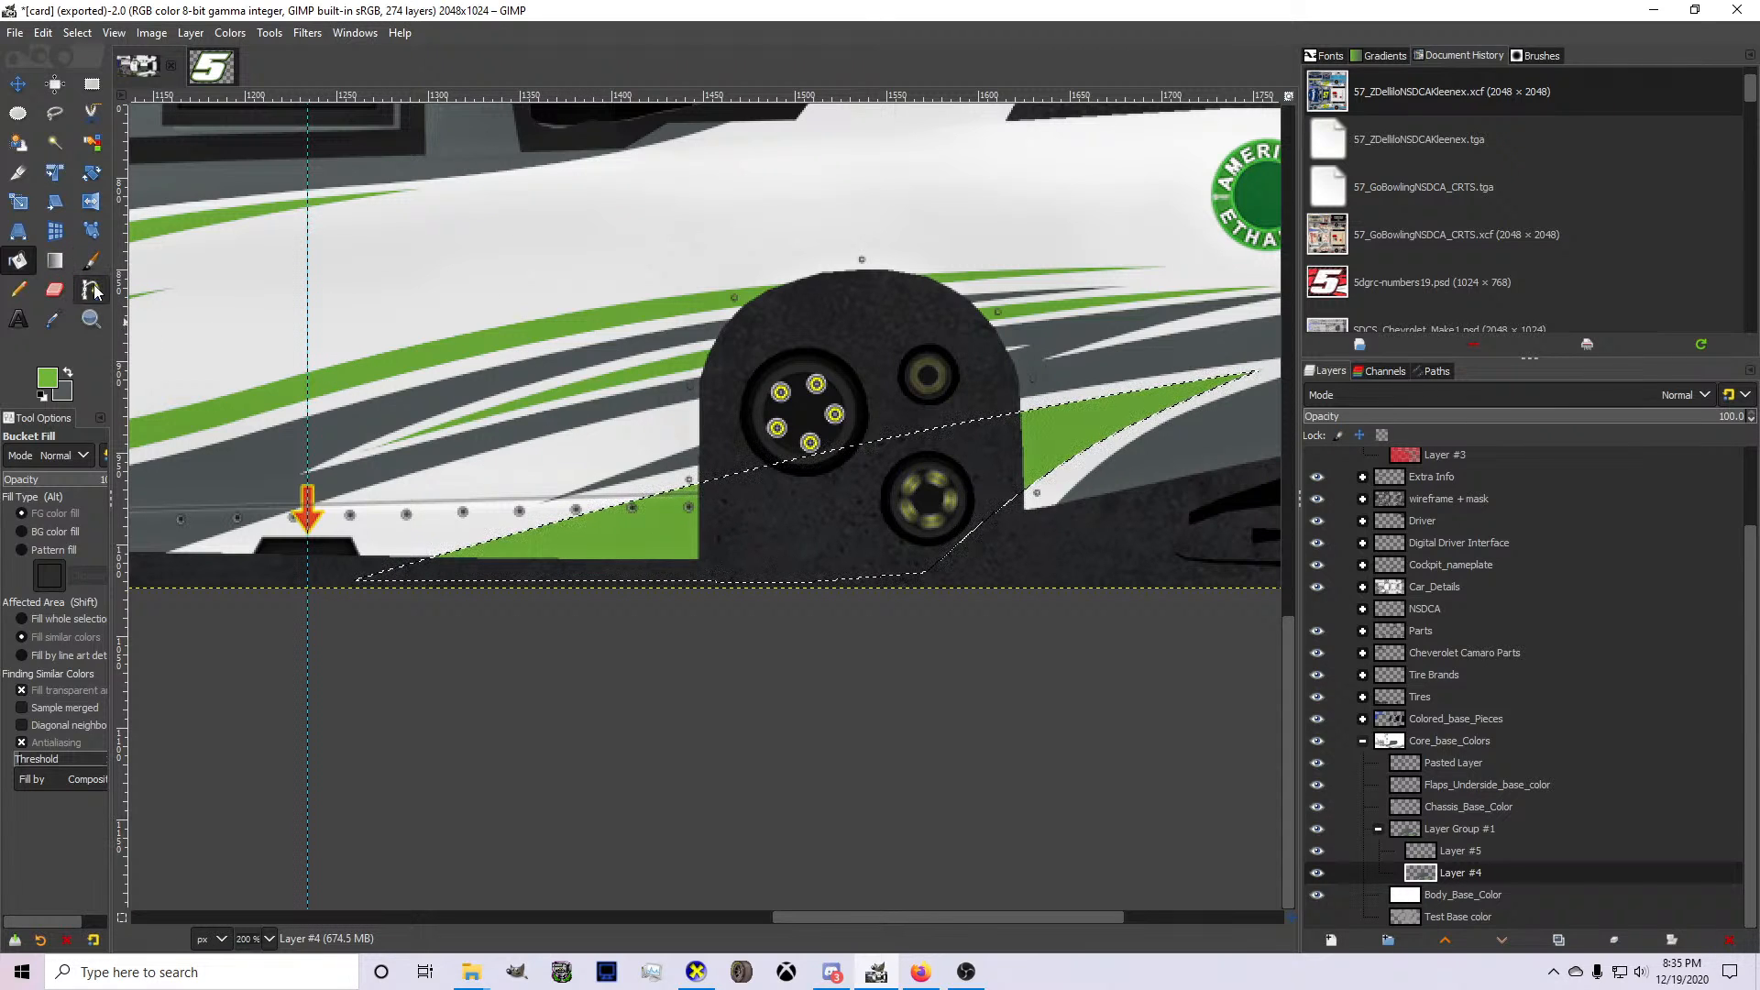
pyautogui.click(325, 580)
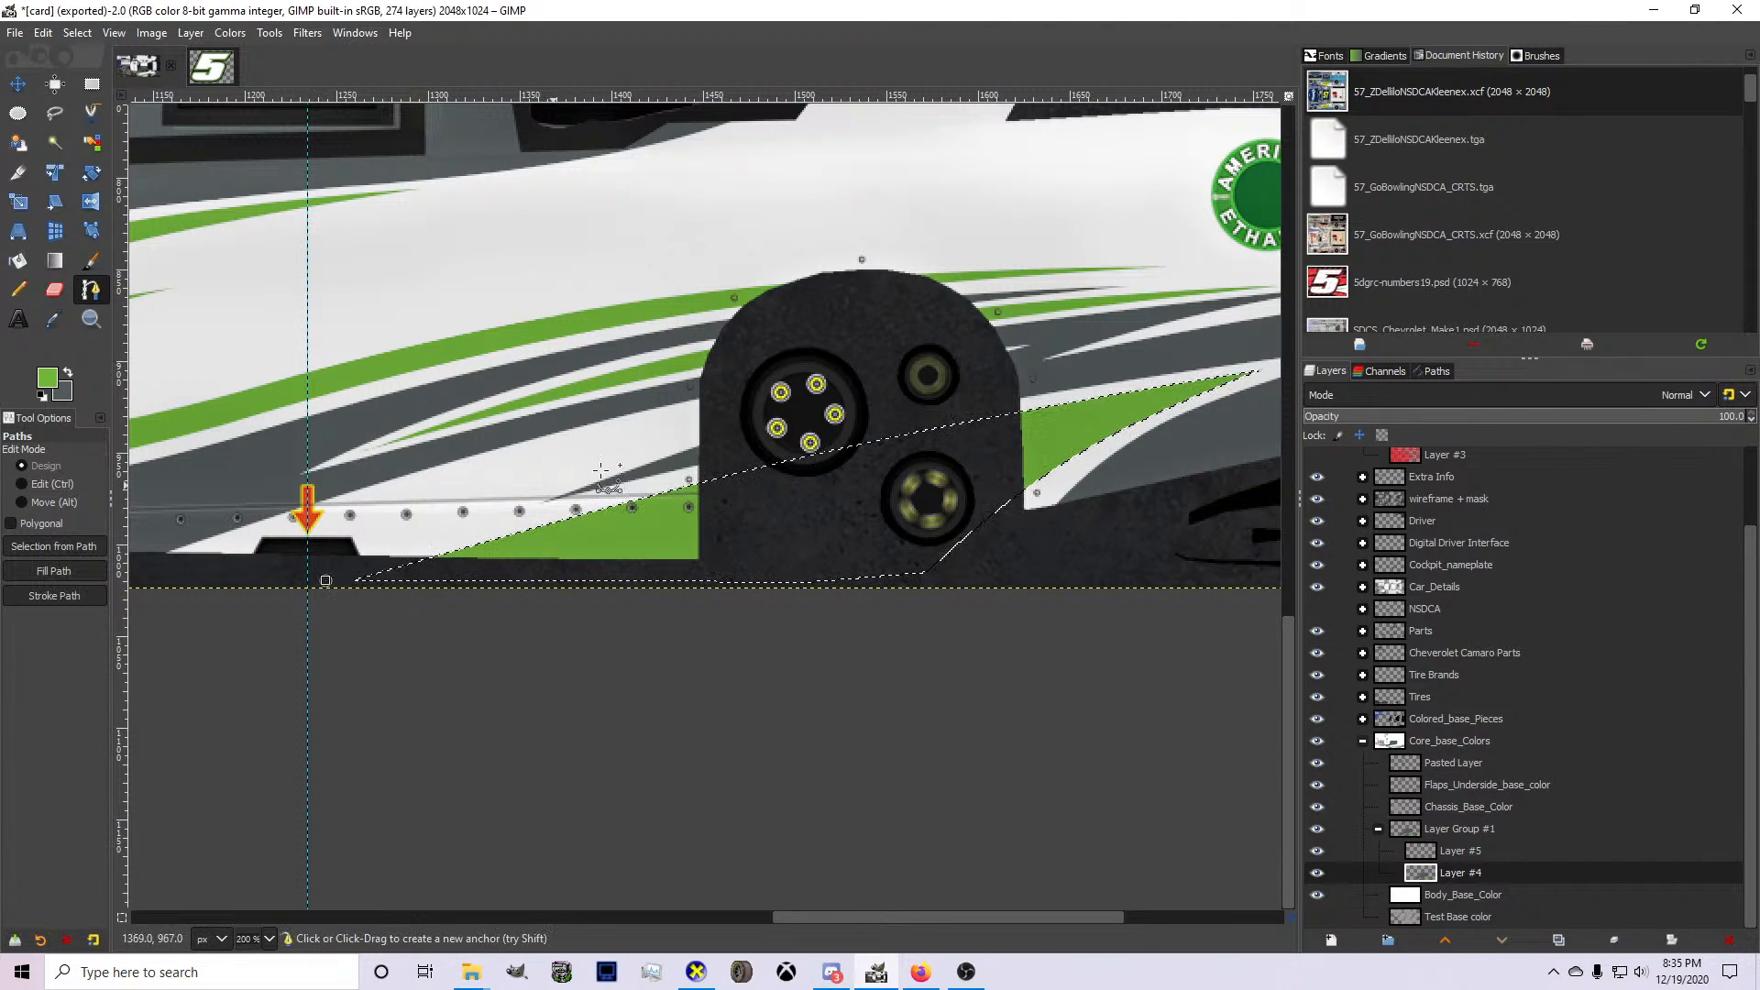
pyautogui.click(914, 364)
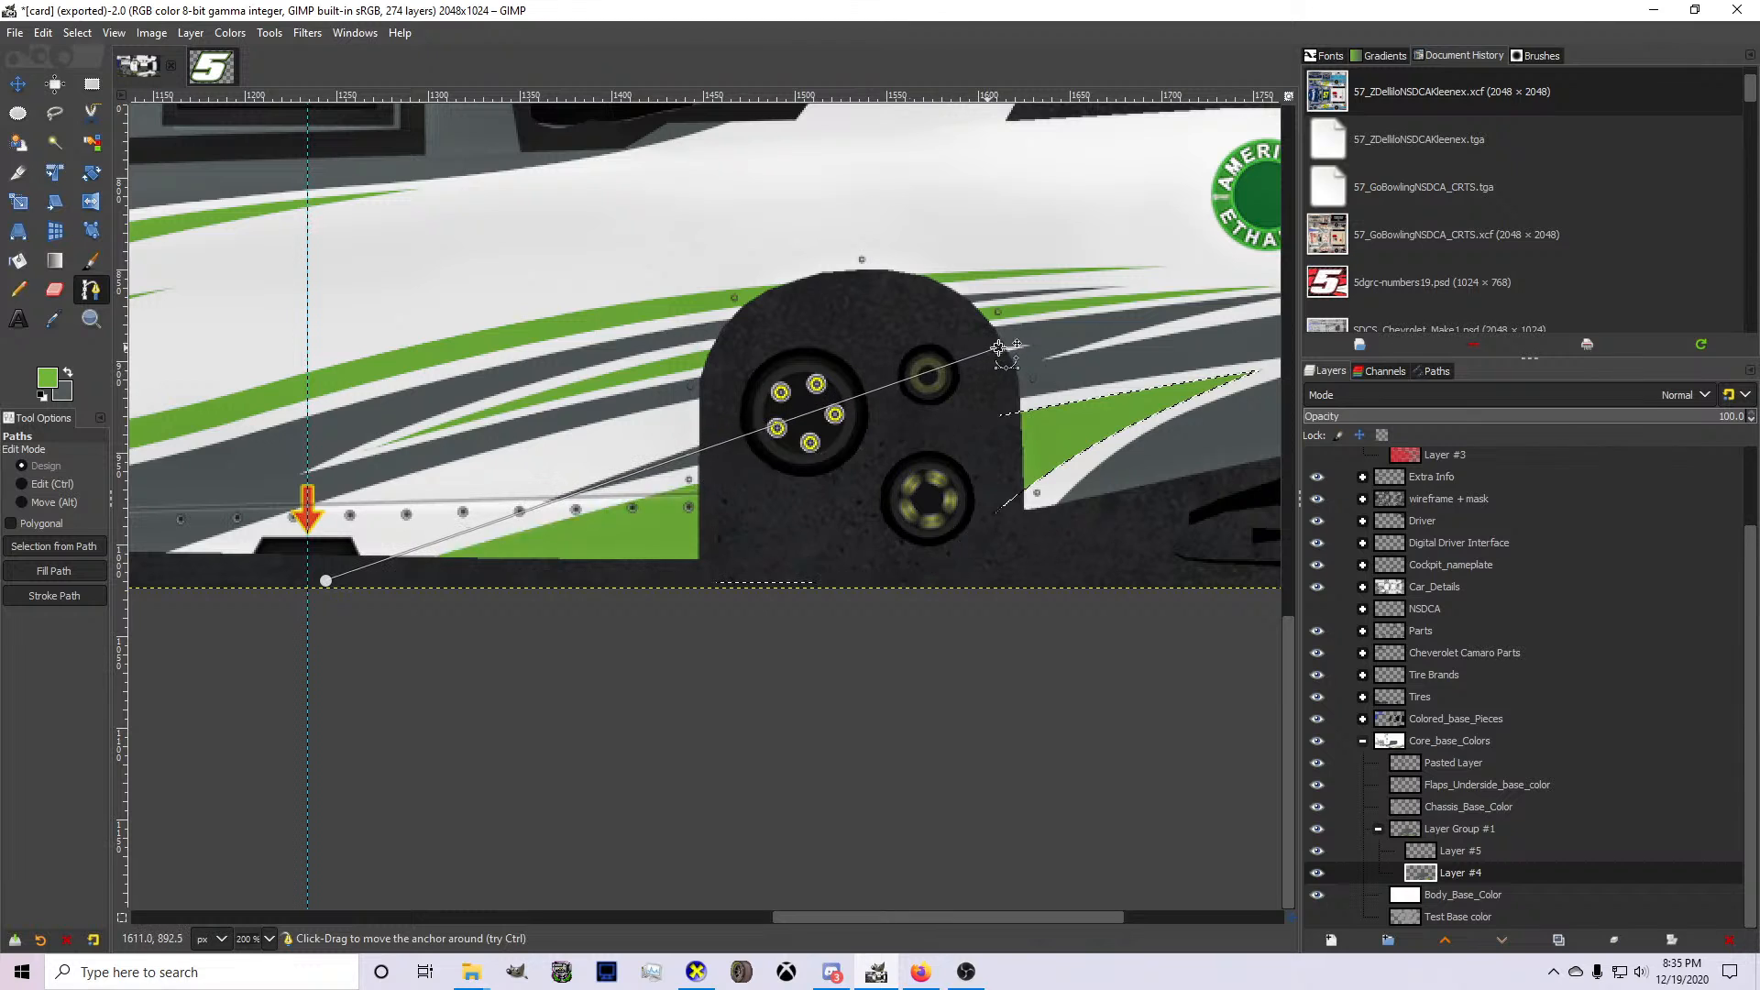
pyautogui.click(70, 328)
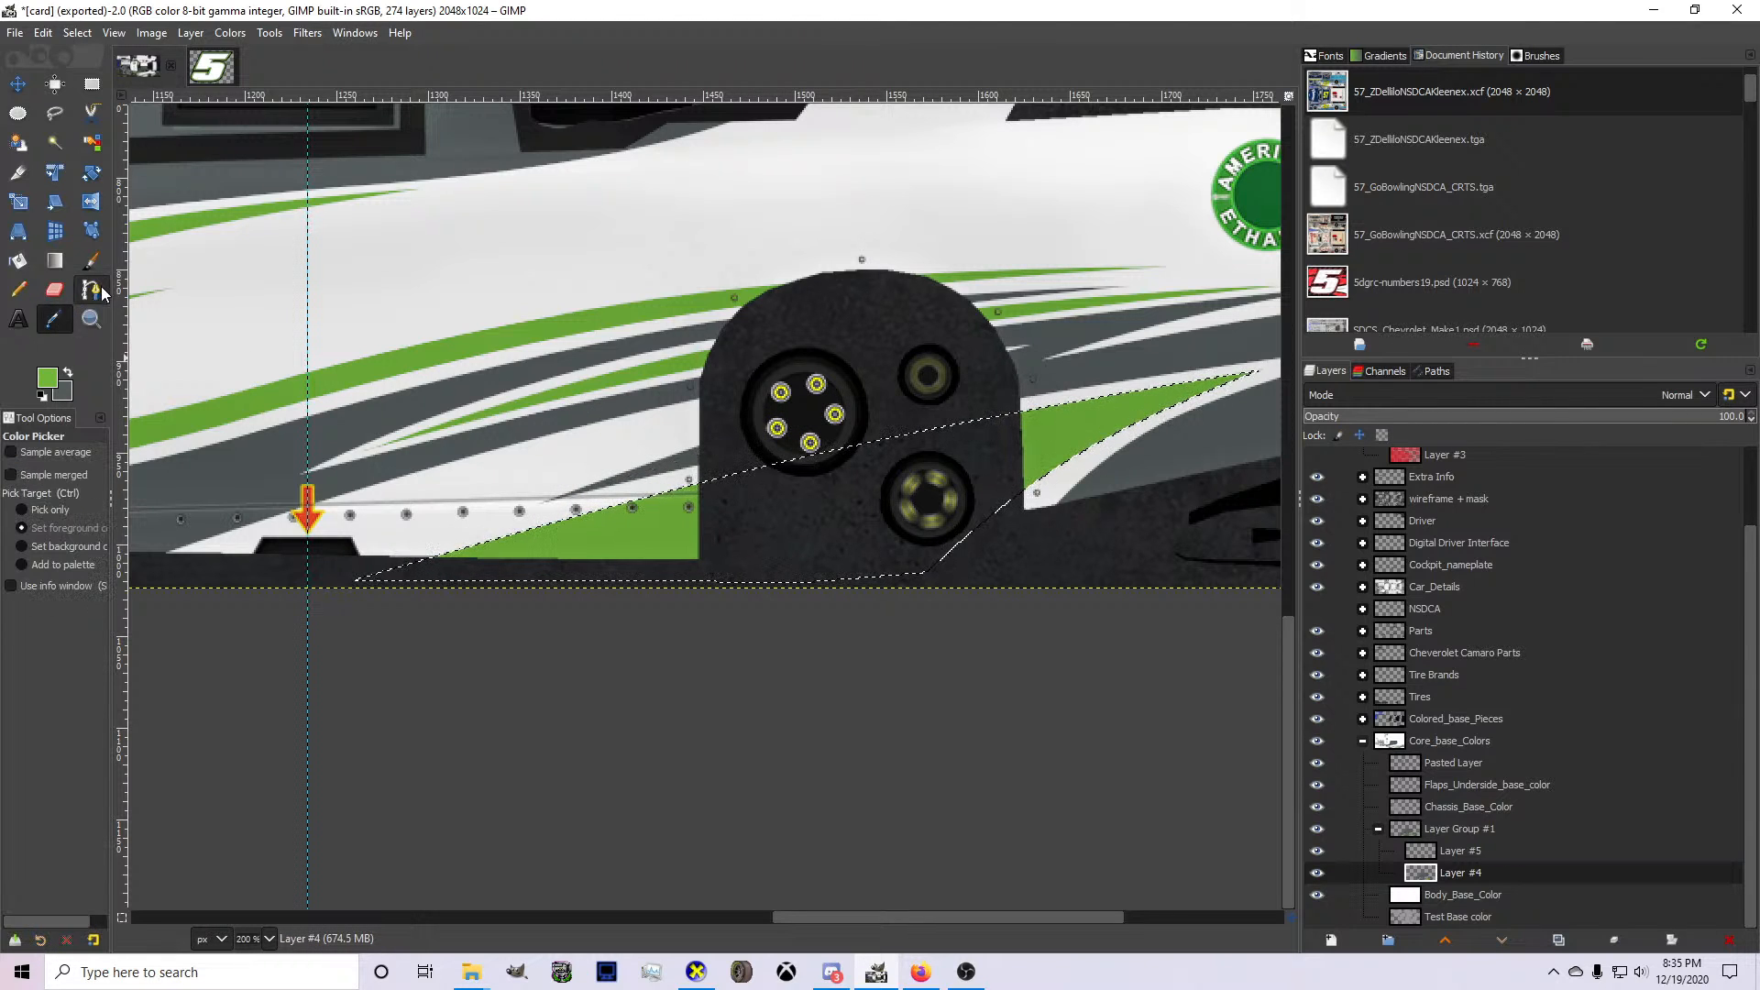
# Draw a path from inside the rear wheel arch to the gray area behind it, following the short white stripe's upper edge with a slight bend.
pyautogui.click(91, 290)
pyautogui.scroll(-1, 1016, 401)
pyautogui.scroll(2, 1016, 402)
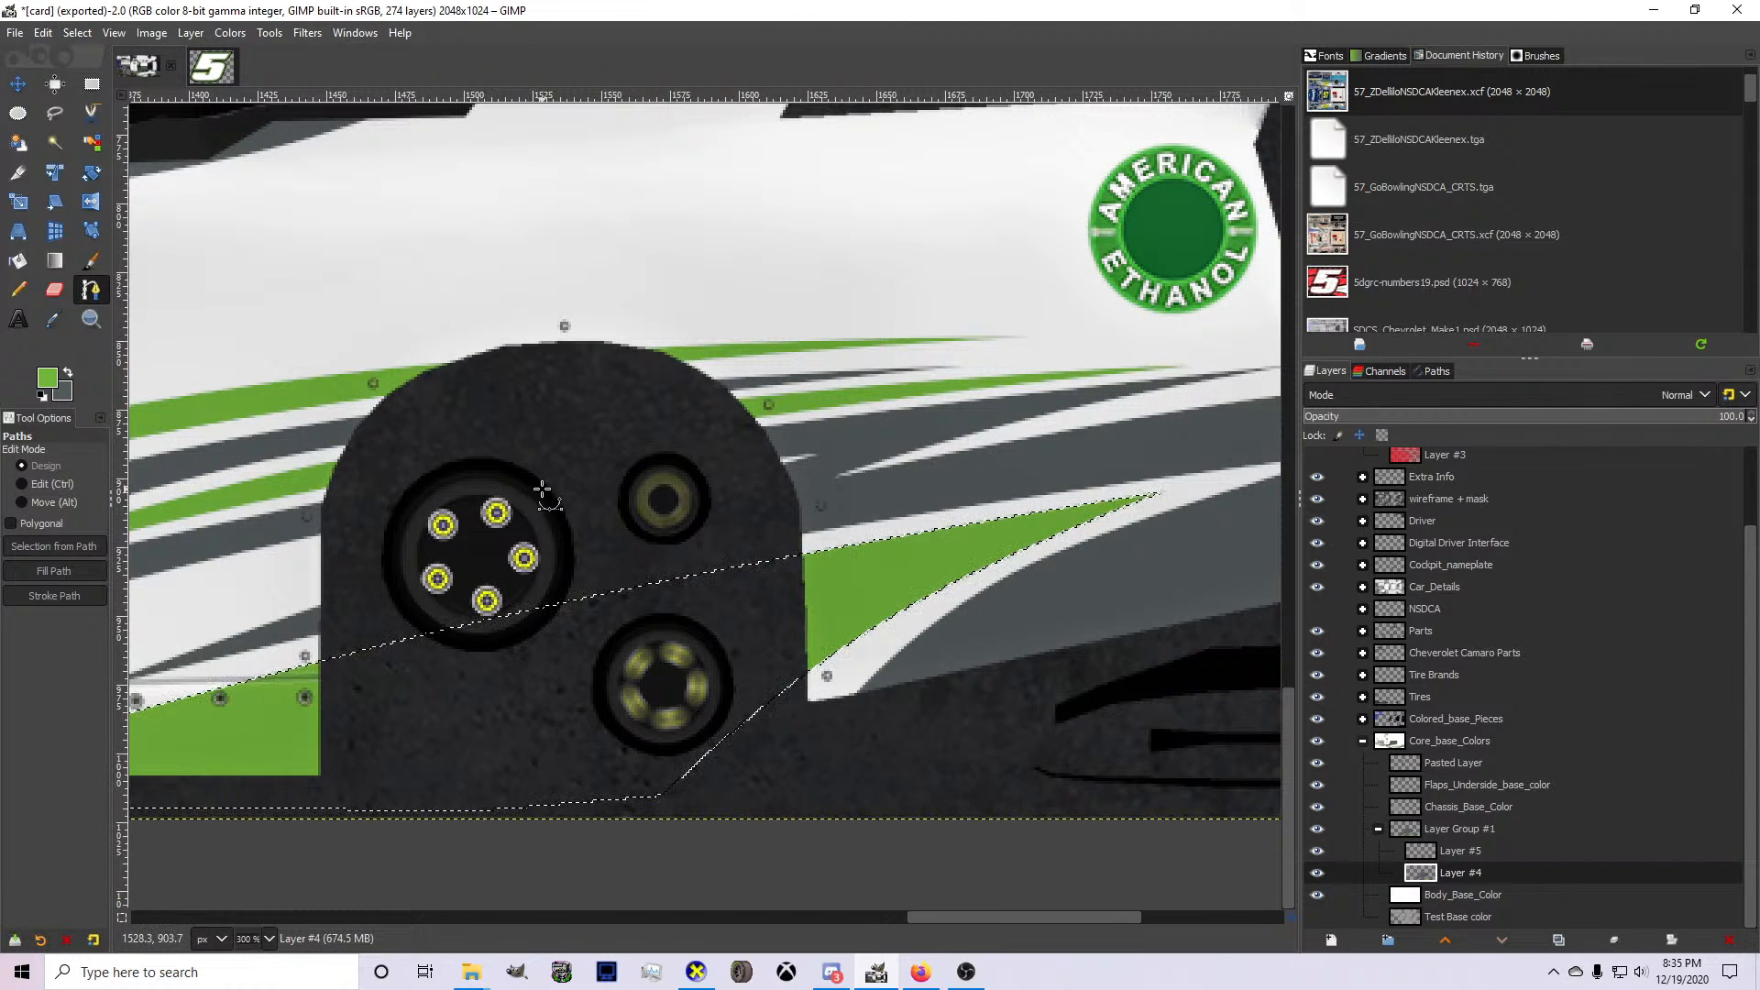
pyautogui.click(469, 508)
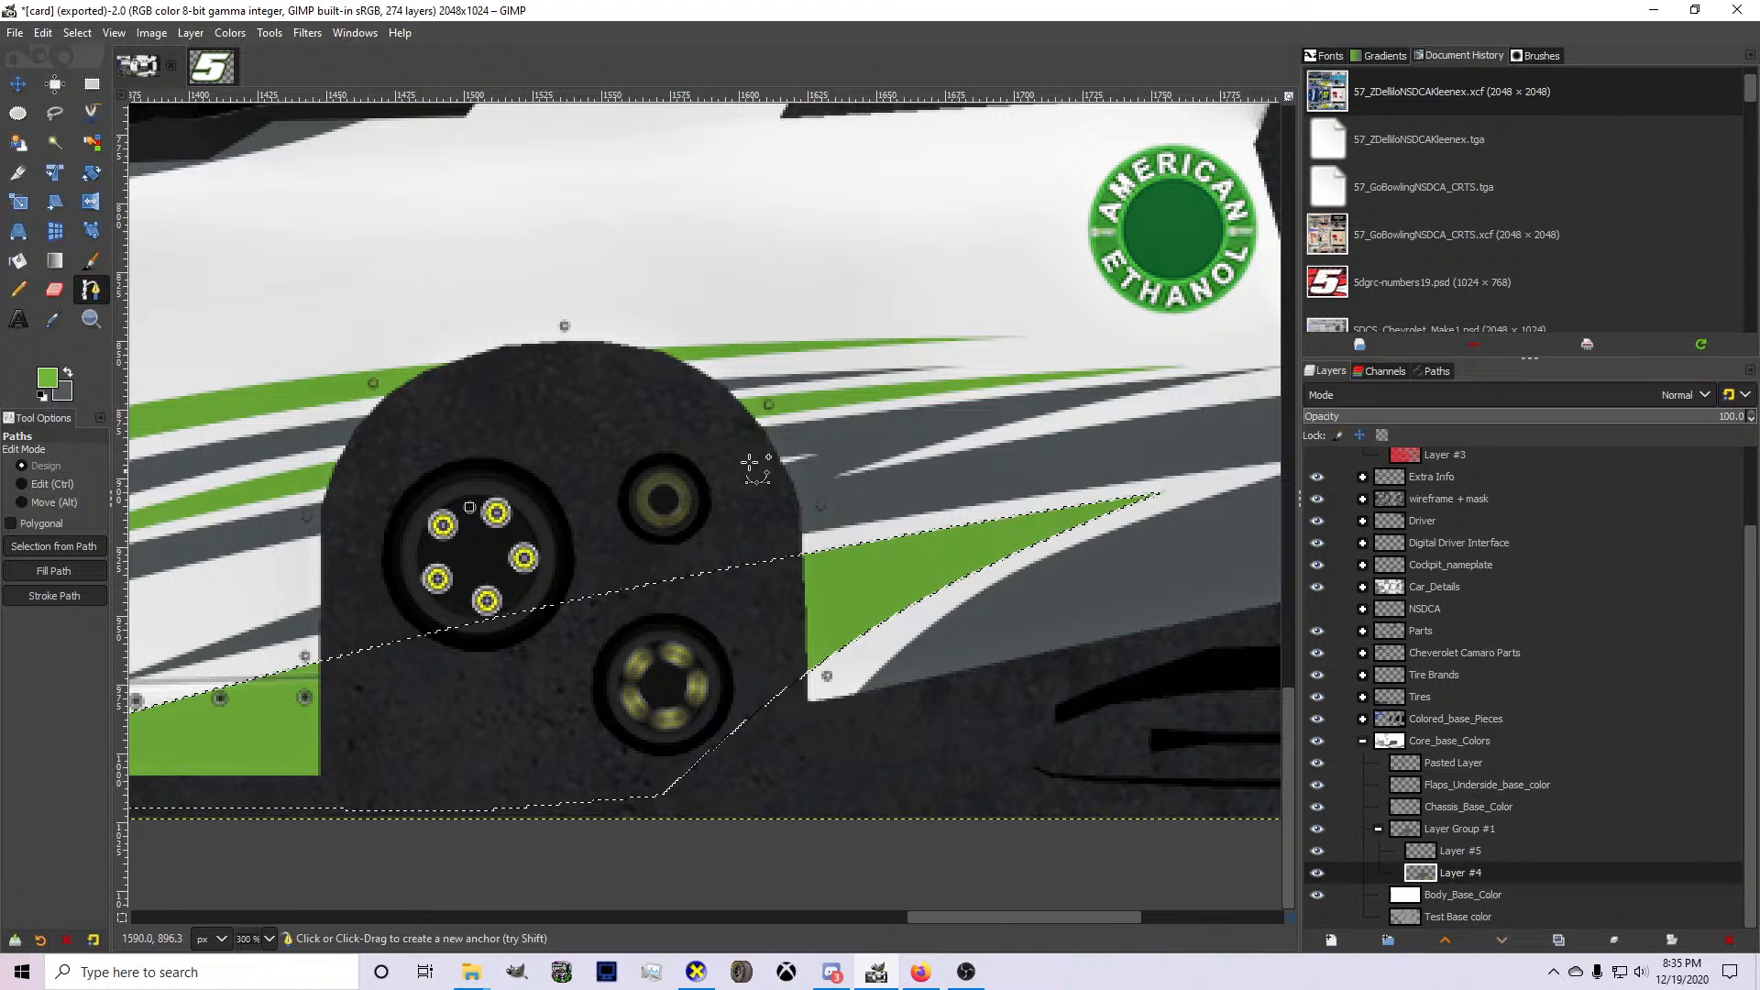
pyautogui.click(1008, 409)
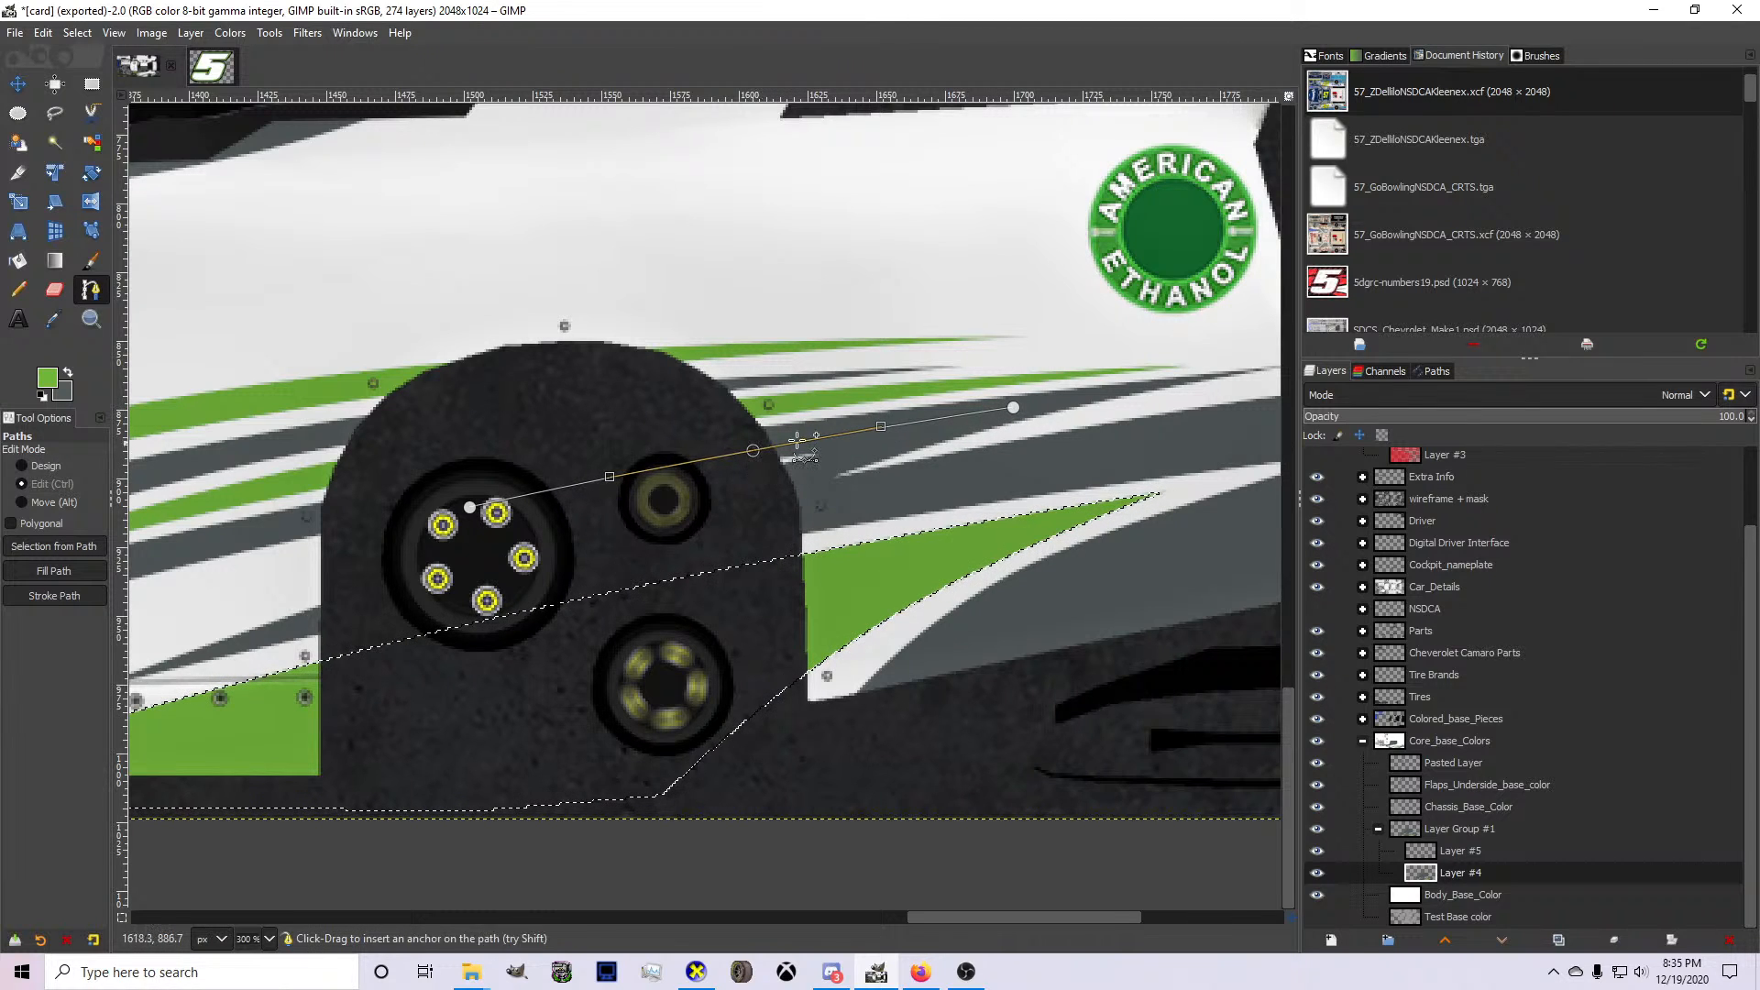
pyautogui.click(1013, 407)
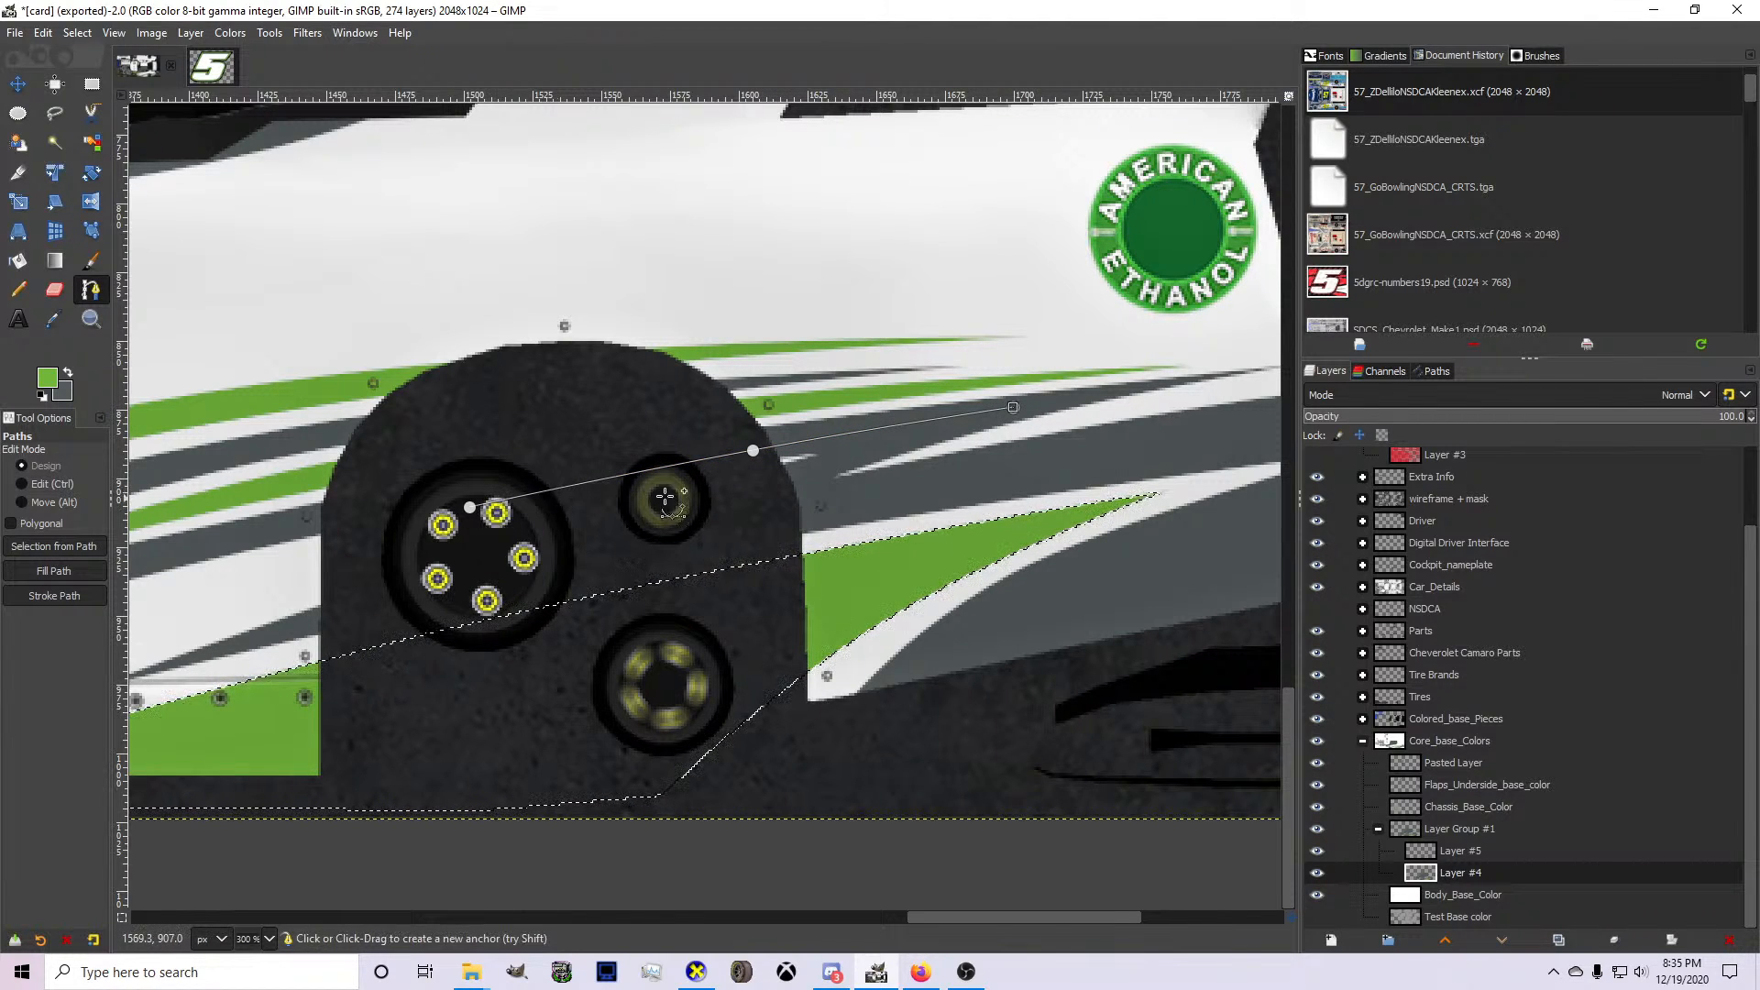
# Return the path below the short stripe to the wheel arch, turn it into a selection, delete its gray on Layer #4, and deselect.
pyautogui.click(626, 524)
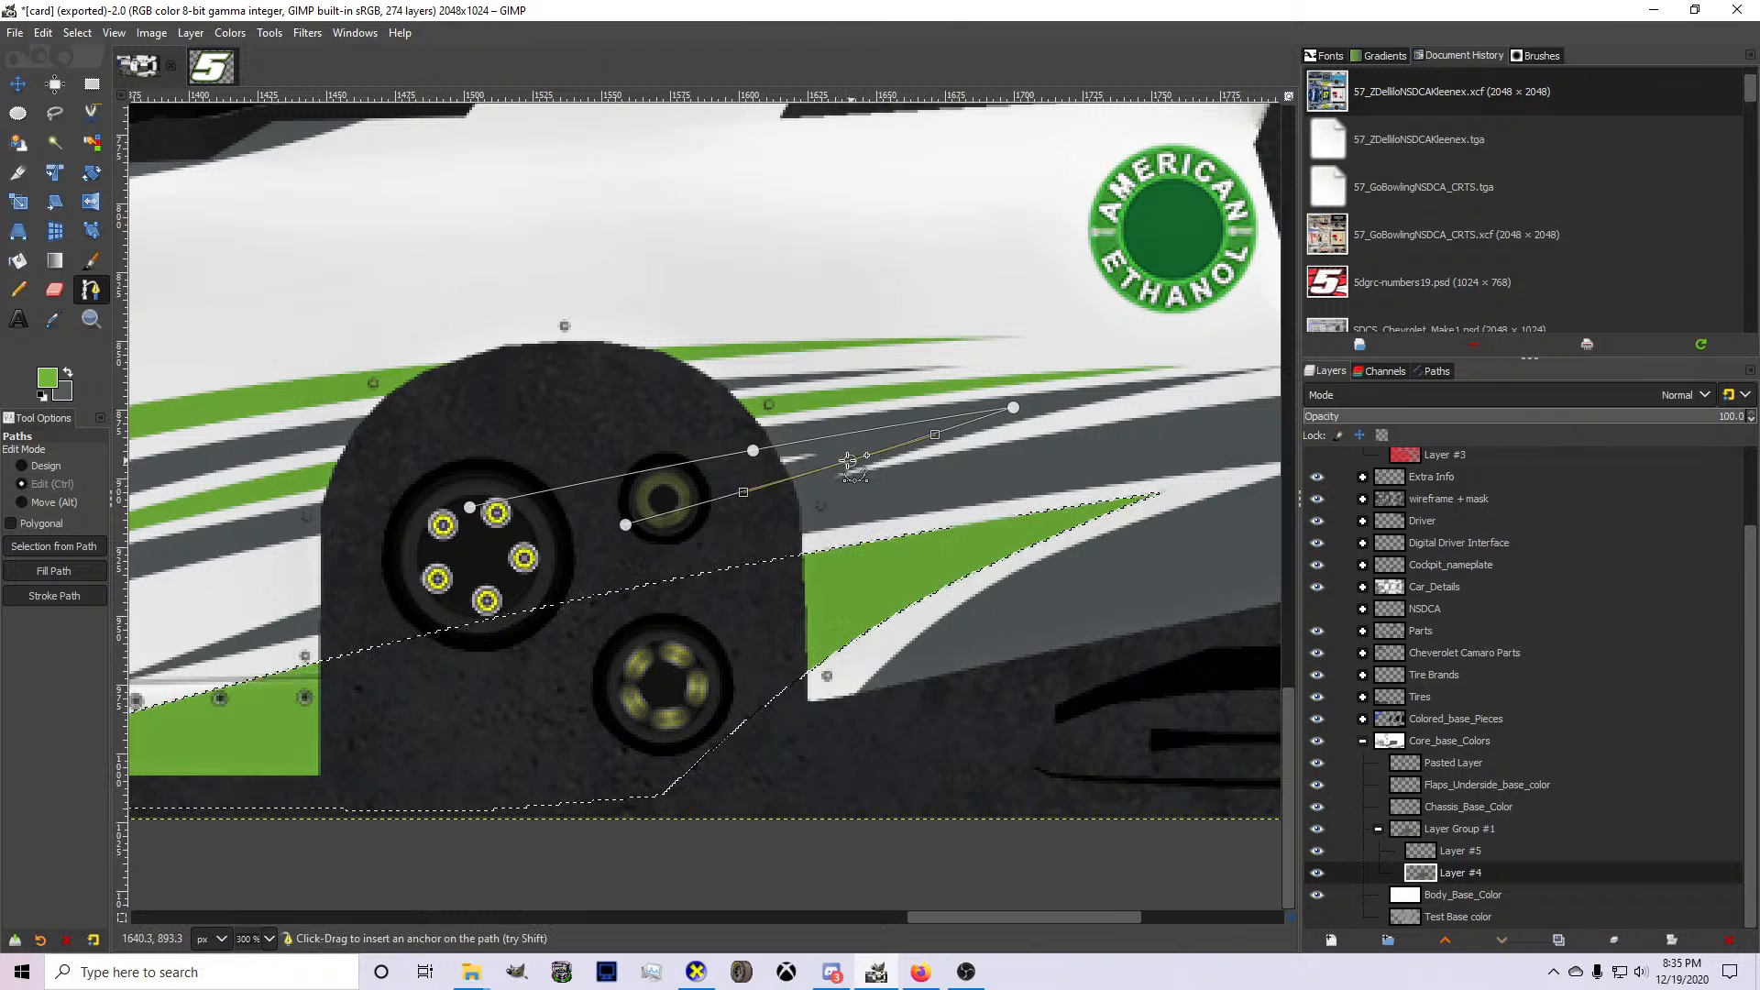
pyautogui.moveTo(848, 461); pyautogui.dragTo(830, 458)
pyautogui.hotkey('shift', 'v')
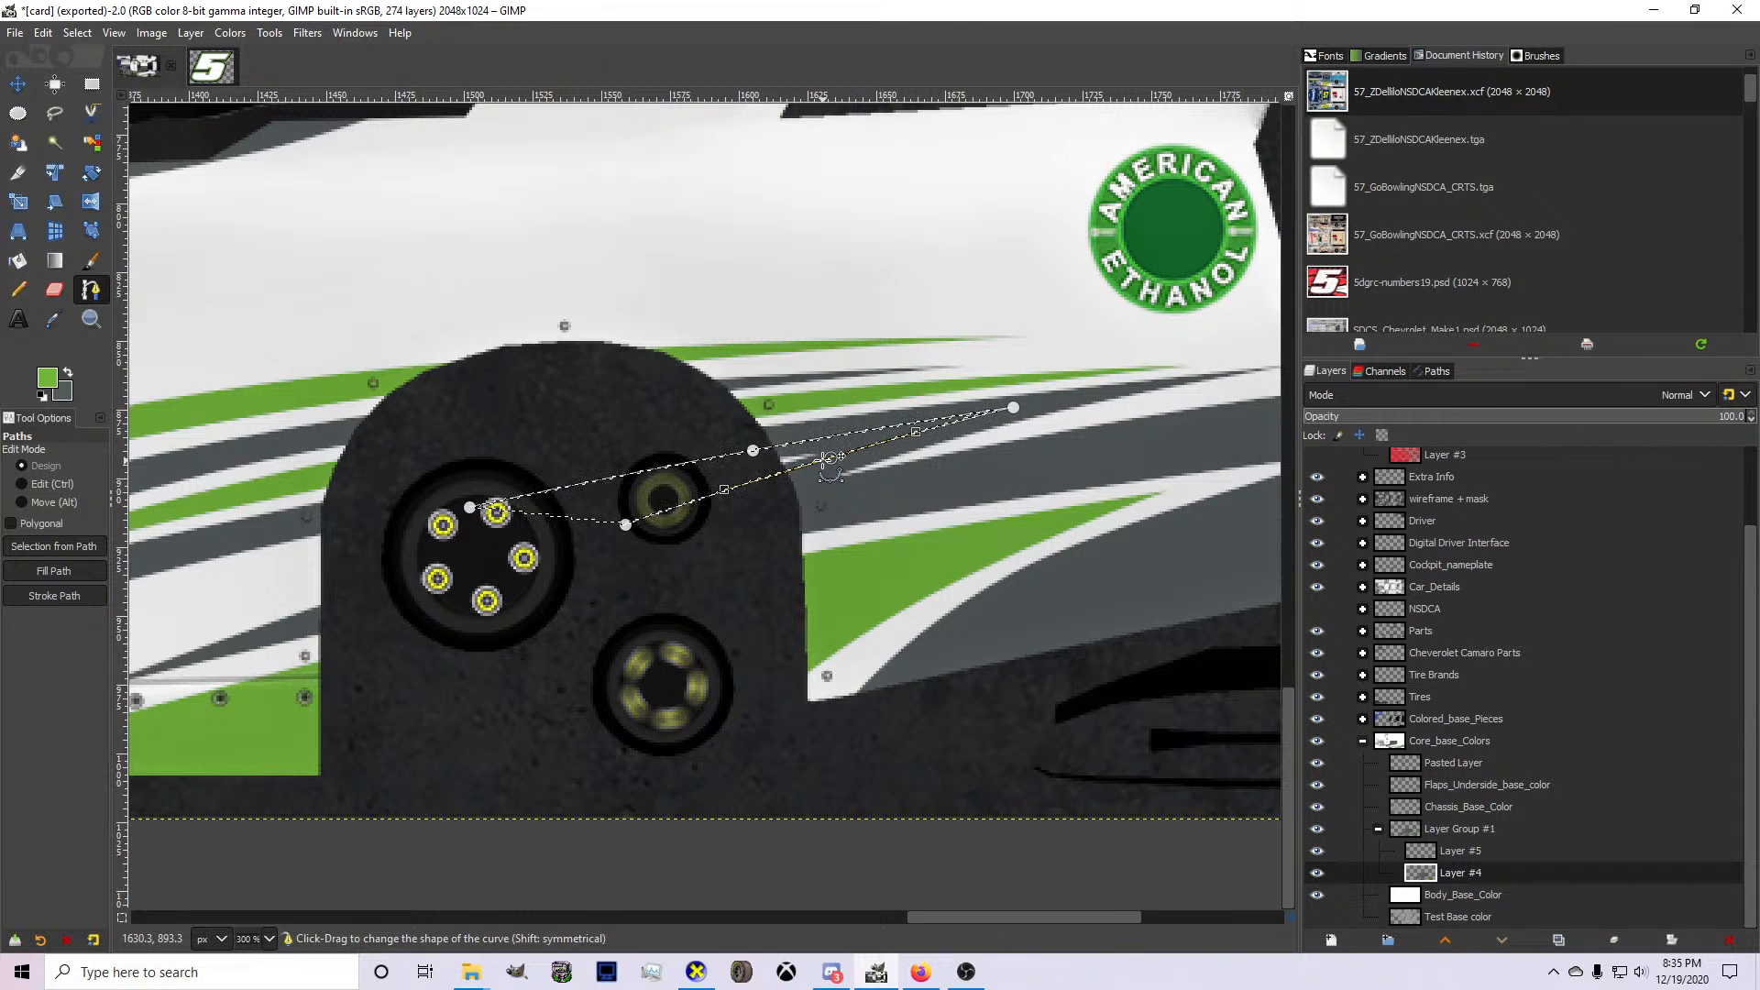
pyautogui.click(77, 32)
pyautogui.click(80, 85)
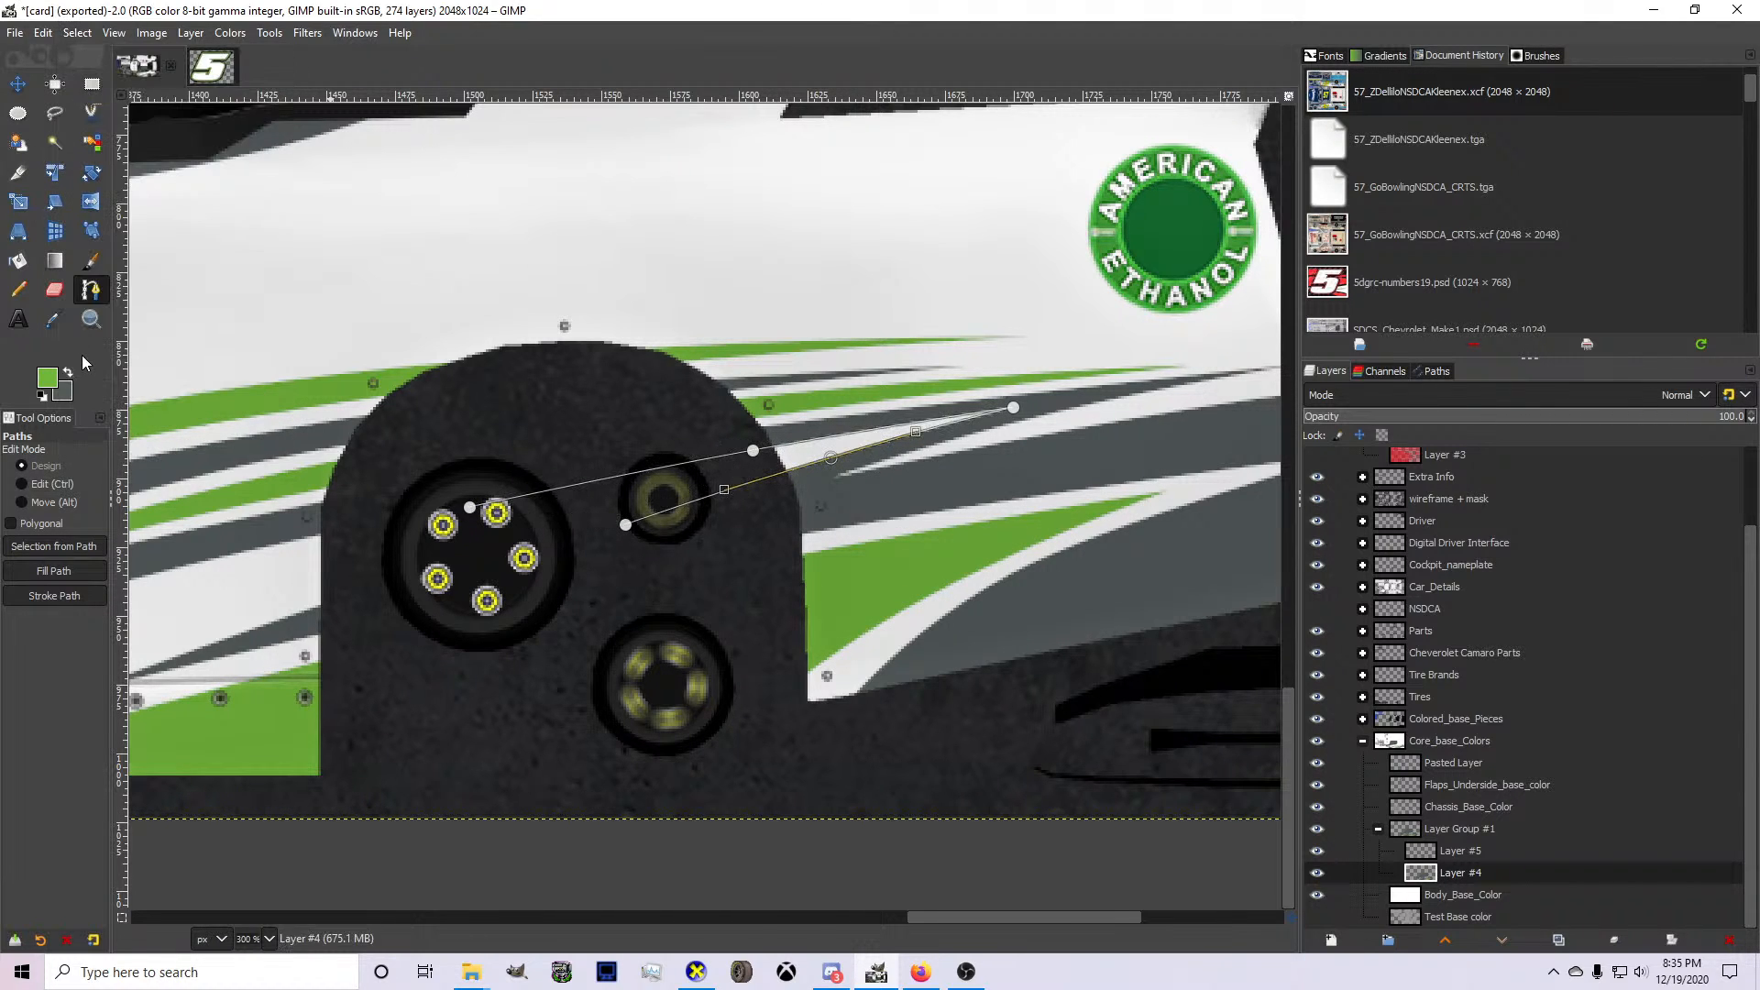
pyautogui.click(98, 295)
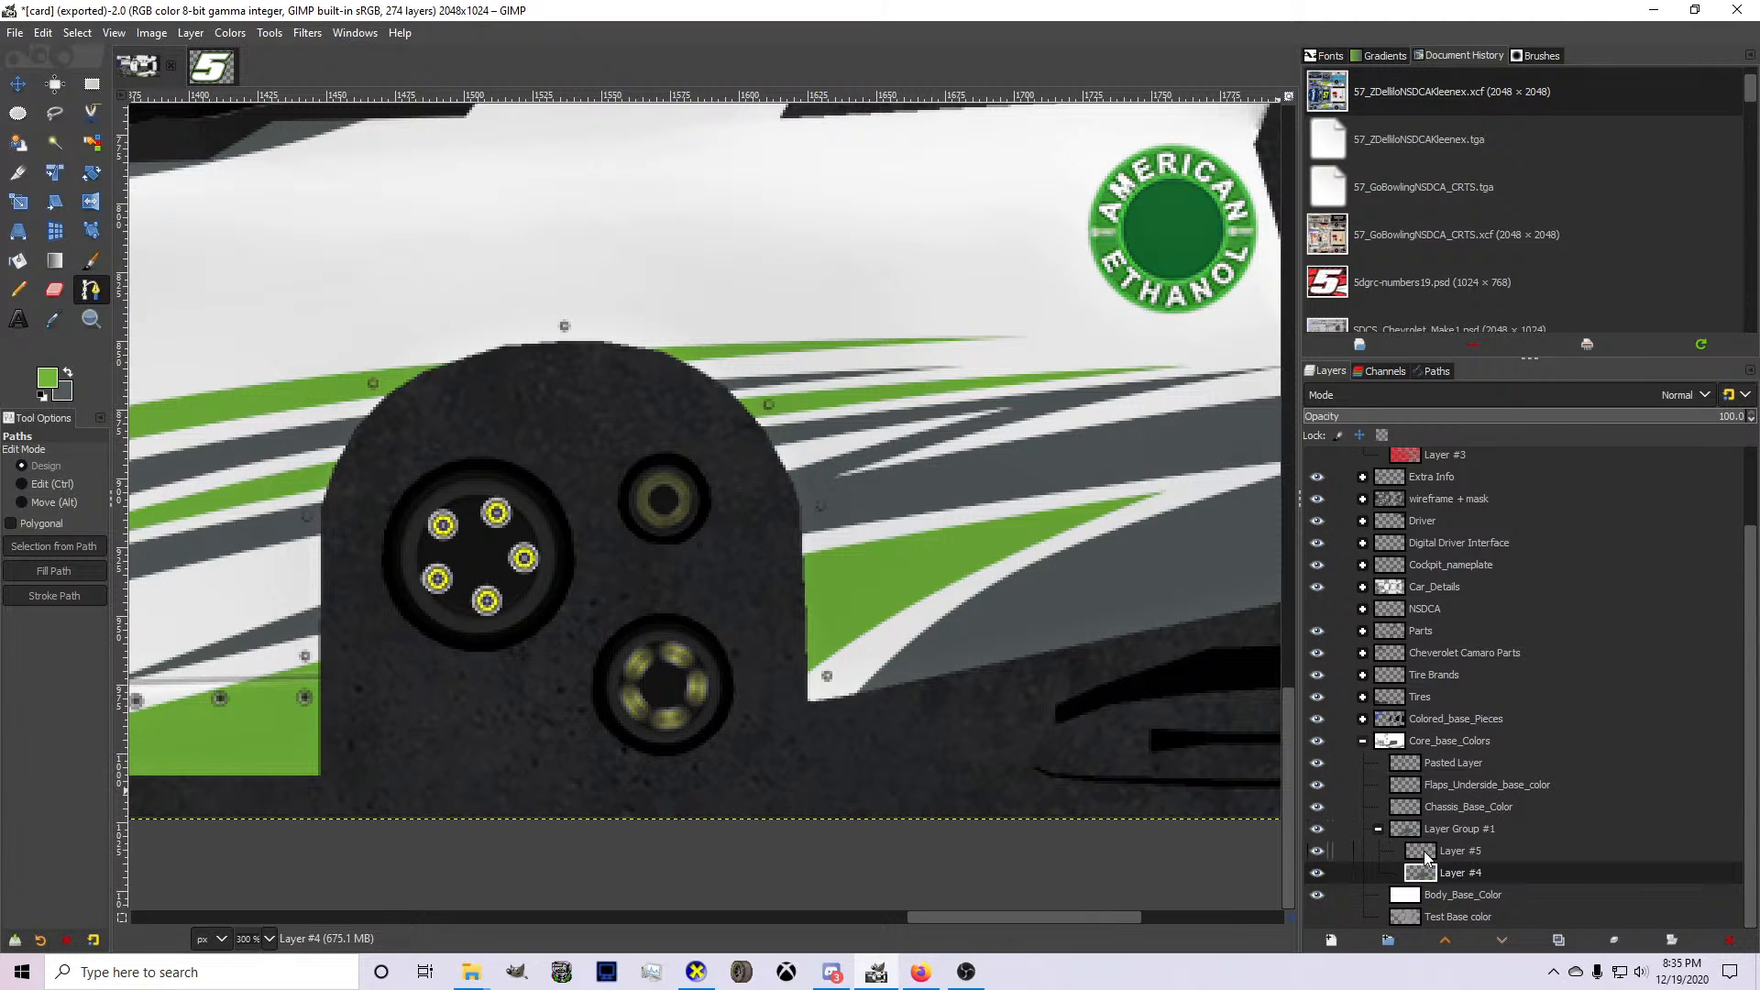
# Outline the large lower green spike on both sides of the rear wheel arch with Free Select on Layer #4.
pyautogui.click(1317, 874)
pyautogui.click(1318, 874)
pyautogui.press('f')
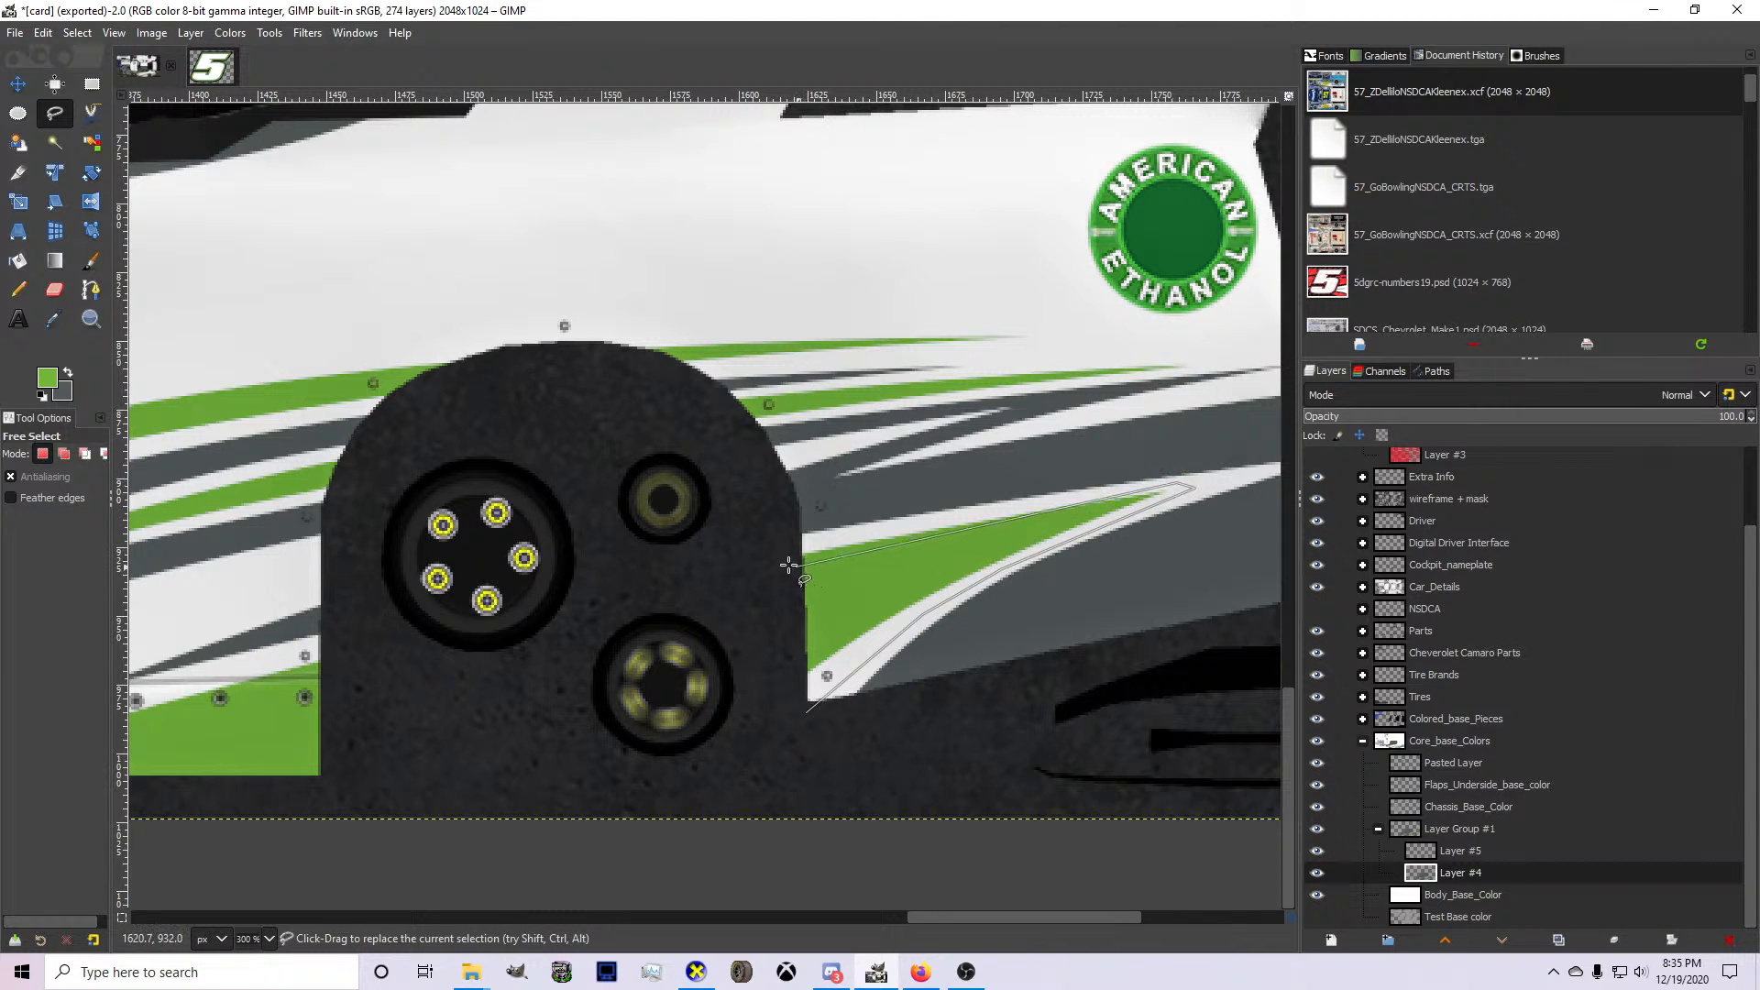
pyautogui.scroll(-2, 797, 560)
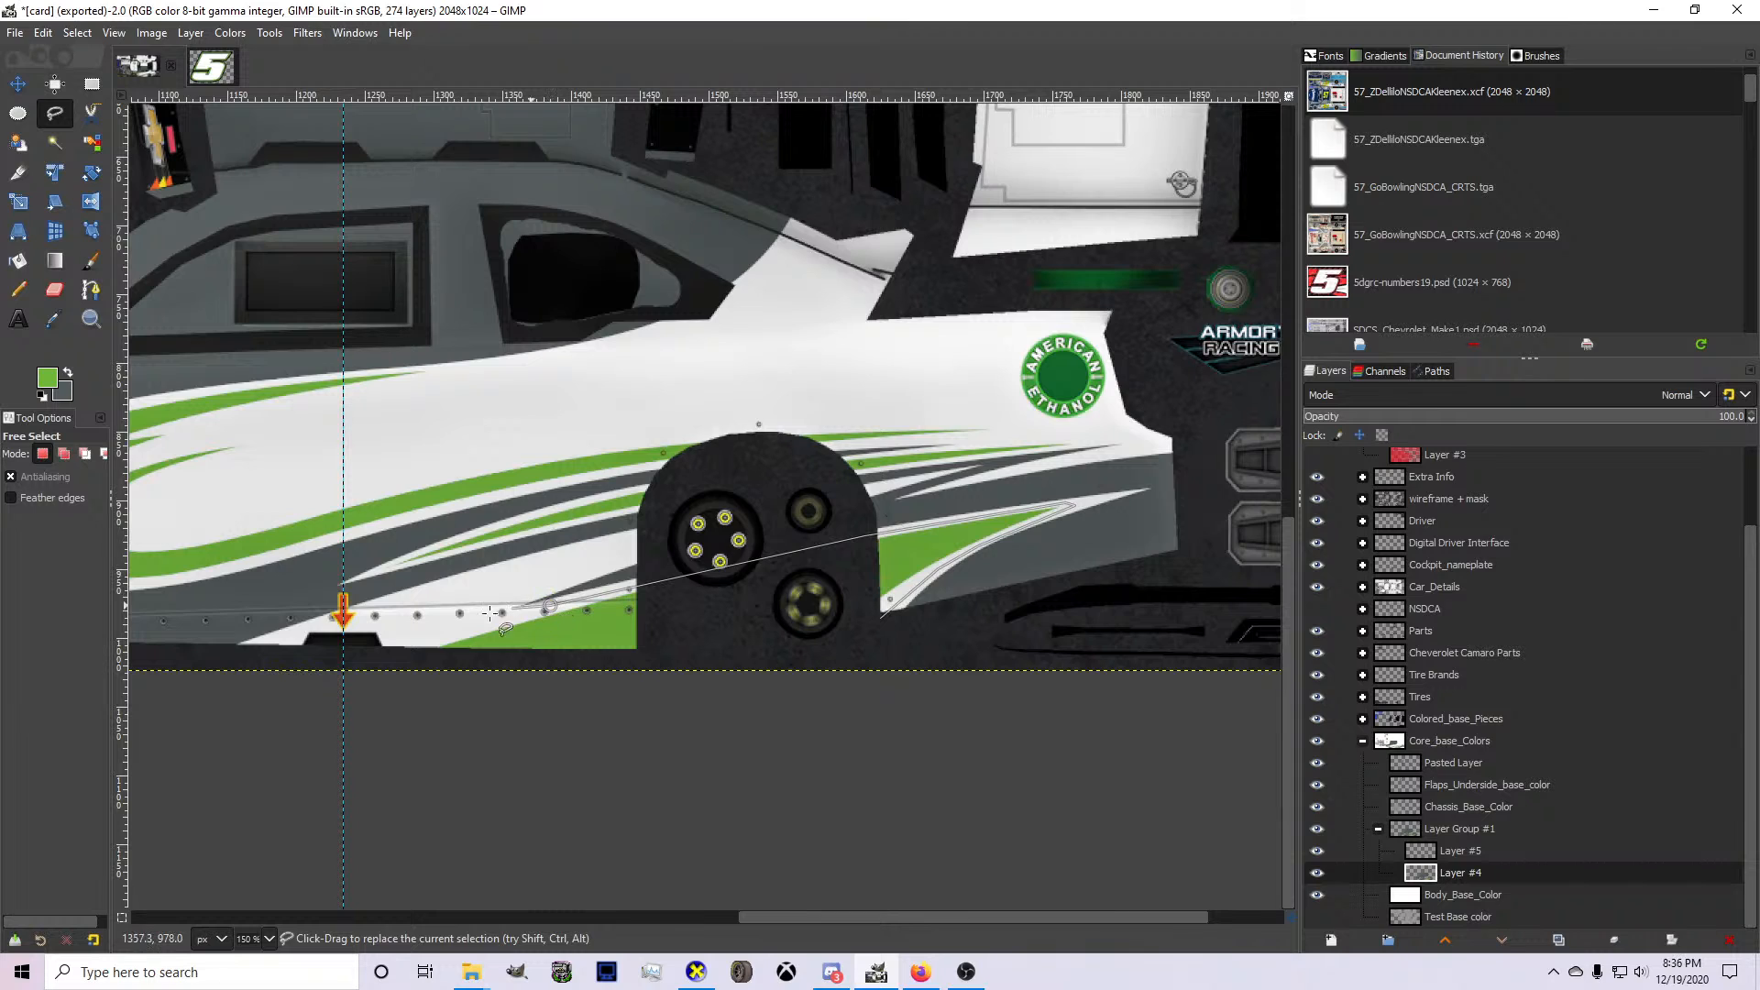
pyautogui.click(392, 645)
pyautogui.click(372, 695)
pyautogui.doubleClick(779, 660)
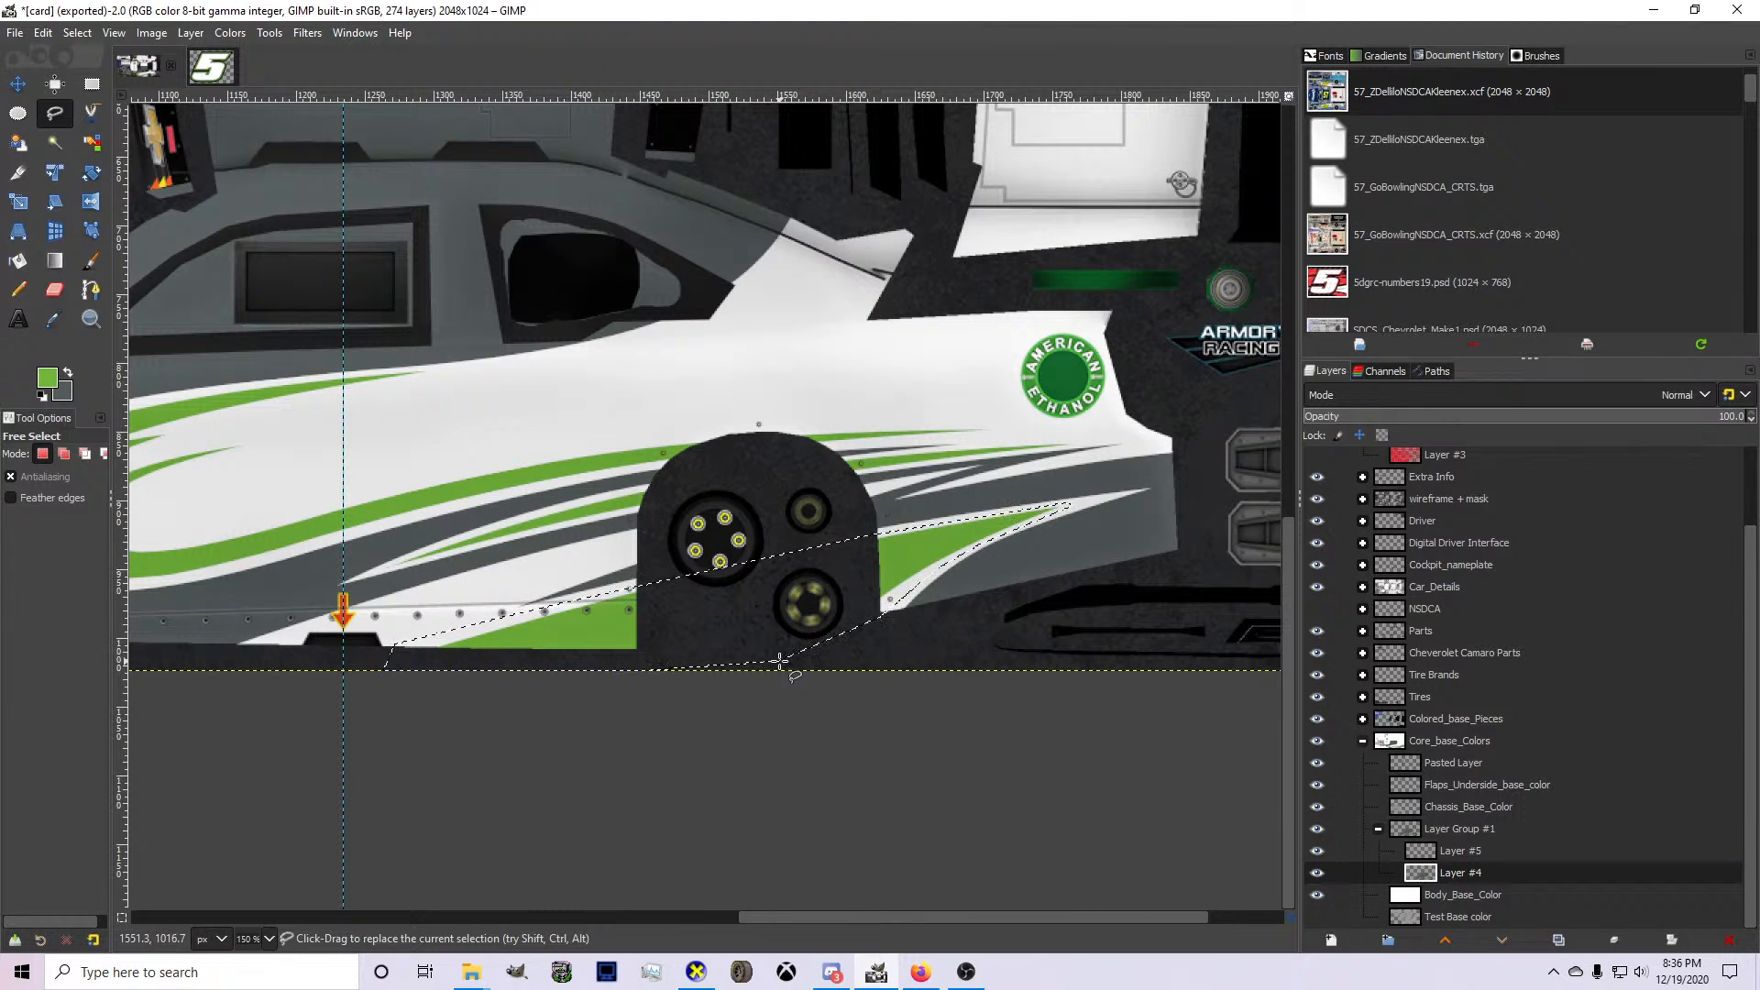
# Move the selected green spike off Layer #4 by pasting it as a new layer and merging it into Layer #5.
pyautogui.hotkey('ctrl', 'c')
pyautogui.press('Delete')
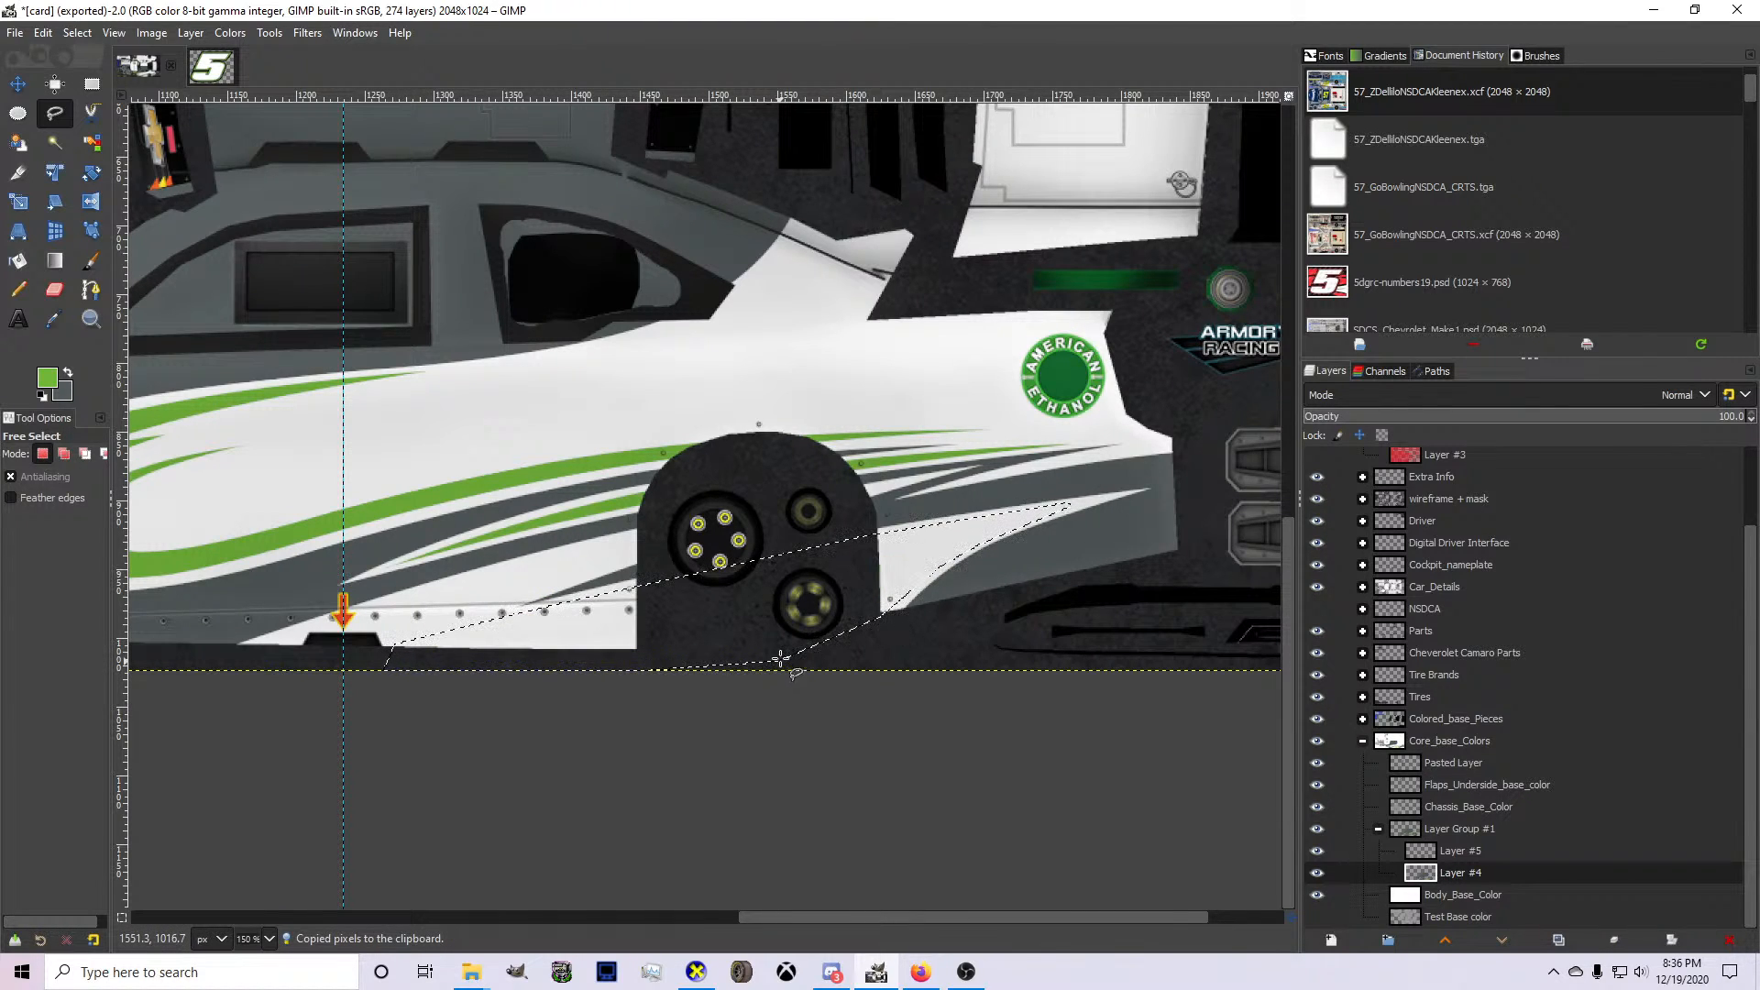
pyautogui.hotkey('ctrl', 'v')
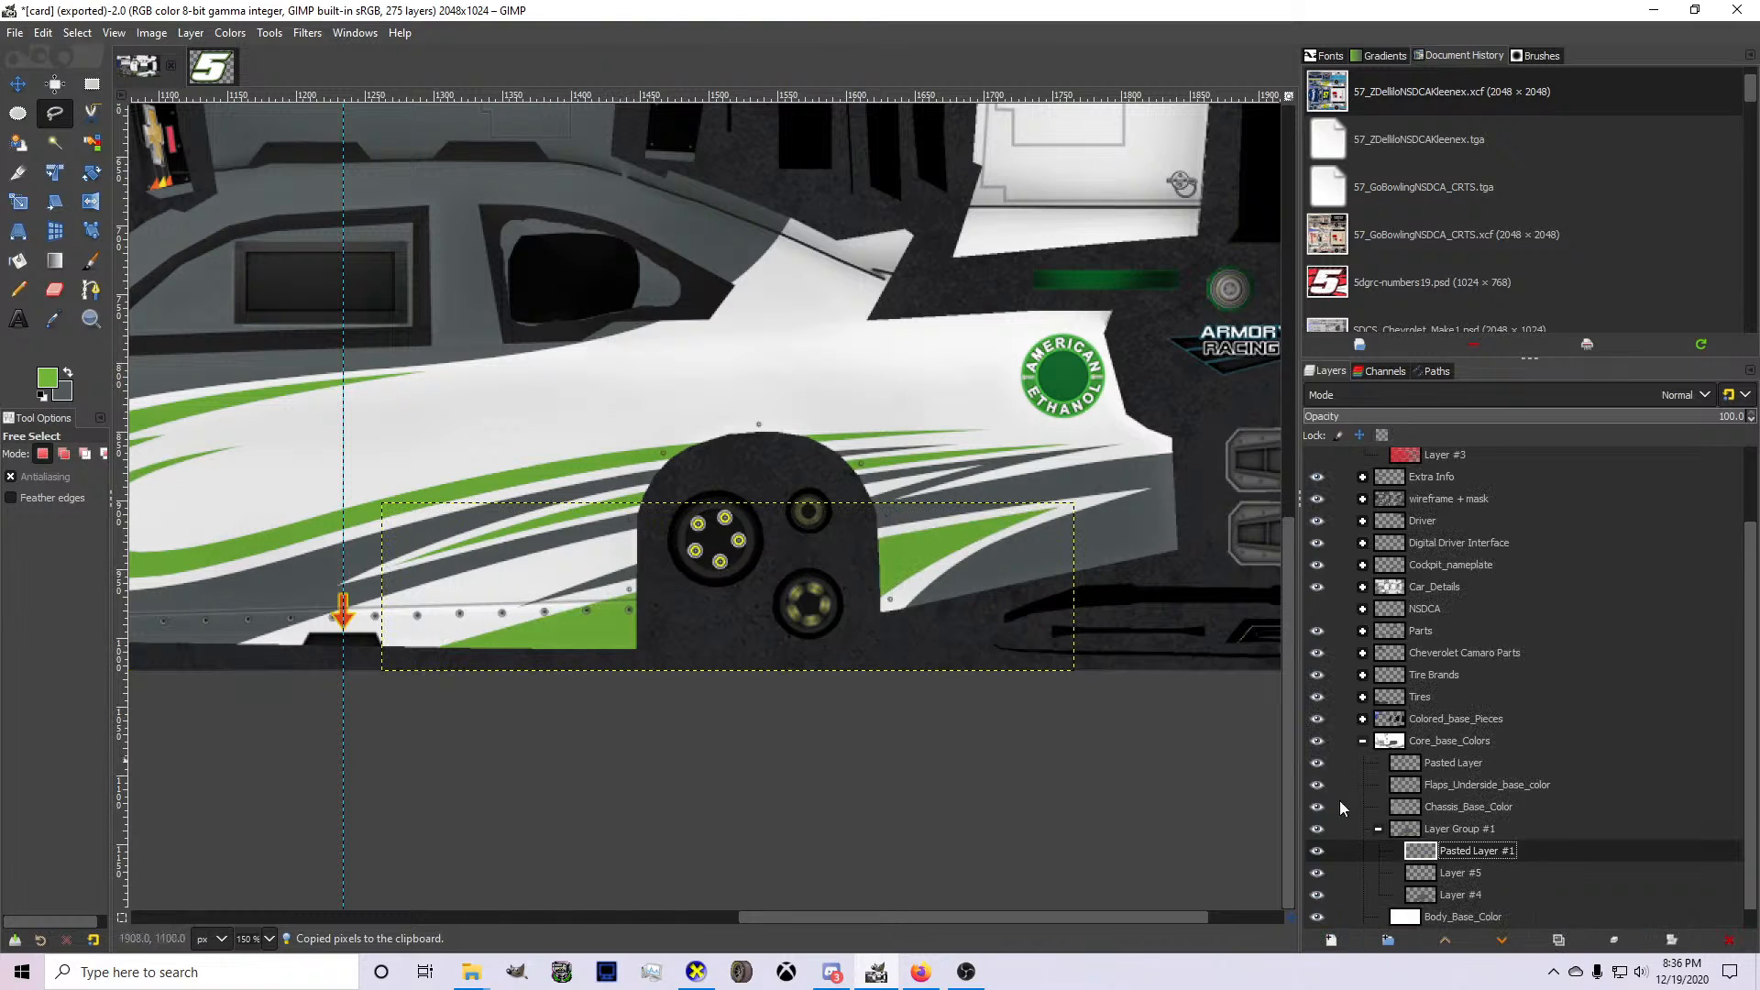
pyautogui.hotkey('ctrl', 'h')
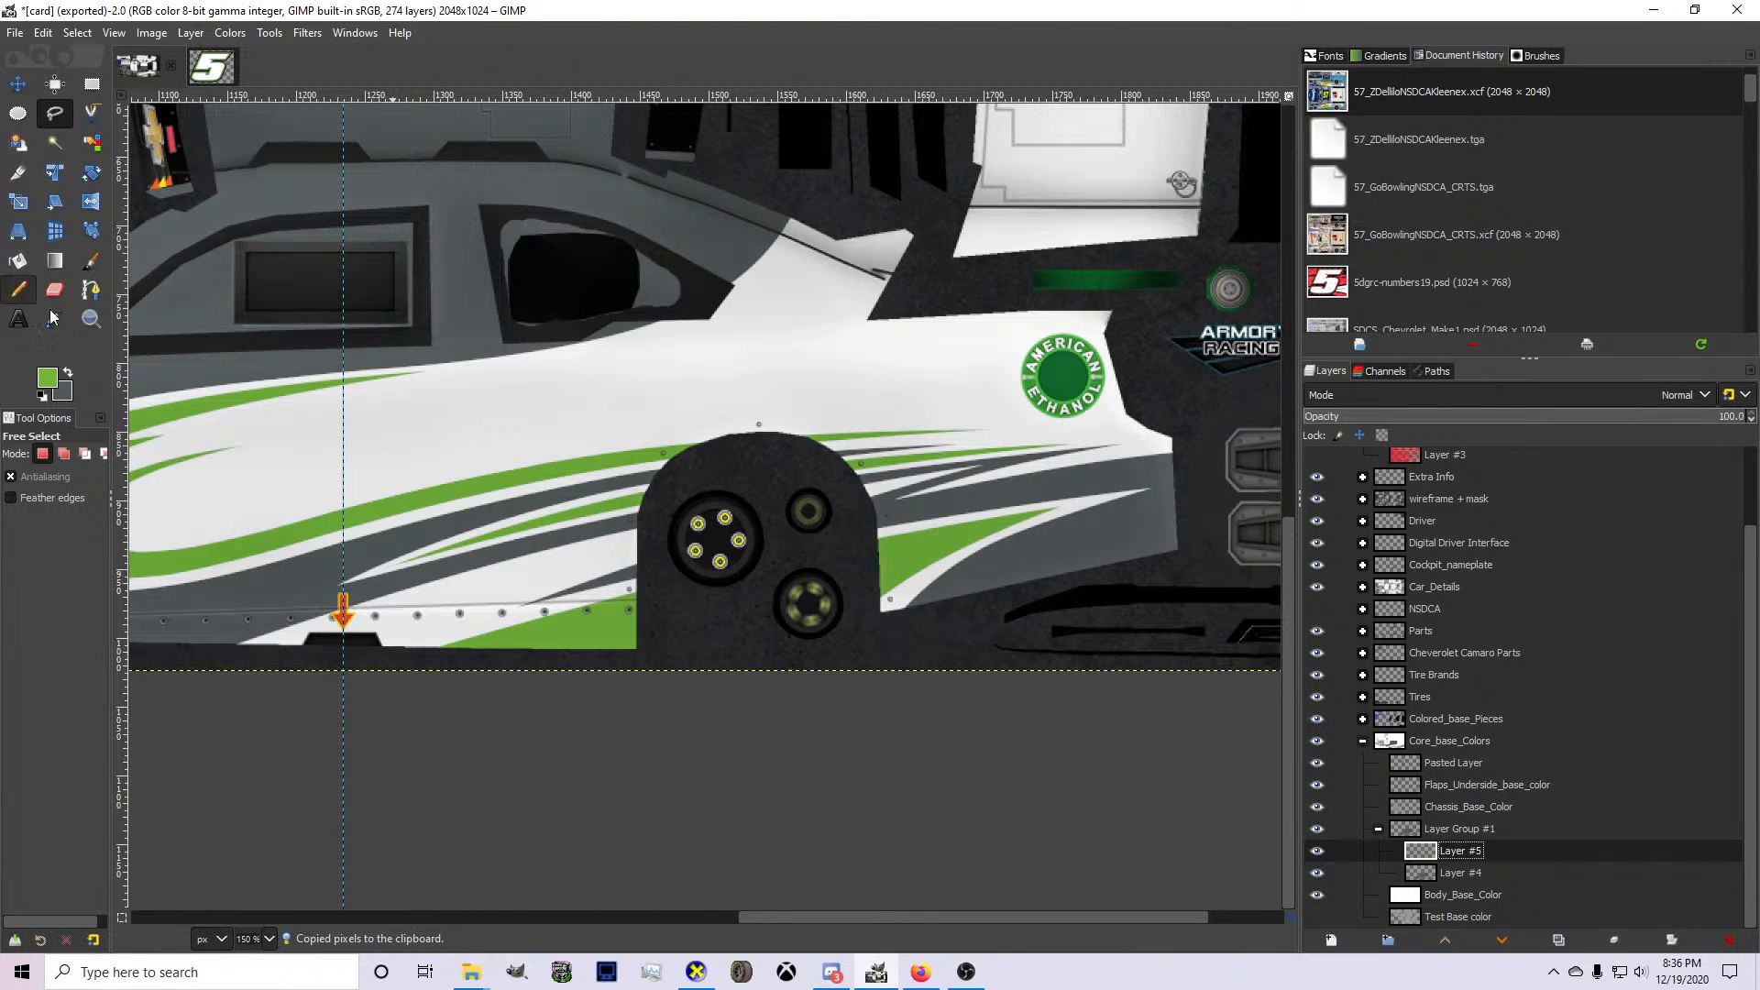
# Start a path on Layer #5 from below the rocker panel through the wheel arch into the short white stripe behind it.
pyautogui.click(91, 290)
pyautogui.scroll(1, 489, 541)
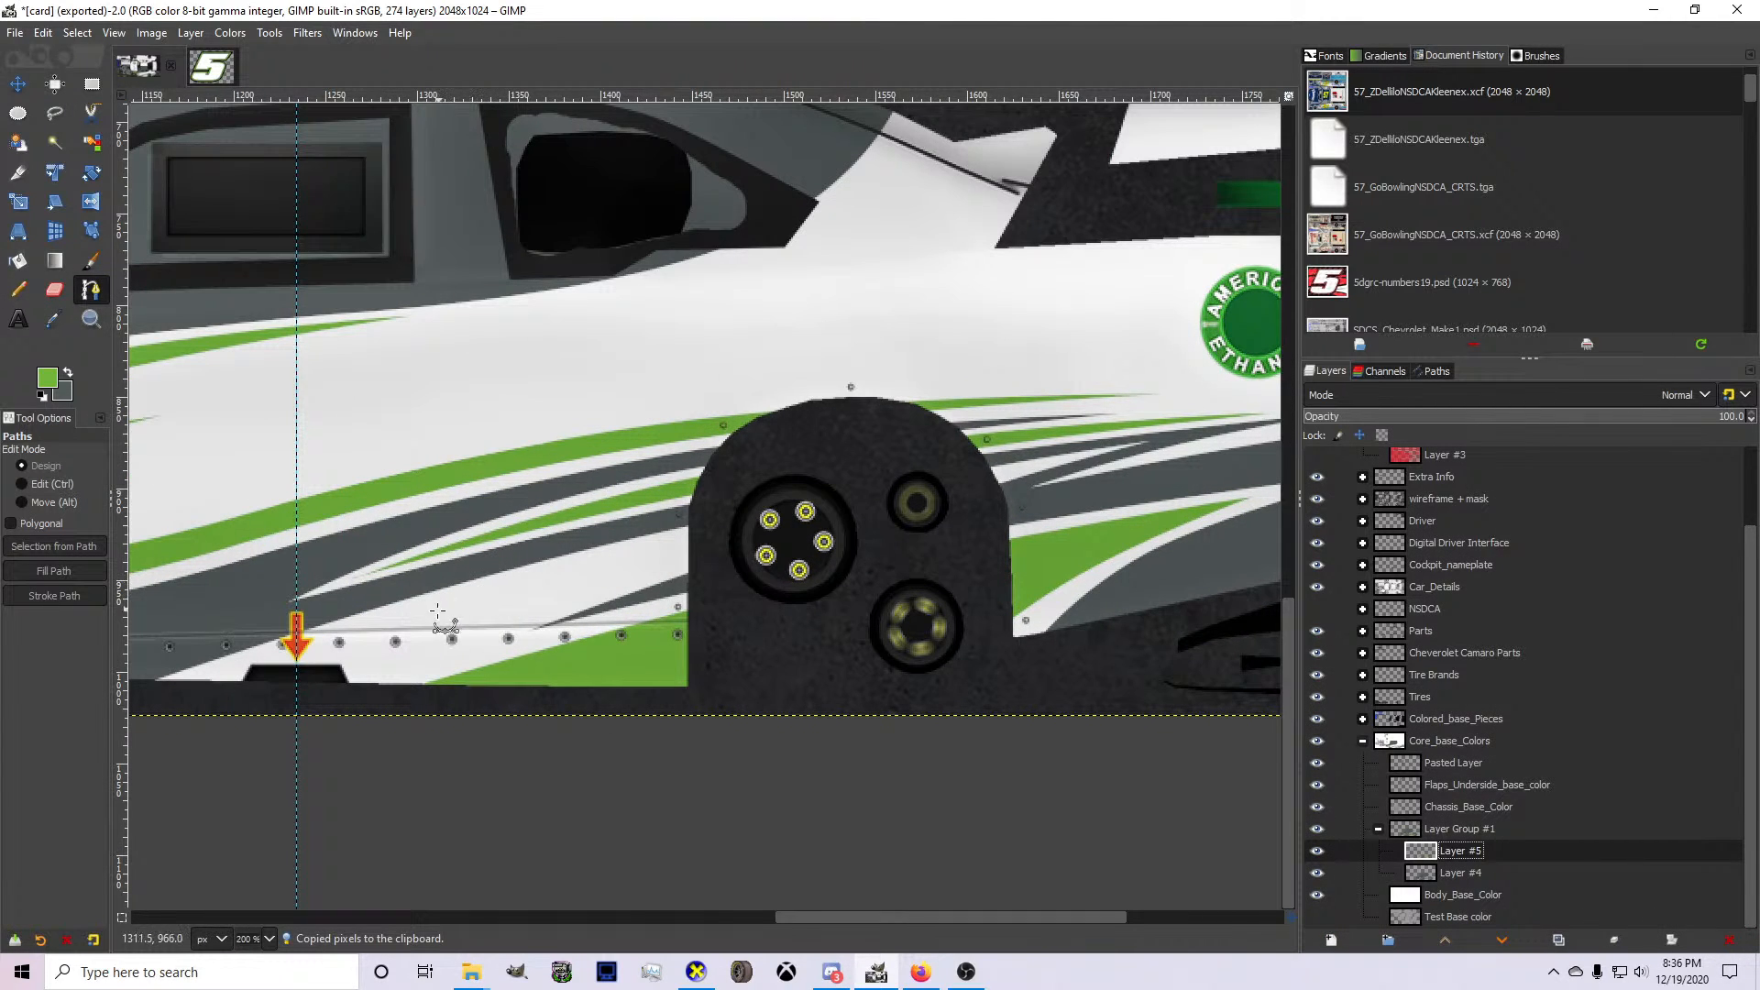
pyautogui.click(414, 681)
pyautogui.scroll(2, 1032, 477)
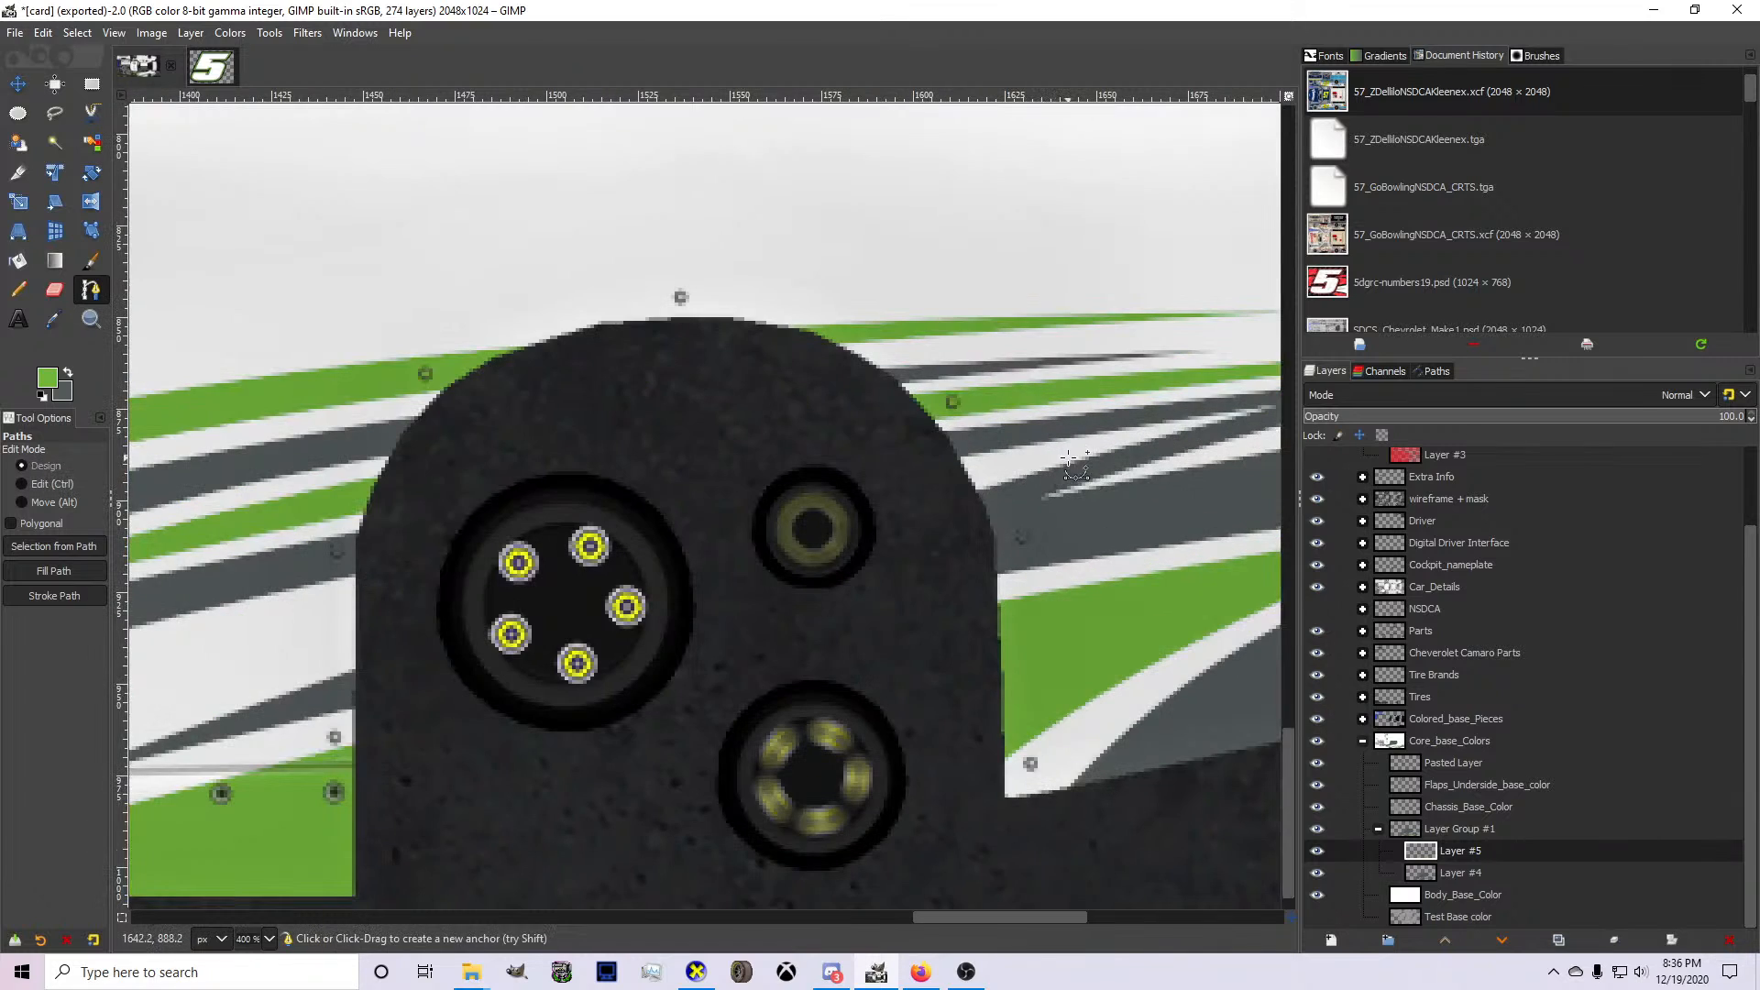
pyautogui.click(1064, 454)
pyautogui.scroll(-2, 796, 555)
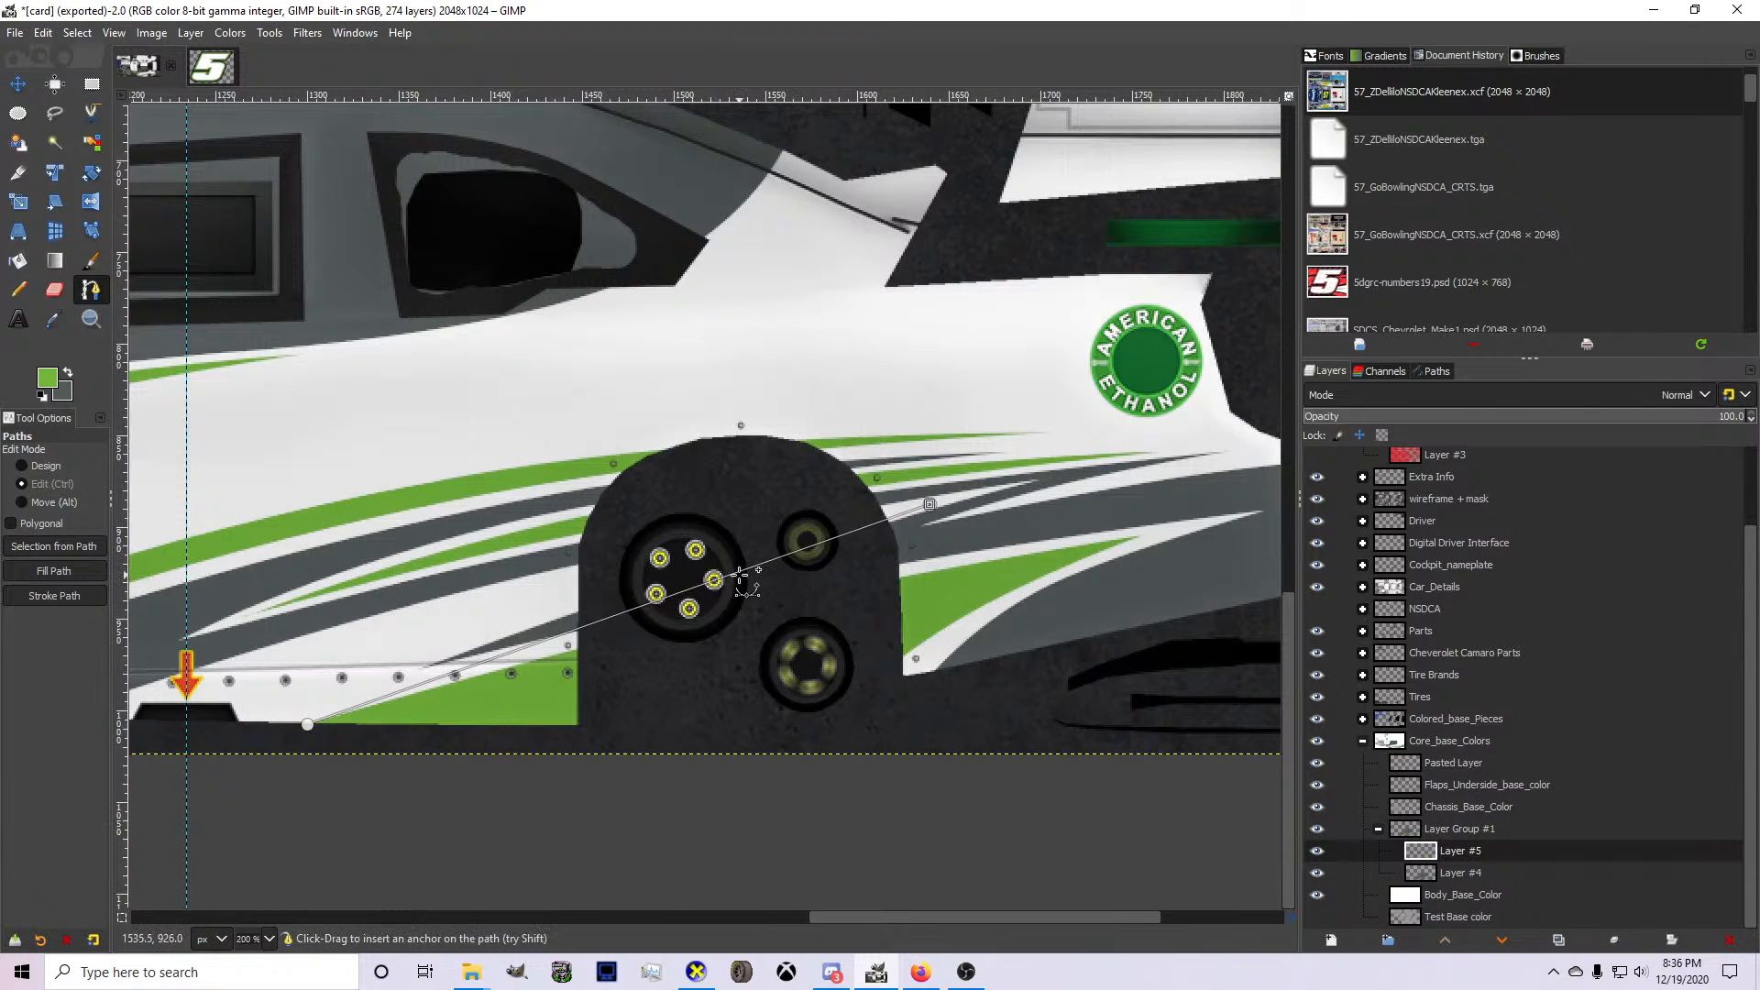
# Bend the path at the wheel arch's front edge and shift its front anchor forward to parallel the white area's lower edge.
pyautogui.moveTo(747, 570); pyautogui.dragTo(576, 593)
pyautogui.keyDown('ctrl'); pyautogui.click(576, 593); pyautogui.keyUp('ctrl')
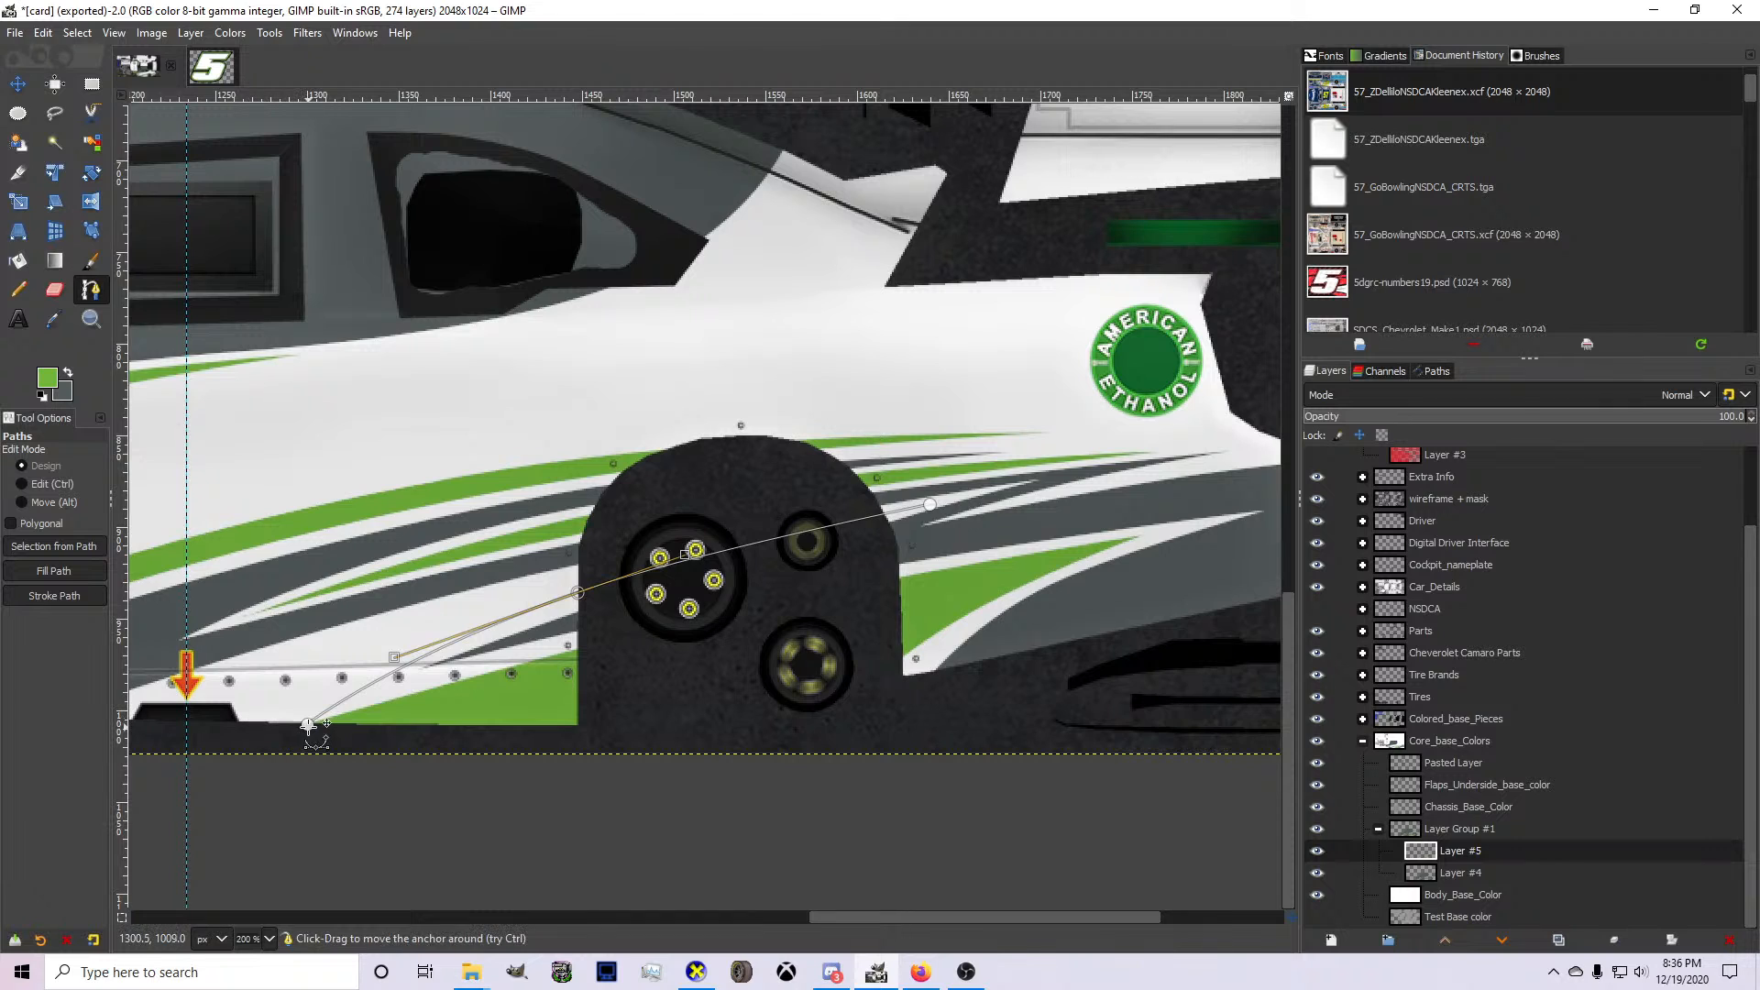
pyautogui.moveTo(285, 729); pyautogui.dragTo(261, 731)
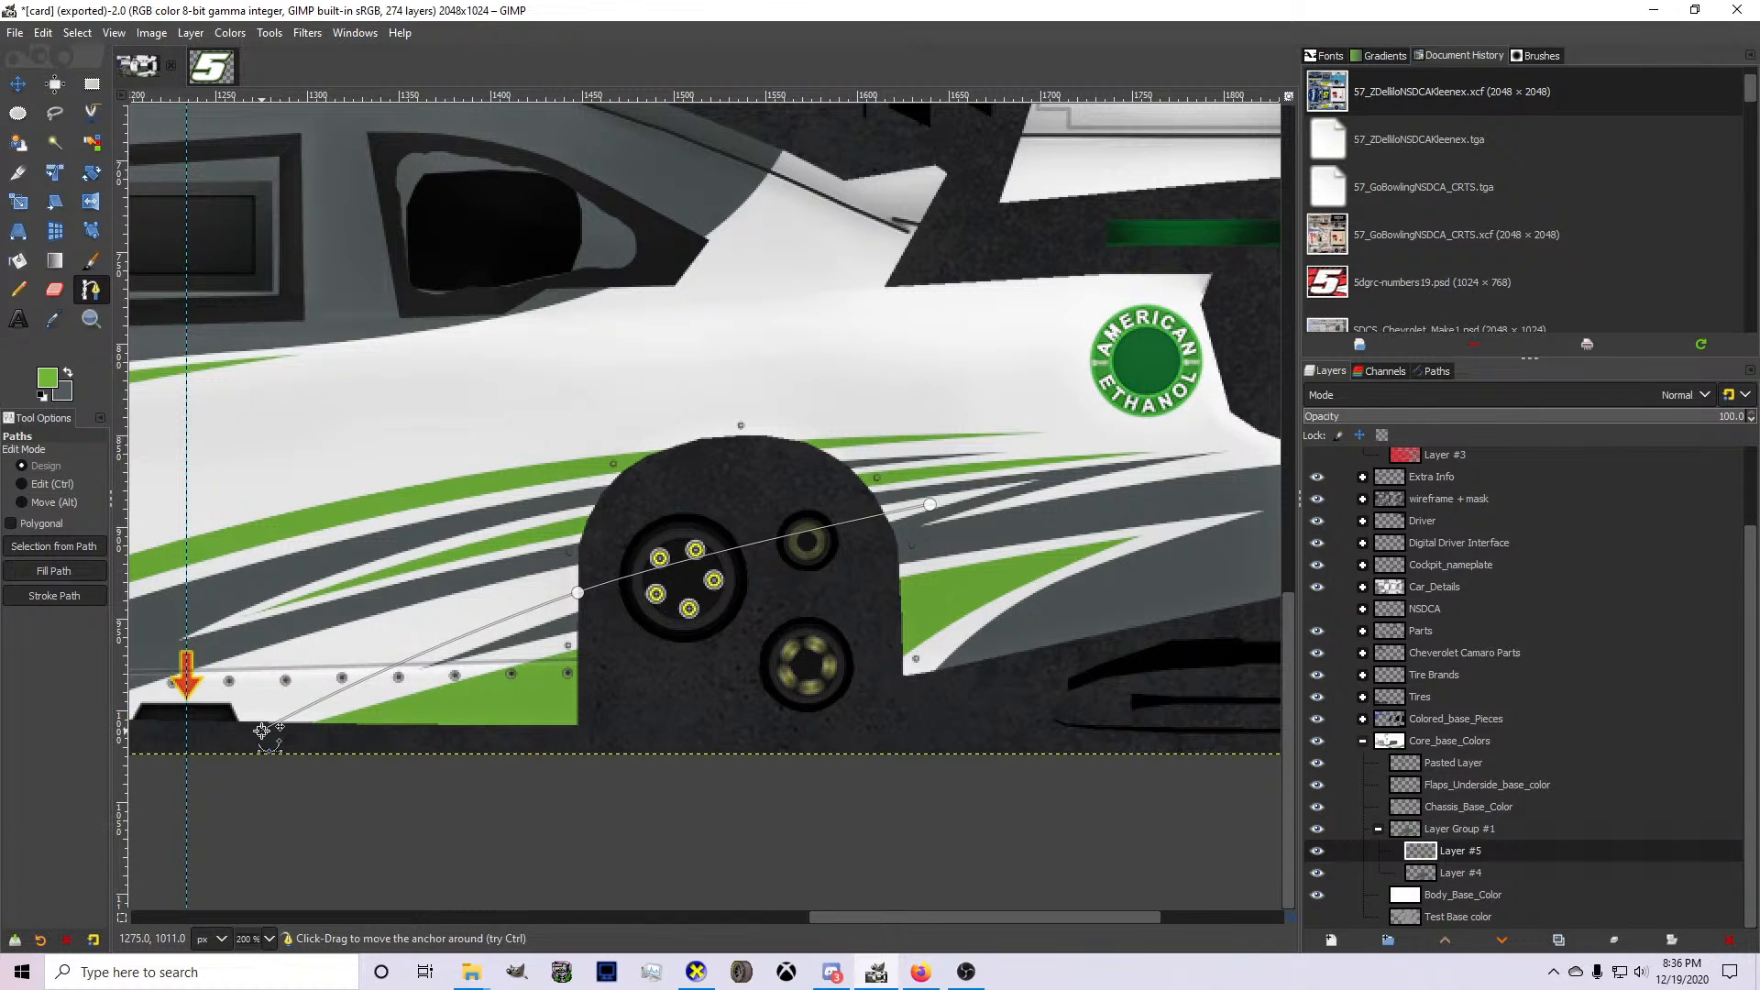
pyautogui.scroll(2, 903, 523)
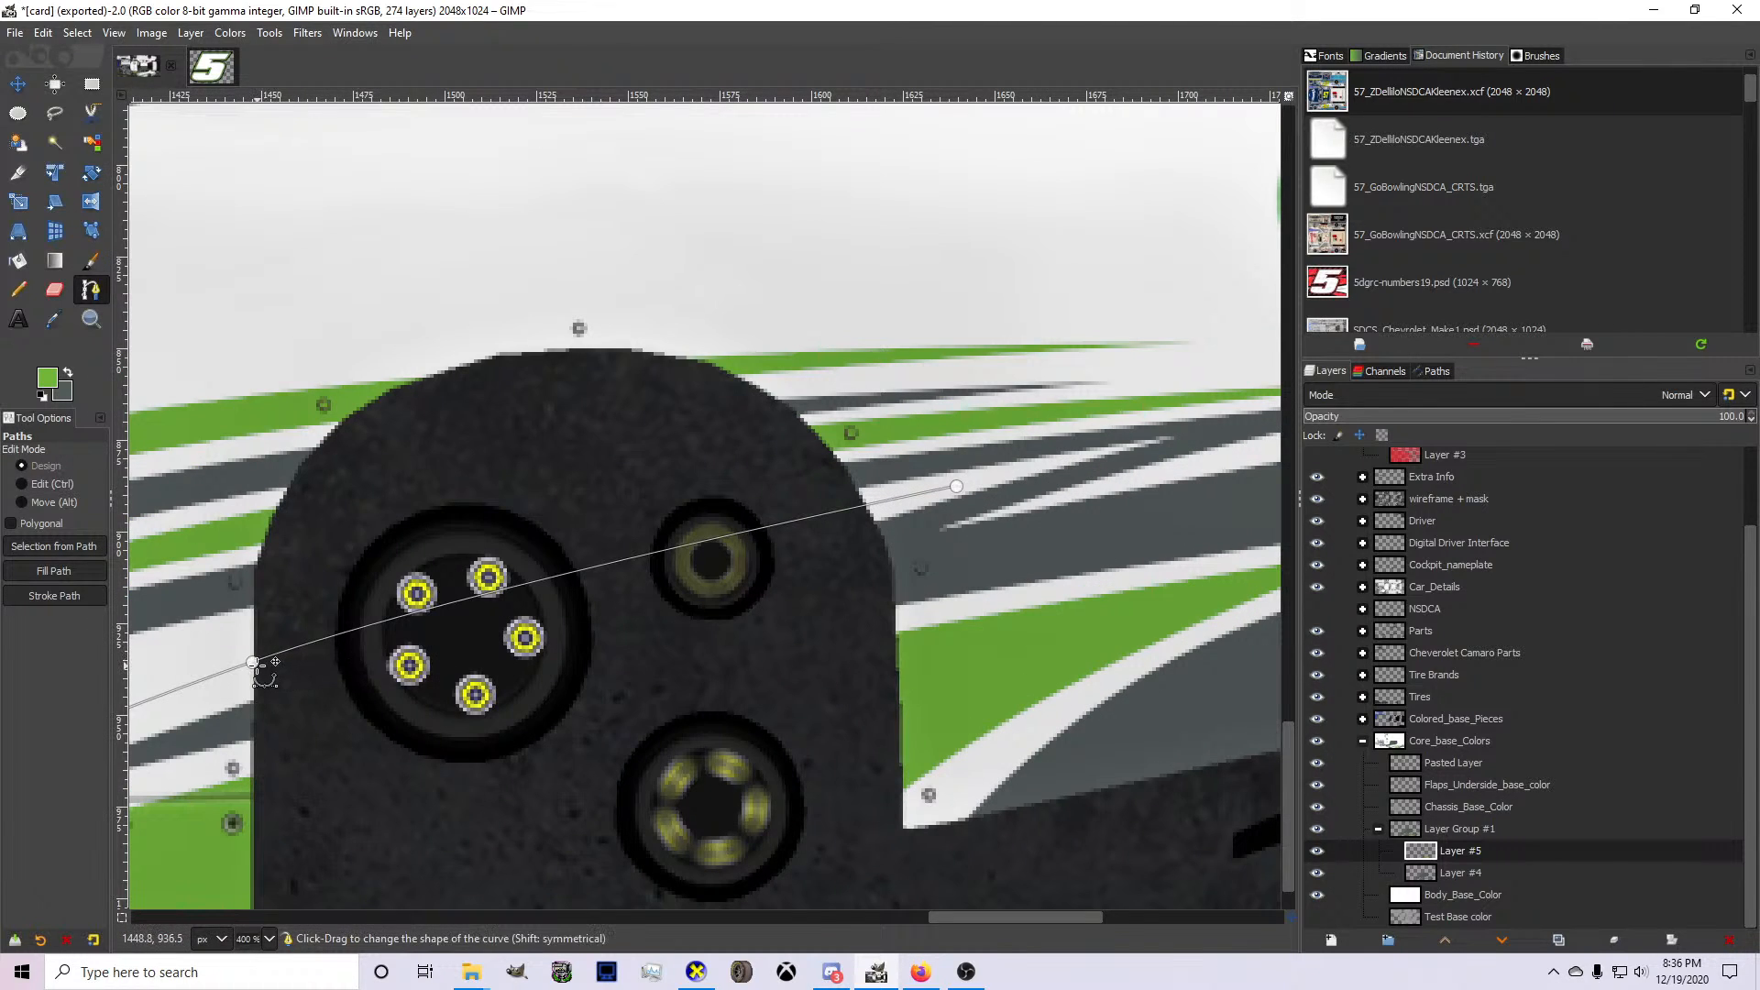
pyautogui.moveTo(254, 664); pyautogui.dragTo(243, 687)
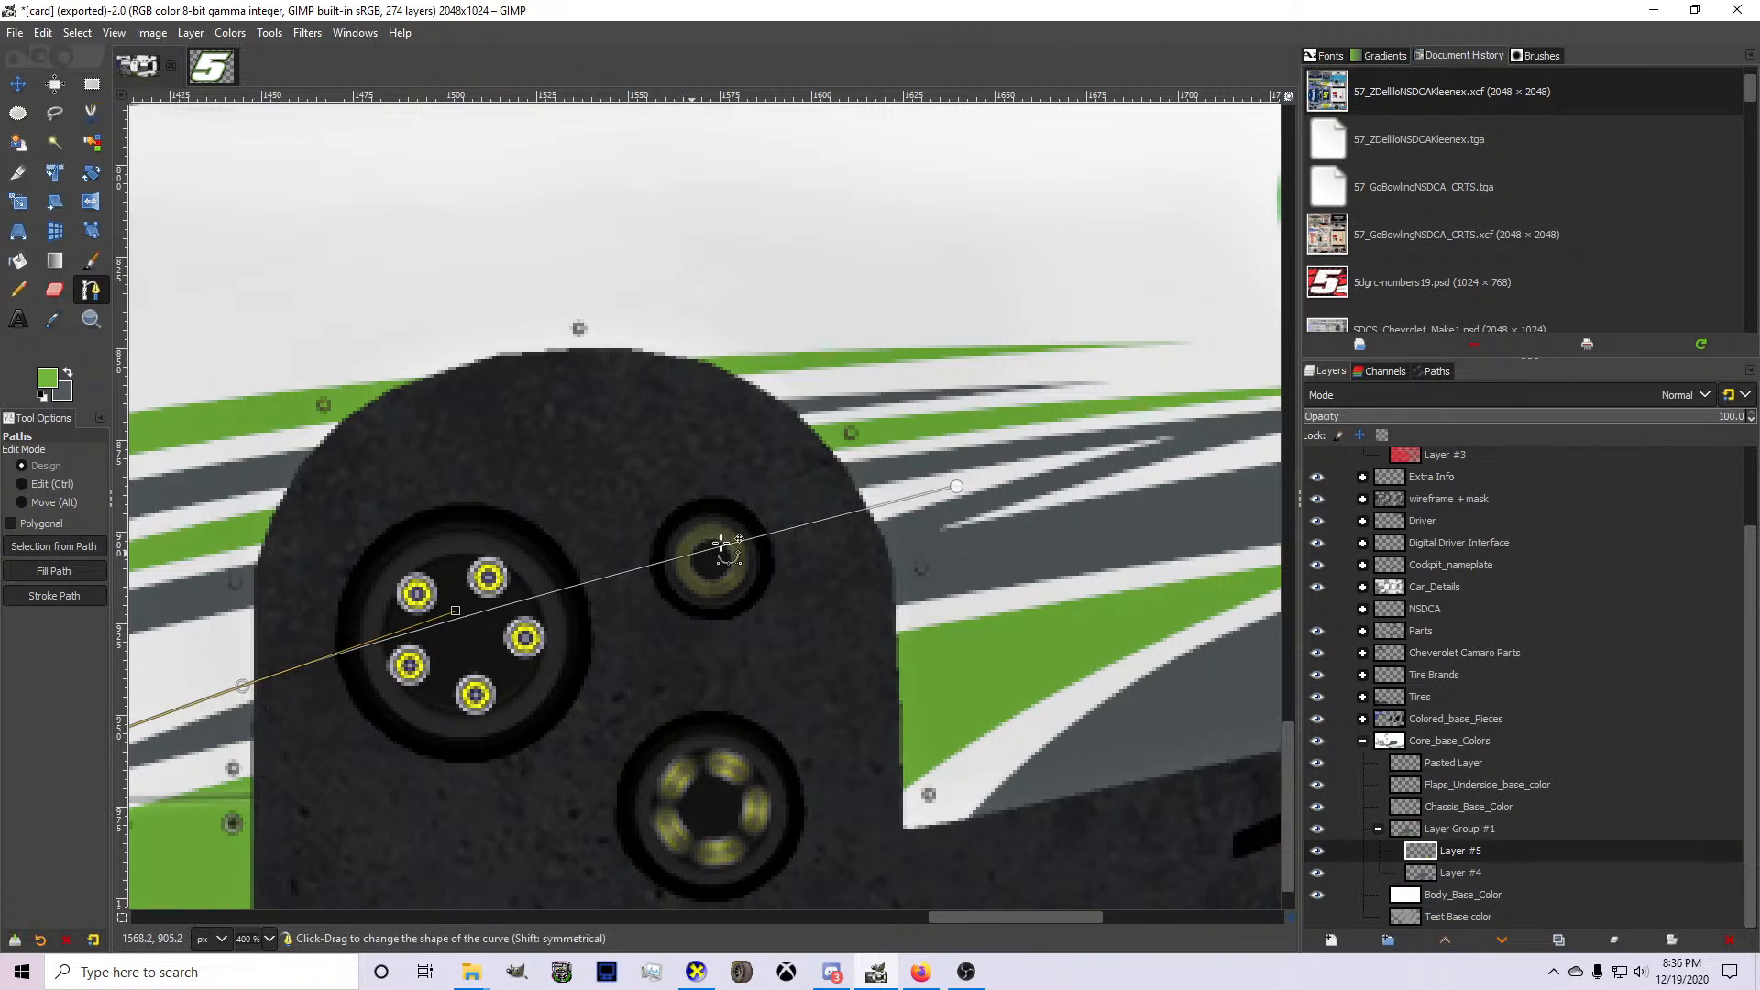
# Extend the path forward to the white area's front tip below the rocker panel and bend it just inside the upper white edge.
pyautogui.scroll(-4, 958, 481)
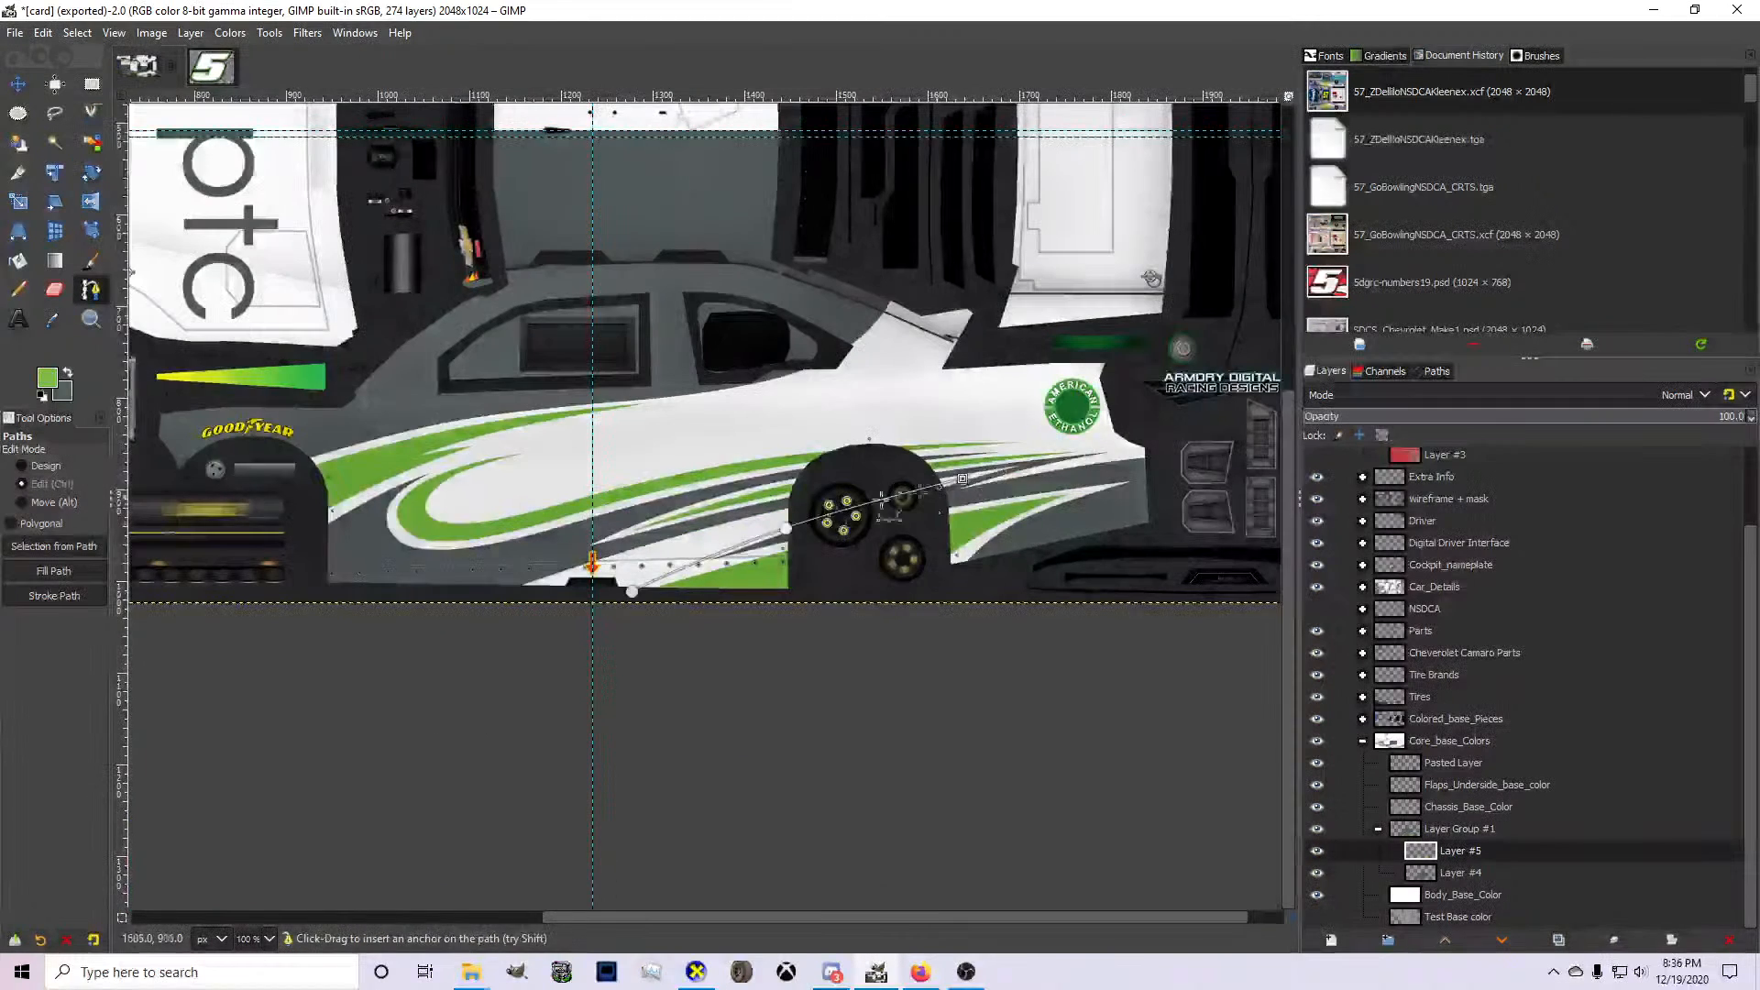
pyautogui.scroll(3, 577, 573)
pyautogui.scroll(-2, 344, 669)
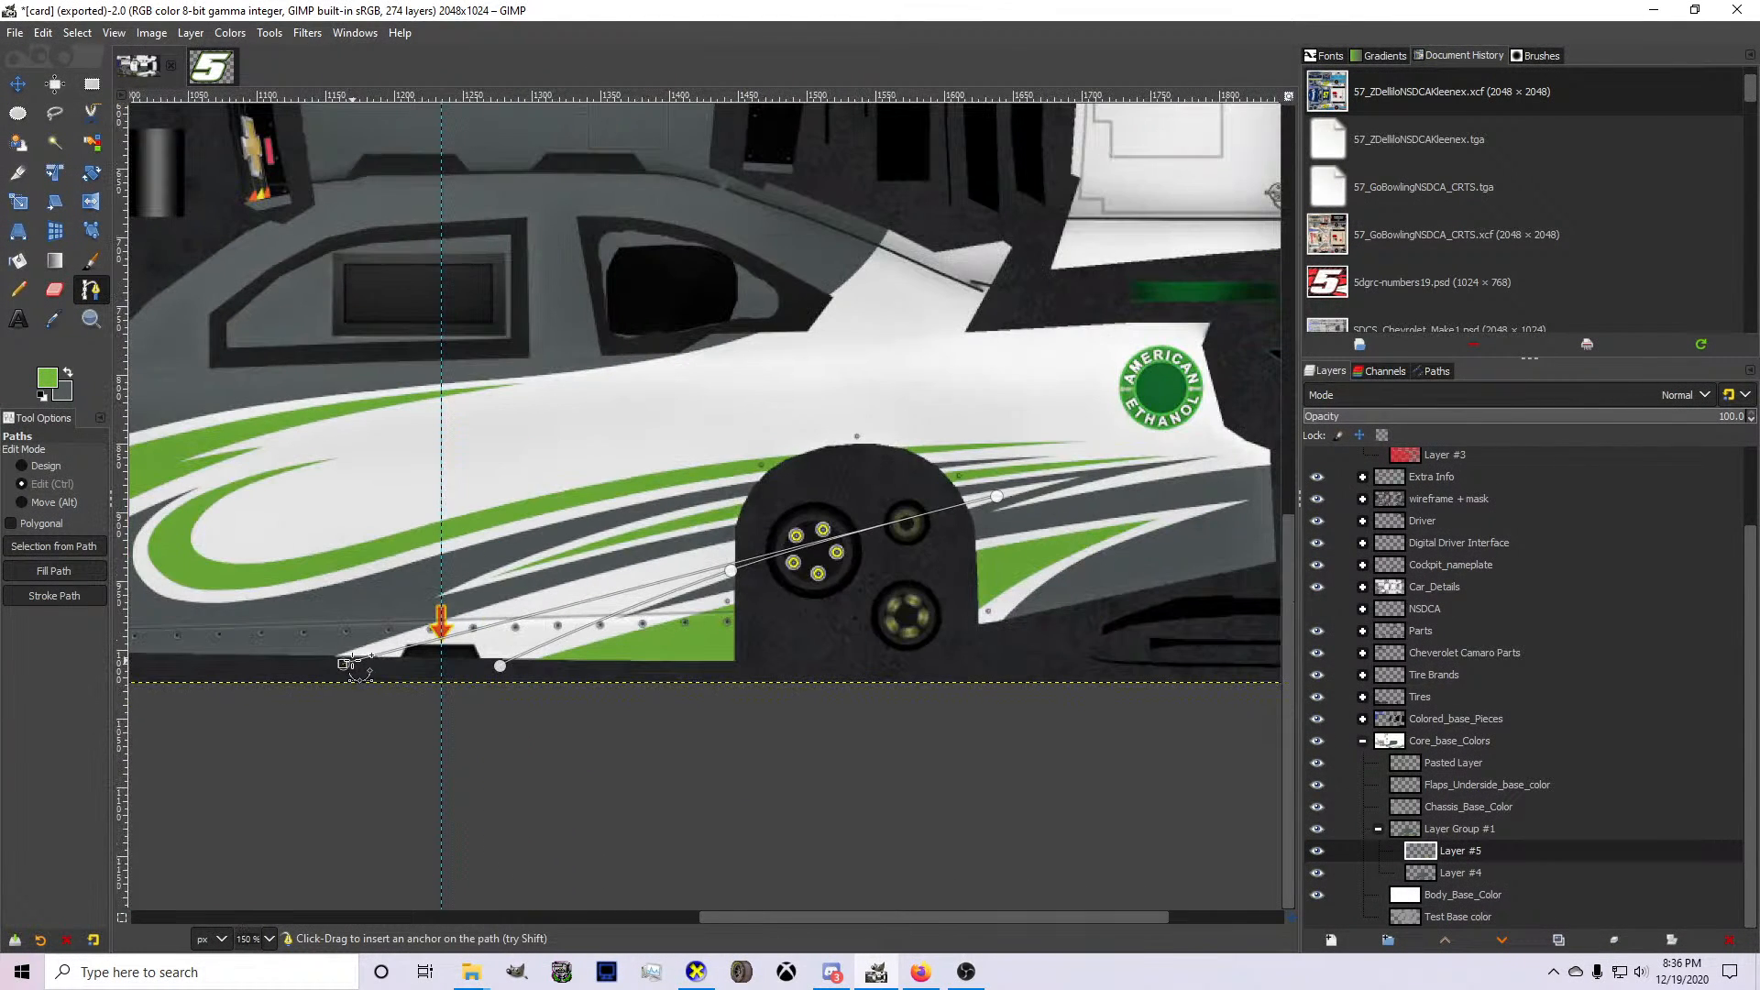
pyautogui.scroll(2, 837, 543)
pyautogui.moveTo(604, 589); pyautogui.dragTo(627, 551)
pyautogui.scroll(-2, 633, 679)
pyautogui.scroll(1, 417, 626)
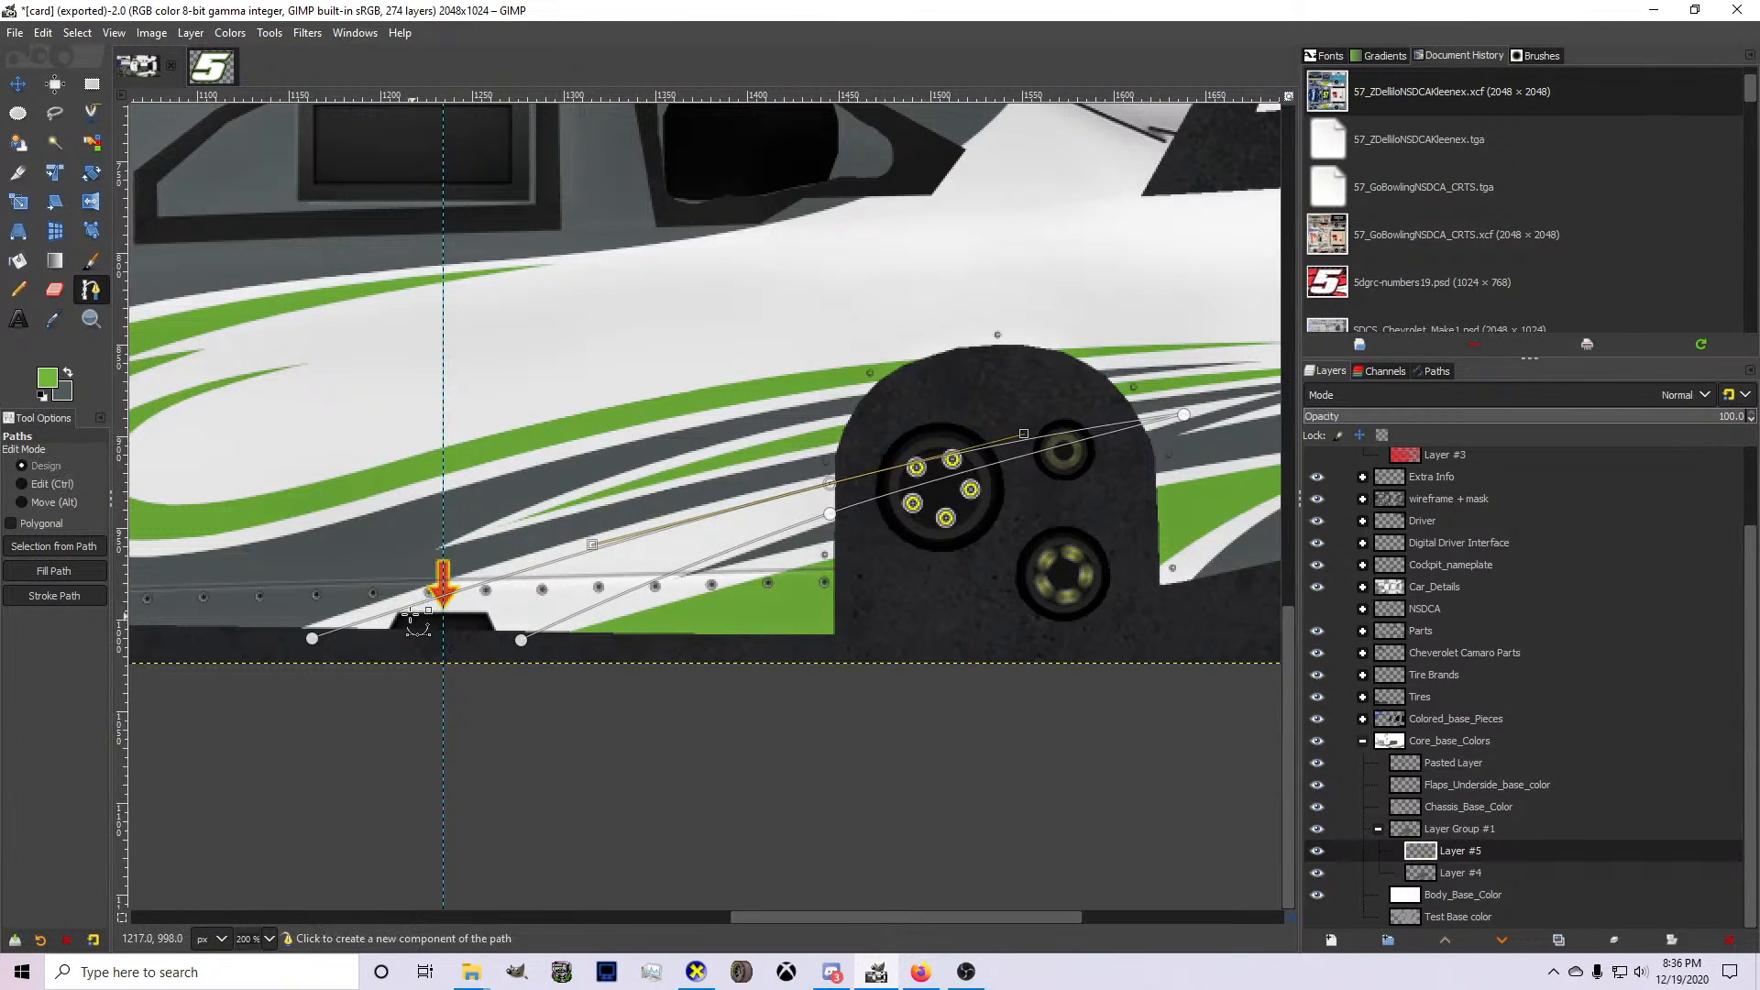
# Turn the path inside the white area ahead of the wheel arch into a selection and fill it with green on Layer #5.
pyautogui.hotkey('shift', 'v')
pyautogui.click(18, 261)
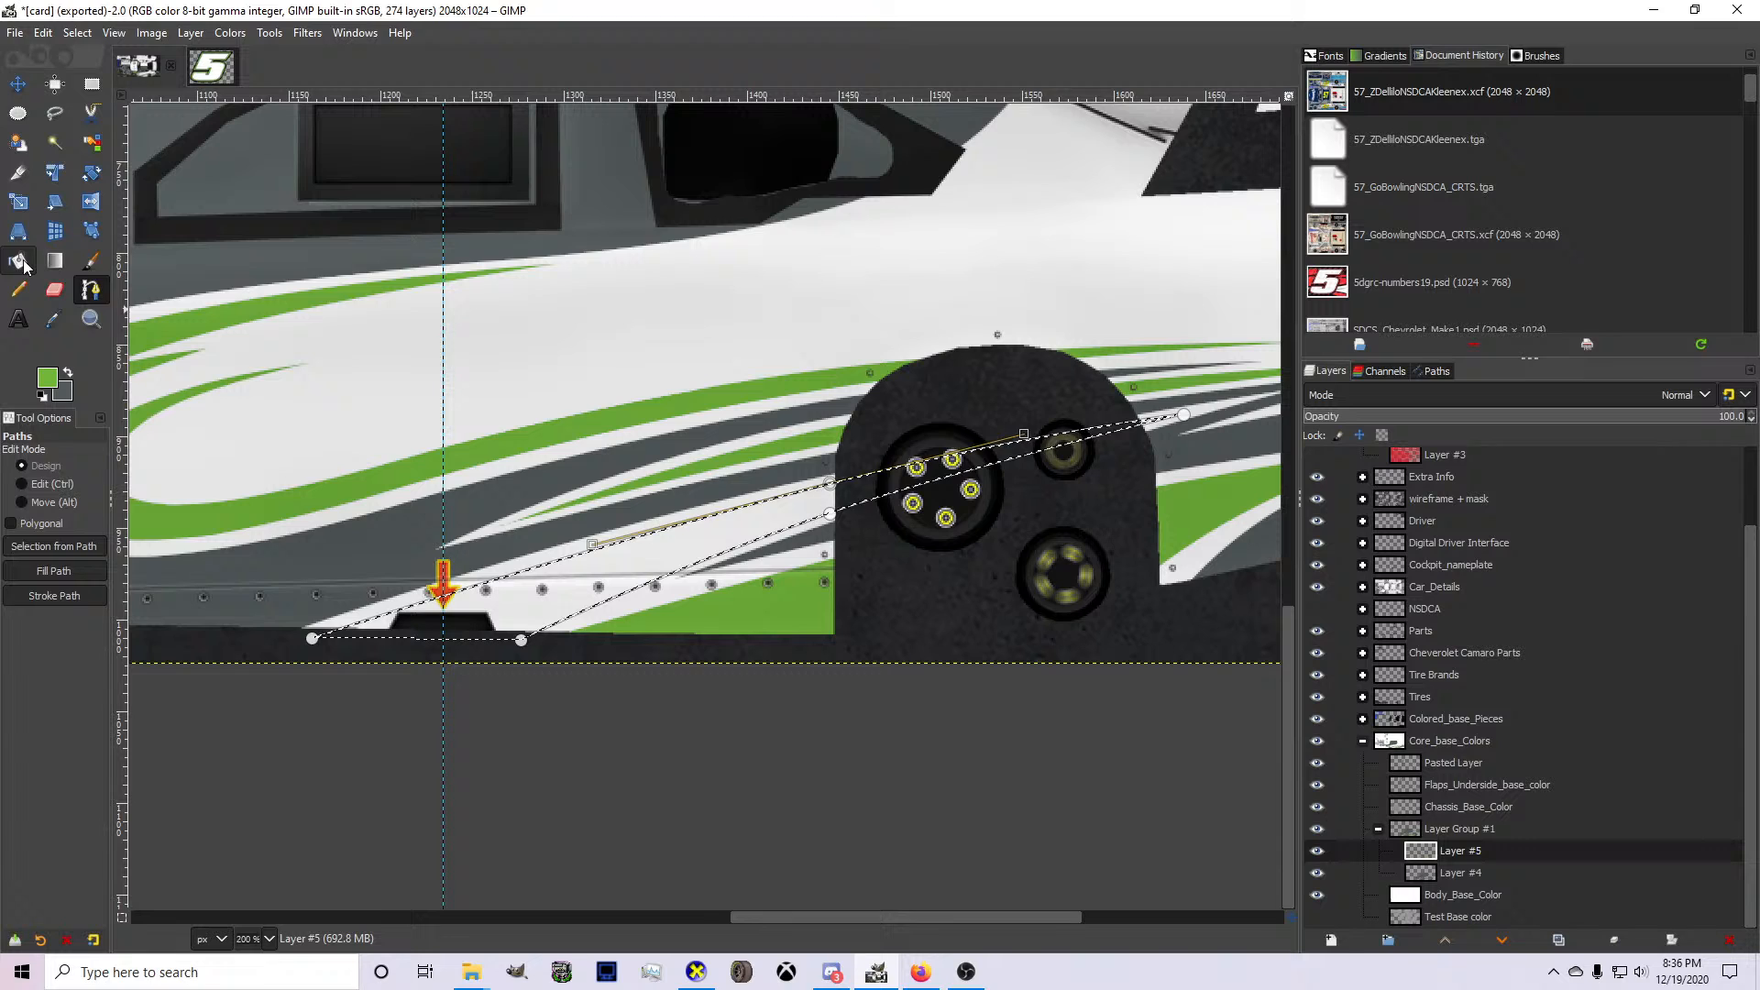
pyautogui.click(556, 591)
pyautogui.scroll(-2, 556, 590)
pyautogui.scroll(3, 641, 577)
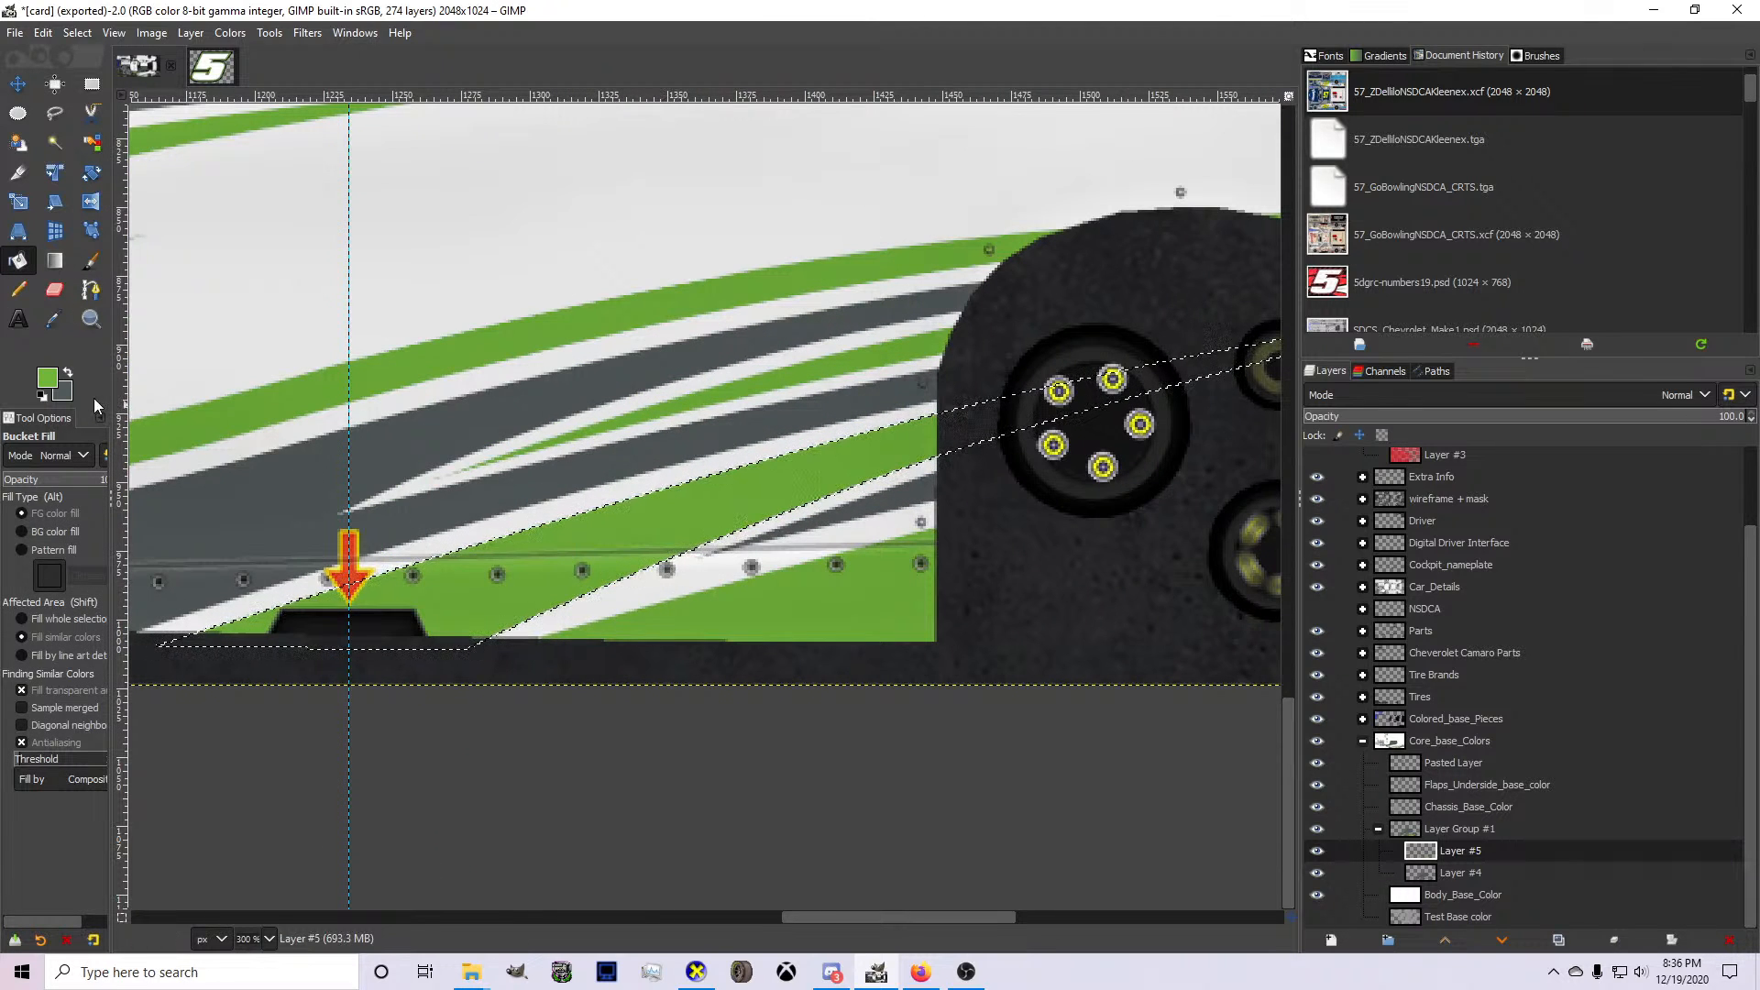
# Draw a bent path from below the rocker panel through the wheel arch along the lower green spike's upper edge.
pyautogui.click(92, 291)
pyautogui.click(471, 647)
pyautogui.moveTo(471, 646); pyautogui.dragTo(1244, 394)
pyautogui.scroll(-1, 1053, 459)
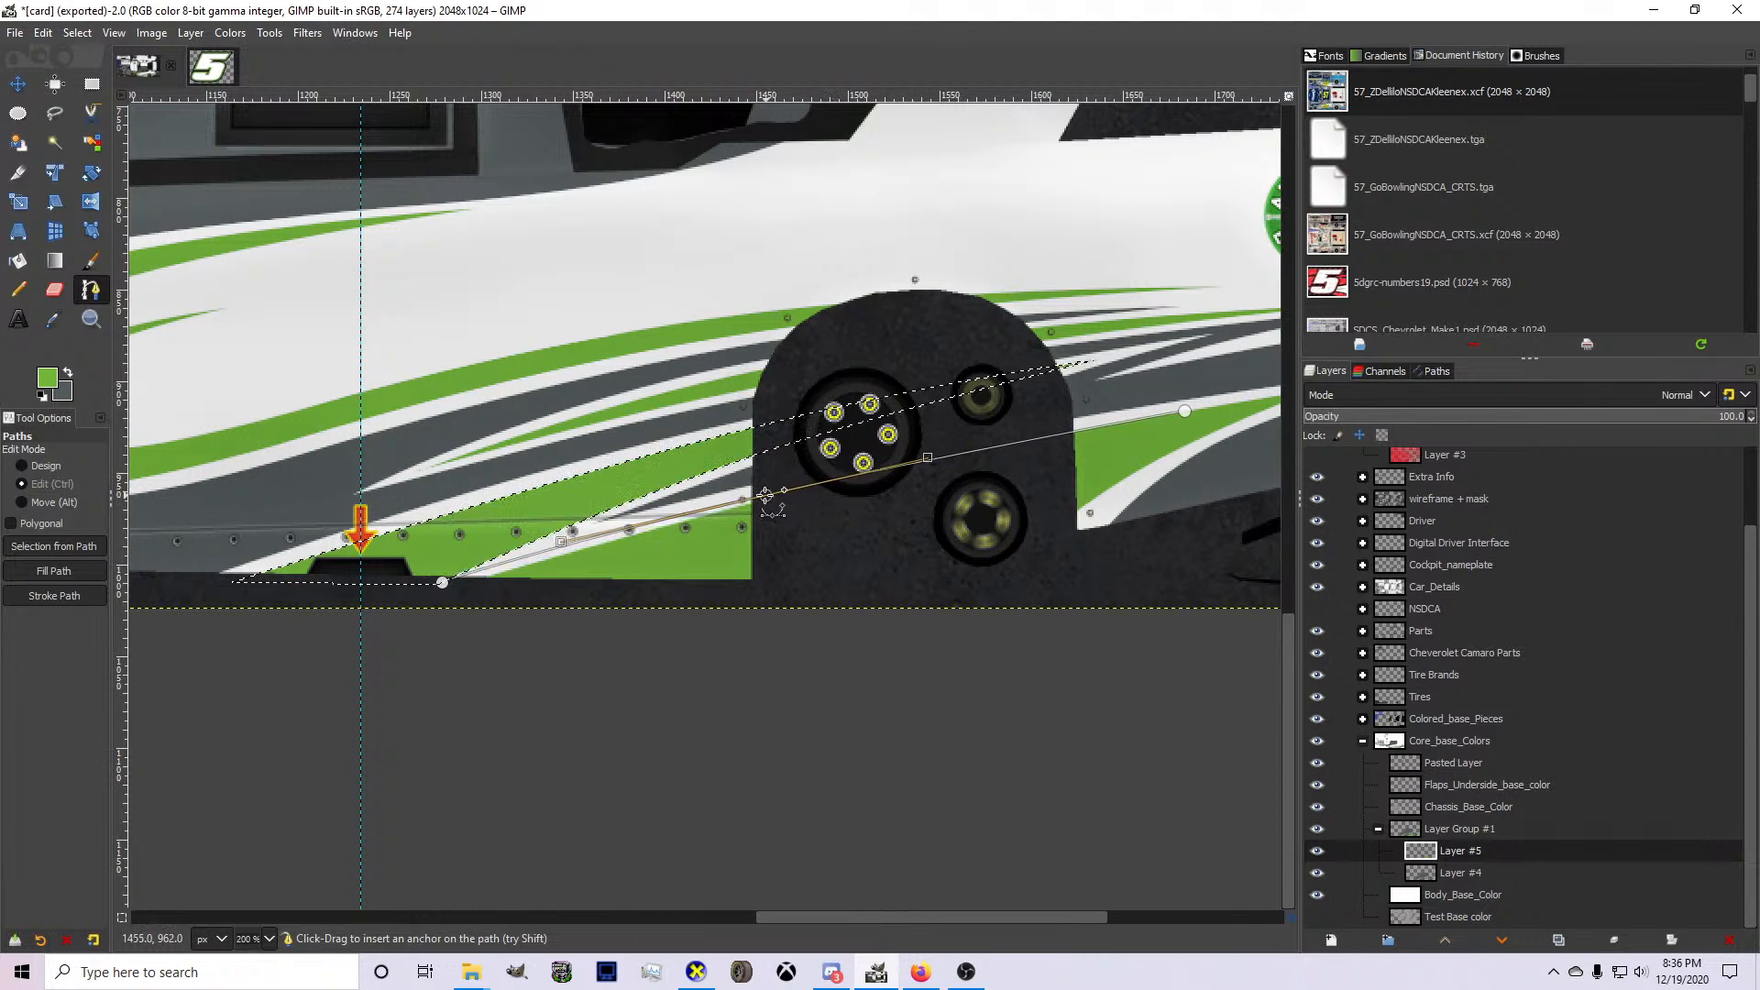
# Close the path below the spike's upper edge, turn it into a selection and paint it green with the Pencil on Layer #5.
pyautogui.click(444, 583)
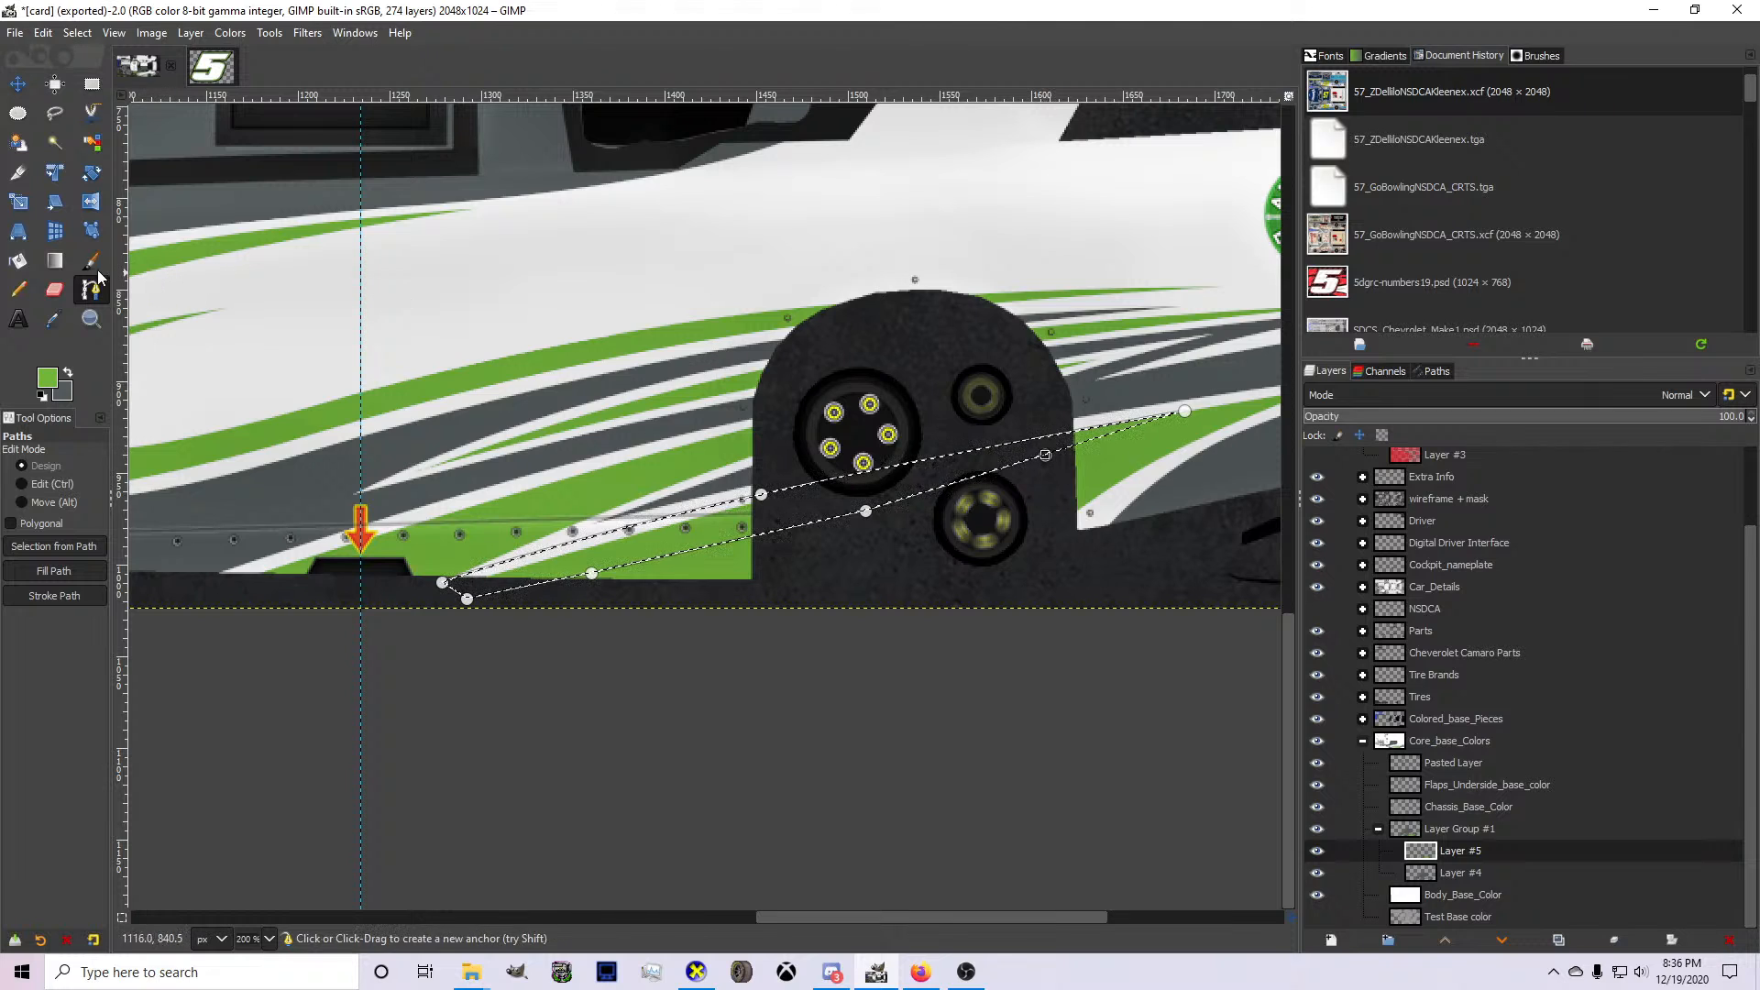
pyautogui.click(18, 290)
pyautogui.moveTo(643, 526)
pyautogui.mouseDown()
pyautogui.moveTo(985, 470)
pyautogui.moveTo(908, 490)
pyautogui.mouseUp()
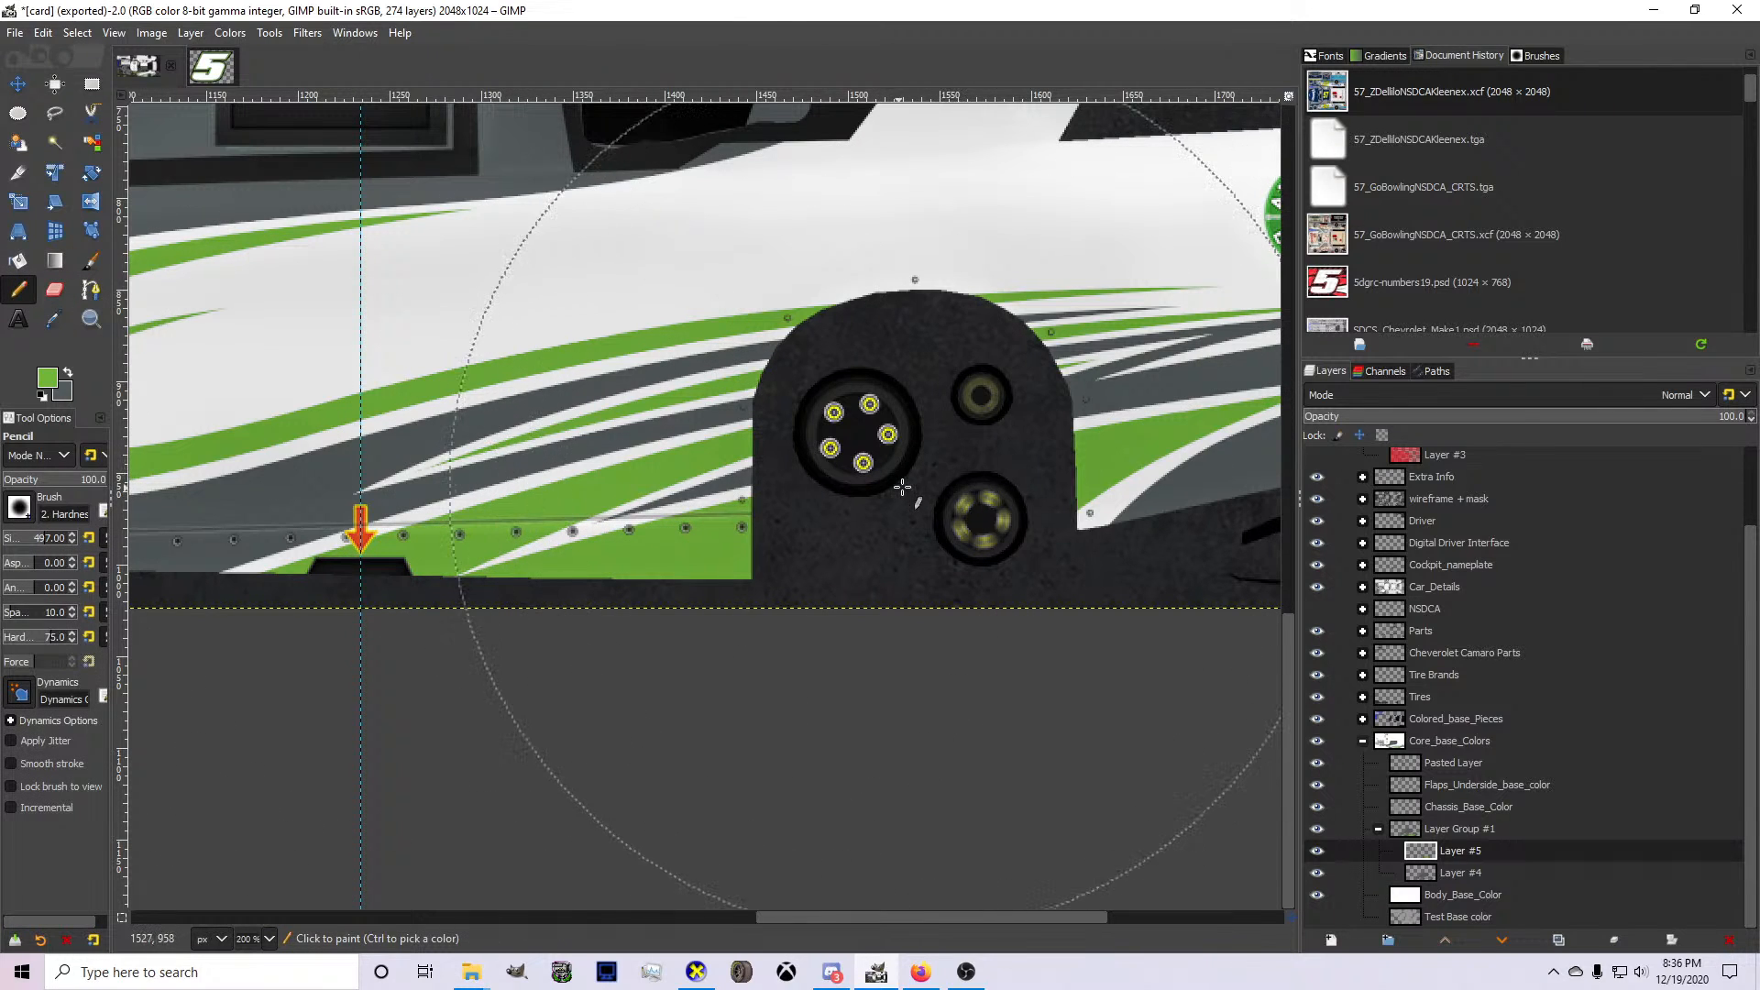
pyautogui.scroll(-2, 907, 481)
pyautogui.scroll(3, 1091, 472)
# Draw a bent path behind the rear wheel arch, from the green spike's rear tip forward through its lower white border.
pyautogui.click(90, 290)
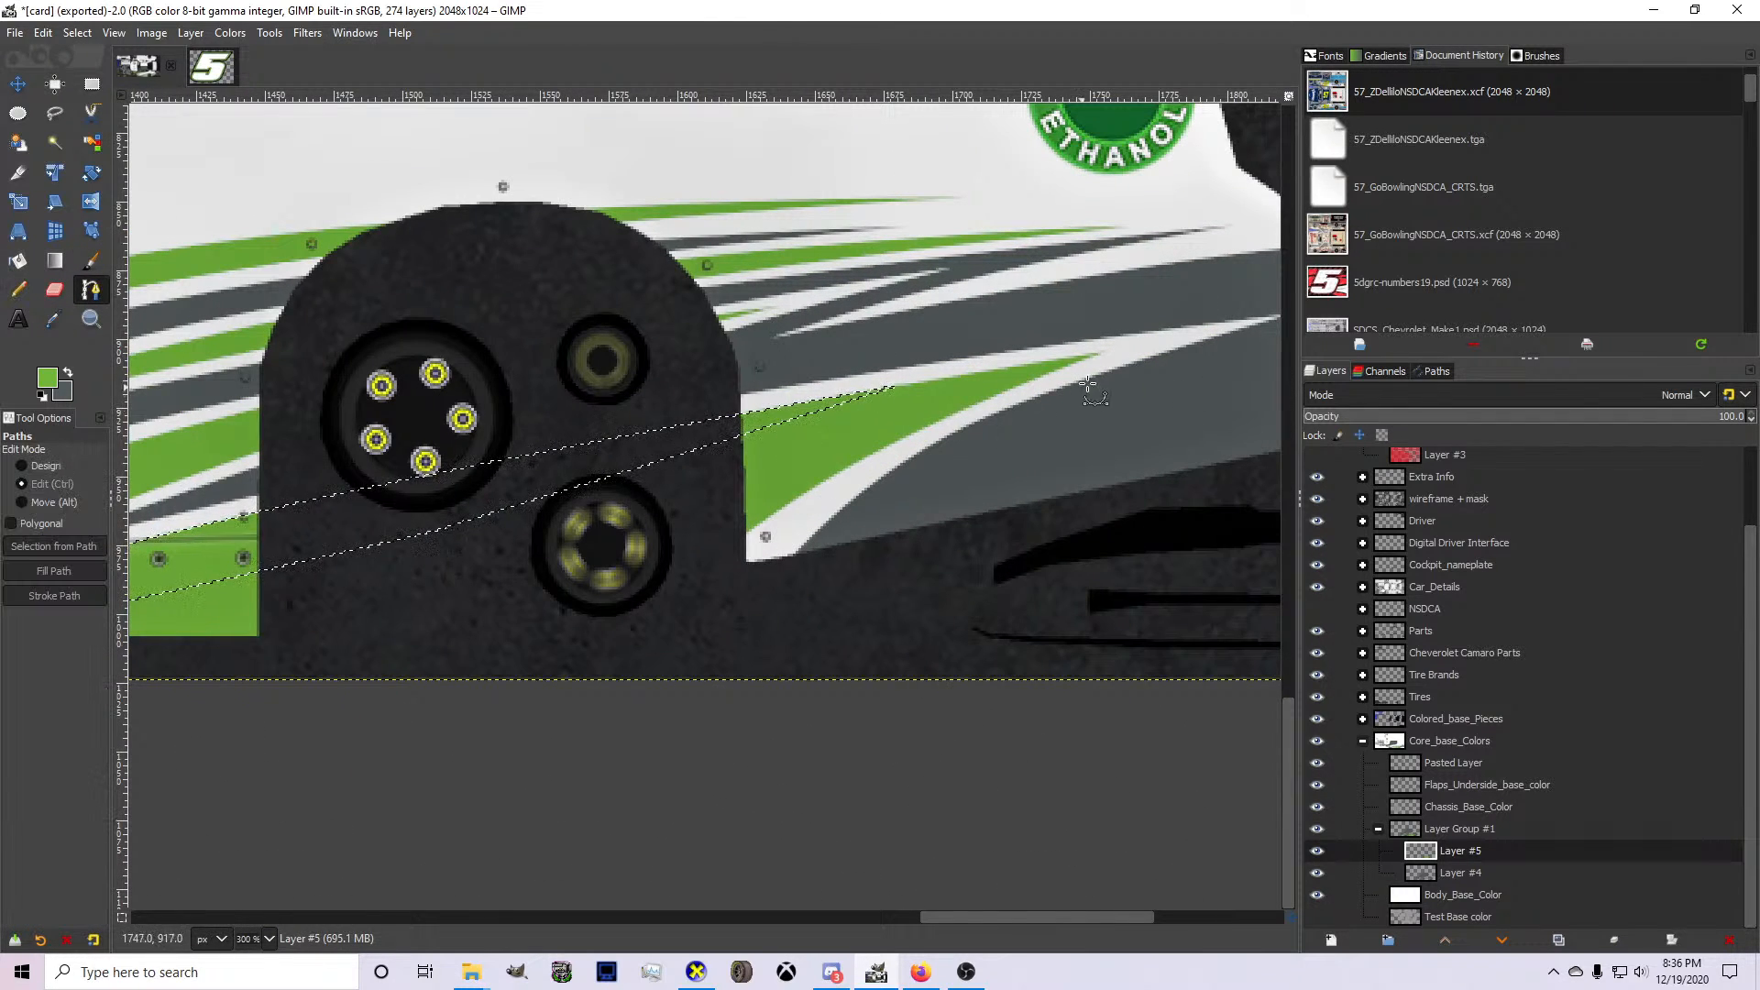
pyautogui.scroll(2, 1090, 343)
pyautogui.click(1105, 330)
pyautogui.click(398, 760)
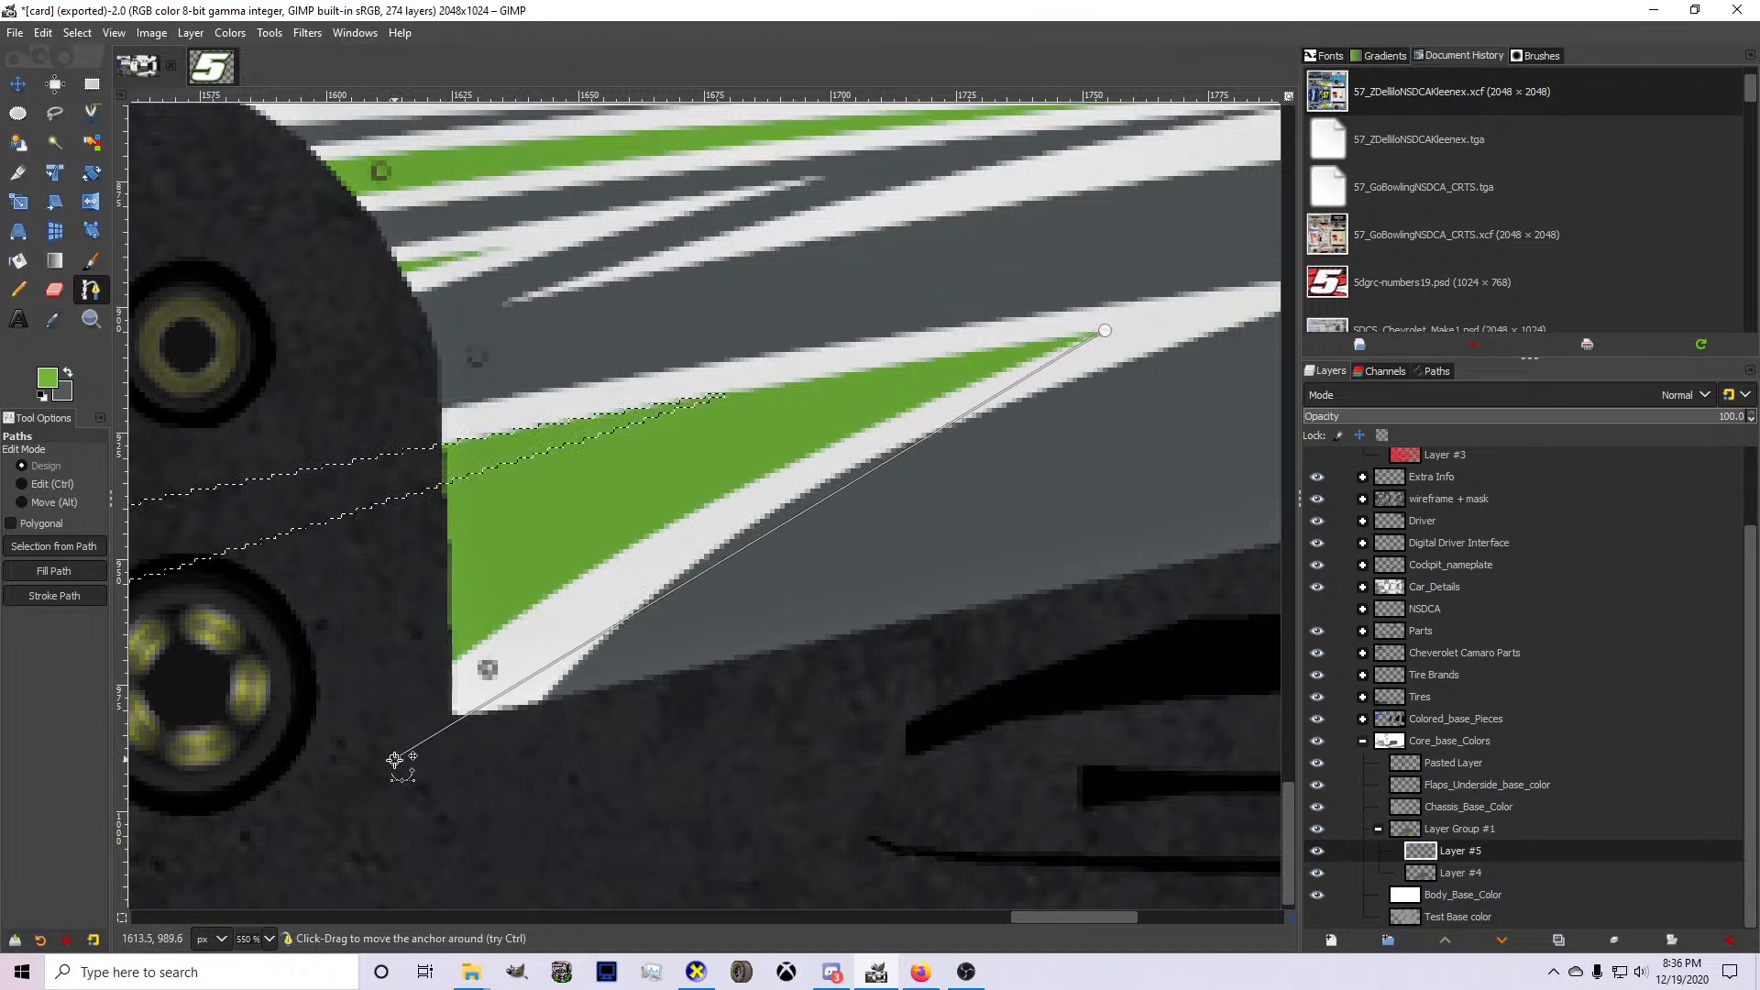
pyautogui.moveTo(755, 544); pyautogui.dragTo(712, 523)
pyautogui.moveTo(1105, 330); pyautogui.dragTo(1140, 326)
pyautogui.click(973, 354)
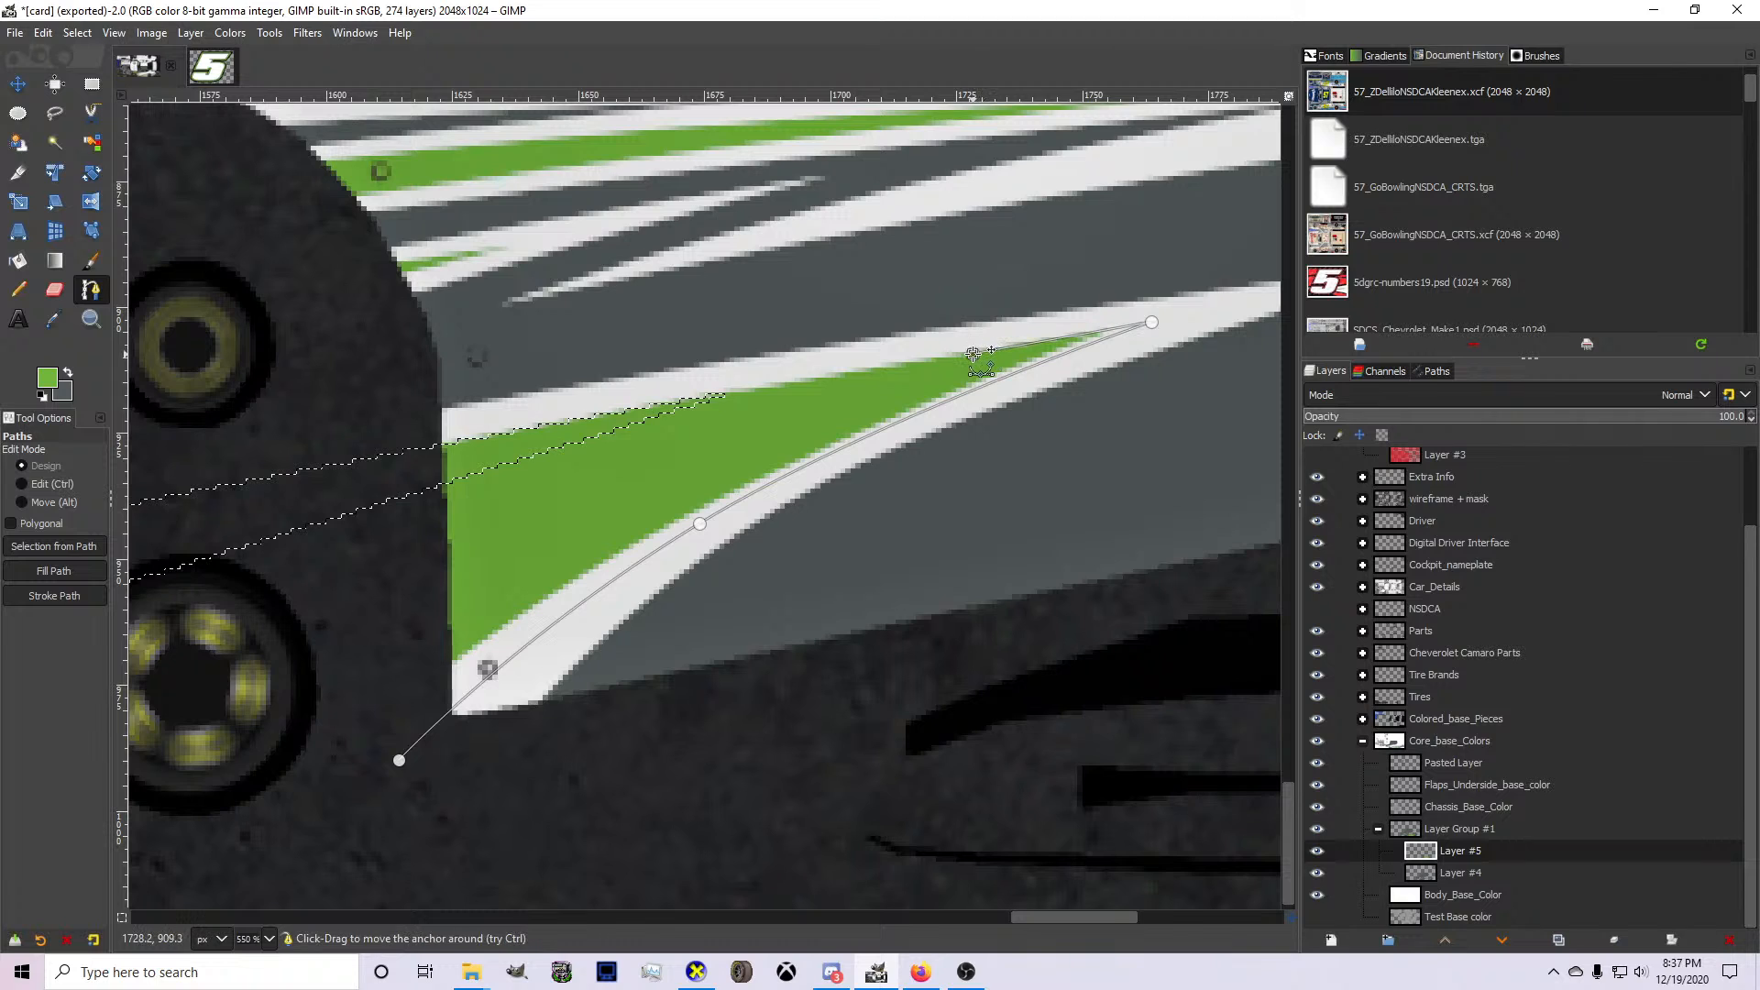
# Close the path inside the green spike behind the wheel arch, select its area, paint it green with the Pencil on Layer #5 and deselect.
pyautogui.click(537, 566)
pyautogui.click(409, 658)
pyautogui.click(389, 712)
pyautogui.press('Return')
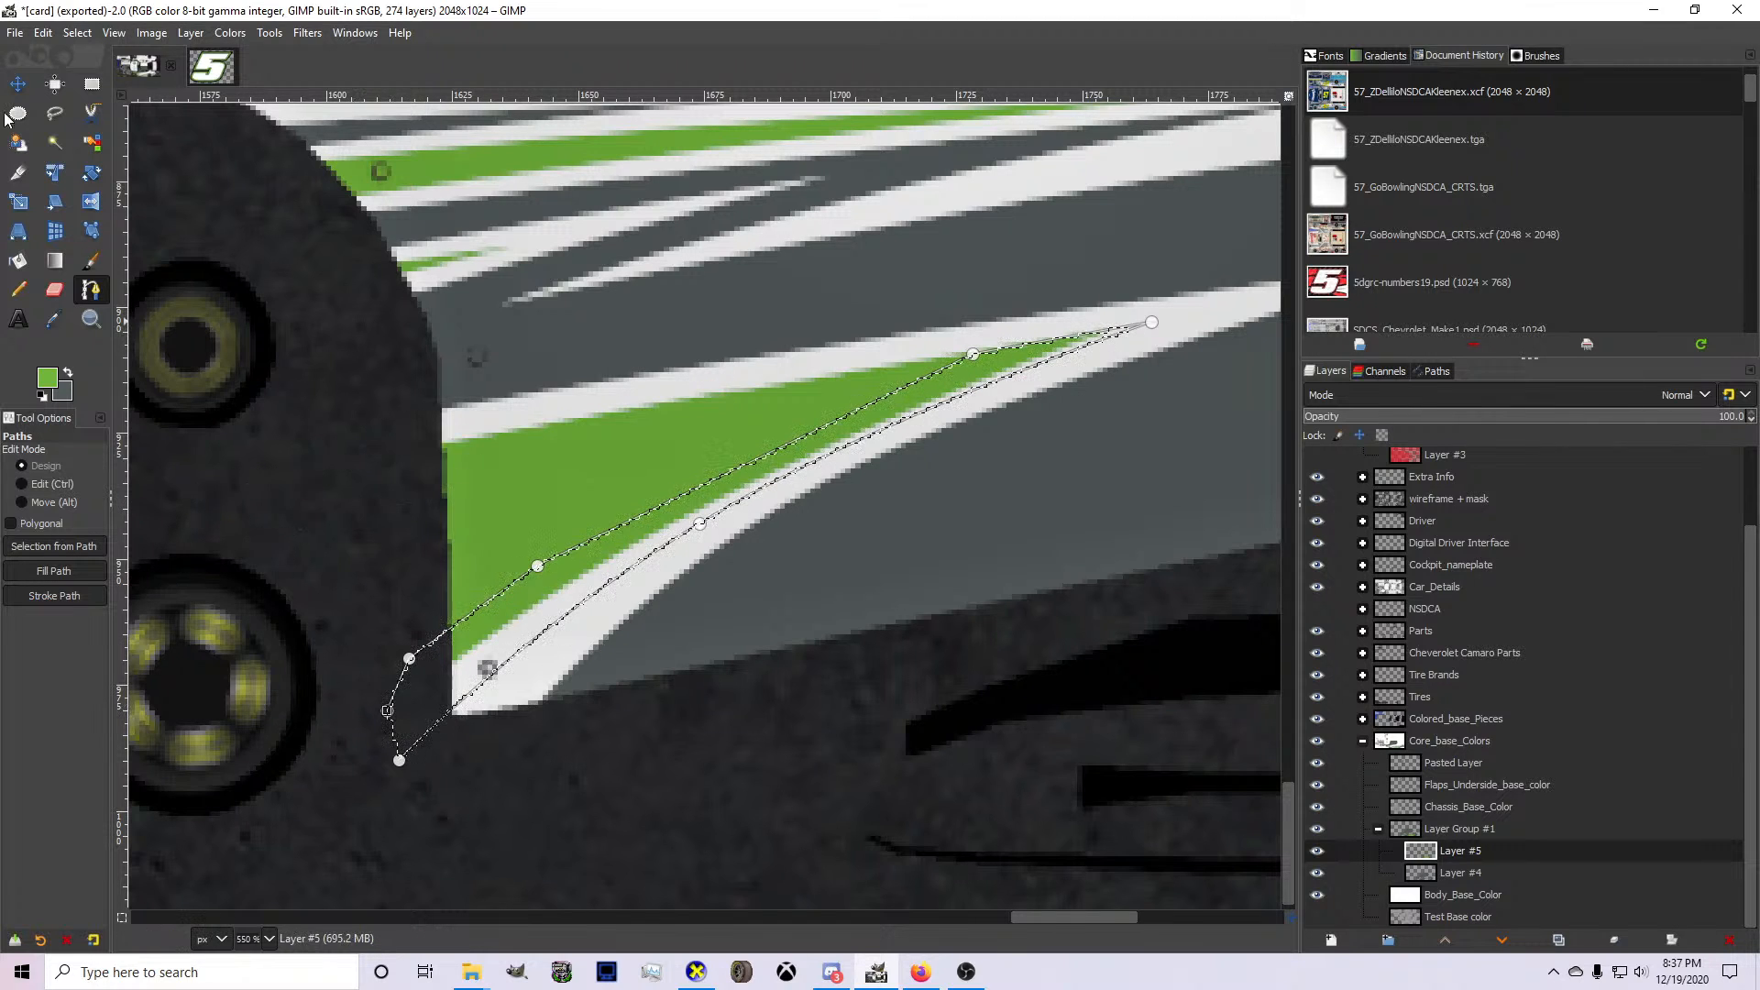
pyautogui.click(18, 290)
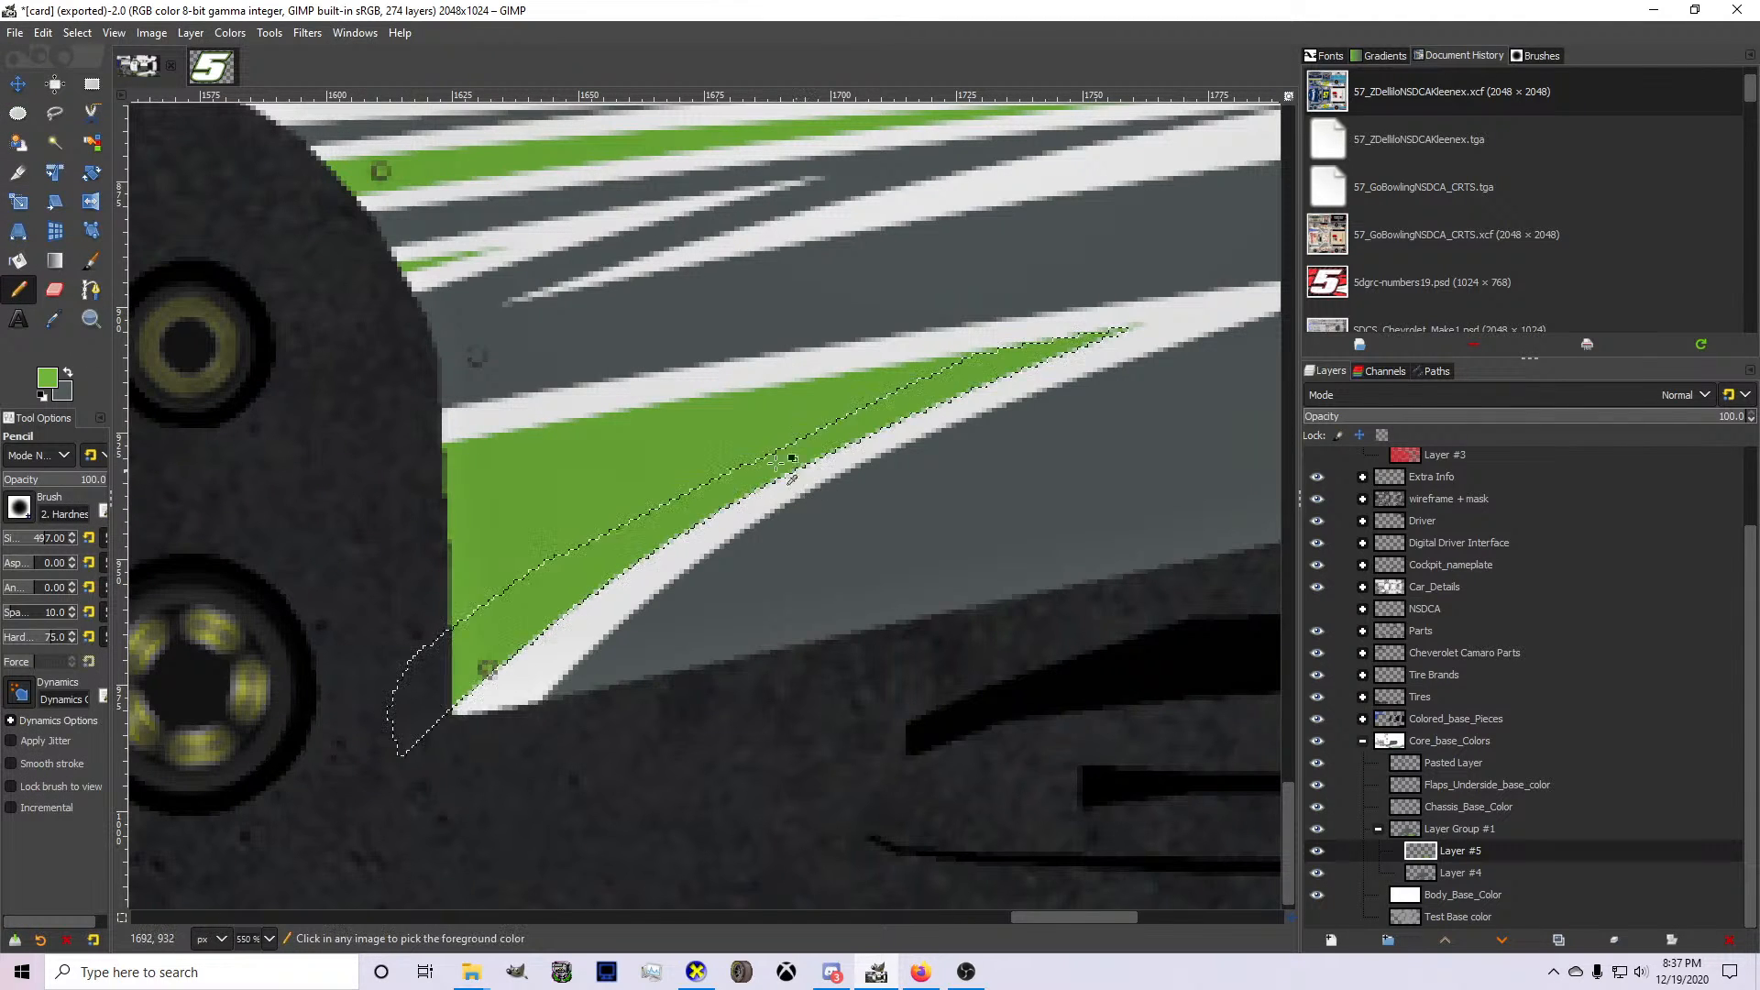
pyautogui.scroll(-1, 779, 458)
pyautogui.click(77, 35)
pyautogui.press('Escape')
pyautogui.press('1')
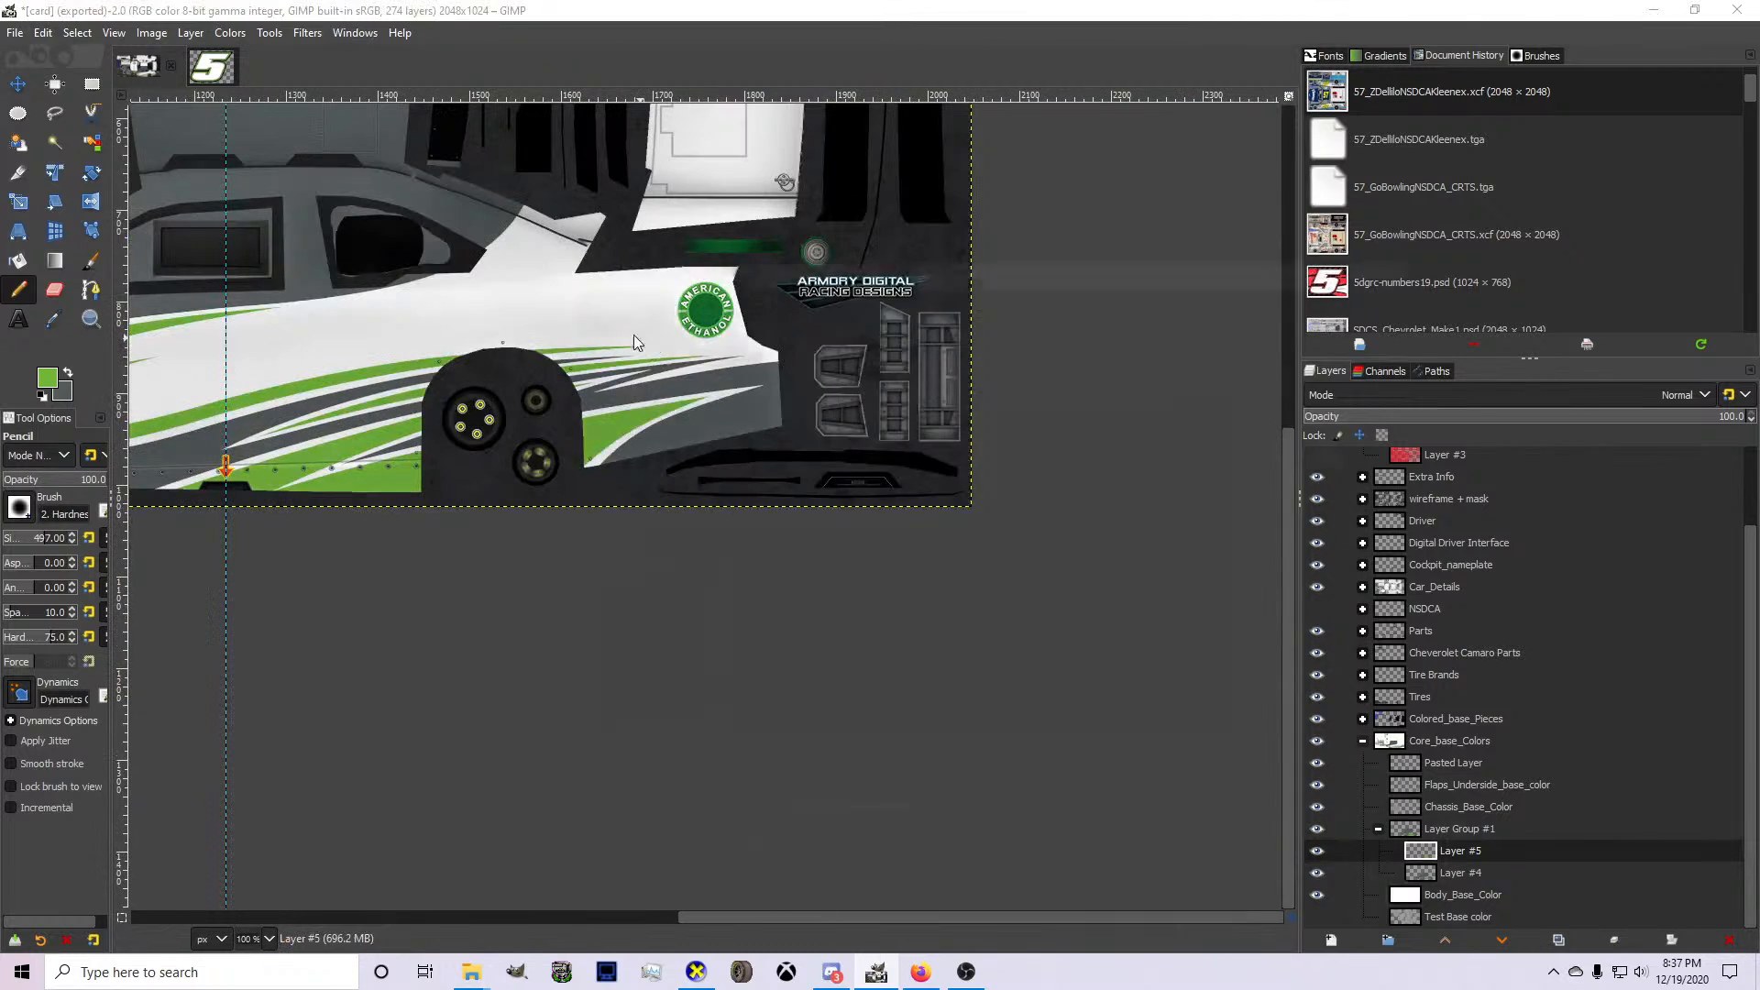
# Save the image as an XCF in Bases Made By Me on drive D:, named "5_" plus the driver's name and "PTCNSDCA".
pyautogui.hotkey('ctrl', 's')
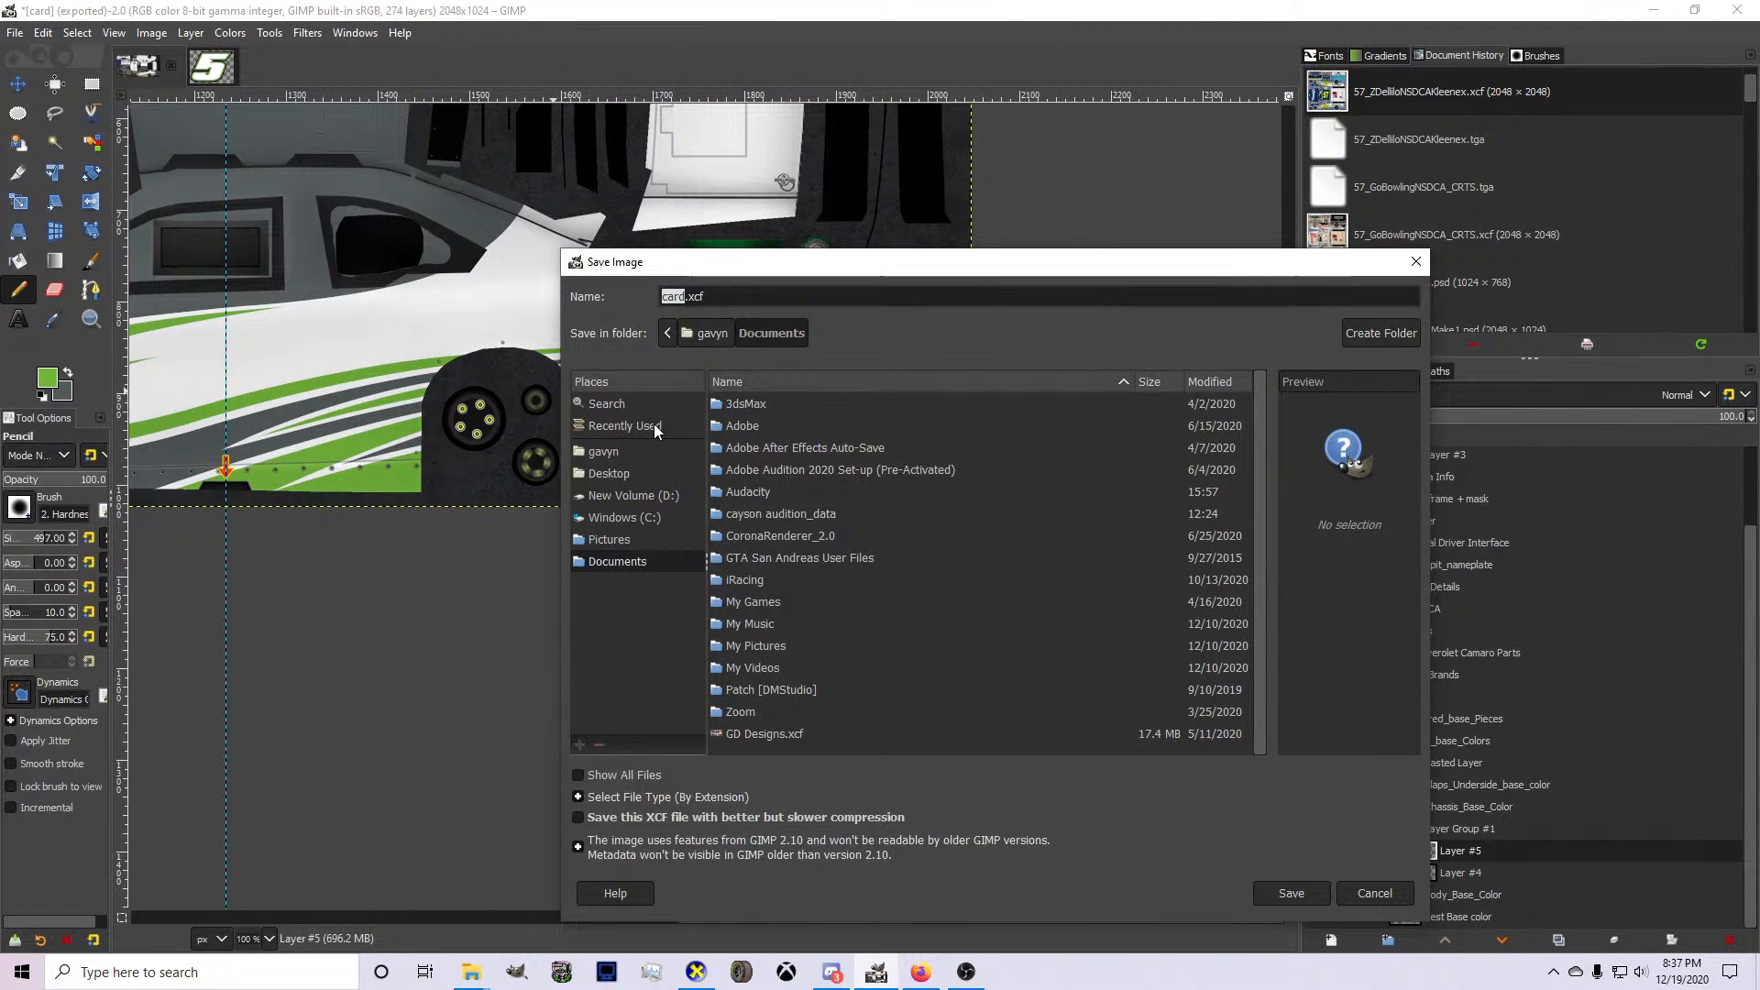
pyautogui.click(638, 454)
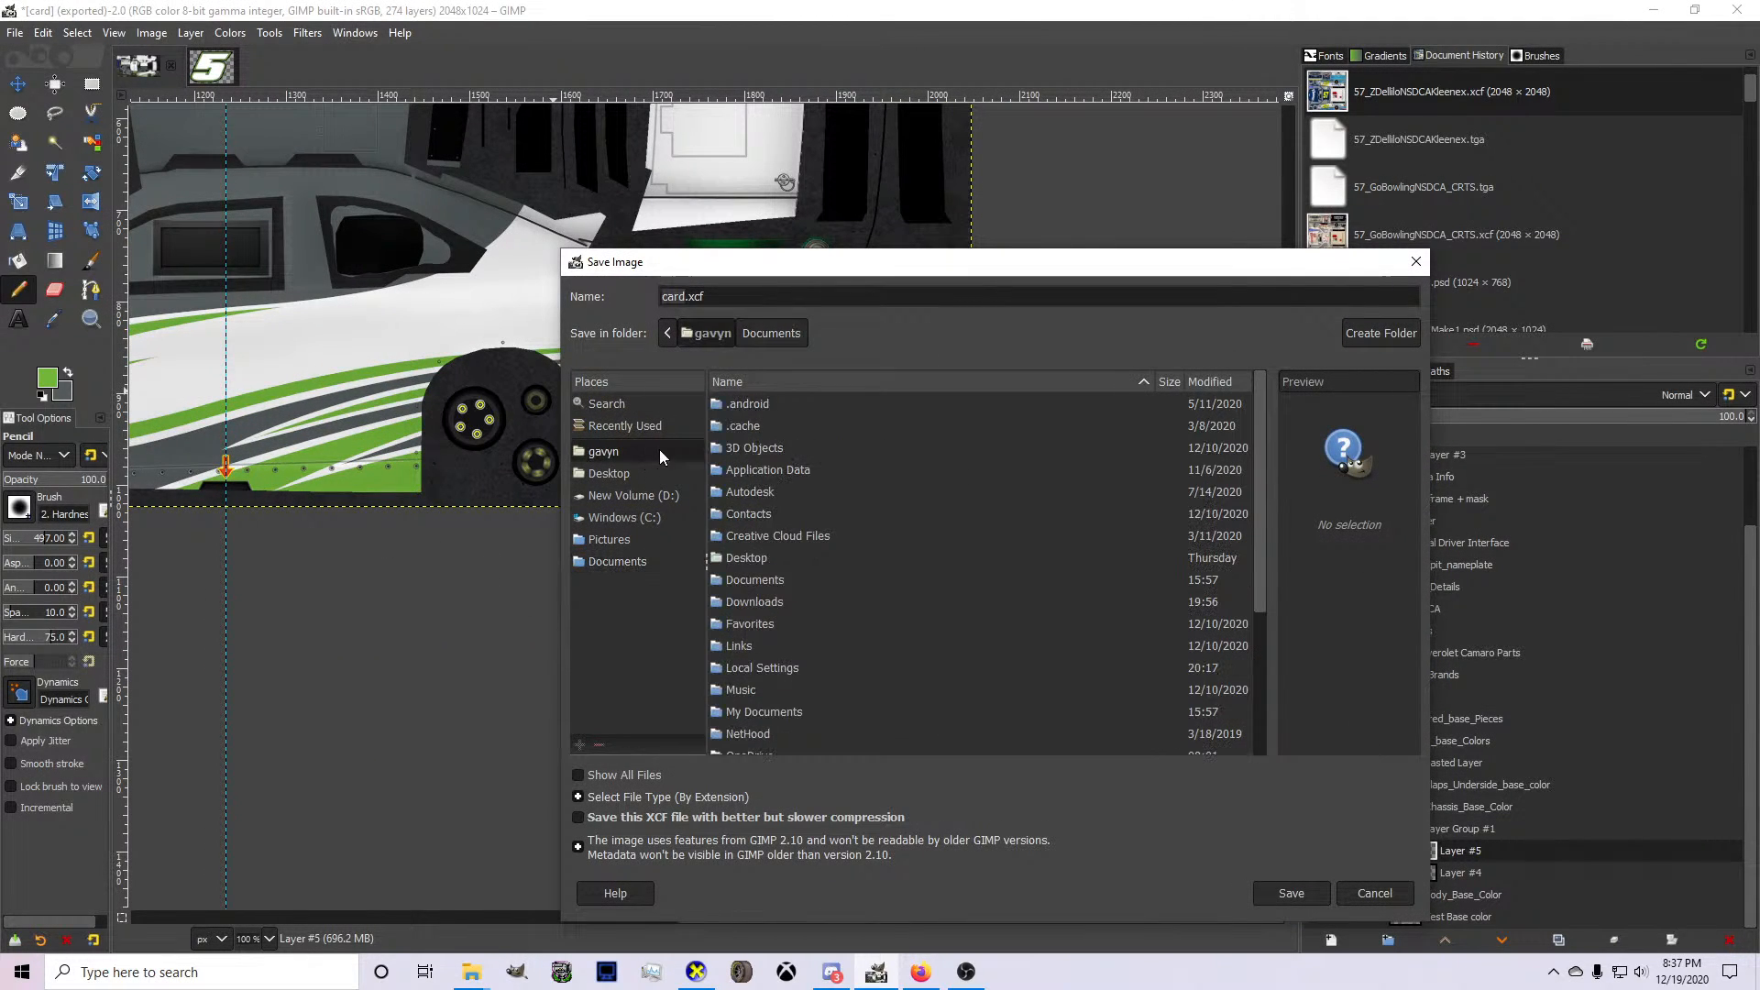
pyautogui.click(636, 514)
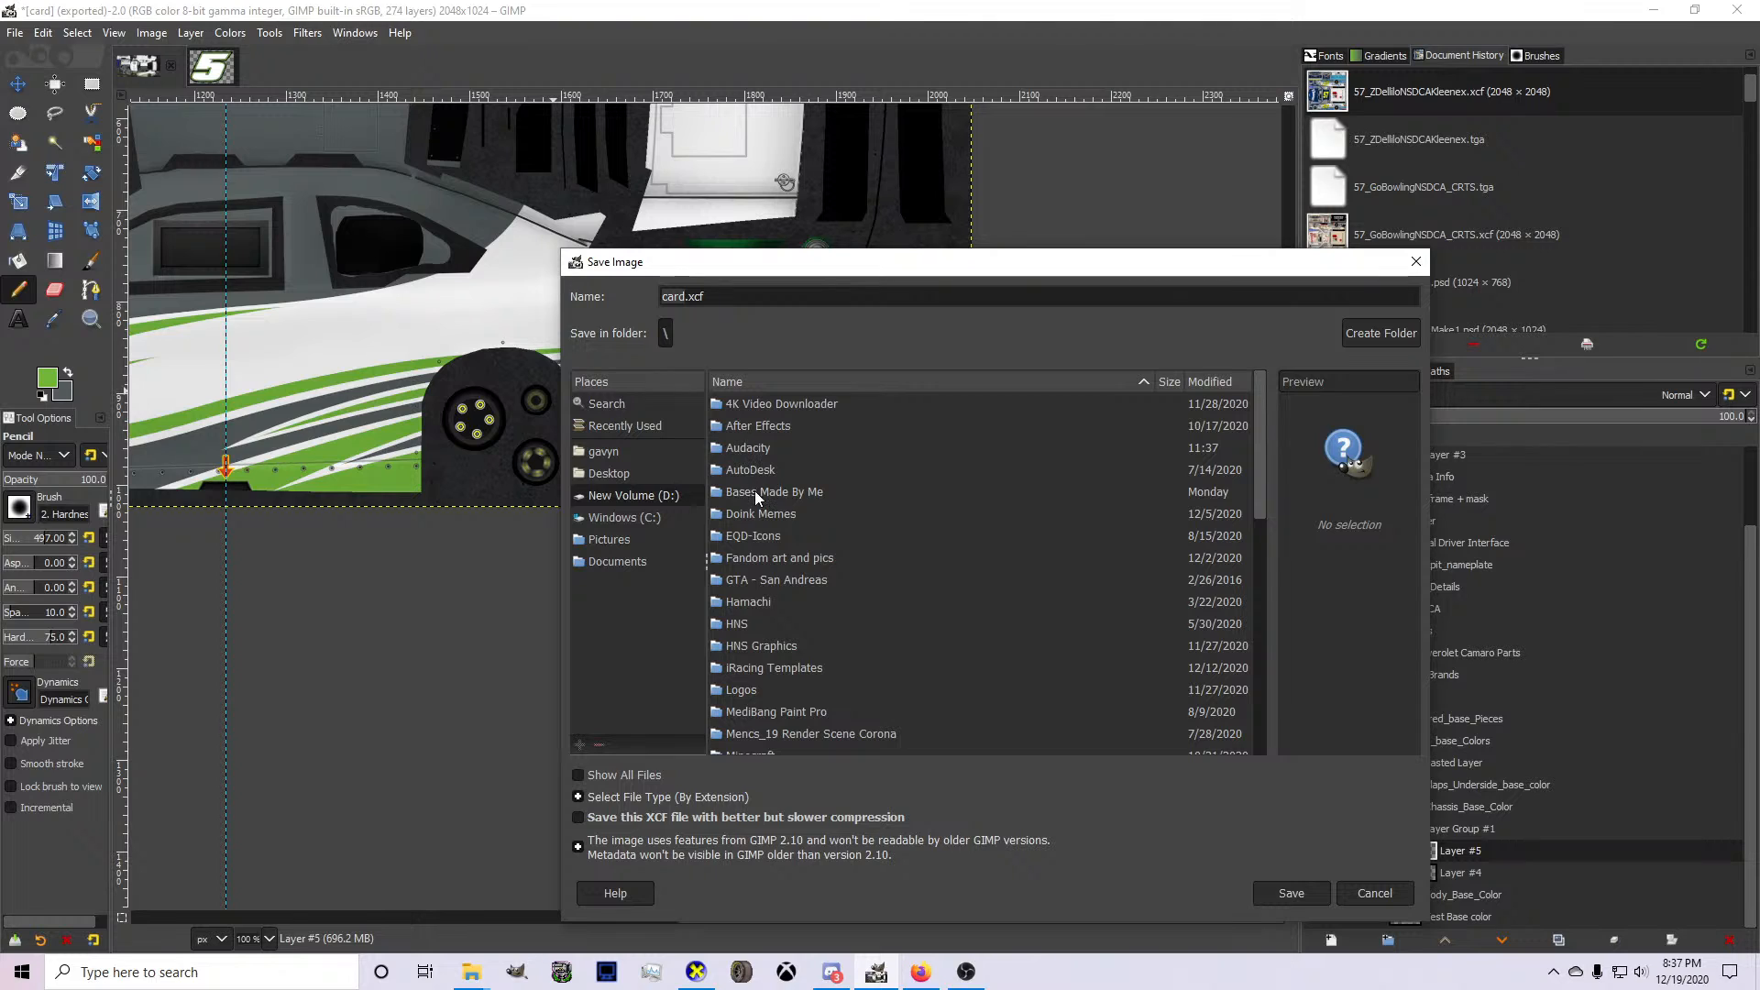
pyautogui.doubleClick(754, 486)
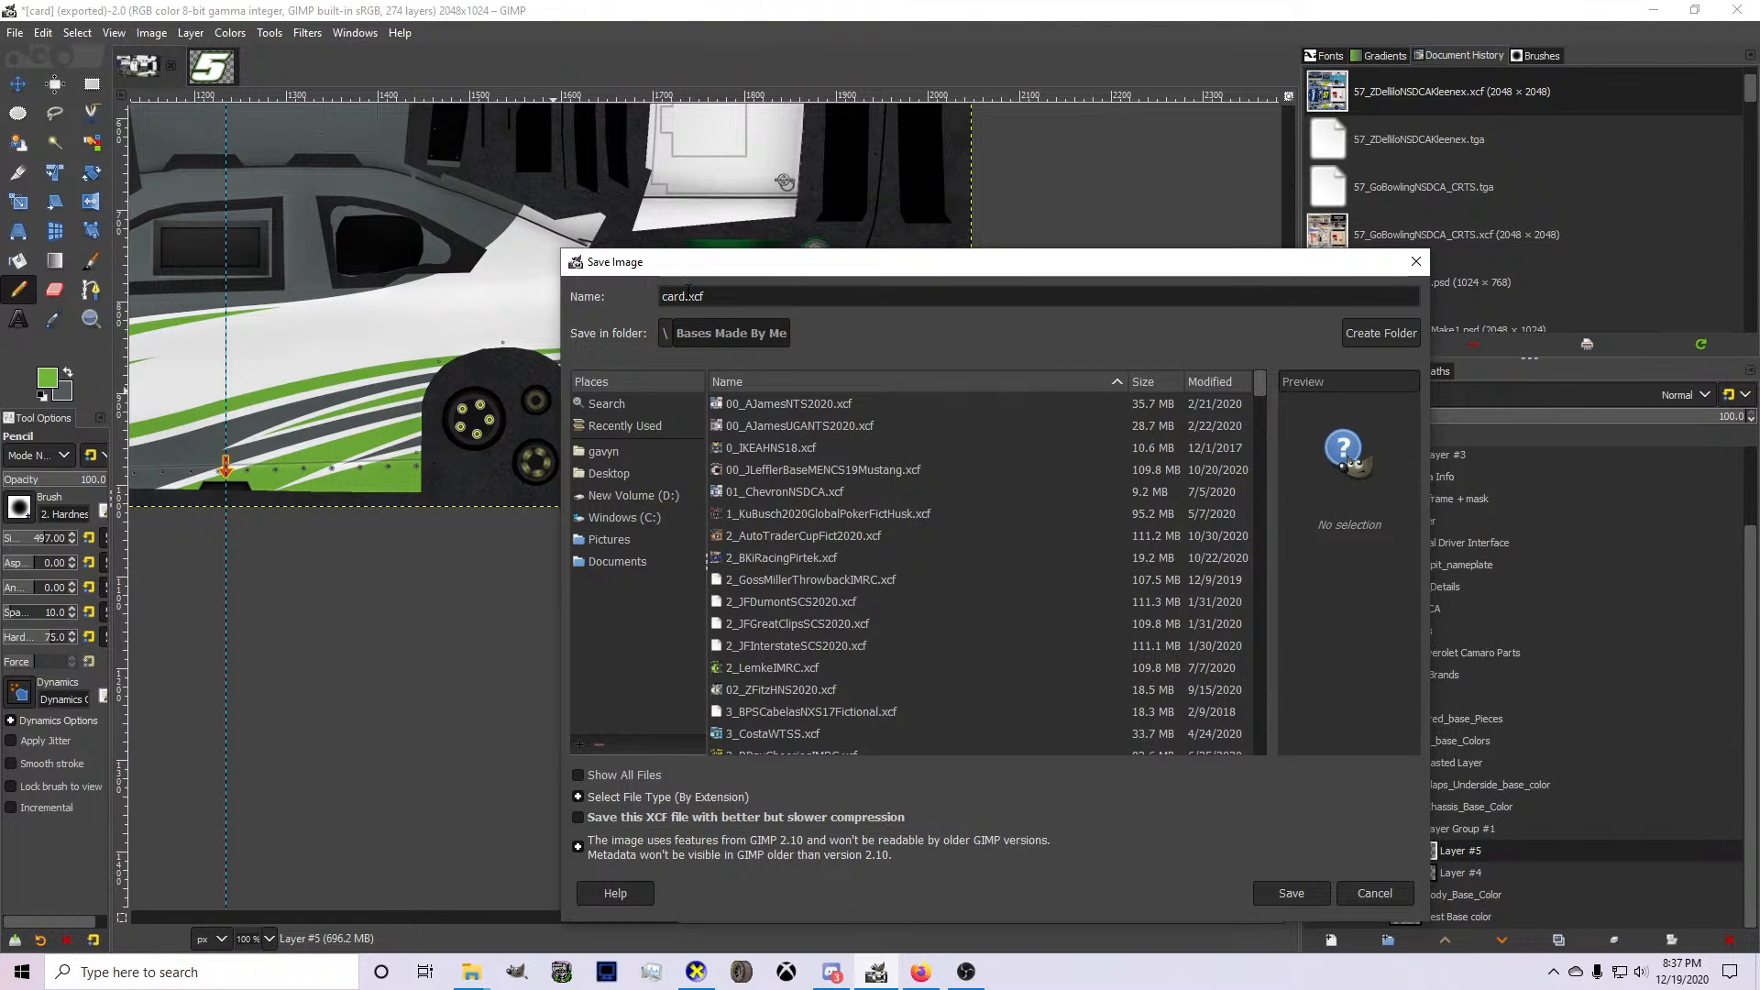
pyautogui.write('5_')
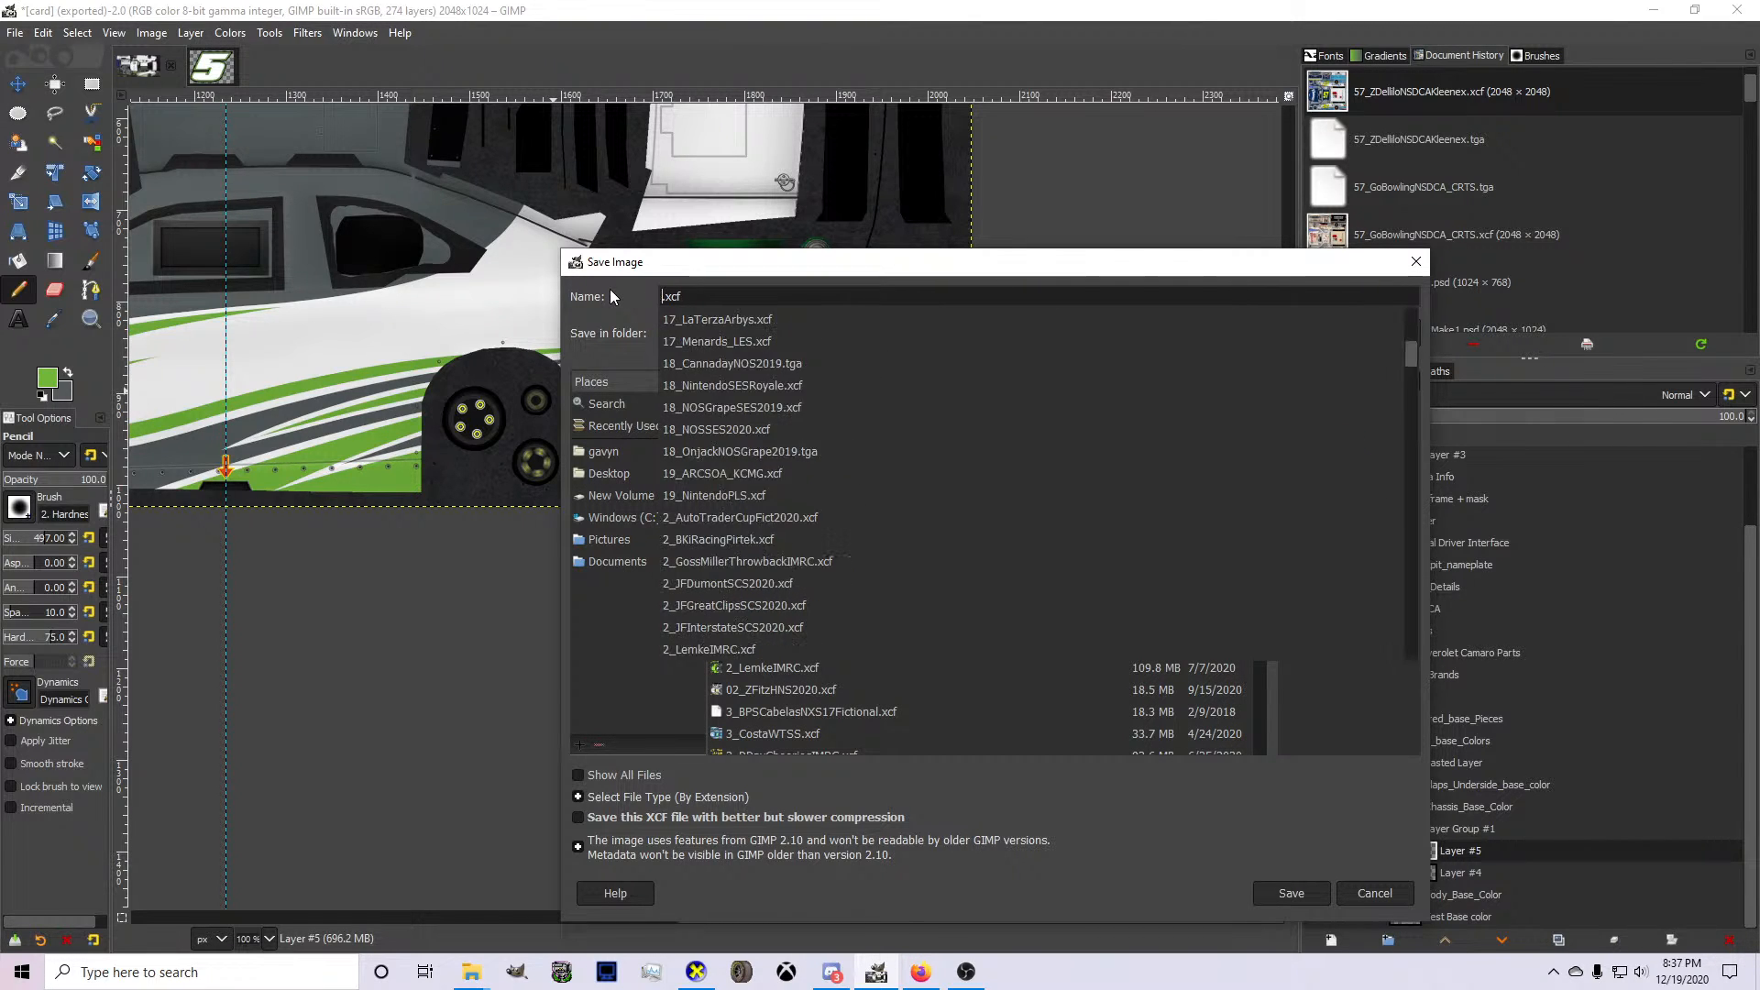
pyautogui.write('DKurtis')
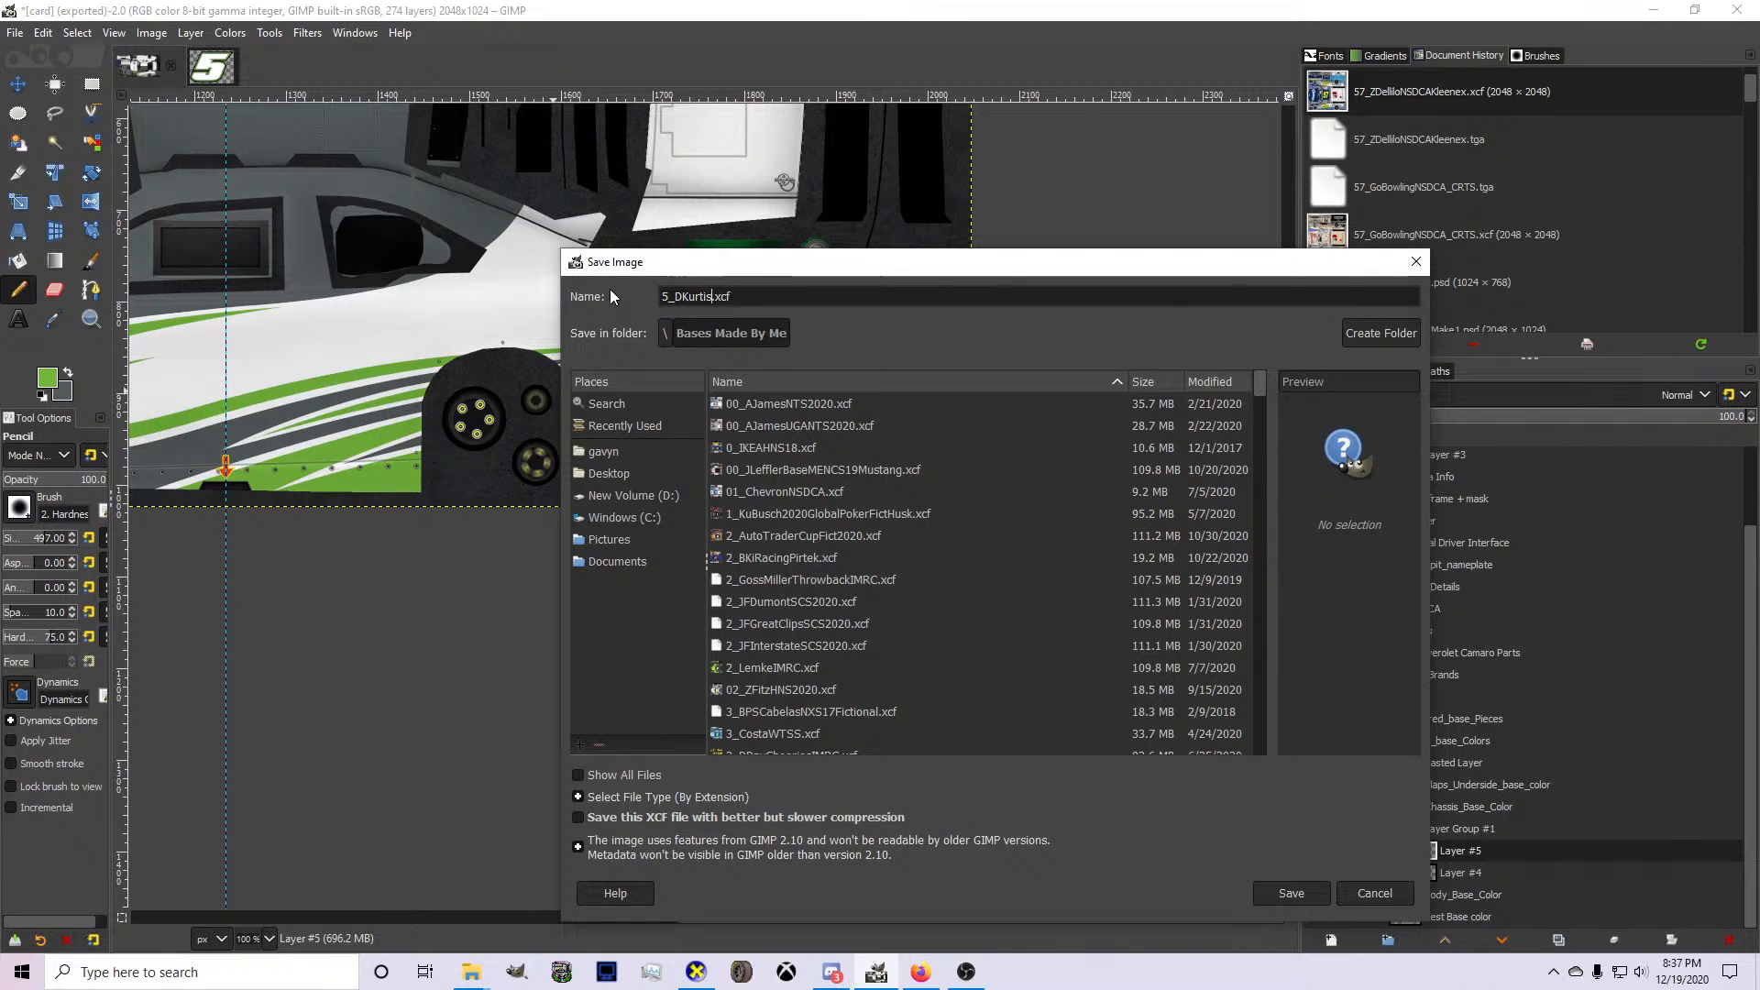
pyautogui.write('PTCNSDCA')
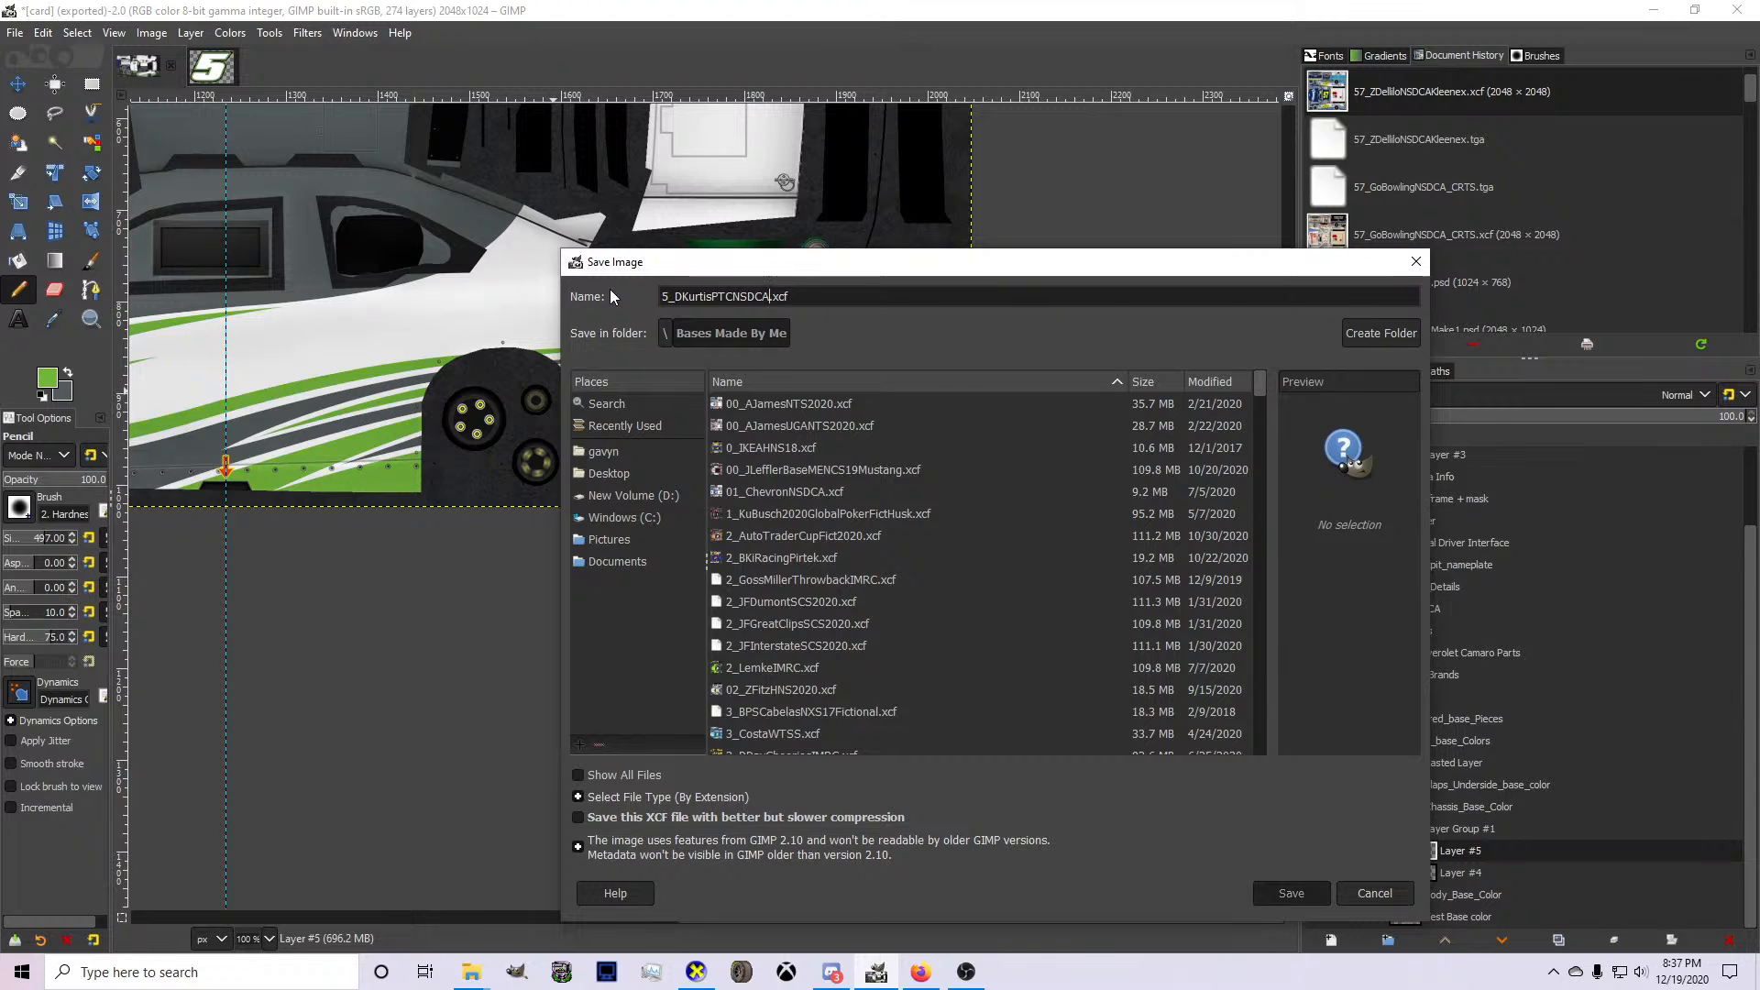
pyautogui.press('Return')
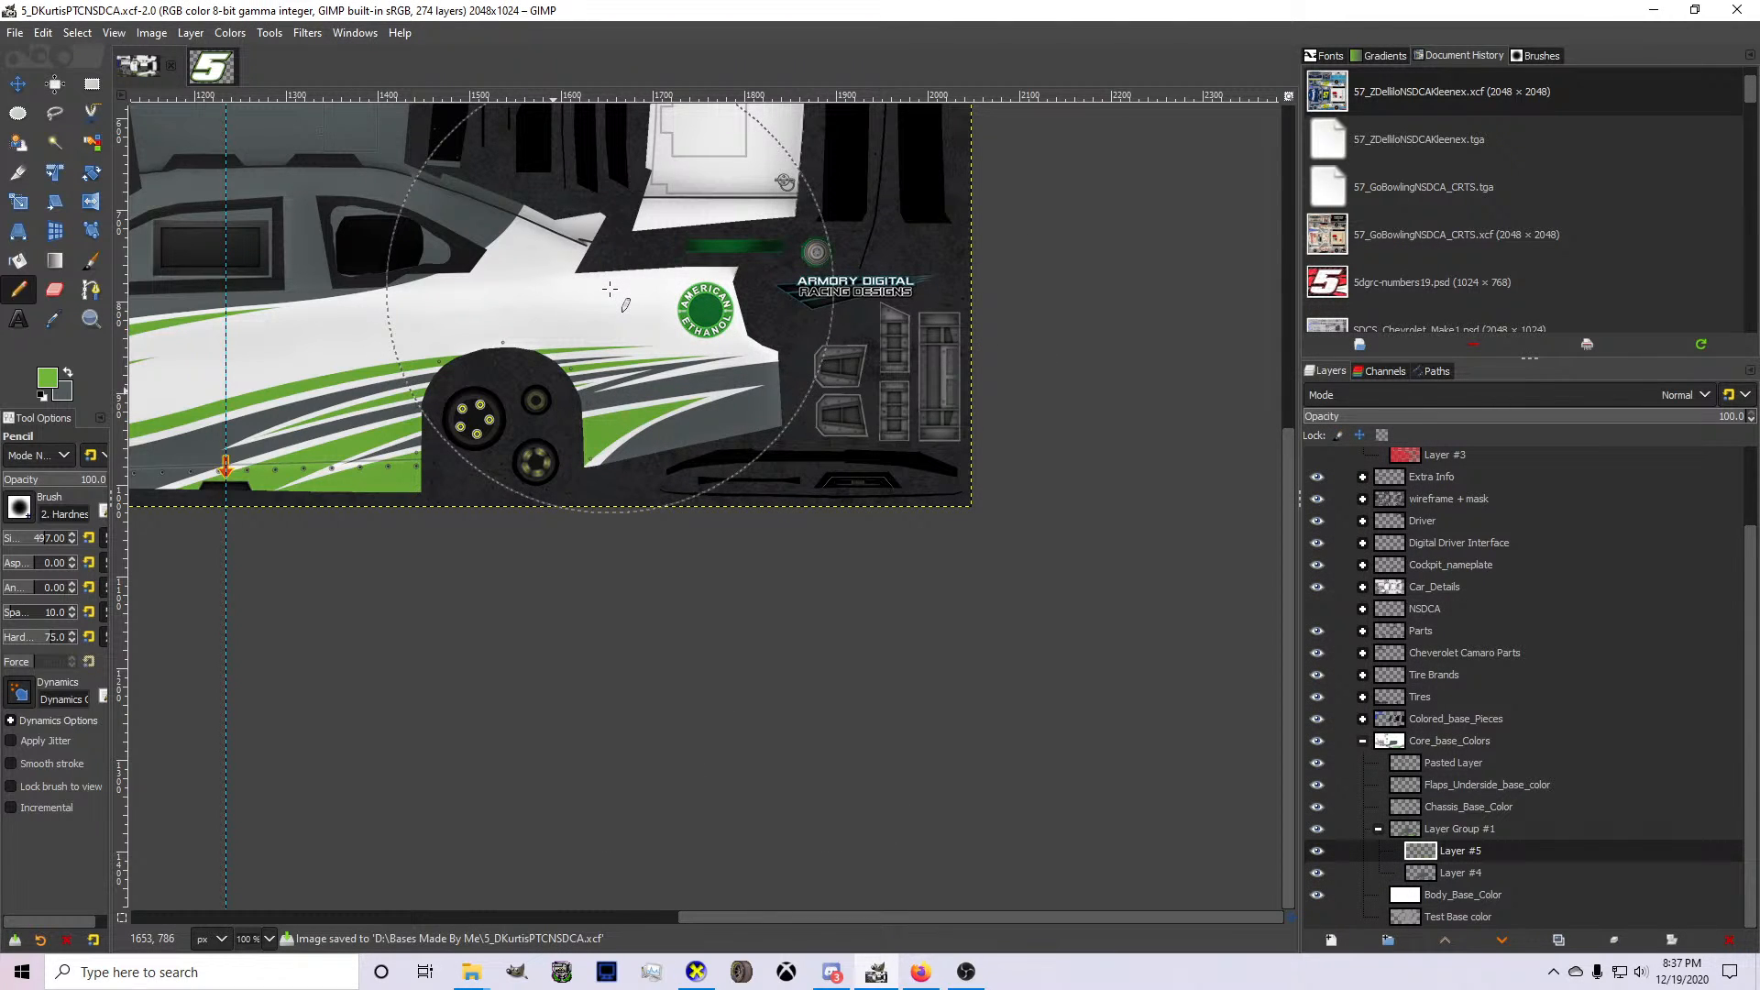
# Switch to Discord and look through the direct messages and the voice channels of several servers.
pyautogui.click(832, 972)
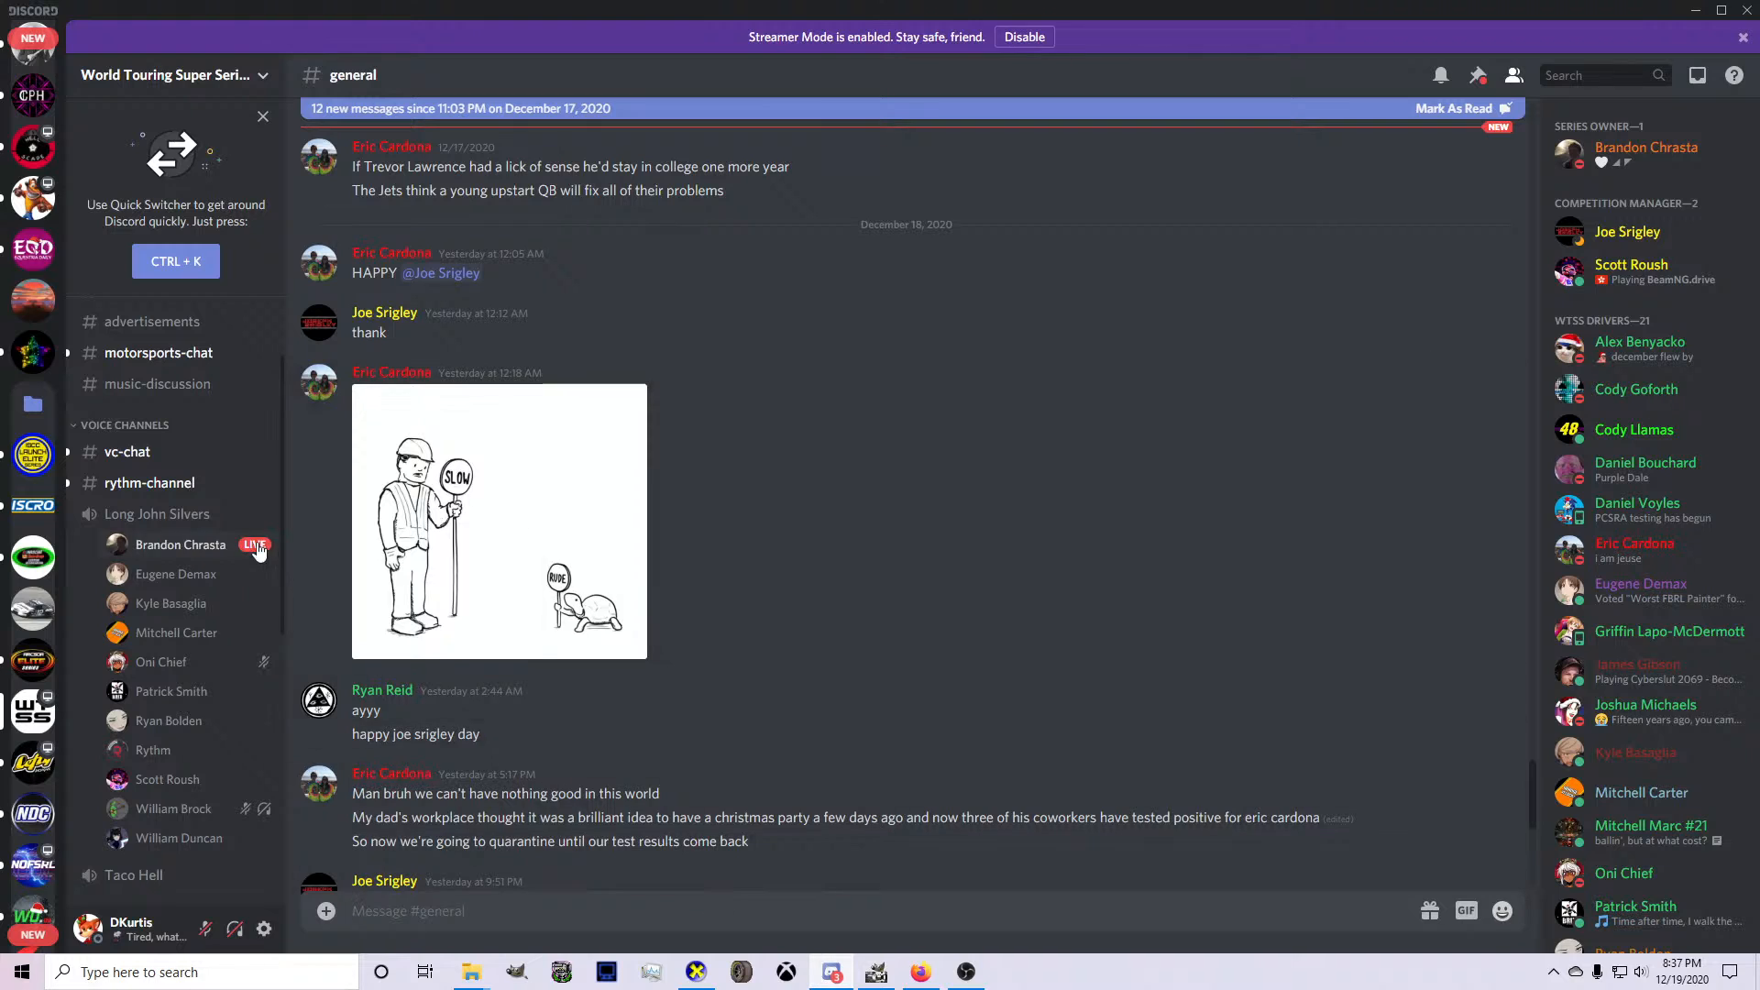
pyautogui.scroll(3, 28, 230)
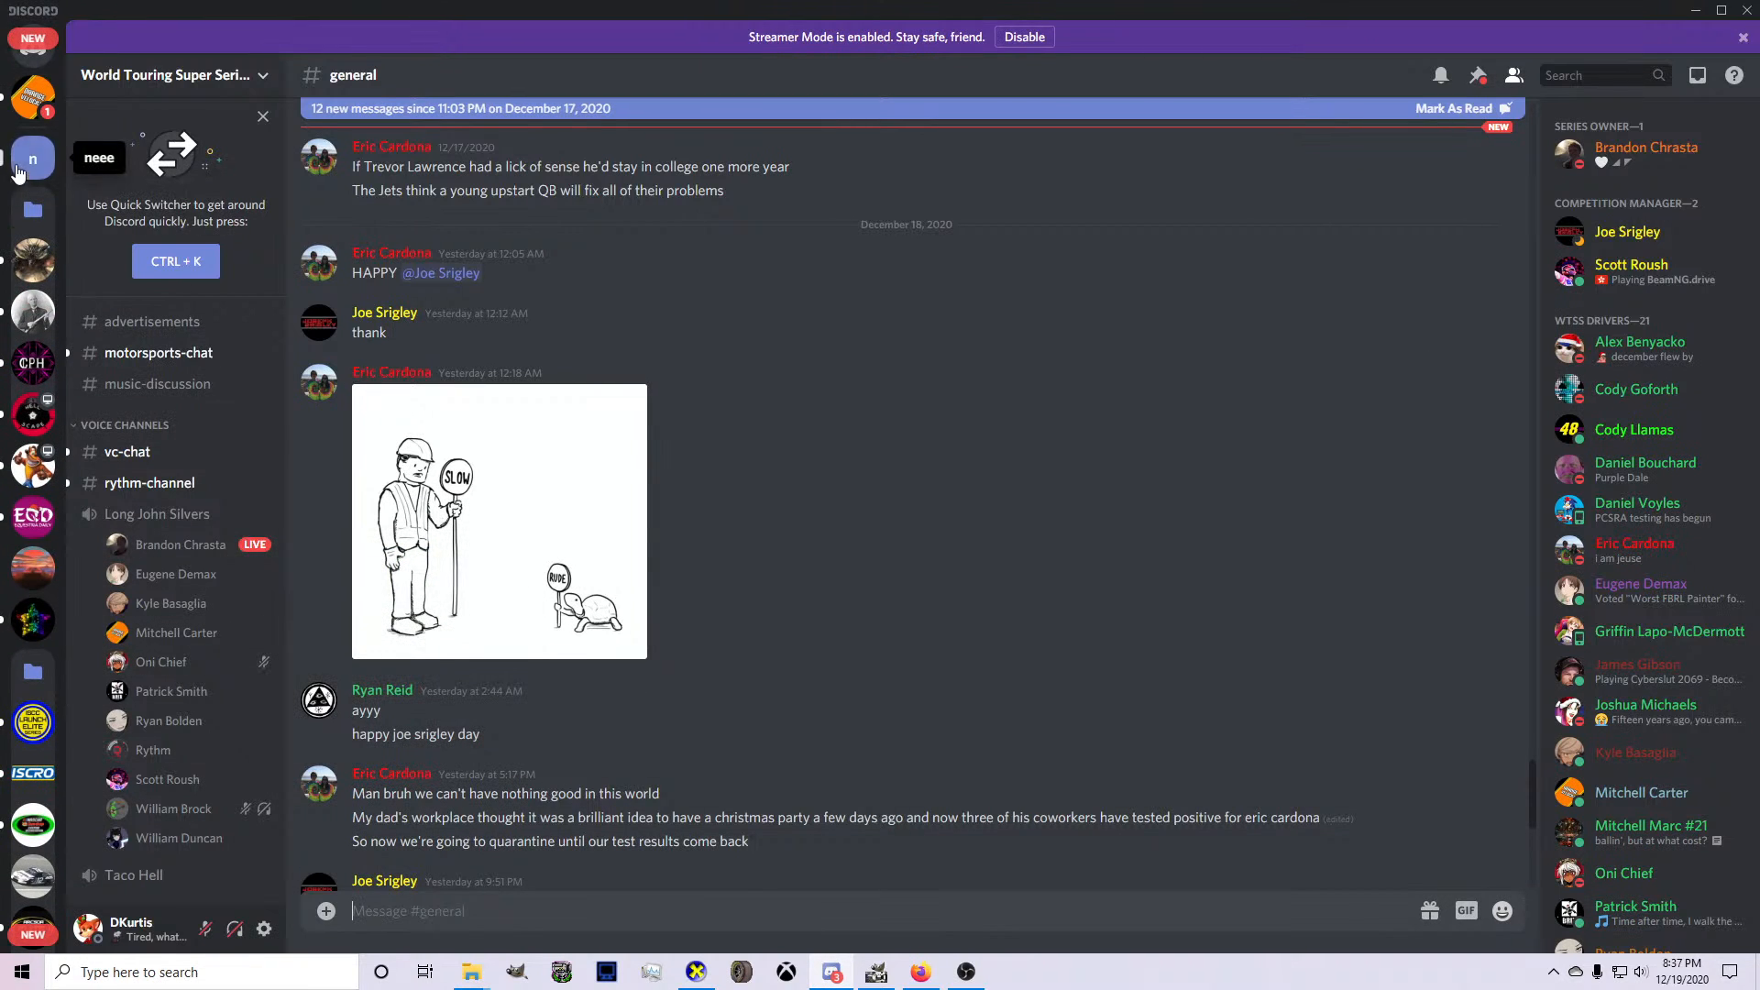
pyautogui.scroll(1, 18, 137)
pyautogui.click(33, 96)
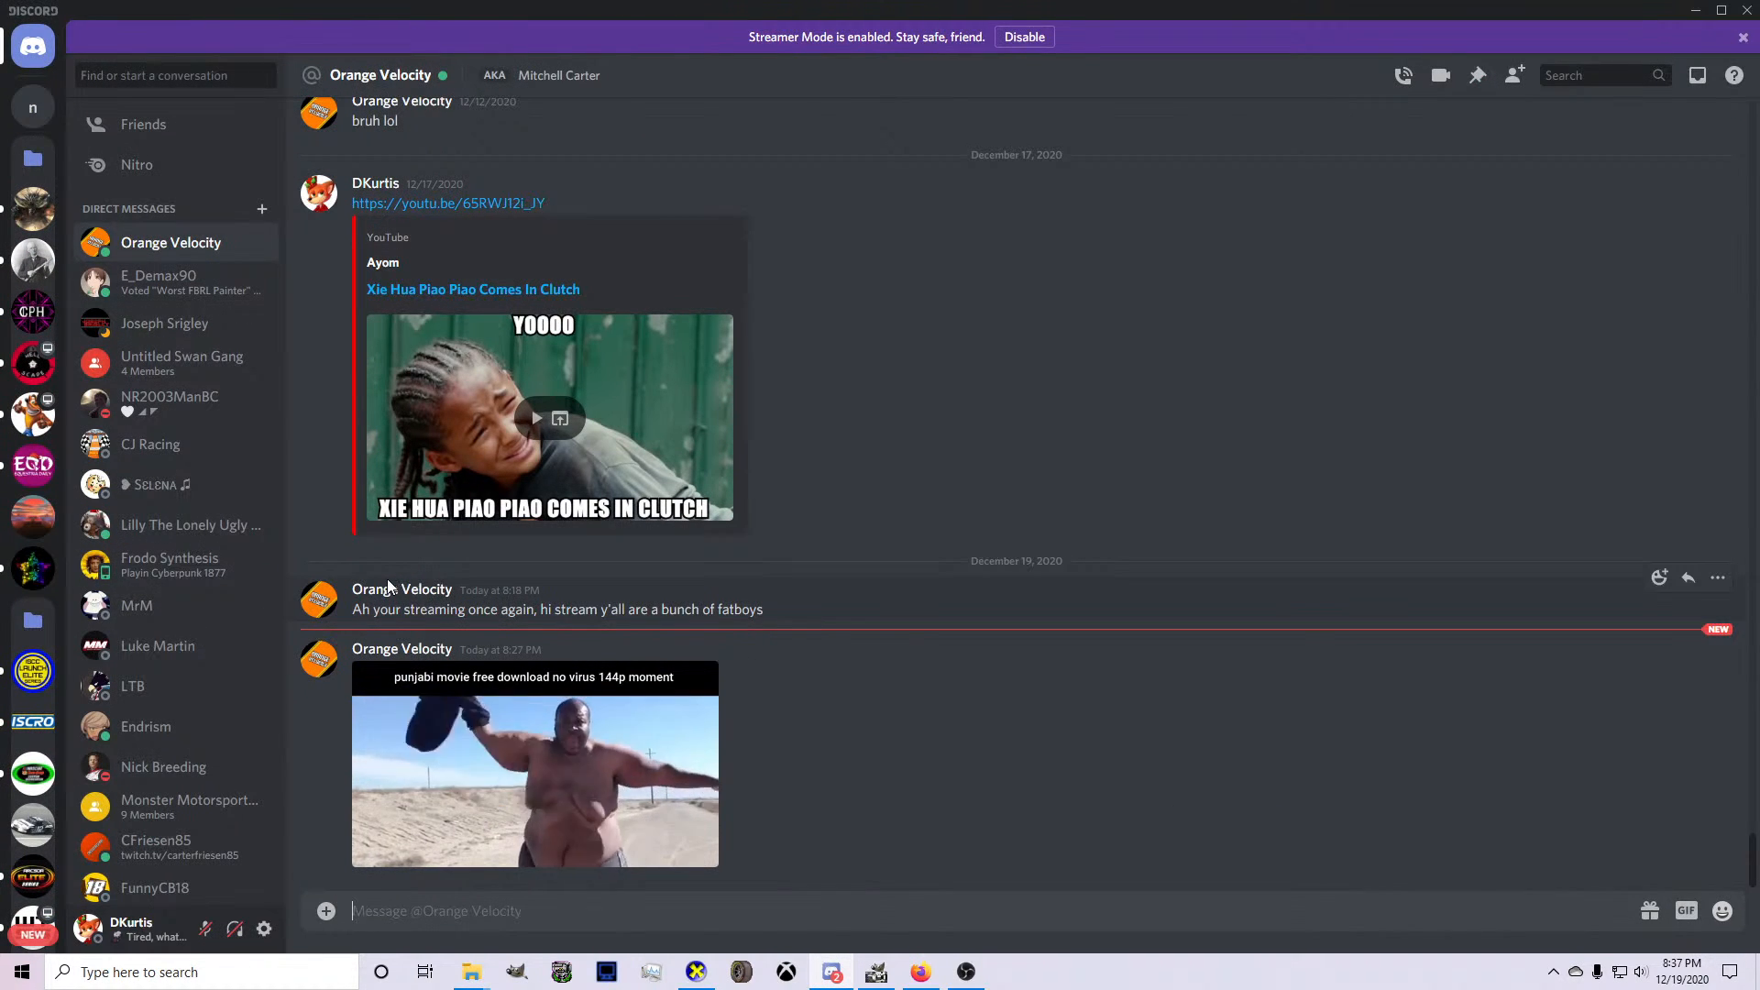
pyautogui.click(33, 416)
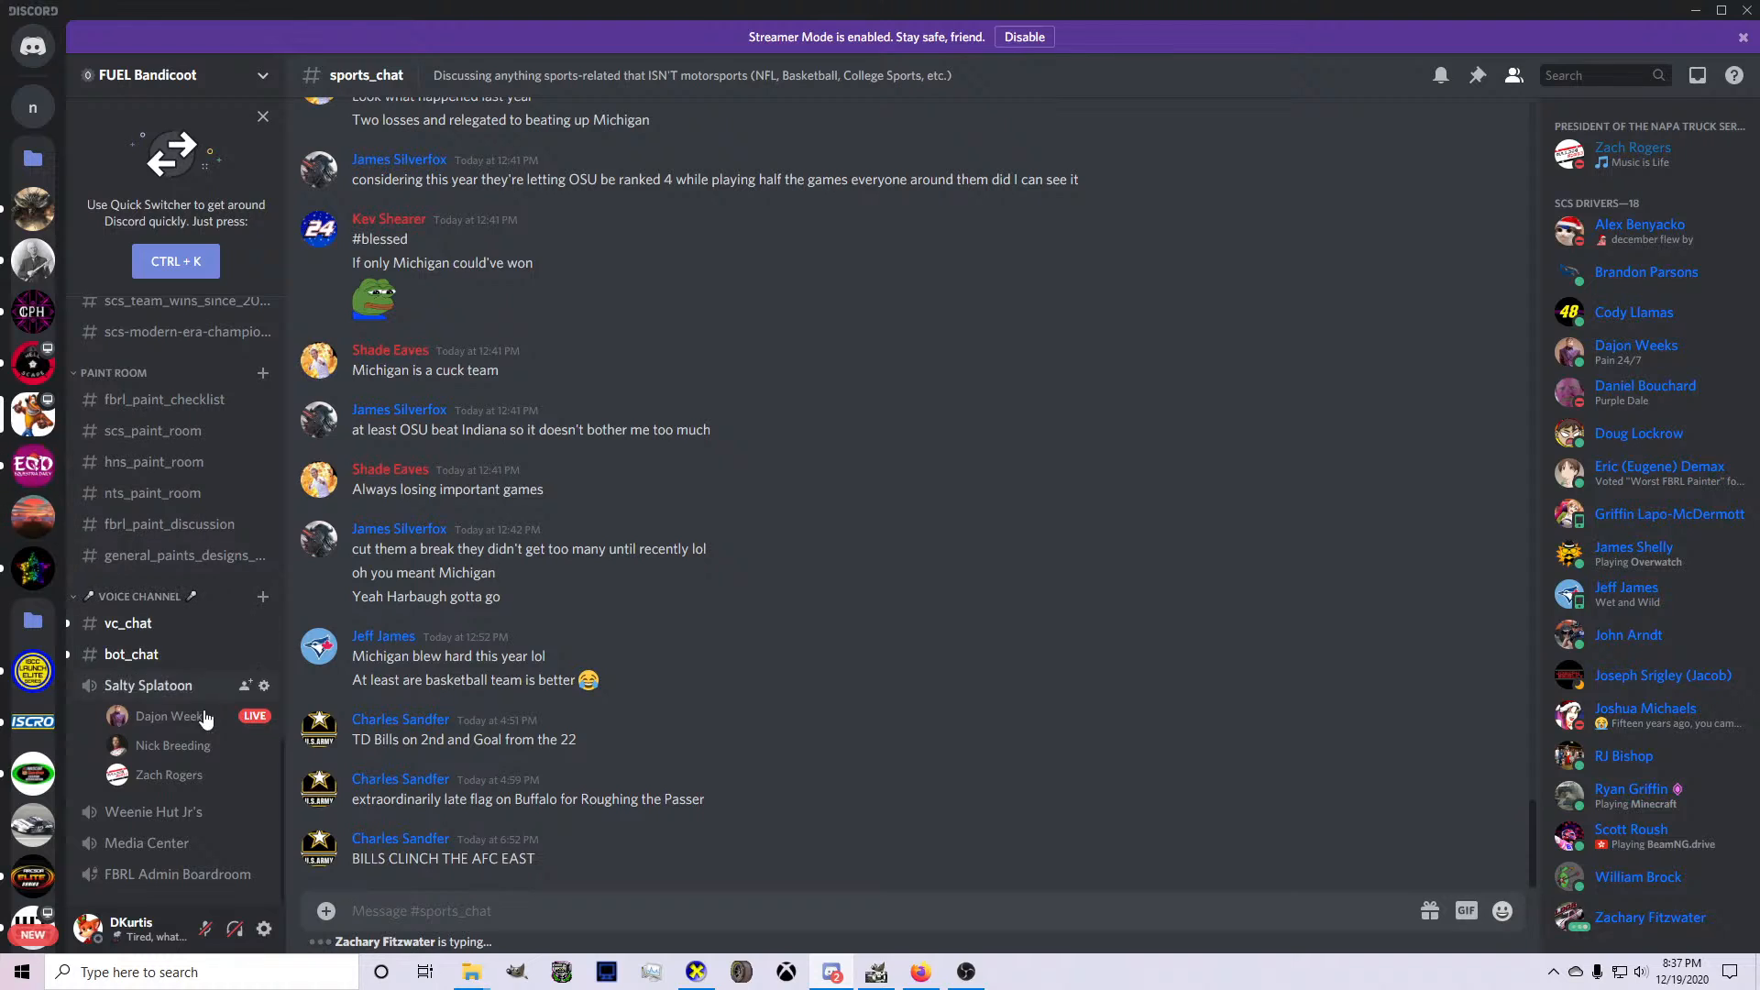
pyautogui.moveTo(194, 729)
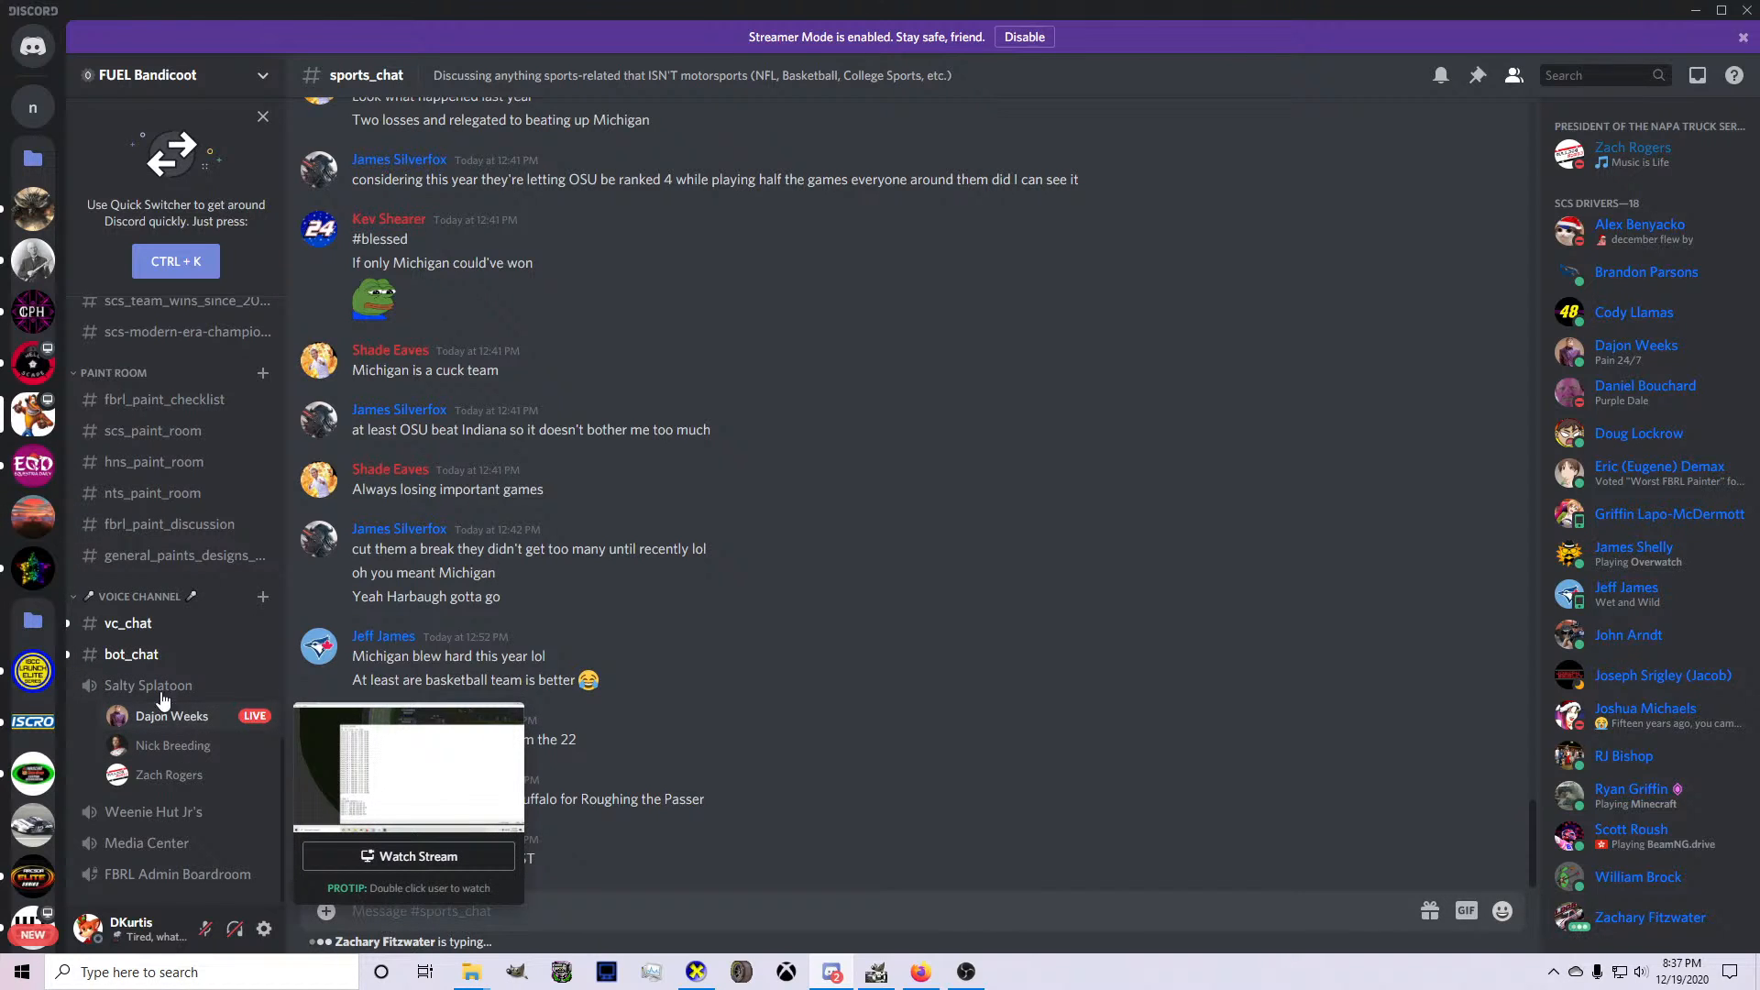
pyautogui.scroll(-2, 28, 756)
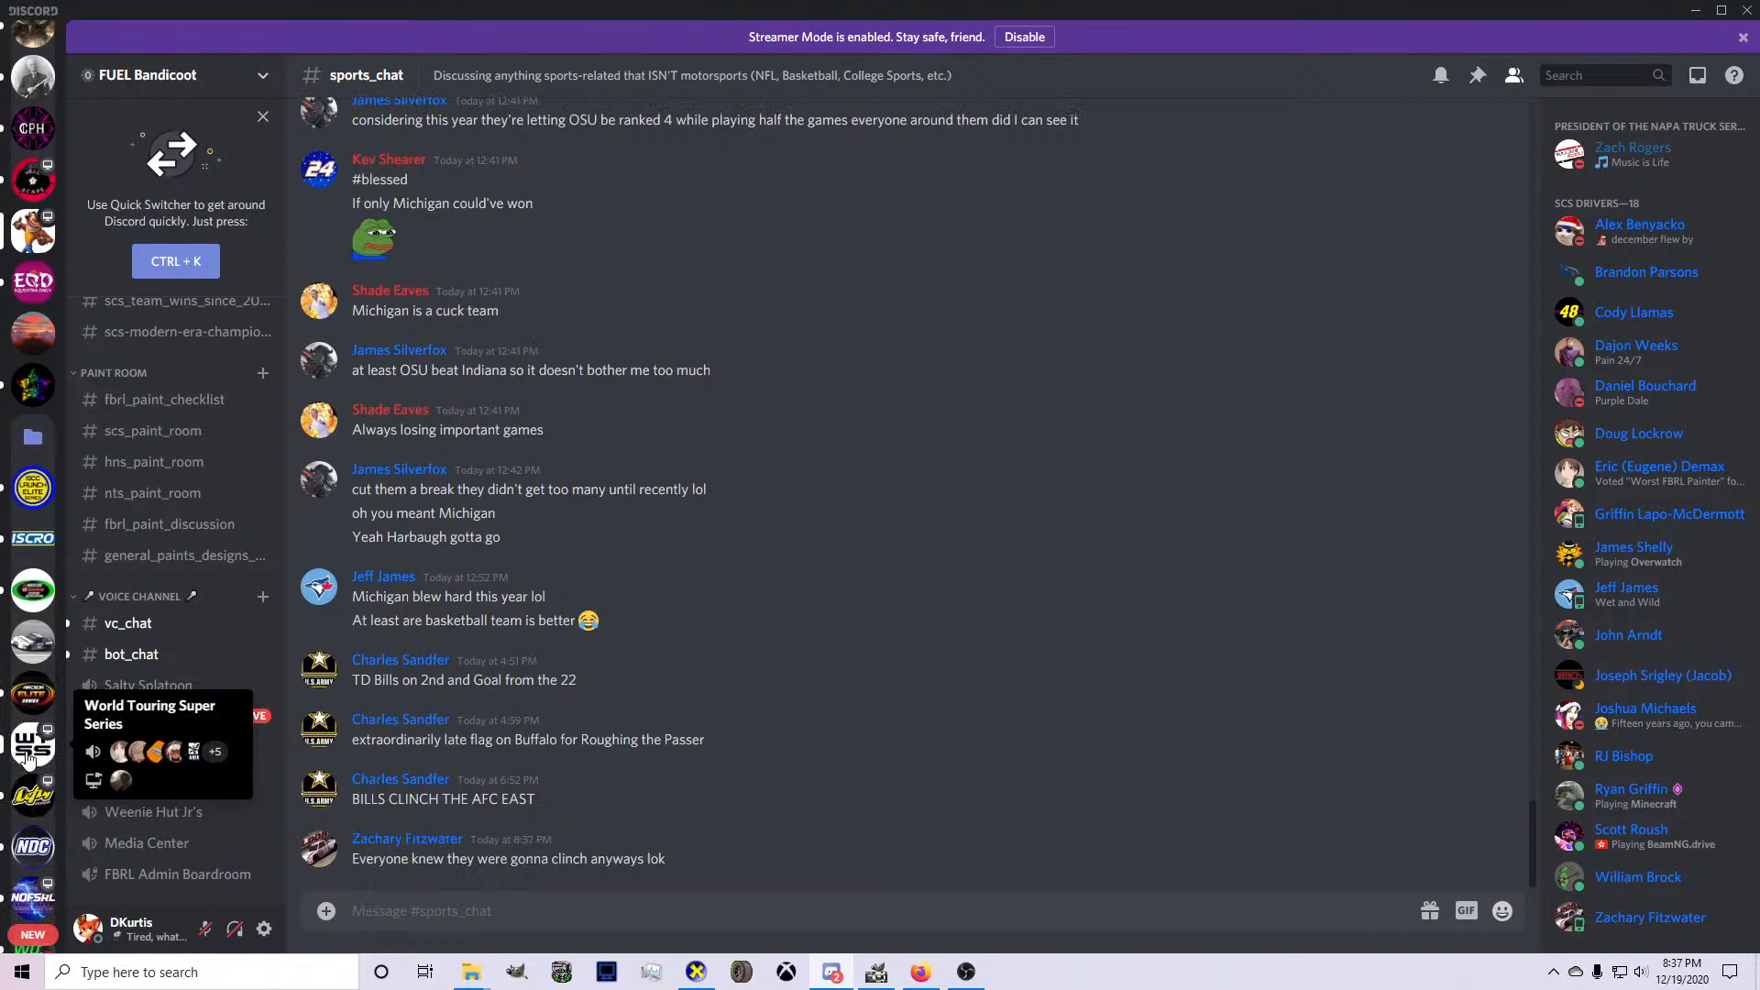
pyautogui.click(32, 807)
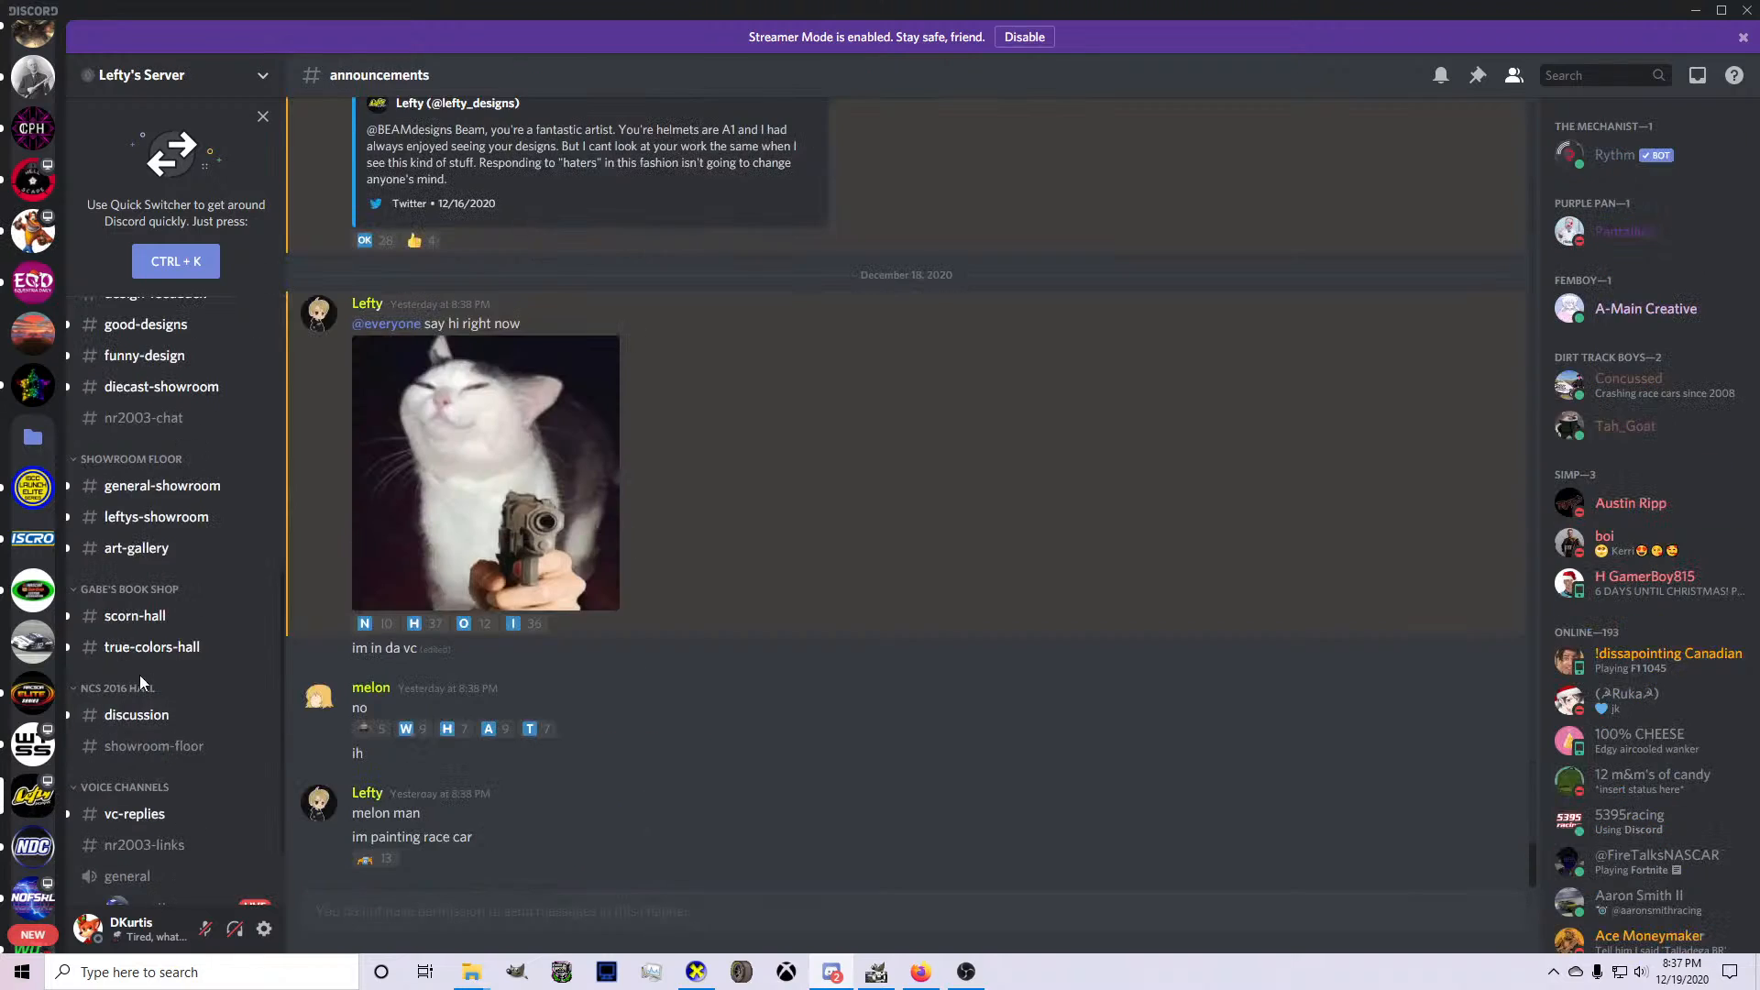
pyautogui.moveTo(162, 813)
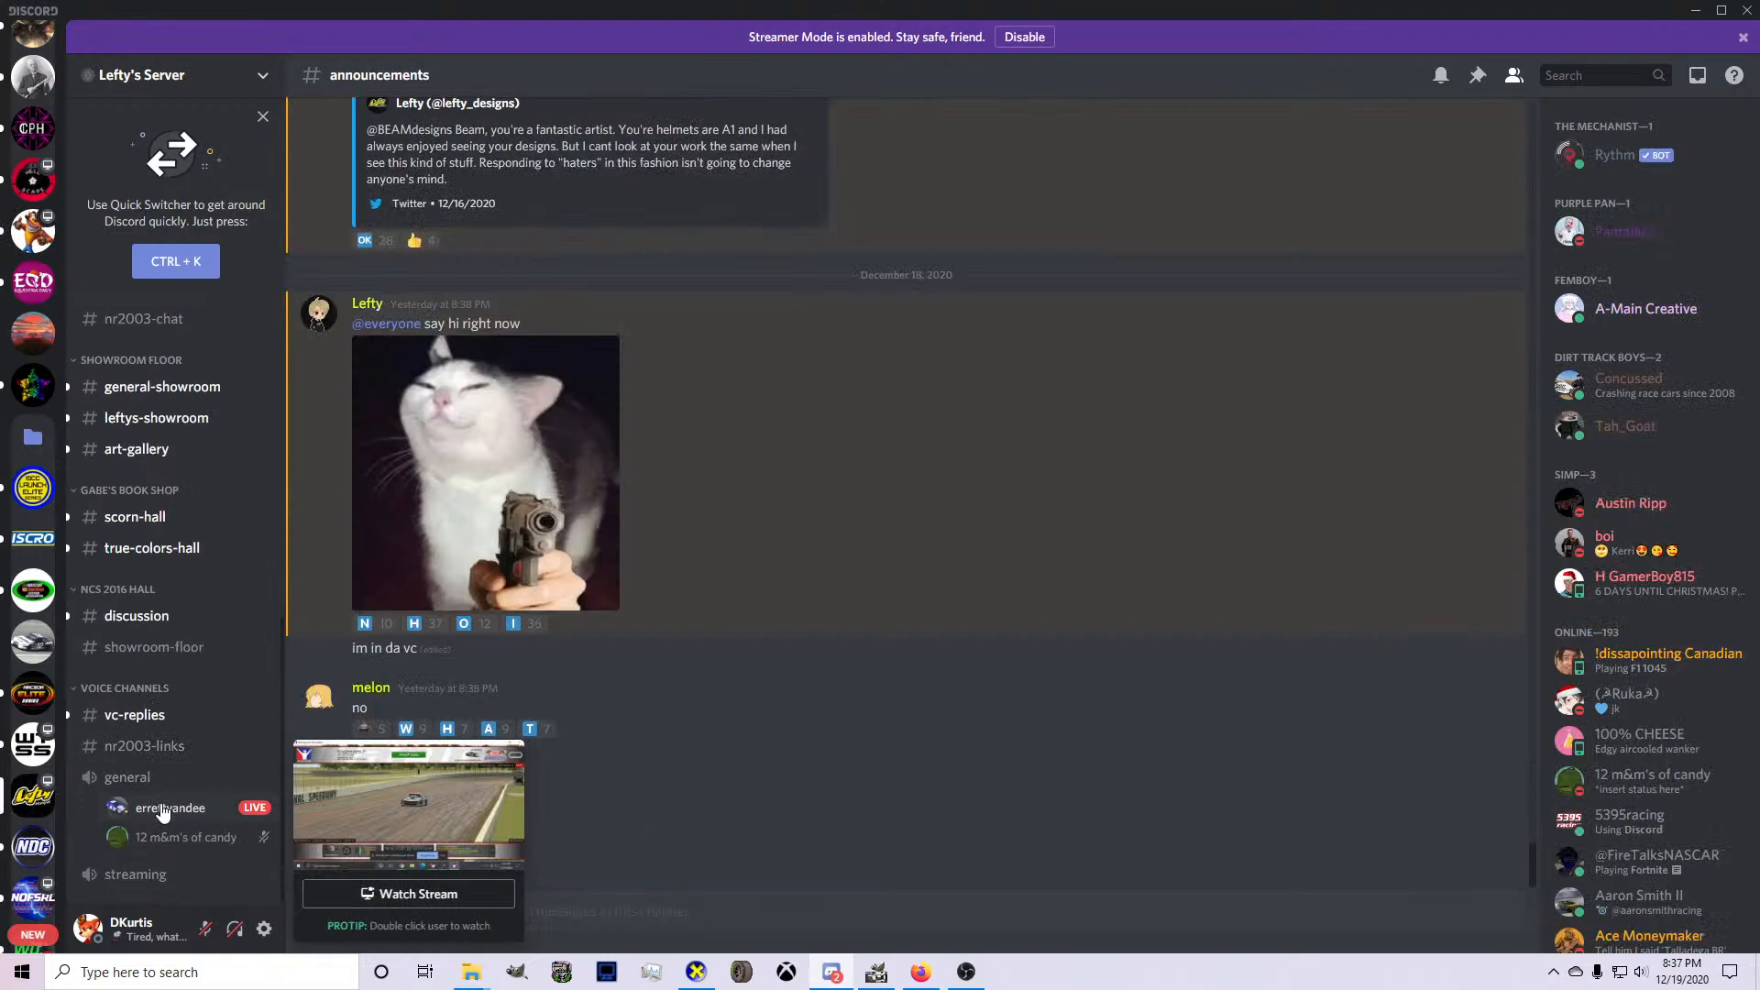
pyautogui.click(35, 902)
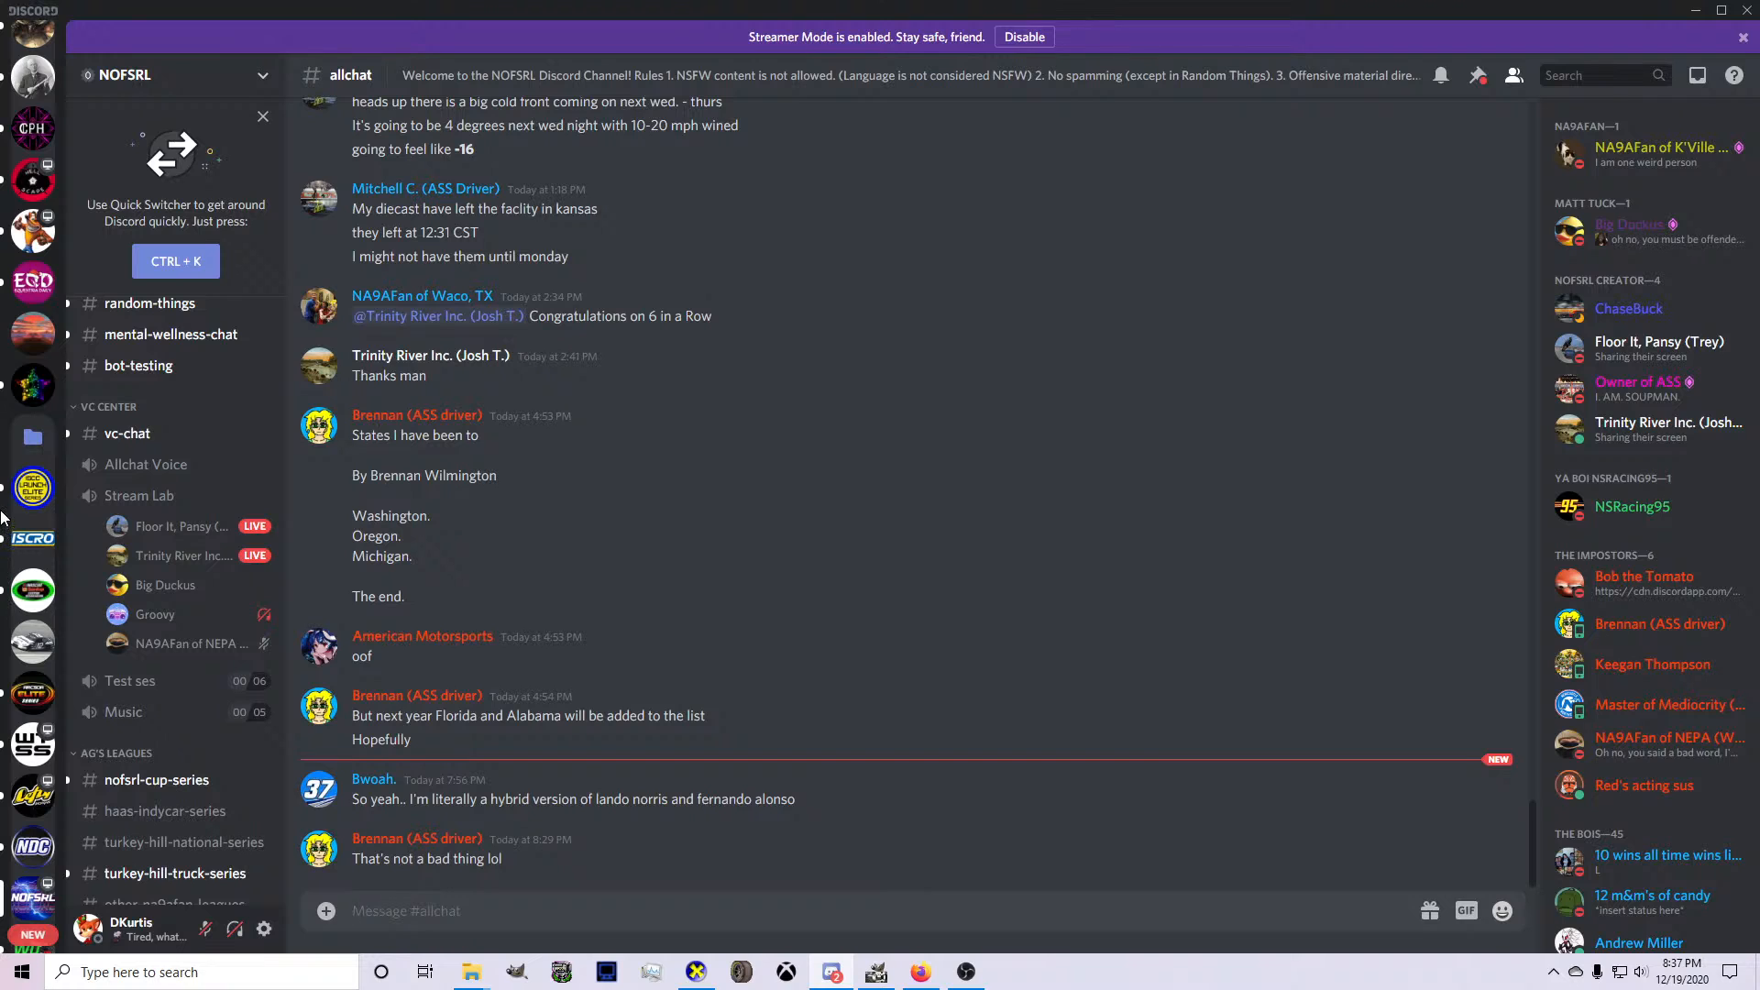
pyautogui.scroll(2, 23, 312)
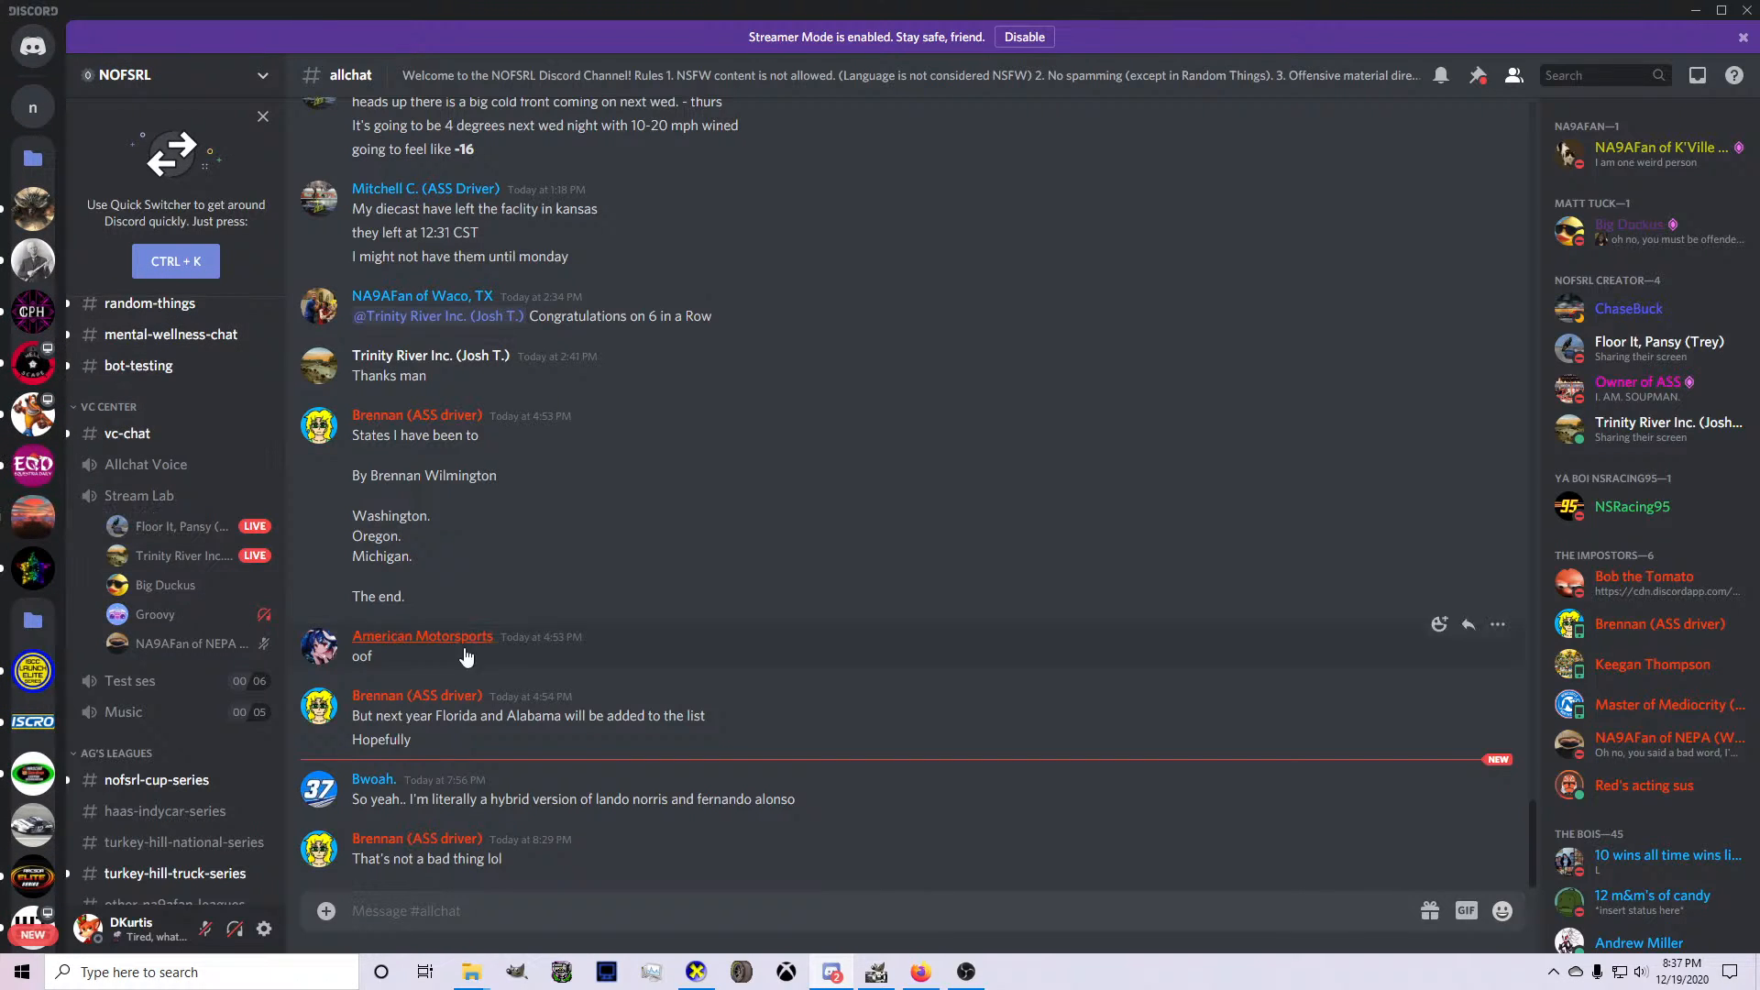
# Return to GIMP and export the updated paint scheme to card.bmp.
pyautogui.click(876, 971)
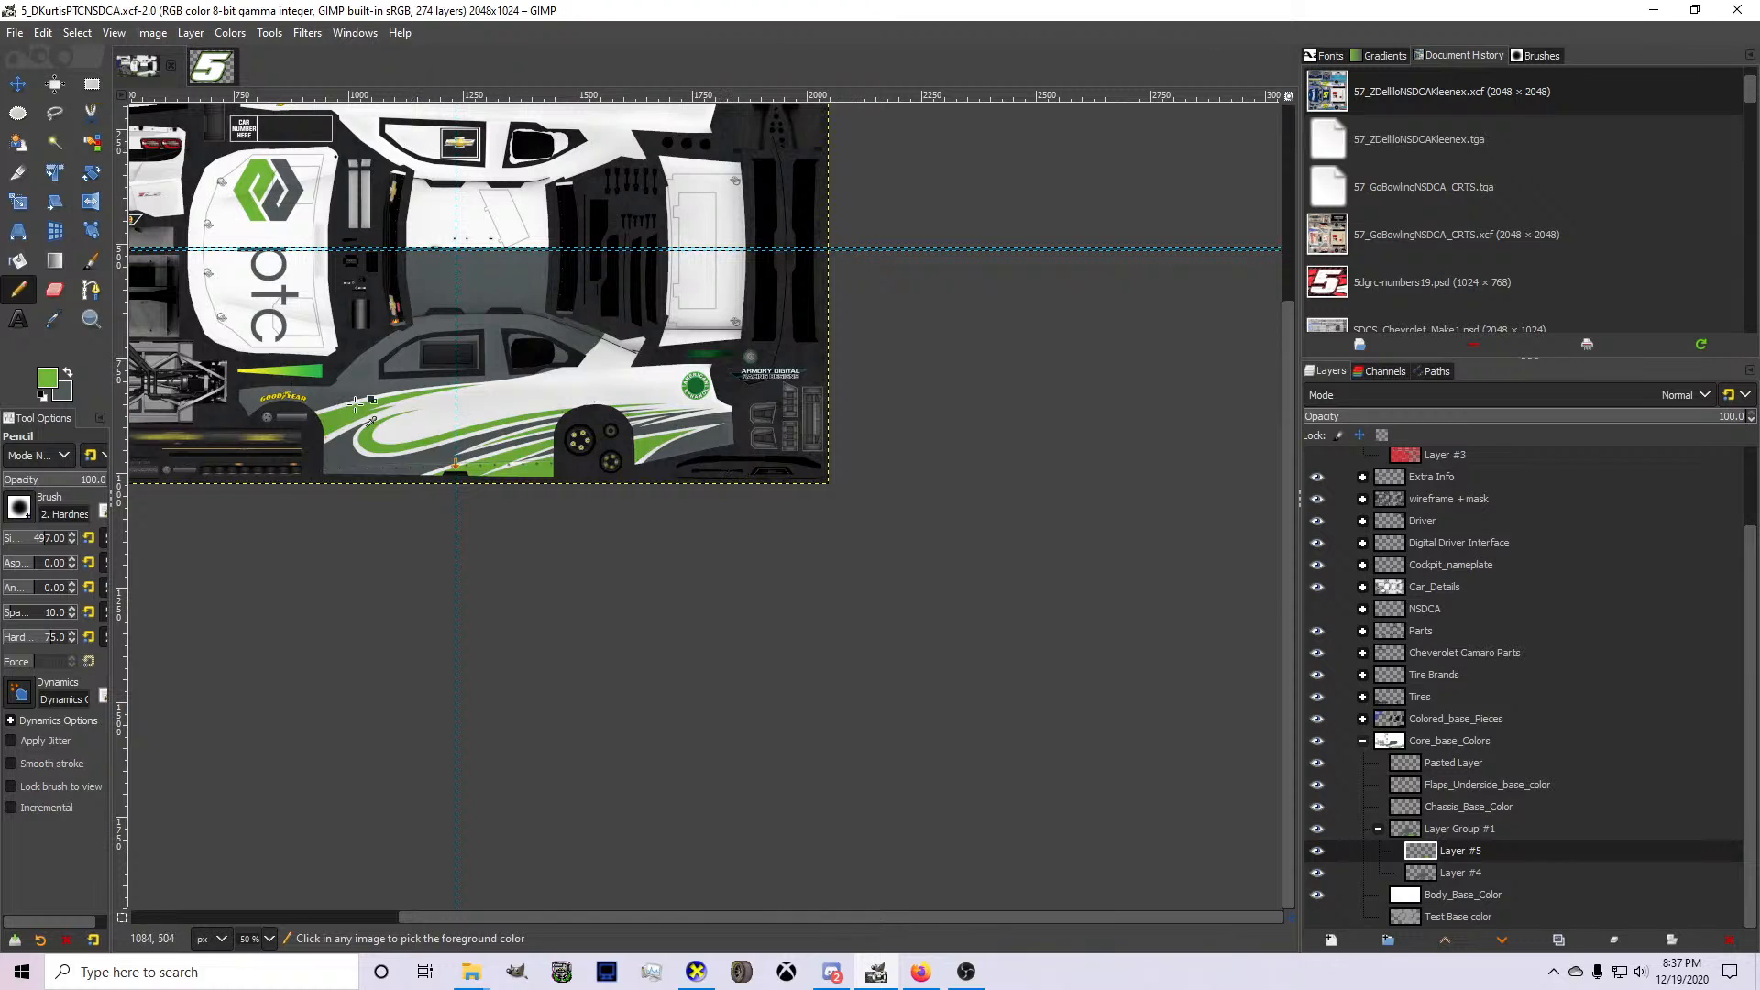
pyautogui.keyDown('ctrl'); pyautogui.scroll(4, 358, 404); pyautogui.keyUp('ctrl')
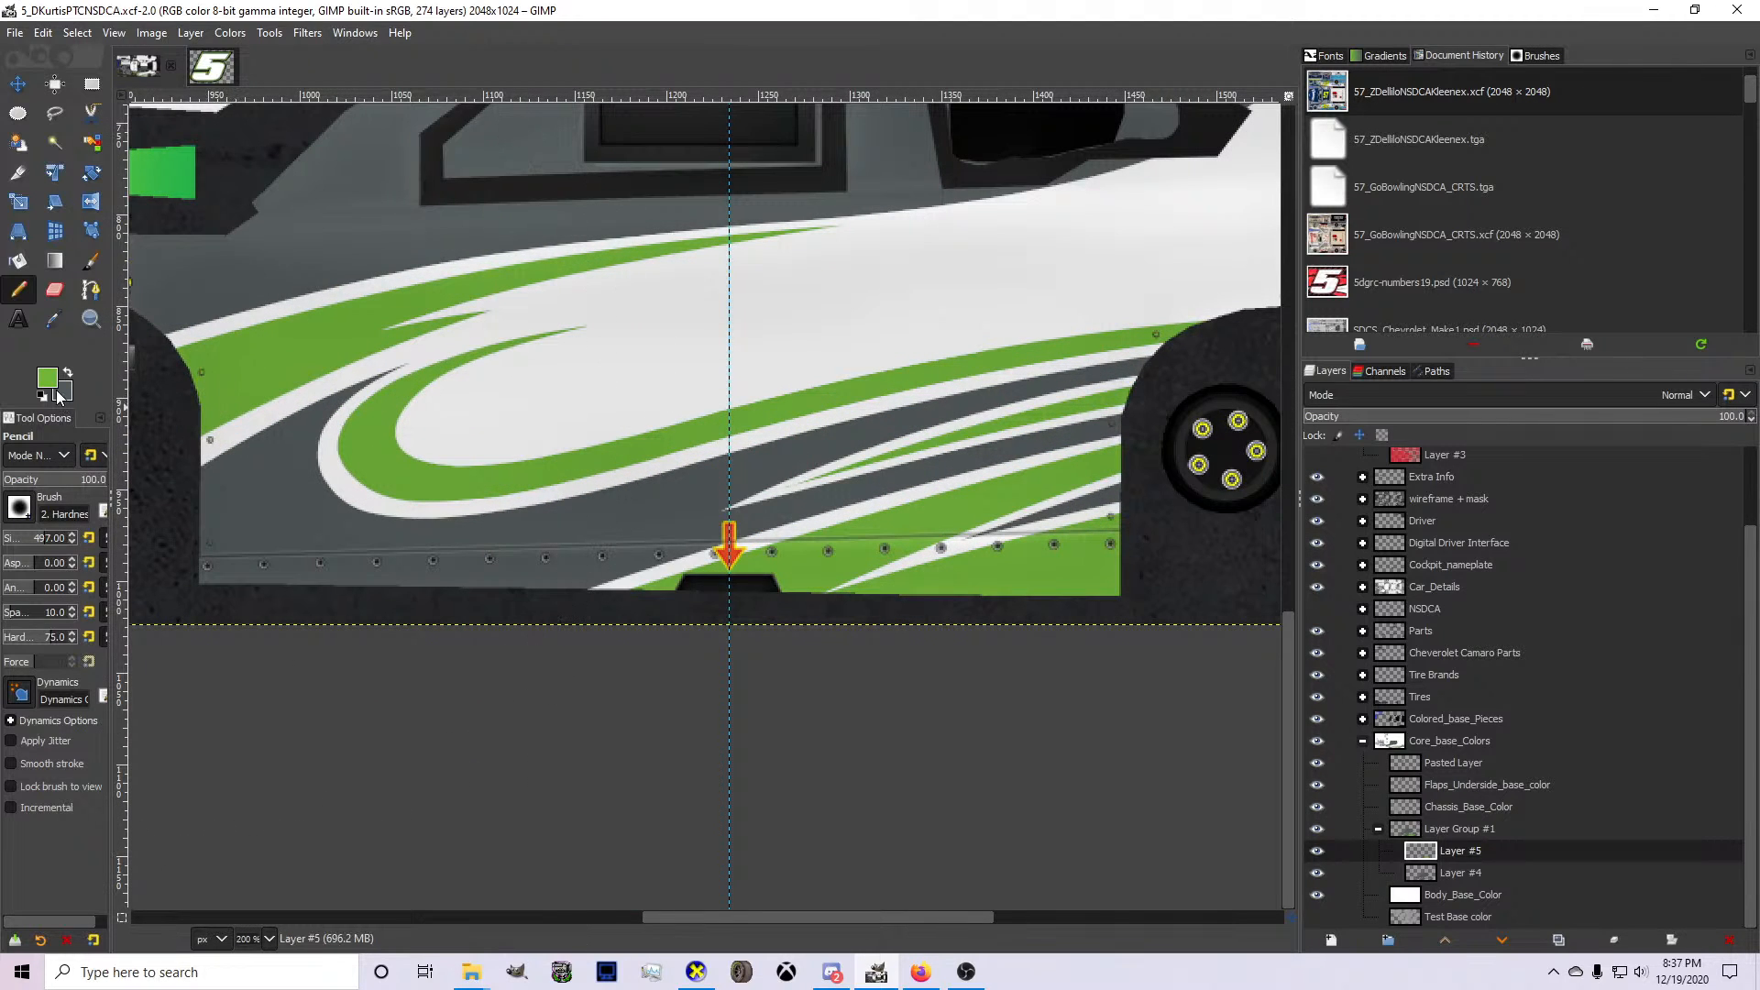
pyautogui.click(89, 302)
pyautogui.keyDown('ctrl'); pyautogui.scroll(-3, 454, 441); pyautogui.keyUp('ctrl')
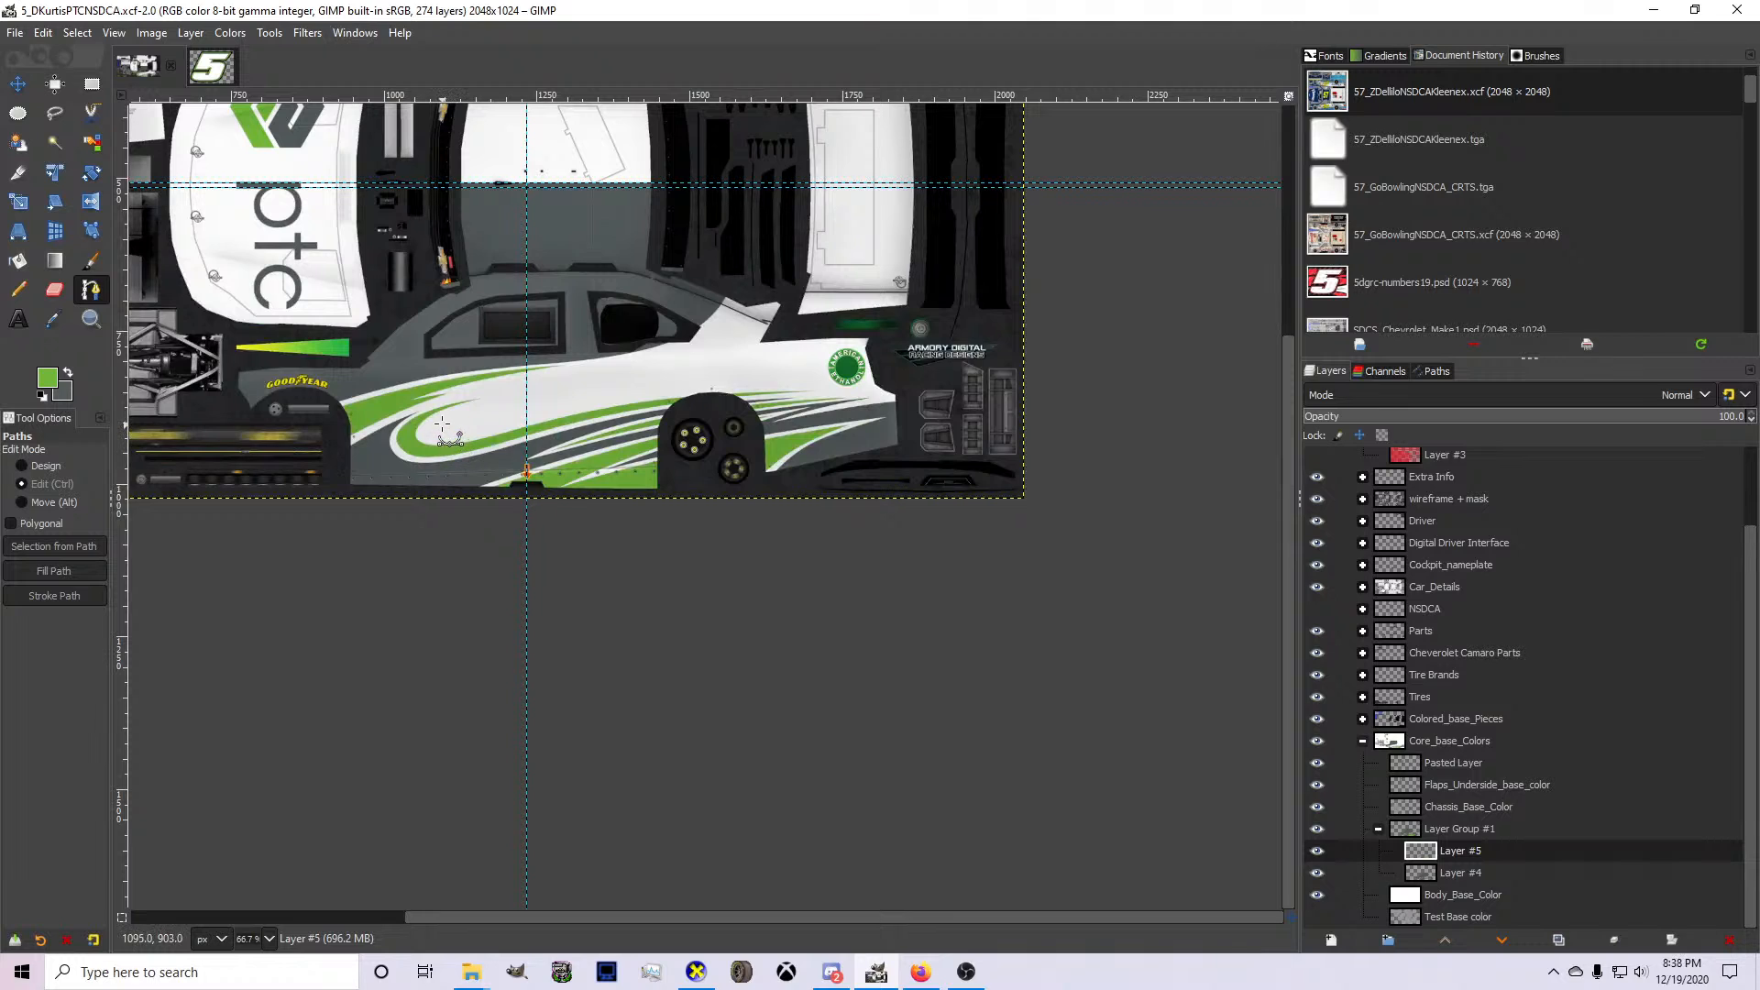
pyautogui.keyDown('ctrl'); pyautogui.scroll(1, 440, 420); pyautogui.keyUp('ctrl')
pyautogui.click(14, 32)
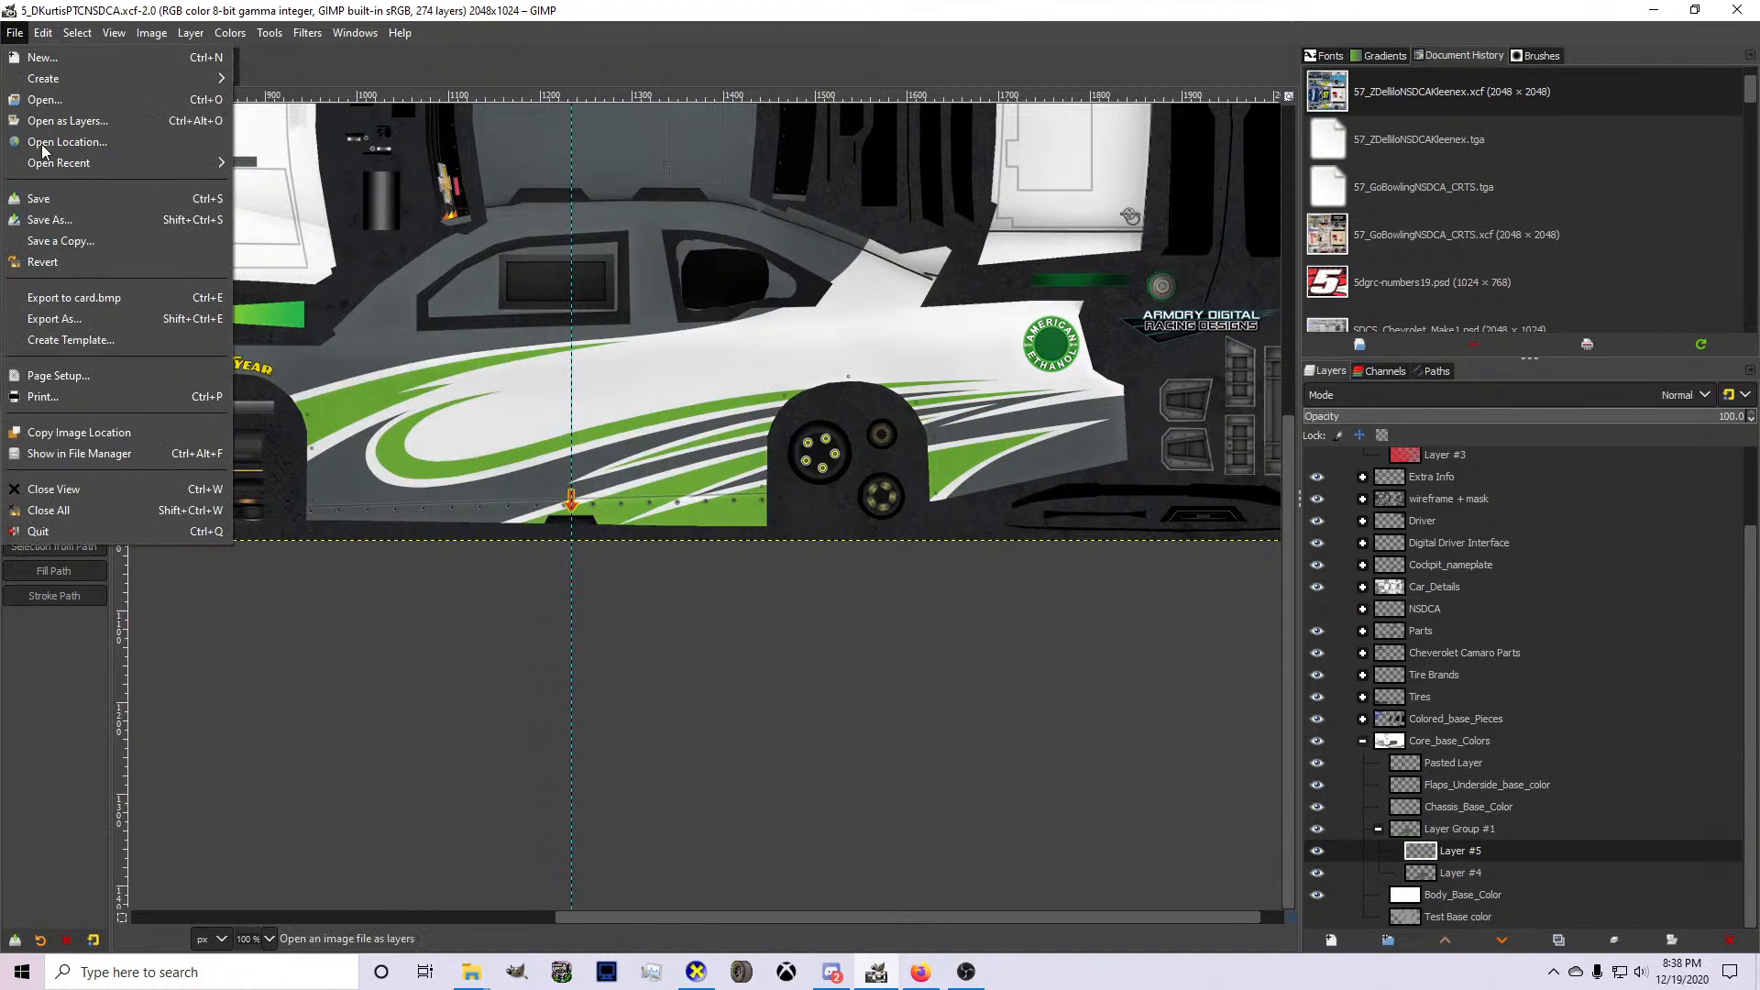
pyautogui.click(121, 312)
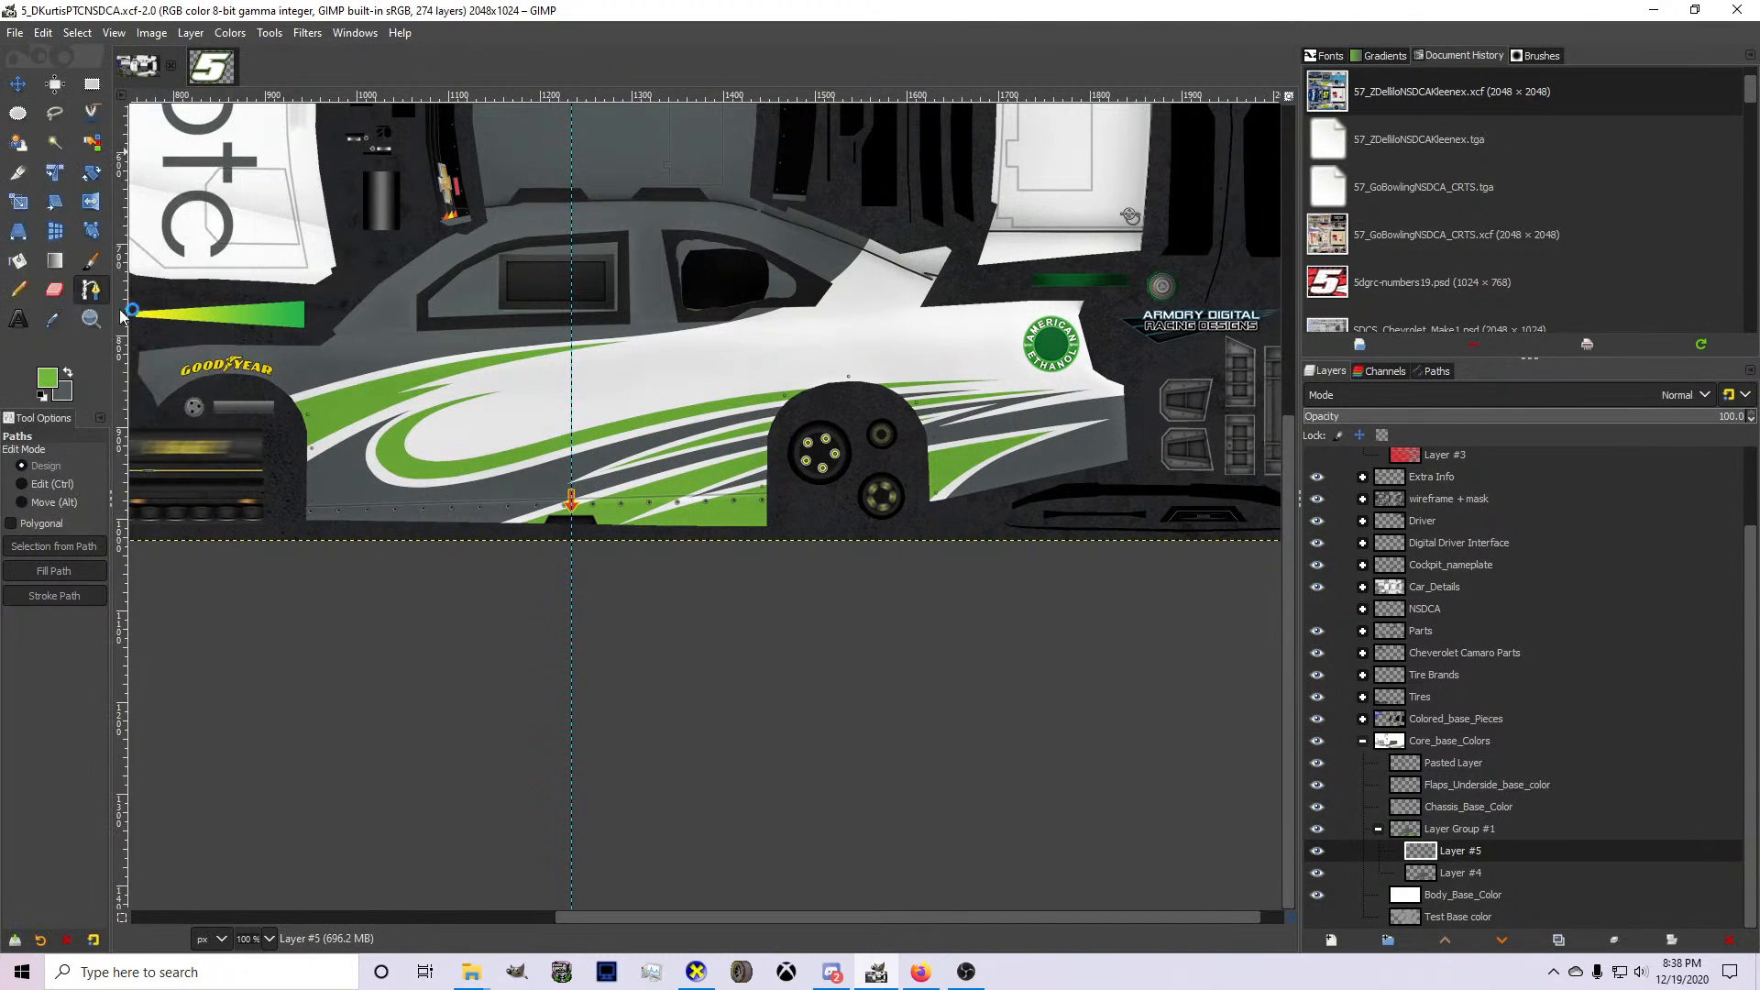
# Examine the exported side graphics on the 3D car in CarView and return to the side artwork in GIMP.
pyautogui.click(706, 972)
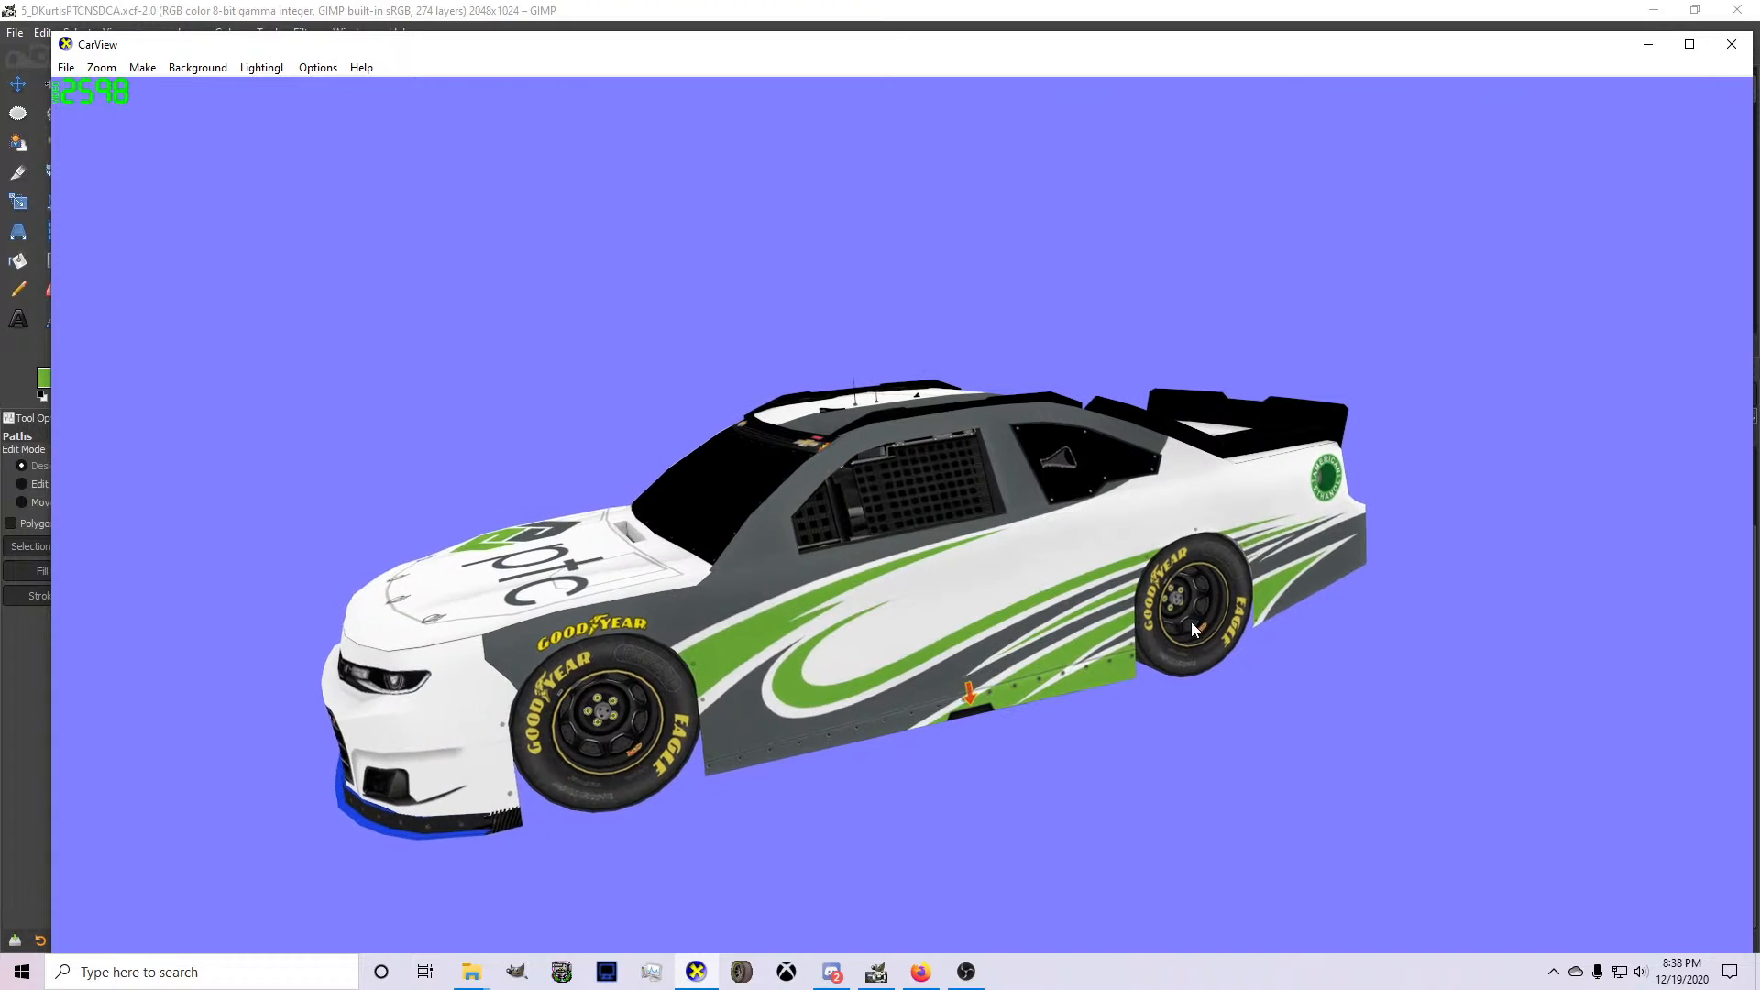
pyautogui.moveTo(1224, 623); pyautogui.dragTo(1258, 585)
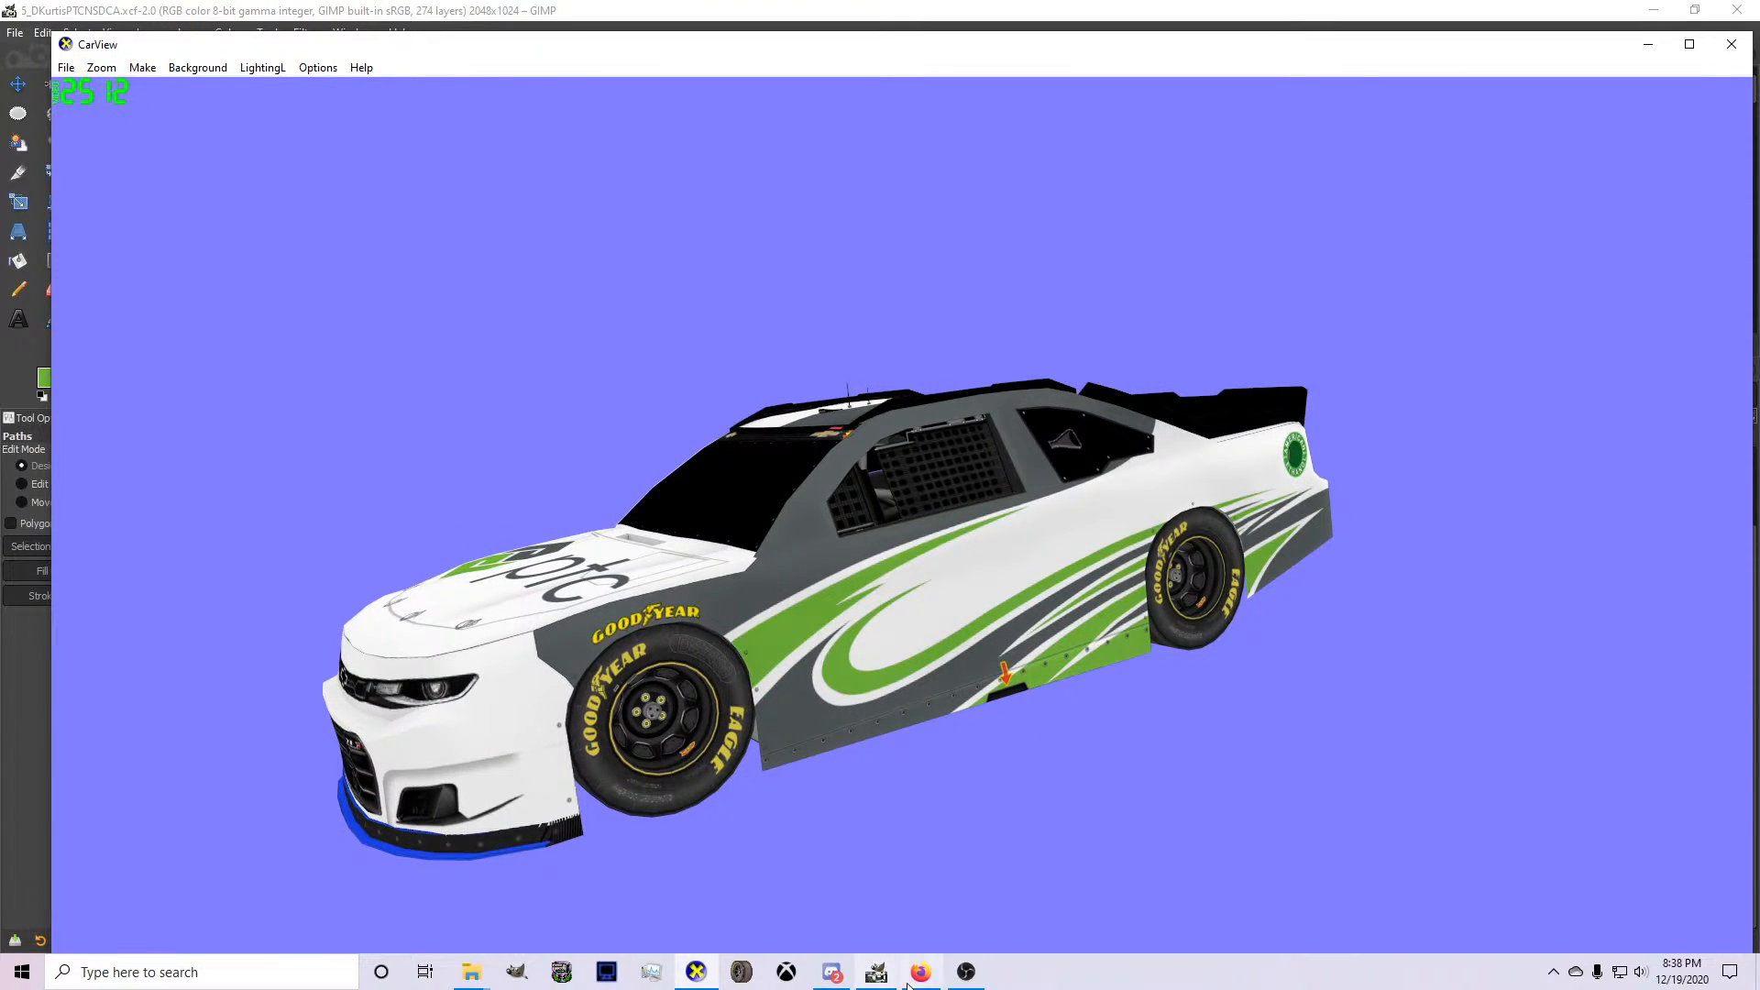
pyautogui.moveTo(952, 974)
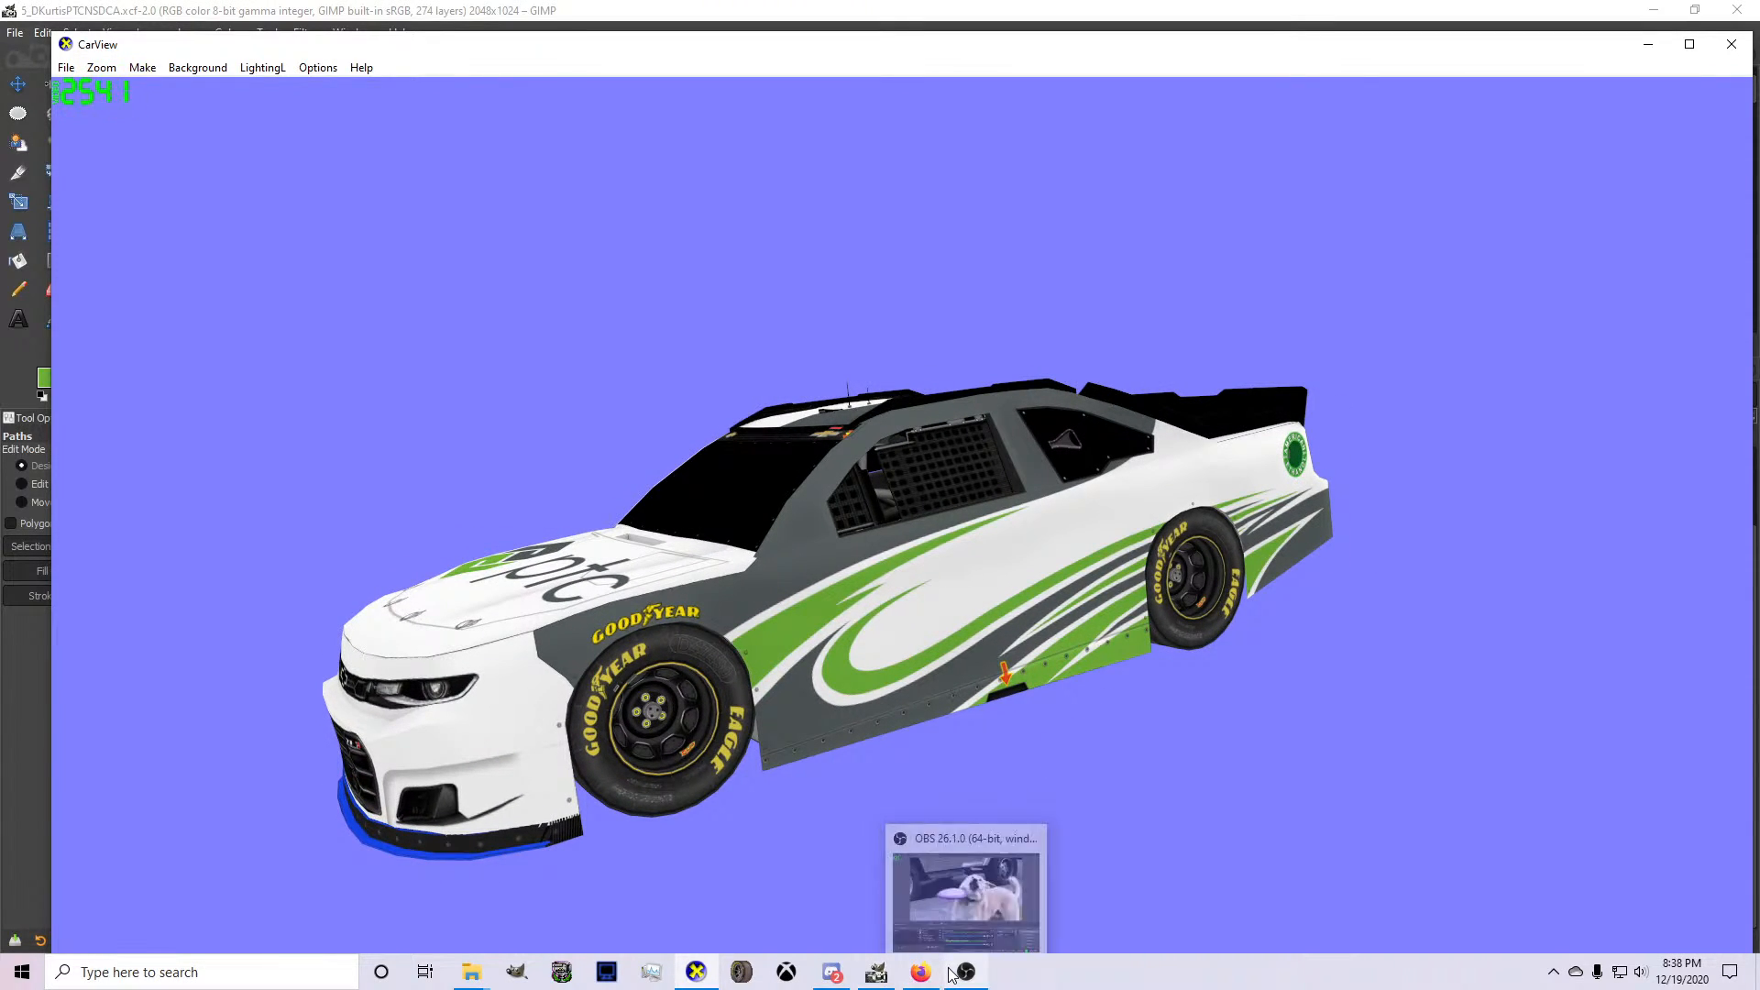
pyautogui.click(877, 972)
pyautogui.keyDown('ctrl'); pyautogui.scroll(2, 403, 403); pyautogui.keyUp('ctrl')
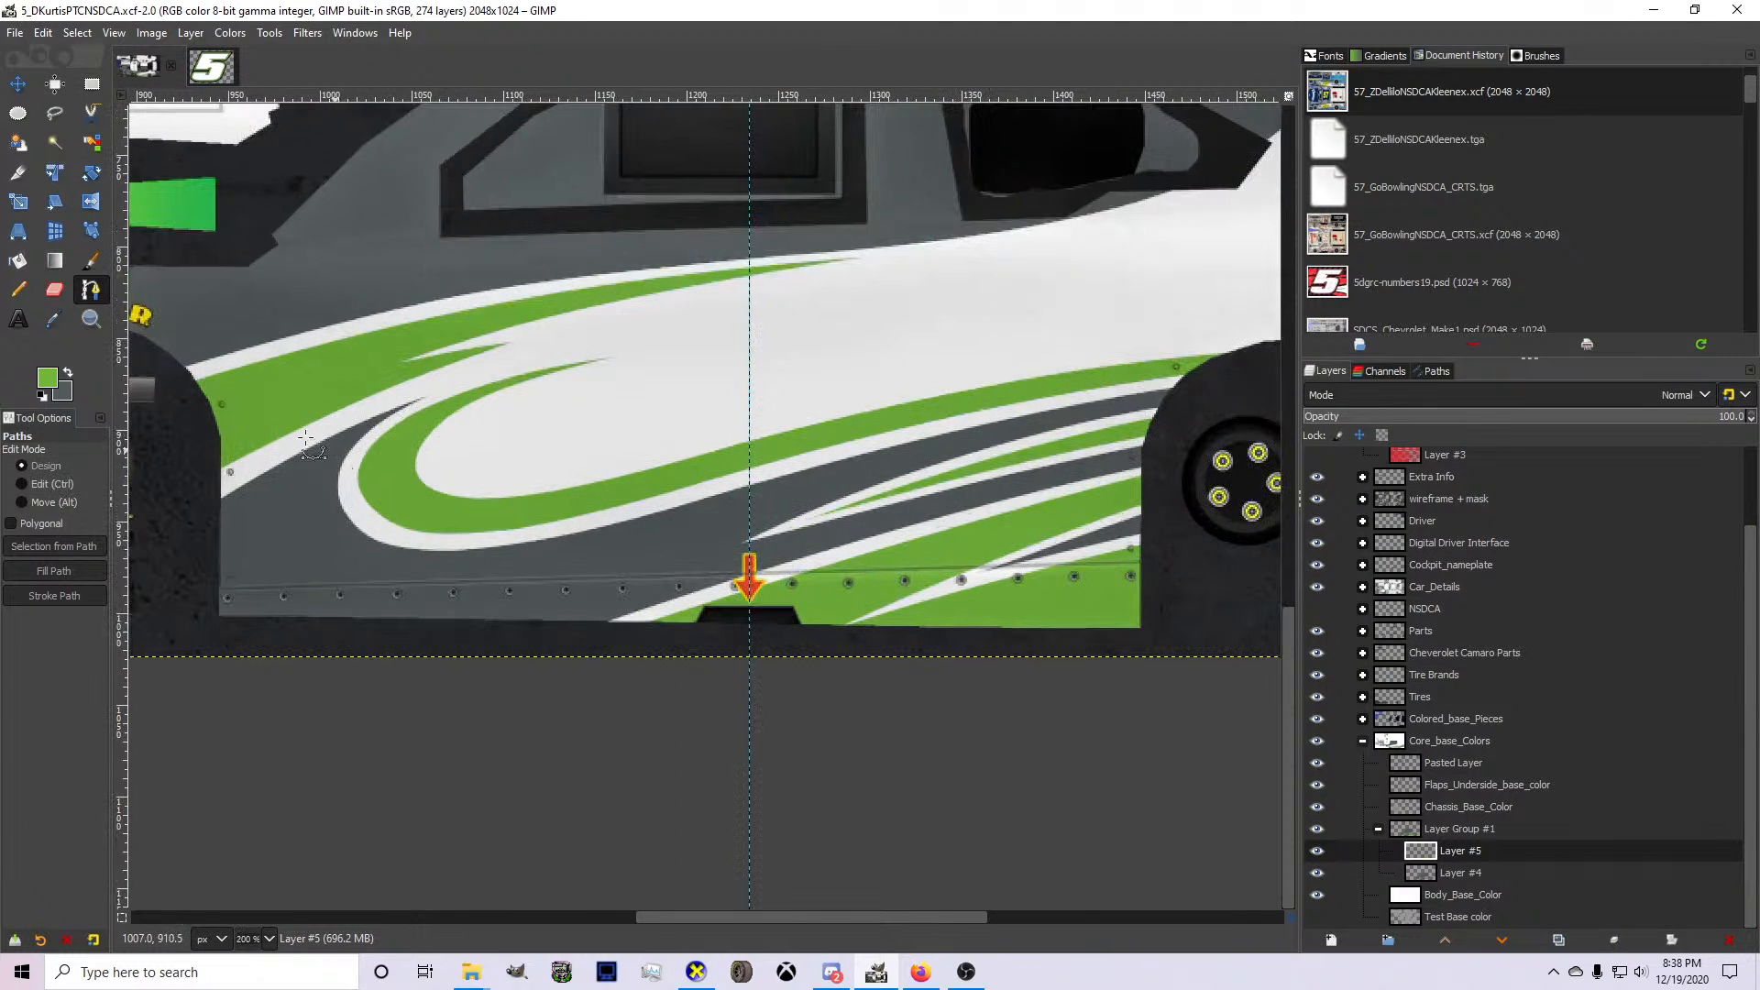
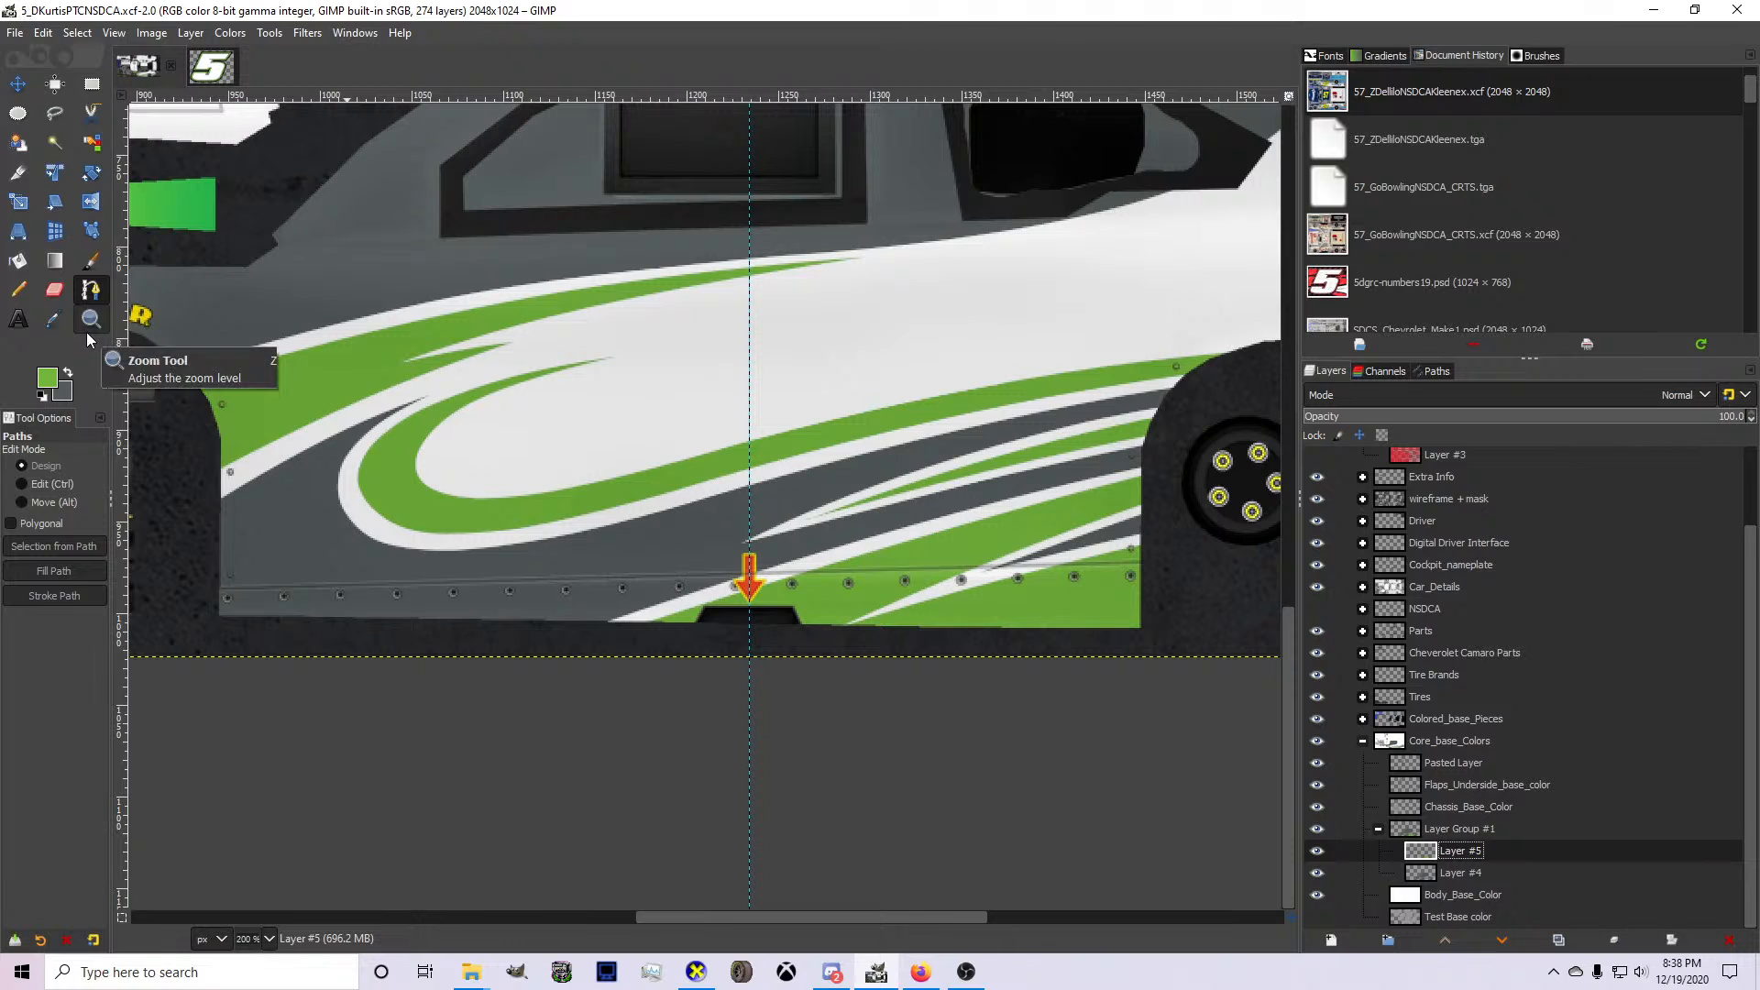
# On Layer #4, outline a curved spike along the lower rocker panel with a path and clear it to extend the white accent forward.
pyautogui.click(1460, 871)
pyautogui.keyDown('ctrl'); pyautogui.scroll(1, 797, 536); pyautogui.keyUp('ctrl')
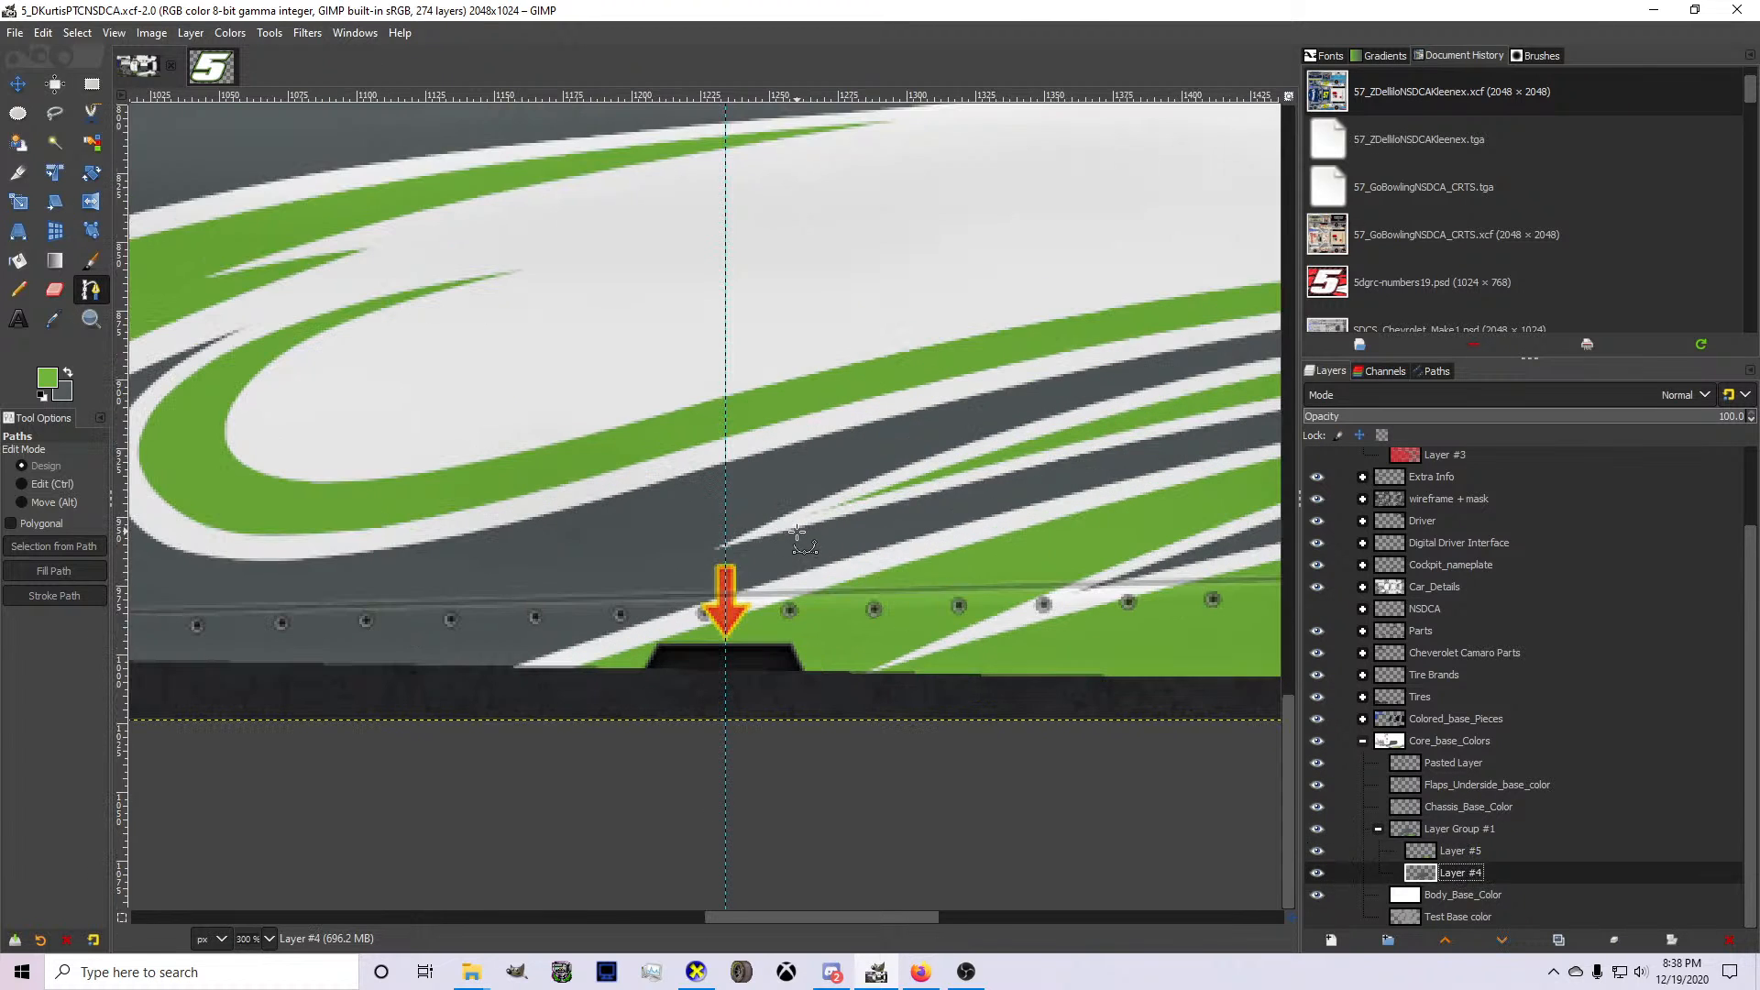
pyautogui.click(852, 559)
pyautogui.keyDown('ctrl'); pyautogui.scroll(-1, 822, 557); pyautogui.keyUp('ctrl')
pyautogui.moveTo(486, 604); pyautogui.dragTo(307, 626)
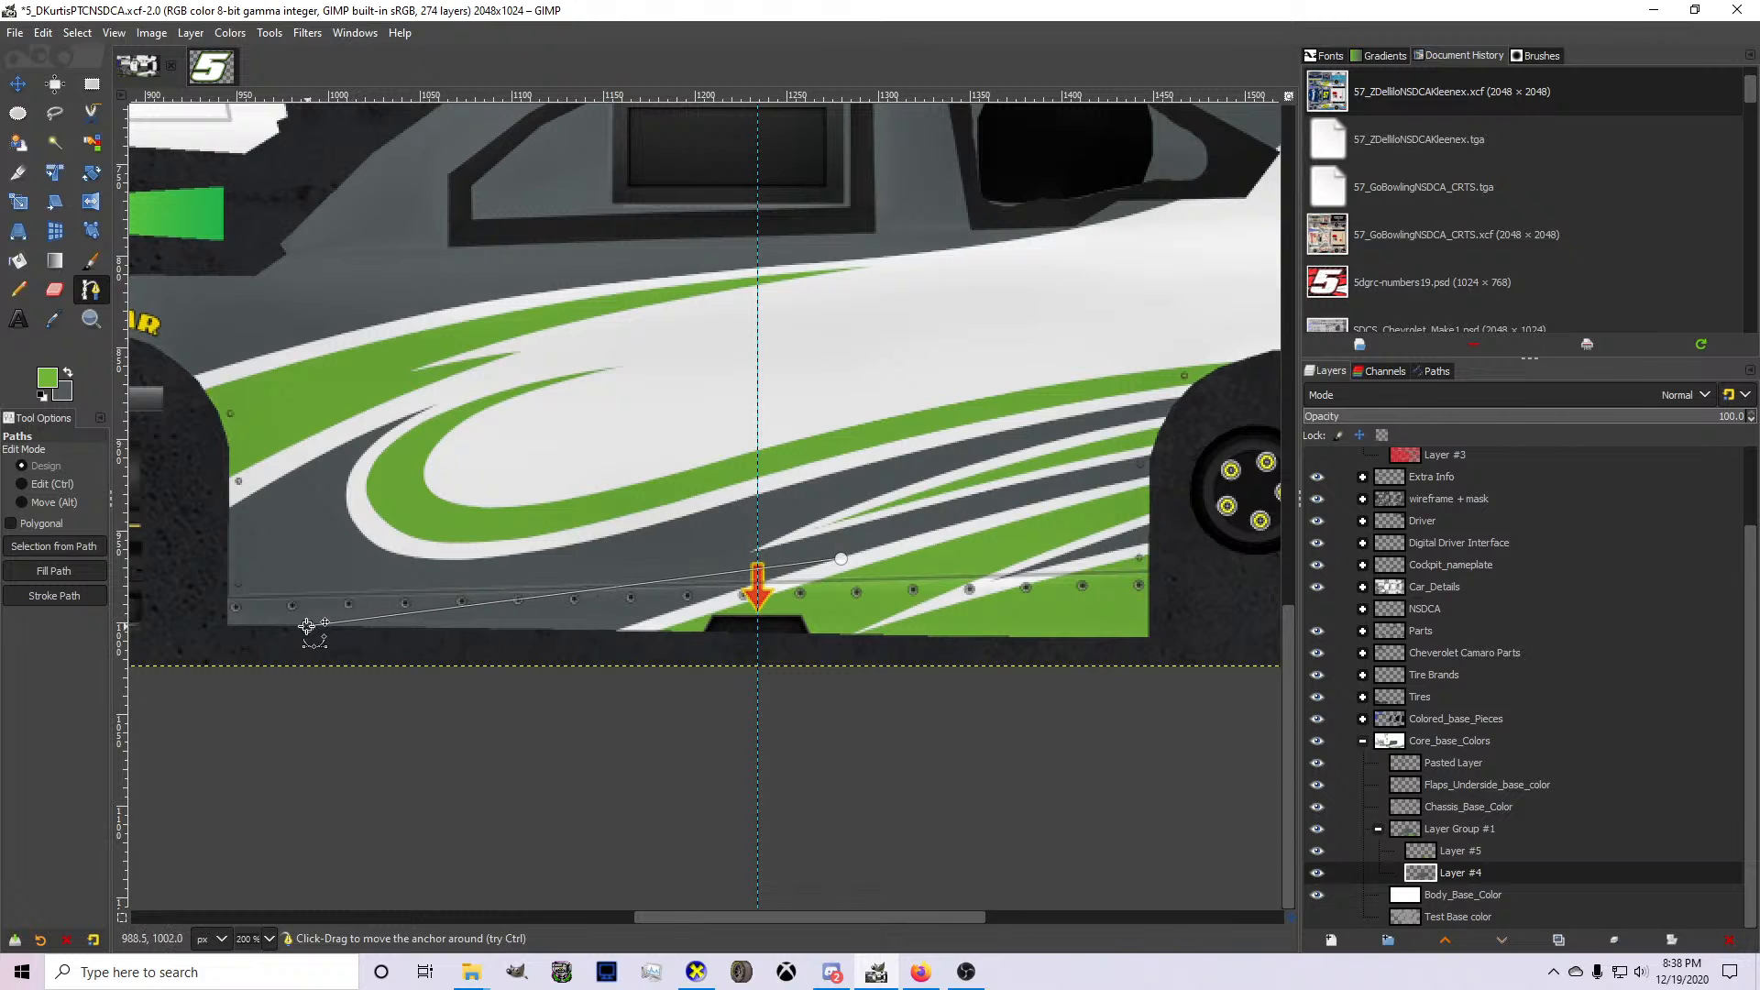
pyautogui.keyDown('ctrl'); pyautogui.scroll(1, 522, 584); pyautogui.keyUp('ctrl')
pyautogui.moveTo(572, 601); pyautogui.dragTo(602, 630)
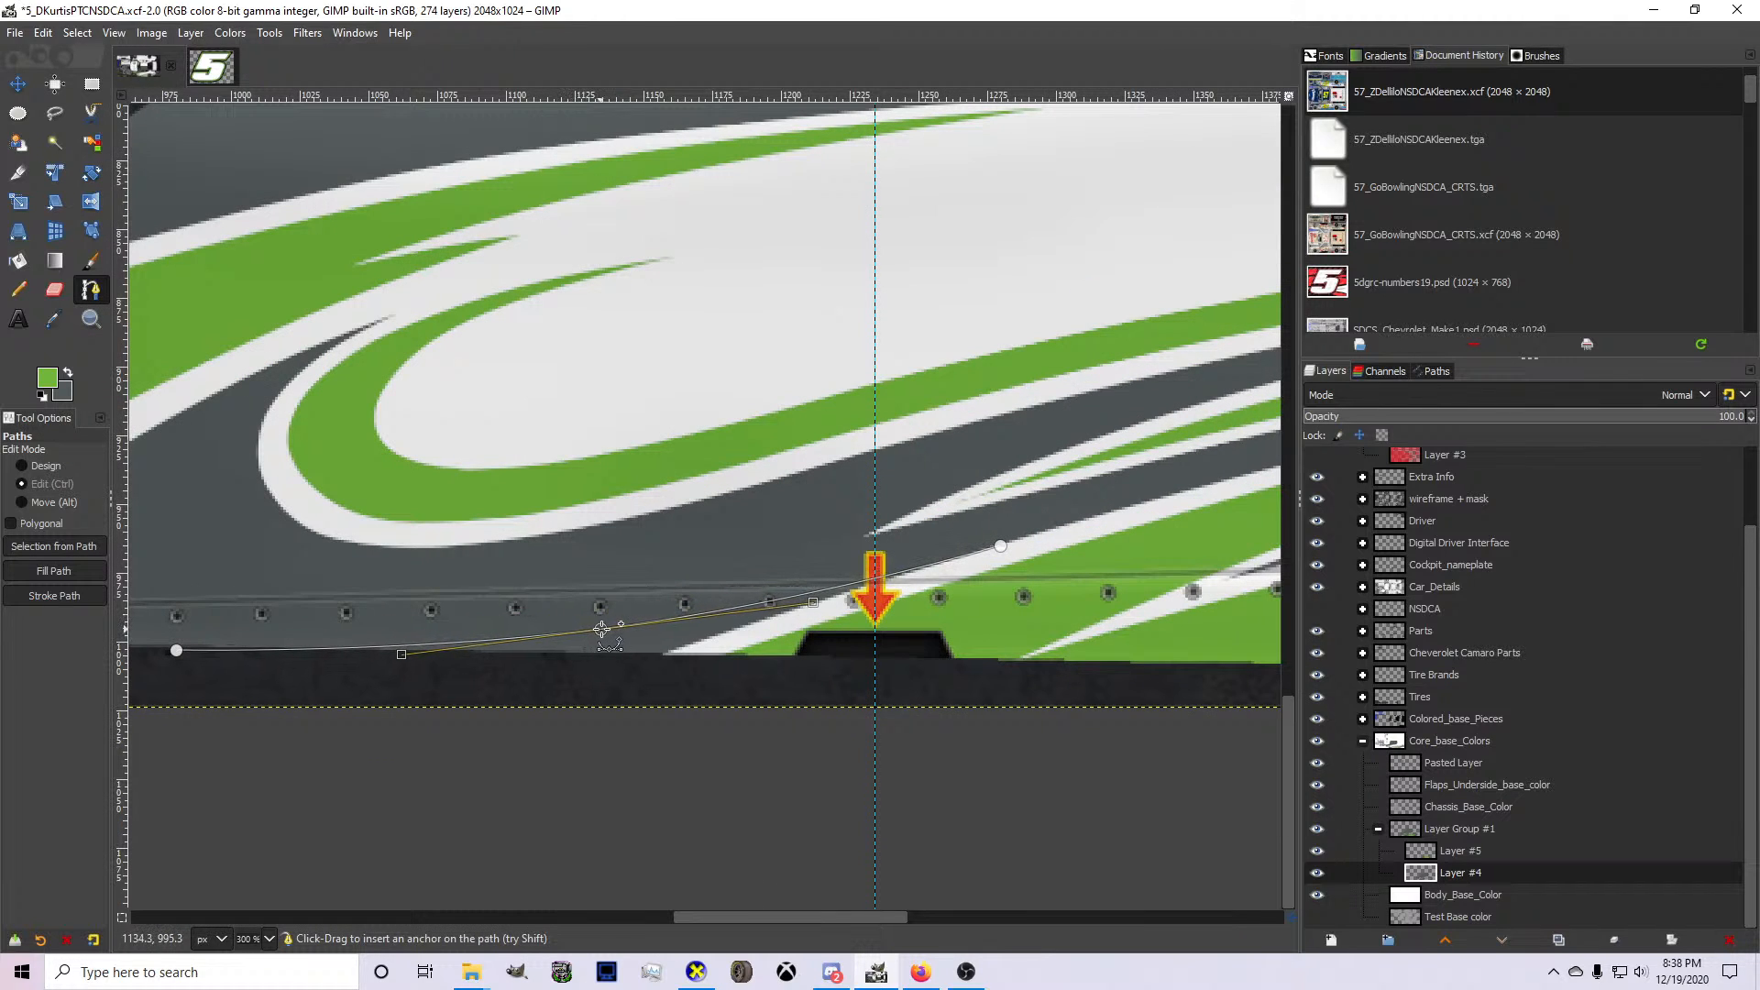
pyautogui.keyDown('ctrl'); pyautogui.click(607, 628); pyautogui.keyUp('ctrl')
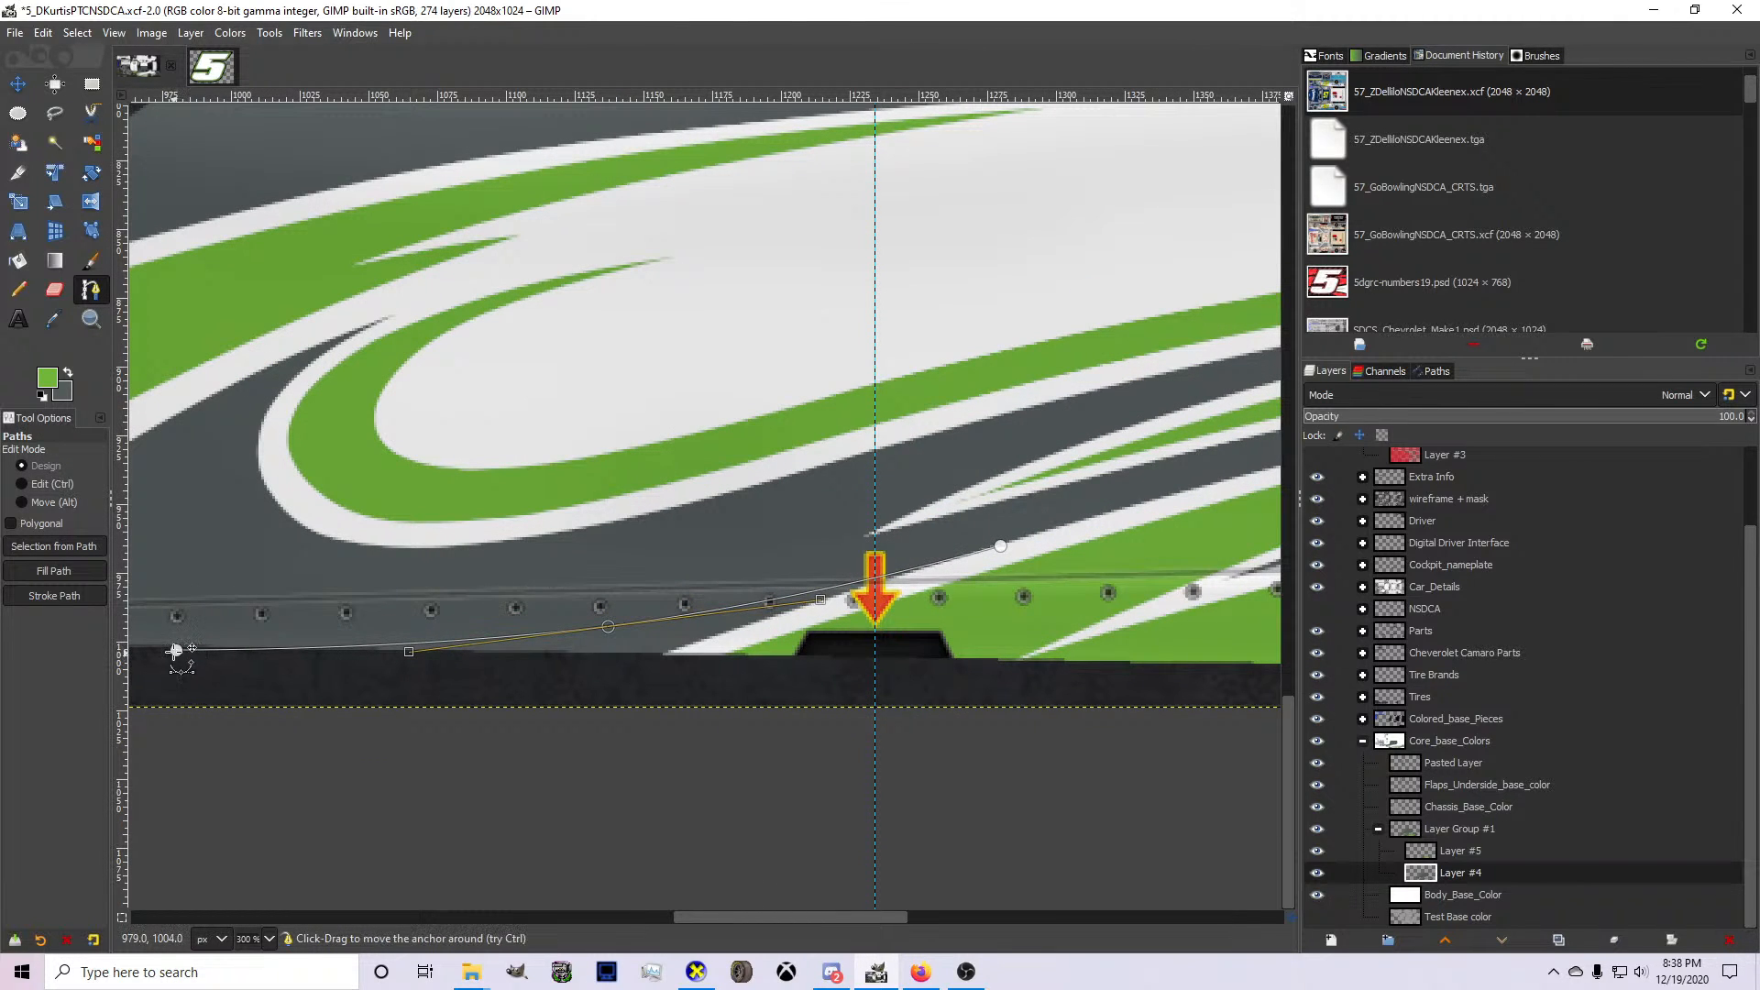
pyautogui.moveTo(176, 650); pyautogui.dragTo(211, 617)
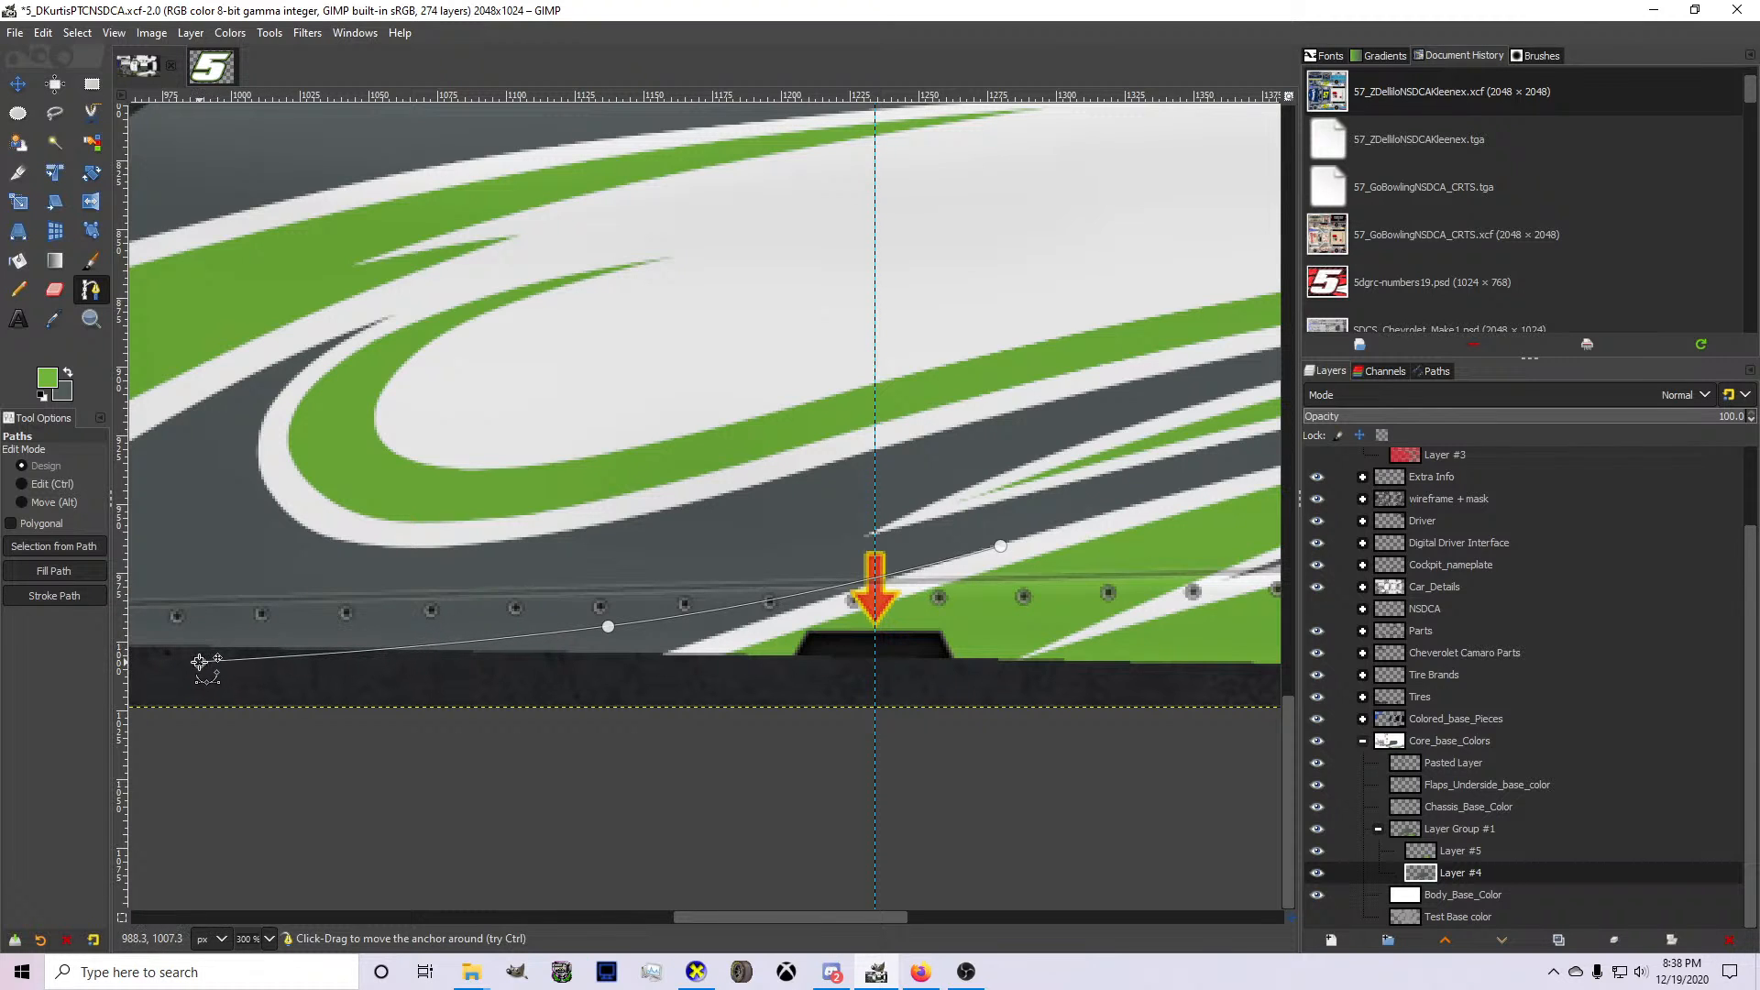
pyautogui.click(287, 708)
pyautogui.click(672, 676)
pyautogui.click(1005, 602)
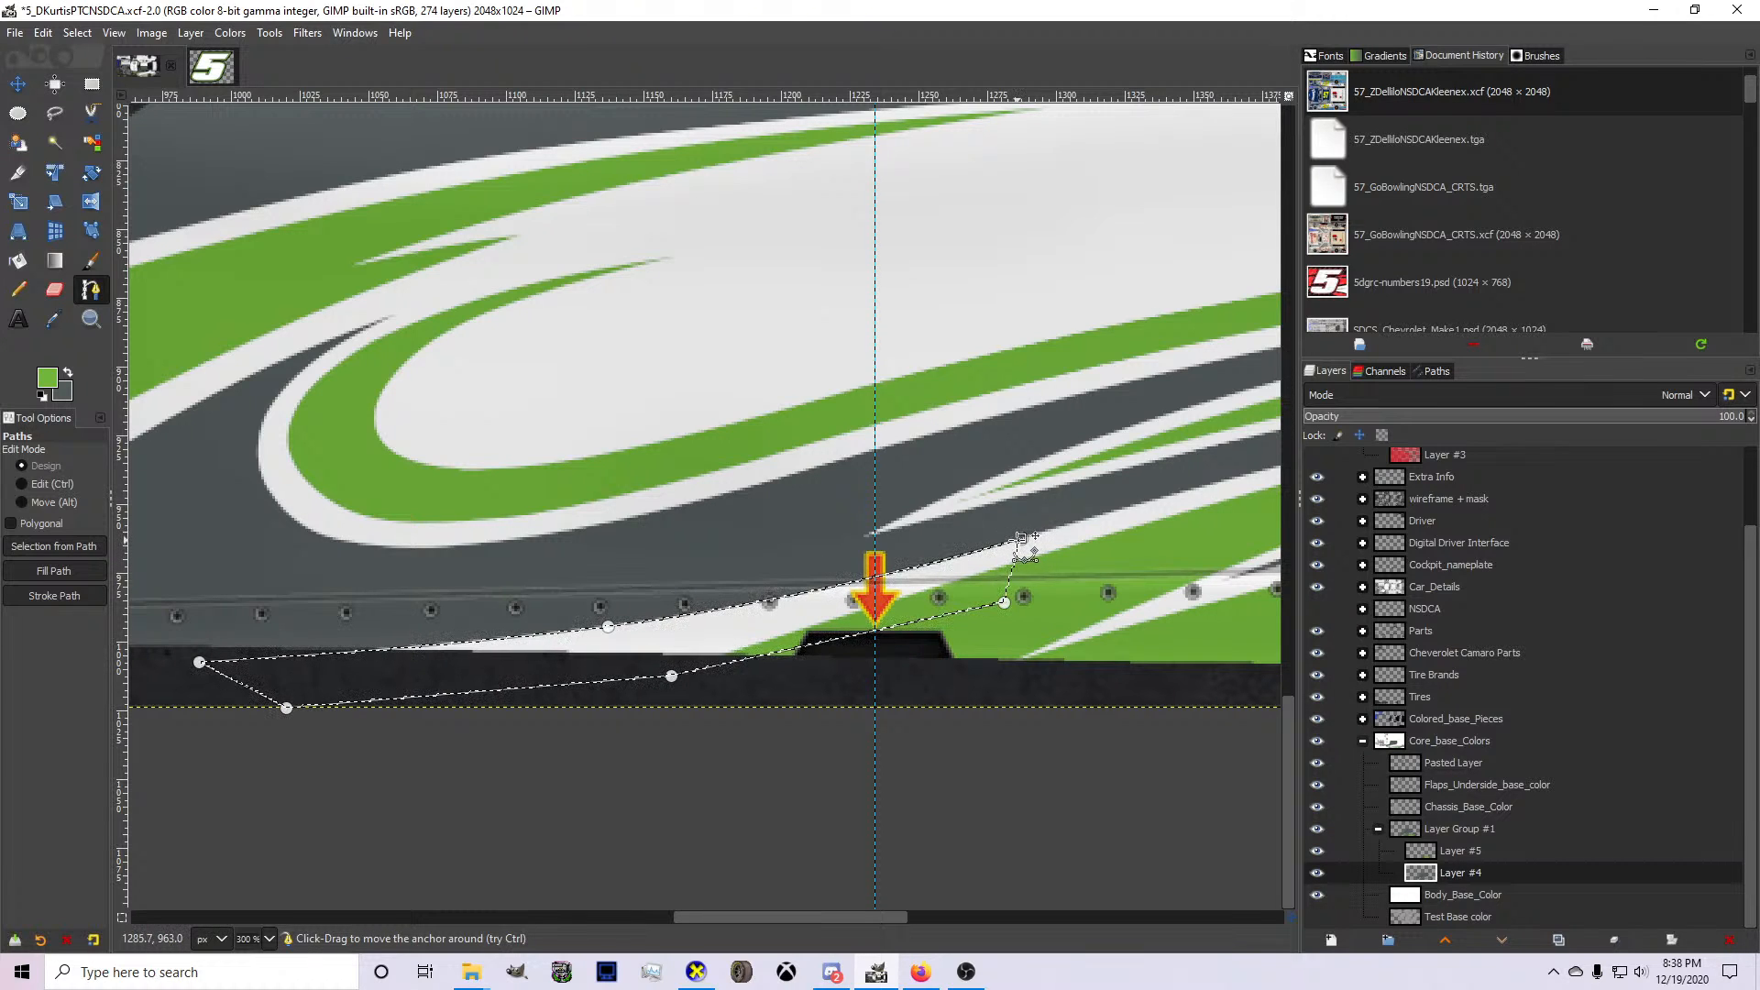
# On Layer #5, outline a matching curved spike inside the white rocker accent, fill it with green, and deselect.
pyautogui.click(1491, 843)
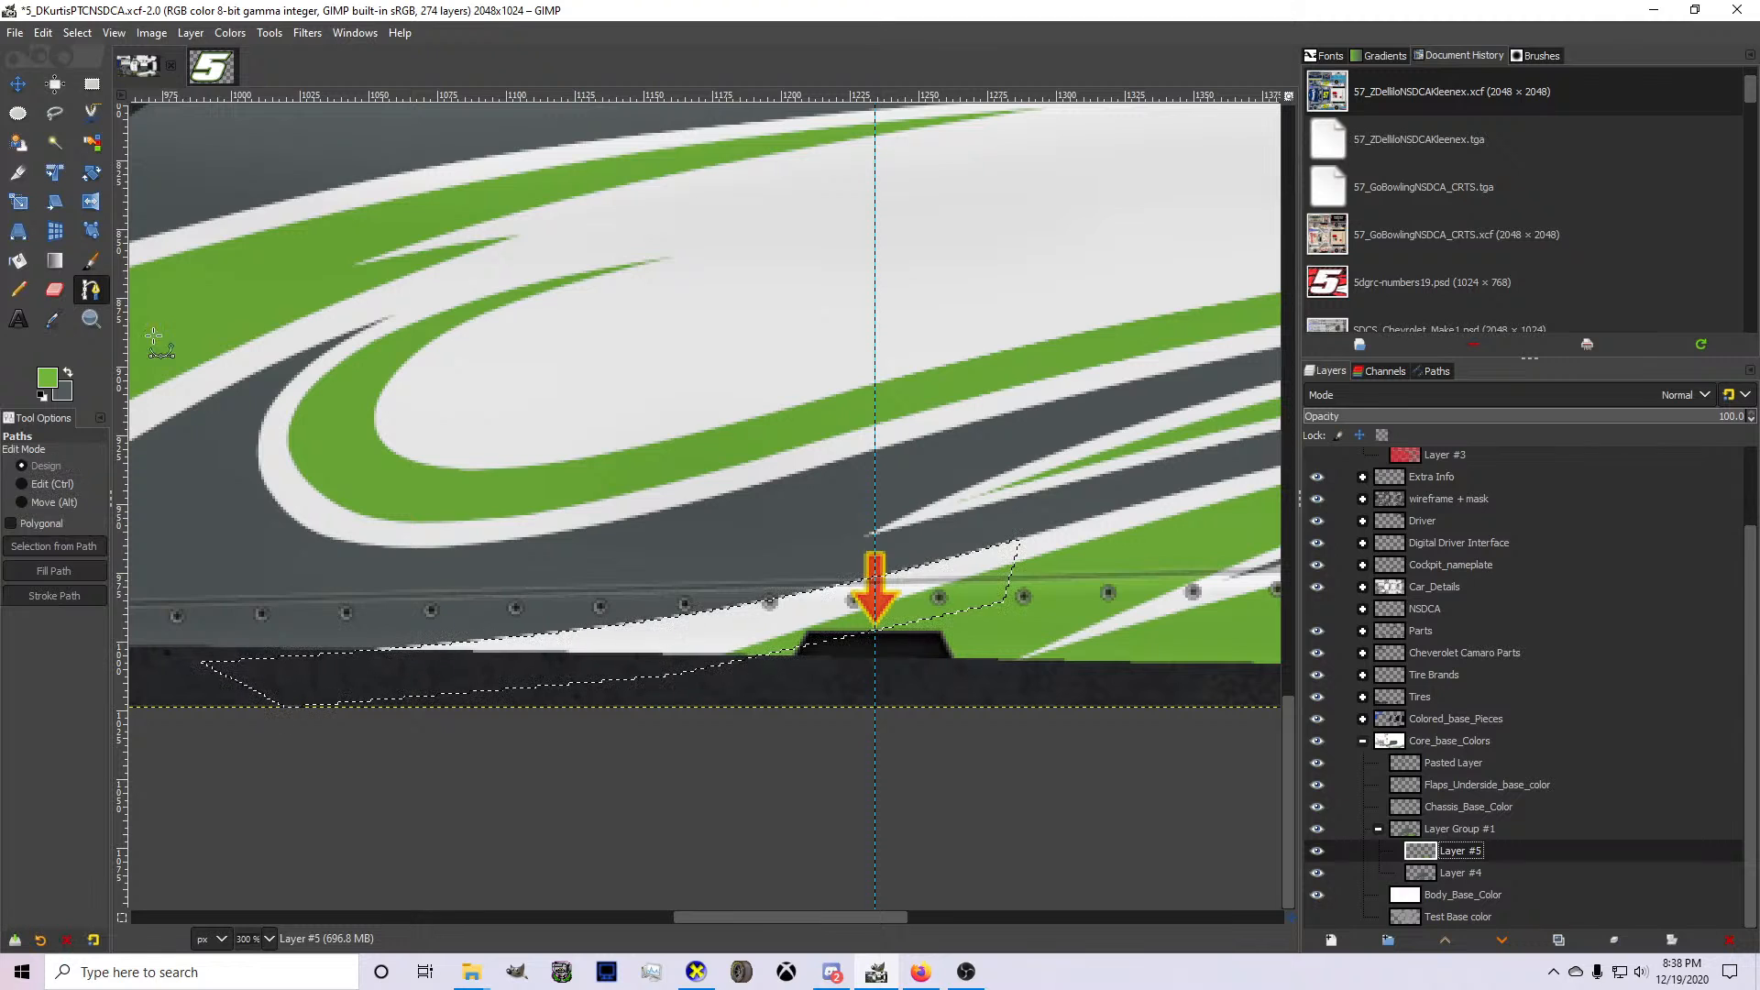
pyautogui.scroll(1, 807, 614)
pyautogui.click(1215, 507)
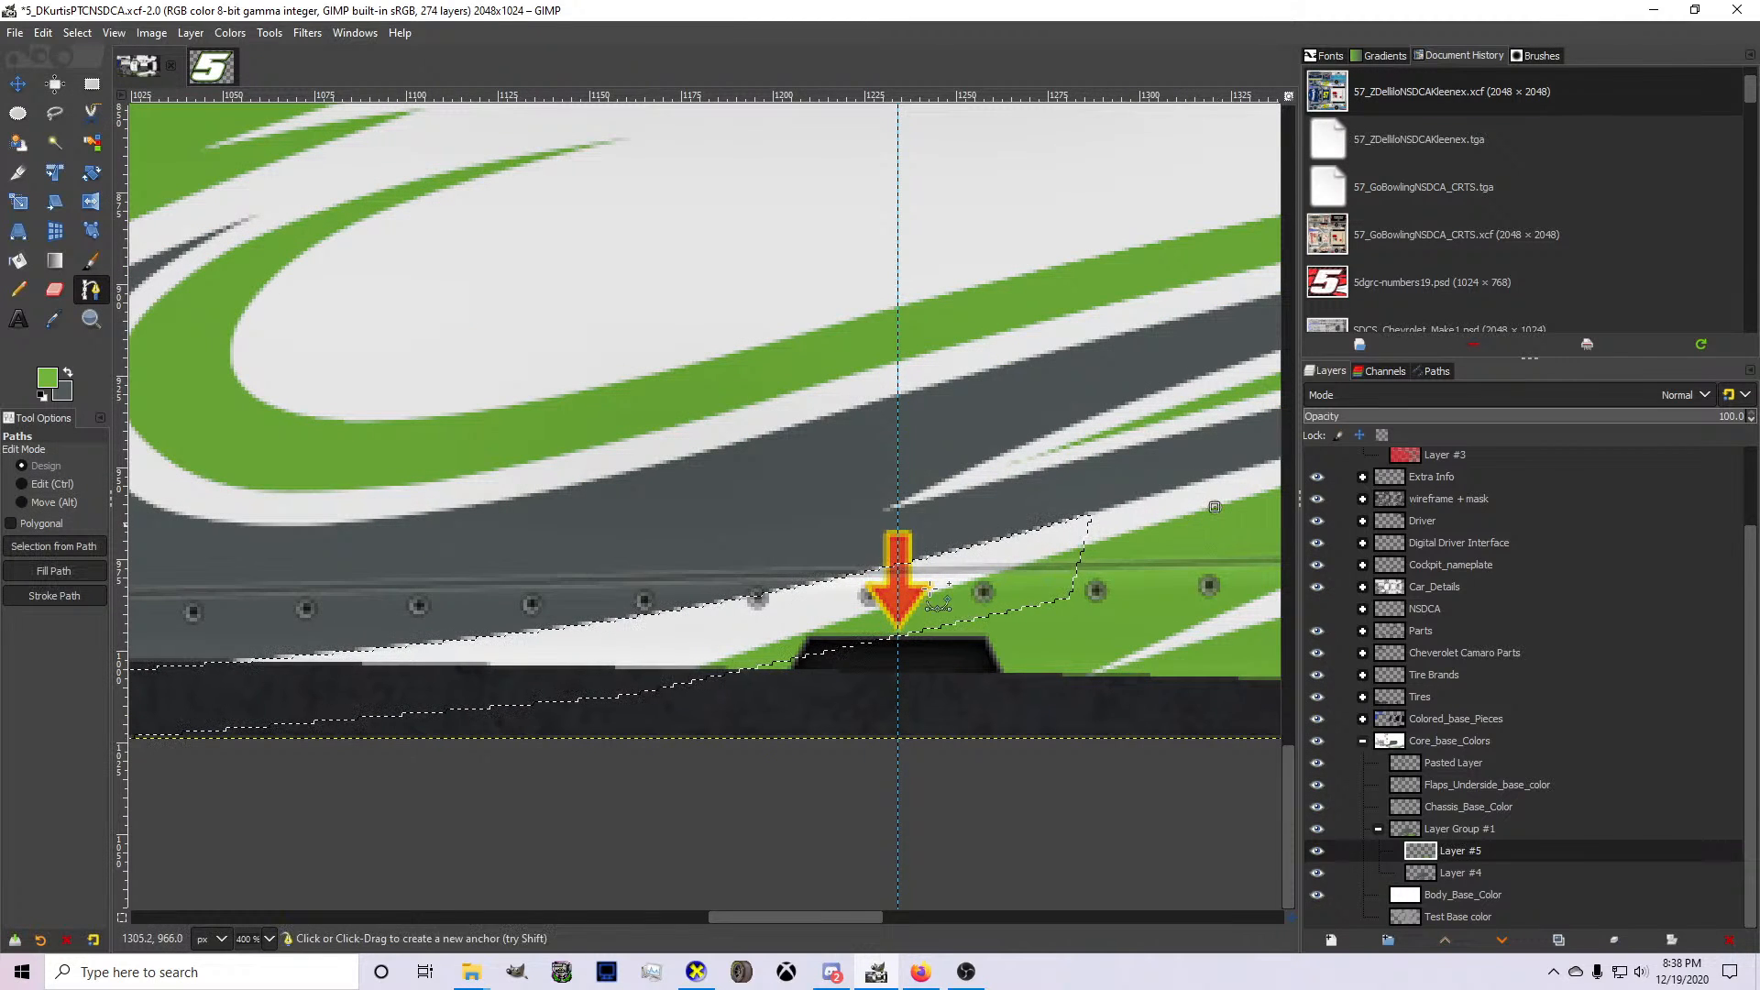
pyautogui.click(358, 685)
pyautogui.scroll(-1, 296, 676)
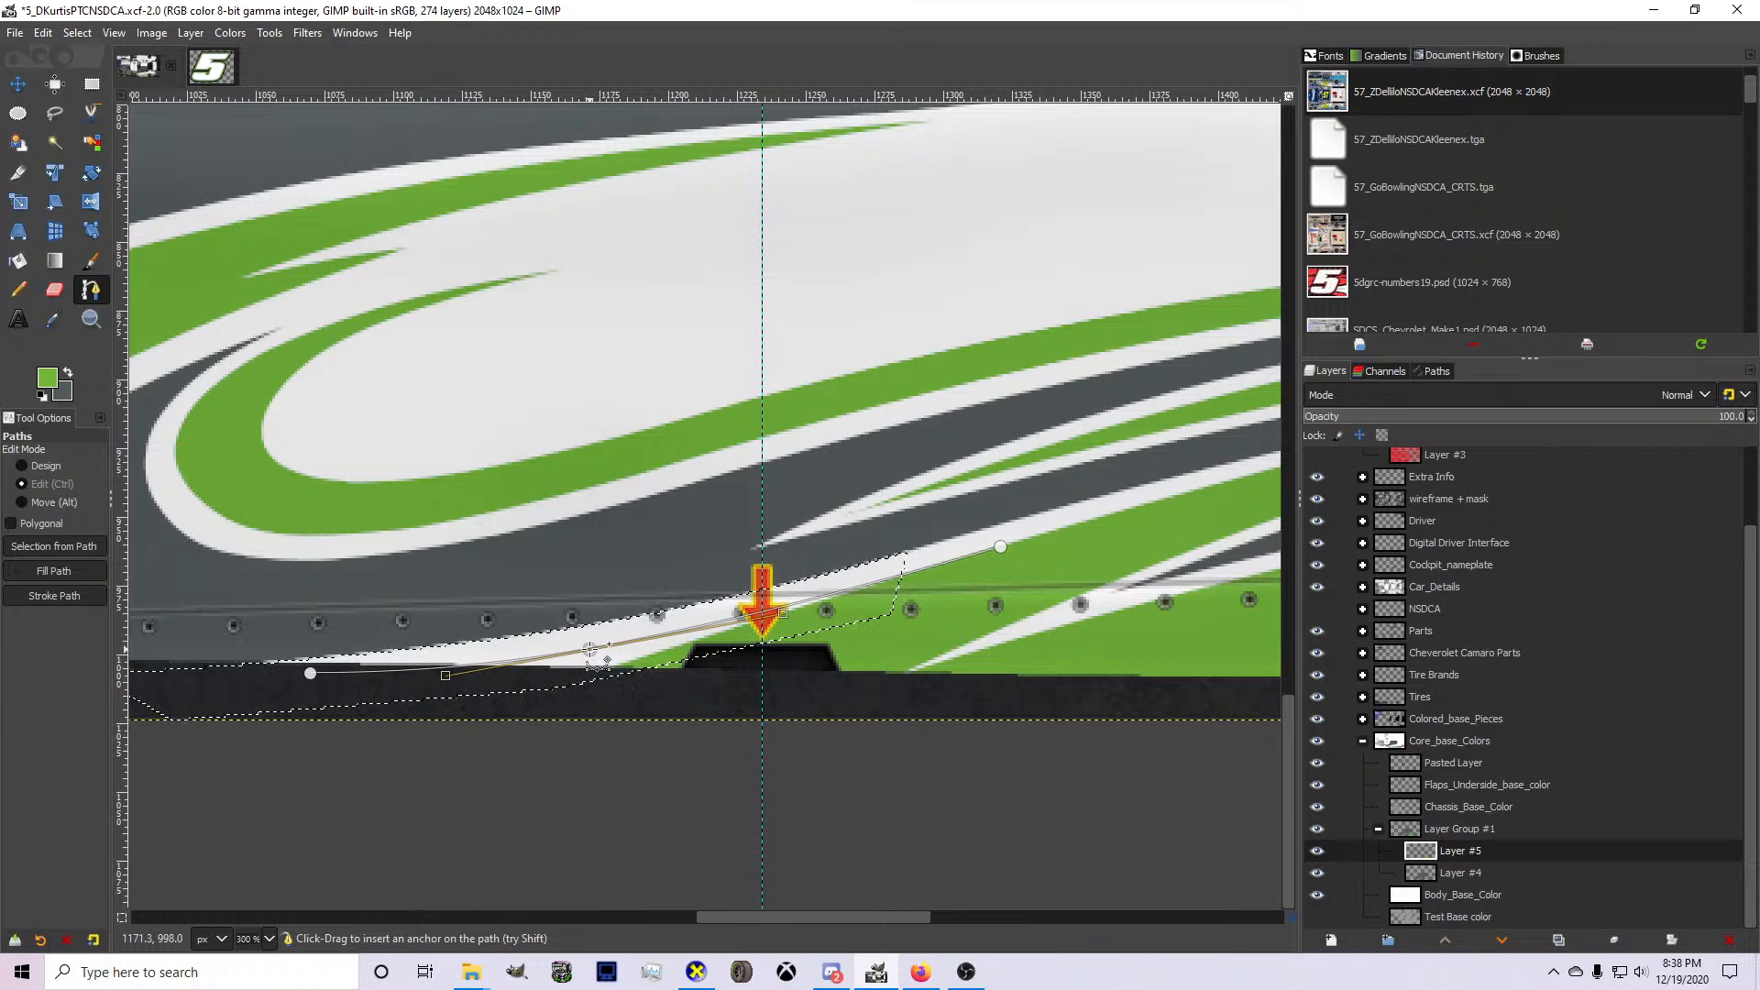
pyautogui.click(310, 673)
pyautogui.click(364, 692)
pyautogui.click(677, 679)
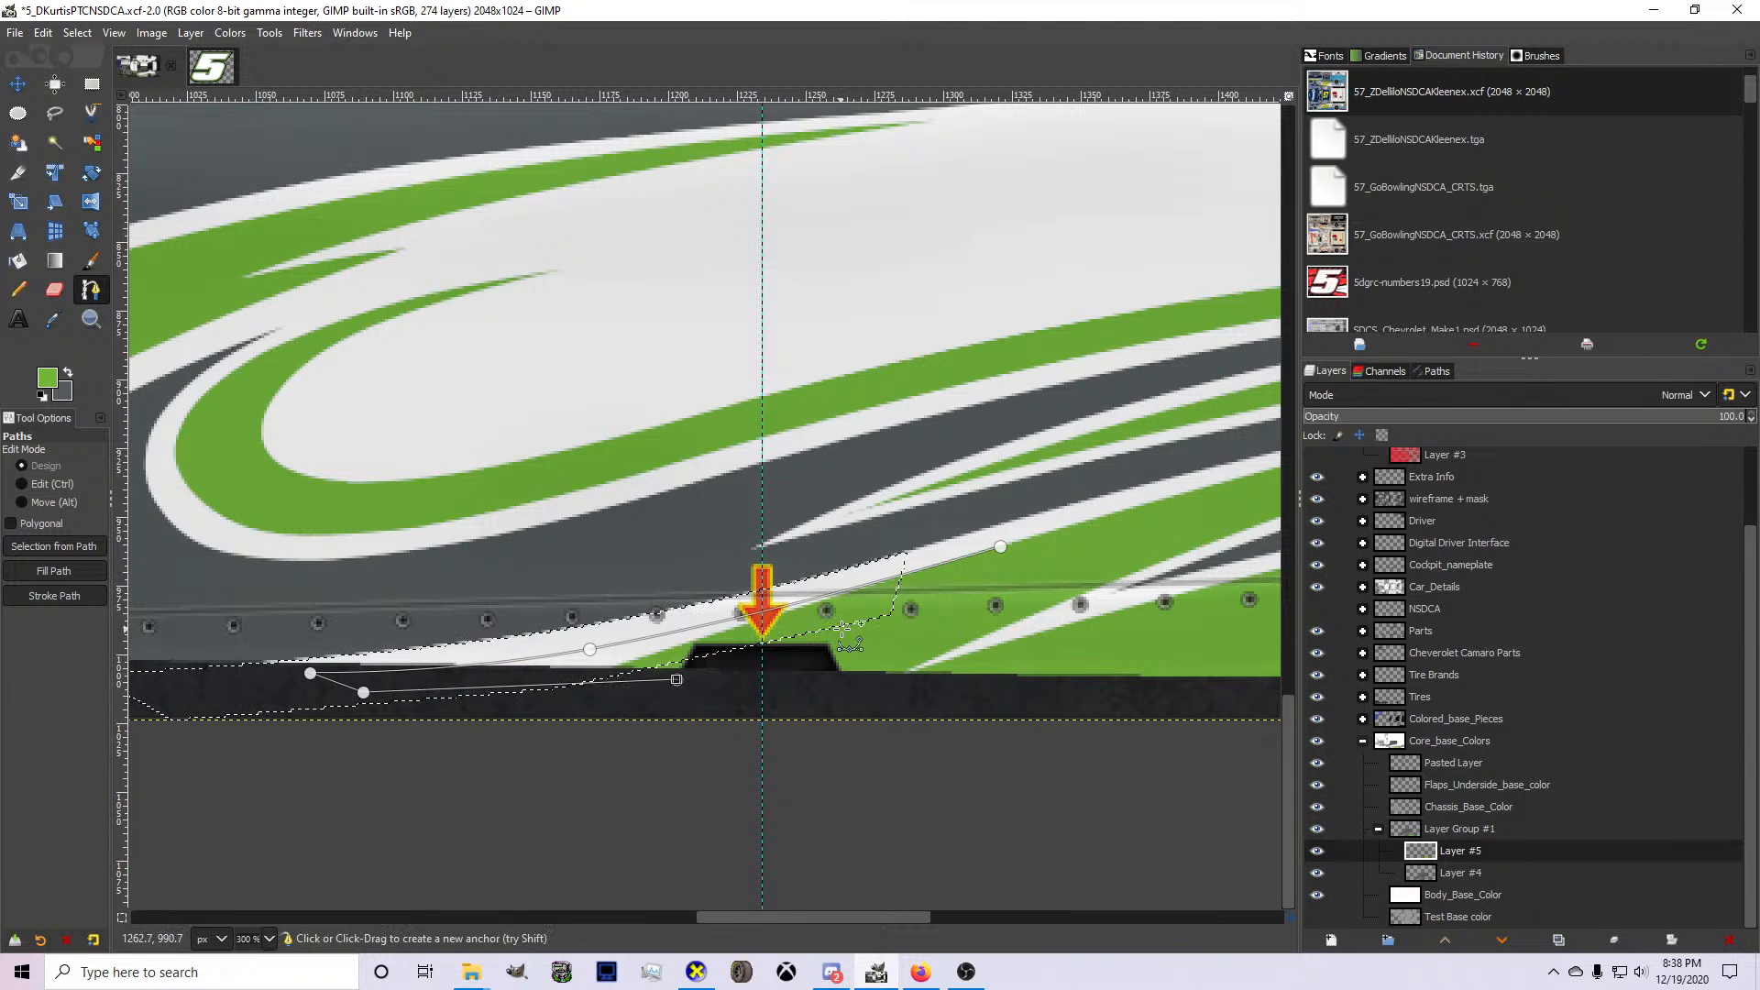
pyautogui.press('n')
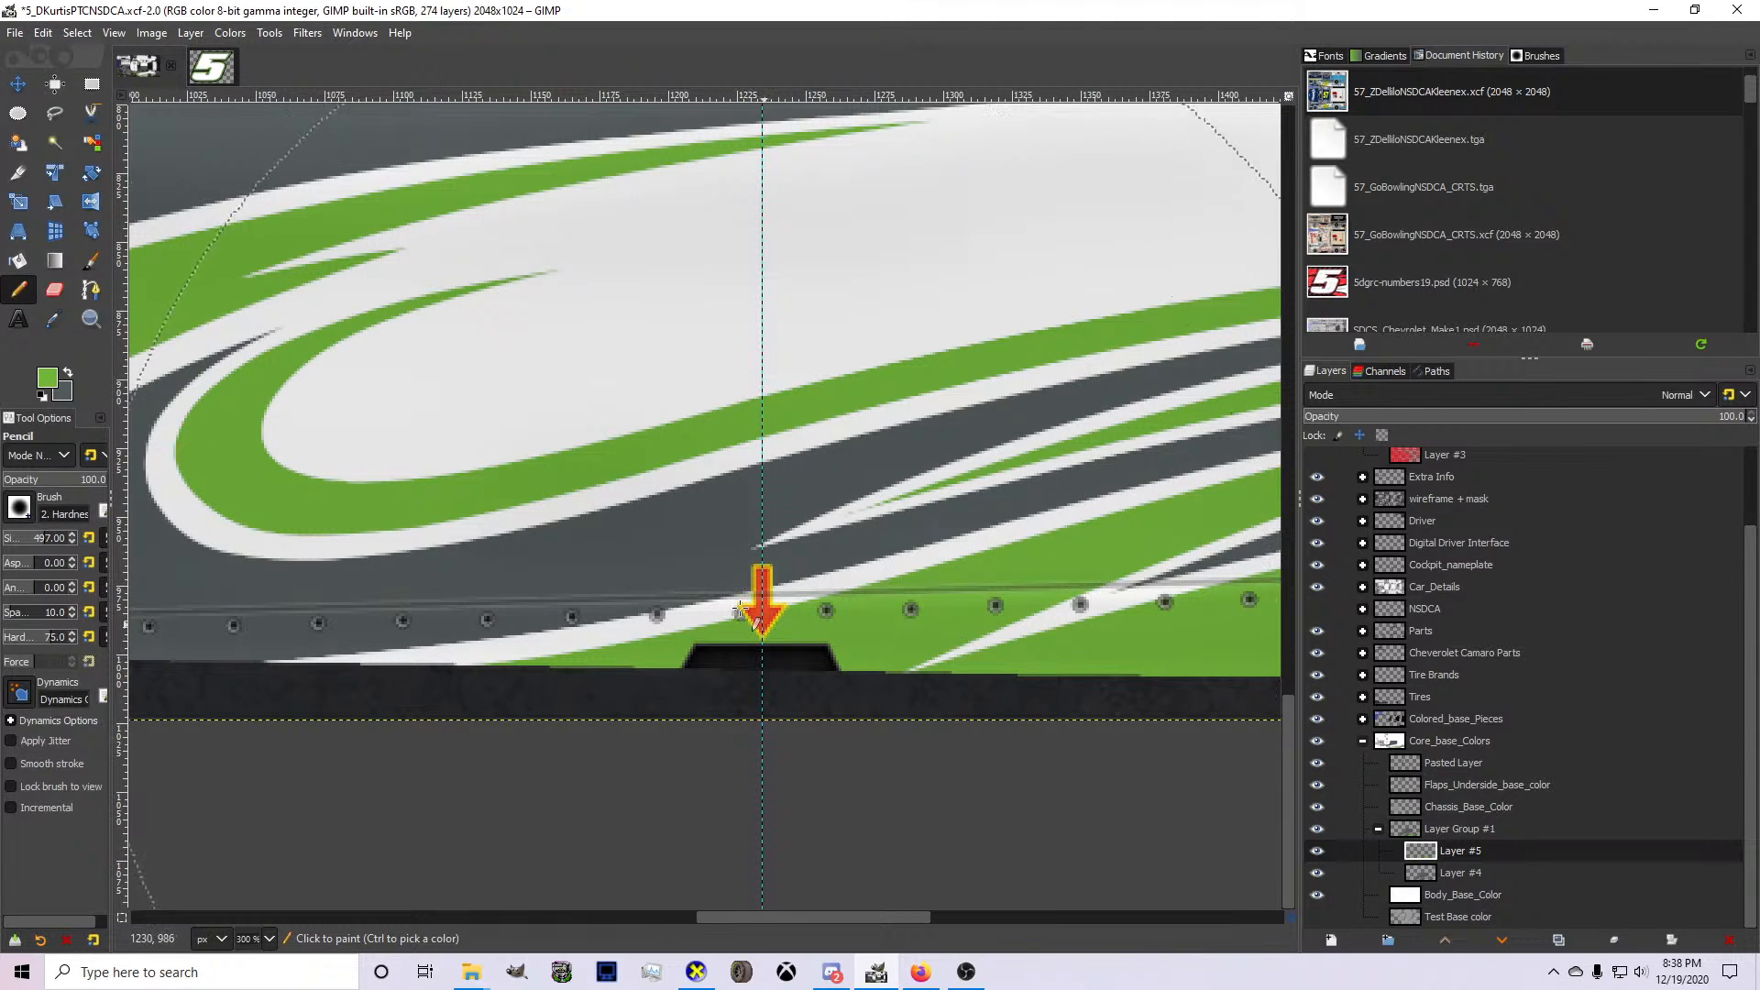
pyautogui.hotkey('shift', 'v')
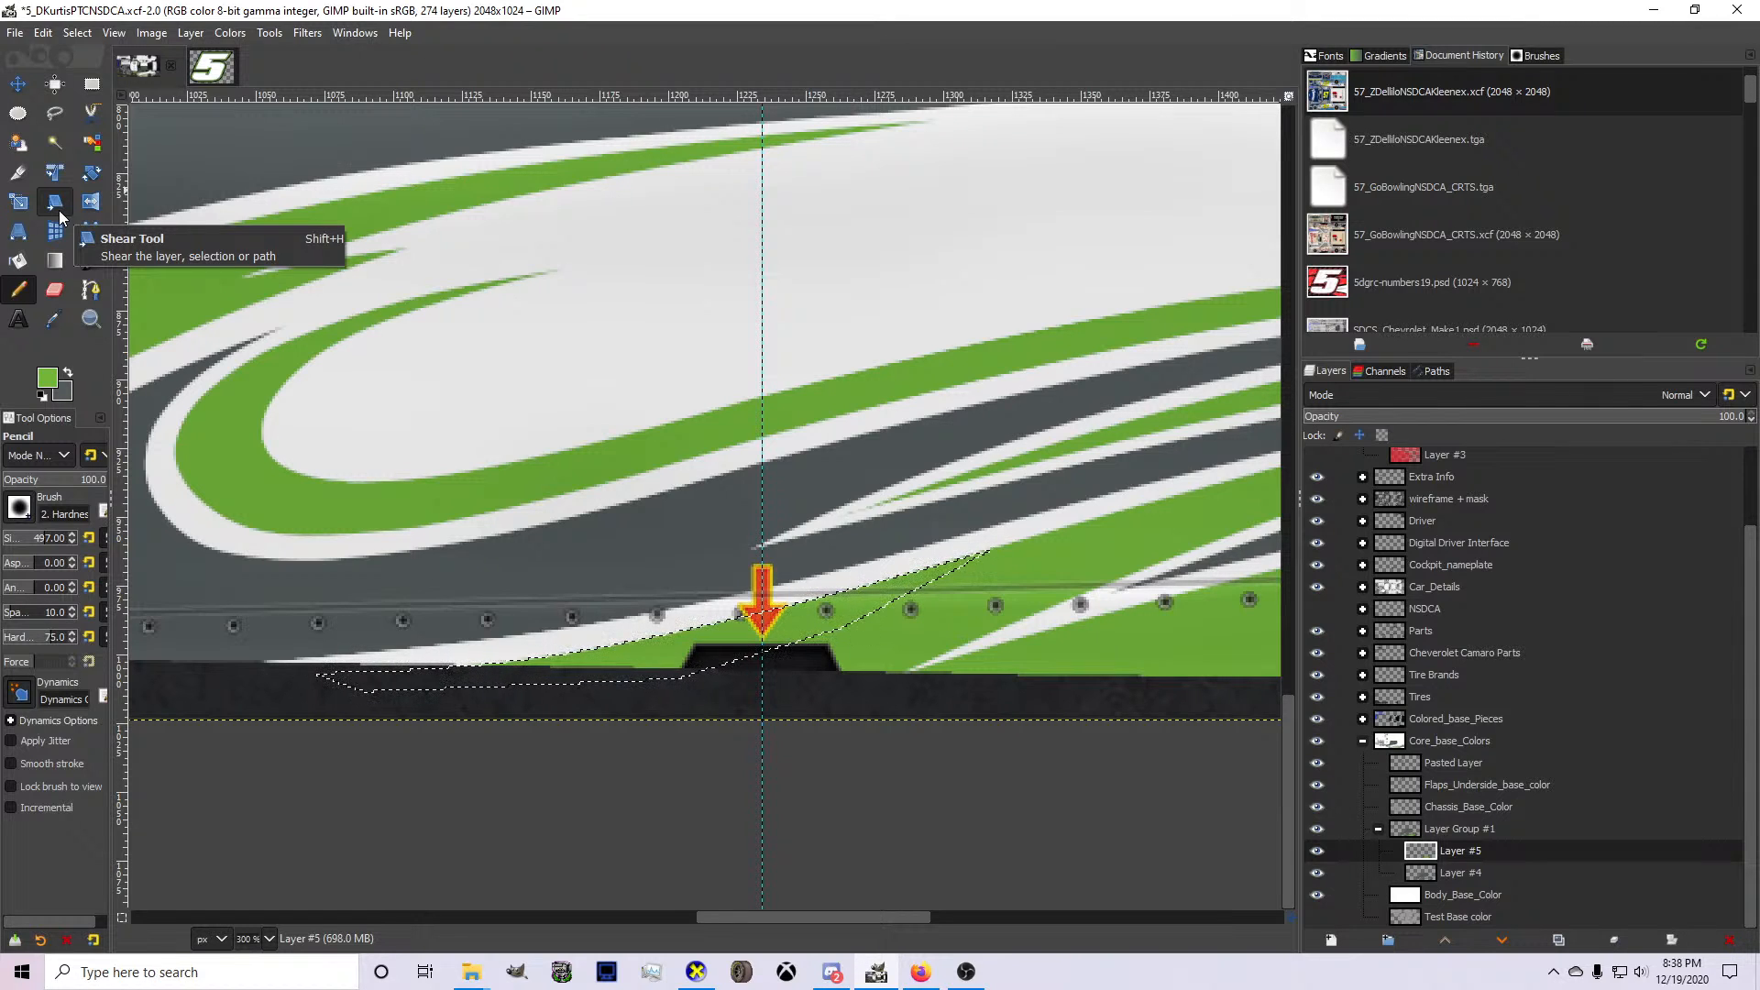
pyautogui.click(77, 32)
pyautogui.click(95, 79)
# On Layer #4, try a path curving from the lower white spike forward and up to a point ahead of the green swoosh.
pyautogui.scroll(-4, 579, 424)
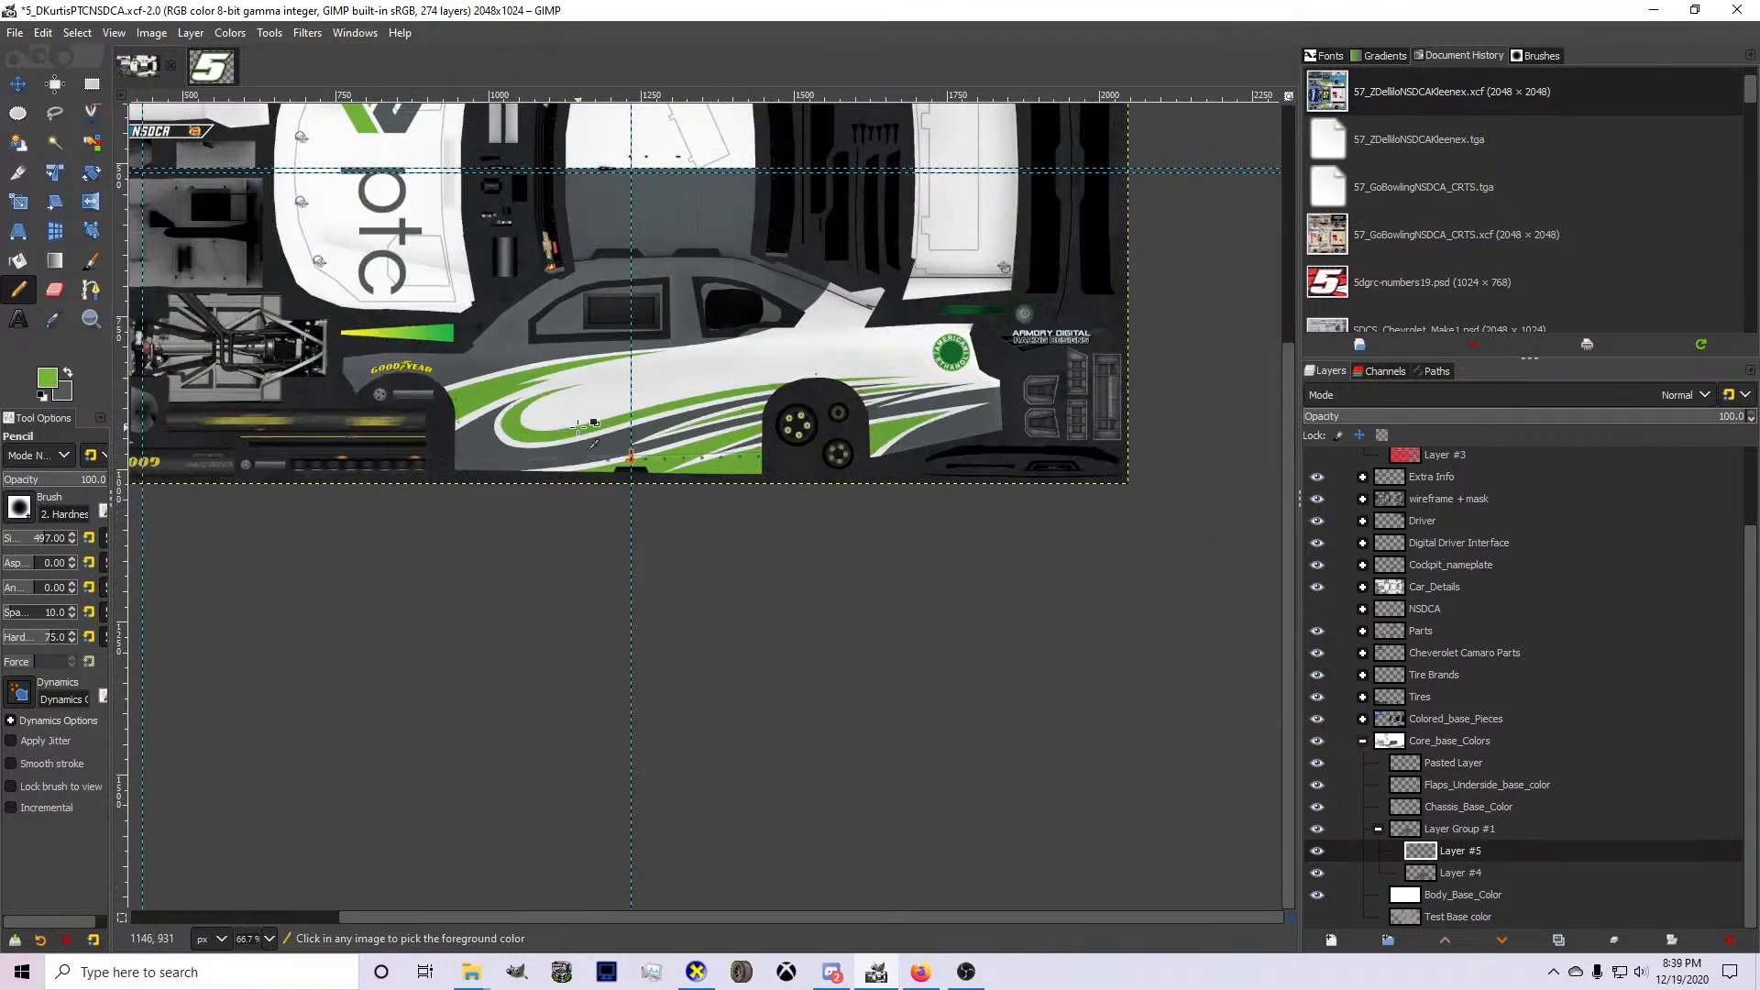
pyautogui.scroll(2, 562, 424)
pyautogui.scroll(-2, 513, 415)
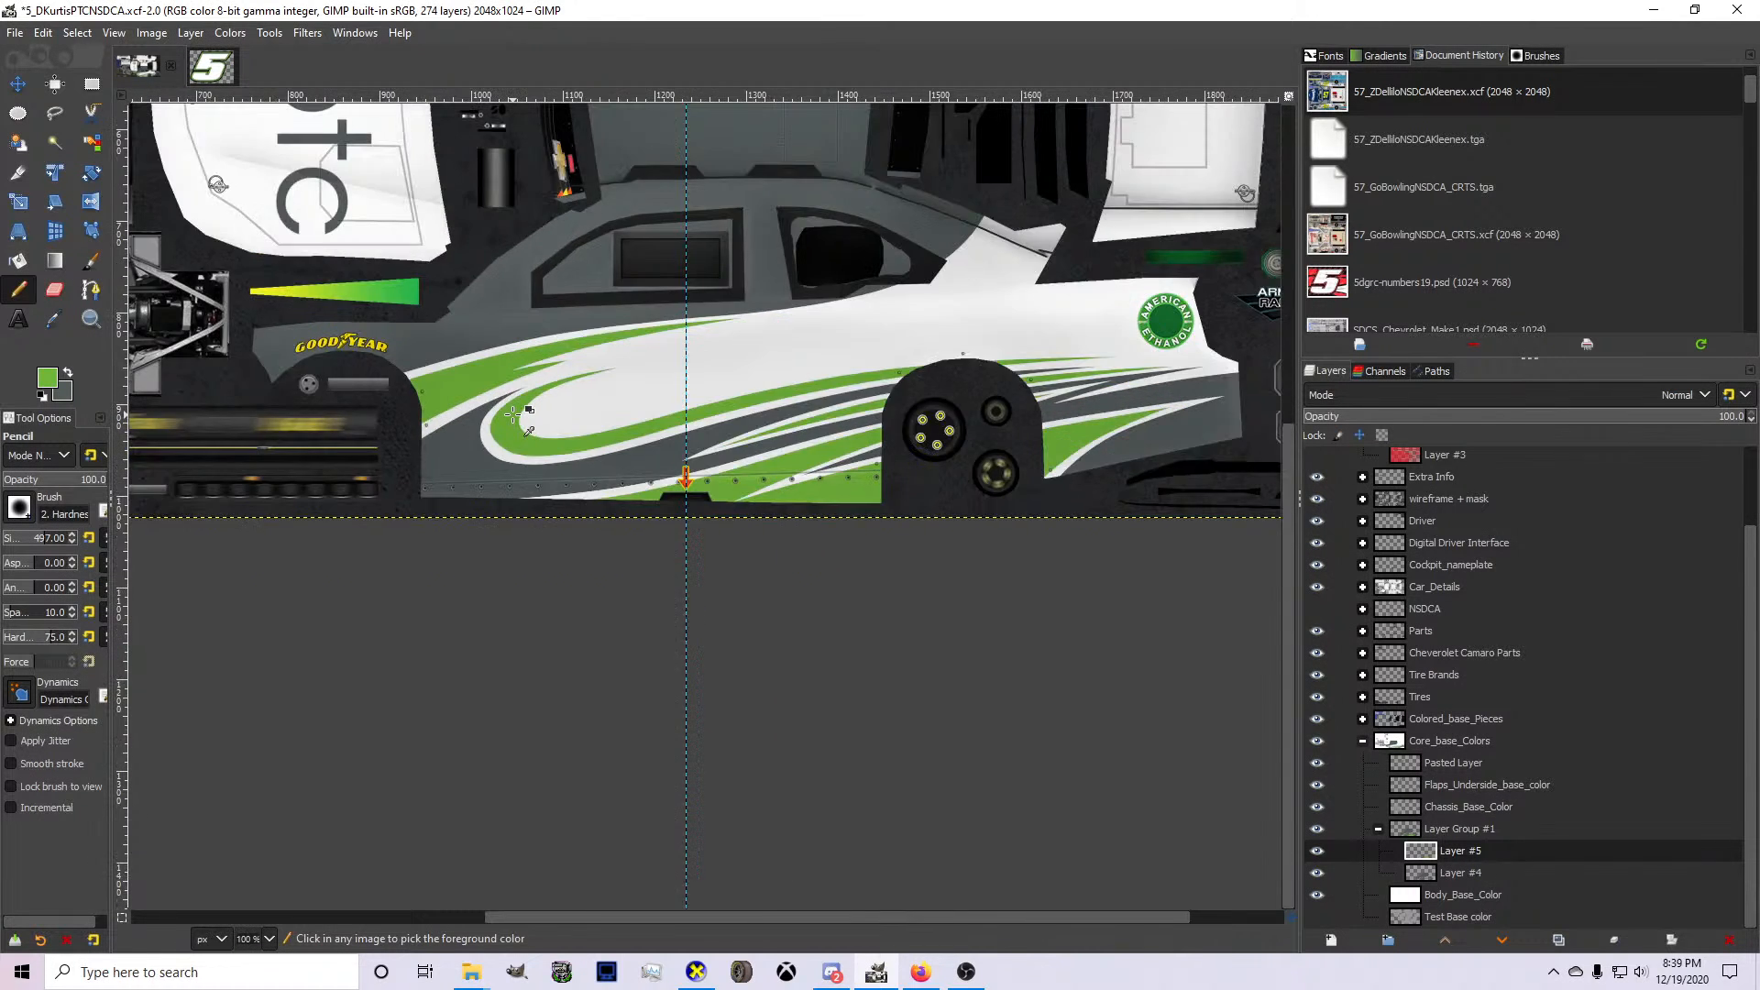
pyautogui.scroll(3, 513, 416)
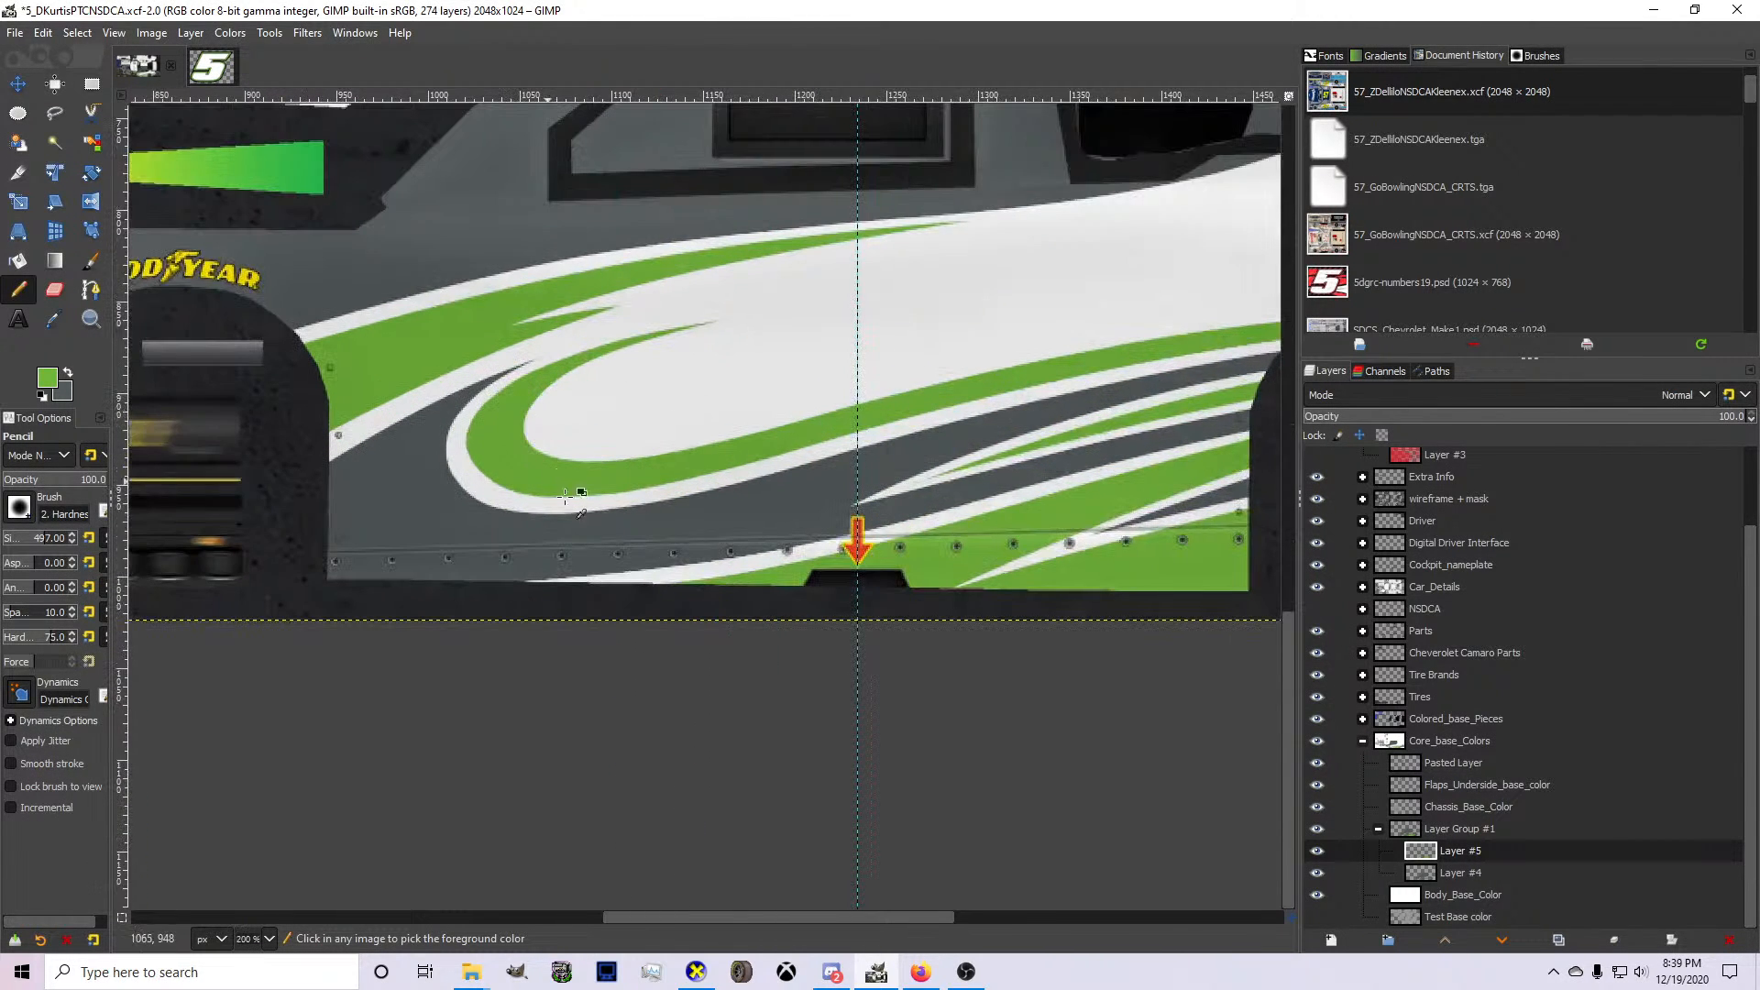
pyautogui.click(1467, 869)
pyautogui.press('b')
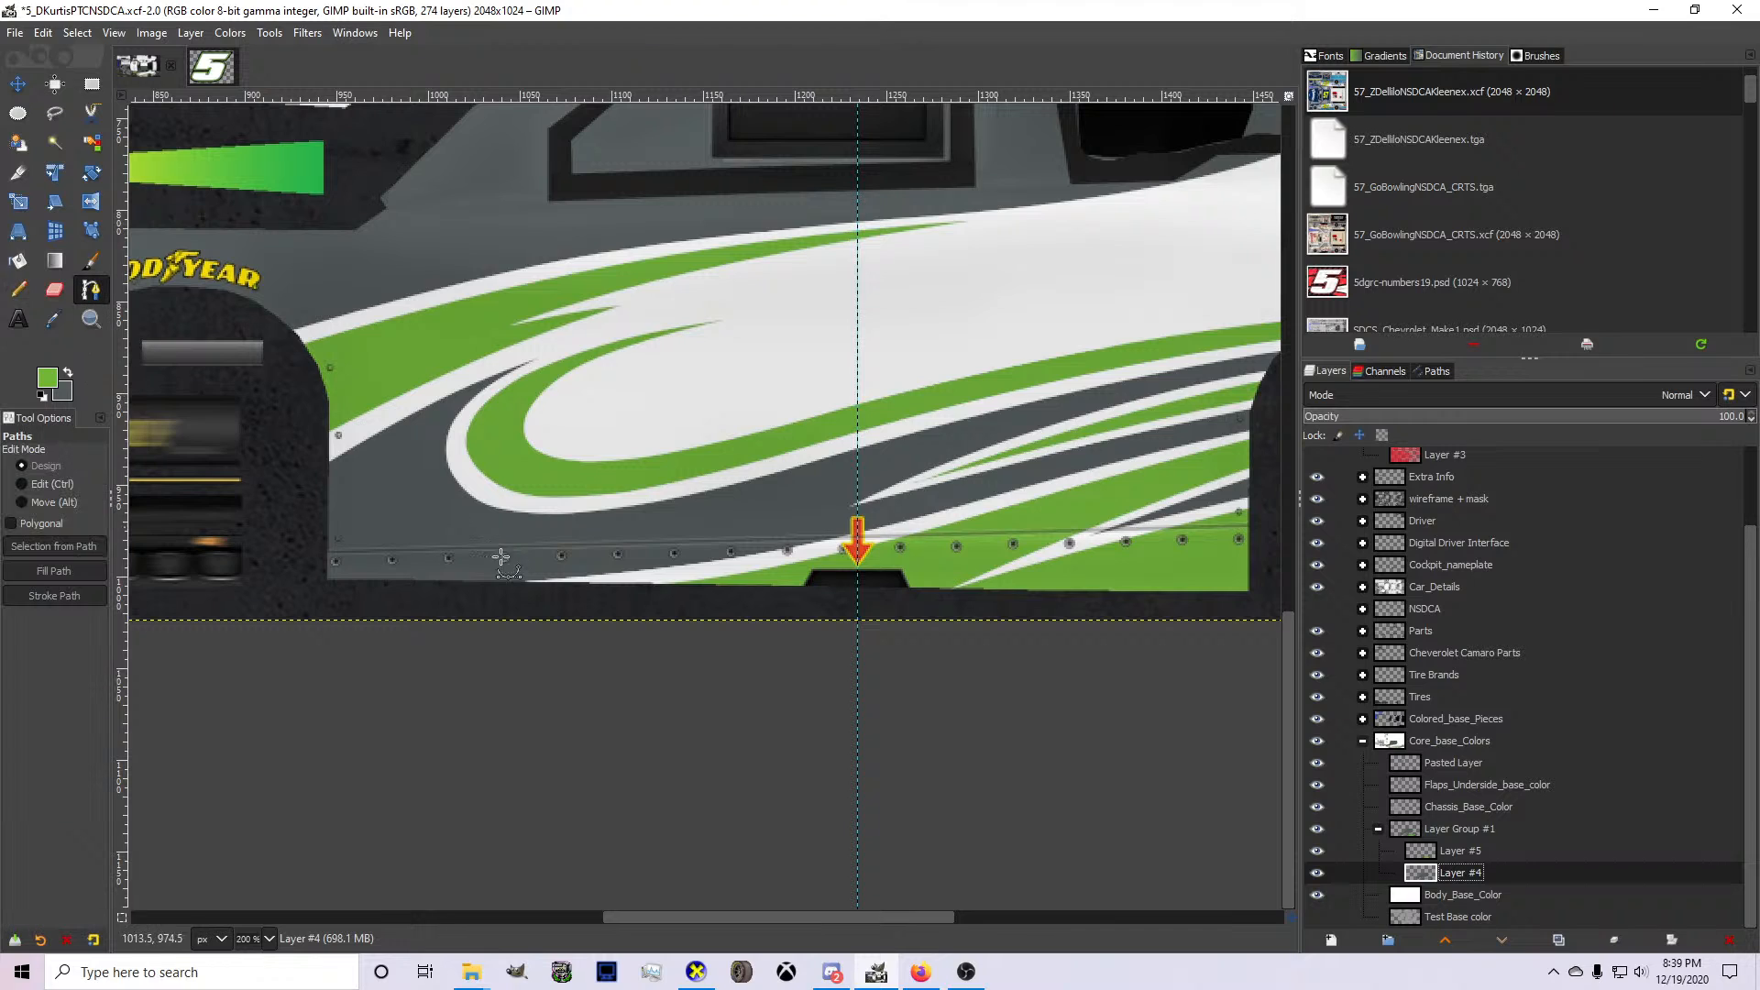
pyautogui.scroll(1, 758, 548)
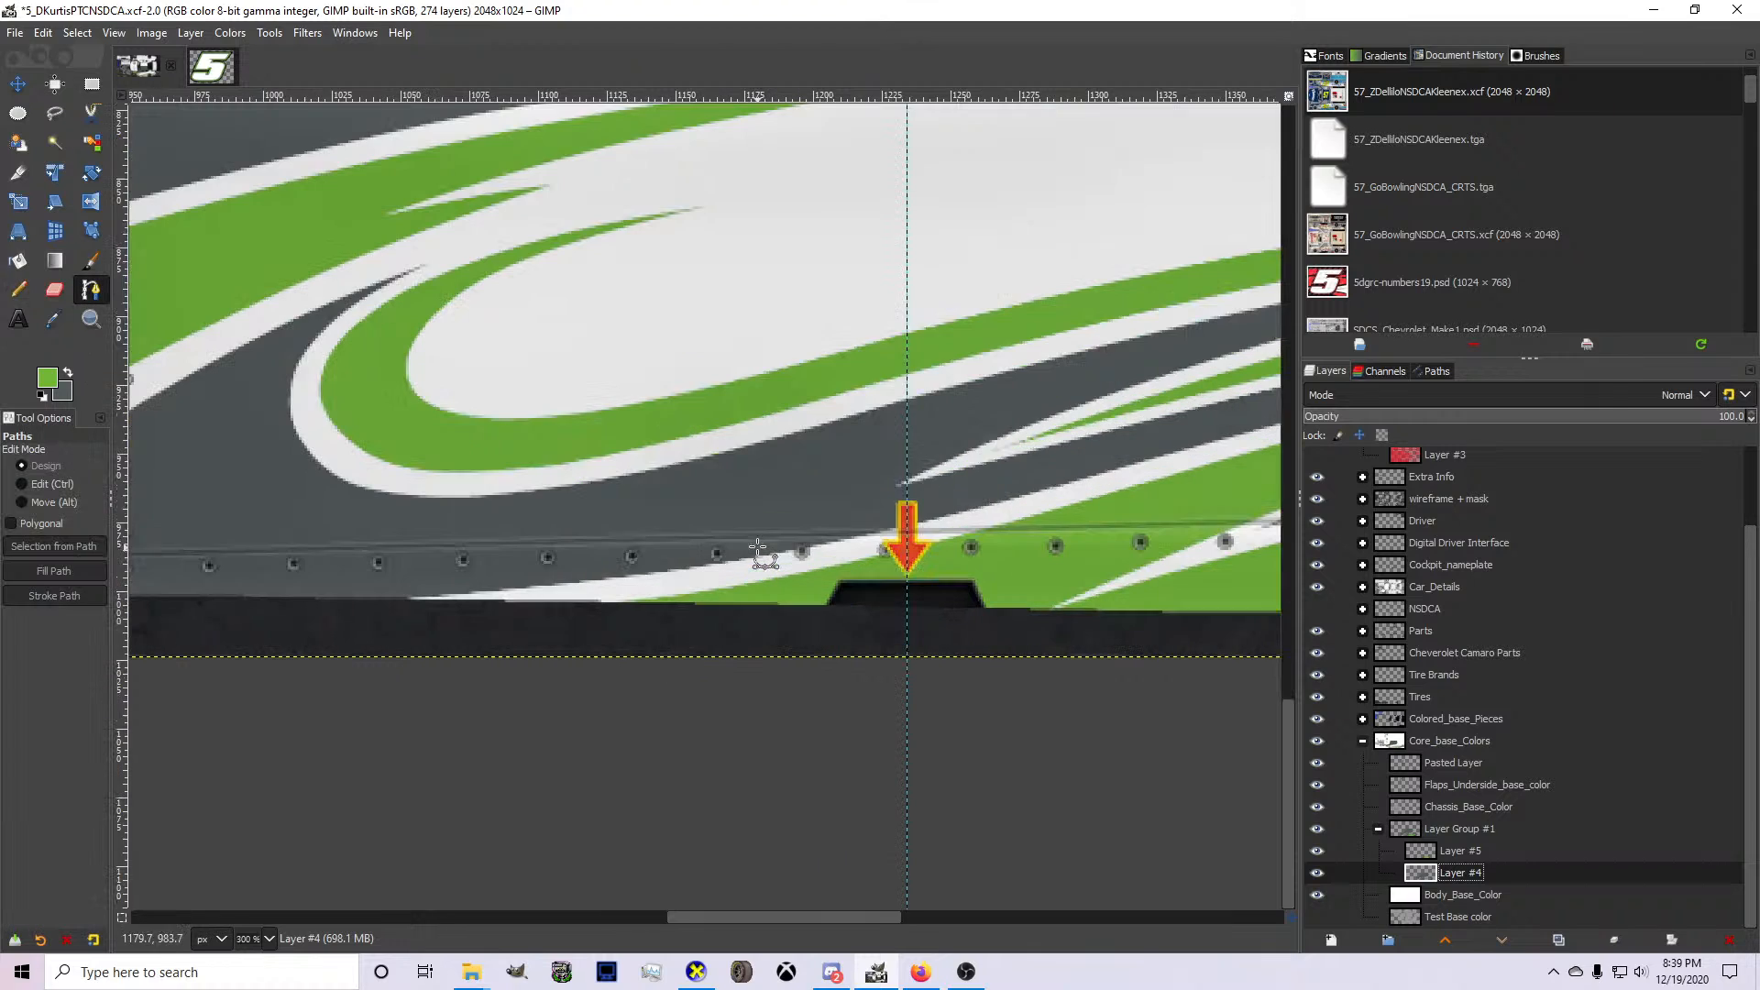
pyautogui.click(706, 564)
pyautogui.click(191, 496)
pyautogui.moveTo(411, 525); pyautogui.dragTo(370, 584)
pyautogui.moveTo(192, 496); pyautogui.dragTo(242, 491)
pyautogui.click(262, 390)
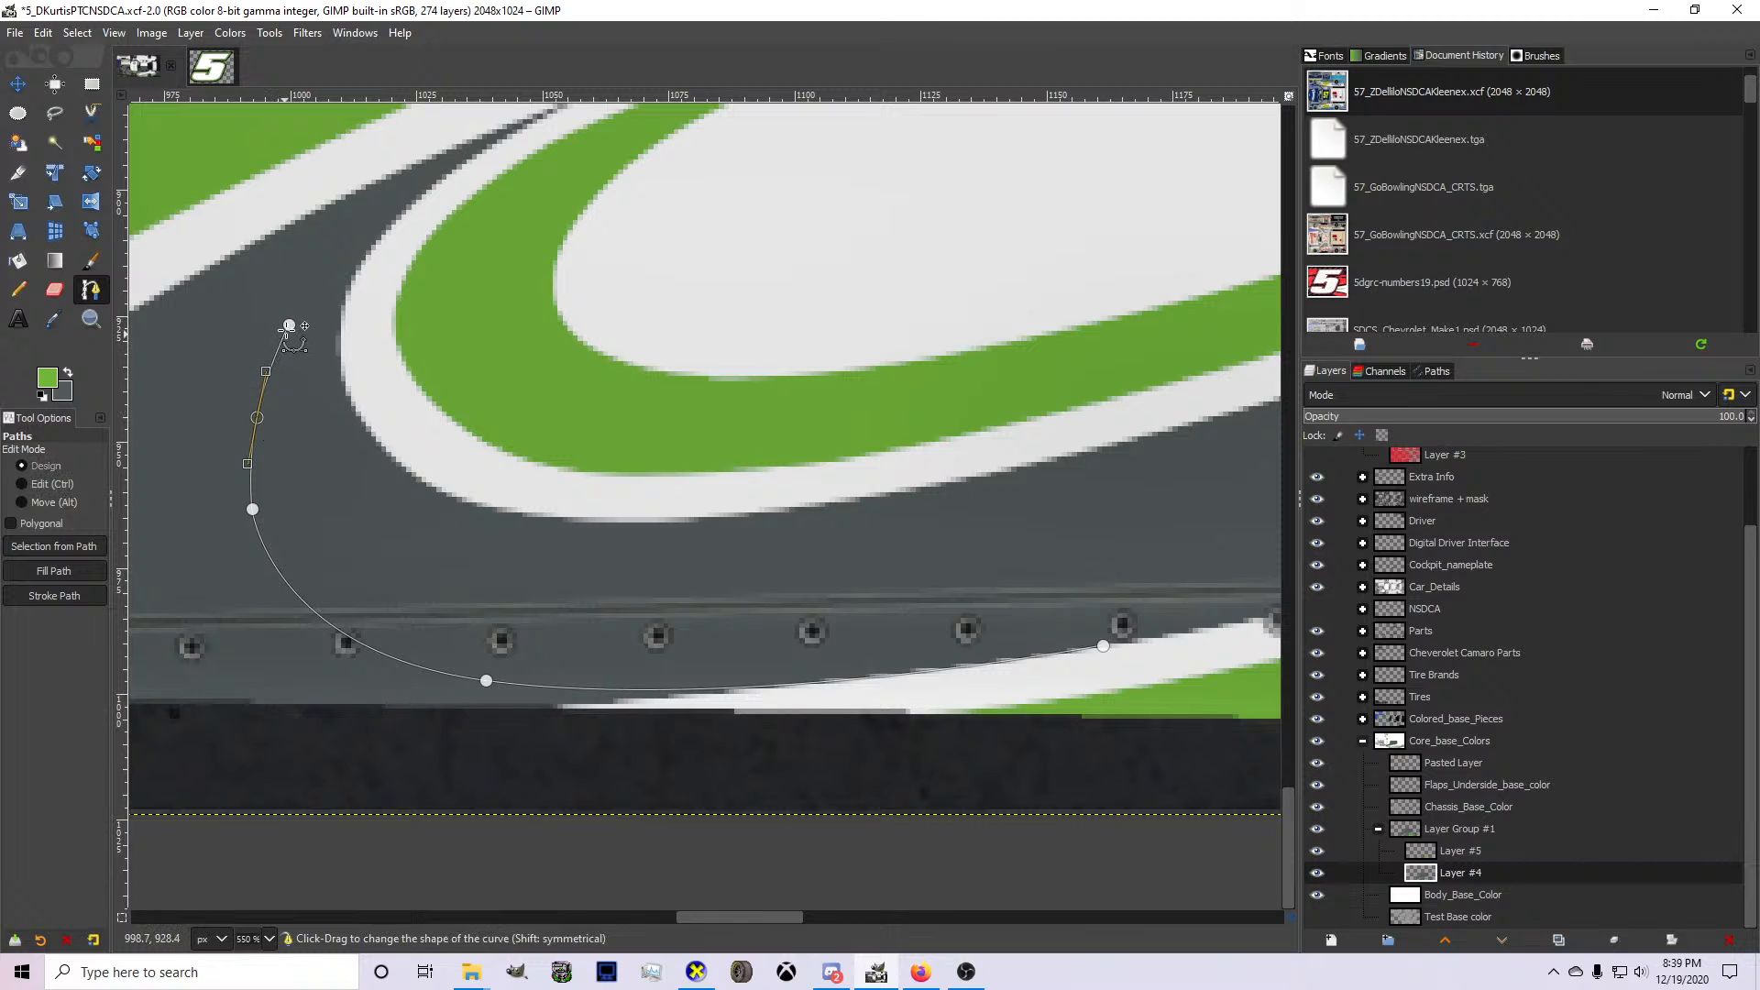
# Close the path around the lower body behind the front wheel and clear the enclosed gray from Layer #4.
pyautogui.scroll(-2, 298, 306)
pyautogui.click(144, 385)
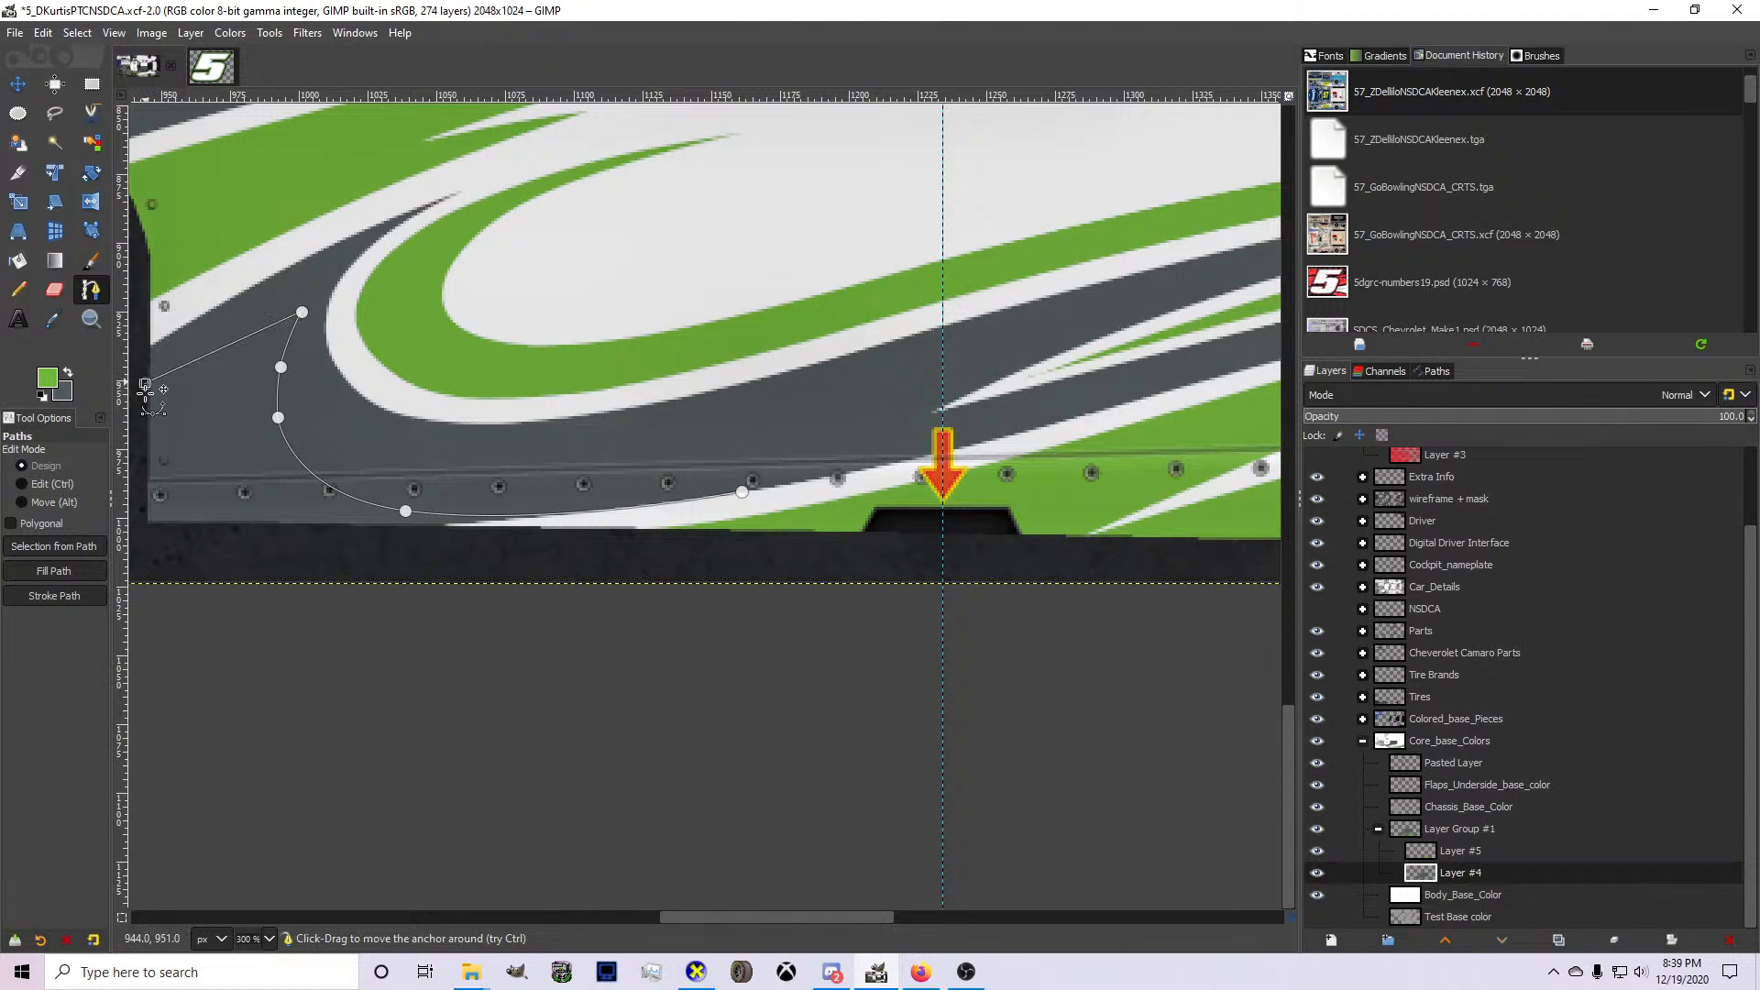
pyautogui.moveTo(169, 401); pyautogui.dragTo(210, 370)
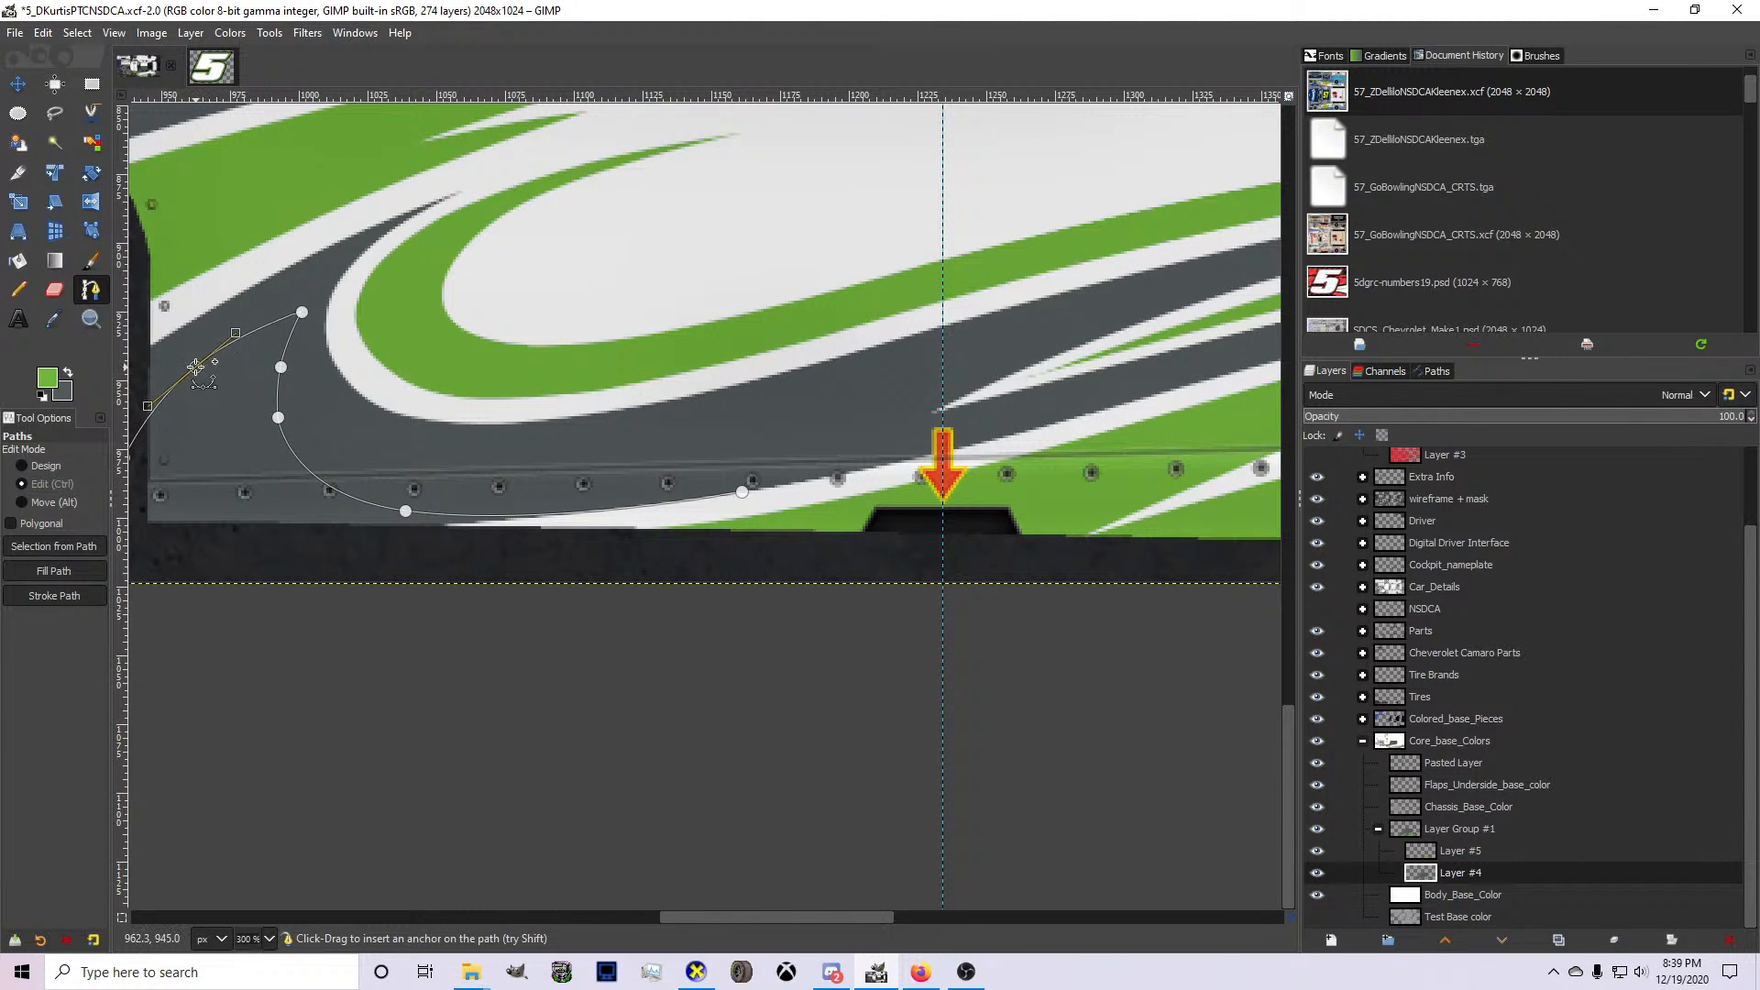
pyautogui.scroll(-1, 234, 451)
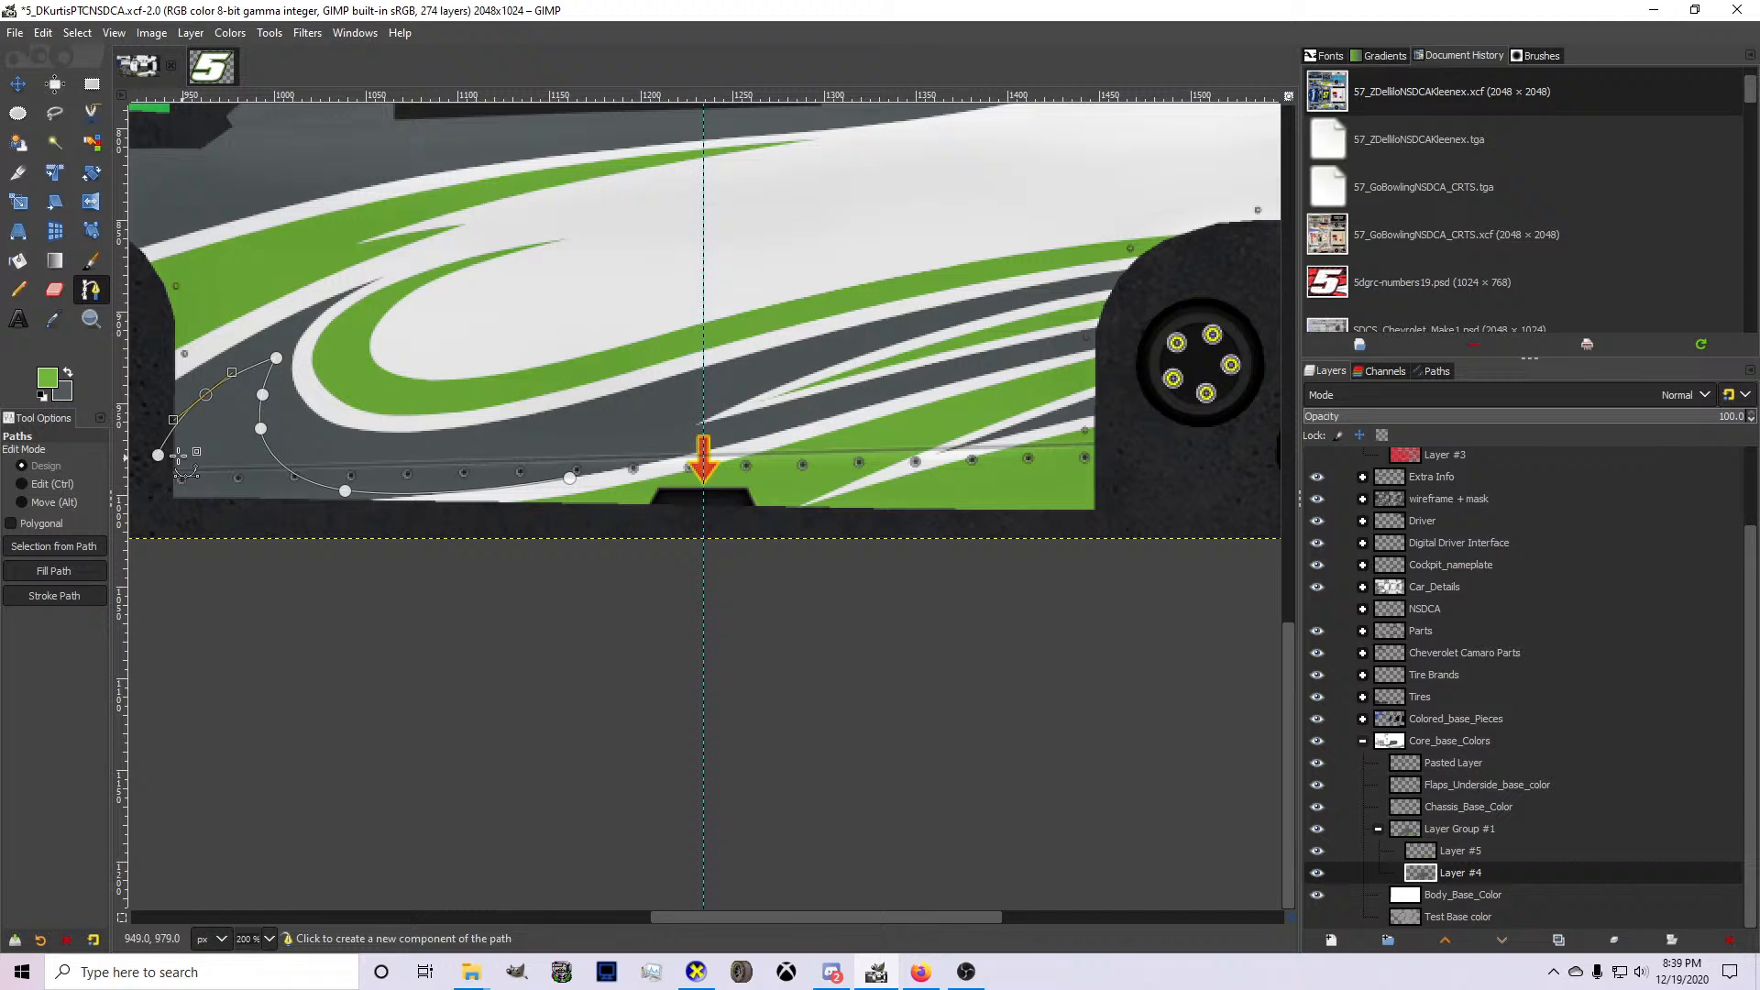
pyautogui.click(155, 507)
pyautogui.click(200, 534)
pyautogui.click(356, 536)
pyautogui.click(435, 515)
pyautogui.press('Return')
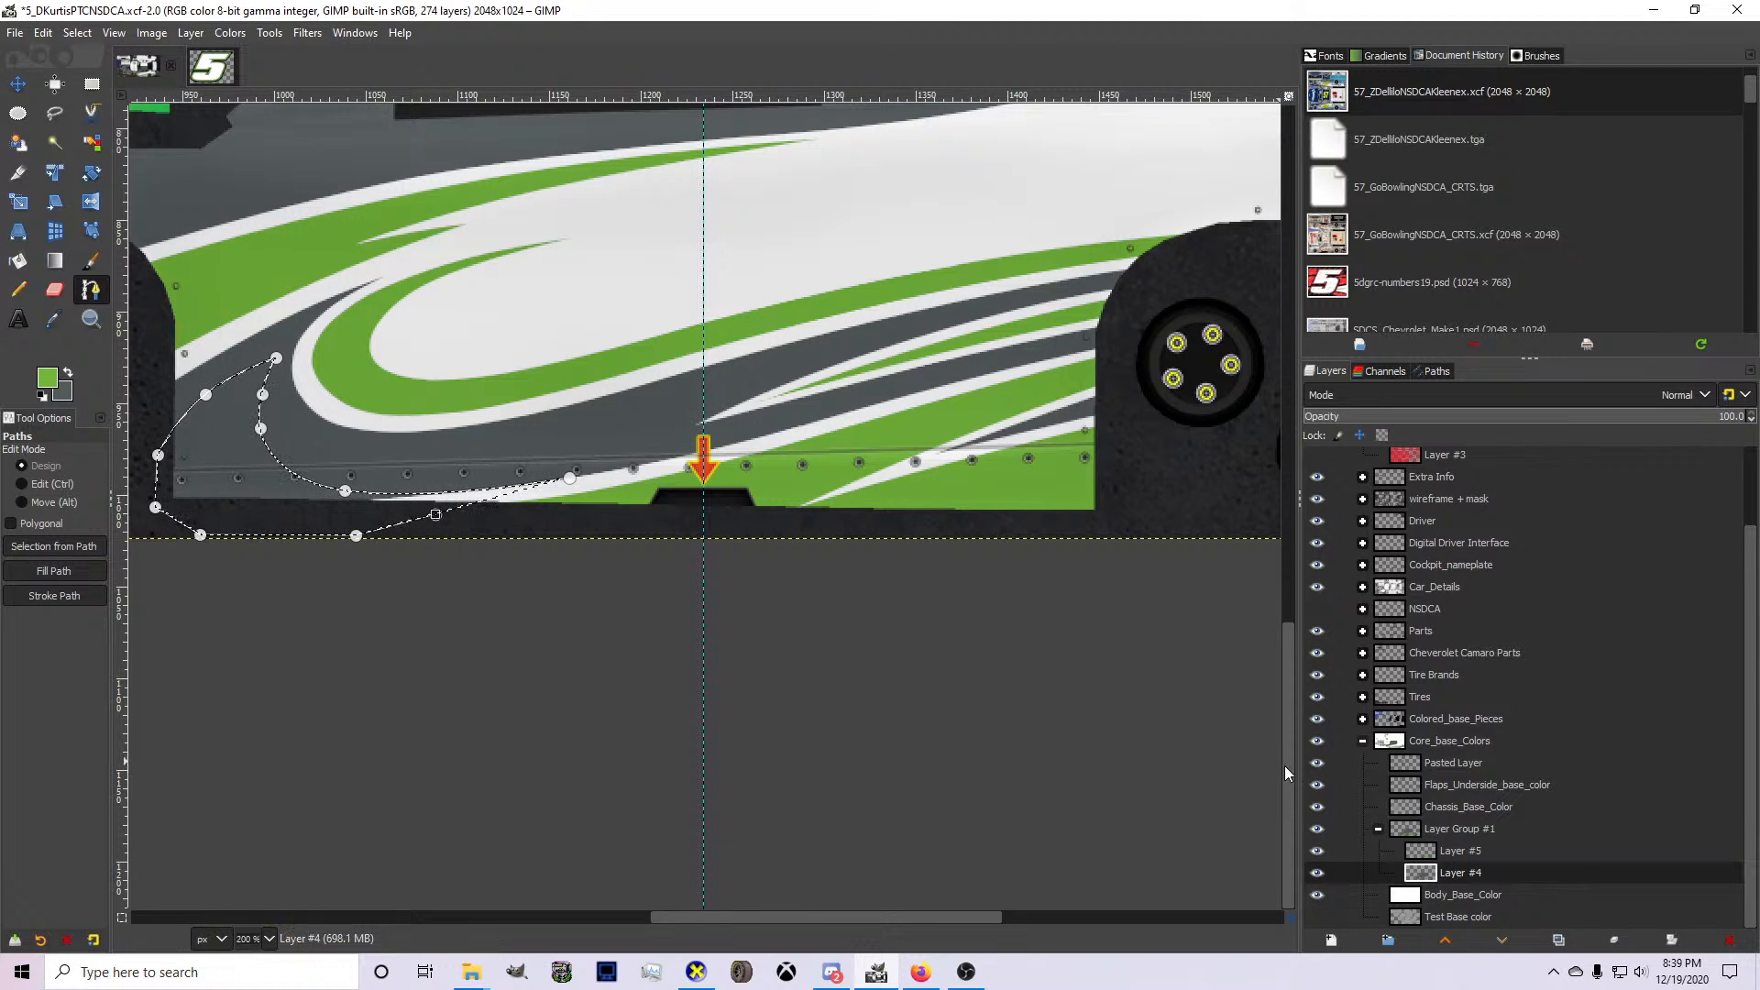
pyautogui.hotkey('ctrl', '.')
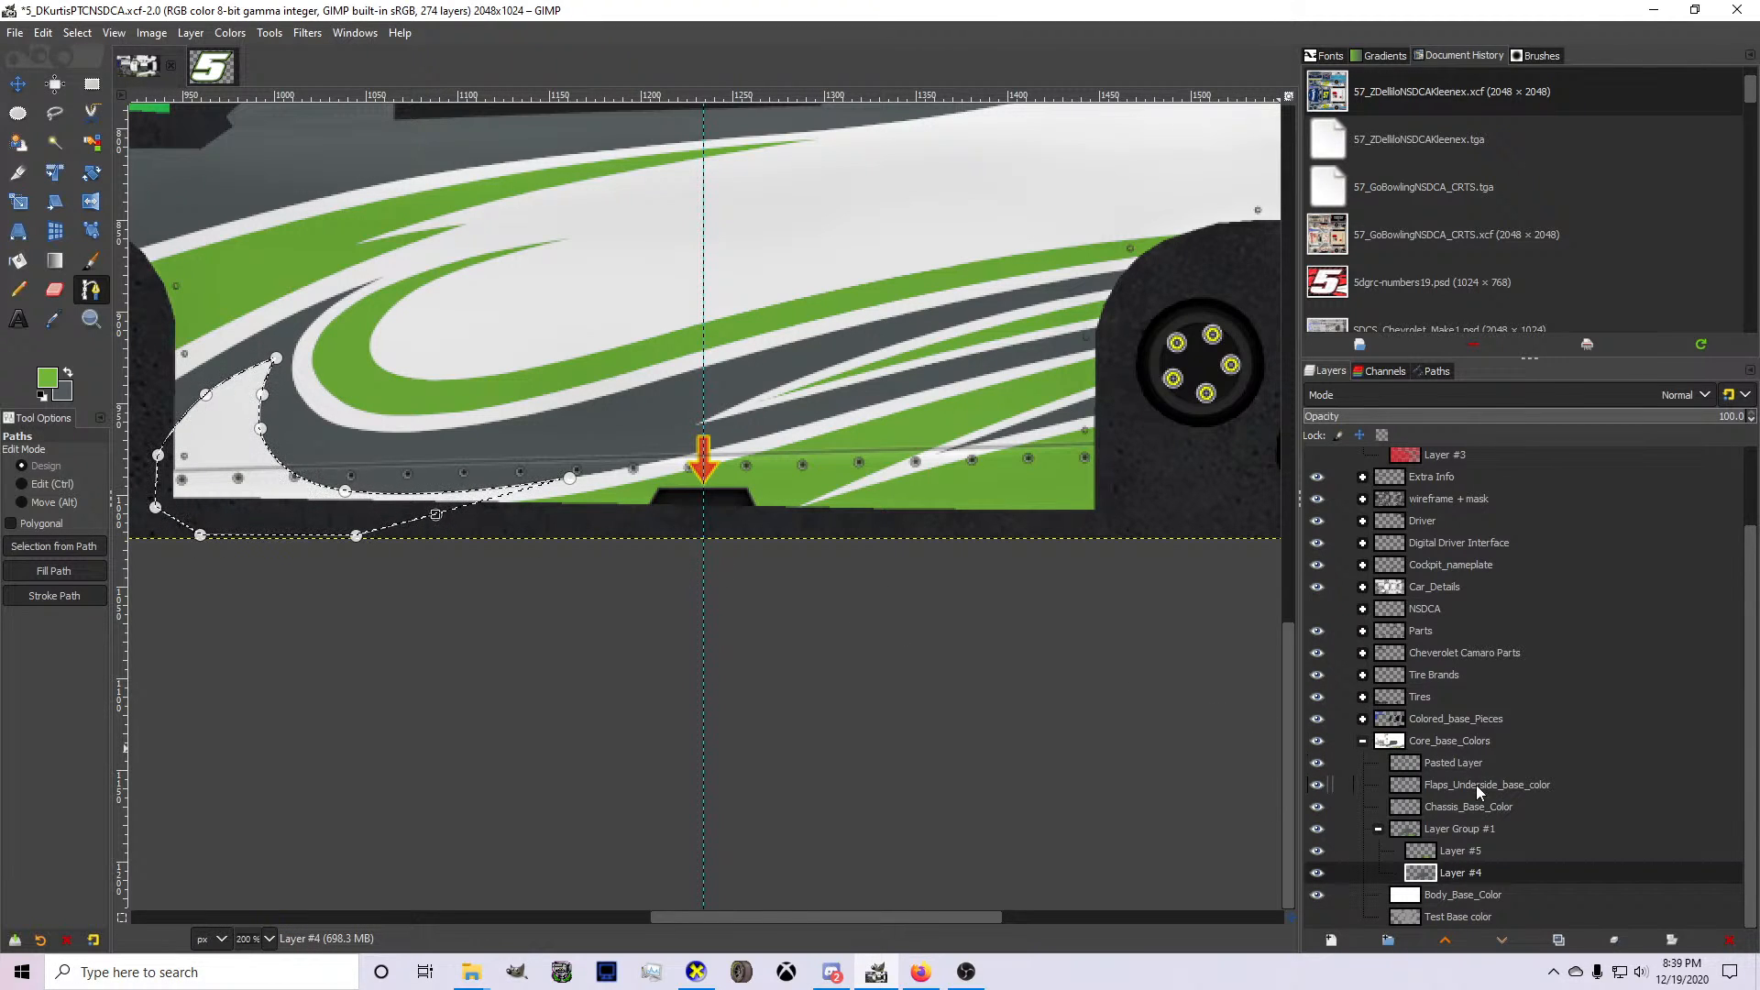
# On Layer #5, try outlining a green accent within the new white area with a curved path along the rocker panel.
pyautogui.click(1478, 851)
pyautogui.click(67, 372)
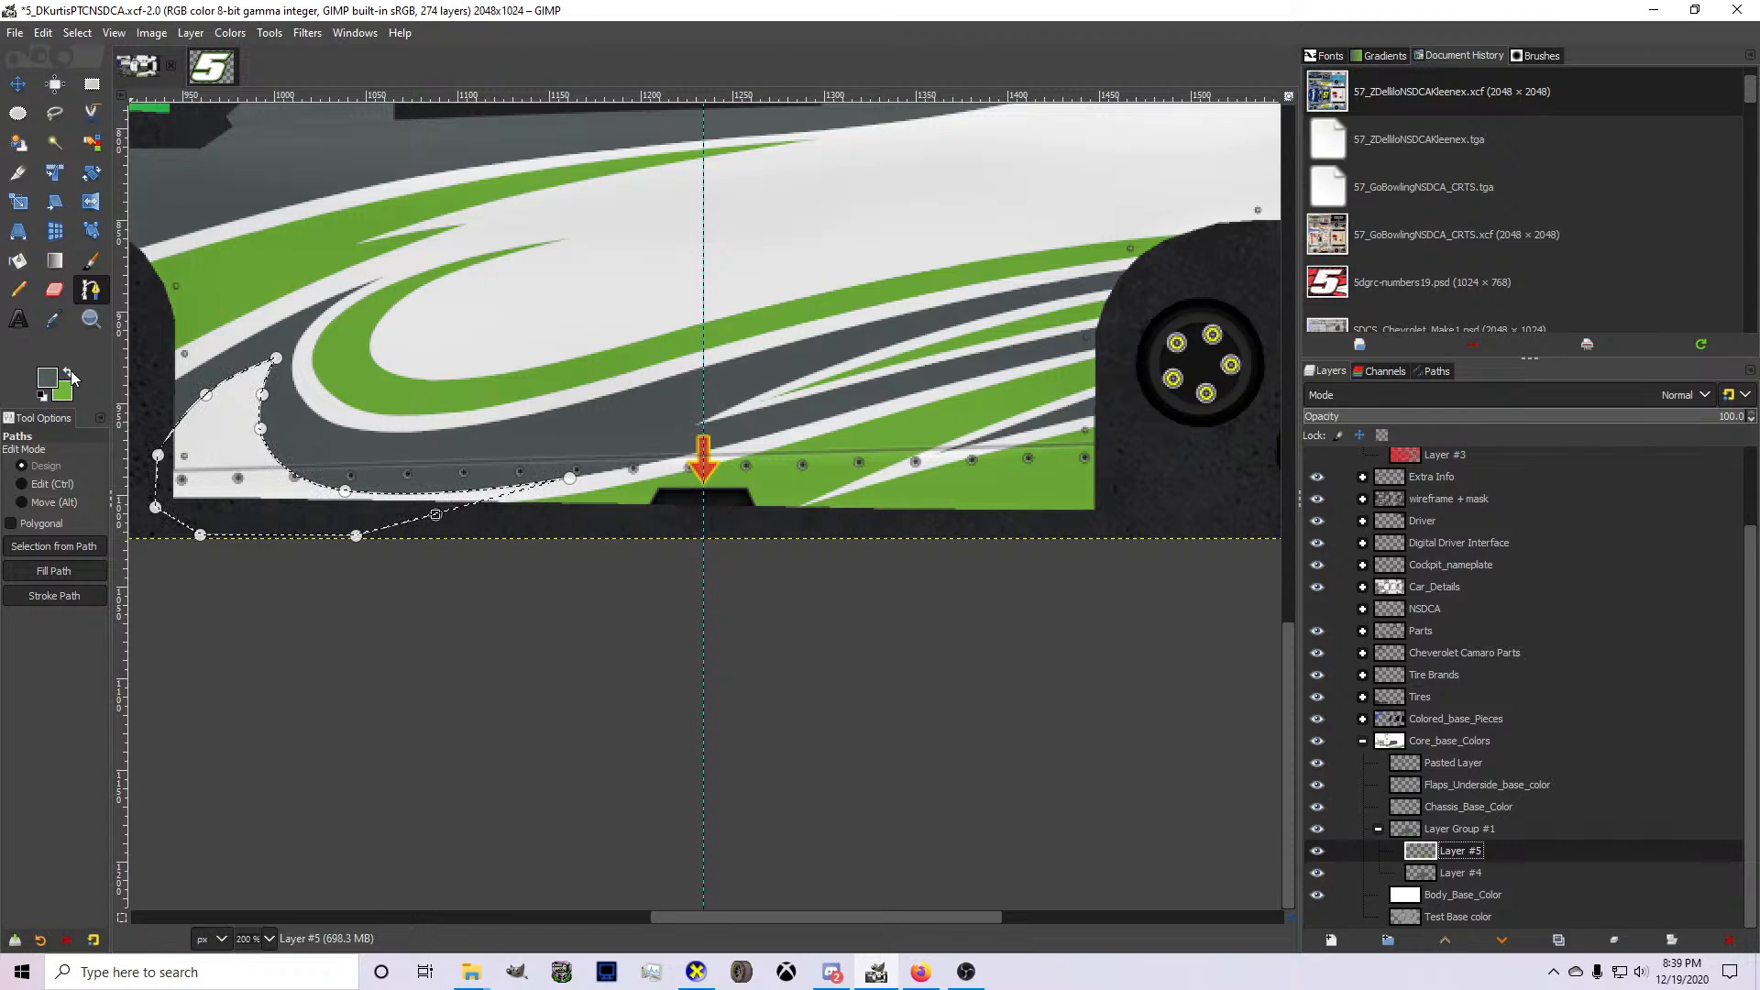
pyautogui.click(67, 372)
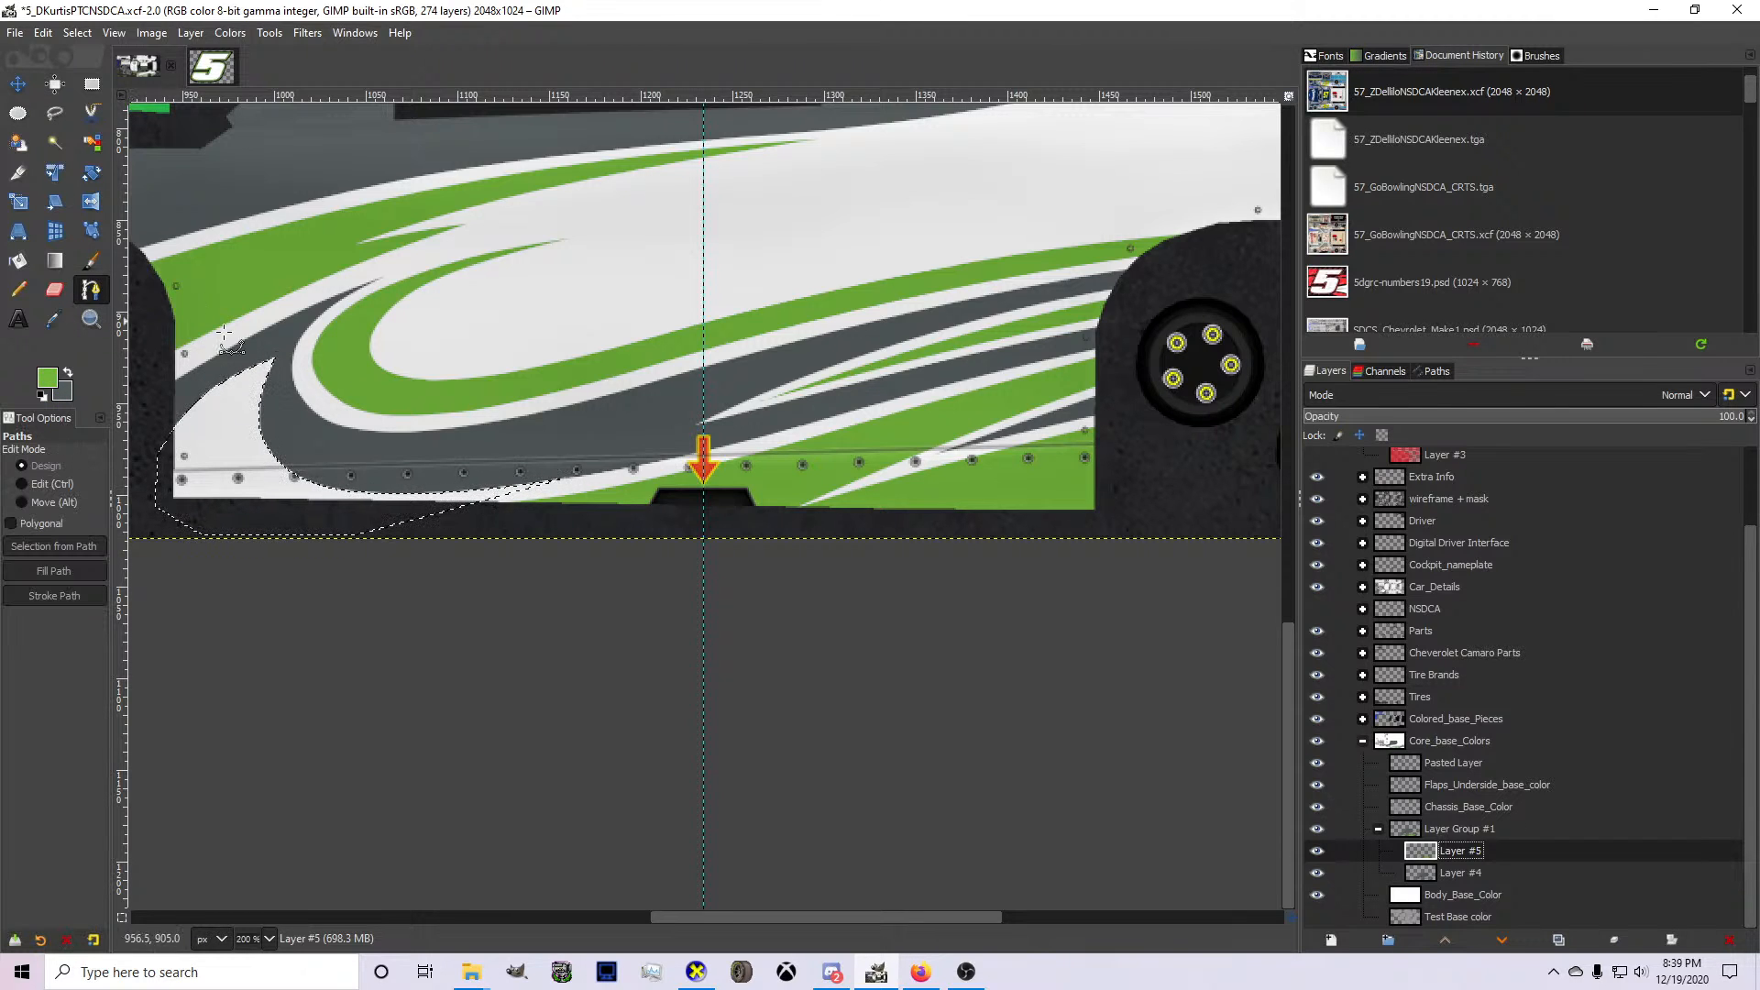
pyautogui.keyDown('ctrl'); pyautogui.scroll(2, 608, 457); pyautogui.keyUp('ctrl')
pyautogui.keyDown('ctrl'); pyautogui.scroll(-1, 915, 408); pyautogui.keyUp('ctrl')
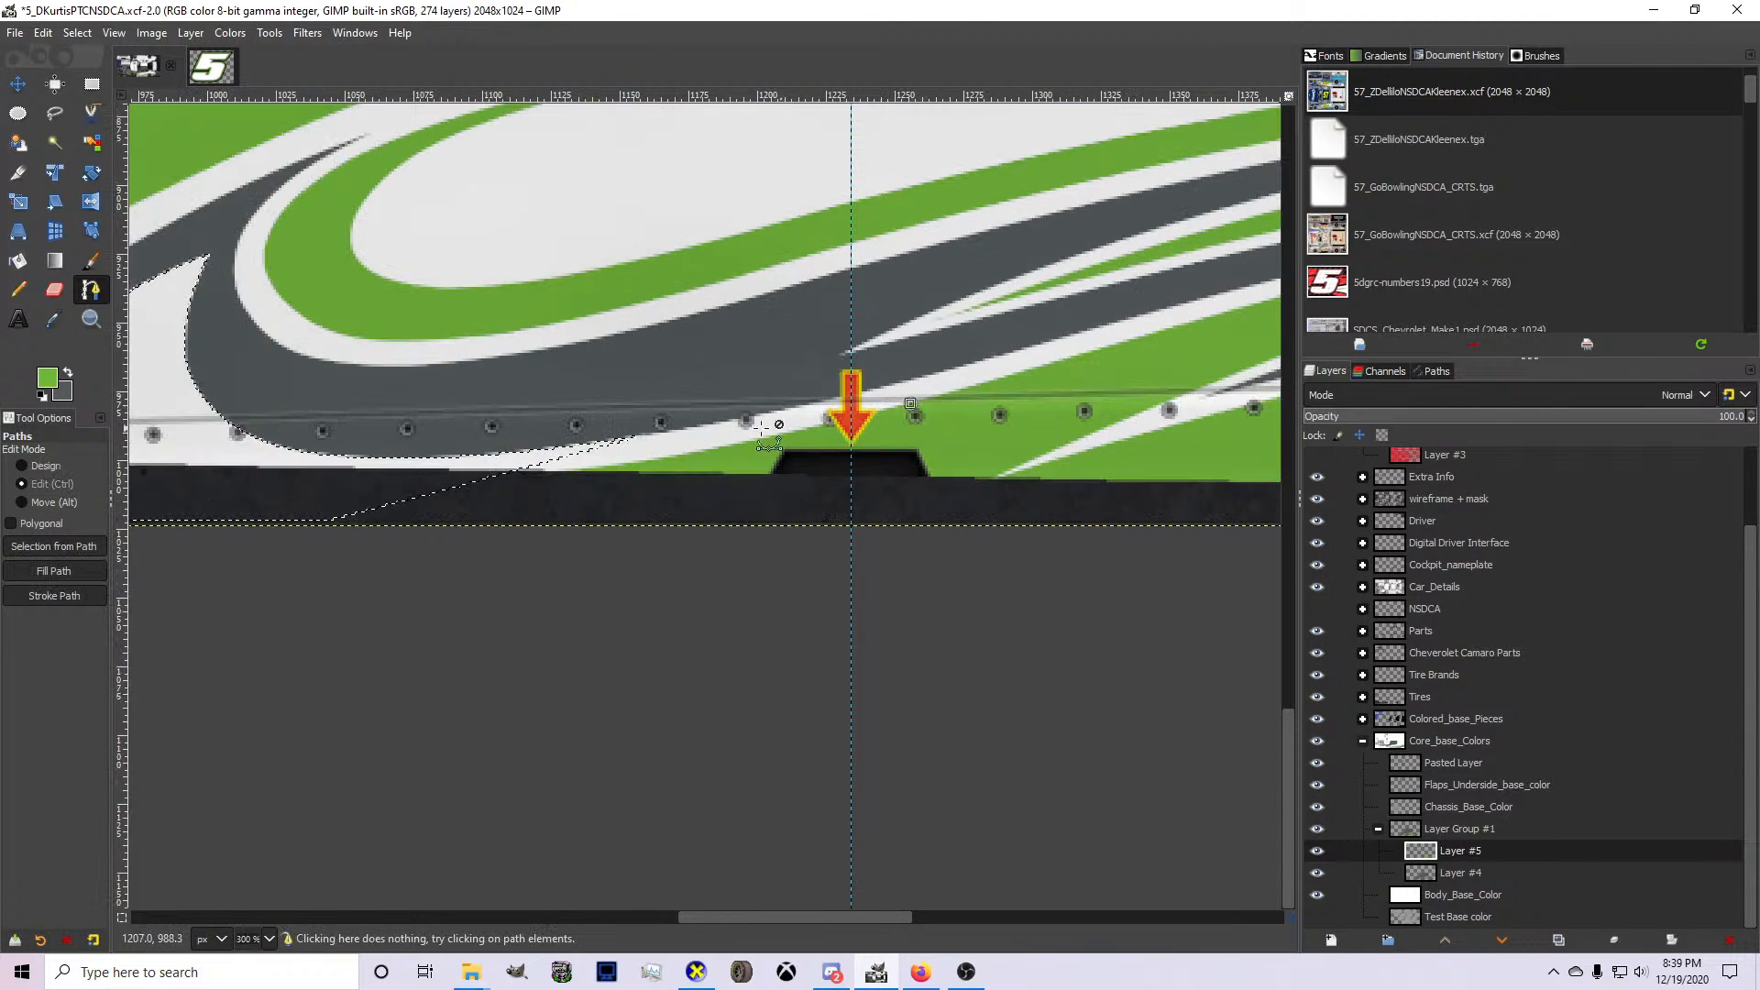
pyautogui.click(917, 401)
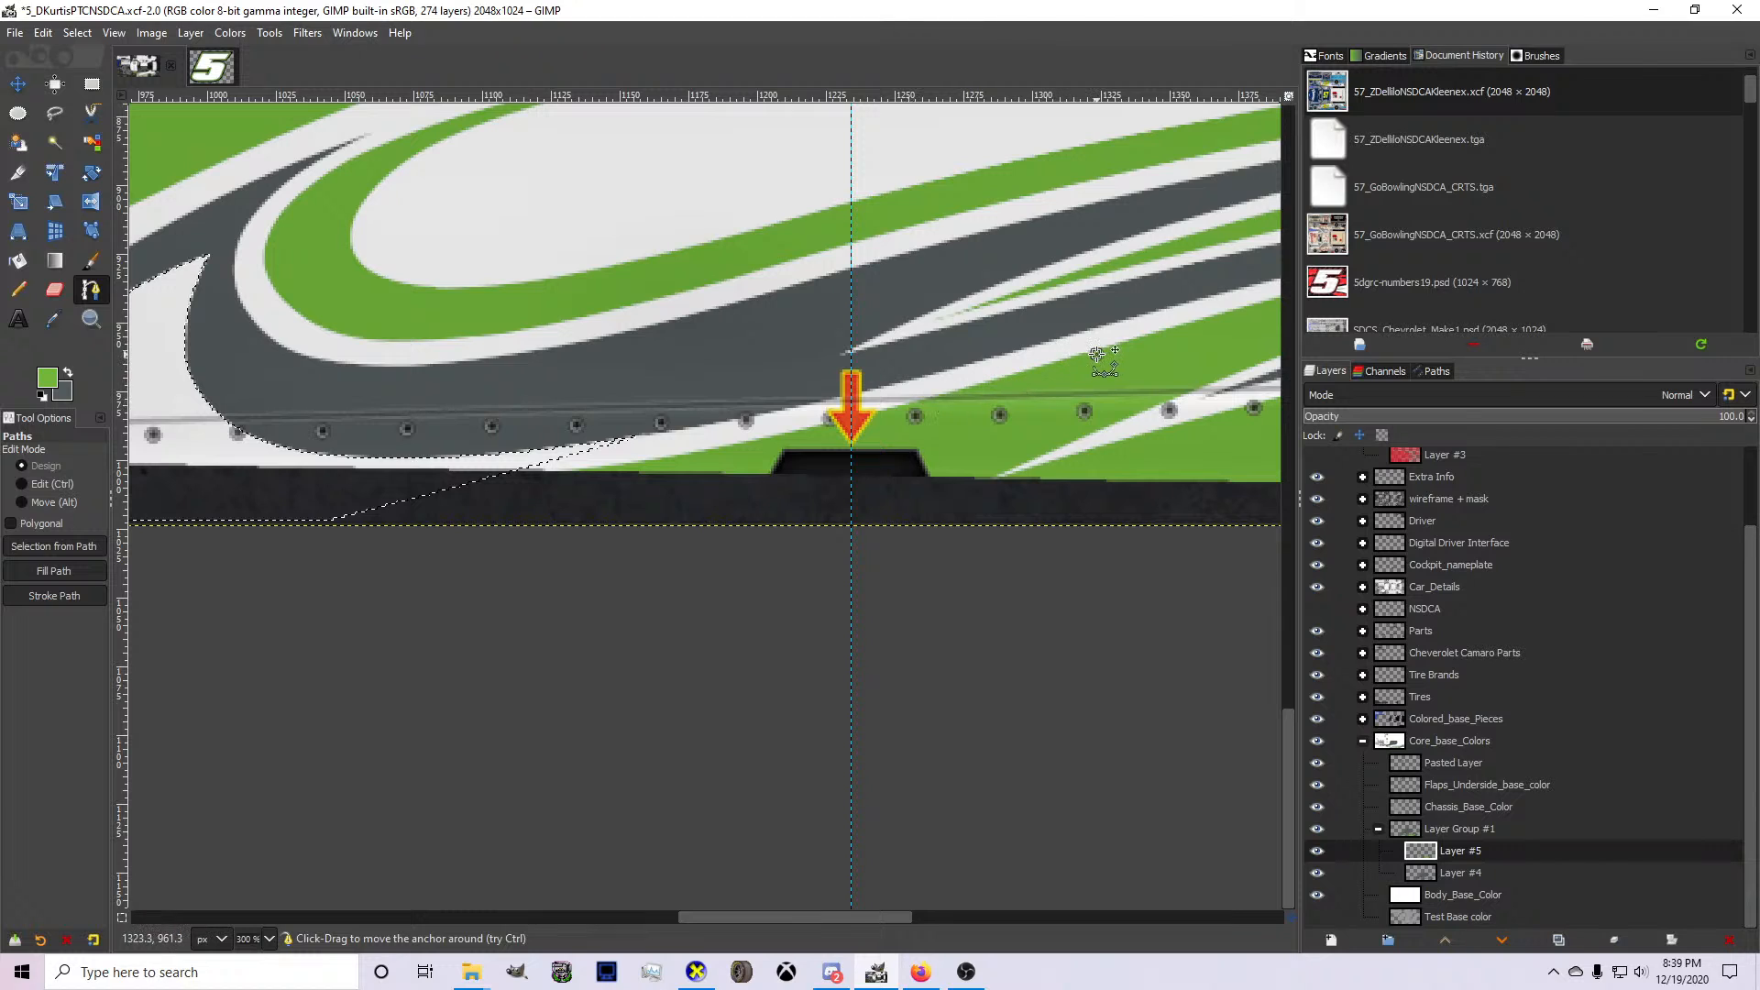
pyautogui.click(268, 462)
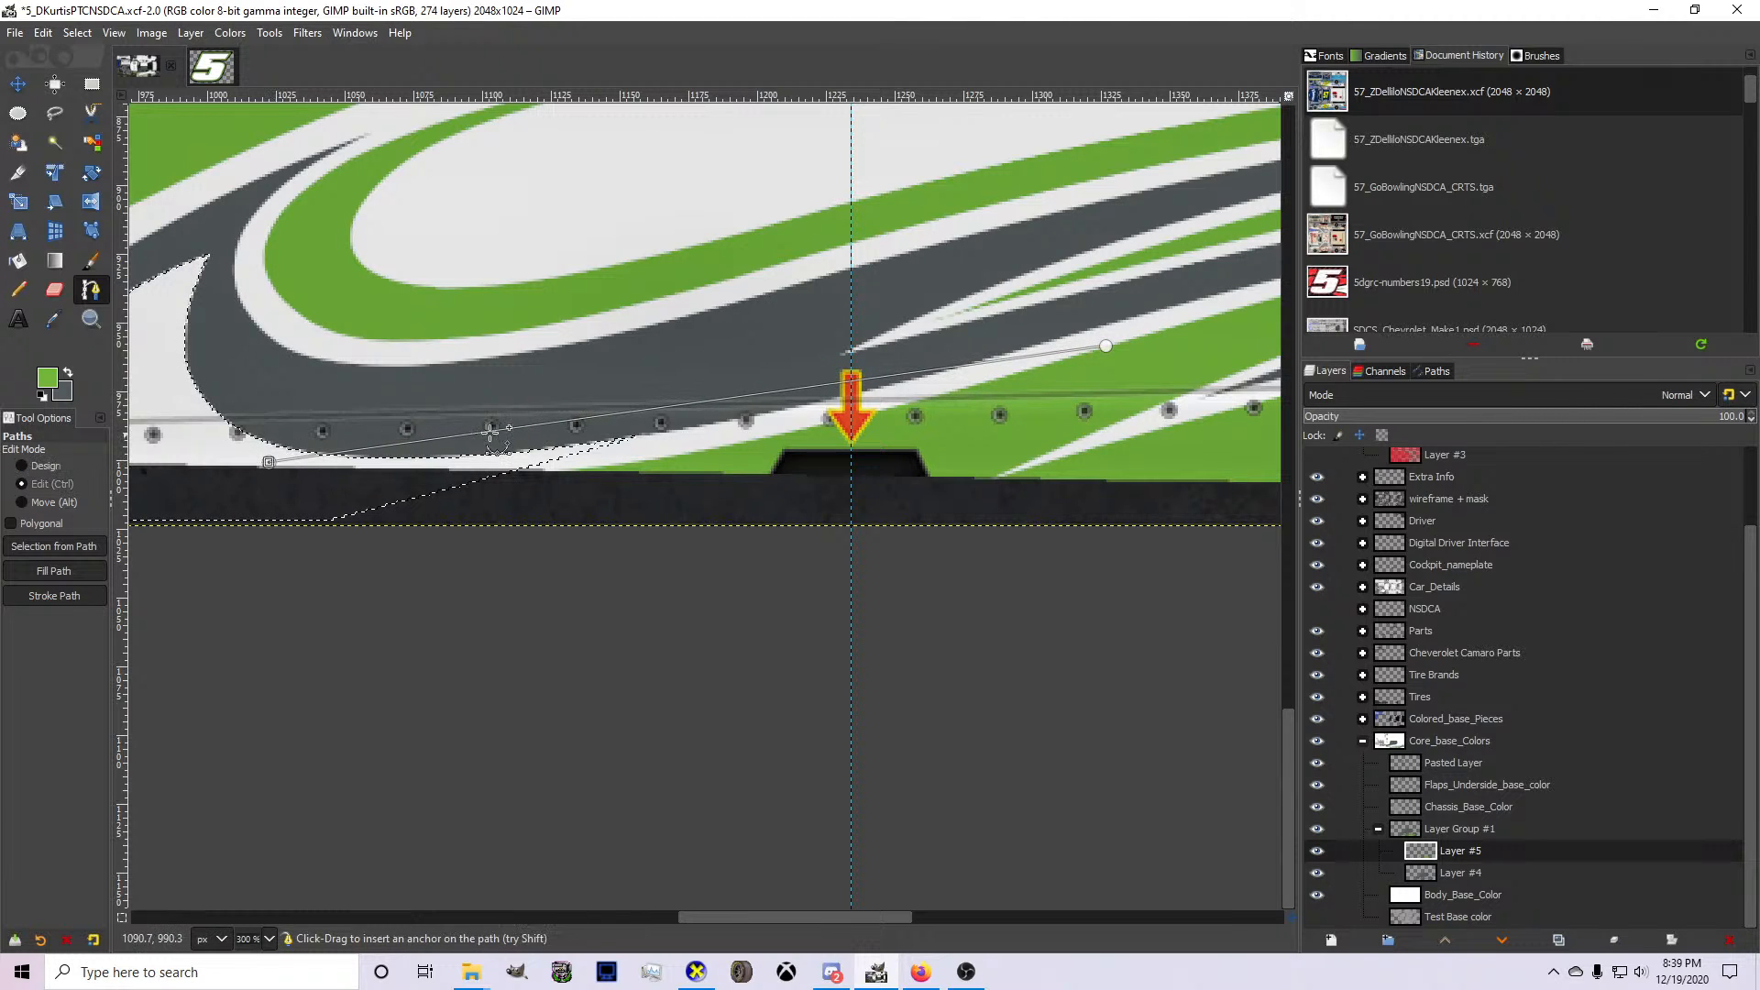
pyautogui.moveTo(495, 436); pyautogui.dragTo(616, 456)
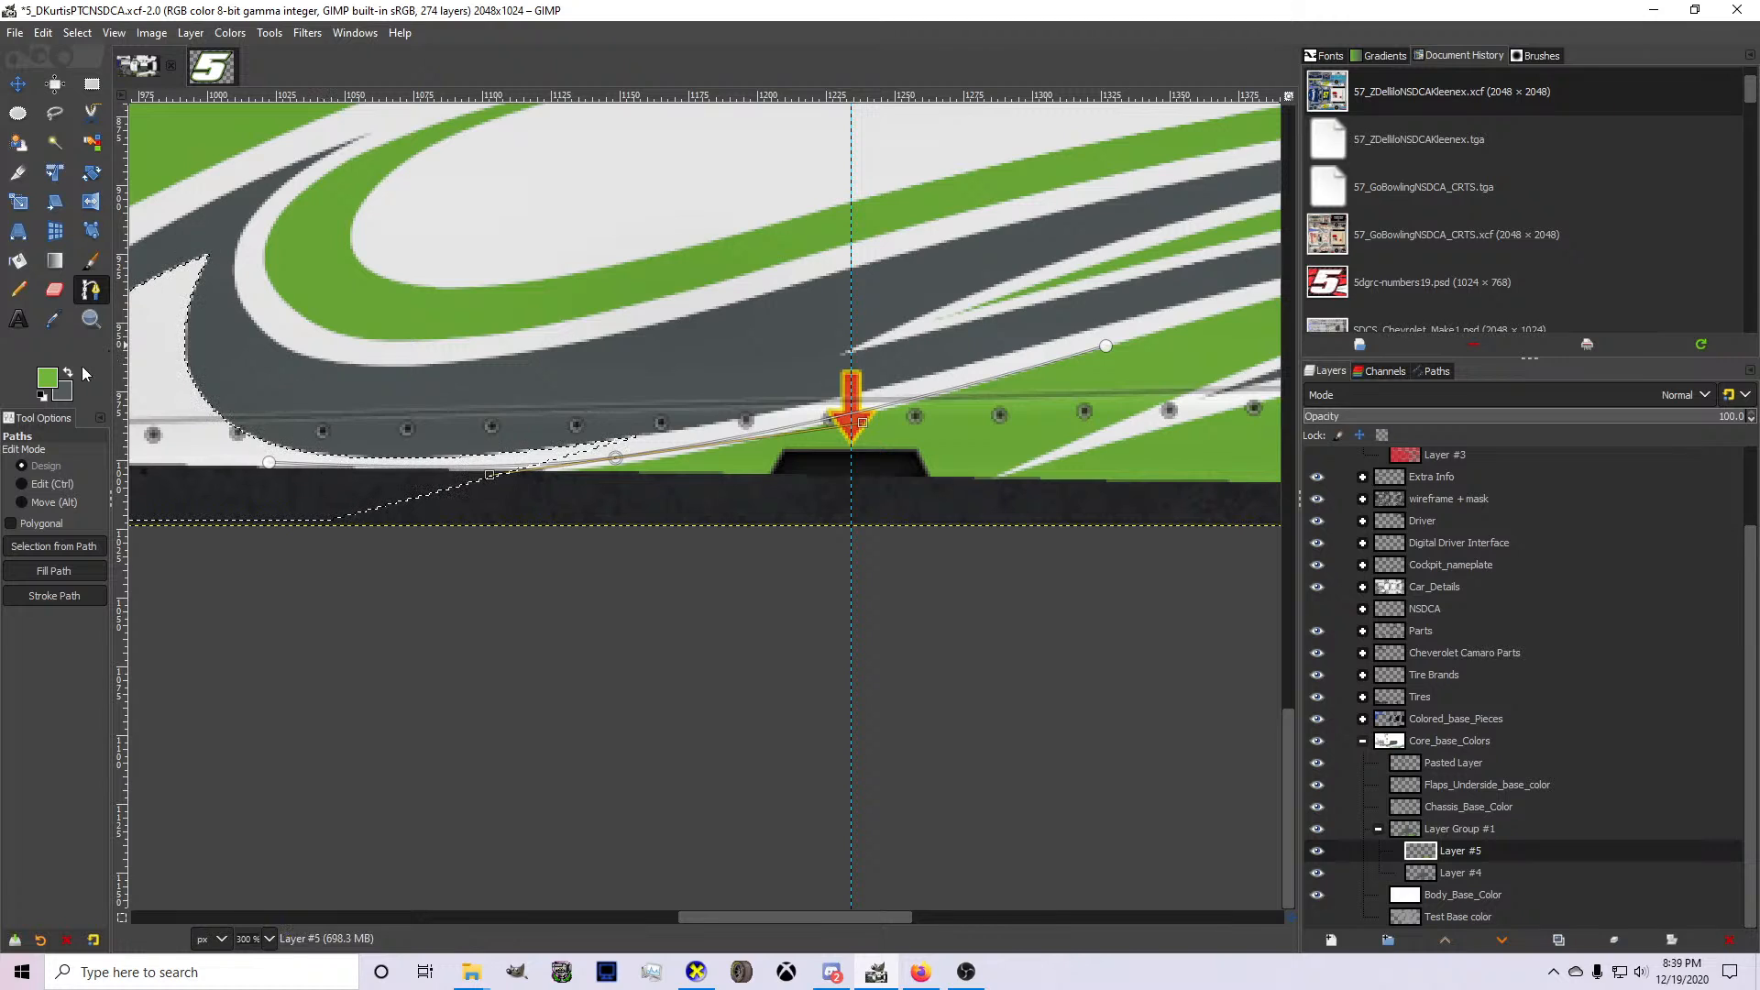
# Undo the white shape behind the front wheel, and swap the foreground and background colors.
pyautogui.hotkey('ctrl', 'z')
pyautogui.hotkey('ctrl', 'z')
pyautogui.hotkey('ctrl', 'z')
pyautogui.hotkey('ctrl', 'z')
pyautogui.hotkey('ctrl', 'z')
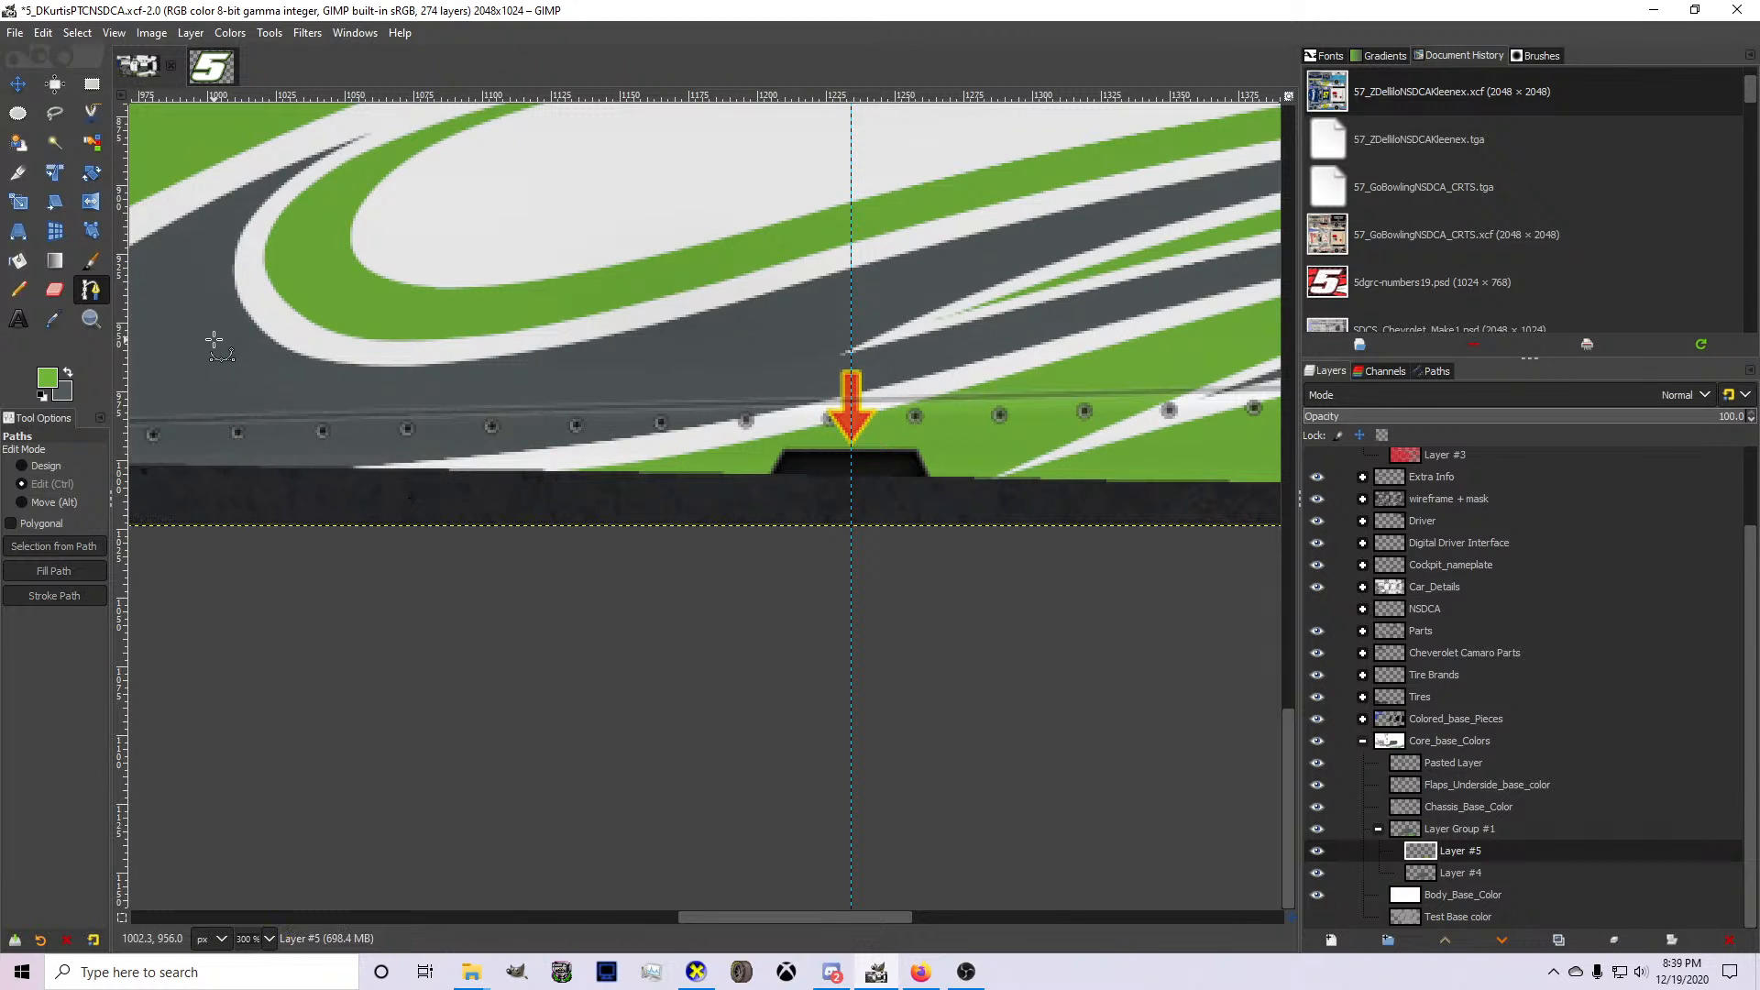
pyautogui.click(71, 374)
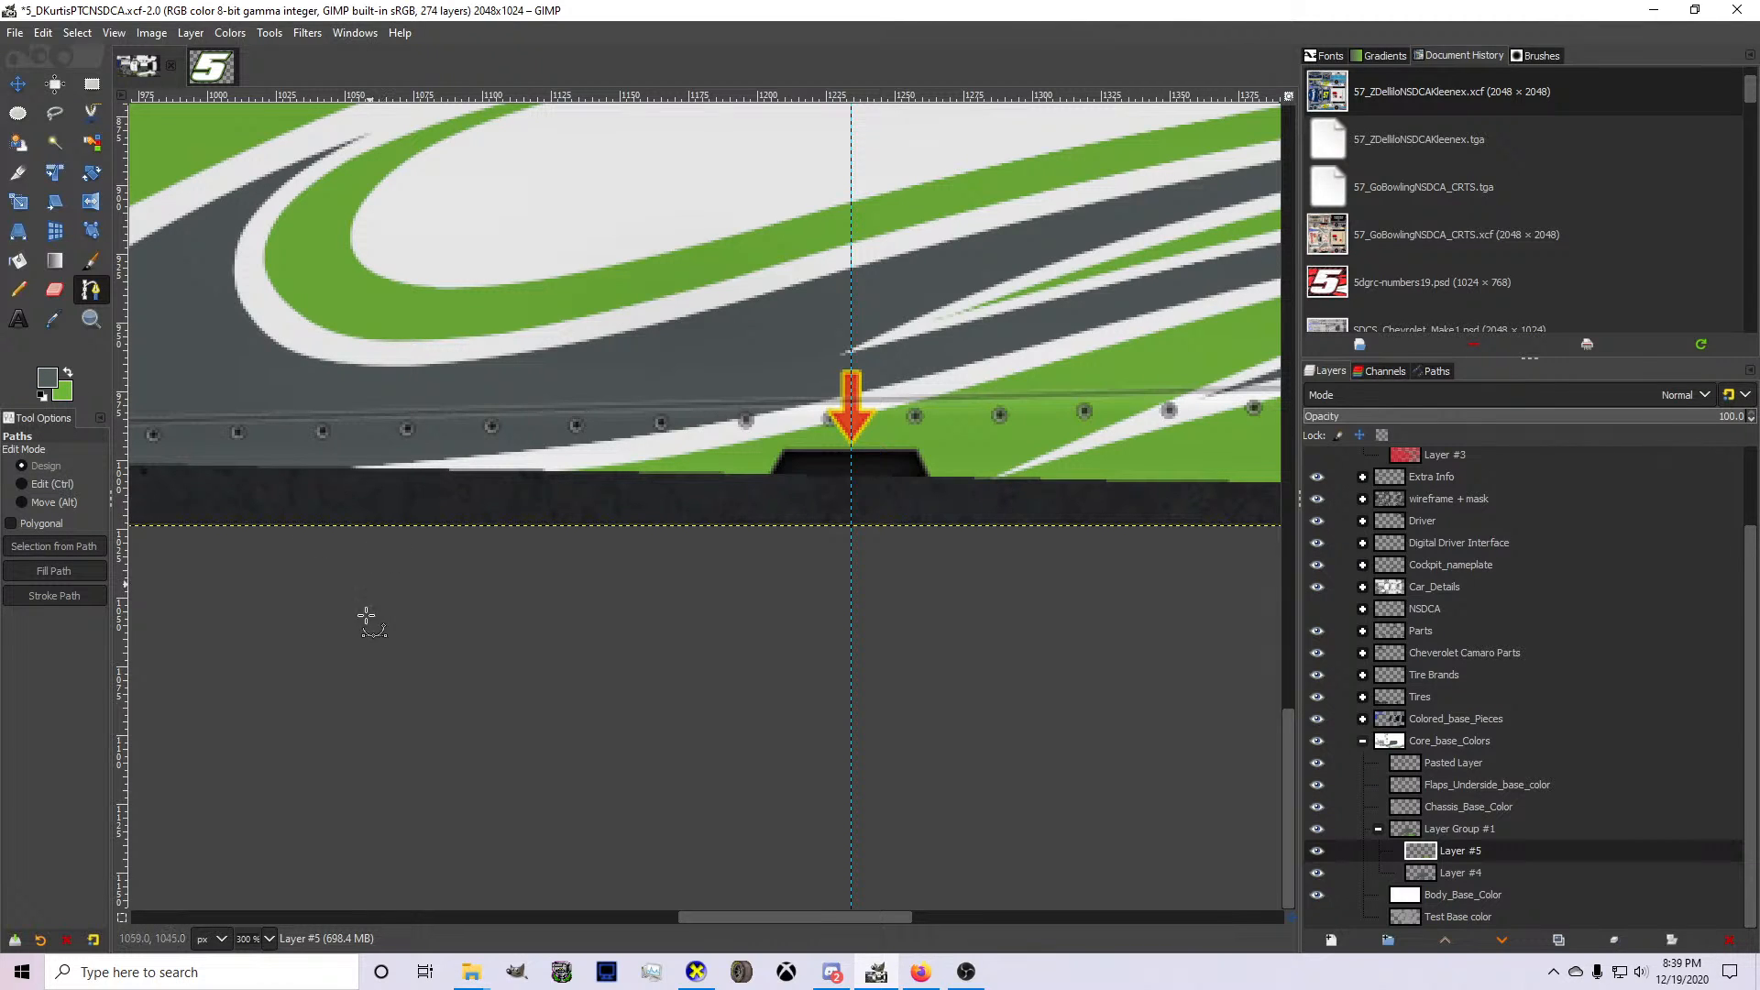
pyautogui.click(183, 972)
pyautogui.write('lofi')
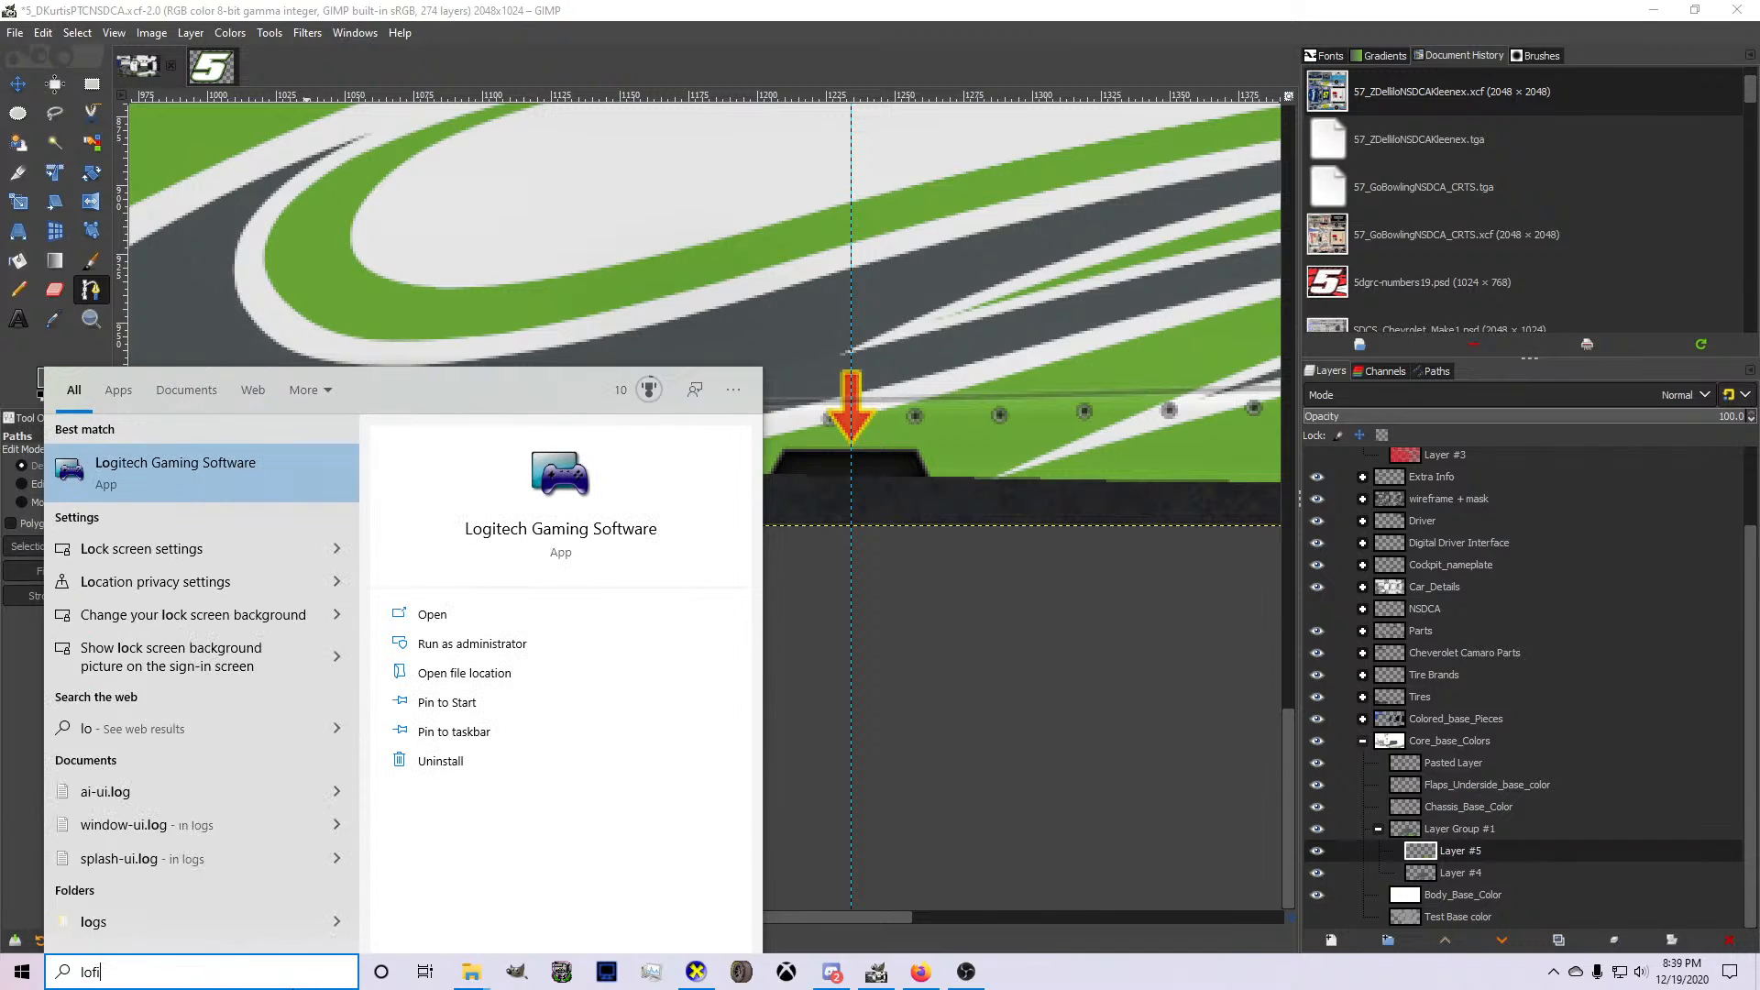
pyautogui.press('BackSpace')
pyautogui.press('BackSpace')
pyautogui.press('BackSpace')
pyautogui.press('BackSpace')
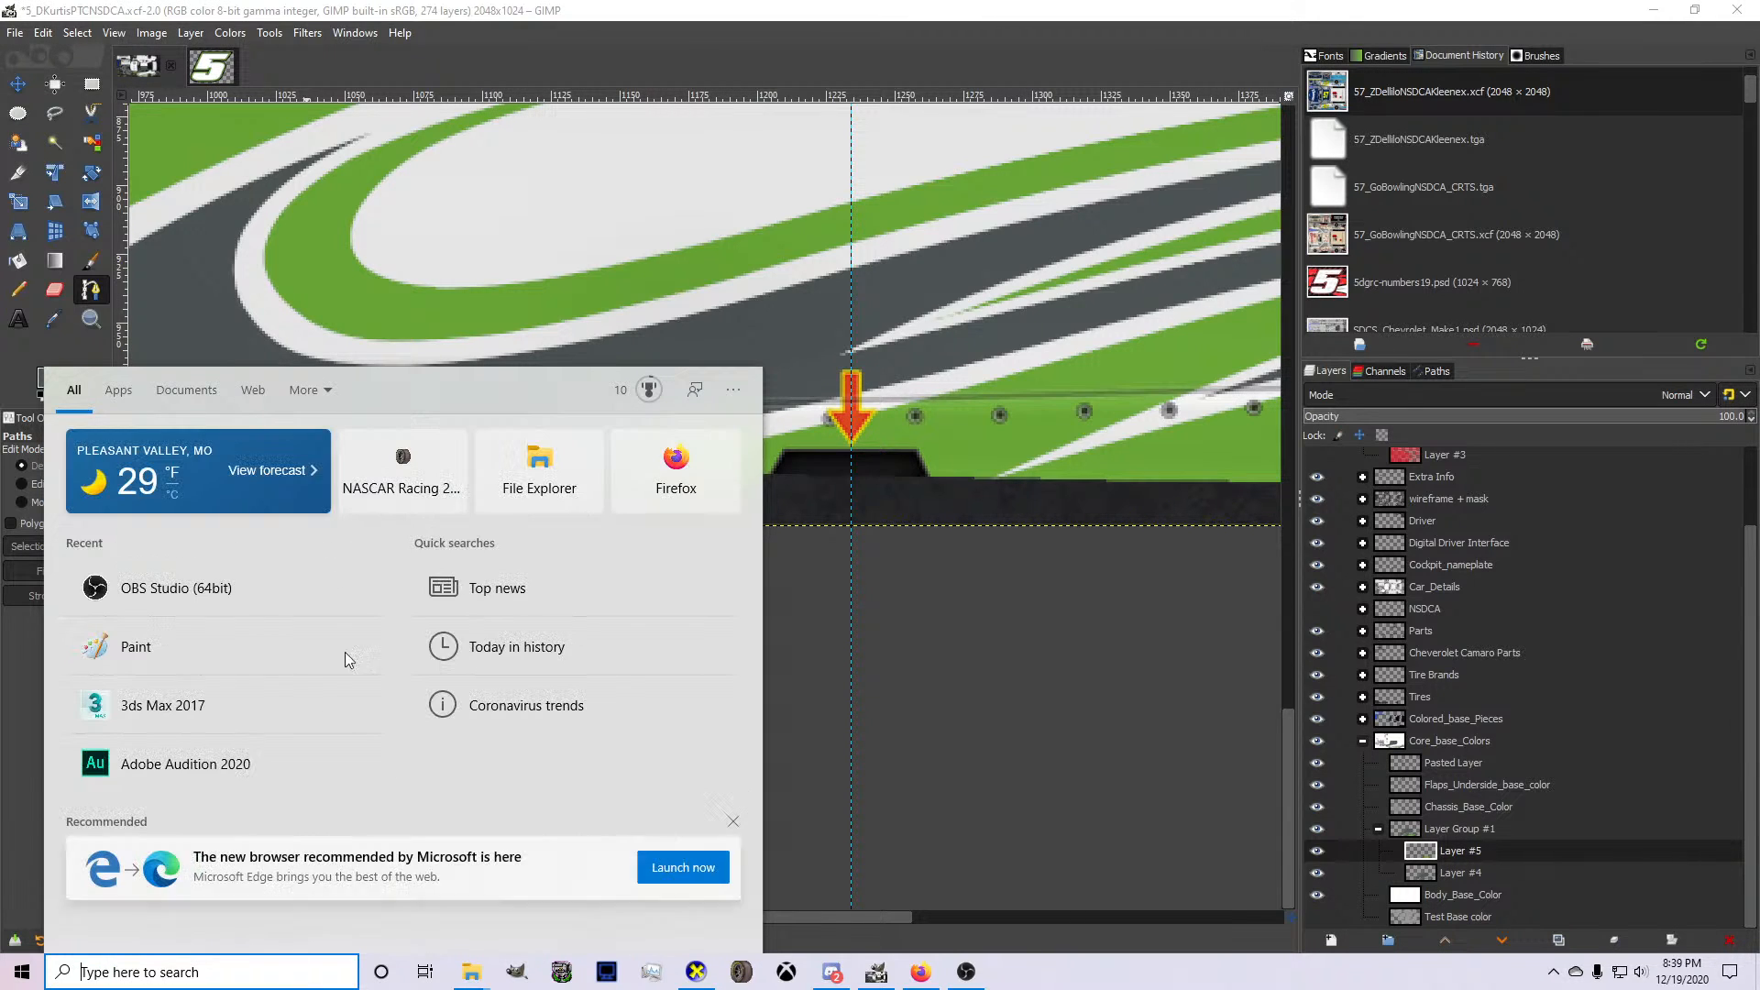
pyautogui.click(934, 833)
# Switch to the File Explorer window showing the detailed file list of the Downloads folder.
pyautogui.moveTo(479, 981)
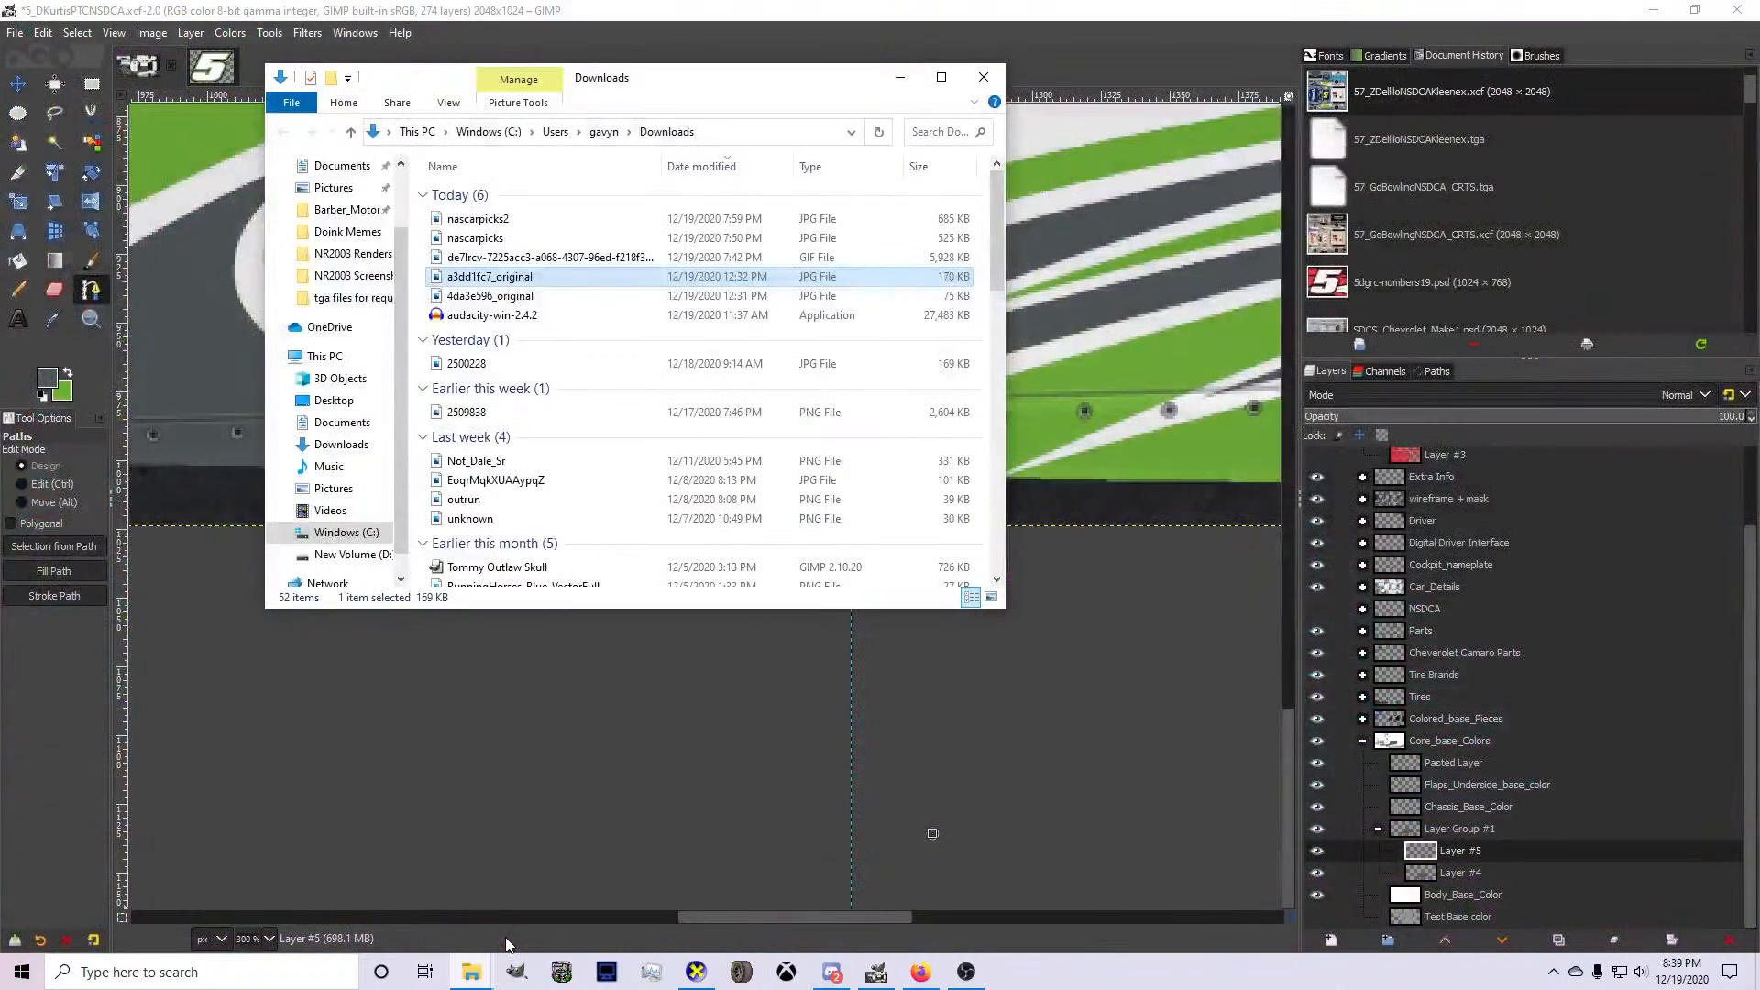
pyautogui.click(504, 937)
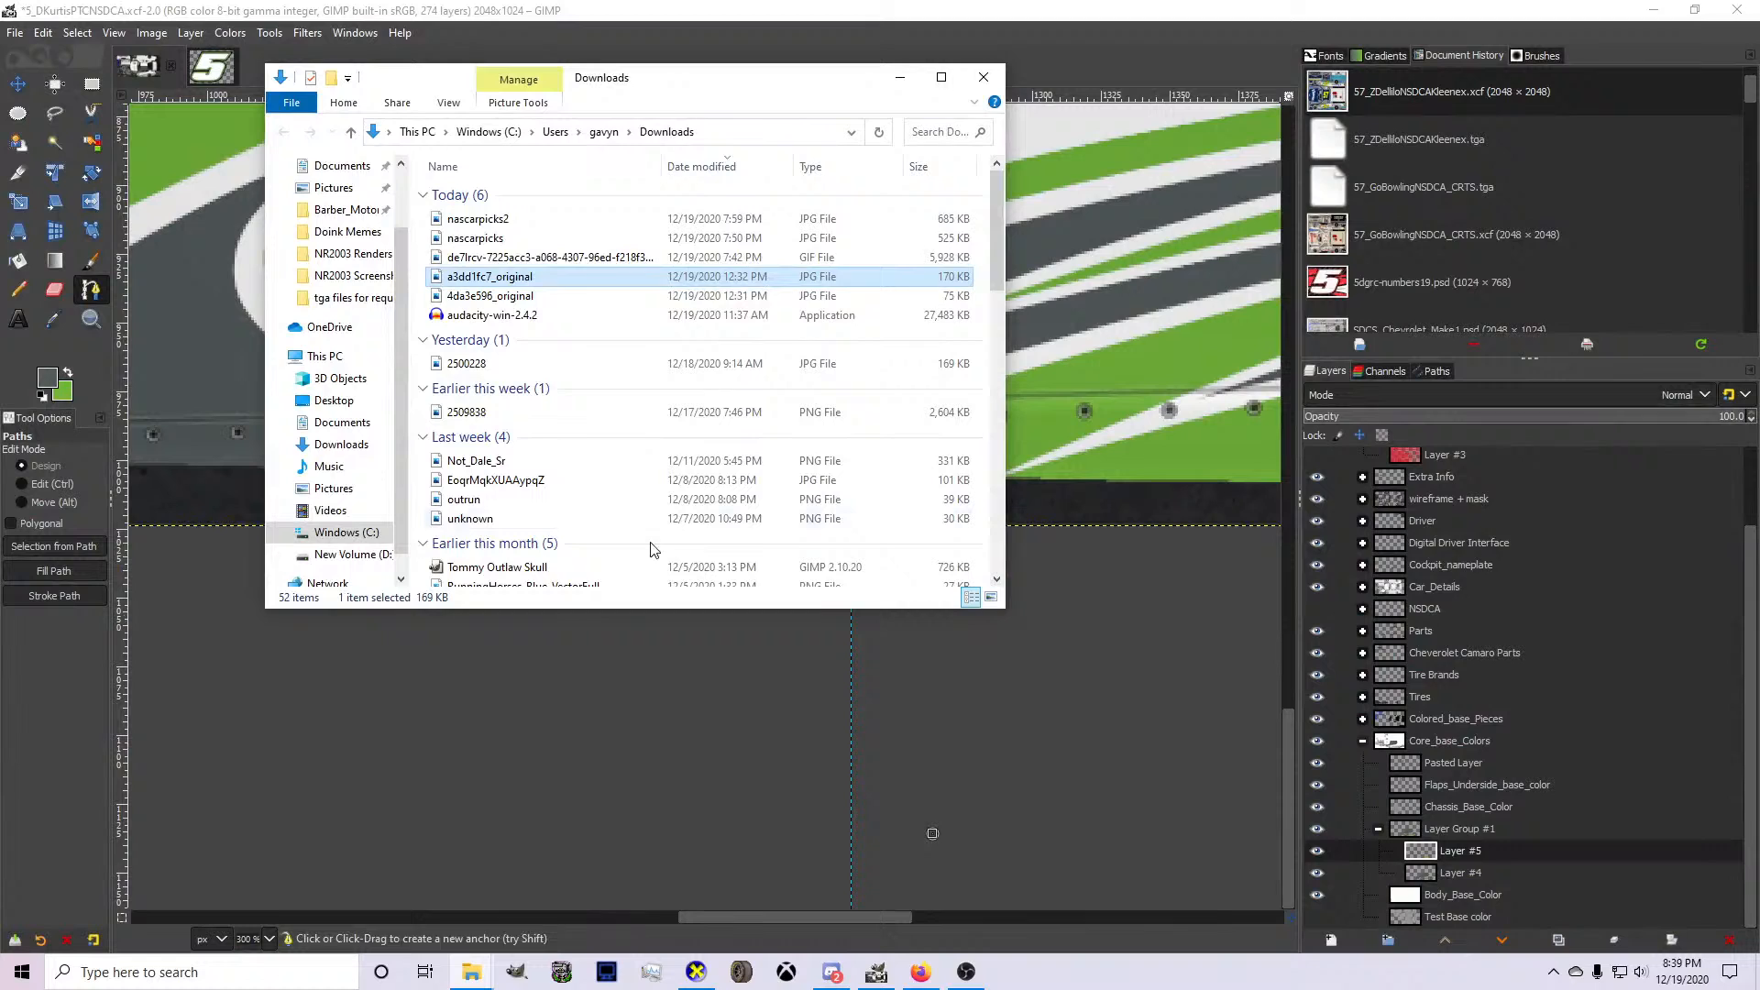
# Minimize the Downloads window to return to GIMP, and discard the stray path started at the rocker panel.
pyautogui.click(888, 79)
pyautogui.scroll(-2, 781, 406)
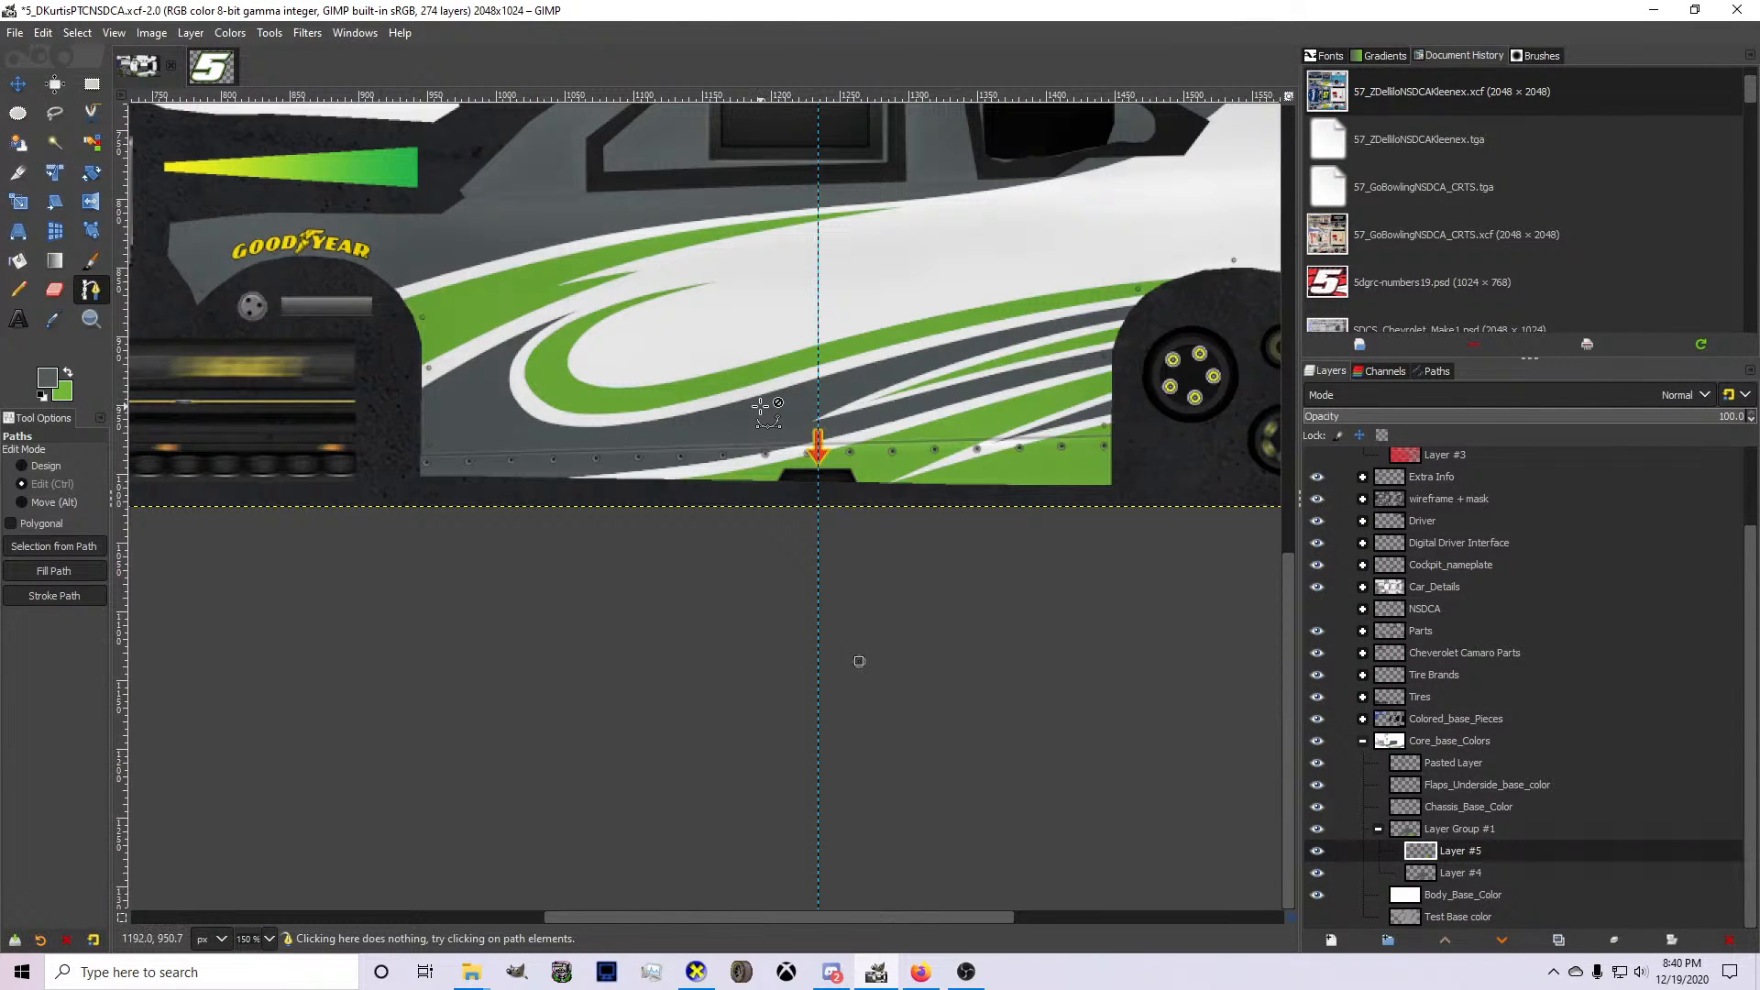
pyautogui.scroll(2, 713, 465)
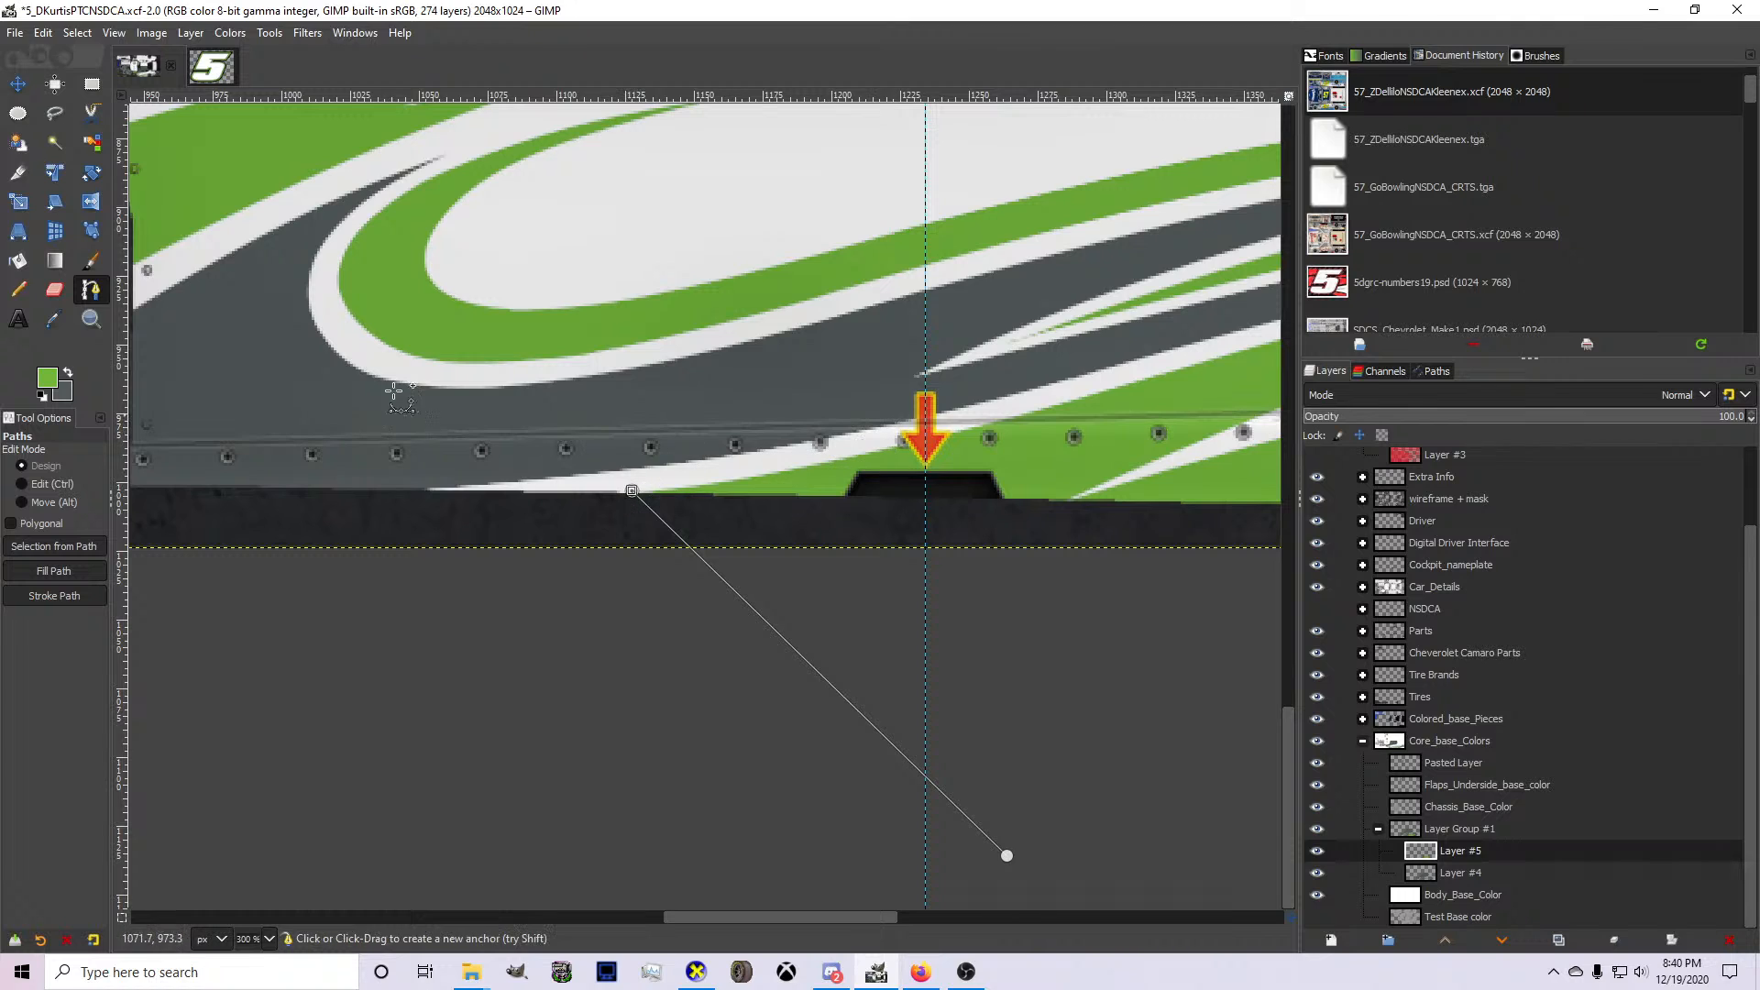
pyautogui.click(18, 231)
pyautogui.click(89, 298)
pyautogui.scroll(1, 908, 451)
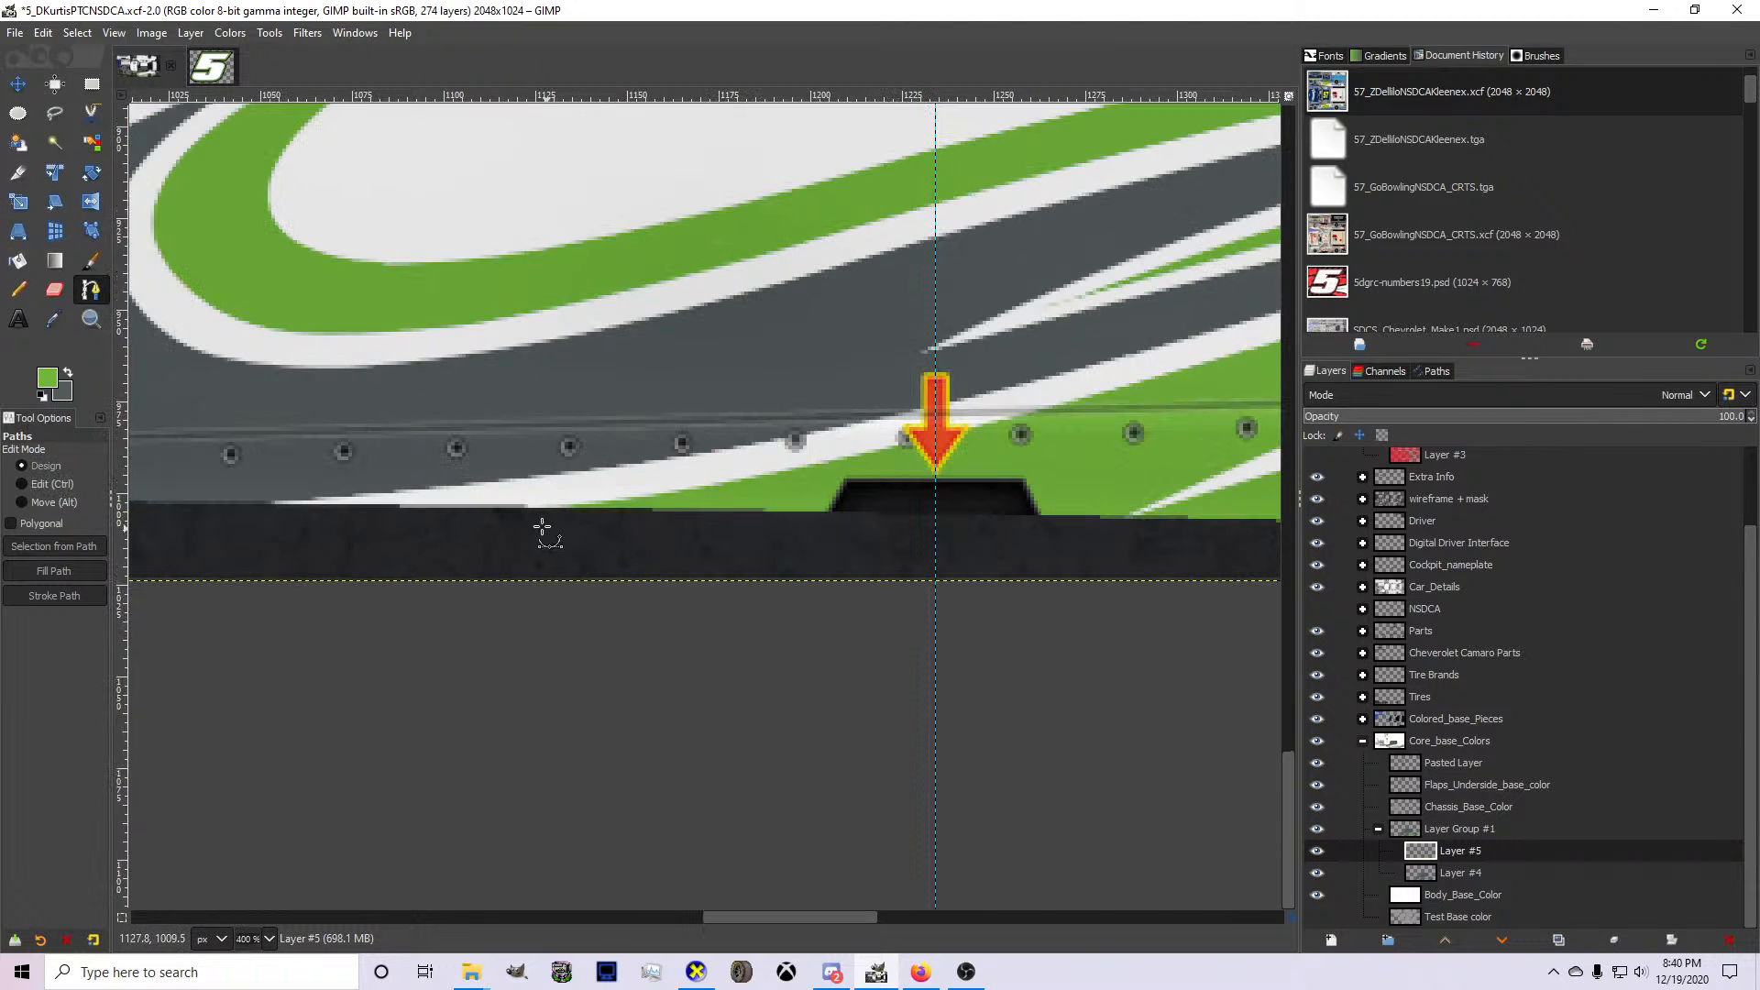
pyautogui.scroll(-1, 527, 516)
# On Layer #5, try outlining a thin curved wedge over the white rocker stripe and painting it green with the Pencil.
pyautogui.moveTo(526, 510); pyautogui.dragTo(816, 422)
pyautogui.keyDown('ctrl'); pyautogui.click(683, 462); pyautogui.keyUp('ctrl')
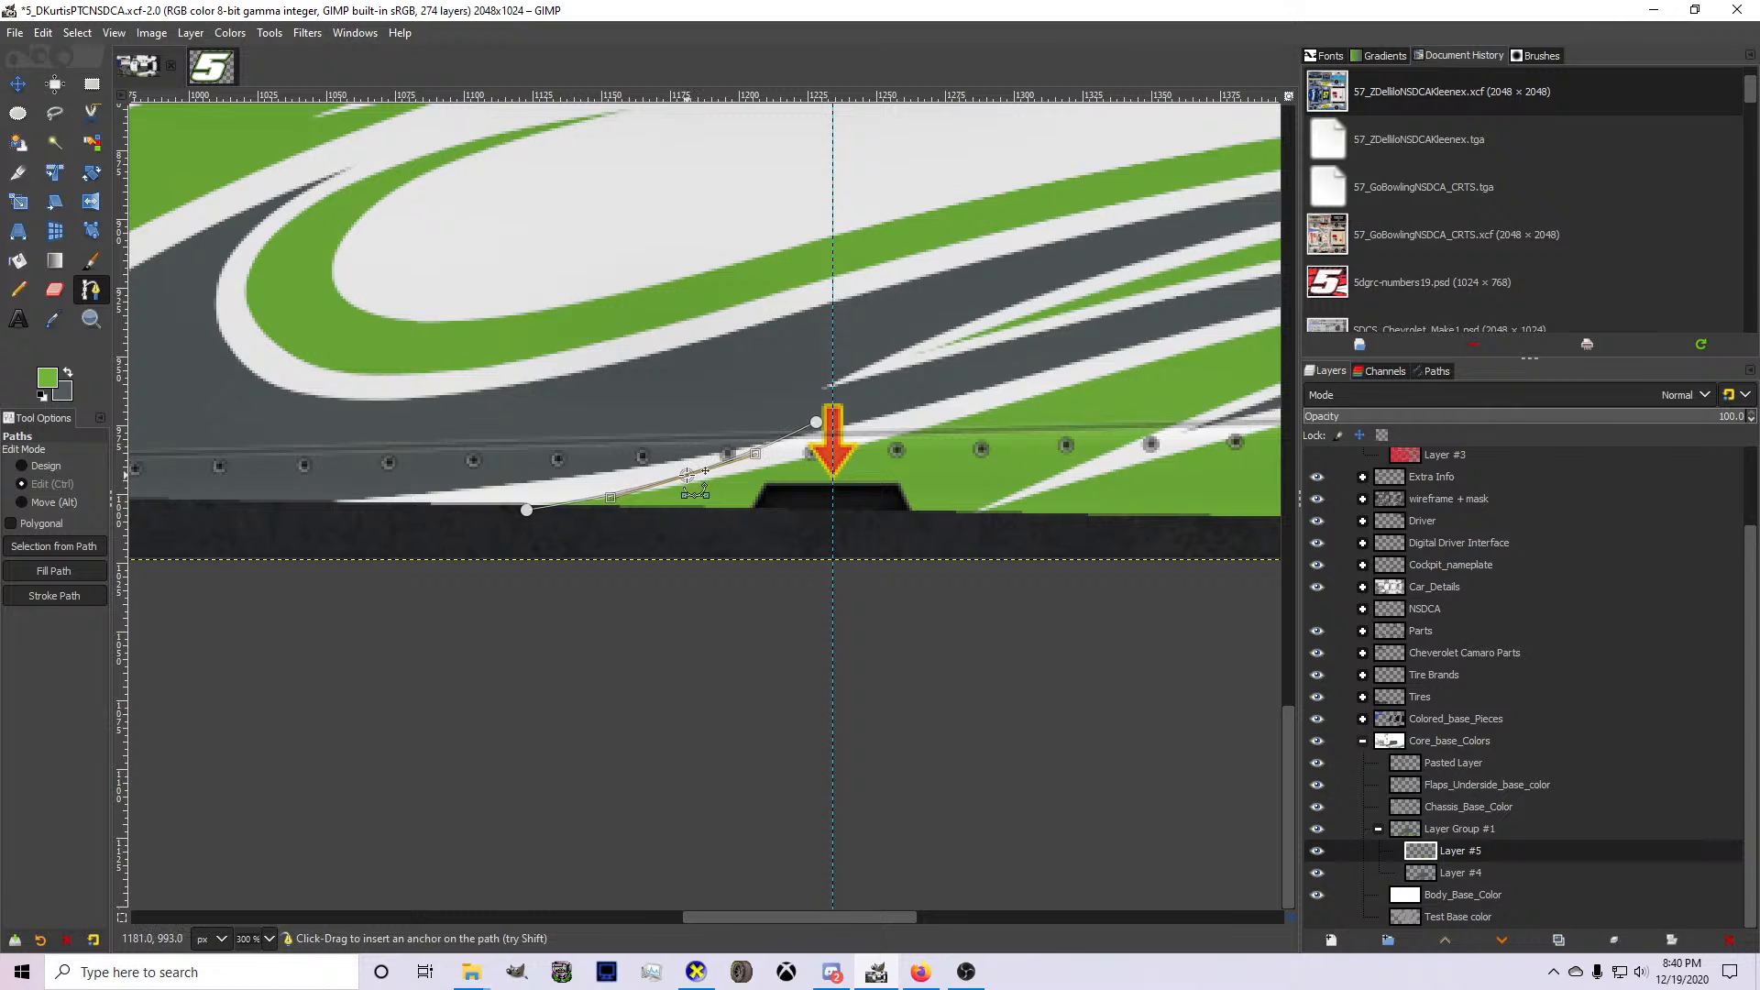
pyautogui.moveTo(825, 421); pyautogui.dragTo(852, 415)
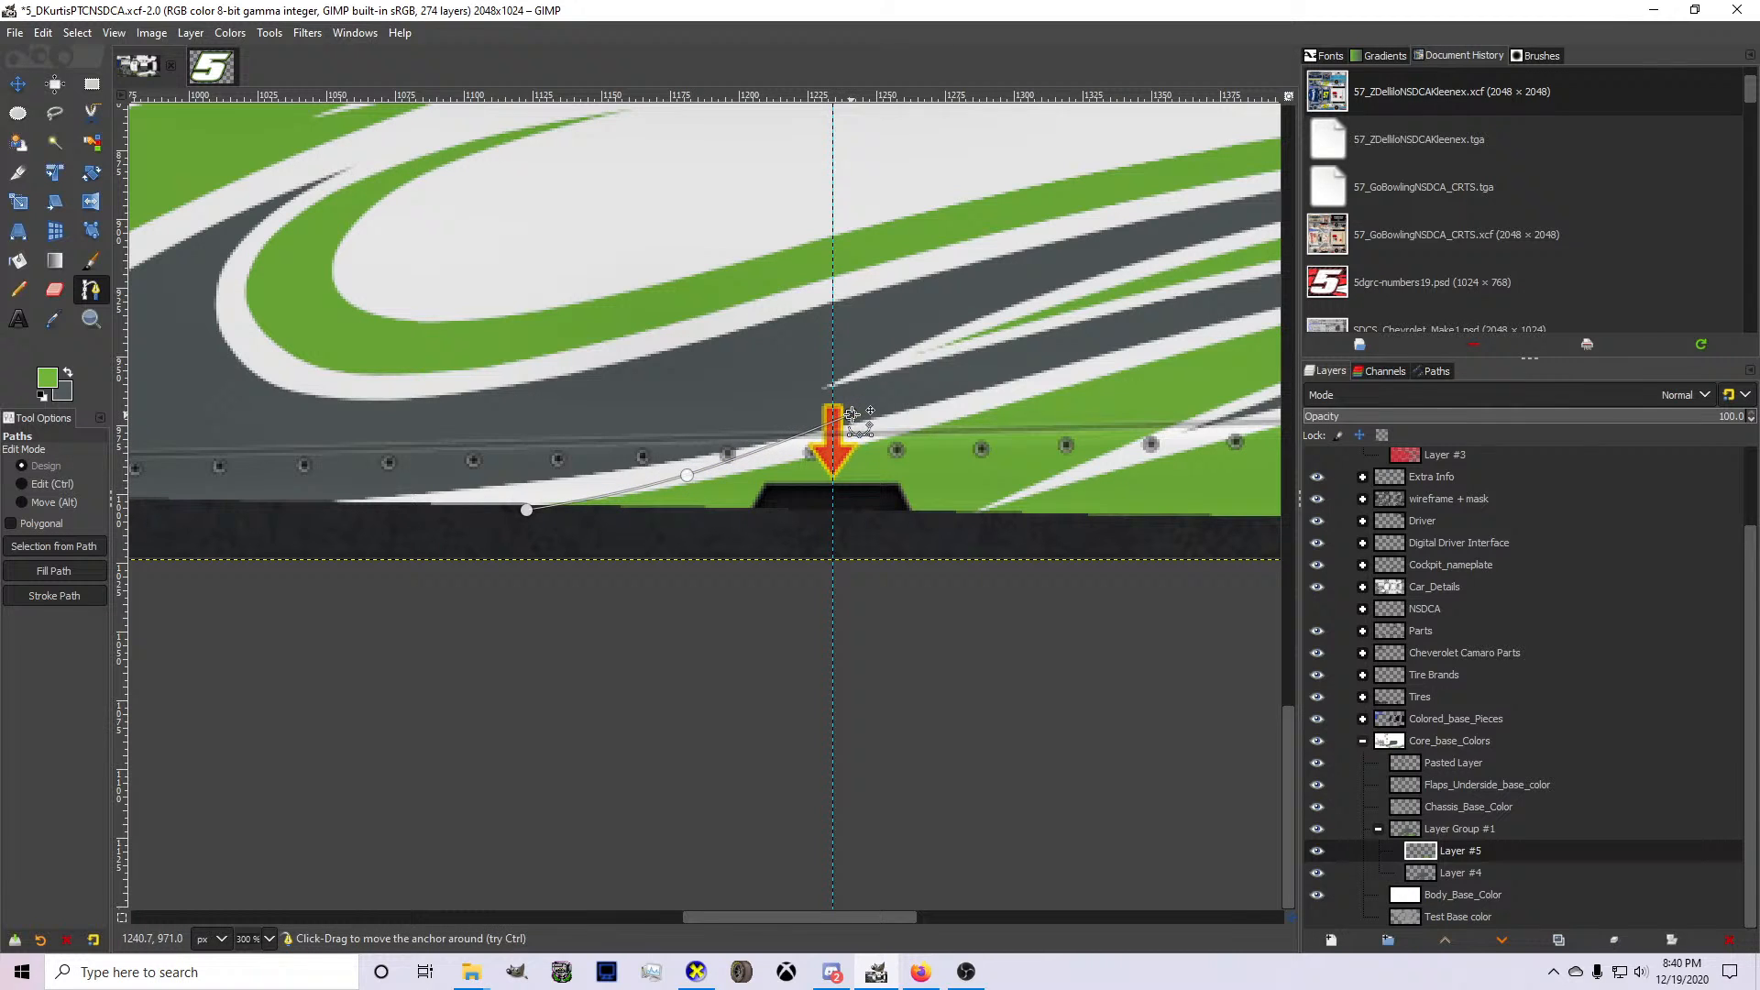
pyautogui.click(458, 480)
pyautogui.moveTo(457, 481)
pyautogui.mouseDown()
pyautogui.moveTo(241, 501)
pyautogui.moveTo(458, 485)
pyautogui.mouseUp()
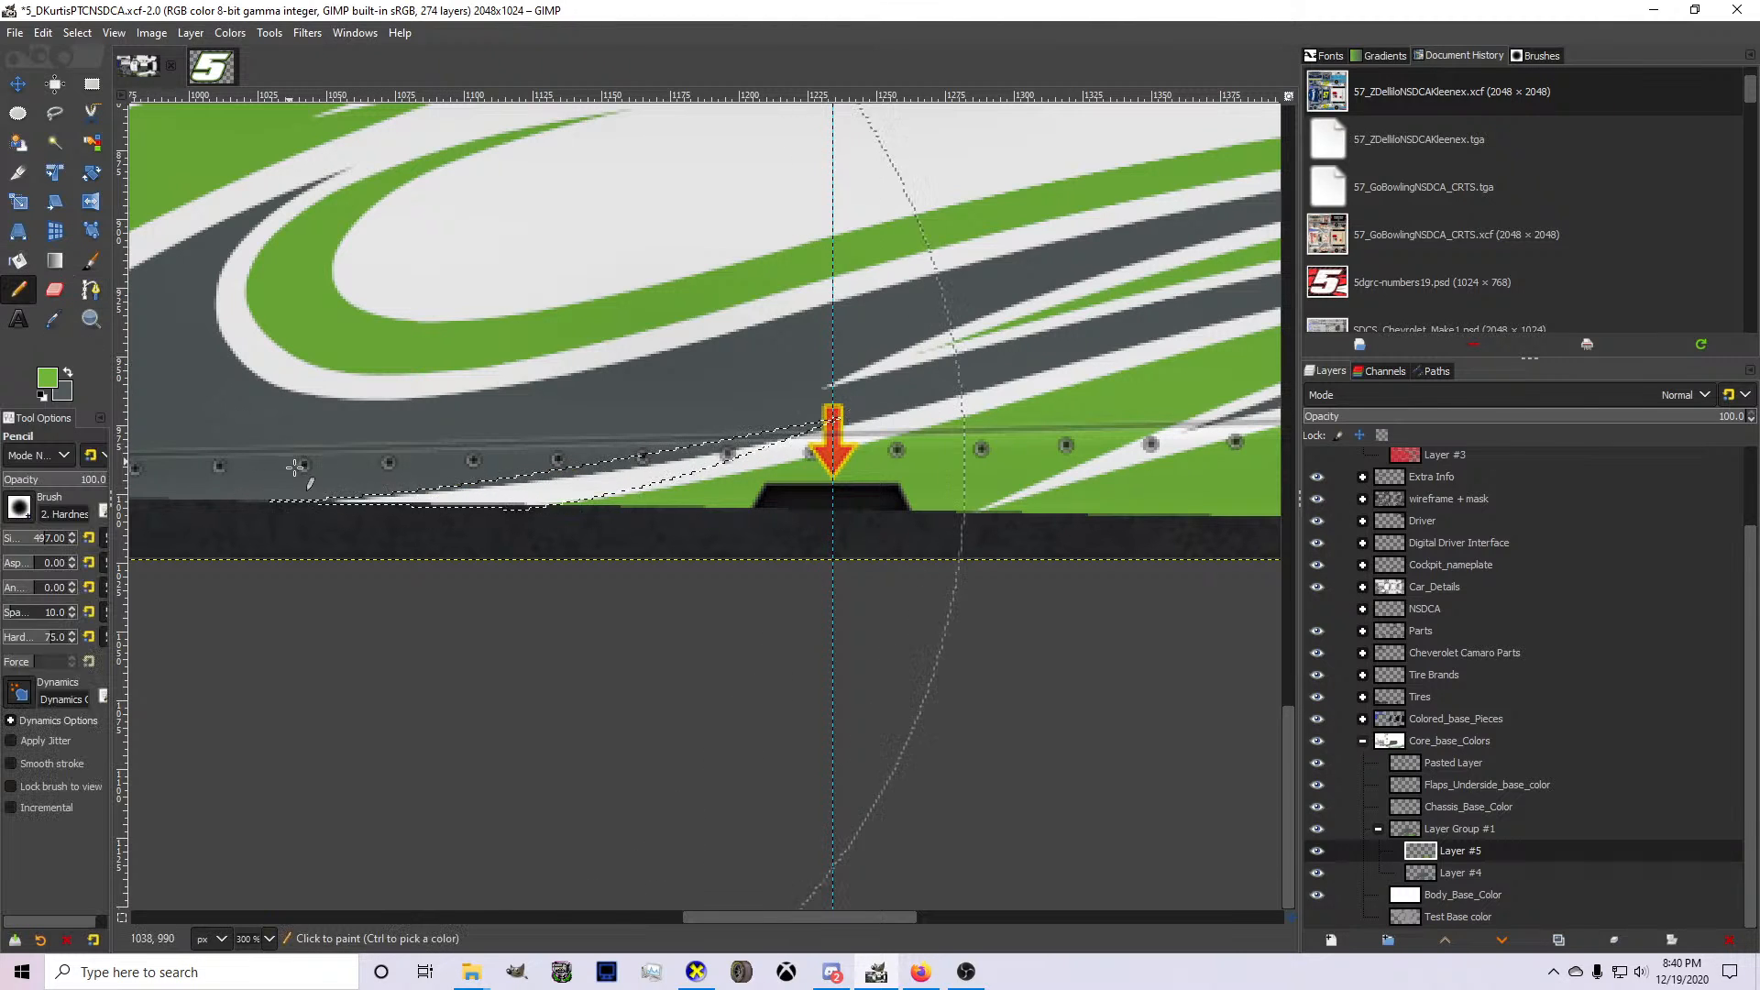
pyautogui.press('n')
pyautogui.click(1502, 874)
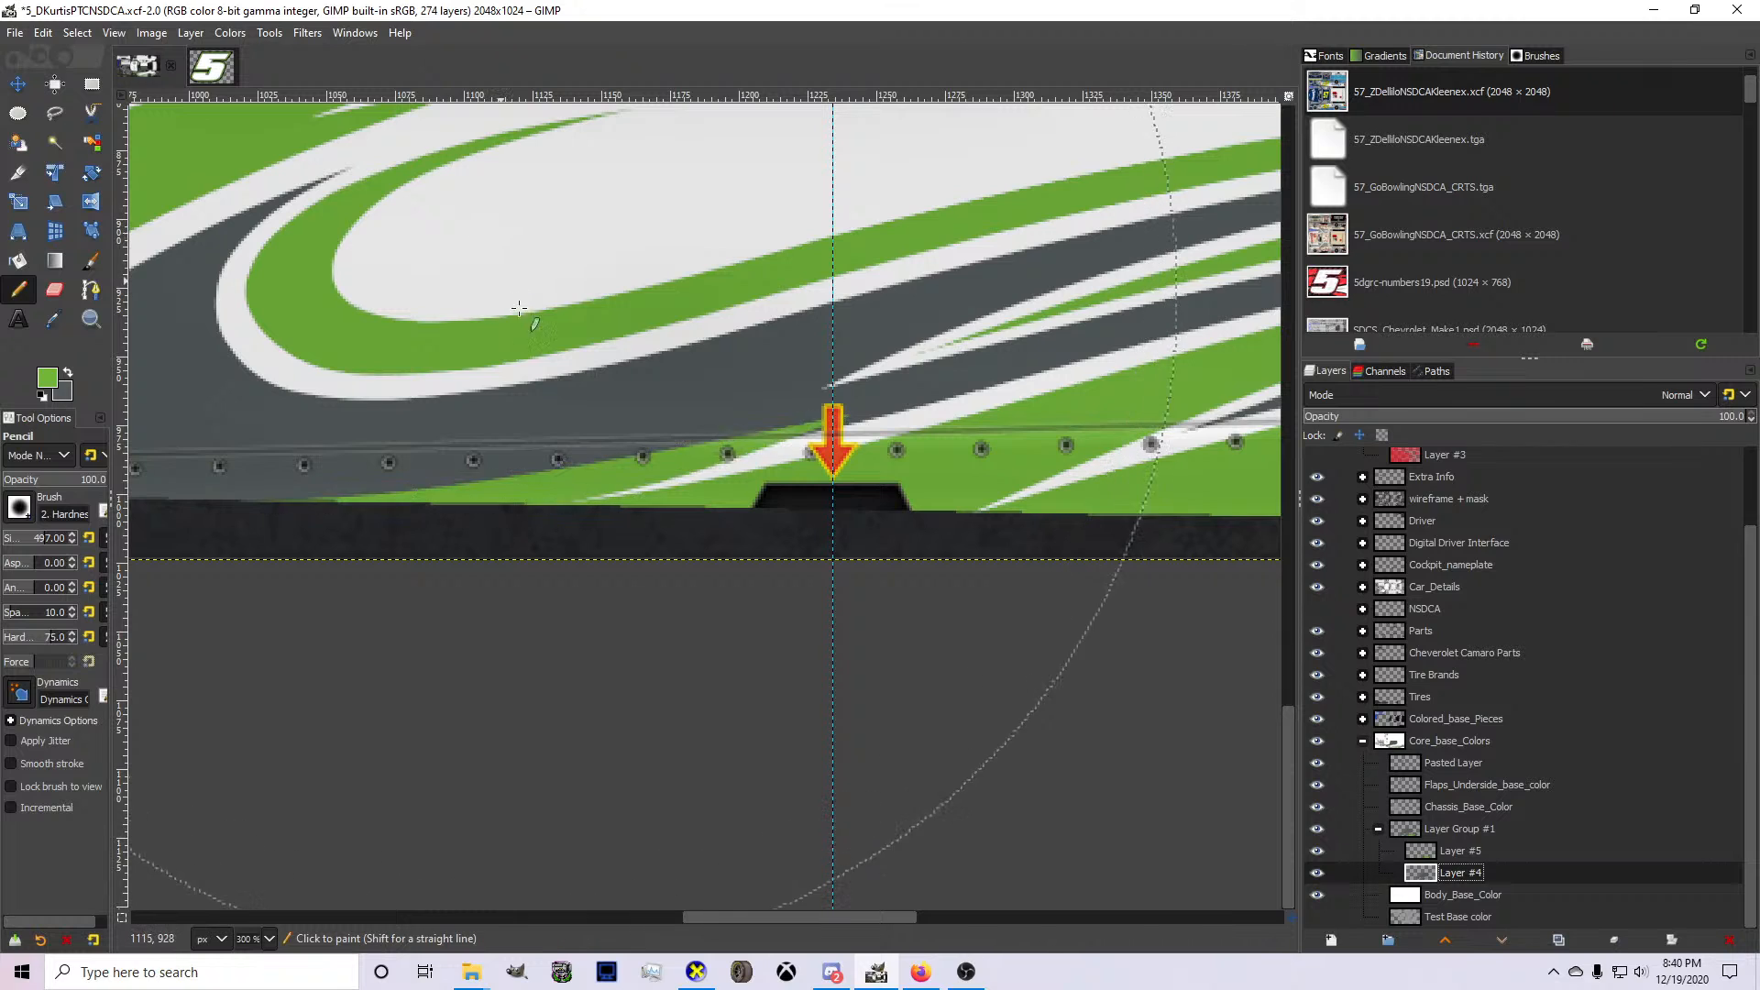
pyautogui.scroll(-2, 646, 397)
pyautogui.scroll(-2, 645, 397)
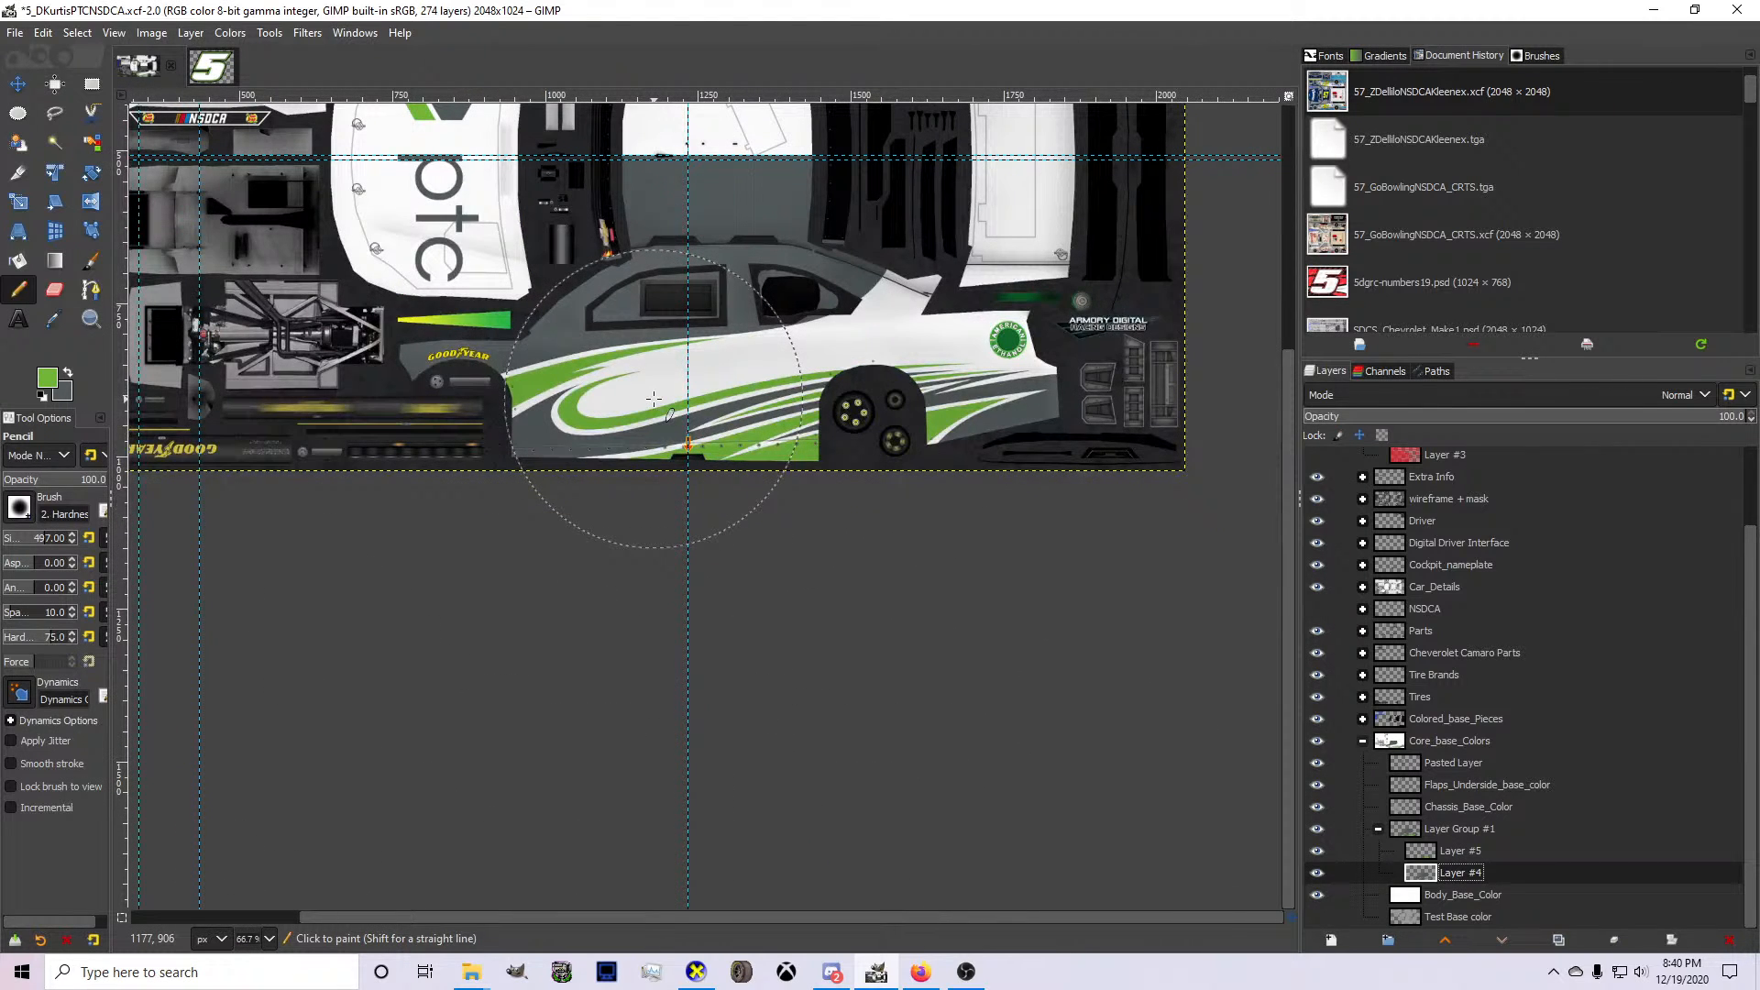
pyautogui.scroll(3, 654, 399)
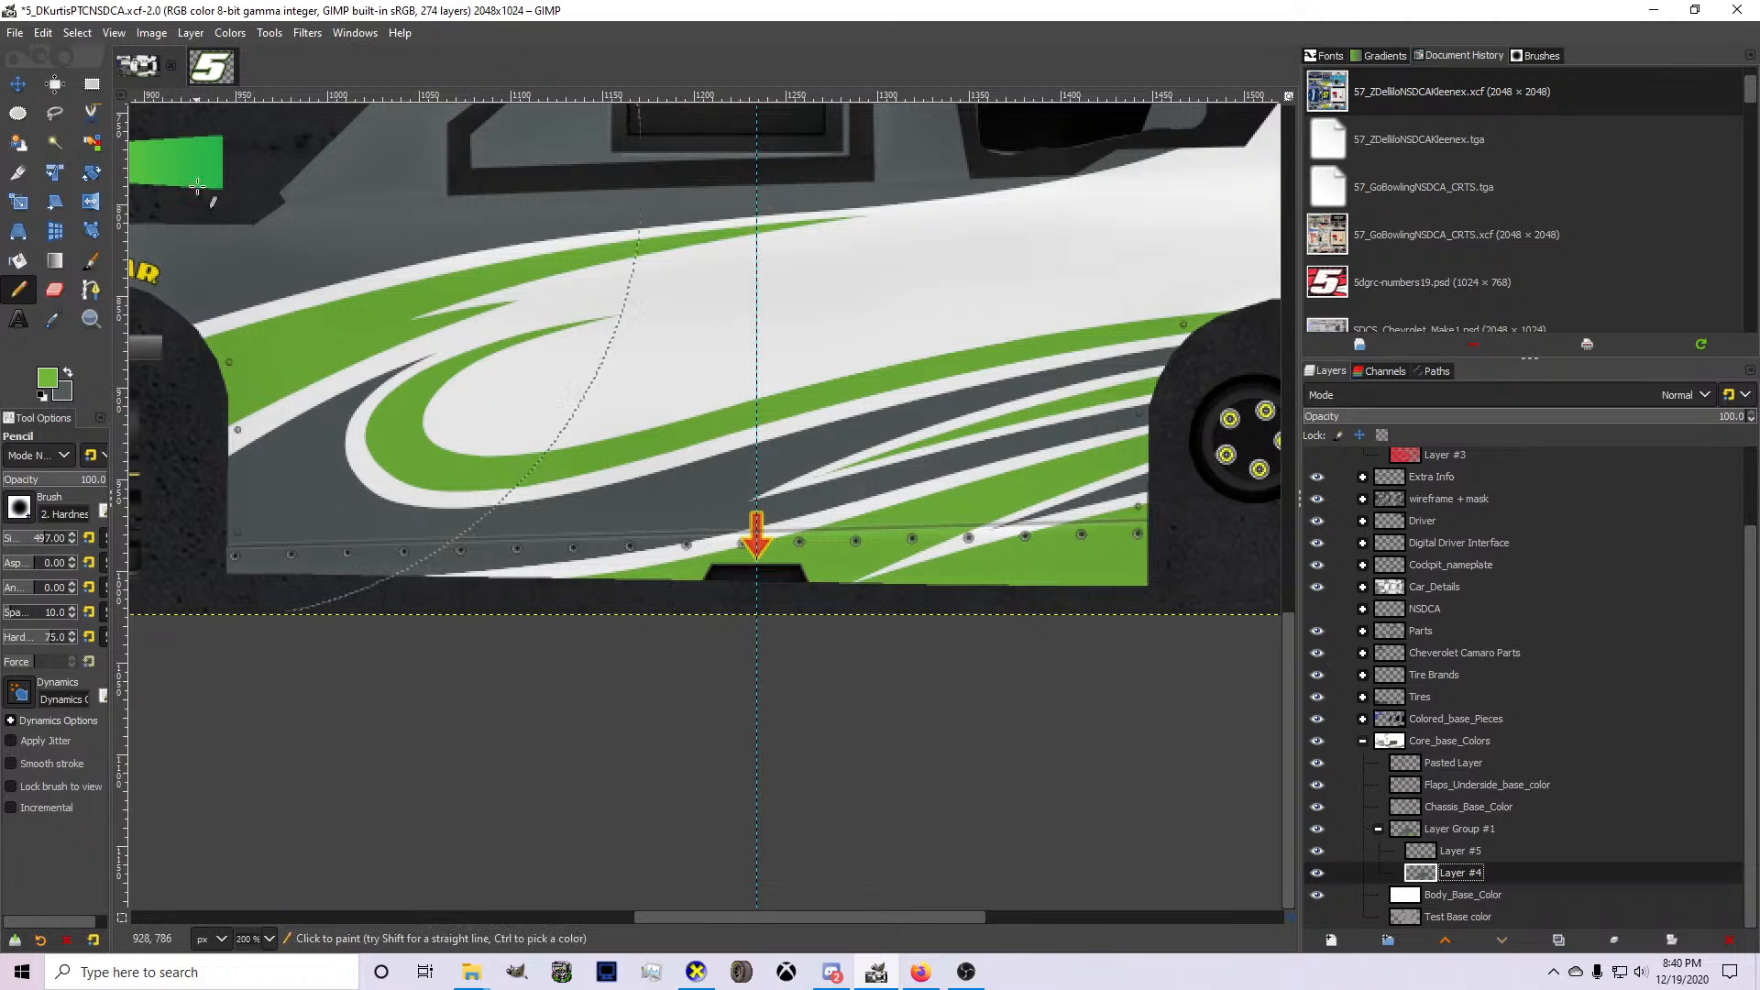
# On Layer #4, begin a curved path along the upper edge of the white rocker stripe toward the front wheel.
pyautogui.click(90, 291)
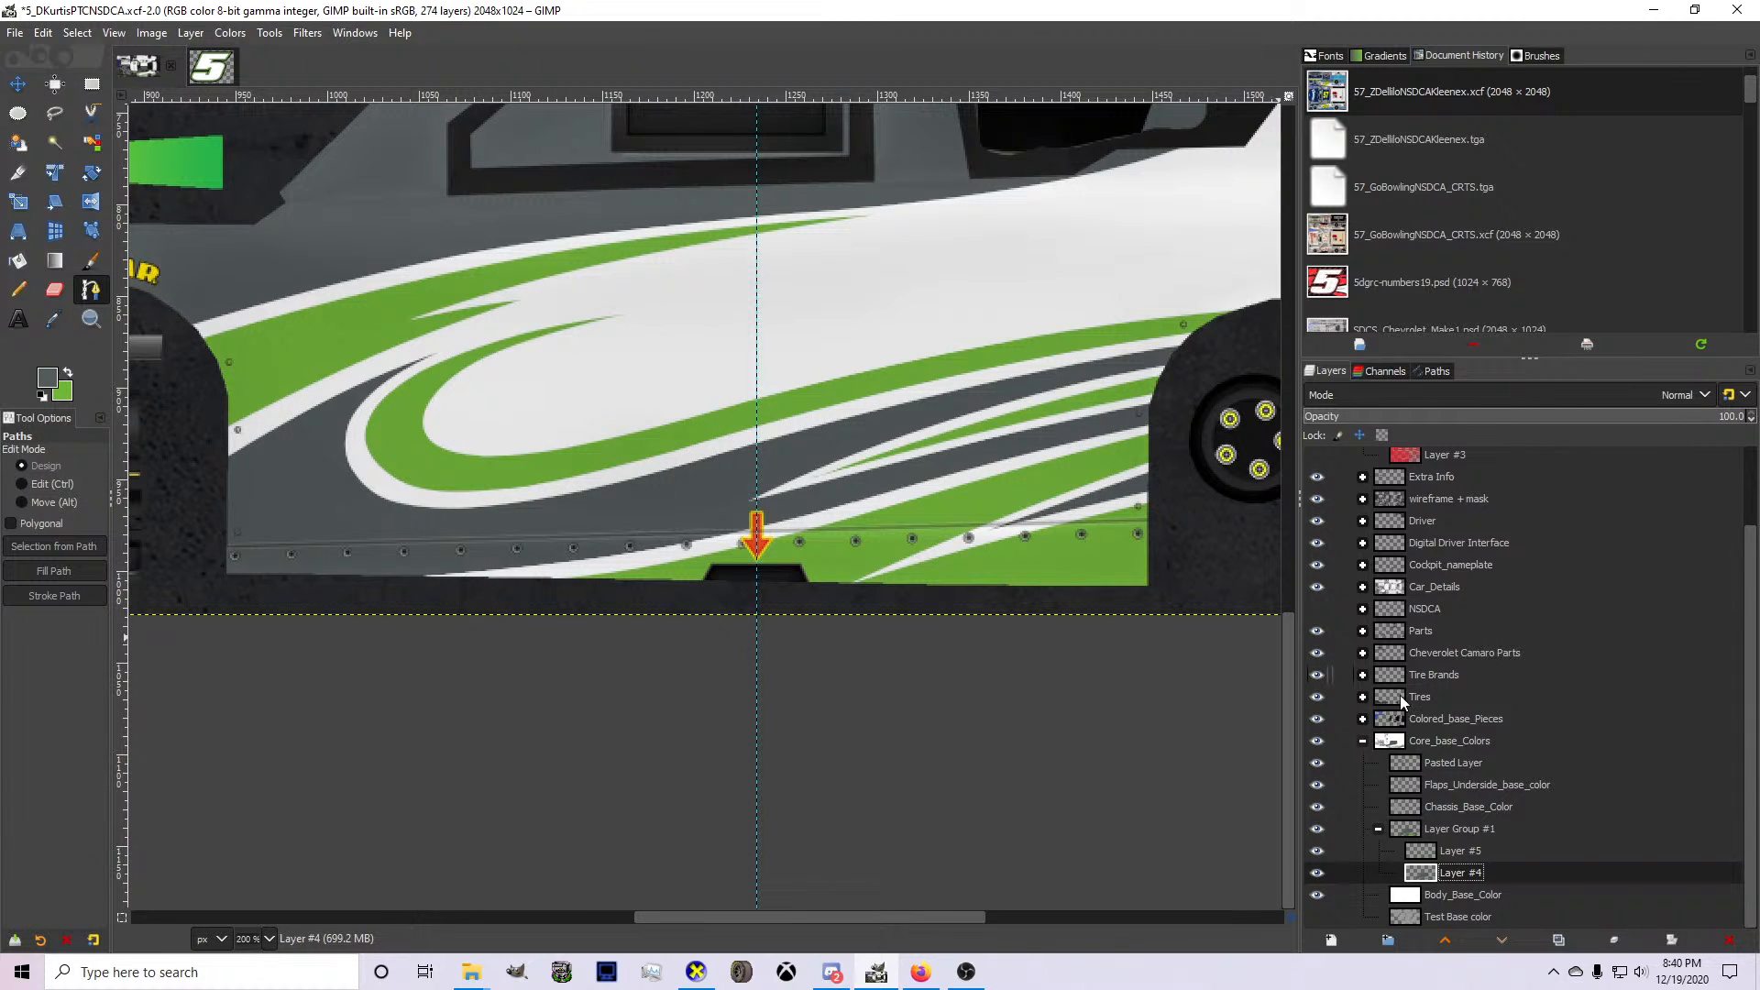
pyautogui.scroll(1, 699, 500)
pyautogui.click(916, 503)
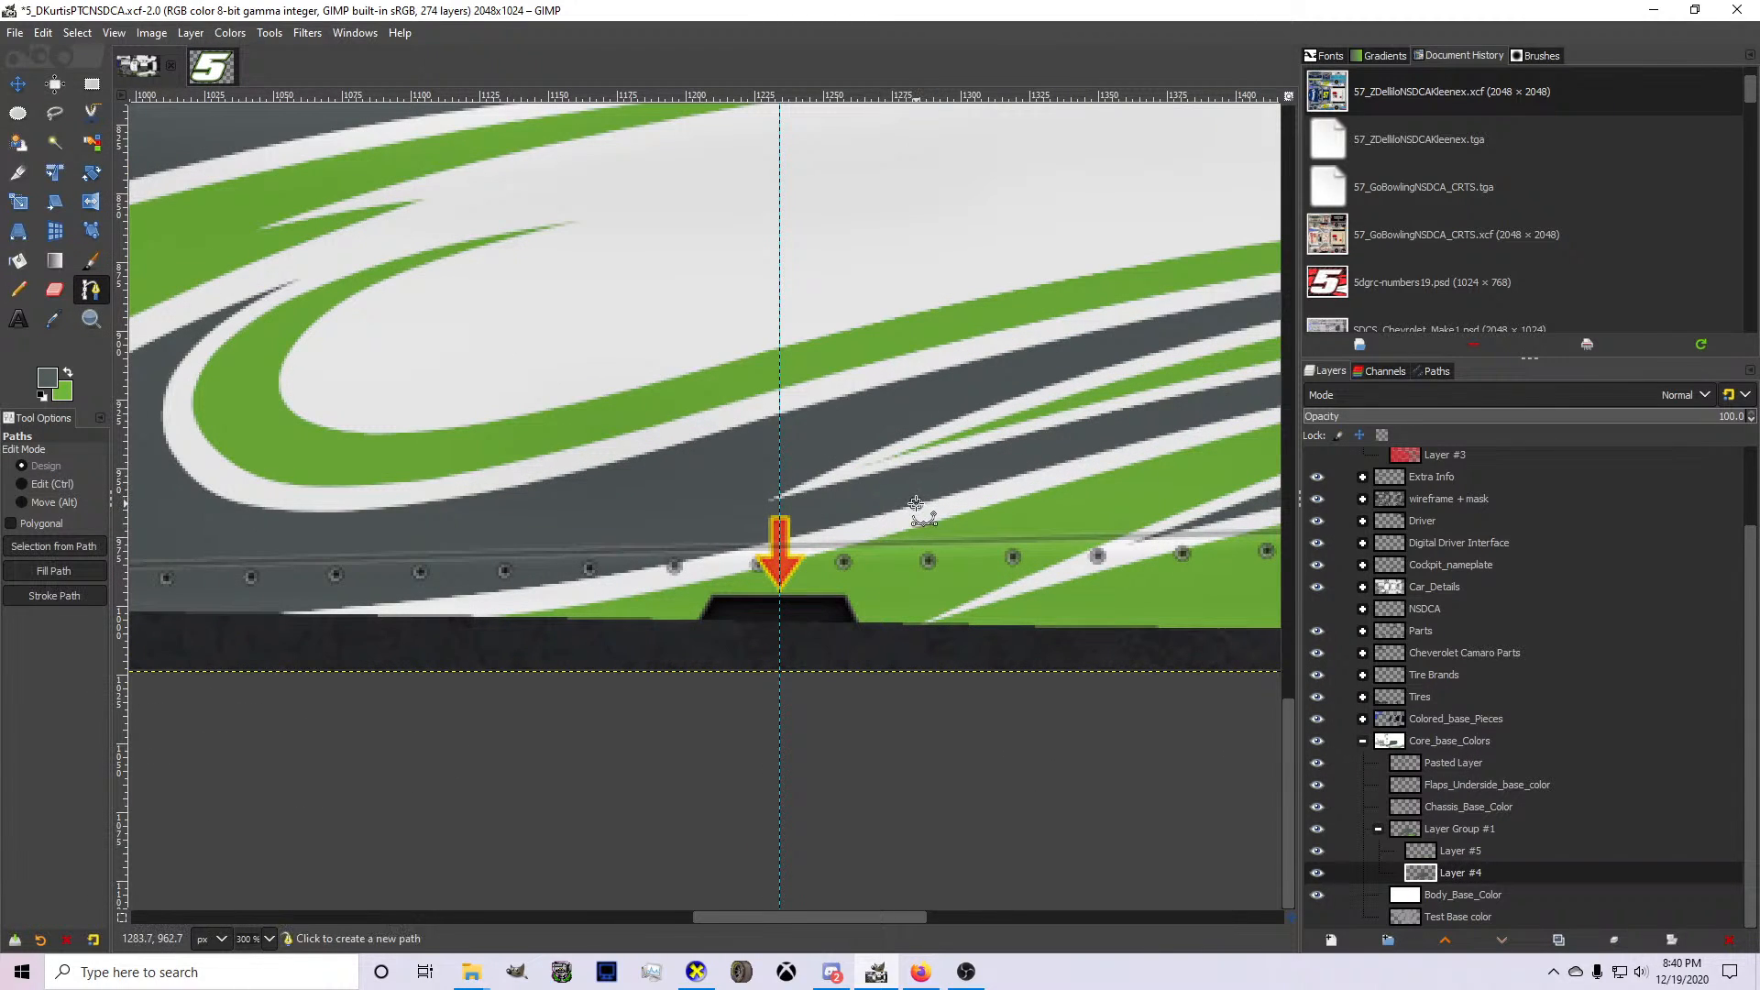
pyautogui.click(222, 569)
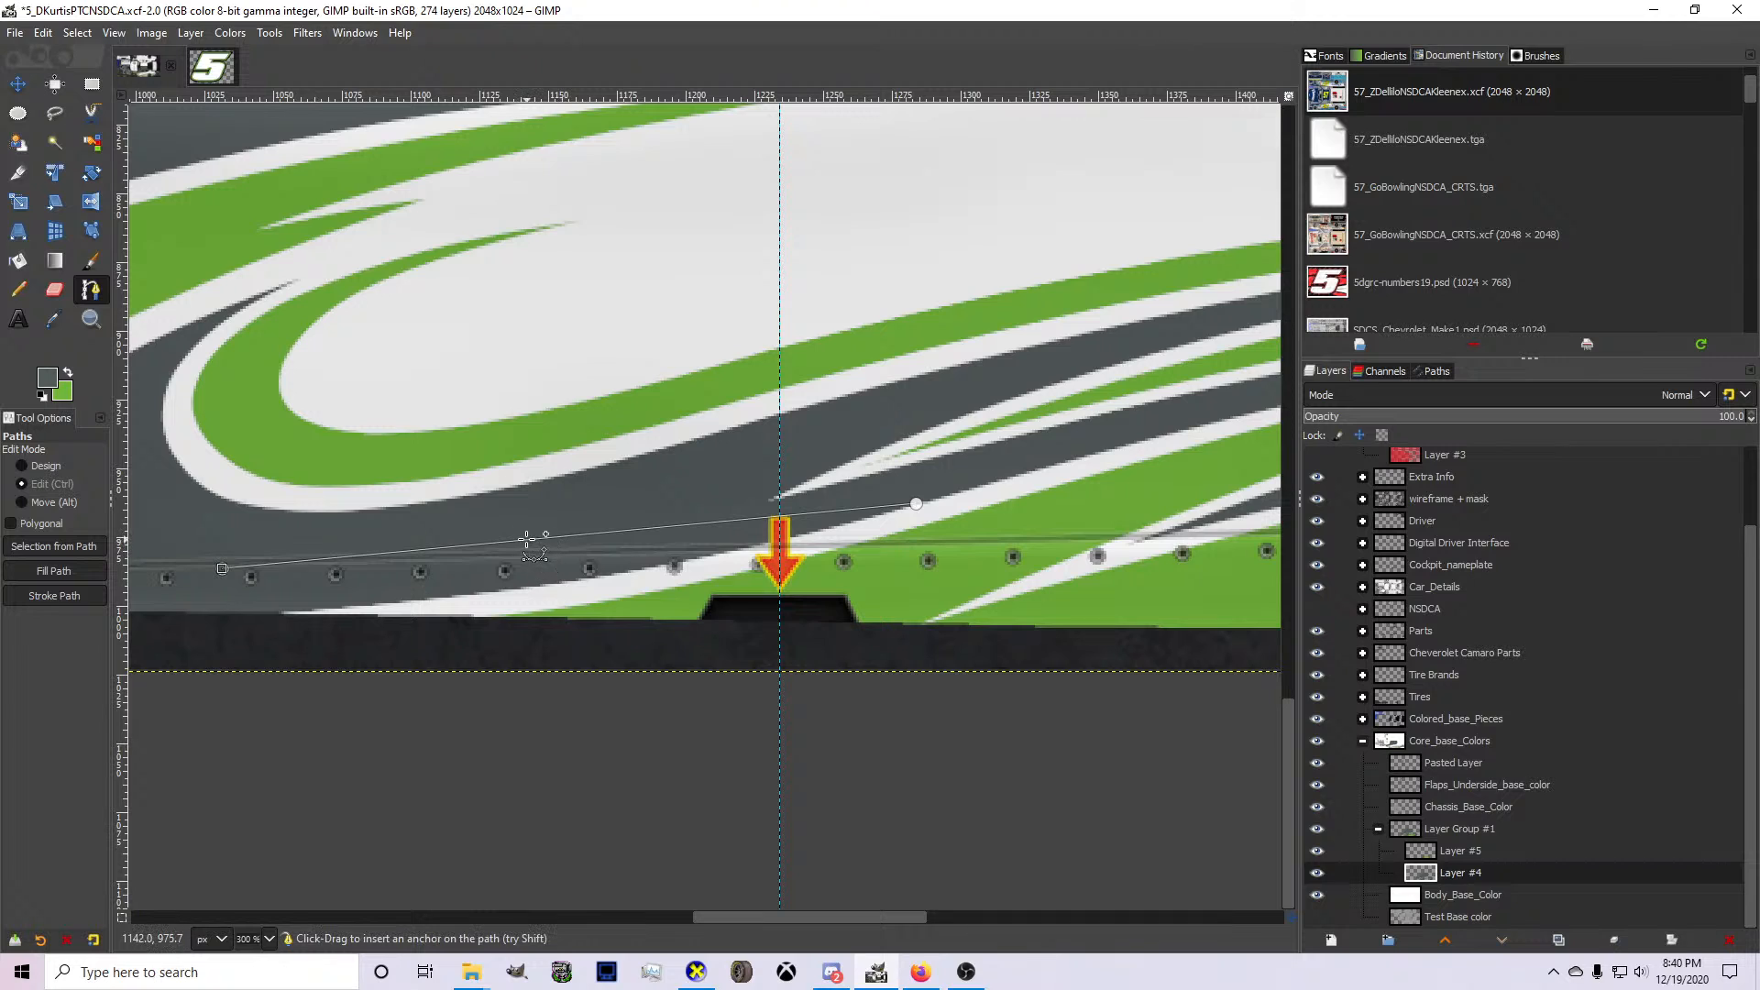
pyautogui.moveTo(541, 553); pyautogui.dragTo(509, 586)
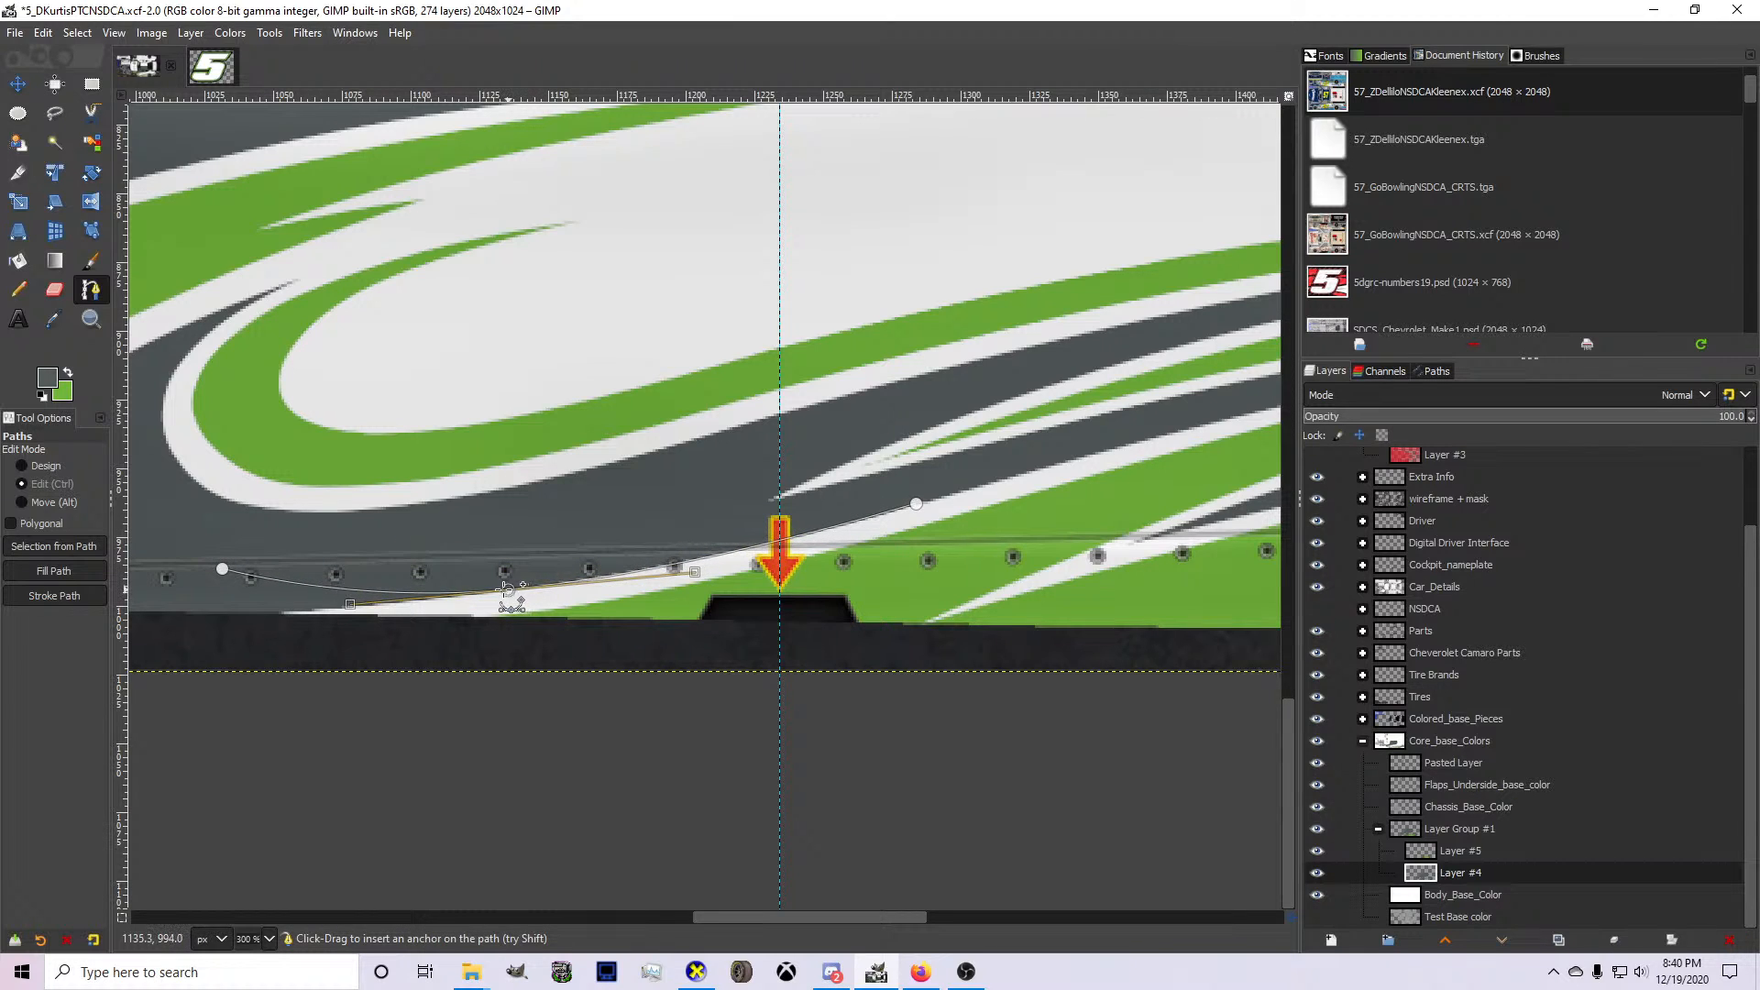
pyautogui.keyDown('ctrl'); pyautogui.click(490, 583); pyautogui.keyUp('ctrl')
pyautogui.moveTo(223, 569); pyautogui.dragTo(219, 567)
pyautogui.scroll(-3, 403, 485)
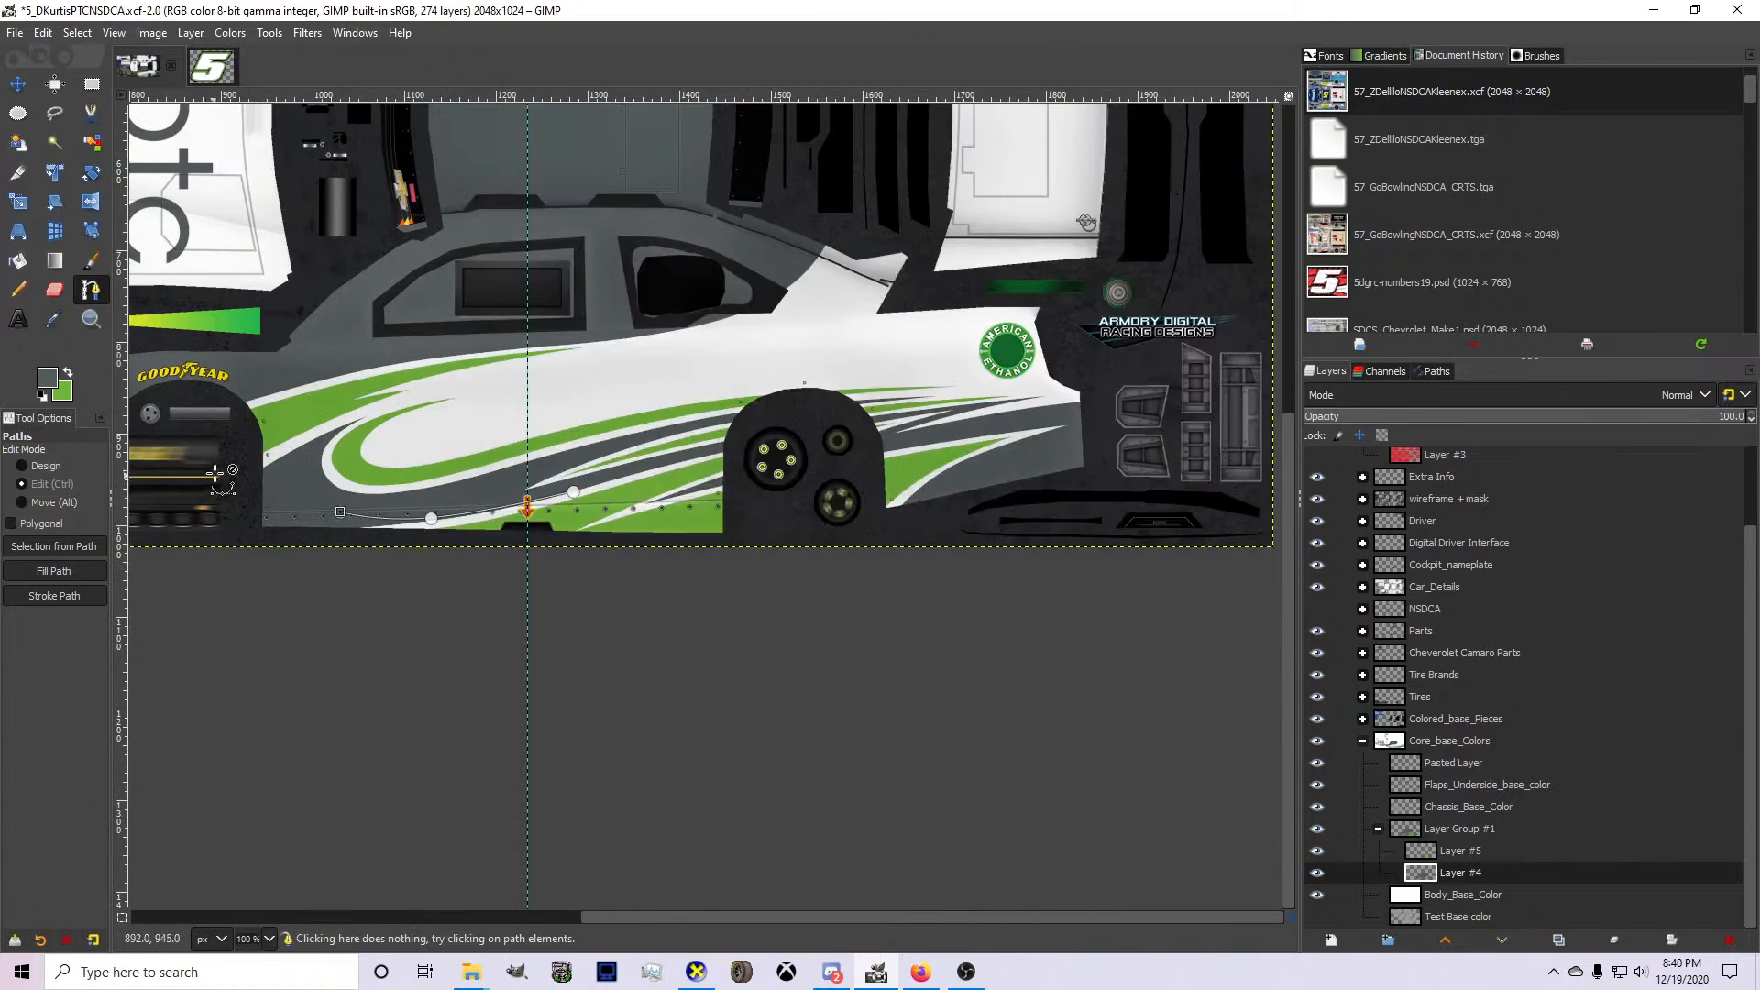
# Extend the path around the green loop's front into an upward spike, and curve it down to the front wheel opening.
pyautogui.scroll(3, 266, 459)
pyautogui.click(412, 455)
pyautogui.scroll(1, 433, 504)
pyautogui.moveTo(449, 527); pyautogui.dragTo(390, 560)
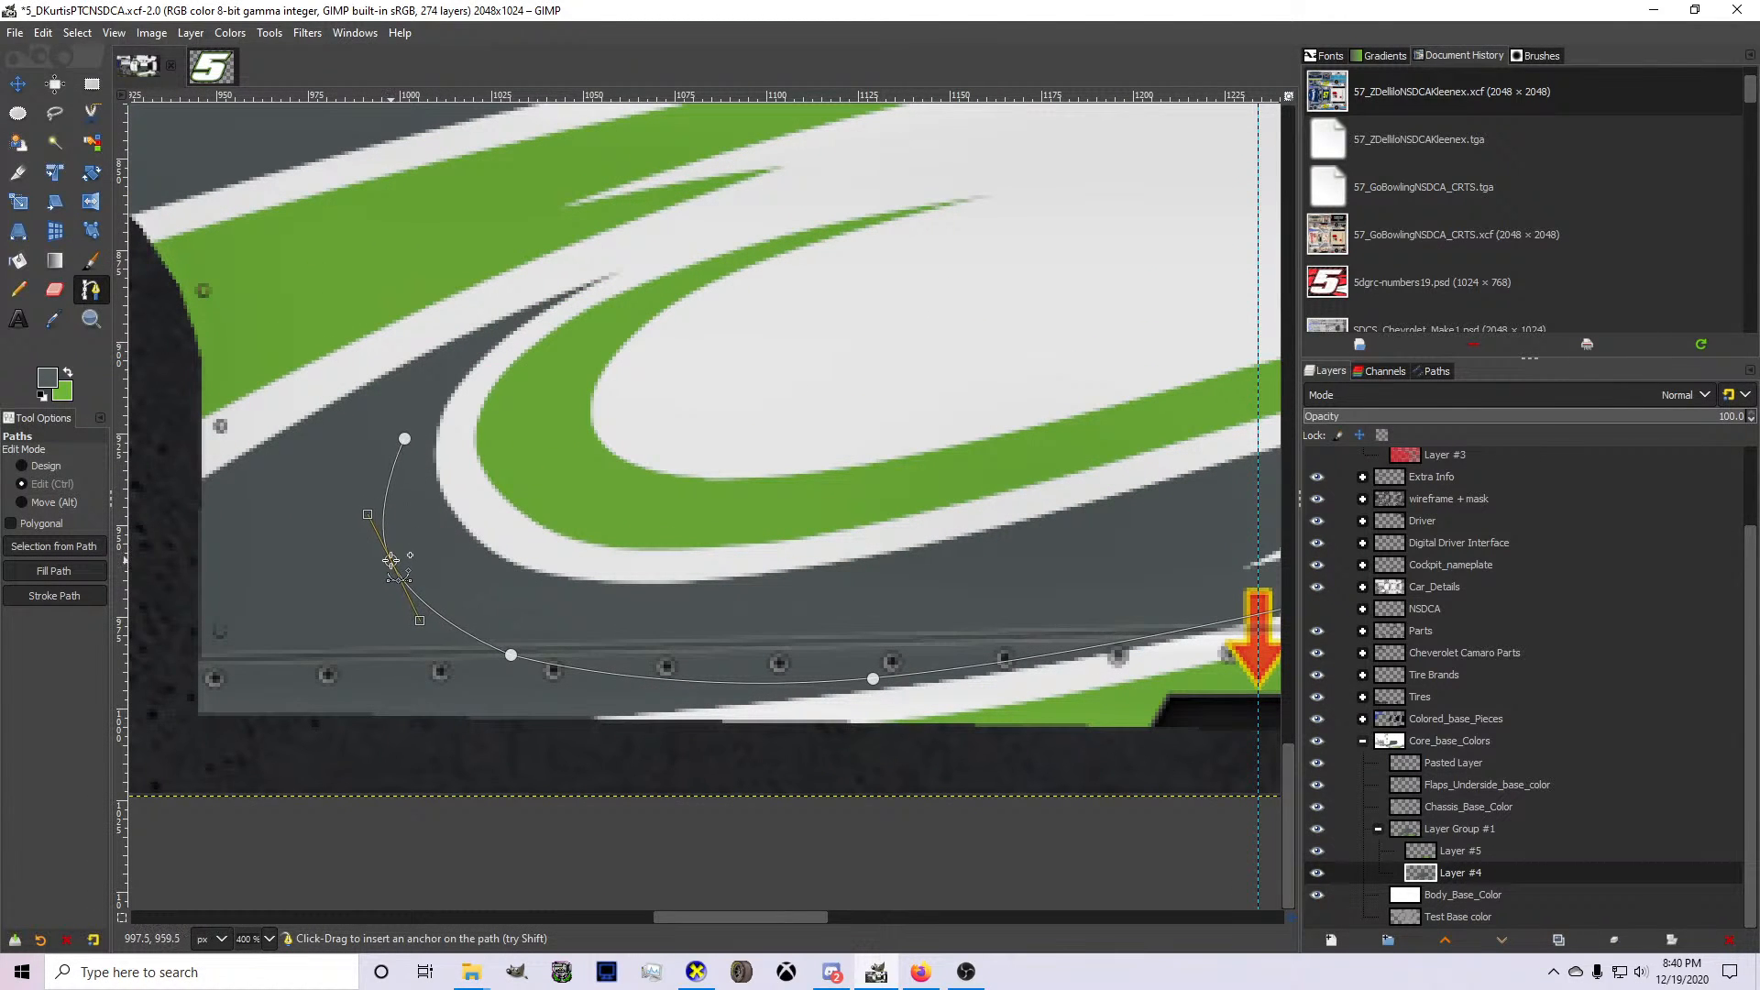
pyautogui.click(401, 440)
pyautogui.moveTo(401, 440); pyautogui.dragTo(179, 563)
pyautogui.keyDown('ctrl'); pyautogui.click(287, 471); pyautogui.keyUp('ctrl')
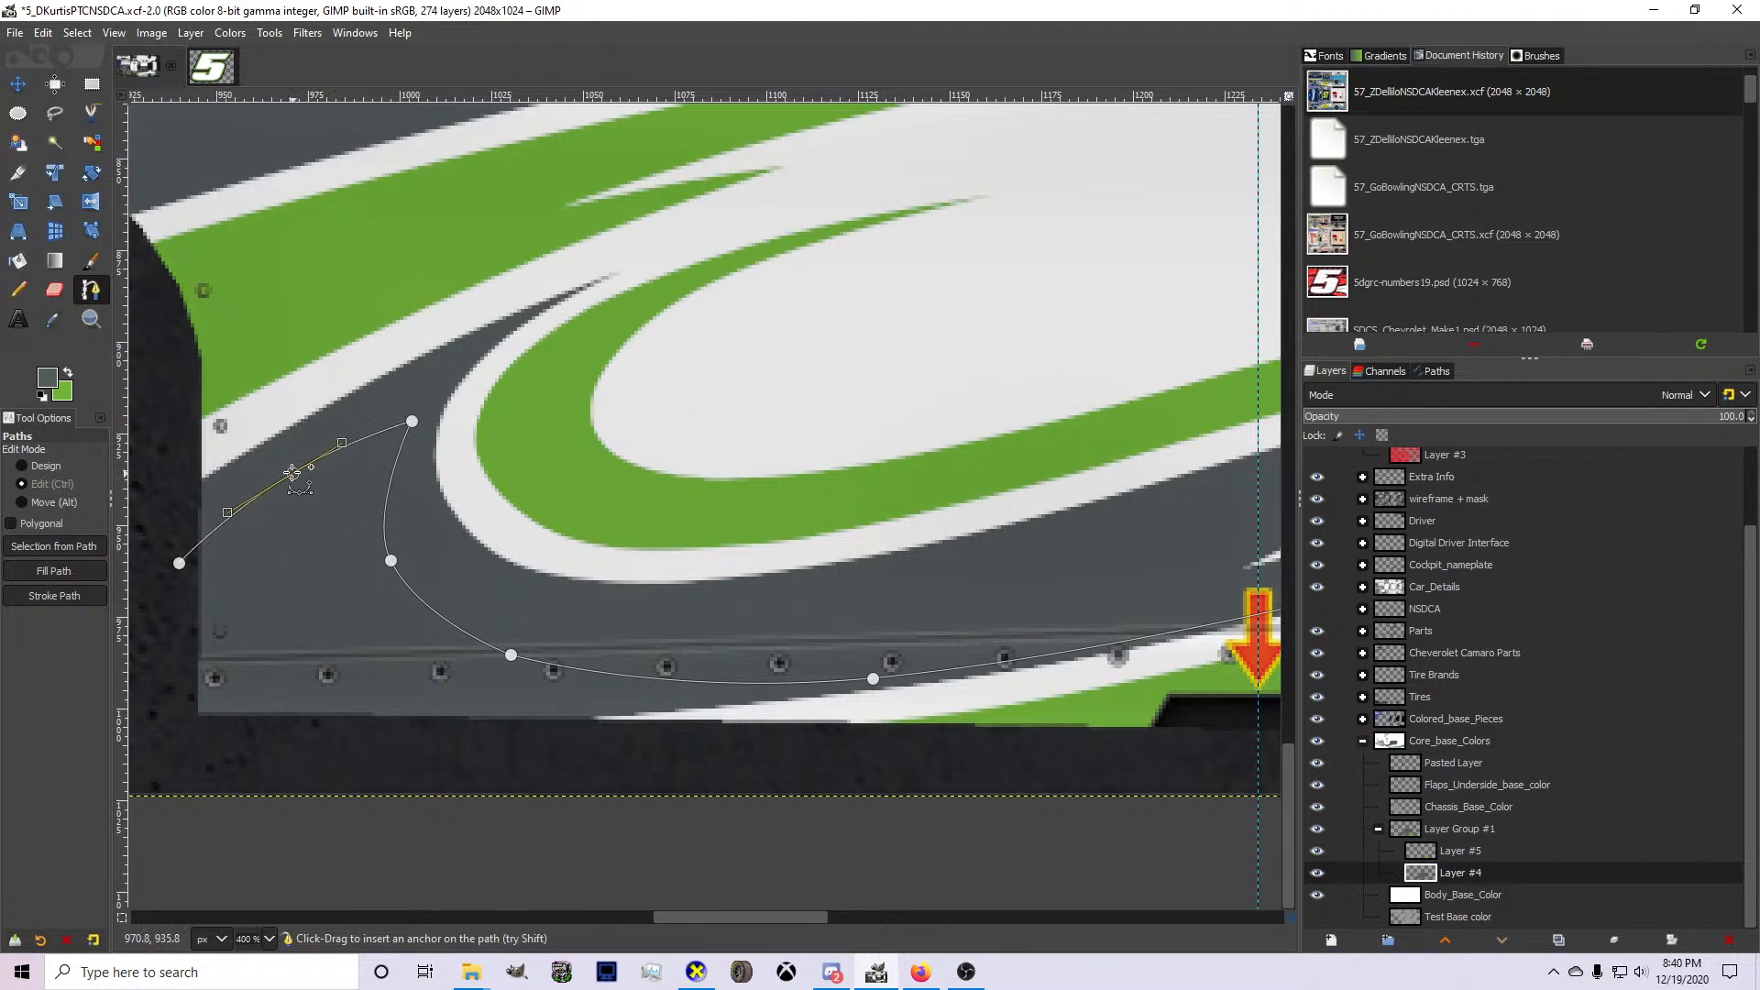
# Refine the spike's tip and both curved sides so they follow the surrounding white stripes with an even gray gap.
pyautogui.scroll(1, 436, 611)
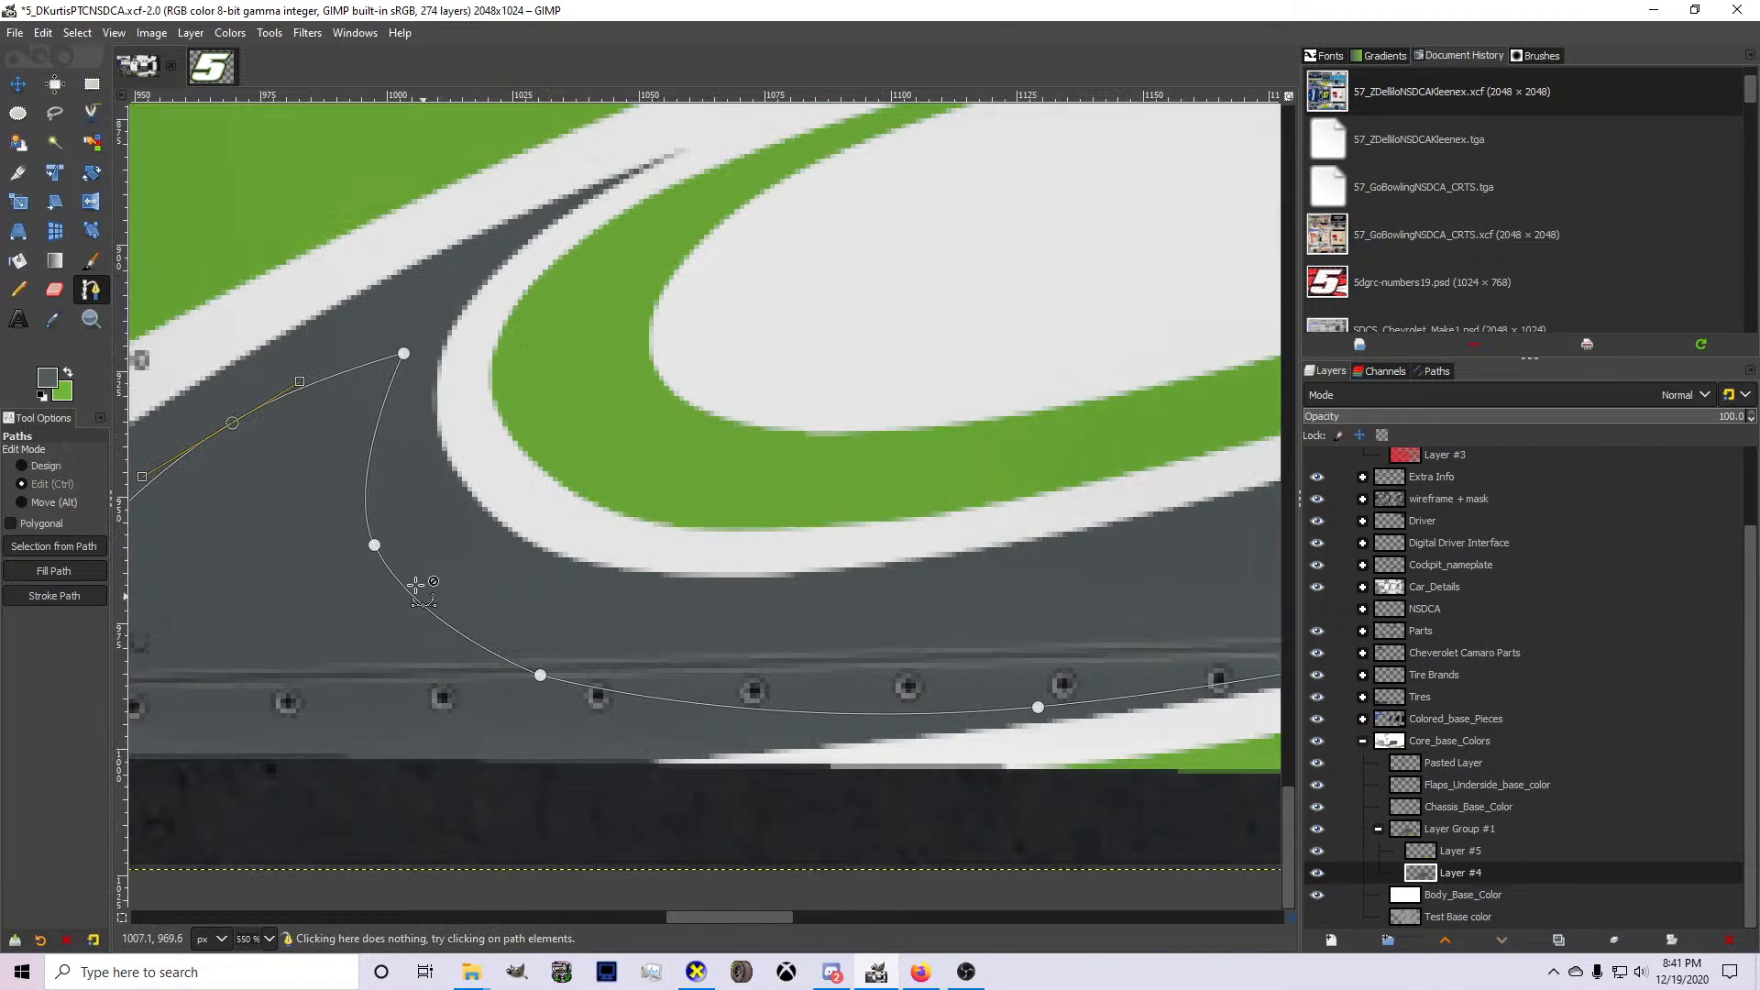
pyautogui.click(374, 552)
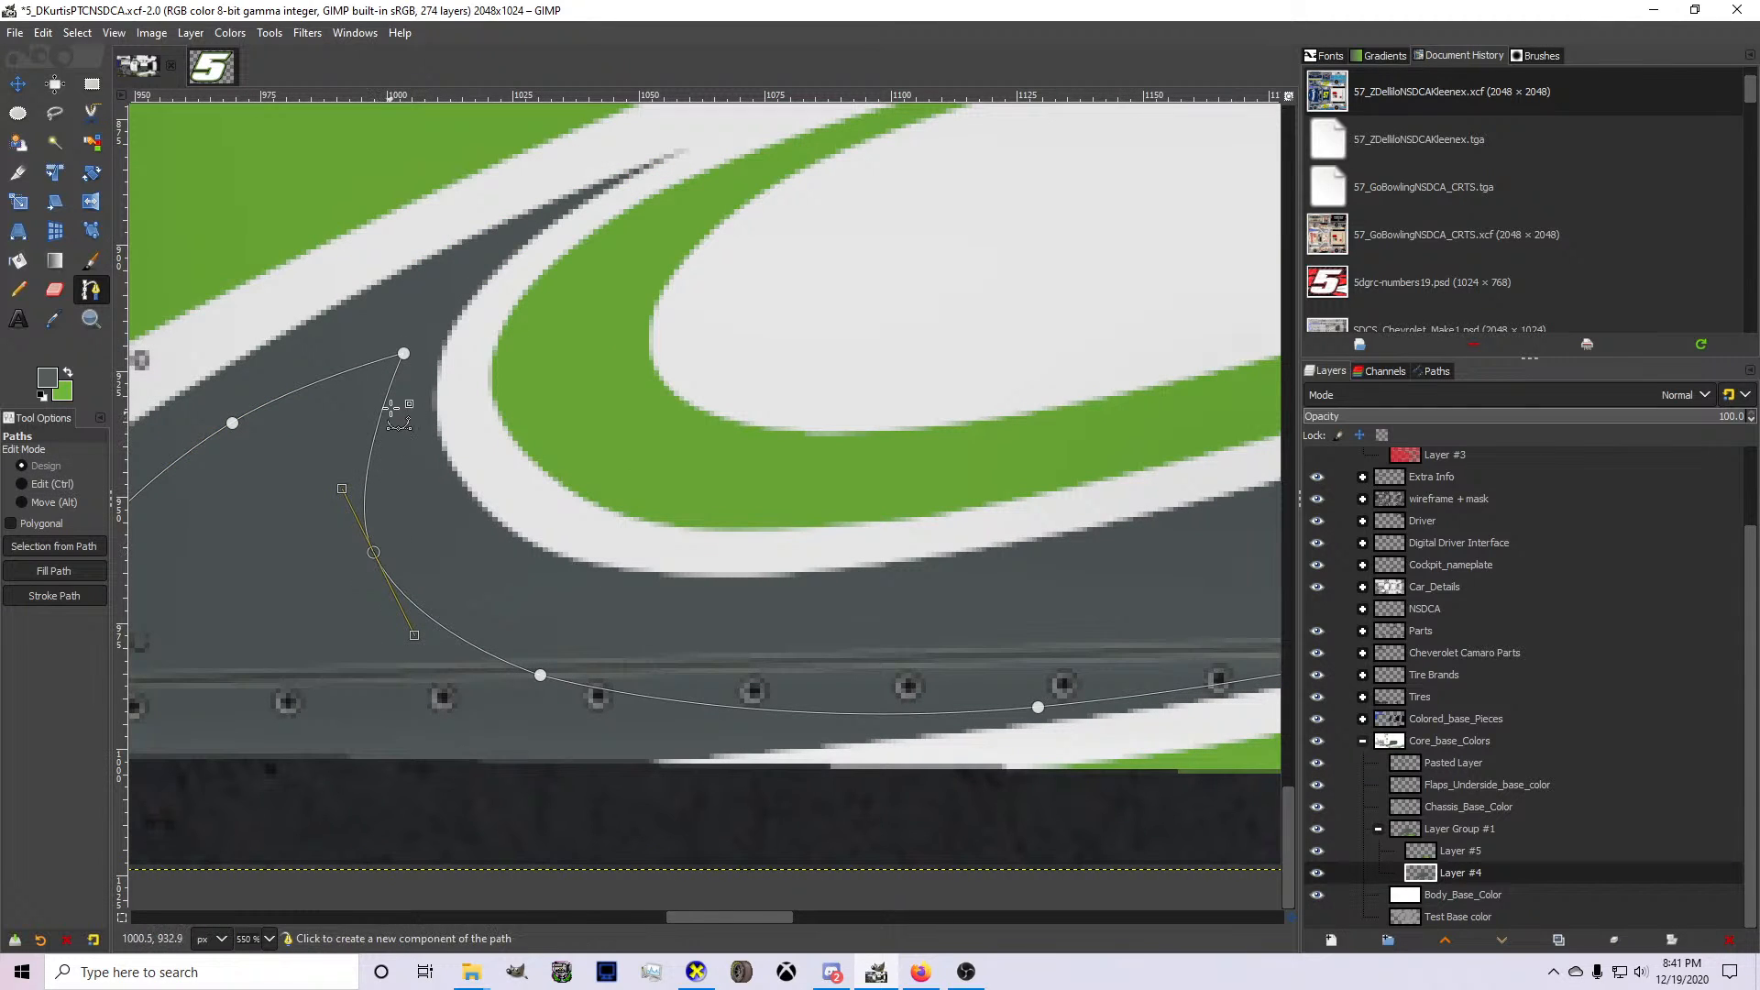
pyautogui.moveTo(403, 353); pyautogui.dragTo(399, 337)
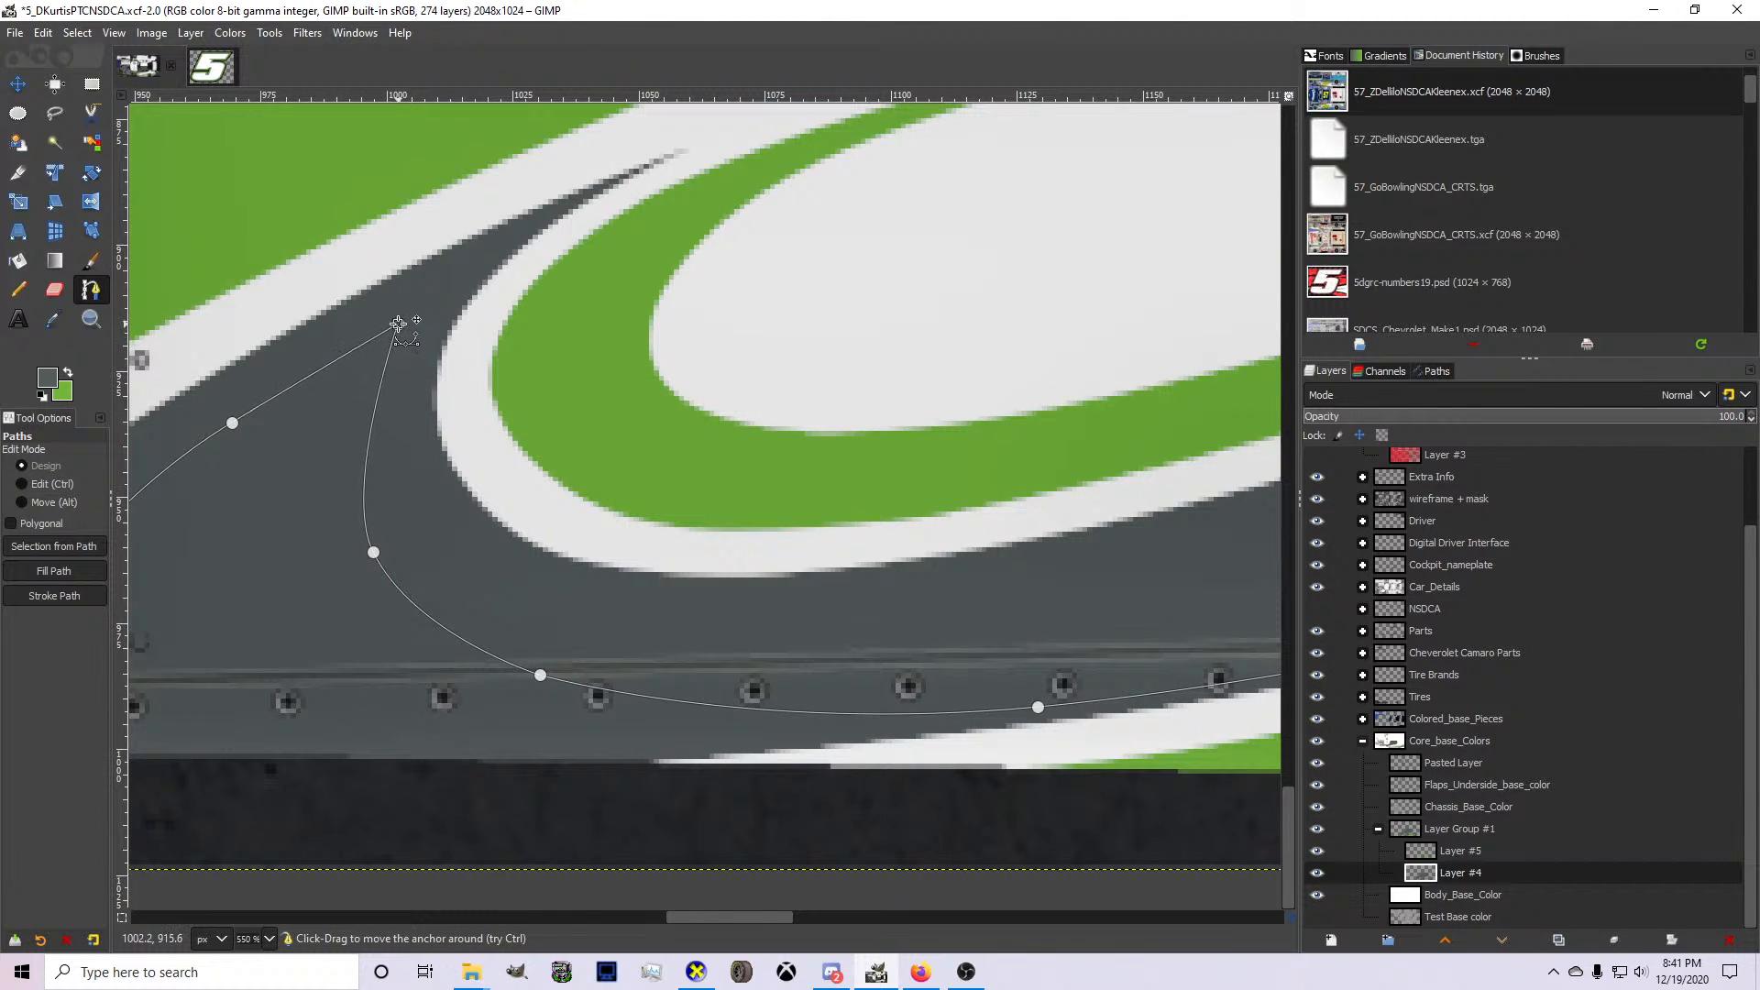
pyautogui.scroll(-1, 403, 339)
pyautogui.click(275, 403)
pyautogui.moveTo(275, 404); pyautogui.dragTo(267, 397)
pyautogui.click(169, 492)
# Close the path beneath the rocker panel and back through the green area, and convert it to a selection.
pyautogui.click(169, 674)
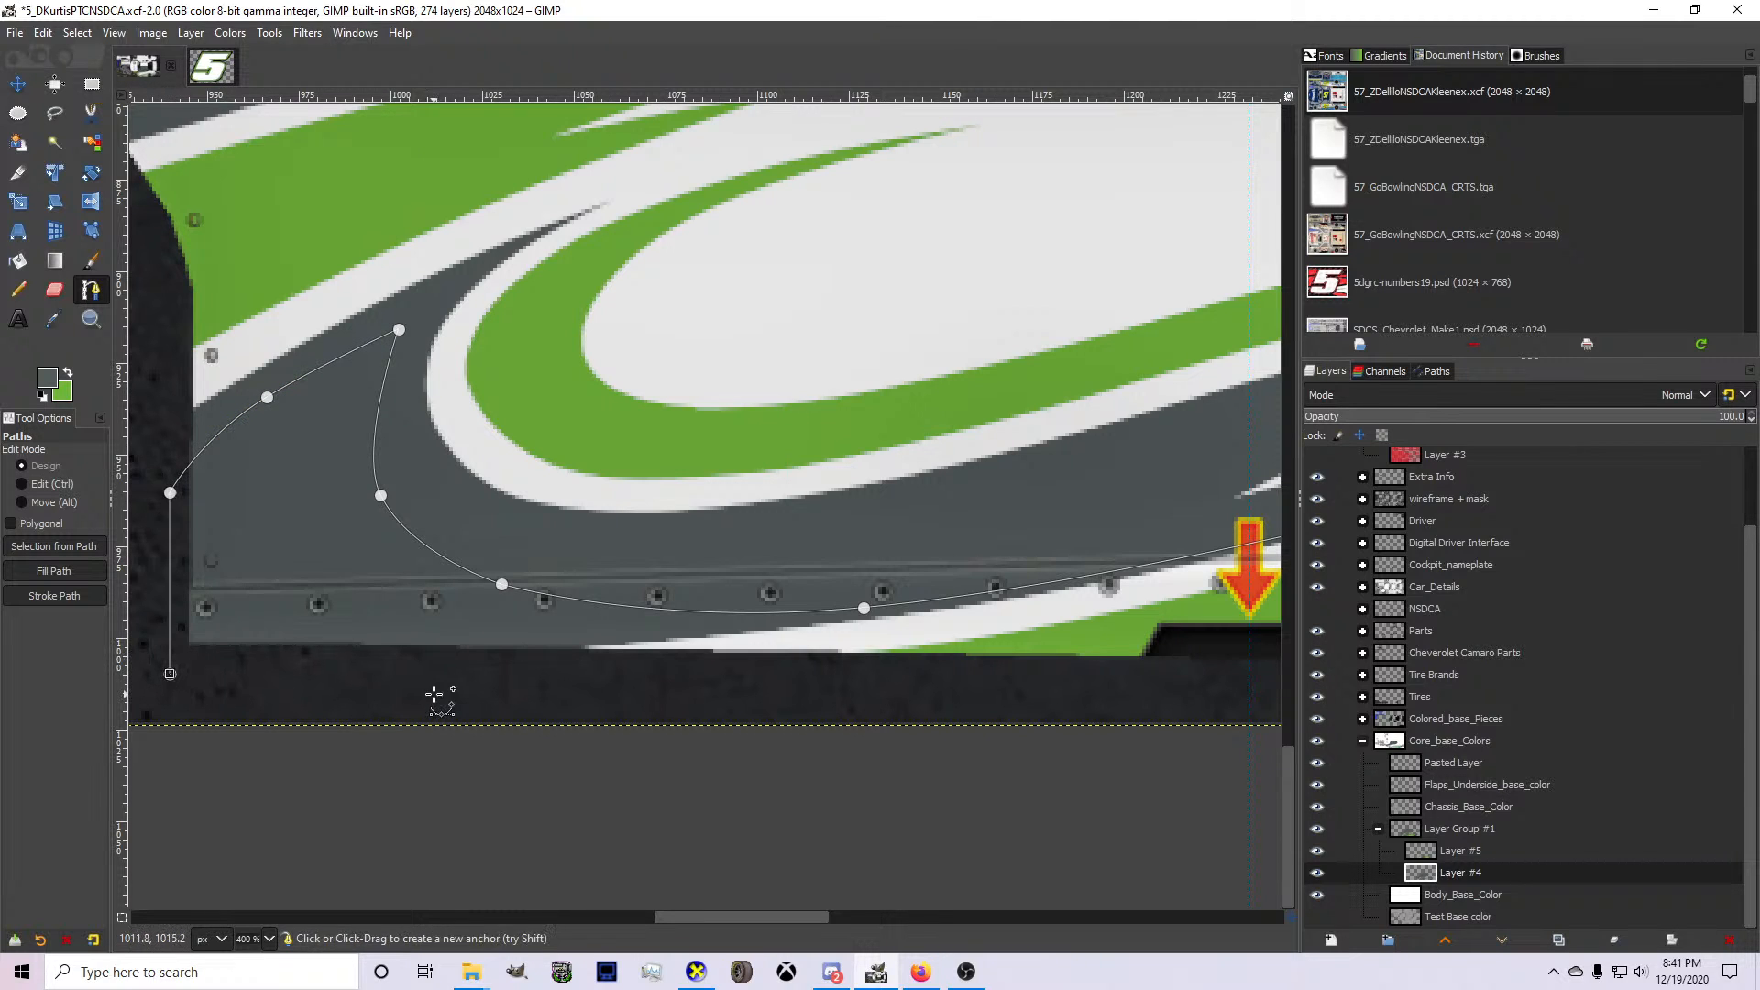
pyautogui.click(434, 694)
pyautogui.click(844, 653)
pyautogui.click(1212, 609)
pyautogui.hscroll(5, 1300, 610)
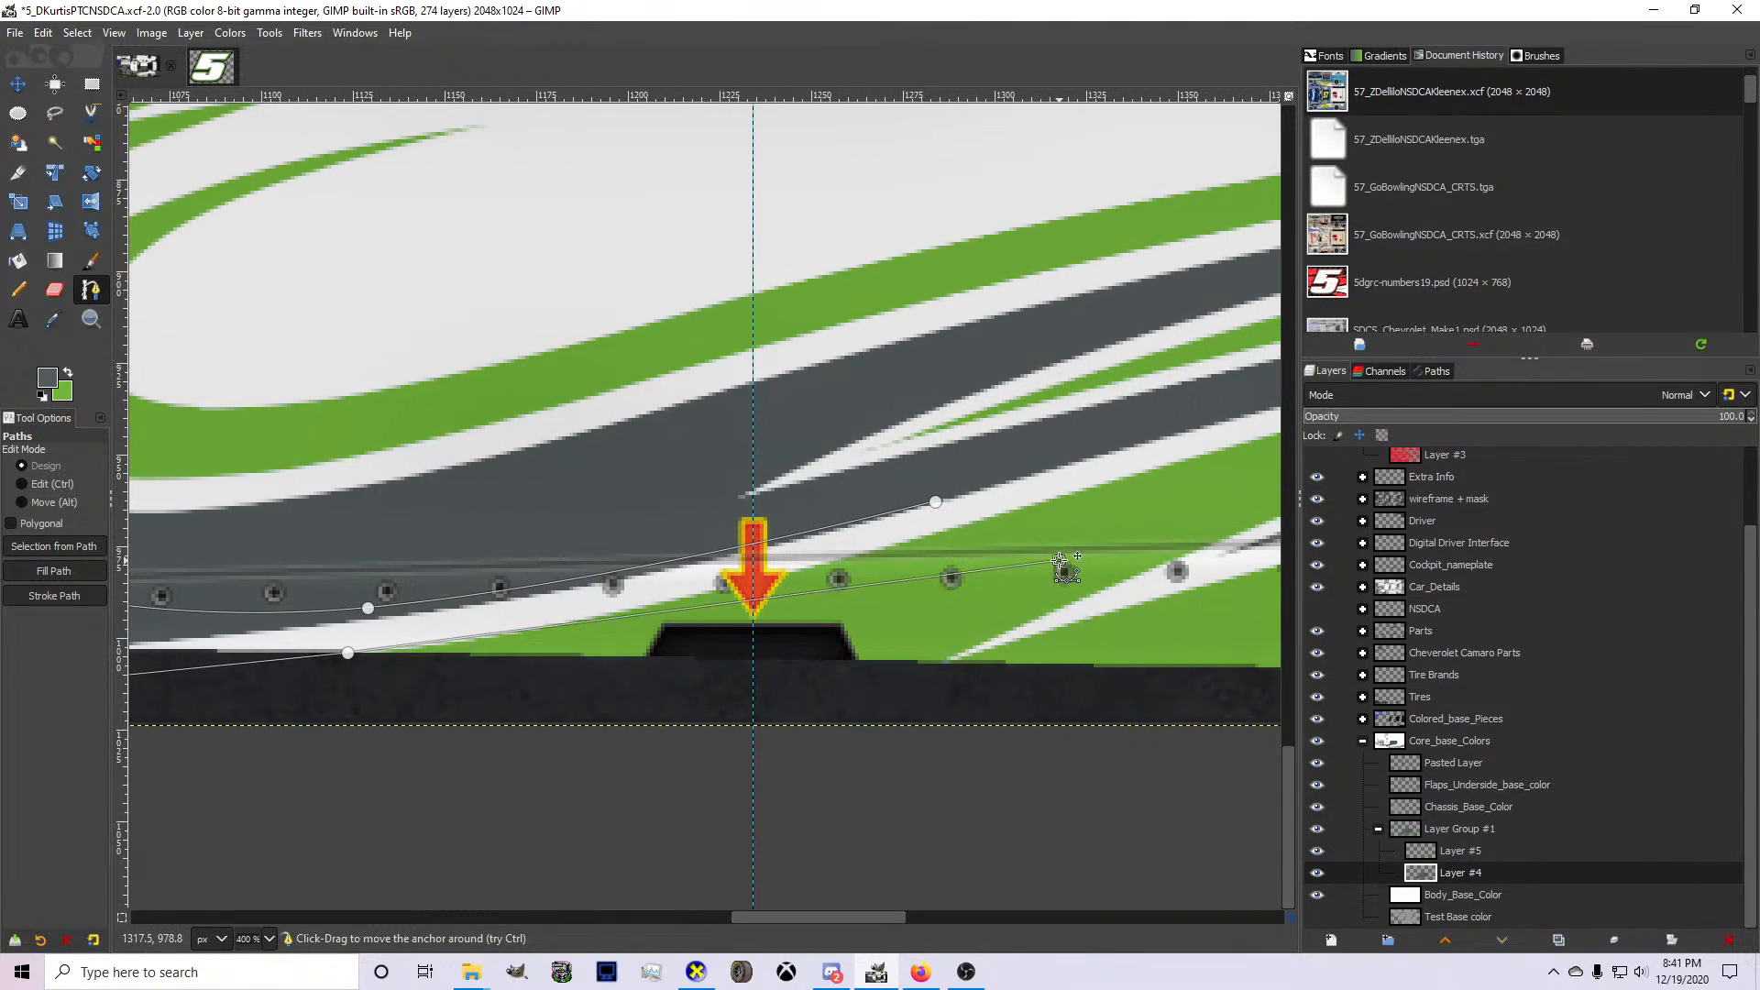
pyautogui.click(933, 542)
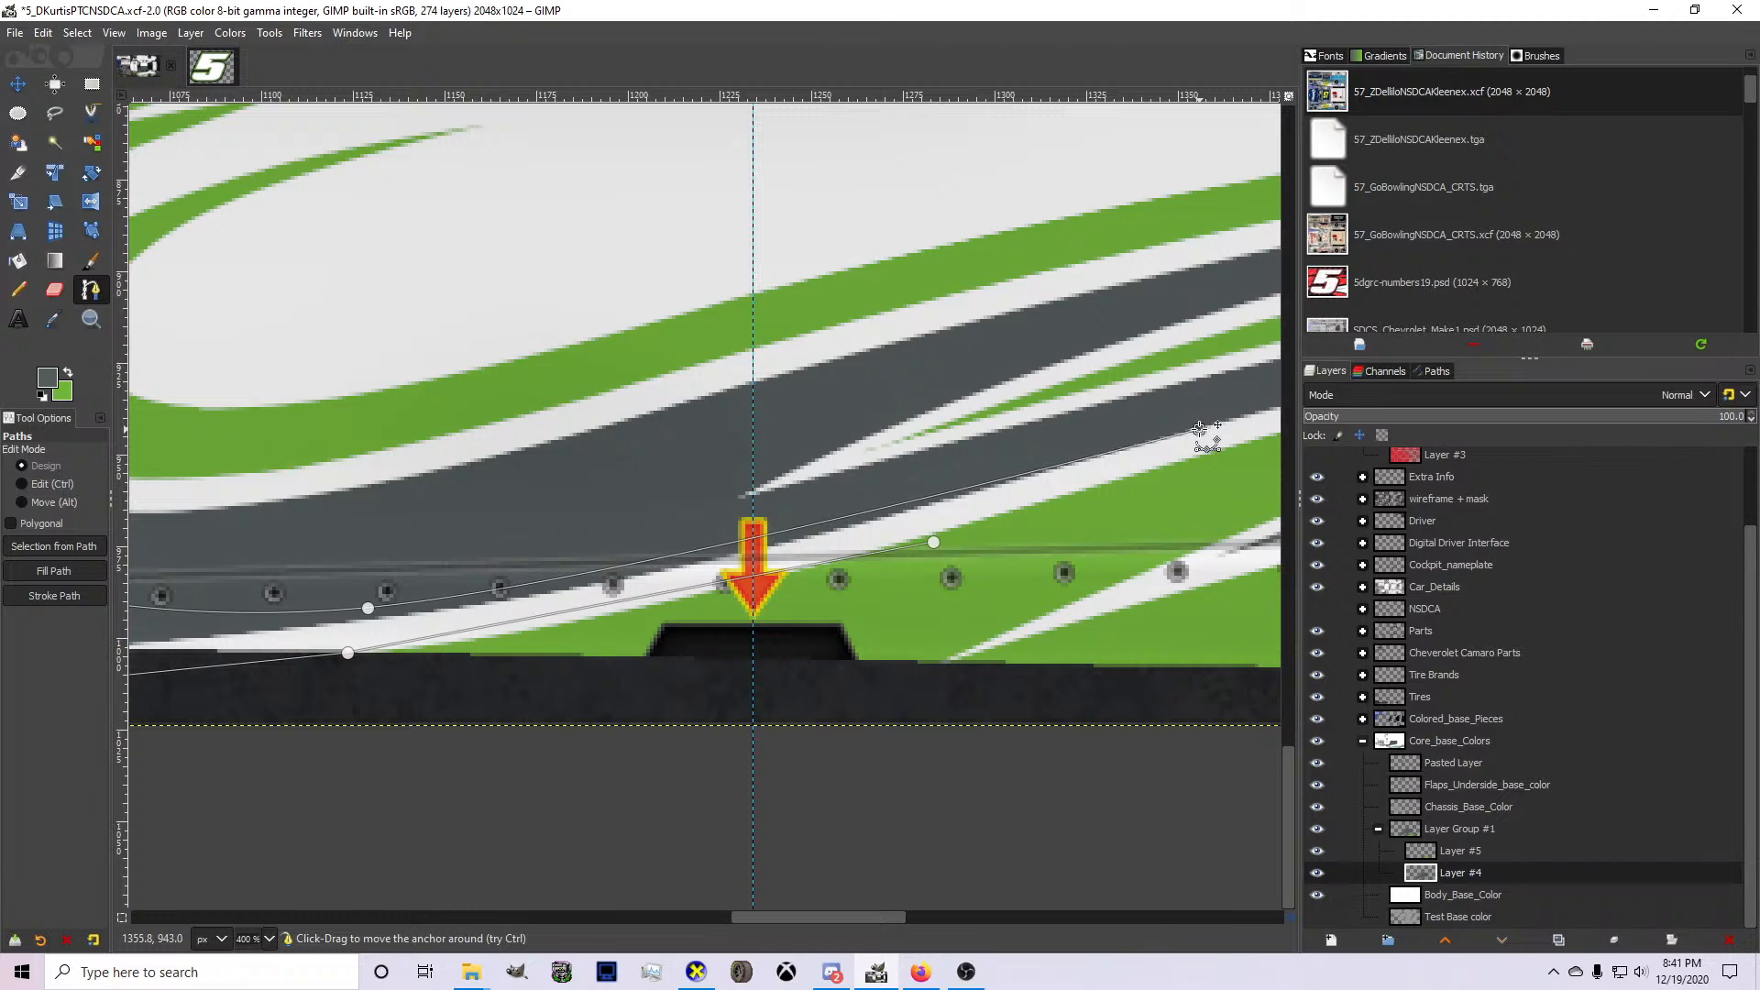
pyautogui.press('Return')
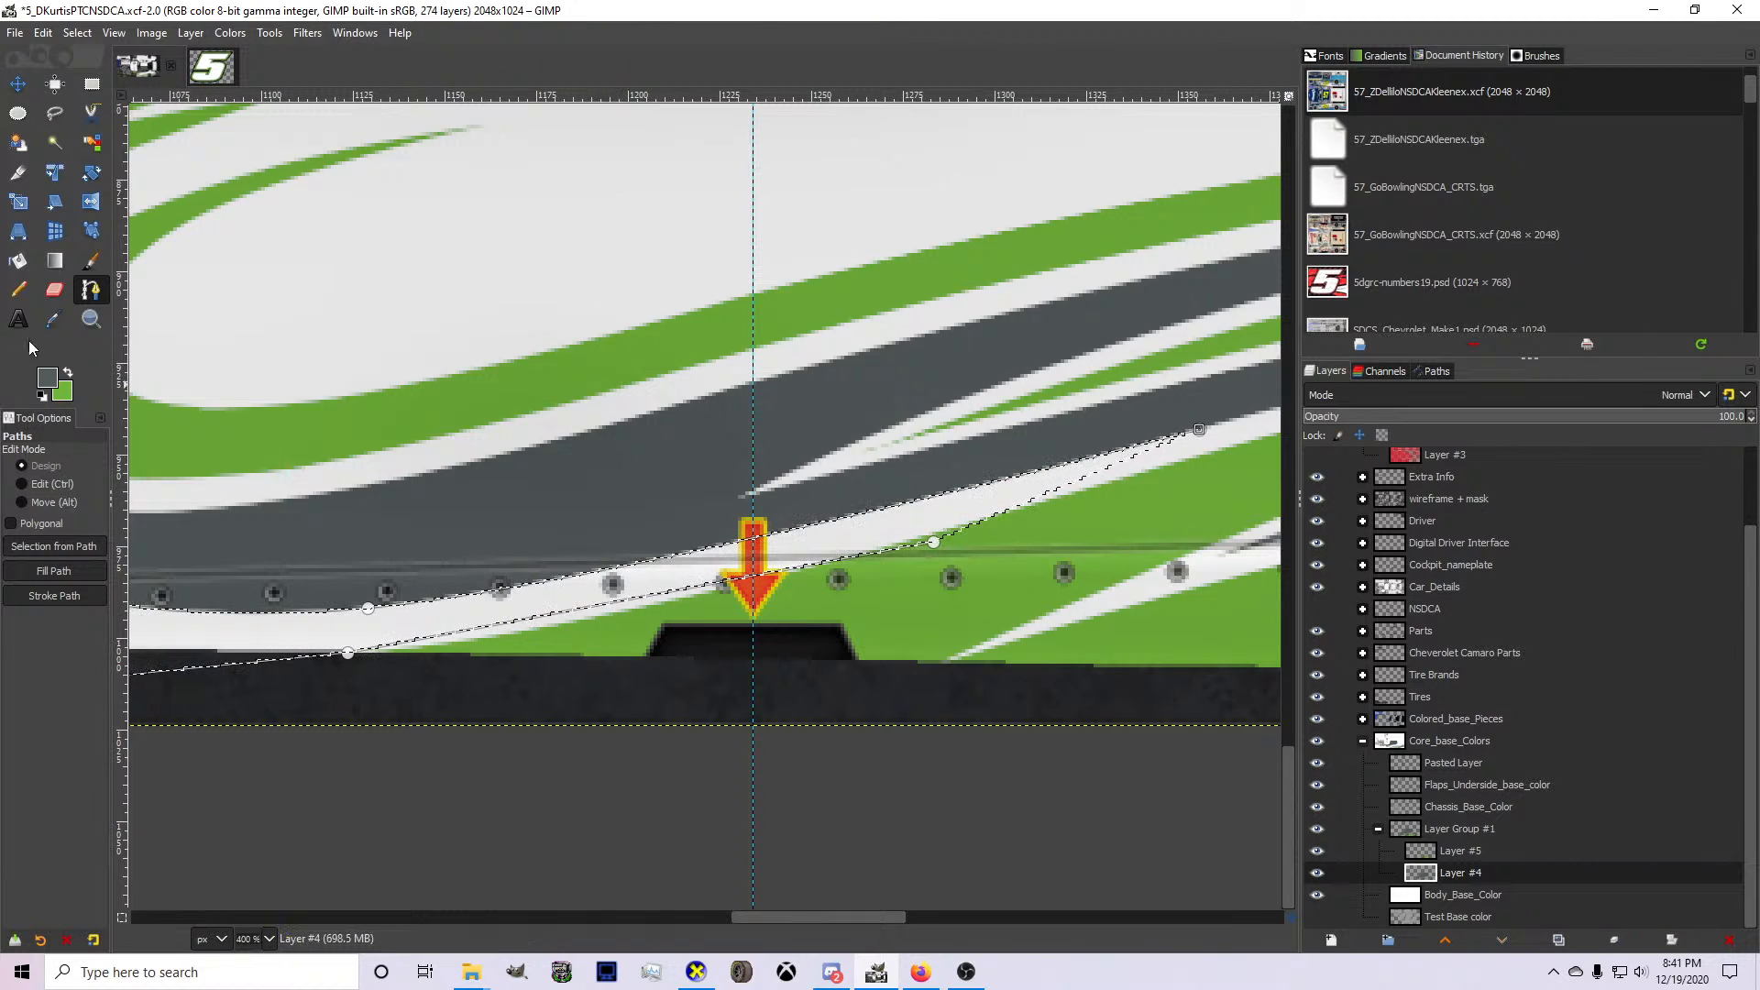
# Clear the selected gray from Layer #4, and swap the colors to make green the foreground color.
pyautogui.click(91, 320)
pyautogui.click(91, 294)
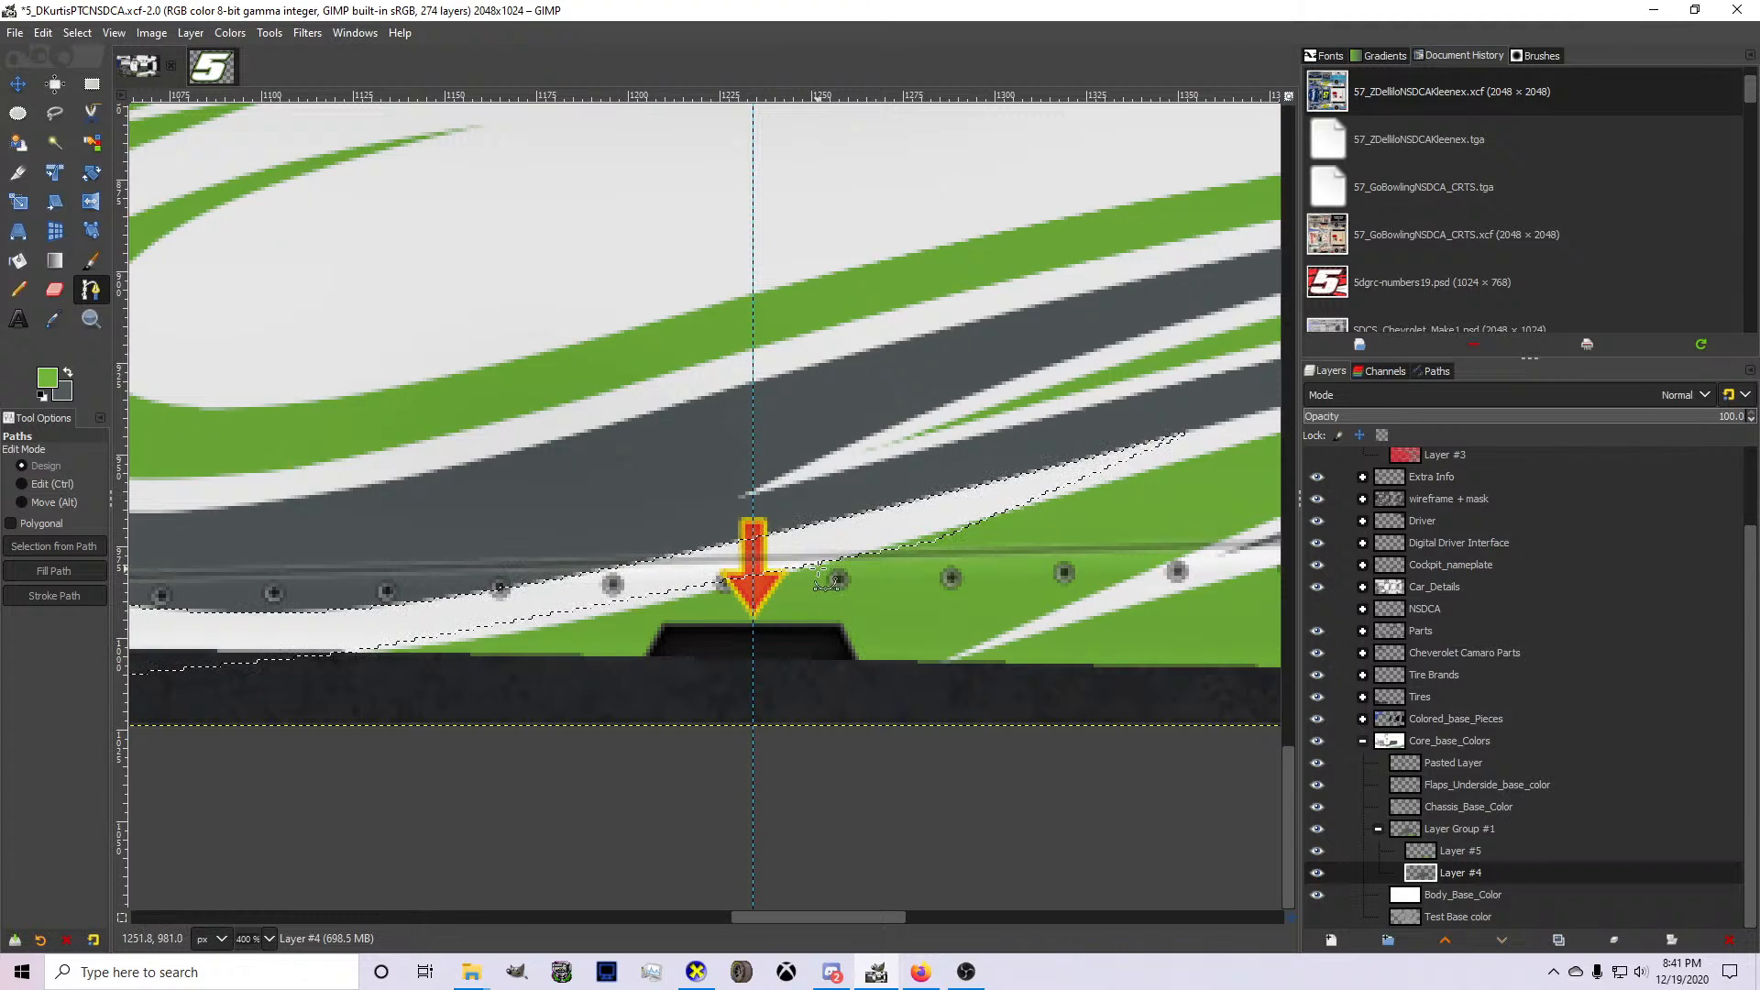
pyautogui.keyDown('ctrl'); pyautogui.scroll(-3, 826, 579); pyautogui.keyUp('ctrl')
pyautogui.keyDown('ctrl'); pyautogui.scroll(3, 592, 577); pyautogui.keyUp('ctrl')
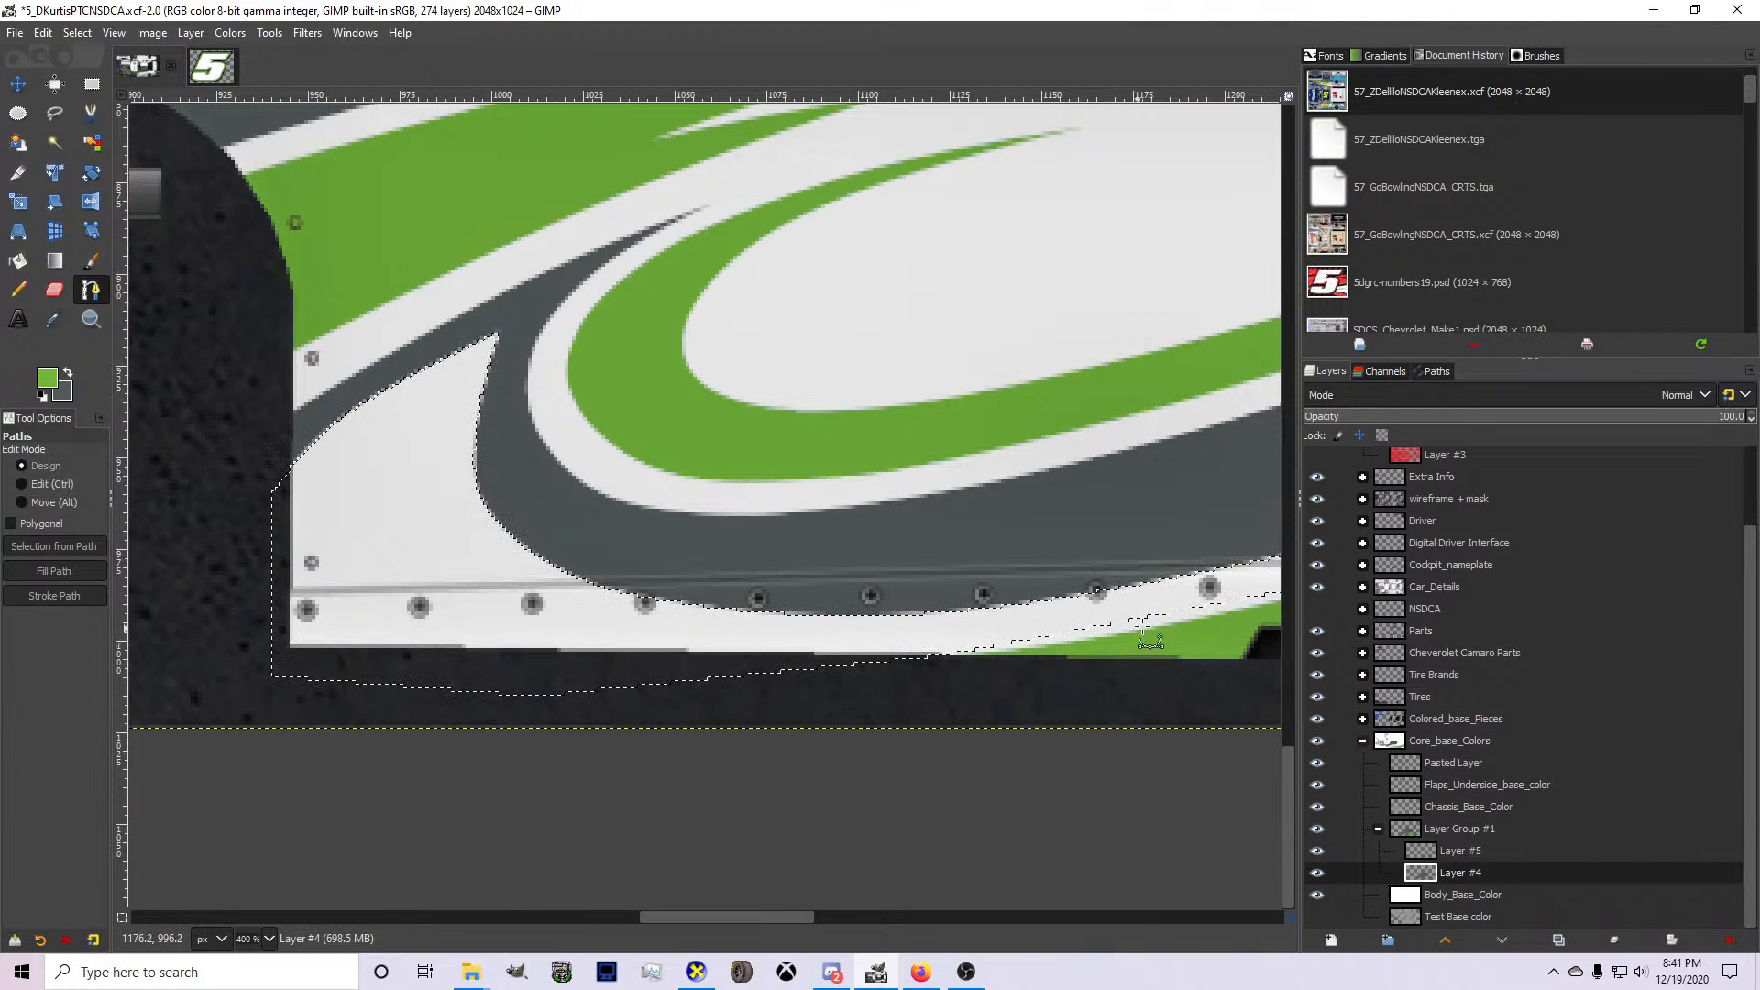
# On Layer #5, begin a green accent path that curves inside the new white shape from the rocker stripe toward the spike.
pyautogui.click(1423, 840)
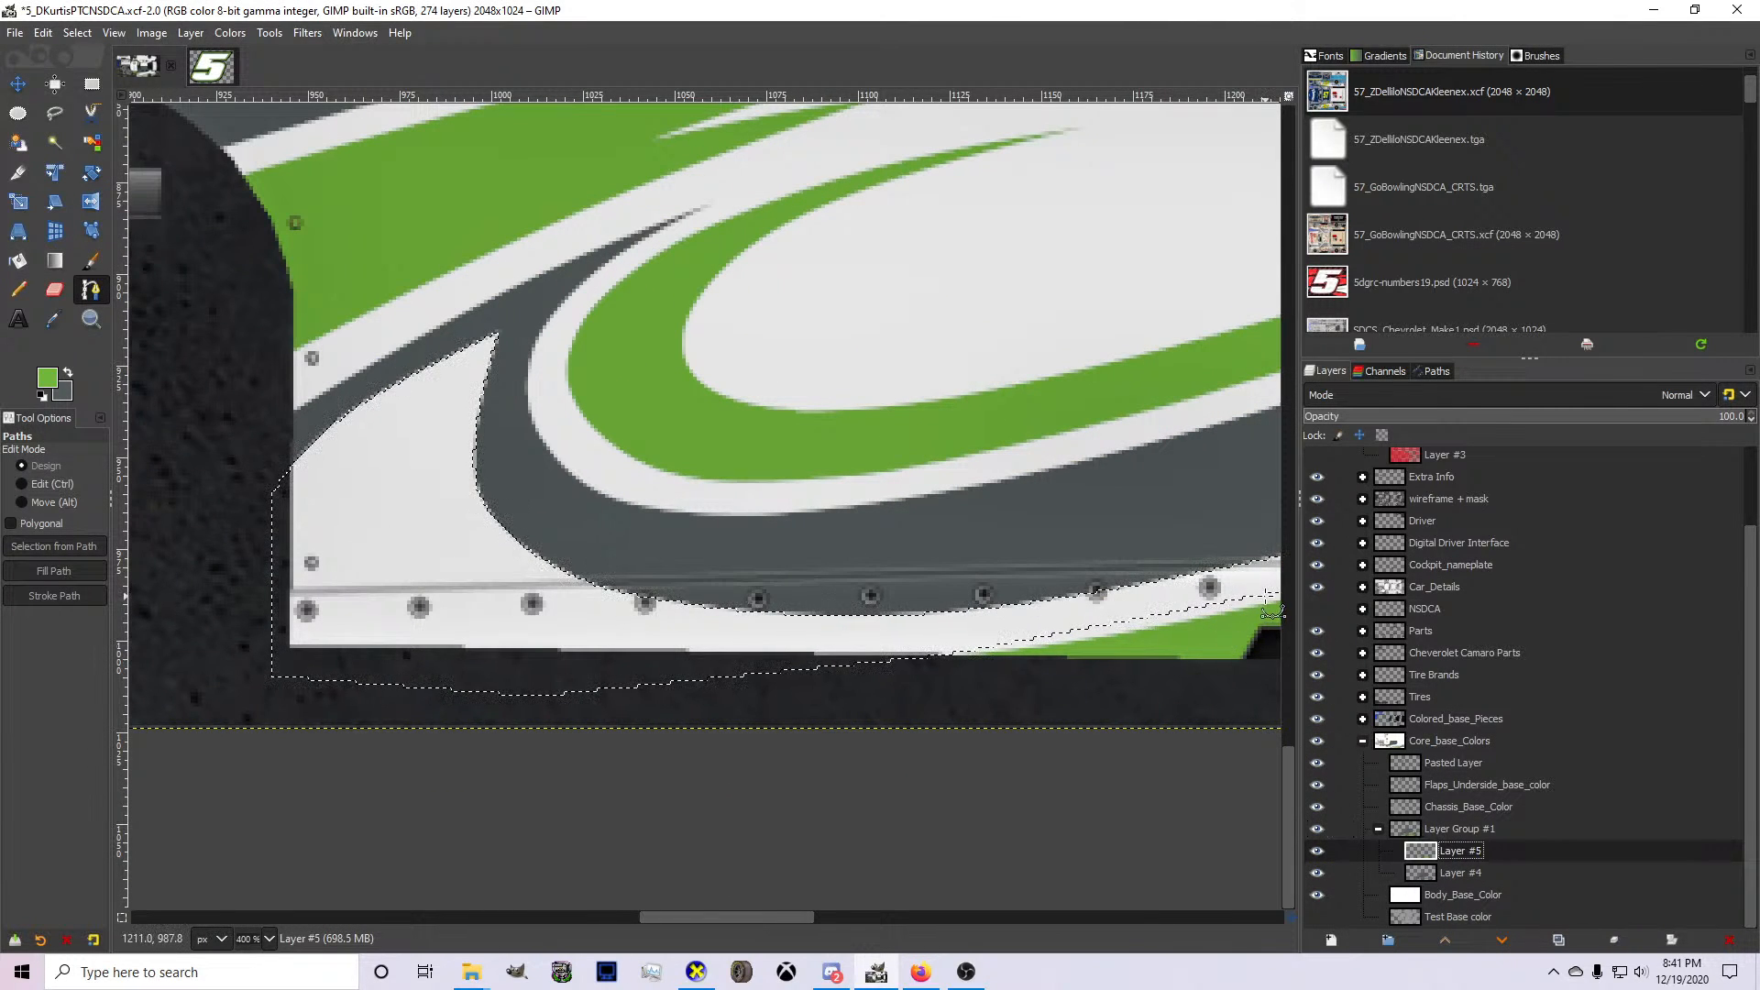
pyautogui.click(812, 604)
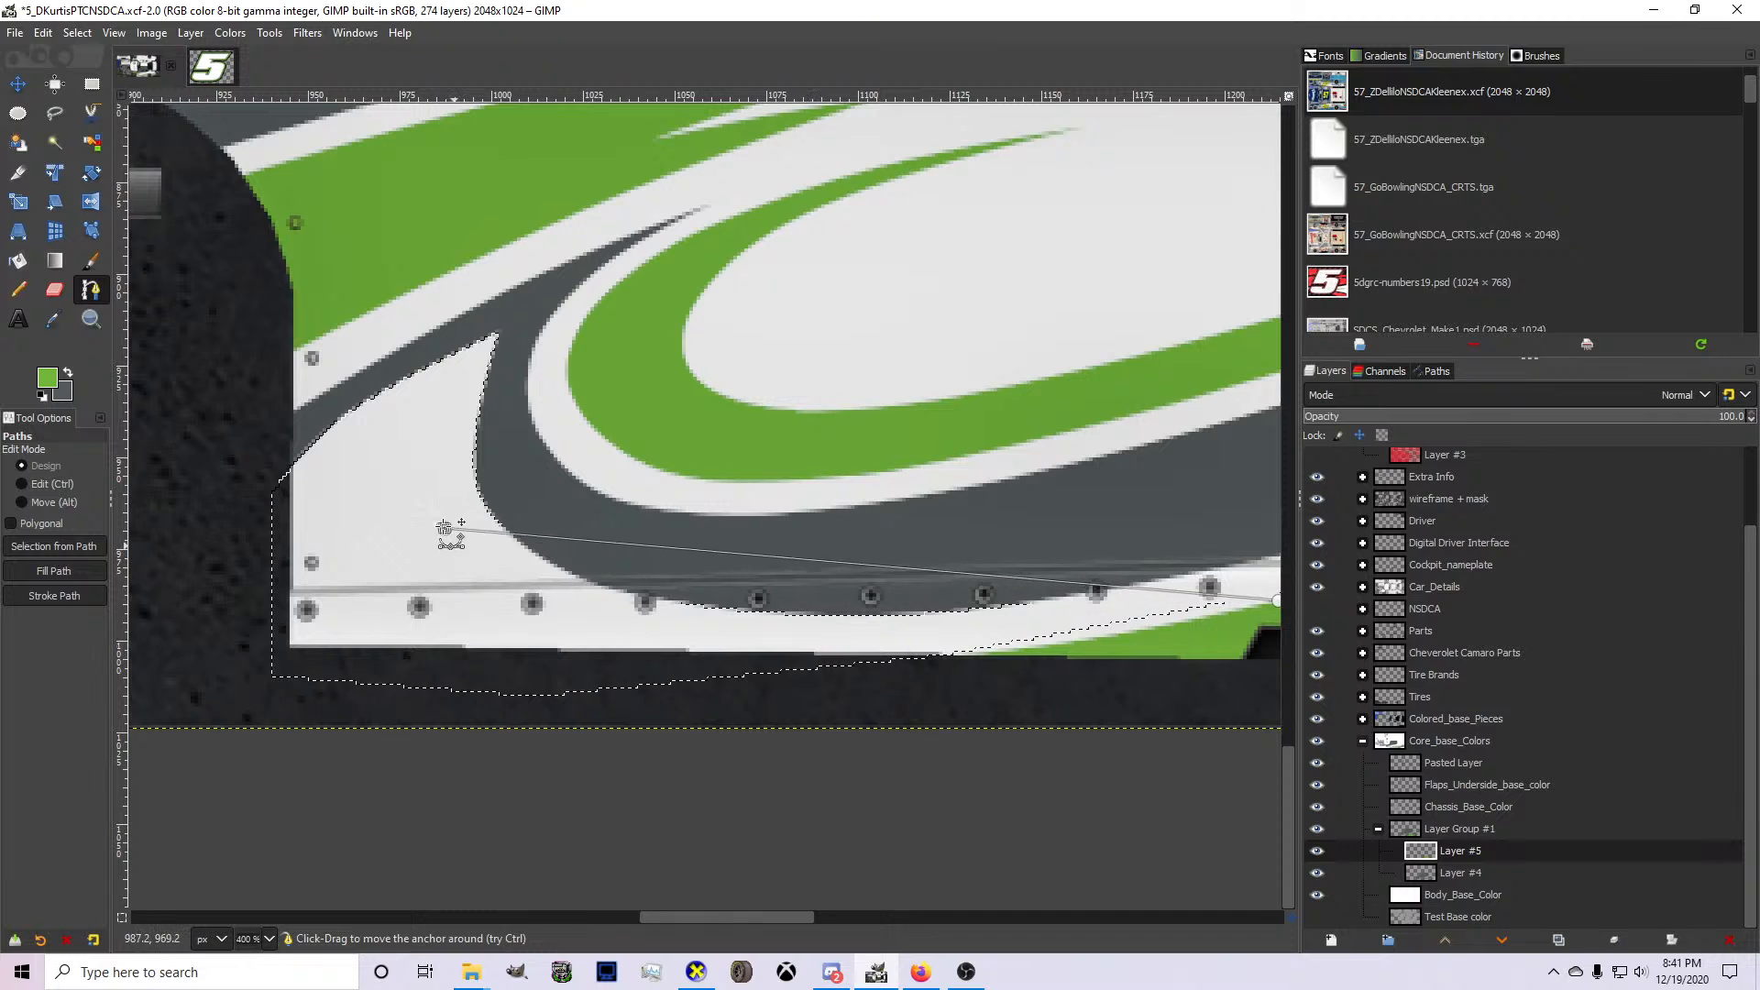
pyautogui.moveTo(444, 529); pyautogui.dragTo(446, 490)
pyautogui.moveTo(775, 541); pyautogui.dragTo(713, 574)
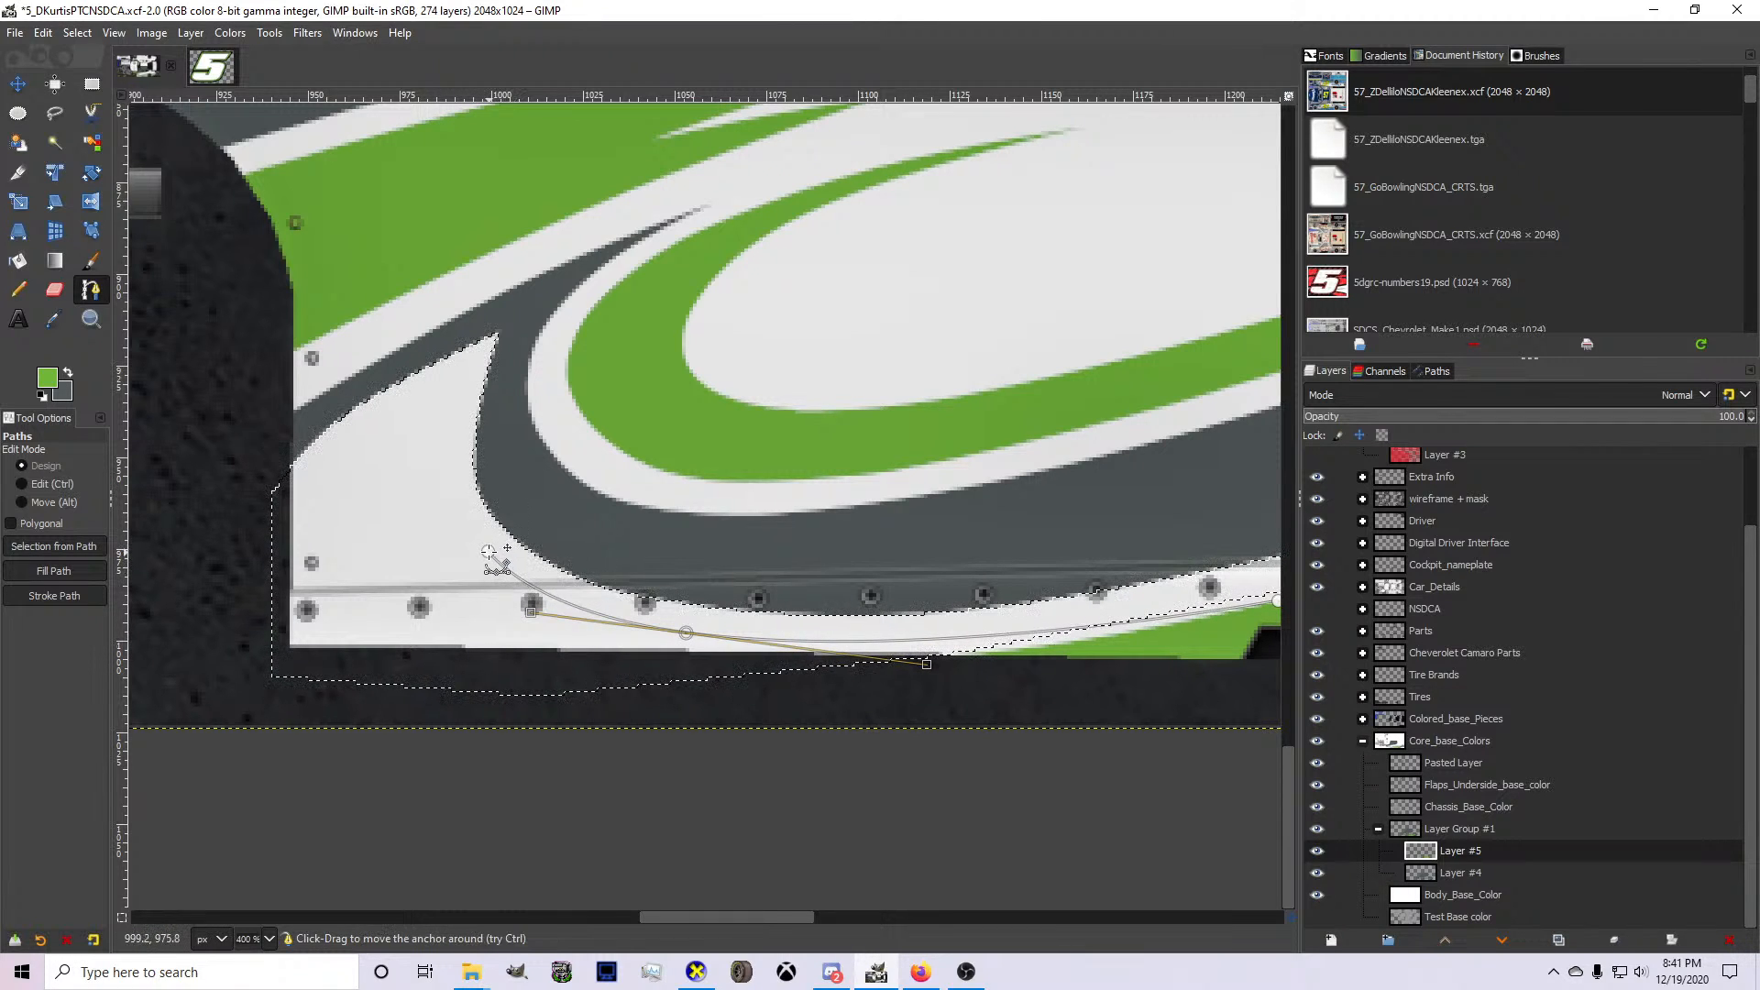
pyautogui.moveTo(488, 552); pyautogui.dragTo(480, 552)
pyautogui.scroll(-2, 628, 587)
pyautogui.scroll(3, 1000, 601)
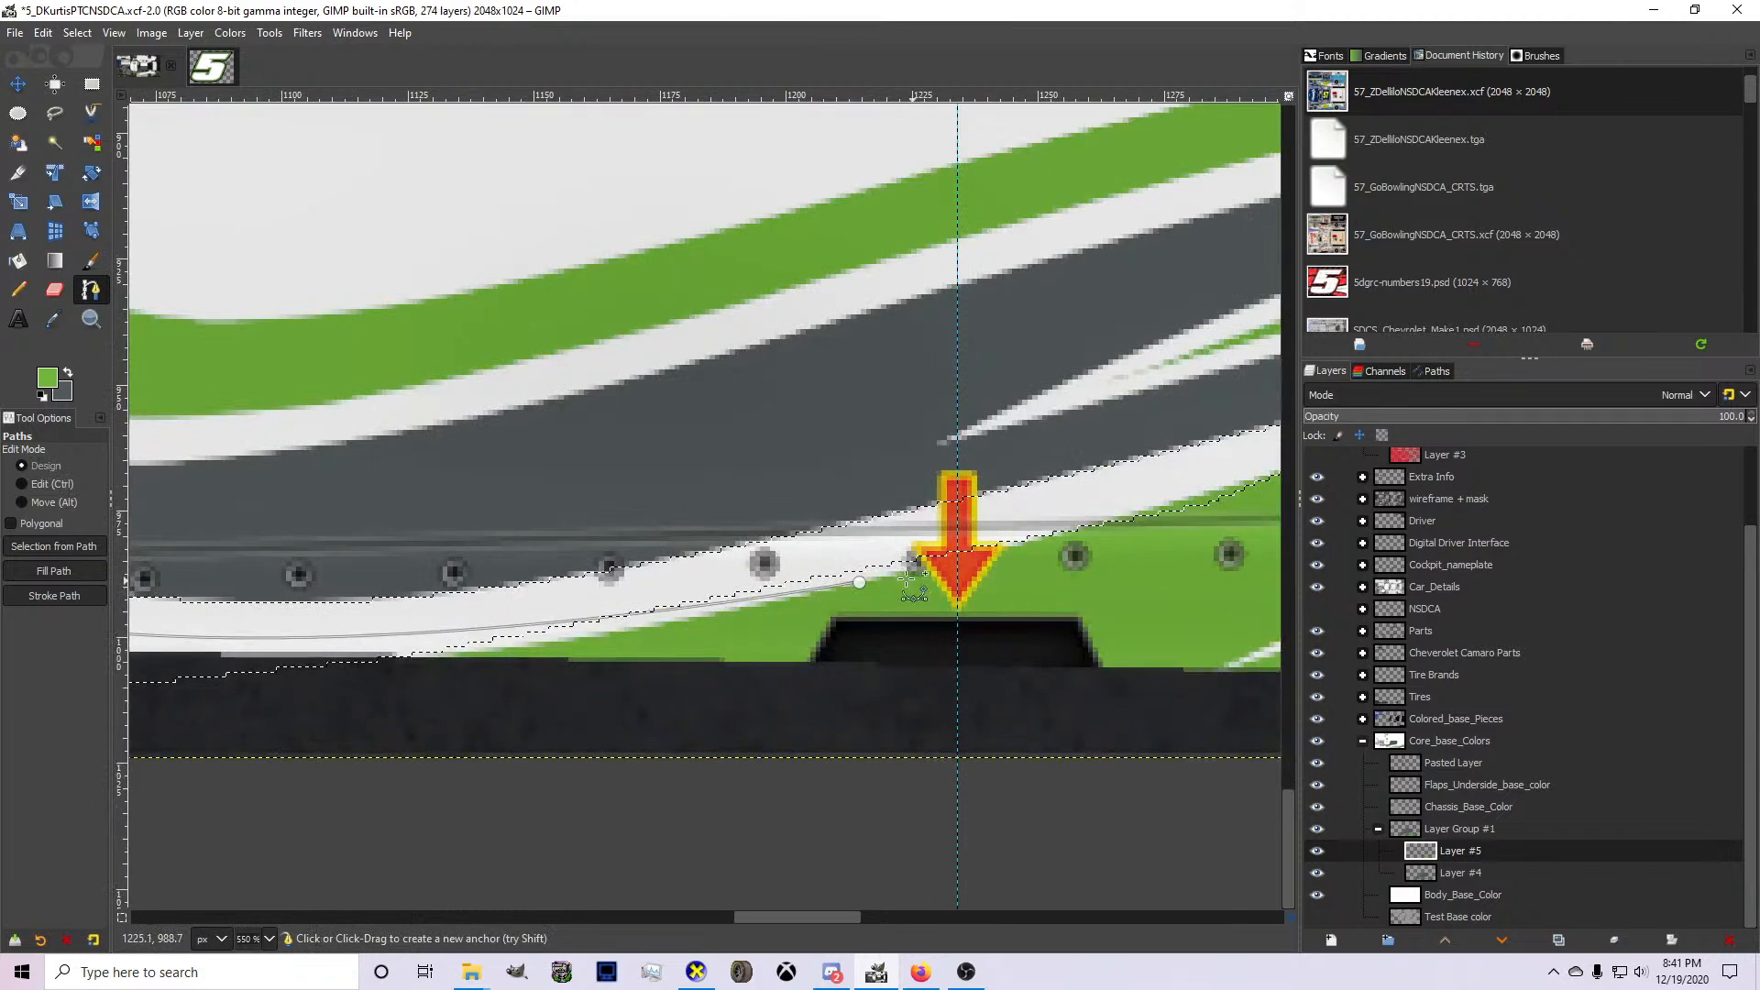
# Extend the accent path rearward along the white stripe's lower edge, and turn it back within the existing green area.
pyautogui.moveTo(860, 582); pyautogui.dragTo(843, 579)
pyautogui.click(1202, 481)
pyautogui.moveTo(1201, 481); pyautogui.dragTo(1204, 295)
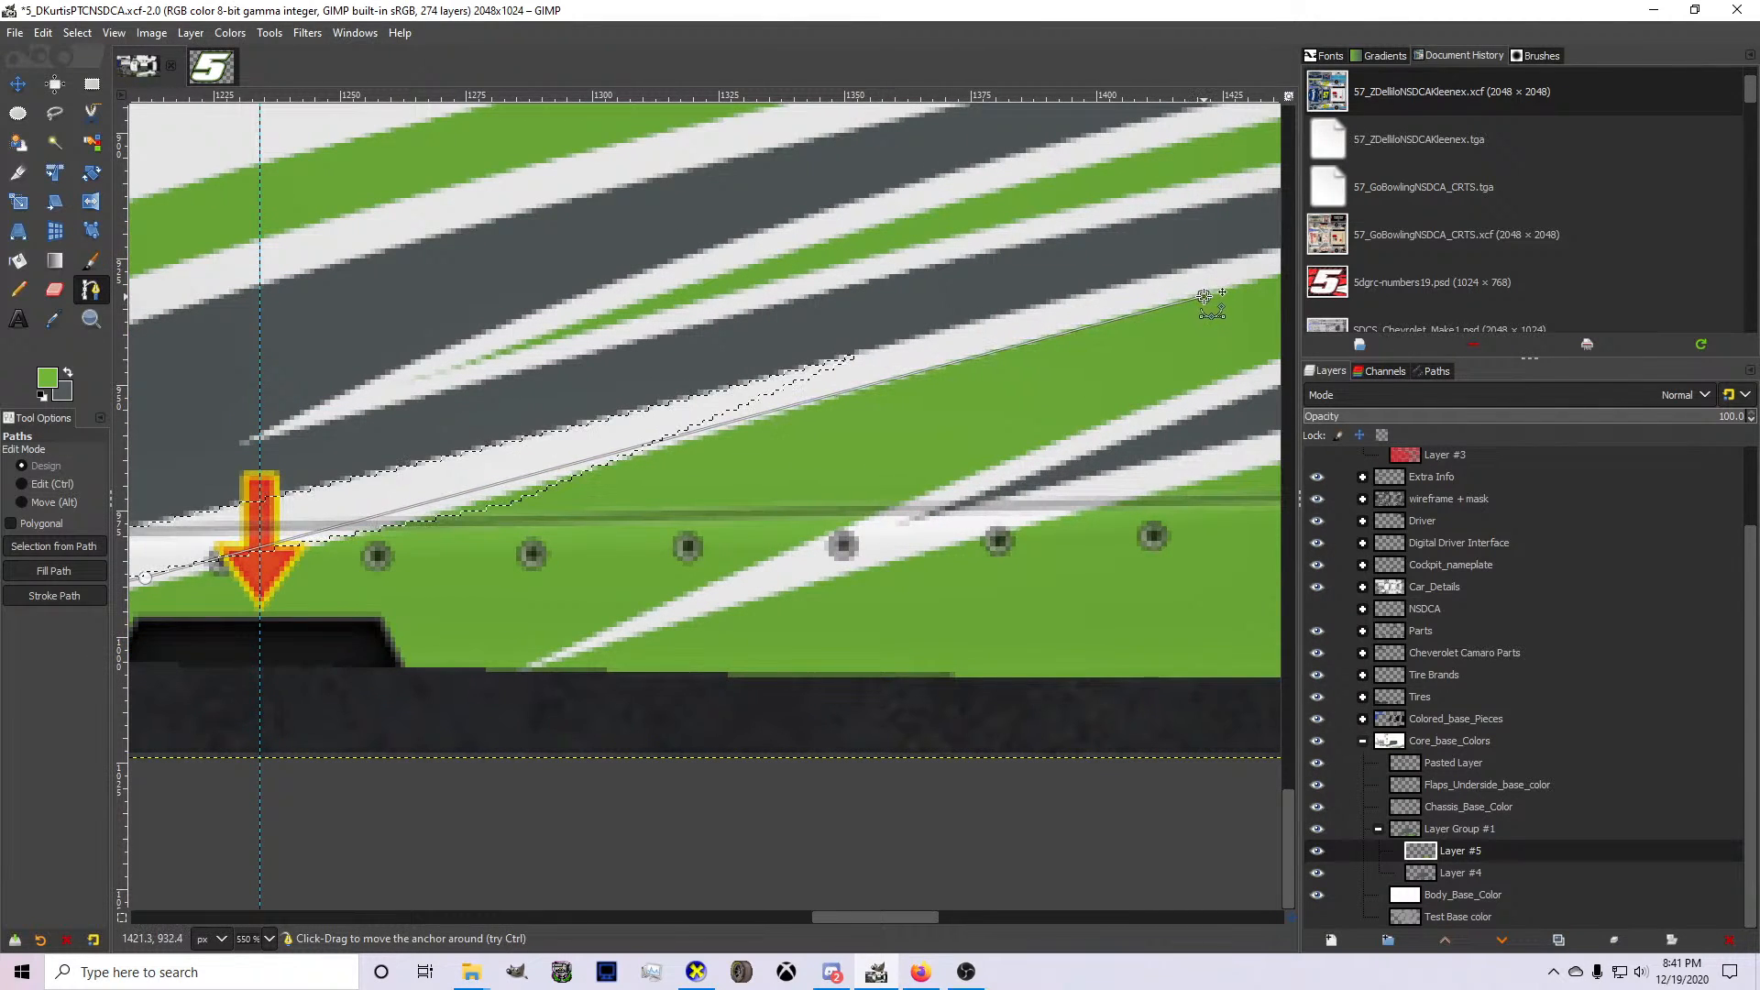
pyautogui.keyDown('ctrl'); pyautogui.moveTo(575, 463); pyautogui.dragTo(579, 465); pyautogui.keyUp('ctrl')
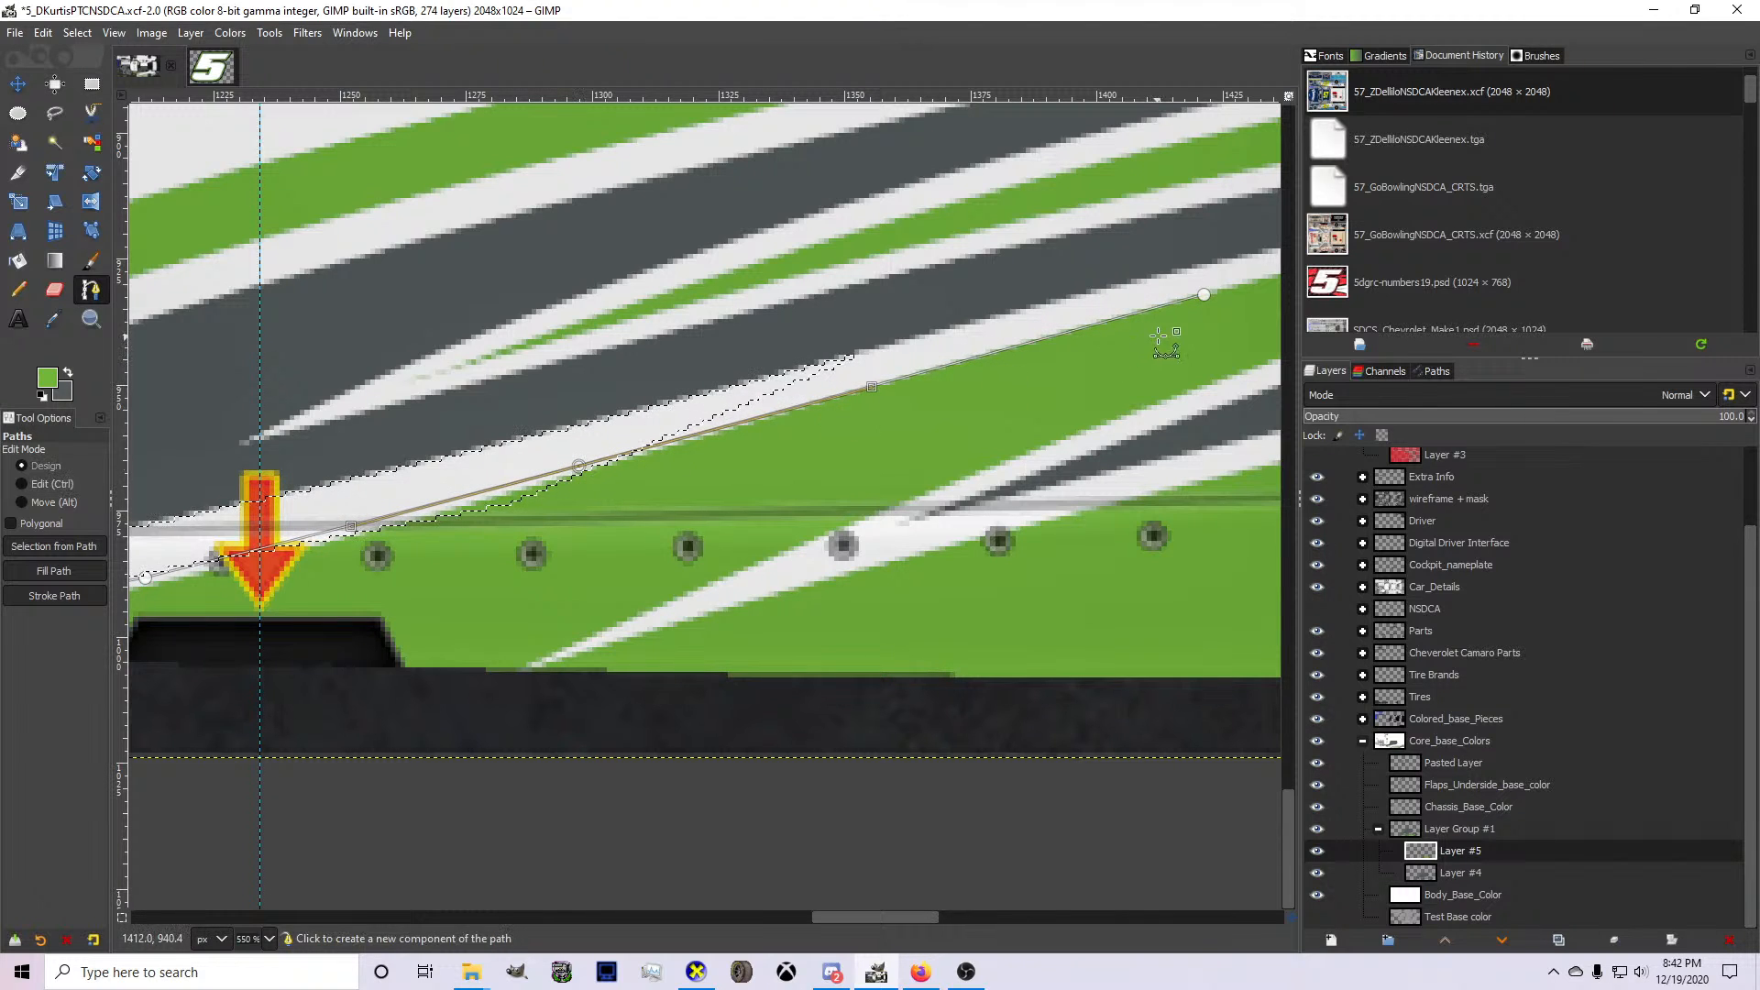
pyautogui.click(1205, 296)
pyautogui.click(1084, 432)
pyautogui.moveTo(1084, 432); pyautogui.dragTo(1056, 420)
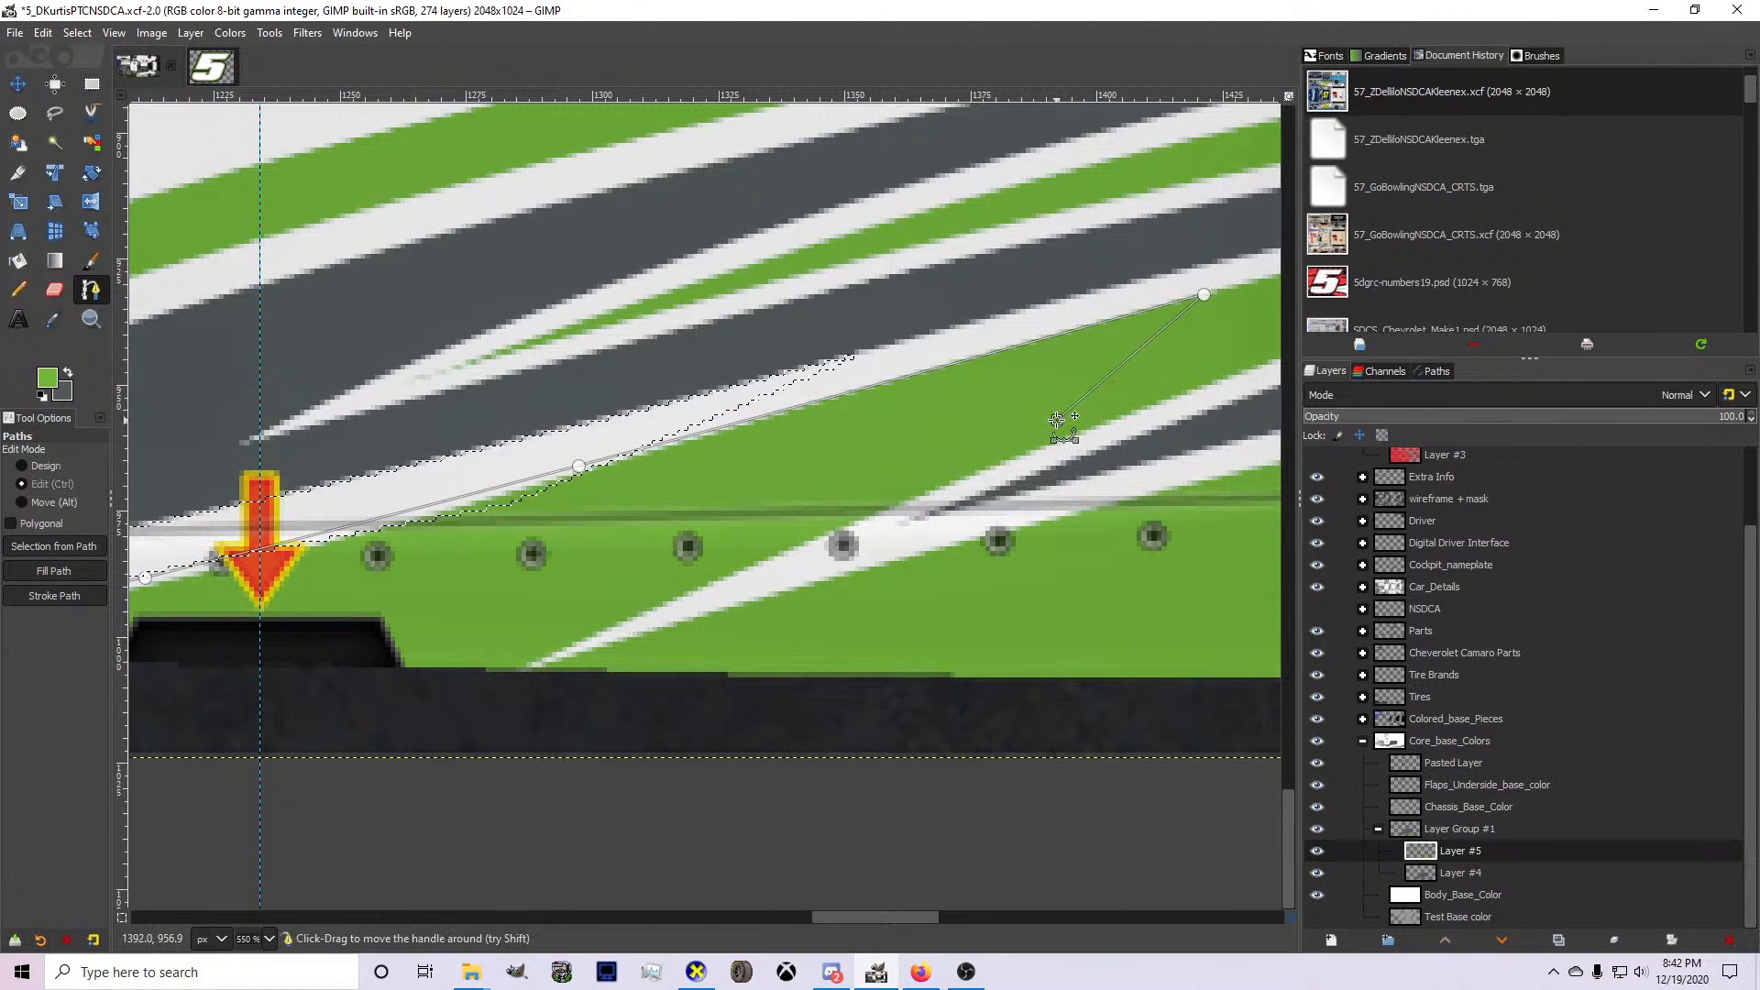
# Extend the front end of the green accent path upward inside the white spike, curving it parallel to the gray edge up to a tip.
pyautogui.scroll(-3, 1056, 420)
pyautogui.scroll(-3, 1056, 420)
pyautogui.scroll(3, 942, 513)
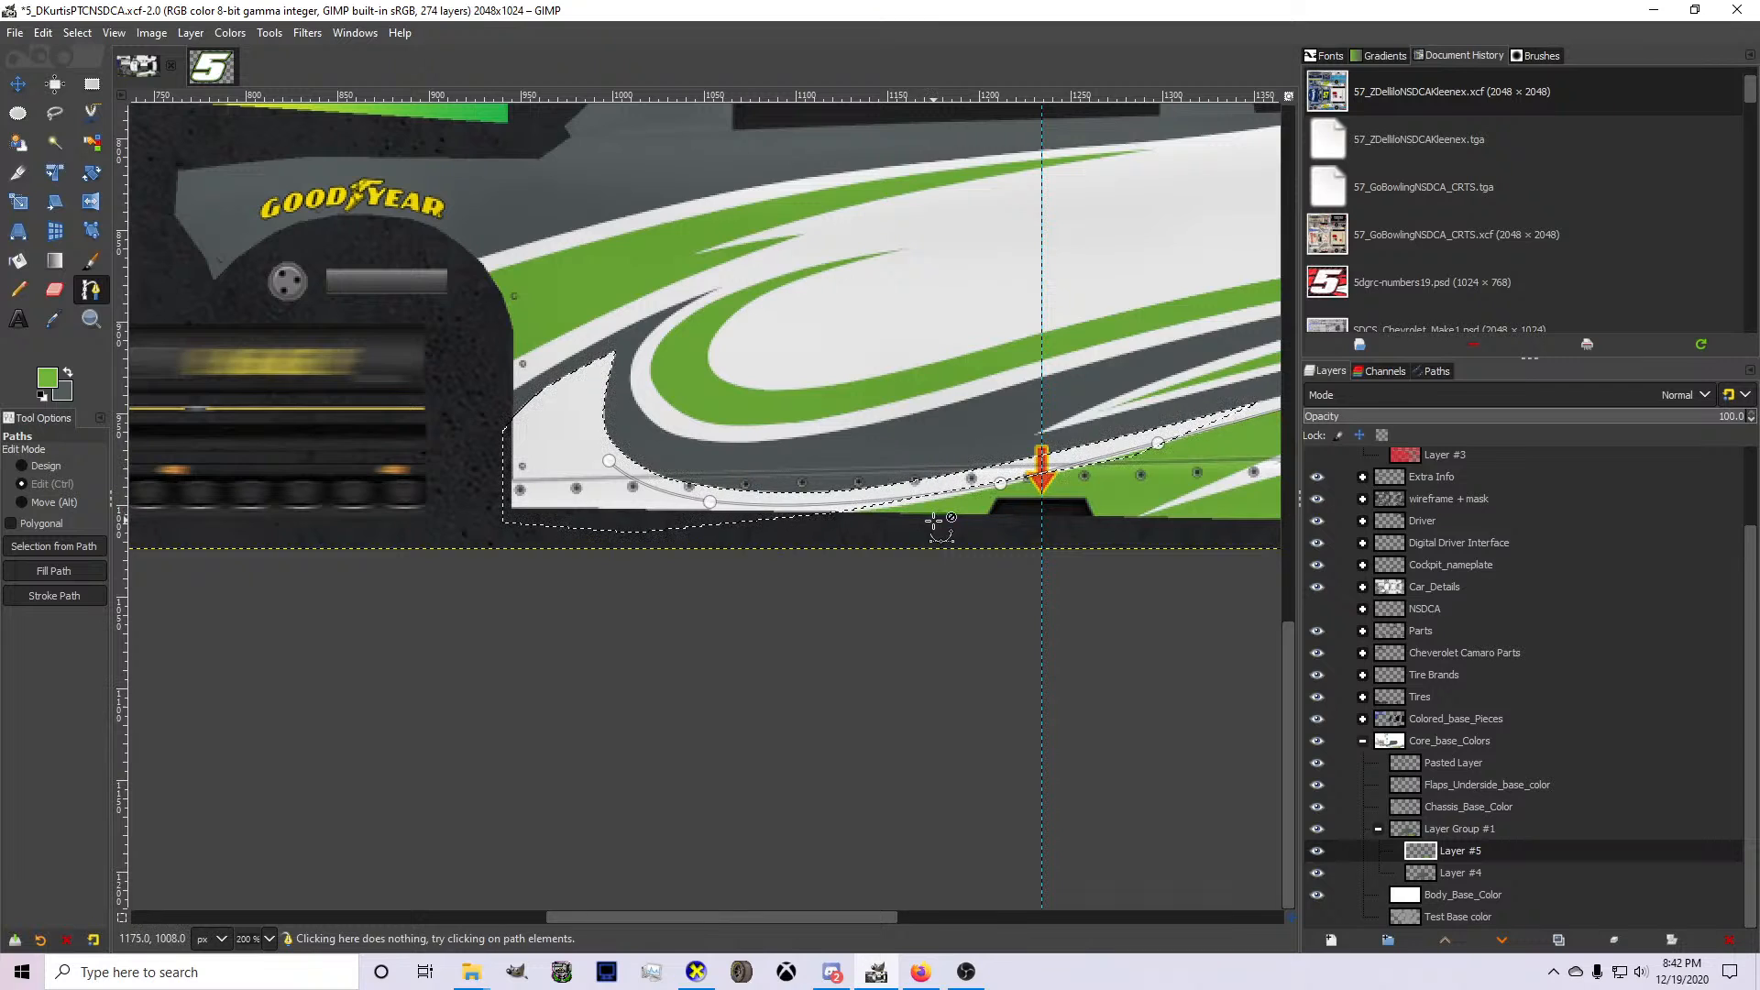
pyautogui.scroll(2, 610, 444)
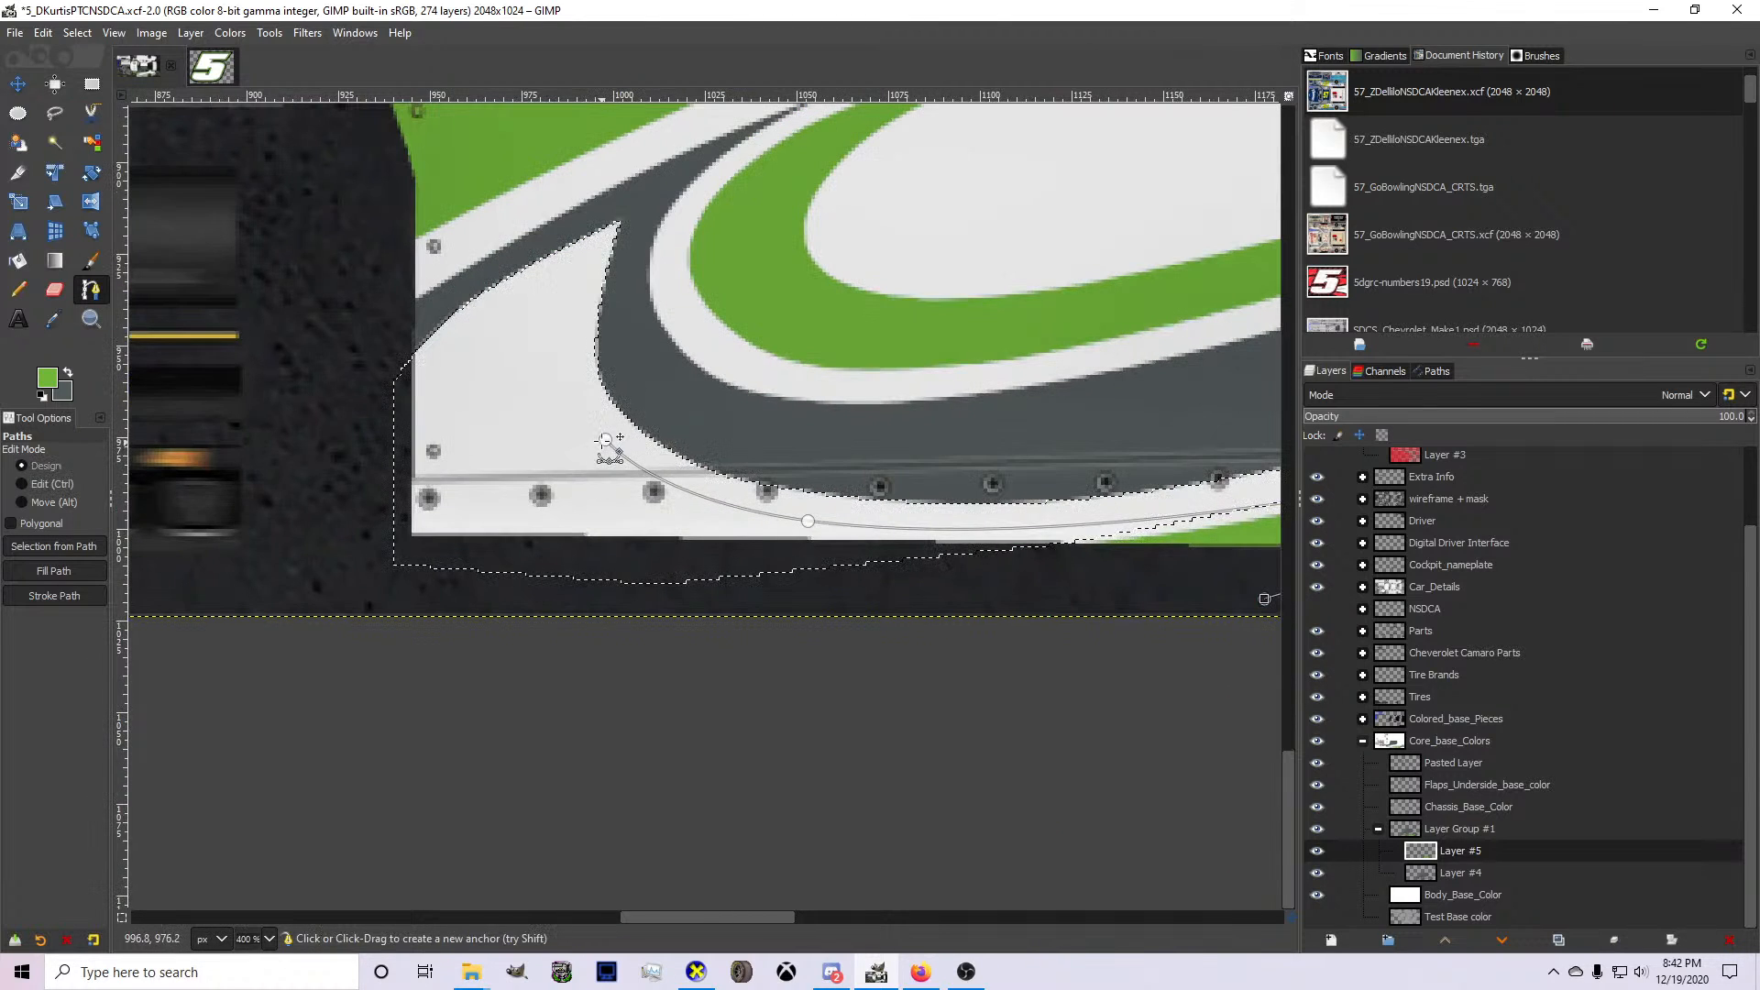
pyautogui.click(577, 299)
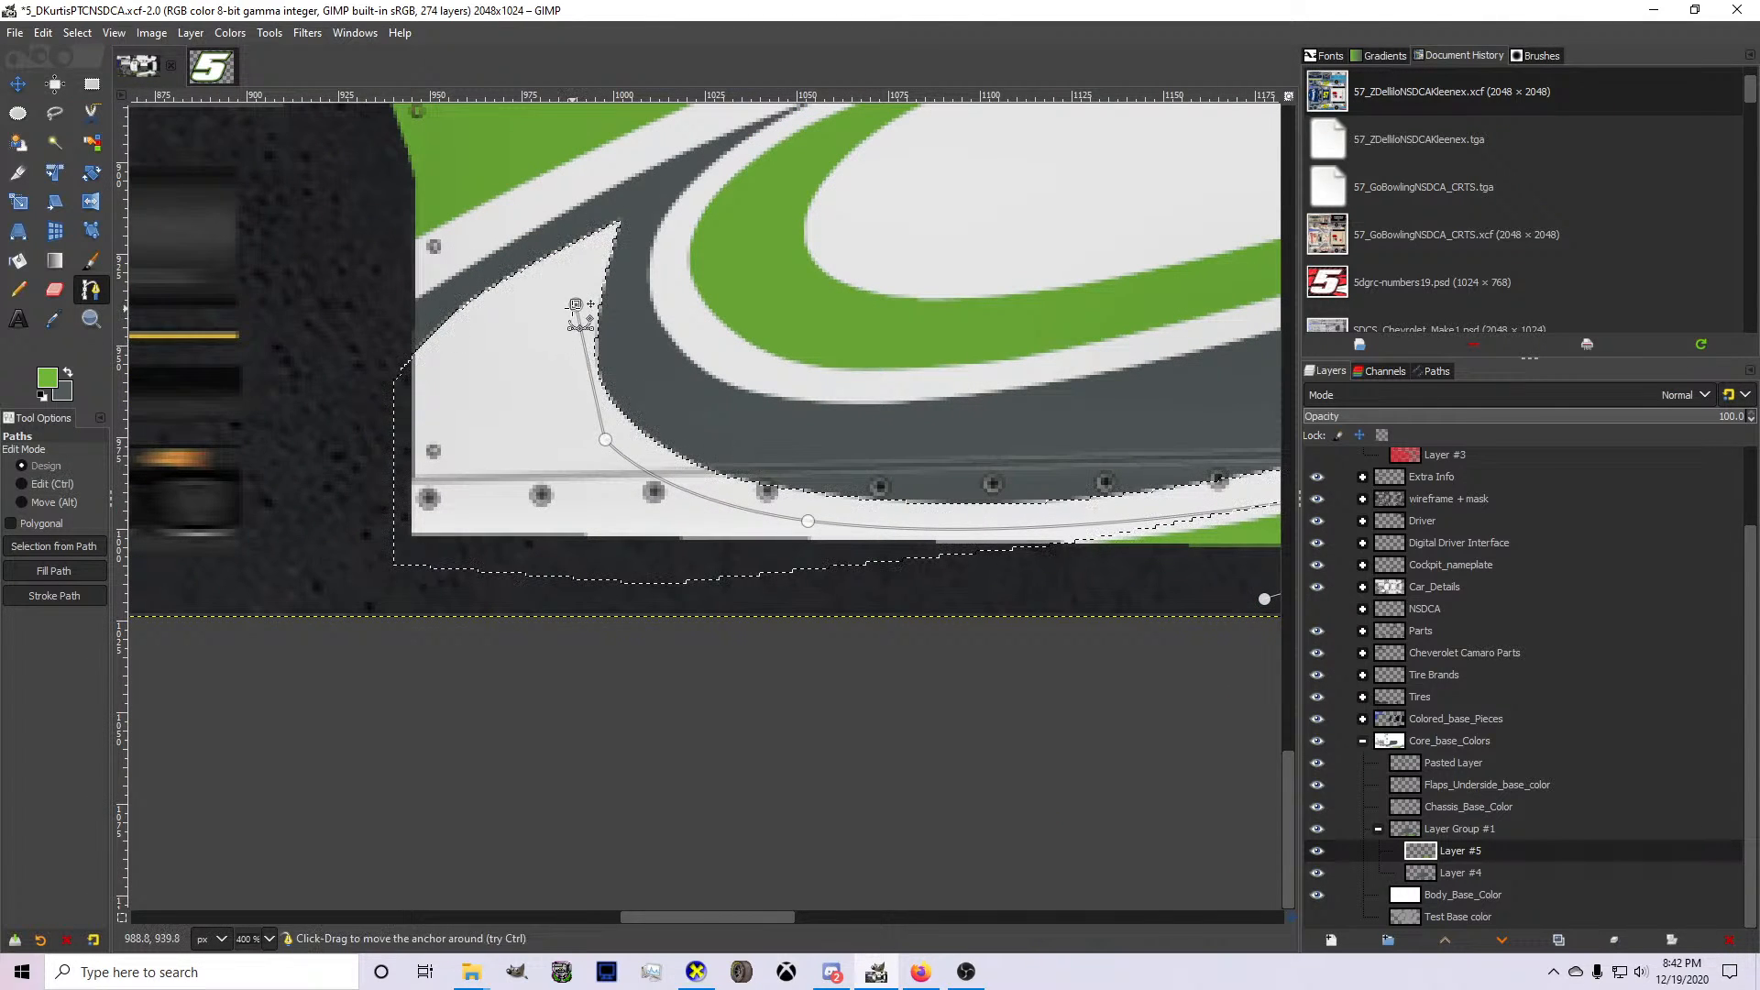
pyautogui.scroll(2, 590, 353)
pyautogui.moveTo(597, 380); pyautogui.dragTo(562, 387)
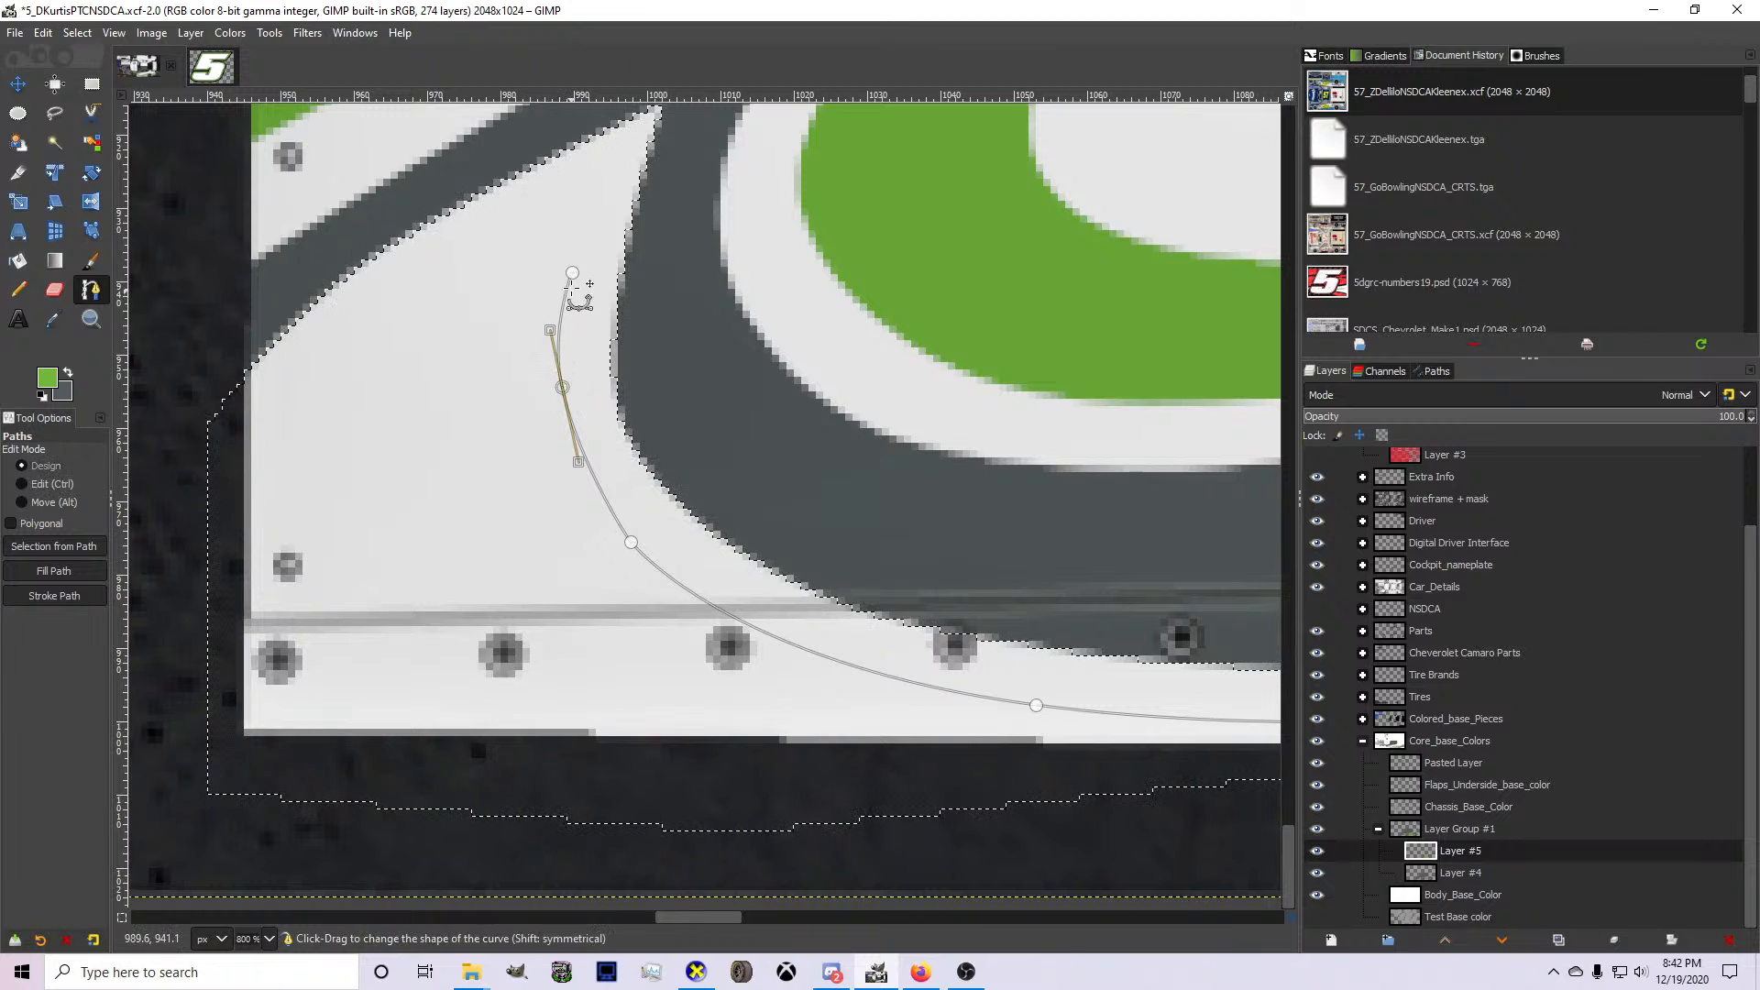
pyautogui.moveTo(572, 272); pyautogui.dragTo(583, 224)
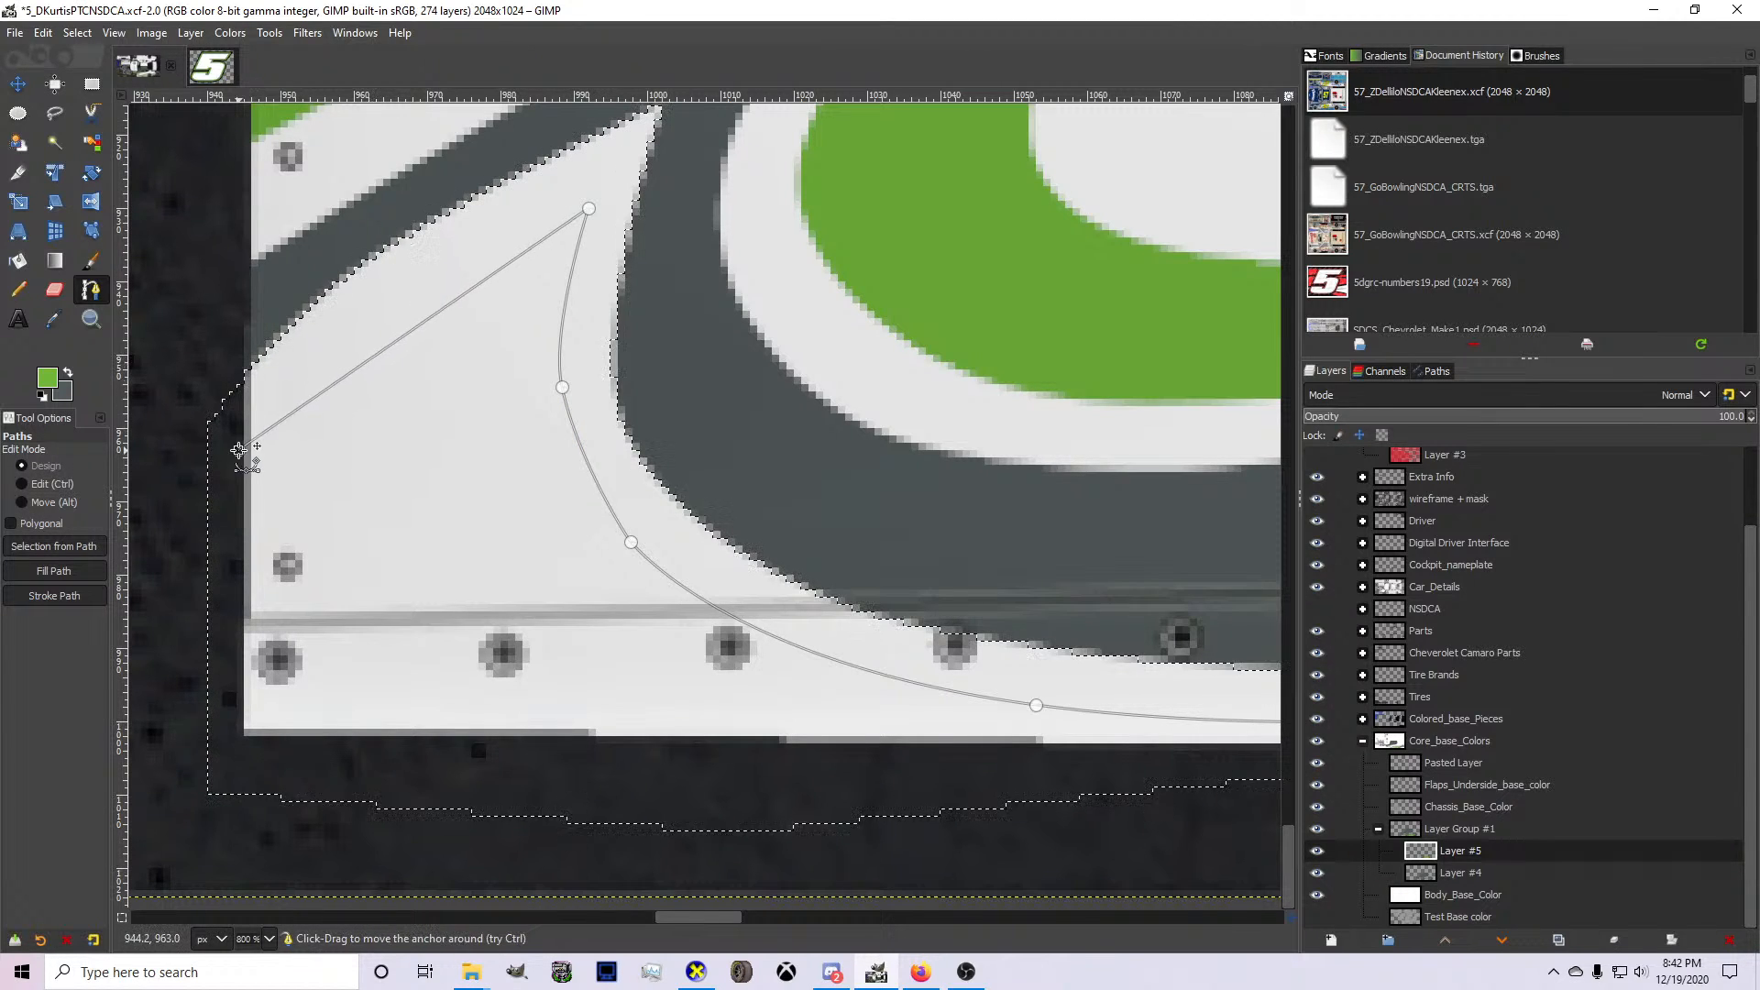
pyautogui.moveTo(383, 439); pyautogui.dragTo(417, 482)
pyautogui.moveTo(486, 371)
pyautogui.mouseDown()
pyautogui.moveTo(464, 381)
pyautogui.moveTo(468, 357)
pyautogui.mouseUp()
pyautogui.click(417, 483)
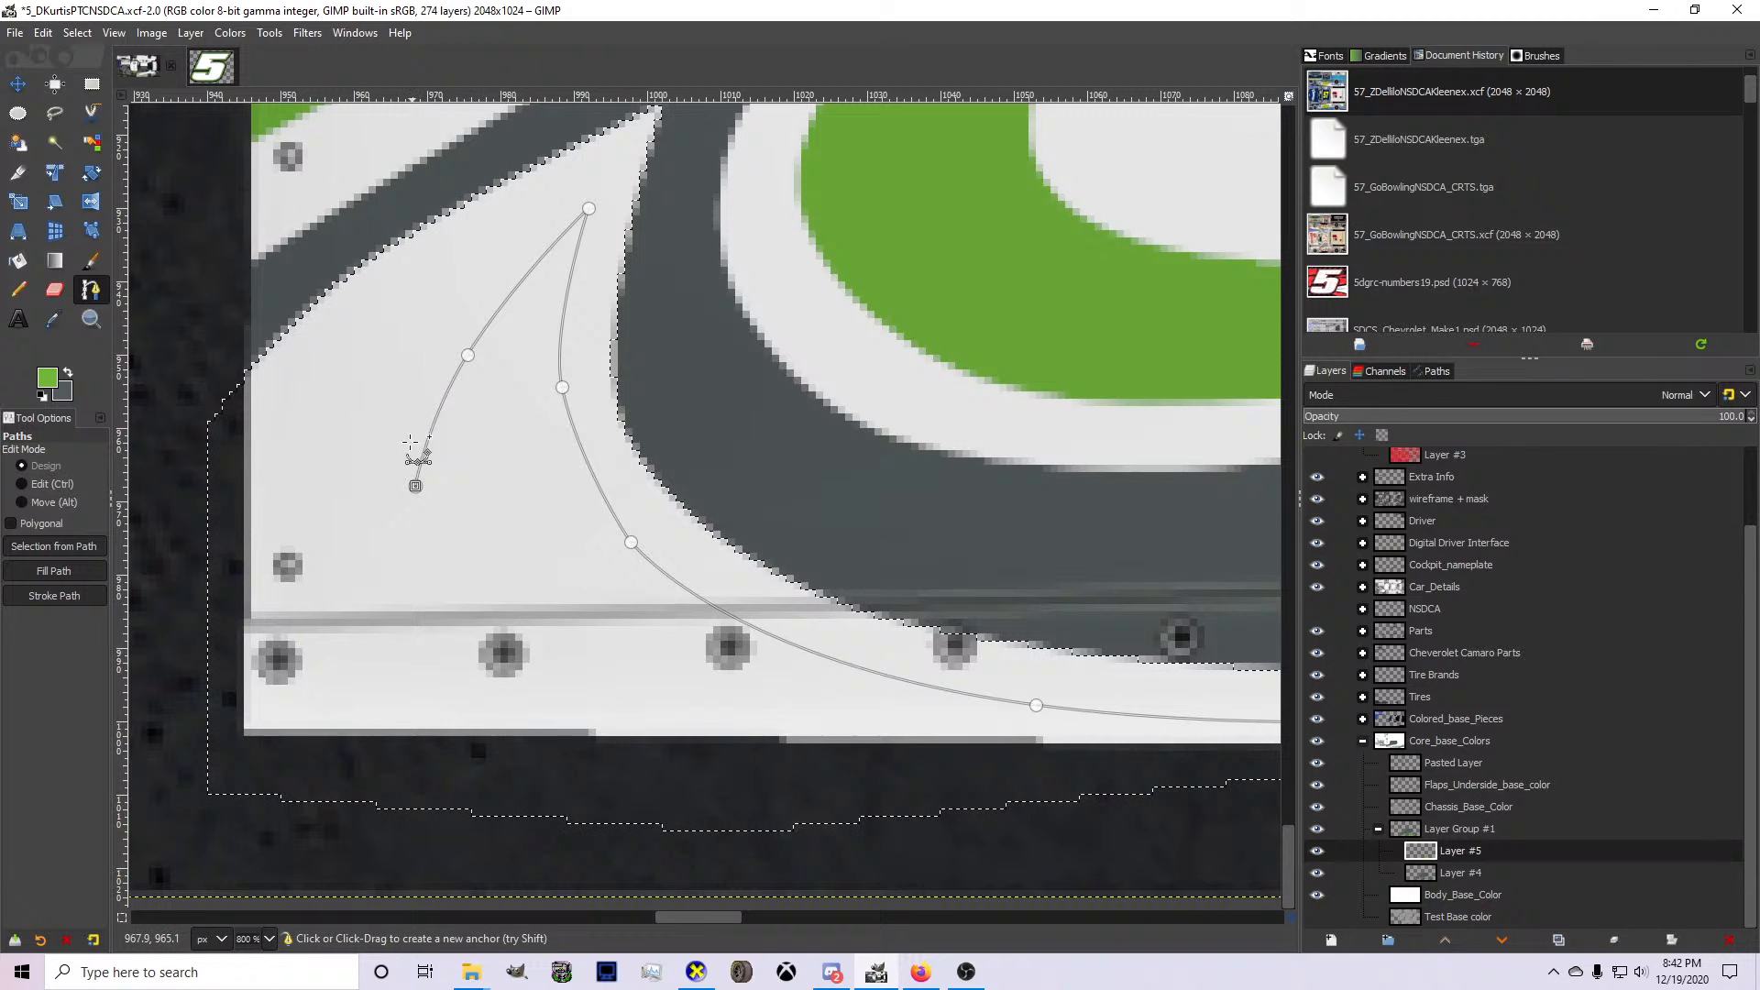
pyautogui.click(450, 295)
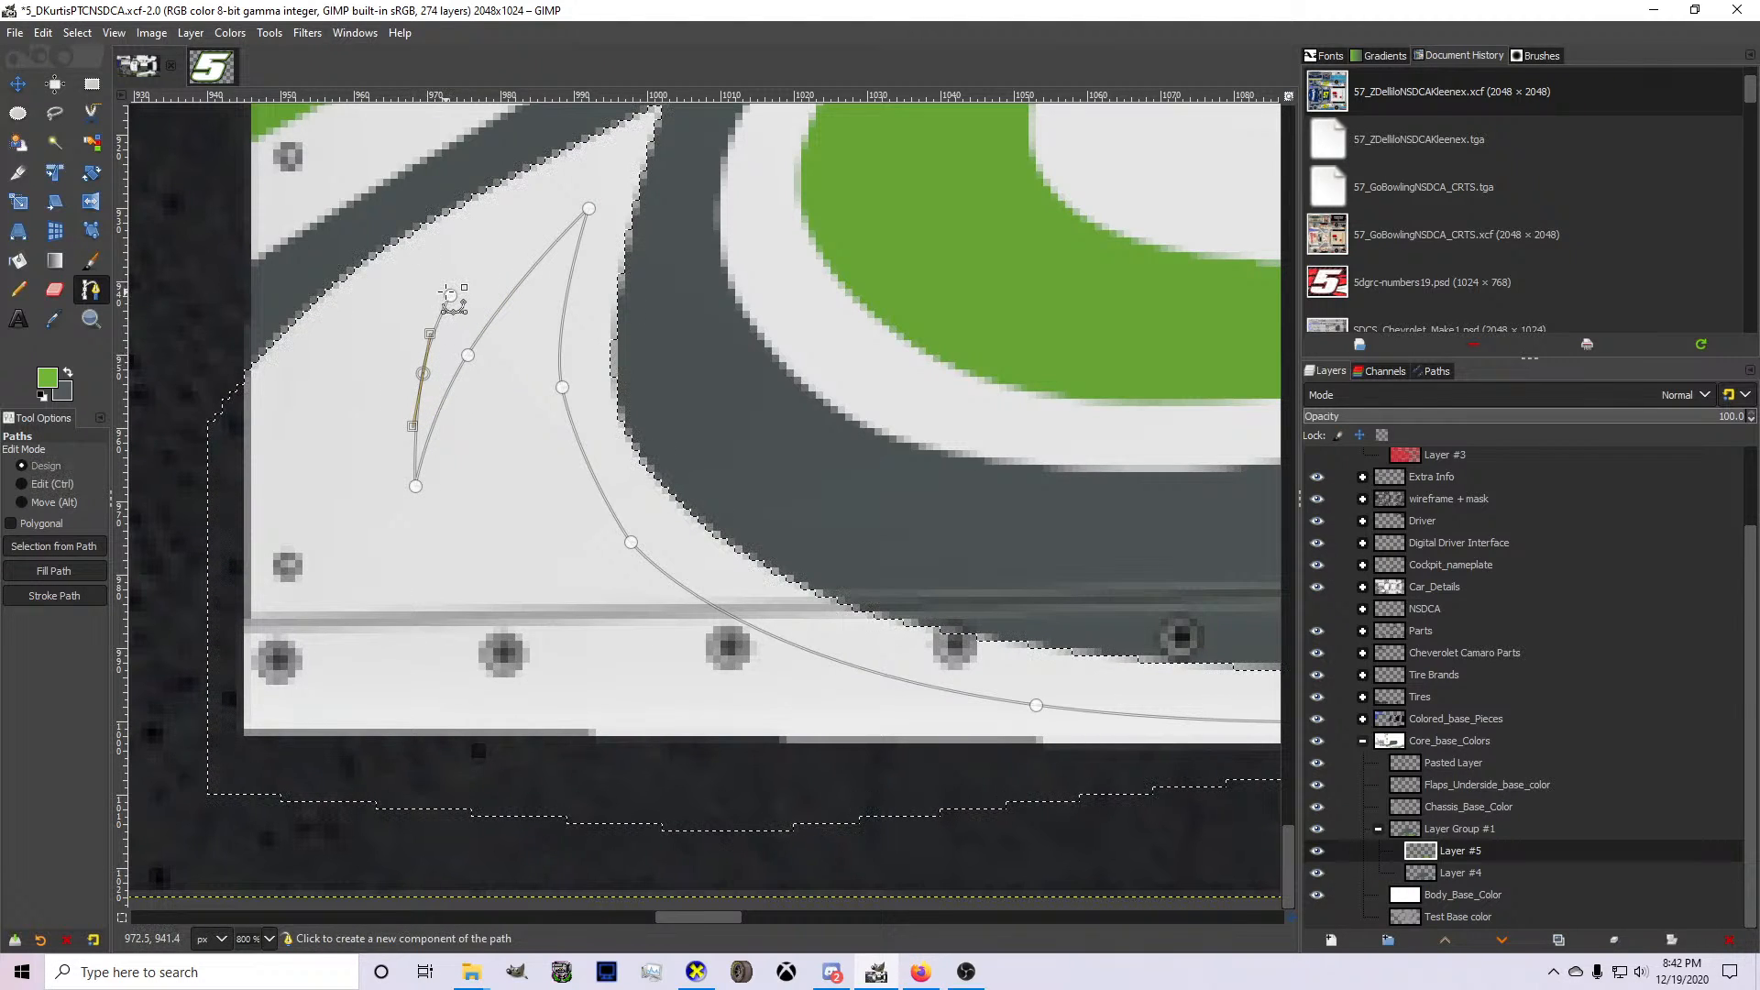
pyautogui.click(209, 470)
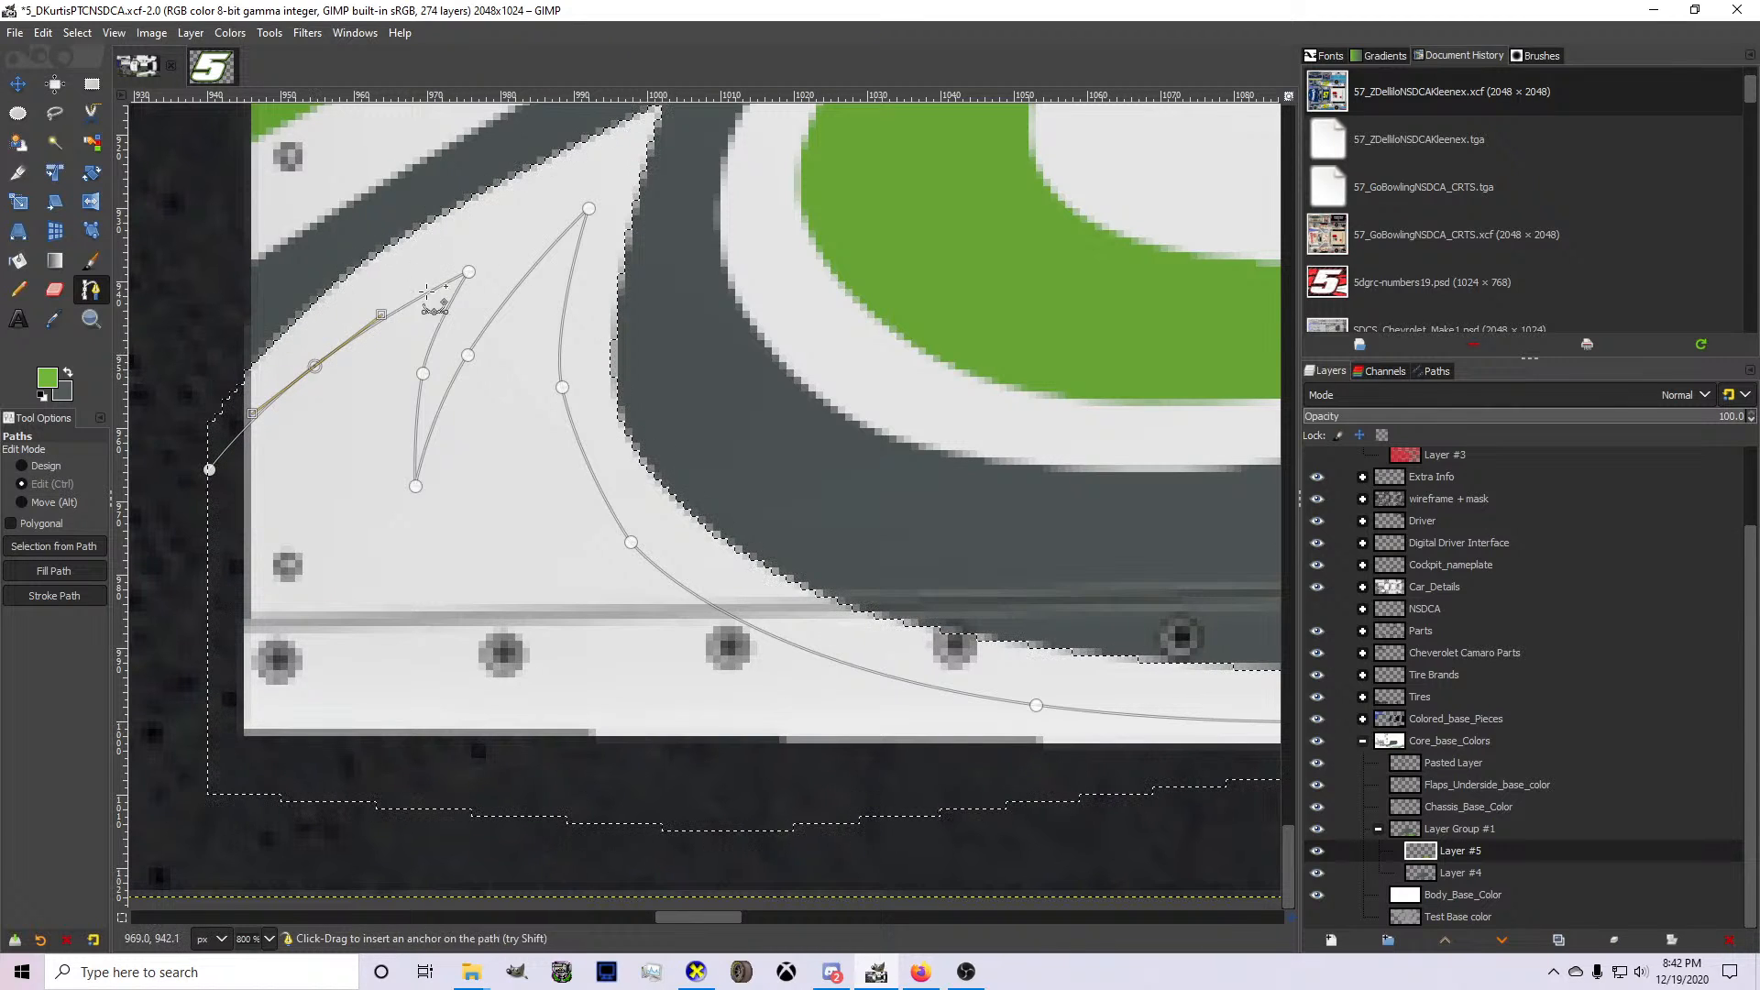
pyautogui.hotkey('ctrl', 'z')
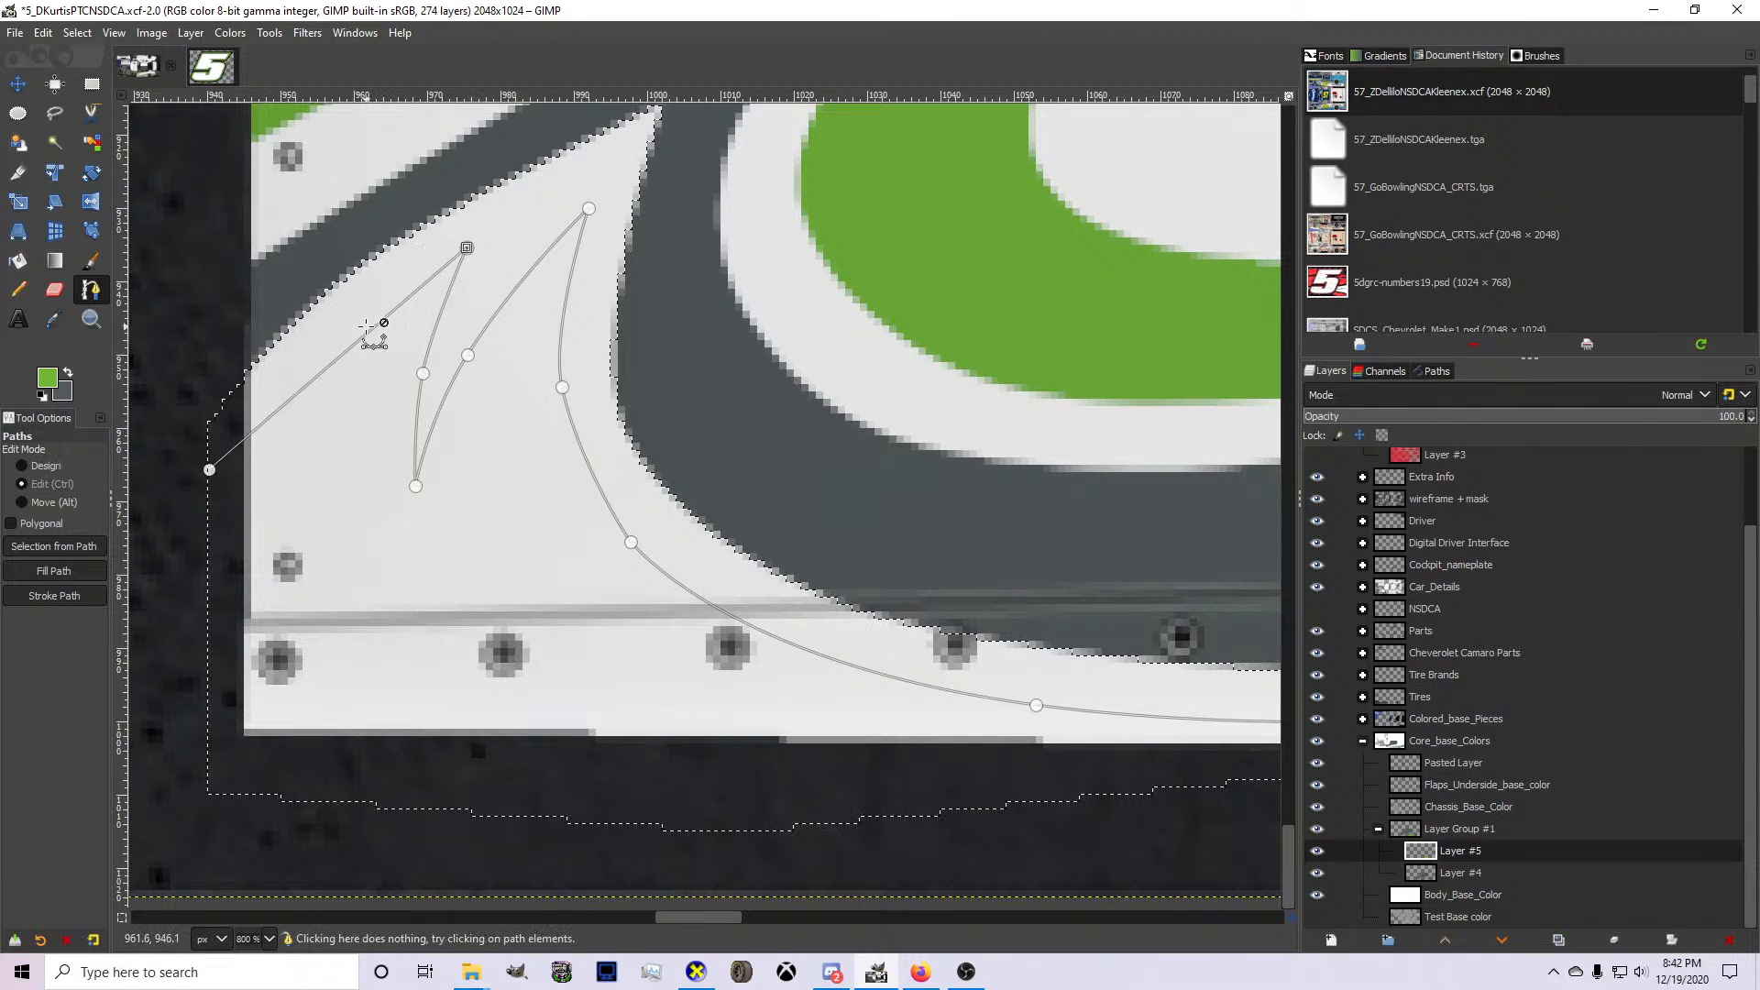
pyautogui.moveTo(377, 326); pyautogui.dragTo(372, 315)
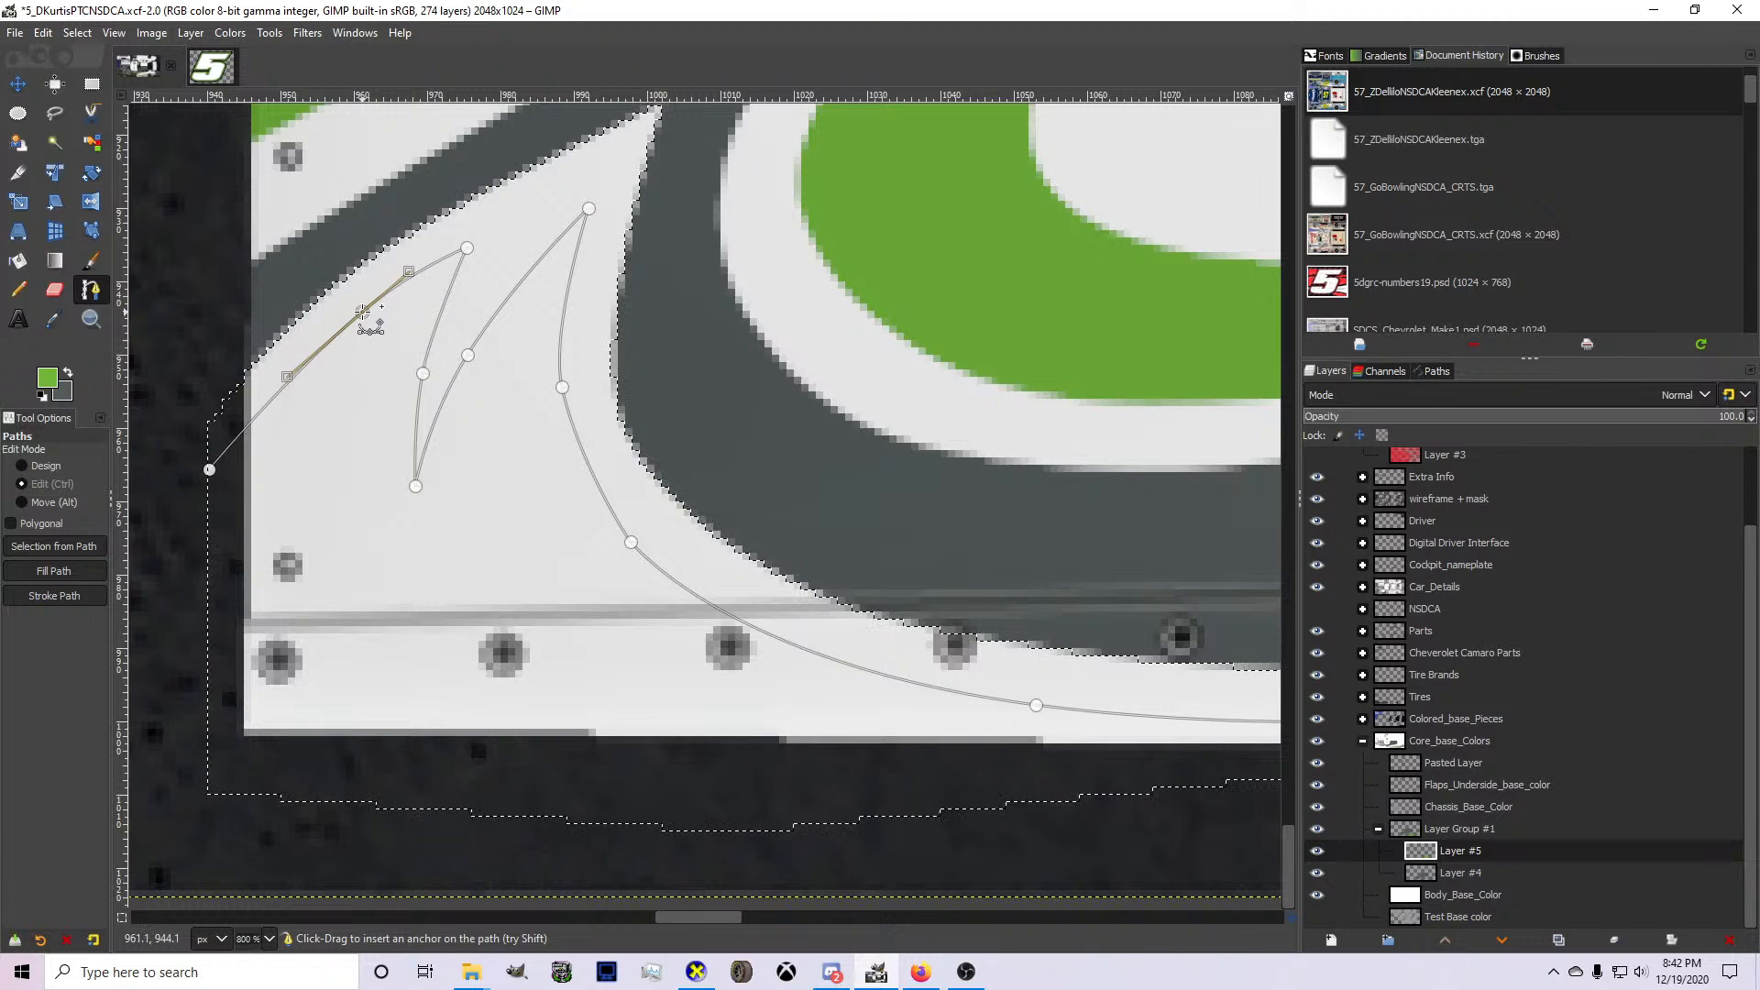
pyautogui.hotkey('ctrl', 'z')
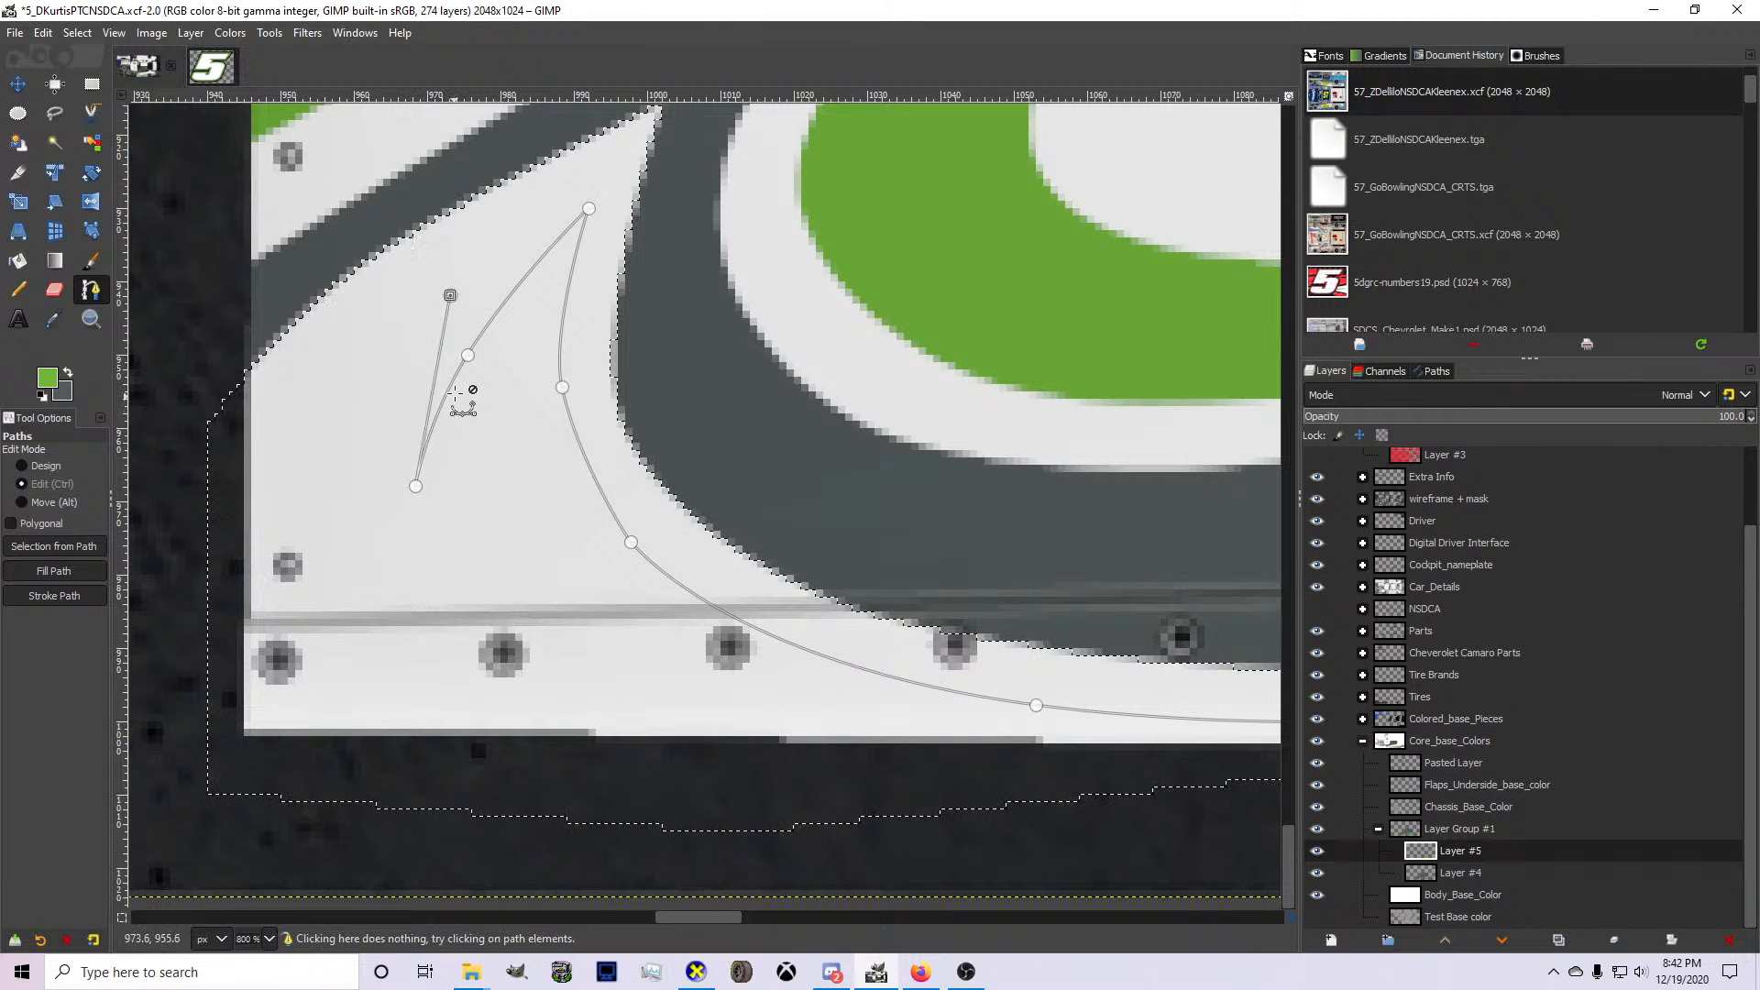
pyautogui.hotkey('ctrl', 'z')
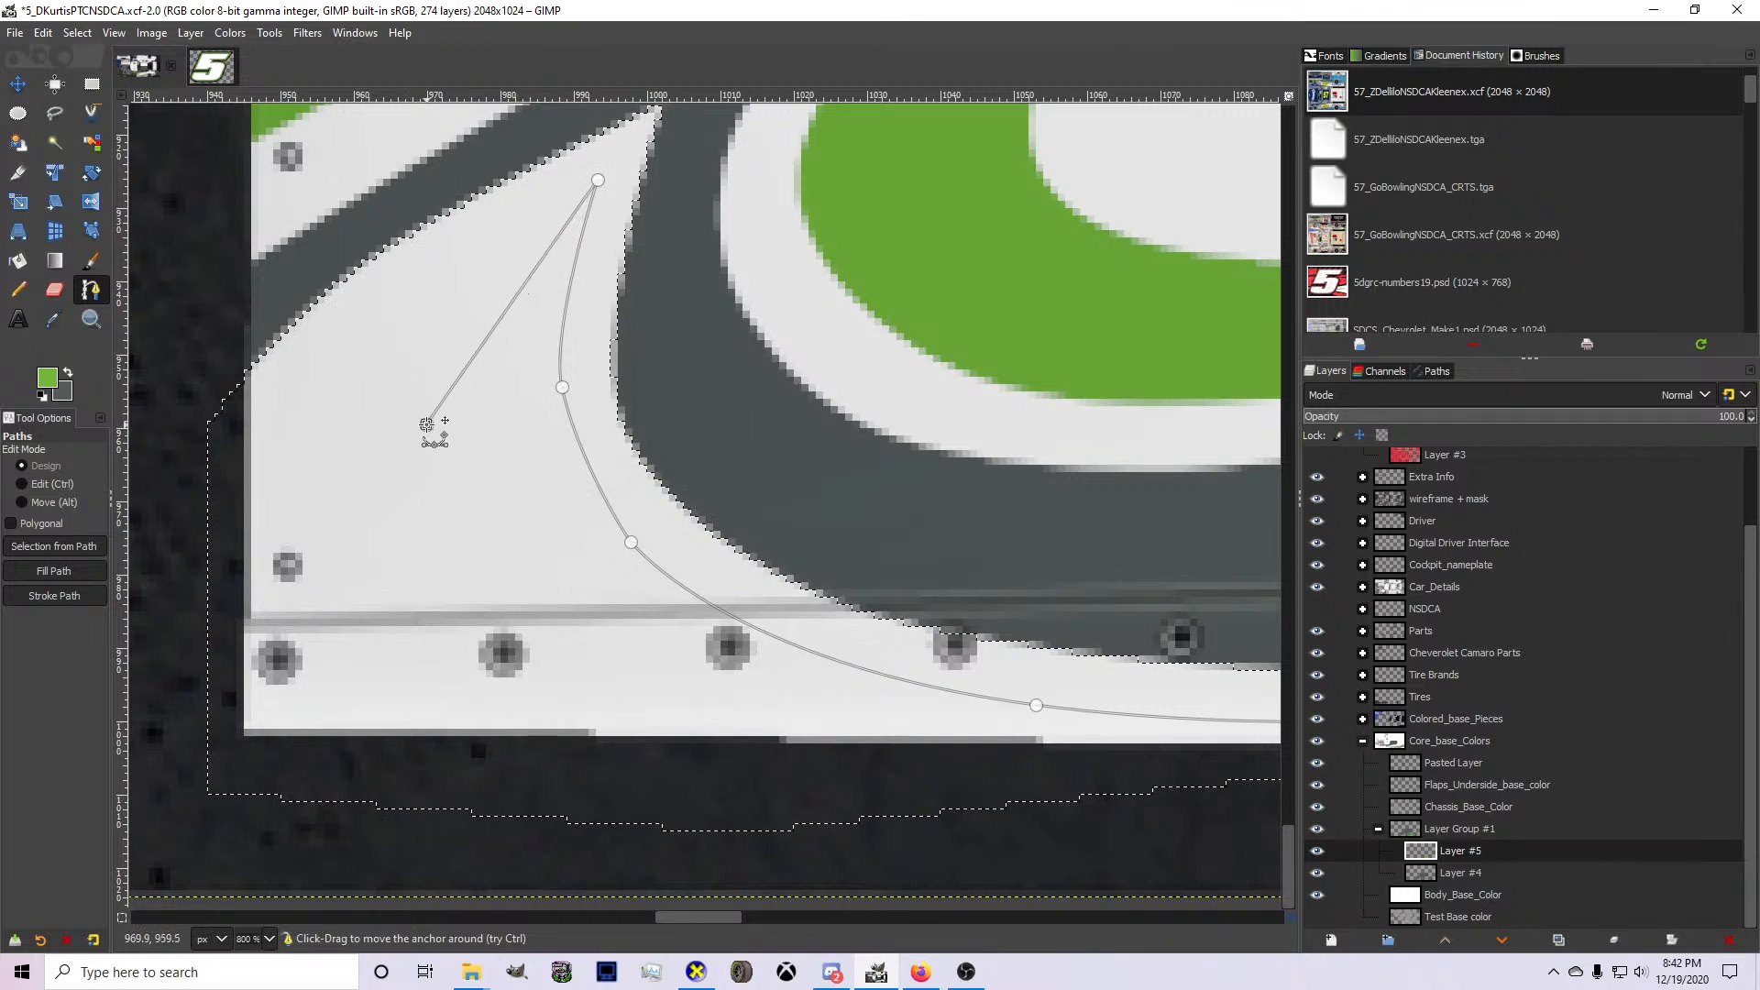
# Shape a narrow curved notch in the accent path beside its main tip, ending in a second, shorter spike.
pyautogui.moveTo(426, 425); pyautogui.dragTo(427, 414)
pyautogui.keyDown('ctrl'); pyautogui.click(504, 278); pyautogui.keyUp('ctrl')
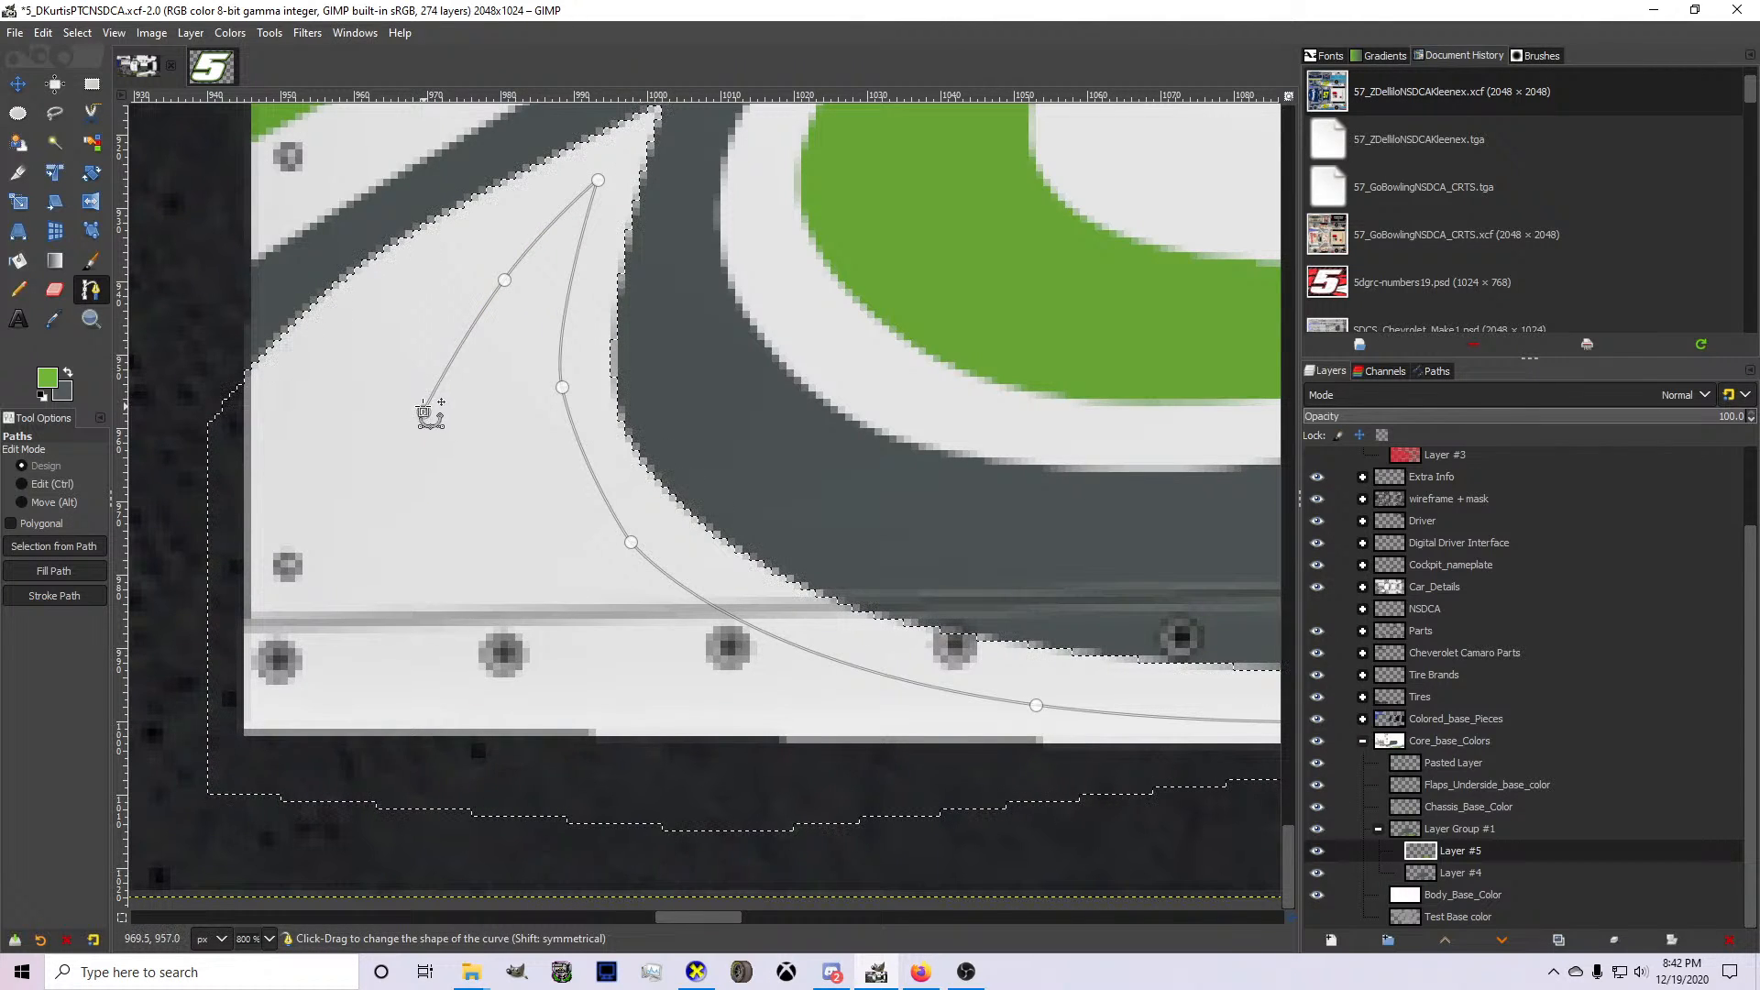
pyautogui.moveTo(425, 414); pyautogui.dragTo(439, 414)
pyautogui.click(473, 281)
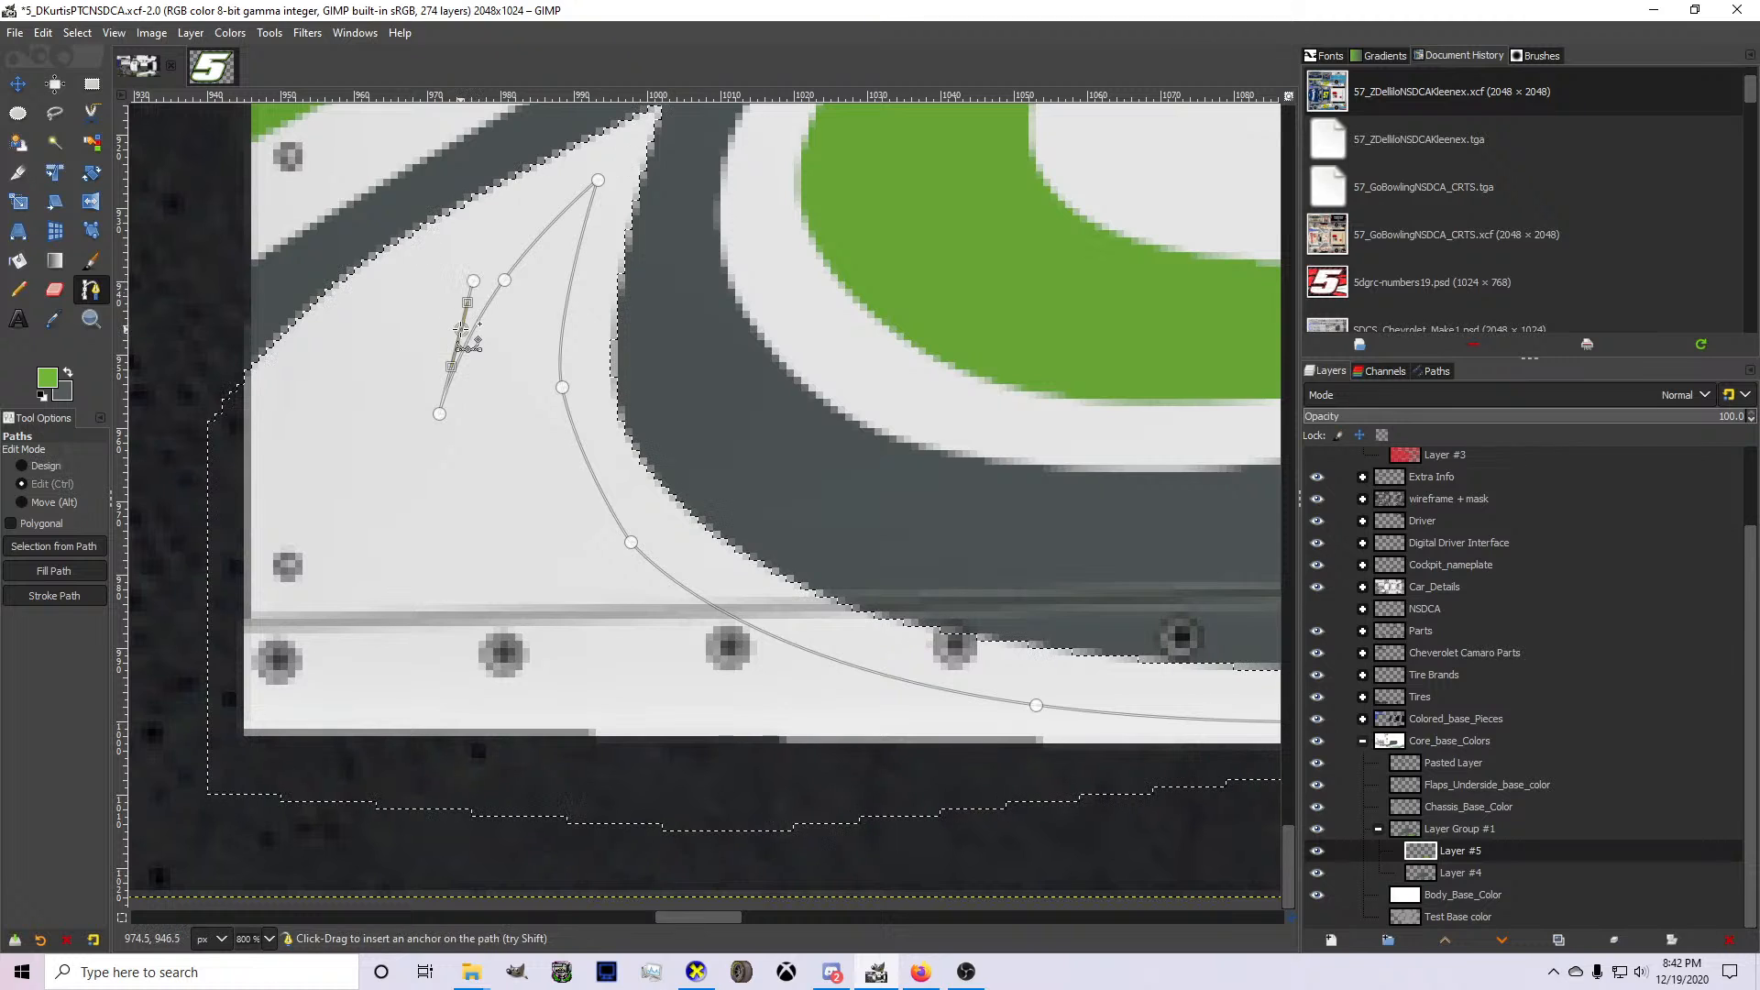
pyautogui.moveTo(473, 281); pyautogui.dragTo(481, 273)
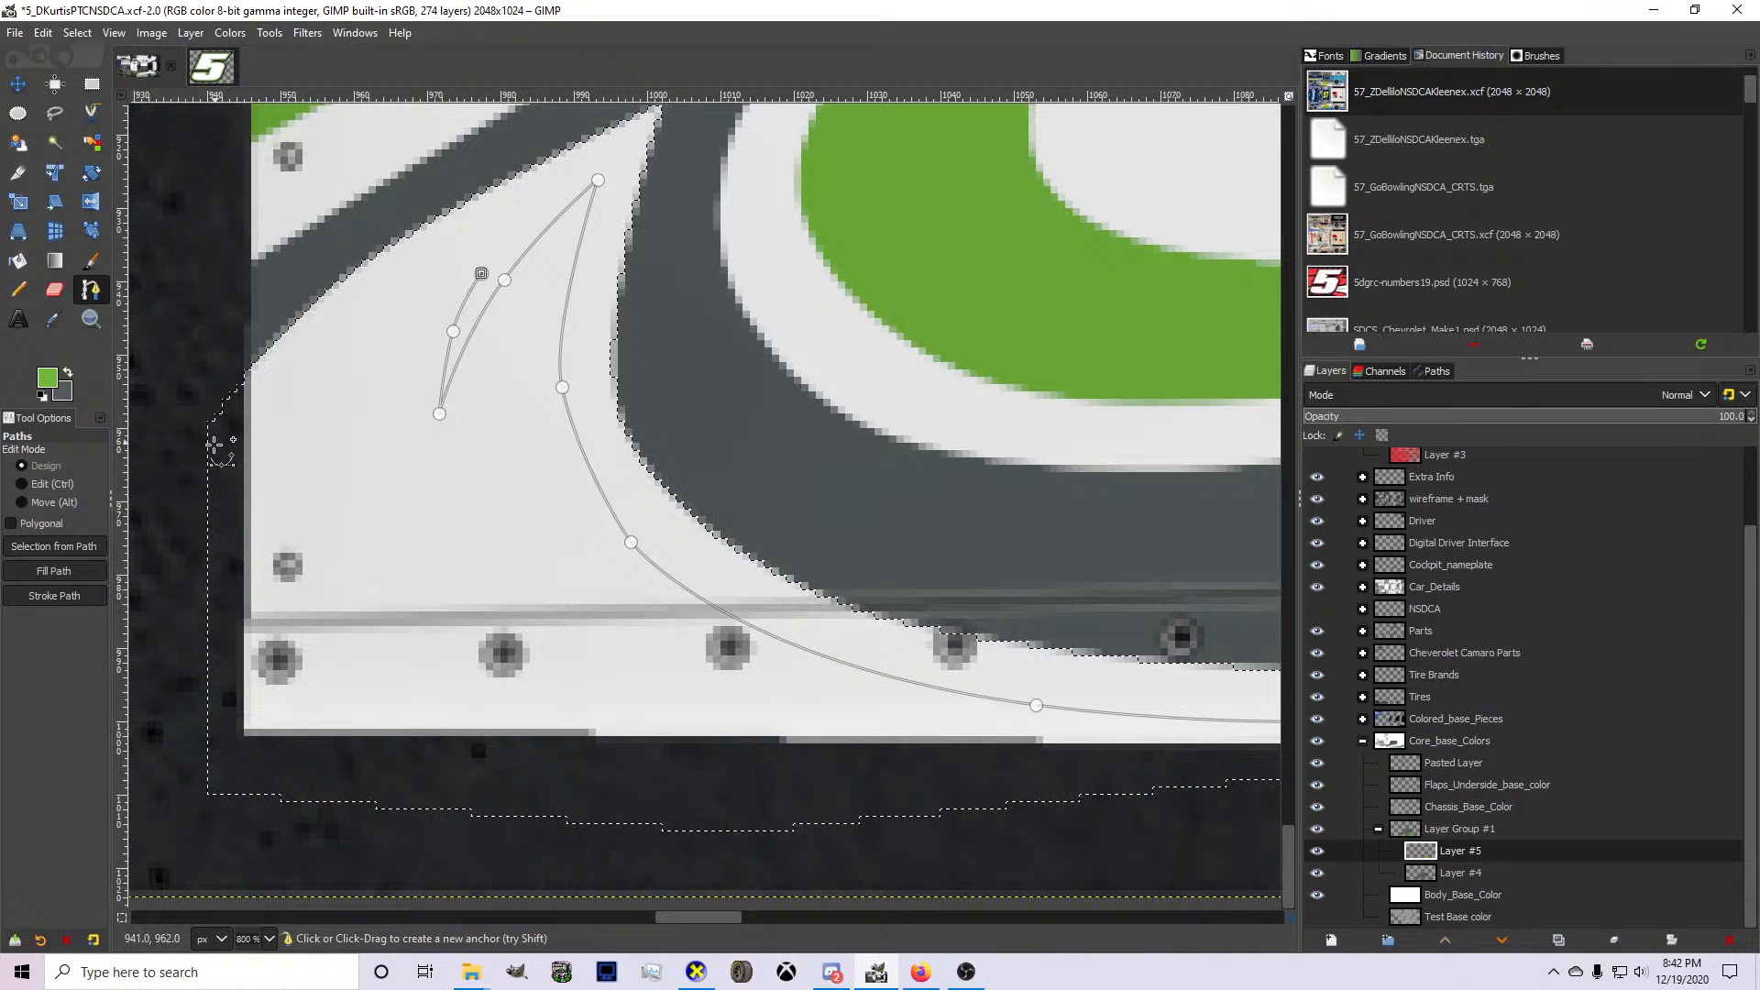
# Continue the accent path from the shorter spike down to the wheel arch, bending it outward to follow the white shape's outer edge.
pyautogui.click(200, 494)
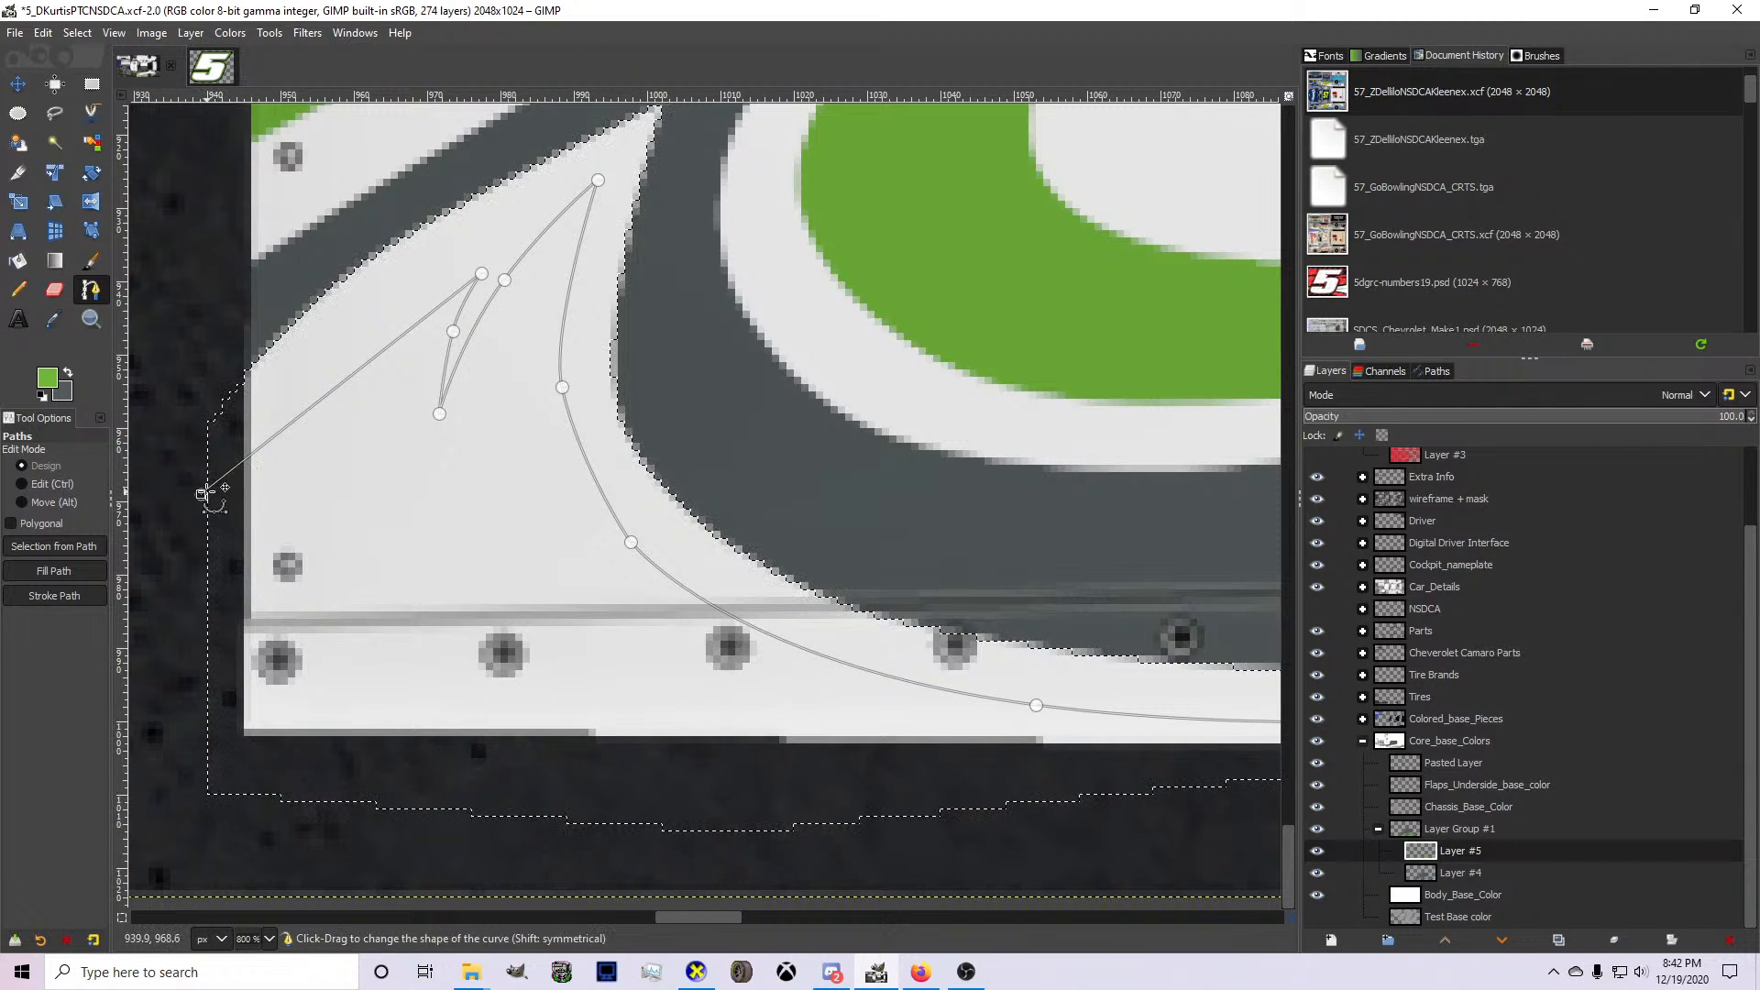
pyautogui.moveTo(200, 494); pyautogui.dragTo(218, 498)
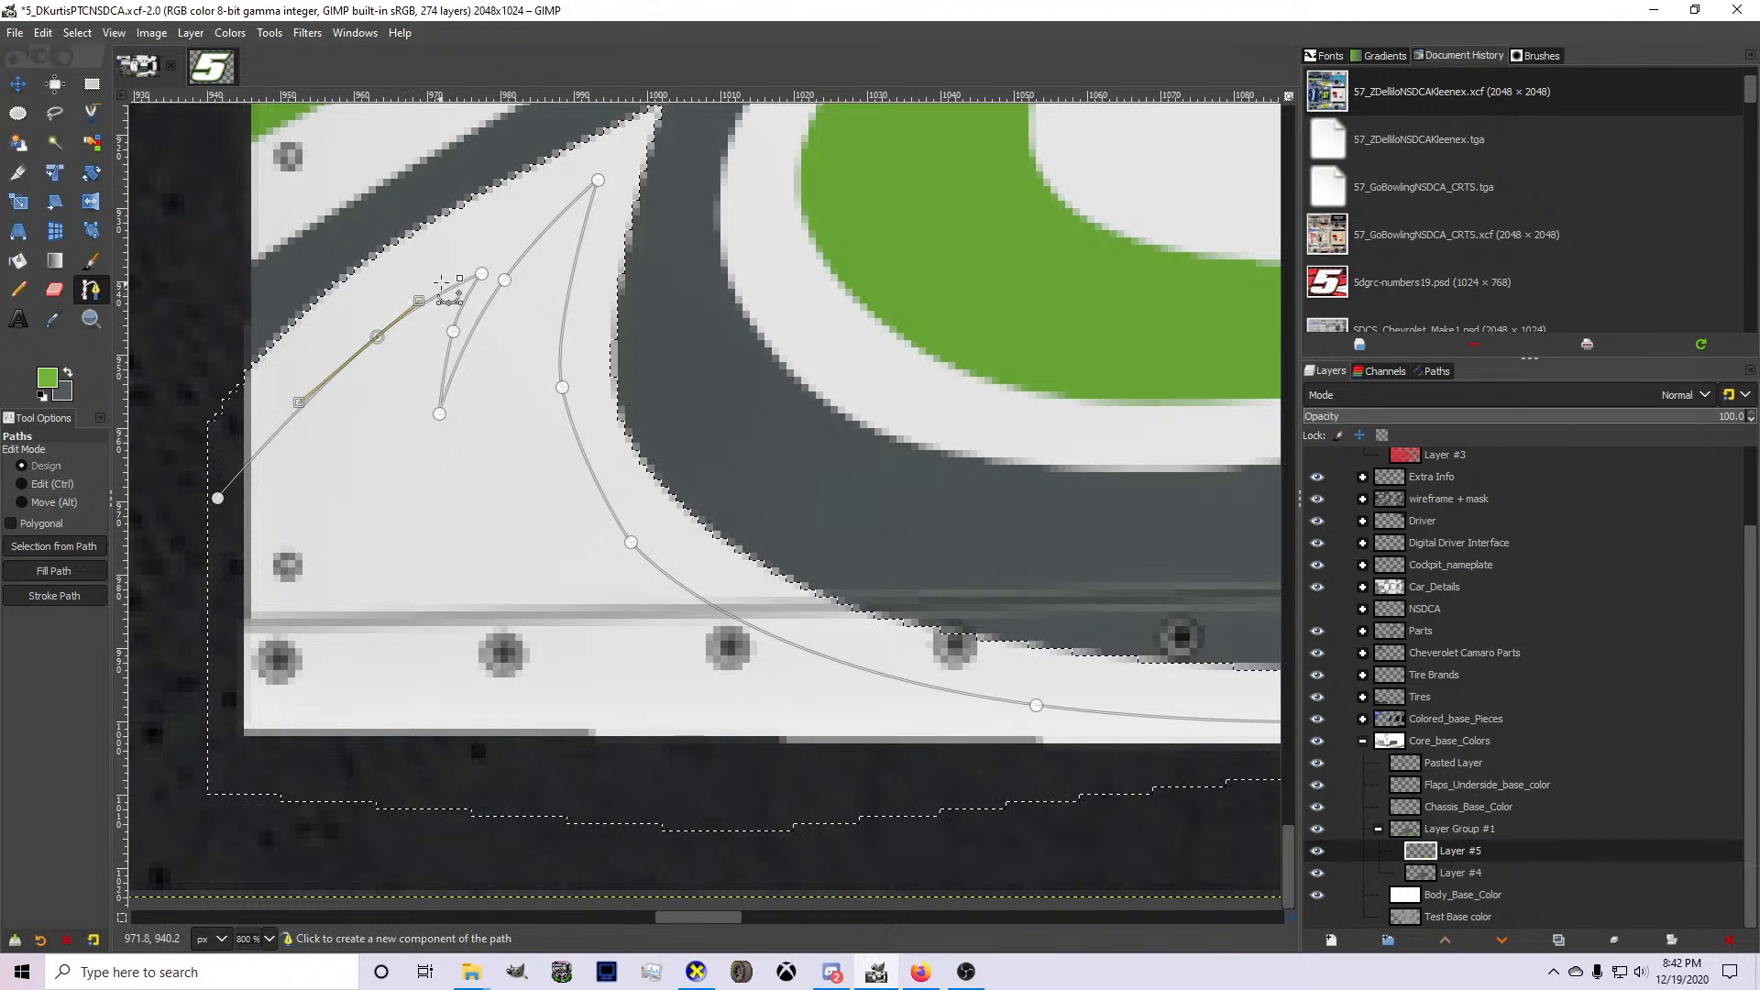
pyautogui.hotkey('ctrl', 'z')
pyautogui.hotkey('ctrl', 'z')
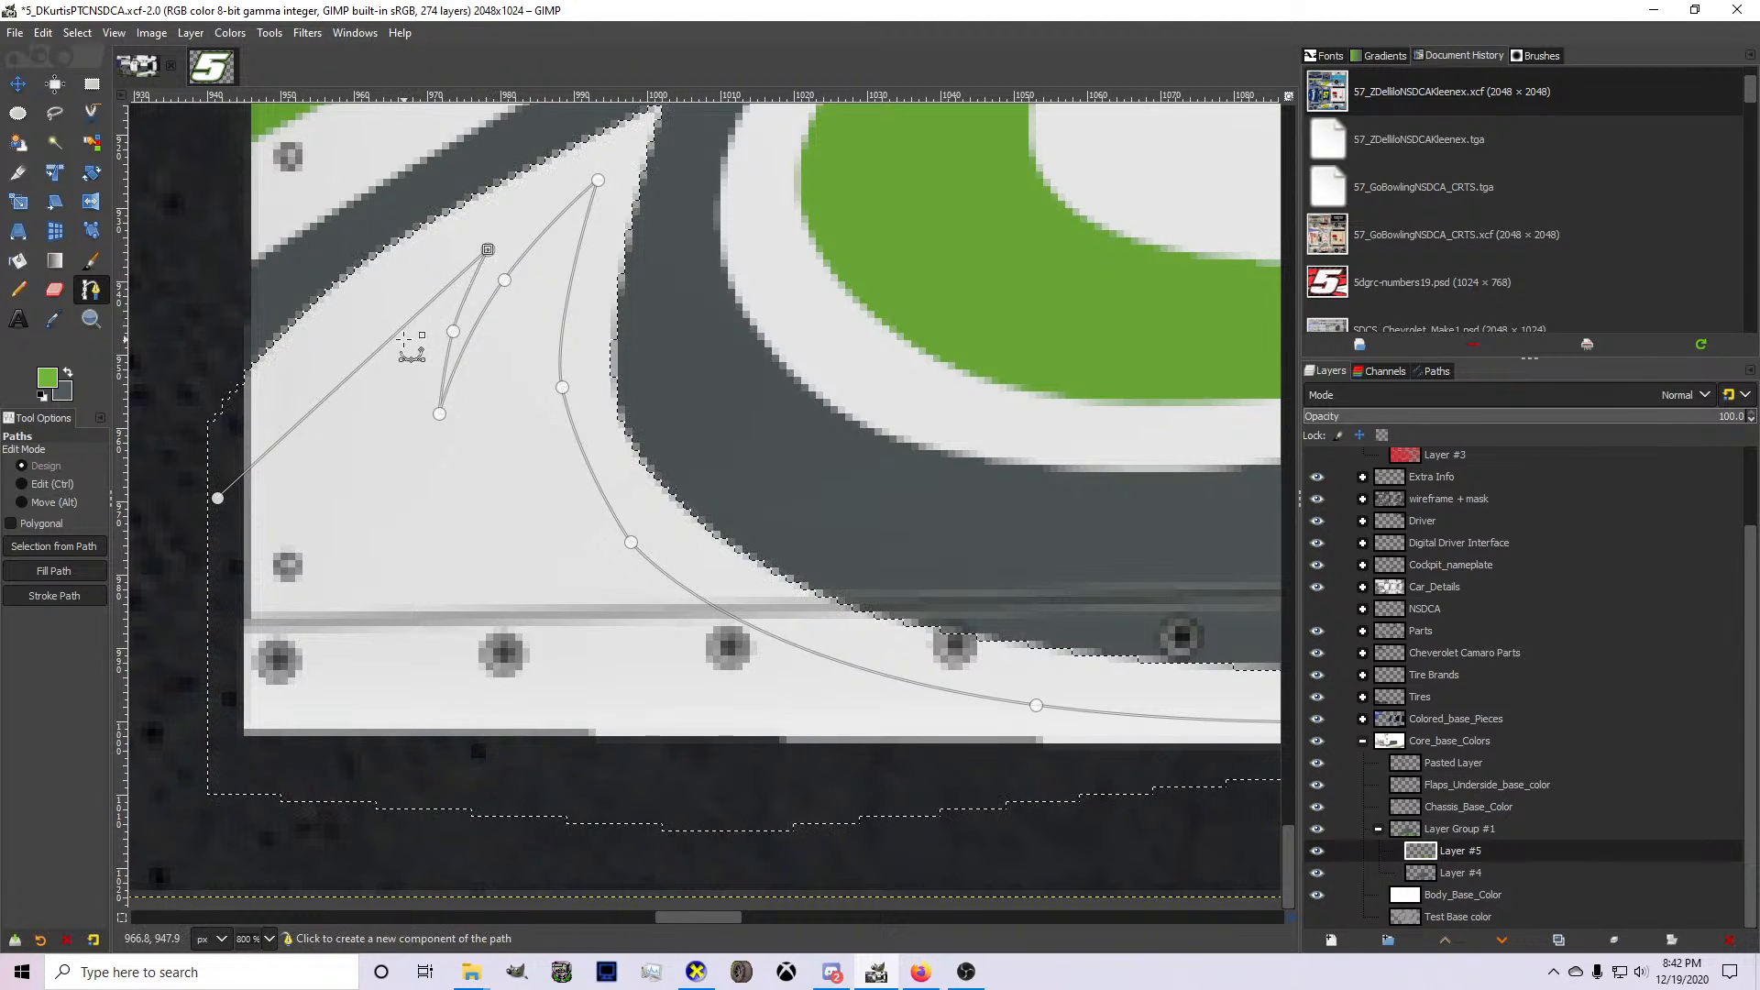
pyautogui.moveTo(404, 328); pyautogui.dragTo(393, 321)
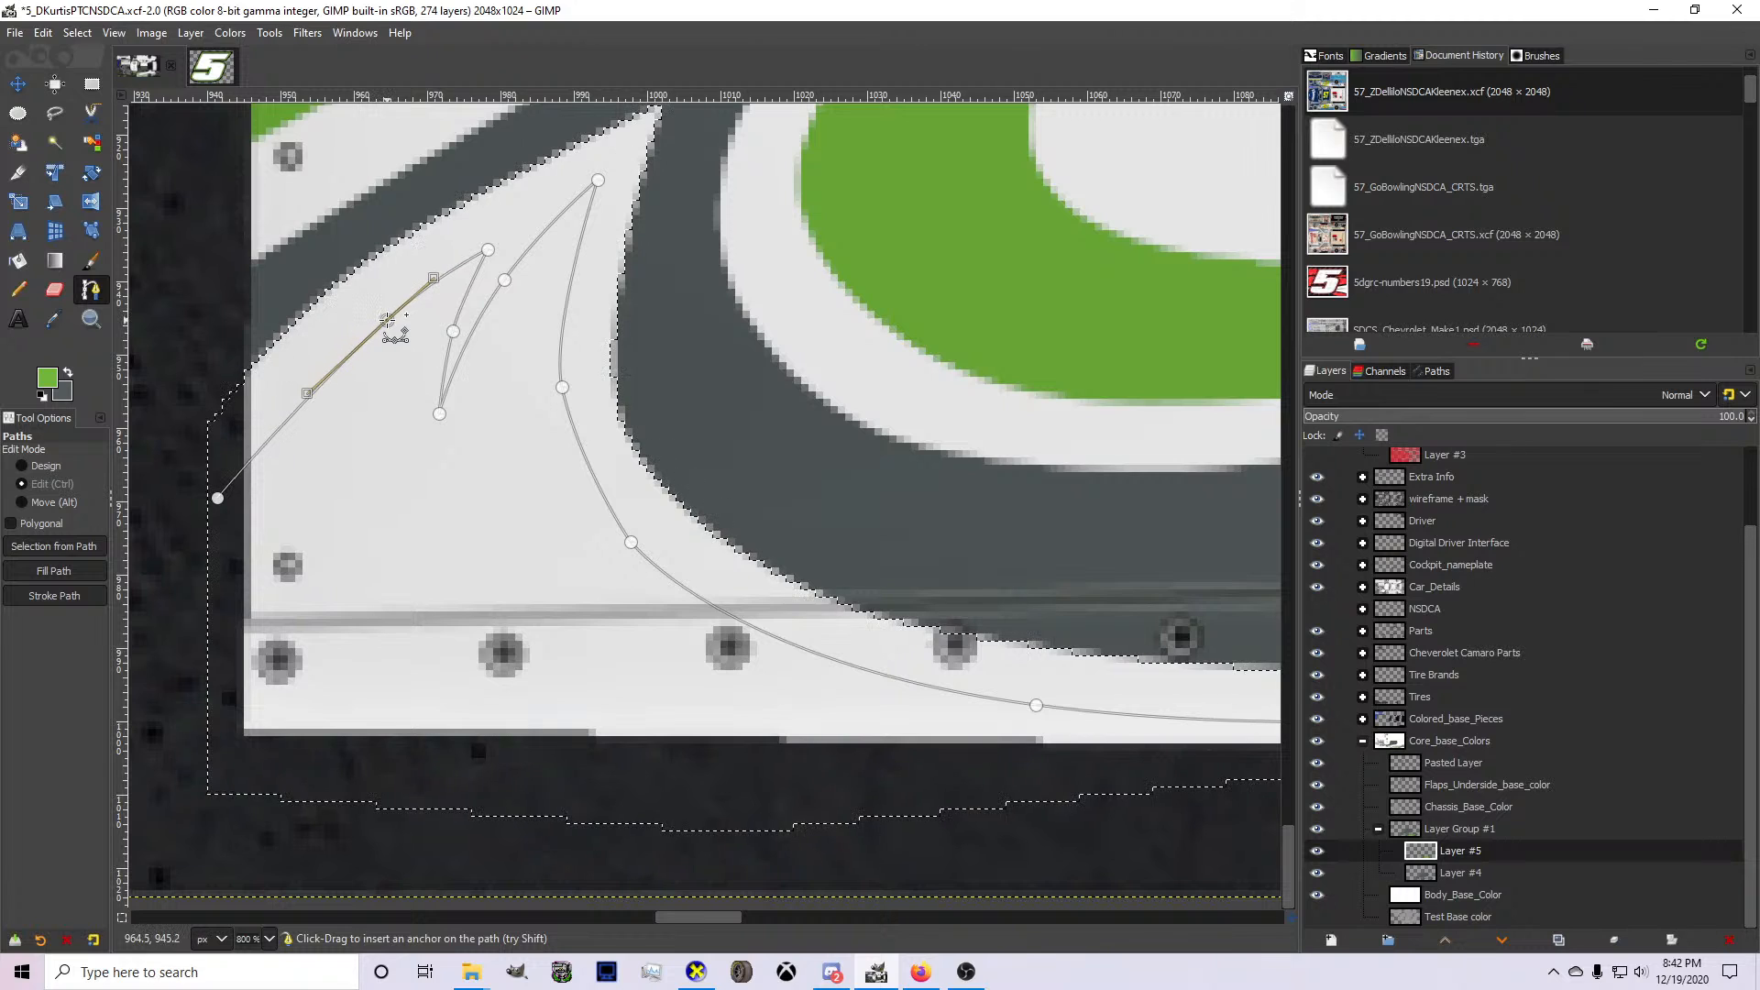
pyautogui.hotkey('ctrl', 'z')
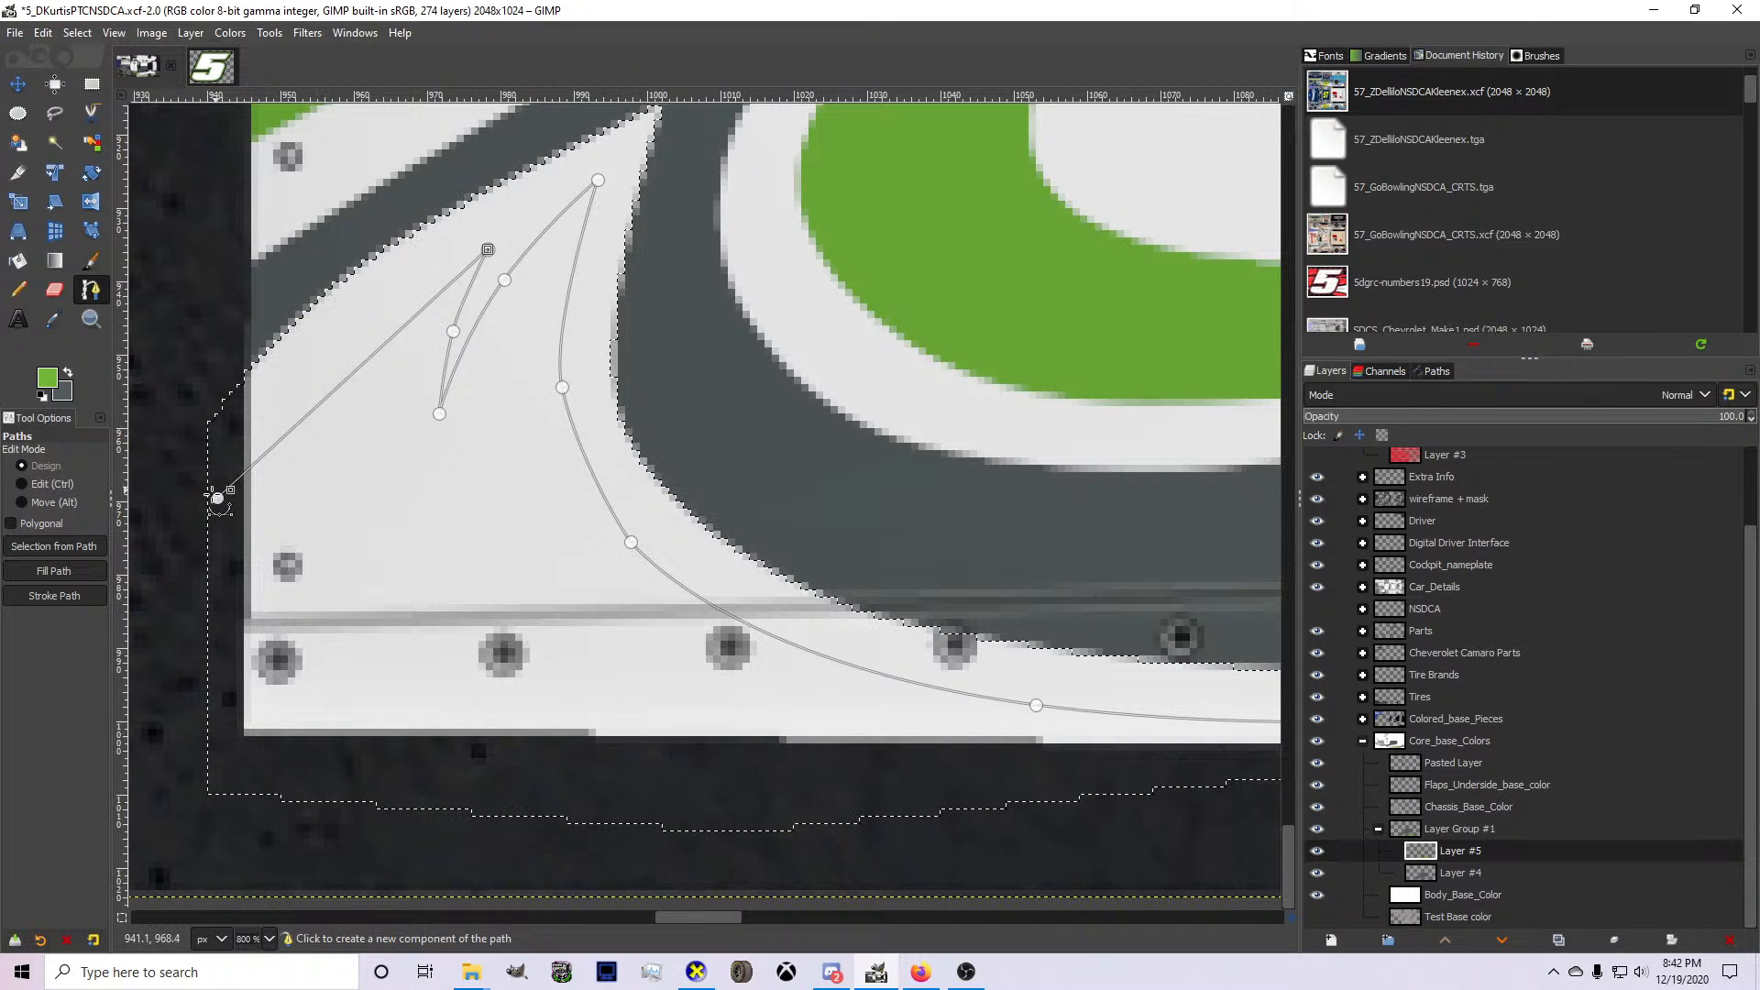
pyautogui.moveTo(217, 498); pyautogui.dragTo(221, 523)
pyautogui.click(371, 367)
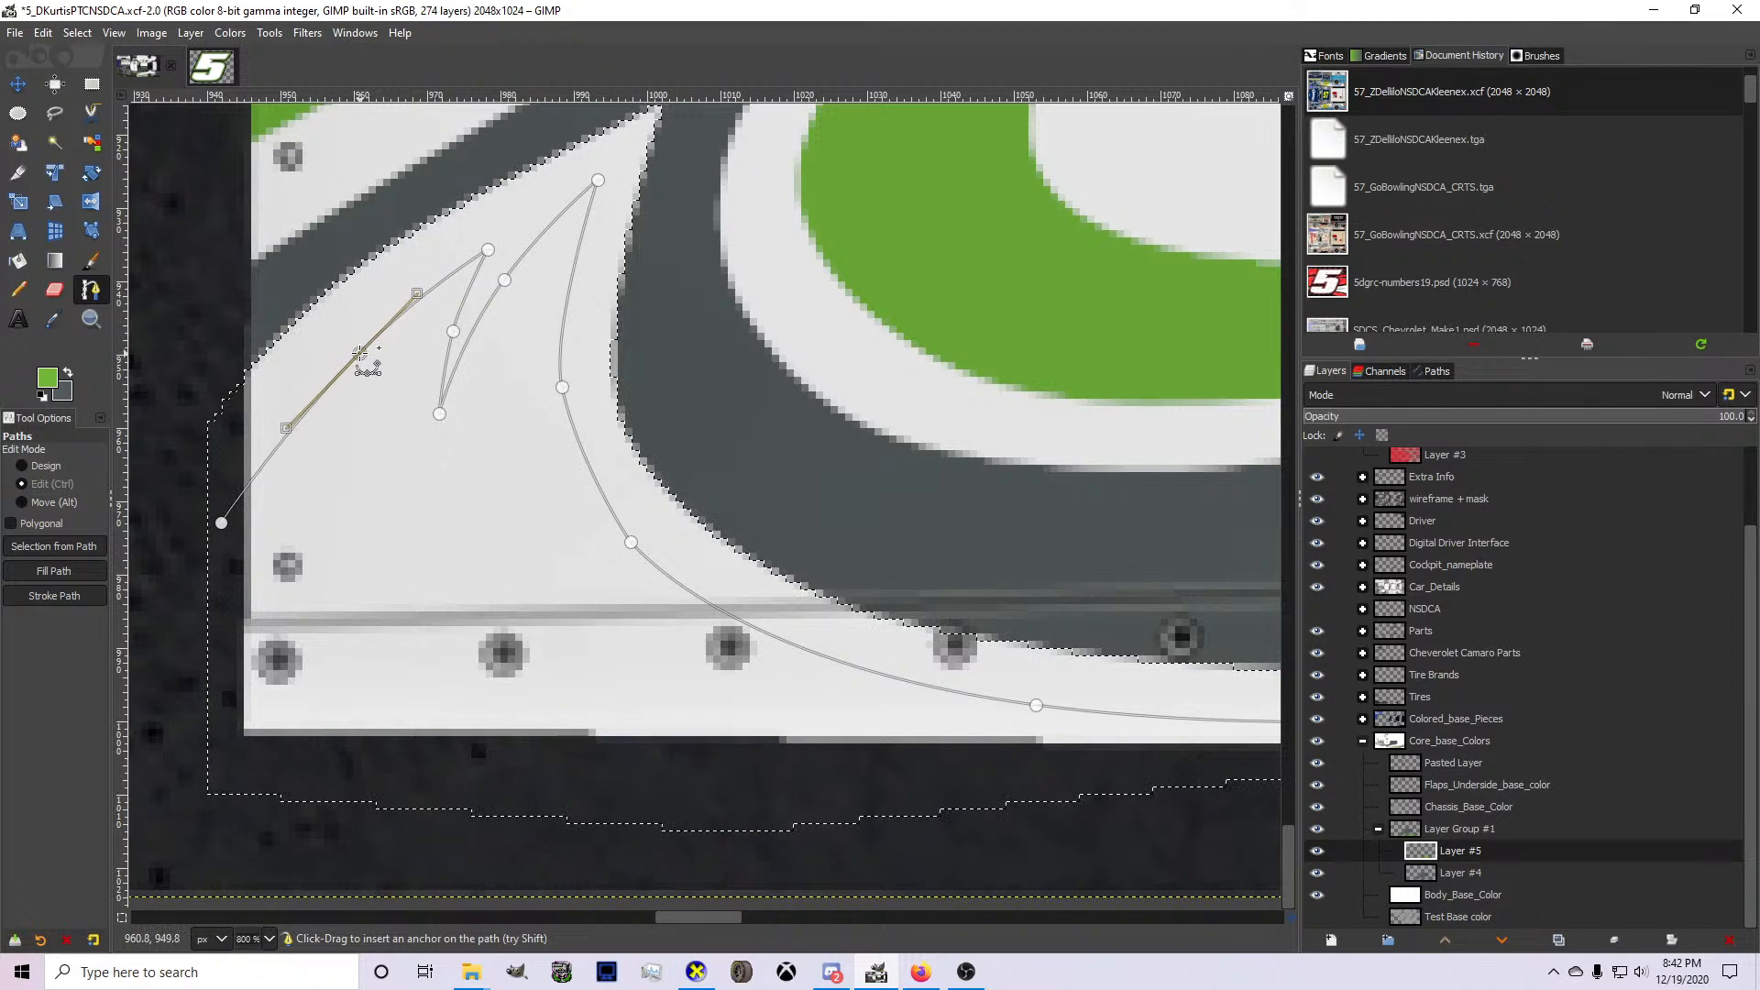
pyautogui.keyDown('ctrl'); pyautogui.click(362, 353); pyautogui.keyUp('ctrl')
pyautogui.click(221, 522)
# Close the accent path down the wheel arch and beneath the rocker panel, and convert it to a selection.
pyautogui.click(207, 768)
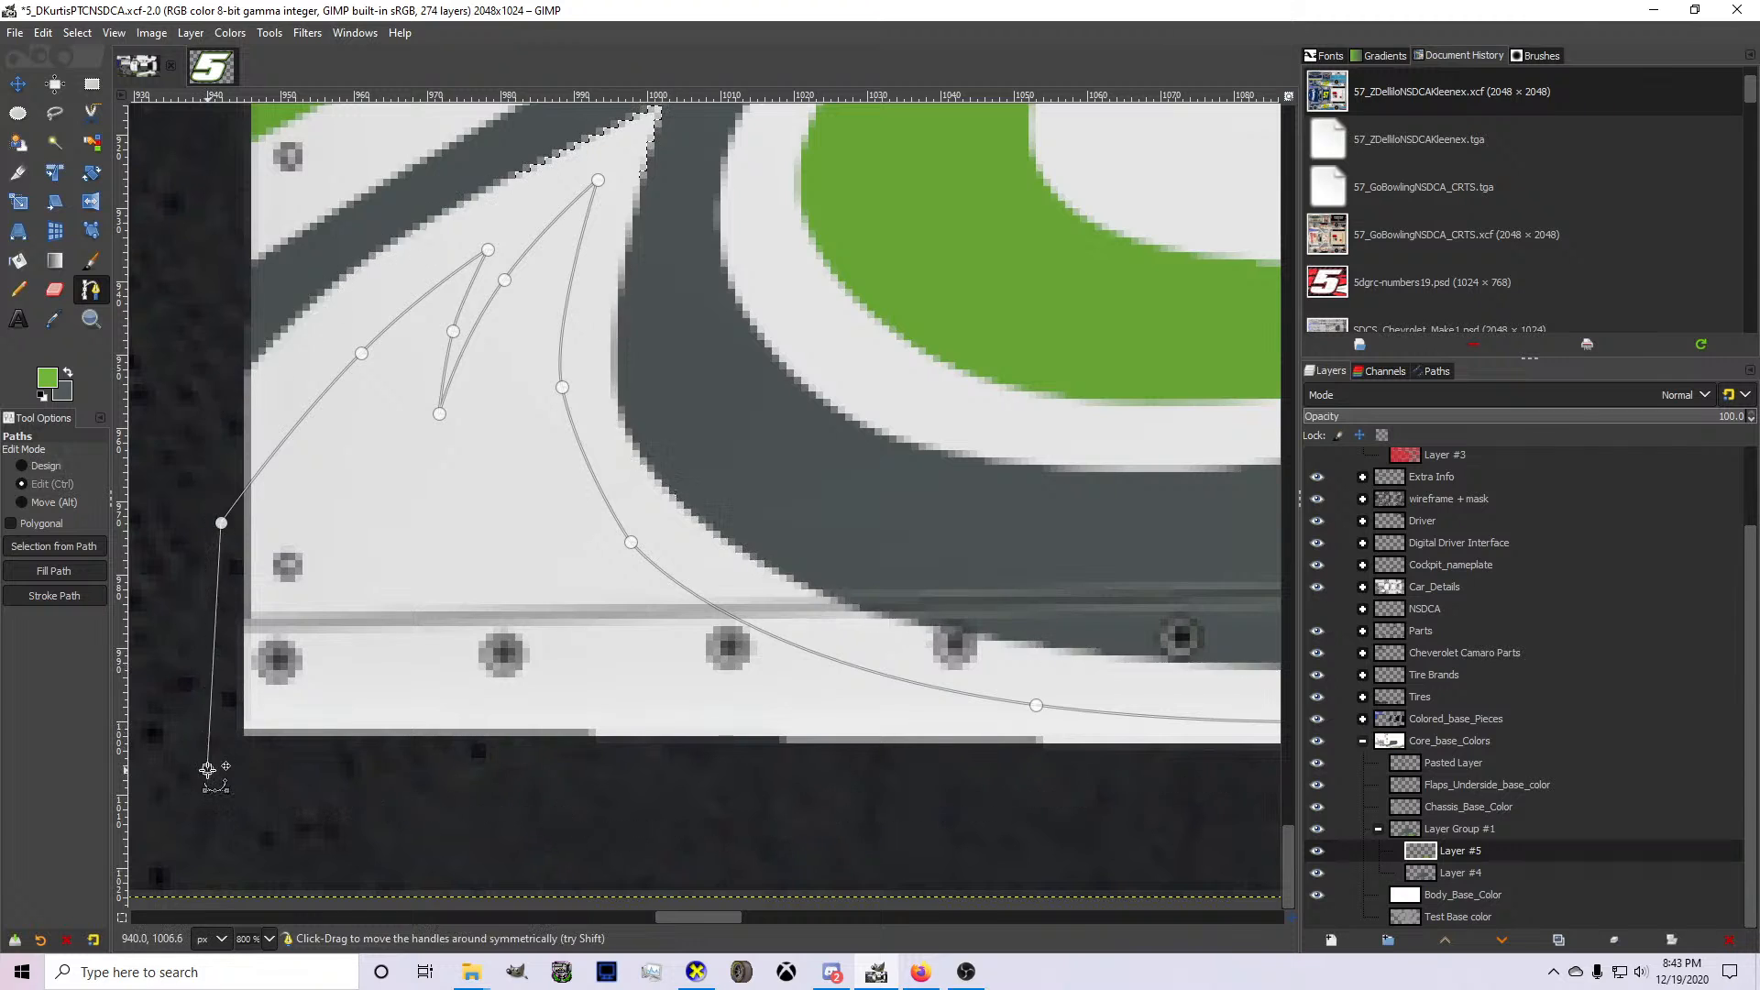
pyautogui.scroll(-3, 207, 771)
pyautogui.click(620, 808)
pyautogui.click(728, 813)
pyautogui.keyDown('ctrl'); pyautogui.click(861, 809); pyautogui.keyUp('ctrl')
pyautogui.press('Return')
# Paint the selected accent green on Layer #5 with the Pencil, and undo the deselection to keep the selection active.
pyautogui.click(19, 290)
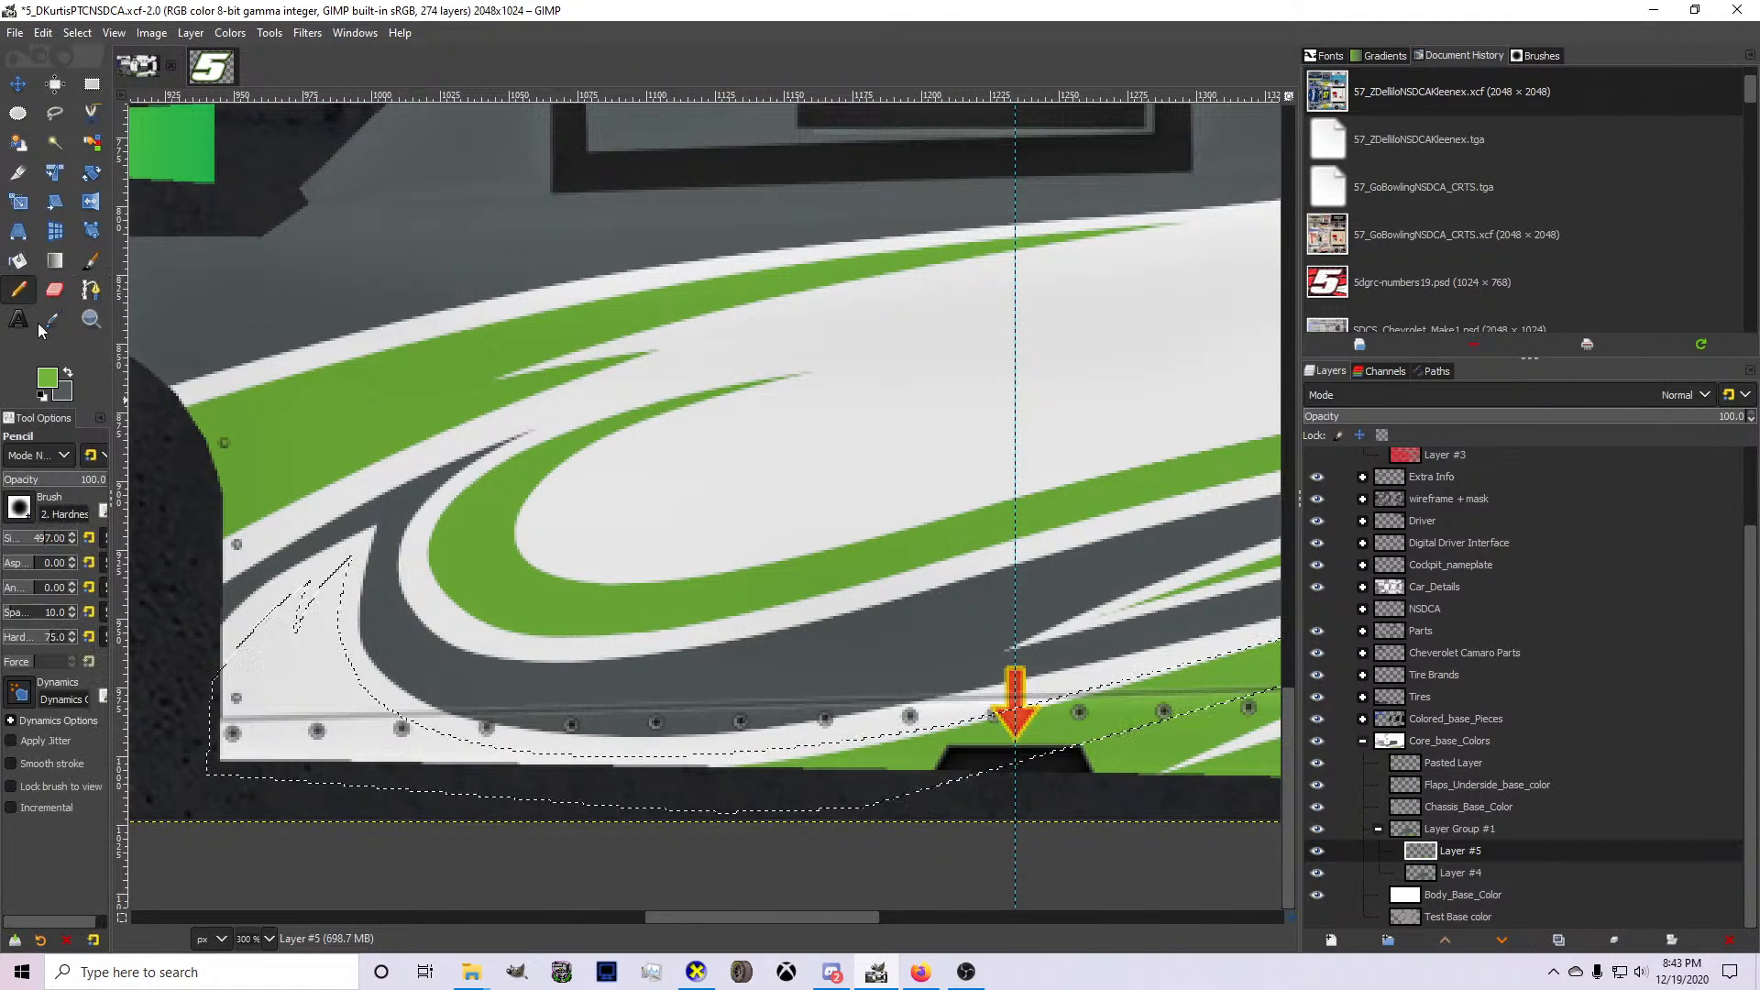
pyautogui.click(312, 731)
pyautogui.hotkey('ctrl', 'shift', 'a')
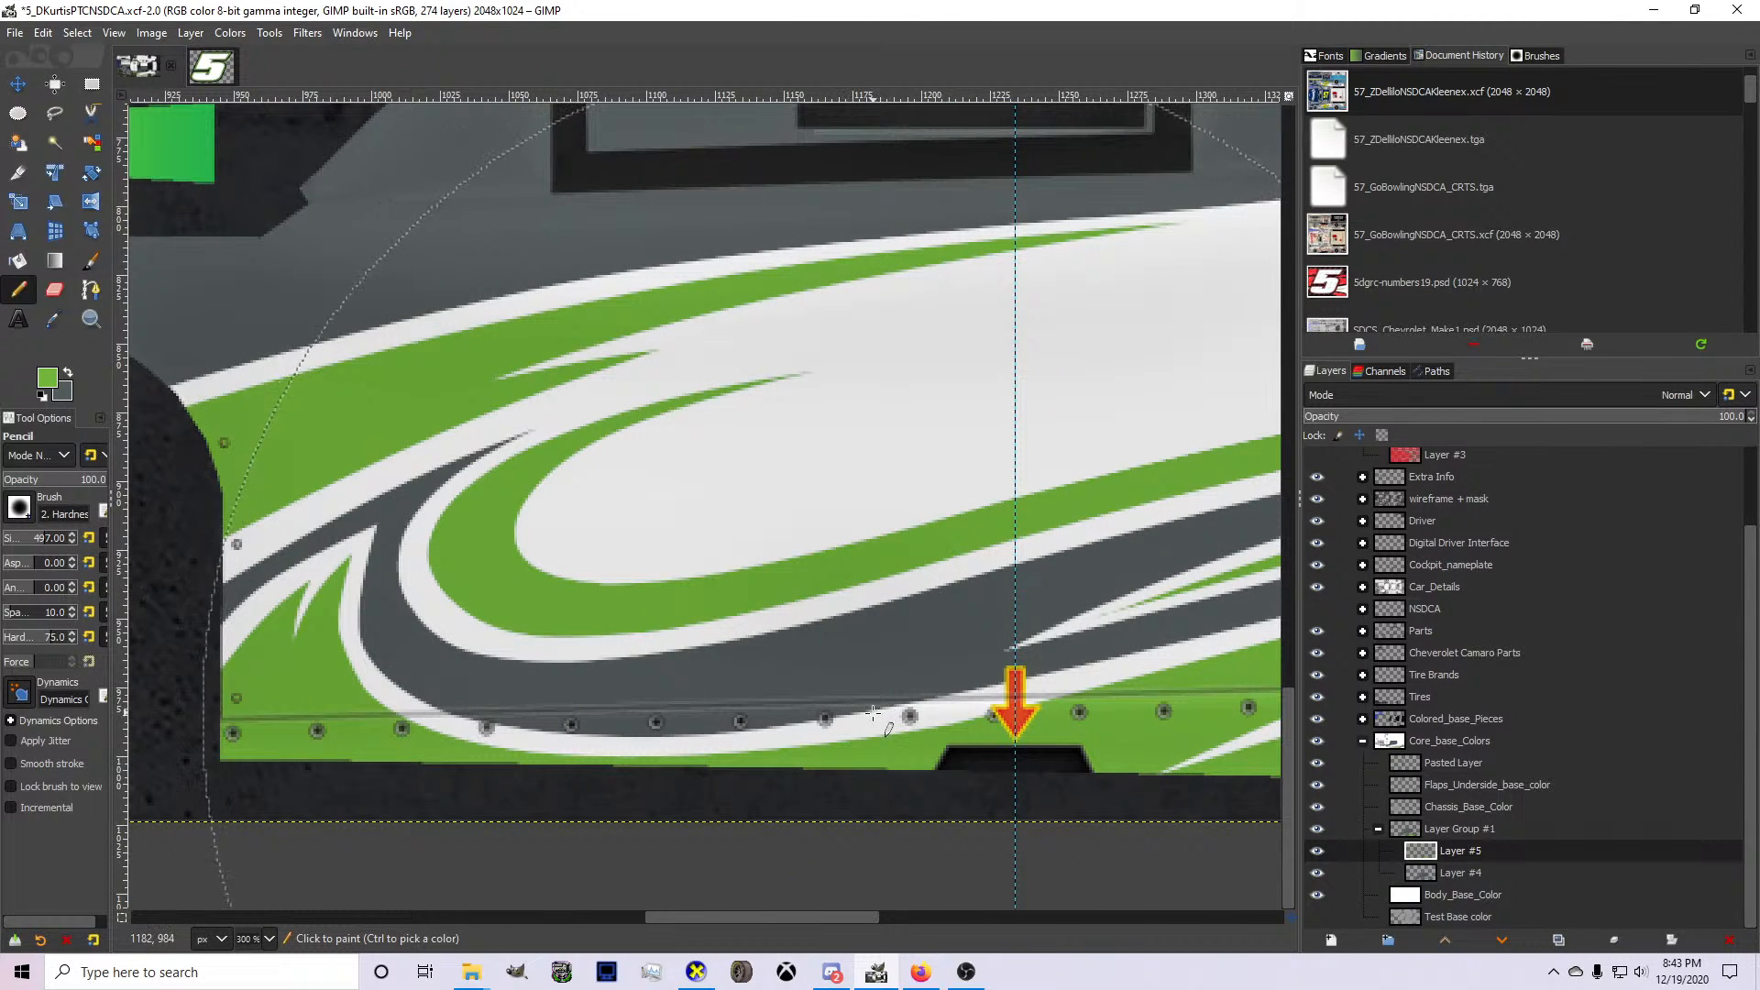
pyautogui.scroll(-4, 740, 724)
pyautogui.scroll(6, 673, 707)
pyautogui.hotkey('ctrl', 'z')
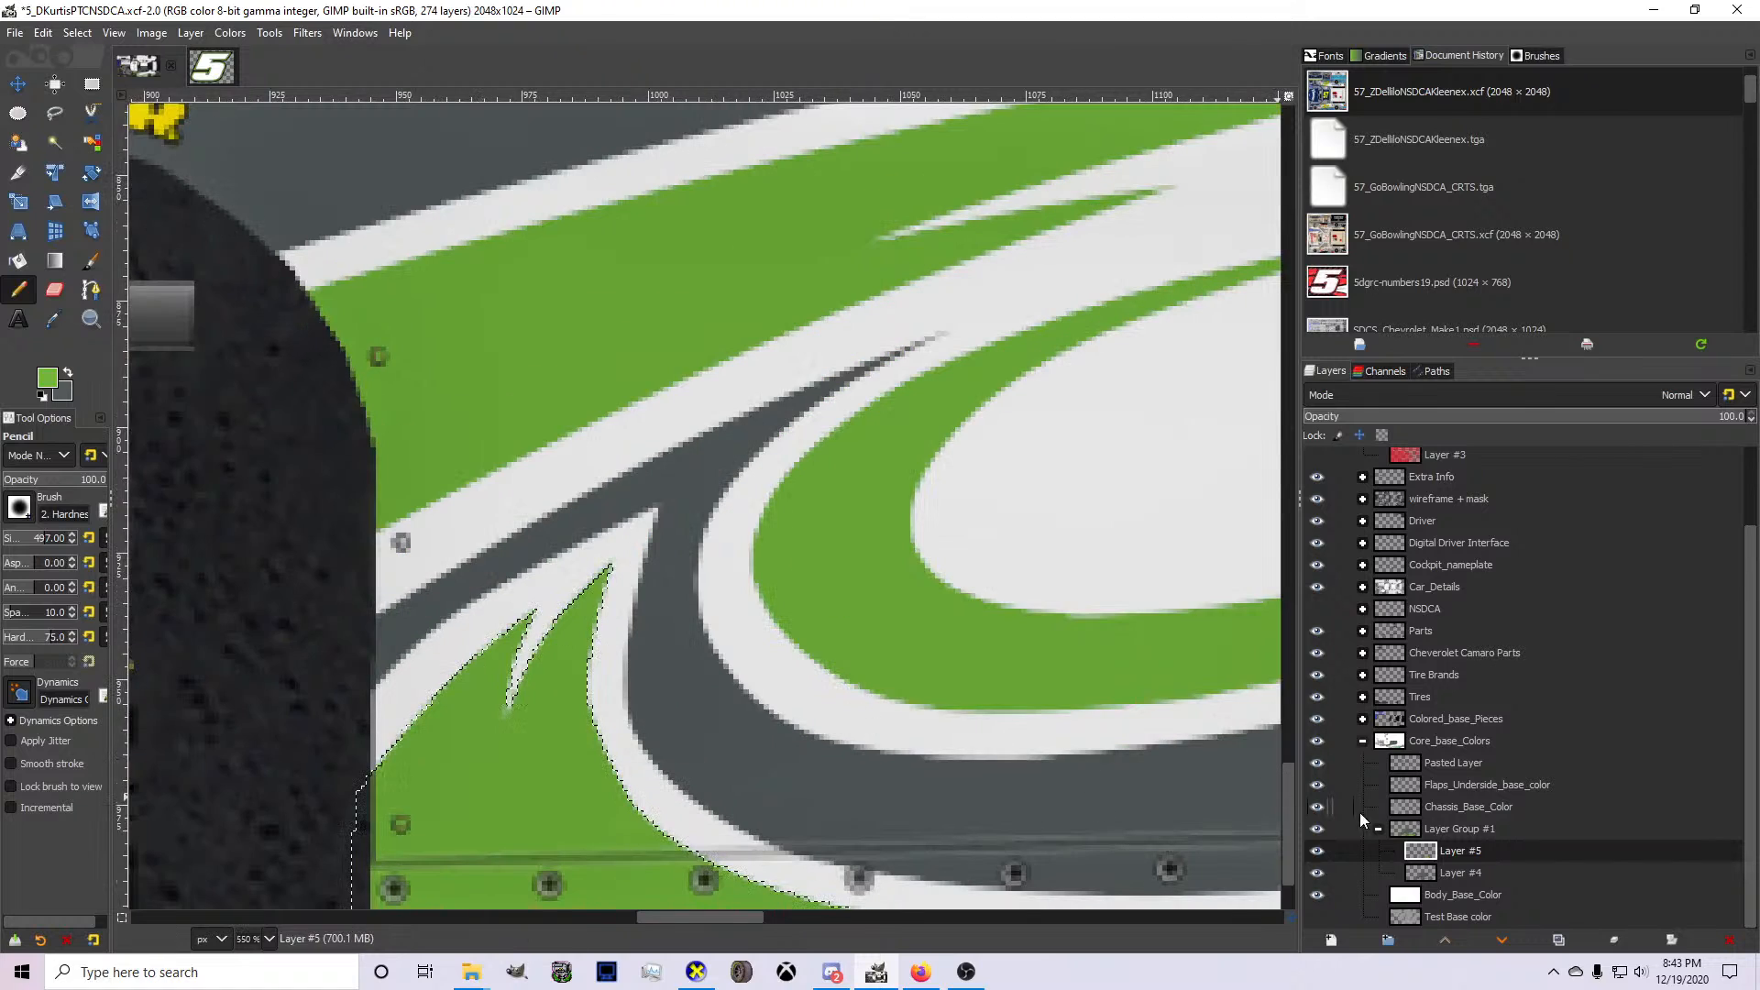
# On Layer #4 with gray as the foreground color, draw a curved path from the wheel arch through the white stripe to the spike's tip.
pyautogui.click(1419, 871)
pyautogui.click(67, 373)
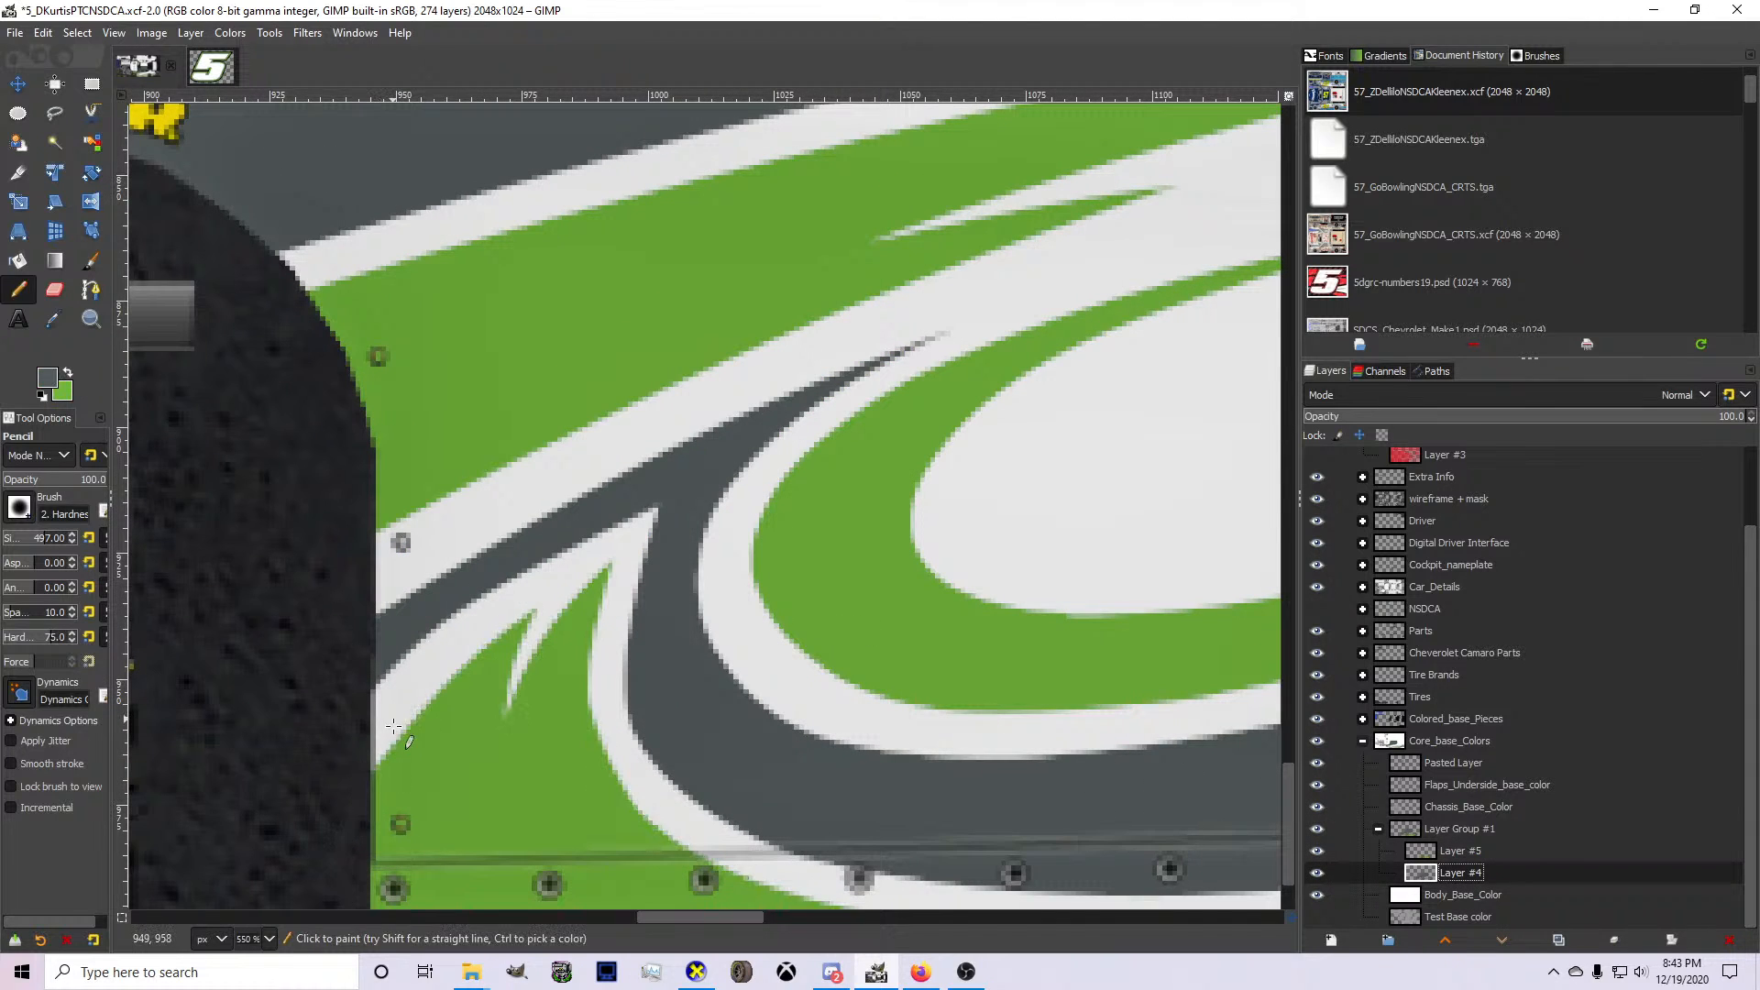
pyautogui.press('b')
pyautogui.click(352, 753)
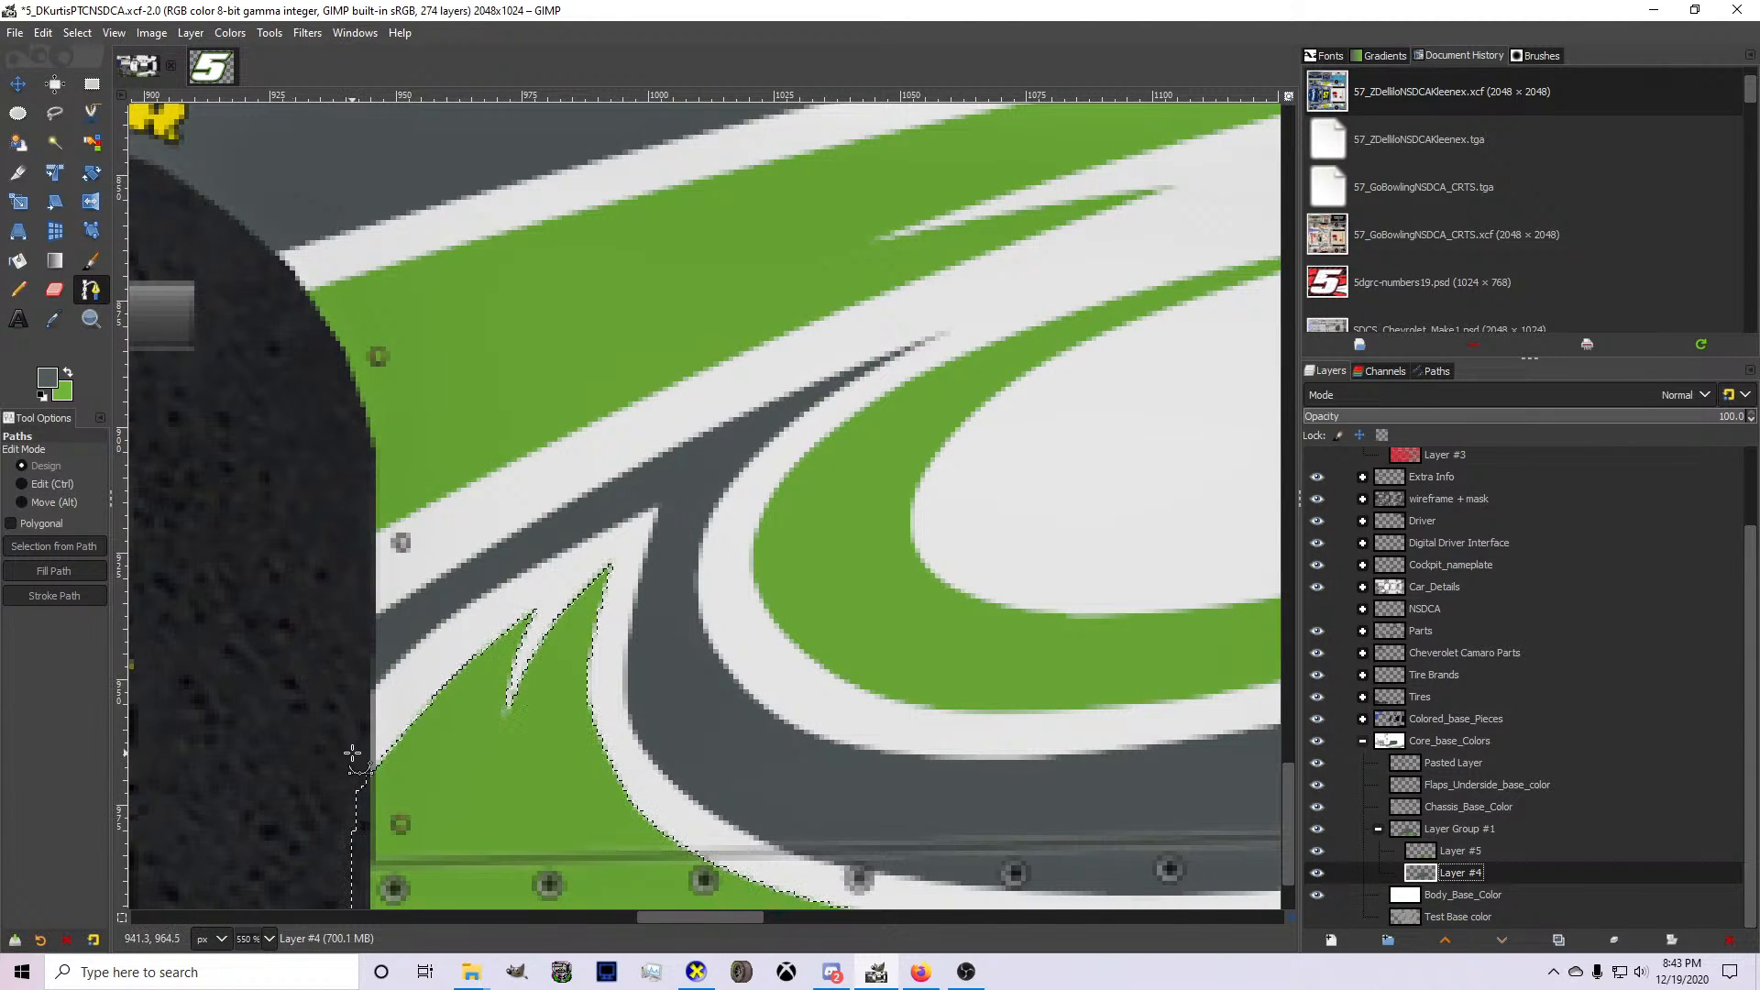
pyautogui.click(654, 499)
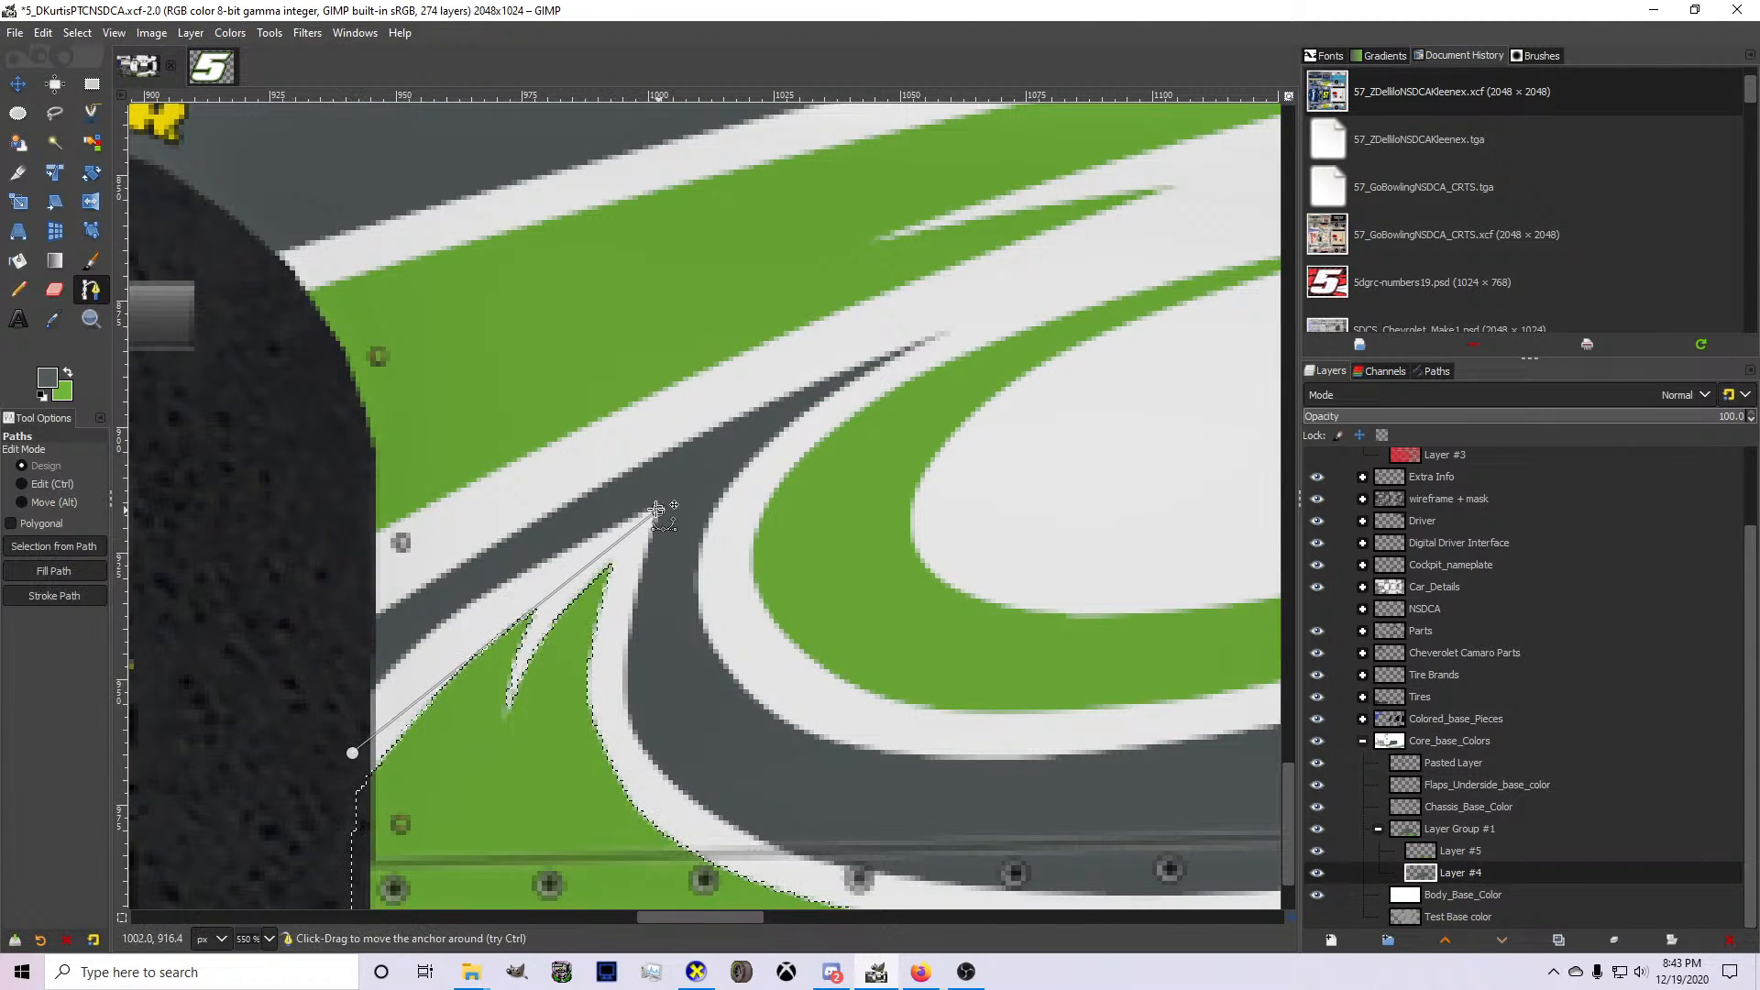
pyautogui.keyDown('ctrl'); pyautogui.click(501, 605); pyautogui.keyUp('ctrl')
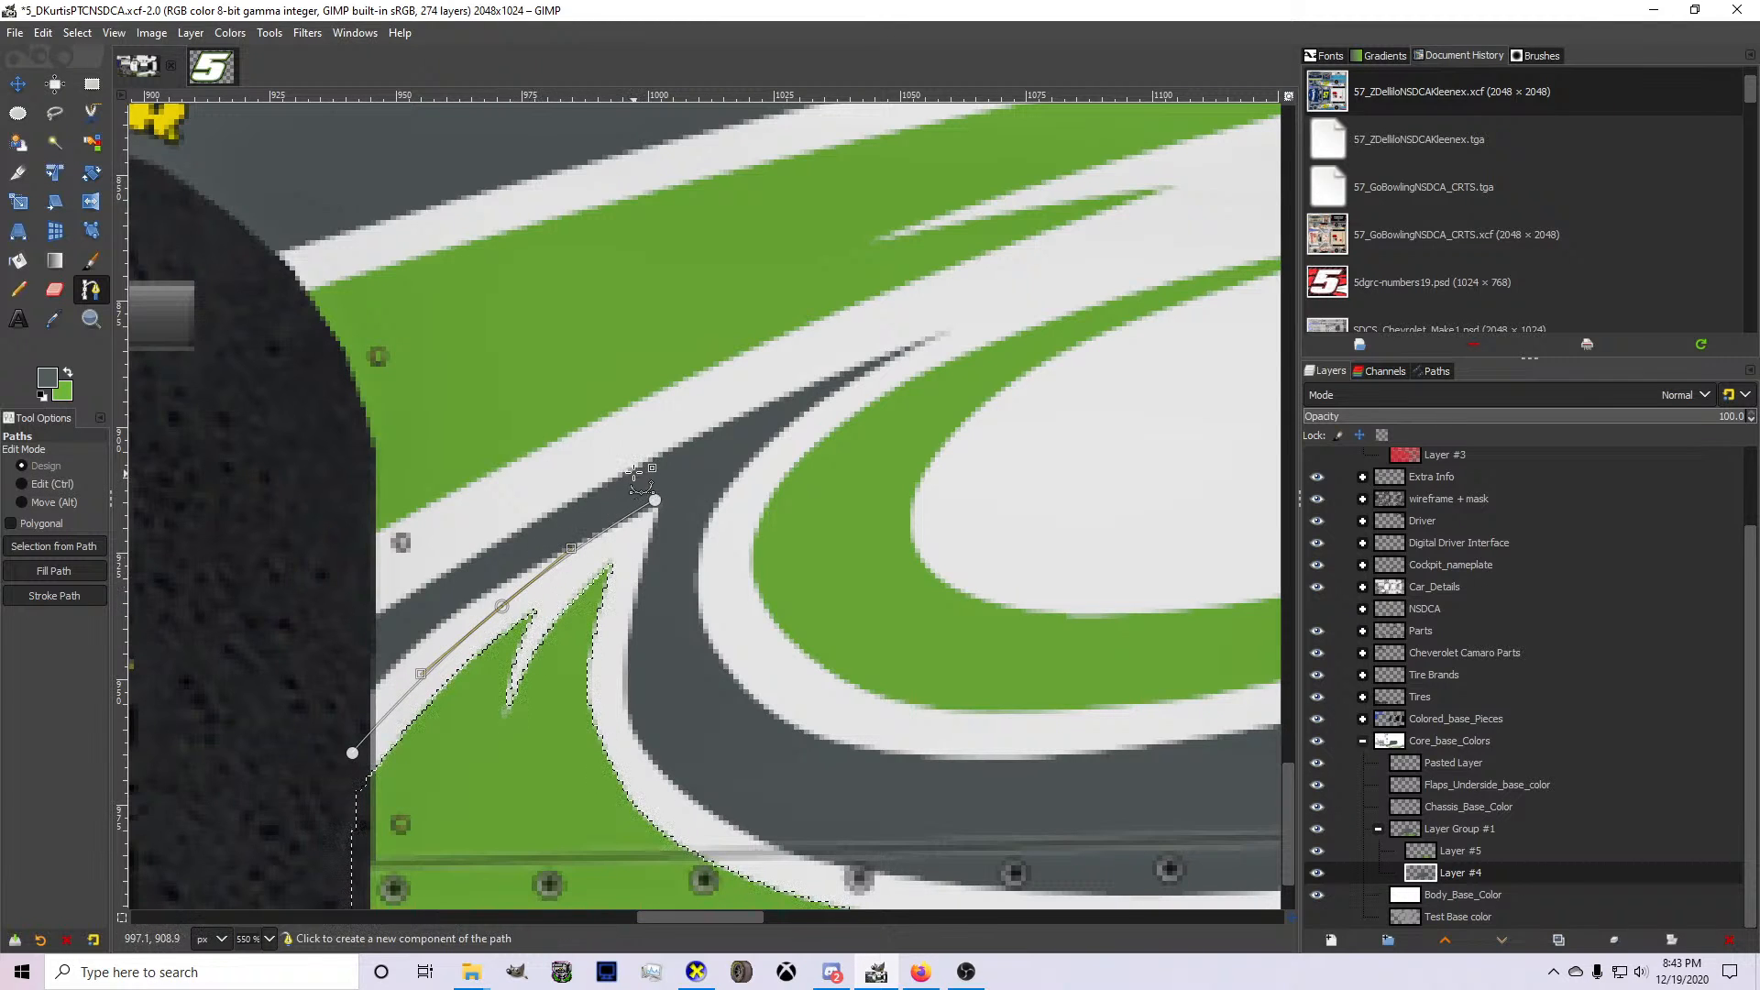
pyautogui.click(657, 500)
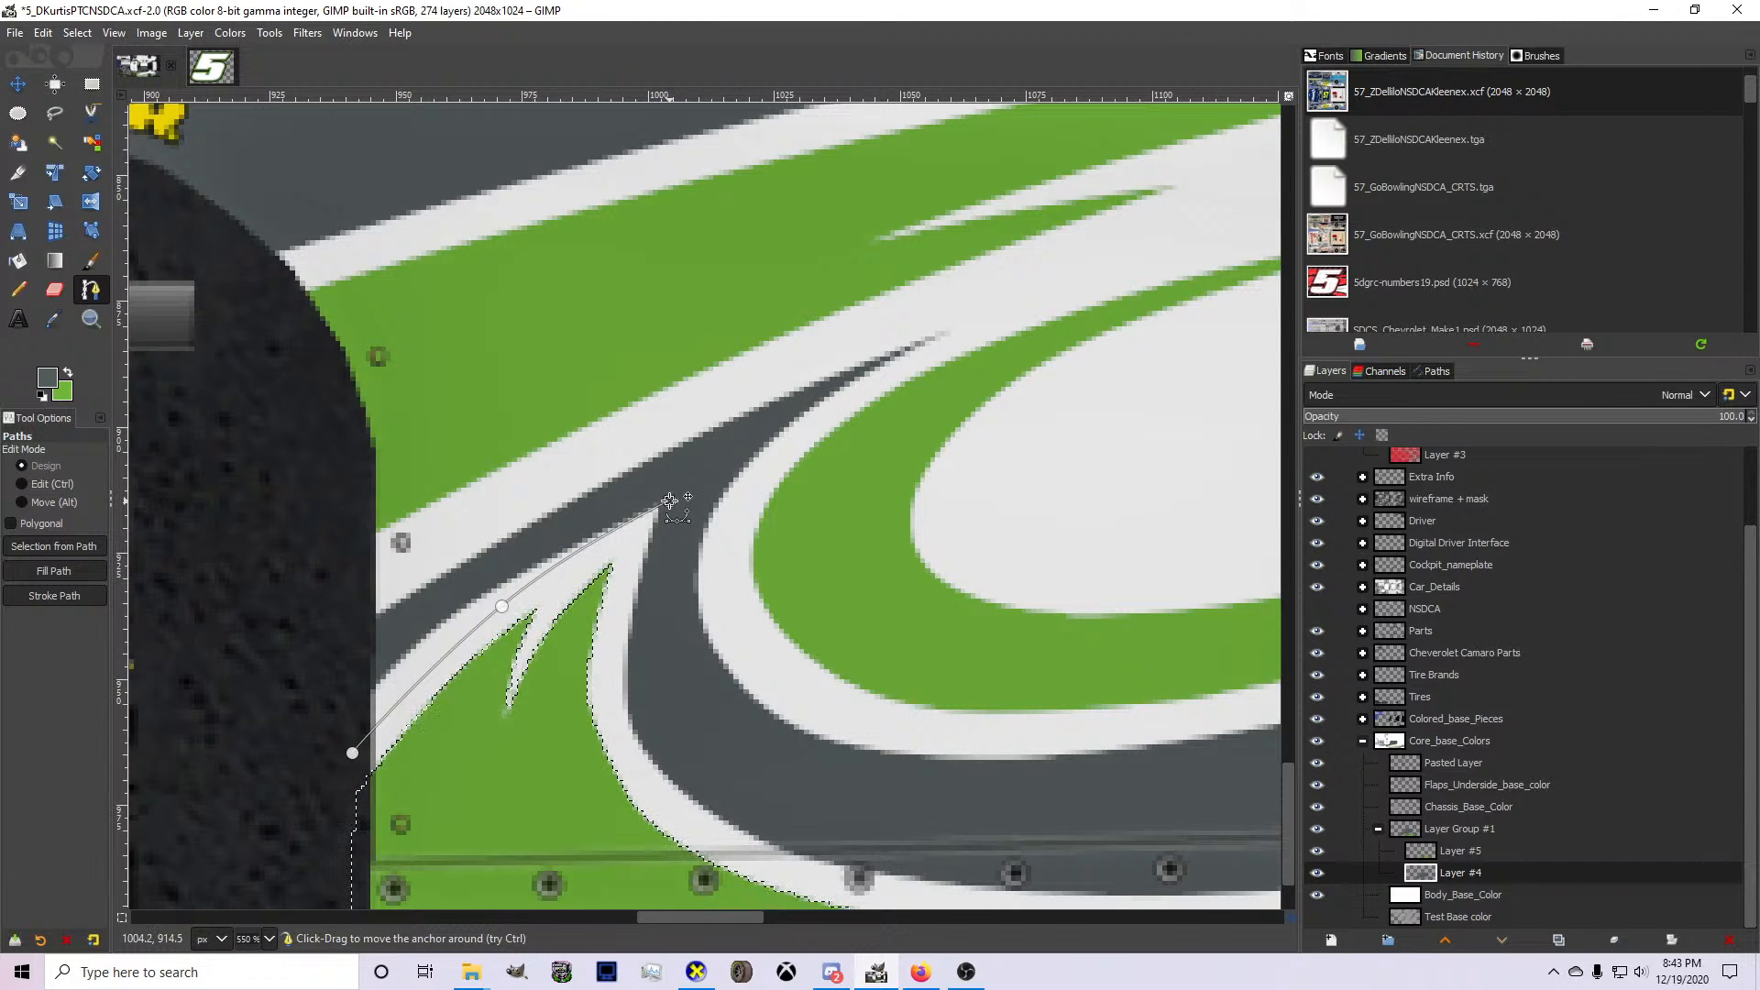
# Close the path back through the gray band to the wheel arch, and convert it to a selection.
pyautogui.click(657, 484)
pyautogui.click(458, 578)
pyautogui.click(353, 662)
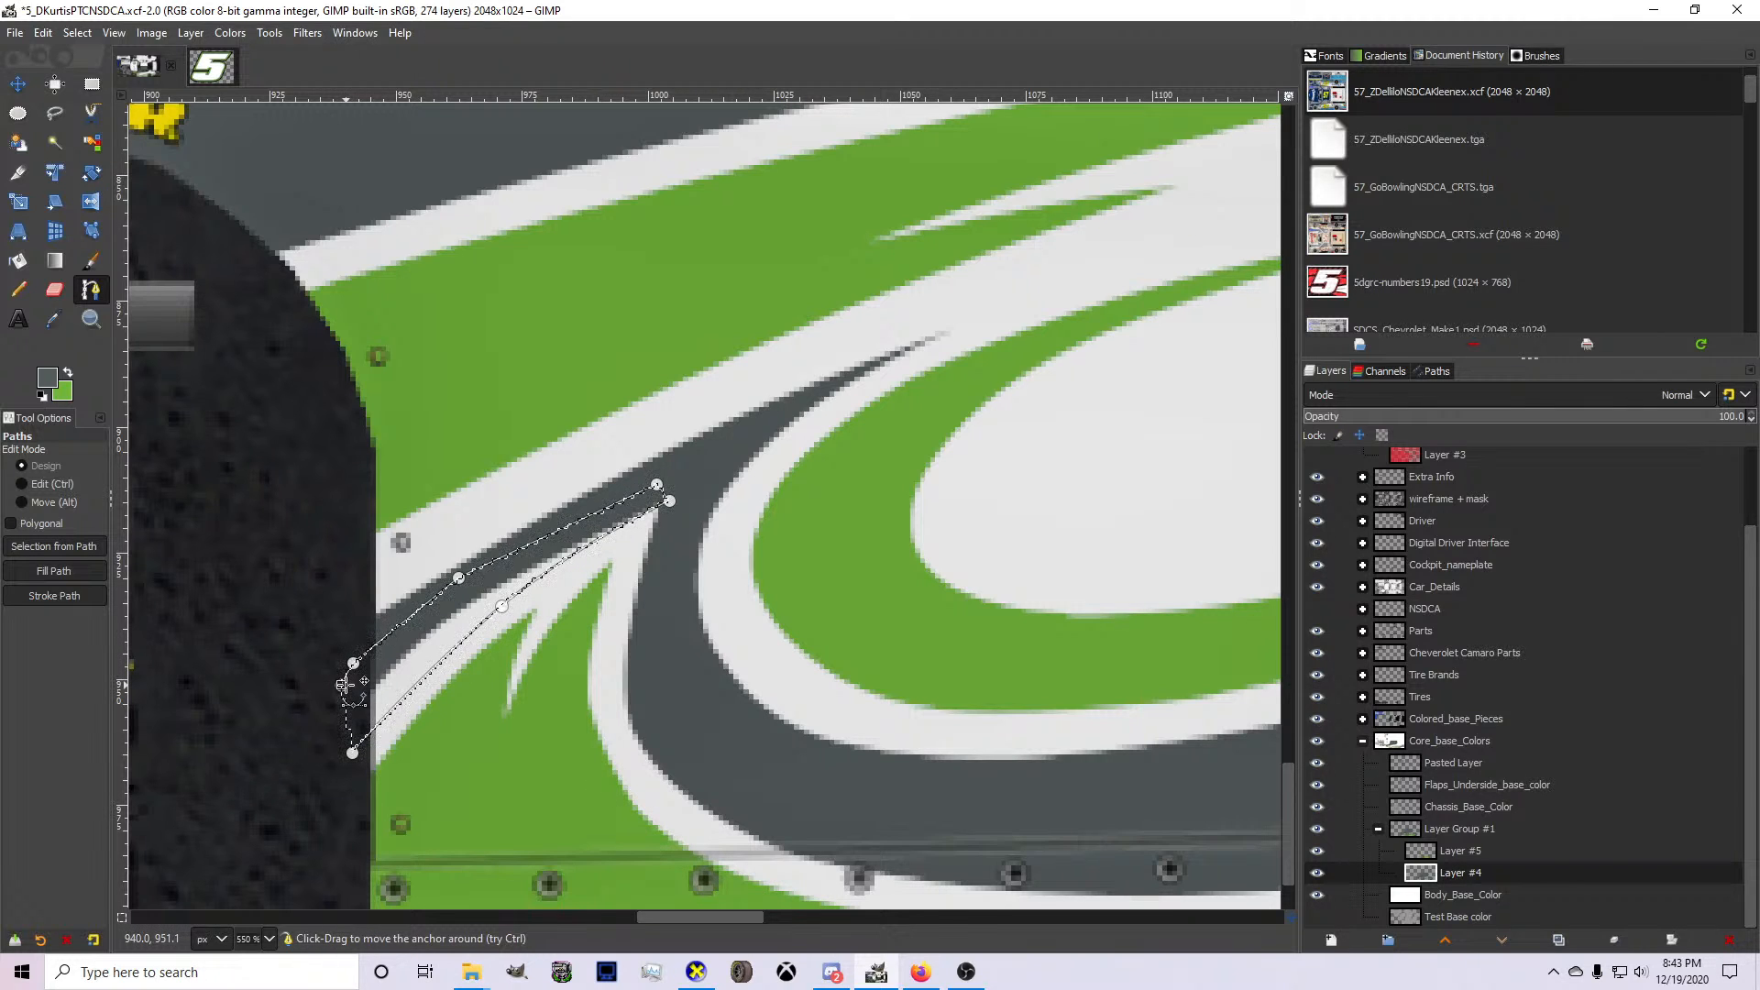
pyautogui.press('Return')
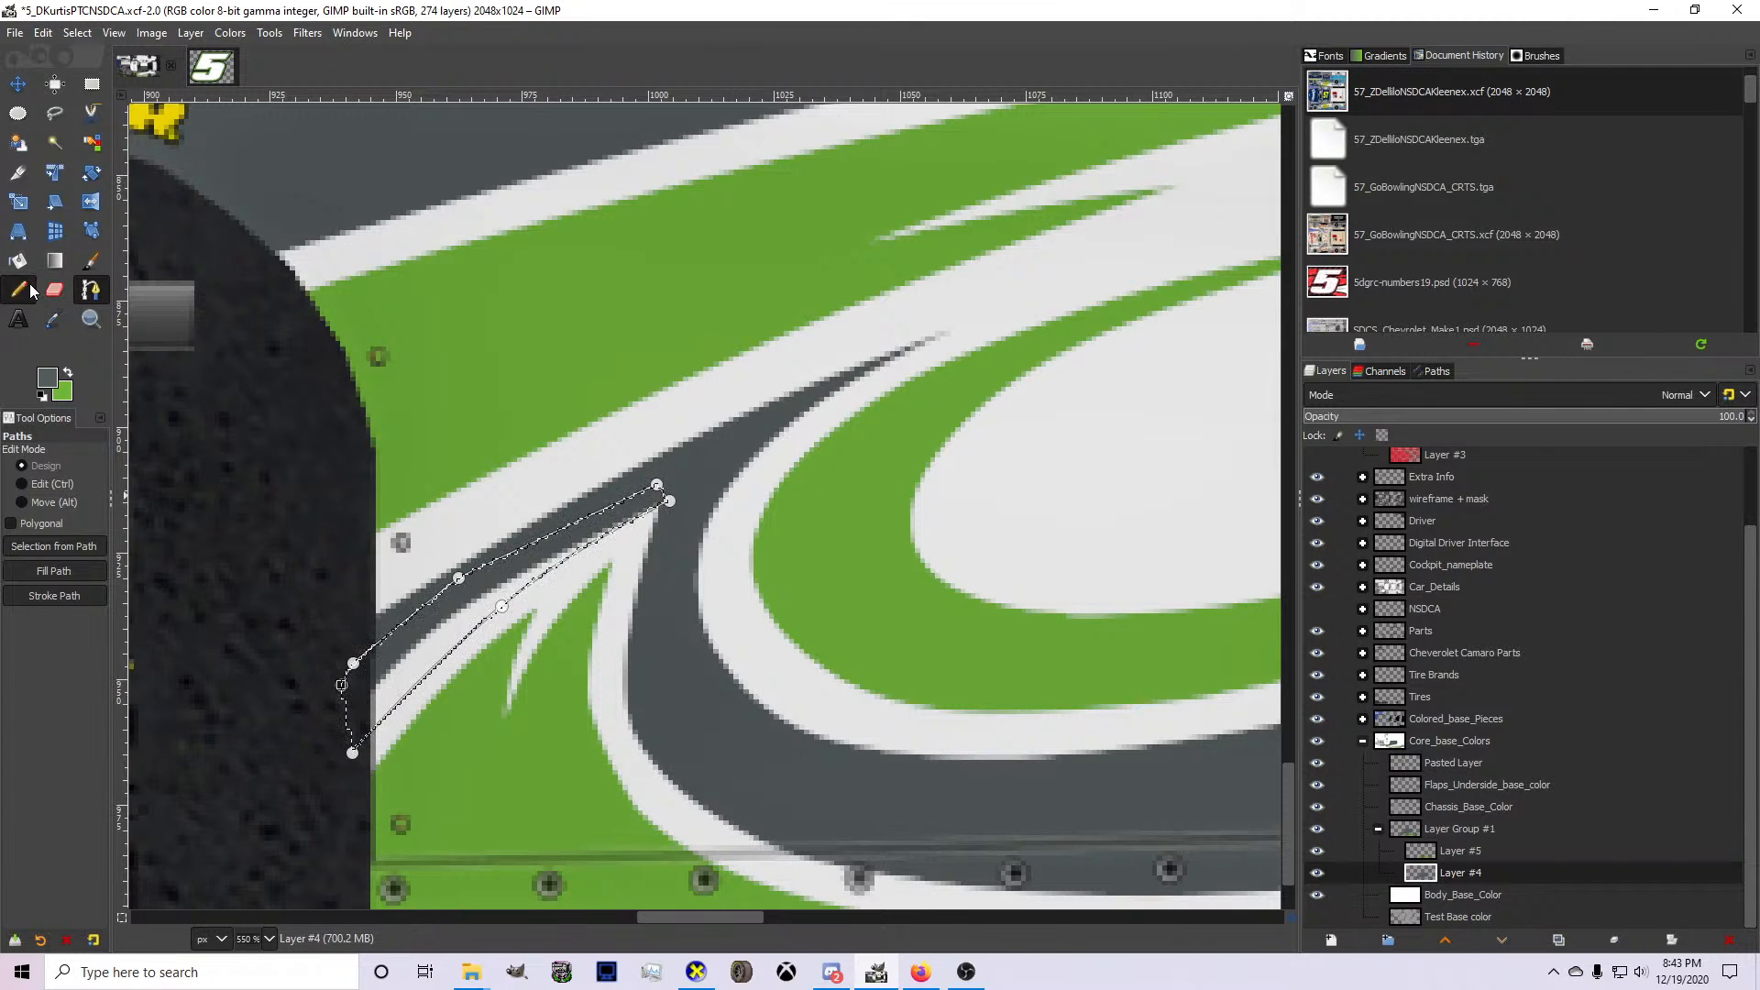
# Paint the selected area gray on Layer #4 with the Pencil to thin the white stripe, and clear the selection.
pyautogui.press('n')
pyautogui.moveTo(250, 508); pyautogui.dragTo(266, 575)
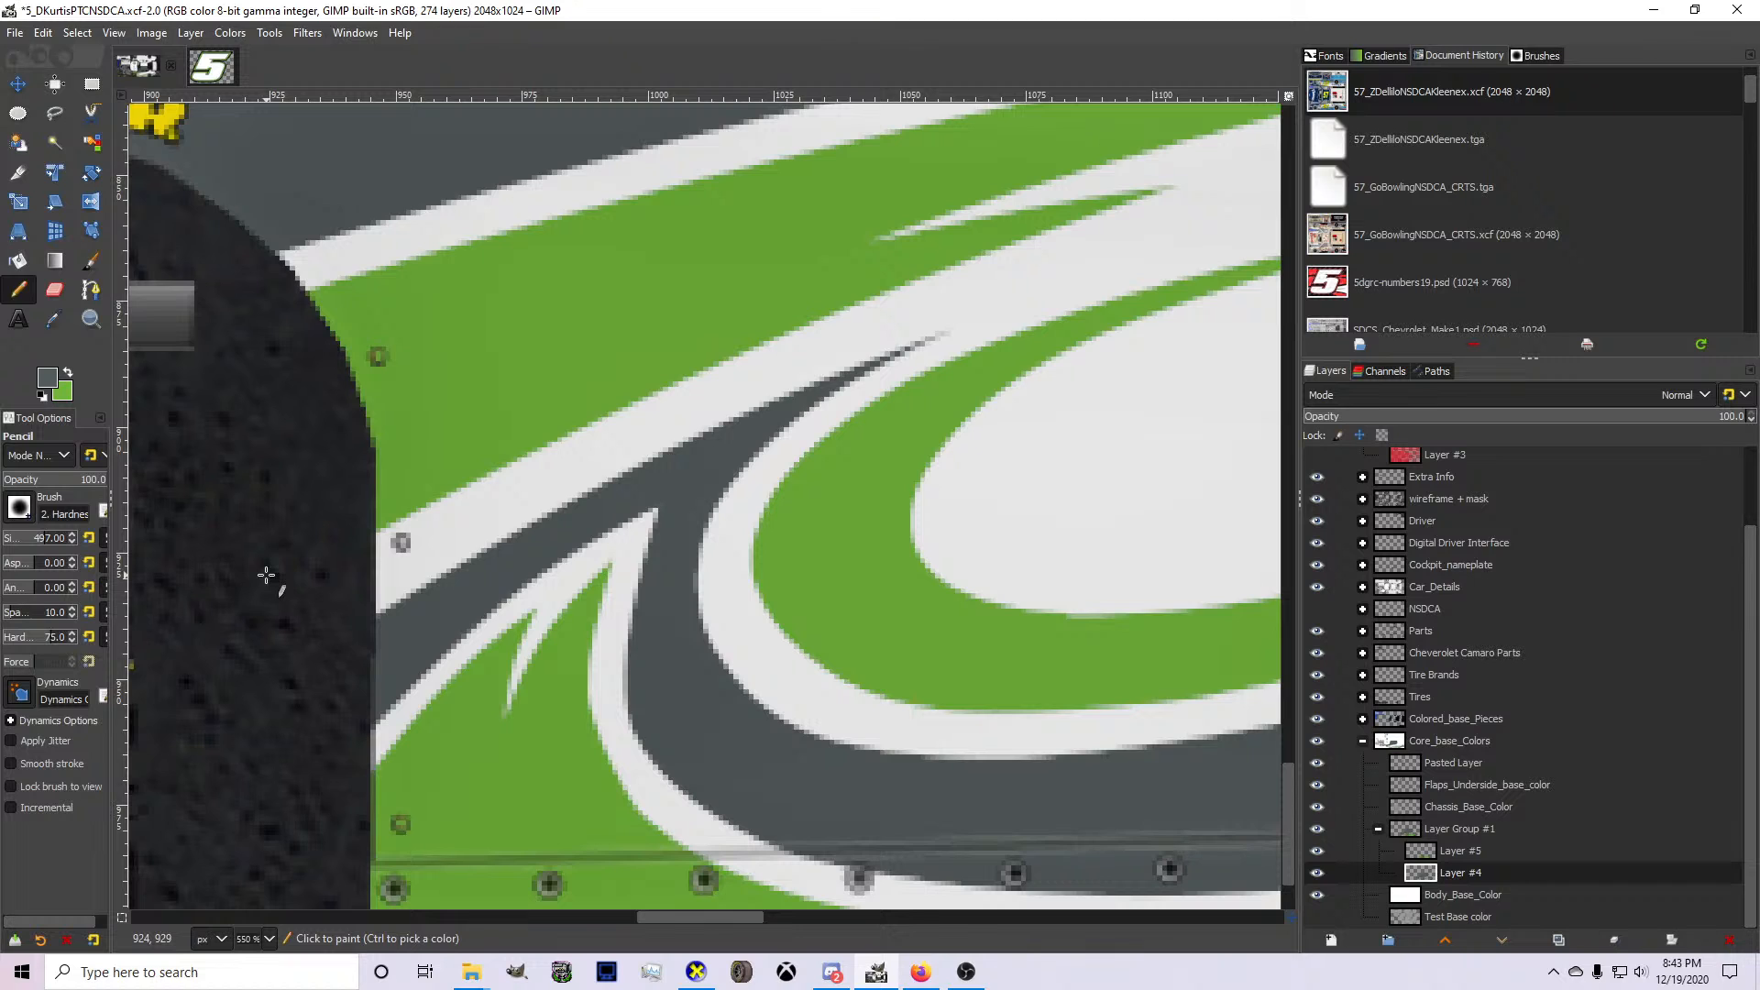
pyautogui.click(77, 32)
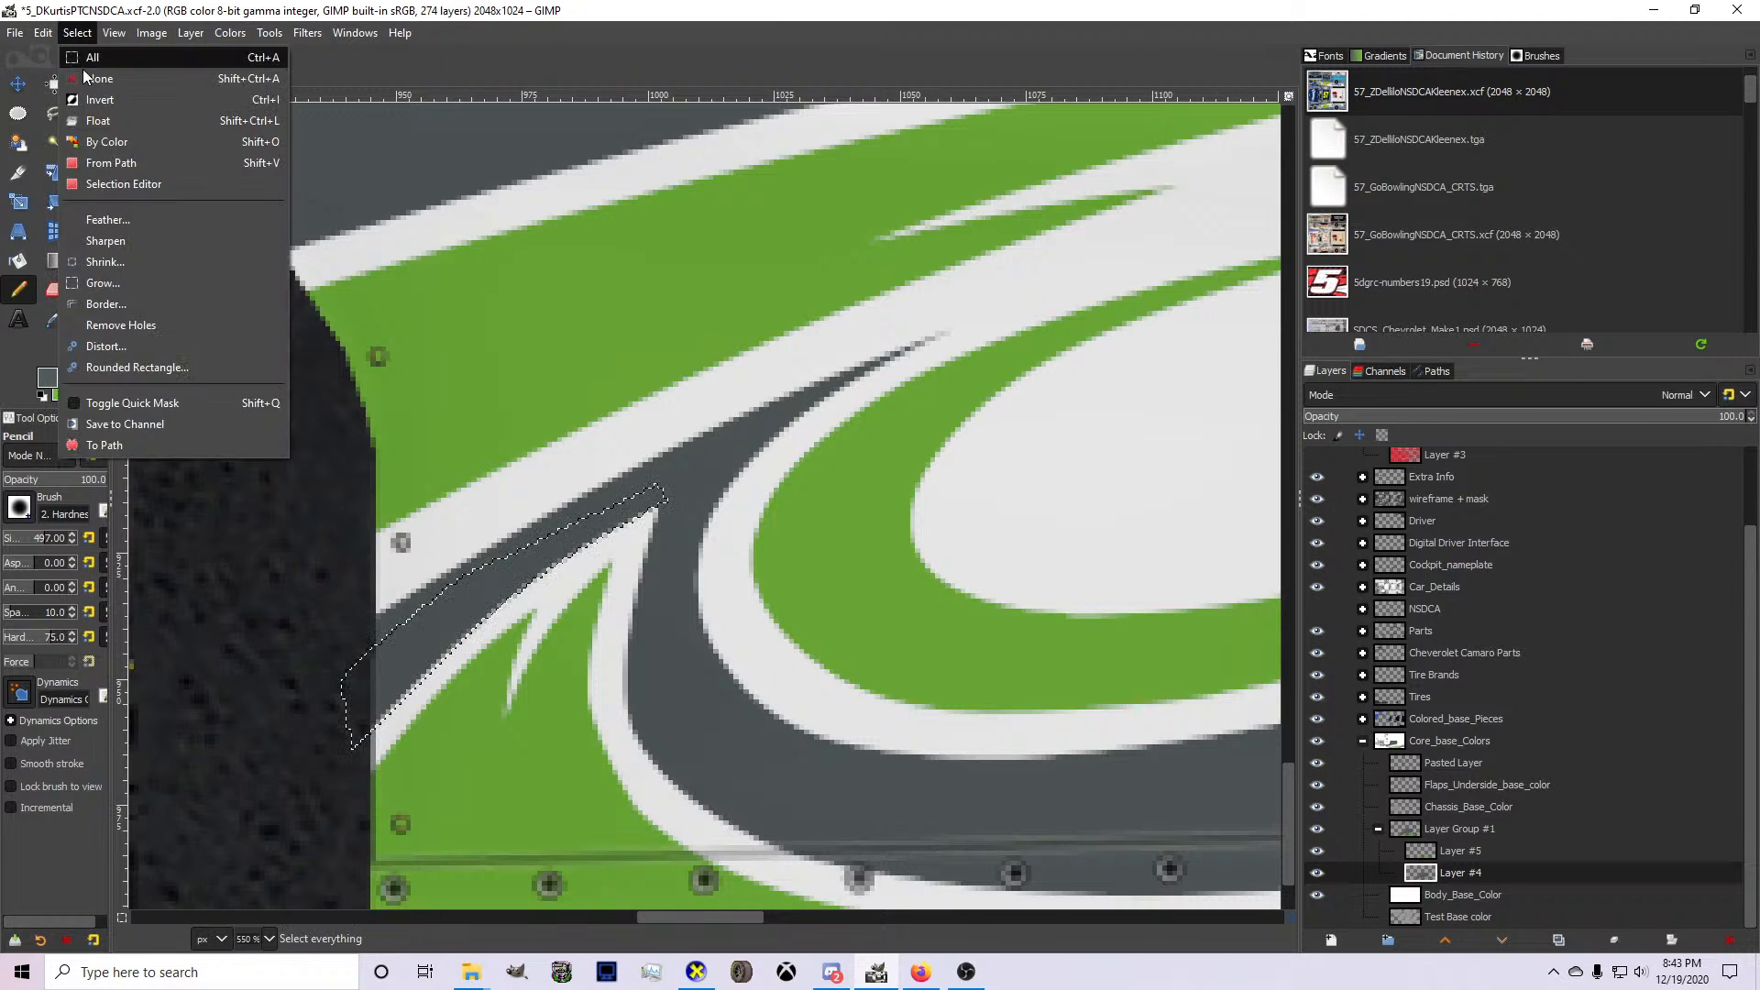
pyautogui.click(91, 72)
pyautogui.scroll(-7, 371, 550)
pyautogui.scroll(2, 376, 547)
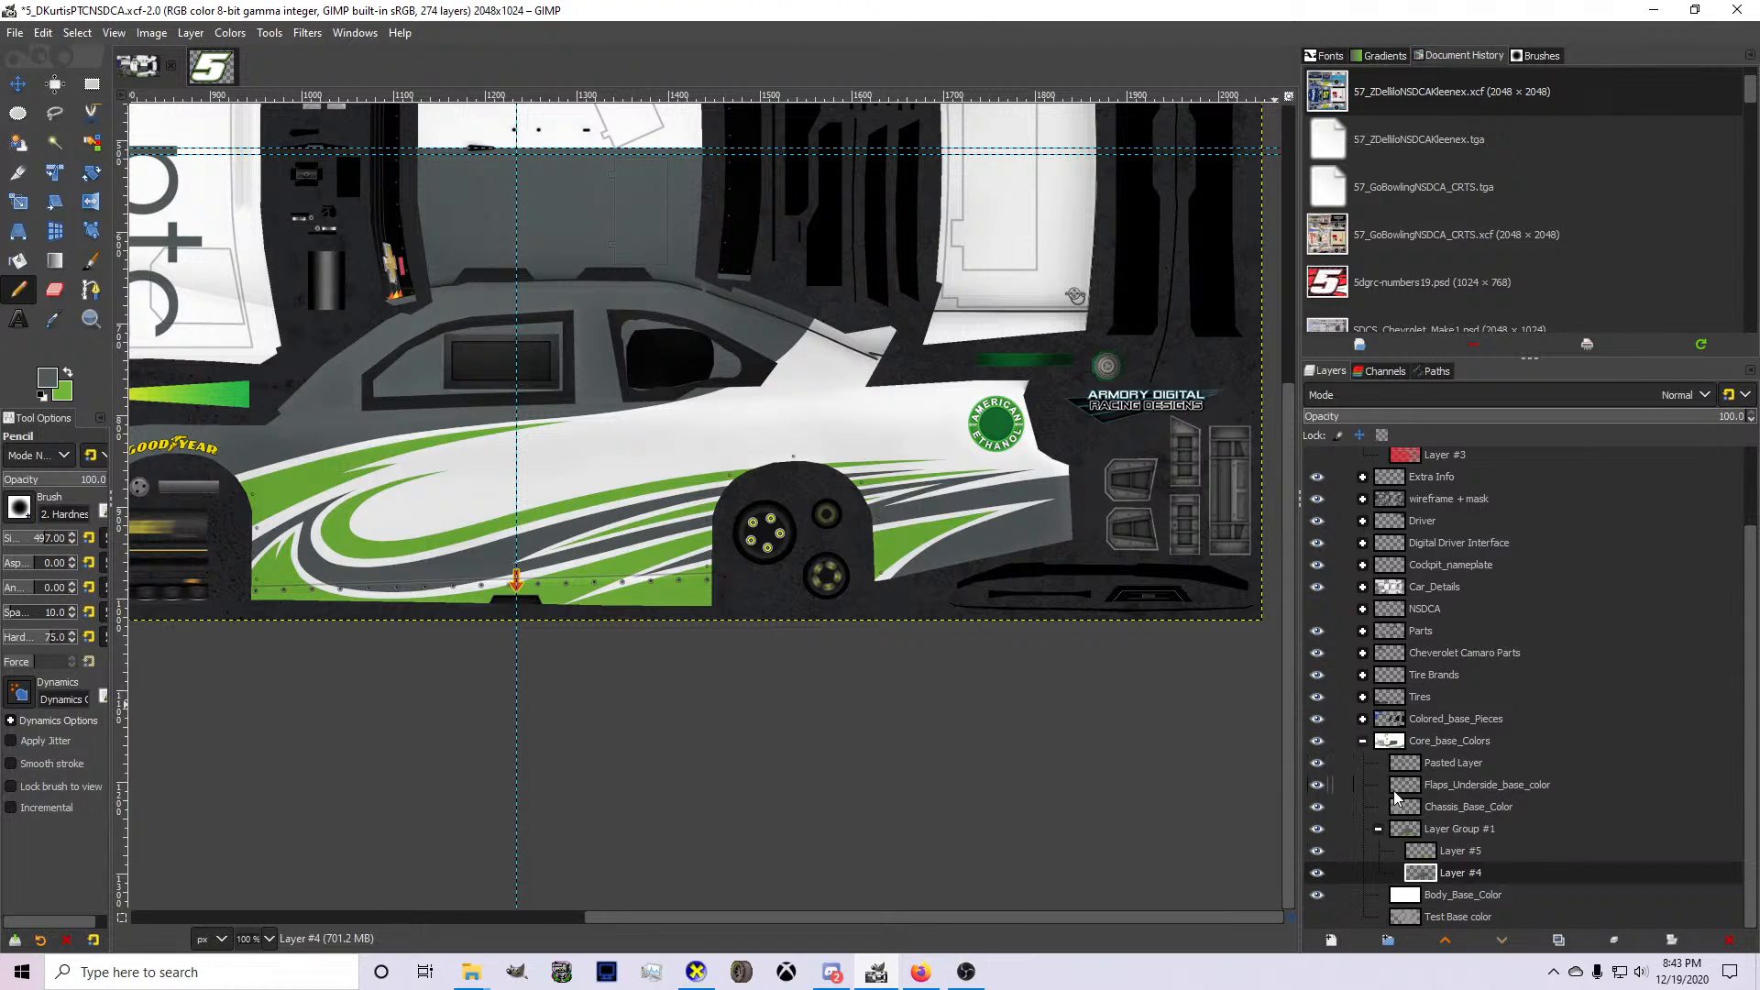
# Show the NSDCA layer group to check the contingency decals against the painted side of the car.
pyautogui.click(1317, 610)
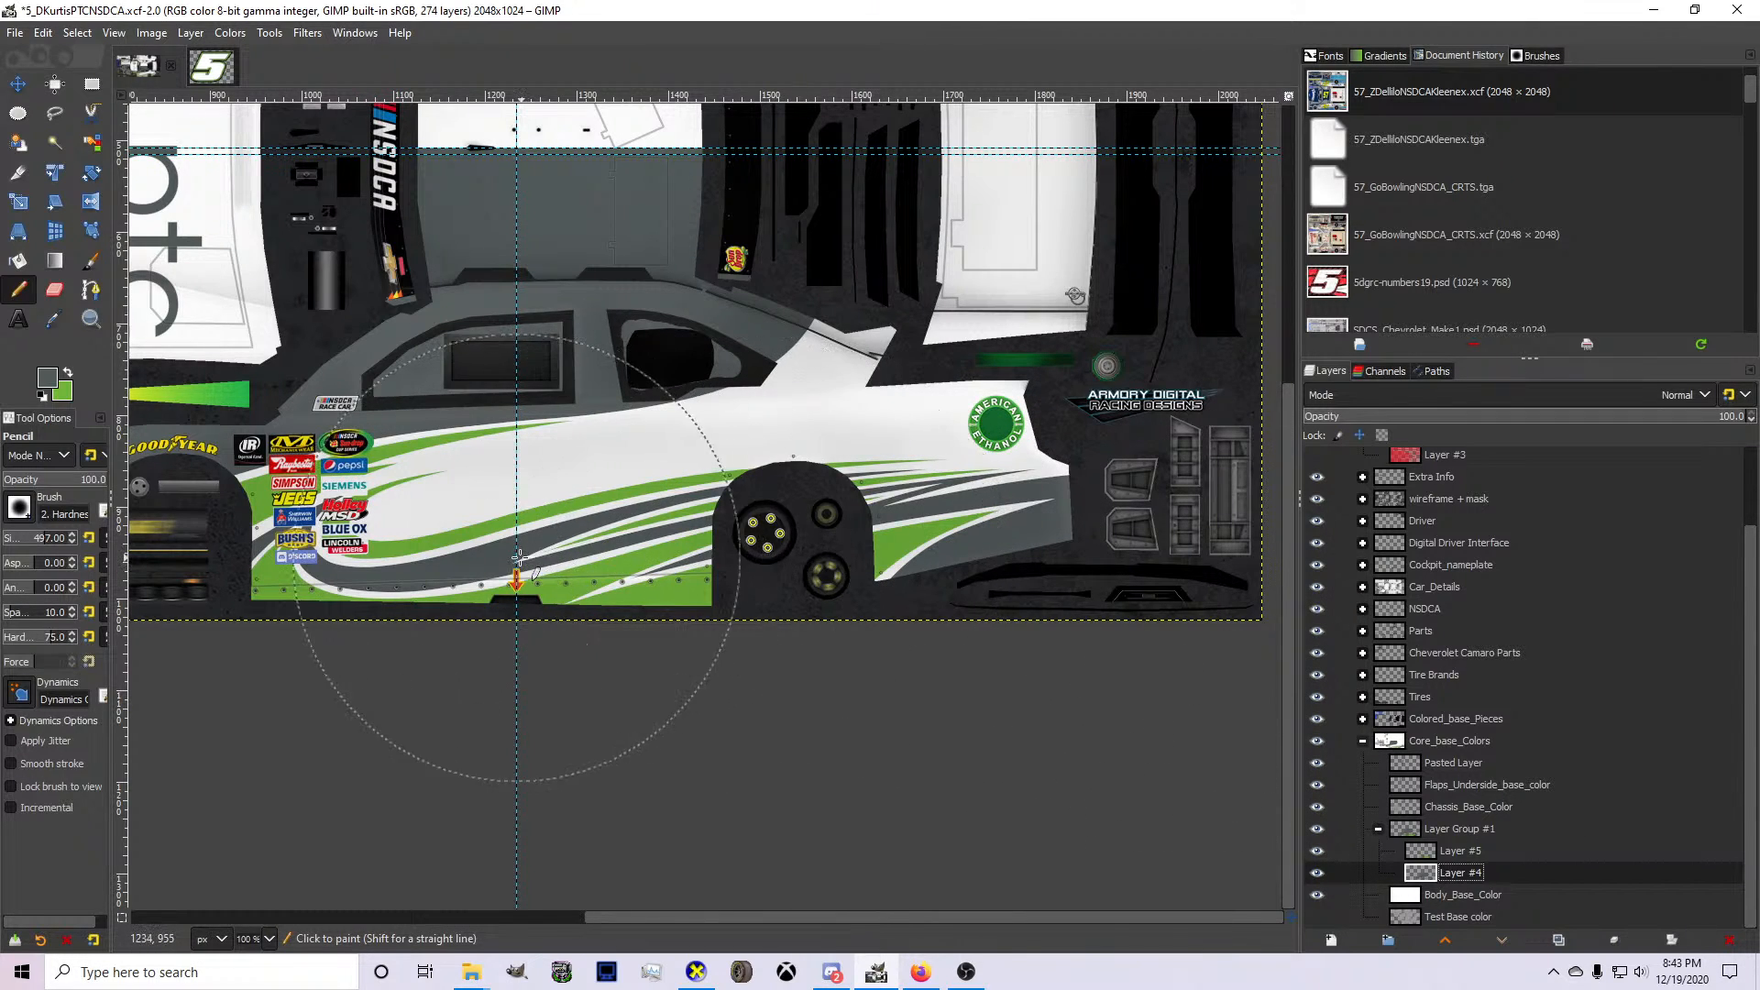
pyautogui.scroll(1, 519, 556)
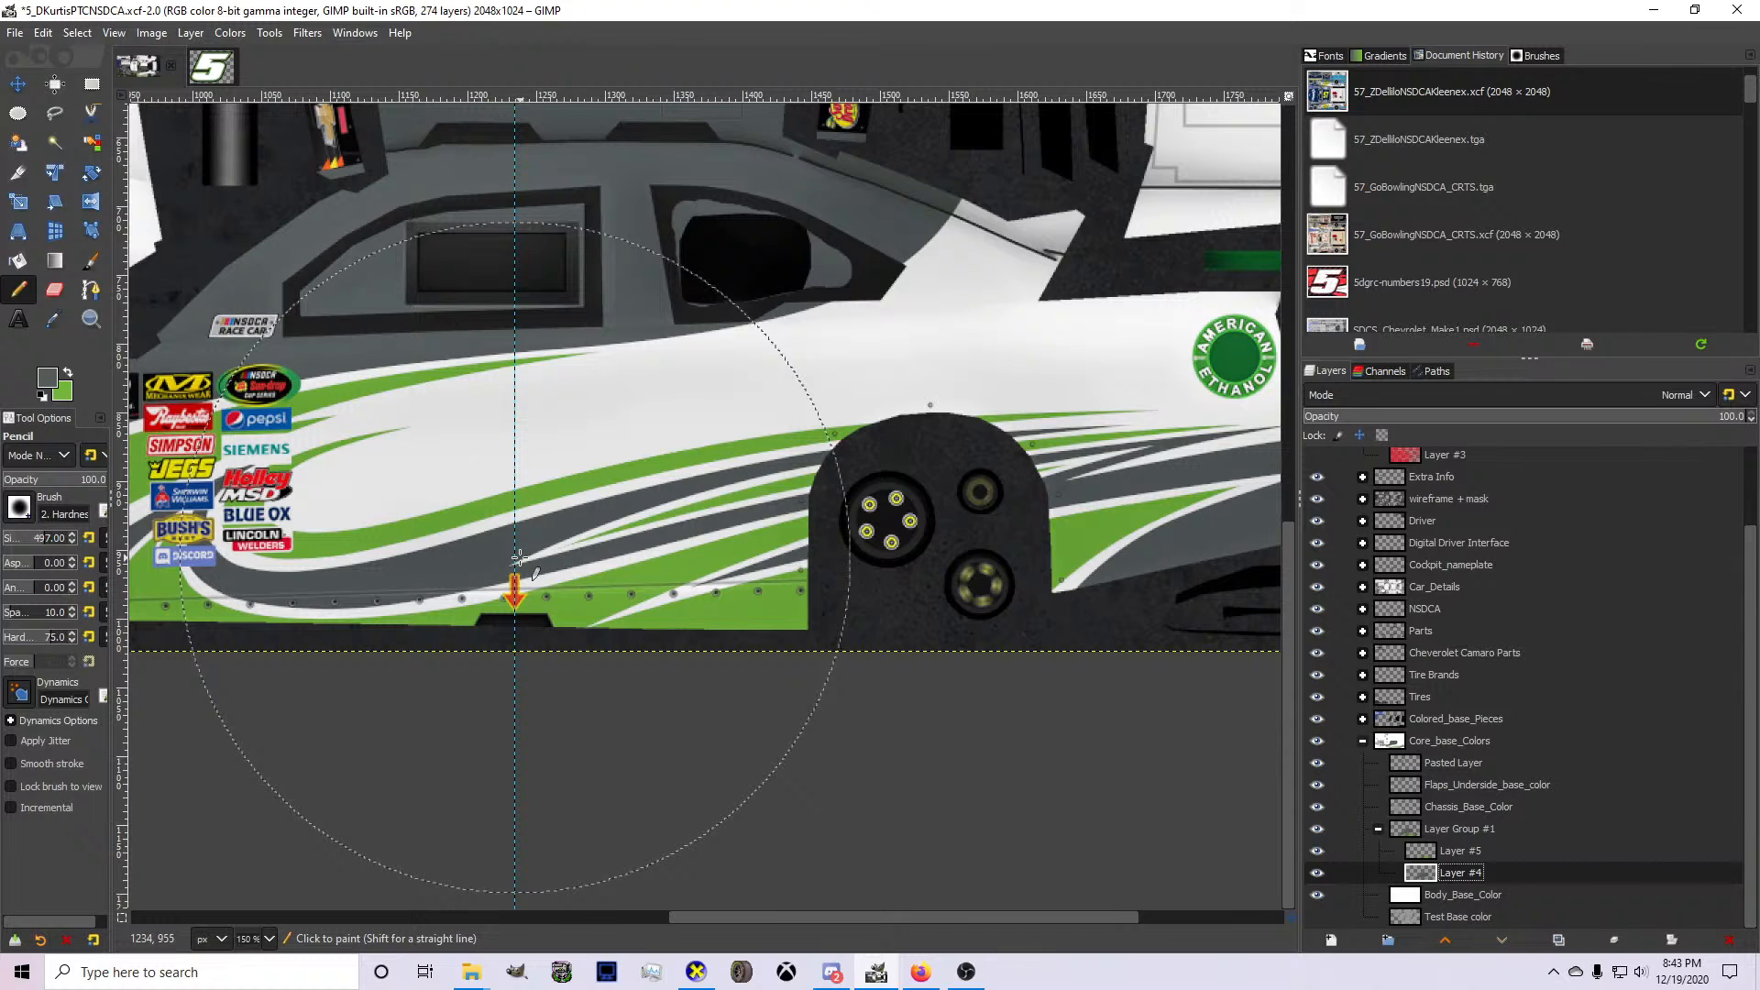
pyautogui.scroll(-1, 519, 556)
pyautogui.scroll(1, 519, 557)
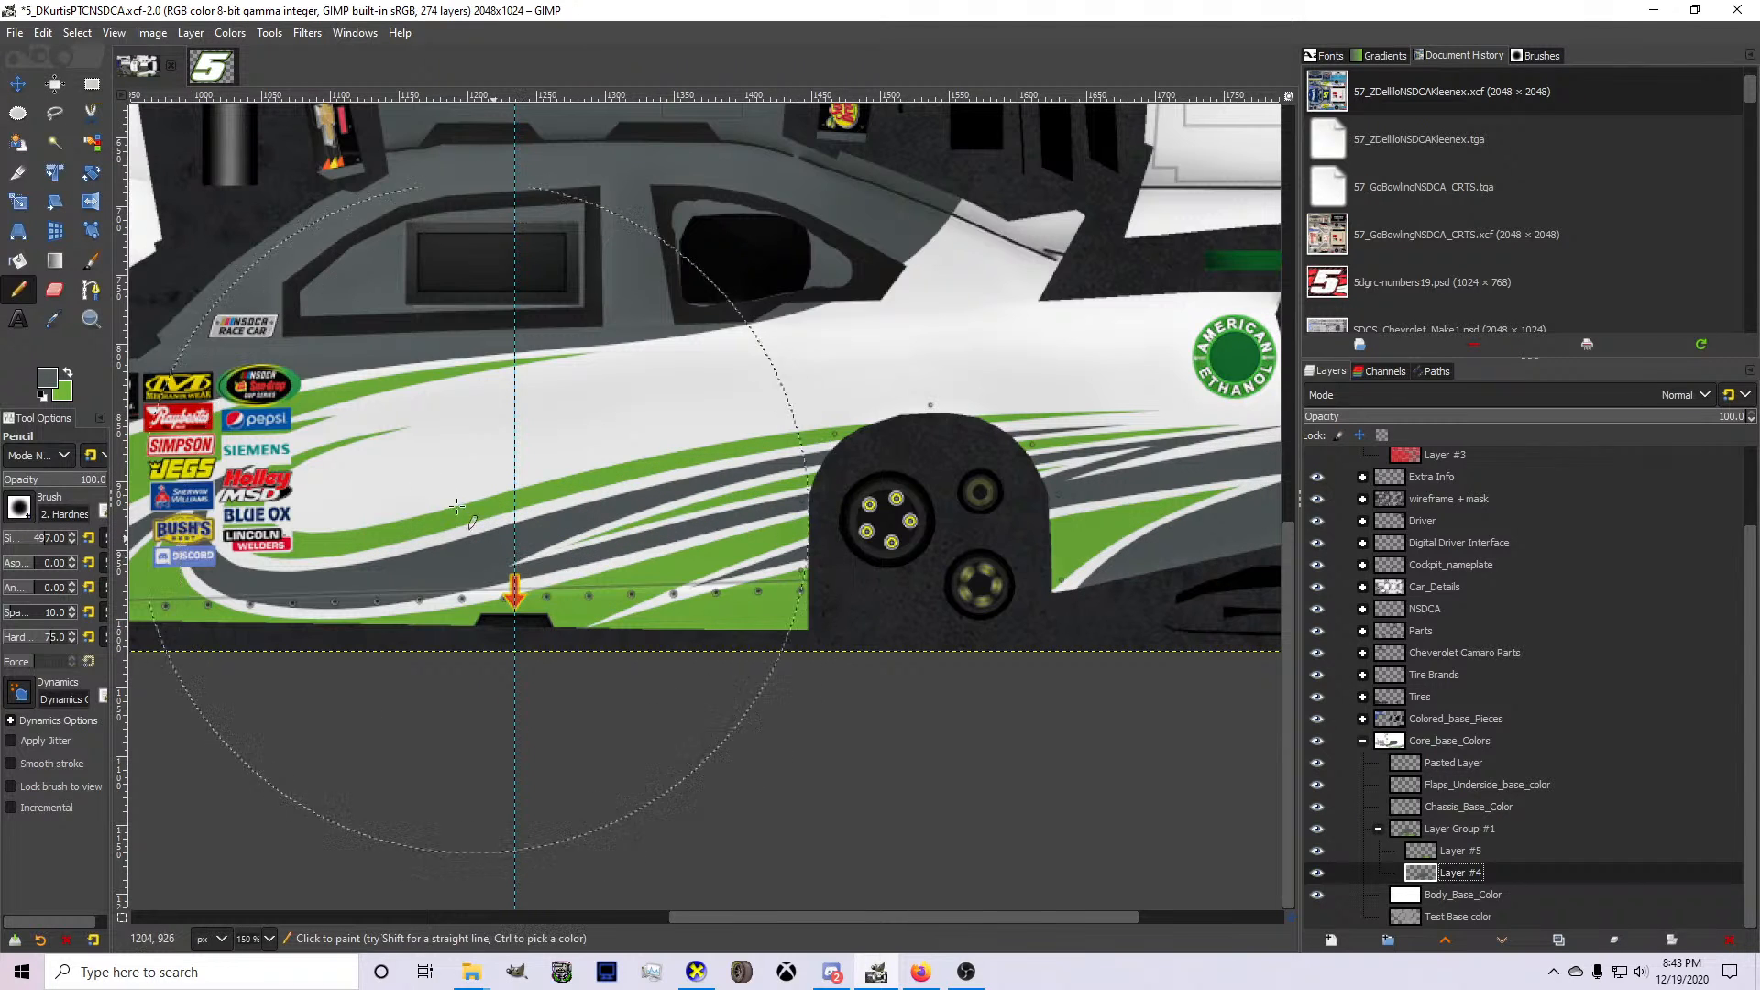
# Copy the number 5 artwork group from the 5dgrc-numbers19 image and paste it into the car template above Layer Group #1.
pyautogui.click(211, 66)
pyautogui.rightClick(1397, 497)
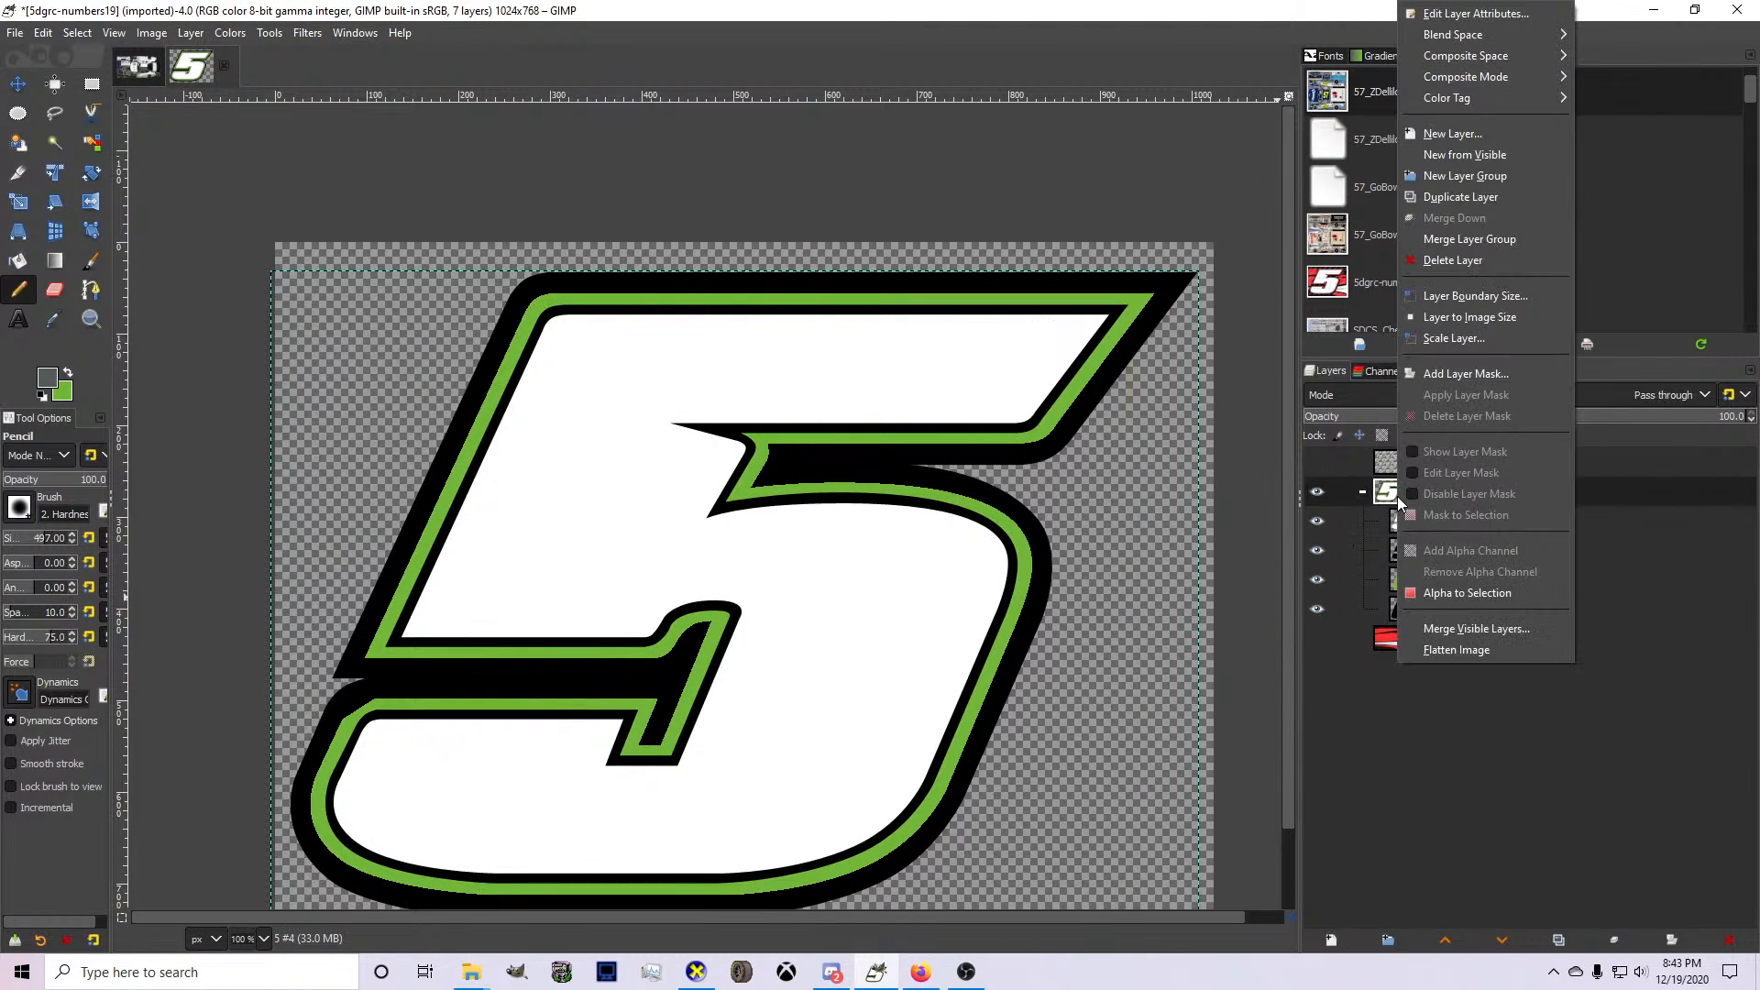
pyautogui.click(1466, 596)
pyautogui.hotkey('ctrl', 'c')
pyautogui.click(138, 67)
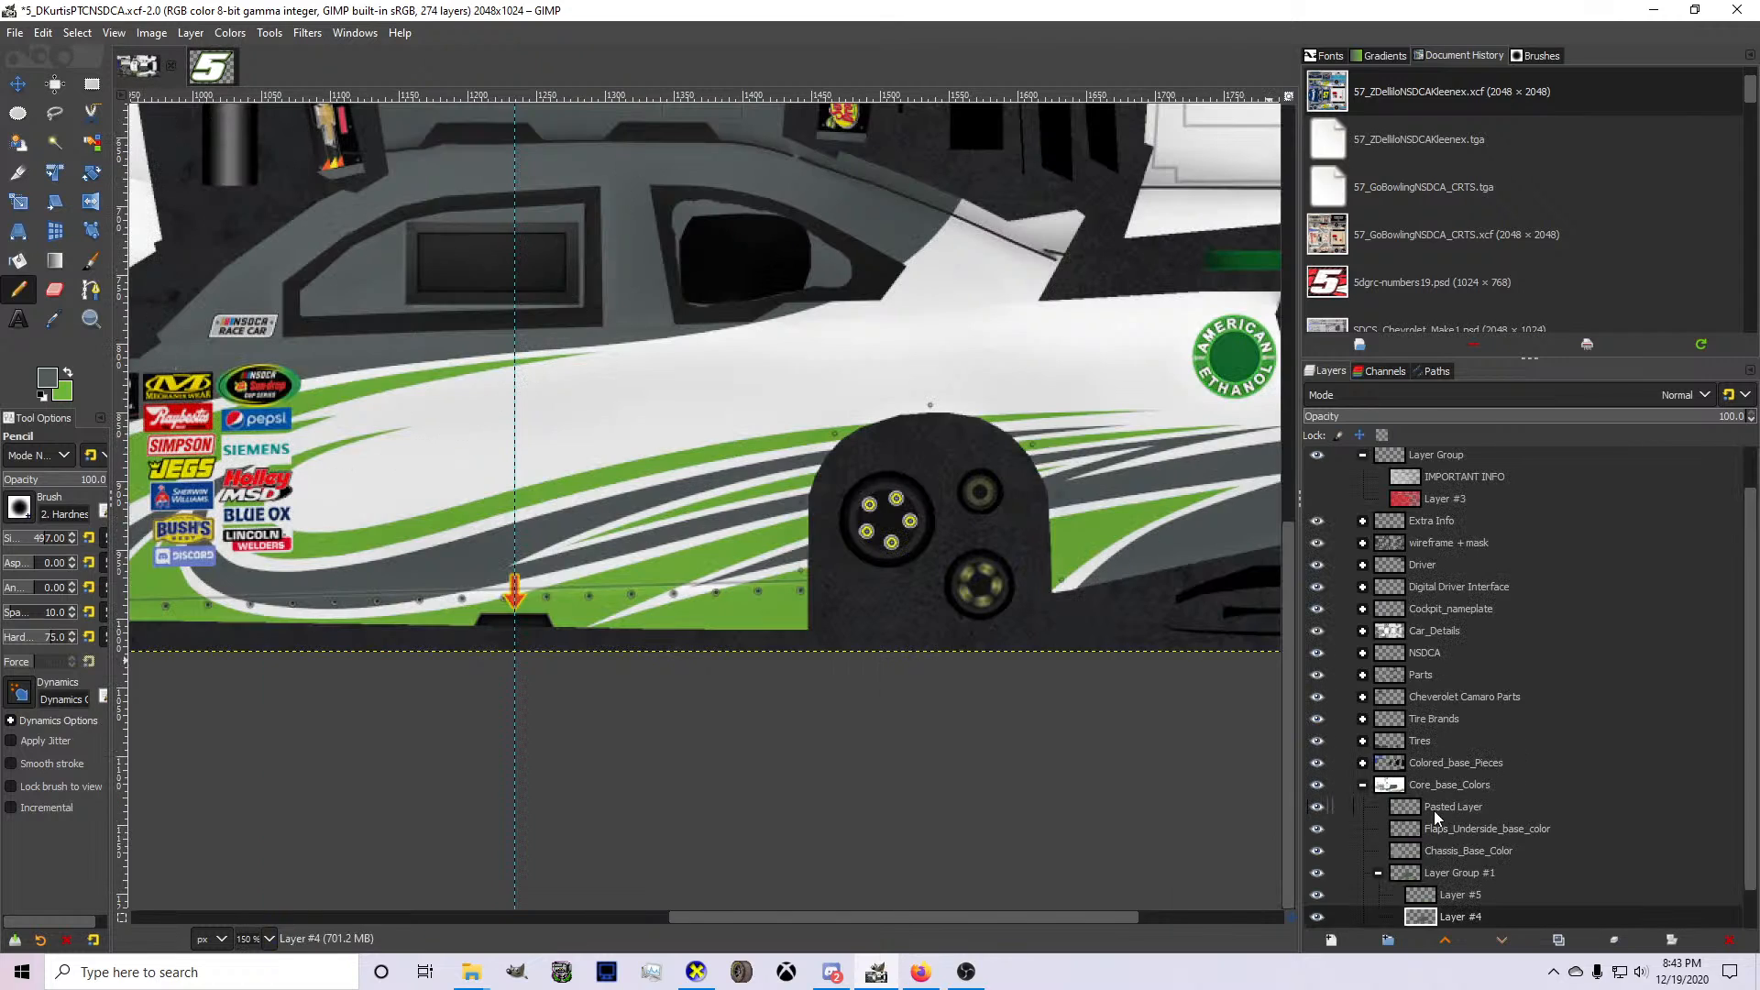
pyautogui.click(1432, 866)
pyautogui.hotkey('ctrl', 'v')
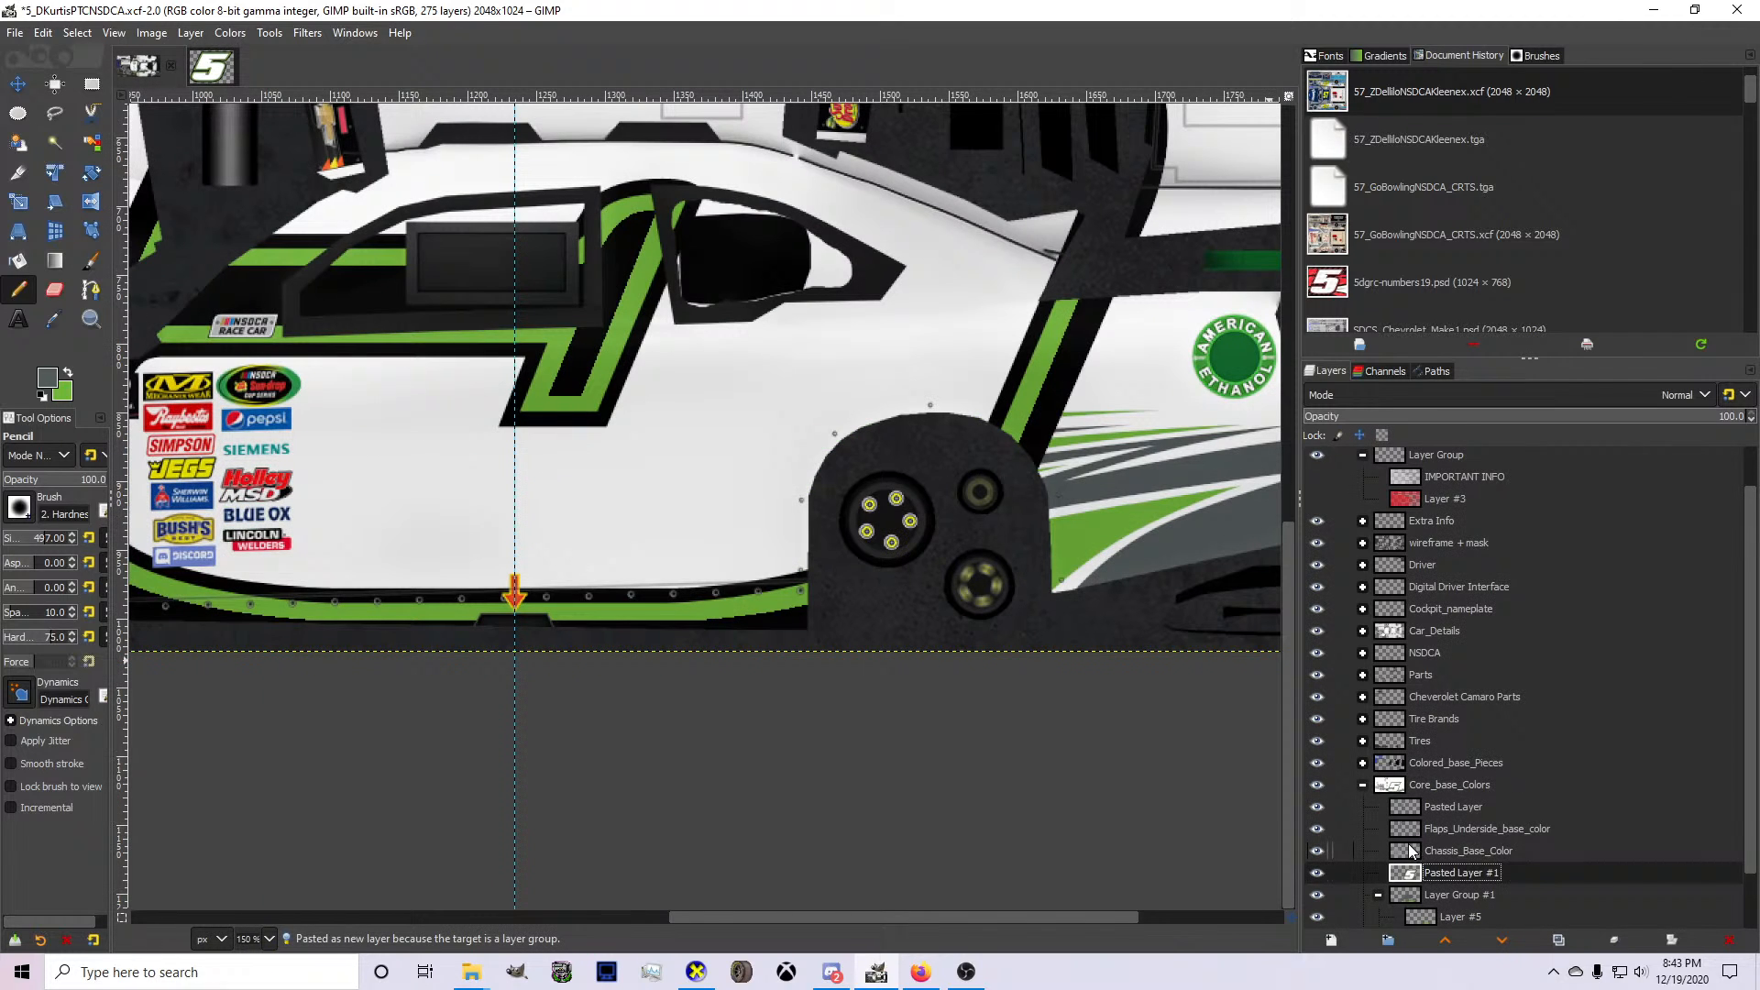
# Scale the pasted number 5 down proportionally and position it on the door just behind the contingency decals.
pyautogui.hotkey('shift', 's')
pyautogui.click(1019, 652)
pyautogui.scroll(-3, 1002, 634)
pyautogui.moveTo(1031, 631); pyautogui.dragTo(826, 488)
pyautogui.moveTo(806, 413); pyautogui.dragTo(885, 609)
pyautogui.moveTo(990, 649); pyautogui.dragTo(842, 590)
pyautogui.scroll(4, 887, 576)
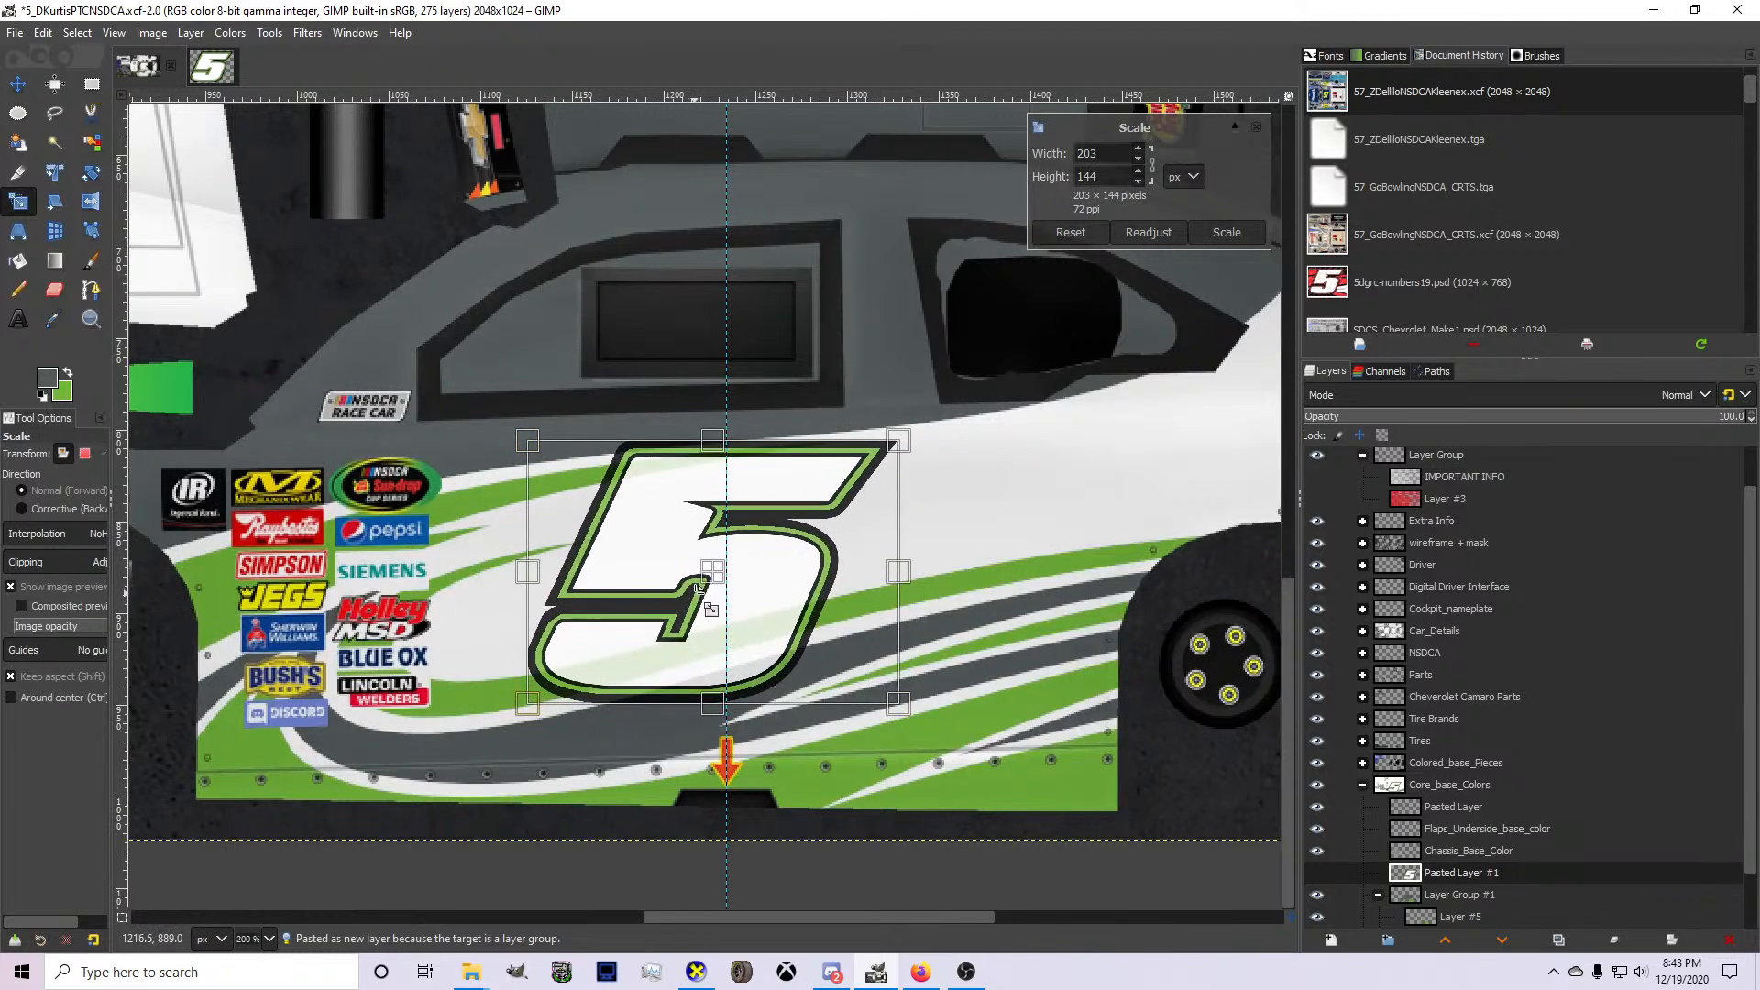
pyautogui.moveTo(701, 587); pyautogui.dragTo(686, 603)
pyautogui.moveTo(798, 547); pyautogui.dragTo(816, 535)
pyautogui.press('Return')
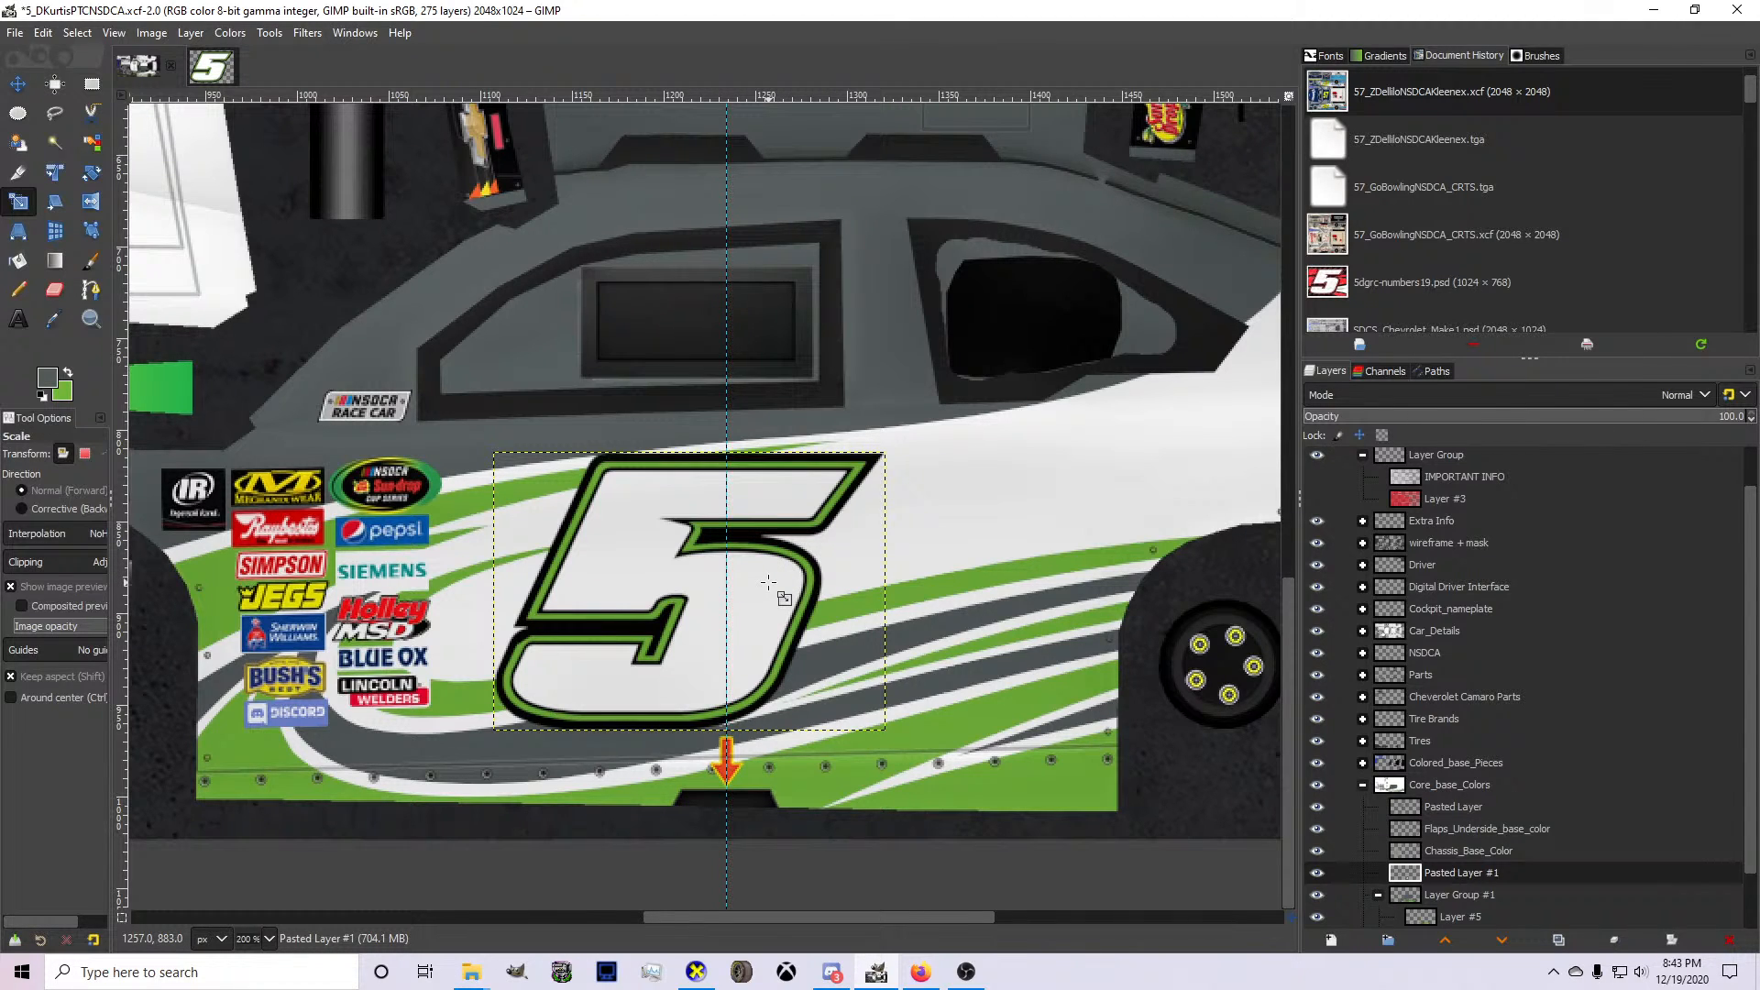
# Duplicate the Pasted Layer that holds the ptc hood logo.
pyautogui.click(1444, 813)
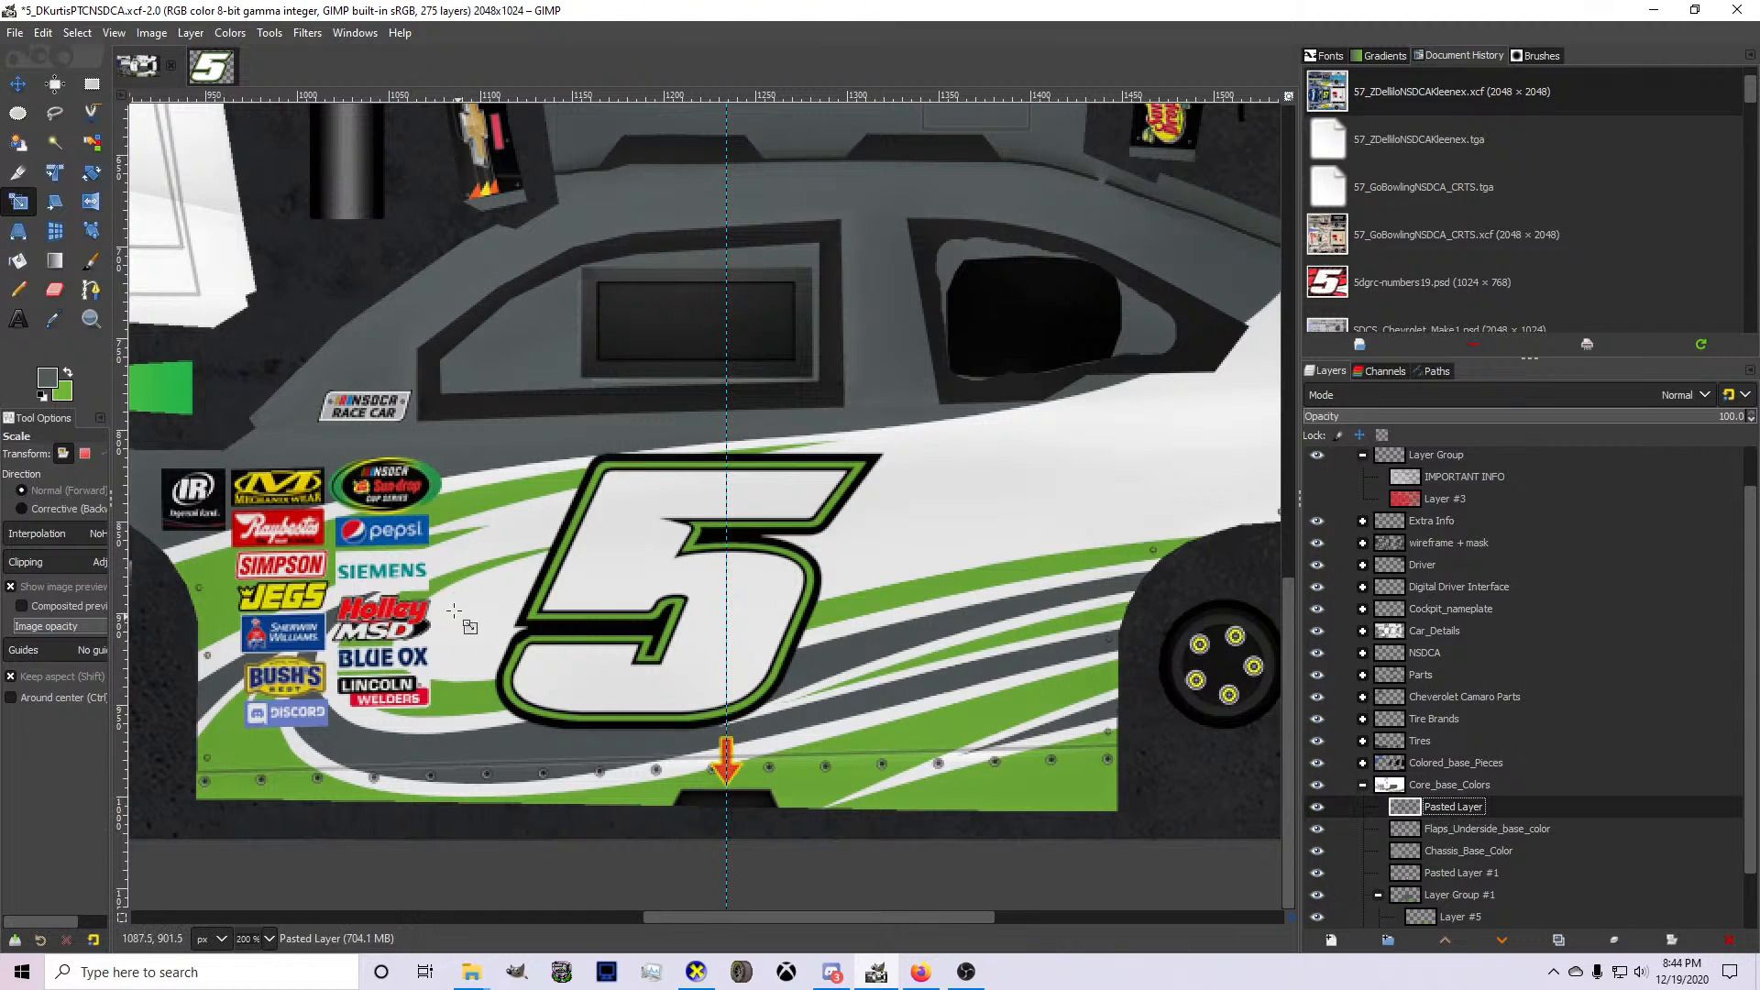
pyautogui.scroll(-1, 454, 612)
pyautogui.click(16, 85)
pyautogui.hotkey('ctrl', 'shift', 'd')
pyautogui.scroll(-3, 303, 274)
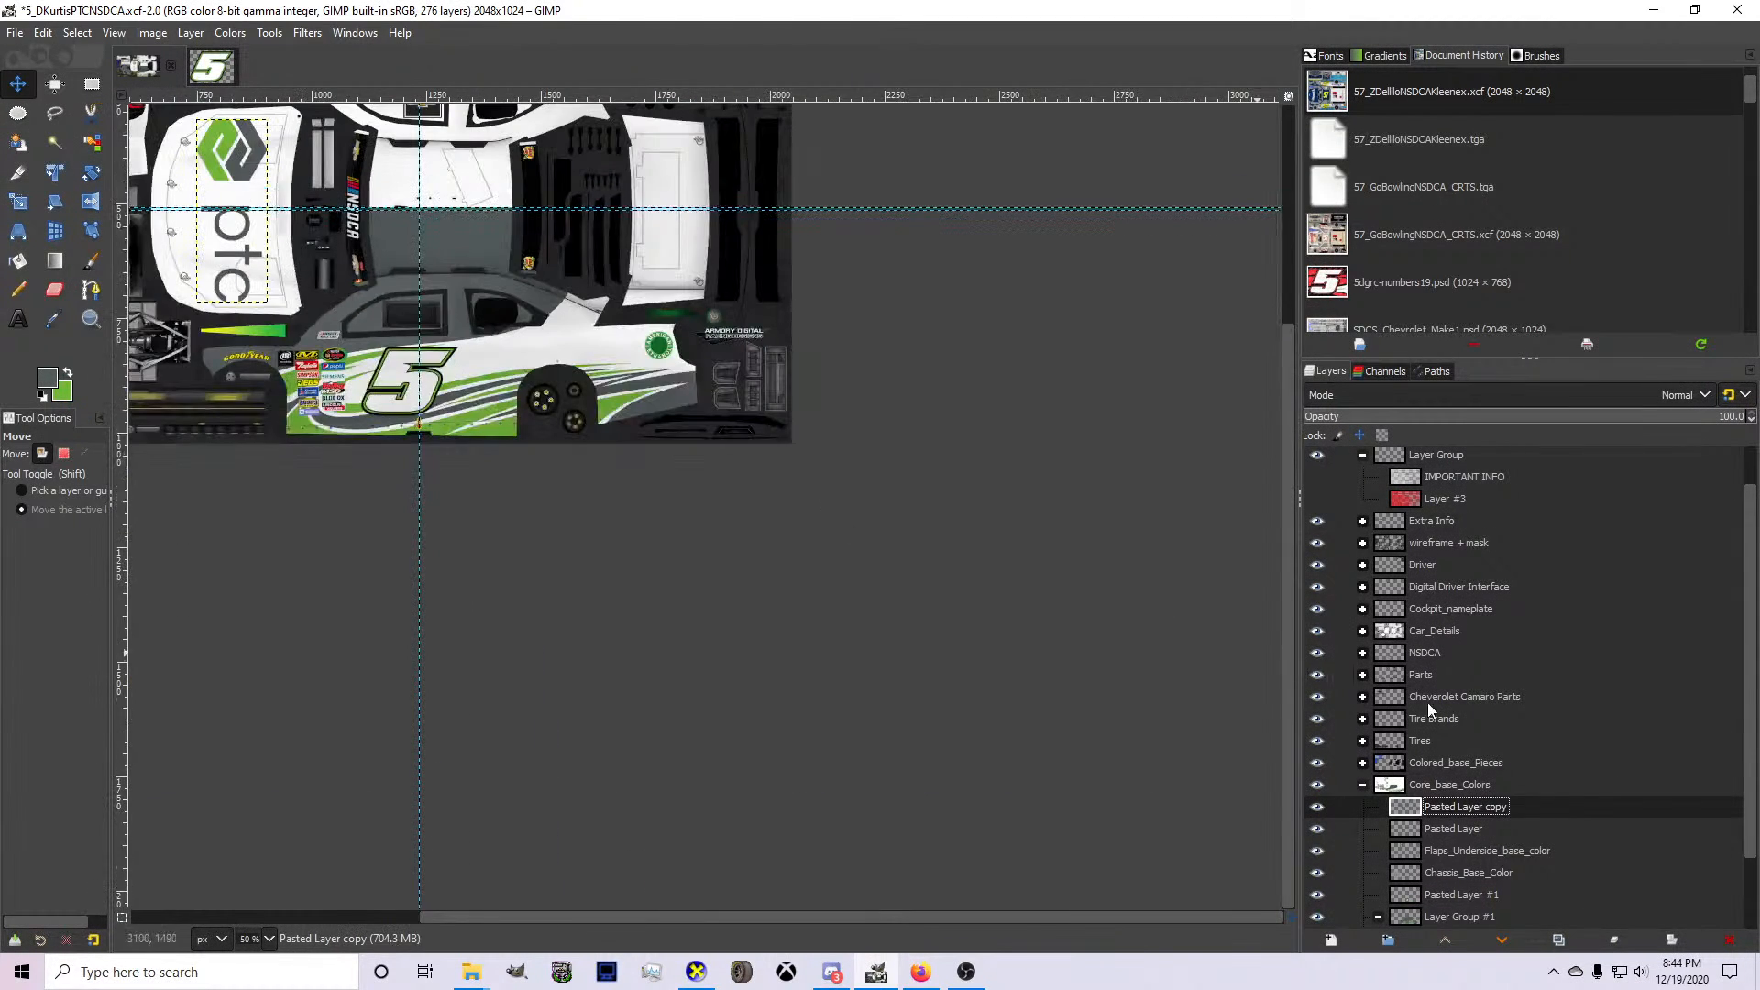
# Show the IMPORTANT INFO layer and its red backing Layer #3 to read the logo placement guidelines, and hide both again.
pyautogui.scroll(1, 1428, 705)
pyautogui.click(1322, 546)
pyautogui.click(1322, 545)
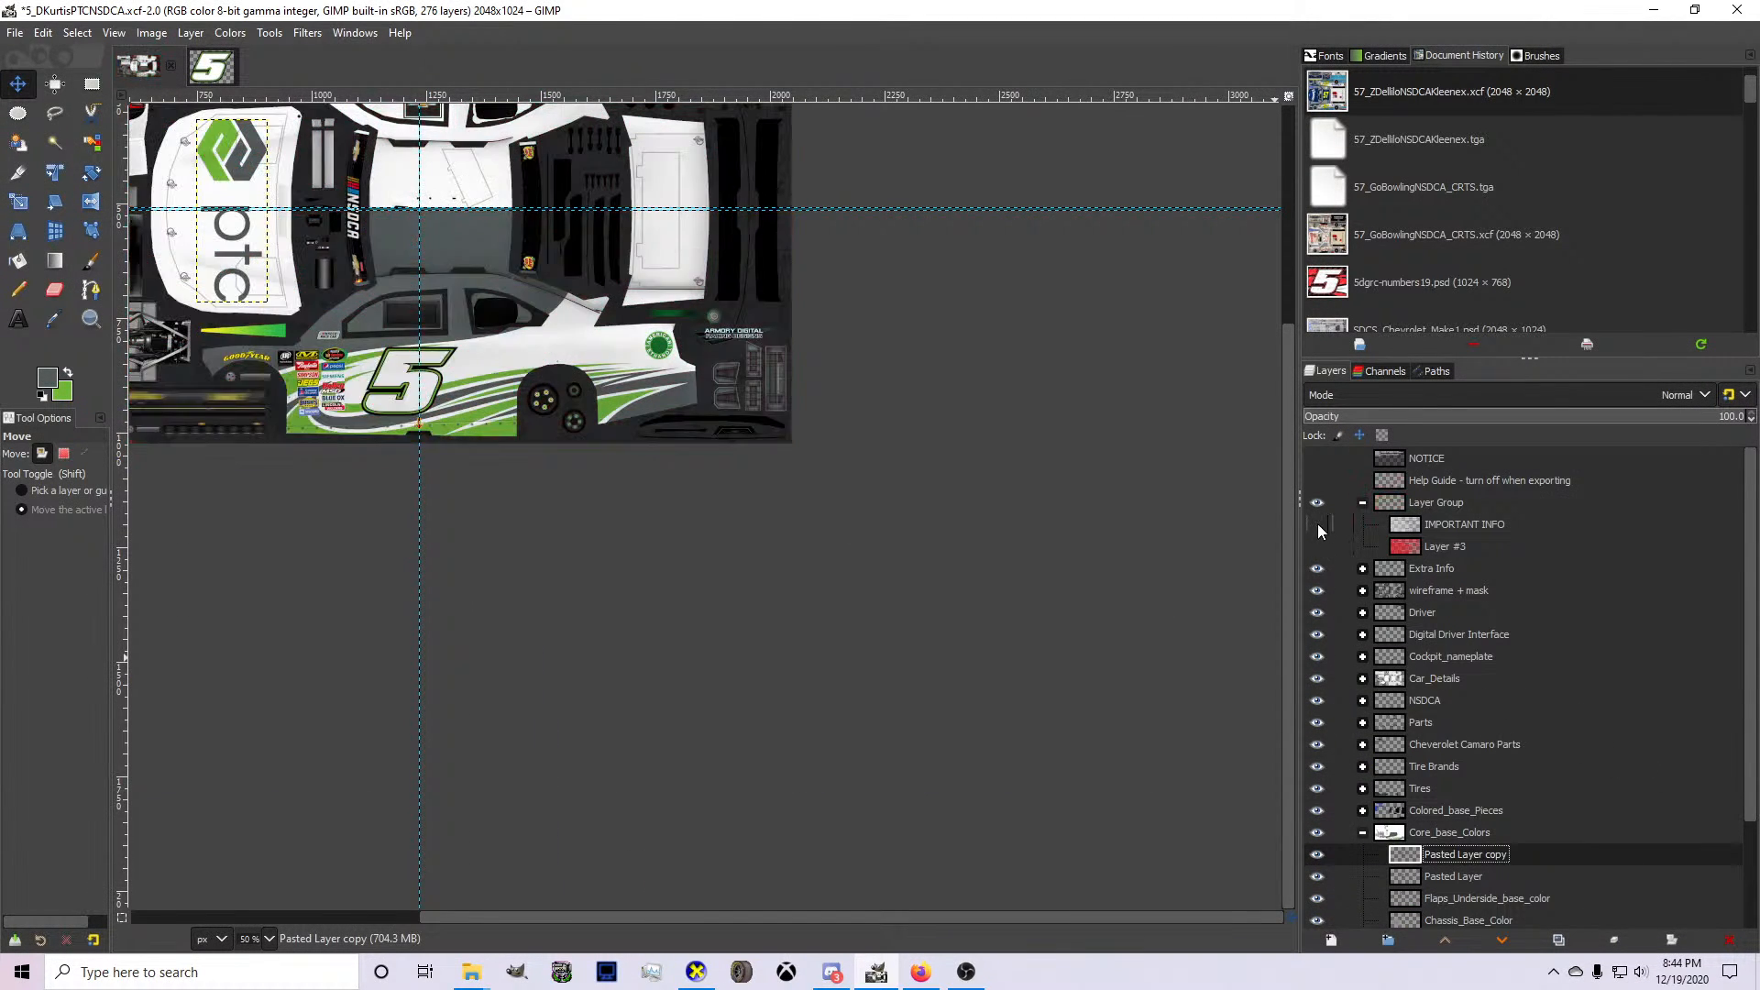
pyautogui.click(1316, 525)
pyautogui.click(1322, 547)
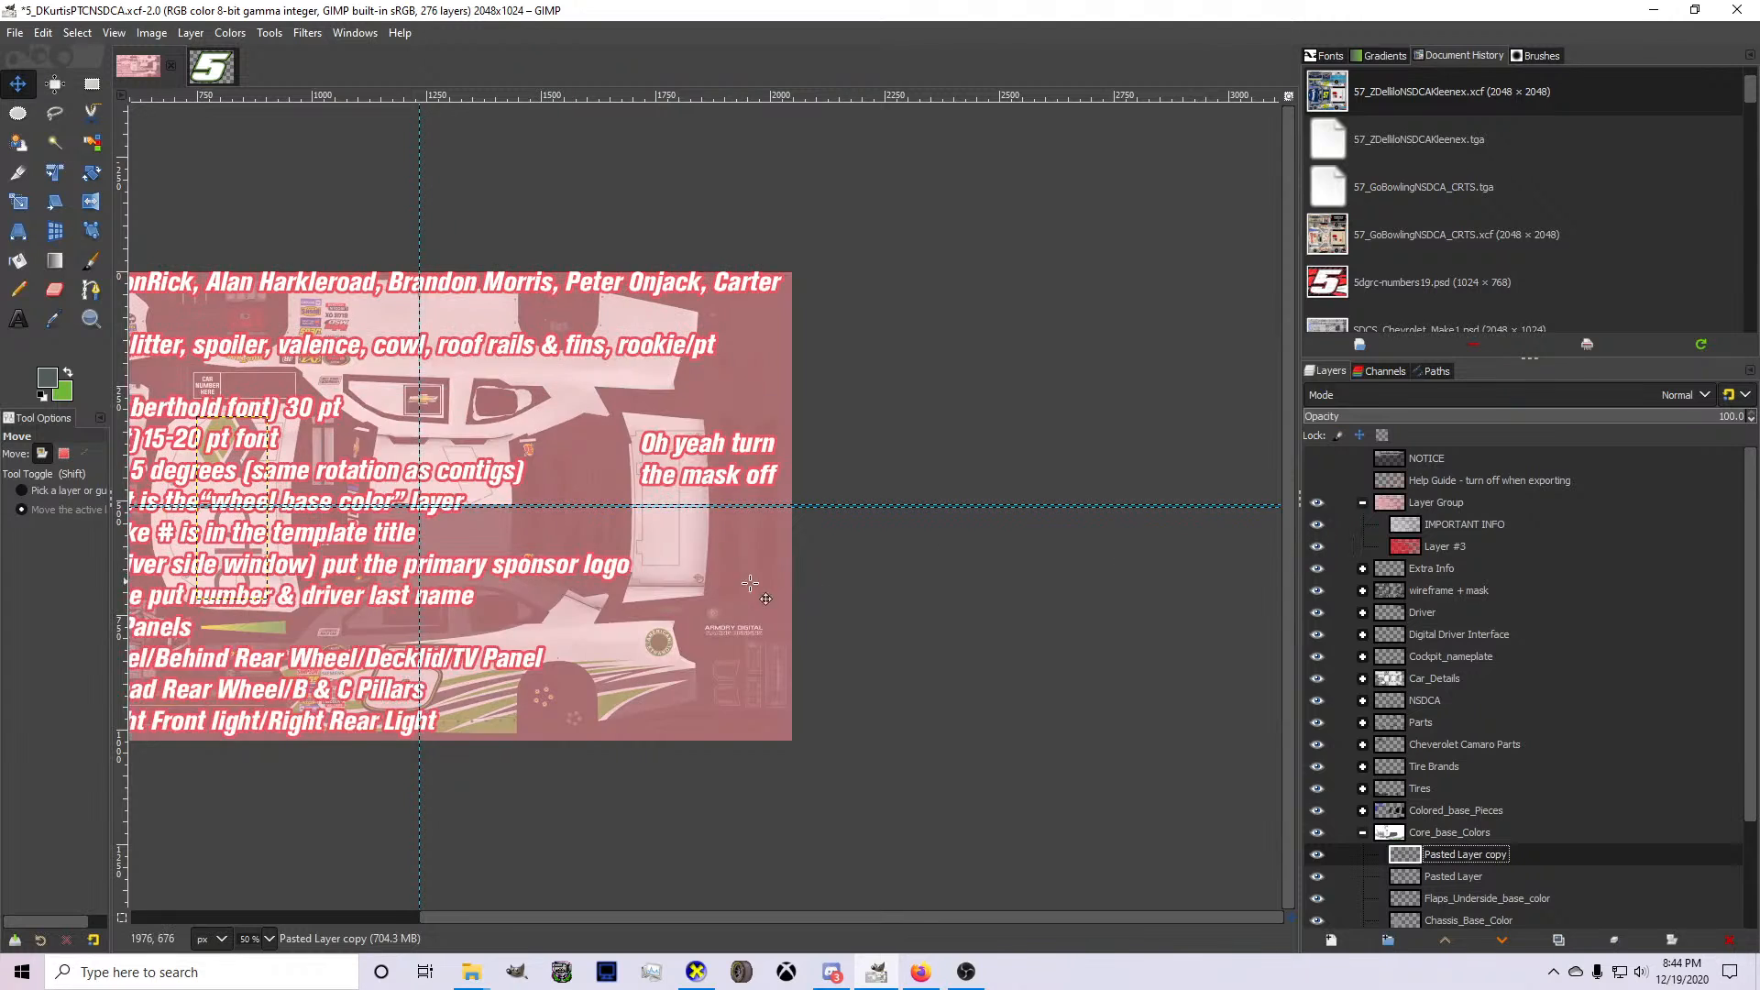
pyautogui.scroll(-1, 346, 536)
pyautogui.scroll(1, 347, 537)
pyautogui.scroll(-1, 430, 557)
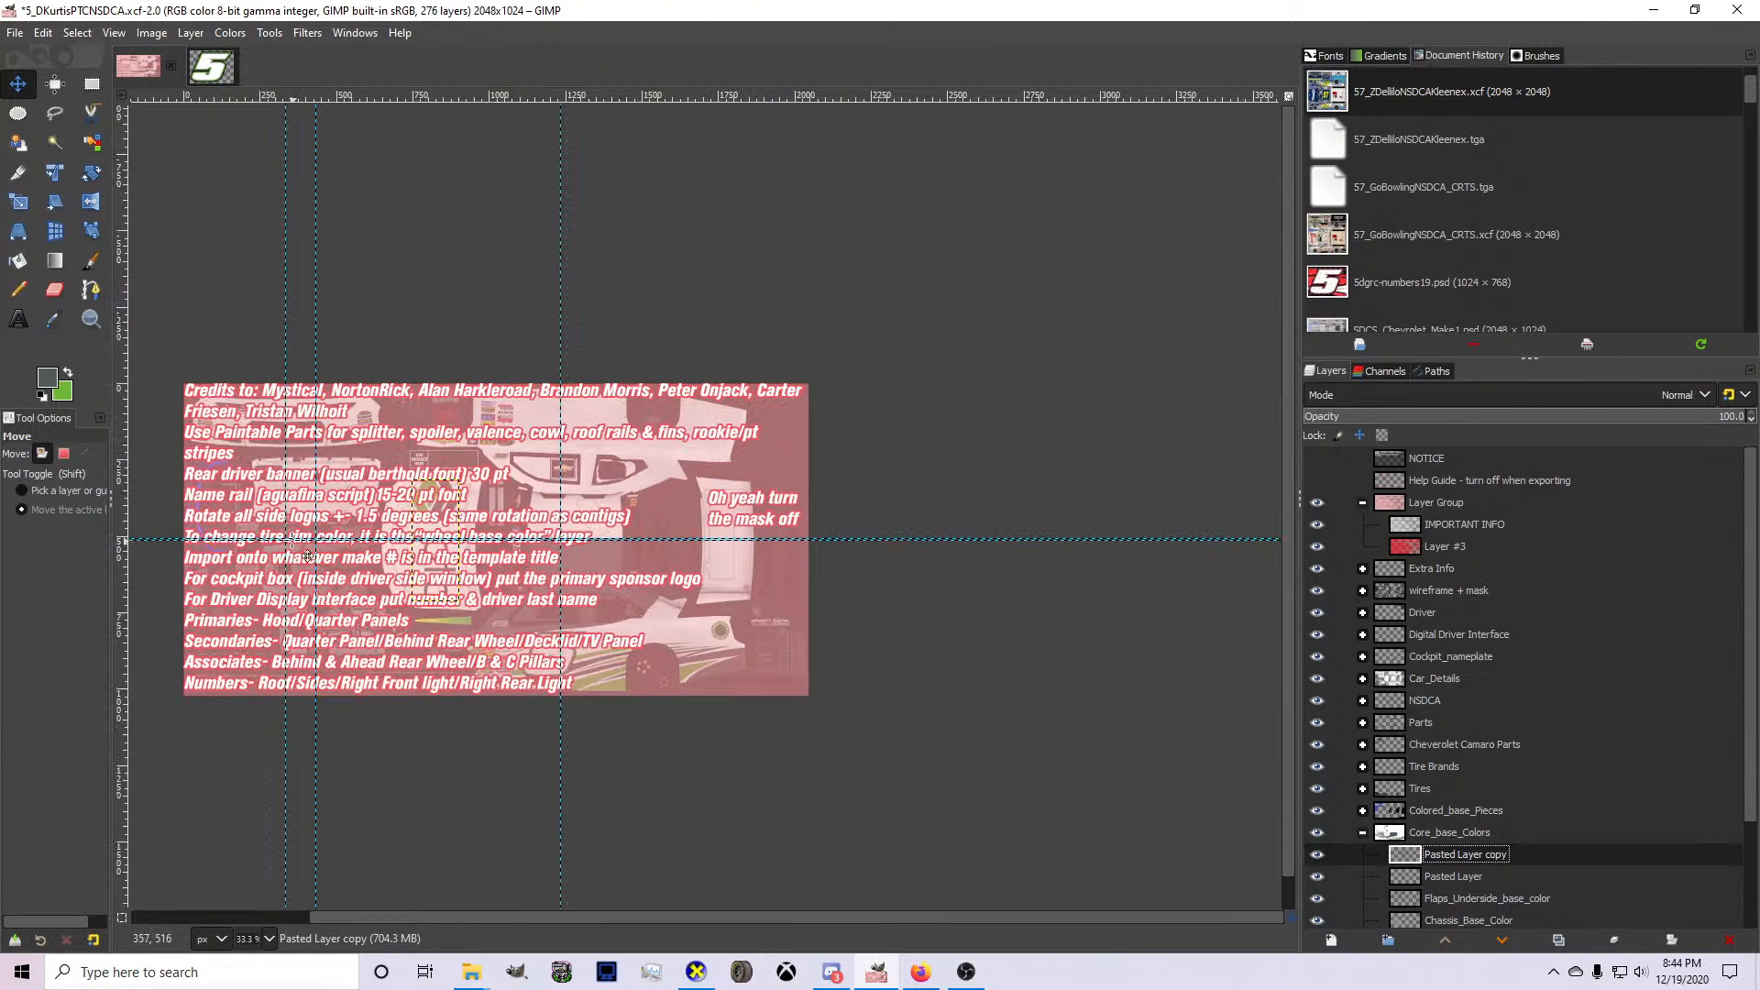
pyautogui.scroll(1, 438, 570)
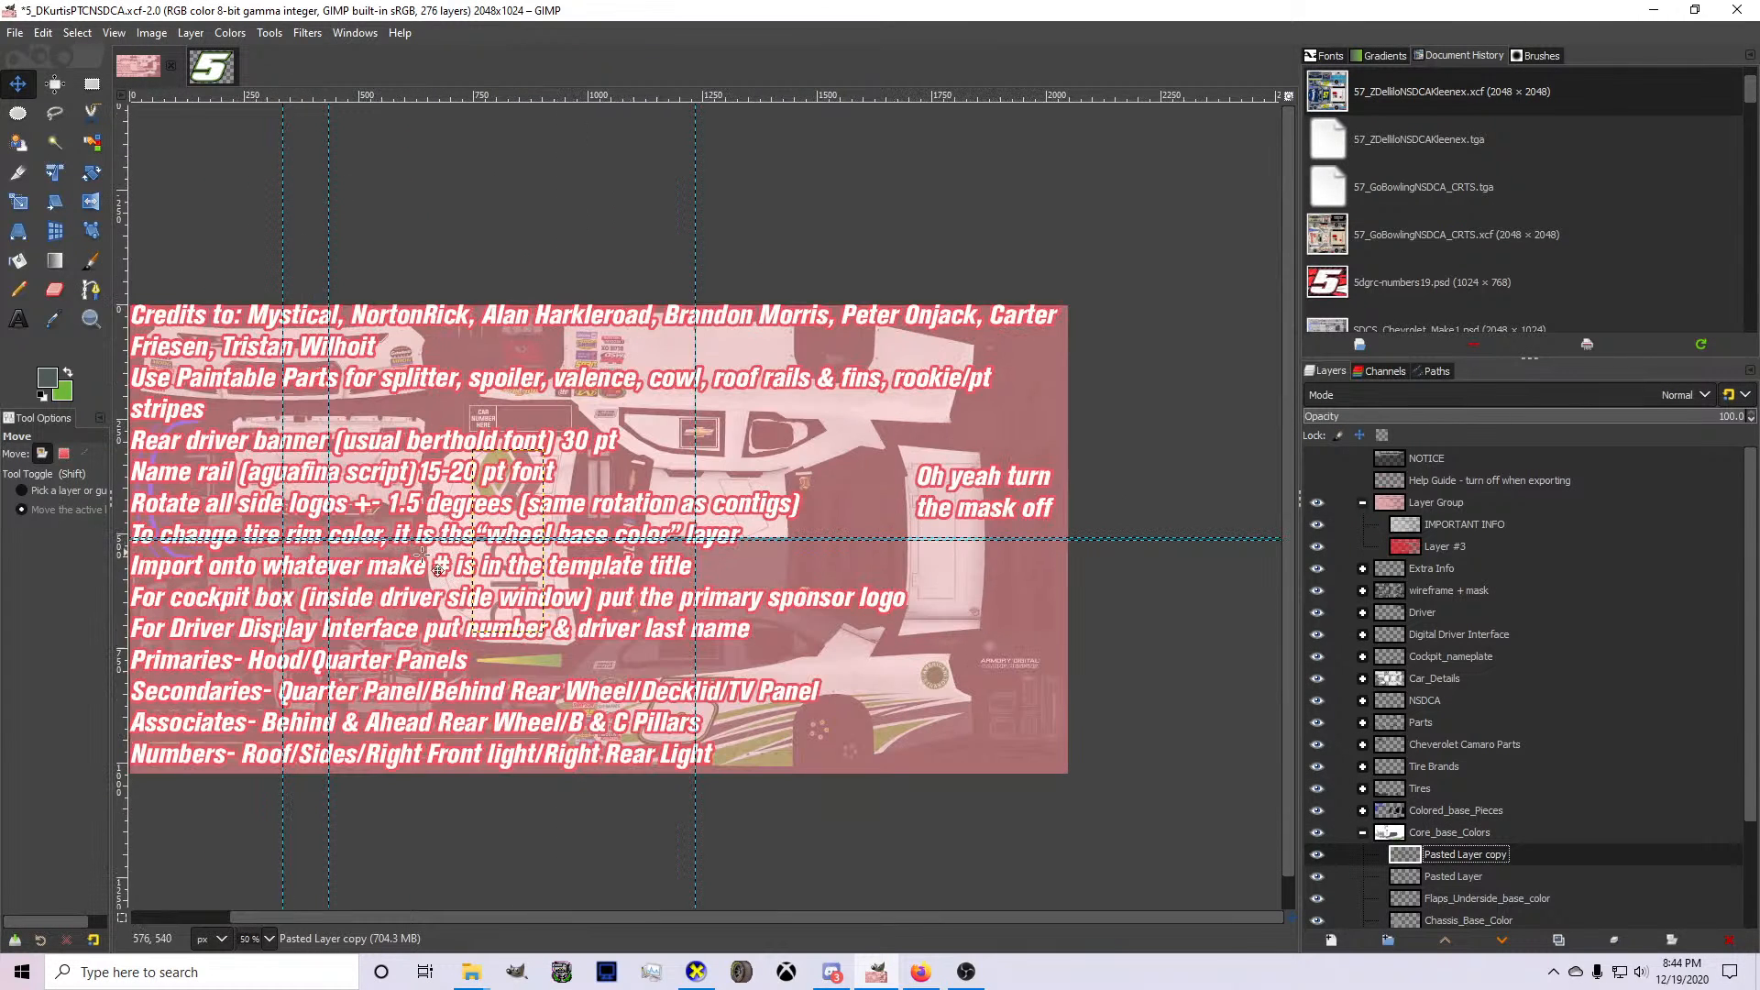
pyautogui.click(1317, 525)
pyautogui.click(1316, 547)
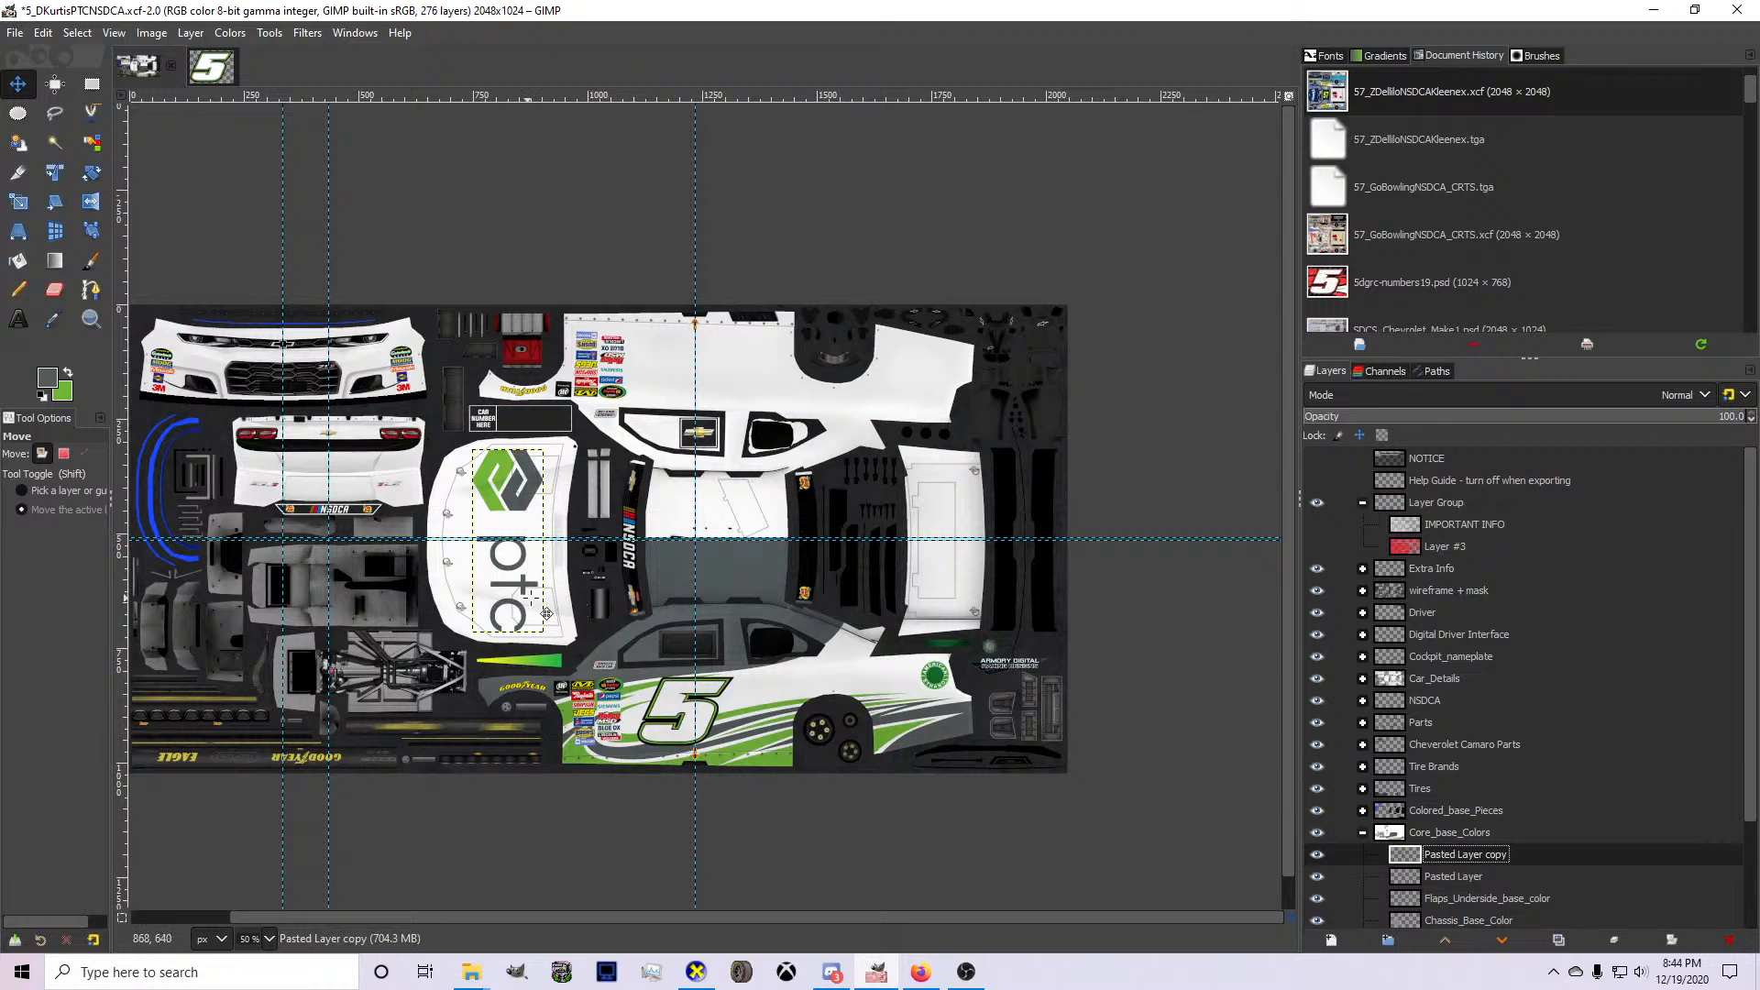
# Rotate the duplicated ptc logo 90° counter-clockwise and move it onto the rear quarter panel.
pyautogui.rightClick(504, 645)
pyautogui.moveTo(597, 766)
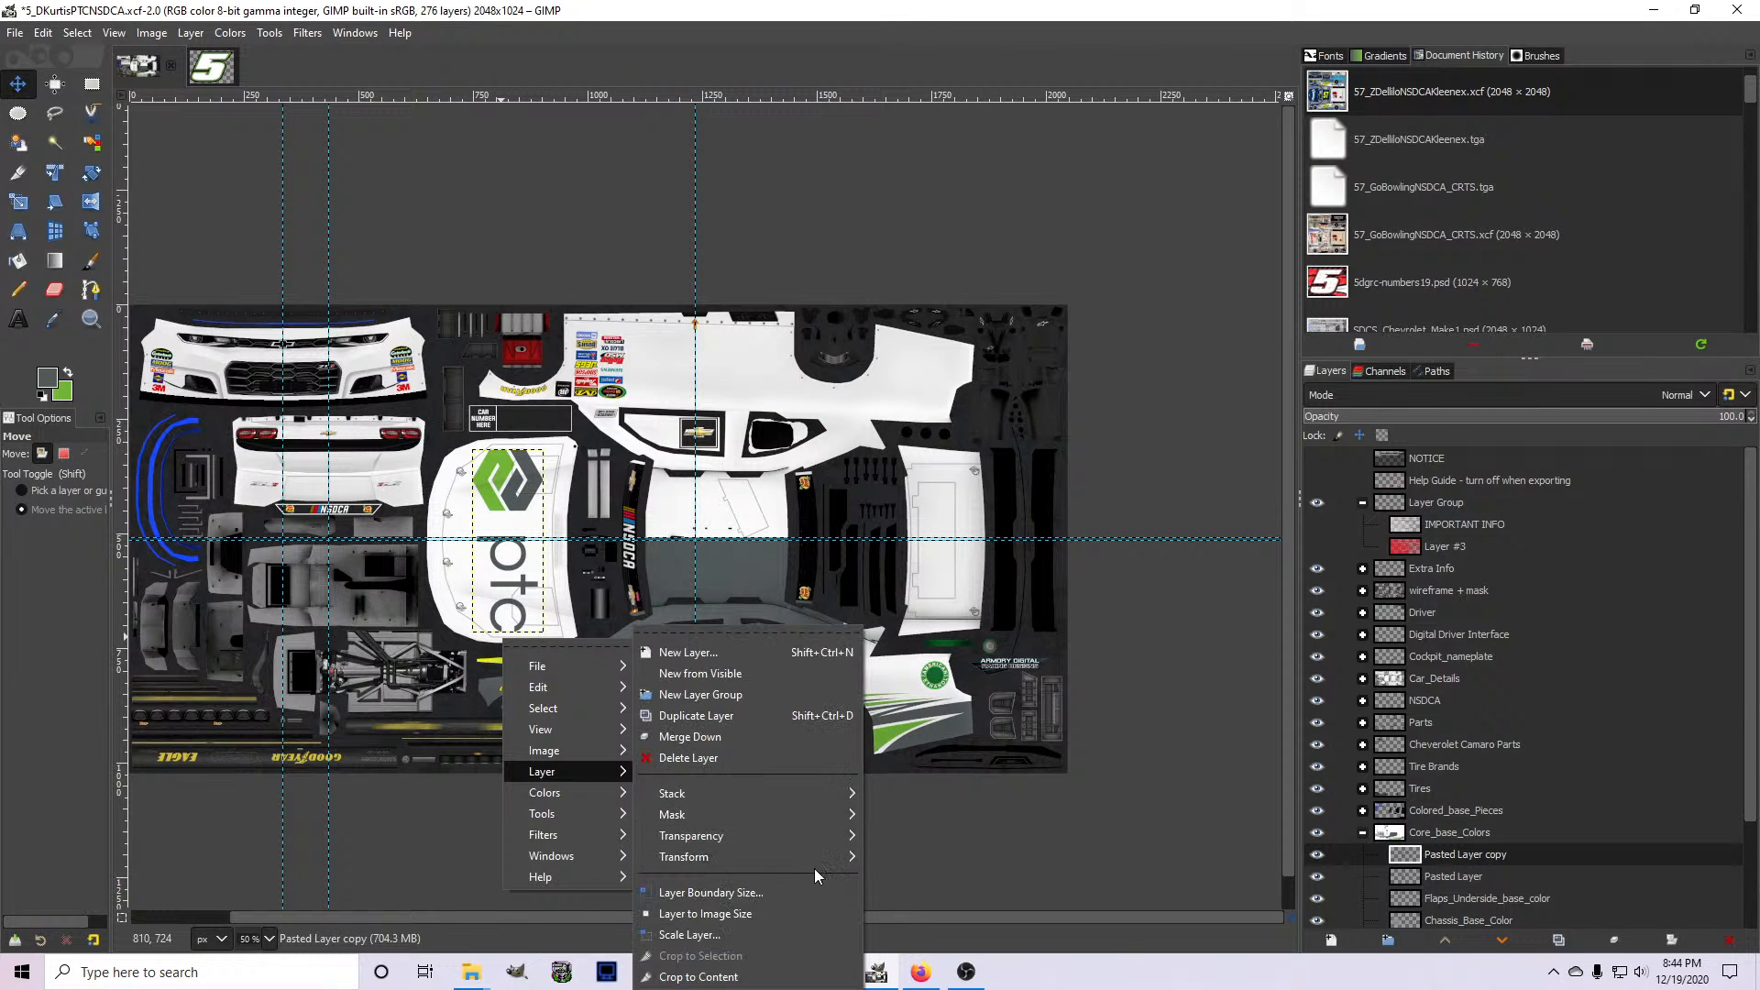
pyautogui.moveTo(812, 866)
pyautogui.click(966, 907)
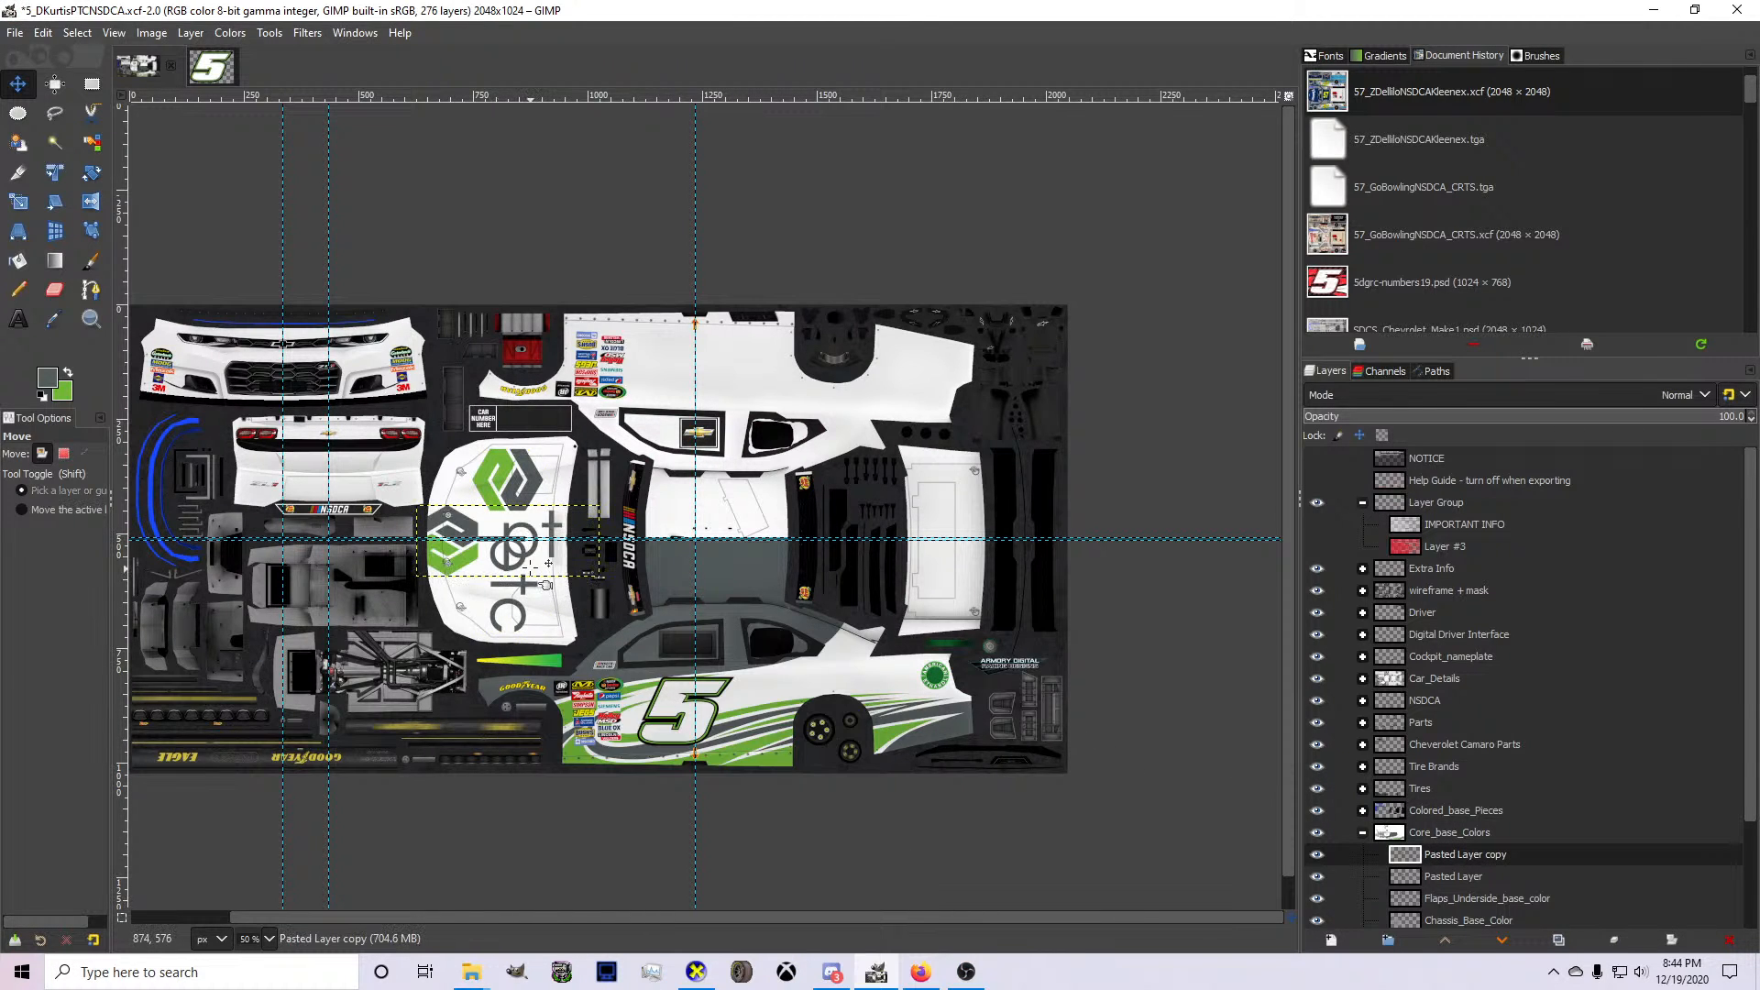
pyautogui.moveTo(556, 585); pyautogui.dragTo(835, 758)
# Scale the duplicated ptc logo down proportionally and position it above the rear wheel arch, between the number 5 and the American Ethanol decal.
pyautogui.press('1')
pyautogui.hotkey('shift', 's')
pyautogui.click(763, 647)
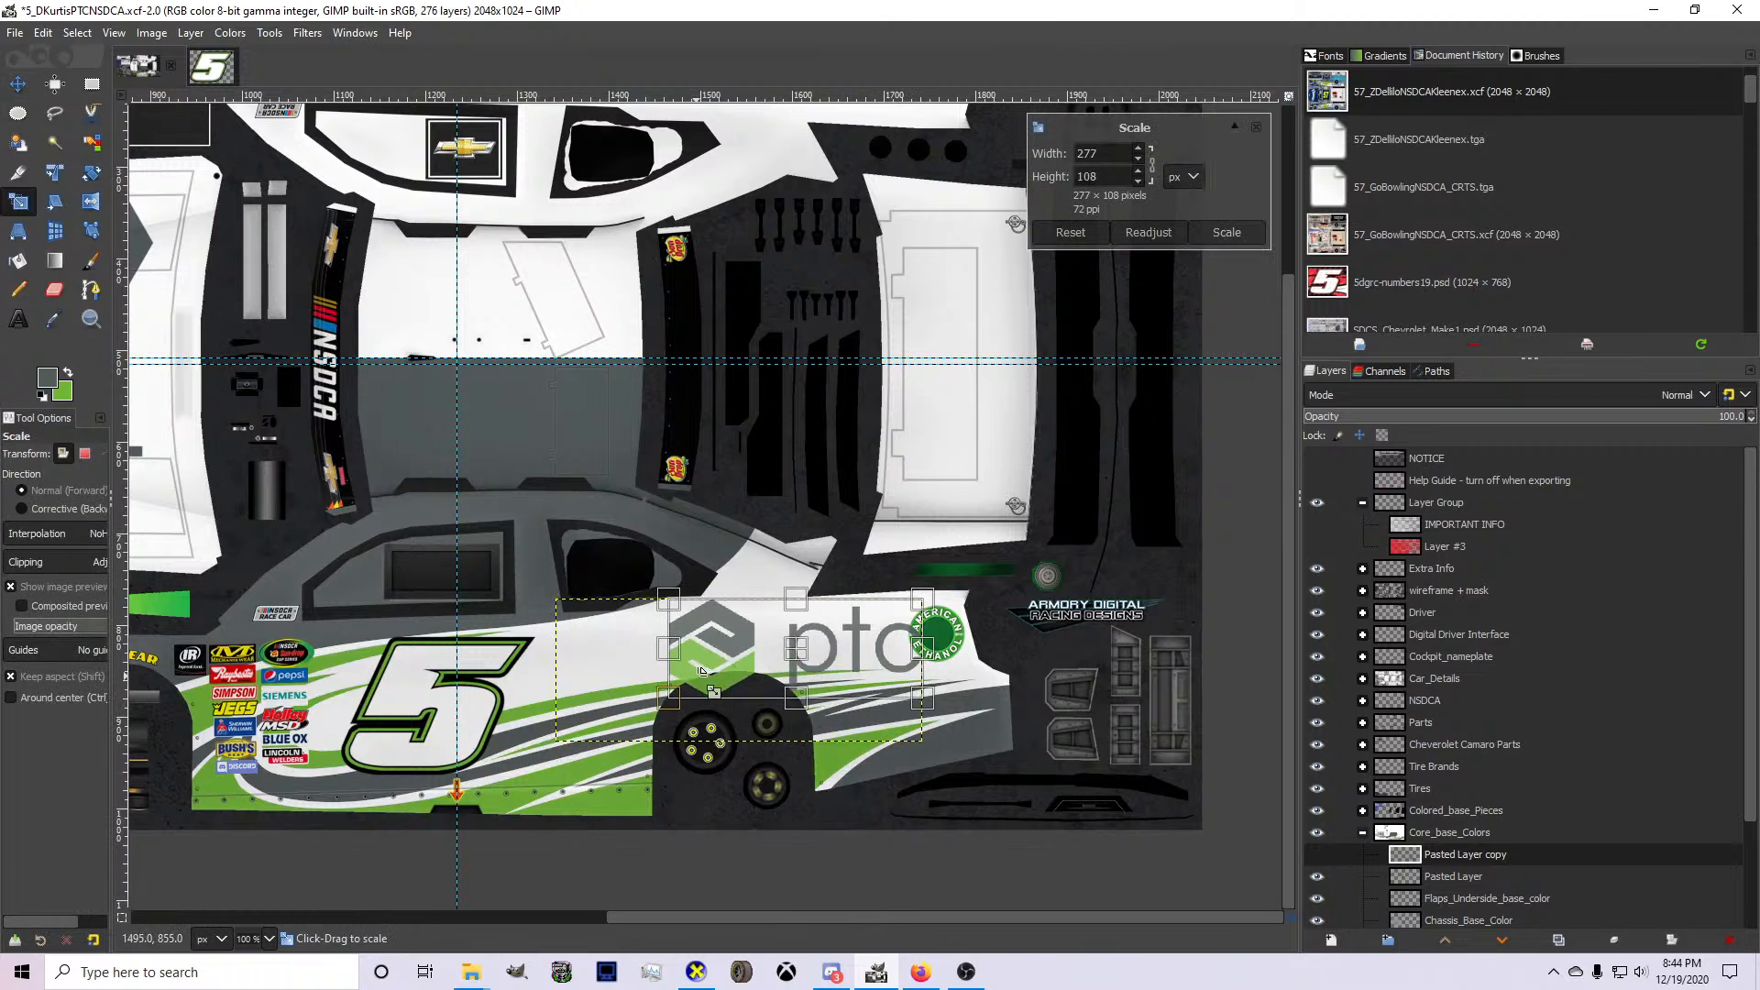
pyautogui.scroll(1, 757, 647)
pyautogui.moveTo(838, 641); pyautogui.dragTo(746, 654)
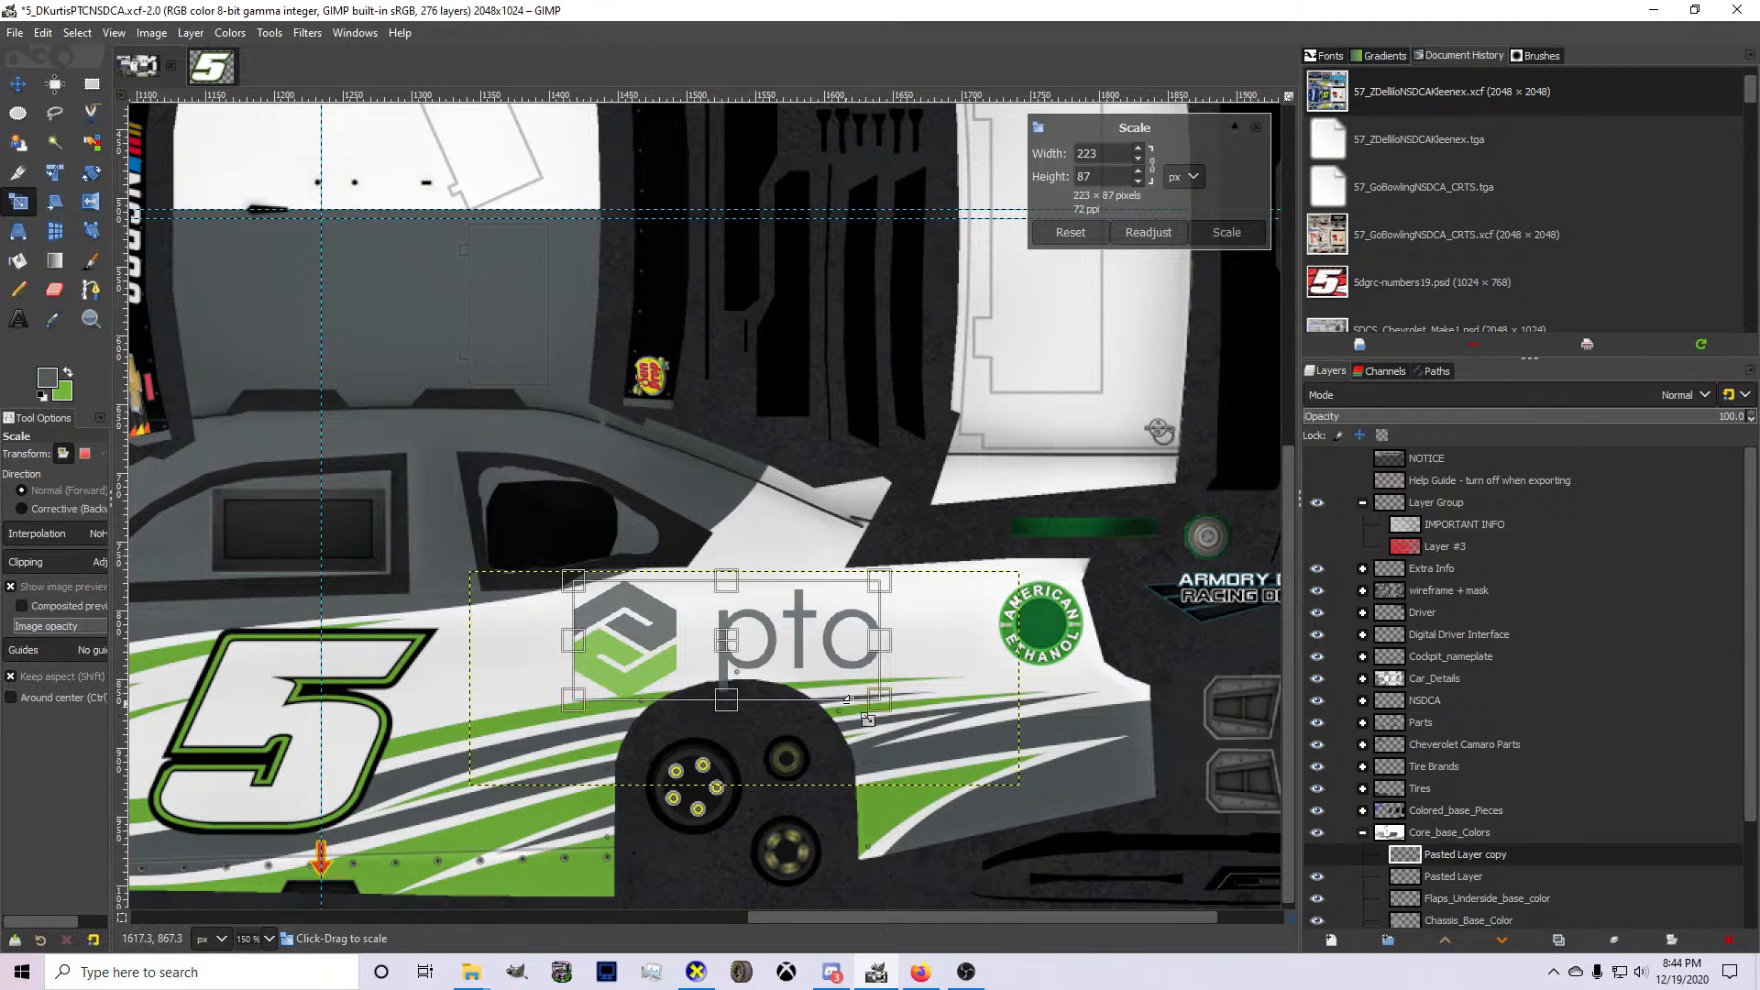
pyautogui.moveTo(851, 691); pyautogui.dragTo(874, 705)
pyautogui.moveTo(621, 731)
pyautogui.mouseDown()
pyautogui.moveTo(589, 733)
pyautogui.moveTo(623, 722)
pyautogui.mouseUp()
pyautogui.press('Return')
pyautogui.click(17, 84)
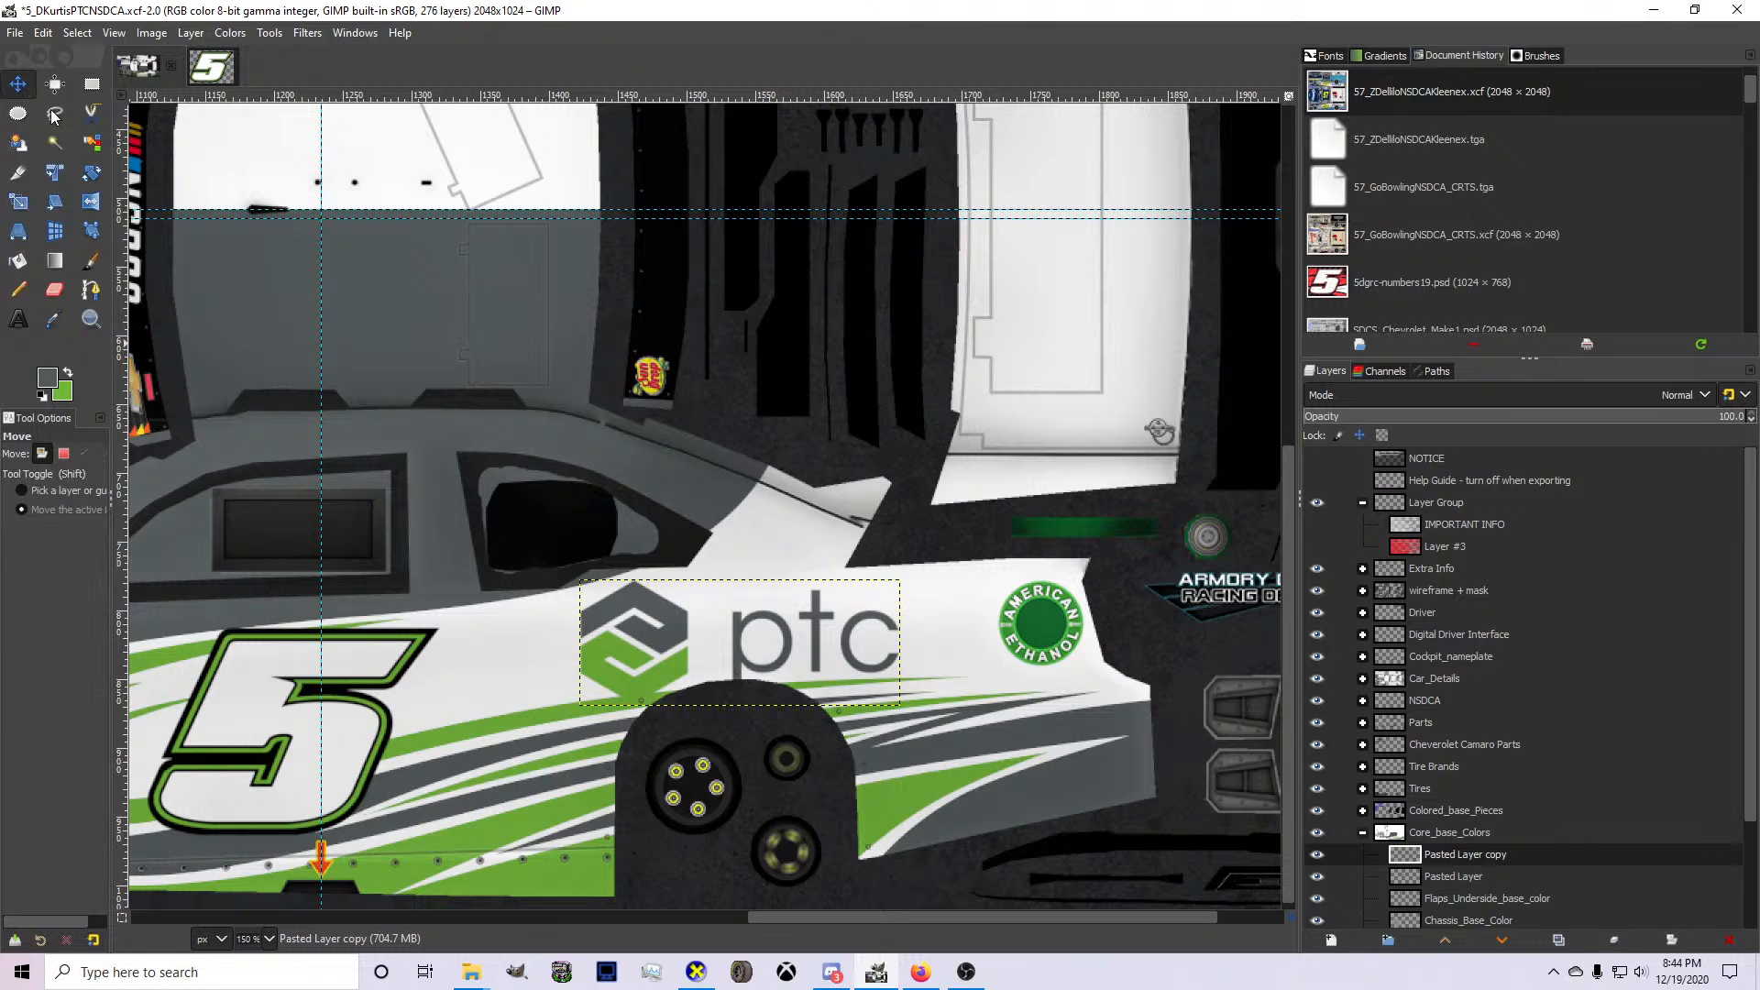
pyautogui.moveTo(665, 563); pyautogui.dragTo(662, 557)
# Try enlarging the quarter-panel ptc logo to 268 × 92 px.
pyautogui.hotkey('shift', 's')
pyautogui.click(642, 592)
pyautogui.moveTo(584, 692)
pyautogui.mouseDown()
pyautogui.moveTo(570, 698)
pyautogui.moveTo(612, 688)
pyautogui.mouseUp()
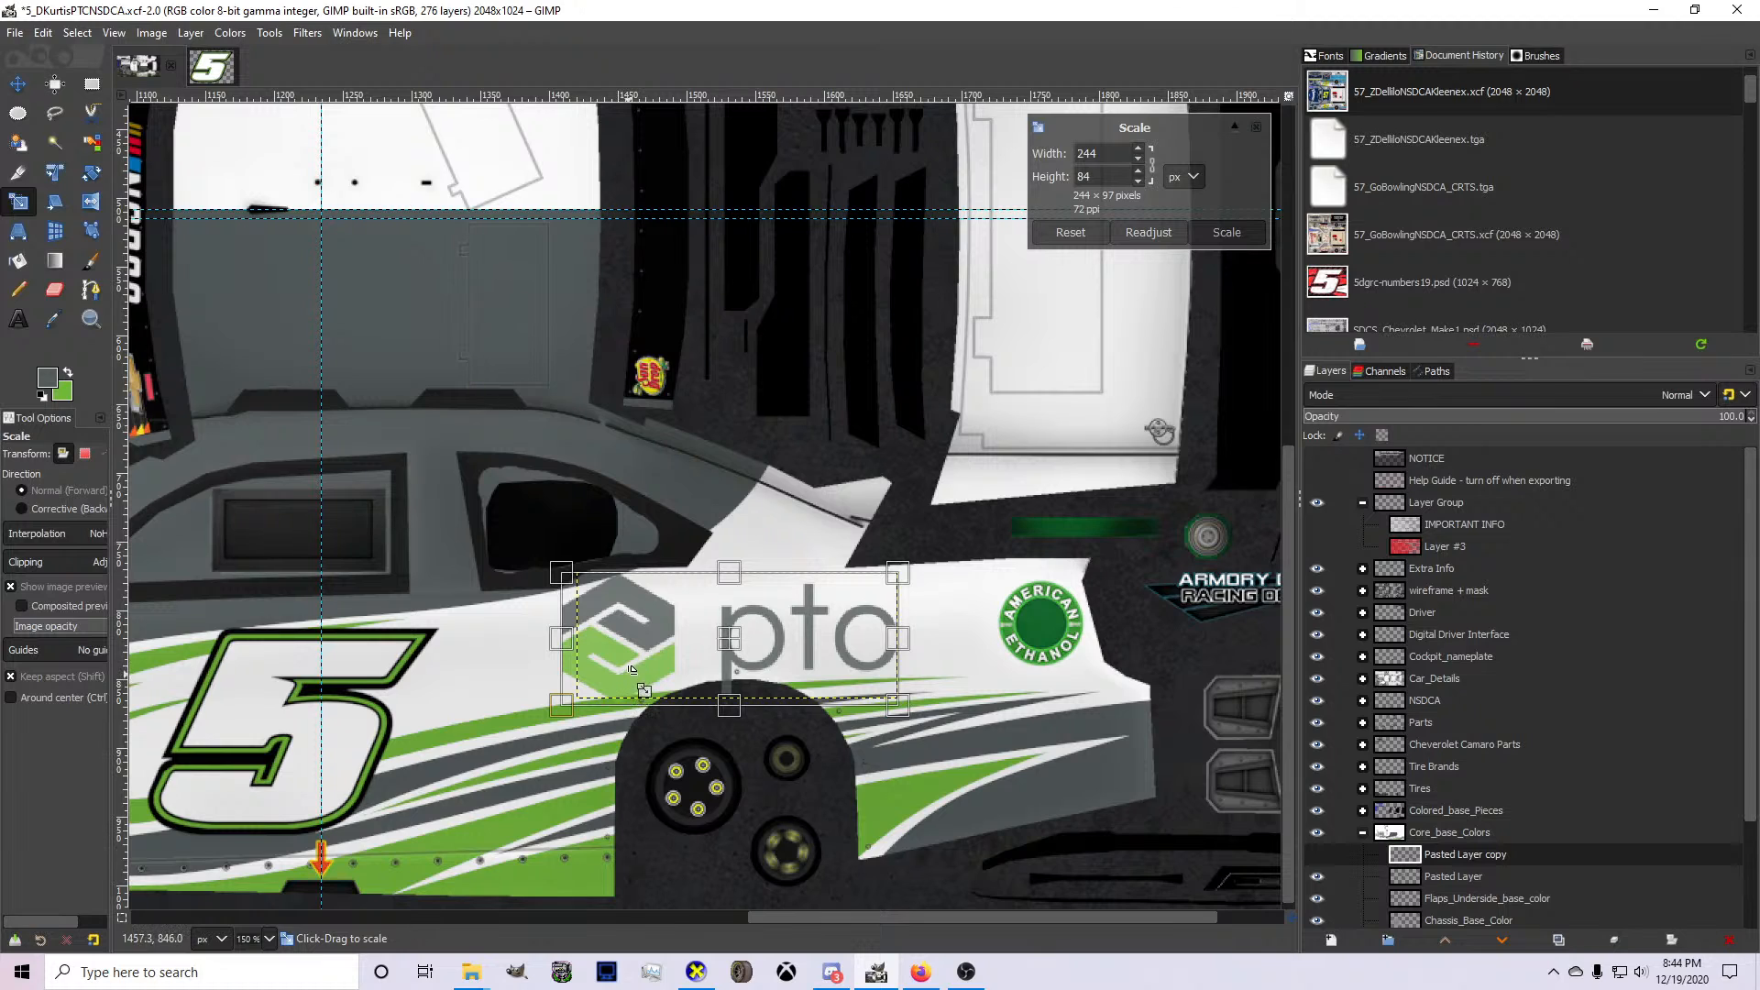
pyautogui.moveTo(885, 704); pyautogui.dragTo(889, 704)
pyautogui.moveTo(765, 670); pyautogui.dragTo(764, 661)
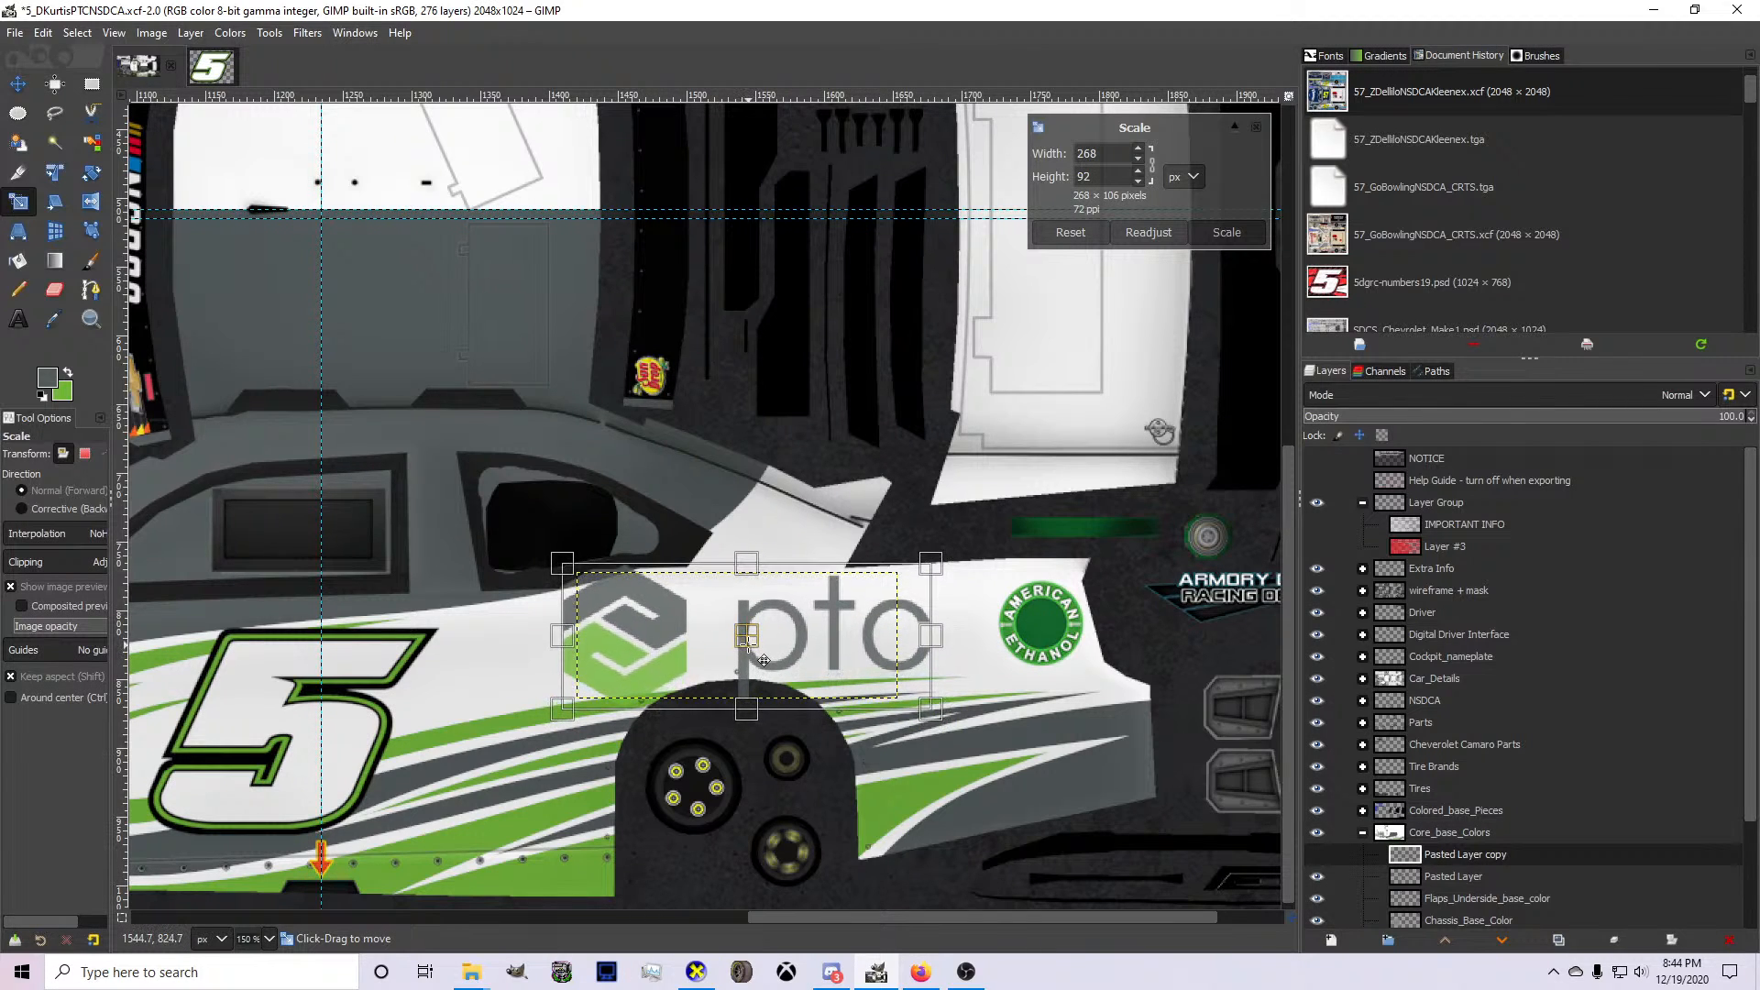
pyautogui.press('Return')
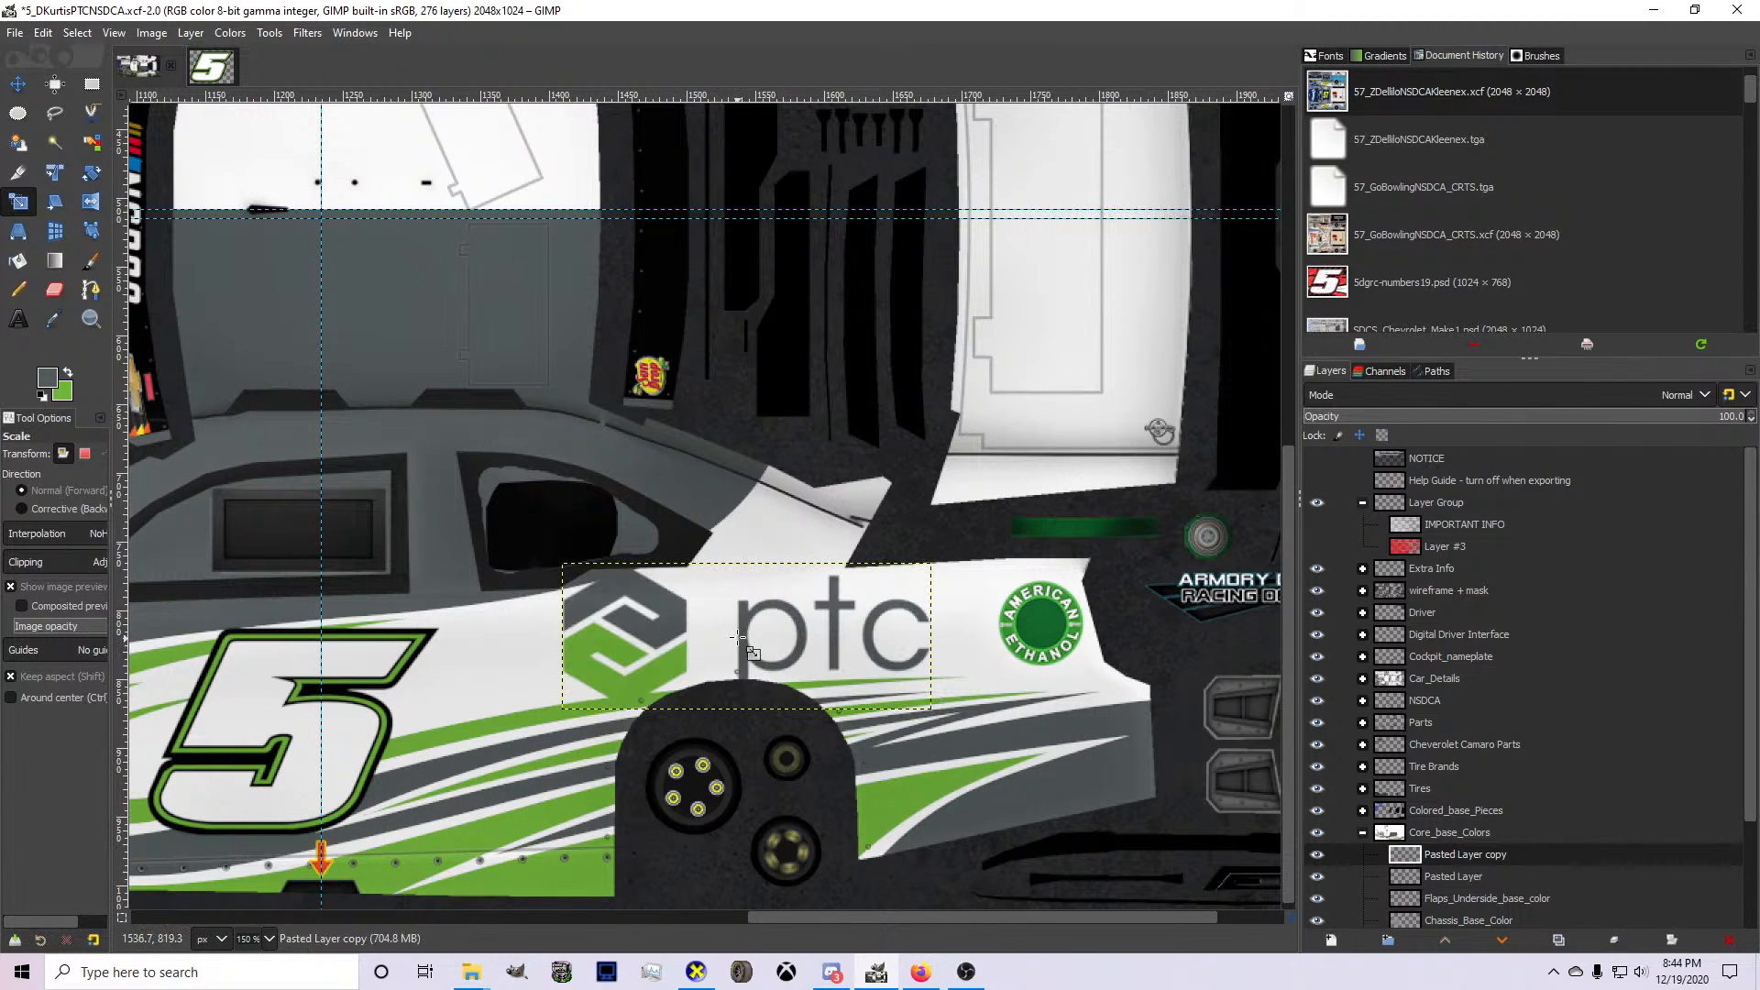
pyautogui.hotkey('shift', 'r')
pyautogui.click(739, 637)
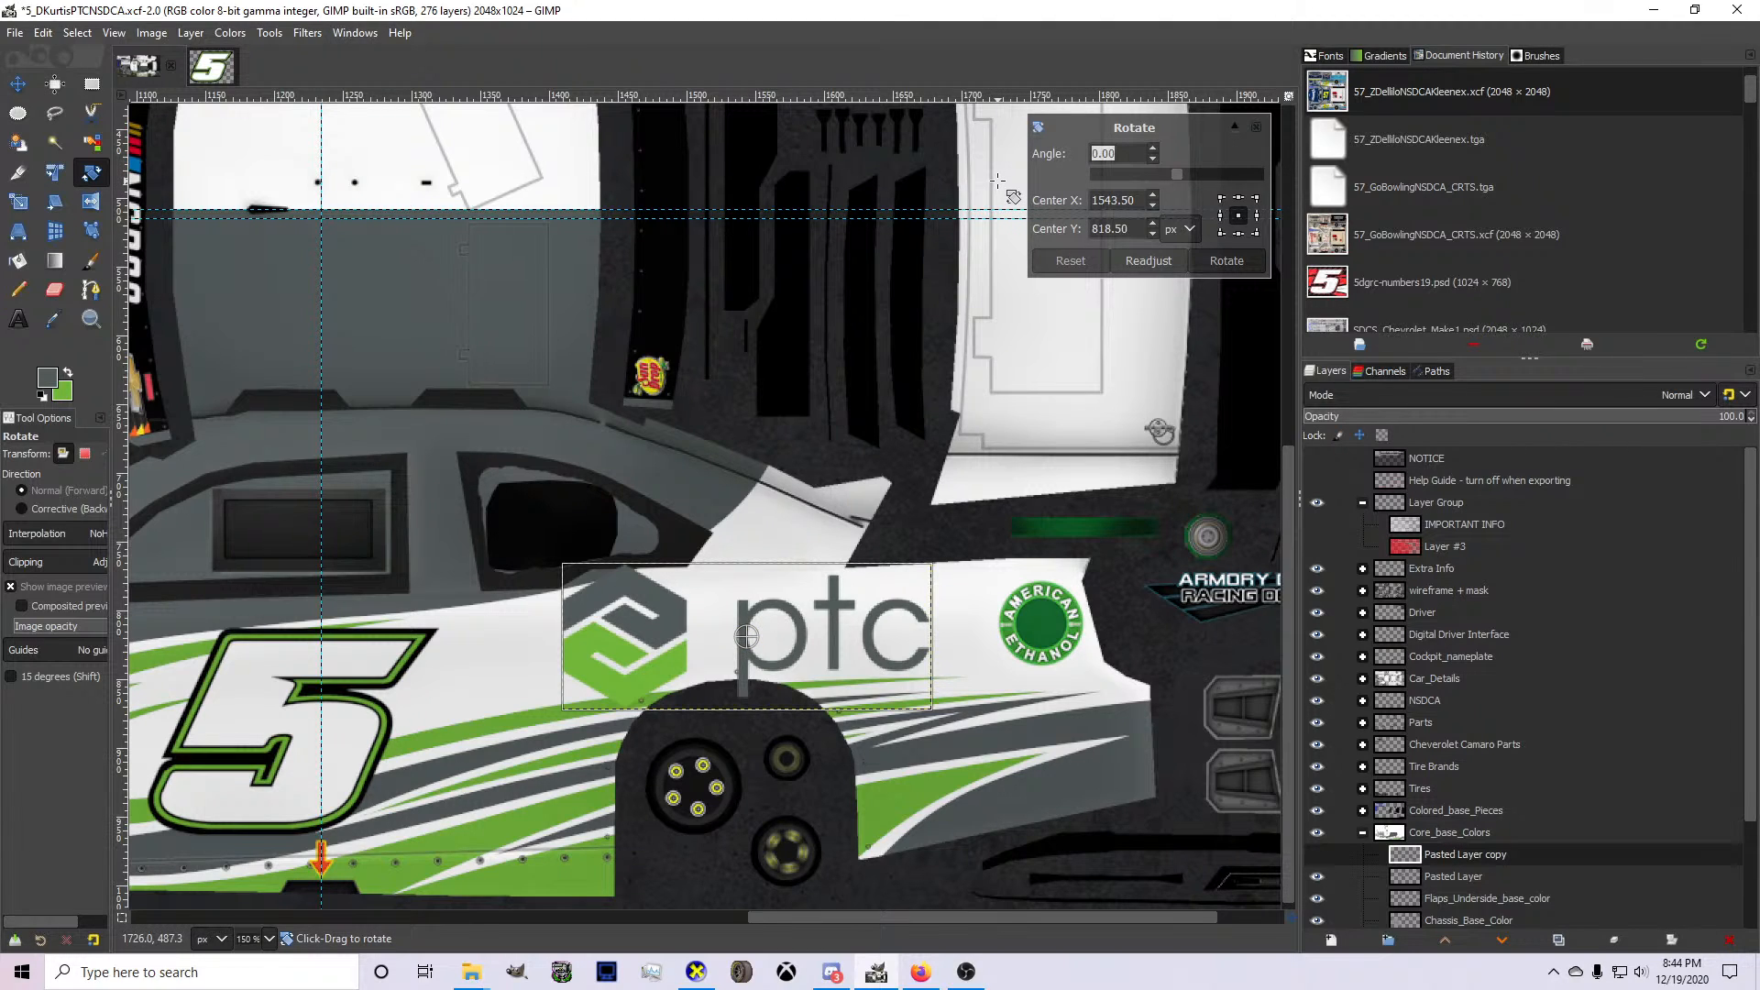
pyautogui.click(1256, 127)
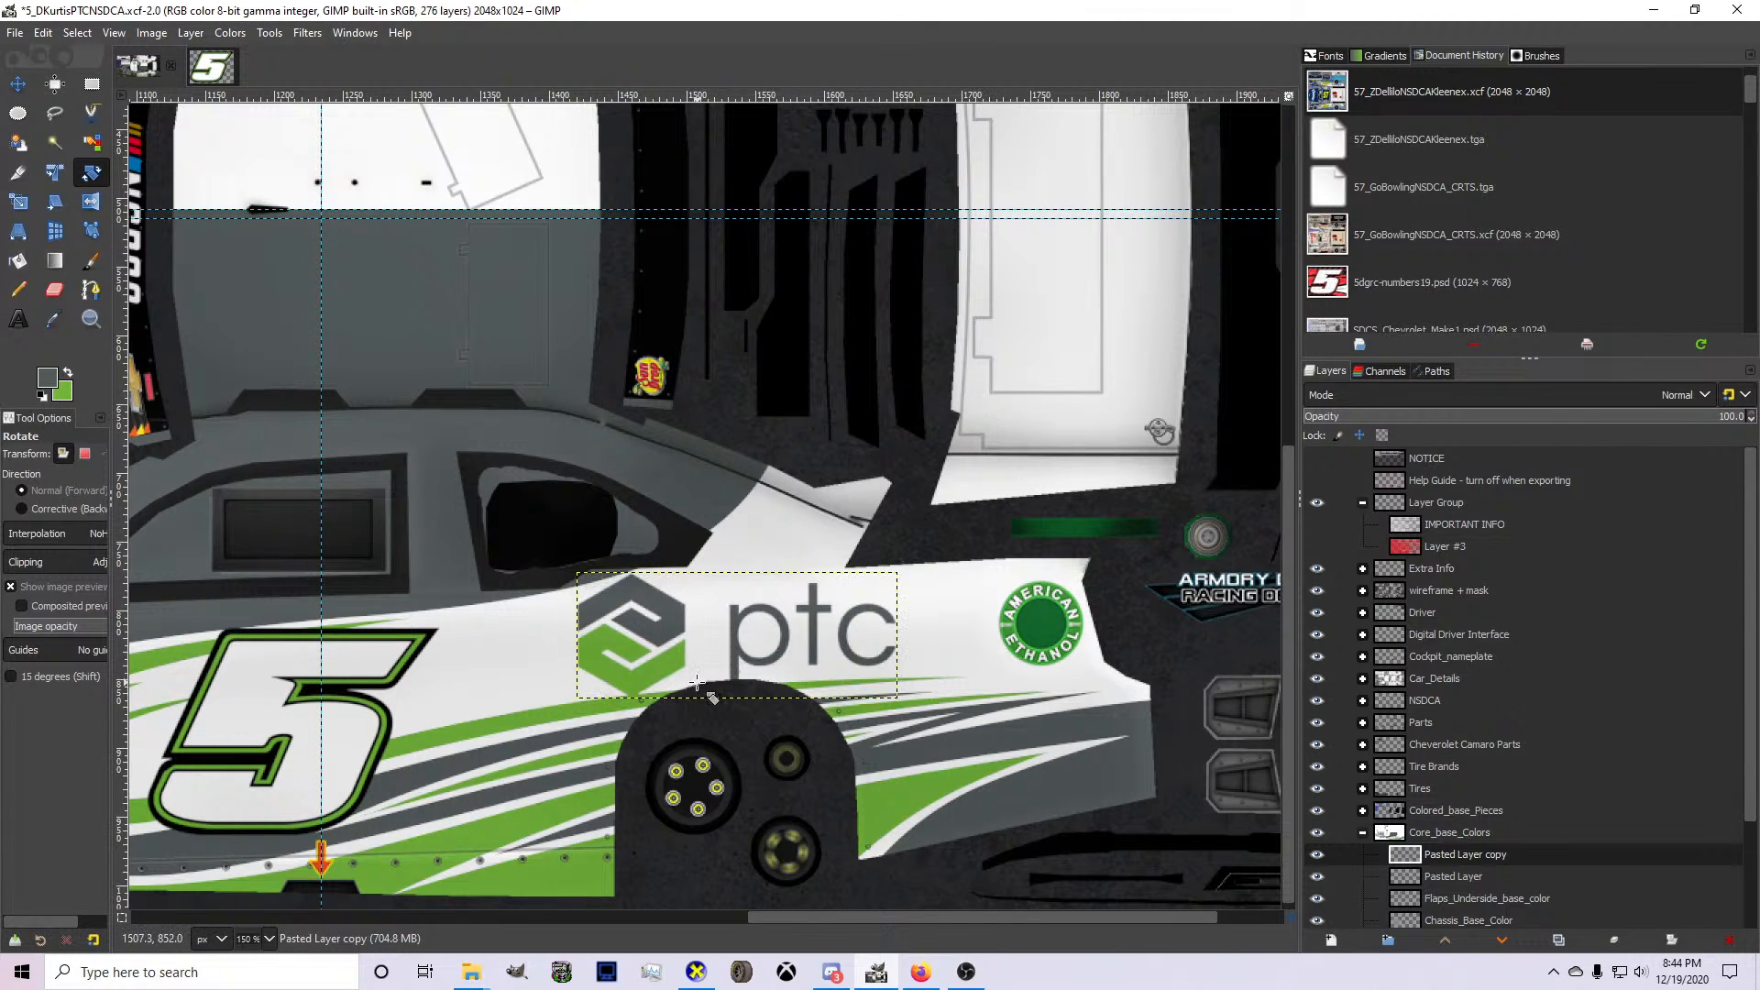
# Shift the quarter-panel ptc logo slightly toward the number 5 and create a new layer group for it.
pyautogui.click(18, 84)
pyautogui.moveTo(705, 667); pyautogui.dragTo(685, 672)
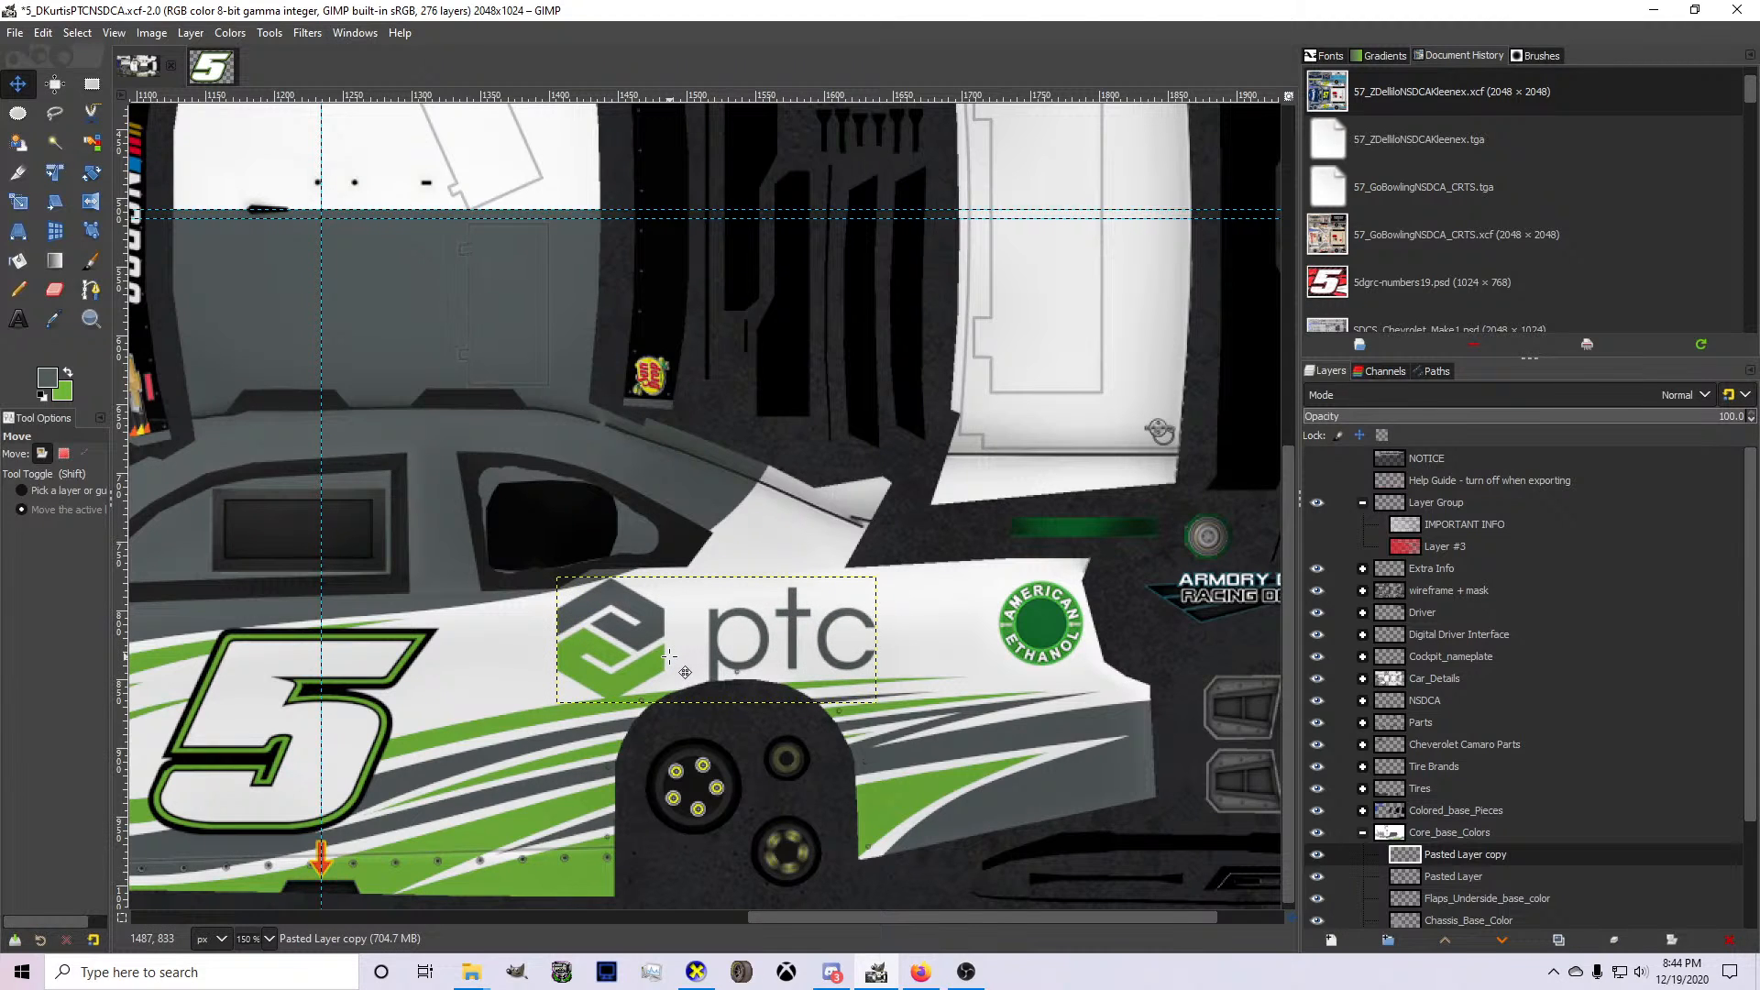
pyautogui.click(1390, 940)
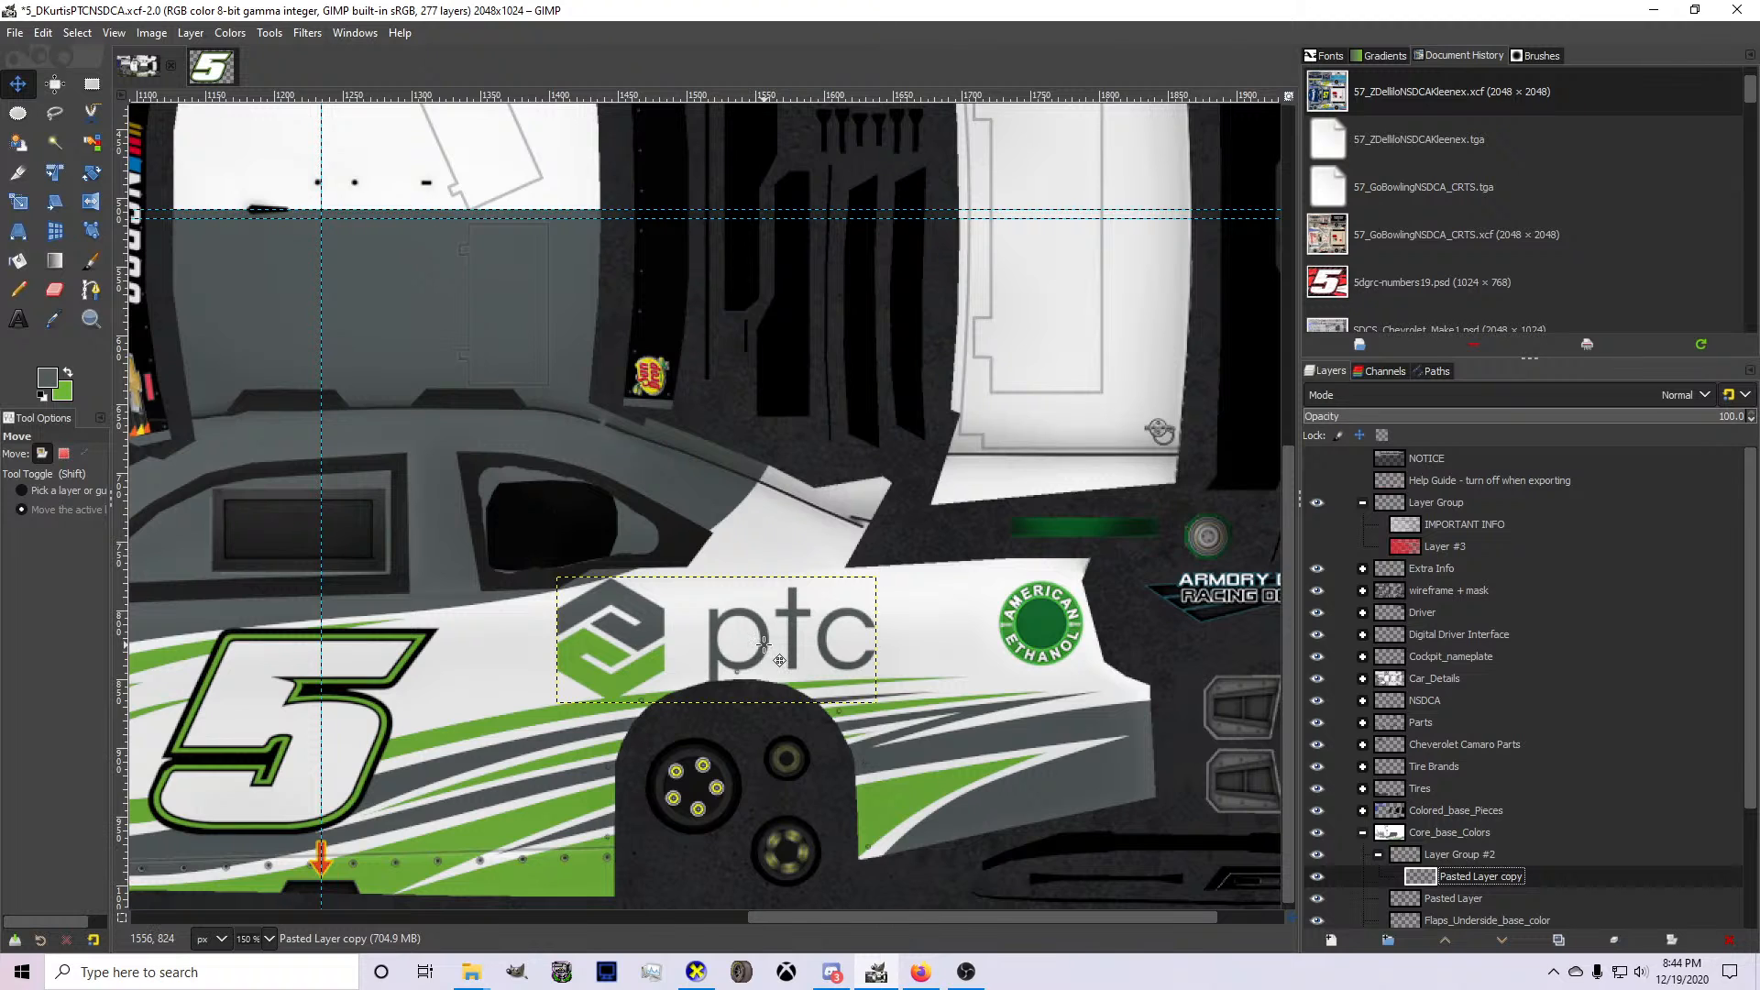
# Switch to CarView, examine the door number and quarter-panel logo by turning the car, and return to GIMP.
pyautogui.click(695, 972)
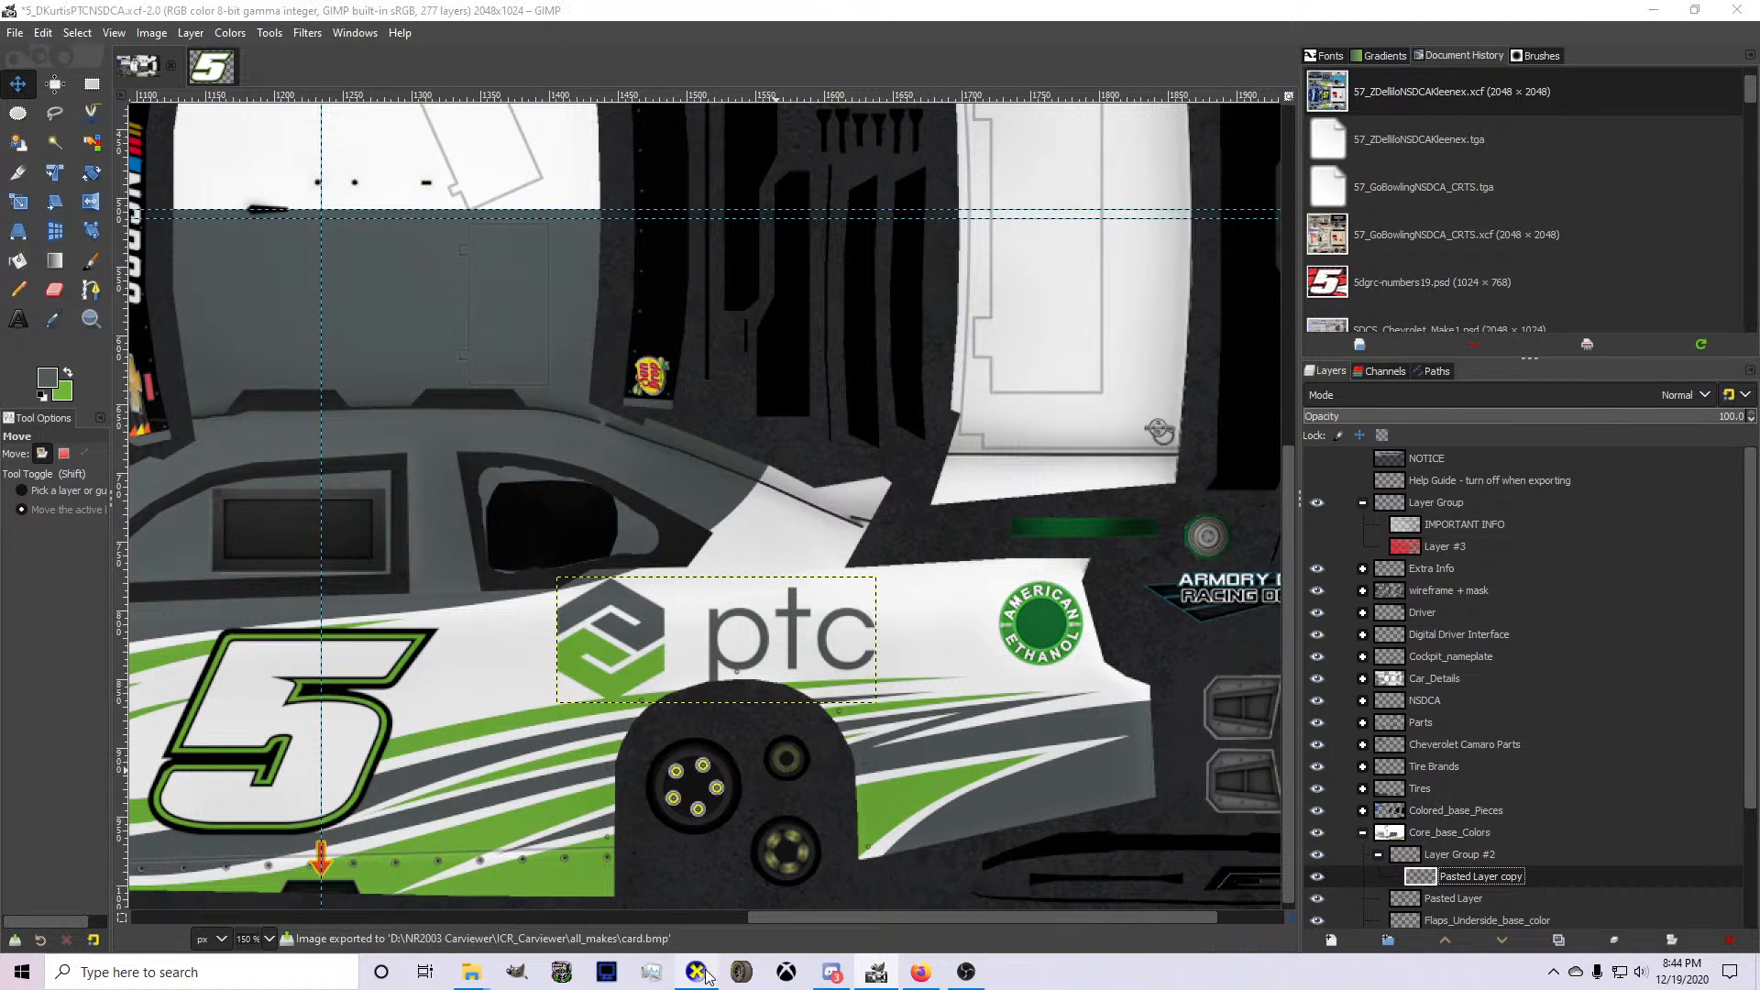
pyautogui.moveTo(1020, 603); pyautogui.dragTo(1116, 680)
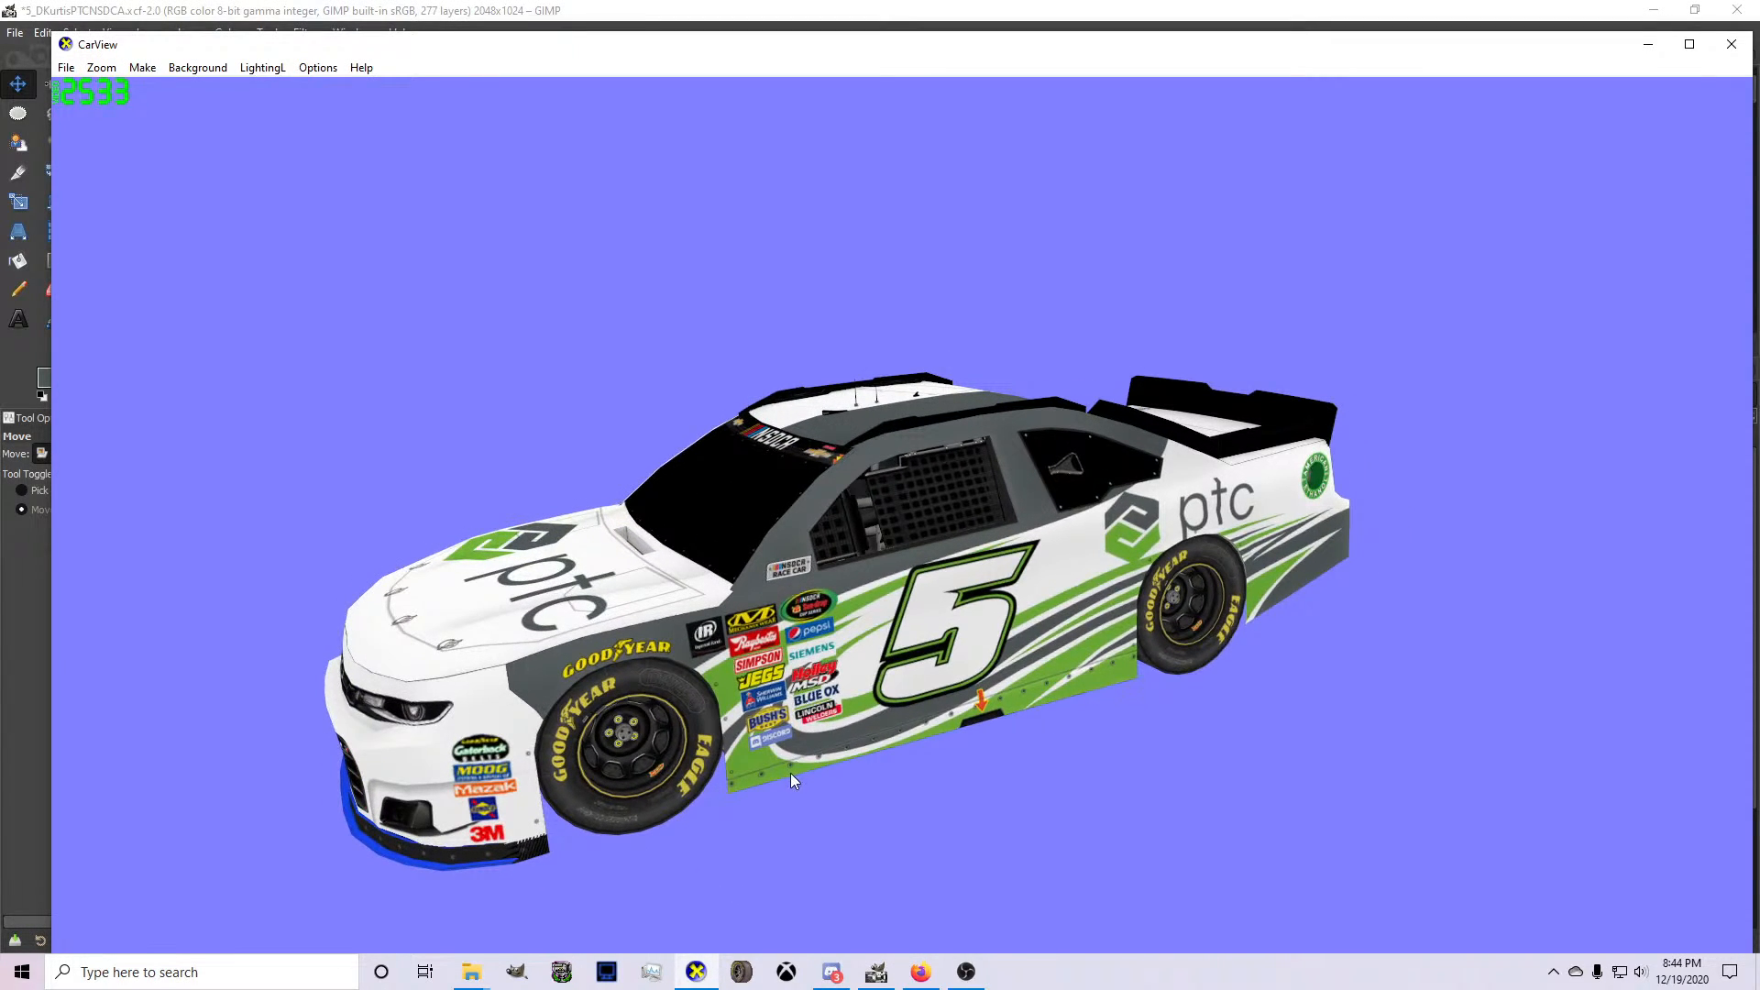
pyautogui.moveTo(543, 667); pyautogui.dragTo(733, 668)
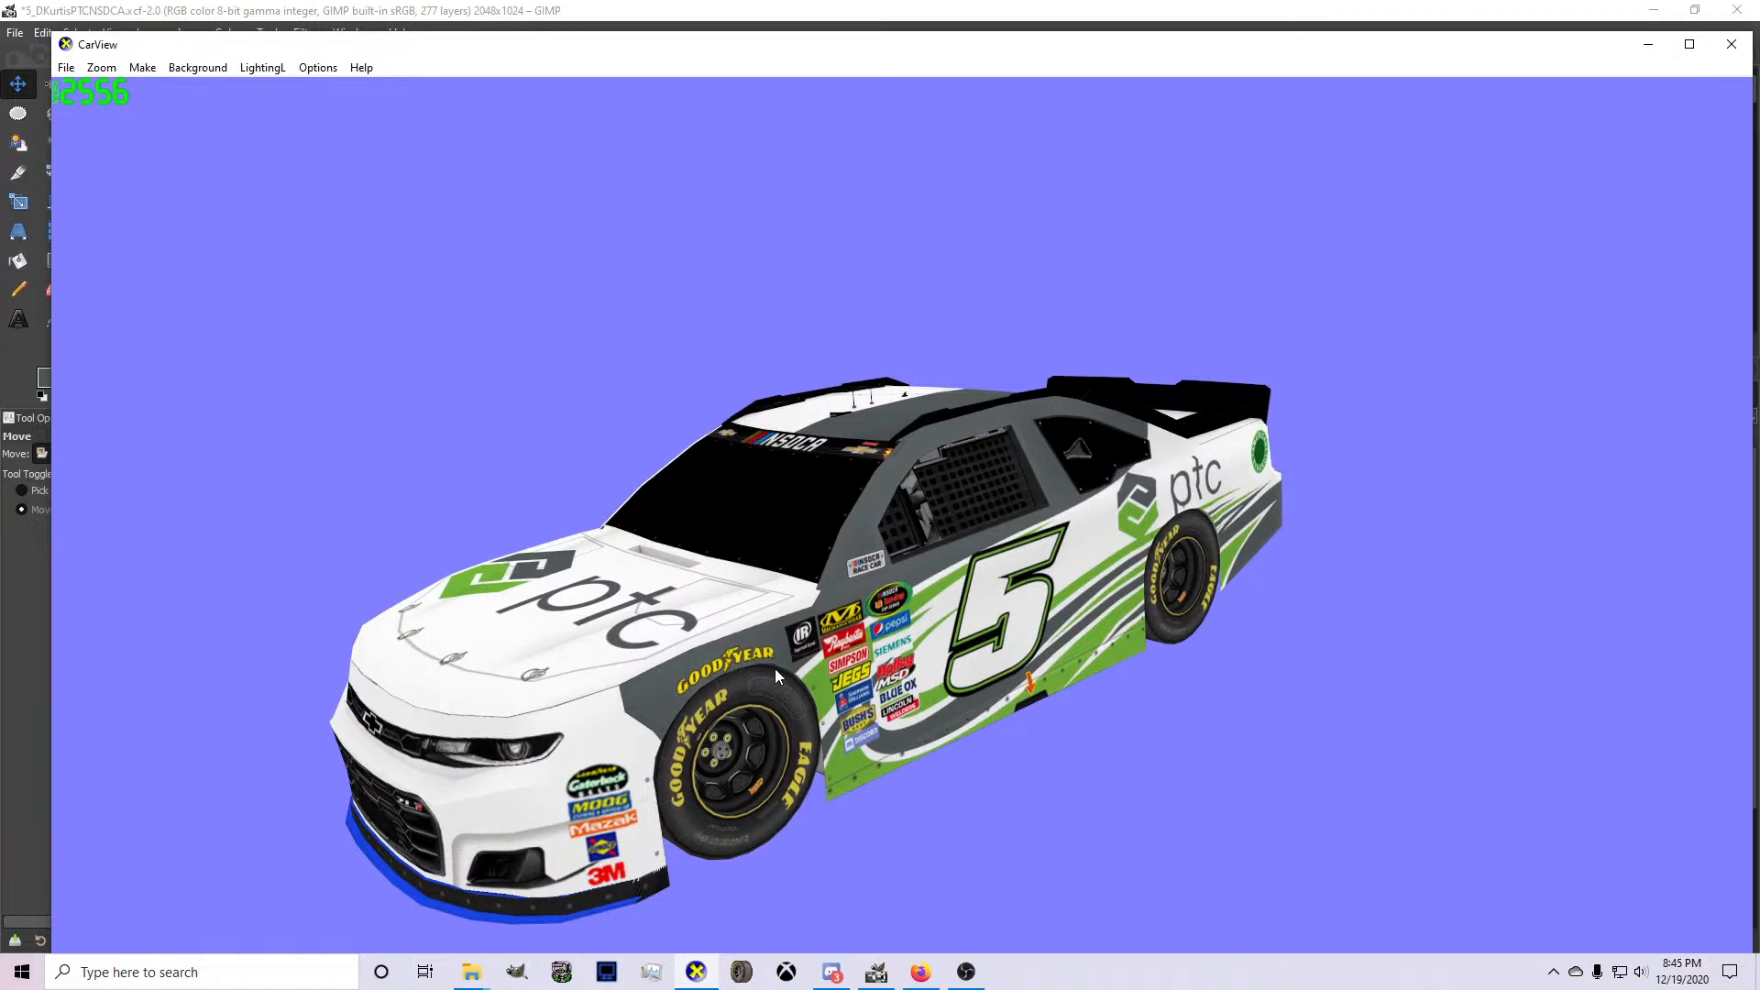
pyautogui.click(896, 986)
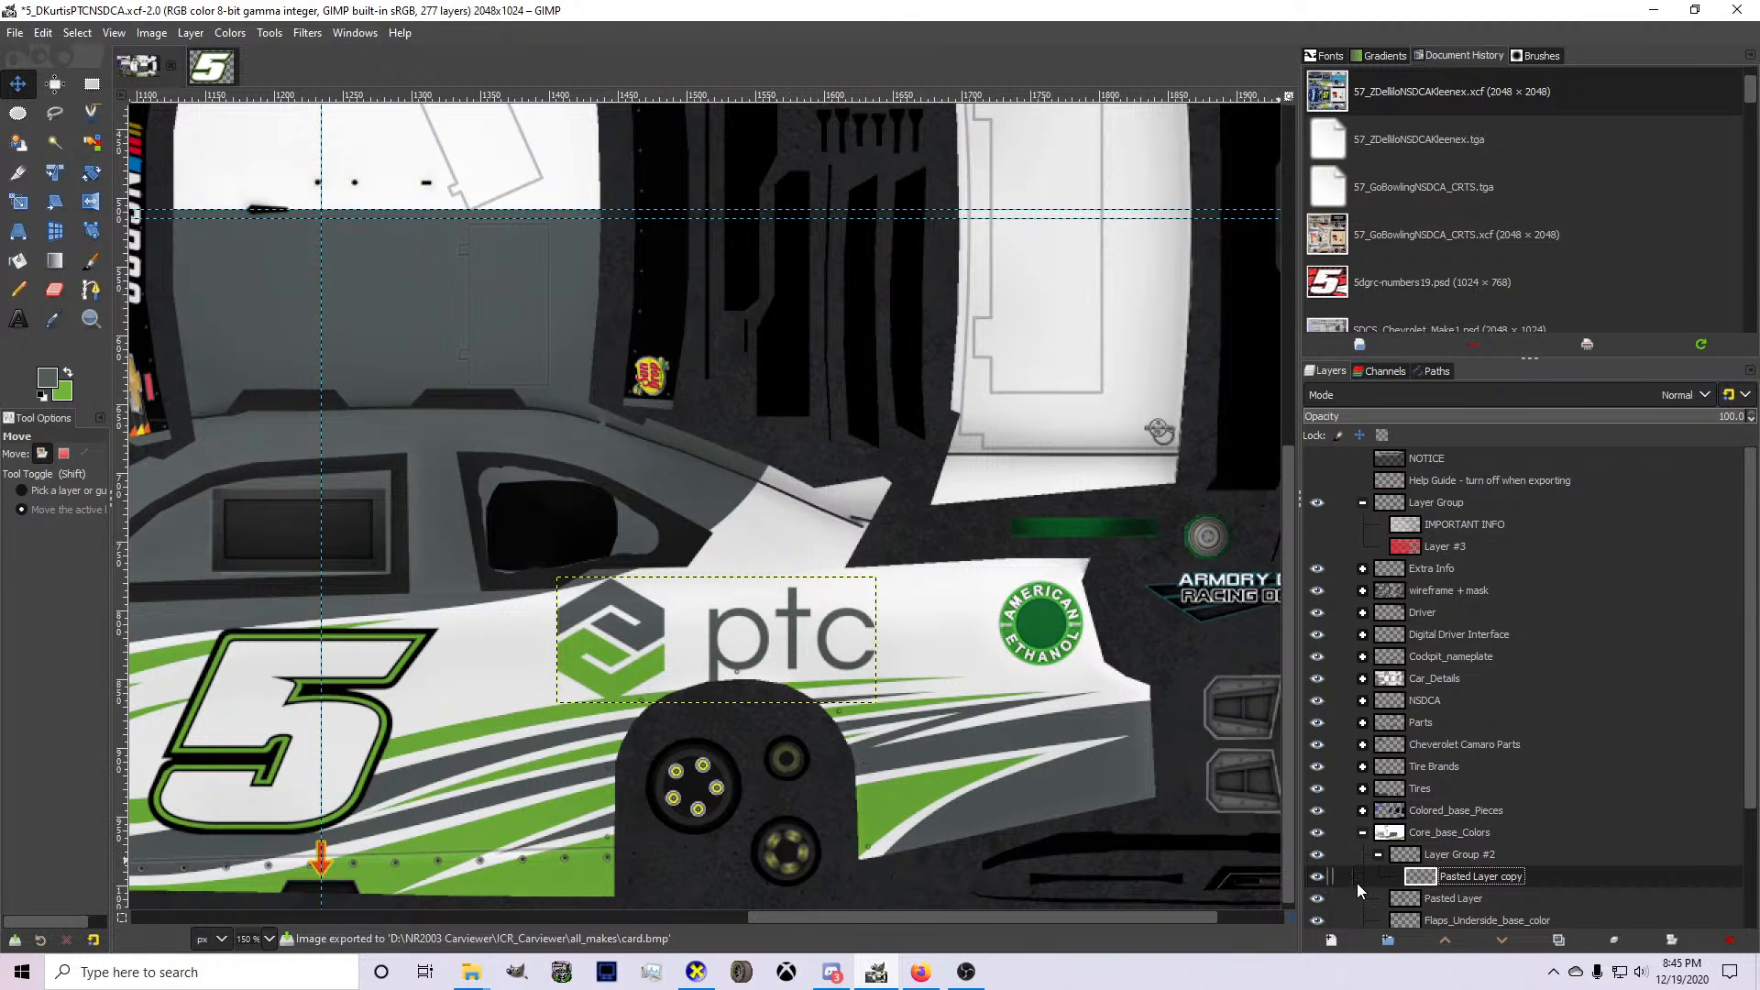
# Hide the ptc hood logo's Pasted Layer and make Layer #4 the active layer.
pyautogui.scroll(-1, 1360, 891)
pyautogui.scroll(-2, 906, 725)
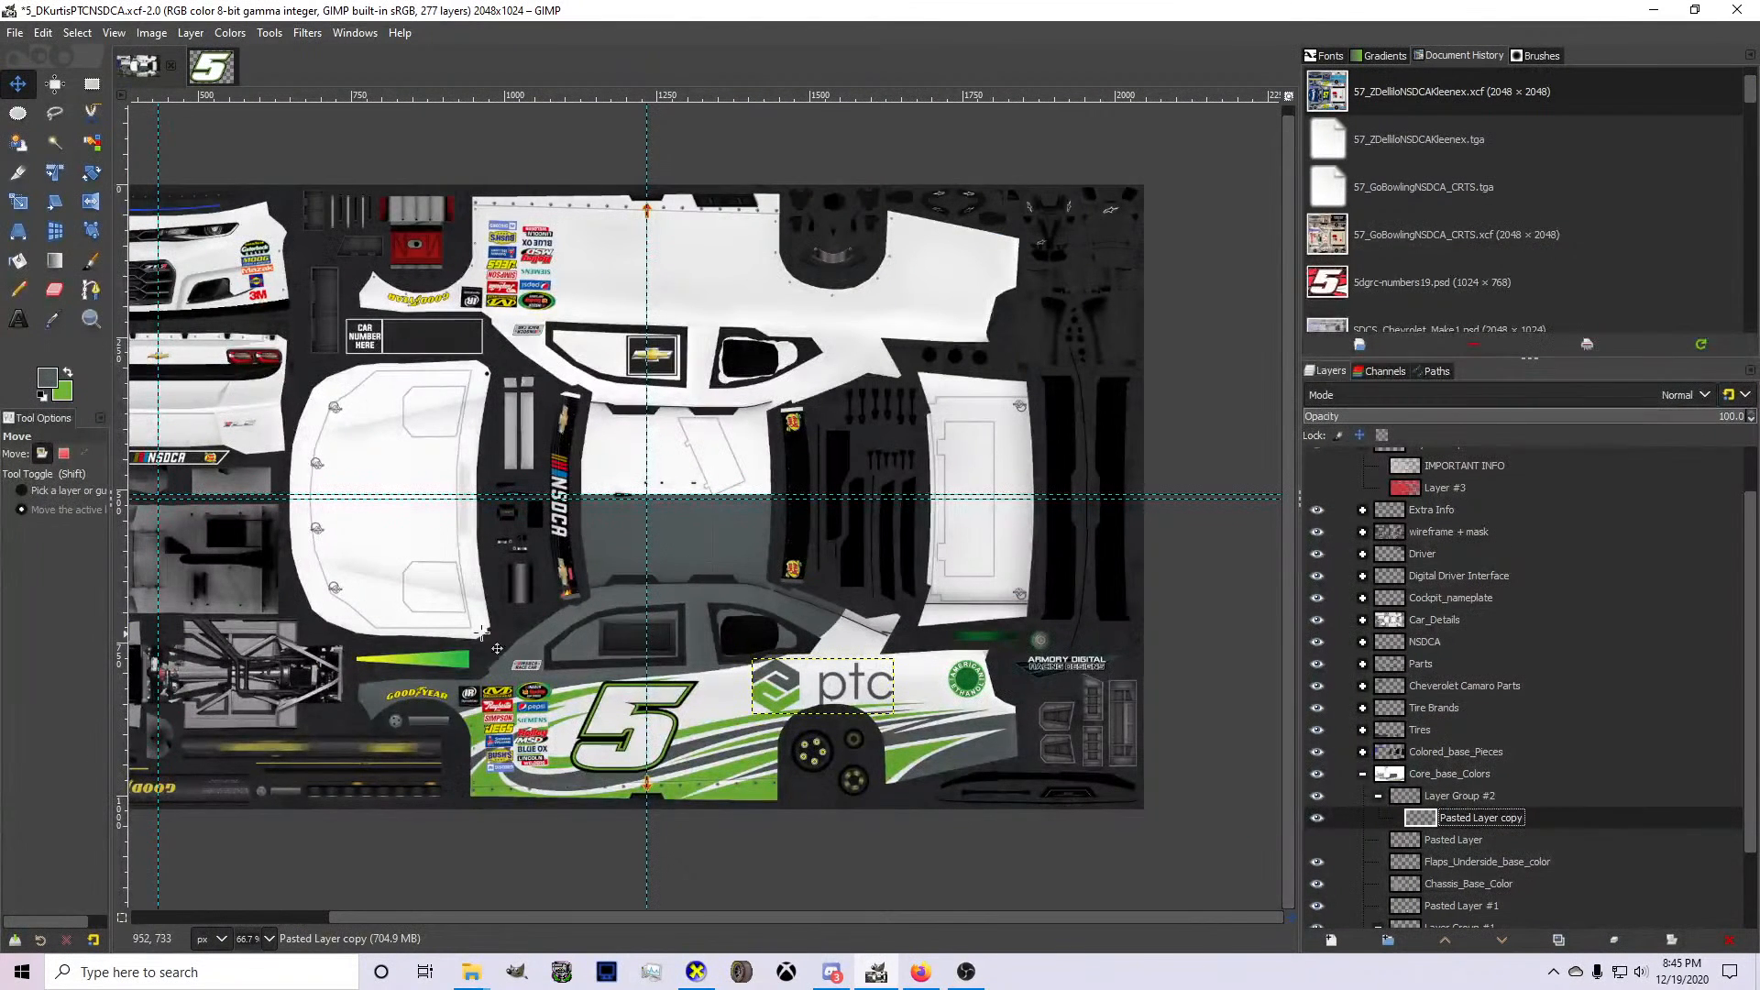
pyautogui.scroll(-2, 1412, 837)
pyautogui.click(1371, 871)
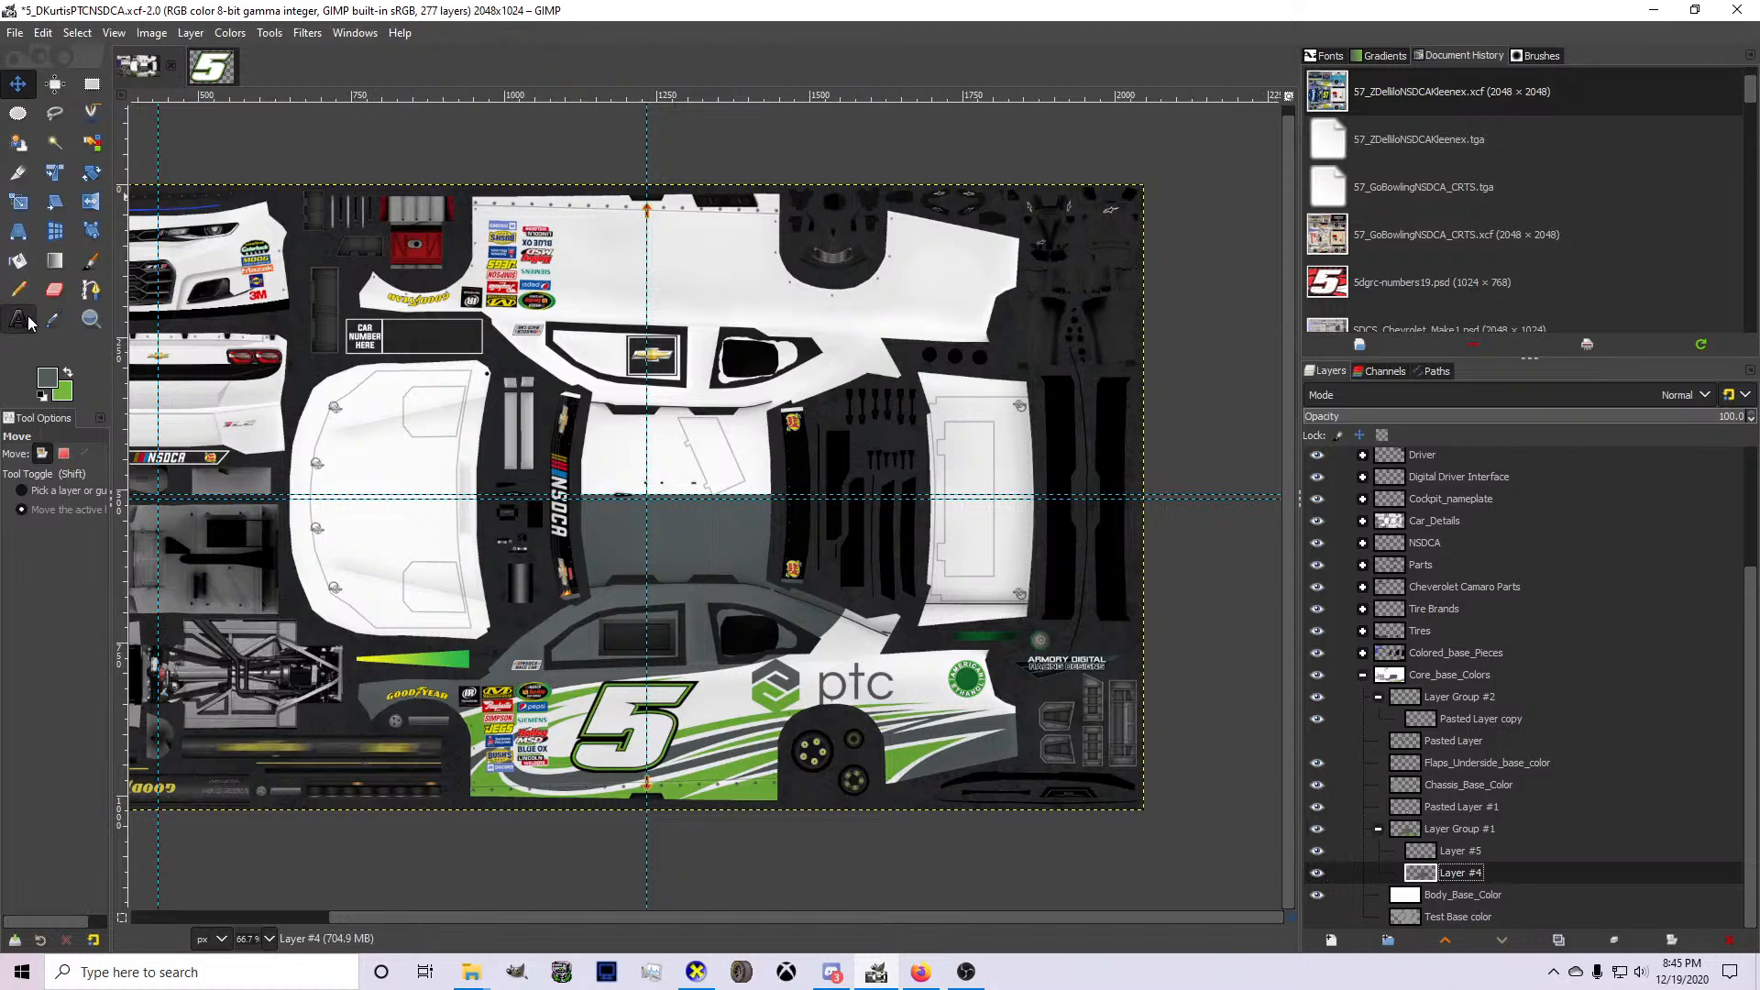
# Draw an open zigzag path with the Paths tool across the driver-side hood edge, from the windshield-side corner toward the nose.
pyautogui.click(97, 295)
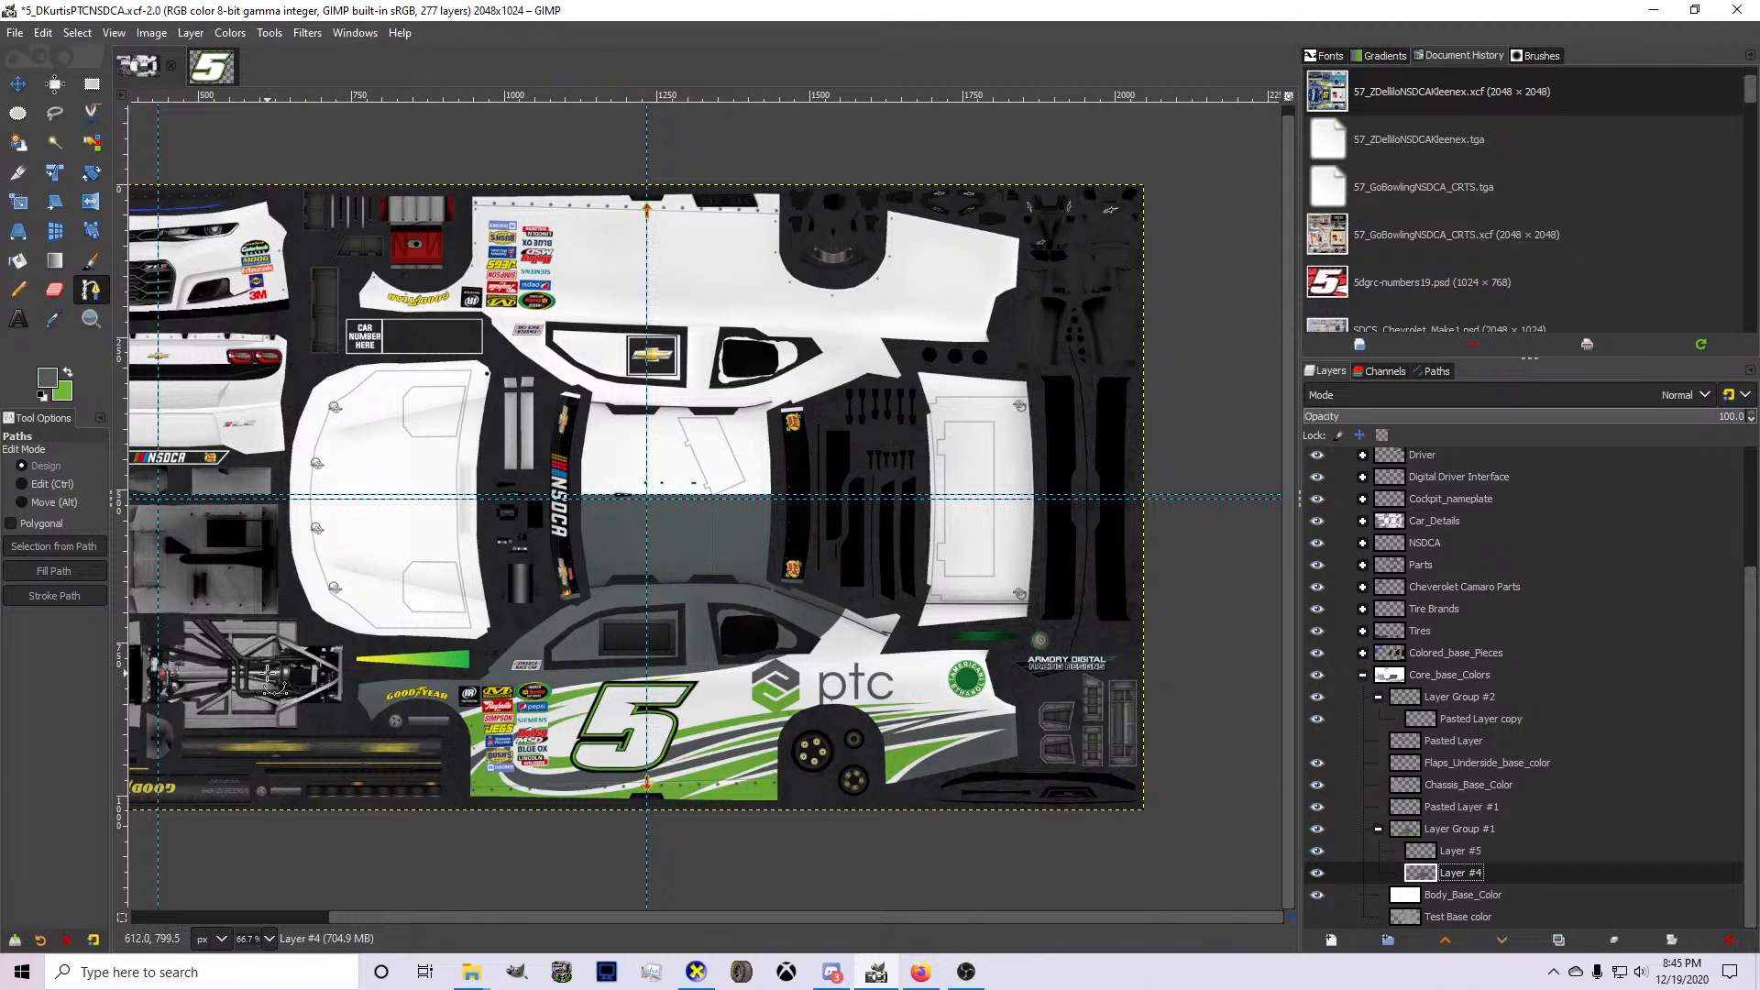
pyautogui.scroll(3, 261, 683)
pyautogui.click(994, 497)
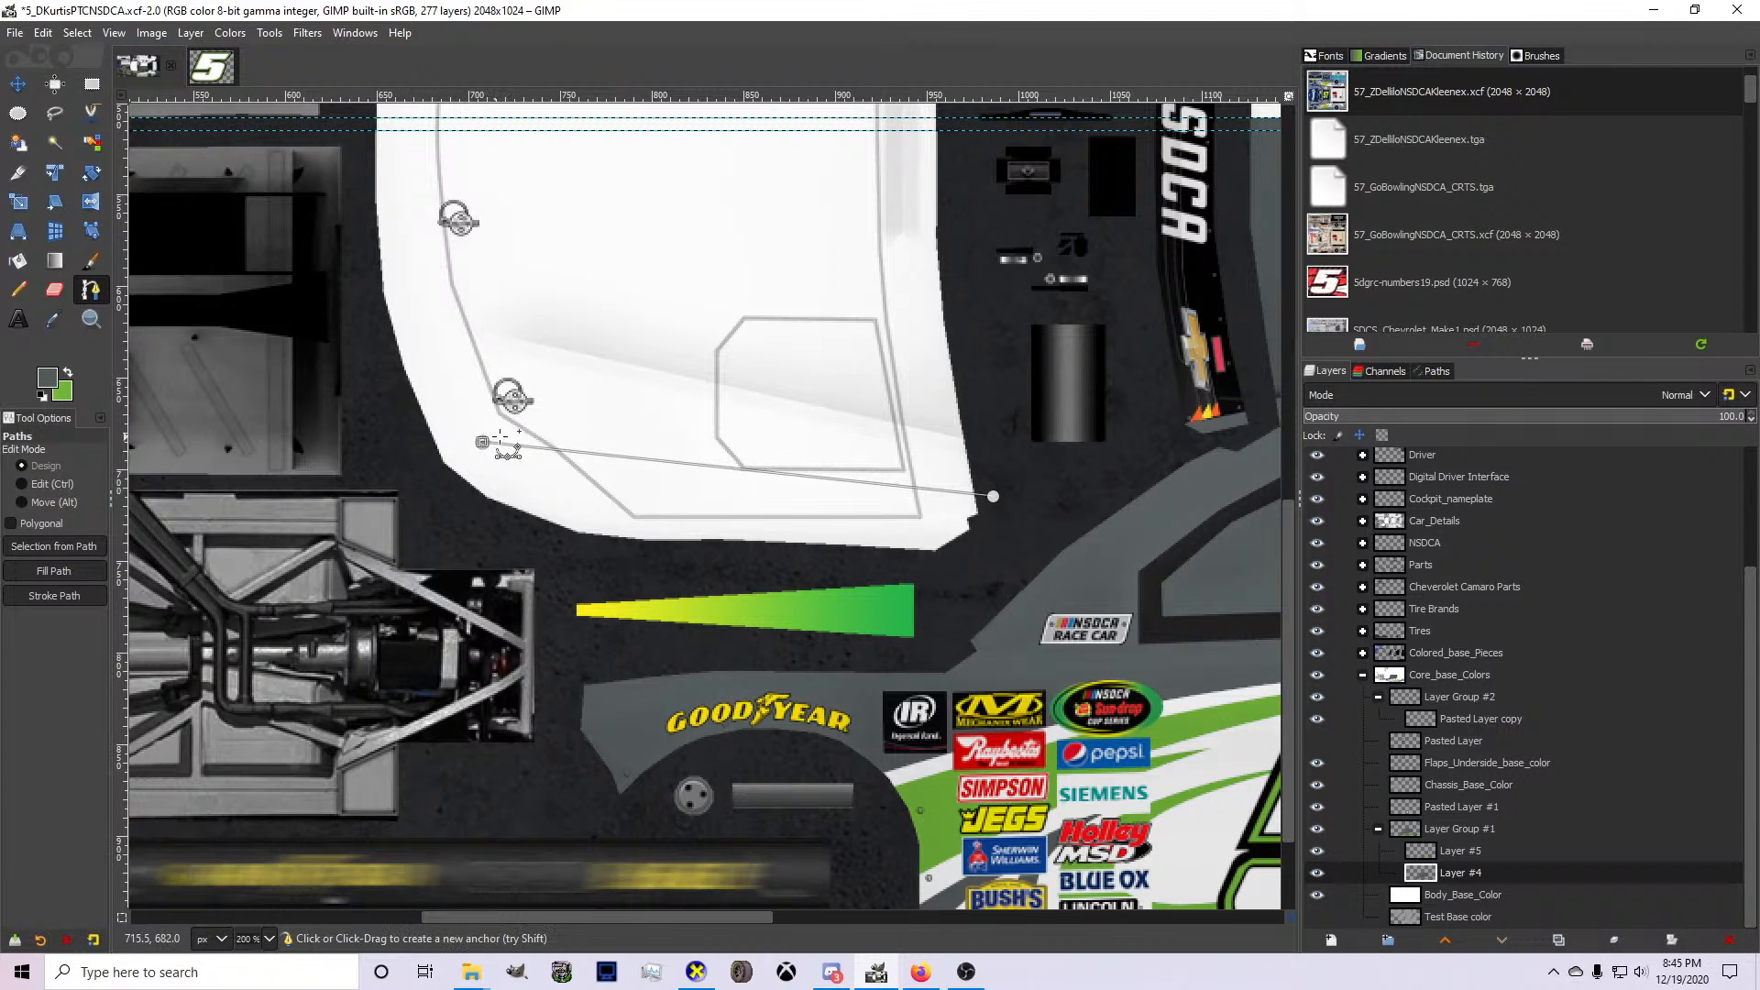
pyautogui.scroll(-2, 639, 462)
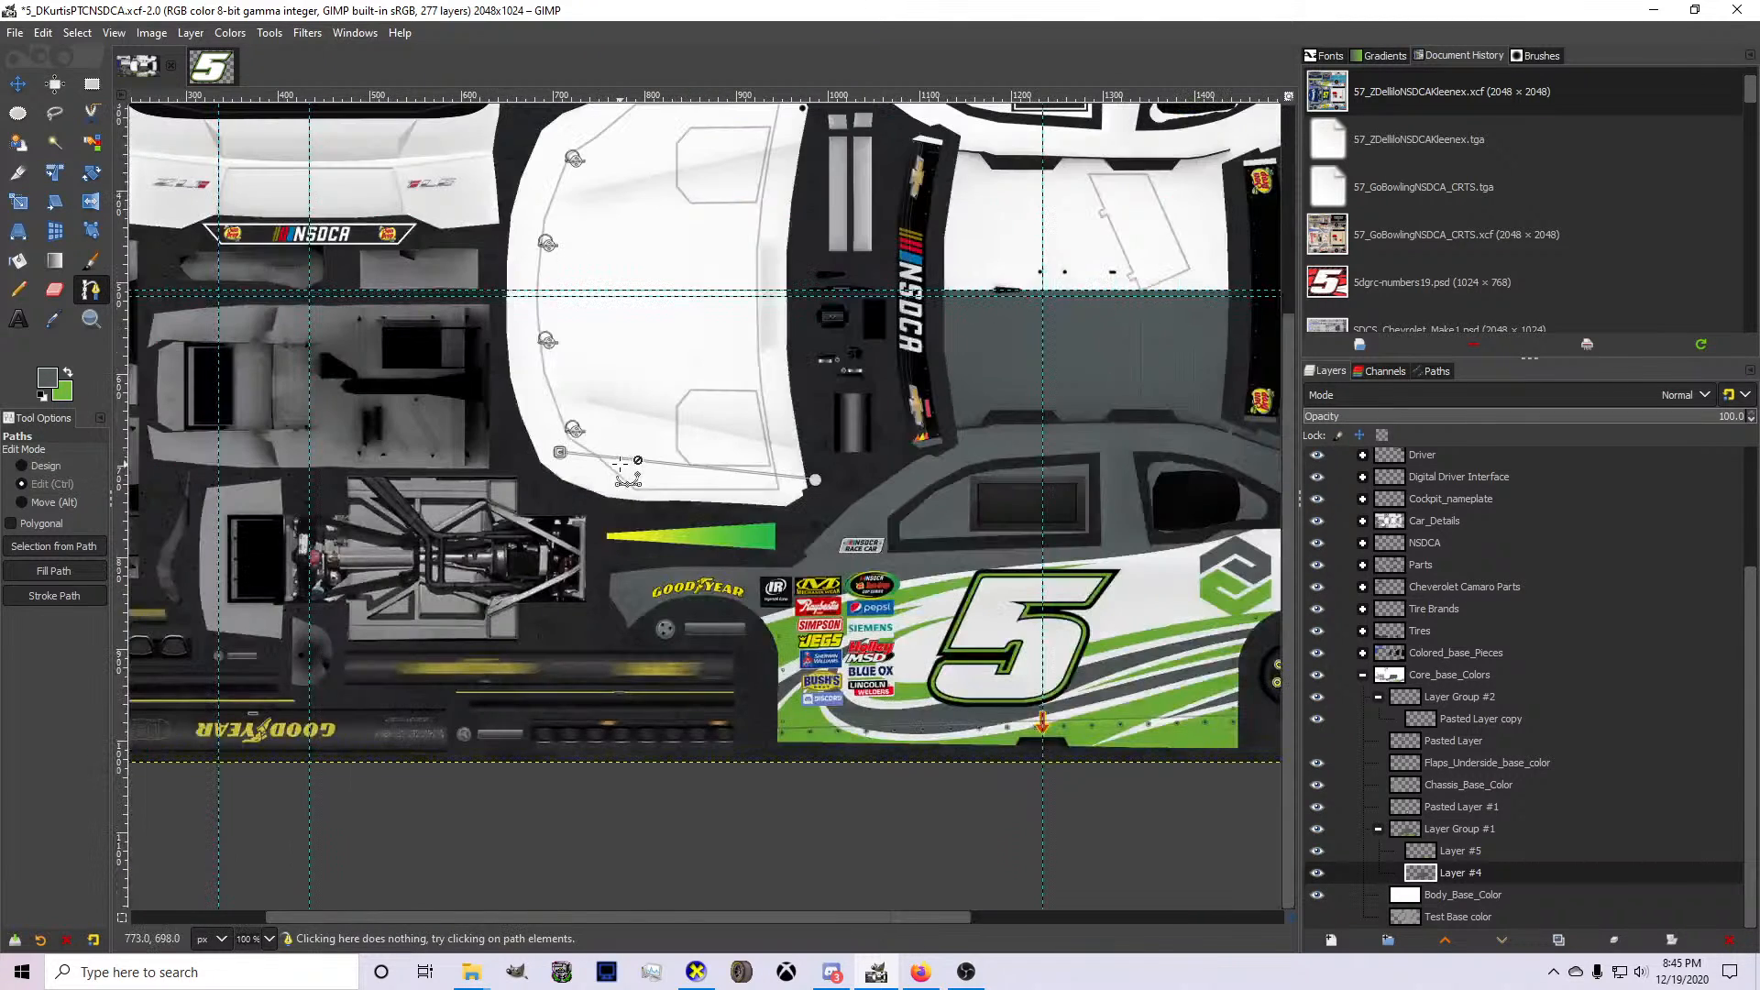
pyautogui.click(730, 451)
pyautogui.click(506, 414)
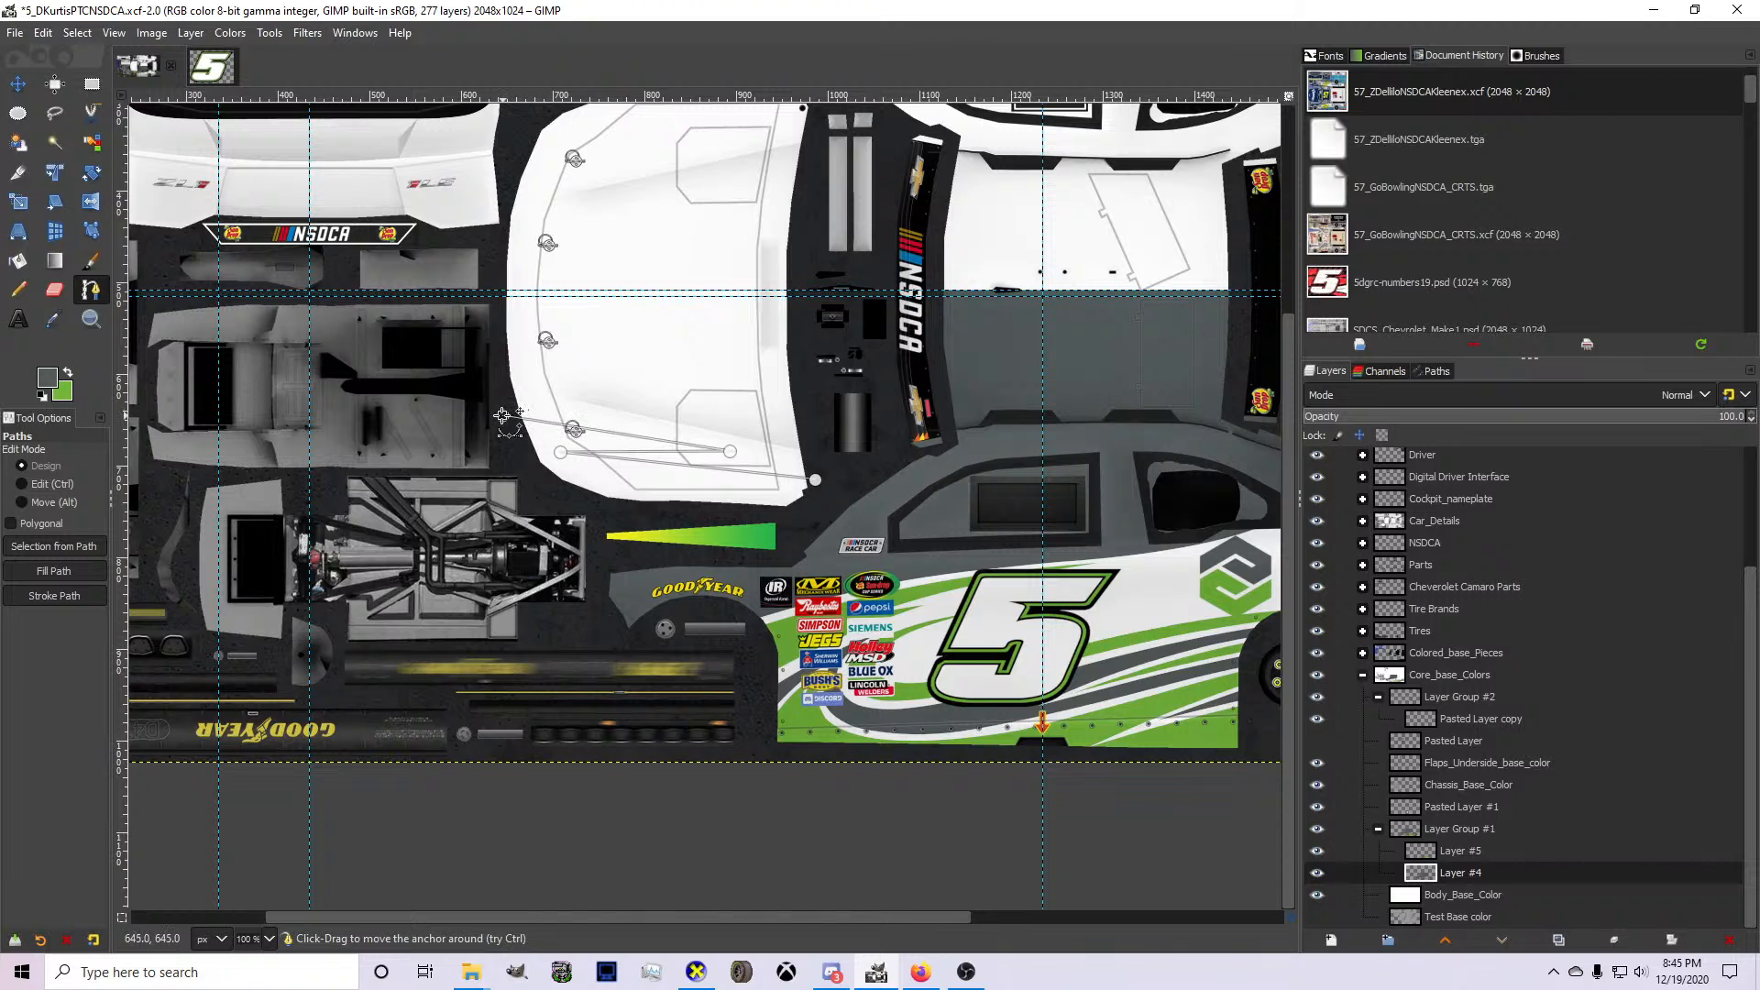
pyautogui.scroll(2, 671, 456)
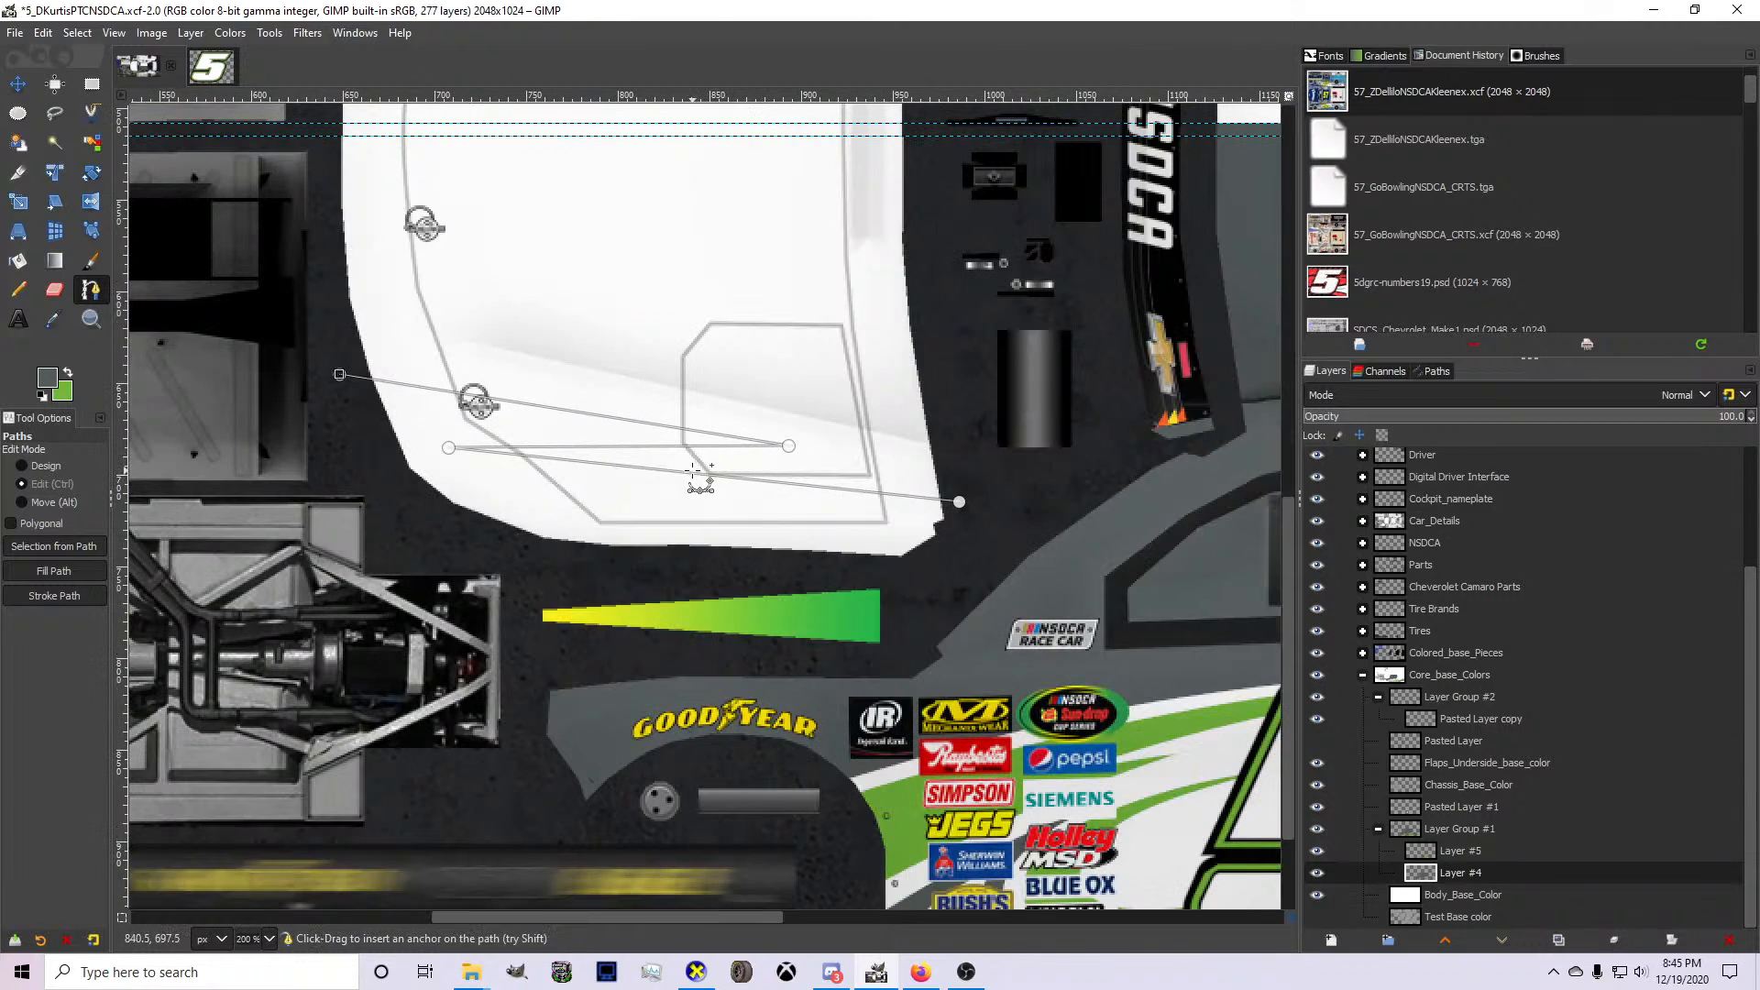
pyautogui.moveTo(690, 490); pyautogui.dragTo(648, 455)
pyautogui.moveTo(339, 375); pyautogui.dragTo(414, 316)
# Bend the hood path into a swoosh, shift the whole path slightly down, and extend its front end along the hood seam to the centre guide.
pyautogui.press('ctrl')
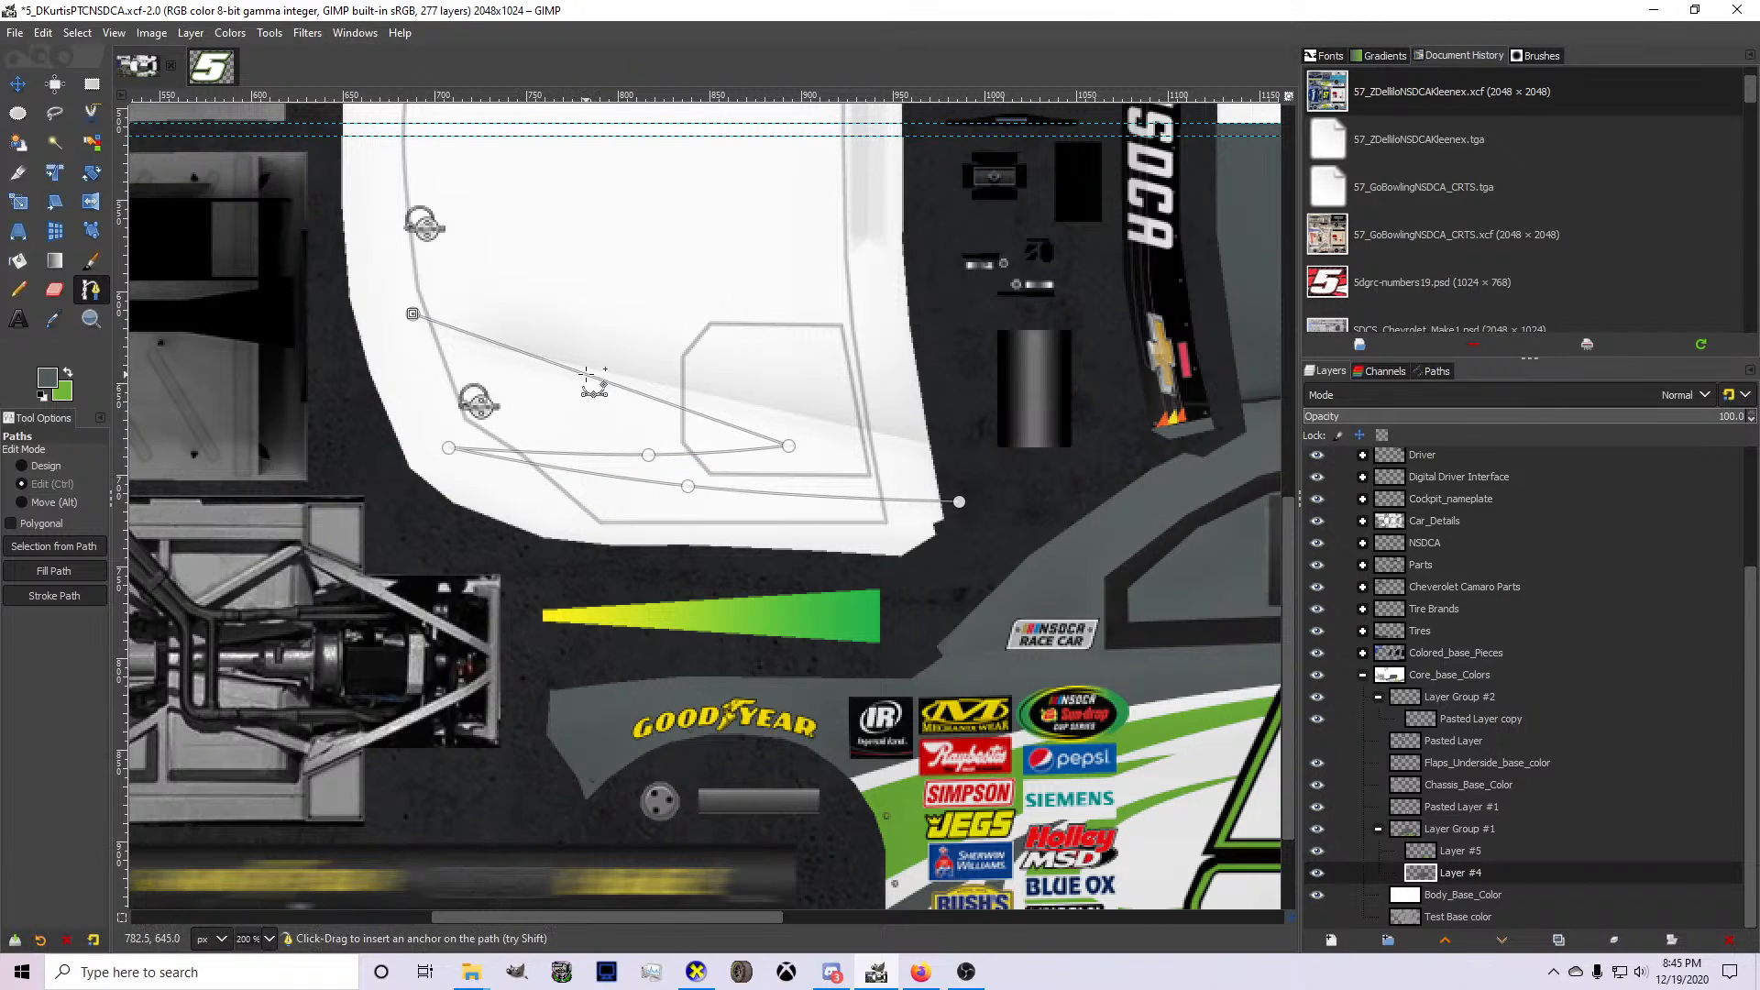
pyautogui.moveTo(588, 376); pyautogui.dragTo(525, 413)
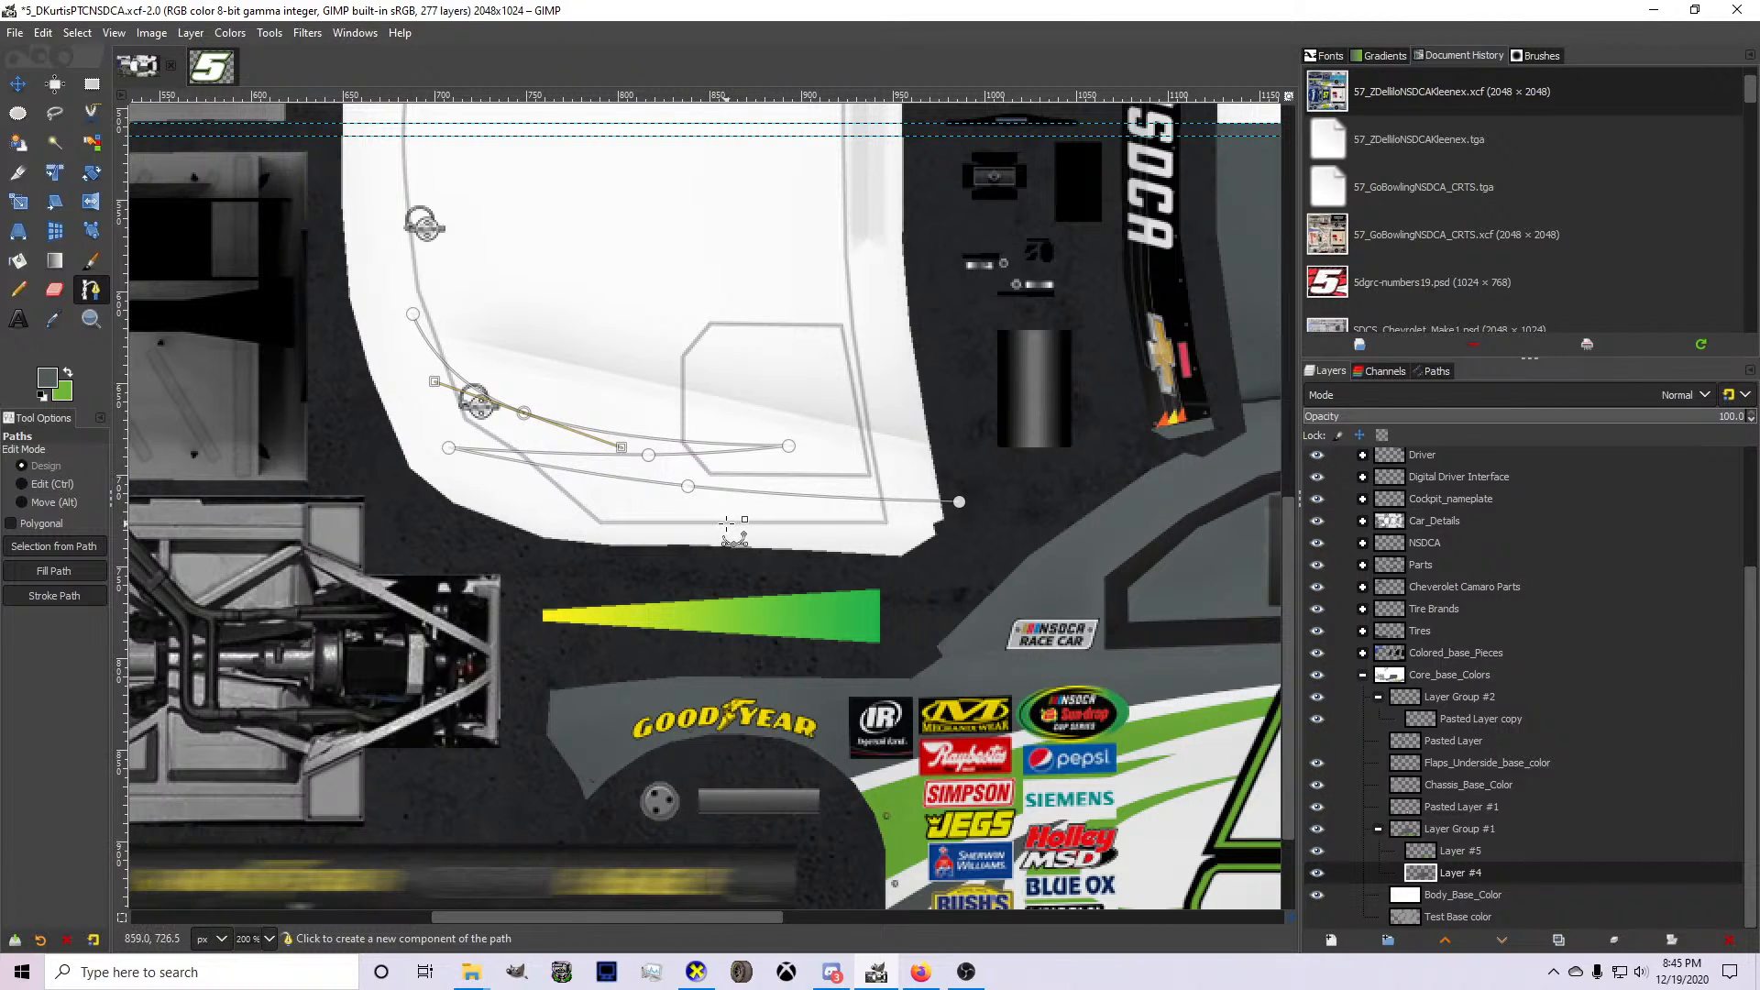
pyautogui.press('alt')
pyautogui.moveTo(727, 525); pyautogui.dragTo(728, 532)
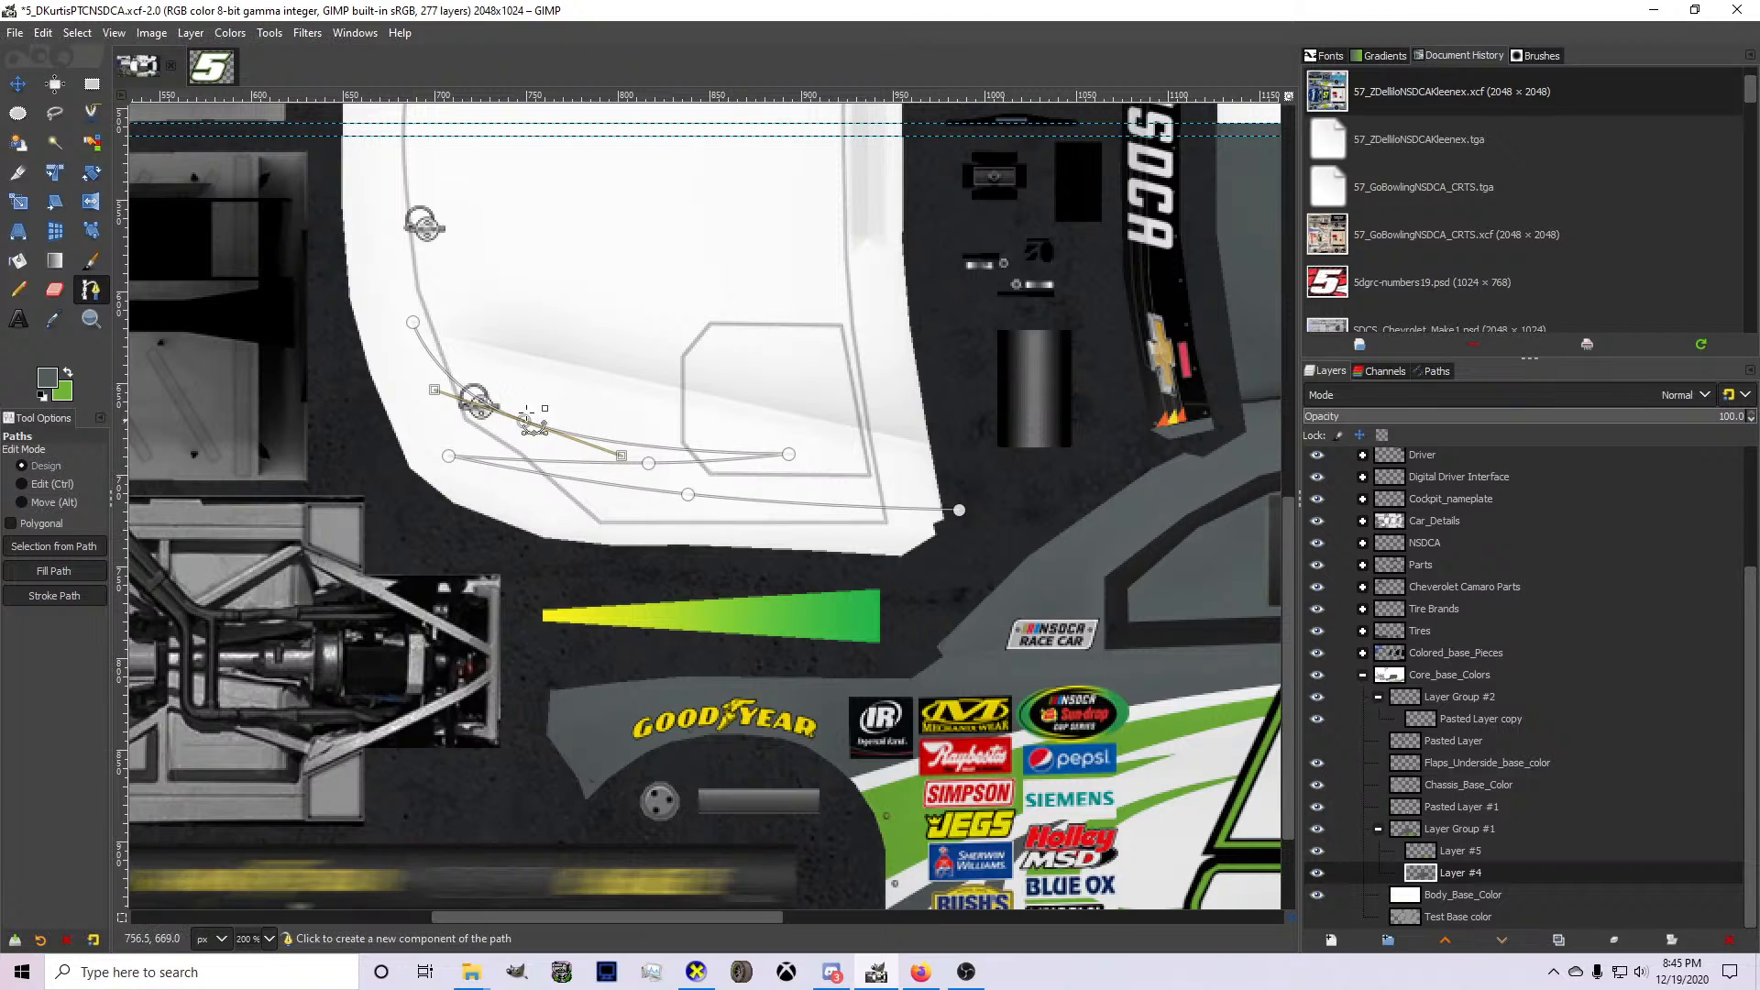
pyautogui.moveTo(412, 322); pyautogui.dragTo(406, 136)
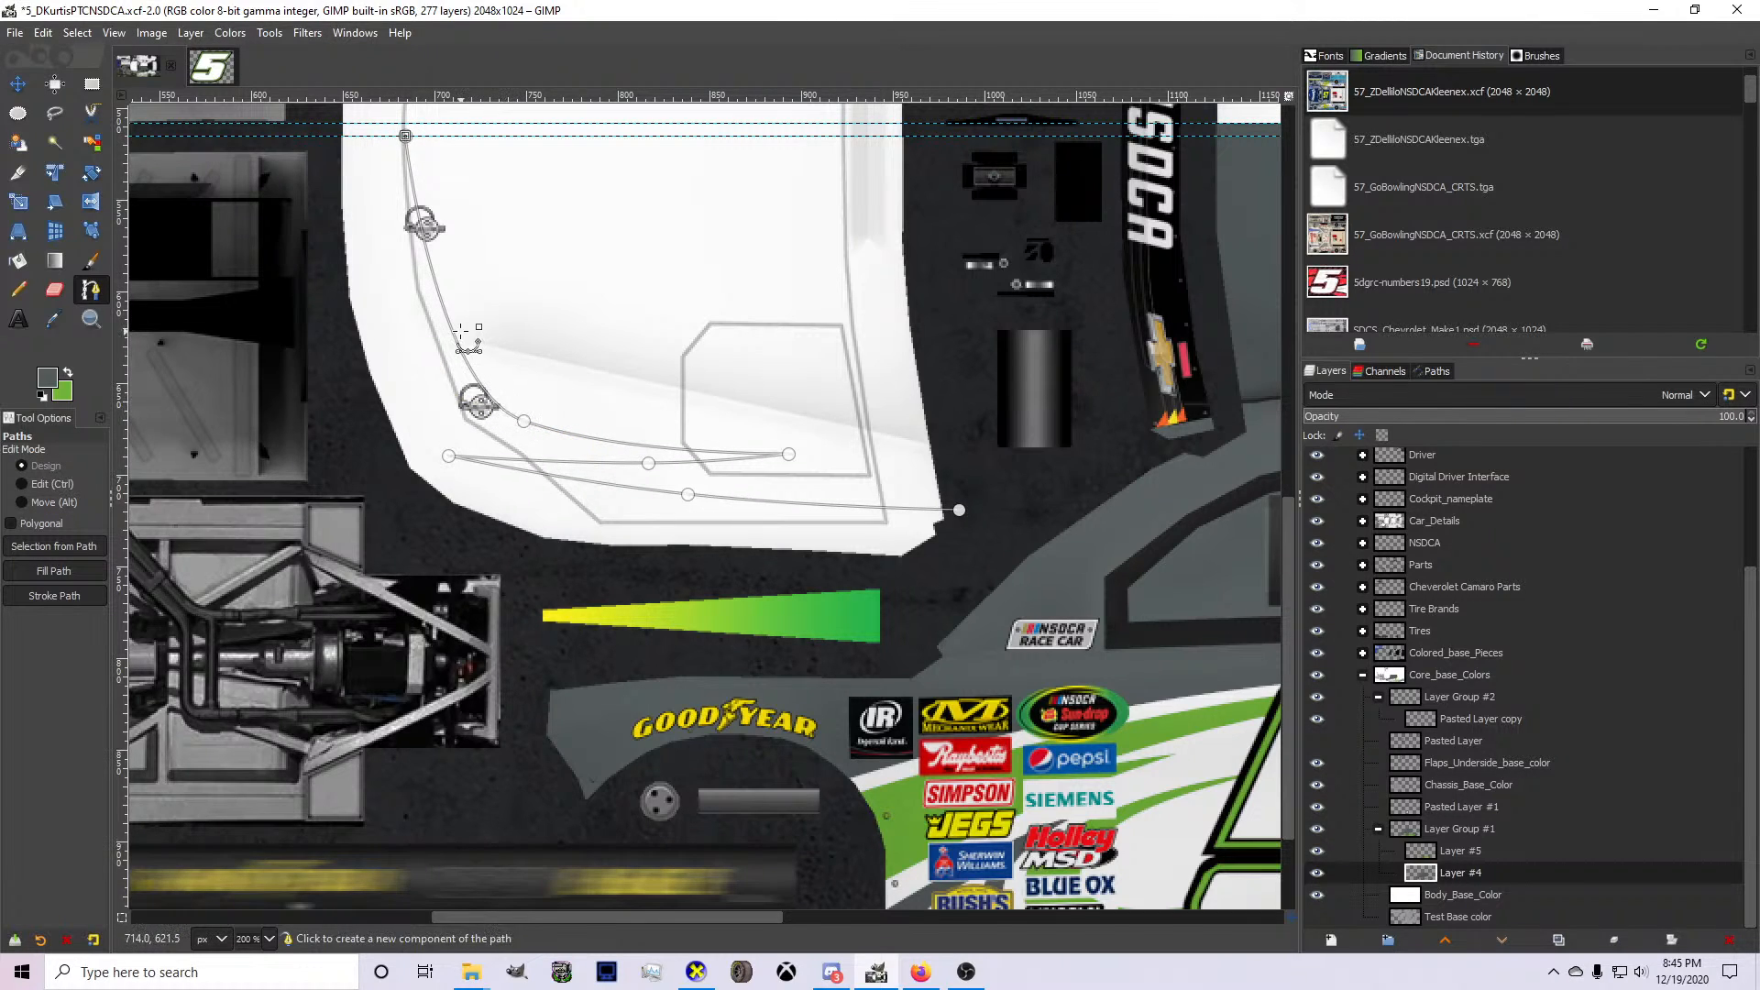
pyautogui.moveTo(461, 354); pyautogui.dragTo(434, 325)
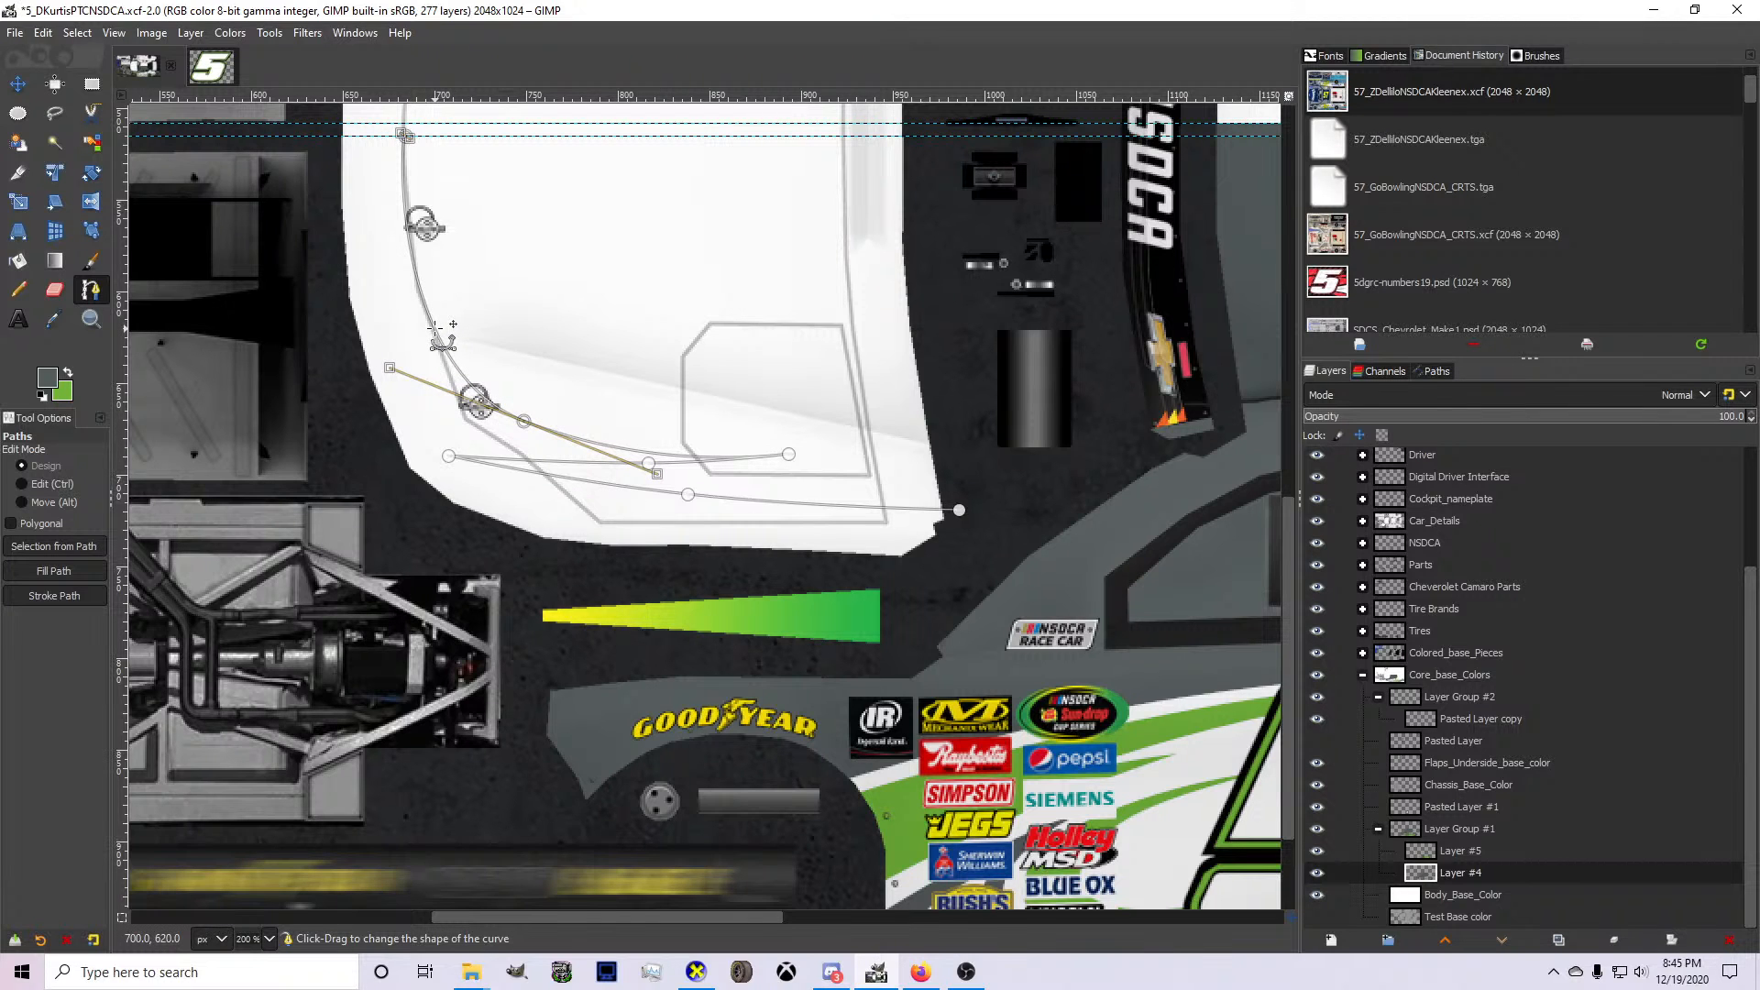
# Fine-tune the swoosh path's front end at the hood's centre guide so its curve handle follows the seam line.
pyautogui.scroll(3, 468, 395)
pyautogui.scroll(-4, 536, 420)
pyautogui.scroll(2, 462, 226)
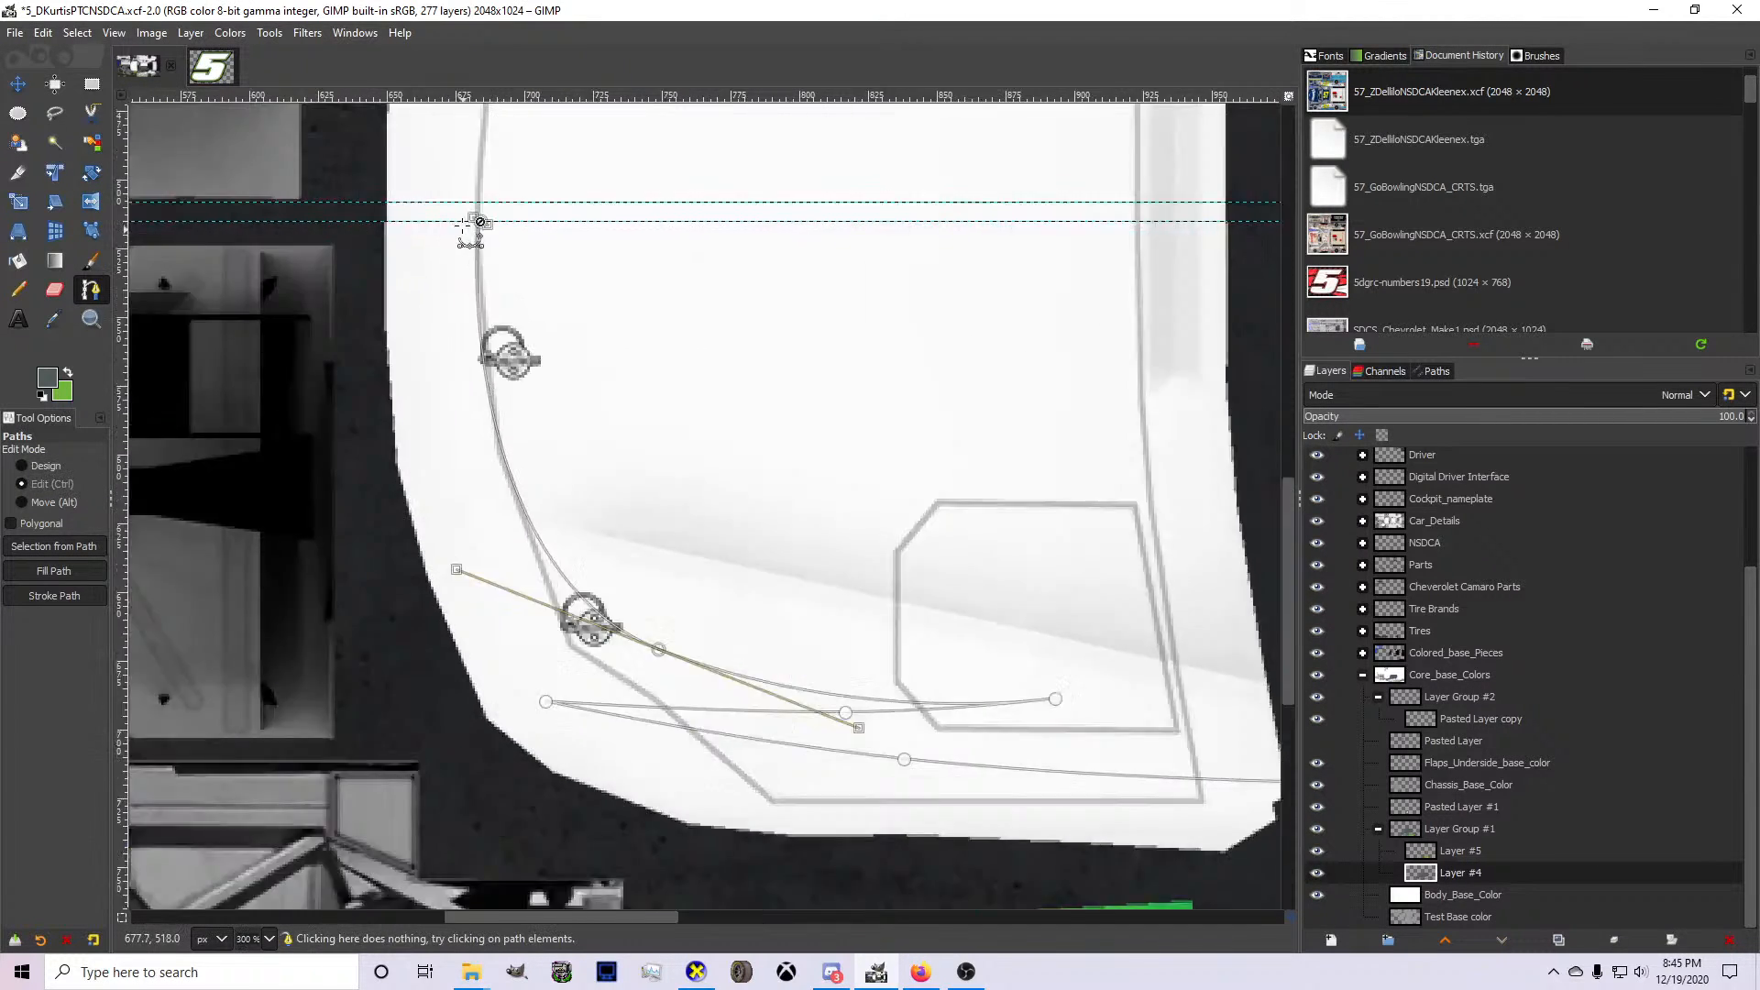
pyautogui.scroll(3, 470, 230)
pyautogui.moveTo(505, 225)
pyautogui.mouseDown()
pyautogui.moveTo(454, 228)
pyautogui.moveTo(517, 234)
pyautogui.moveTo(497, 231)
pyautogui.moveTo(519, 253)
pyautogui.mouseUp()
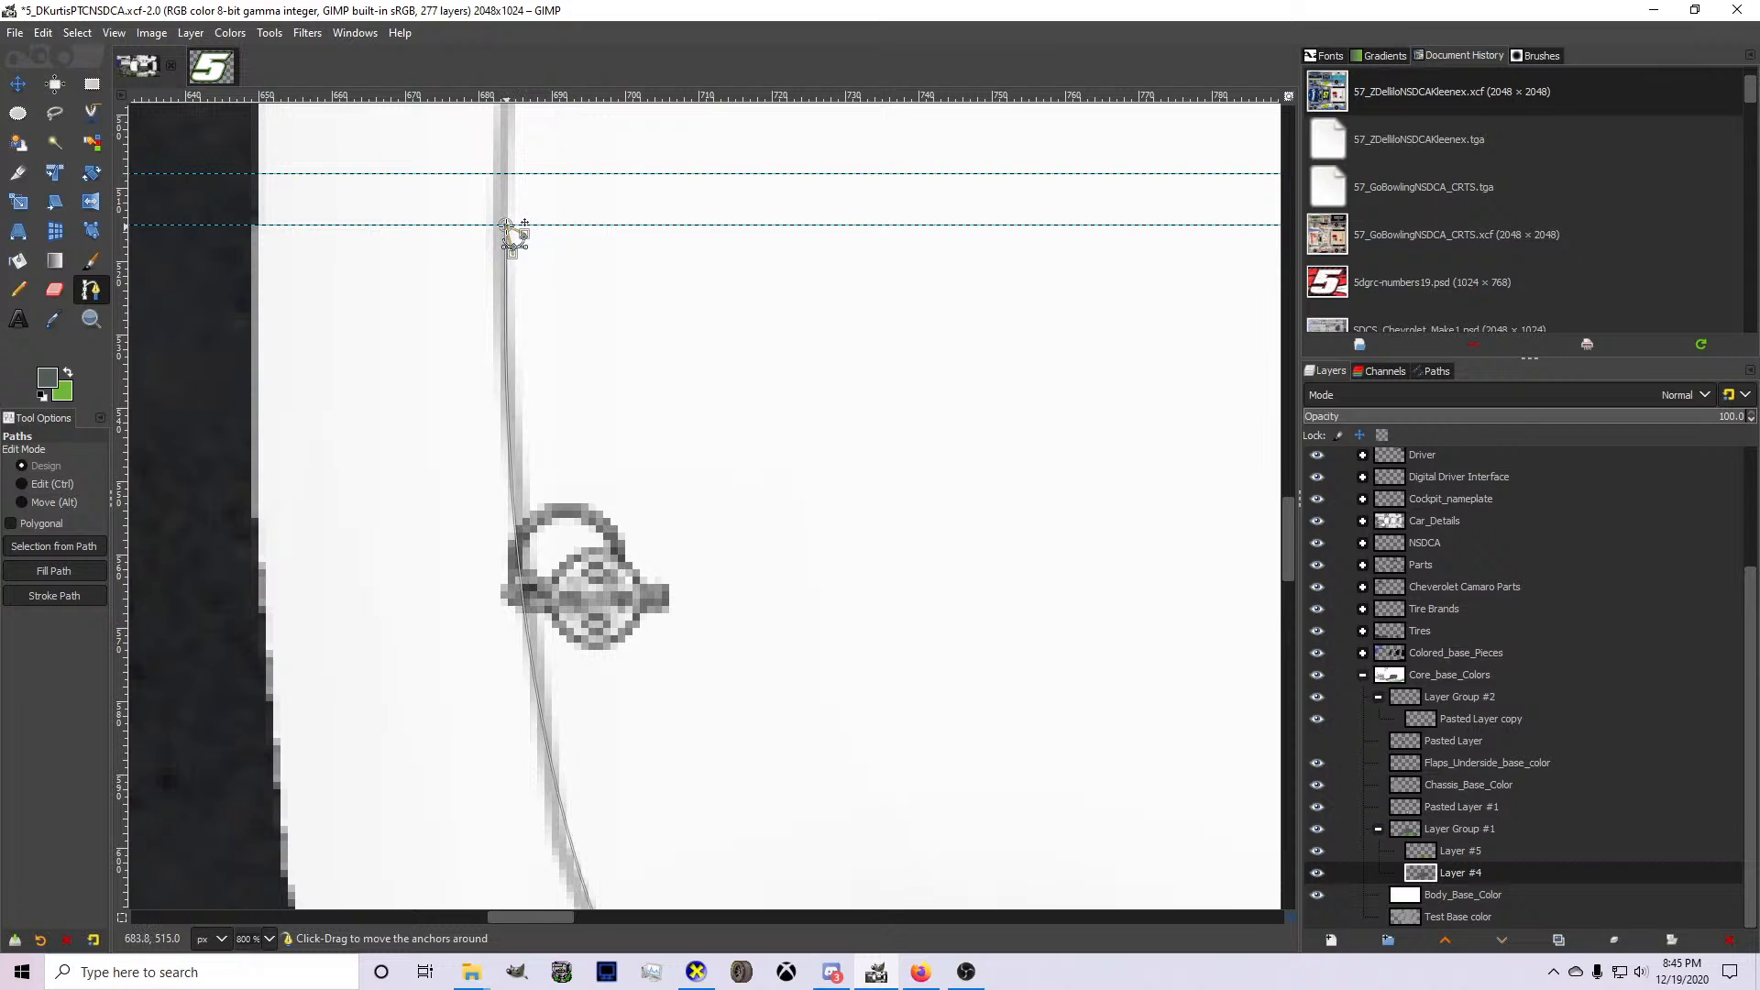
pyautogui.scroll(-3, 394, 235)
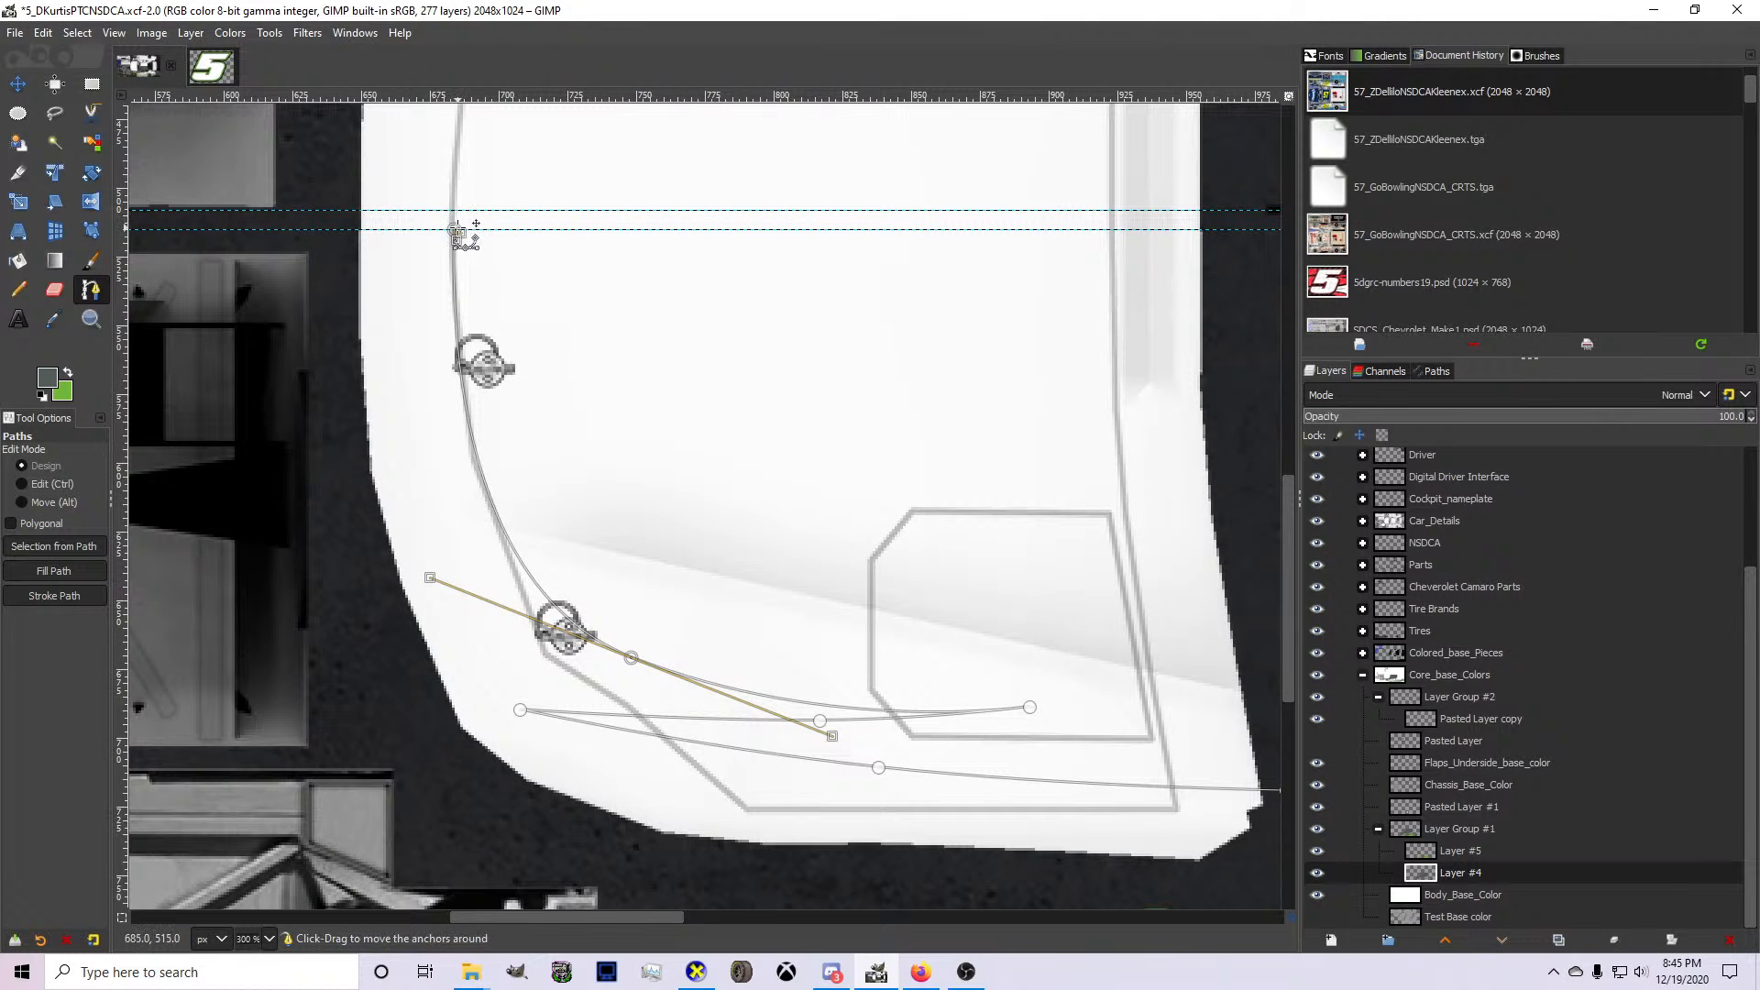
# Draw a second path outside the hood's outer edge, from the centre guide around the nose to the windshield-side corner.
pyautogui.moveTo(344, 230); pyautogui.dragTo(317, 539)
pyautogui.click(385, 714)
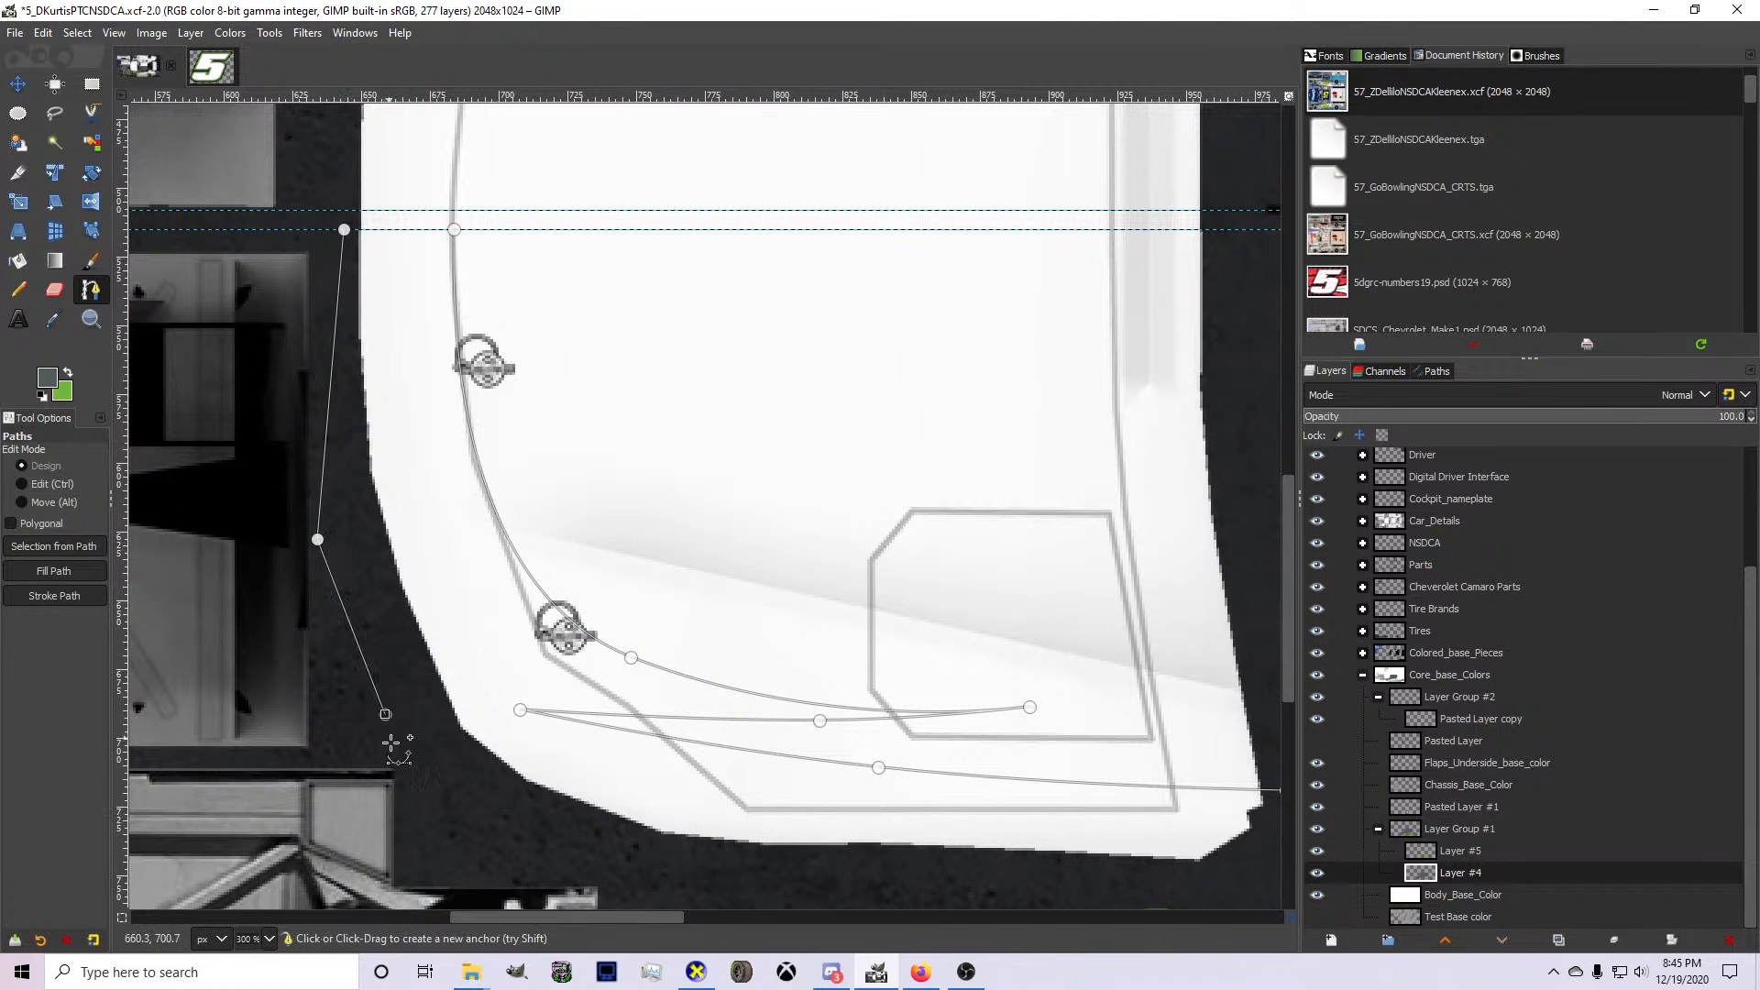
pyautogui.click(900, 882)
pyautogui.scroll(-2, 899, 882)
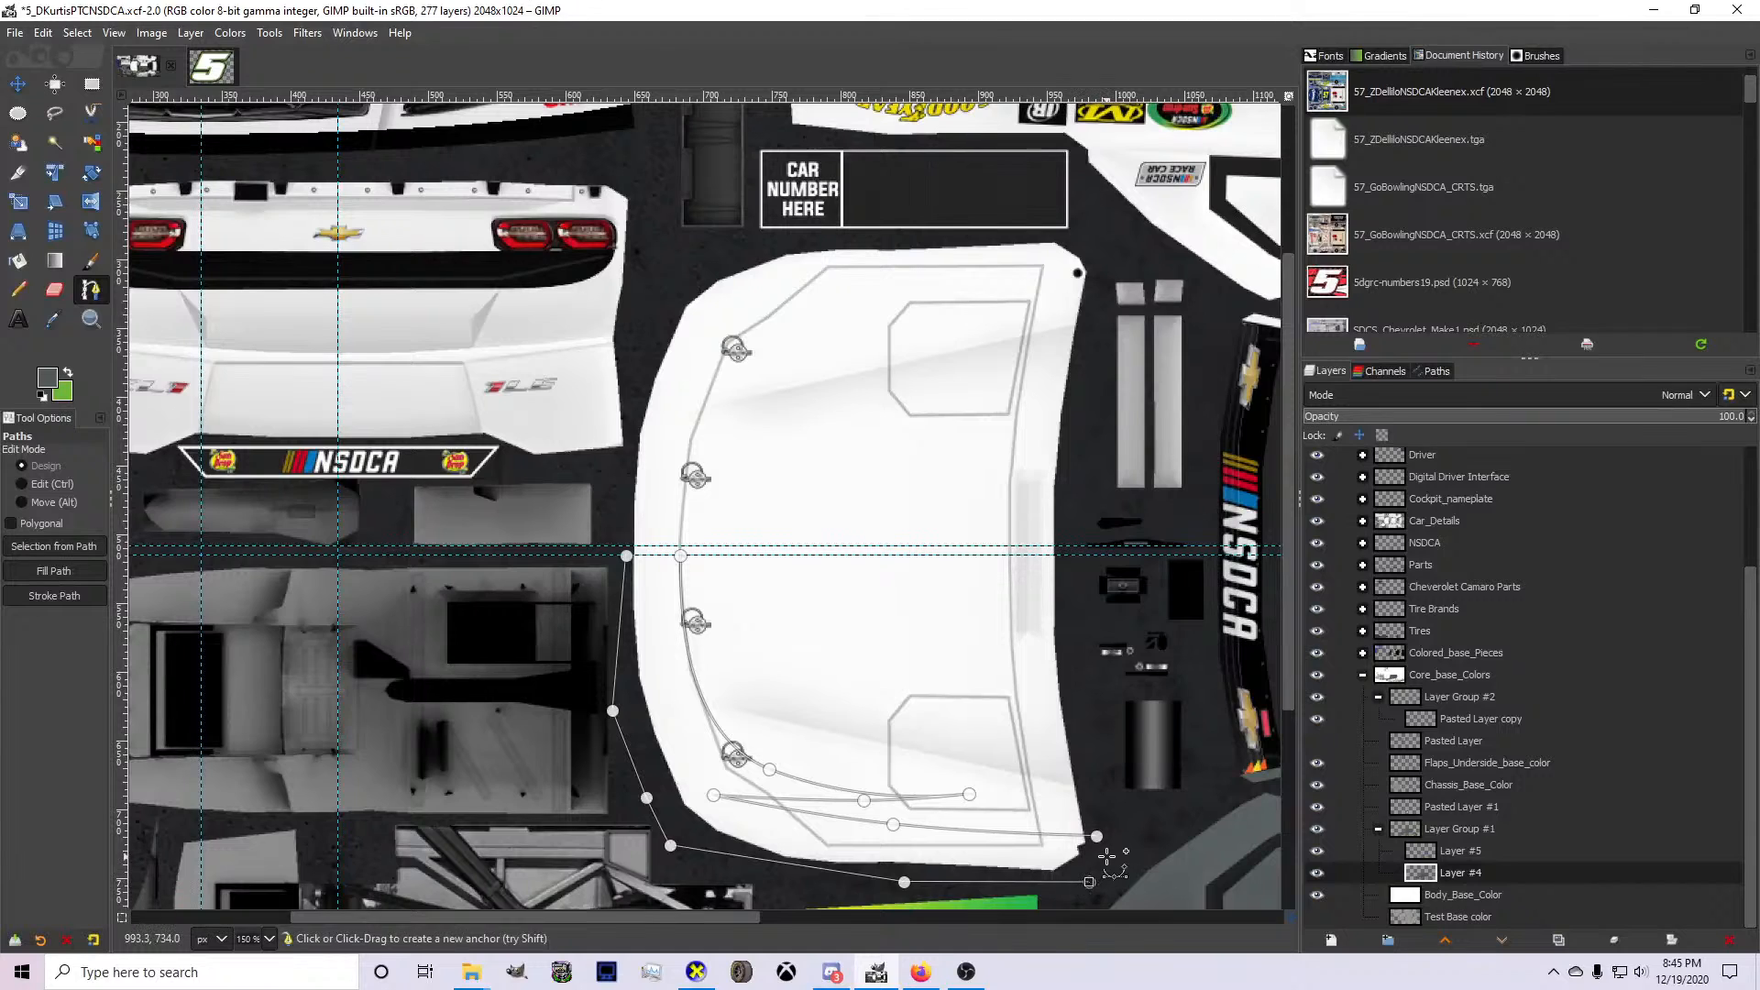
# Join the outer path to the swoosh path's front anchor and straighten the connecting segment along the centre guide.
pyautogui.scroll(6, 631, 561)
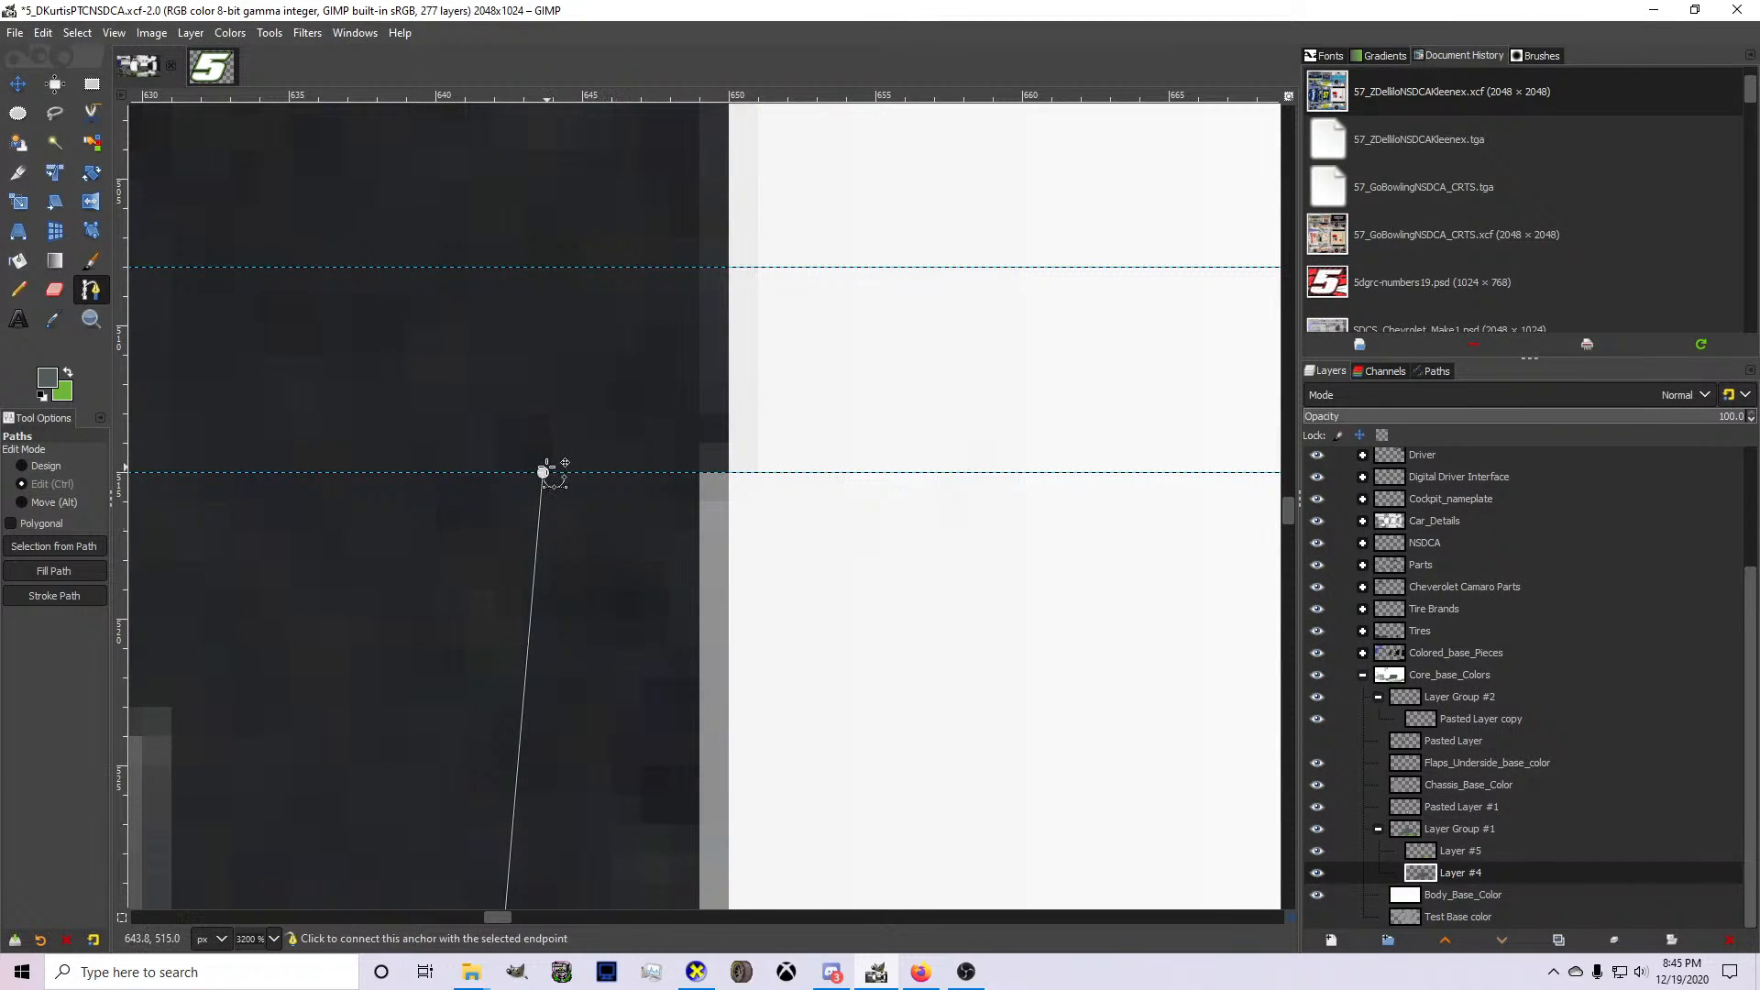
pyautogui.scroll(-2, 542, 473)
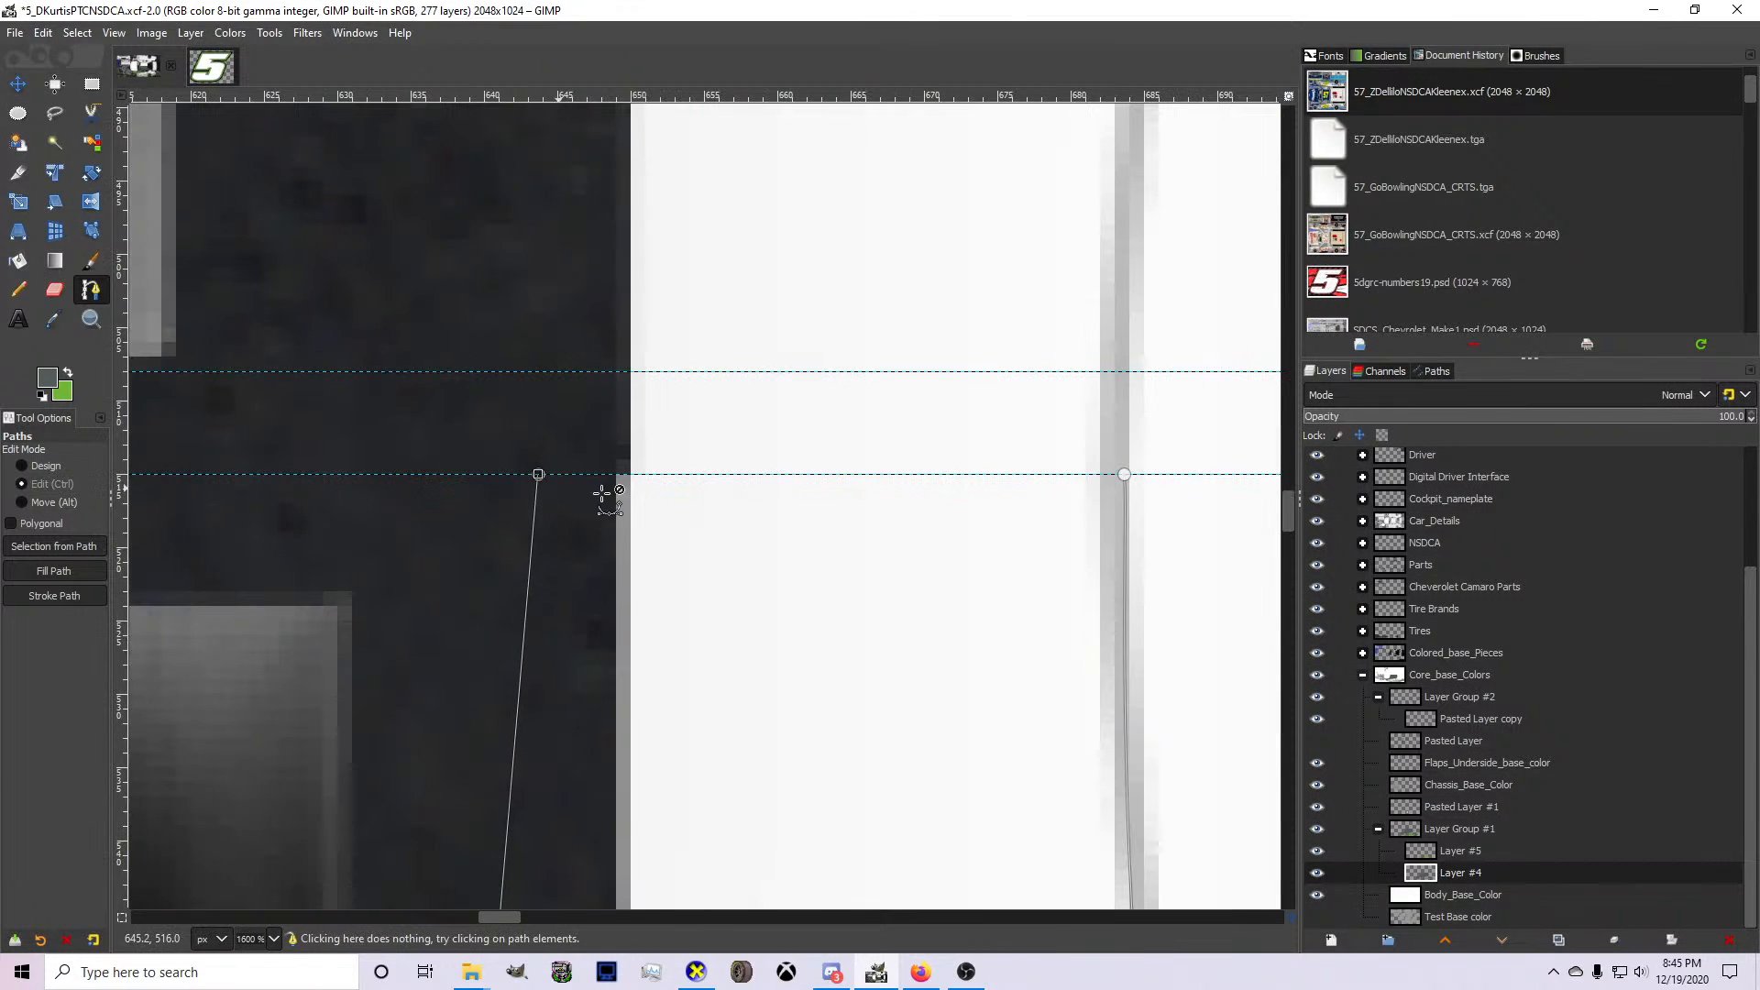
pyautogui.click(1124, 474)
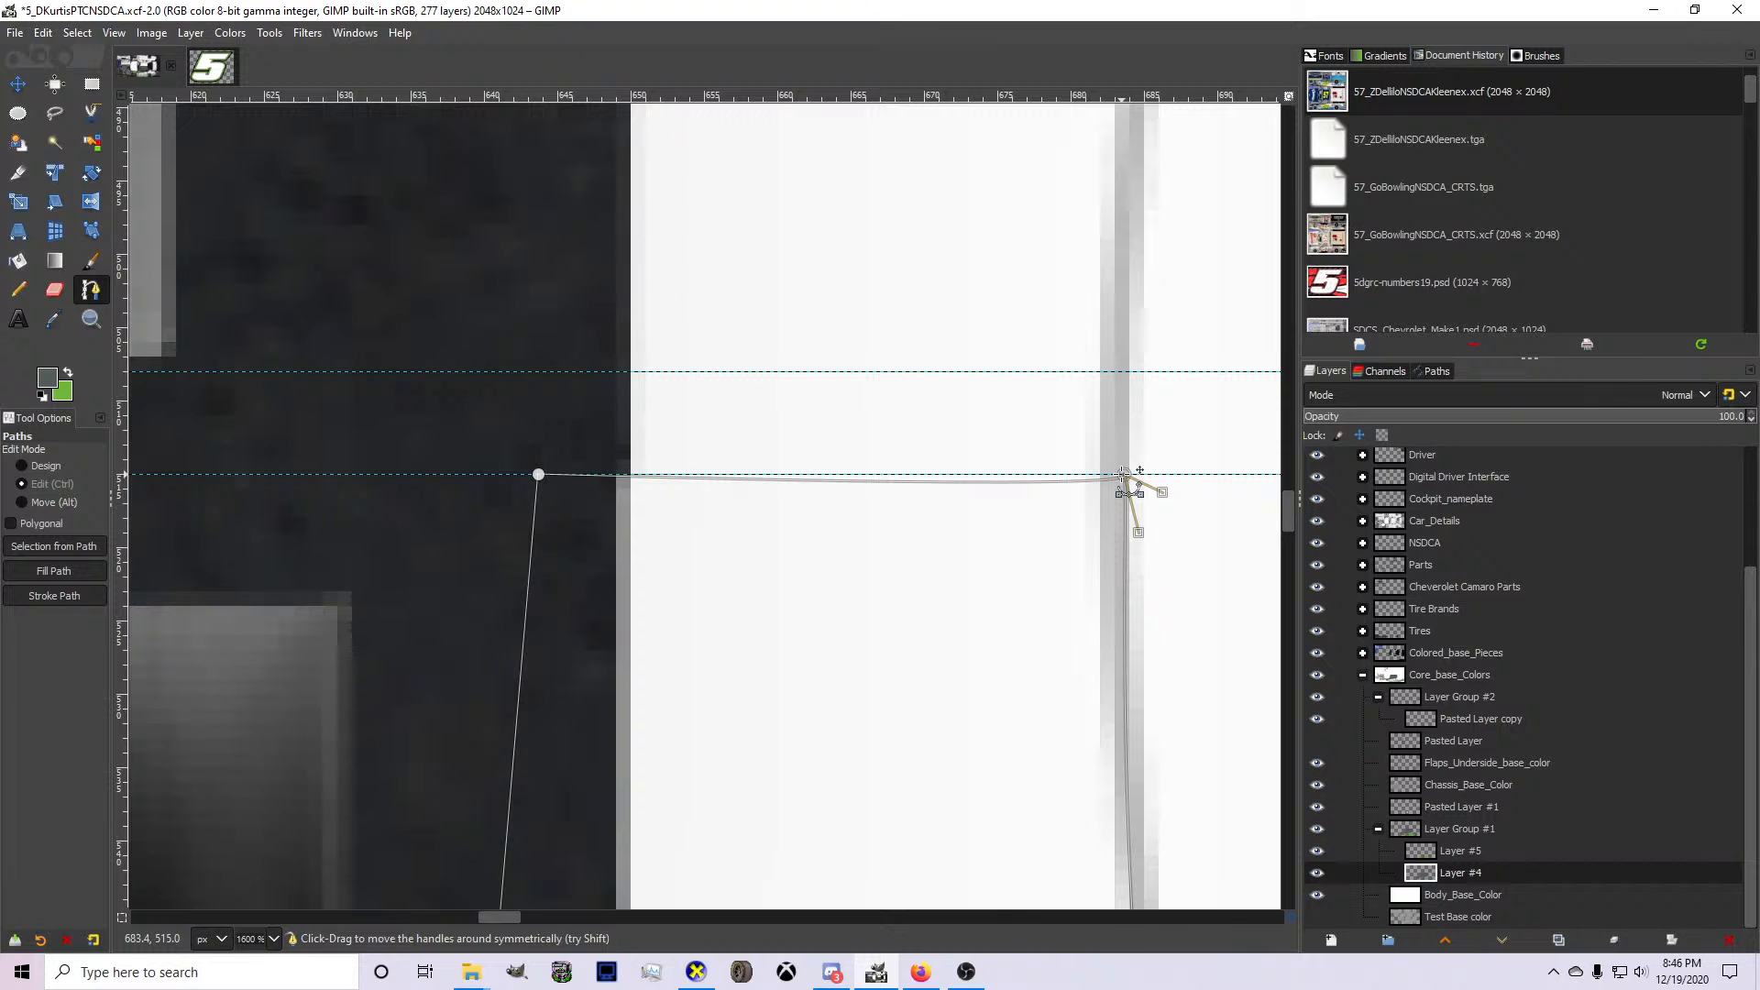
pyautogui.hotkey('ctrl', 'z')
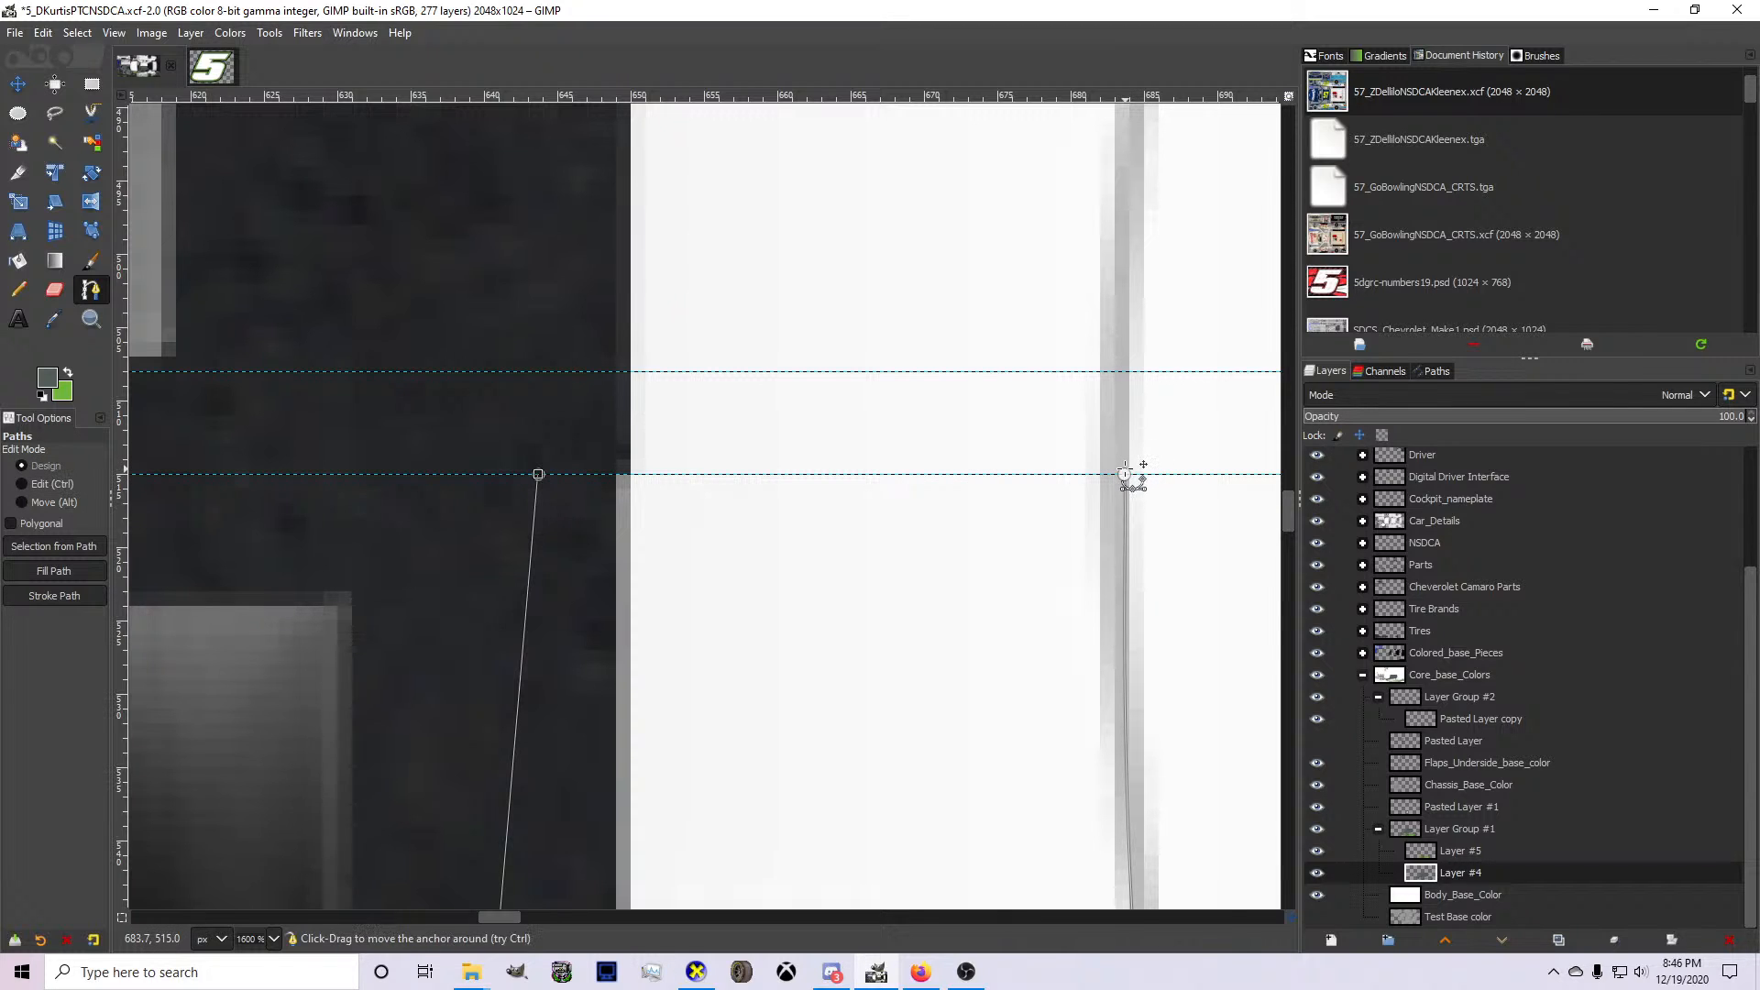
pyautogui.click(1126, 474)
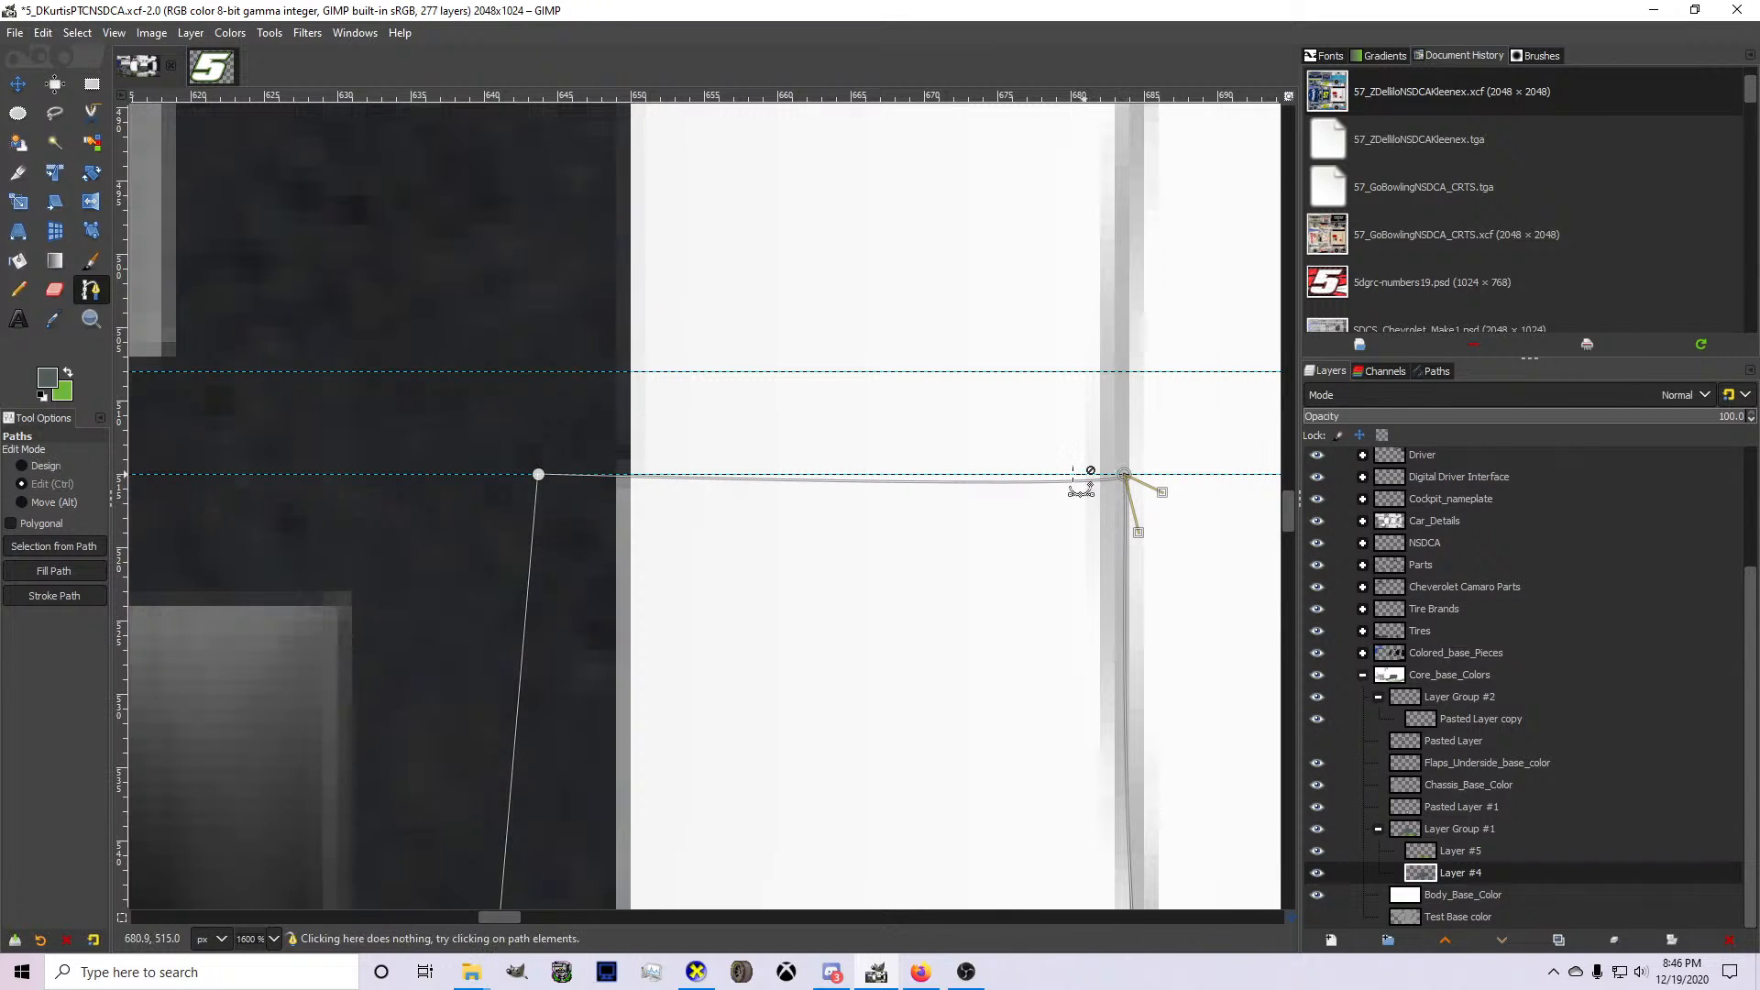
pyautogui.moveTo(1138, 532); pyautogui.dragTo(1184, 474)
pyautogui.scroll(-9, 688, 542)
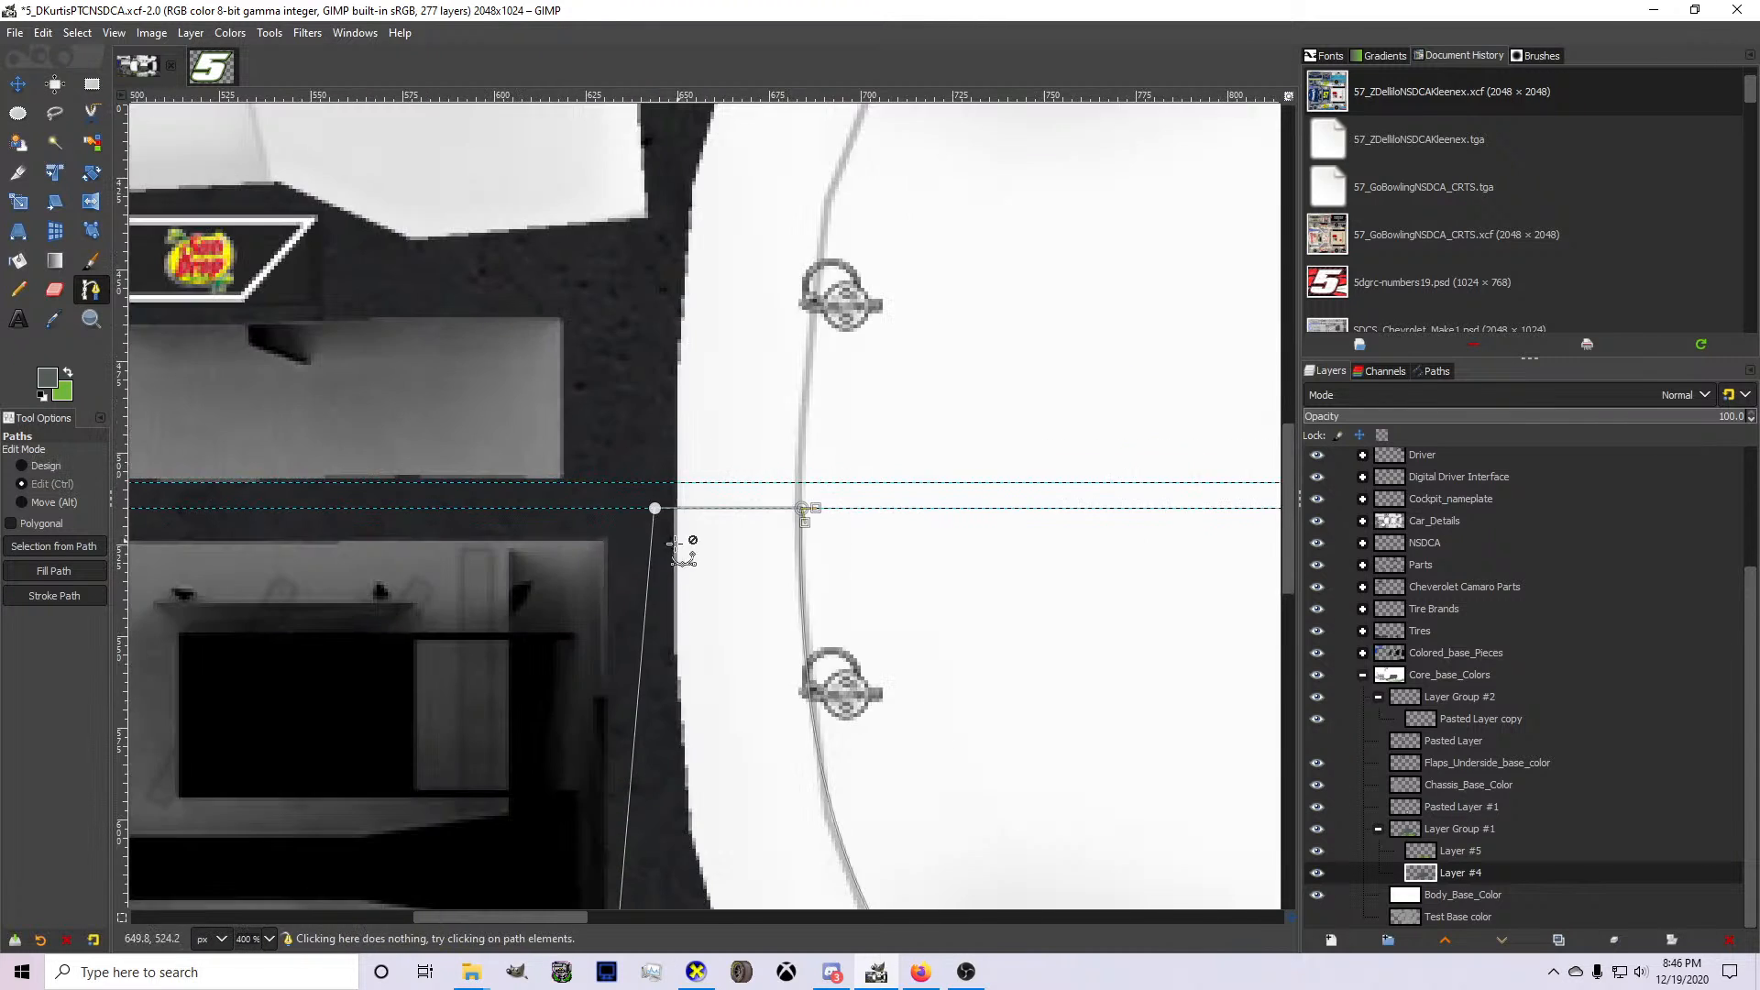
# Convert the hood path to a selection and fill it with the gray foreground color on Layer #4.
pyautogui.scroll(6, 867, 683)
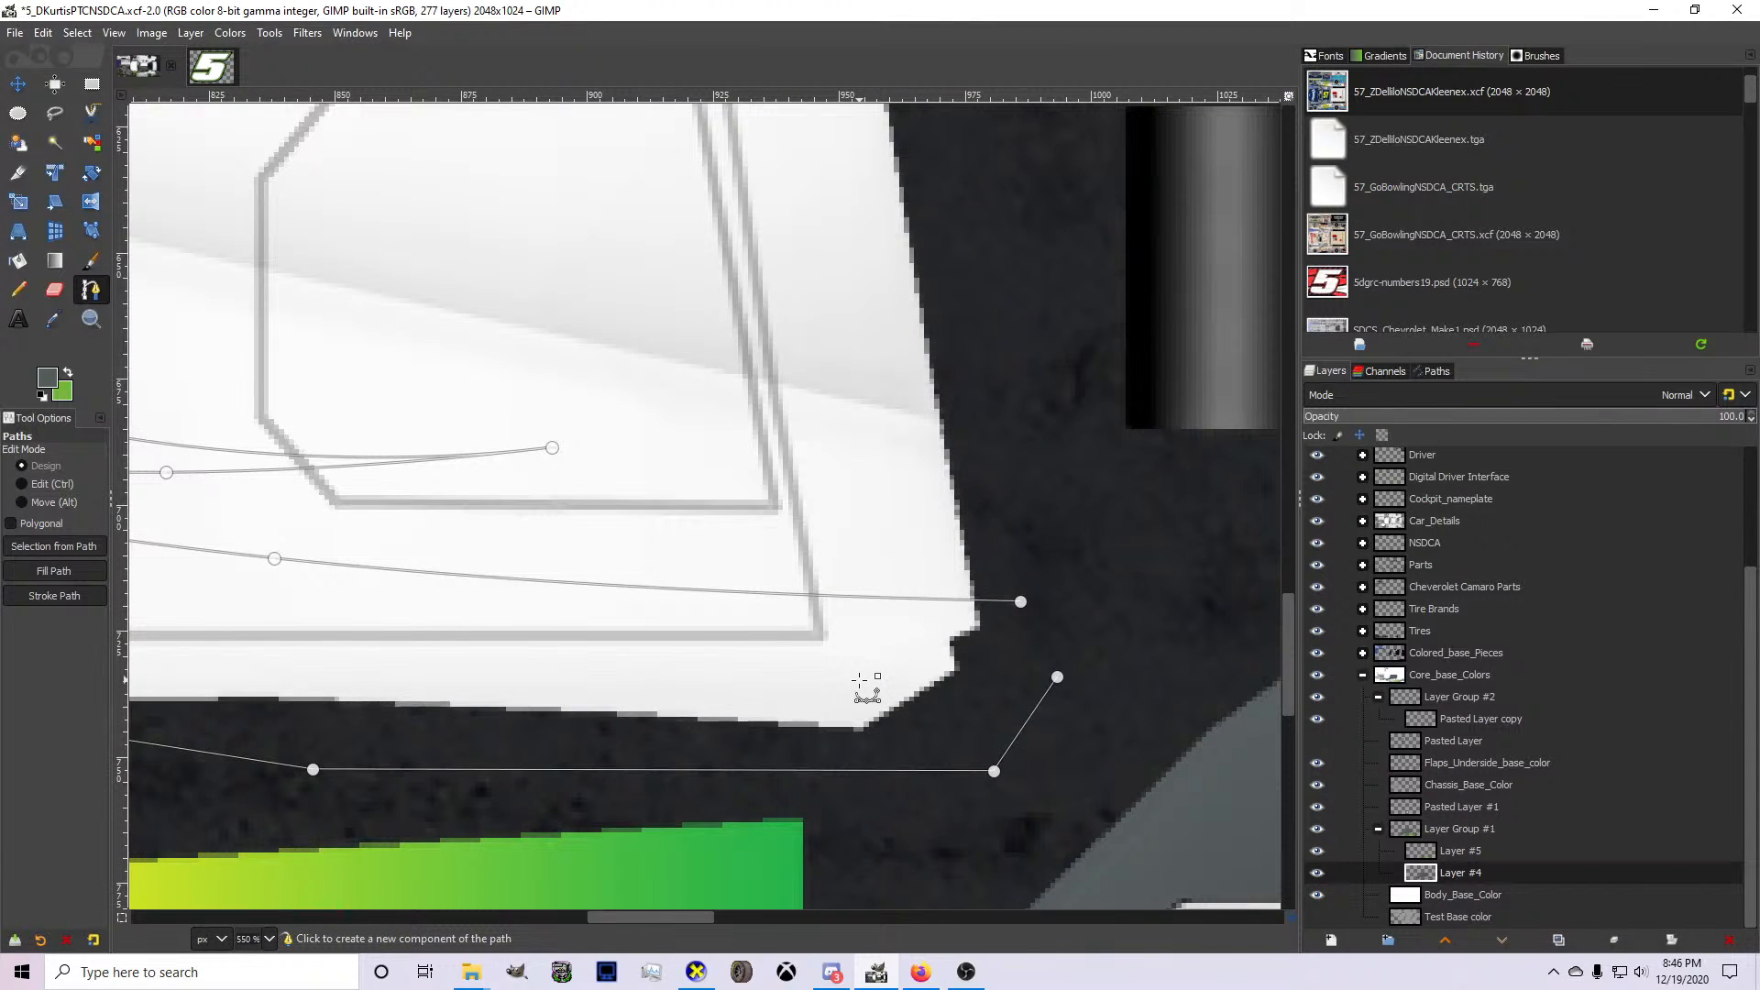
pyautogui.hotkey('shift', 'v')
pyautogui.click(19, 269)
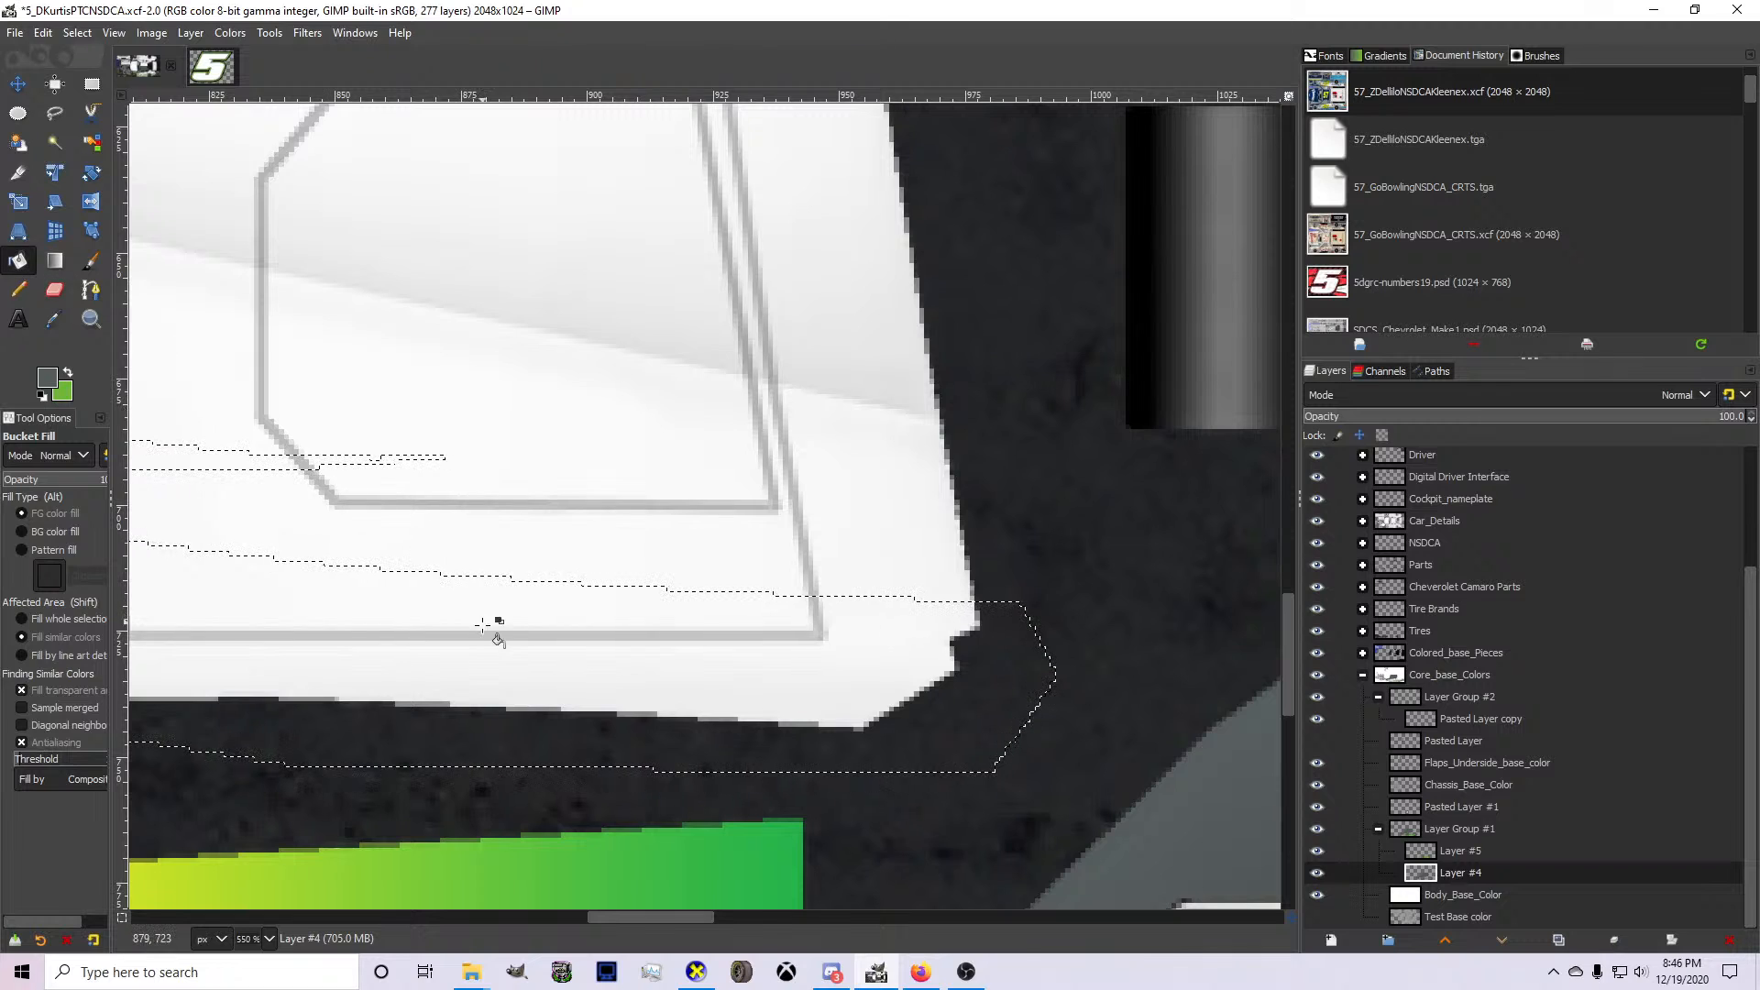
pyautogui.scroll(-5, 484, 626)
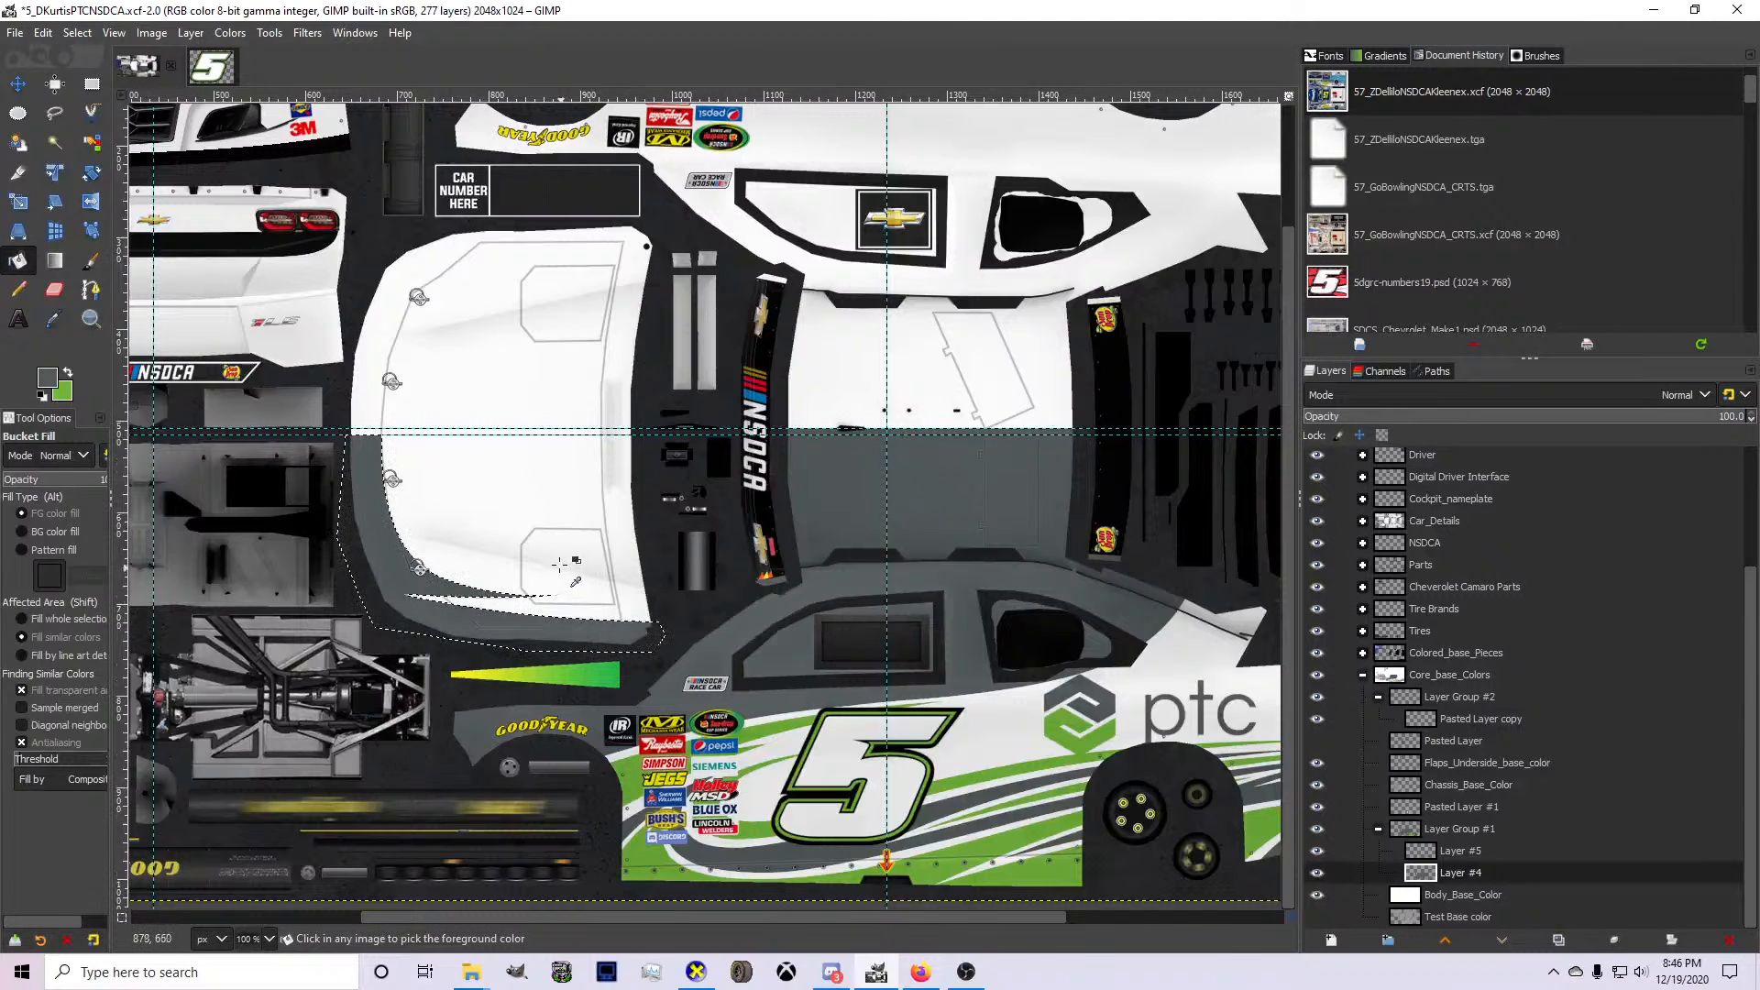
# Export the texture to card.bmp, examine the gray hood accent in CarView, and return to GIMP.
pyautogui.hotkey('ctrl', 'e')
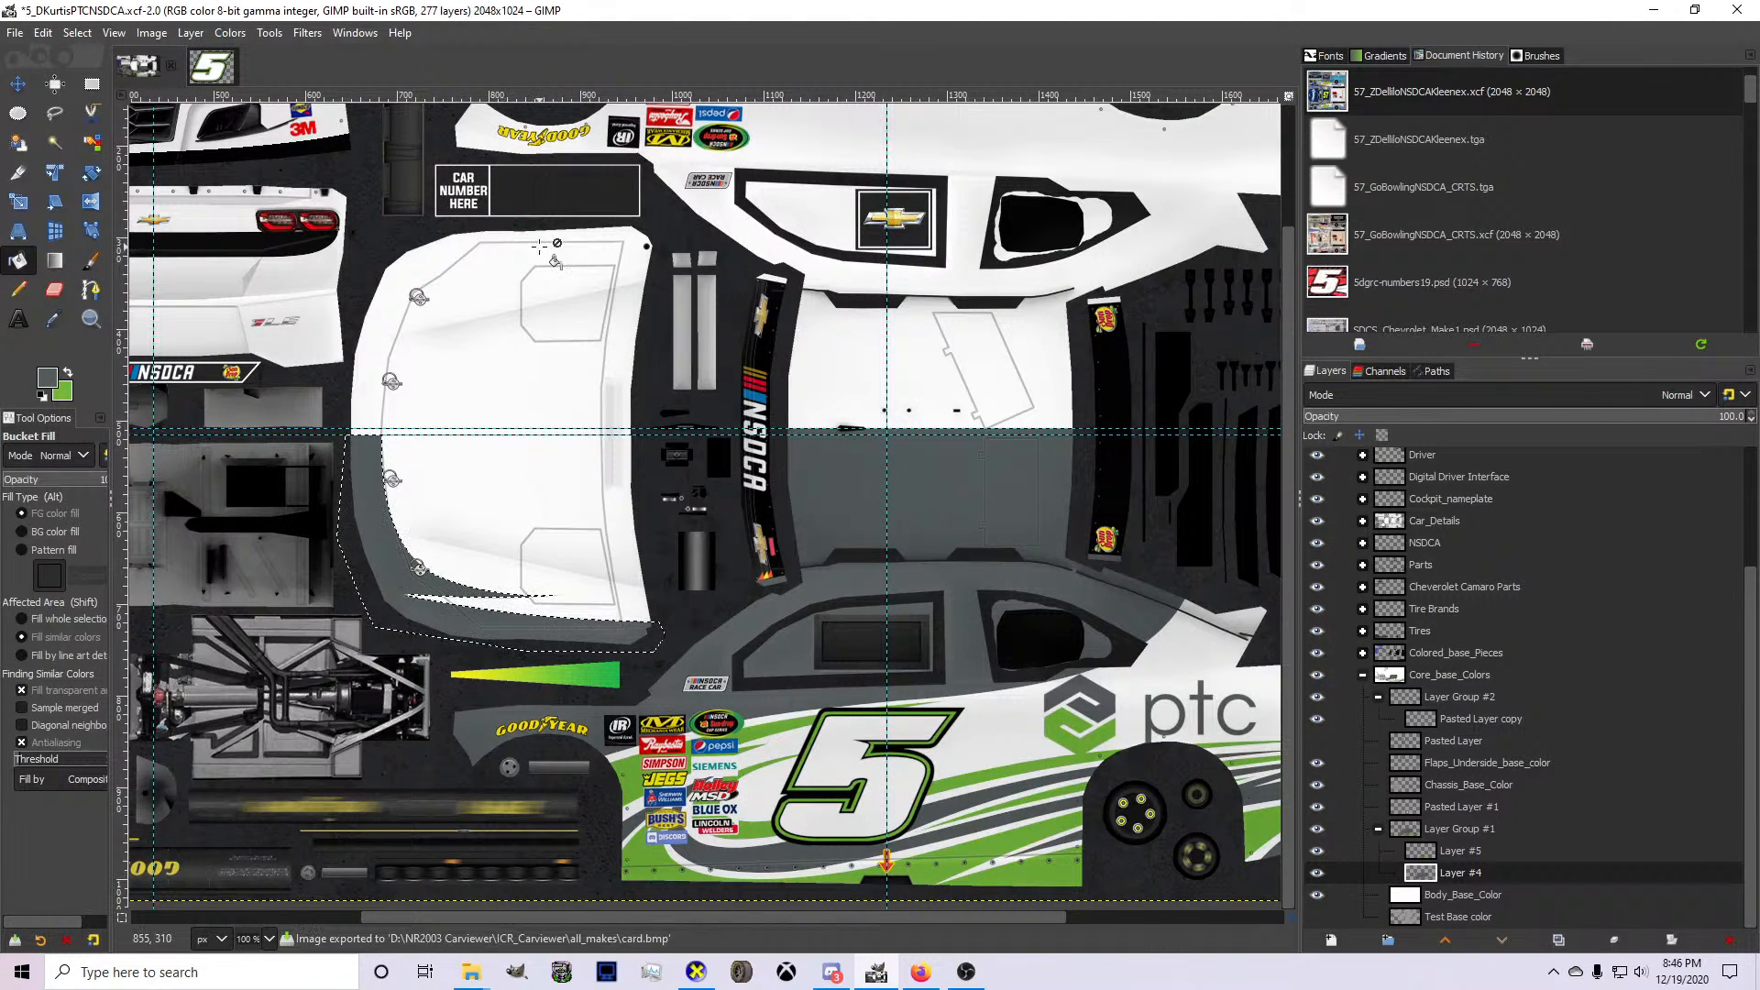
pyautogui.click(695, 972)
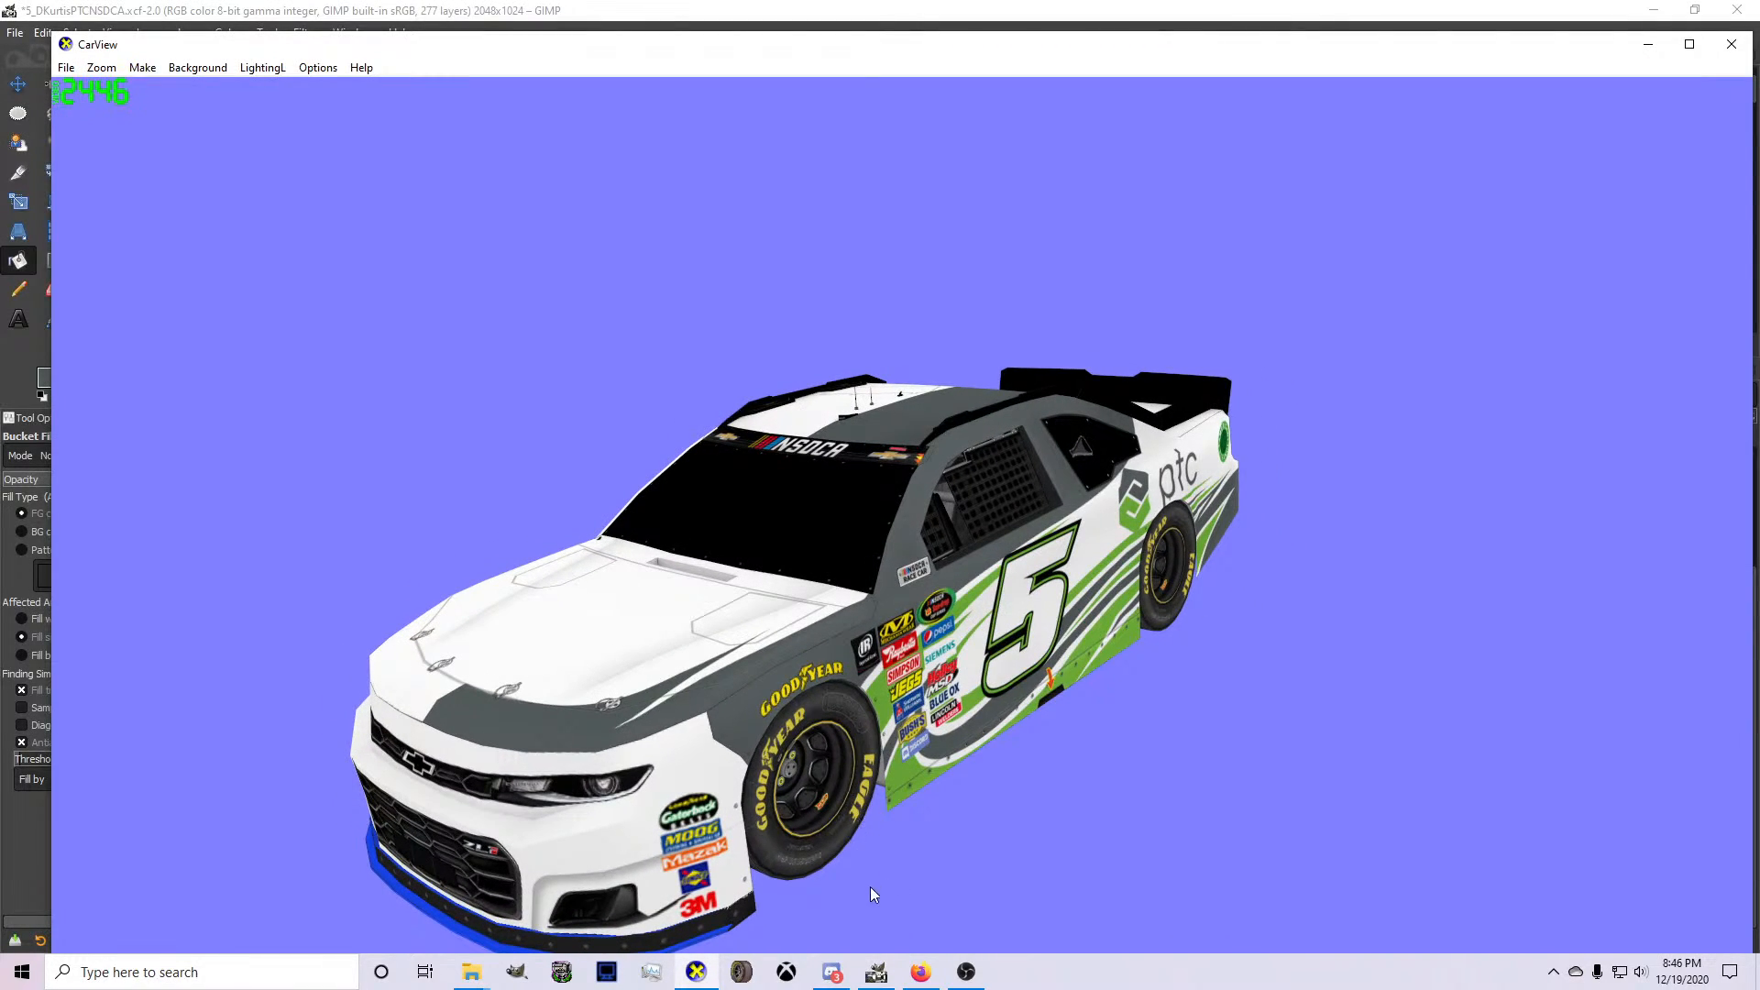
pyautogui.click(877, 972)
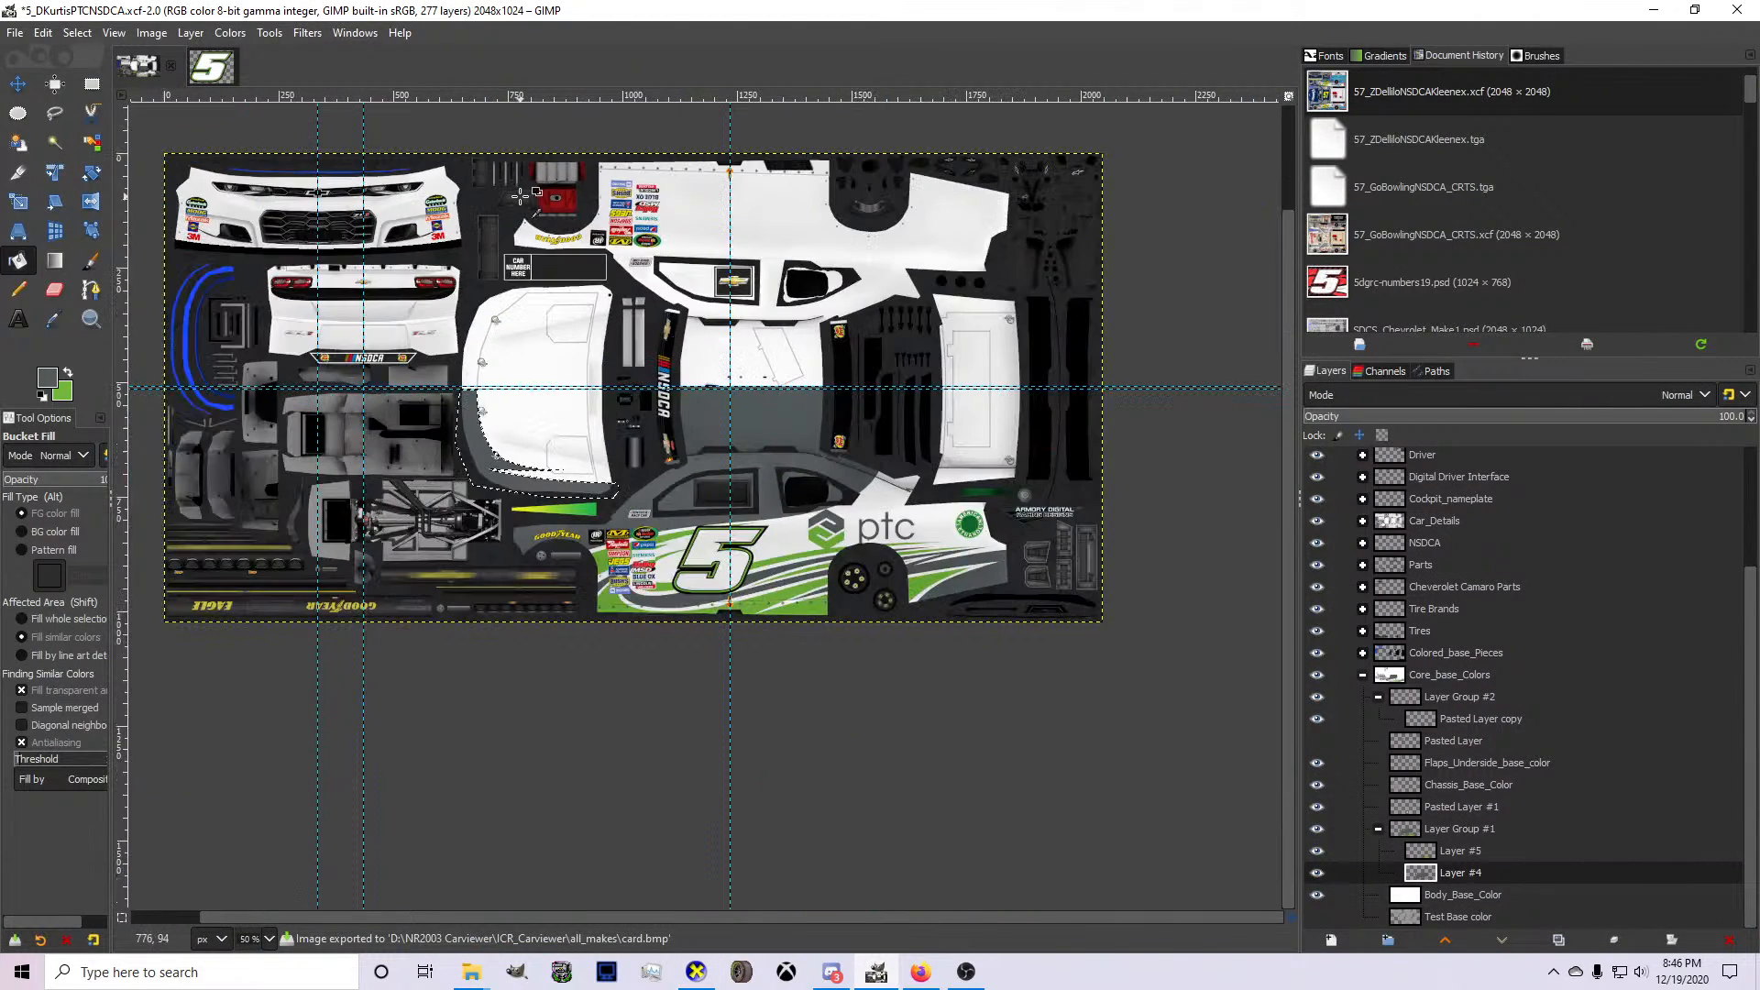
# Select a rectangle around the front bumper and fill it with gray on Layer #4.
pyautogui.click(92, 83)
pyautogui.press('1')
pyautogui.moveTo(157, 162); pyautogui.dragTo(765, 362)
pyautogui.click(25, 267)
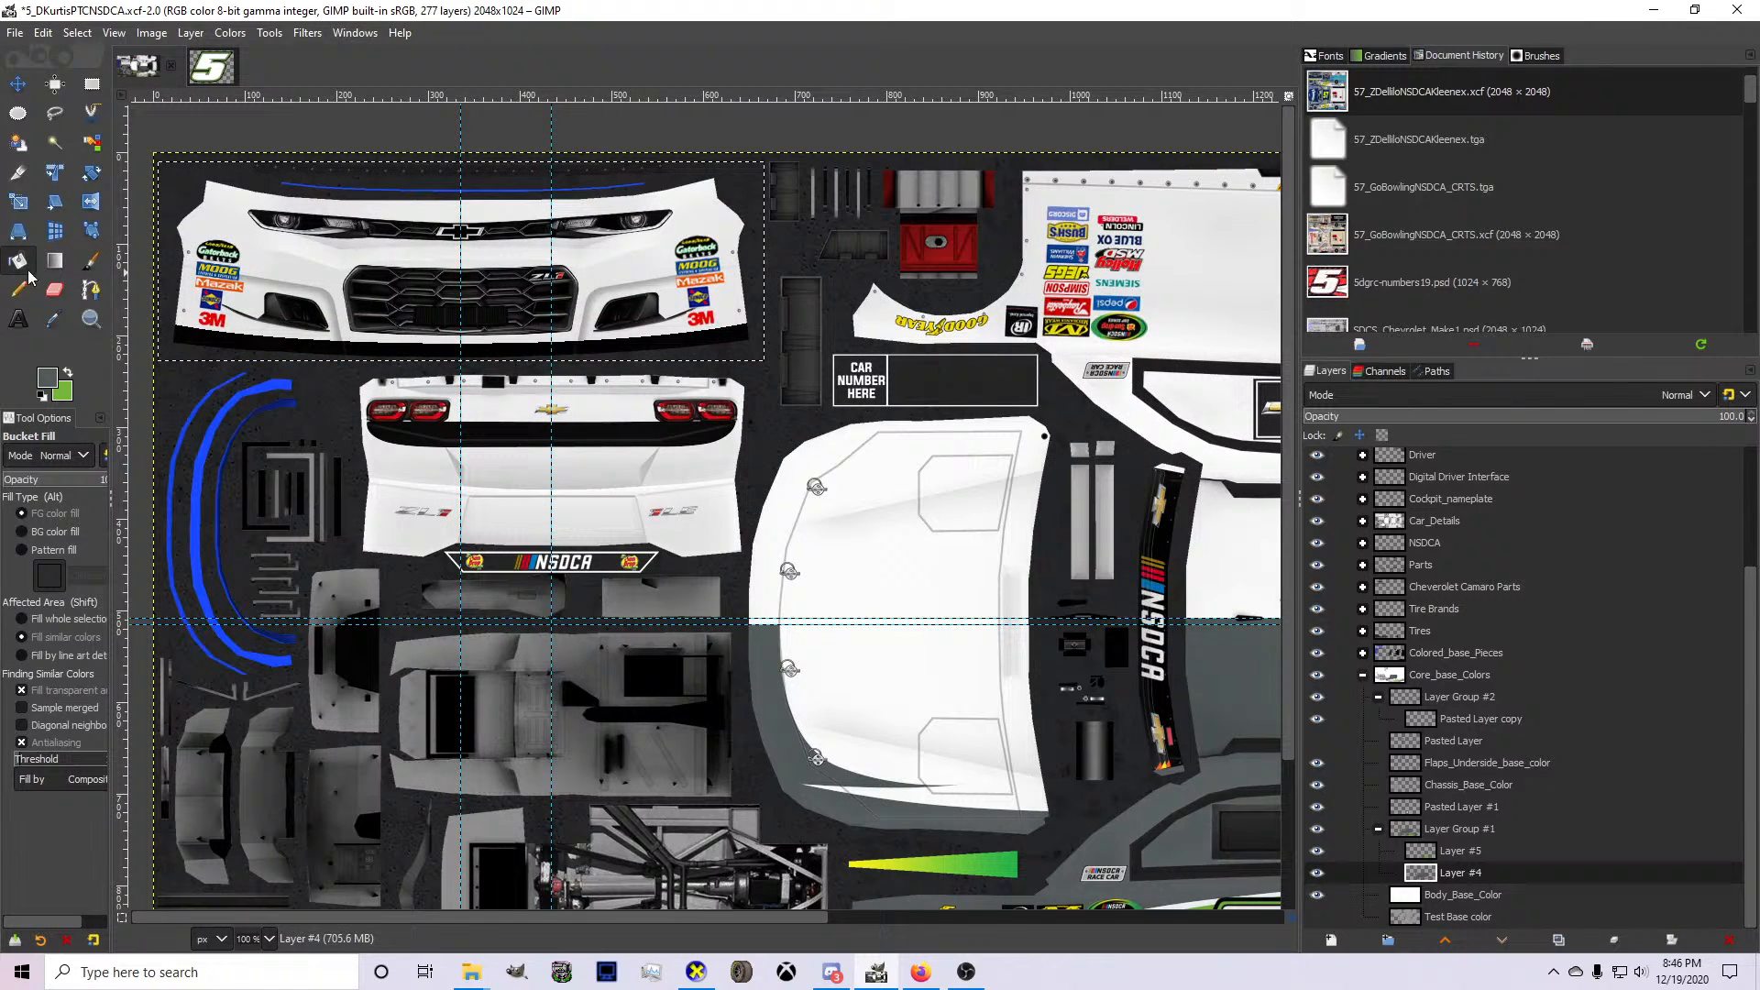
pyautogui.click(420, 358)
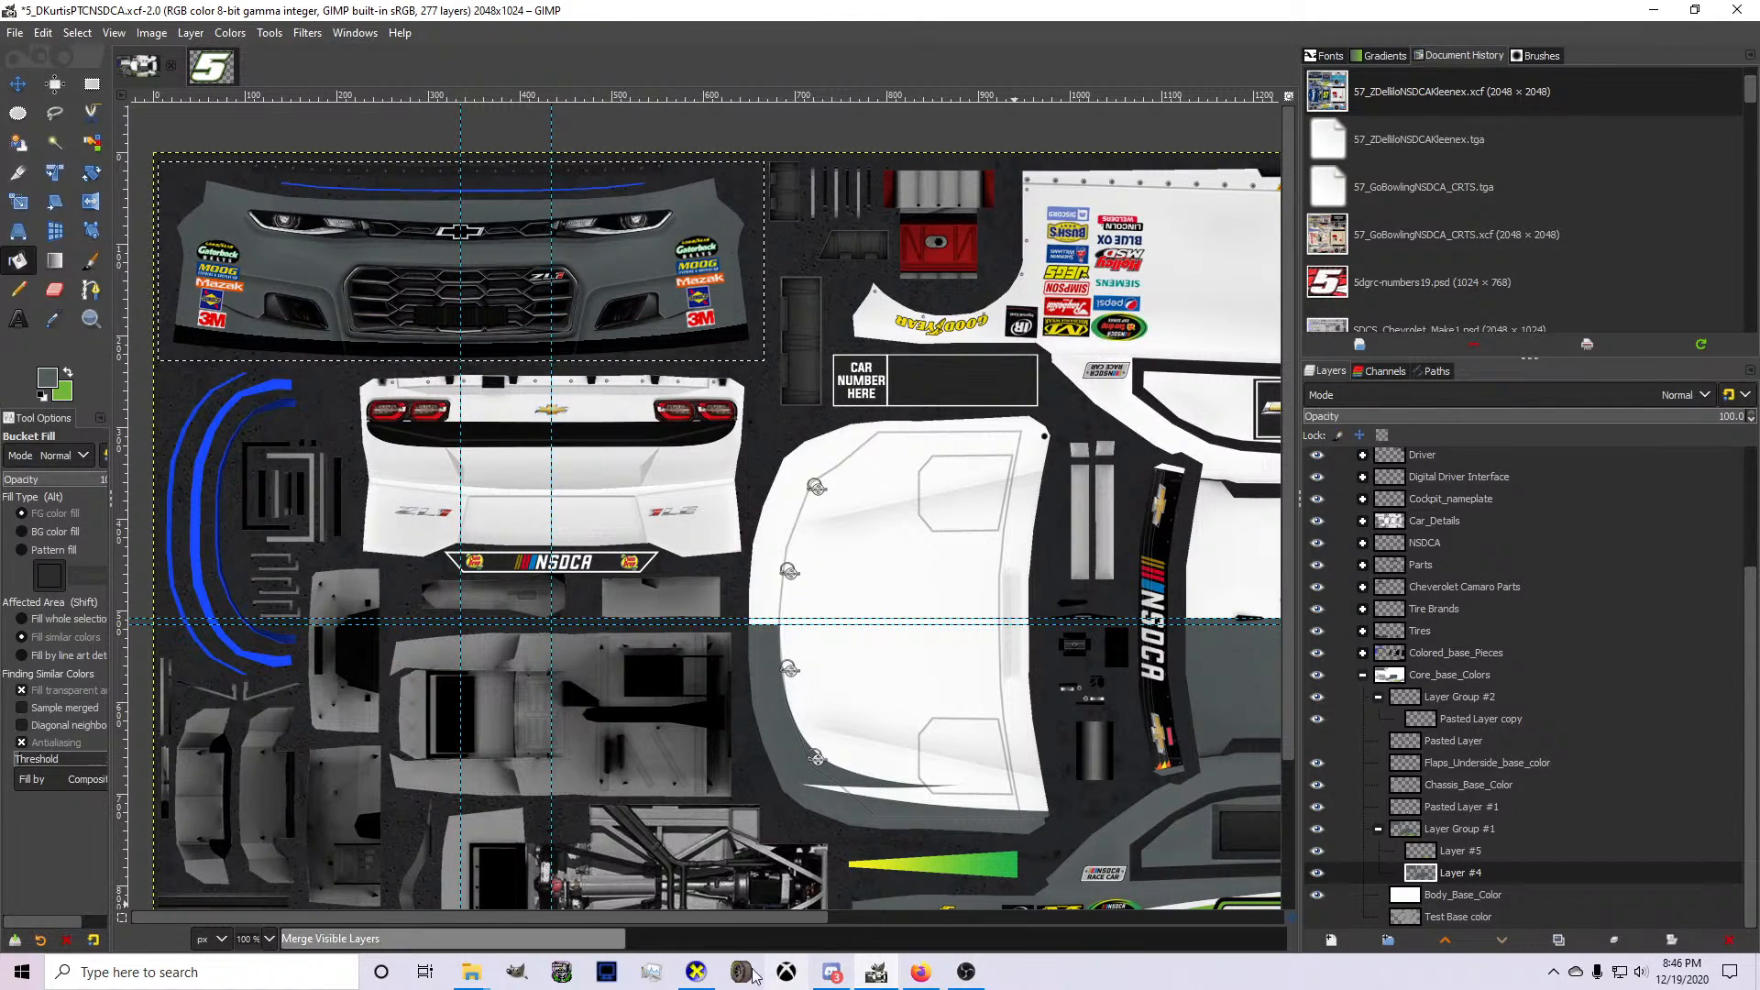
# Re-export the texture, examine the gray bumper and hood from a higher angle in CarView, and return to GIMP.
pyautogui.click(696, 972)
pyautogui.moveTo(734, 623); pyautogui.dragTo(972, 762)
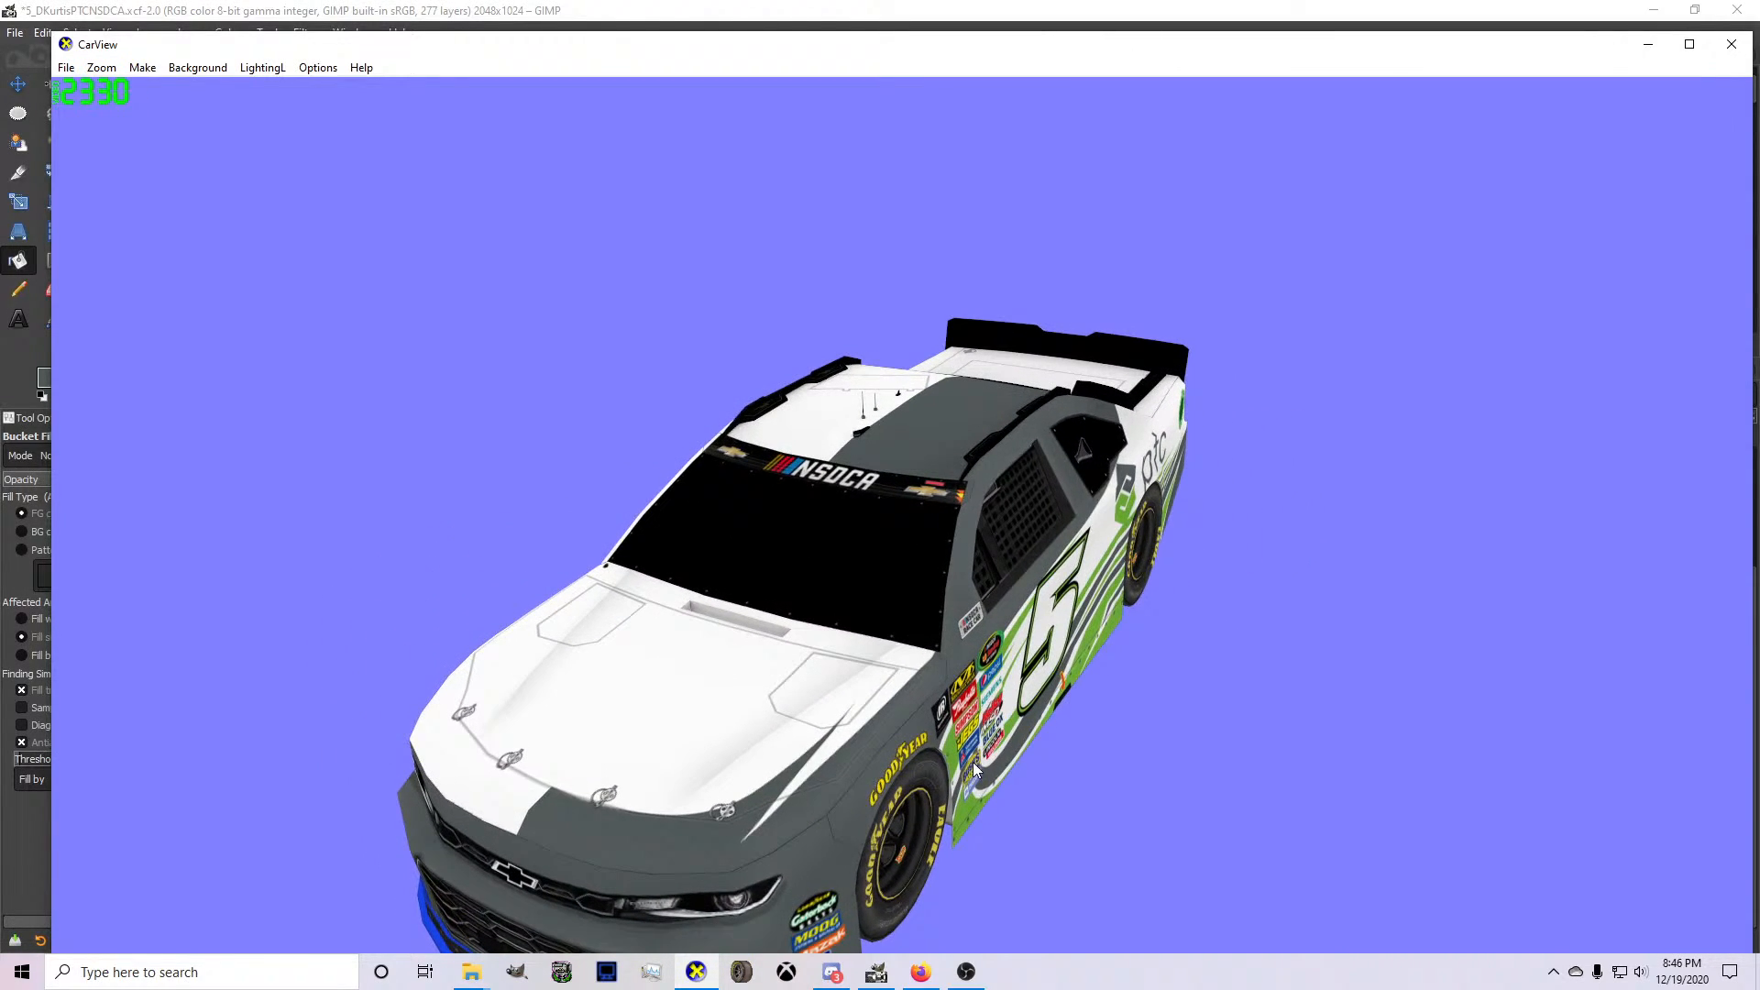
pyautogui.click(877, 972)
# Show the ptc hood logo briefly to compare it with the gray accent, hide it again, and select its Pasted Layer.
pyautogui.click(1318, 741)
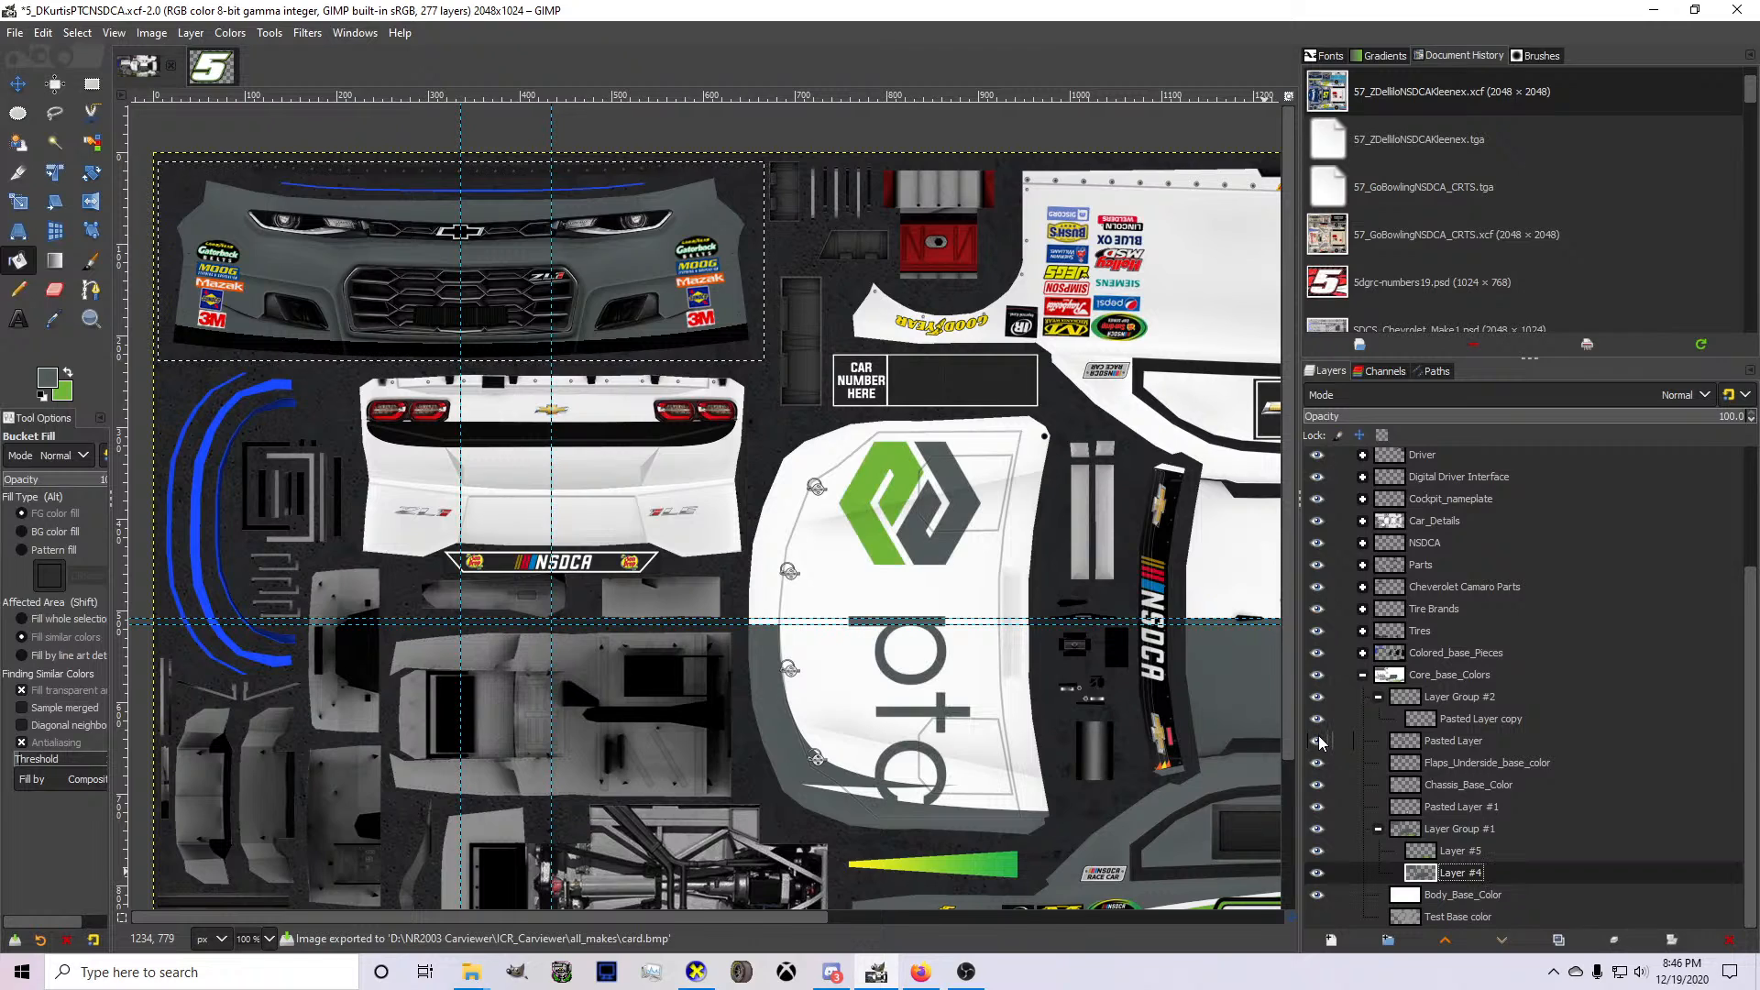
pyautogui.click(1318, 741)
pyautogui.click(1424, 748)
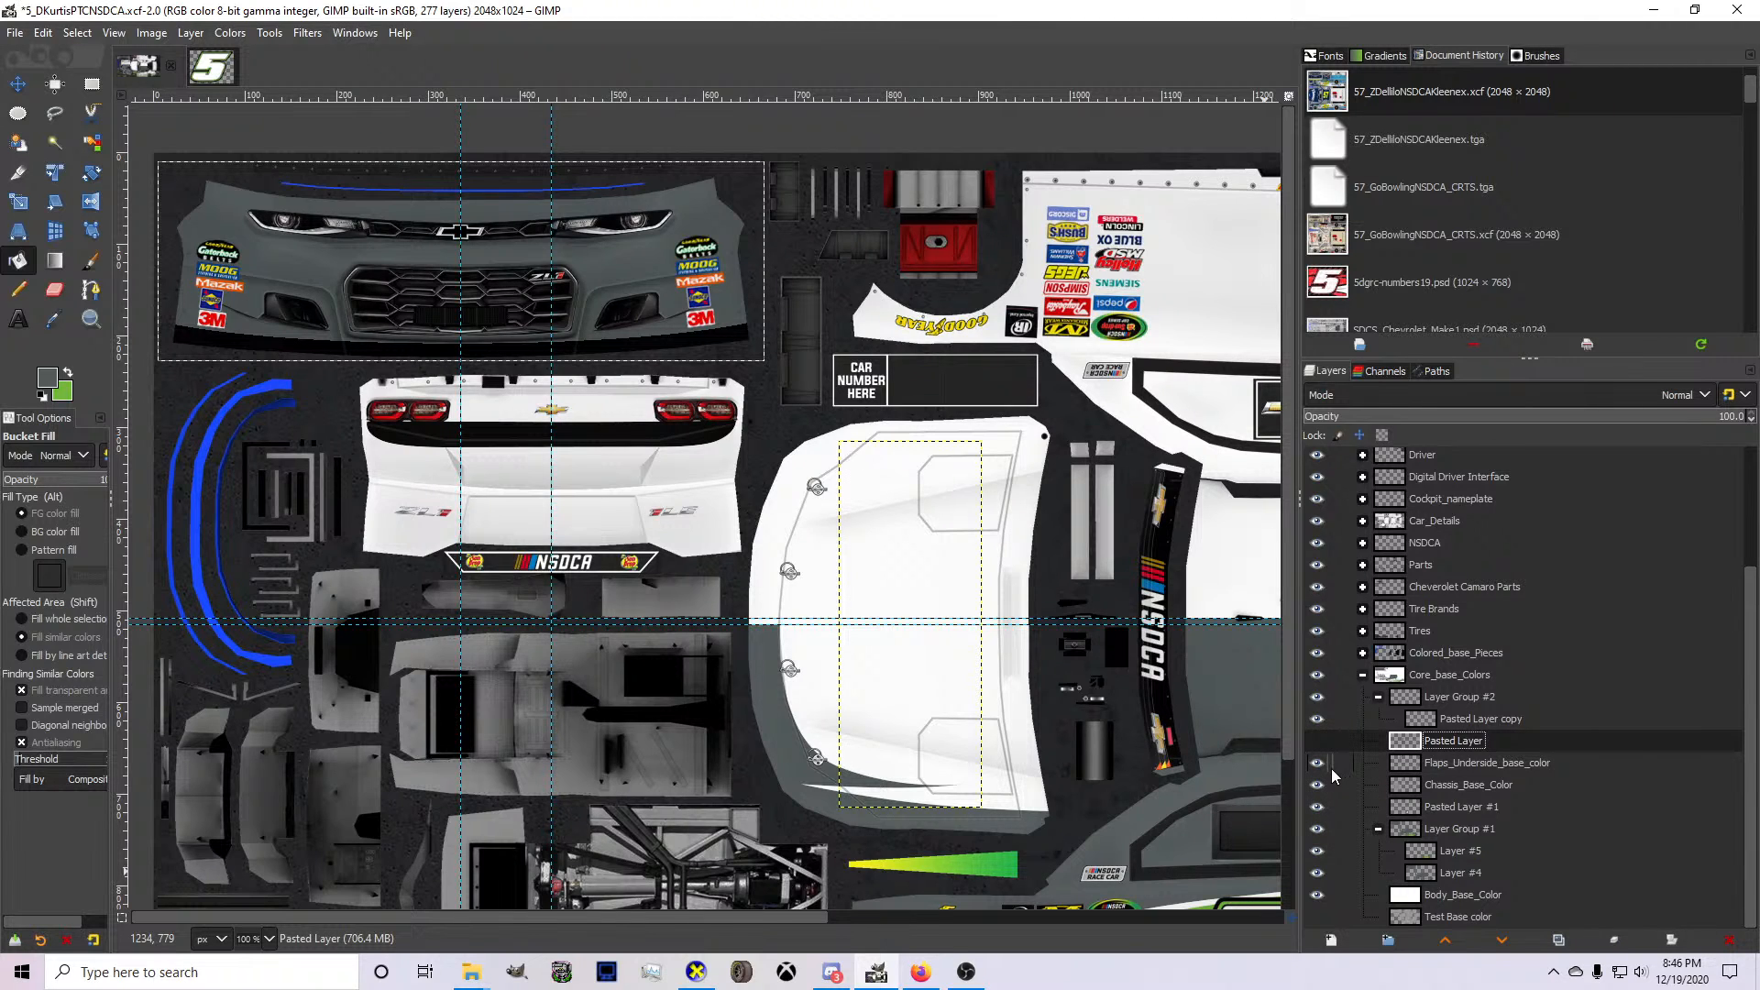
# Make Layer #4 in Layer Group #1 the active layer for work on the hood's windshield-side corner.
pyautogui.scroll(-3, 1234, 830)
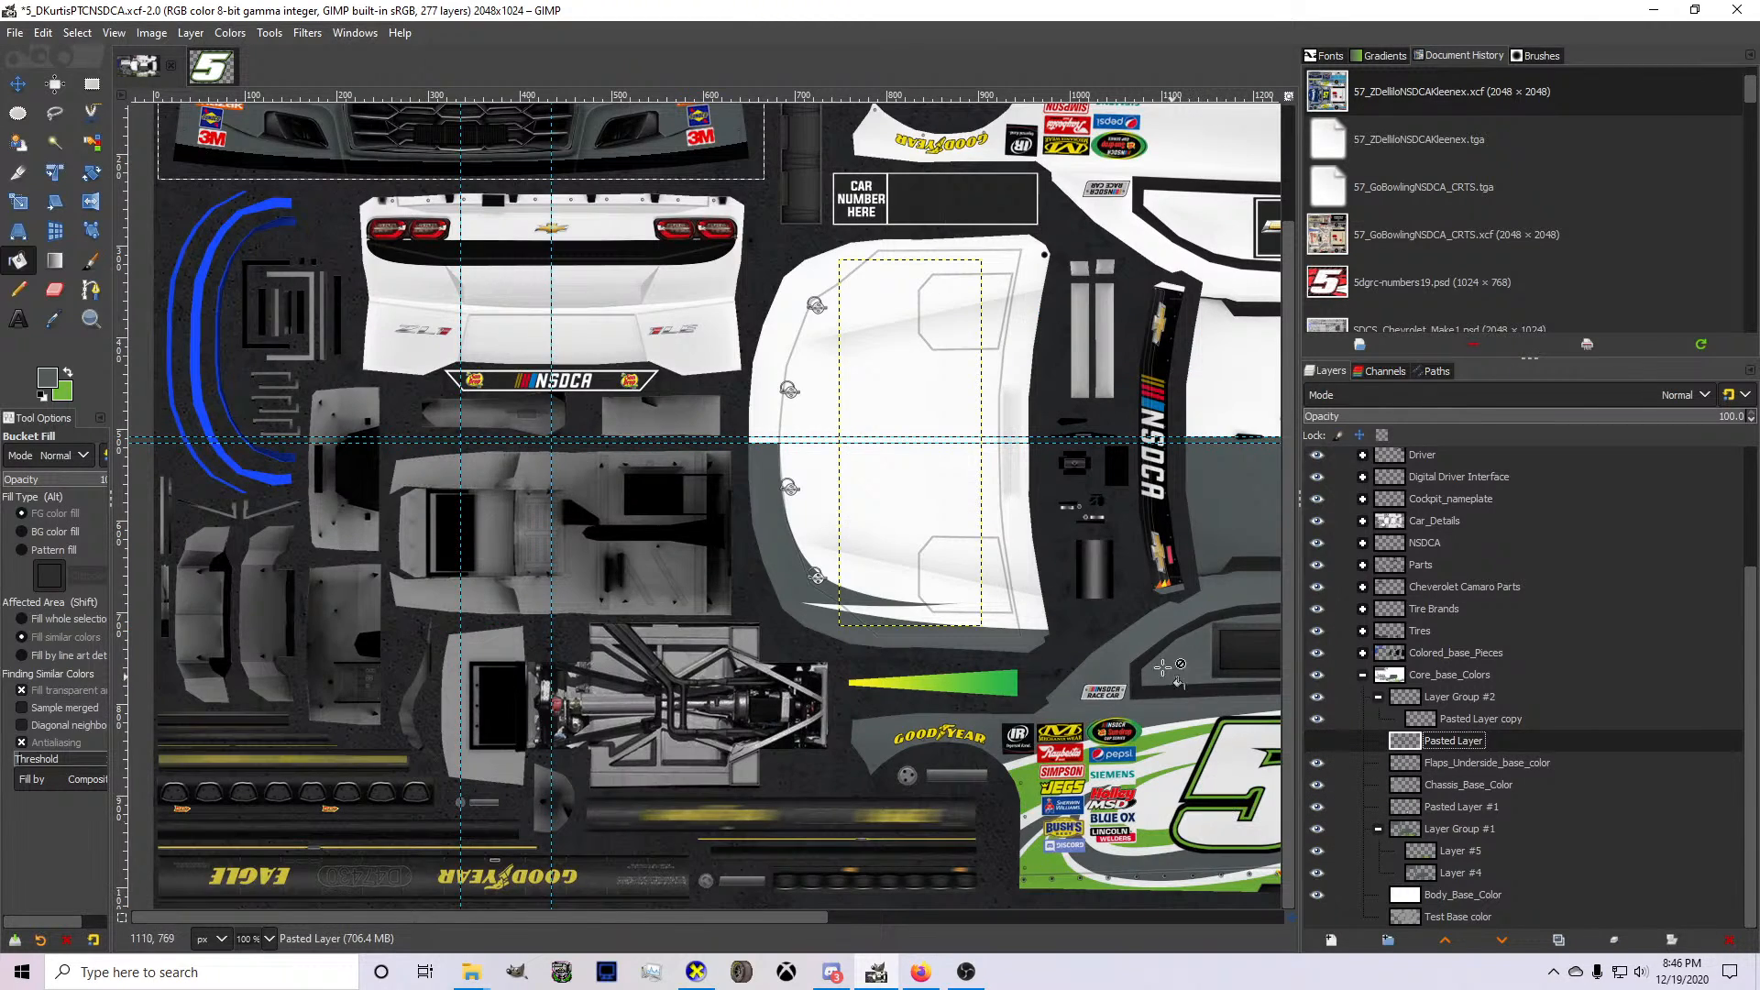
pyautogui.click(1458, 852)
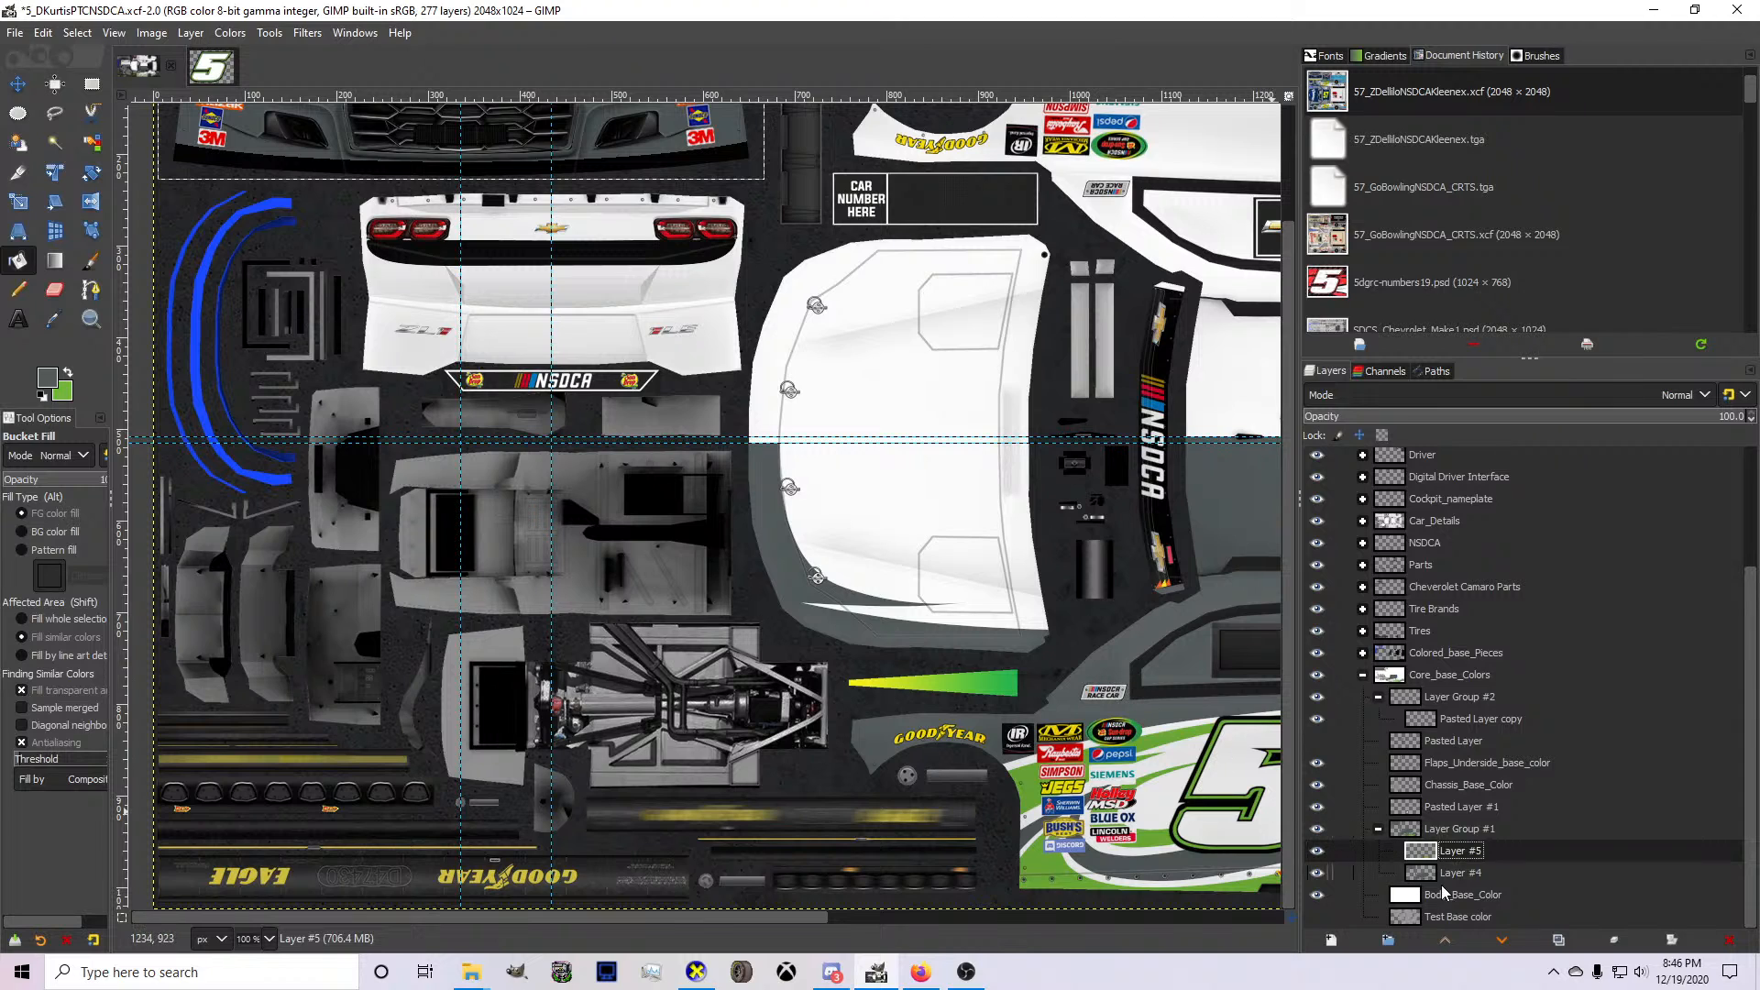
pyautogui.click(1316, 851)
pyautogui.click(1427, 875)
pyautogui.scroll(3, 1199, 768)
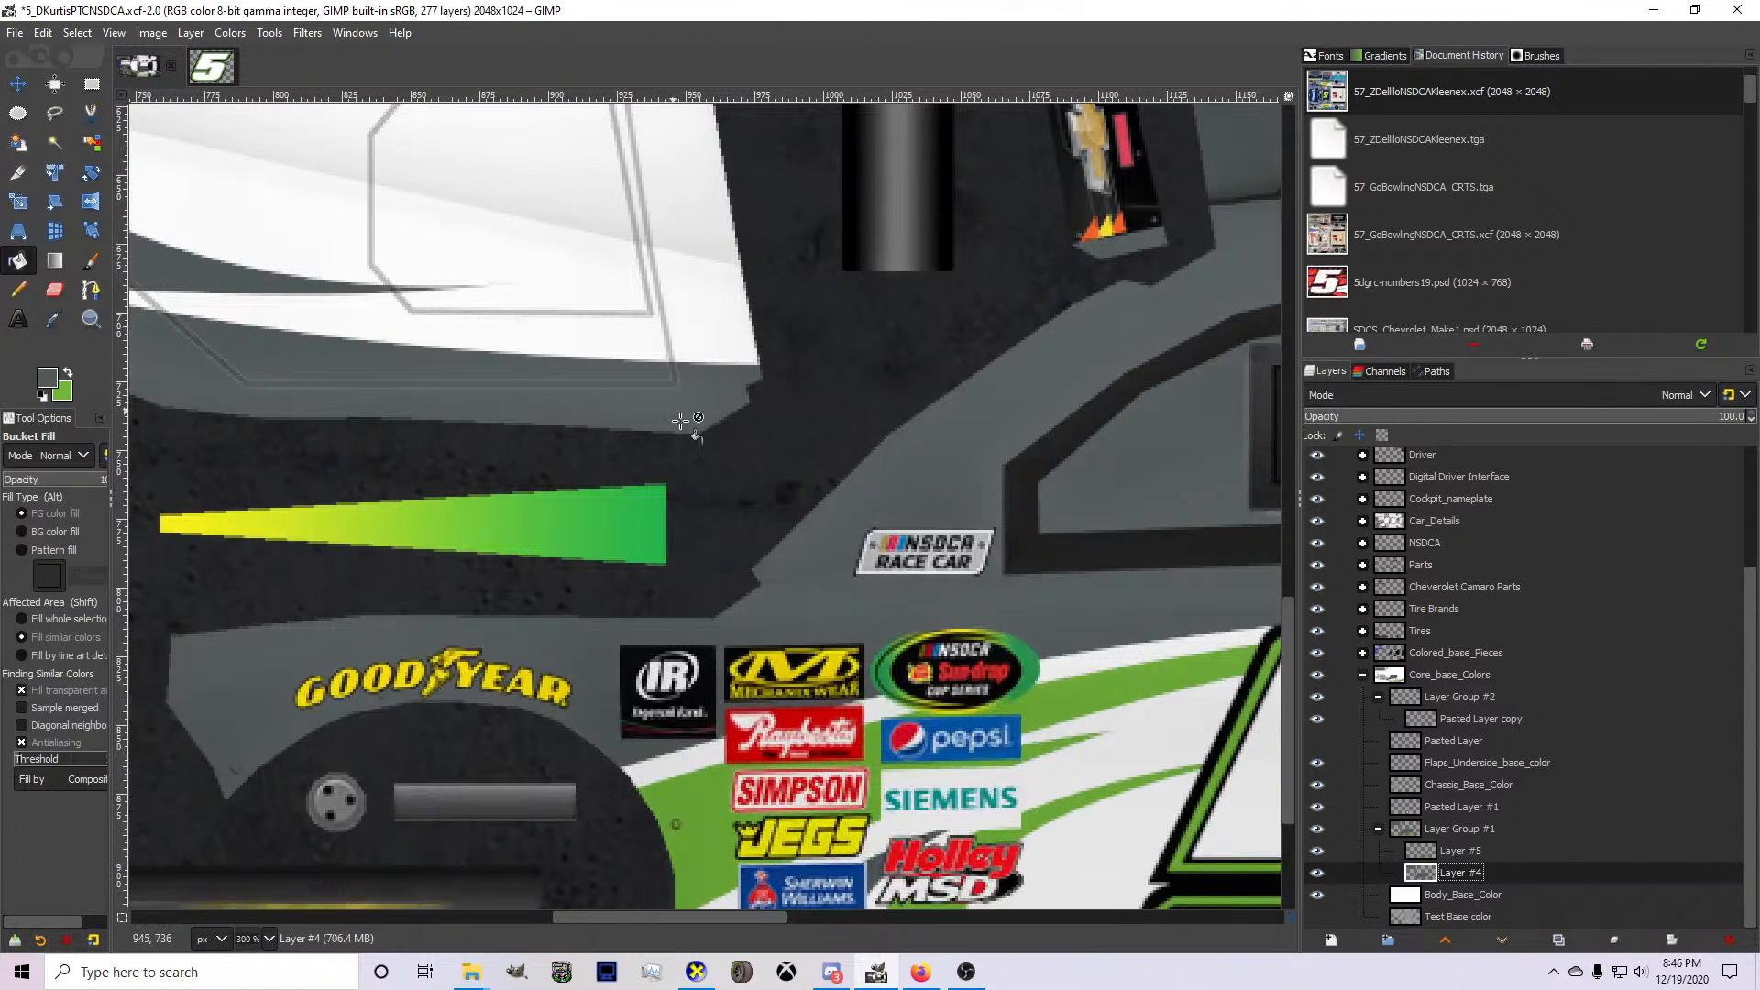
# Draw a path curving along the hood's gray front-corner accent and enclosing the thin gray tip beyond it.
pyautogui.scroll(-3, 681, 420)
pyautogui.scroll(4, 393, 357)
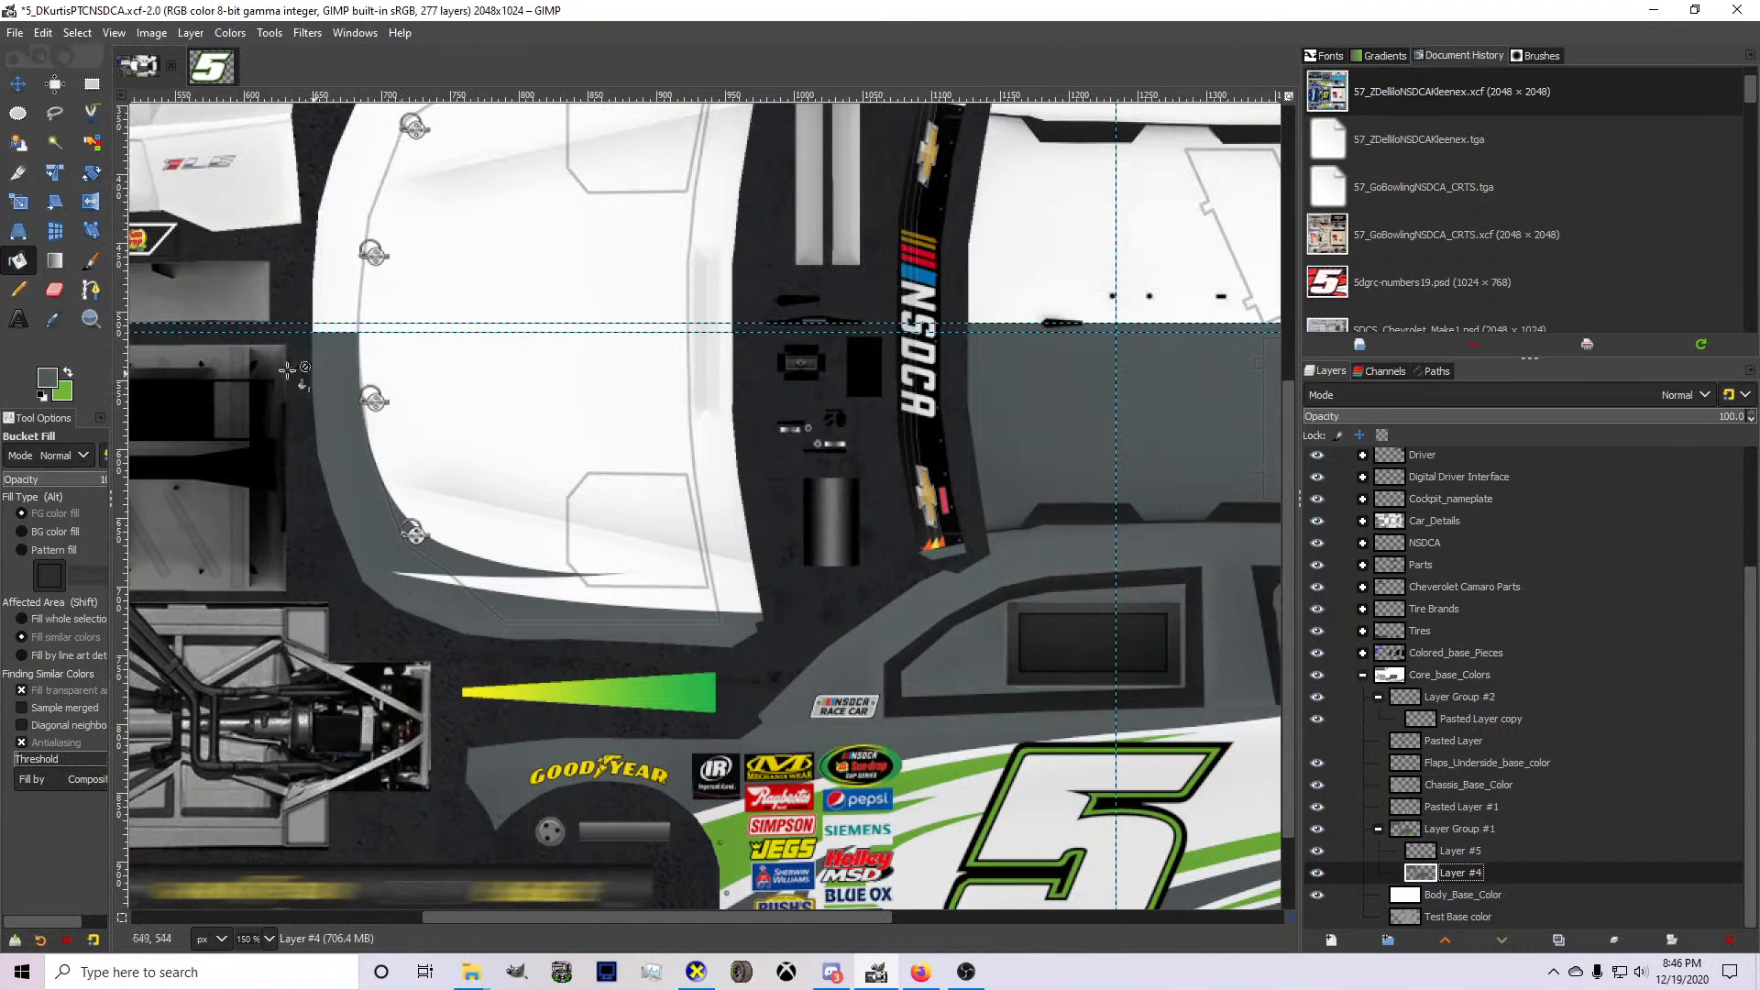
pyautogui.click(99, 286)
pyautogui.scroll(3, 379, 473)
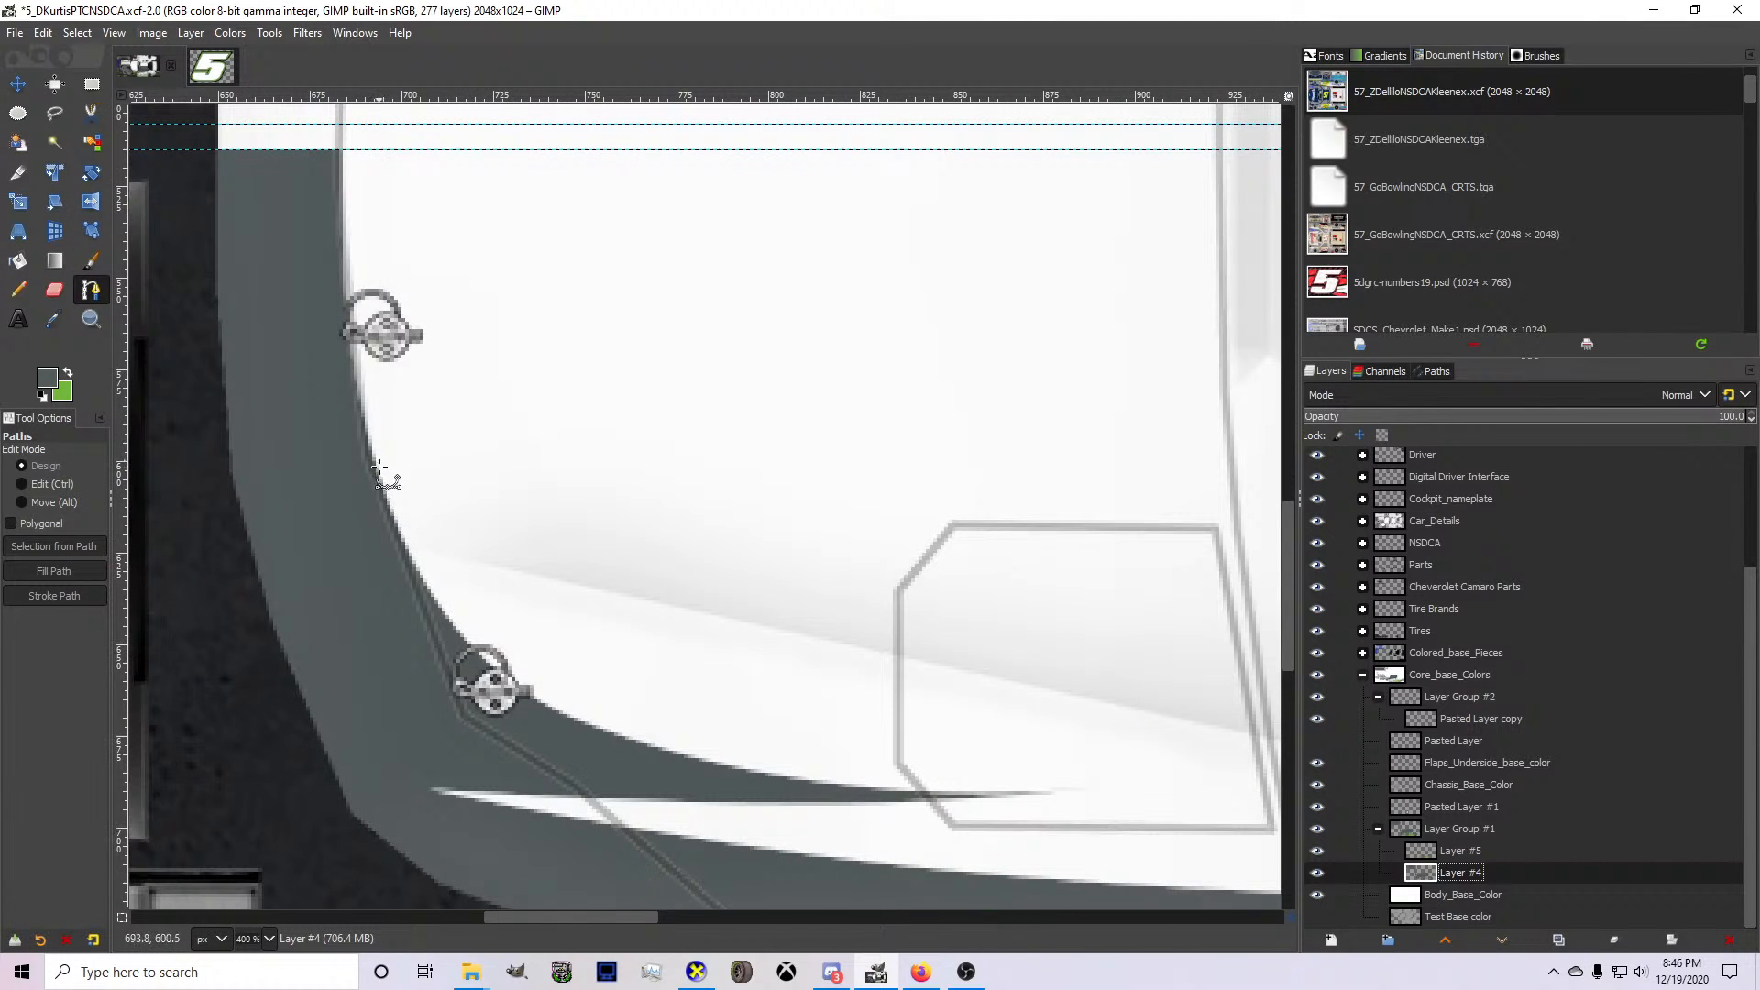
pyautogui.click(396, 518)
pyautogui.moveTo(751, 688); pyautogui.dragTo(613, 746)
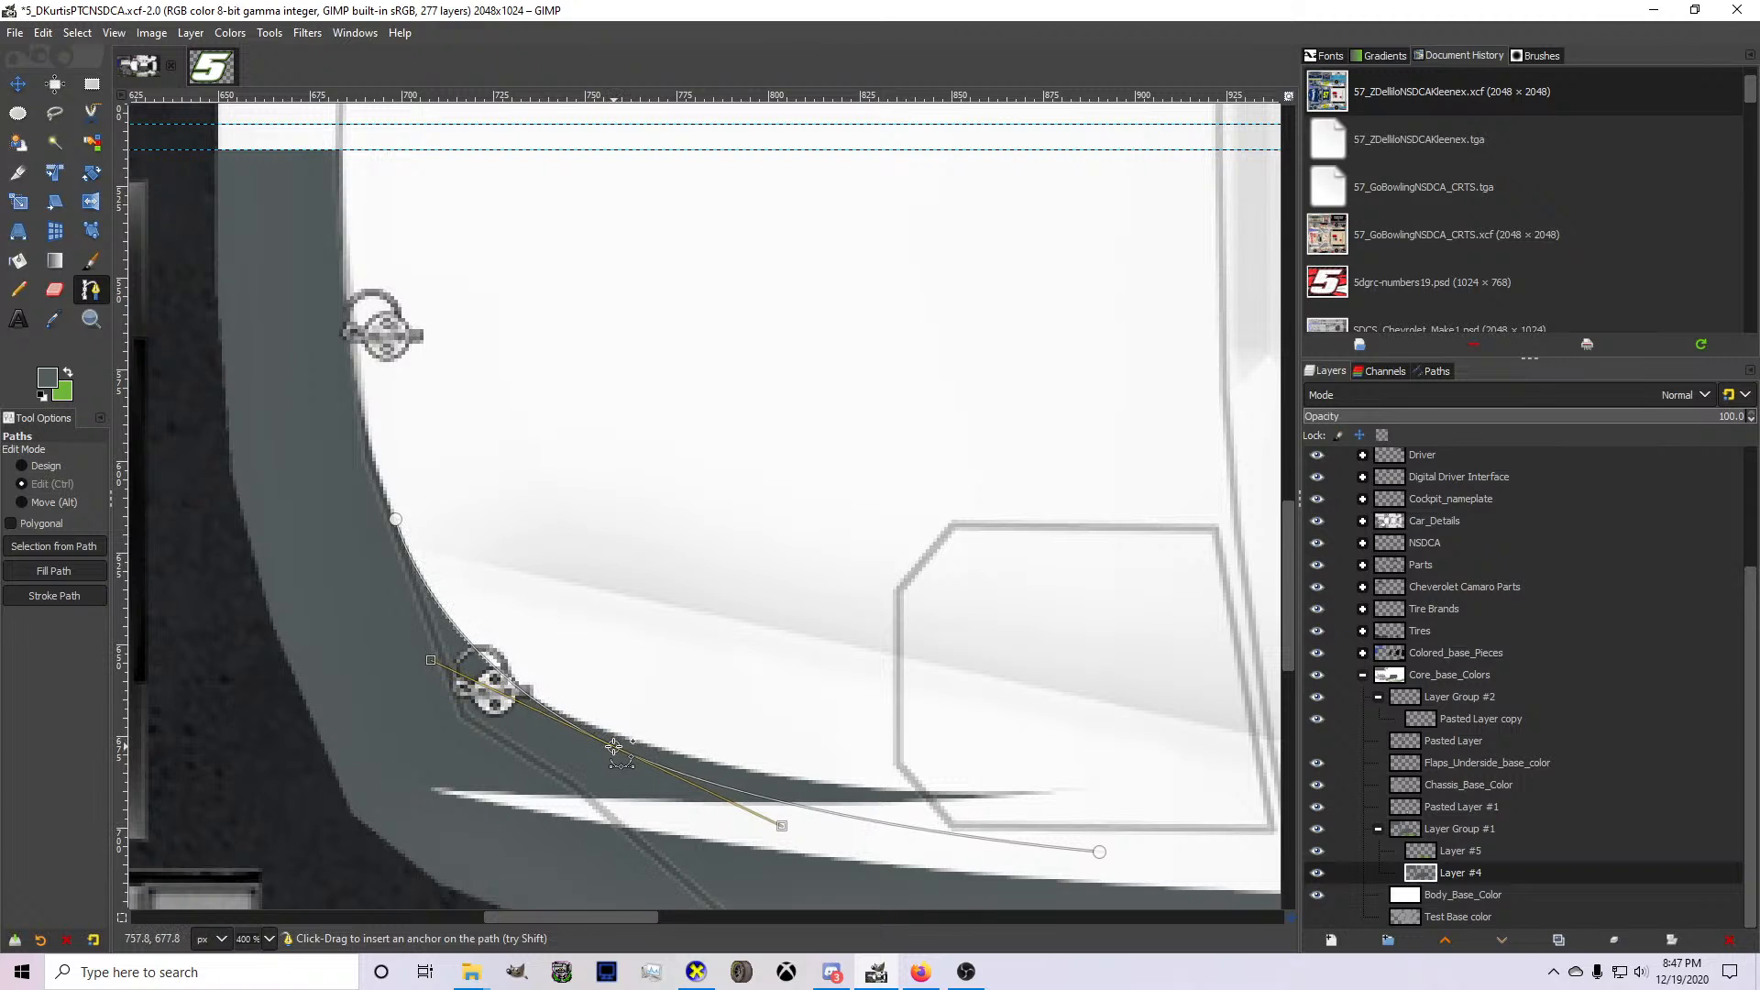
pyautogui.keyDown('ctrl'); pyautogui.click(614, 745); pyautogui.keyUp('ctrl')
pyautogui.click(1088, 723)
pyautogui.click(886, 693)
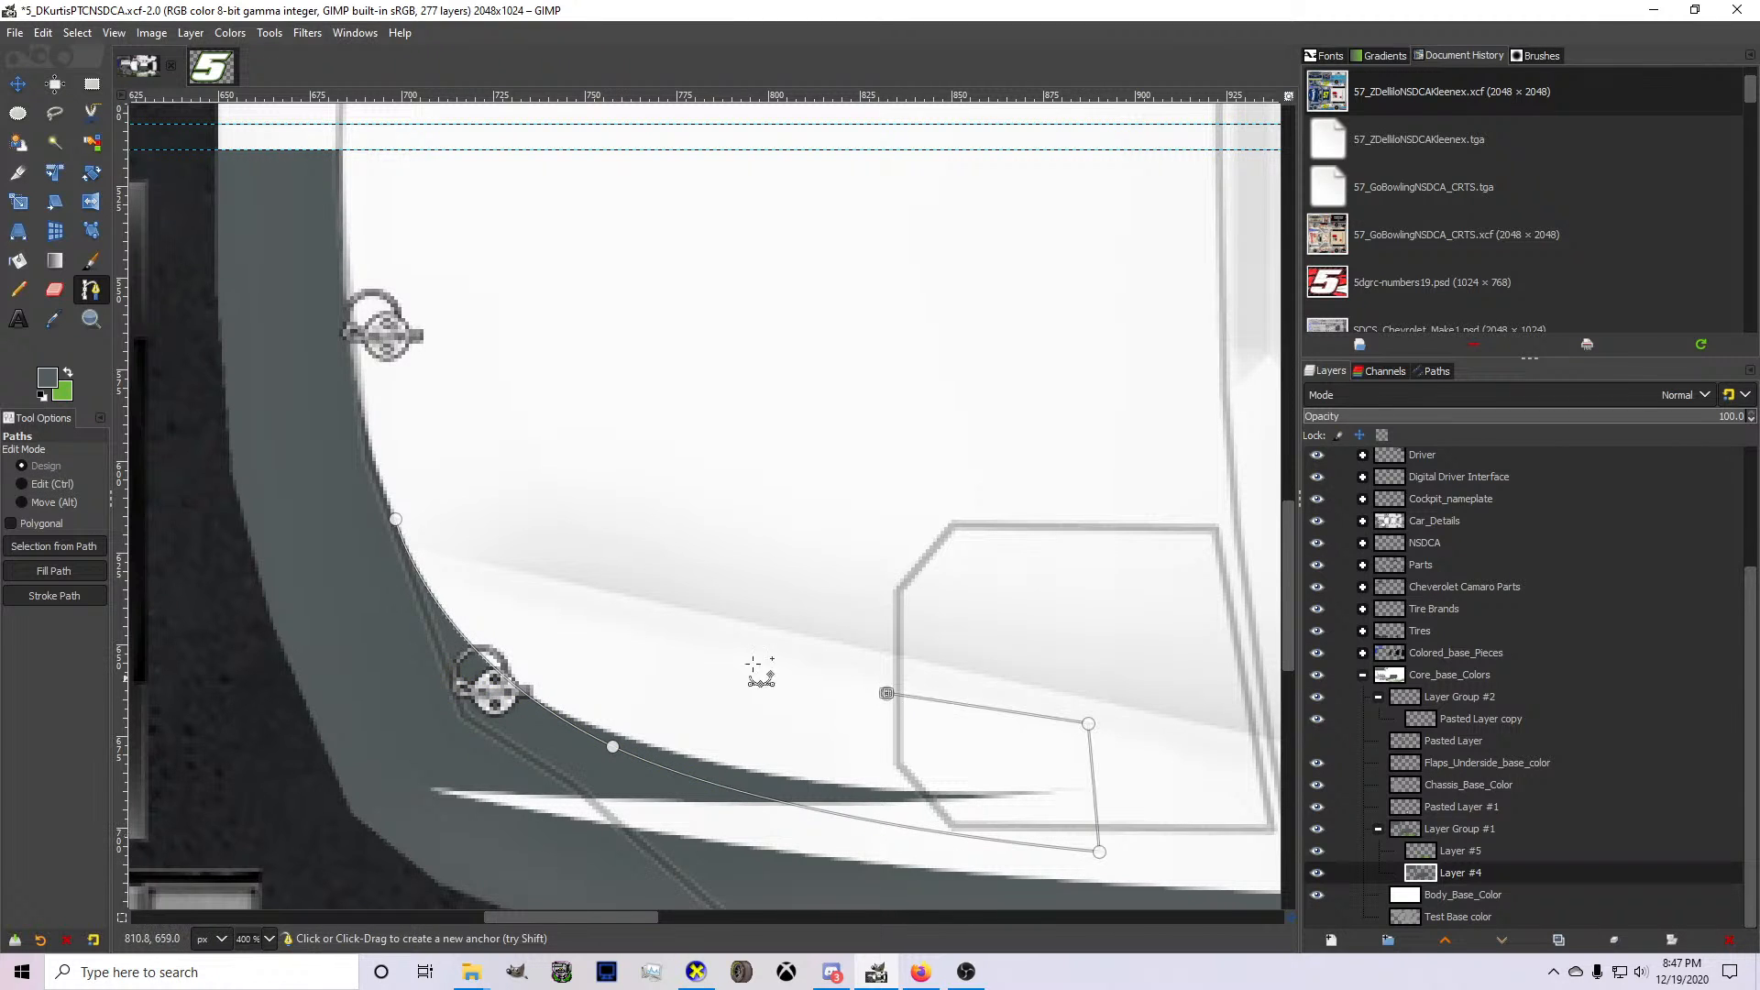
pyautogui.click(601, 599)
# Turn the path into a selection, delete the gray inside it on Layer #4, and clear the selection.
pyautogui.click(55, 545)
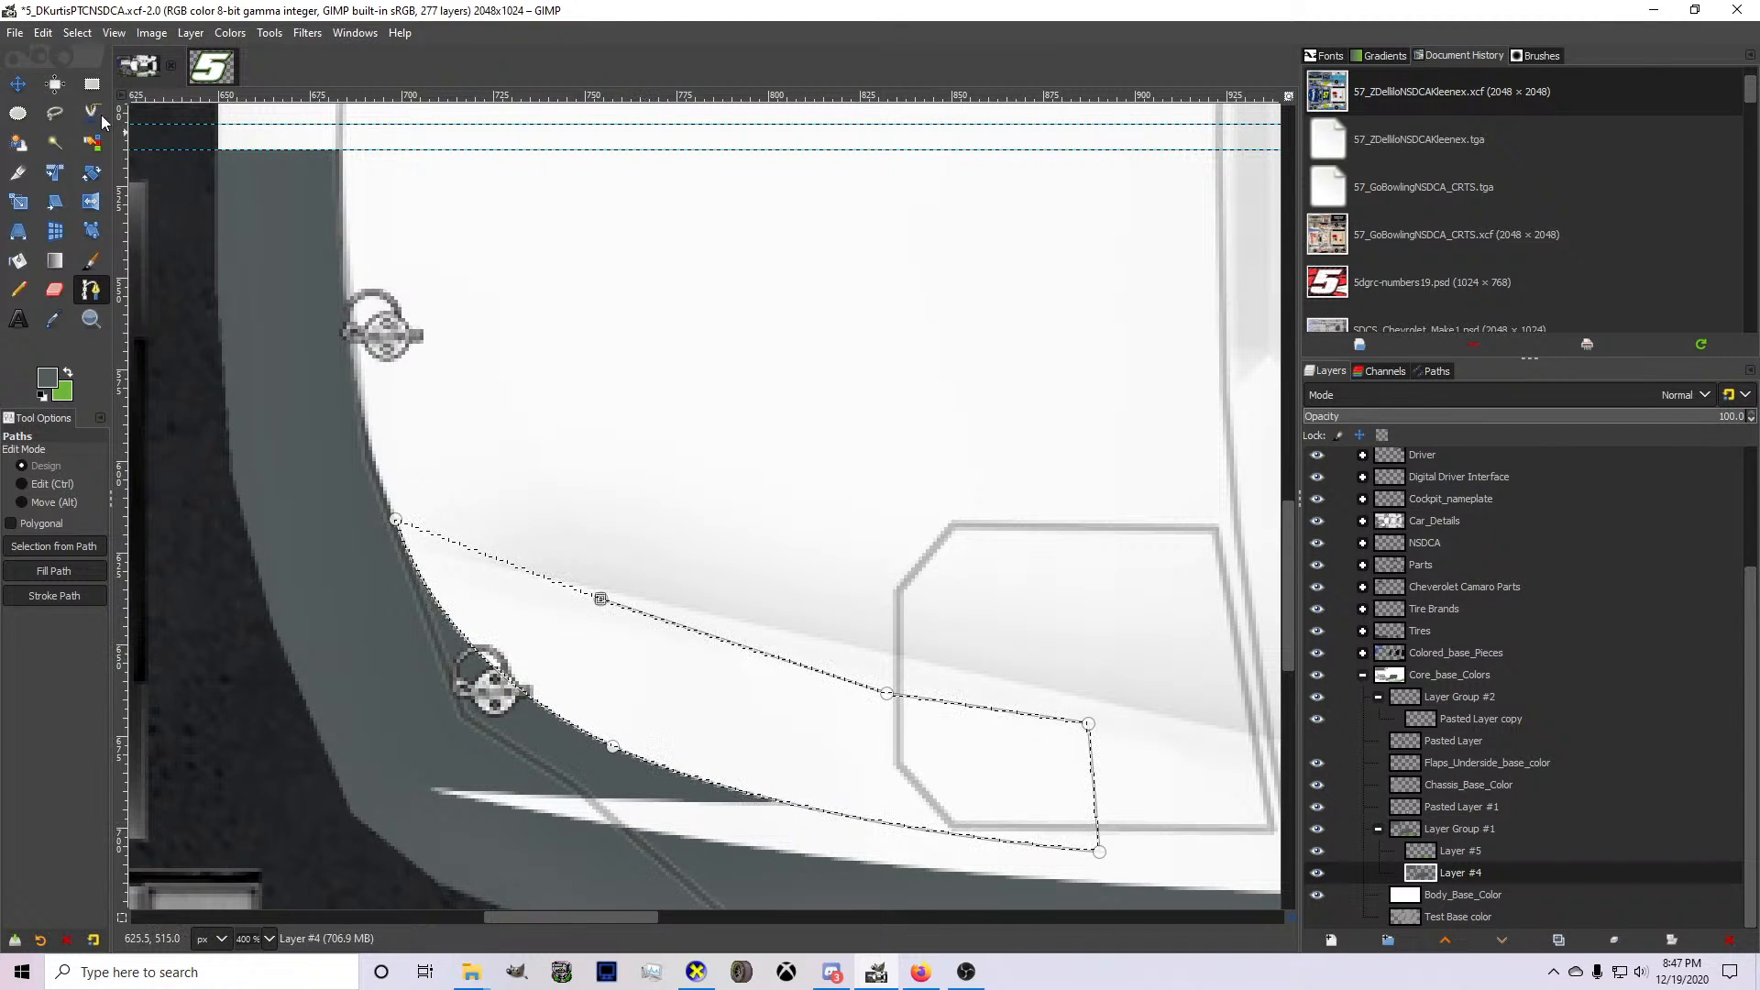
pyautogui.click(76, 35)
pyautogui.click(96, 78)
pyautogui.click(19, 84)
pyautogui.scroll(-4, 516, 450)
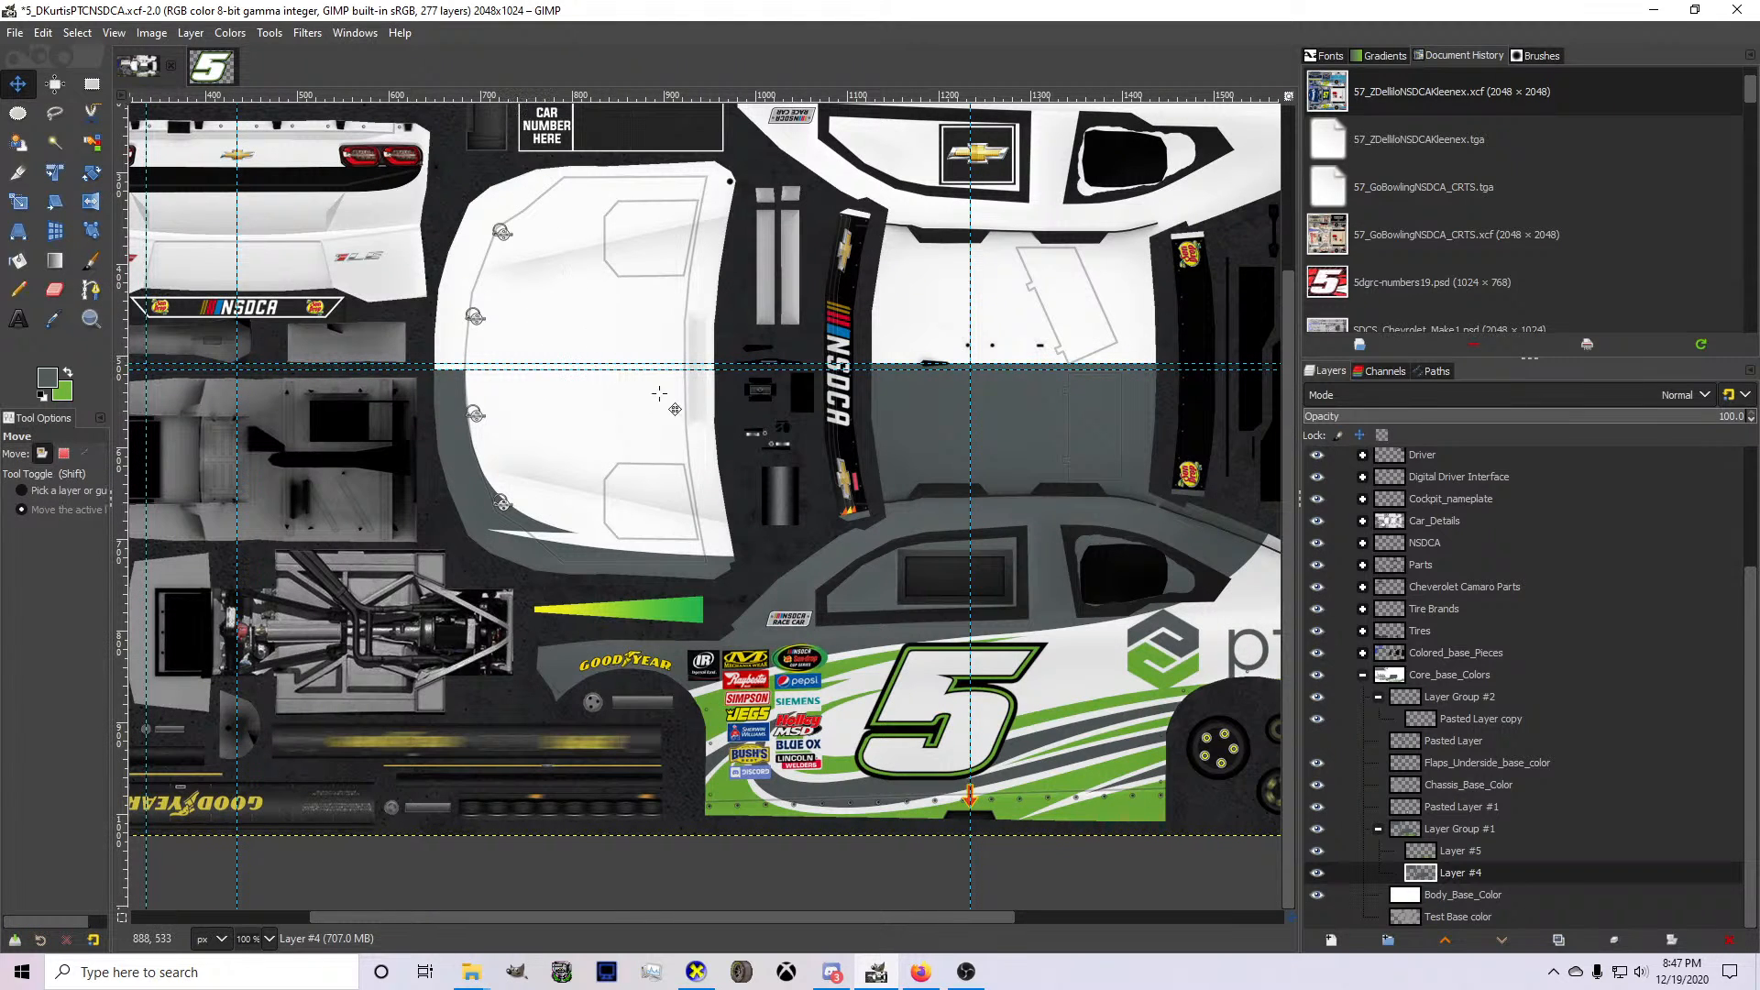
# Re-export the texture, check the trimmed gray hood accent in CarView, and return to GIMP.
pyautogui.hotkey('ctrl', 'e')
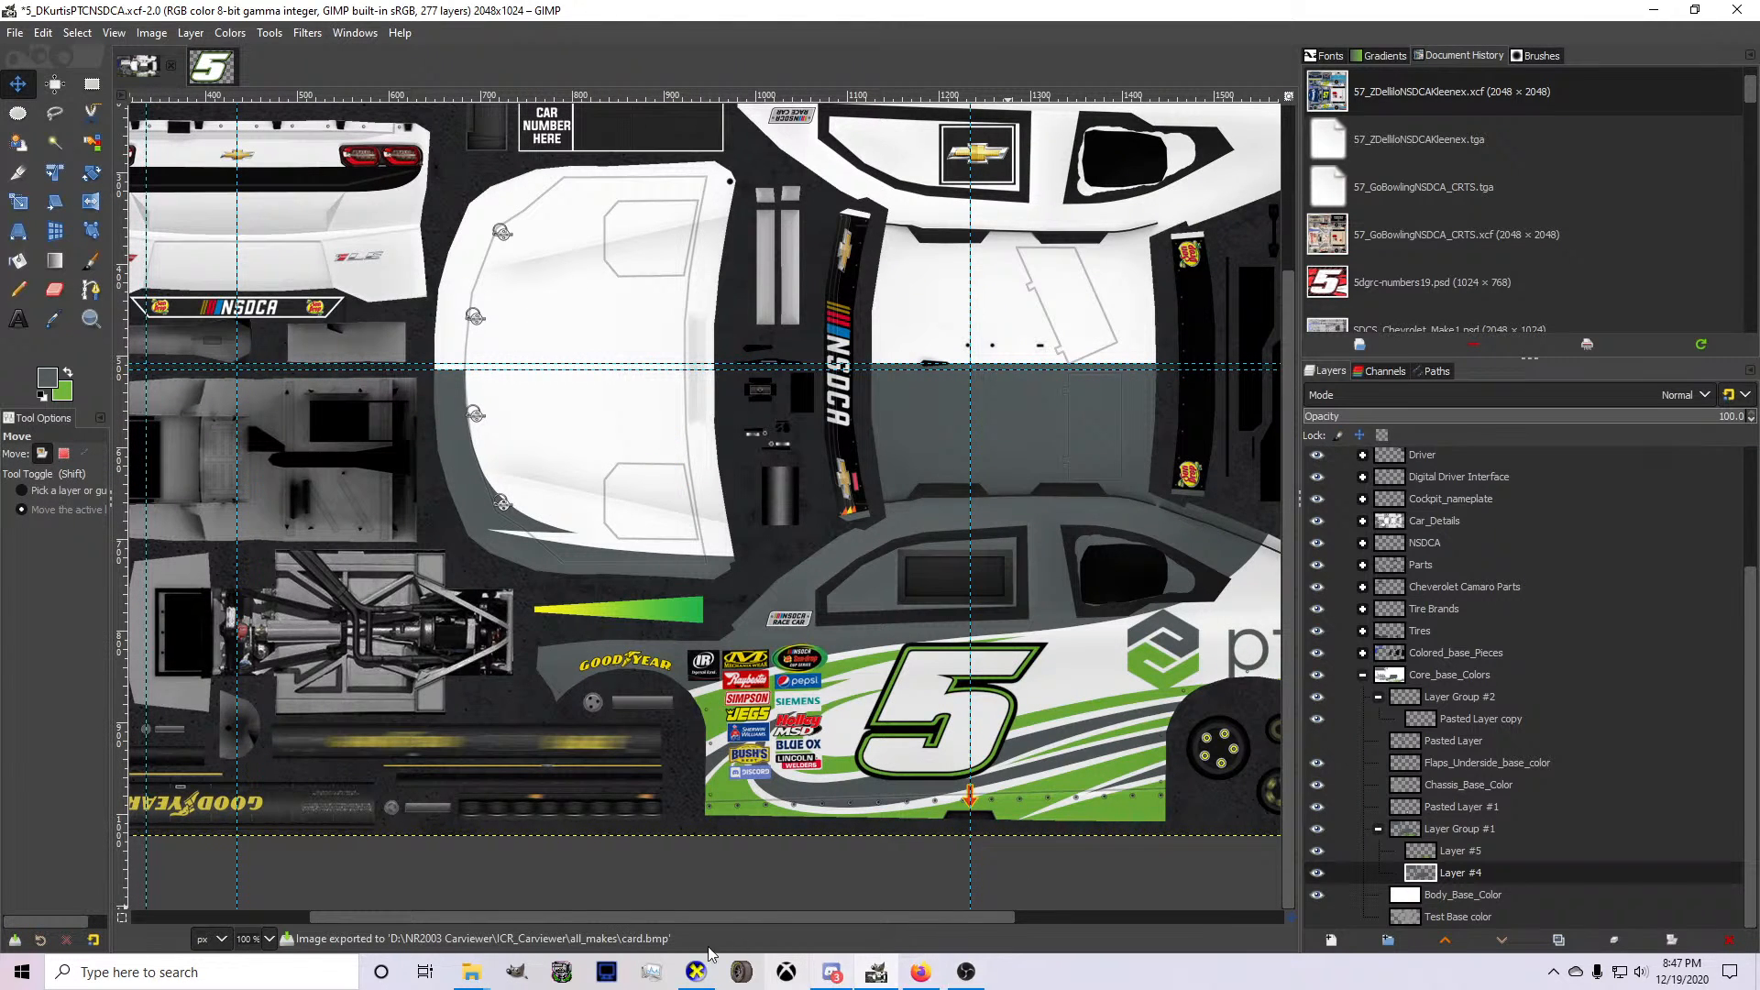
pyautogui.click(697, 979)
pyautogui.moveTo(775, 686)
pyautogui.mouseDown()
pyautogui.moveTo(1225, 647)
pyautogui.moveTo(774, 692)
pyautogui.mouseUp()
pyautogui.click(883, 983)
# With green as foreground and Layer #5 active, start a path along the hood's lower edge from the windshield corner, doubling back into a sharp notch.
pyautogui.scroll(3, 591, 567)
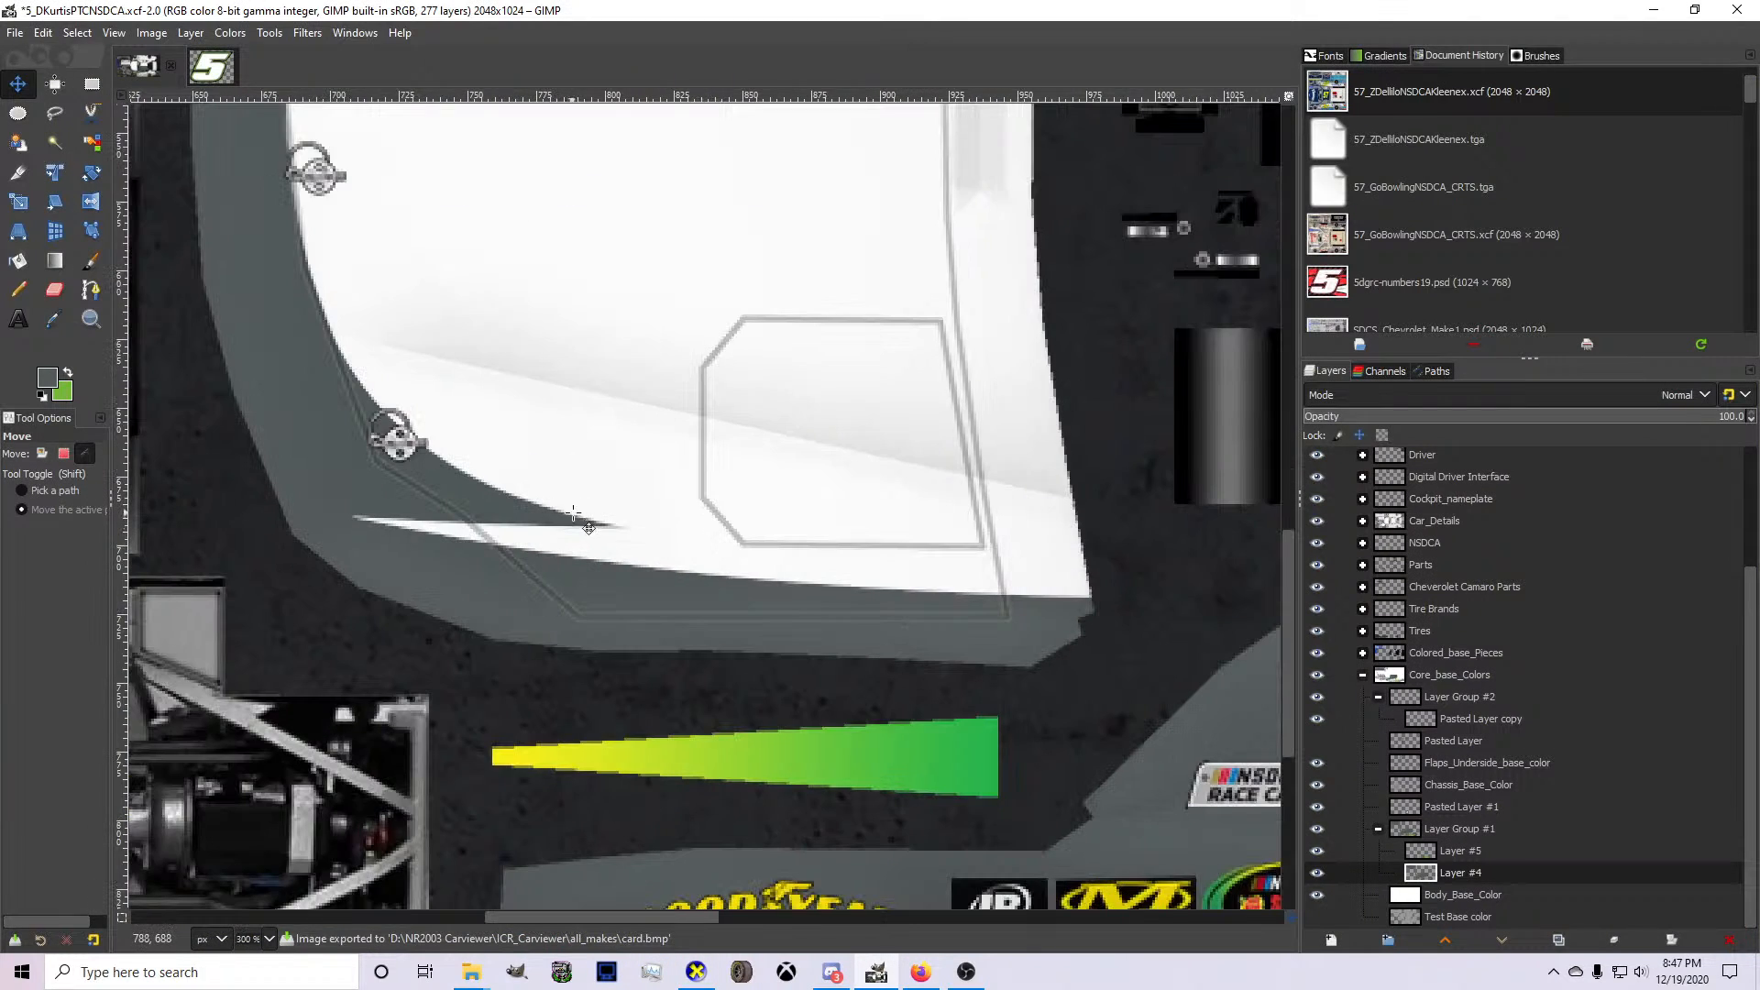
pyautogui.click(68, 371)
pyautogui.click(91, 291)
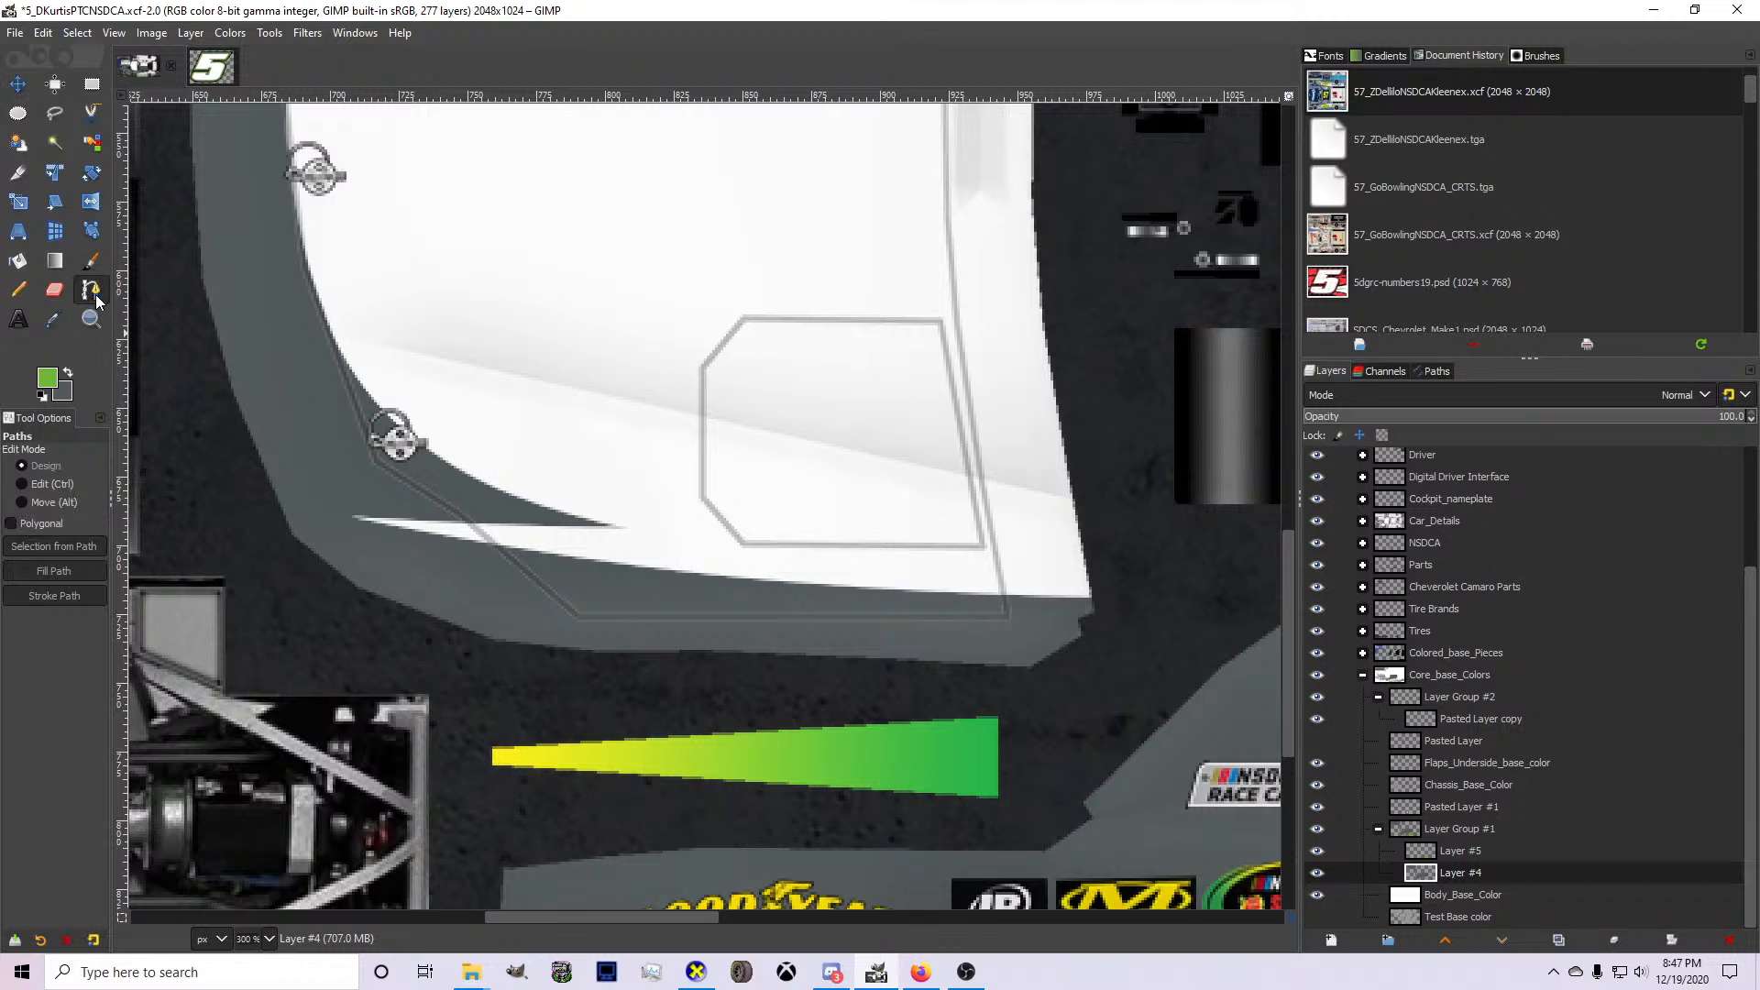
pyautogui.click(1387, 851)
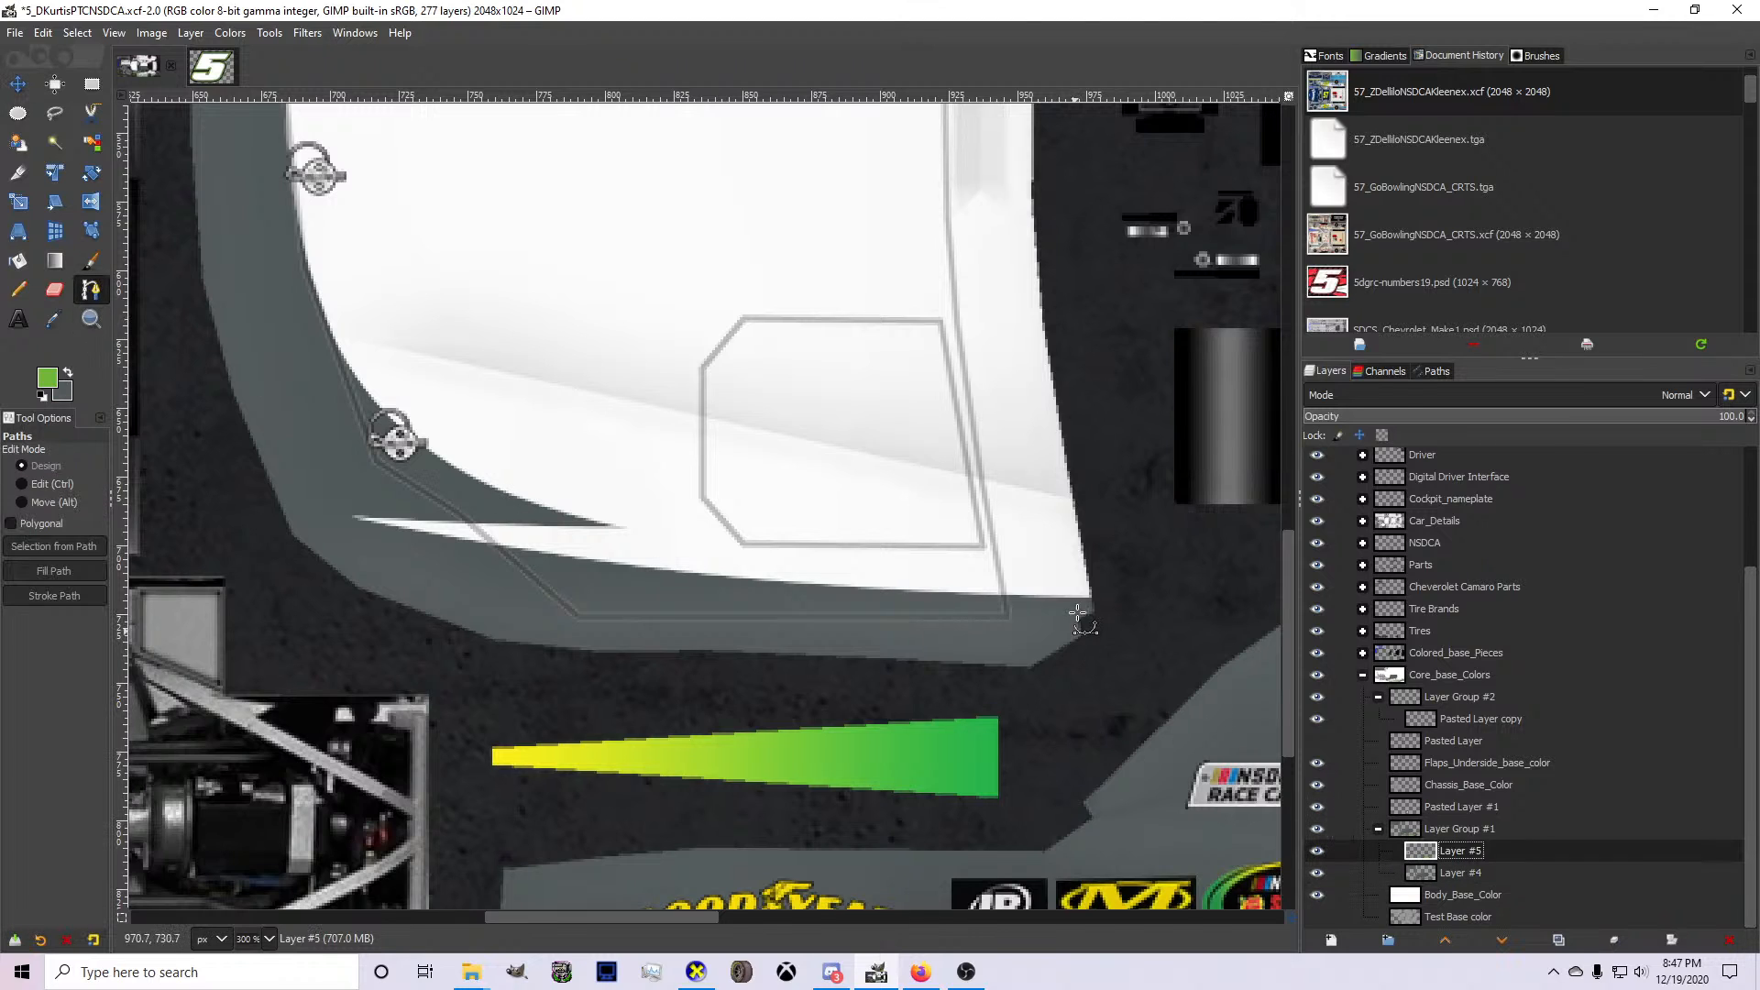
pyautogui.click(557, 542)
pyautogui.moveTo(840, 557); pyautogui.dragTo(832, 571)
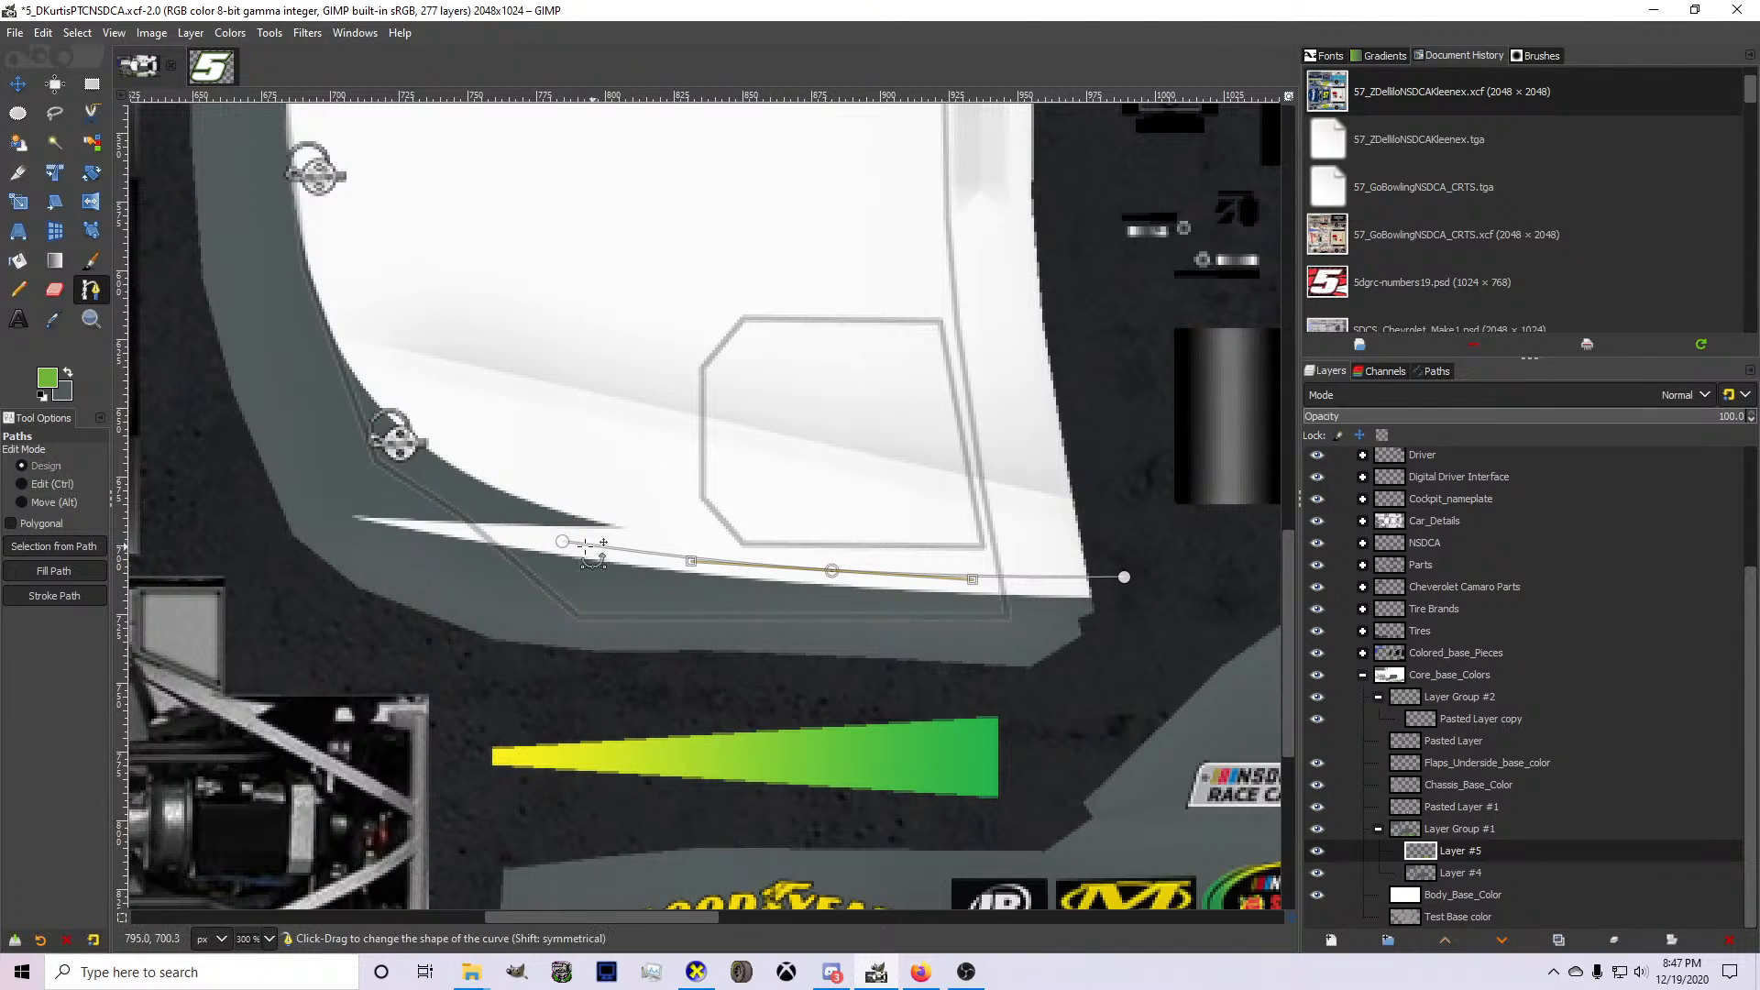
pyautogui.click(840, 527)
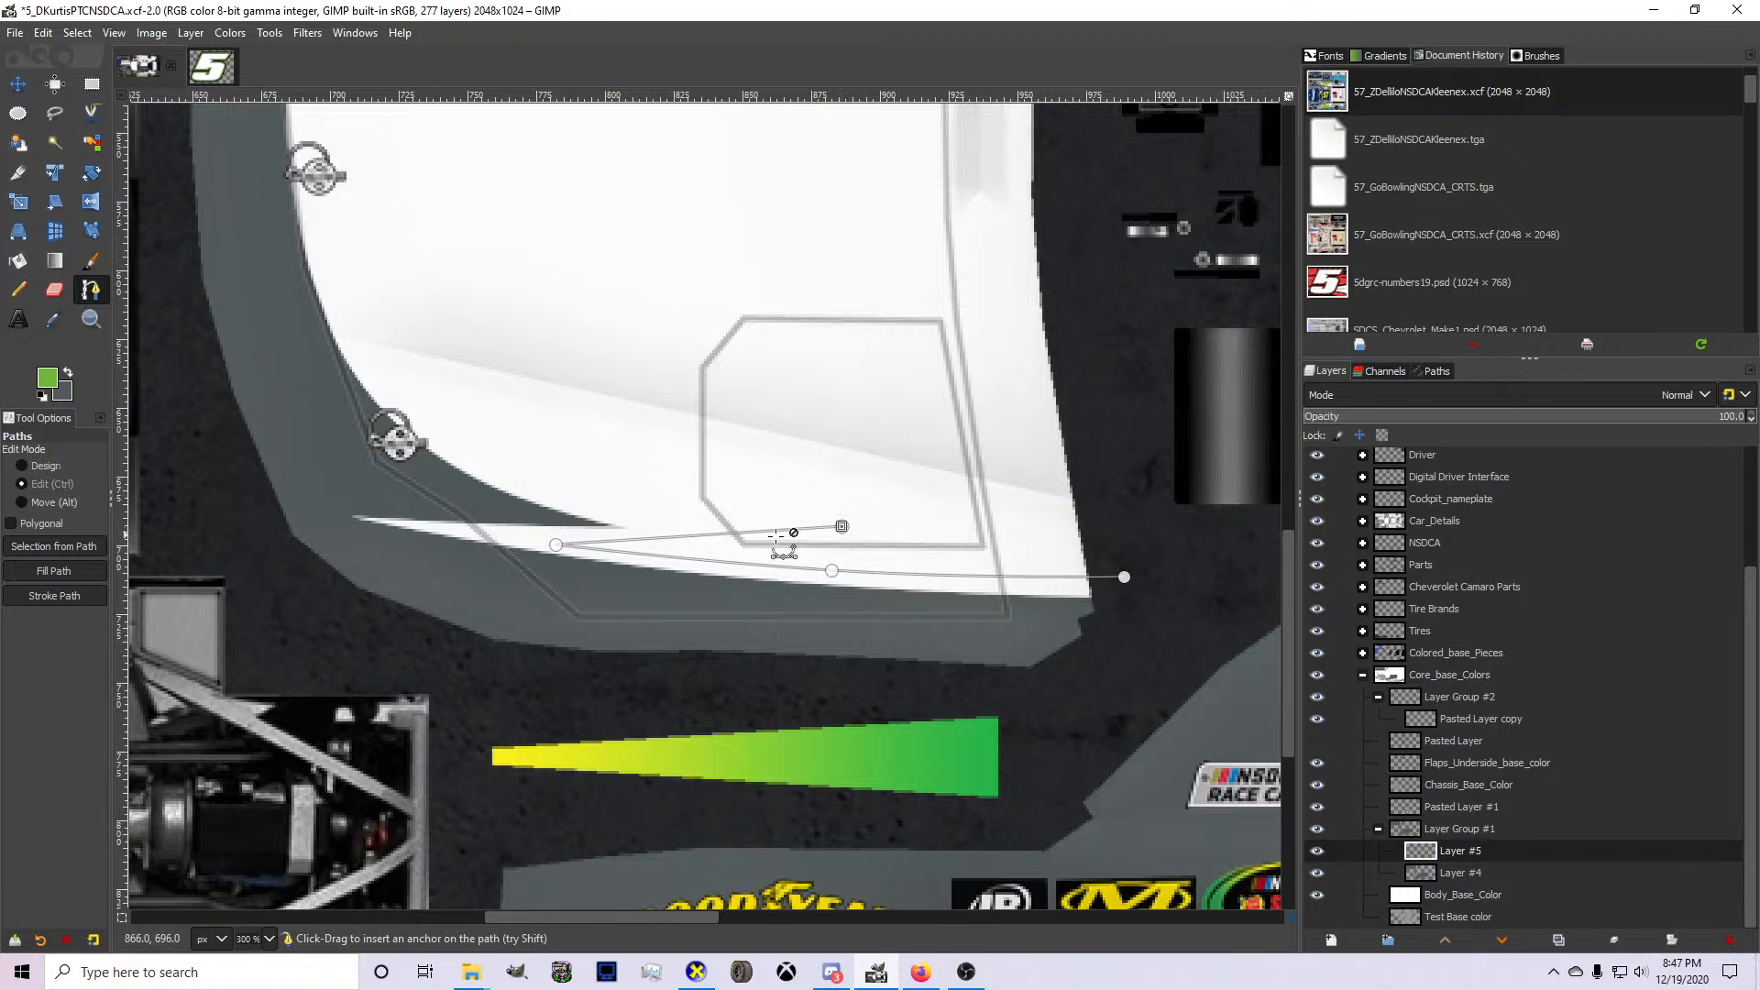
pyautogui.moveTo(704, 536); pyautogui.dragTo(705, 543)
pyautogui.click(841, 526)
pyautogui.scroll(-1, 510, 463)
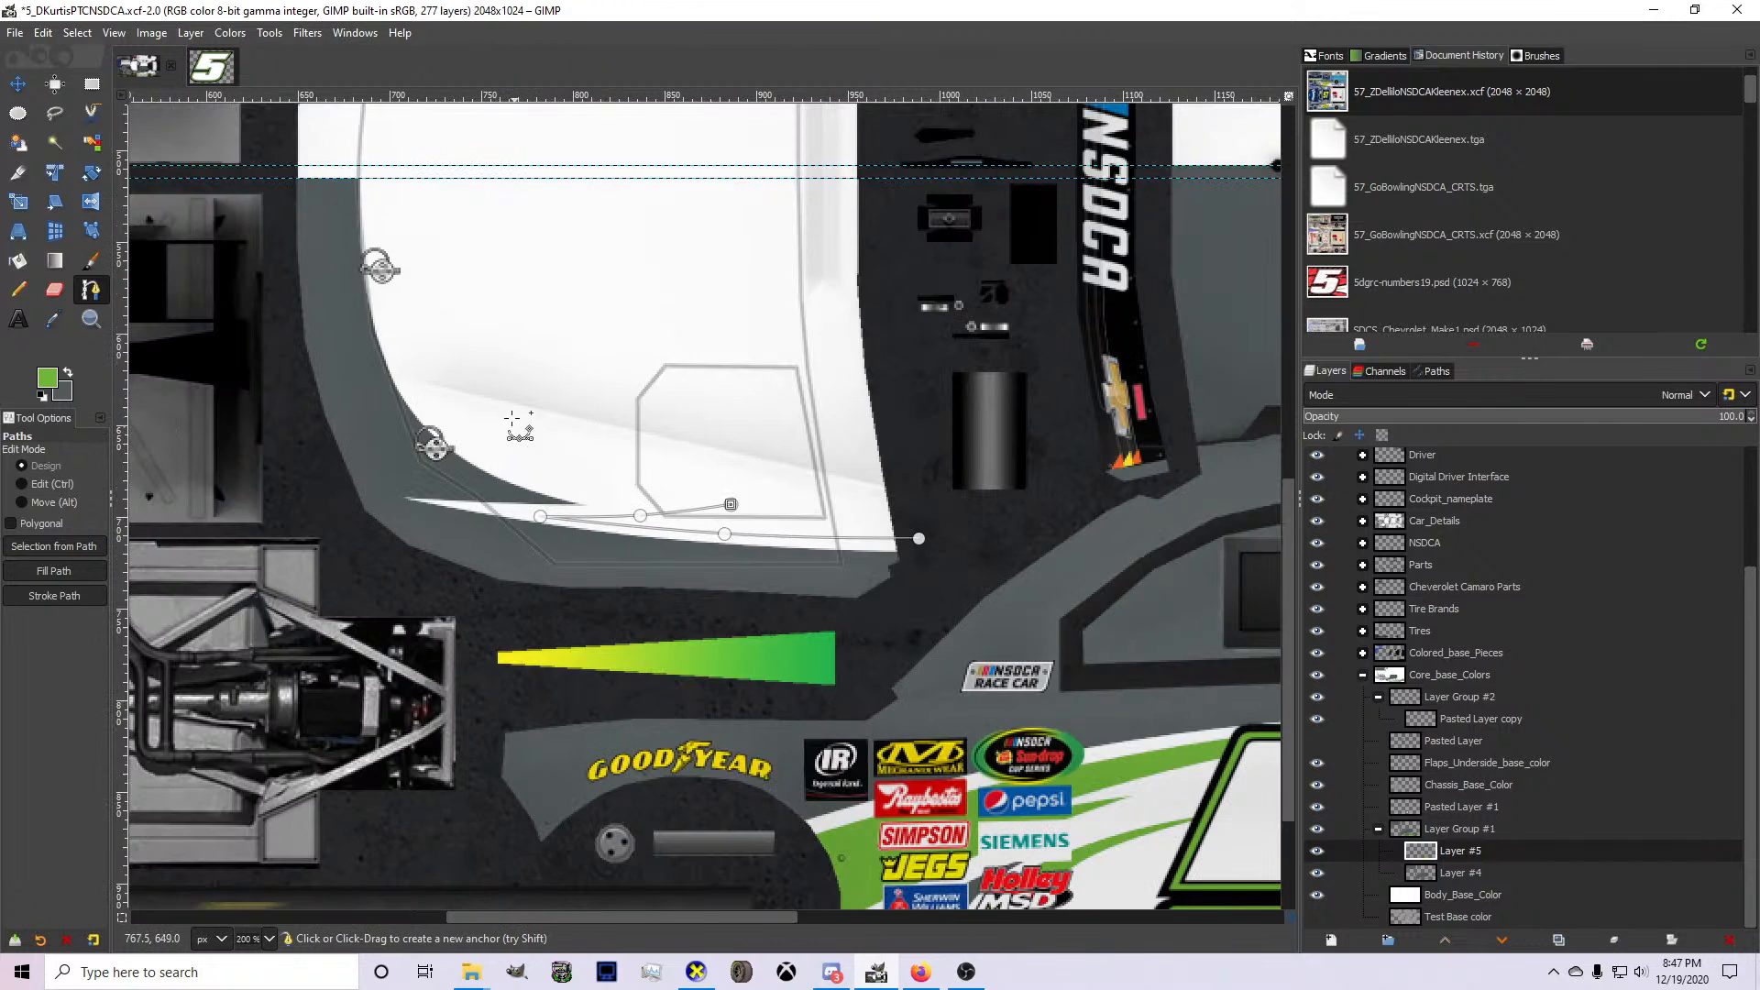
# Extend the path in a curve up along the gray accent to a point near the hood pin, then sweep it back past the windshield edge.
pyautogui.click(402, 289)
pyautogui.moveTo(401, 287); pyautogui.dragTo(382, 246)
pyautogui.scroll(1, 457, 319)
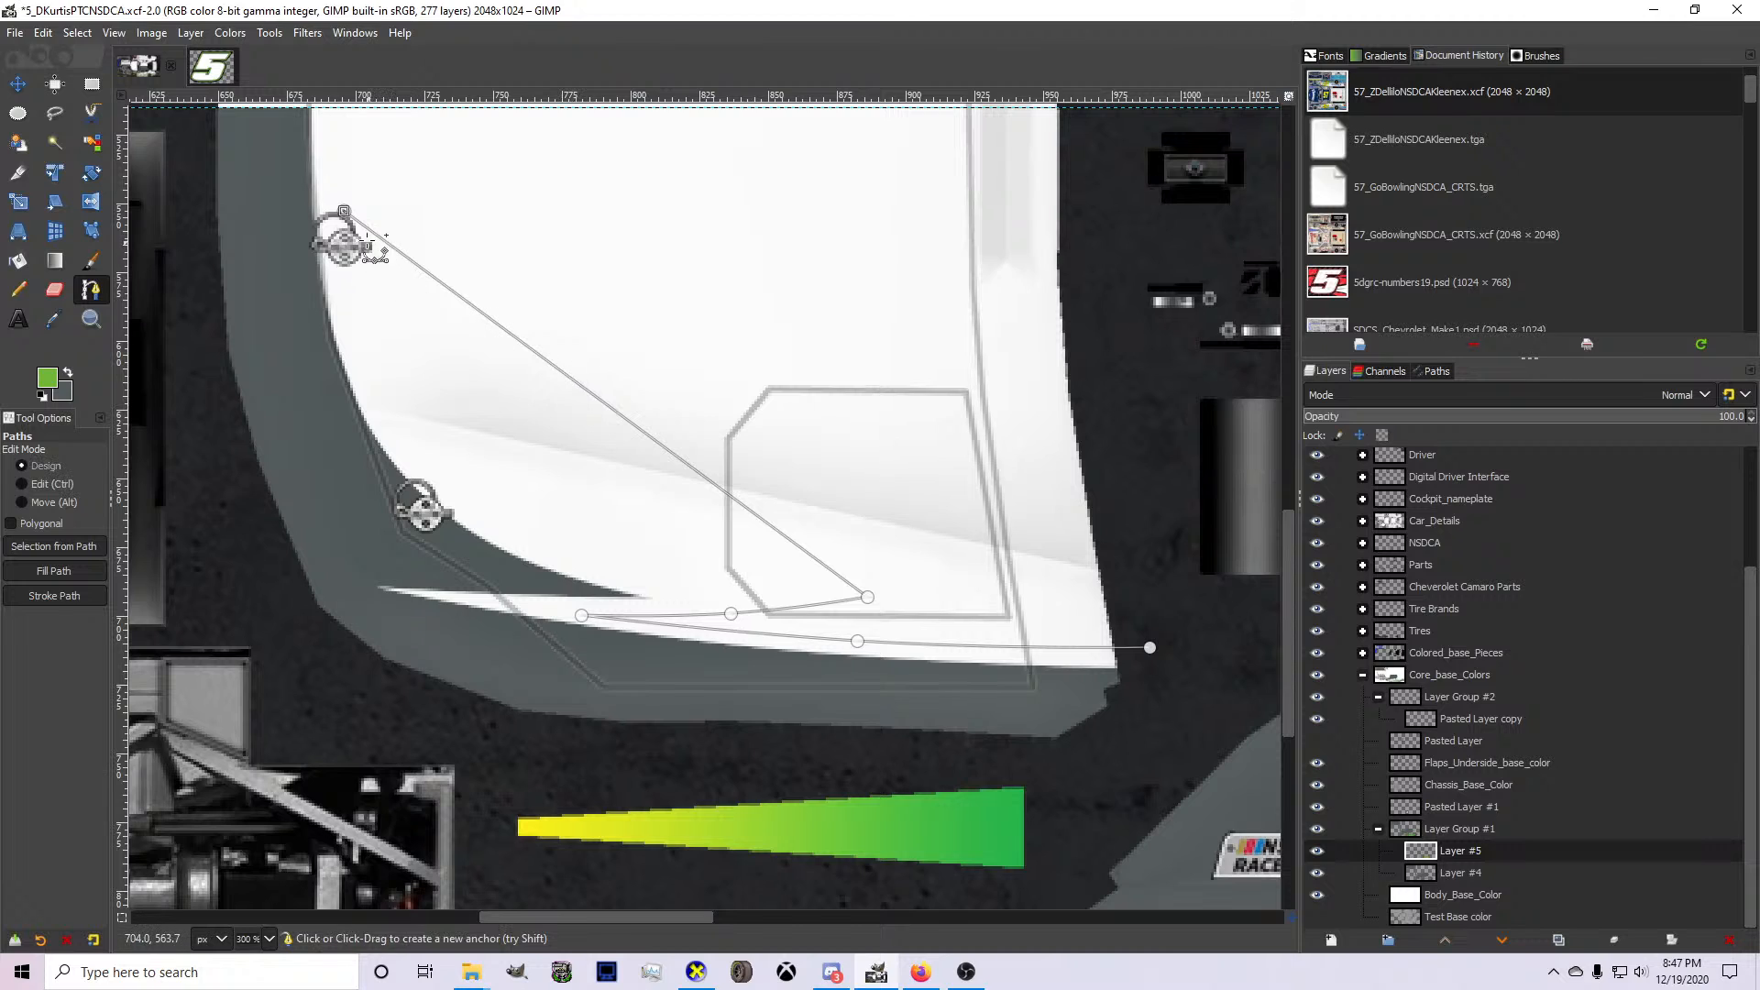
pyautogui.moveTo(346, 217); pyautogui.dragTo(354, 310)
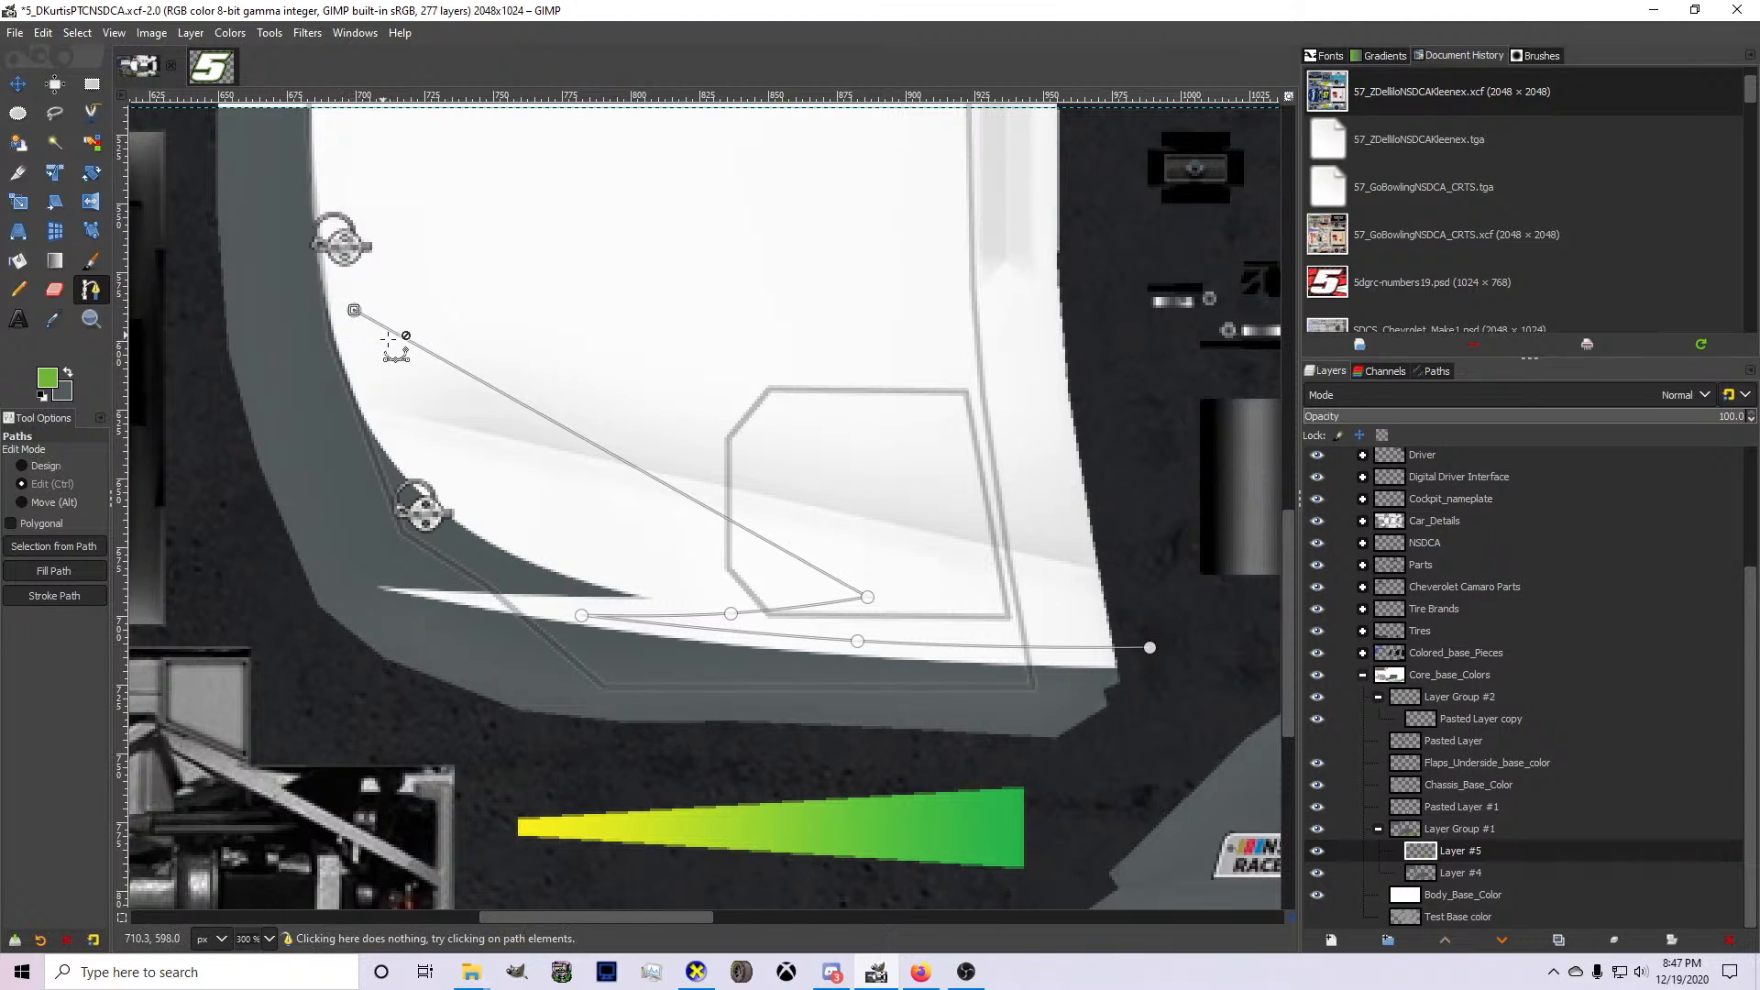
pyautogui.moveTo(584, 441); pyautogui.dragTo(515, 532)
pyautogui.keyDown('ctrl'); pyautogui.click(516, 532); pyautogui.keyUp('ctrl')
pyautogui.moveTo(354, 310); pyautogui.dragTo(349, 308)
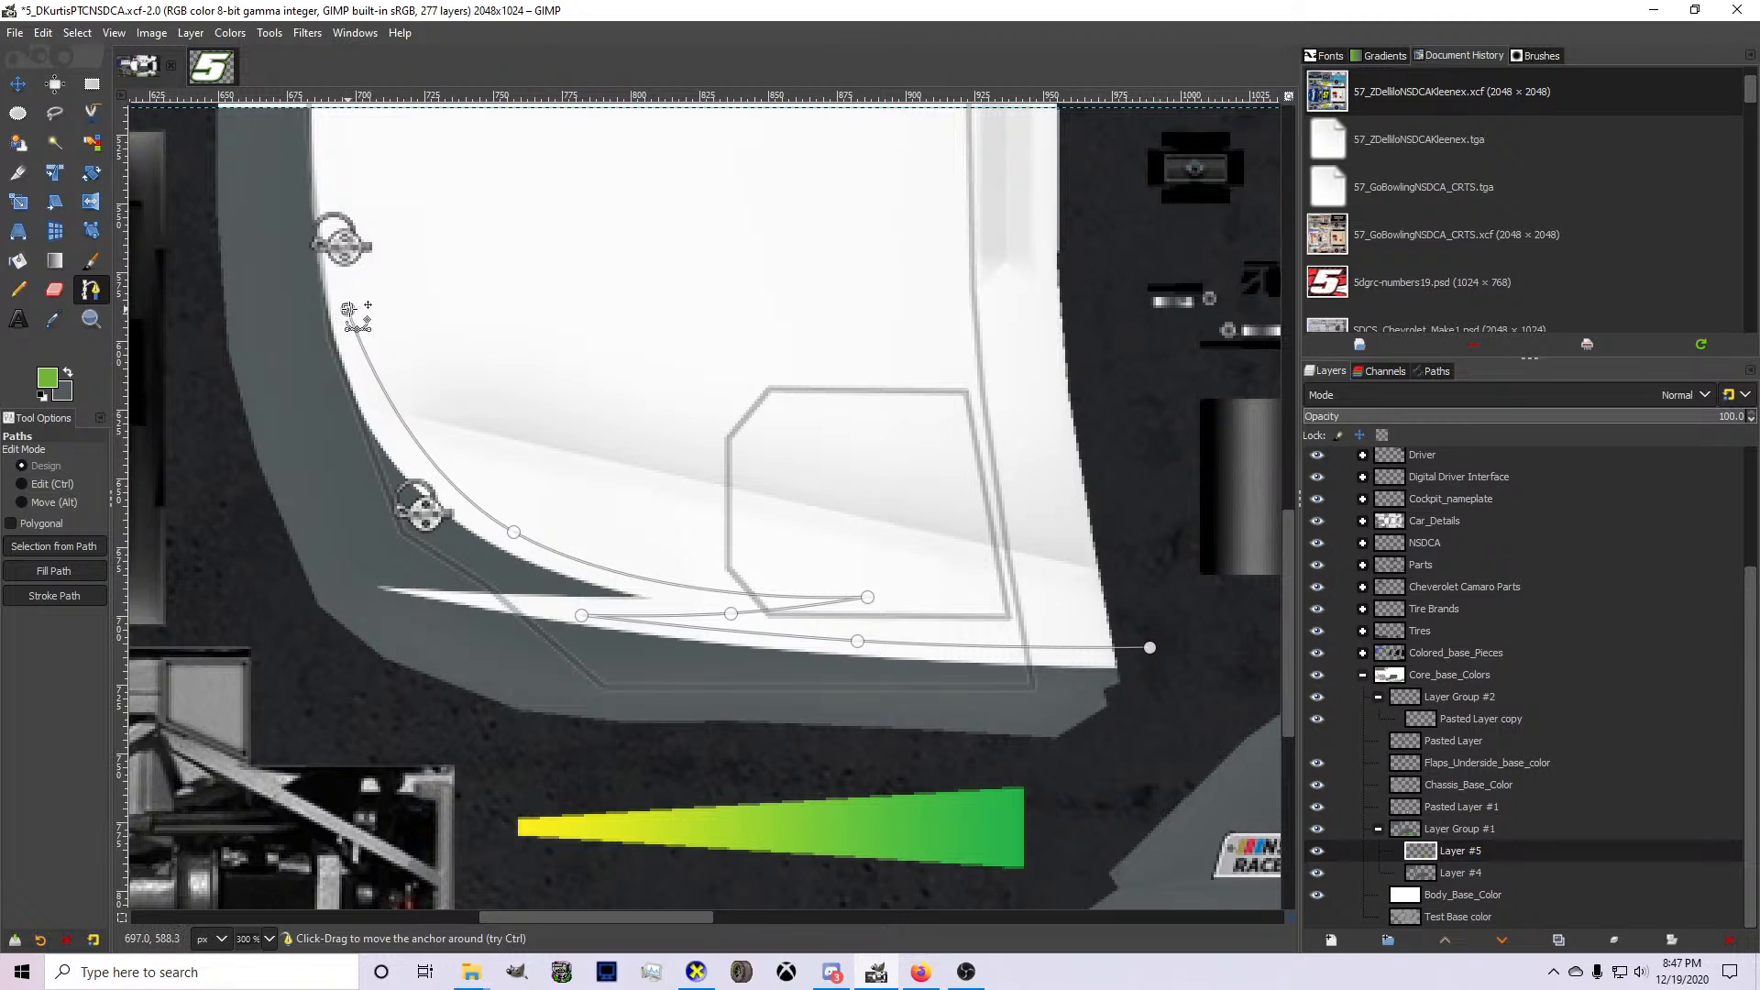
pyautogui.click(1158, 578)
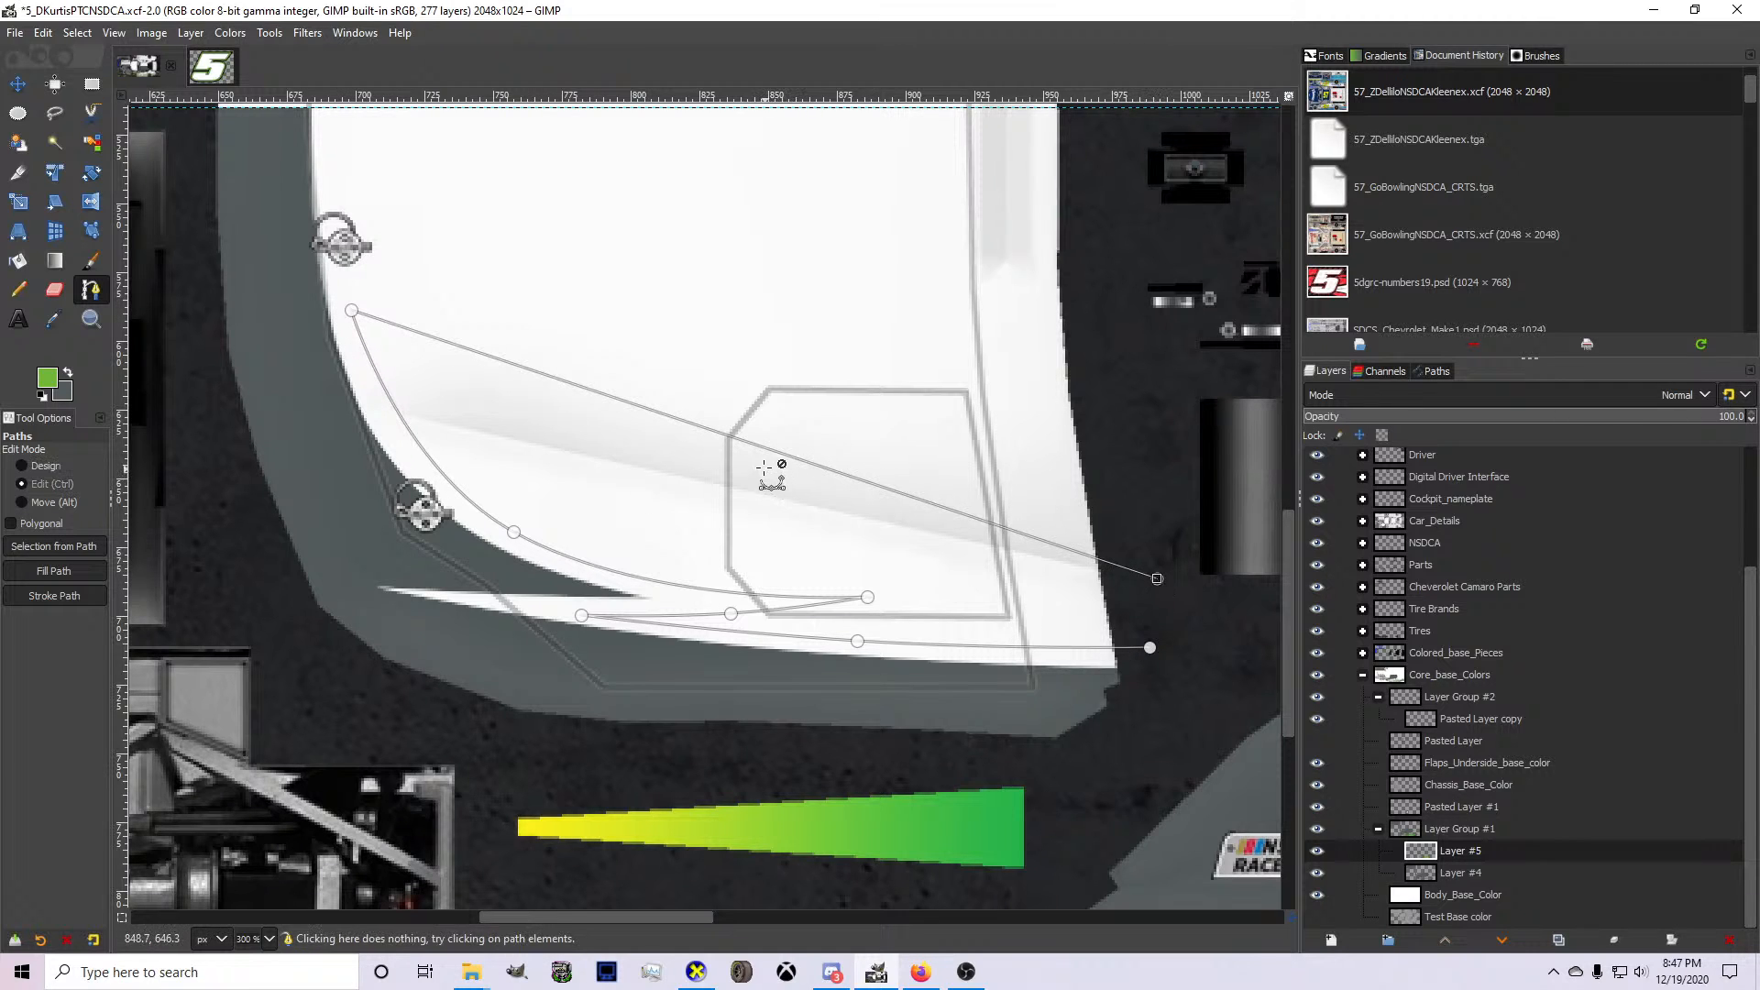
pyautogui.moveTo(774, 471); pyautogui.dragTo(611, 543)
pyautogui.moveTo(1157, 579); pyautogui.dragTo(1142, 482)
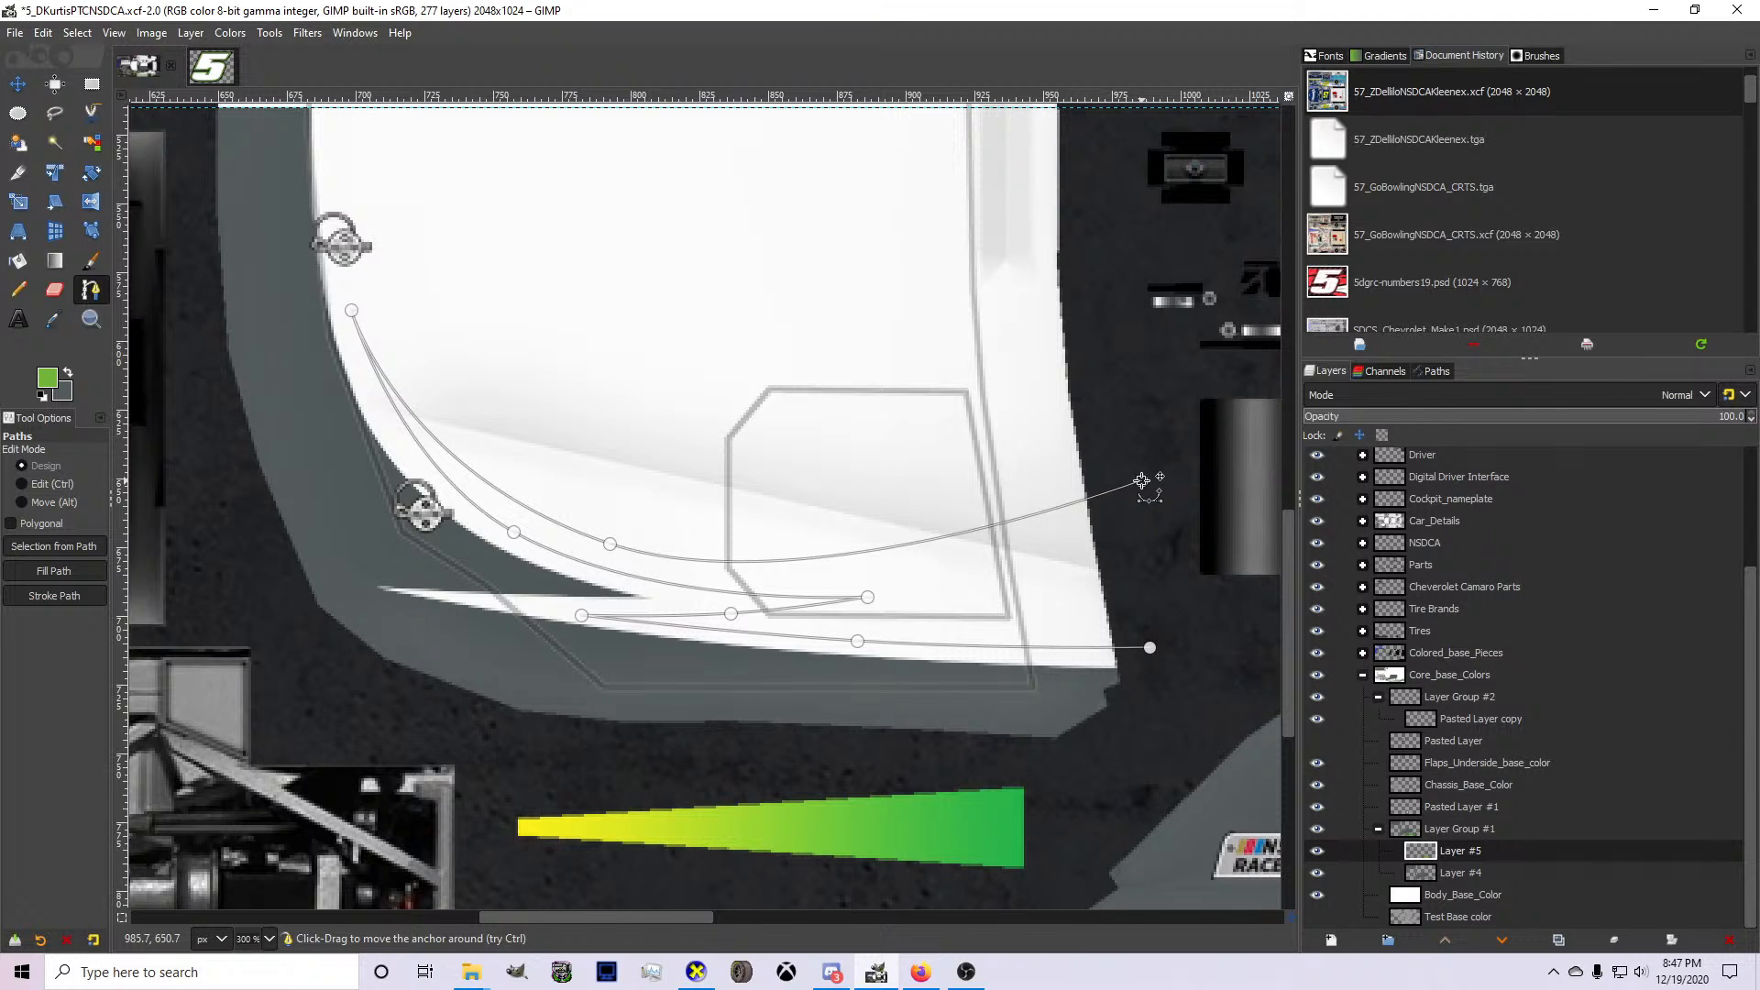
# Convert the swoosh path to a selection and try filling it with green on Layer #5.
pyautogui.press('Return')
pyautogui.hotkey('shift', 'b')
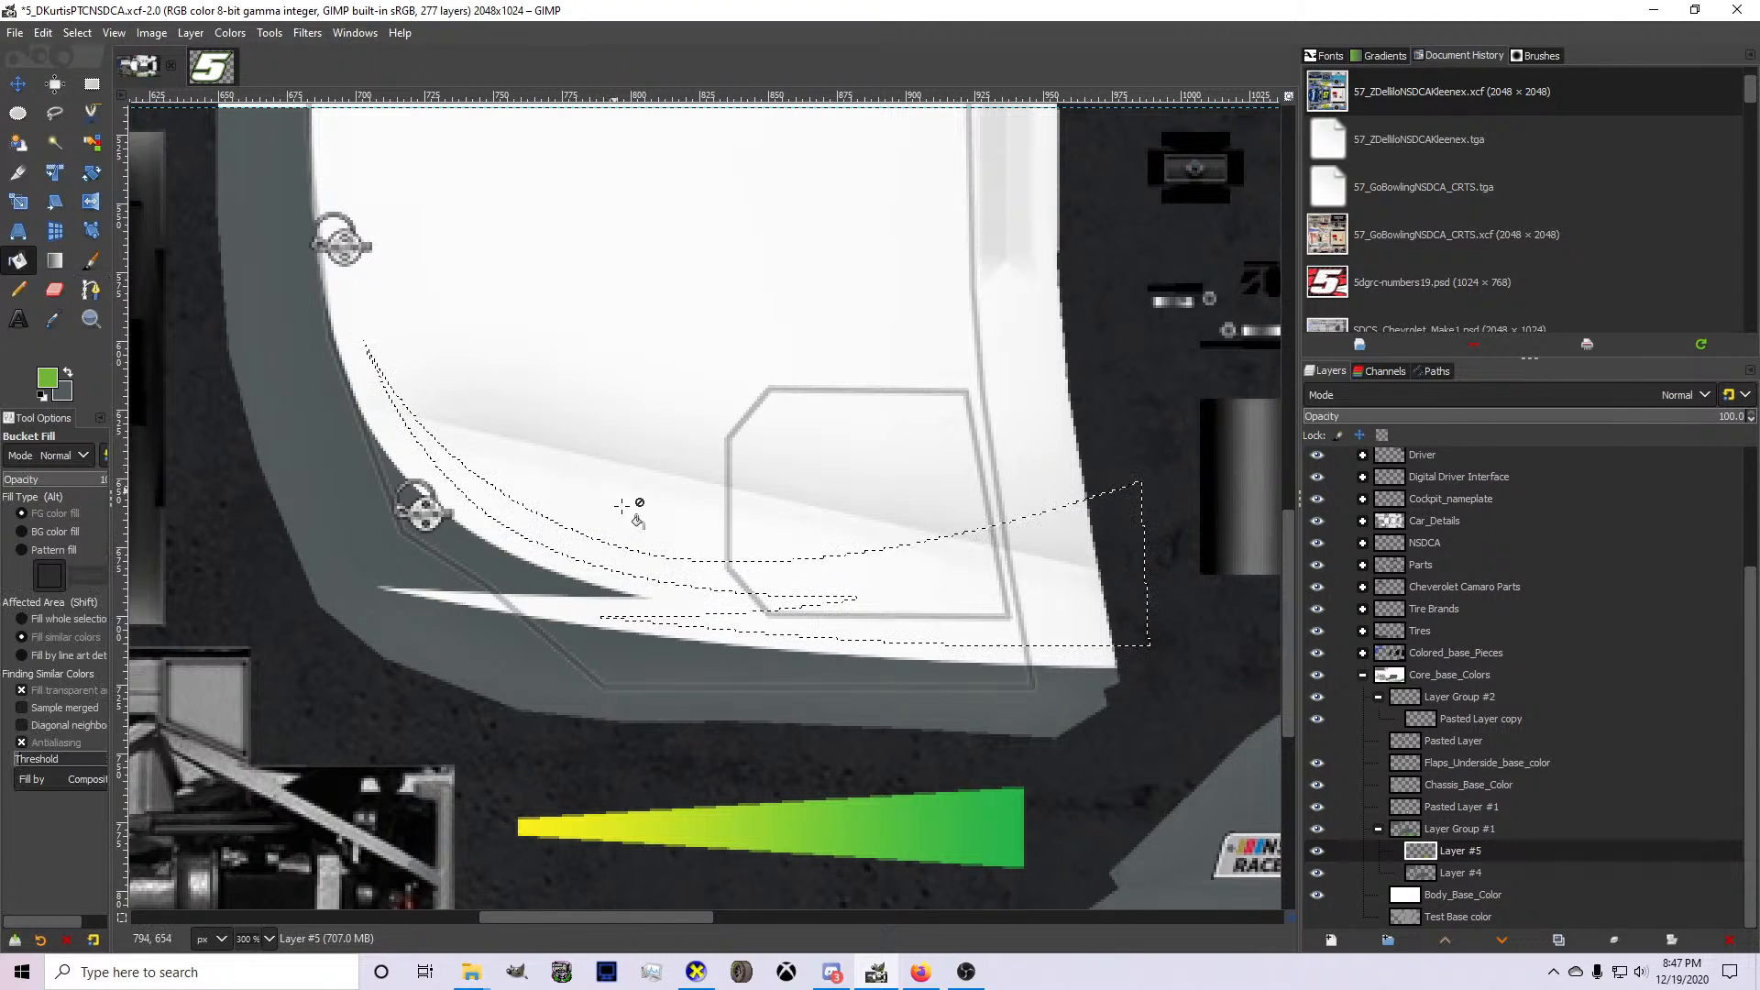
pyautogui.click(644, 560)
pyautogui.press('1')
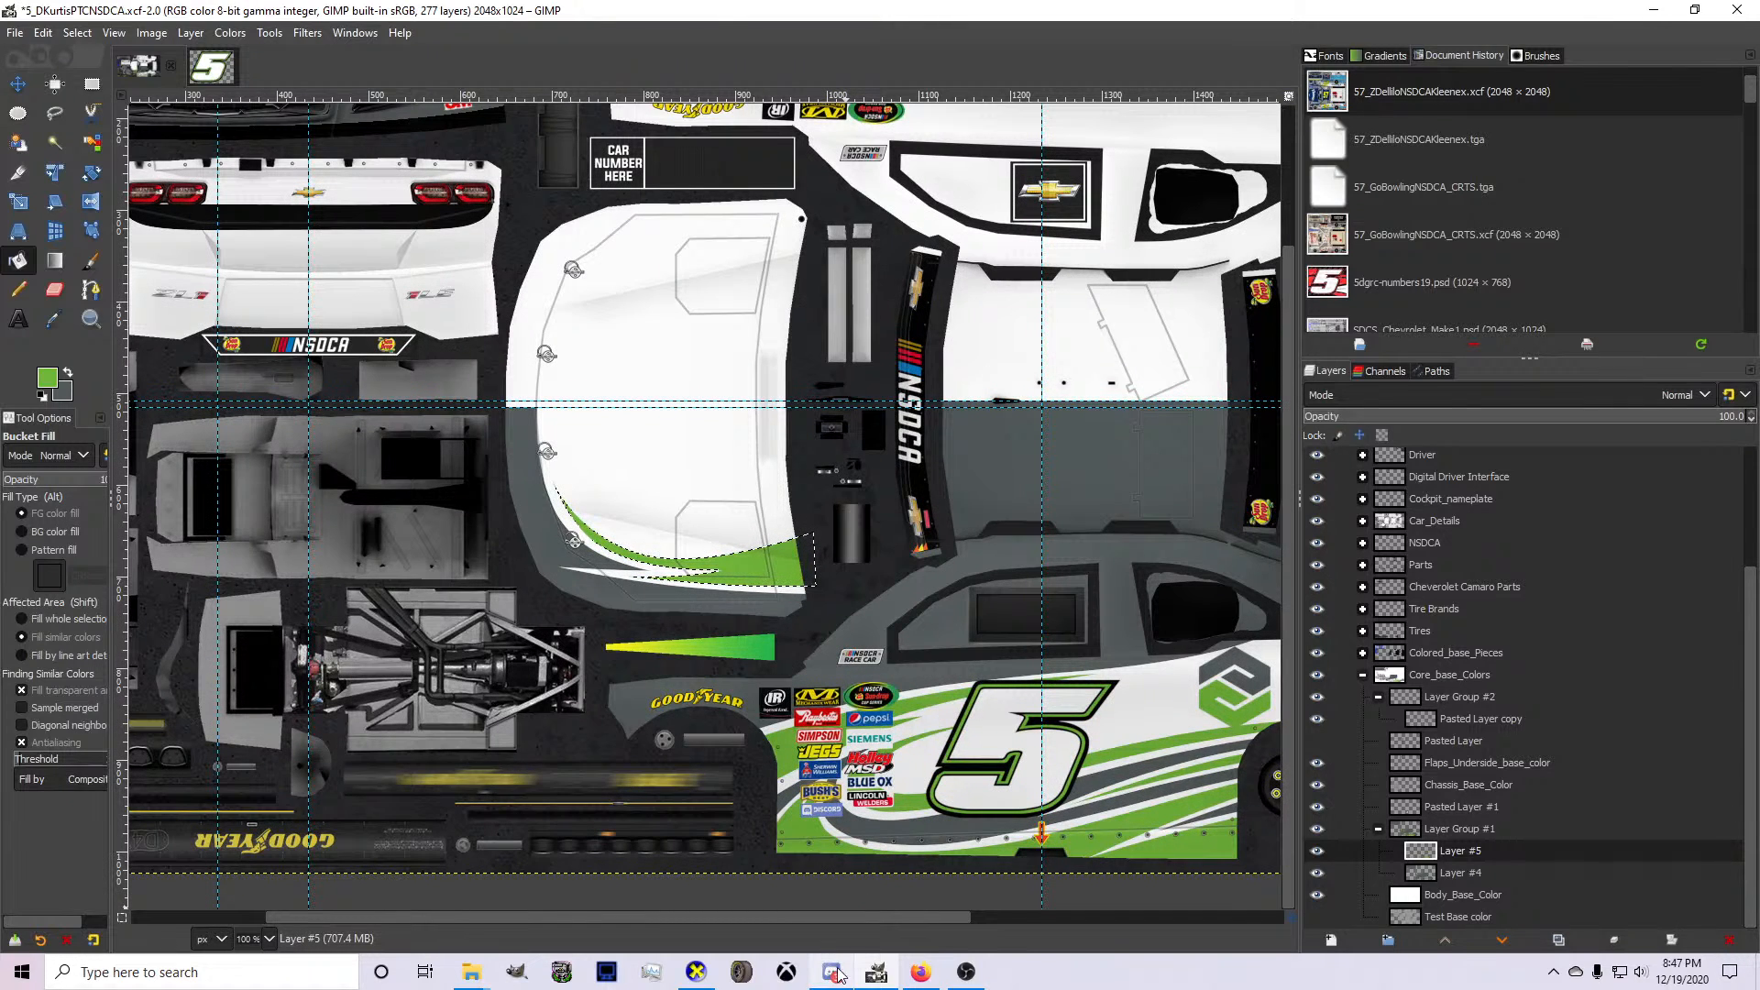
# Export the texture, examine the green hood swoosh from the front and side in CarView, and return to GIMP.
pyautogui.click(697, 972)
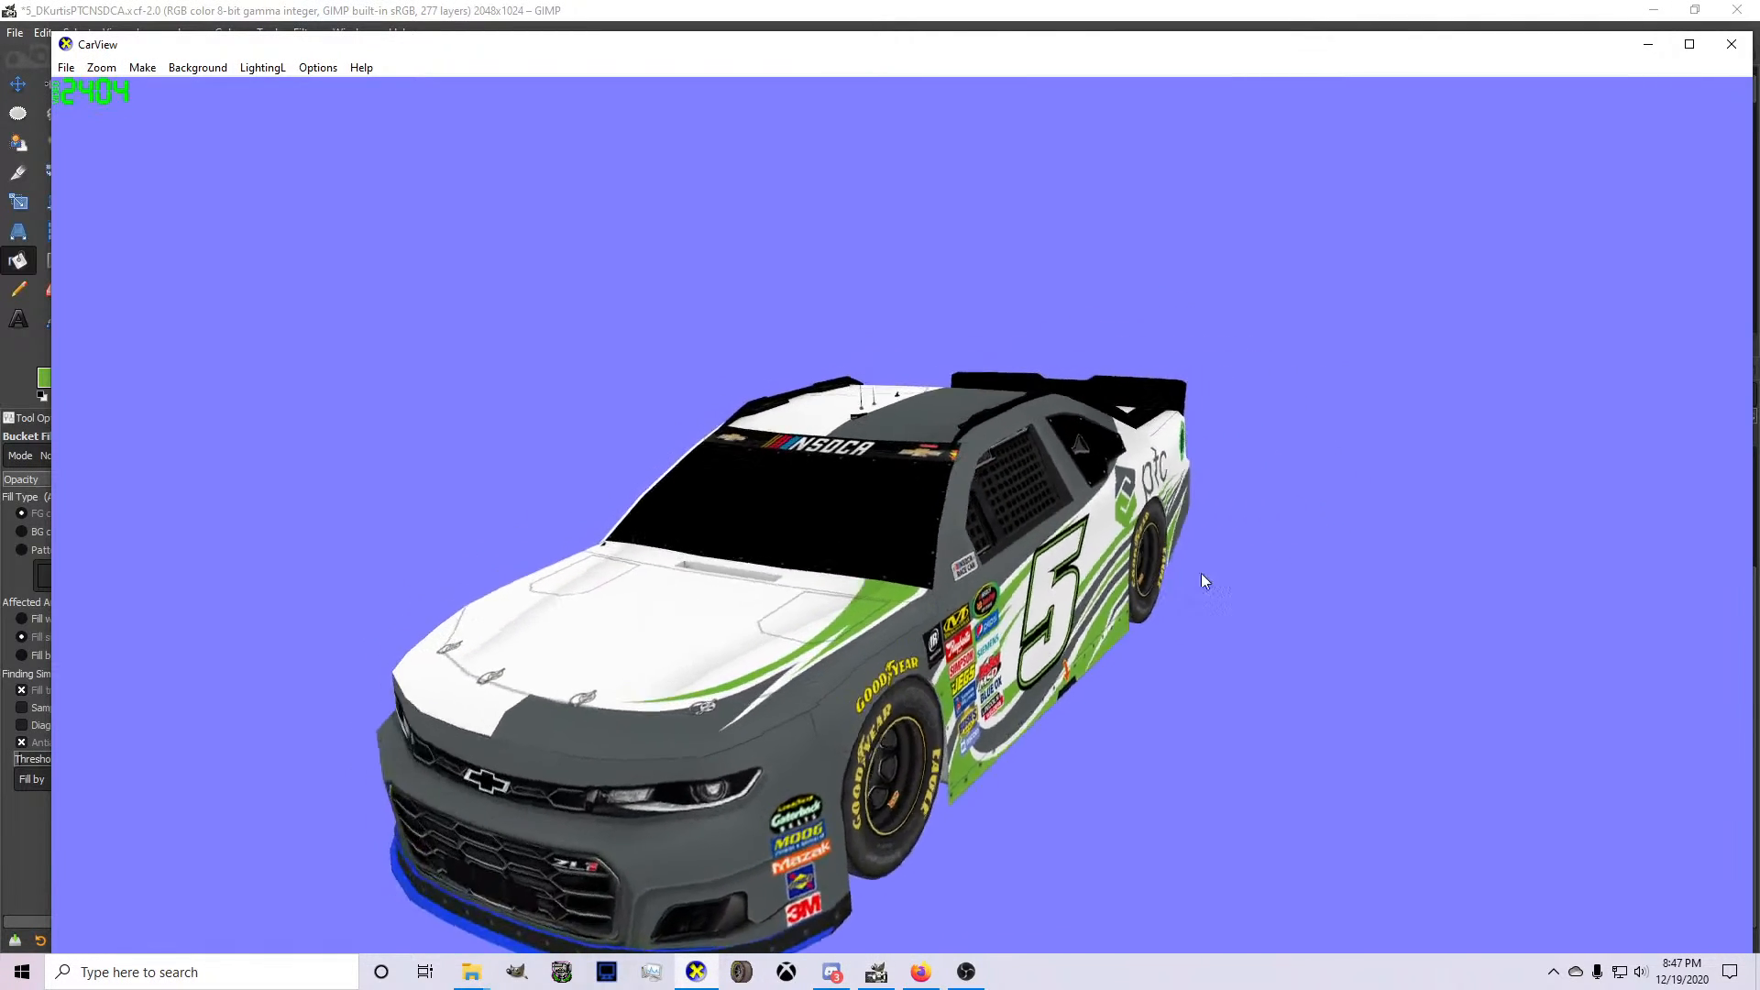
pyautogui.moveTo(1204, 580); pyautogui.dragTo(1464, 589)
pyautogui.moveTo(1262, 684); pyautogui.dragTo(621, 753)
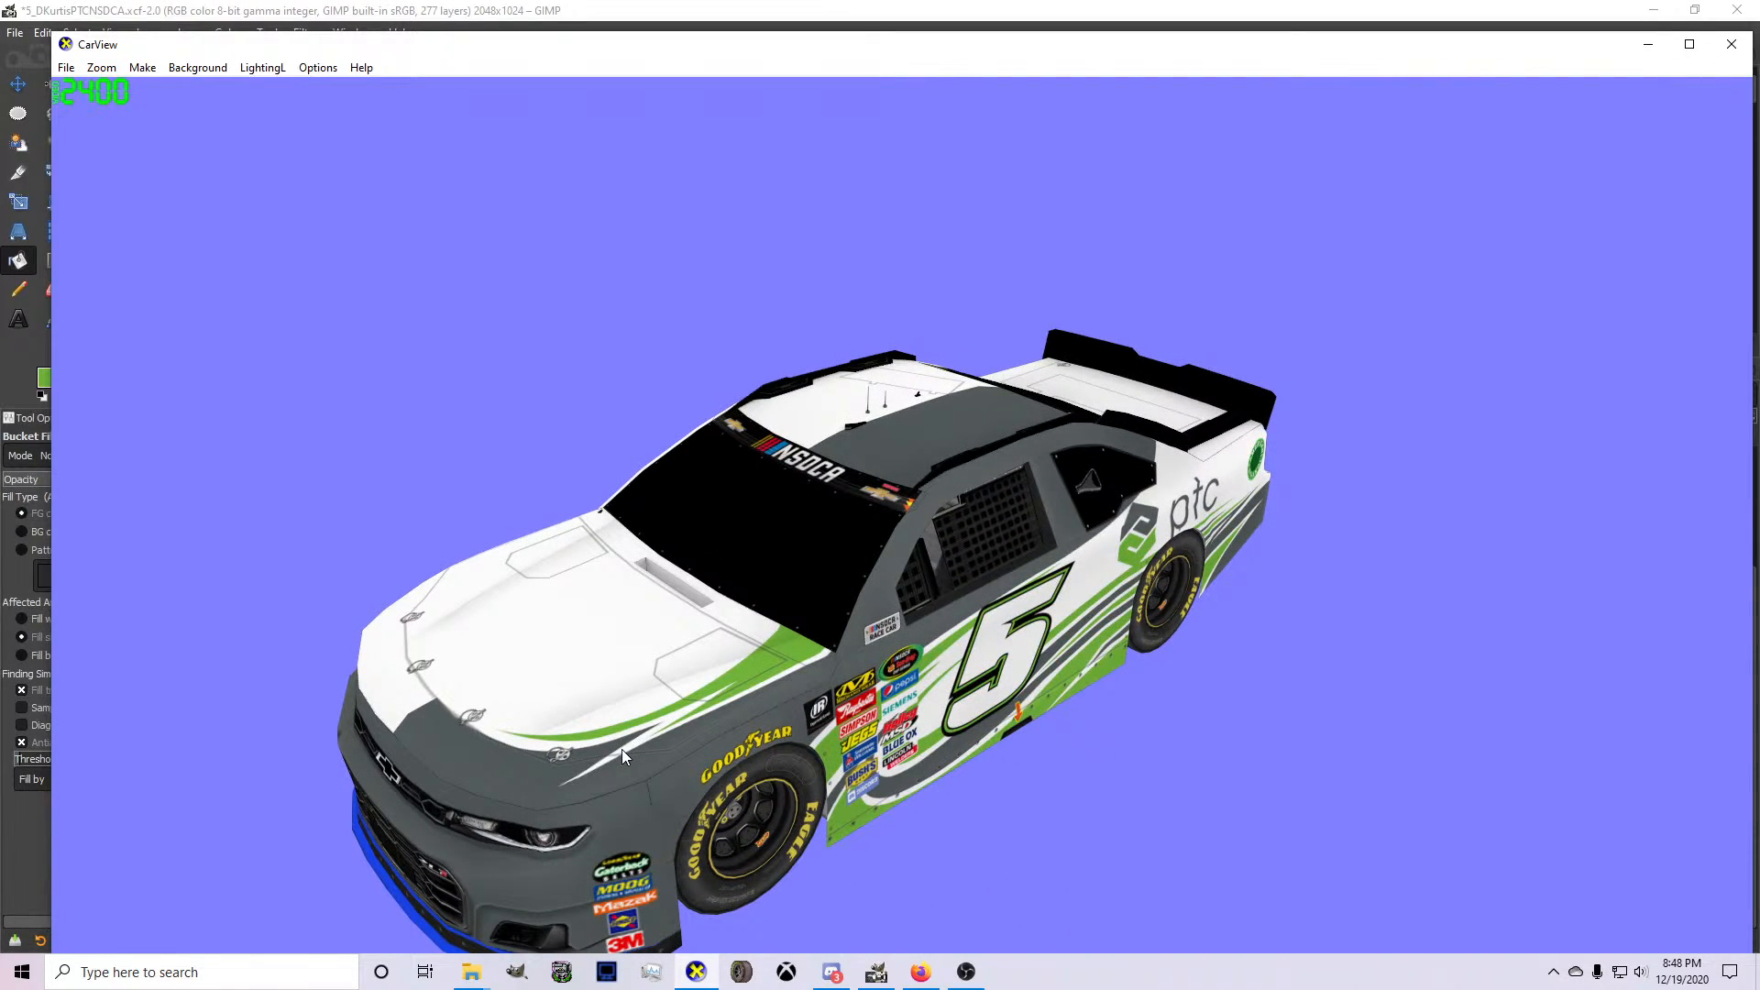
pyautogui.click(877, 974)
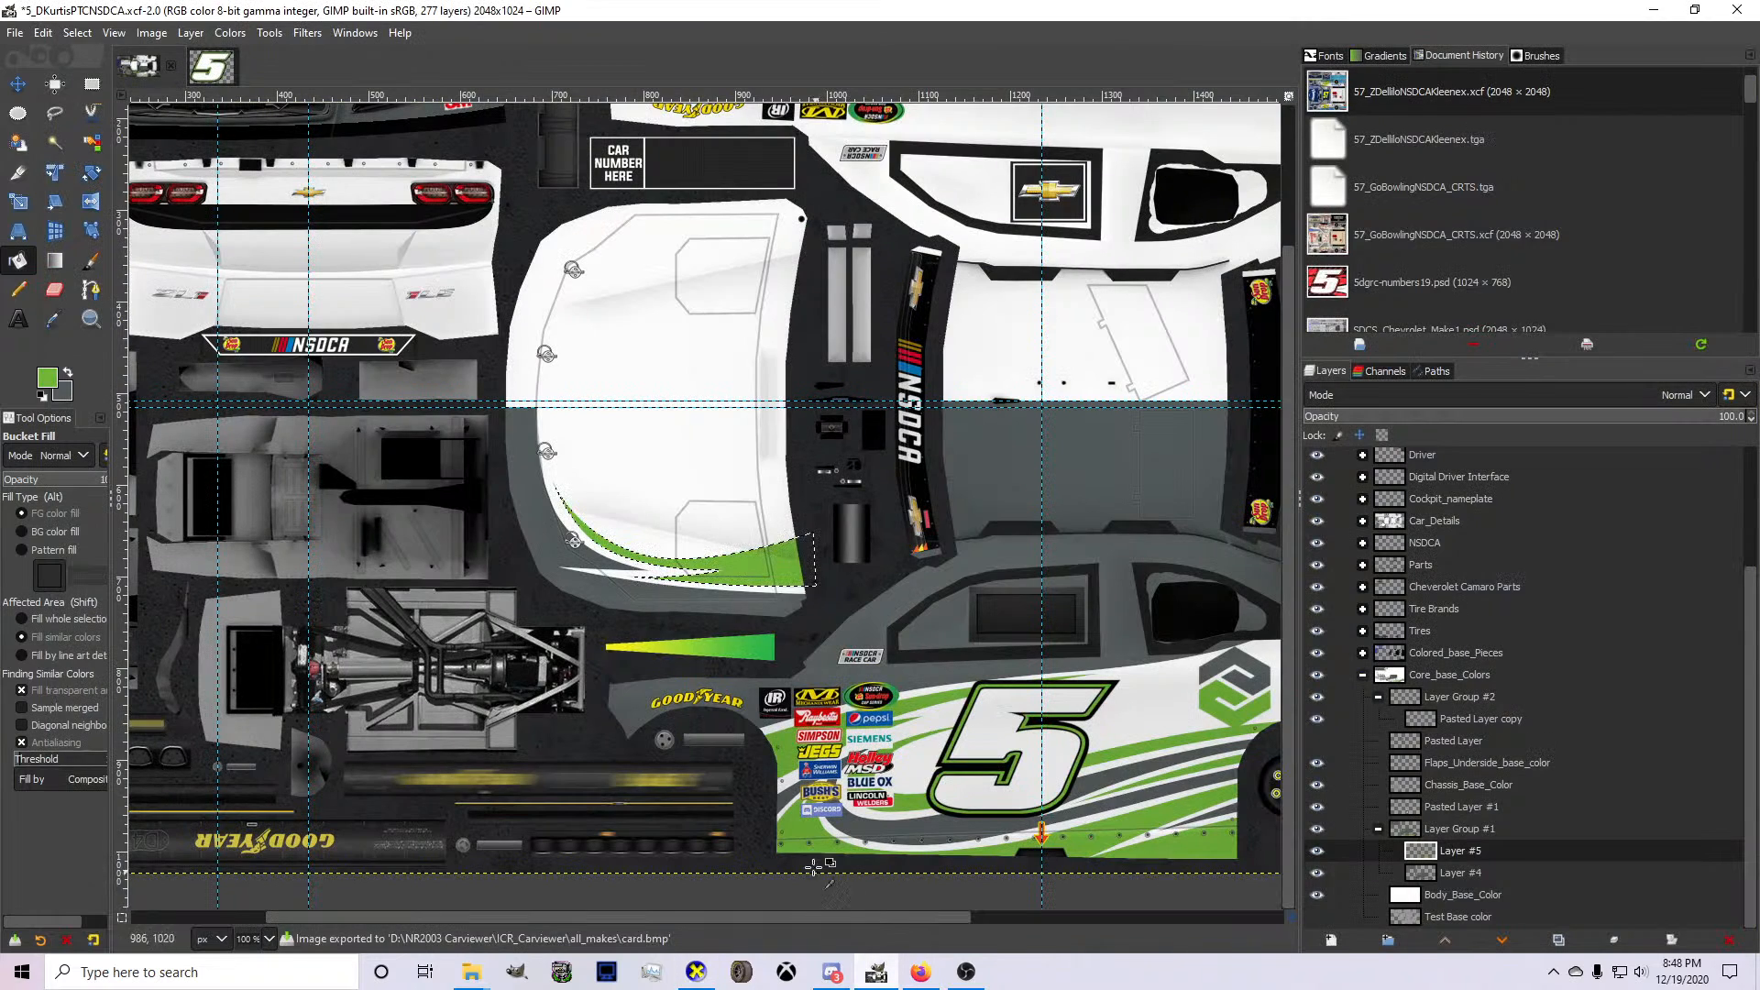
# Undo the green fill and draw a curved path from the hood's centerline guide along the gray front edge to the accent's tip.
pyautogui.click(90, 290)
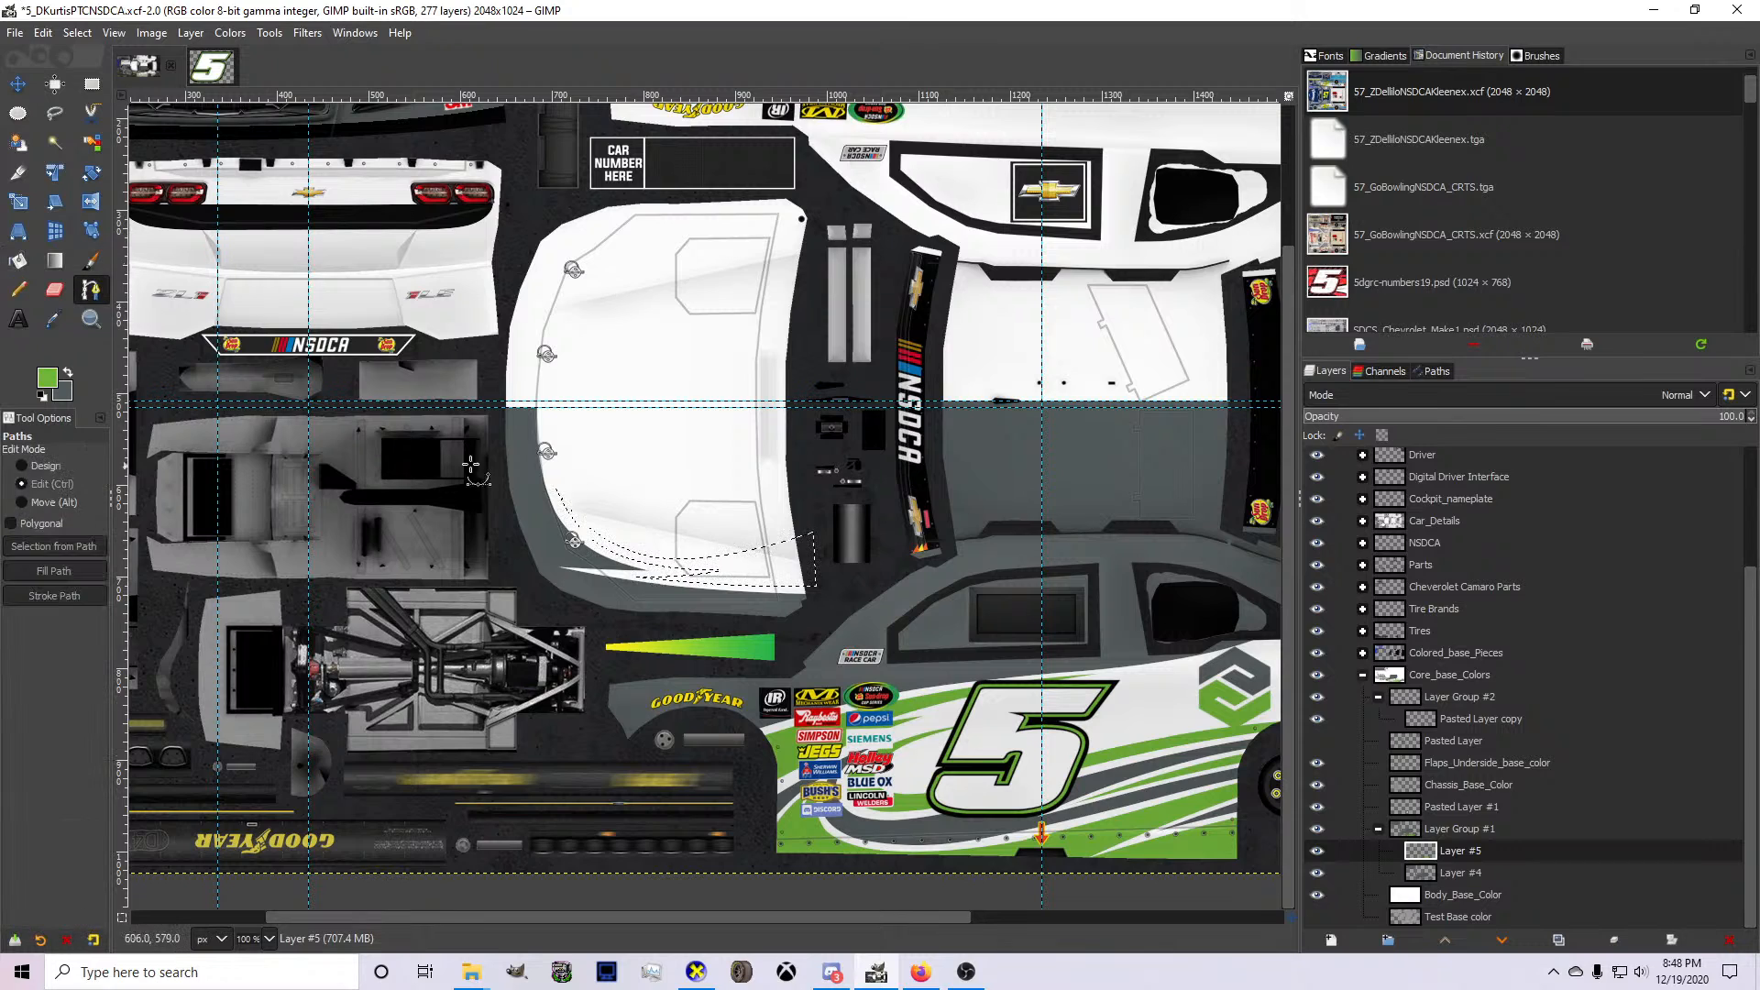
pyautogui.keyDown('ctrl'); pyautogui.scroll(3, 472, 458); pyautogui.keyUp('ctrl')
pyautogui.click(657, 304)
pyautogui.moveTo(860, 709); pyautogui.dragTo(936, 762)
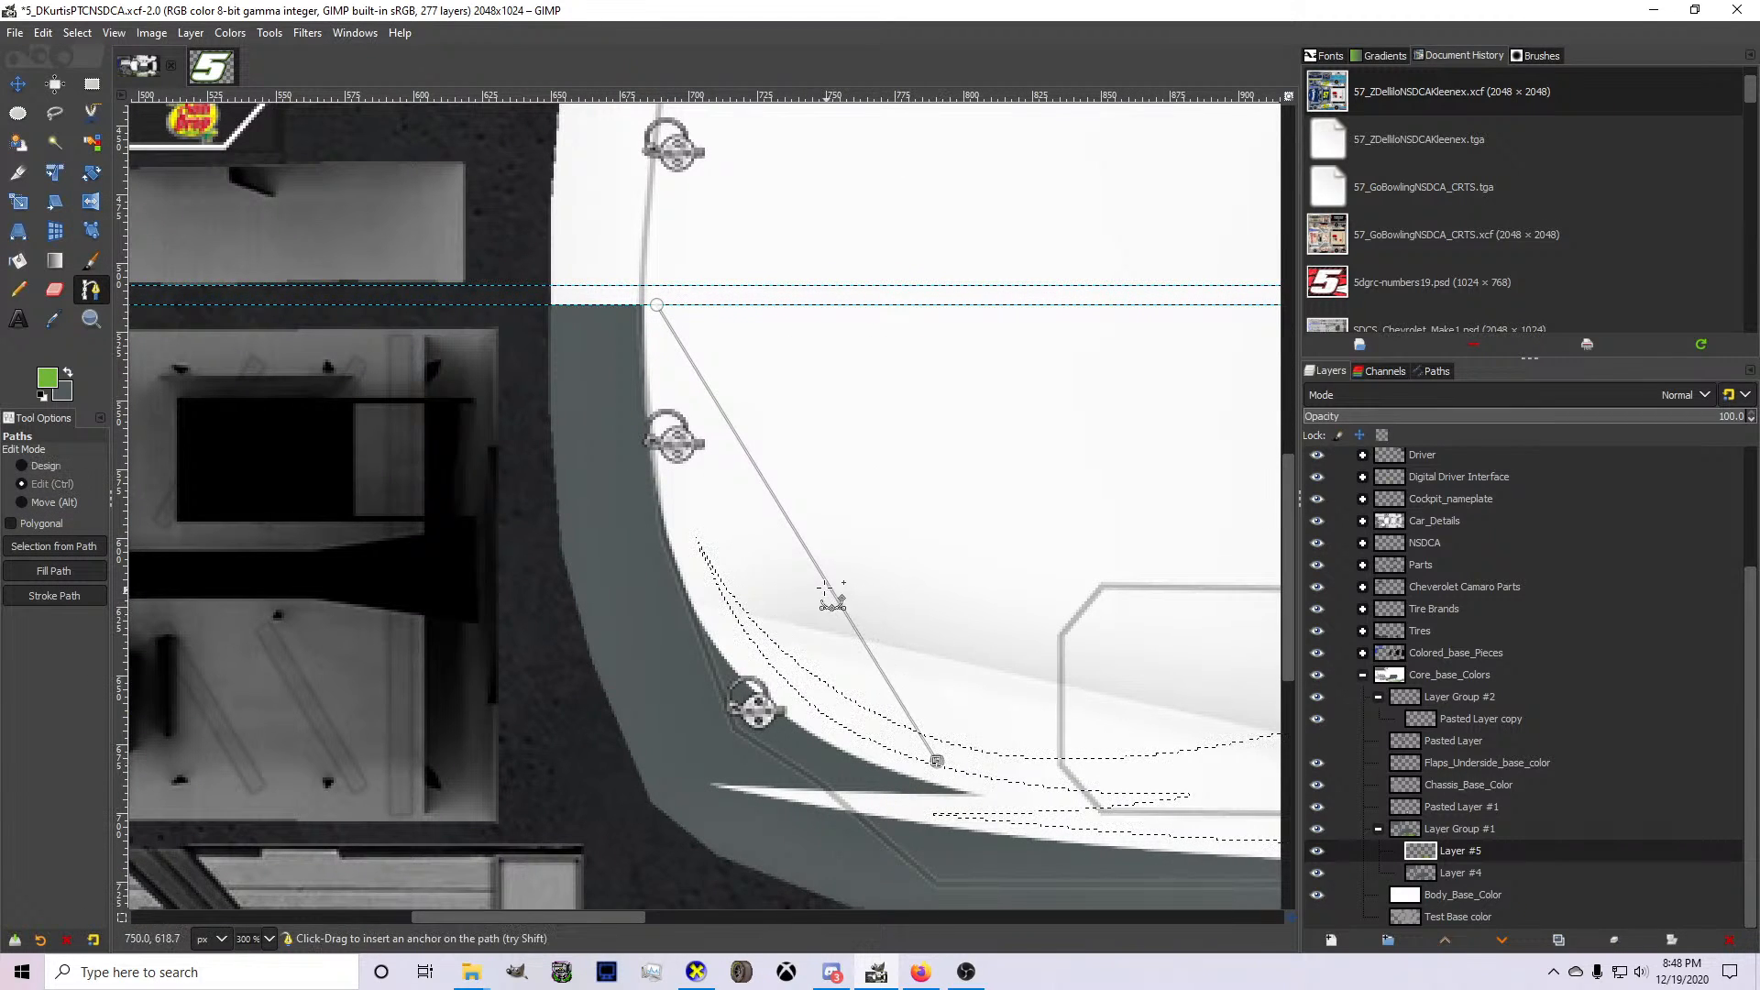
pyautogui.moveTo(834, 597); pyautogui.dragTo(726, 635)
pyautogui.keyDown('ctrl'); pyautogui.click(725, 637); pyautogui.keyUp('ctrl')
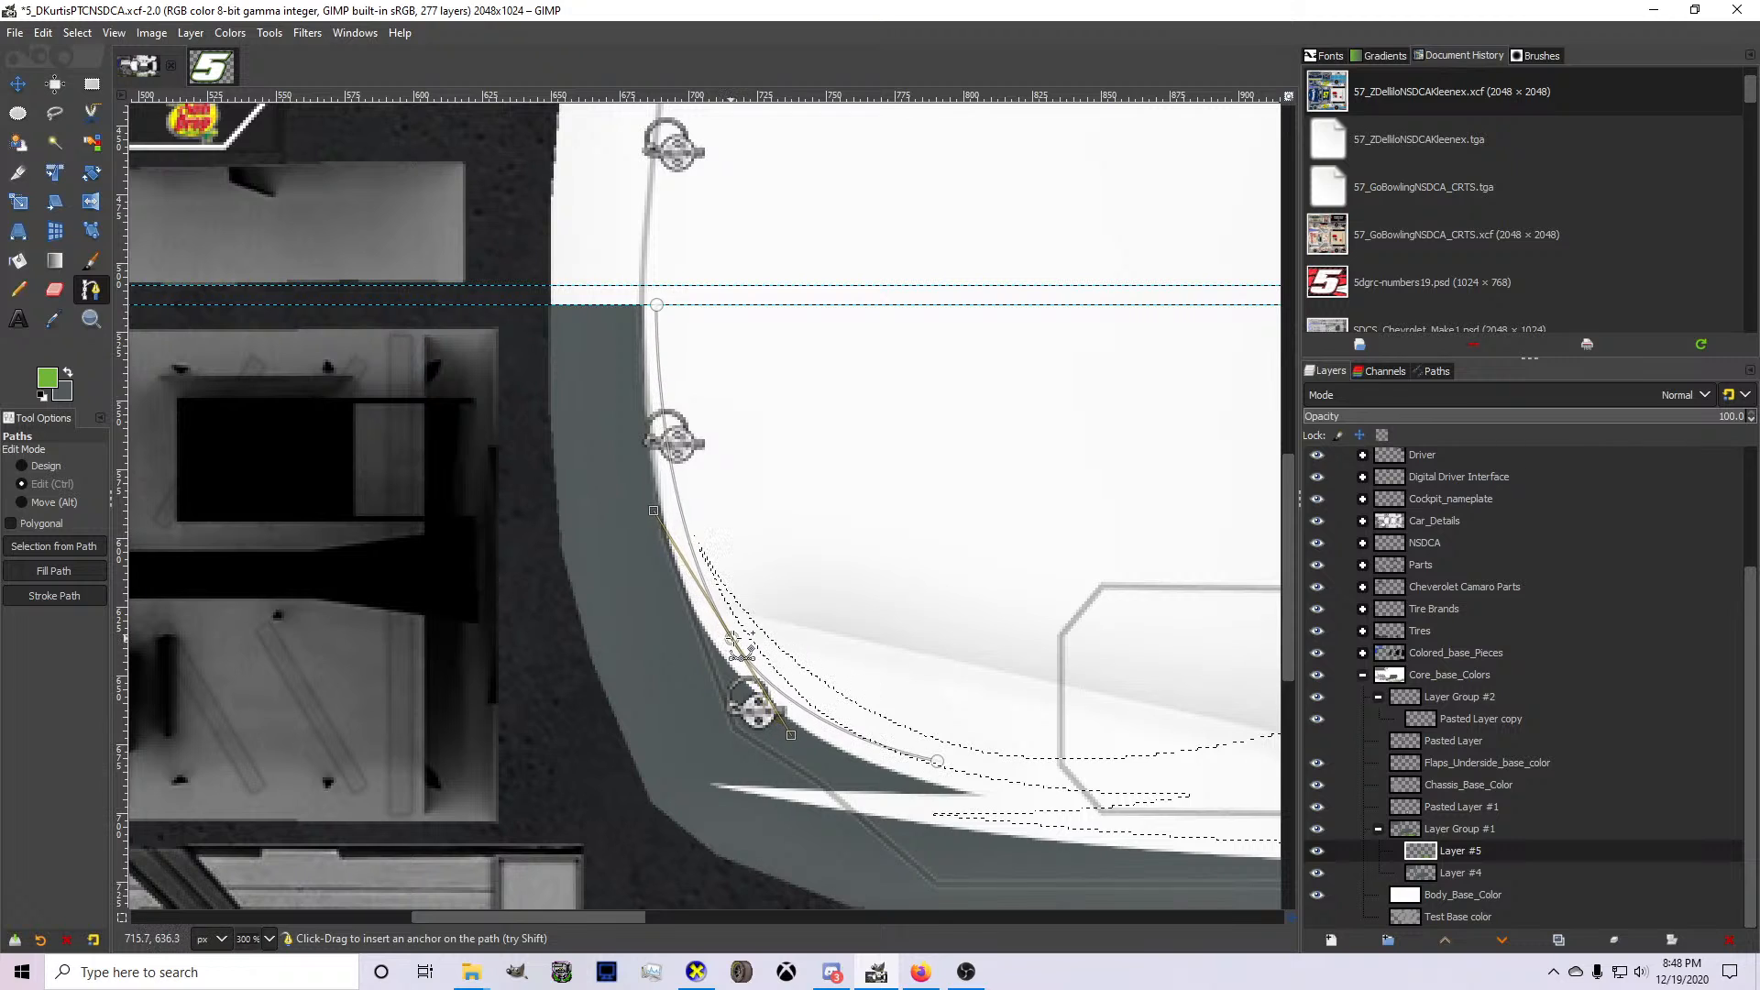
# Bring the path back to the centerline guide with a parallel inner curve, forming a narrow tapering stripe.
pyautogui.click(744, 419)
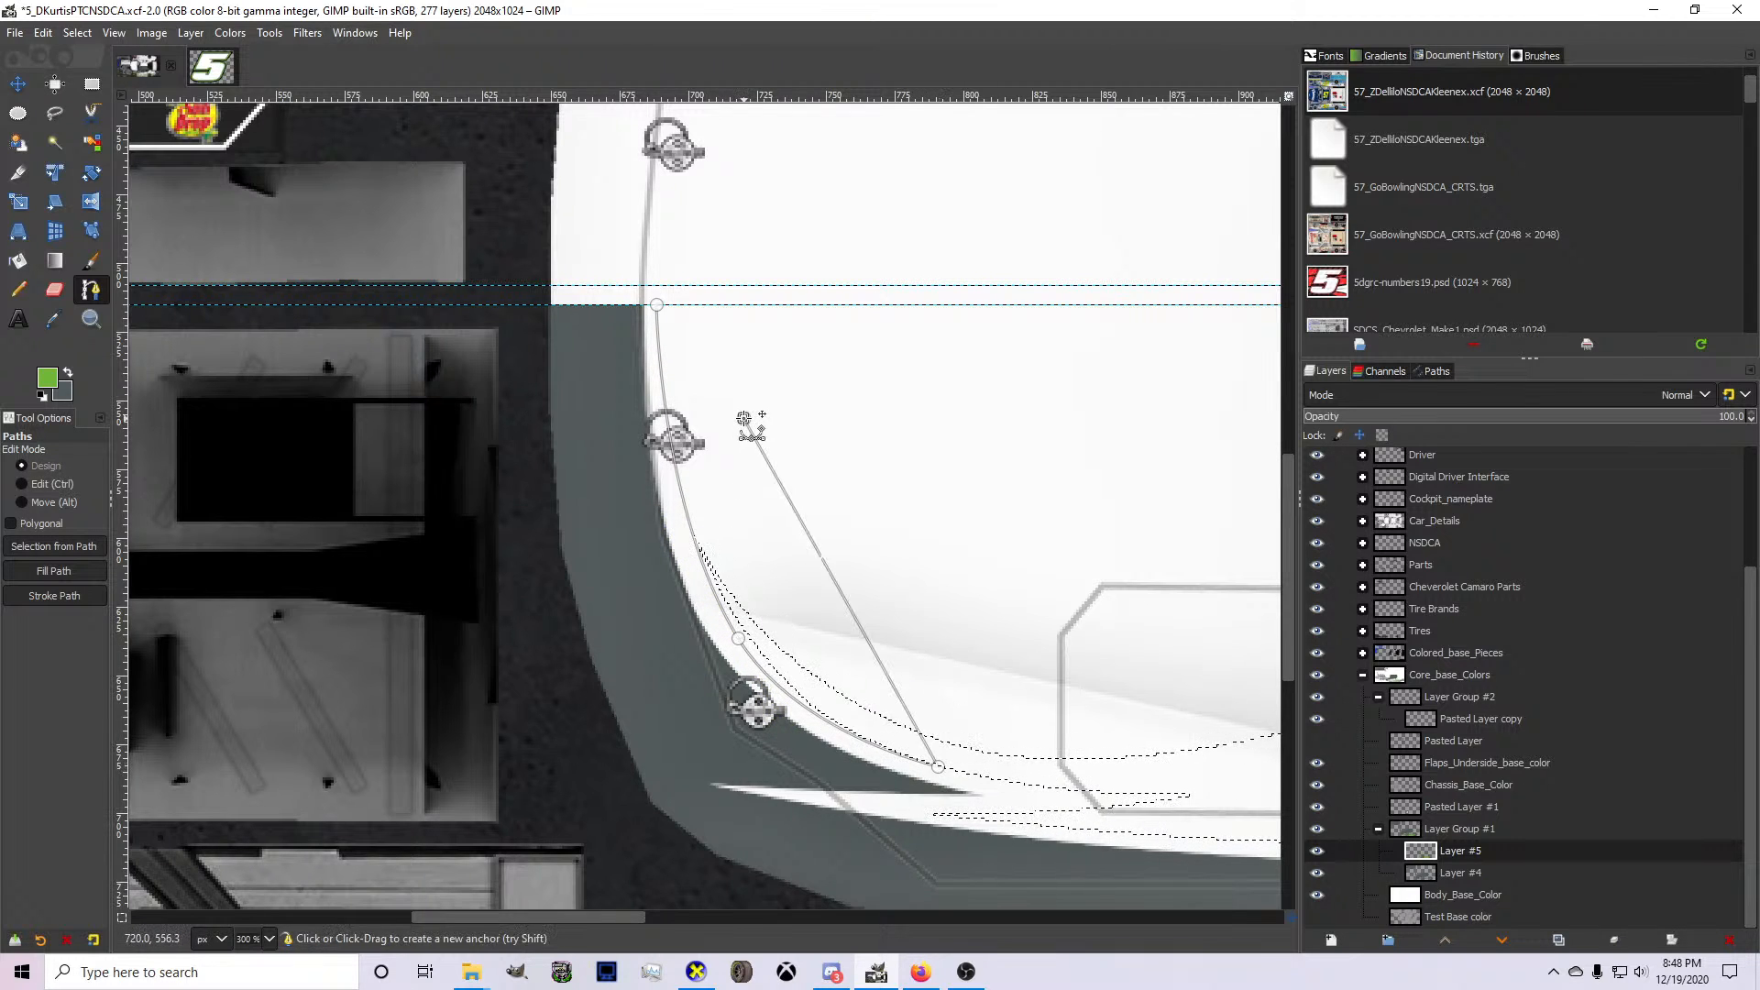
pyautogui.moveTo(745, 419); pyautogui.dragTo(688, 304)
pyautogui.moveTo(804, 525); pyautogui.dragTo(738, 591)
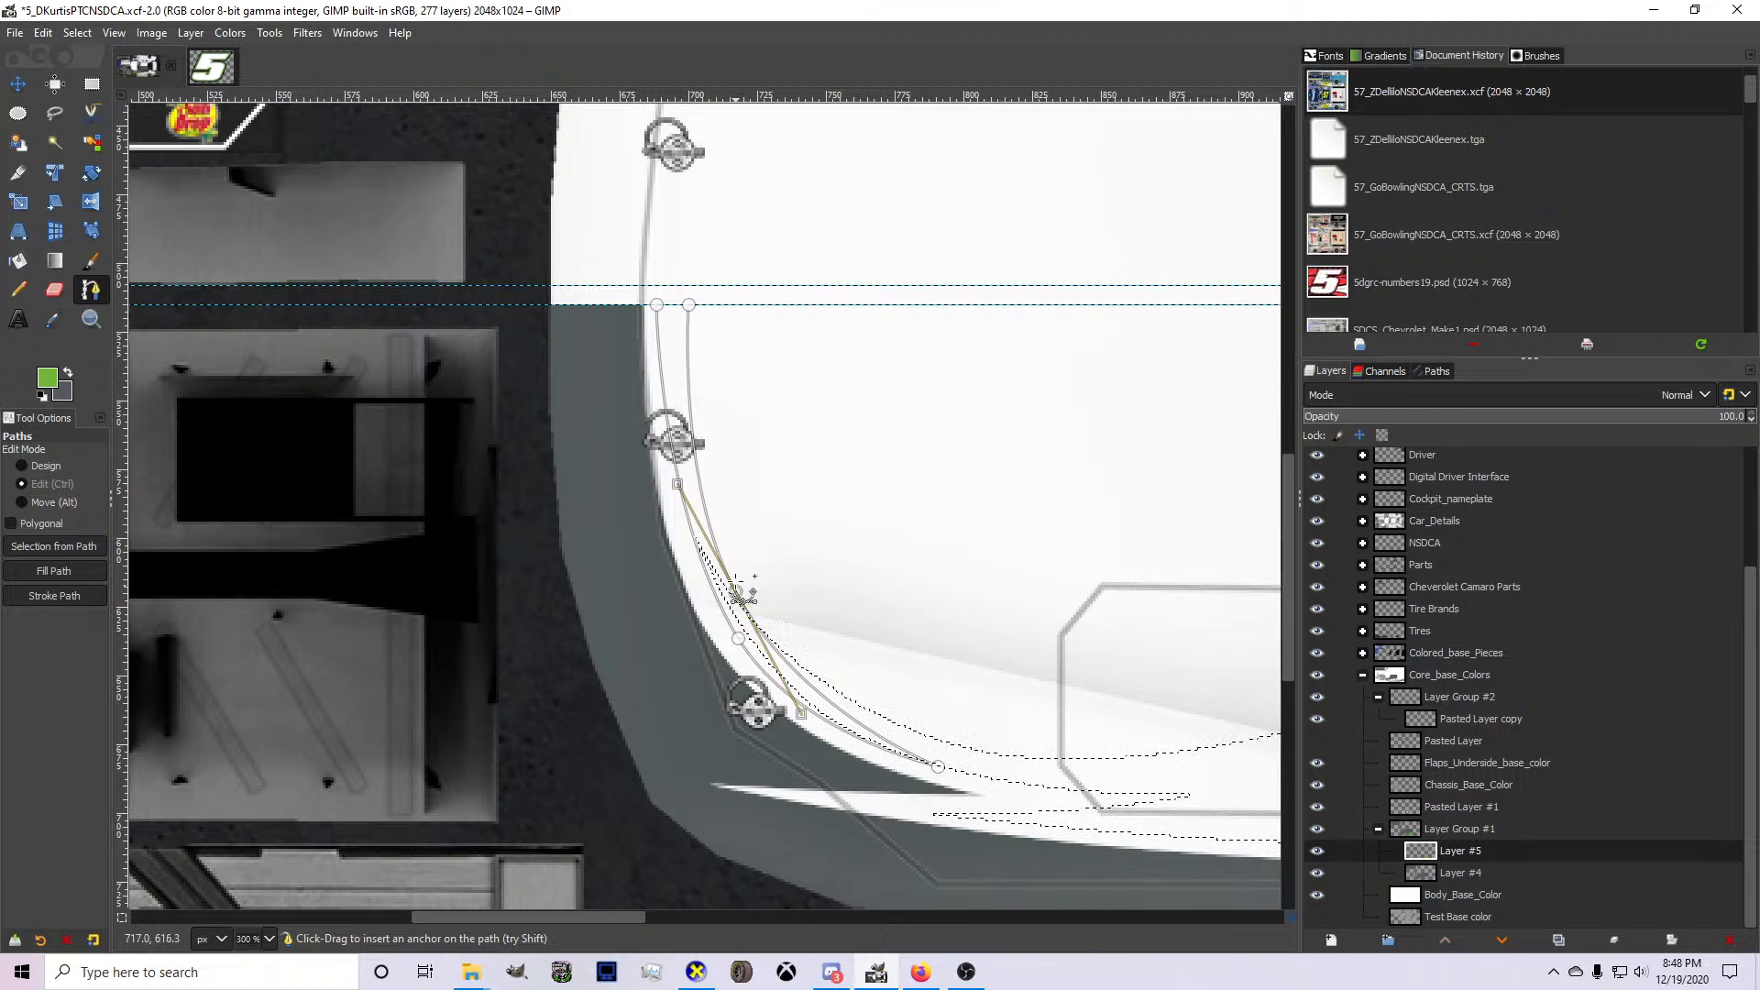
# Place a vertical guide at x = 700, align the stripe's inner end to it at the centerline, and adjust the inner curve's middle anchor.
pyautogui.moveTo(121, 612); pyautogui.dragTo(689, 555)
pyautogui.scroll(4, 689, 304)
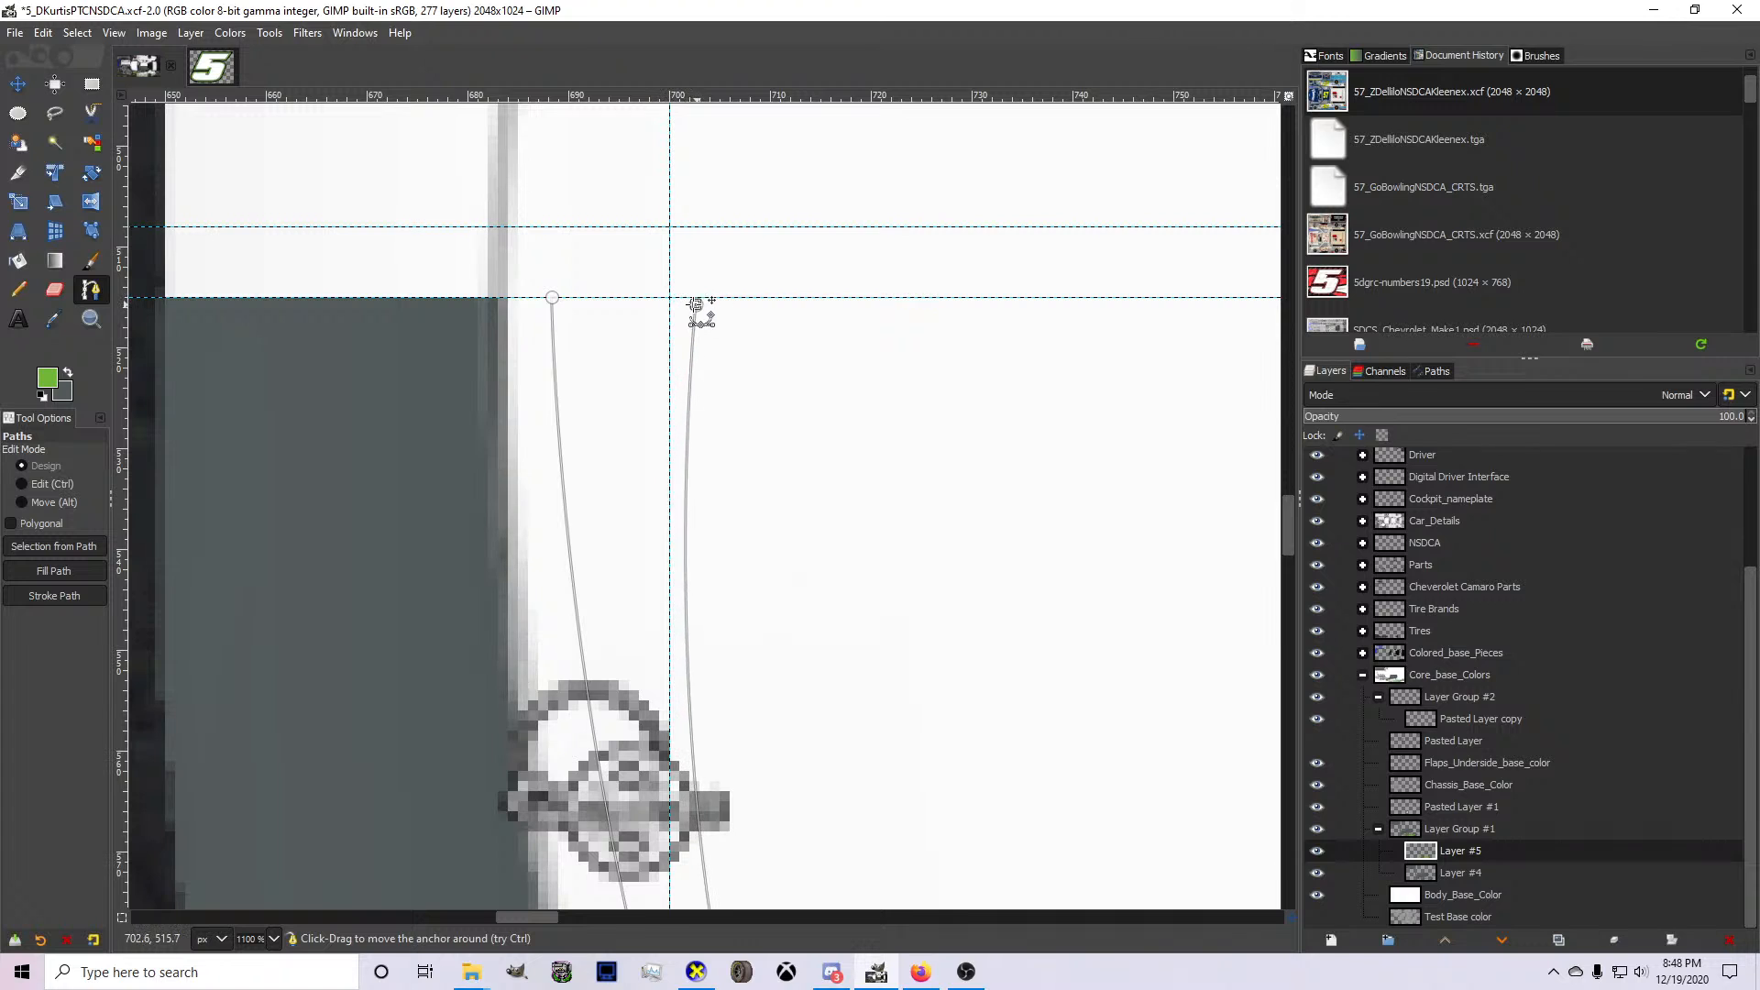
pyautogui.scroll(-3, 566, 316)
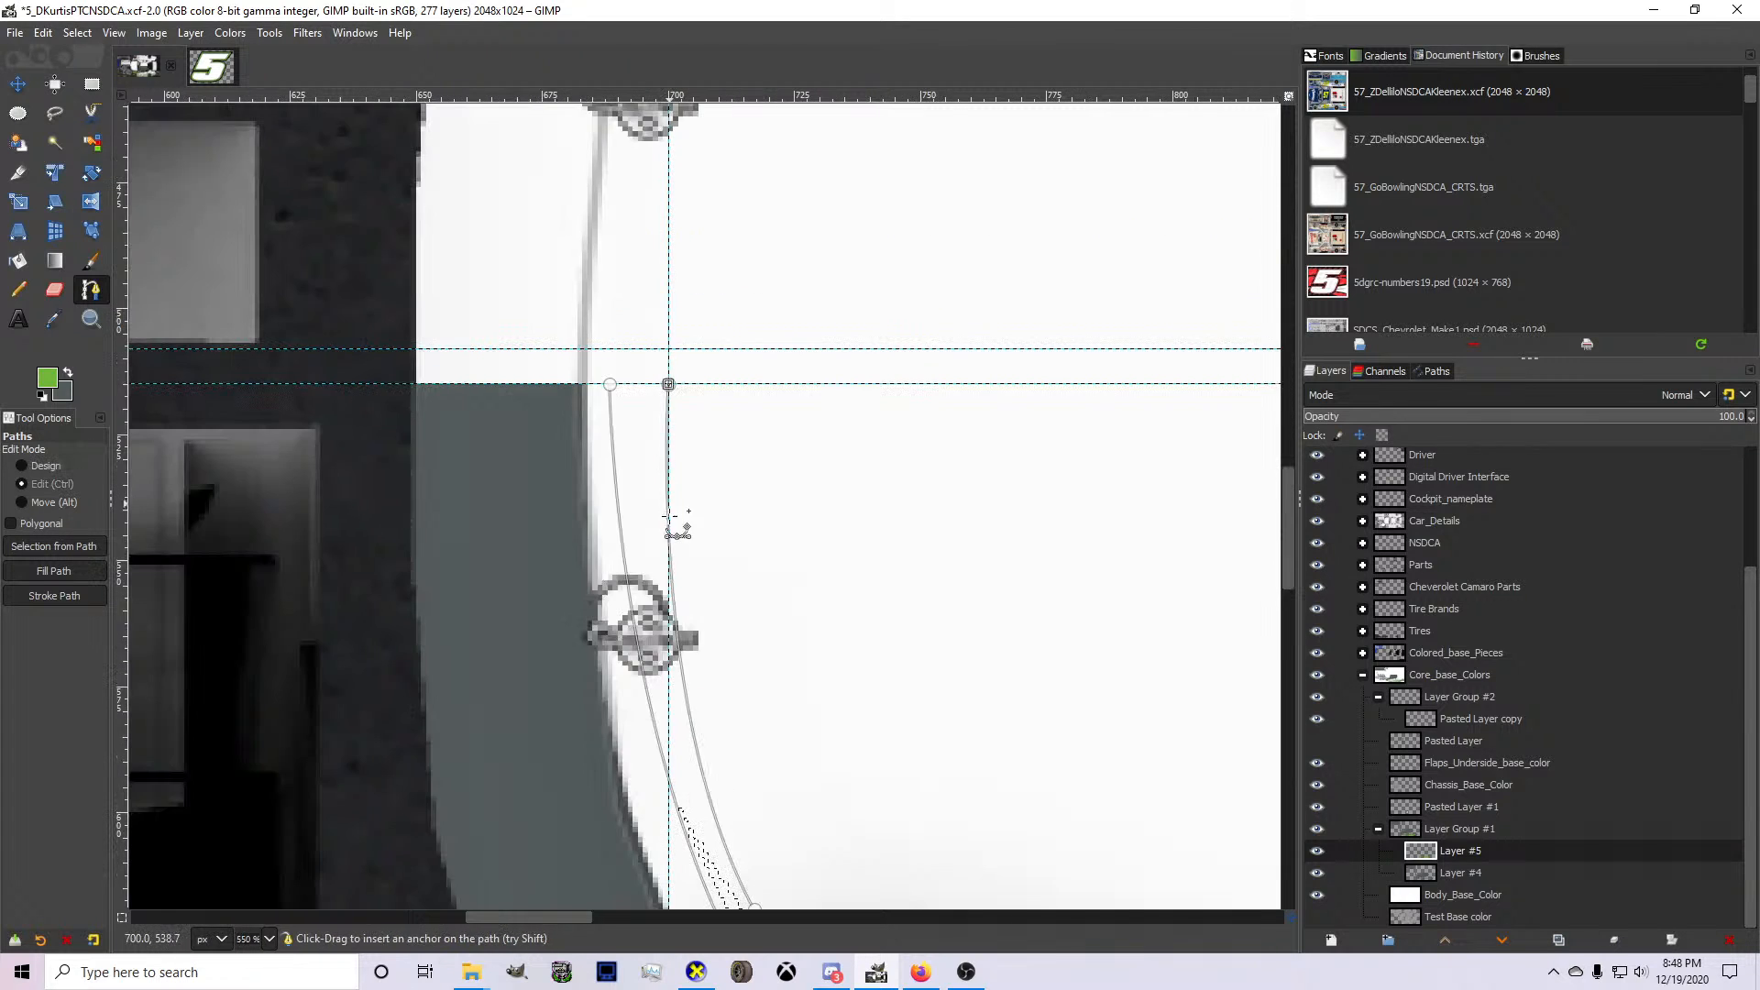
pyautogui.scroll(1, 724, 717)
pyautogui.moveTo(755, 710); pyautogui.dragTo(757, 716)
pyautogui.scroll(-1, 756, 715)
pyautogui.scroll(1, 769, 570)
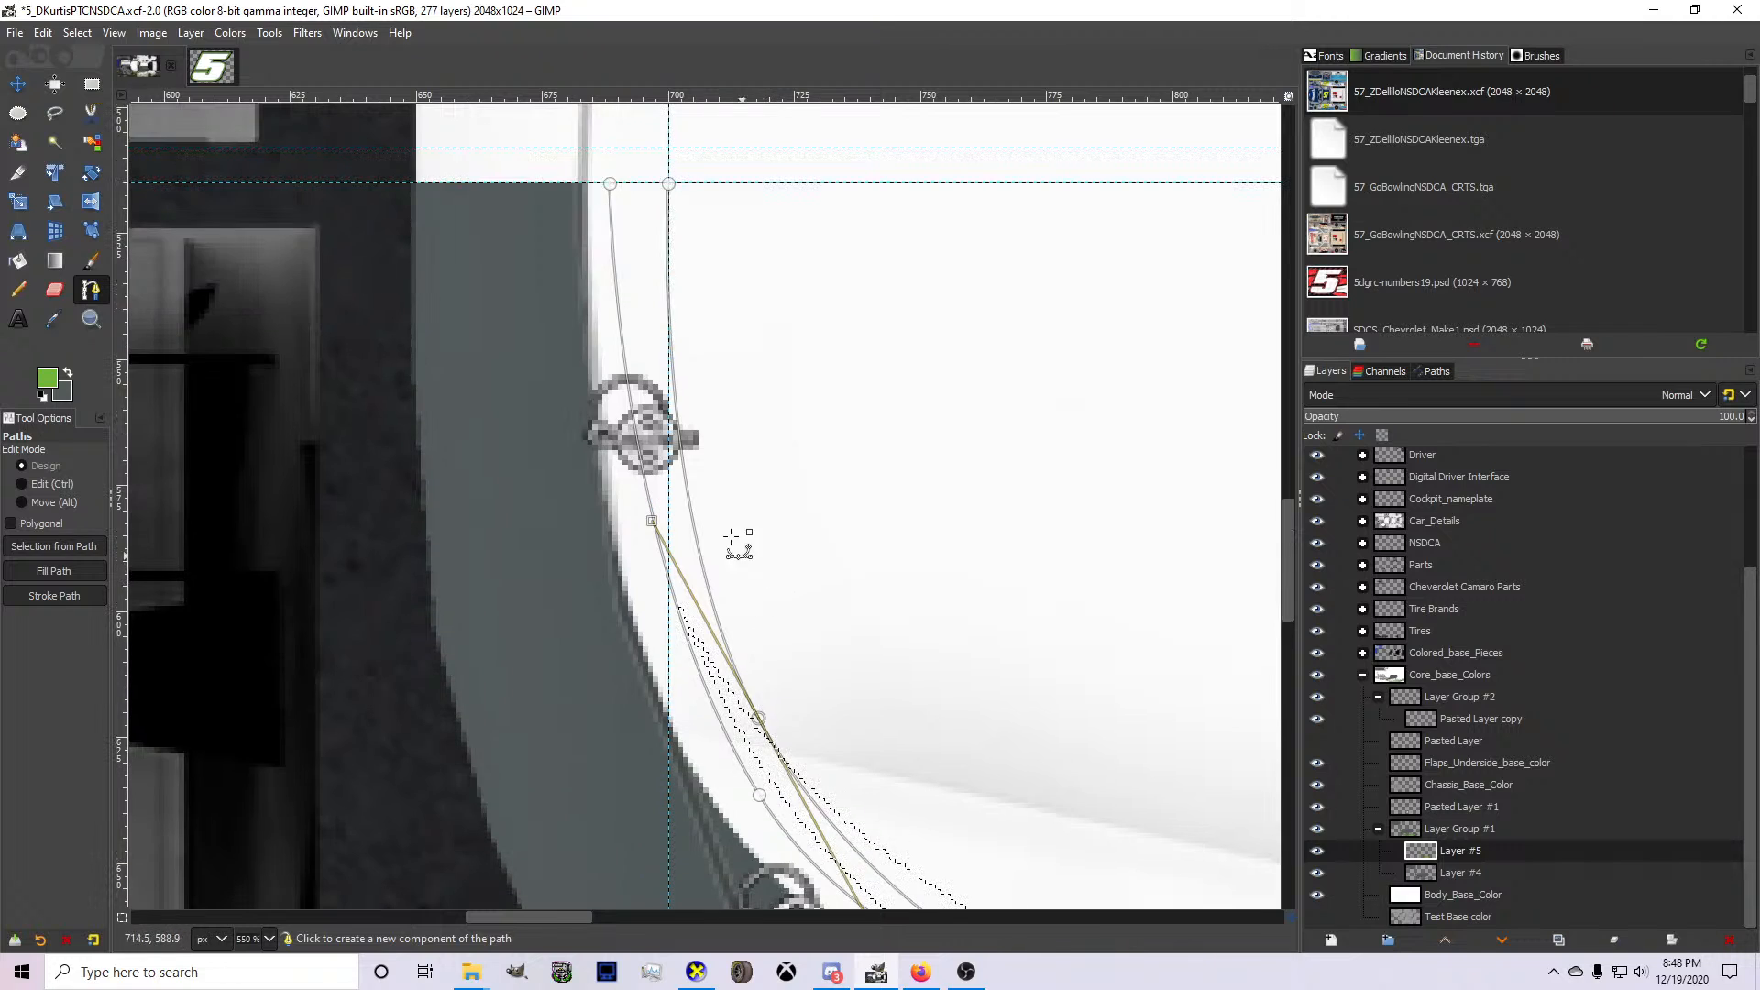
# Narrow the hood stripe path at the centerline and shift it closer to the gray front edge, adjusting both middle anchors.
pyautogui.click(610, 184)
pyautogui.moveTo(610, 184); pyautogui.dragTo(618, 183)
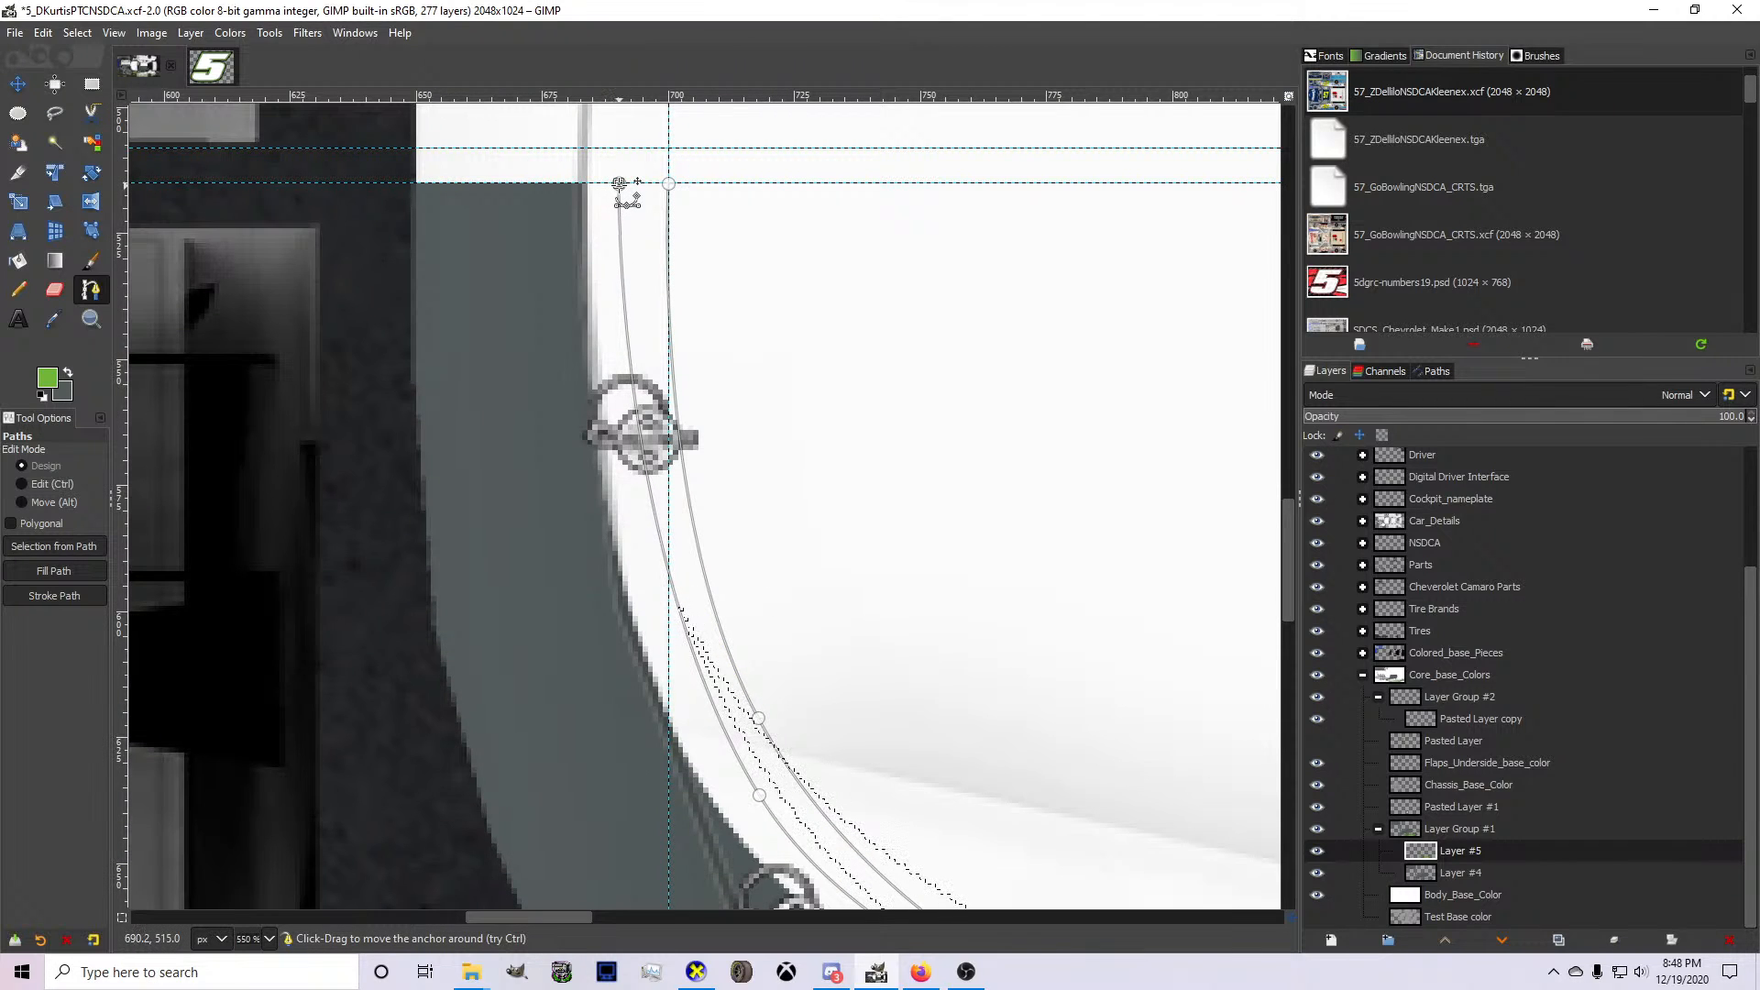
pyautogui.moveTo(735, 553); pyautogui.dragTo(727, 553)
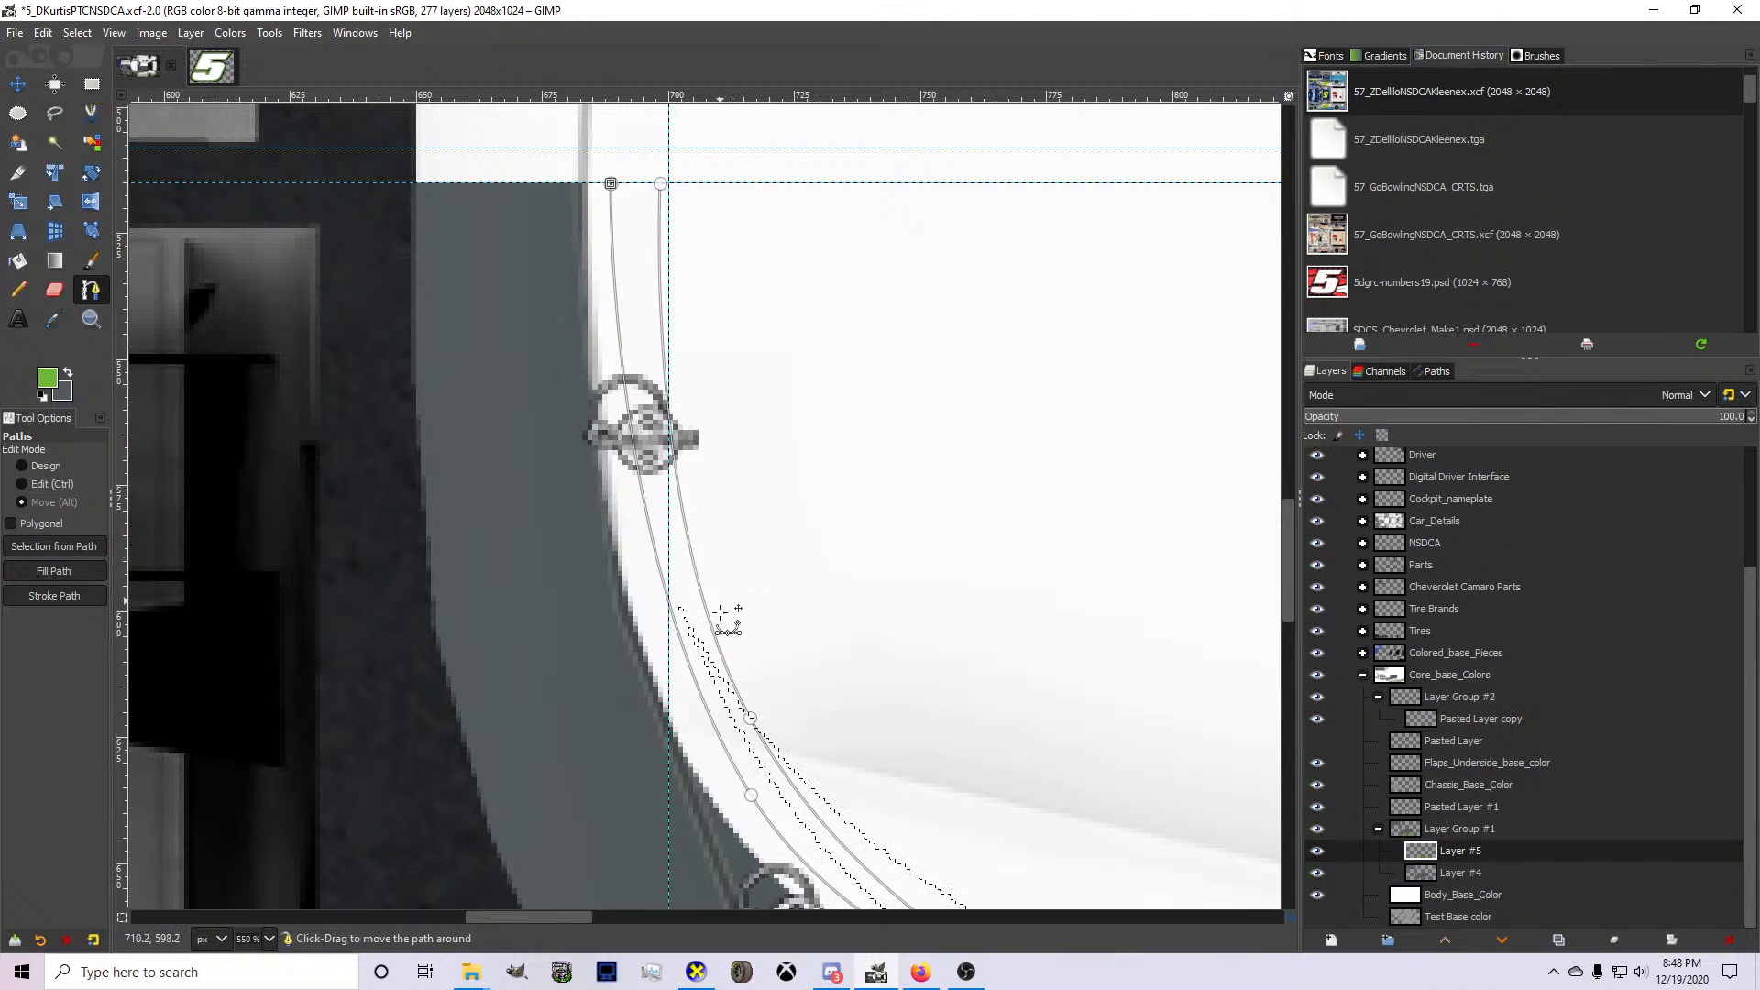
pyautogui.moveTo(751, 795); pyautogui.dragTo(738, 788)
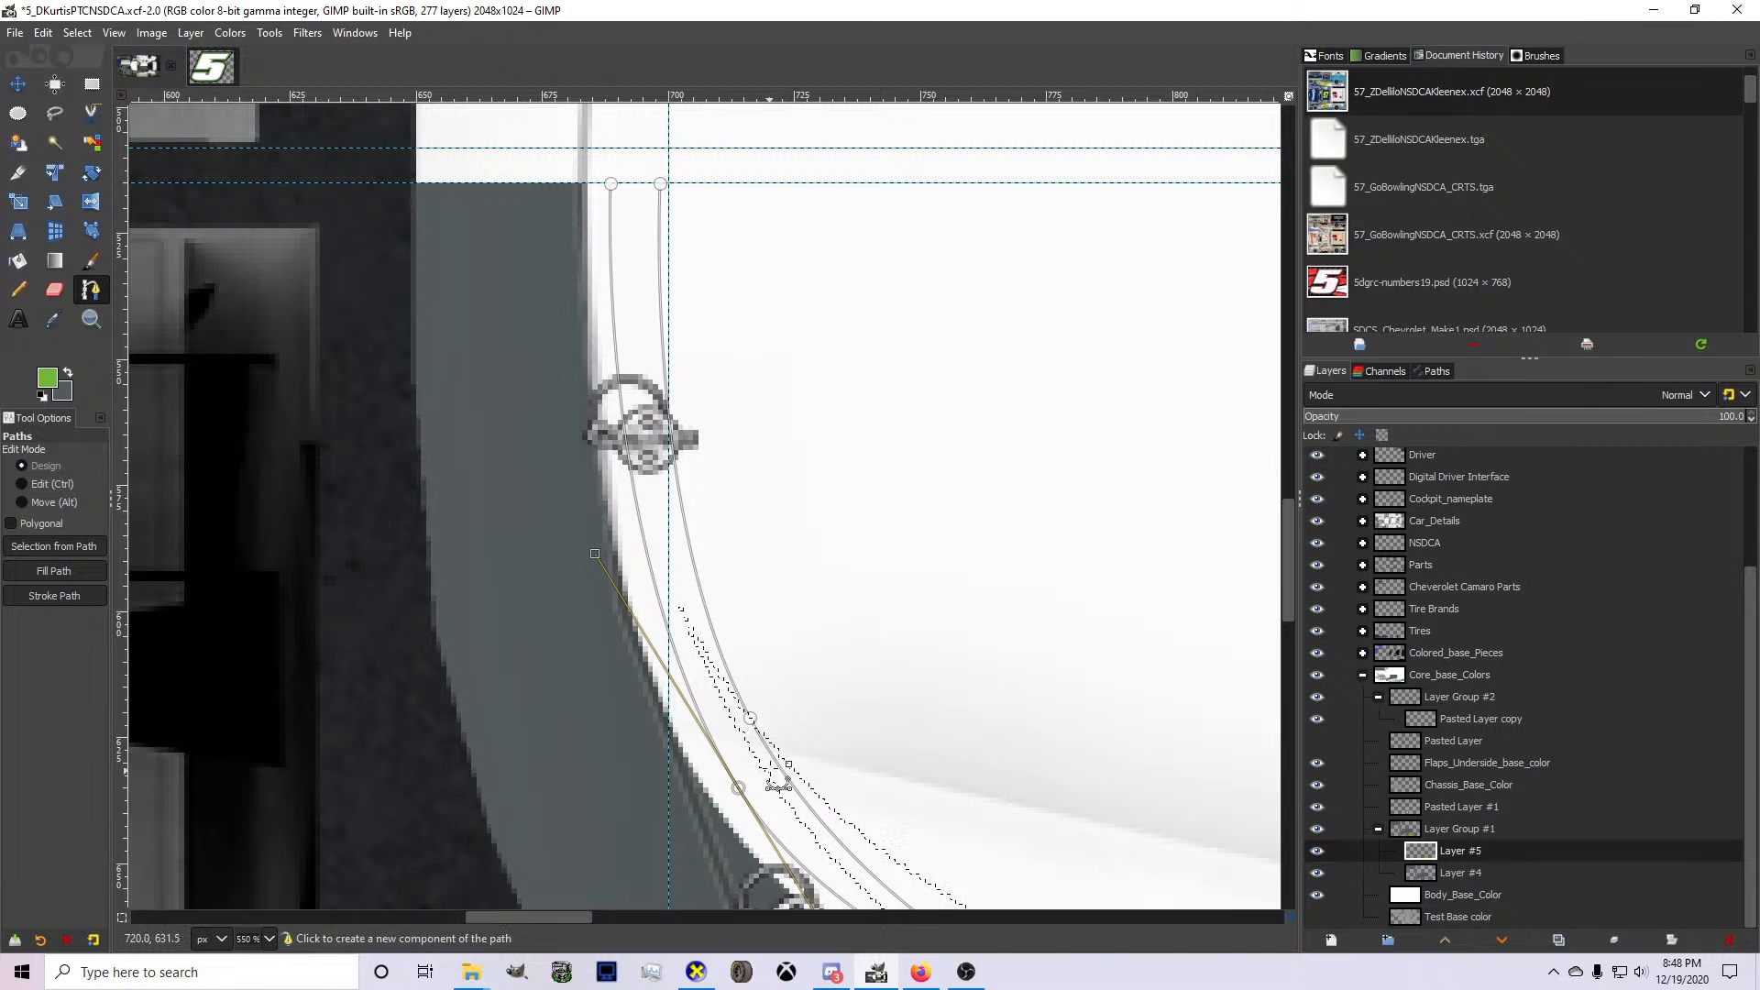
pyautogui.click(750, 719)
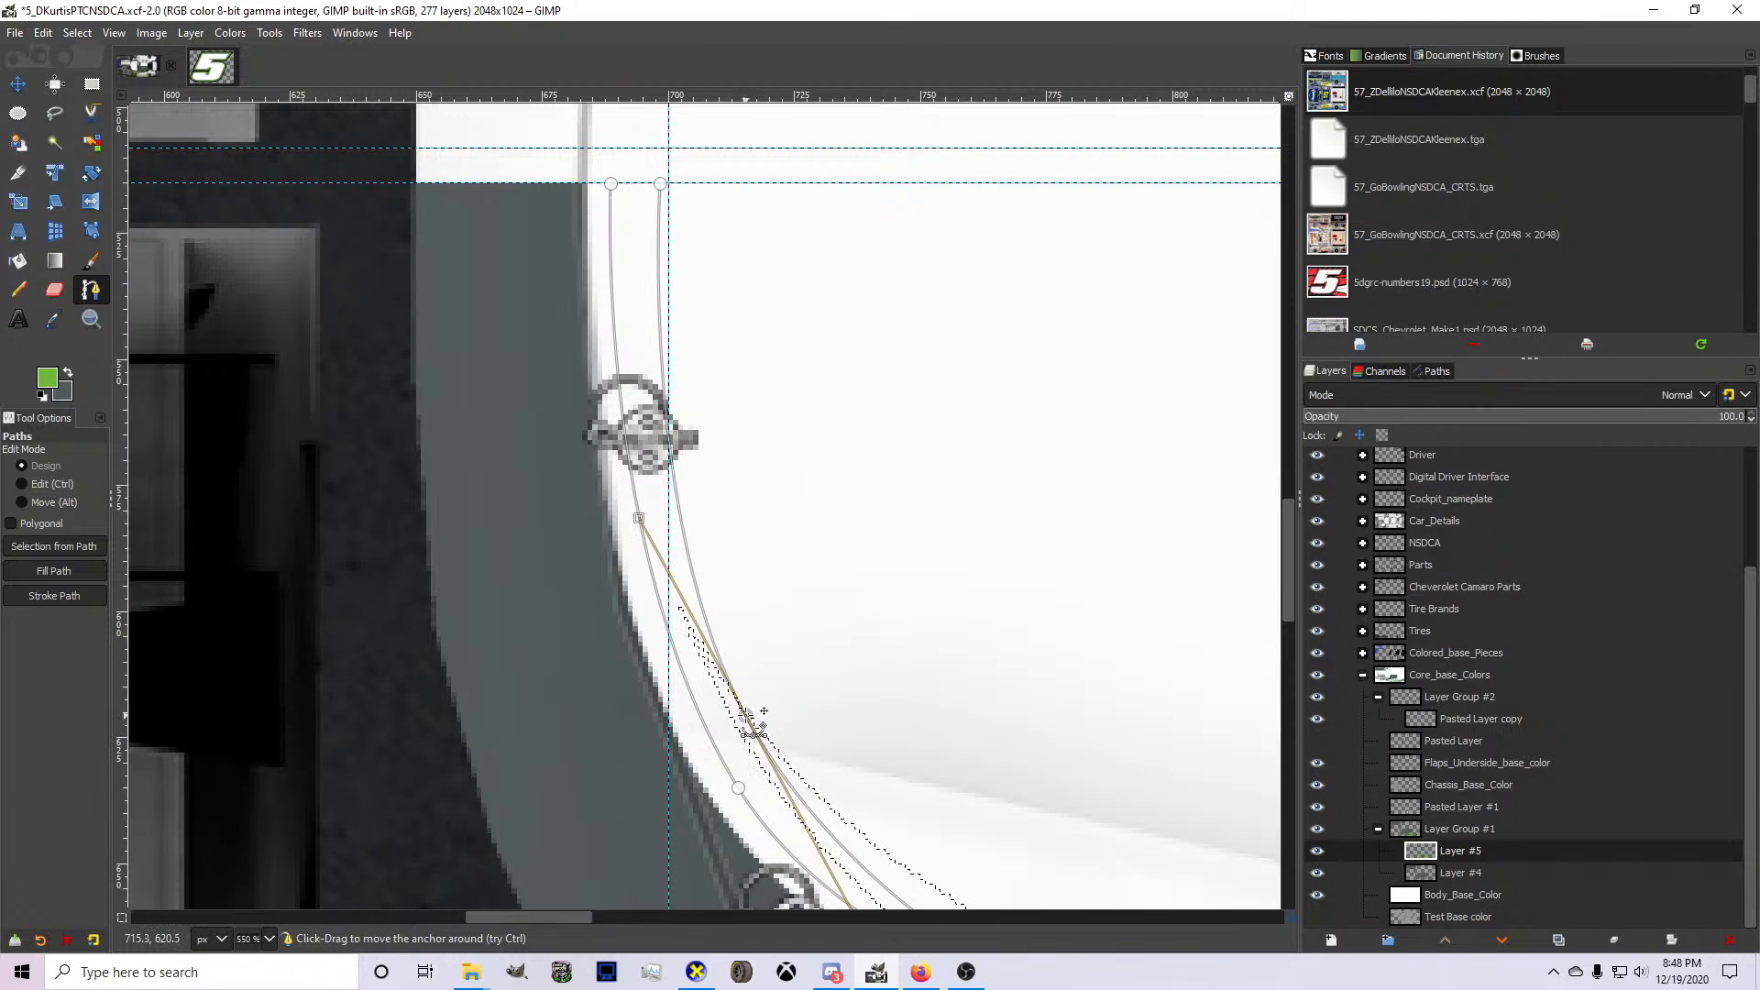
pyautogui.moveTo(661, 182); pyautogui.dragTo(651, 182)
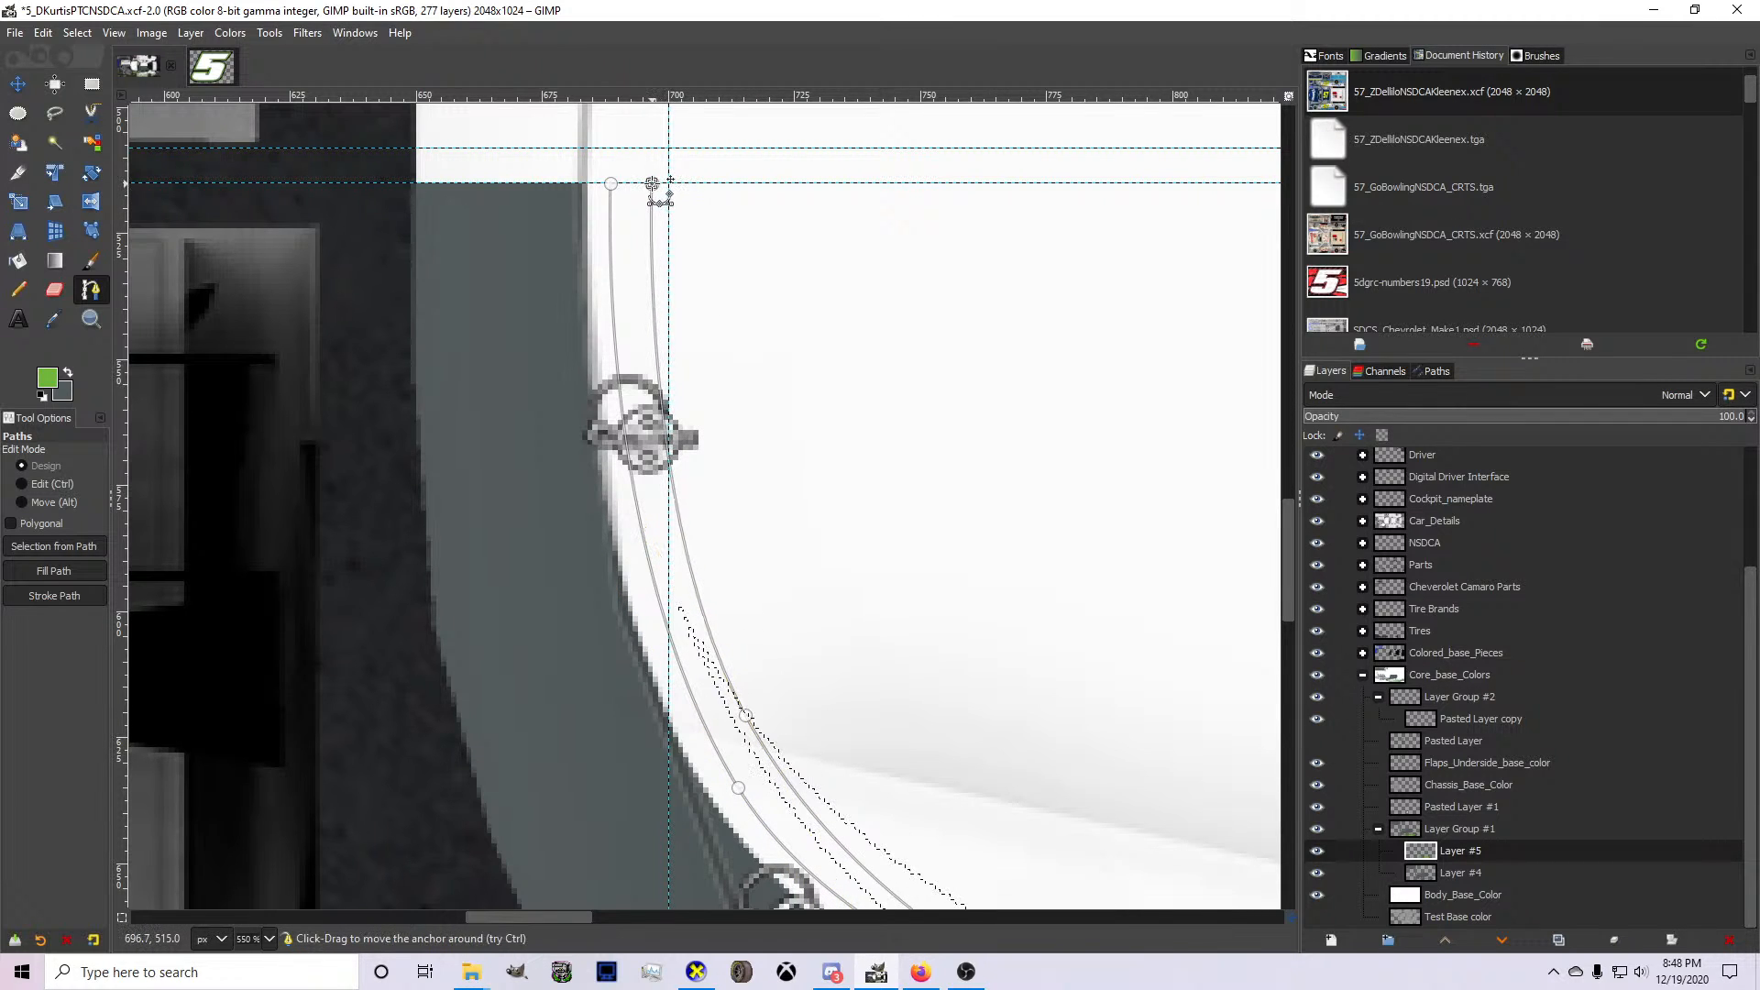
# Pull the stripe path's tip back slightly, convert the path to a selection and fill it green on Layer #5.
pyautogui.scroll(-5, 719, 394)
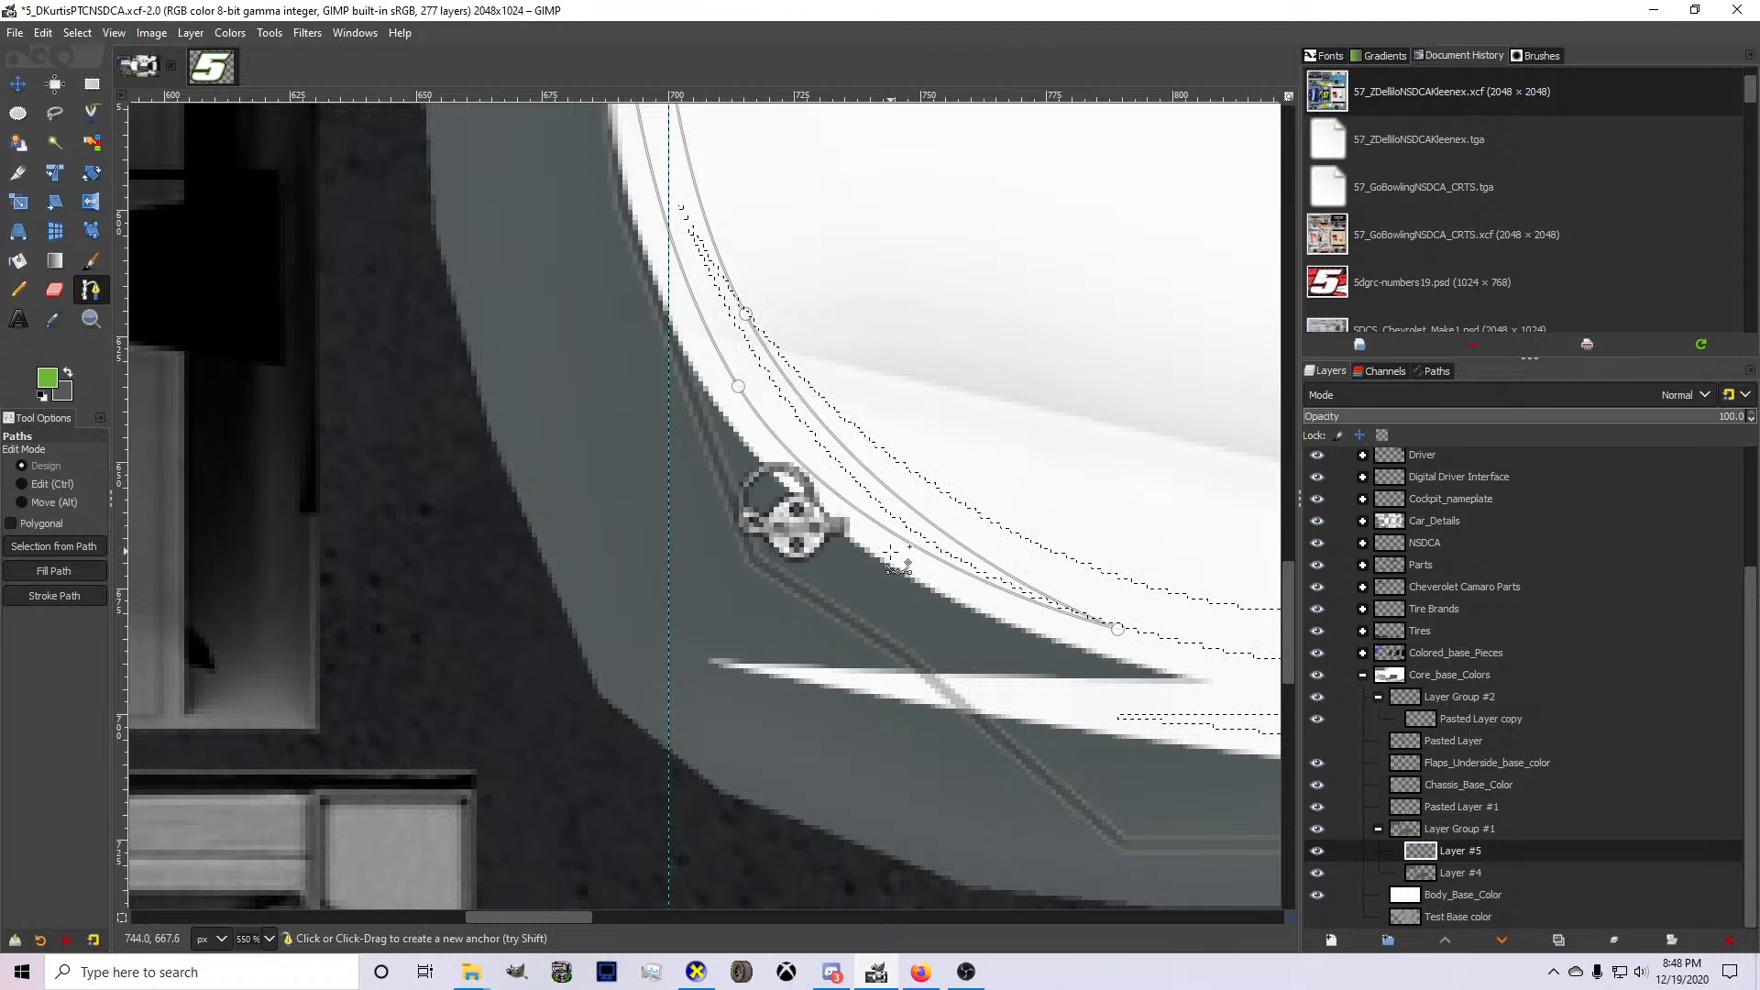
pyautogui.click(1119, 630)
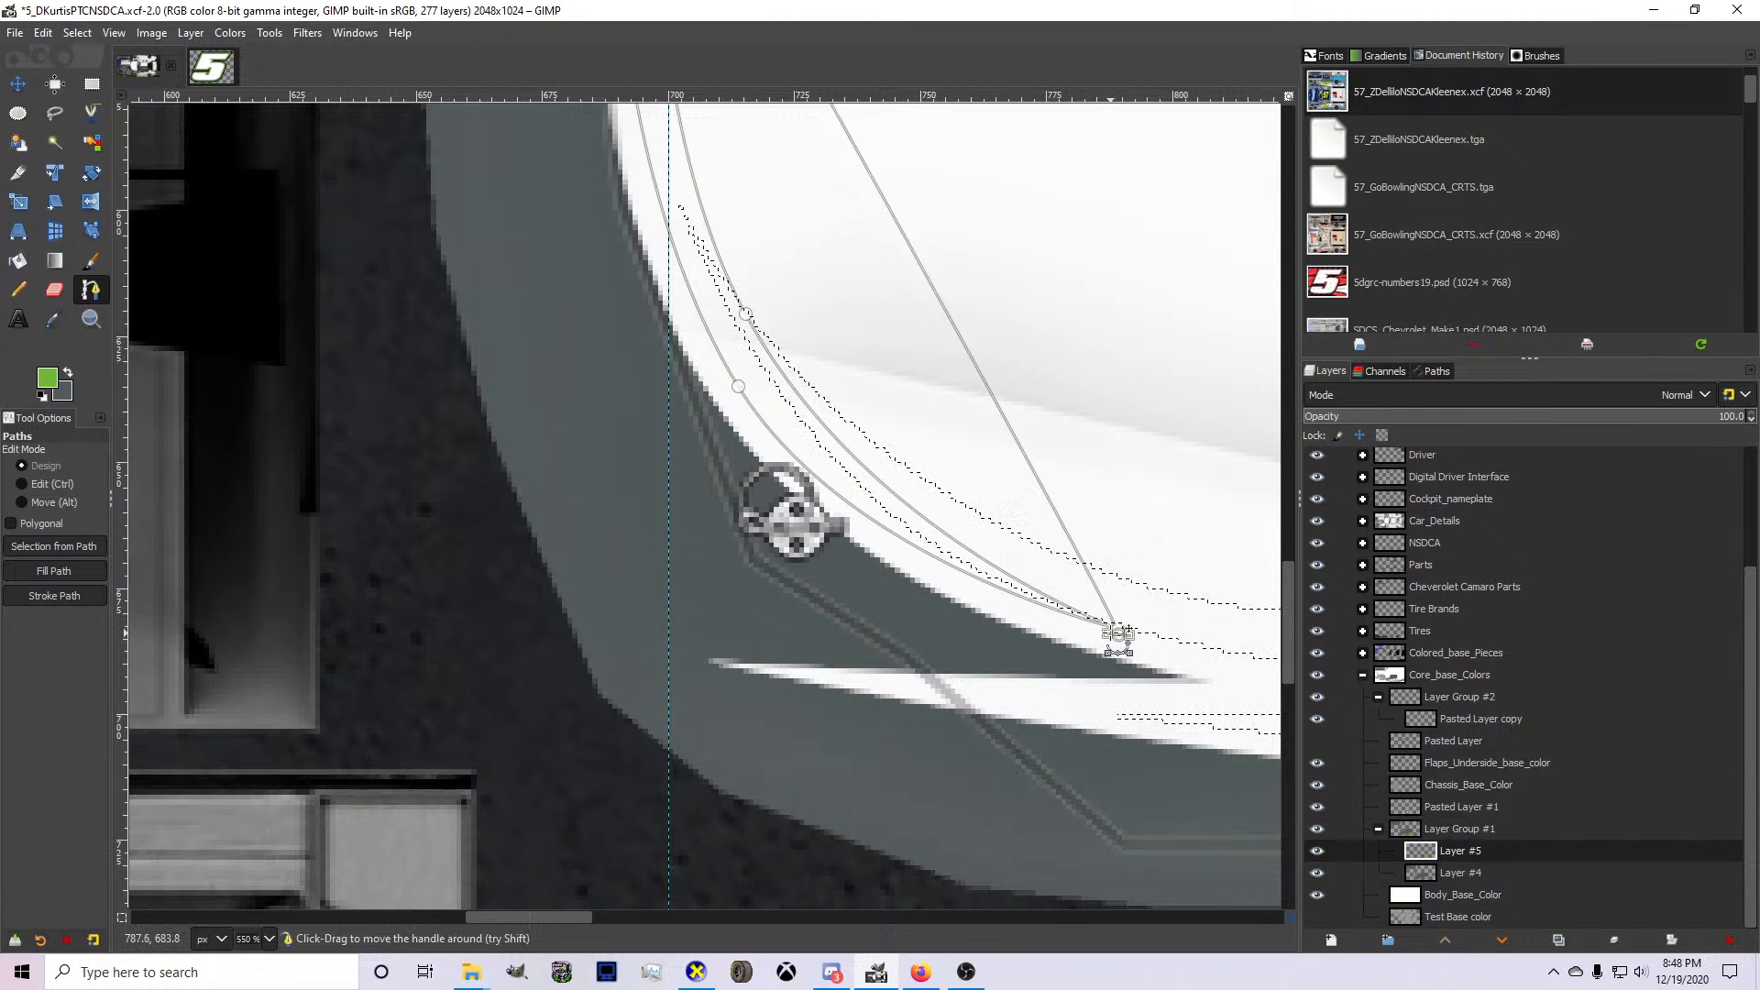
pyautogui.hotkey('ctrl', 'z')
pyautogui.moveTo(1118, 633); pyautogui.dragTo(1096, 629)
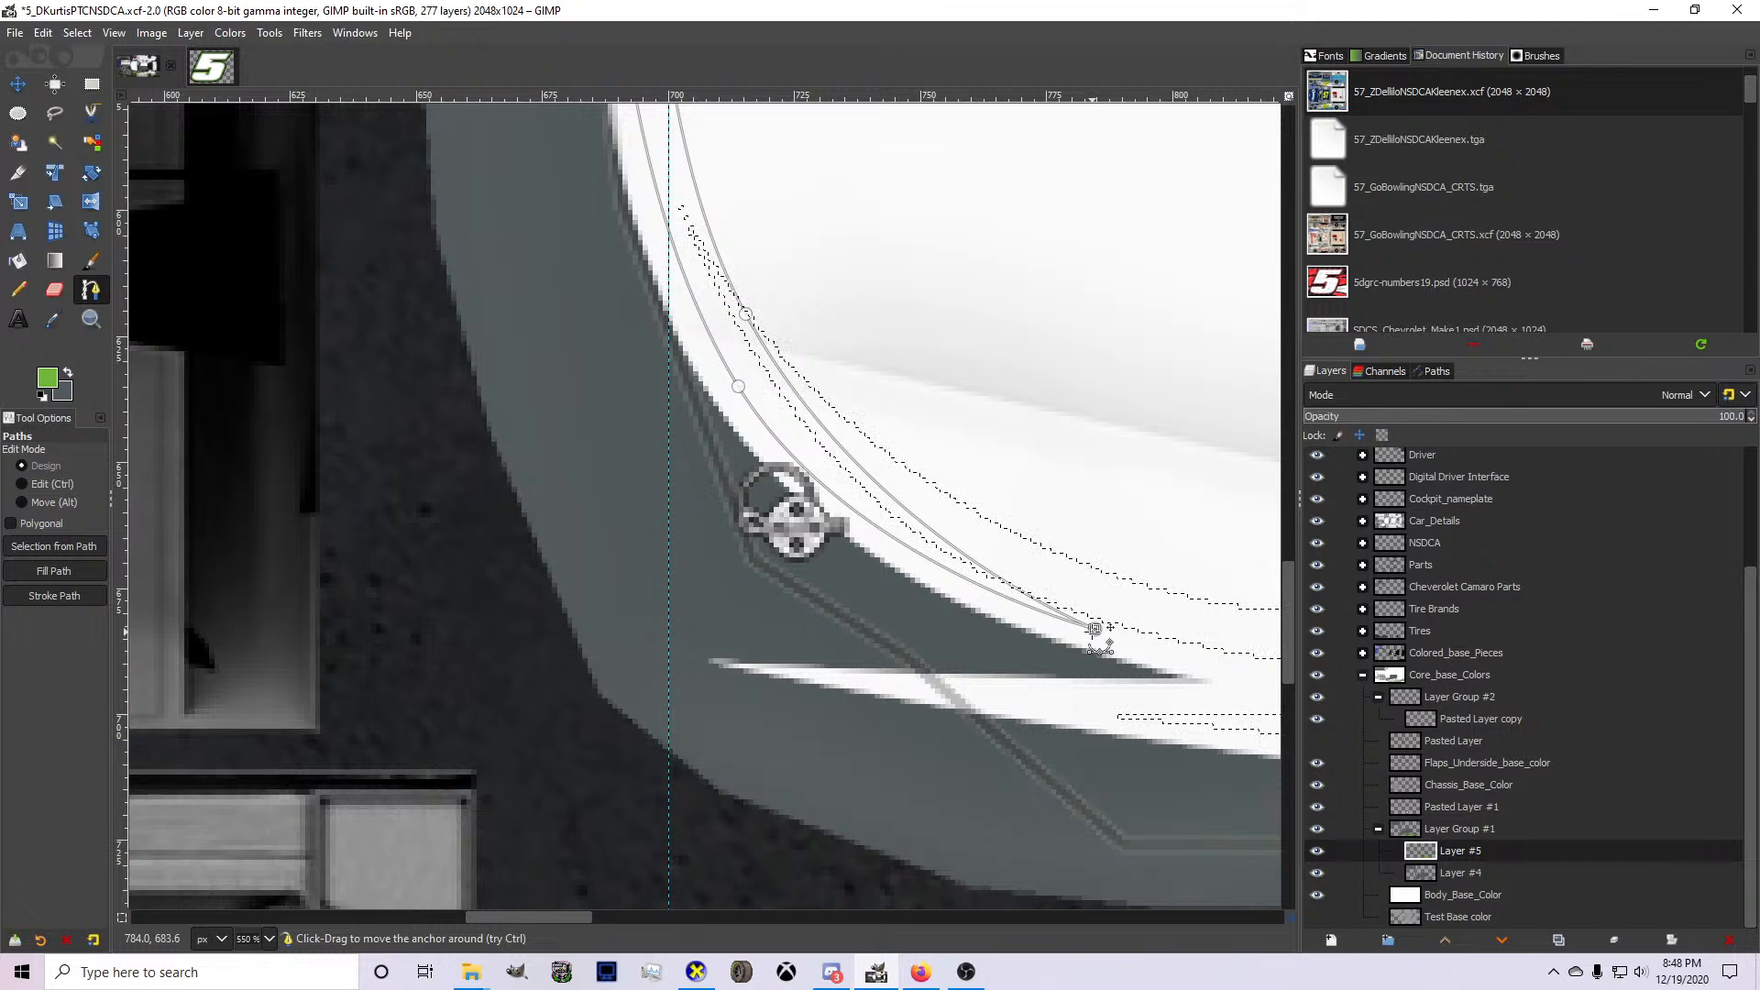
pyautogui.hotkey('shift', 'v')
pyautogui.hotkey('shift', 'b')
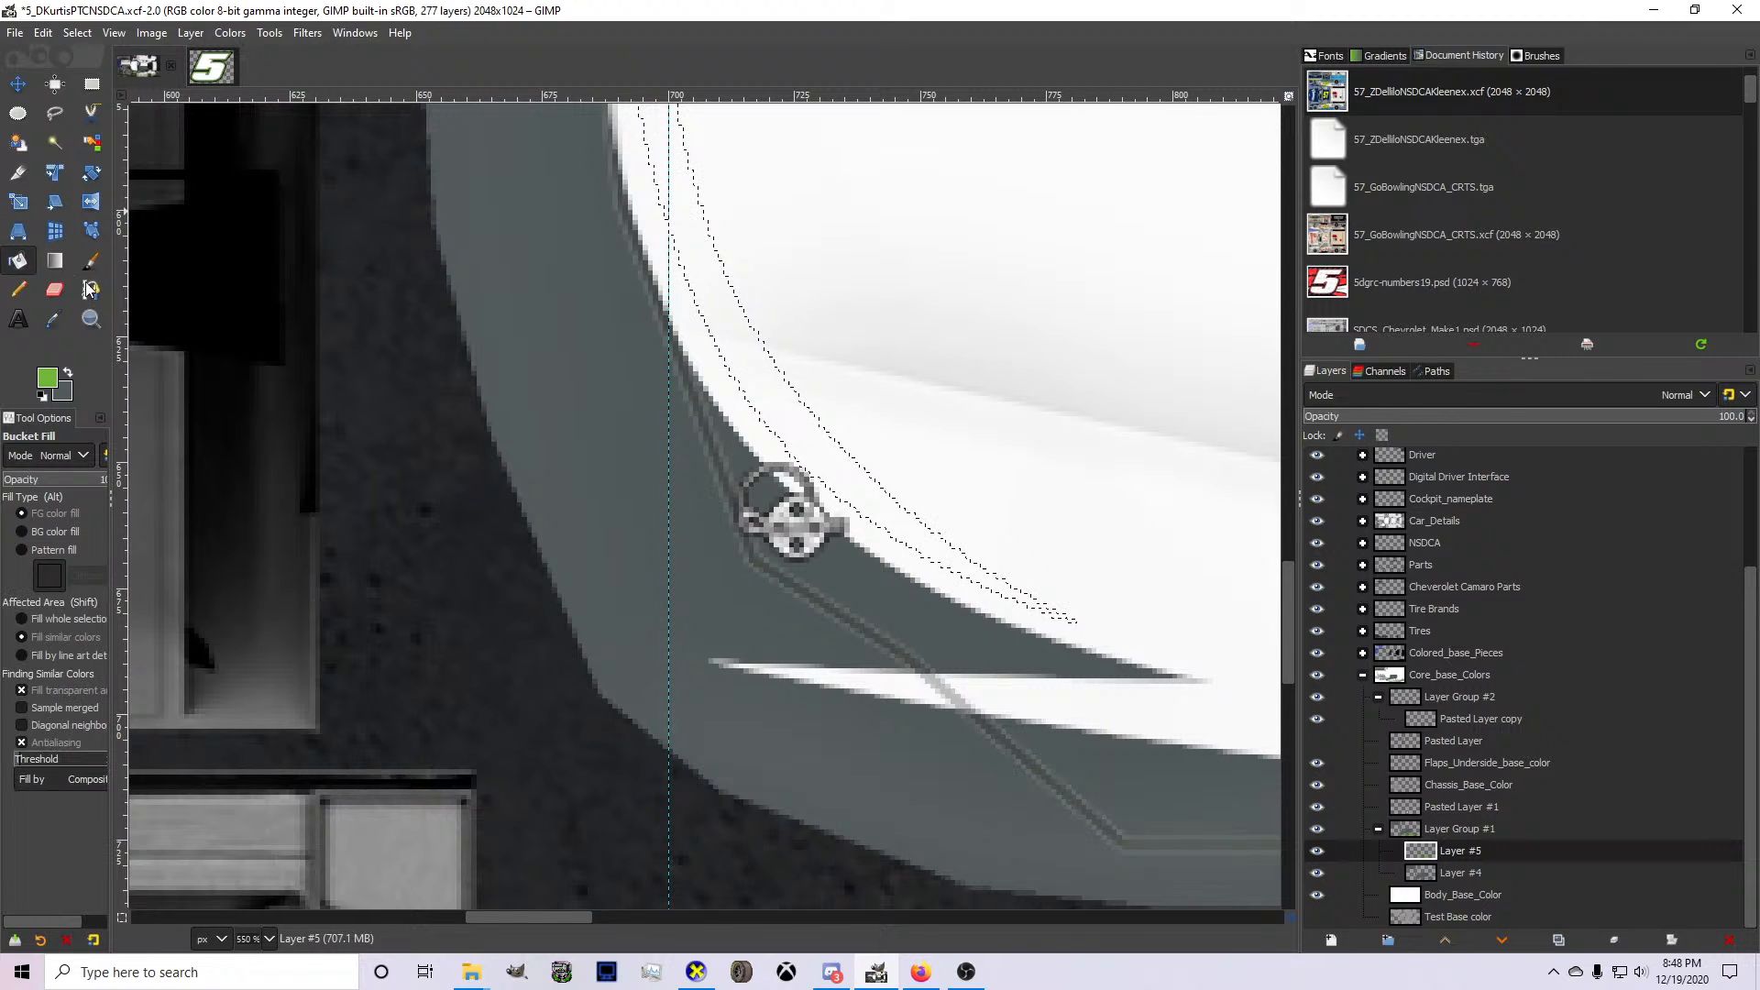
pyautogui.click(688, 297)
# Export the texture, inspect the green hood stripe in CarView and return to GIMP.
pyautogui.press('1')
pyautogui.press('2')
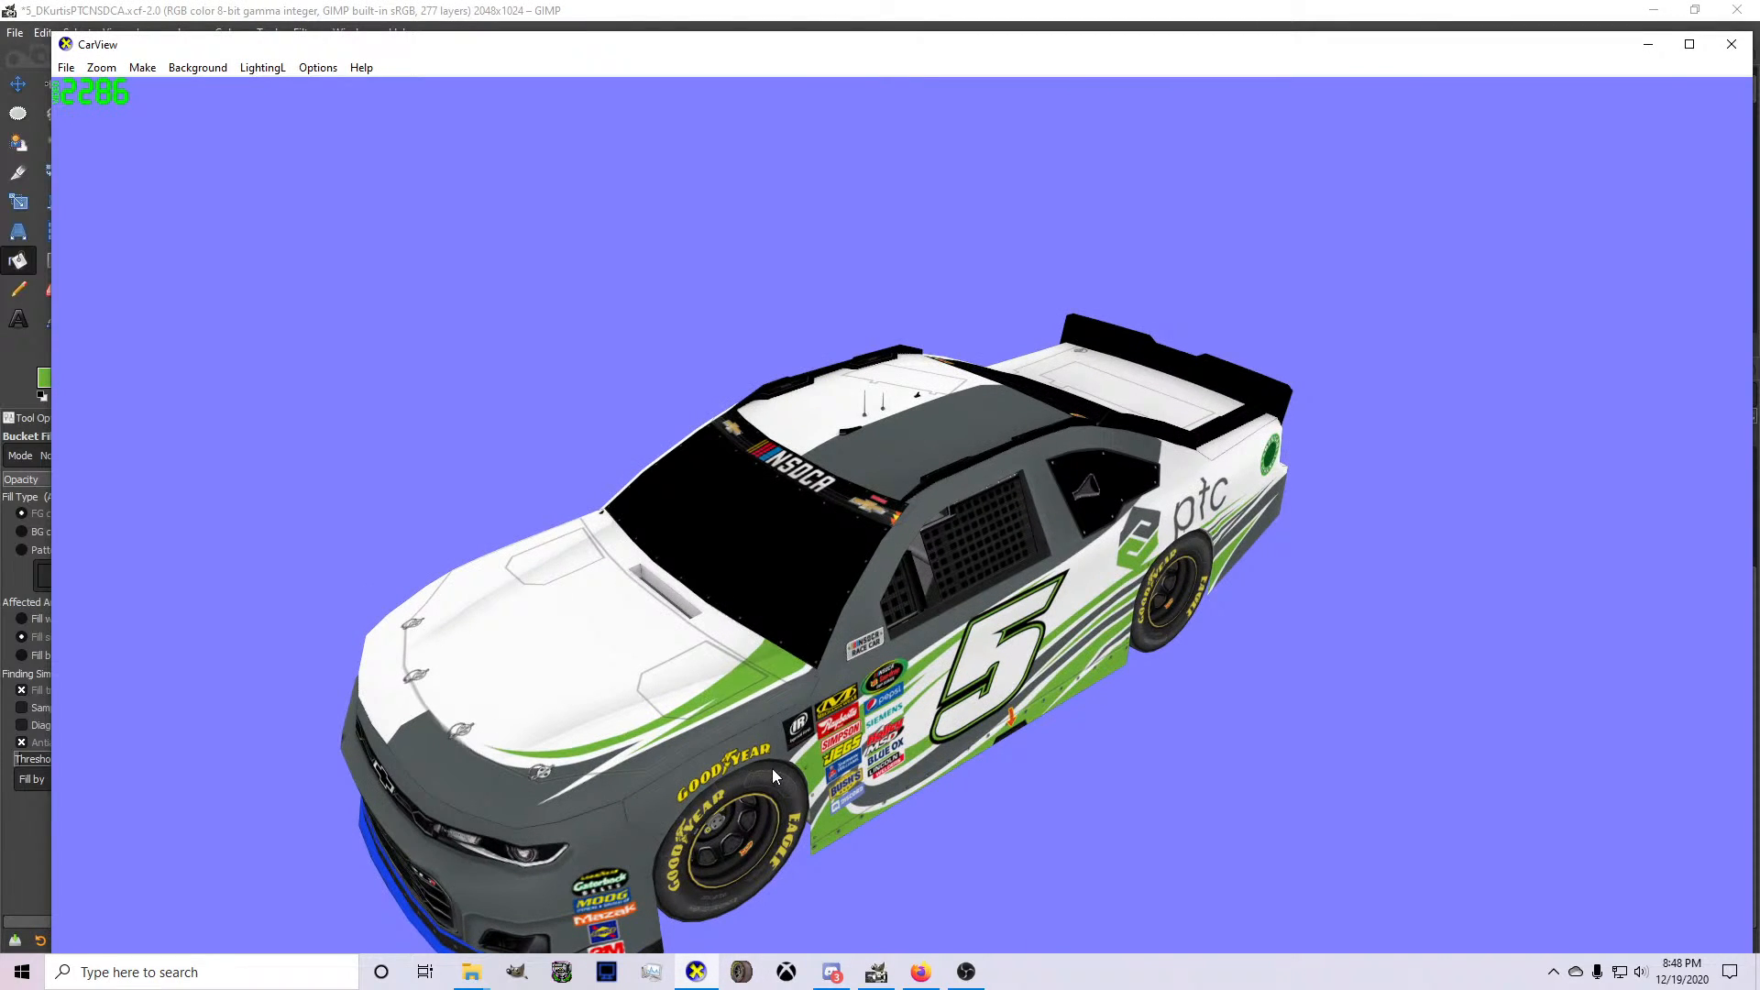
pyautogui.moveTo(772, 768); pyautogui.dragTo(900, 924)
pyautogui.click(891, 975)
# Draw a long wedge-shaped path above the gray strip along the hood's side, with both long edges gently curved and the tip pointing forward.
pyautogui.scroll(2, 1122, 665)
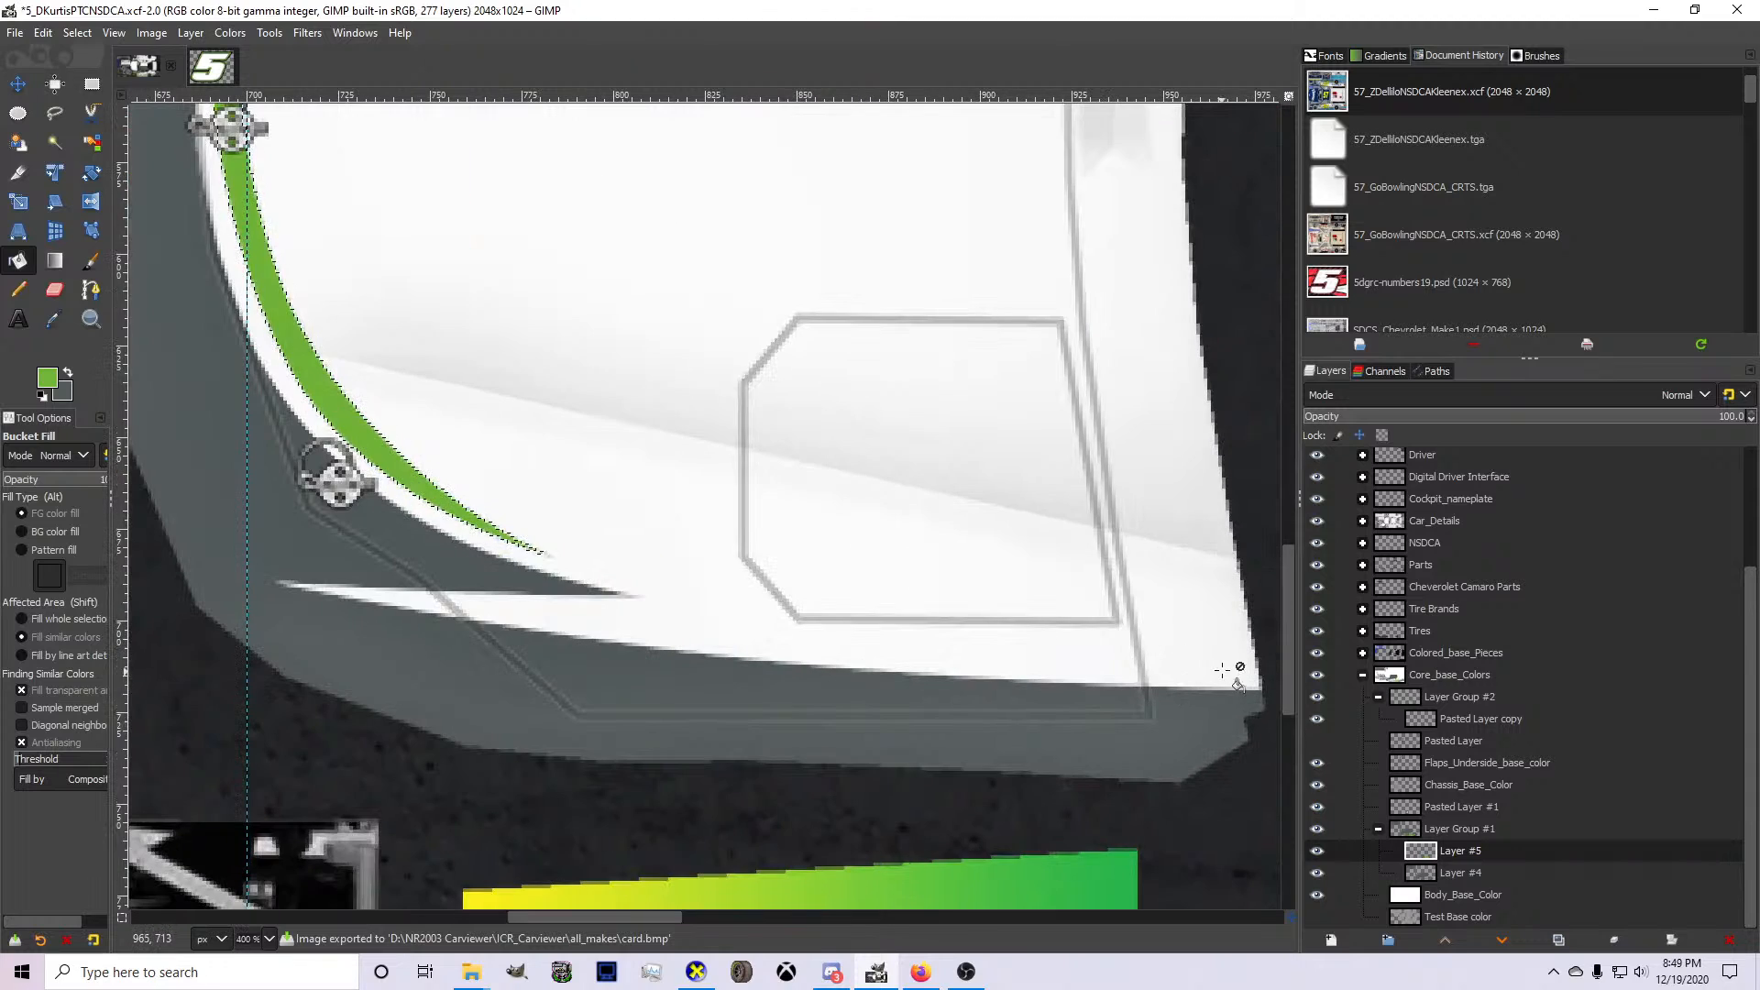
pyautogui.press('f')
pyautogui.click(89, 290)
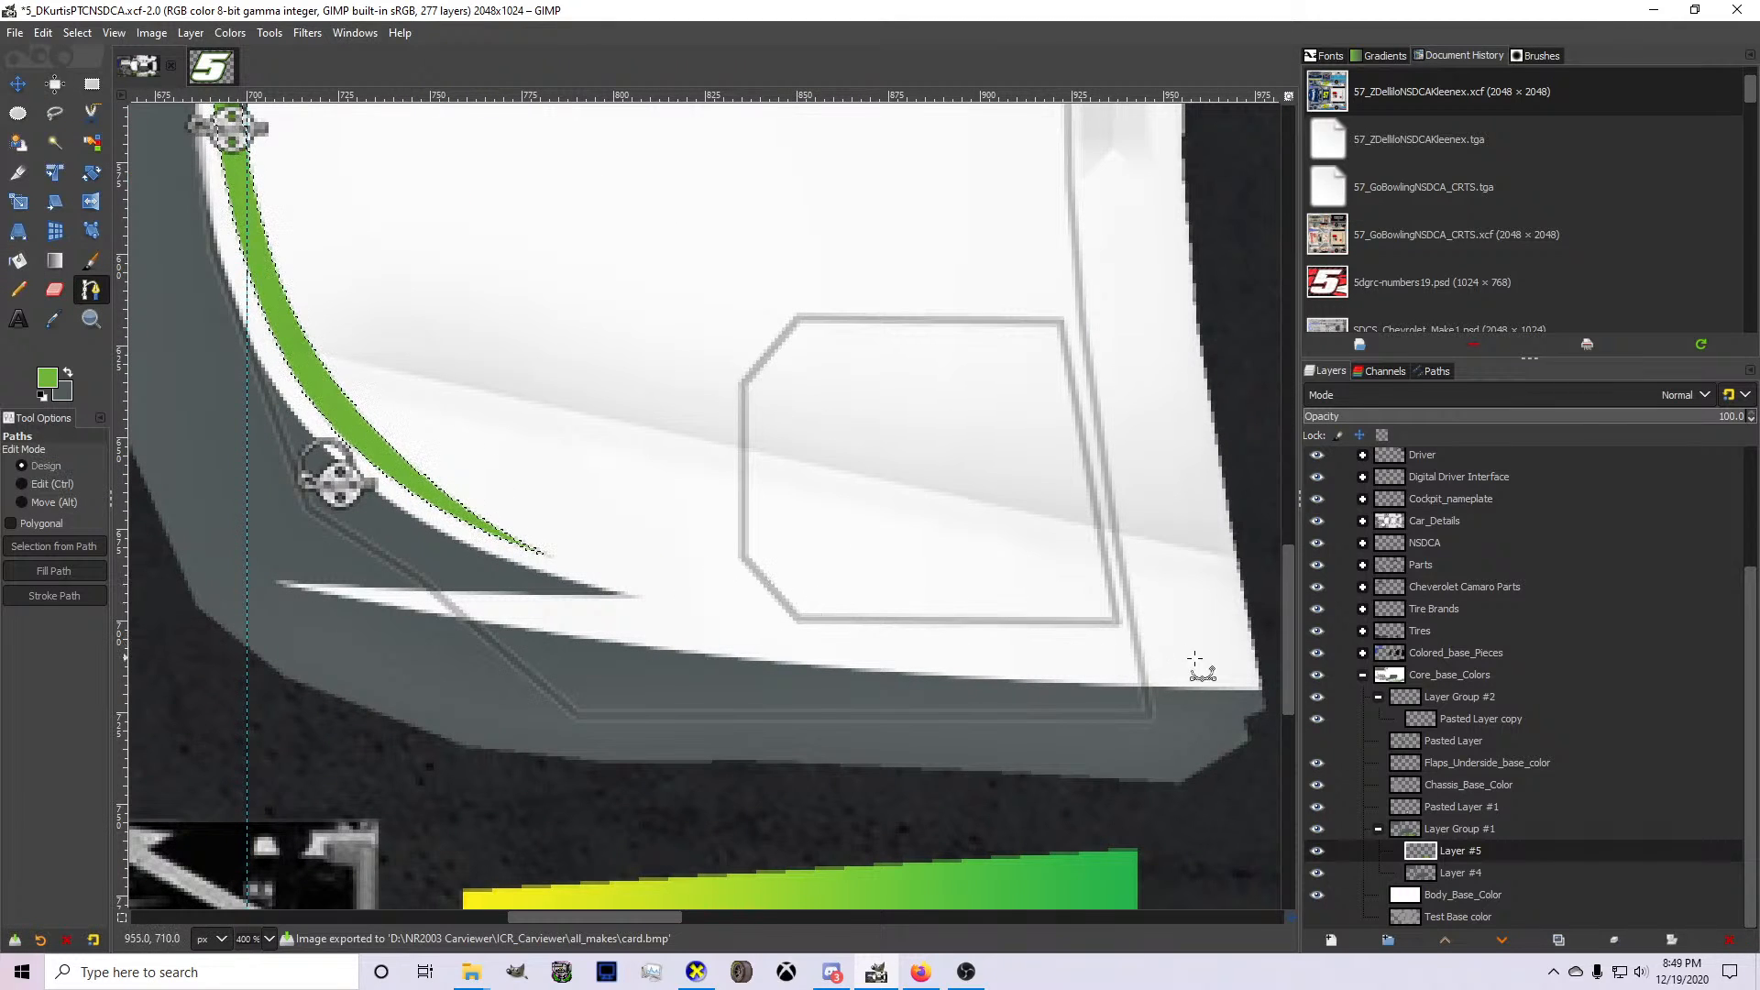
pyautogui.click(652, 635)
pyautogui.moveTo(651, 634); pyautogui.dragTo(510, 613)
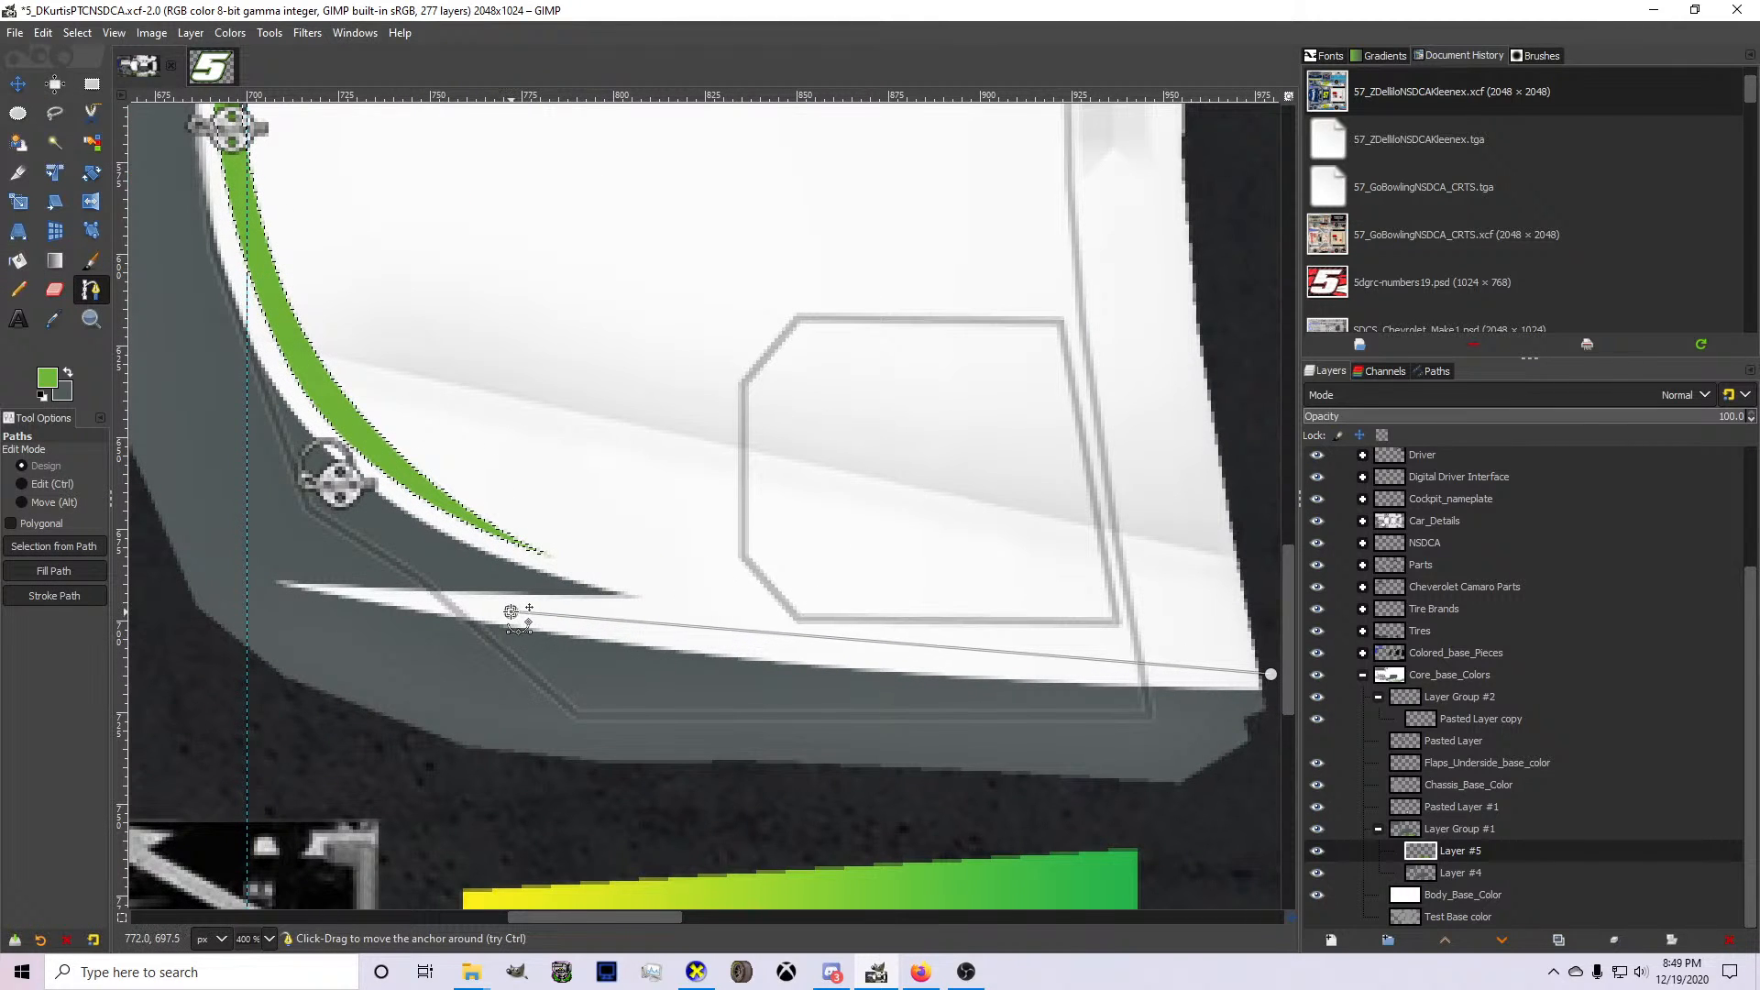
pyautogui.moveTo(831, 638); pyautogui.dragTo(813, 648)
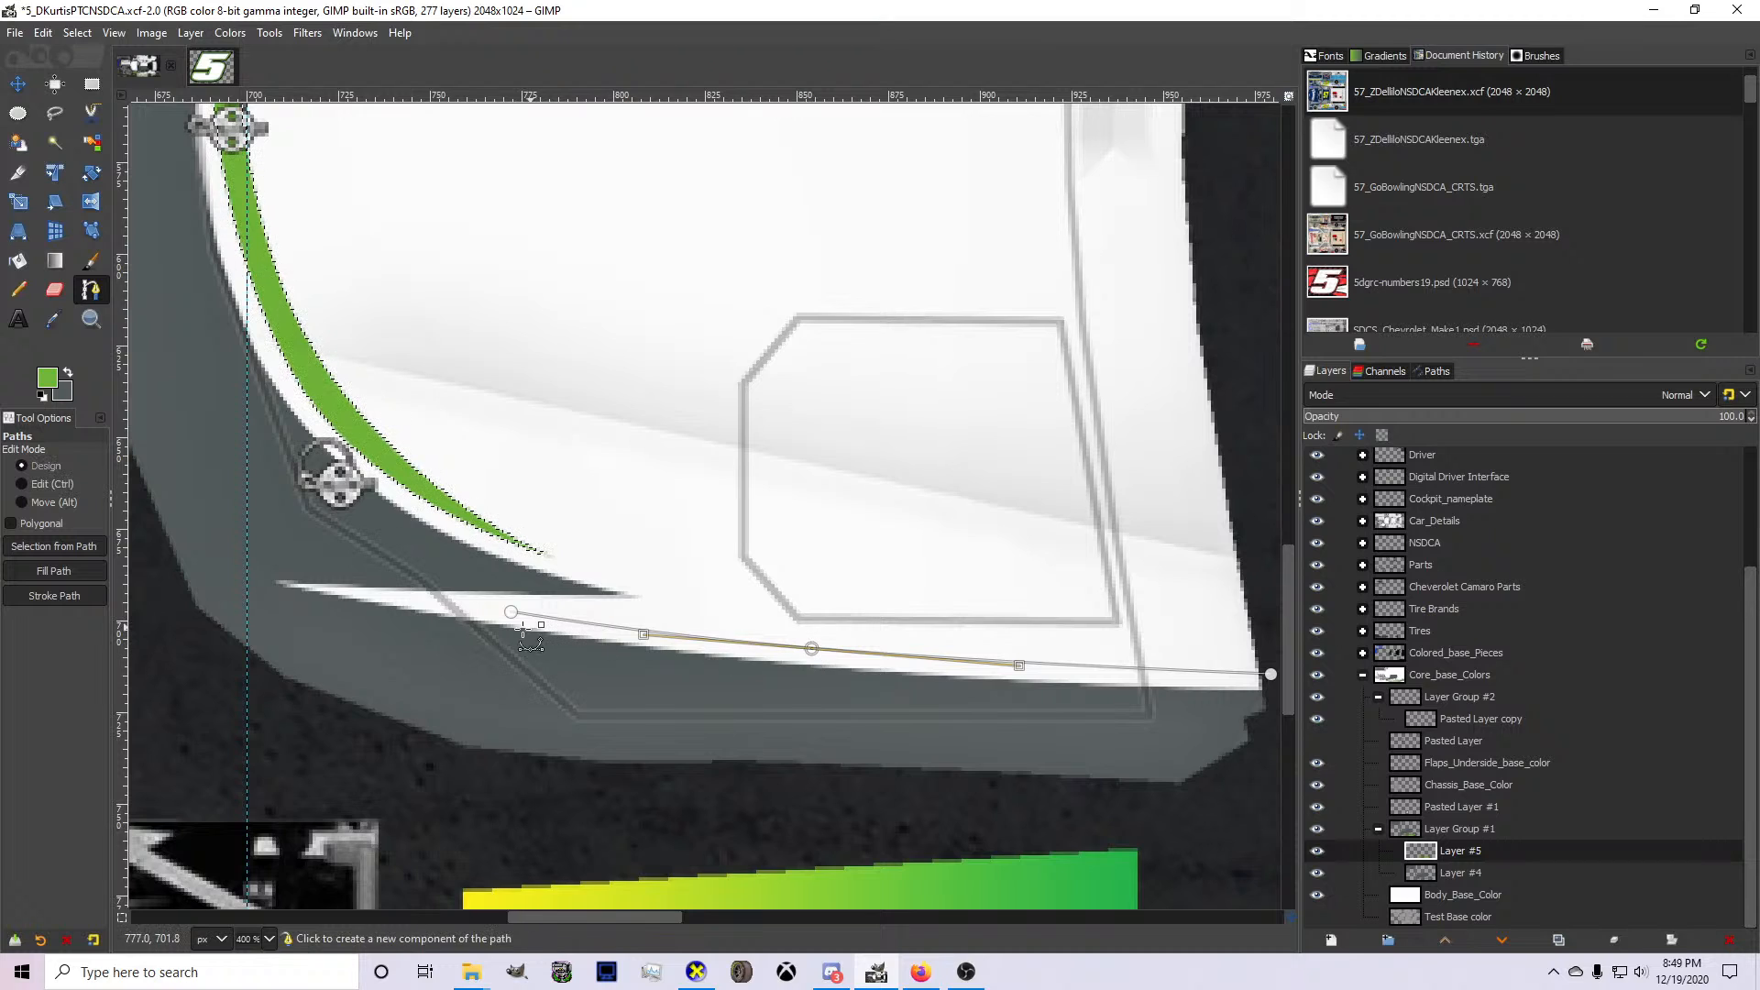
pyautogui.moveTo(528, 633); pyautogui.dragTo(1276, 610)
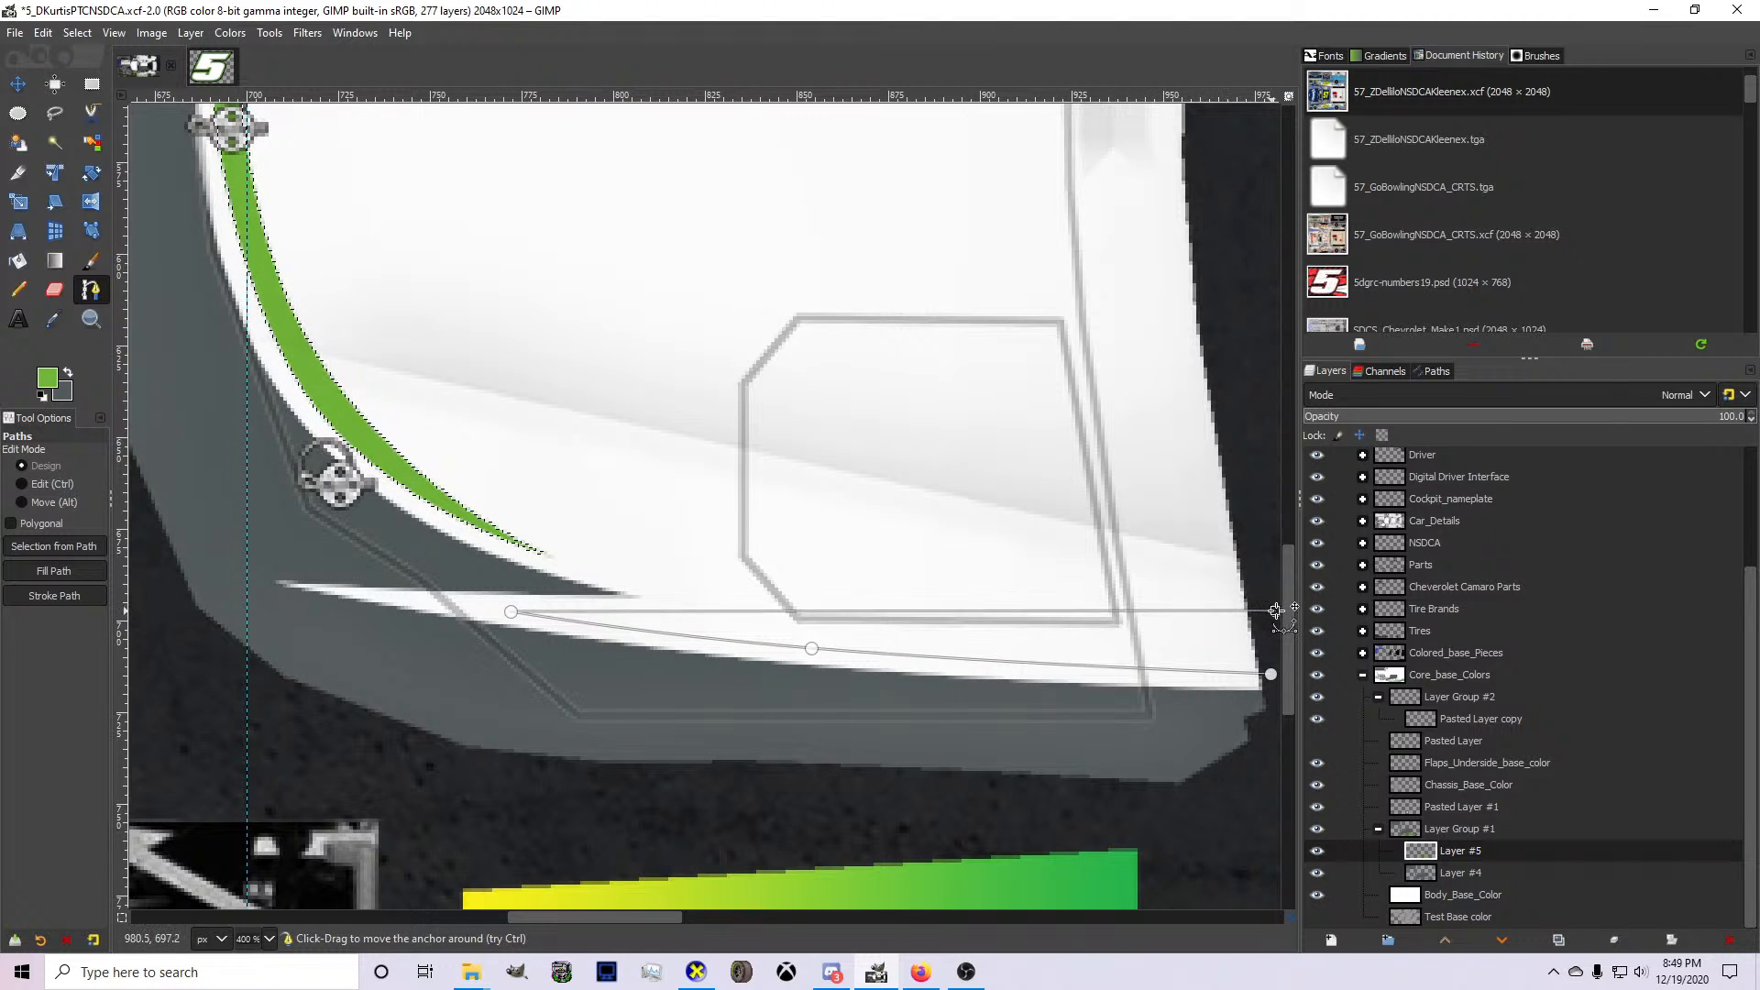
pyautogui.moveTo(1001, 611); pyautogui.dragTo(997, 620)
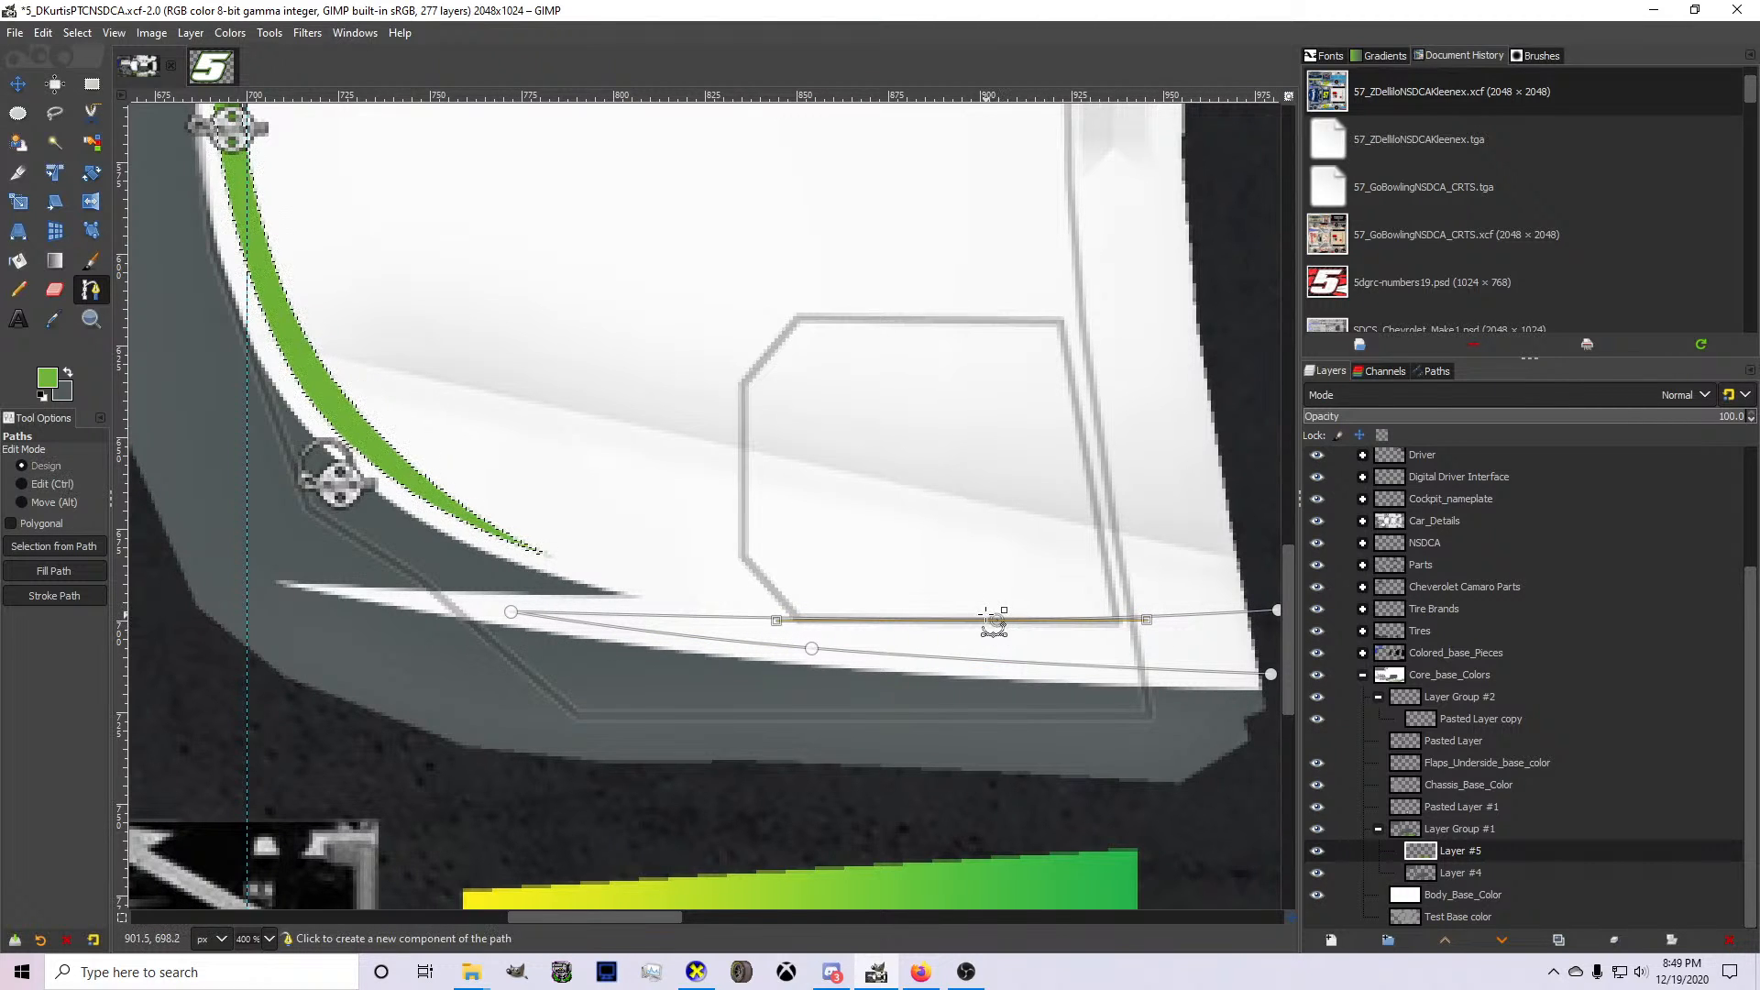
# Convert the wedge path to a selection, fill it green and clear the selection.
pyautogui.press('Return')
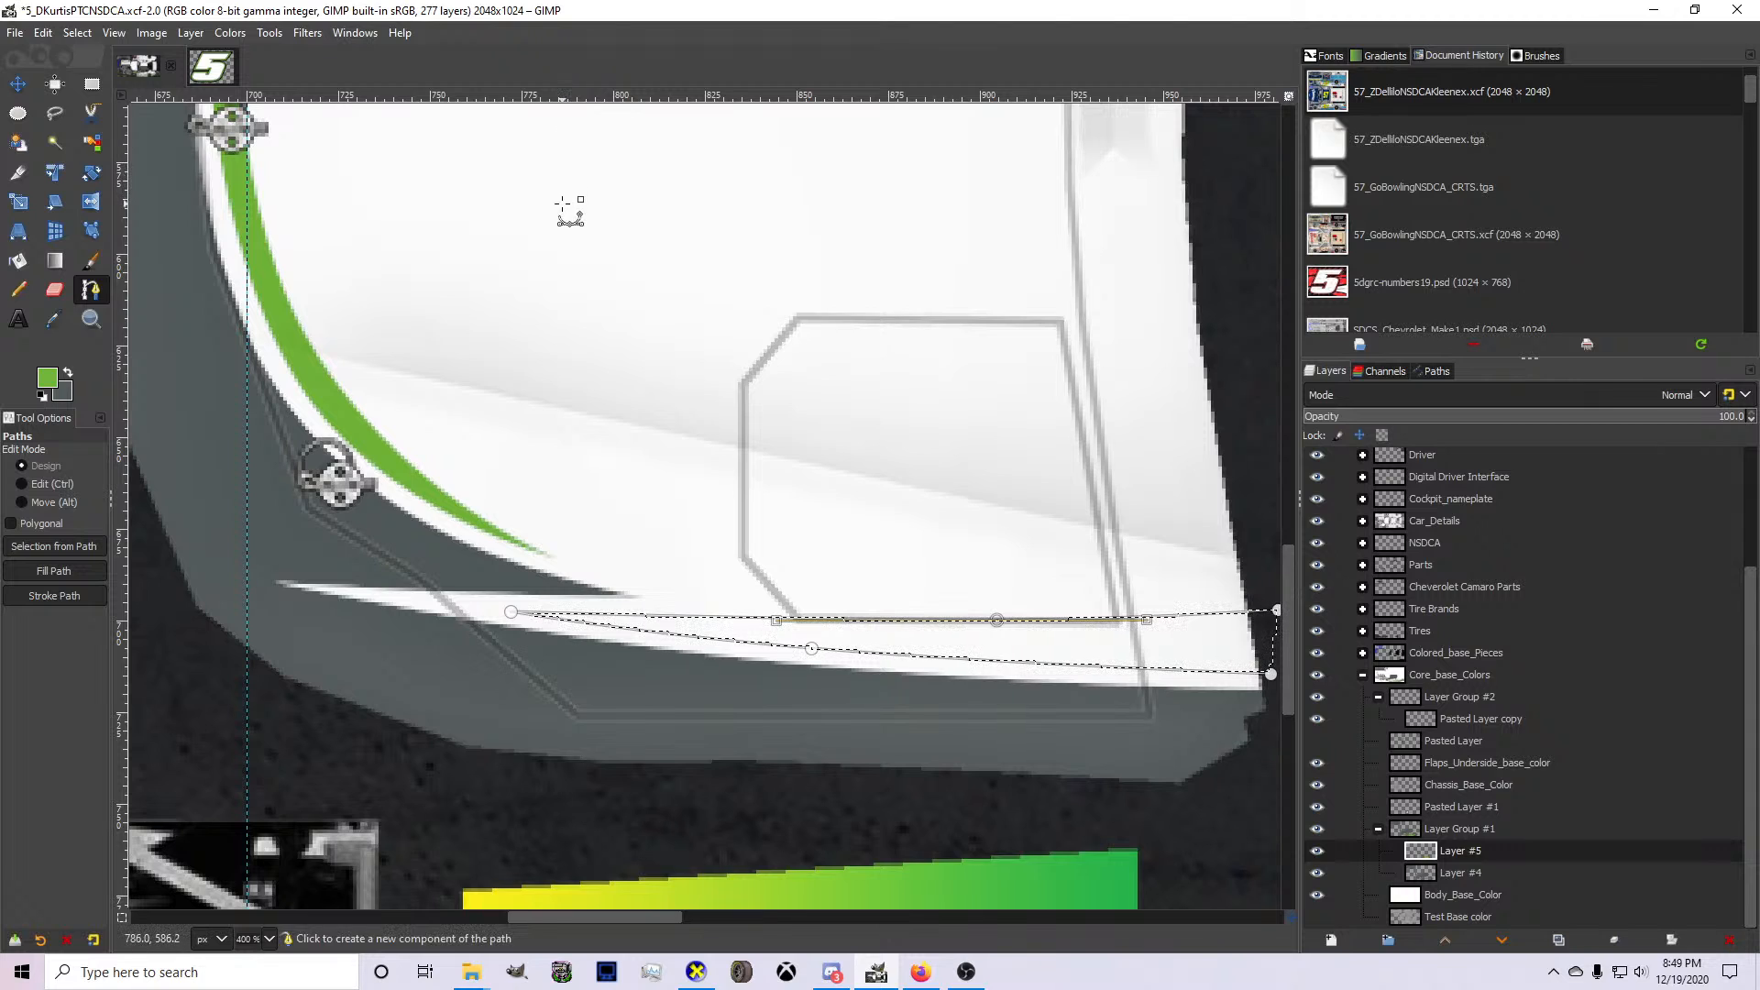
pyautogui.hotkey('shift', 'b')
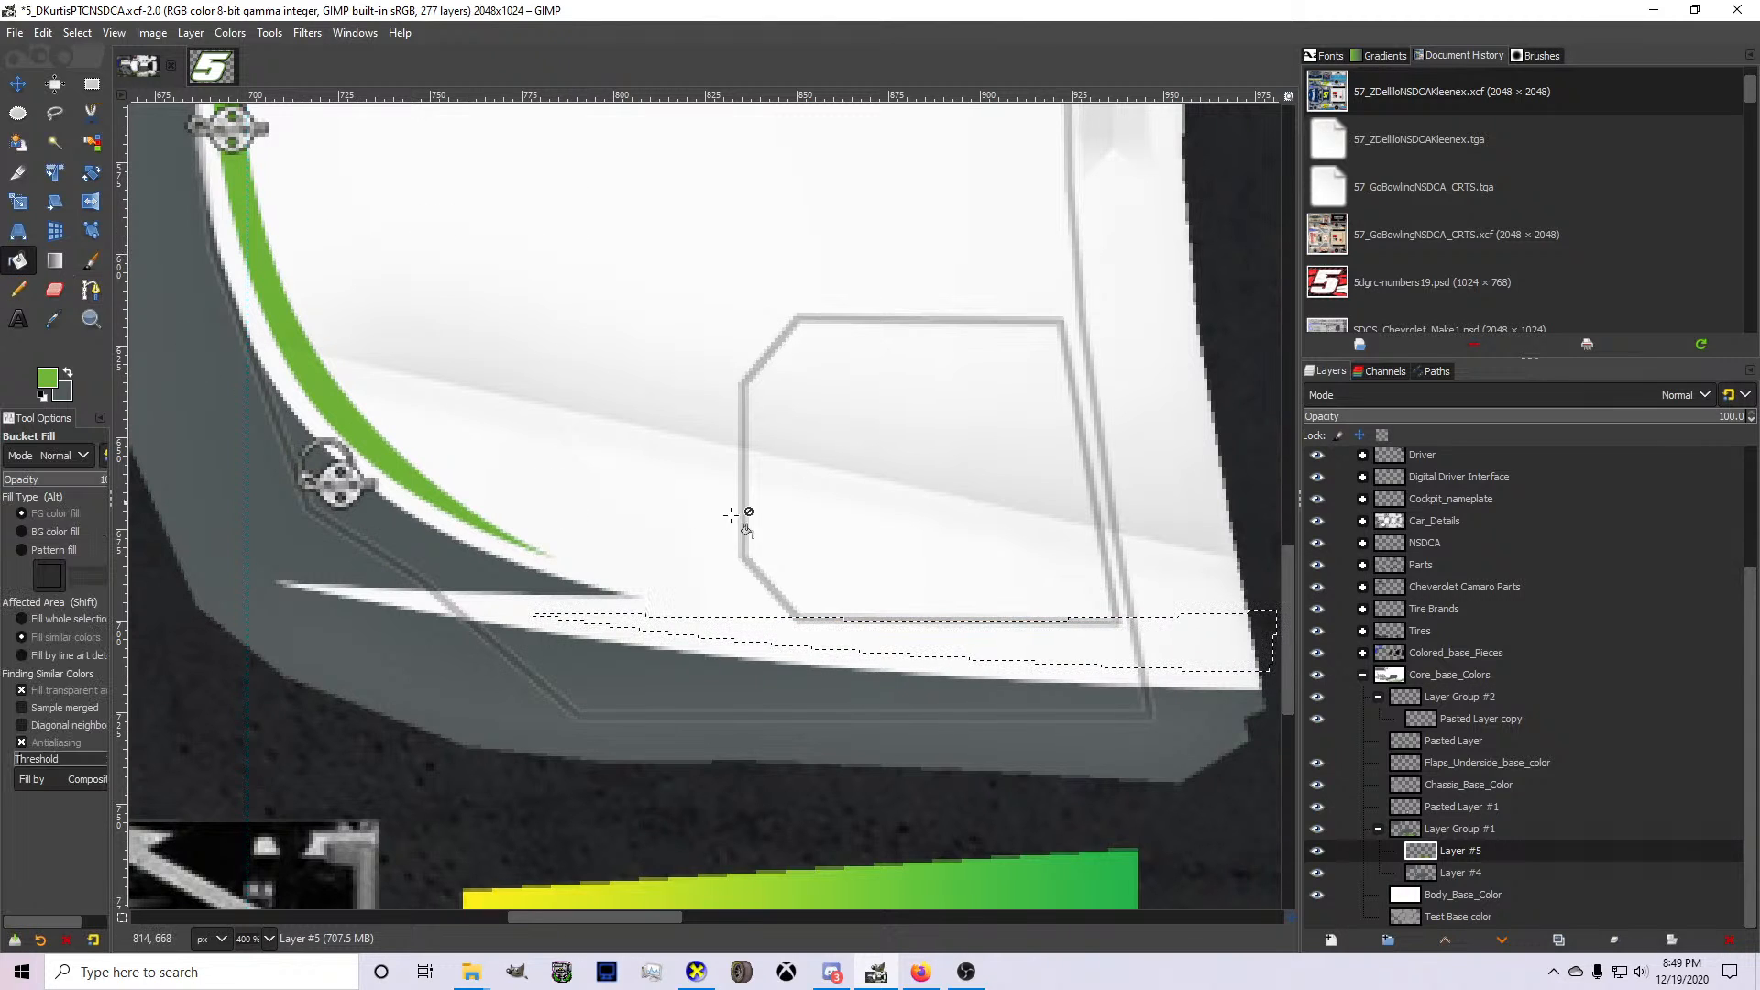
pyautogui.click(942, 631)
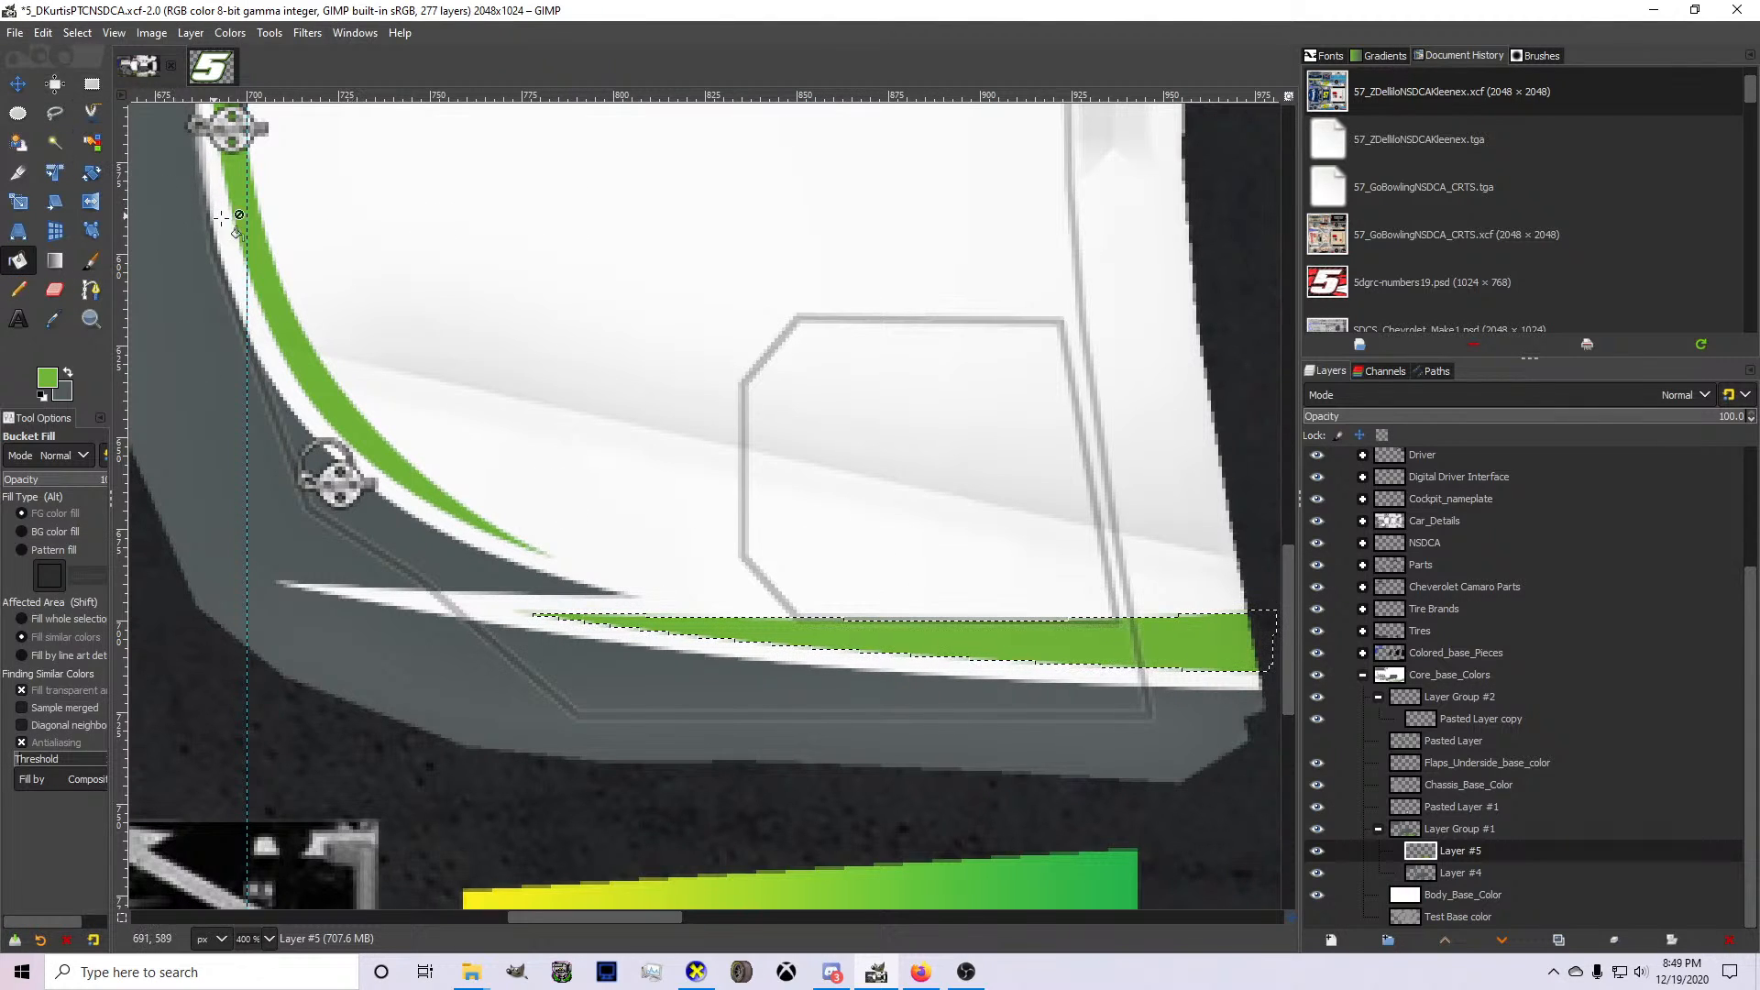
pyautogui.click(74, 31)
pyautogui.click(86, 78)
# Show the hood's ptc logo on Pasted Layer, scale it down and reposition it between the hood's accents.
pyautogui.scroll(-3, 456, 345)
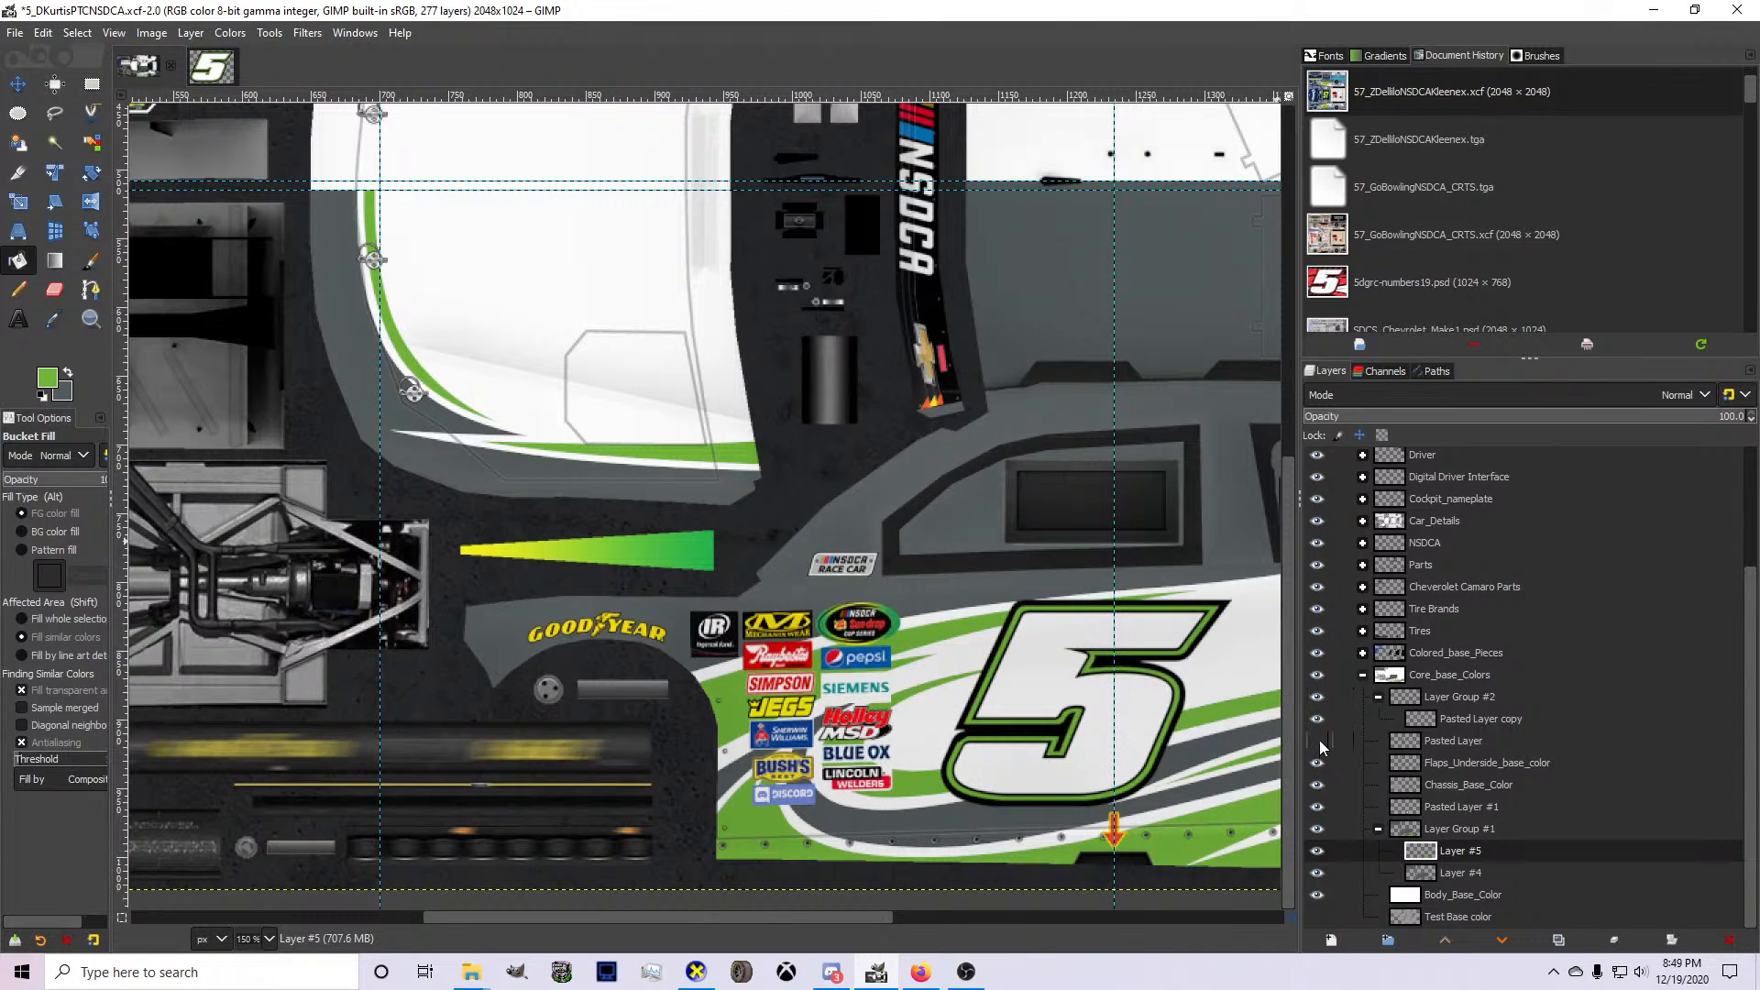
pyautogui.click(1318, 718)
pyautogui.click(1453, 741)
pyautogui.scroll(3, 642, 459)
pyautogui.hotkey('shift', 's')
pyautogui.click(653, 667)
pyautogui.moveTo(653, 667); pyautogui.dragTo(621, 580)
pyautogui.click(18, 88)
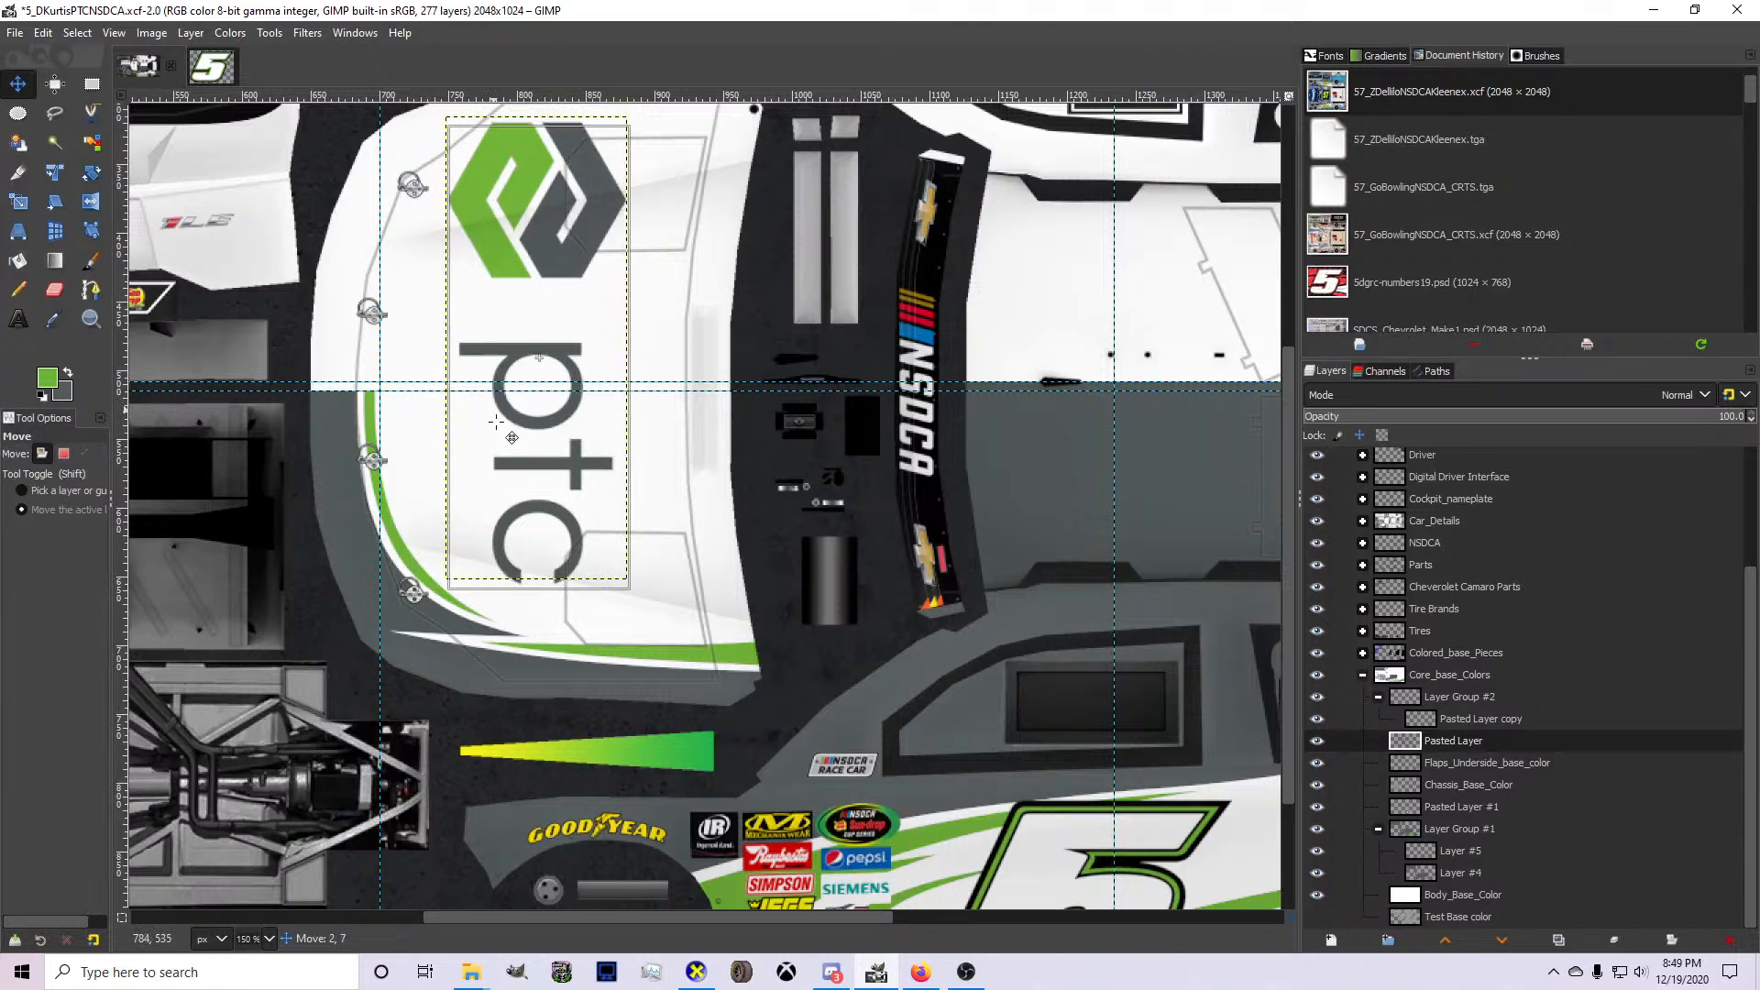
pyautogui.moveTo(494, 414); pyautogui.dragTo(500, 446)
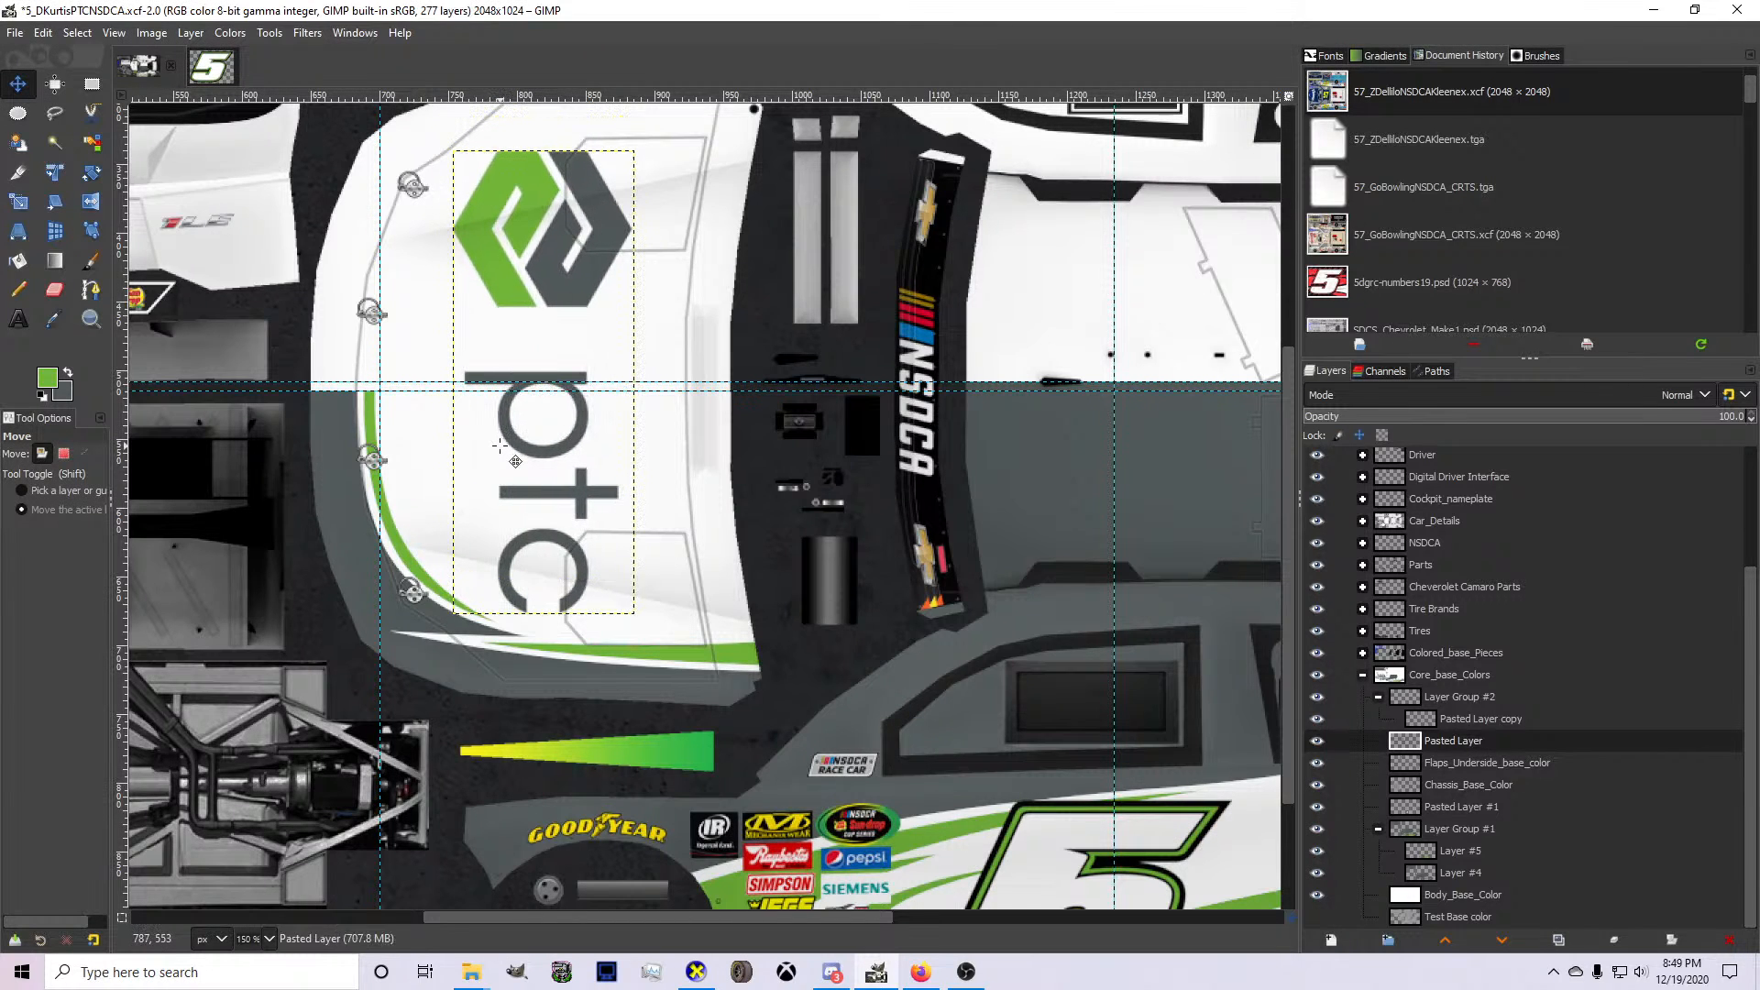
# Check the exported texture in CarView, turning the car to its rear, and return to GIMP.
pyautogui.click(698, 972)
pyautogui.moveTo(653, 702); pyautogui.dragTo(431, 542)
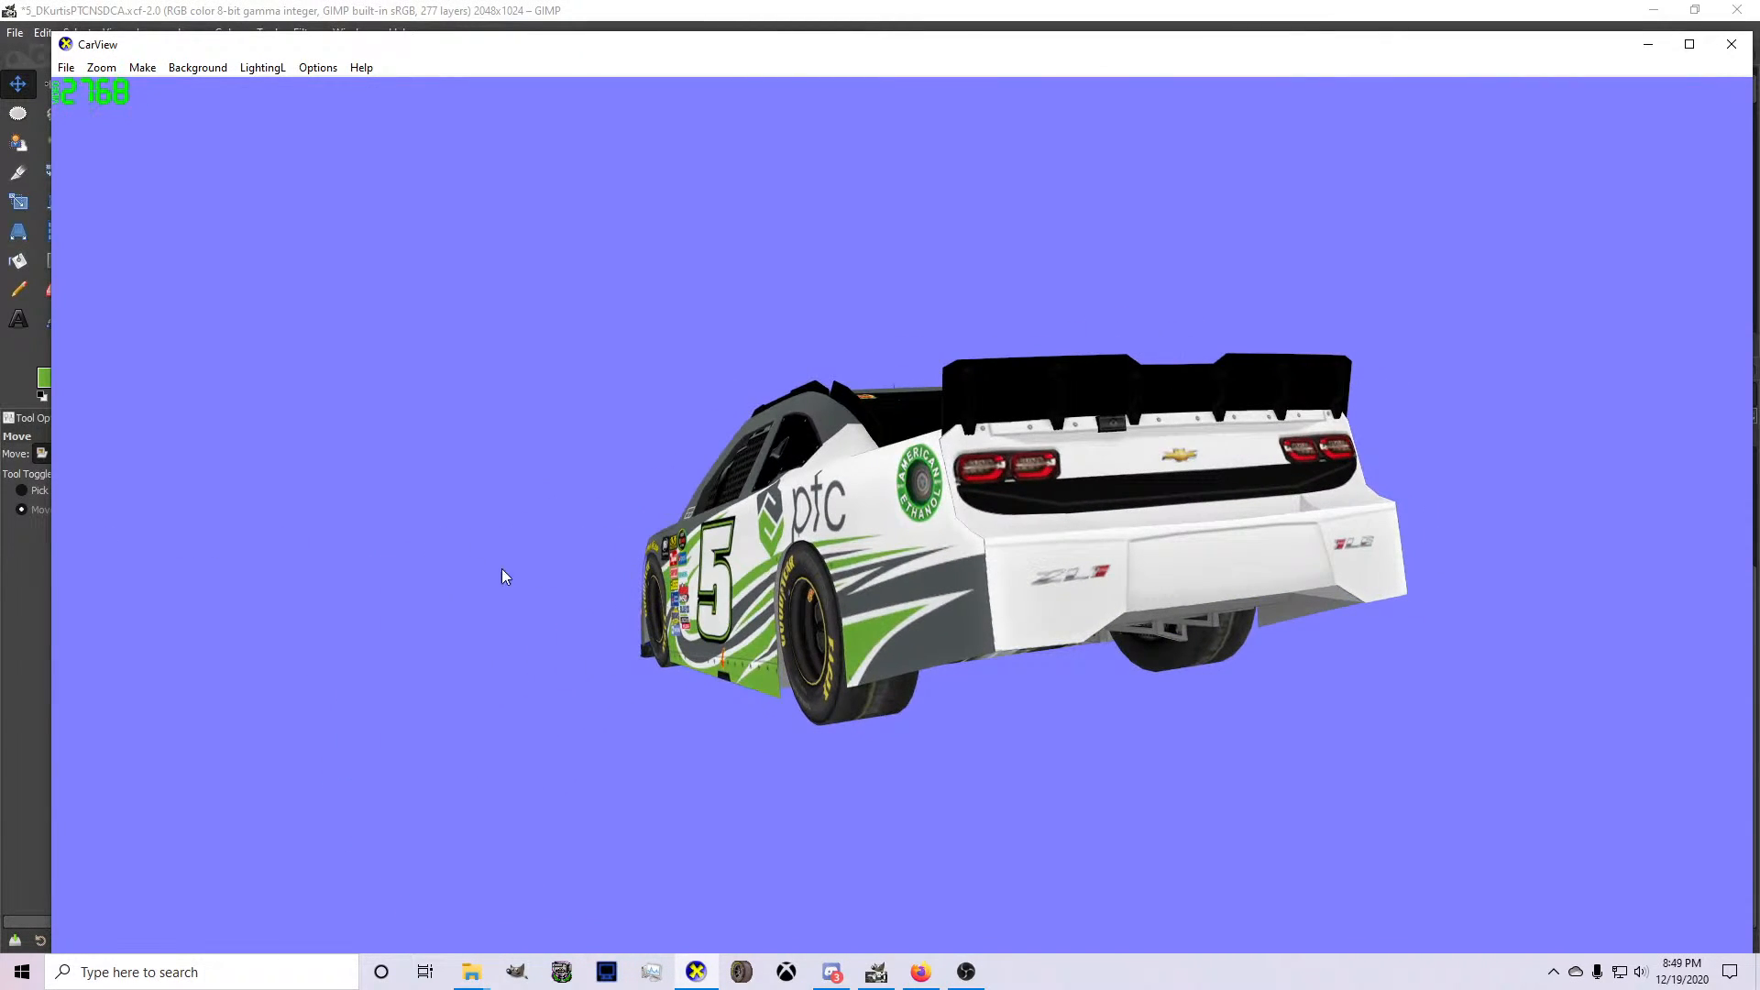
pyautogui.click(878, 972)
# Make Layer #4 active and compare the rear bumper area of the template with the car's rear in CarView.
pyautogui.click(1461, 873)
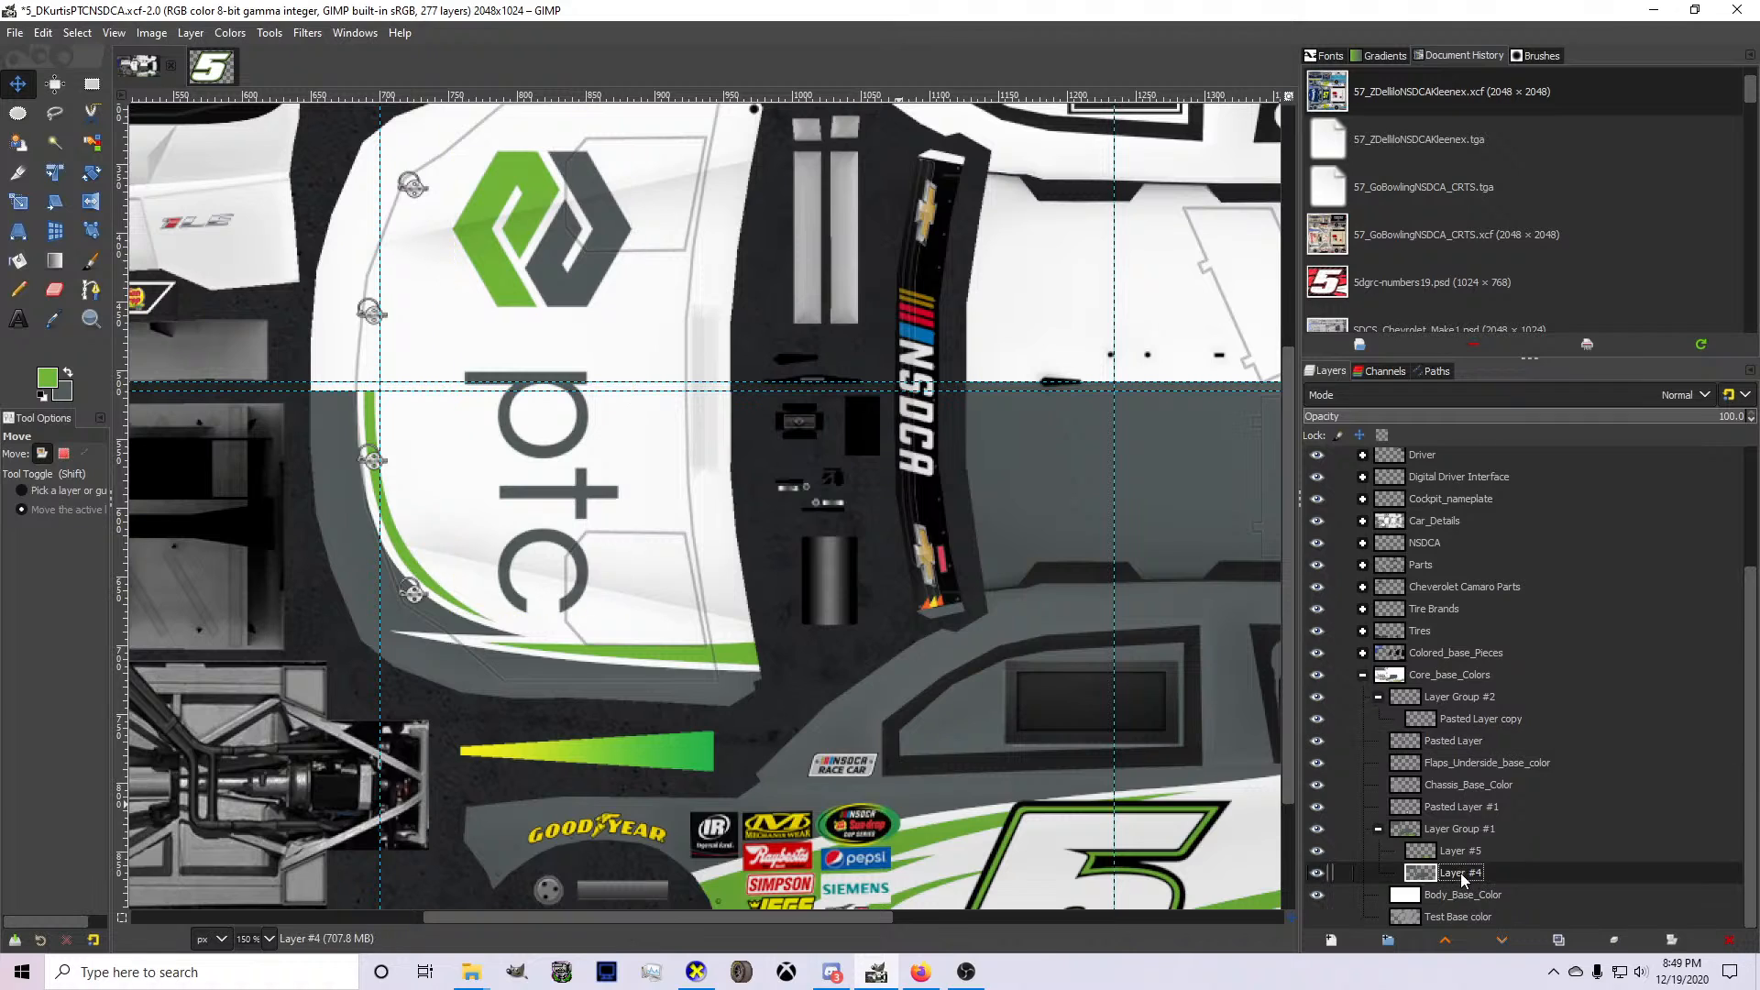
pyautogui.scroll(5, 862, 490)
pyautogui.scroll(-3, 828, 454)
pyautogui.scroll(5, 514, 496)
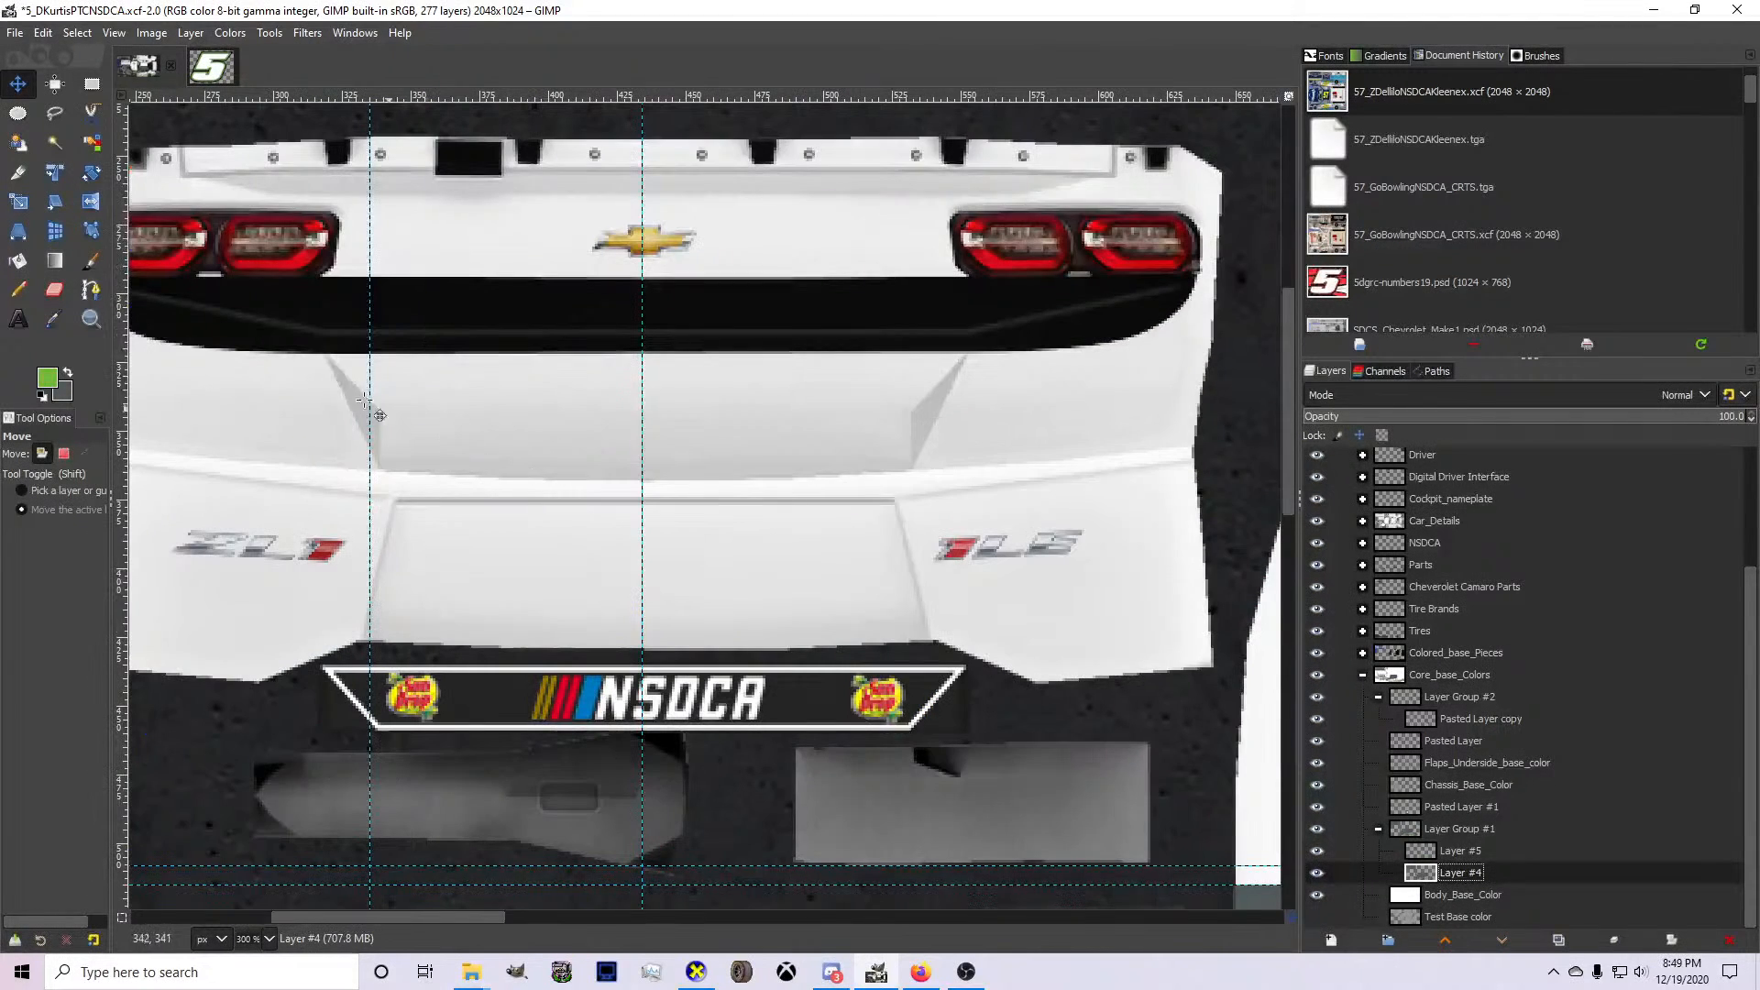
pyautogui.click(92, 84)
pyautogui.scroll(-2, 394, 514)
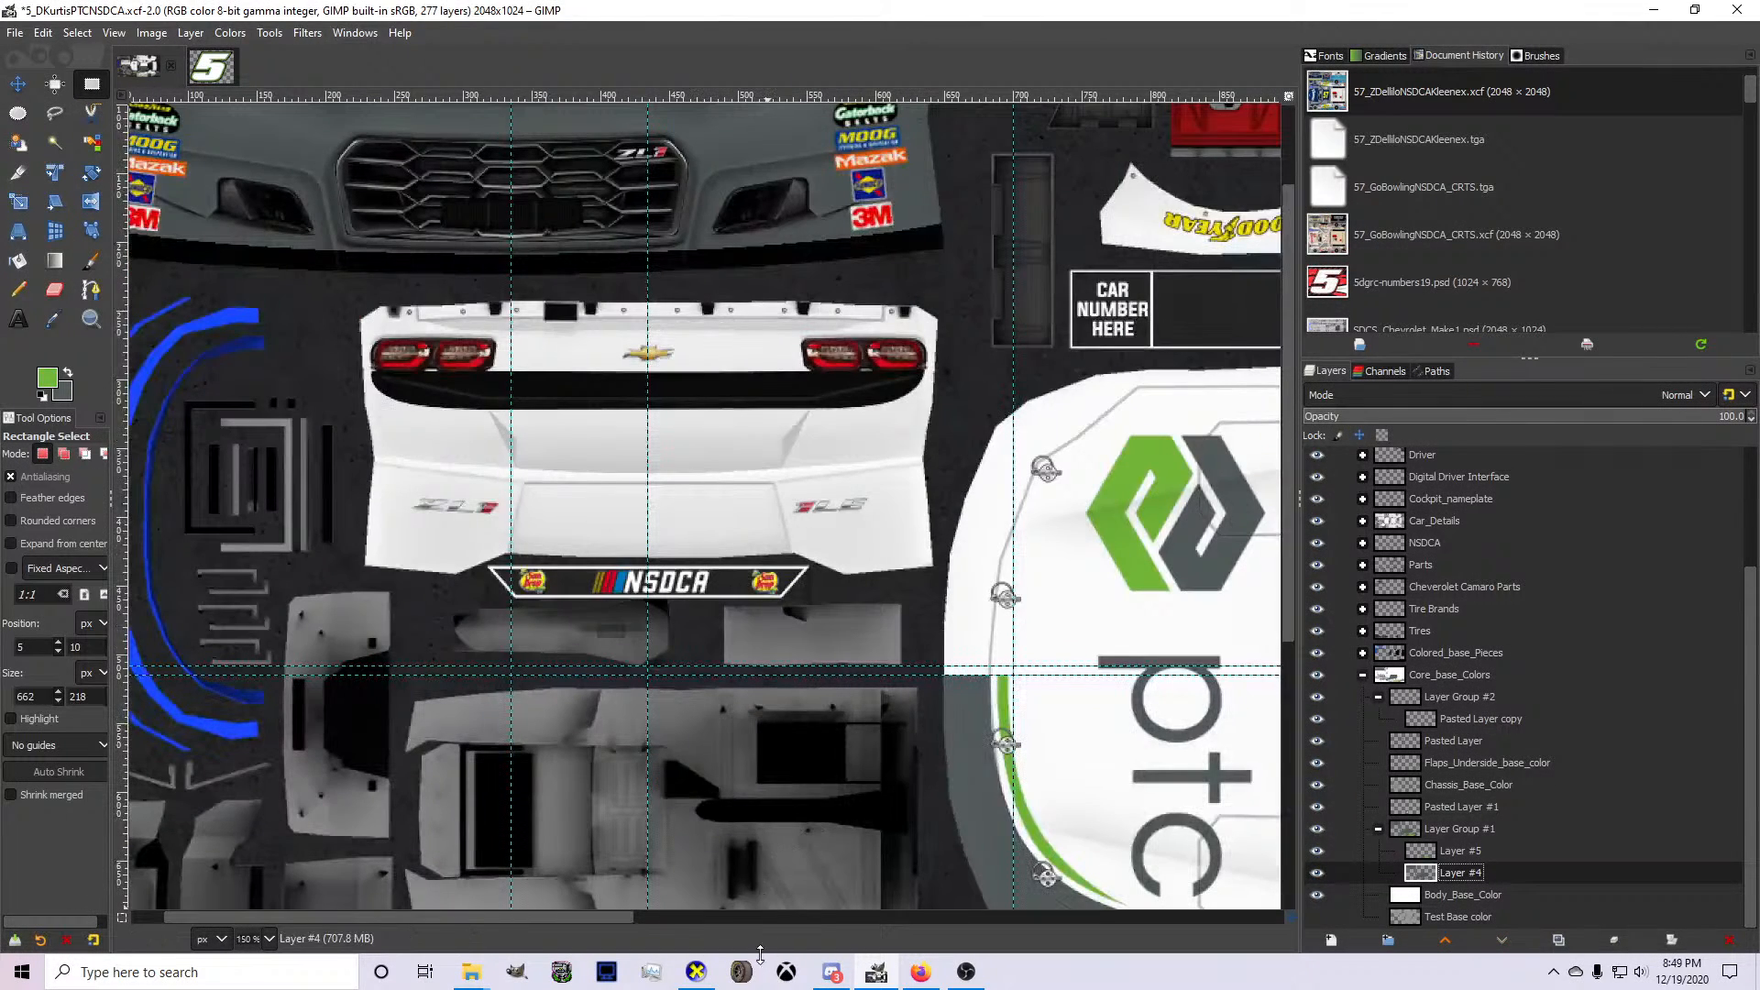
pyautogui.click(696, 972)
pyautogui.moveTo(833, 601); pyautogui.dragTo(810, 606)
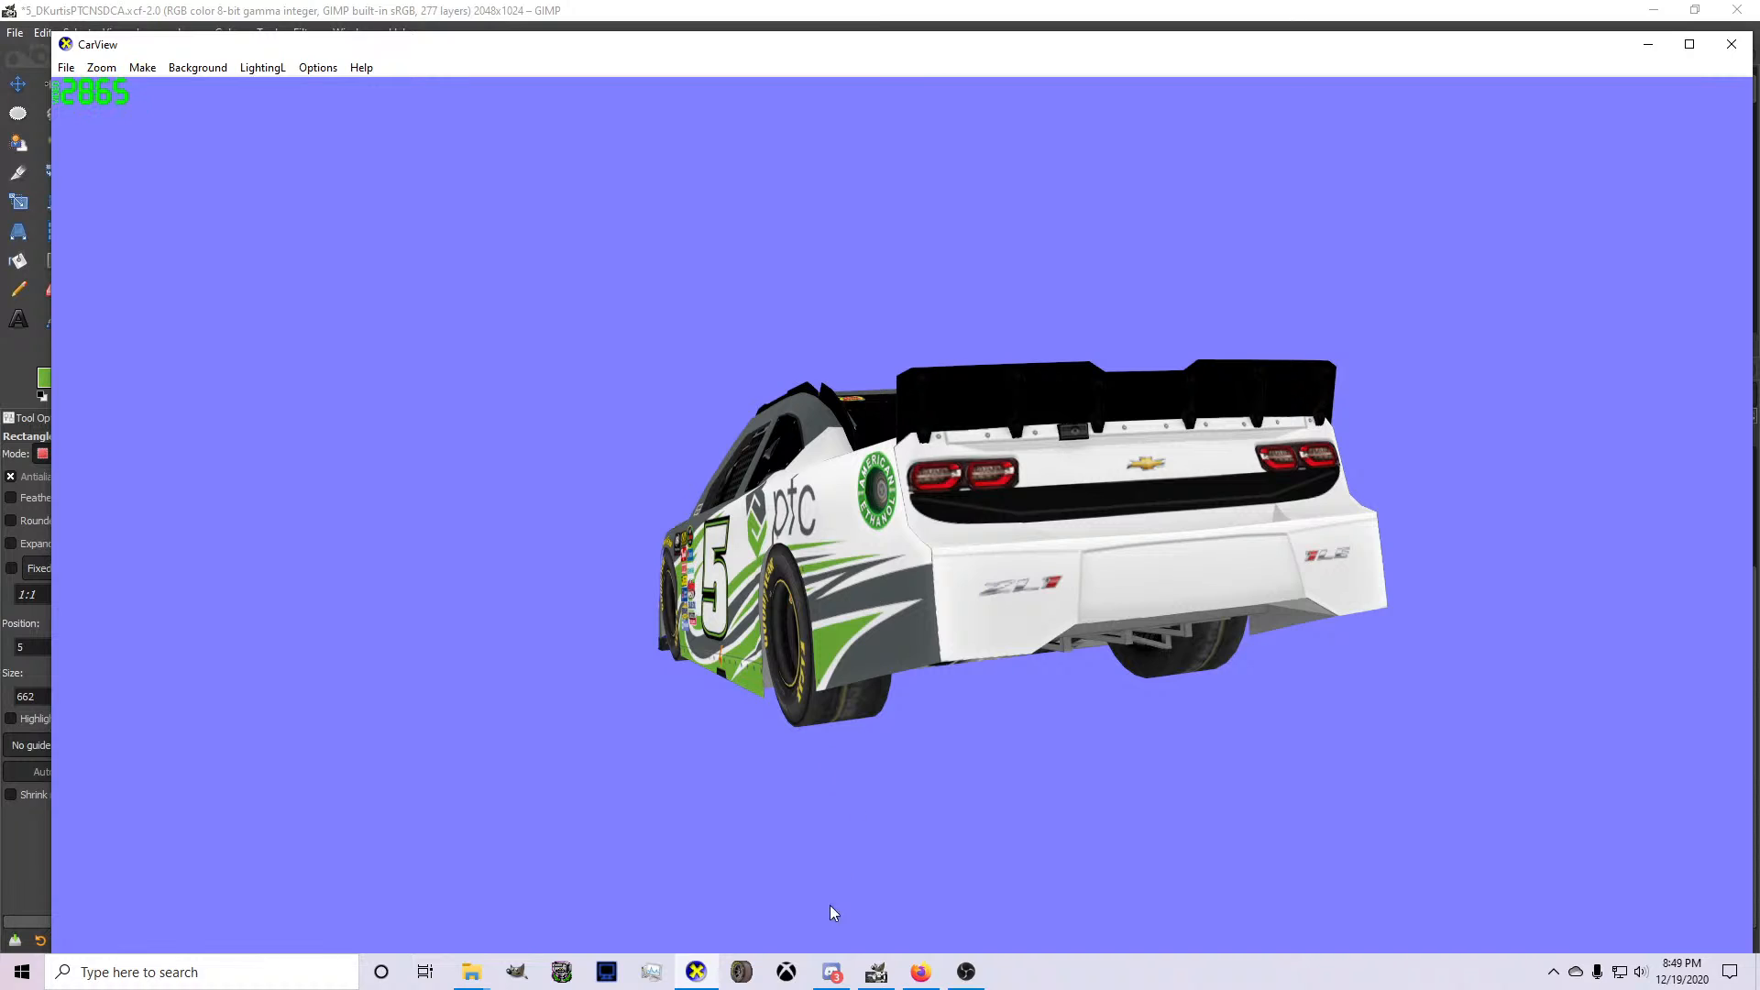
pyautogui.click(877, 971)
# Outline the lower rear bumper from its outer side edge to the vertical centerline guide with a free selection.
pyautogui.press('f')
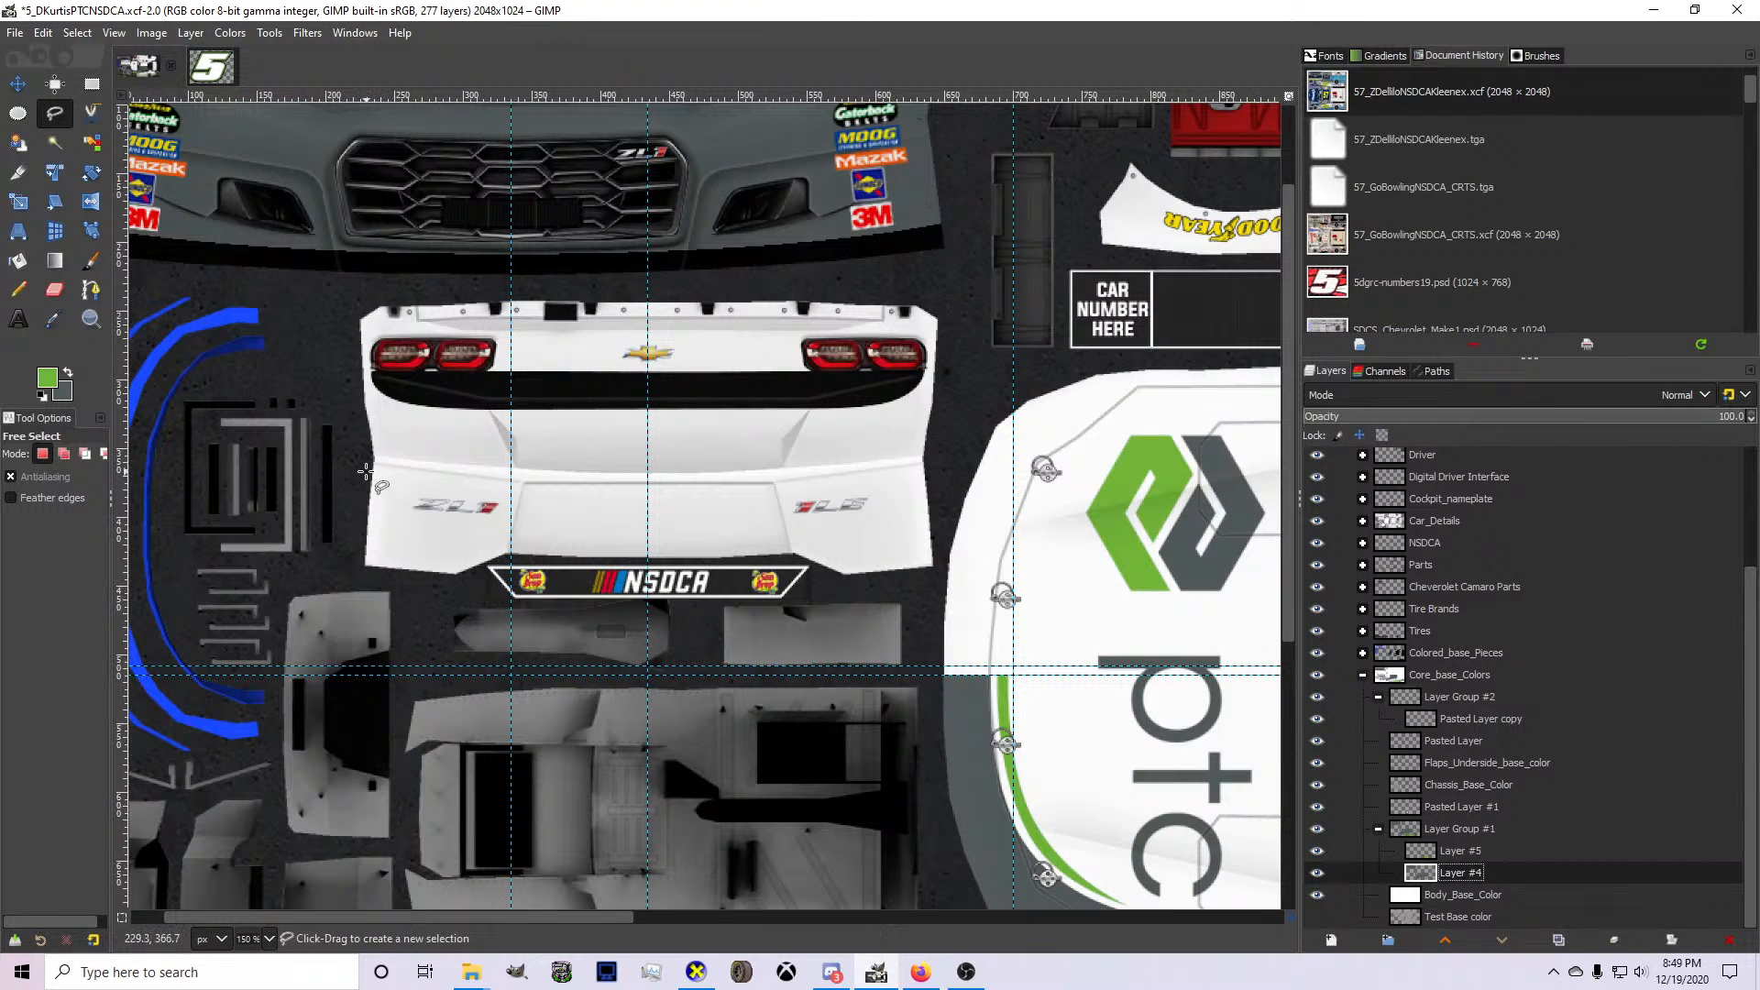
pyautogui.click(366, 473)
pyautogui.click(649, 496)
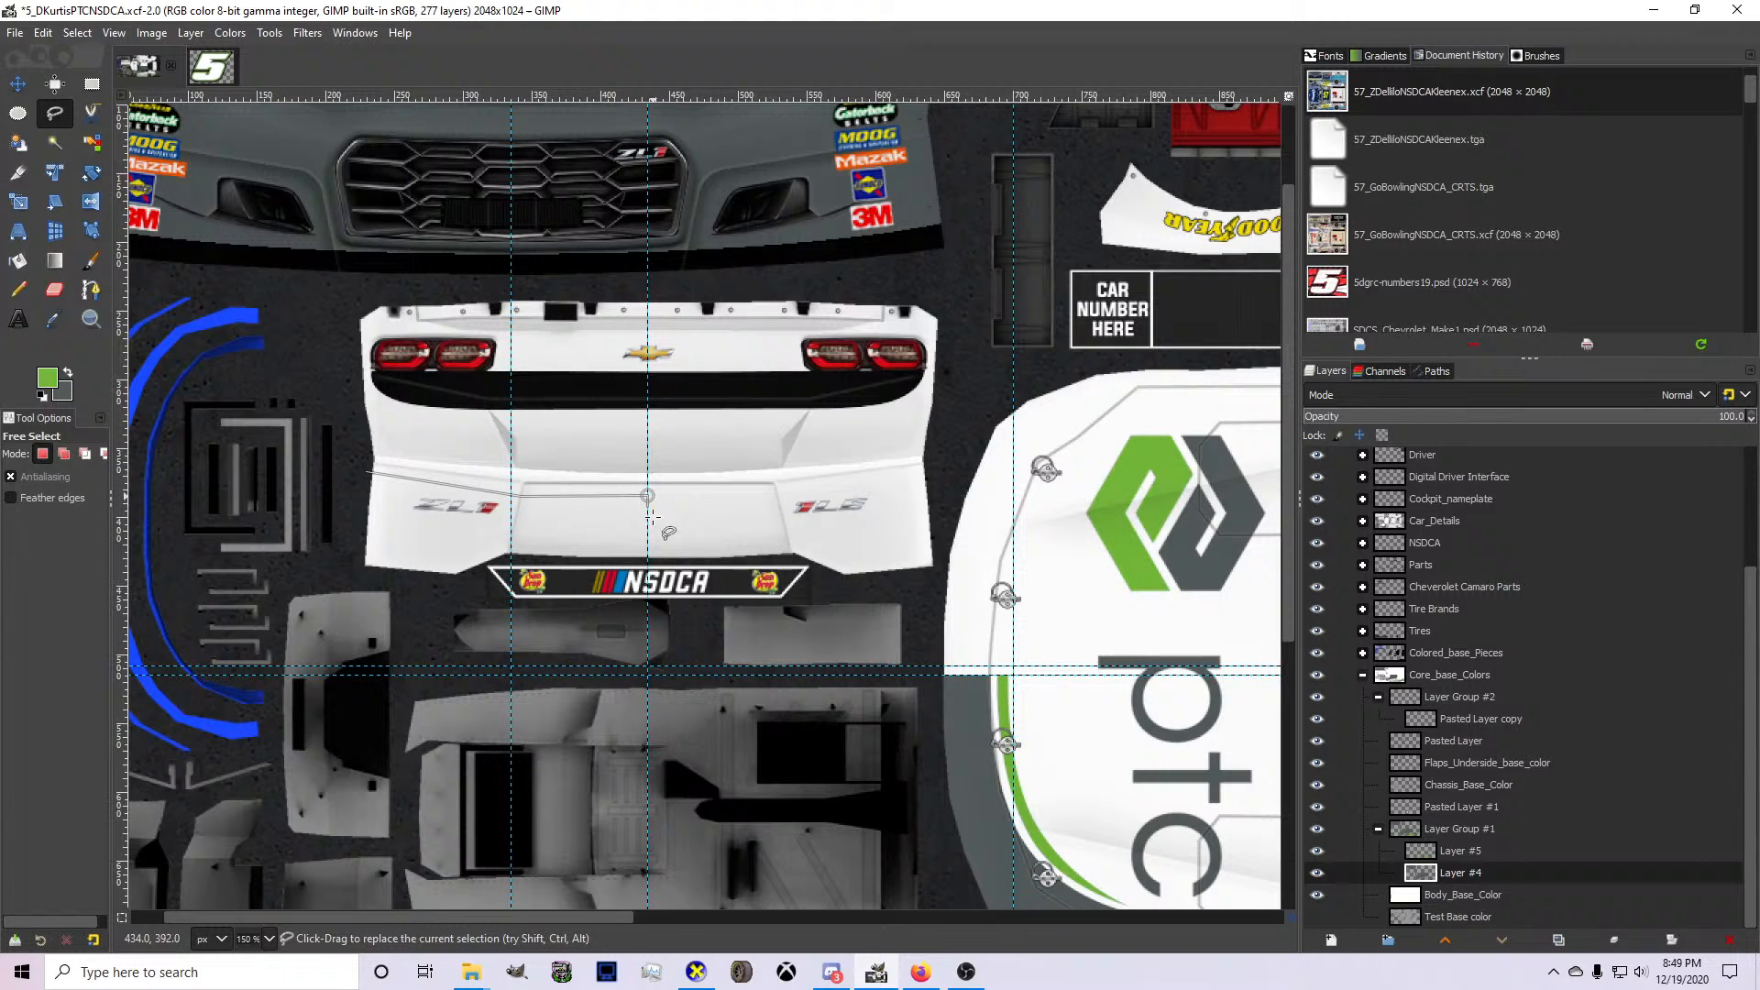
pyautogui.click(650, 602)
pyautogui.press('Return')
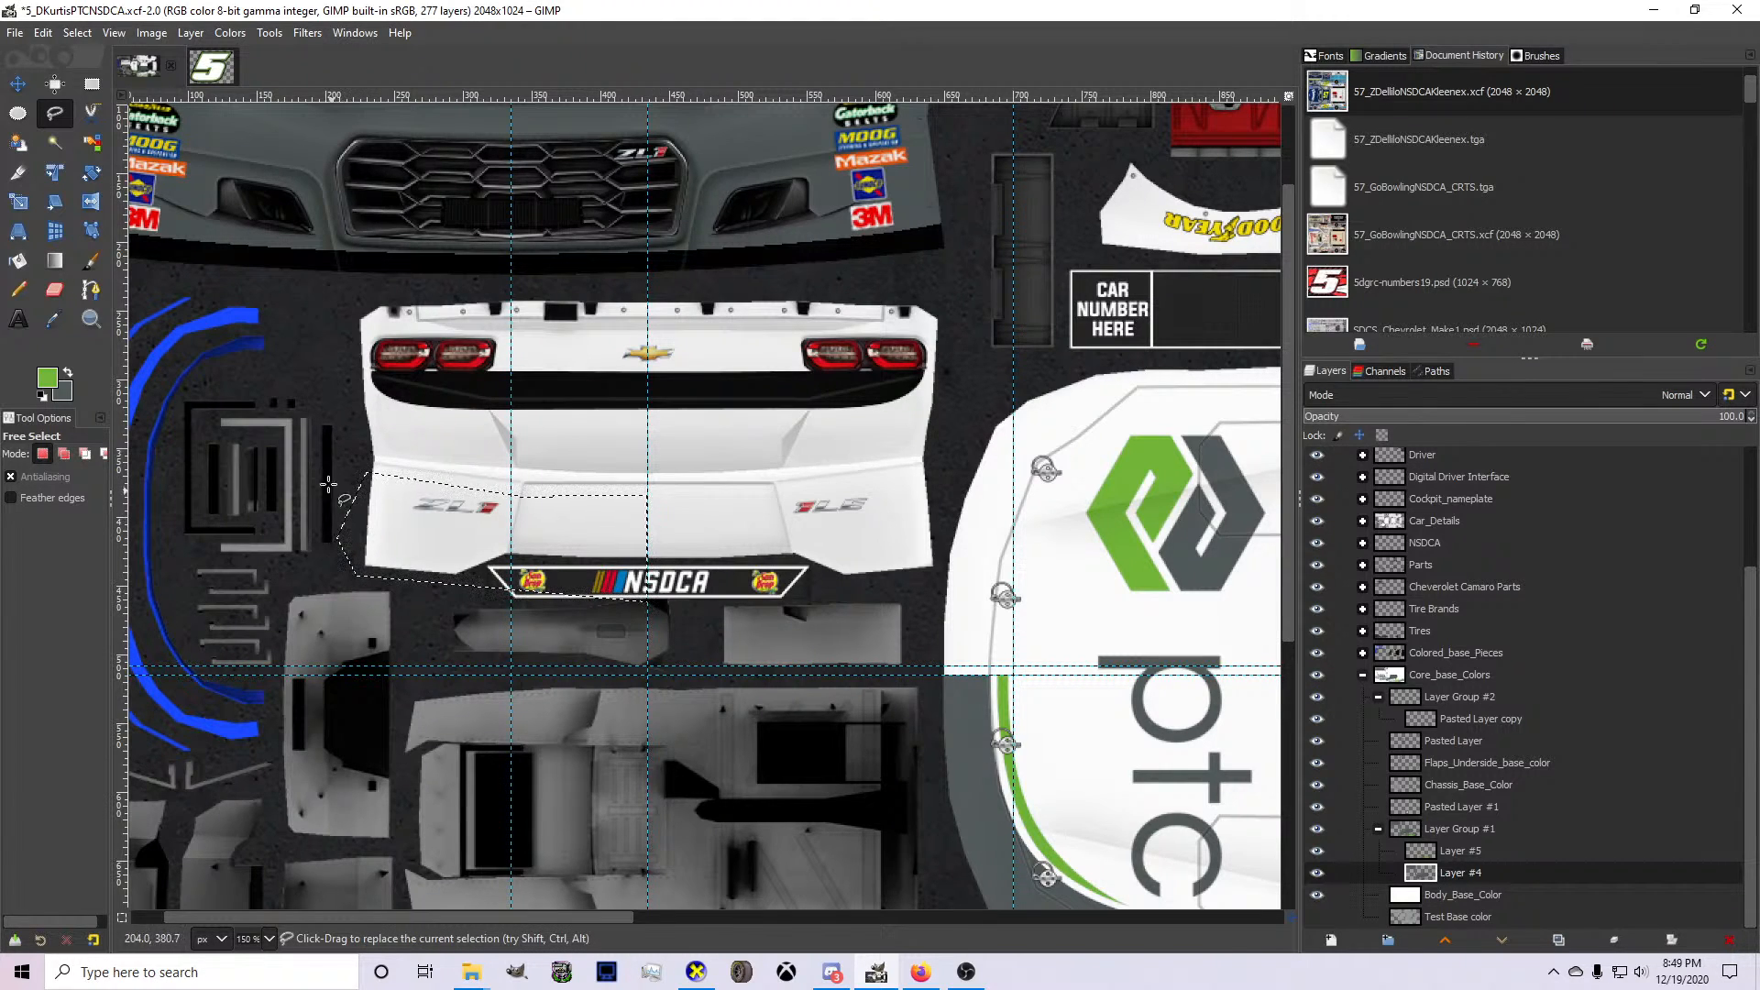
# Swap the foreground and background colors and fill the selected half of the lower rear bumper with gray.
pyautogui.click(17, 260)
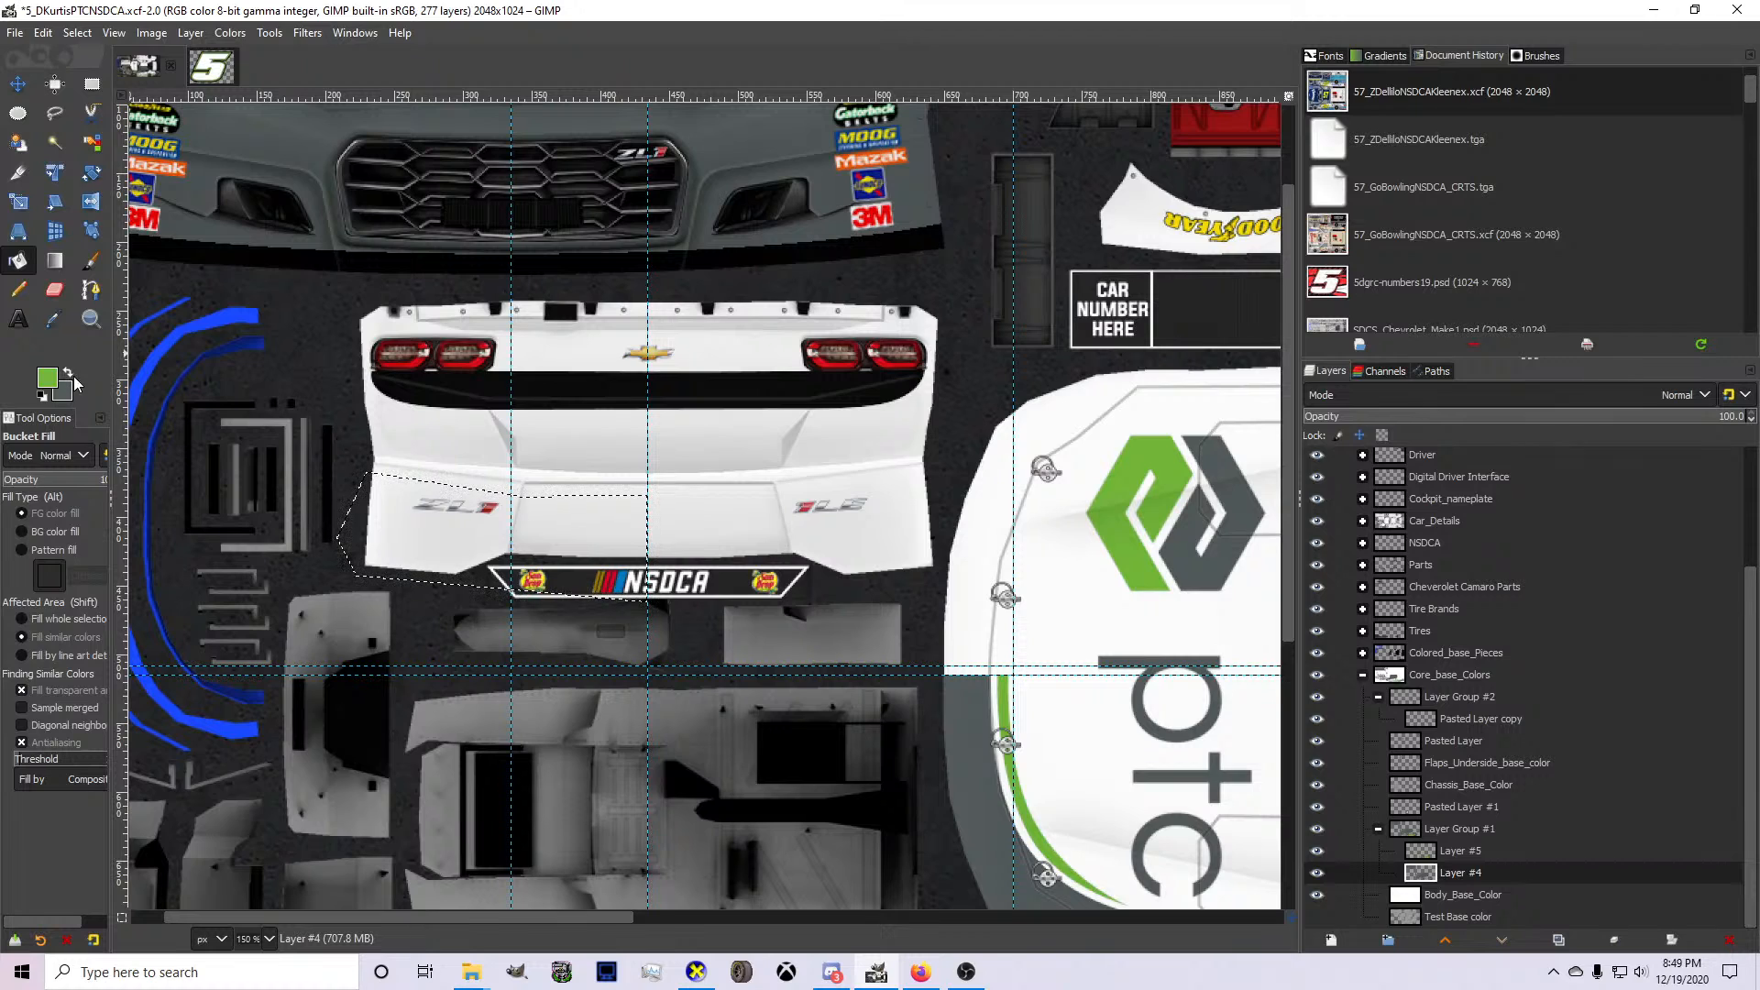
pyautogui.click(70, 373)
pyautogui.click(581, 551)
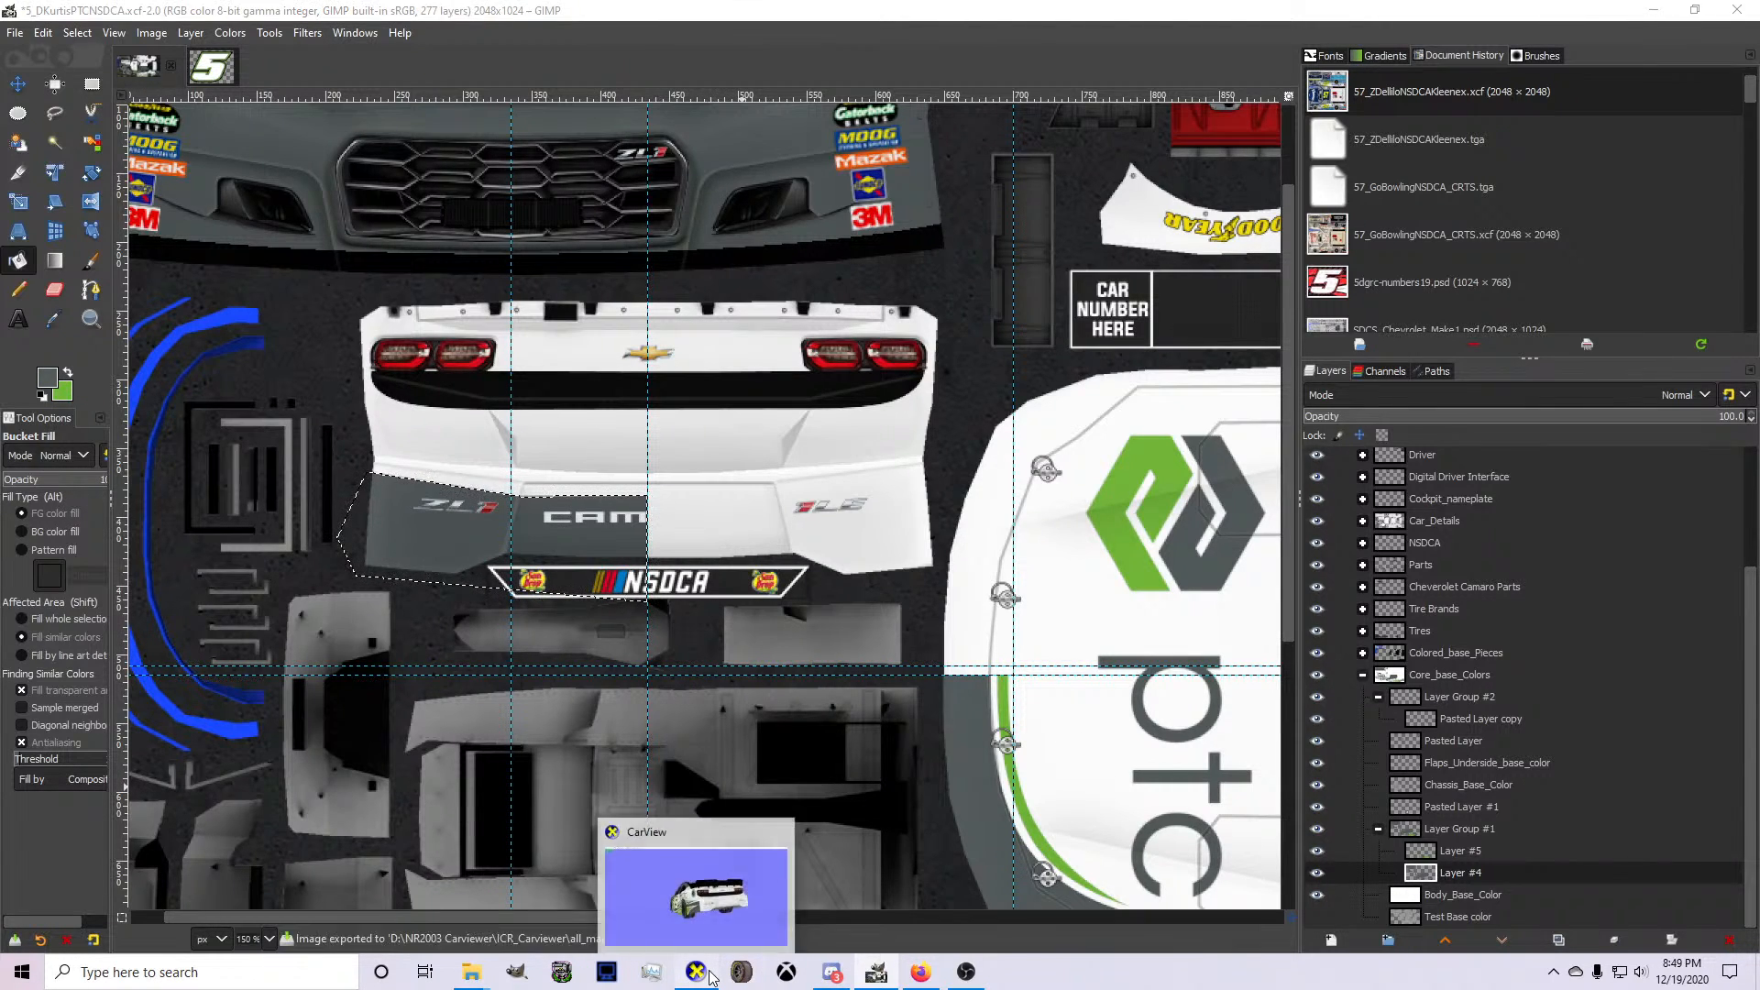
# Examine the gray half of the rear bumper up close in CarView, including where it meets the side graphics.
pyautogui.click(683, 885)
pyautogui.moveTo(723, 600); pyautogui.dragTo(774, 607)
pyautogui.scroll(3, 948, 779)
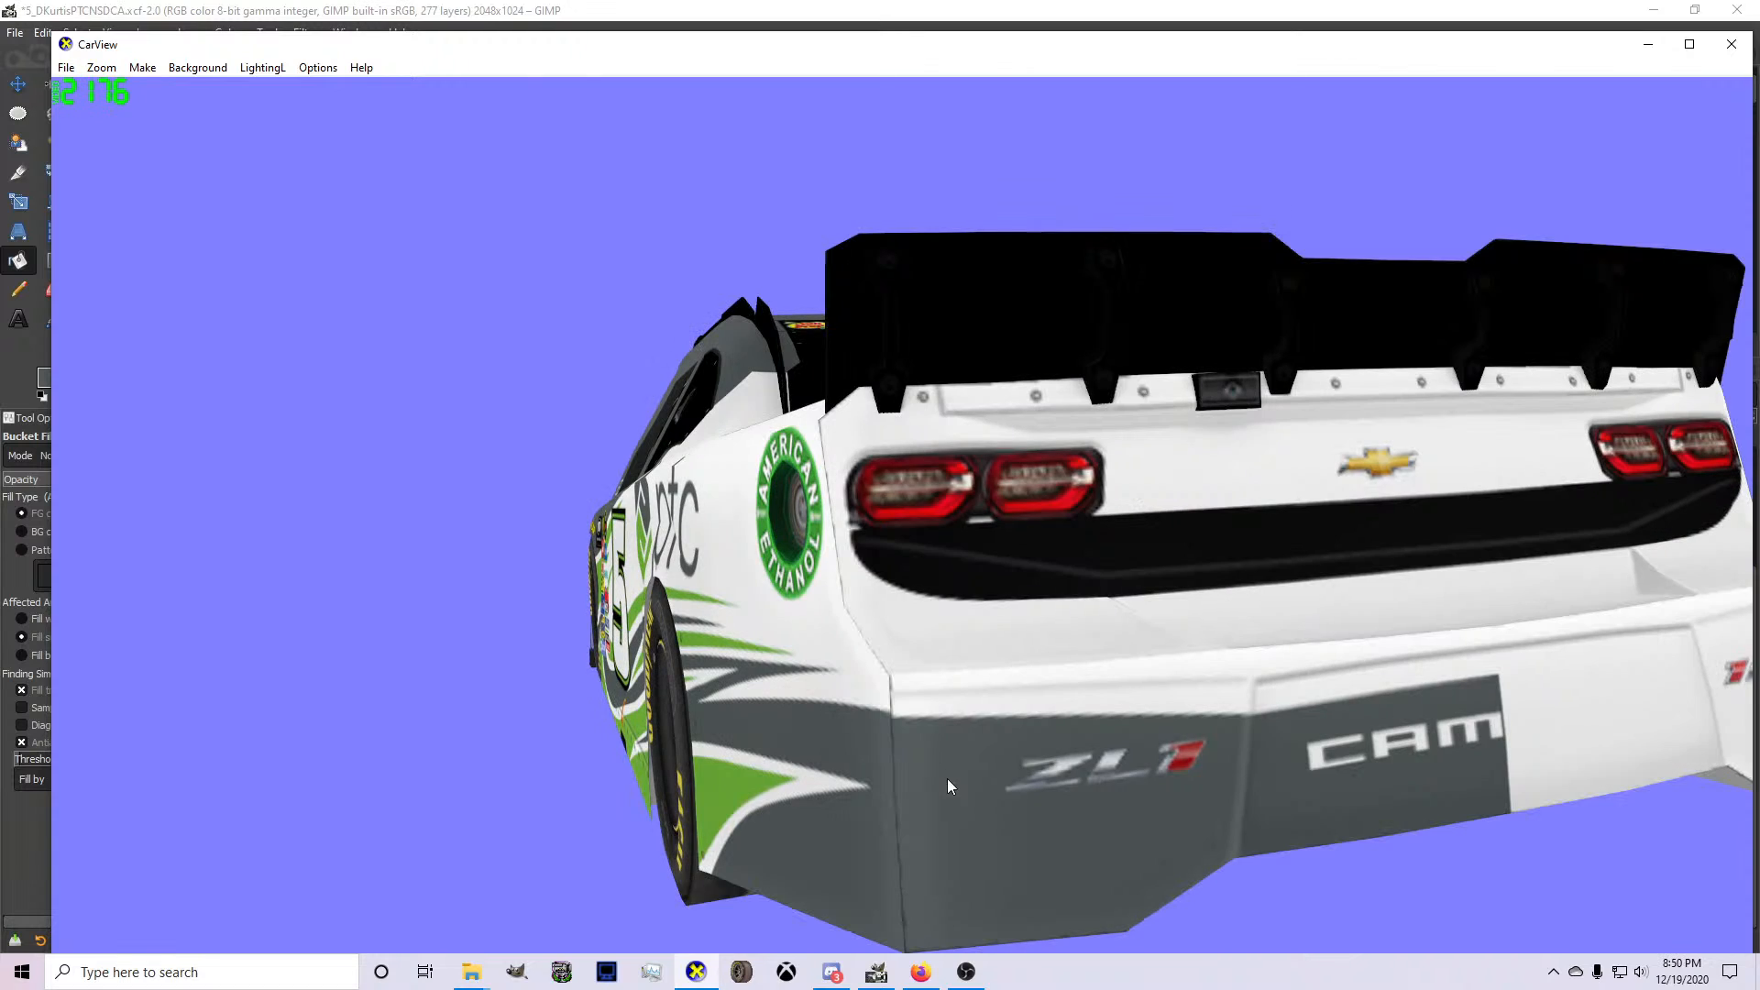
pyautogui.moveTo(949, 785); pyautogui.dragTo(851, 754)
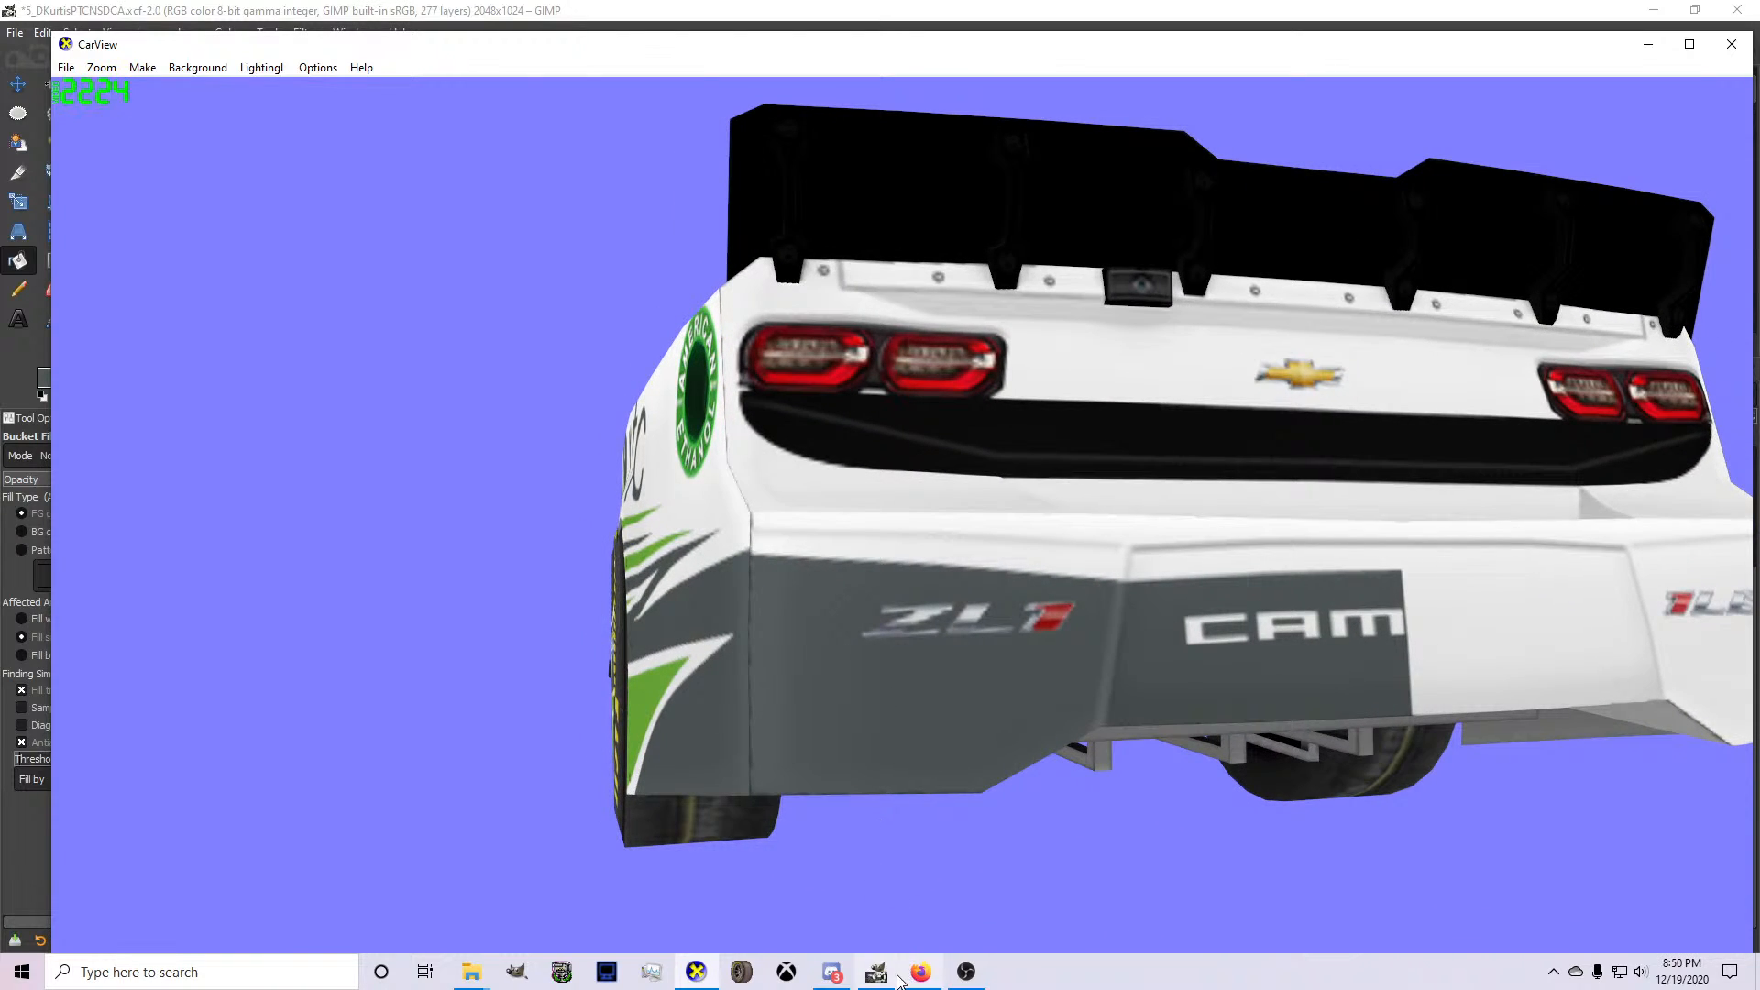
# Copy the gray rear bumper half, paste it nudged slightly upward onto Layer #4, and check its alignment with the side graphics in CarView.
pyautogui.click(877, 972)
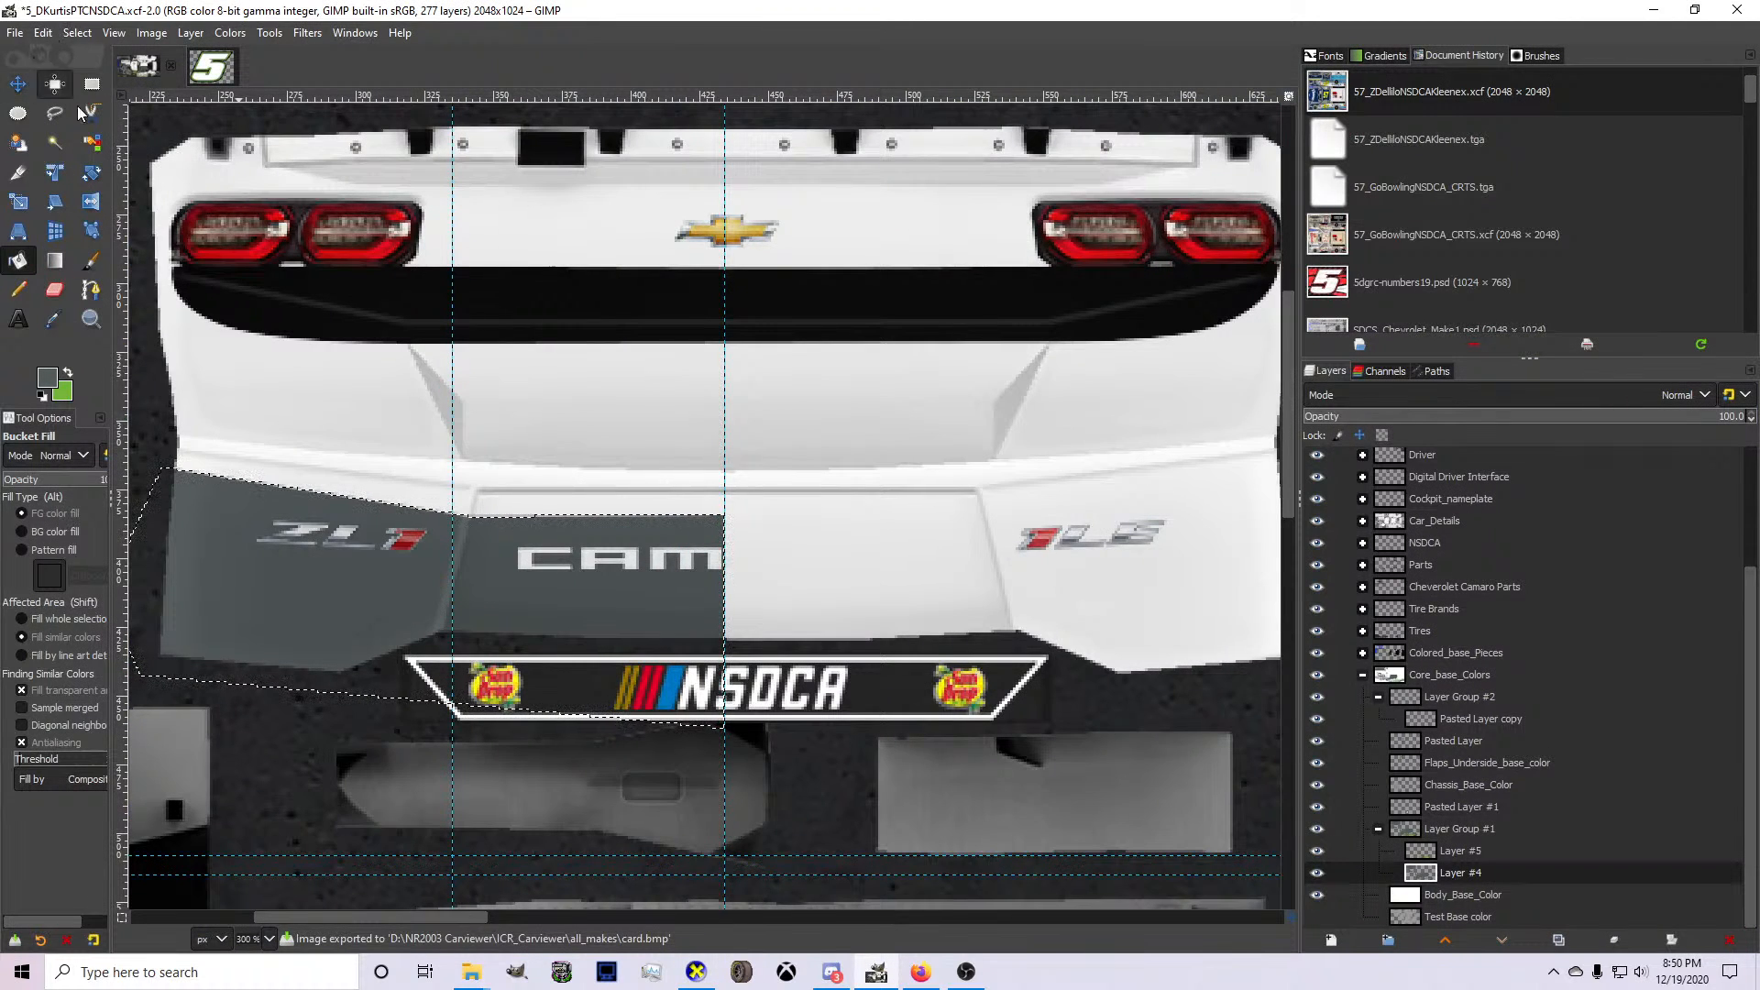
pyautogui.hotkey('ctrl', 'c')
pyautogui.click(17, 84)
pyautogui.hotkey('ctrl', 'v')
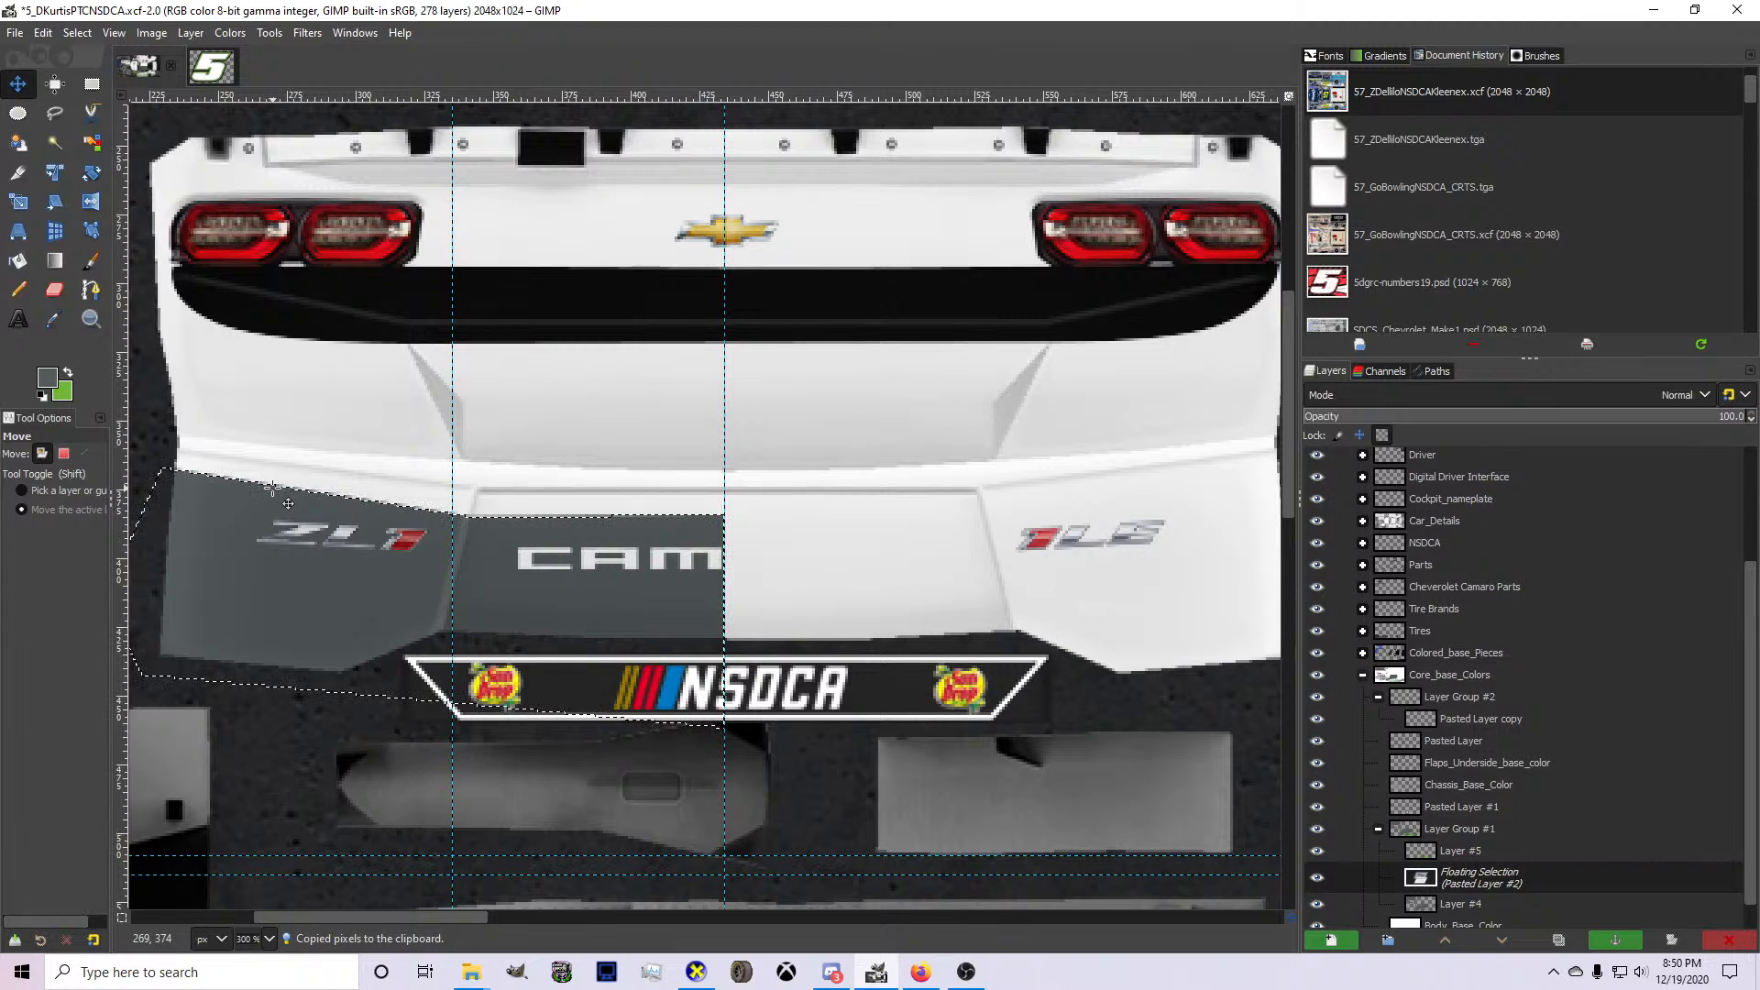
pyautogui.press('Up')
pyautogui.press('Up')
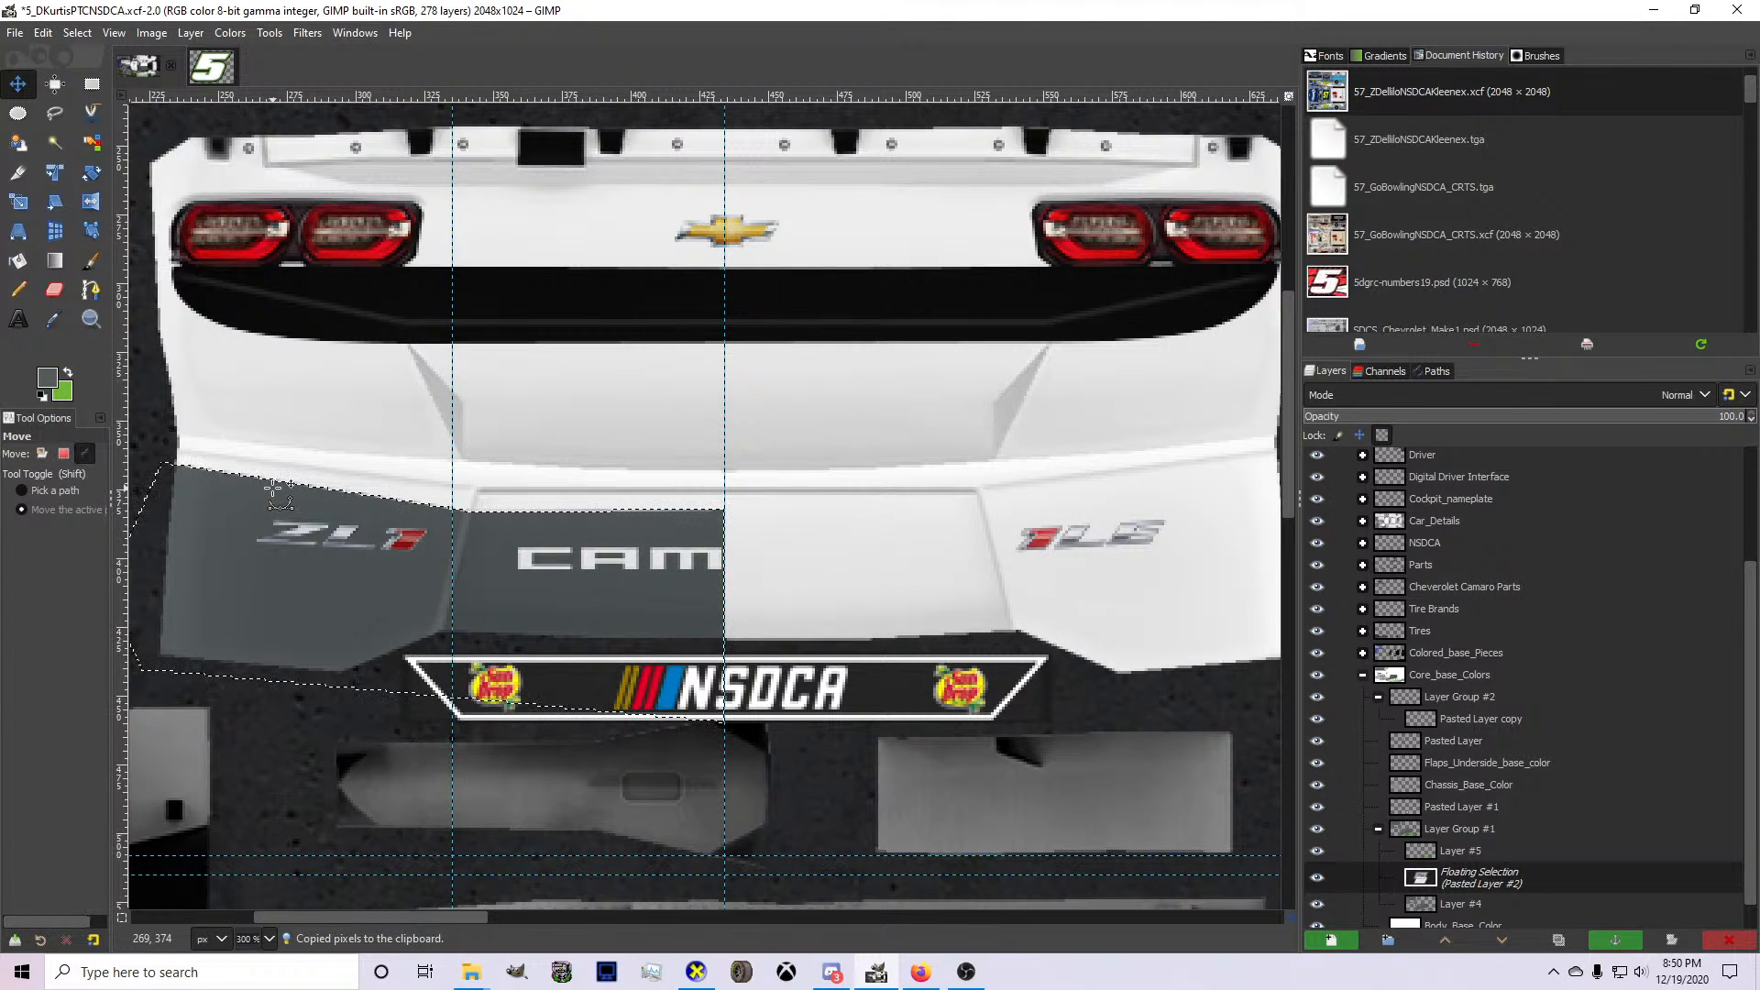
pyautogui.click(696, 972)
pyautogui.moveTo(760, 702); pyautogui.dragTo(884, 655)
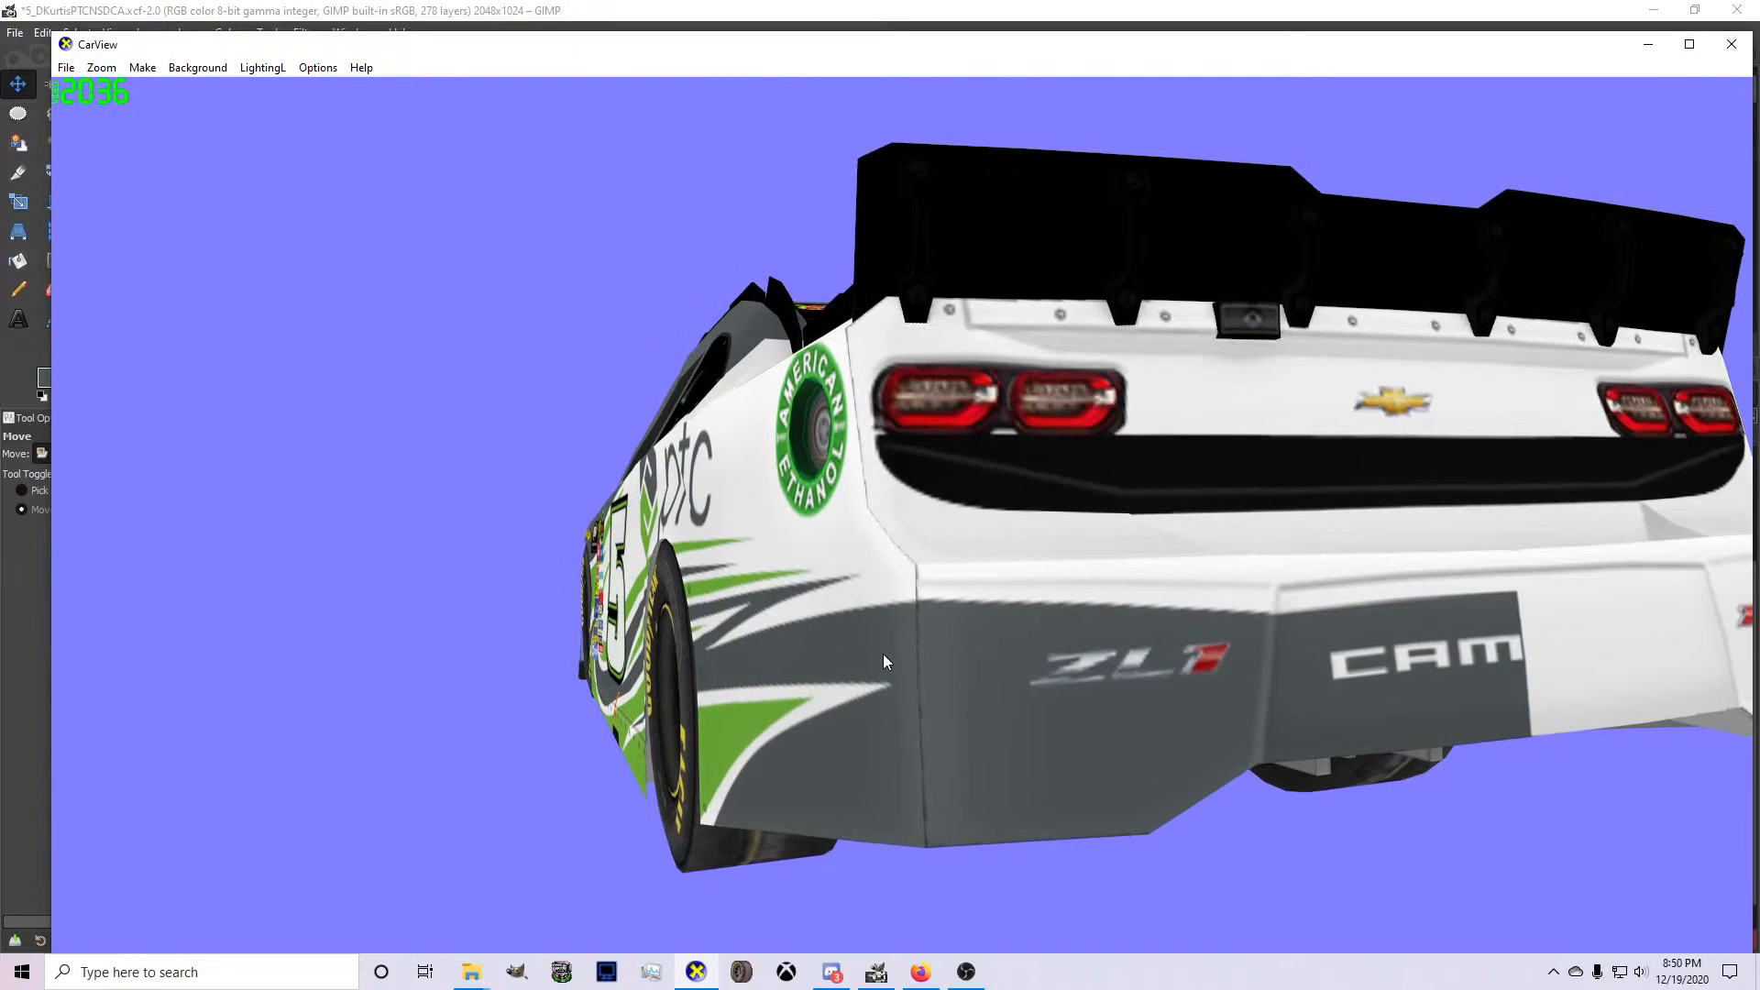
pyautogui.click(876, 972)
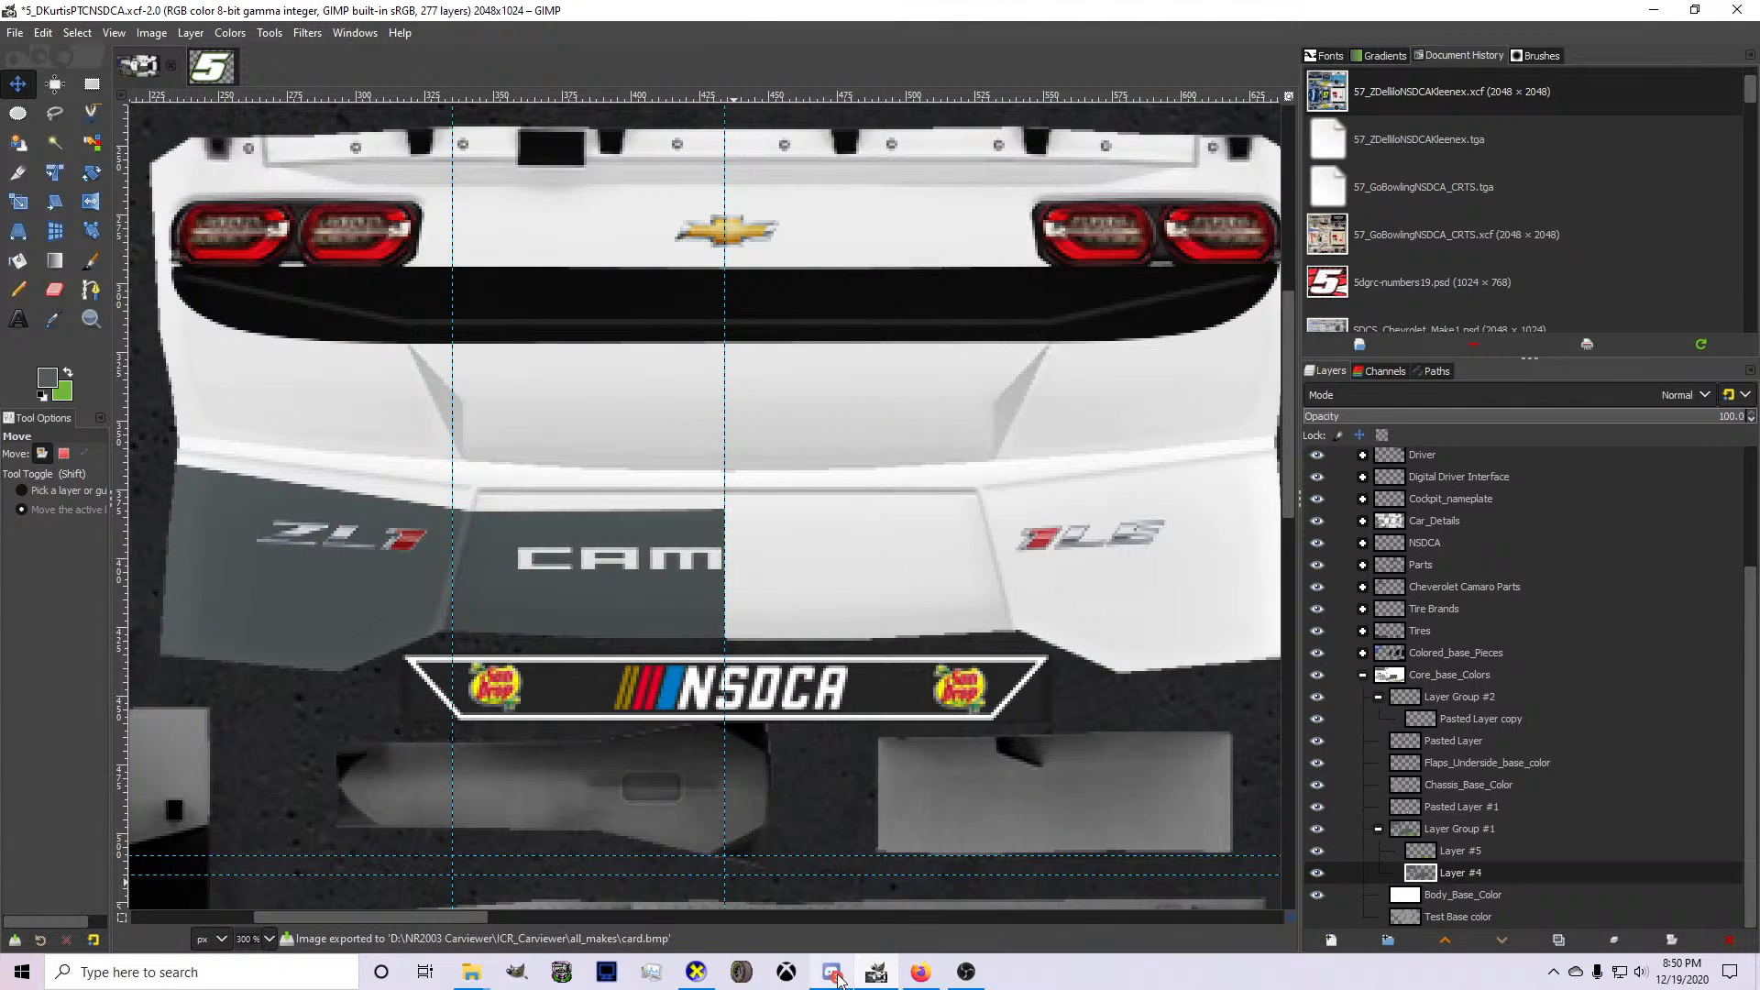
# Switch to Discord and look at the profile and screen-share preview of the second live member in the Stream Lab voice channel.
pyautogui.click(831, 972)
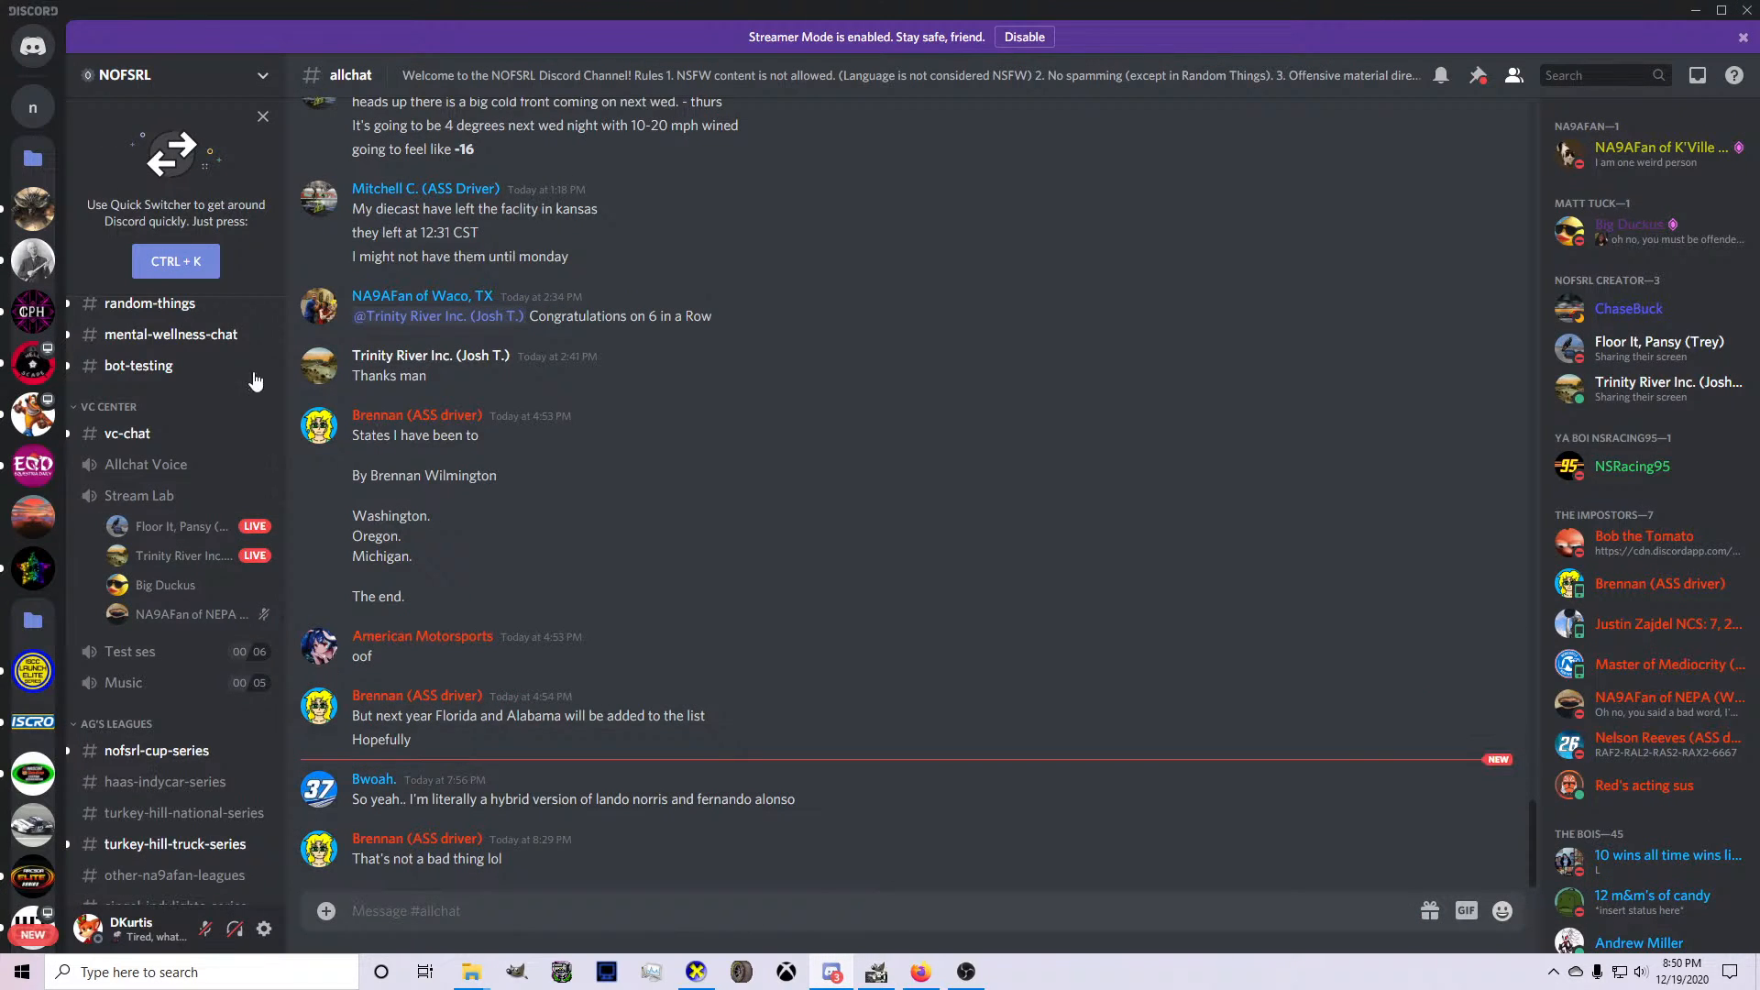
pyautogui.moveTo(230, 561)
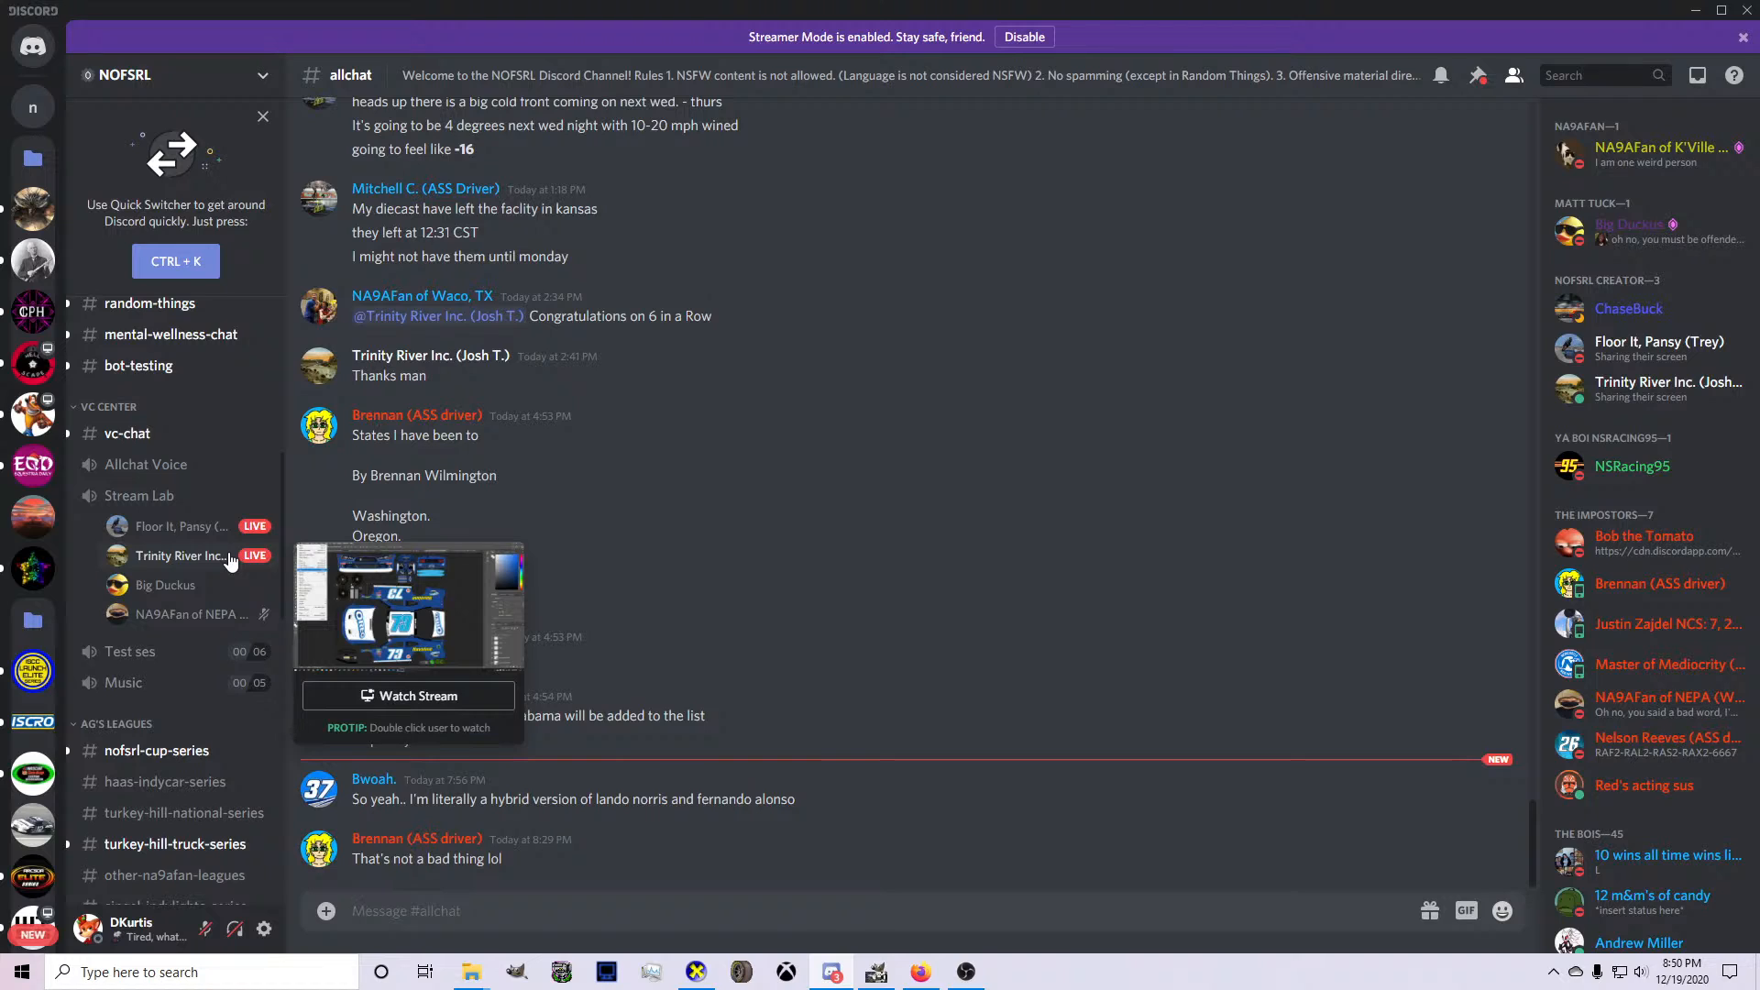
pyautogui.click(206, 557)
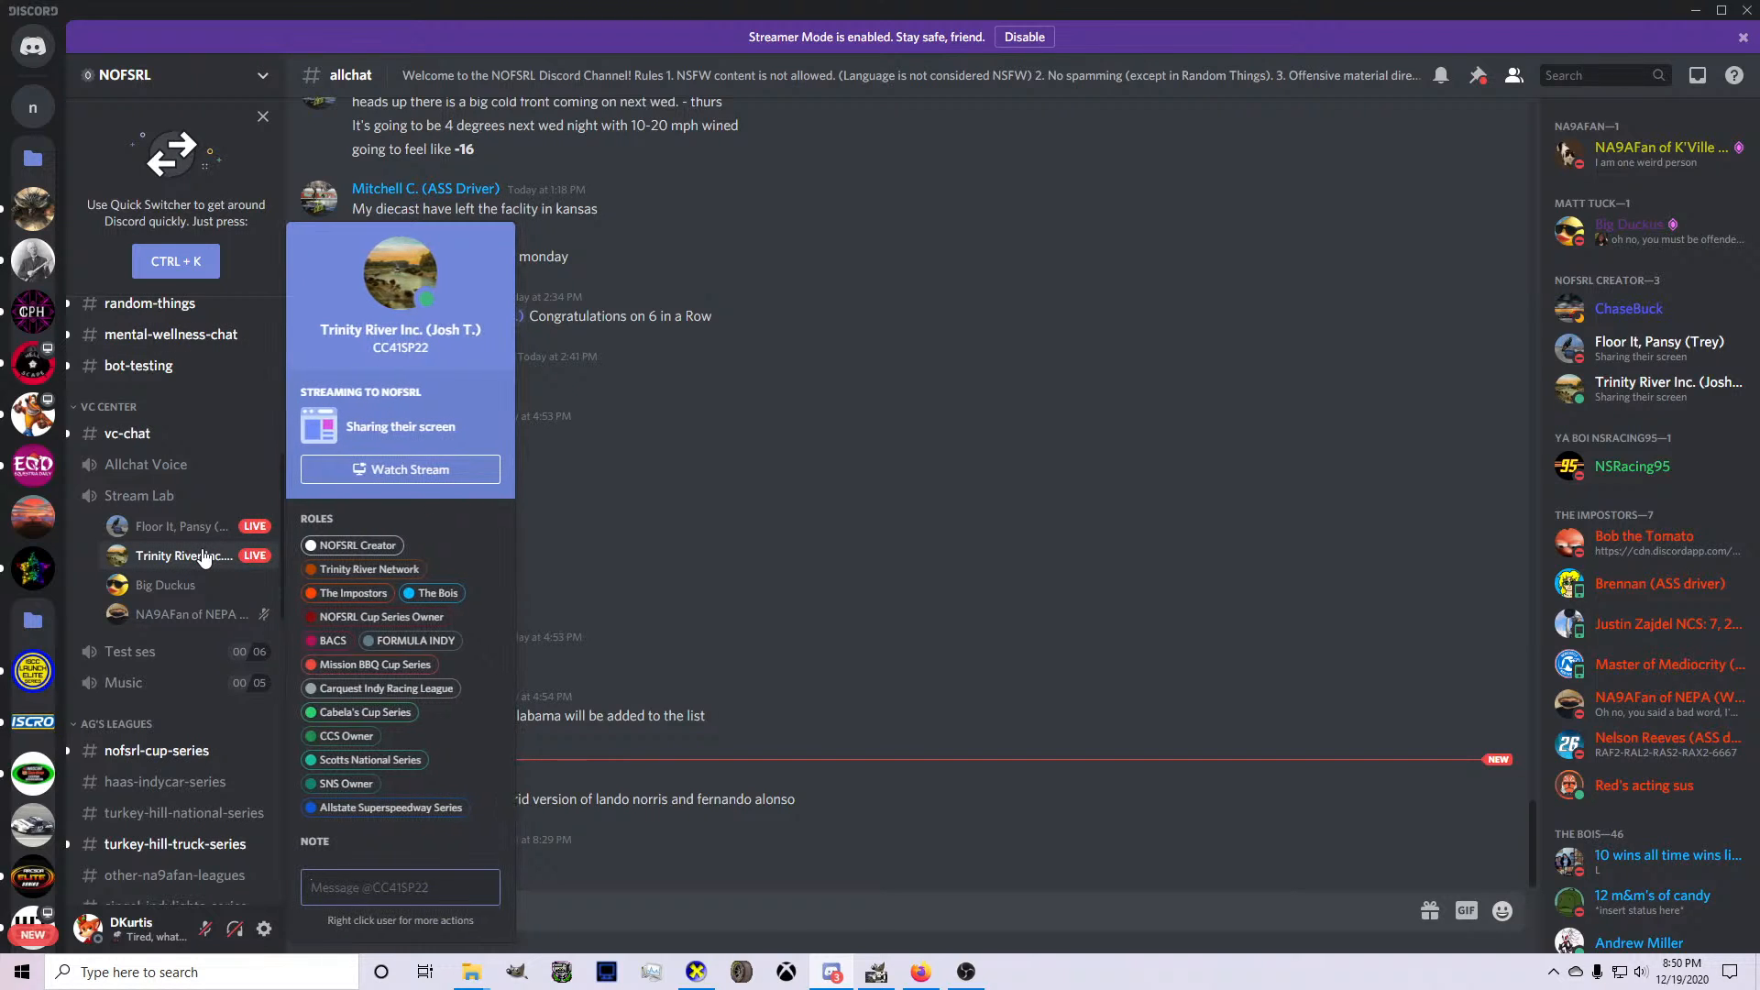
pyautogui.click(205, 558)
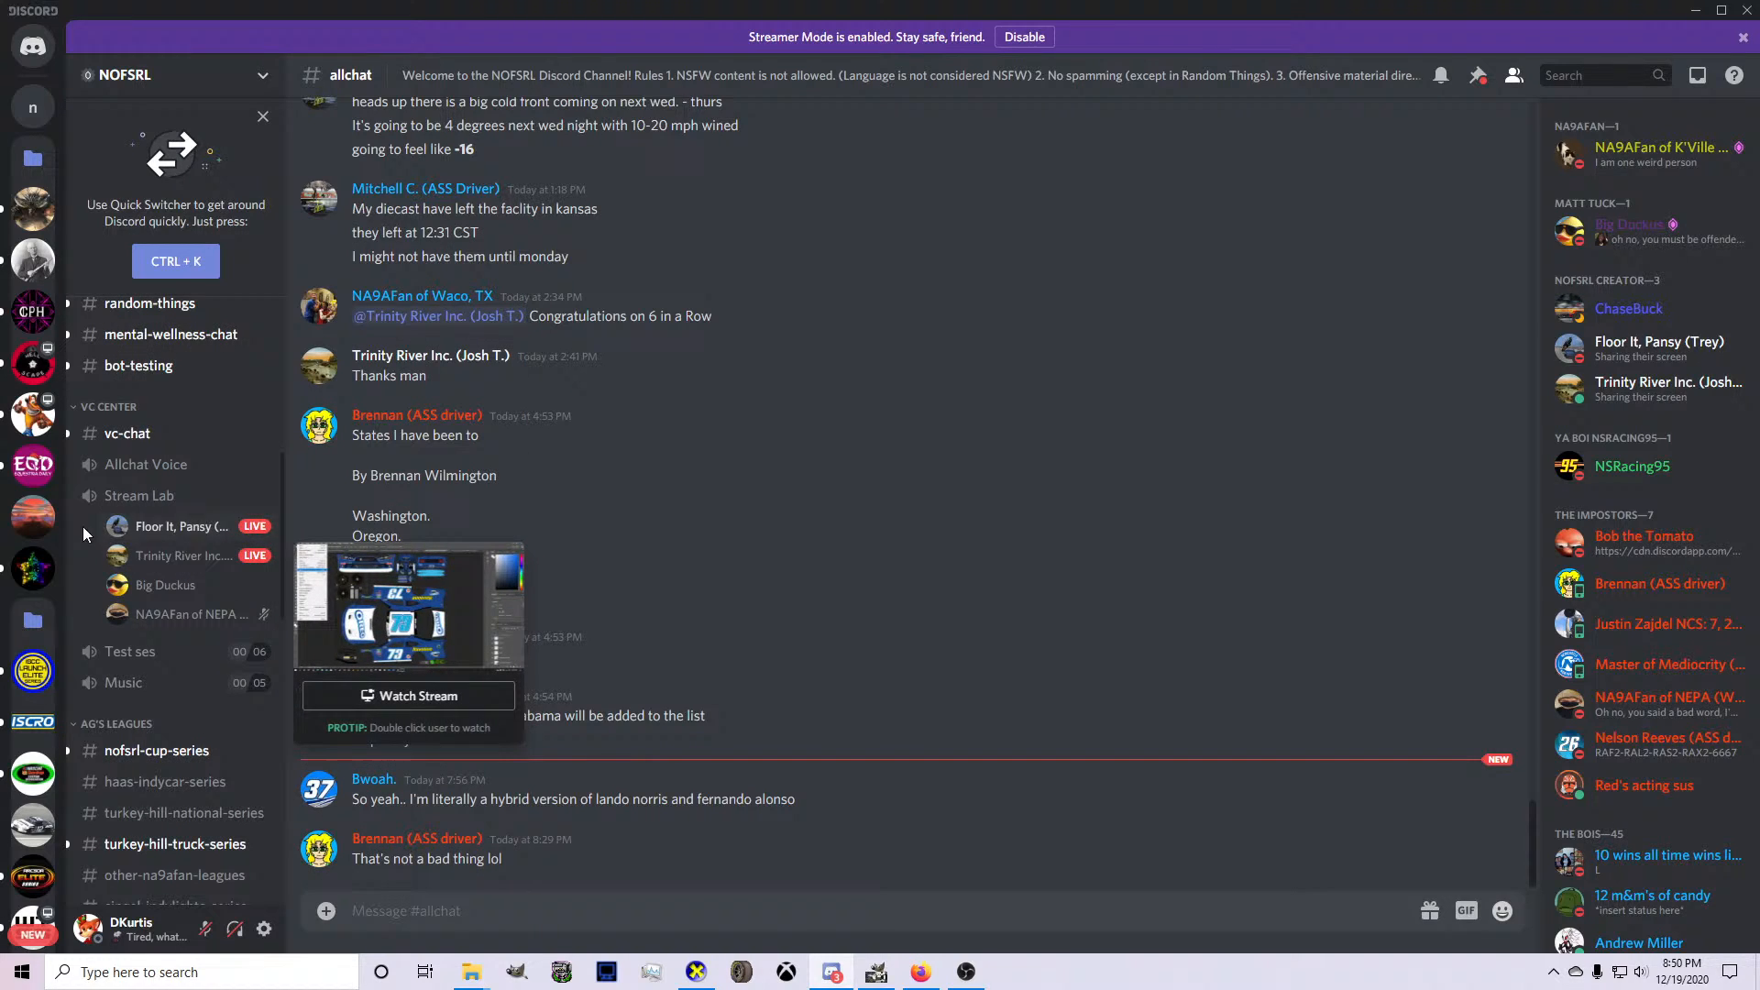
# Look through the MEMBERS ONLY server, Lefty's Server announcements and the World Touring Super Series server's voice channels.
pyautogui.click(30, 504)
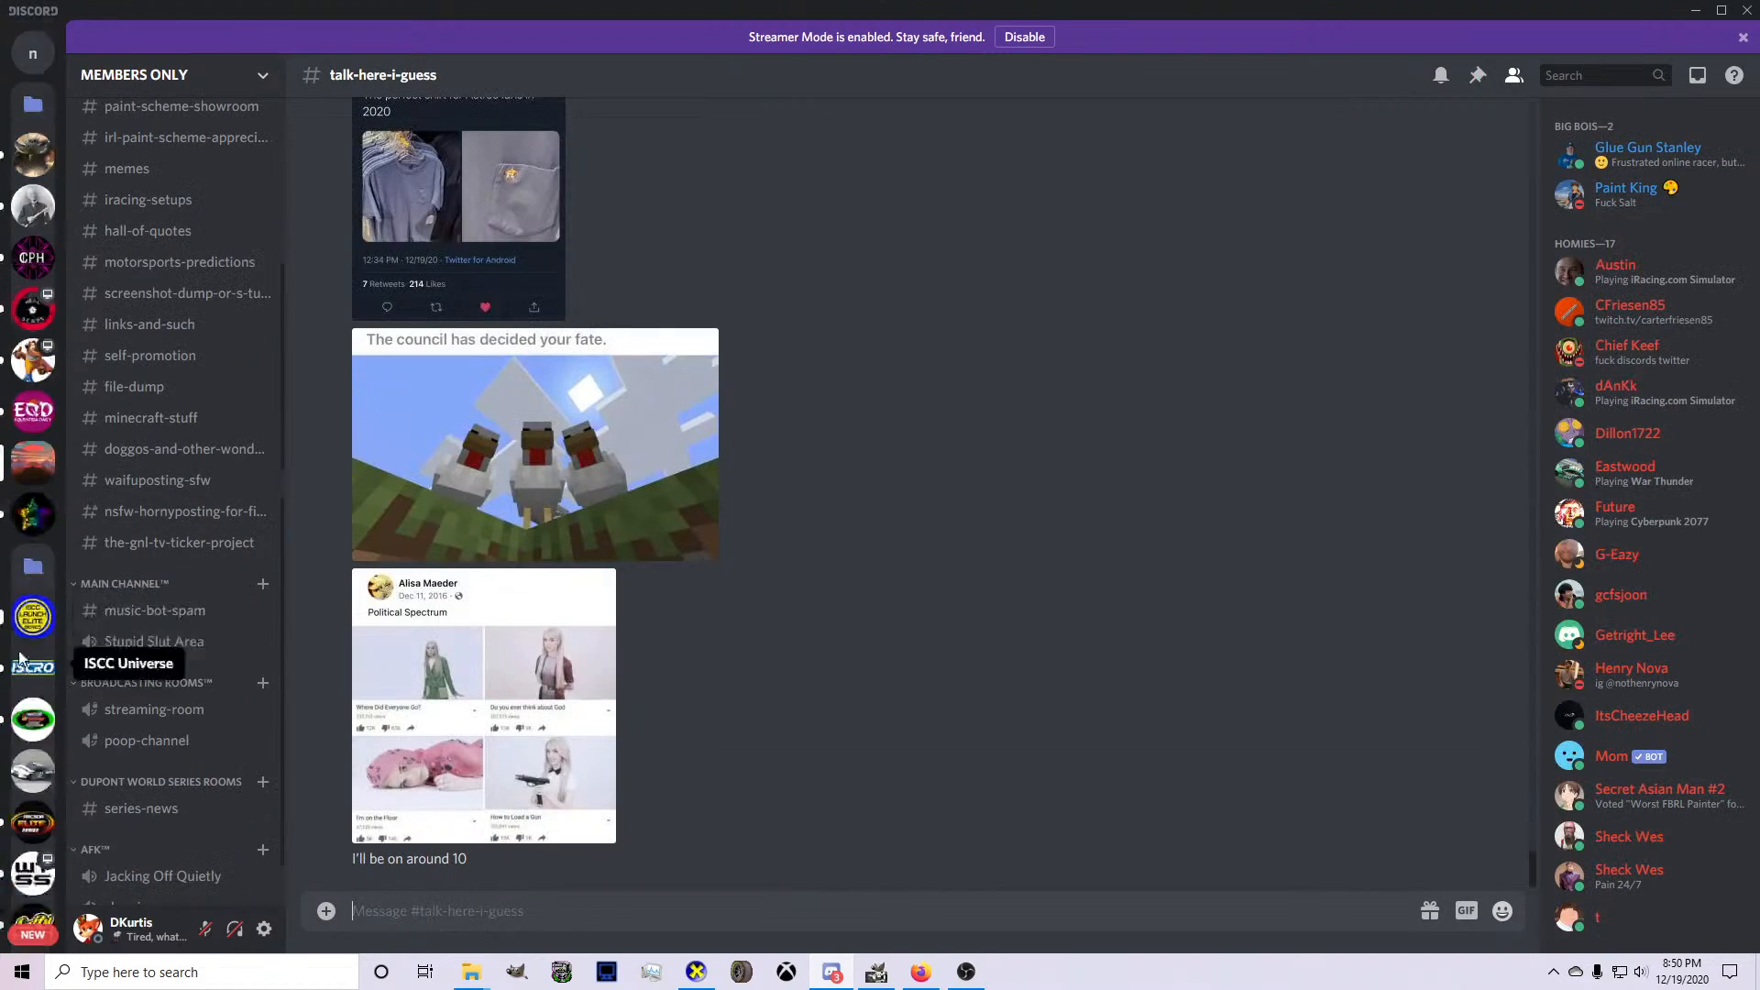
pyautogui.scroll(-3, 33, 665)
pyautogui.click(35, 708)
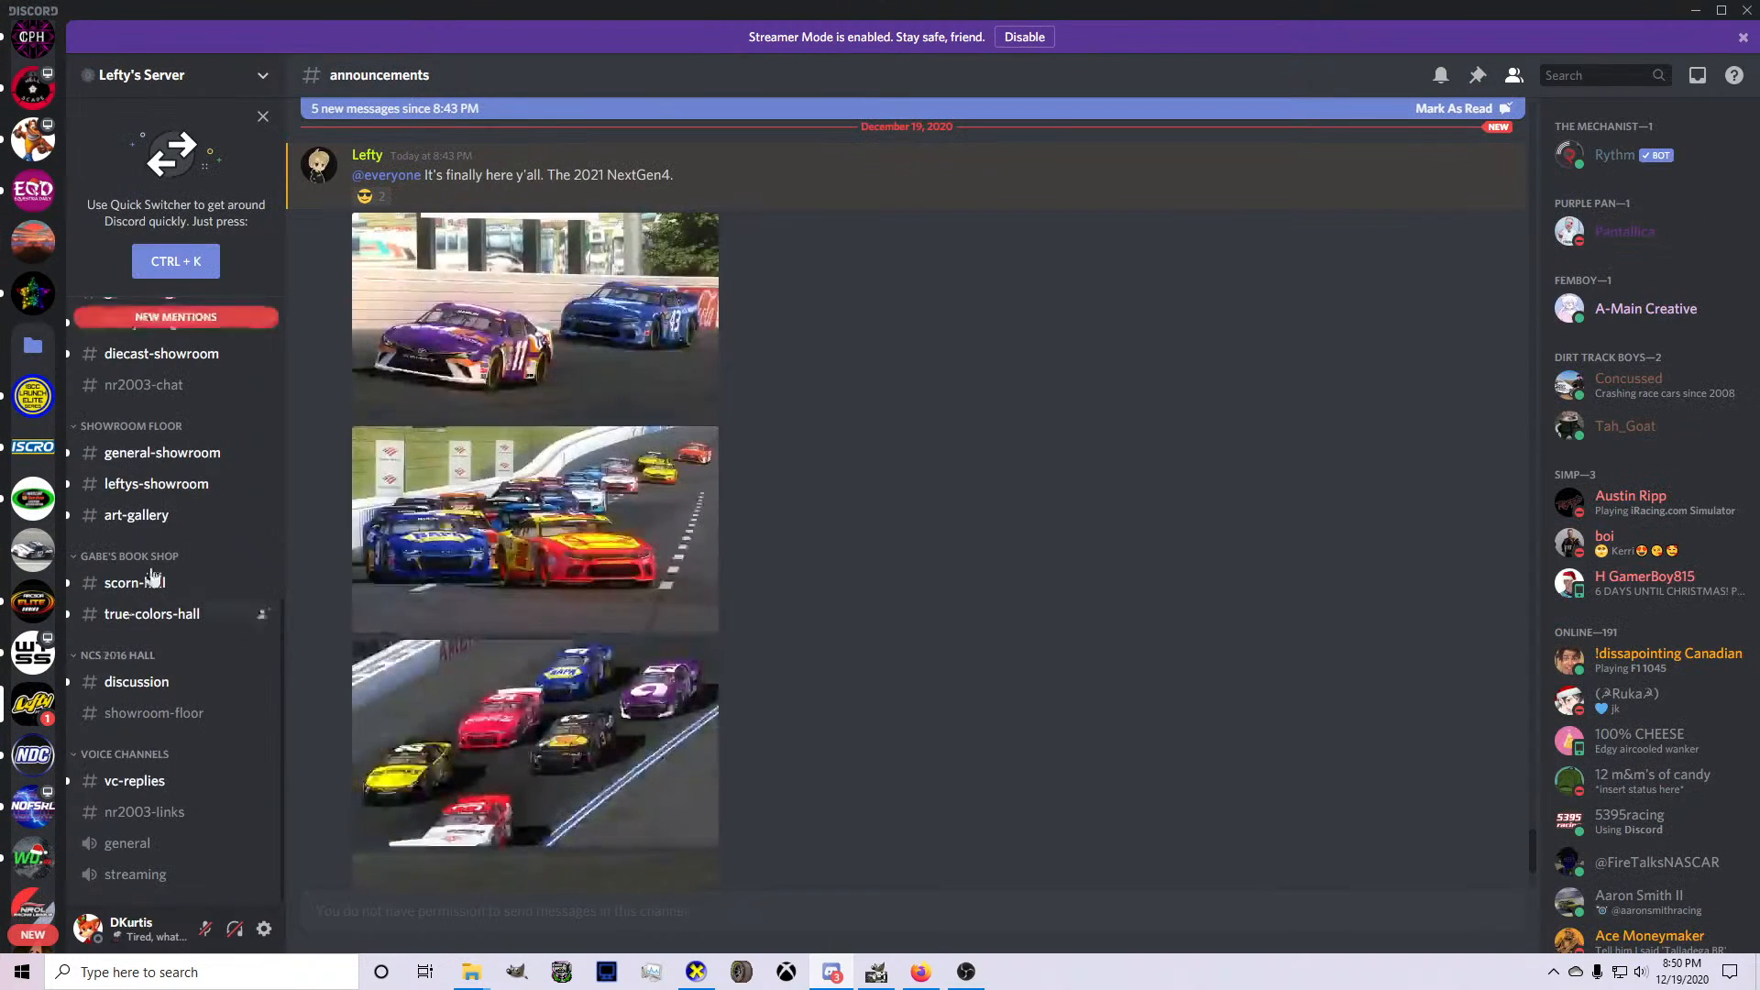
pyautogui.scroll(5, 163, 510)
pyautogui.scroll(-3, 448, 506)
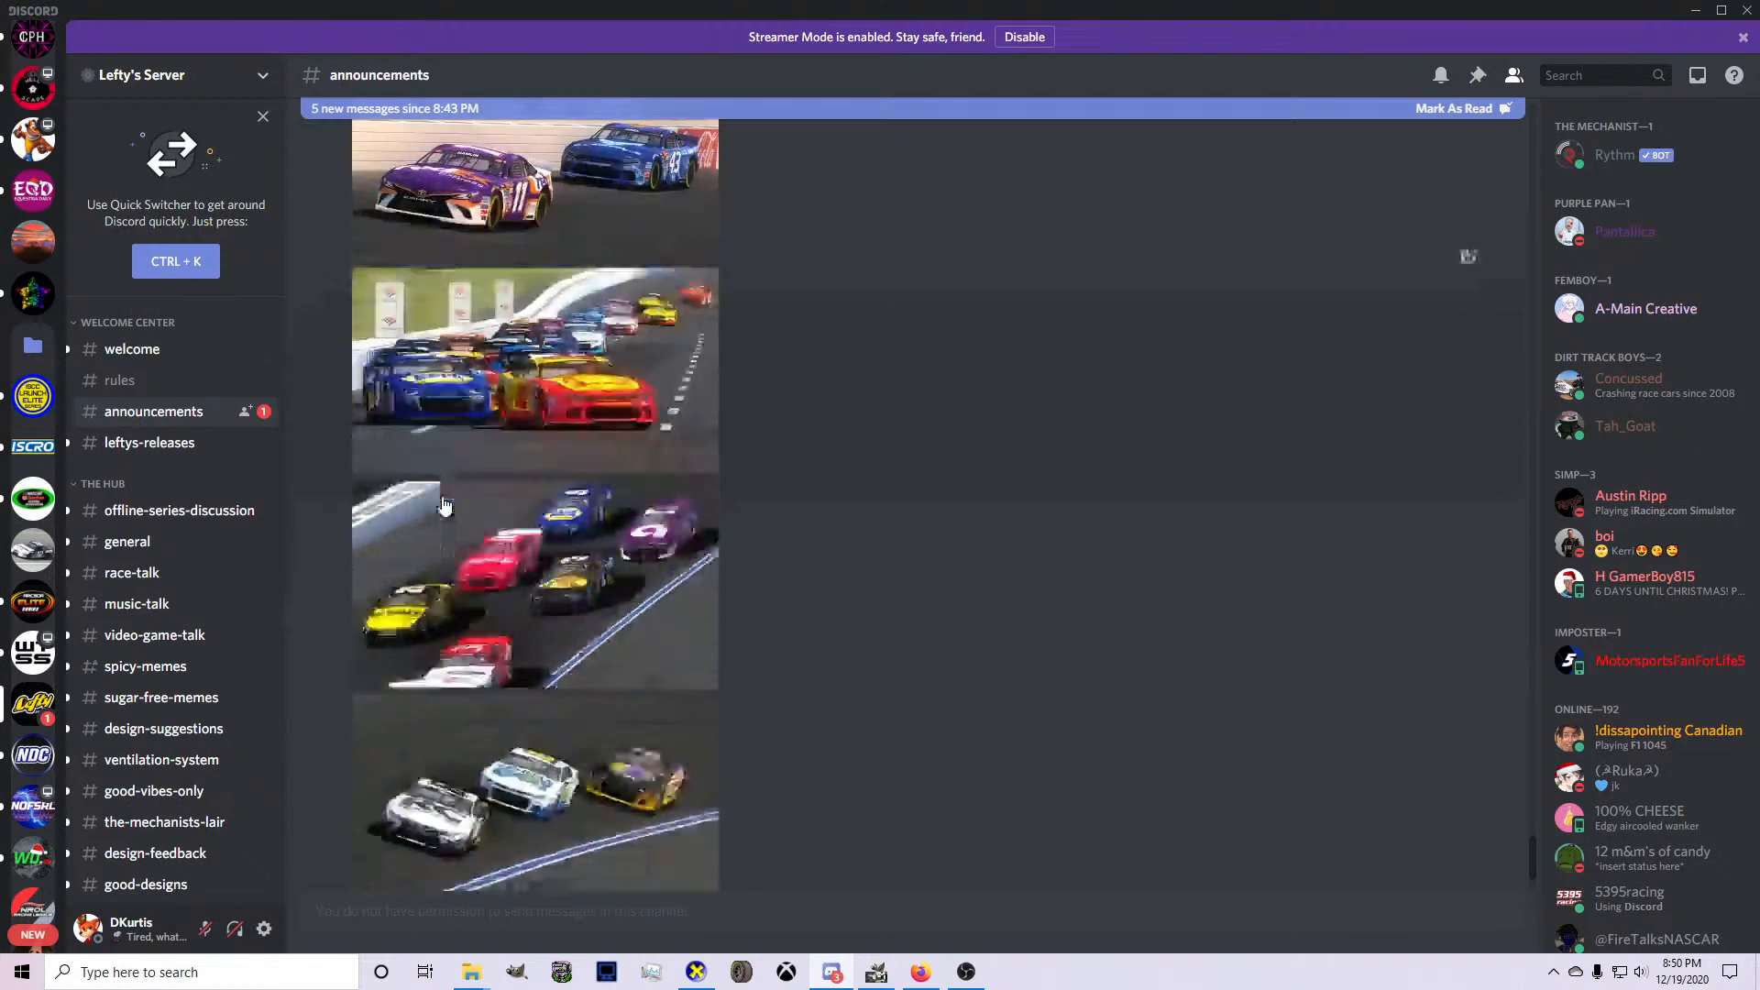
pyautogui.click(28, 644)
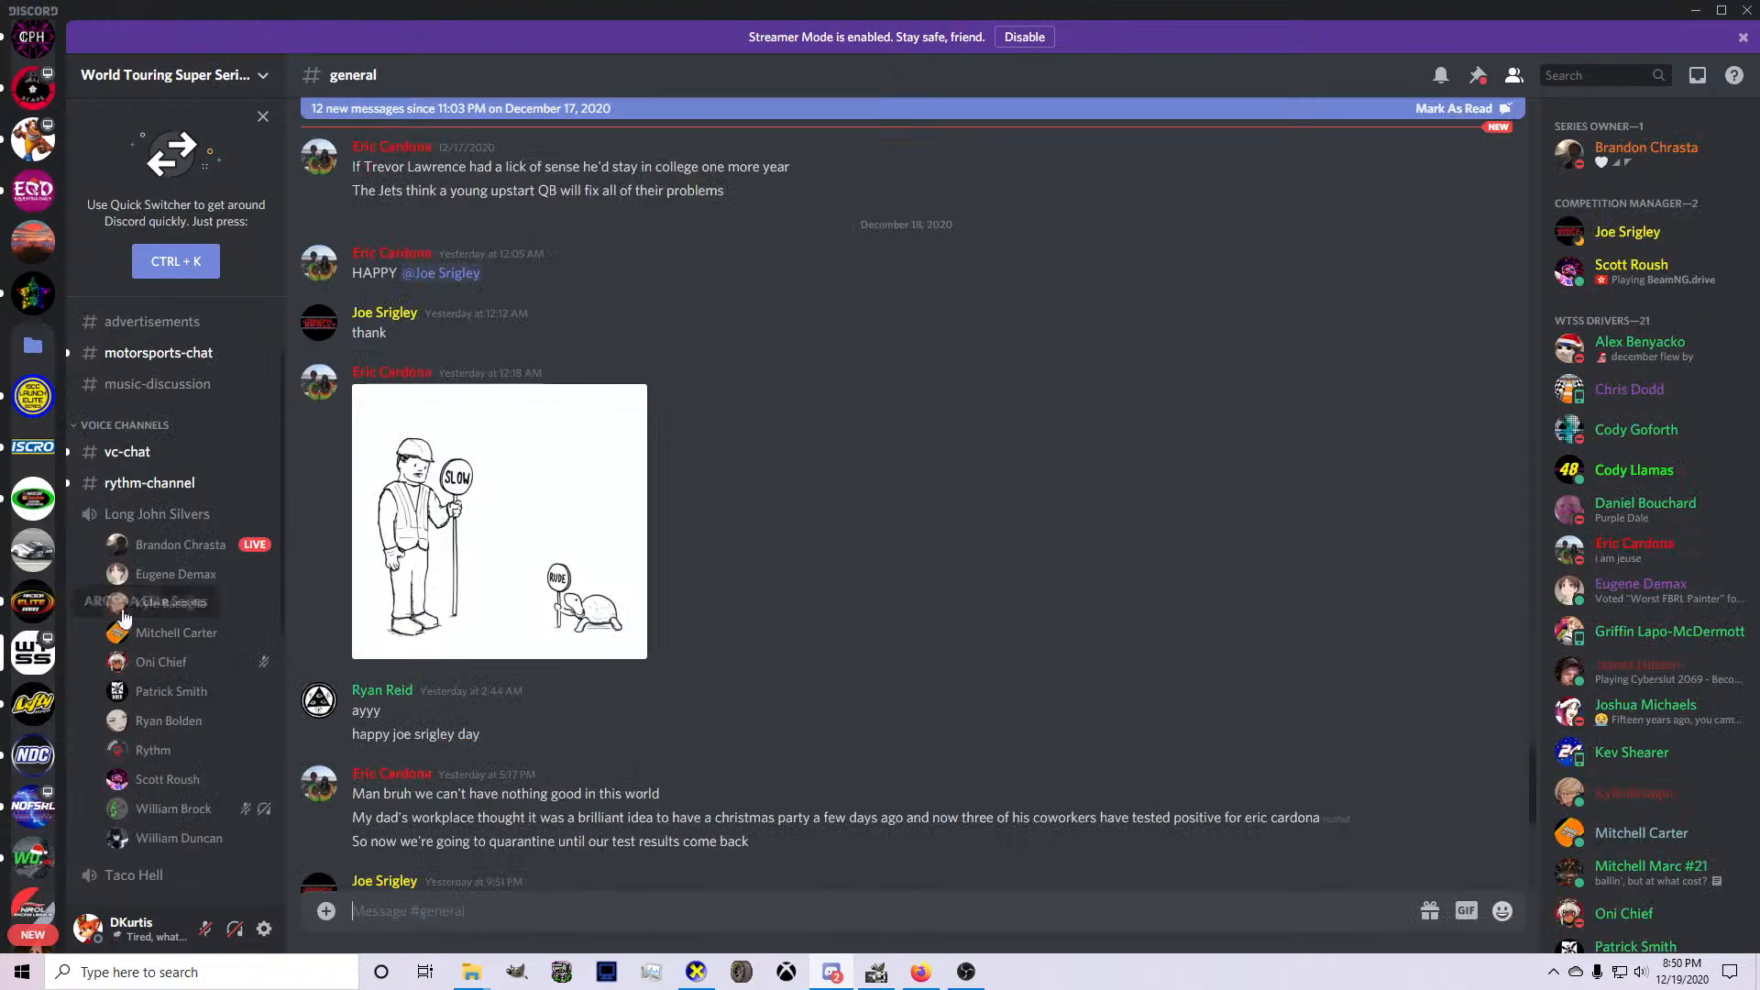
pyautogui.moveTo(168, 554)
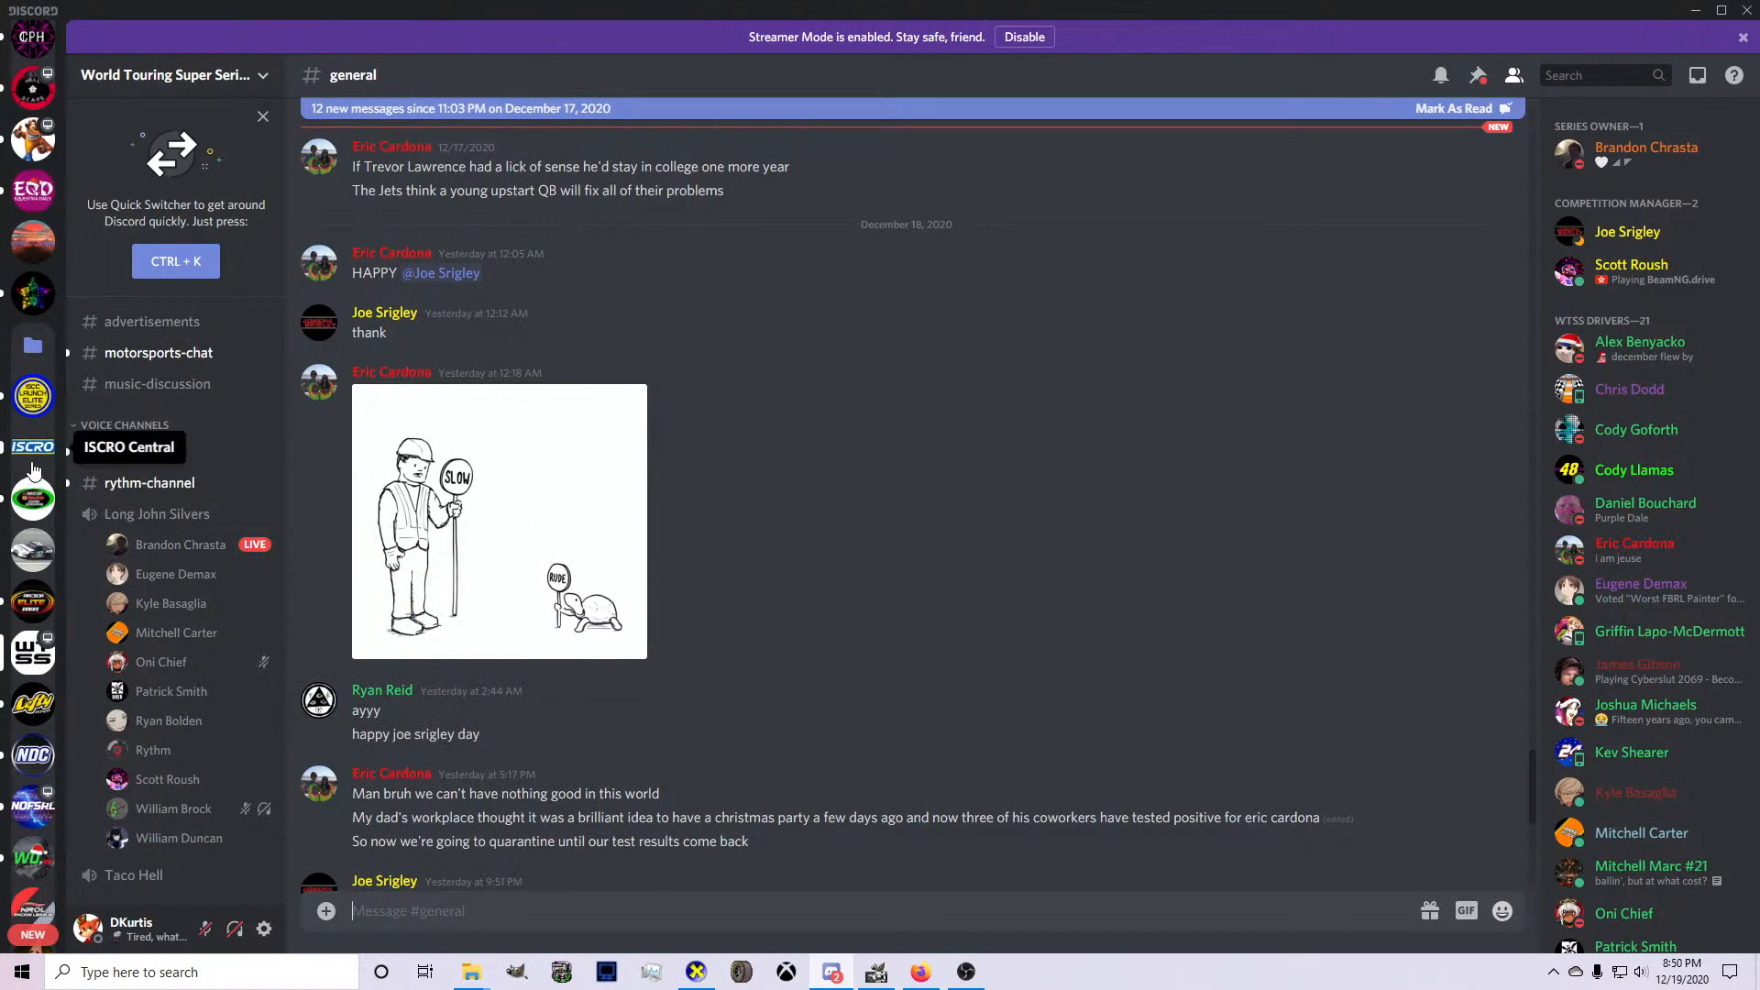
# Join the streaming-room voice channel in the MEMBERS ONLY server, and undeafen and unmute the account.
pyautogui.scroll(2, 34, 417)
pyautogui.click(35, 423)
pyautogui.scroll(-1, 160, 568)
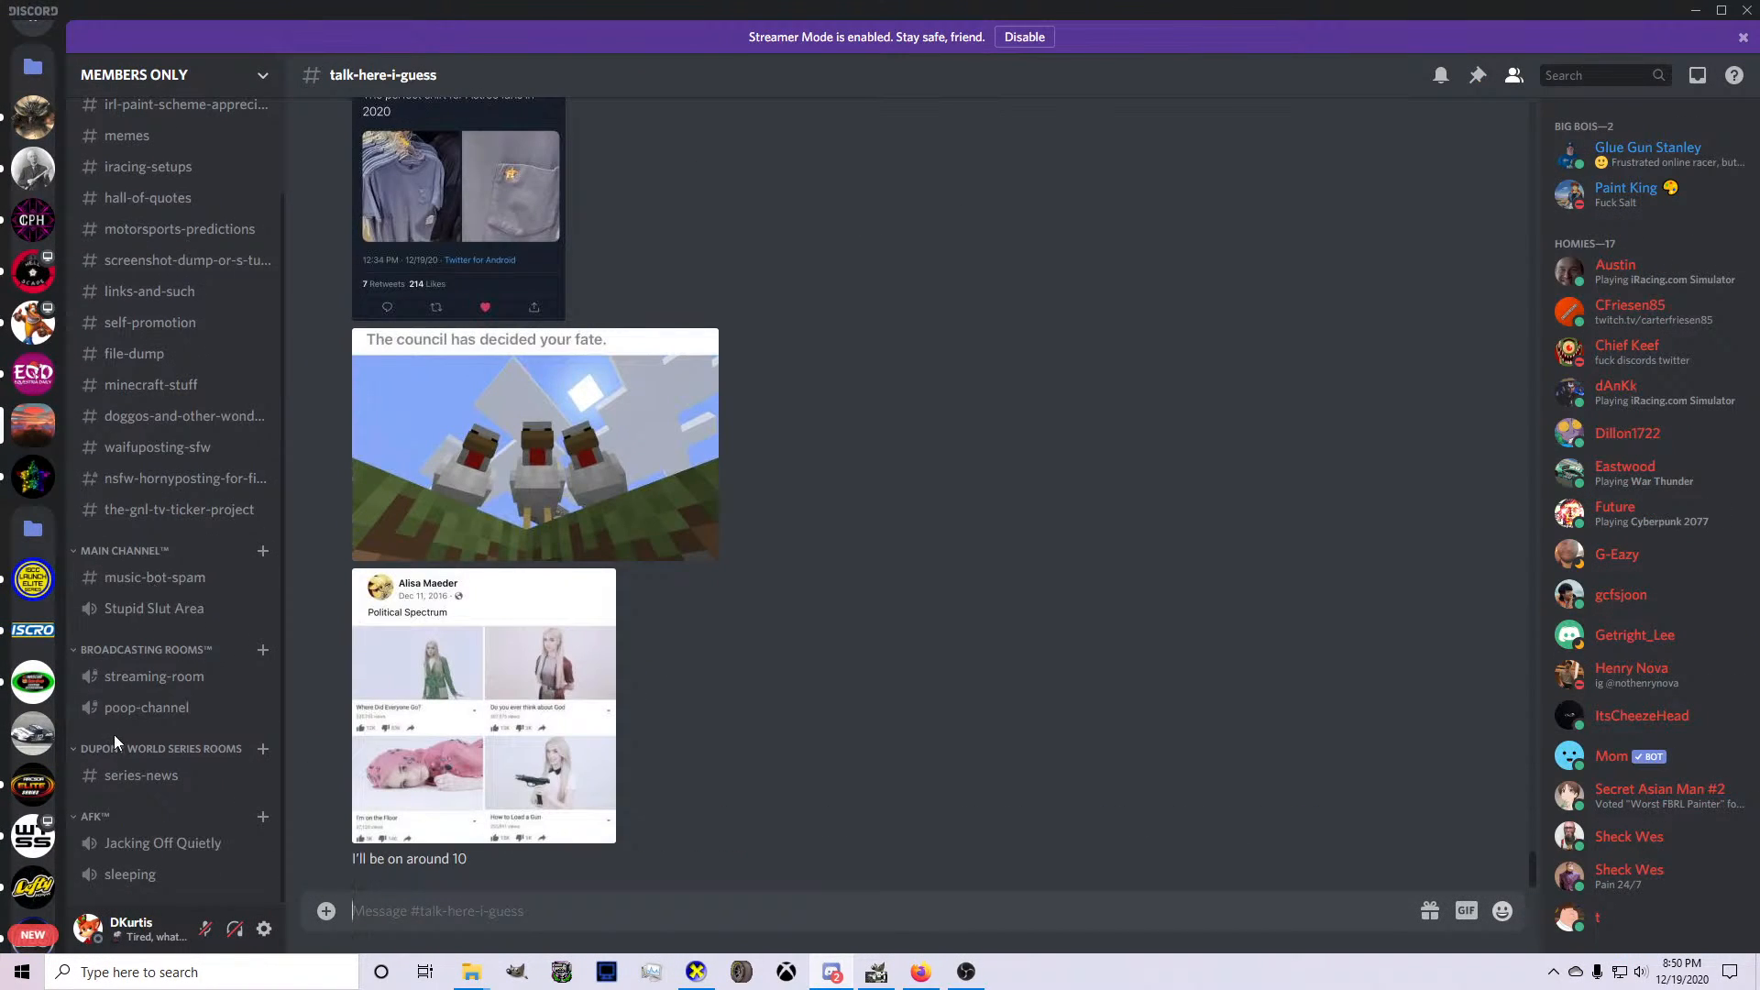
pyautogui.click(149, 690)
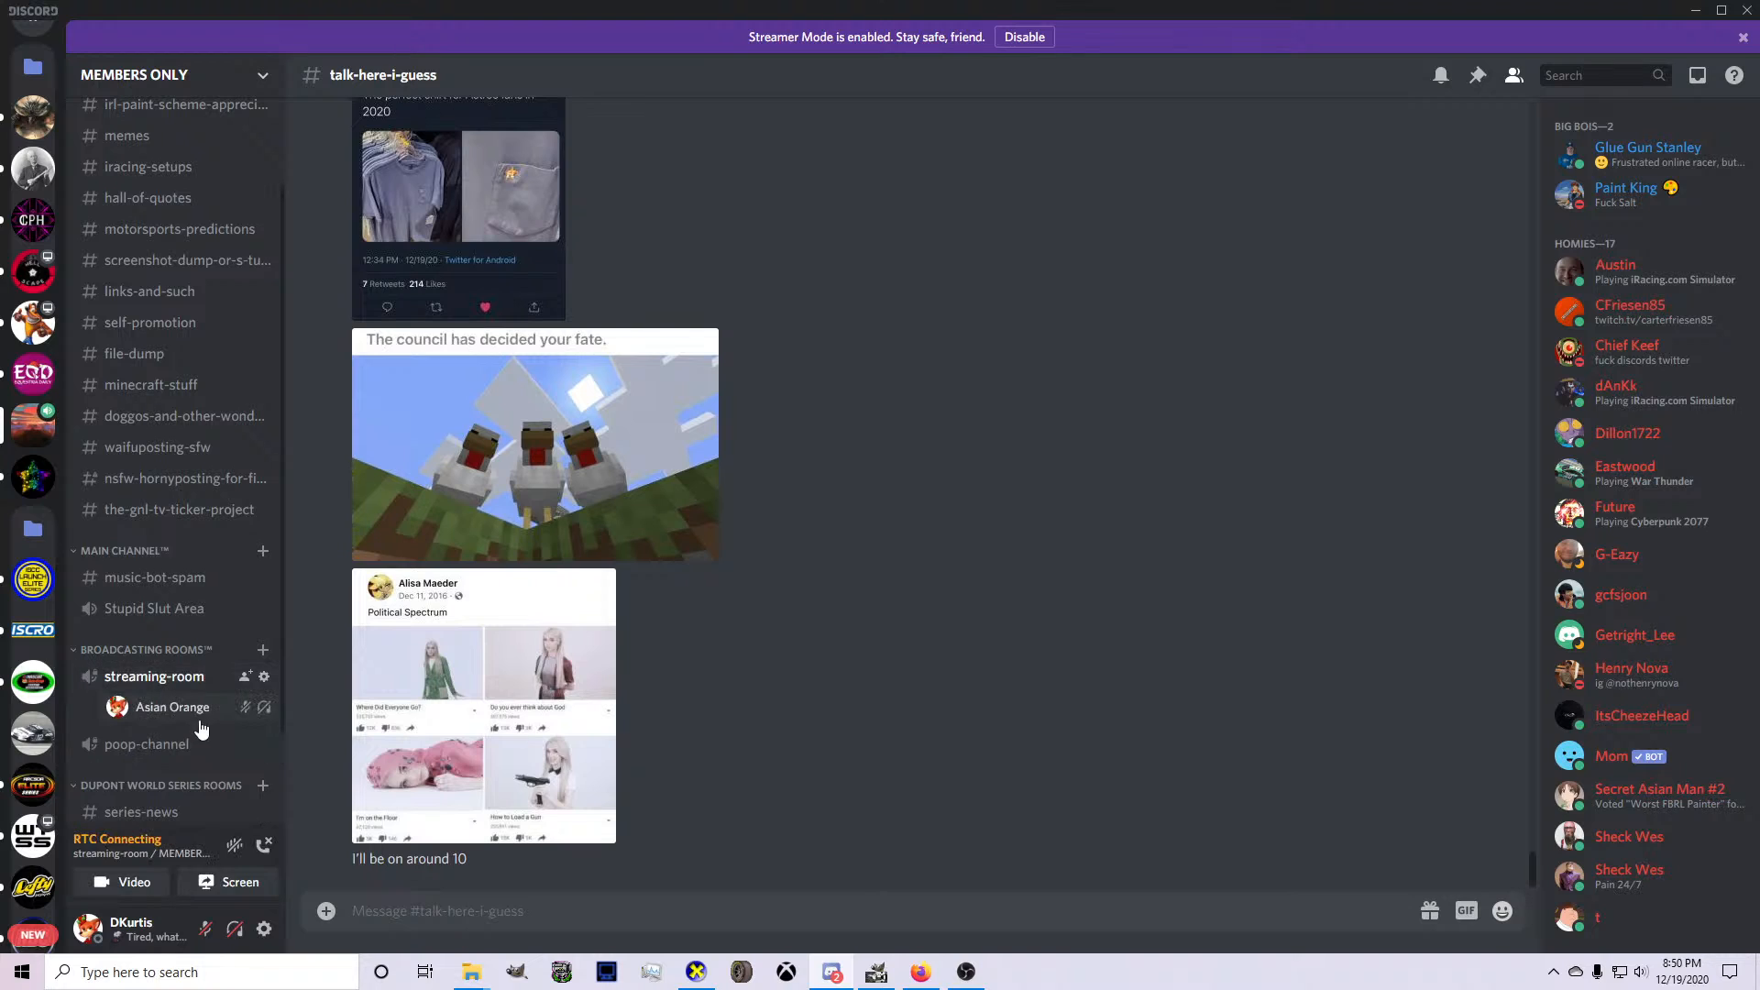
pyautogui.click(235, 929)
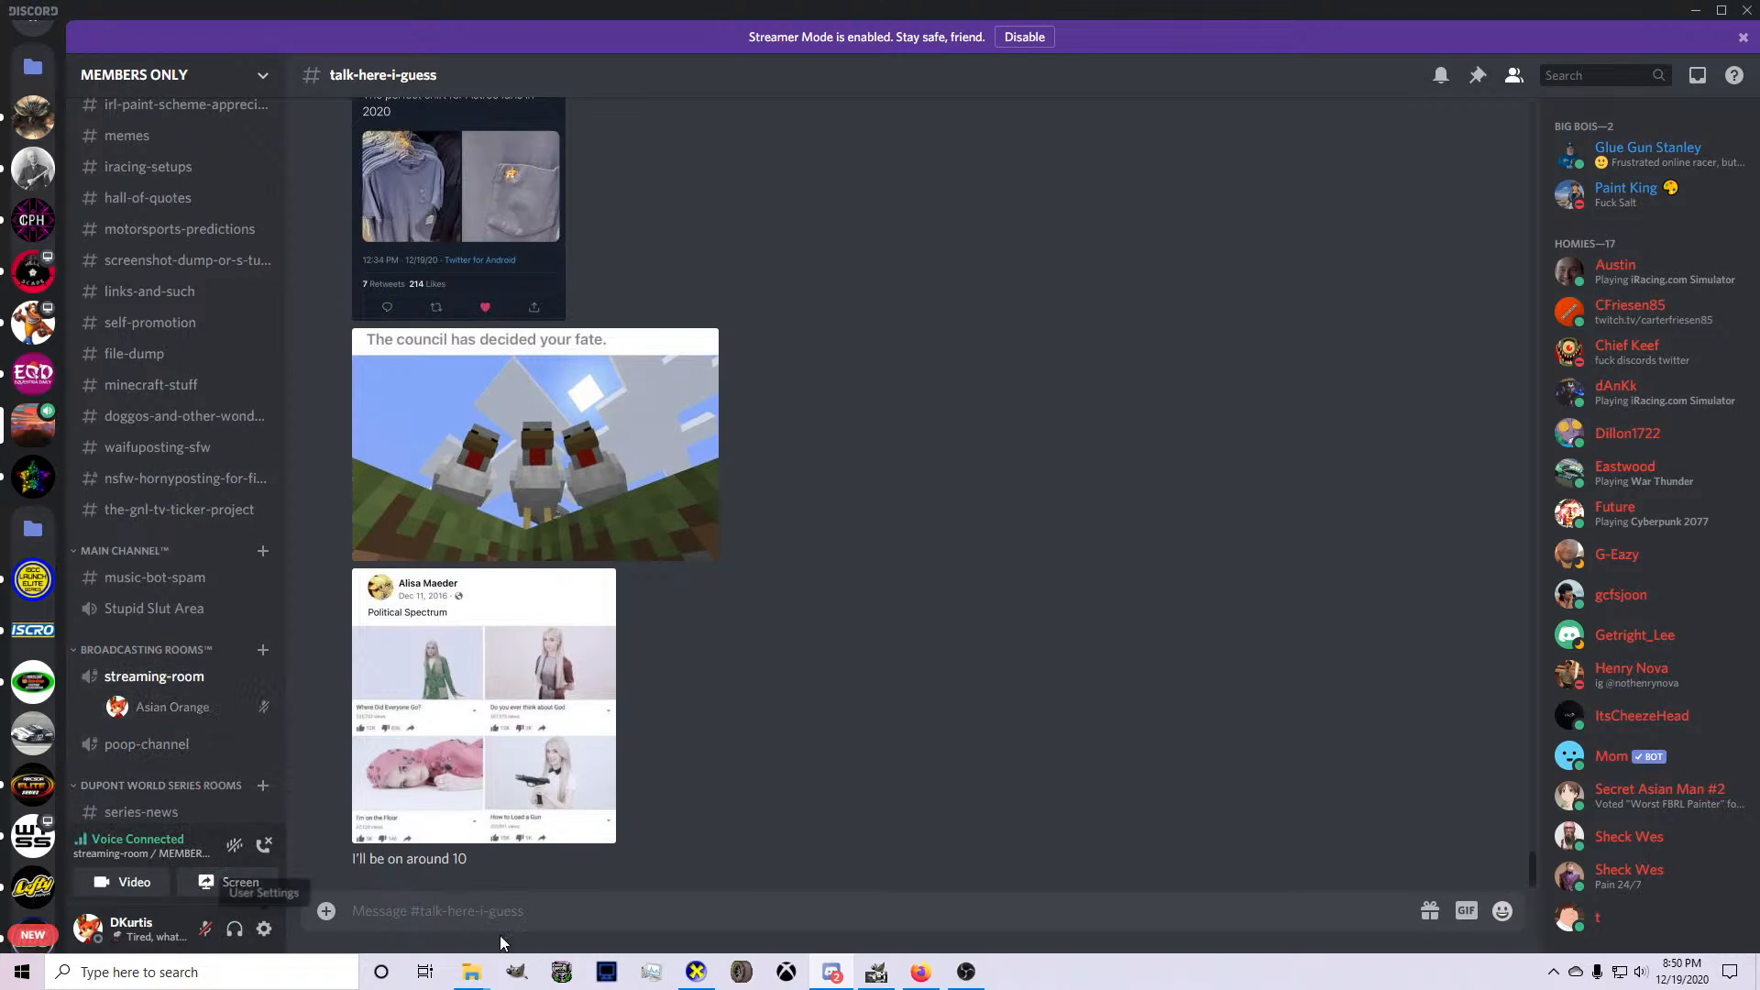
pyautogui.click(206, 929)
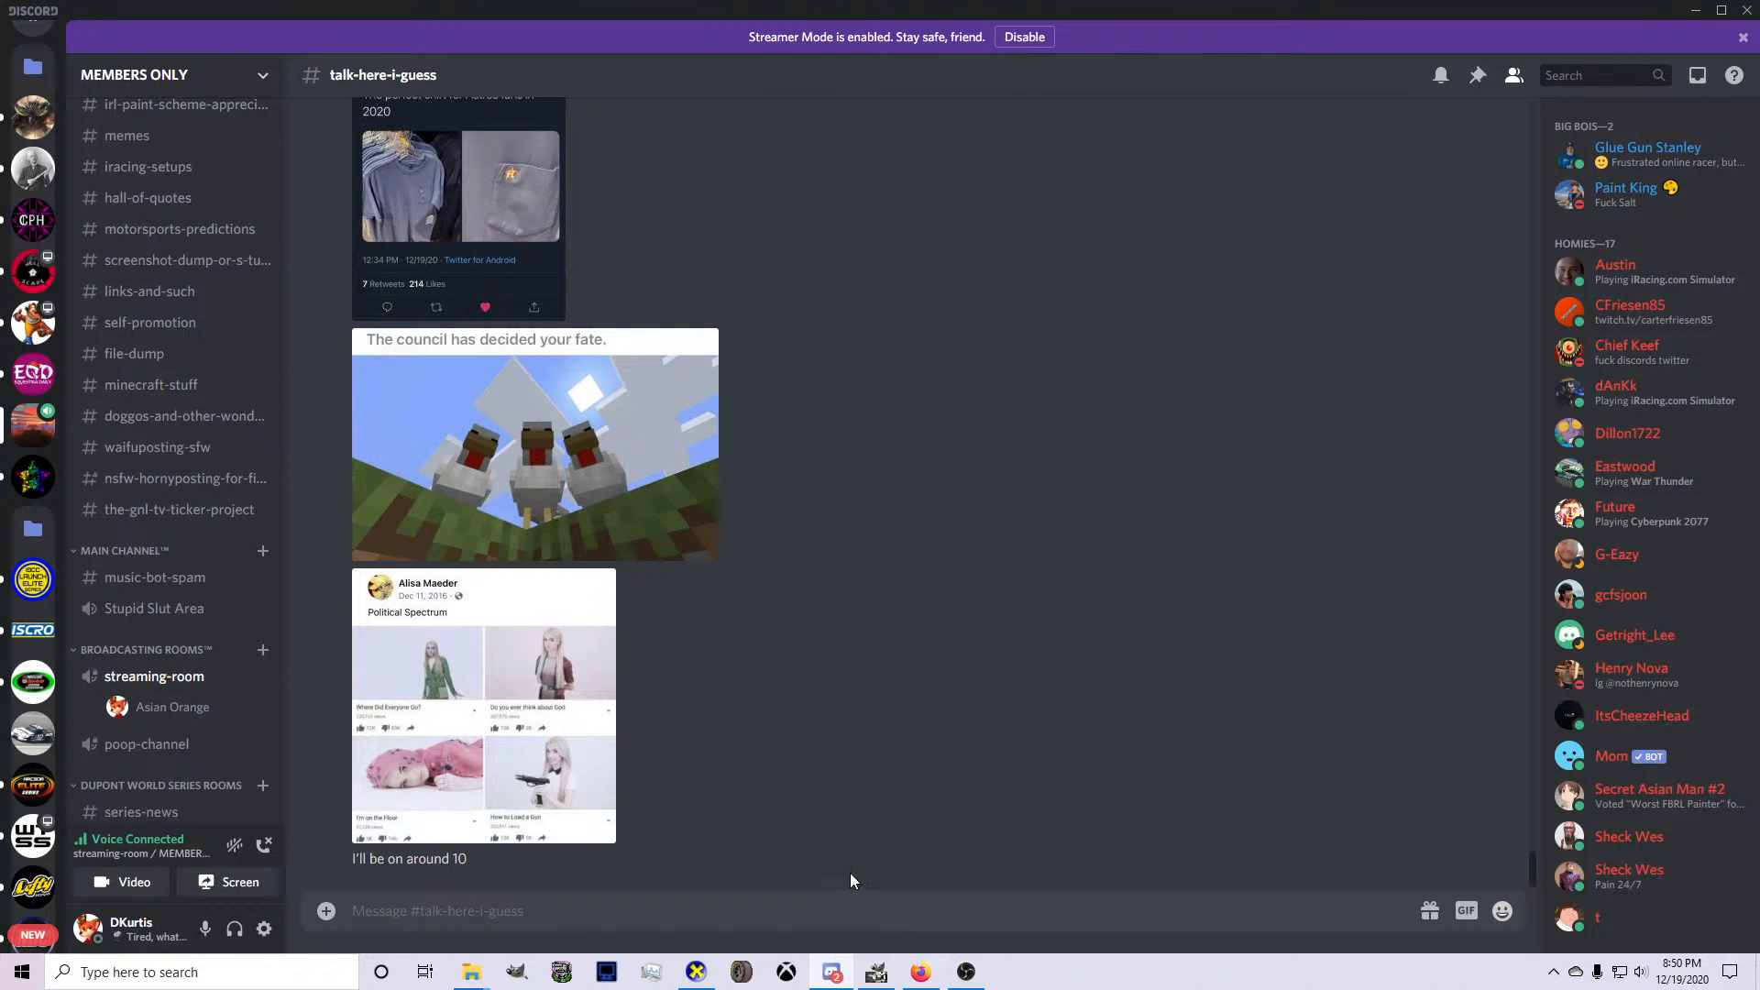
# Look back through earlier messages in talk-here-i-guess and open the paint-scheme-showroom channel.
pyautogui.scroll(4, 850, 872)
pyautogui.scroll(4, 850, 872)
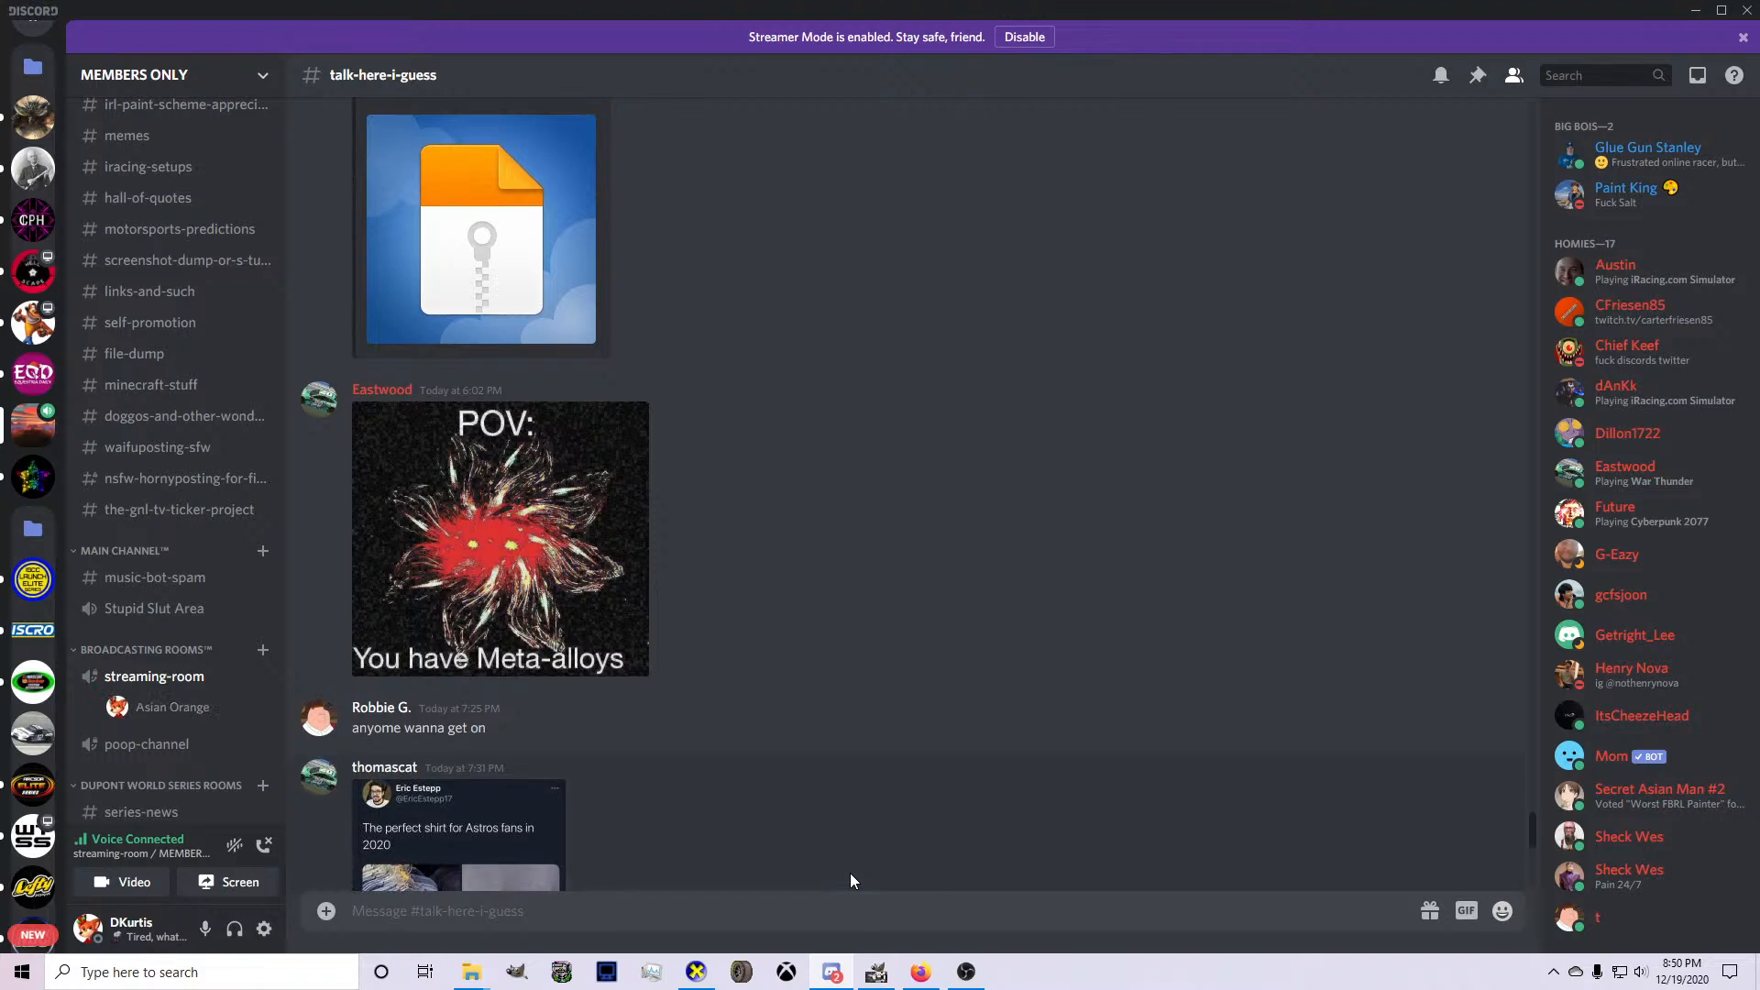
pyautogui.scroll(5, 850, 873)
pyautogui.scroll(2, 142, 145)
pyautogui.click(146, 165)
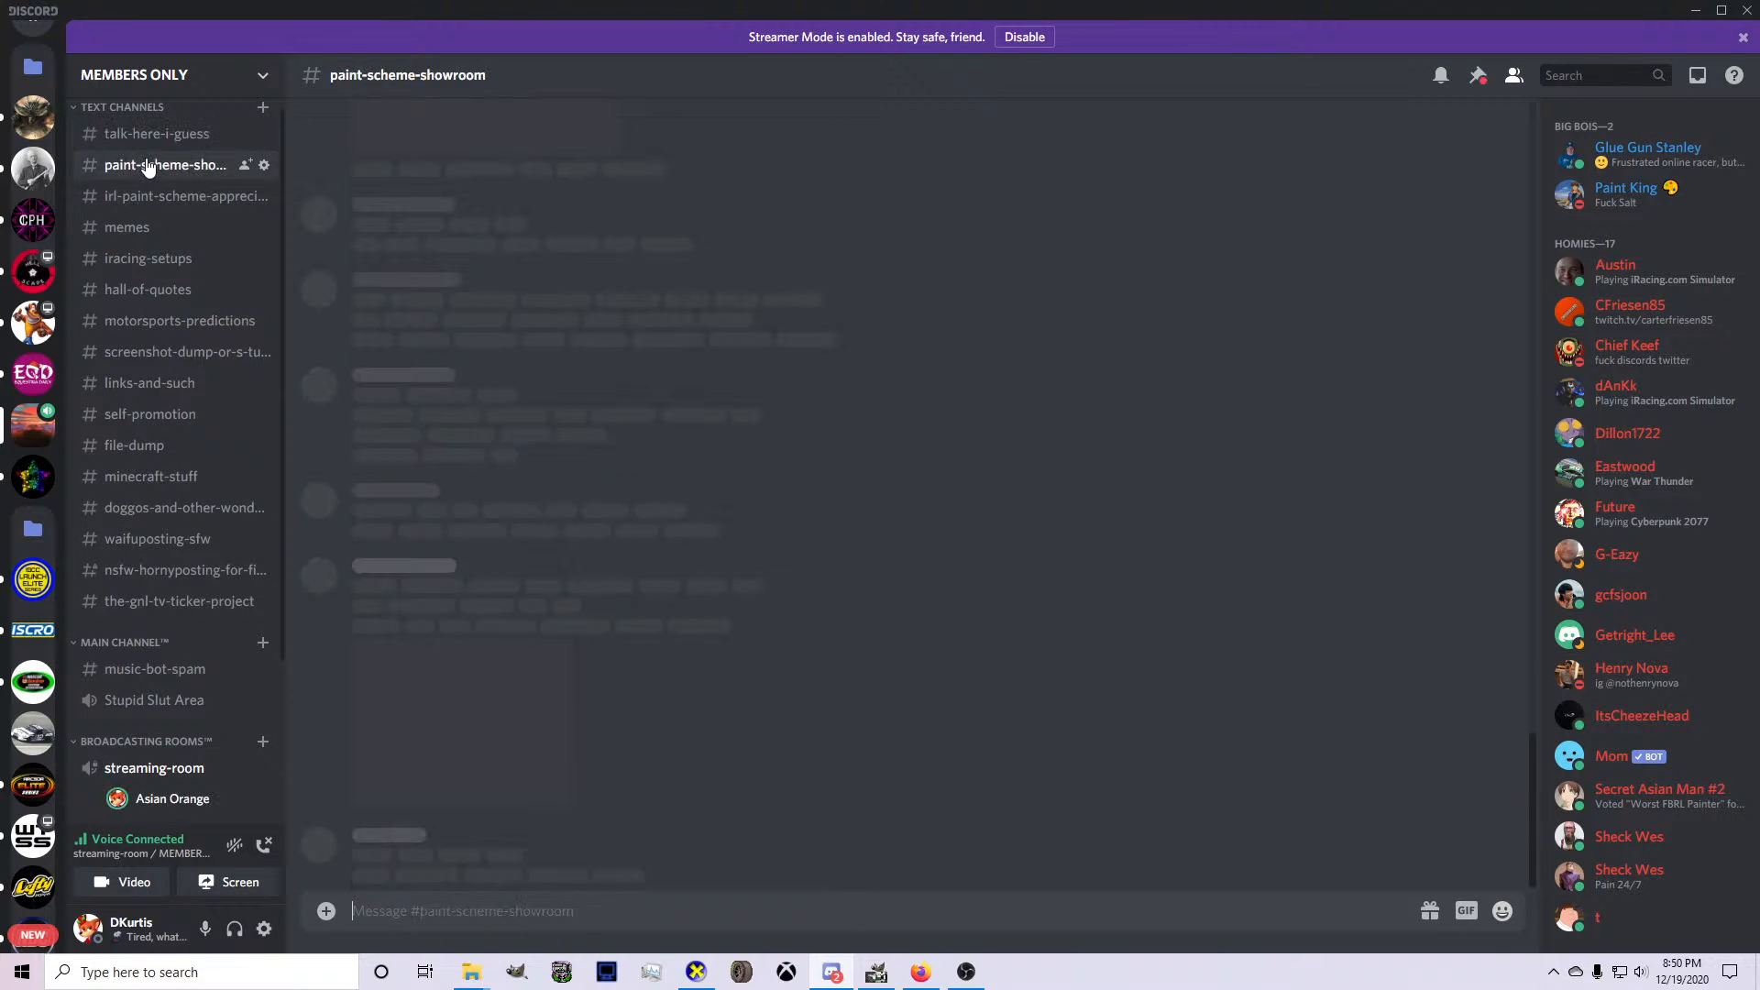
# Return to the template in GIMP and inspect the whole car from the side and front in CarView.
pyautogui.click(877, 974)
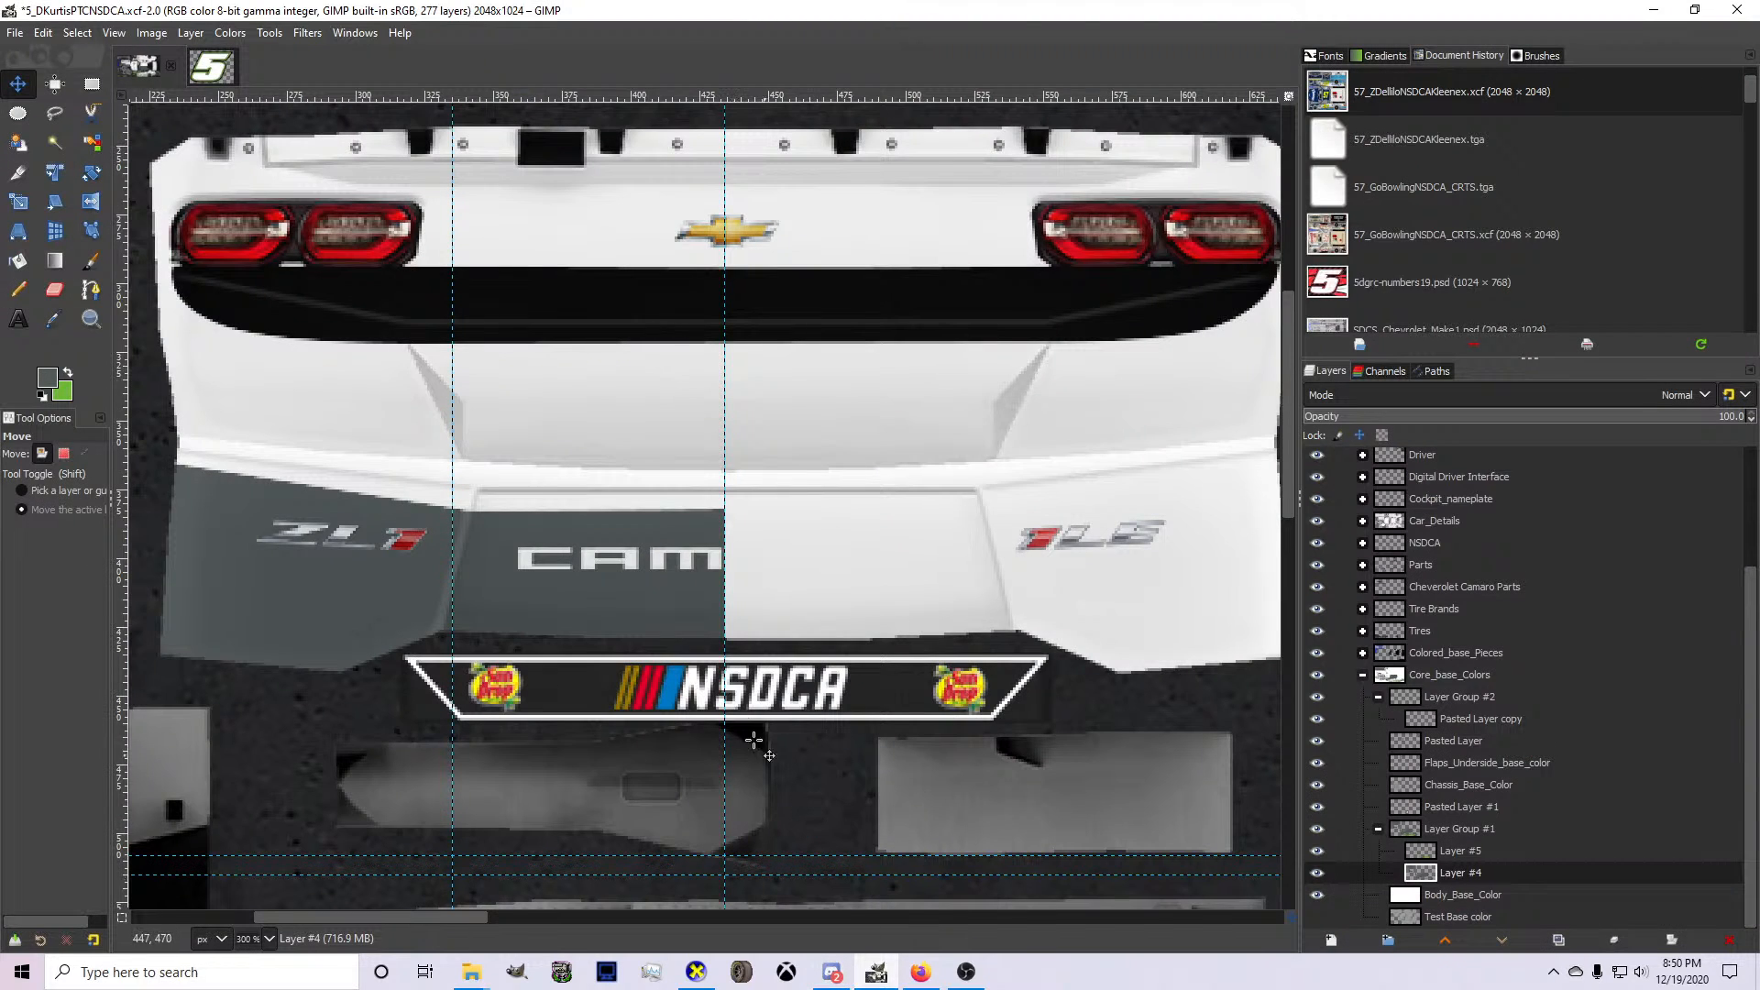
pyautogui.scroll(-2, 672, 574)
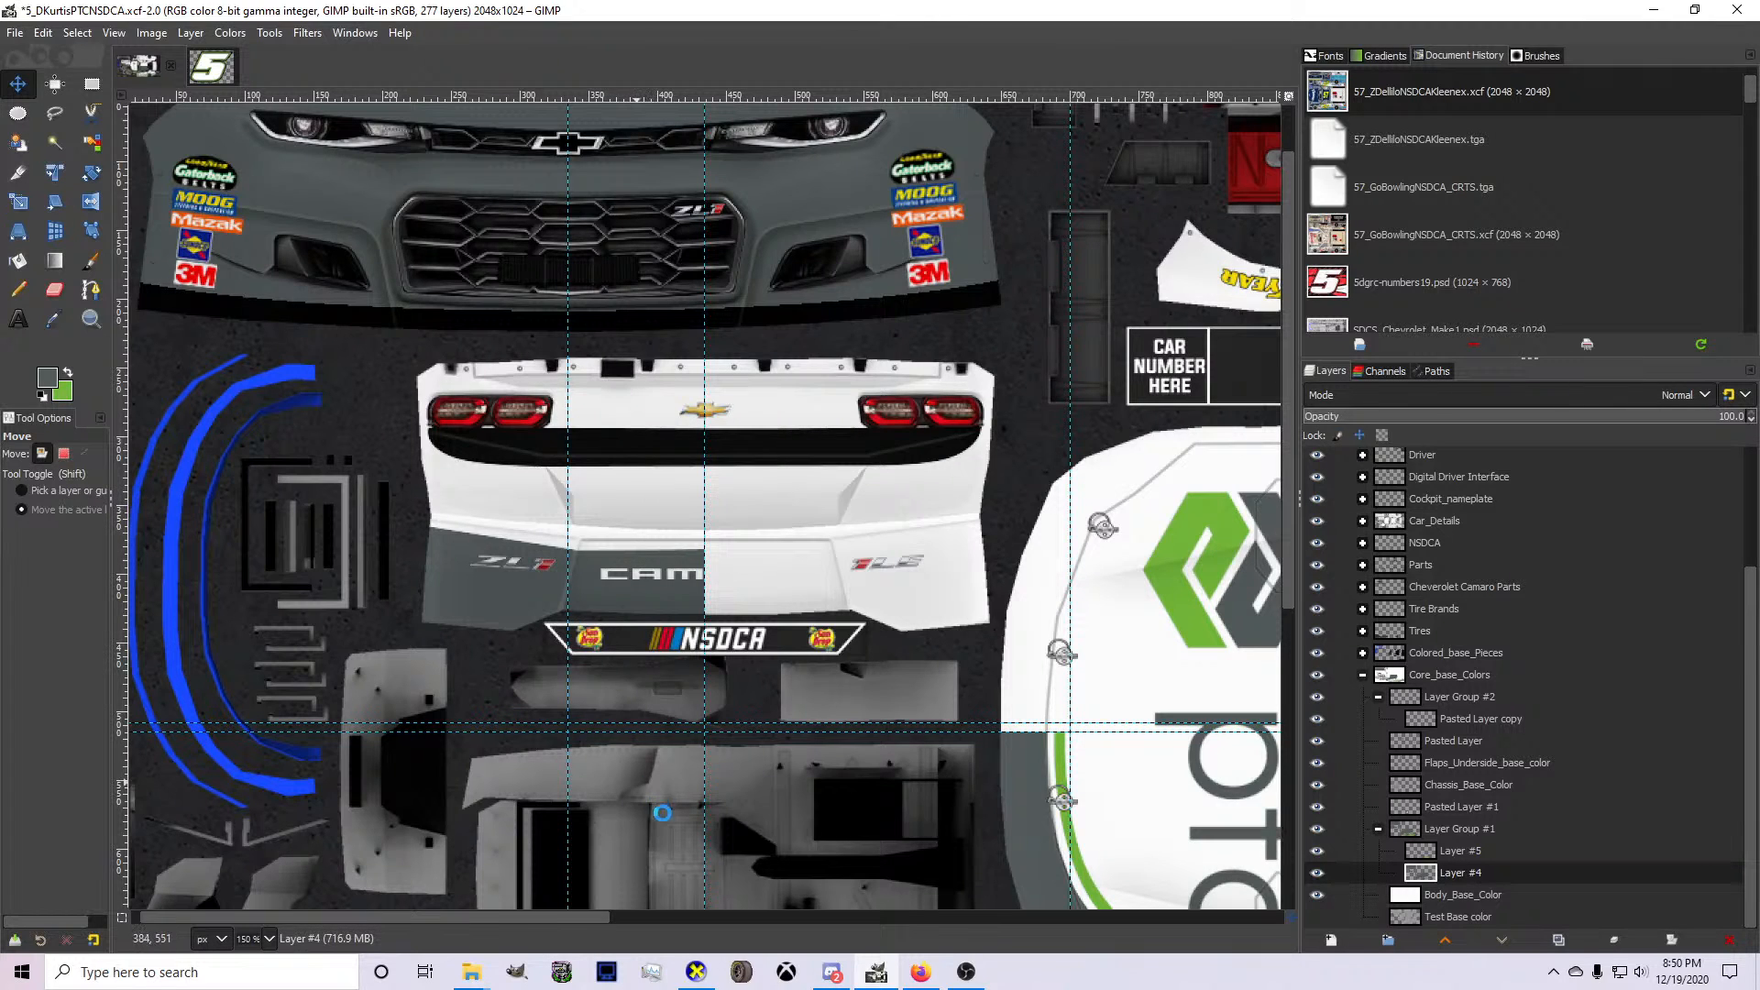
pyautogui.click(697, 972)
pyautogui.moveTo(697, 785); pyautogui.dragTo(1281, 596)
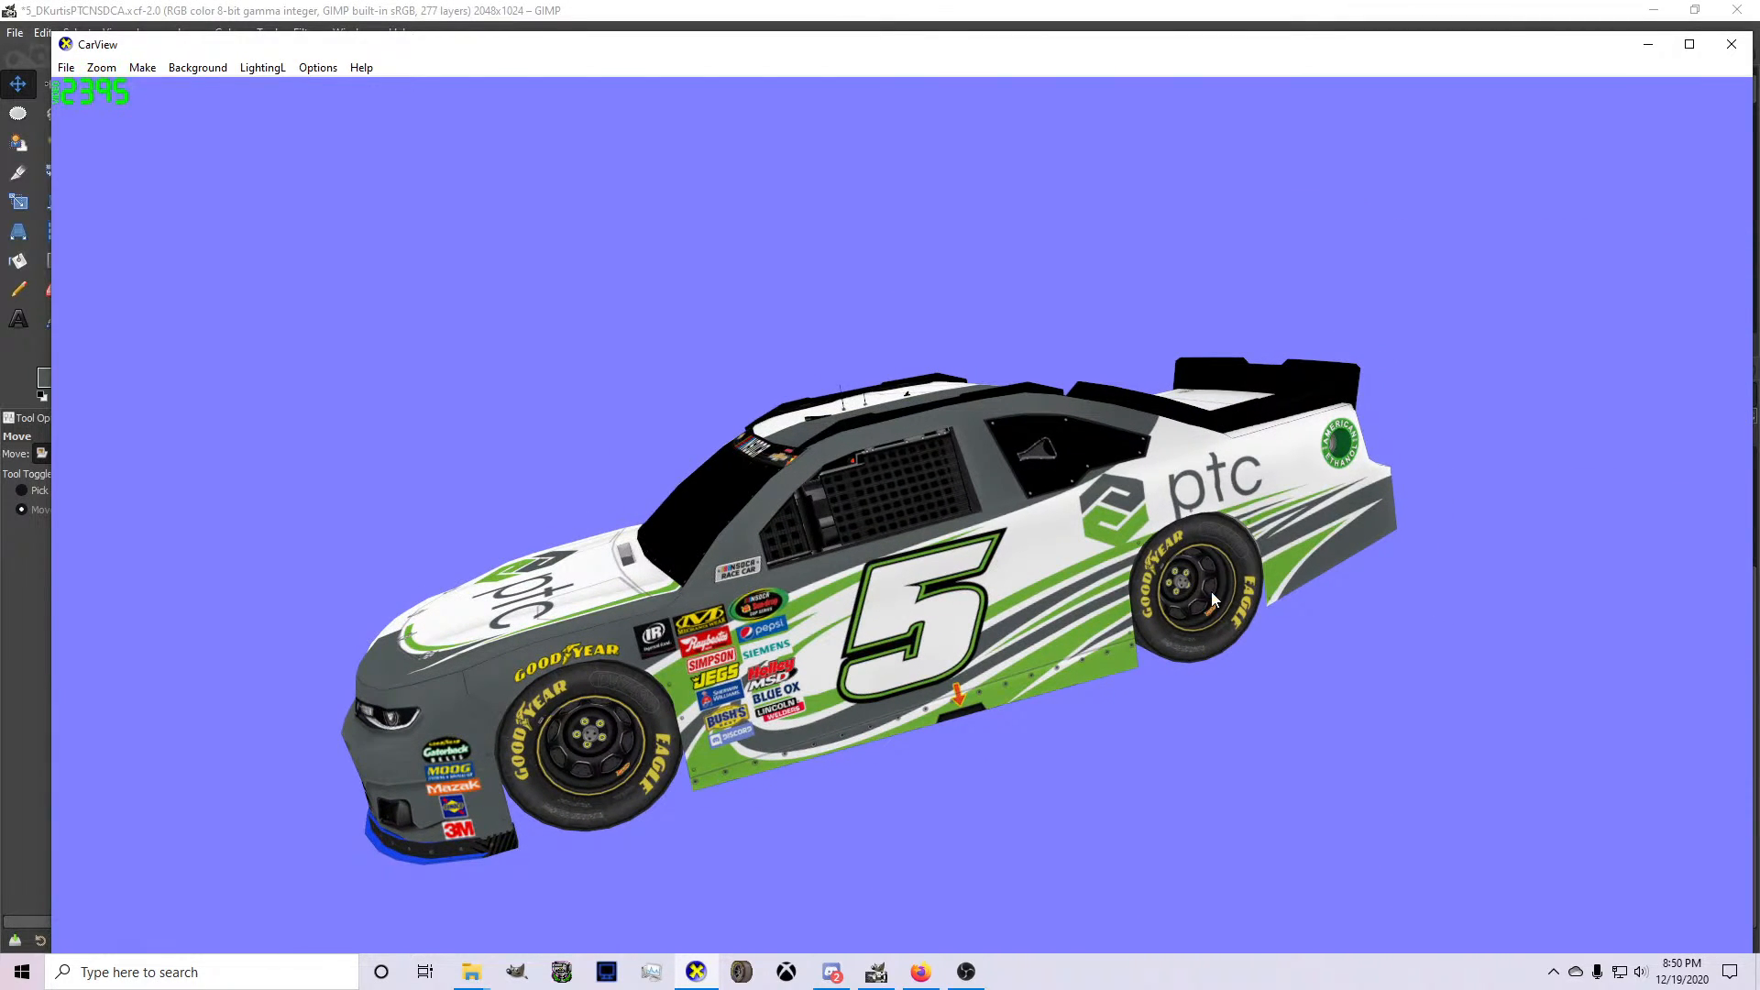
pyautogui.moveTo(1075, 624); pyautogui.dragTo(1308, 607)
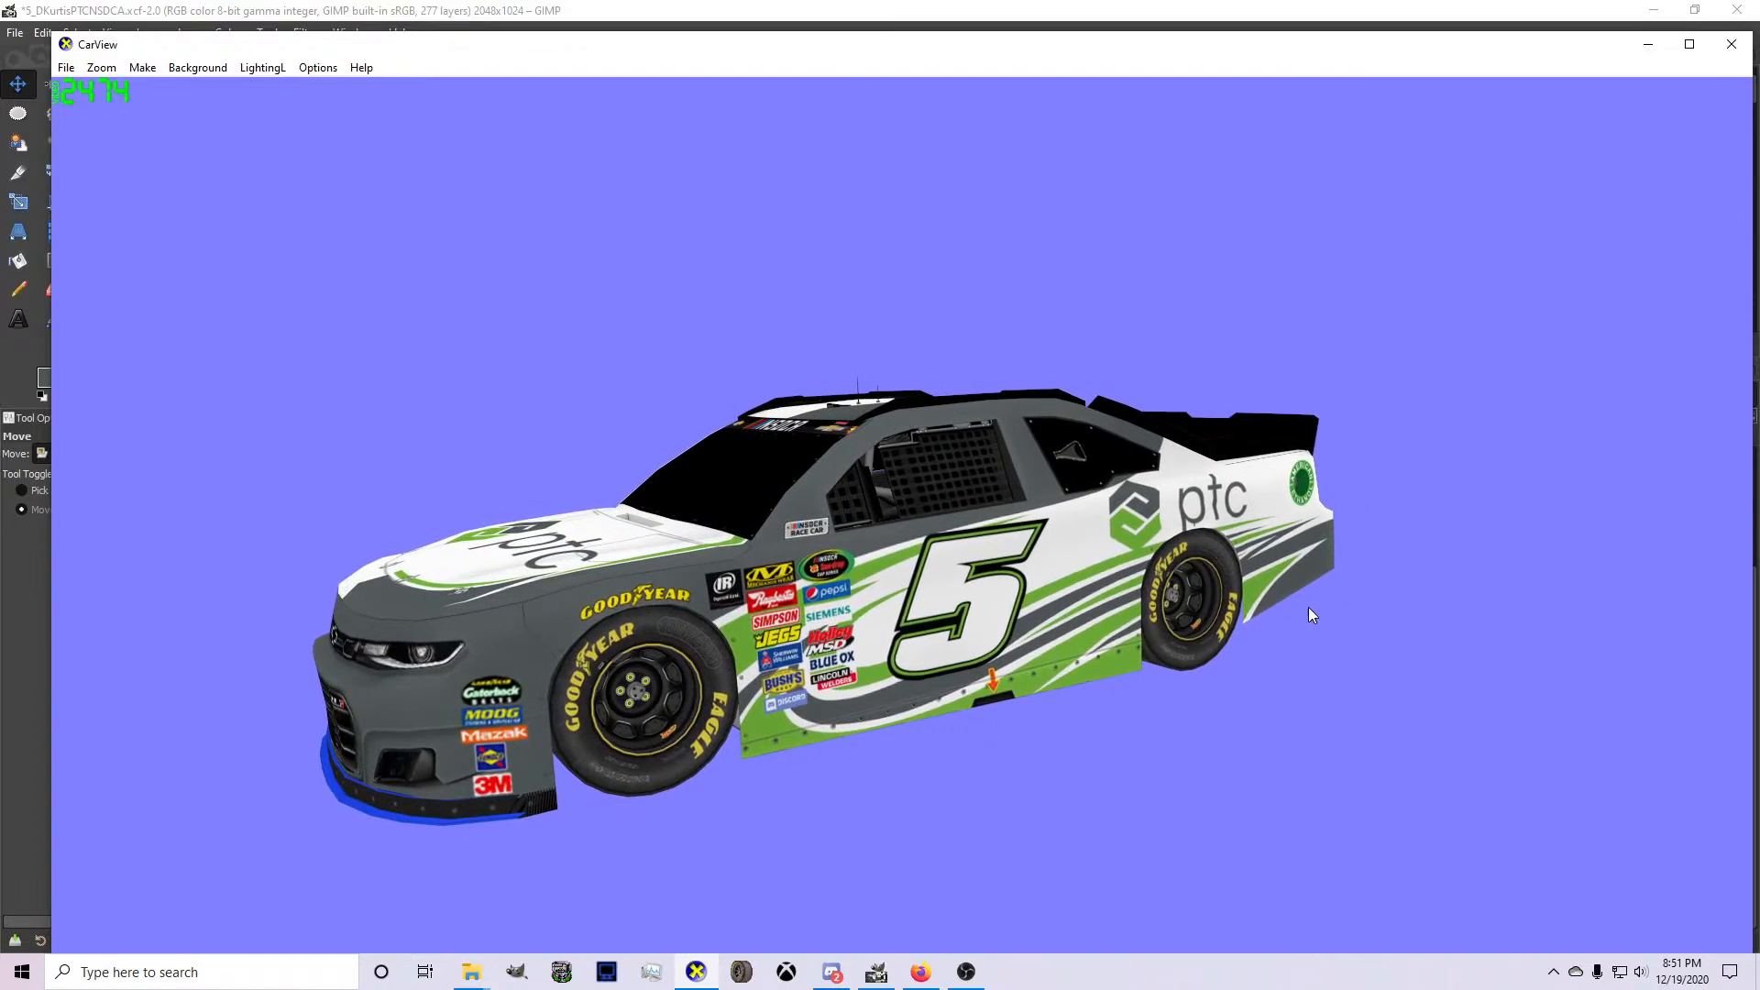
# Switch to GIMP, show the IMPORTANT INFO layer and Layer #3, and view the guidance text across the whole template.
pyautogui.click(876, 972)
pyautogui.scroll(3, 1403, 697)
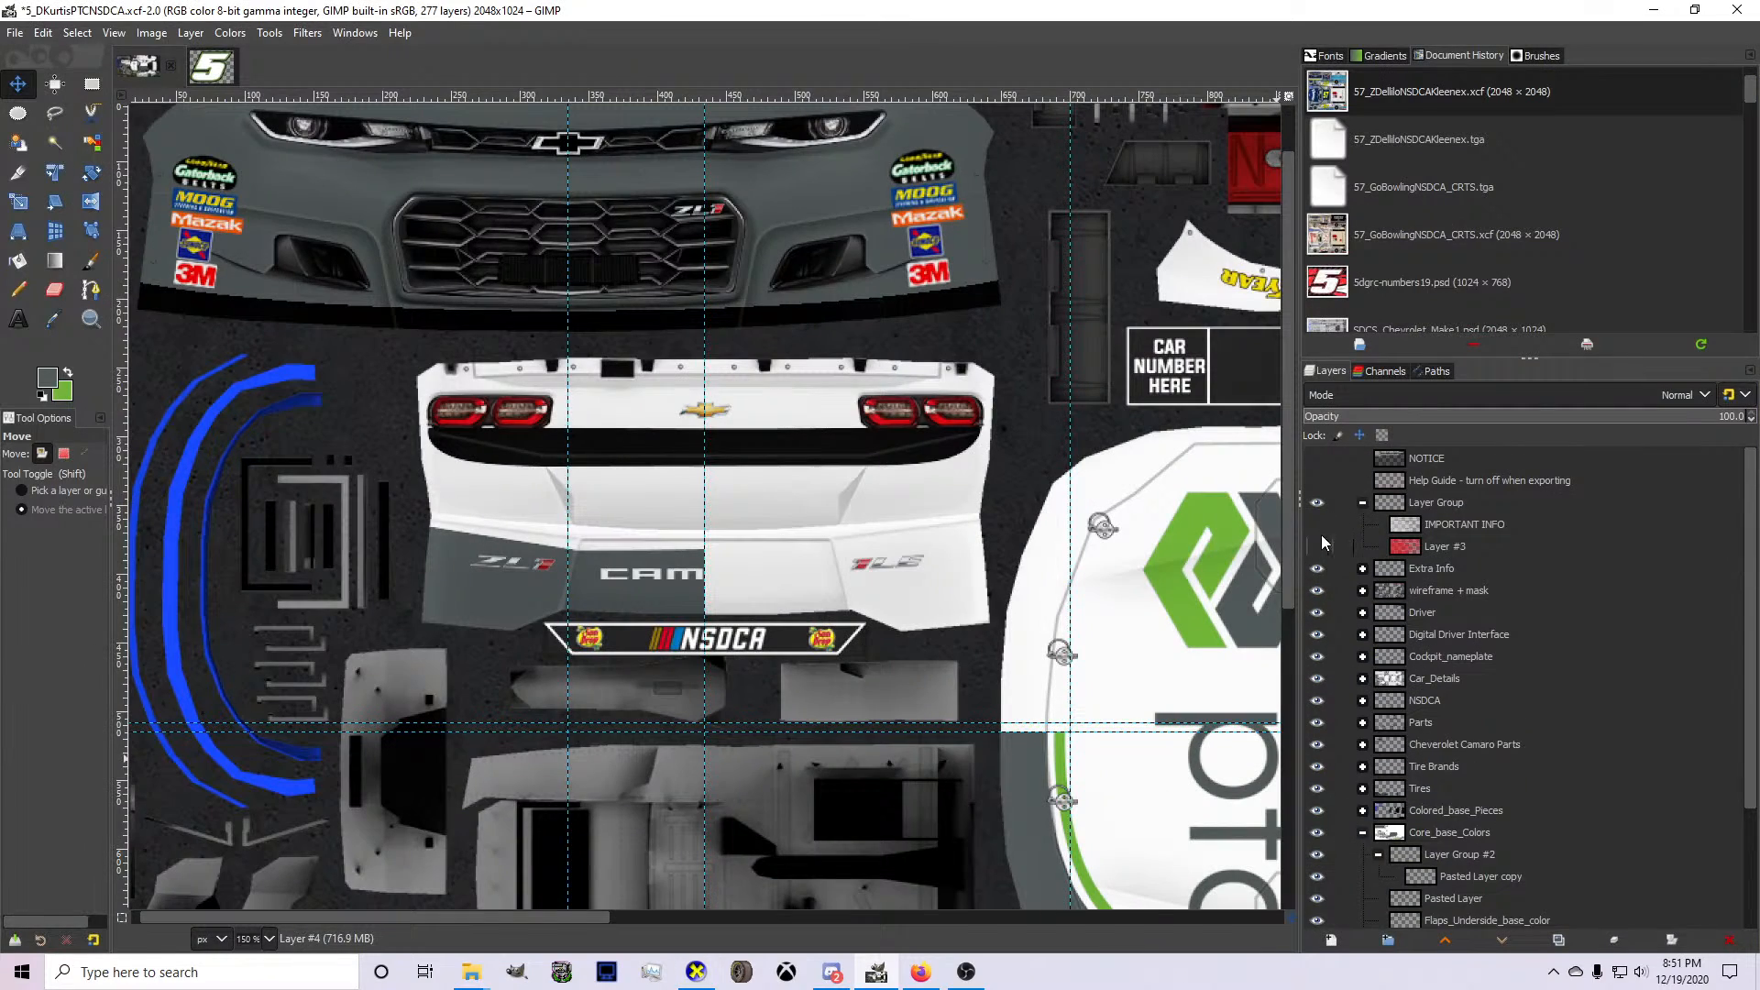
pyautogui.click(1319, 529)
pyautogui.click(1313, 550)
pyautogui.scroll(-4, 867, 630)
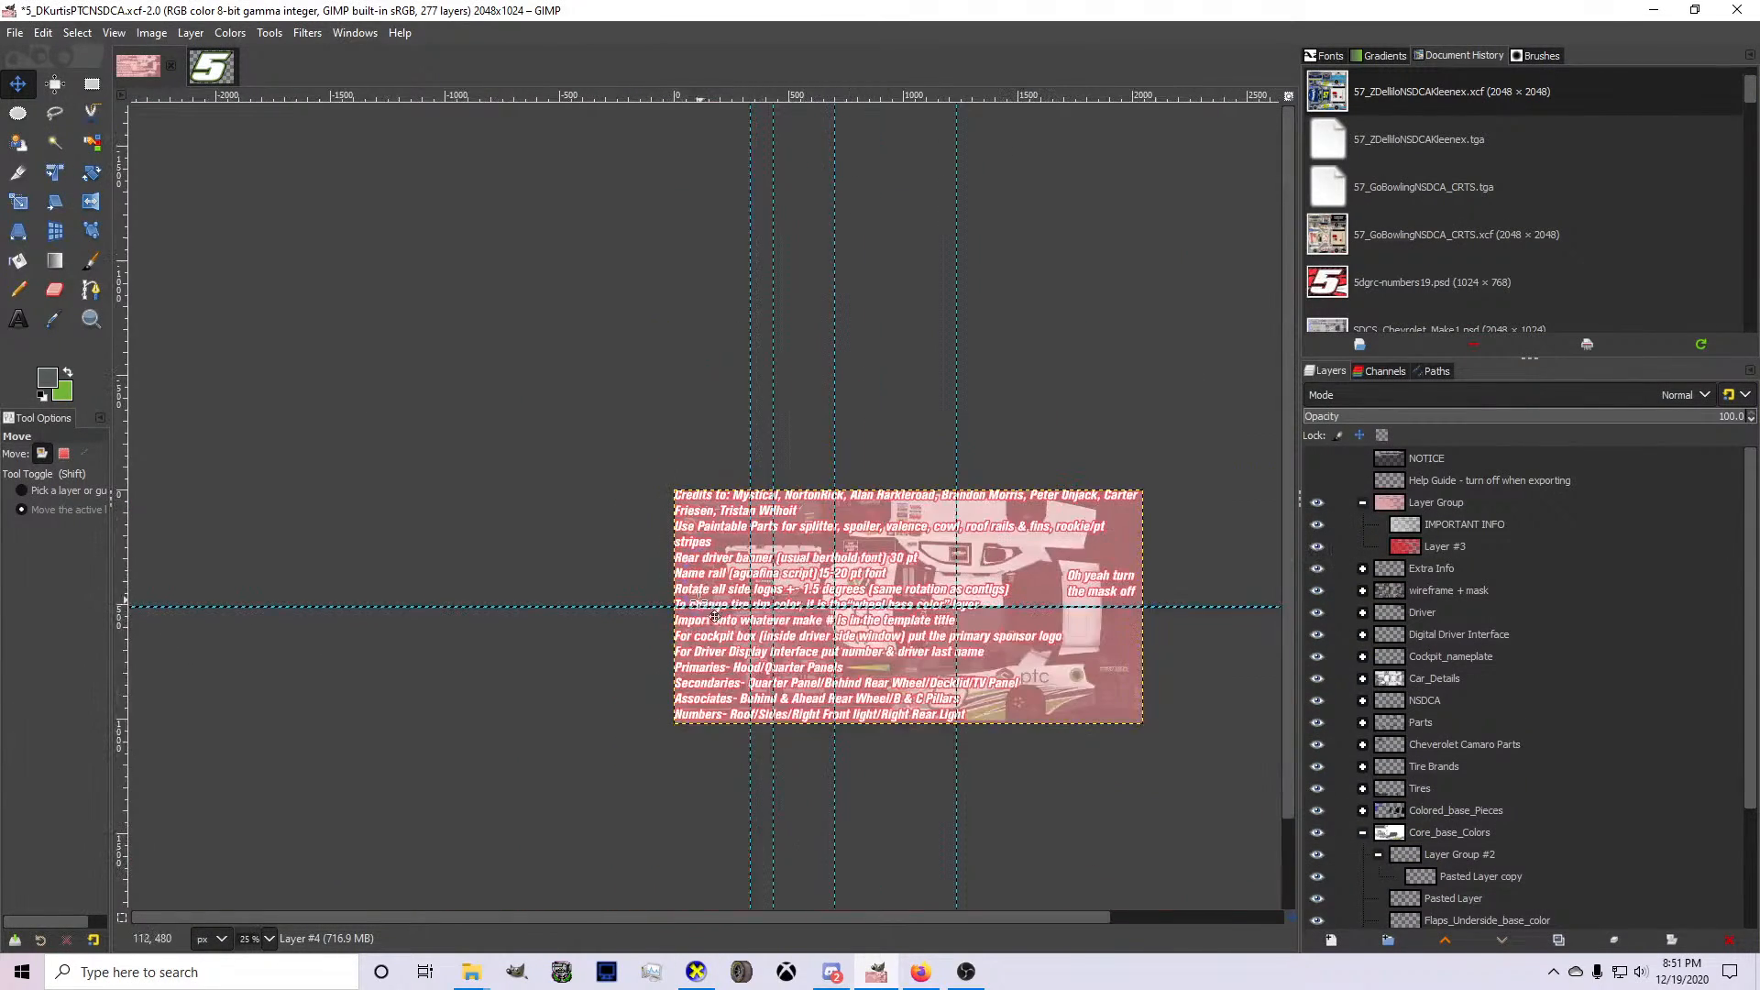
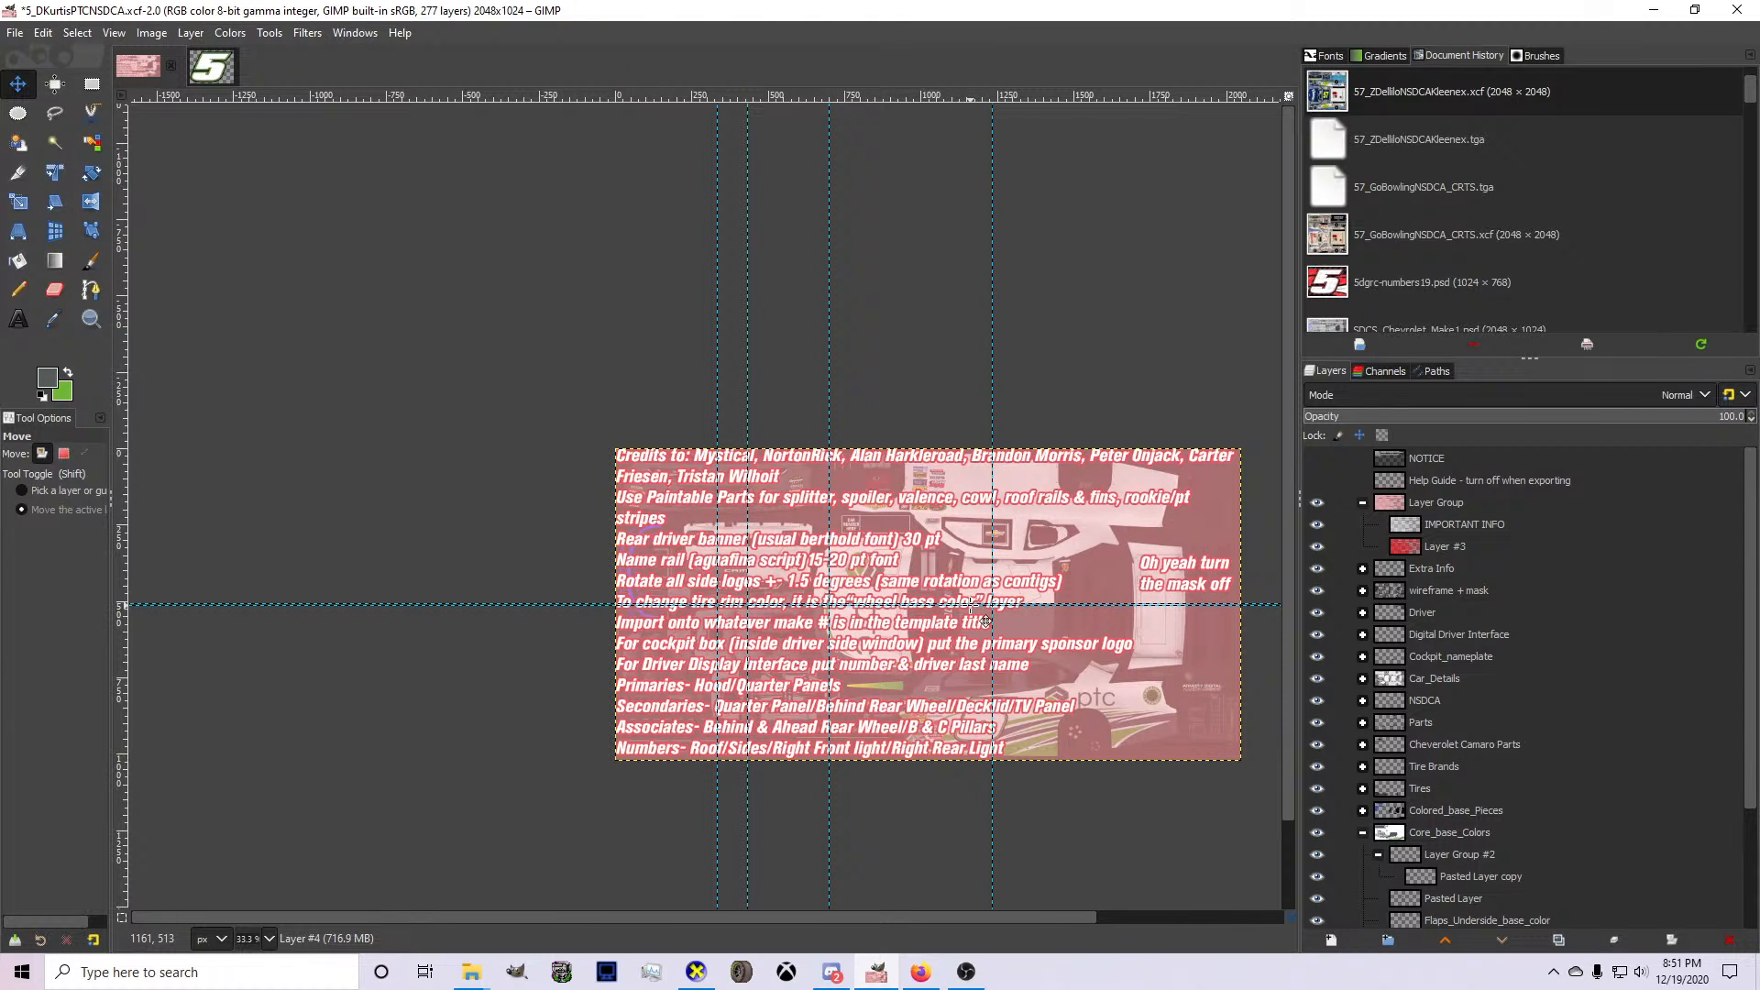
# Hide the IMPORTANT INFO and Layer #3 overlays so the car template is unobstructed.
pyautogui.click(1317, 545)
pyautogui.click(1316, 524)
pyautogui.scroll(2, 1039, 664)
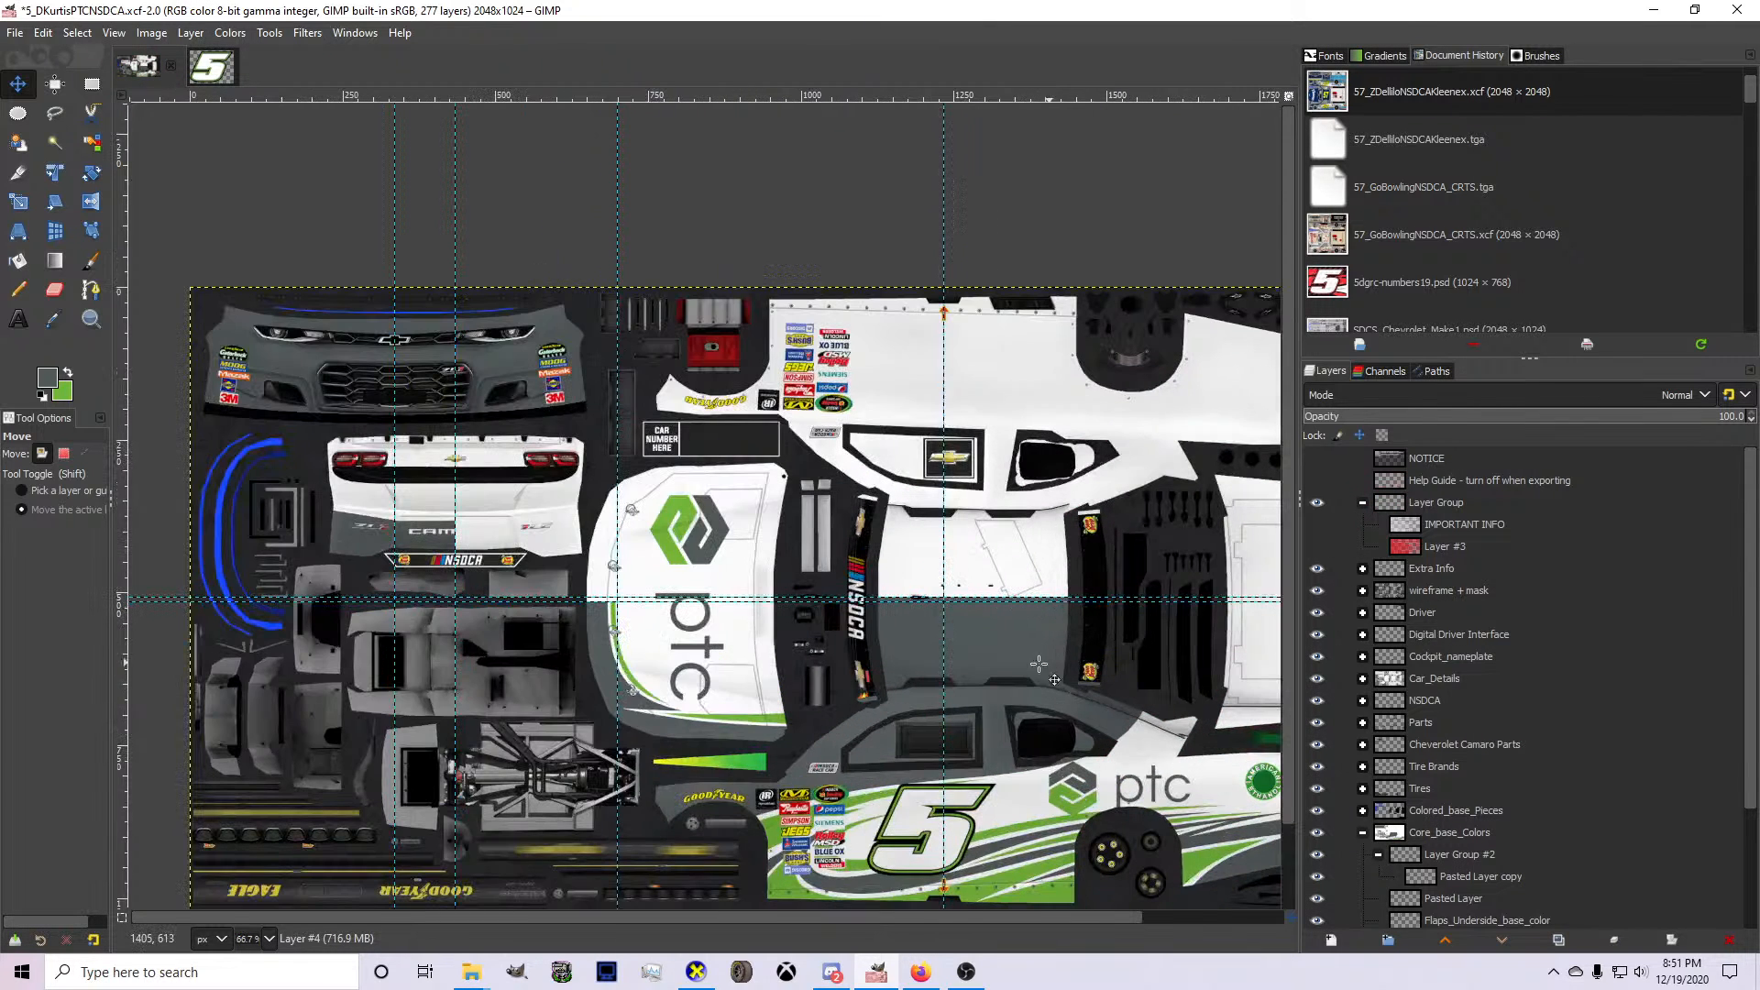
pyautogui.scroll(-3, 1444, 740)
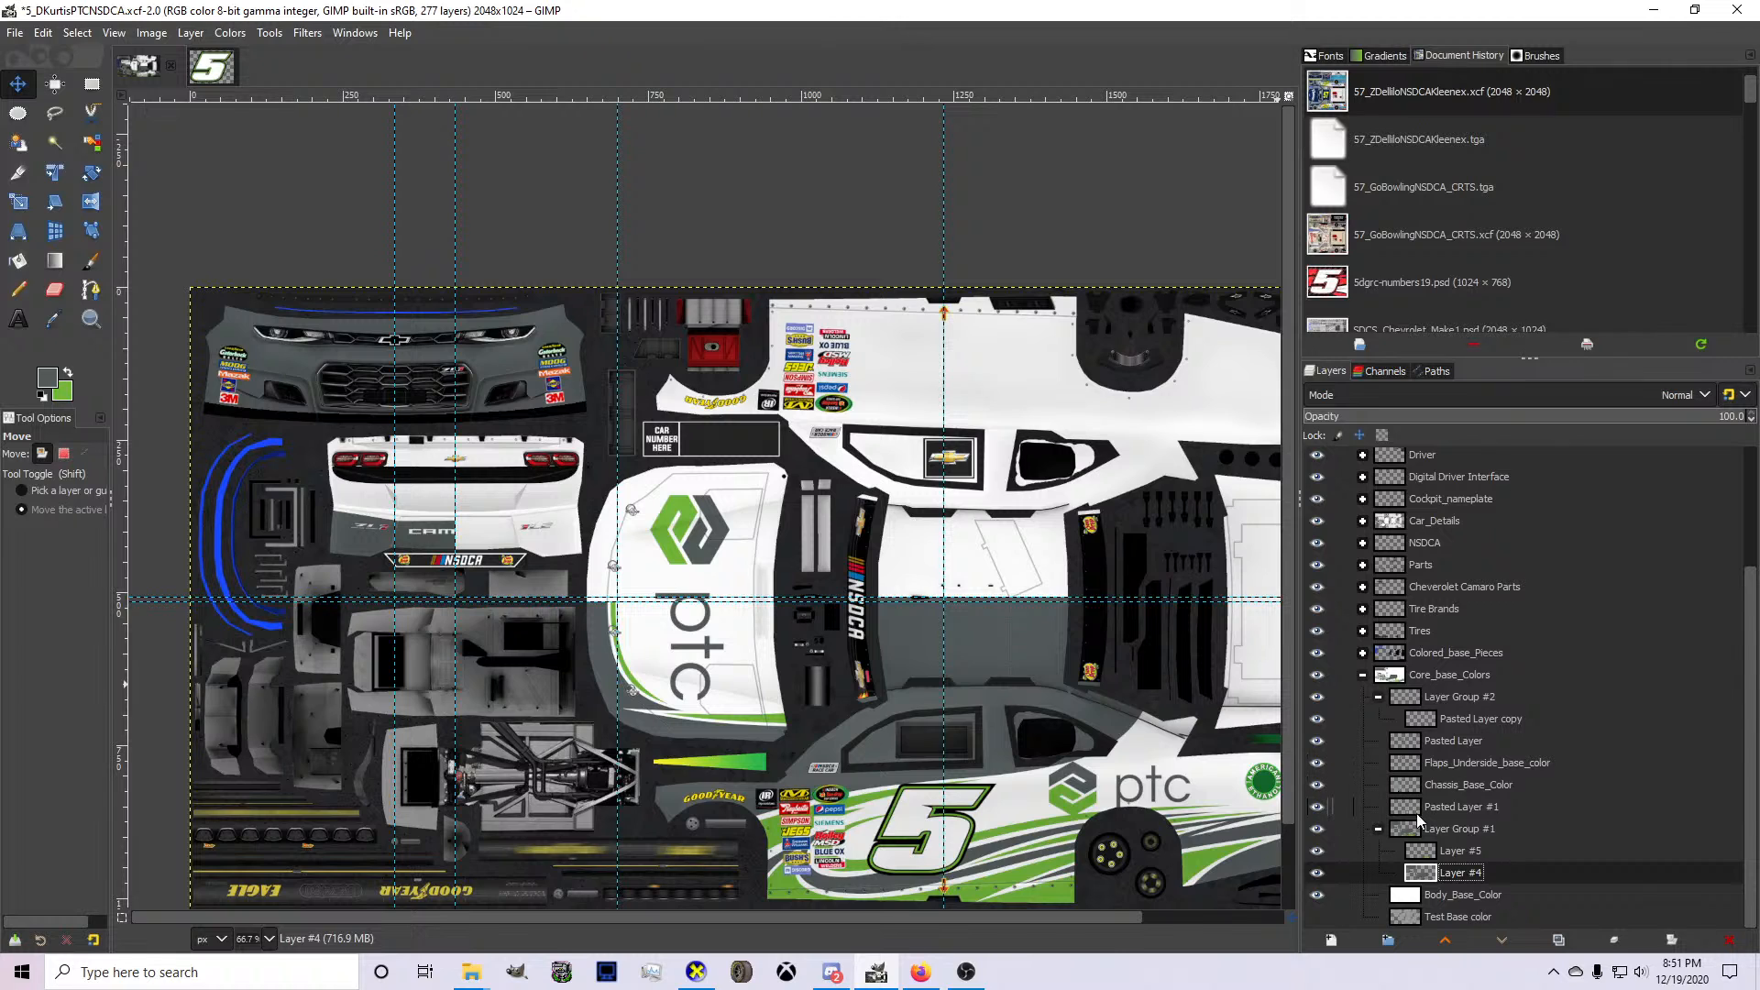
# Start a path on Layer #4 with a gently curved edge just above the green stripe at the hood's lower rear corner.
pyautogui.click(91, 290)
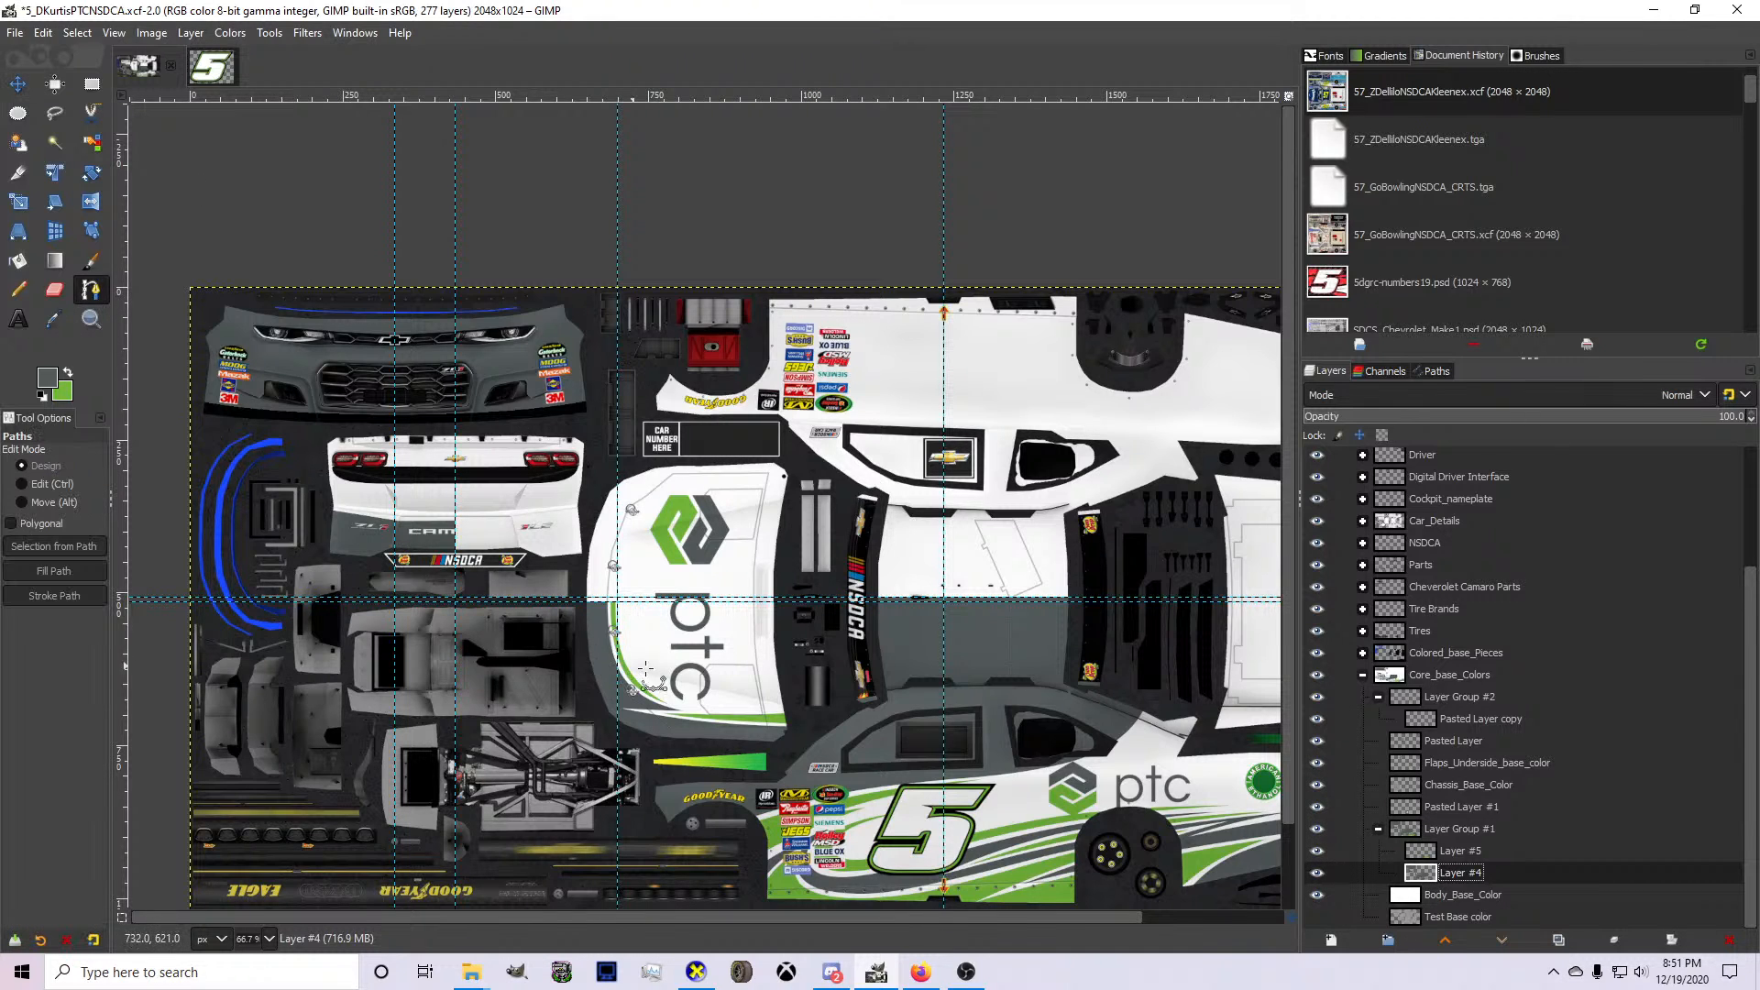
pyautogui.scroll(3, 869, 720)
pyautogui.click(921, 750)
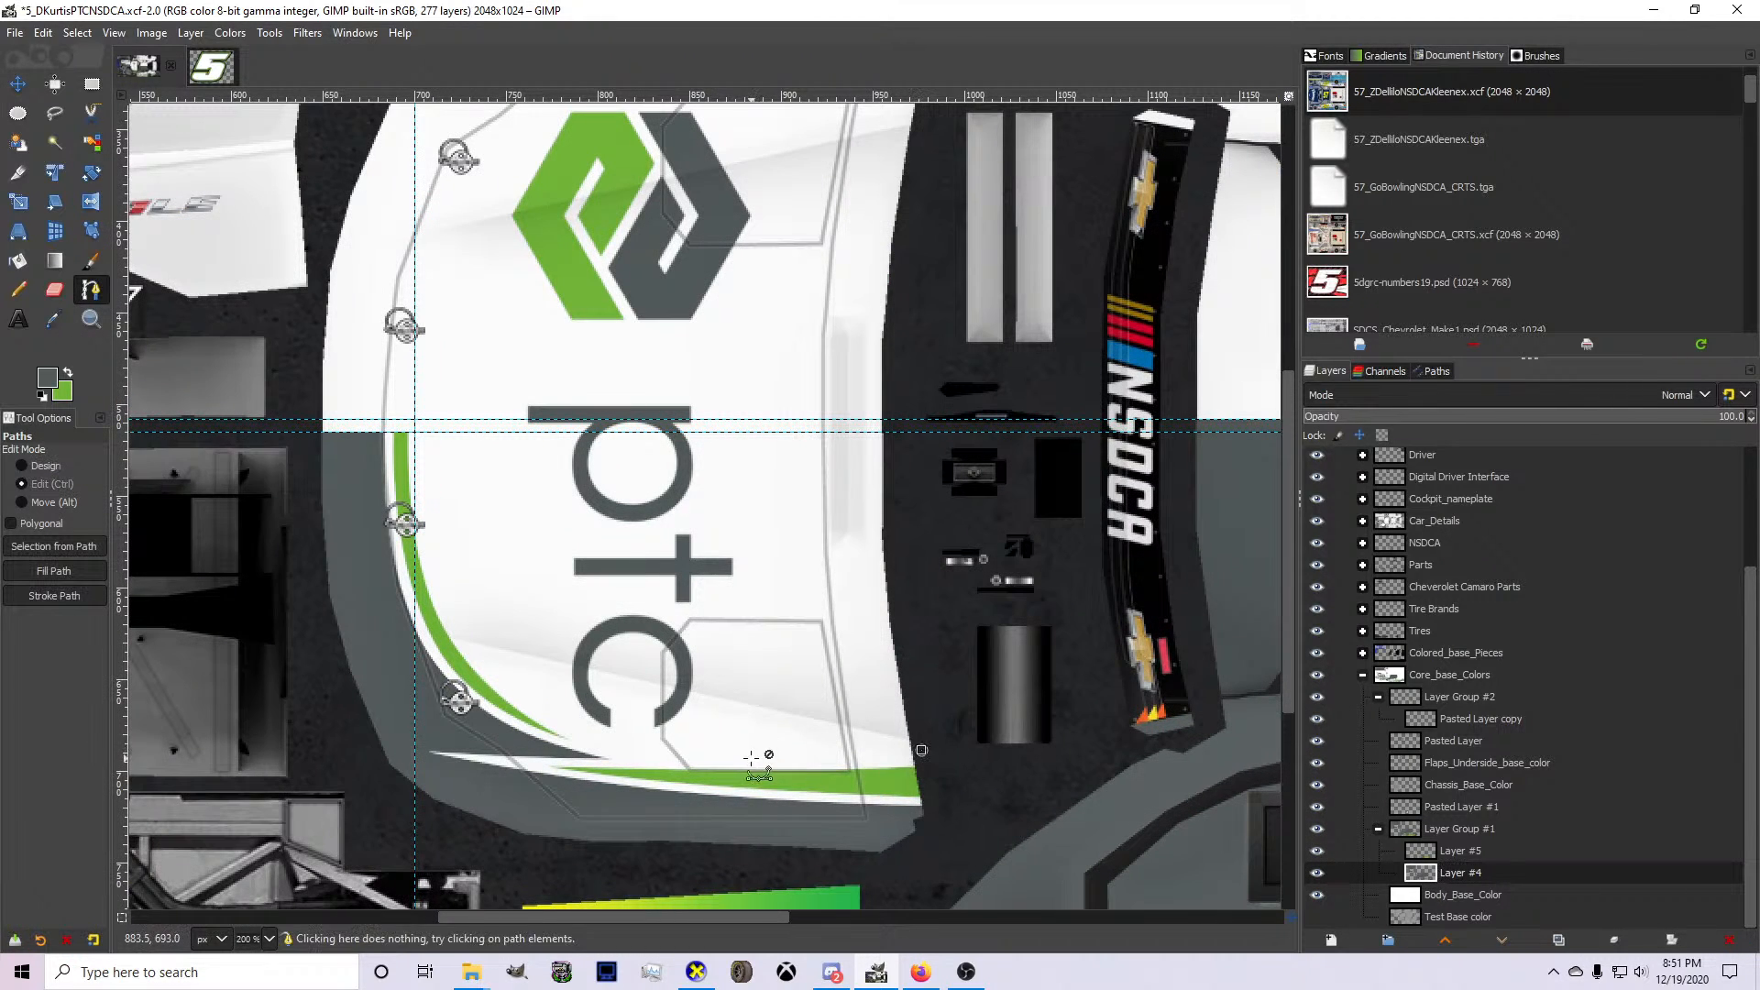
pyautogui.scroll(1, 752, 758)
pyautogui.click(638, 760)
pyautogui.moveTo(638, 760); pyautogui.dragTo(617, 756)
pyautogui.moveTo(816, 747); pyautogui.dragTo(817, 758)
pyautogui.click(617, 756)
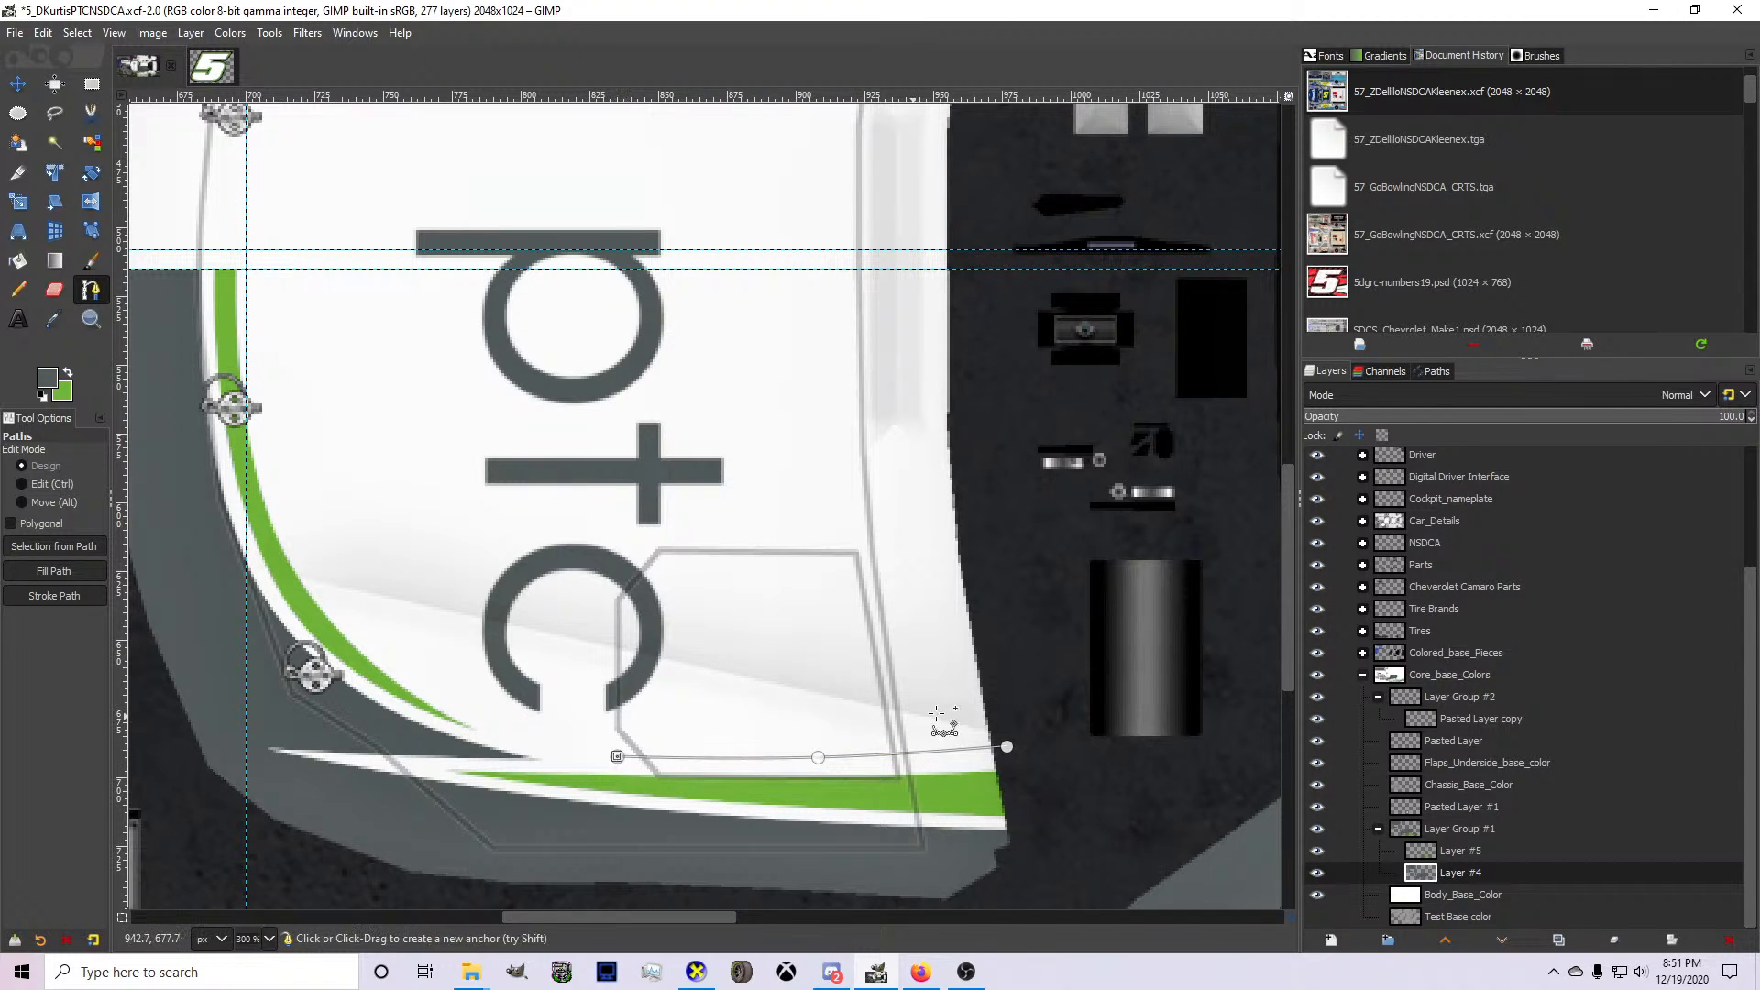
# Close the path into a narrow wedge extending past the hood's rear edge, bow its upper edge slightly, and convert it to a selection.
pyautogui.click(965, 708)
pyautogui.moveTo(964, 709); pyautogui.dragTo(1052, 668)
pyautogui.moveTo(886, 701); pyautogui.dragTo(894, 719)
pyautogui.hotkey('ctrl', 'z')
pyautogui.moveTo(1052, 669); pyautogui.dragTo(1064, 692)
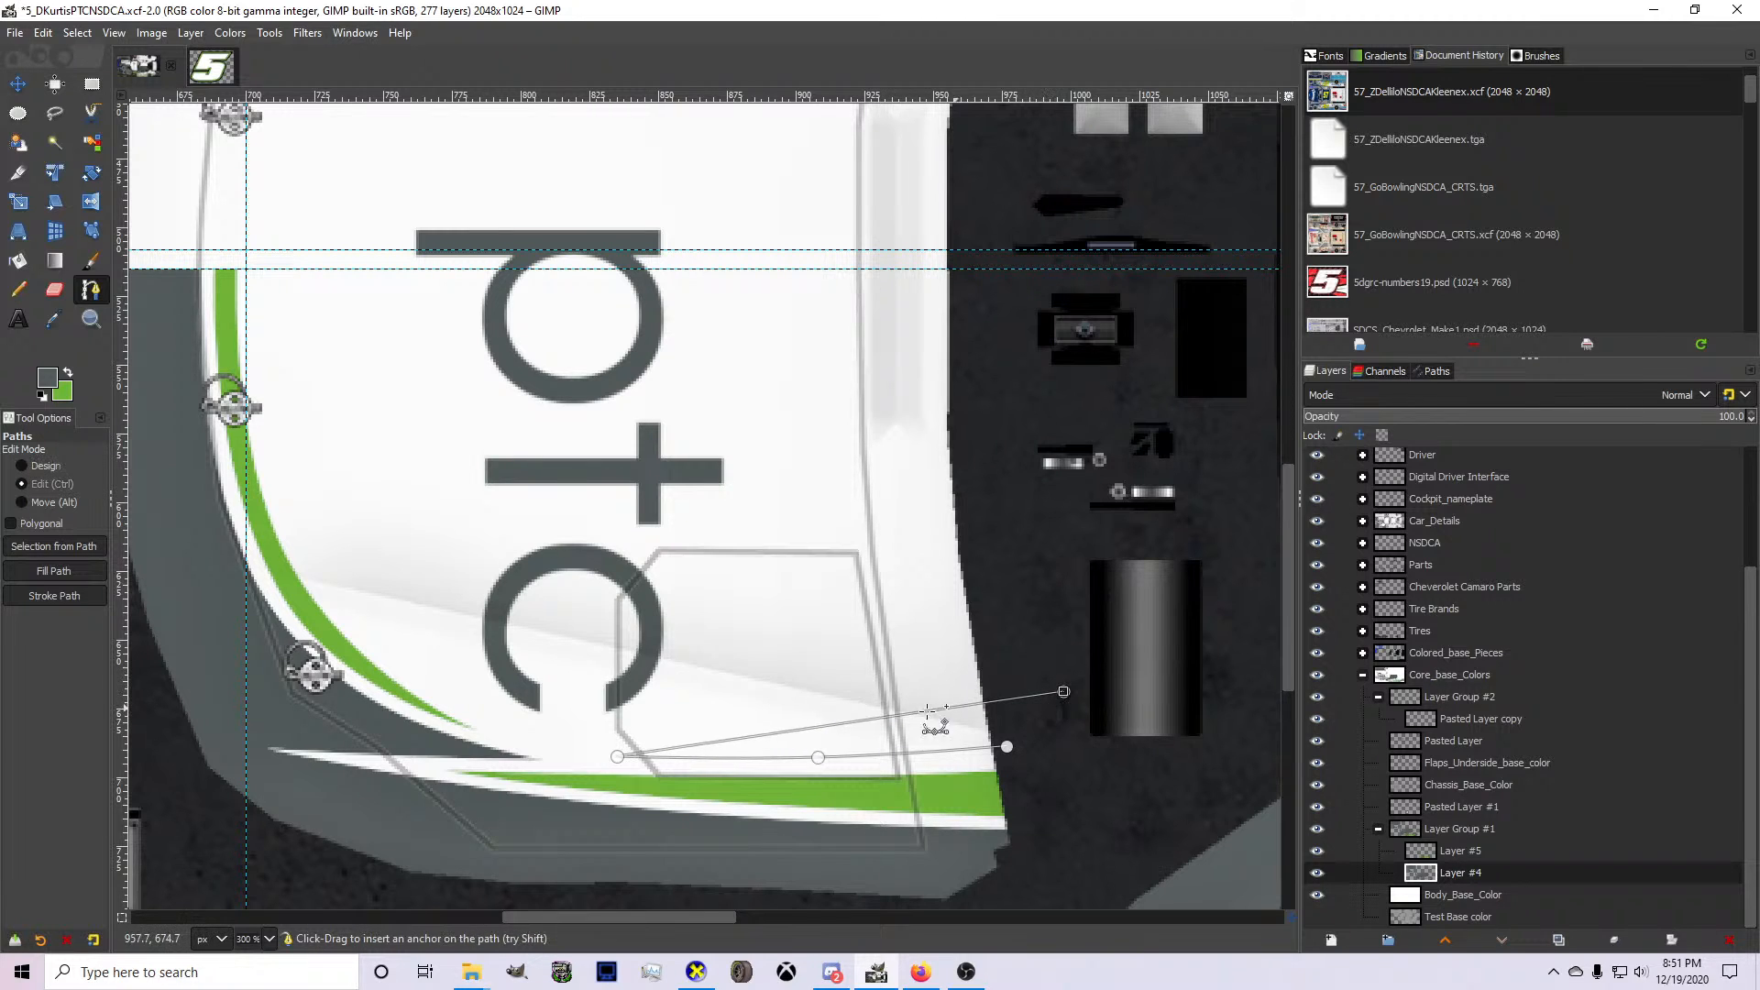
pyautogui.moveTo(883, 719); pyautogui.dragTo(884, 725)
pyautogui.press('Return')
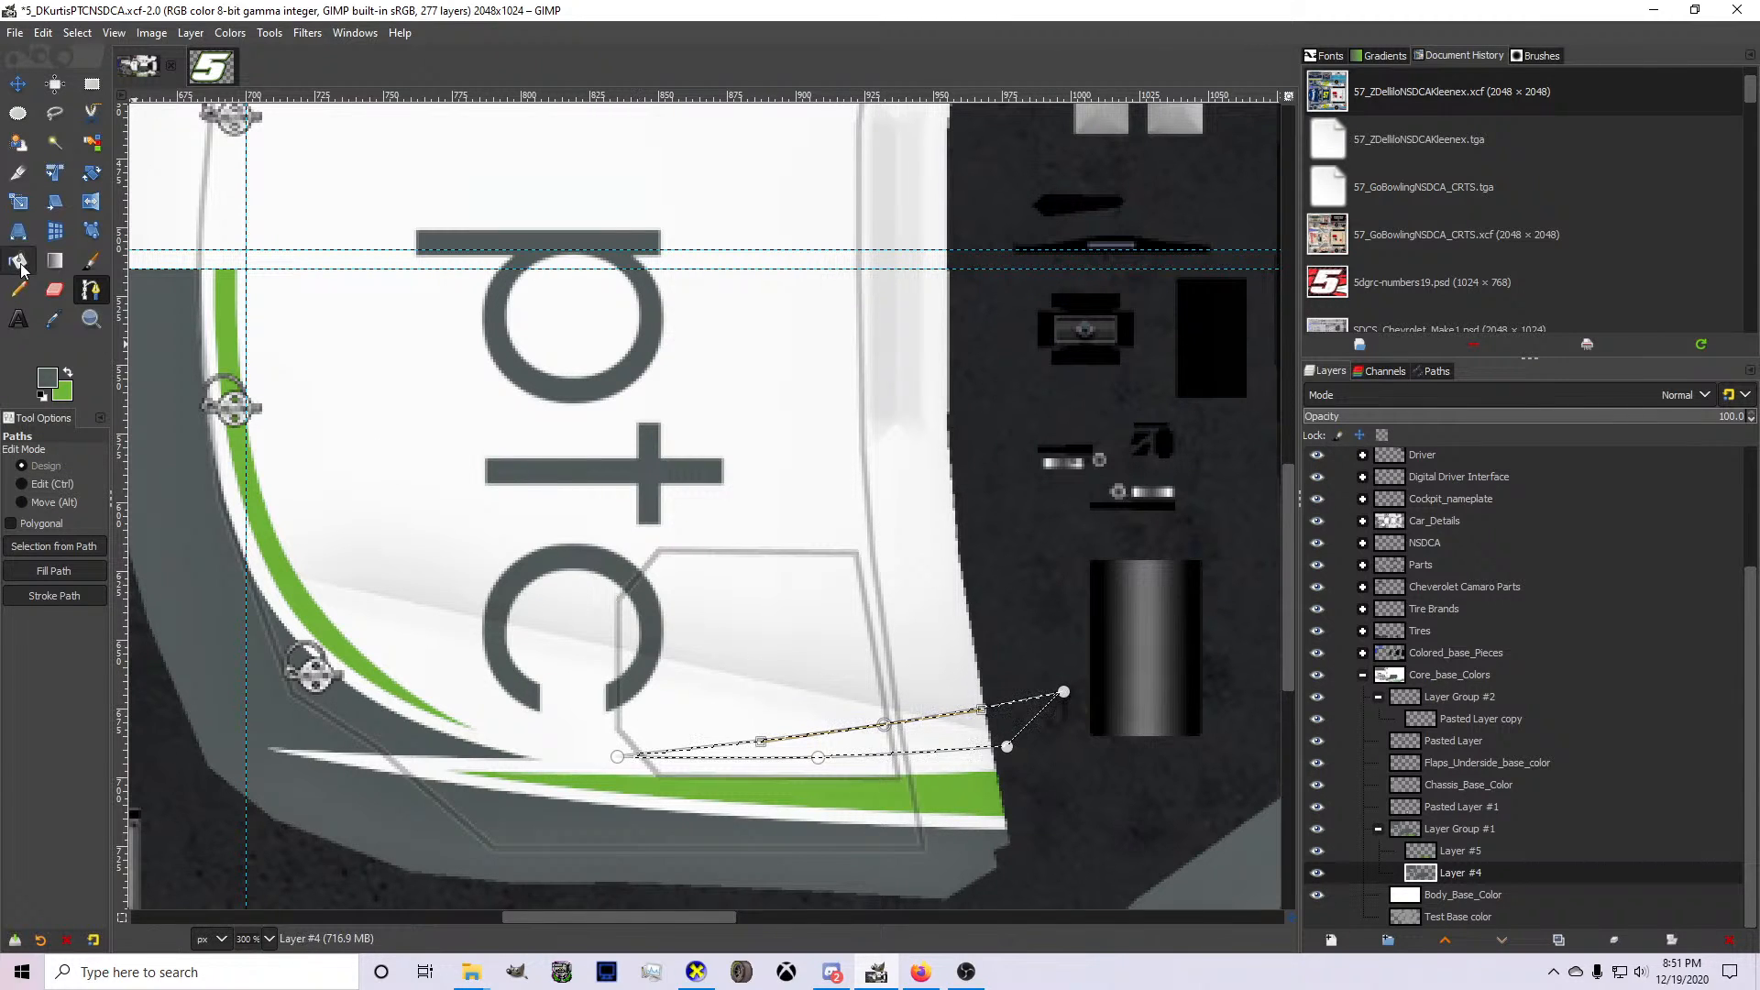
# Fill the wedge selection on the hood with the dark gray foreground color and clear the selection.
pyautogui.click(19, 263)
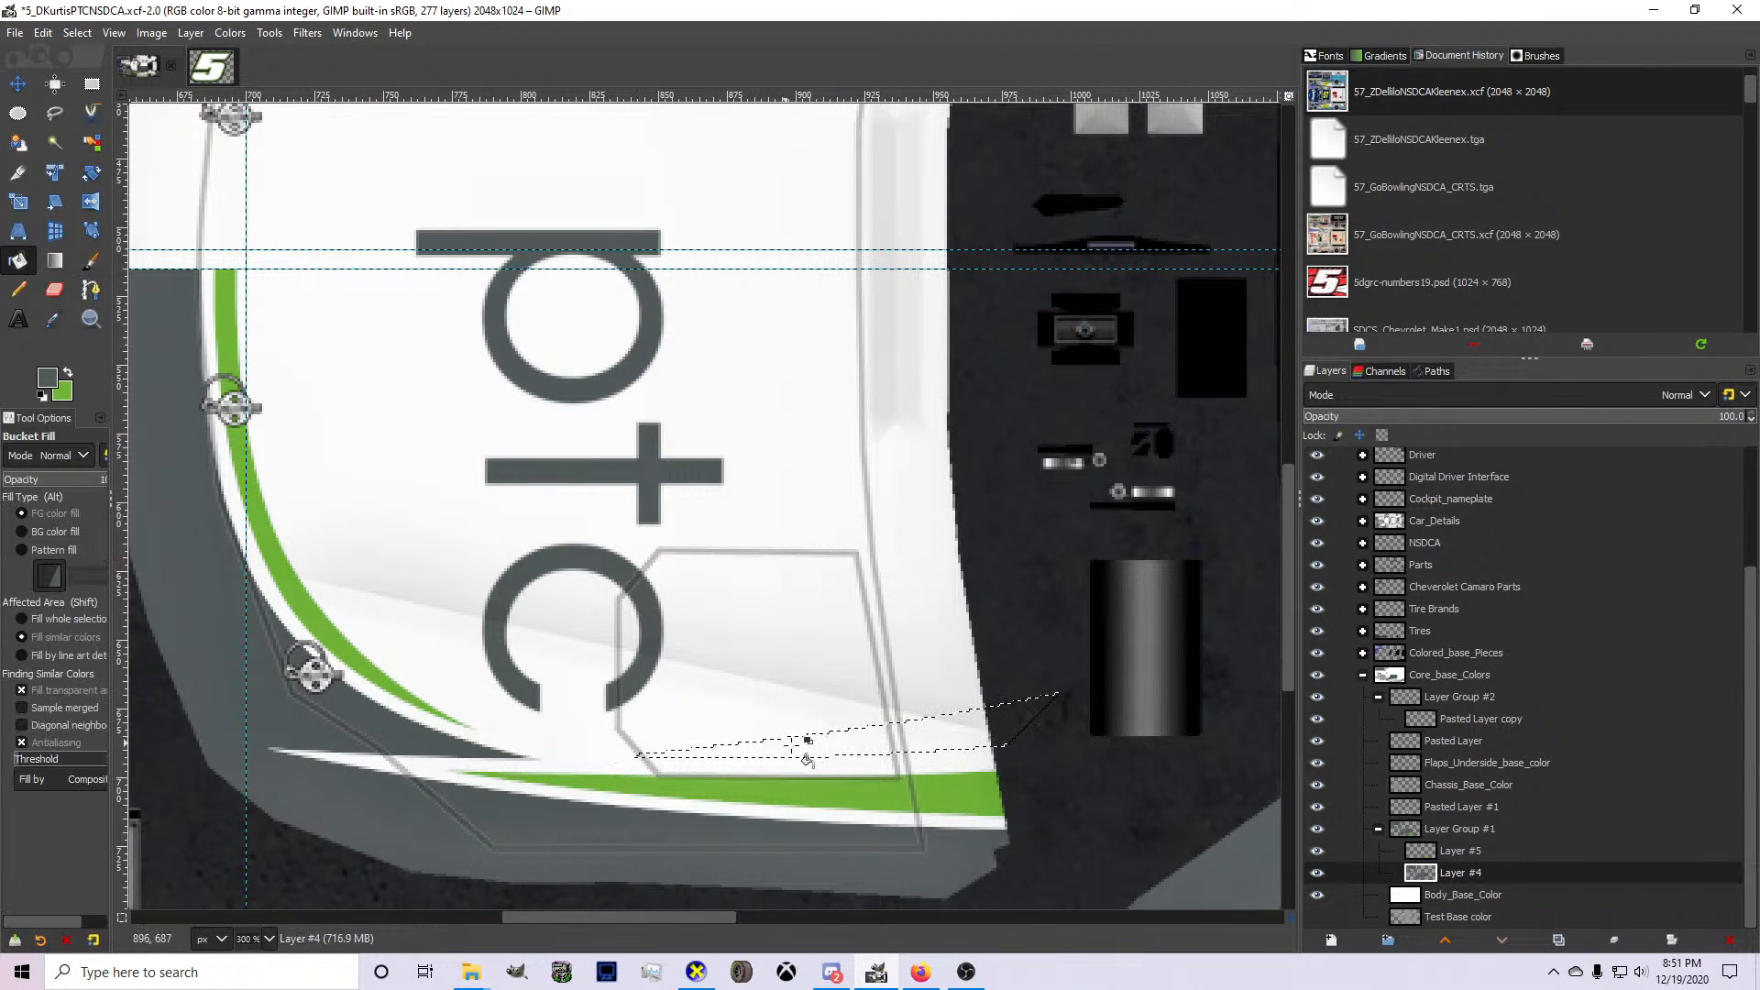
pyautogui.click(72, 34)
pyautogui.click(90, 76)
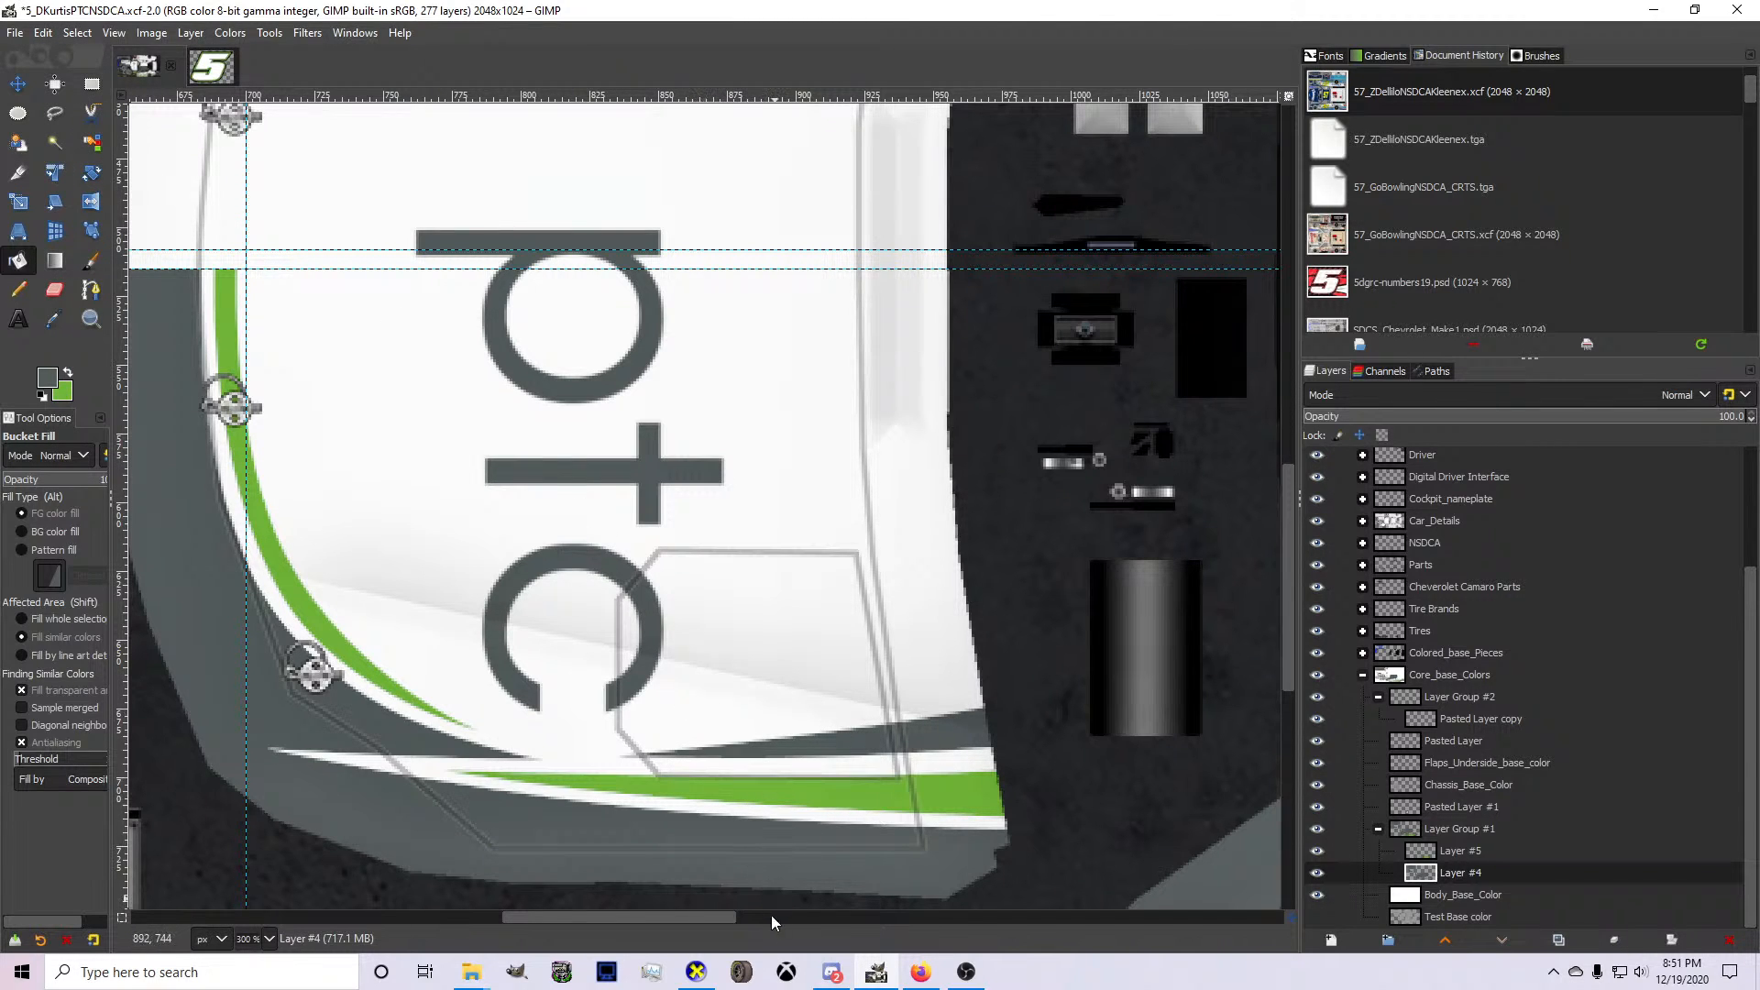
# Preview the new hood stripe on the 3D car in CarView, then return to GIMP.
pyautogui.click(696, 972)
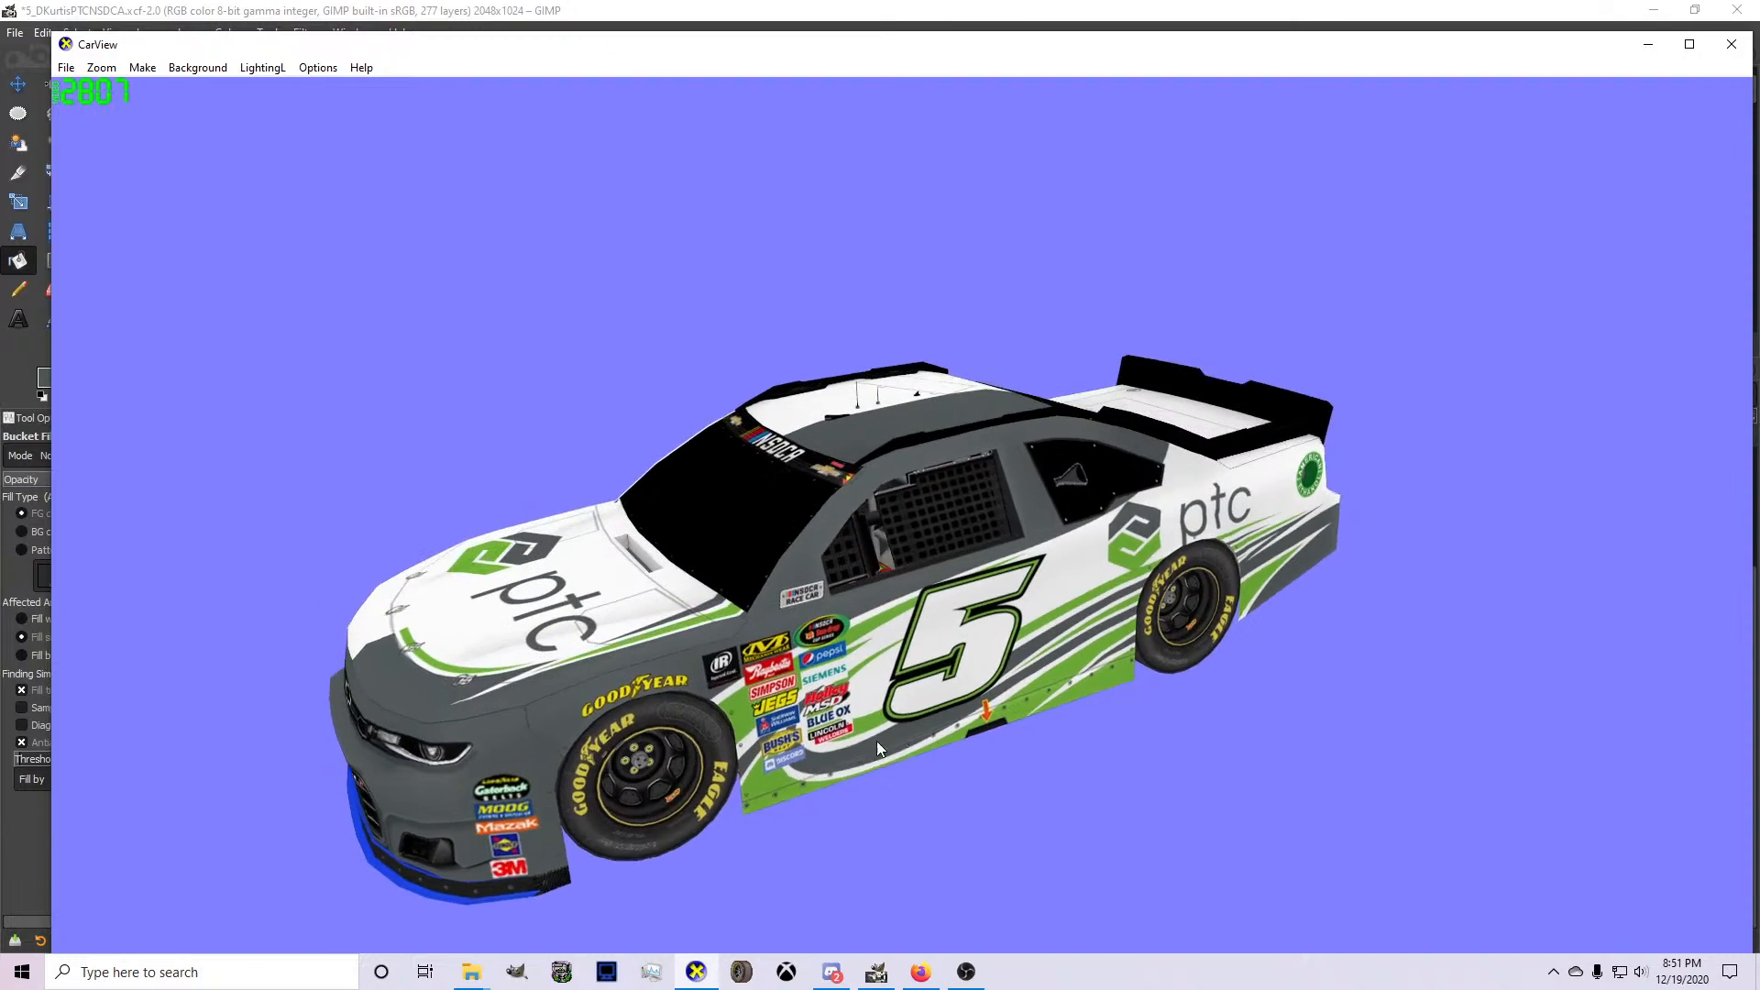
pyautogui.click(876, 972)
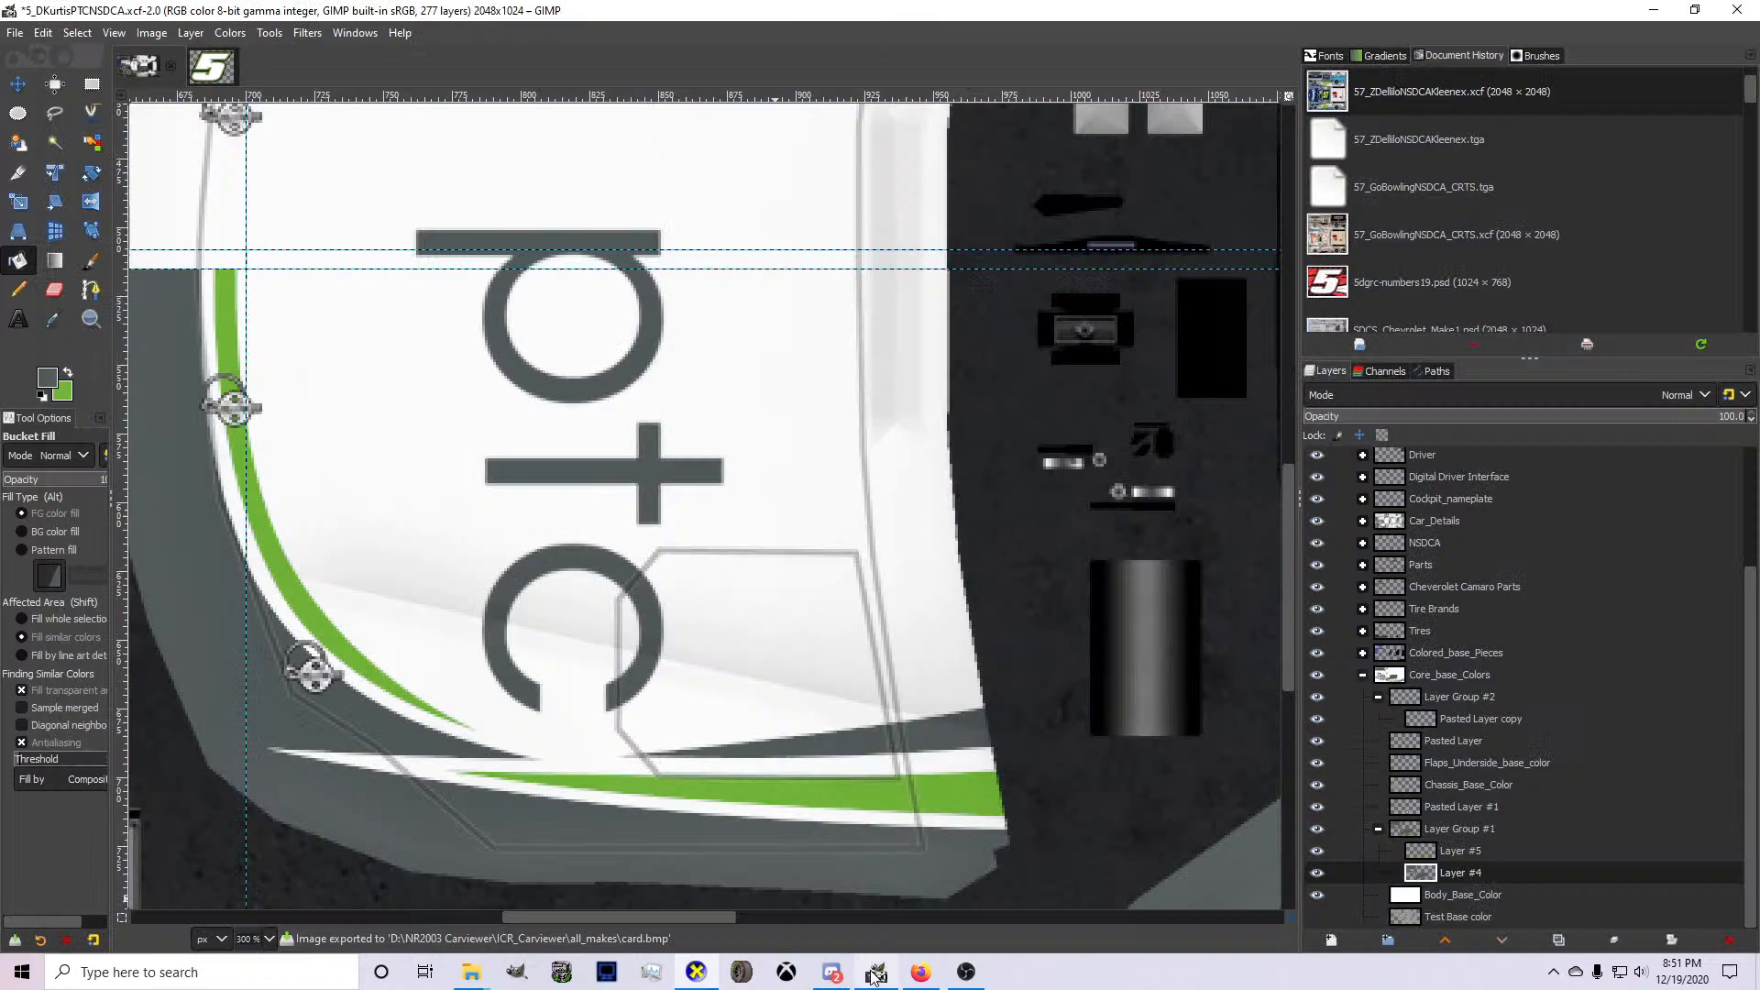
# Switch to Discord, join the NSDCA server's "speaking and such" voice channel, and return to GIMP.
pyautogui.click(832, 972)
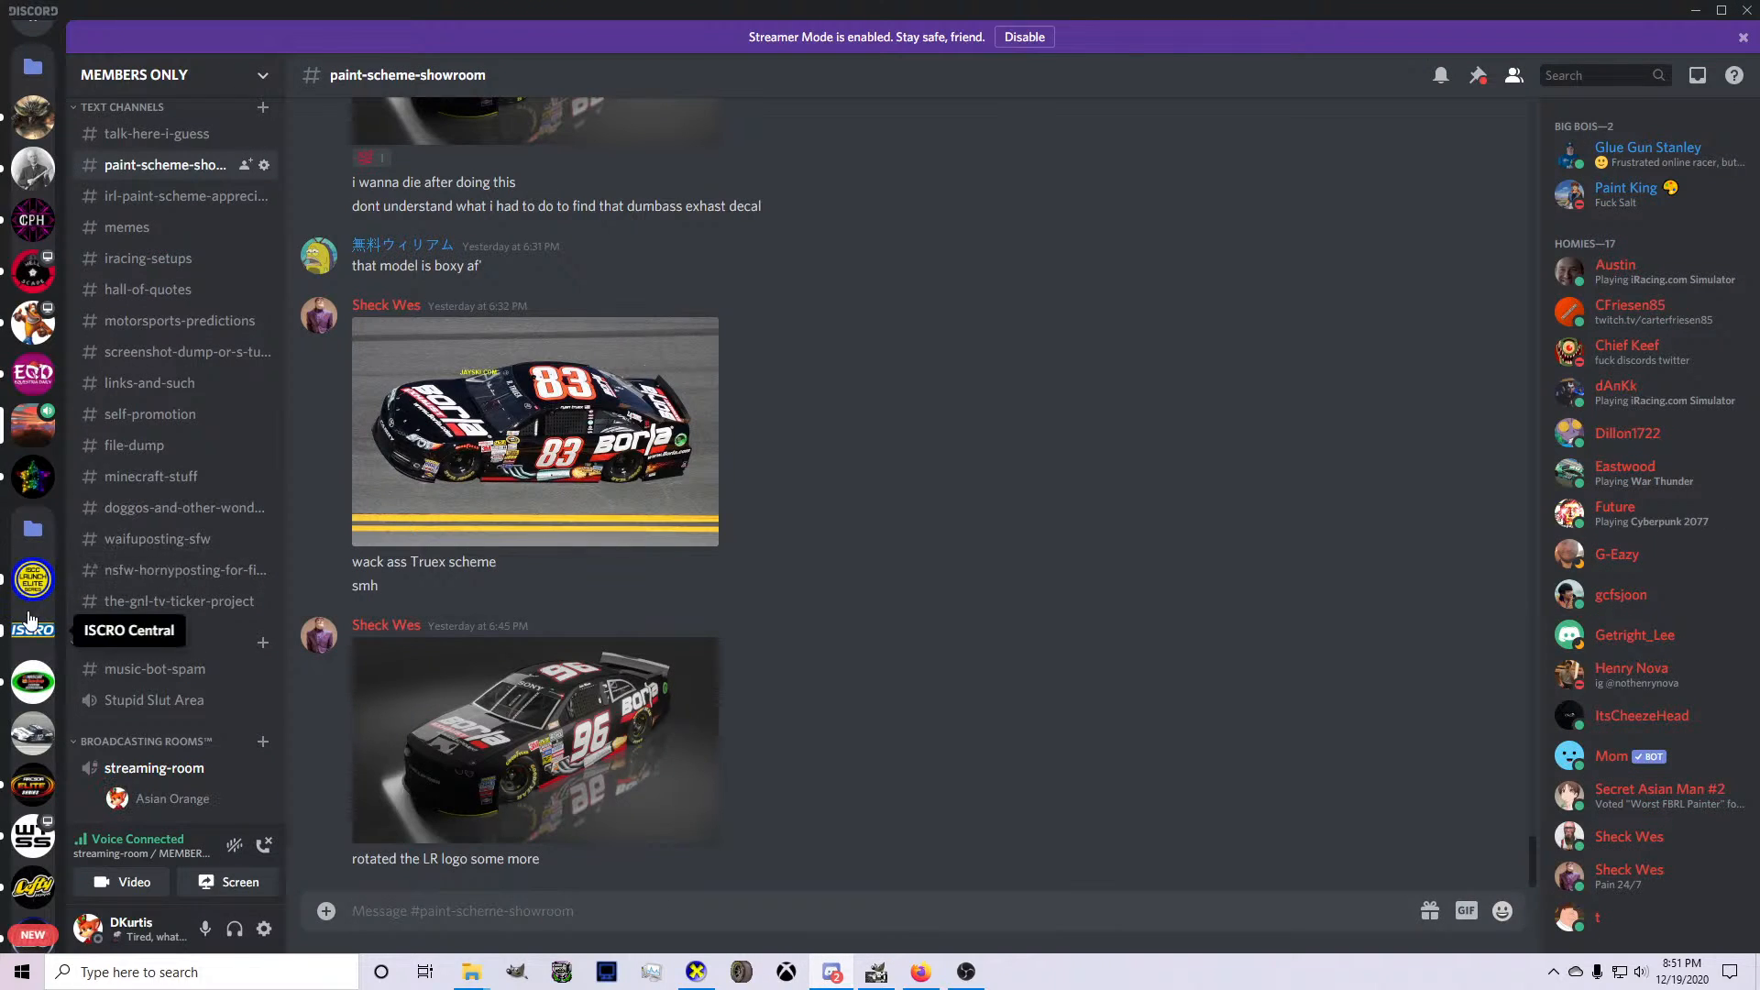
pyautogui.click(33, 681)
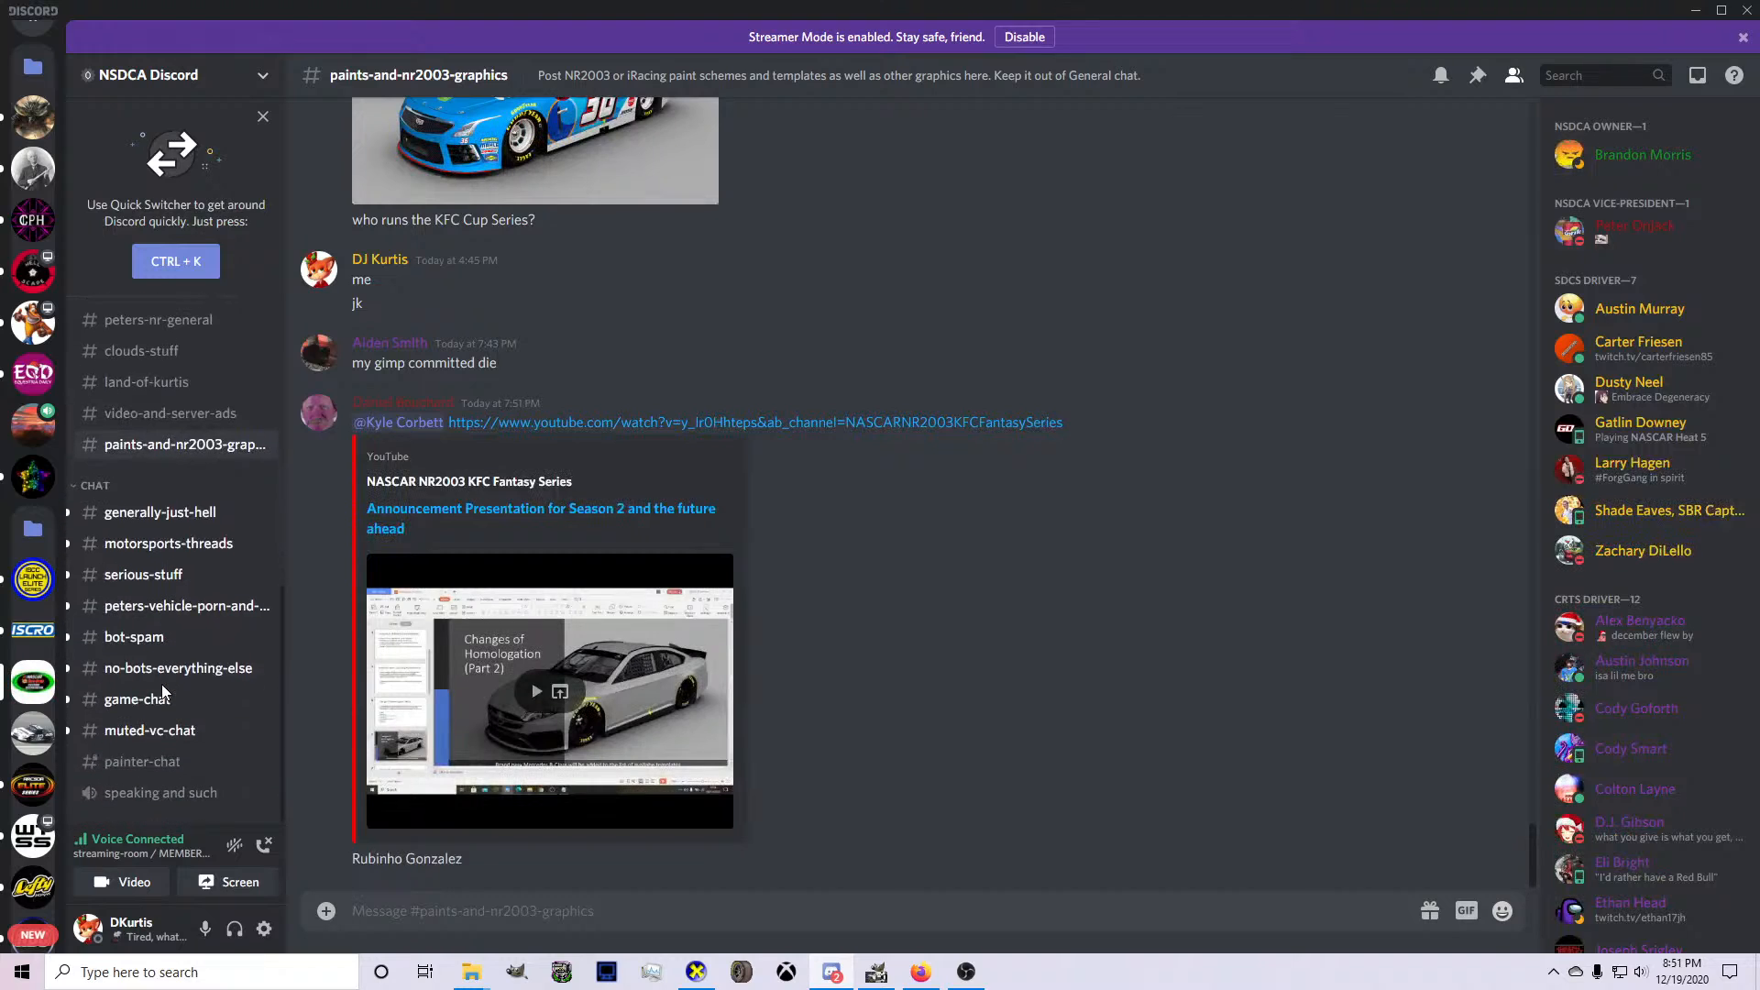
pyautogui.click(162, 794)
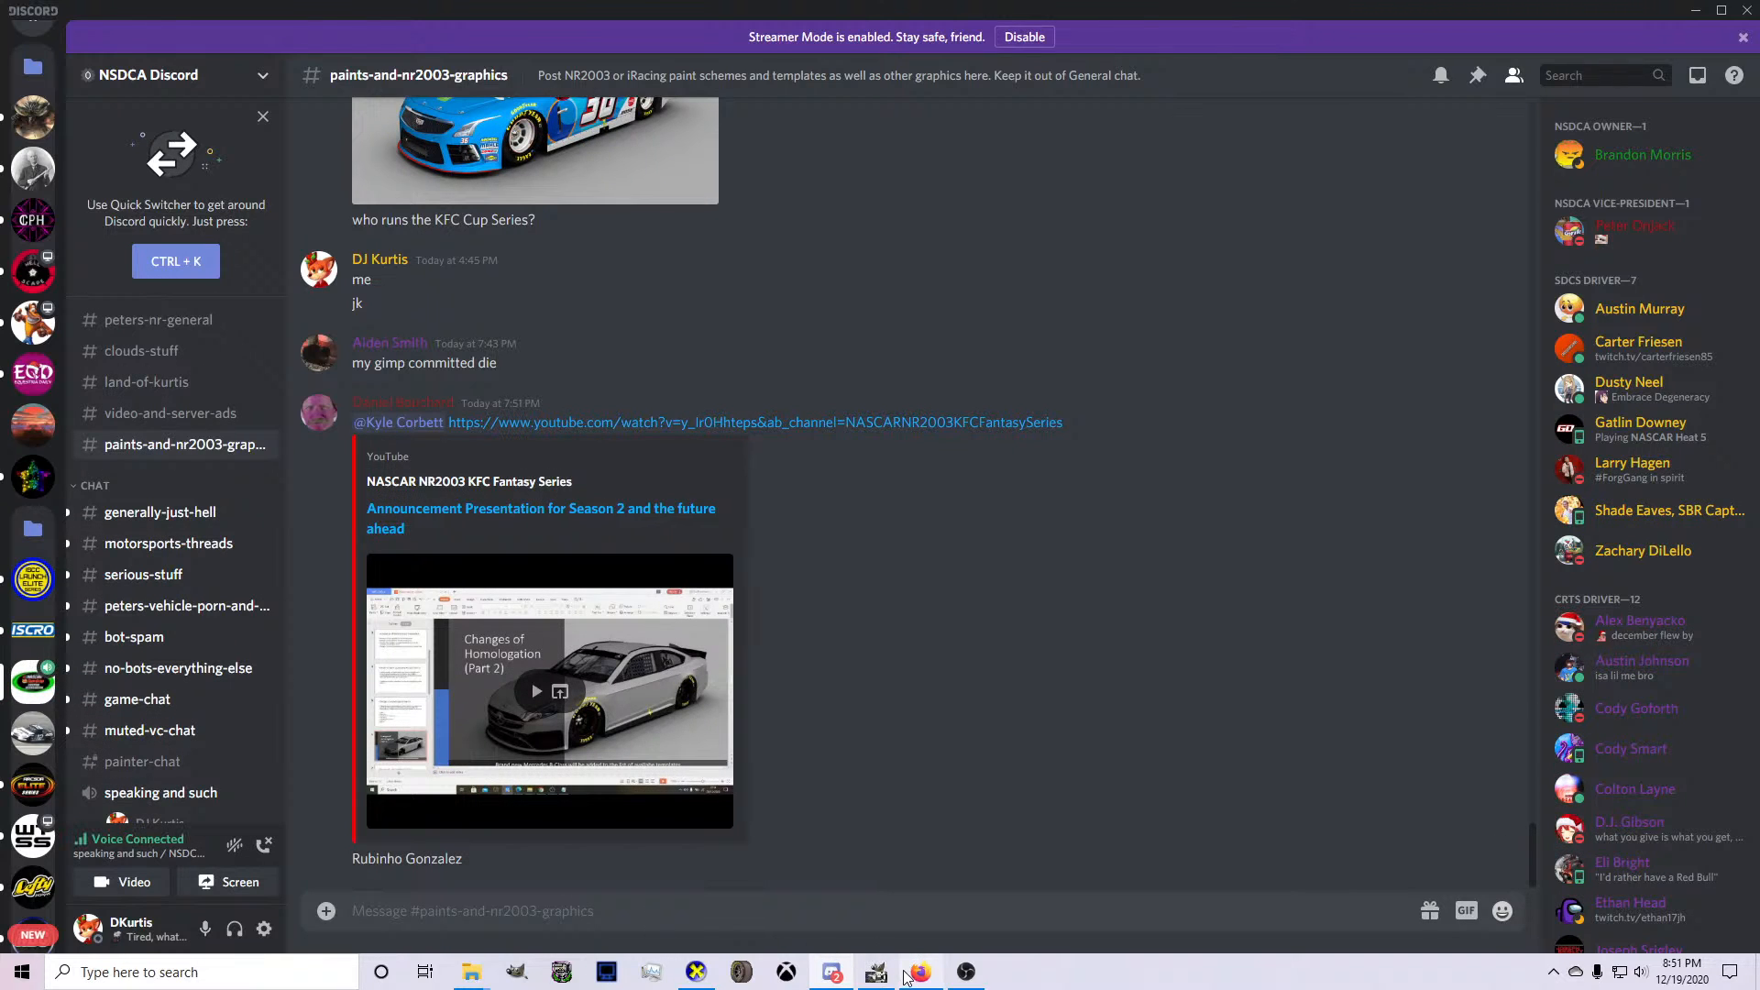
pyautogui.click(877, 972)
# With green as foreground color and Layer #5 active, start a curved path from the hood's center line along the green stripe, ending in a point.
pyautogui.scroll(-4, 743, 771)
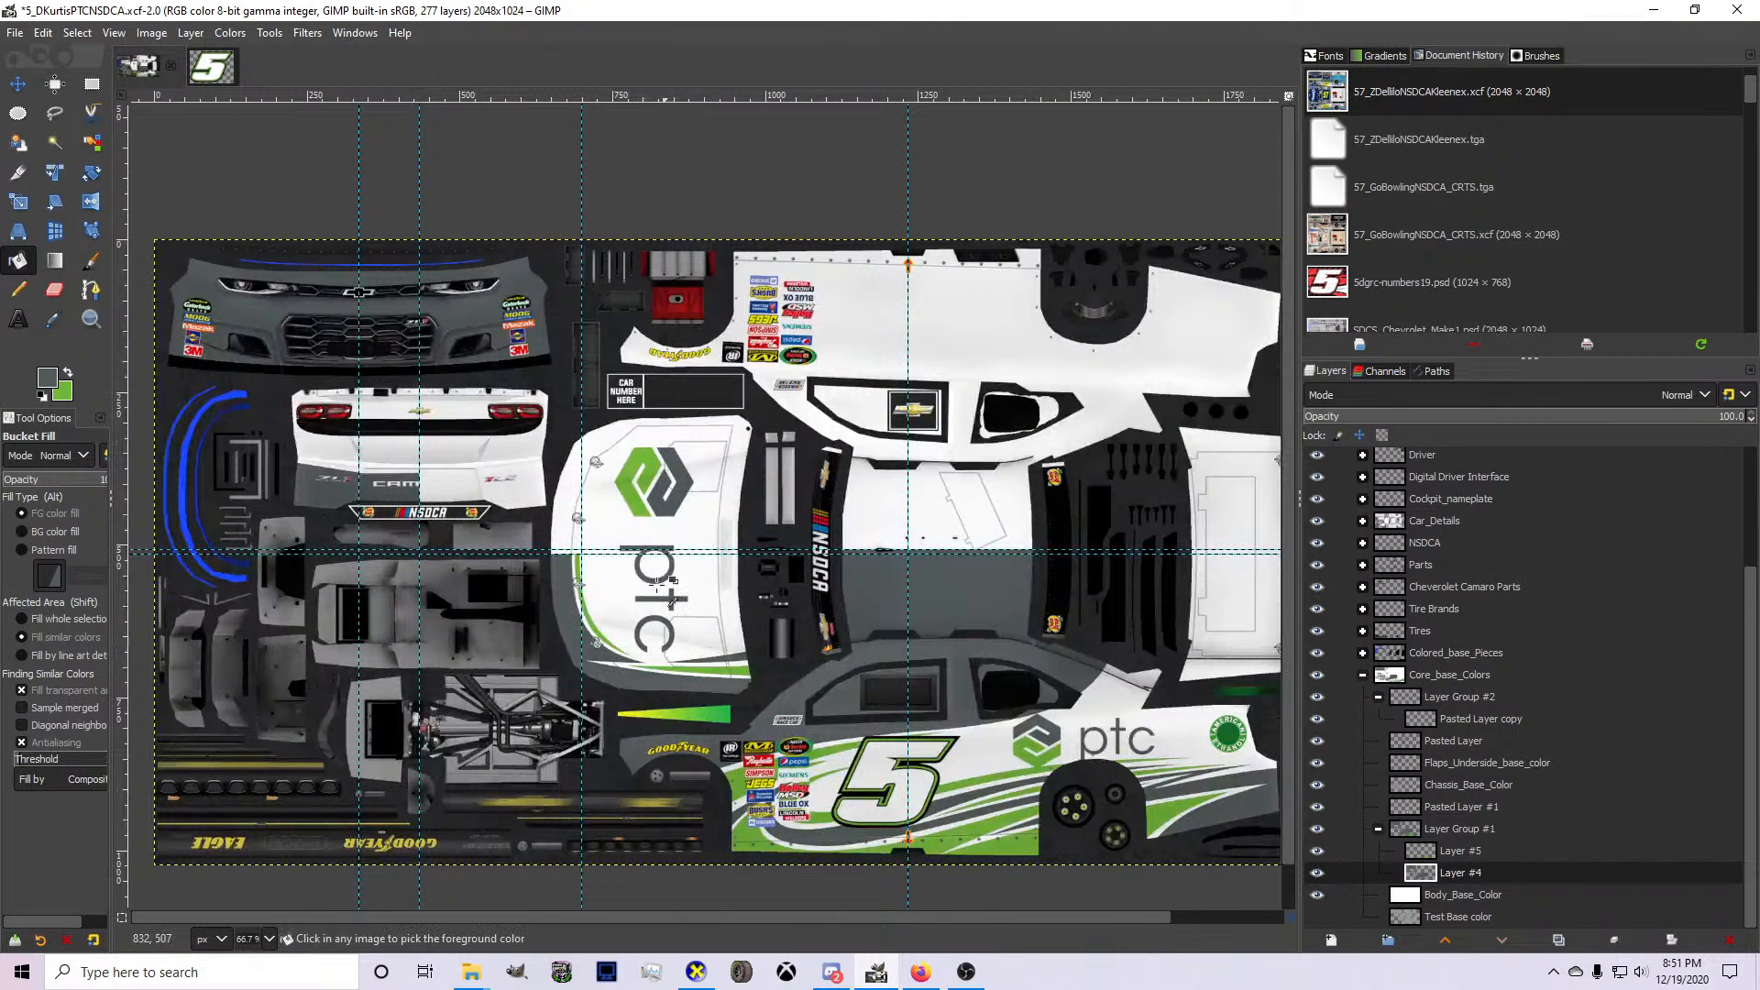
pyautogui.scroll(3, 421, 339)
pyautogui.click(101, 289)
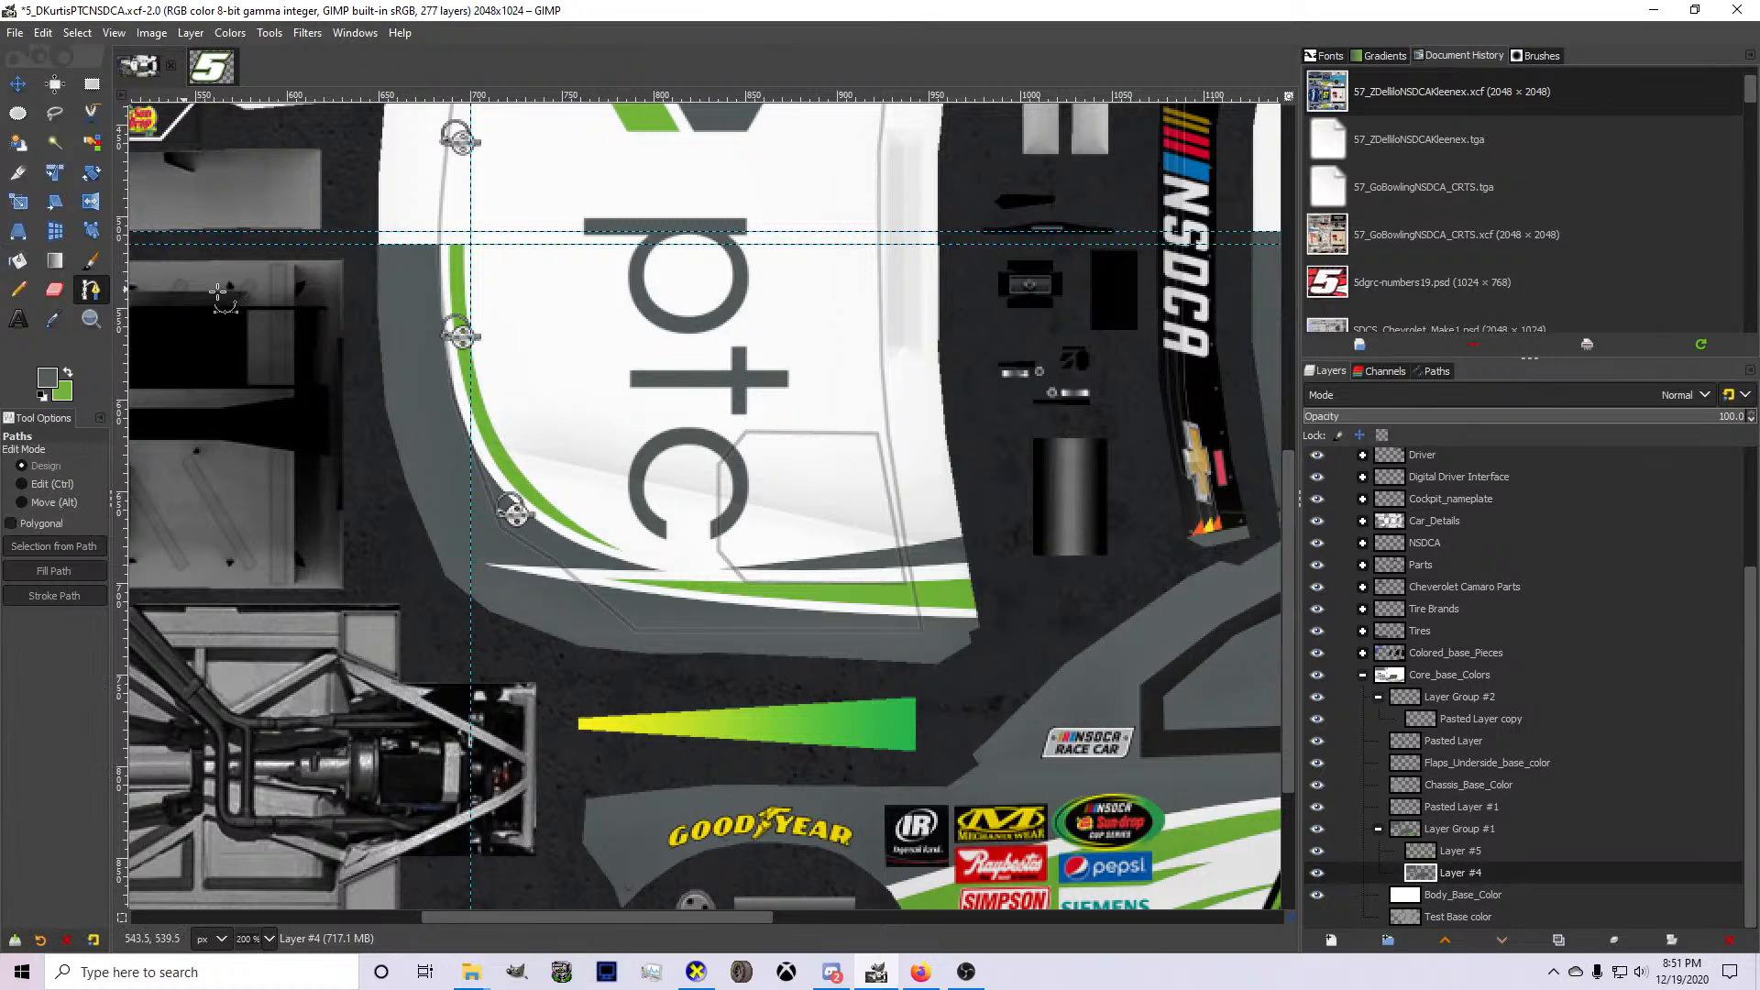
pyautogui.scroll(1, 427, 344)
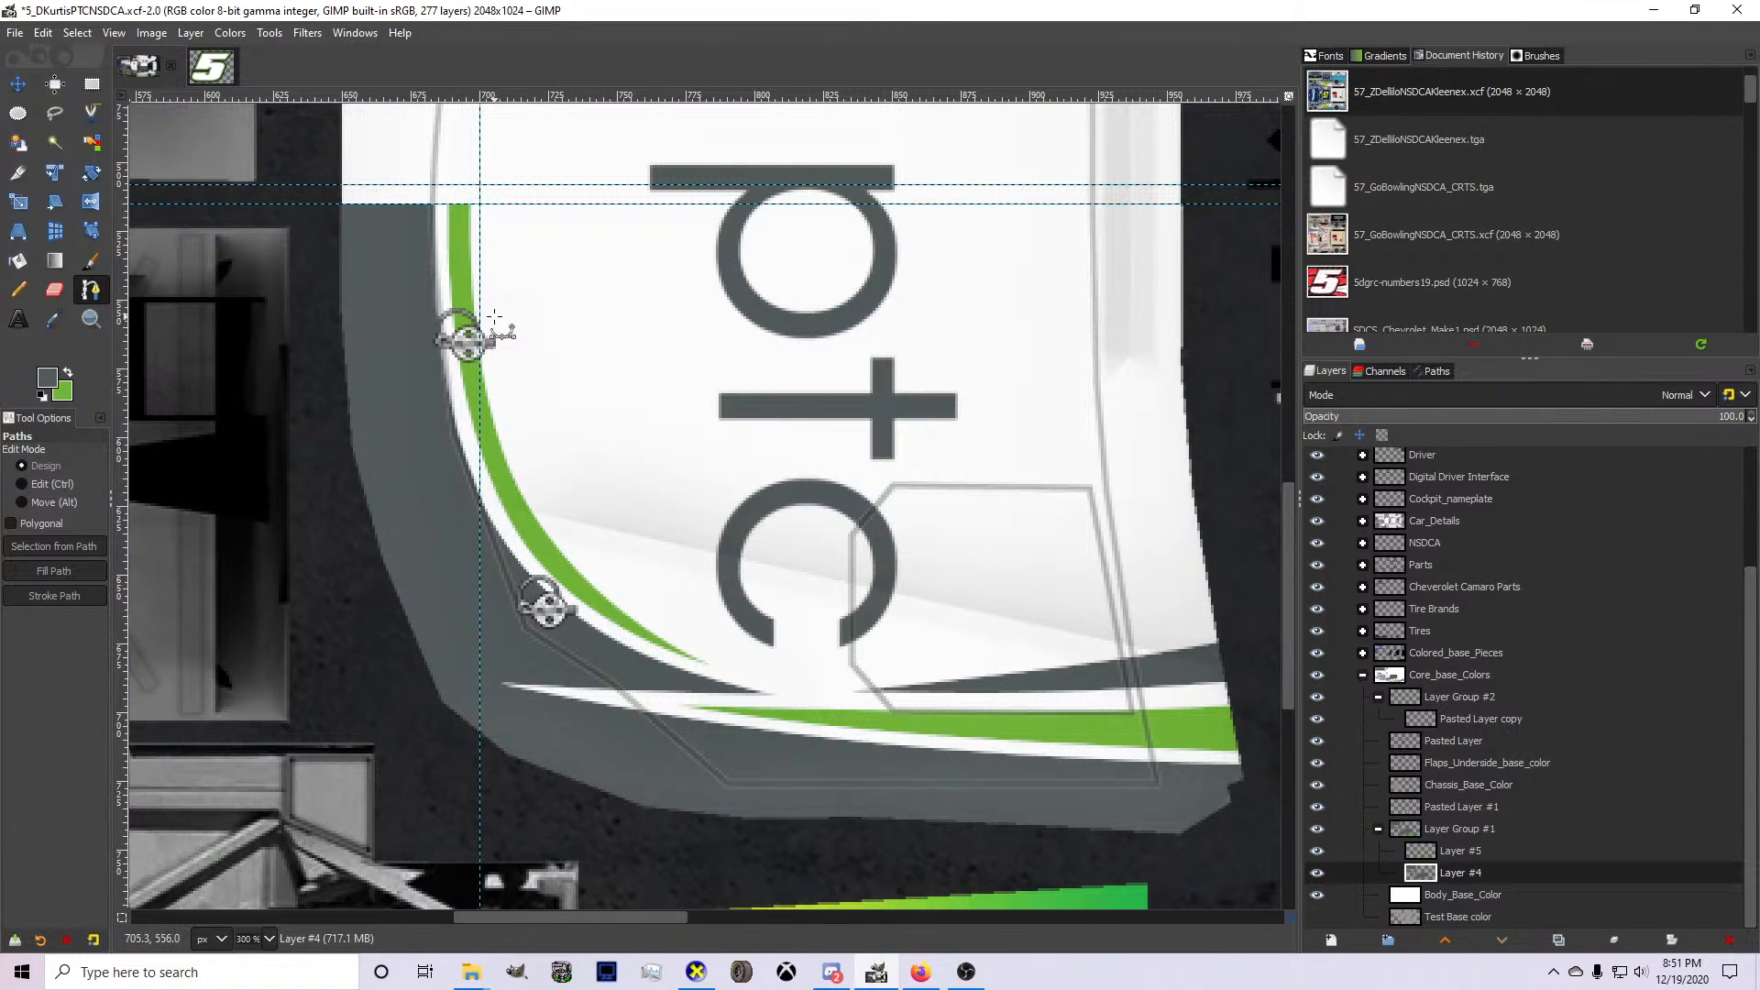
pyautogui.click(67, 369)
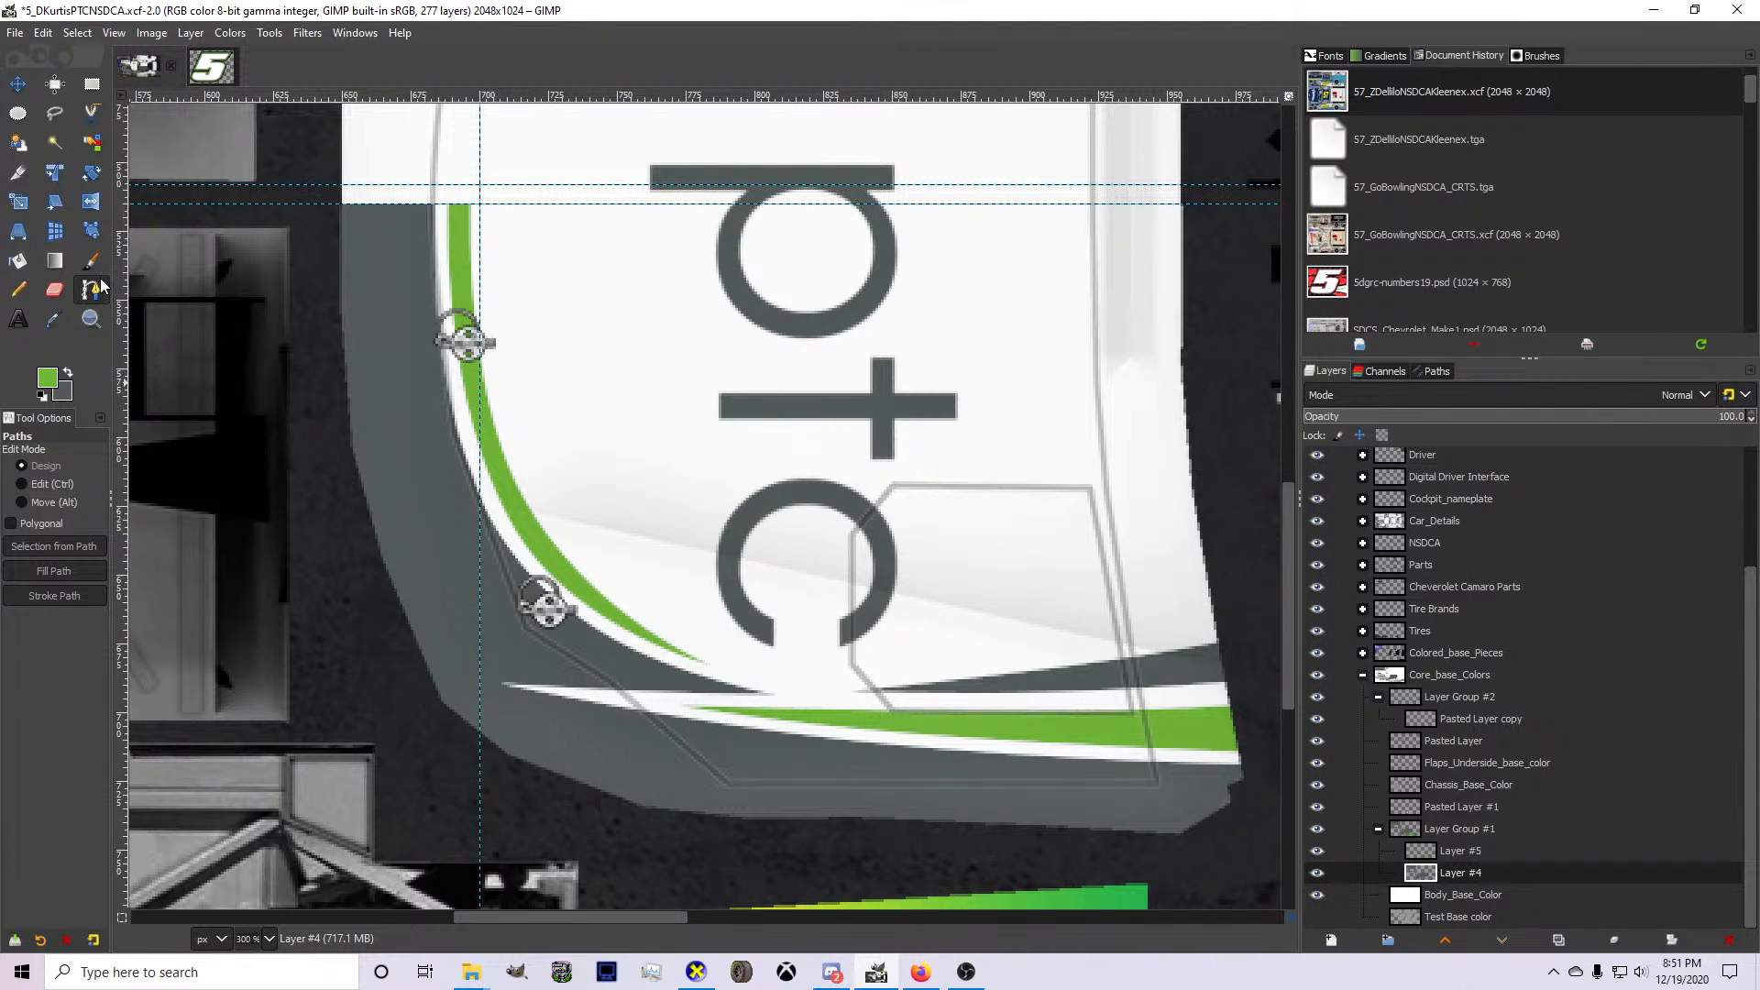
pyautogui.click(1412, 857)
pyautogui.scroll(3, 682, 361)
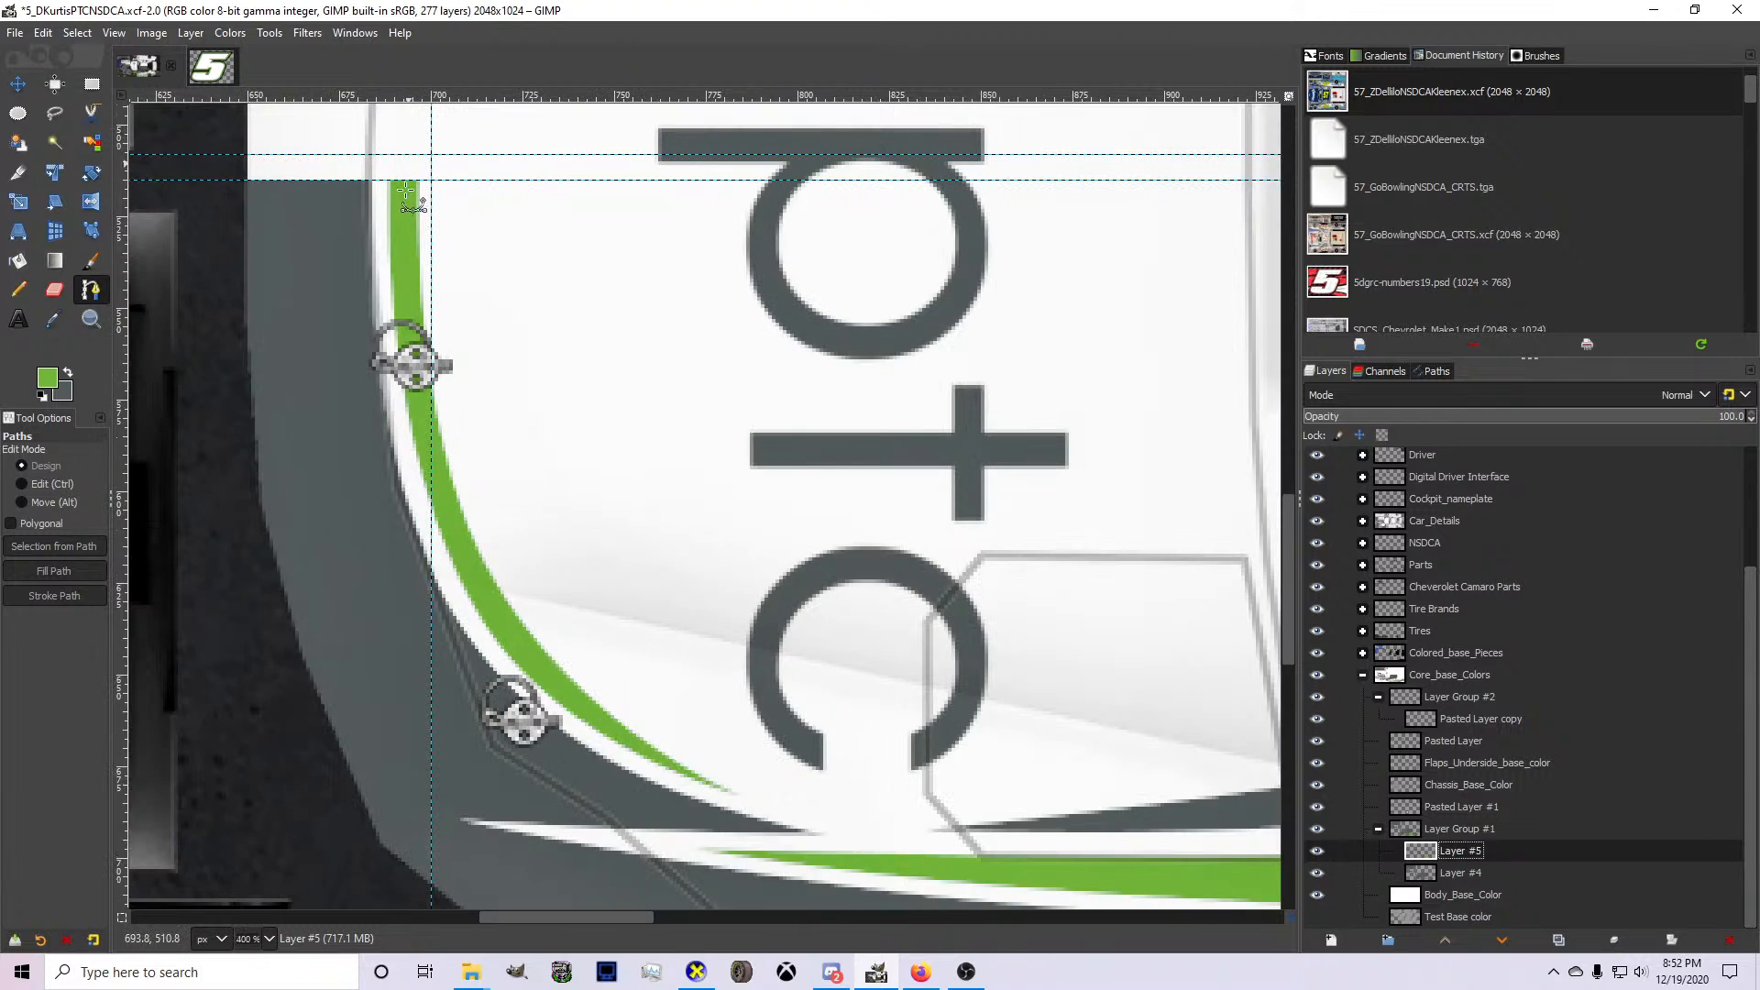
pyautogui.click(406, 325)
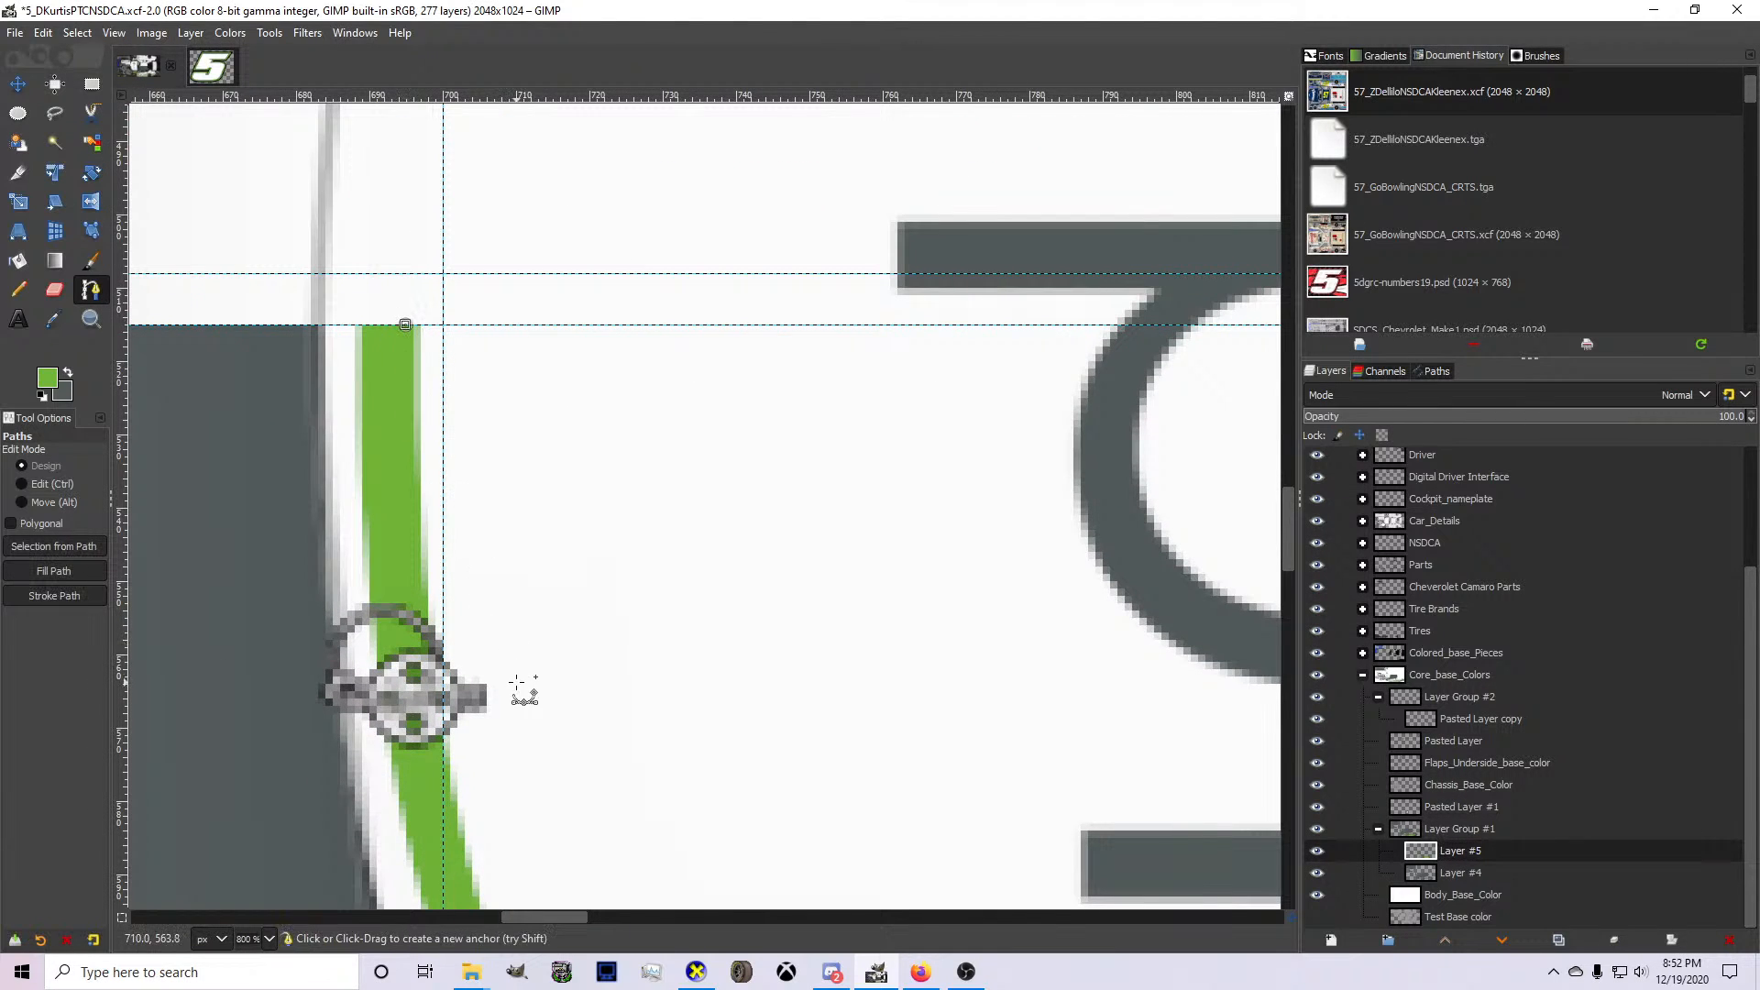
pyautogui.scroll(-2, 532, 660)
pyautogui.click(564, 730)
pyautogui.moveTo(502, 494); pyautogui.dragTo(444, 548)
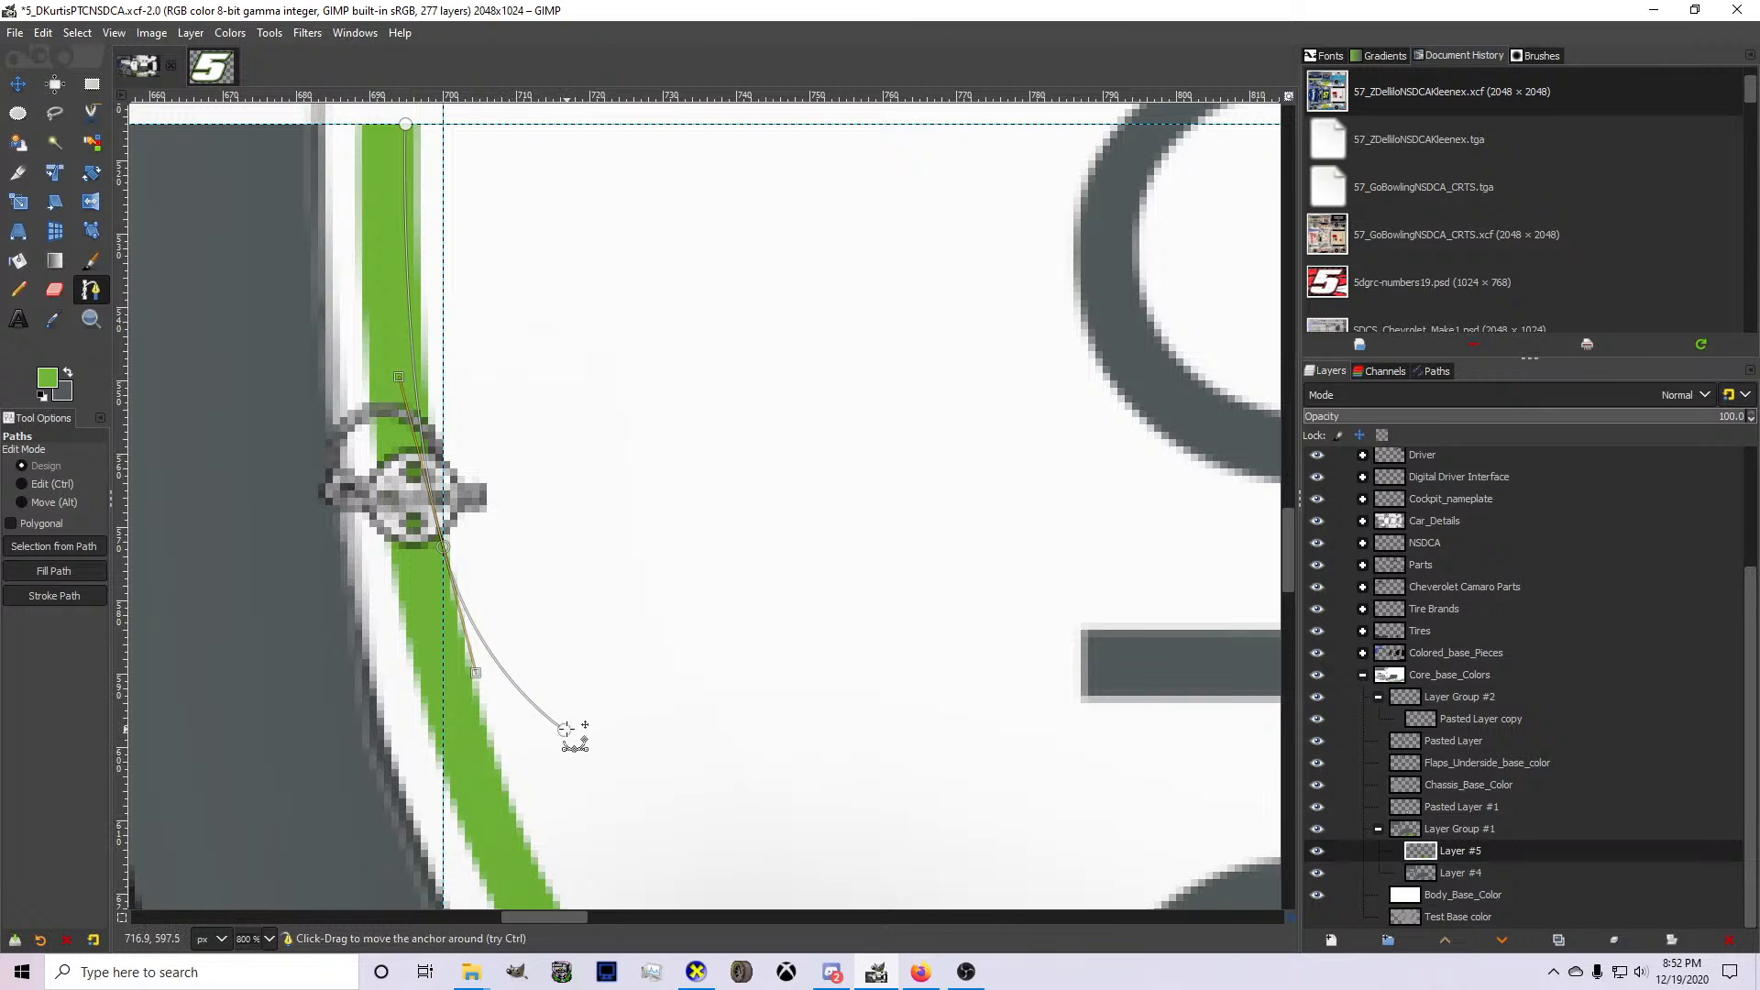
pyautogui.moveTo(564, 730); pyautogui.dragTo(565, 787)
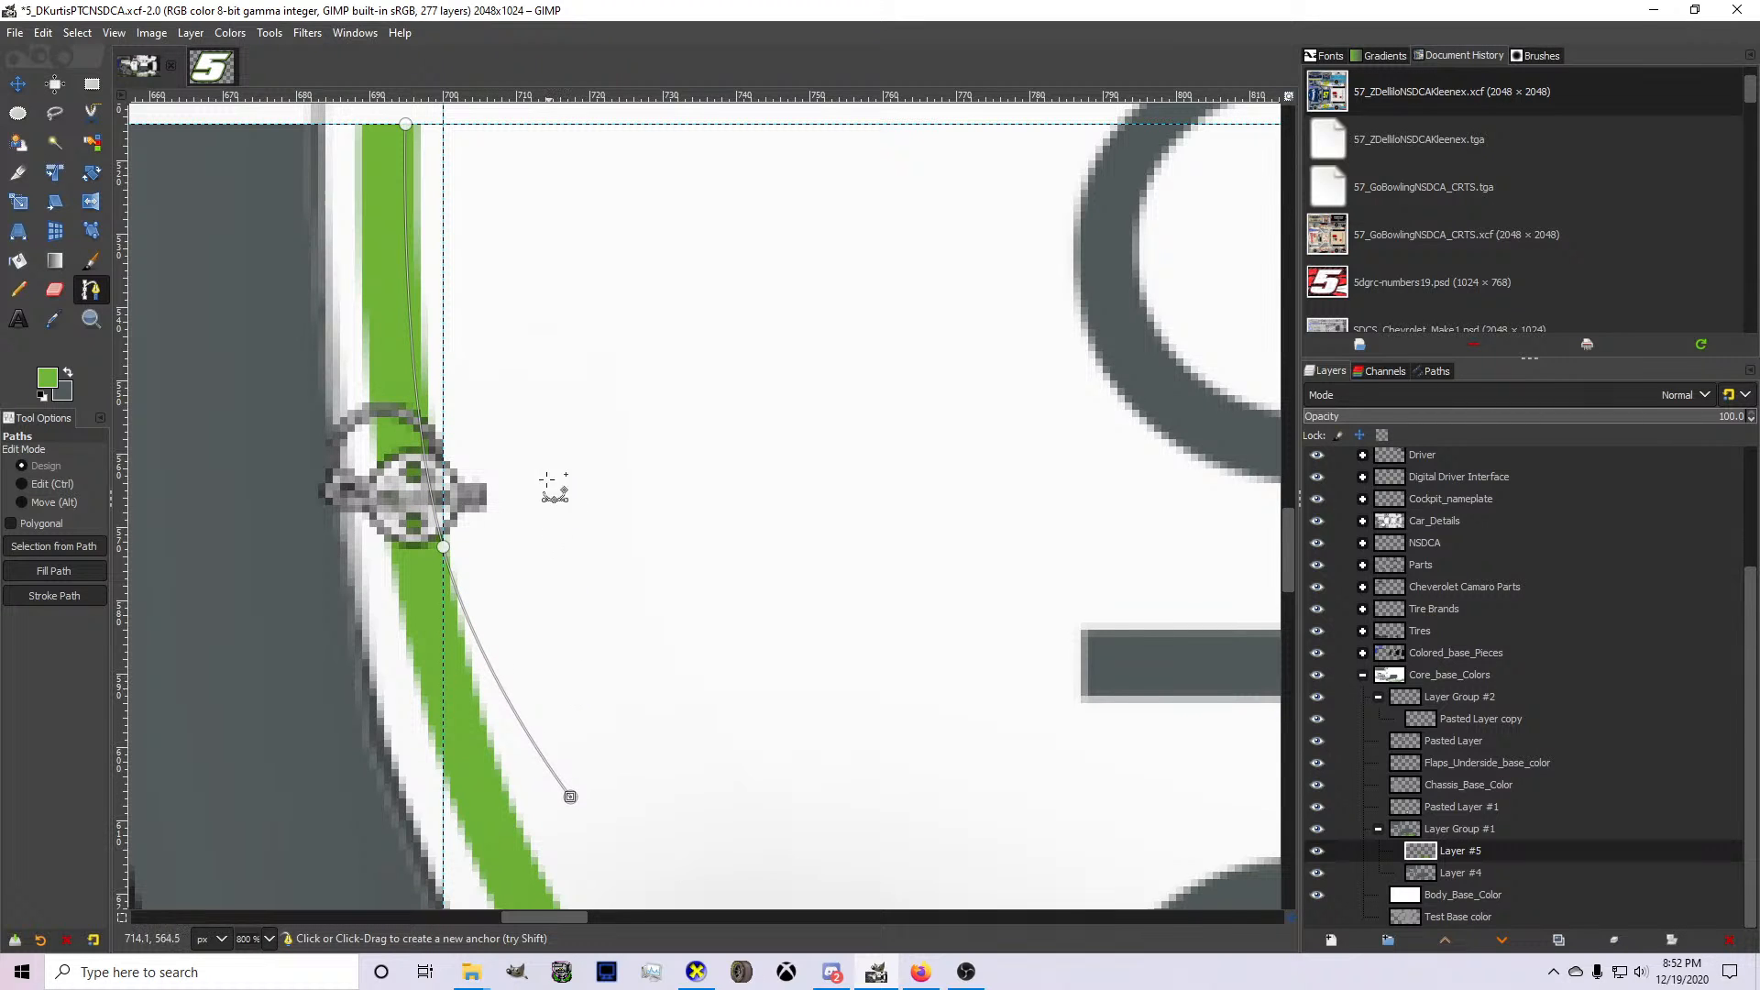
# Close the path up to the hood's center line with a curved outer edge, narrow its upper end, and convert it to a selection.
pyautogui.scroll(1, 547, 480)
pyautogui.click(529, 365)
pyautogui.moveTo(529, 365); pyautogui.dragTo(504, 324)
pyautogui.scroll(-1, 511, 357)
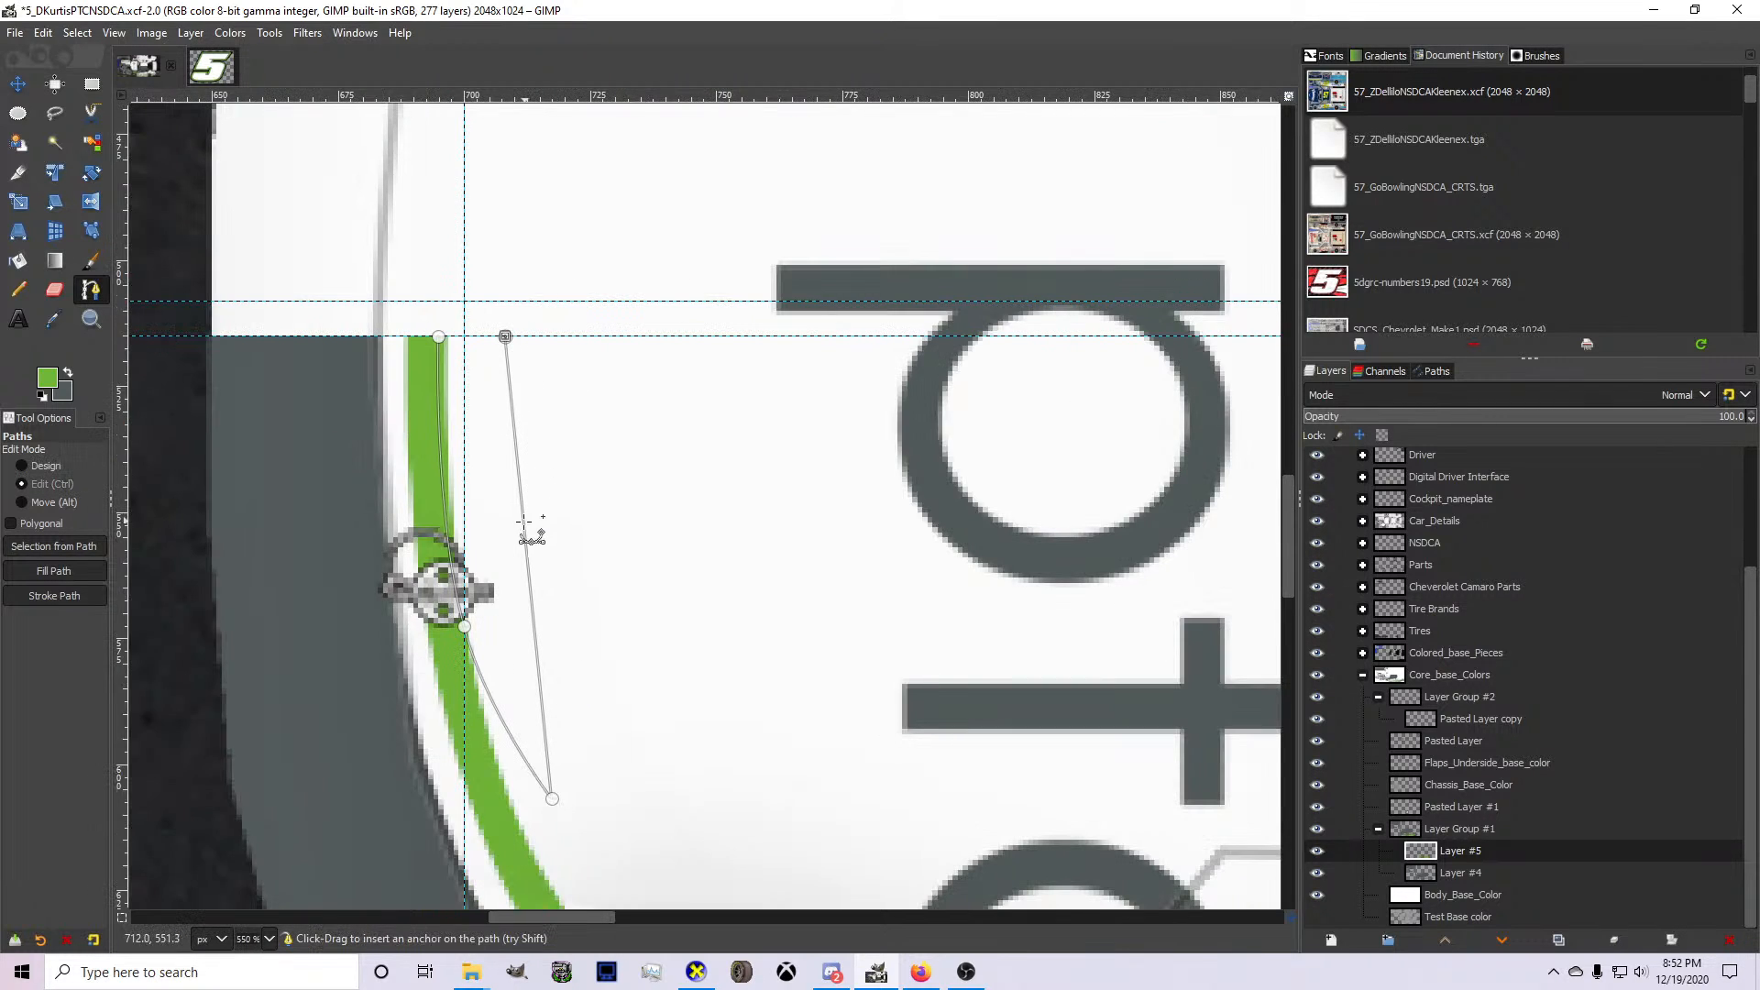
pyautogui.scroll(1, 524, 521)
pyautogui.moveTo(523, 523); pyautogui.dragTo(483, 535)
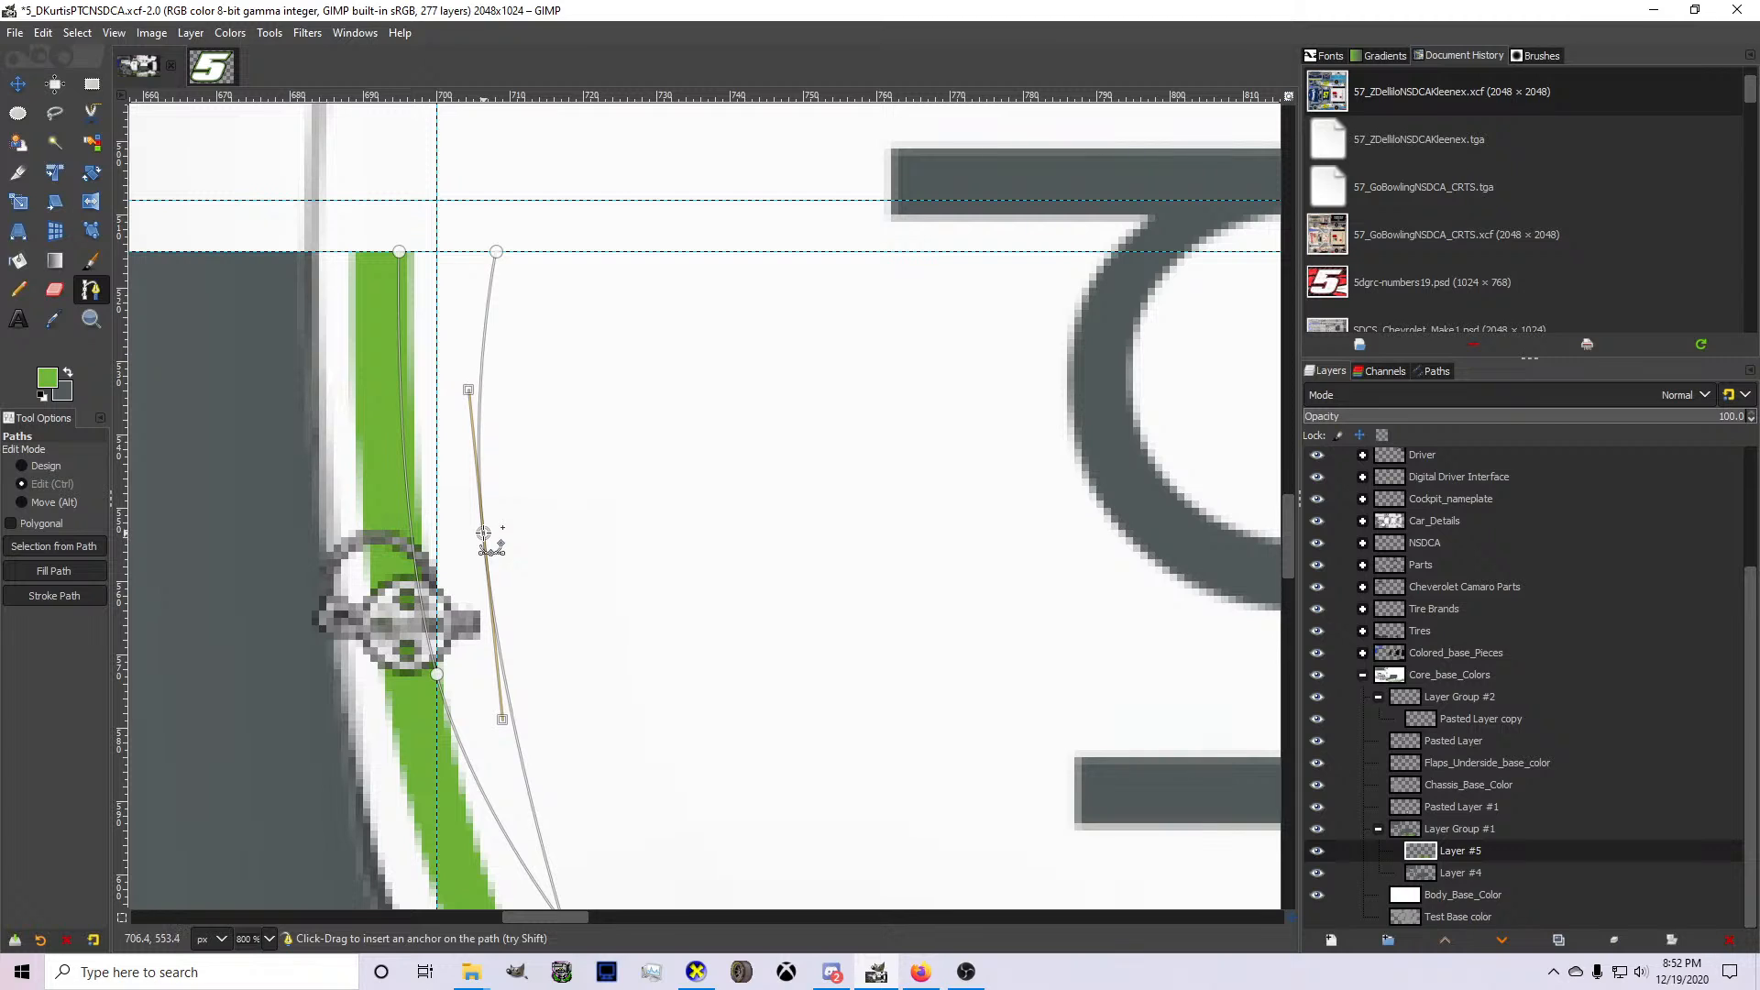
pyautogui.click(483, 533)
pyautogui.moveTo(496, 251); pyautogui.dragTo(475, 250)
pyautogui.hotkey('shift', 'v')
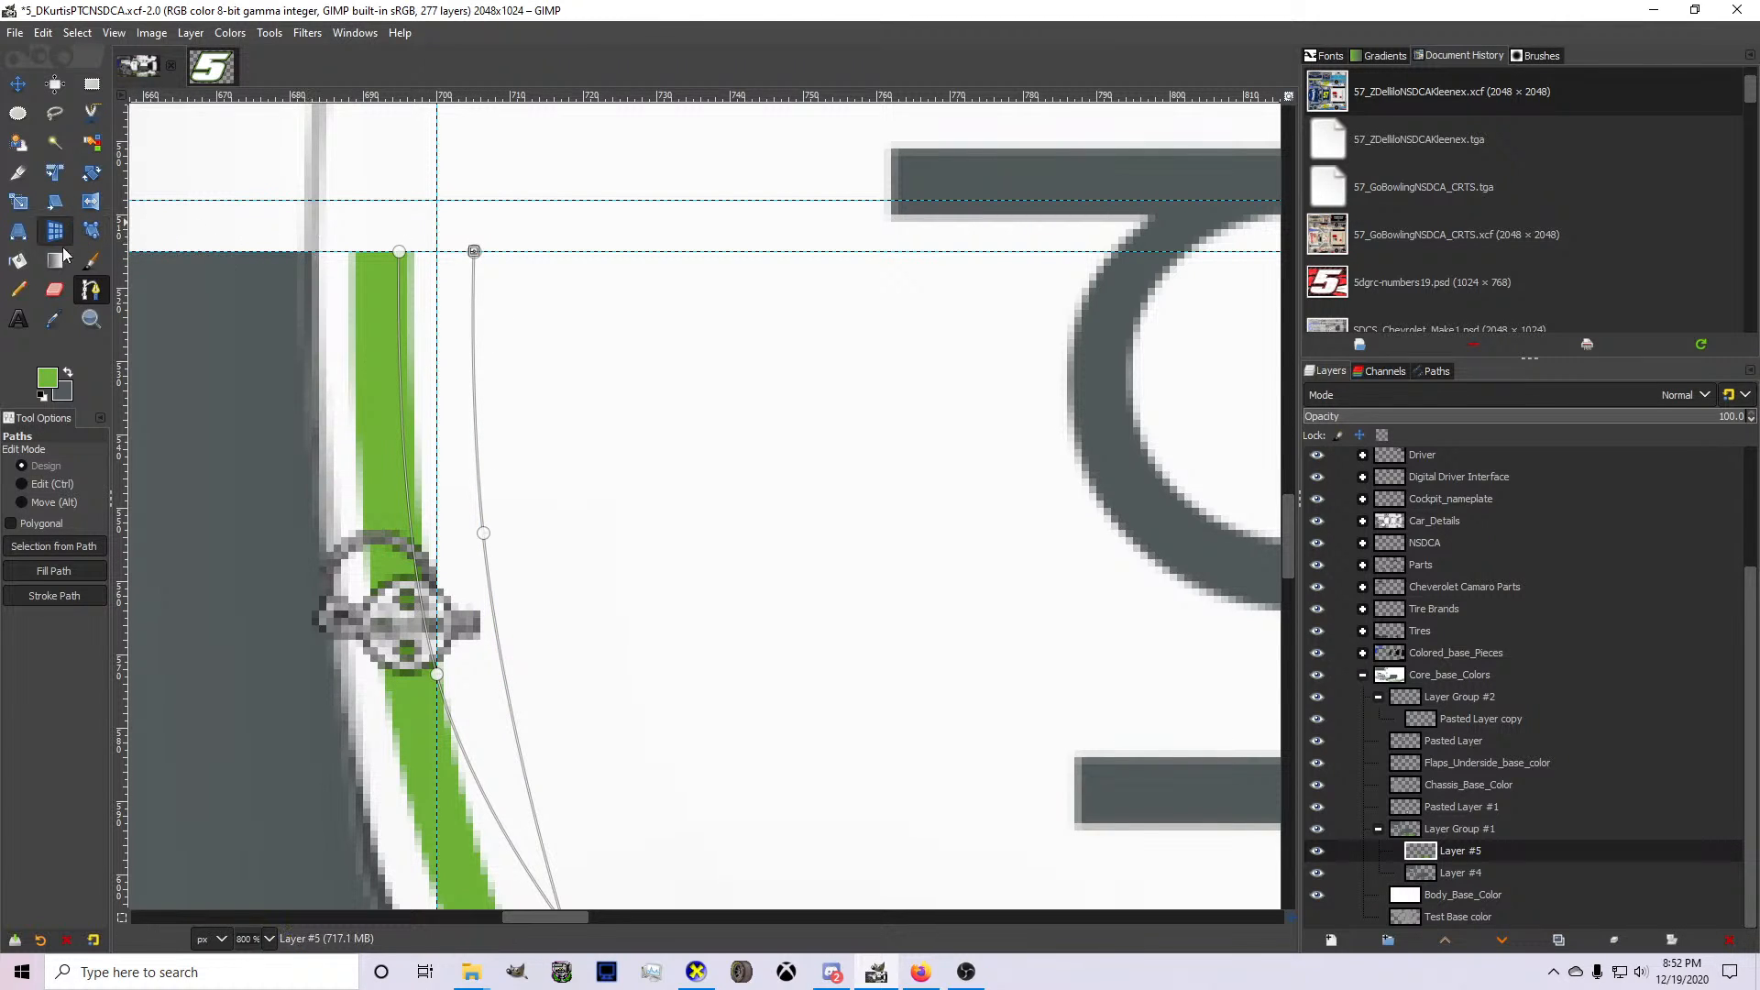
# Paint the hood selection green with the Pencil on Layer #5 and clear the selection.
pyautogui.click(17, 290)
pyautogui.scroll(-4, 291, 317)
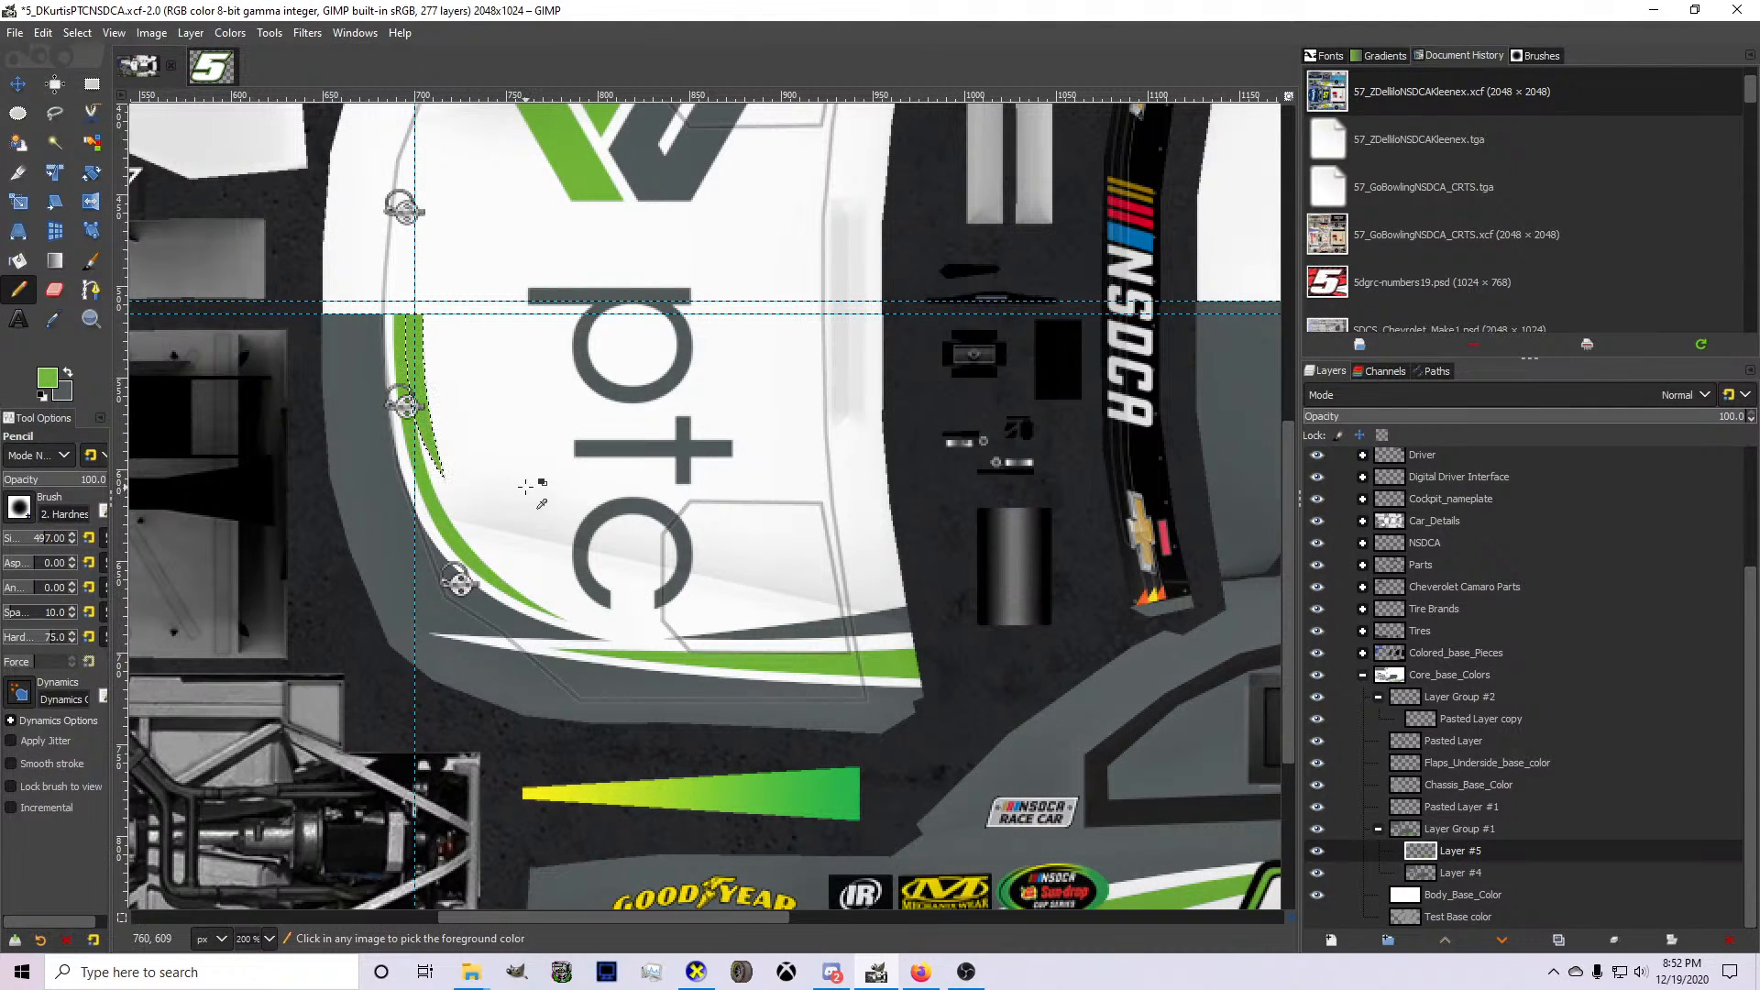
pyautogui.scroll(1, 495, 468)
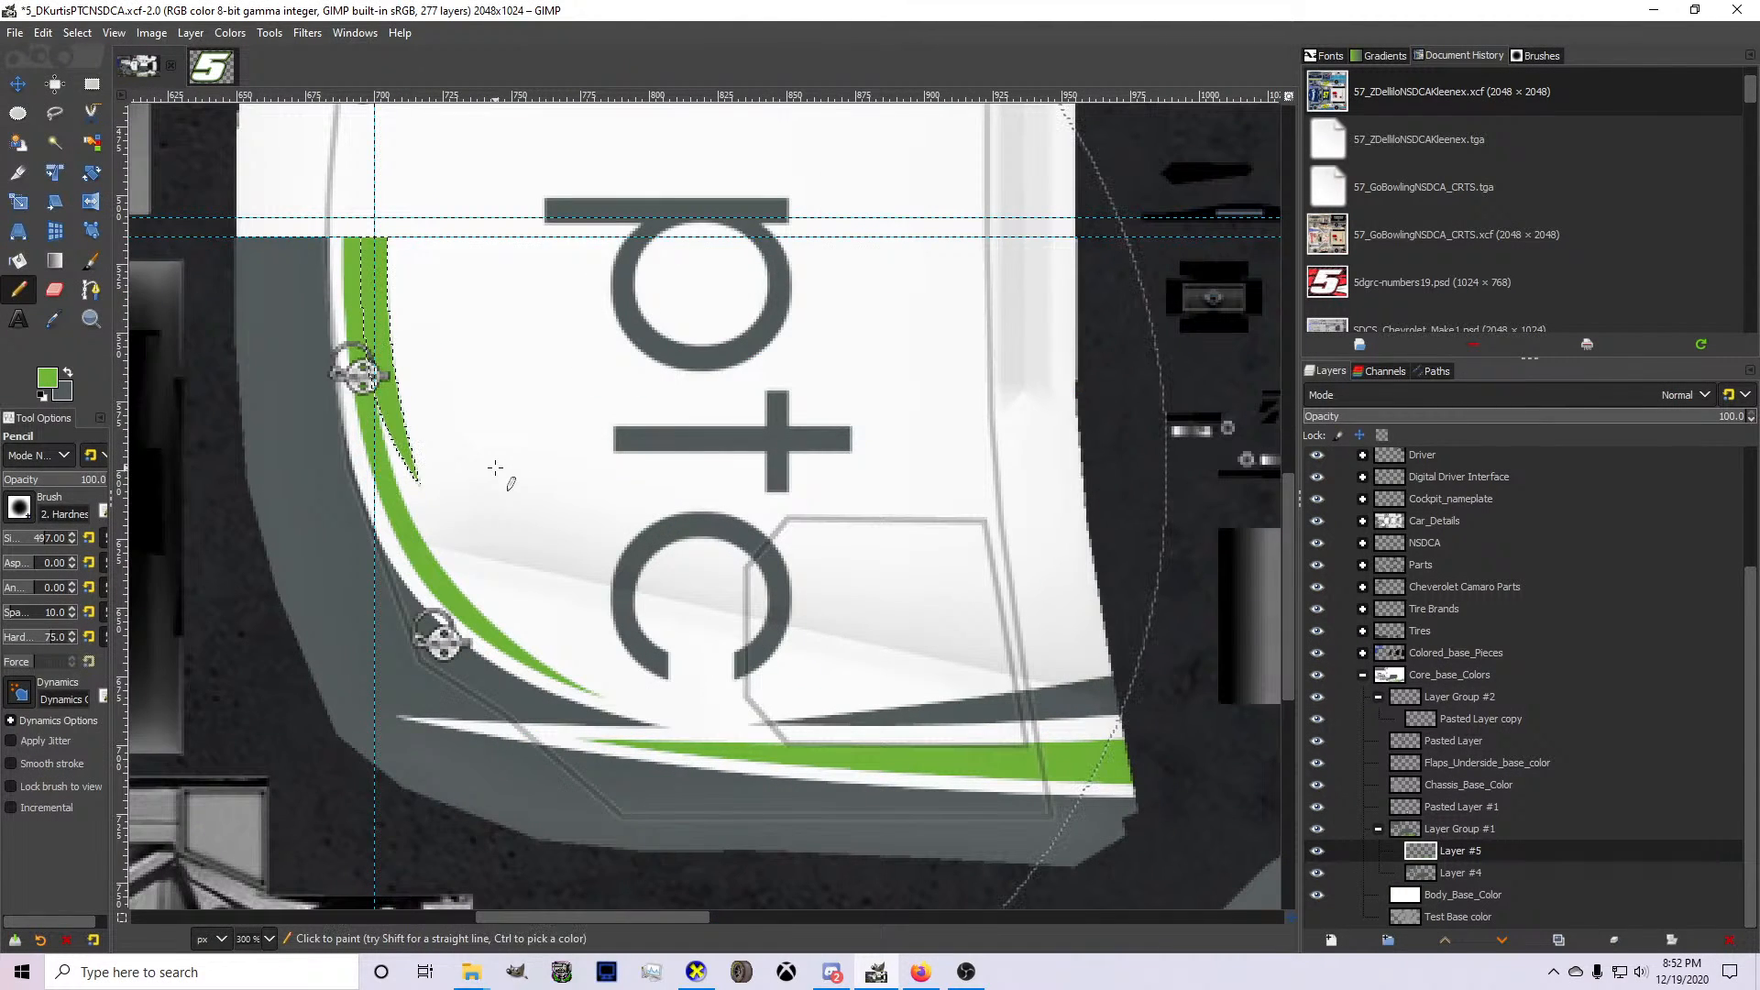
pyautogui.scroll(-2, 495, 468)
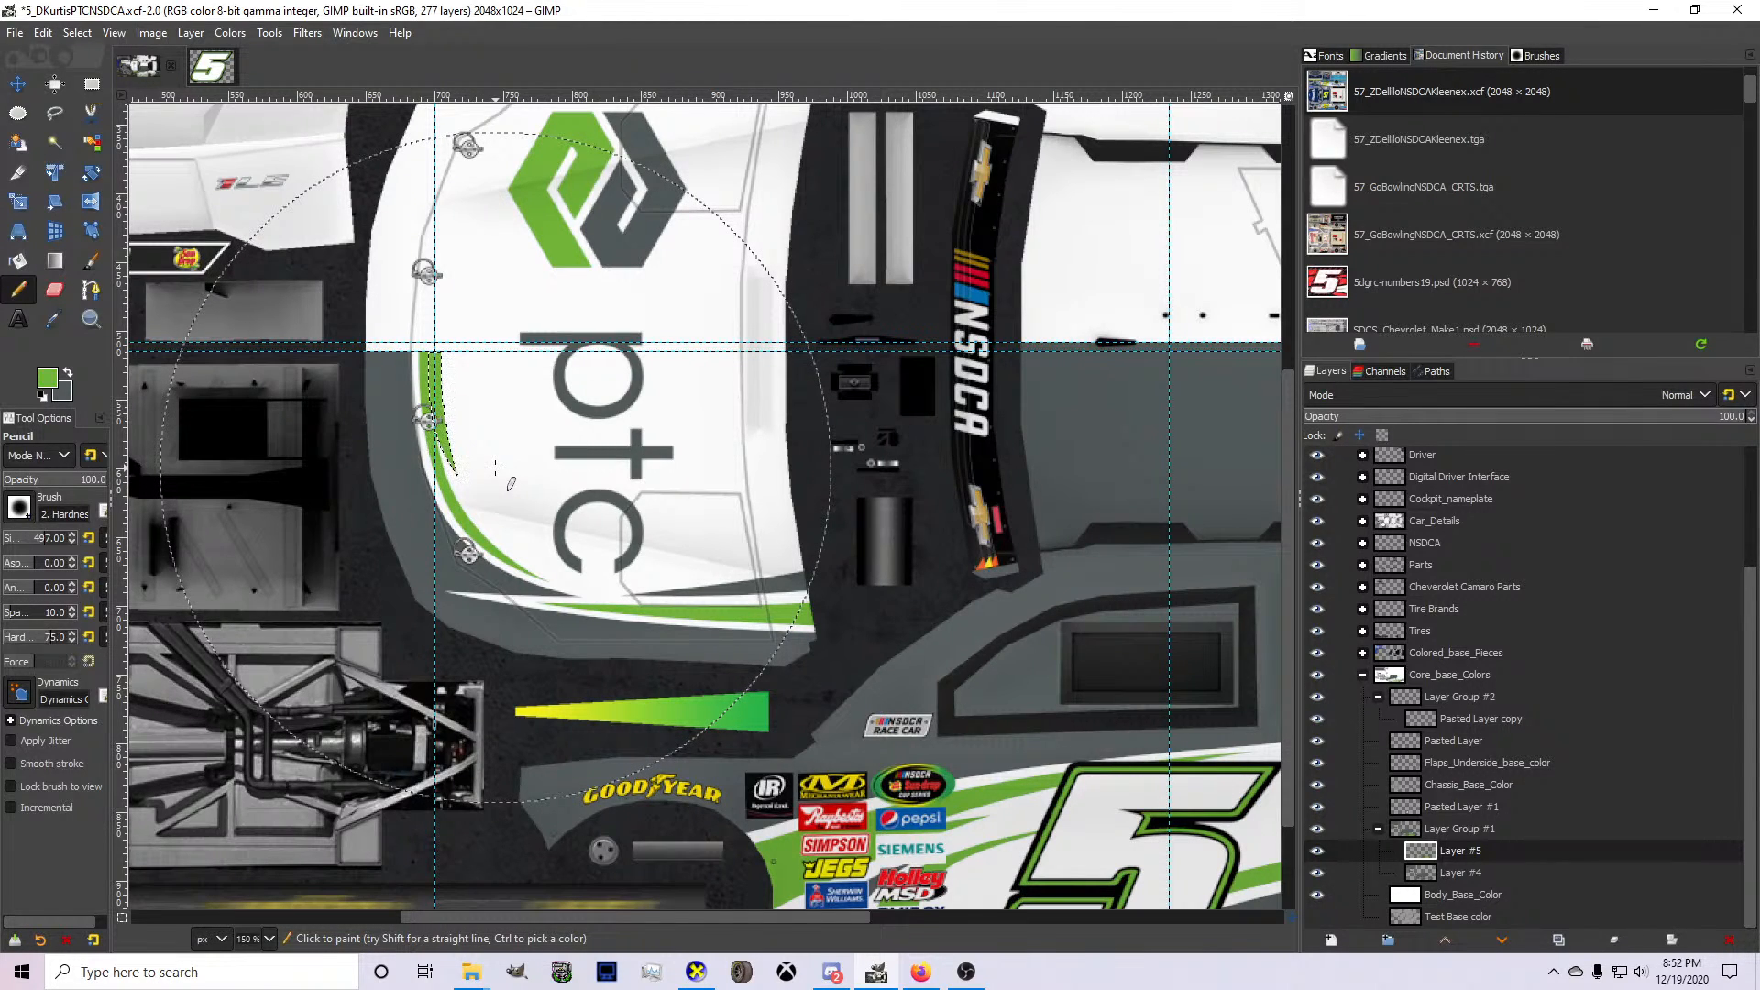
pyautogui.click(79, 36)
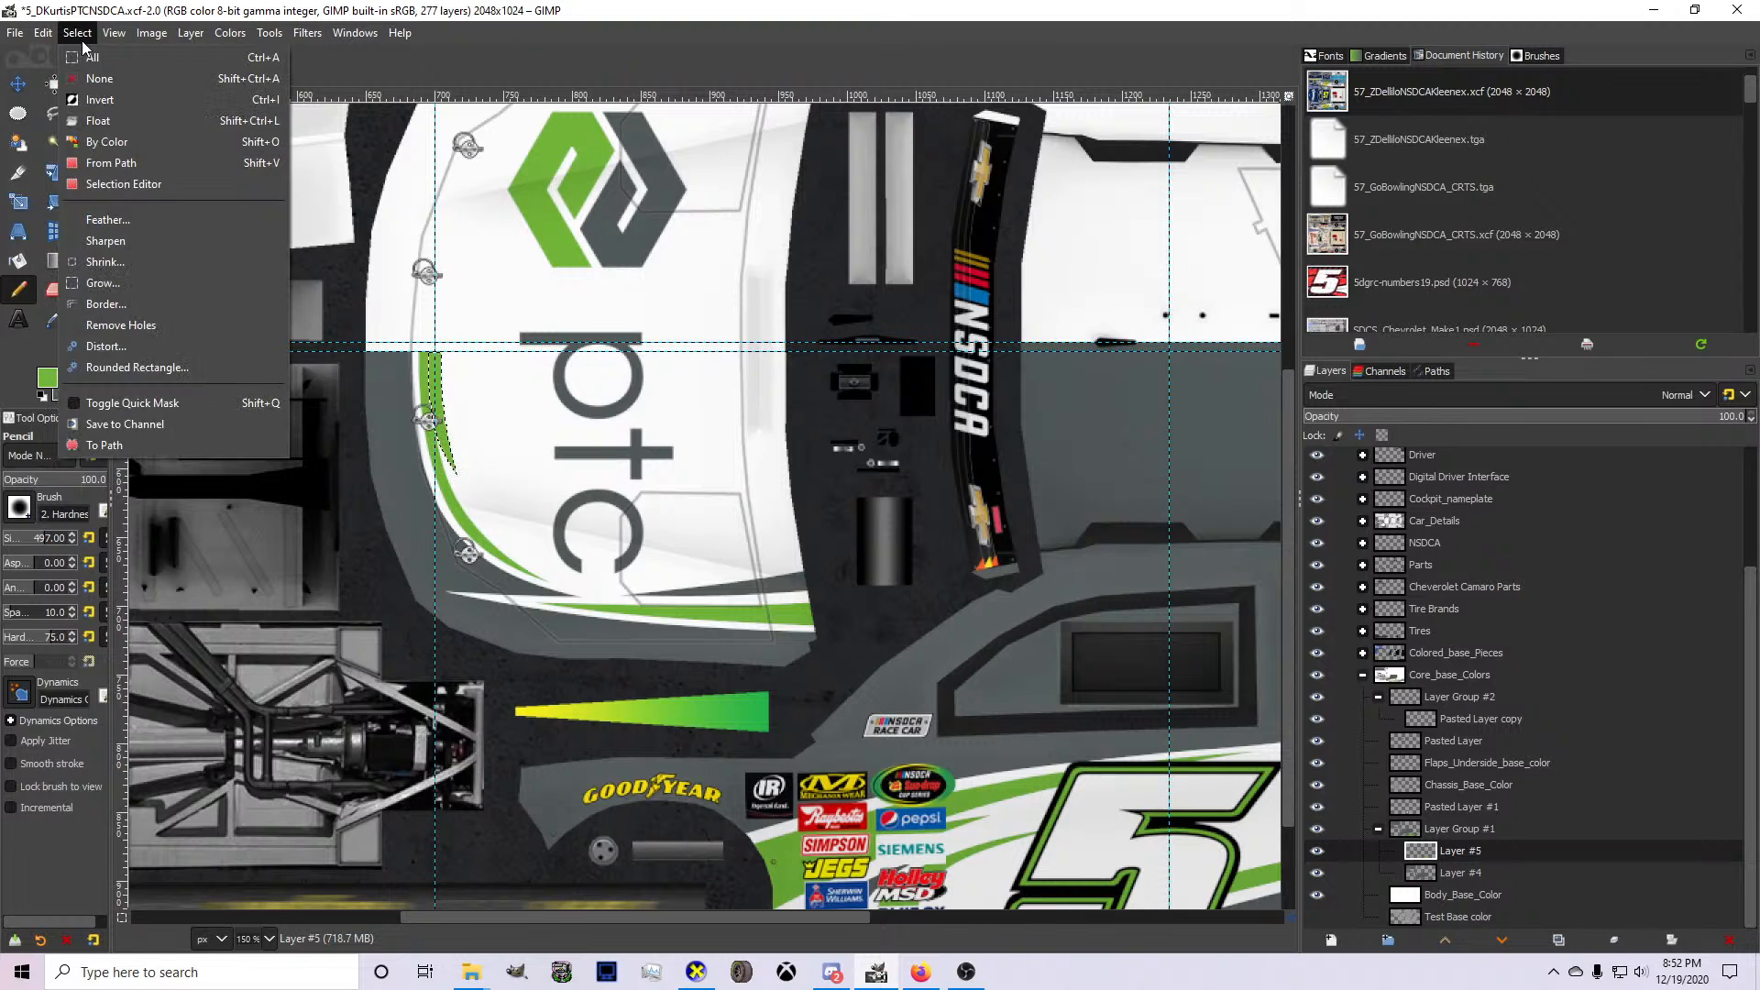
pyautogui.click(97, 79)
# On the lower side panel, draw a curved path from the rear pillar's upper edge below the quarter window to a point ahead of the PTC logo.
pyautogui.scroll(2, 469, 366)
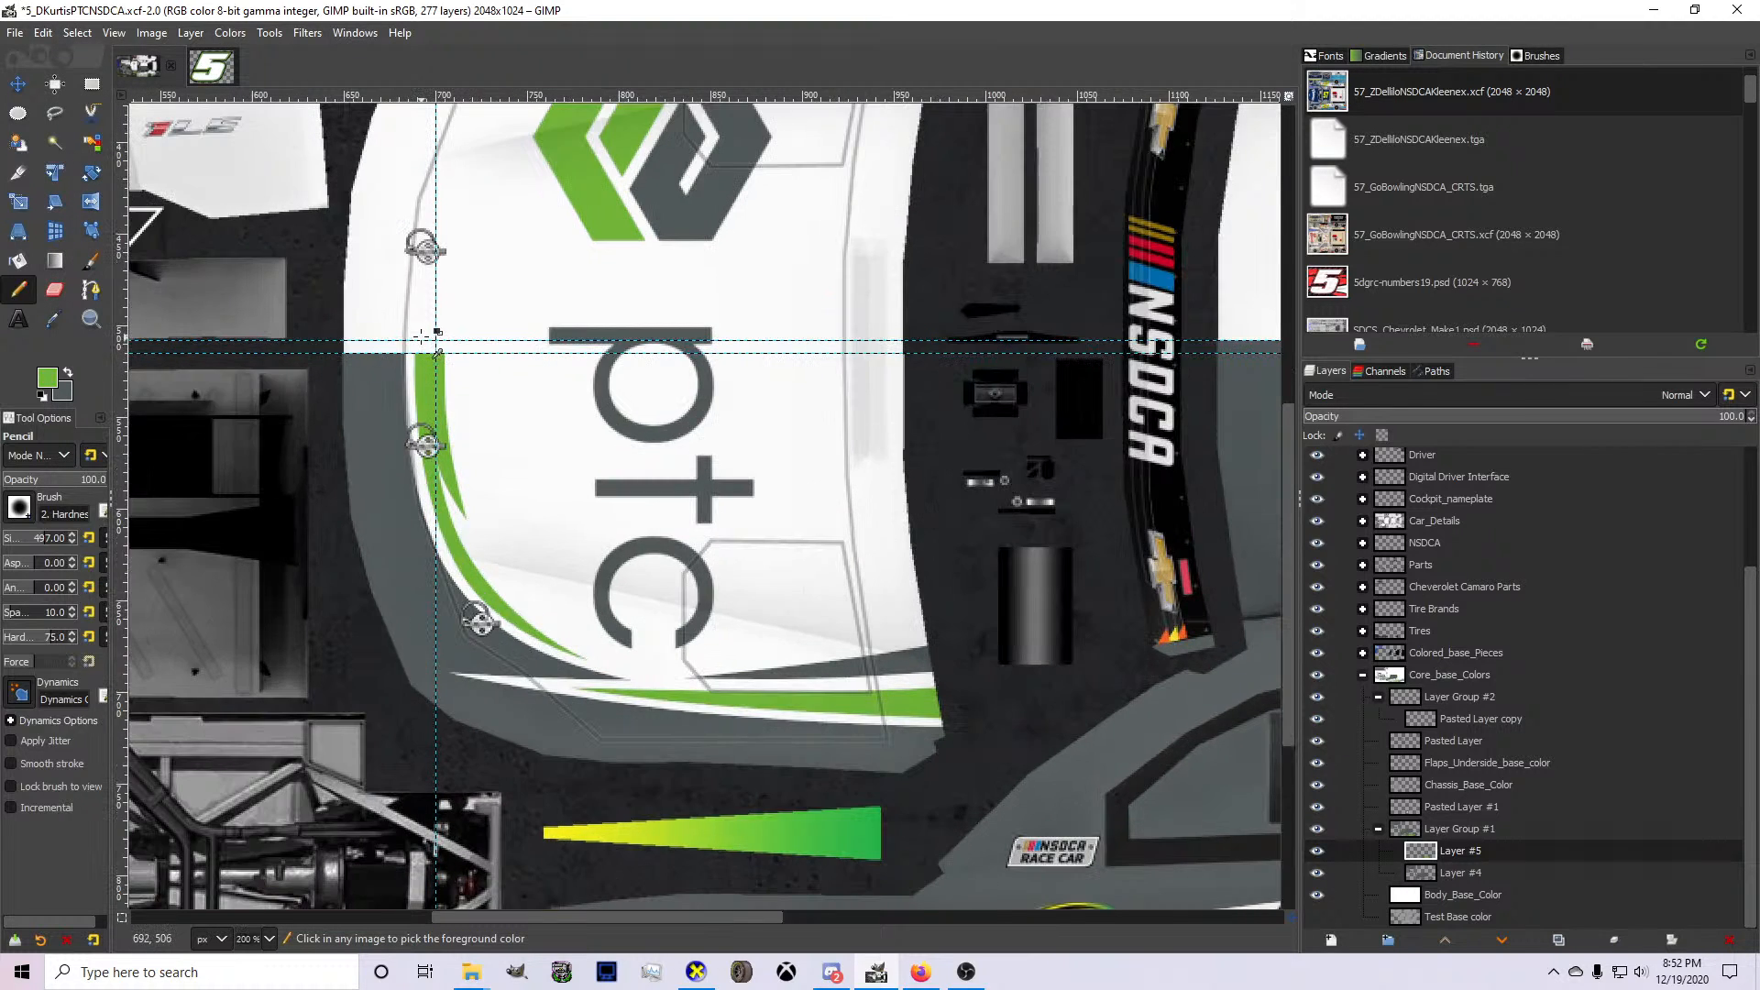
pyautogui.scroll(-3, 418, 330)
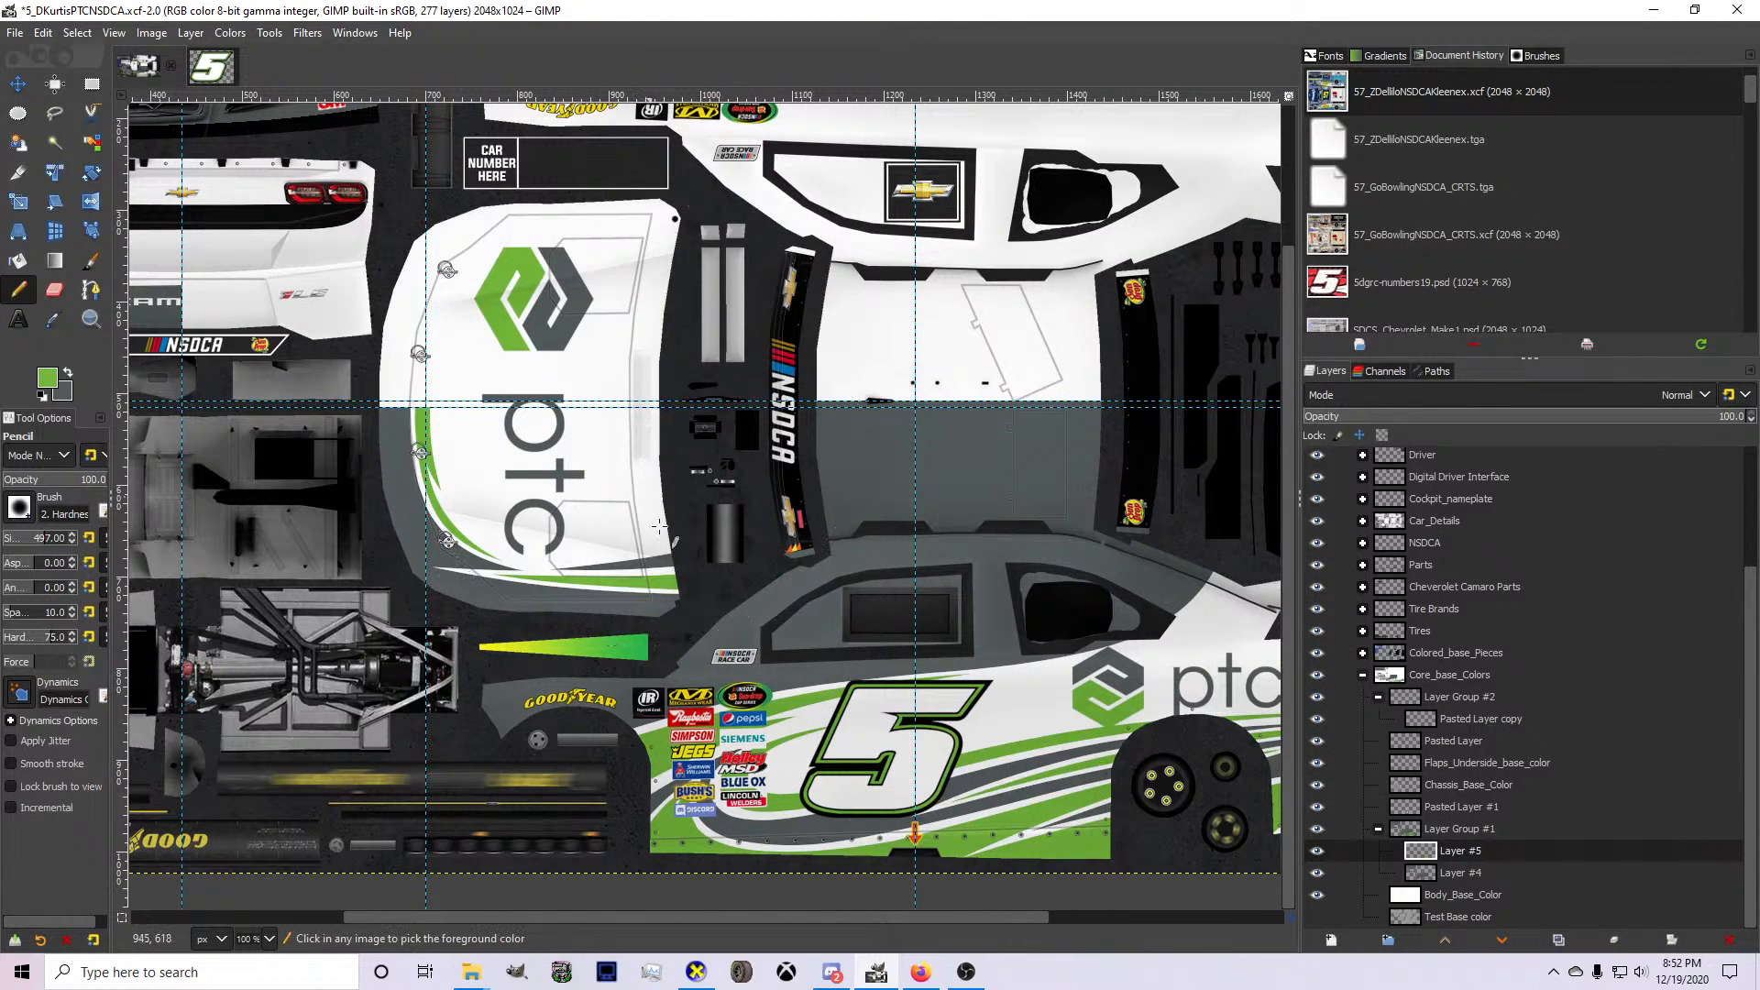
pyautogui.scroll(-1, 739, 787)
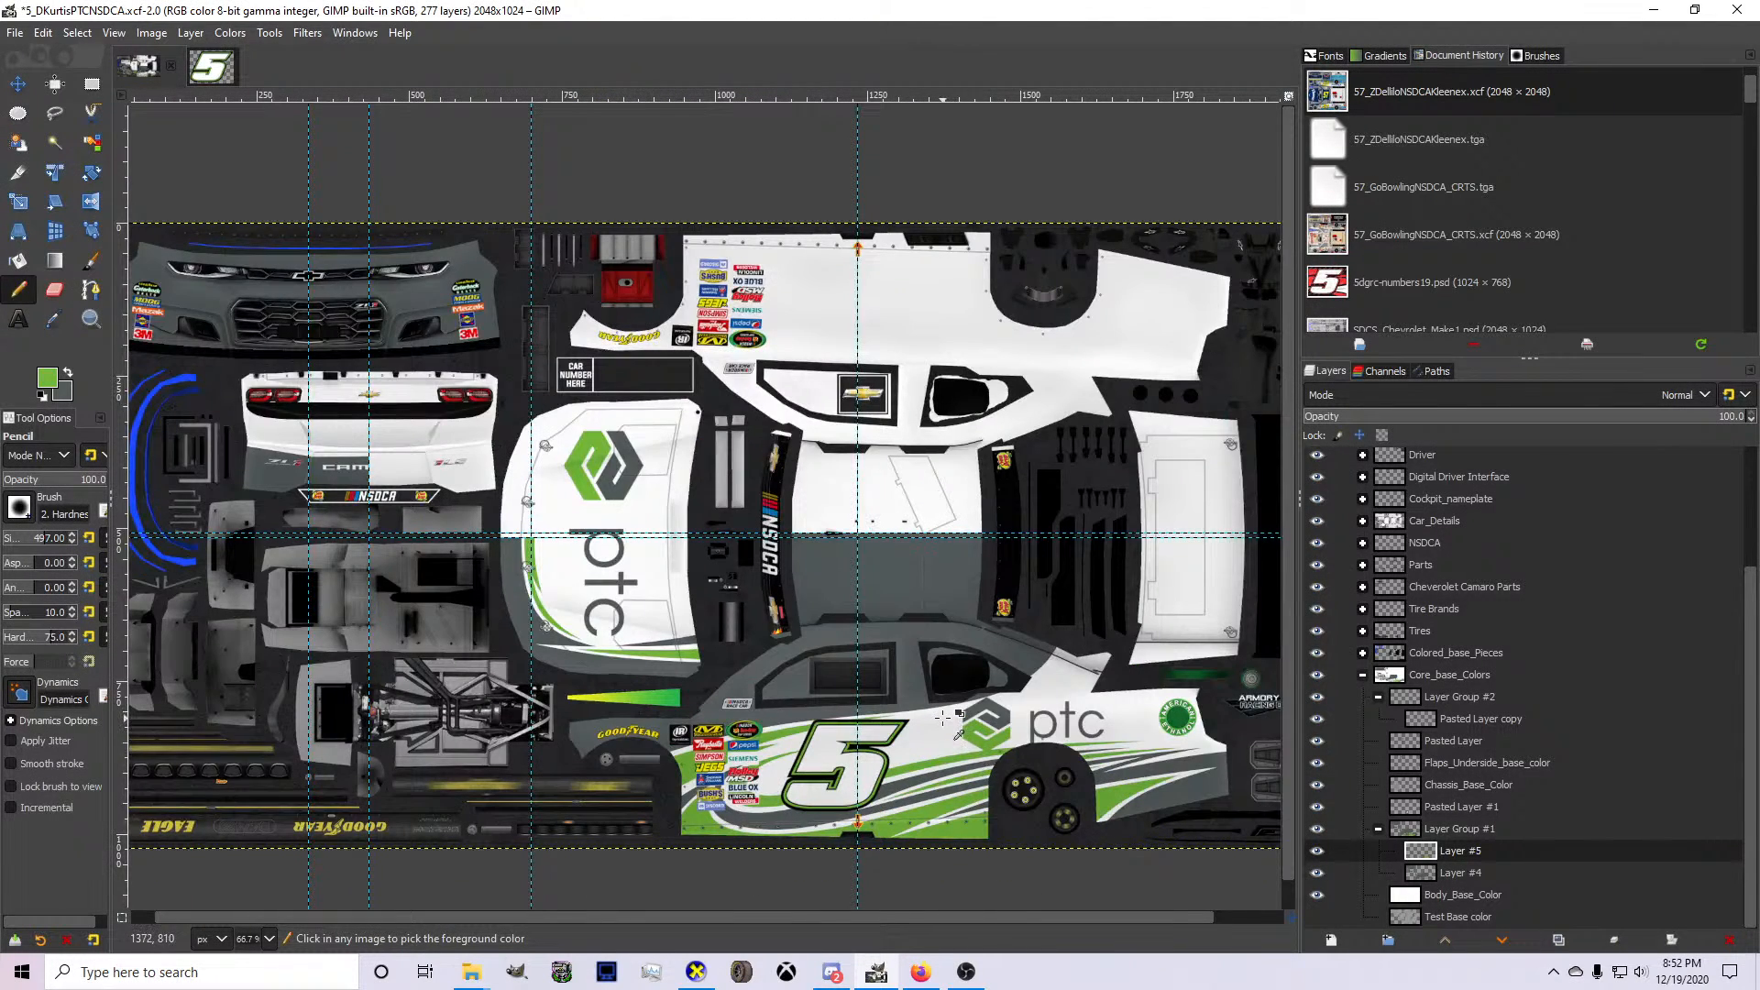
pyautogui.scroll(1, 1201, 777)
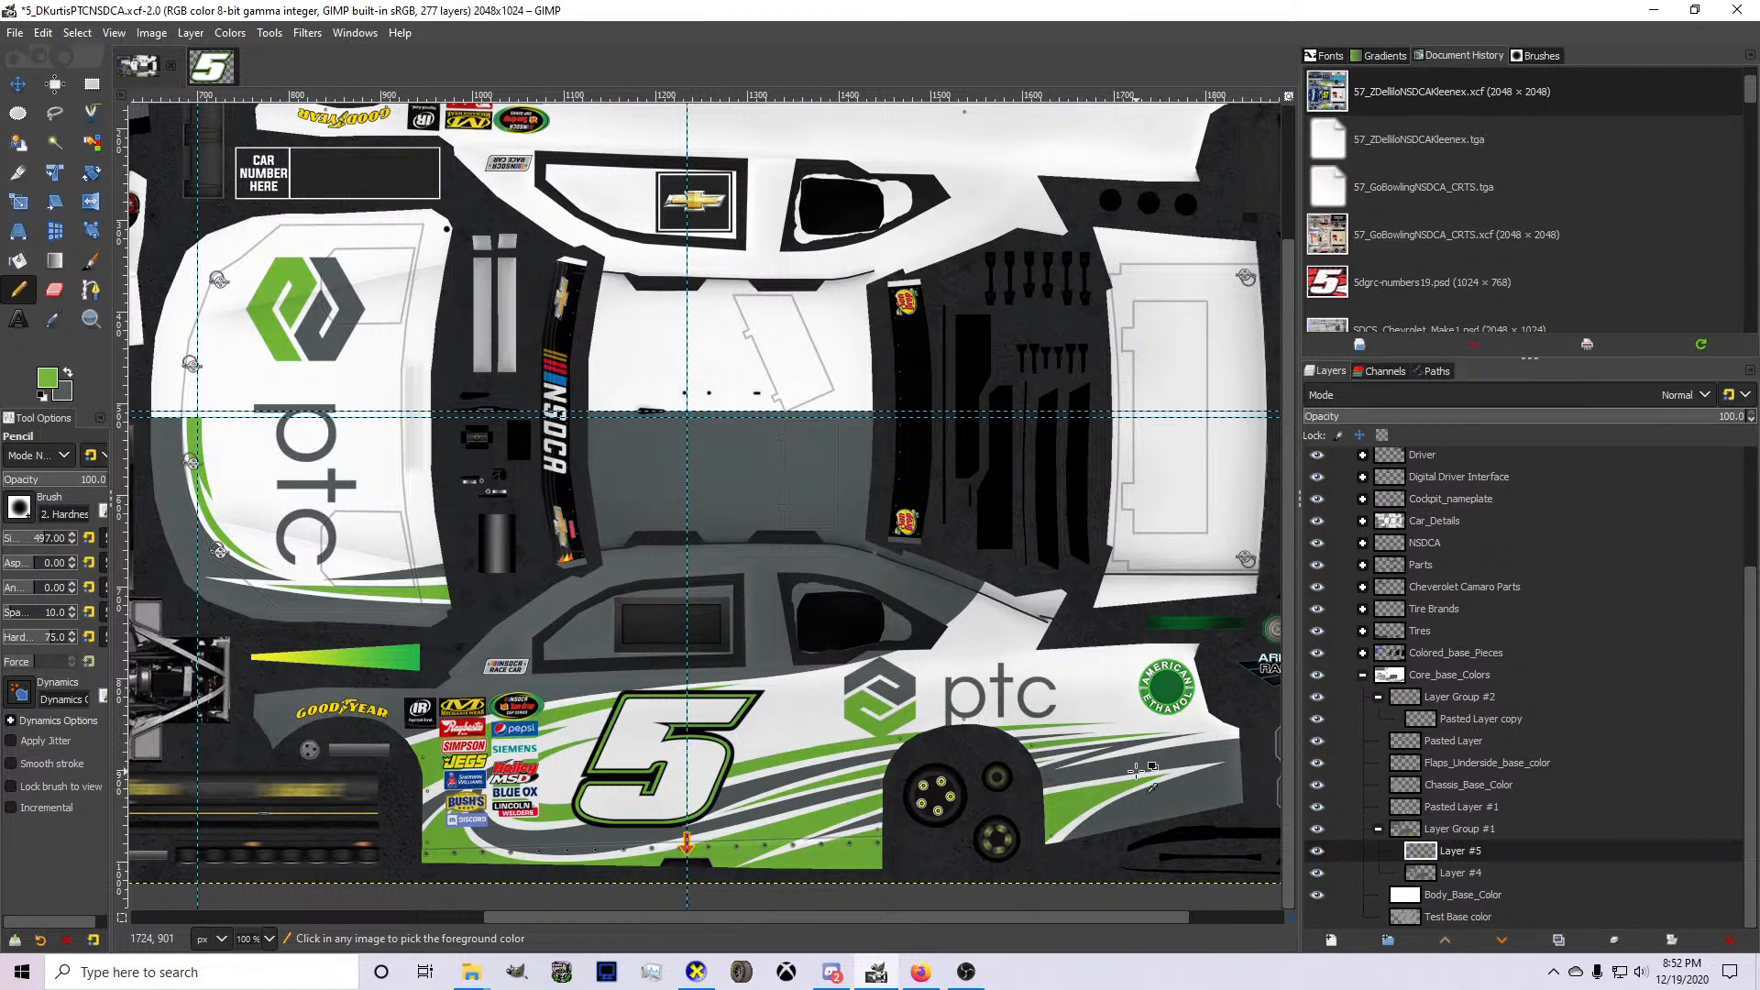
pyautogui.scroll(1, 1137, 773)
pyautogui.press('b')
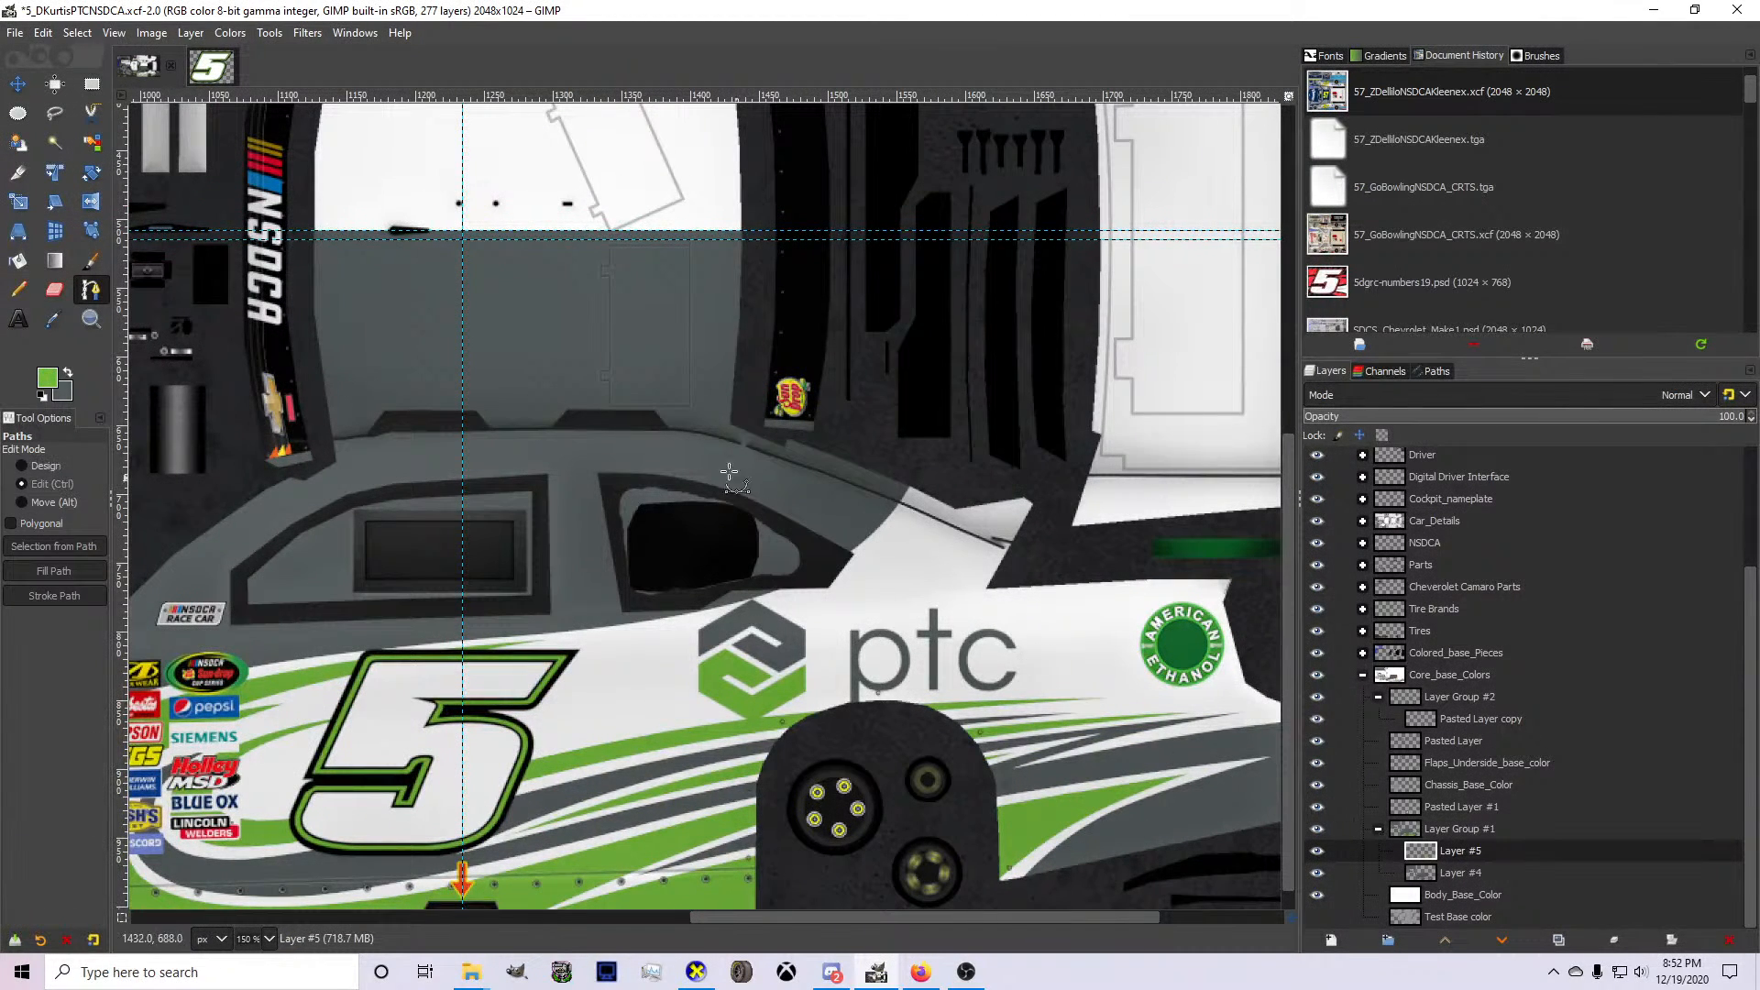
pyautogui.scroll(1, 954, 494)
pyautogui.click(928, 484)
pyautogui.moveTo(582, 657); pyautogui.dragTo(485, 683)
pyautogui.moveTo(660, 603); pyautogui.dragTo(752, 625)
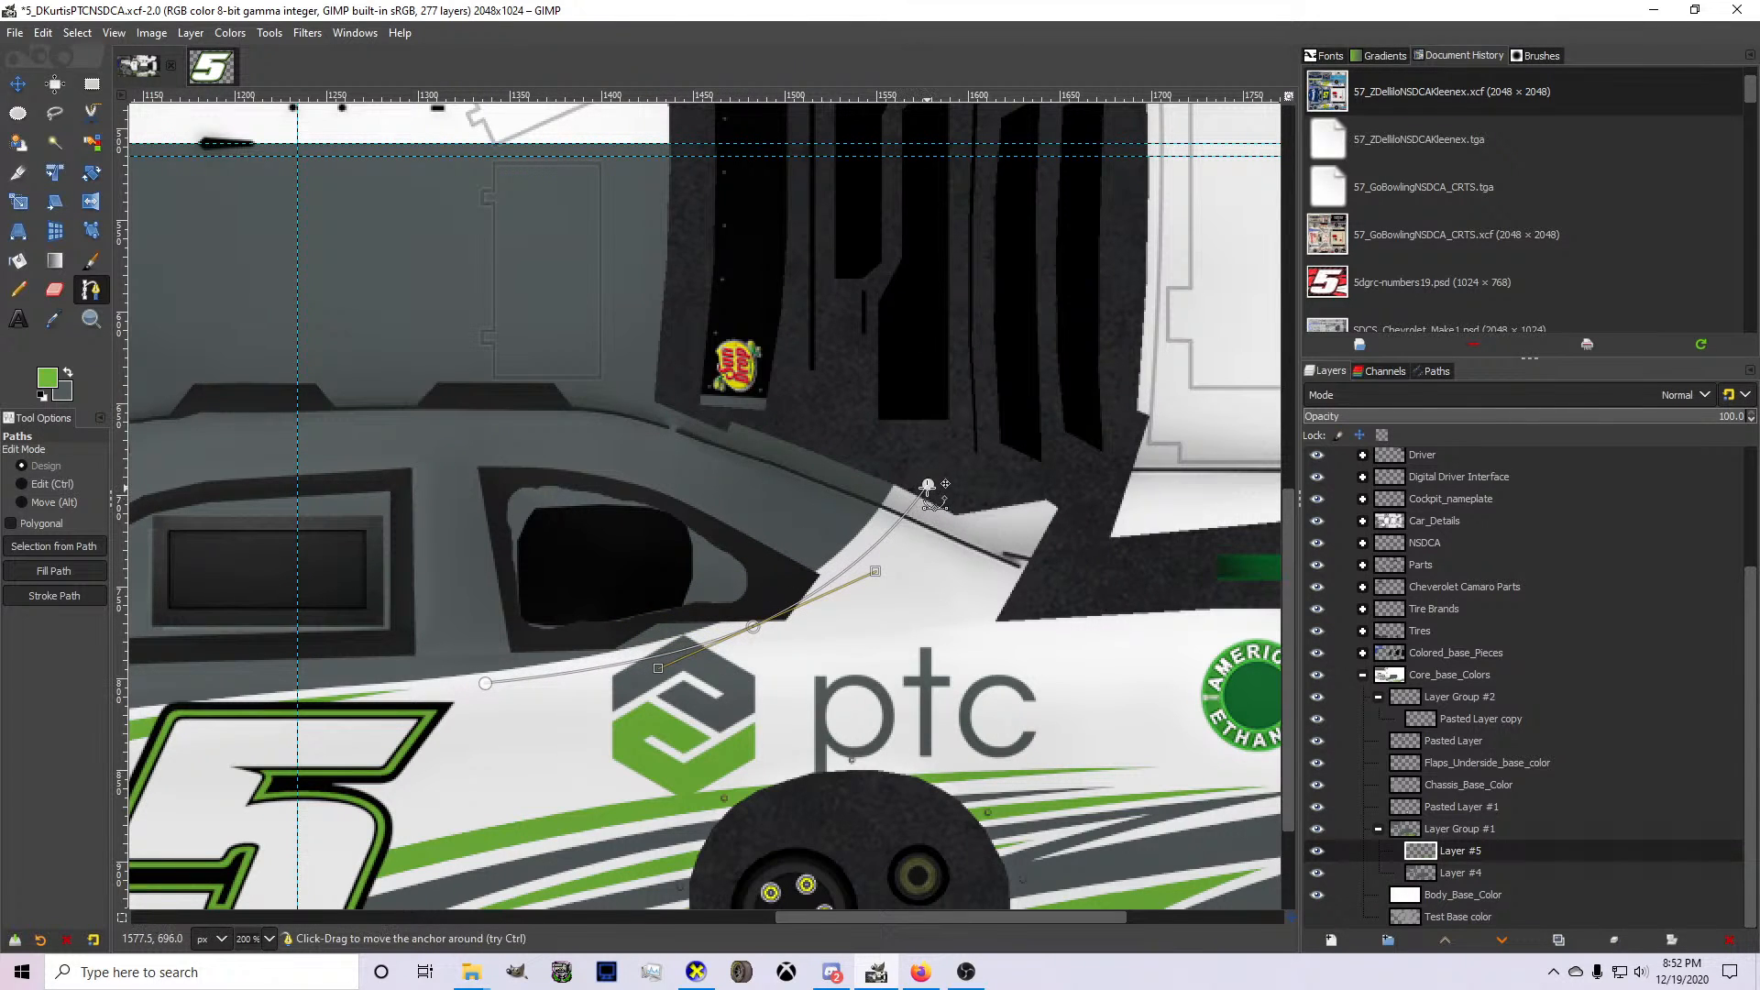
pyautogui.moveTo(928, 484); pyautogui.dragTo(916, 477)
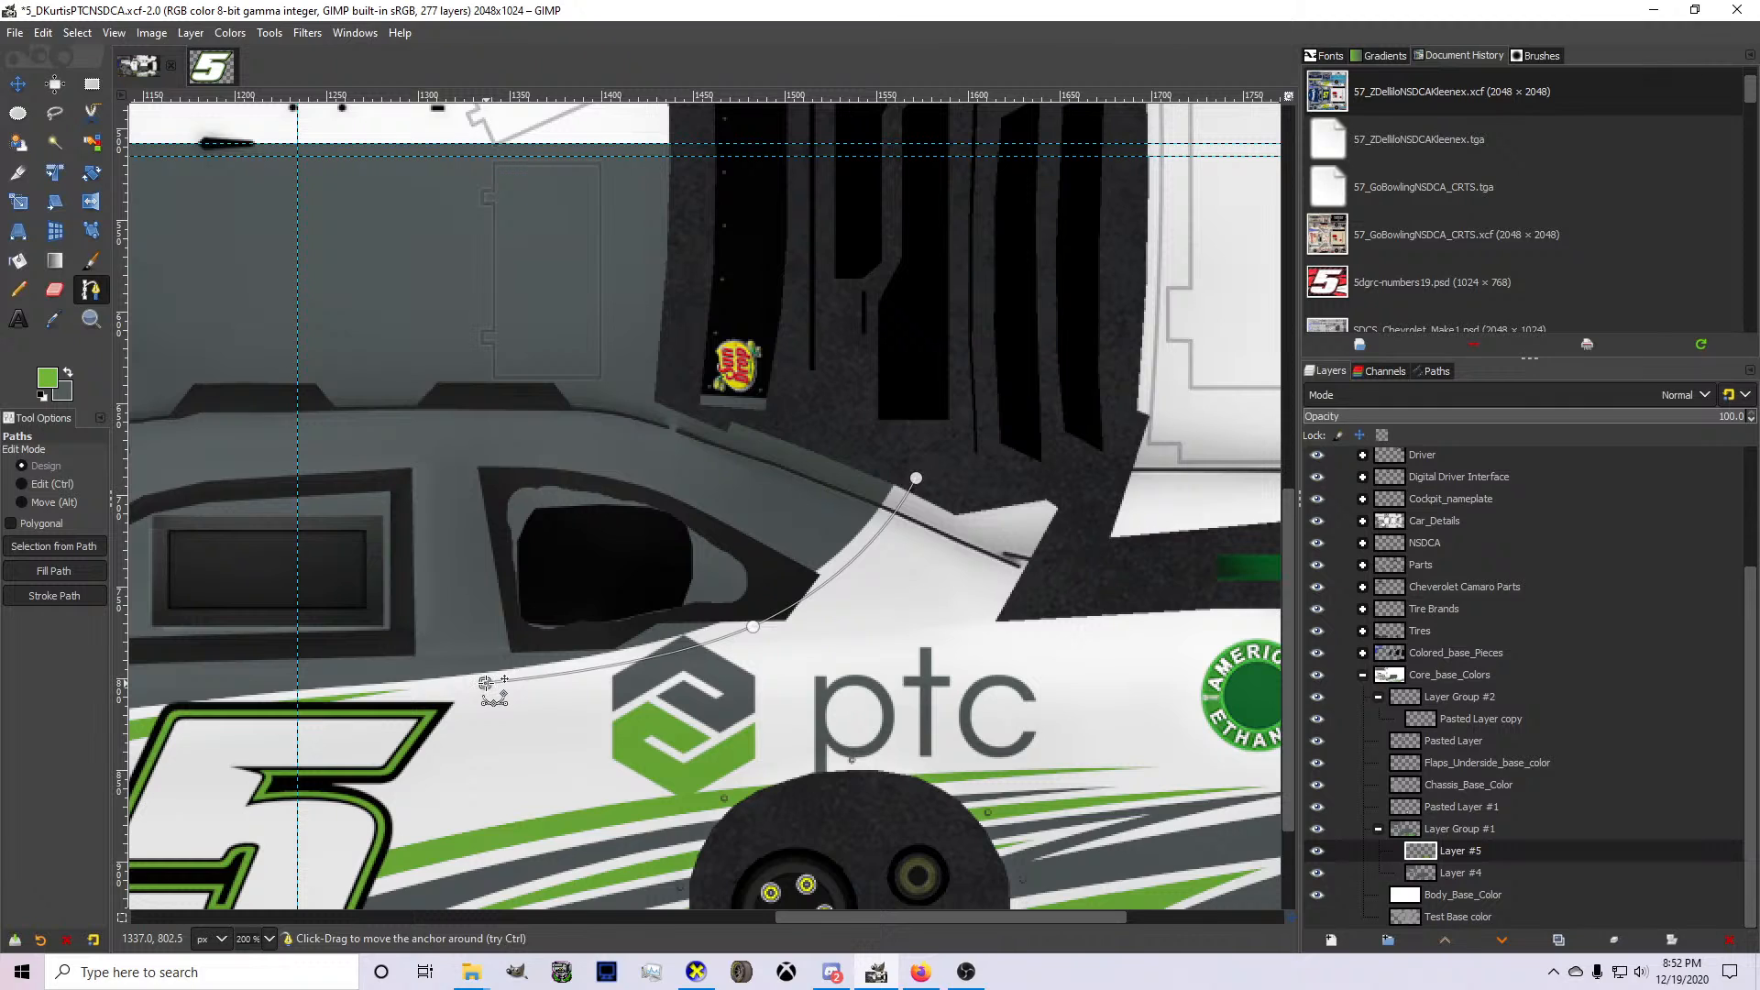
# Add a curved outer edge to the rear pillar path, narrow its upper end, and convert the path to a selection.
pyautogui.click(971, 475)
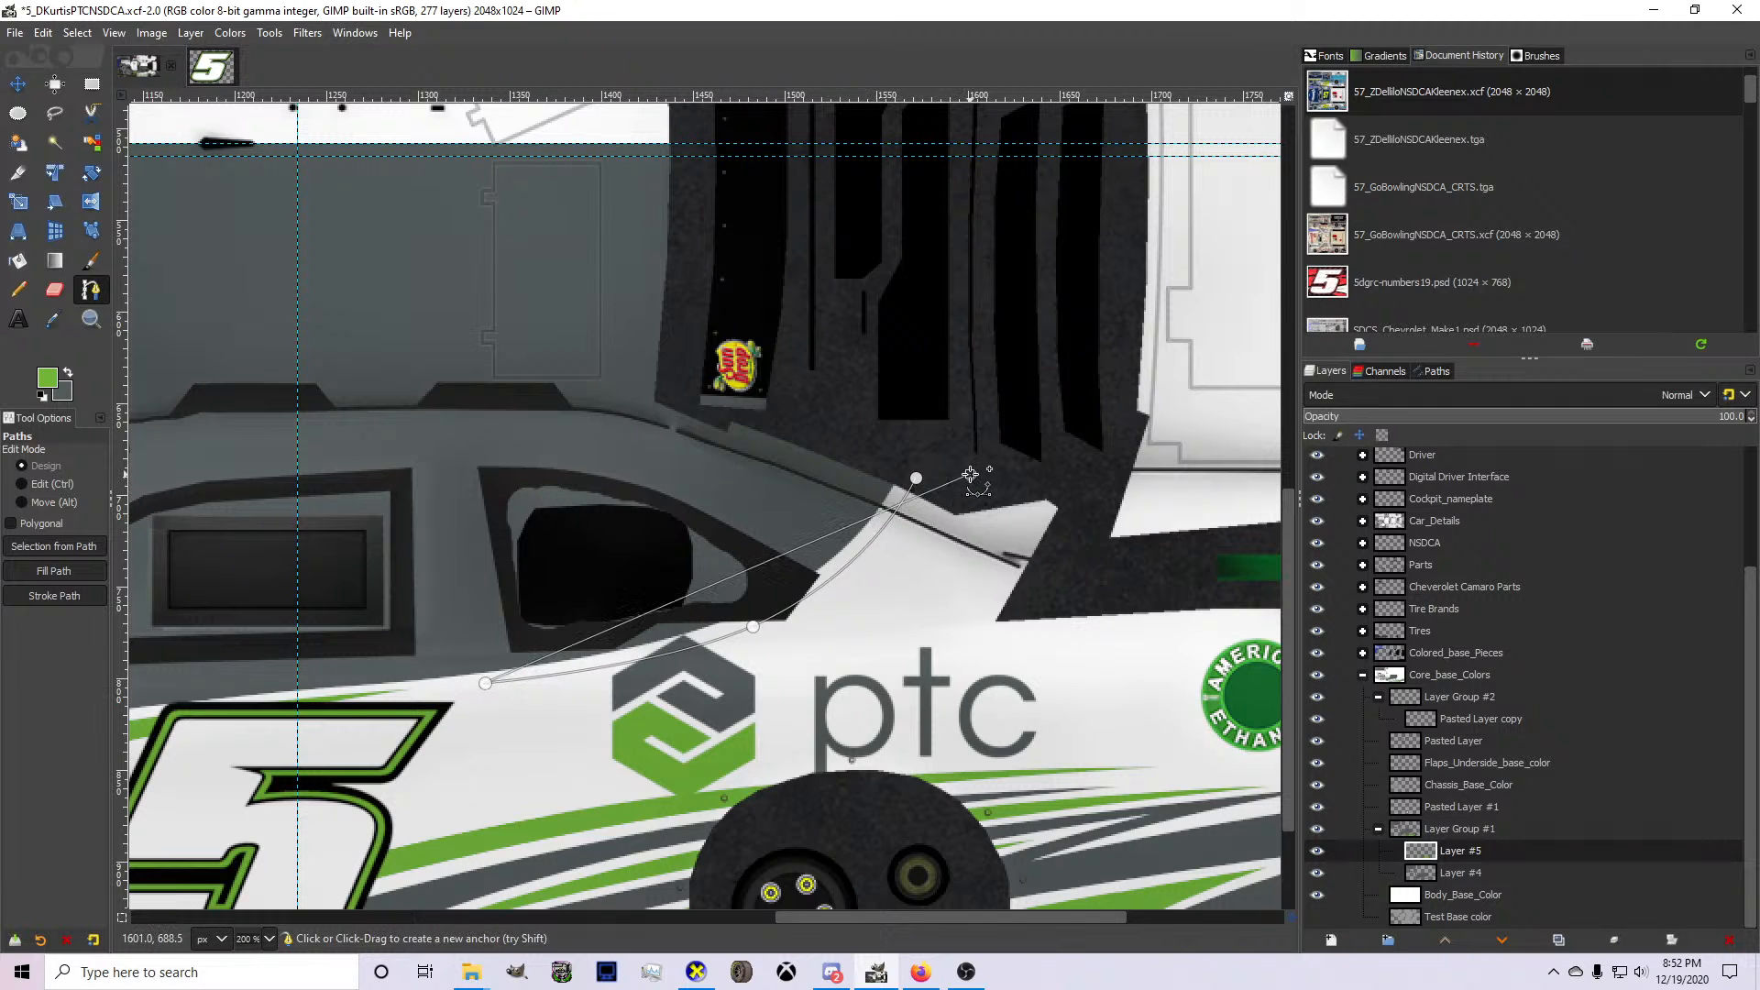
pyautogui.moveTo(971, 475); pyautogui.dragTo(823, 619)
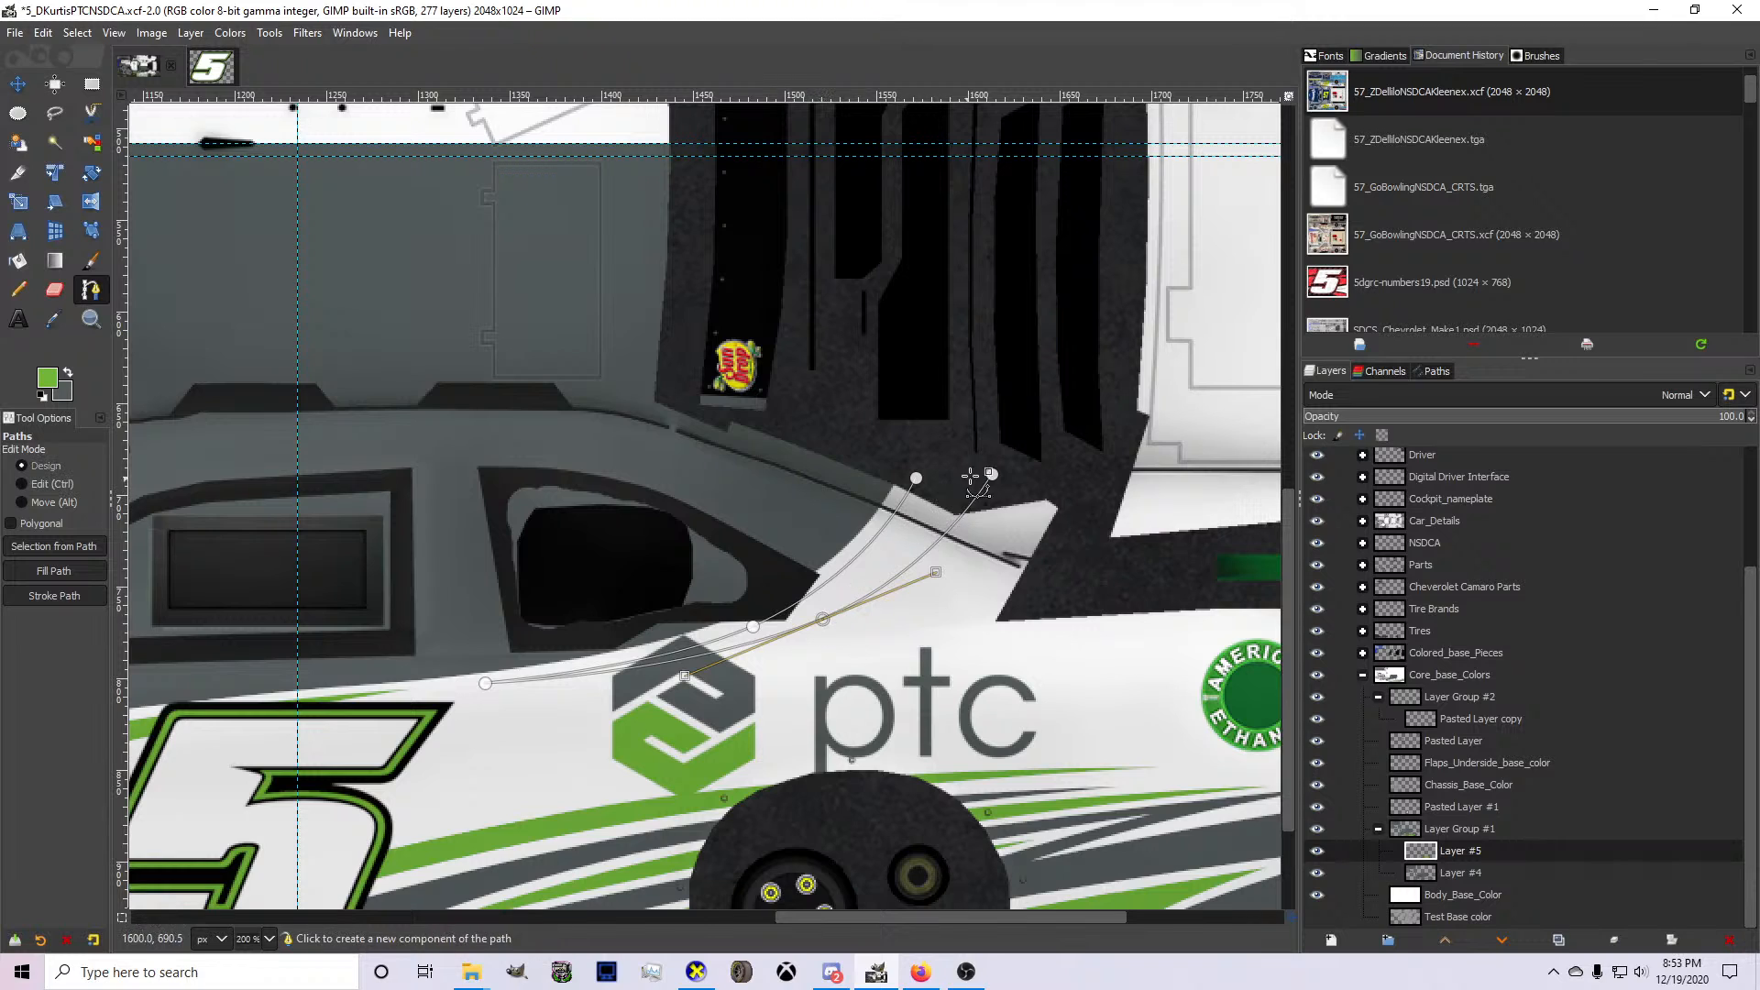
pyautogui.moveTo(993, 474); pyautogui.dragTo(972, 470)
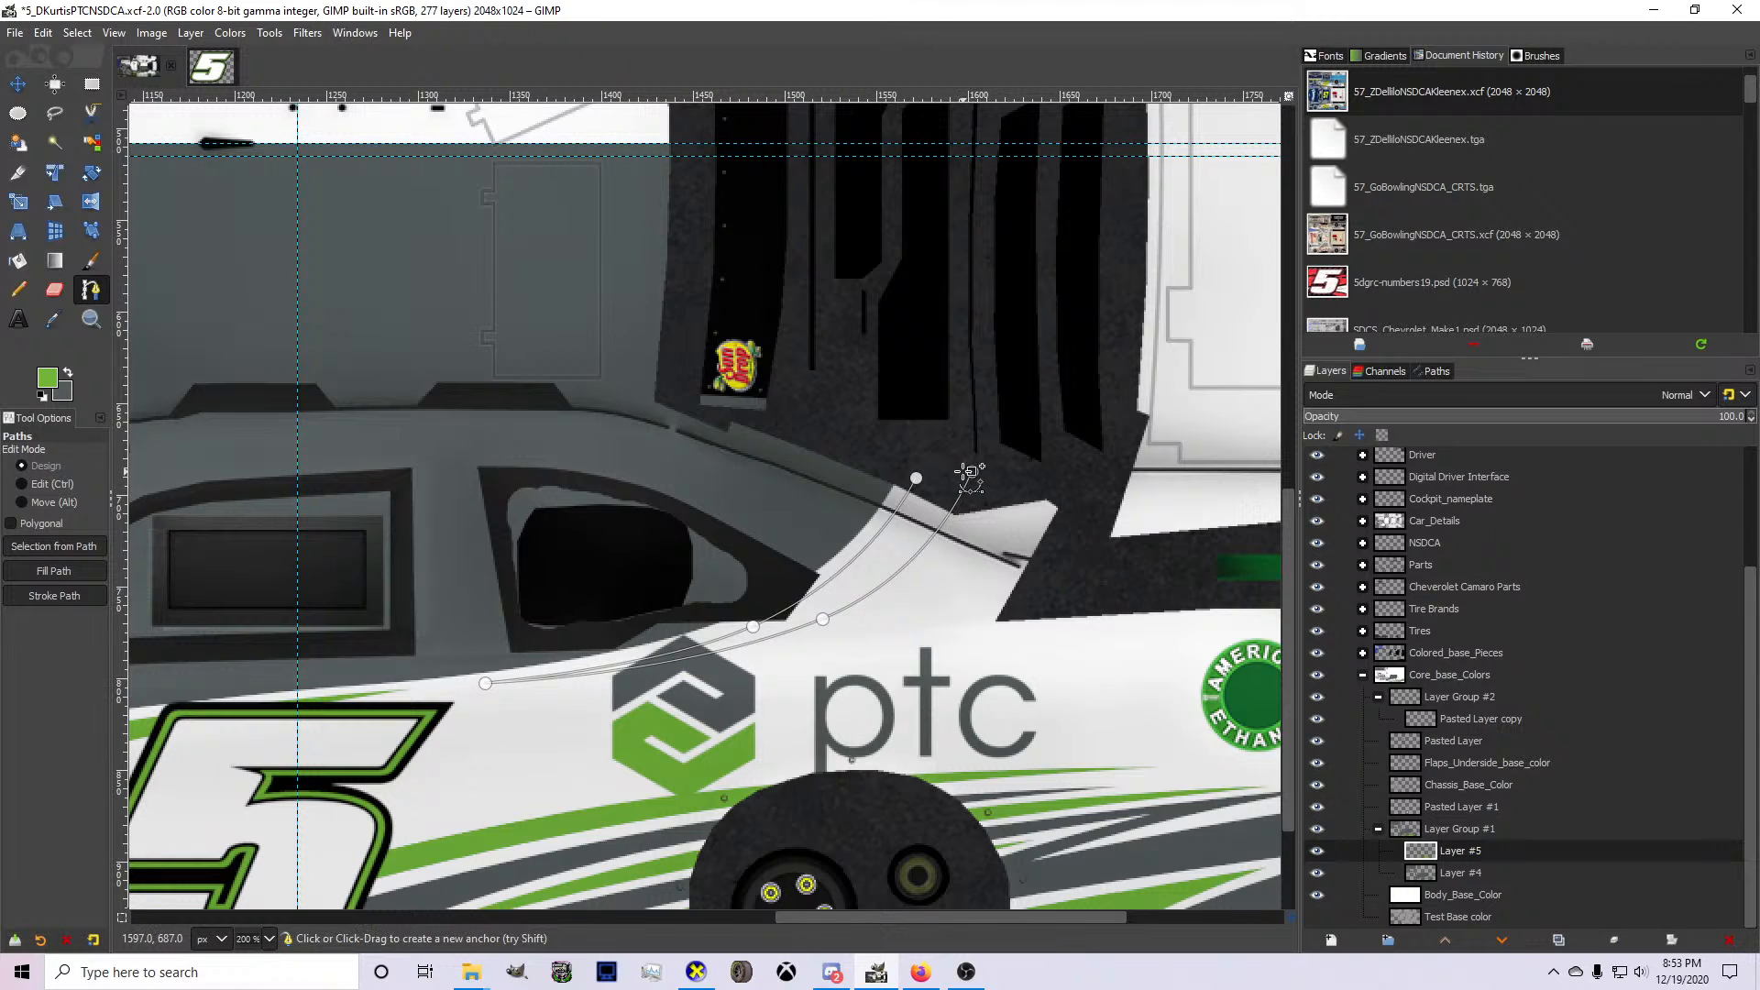
pyautogui.hotkey('shift', 'v')
# Bucket-fill the rear pillar selection with green on Layer #5 and clear the selection.
pyautogui.click(19, 261)
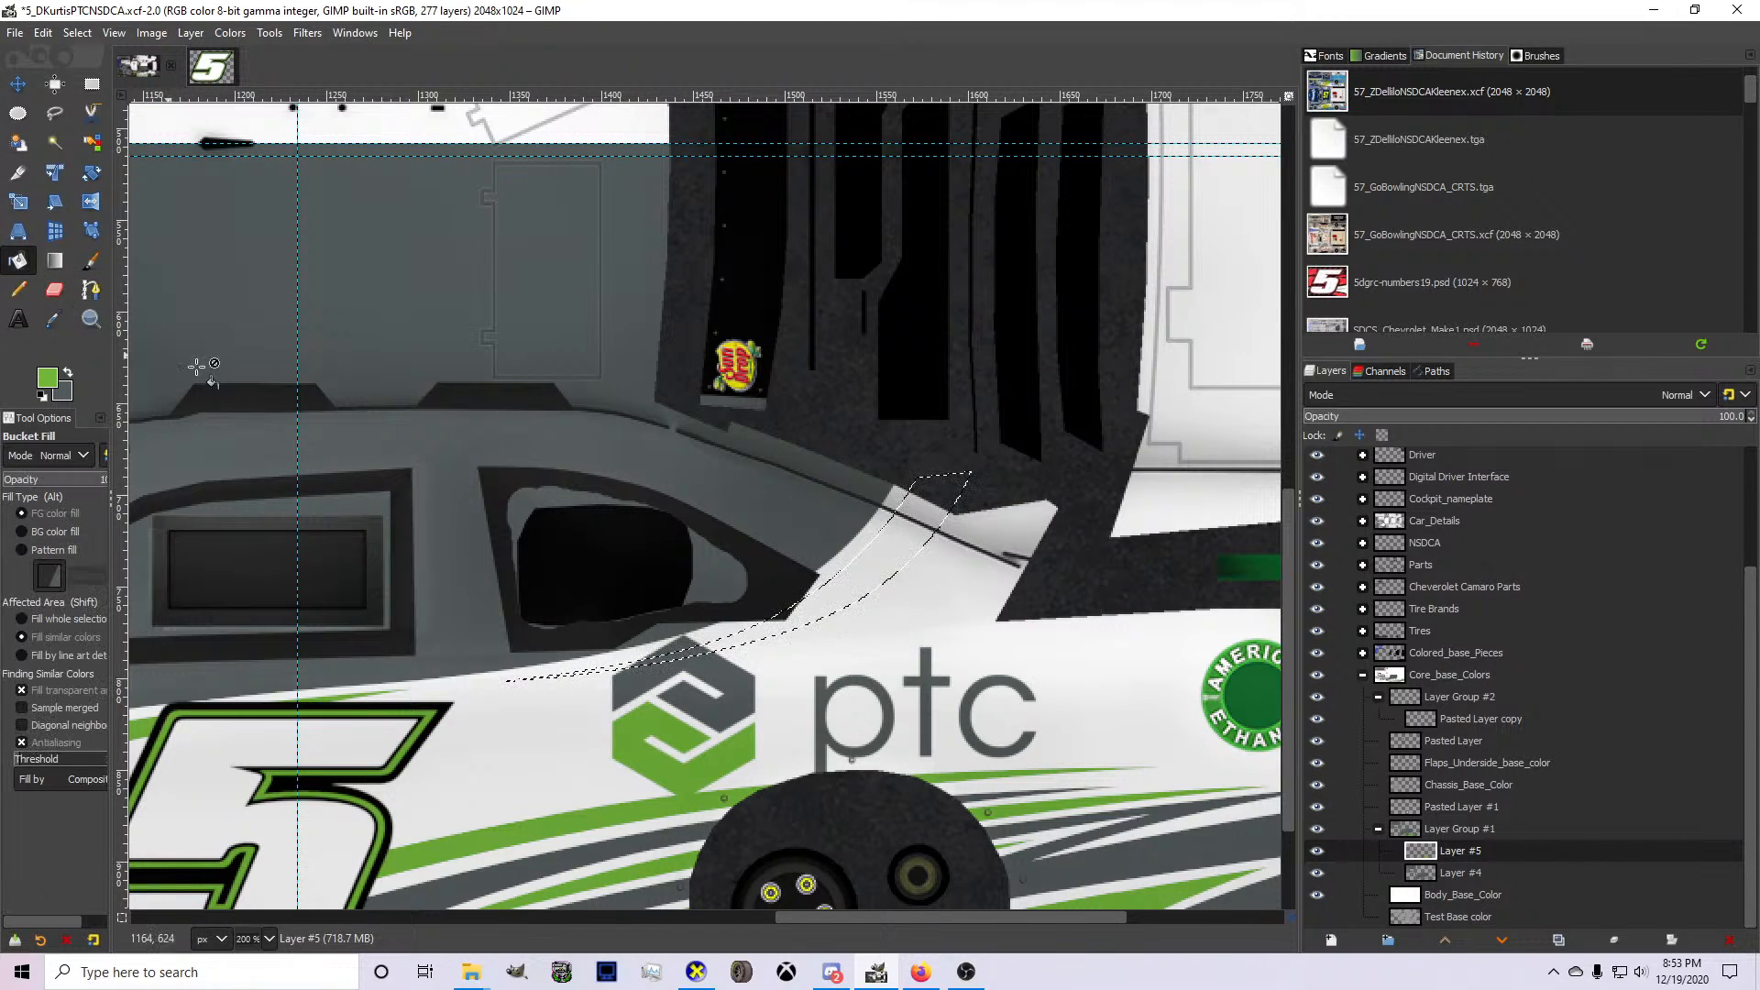
pyautogui.click(824, 600)
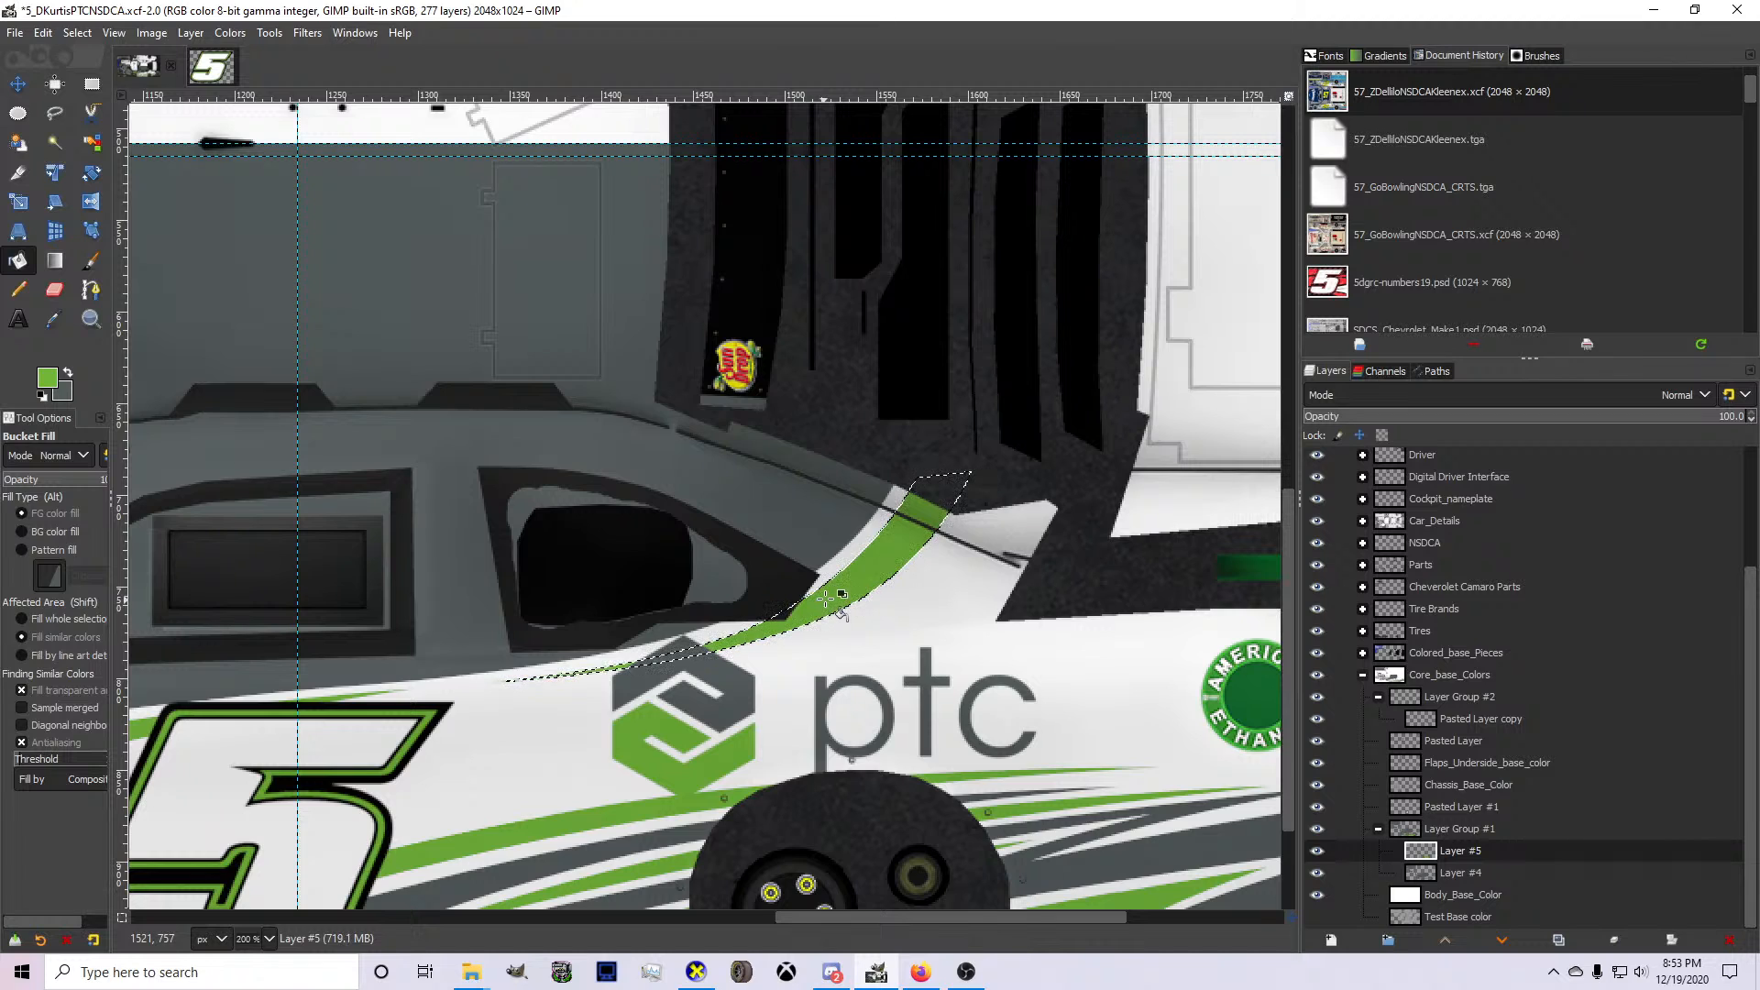
pyautogui.scroll(-2, 828, 598)
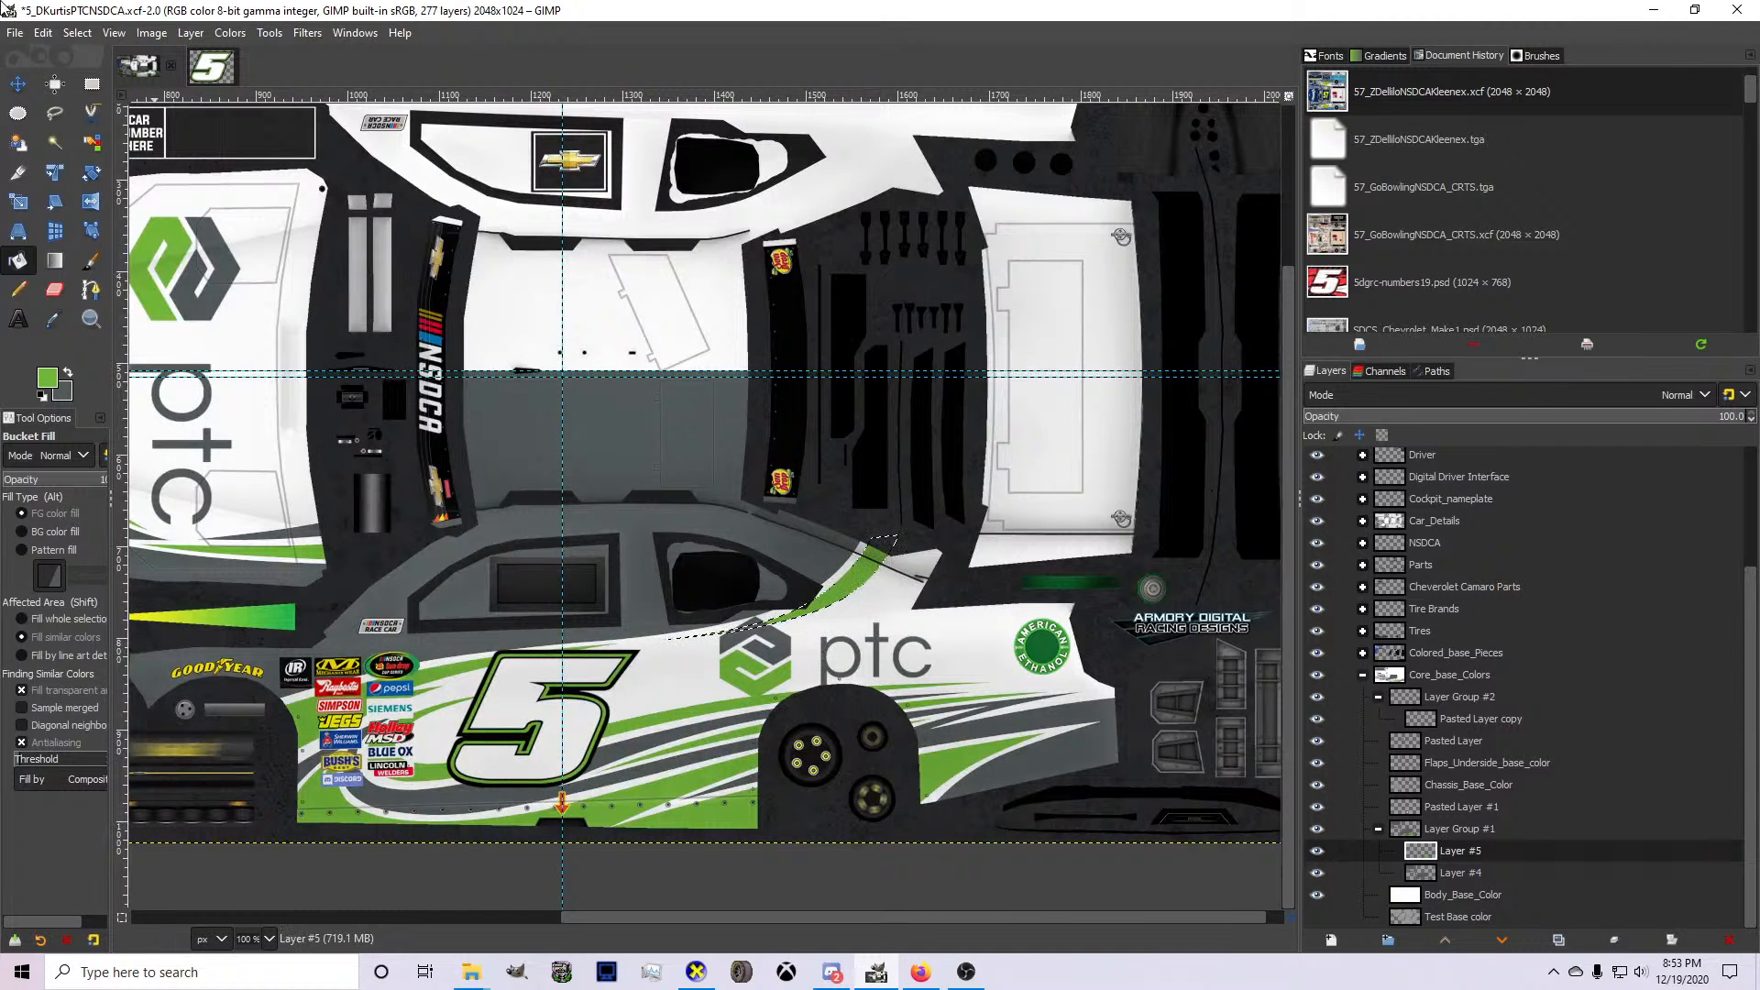
pyautogui.click(77, 32)
pyautogui.click(89, 78)
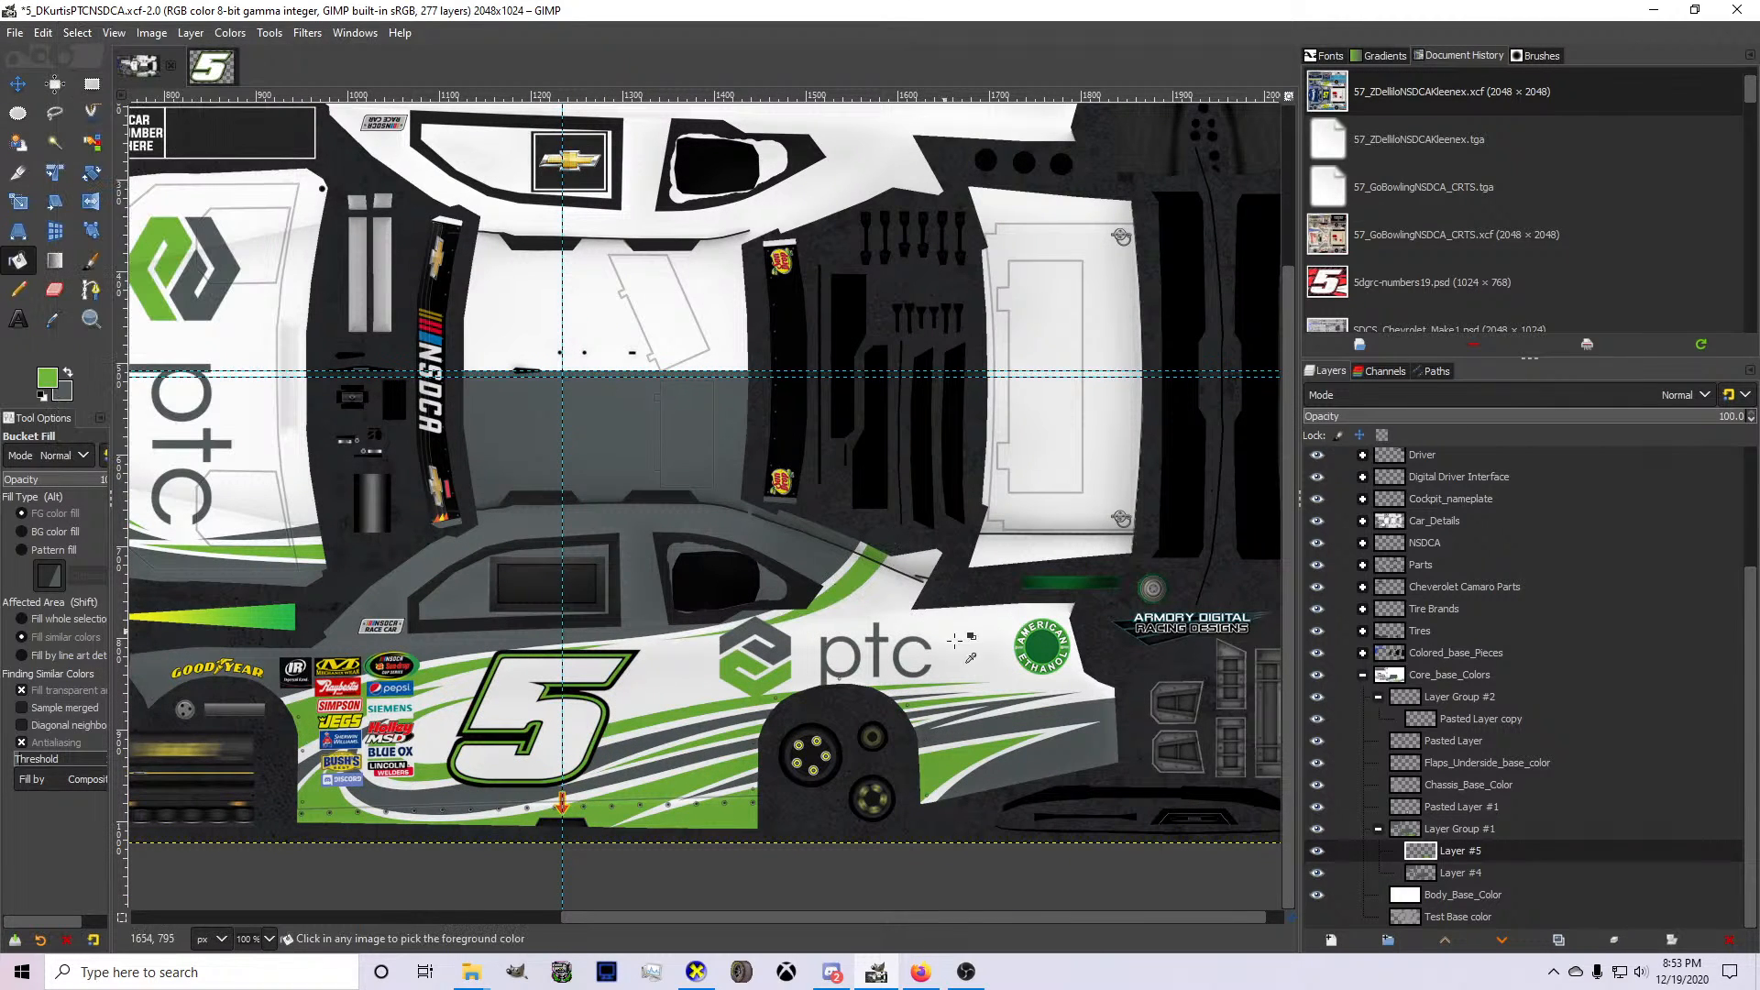
# Save the image and make the side PTC logo's layer, Pasted Layer copy, active.
pyautogui.hotkey('ctrl', 's')
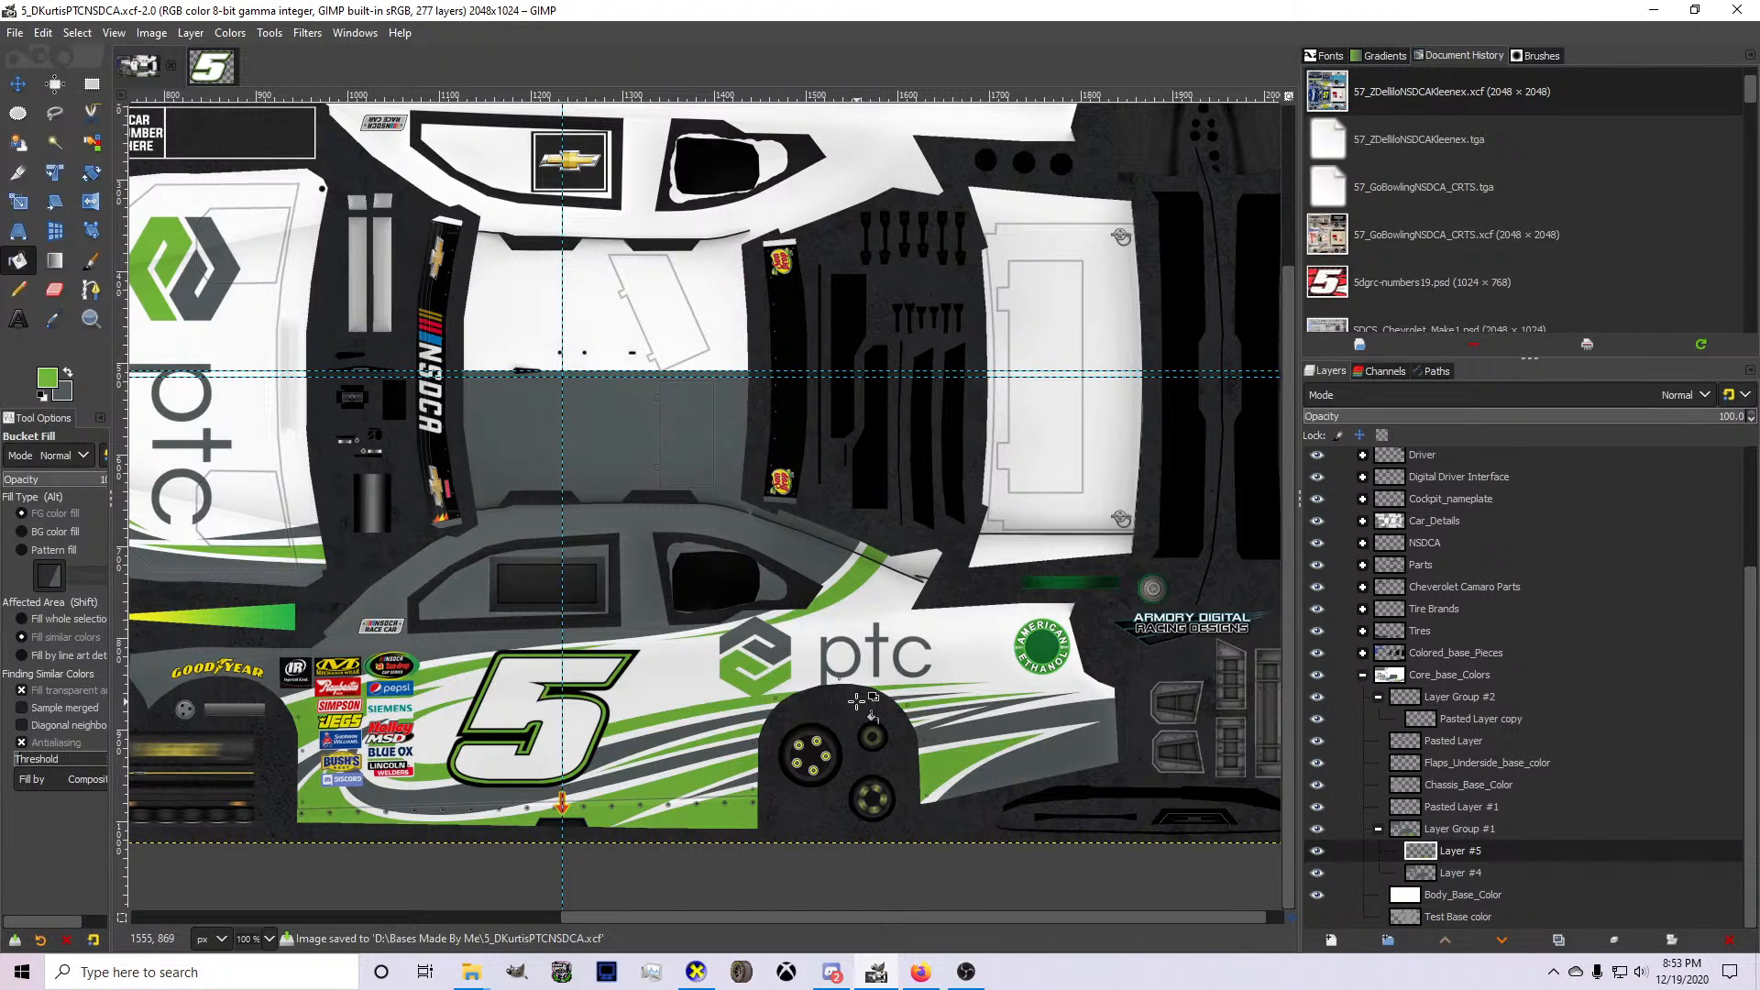
pyautogui.click(1451, 721)
pyautogui.press('2')
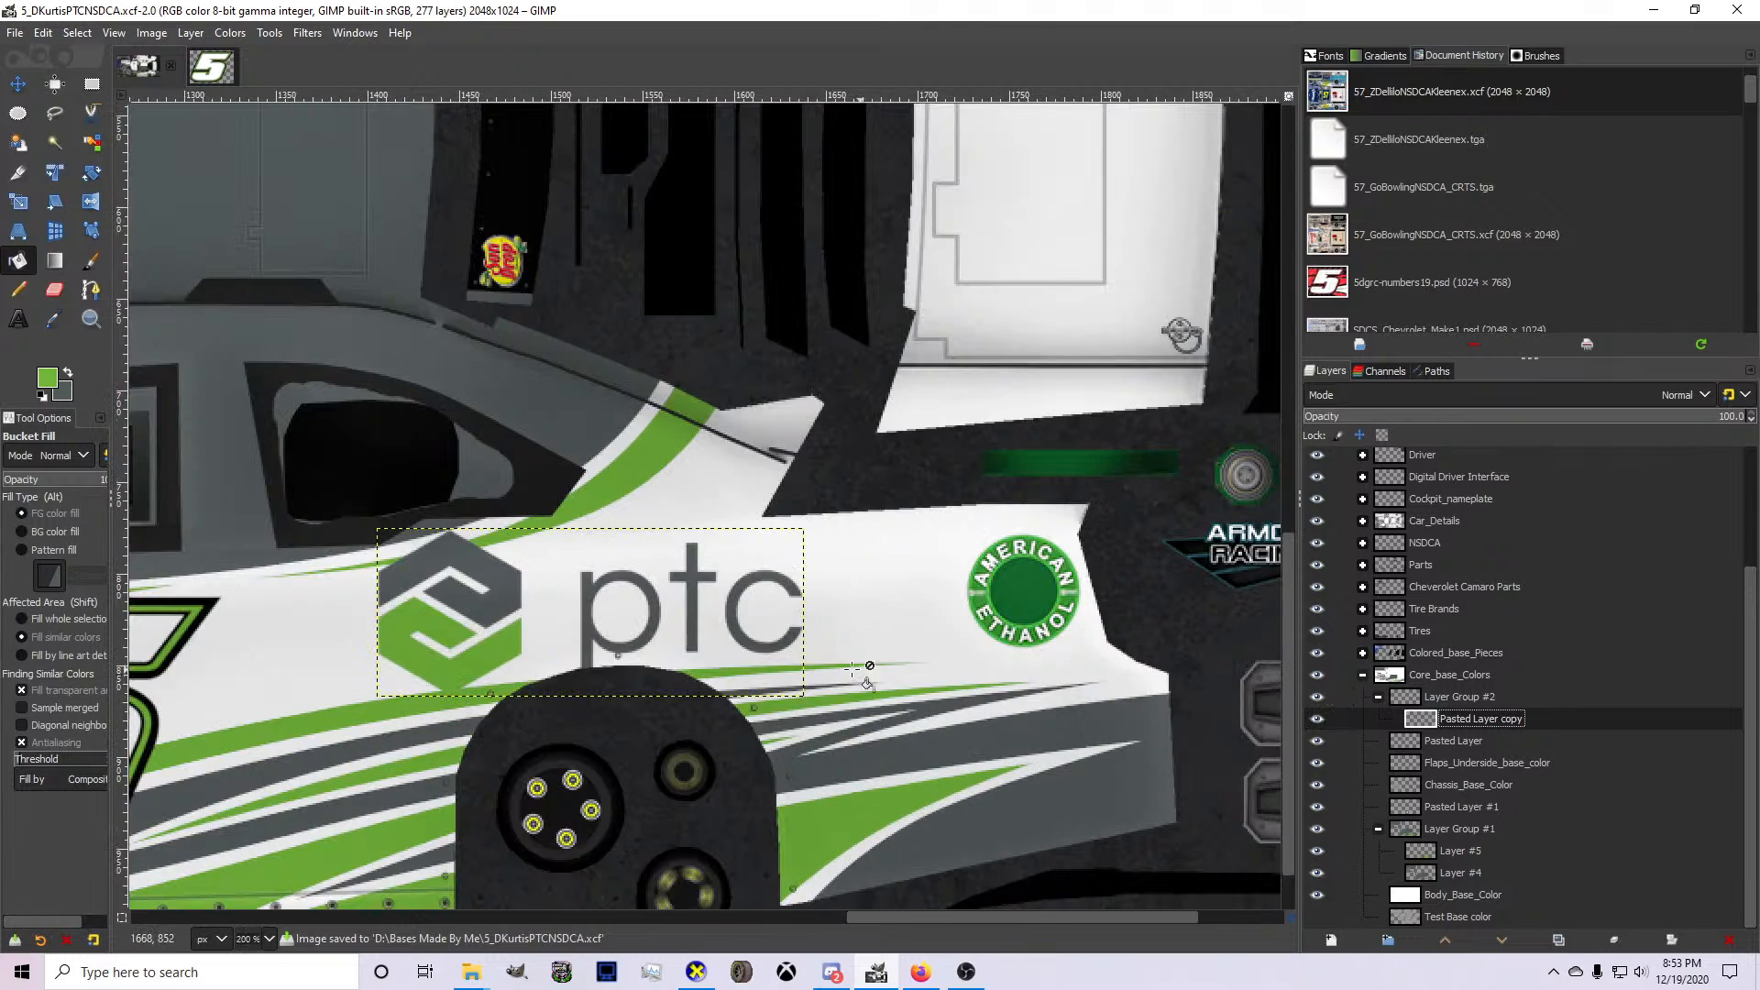
# Switch to Firefox, search Google Images for "tyler reddick ptc", look through the car photos, and return to GIMP.
pyautogui.click(920, 972)
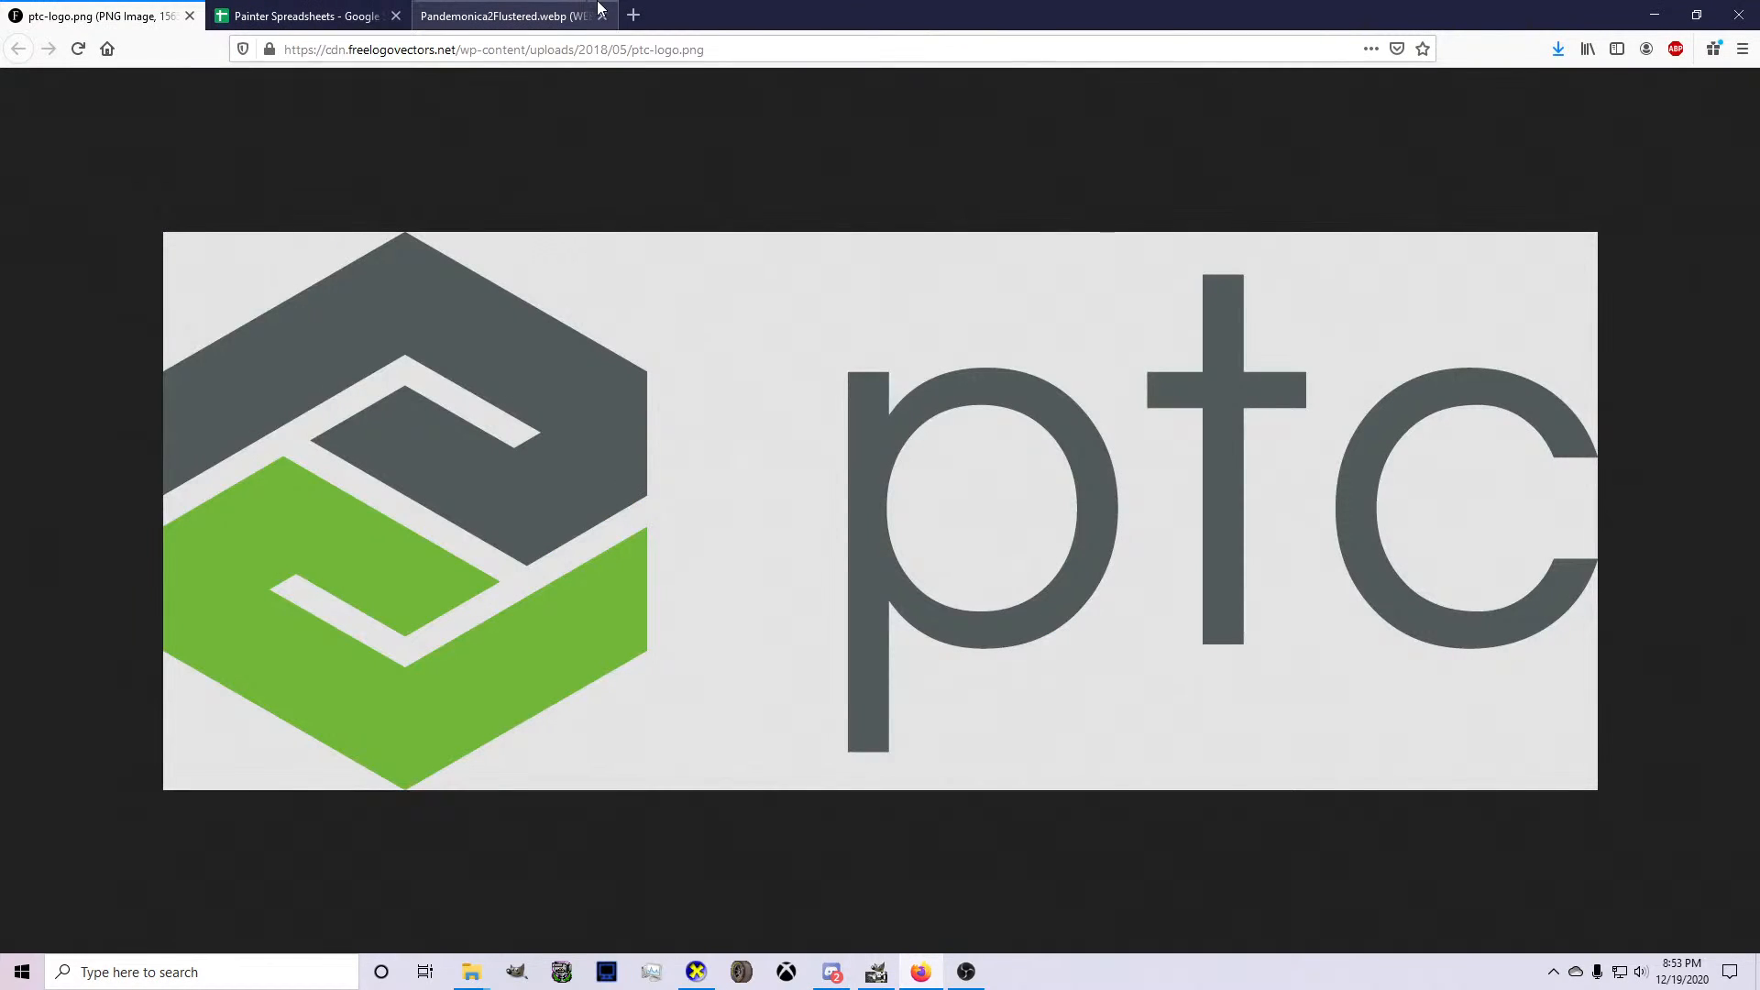
pyautogui.click(632, 15)
pyautogui.write('tyler ')
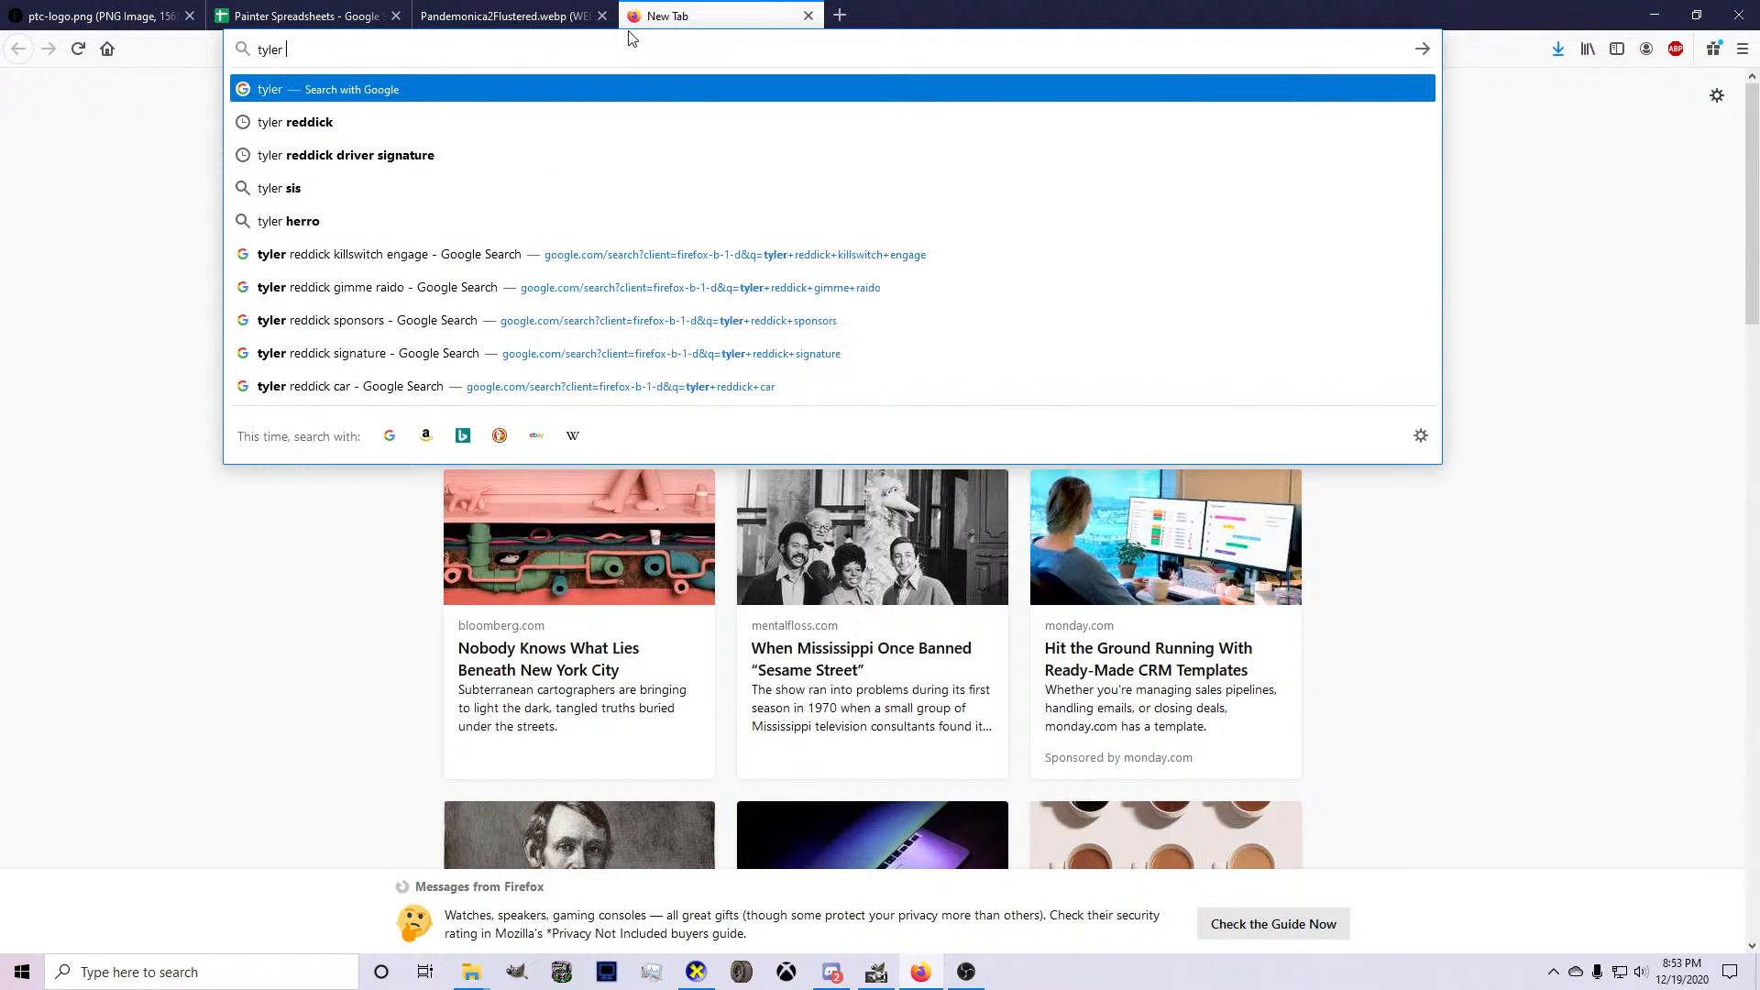
pyautogui.write('reddick ptc')
pyautogui.press('Return')
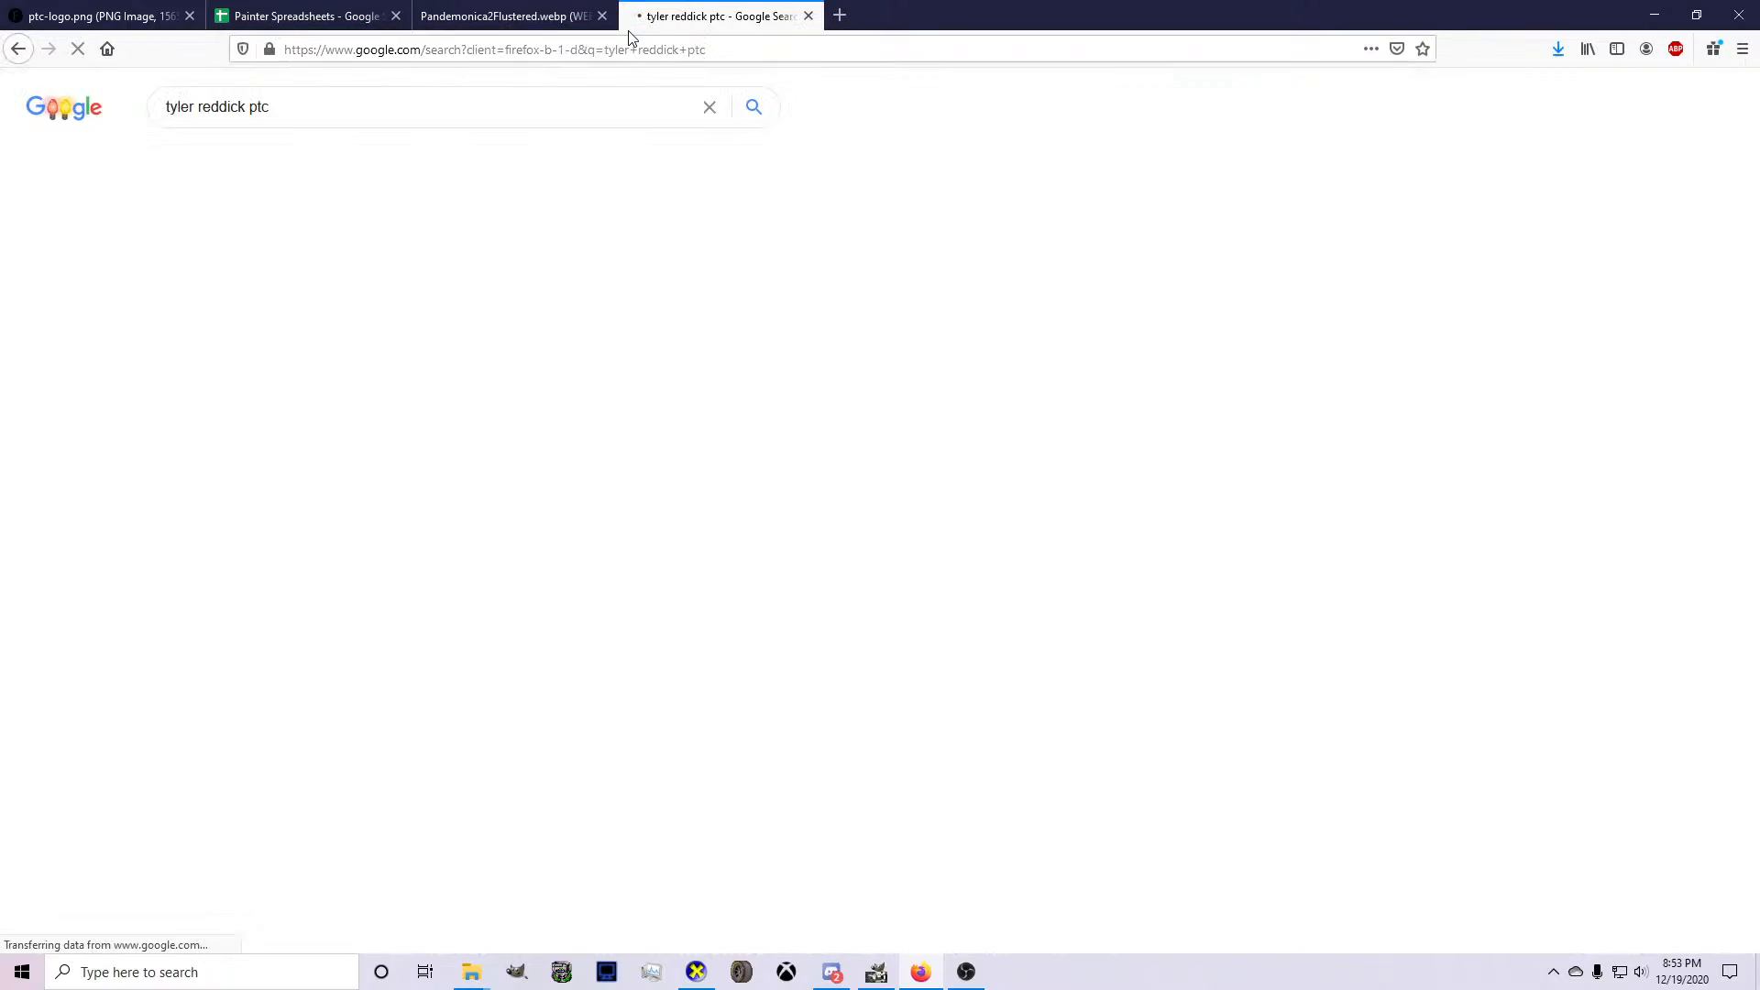
pyautogui.click(300, 161)
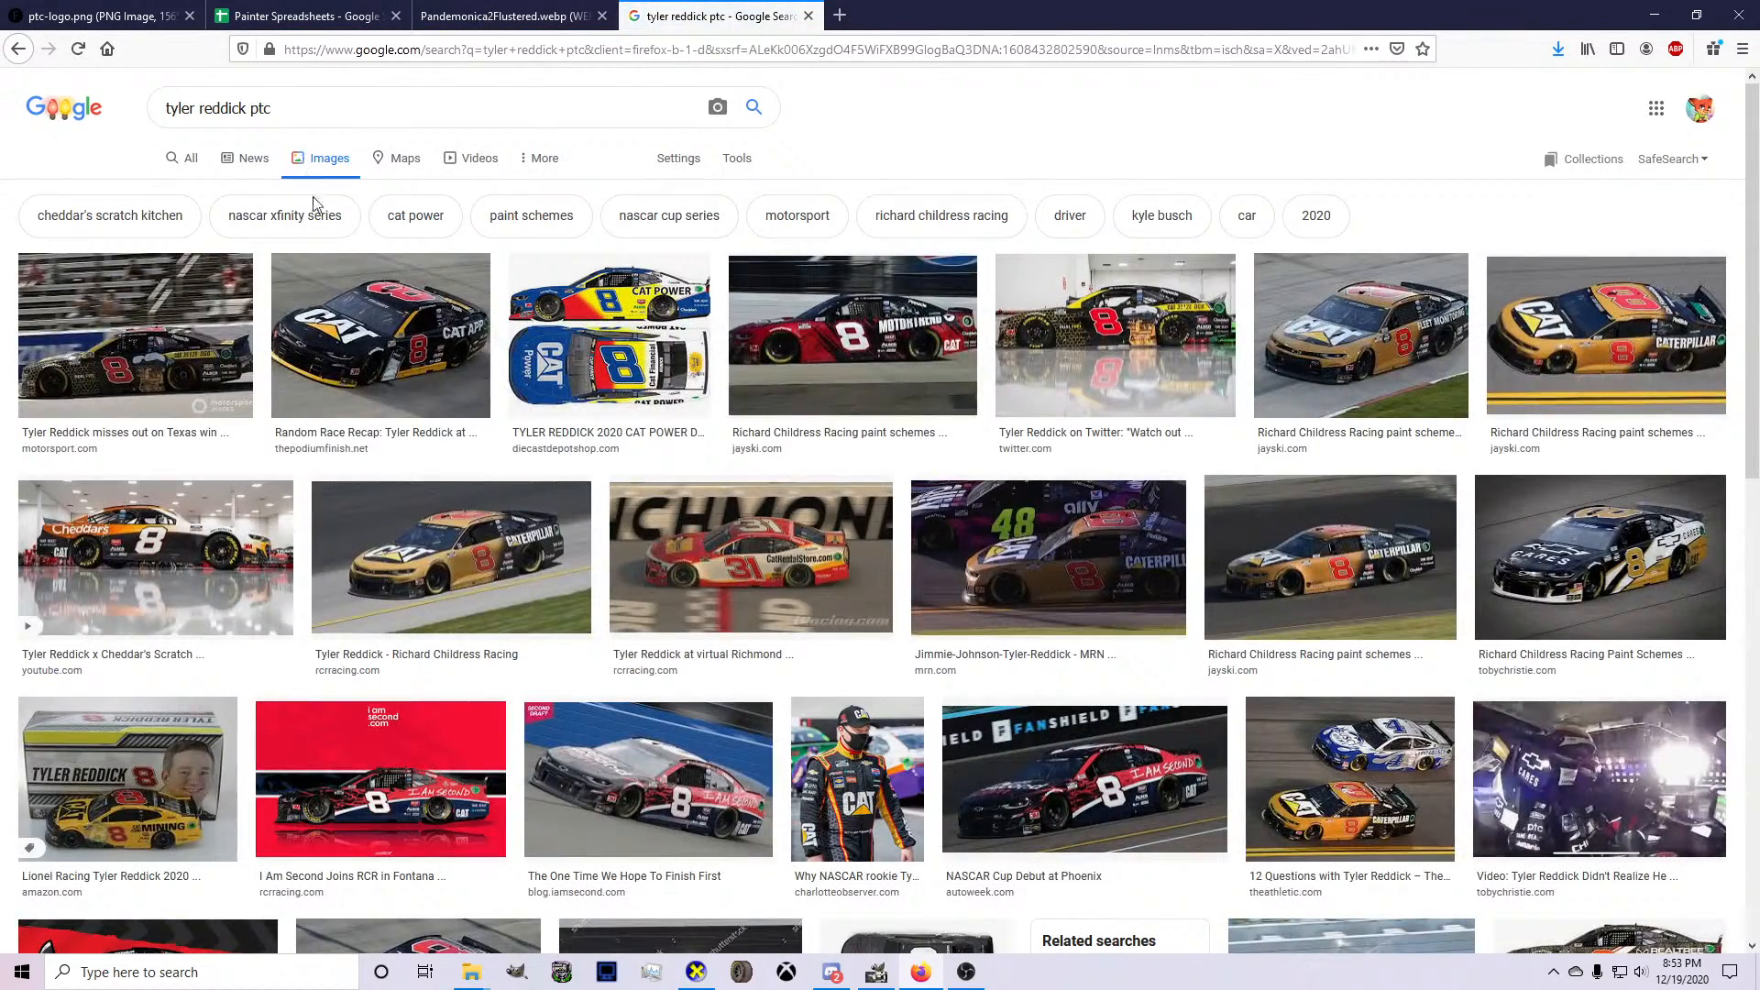
pyautogui.scroll(-4, 329, 239)
pyautogui.scroll(-5, 330, 240)
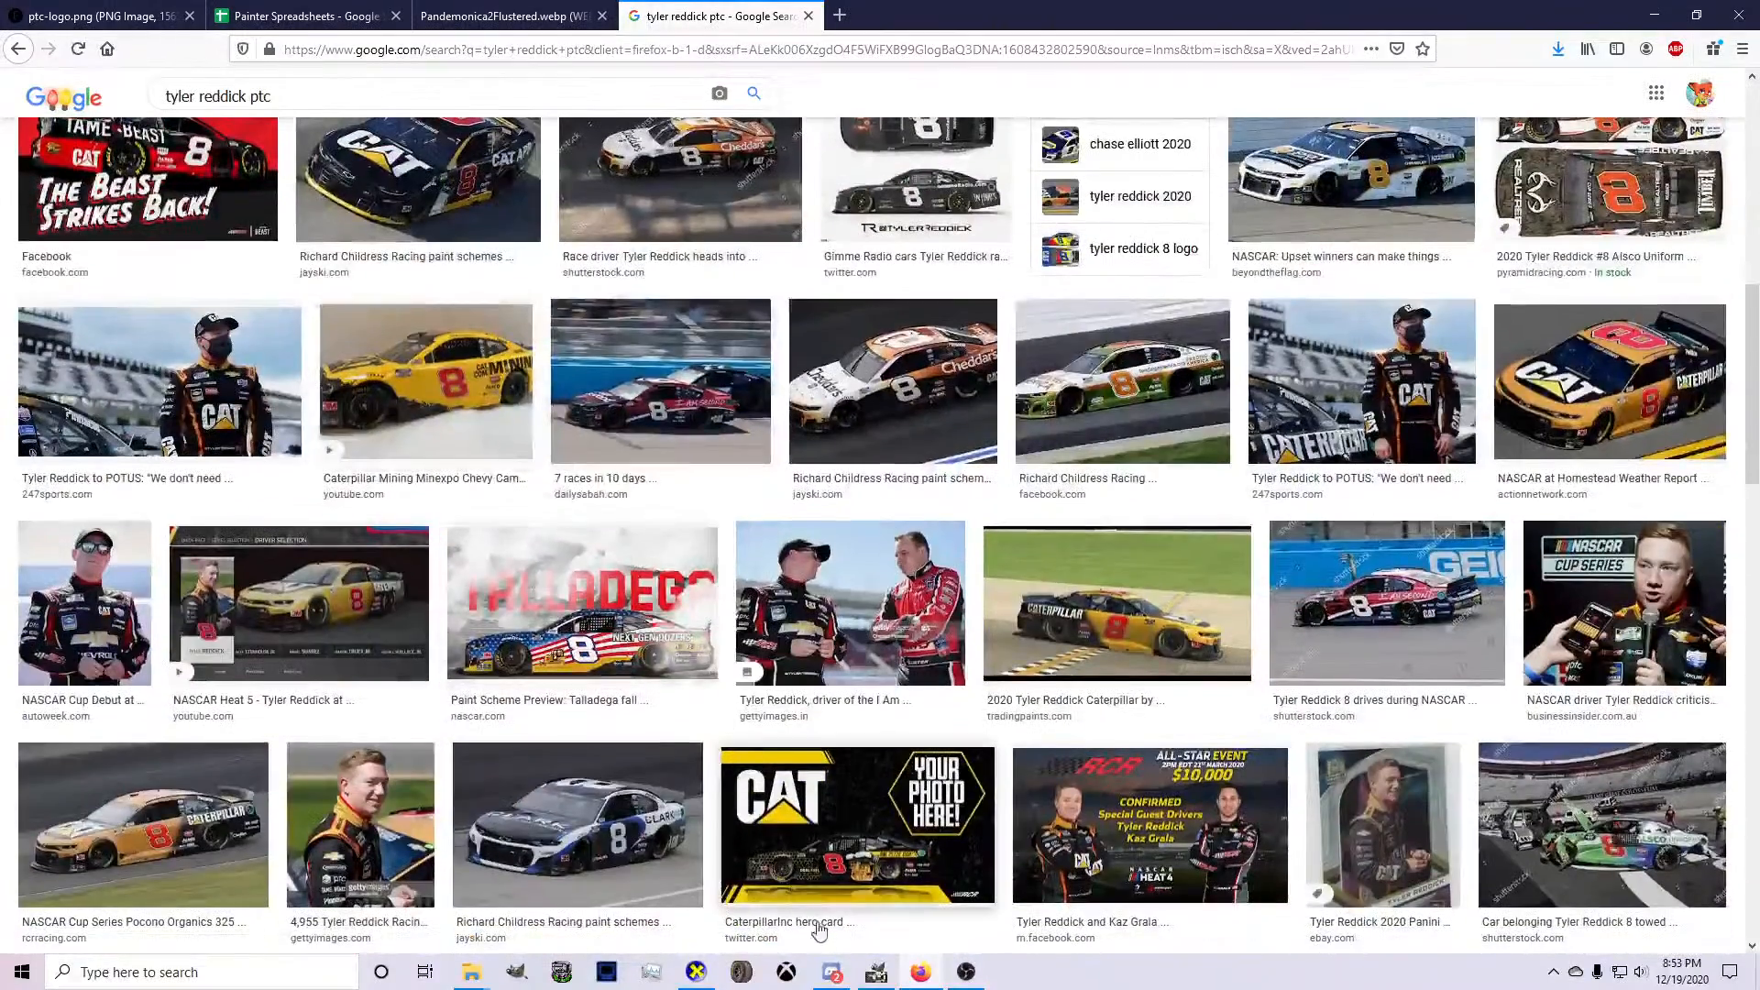
pyautogui.click(880, 977)
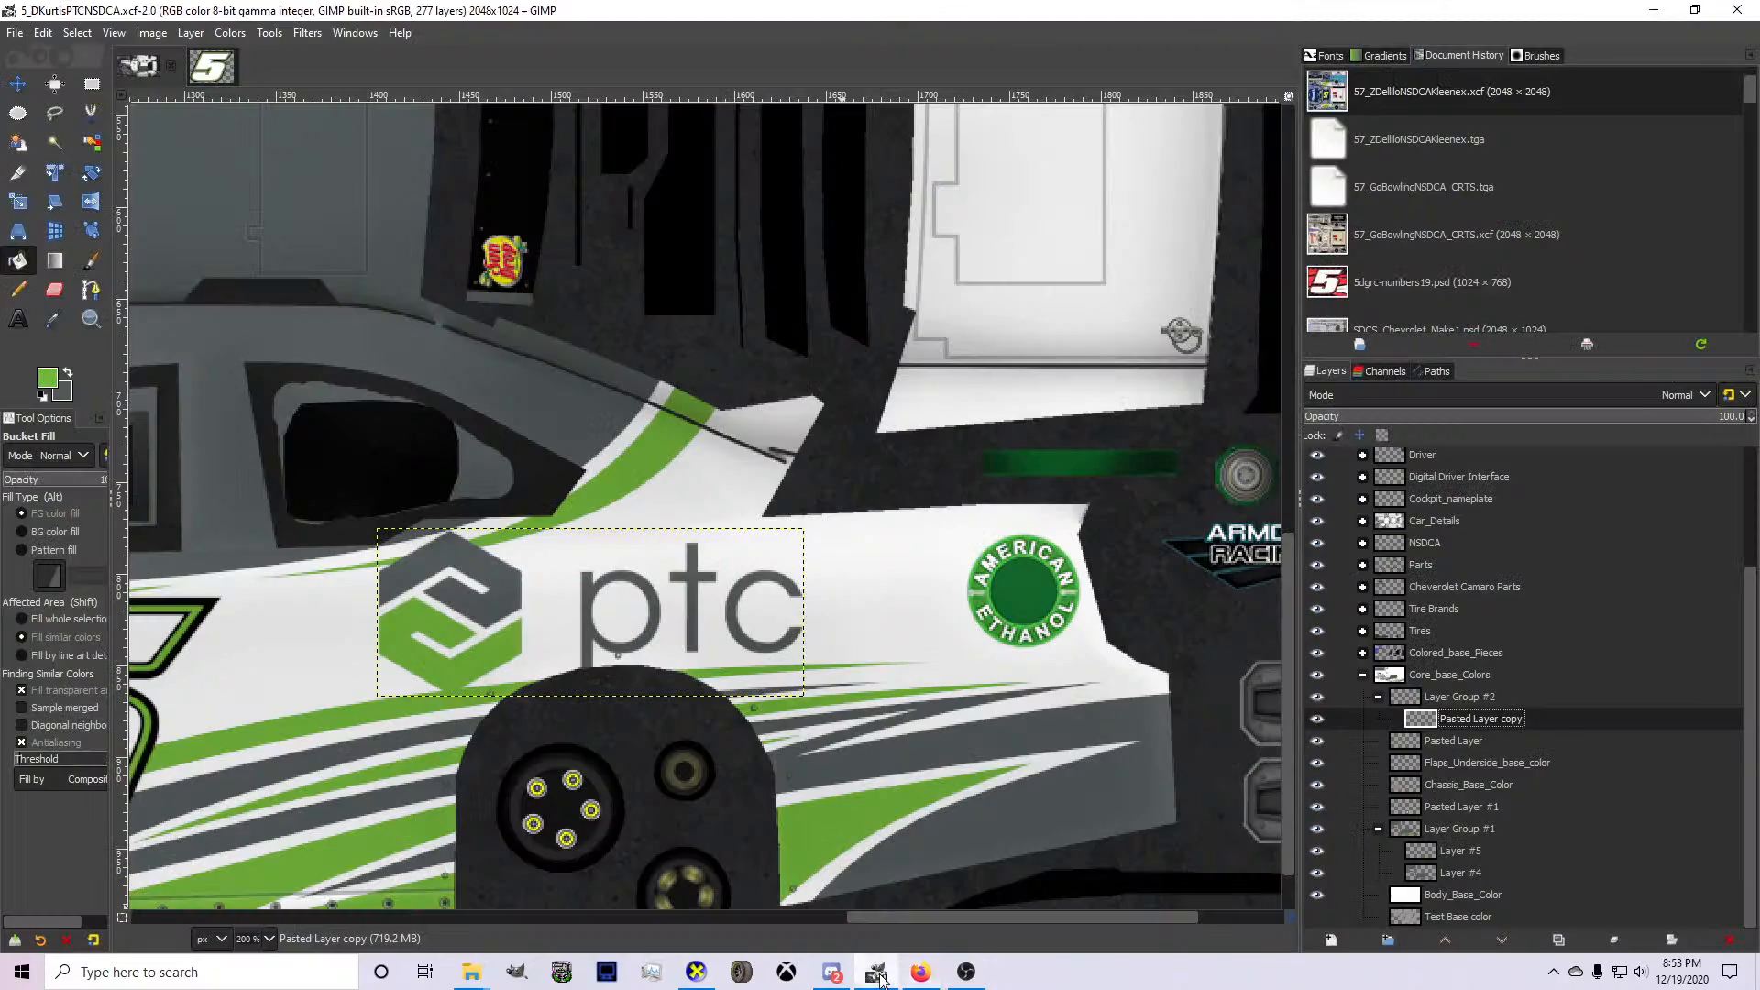
# Shift the side PTC logo slightly toward the rear of the car and scale it to 267 × 95 px.
pyautogui.click(17, 84)
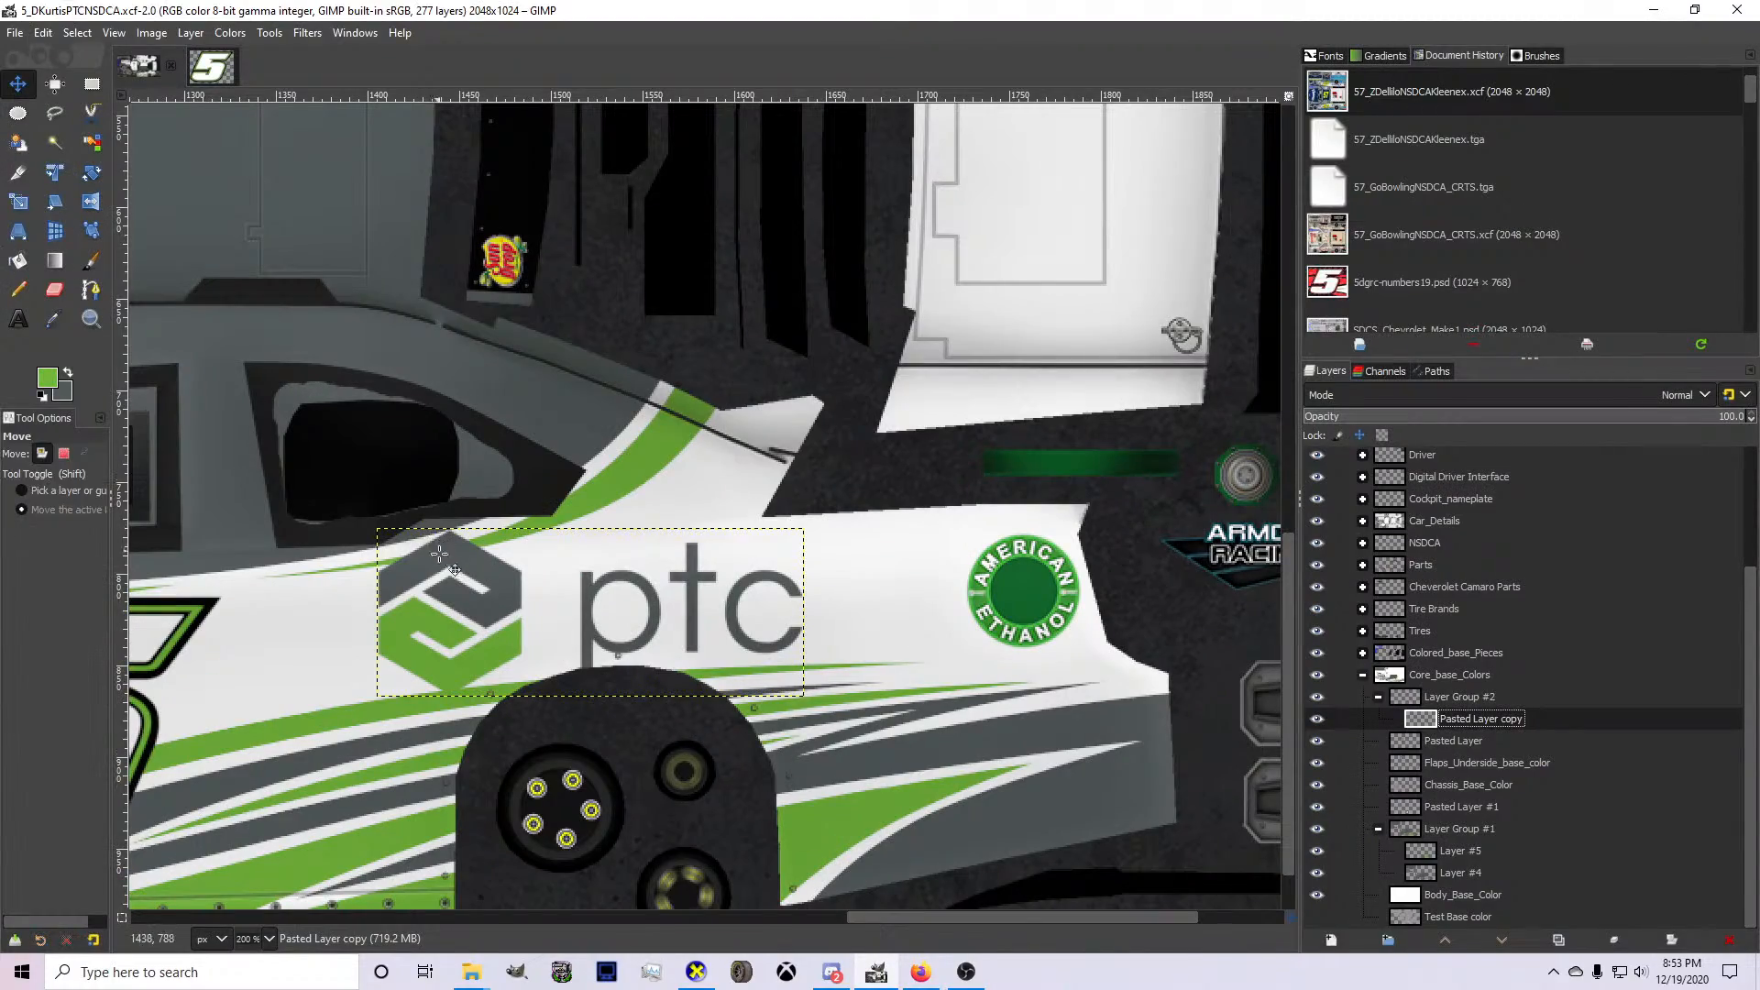
pyautogui.moveTo(694, 639); pyautogui.dragTo(712, 639)
pyautogui.hotkey('shift', 's')
pyautogui.moveTo(804, 702); pyautogui.dragTo(880, 686)
pyautogui.hotkey('ctrl', 'z')
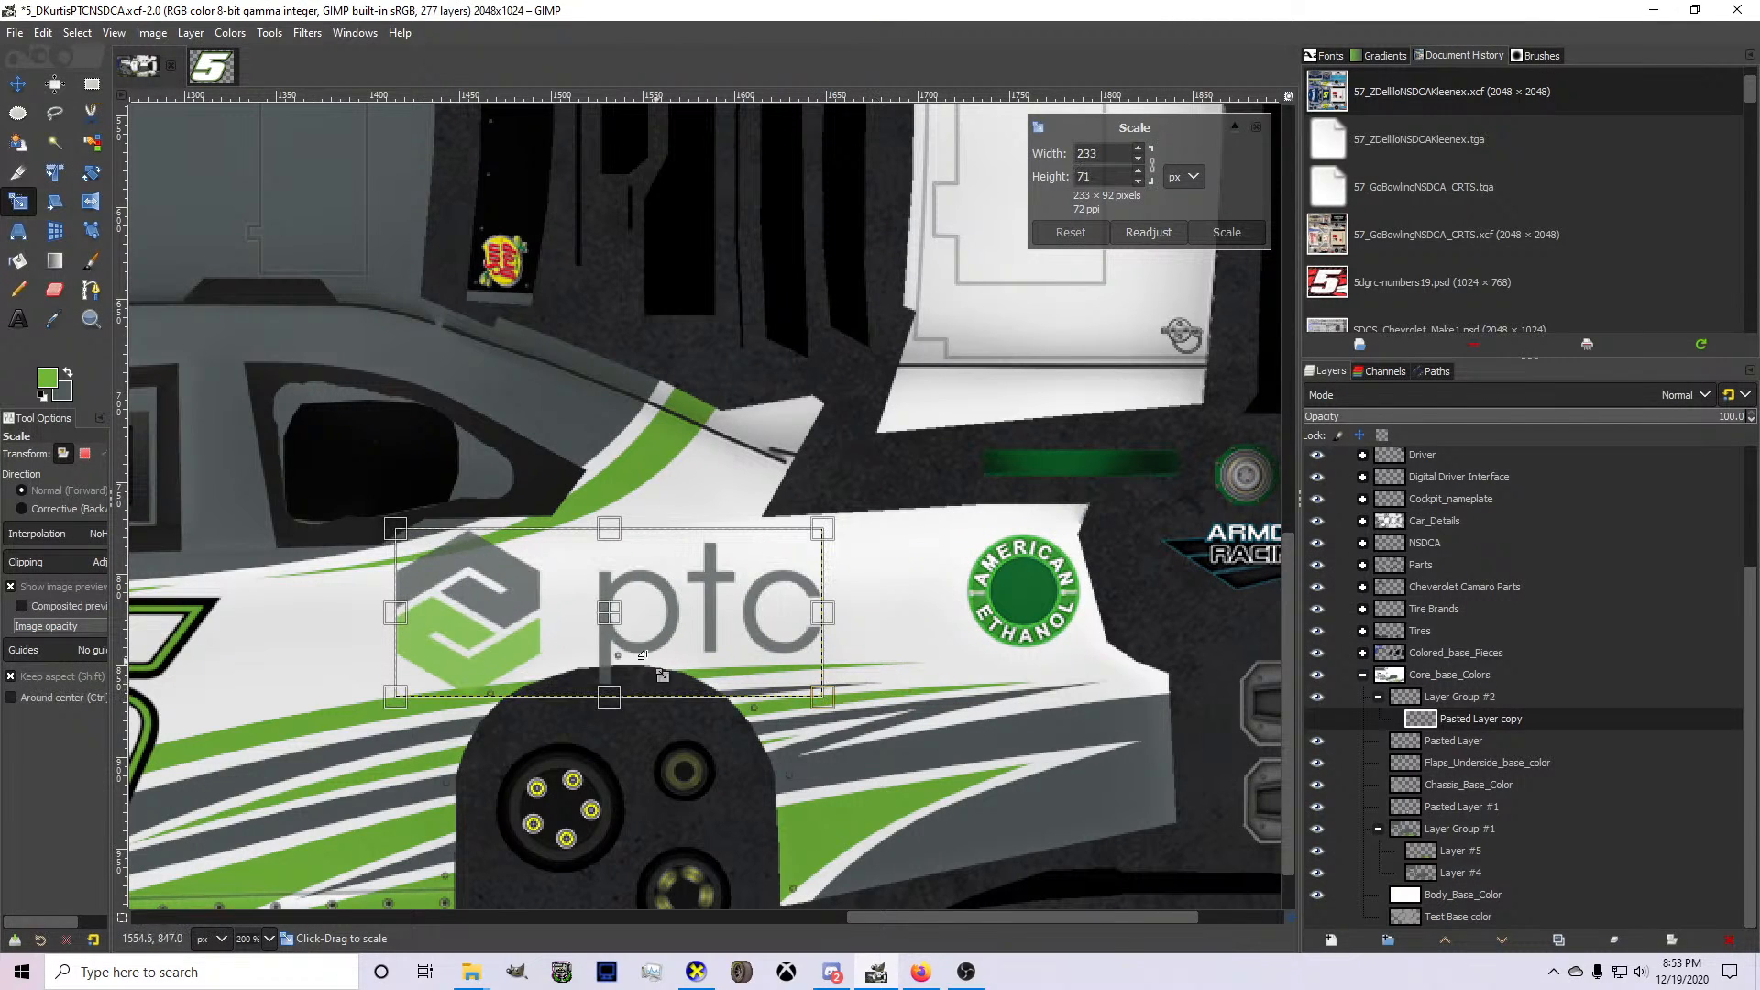
pyautogui.moveTo(604, 617); pyautogui.dragTo(653, 606)
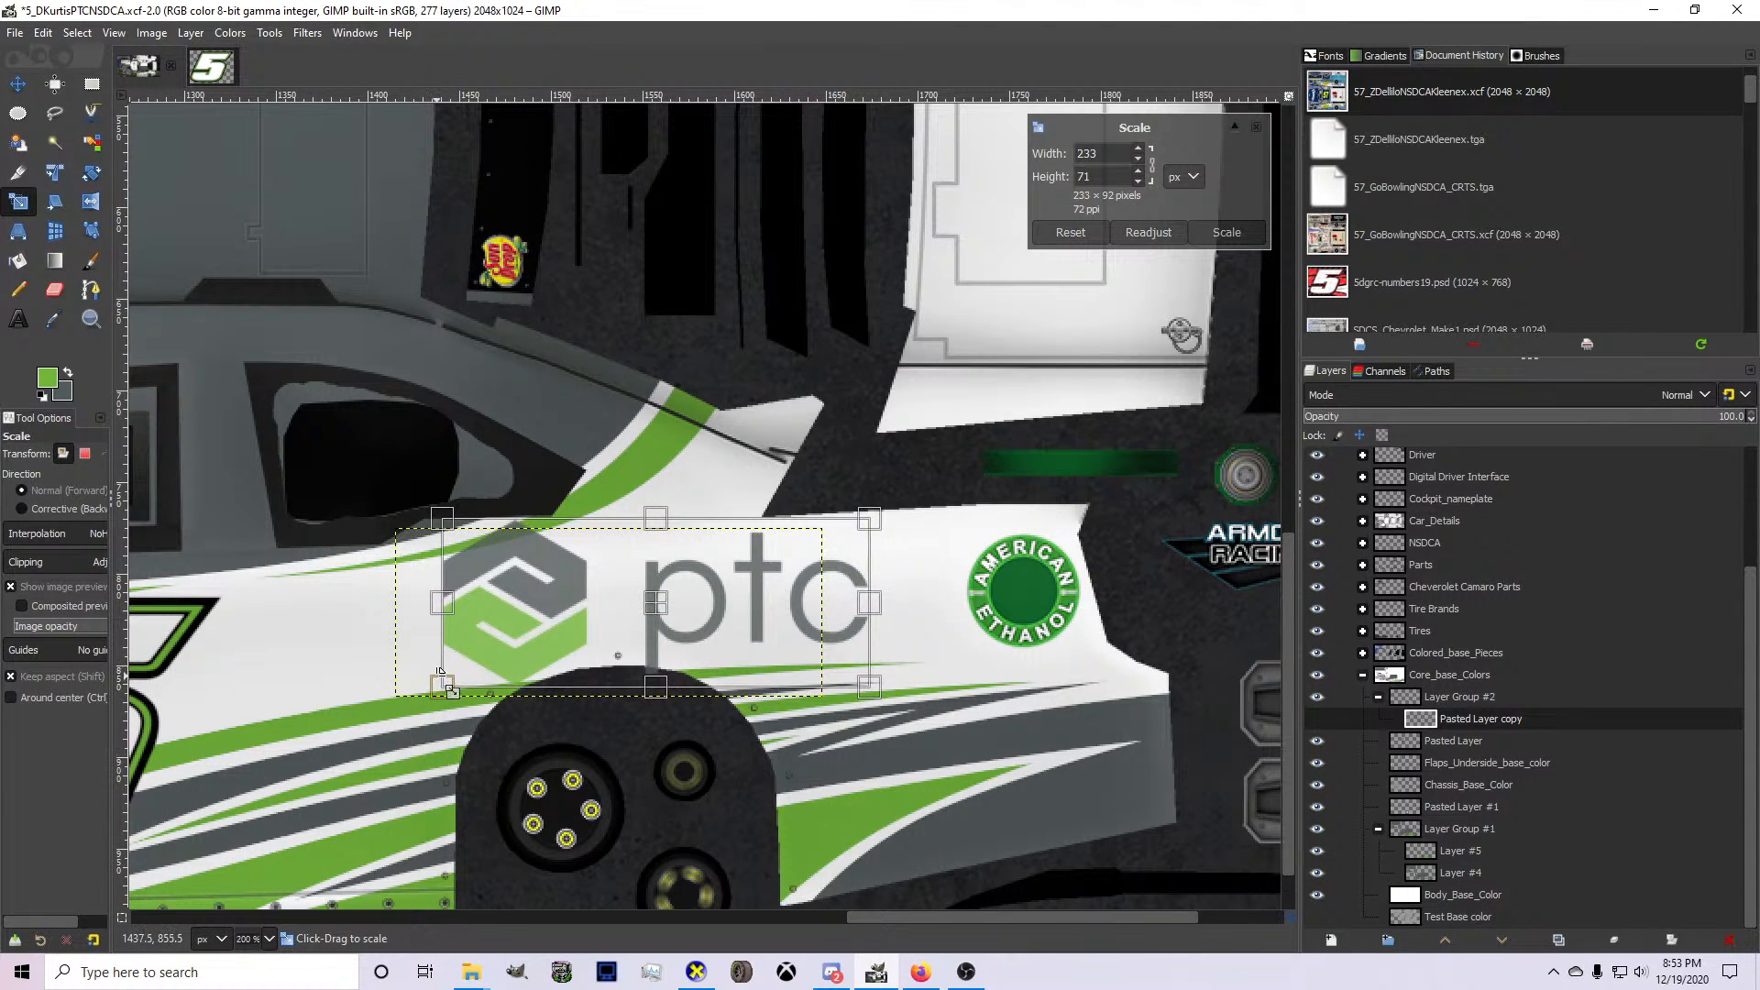
pyautogui.moveTo(435, 672); pyautogui.dragTo(383, 683)
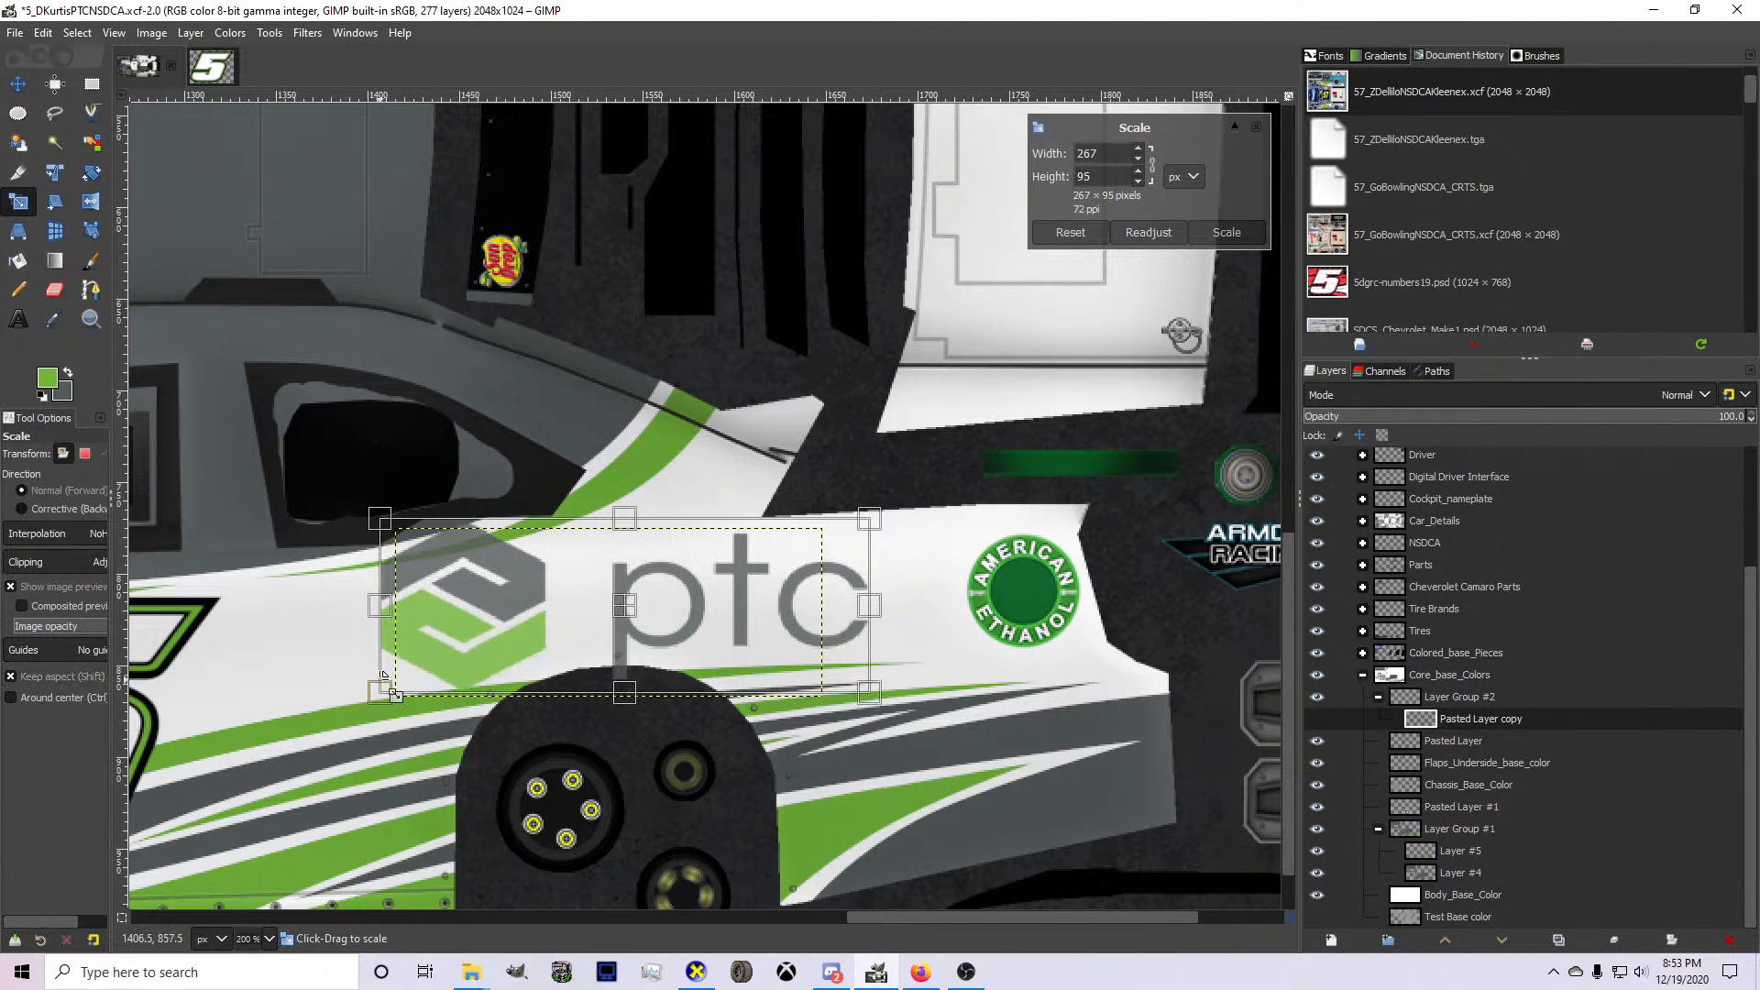
pyautogui.press('Return')
# Scale the side PTC logo down slightly and reposition it above the rear wheel arch.
pyautogui.scroll(-3, 698, 648)
pyautogui.scroll(2, 576, 560)
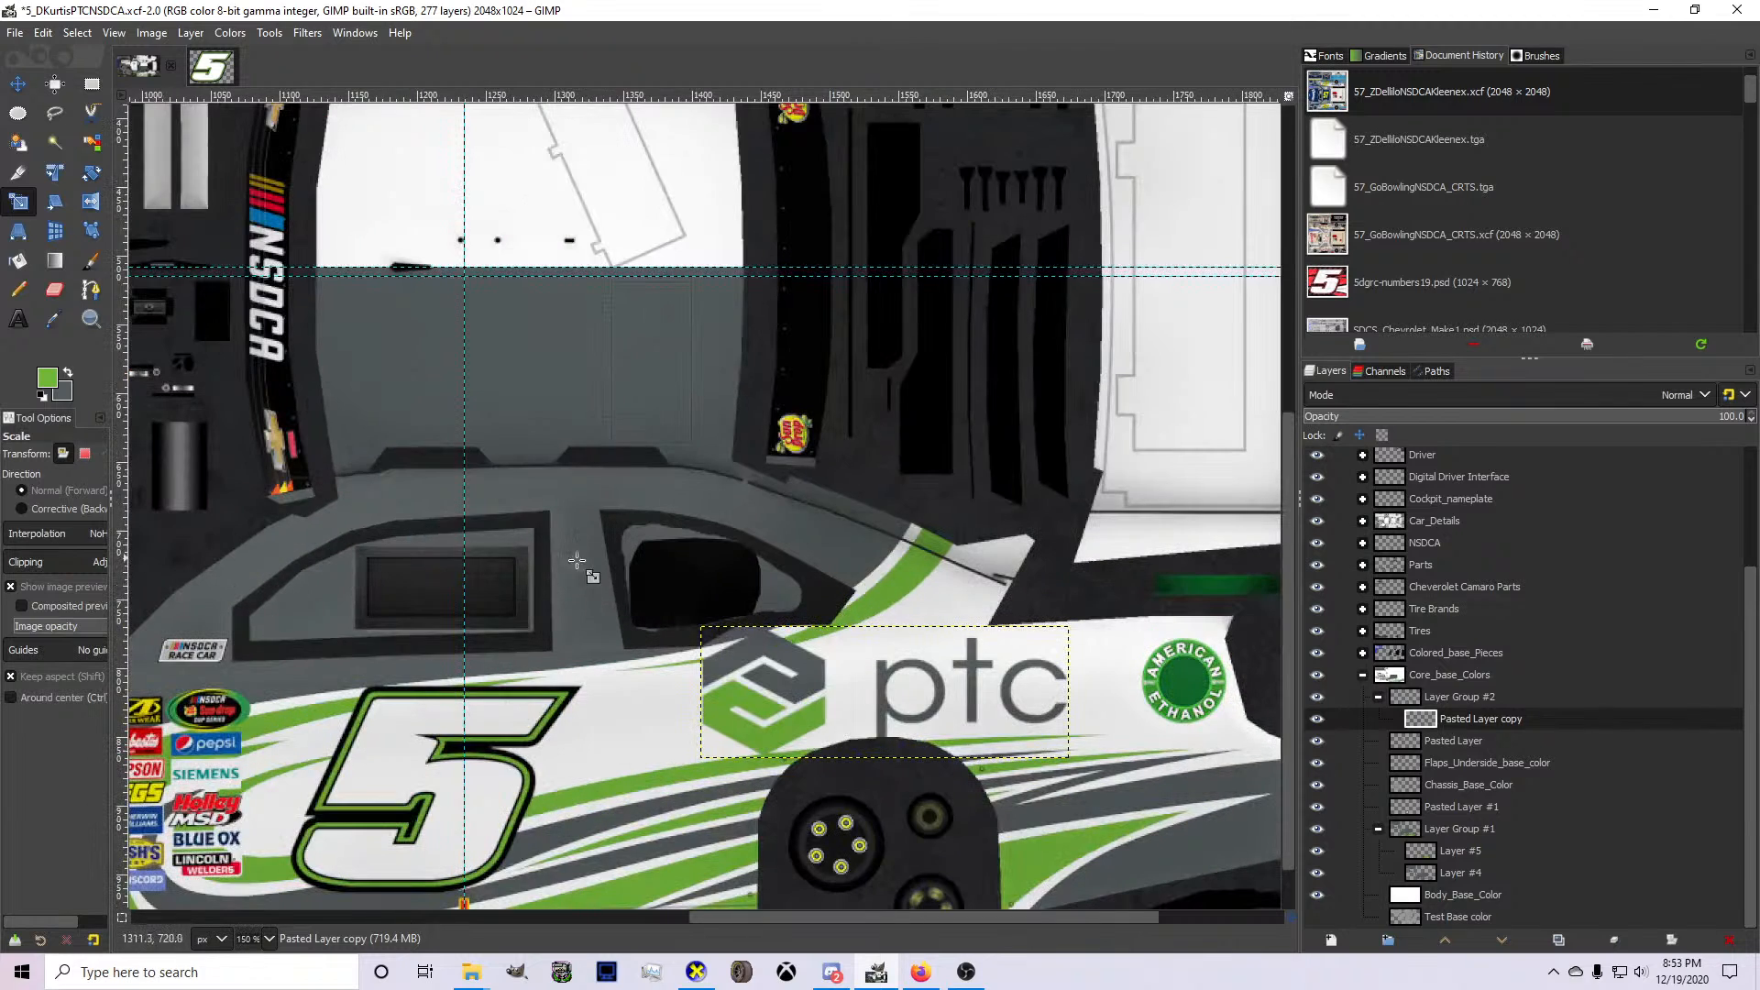
pyautogui.click(788, 712)
pyautogui.moveTo(710, 637); pyautogui.dragTo(762, 700)
pyautogui.press('Return')
pyautogui.click(18, 84)
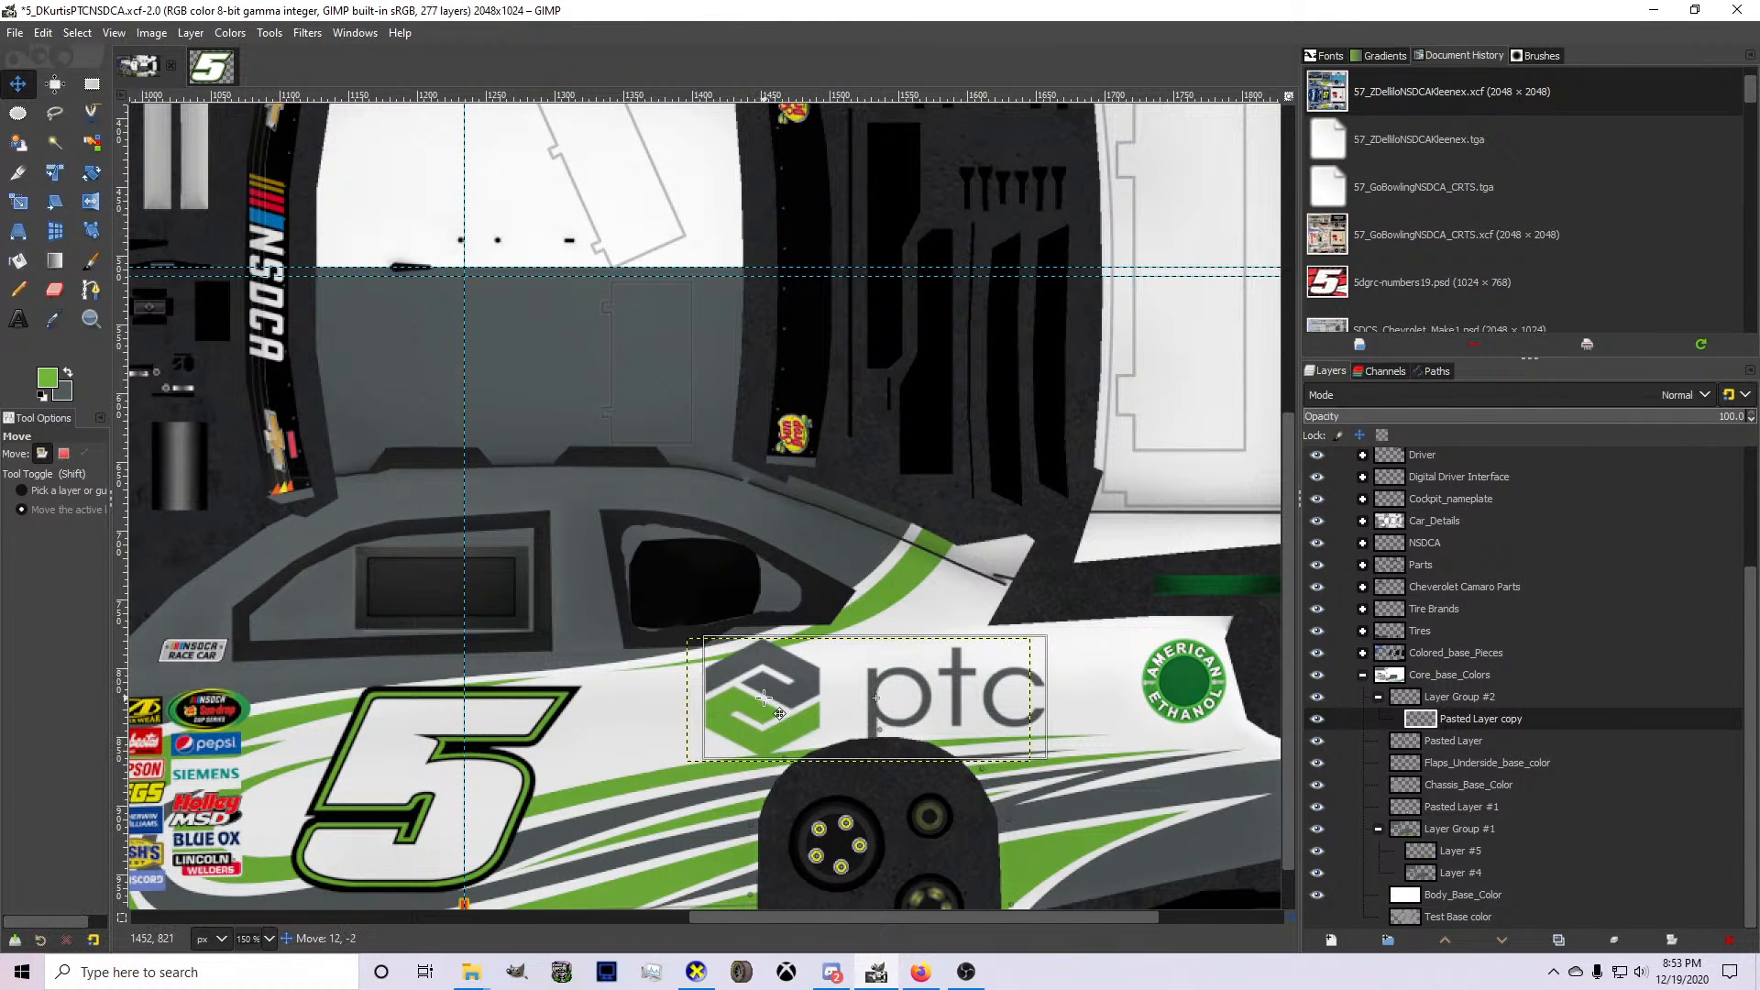
pyautogui.scroll(-1, 862, 729)
pyautogui.scroll(1, 860, 729)
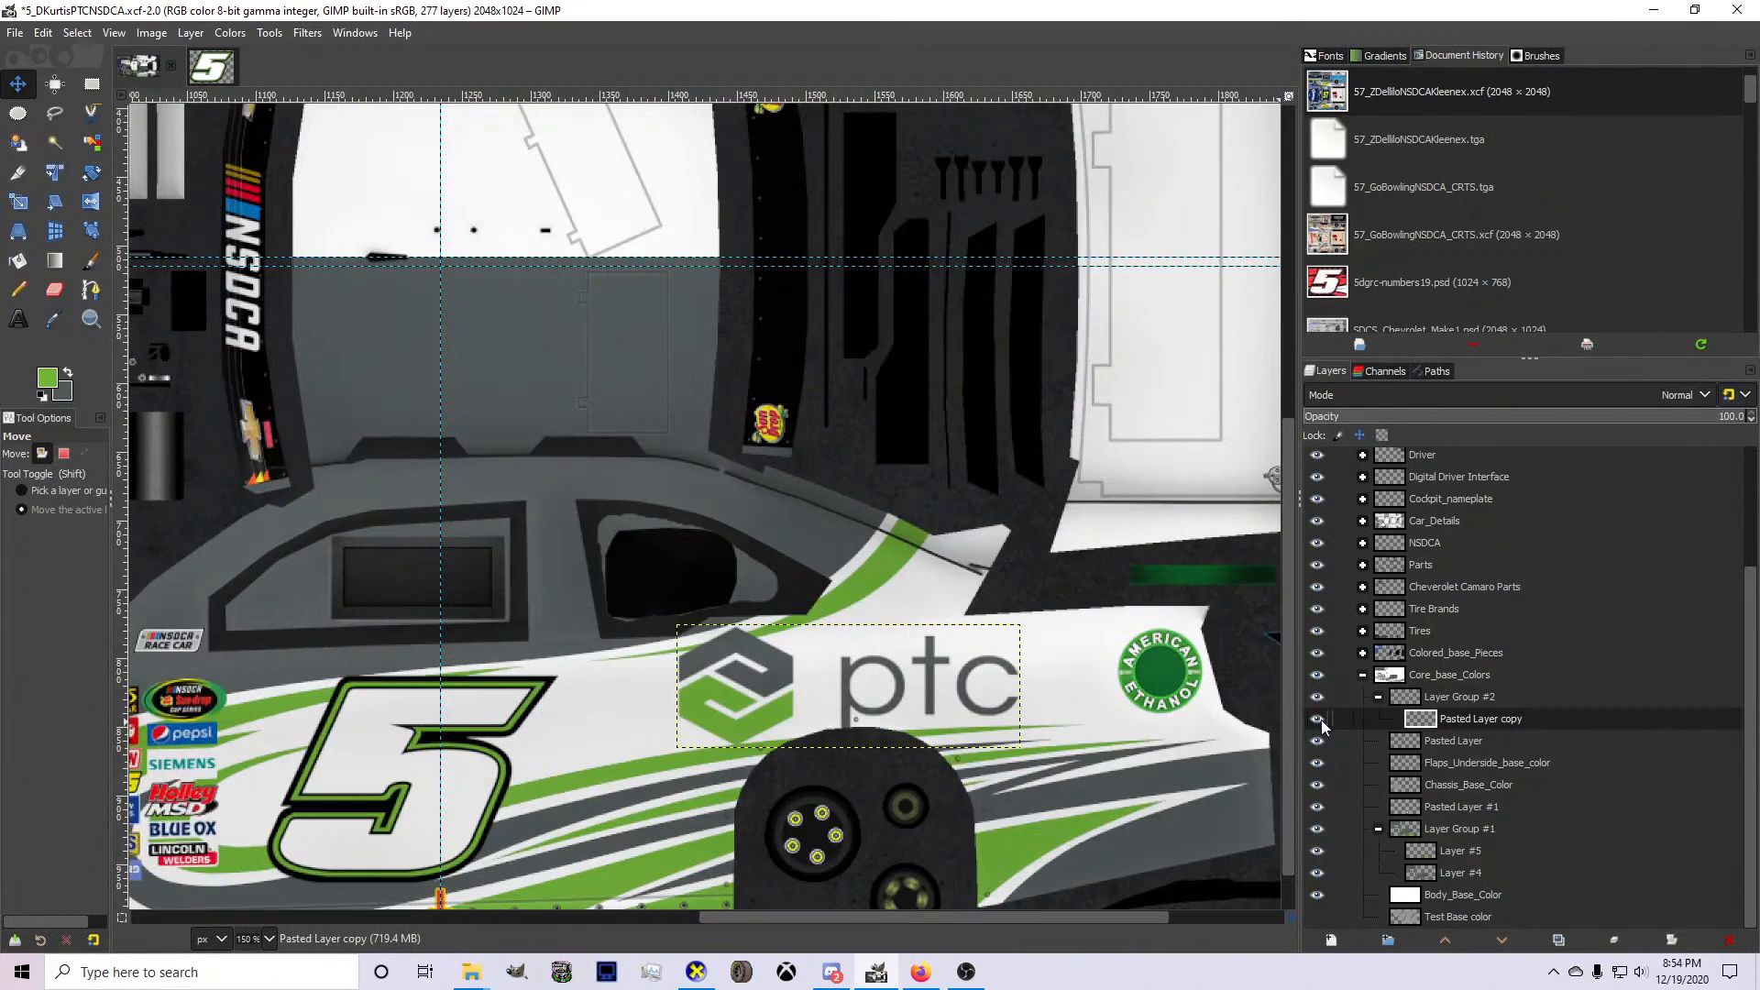
# Duplicate the side PTC logo layer and rotate the duplicate 180°.
pyautogui.hotkey('shift', 'ctrl', 'd')
pyautogui.rightClick(877, 703)
pyautogui.moveTo(949, 827)
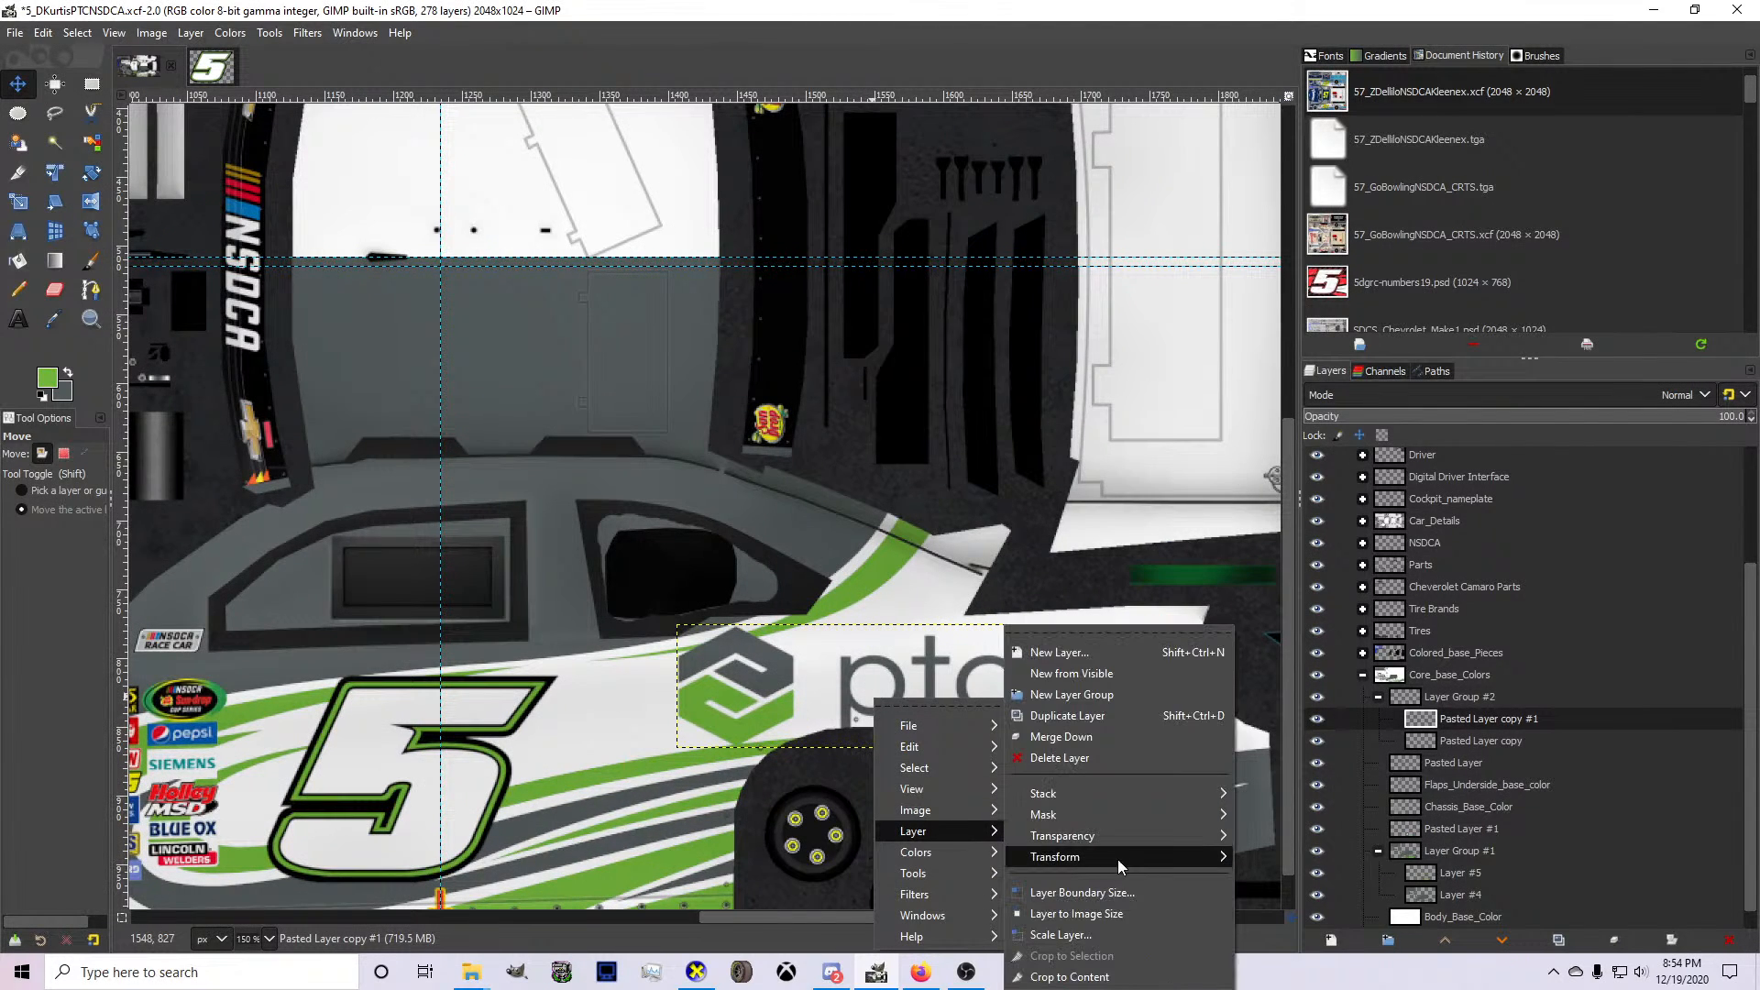
pyautogui.moveTo(1118, 860)
pyautogui.click(1283, 869)
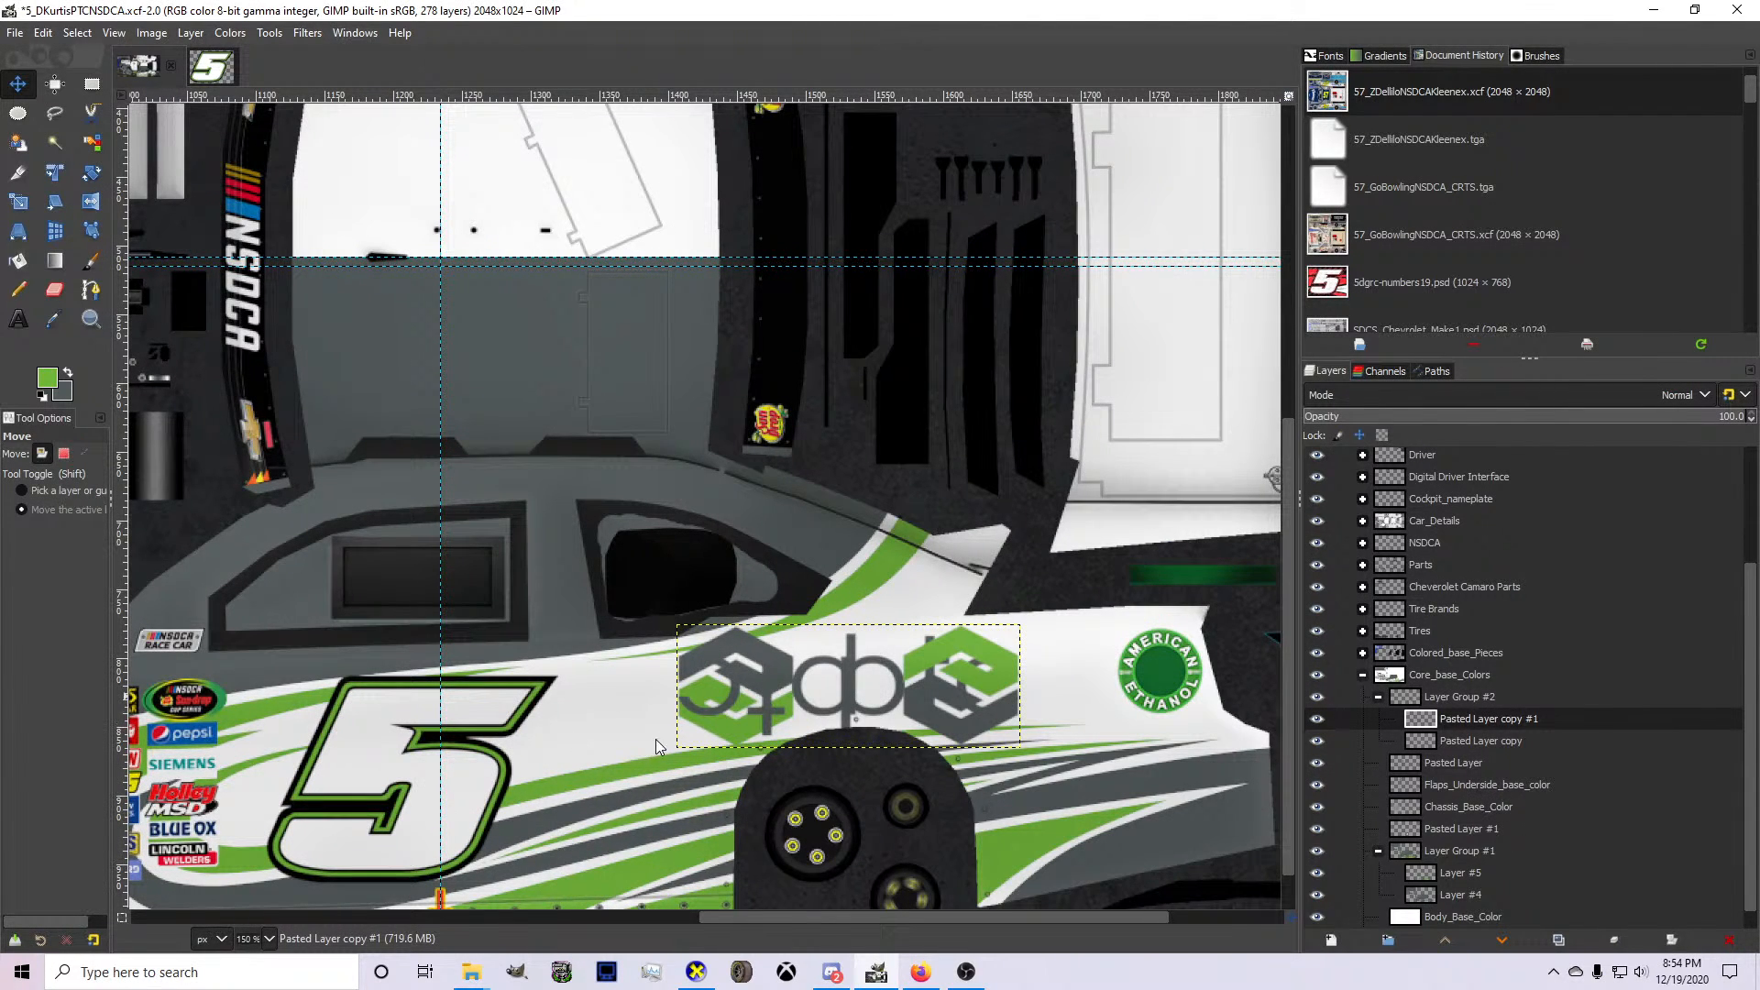
# Add a vertical guide at the PTC logo's front edge and move the rotated duplicate to the opposite side panel by the rear wheel arch.
pyautogui.moveTo(128, 741); pyautogui.dragTo(679, 735)
pyautogui.moveTo(798, 687); pyautogui.dragTo(847, 381)
pyautogui.scroll(6, 802, 615)
# Rotate the PTC logo duplicate on the upper side panel by 1.5° and the lower logo on Pasted Layer copy by -1.5°.
pyautogui.hotkey('shift', 'r')
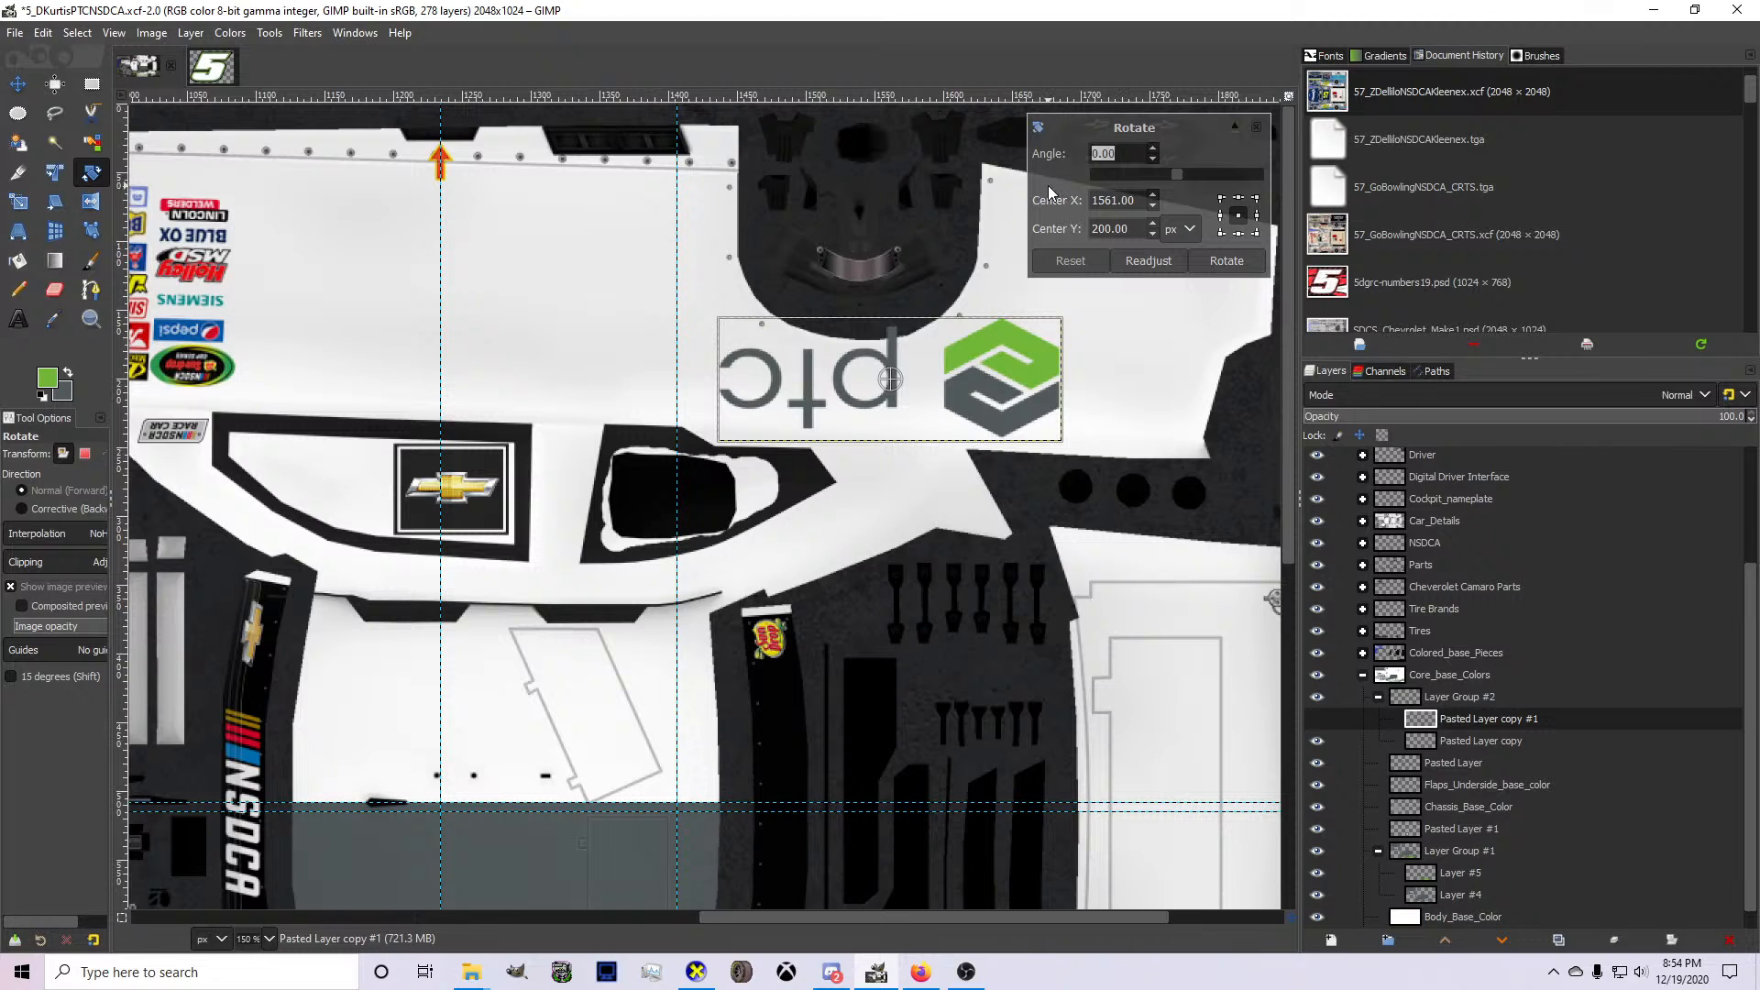
pyautogui.write('1.5')
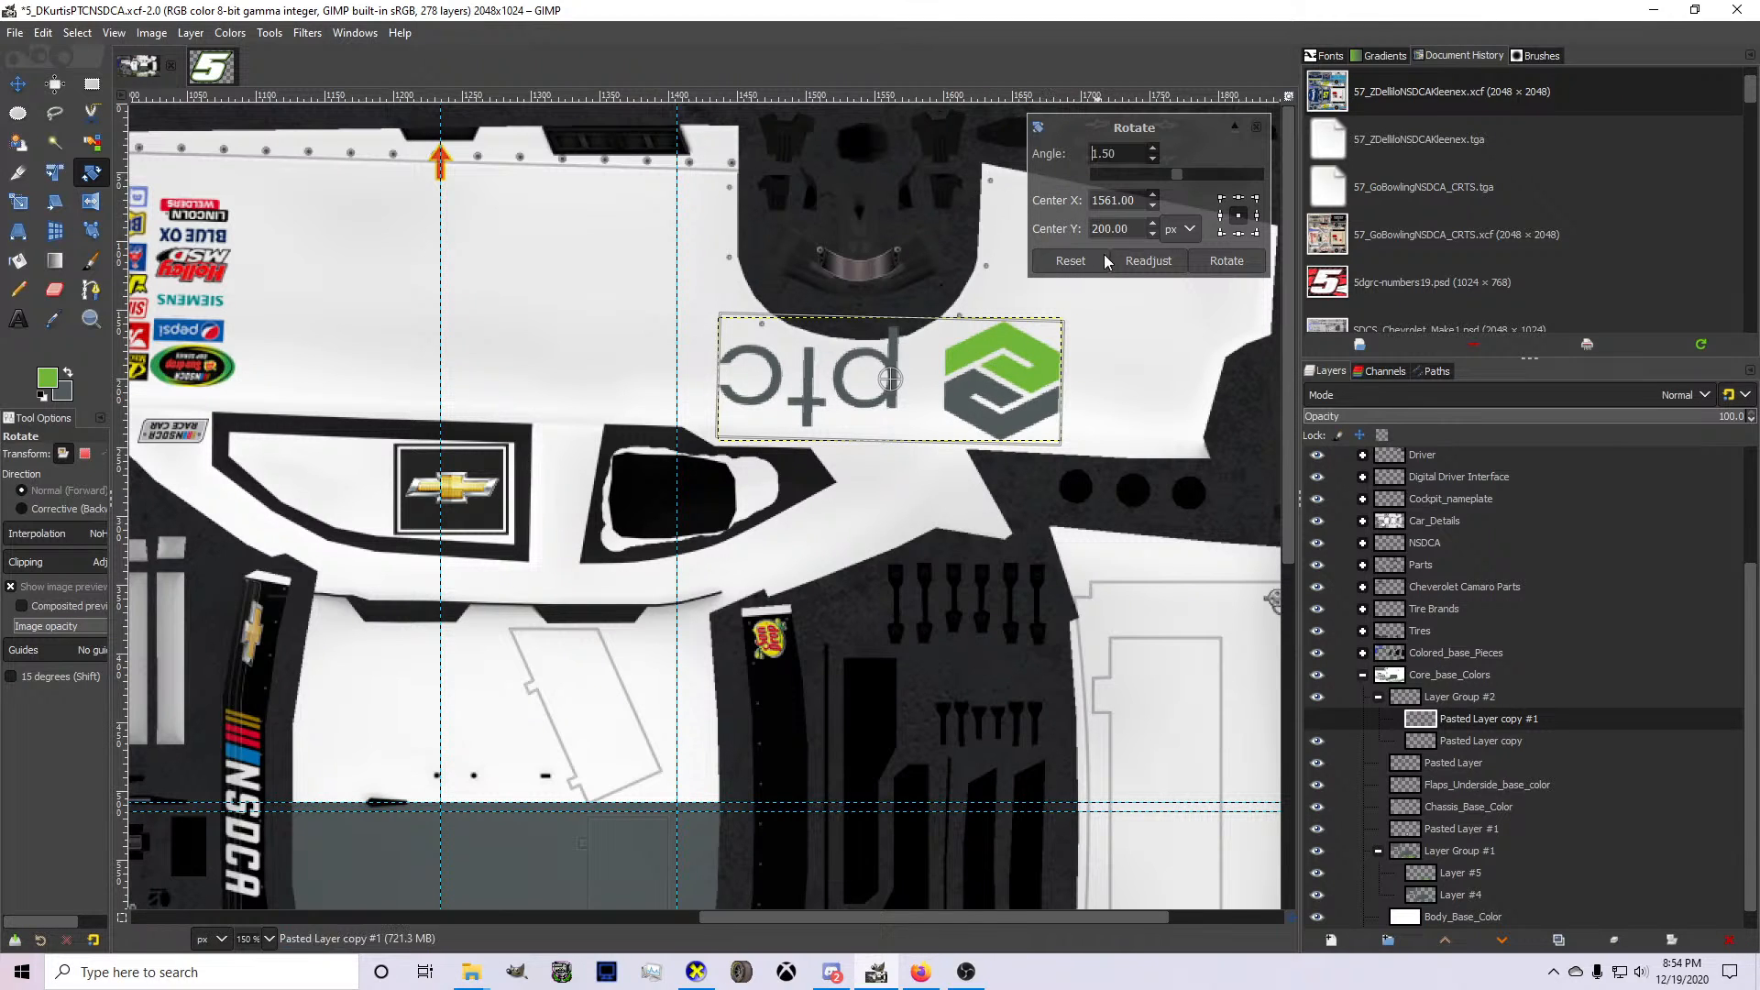
pyautogui.click(1226, 260)
pyautogui.click(1450, 739)
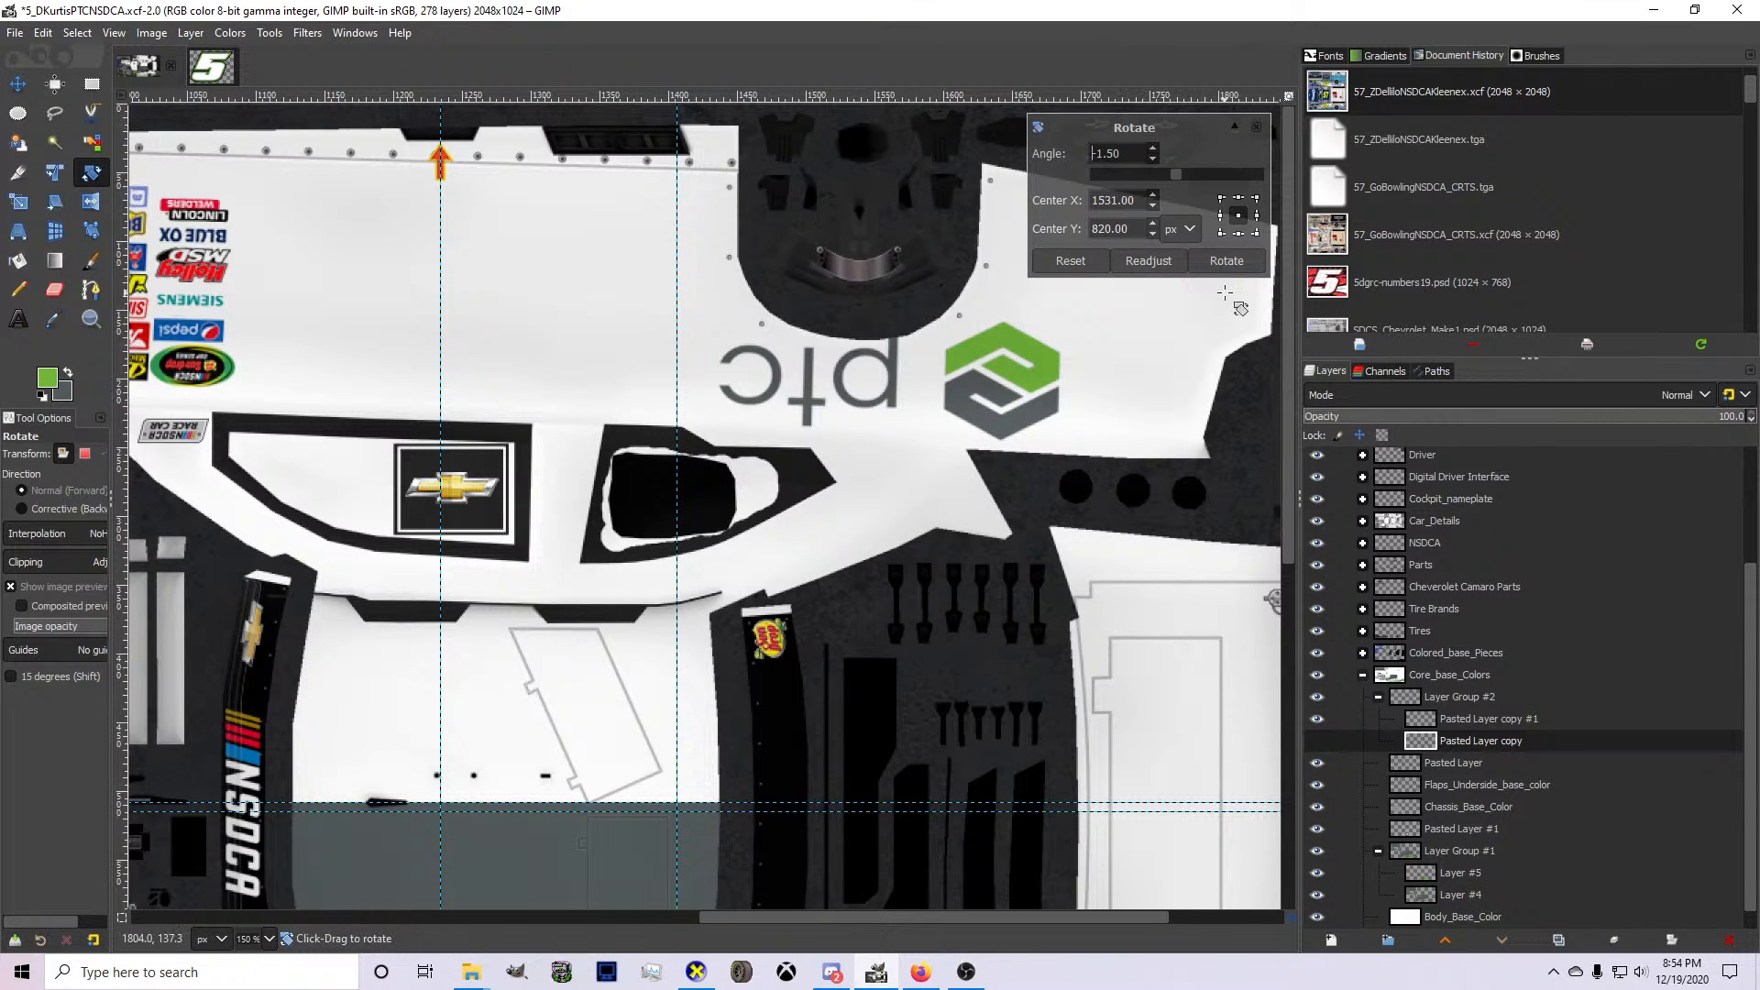
pyautogui.click(1227, 260)
pyautogui.click(17, 84)
pyautogui.scroll(-6, 776, 602)
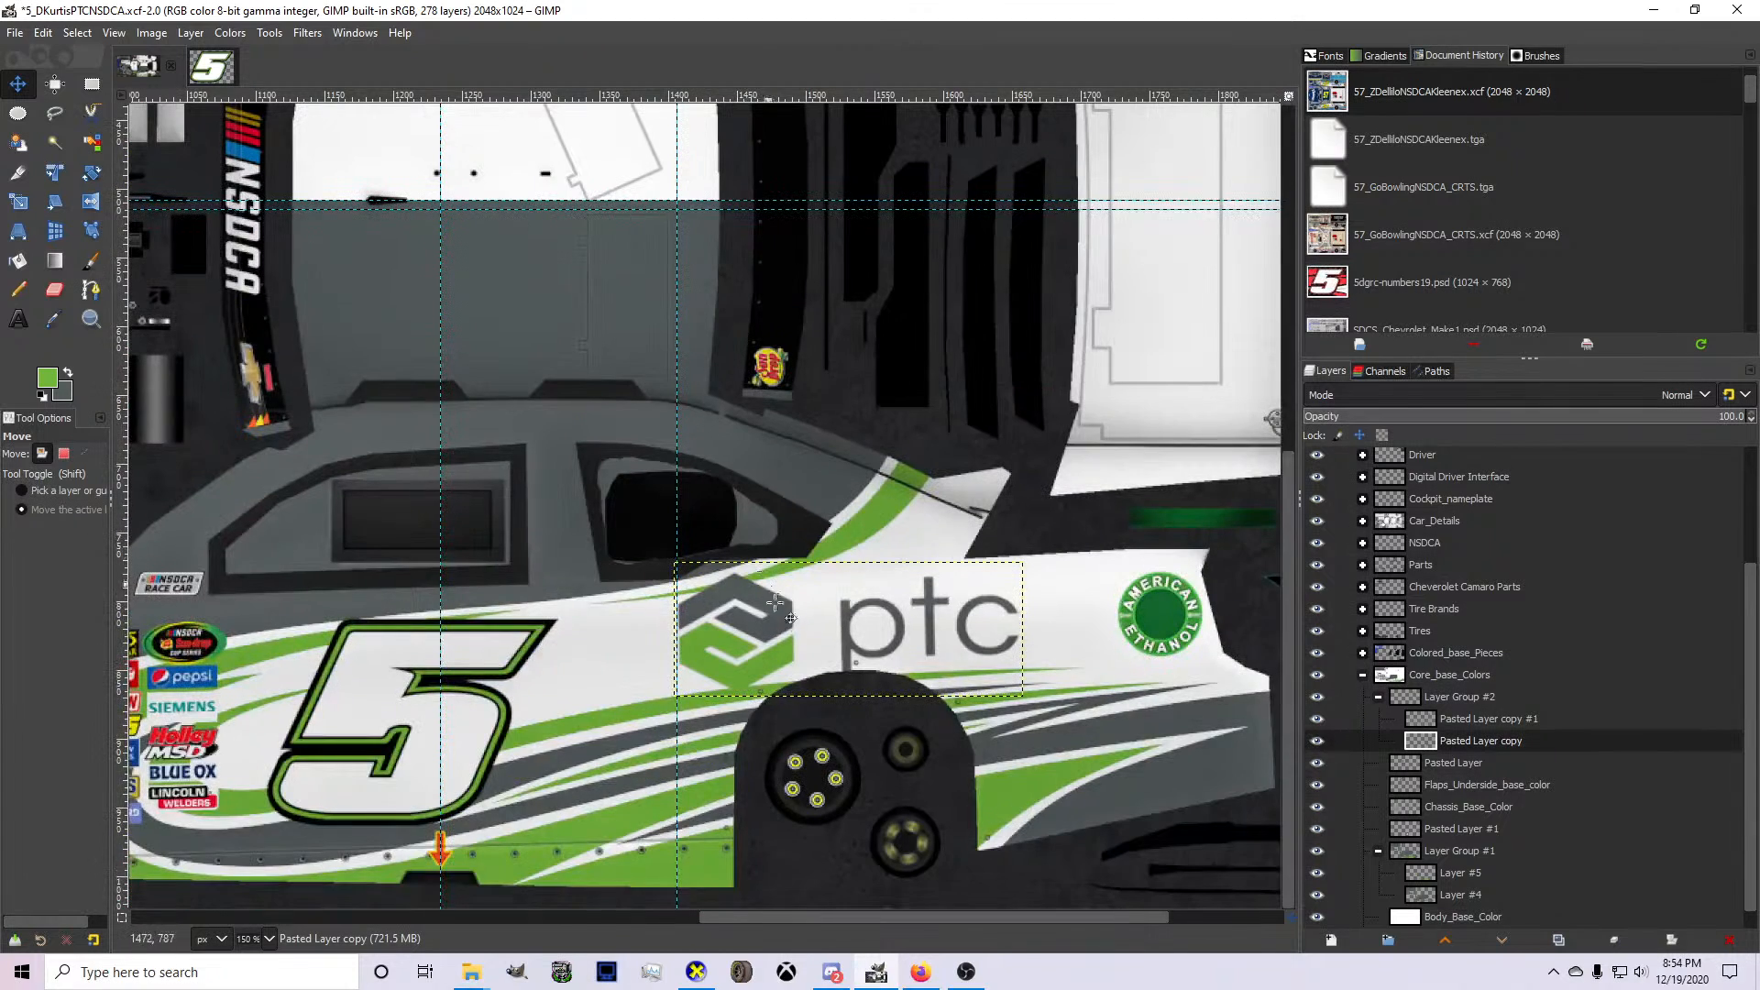
# Shift the lower side panel's PTC logo slightly rearward above the rear wheel arch.
pyautogui.moveTo(820, 654); pyautogui.dragTo(833, 653)
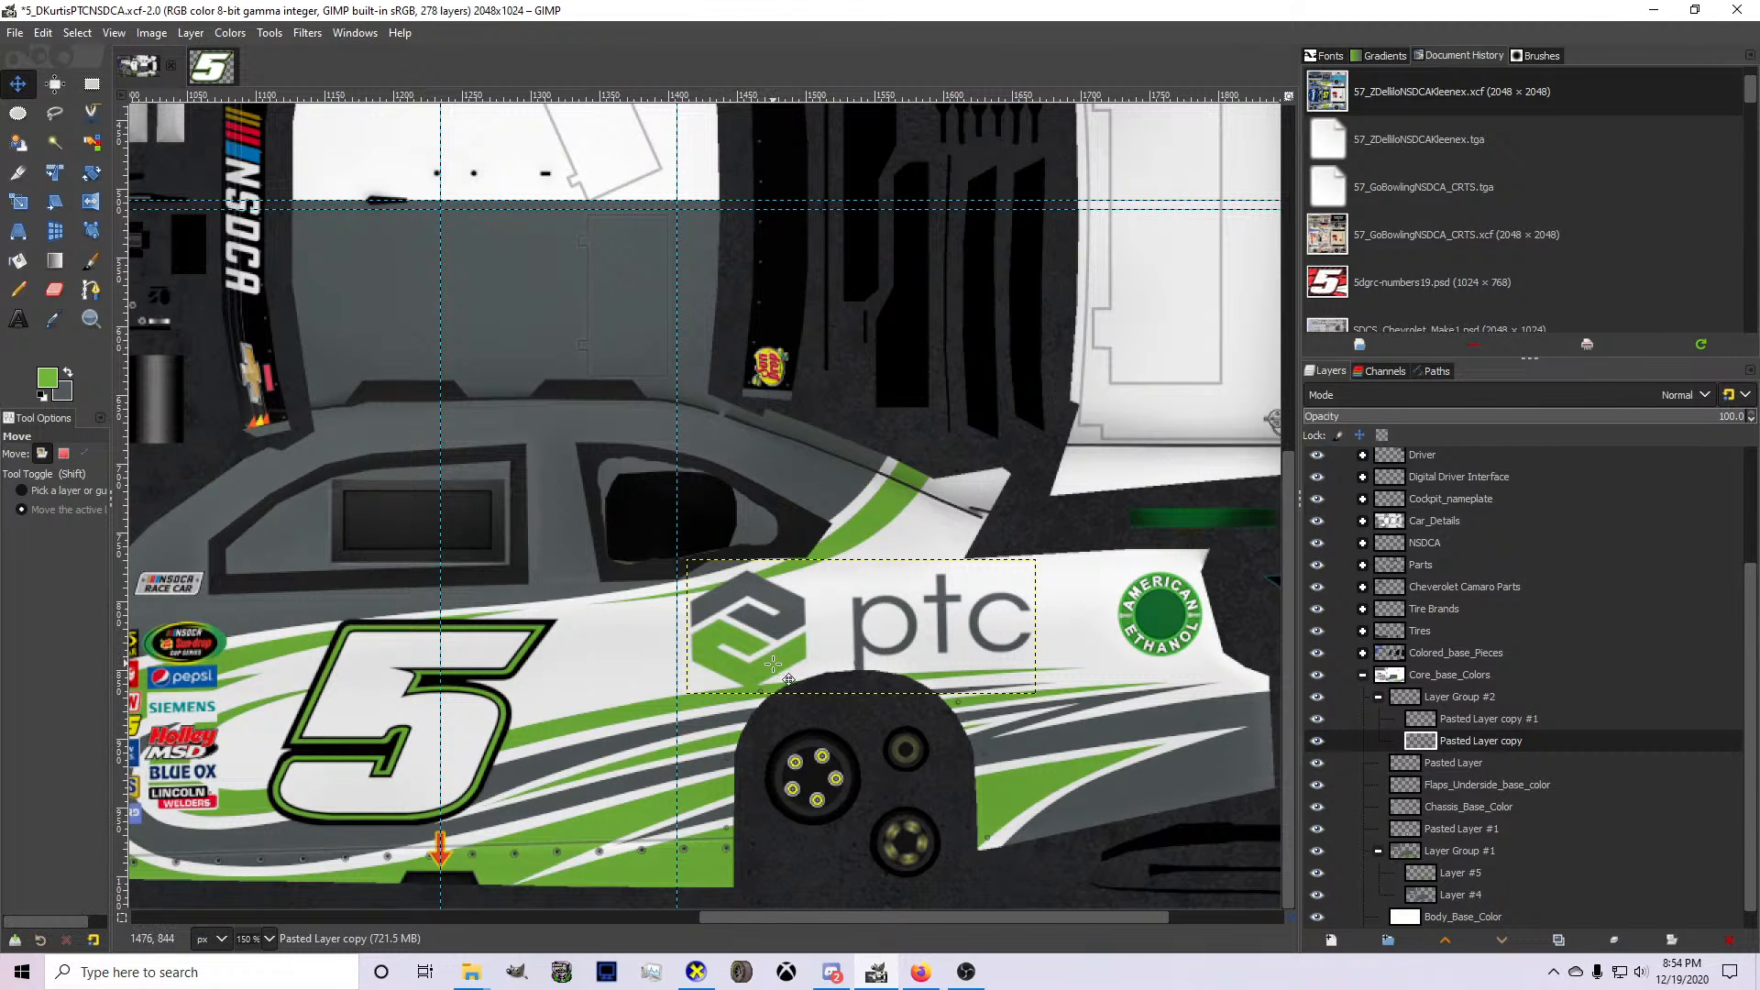
# Duplicate the hood PTC logo layer and rotate the copy 90° counter-clockwise so it reads horizontally.
pyautogui.click(1455, 763)
pyautogui.scroll(-3, 876, 639)
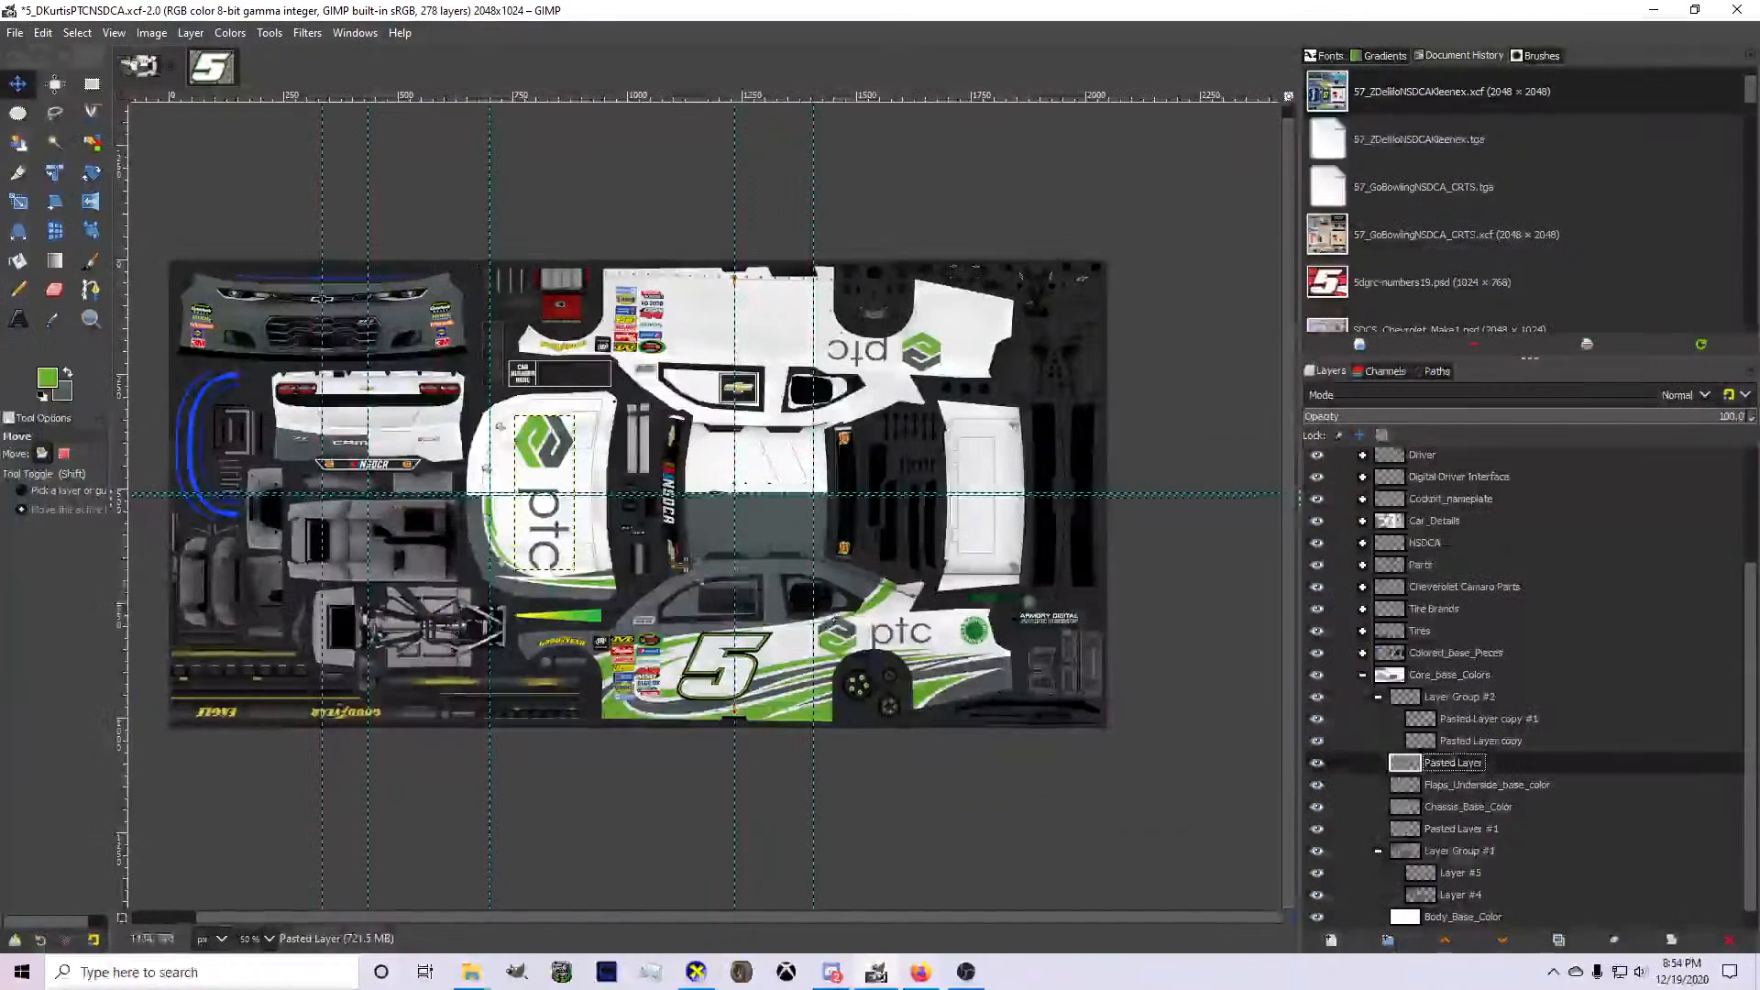
pyautogui.hotkey('ctrl', 'shift', 'd')
pyautogui.rightClick(558, 530)
pyautogui.moveTo(629, 665)
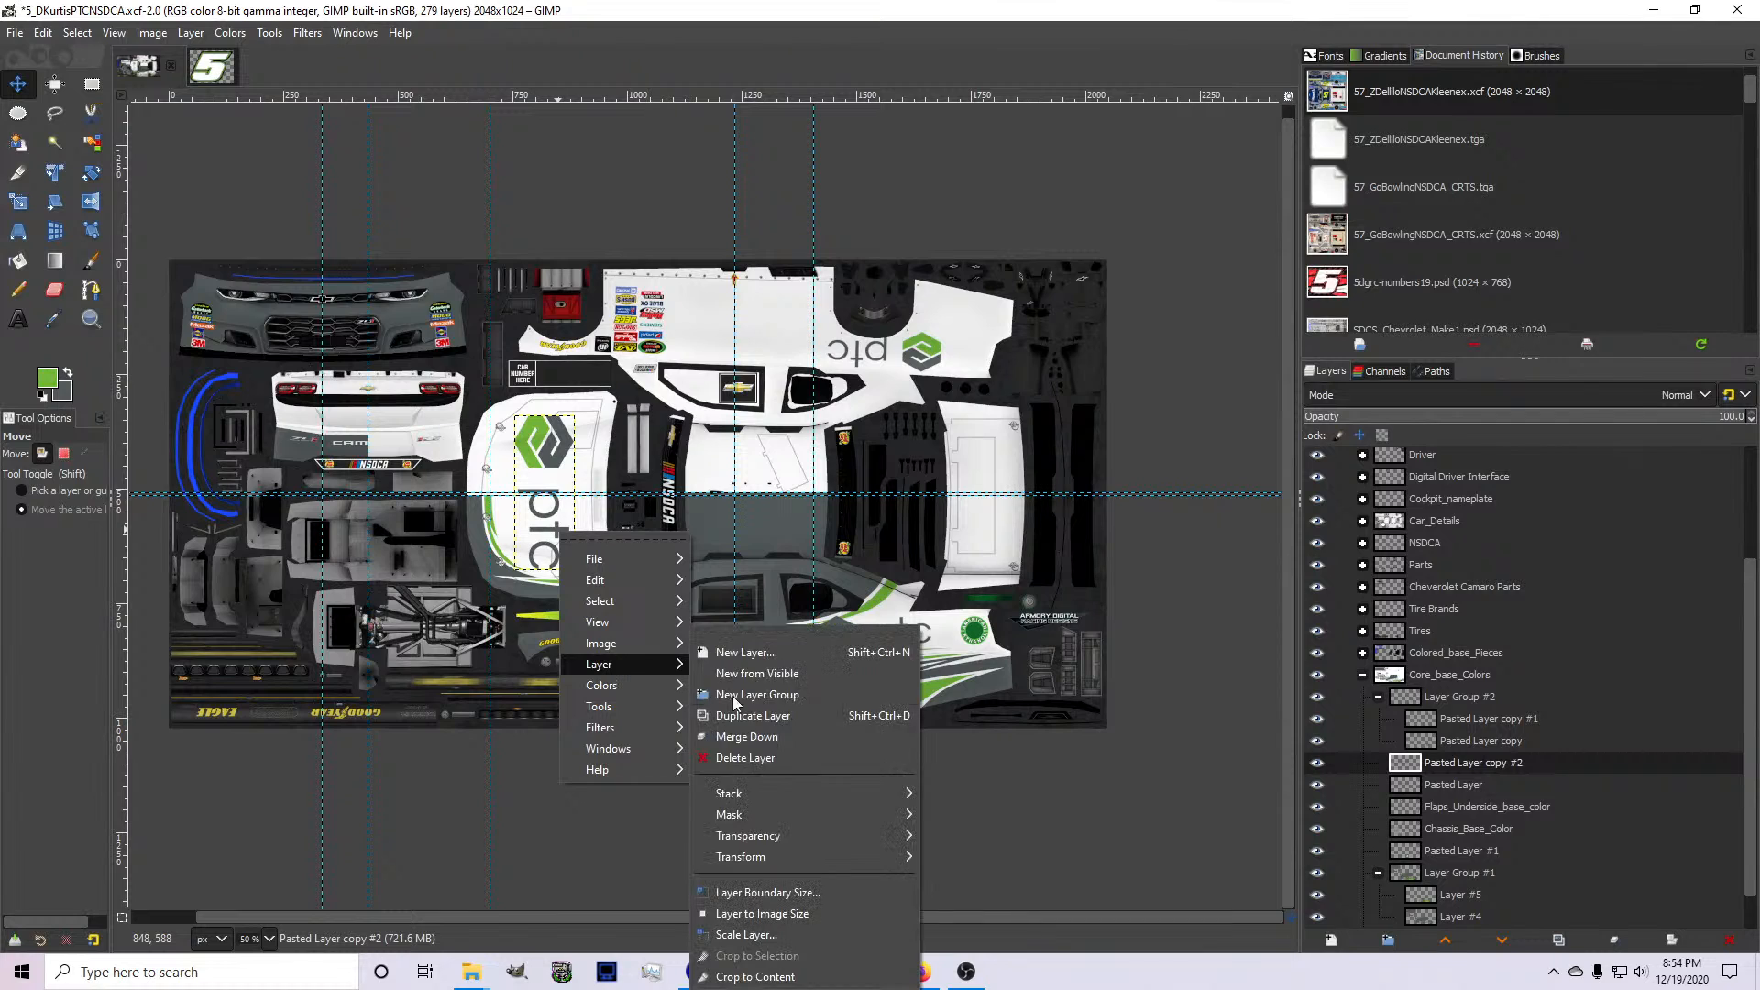
pyautogui.moveTo(807, 853)
pyautogui.click(974, 896)
# Move the rotated PTC logo copy onto the rear bumper and scale it to 102 × 40 px.
pyautogui.moveTo(521, 519); pyautogui.dragTo(344, 455)
pyautogui.scroll(4, 344, 428)
pyautogui.scroll(2, 466, 534)
pyautogui.moveTo(466, 534); pyautogui.dragTo(552, 530)
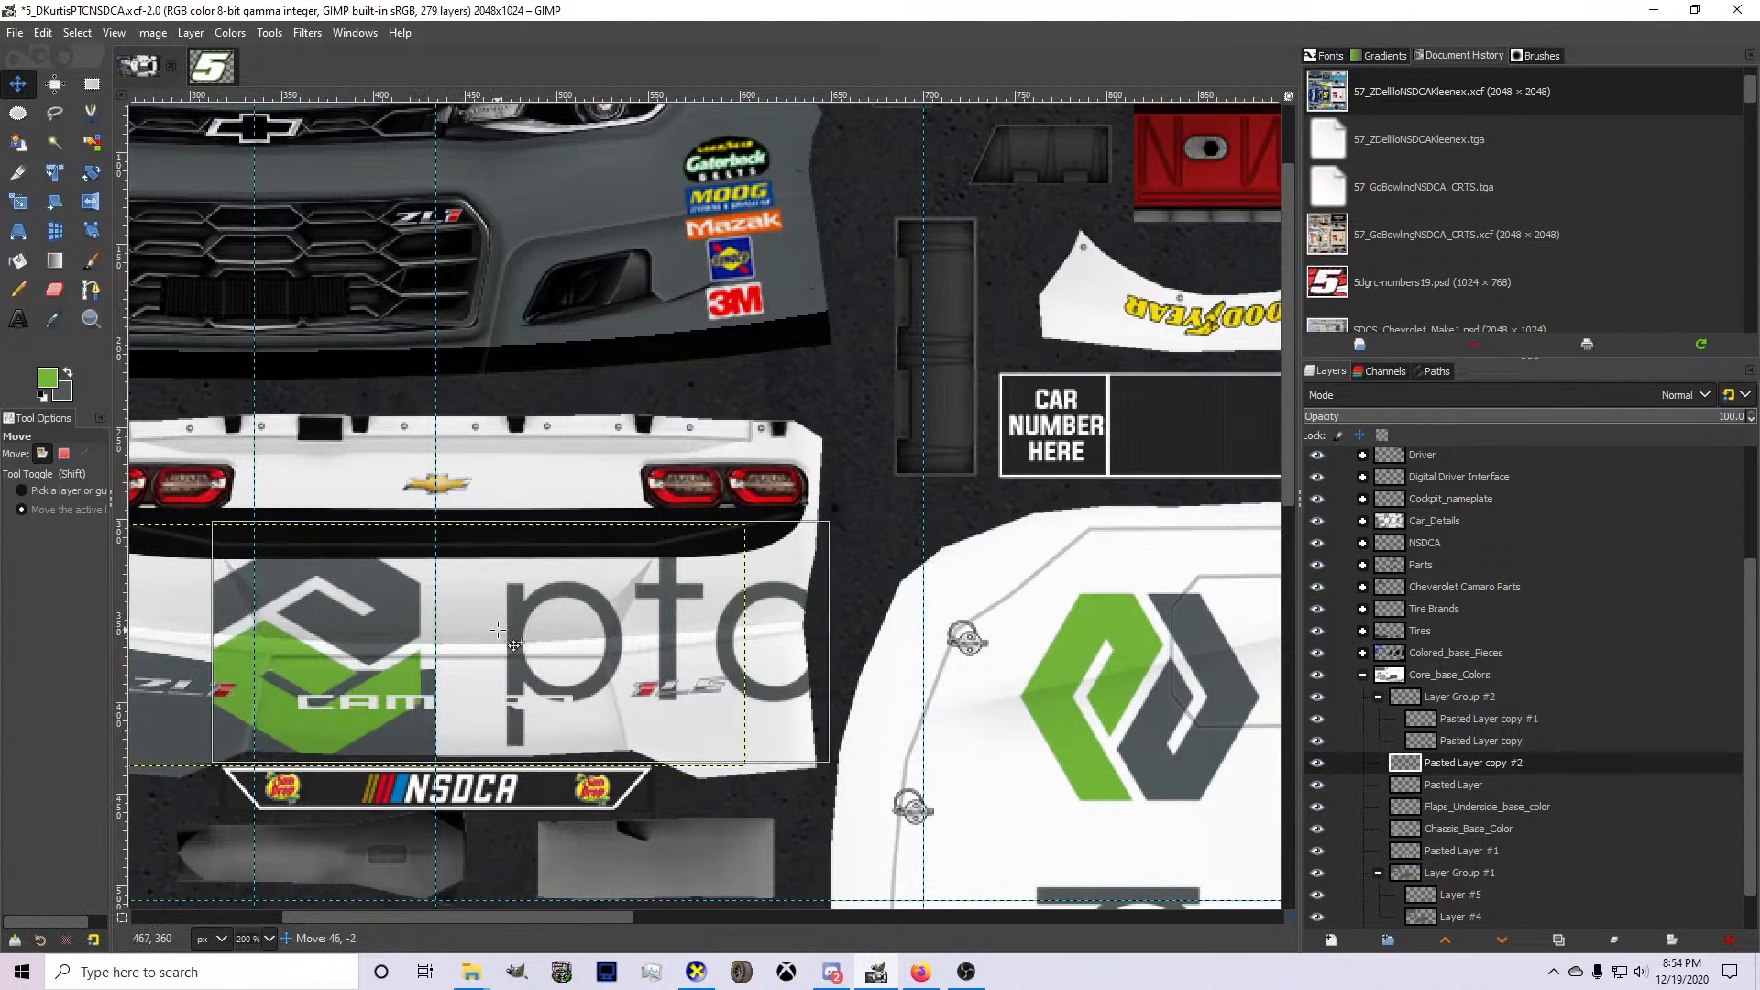
pyautogui.hotkey('shift', 's')
pyautogui.moveTo(807, 744); pyautogui.dragTo(454, 608)
pyautogui.moveTo(241, 606); pyautogui.dragTo(337, 569)
pyautogui.scroll(1, 337, 568)
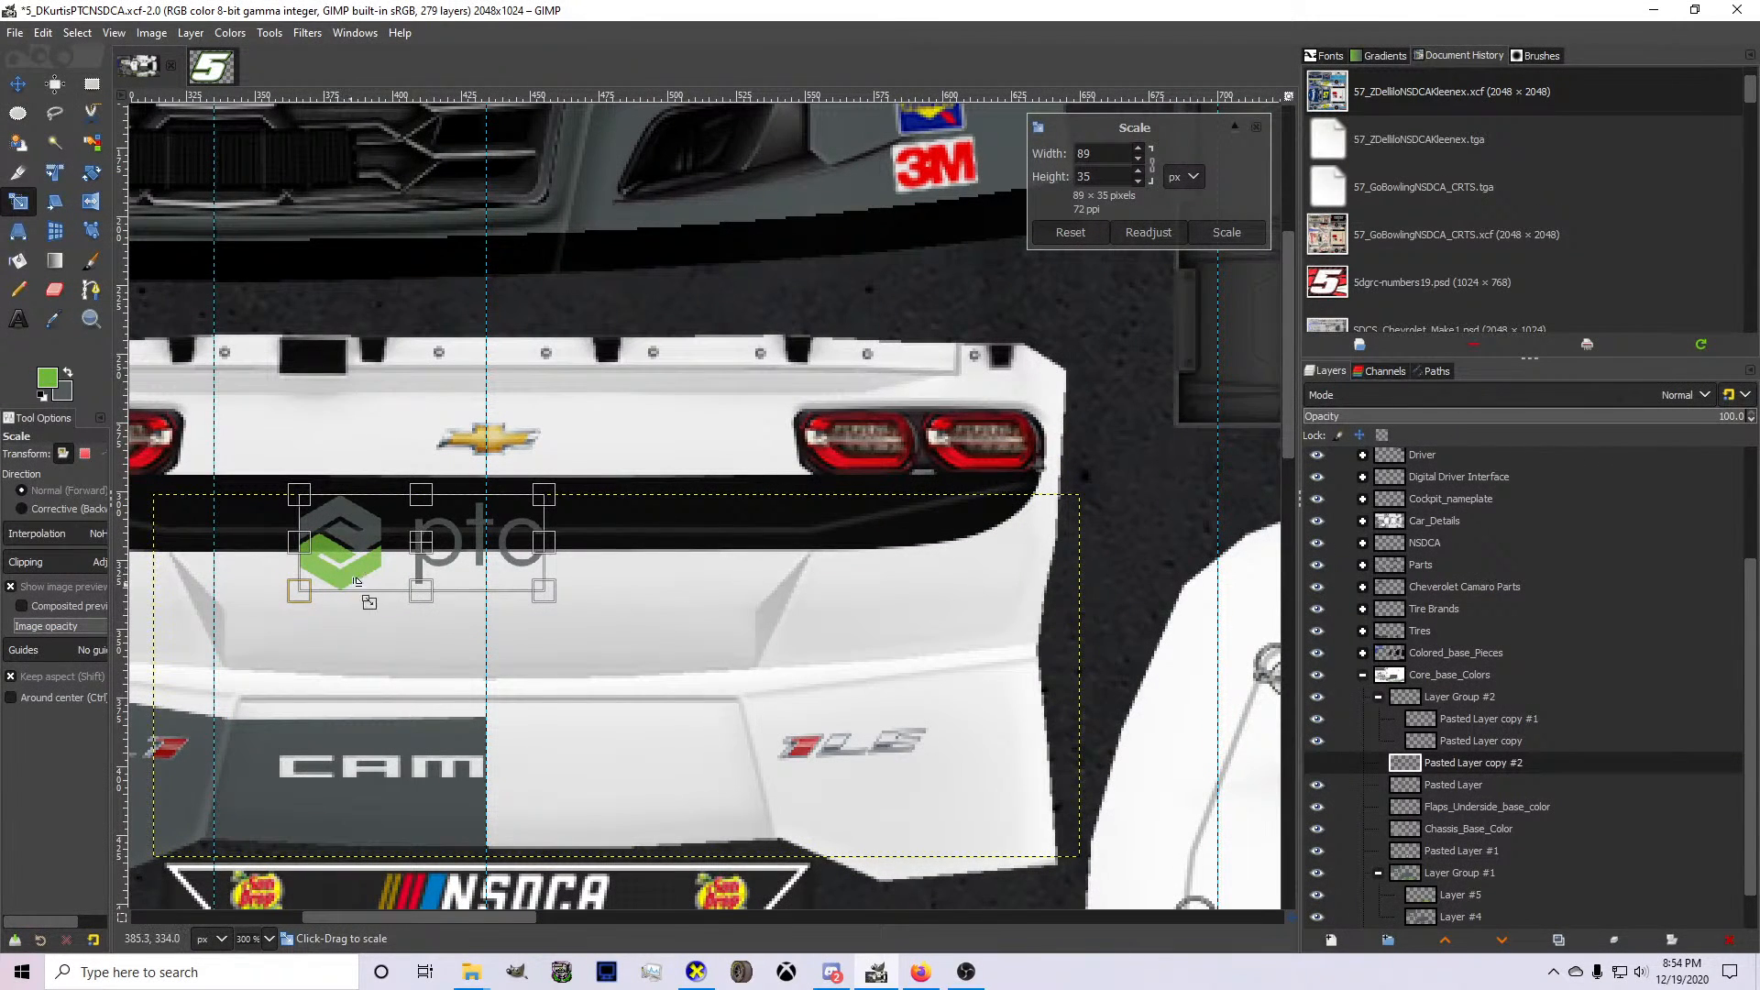
pyautogui.moveTo(452, 628); pyautogui.dragTo(493, 642)
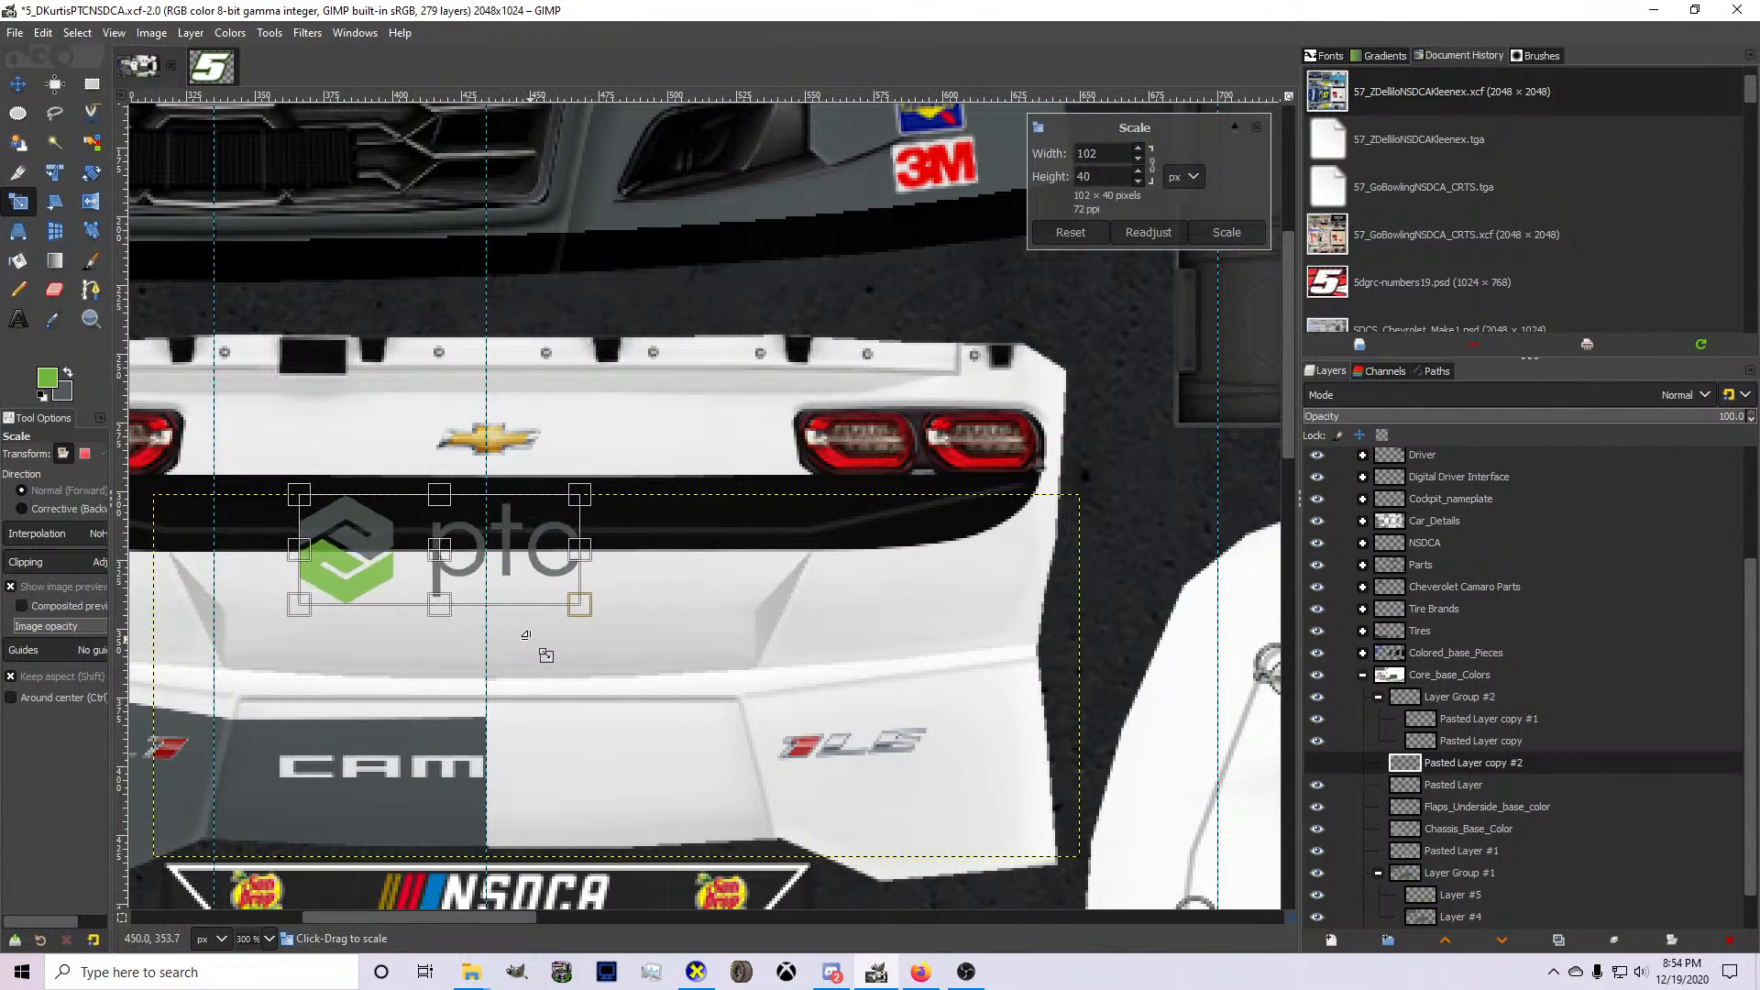
pyautogui.press('Return')
# Position the small PTC logo on the white rear panel just below the black band, around the center guide.
pyautogui.click(18, 84)
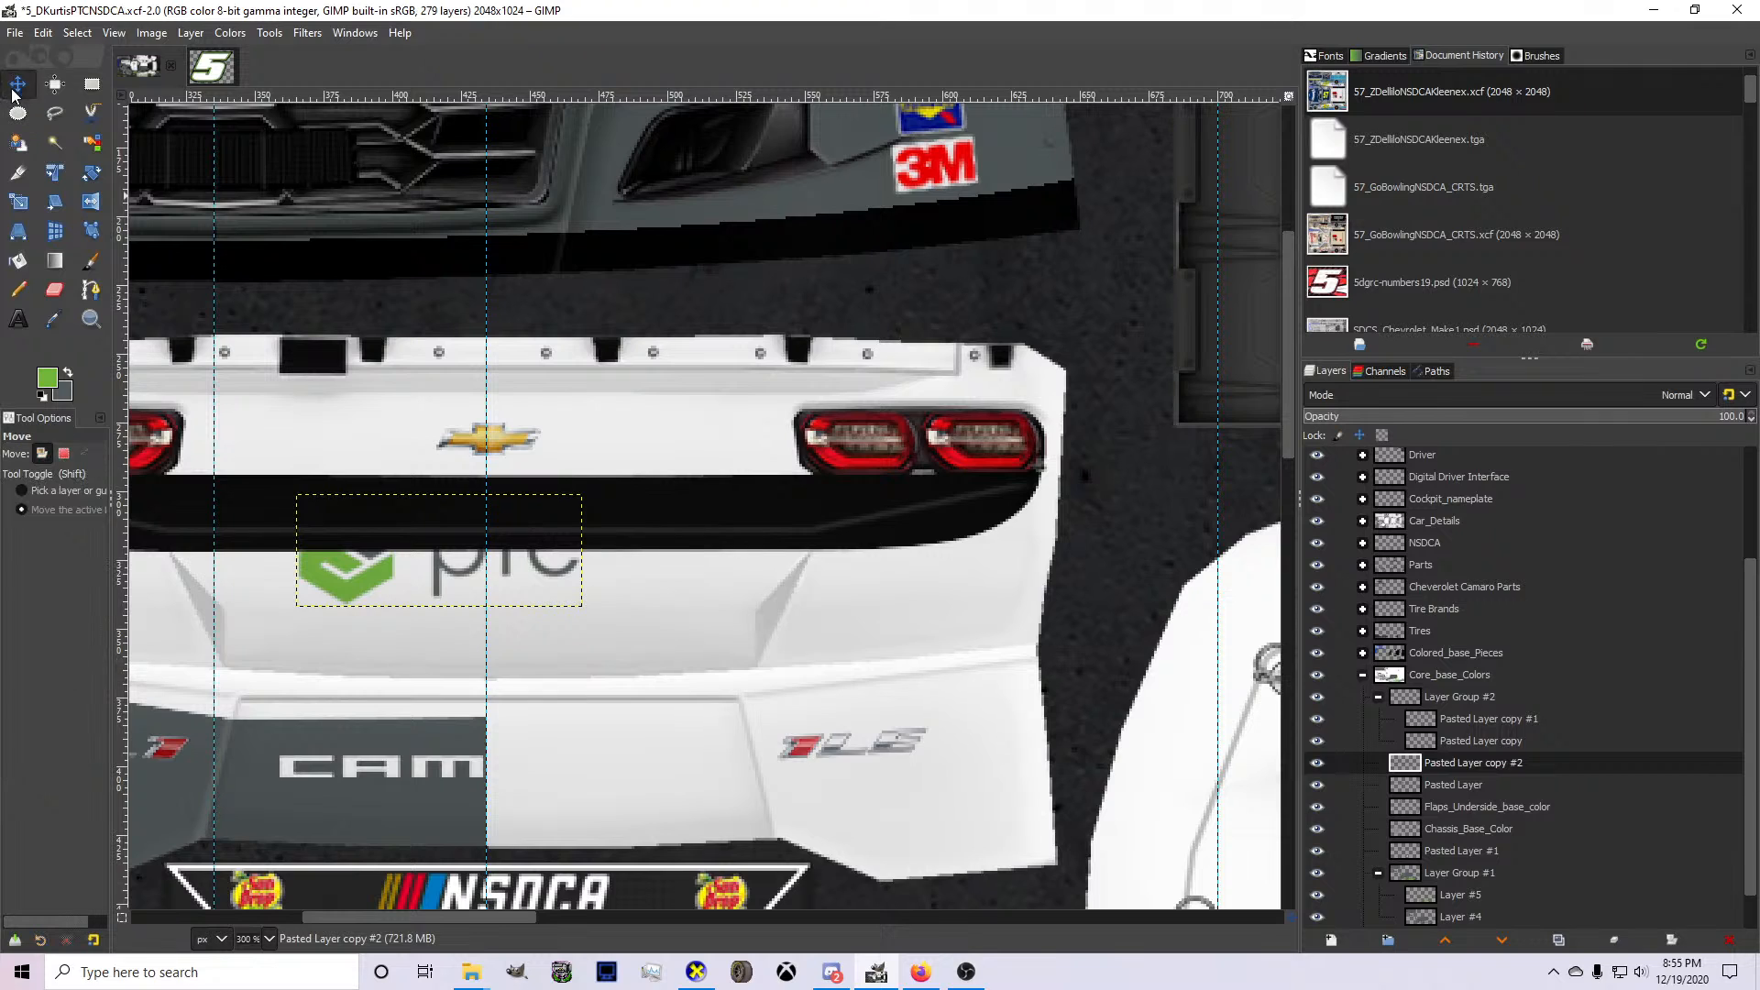
pyautogui.scroll(2, 358, 530)
pyautogui.moveTo(469, 629); pyautogui.dragTo(538, 714)
pyautogui.scroll(-2, 540, 709)
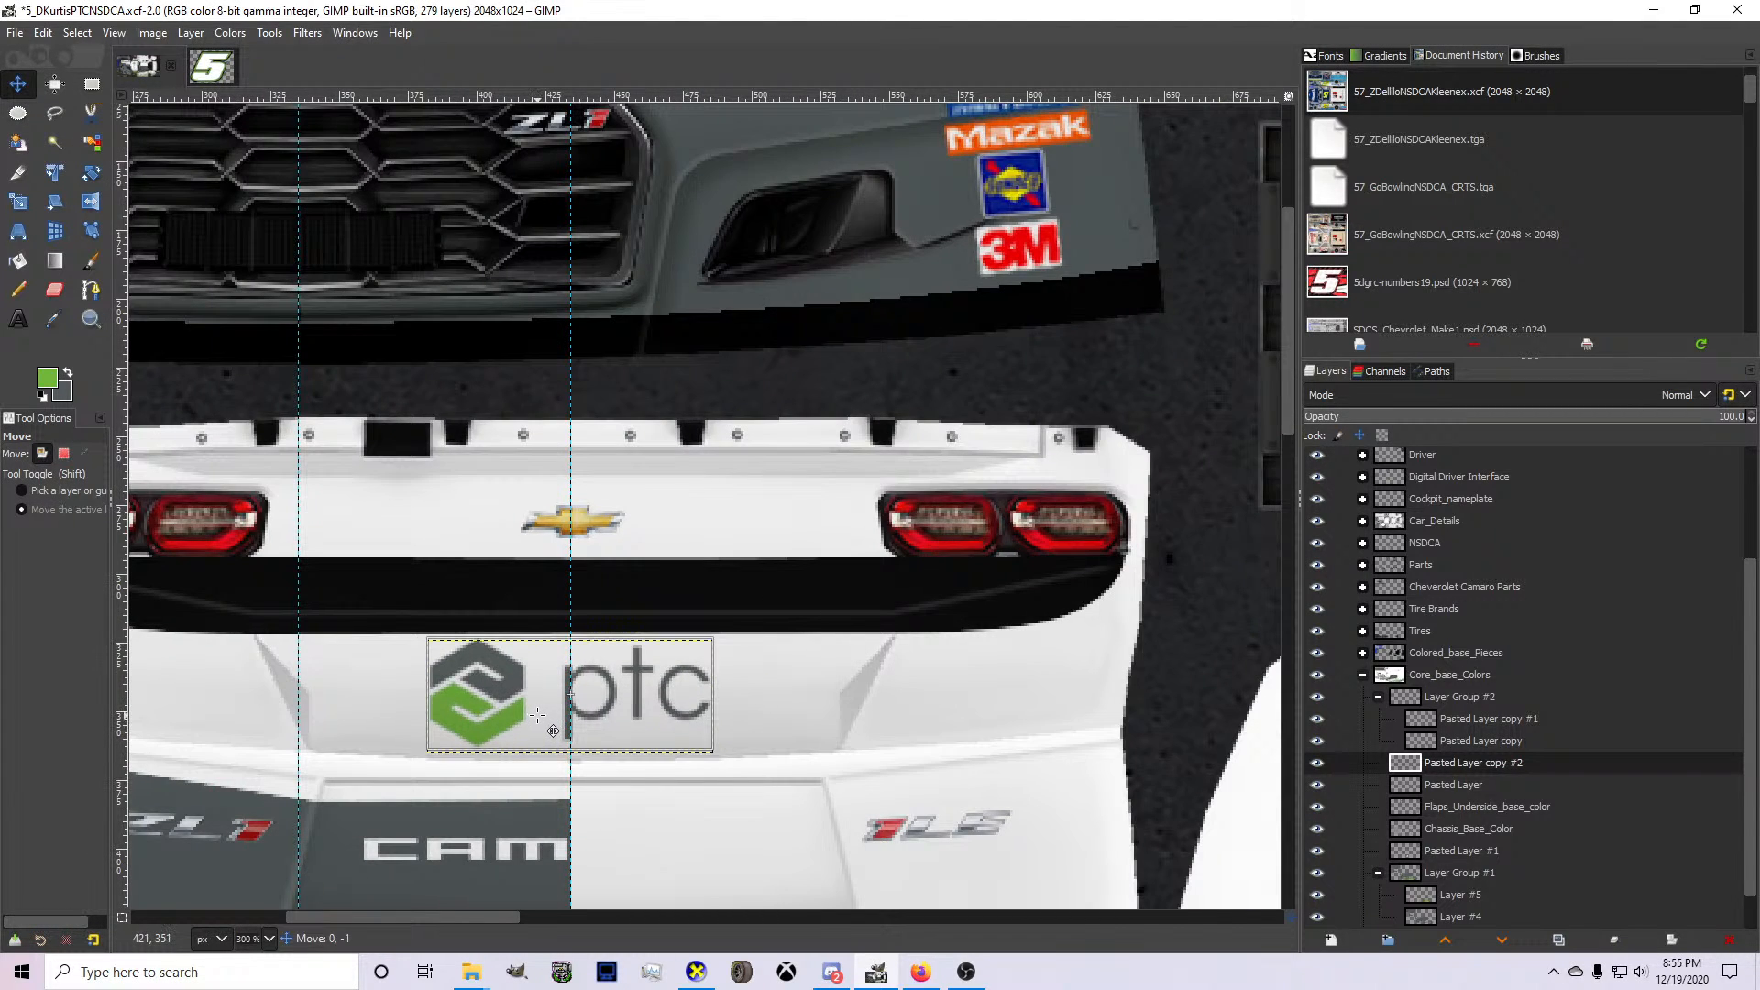
# Scale the rear PTC logo to 99 × 39 px and nudge it left to center it on the rear panel.
pyautogui.hotkey('shift', 's')
pyautogui.click(466, 734)
pyautogui.moveTo(428, 750); pyautogui.dragTo(440, 745)
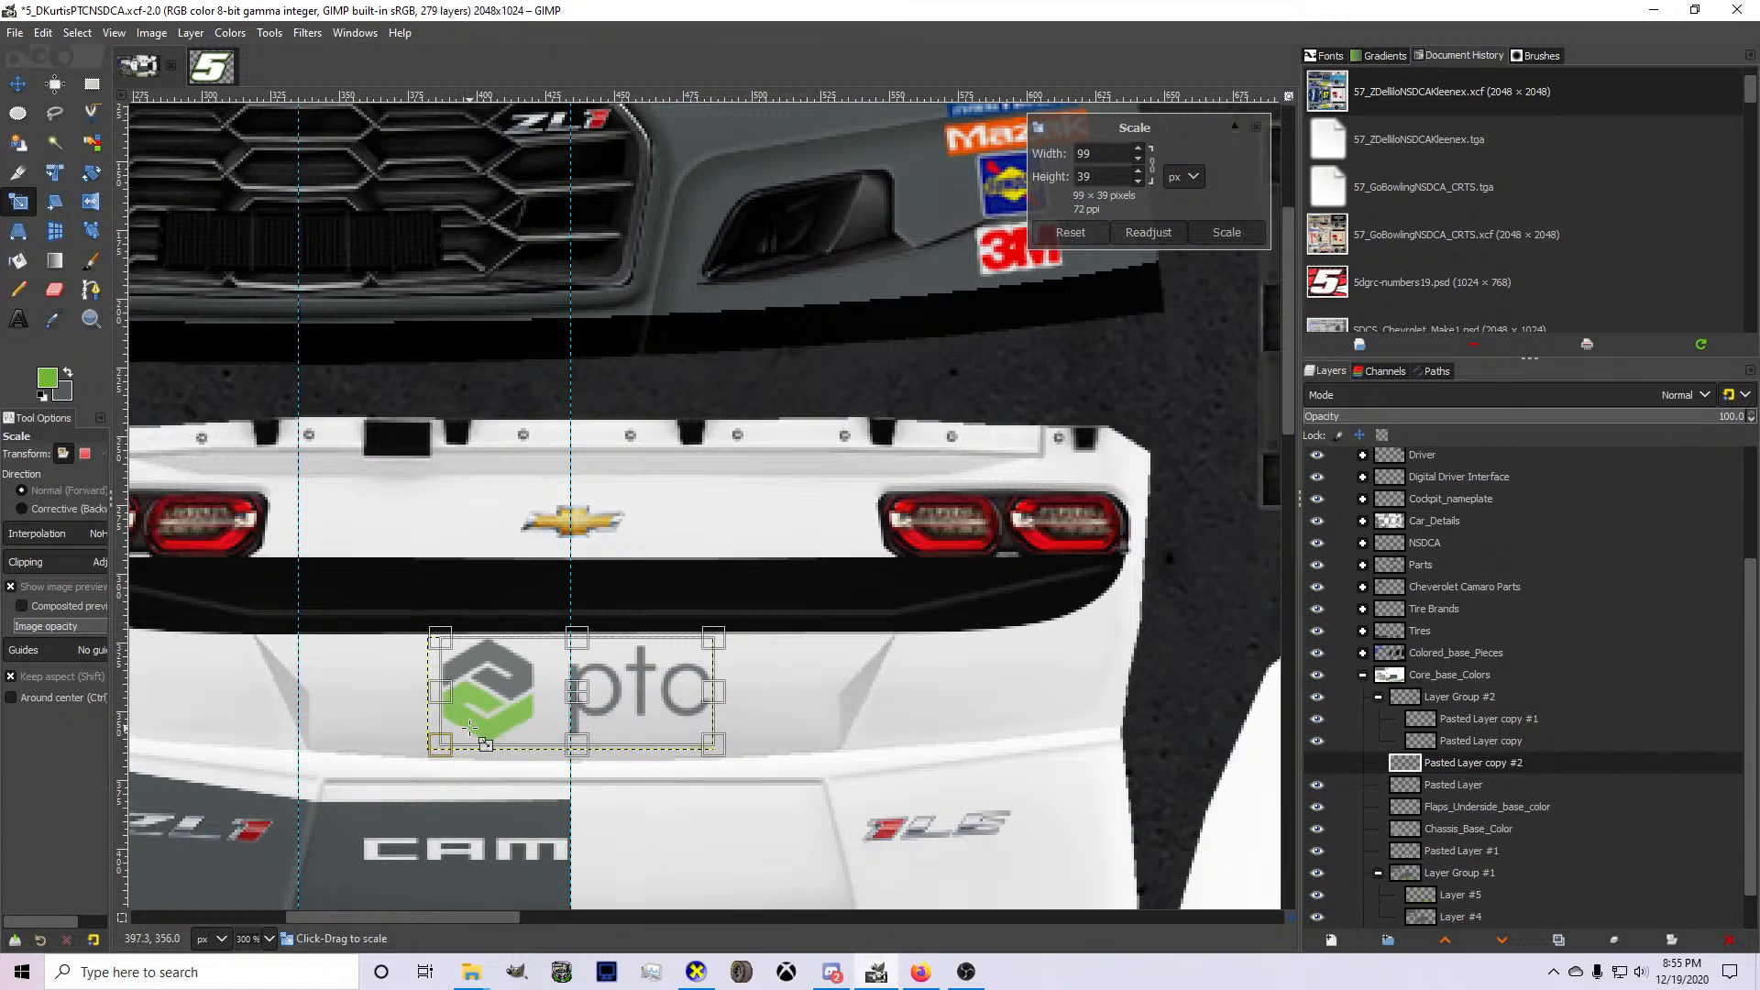
pyautogui.press('Return')
pyautogui.press('m')
pyautogui.press('Left')
pyautogui.press('Left')
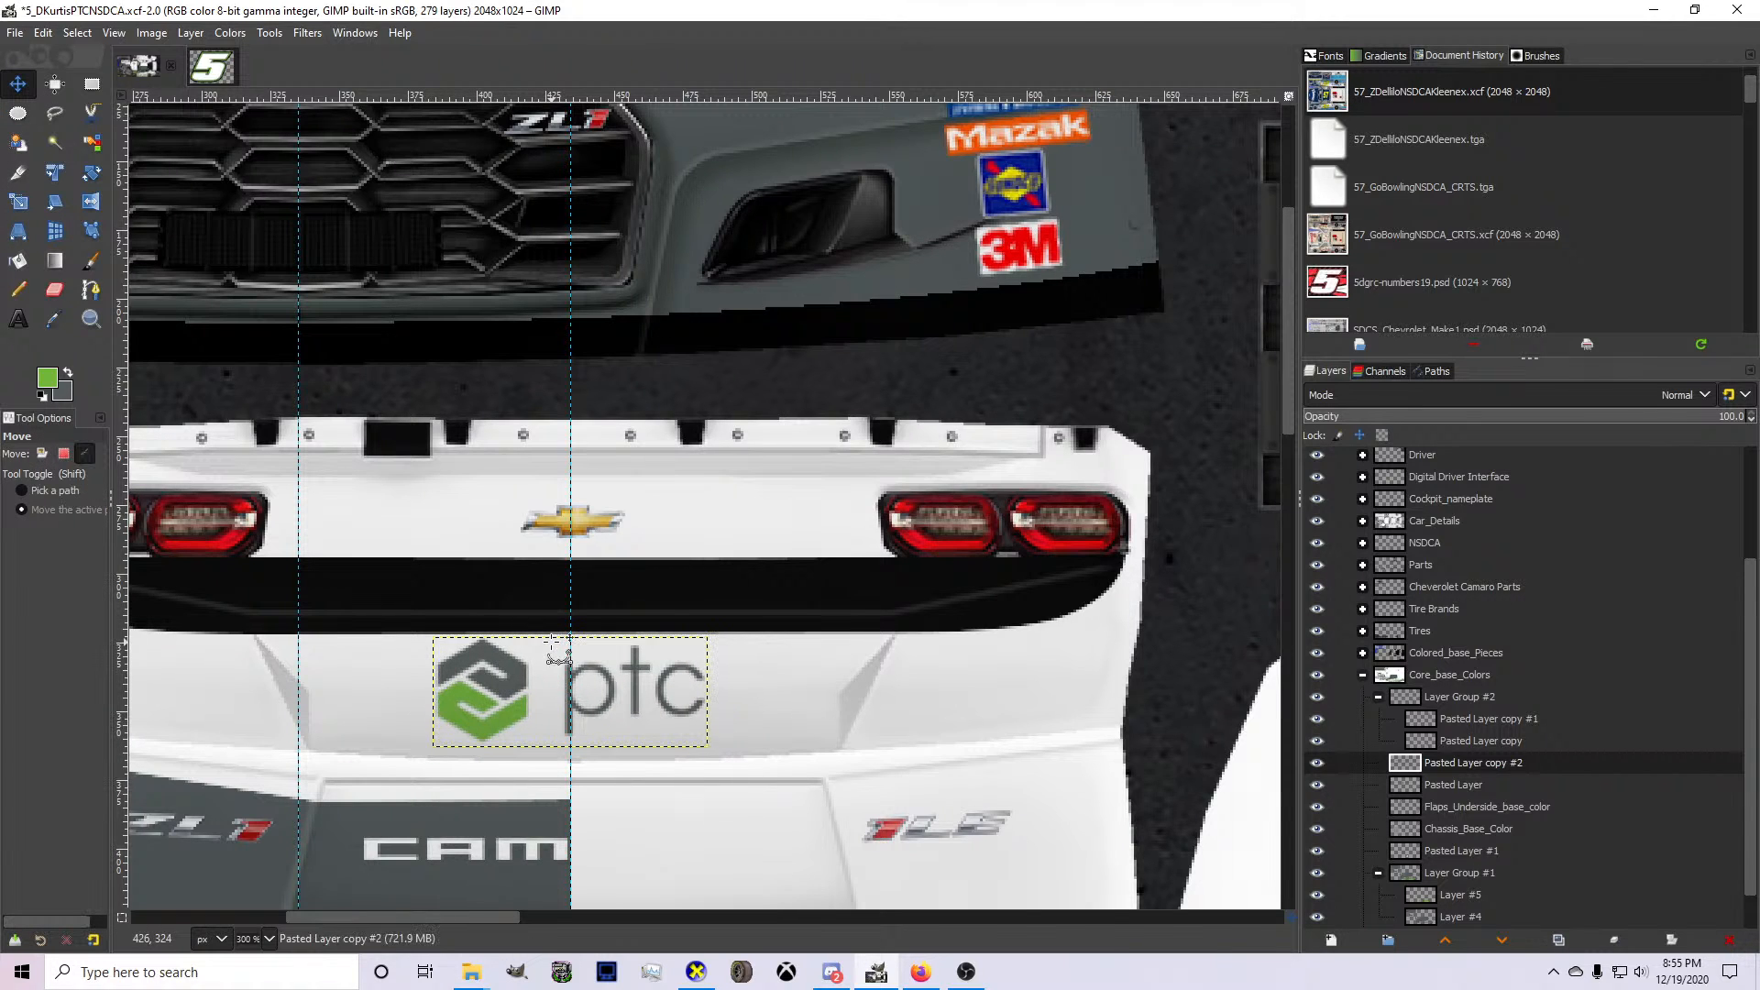
# Export the texture to card.bmp and inspect the car's rear and side logos in CarView.
pyautogui.hotkey('ctrl', 'e')
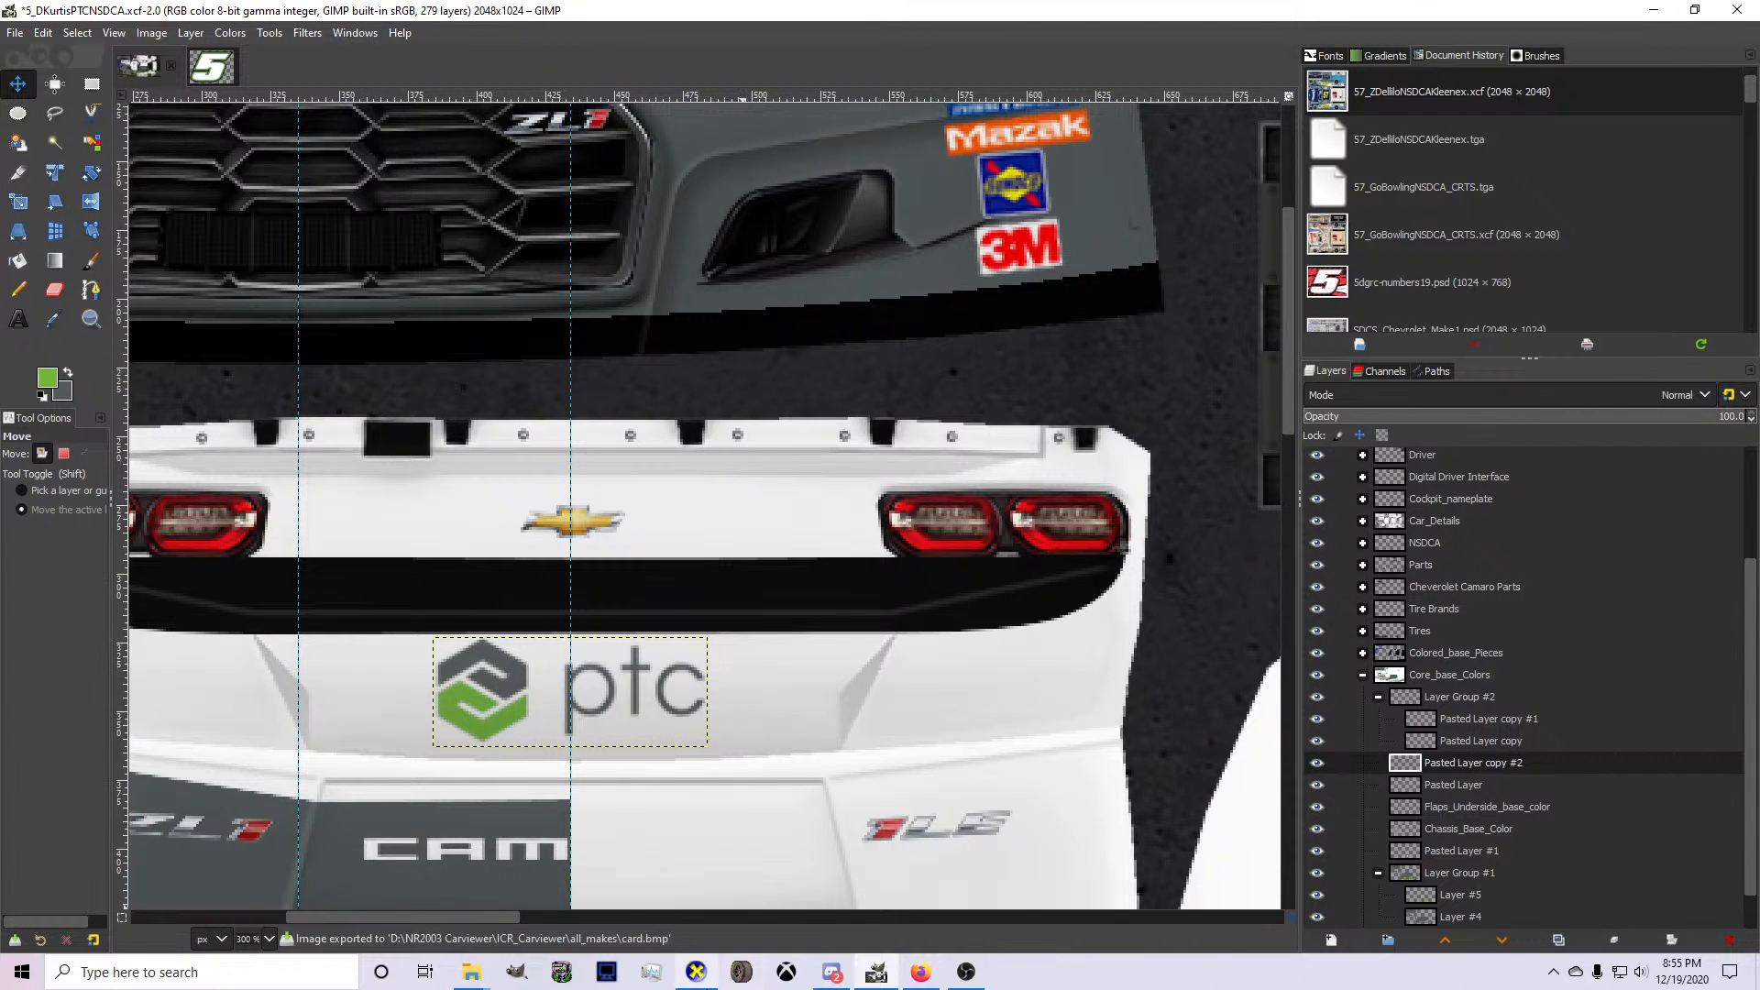
pyautogui.click(697, 972)
pyautogui.moveTo(391, 646); pyautogui.dragTo(869, 598)
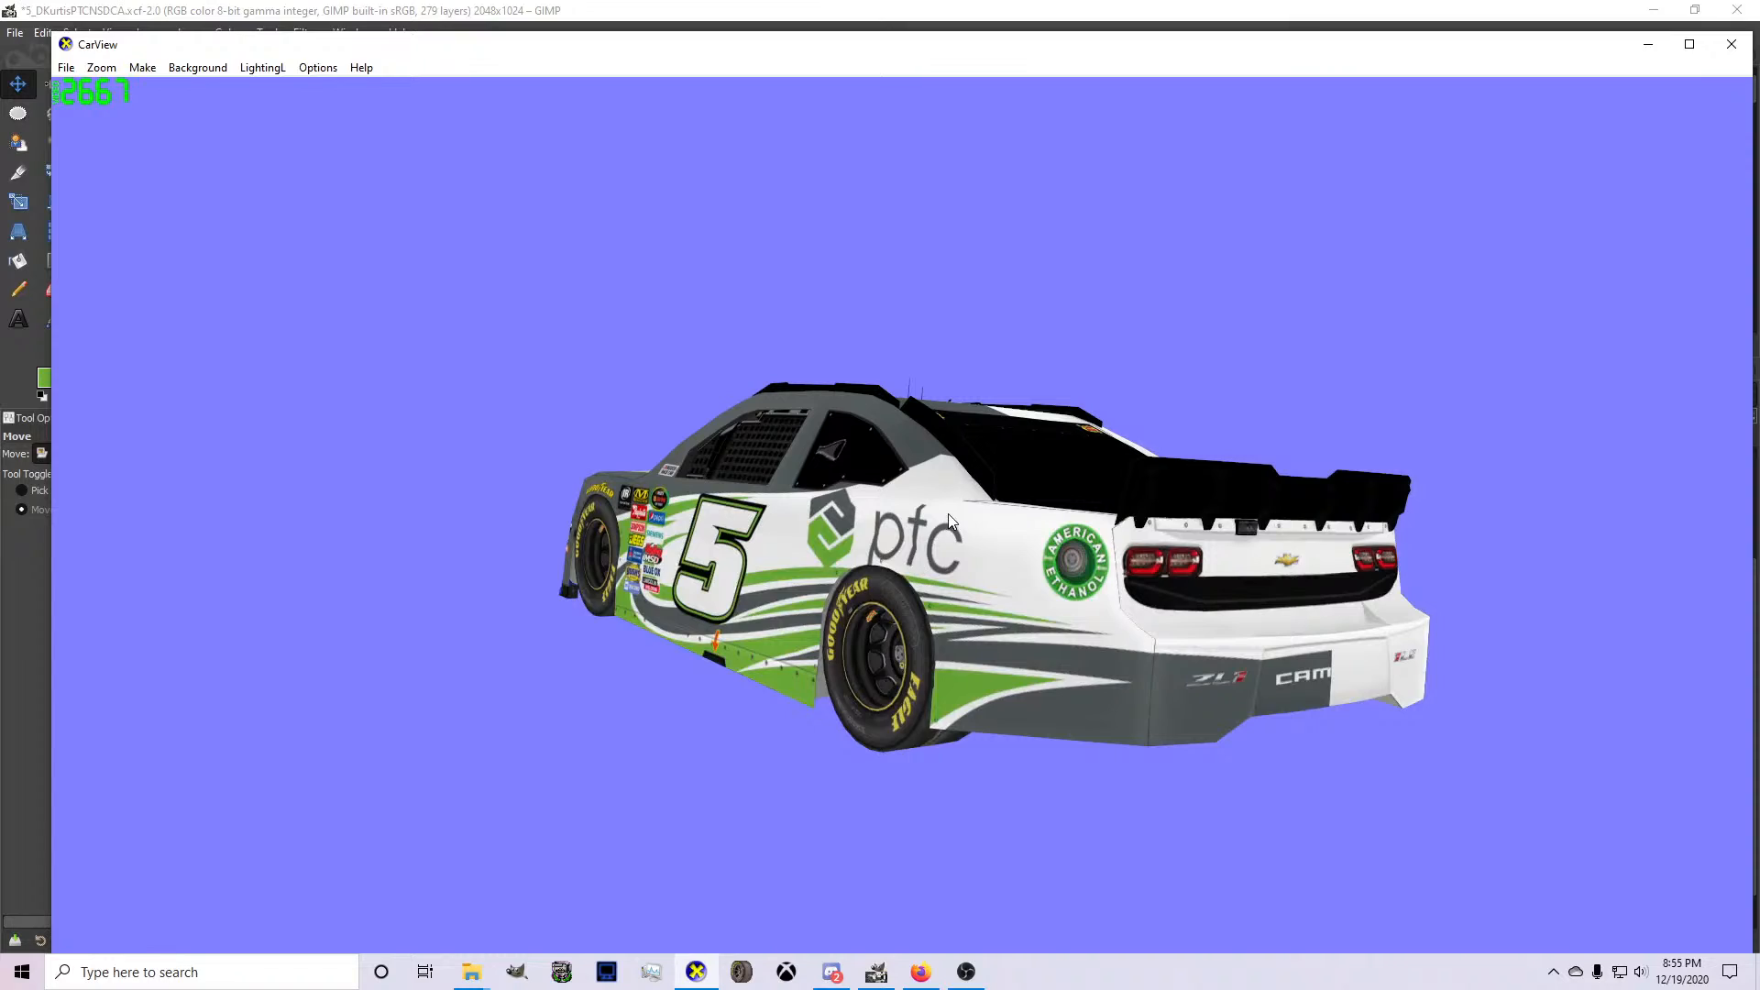
pyautogui.moveTo(948, 513); pyautogui.dragTo(1203, 731)
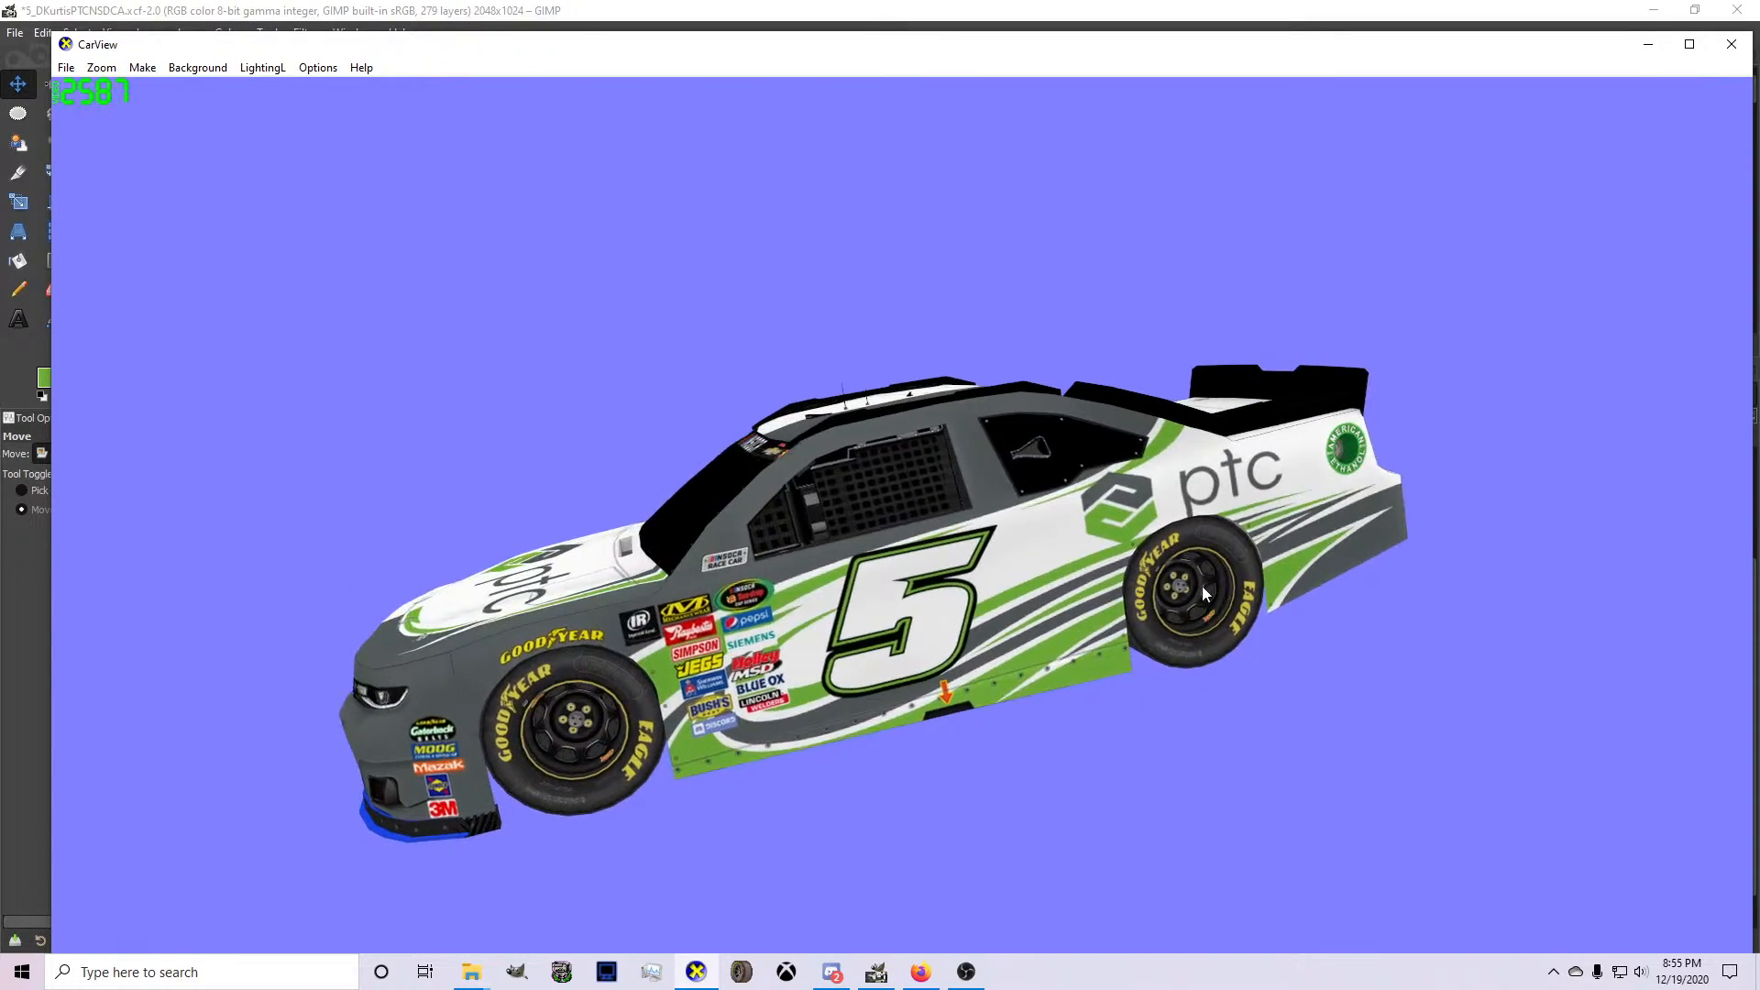
pyautogui.moveTo(1202, 586); pyautogui.dragTo(749, 657)
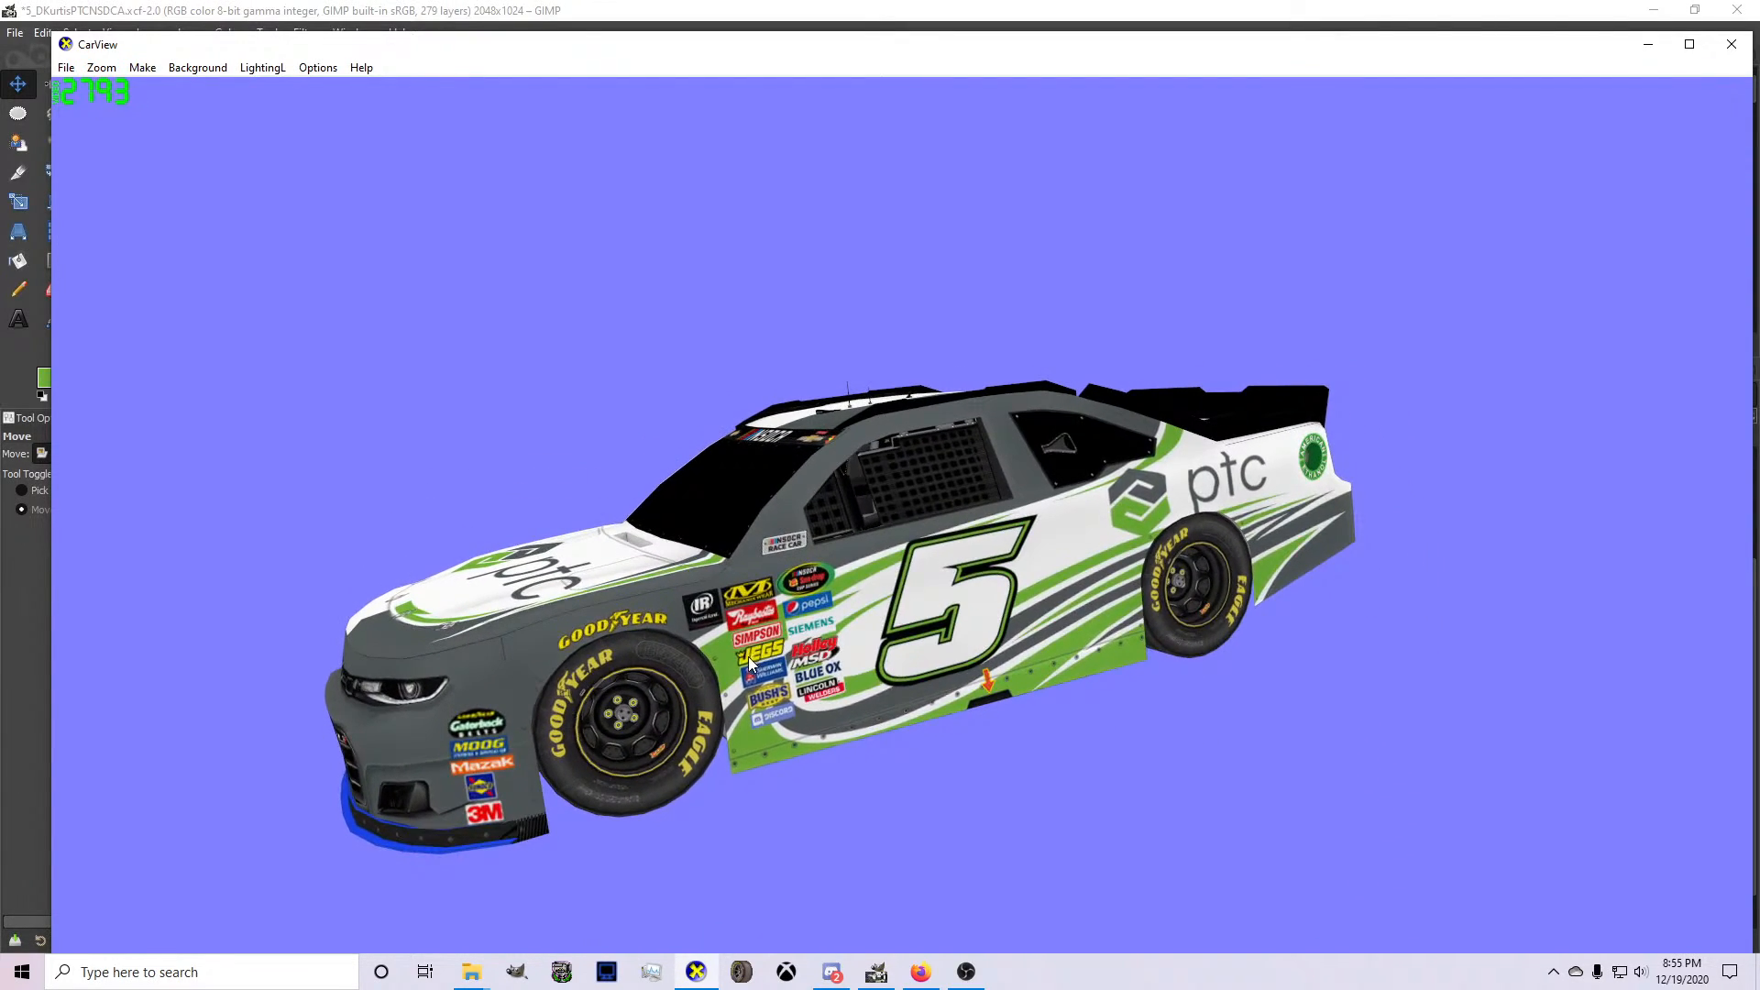
pyautogui.click(872, 974)
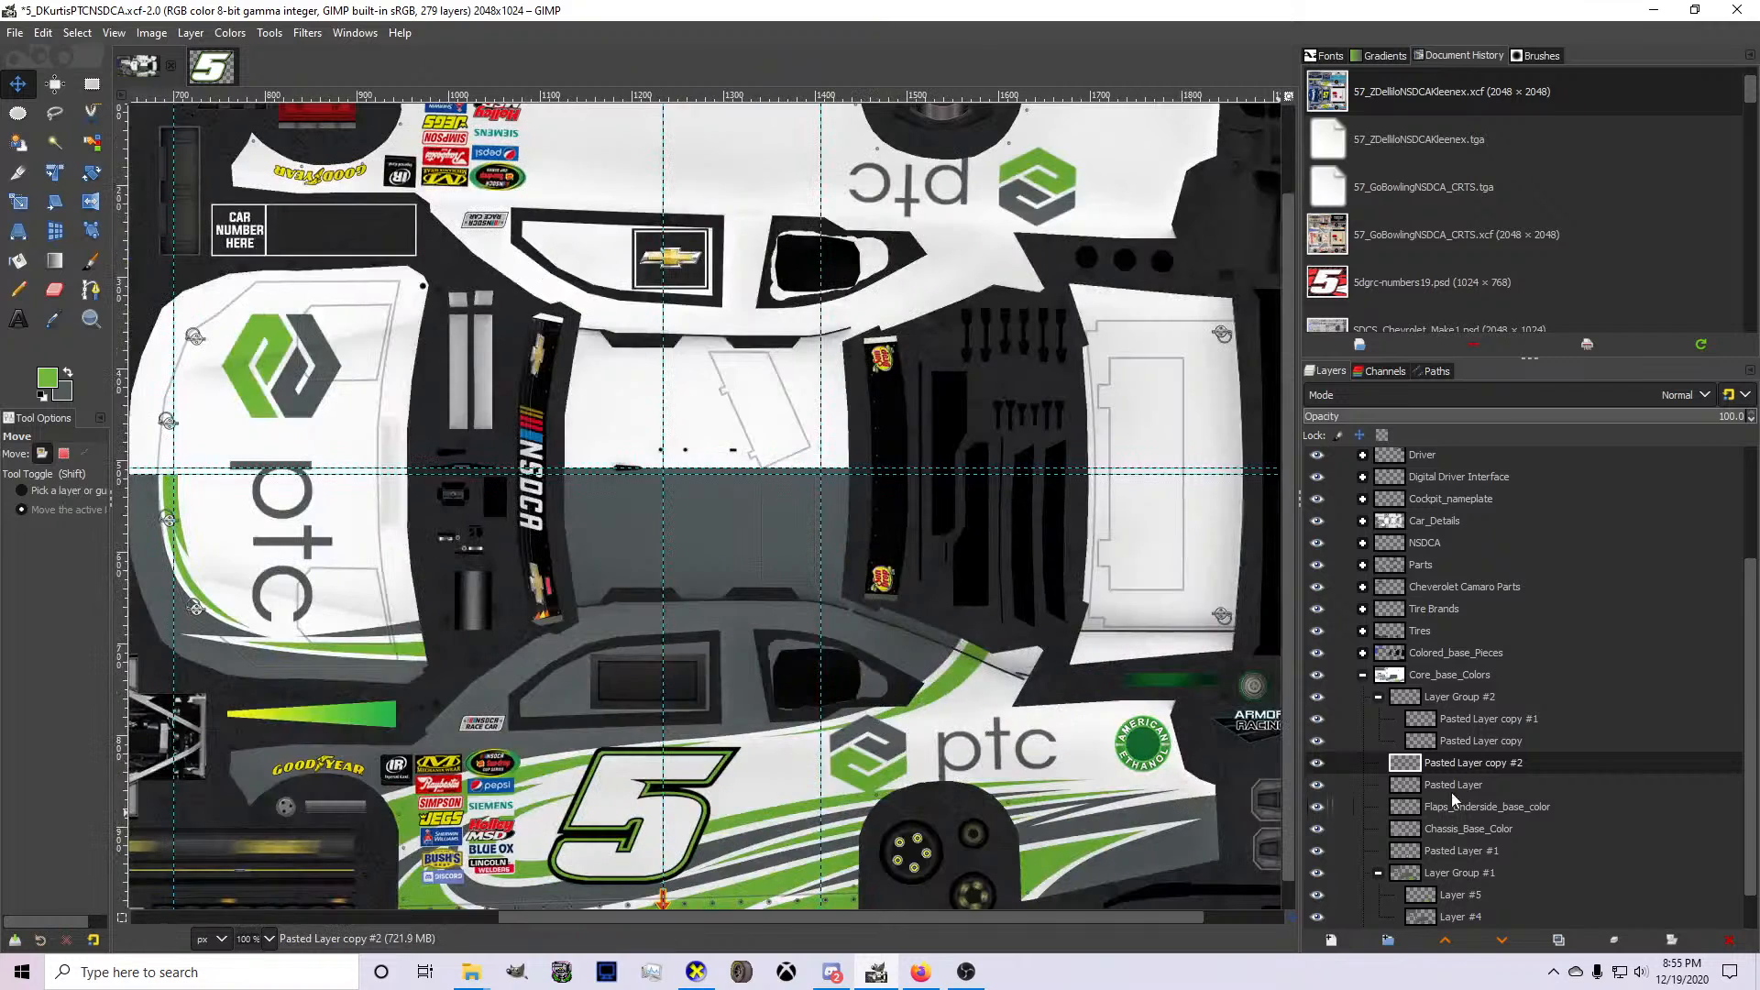
# Shift the PTC logo on the upper side panel (Pasted Layer copy #1) slightly toward the car's front.
pyautogui.click(1465, 741)
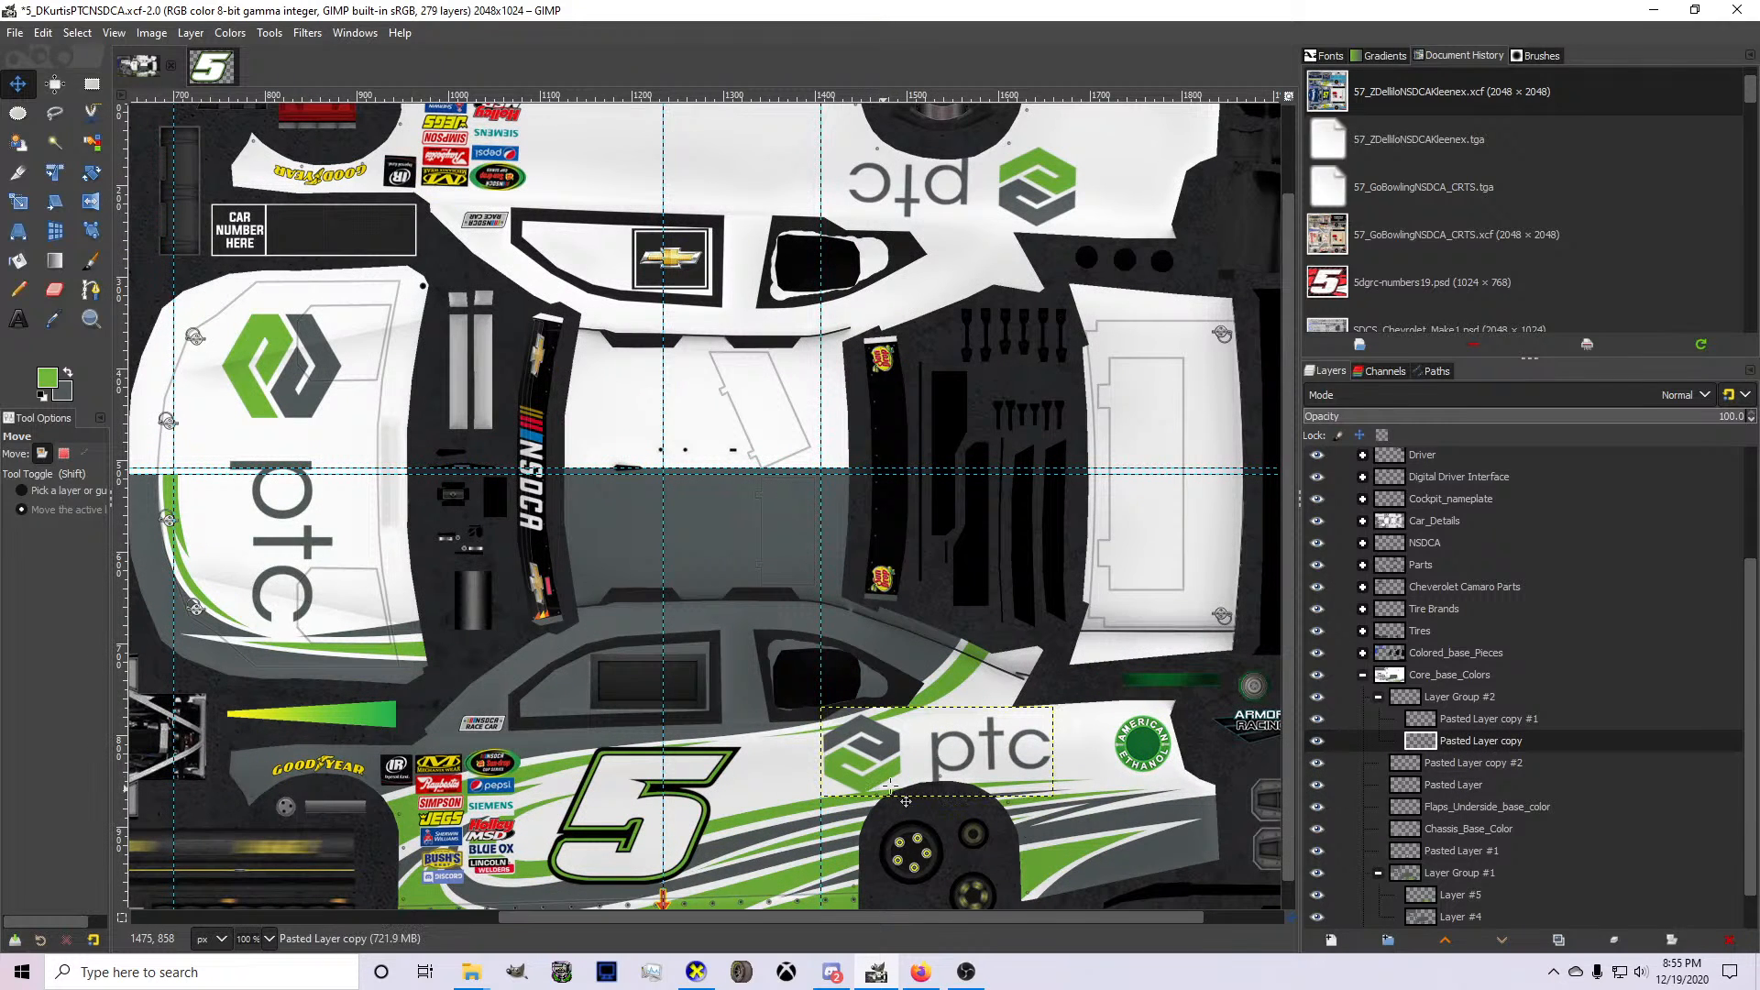
pyautogui.click(1487, 719)
pyautogui.scroll(1, 1487, 718)
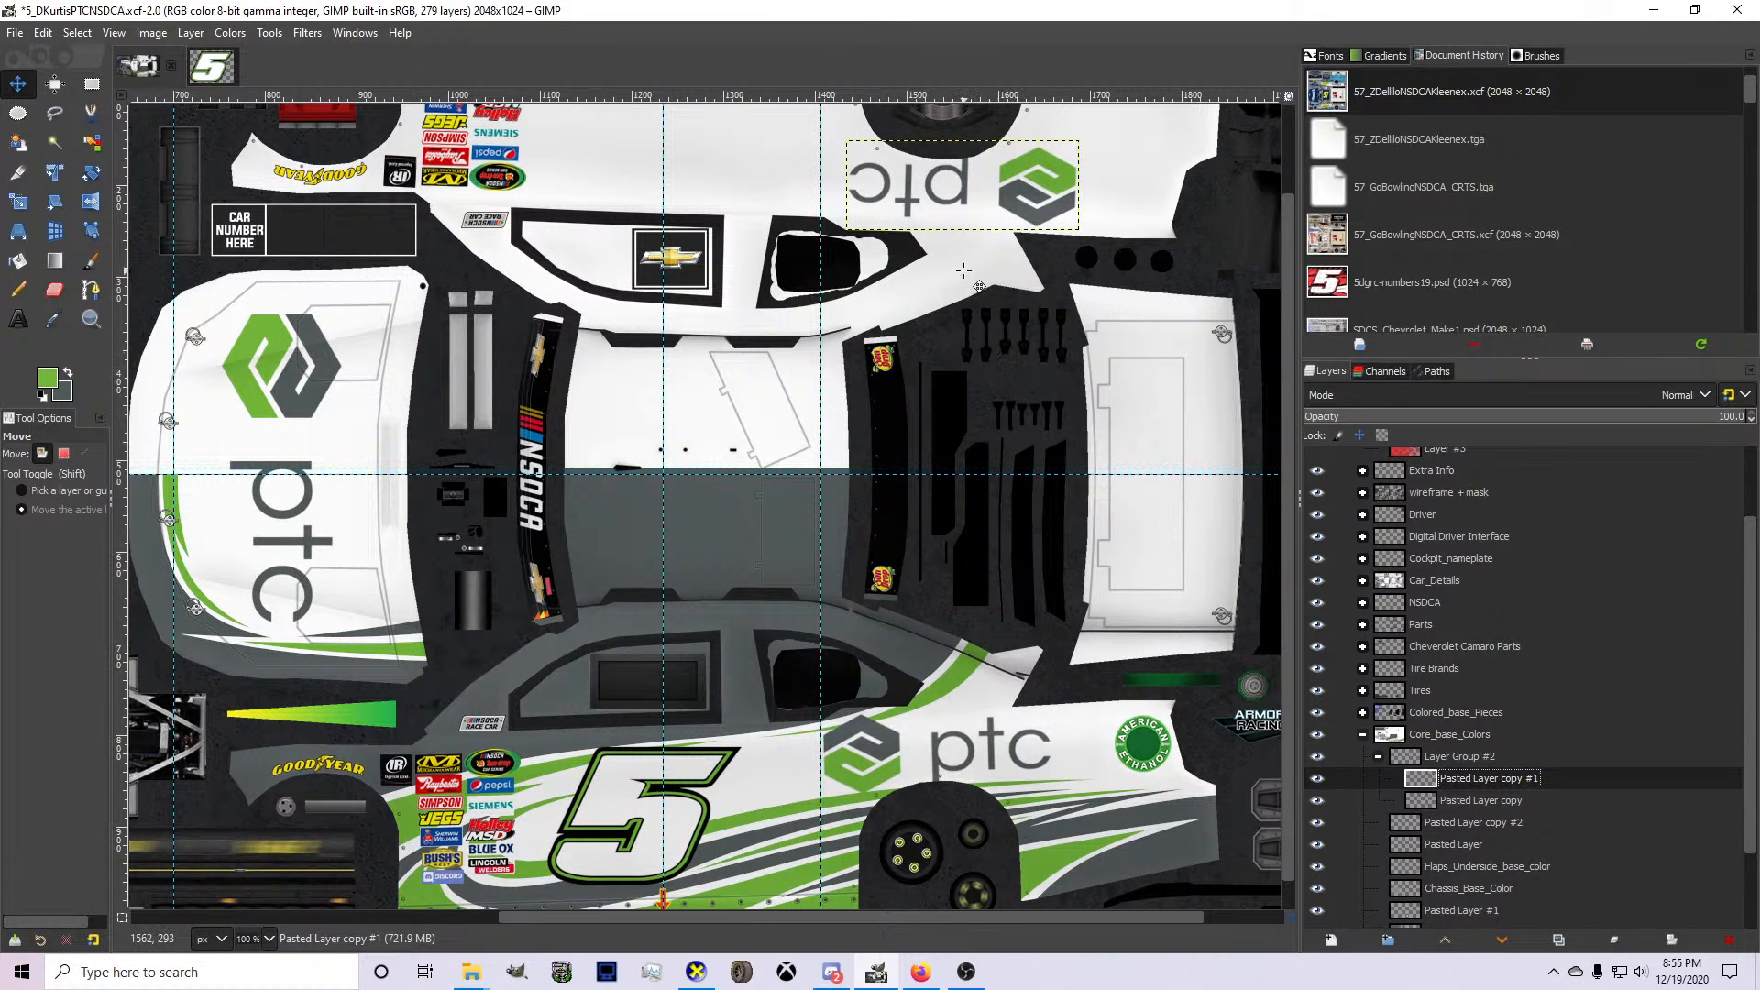
pyautogui.moveTo(961, 226); pyautogui.dragTo(959, 221)
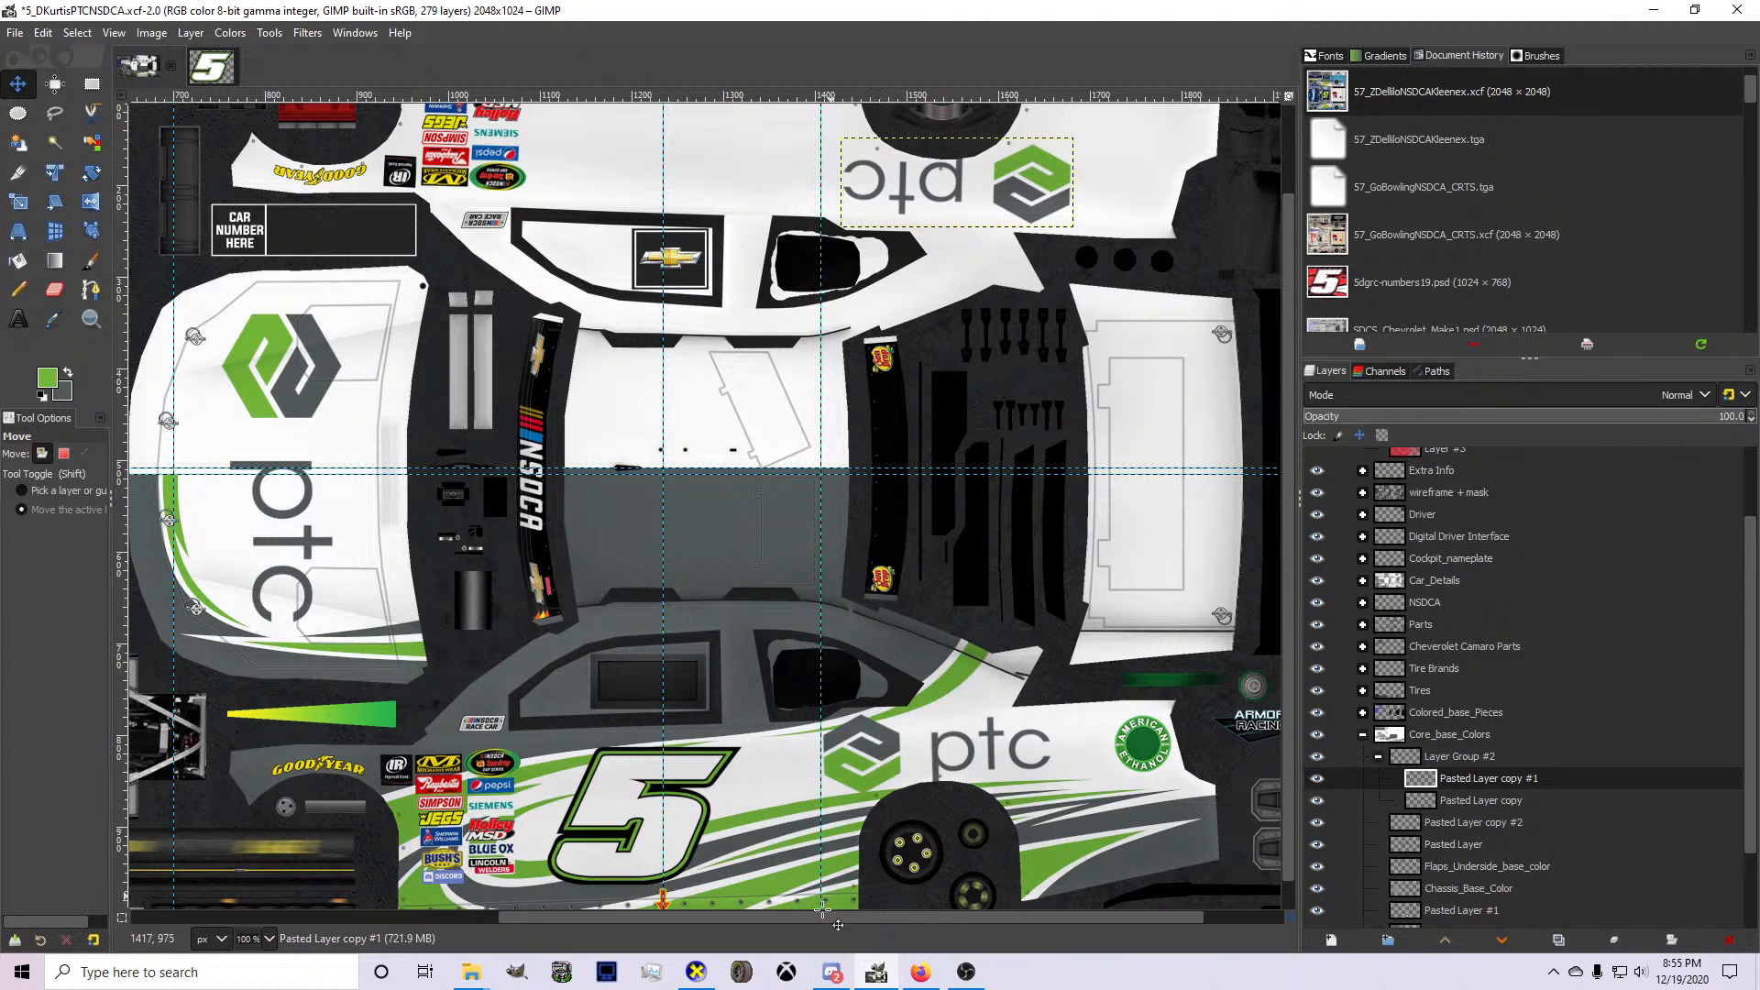
# Check the side PTC logo's placement over the rear wheel on the 3D car in CarView.
pyautogui.click(696, 972)
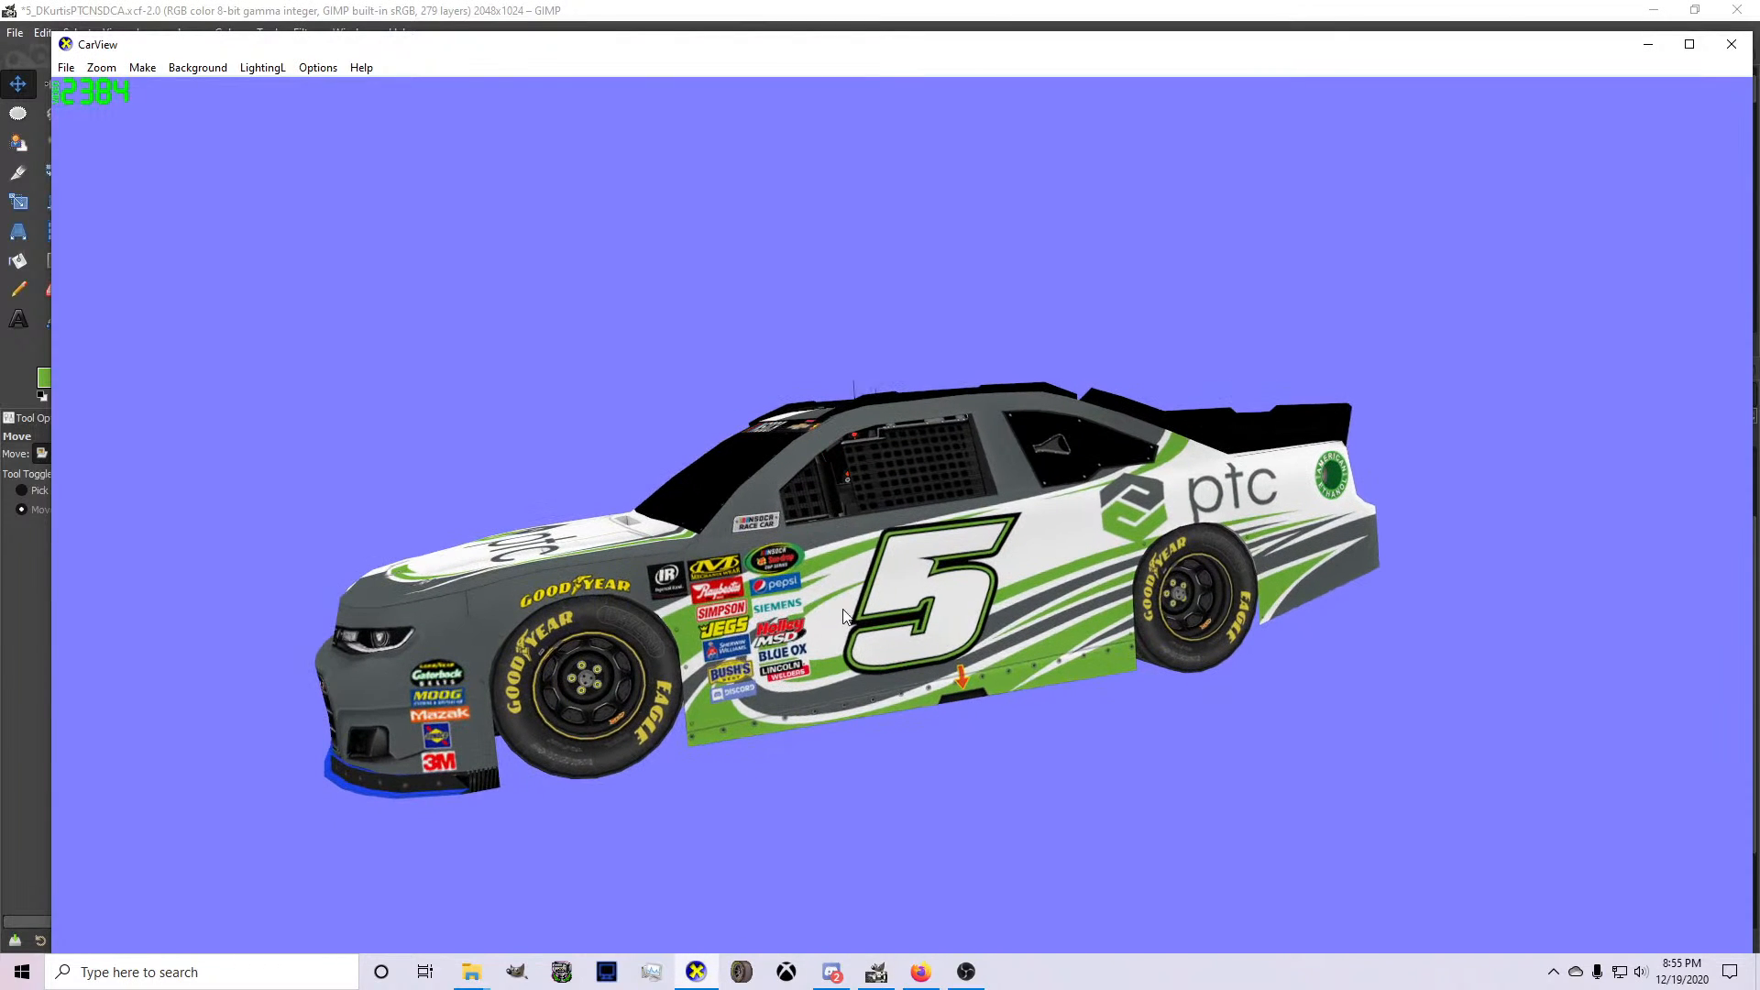
pyautogui.moveTo(843, 616); pyautogui.dragTo(947, 626)
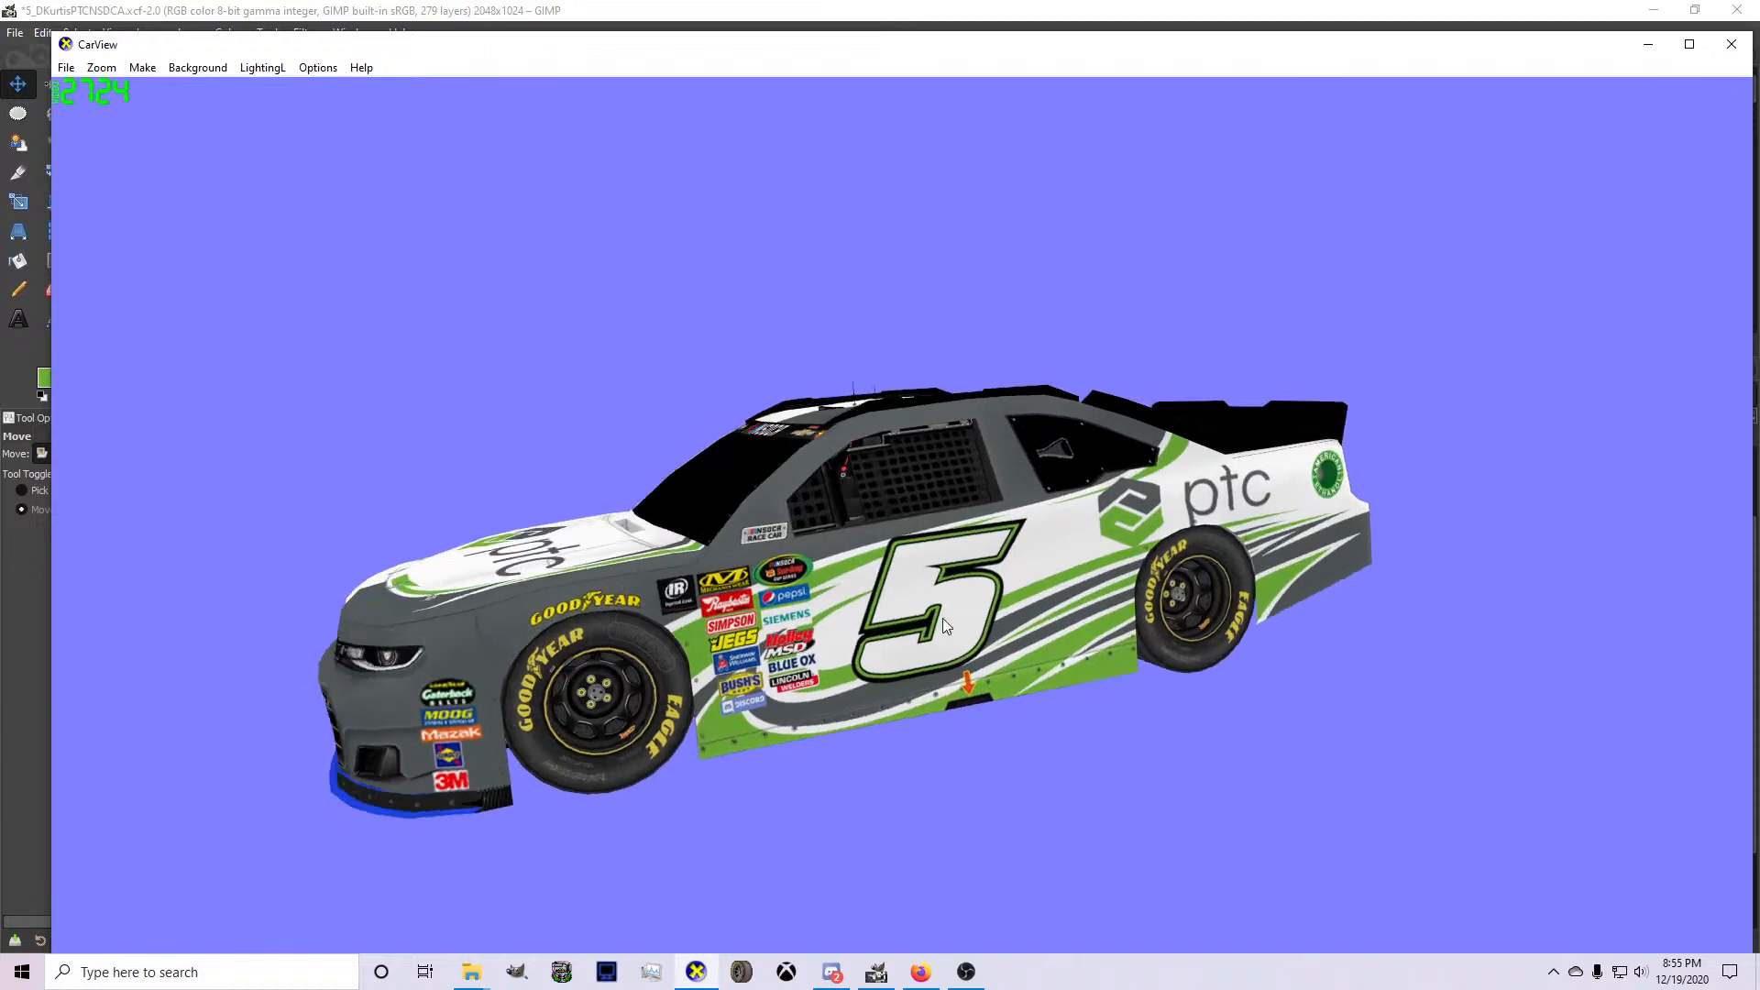
pyautogui.click(876, 972)
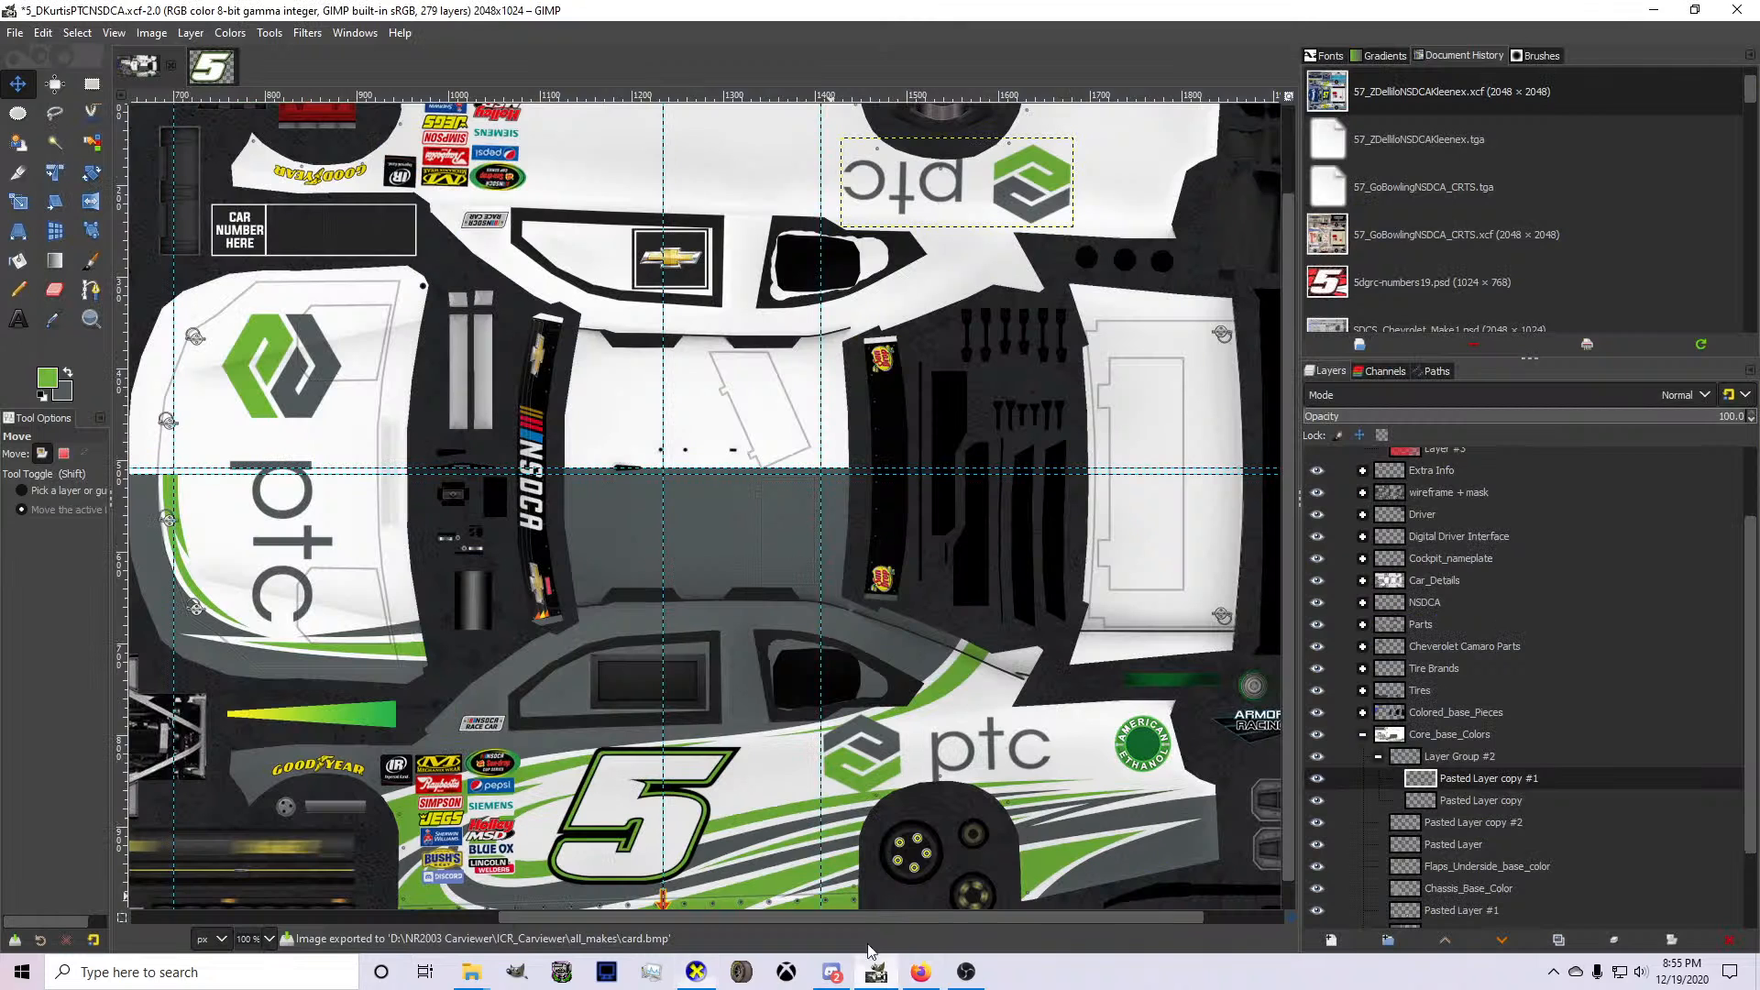
# Move the lower side PTC logo (Pasted Layer copy) slightly forward and down toward the rear wheel arch.
pyautogui.click(1470, 802)
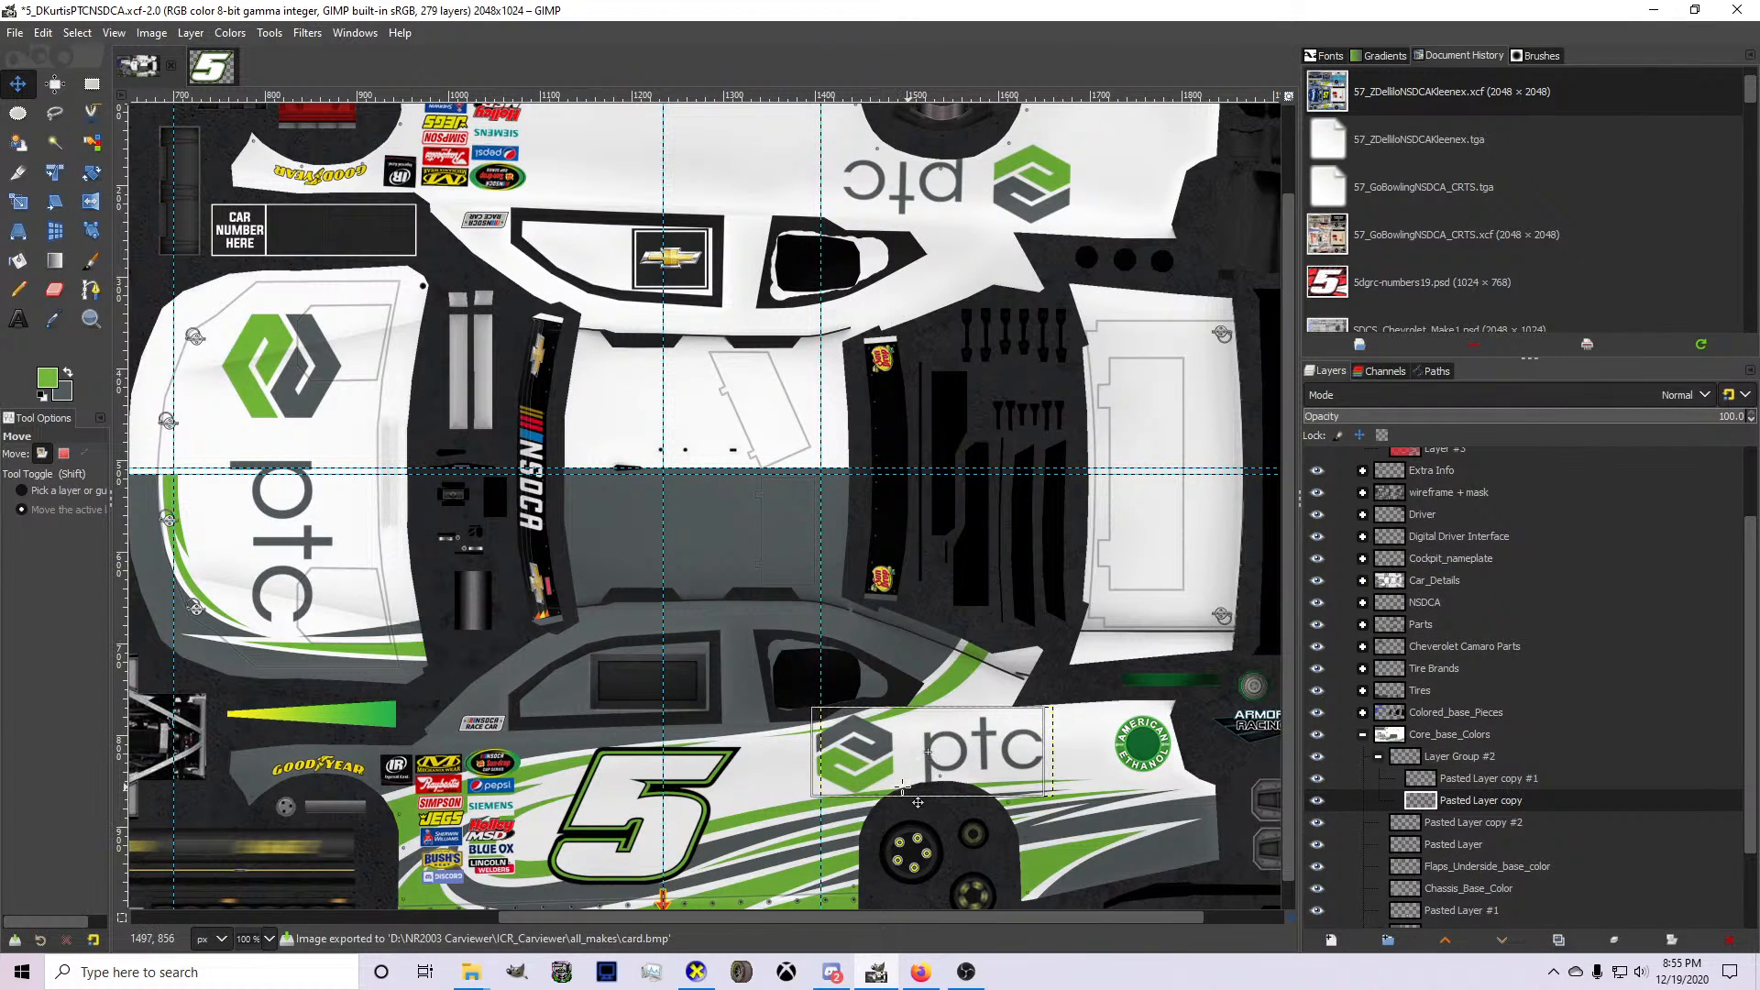
pyautogui.moveTo(928, 805); pyautogui.dragTo(921, 804)
pyautogui.press('Down')
pyautogui.press('Down')
pyautogui.press('Down')
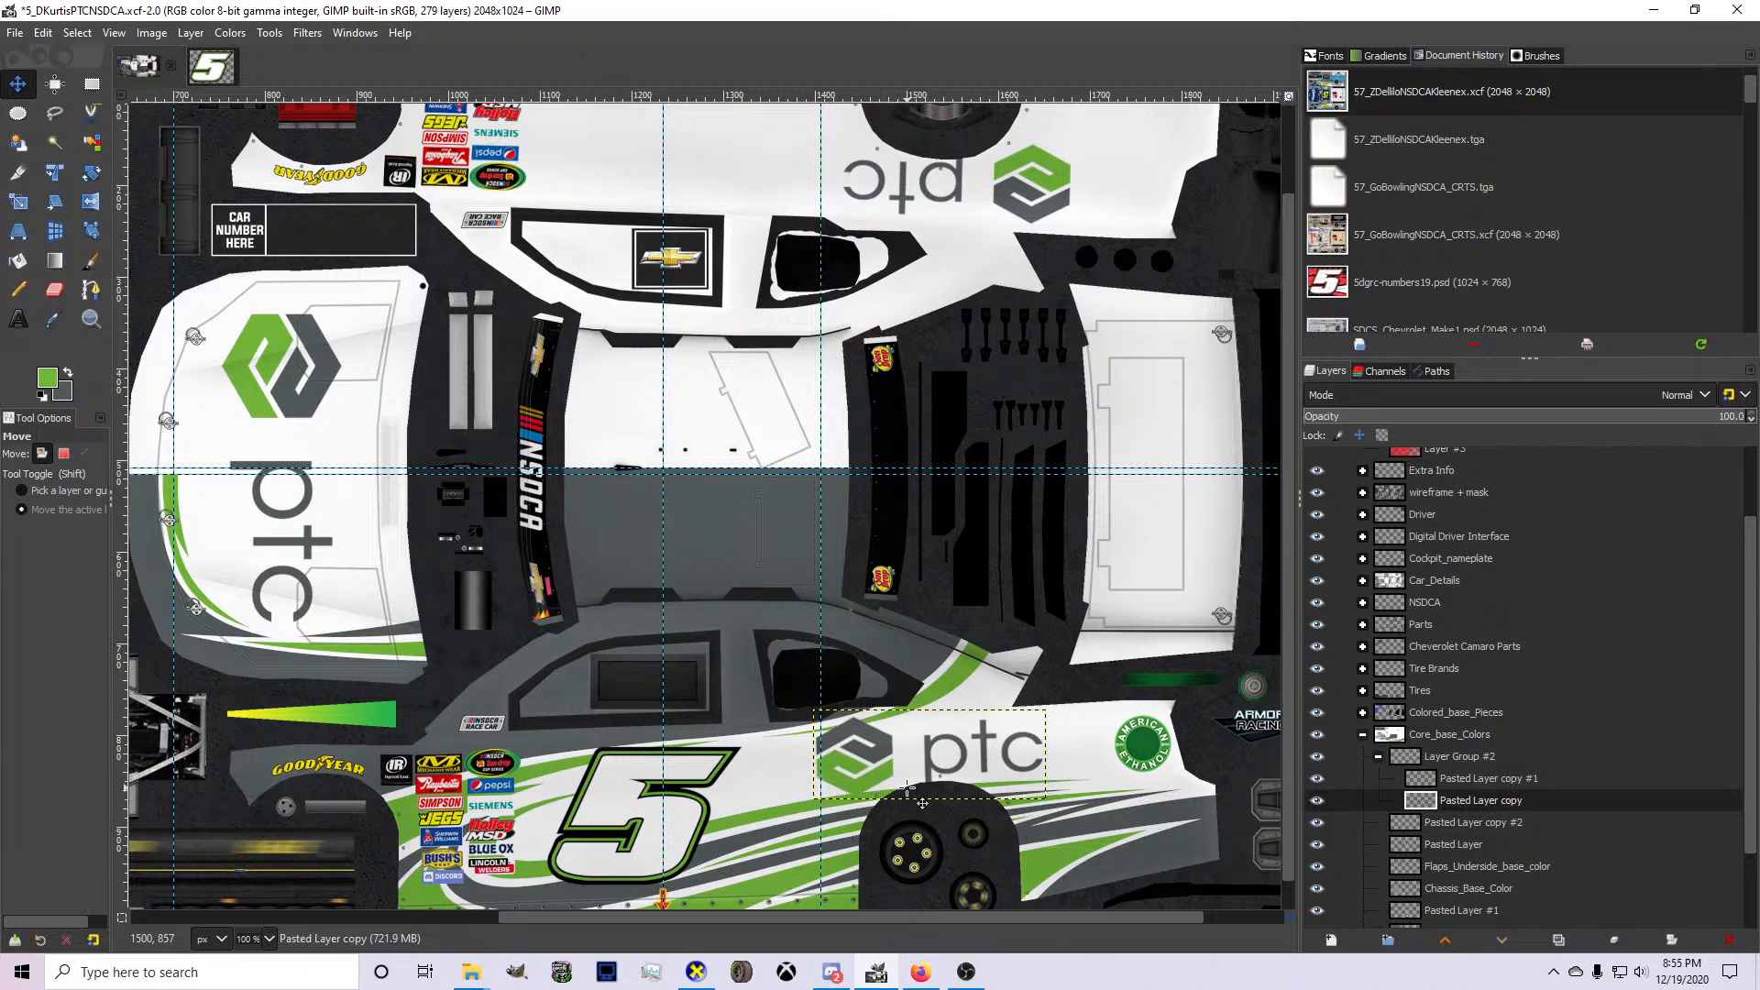
pyautogui.press('Left')
pyautogui.press('Left')
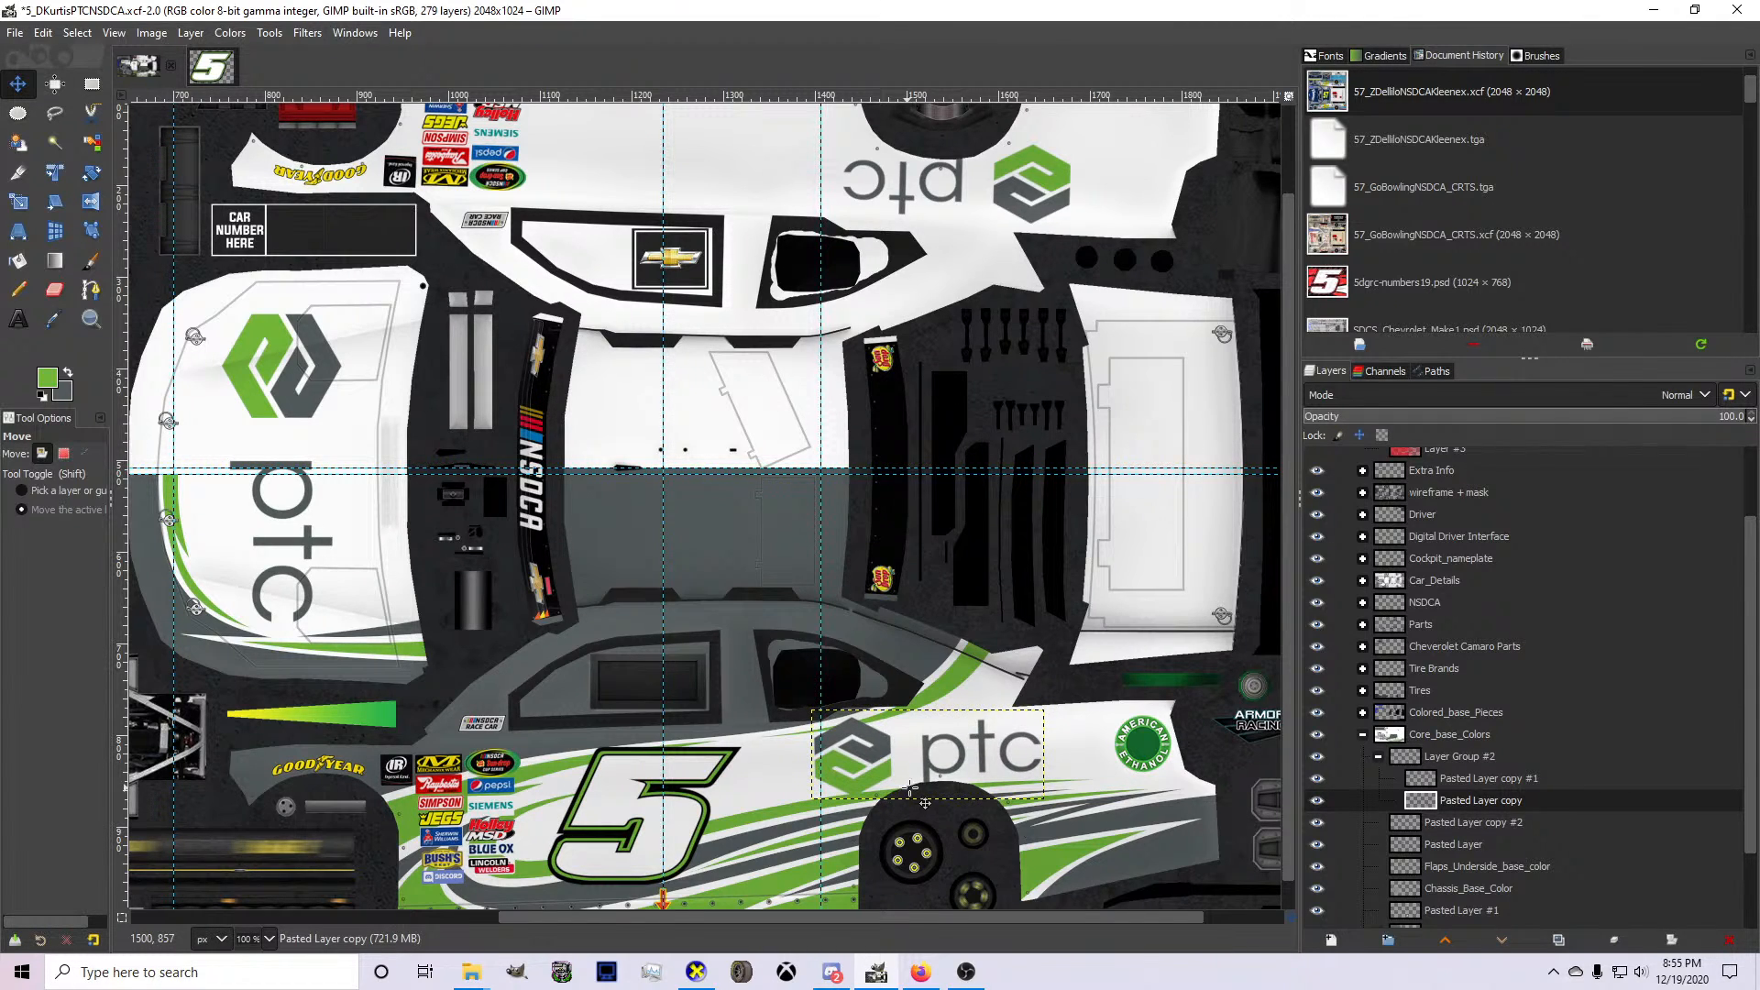
# Save the livery file and review the side logo placement from several angles in CarView.
pyautogui.click(1397, 776)
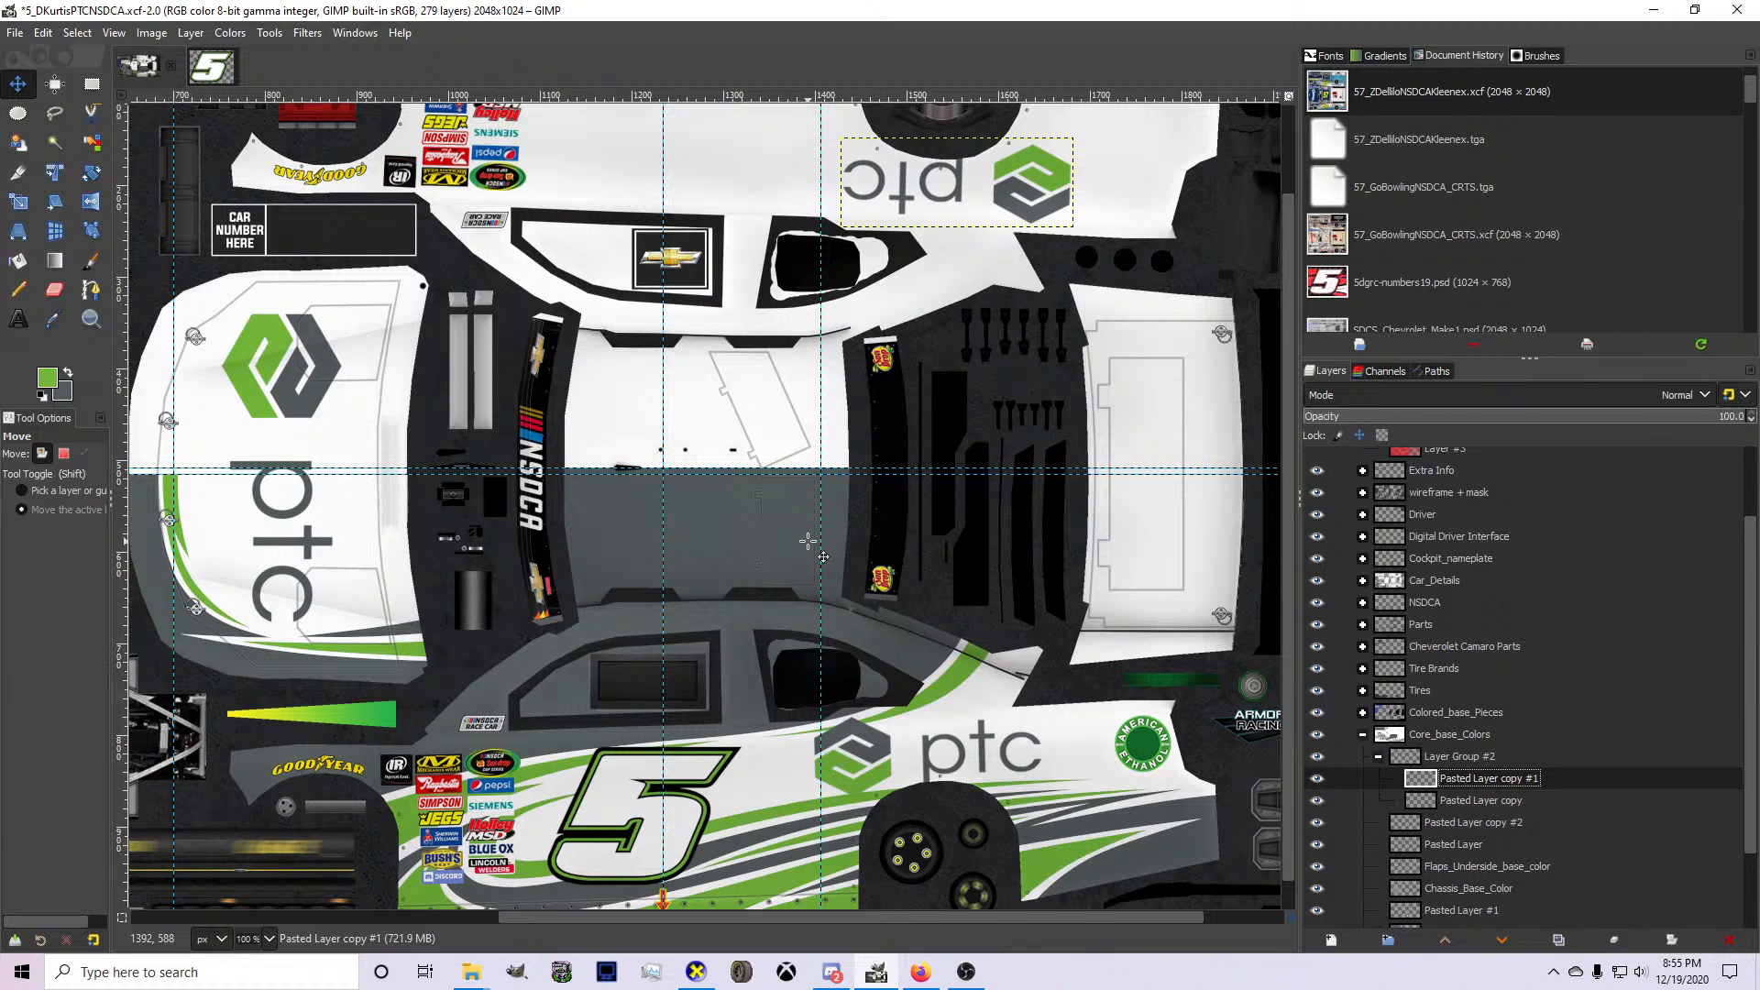
pyautogui.hotkey('ctrl', 's')
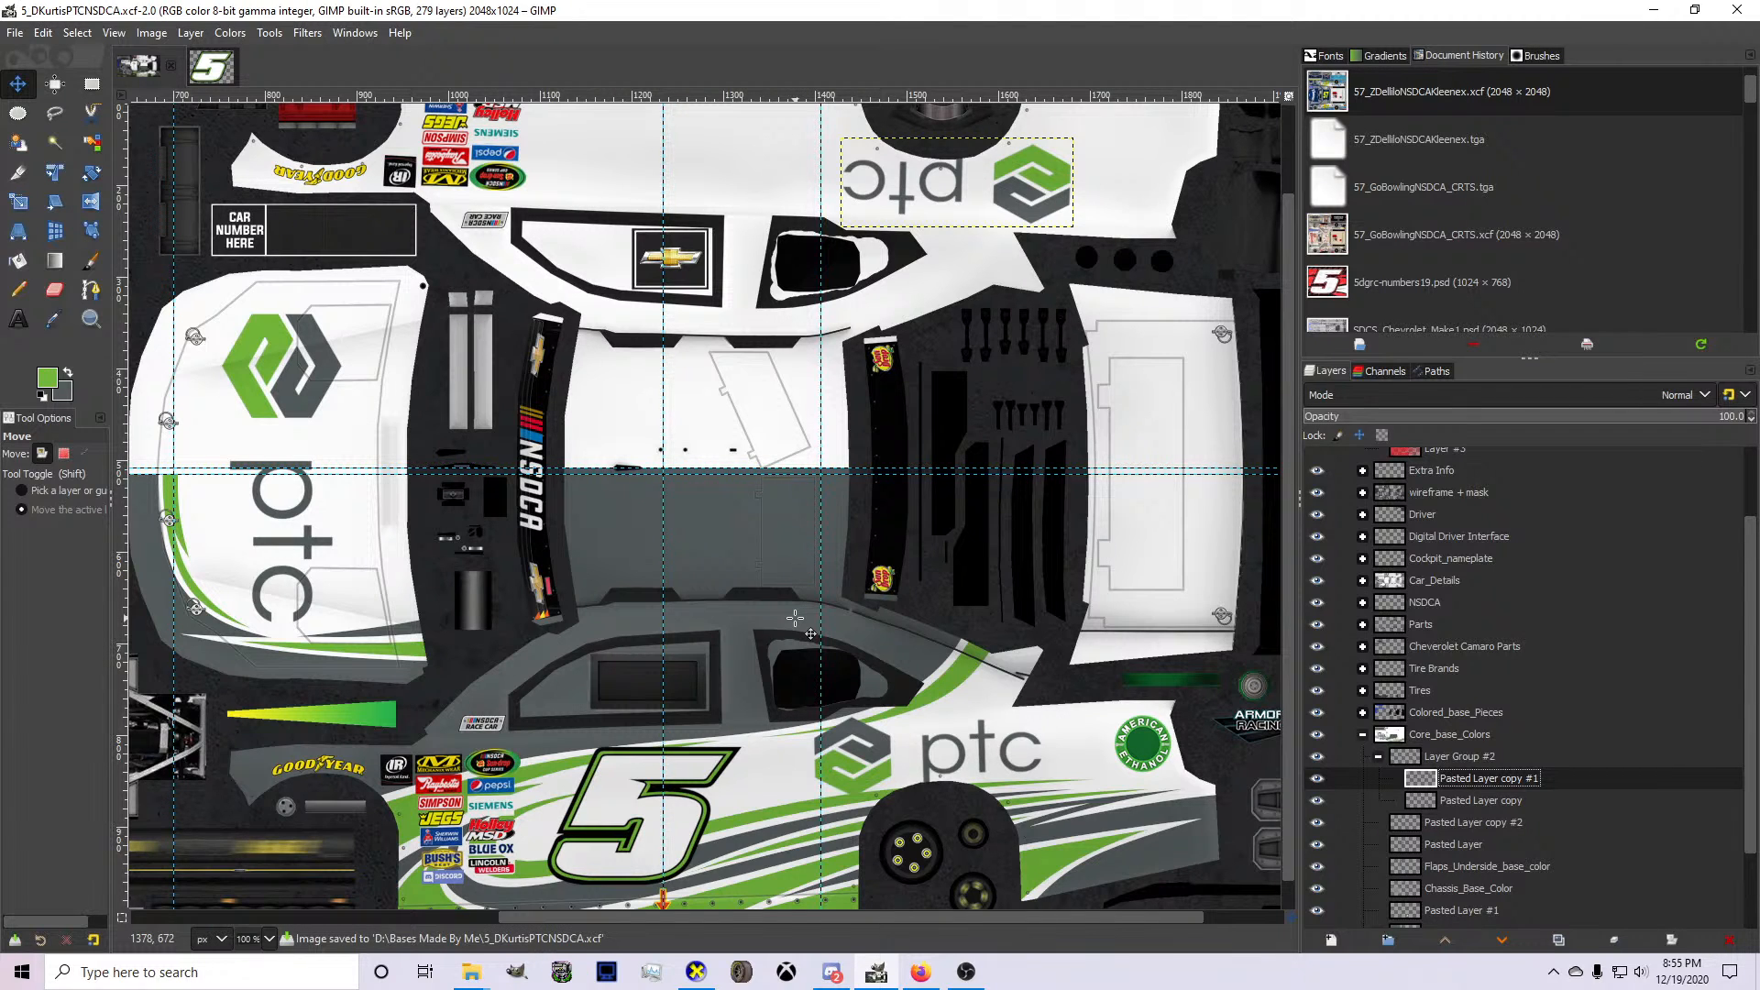
pyautogui.click(696, 972)
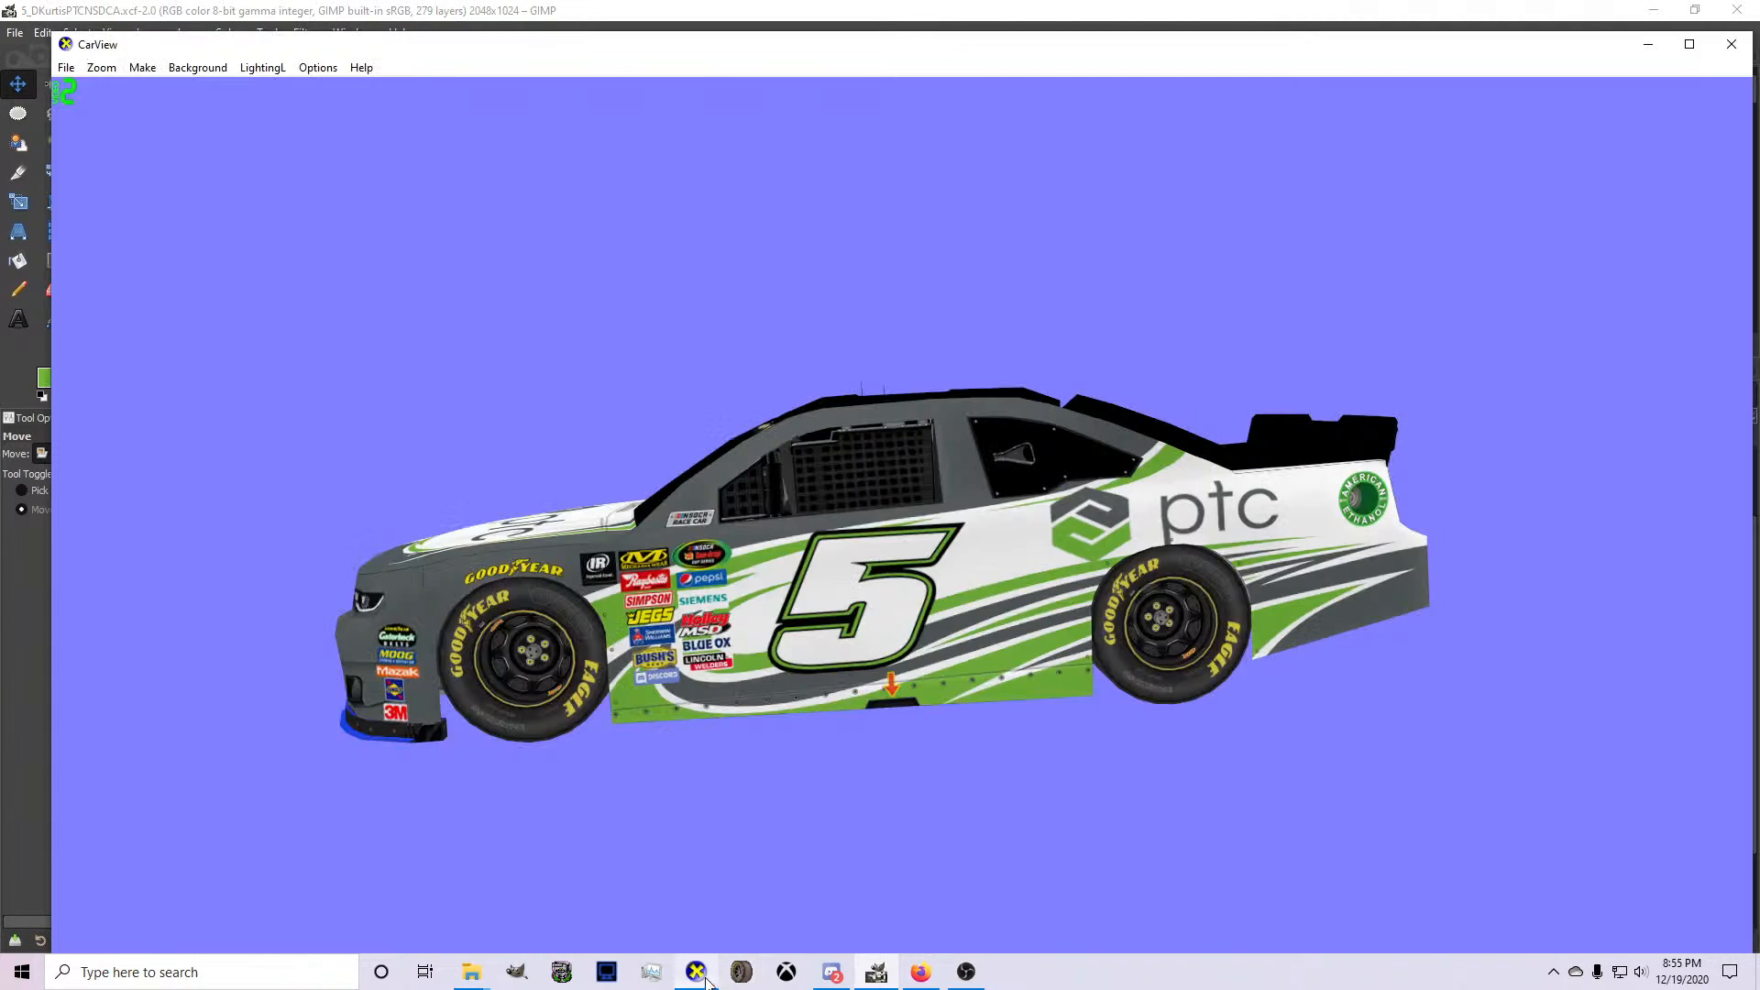
pyautogui.moveTo(970, 612); pyautogui.dragTo(1258, 627)
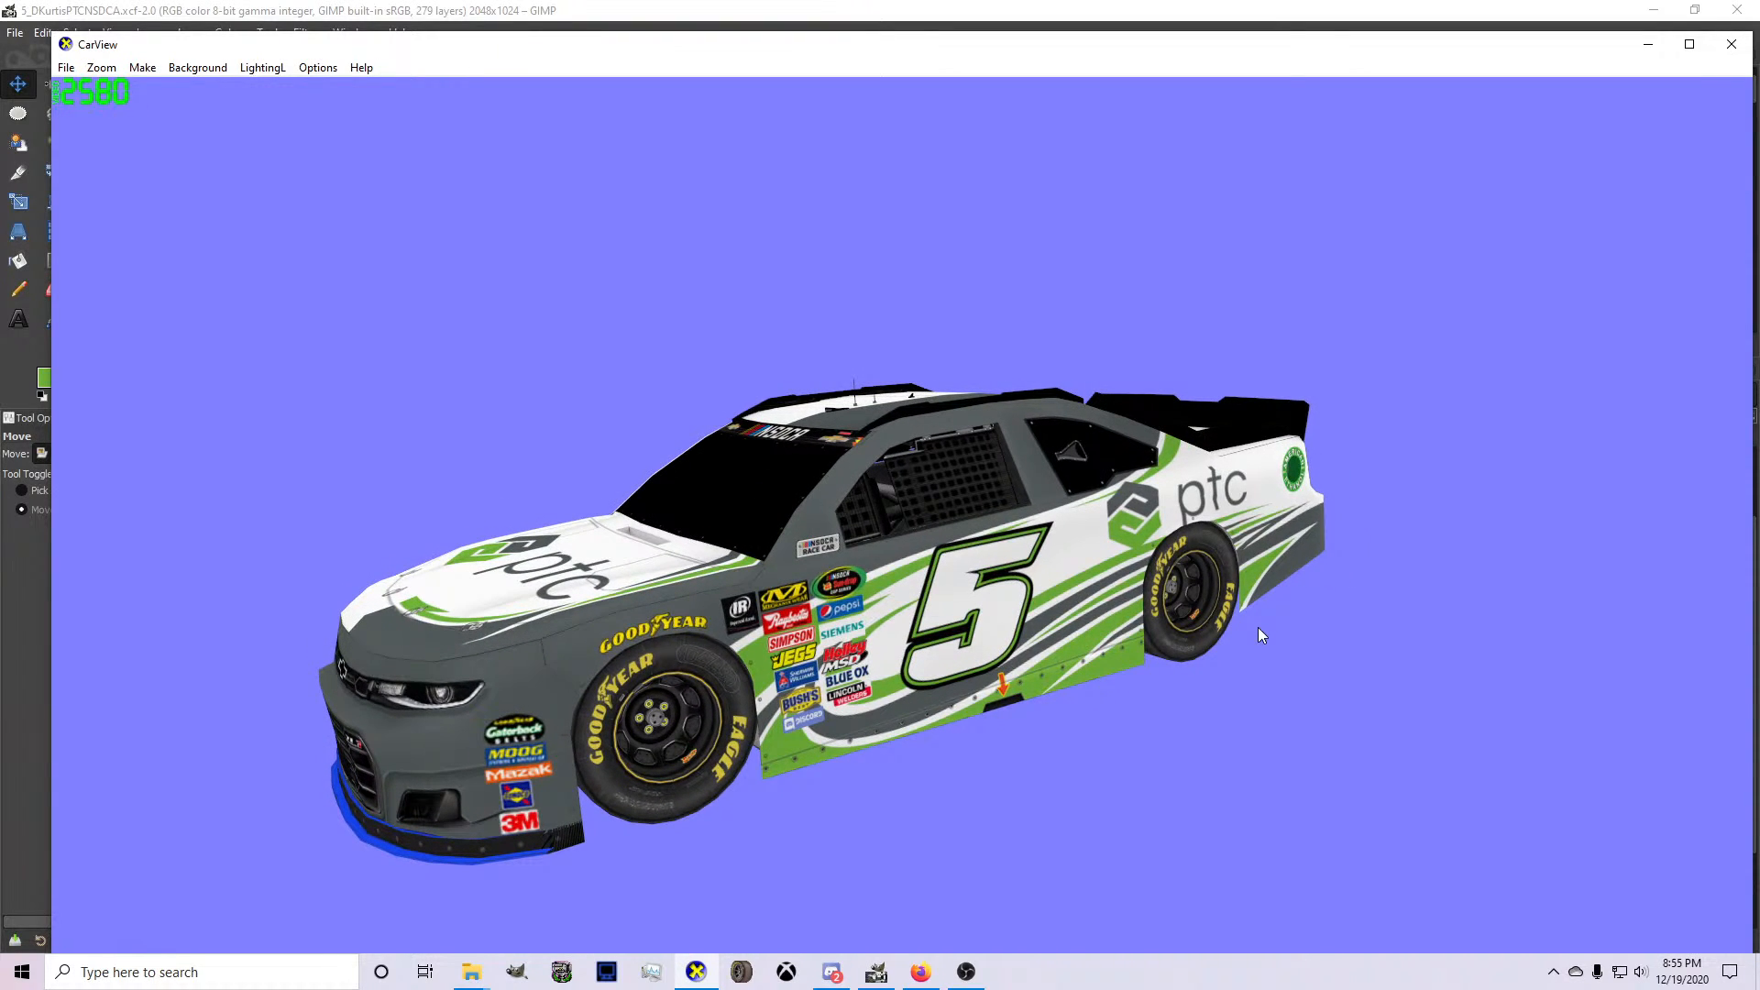
pyautogui.moveTo(1258, 627); pyautogui.dragTo(674, 711)
pyautogui.click(877, 972)
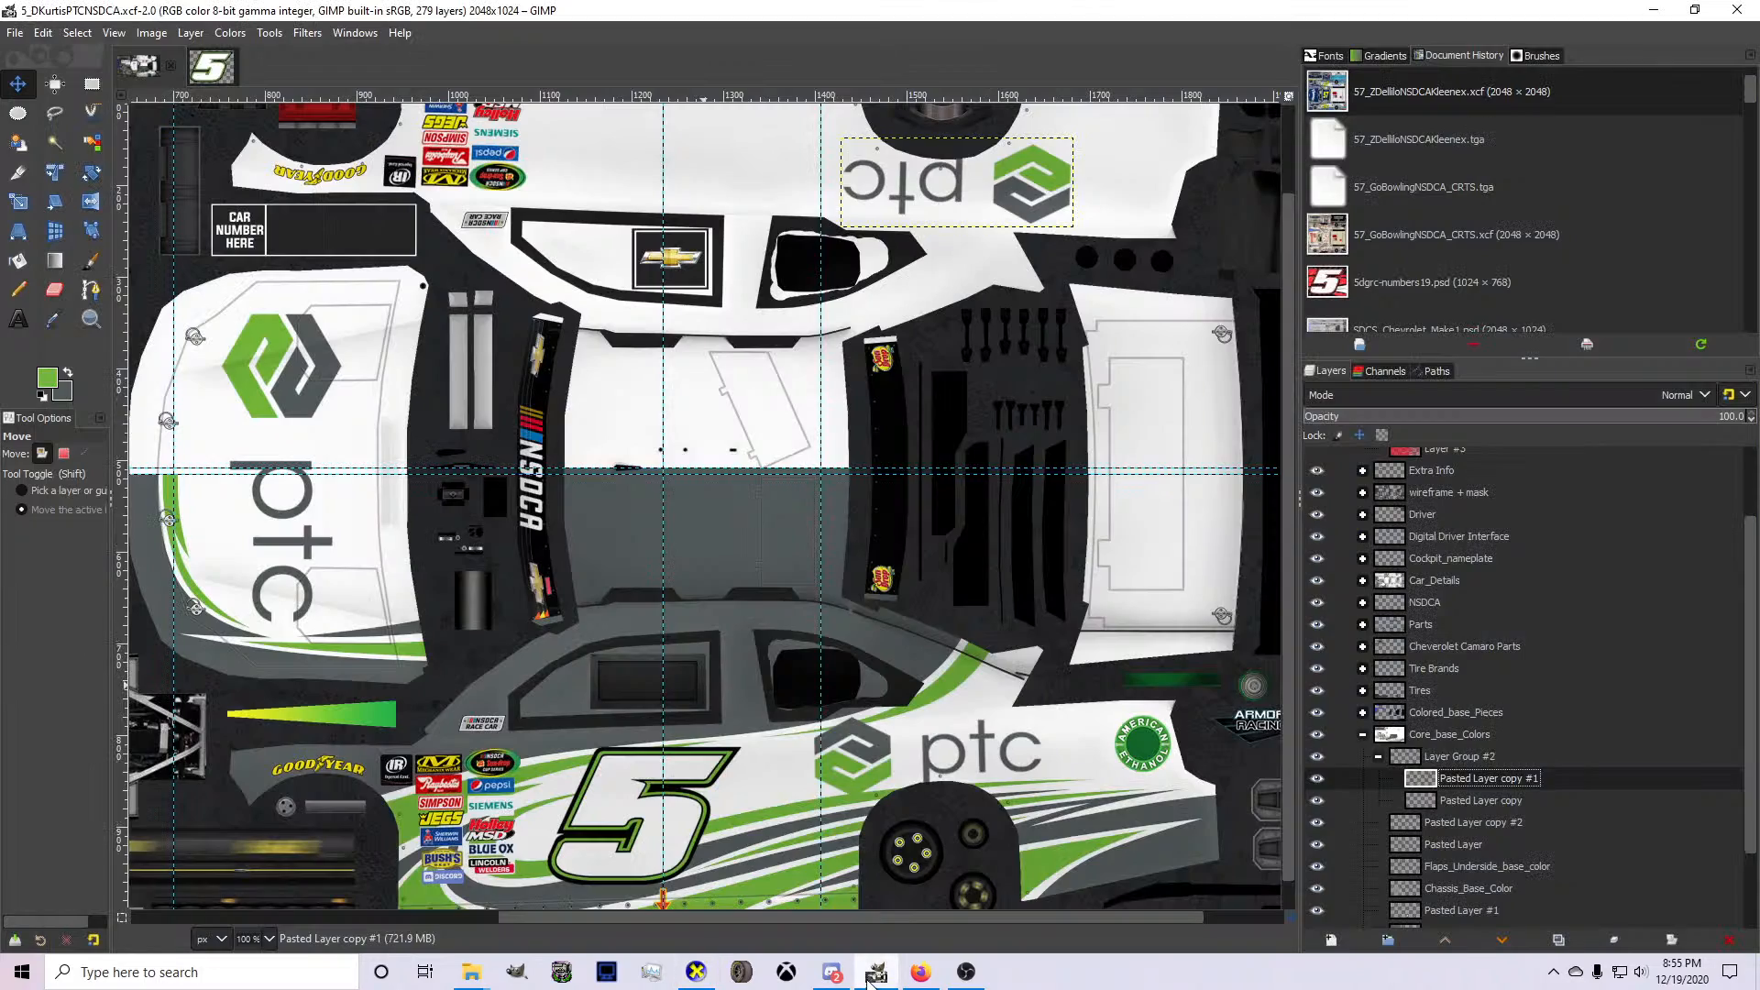
# Select the gray half of the rear bumper on Layer #4, about 220 × 107 px, and copy it to a new layer.
pyautogui.scroll(-3, 784, 670)
pyautogui.scroll(3, 591, 308)
pyautogui.scroll(-3, 417, 367)
pyautogui.scroll(3, 369, 503)
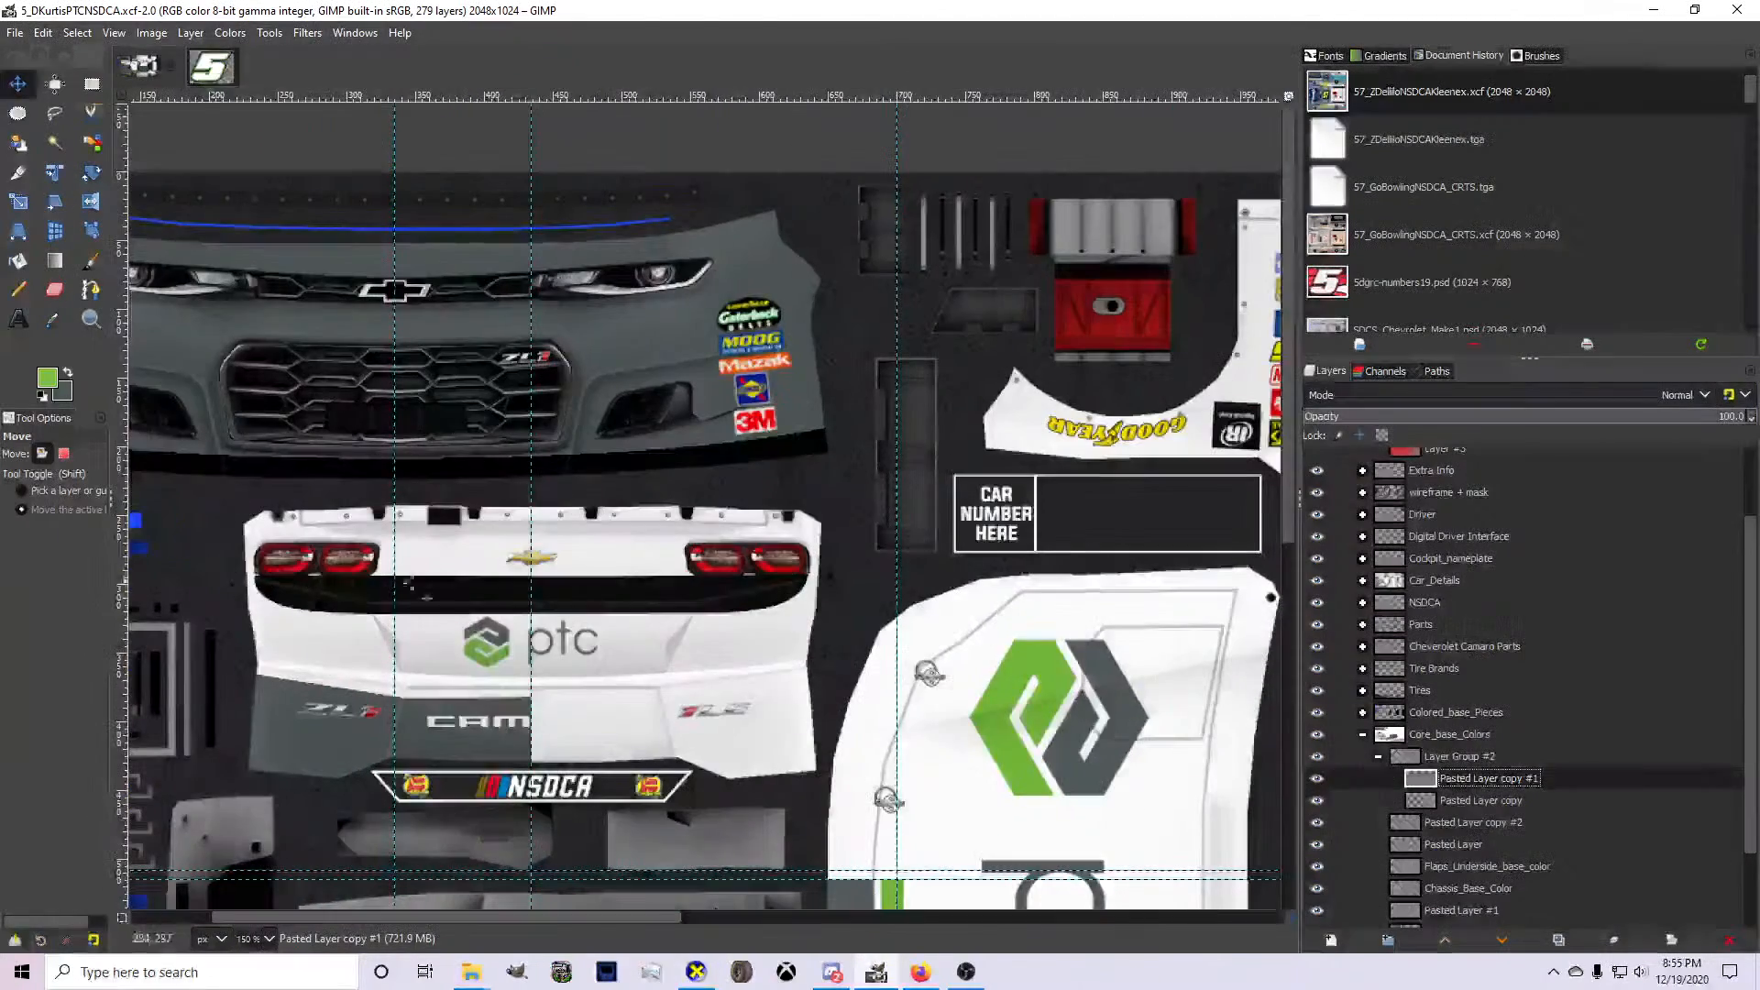
pyautogui.scroll(-2, 1434, 768)
pyautogui.click(1450, 829)
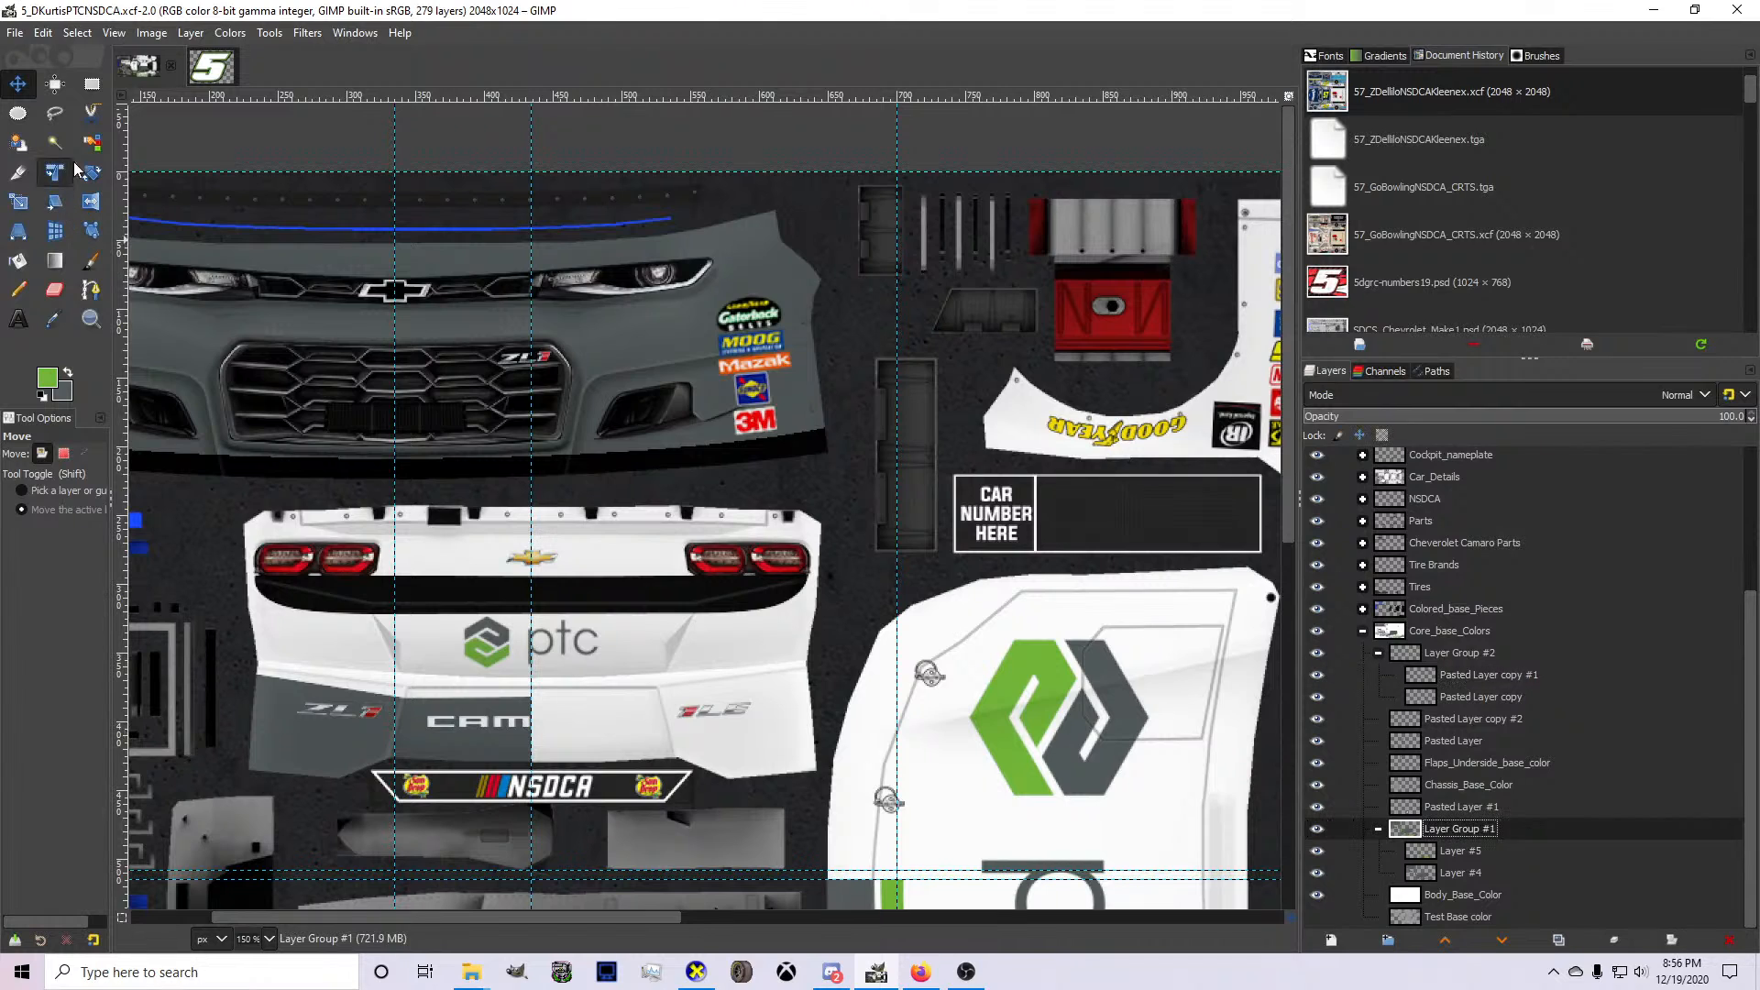
pyautogui.press('r')
pyautogui.click(1437, 873)
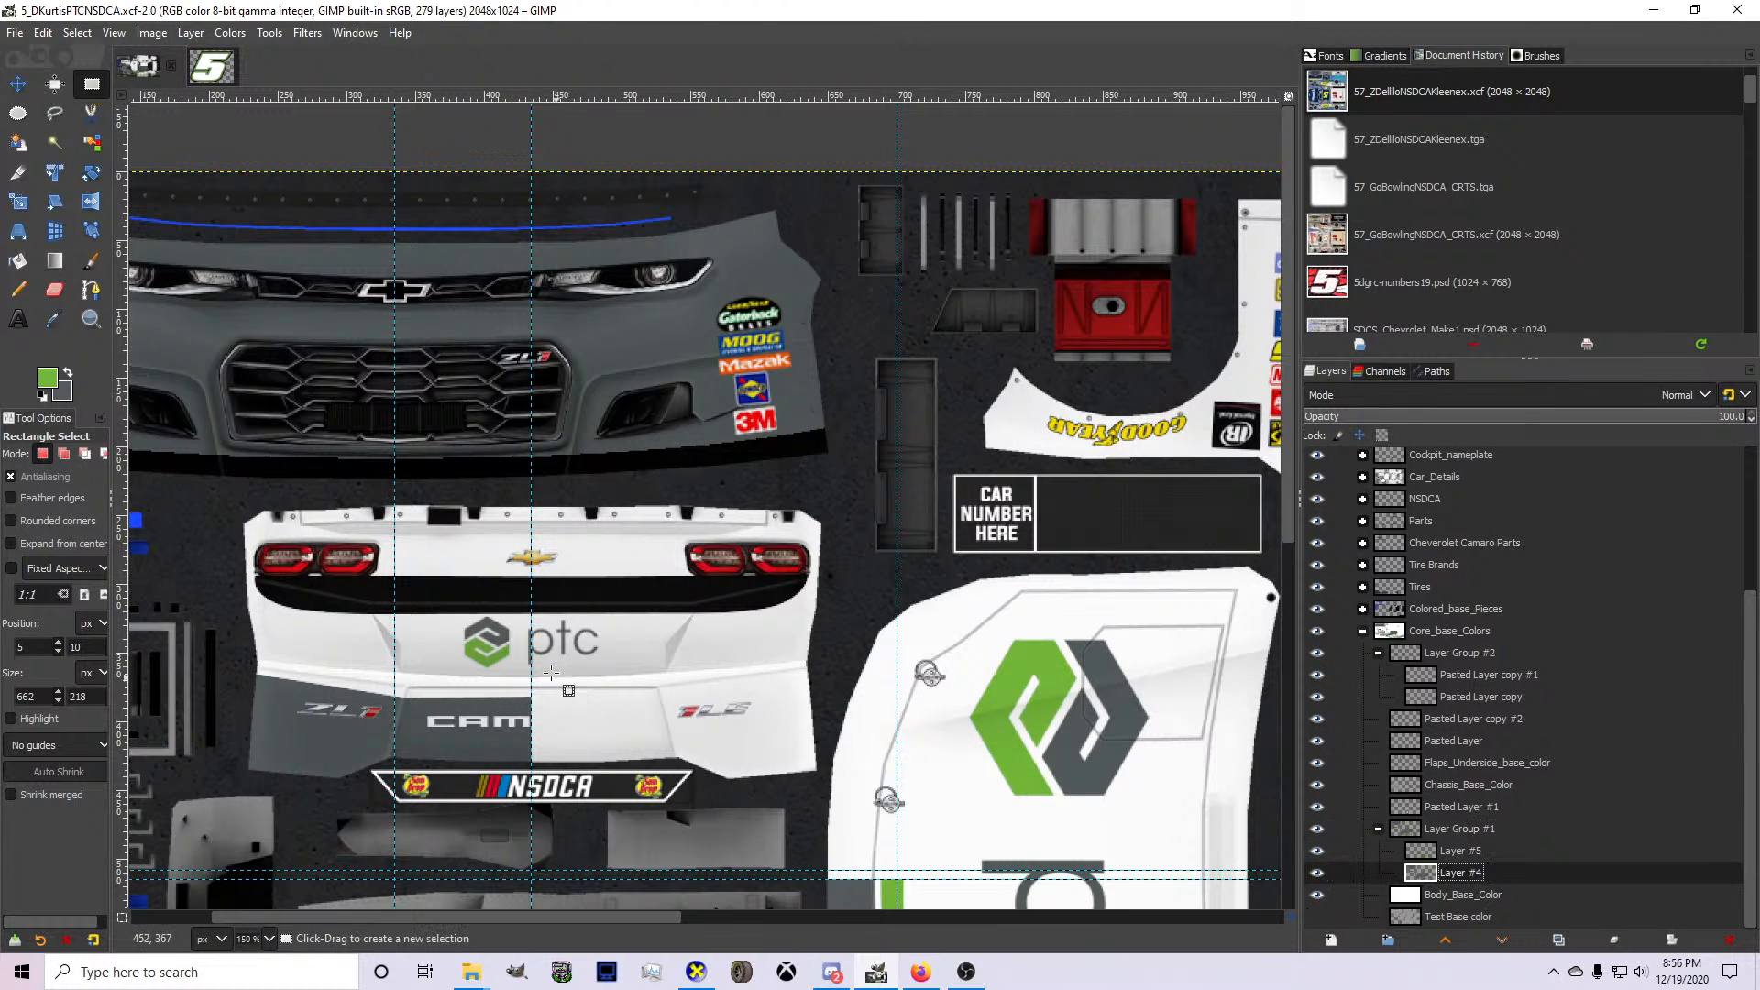
pyautogui.moveTo(538, 648); pyautogui.dragTo(237, 795)
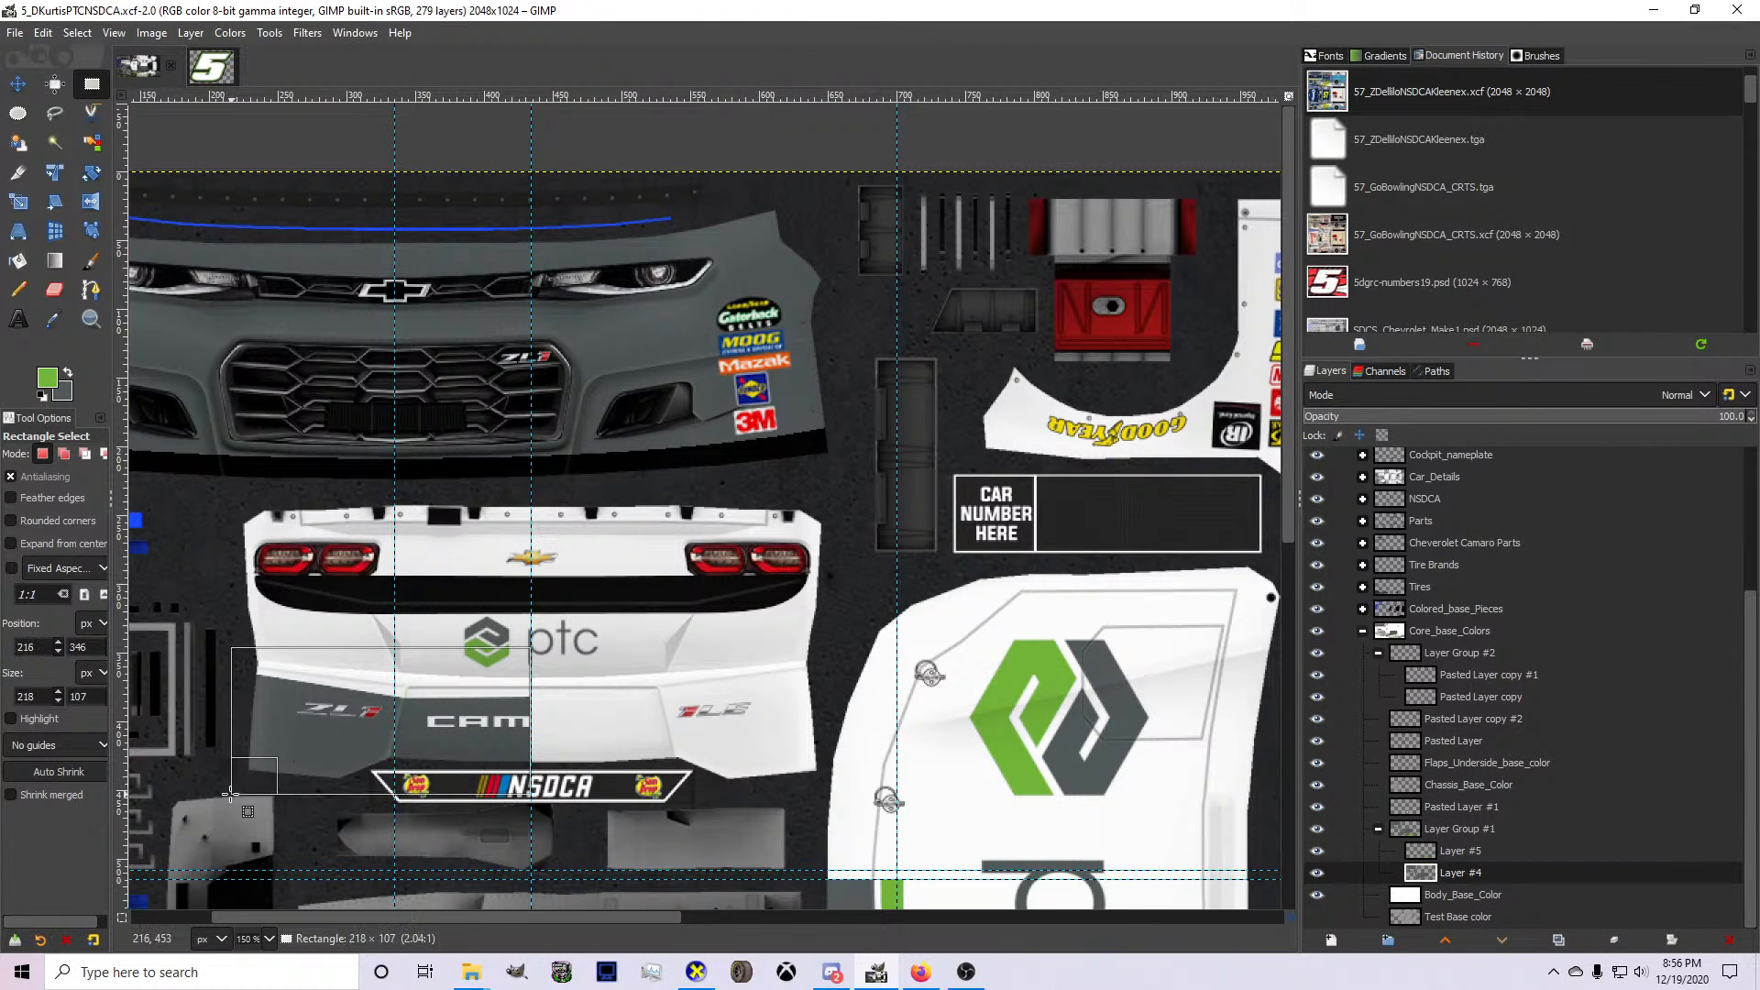
pyautogui.scroll(2, 461, 798)
pyautogui.hotkey('ctrl', 'c')
pyautogui.hotkey('ctrl', 'v')
pyautogui.scroll(-1, 471, 782)
pyautogui.hotkey('ctrl', 'shift', 'n')
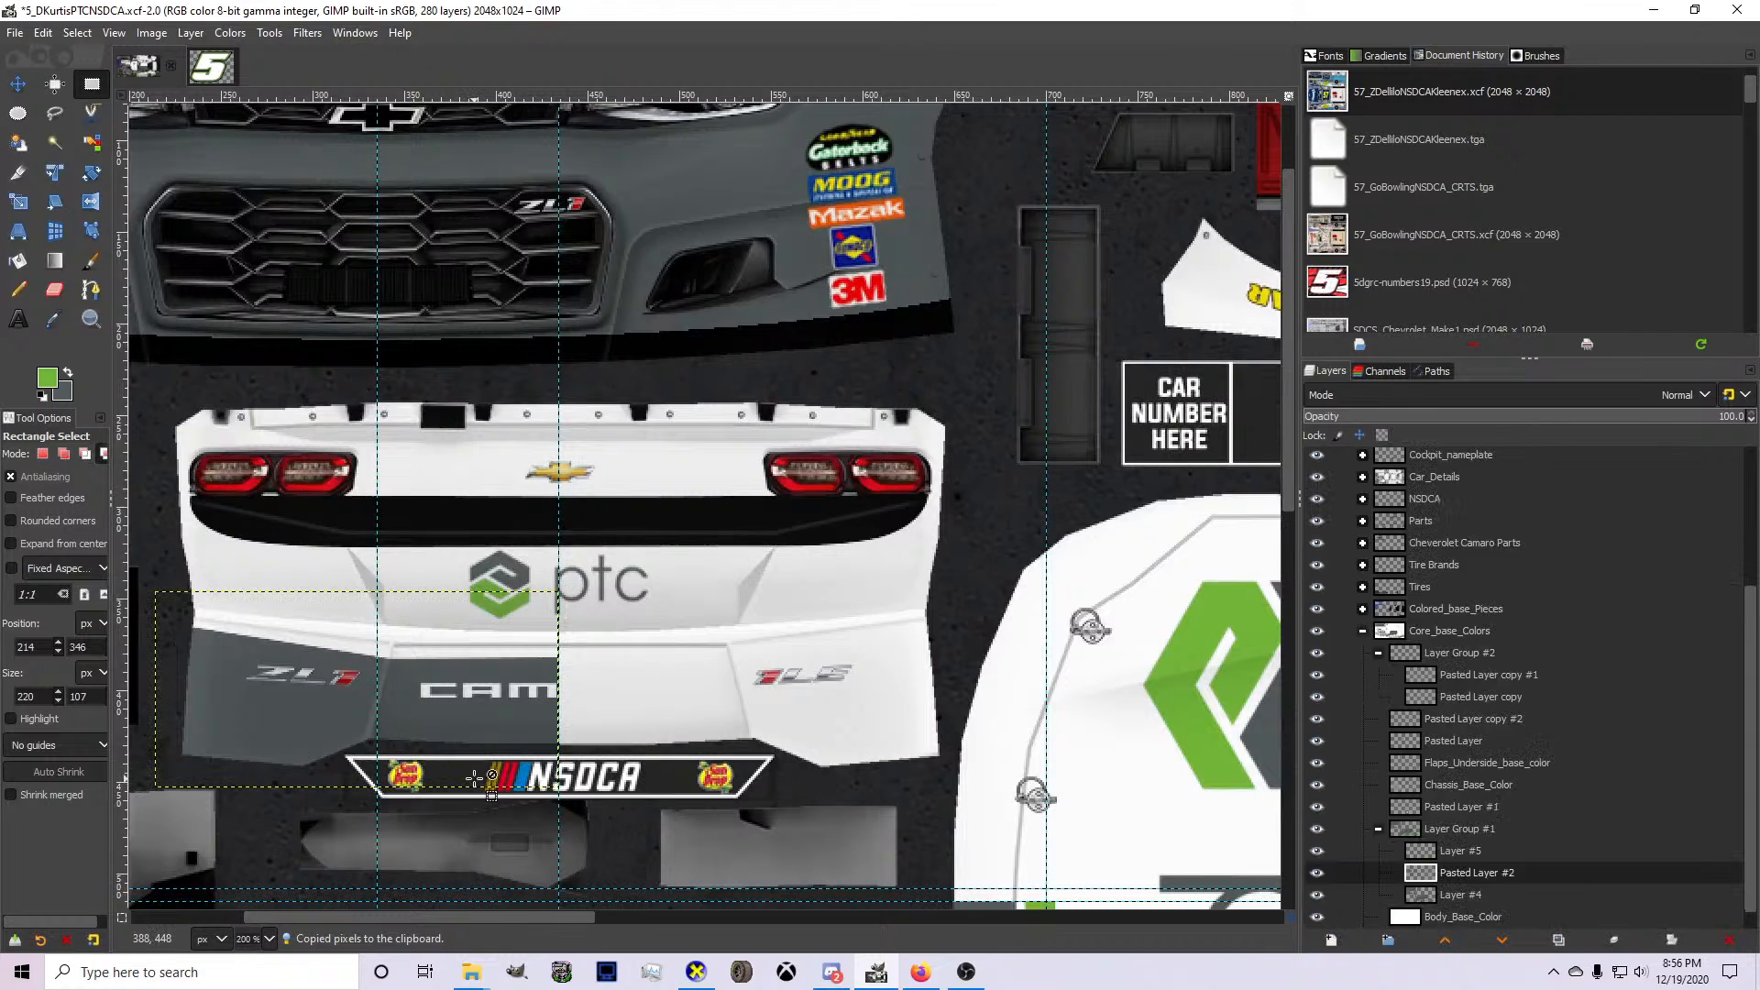
# Flip the copied gray bumper half (Pasted Layer #2) horizontally and add a horizontal guide along its top edge.
pyautogui.rightClick(475, 778)
pyautogui.moveTo(540, 663)
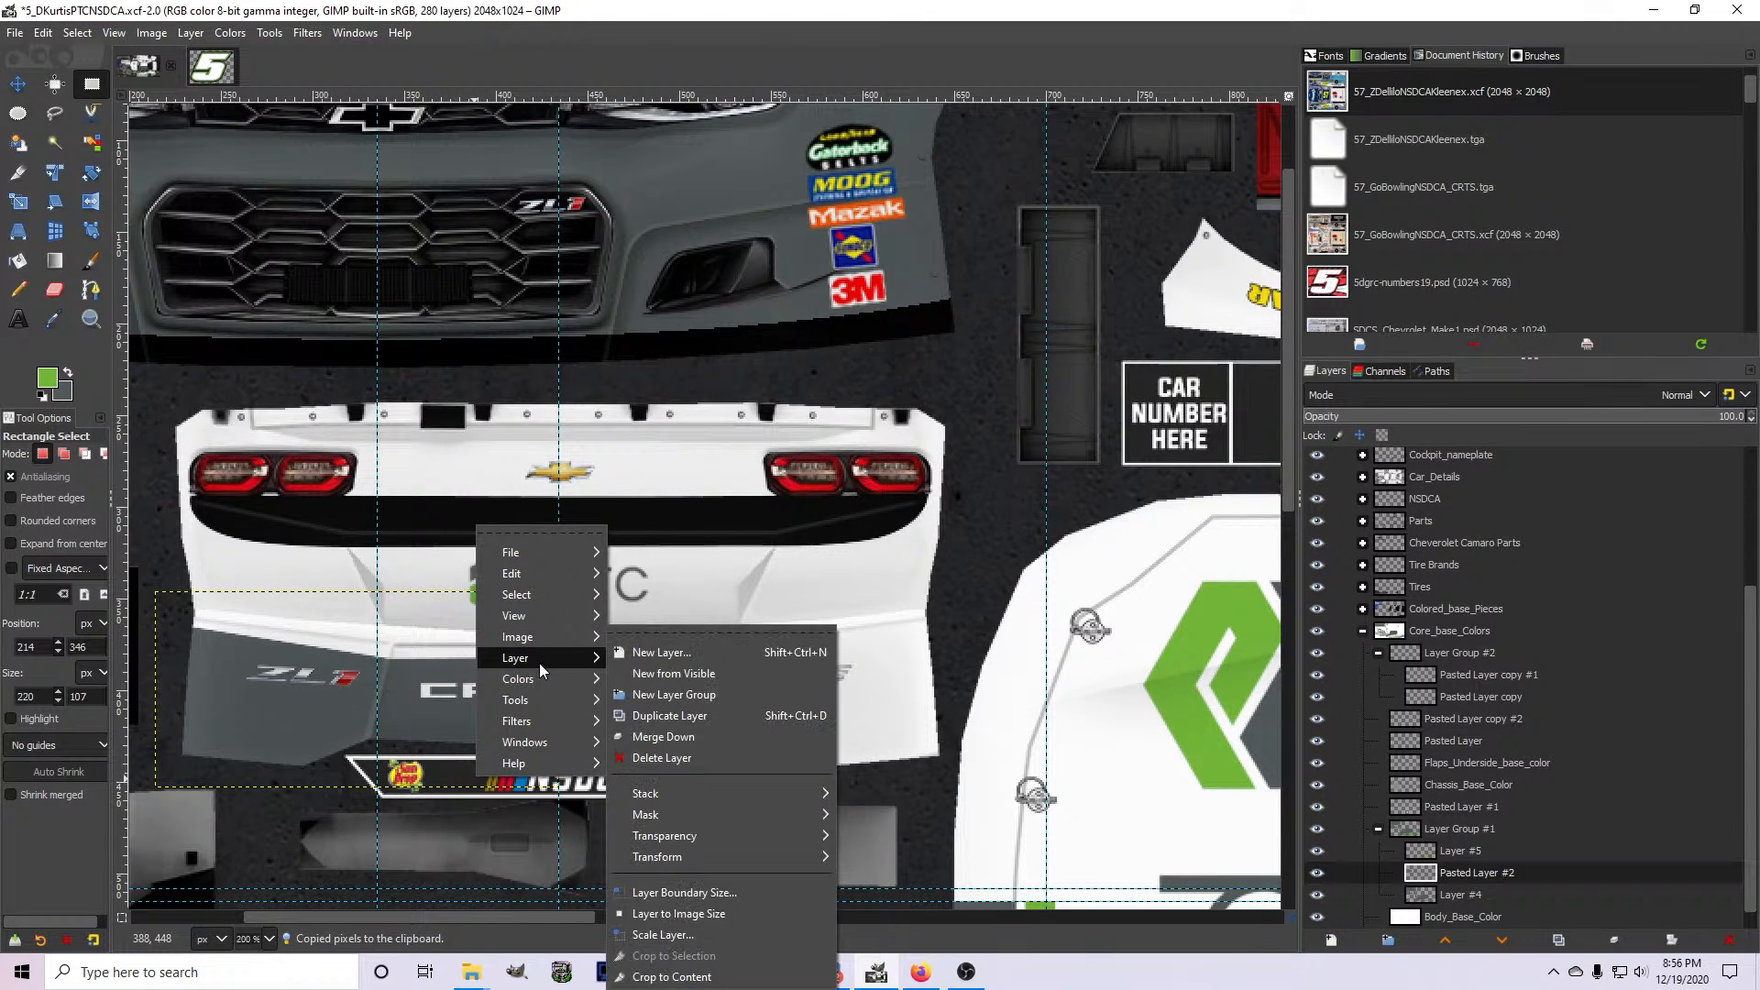
pyautogui.moveTo(734, 856)
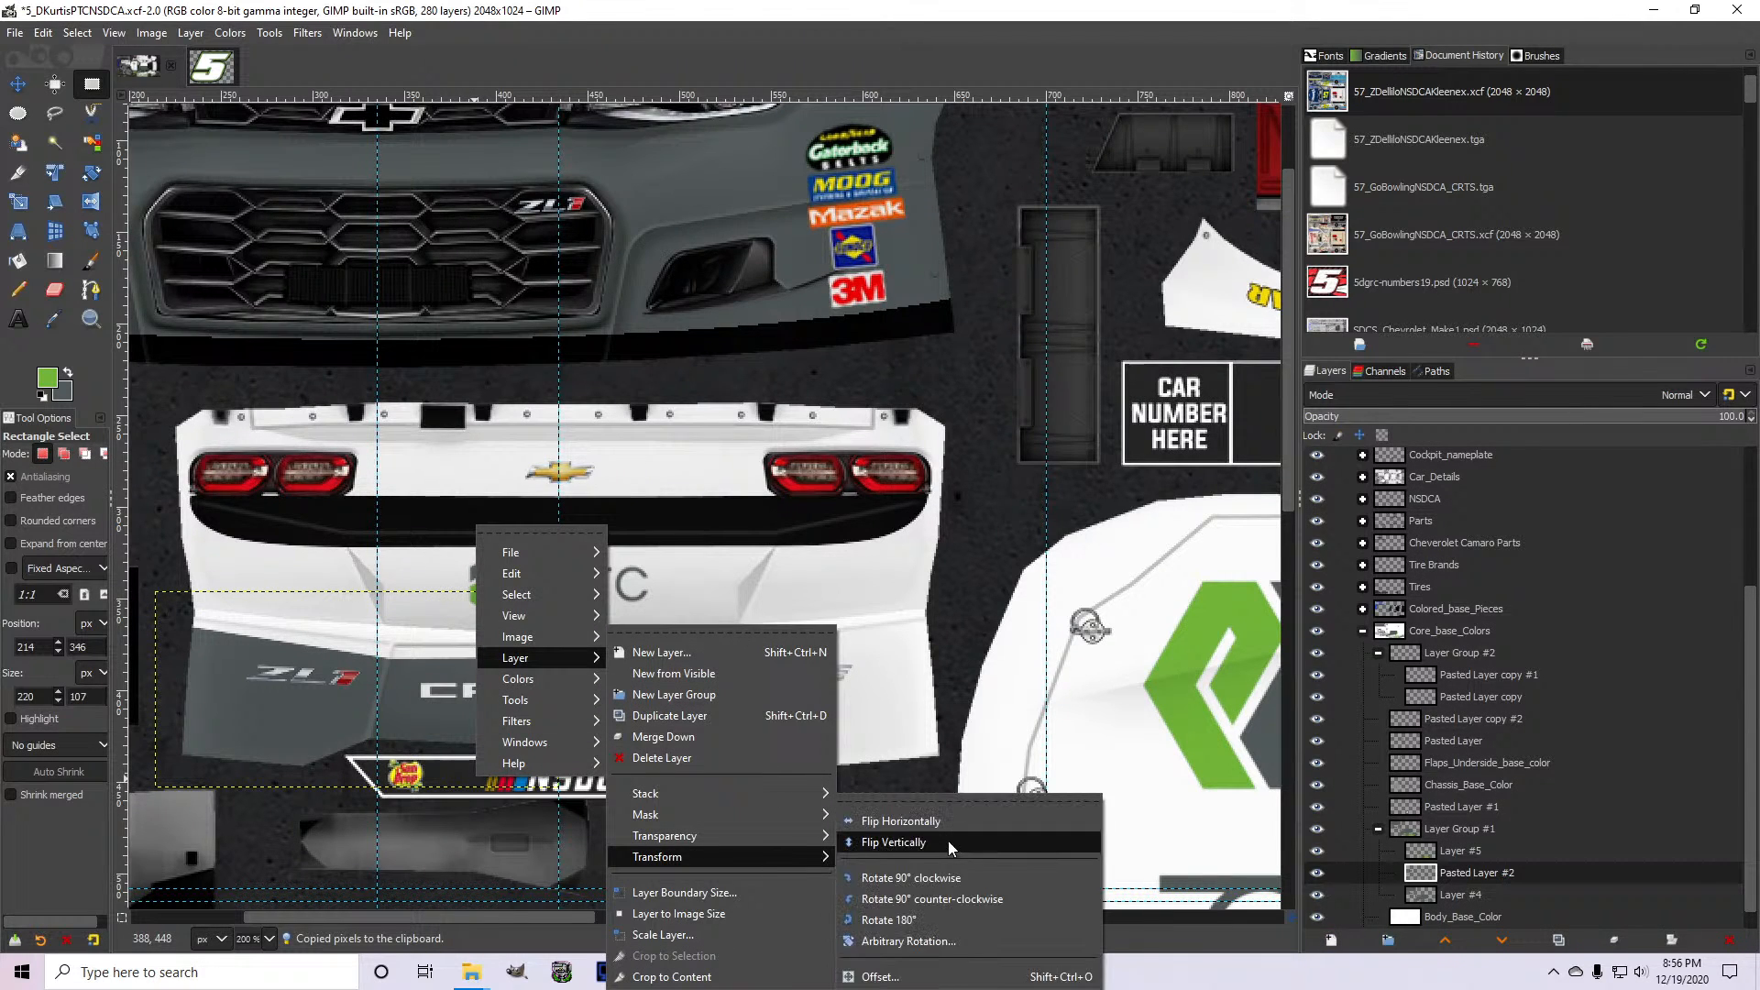
pyautogui.click(948, 840)
pyautogui.scroll(2, 523, 661)
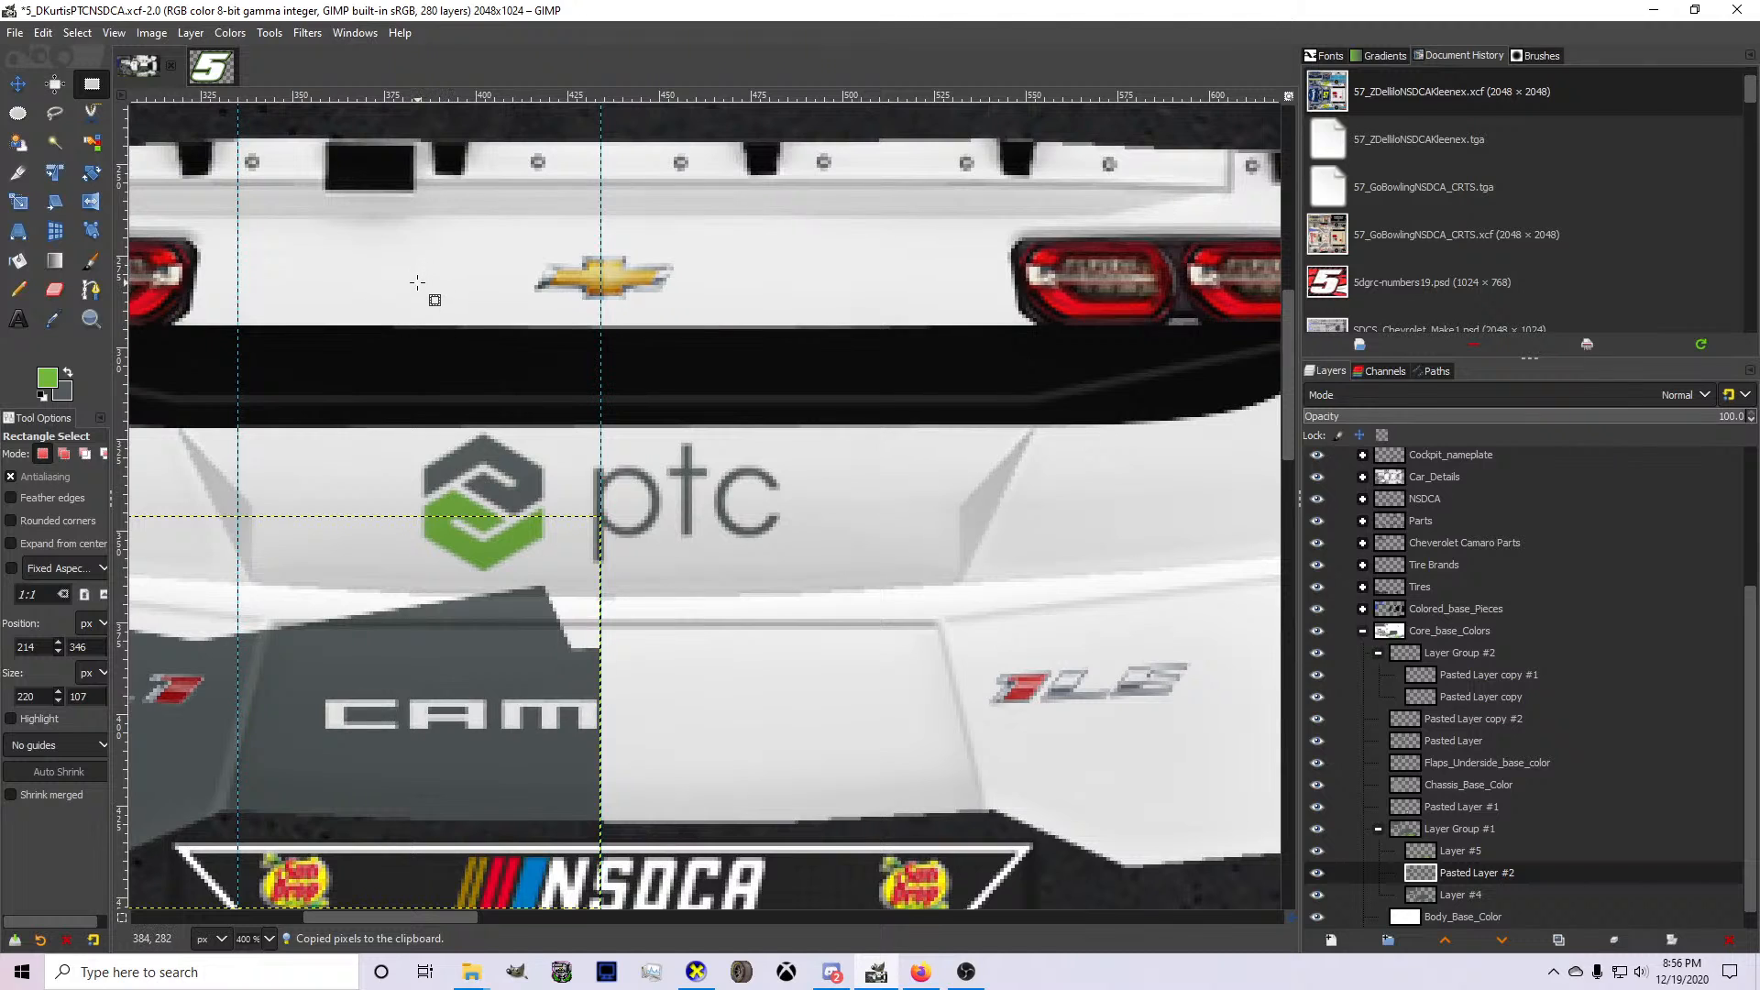
pyautogui.moveTo(442, 97); pyautogui.dragTo(470, 515)
# Move the flipped gray piece straight across onto the white half of the rear bumper, meeting the original at the center guide.
pyautogui.scroll(-1, 470, 516)
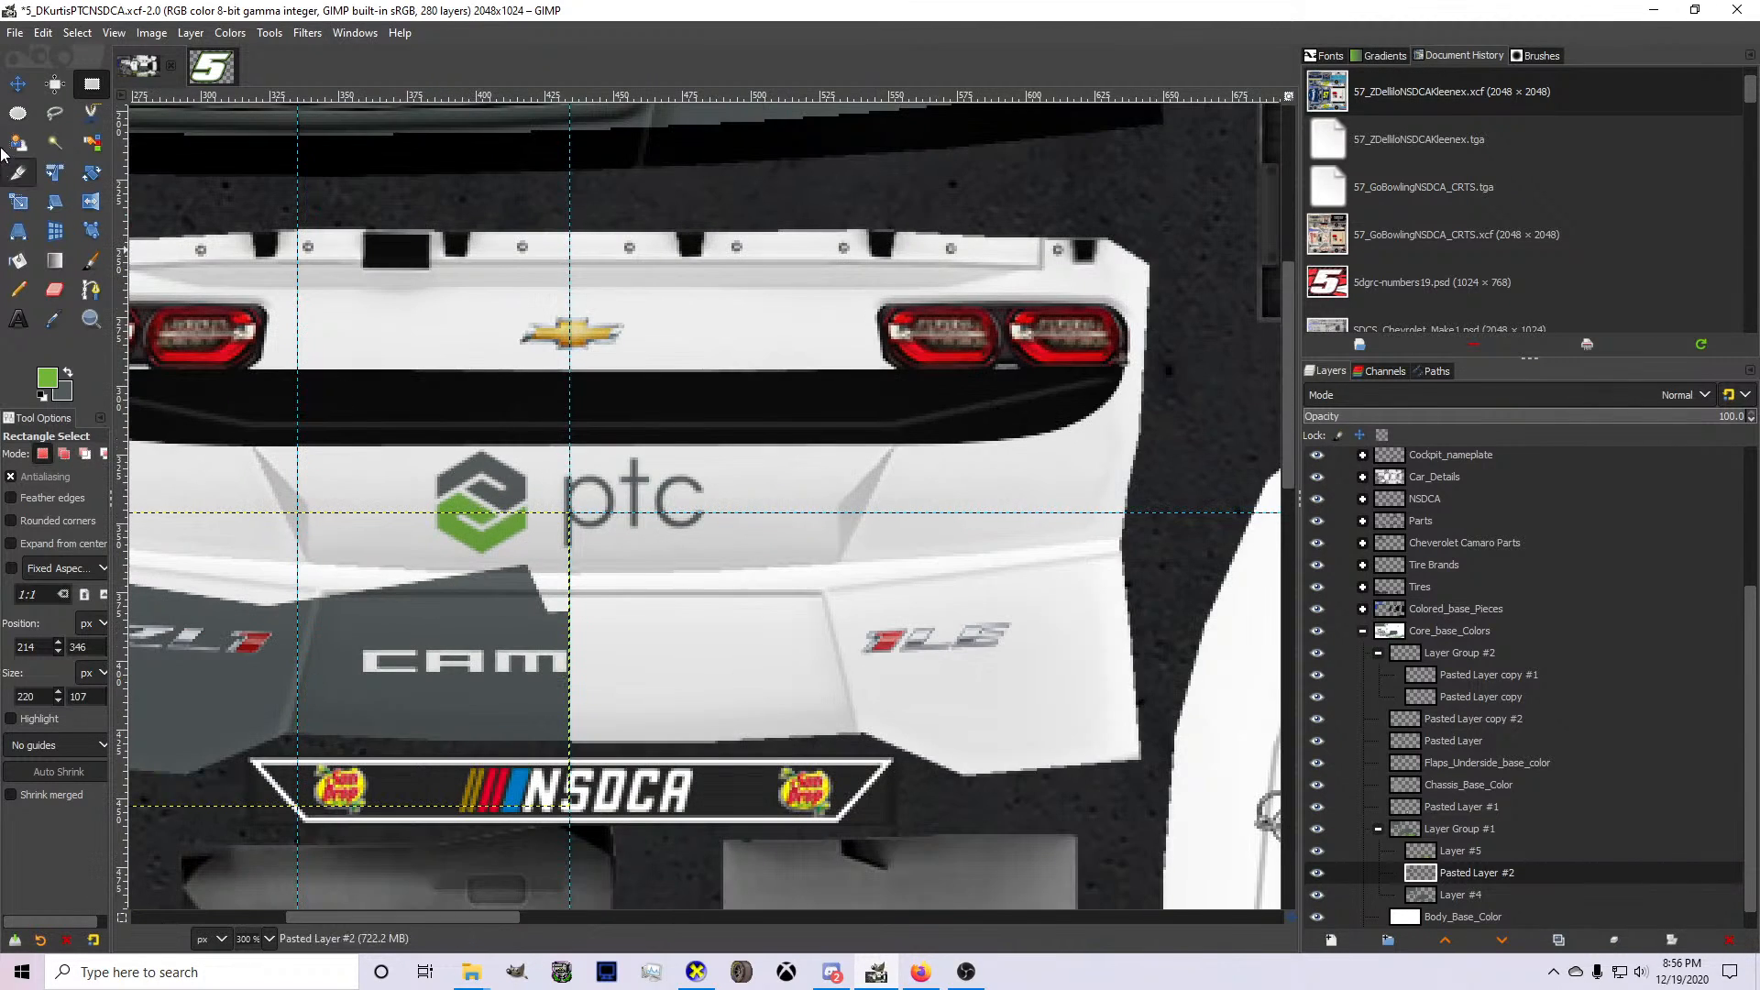
pyautogui.click(17, 90)
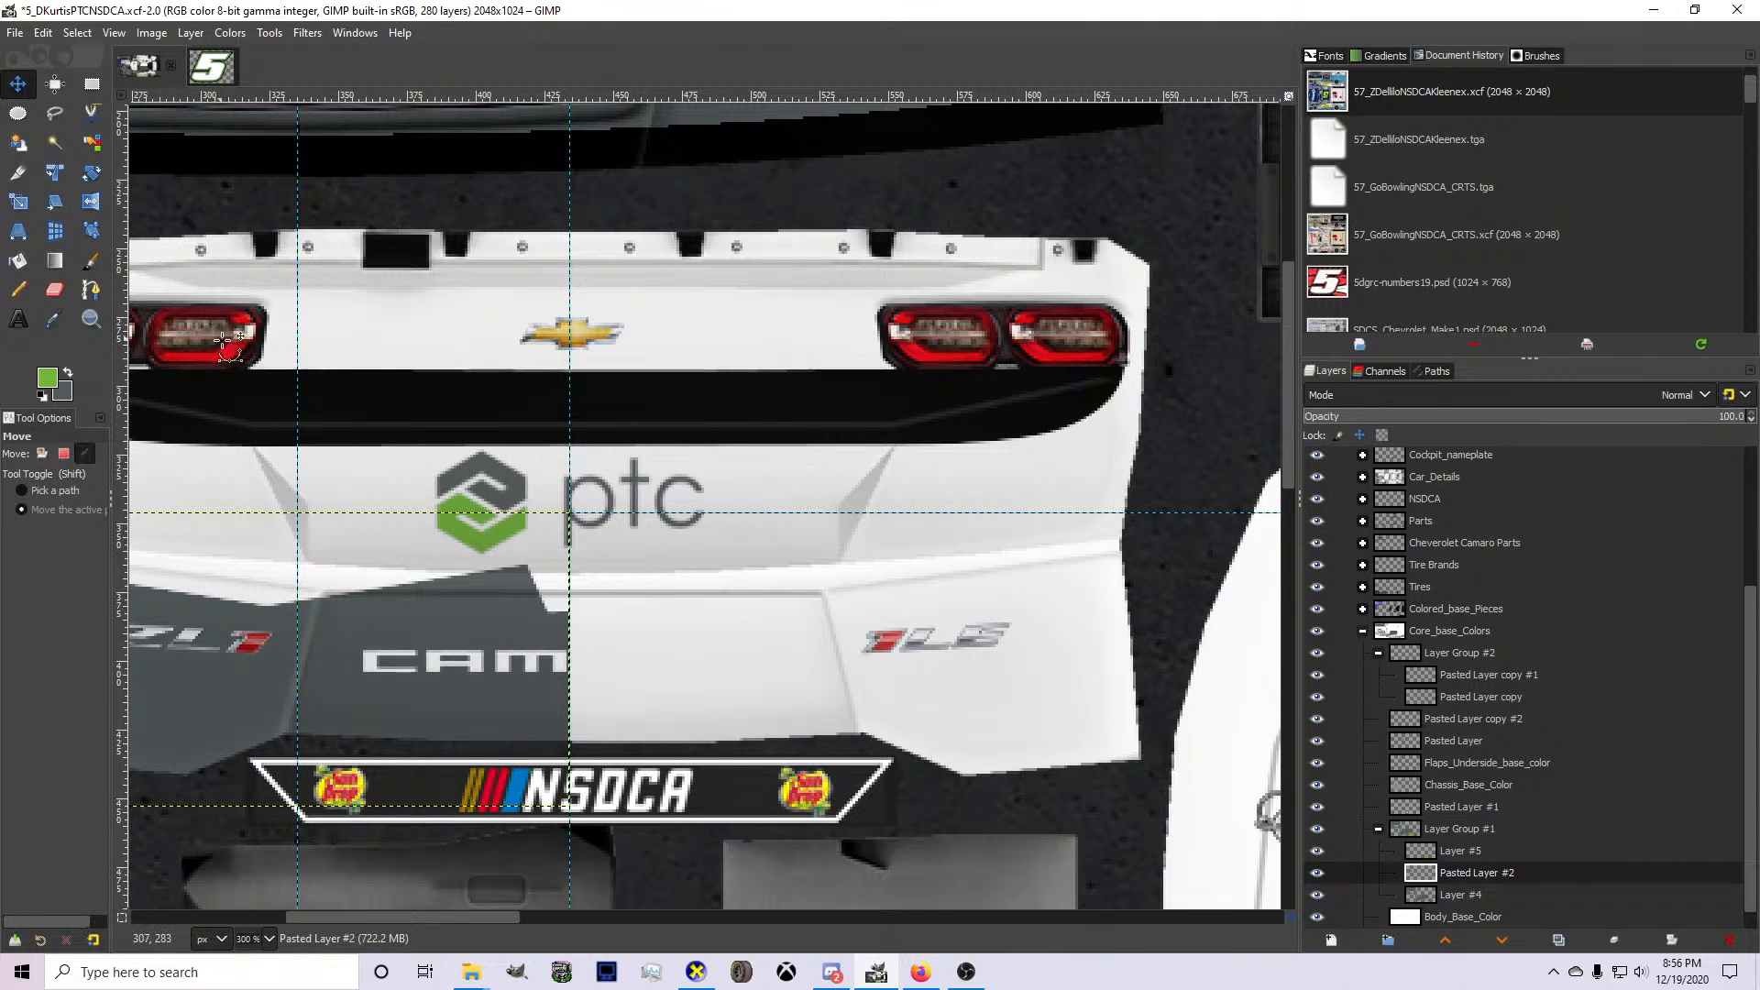
pyautogui.scroll(-1, 317, 548)
pyautogui.moveTo(314, 556); pyautogui.dragTo(717, 555)
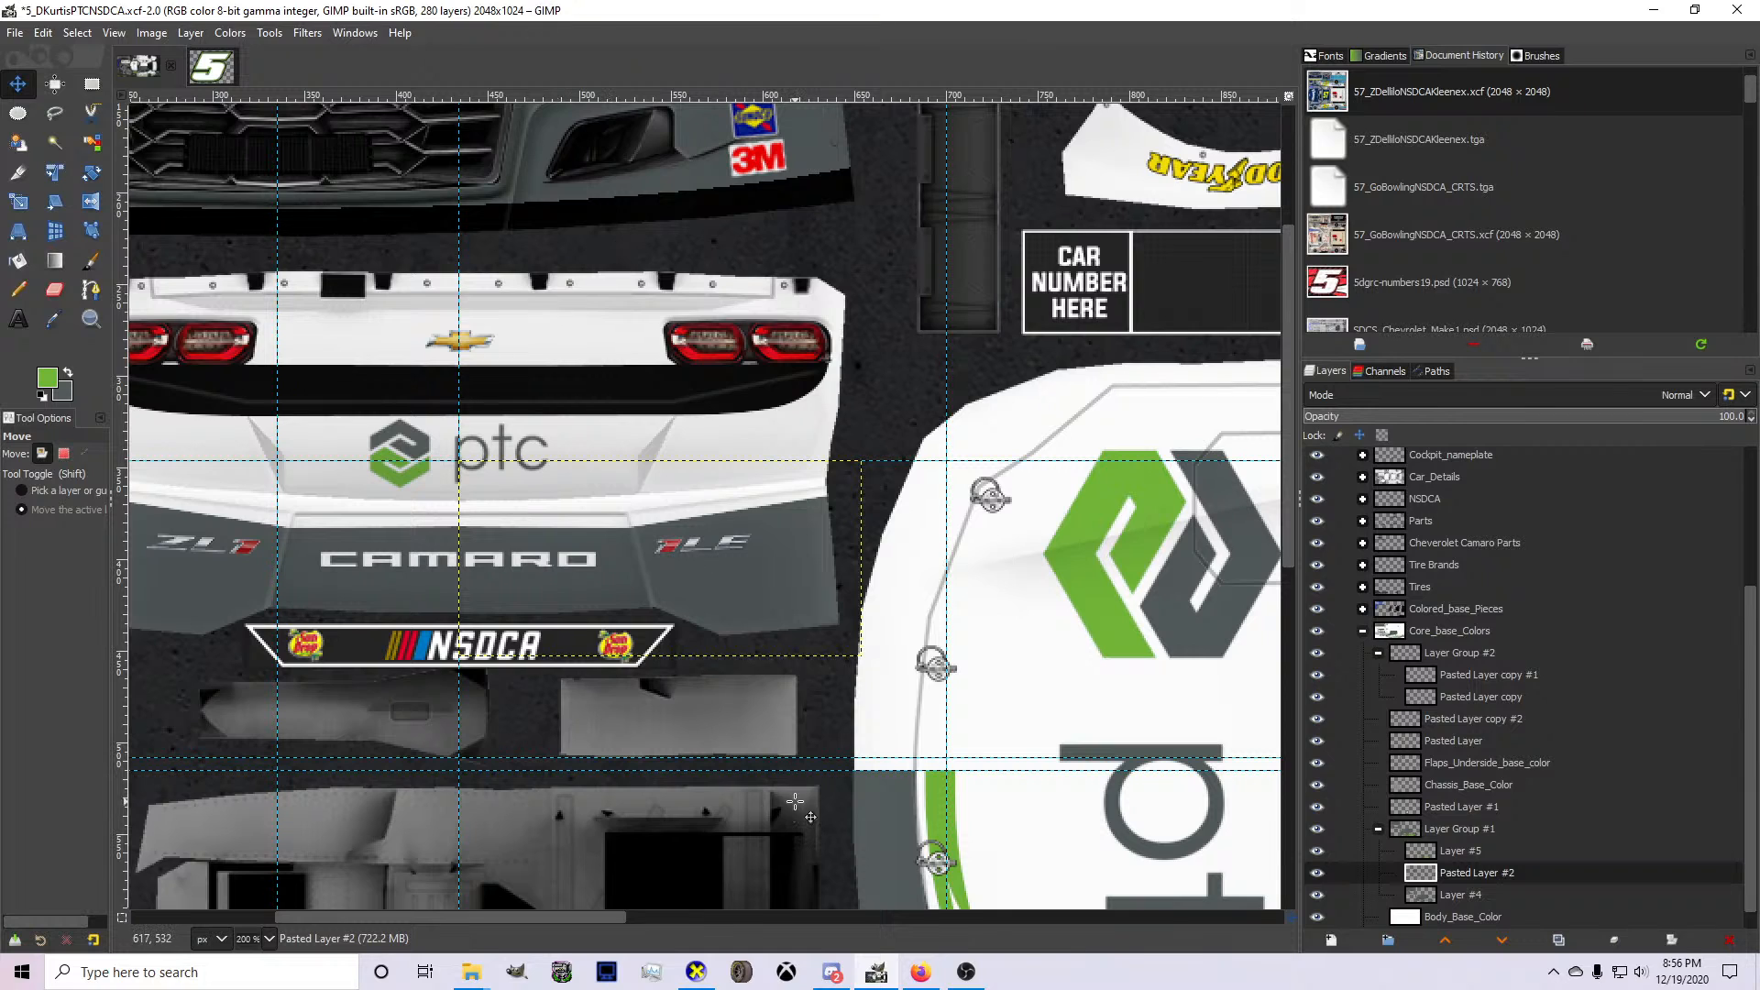
# Switch to CarView and check the mirrored gray rear bumper from behind the 3D car.
pyautogui.click(836, 924)
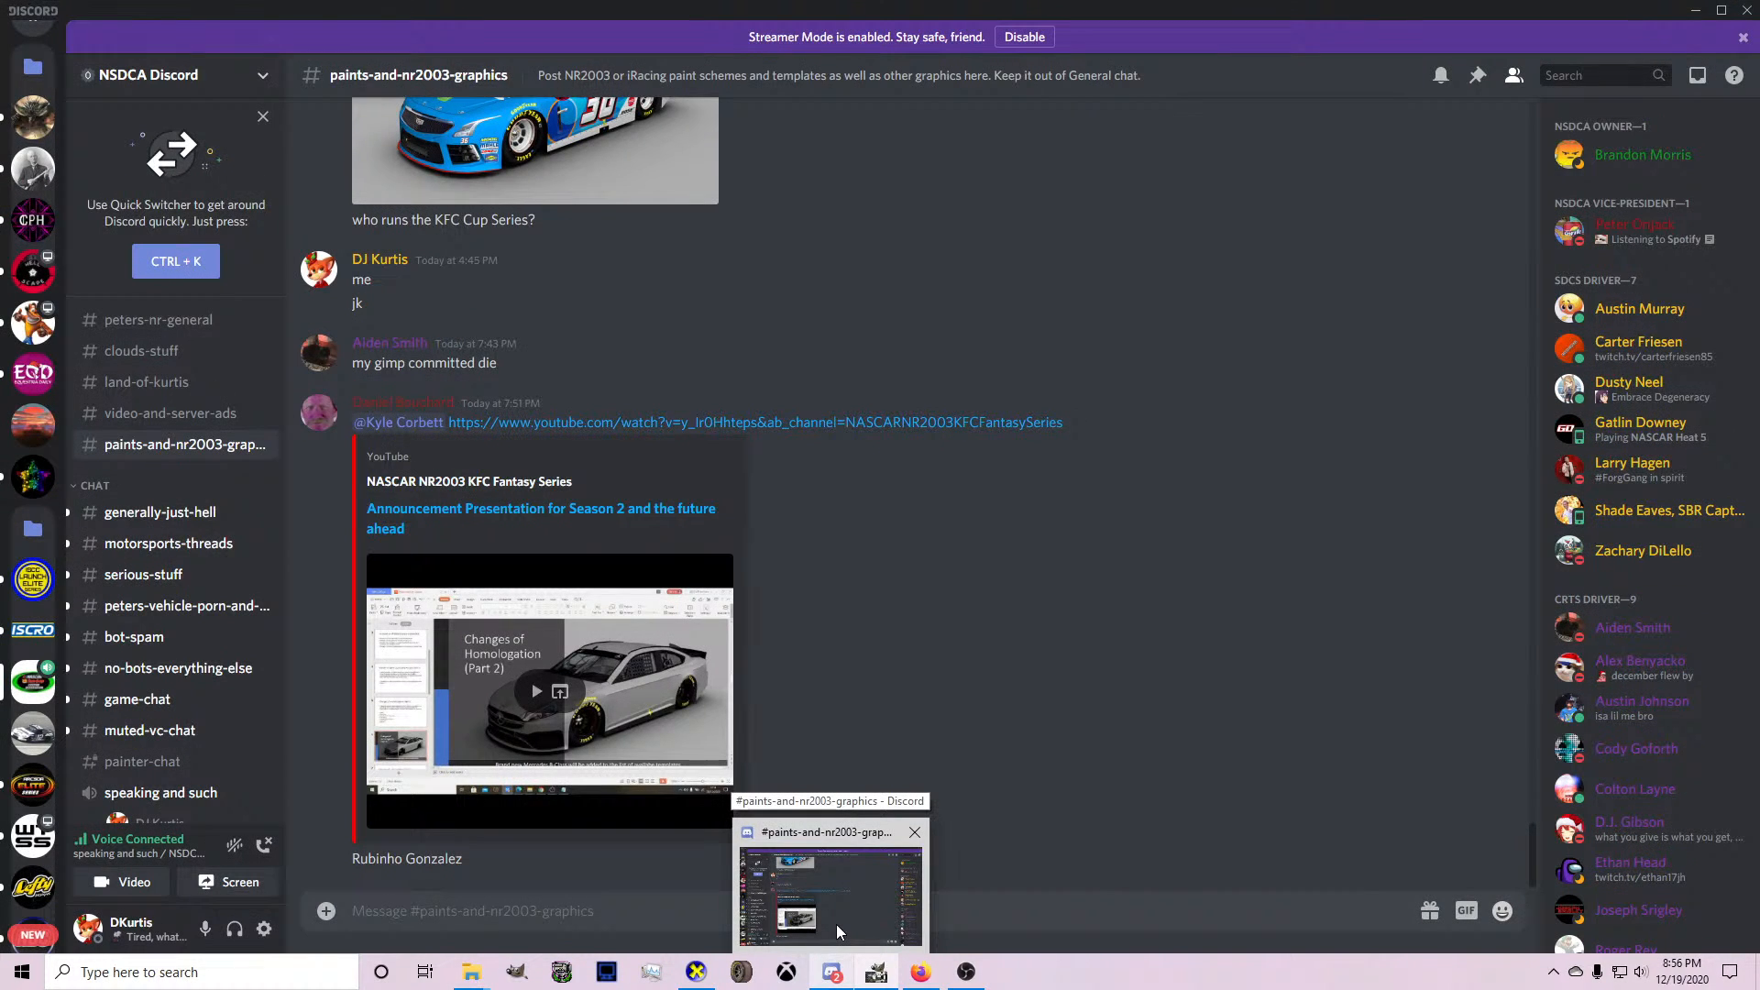
pyautogui.click(697, 972)
pyautogui.moveTo(733, 733); pyautogui.dragTo(671, 750)
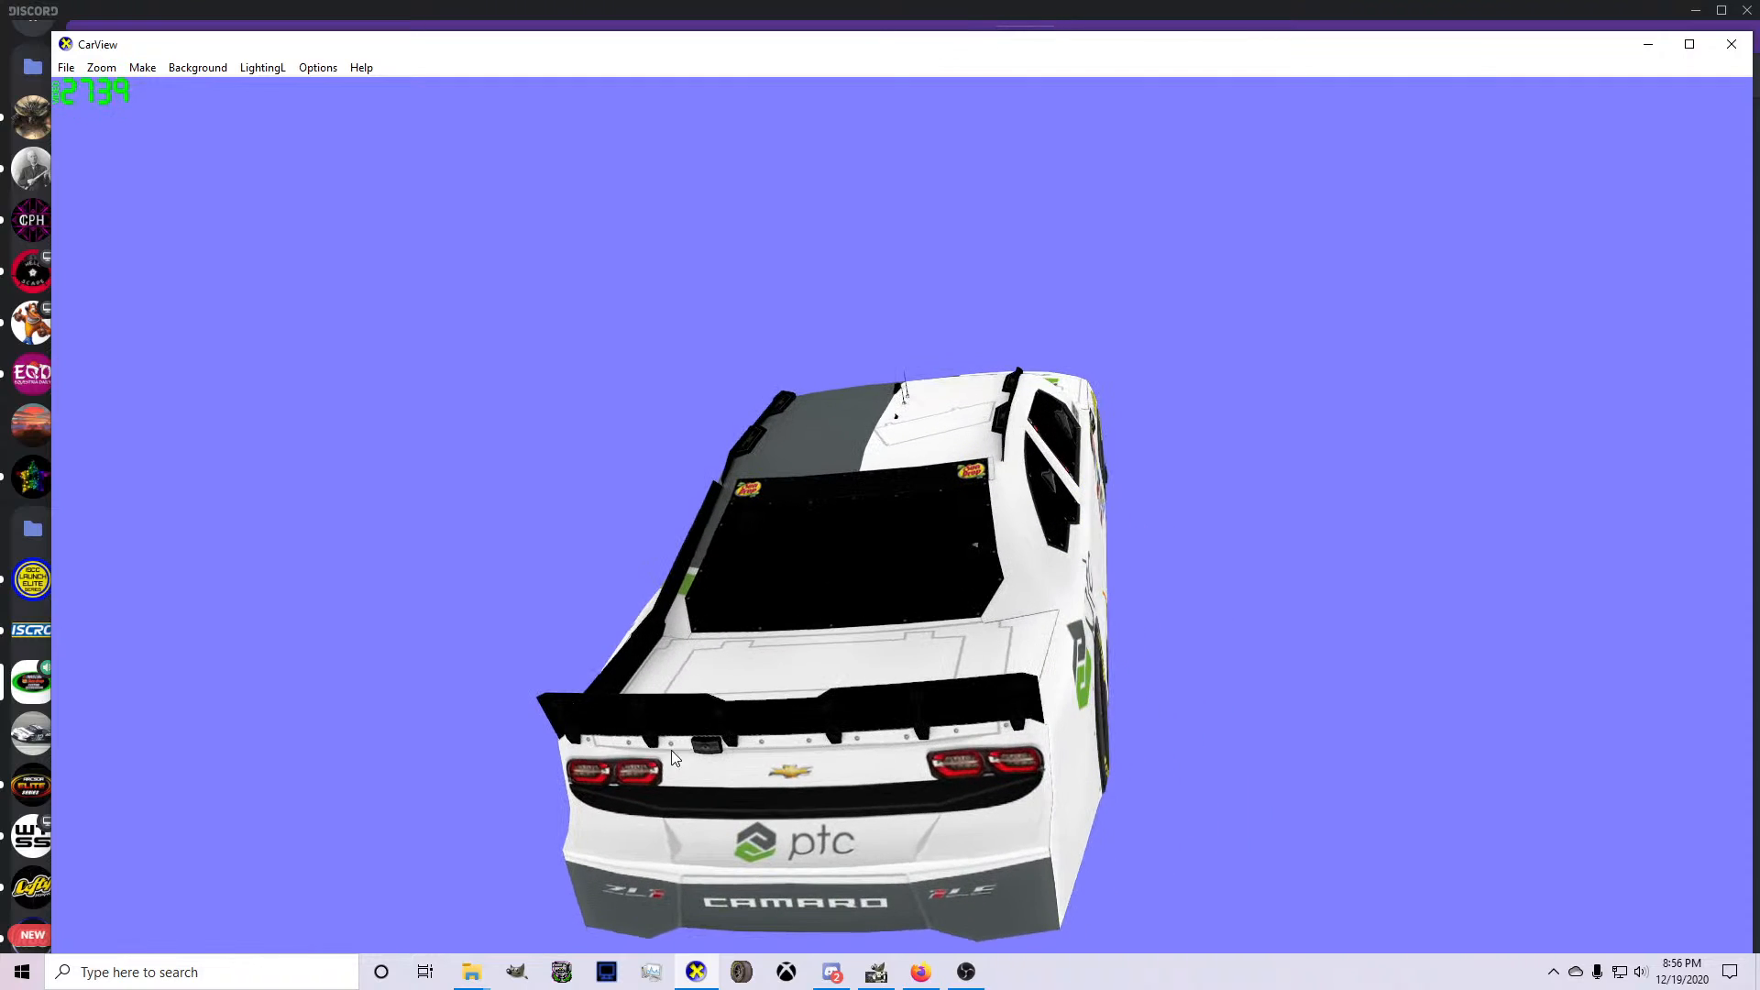
# Return to GIMP and merge Pasted Layer #2 down into Layer #4.
pyautogui.click(876, 972)
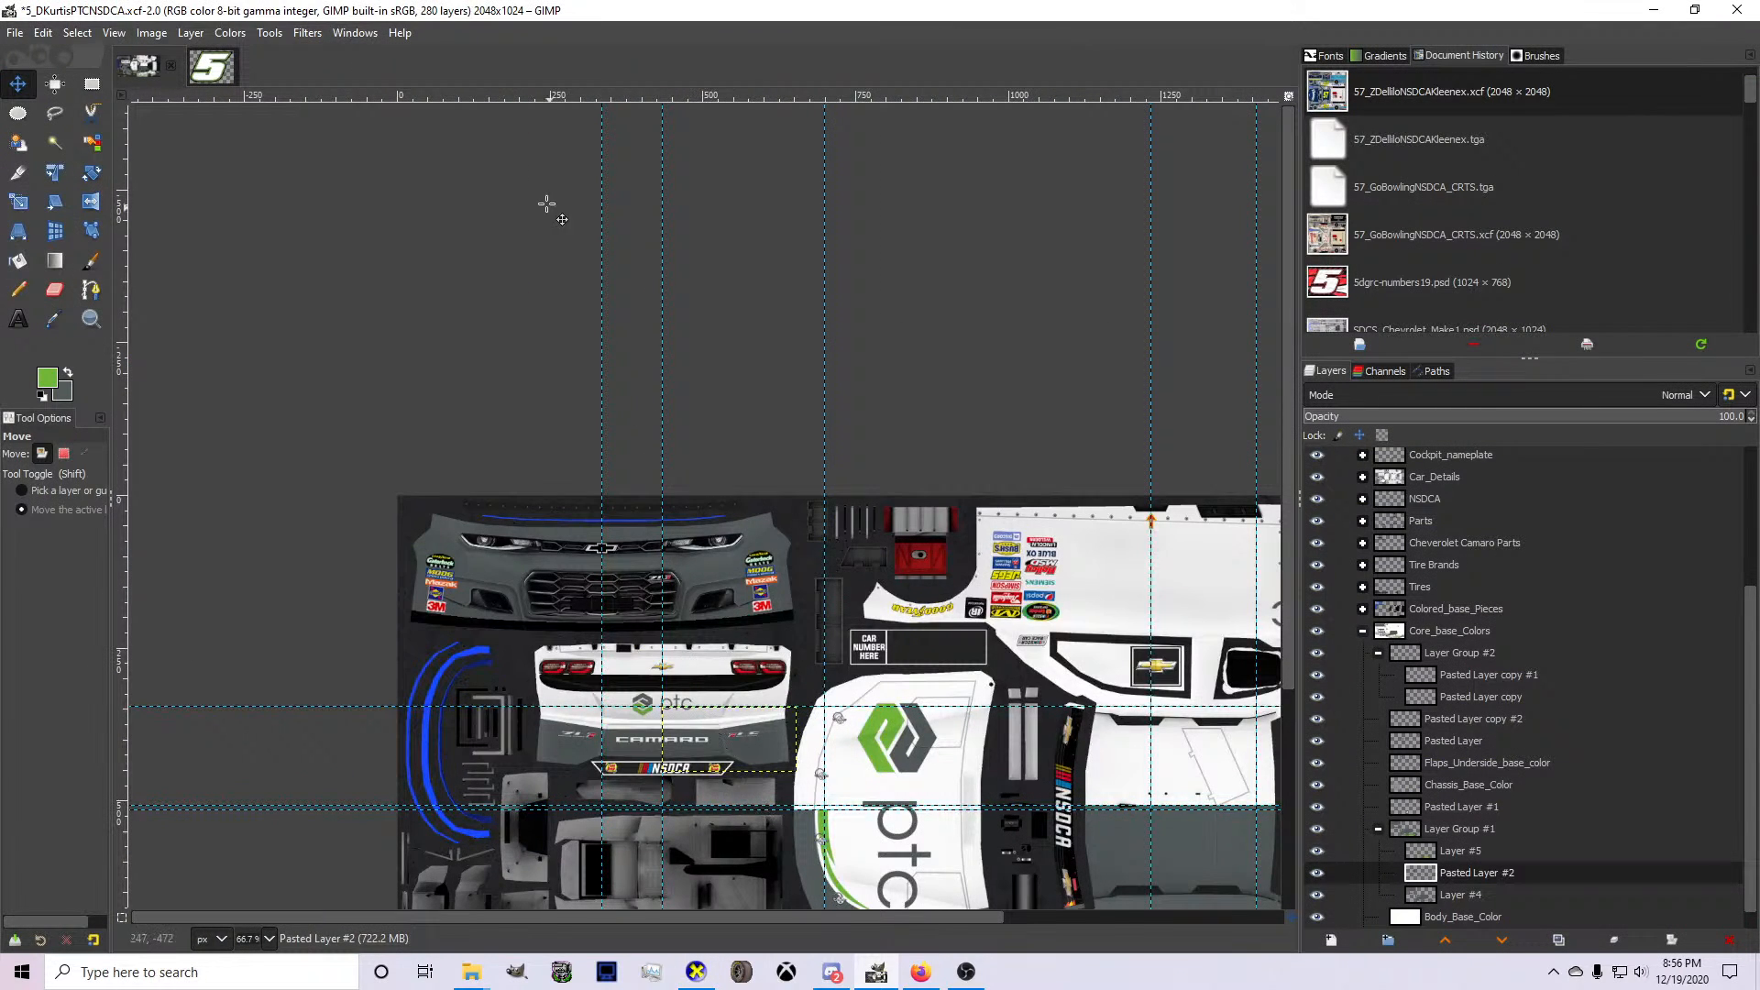
pyautogui.scroll(-2, 711, 664)
pyautogui.press('Delete')
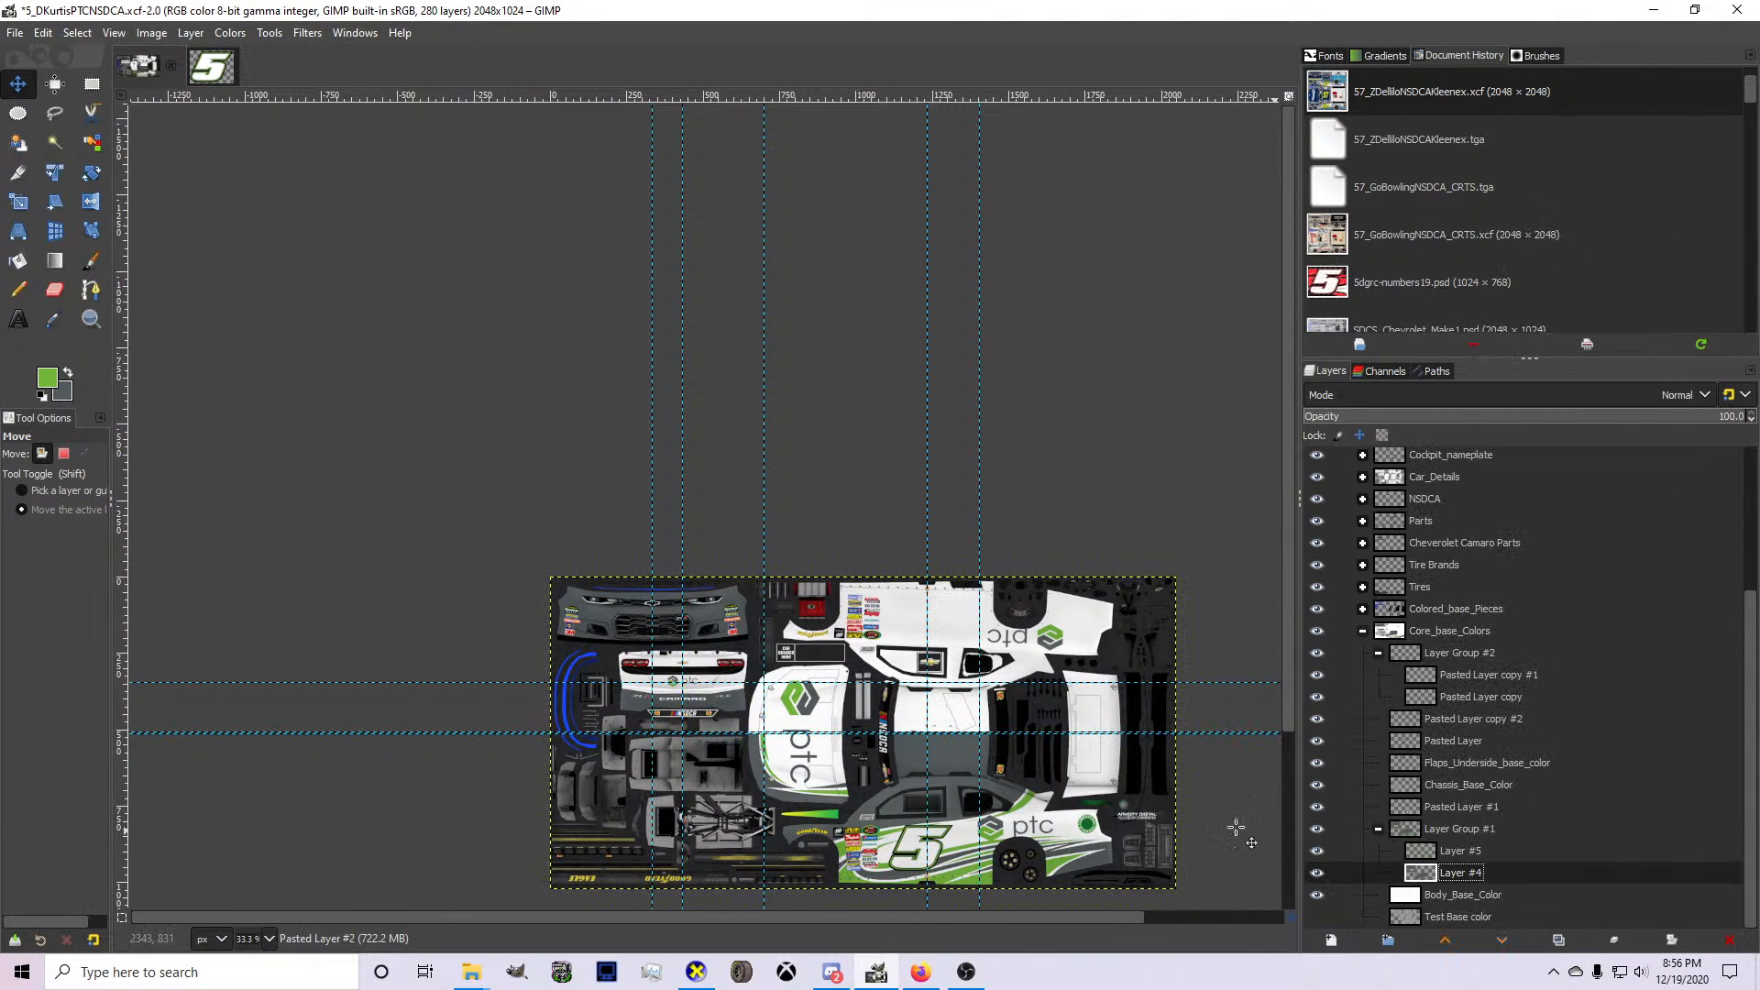
# Duplicate the stripe group Layer Group #1 and activate the Crop tool for the copy.
pyautogui.click(1440, 835)
pyautogui.scroll(-3, 883, 763)
pyautogui.scroll(5, 923, 824)
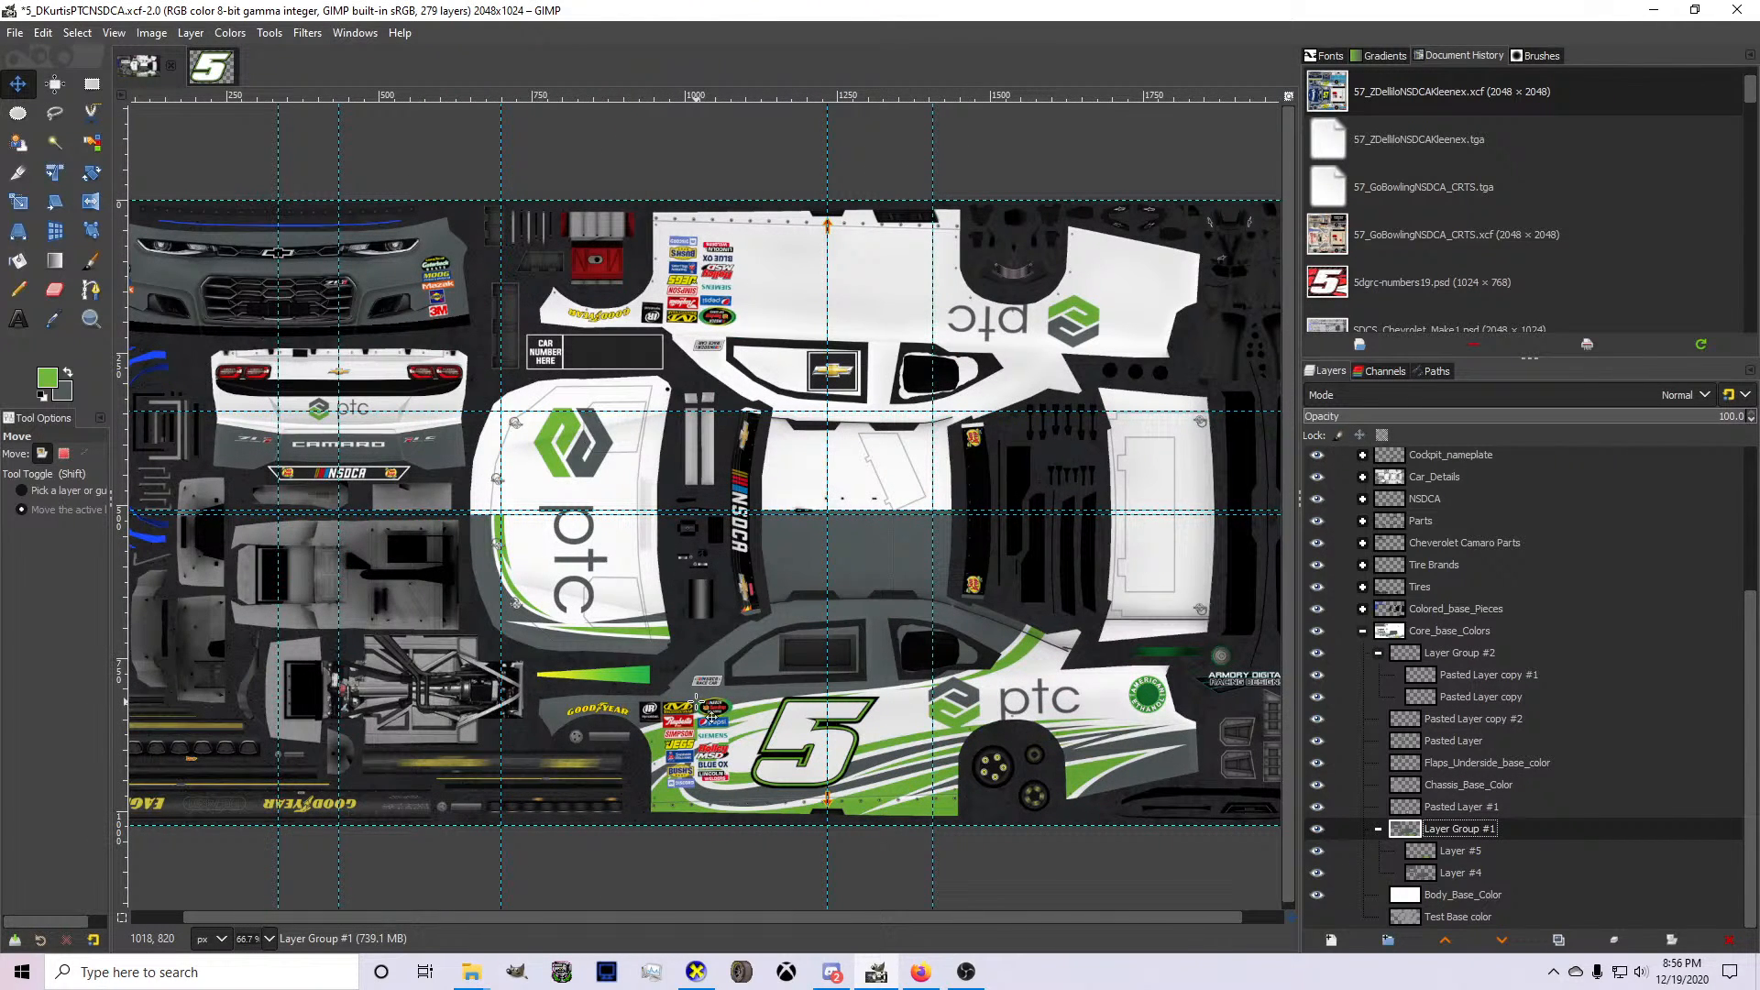
pyautogui.scroll(-1, 724, 649)
pyautogui.scroll(1, 796, 657)
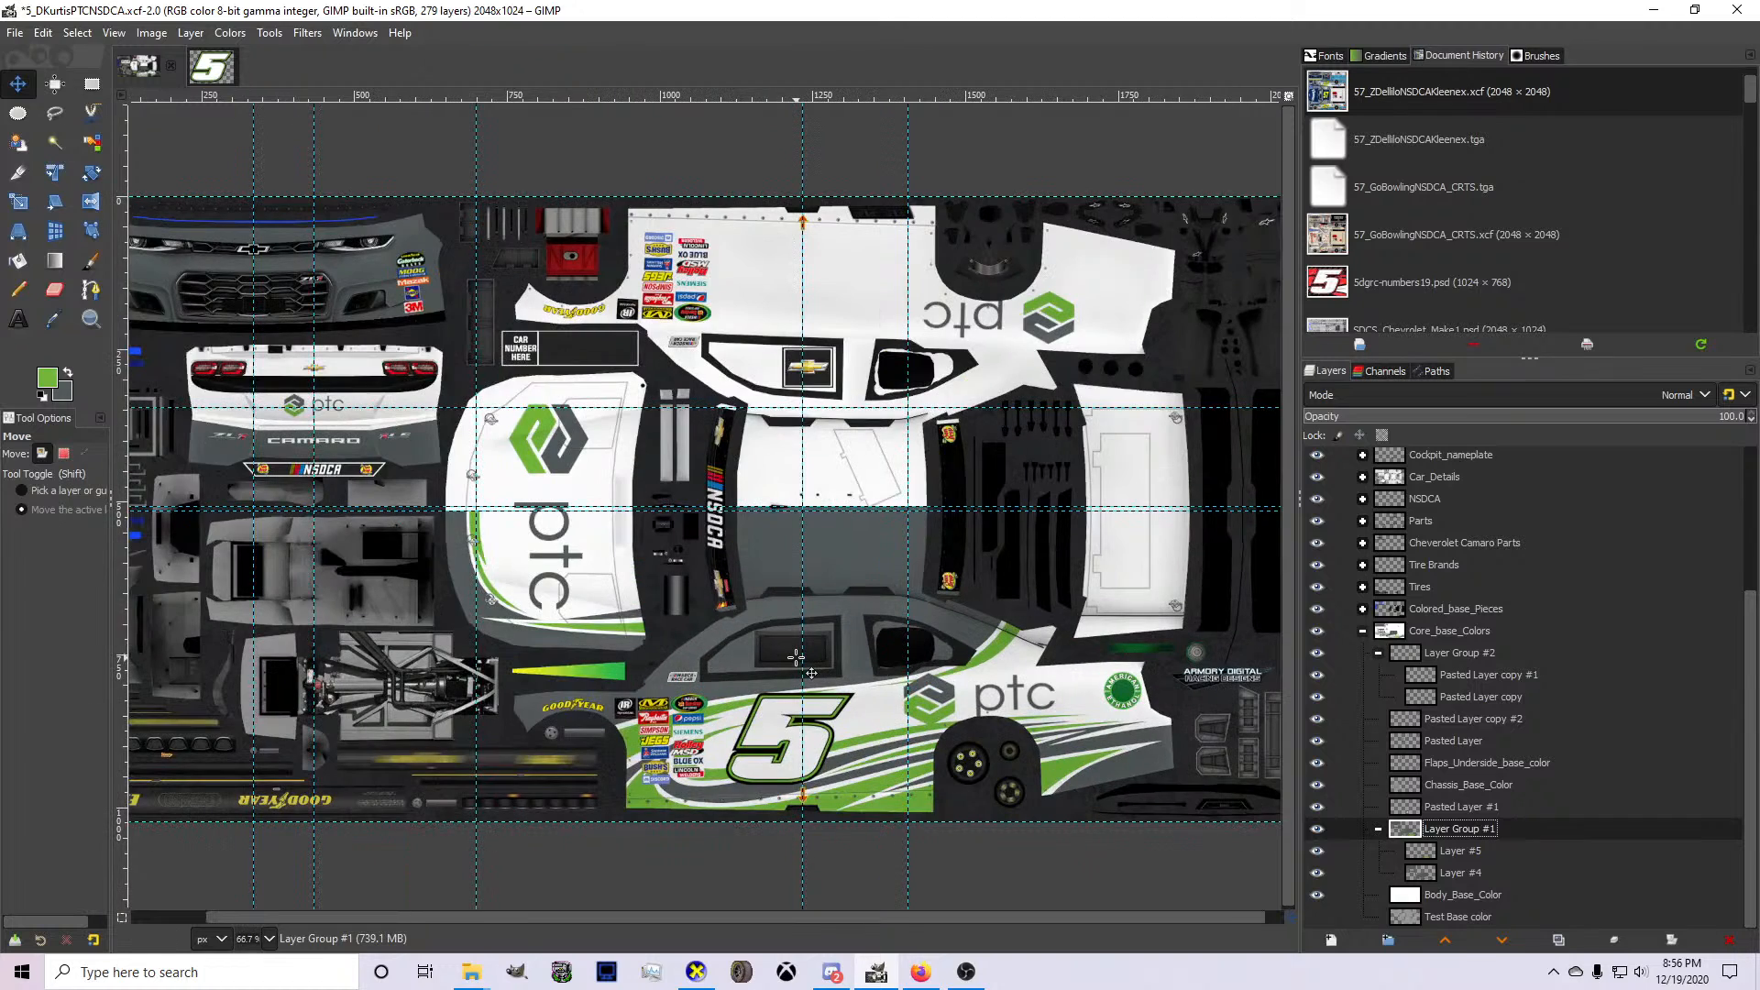
pyautogui.scroll(1, 796, 658)
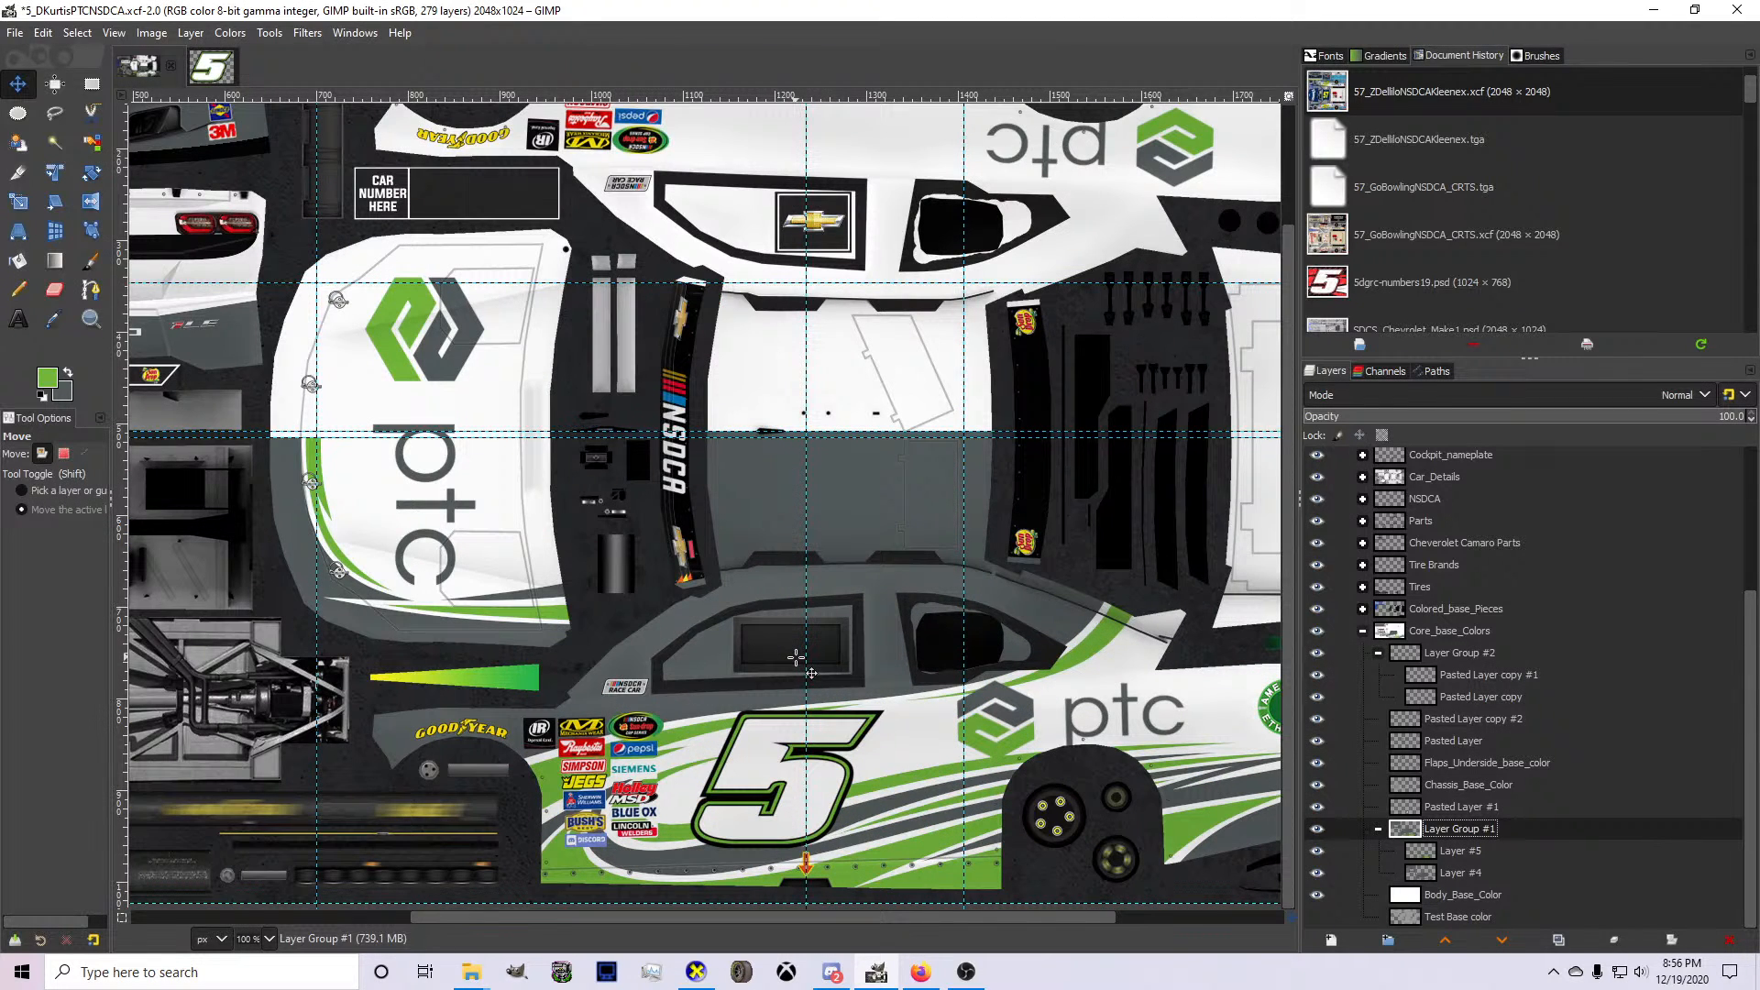
pyautogui.scroll(-1, 765, 666)
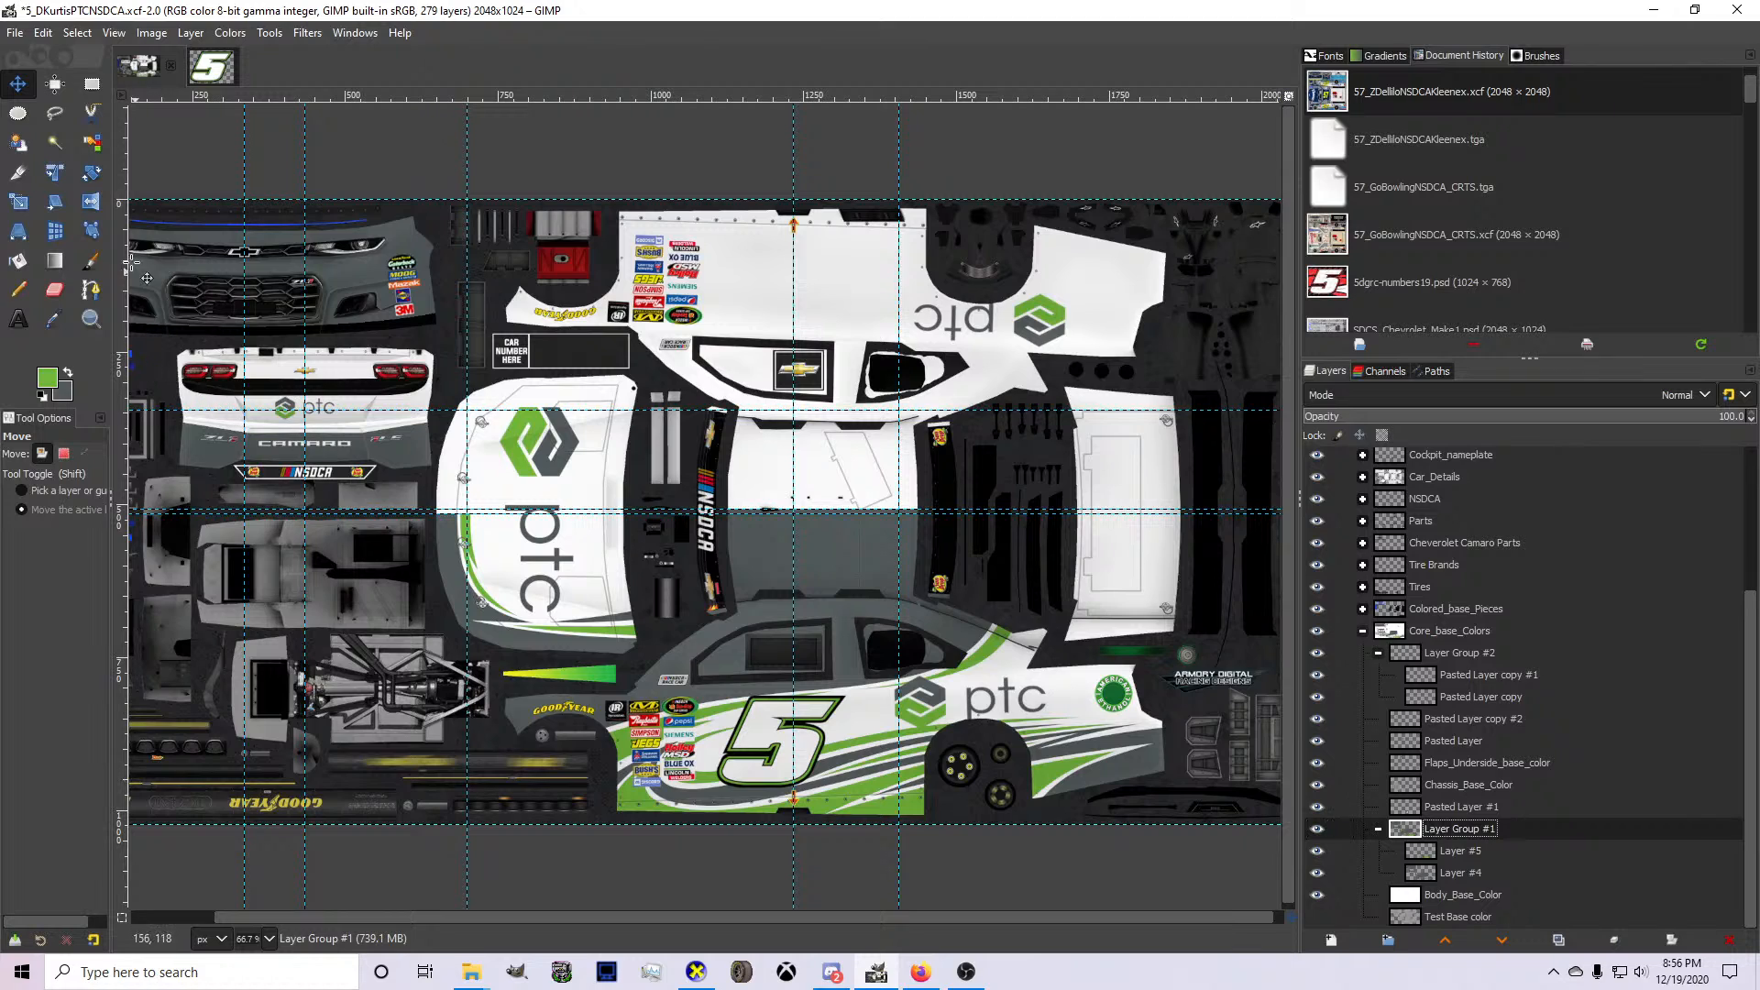
pyautogui.hotkey('shift', 'ctrl', 'd')
pyautogui.click(17, 172)
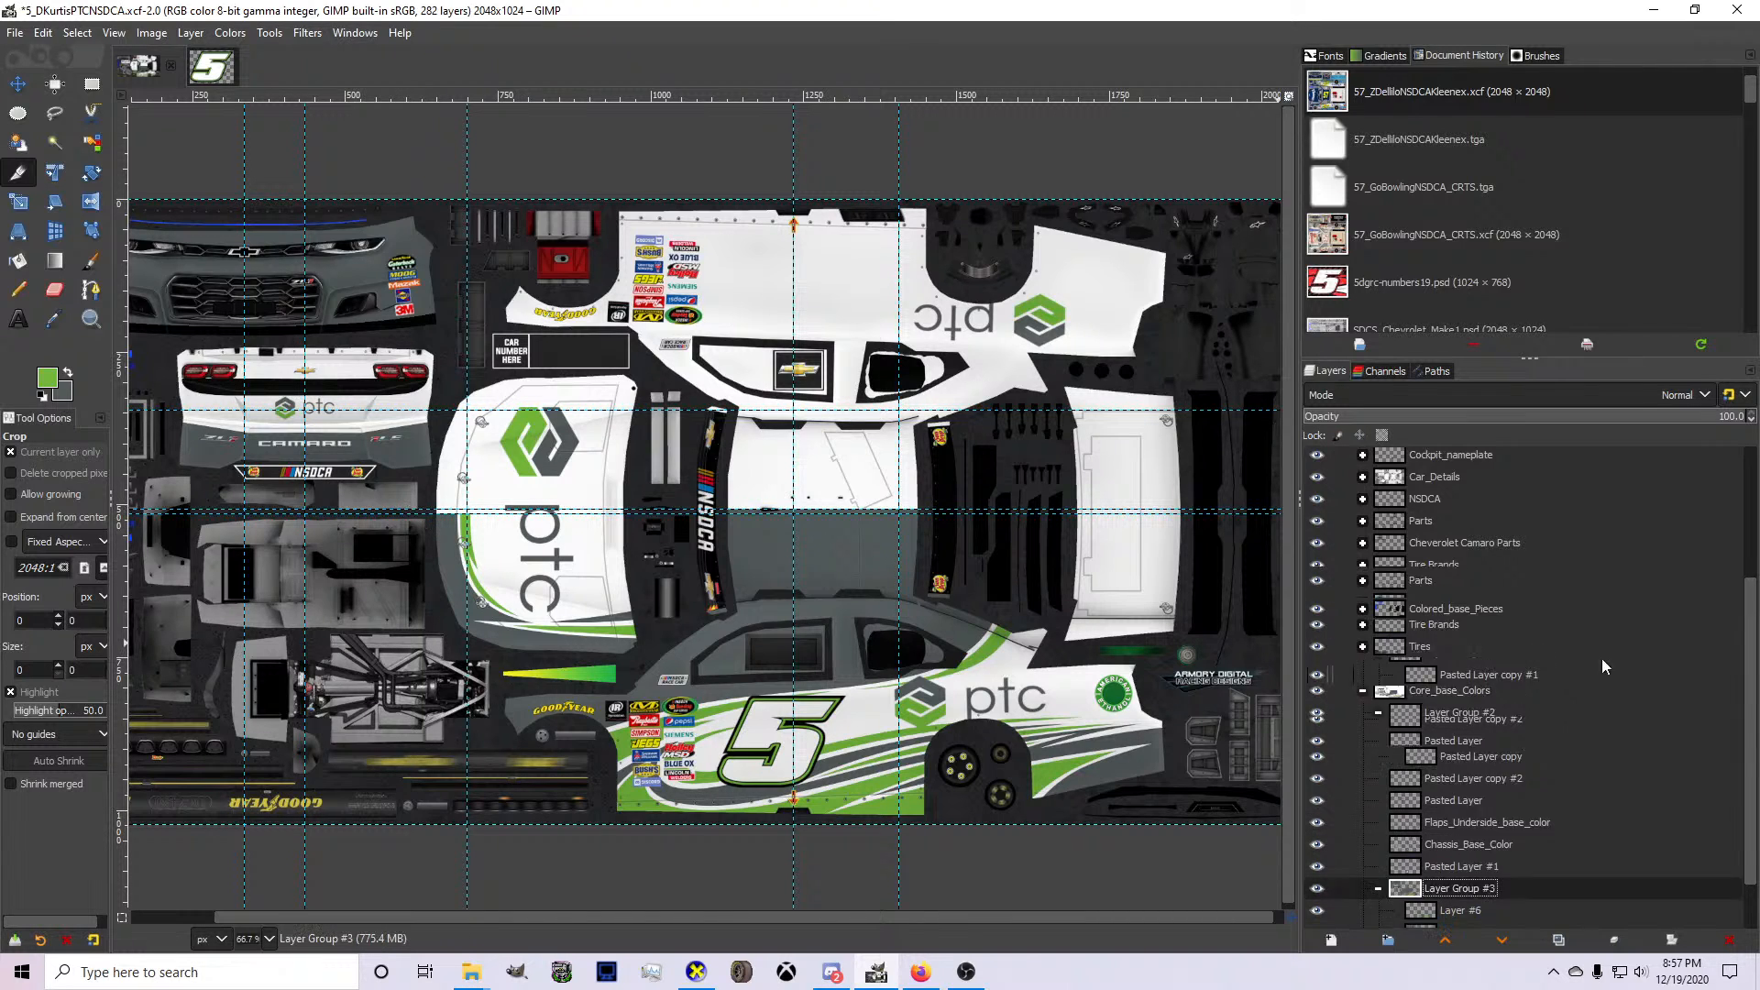
# Display the wireframe layer temporarily to examine the centerline of the hood, and hide it again.
pyautogui.scroll(5, 1332, 539)
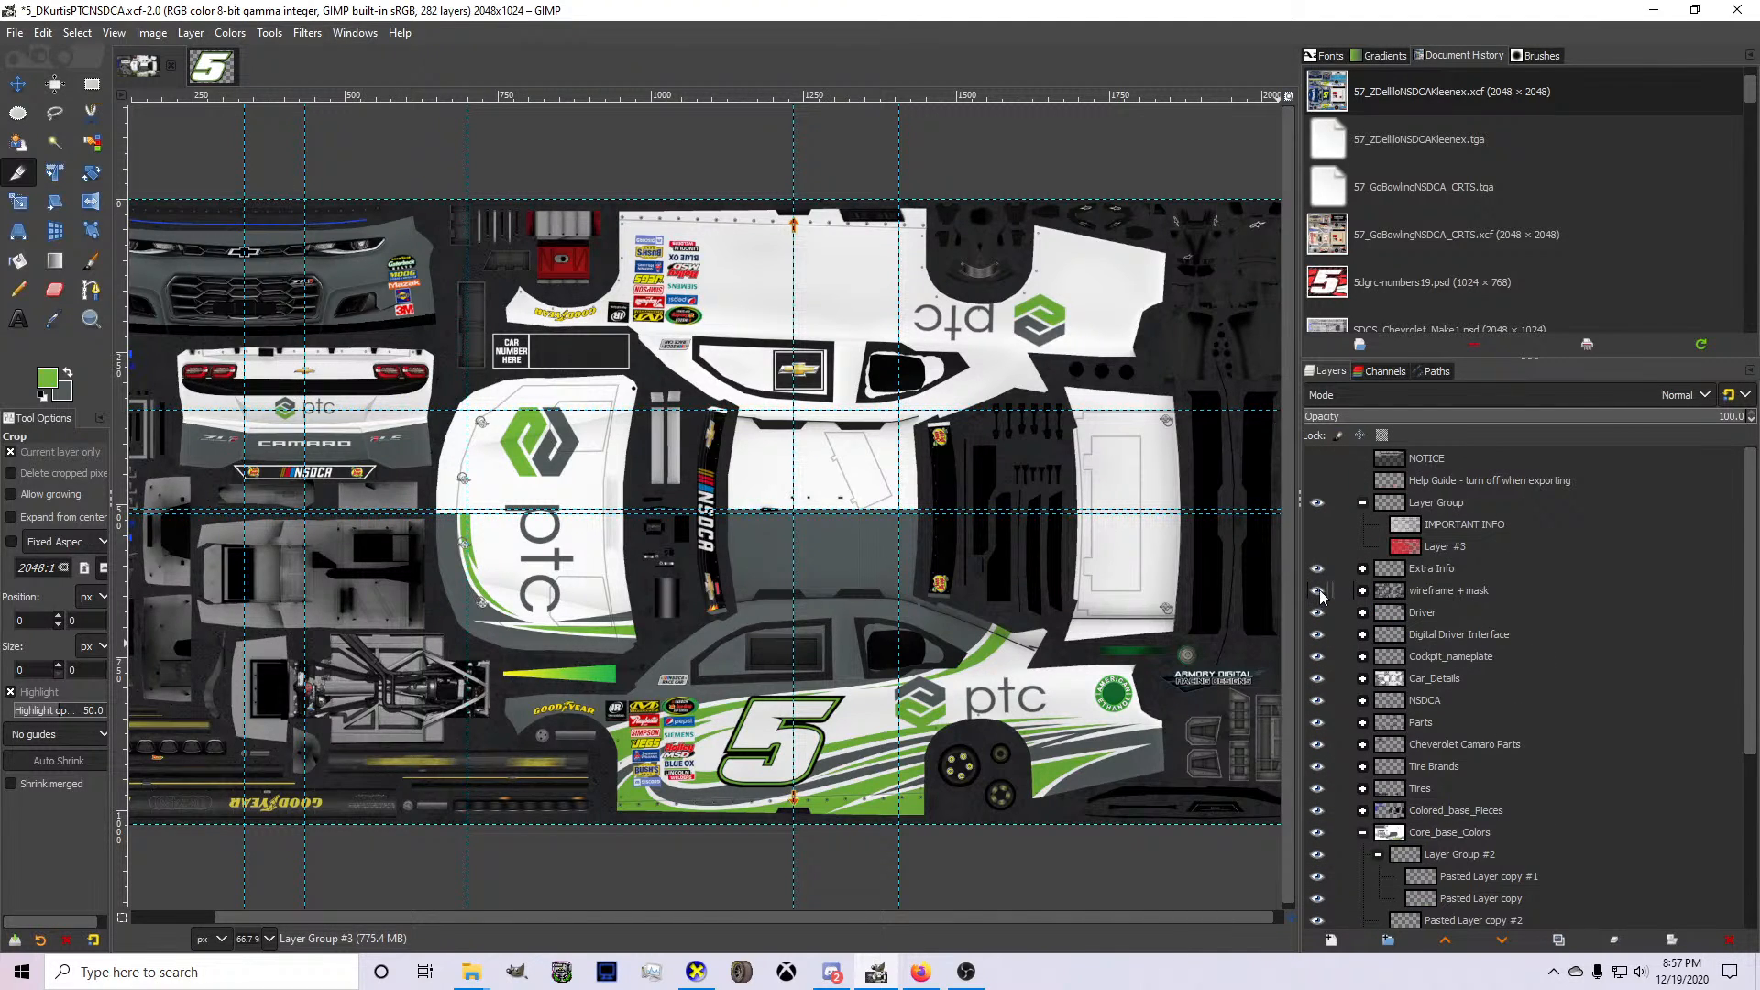
pyautogui.click(1363, 591)
pyautogui.click(1318, 614)
pyautogui.scroll(5, 438, 515)
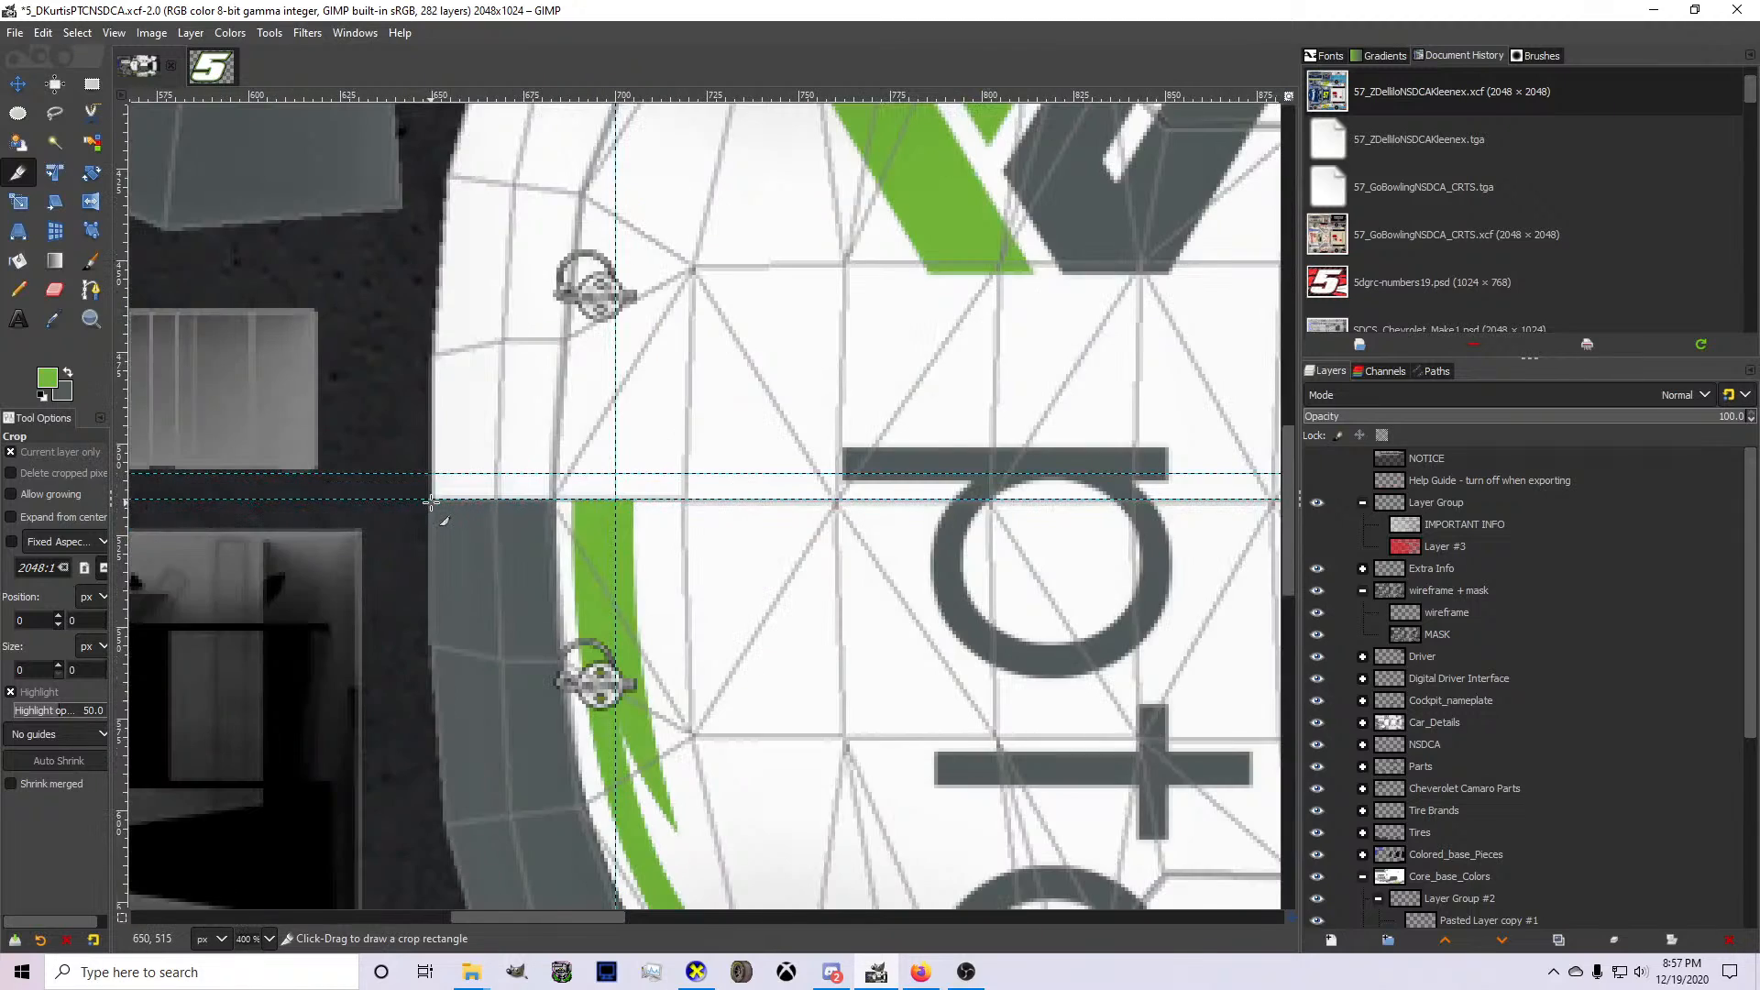
pyautogui.scroll(-3, 432, 502)
pyautogui.scroll(-1, 432, 503)
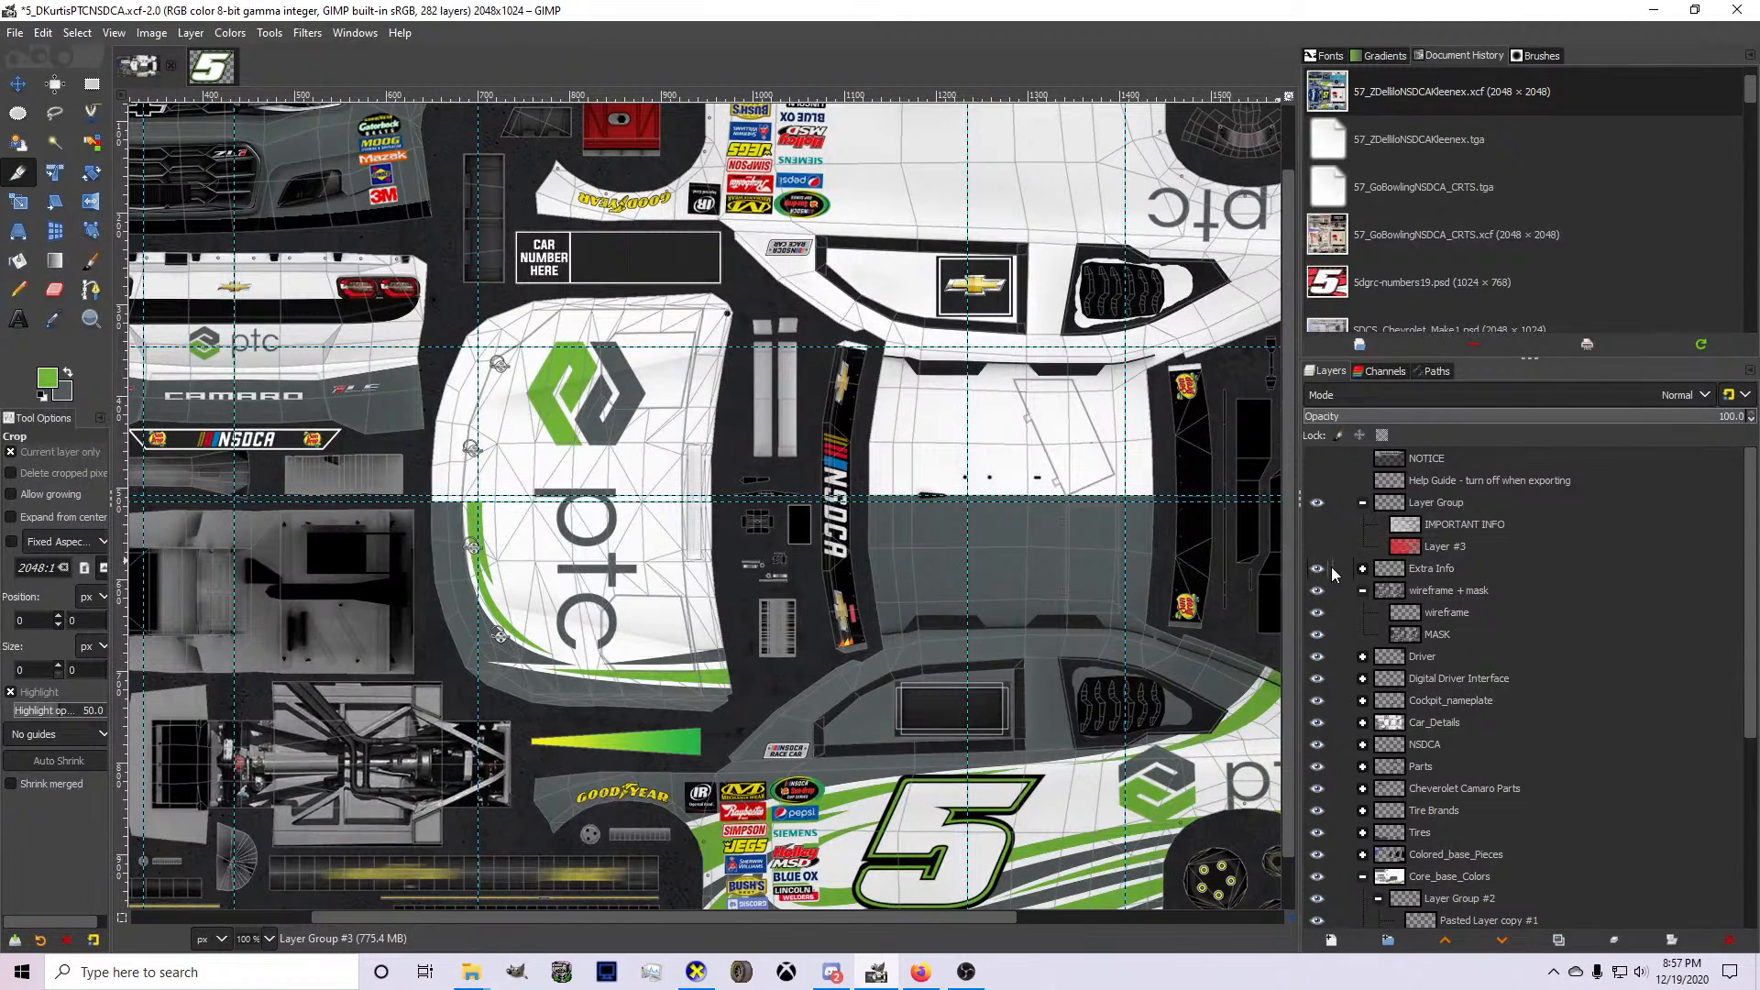
pyautogui.click(1318, 613)
# Crop the duplicated Layer Group #3 to the striped lower half of the hood, 358 × 246 px at position 635, 515.
pyautogui.scroll(2, 354, 480)
pyautogui.scroll(-1, 291, 478)
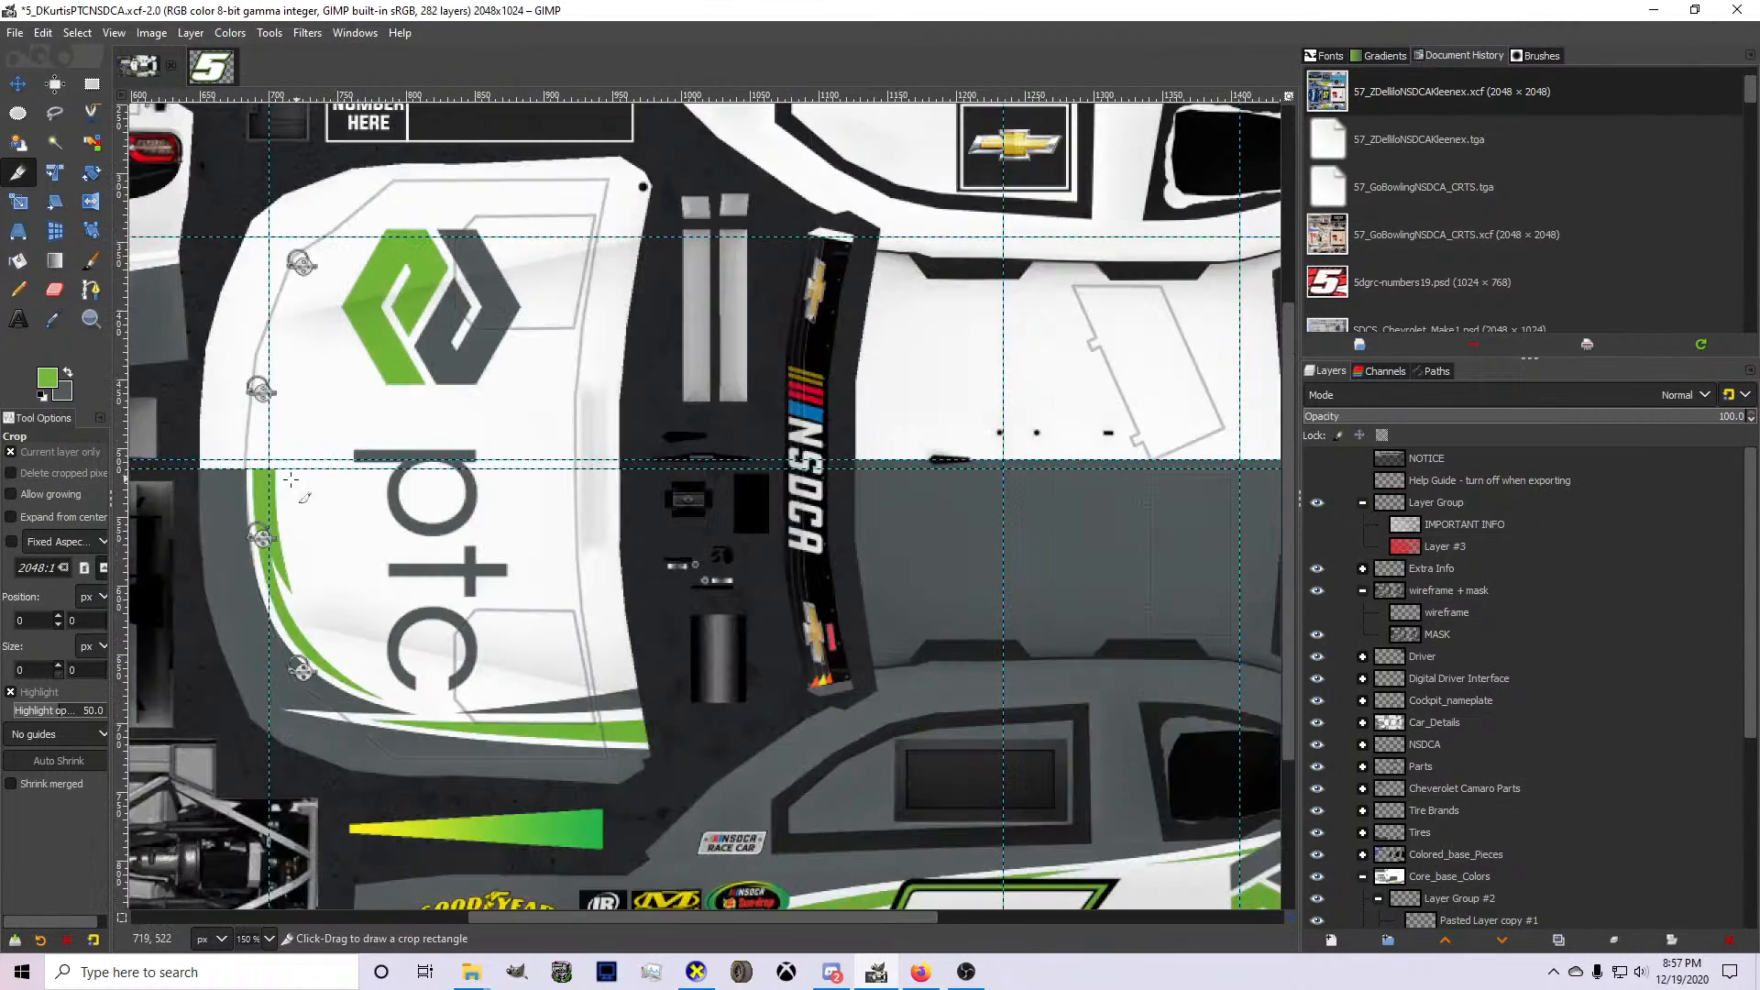
pyautogui.moveTo(180, 467); pyautogui.dragTo(671, 807)
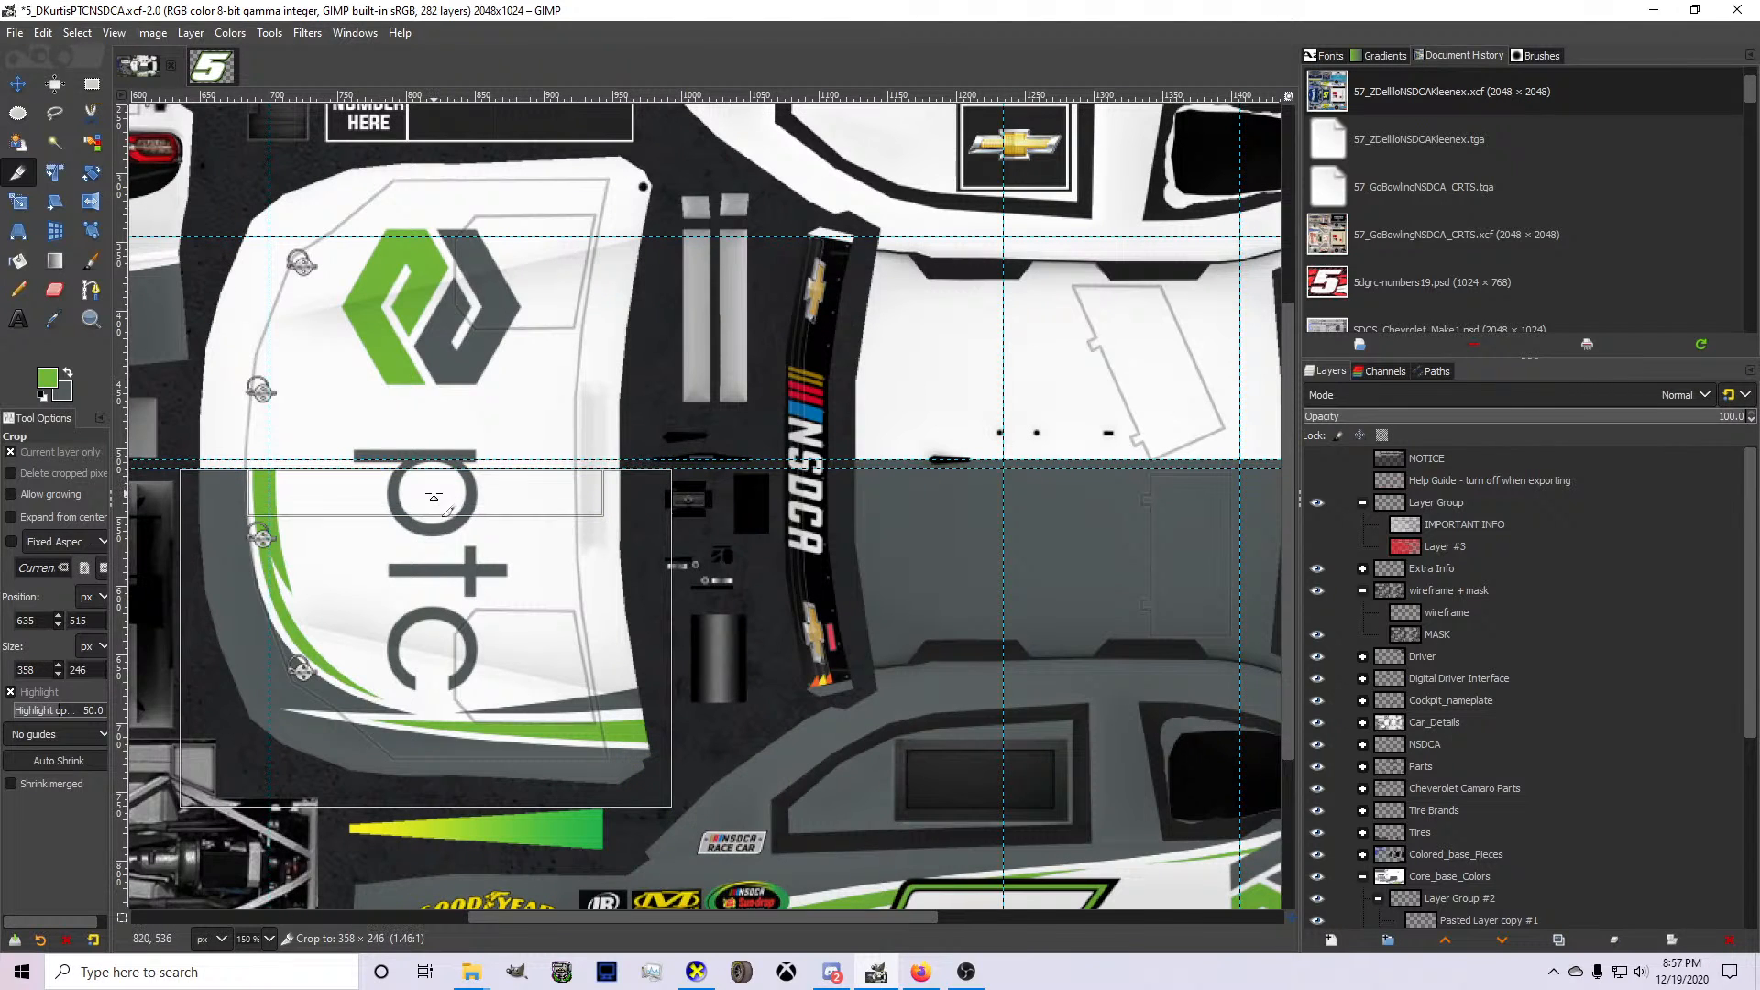
pyautogui.scroll(-5, 1460, 717)
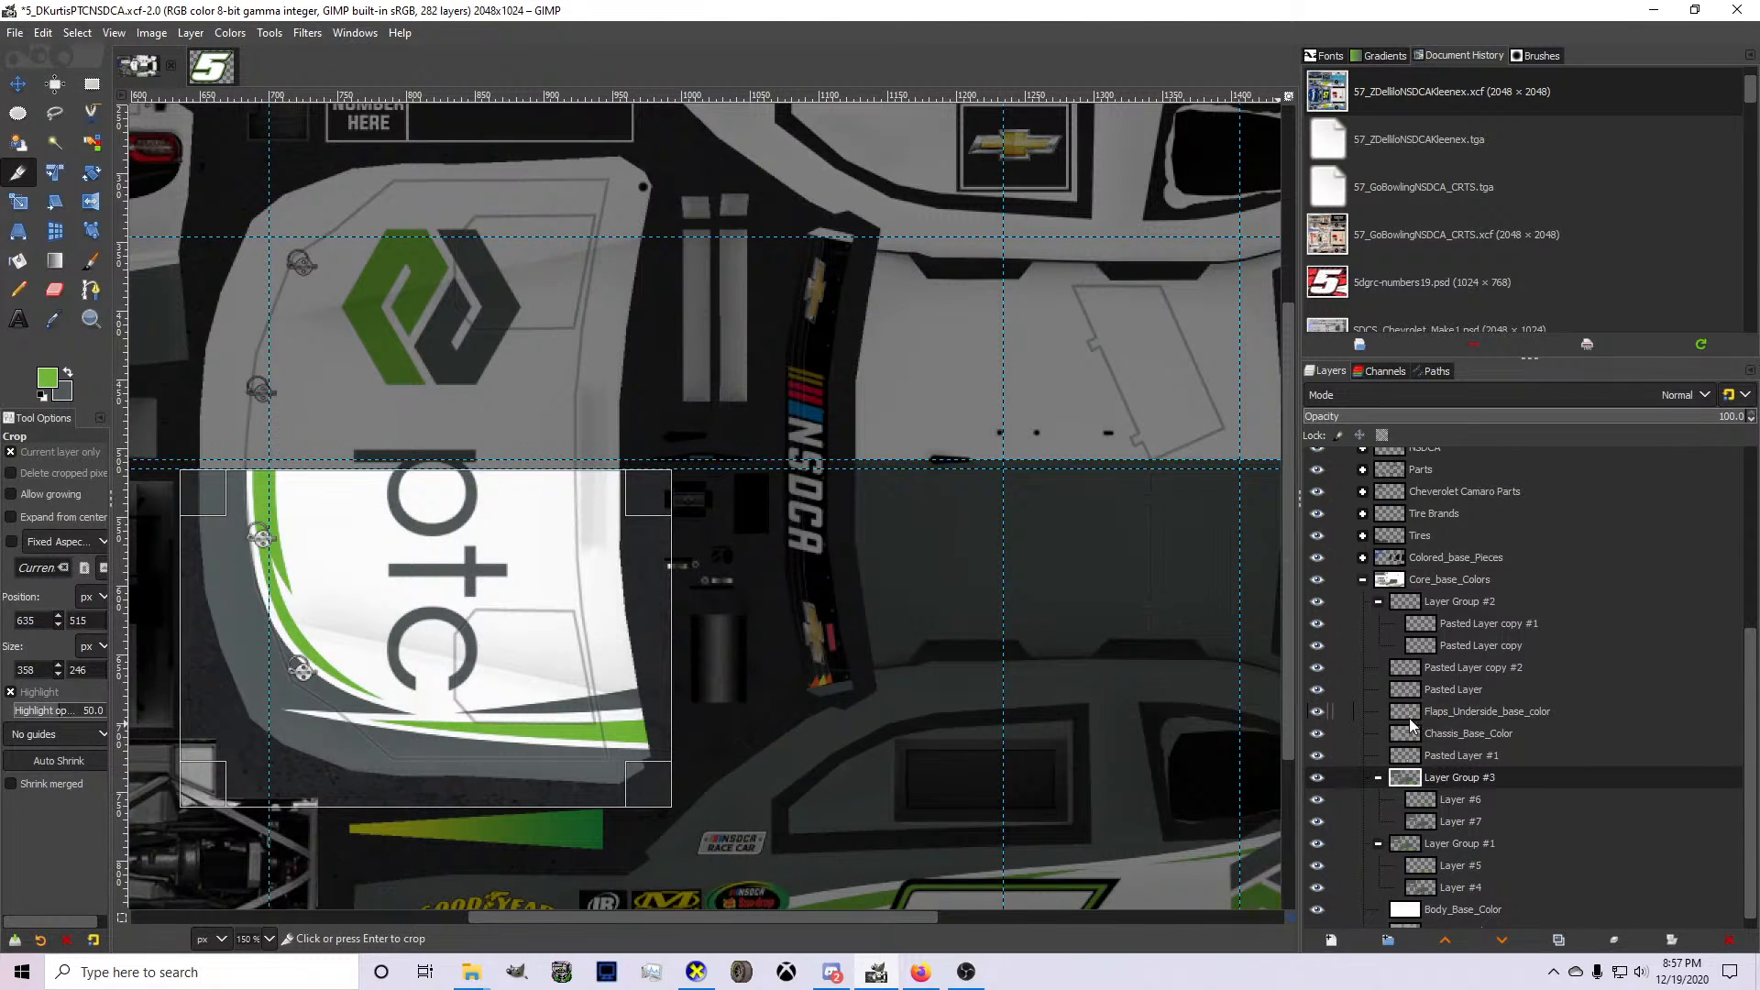
pyautogui.click(482, 589)
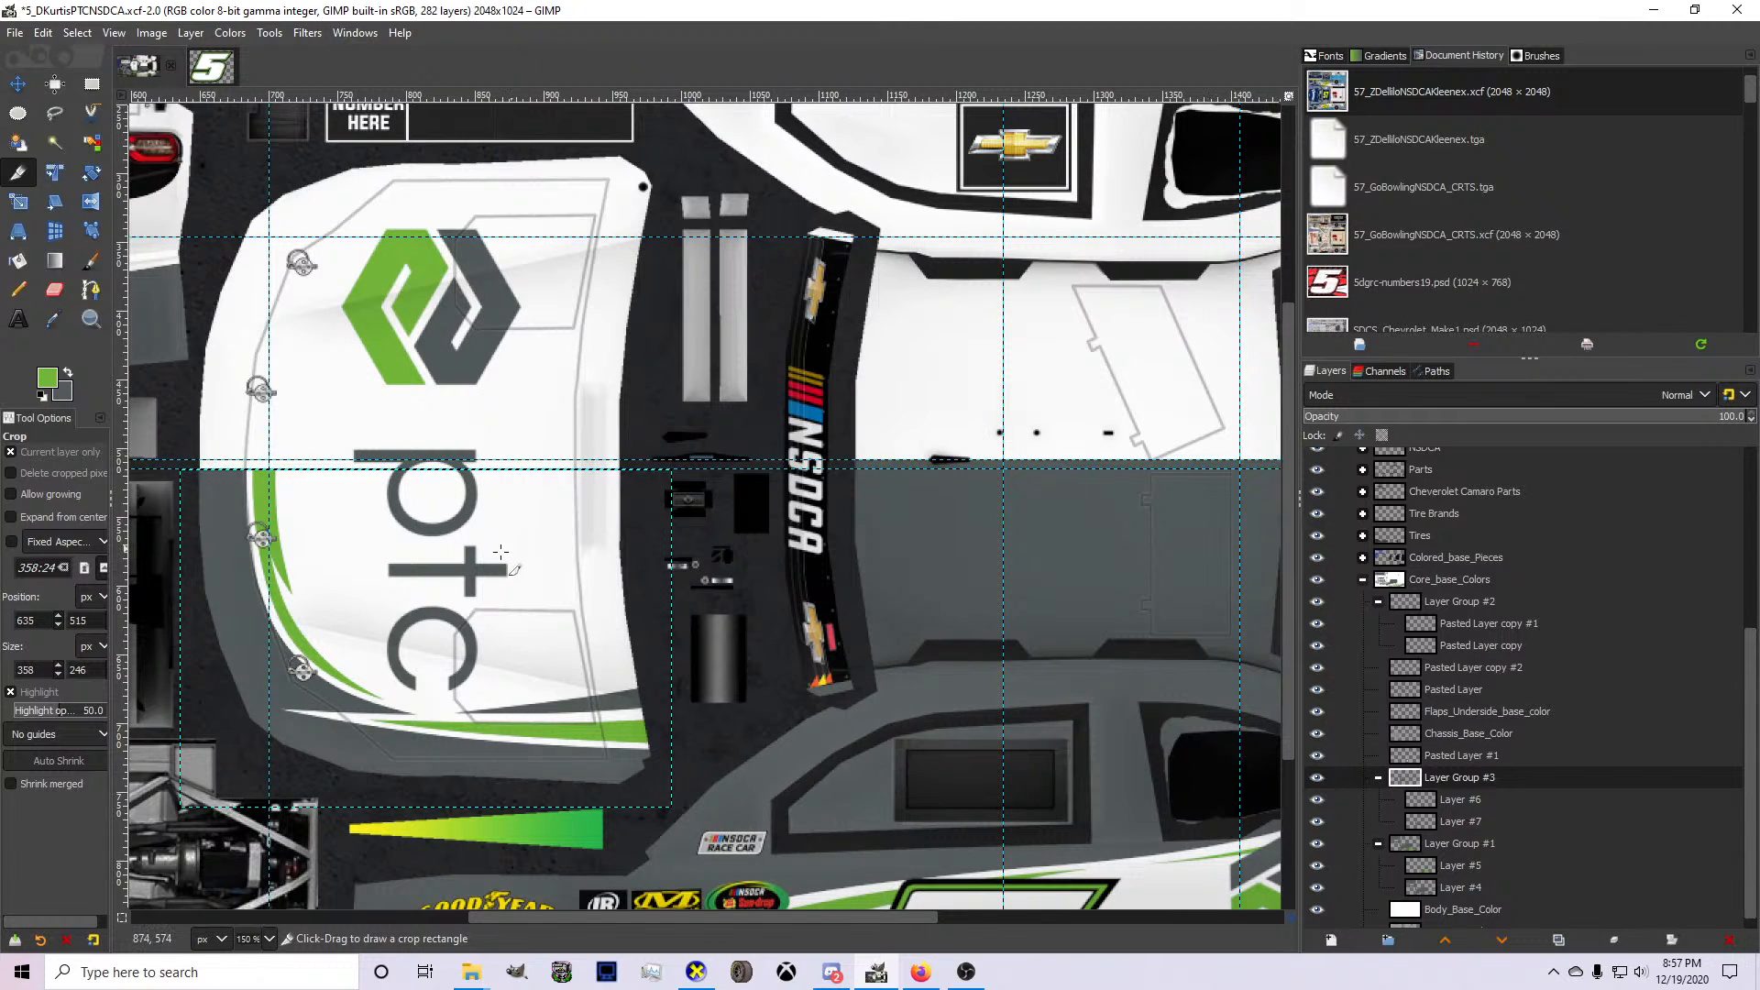
# Flip the cropped hood stripe group, Layer Group #3, vertically.
pyautogui.rightClick(476, 569)
pyautogui.moveTo(515, 702)
pyautogui.moveTo(816, 858)
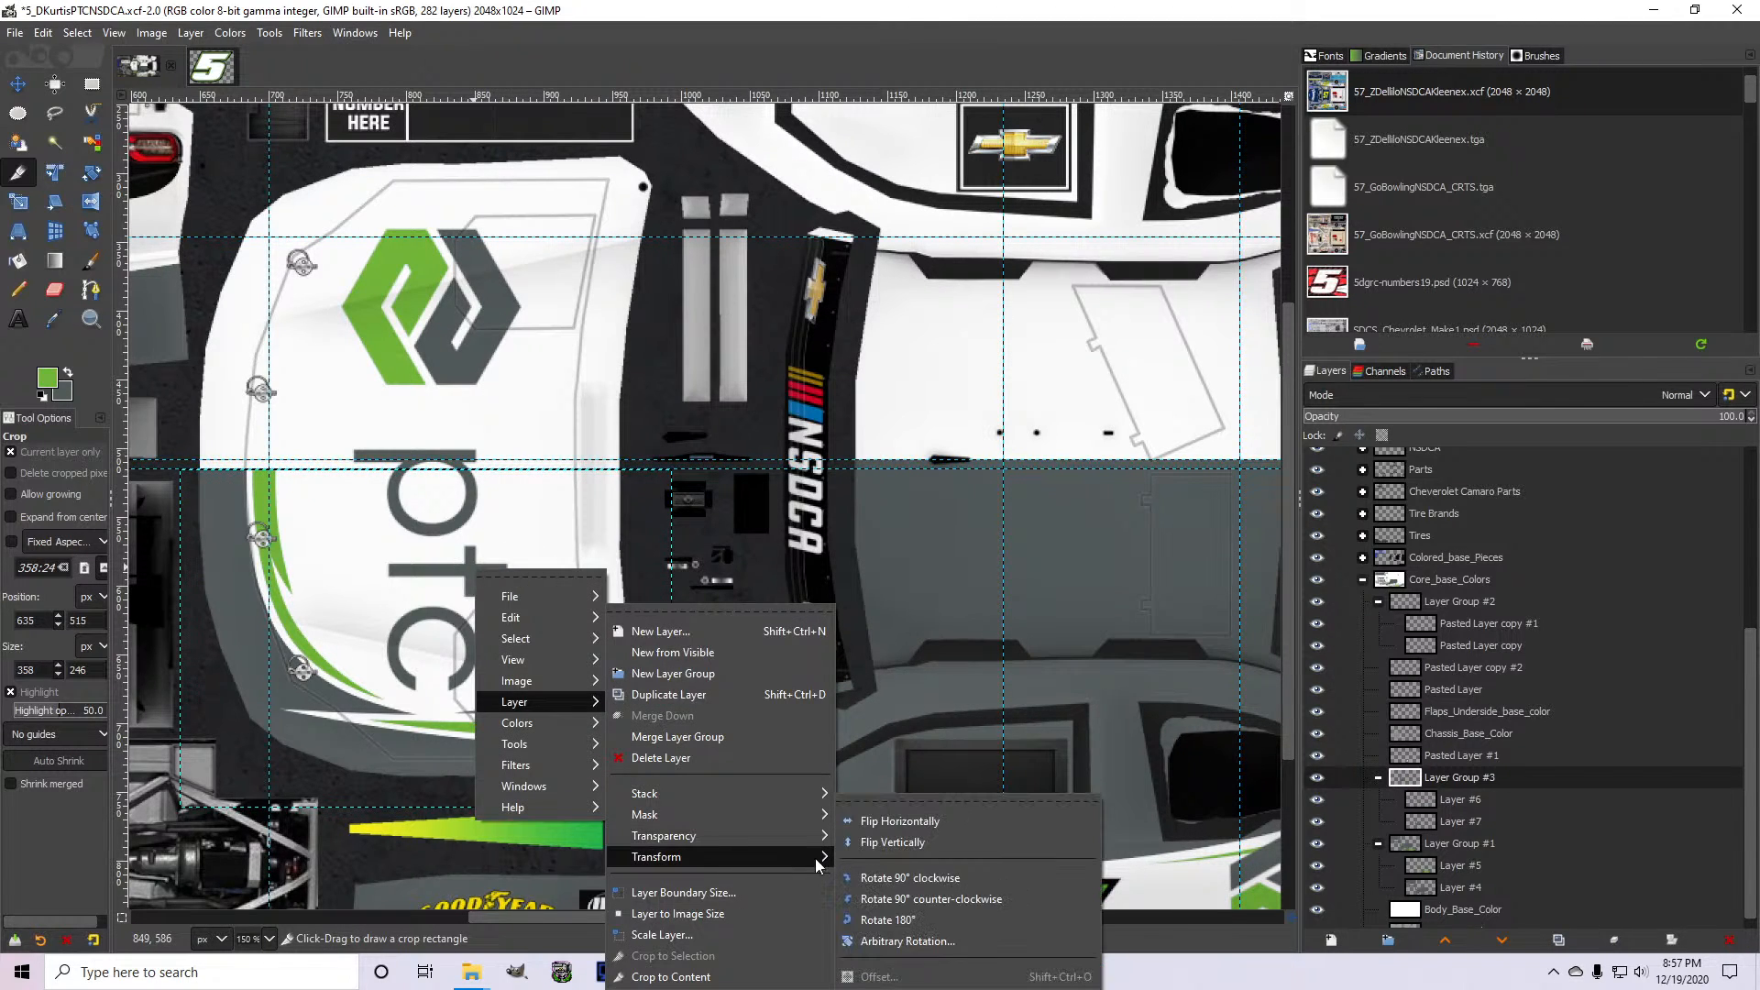
pyautogui.click(879, 843)
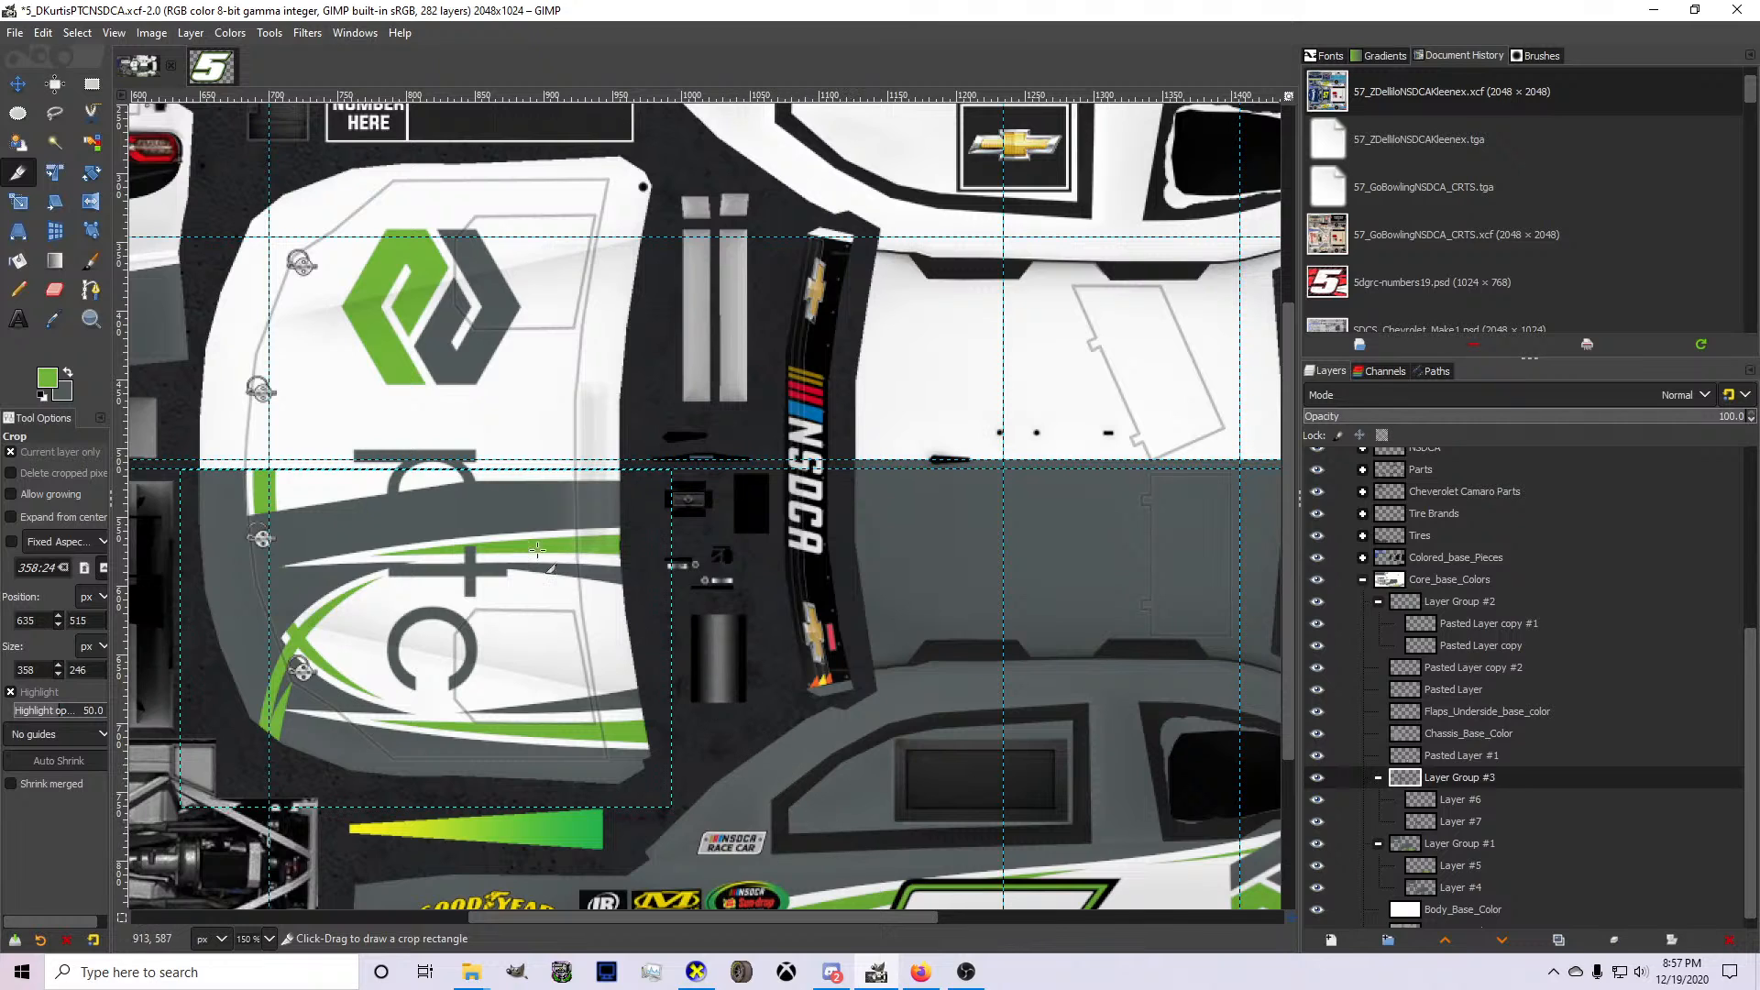
# Add a vertical guide at Layer Group #3's left edge and move the group up onto the upper hood half, joining the stripes at the centerline.
pyautogui.click(18, 83)
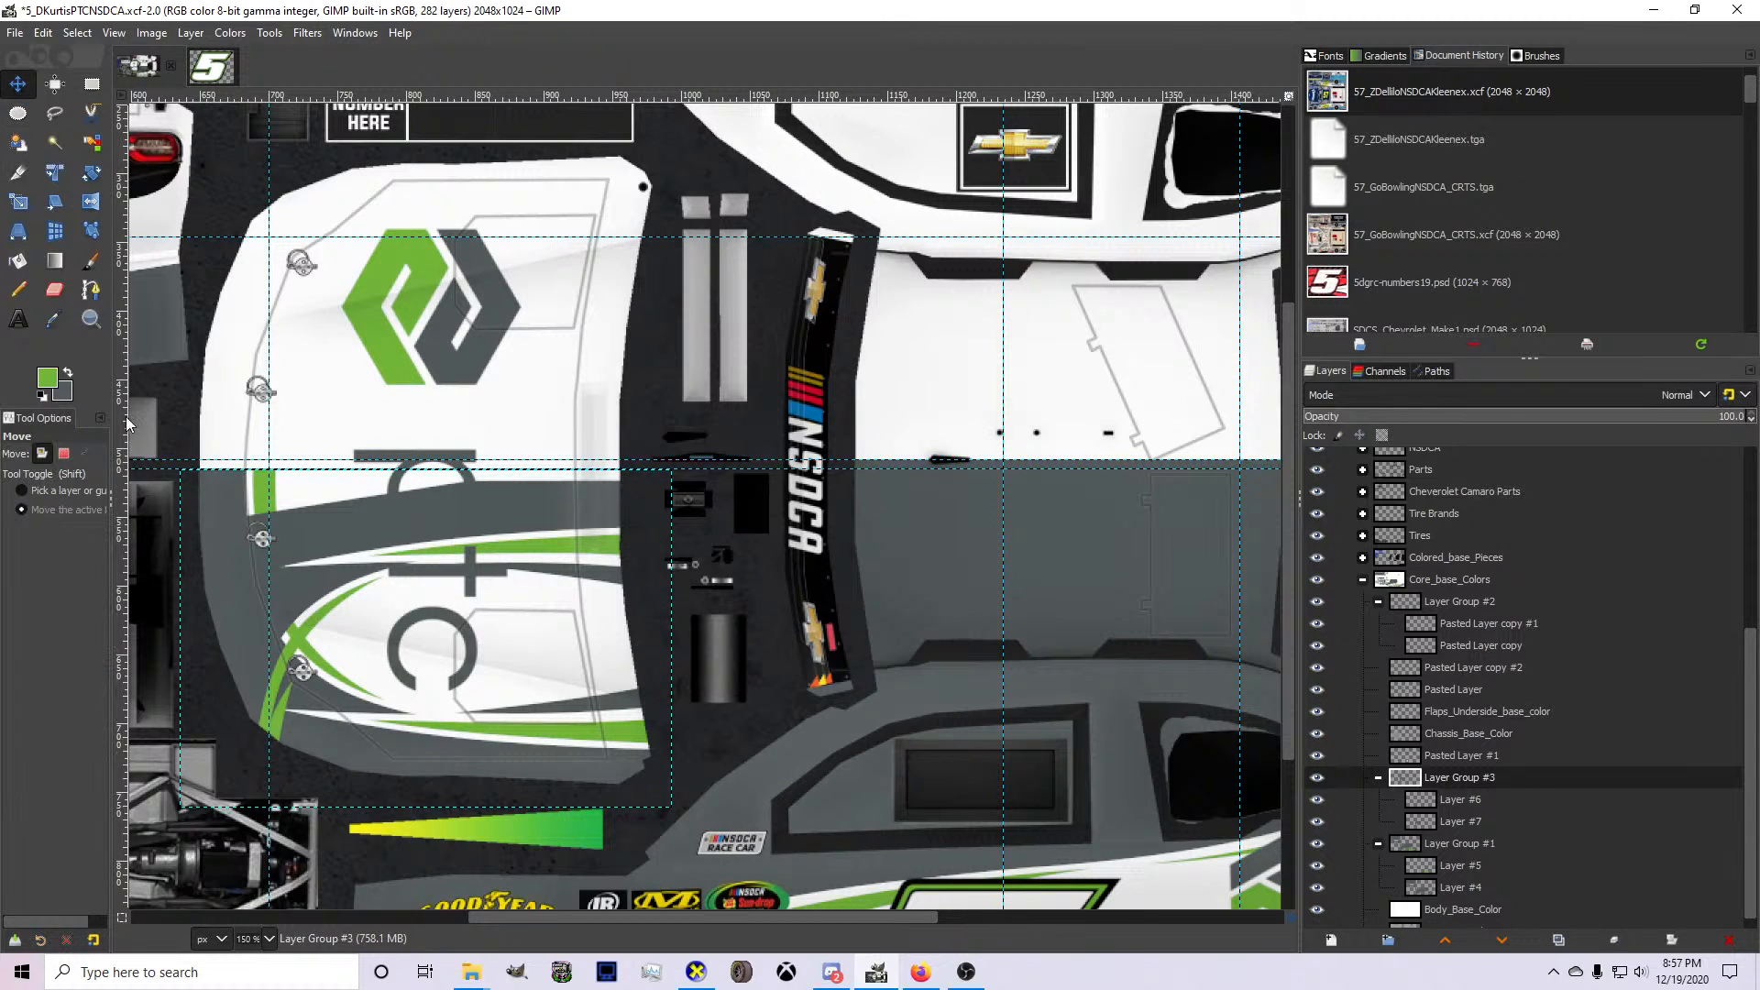
pyautogui.moveTo(123, 470); pyautogui.dragTo(180, 481)
pyautogui.moveTo(274, 535); pyautogui.dragTo(274, 197)
pyautogui.scroll(2, 255, 414)
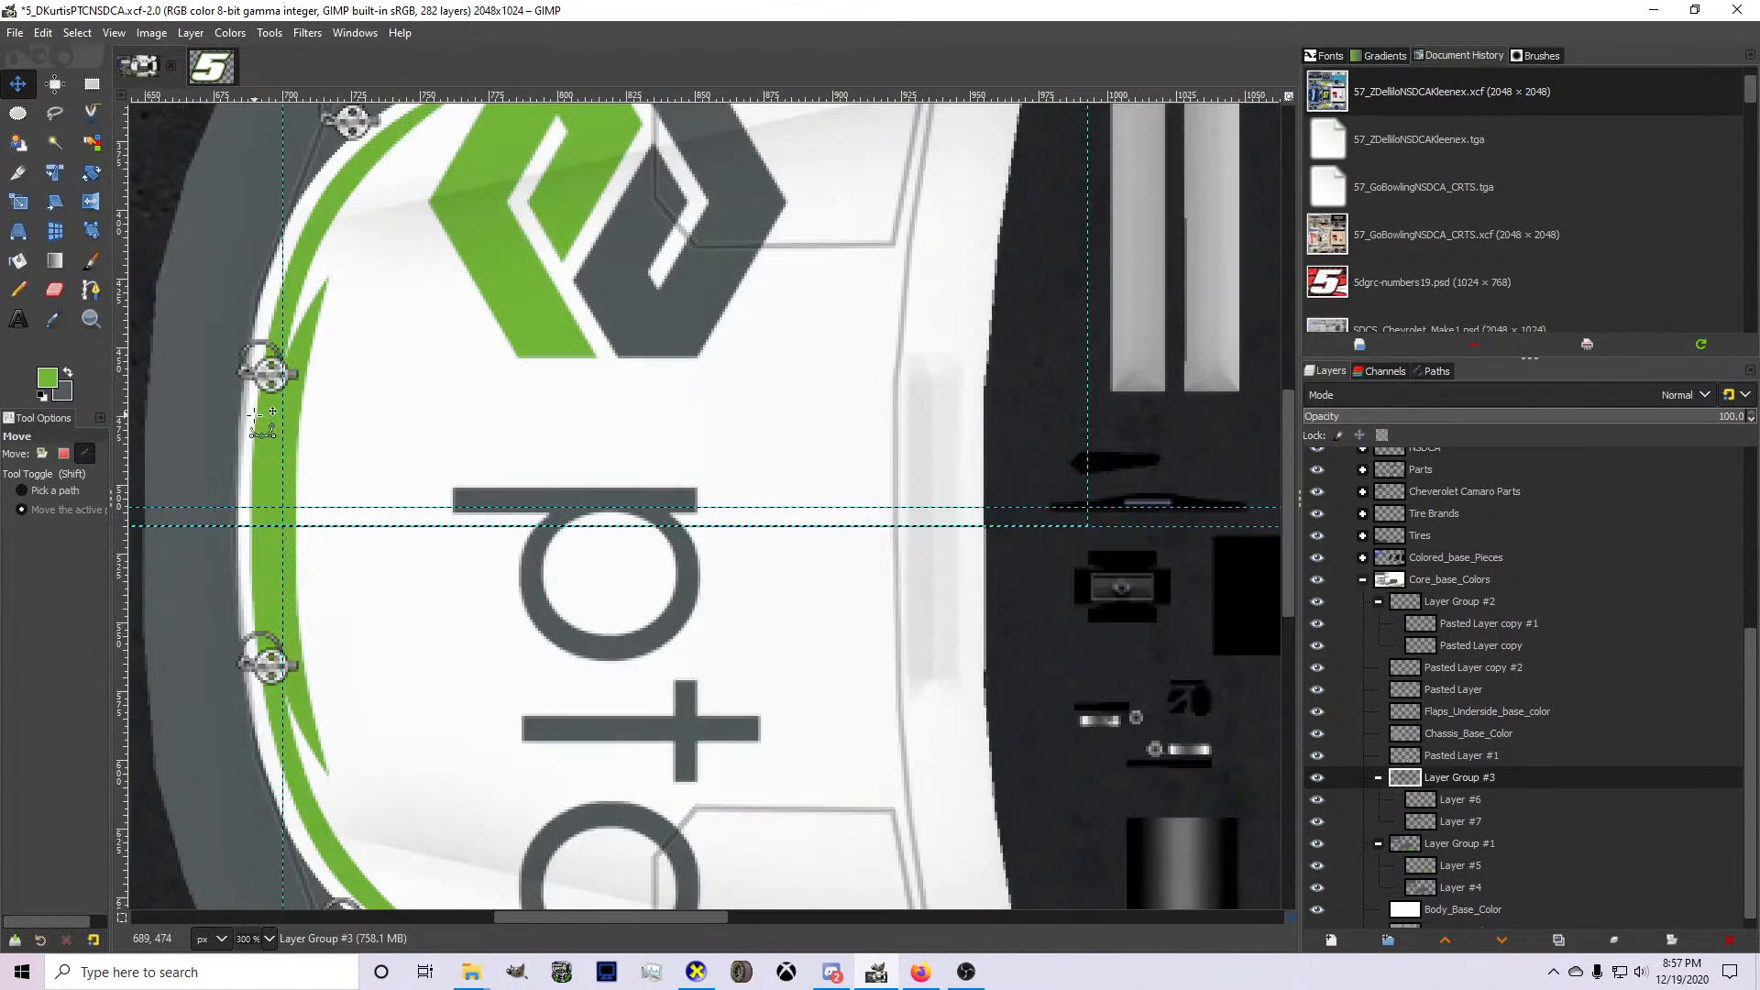
pyautogui.scroll(1, 253, 442)
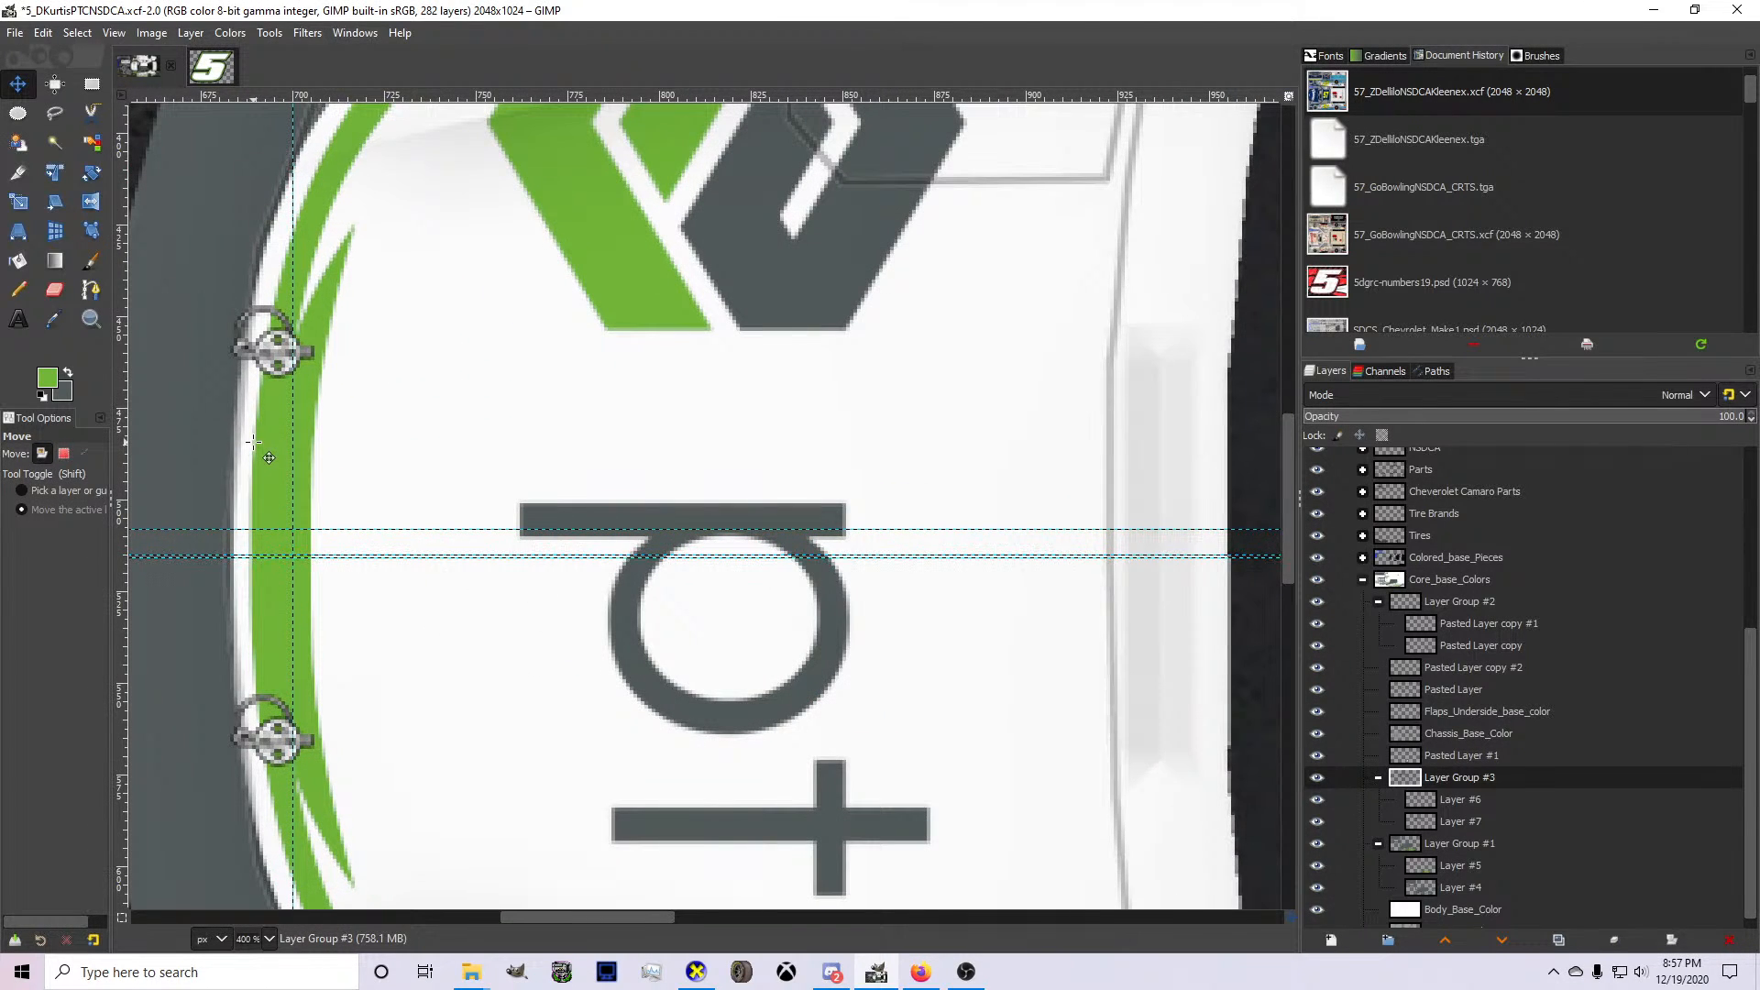
pyautogui.scroll(-3, 253, 442)
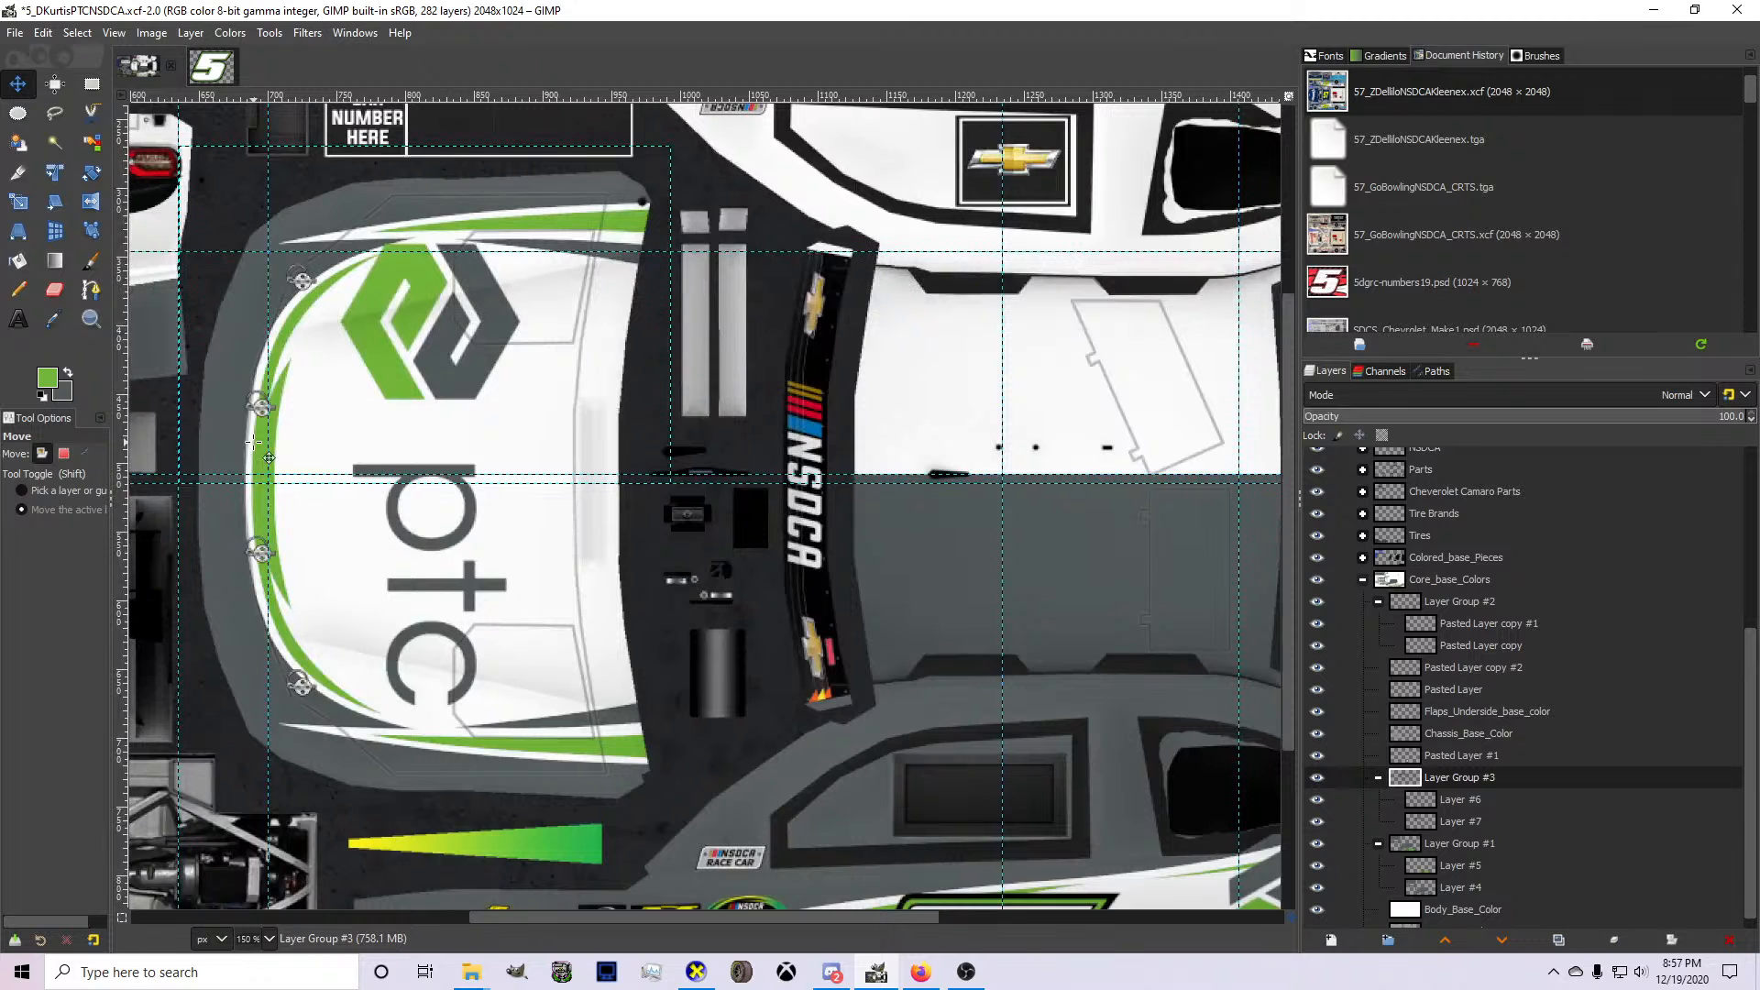
# Review the mirrored hood stripes on the 3D car in CarView from the front and side, and return to GIMP.
pyautogui.click(696, 972)
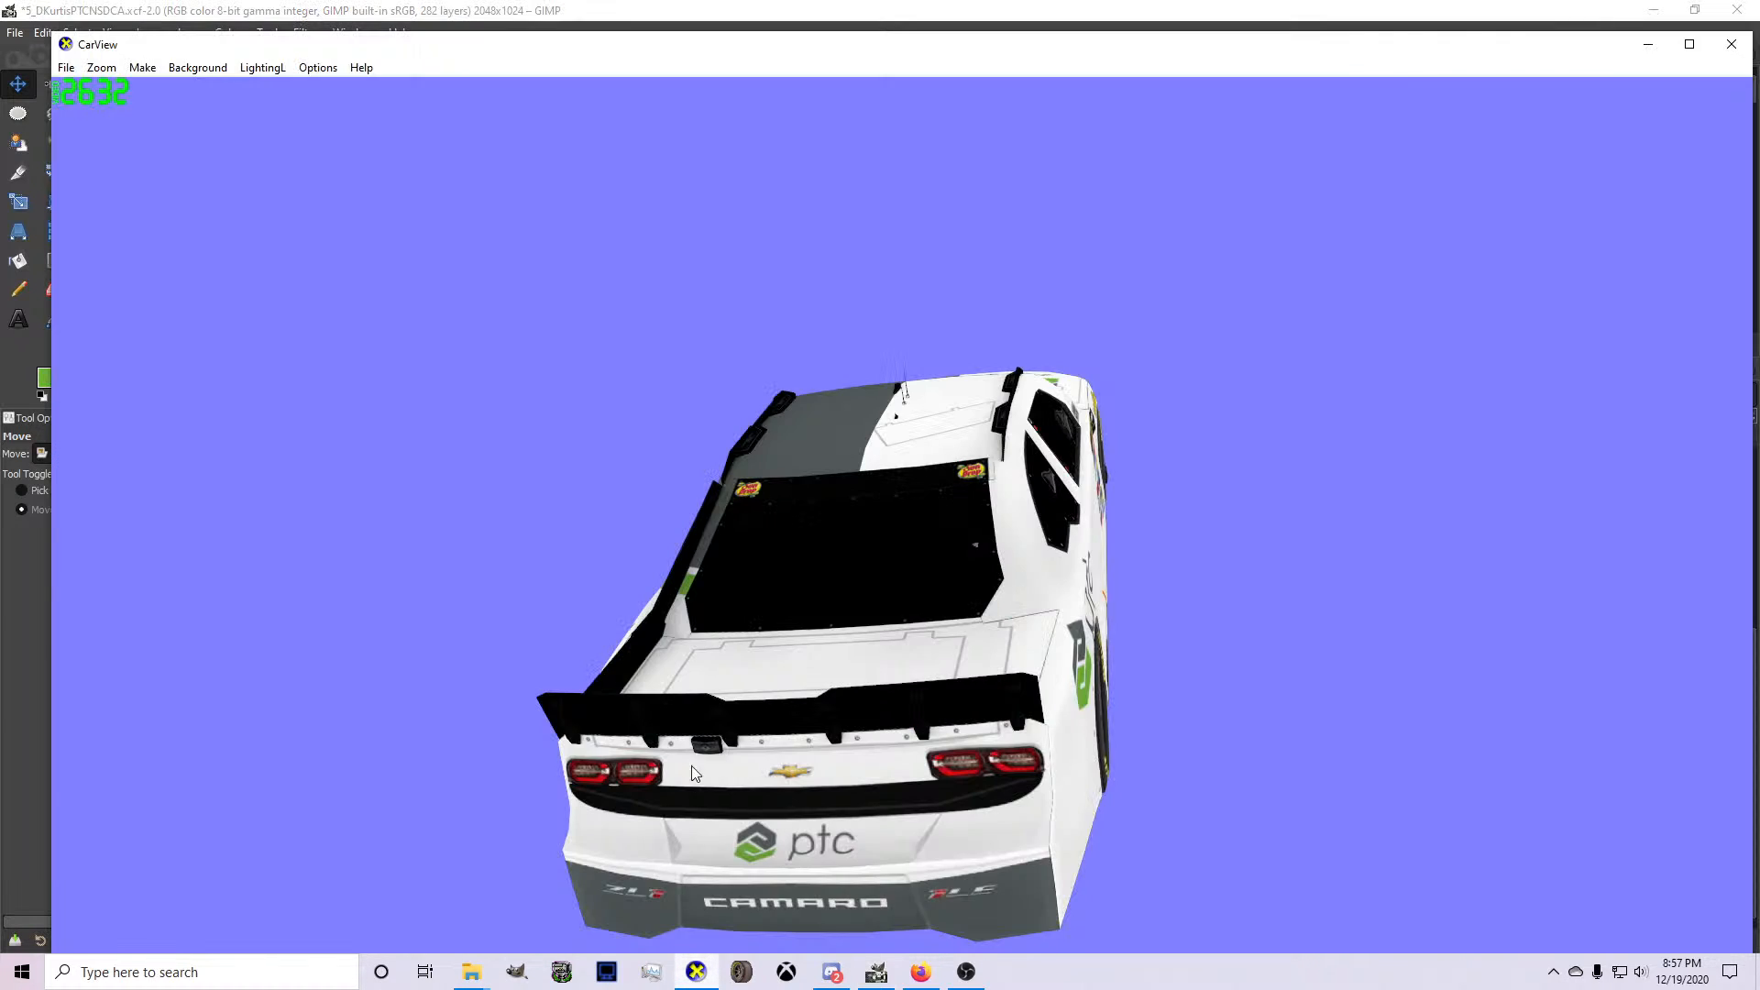
pyautogui.moveTo(693, 769); pyautogui.dragTo(593, 787)
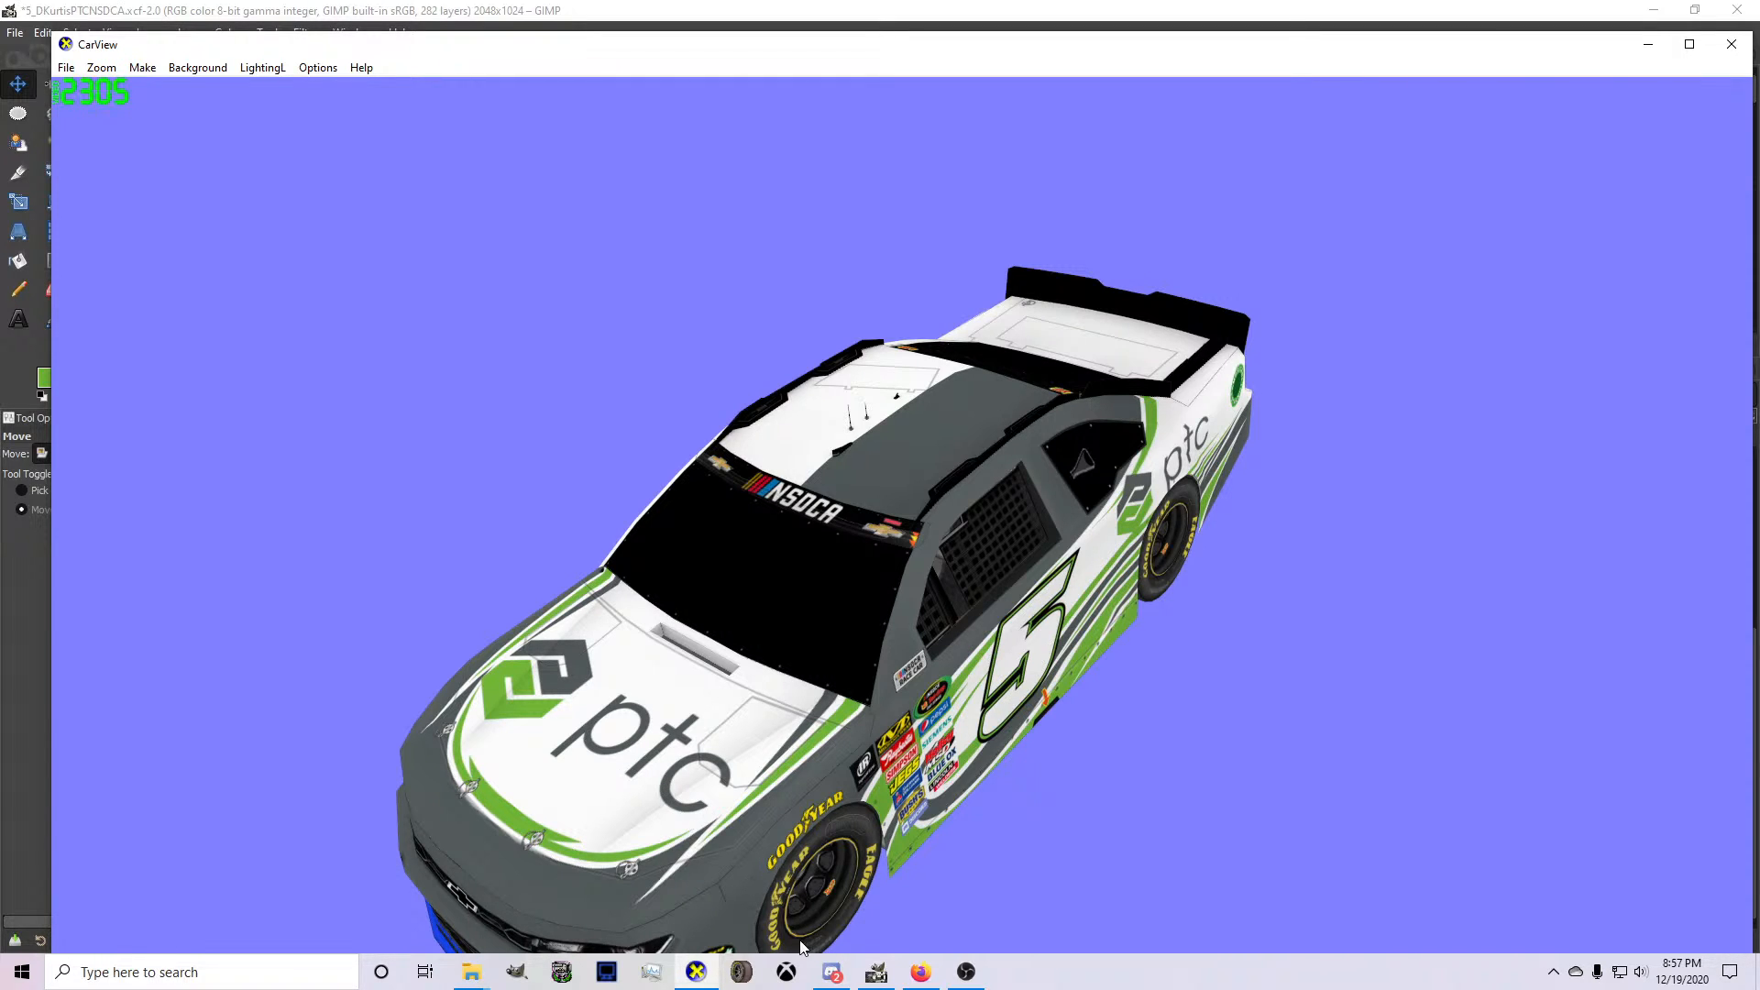
pyautogui.click(873, 974)
# Move the mirrored hood layer Layer #7 into Layer Group #1 and merge it down into Layer #4.
pyautogui.scroll(-3, 654, 411)
pyautogui.scroll(2, 765, 454)
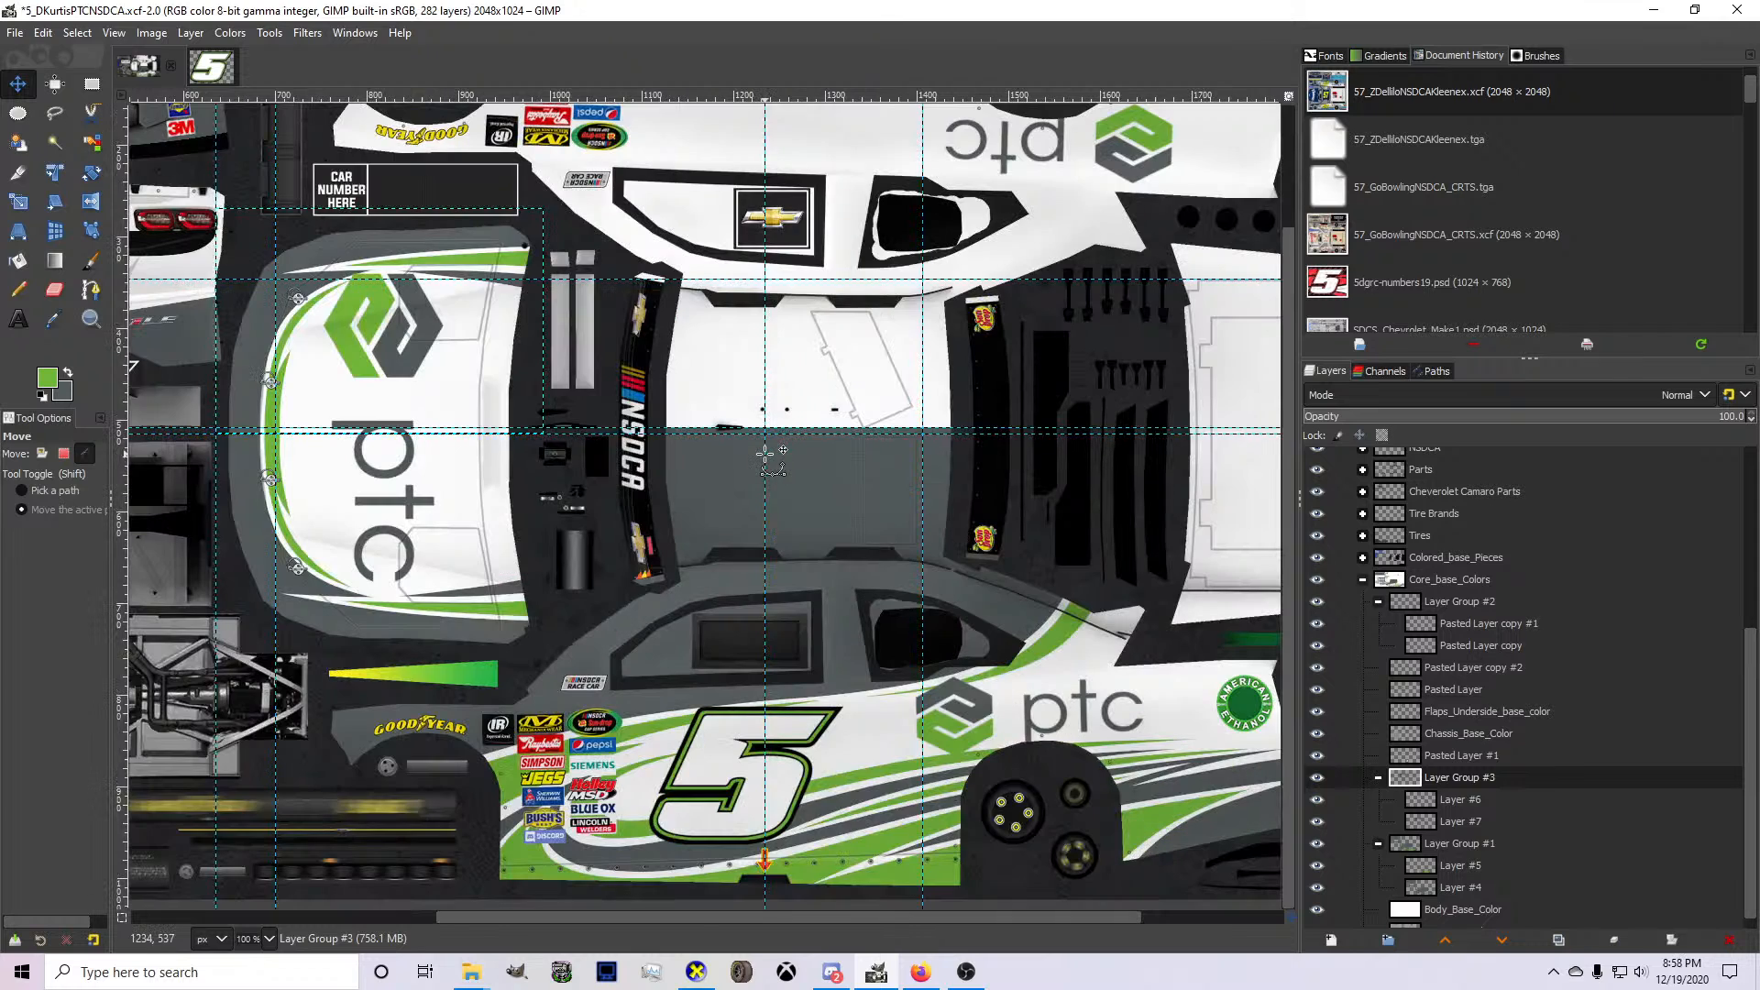
pyautogui.scroll(3, 308, 418)
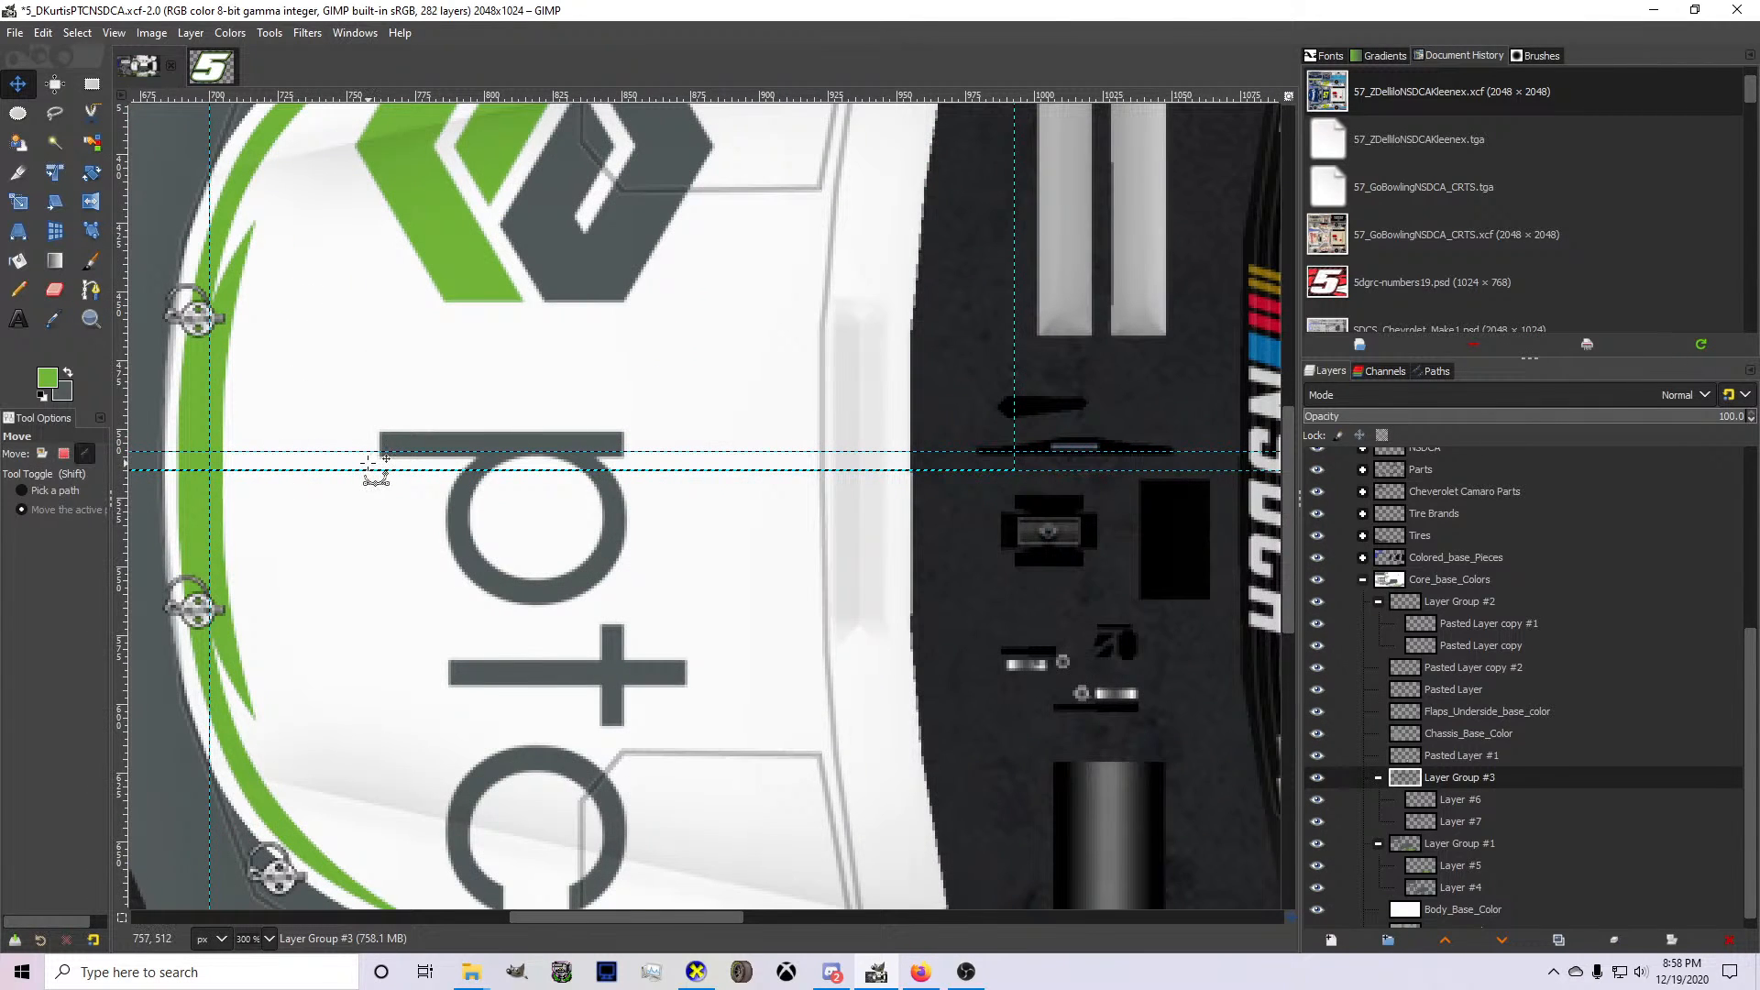
pyautogui.scroll(4, 380, 473)
pyautogui.scroll(-5, 467, 491)
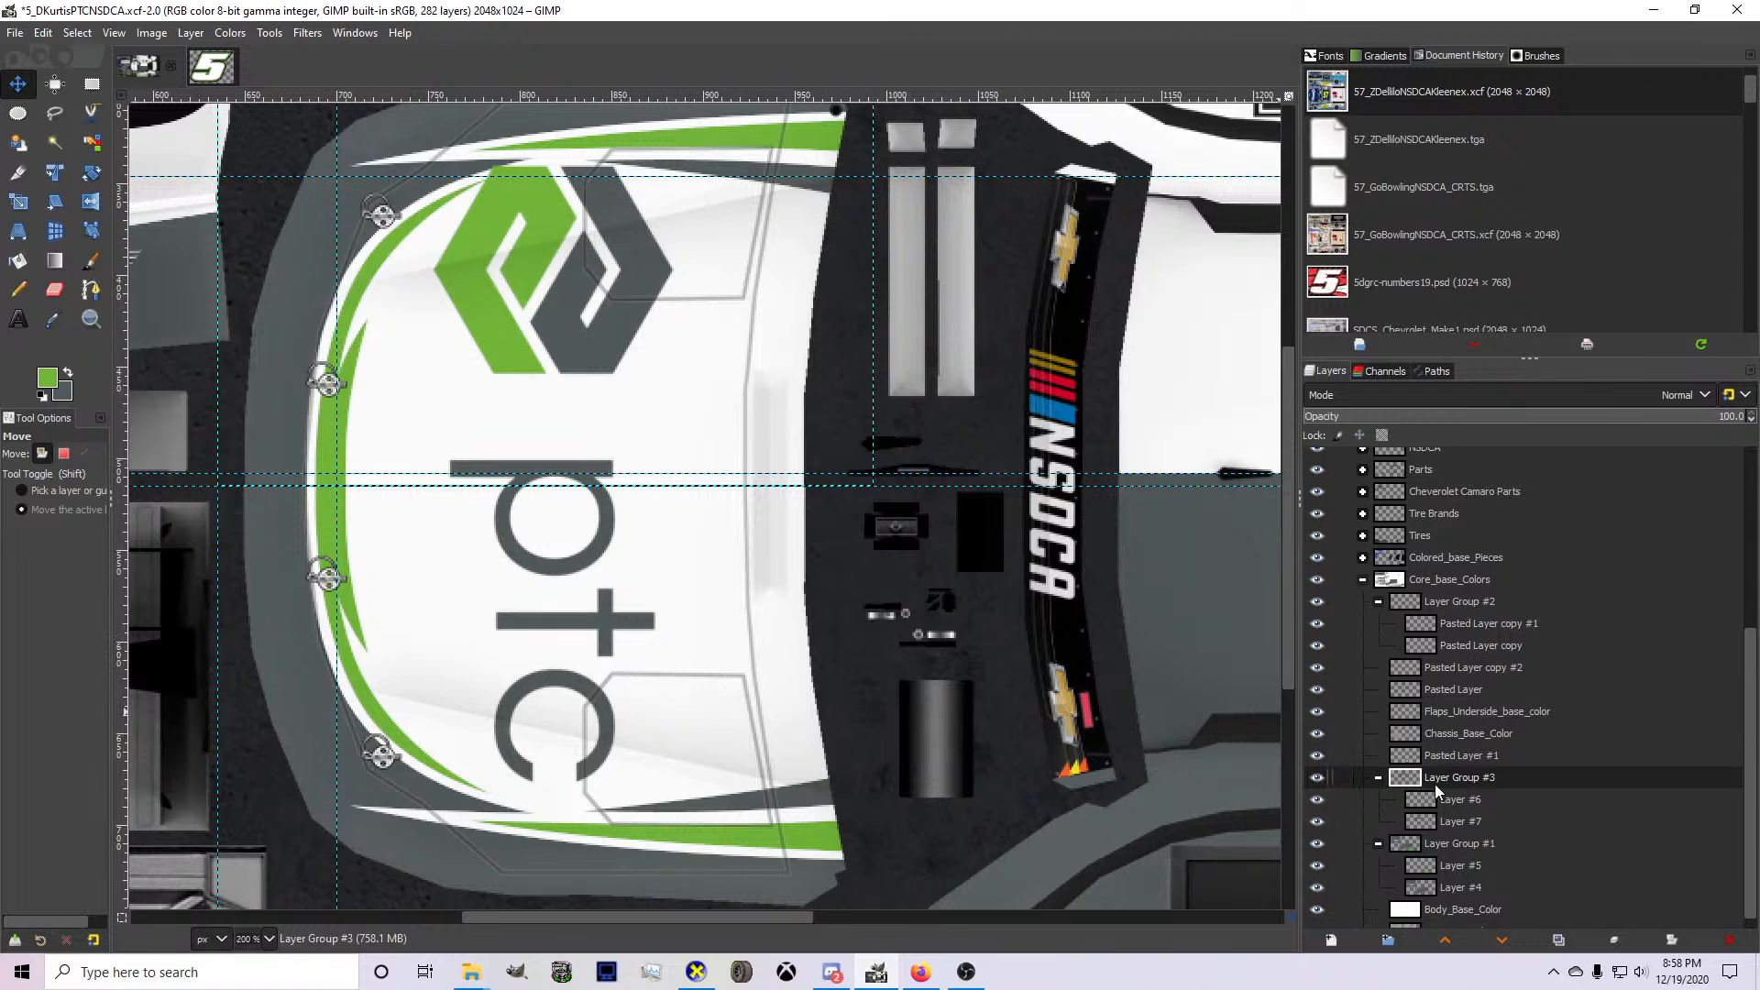
pyautogui.moveTo(1437, 806); pyautogui.dragTo(1452, 874)
# Move Layer #6 into Layer Group #1 above Layer #5, merge it down into Layer #5, and select the group.
pyautogui.moveTo(1458, 807); pyautogui.dragTo(1444, 840)
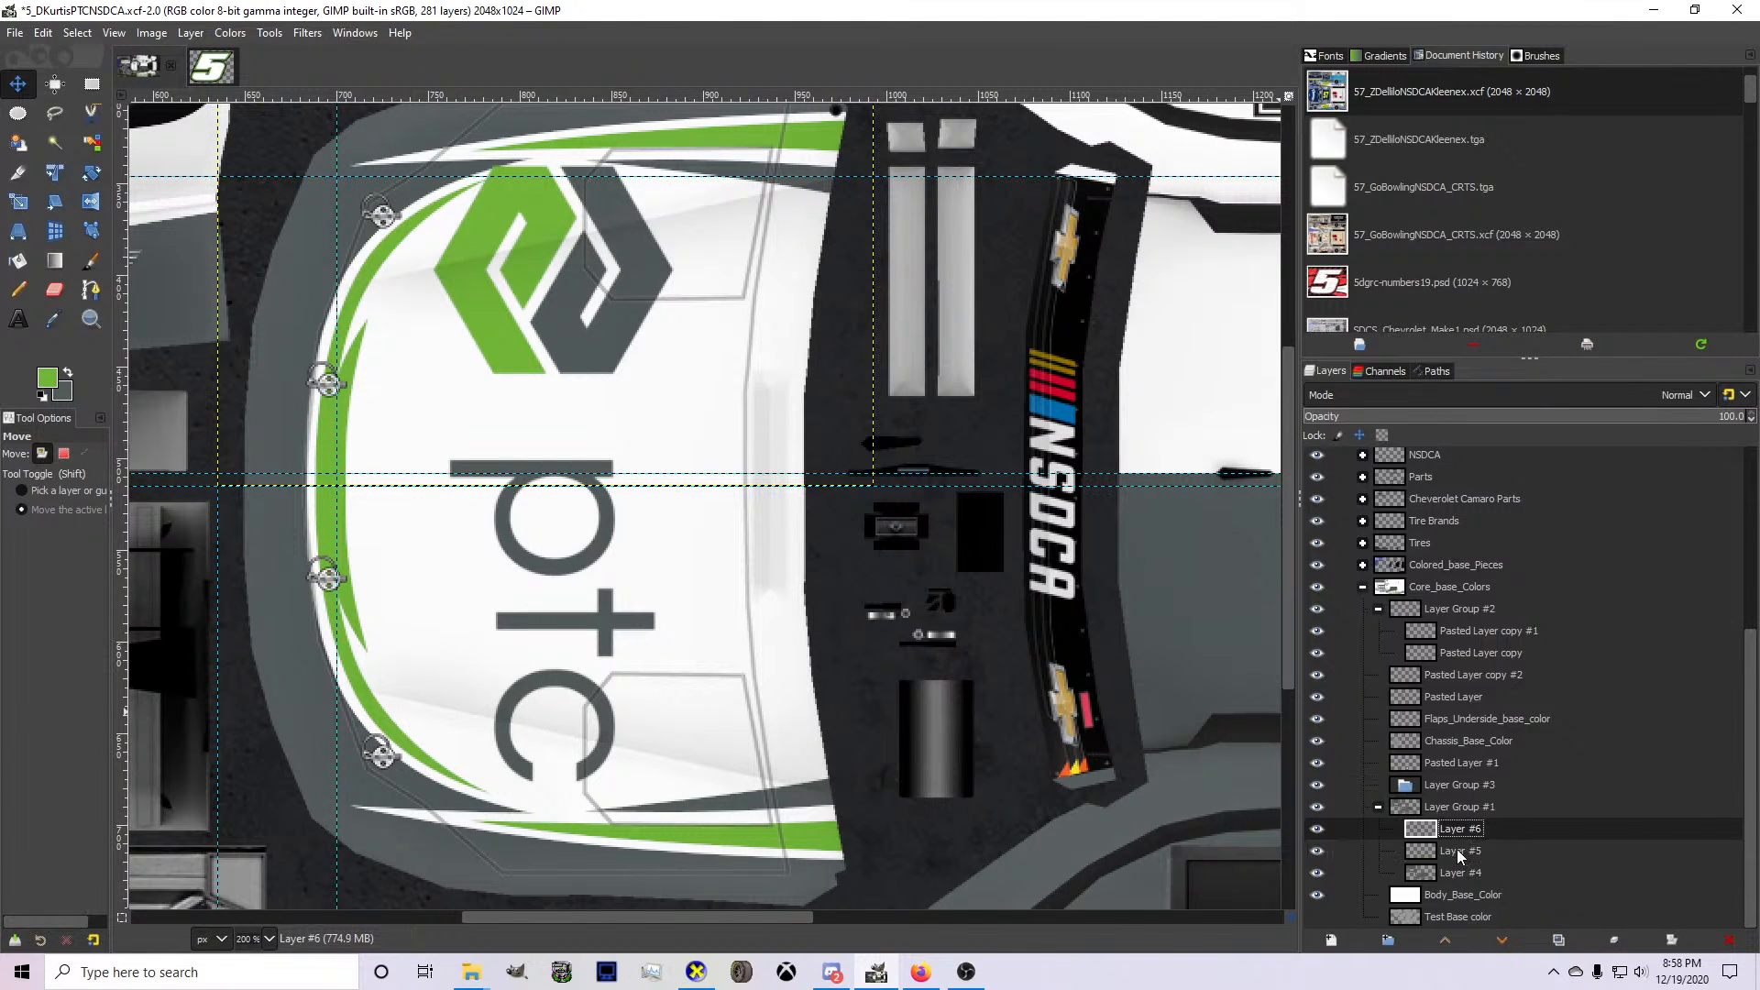
pyautogui.rightClick(1441, 839)
pyautogui.press('w')
pyautogui.click(1435, 827)
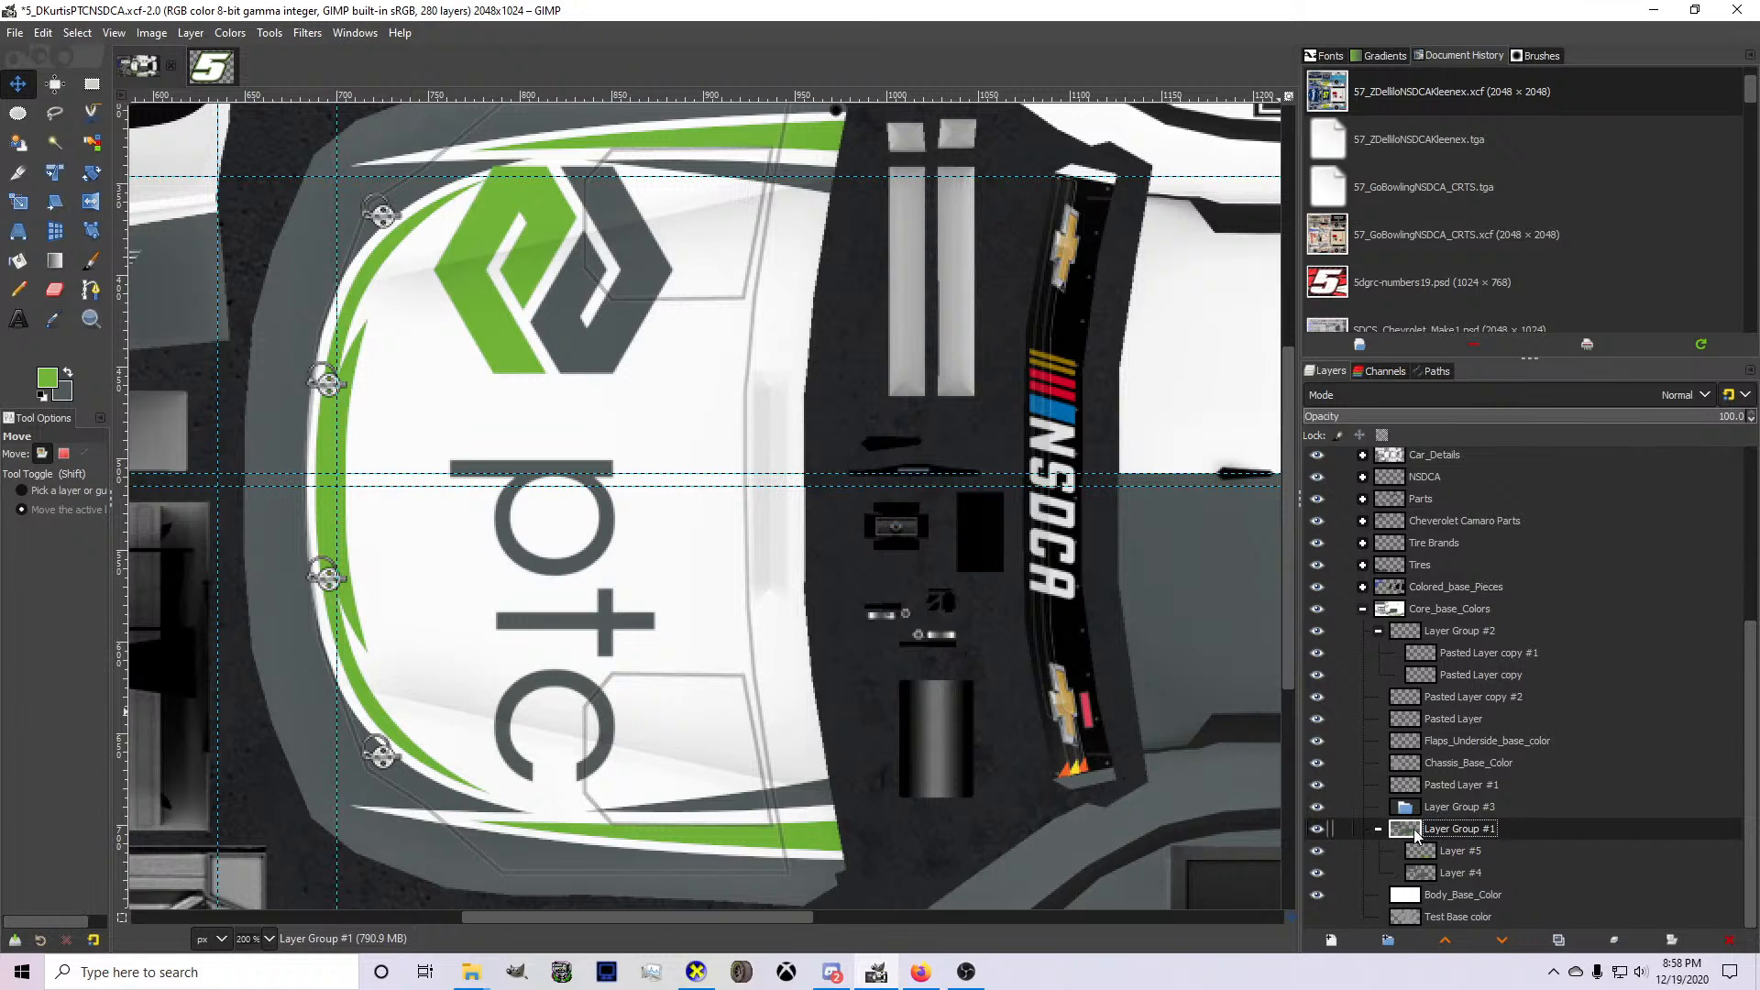
# Duplicate Layer Group #1 and delete the empty Layer Group #3.
pyautogui.scroll(-4, 692, 687)
pyautogui.hotkey('ctrl', 'shift', 'd')
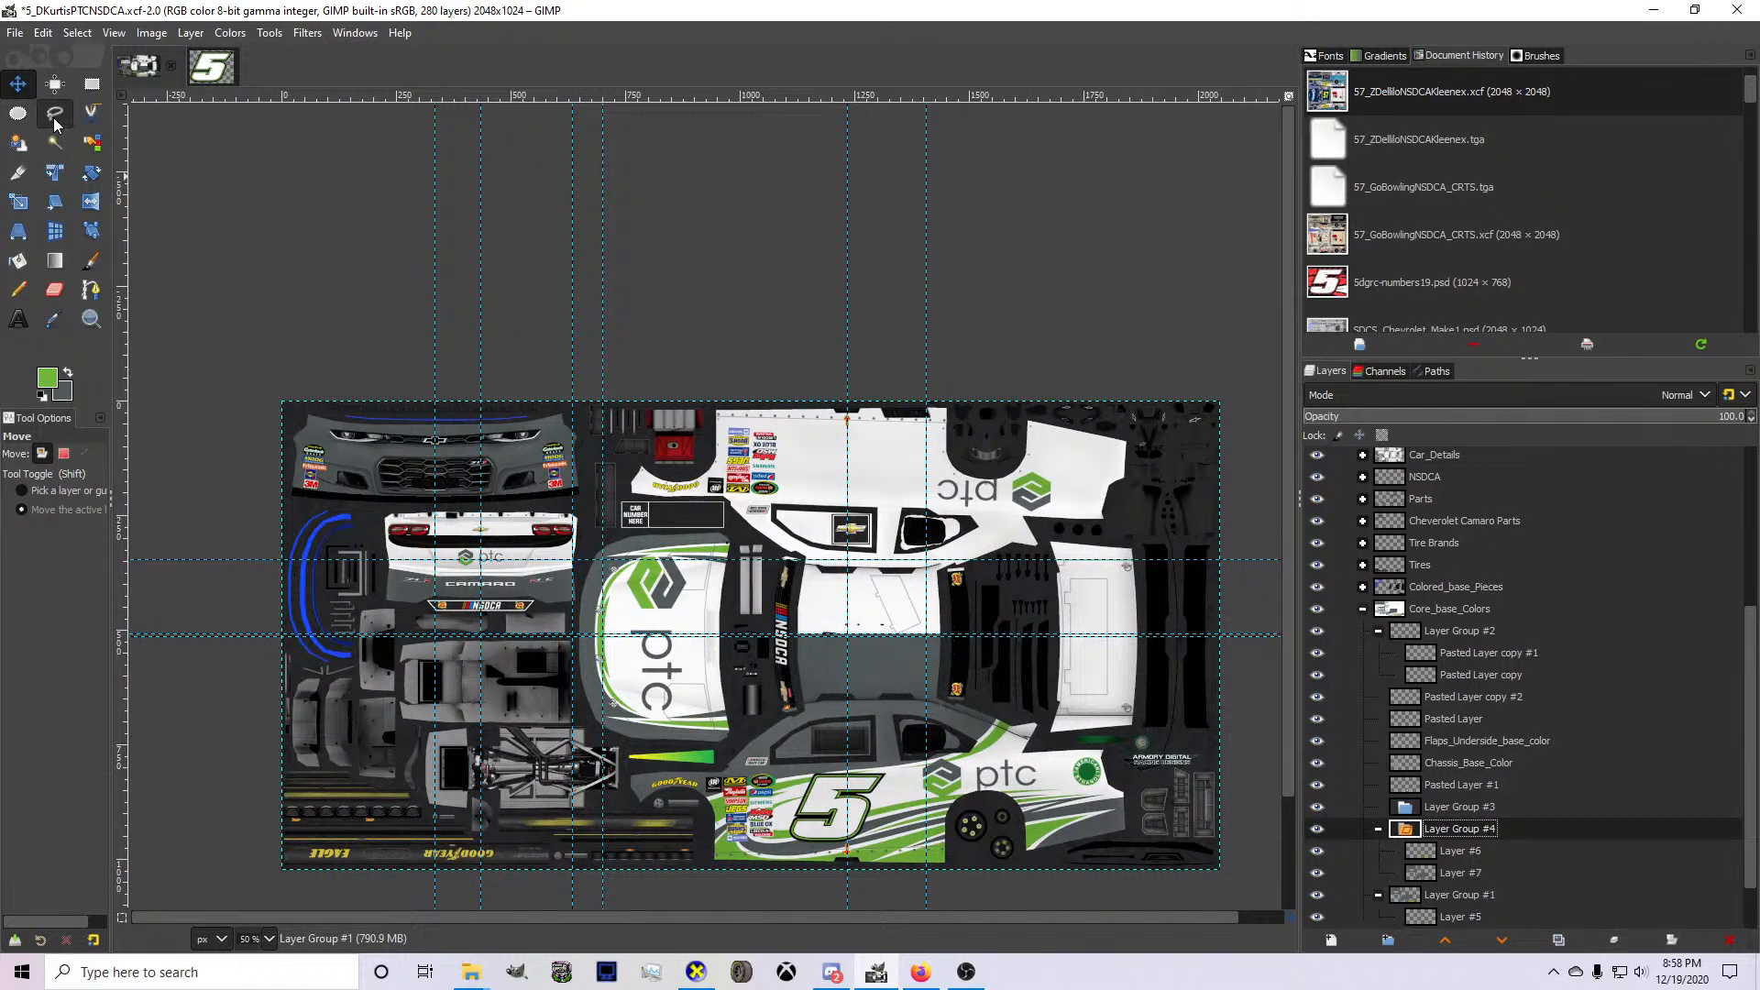
pyautogui.click(1461, 809)
pyautogui.click(1729, 940)
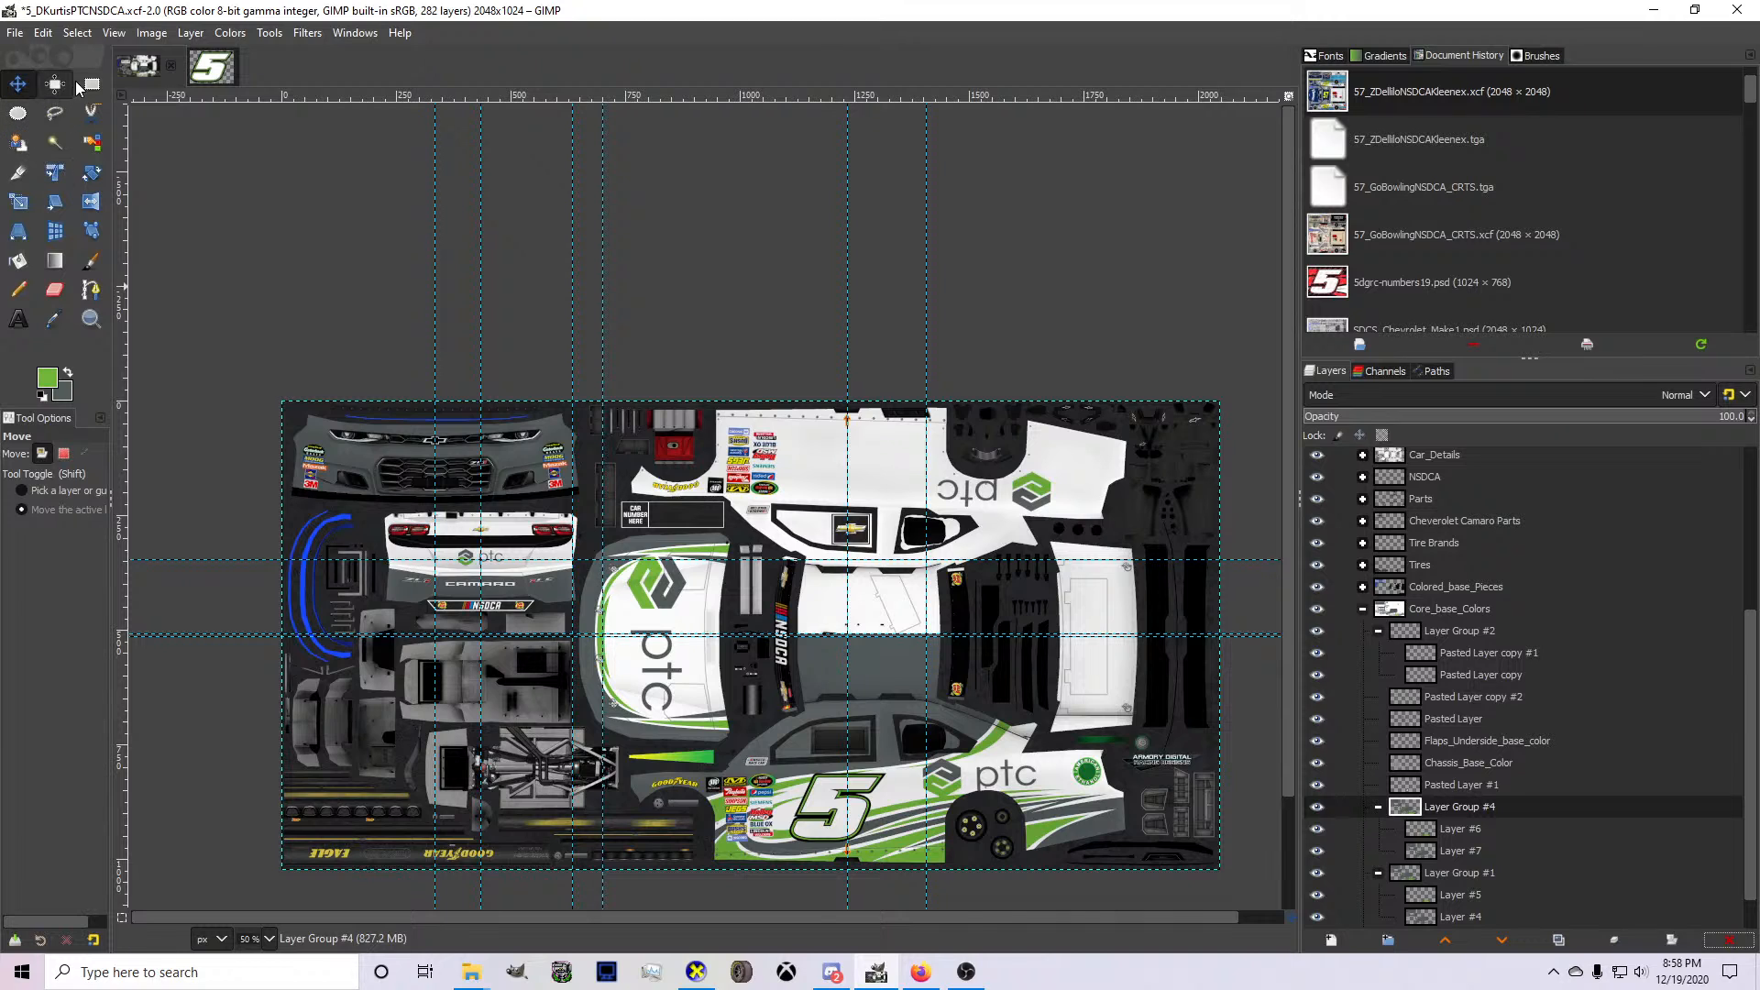
# Crop the duplicated Layer Group #4 to the lower half of the car, about 1105 × 516 px from position 745, 508.
pyautogui.click(16, 172)
pyautogui.scroll(-1, 969, 747)
pyautogui.scroll(2, 1018, 764)
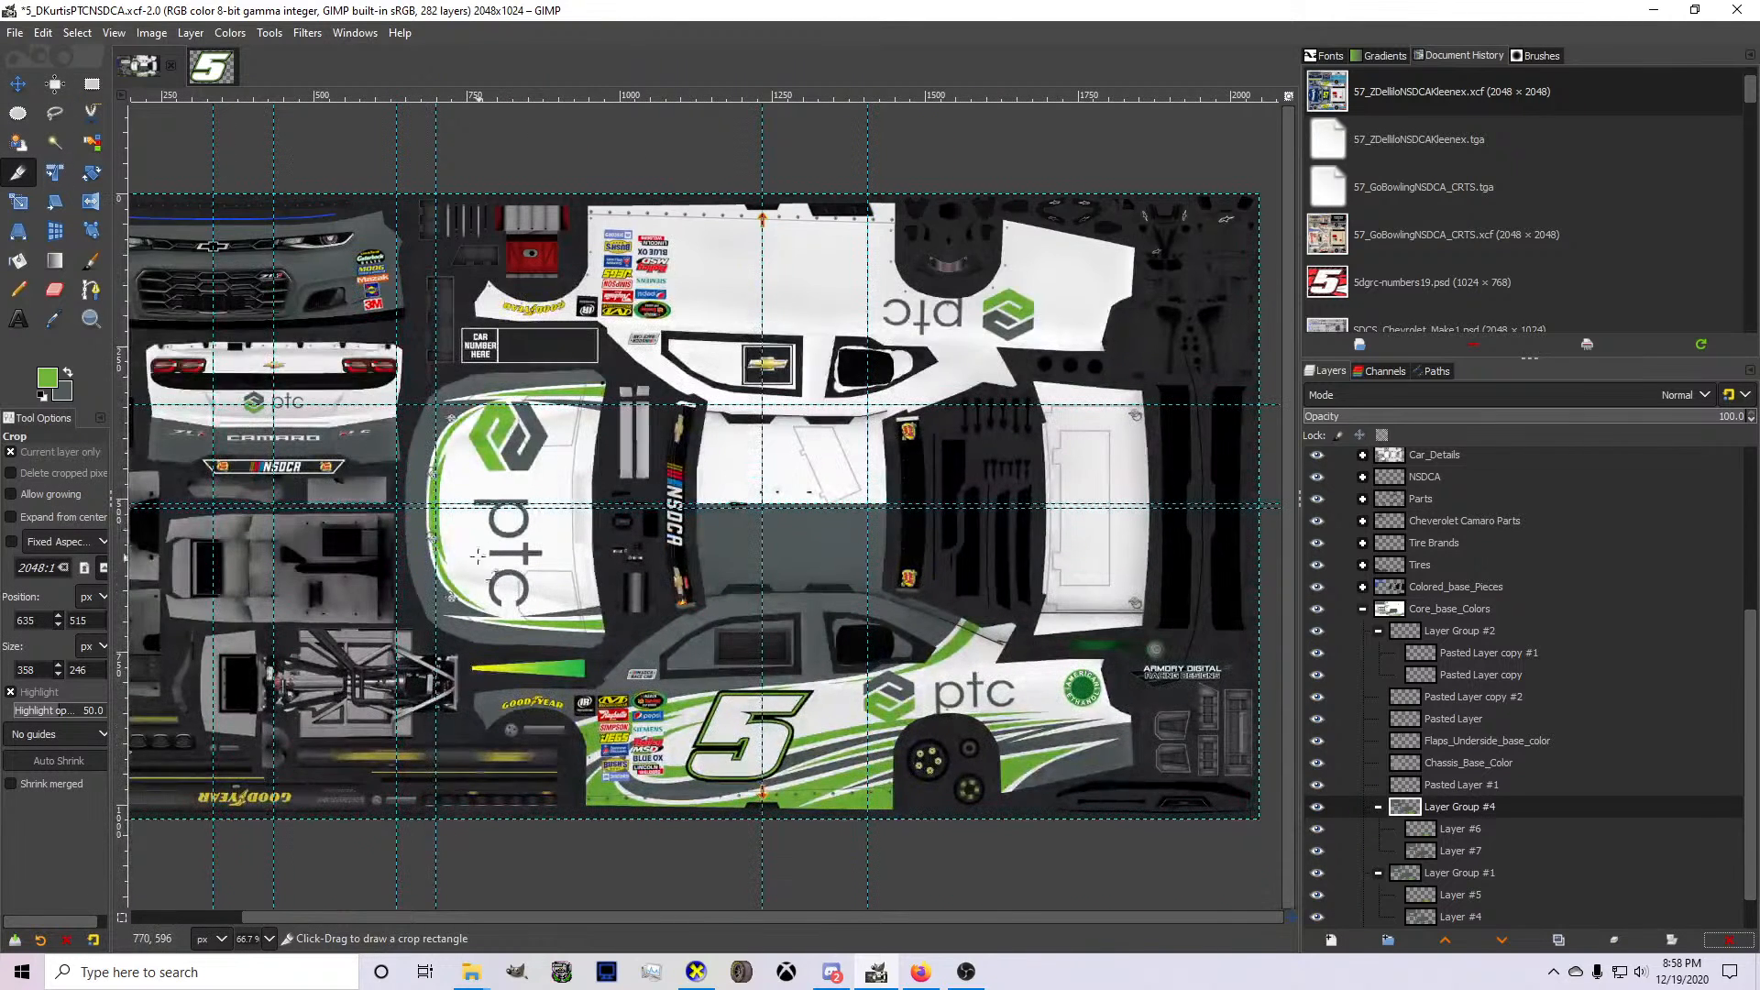
pyautogui.moveTo(424, 502); pyautogui.dragTo(1158, 819)
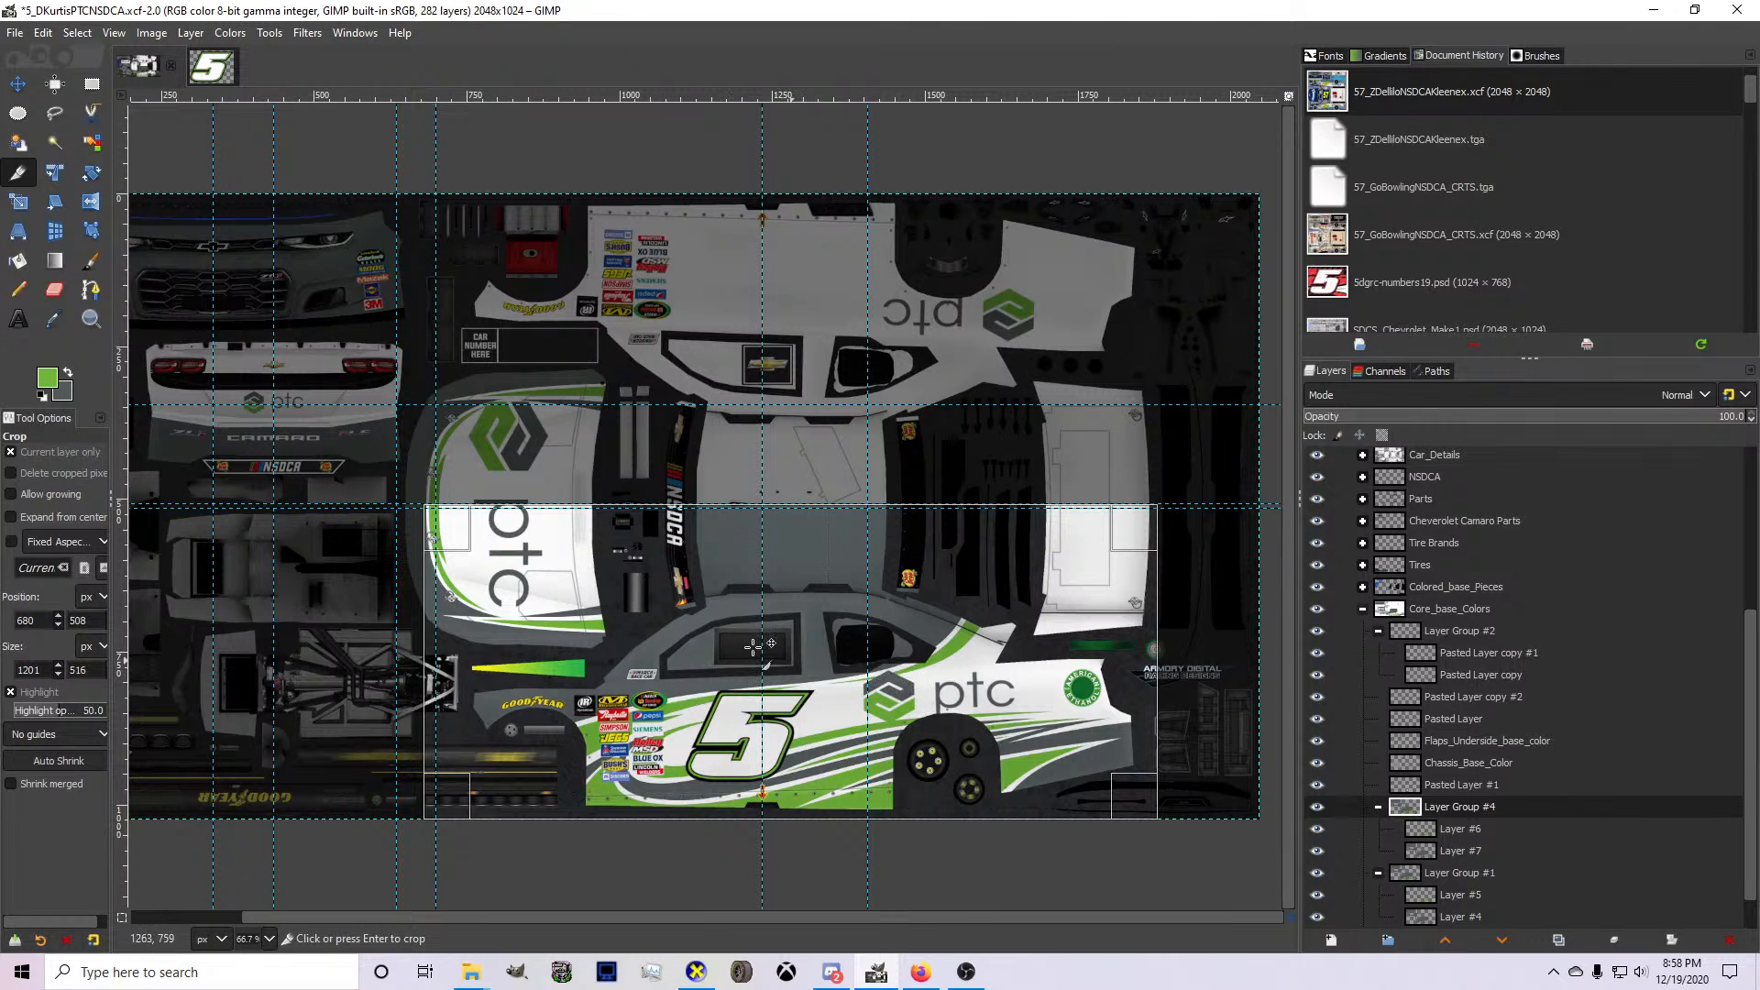
pyautogui.moveTo(1118, 694); pyautogui.dragTo(1099, 694)
pyautogui.moveTo(443, 660); pyautogui.dragTo(476, 668)
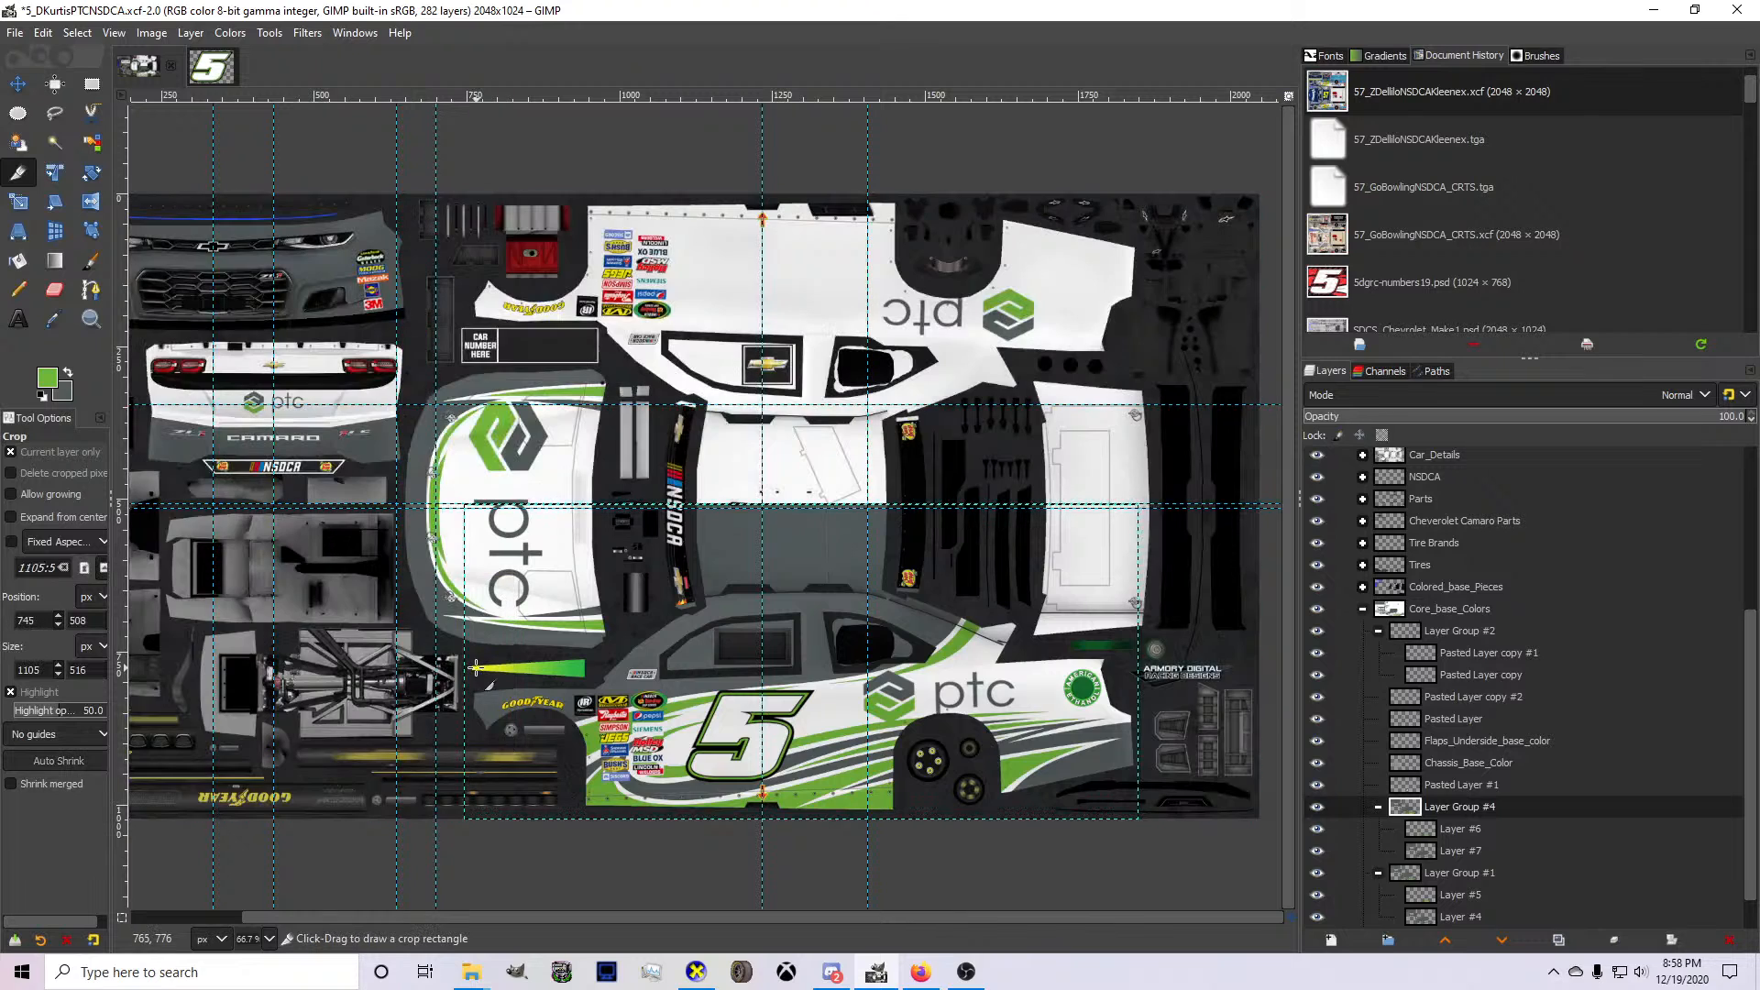
# Outline the whole hood with Free Select, clear that area from Layer #6 and Layer #7, and deselect.
pyautogui.press('1')
pyautogui.press('f')
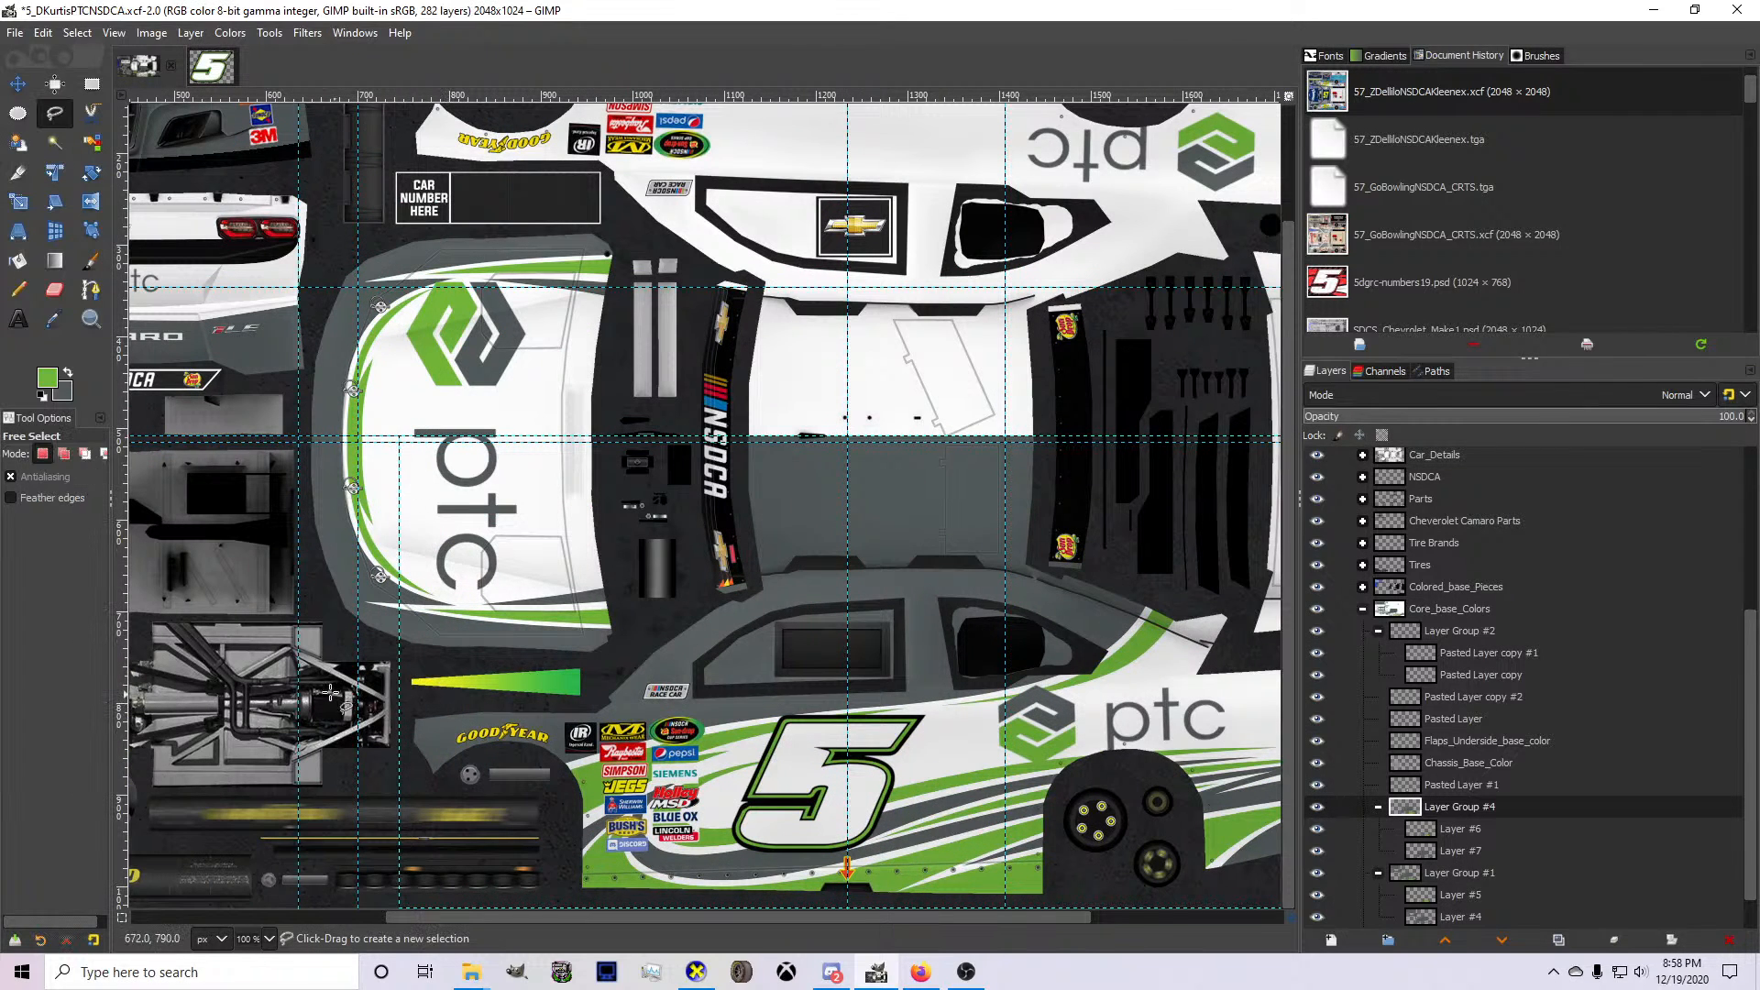
pyautogui.click(319, 683)
pyautogui.click(590, 679)
pyautogui.click(656, 632)
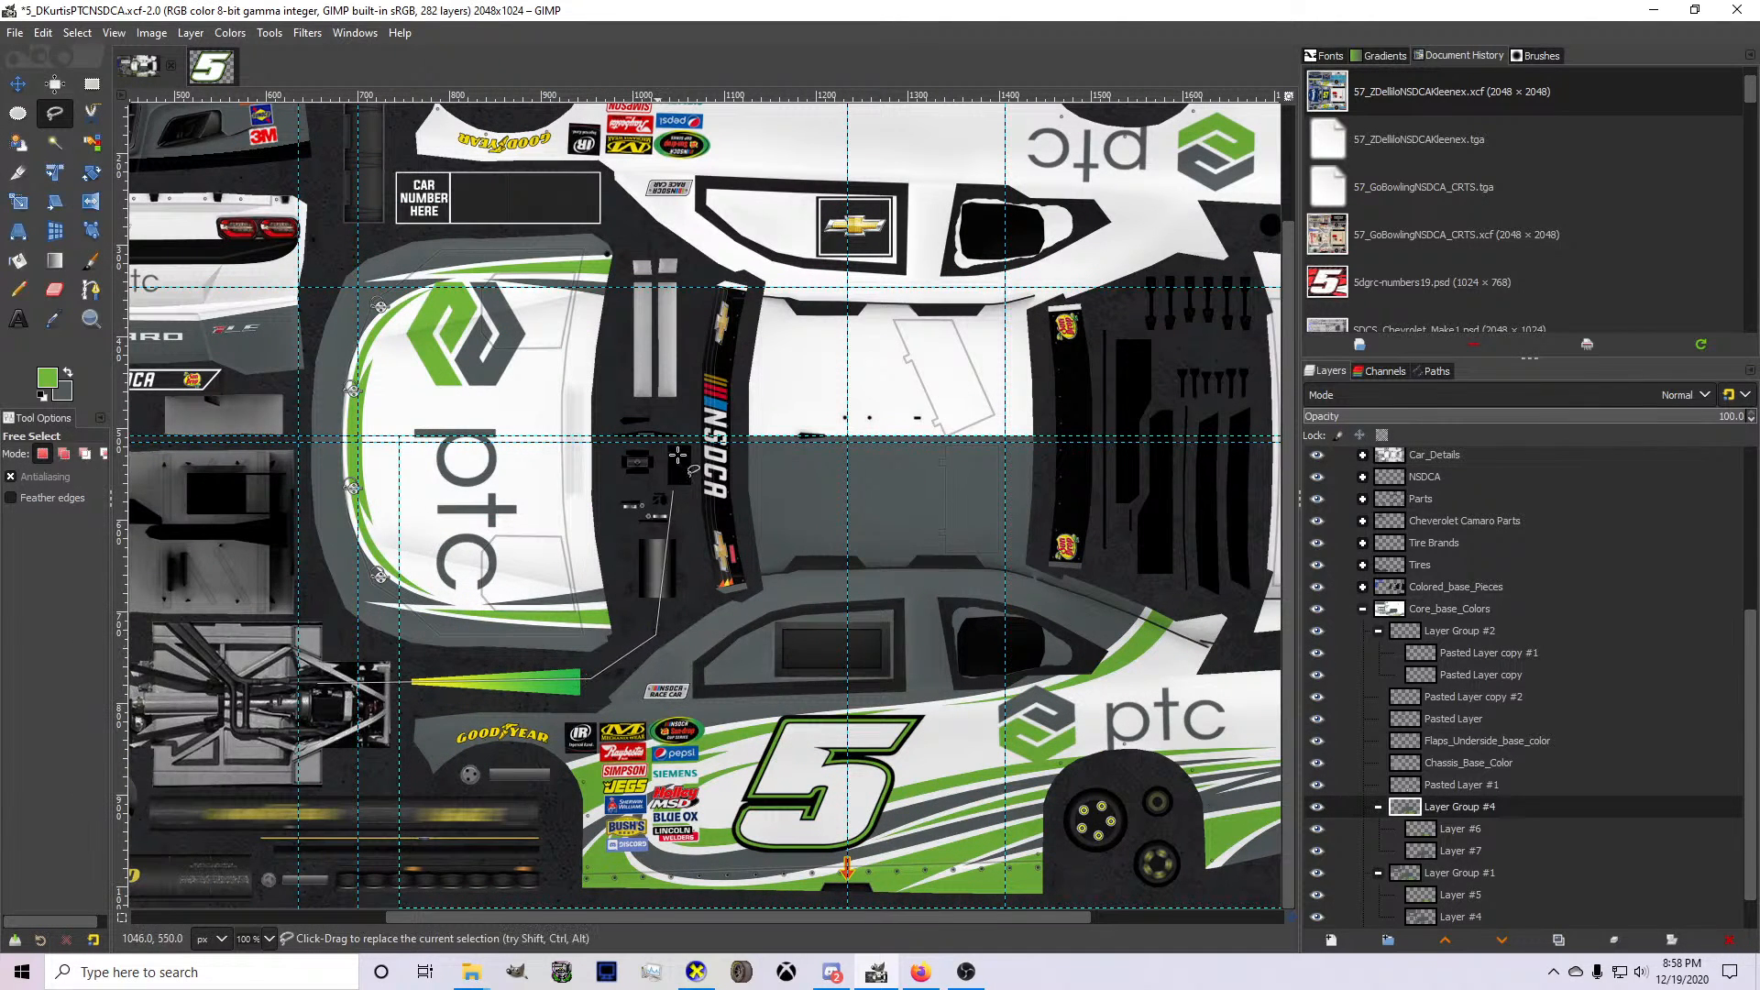
pyautogui.click(685, 244)
pyautogui.click(341, 191)
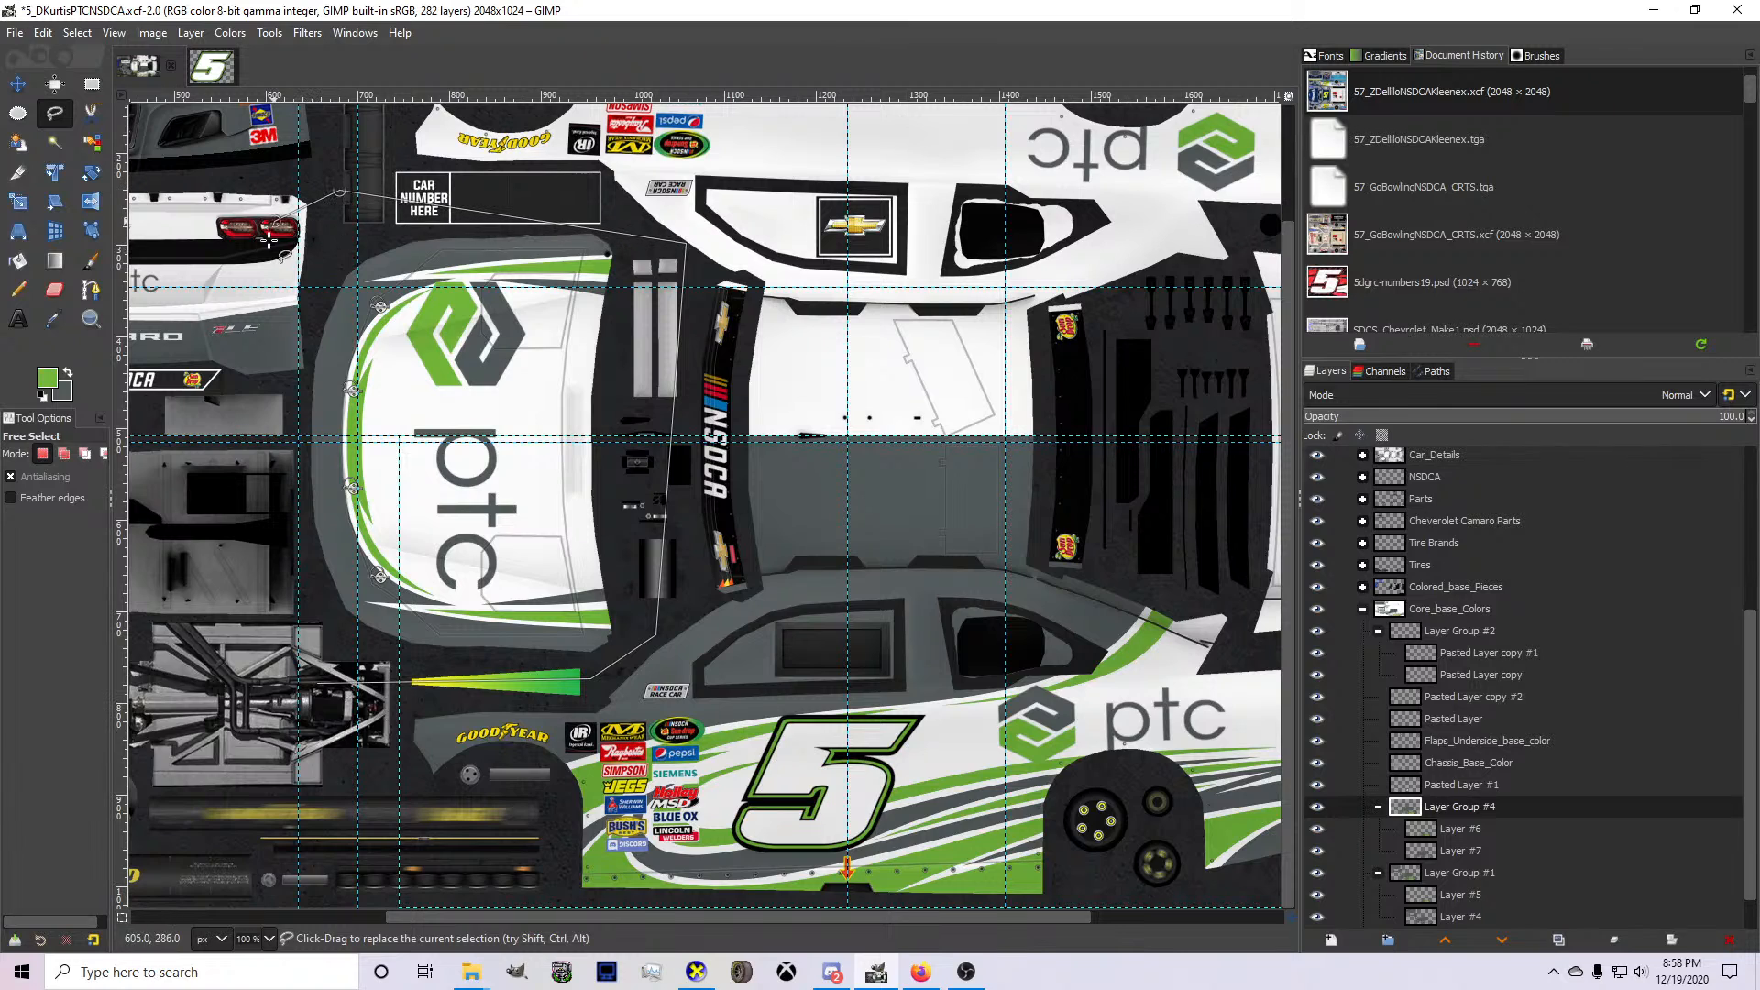
pyautogui.click(210, 645)
pyautogui.click(287, 686)
pyautogui.click(317, 684)
pyautogui.click(1462, 829)
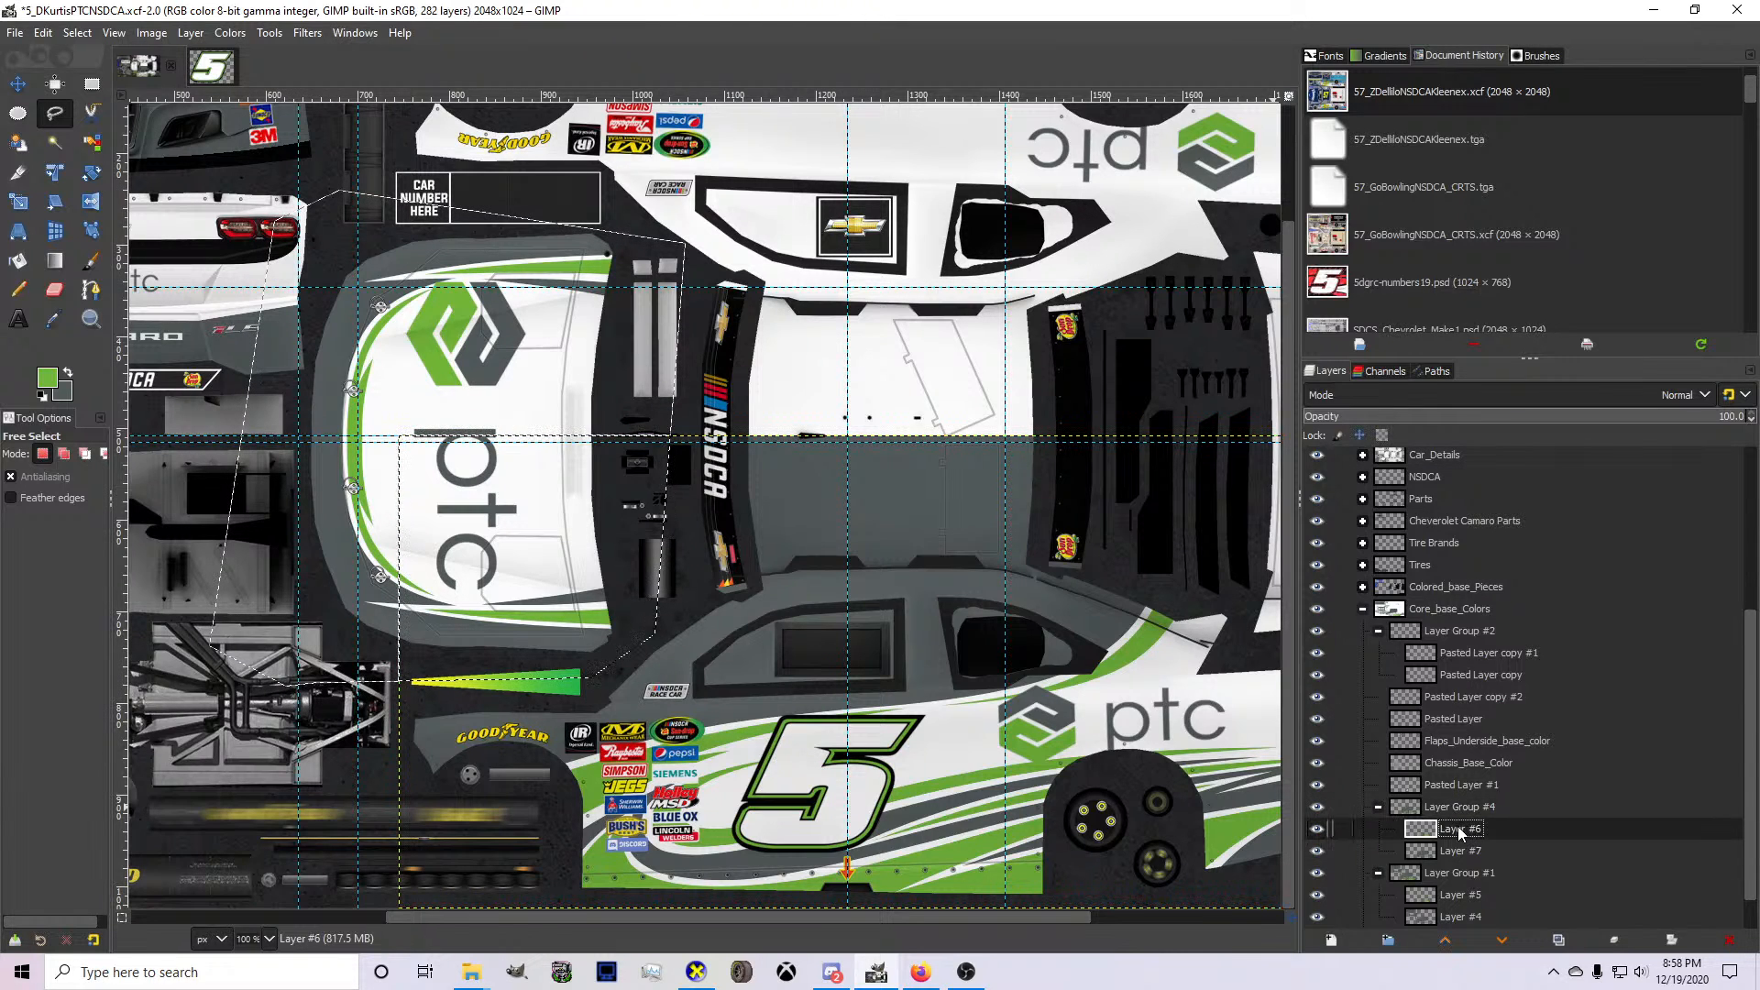
pyautogui.click(1451, 851)
pyautogui.click(77, 32)
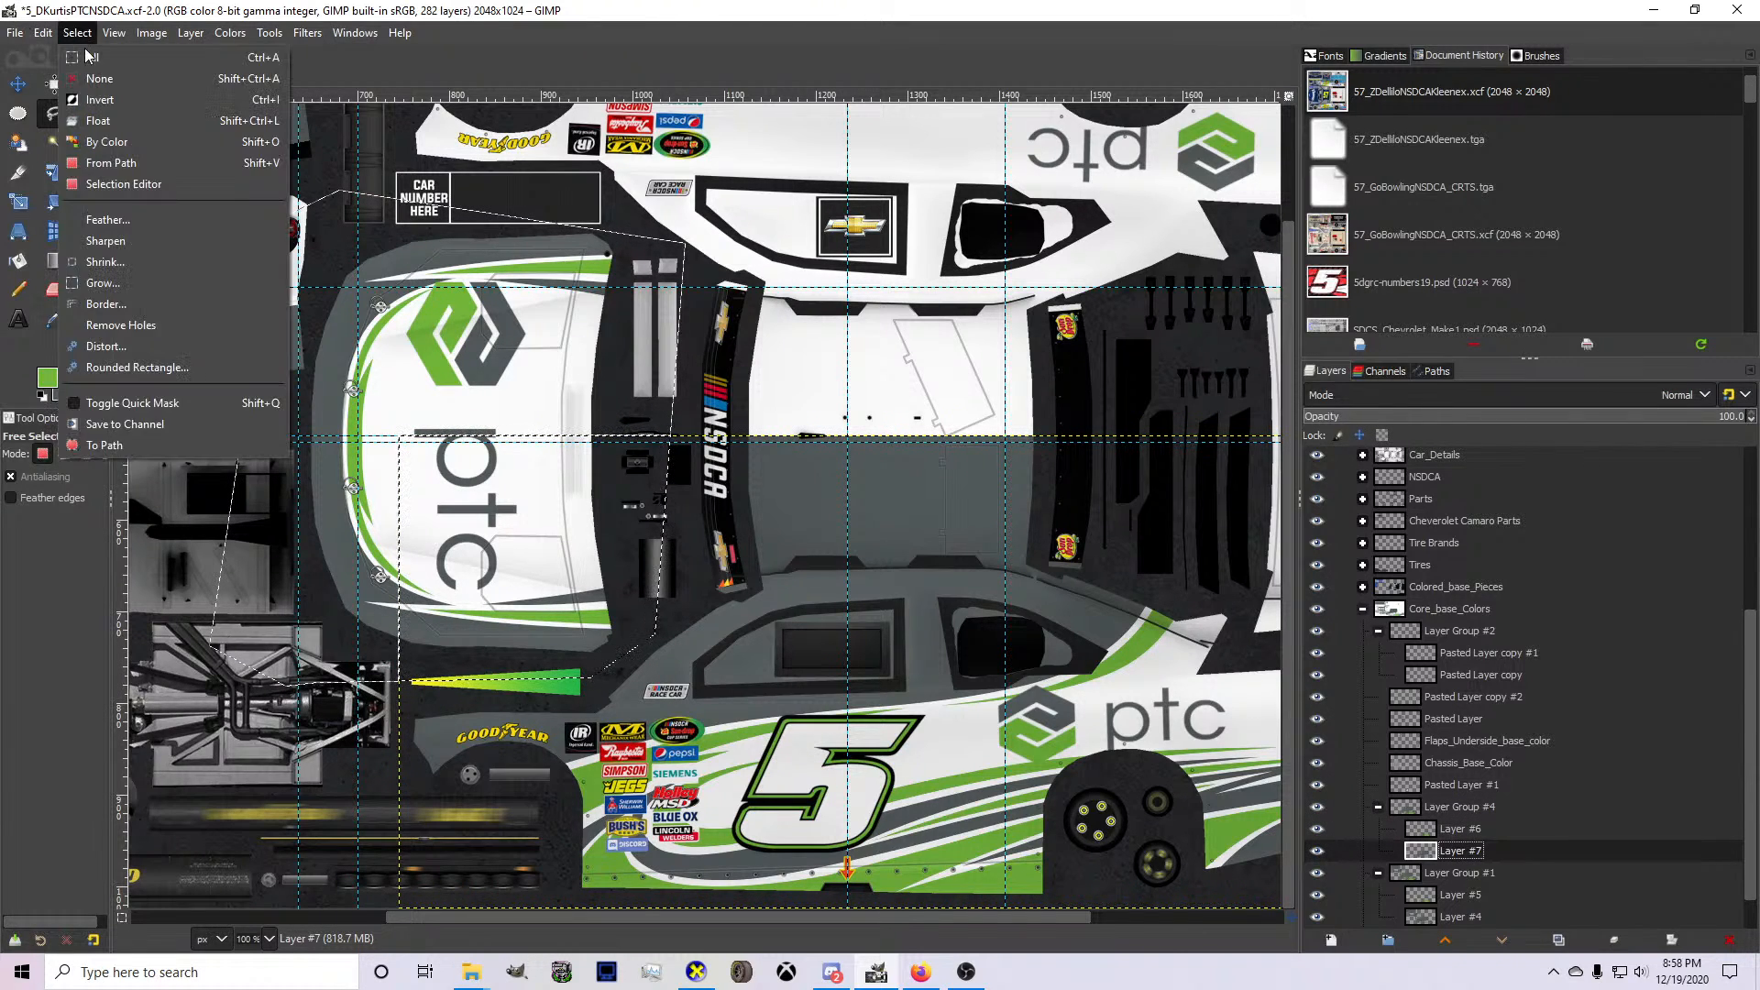
pyautogui.click(92, 76)
pyautogui.press('m')
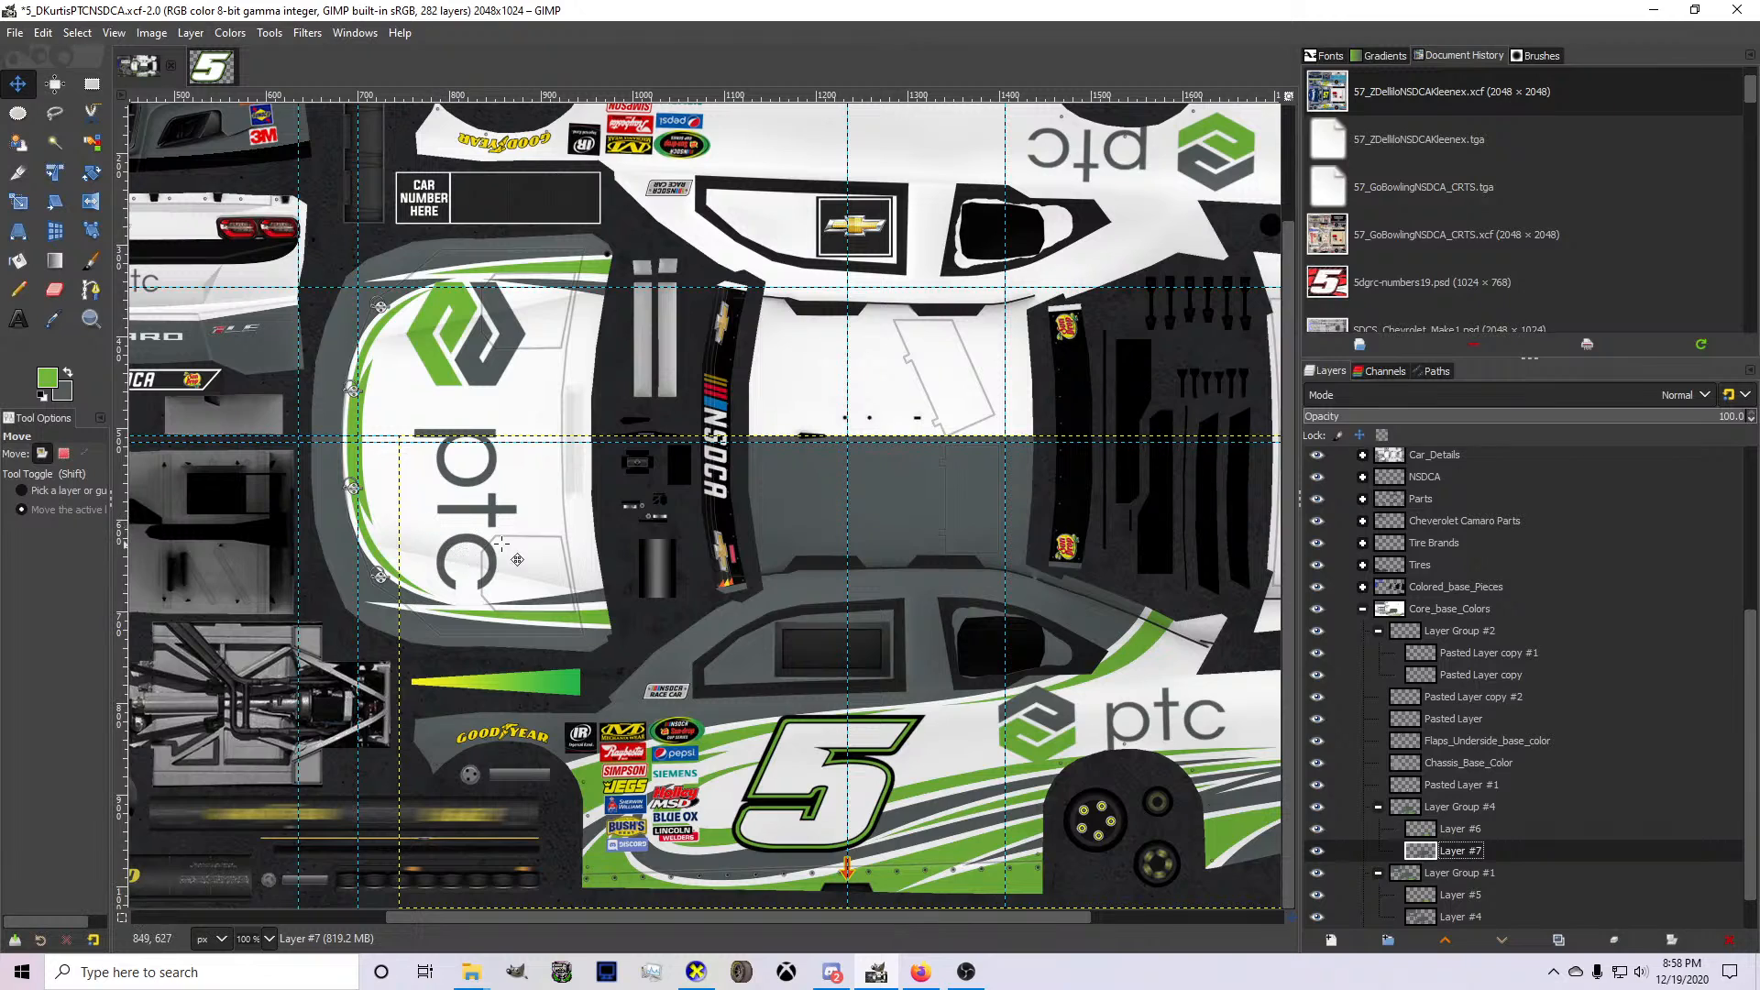
# Try to flip Layer #7 vertically on its own.
pyautogui.rightClick(538, 541)
pyautogui.moveTo(608, 678)
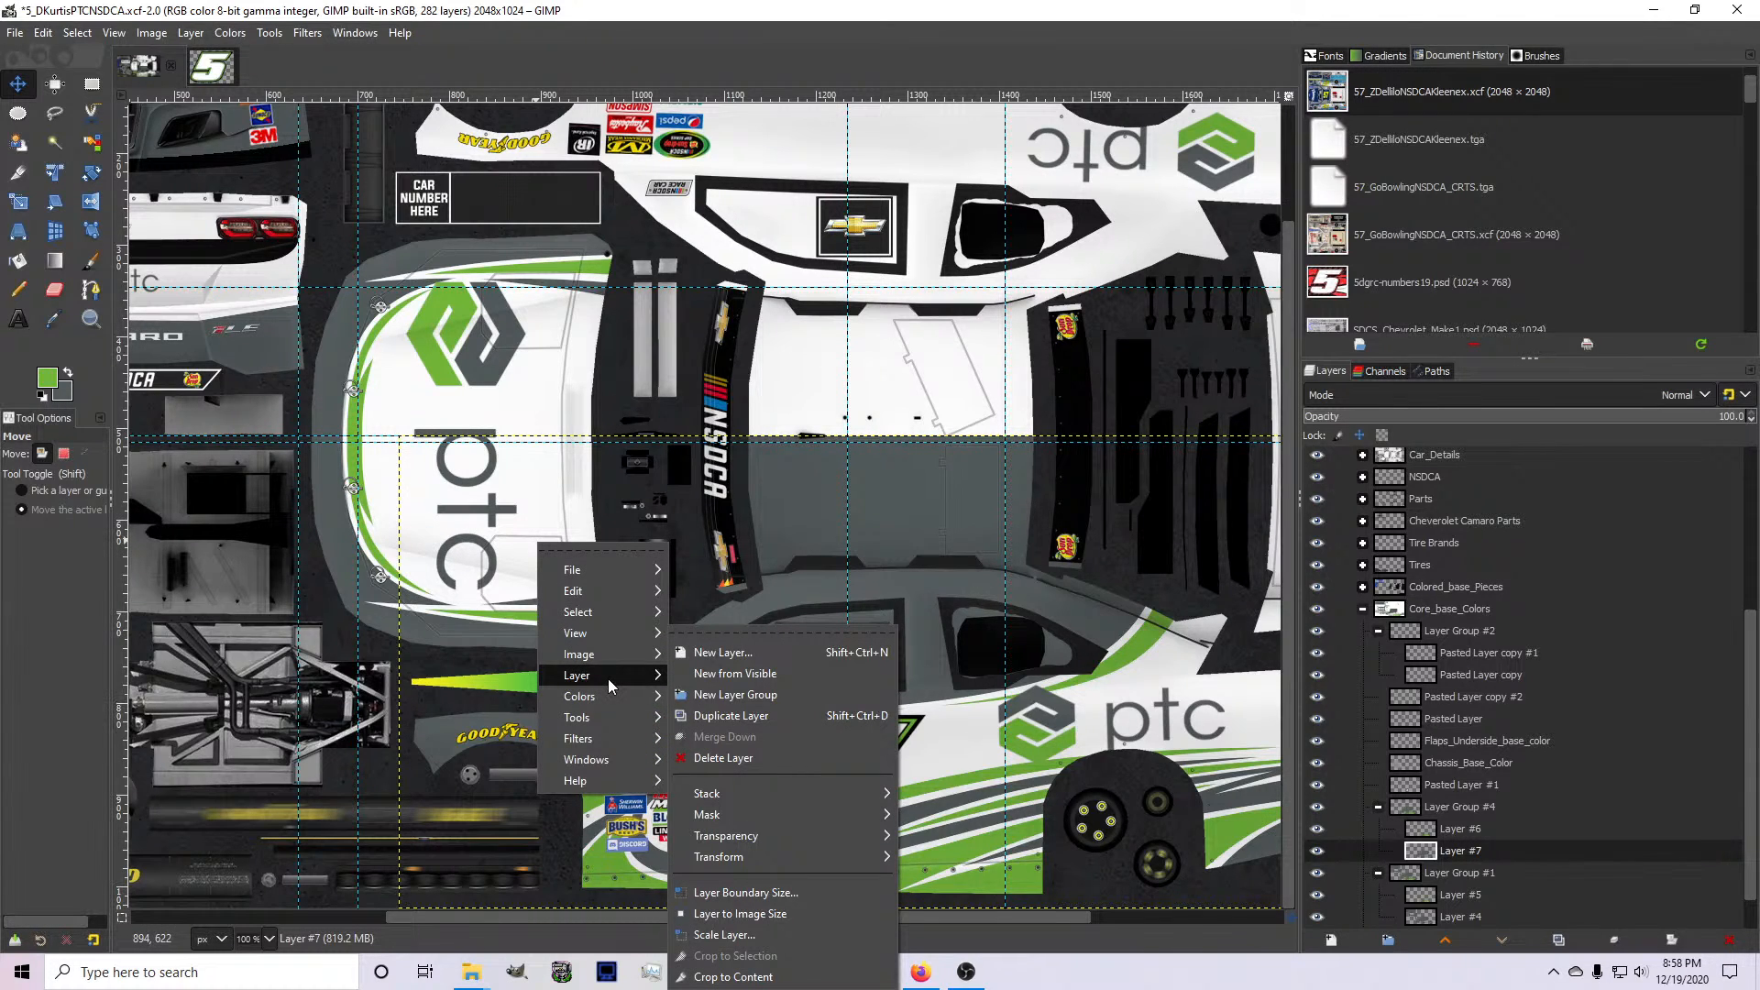
pyautogui.moveTo(805, 860)
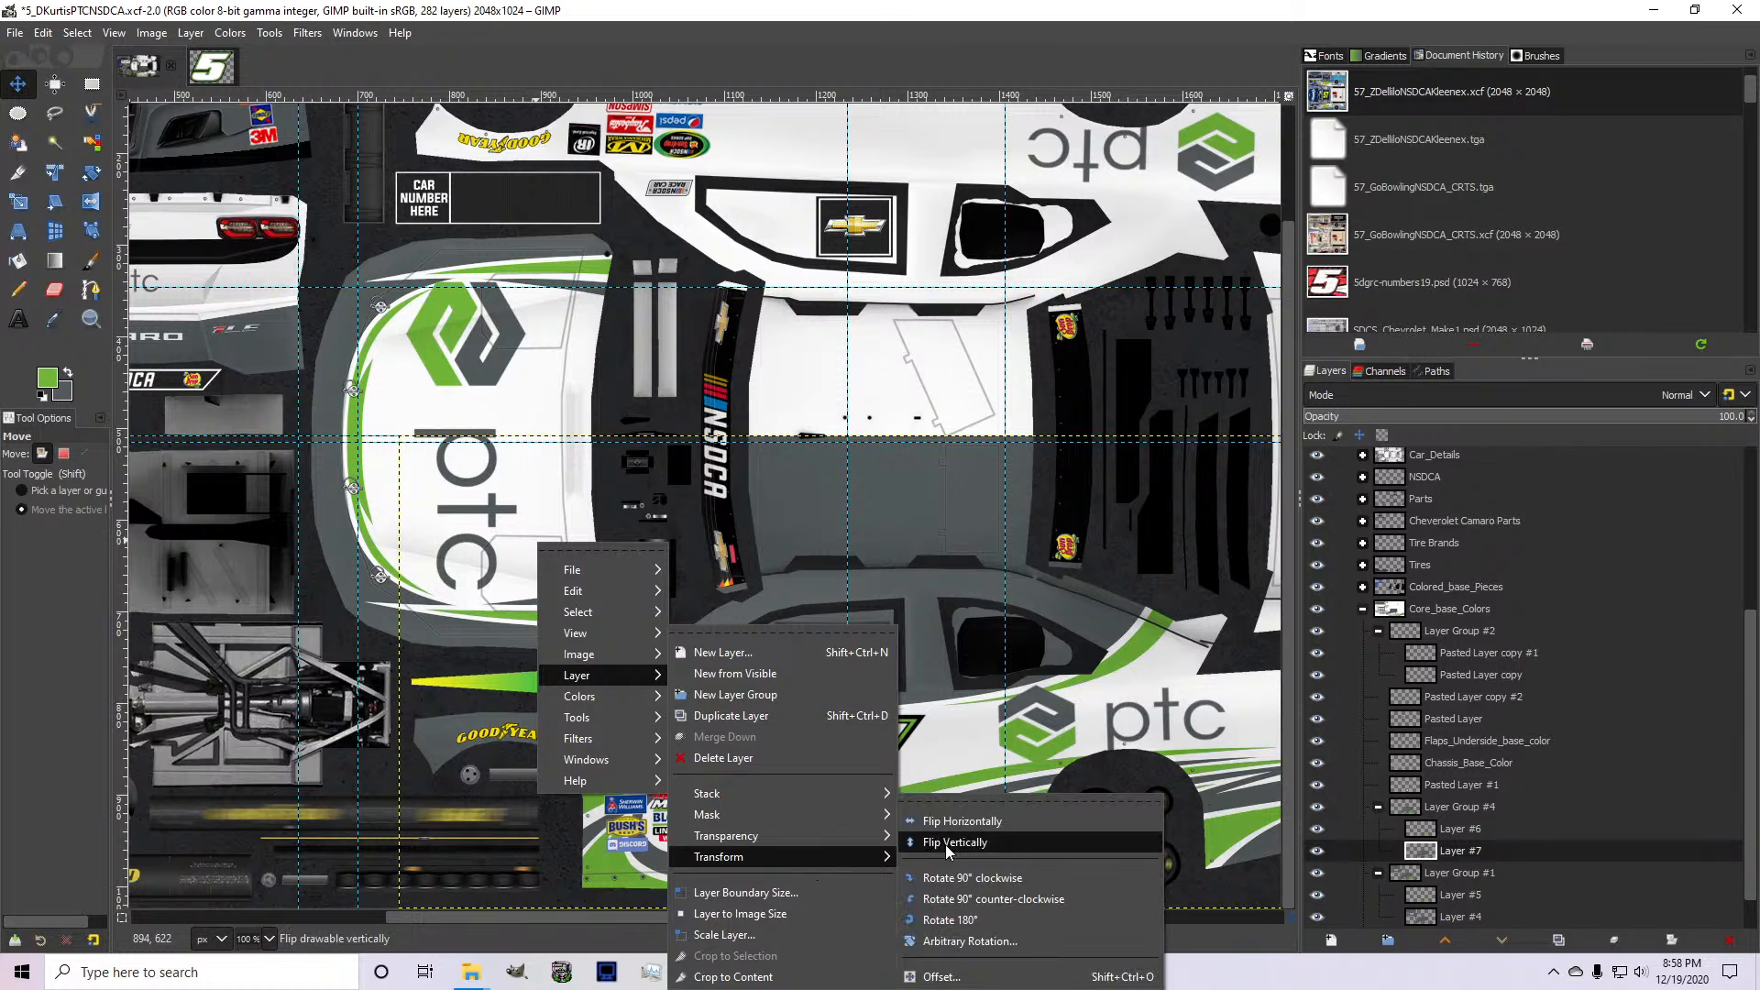
pyautogui.click(944, 844)
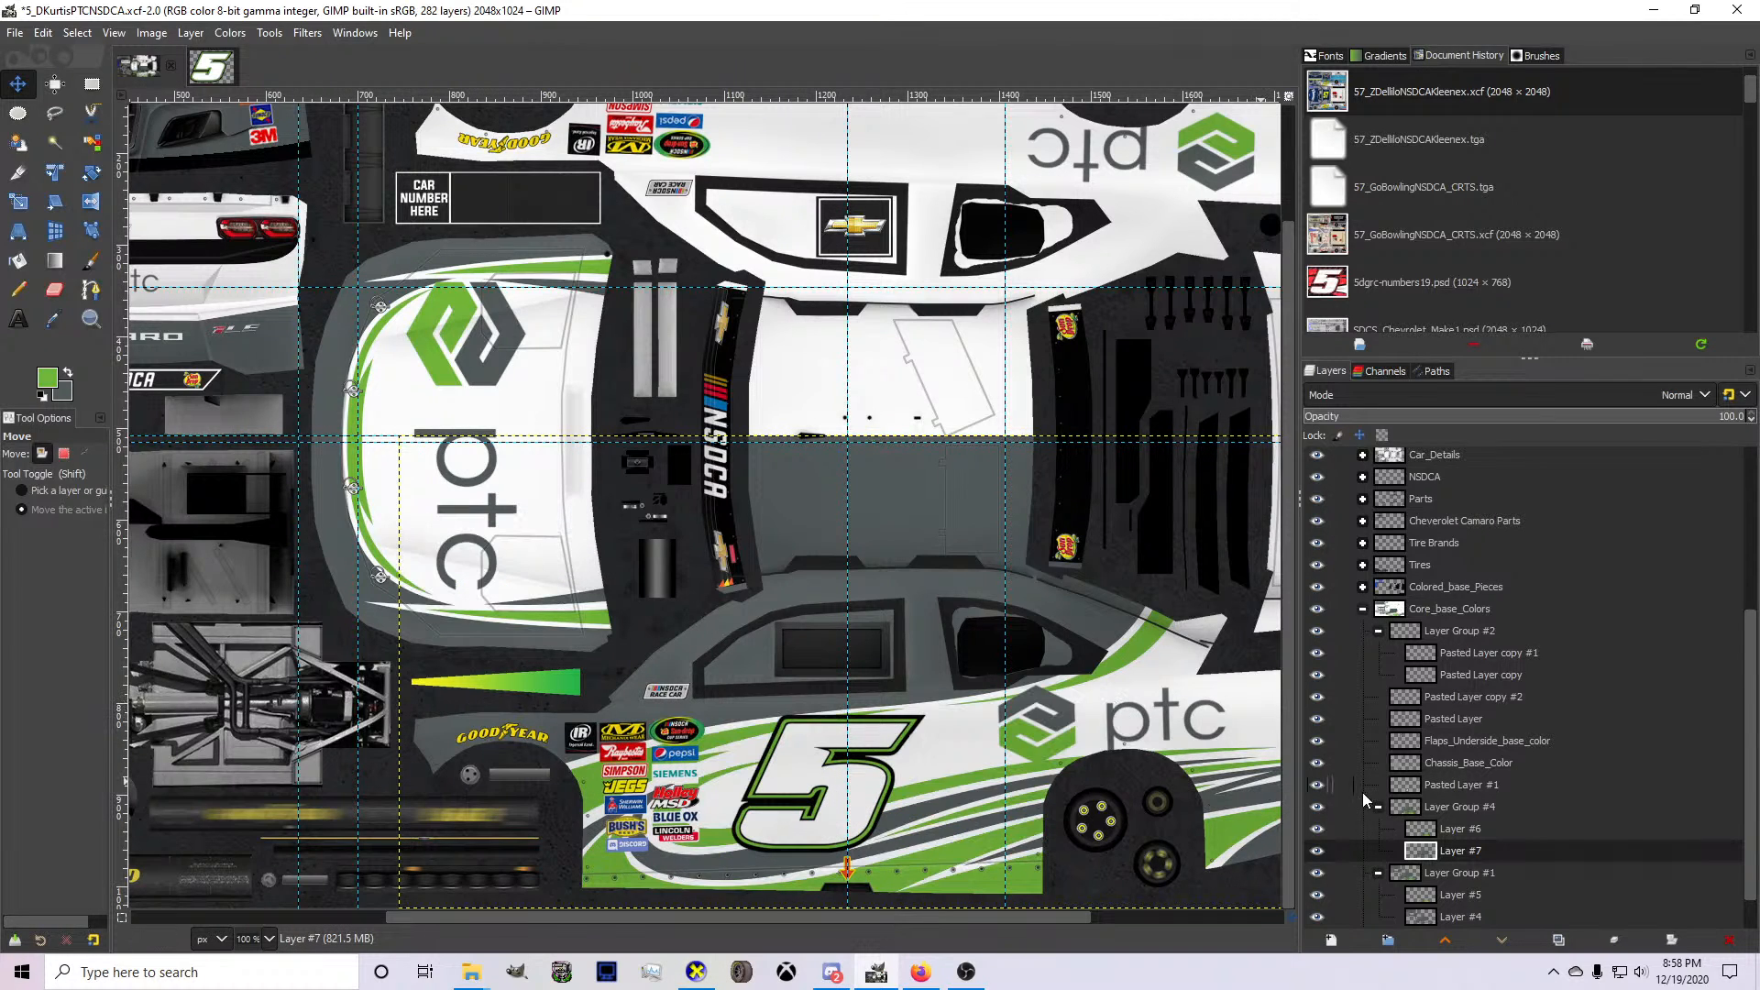
# Flip the whole Layer Group #4 vertically.
pyautogui.click(1448, 807)
pyautogui.rightClick(905, 730)
pyautogui.moveTo(967, 857)
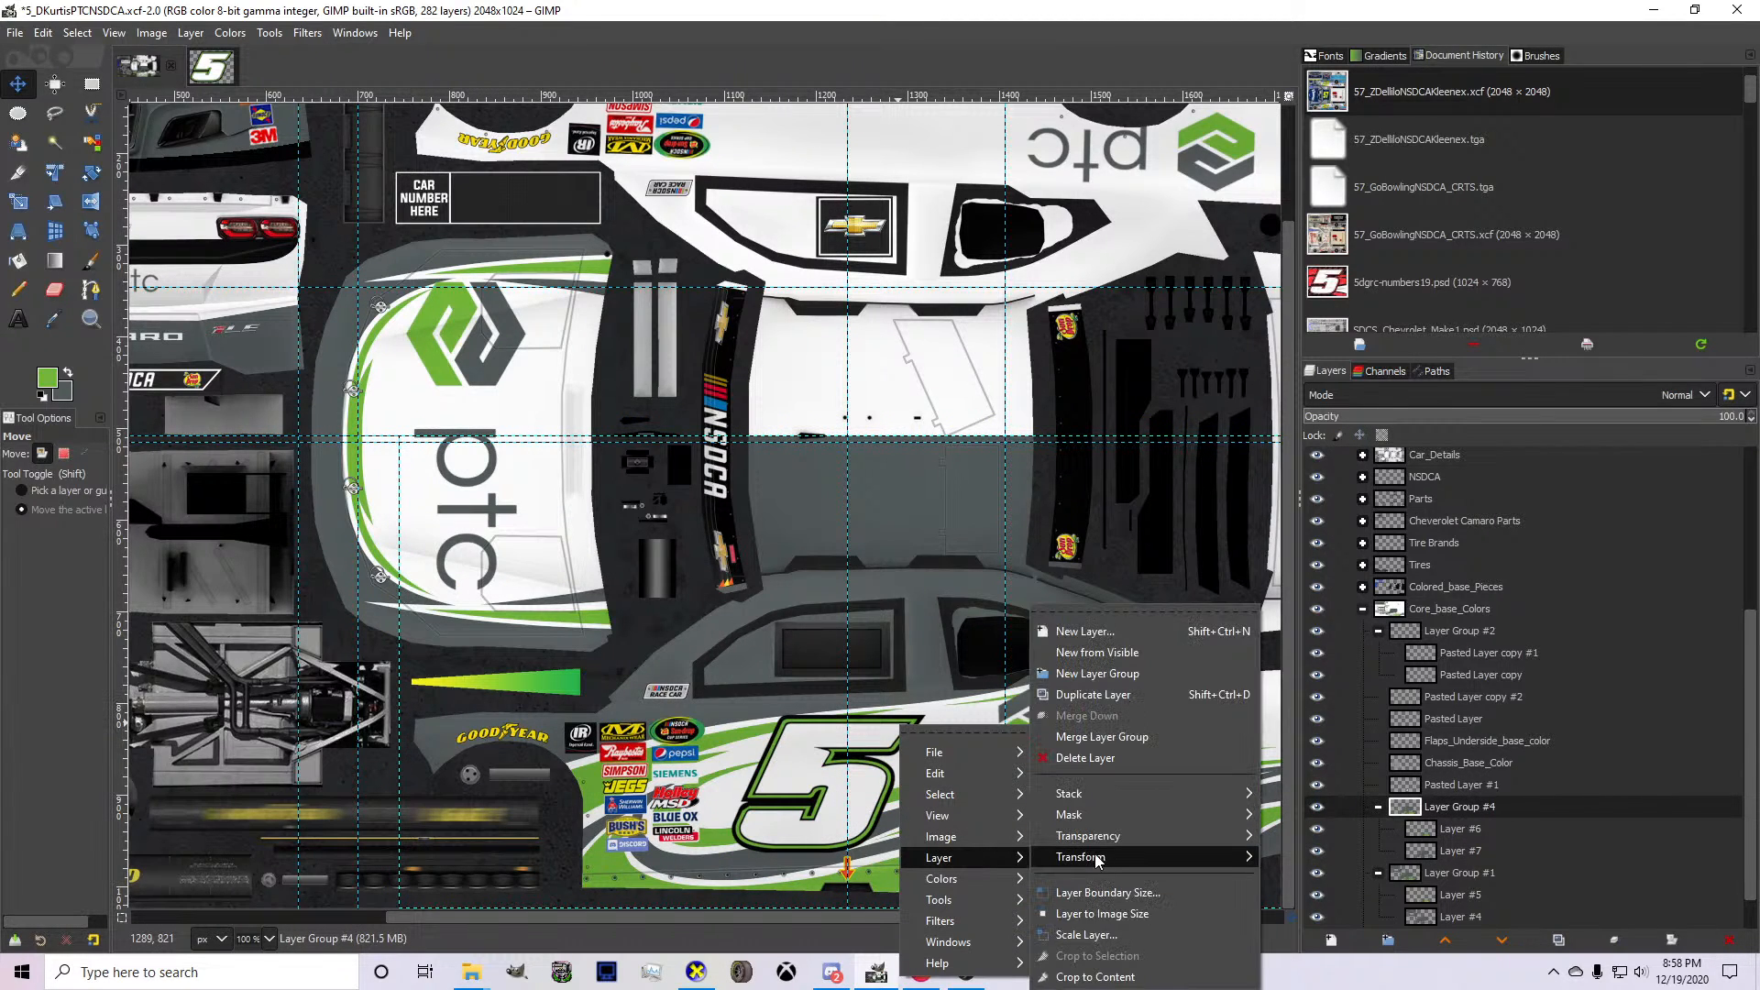
pyautogui.moveTo(1176, 845)
pyautogui.click(1291, 836)
# Add a vertical guide at Layer Group #4's left edge and move the group up onto the opposite side and upper roof half.
pyautogui.scroll(2, 432, 631)
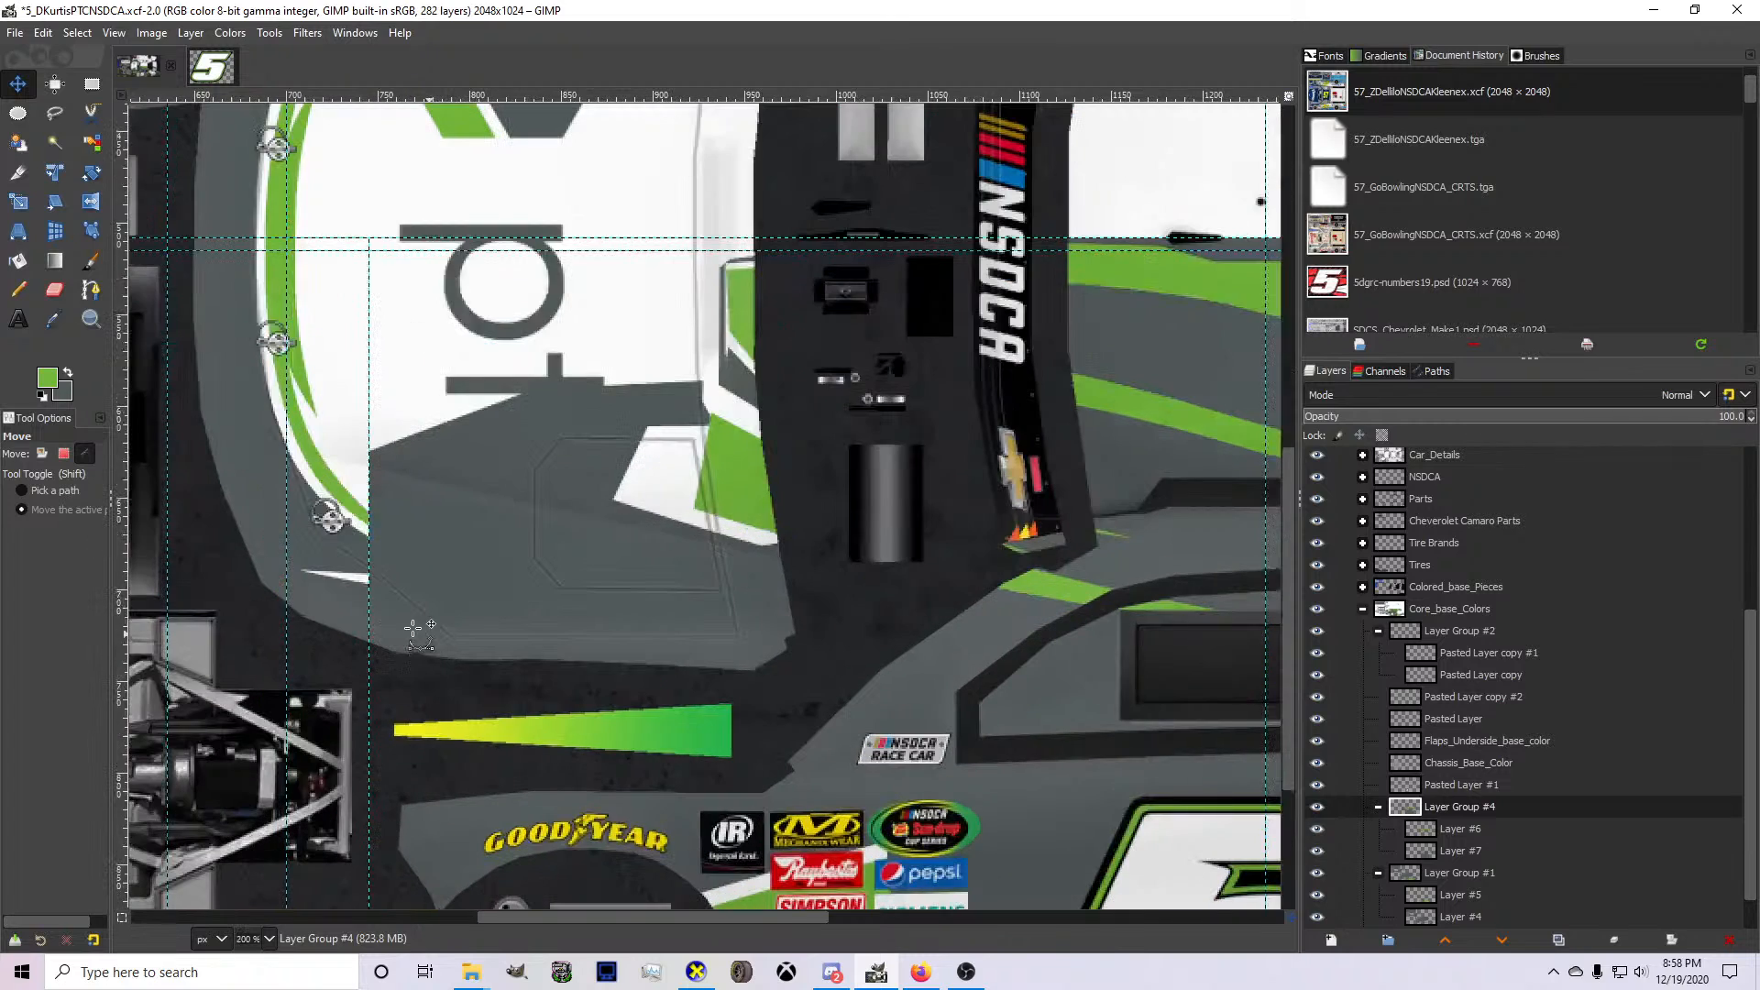
pyautogui.moveTo(125, 667); pyautogui.dragTo(369, 706)
pyautogui.scroll(-2, 367, 704)
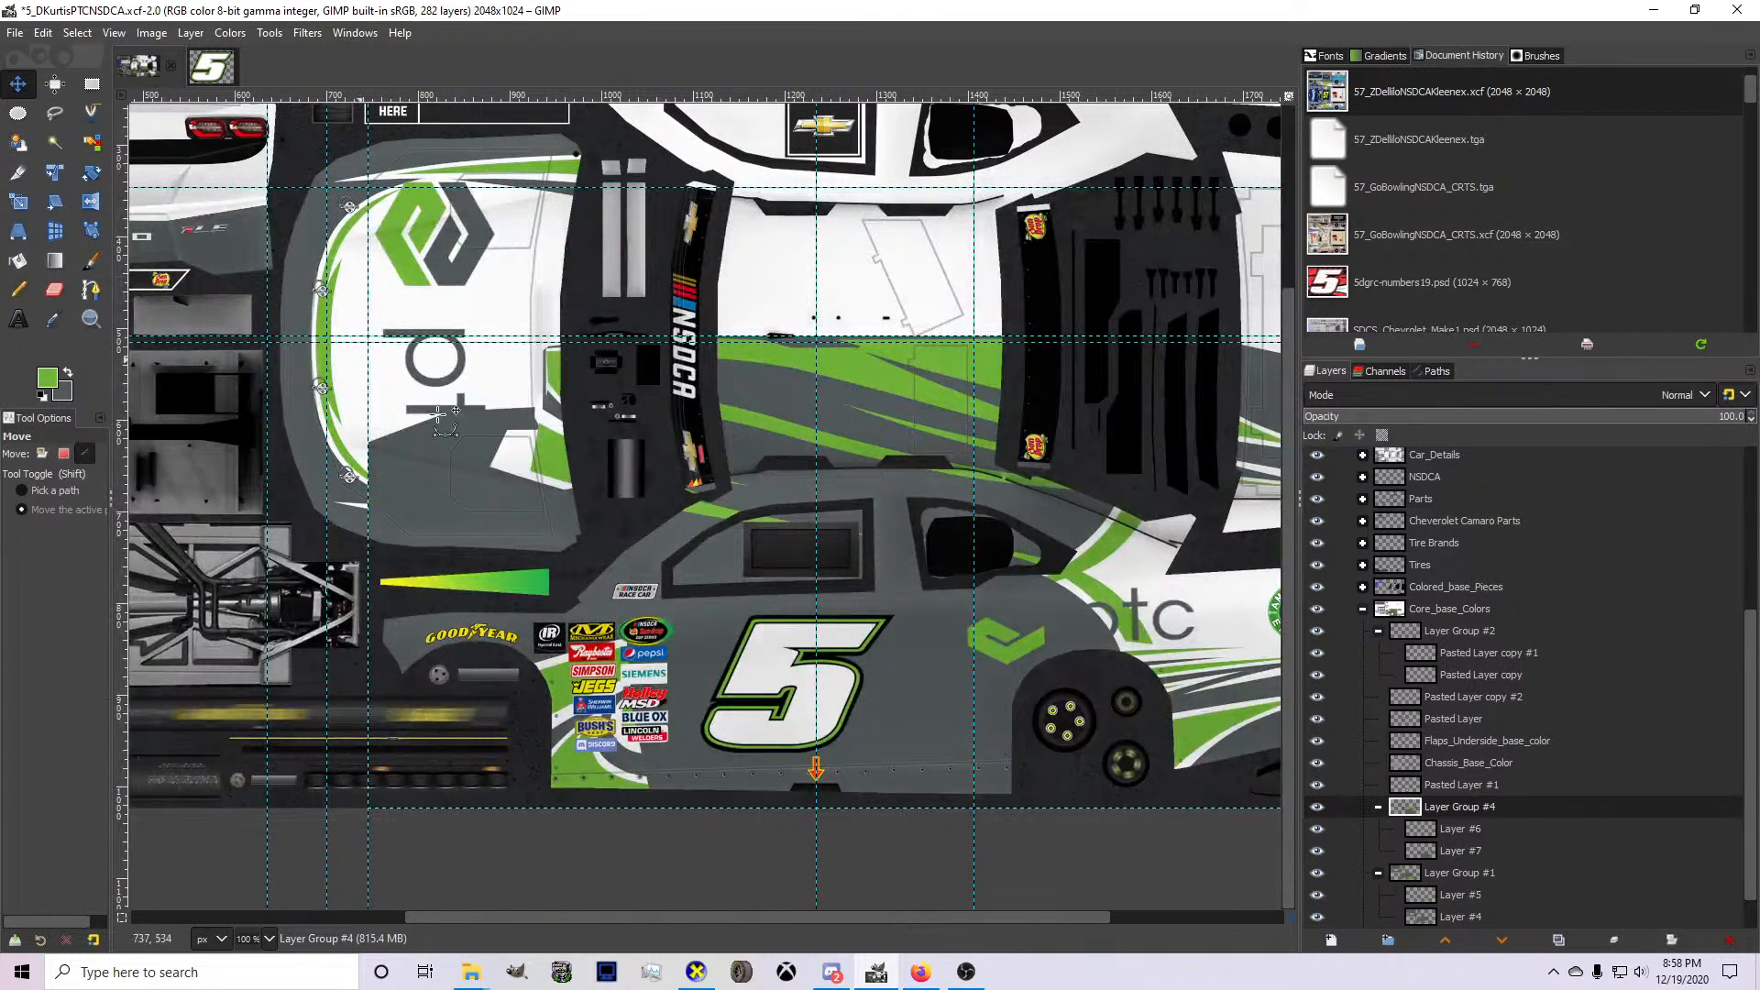
pyautogui.scroll(-1, 457, 425)
pyautogui.moveTo(527, 610); pyautogui.dragTo(541, 364)
pyautogui.scroll(3, 597, 488)
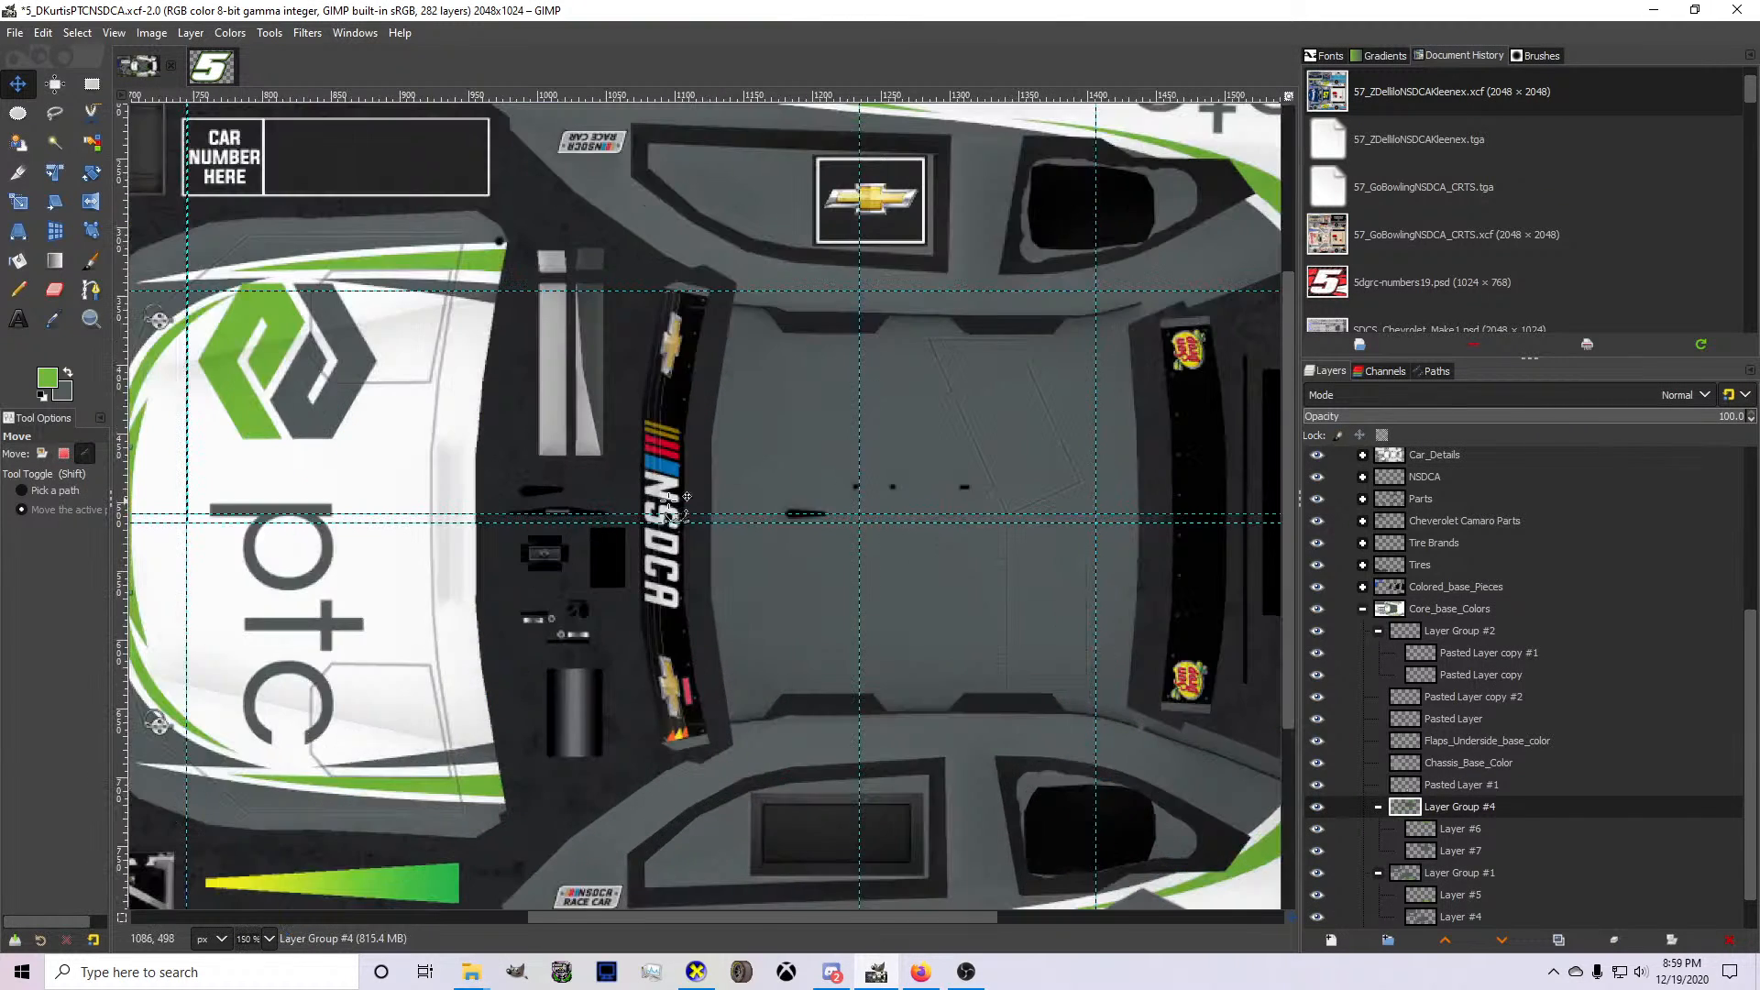
pyautogui.scroll(-3, 763, 497)
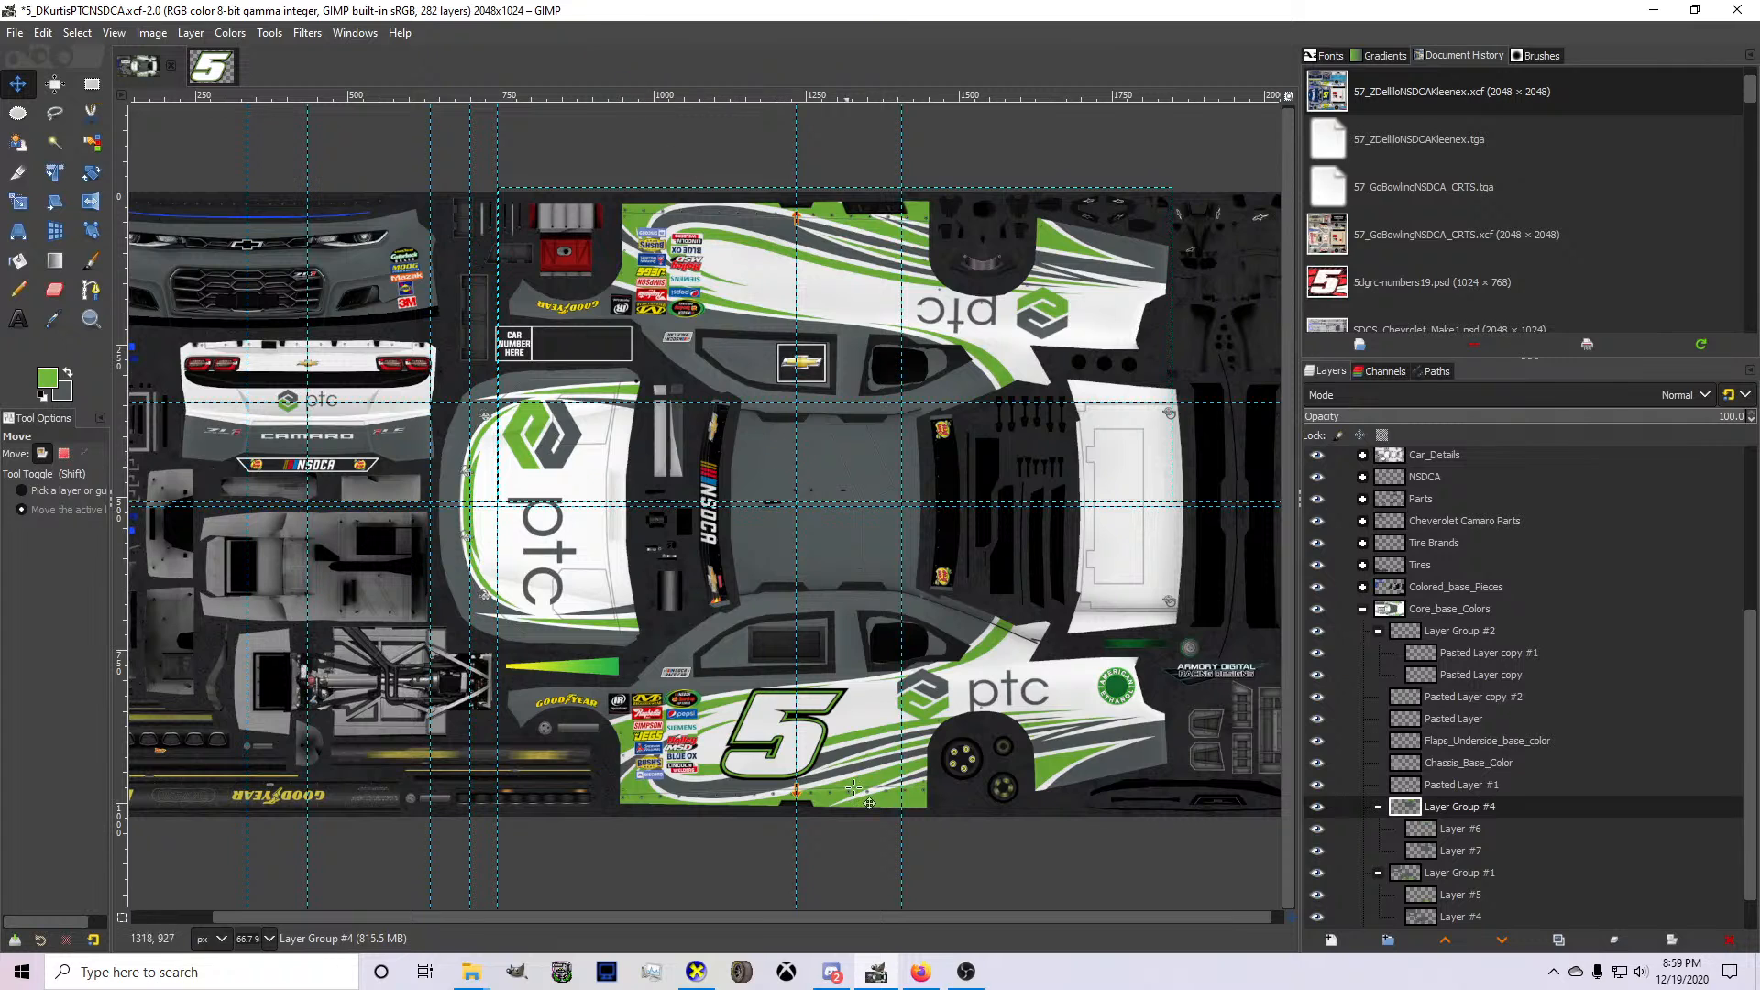
# Review the mirrored side stripes and the hood on the 3D car in CarView from the rear and front, and return to GIMP.
pyautogui.click(696, 971)
pyautogui.moveTo(874, 690); pyautogui.dragTo(708, 646)
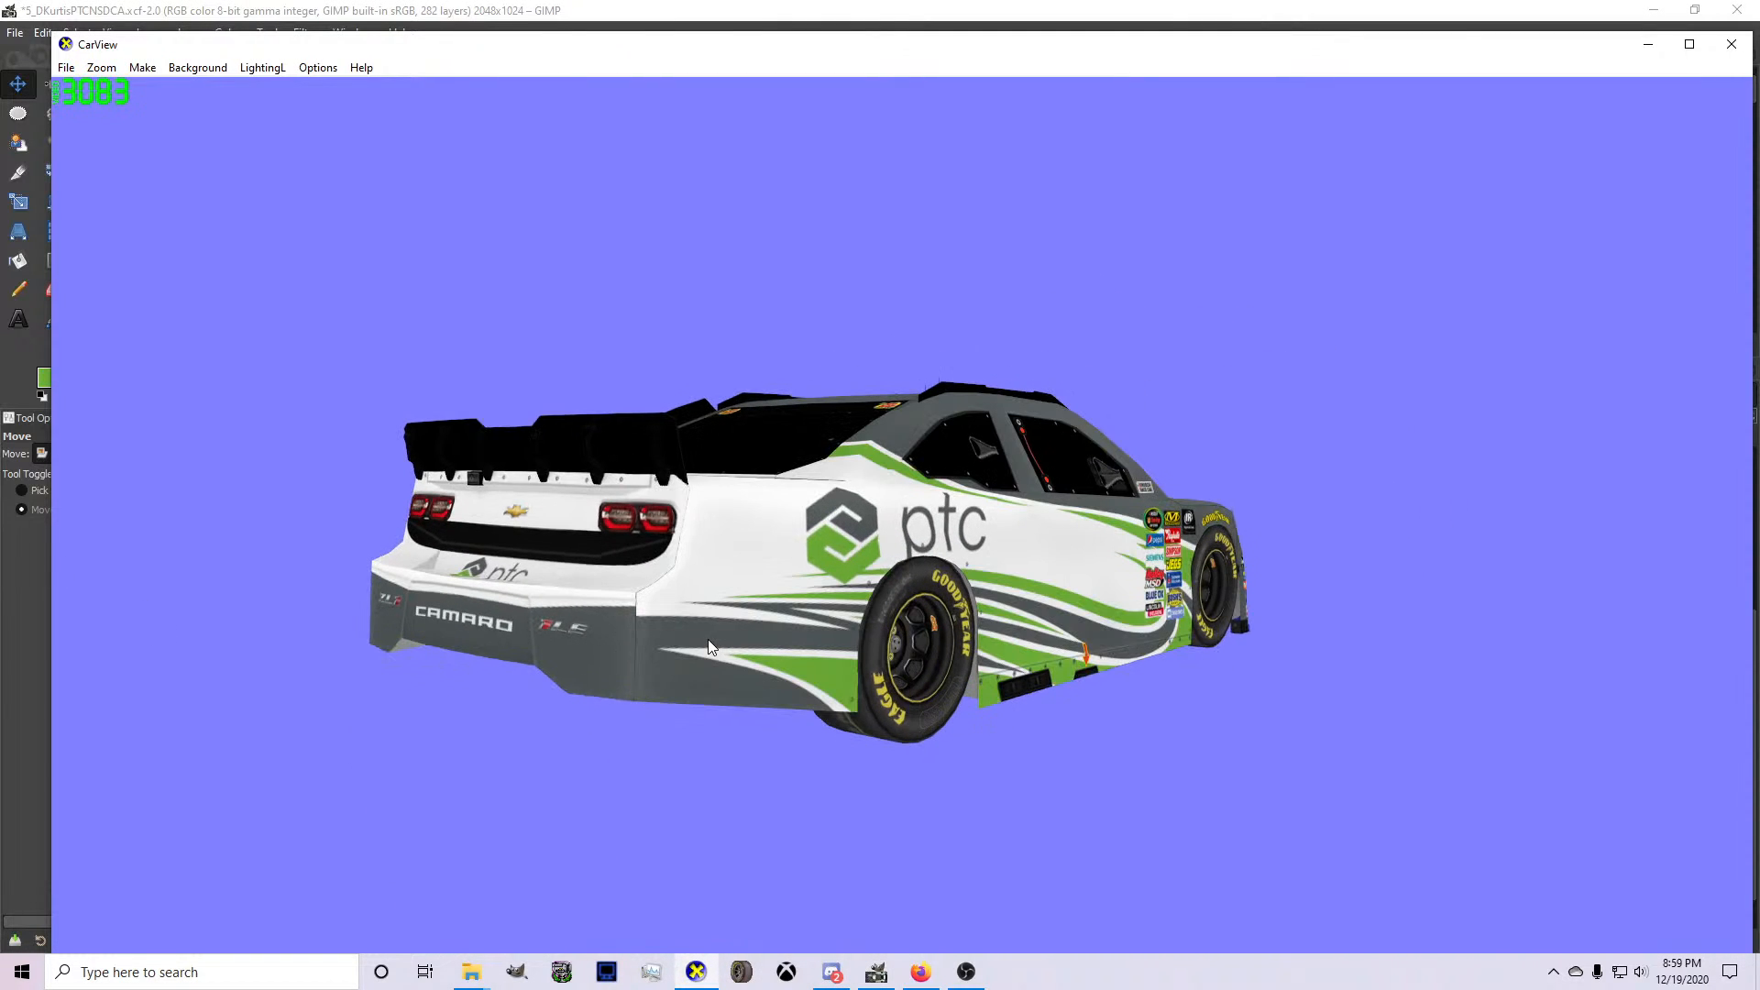
pyautogui.click(876, 972)
pyautogui.scroll(2, 648, 471)
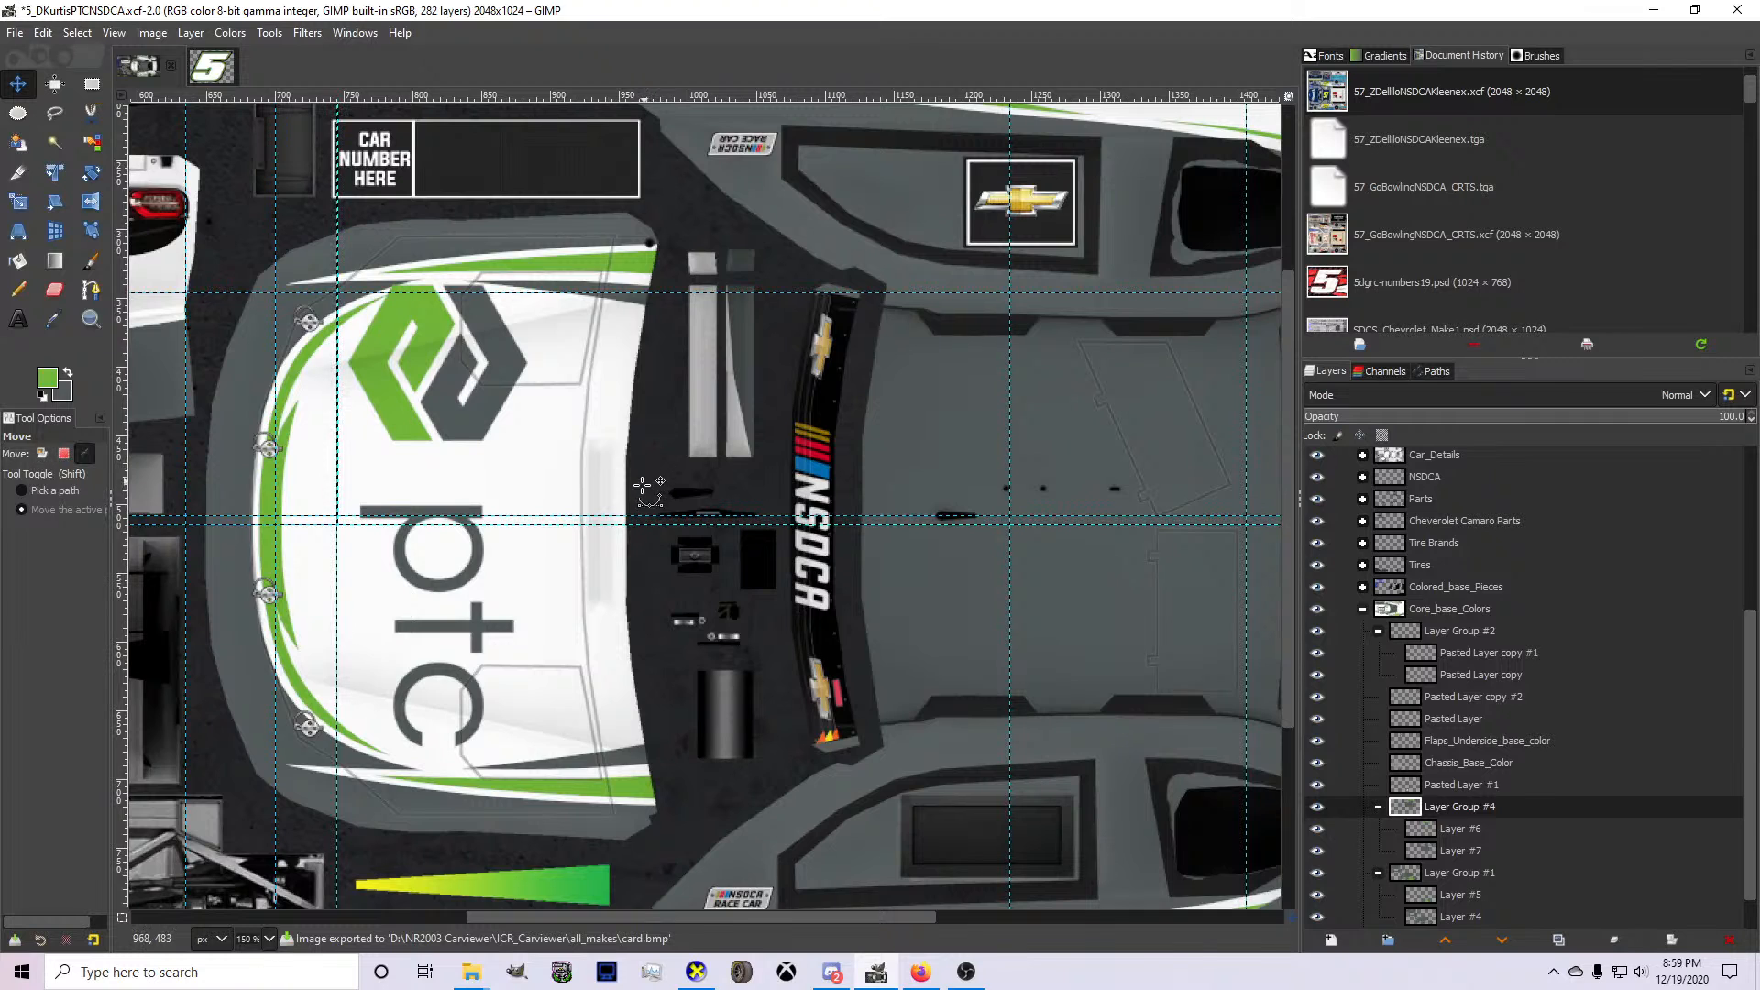
pyautogui.click(704, 965)
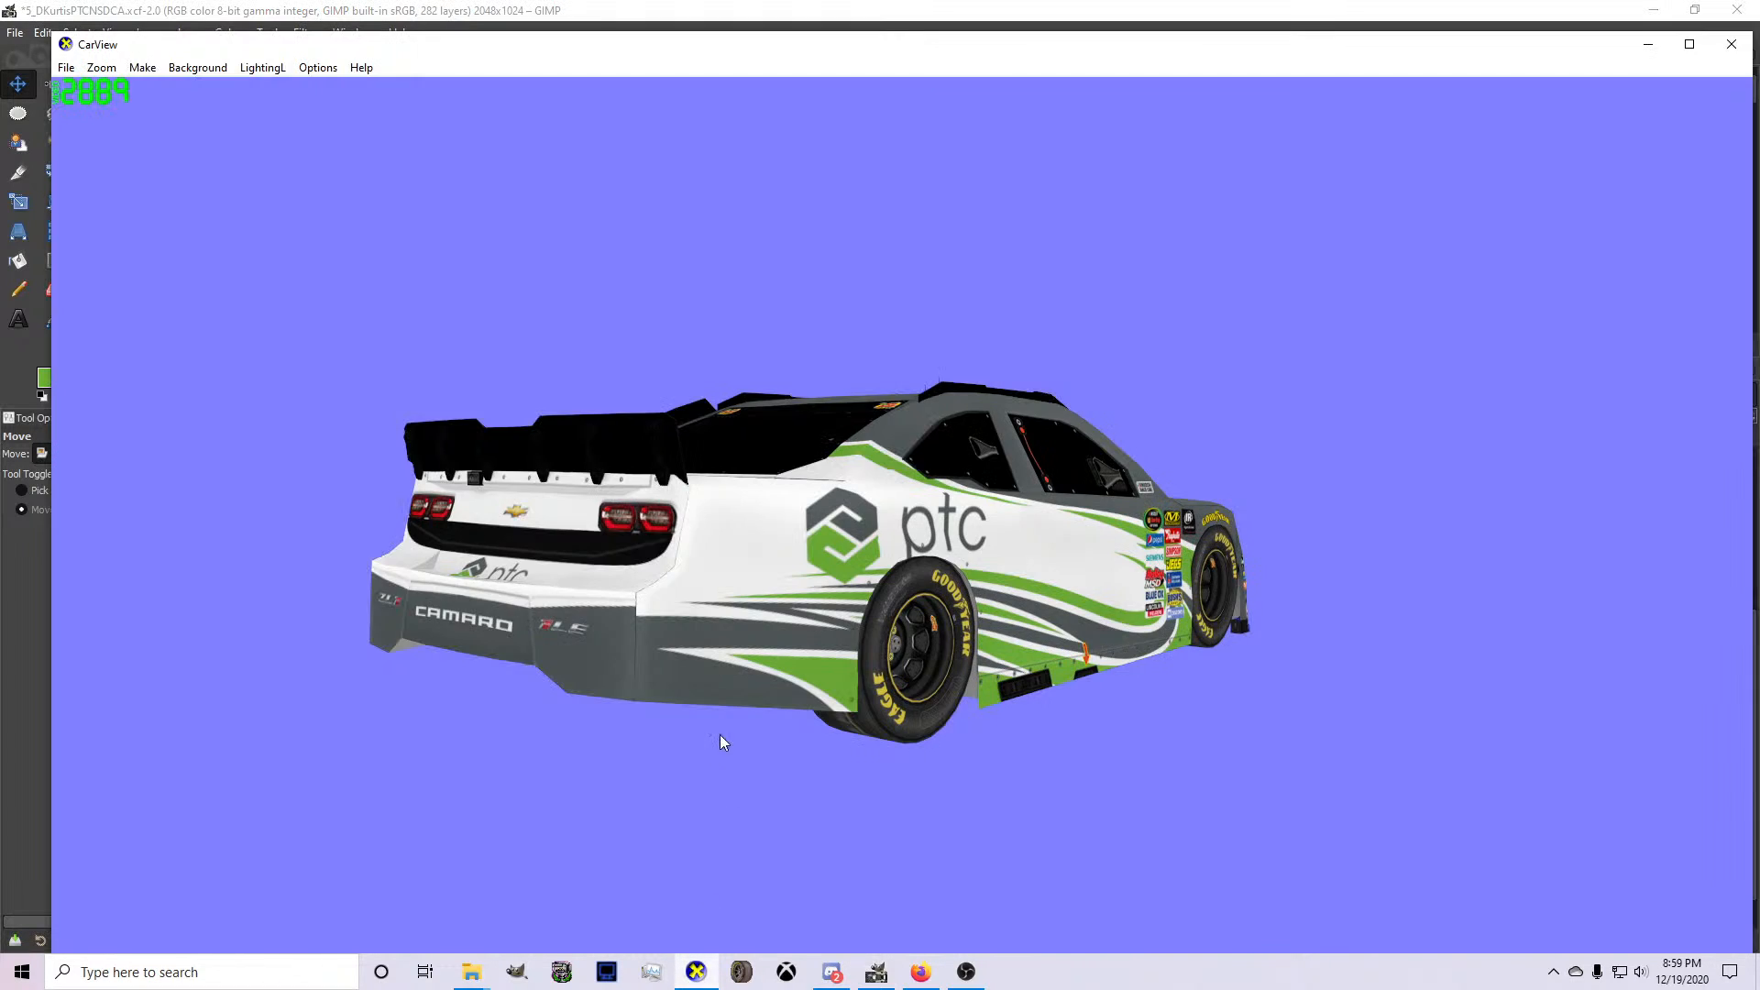
pyautogui.moveTo(641, 631); pyautogui.dragTo(888, 734)
pyautogui.click(877, 973)
pyautogui.press('1')
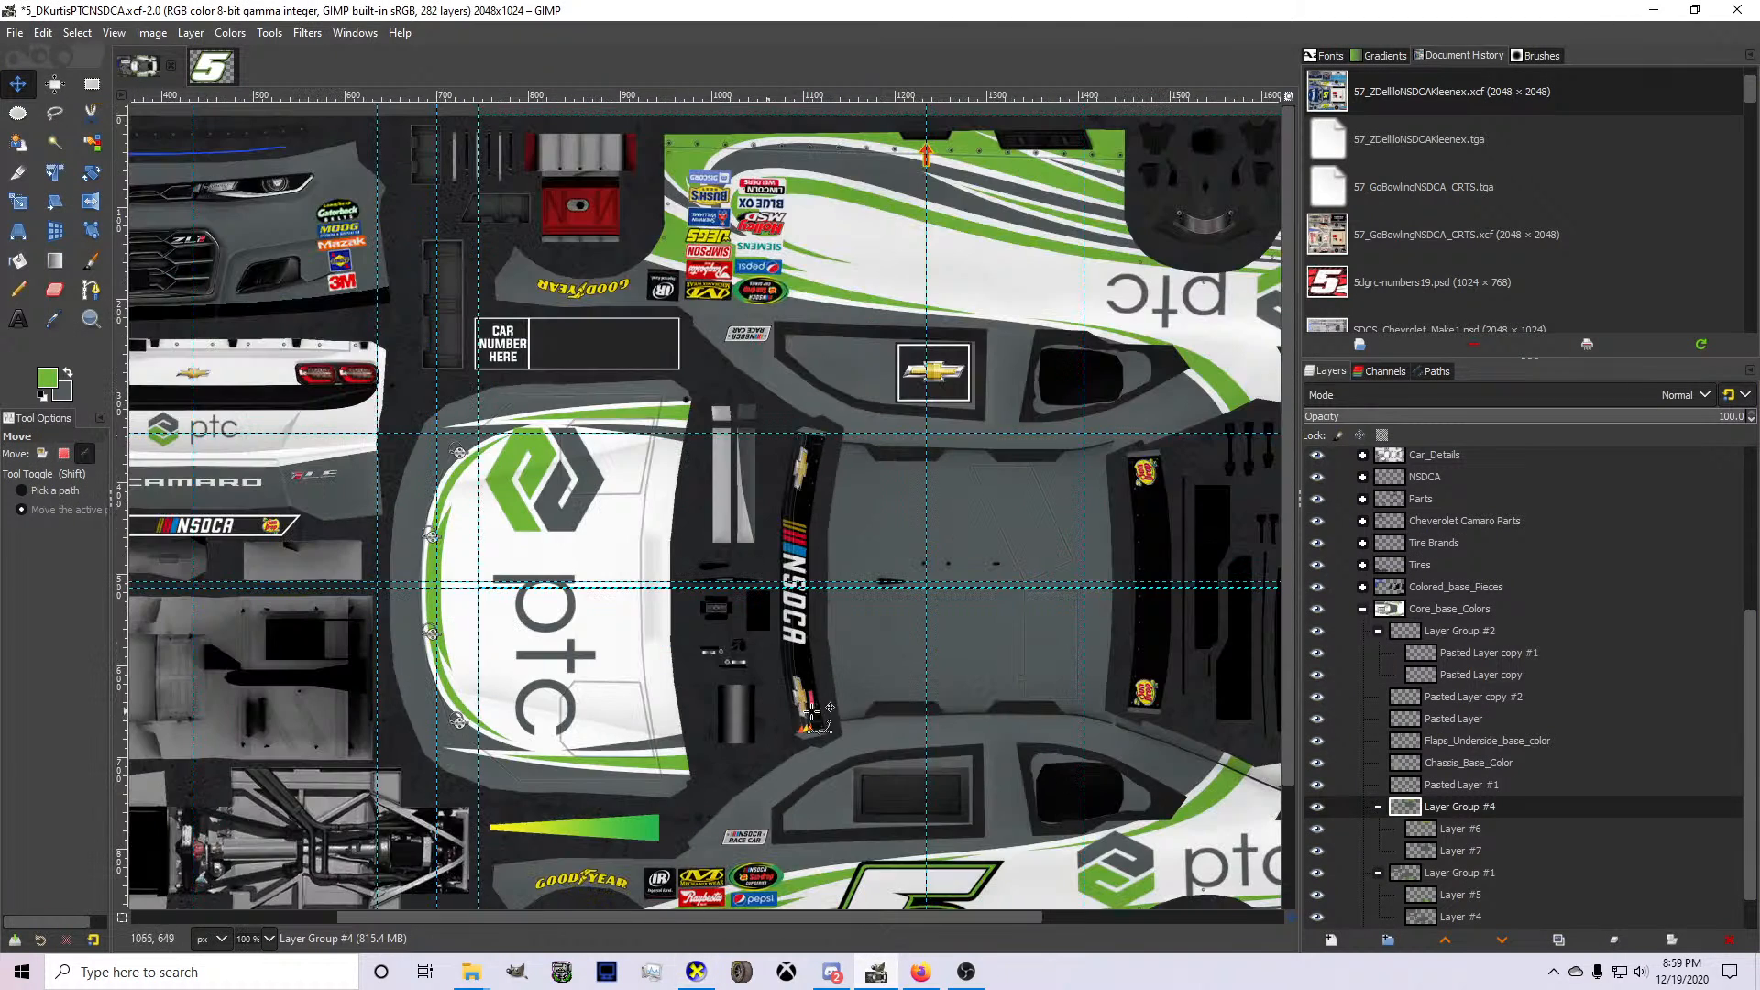
pyautogui.scroll(-1, 1361, 833)
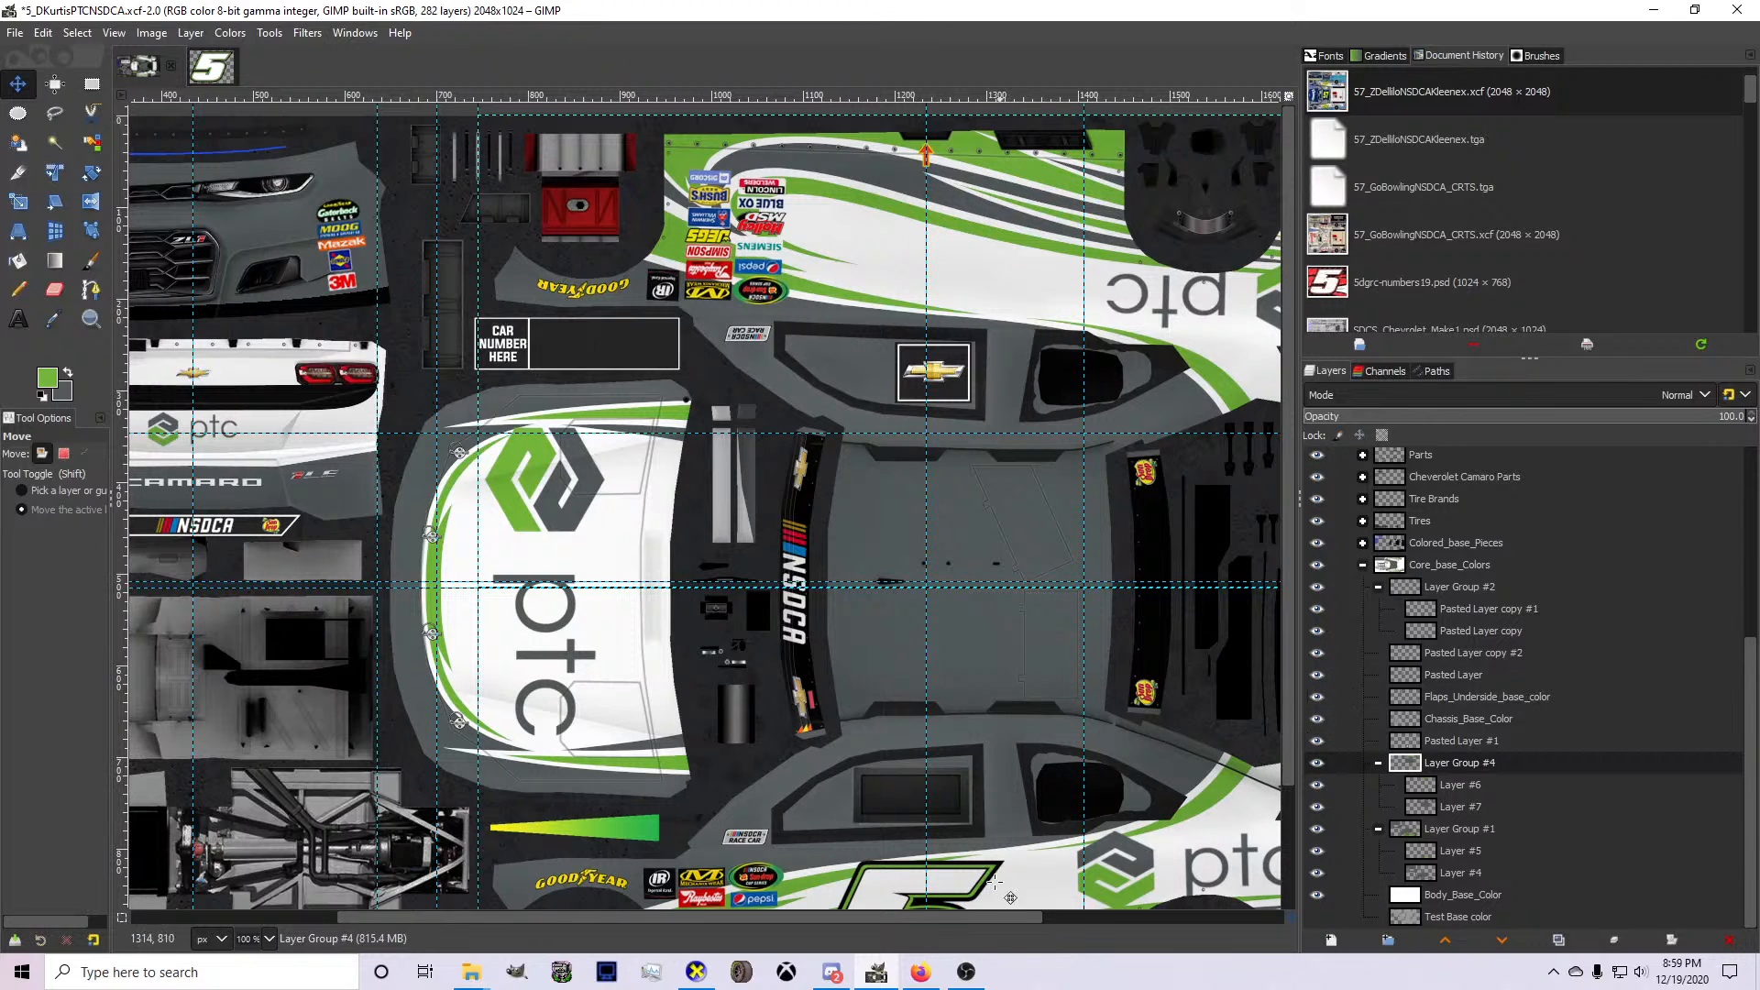
pyautogui.click(696, 972)
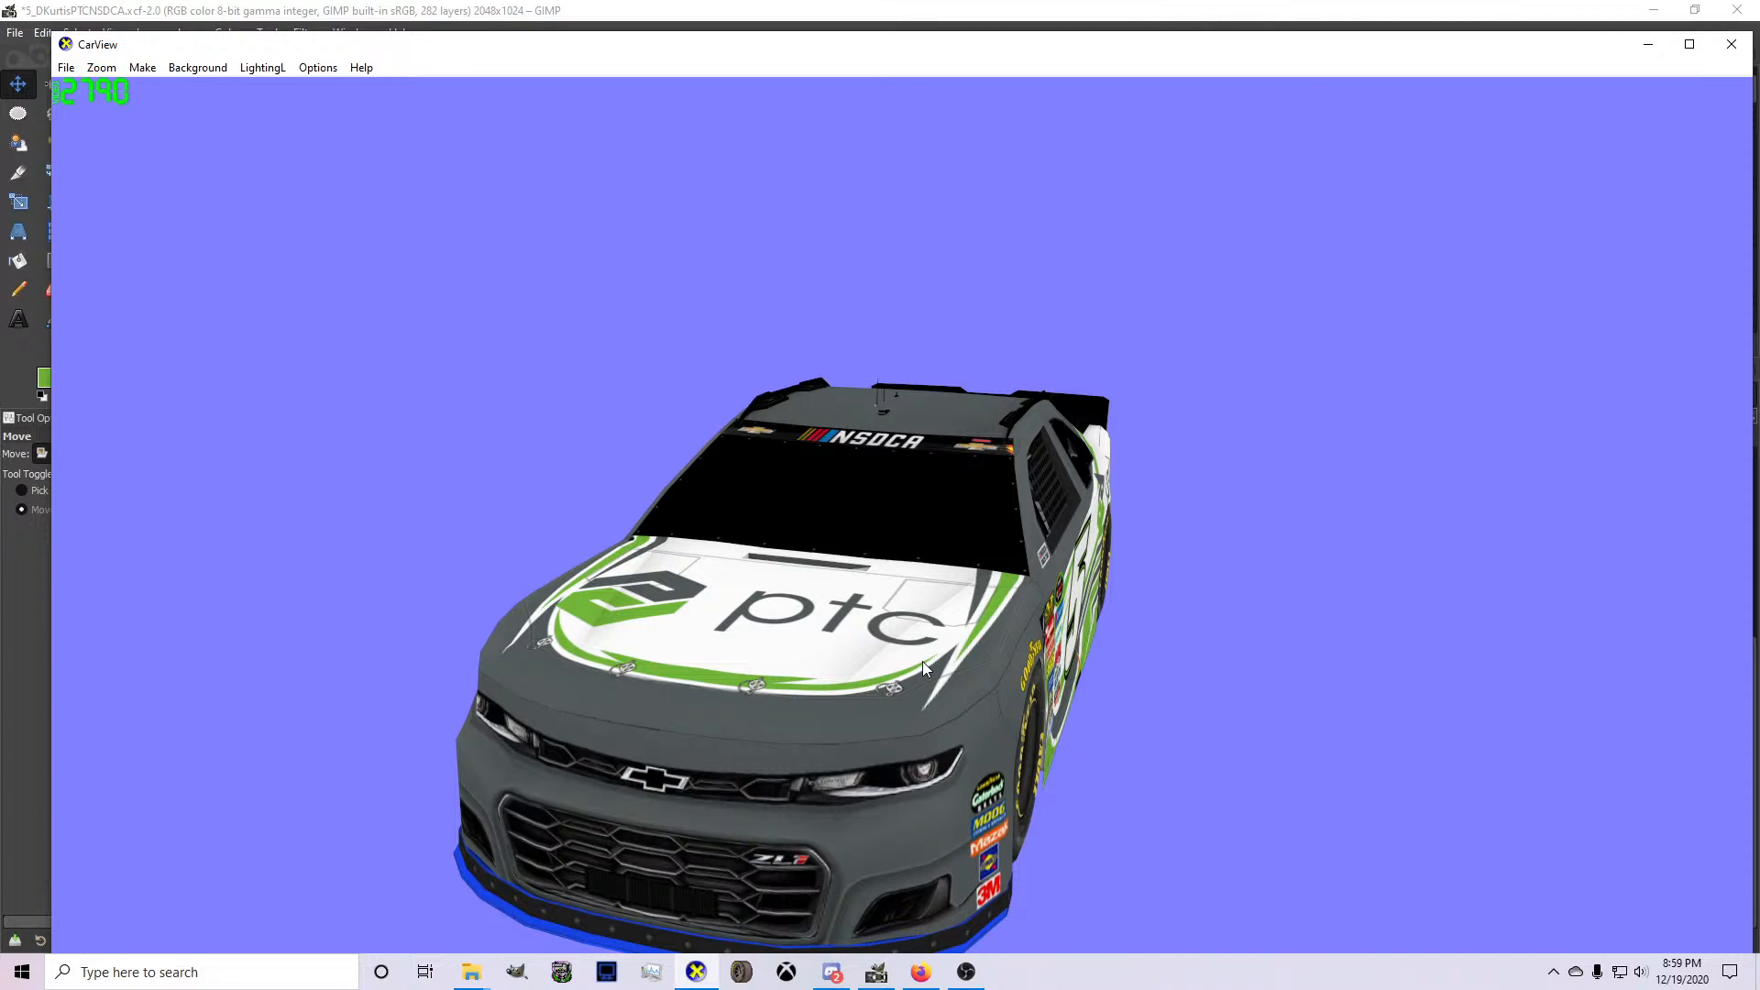
pyautogui.click(877, 972)
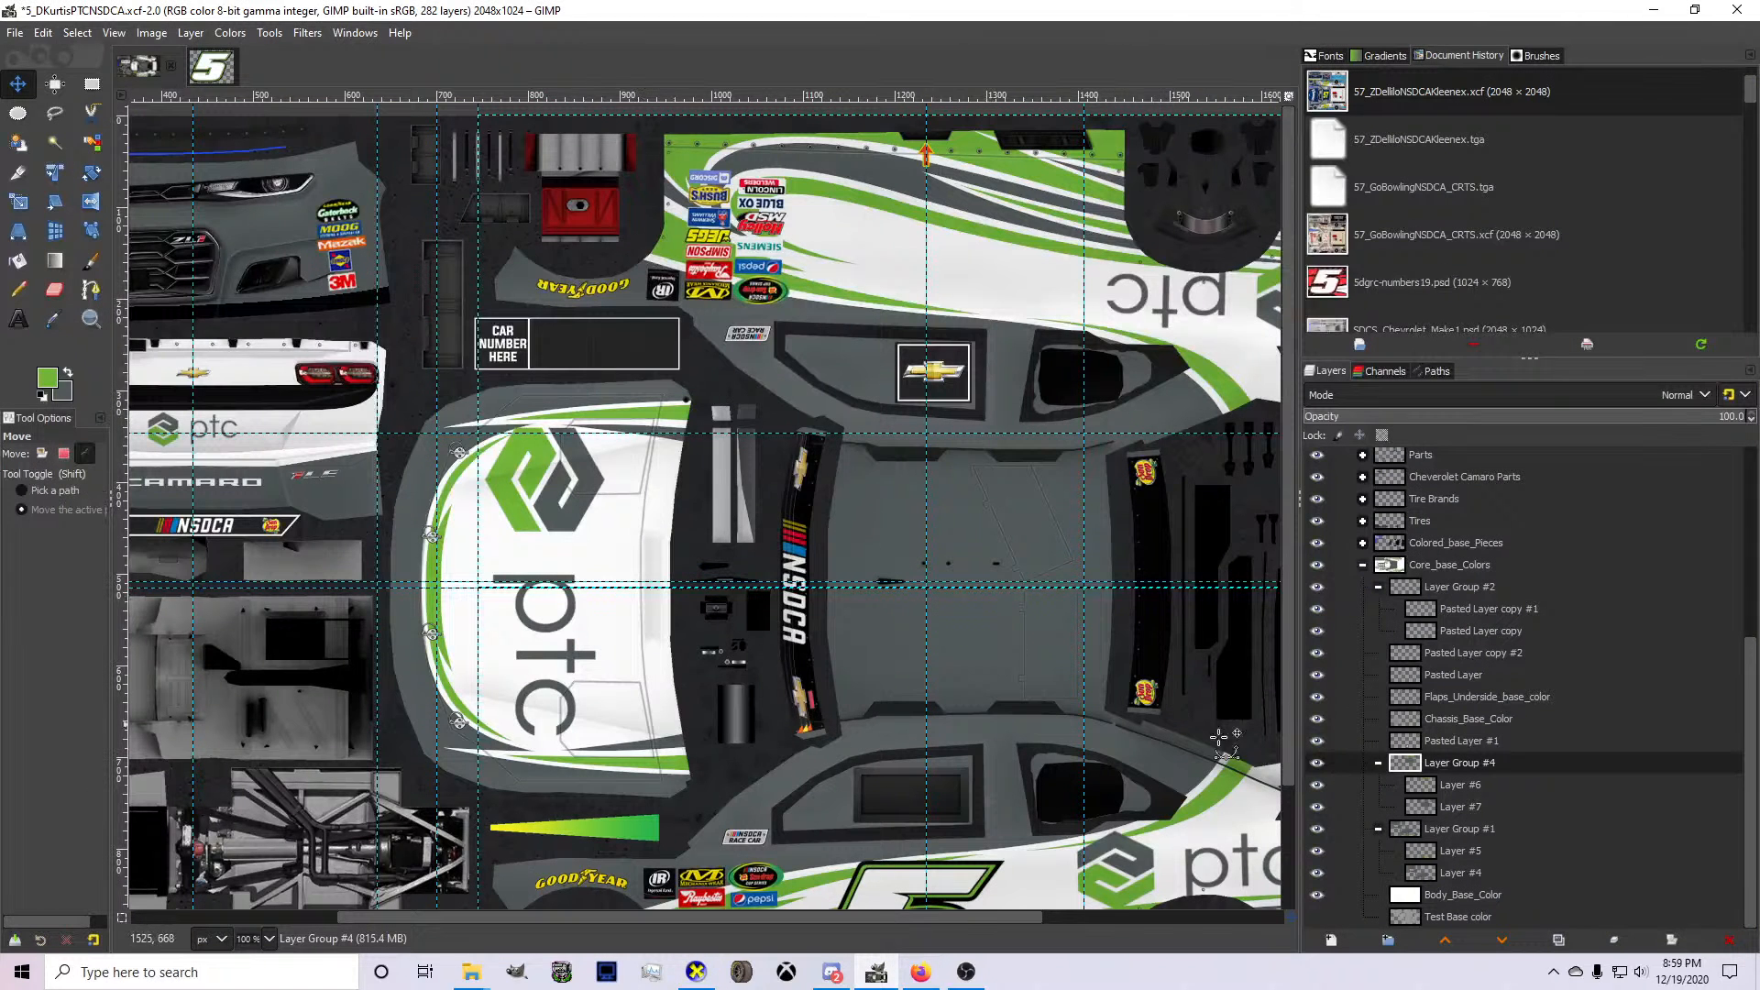
# Merge Layer #6 and Layer #7 down into Layer #5 and Layer #4 of Layer Group #1, and delete the emptied Layer Group #4.
pyautogui.click(1317, 785)
pyautogui.click(1316, 785)
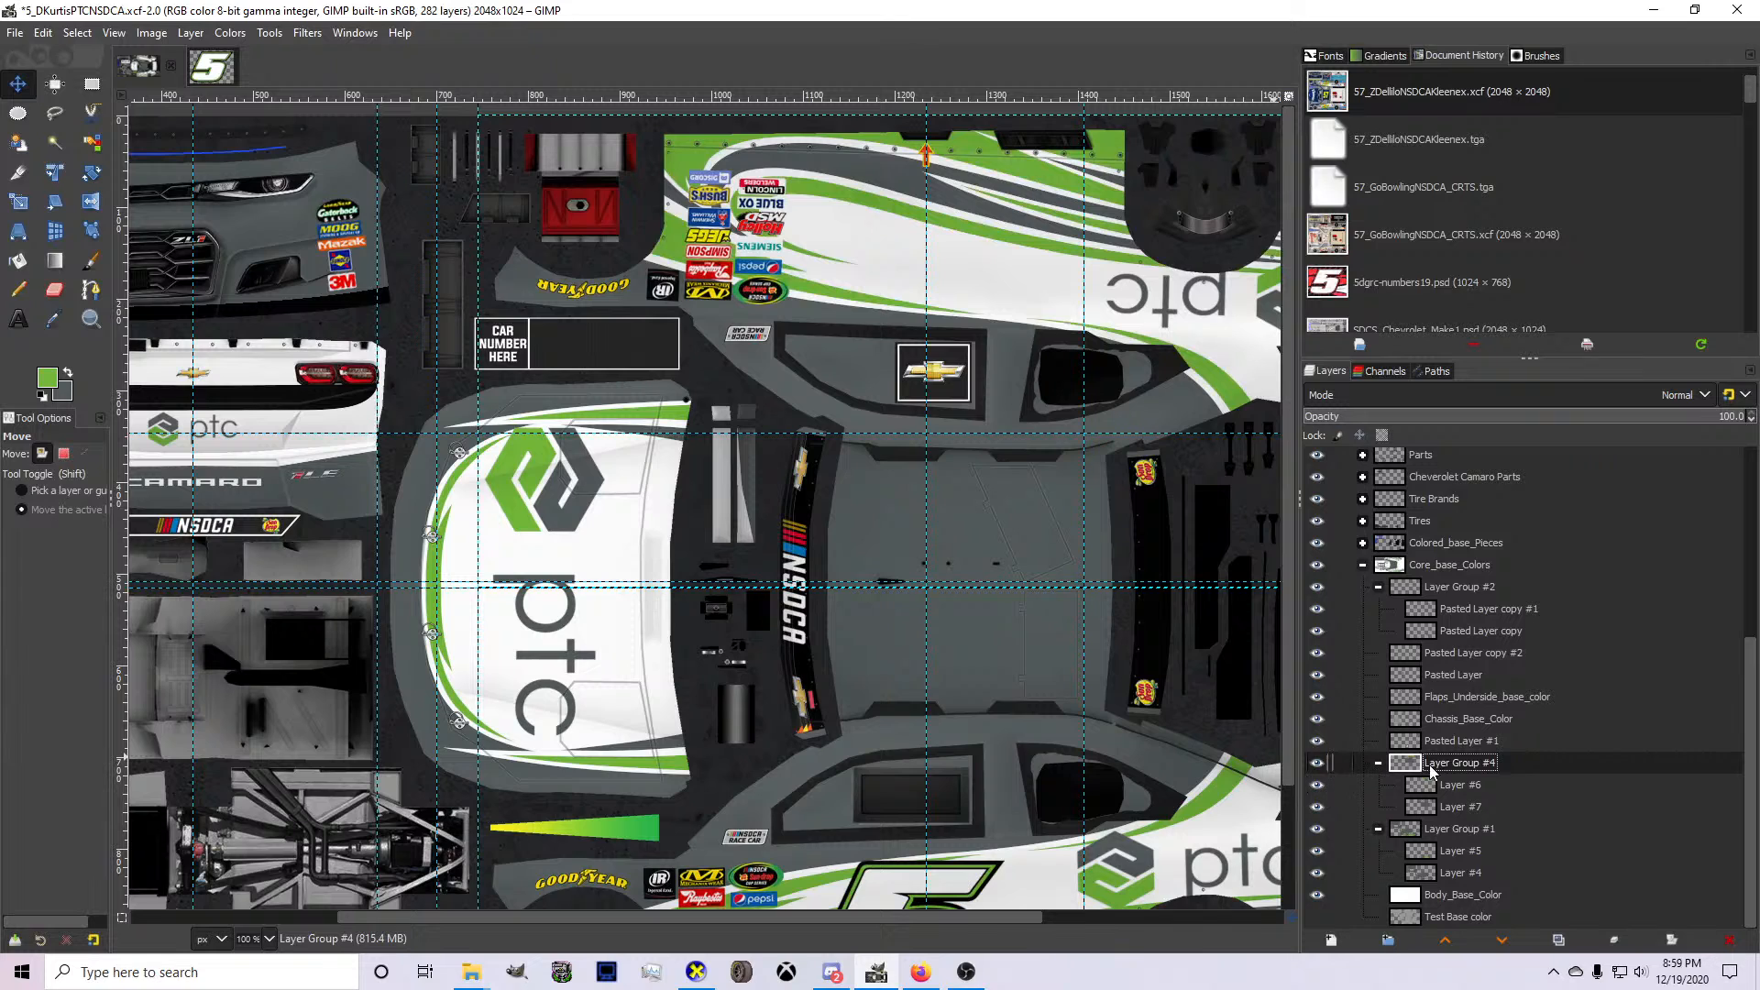
pyautogui.moveTo(1452, 786); pyautogui.dragTo(1454, 861)
pyautogui.rightClick(1444, 830)
pyautogui.press('w')
pyautogui.rightClick(1452, 847)
pyautogui.press('w')
pyautogui.click(1456, 802)
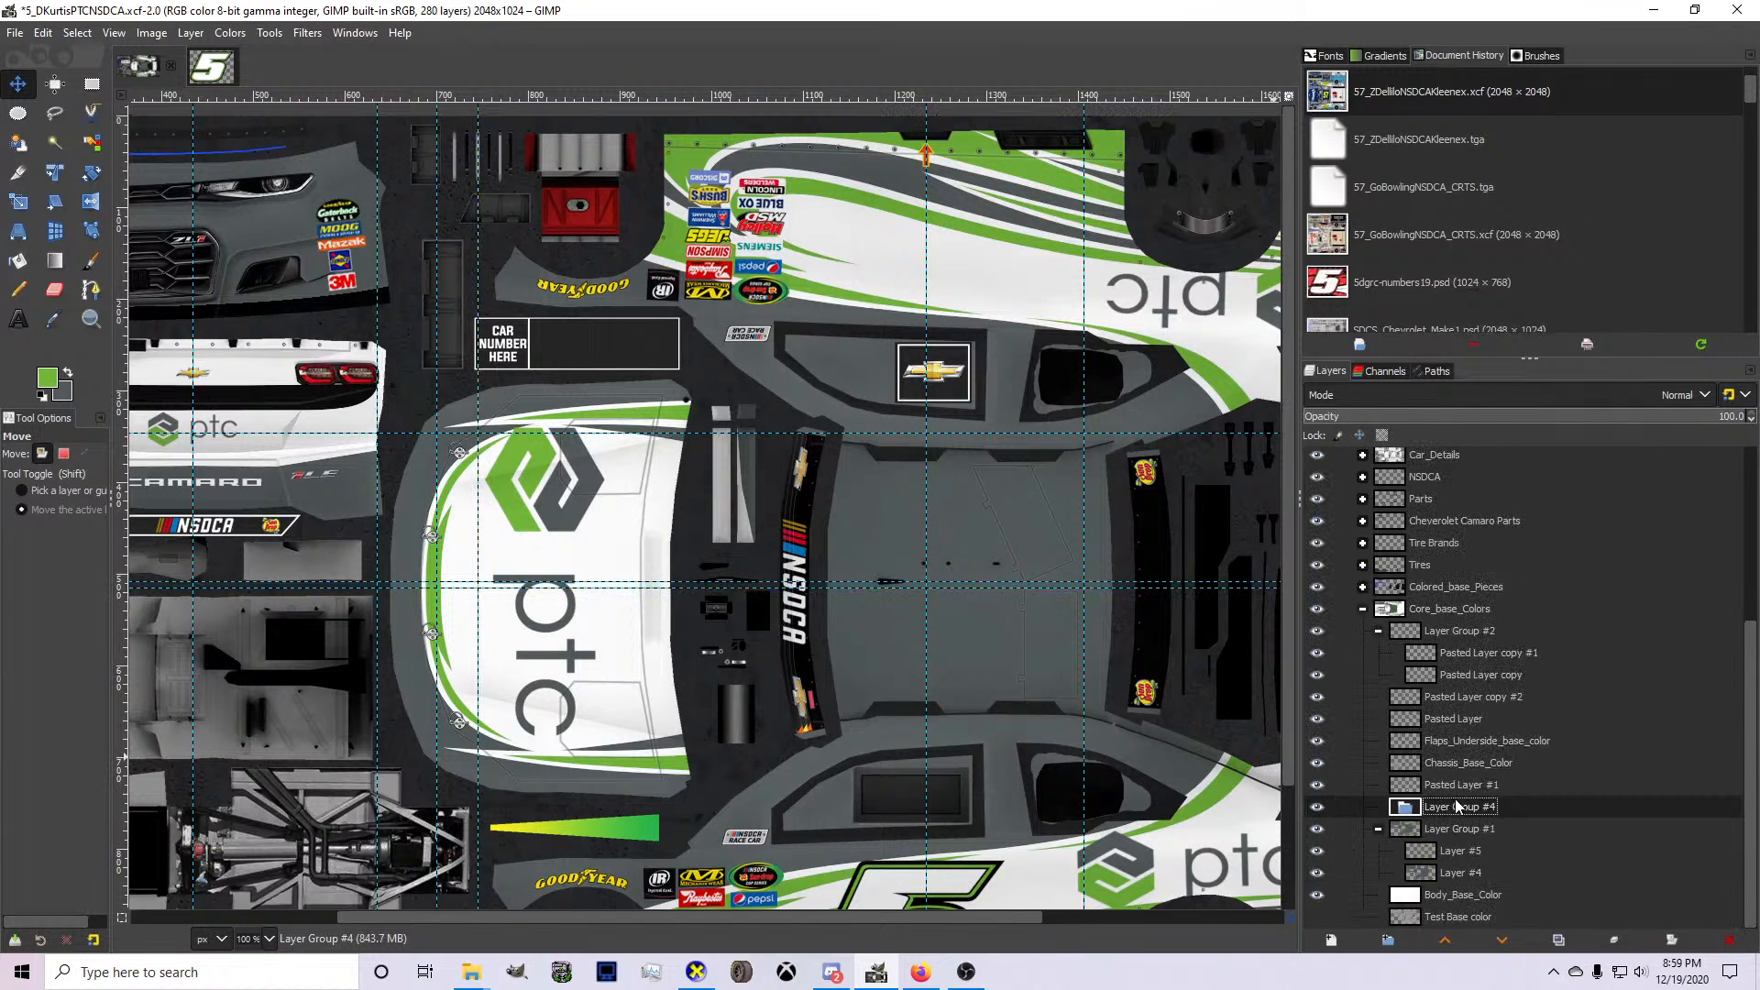
pyautogui.click(1730, 940)
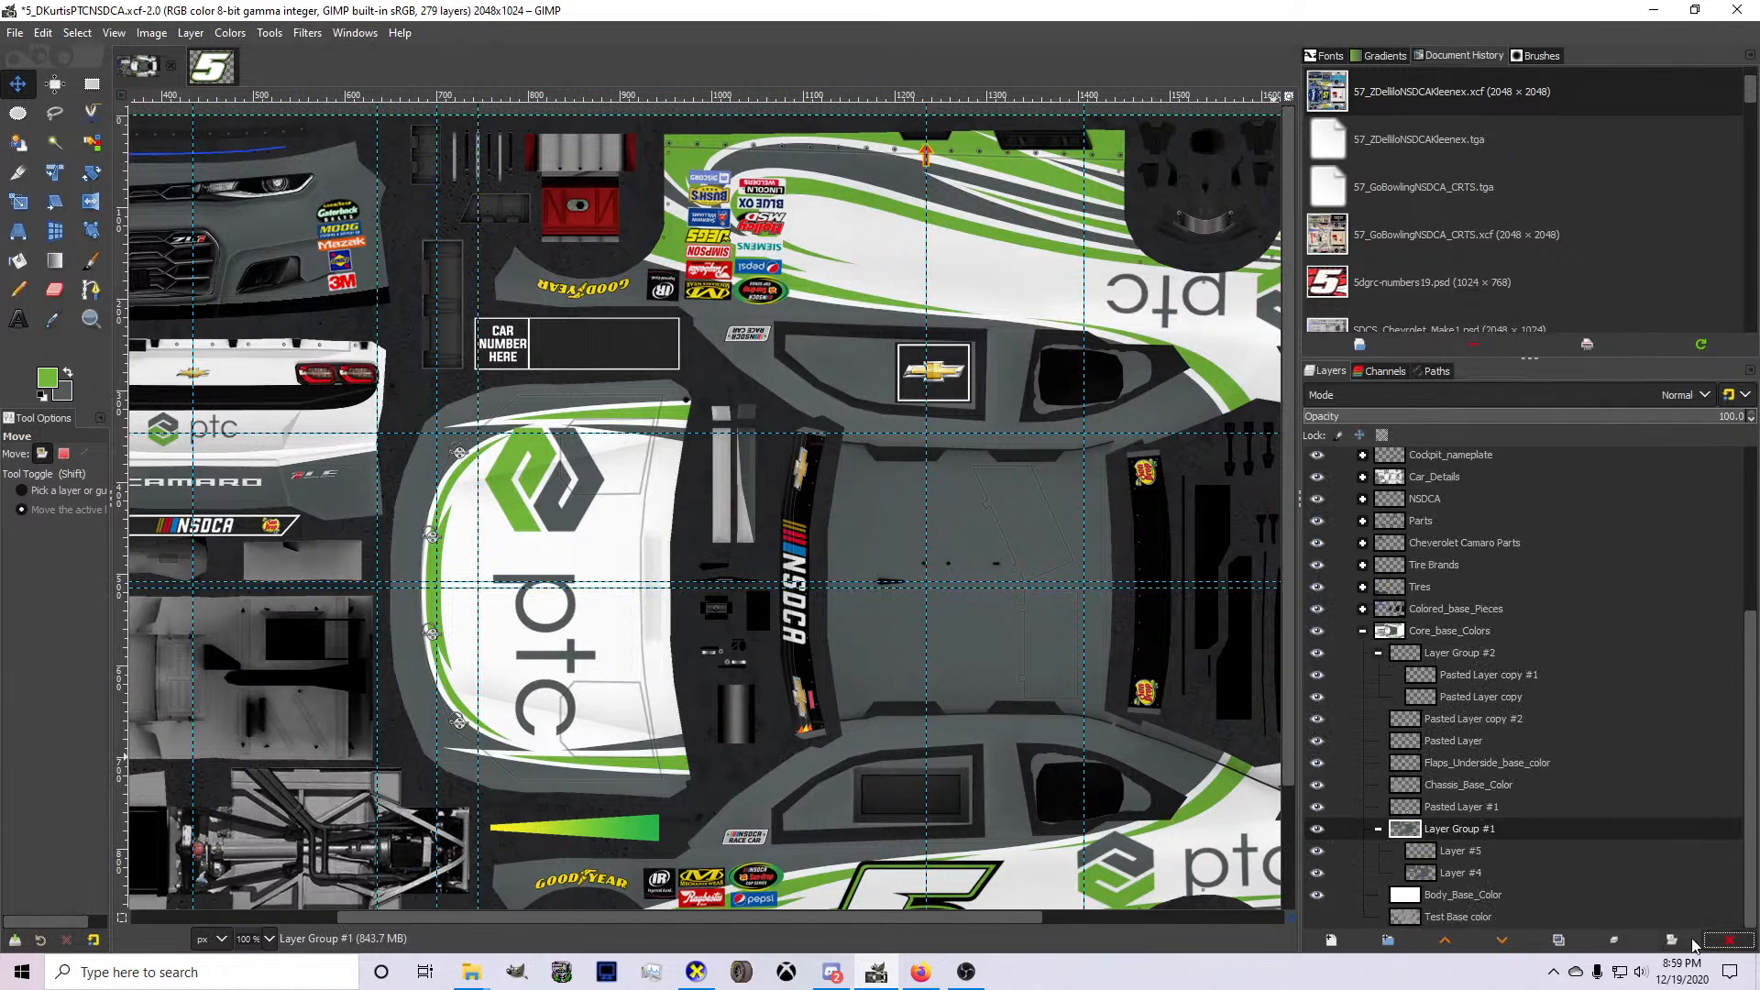
# Select Layer #4, inspect the hood and front fender colors on the 3D car in CarView, and return to GIMP.
pyautogui.click(1406, 873)
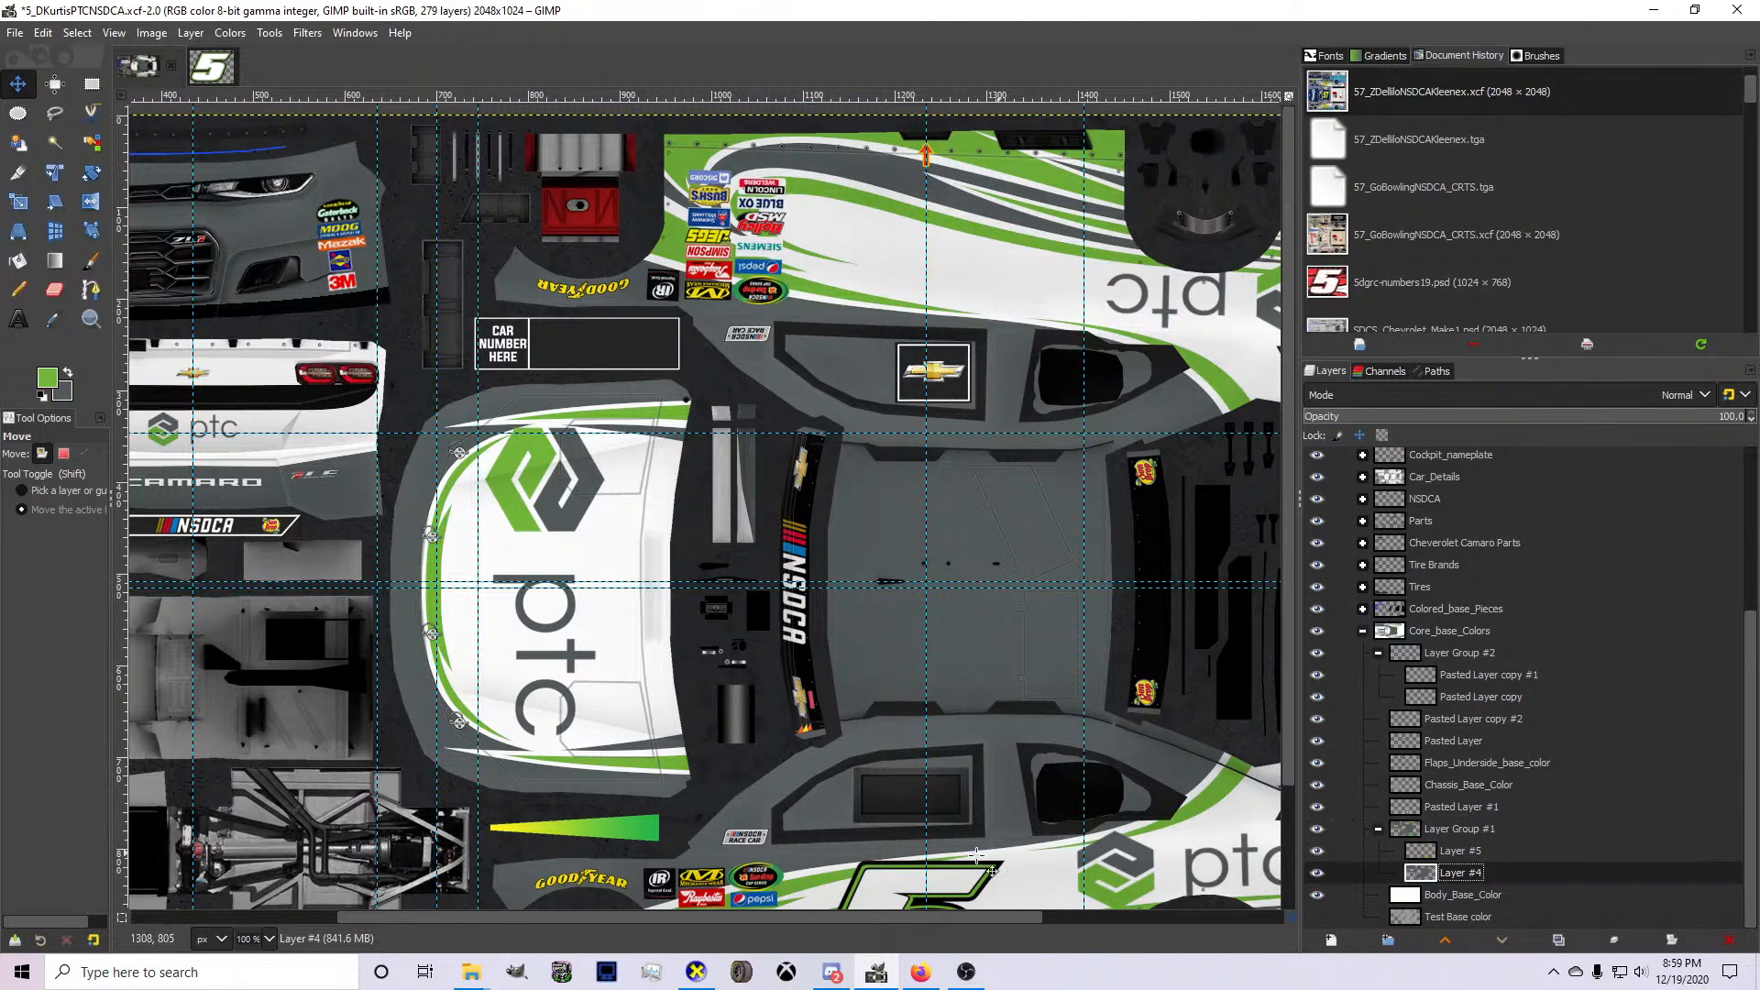
pyautogui.click(697, 974)
pyautogui.moveTo(756, 807); pyautogui.dragTo(862, 598)
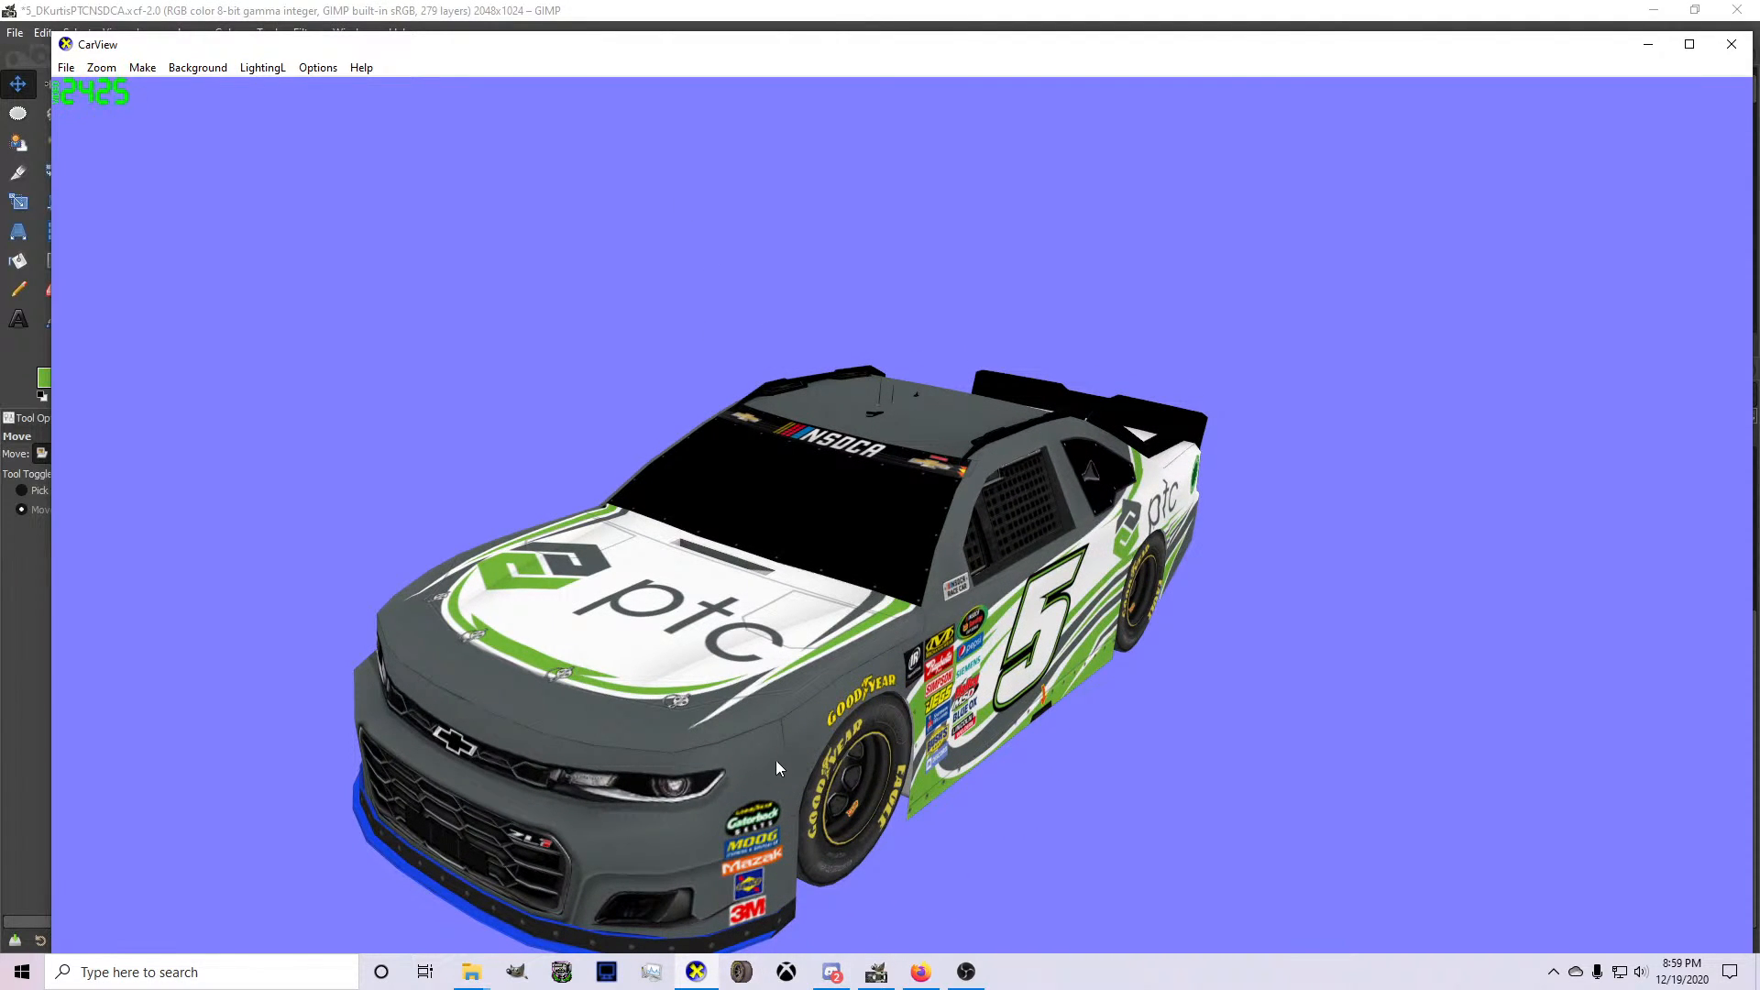
pyautogui.moveTo(775, 761); pyautogui.dragTo(783, 684)
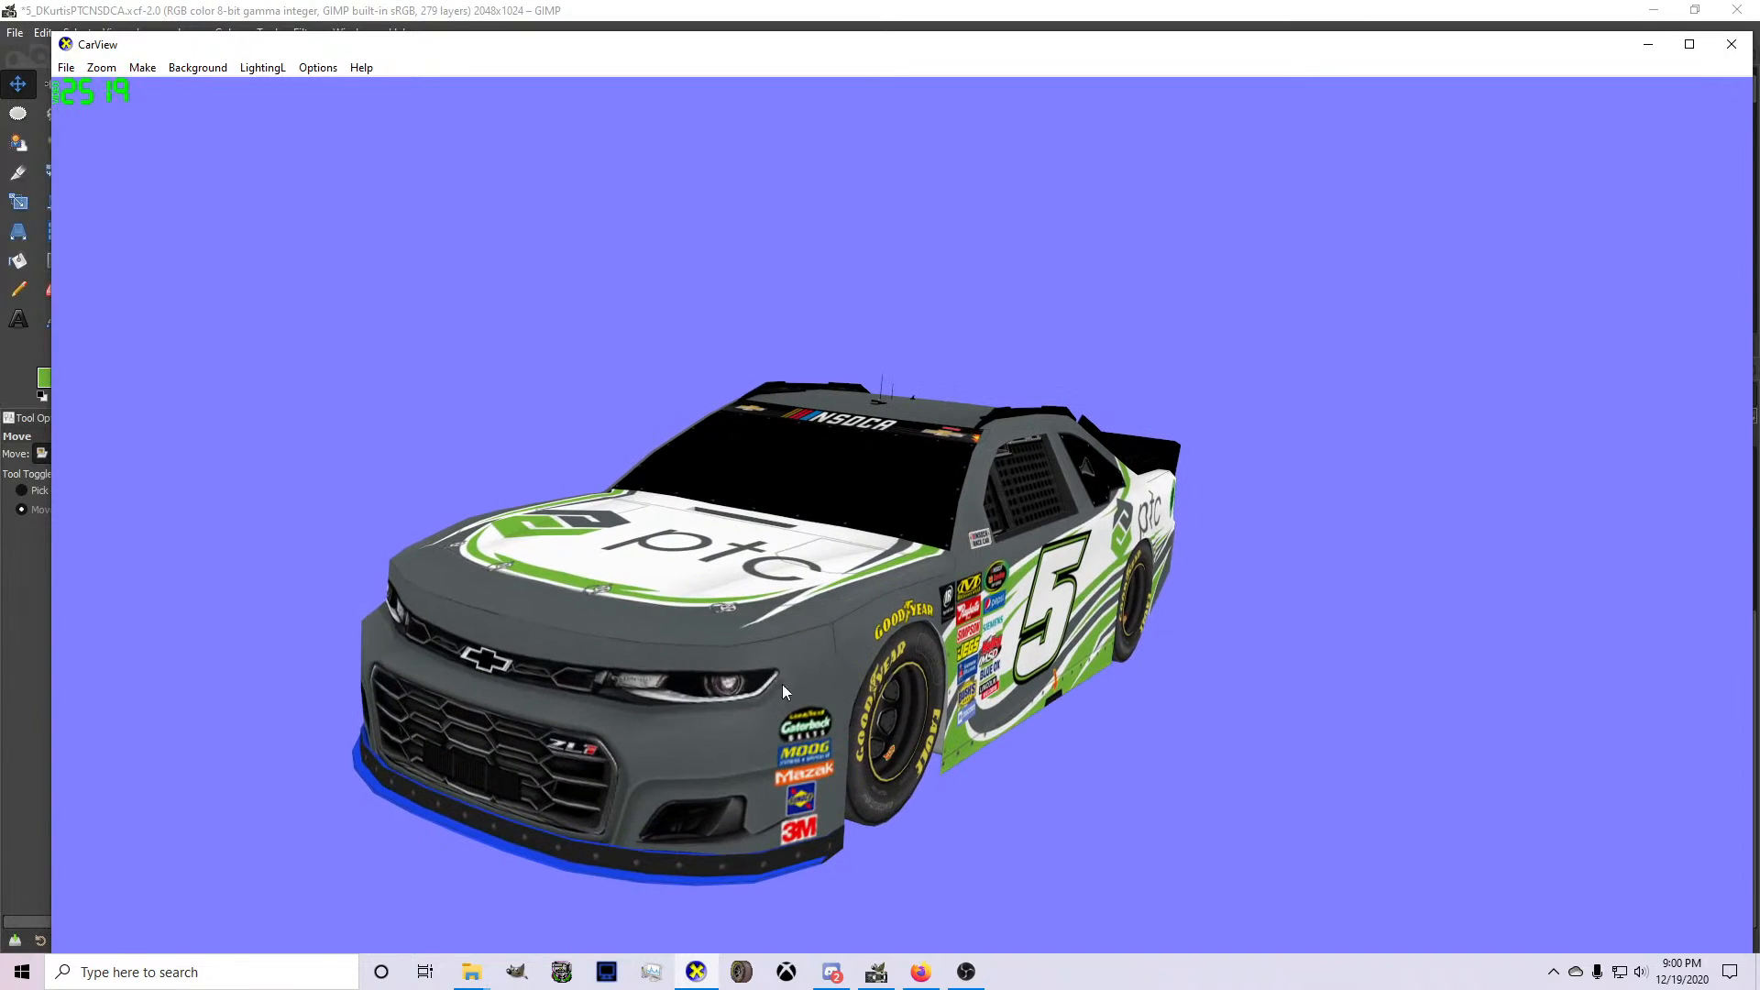
pyautogui.click(880, 978)
# Outline the whole hood with Free Select and clear its stripes from Layer #4 and Layer #5.
pyautogui.press('f')
pyautogui.click(435, 811)
pyautogui.click(695, 800)
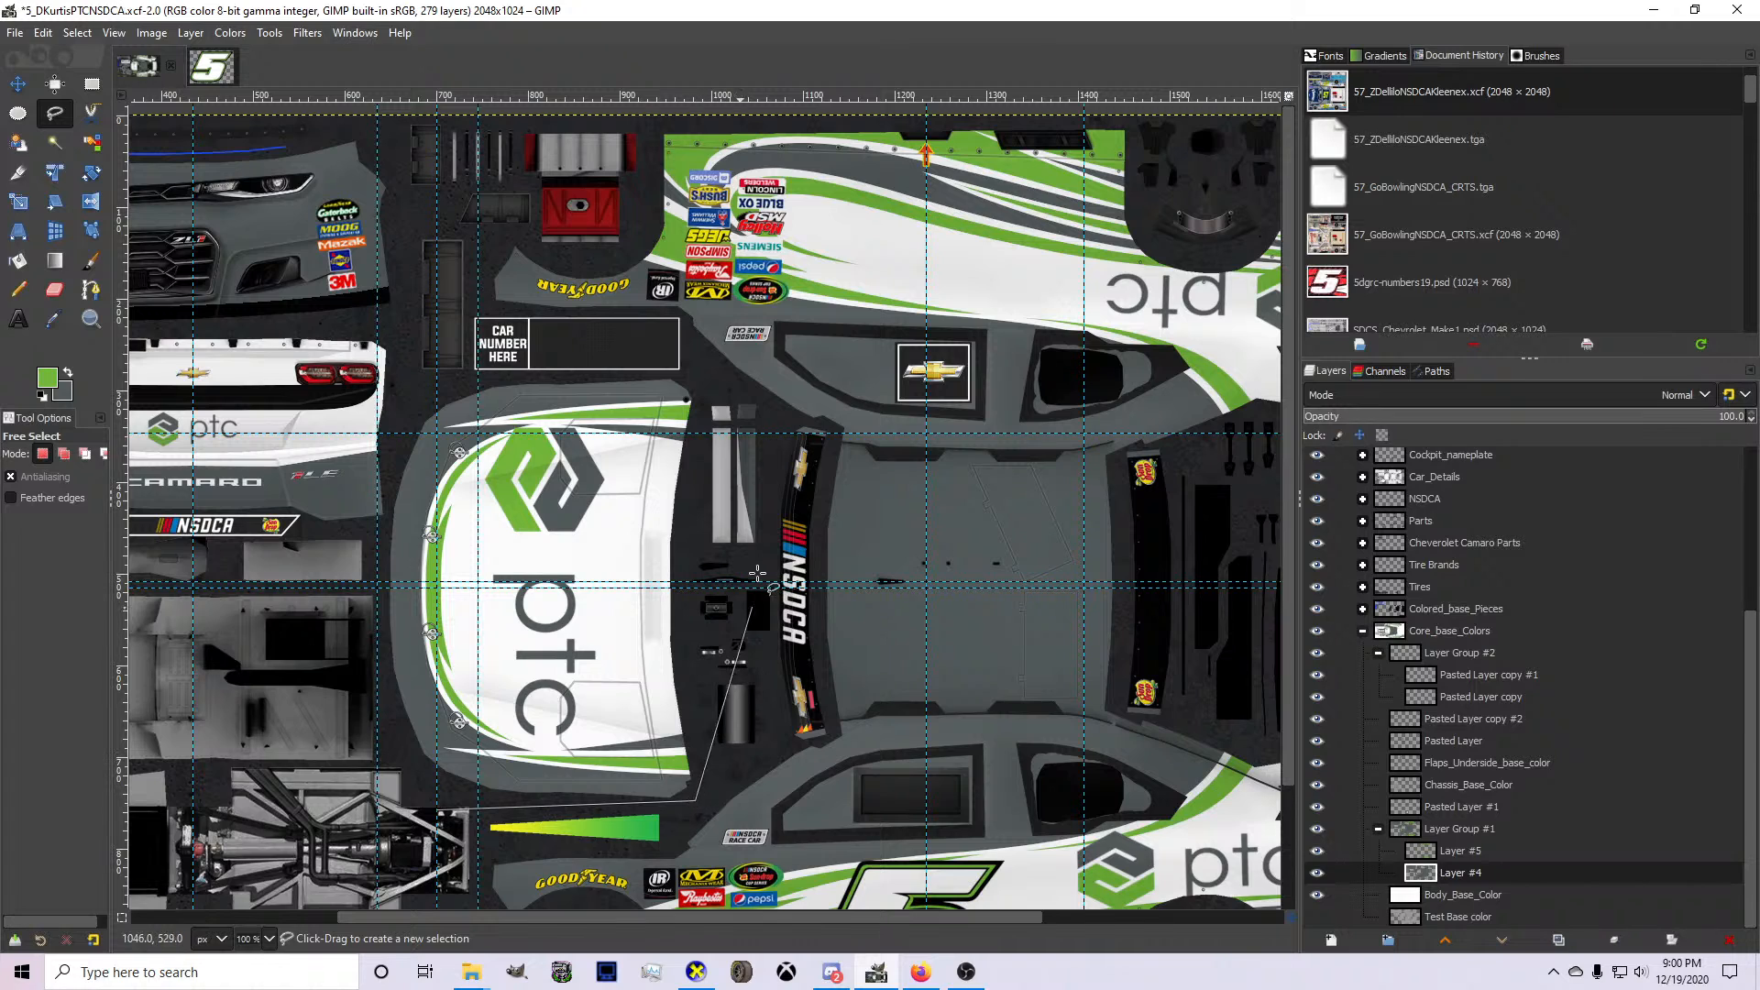
pyautogui.click(706, 374)
pyautogui.click(576, 356)
pyautogui.click(355, 374)
pyautogui.click(303, 541)
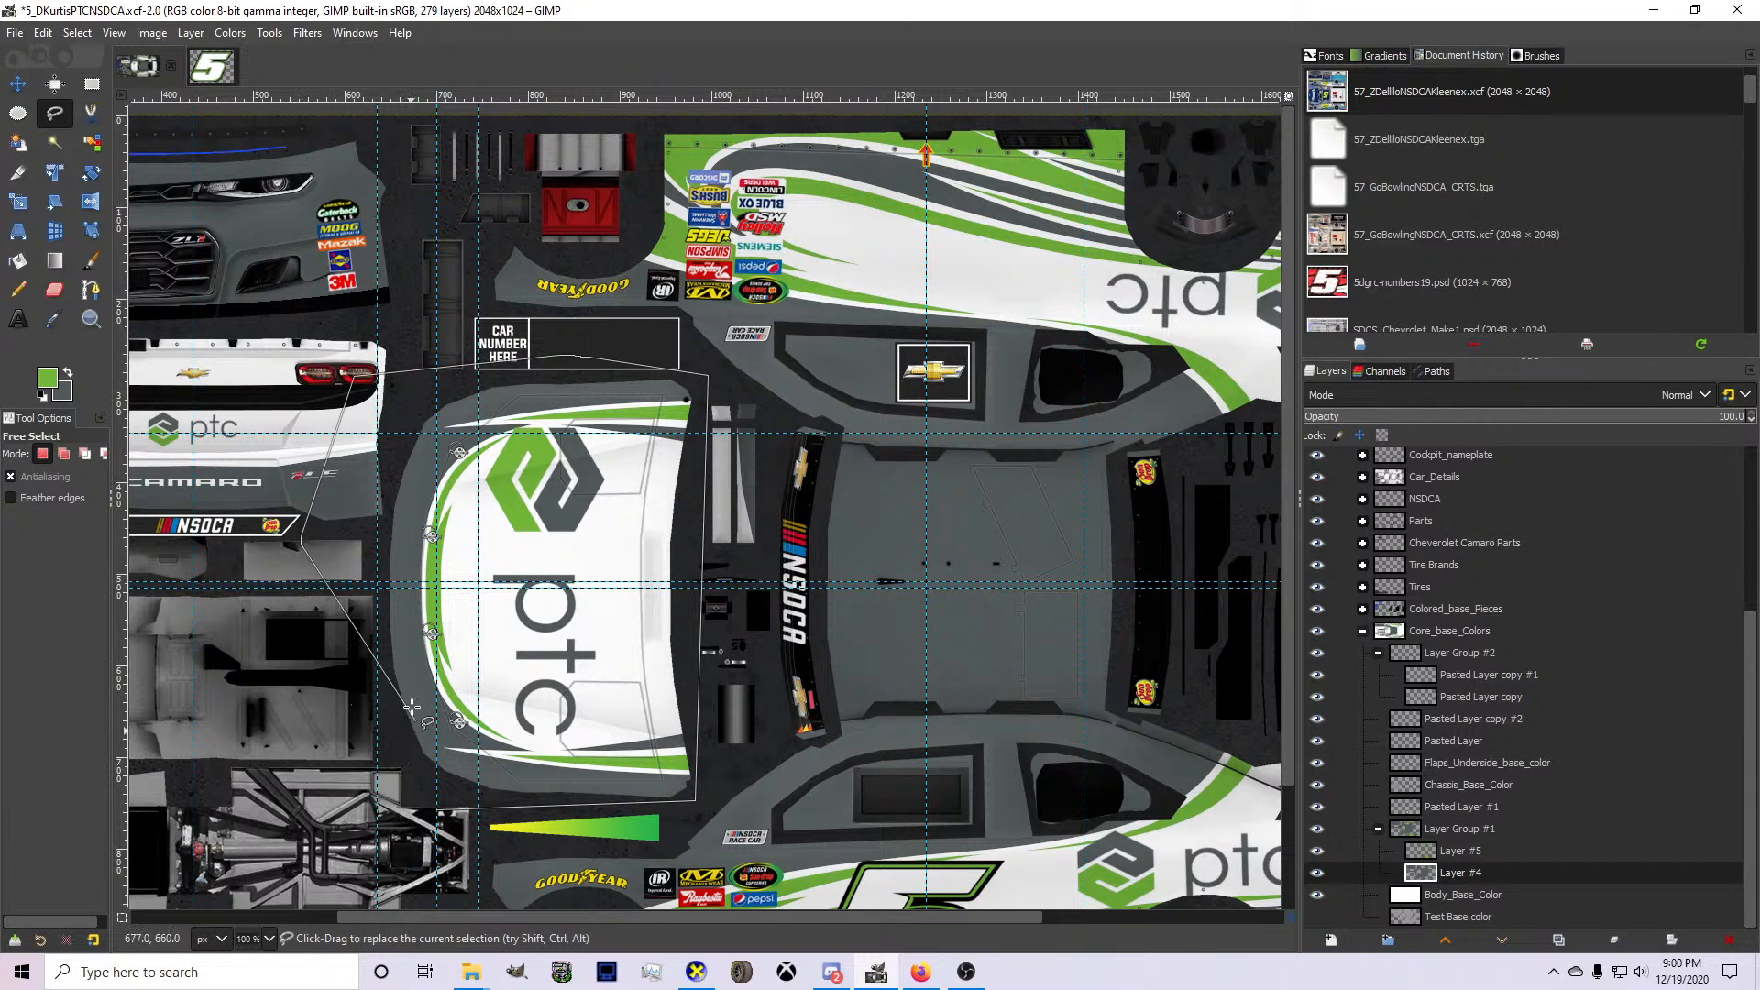
pyautogui.moveTo(298, 533)
pyautogui.mouseDown()
pyautogui.moveTo(385, 445)
pyautogui.moveTo(399, 457)
pyautogui.mouseUp()
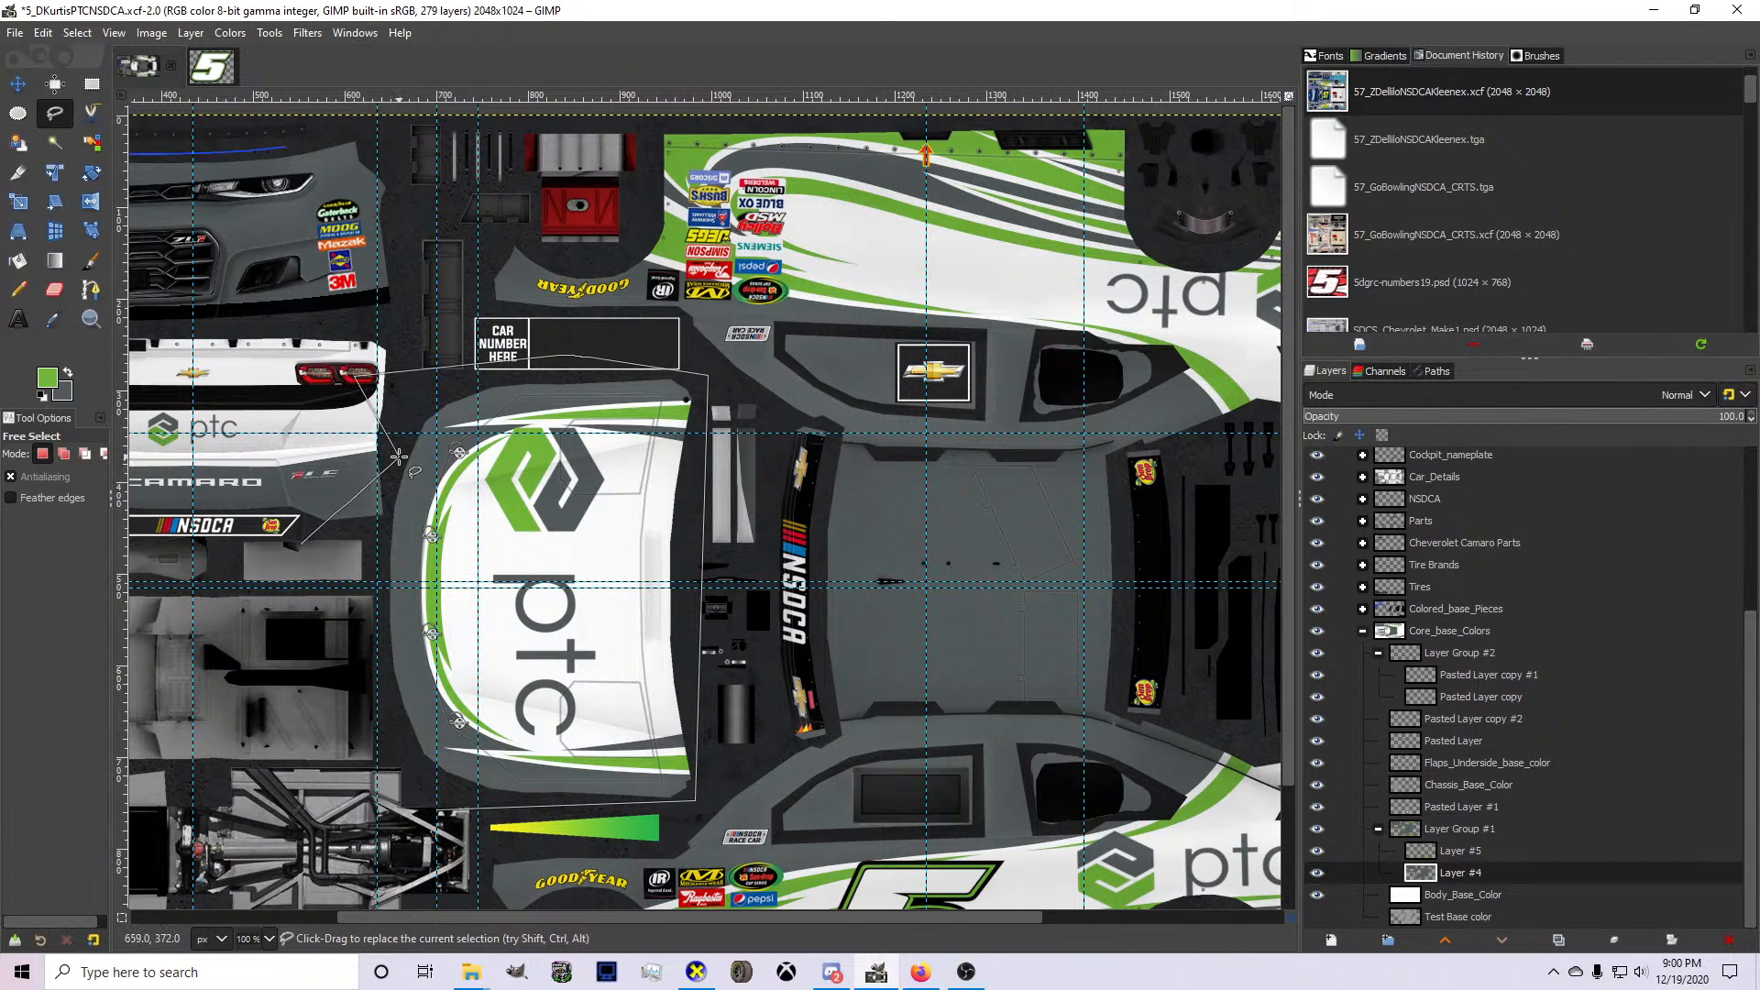
pyautogui.moveTo(304, 544); pyautogui.dragTo(378, 576)
pyautogui.click(376, 834)
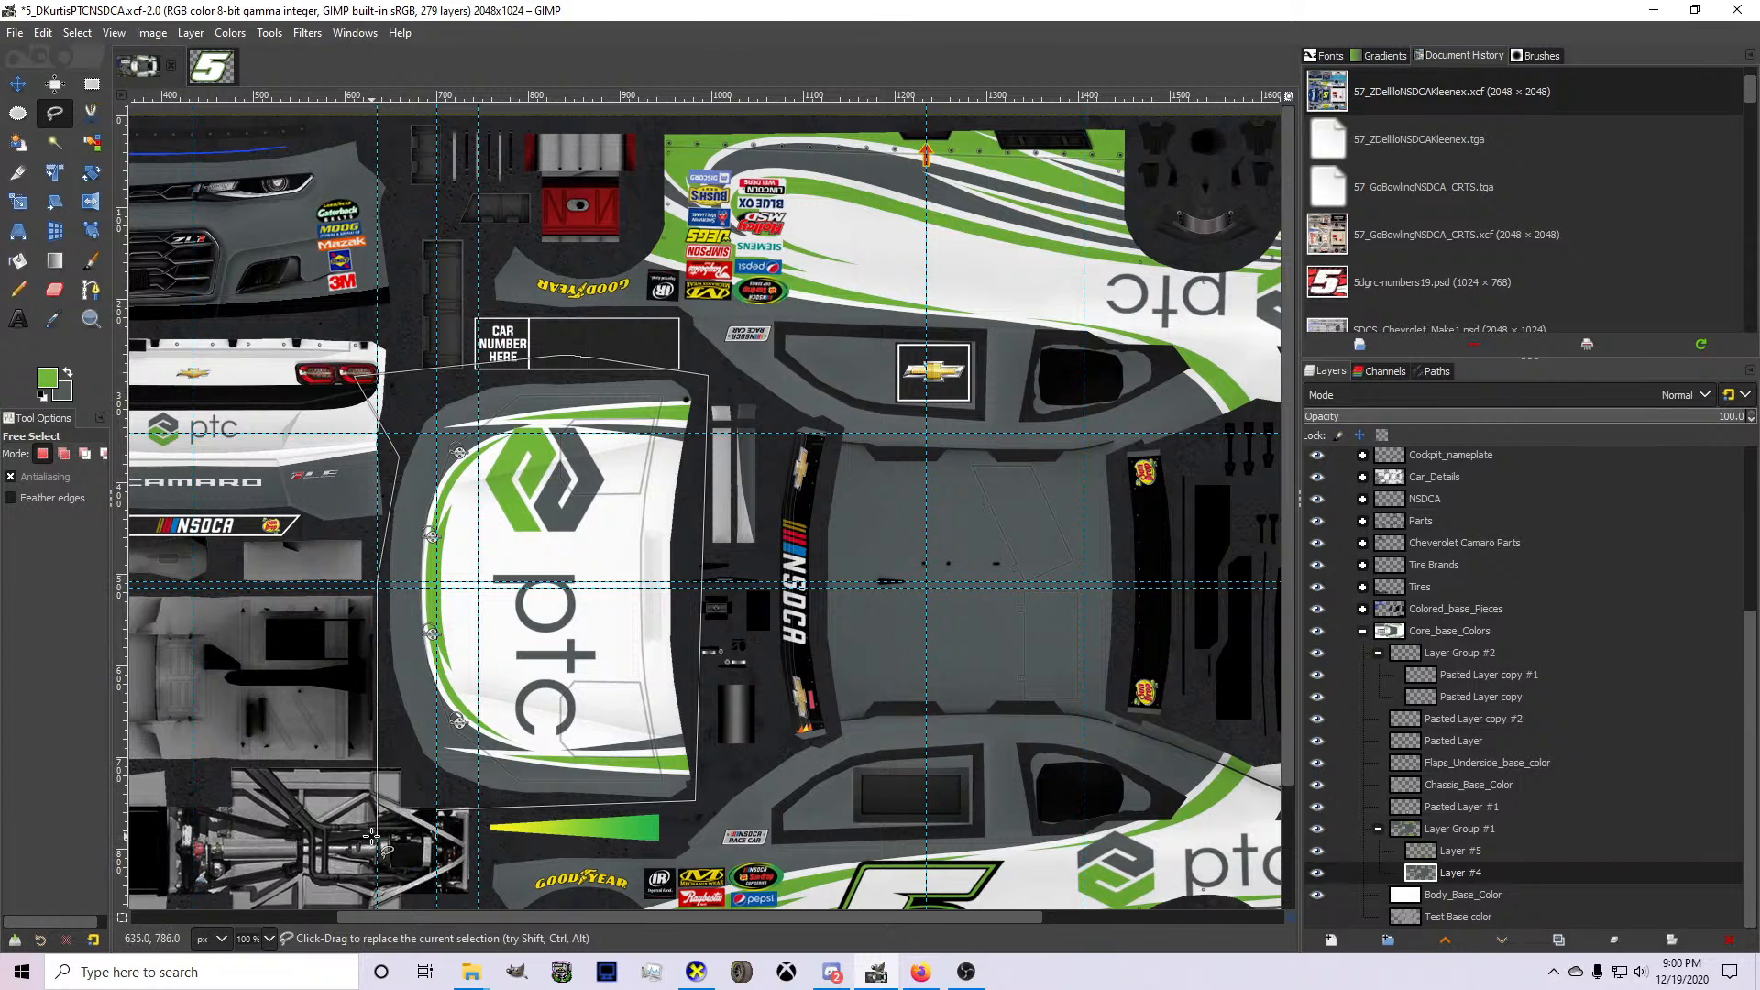
pyautogui.click(414, 809)
pyautogui.click(1460, 852)
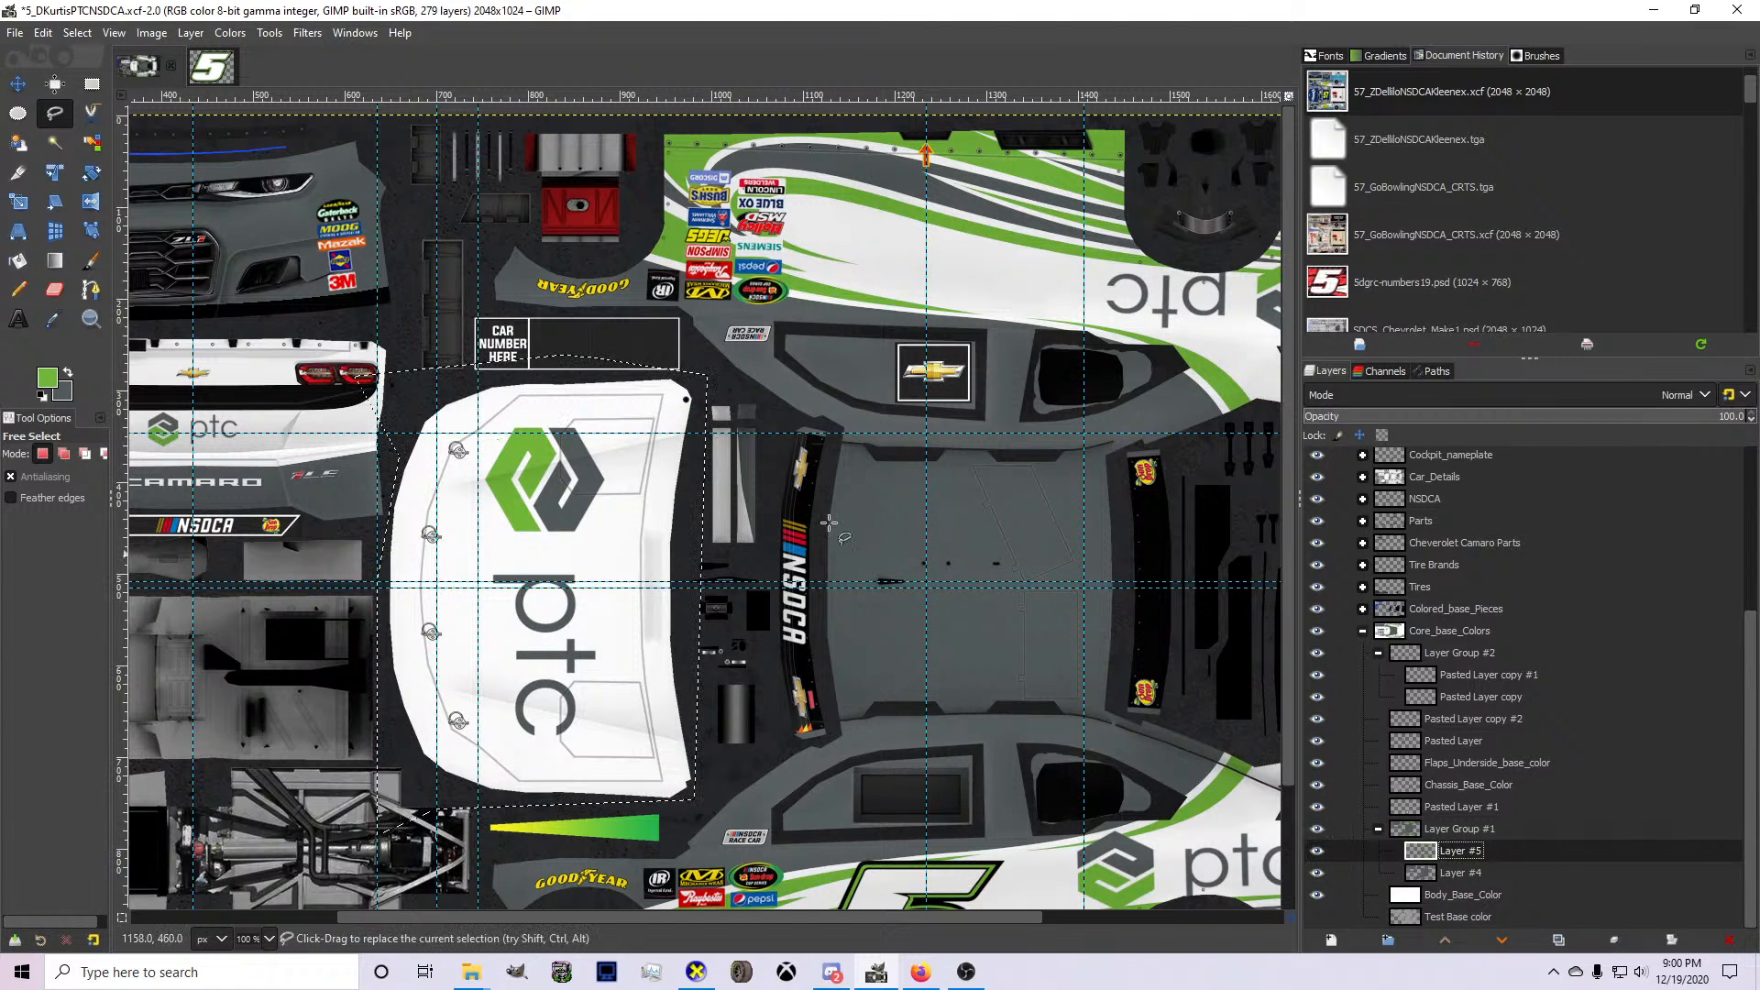
# Hide the Pasted Layer holding the hood's ptc logo and remove the selection.
pyautogui.click(1320, 720)
pyautogui.click(1317, 719)
pyautogui.click(1318, 741)
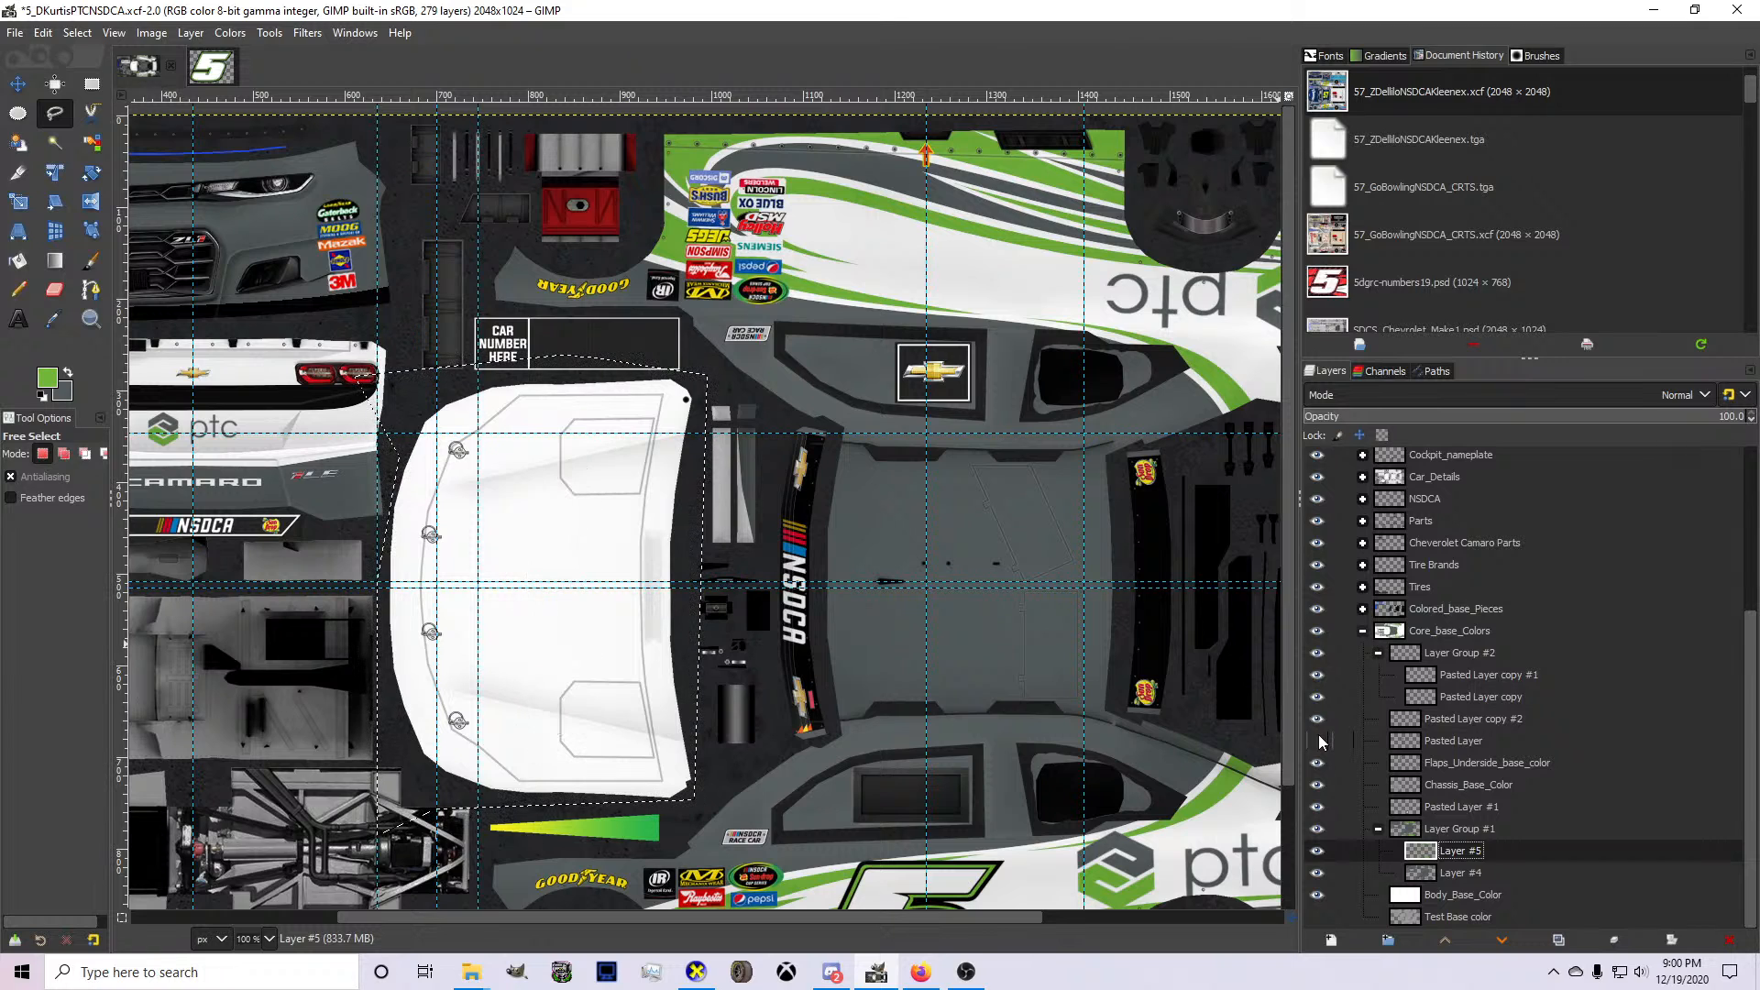
pyautogui.click(77, 32)
pyautogui.click(92, 75)
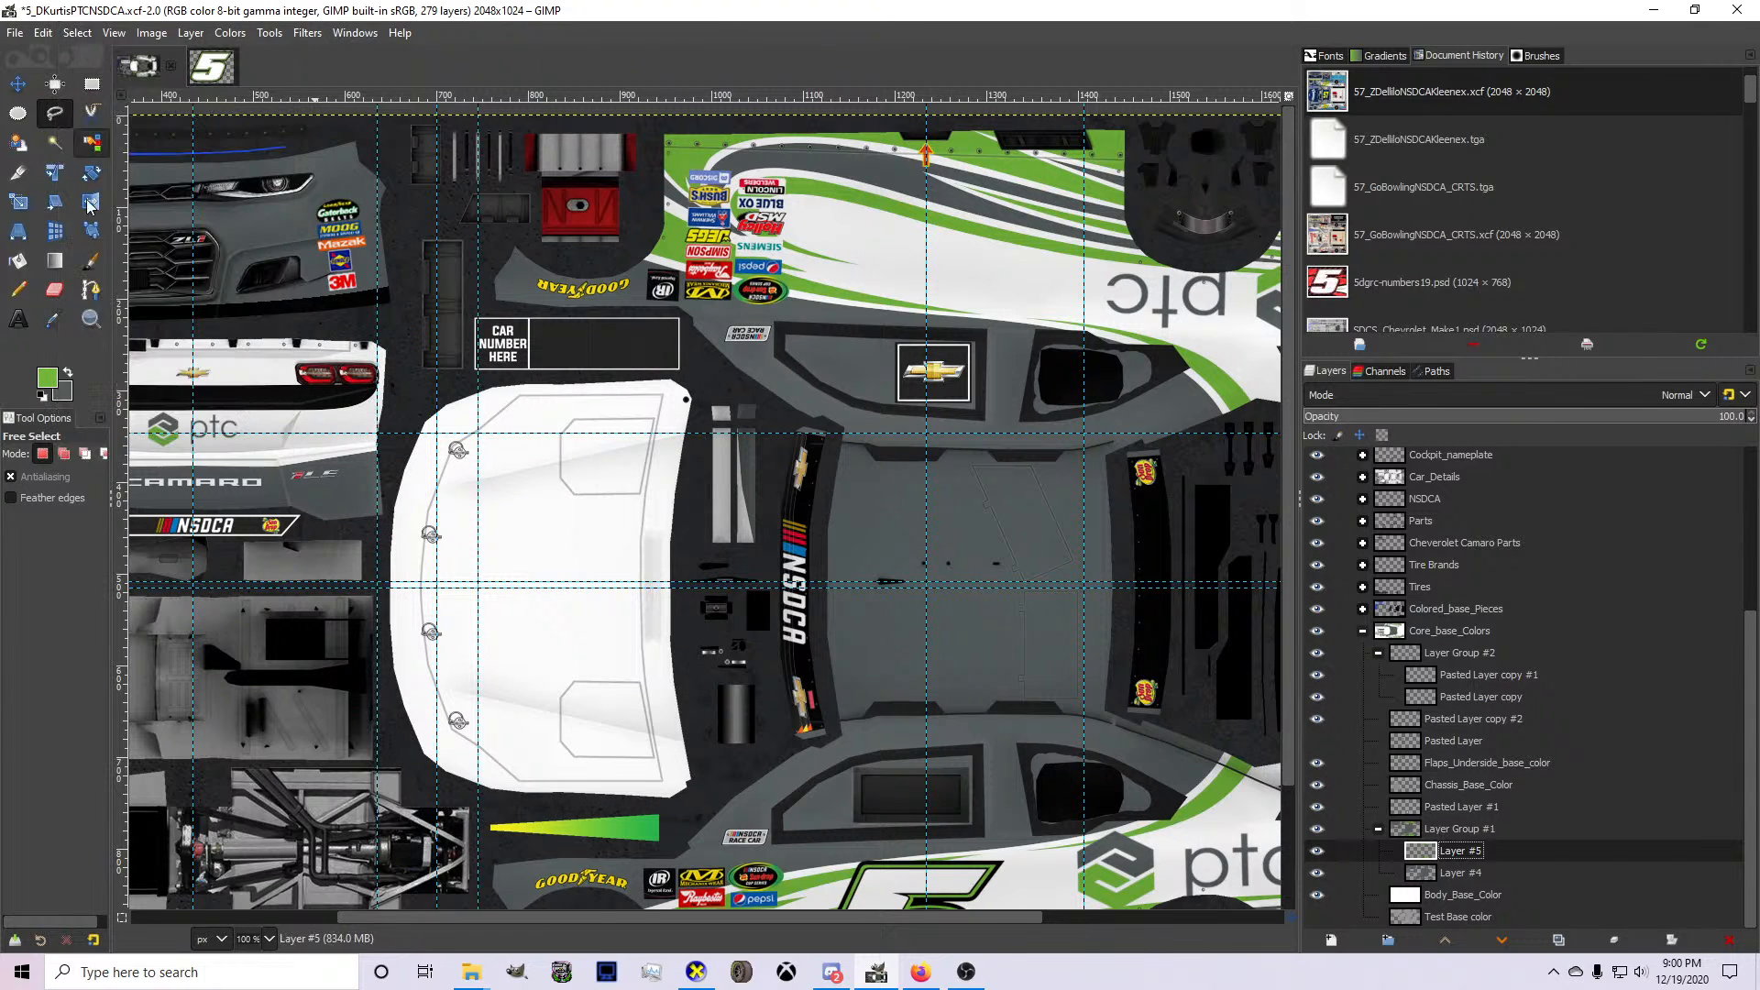
# With Layer #4 active, lay a straight path across the hood near its lower edge and show the Pasted Layer logo again.
pyautogui.click(91, 290)
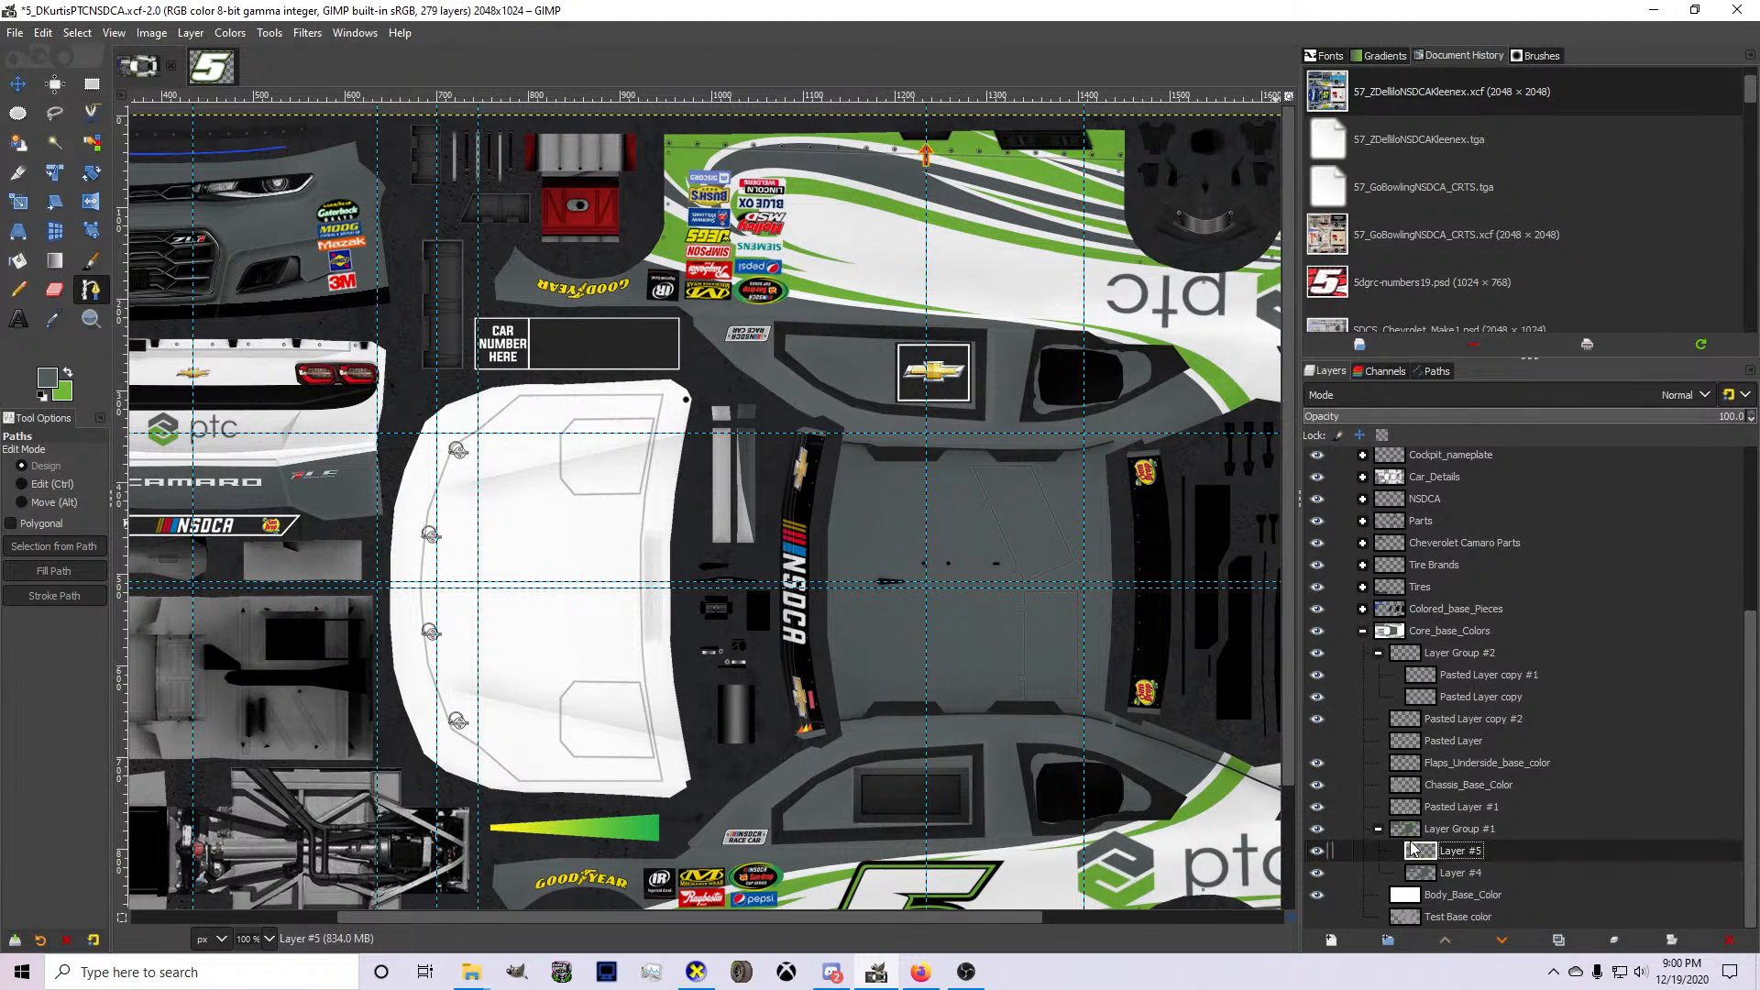
pyautogui.click(1378, 866)
pyautogui.scroll(-3, 758, 685)
pyautogui.scroll(3, 676, 744)
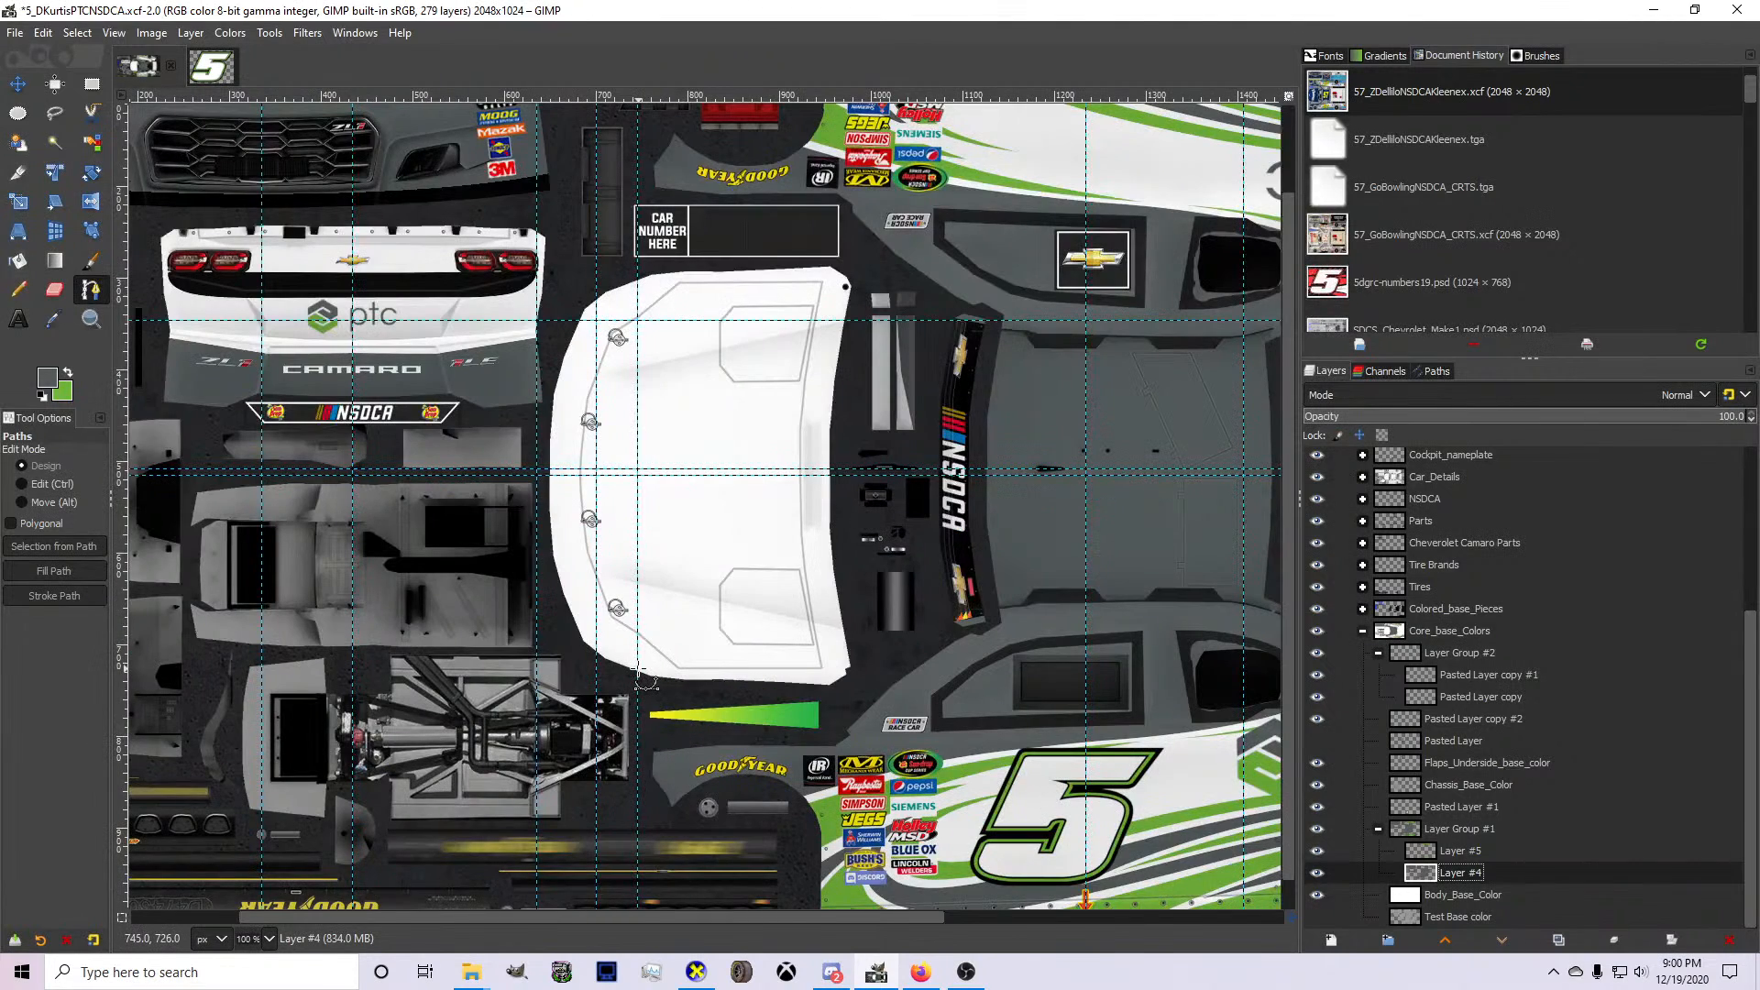
pyautogui.scroll(2, 641, 674)
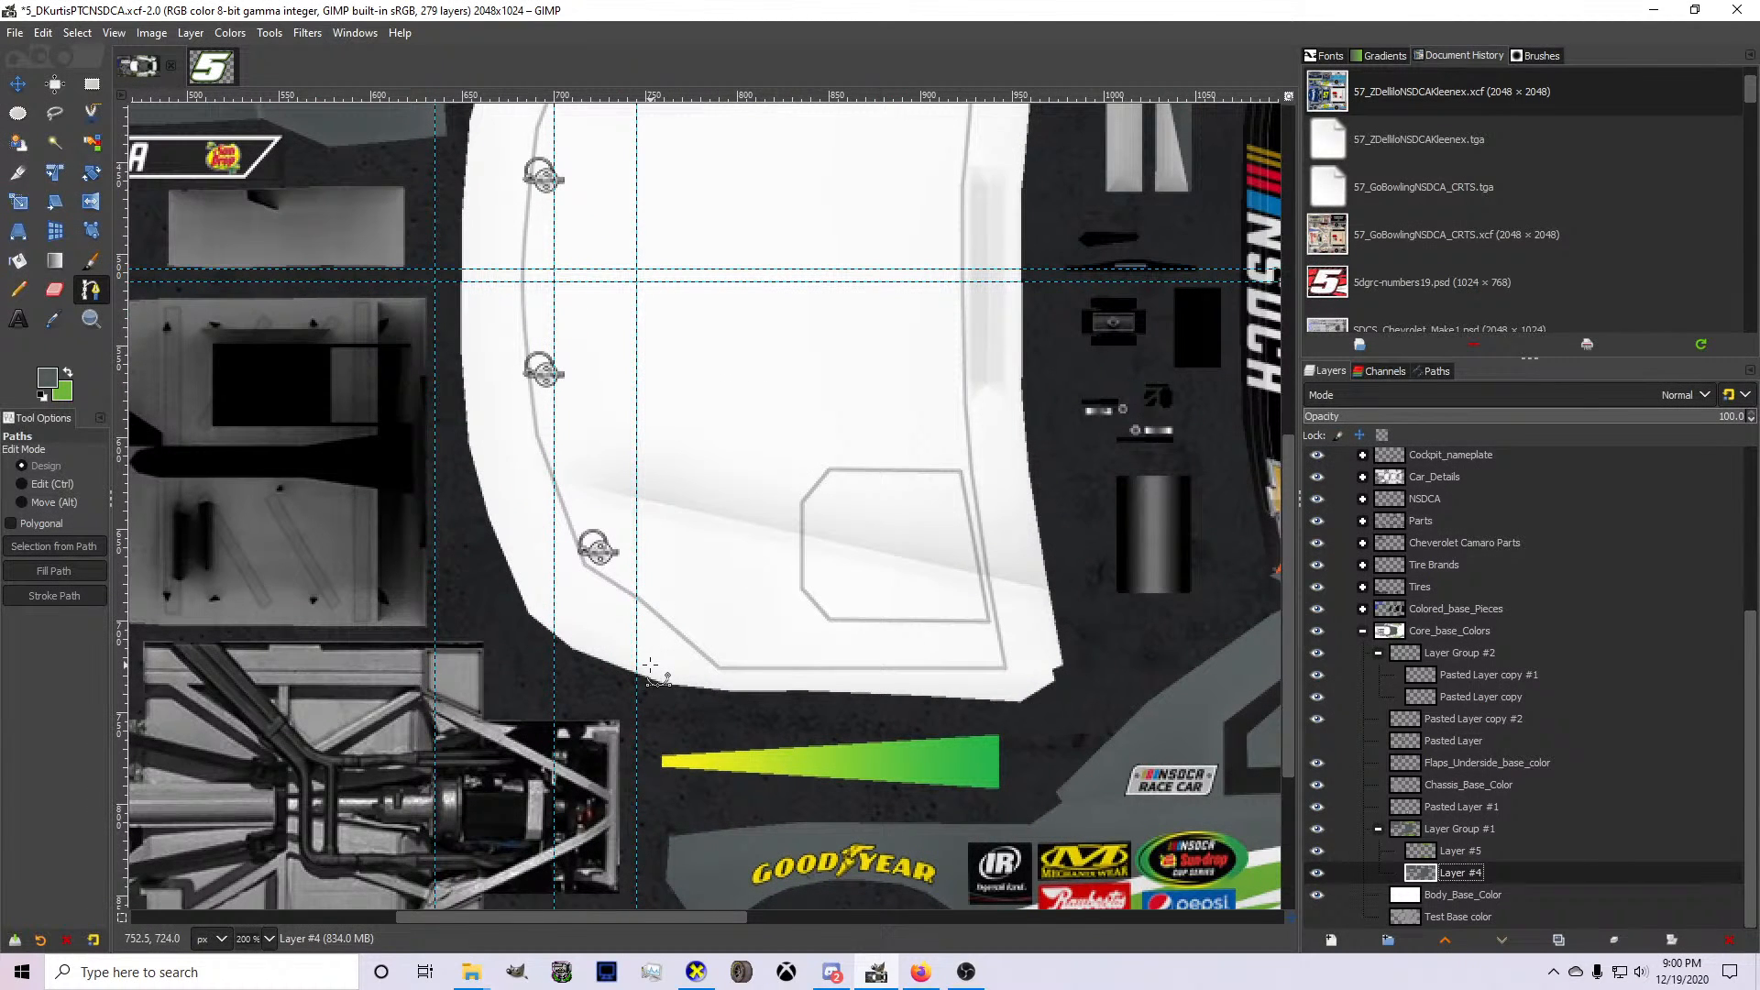
pyautogui.click(461, 601)
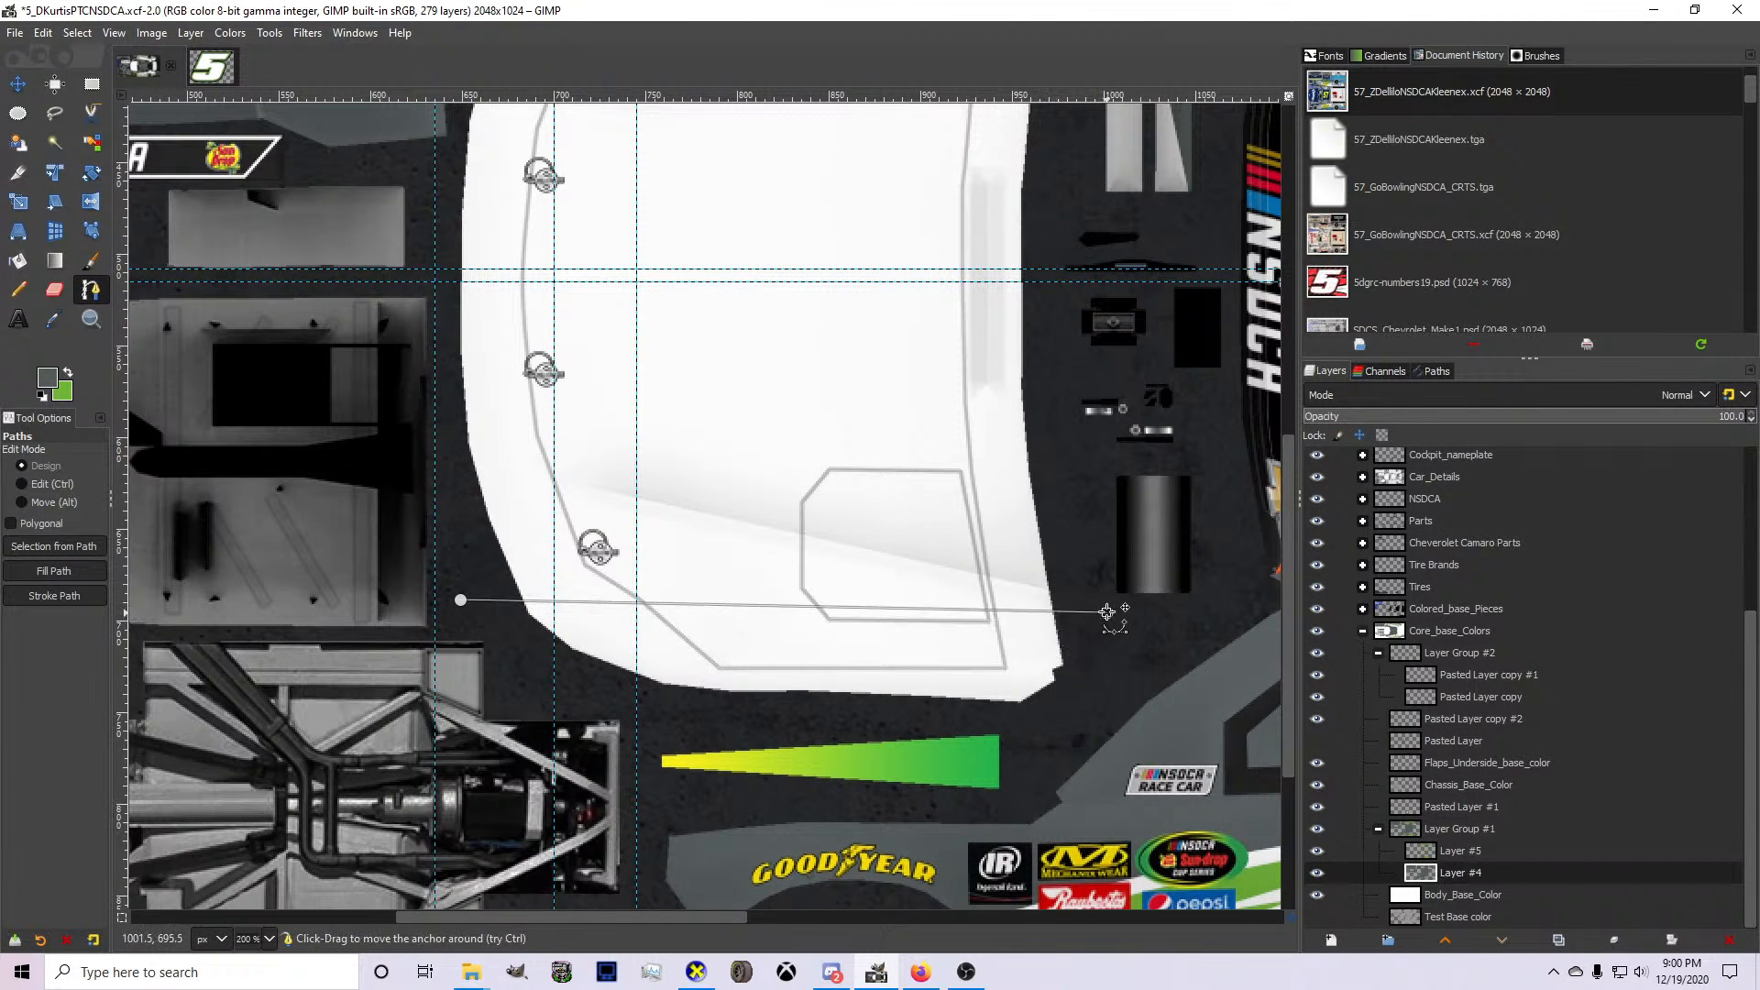
pyautogui.click(1320, 745)
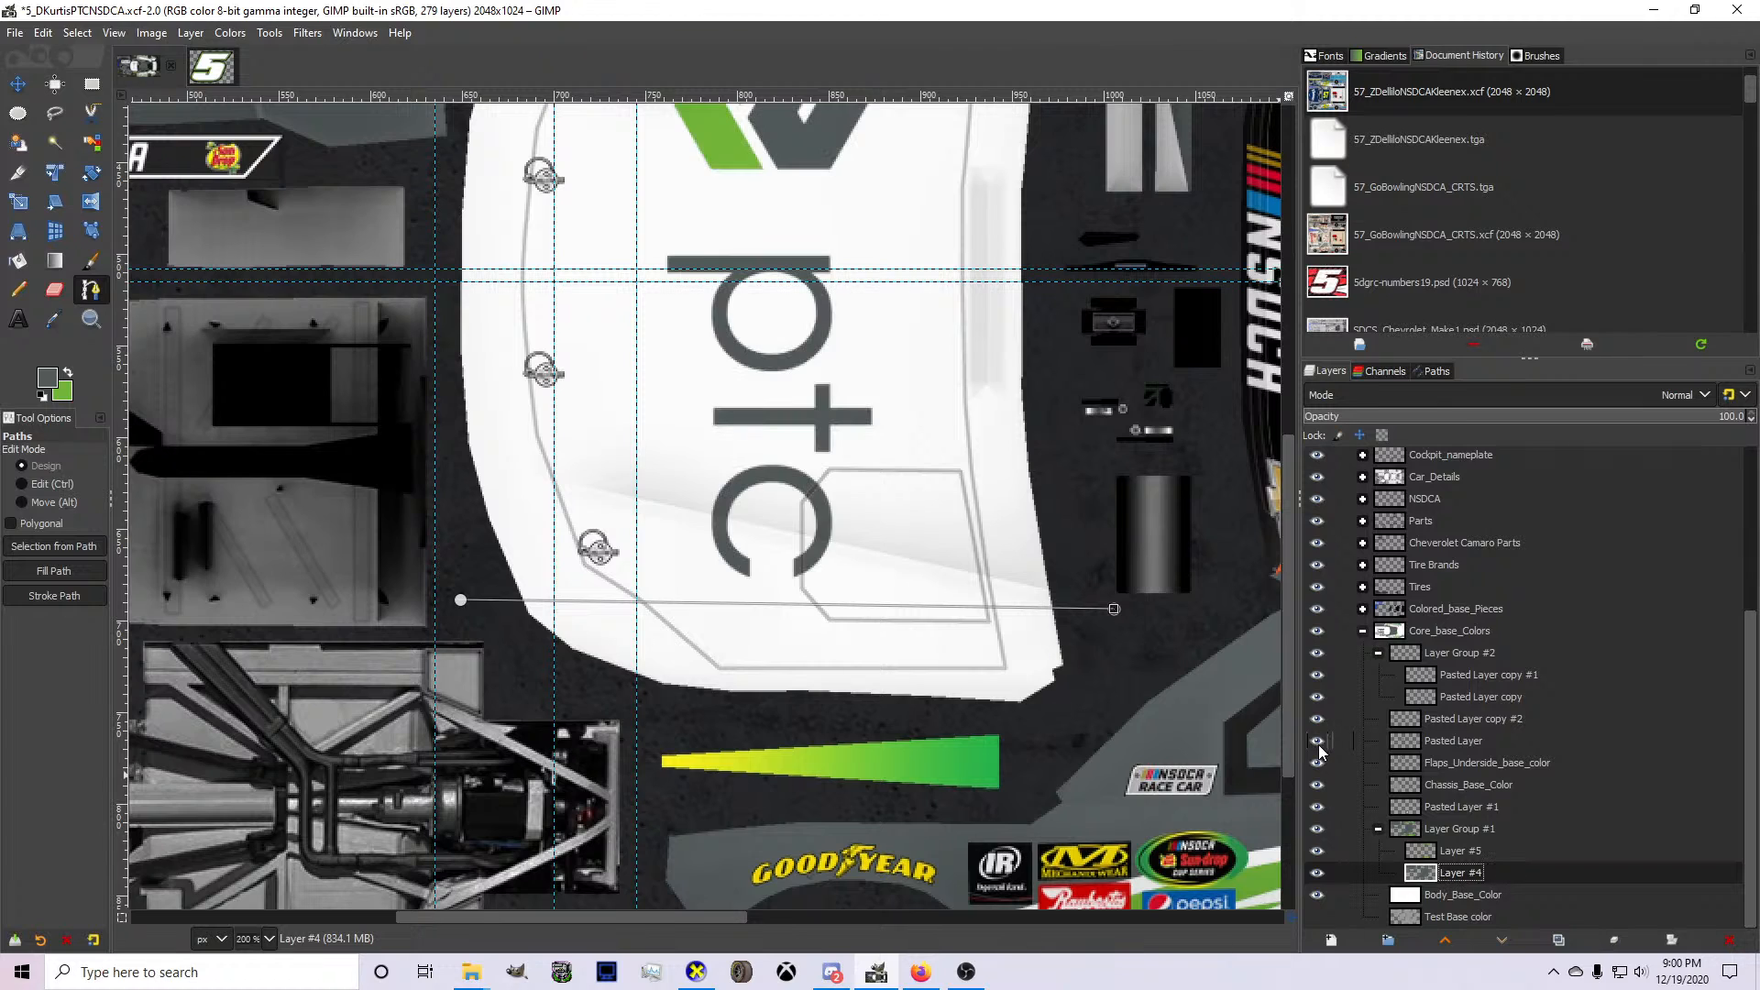
pyautogui.moveTo(1114, 609); pyautogui.dragTo(1120, 640)
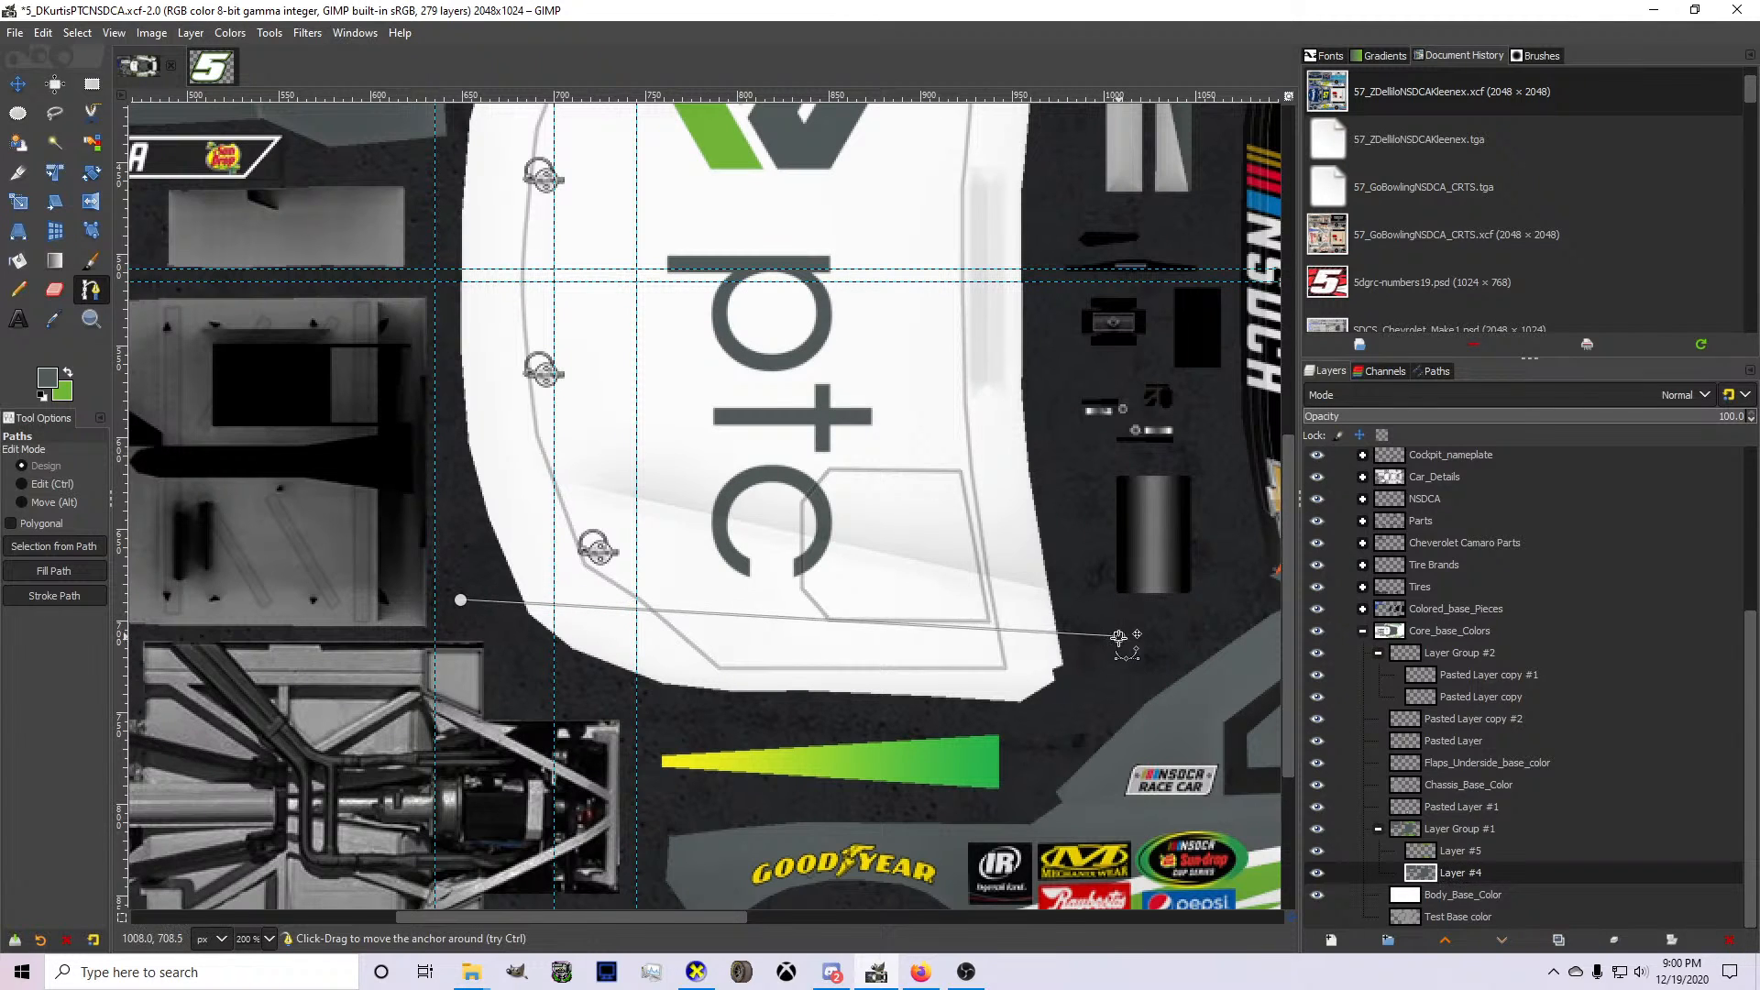
pyautogui.moveTo(460, 600); pyautogui.dragTo(434, 619)
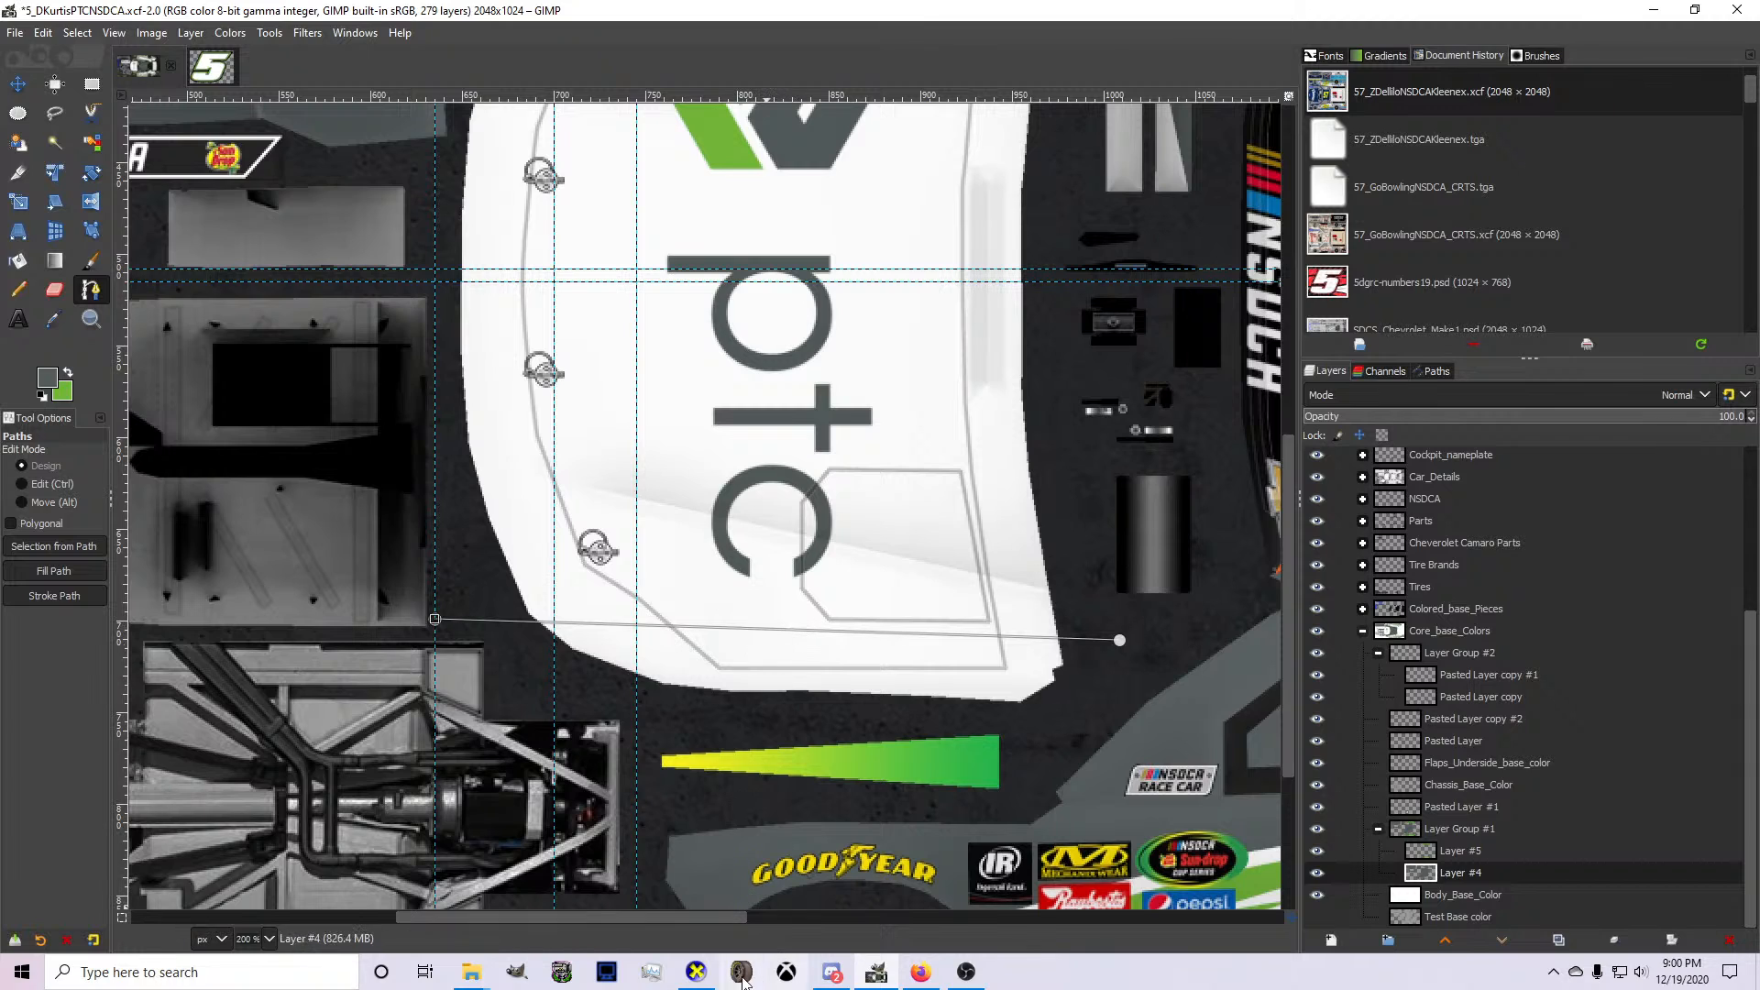
# Shift the path closer to the hood's lower edge, close it outside the hood, and convert it to a selection.
pyautogui.click(776, 624)
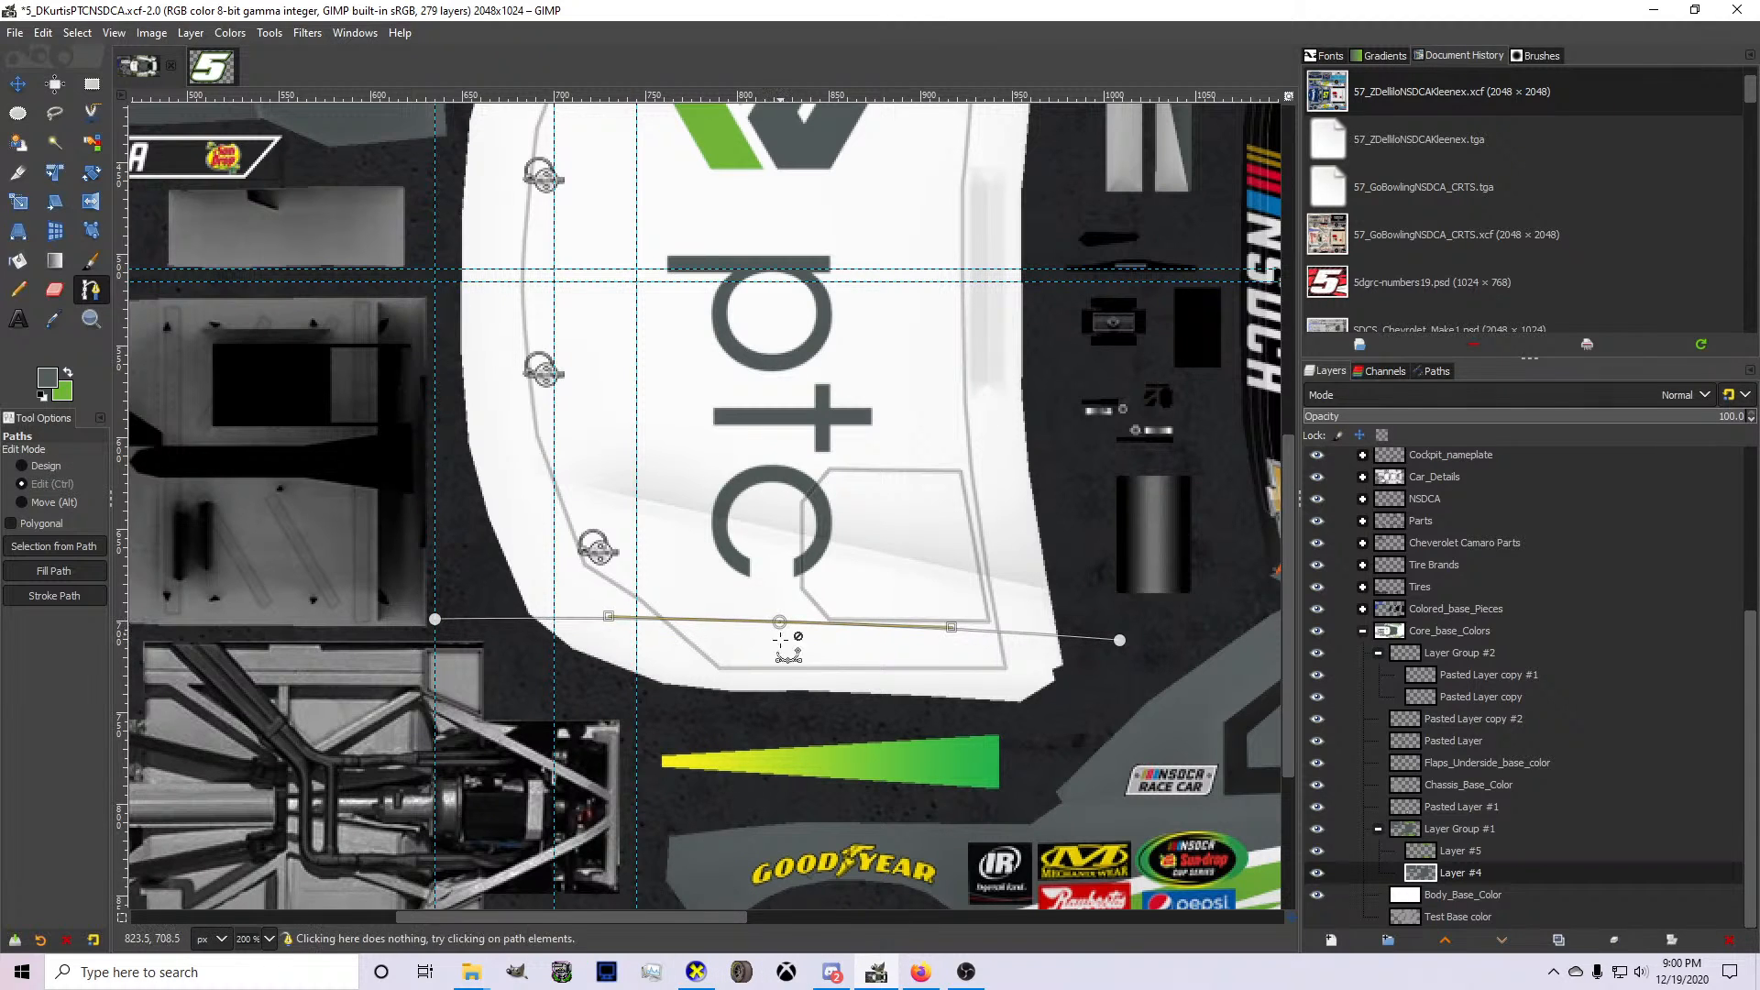
pyautogui.moveTo(778, 642); pyautogui.dragTo(780, 657)
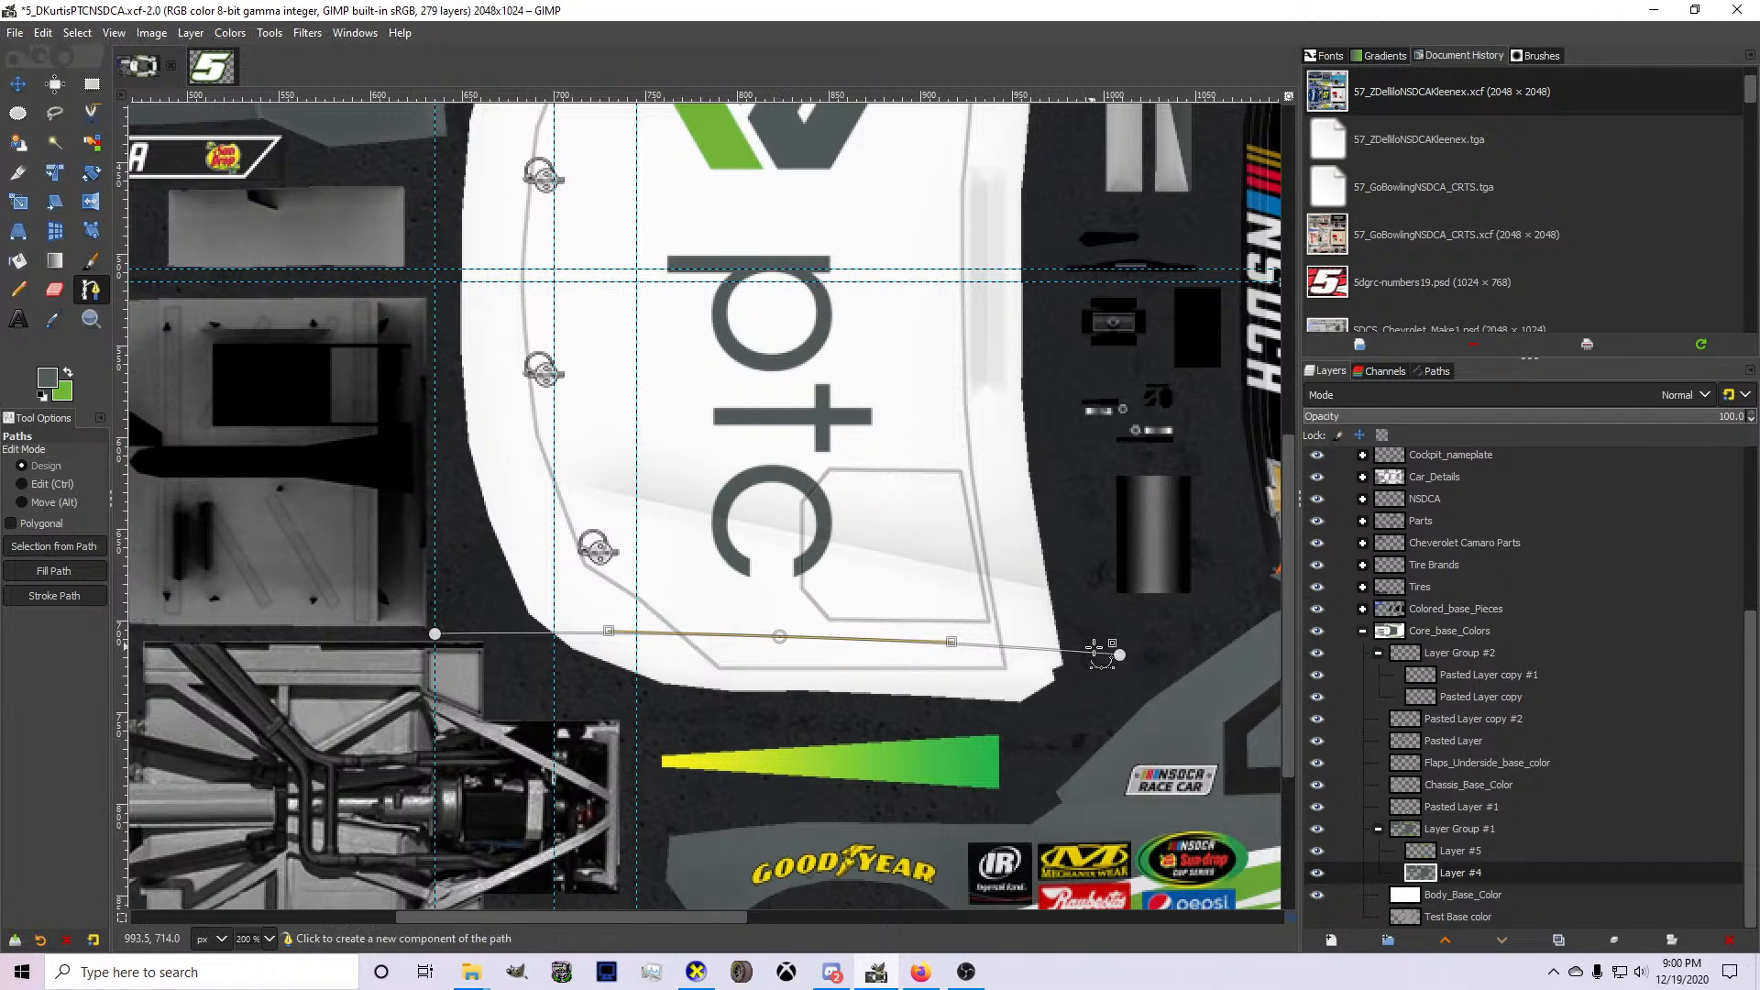
pyautogui.click(1120, 656)
pyautogui.click(1095, 698)
pyautogui.click(780, 722)
pyautogui.click(532, 714)
pyautogui.press('Return')
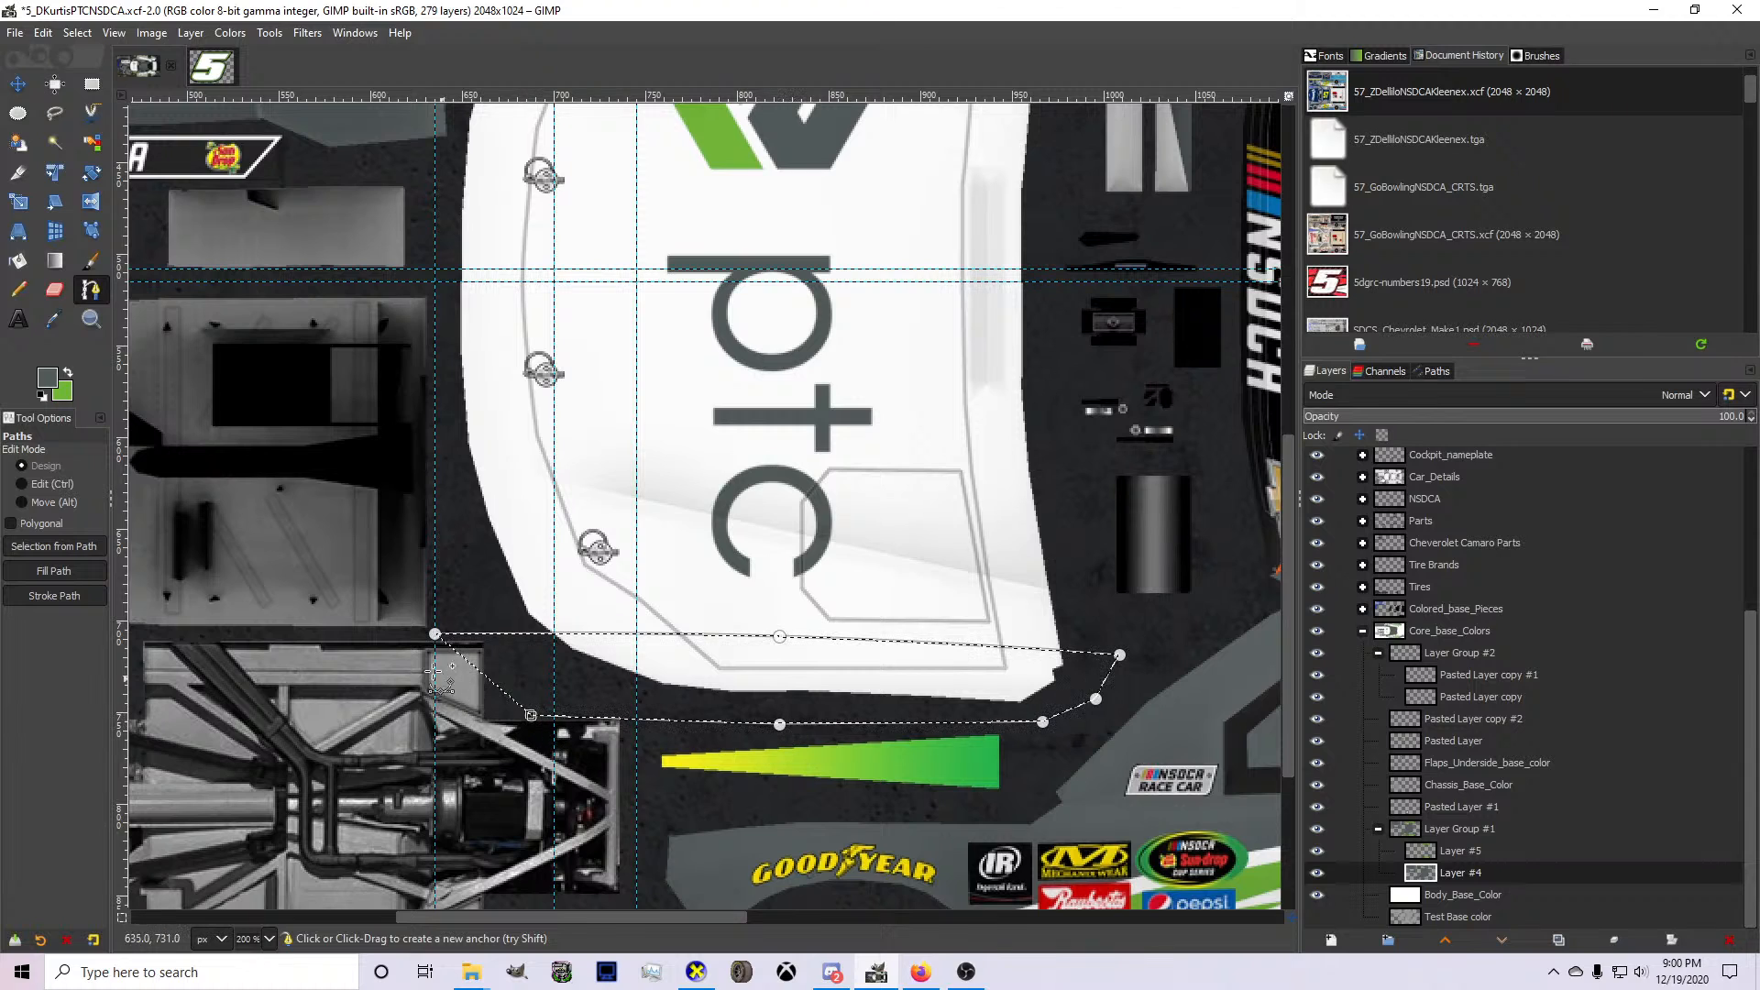
# Fill the selected lower hood edge with gray on Layer #4 and re-export the texture to card.bmp.
pyautogui.click(18, 263)
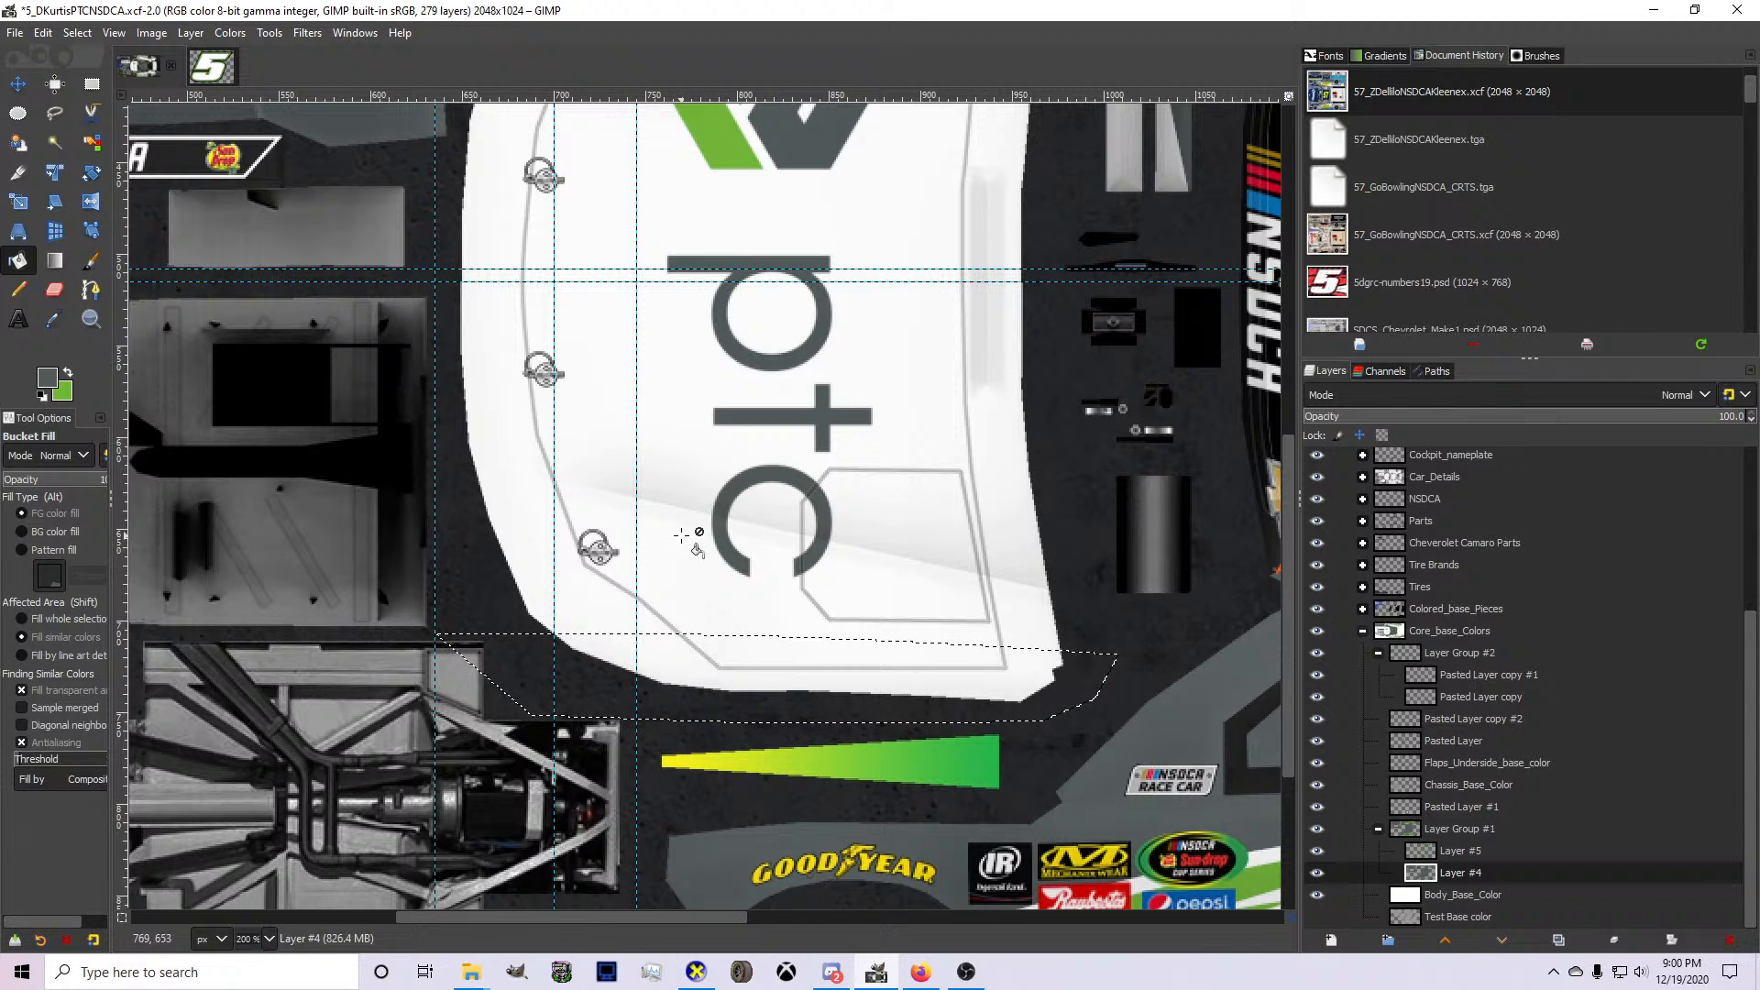
pyautogui.click(703, 658)
pyautogui.hotkey('ctrl', 'e')
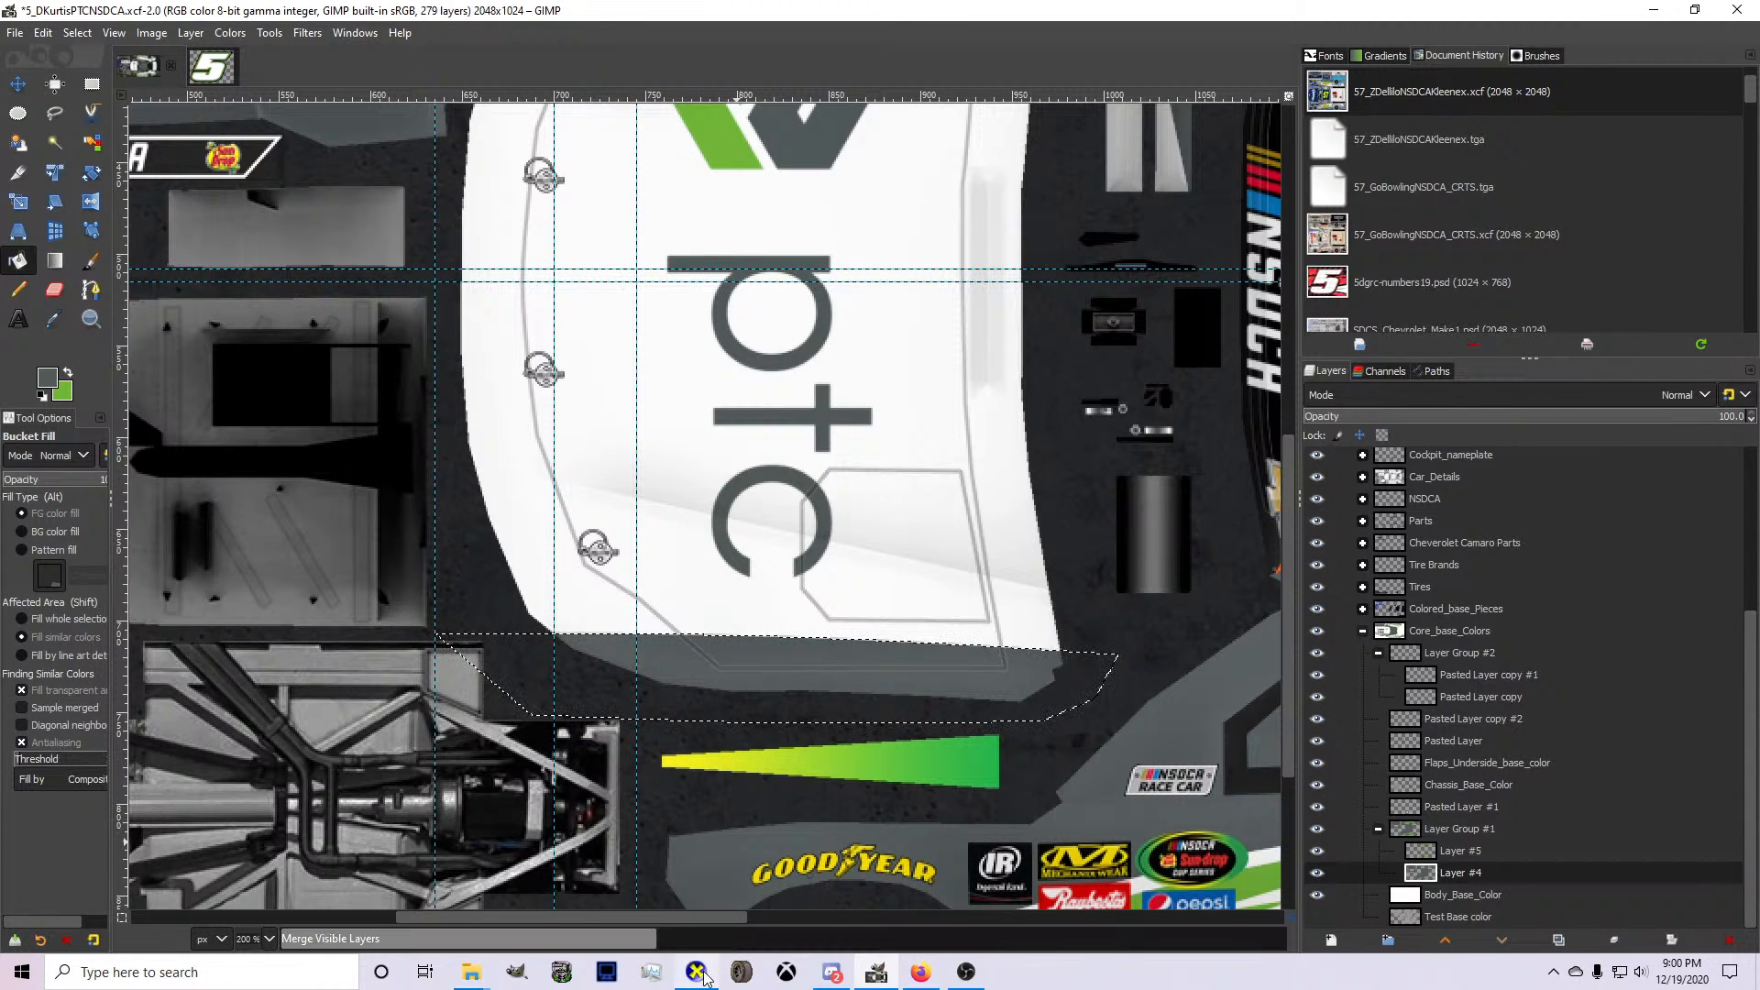
# Inspect the gray hood edge on the 3D car in CarView and return to GIMP.
pyautogui.click(698, 972)
pyautogui.moveTo(741, 762); pyautogui.dragTo(654, 673)
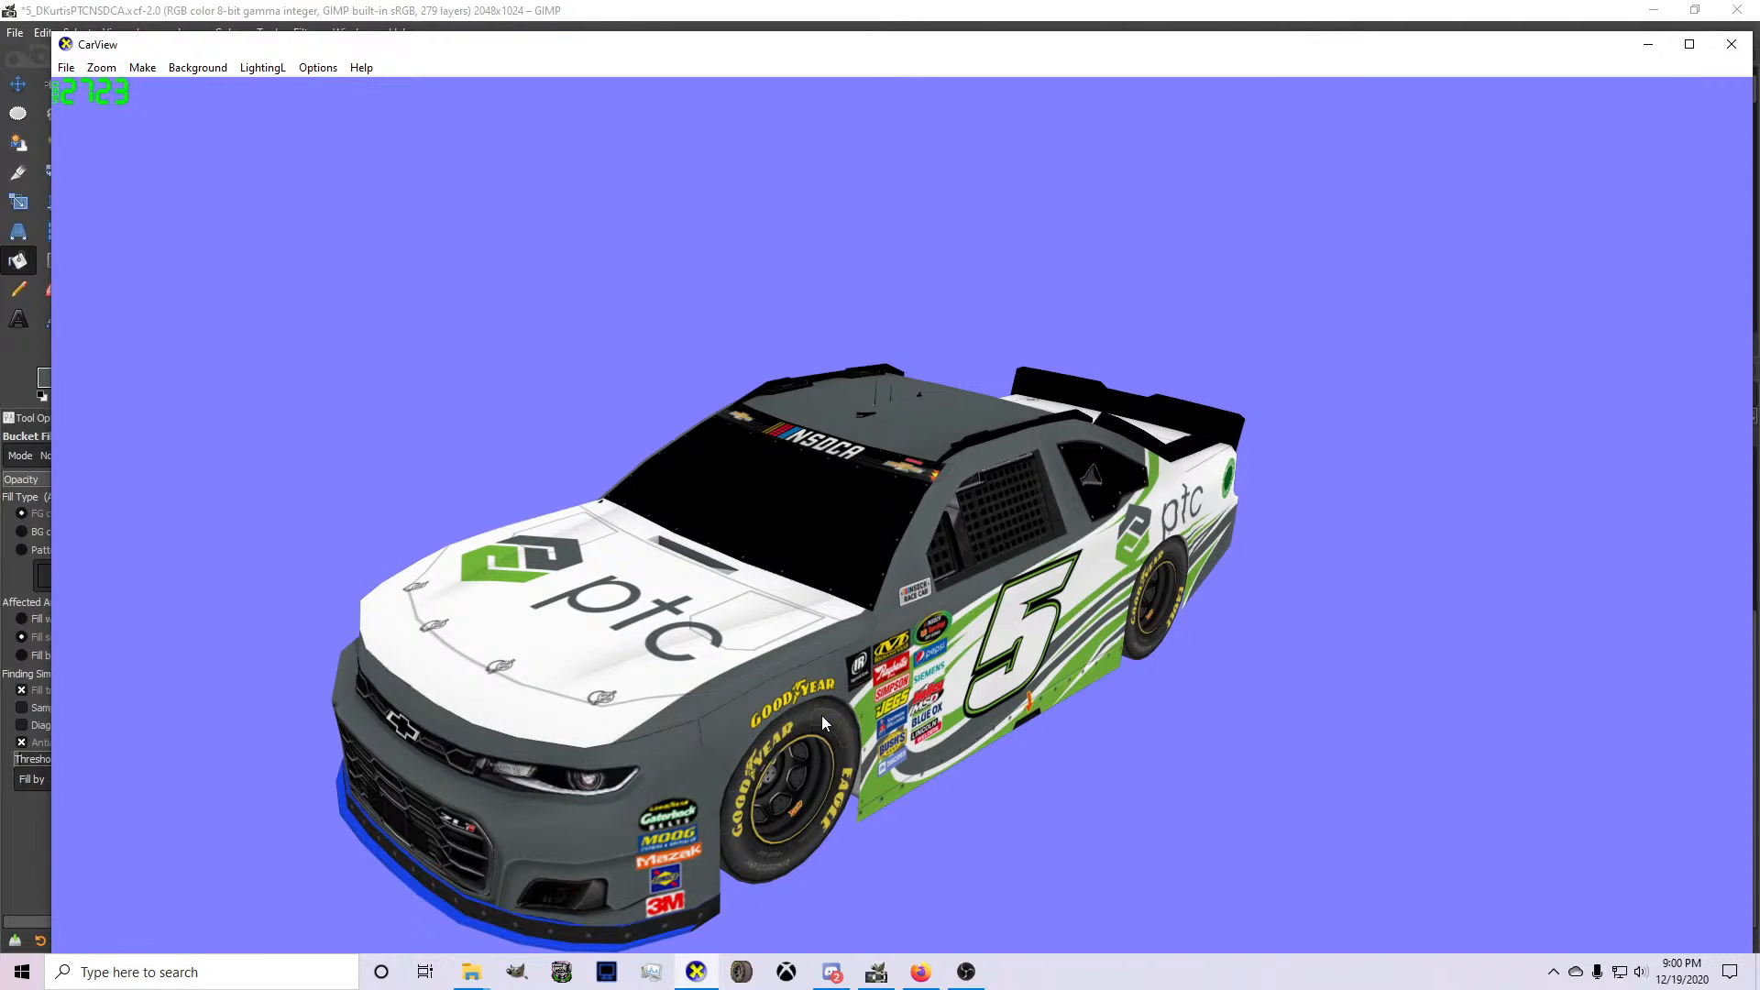
pyautogui.click(873, 977)
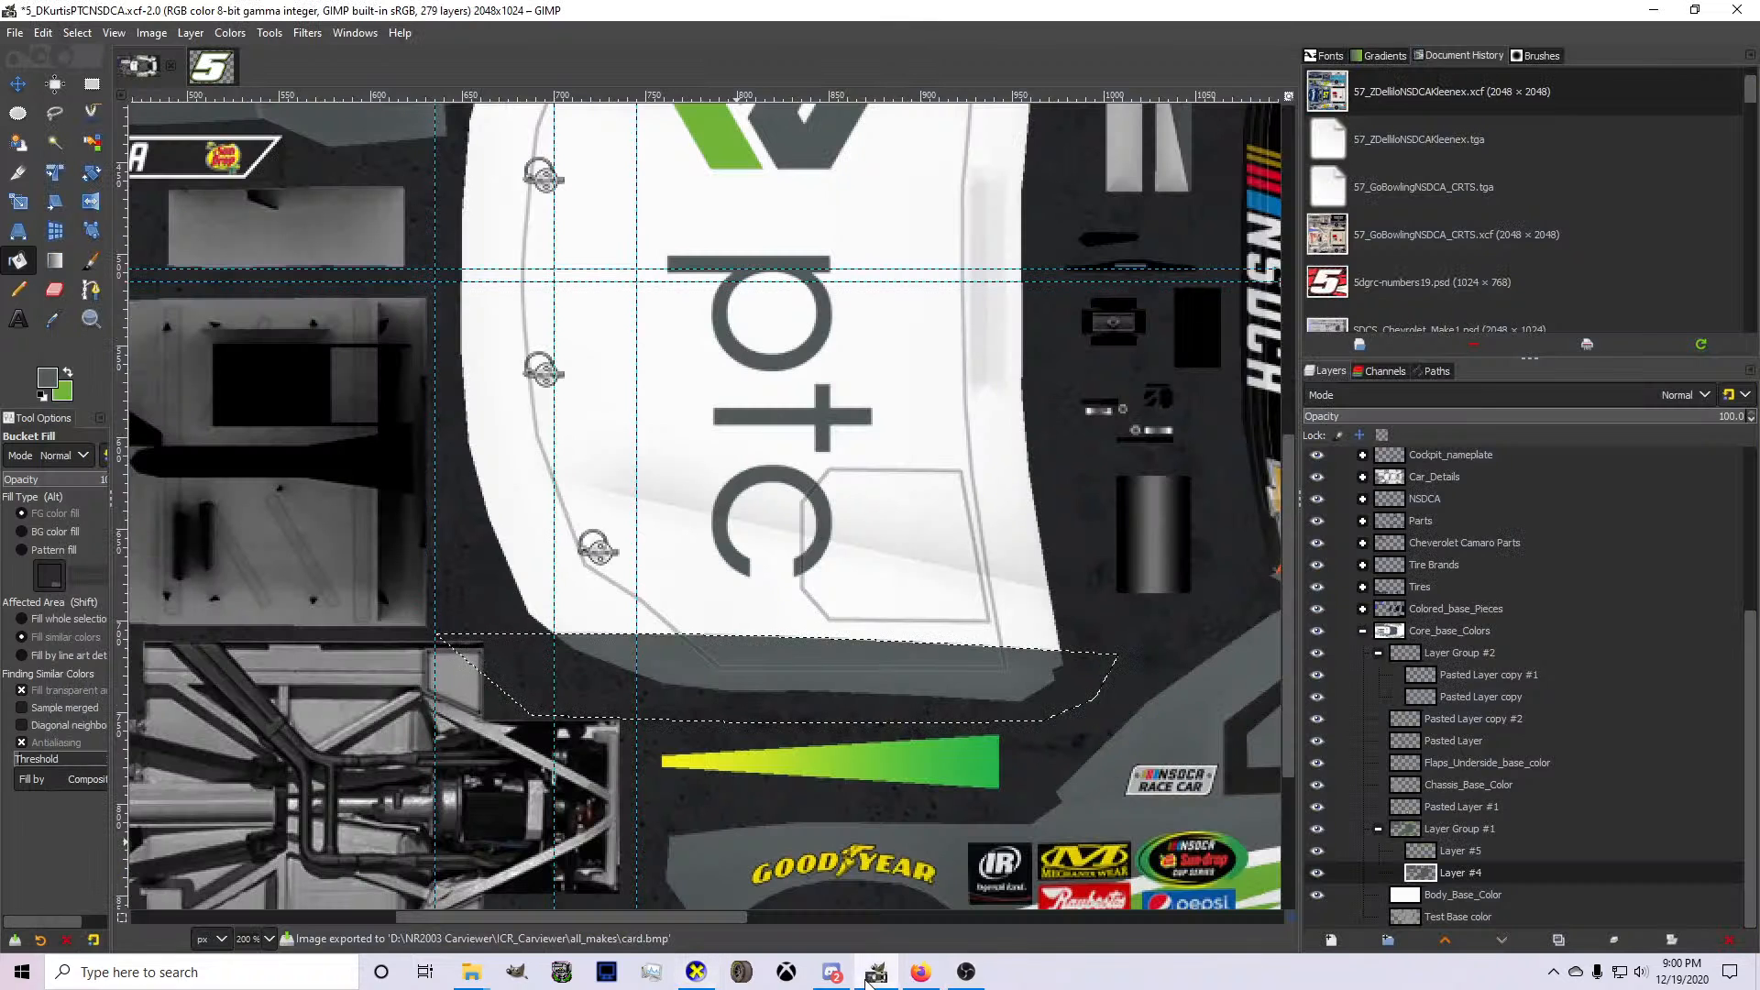
# Make green the foreground color, select Layer #5, and draw a slightly curved path just above the hood's gray edge.
pyautogui.click(68, 372)
pyautogui.press('b')
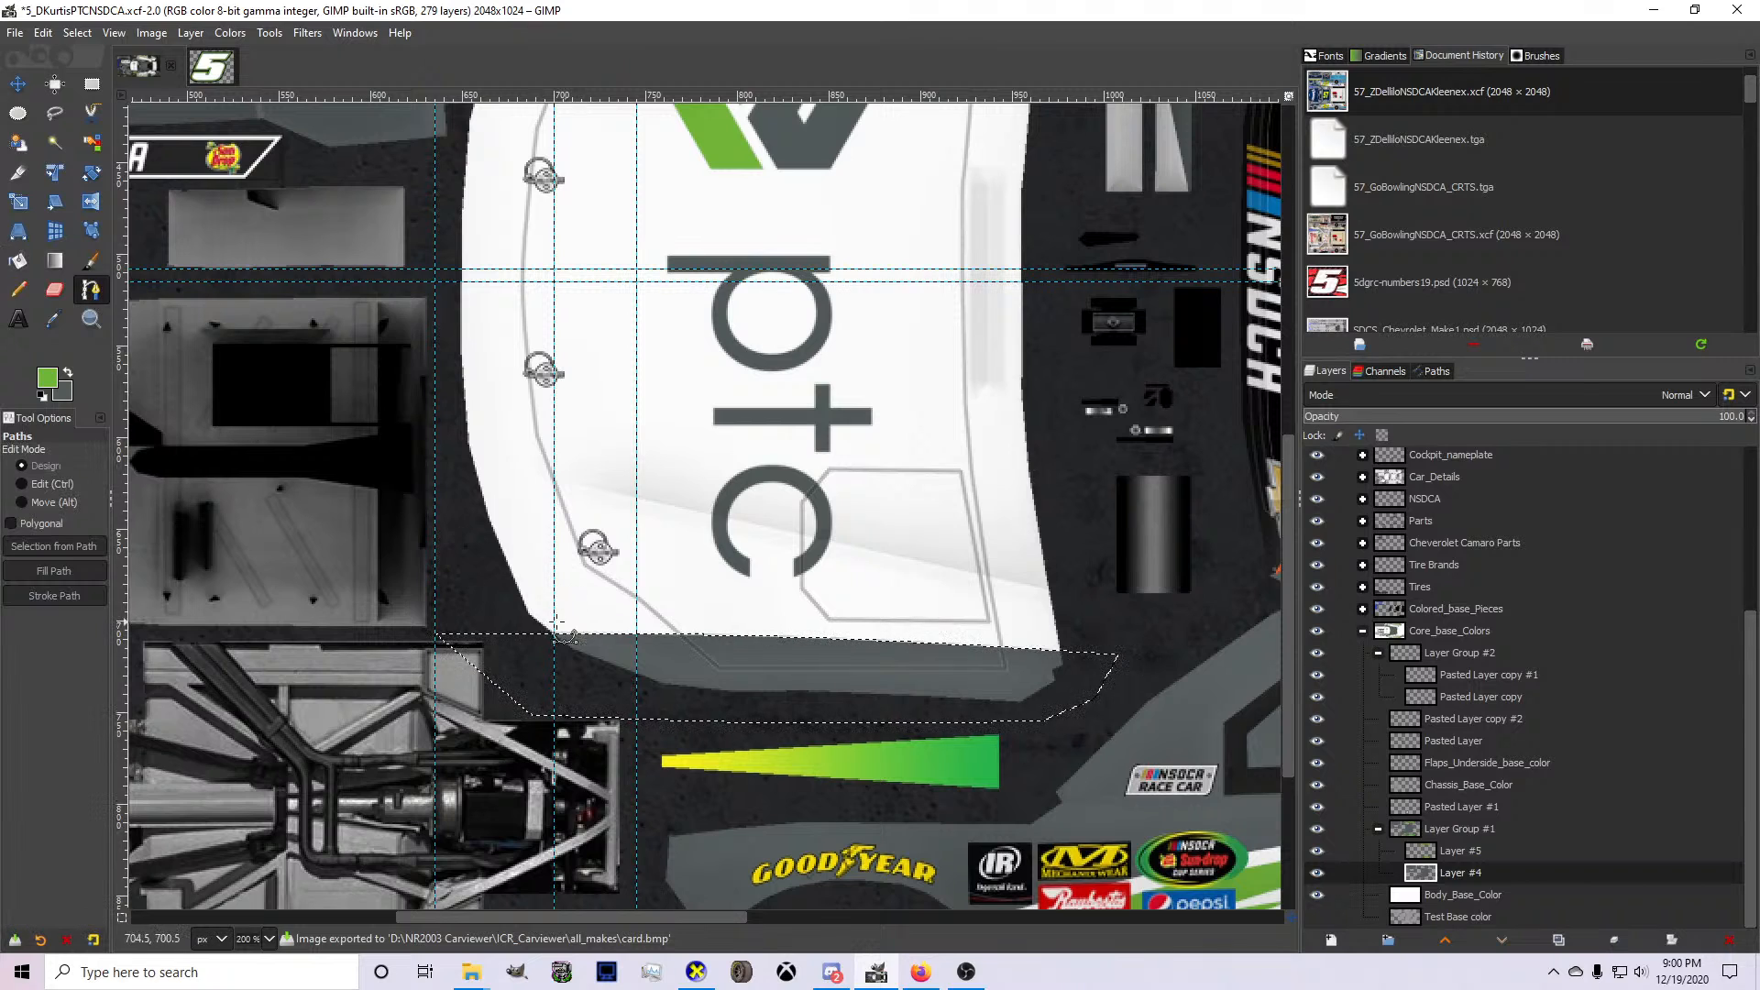
pyautogui.click(436, 620)
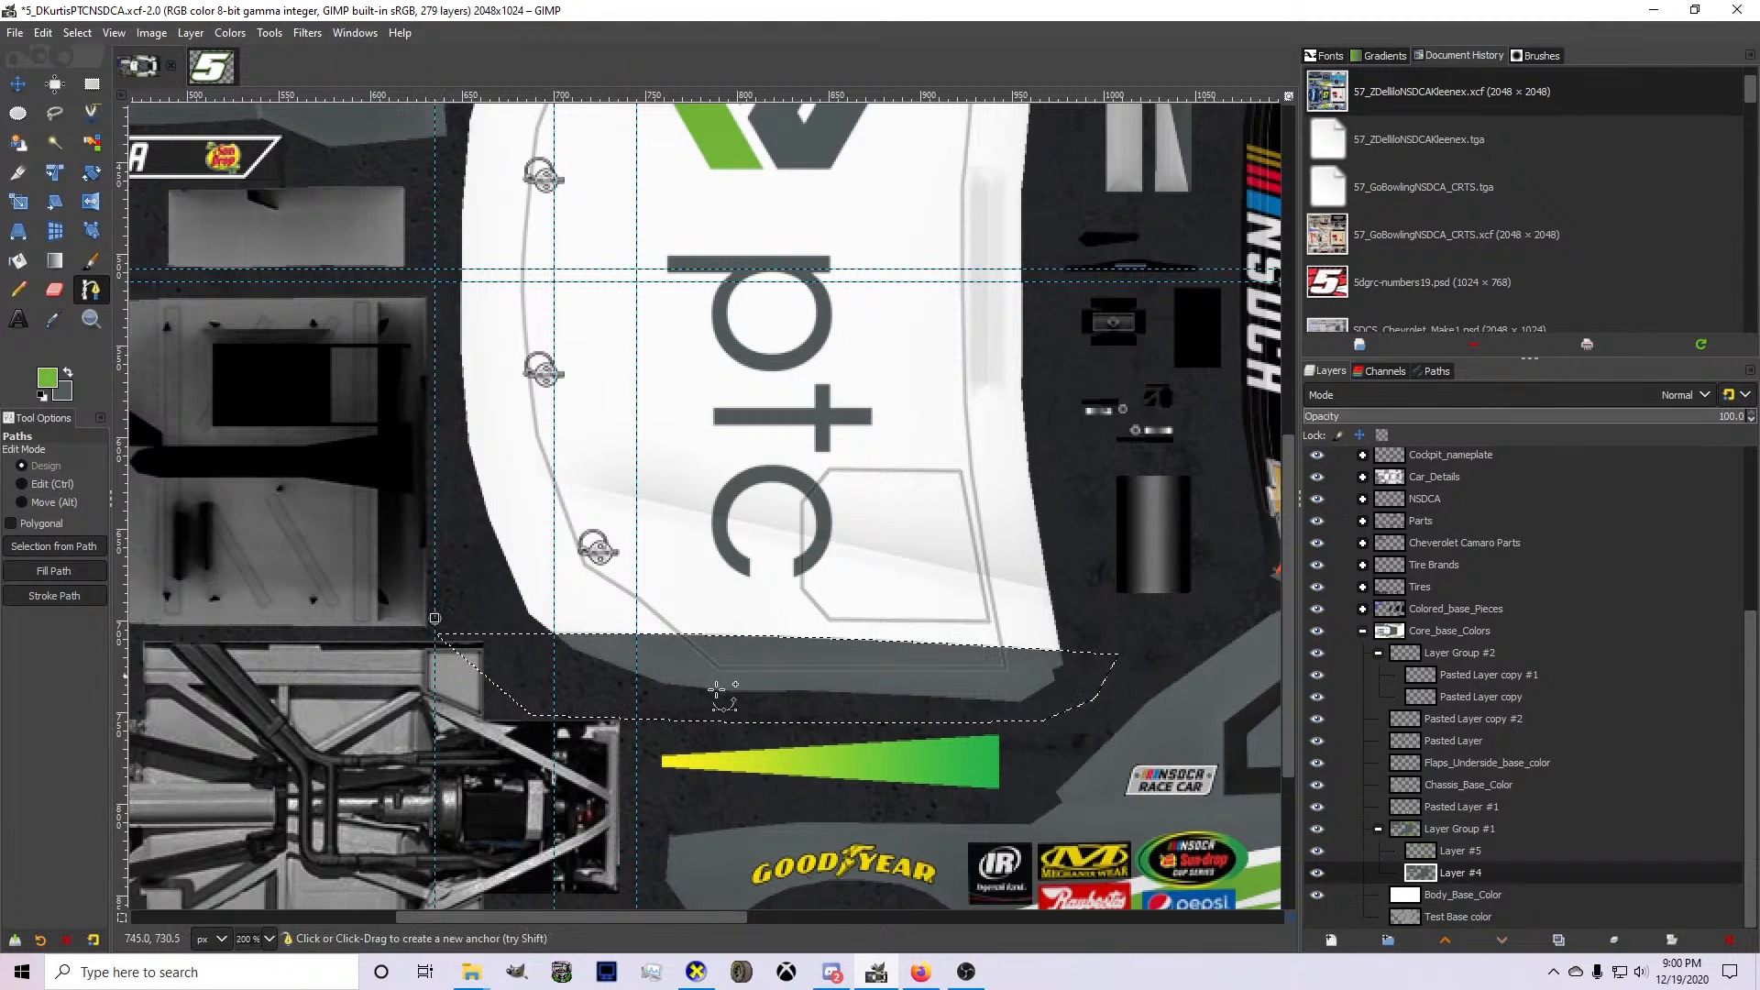
pyautogui.click(1458, 851)
pyautogui.click(1038, 633)
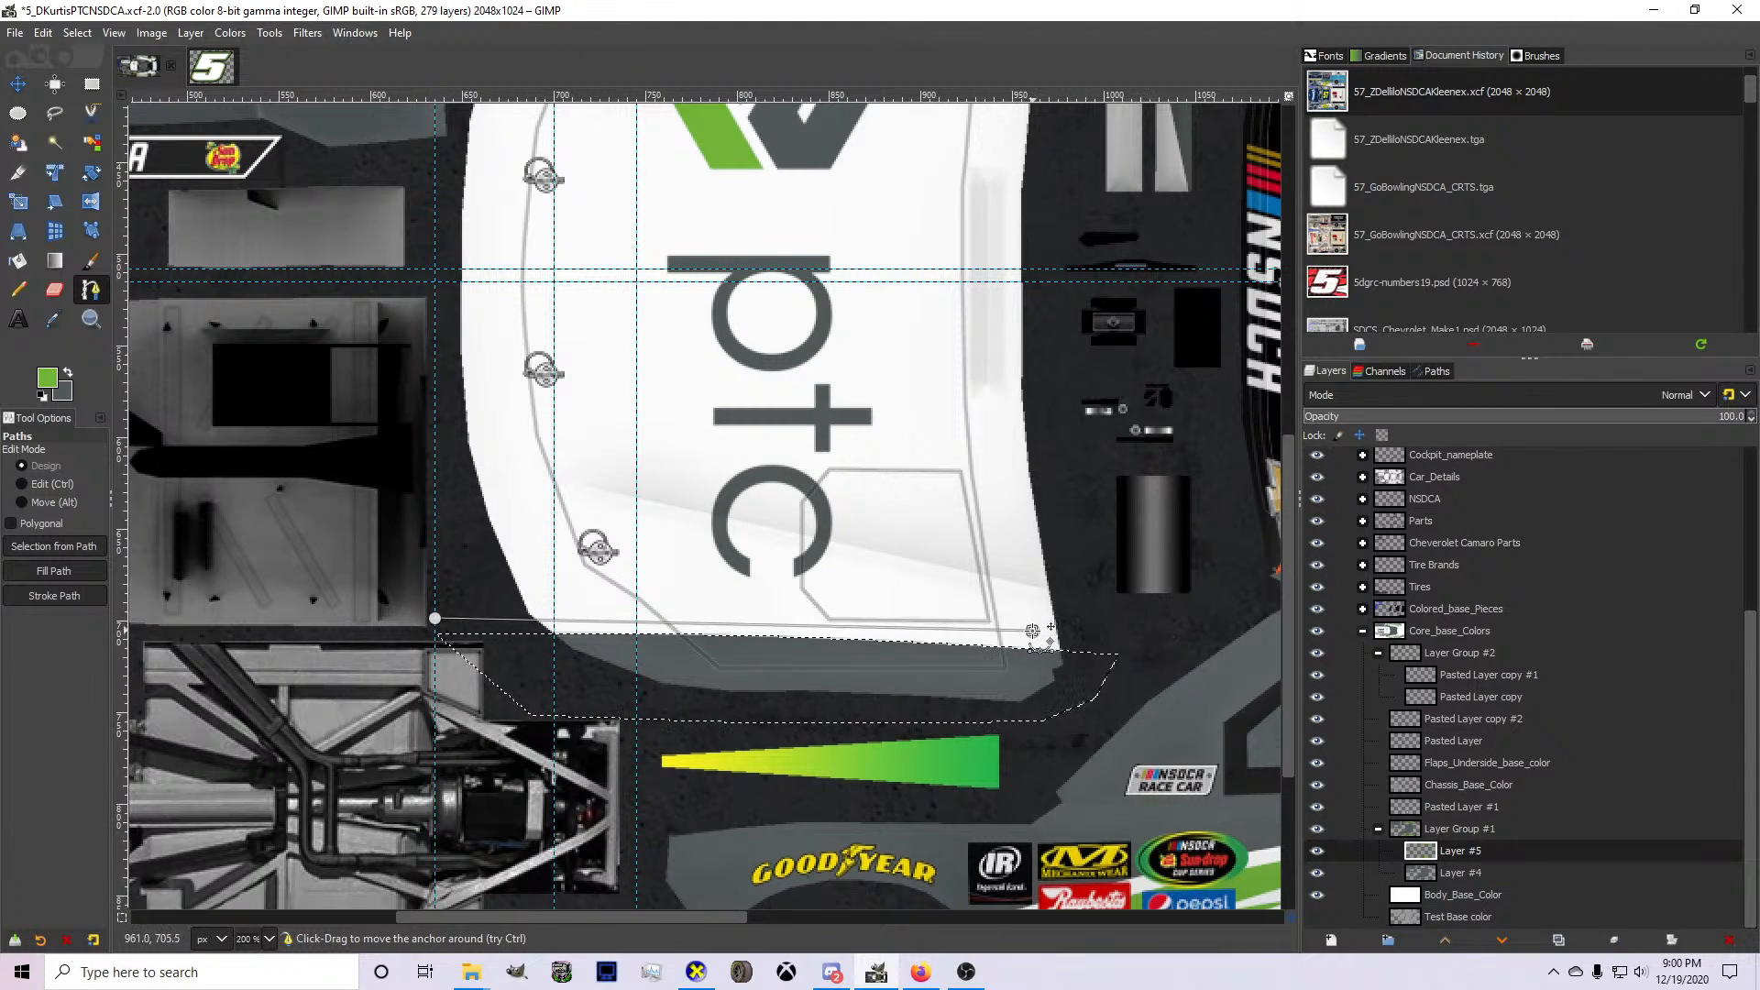
pyautogui.moveTo(772, 627); pyautogui.dragTo(764, 616)
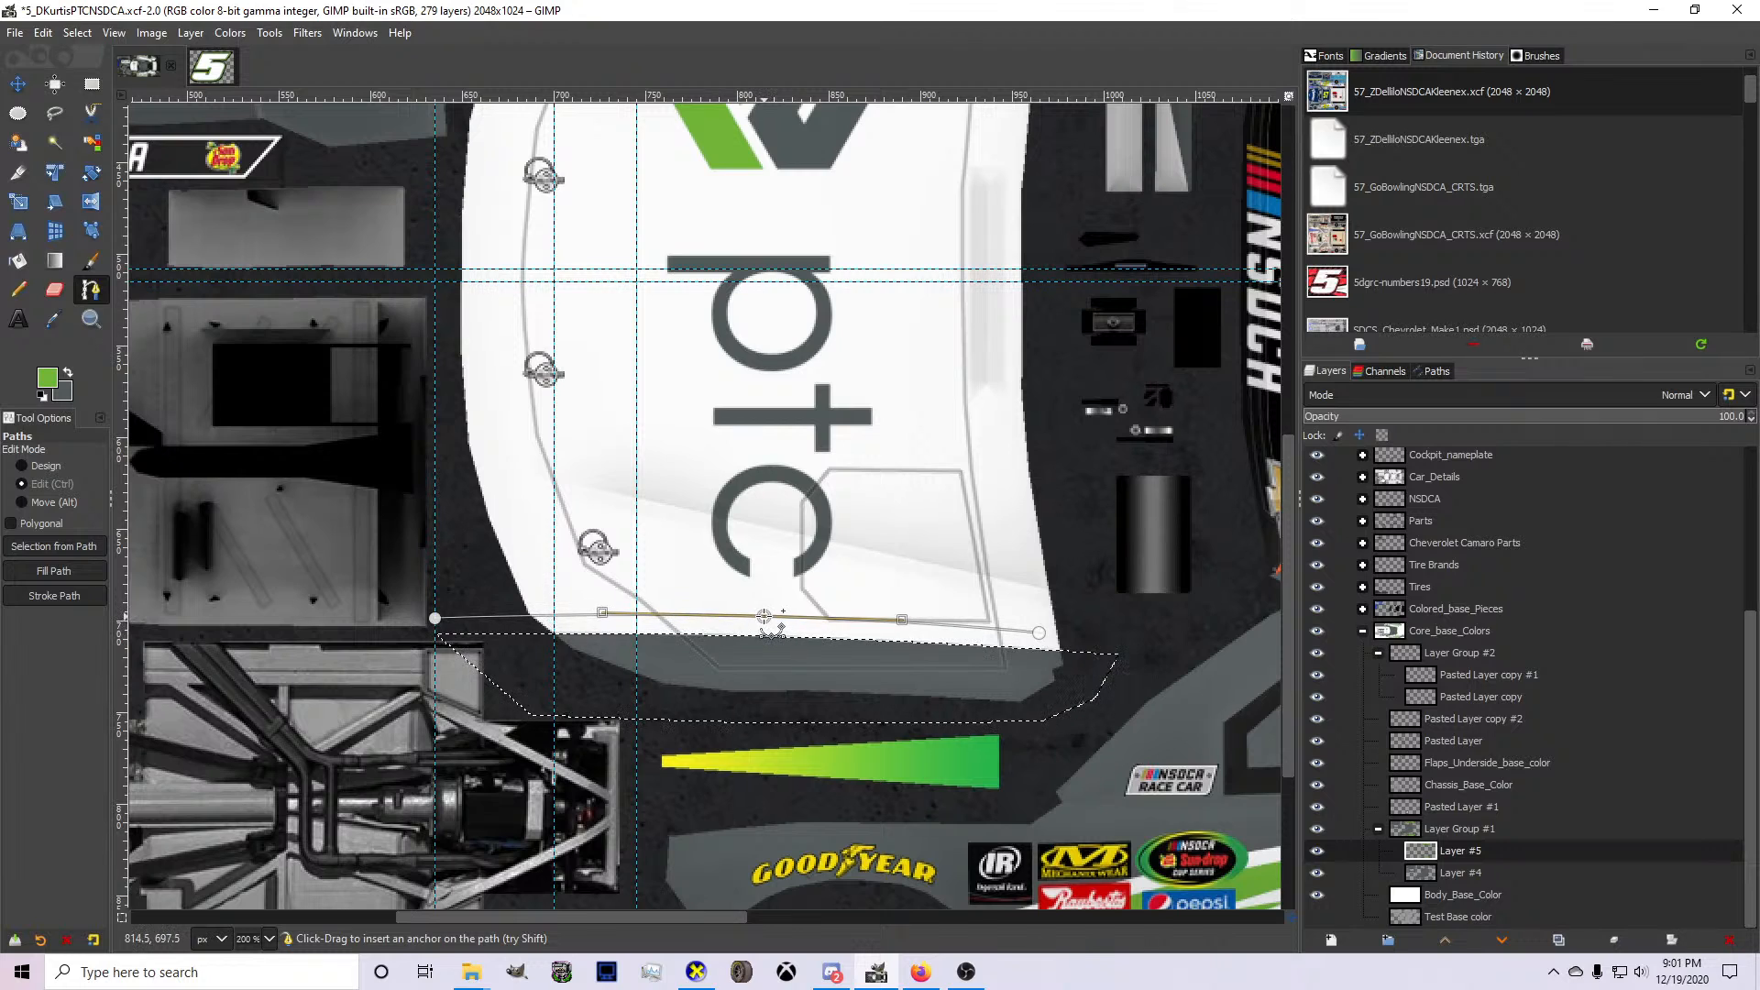
pyautogui.click(1038, 633)
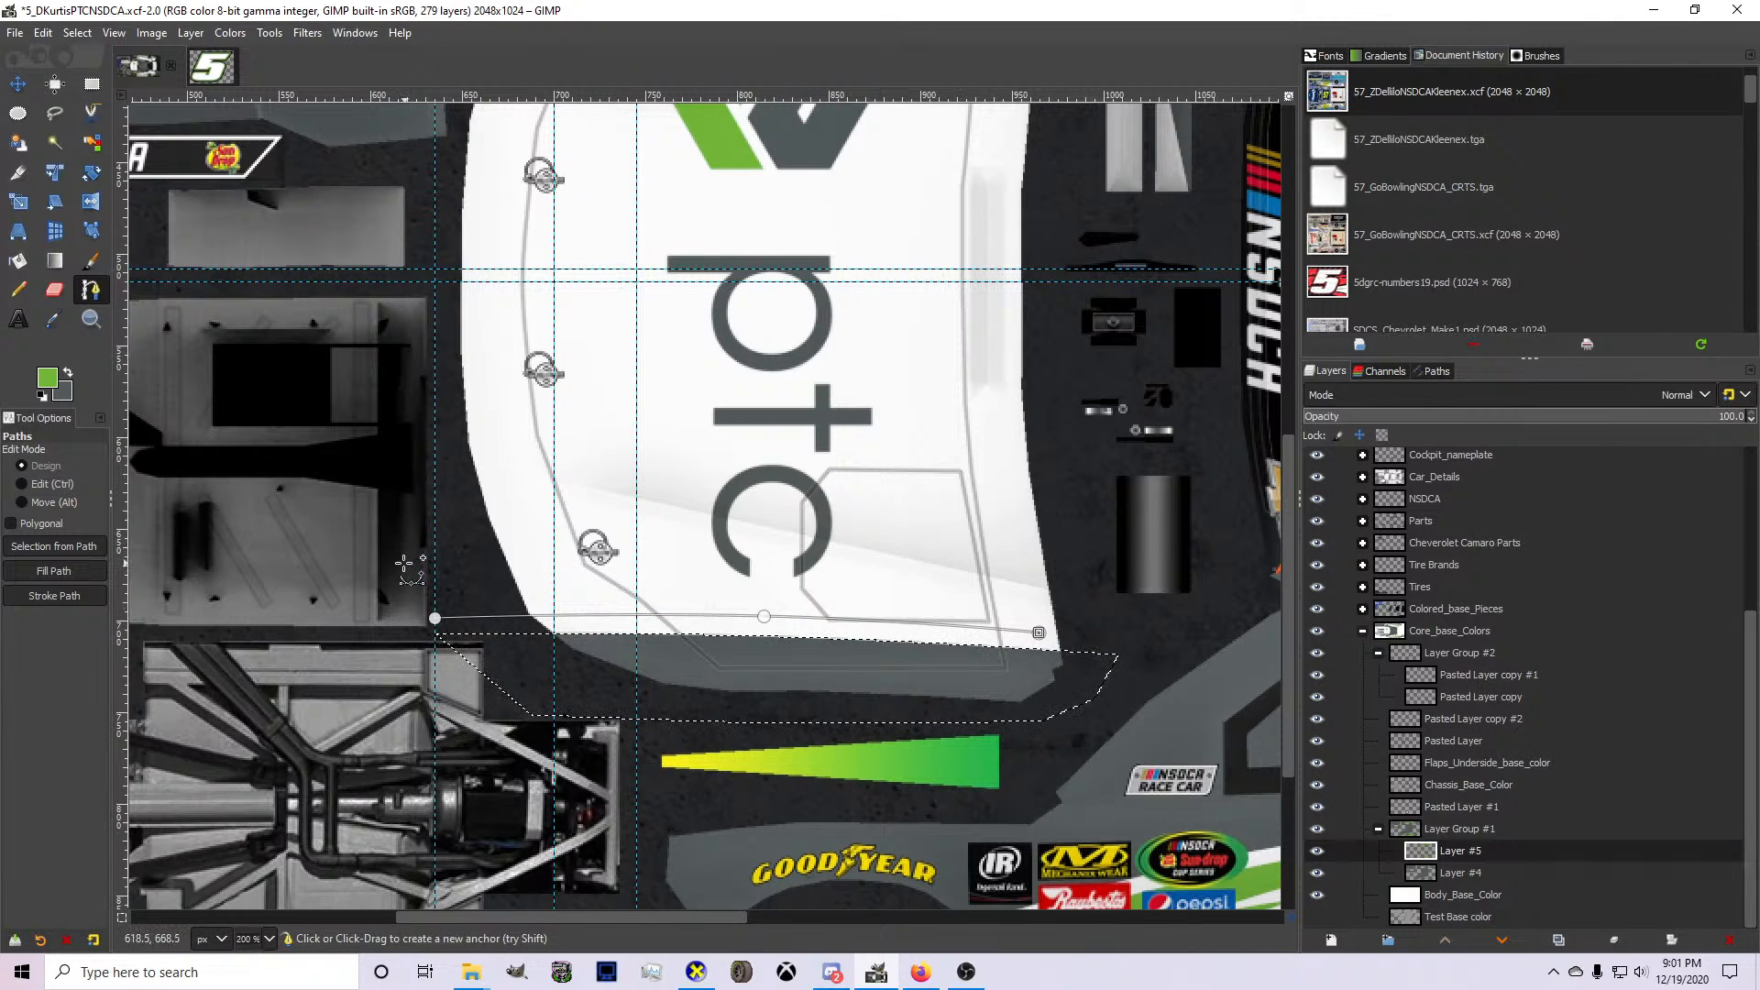
# Add the stripe's curved upper edge tapering to the path's rear end point, and fine-tune the lower edge's curve.
pyautogui.click(403, 563)
pyautogui.moveTo(606, 585); pyautogui.dragTo(619, 575)
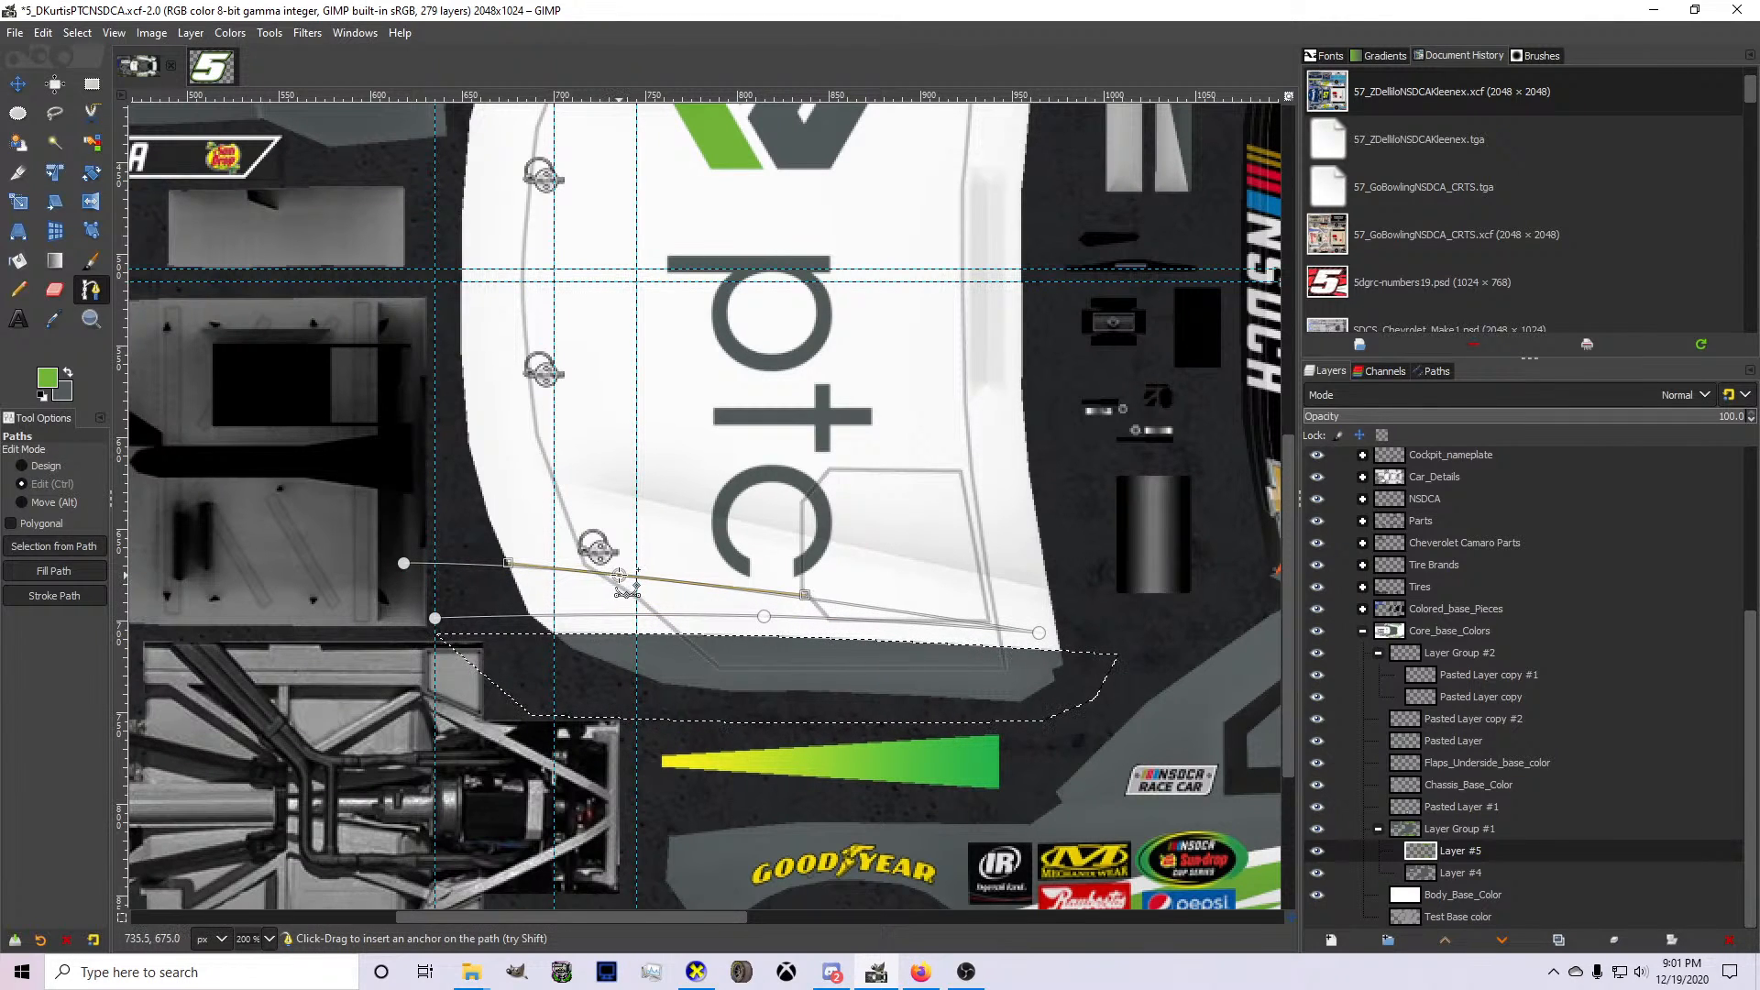
pyautogui.hotkey('ctrl', 'z')
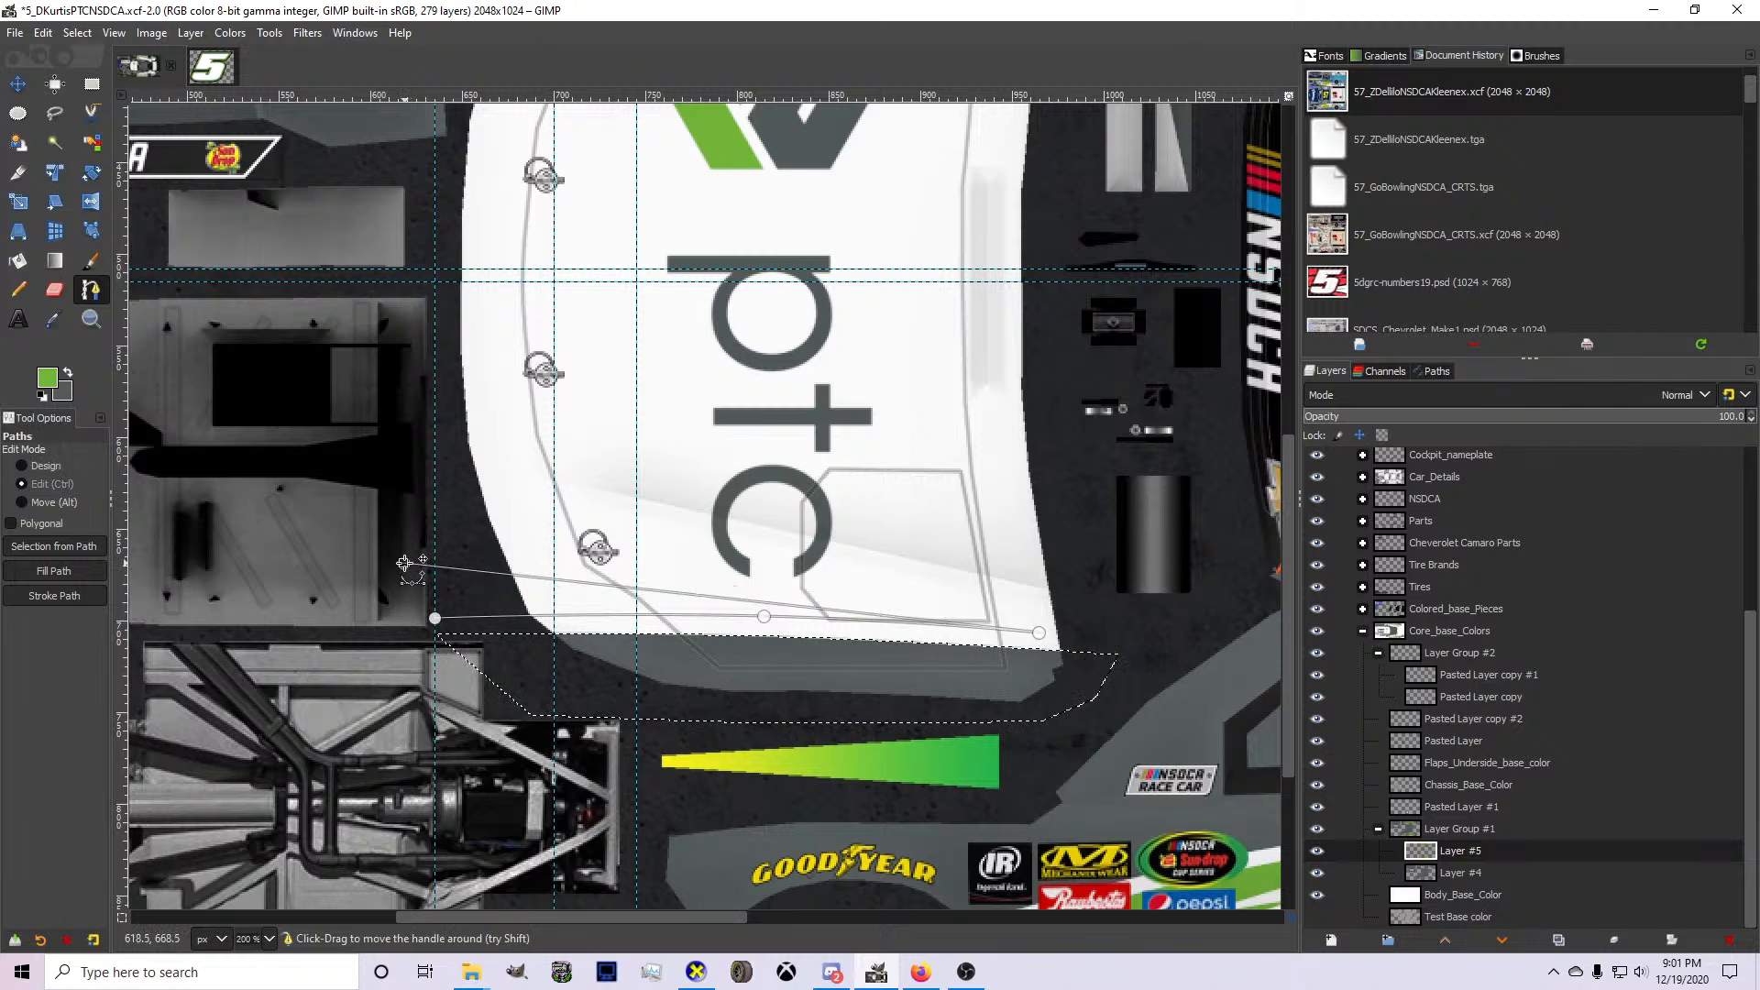
pyautogui.keyDown('ctrl'); pyautogui.click(636, 595); pyautogui.keyUp('ctrl')
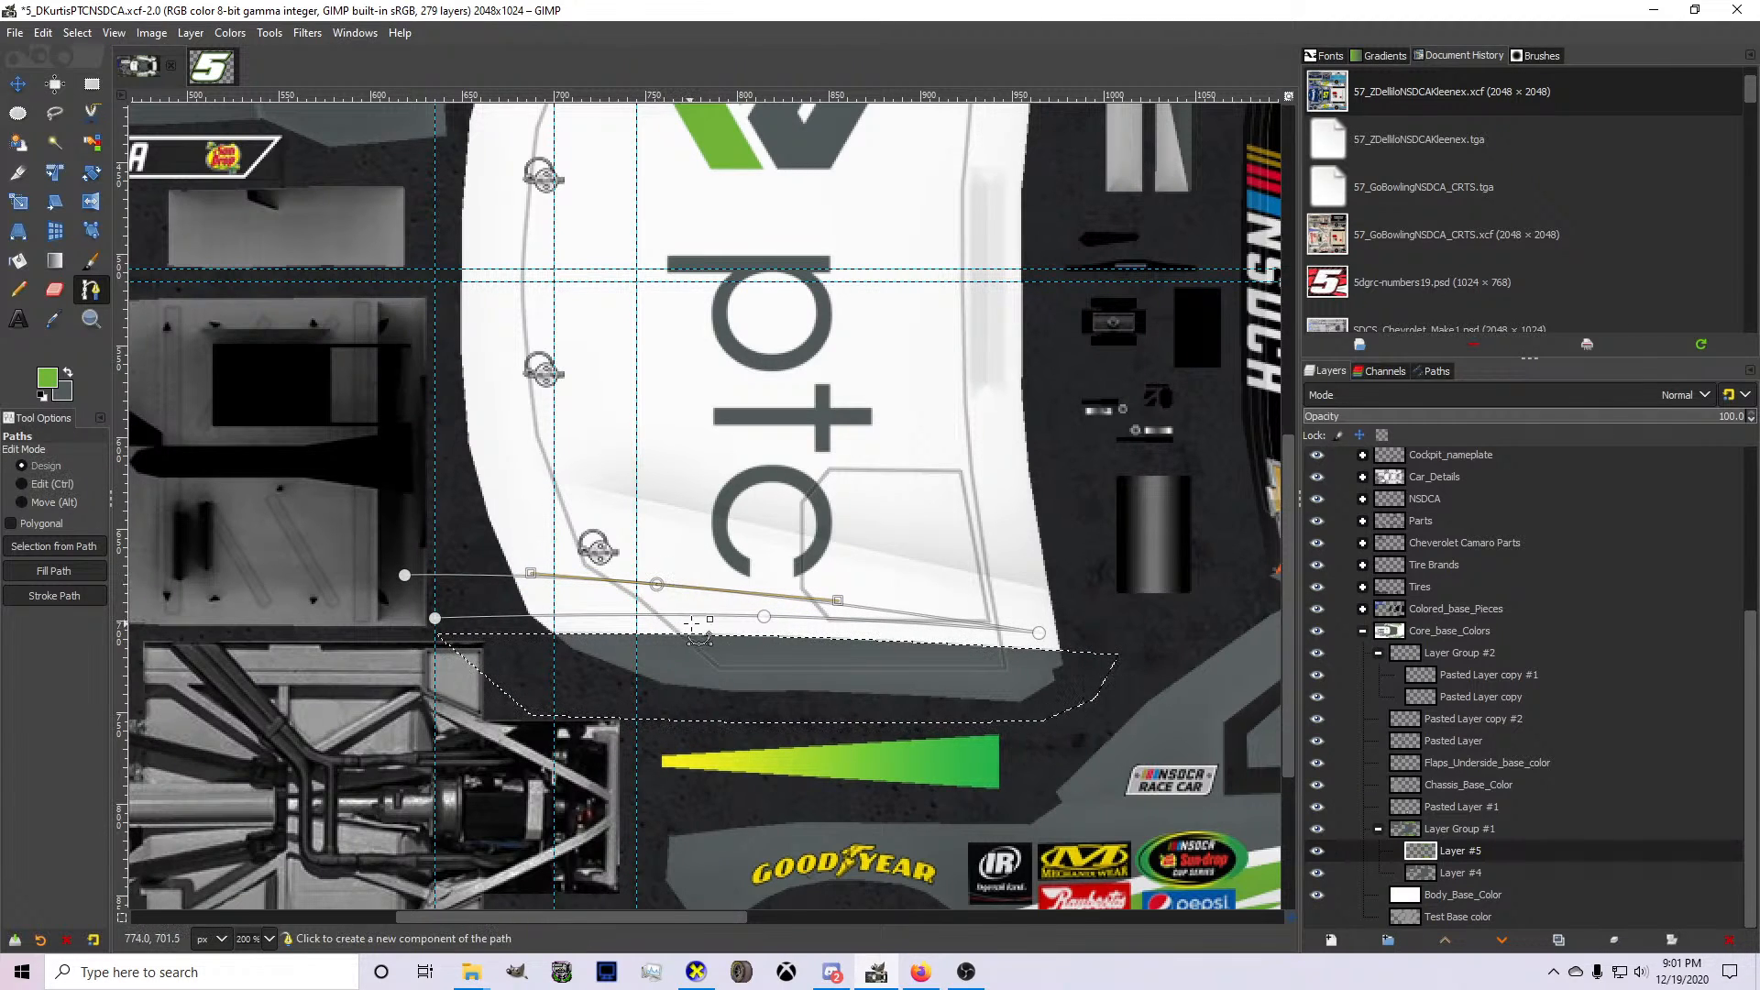
pyautogui.click(1039, 633)
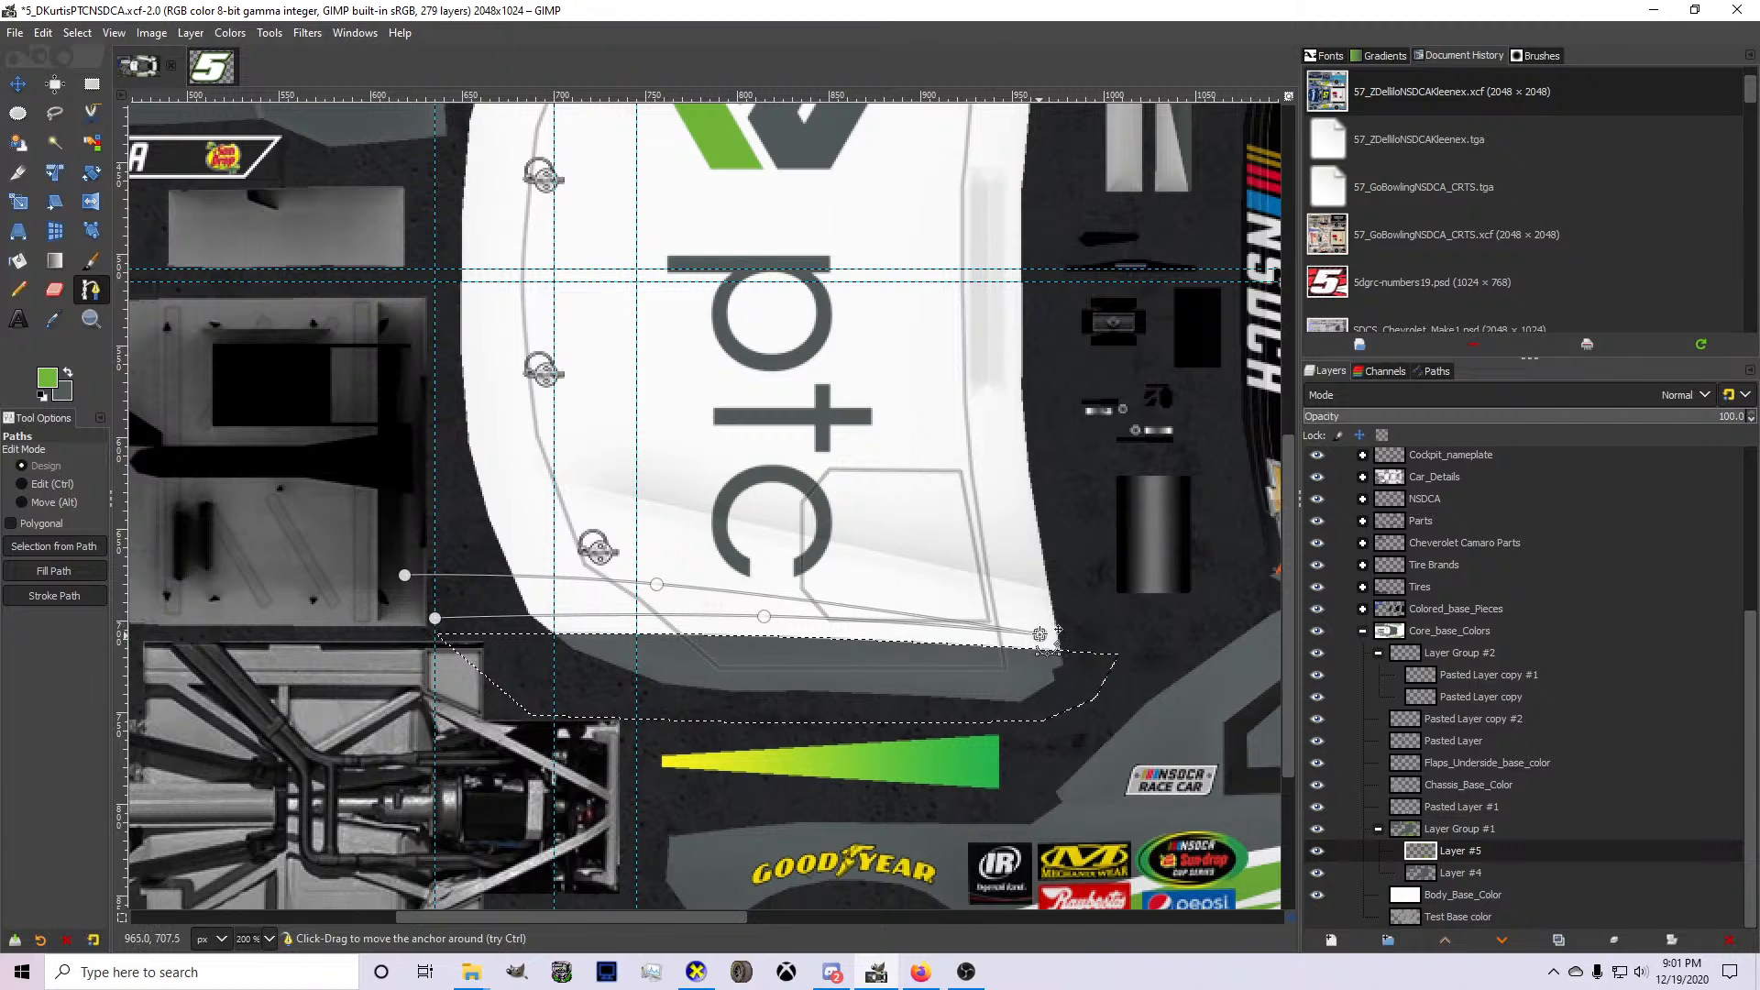
pyautogui.click(762, 617)
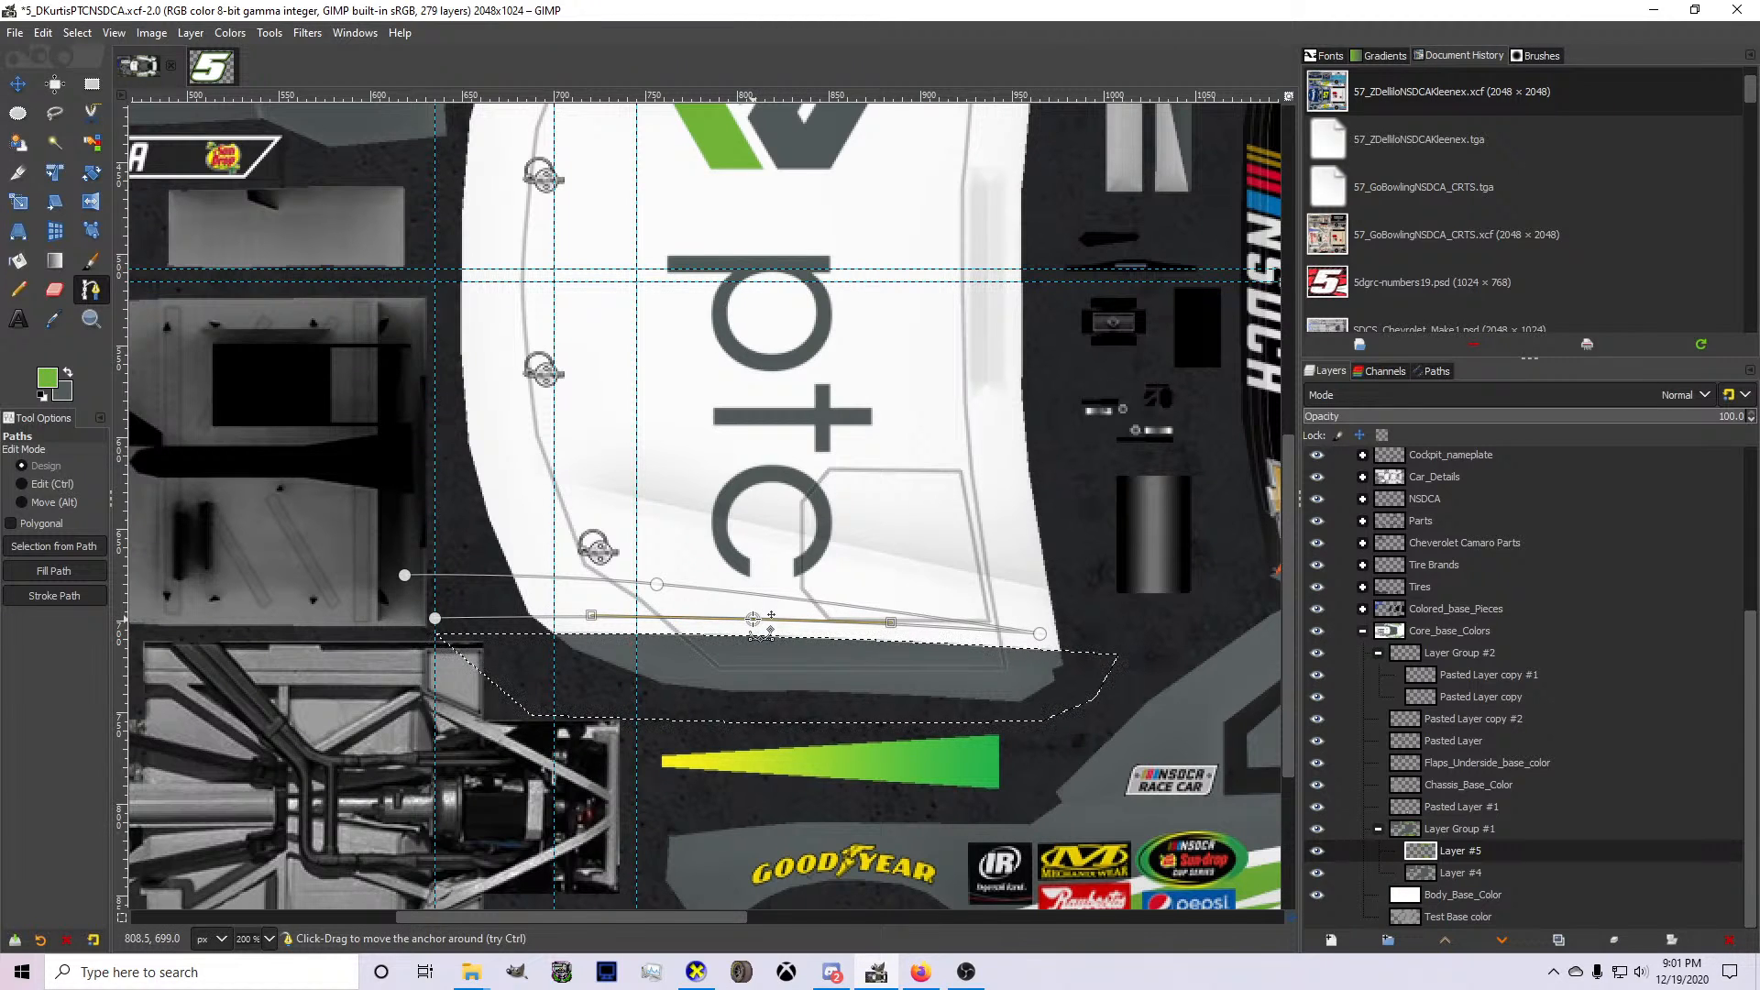
# Convert the tapered path to a selection, fill it with green on Layer #5, and deselect.
pyautogui.hotkey('shift', 'v')
pyautogui.hotkey('shift', 'b')
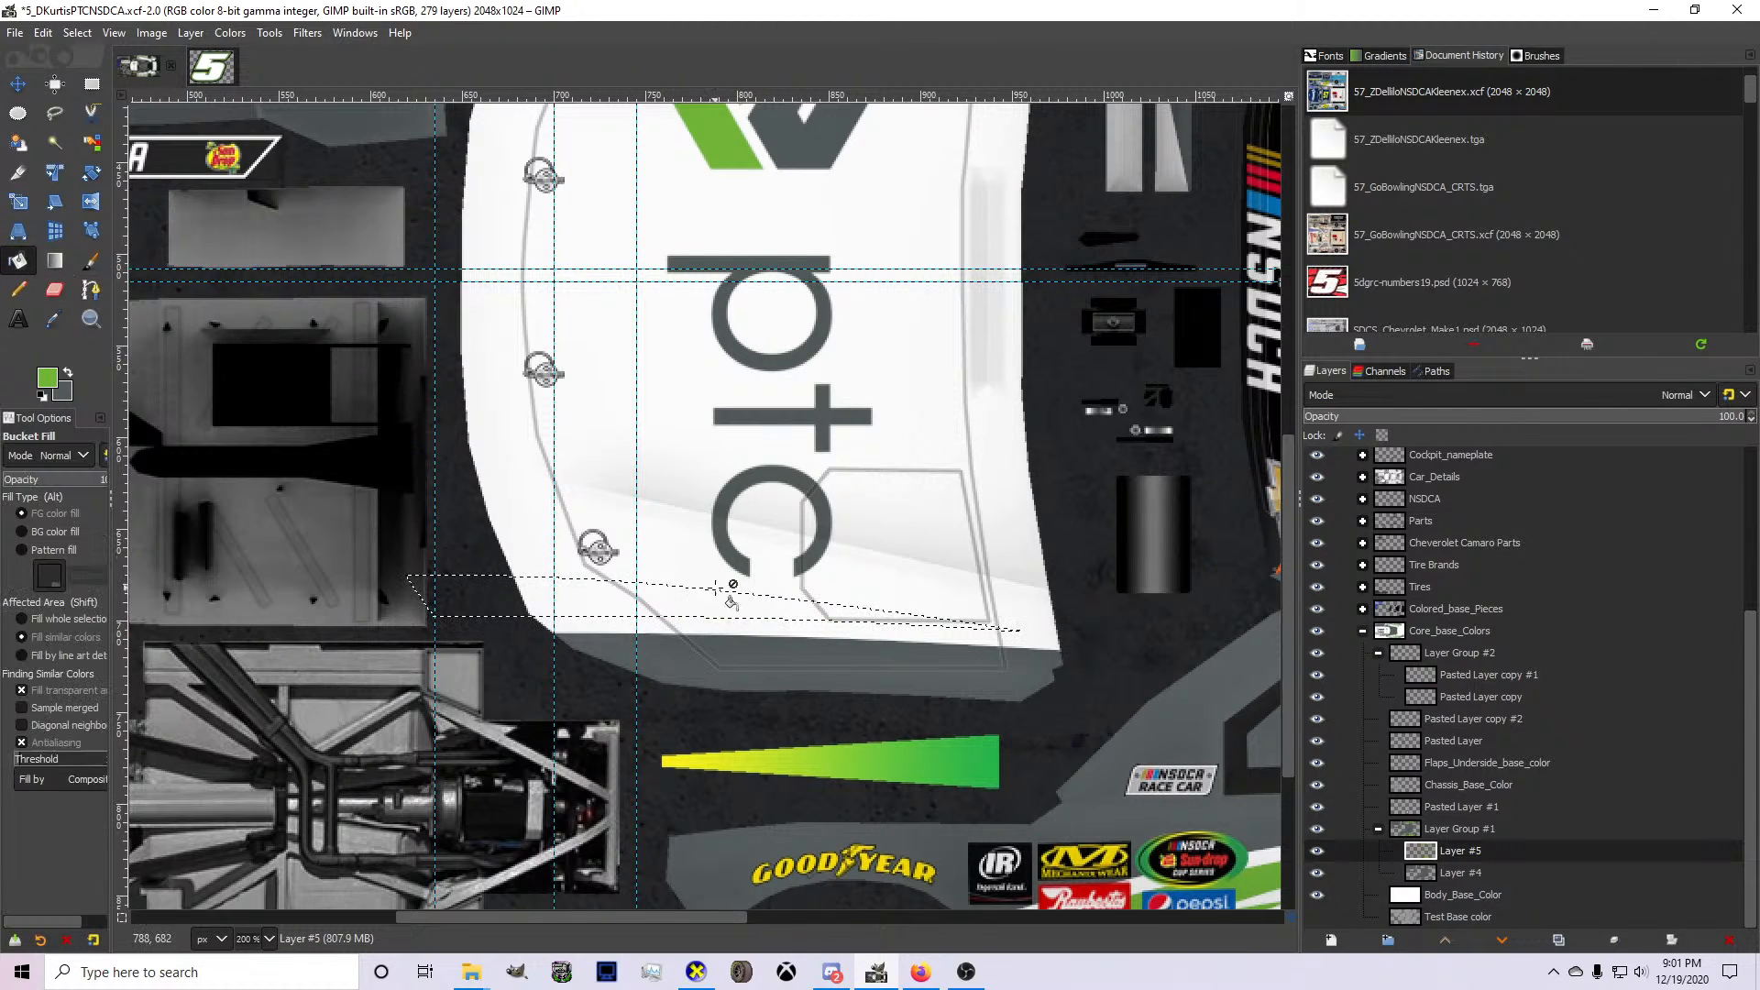
pyautogui.click(656, 607)
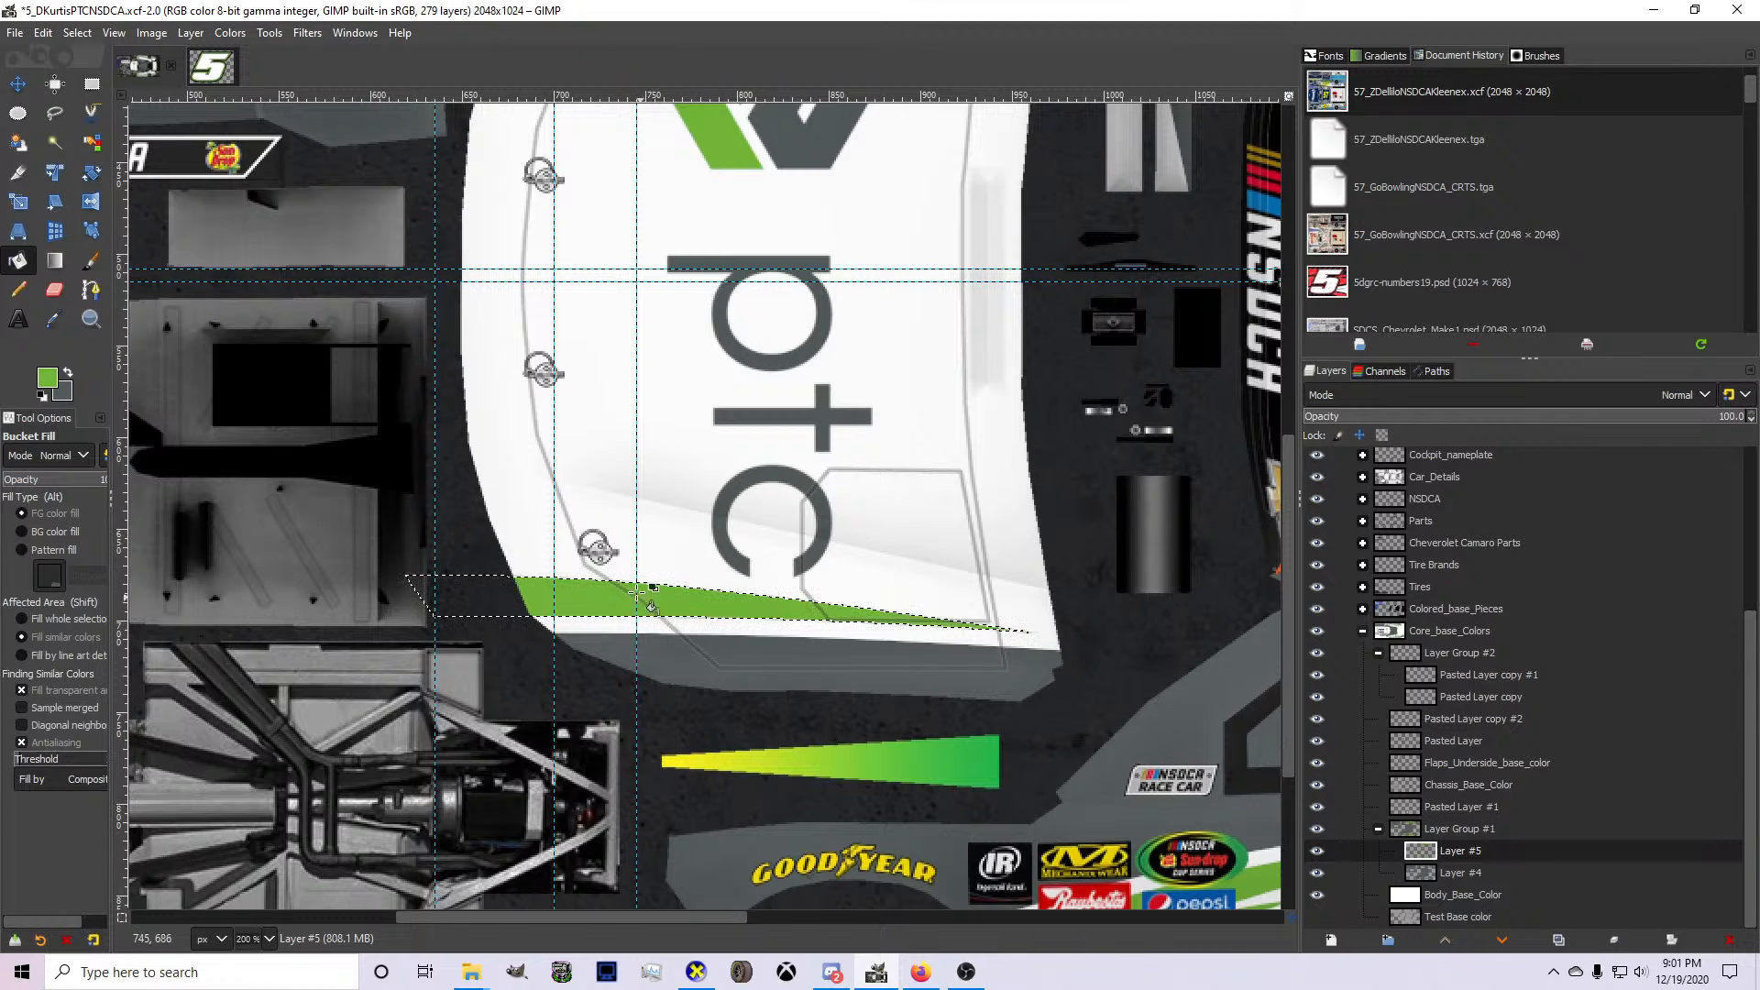
pyautogui.click(77, 33)
pyautogui.click(99, 78)
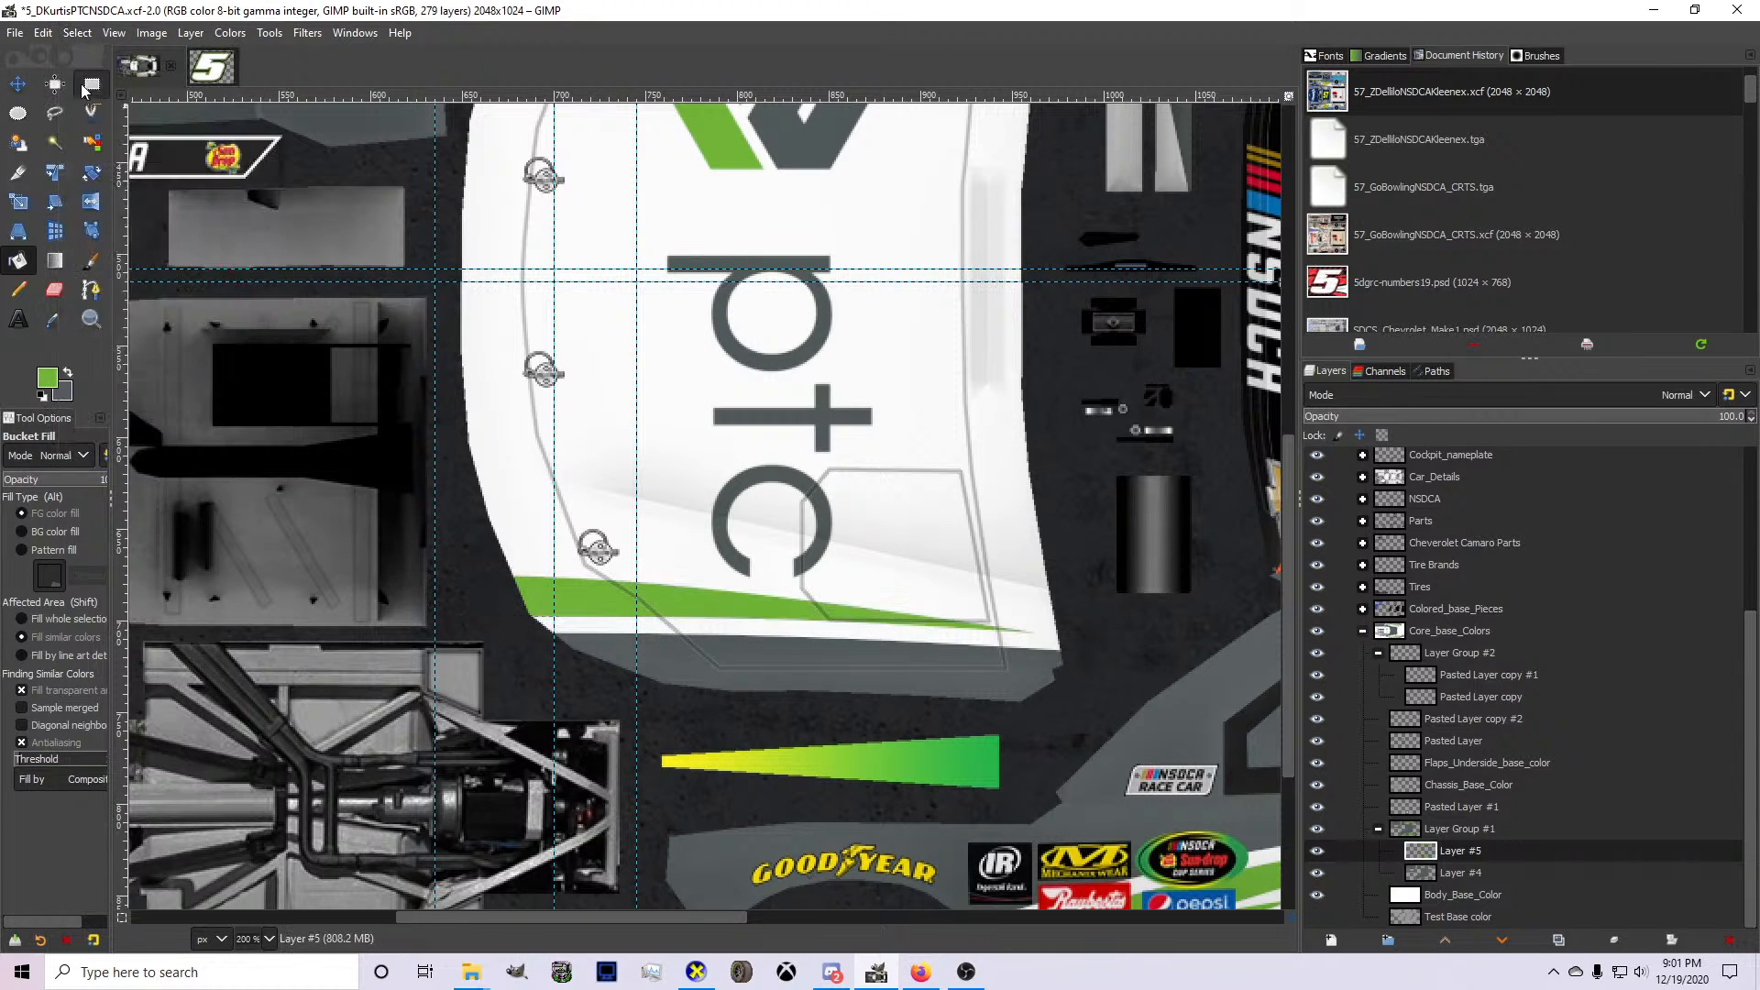
pyautogui.scroll(-2, 463, 423)
pyautogui.scroll(1, 621, 483)
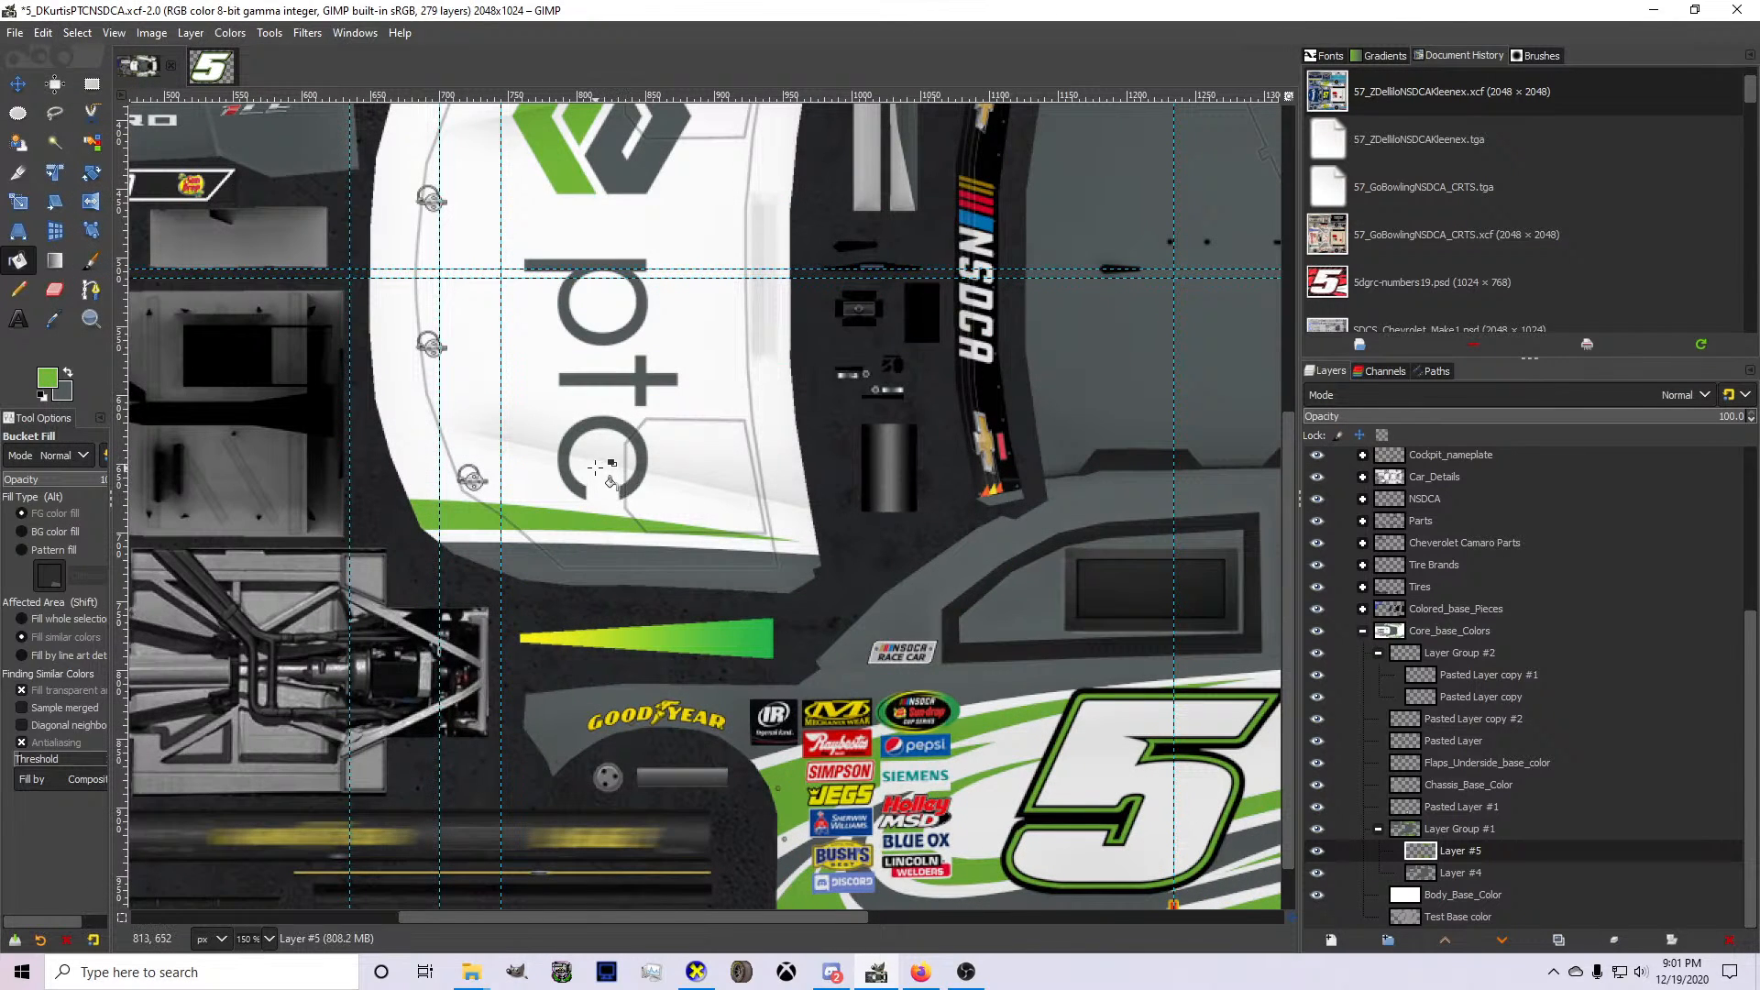
# Save the livery, export it to card.bmp, and check the green hood stripe on the 3D car in CarView.
pyautogui.hotkey('ctrl', 's')
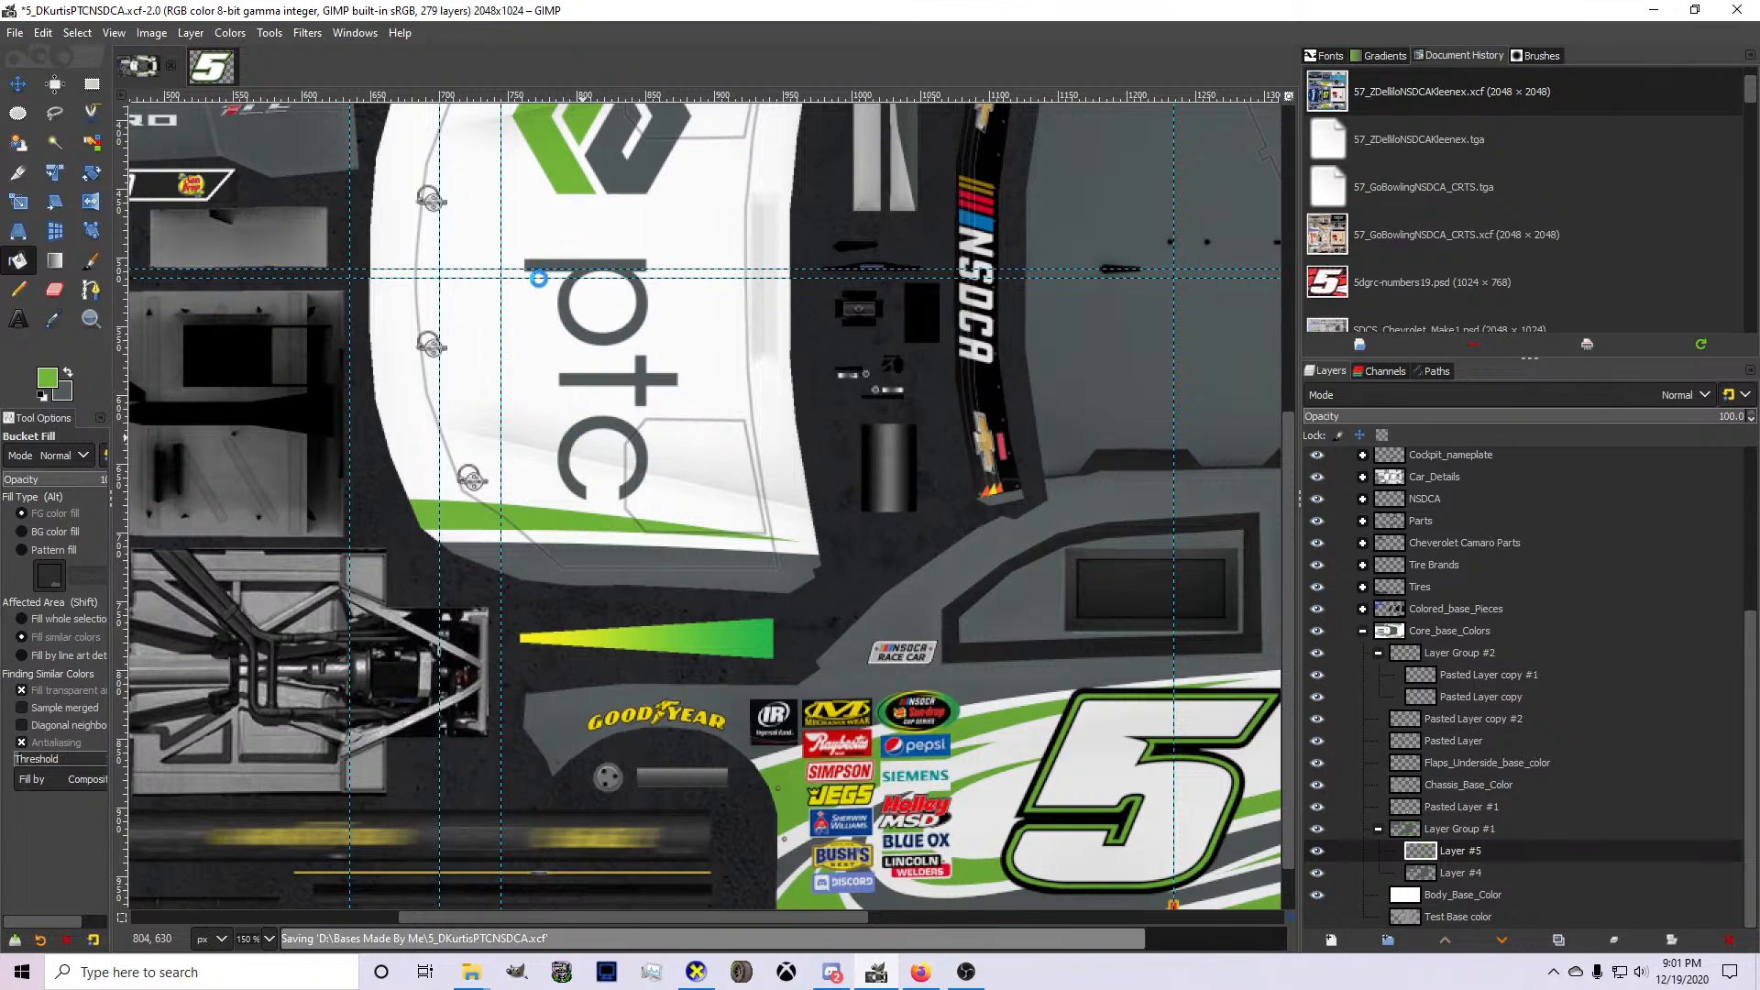
pyautogui.hotkey('ctrl', 'e')
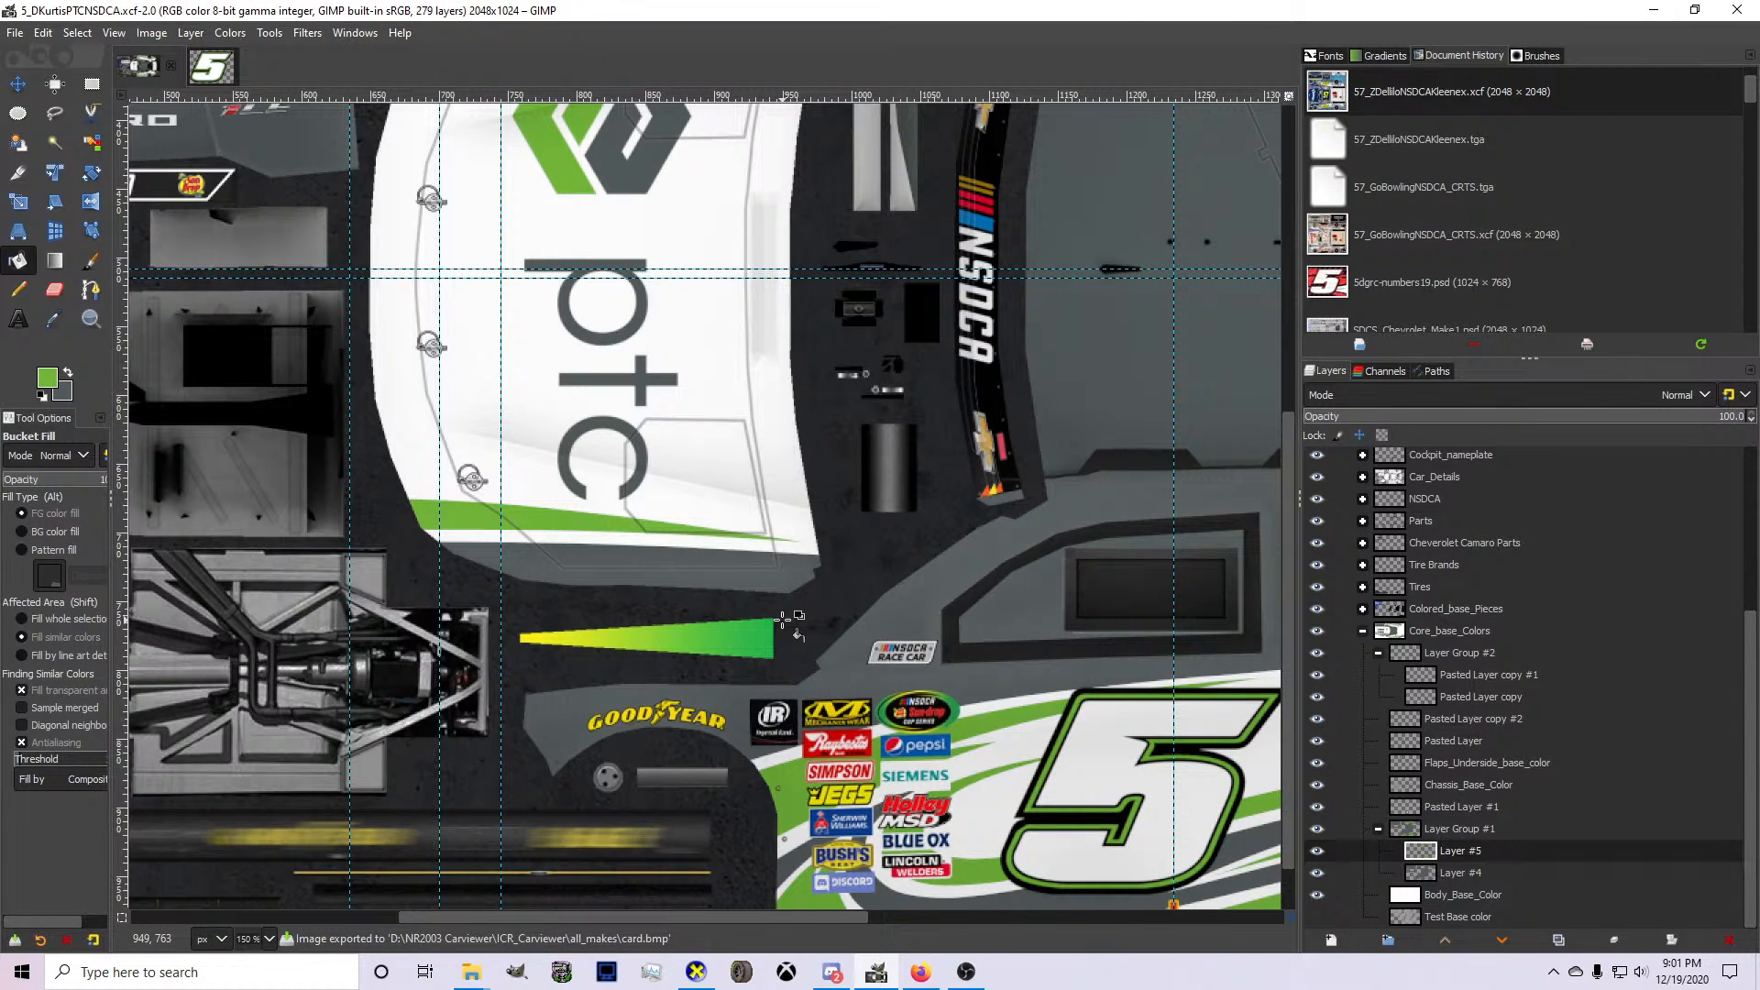
pyautogui.click(696, 972)
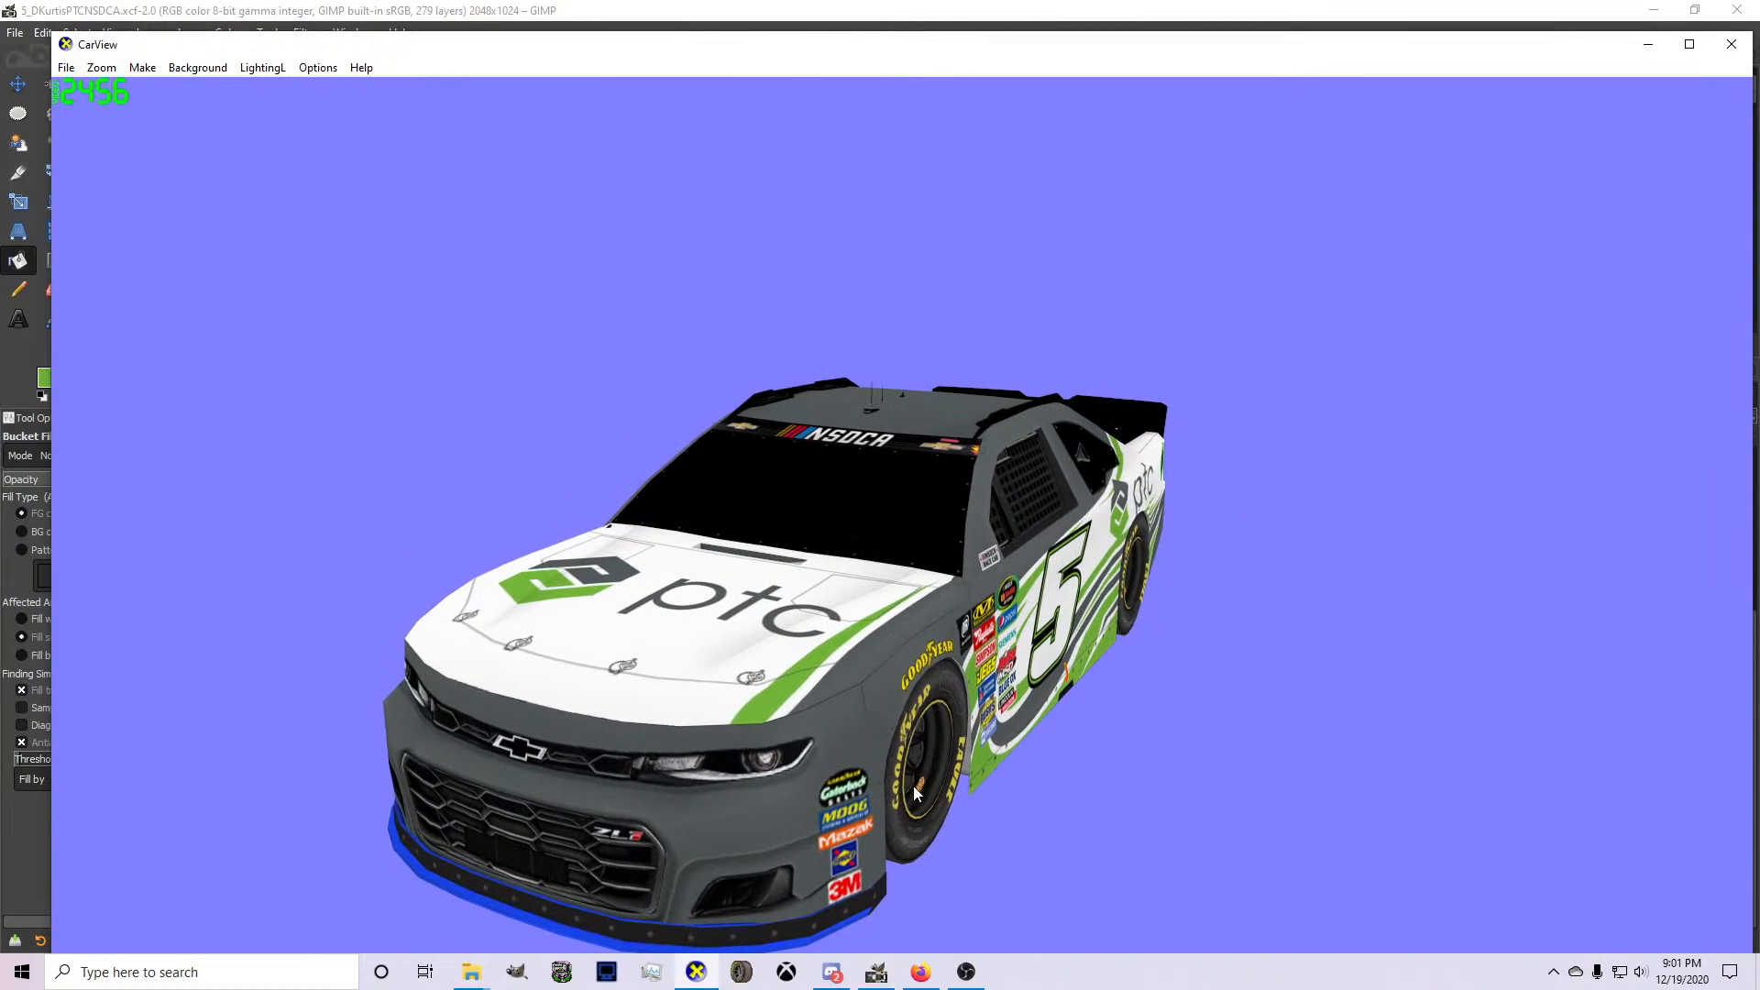
pyautogui.click(876, 972)
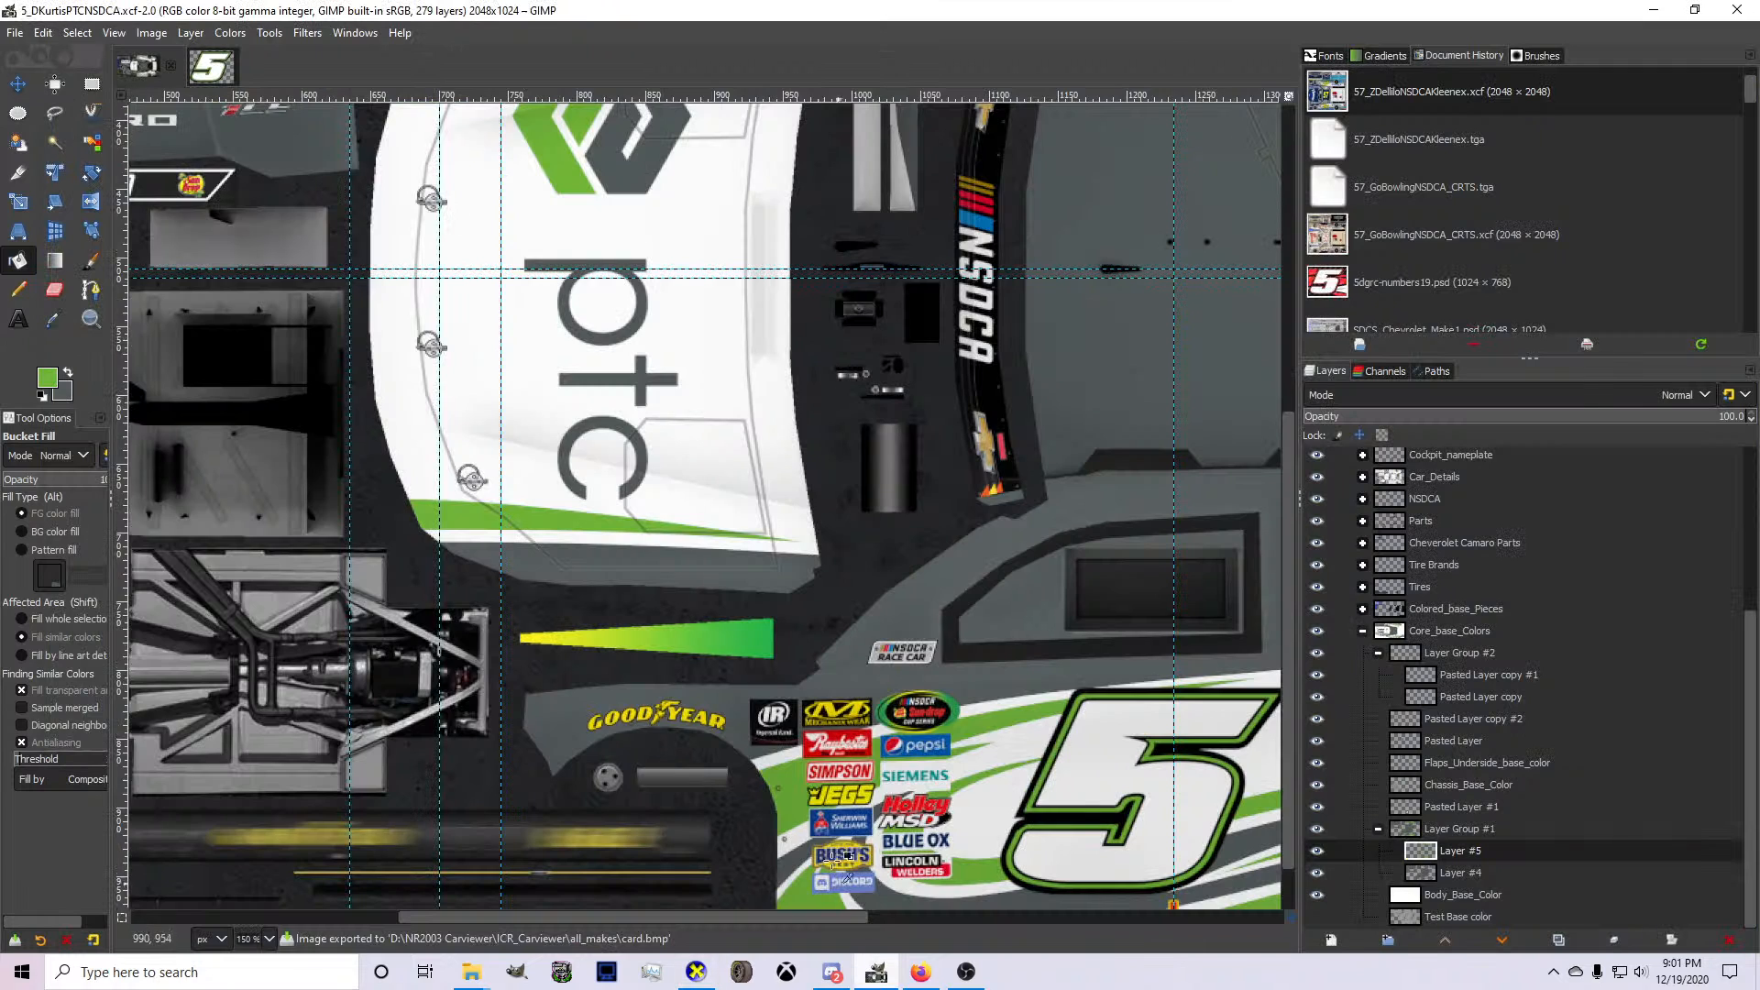
# Select the front bumper area, about 660 × 226 px, and remove its gray paint from Layer #4.
pyautogui.press('r')
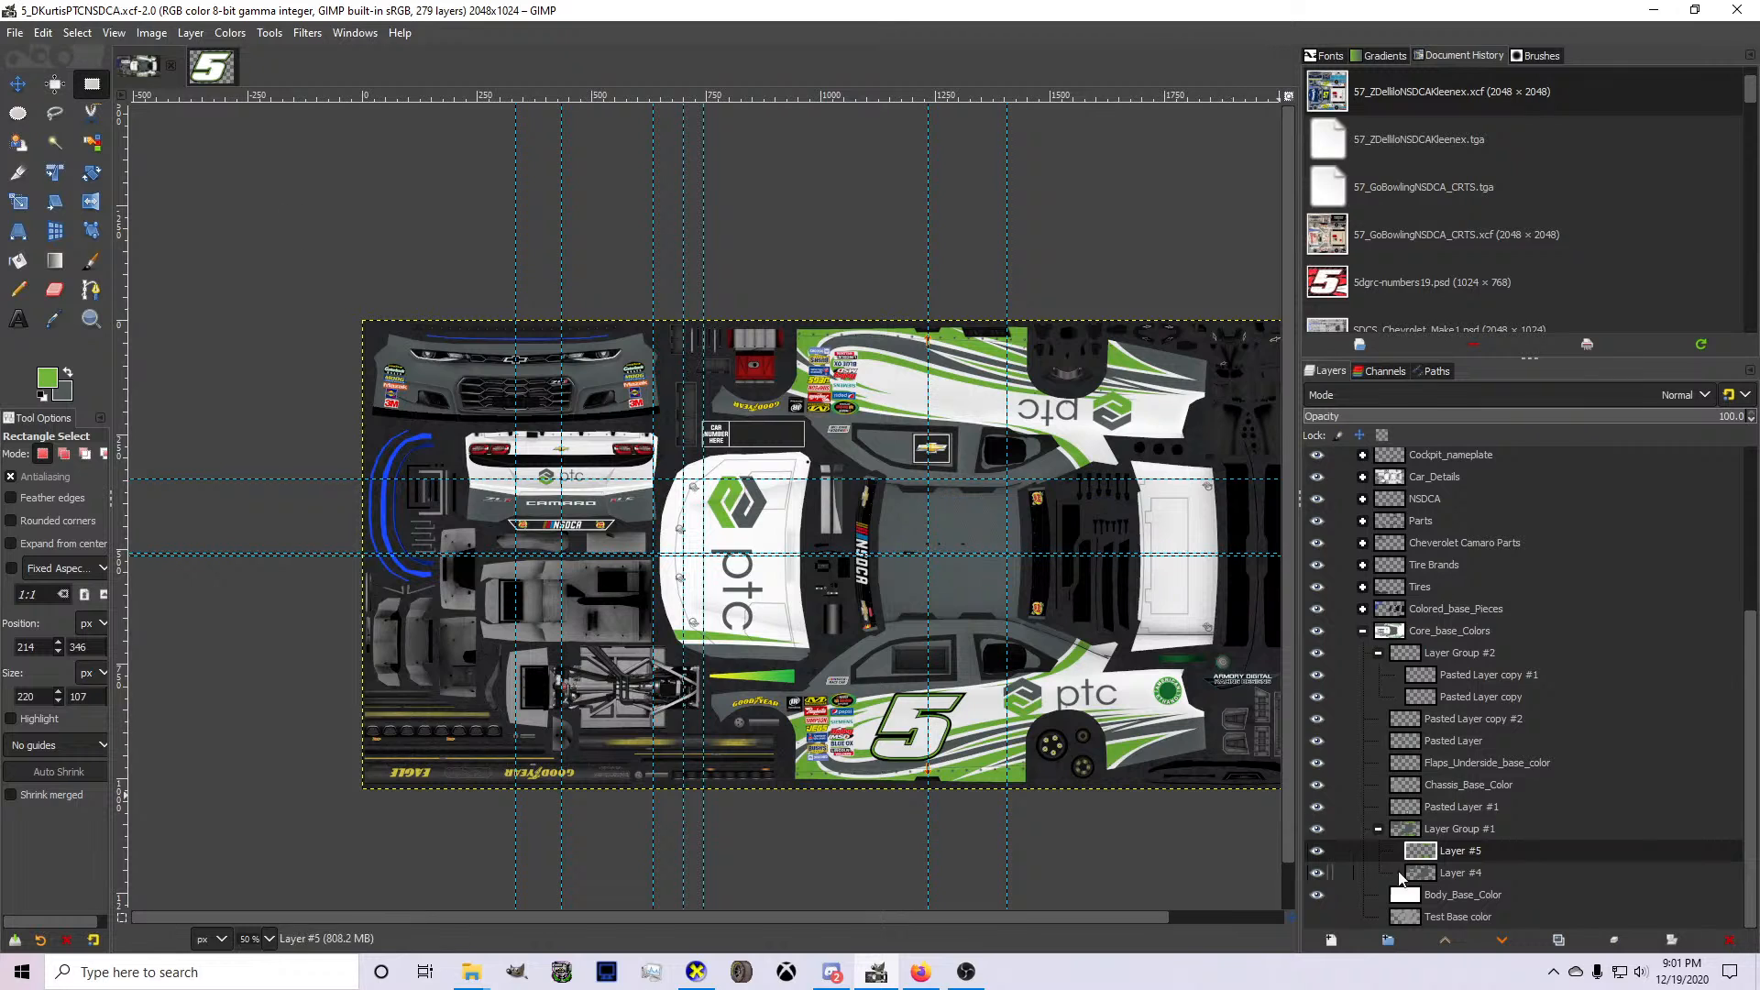
pyautogui.press('pagedown')
pyautogui.press('1')
pyautogui.moveTo(296, 321); pyautogui.dragTo(901, 528)
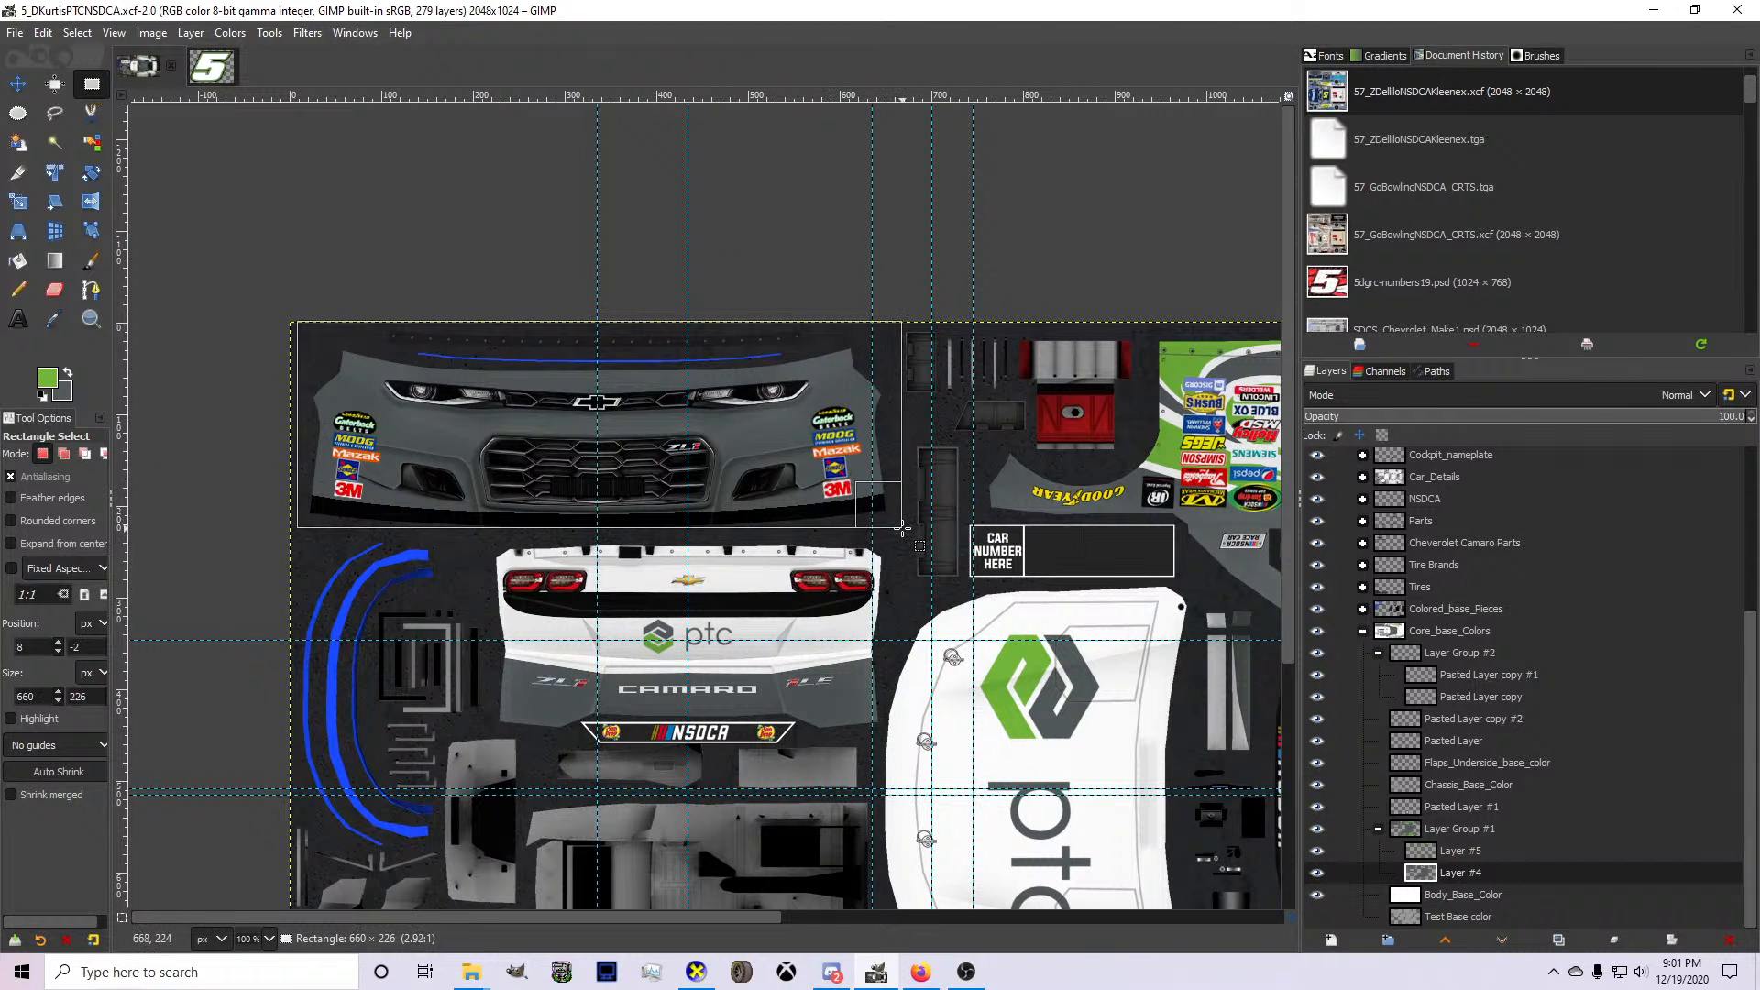
pyautogui.hotkey('ctrl', '.')
pyautogui.scroll(-5, 787, 531)
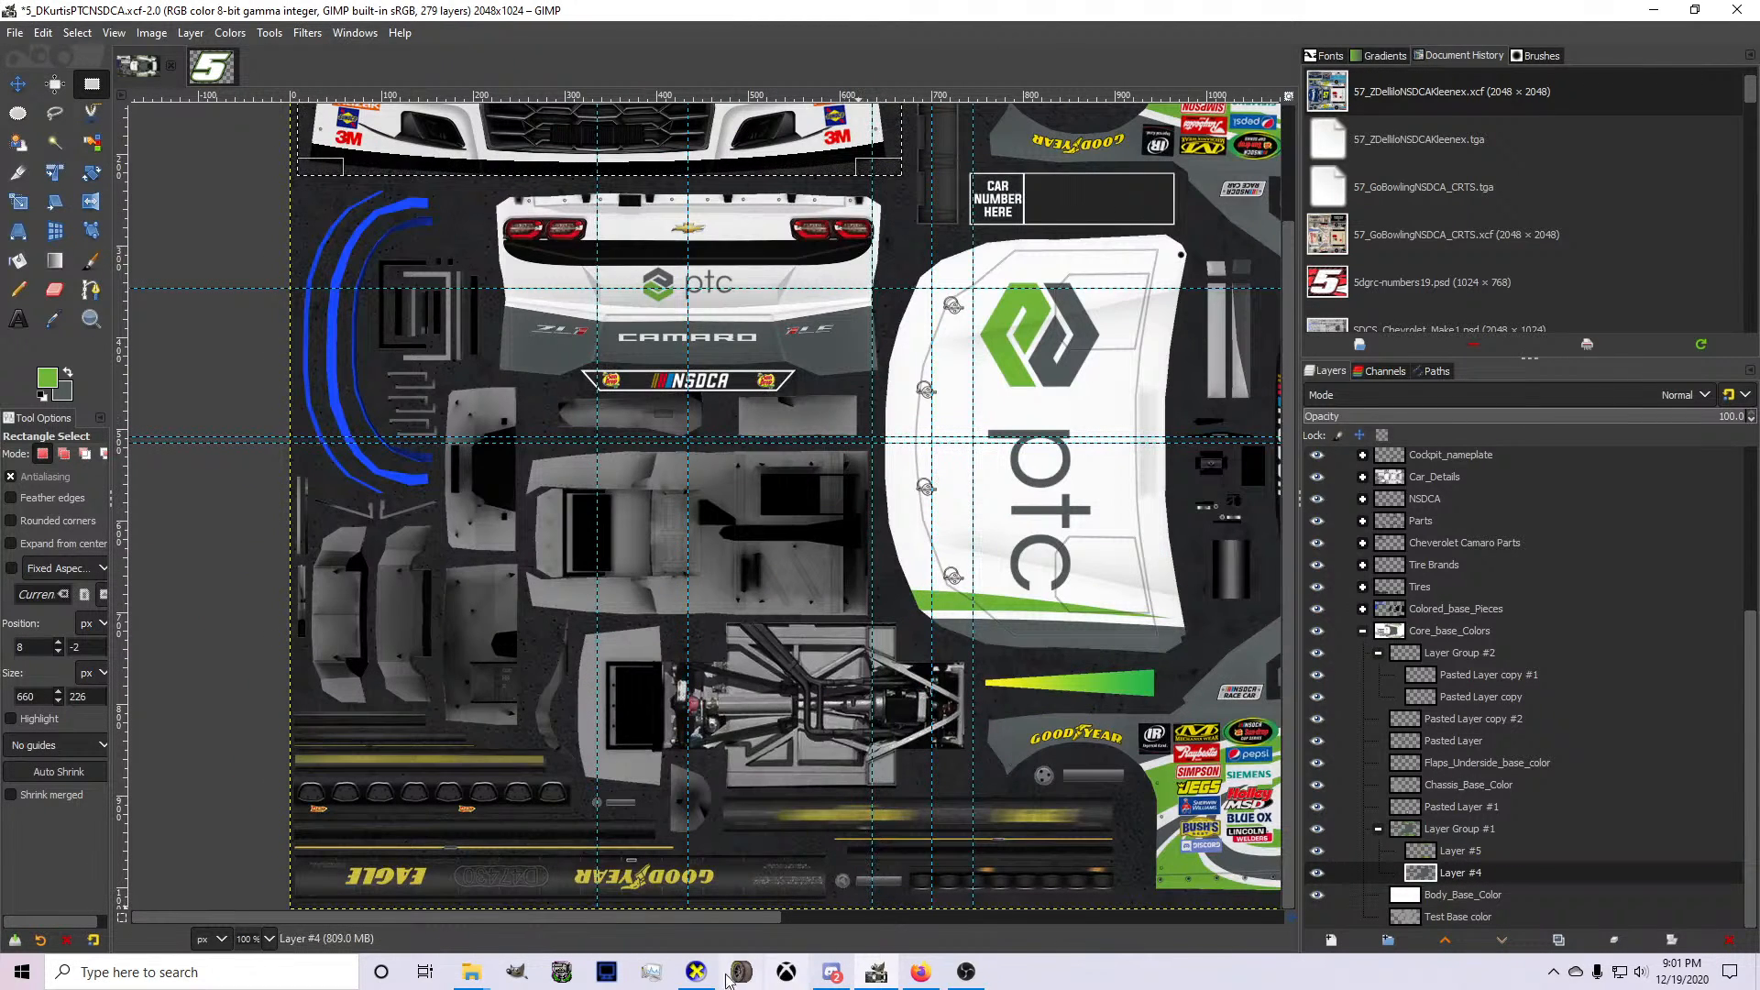
# On Layer #5, draw a slightly curved path edge from above the front bumper down across the headlight, using the 3D car as reference.
pyautogui.click(696, 972)
pyautogui.click(696, 972)
pyautogui.scroll(4, 622, 146)
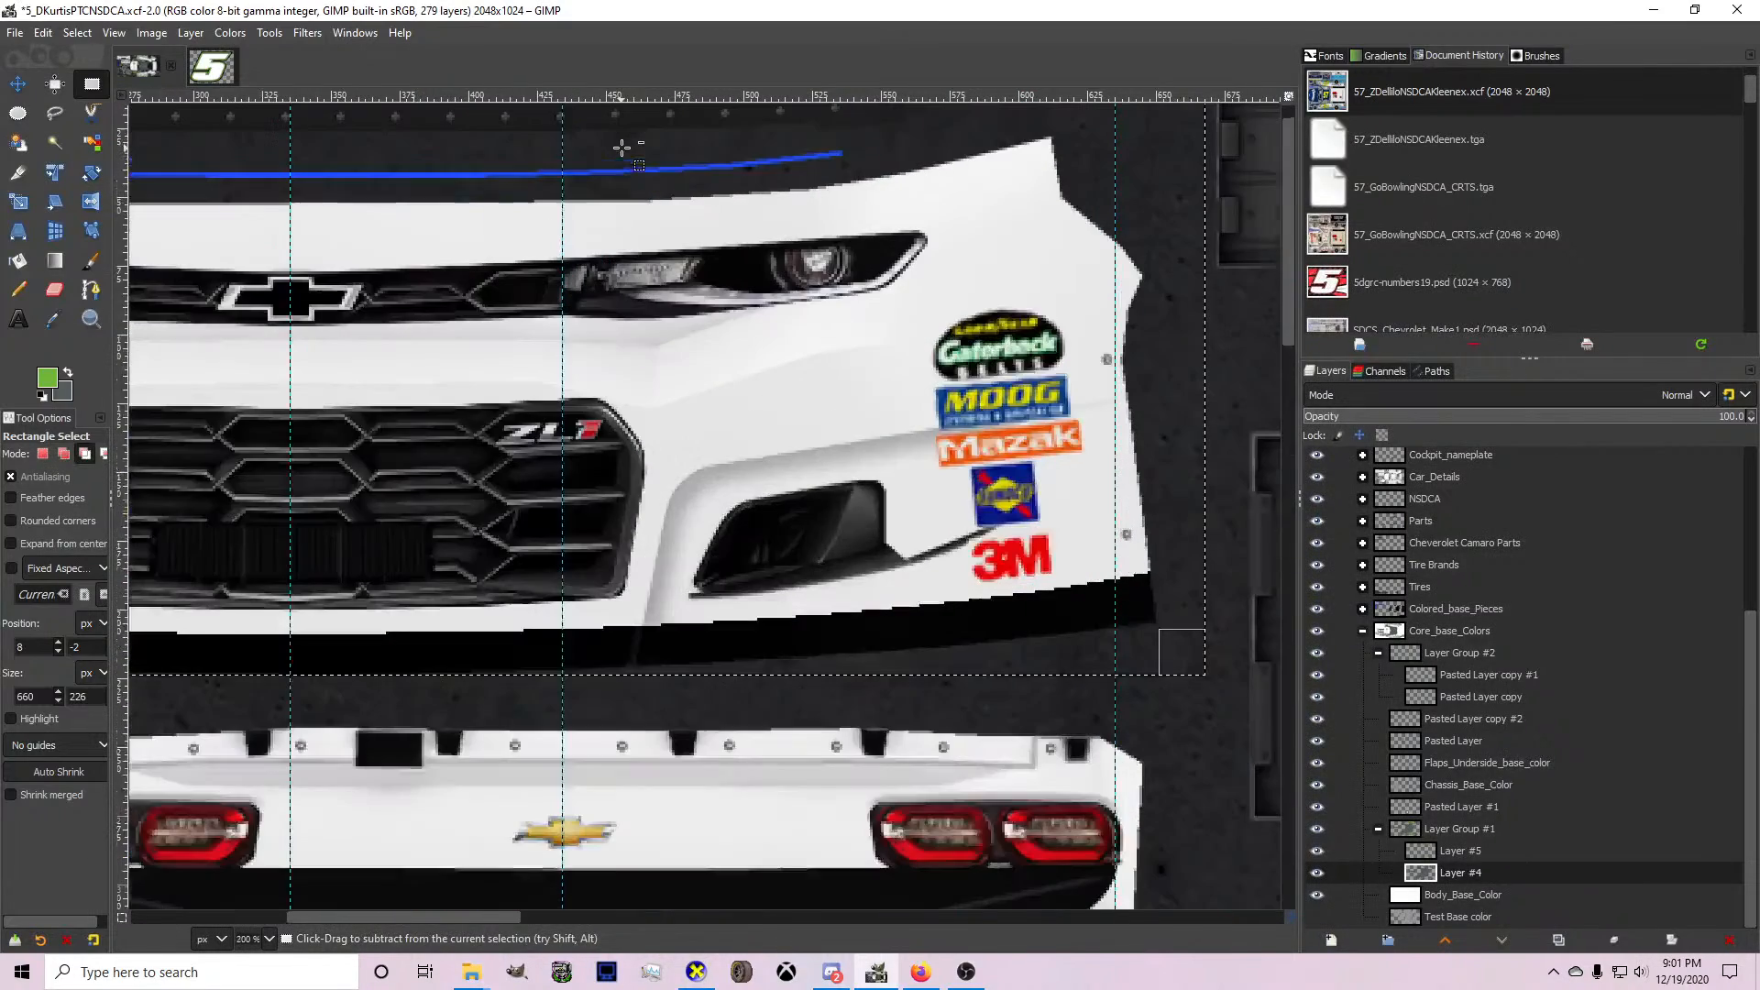
pyautogui.click(90, 294)
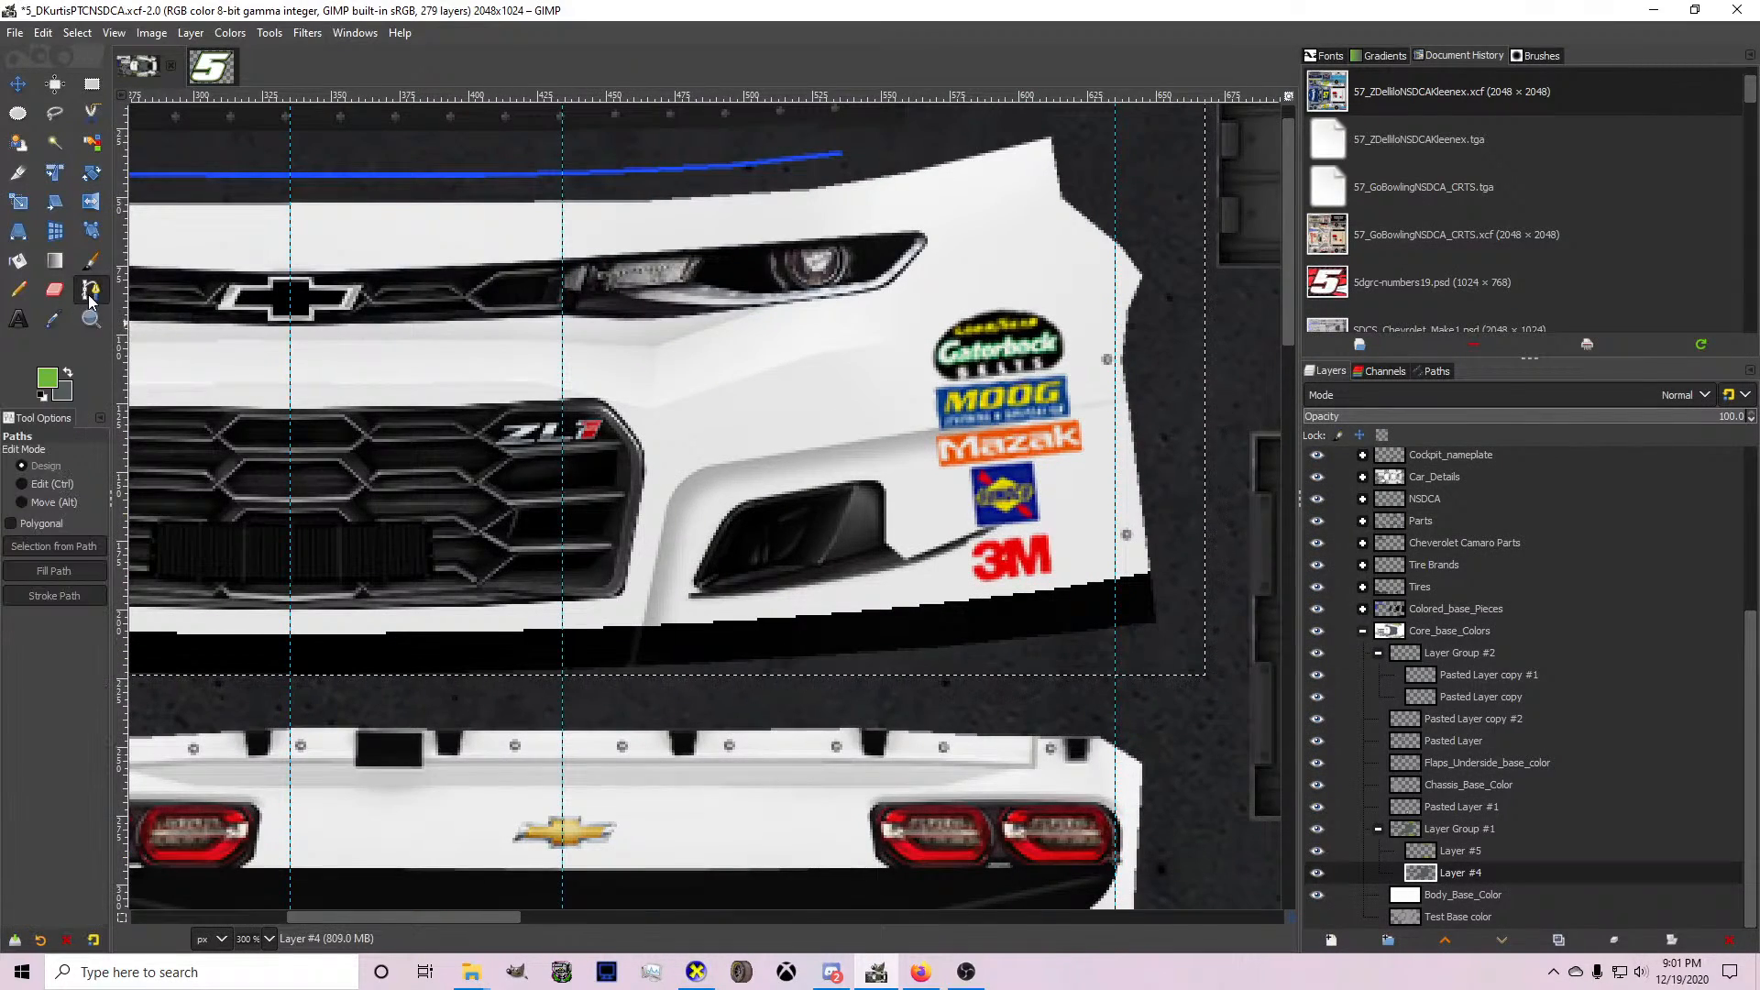
pyautogui.click(1449, 851)
pyautogui.scroll(1, 770, 857)
pyautogui.click(688, 974)
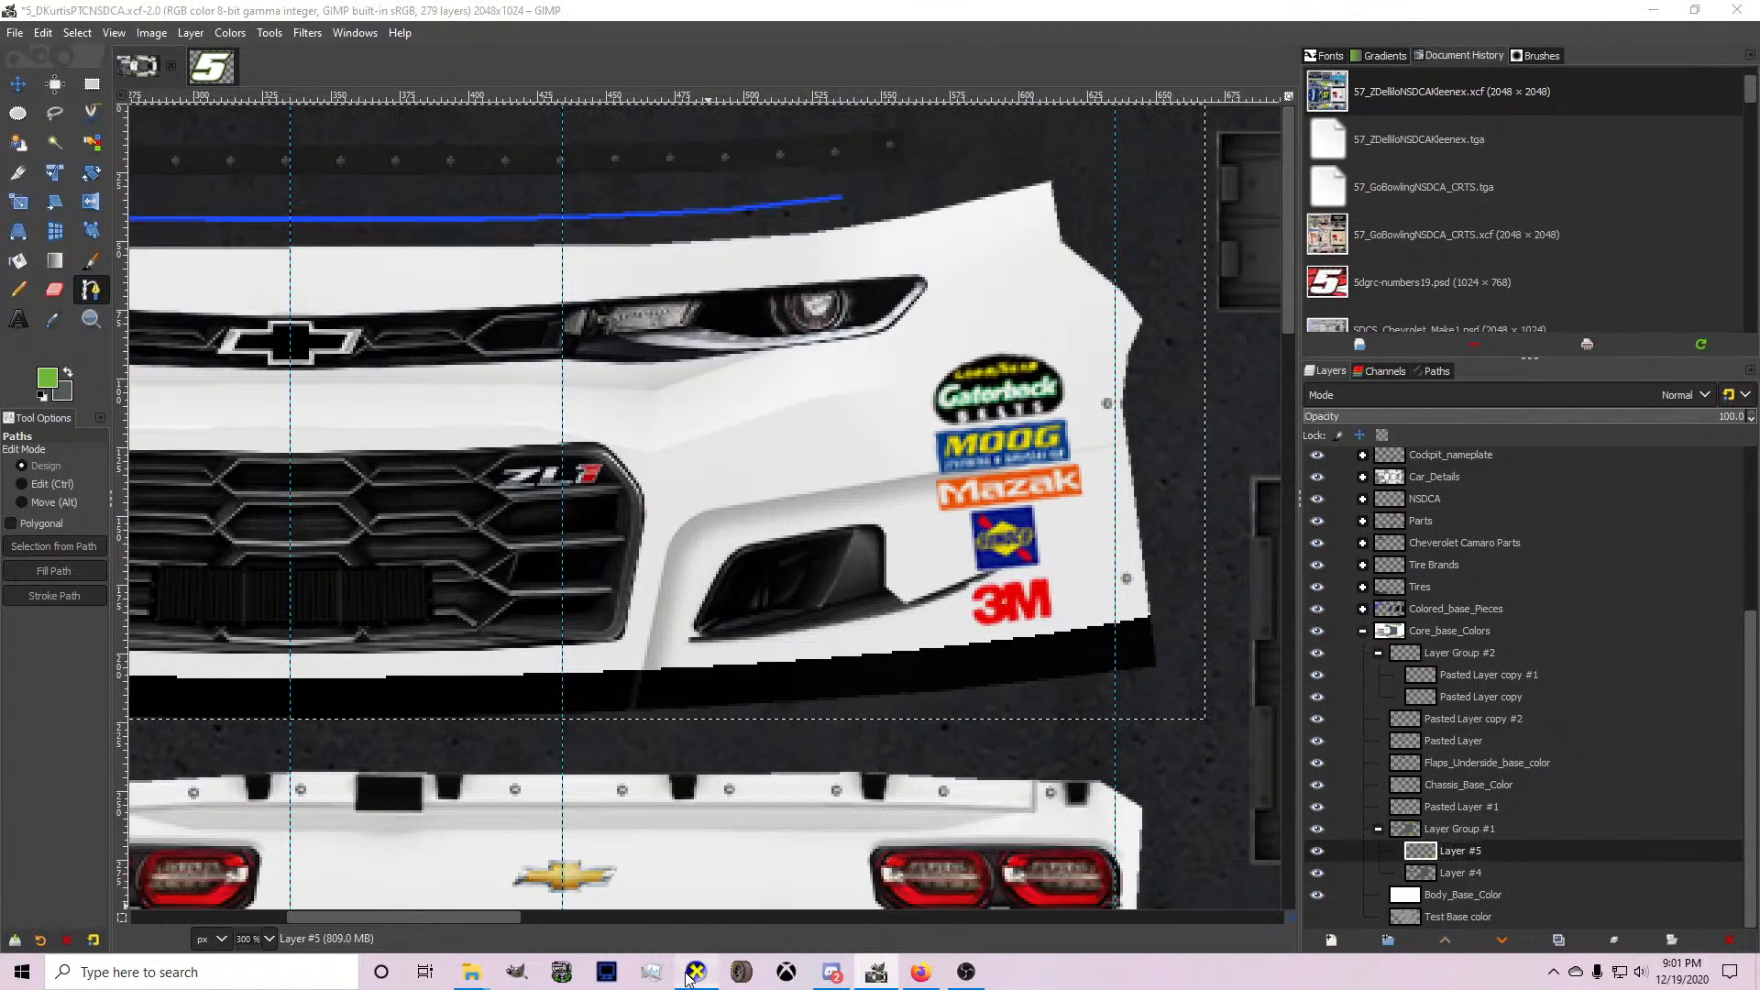
pyautogui.click(692, 974)
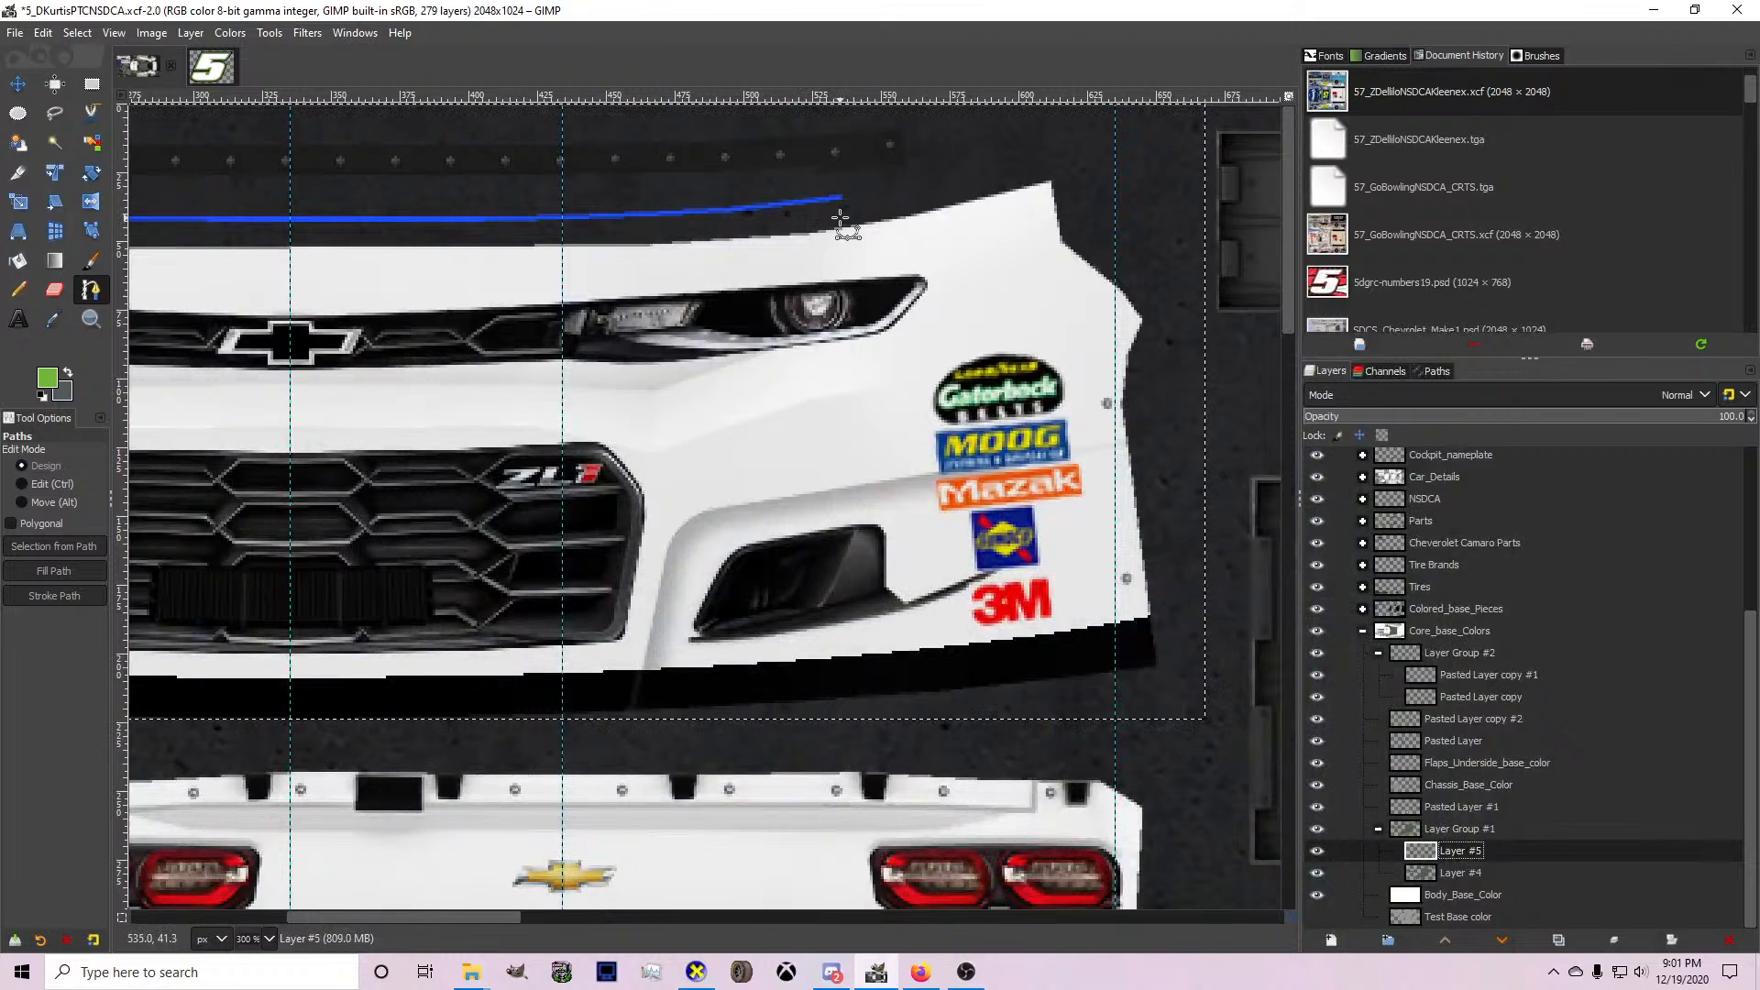
pyautogui.click(841, 215)
pyautogui.click(818, 334)
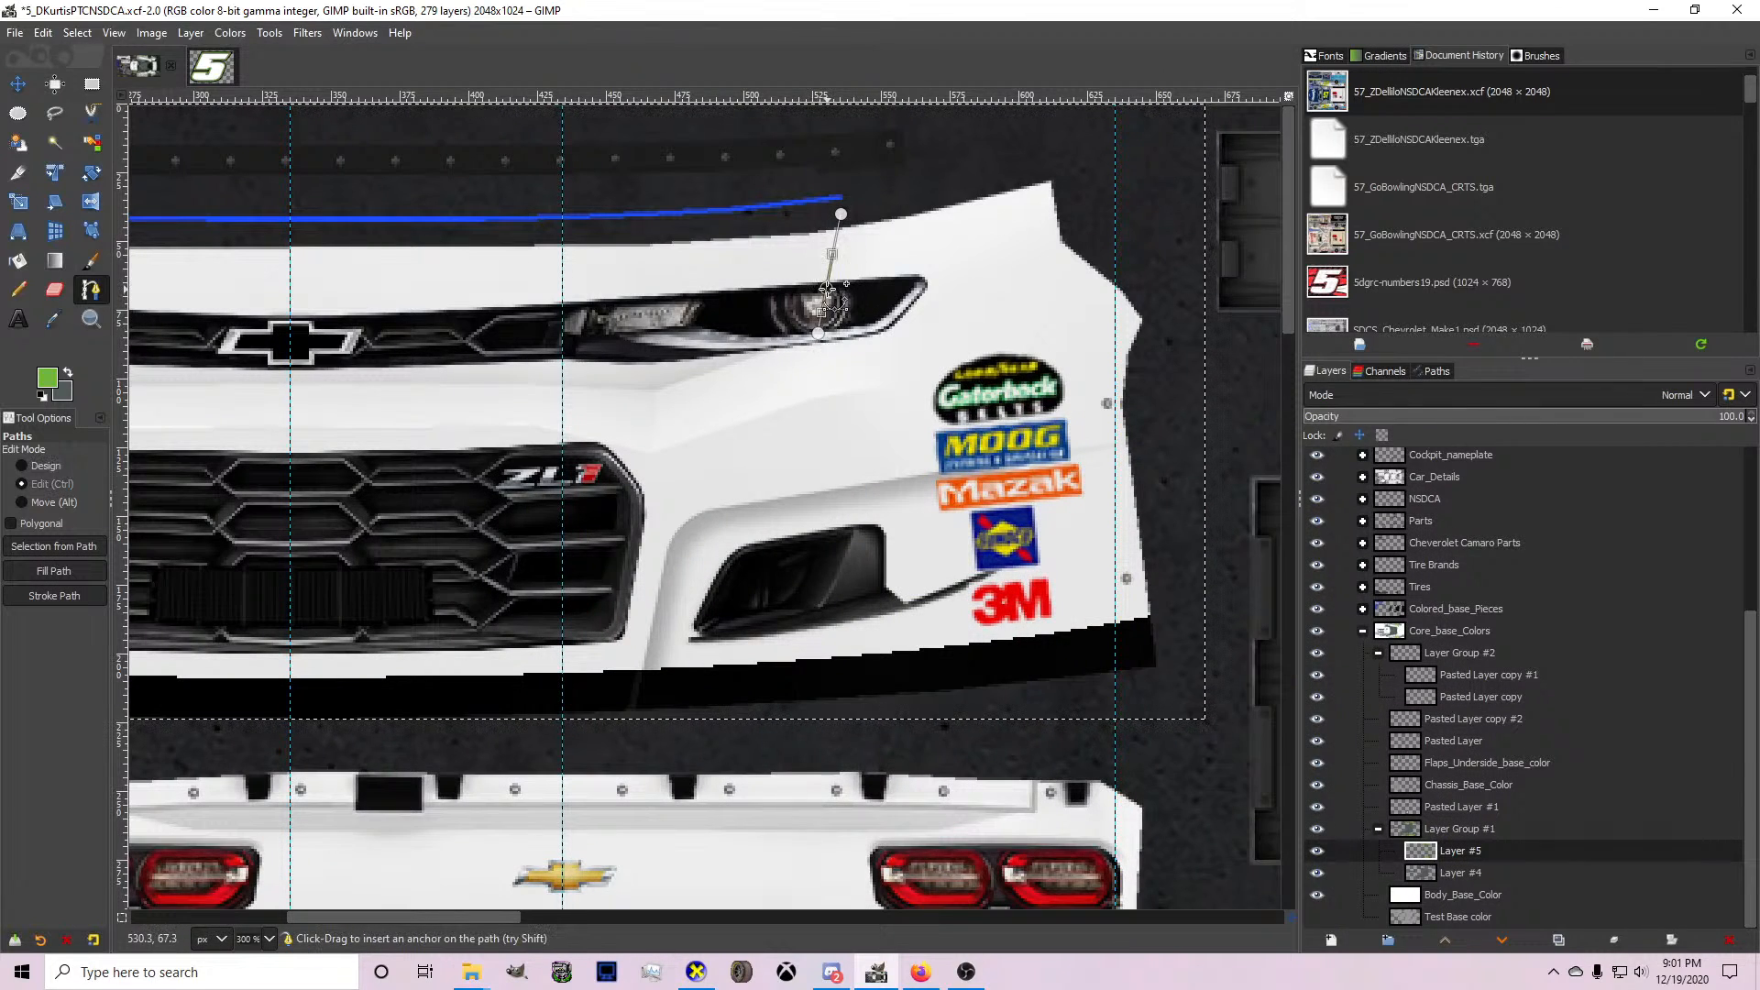
pyautogui.moveTo(827, 289); pyautogui.dragTo(825, 288)
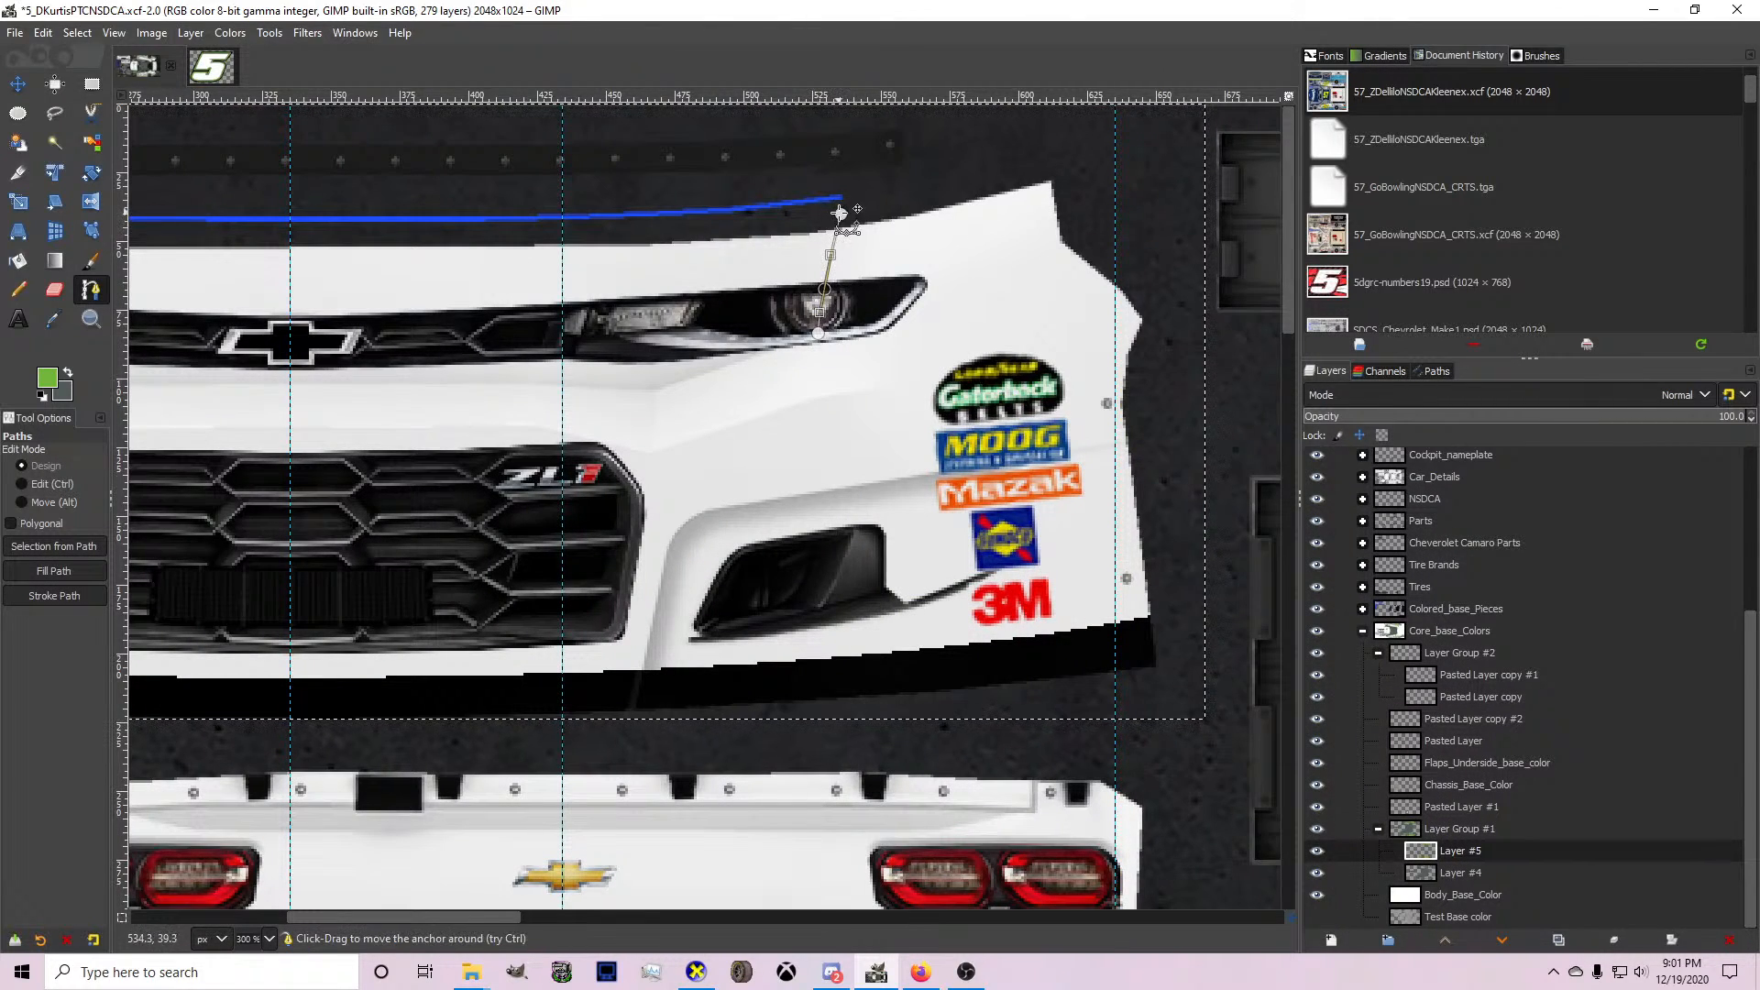
# Compare with the 3D car in CarView and add the bumper stripe path's inner edge, slightly curved, back in GIMP.
pyautogui.click(697, 972)
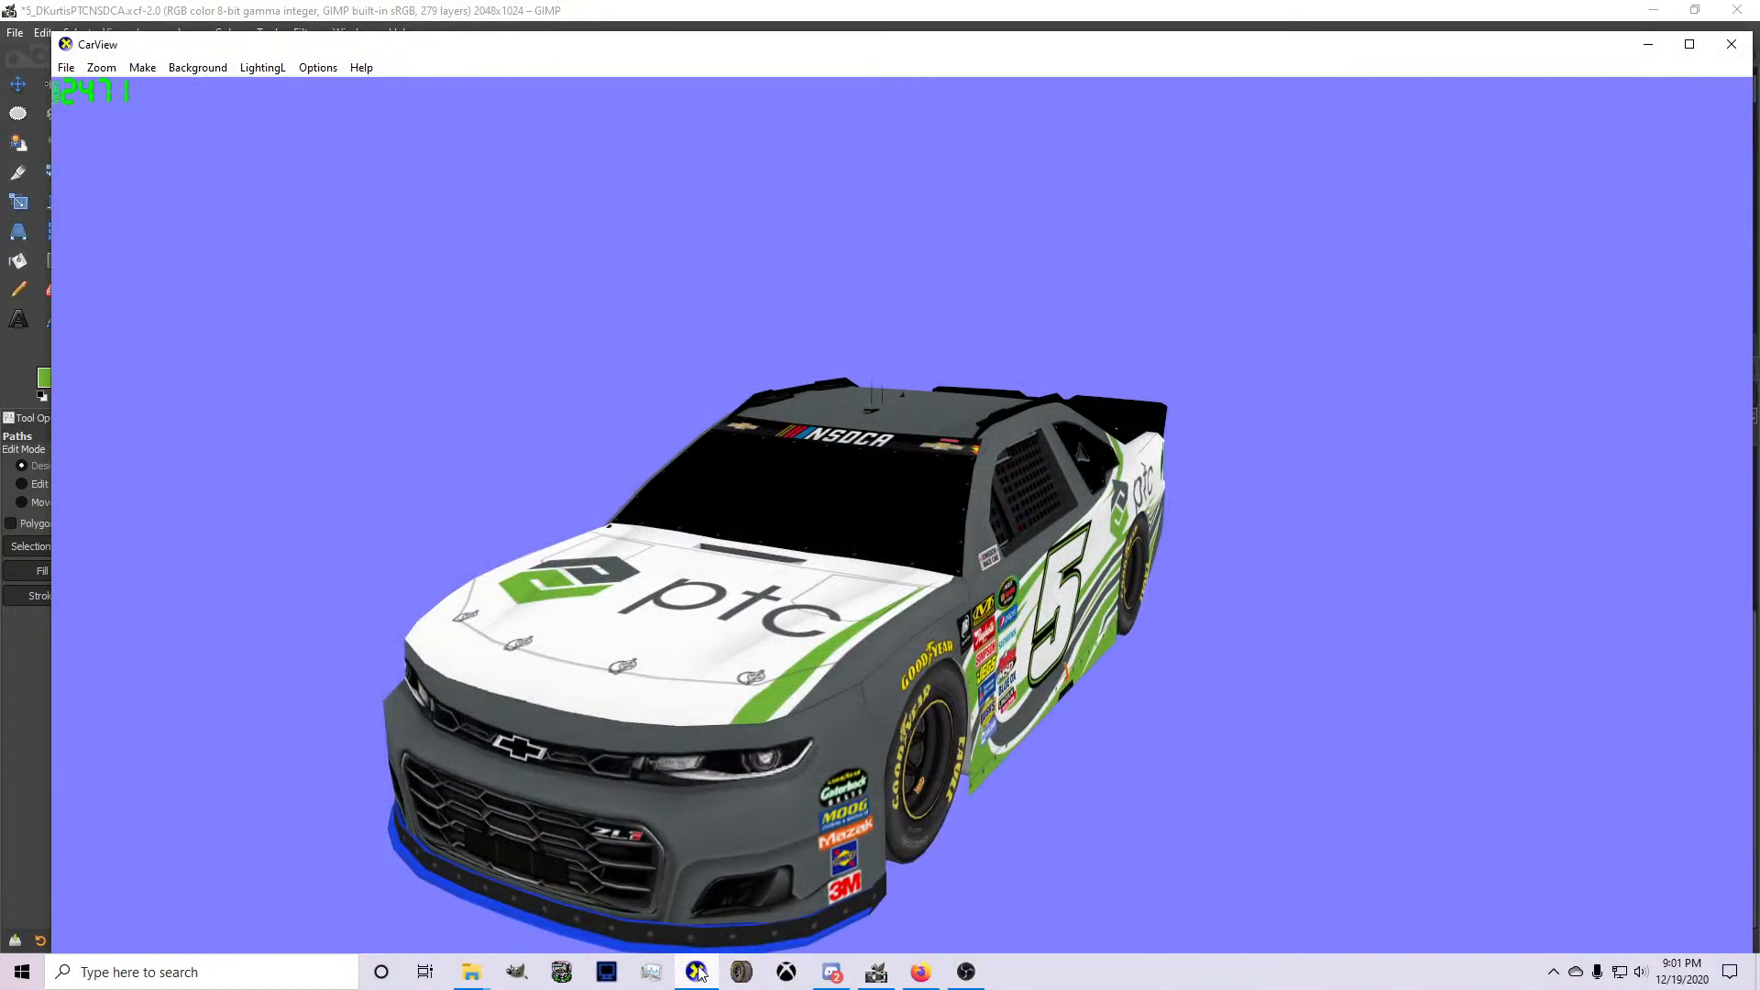
pyautogui.click(697, 972)
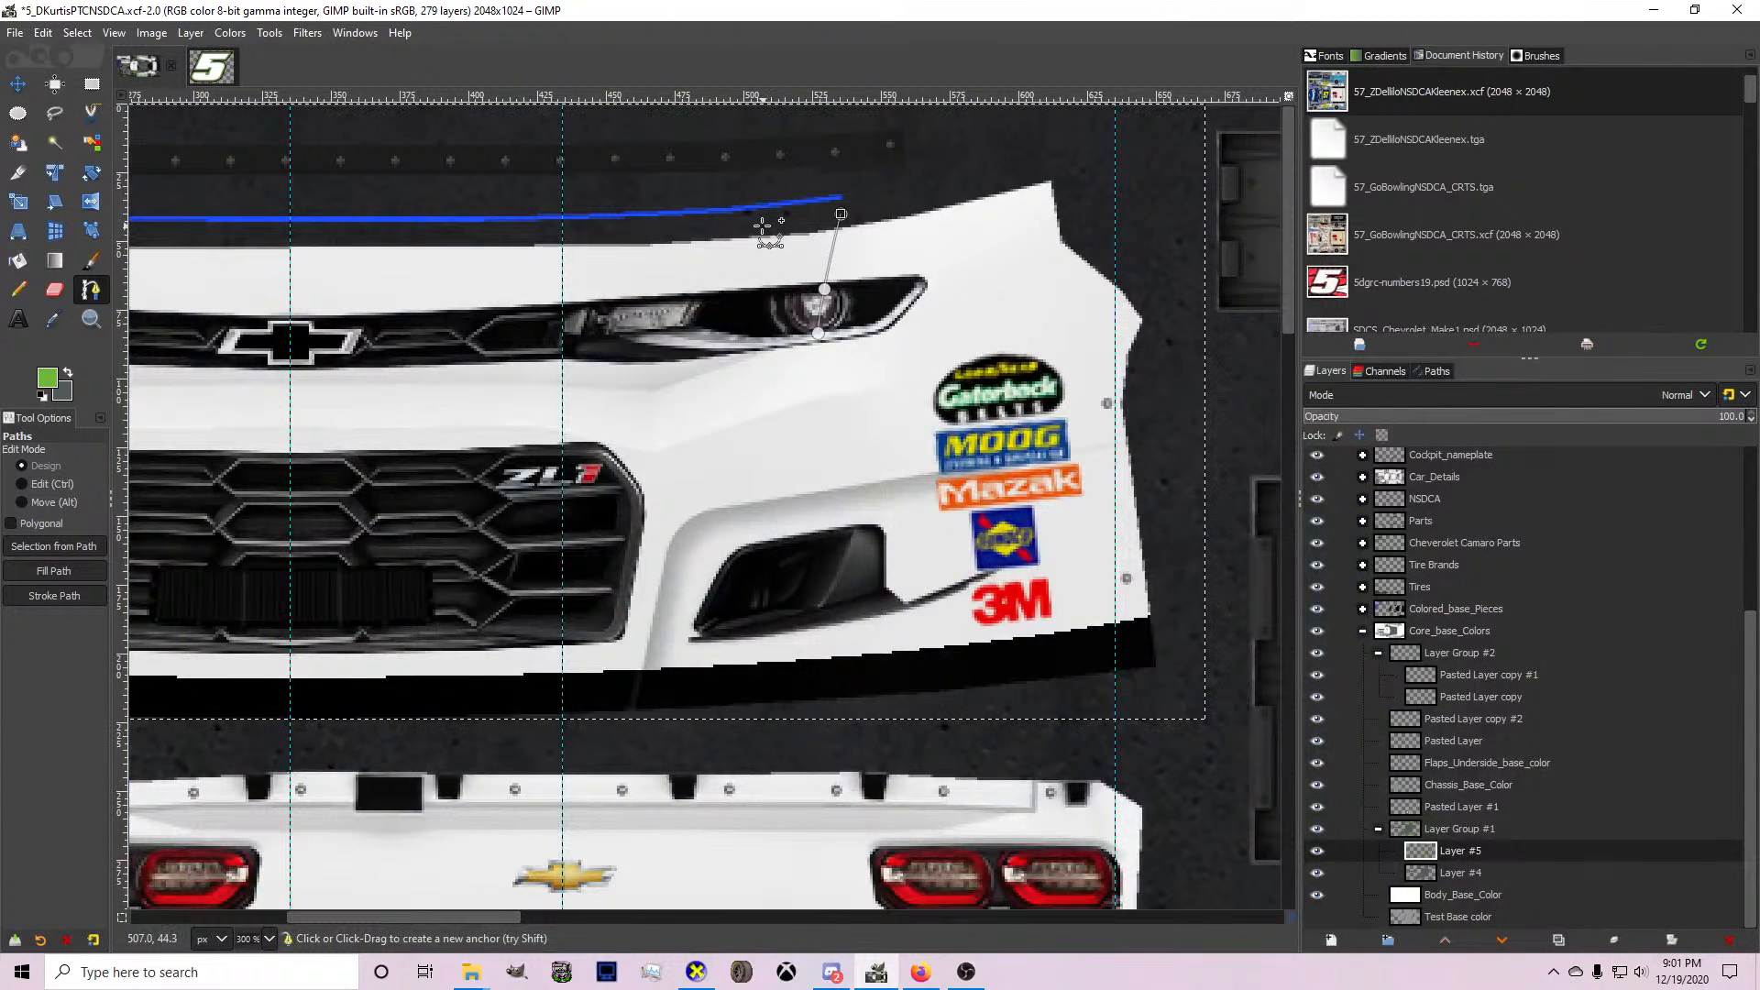
pyautogui.click(759, 225)
pyautogui.click(732, 351)
pyautogui.moveTo(744, 291); pyautogui.dragTo(737, 293)
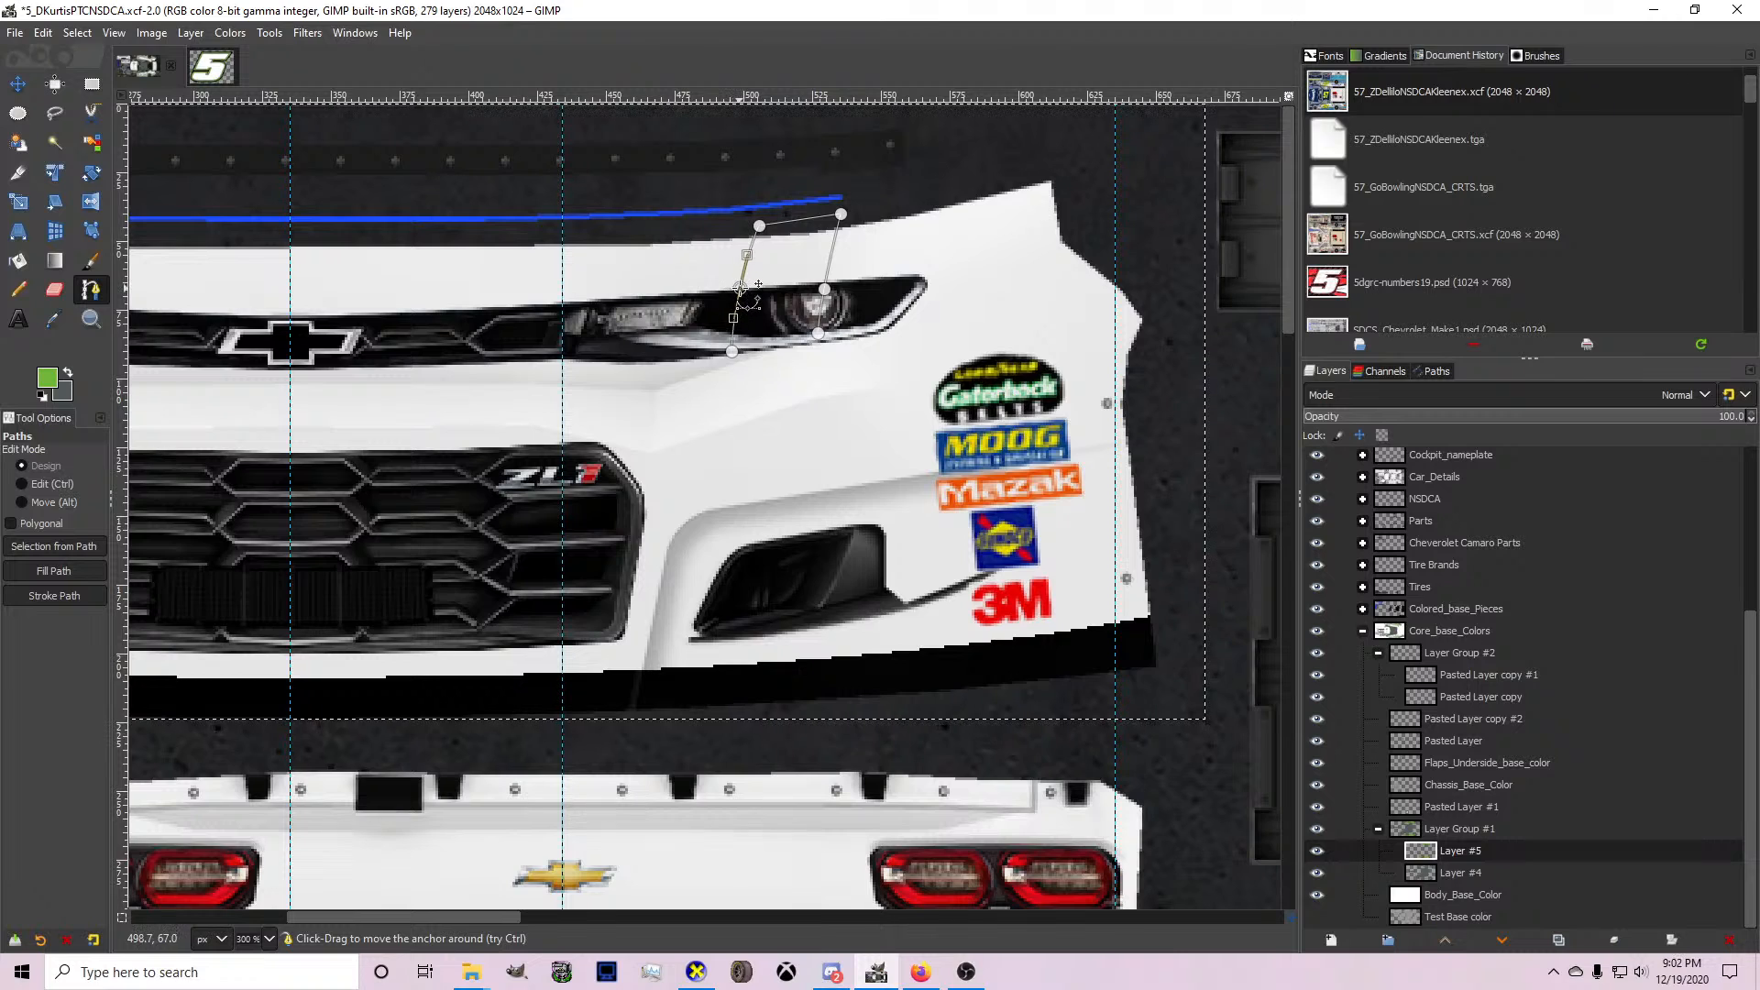
# Convert the bumper stripe path to a selection and fill it with green on Layer #5.
pyautogui.hotkey('shift', 'v')
pyautogui.hotkey('shift', 'b')
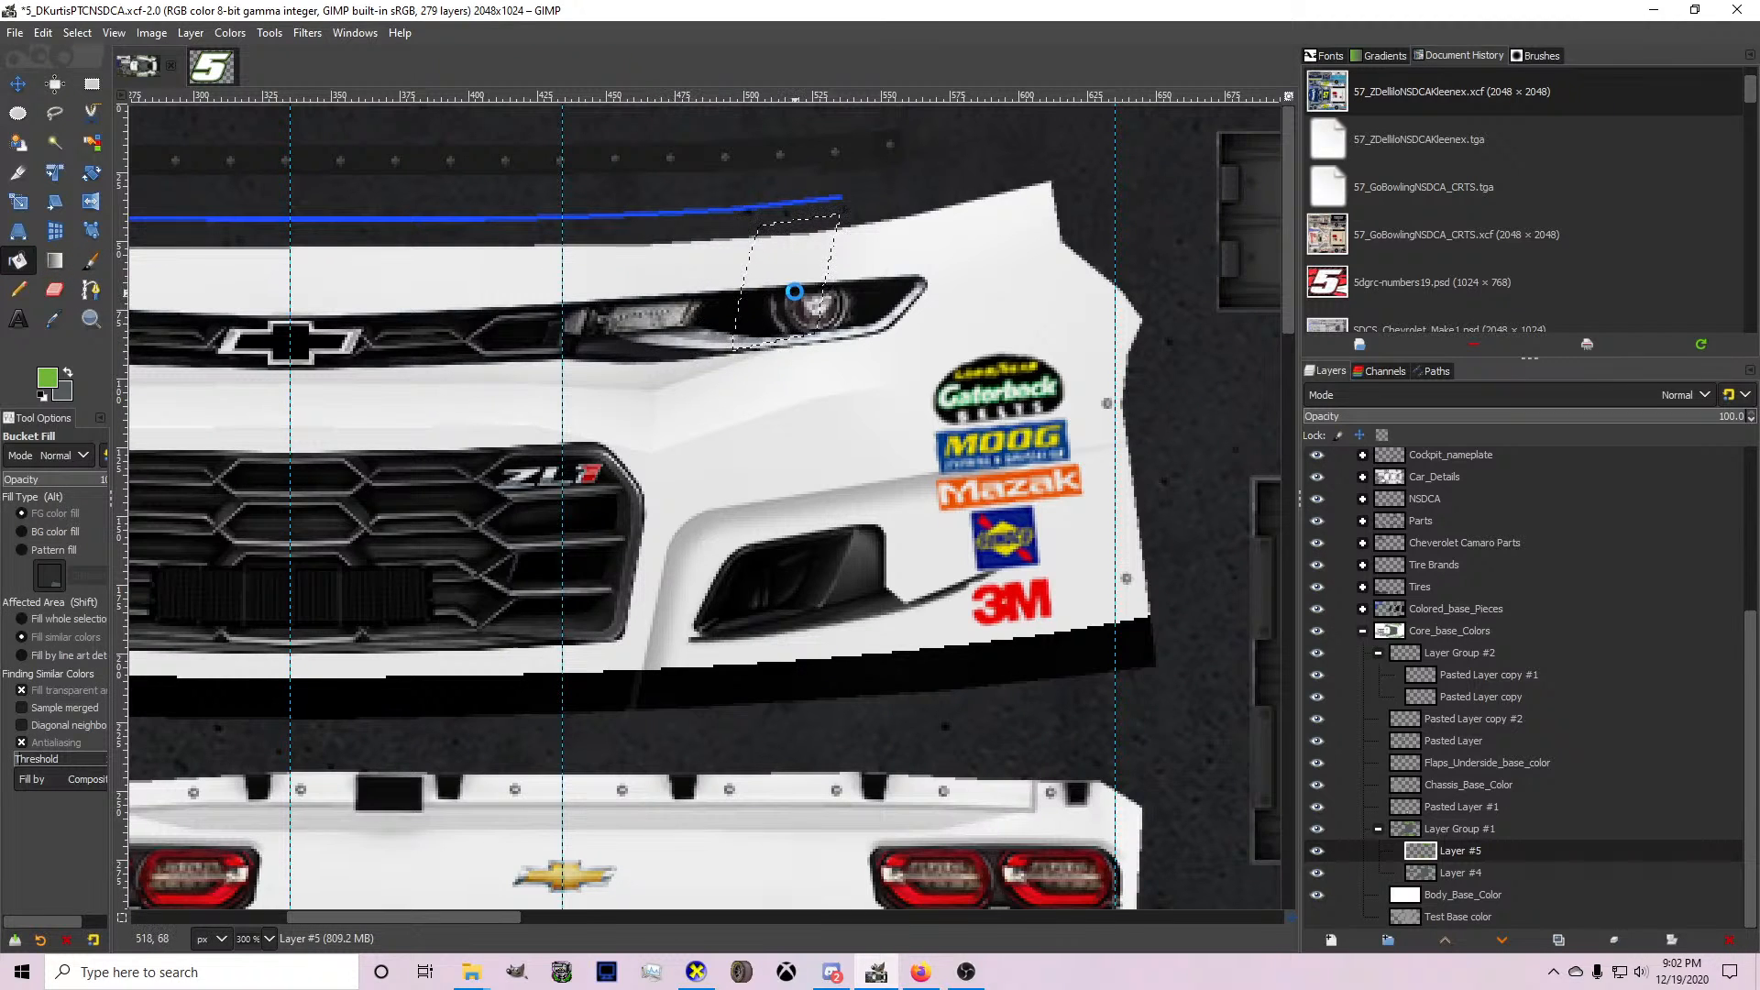
pyautogui.click(794, 291)
pyautogui.hotkey('ctrl', 'shift', 'a')
# Export the updated texture to card.bmp and inspect where the bumper and hood stripes meet on the 3D car in CarView.
pyautogui.hotkey('ctrl', 'e')
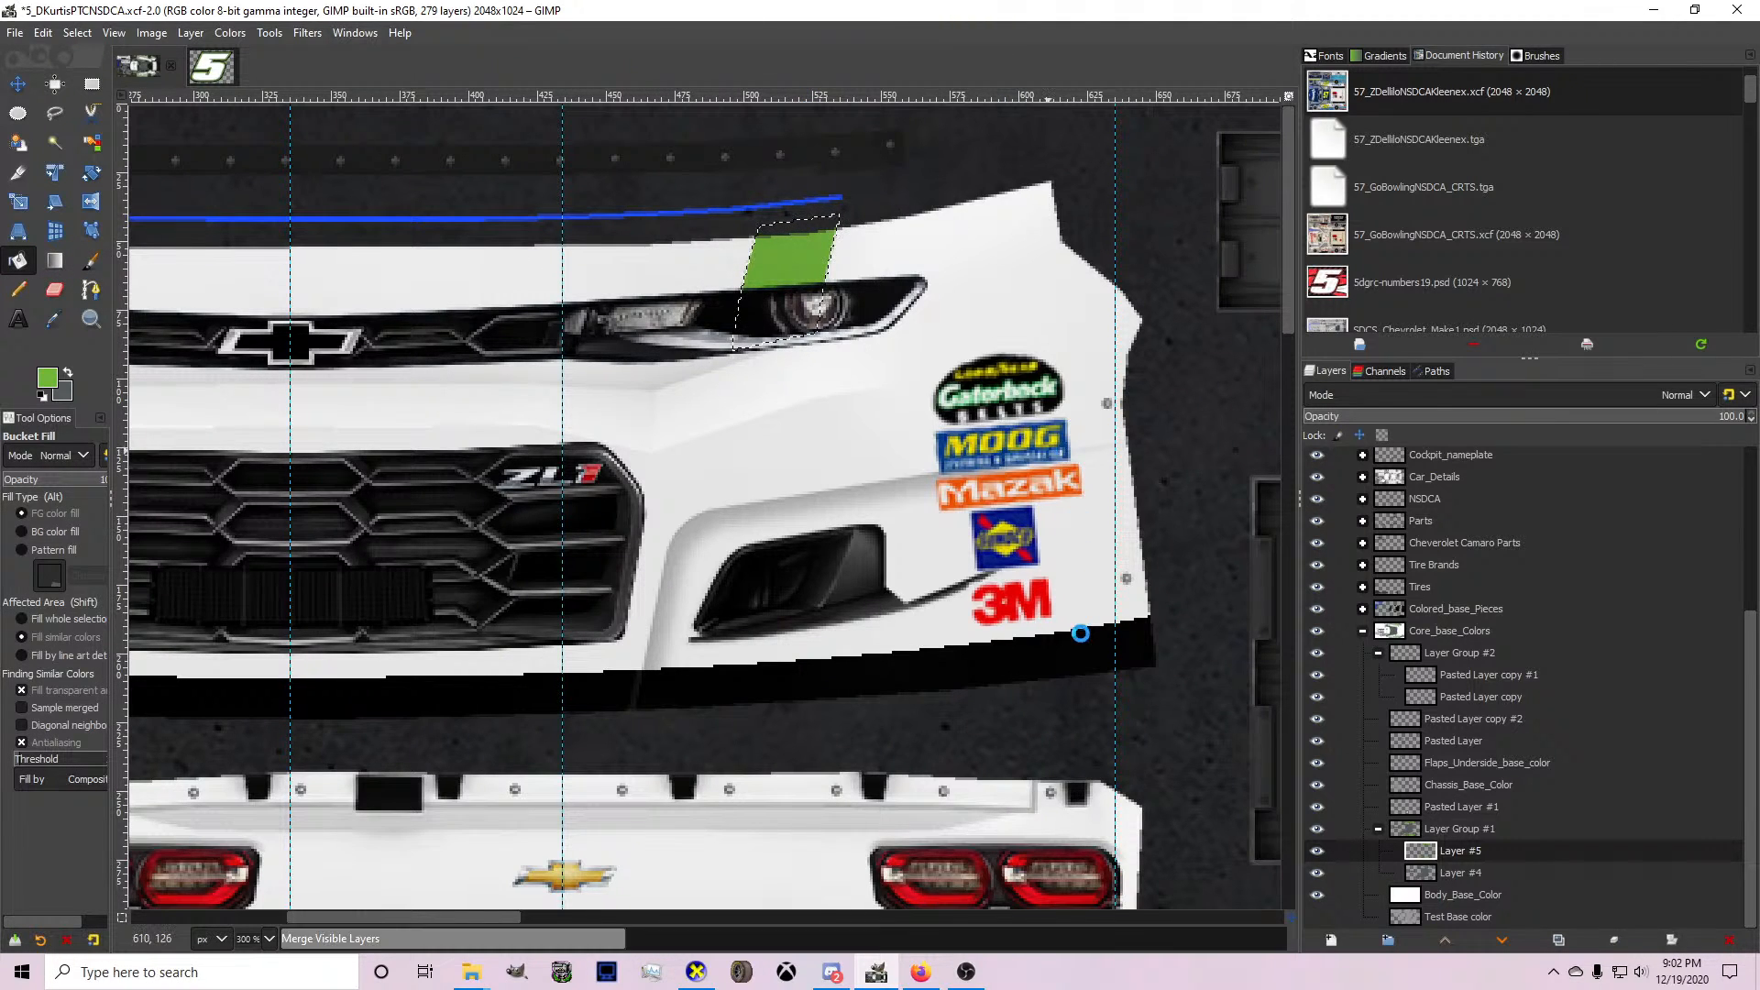
pyautogui.click(697, 972)
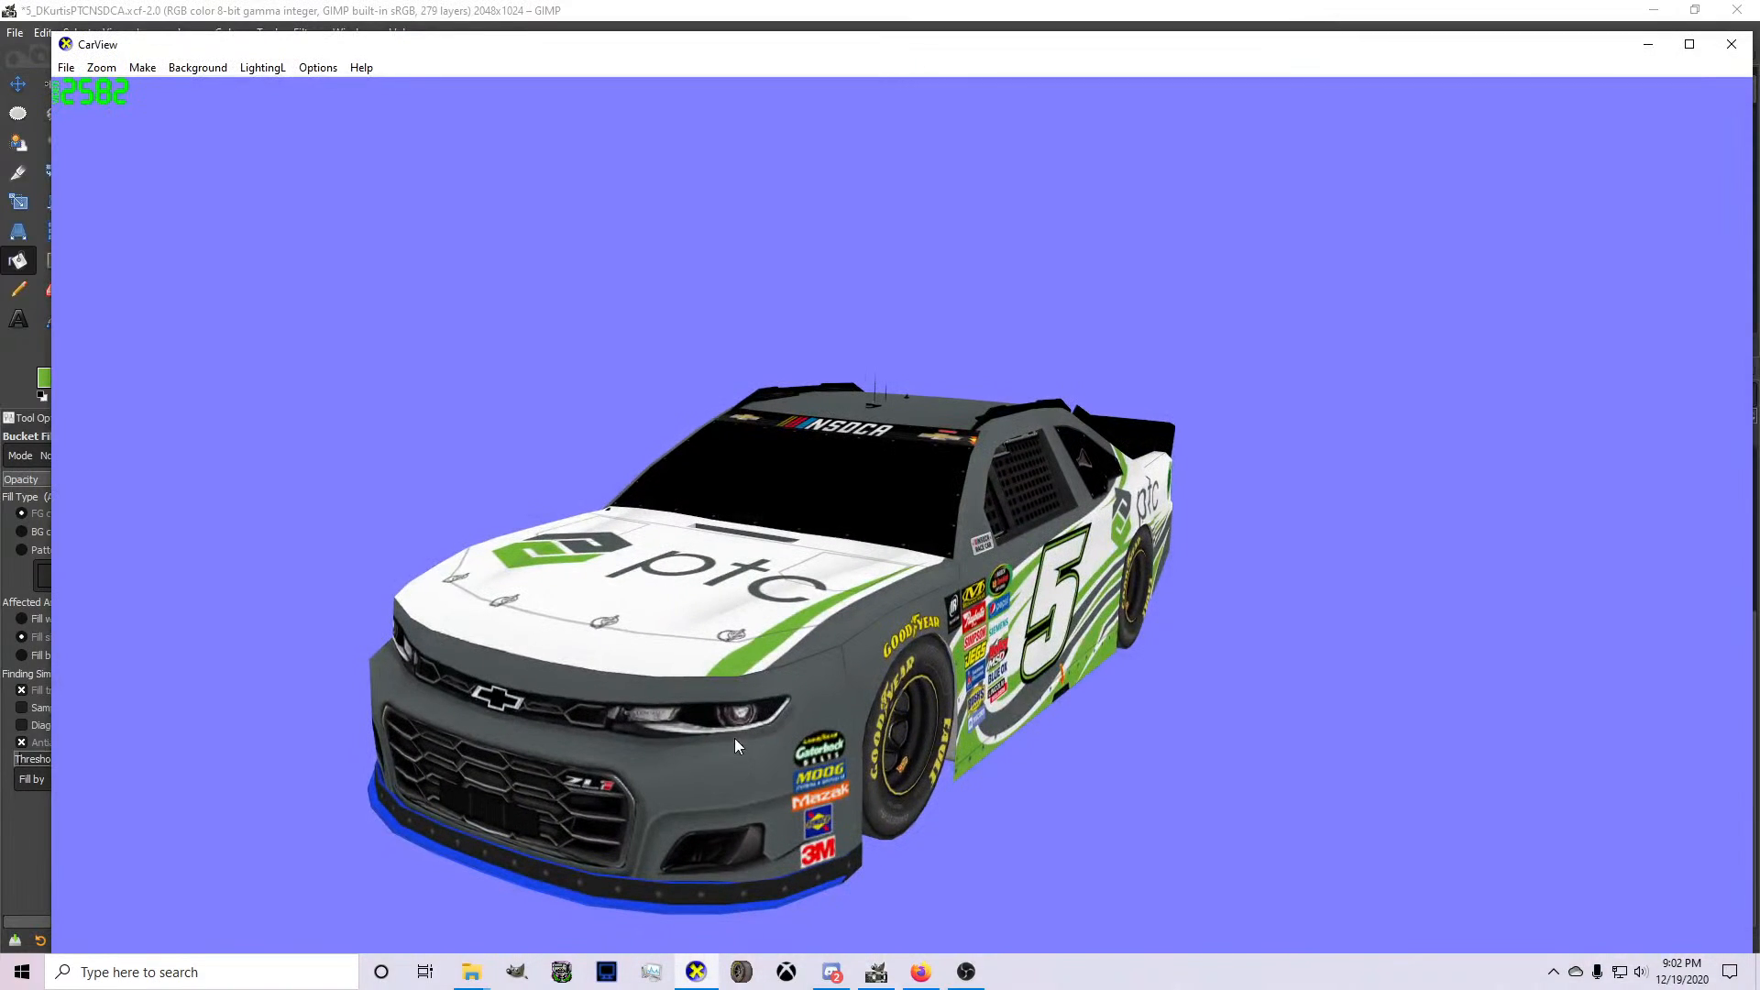
pyautogui.scroll(3, 877, 685)
pyautogui.moveTo(877, 686); pyautogui.dragTo(882, 857)
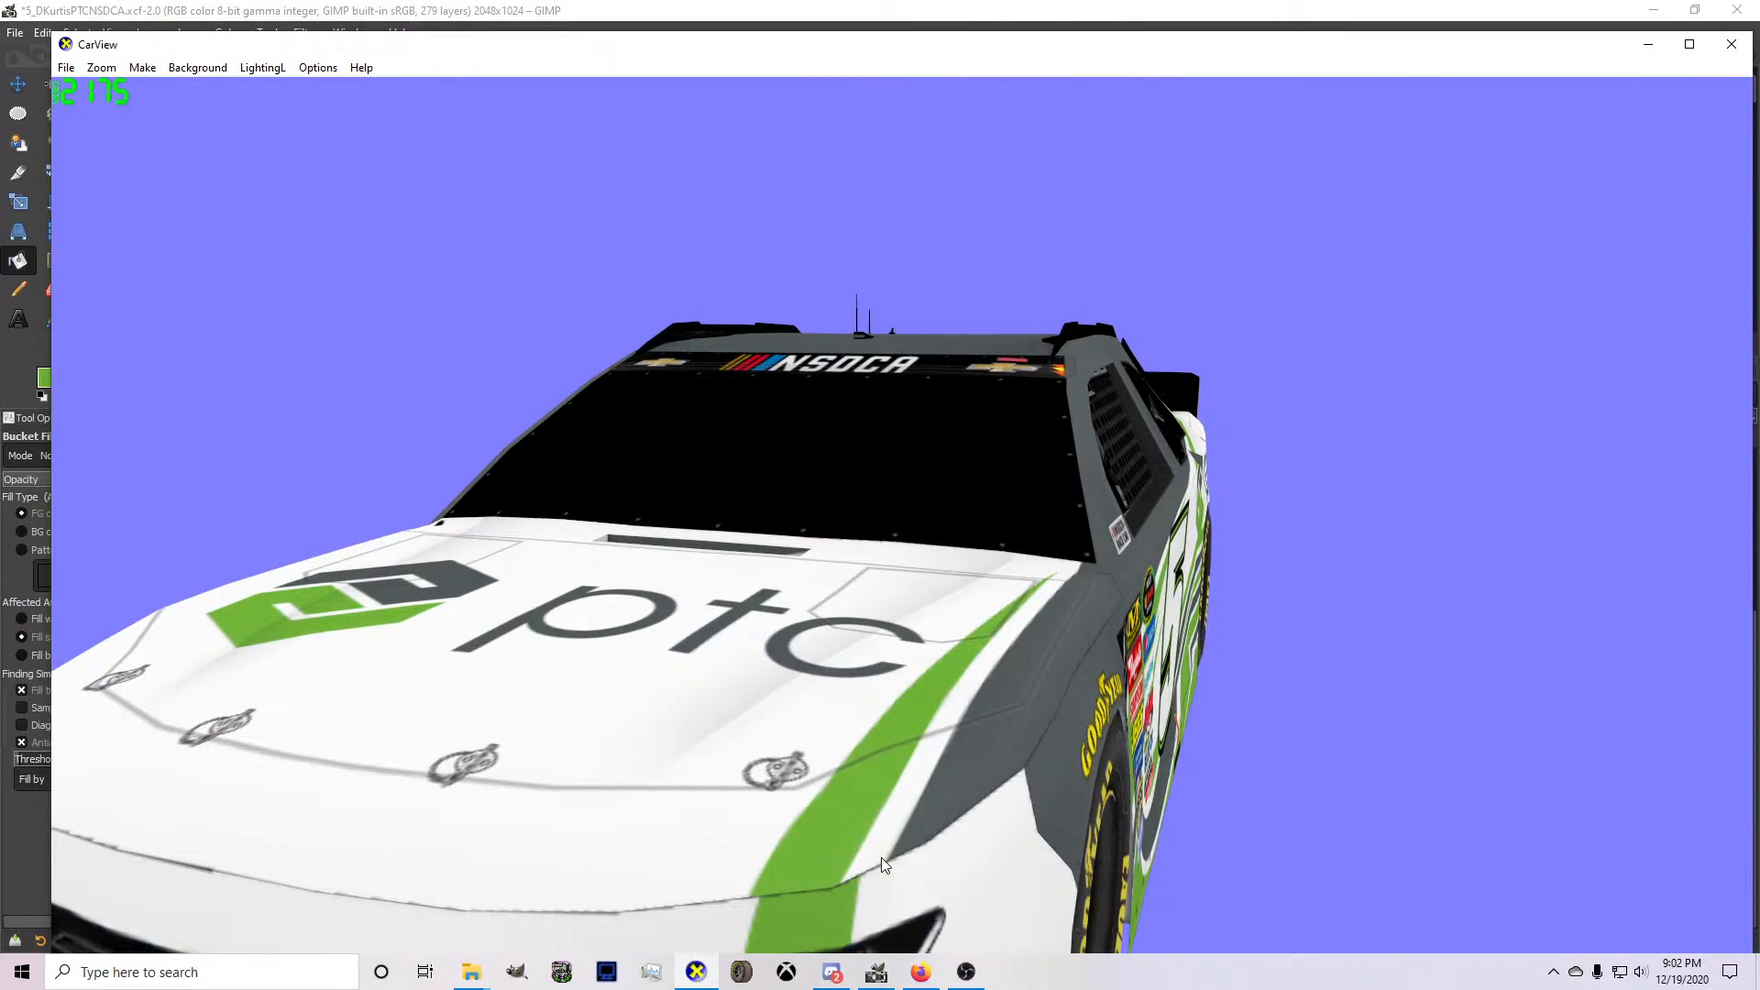
pyautogui.click(876, 972)
# Free-select the green bumper stripe, copy and paste it as a floating selection, and shift it slightly toward the car's center.
pyautogui.press('f')
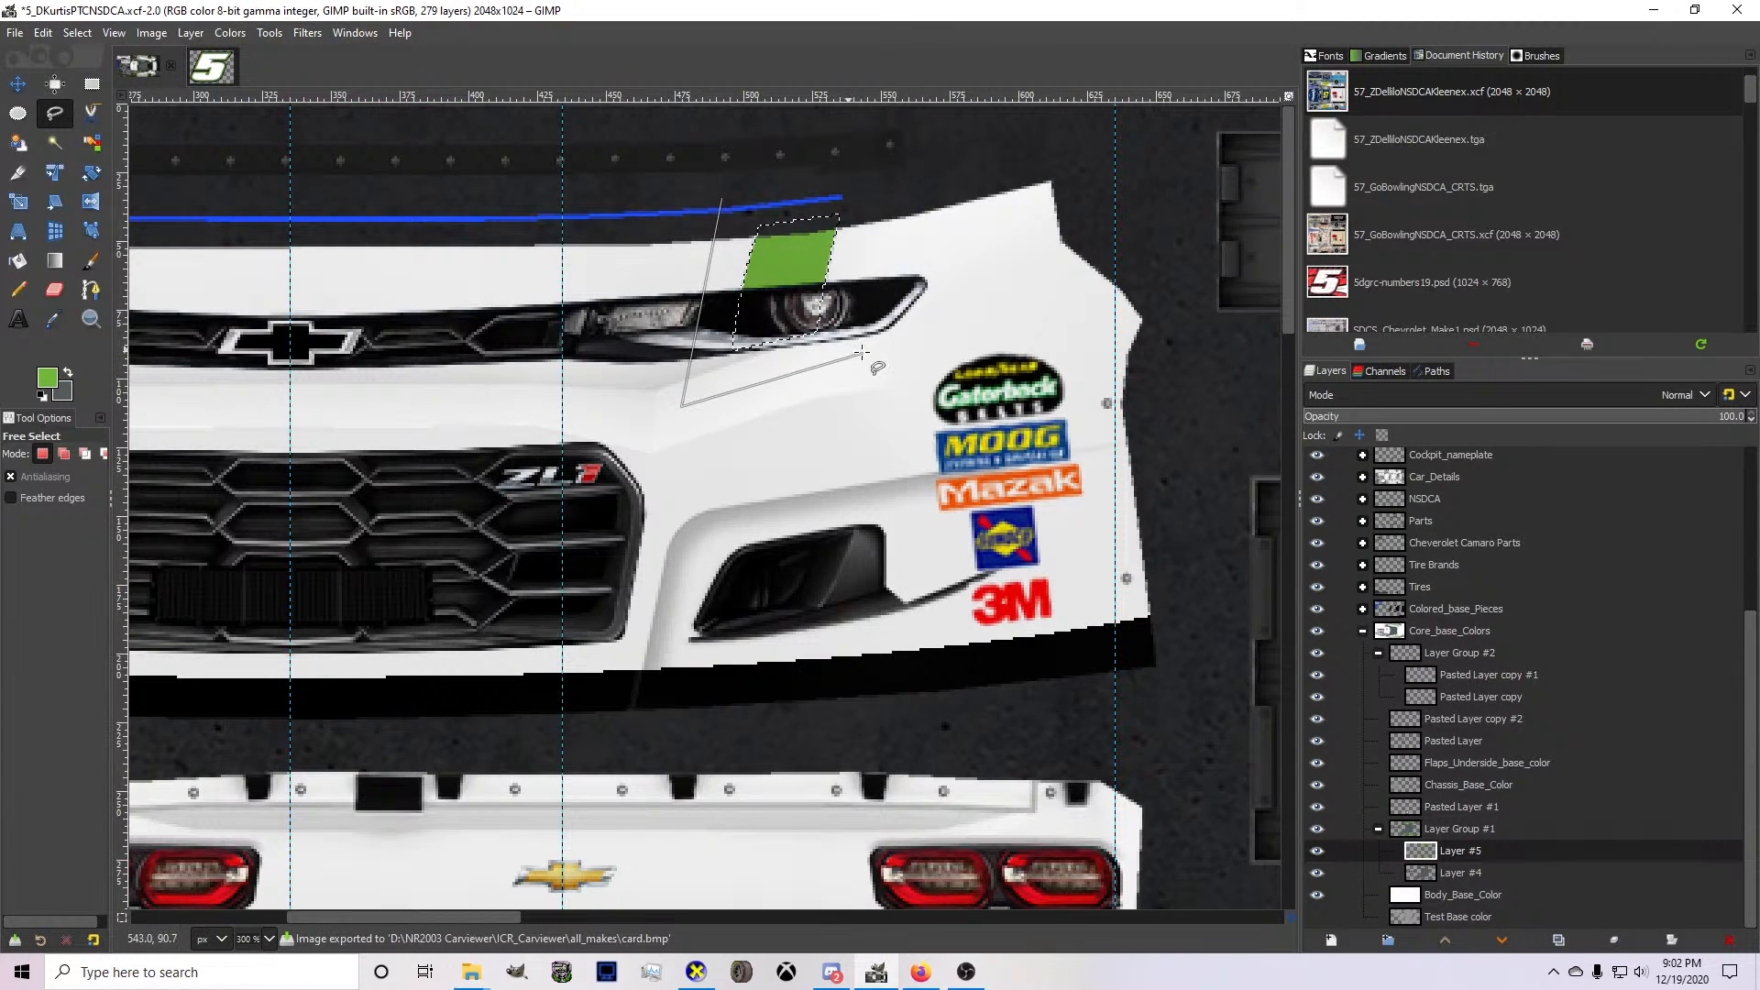
pyautogui.hotkey('ctrl', 'c')
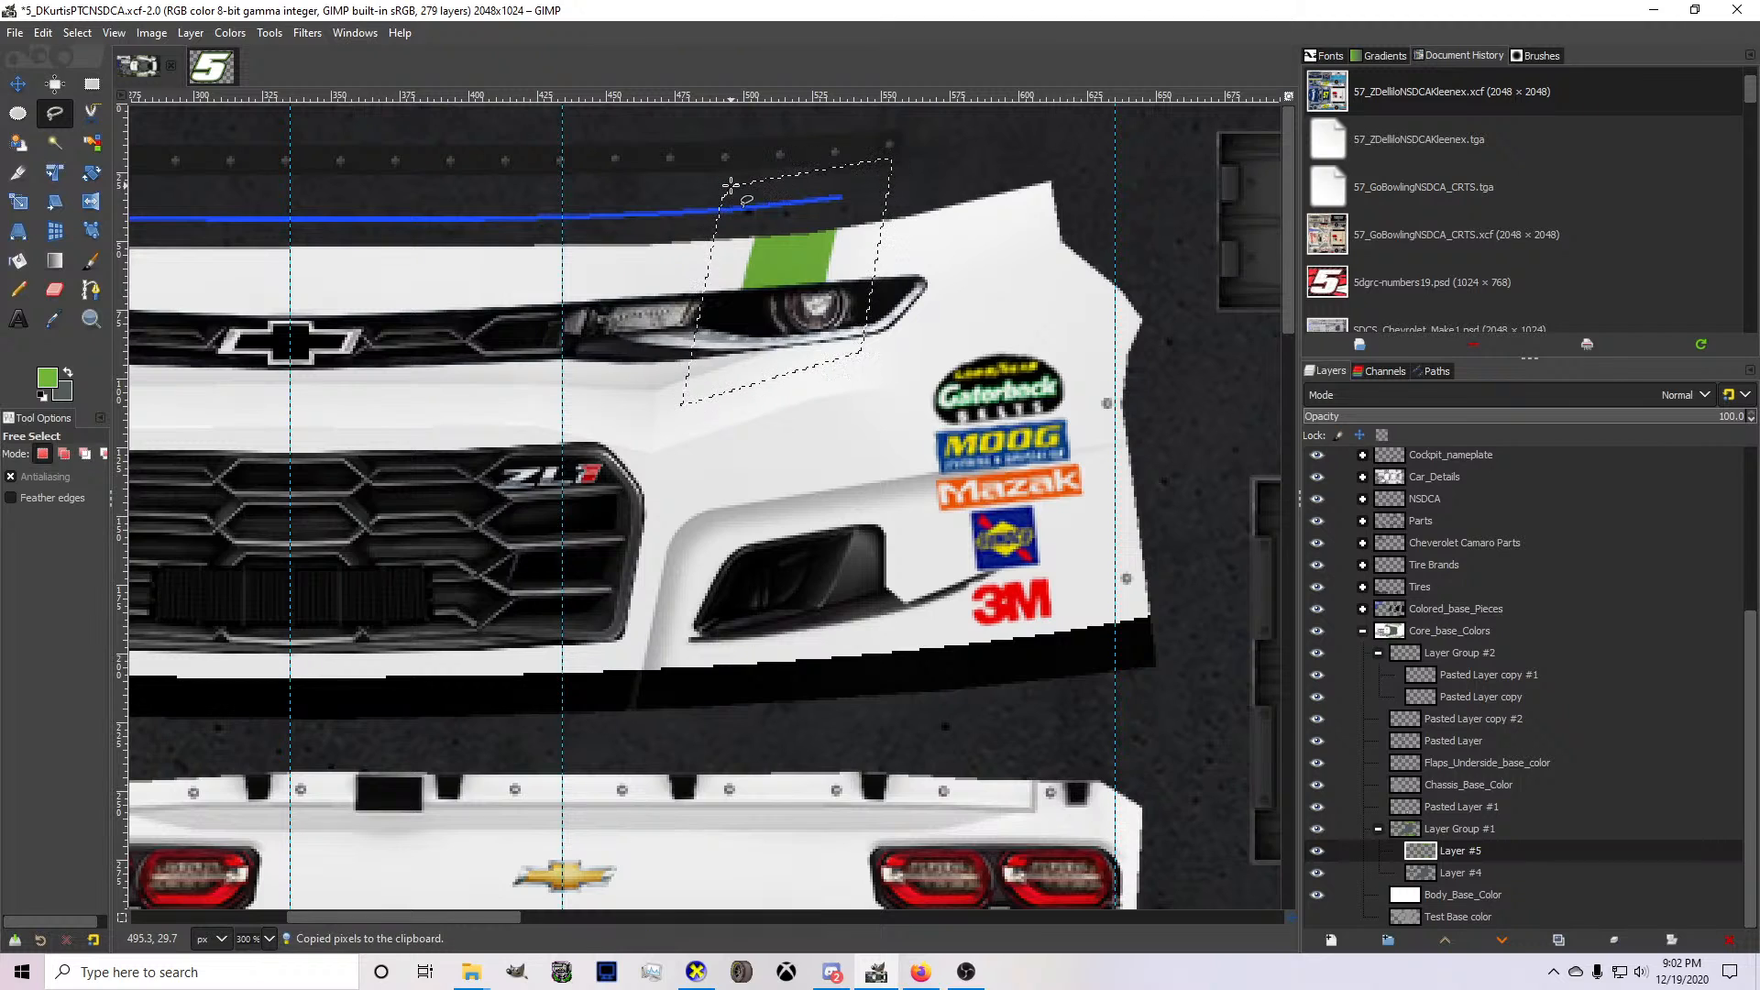
pyautogui.hotkey('ctrl', 'v')
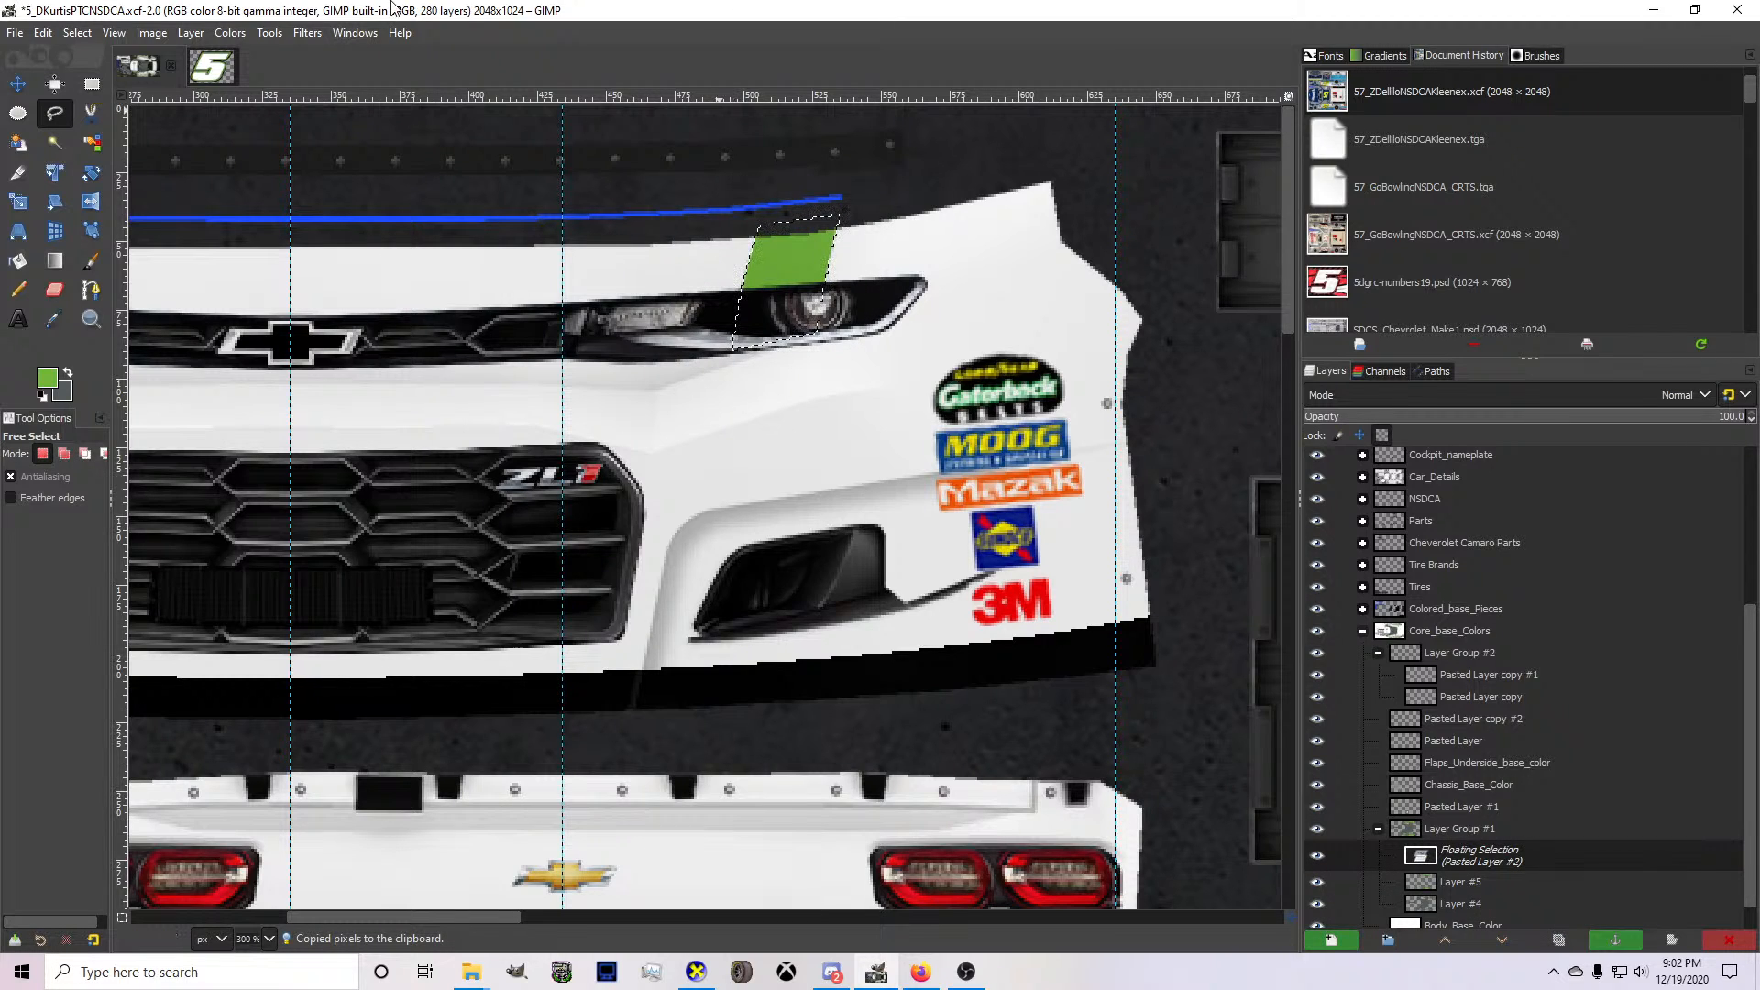
pyautogui.press('m')
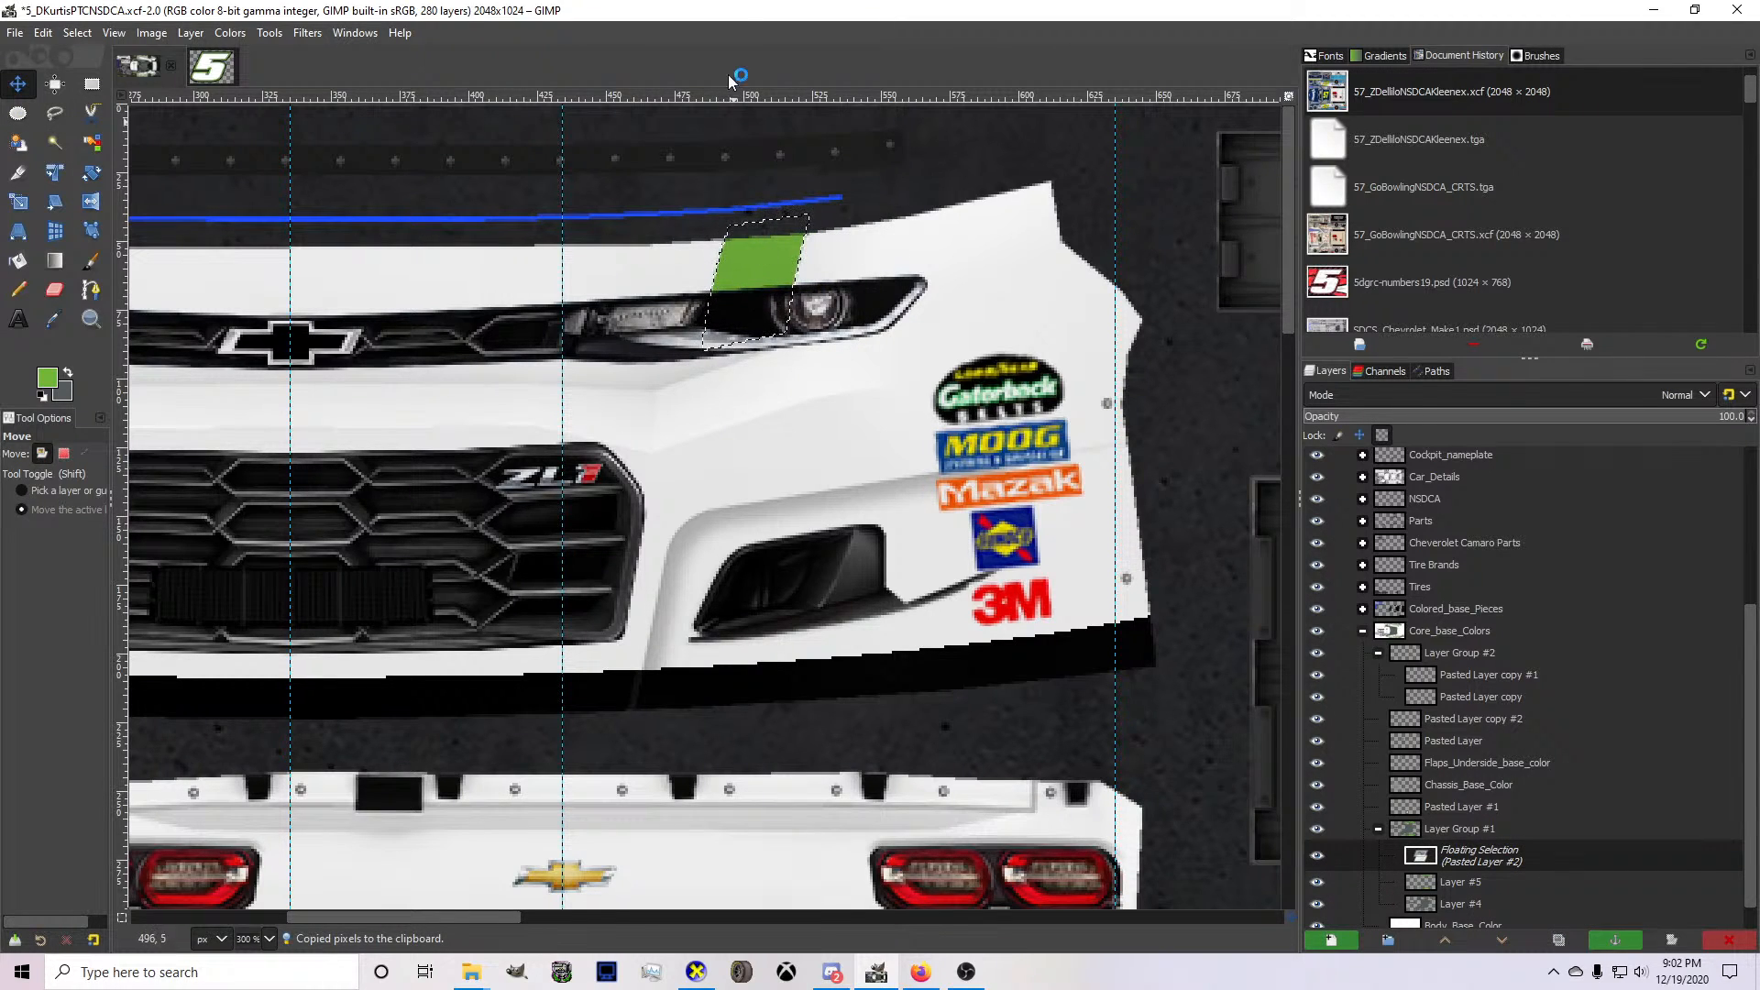
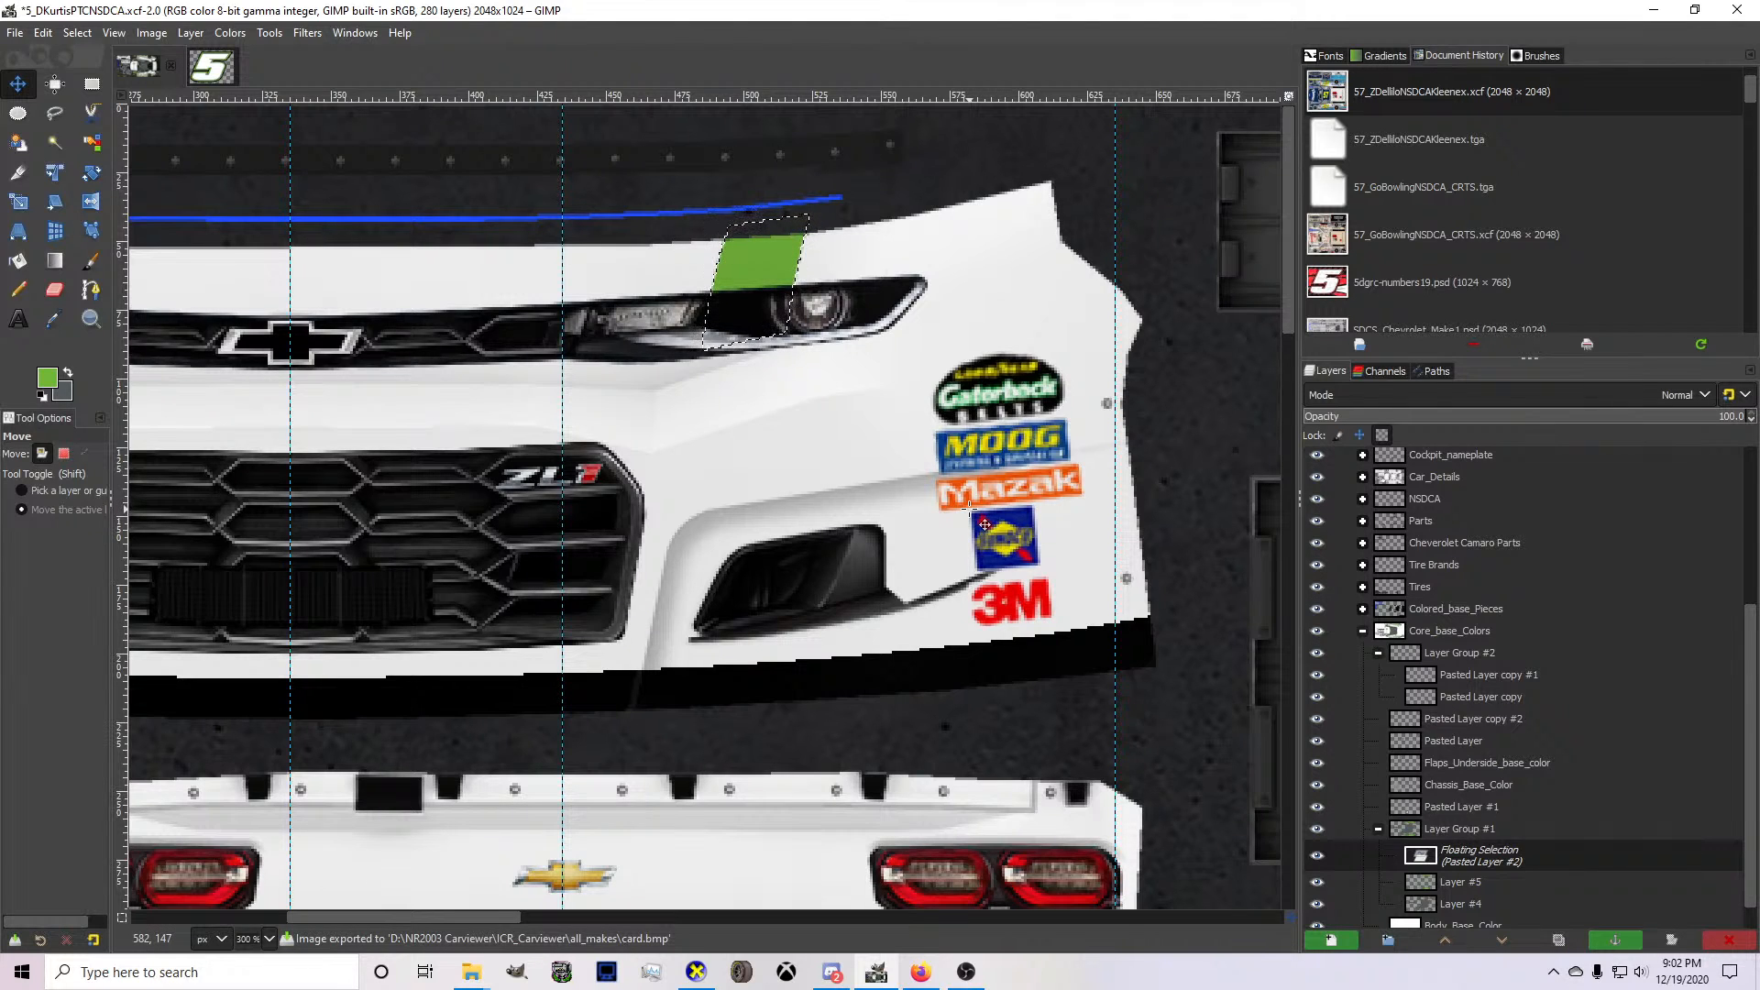
# Shift the floating green bumper stripe slightly outward to match the hood stripe in CarView, and anchor it to Layer #5 in GIMP.
pyautogui.click(696, 972)
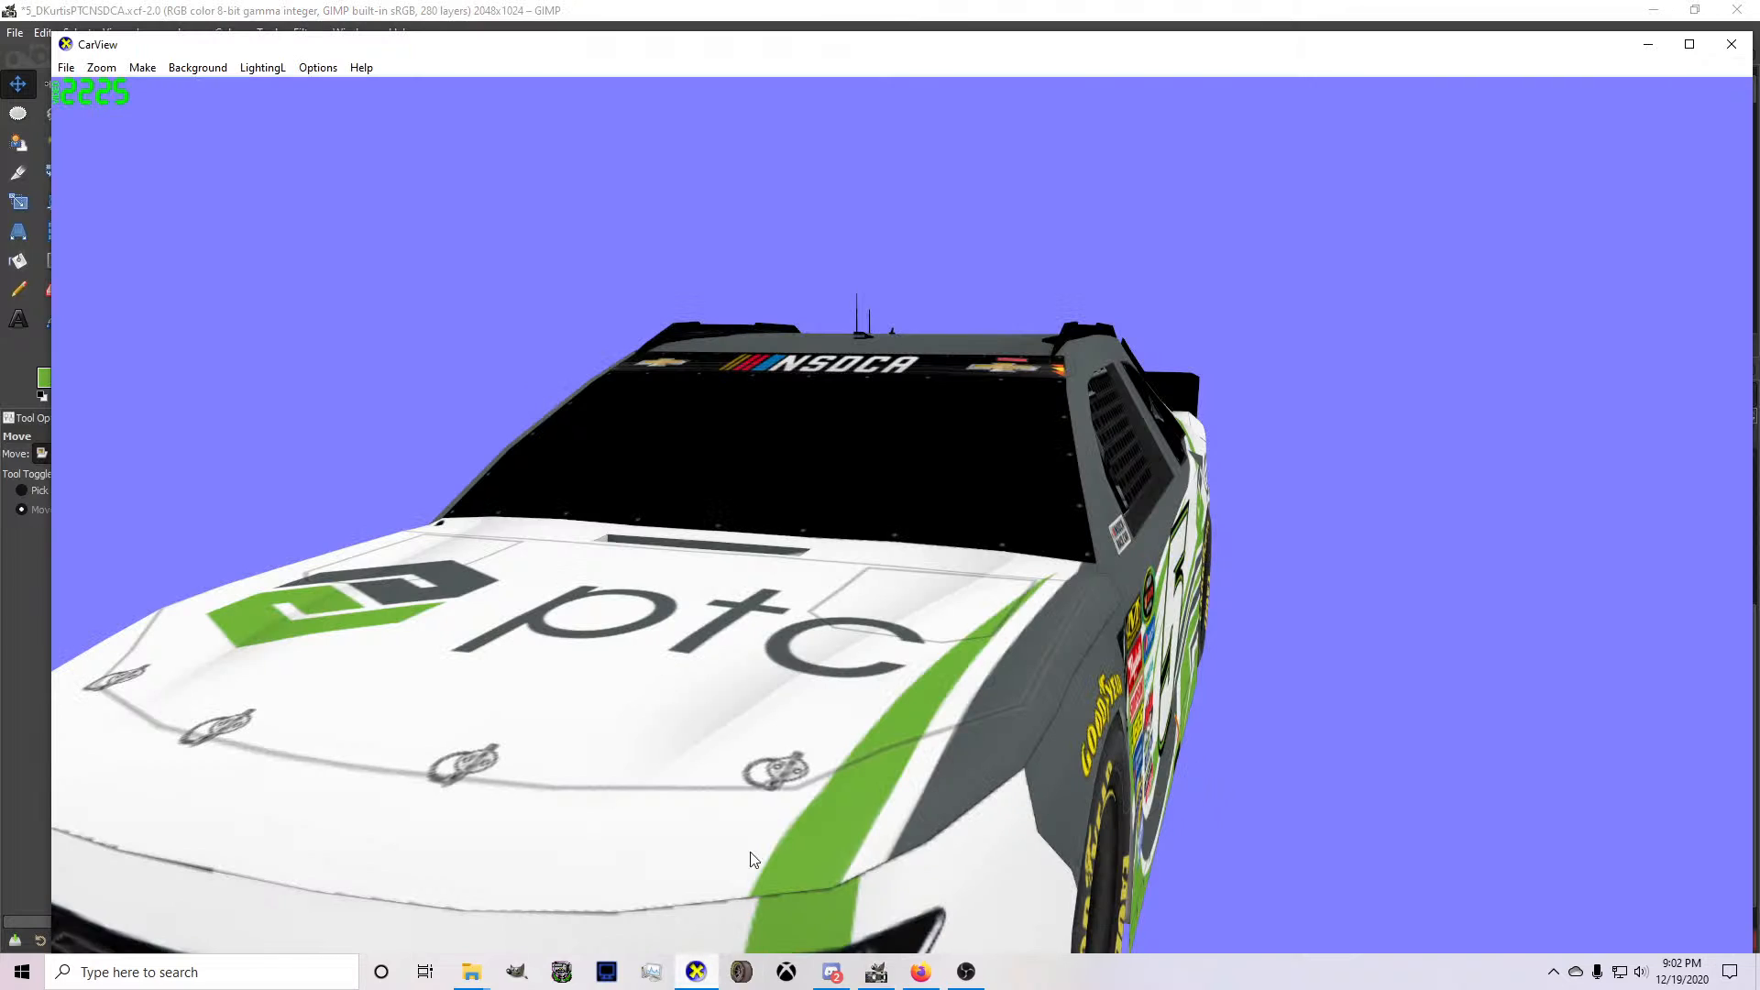
pyautogui.click(876, 971)
pyautogui.moveTo(720, 306); pyautogui.dragTo(749, 322)
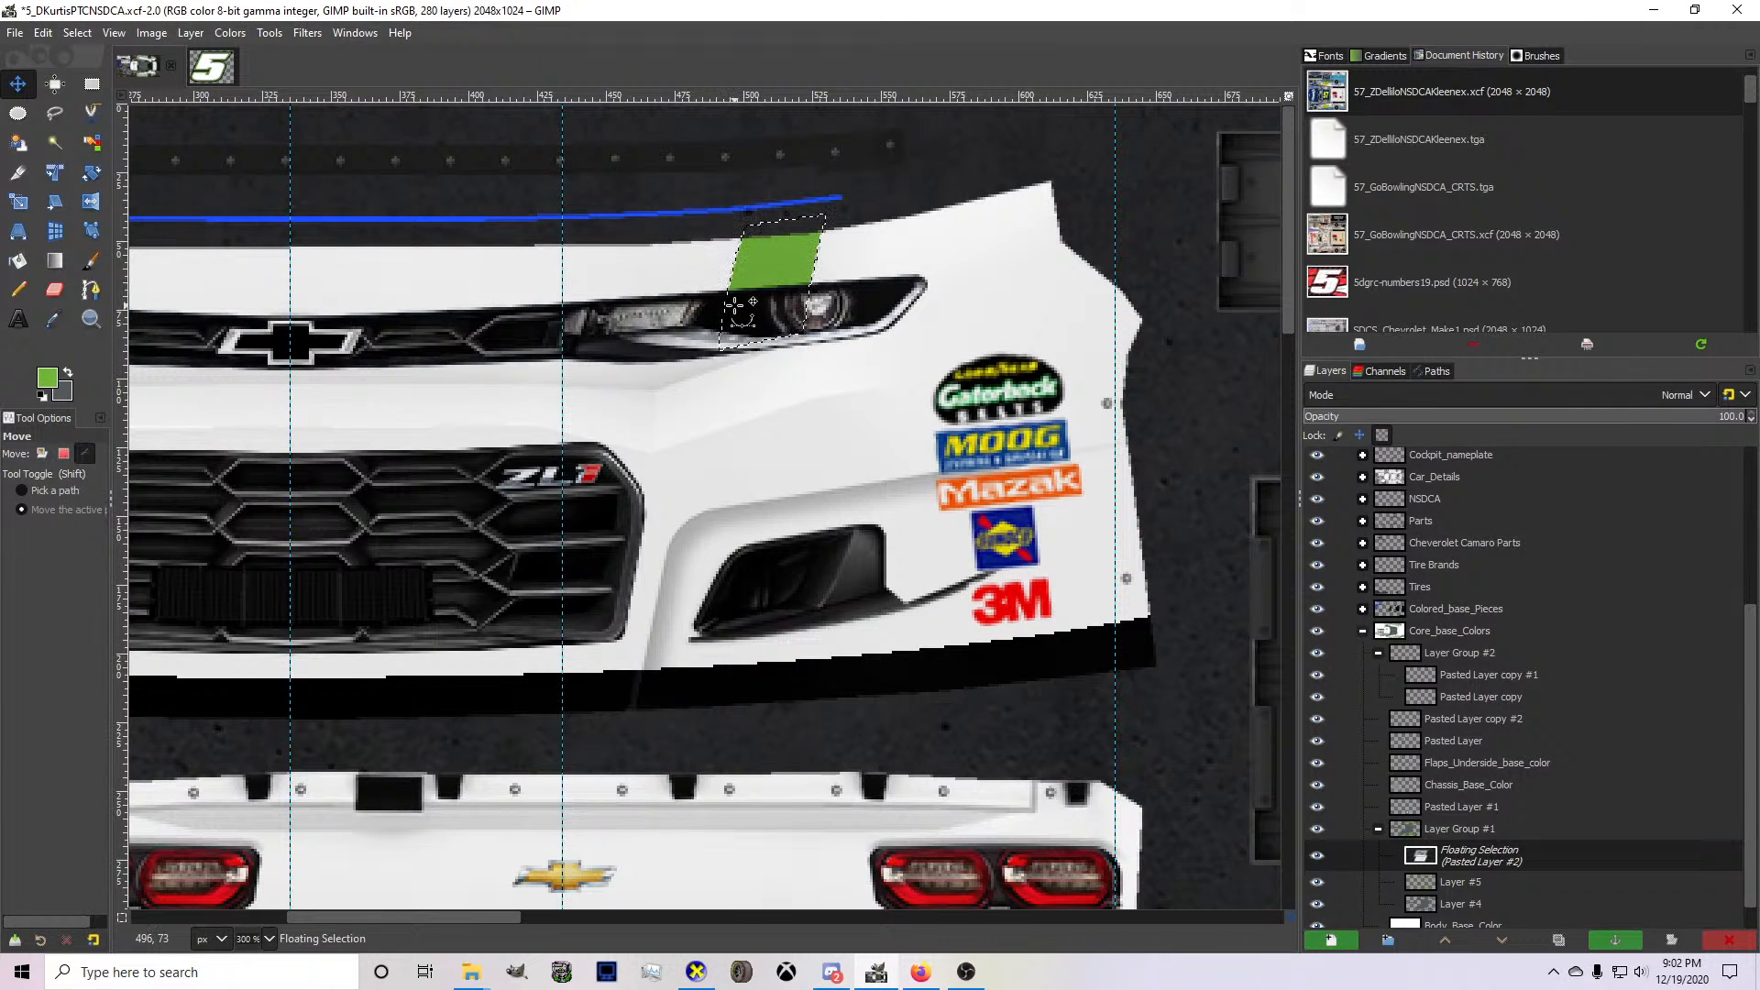
pyautogui.click(709, 974)
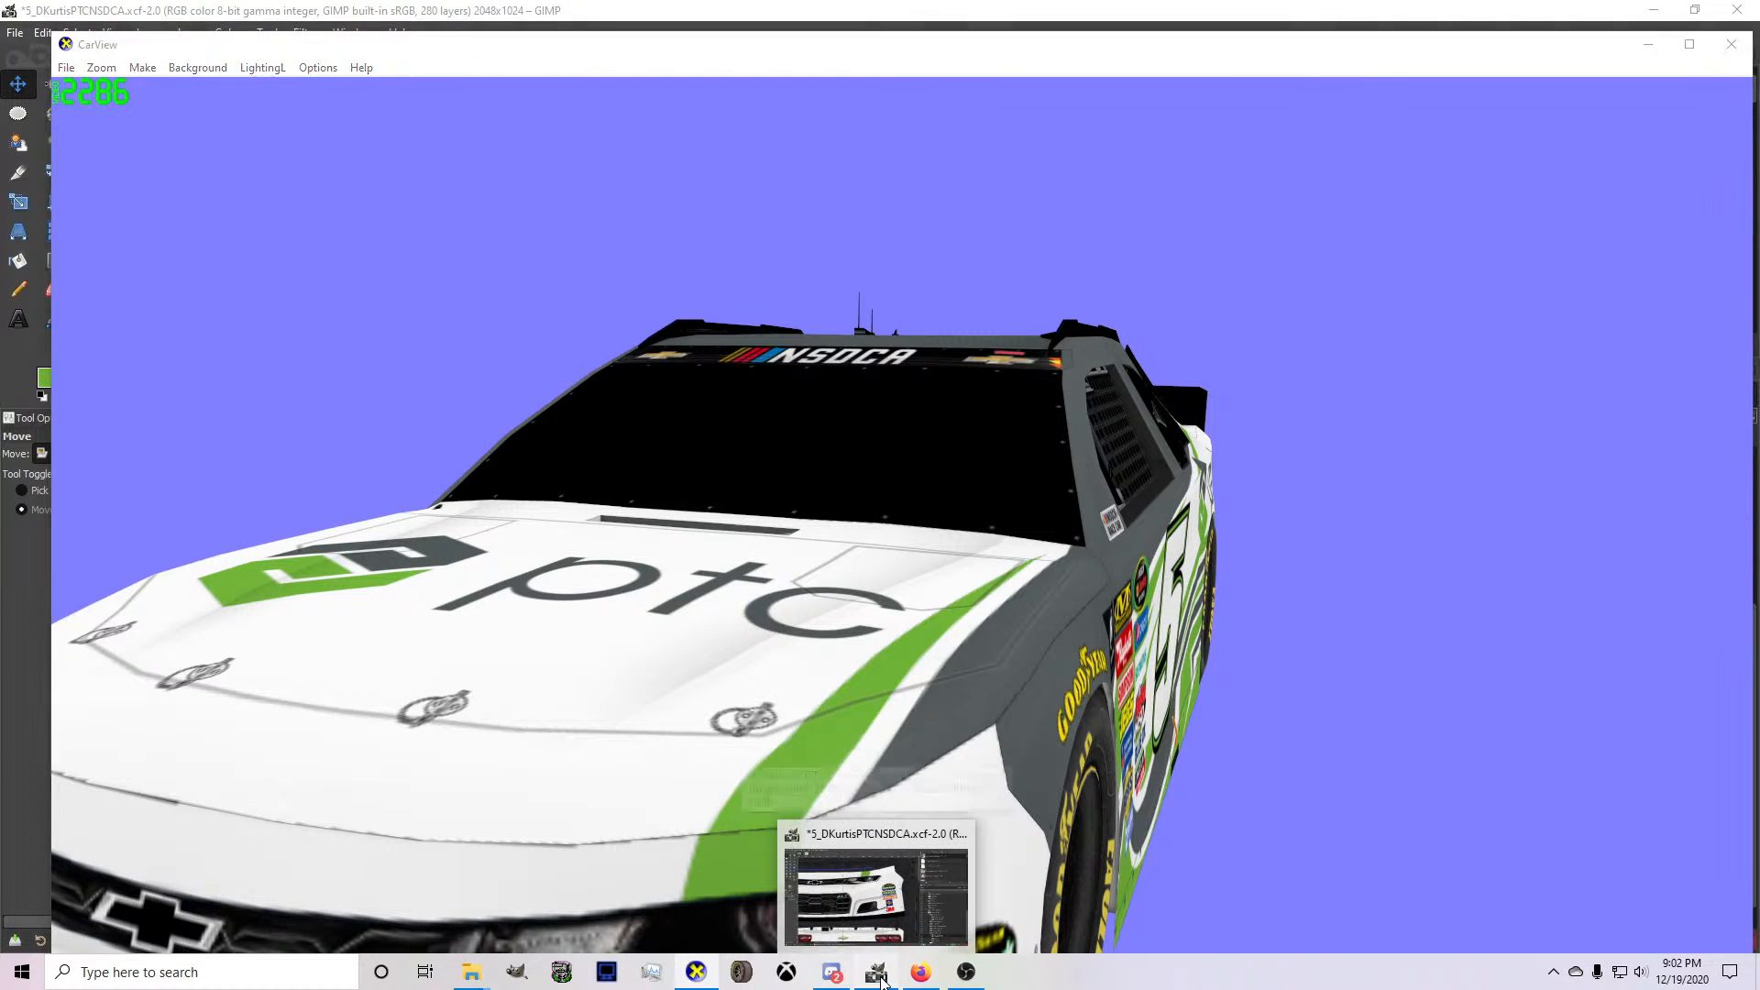
pyautogui.click(878, 974)
pyautogui.hotkey('ctrl', 'h')
# Free-select a narrow strip along the inner edge of the green bumper stripe and delete it.
pyautogui.scroll(3, 741, 233)
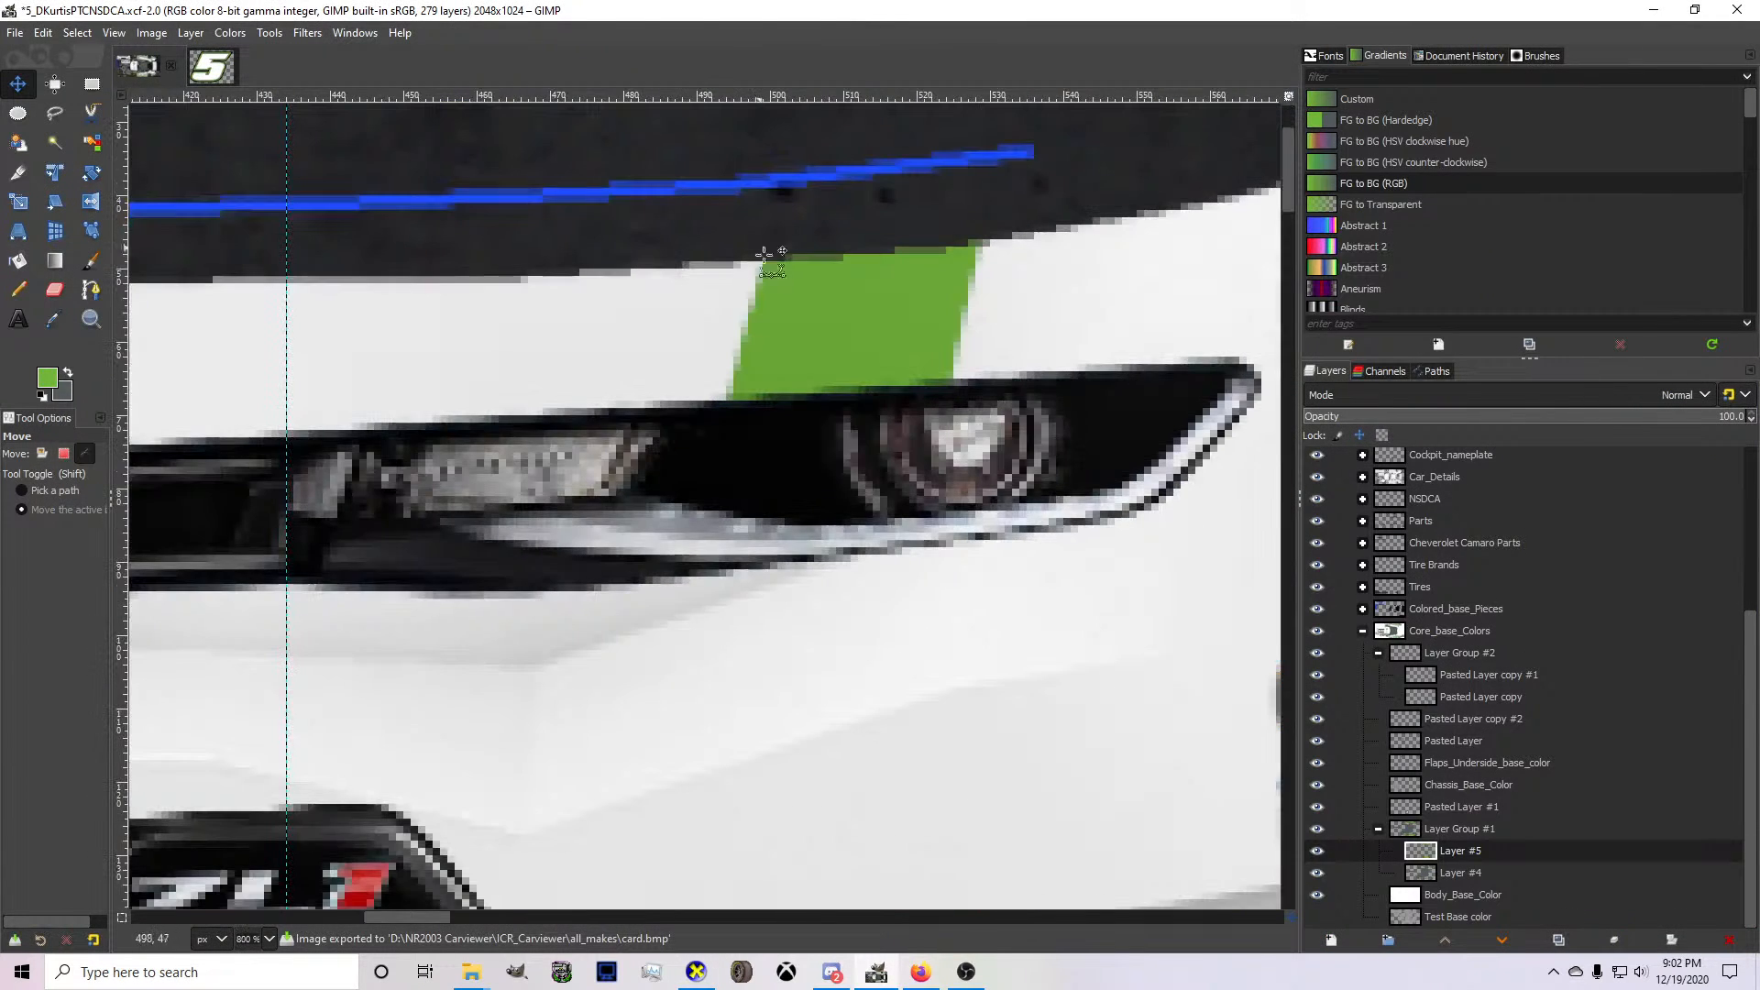
pyautogui.press('f')
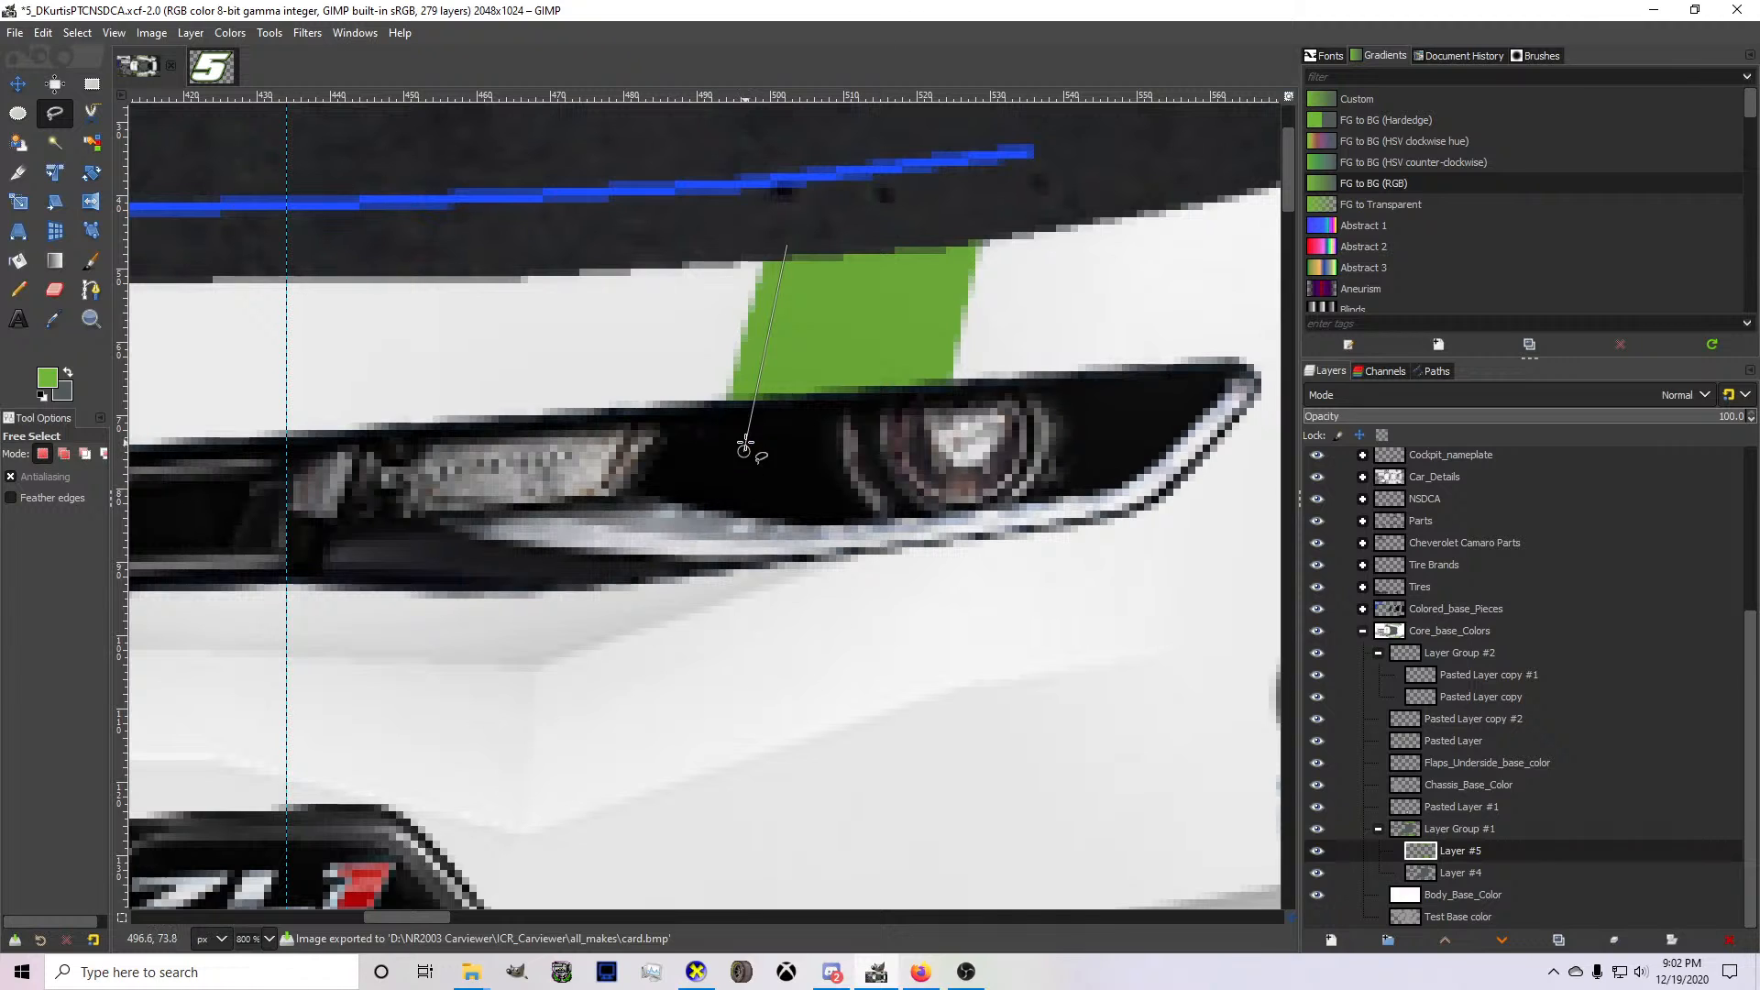
pyautogui.click(706, 436)
pyautogui.click(705, 231)
pyautogui.click(741, 214)
pyautogui.press('Return')
pyautogui.press('Delete')
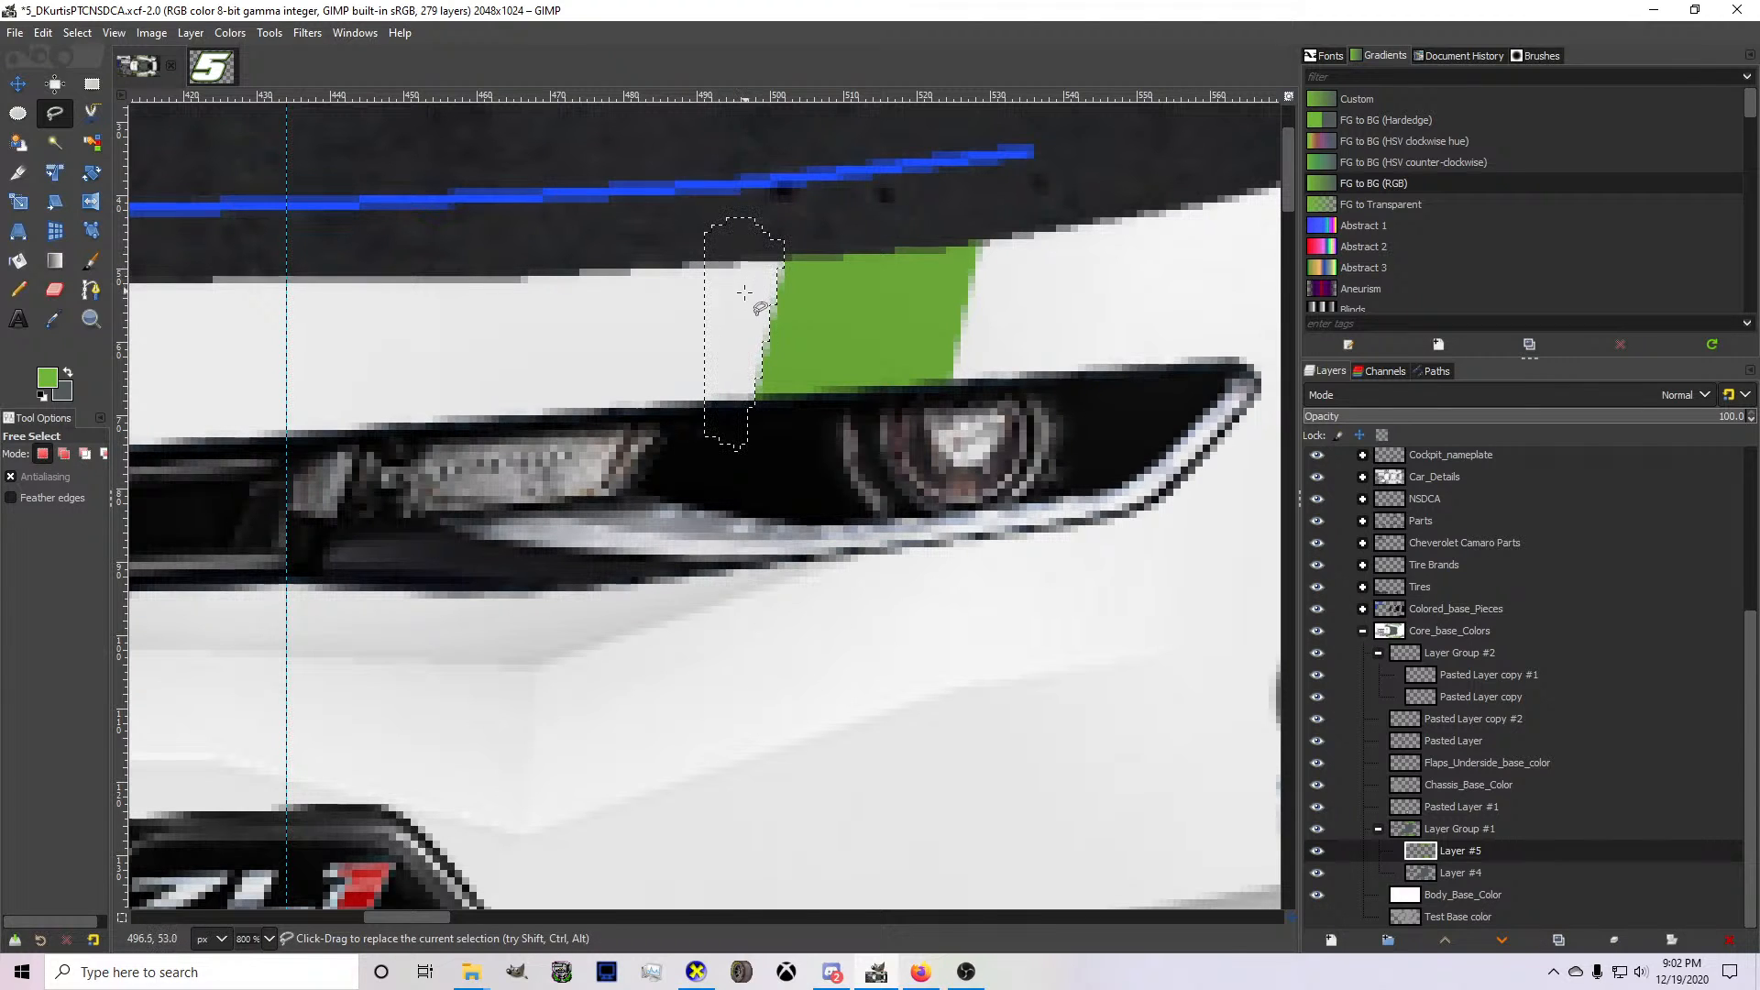
# Export the texture to card.bmp and check the stripe's trimmed inner edge on the 3D car in CarView.
pyautogui.hotkey('ctrl', 'e')
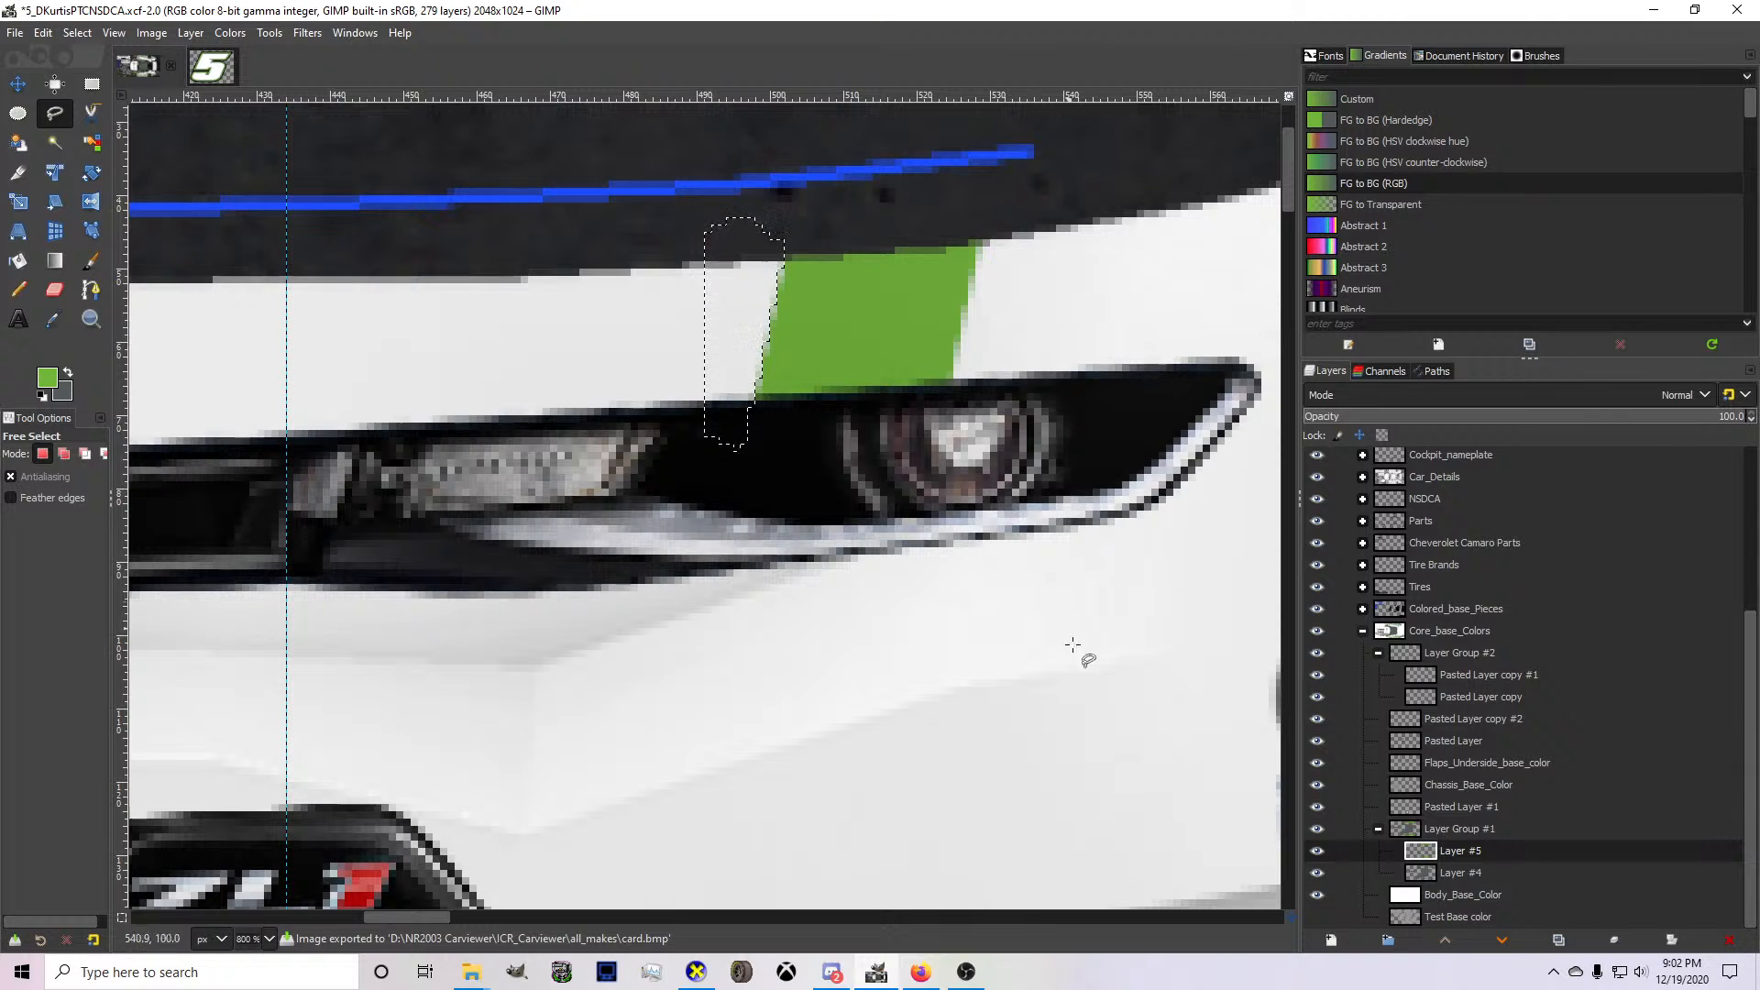
pyautogui.click(696, 971)
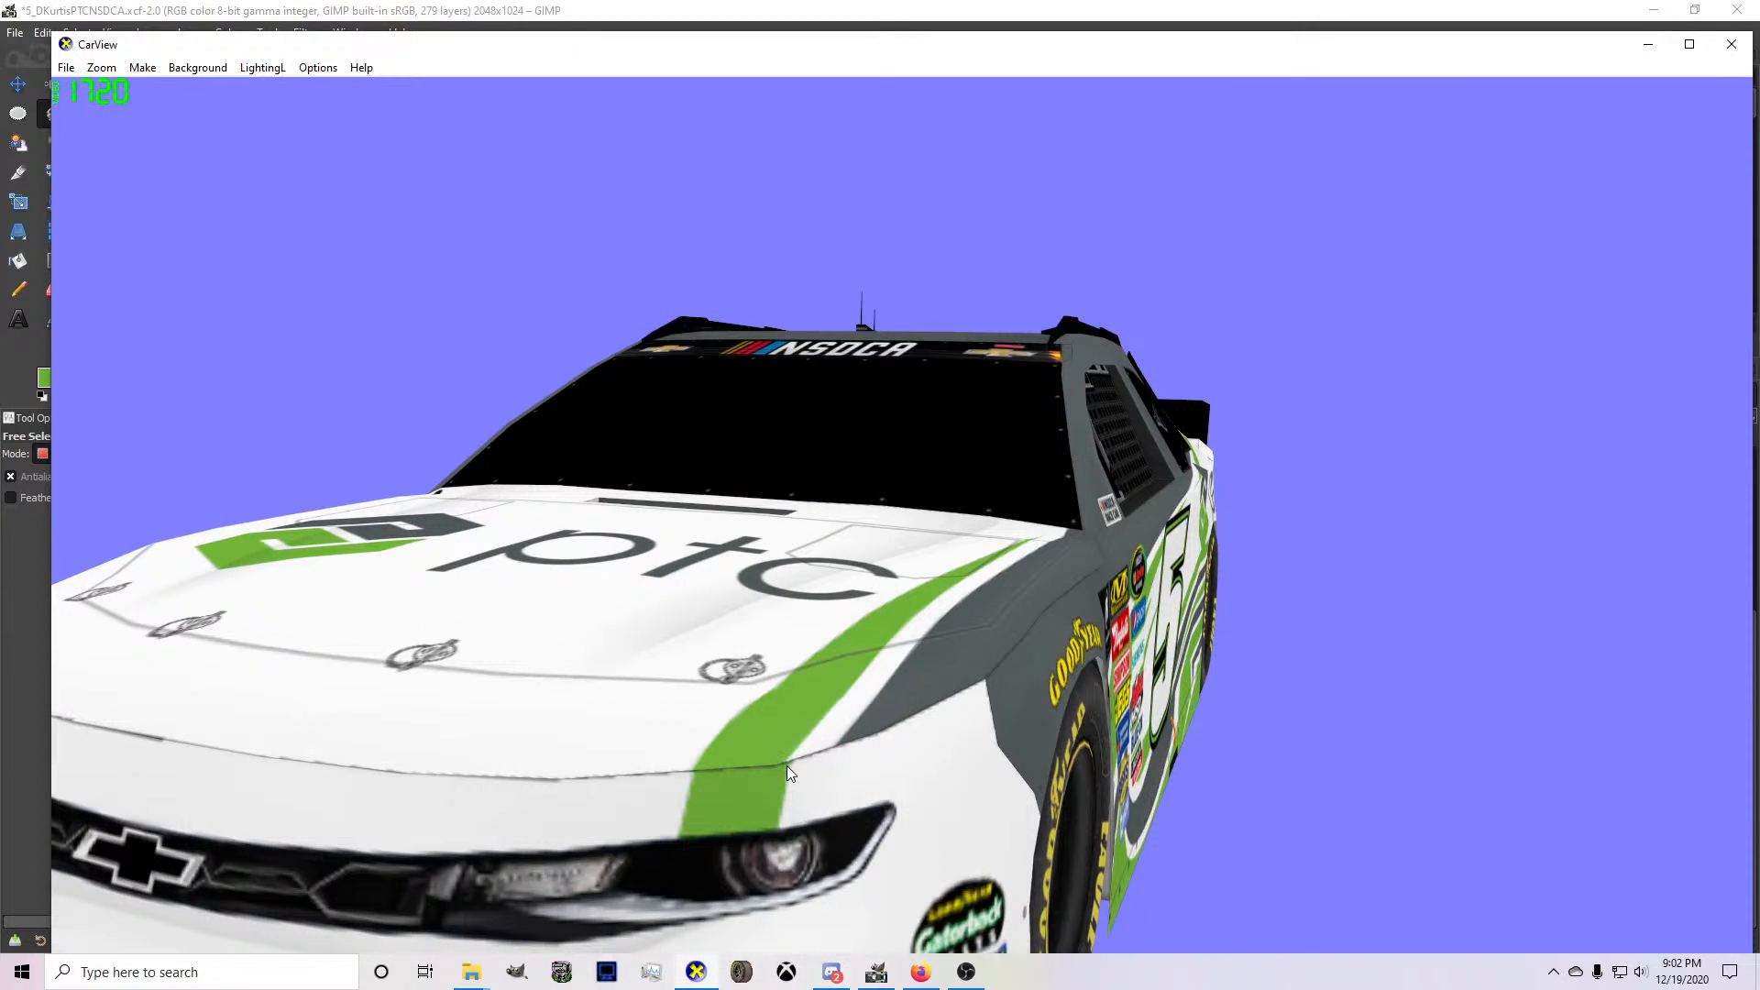
pyautogui.click(877, 972)
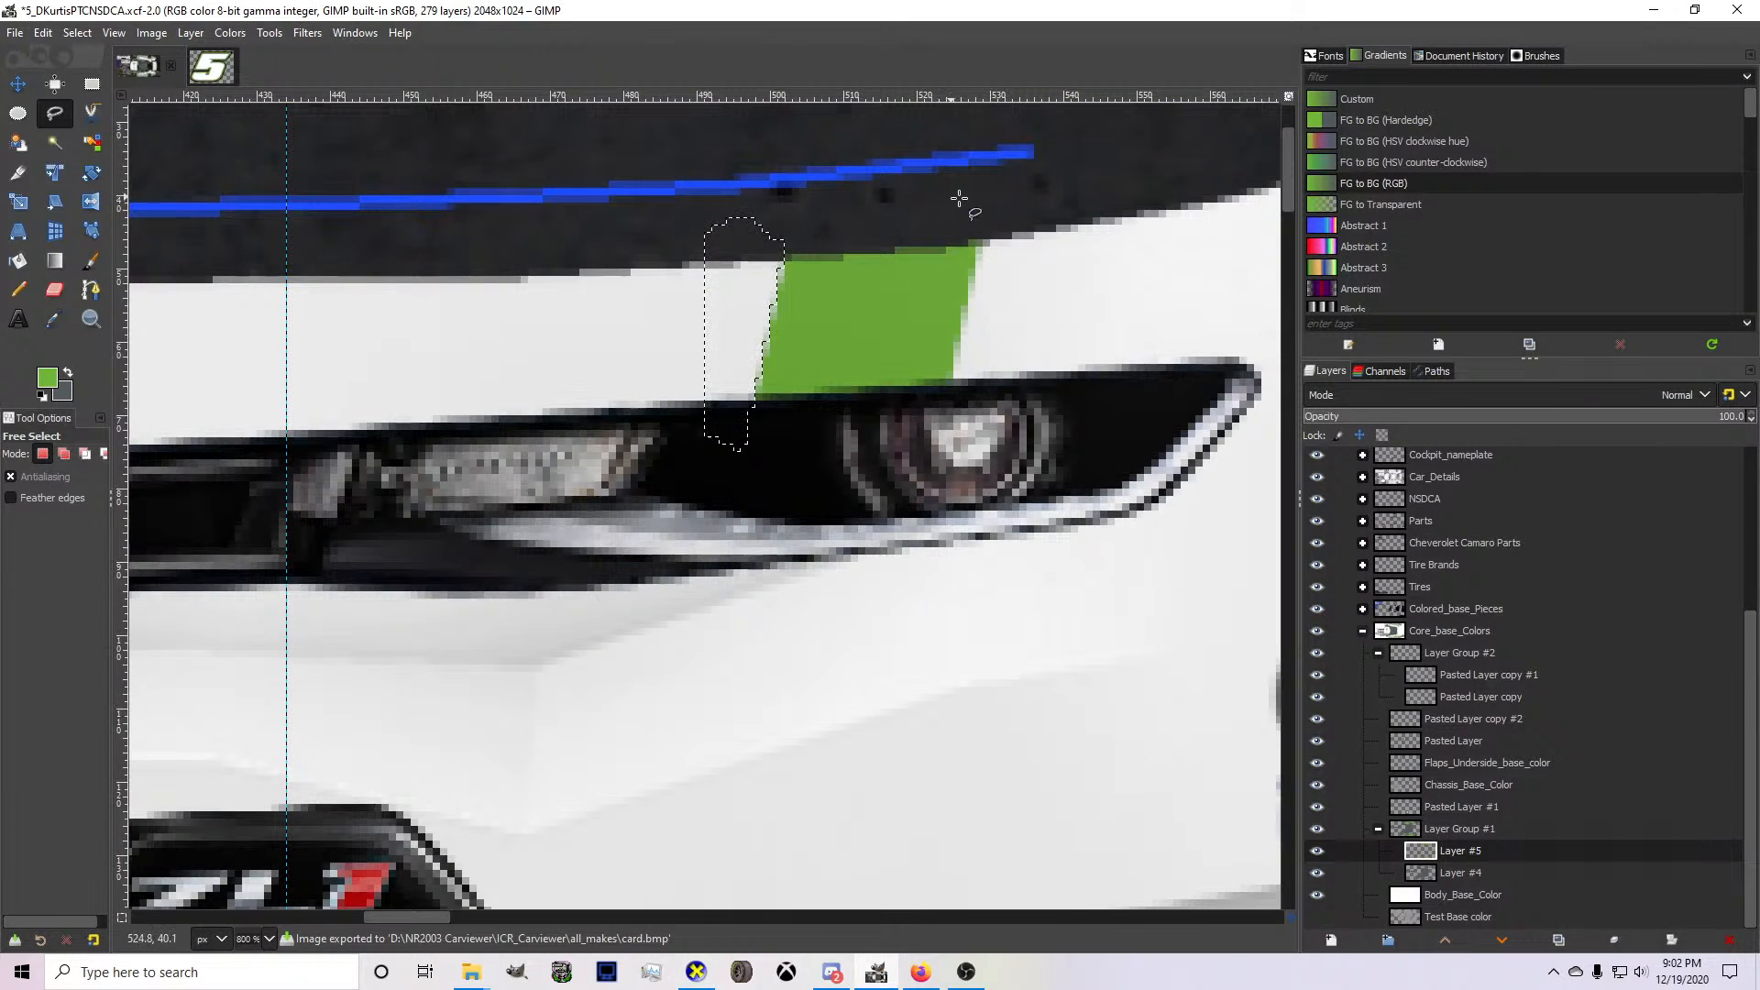
# Free-select a narrow slanted strip along the outer edge of the green bumper stripe and delete it.
pyautogui.click(918, 412)
pyautogui.click(997, 412)
pyautogui.click(1048, 217)
pyautogui.press('Return')
pyautogui.press('Delete')
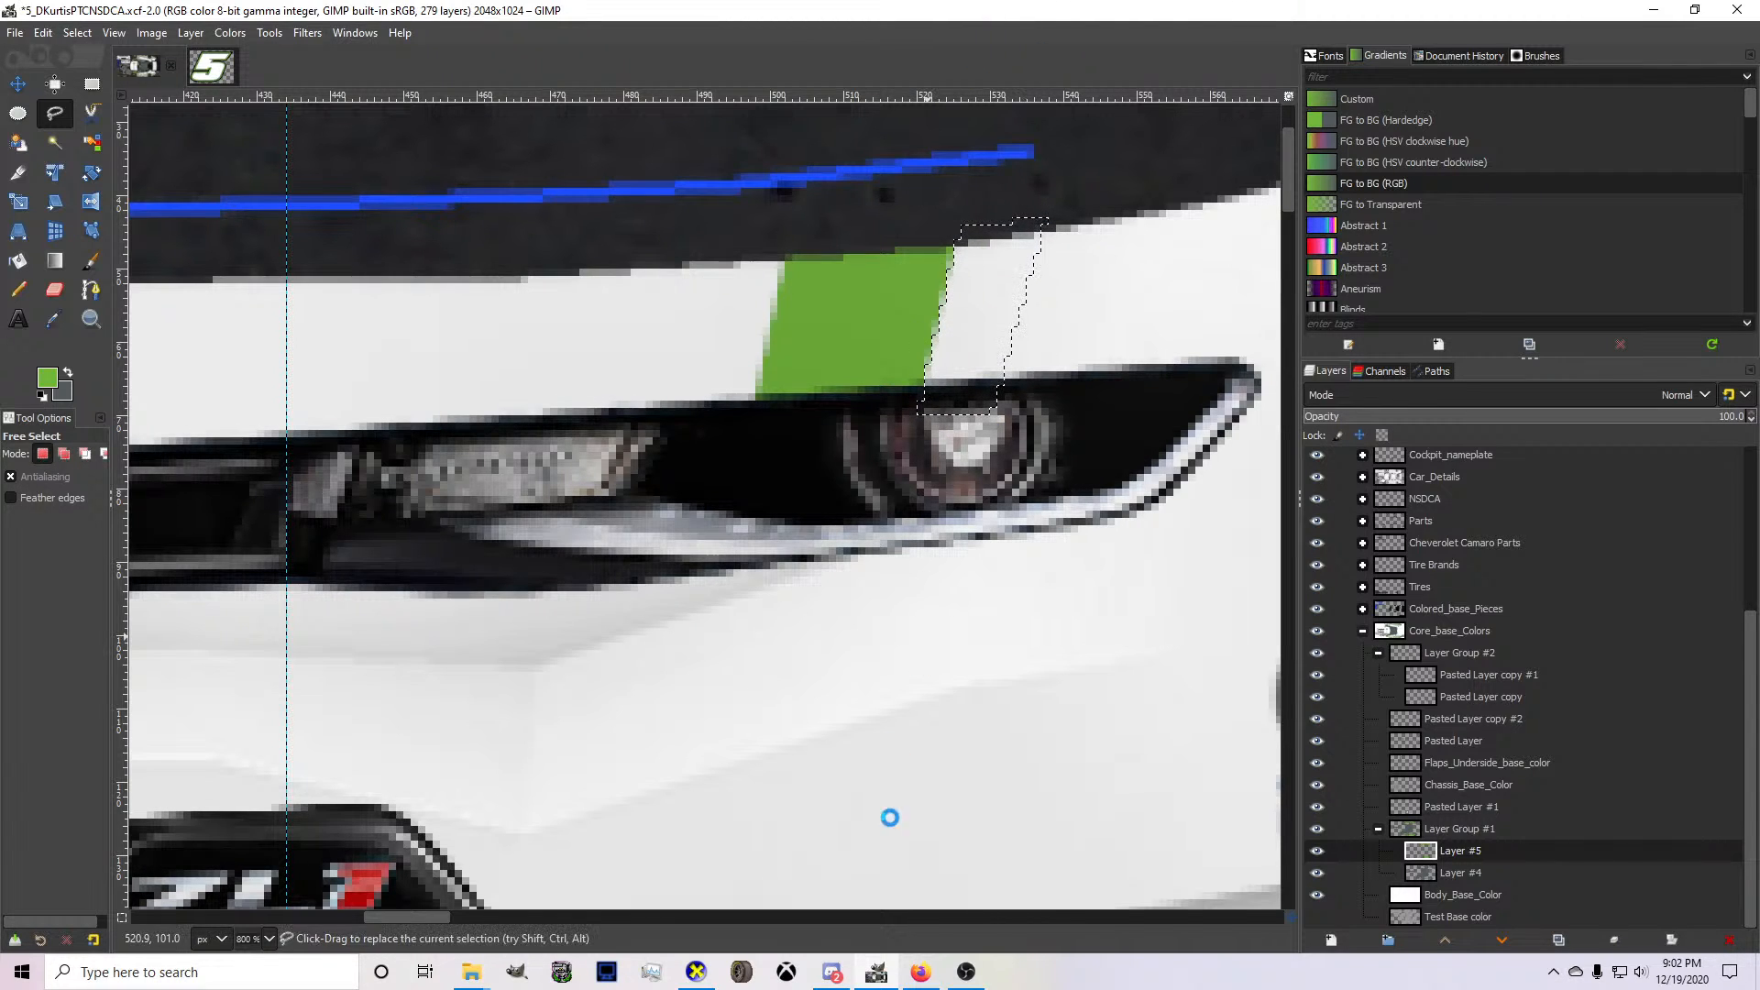
# Export the texture to card.bmp and compare the stripe's outer edge in CarView with the reference photos in Firefox.
pyautogui.hotkey('ctrl', 'e')
pyautogui.click(699, 976)
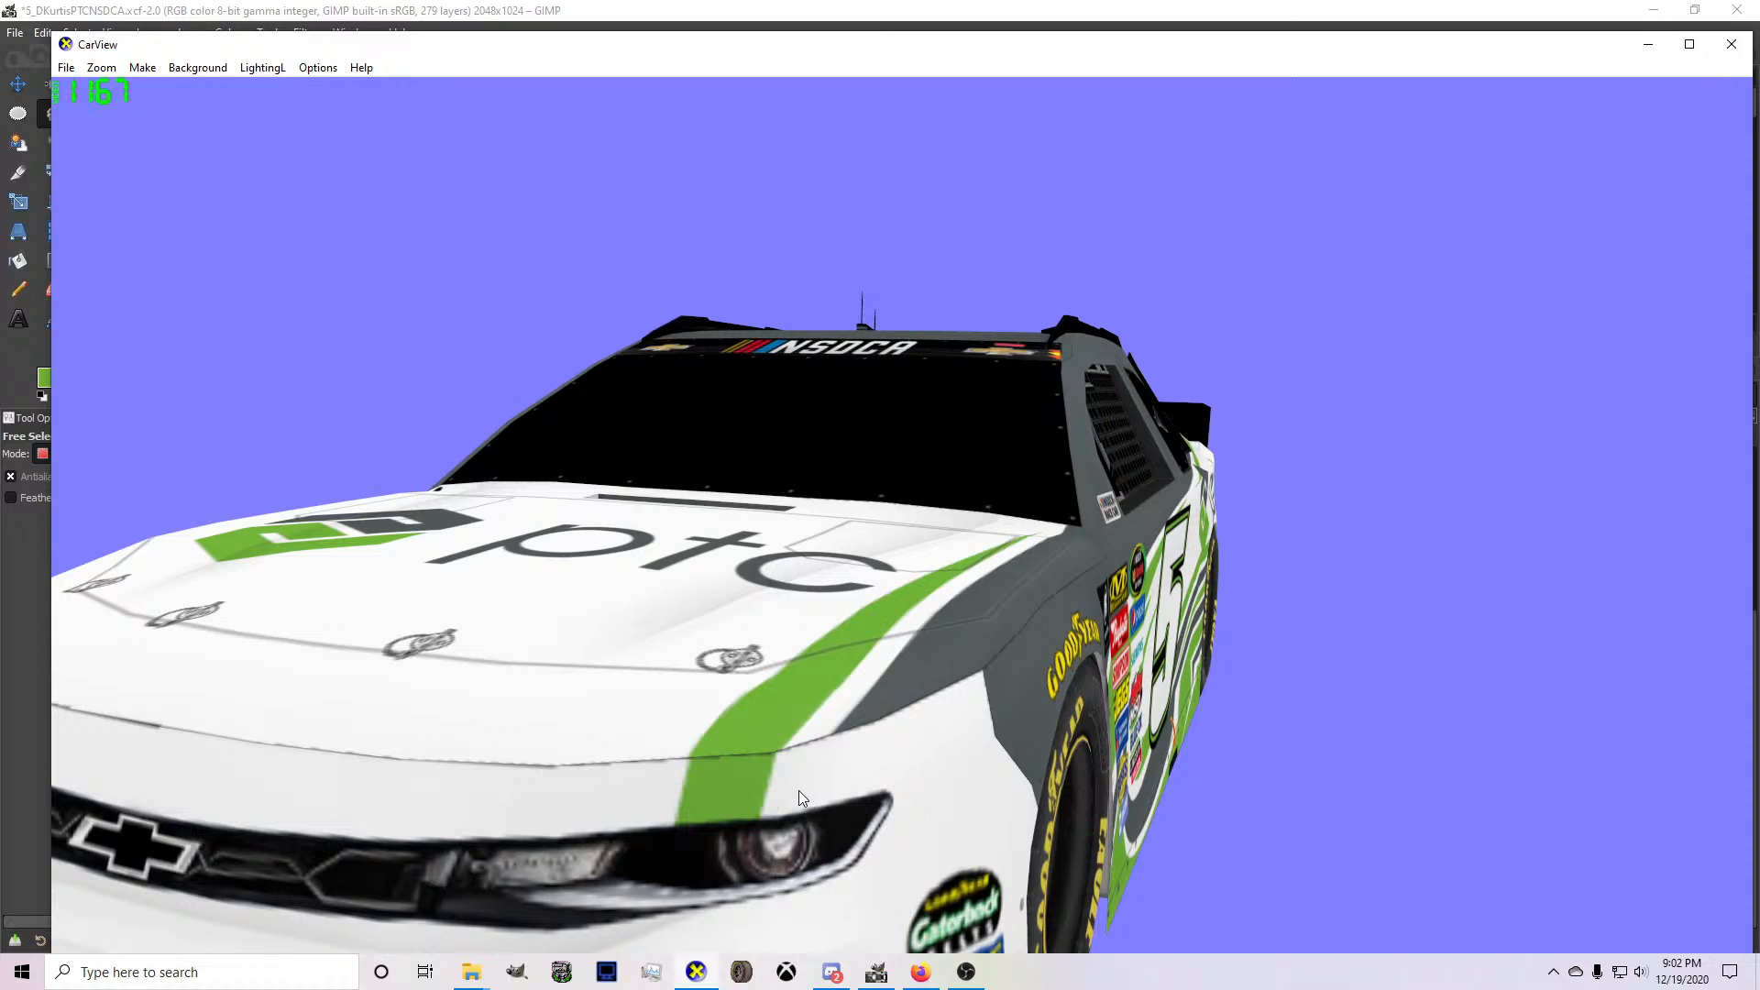
pyautogui.moveTo(880, 974)
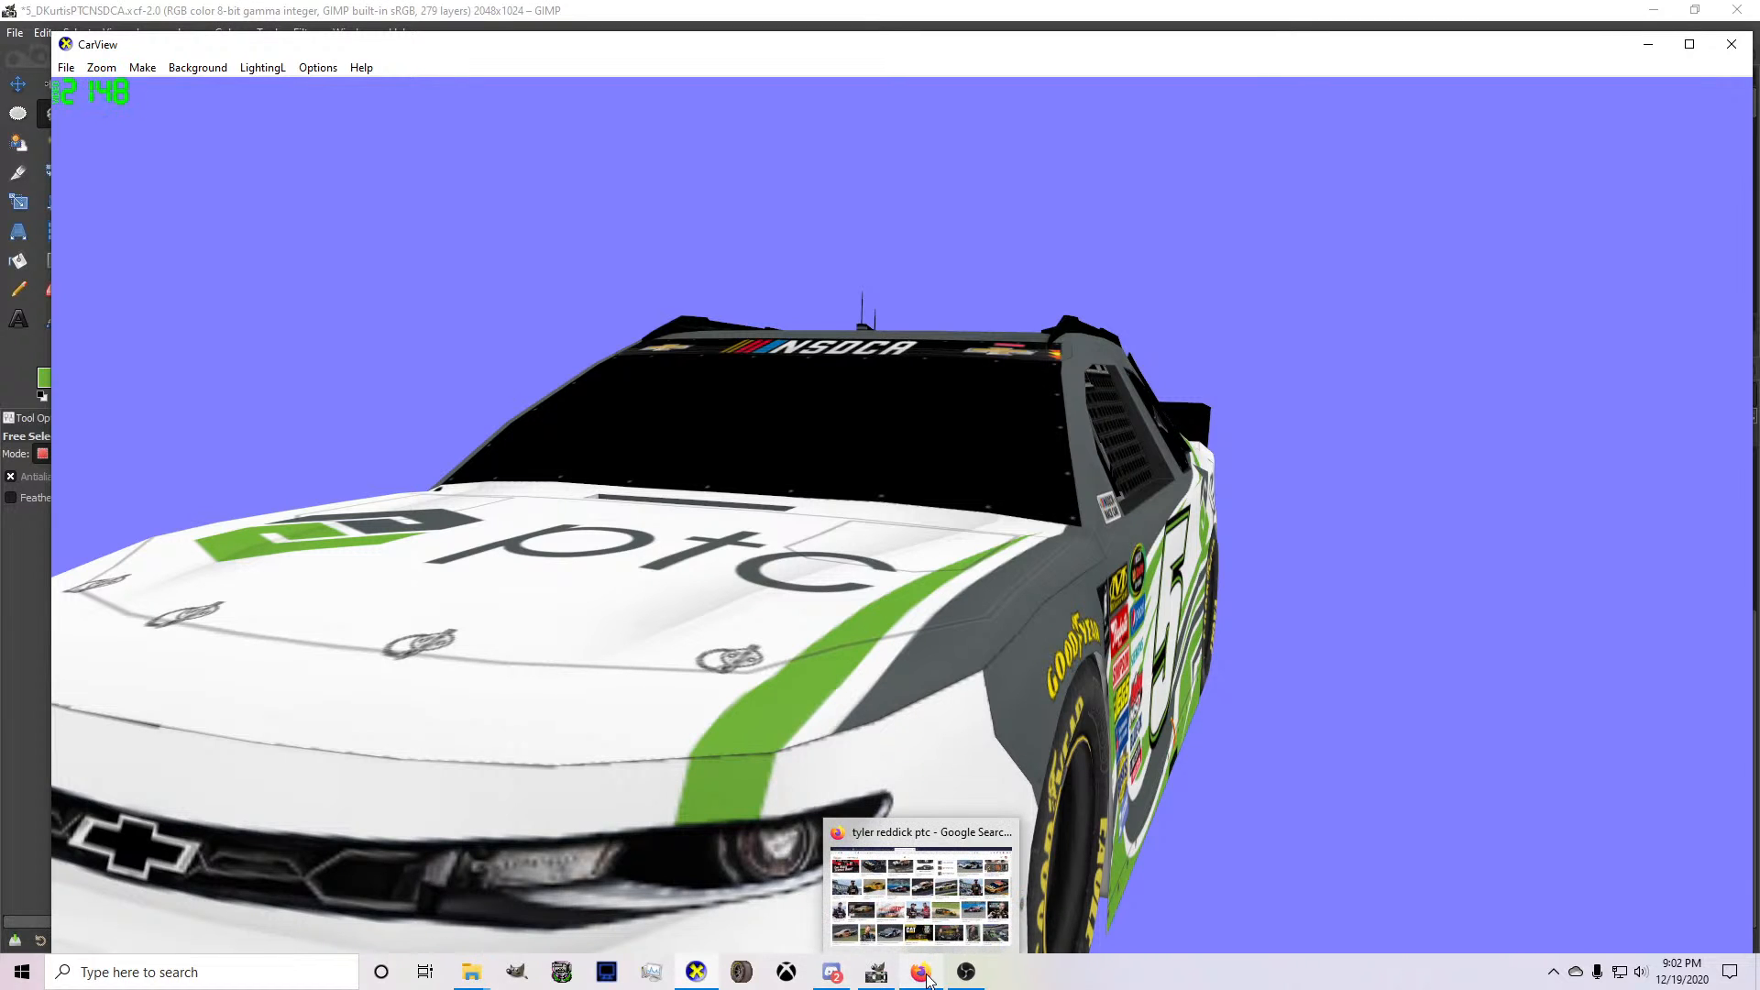
pyautogui.click(917, 890)
# Draw a slightly curved path along the bumper stripe's outer edge in GIMP, convert it to a selection and paint it green with the Pencil.
pyautogui.click(92, 288)
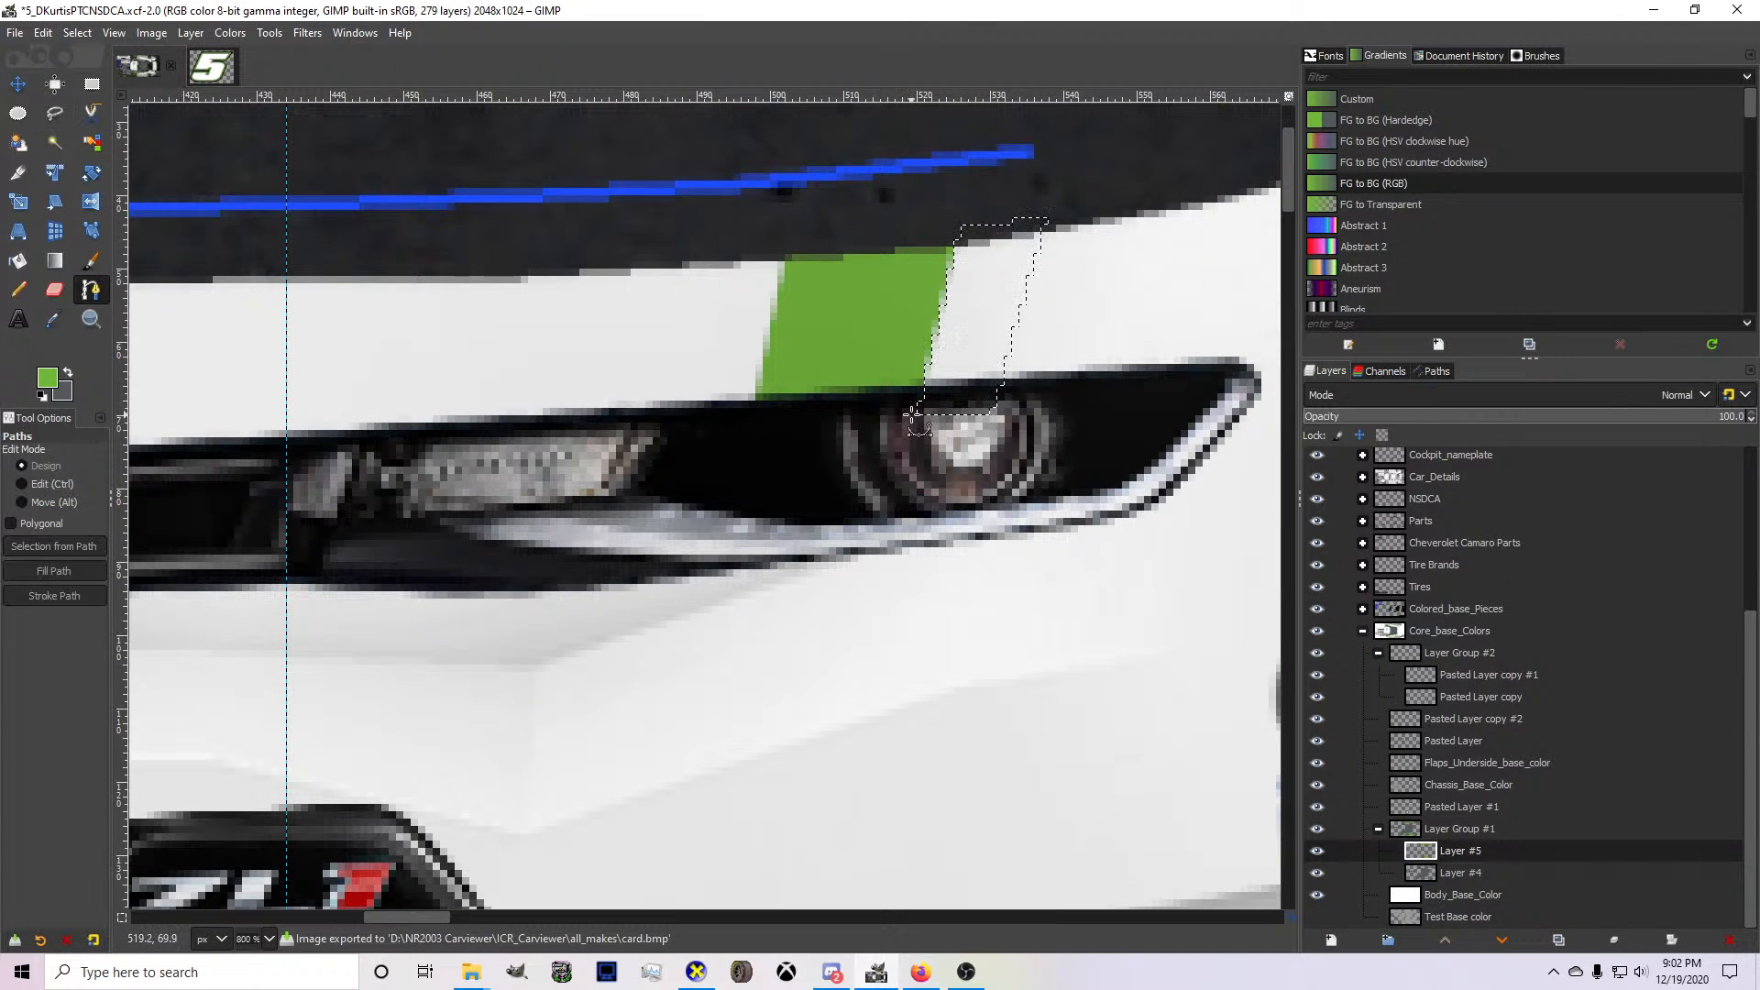
pyautogui.click(987, 229)
pyautogui.click(987, 230)
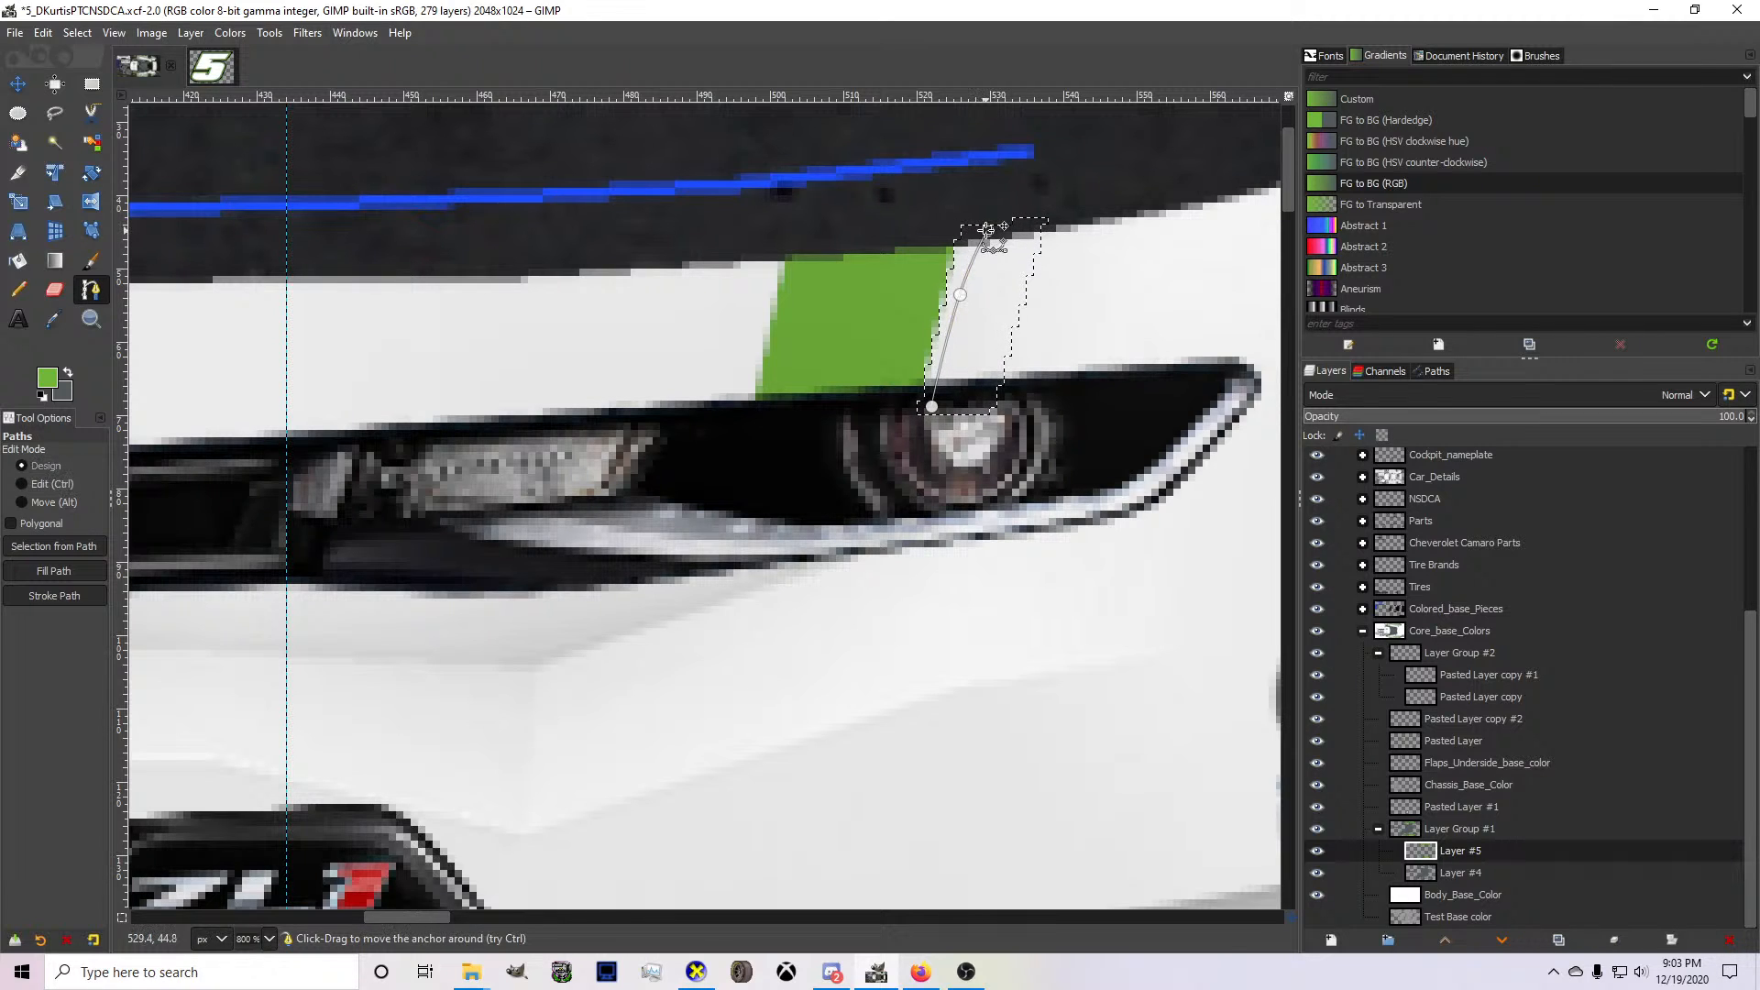
pyautogui.click(938, 224)
pyautogui.click(878, 430)
pyautogui.press('Return')
pyautogui.click(18, 289)
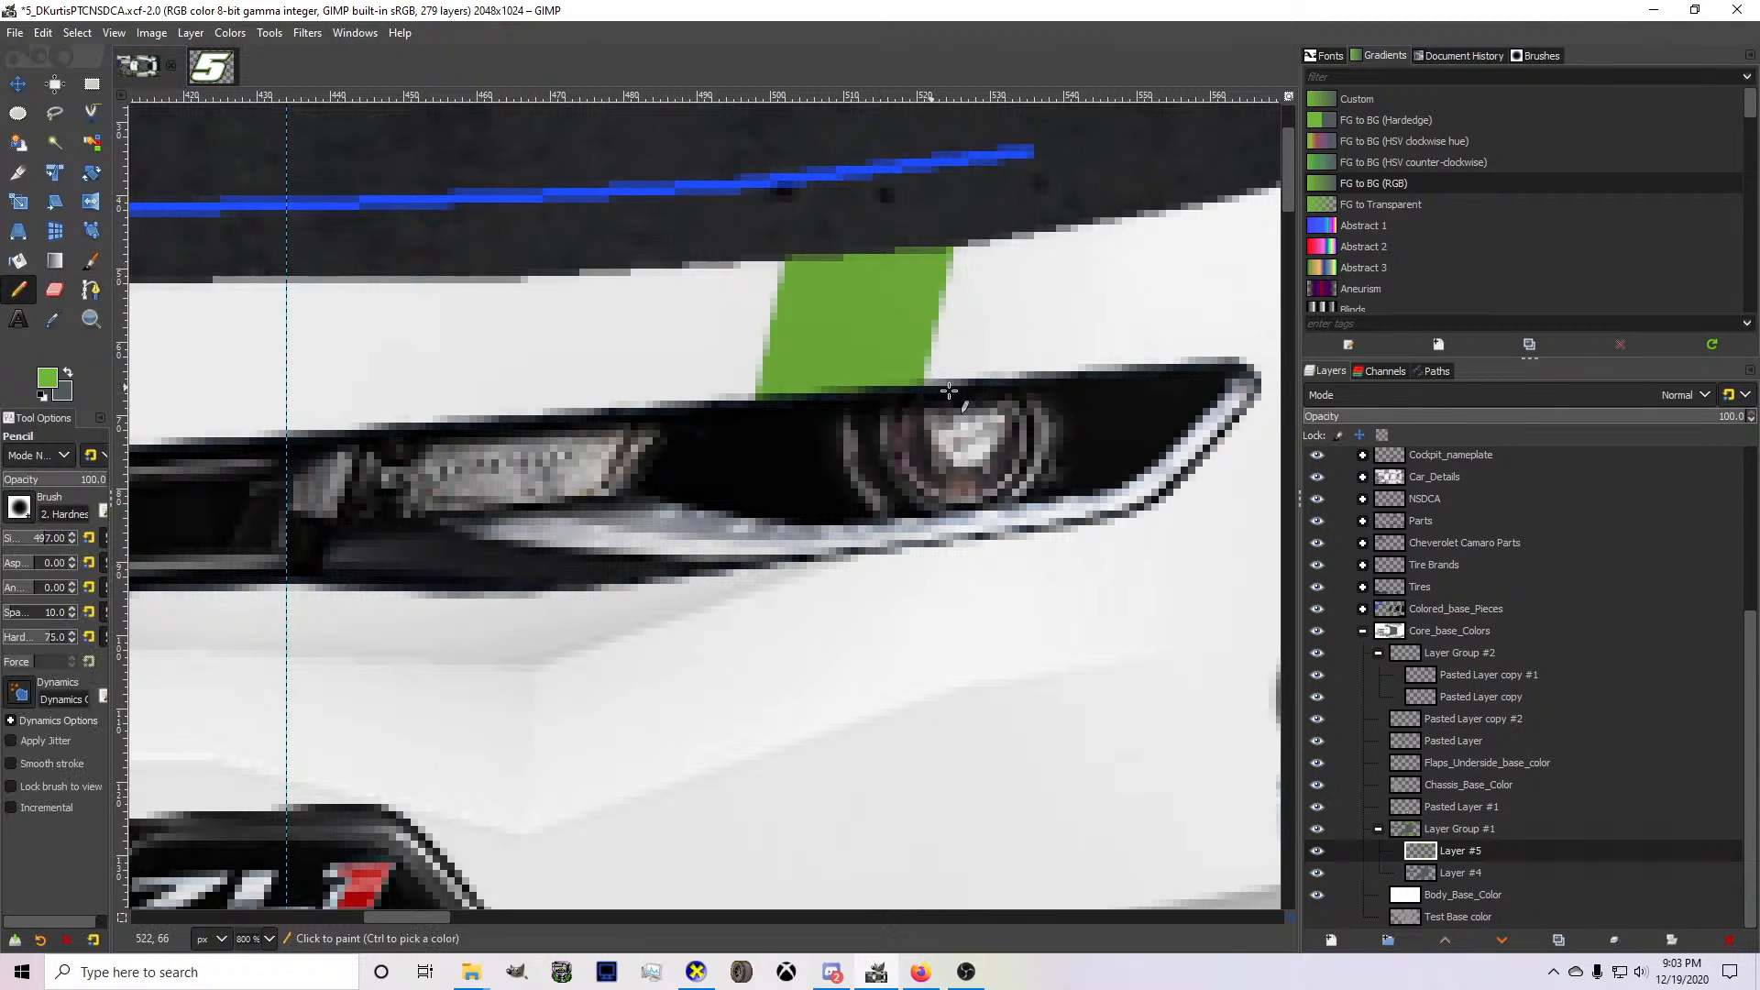
pyautogui.moveTo(955, 397); pyautogui.dragTo(970, 236)
pyautogui.hotkey('ctrl', 'shift', 'a')
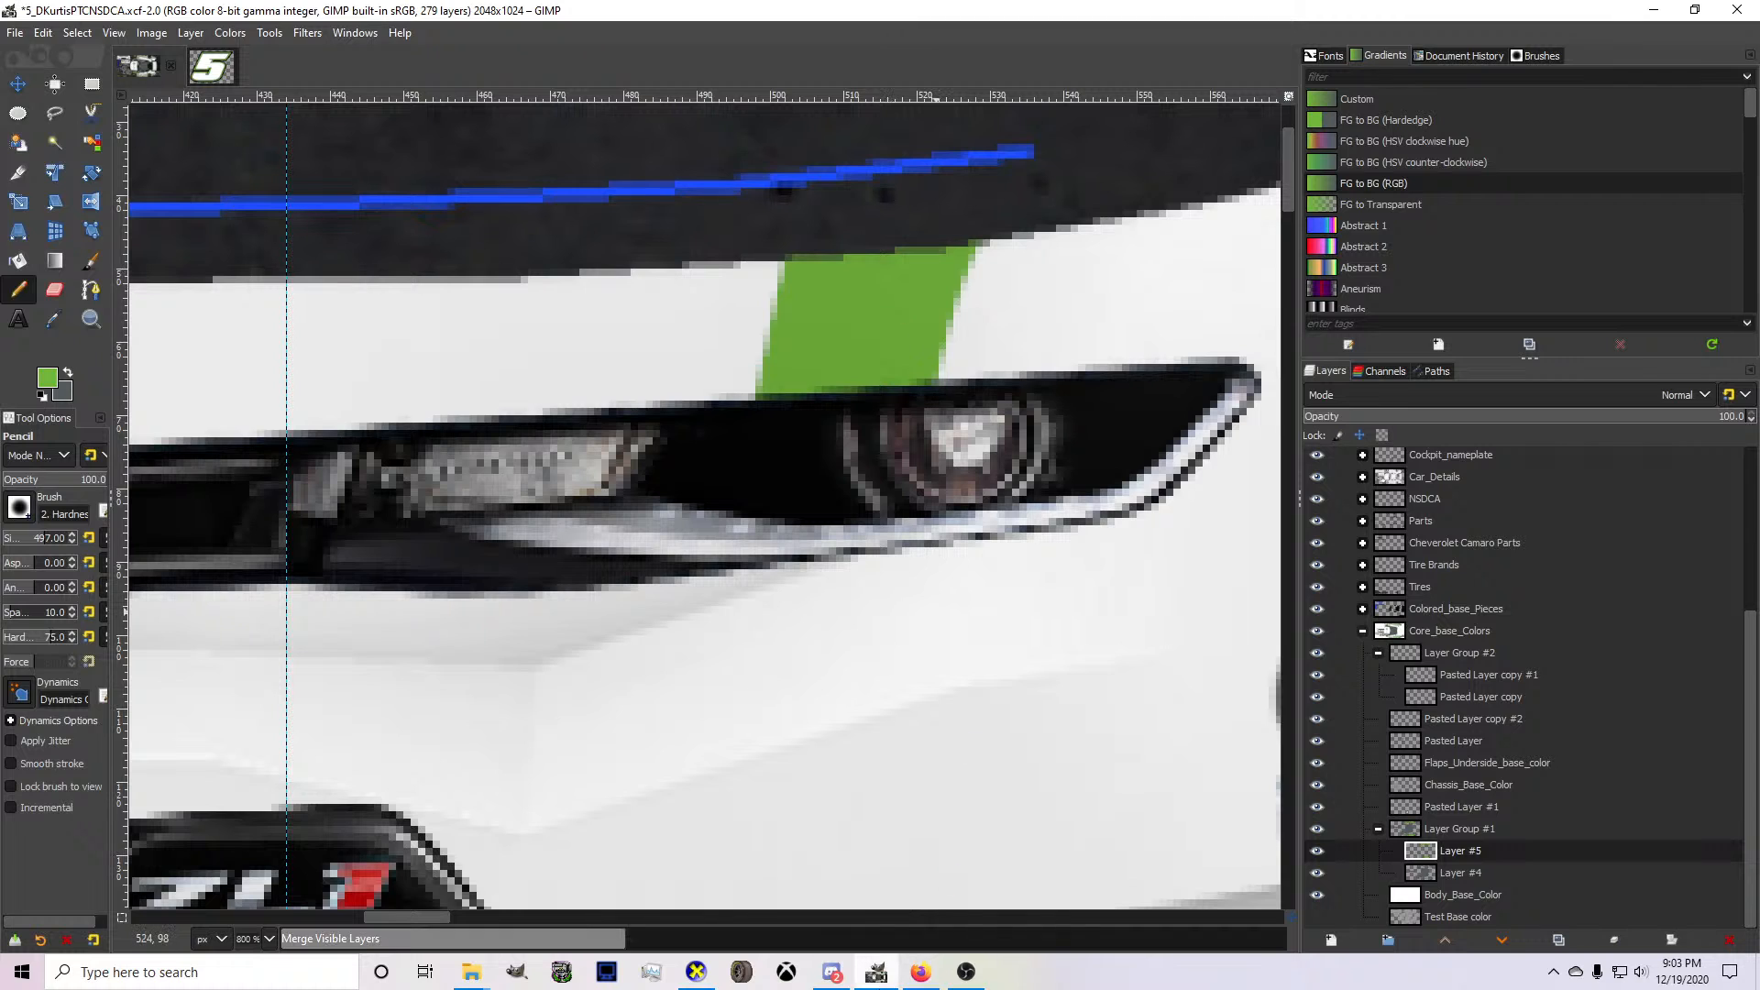
# Inspect the curved outer edge of the bumper stripe on the 3D car in CarView and return to GIMP.
pyautogui.click(697, 972)
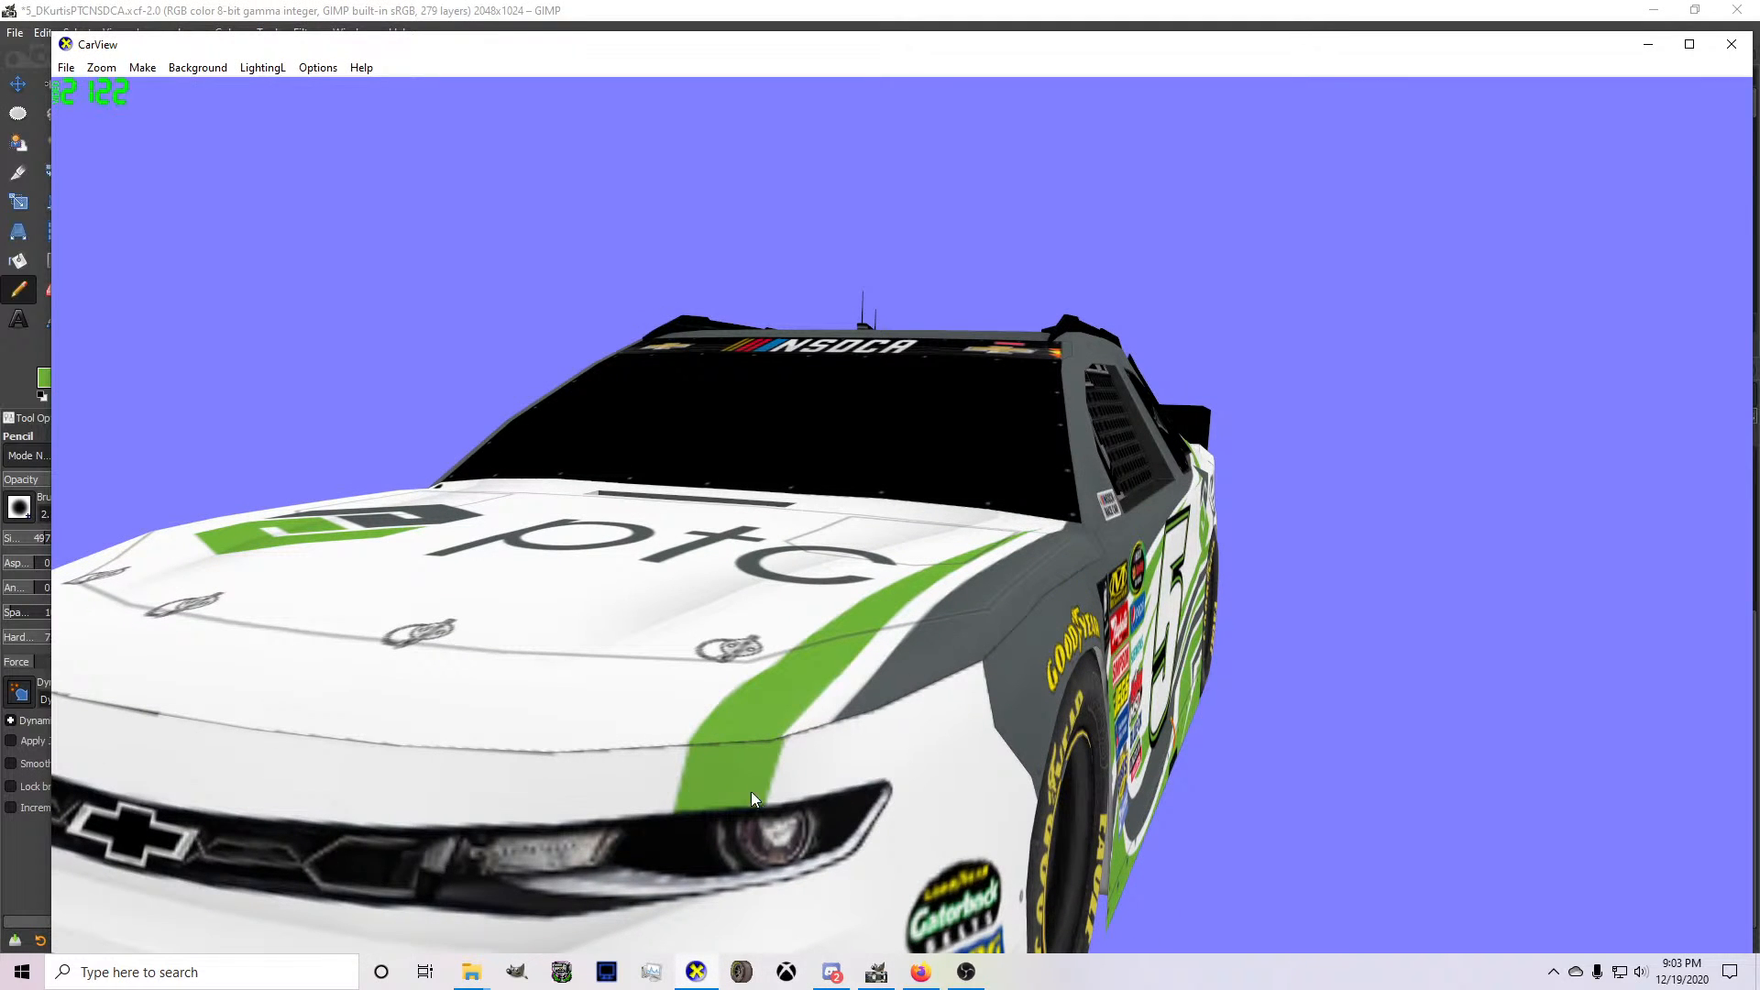
pyautogui.moveTo(943, 969)
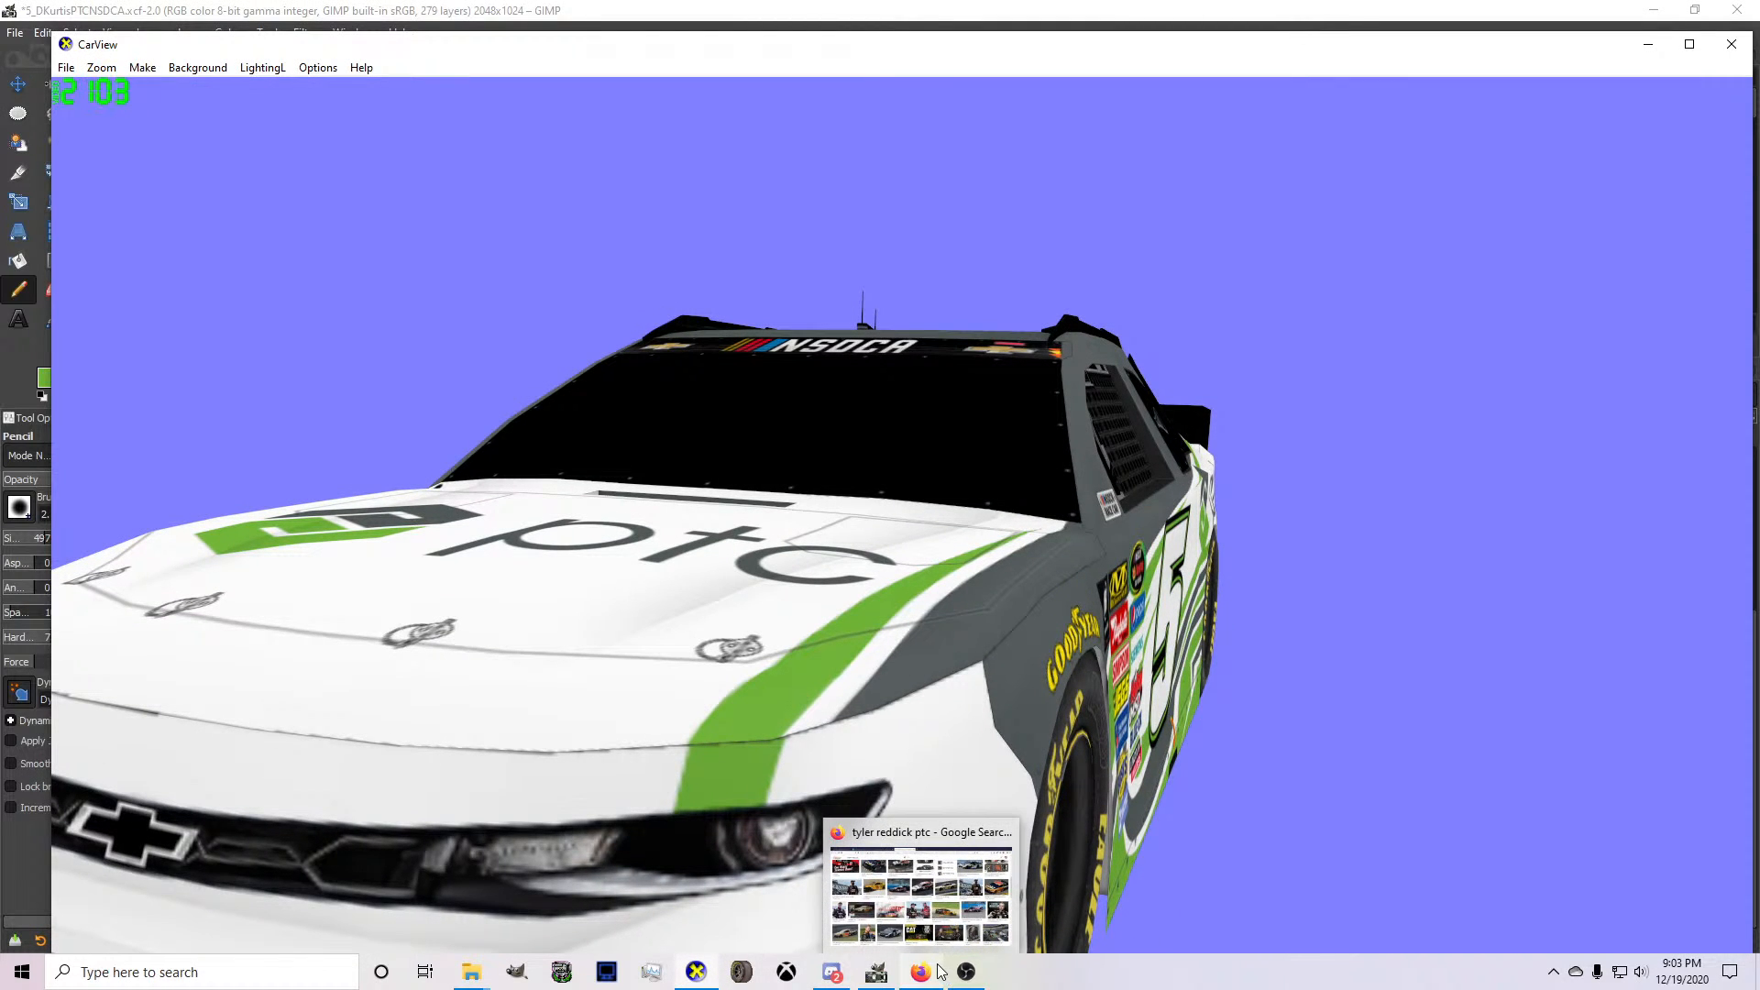
pyautogui.click(878, 971)
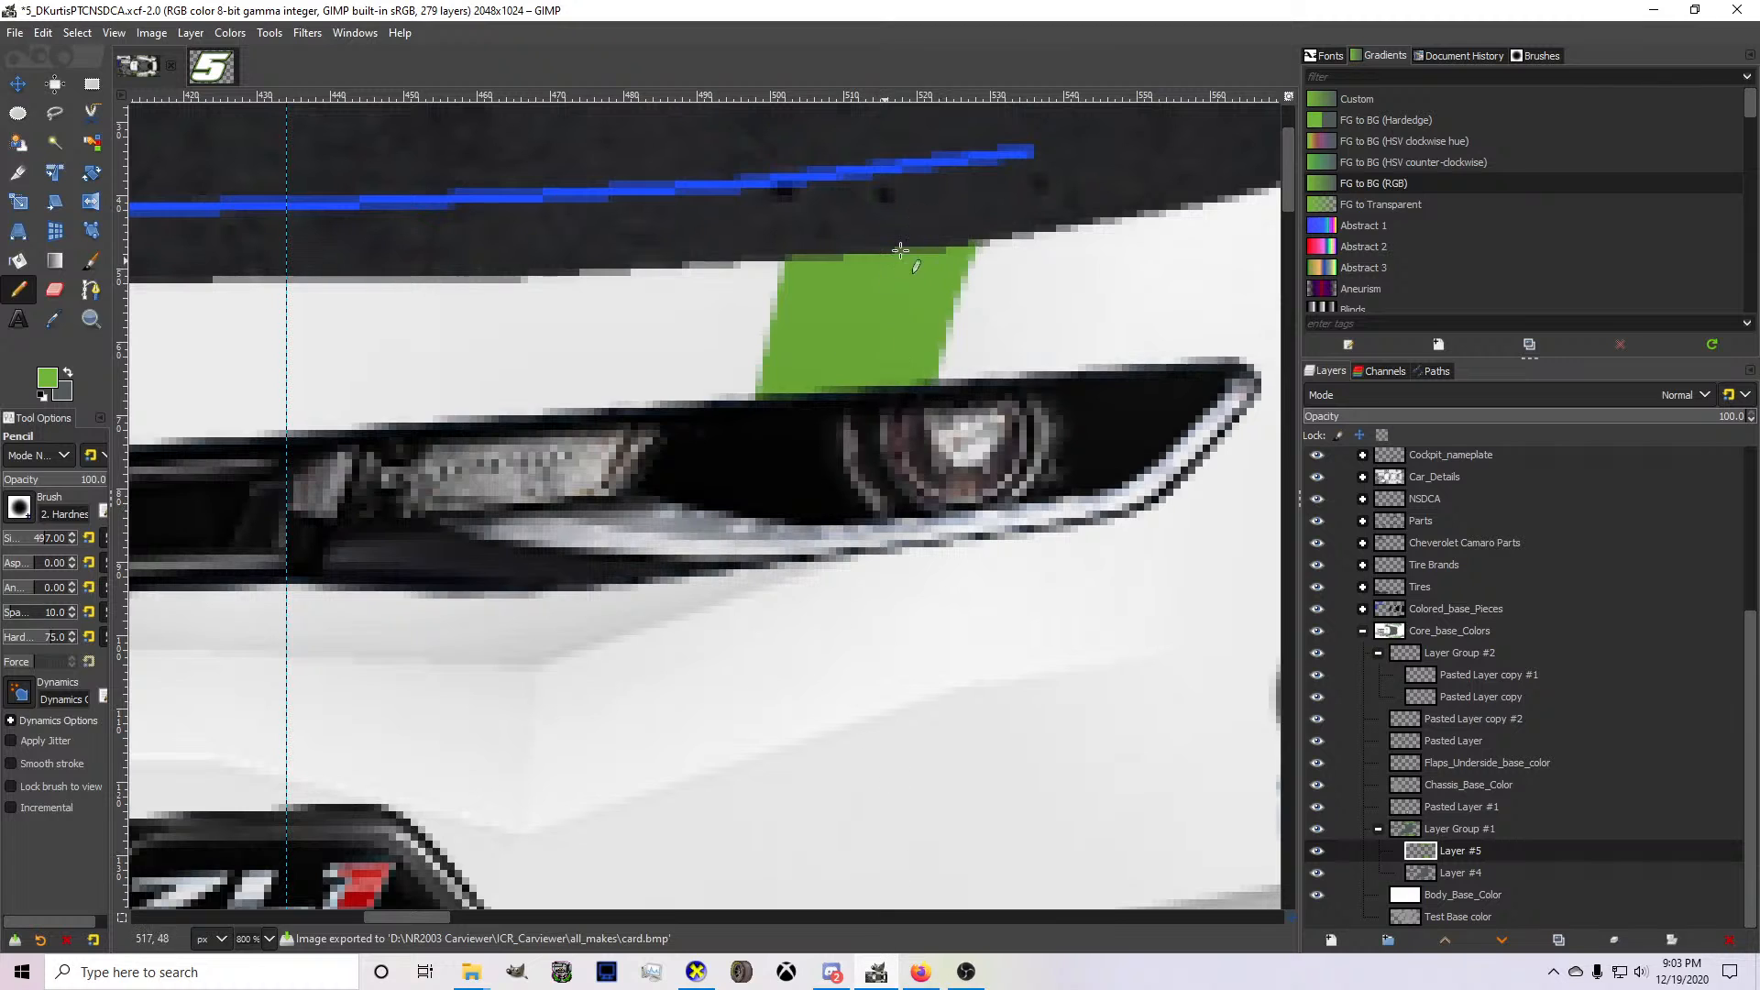
# Free-select the outer part of the green bumper stripe, copy and paste it as a floating selection, and shift it 2 pixels inward.
pyautogui.press('f')
pyautogui.click(989, 427)
pyautogui.click(1047, 173)
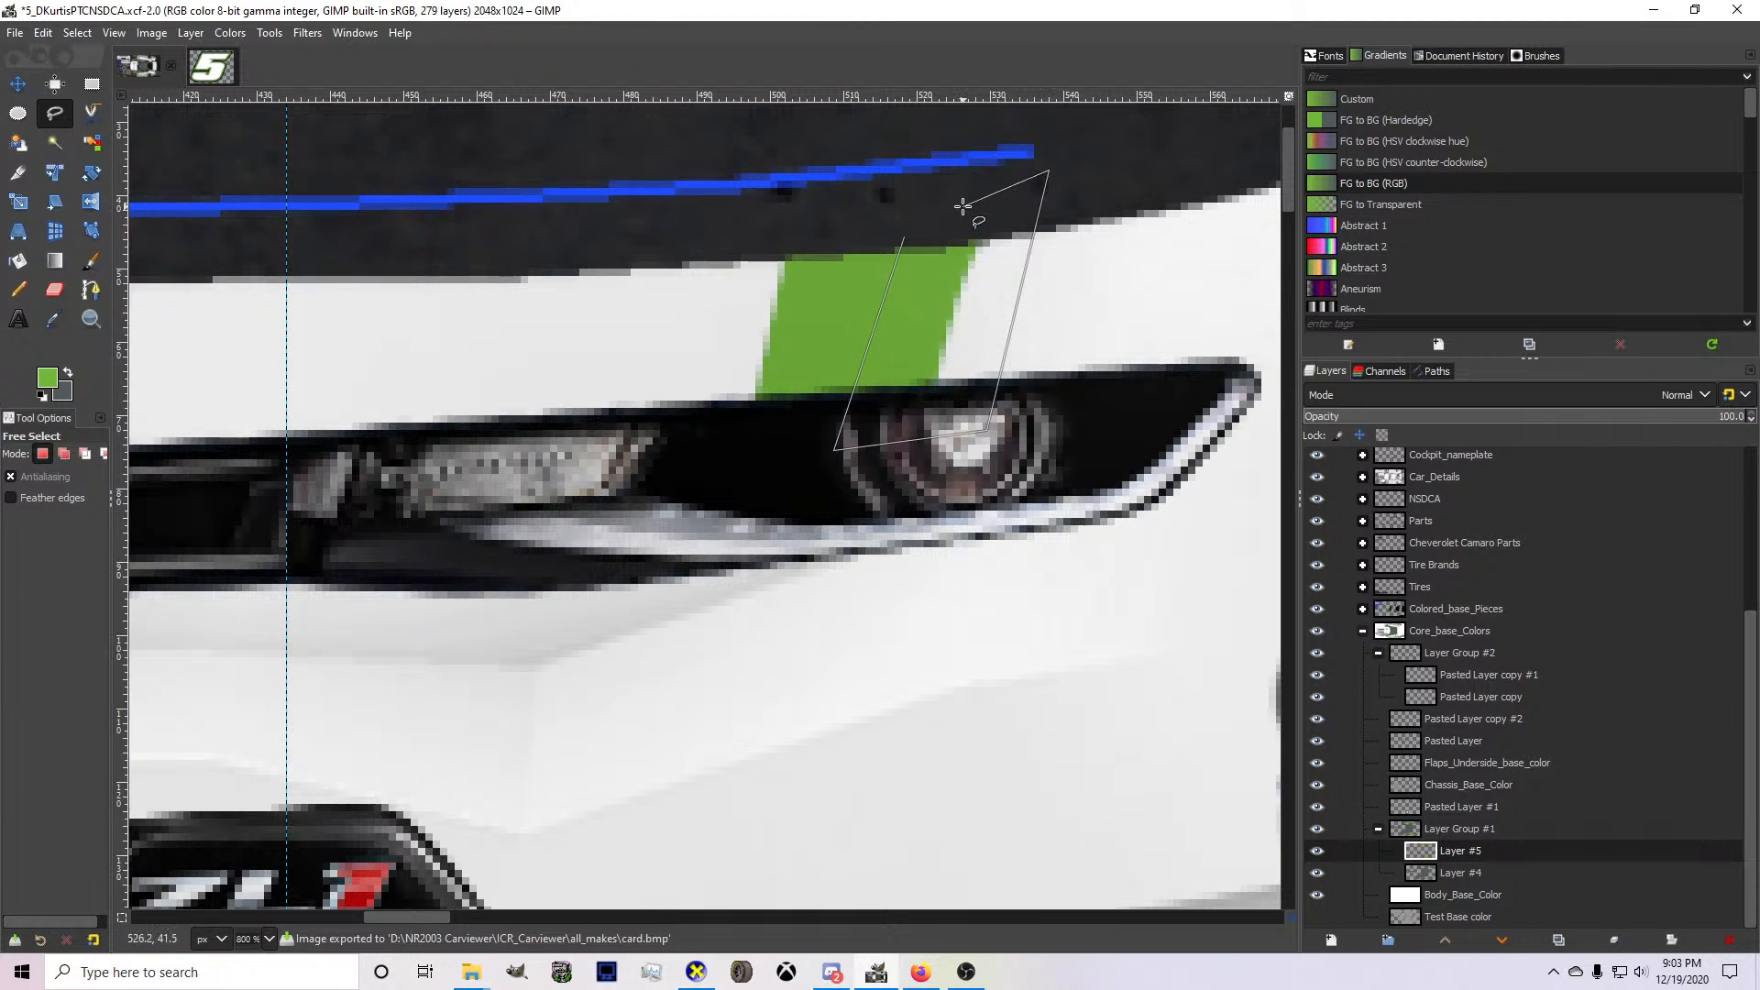
pyautogui.press('Return')
pyautogui.hotkey('ctrl', 'c')
pyautogui.hotkey('ctrl', 'v')
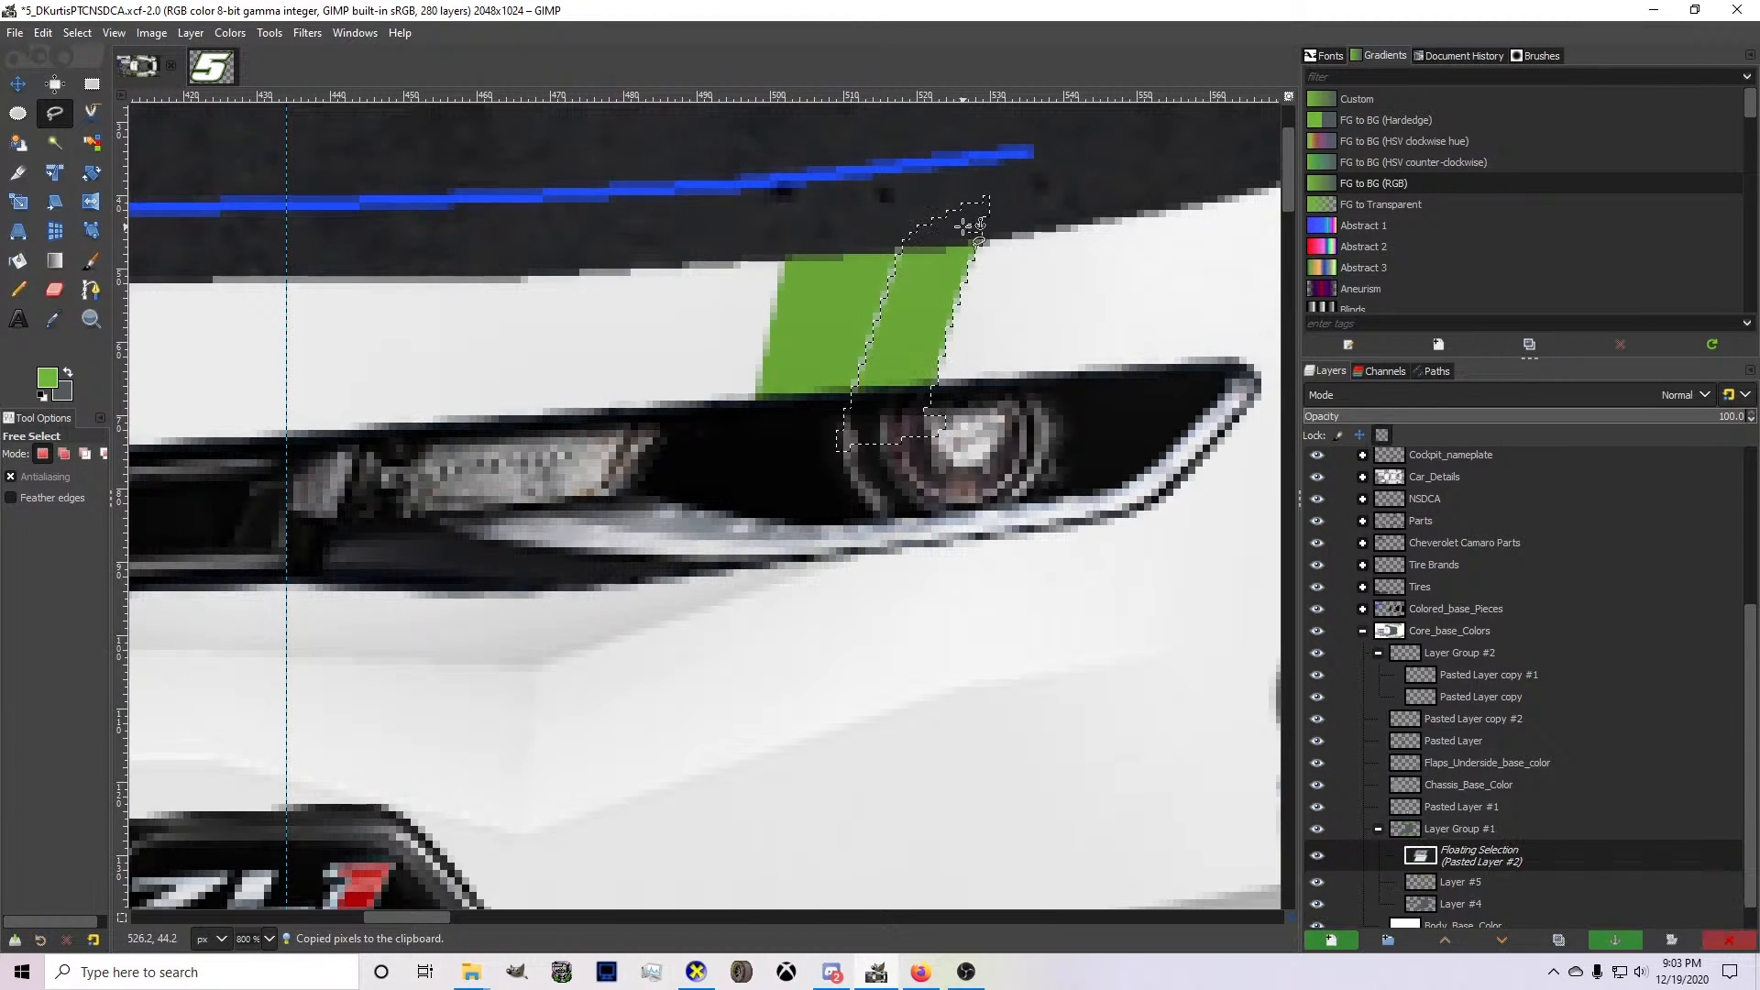
pyautogui.press('m')
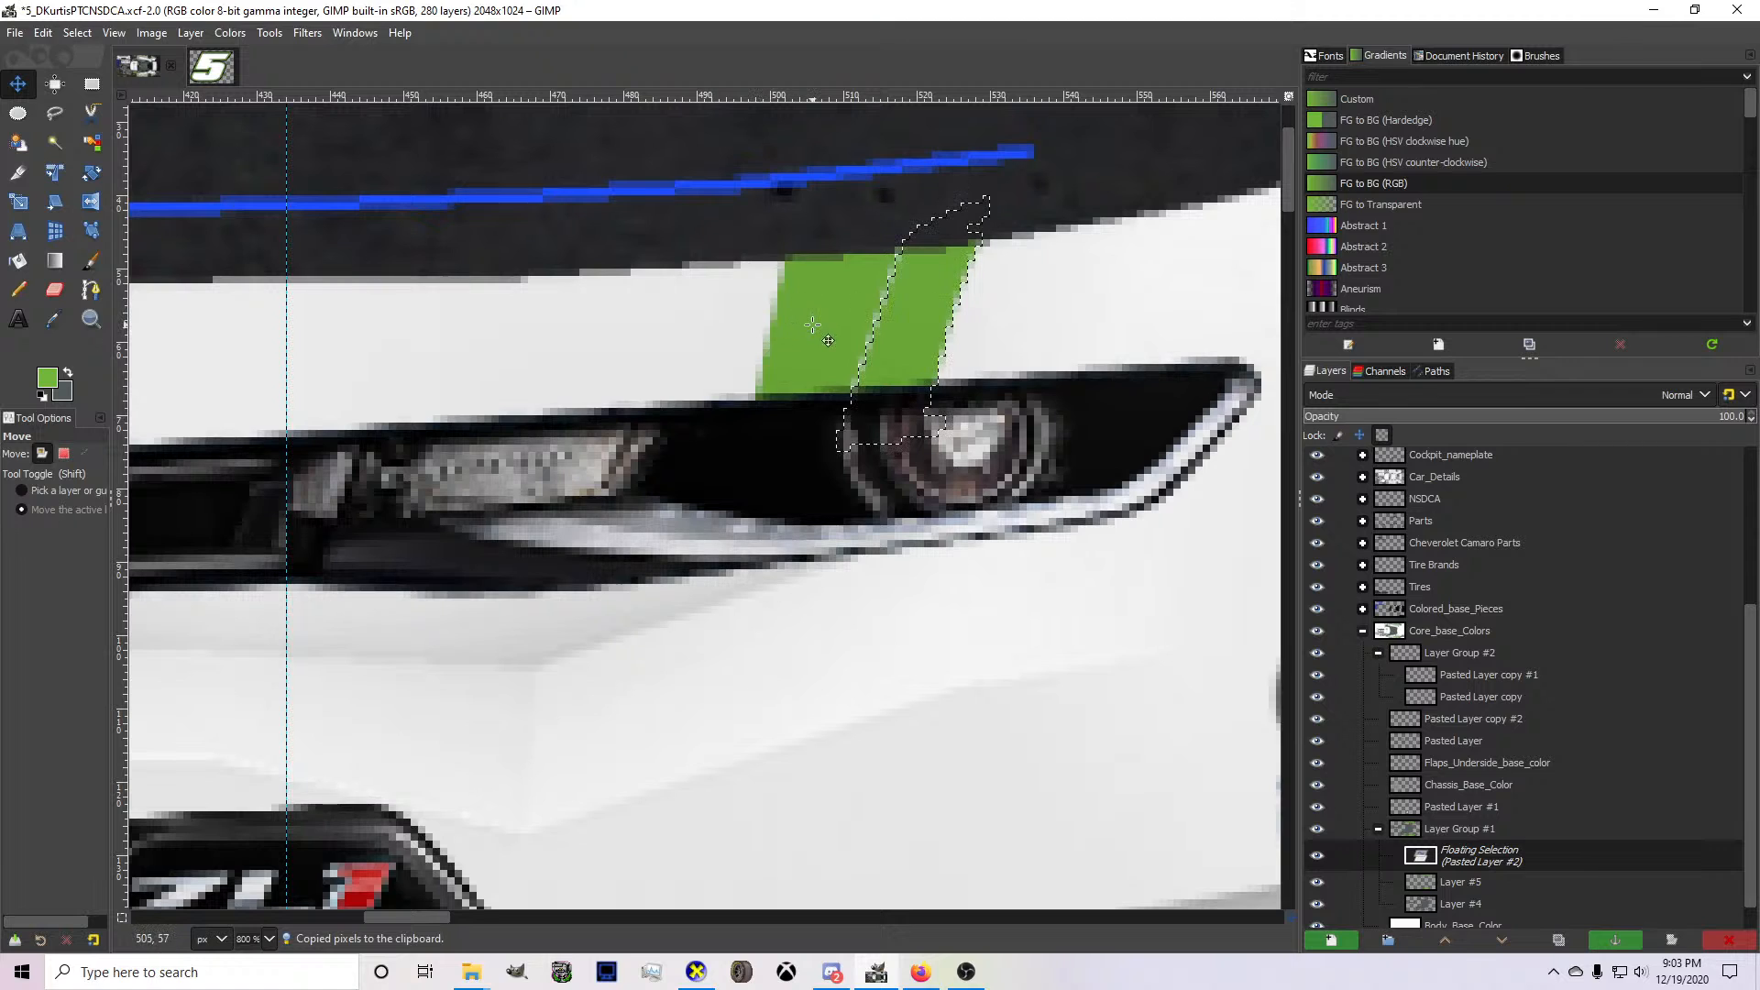
pyautogui.press('Left')
pyautogui.press('Left')
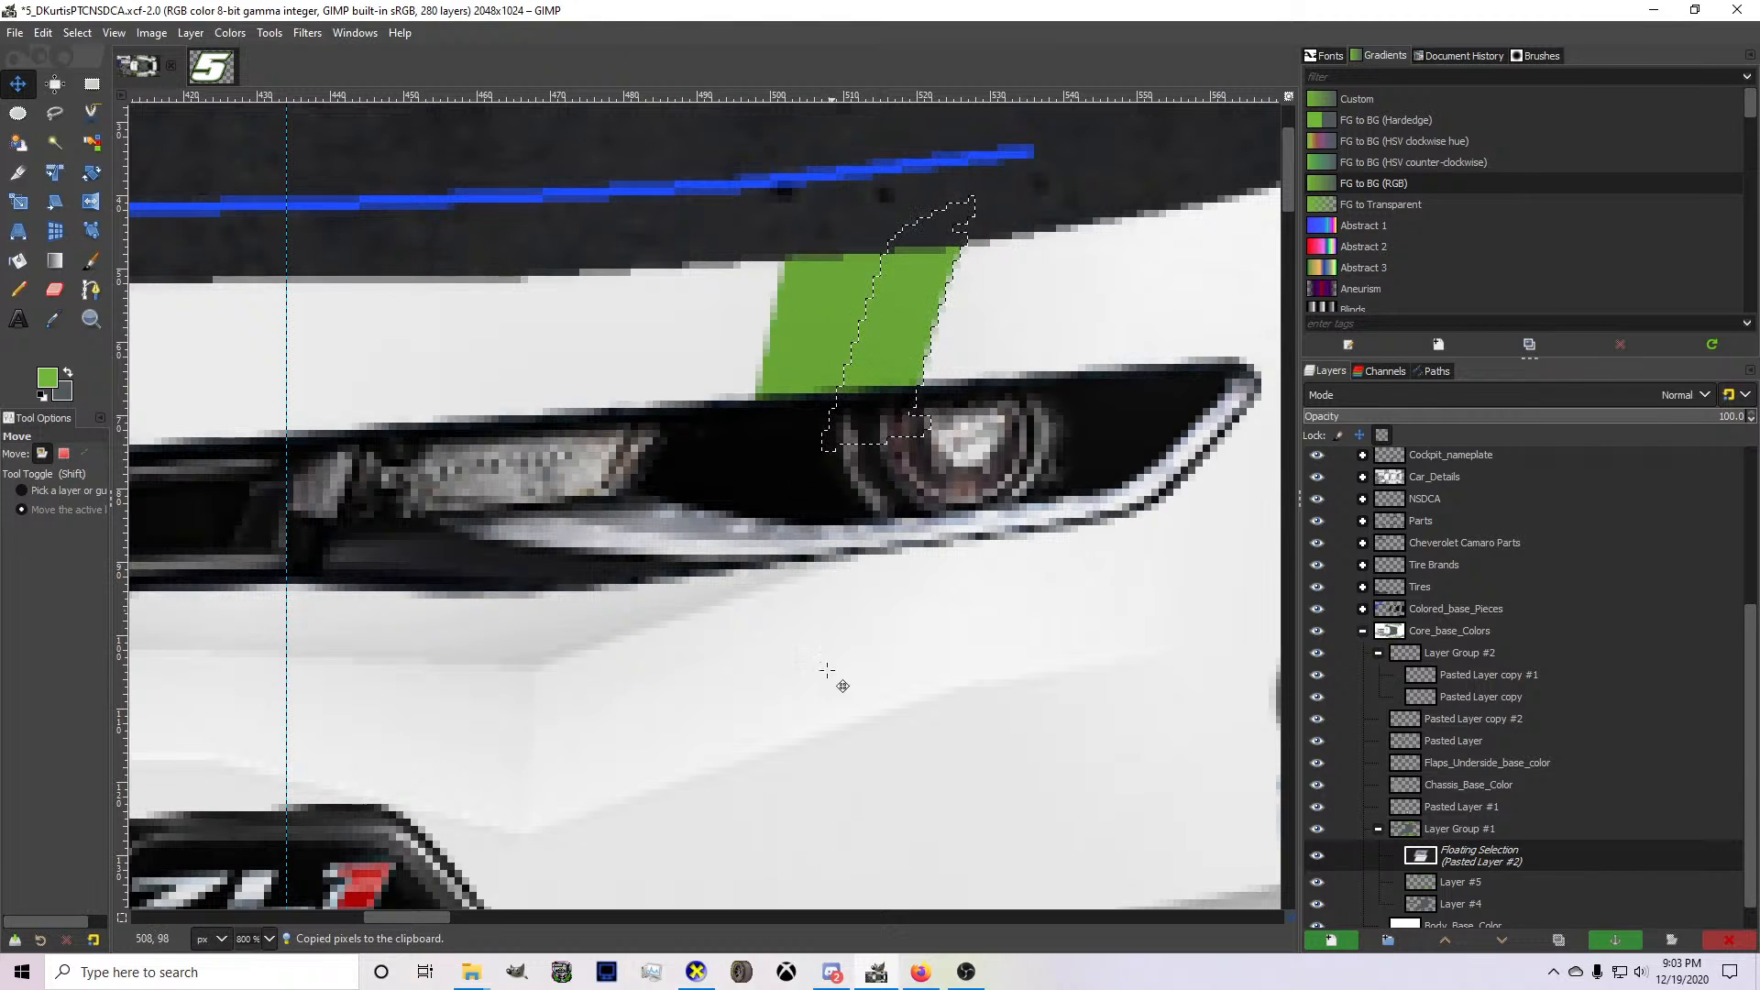
# Check the narrowed bumper stripe on the 3D car in CarView and hide the MASK layer in GIMP.
pyautogui.click(696, 972)
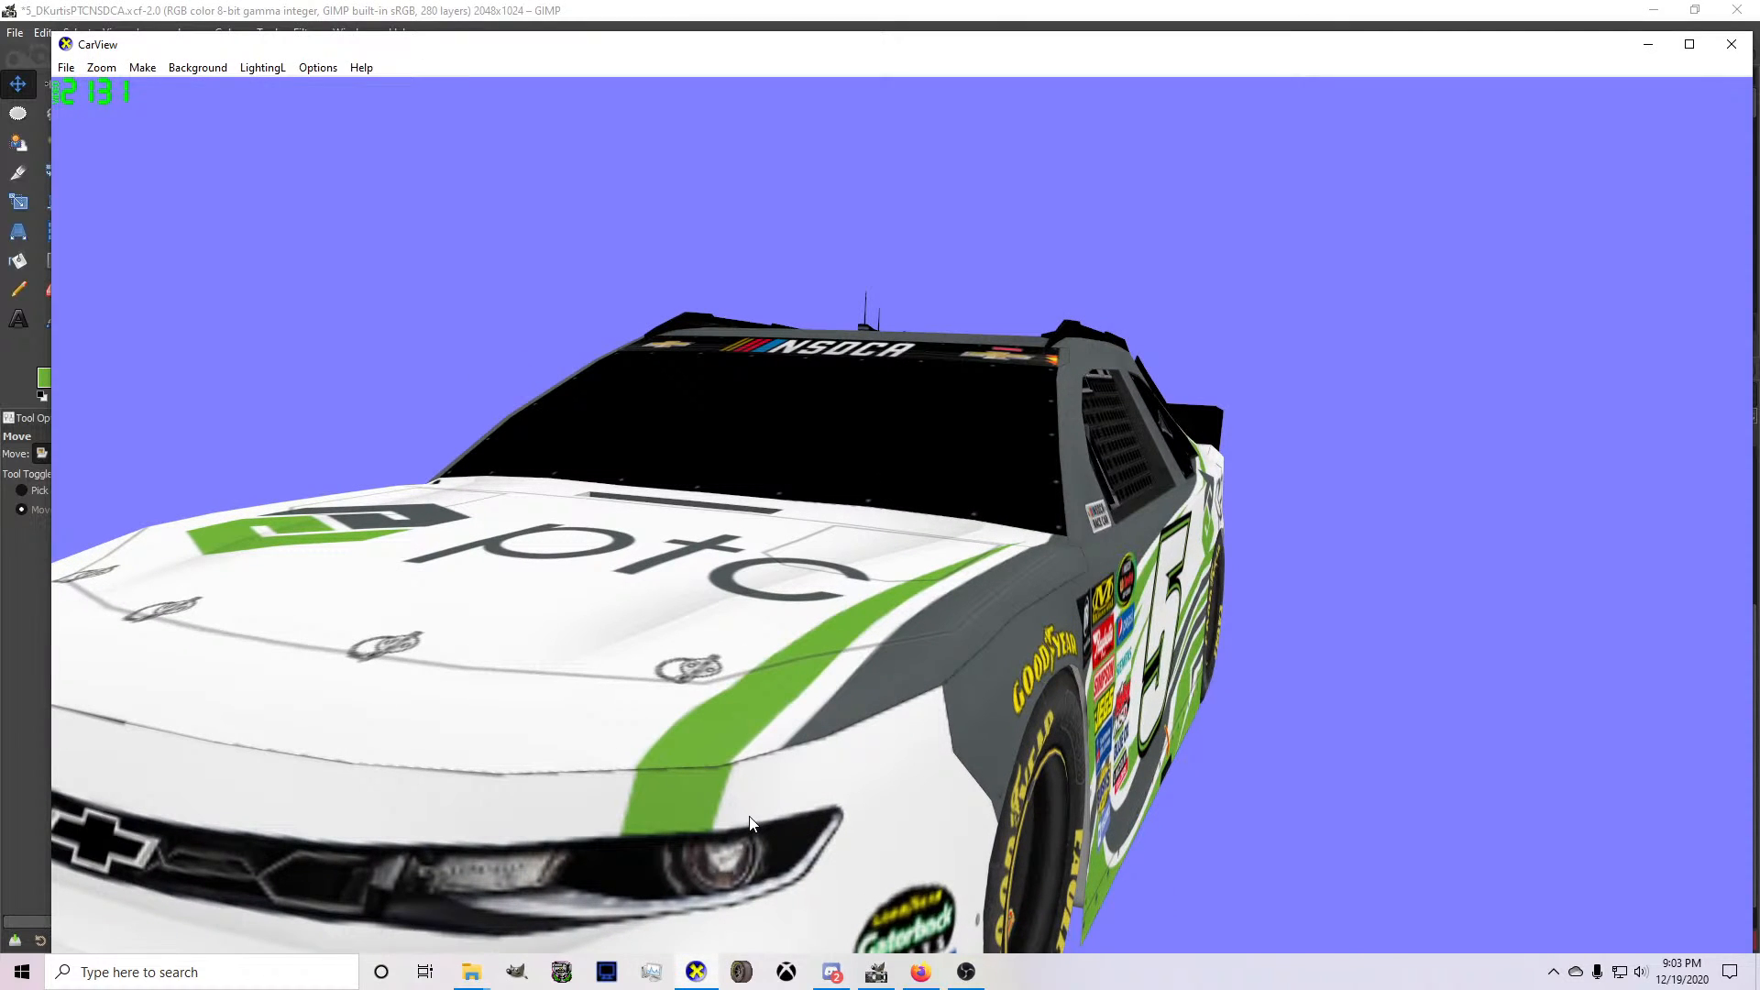
pyautogui.click(877, 972)
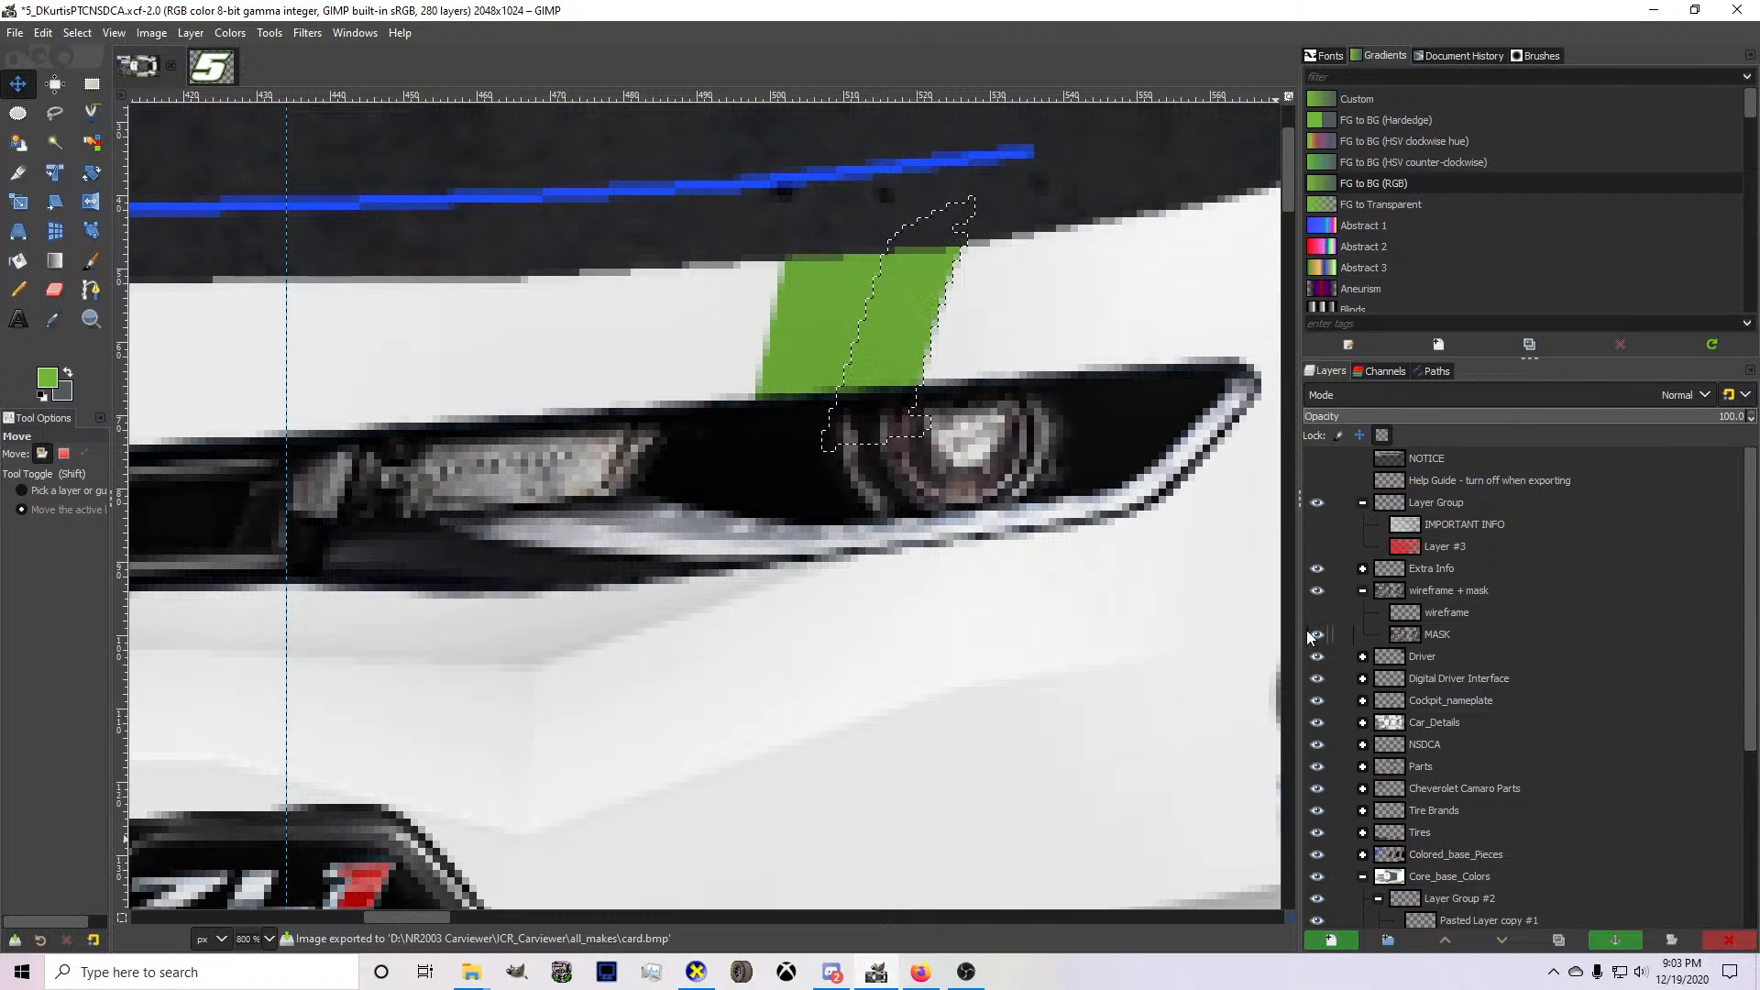
pyautogui.click(1314, 634)
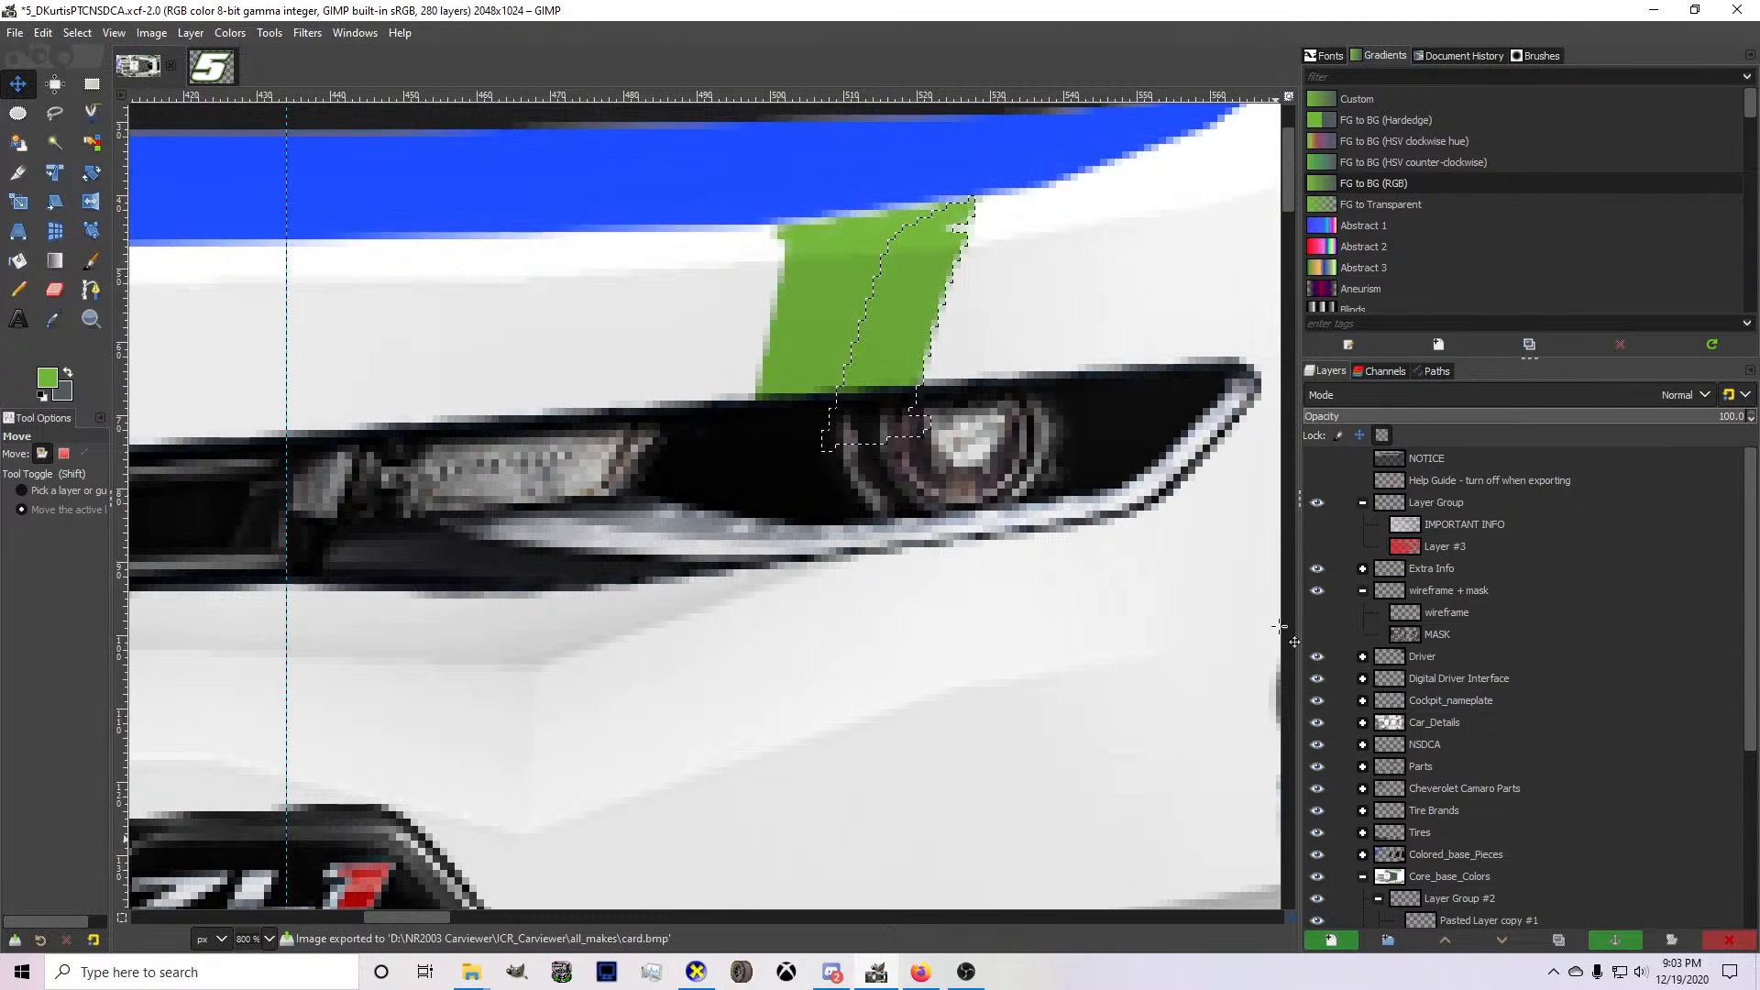
# Inspect the unmasked front bumper and the junction with the hood stripe on the 3D car in CarView.
pyautogui.click(697, 972)
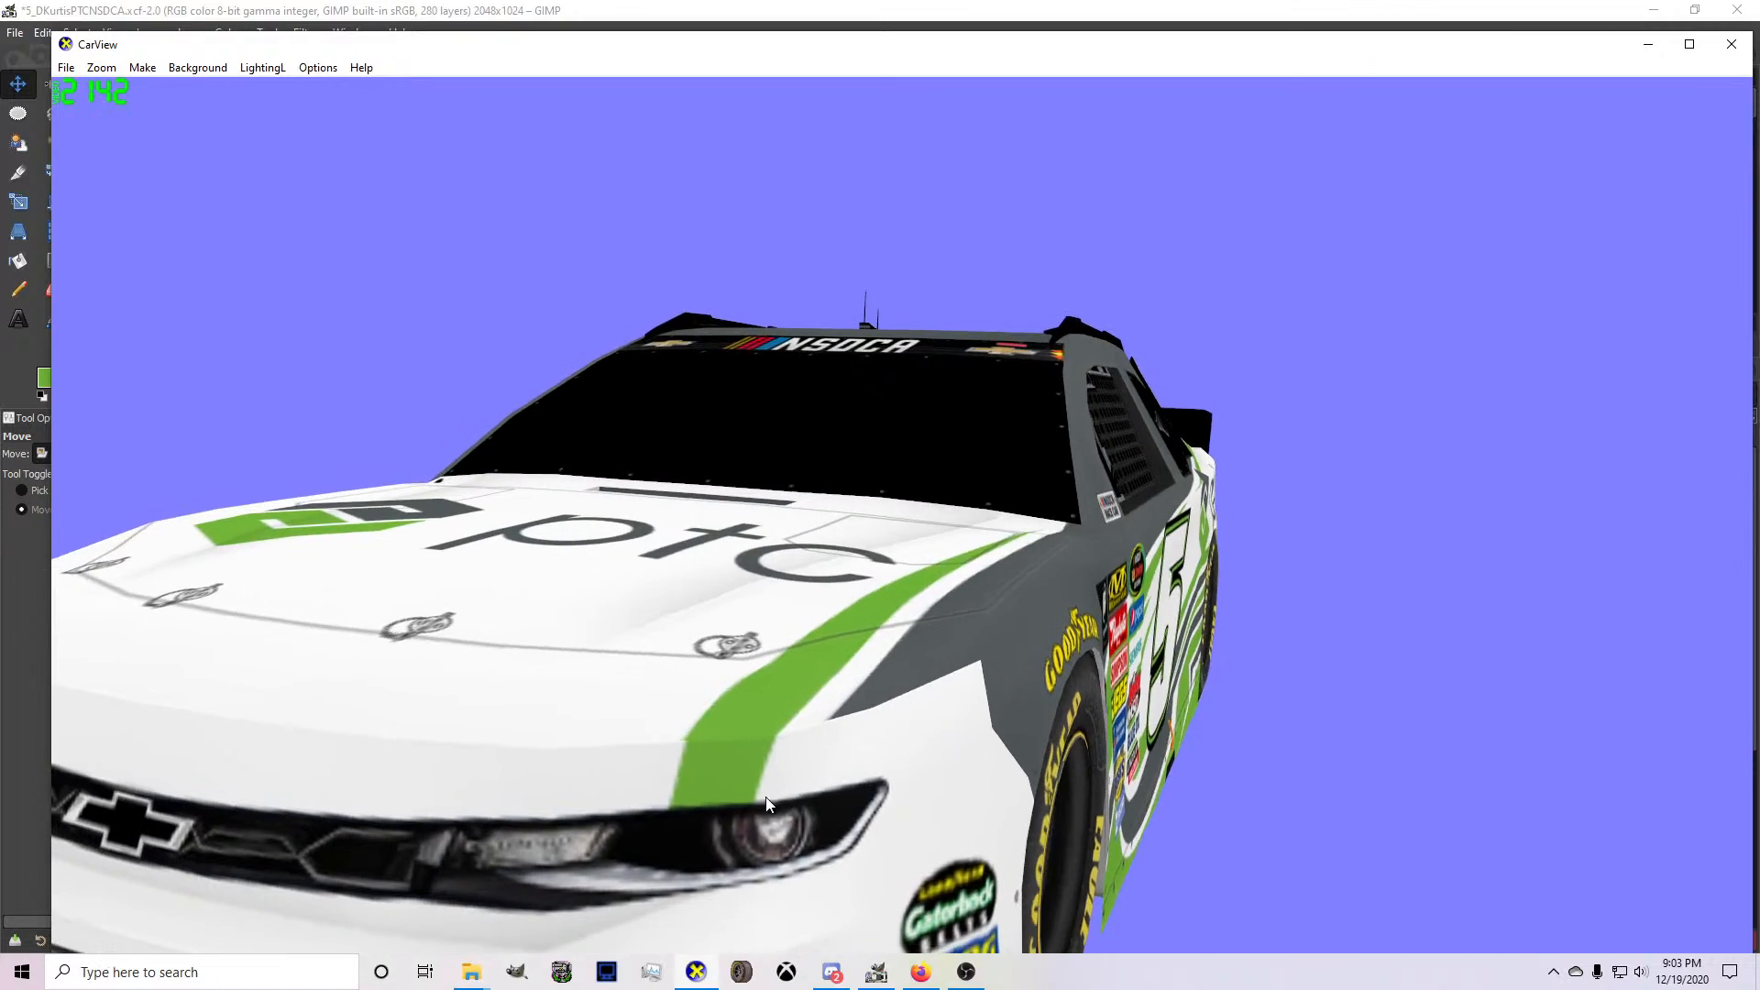
pyautogui.moveTo(766, 798); pyautogui.dragTo(807, 778)
pyautogui.scroll(-5, 807, 777)
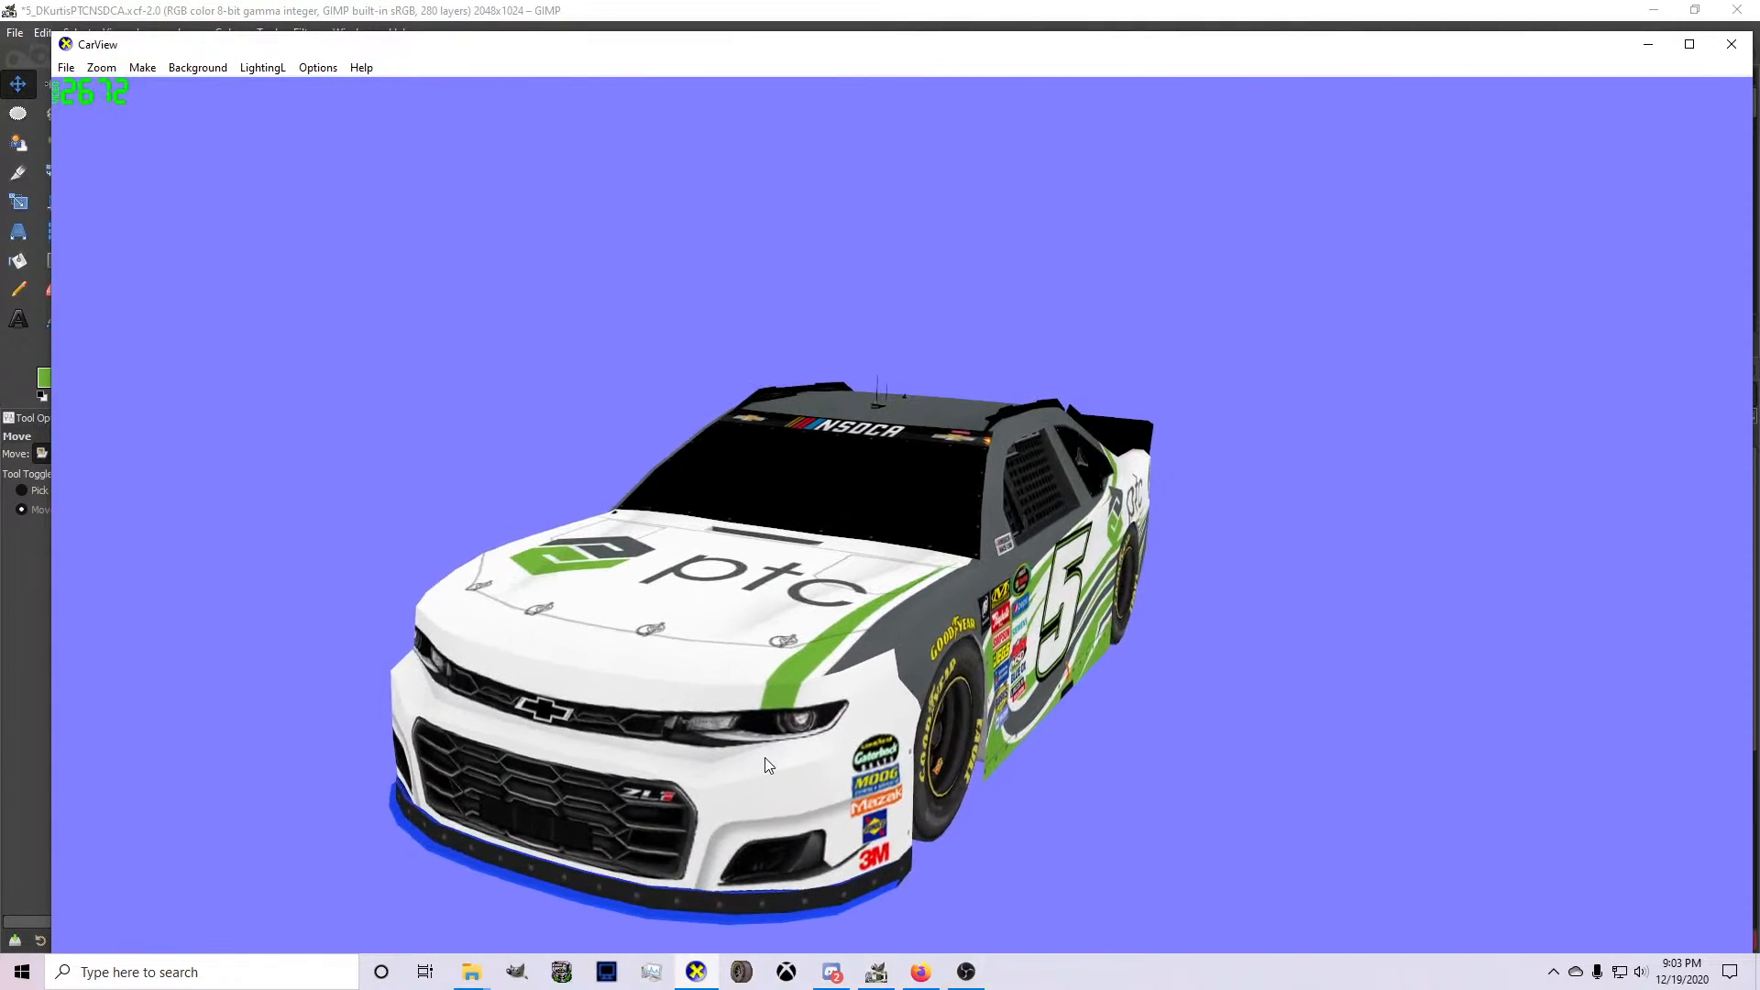
pyautogui.scroll(4, 763, 747)
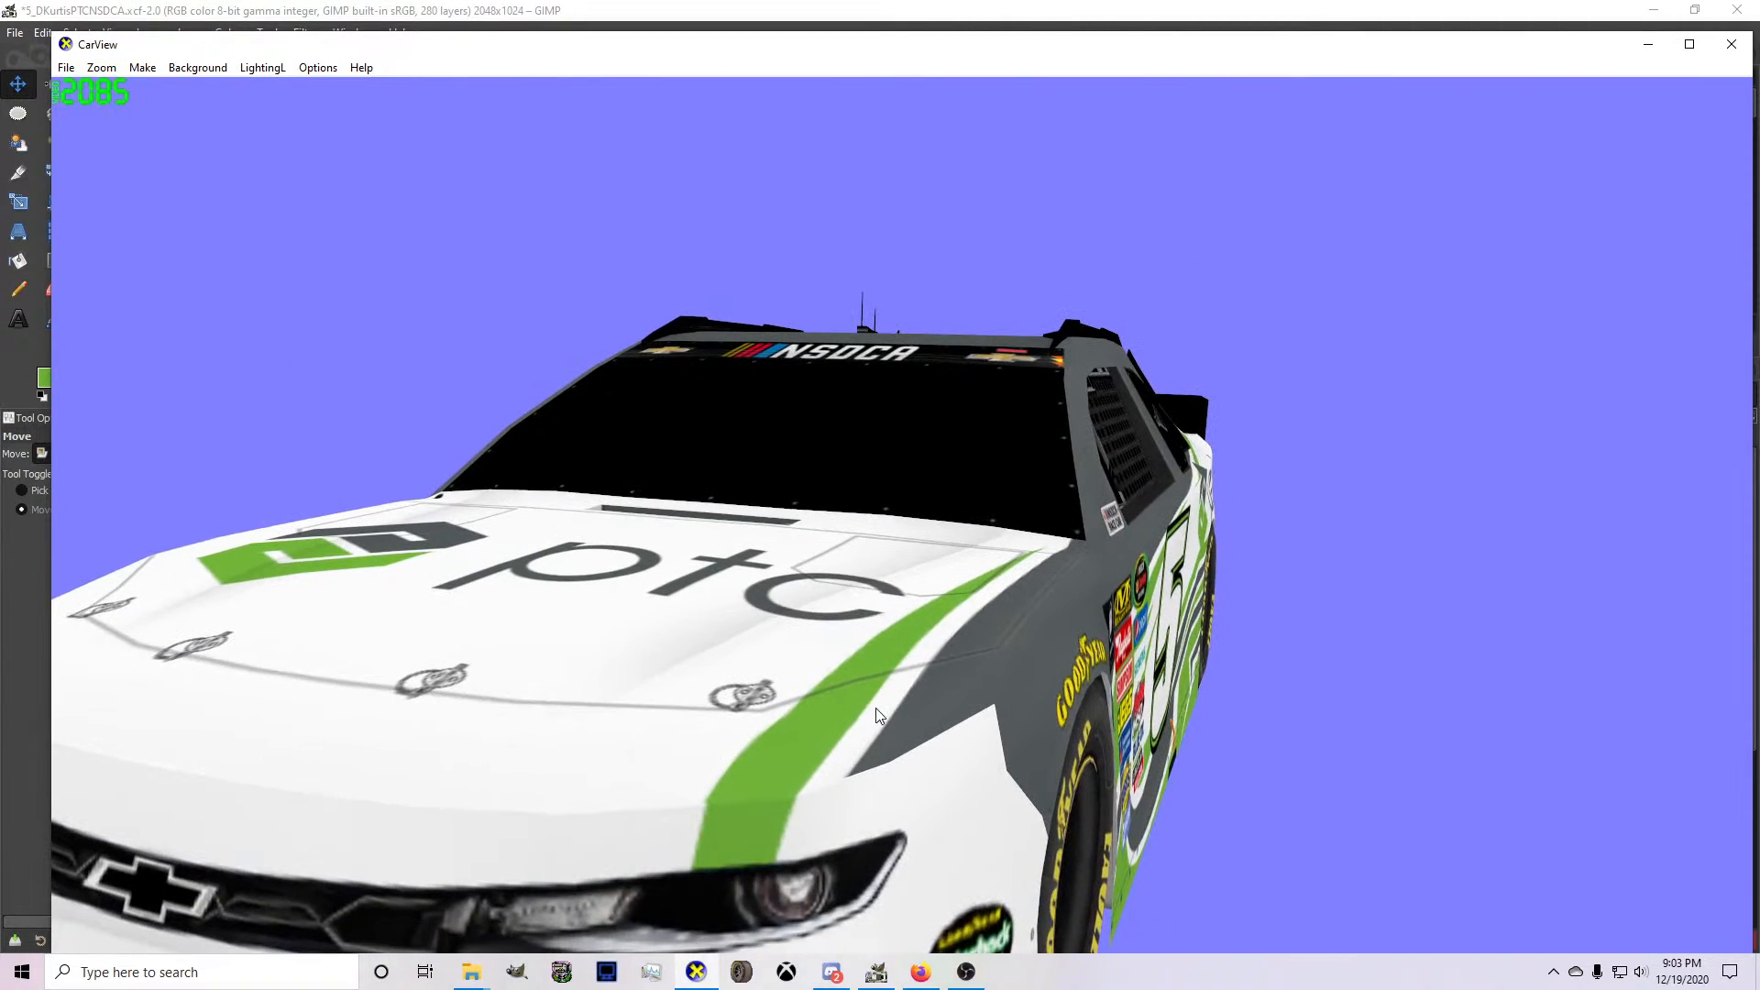
pyautogui.moveTo(877, 715); pyautogui.dragTo(918, 700)
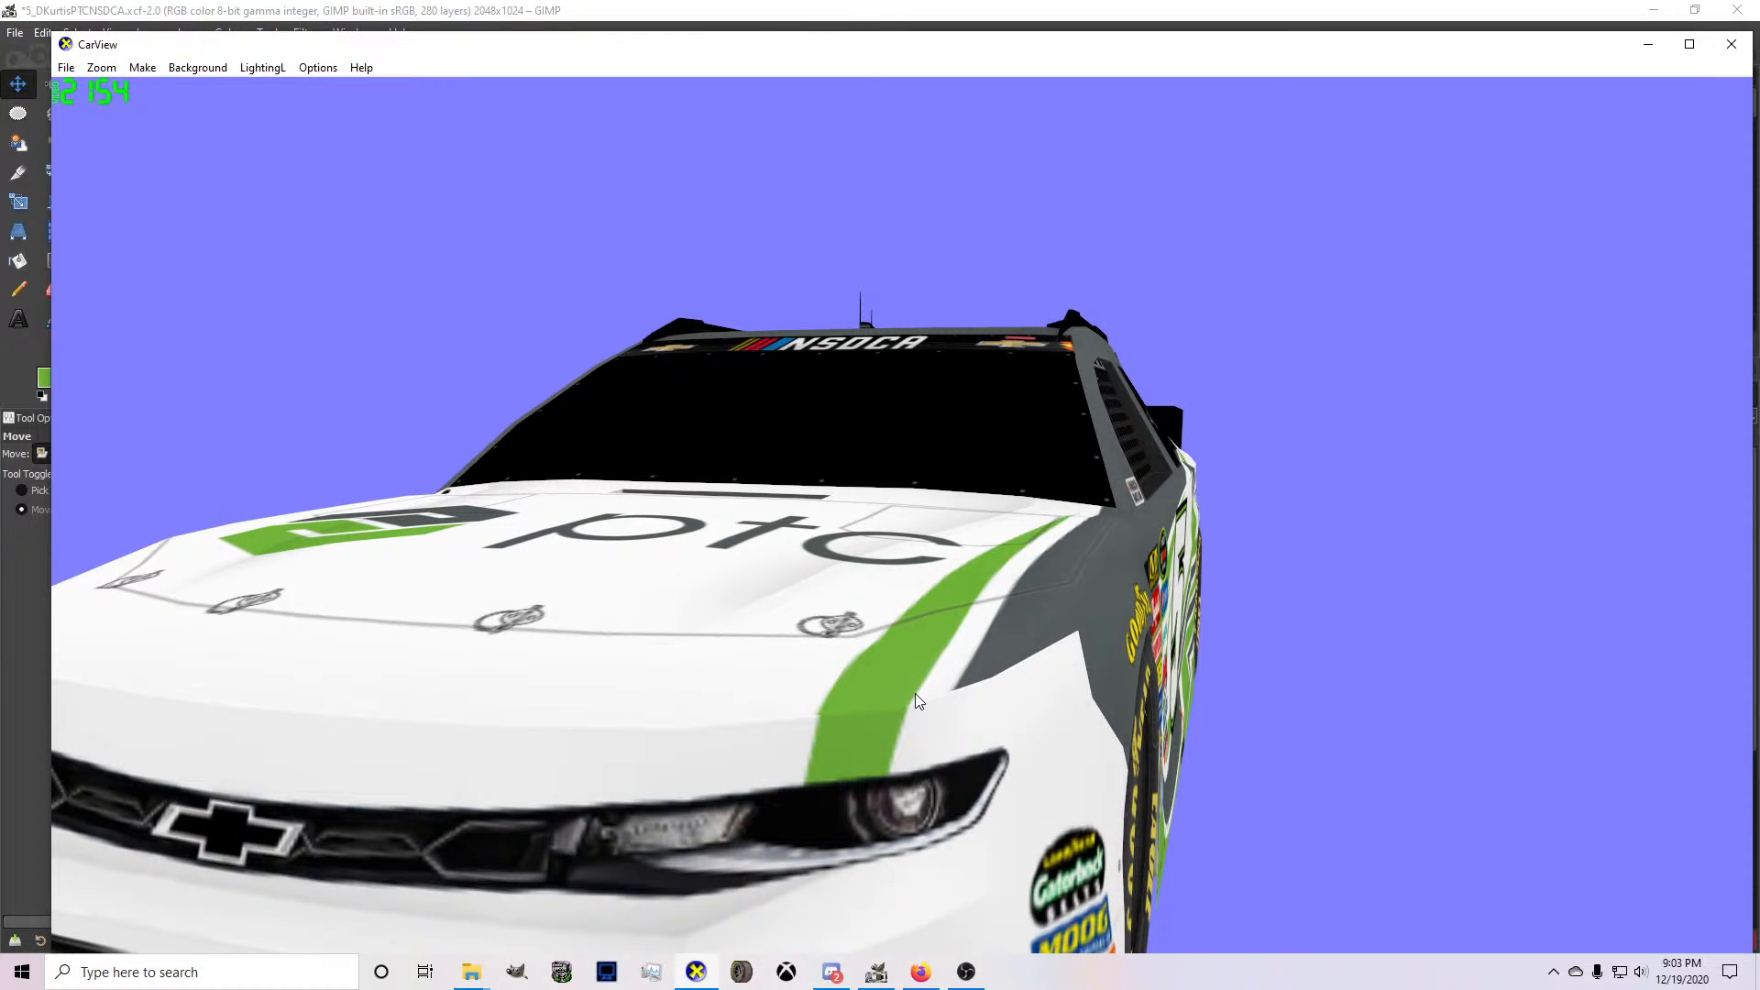
# Free-select a thin strip along the green stripe's inner edge on Layer #5 in GIMP and paint it green with the Pencil.
pyautogui.click(877, 972)
pyautogui.press('f')
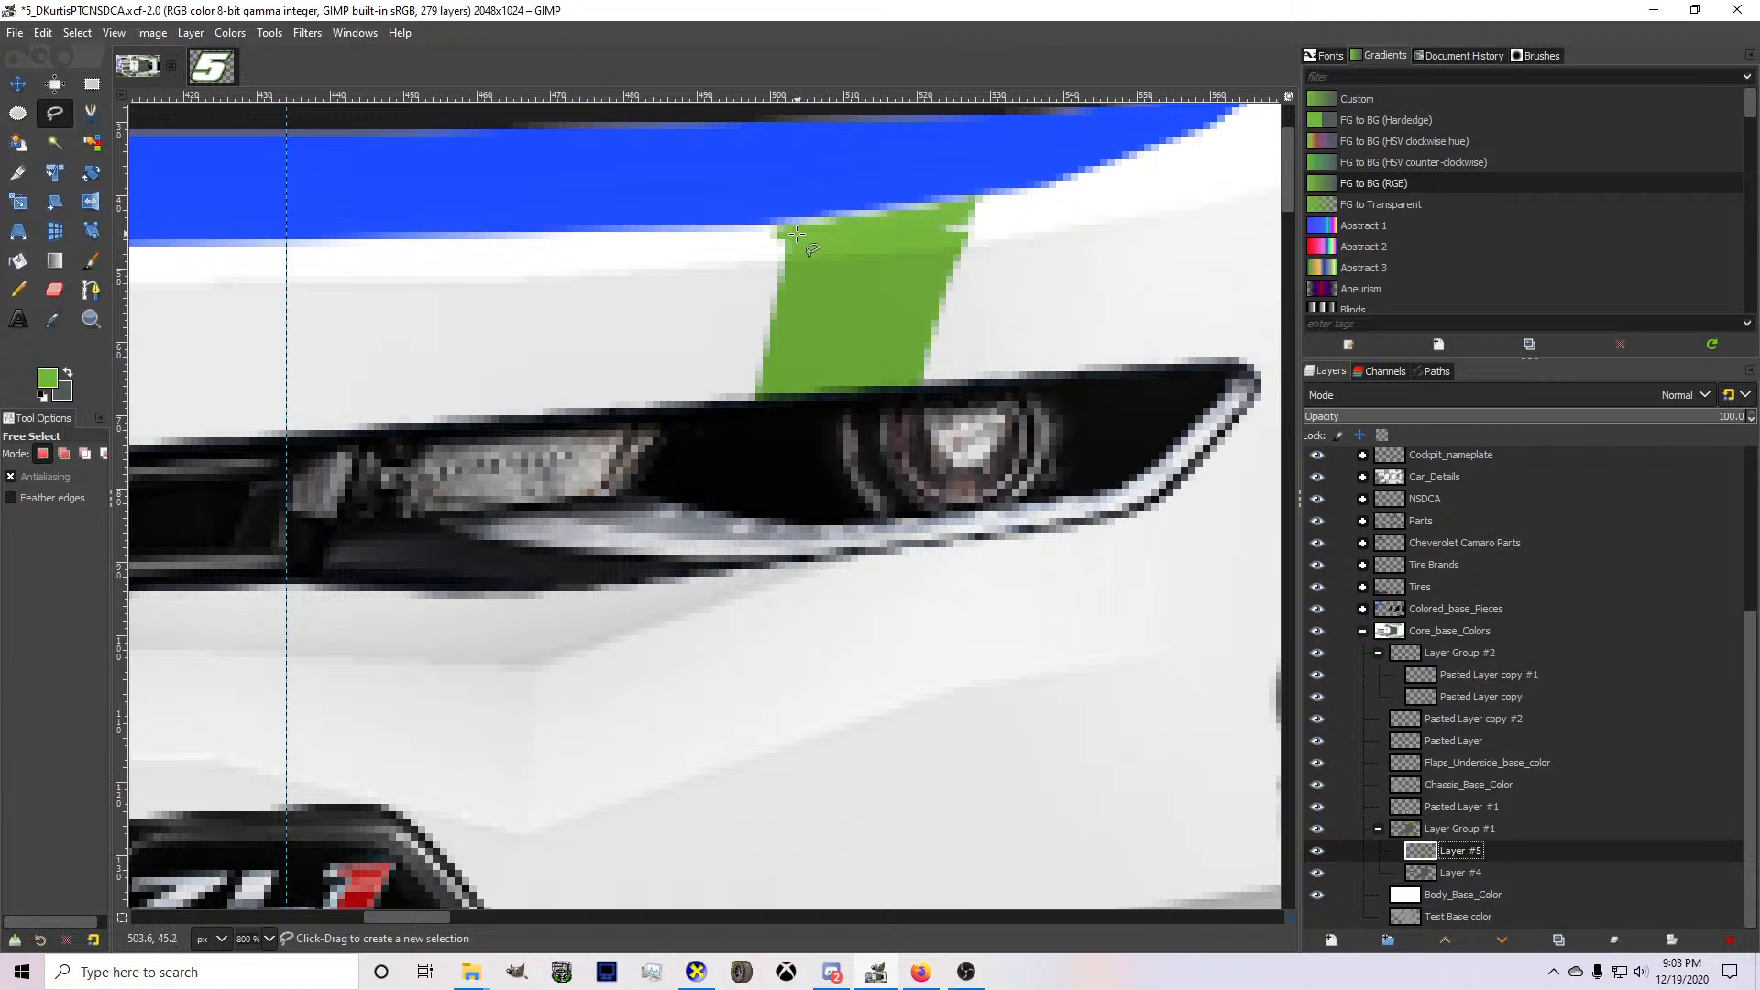
pyautogui.click(777, 223)
pyautogui.click(735, 412)
pyautogui.click(786, 406)
pyautogui.click(813, 200)
pyautogui.click(778, 223)
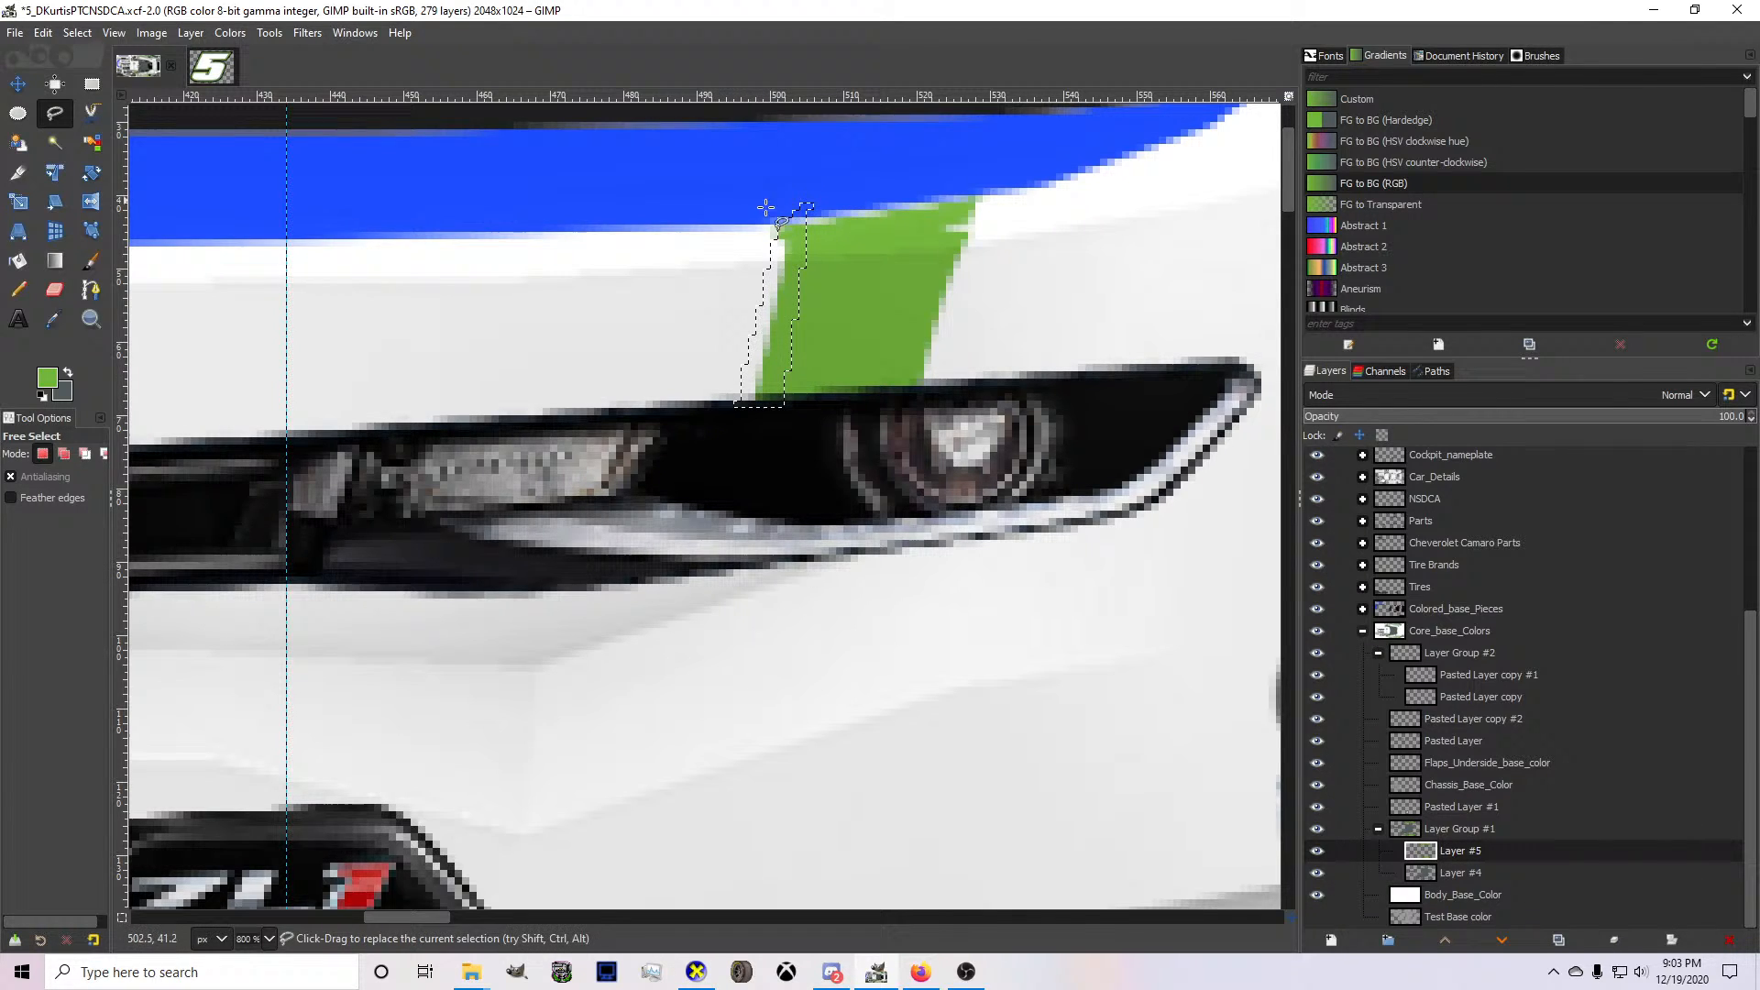
pyautogui.click(18, 290)
pyautogui.click(815, 290)
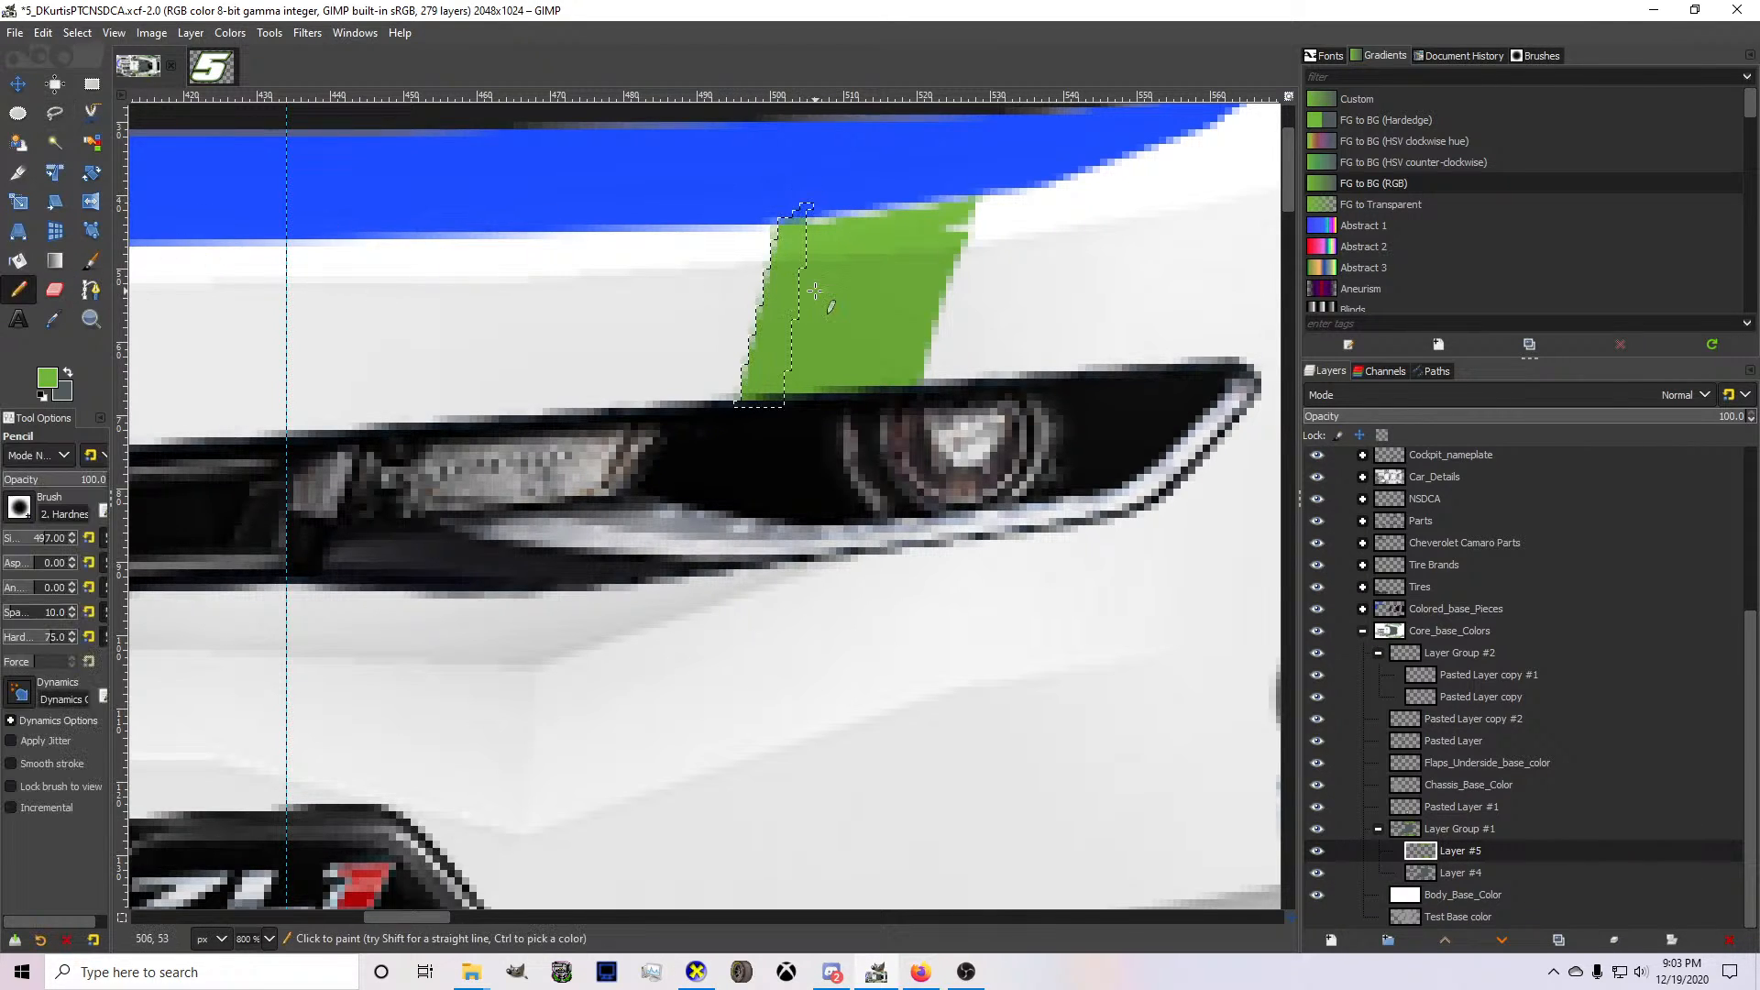
# Check the widened inner edge of the bumper stripe on the 3D car in CarView and return to GIMP.
pyautogui.click(696, 972)
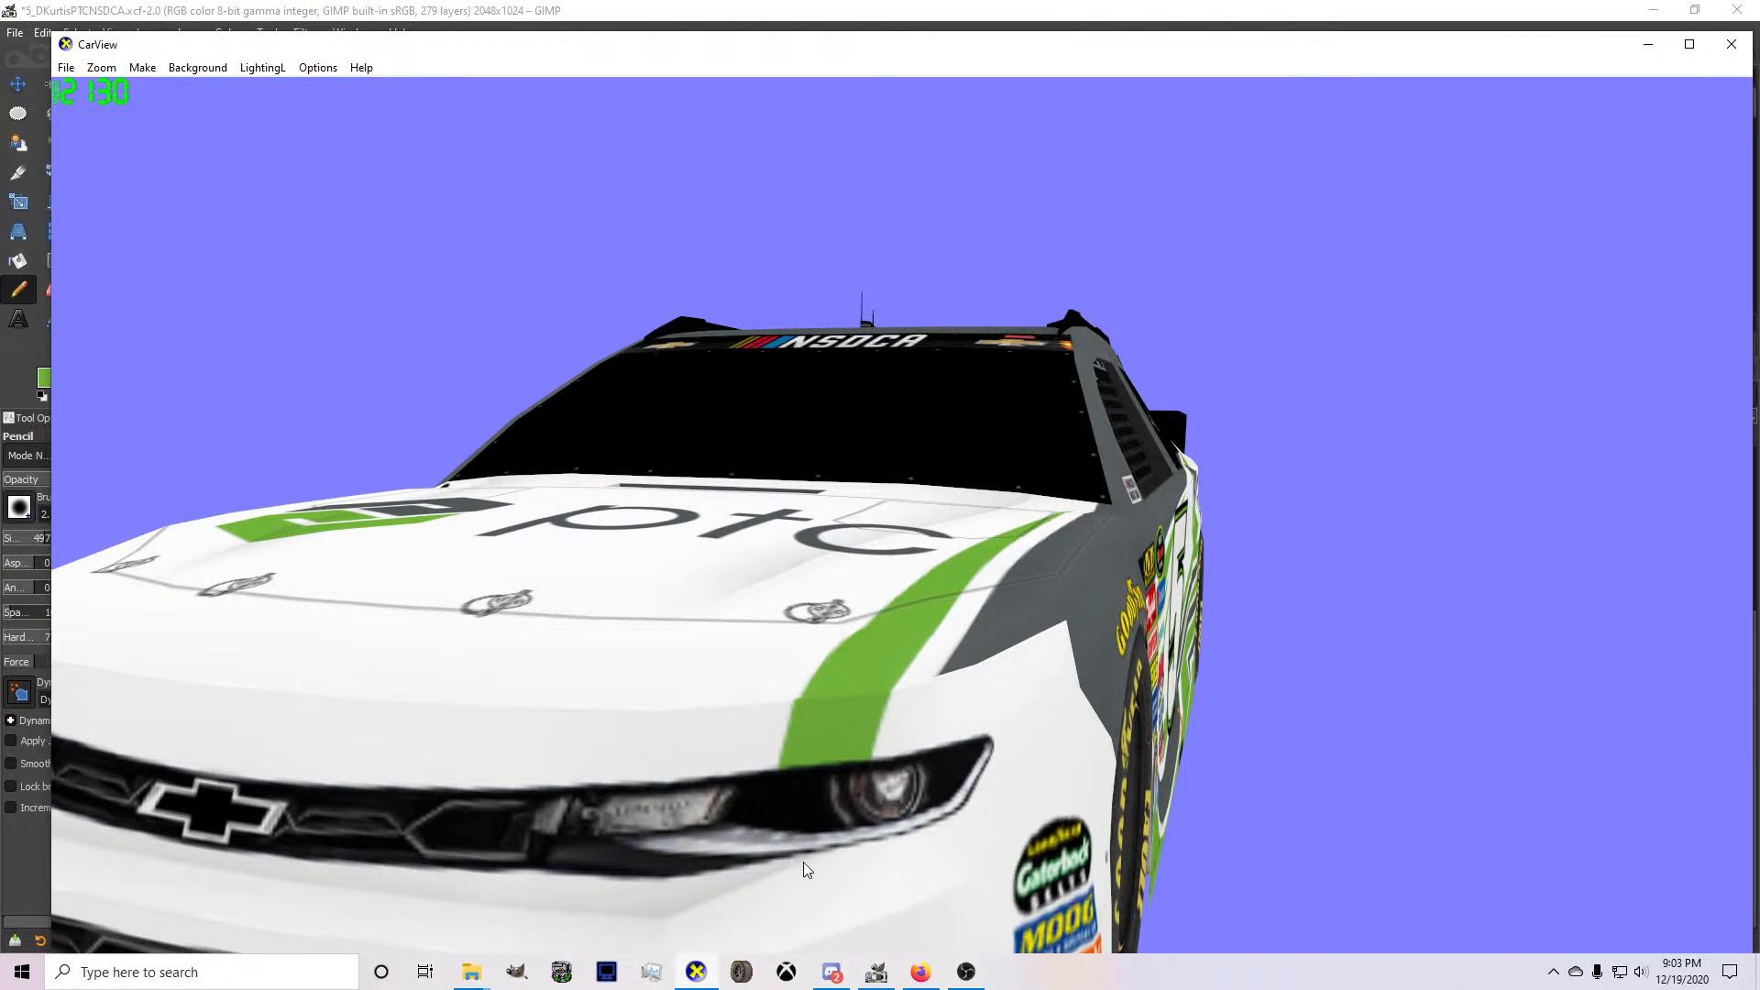
pyautogui.click(876, 974)
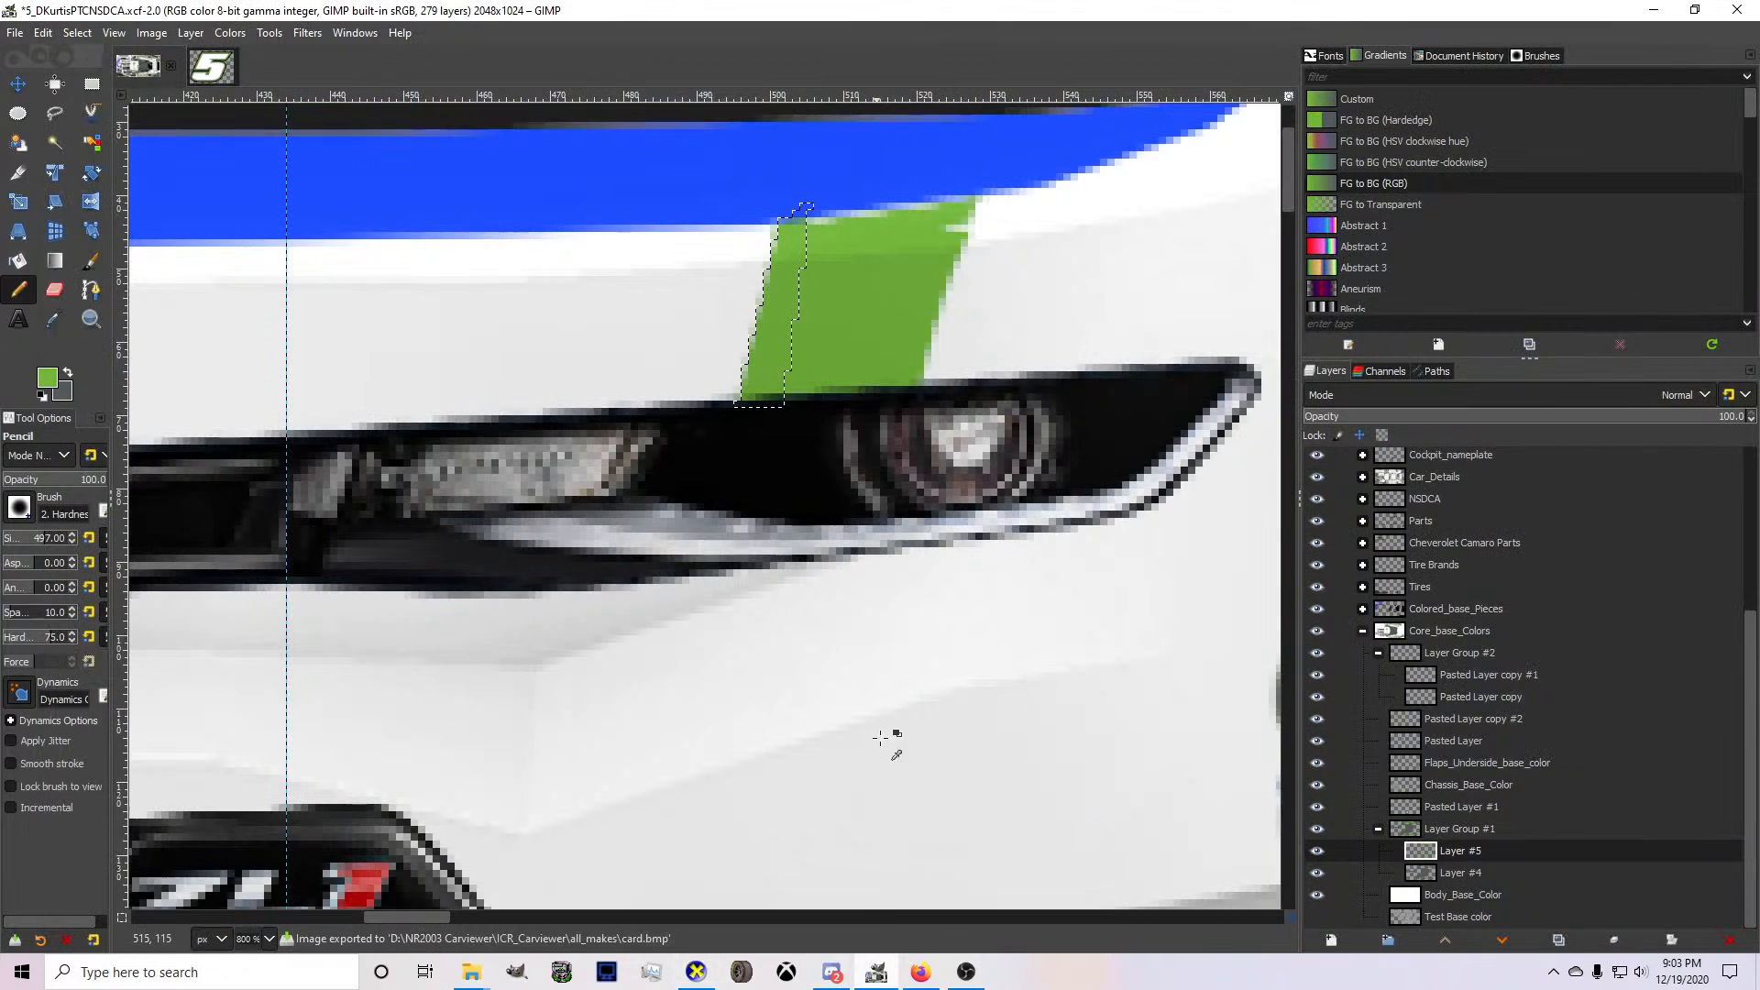
# Free-select a slanted strip along the green bumper stripe's inner edge on Layer #5 and delete it.
pyautogui.click(747, 411)
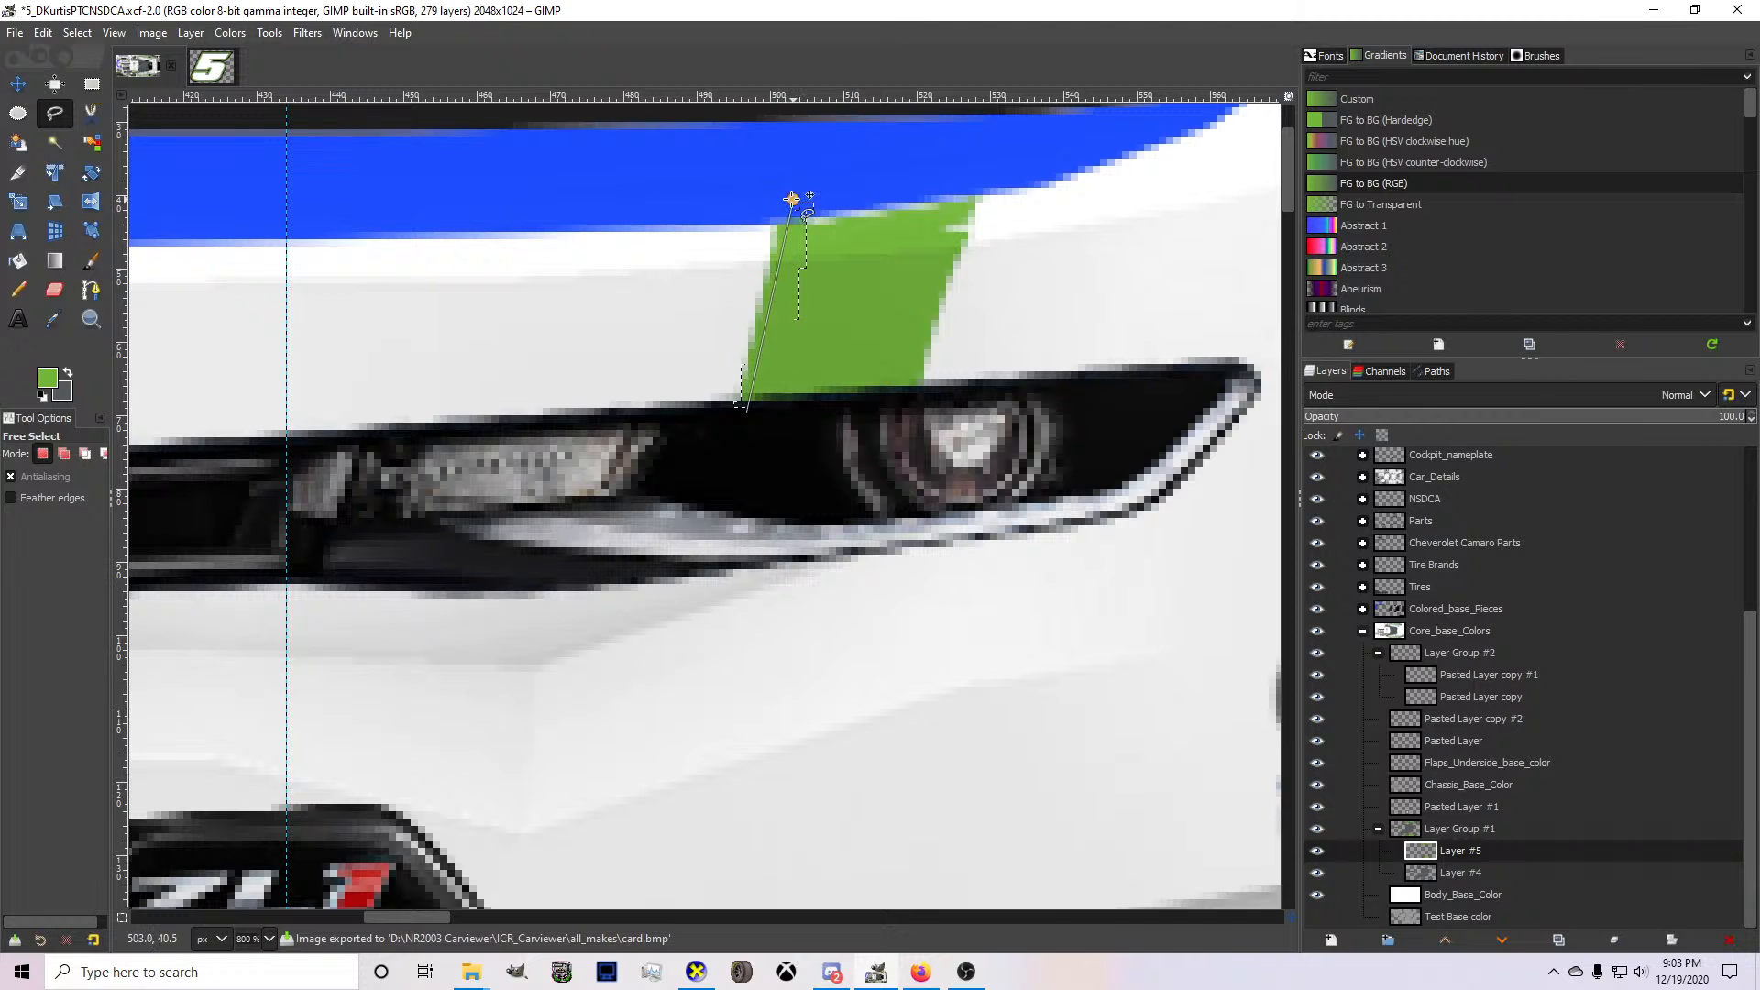
pyautogui.click(760, 195)
pyautogui.click(712, 413)
pyautogui.press('Return')
pyautogui.press('Delete')
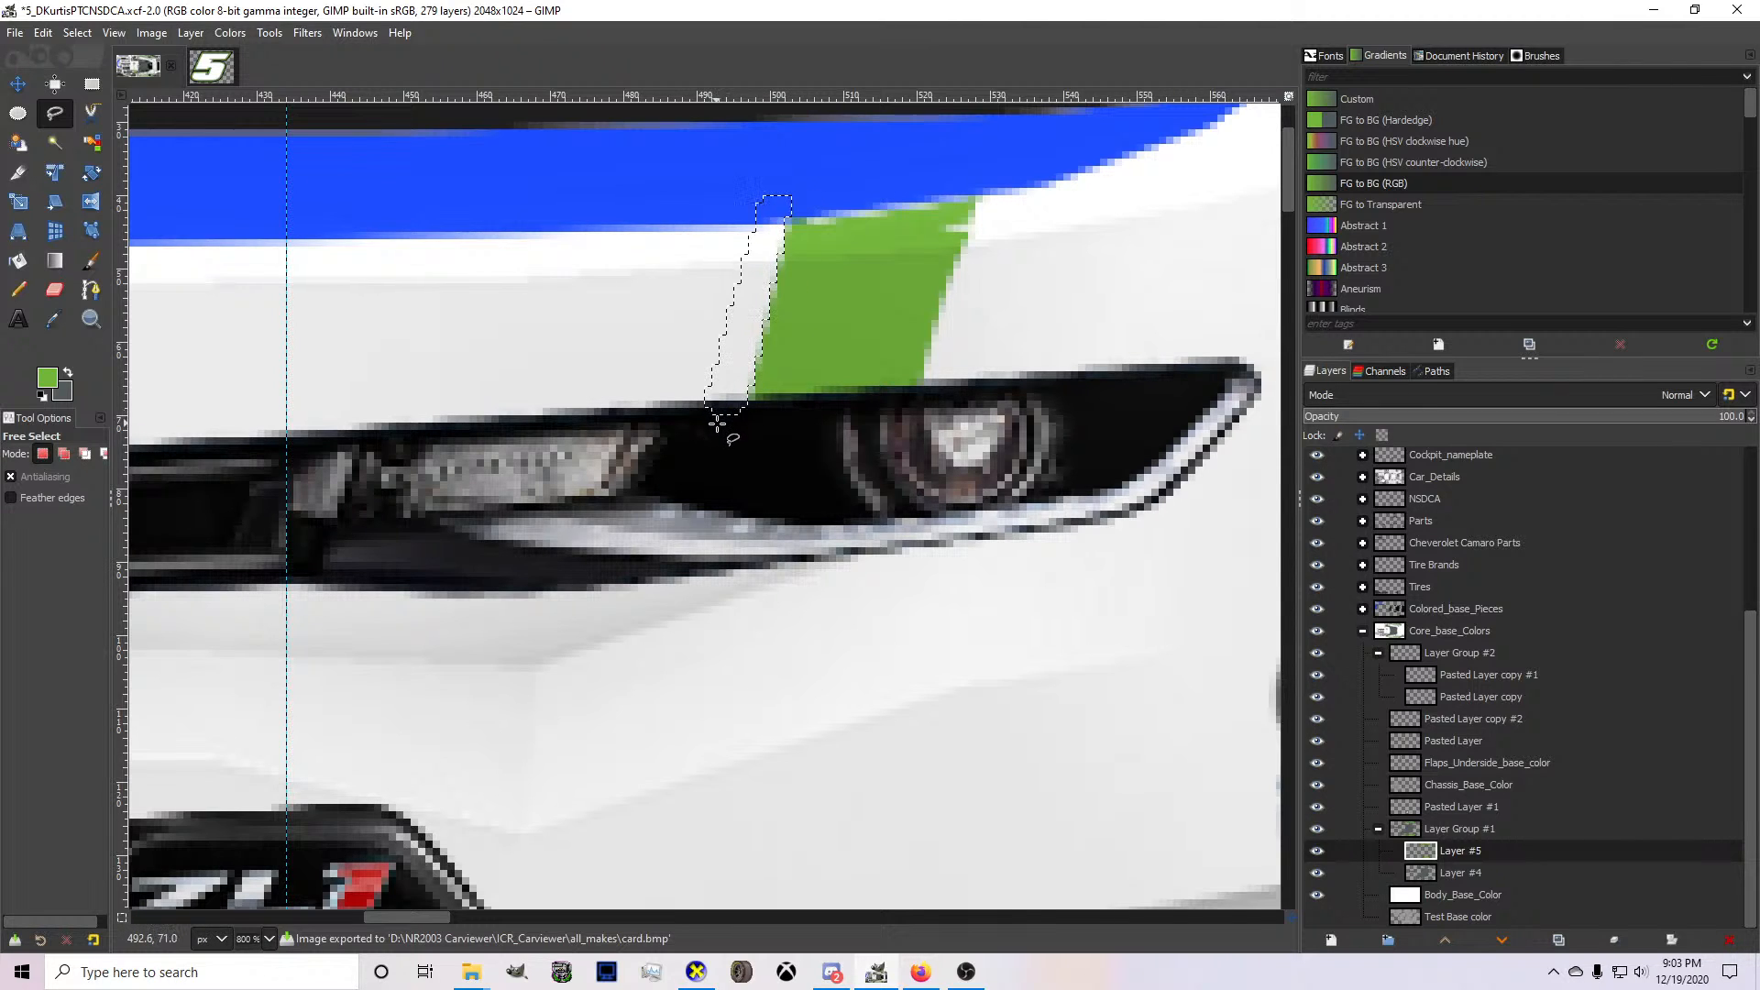
# Export the texture to card.bmp, check the trimmed bumper stripe on the 3D car in CarView, and return to GIMP.
pyautogui.hotkey('ctrl', 'e')
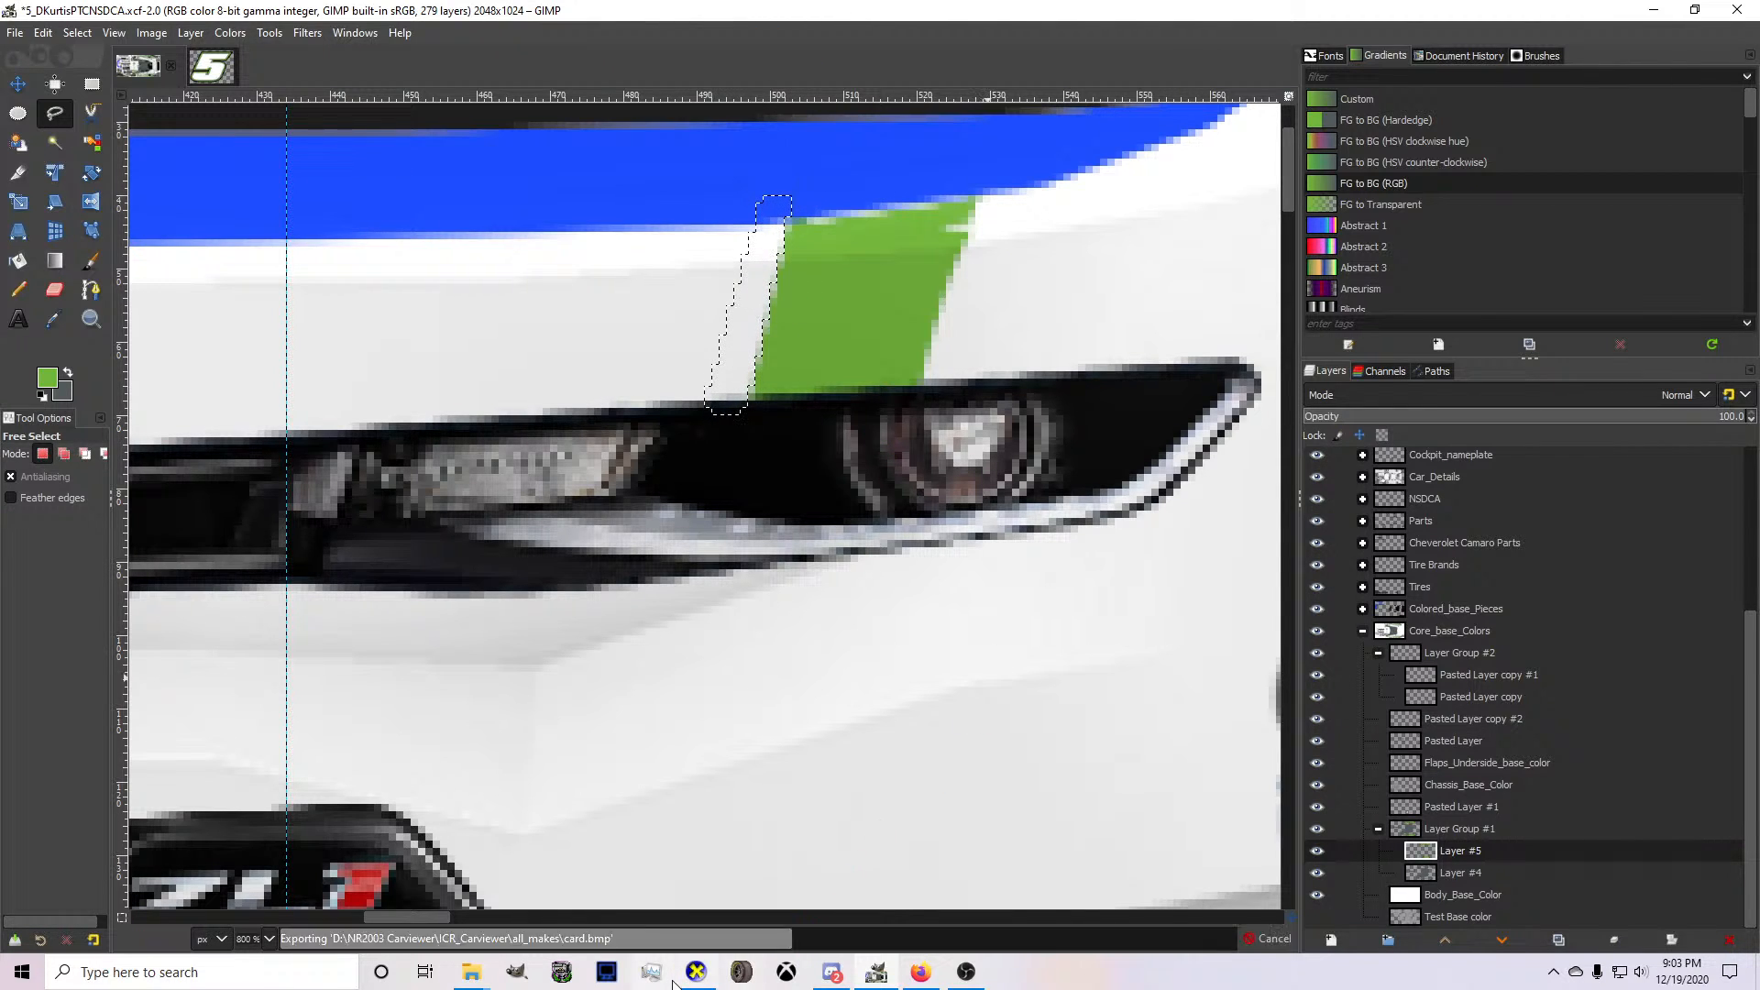
pyautogui.click(683, 976)
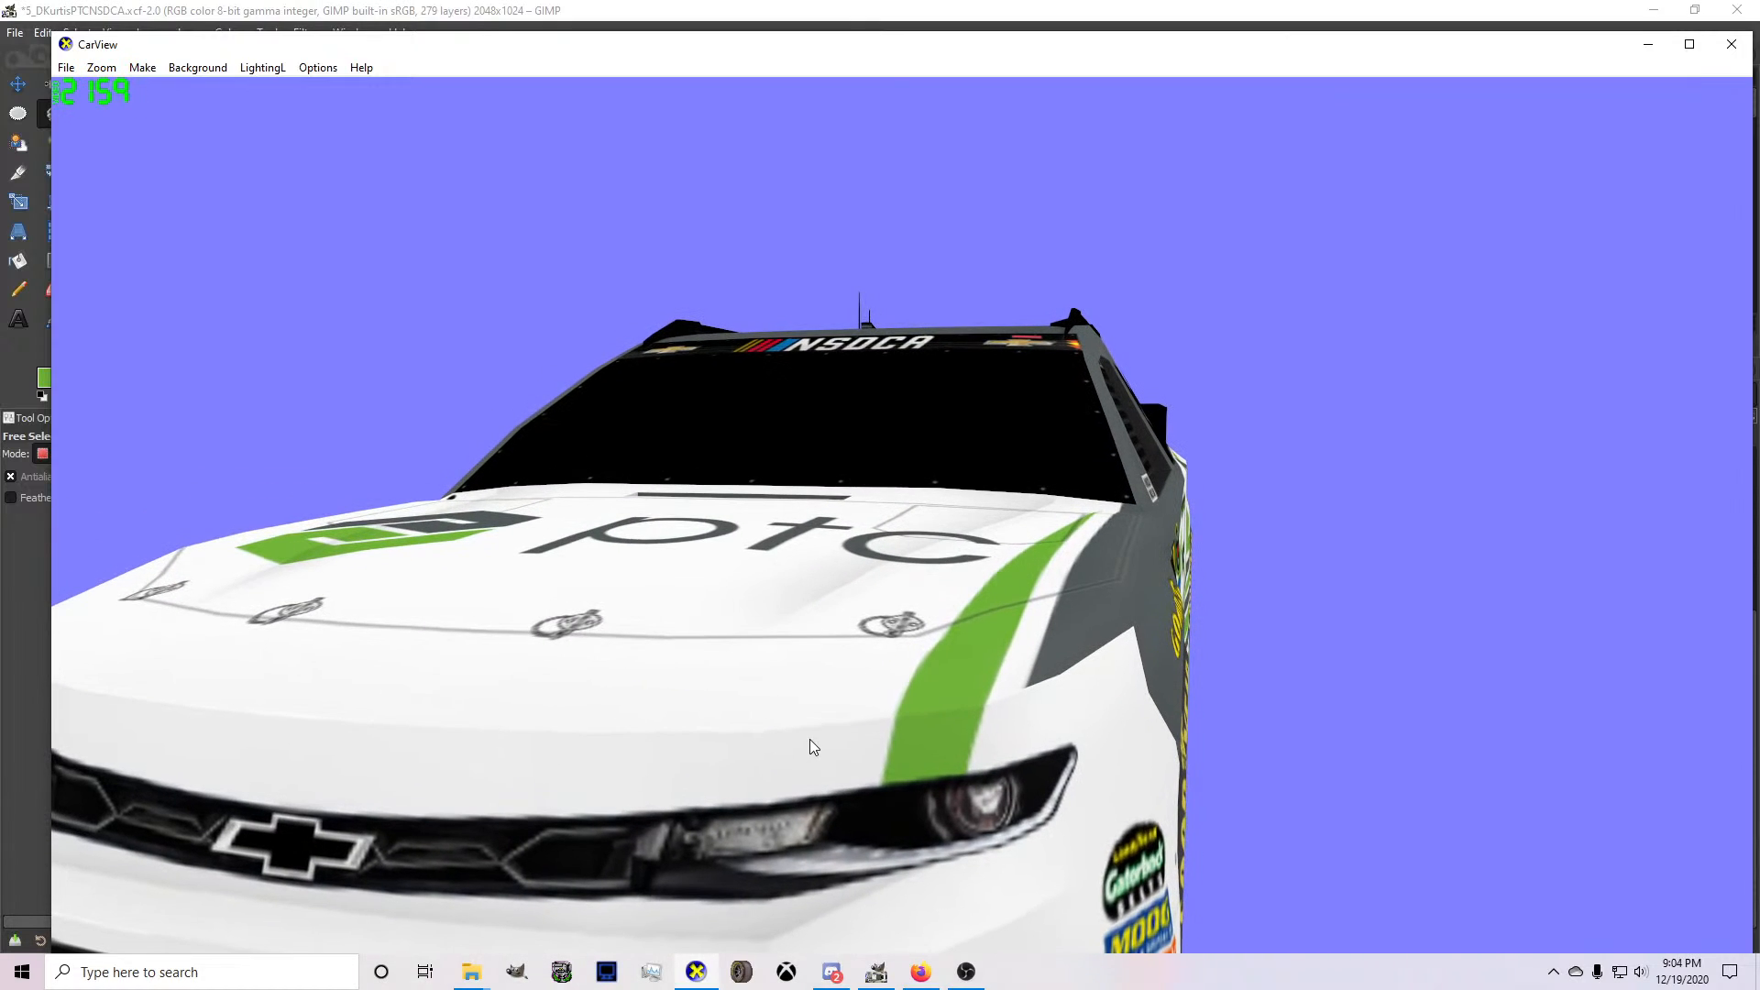
pyautogui.scroll(-5, 810, 739)
pyautogui.moveTo(811, 739); pyautogui.dragTo(566, 670)
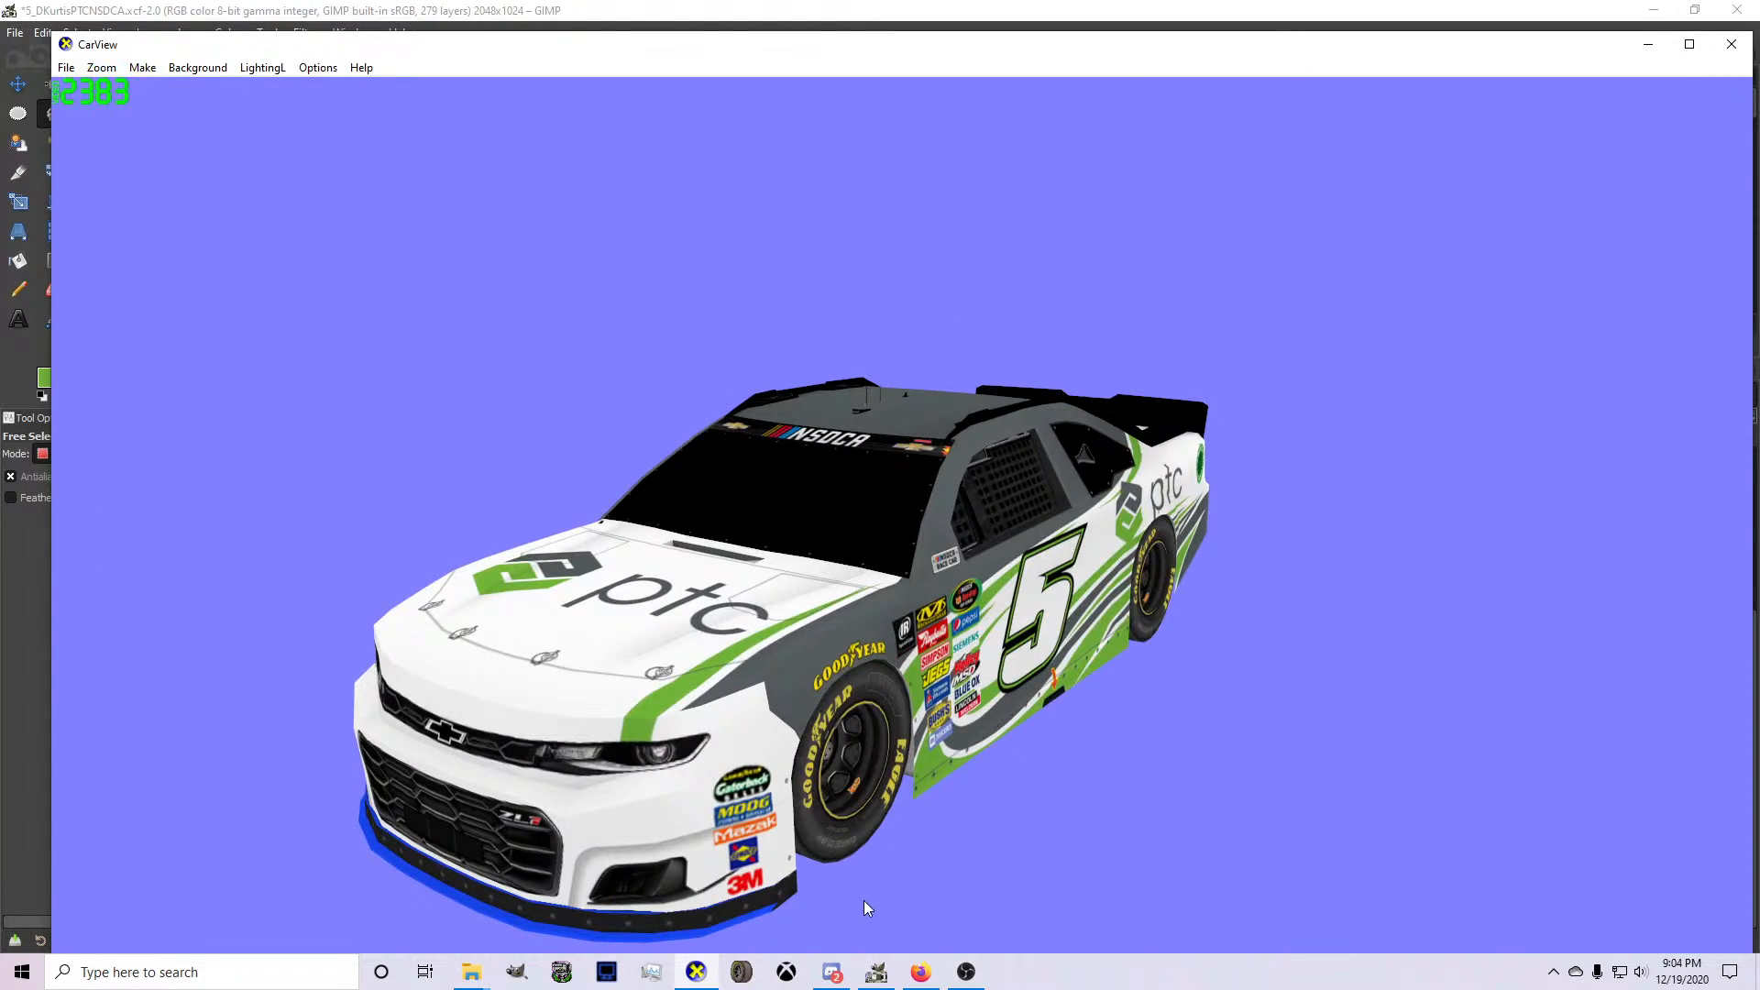
pyautogui.click(878, 974)
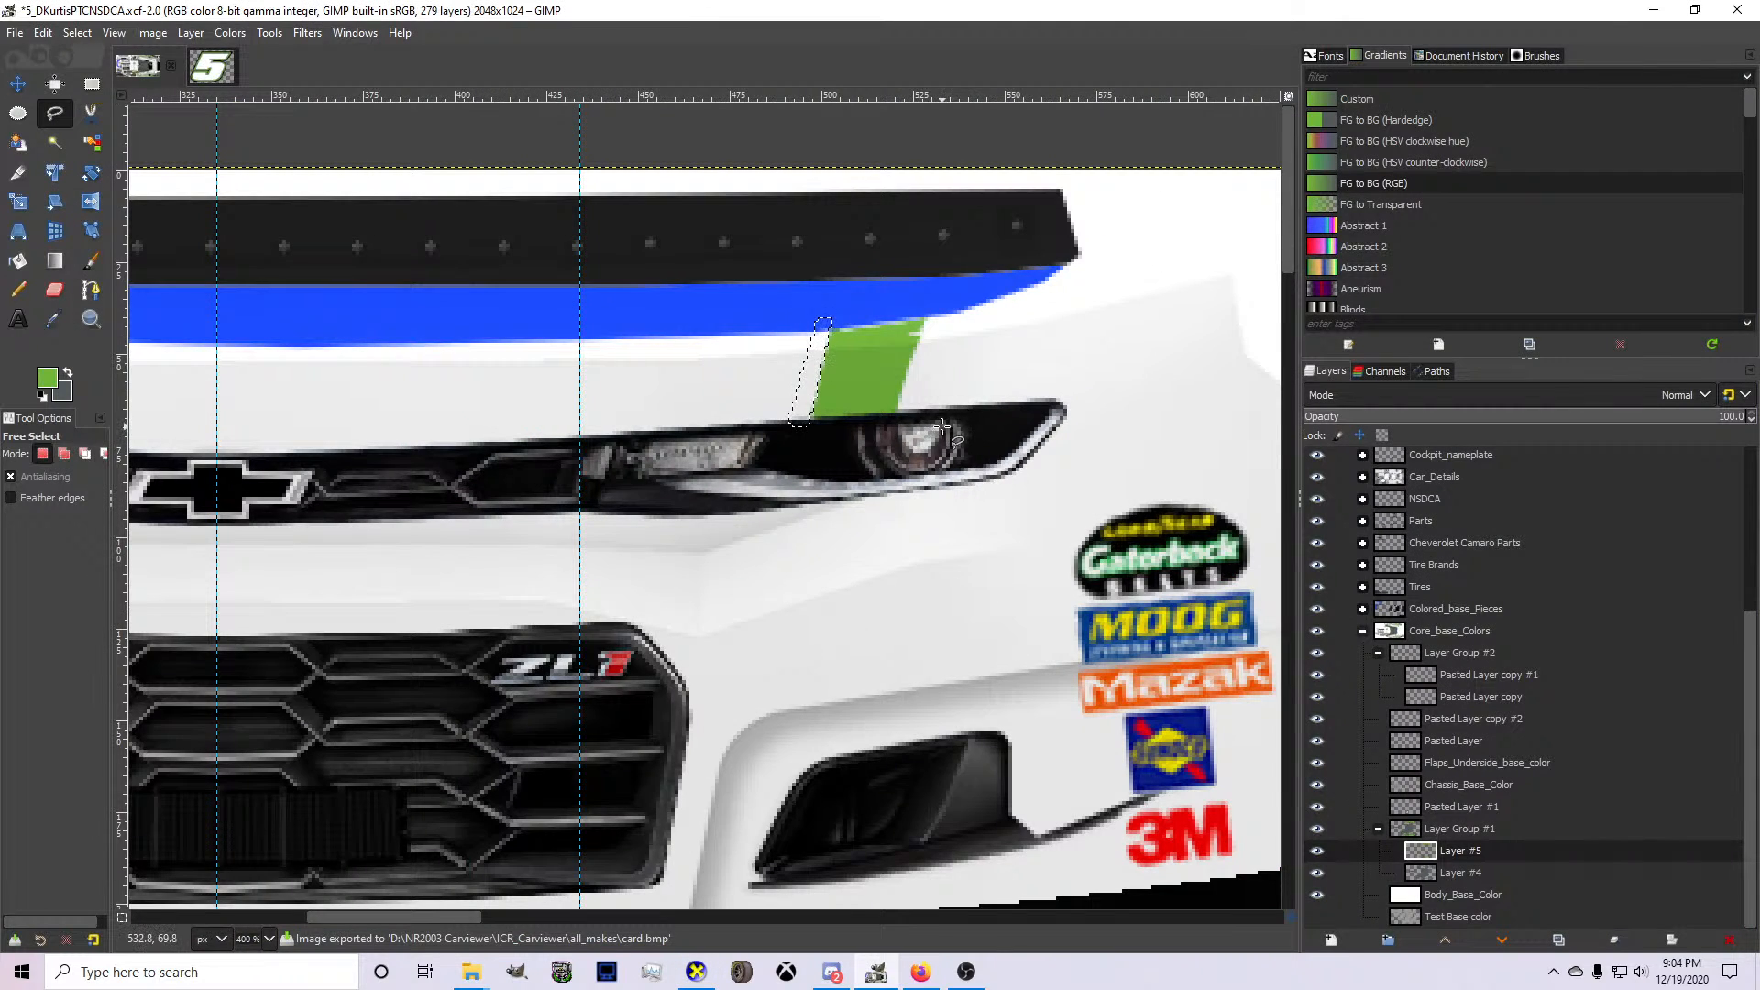
# Show the MASK layer again and make Layer #4 the active layer.
pyautogui.scroll(5, 1417, 654)
pyautogui.click(1317, 525)
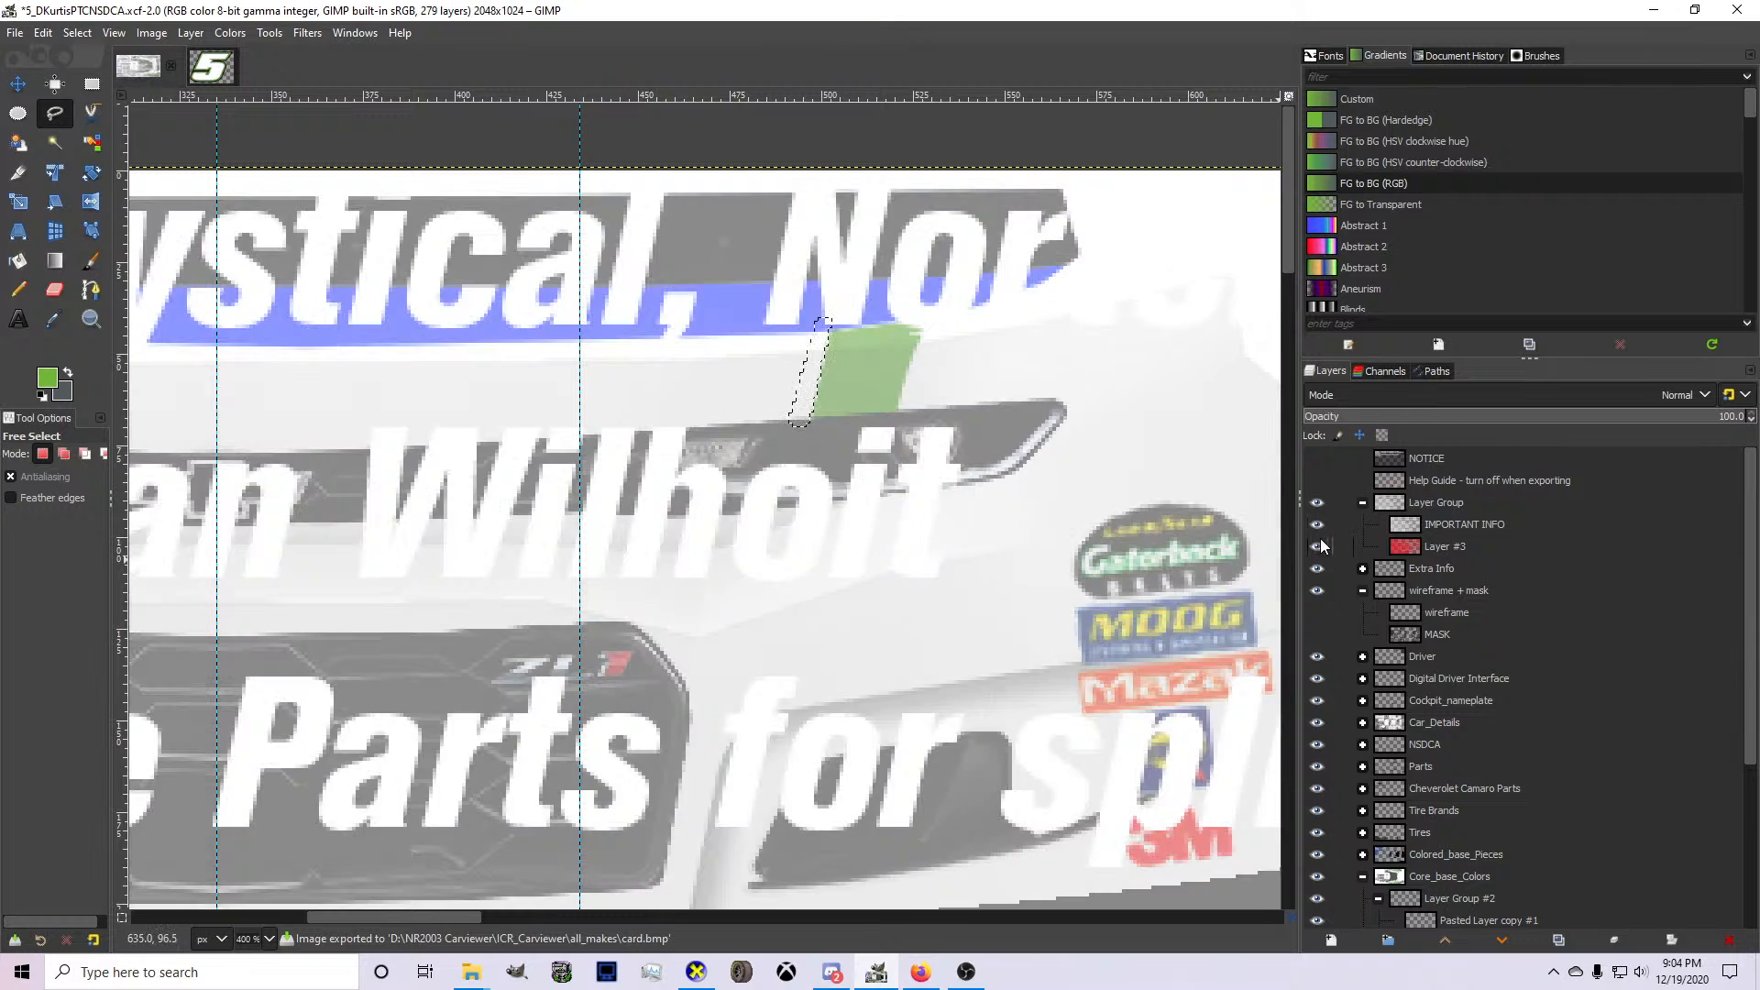
pyautogui.click(1318, 525)
pyautogui.click(1318, 634)
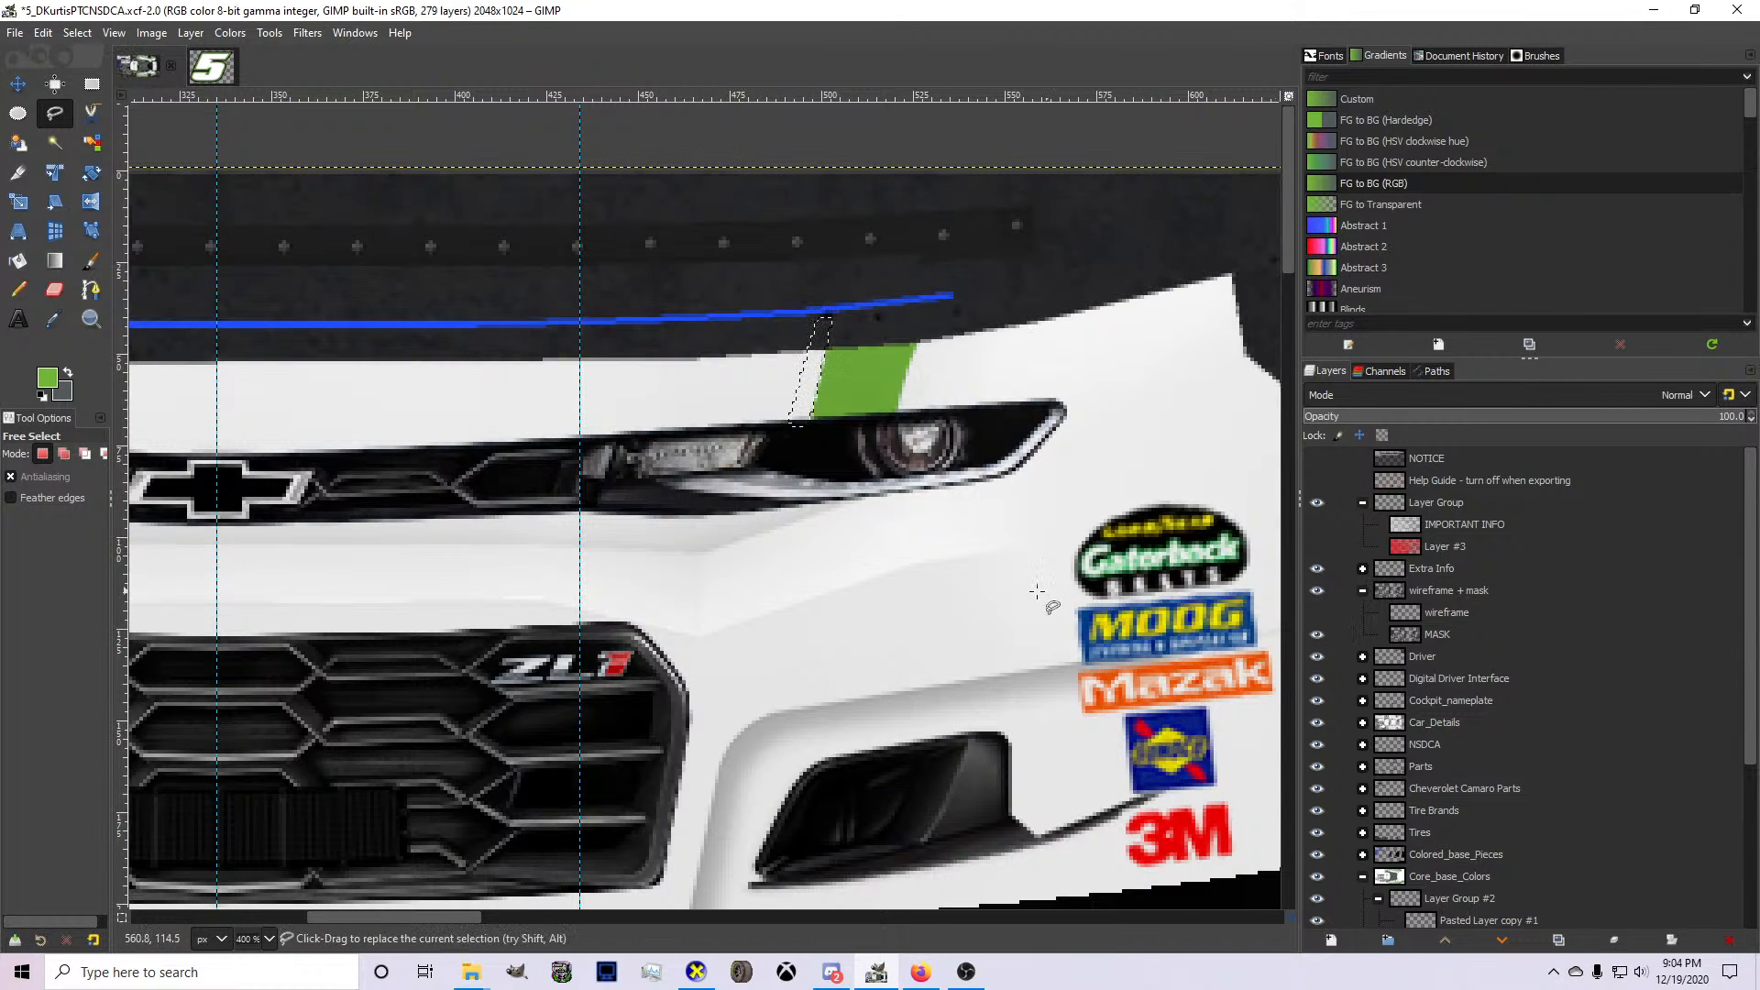
pyautogui.scroll(-1, 1044, 605)
pyautogui.scroll(-11, 1256, 629)
pyautogui.scroll(-5, 1484, 737)
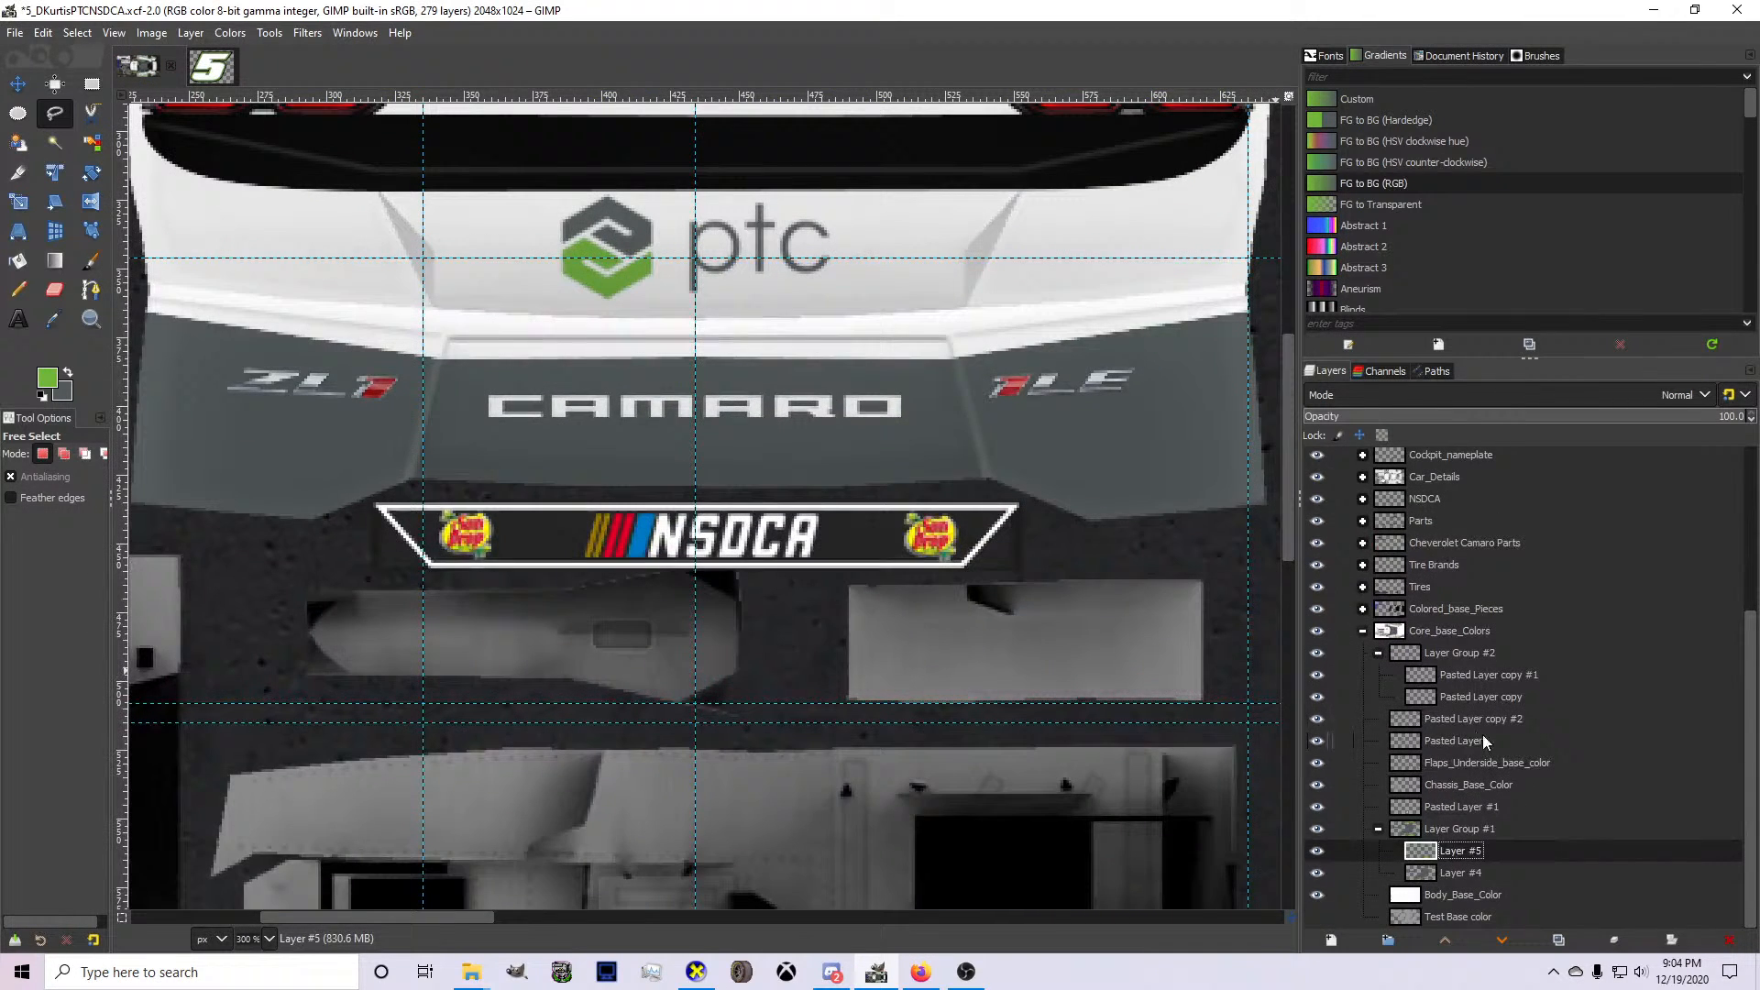
pyautogui.click(1424, 869)
# Start a path at the headlight and run it up past the bumper's upper edge, outside and alongside the green stripe.
pyautogui.scroll(8, 1143, 529)
pyautogui.scroll(1, 1001, 273)
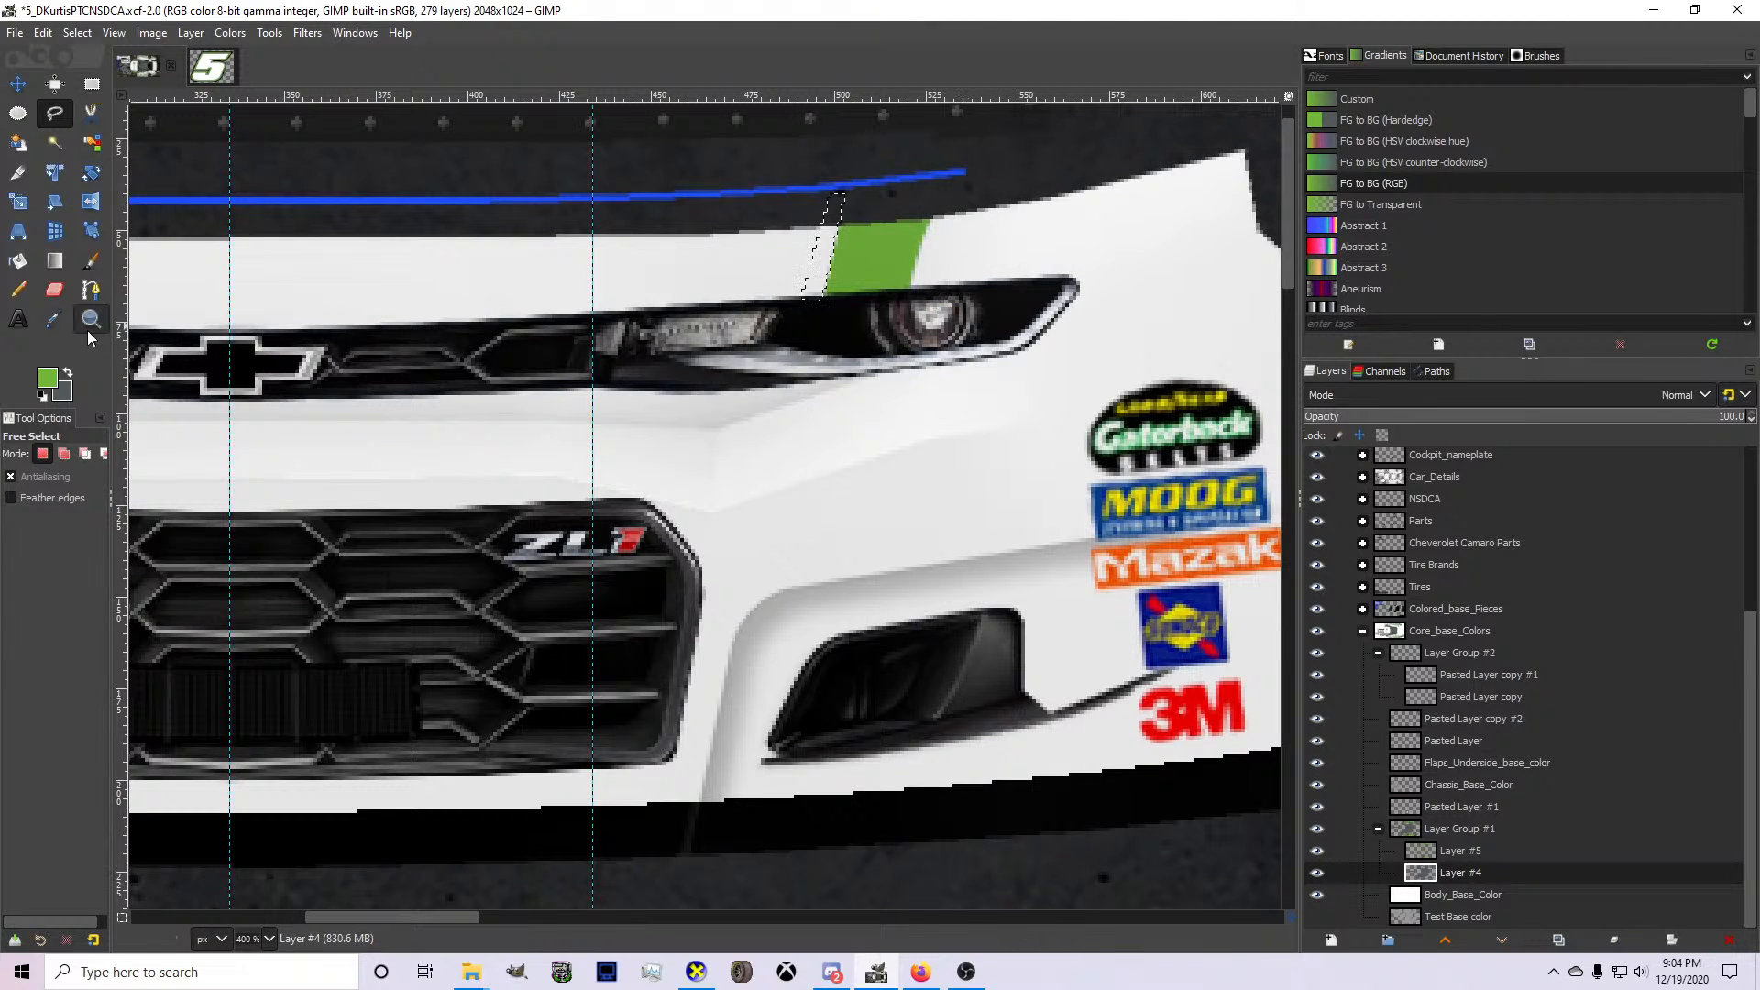
pyautogui.click(91, 290)
pyautogui.click(948, 297)
pyautogui.click(988, 192)
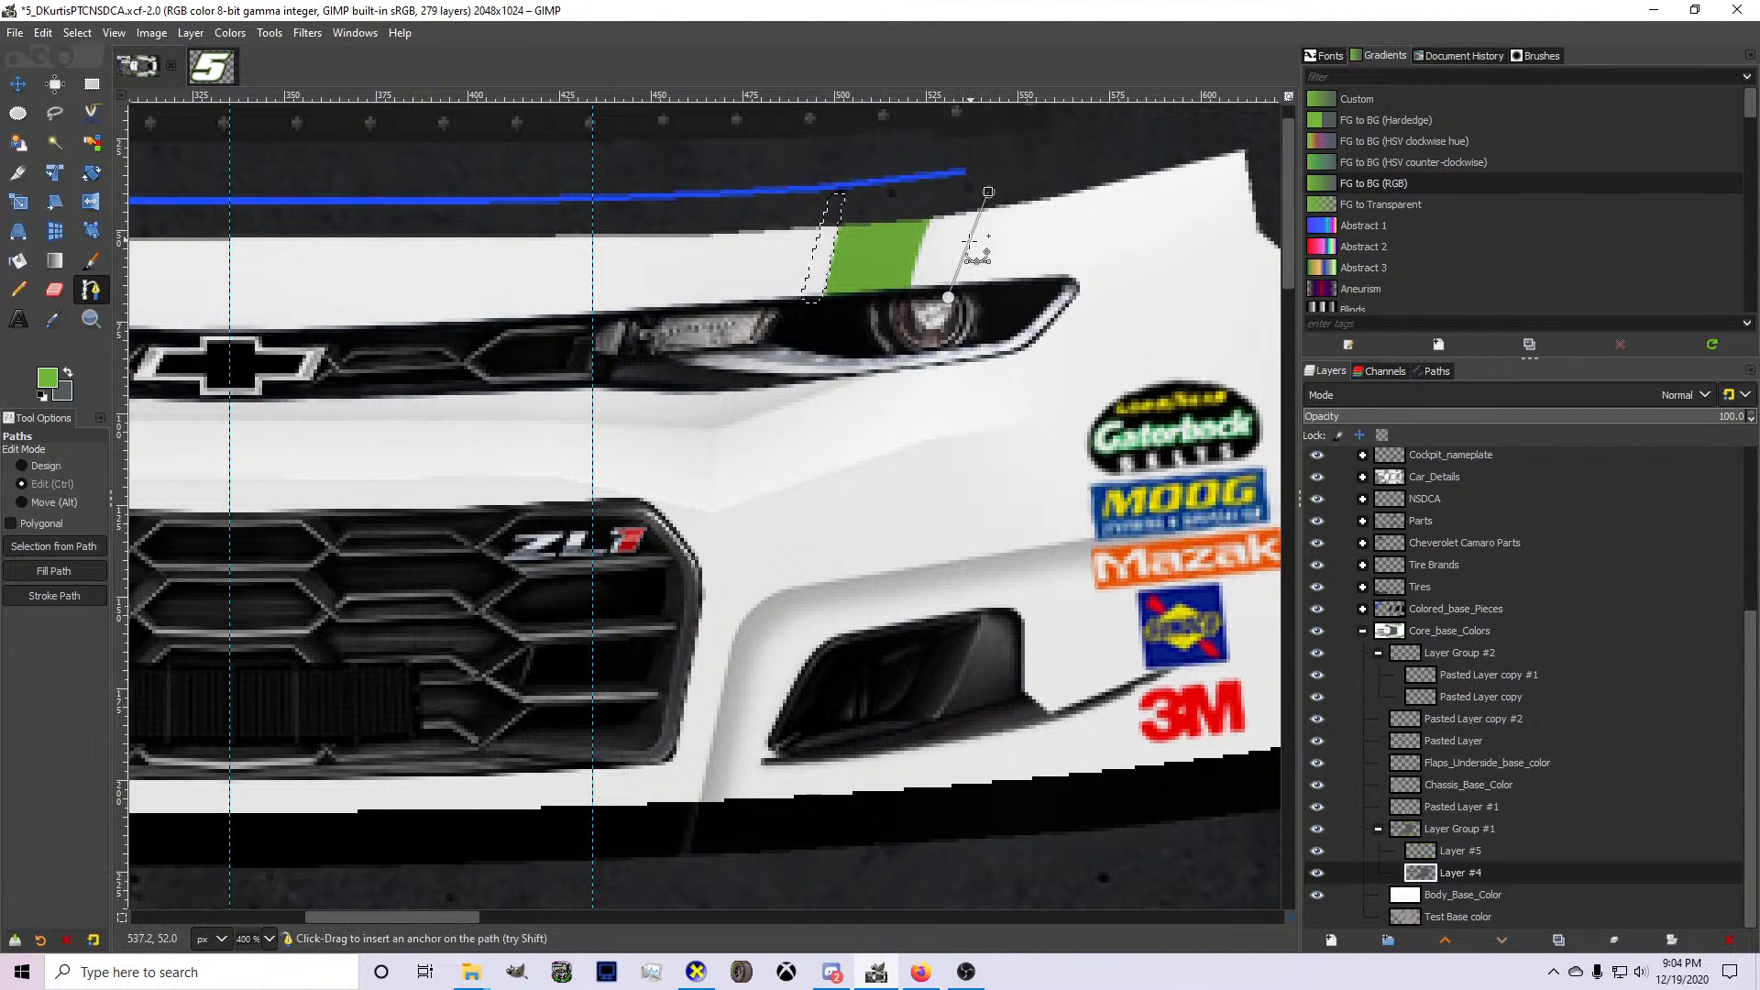
pyautogui.click(989, 192)
pyautogui.scroll(-1, 993, 194)
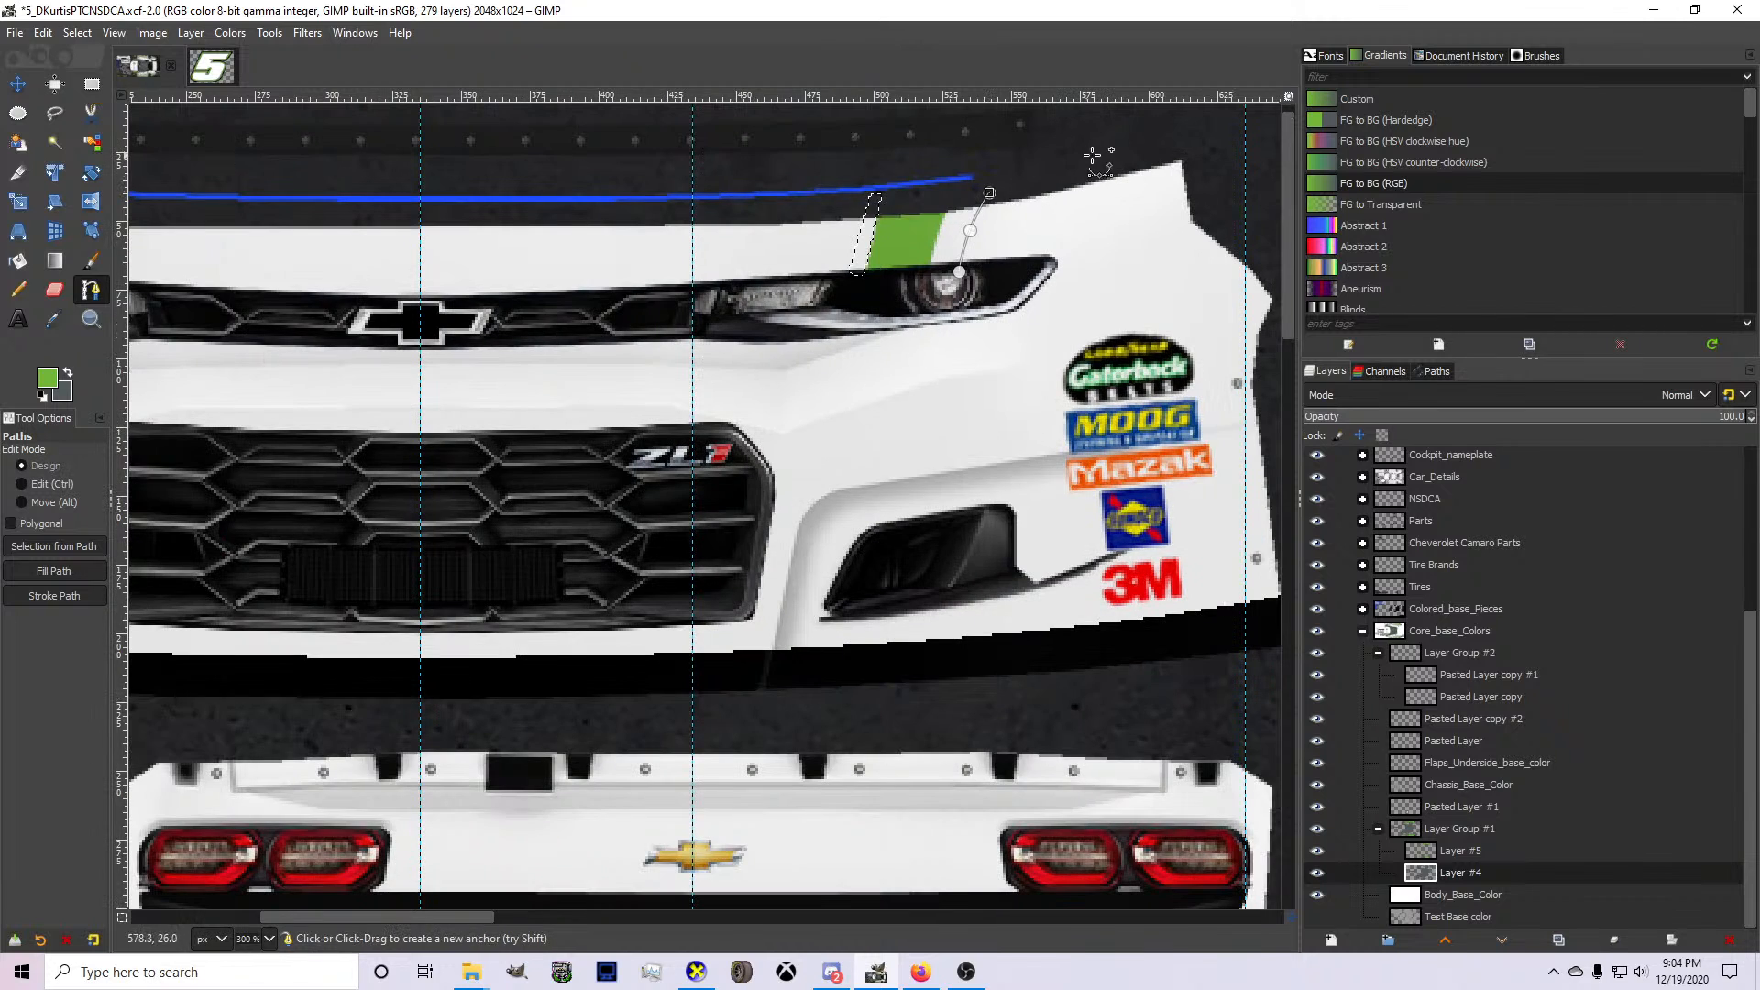
# Continue the path around the bumper's outer corner and underside to the center guide, close it at the headlight and convert it to a selection.
pyautogui.click(1209, 138)
pyautogui.scroll(-3, 1208, 172)
pyautogui.click(1226, 184)
pyautogui.click(1209, 327)
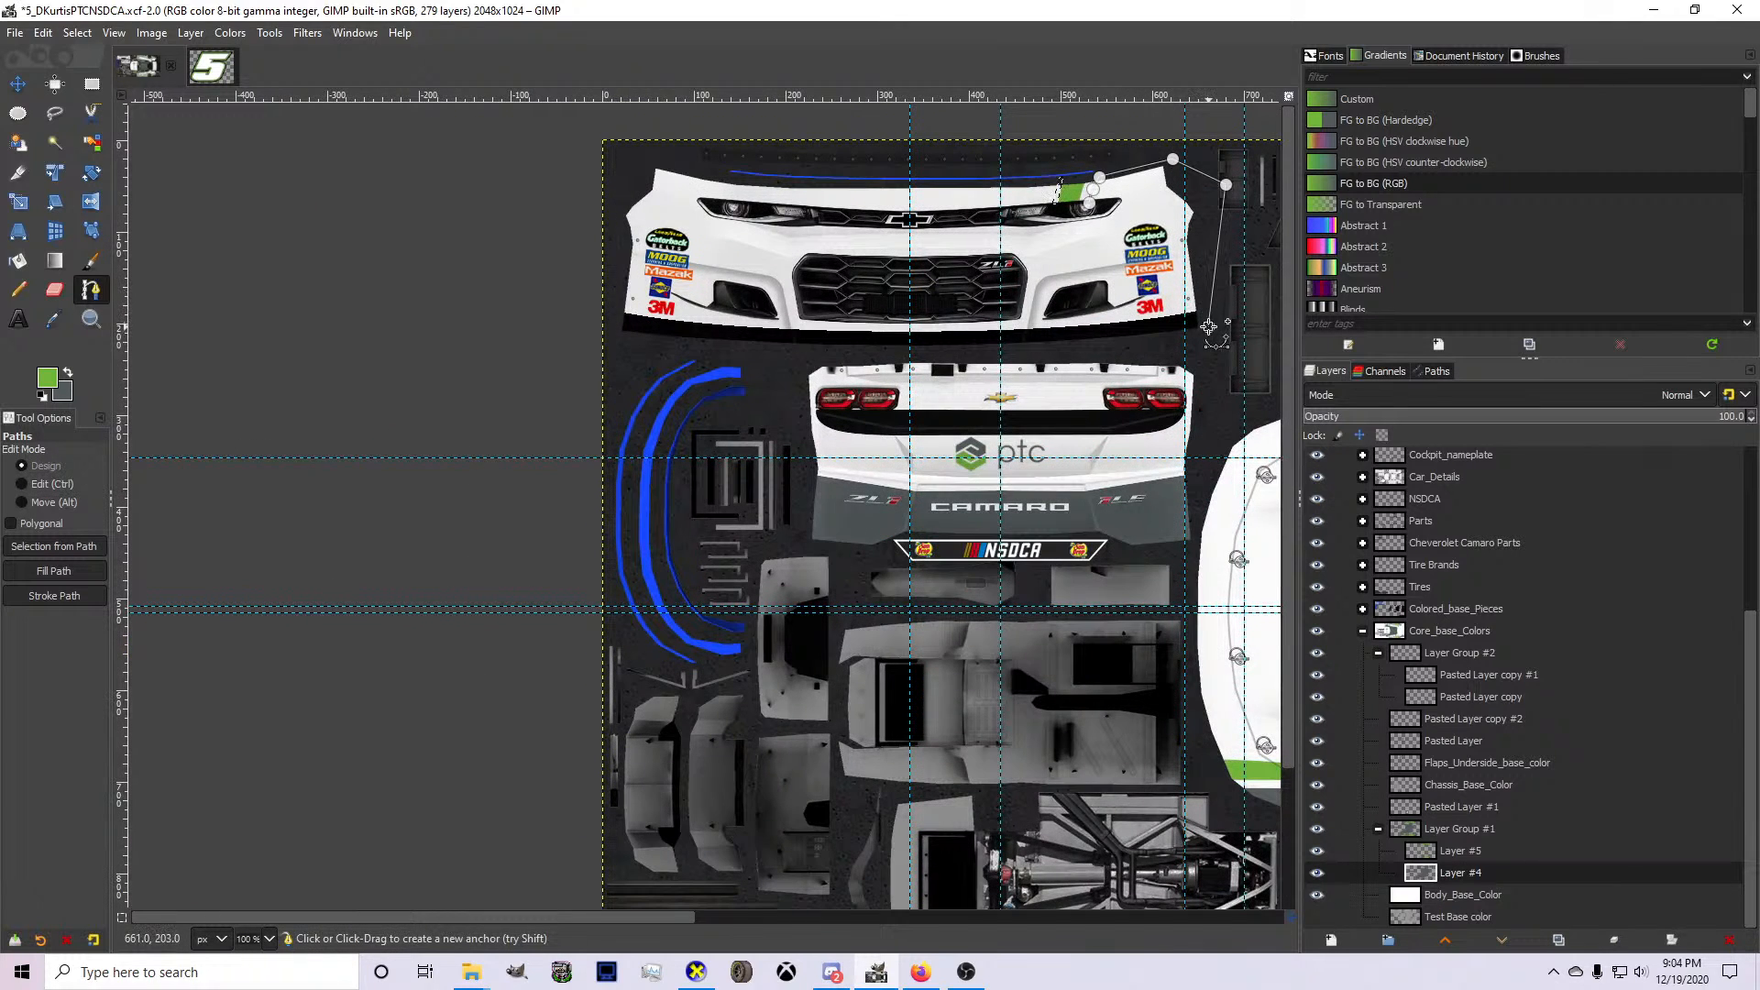
pyautogui.click(1060, 350)
pyautogui.click(909, 355)
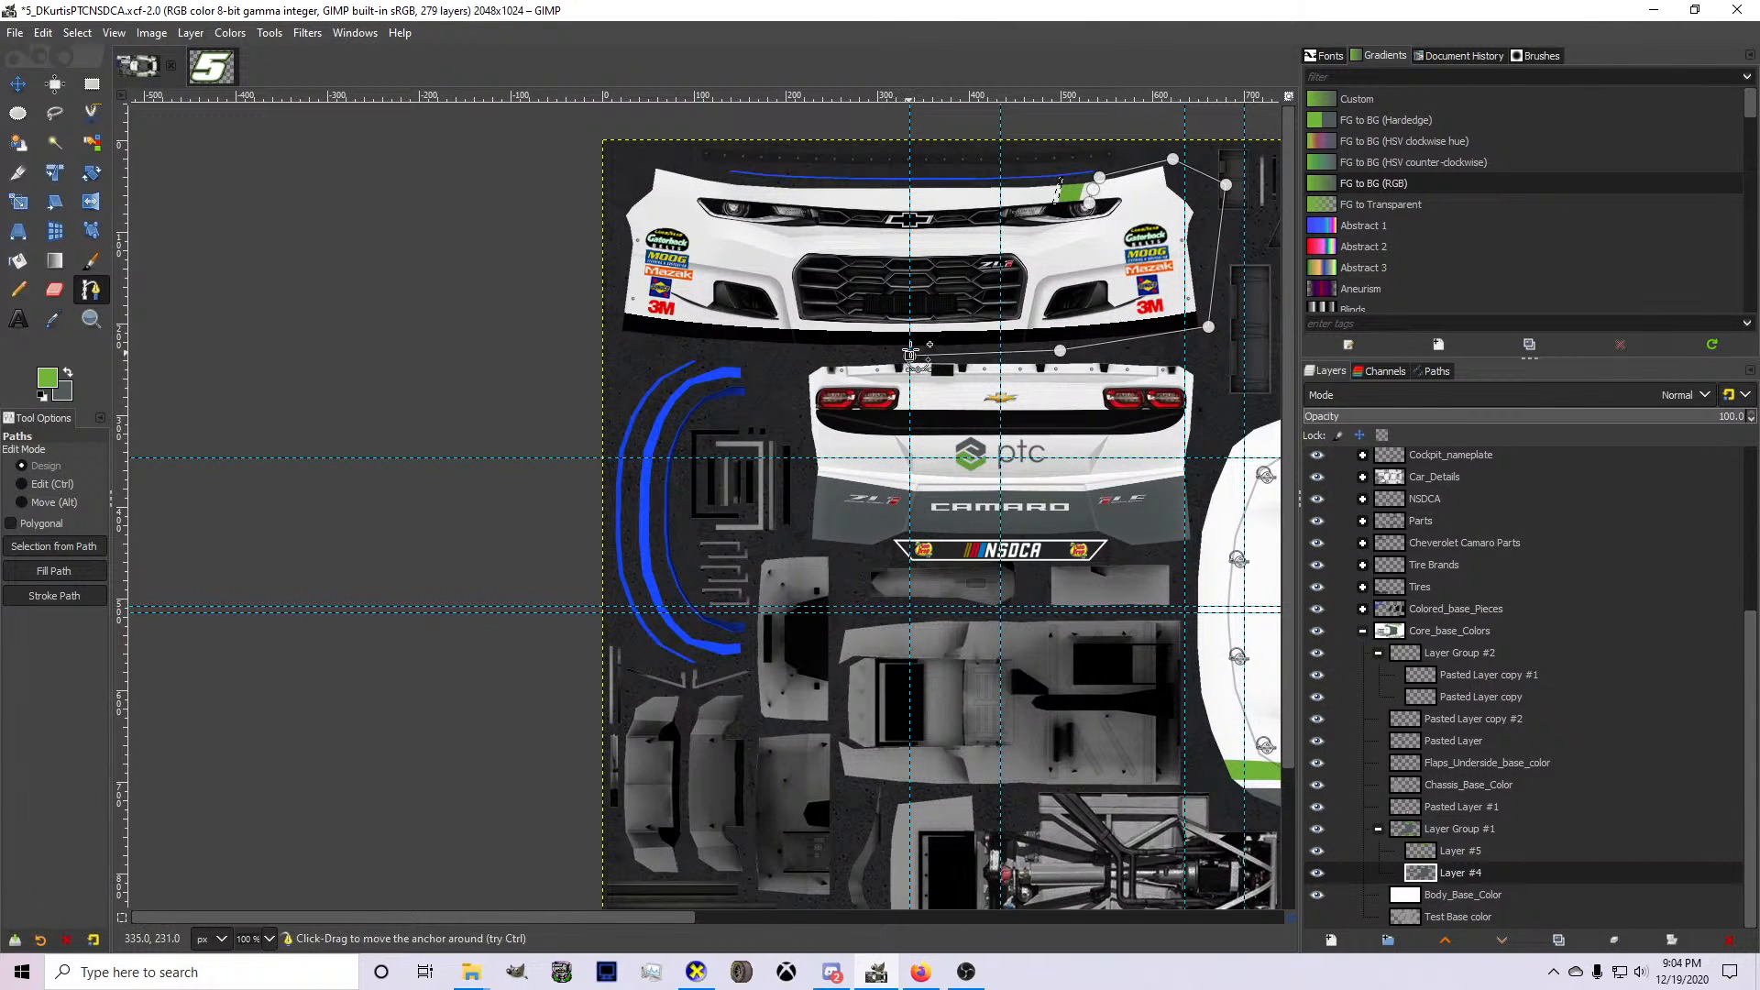
pyautogui.scroll(2, 1082, 218)
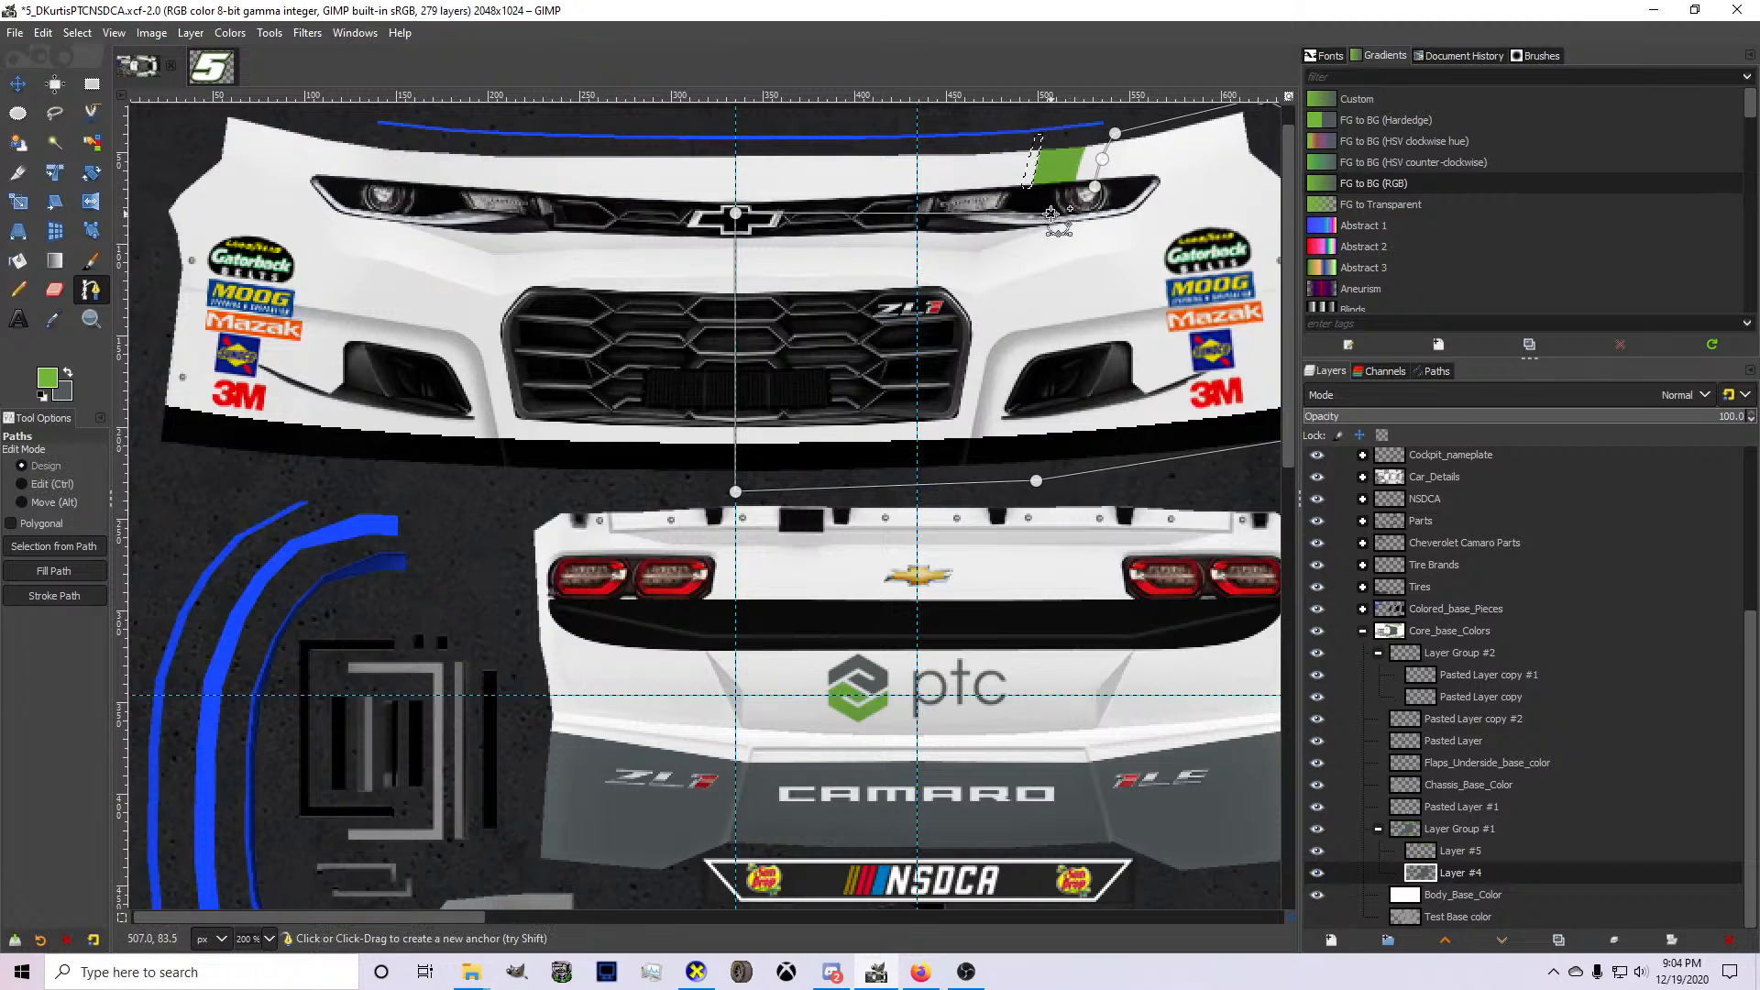
pyautogui.hotkey('shift', 'v')
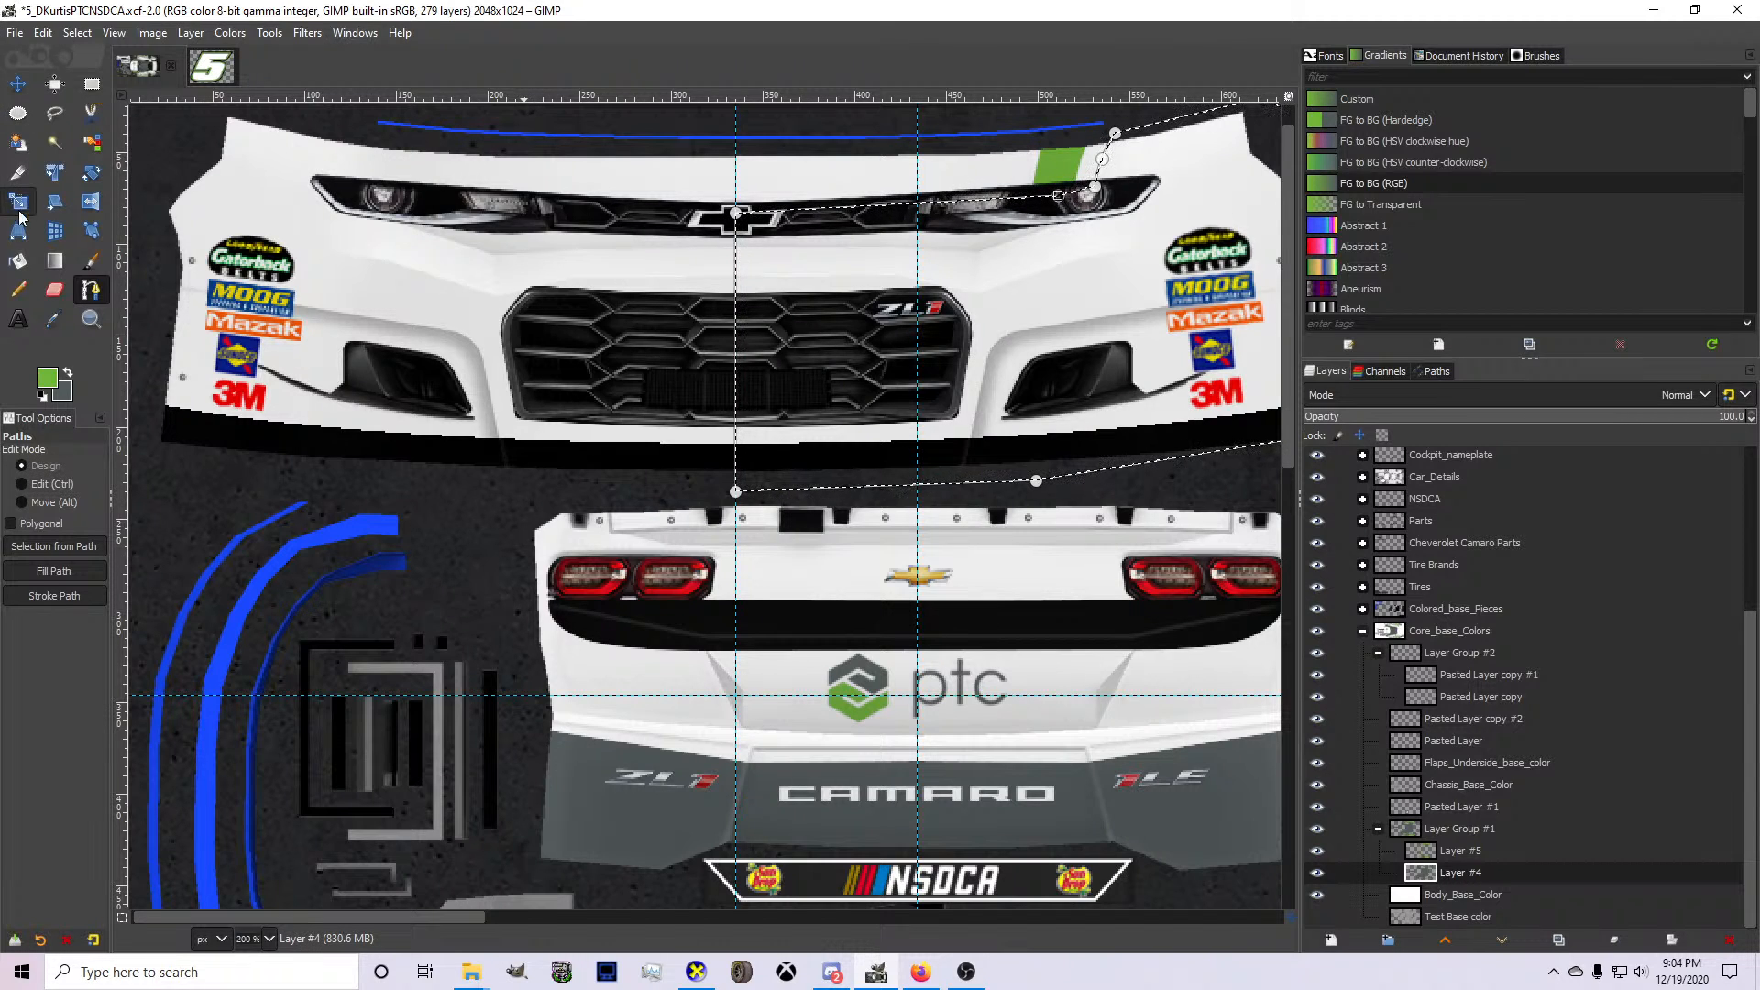
# Swap the foreground color to gray and bucket-fill the selected half of the front bumper.
pyautogui.click(17, 261)
pyautogui.click(68, 376)
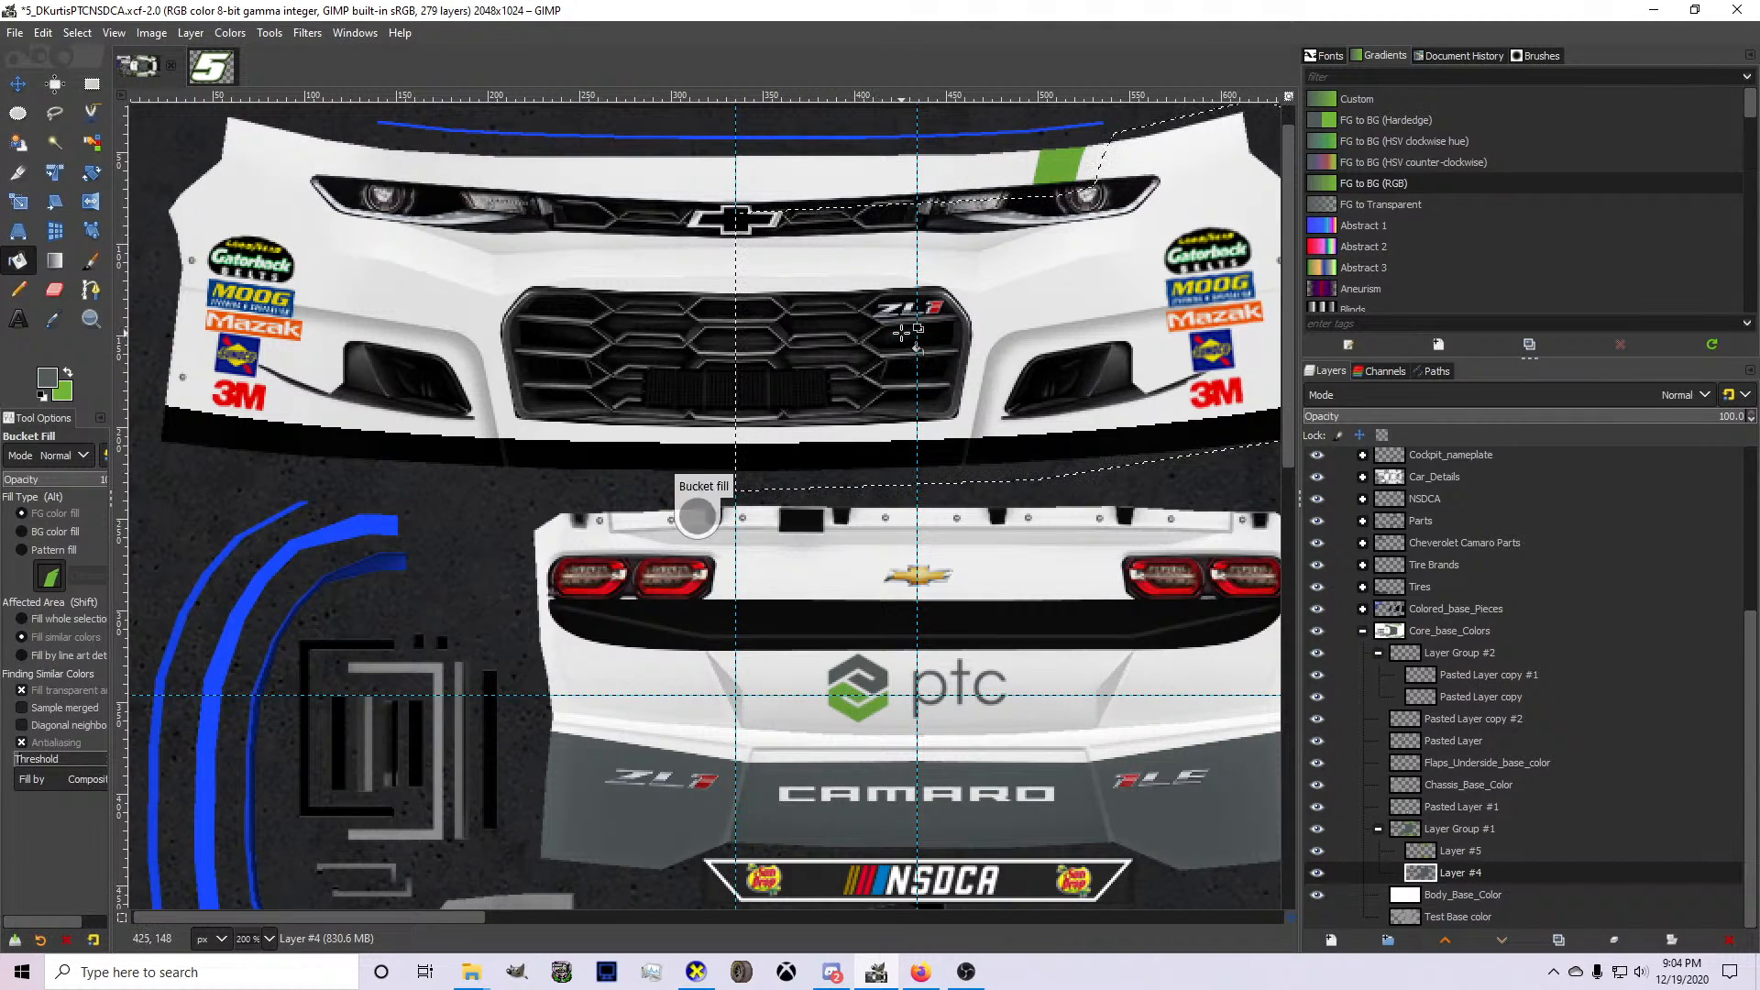
pyautogui.click(873, 197)
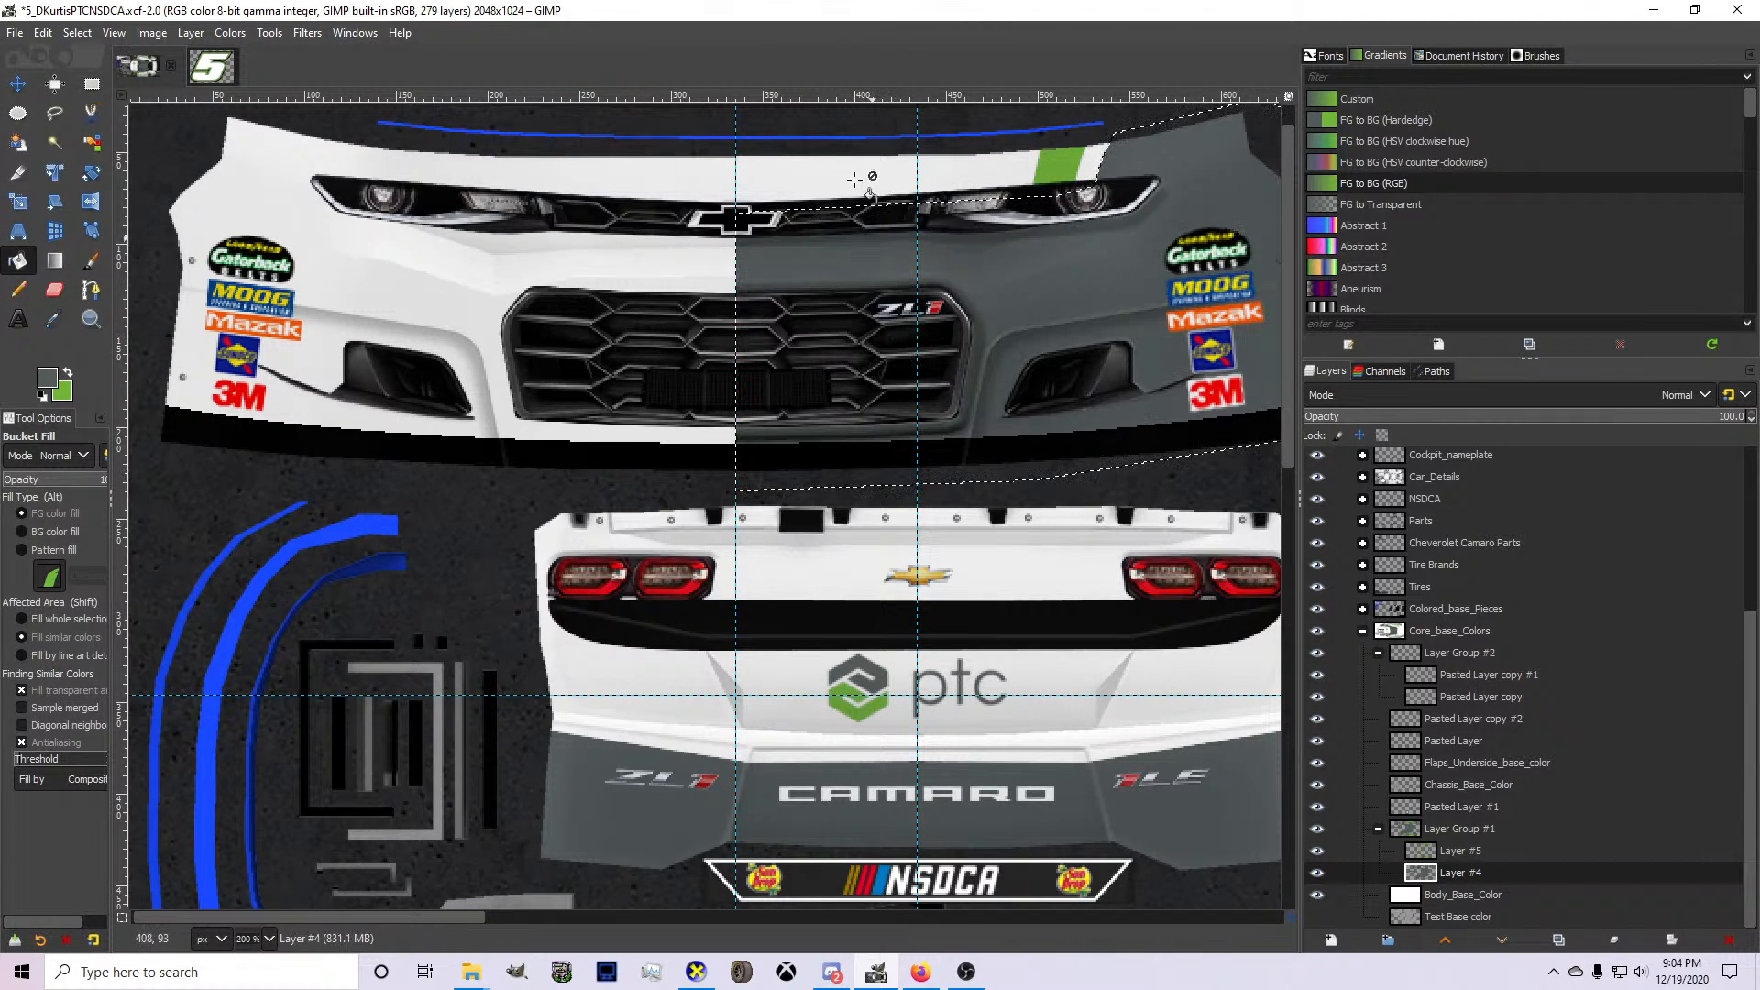
# Check the gray half of the bumper on the 3D car in CarView and return to GIMP.
pyautogui.click(696, 972)
pyautogui.moveTo(734, 730)
pyautogui.mouseDown()
pyautogui.moveTo(860, 729)
pyautogui.moveTo(885, 839)
pyautogui.mouseUp()
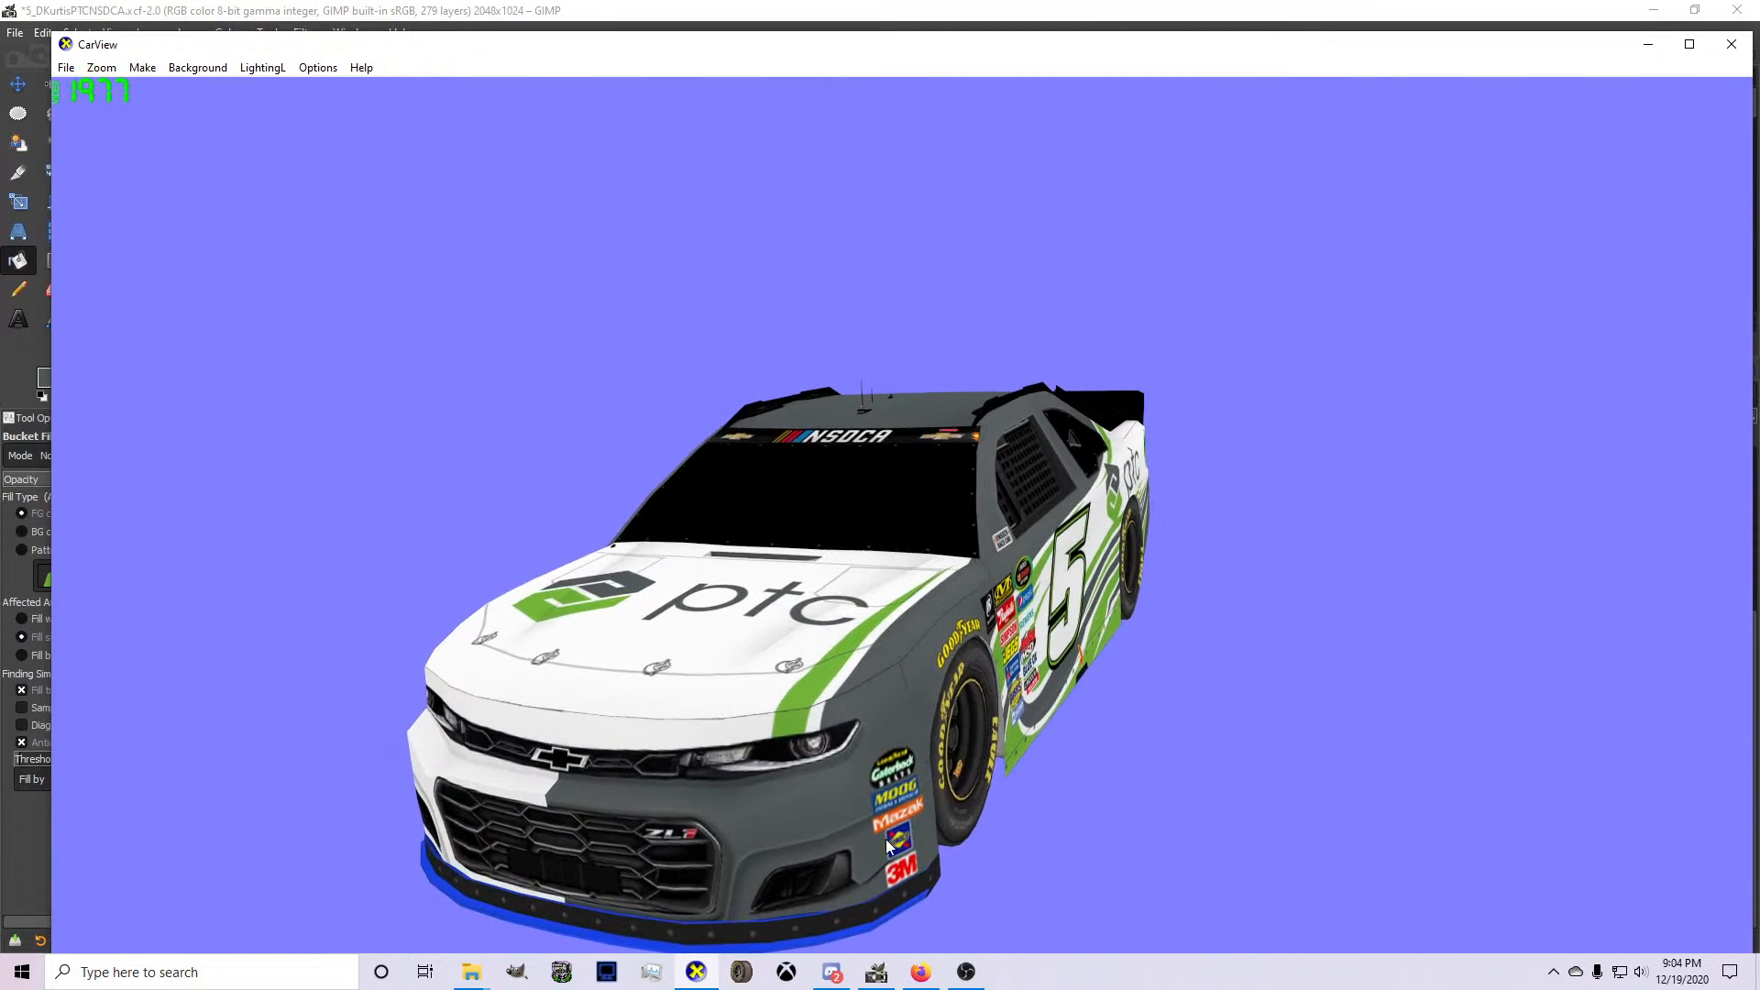
pyautogui.click(876, 972)
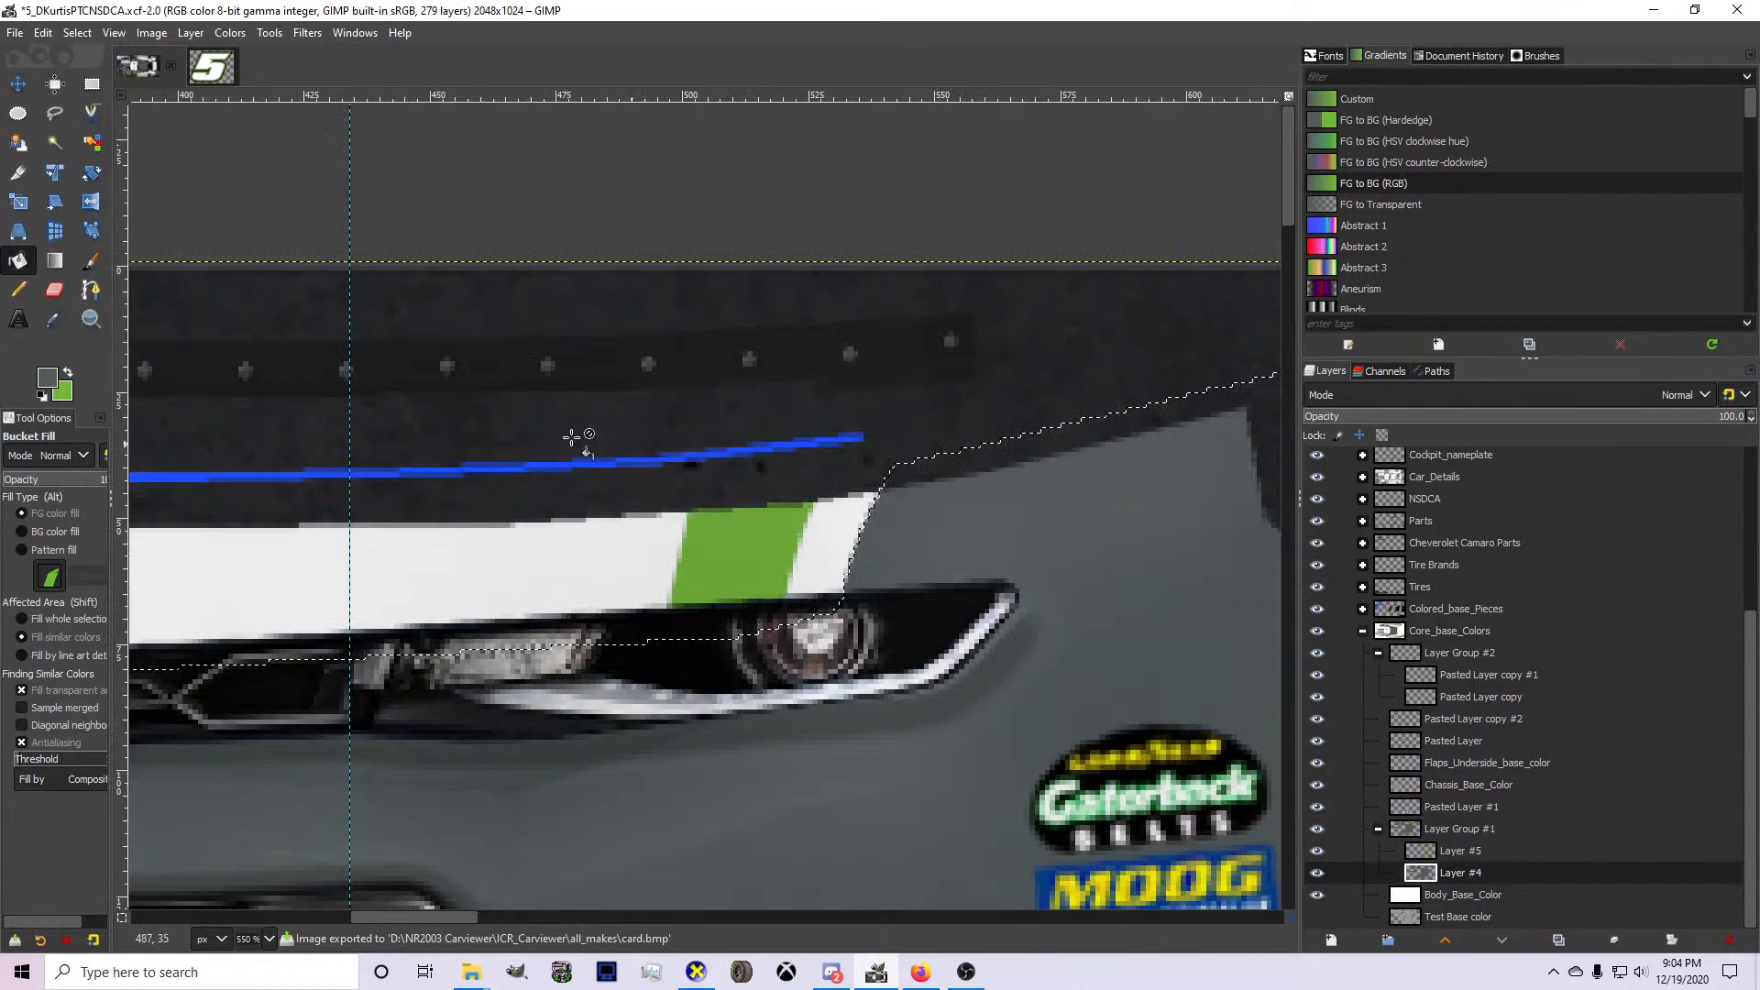
# Draw a closed path around the gray area's inner edge above the headlight and intersect it with the current selection.
pyautogui.click(90, 290)
pyautogui.click(805, 639)
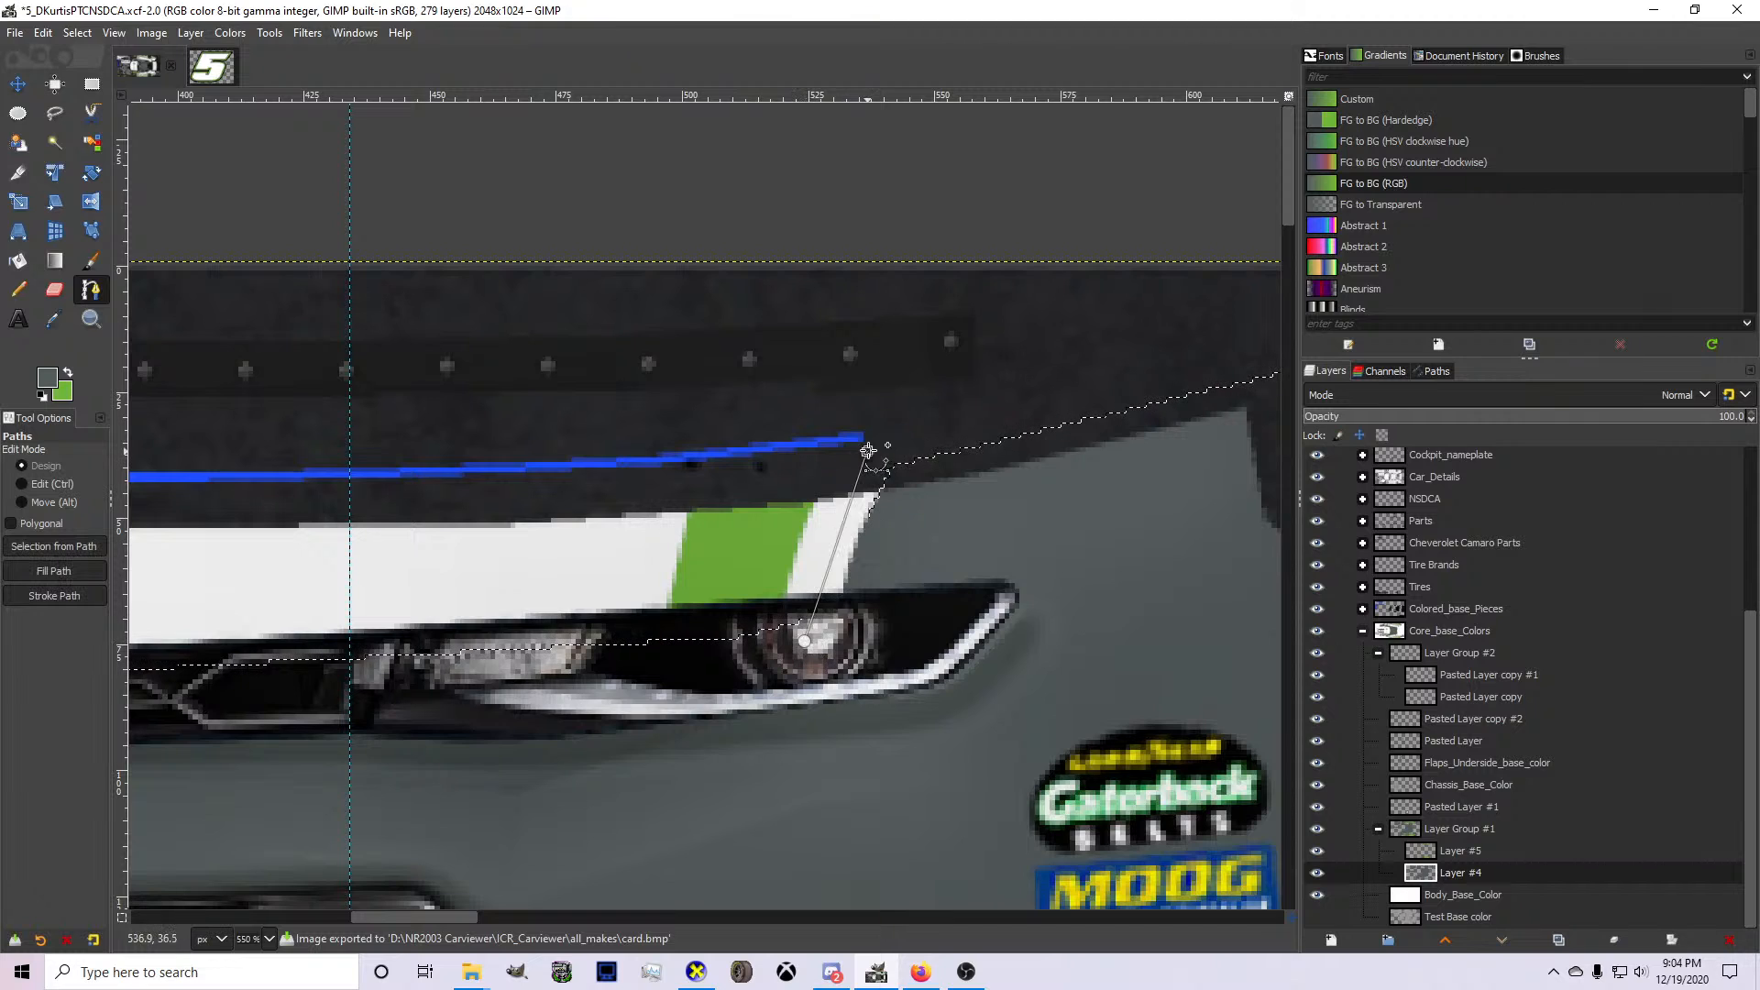
pyautogui.click(982, 647)
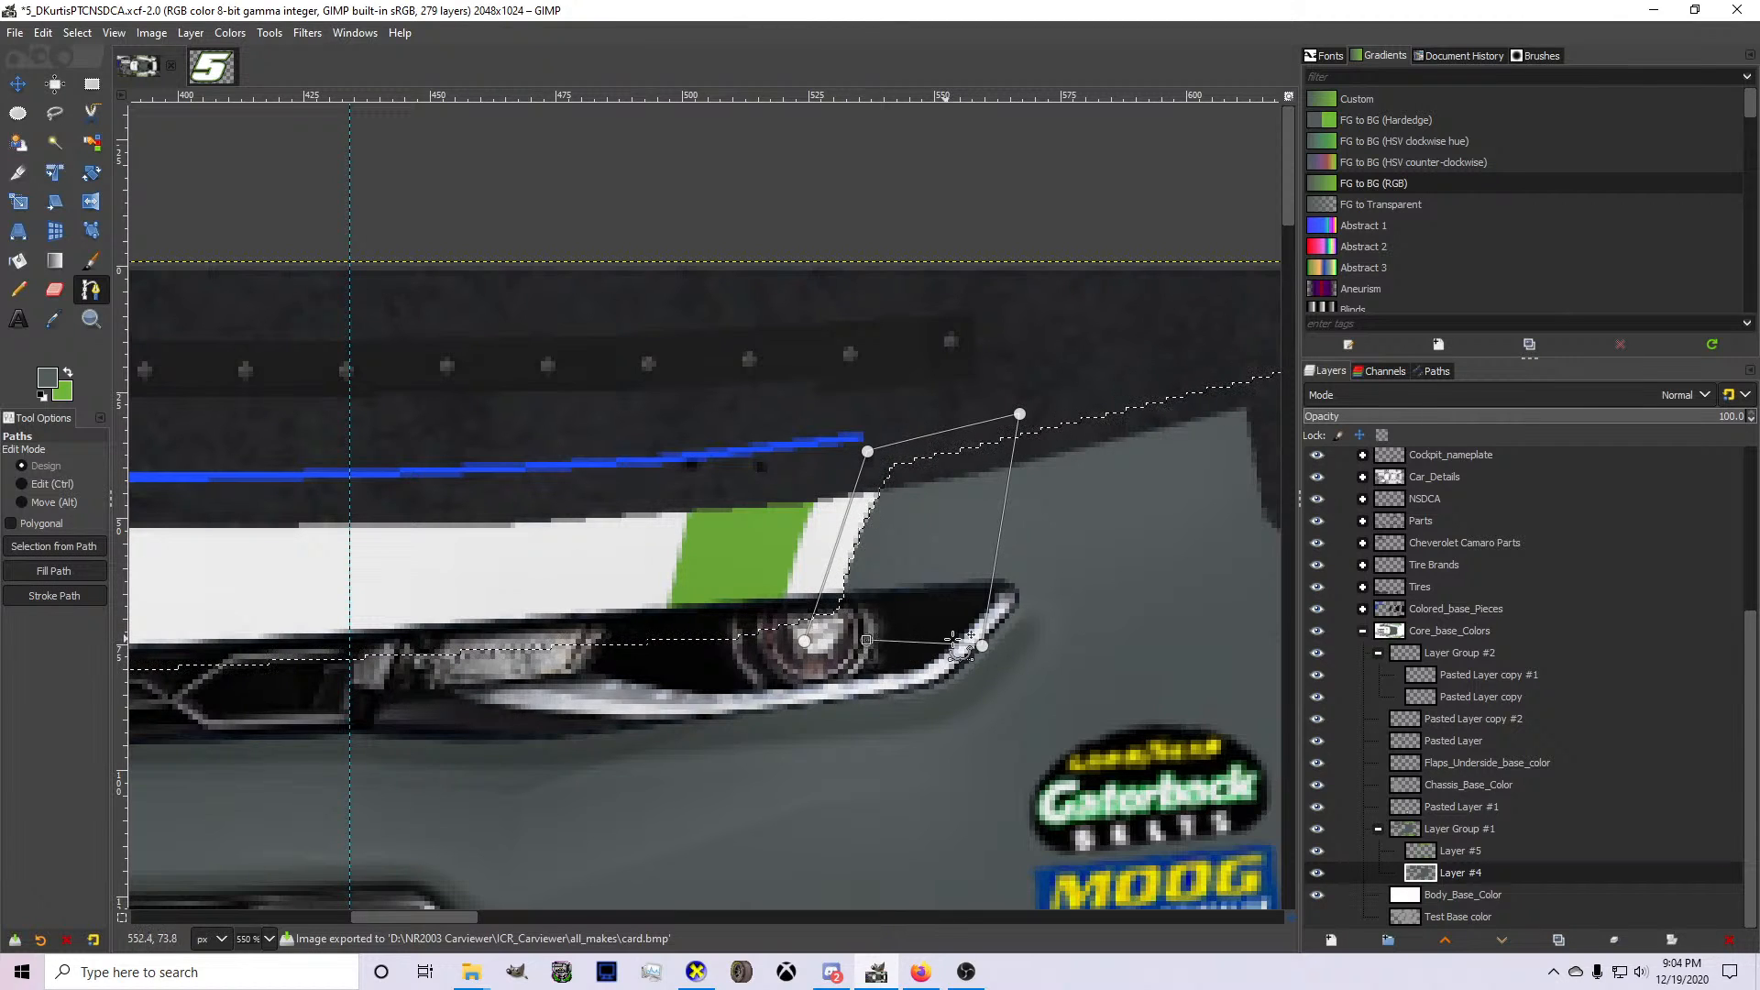
pyautogui.moveTo(982, 646); pyautogui.dragTo(944, 617)
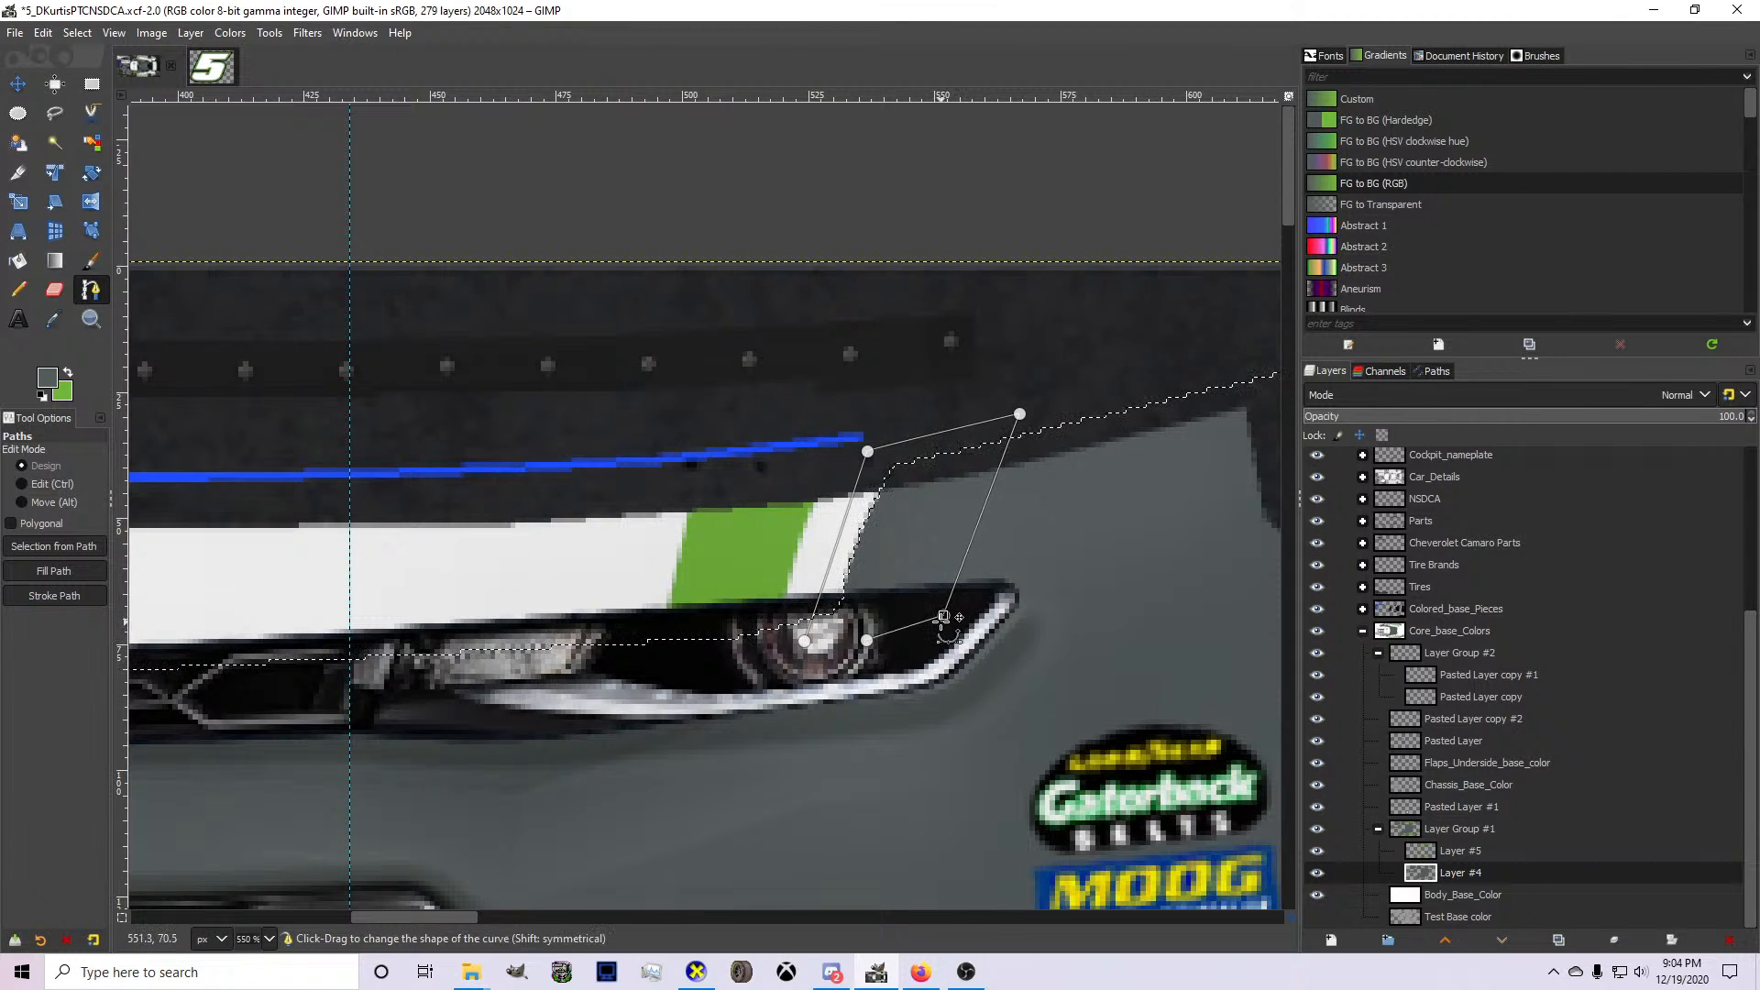
pyautogui.hotkey('shift', 'v')
# Paste the selected gray edge piece as a floating selection and move it slightly outward, away from the green stripe.
pyautogui.hotkey('ctrl', 'c')
pyautogui.hotkey('ctrl', 'v')
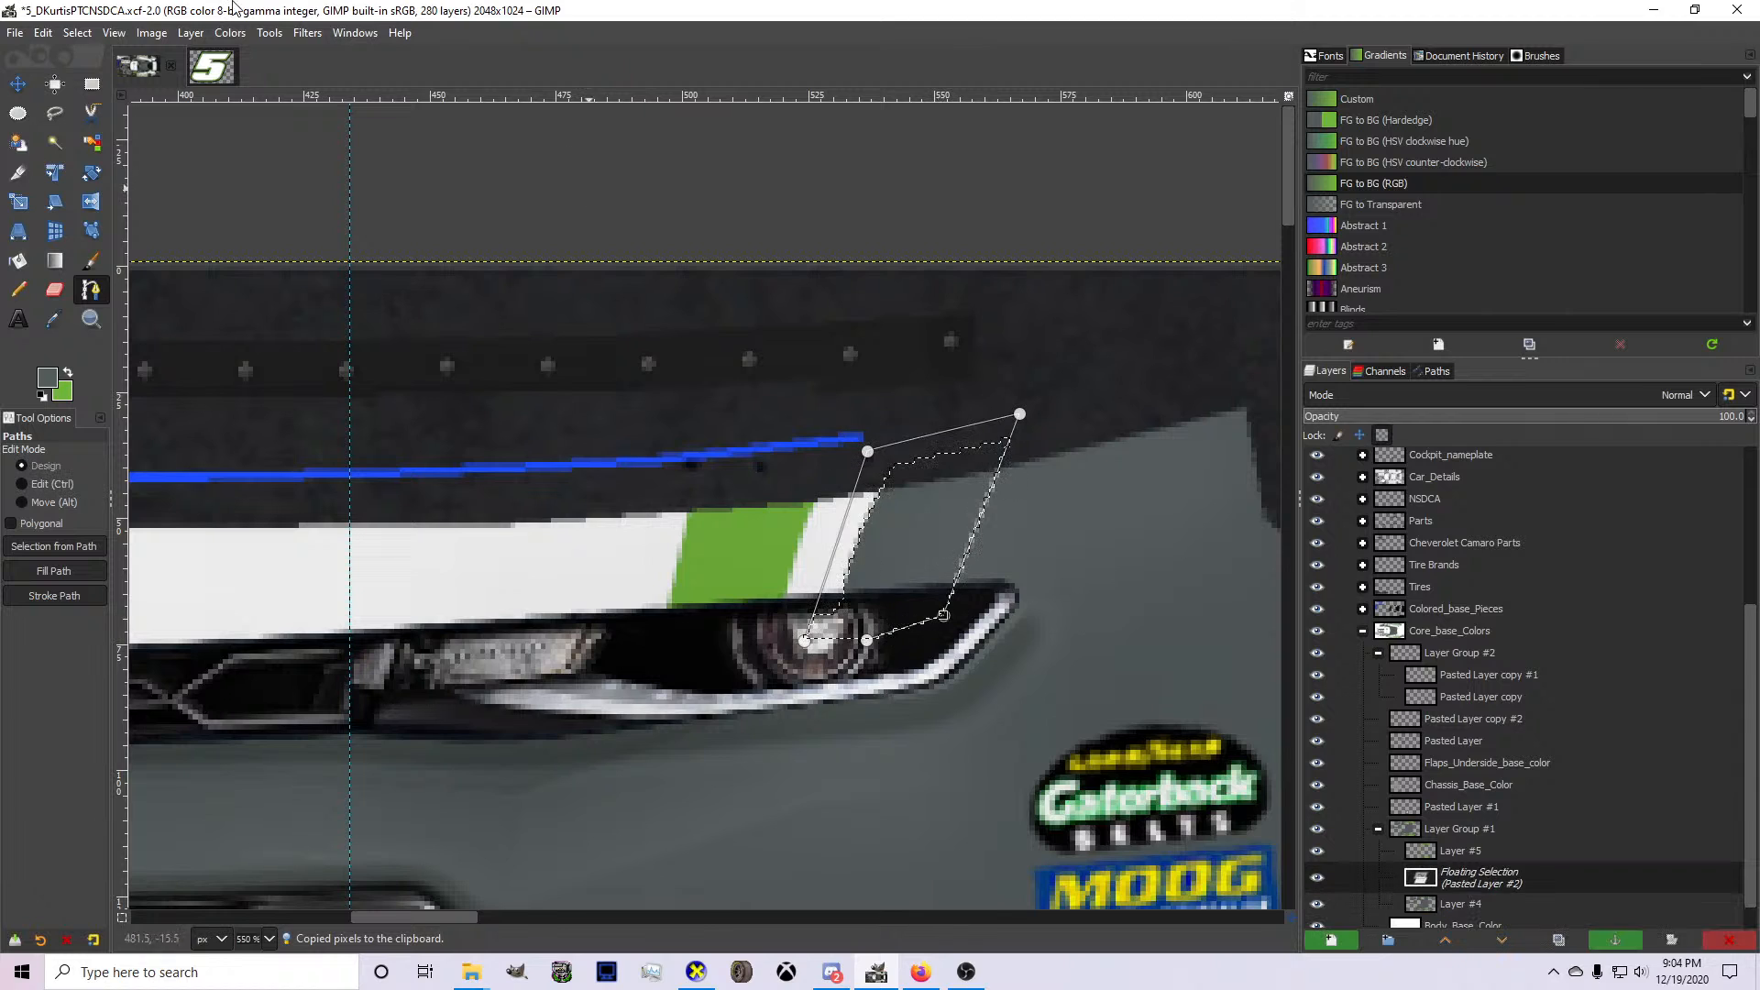
pyautogui.press('m')
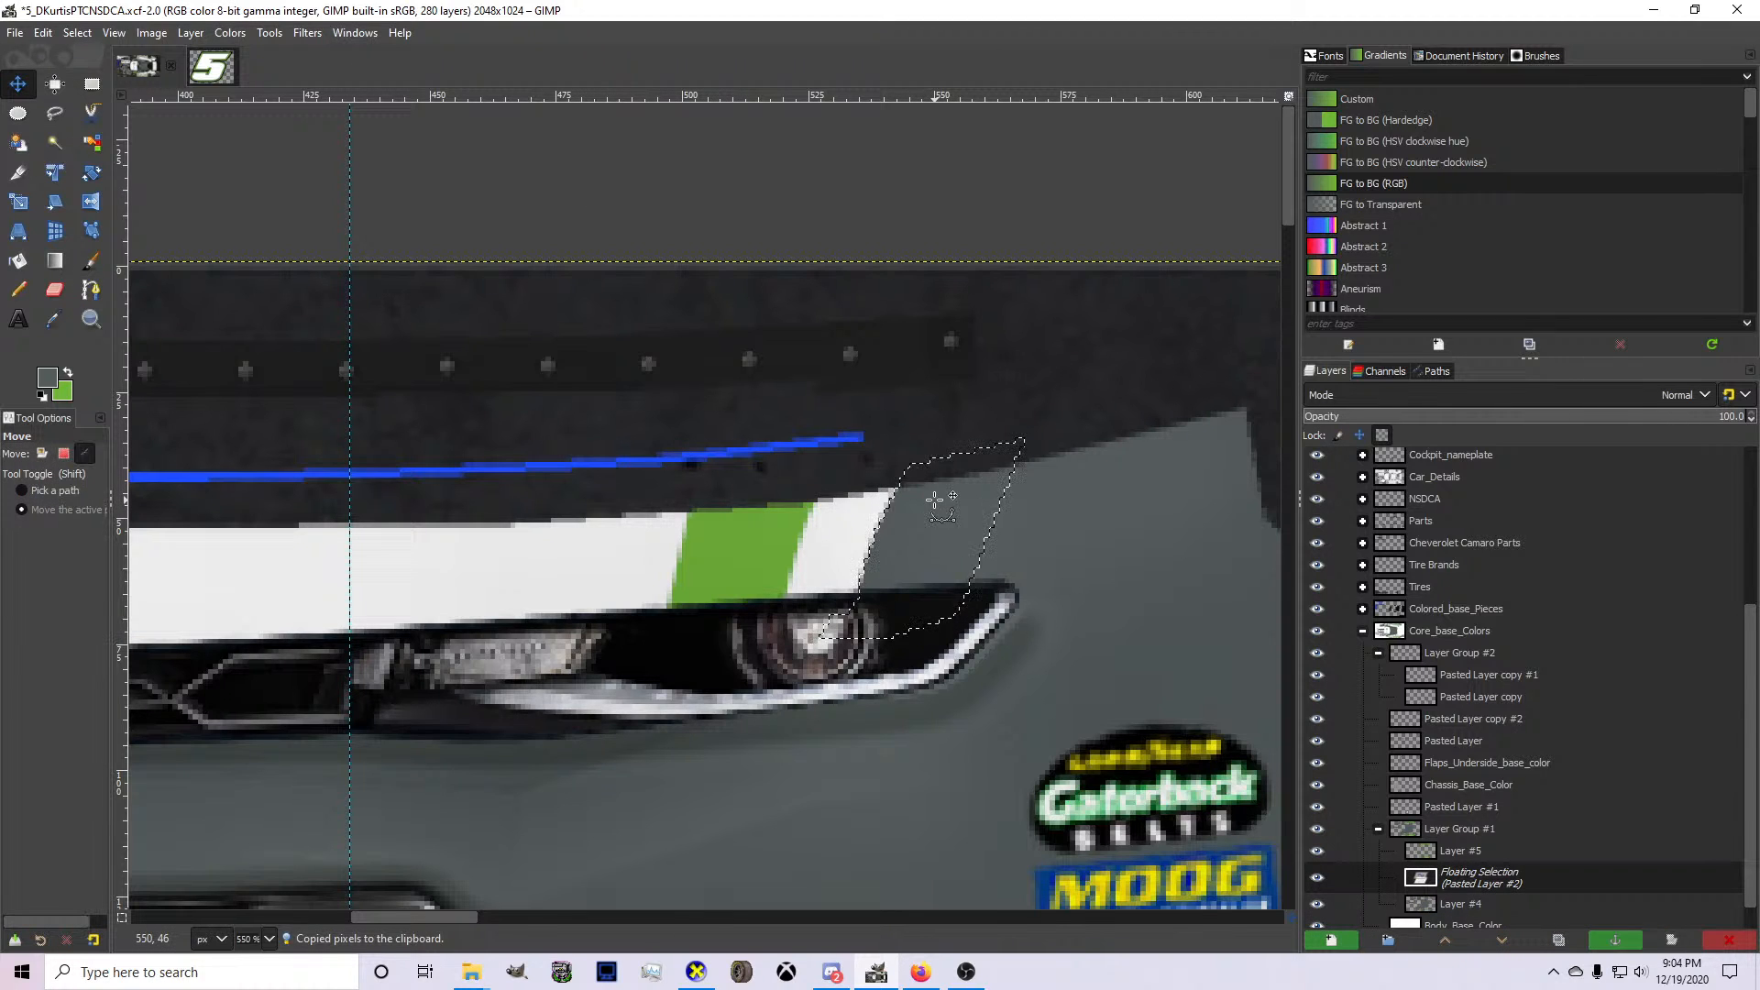
# Check the shifted gray edge against the hood on the 3D car in CarView and return to GIMP.
pyautogui.click(696, 972)
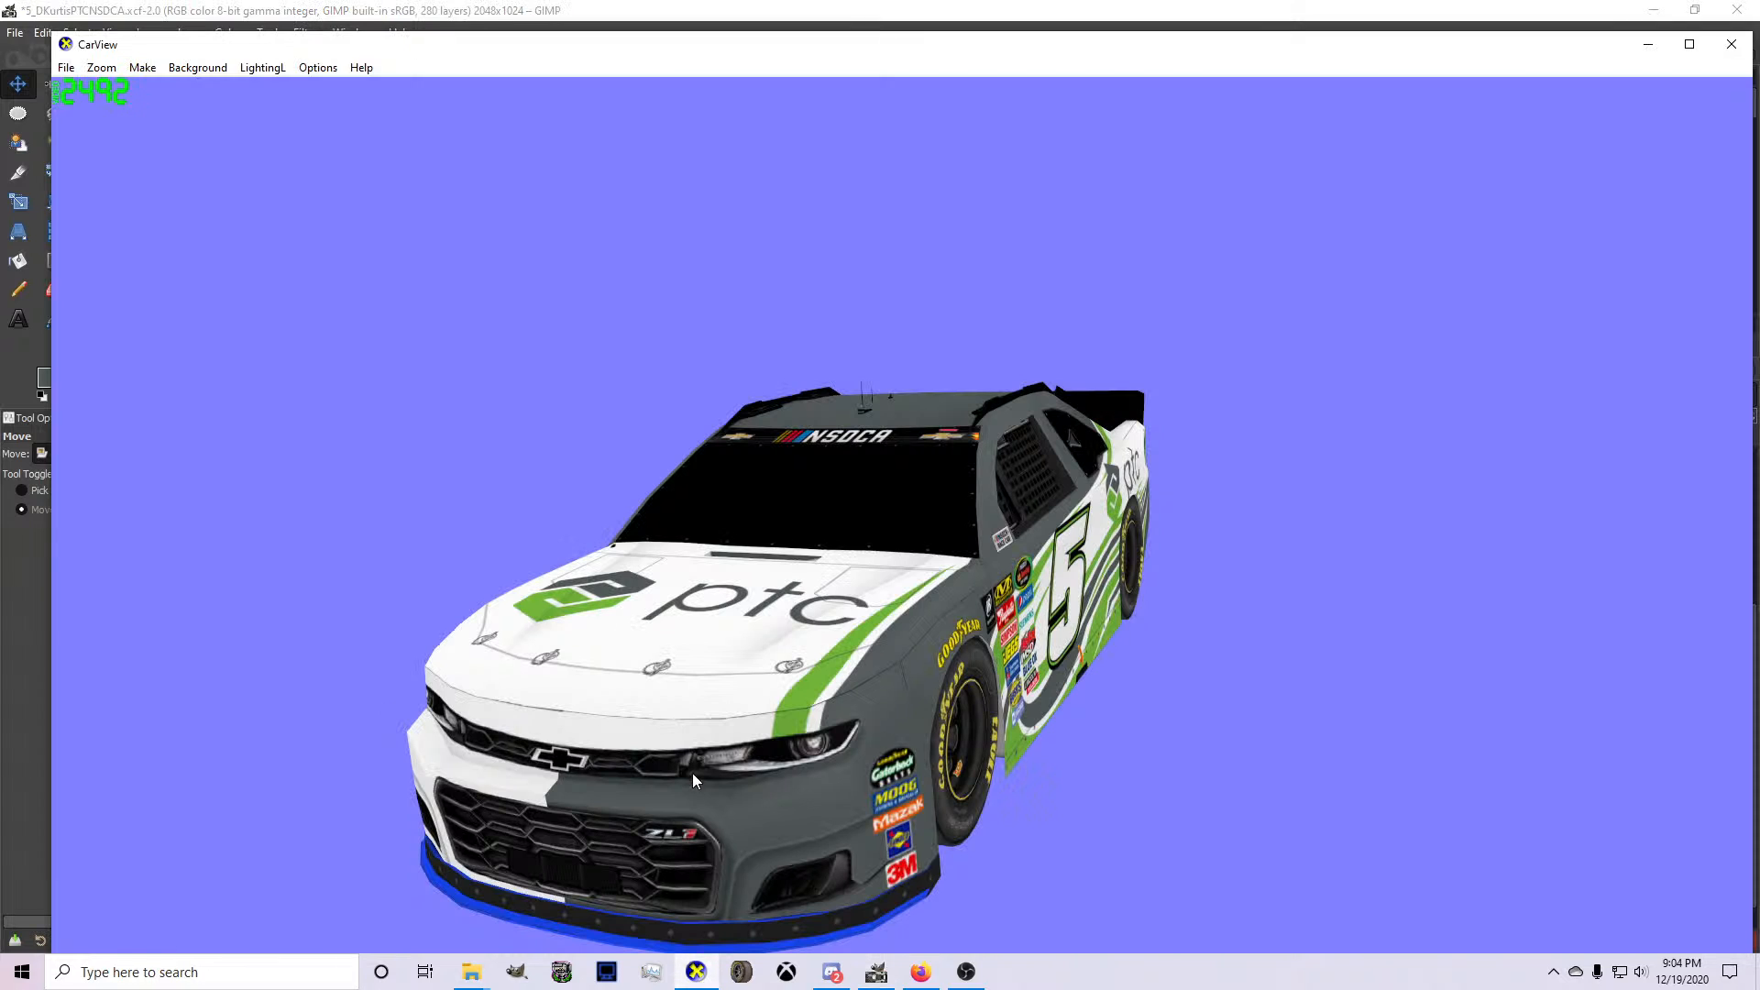
pyautogui.scroll(5, 851, 745)
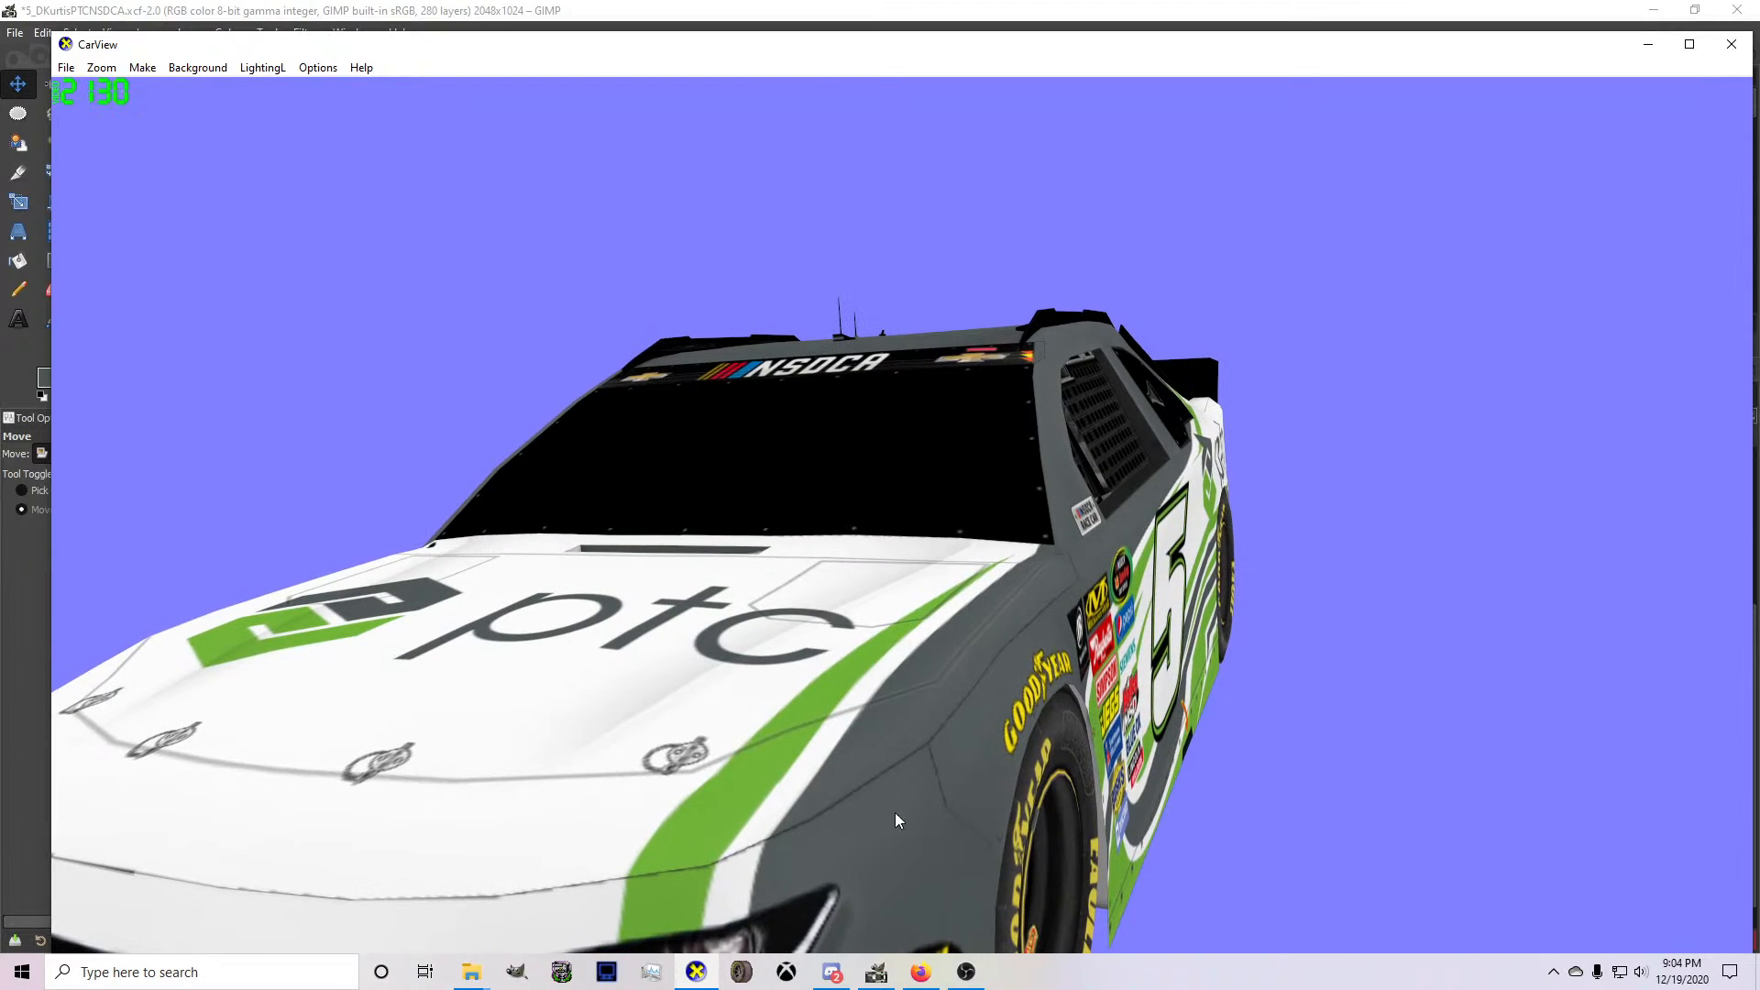
pyautogui.click(876, 972)
# Hide the MASK layer in GIMP and inspect the gray edge where the hood meets the bumper in CarView.
pyautogui.scroll(5, 1374, 587)
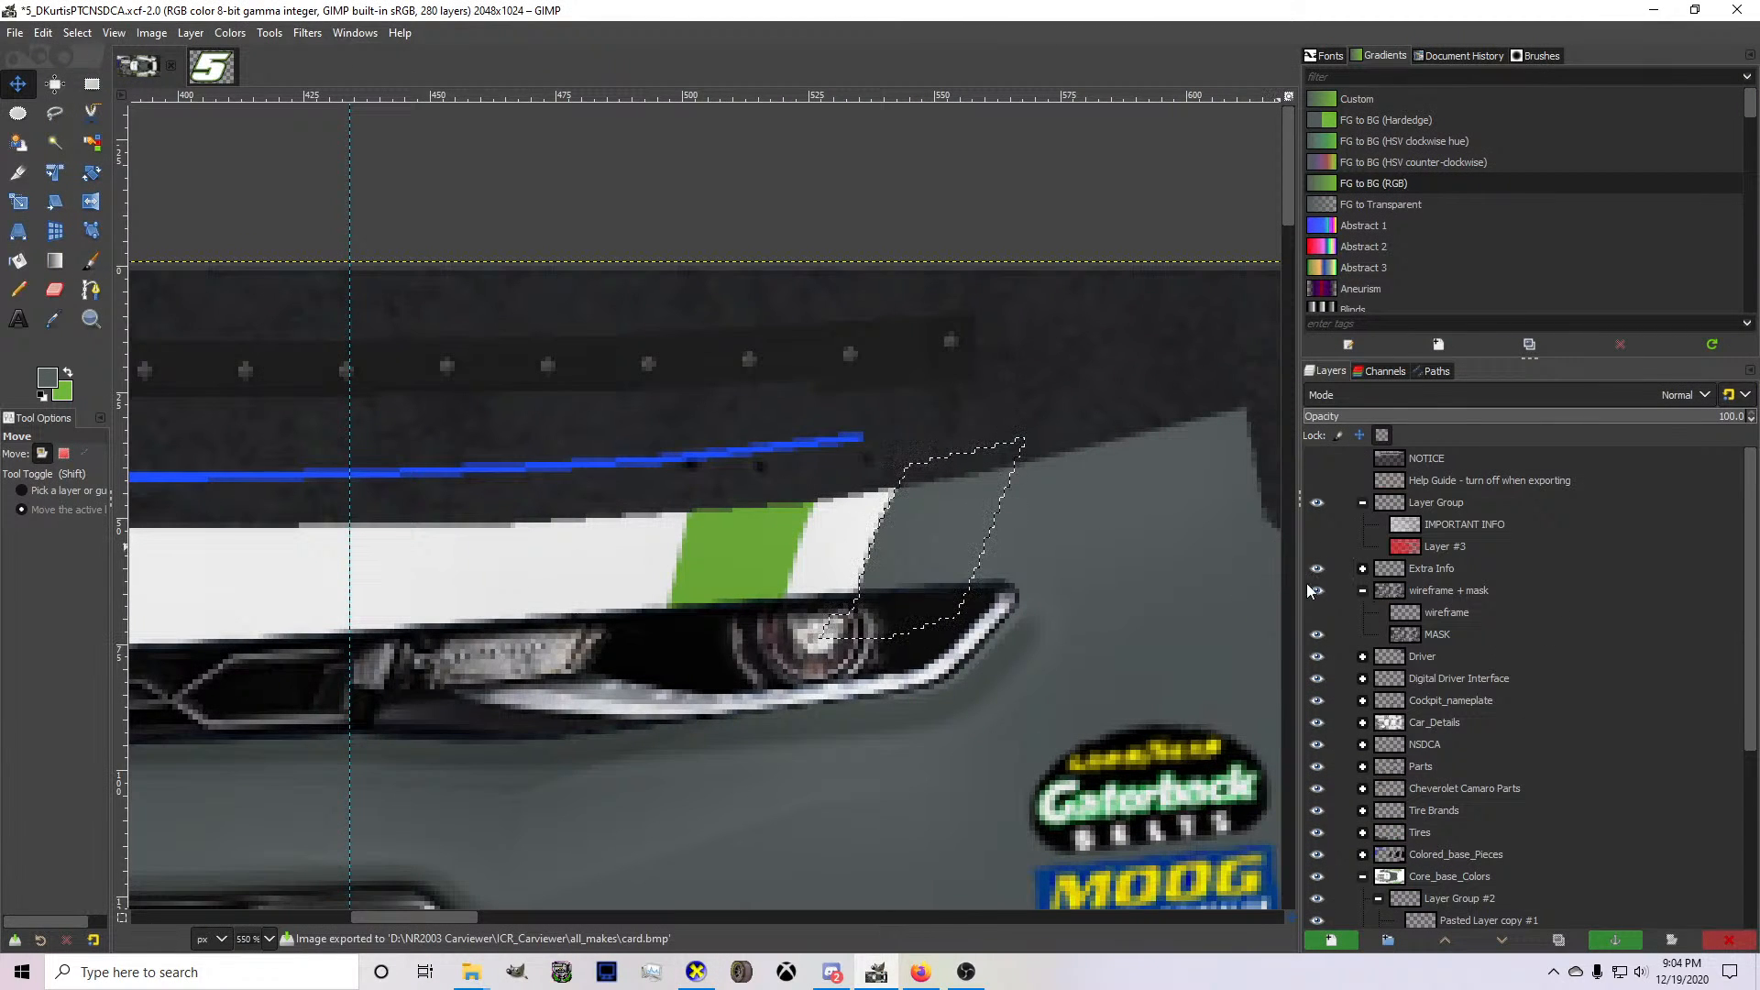
pyautogui.click(1316, 634)
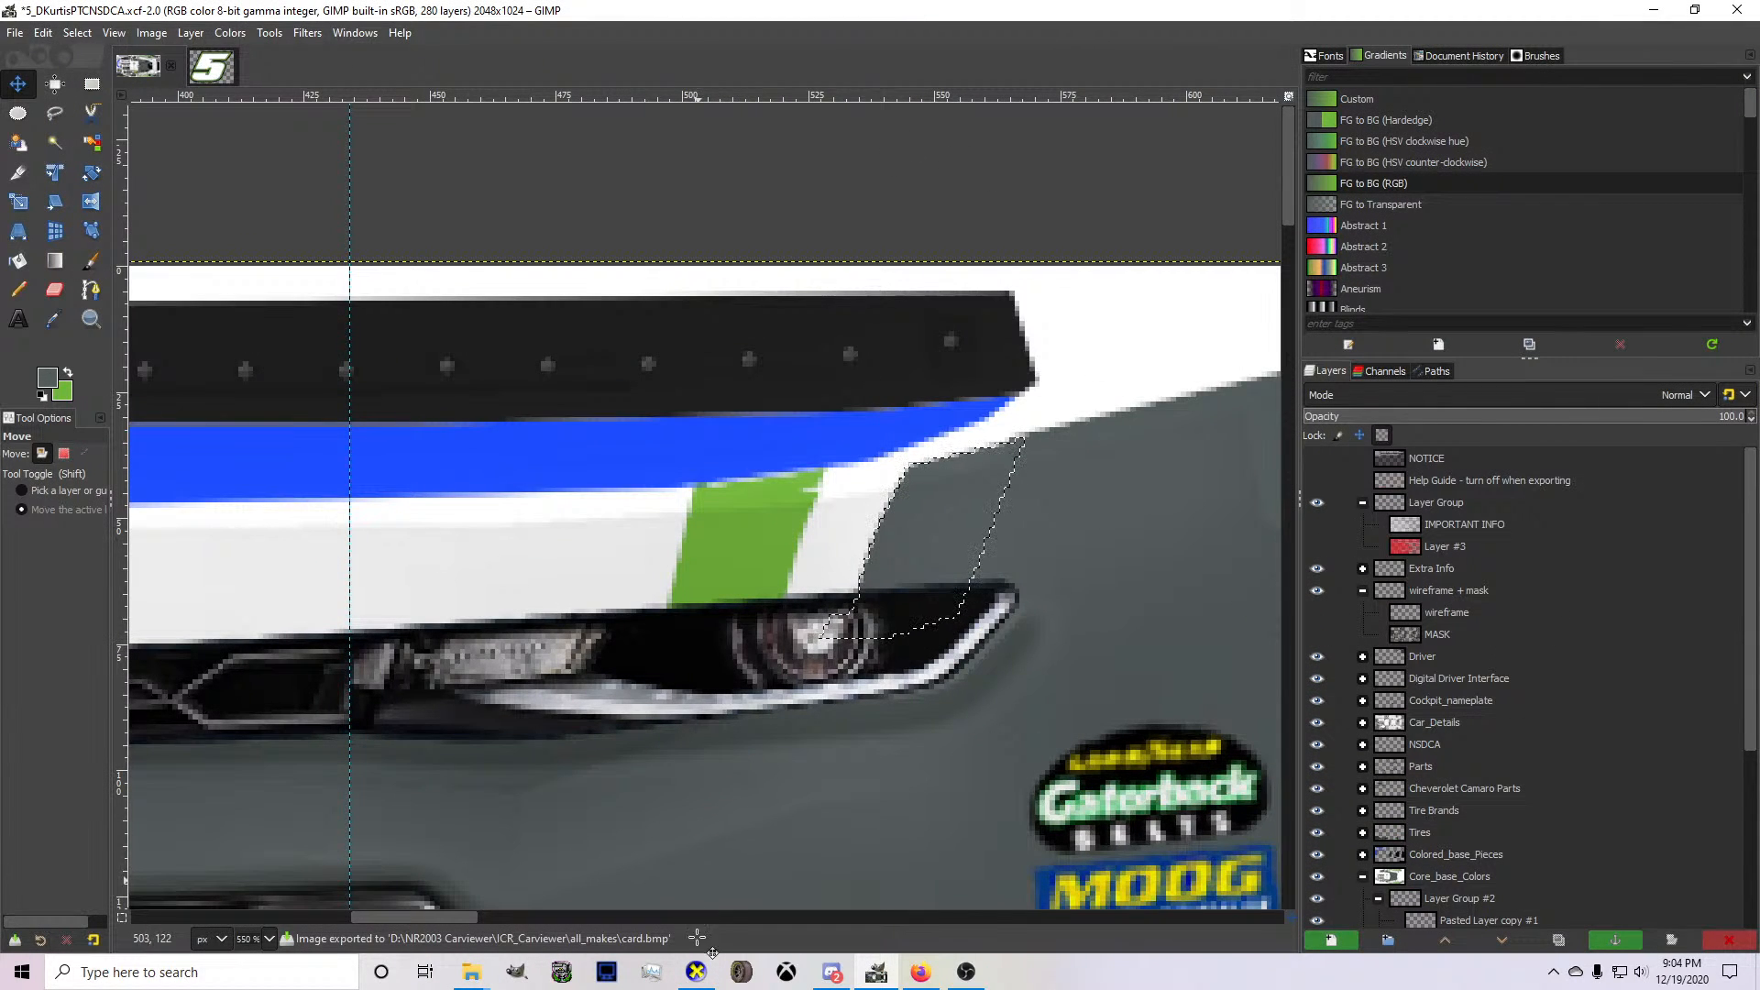
pyautogui.click(696, 972)
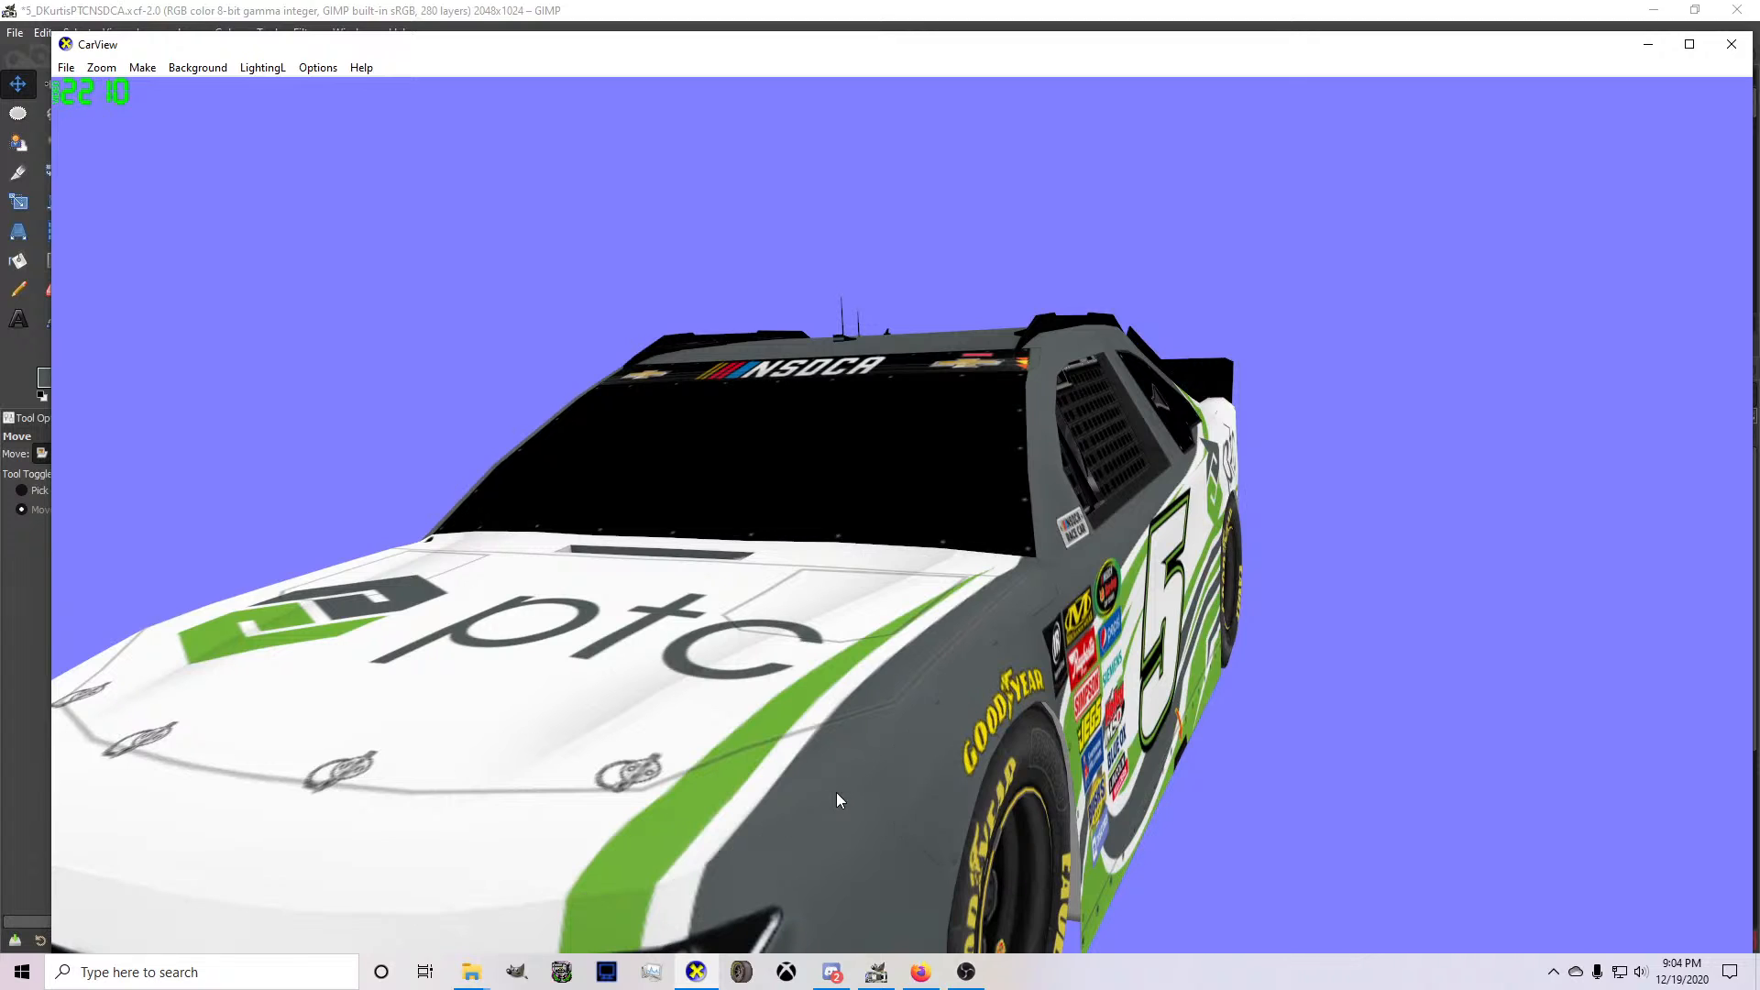
pyautogui.moveTo(837, 792); pyautogui.dragTo(955, 744)
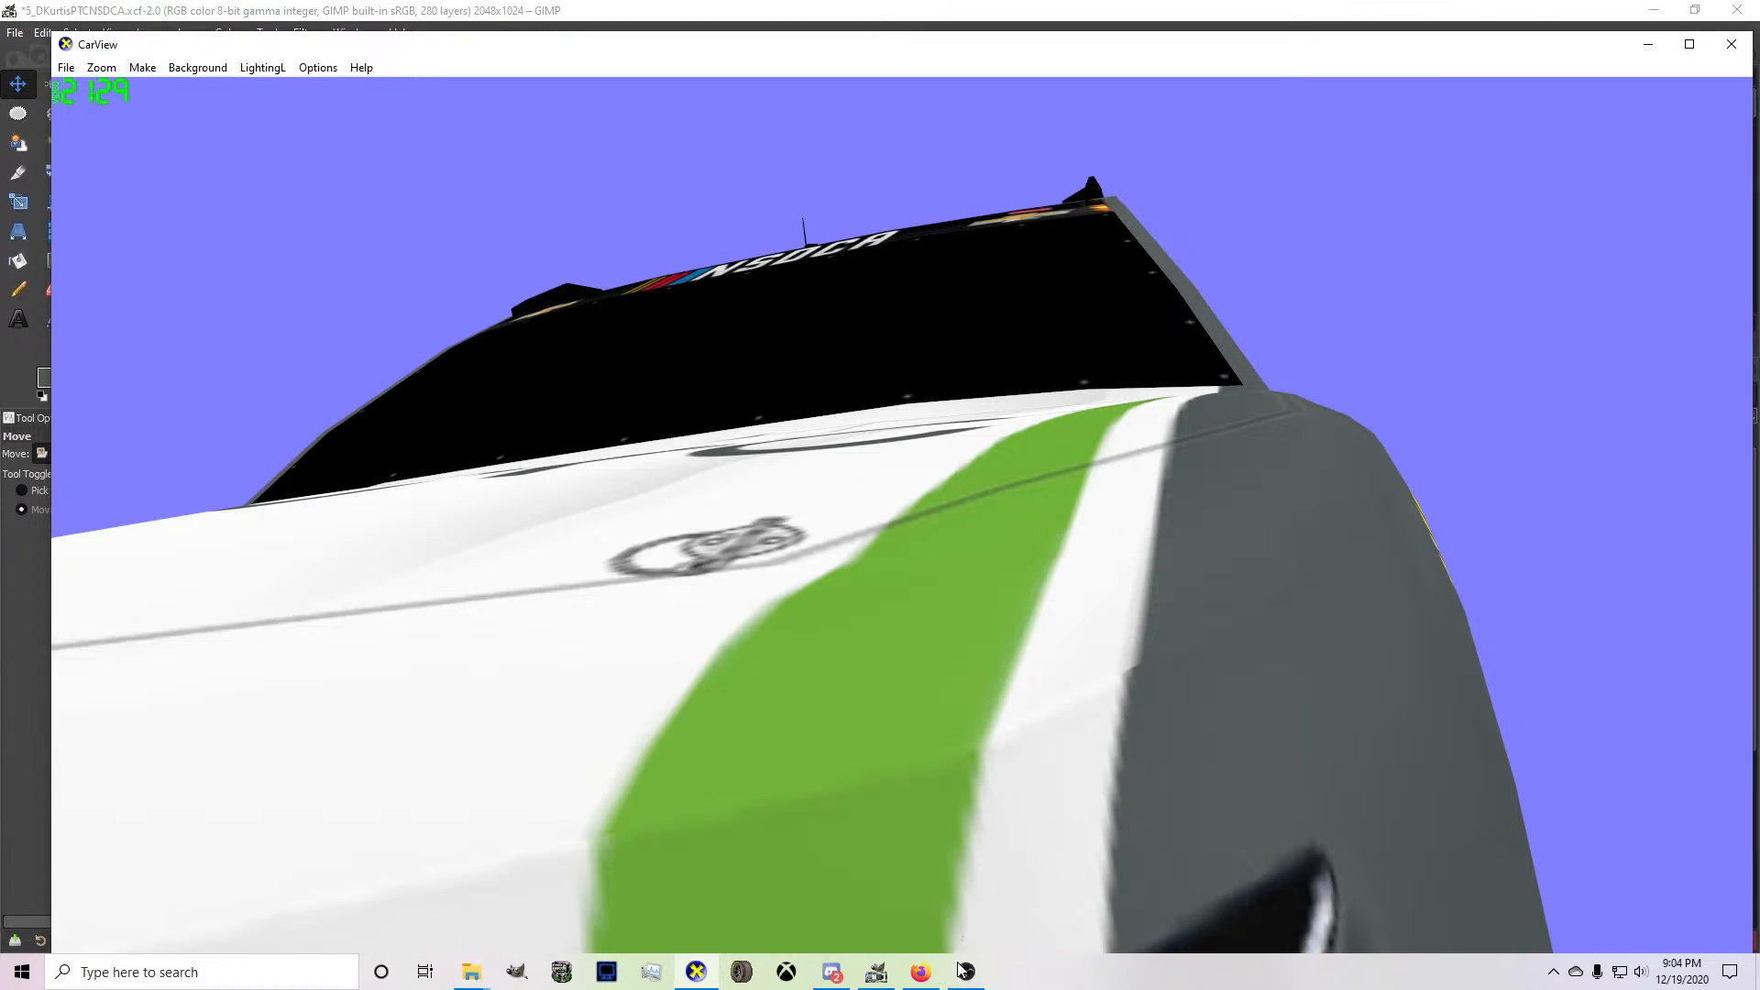
pyautogui.click(876, 972)
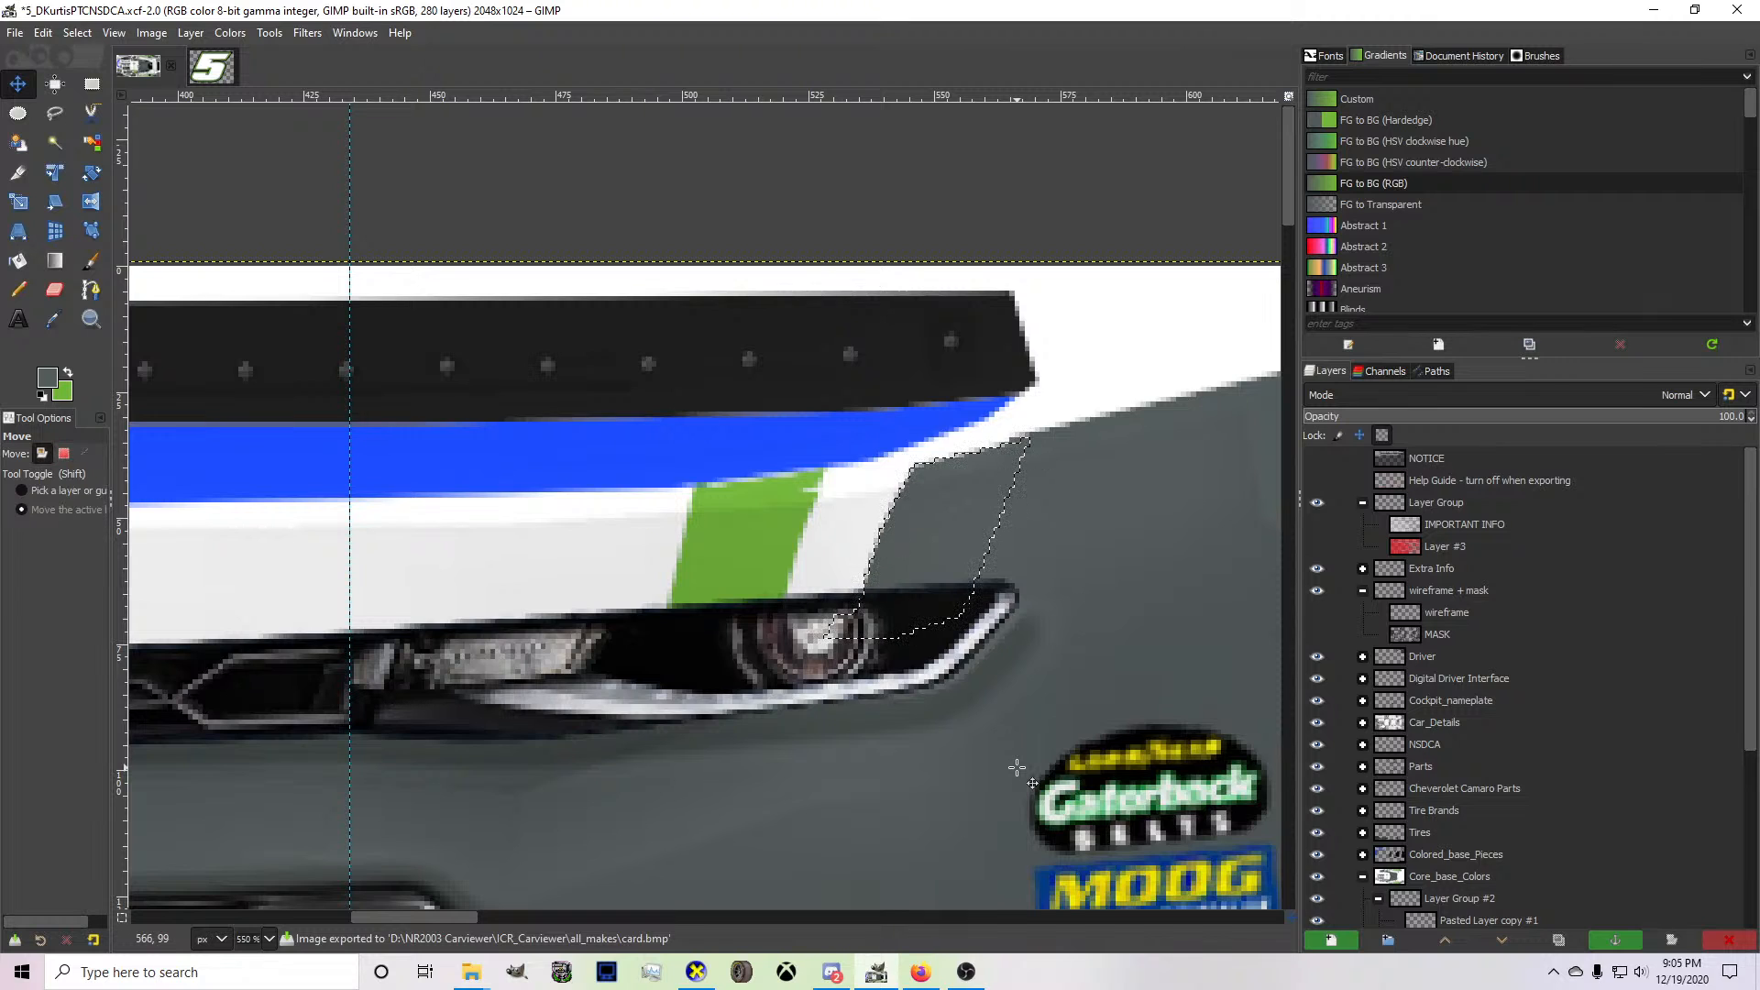
# Compare the nudged gray edge with the hood's gray edge up close on the 3D car in CarView and return to GIMP.
pyautogui.click(696, 972)
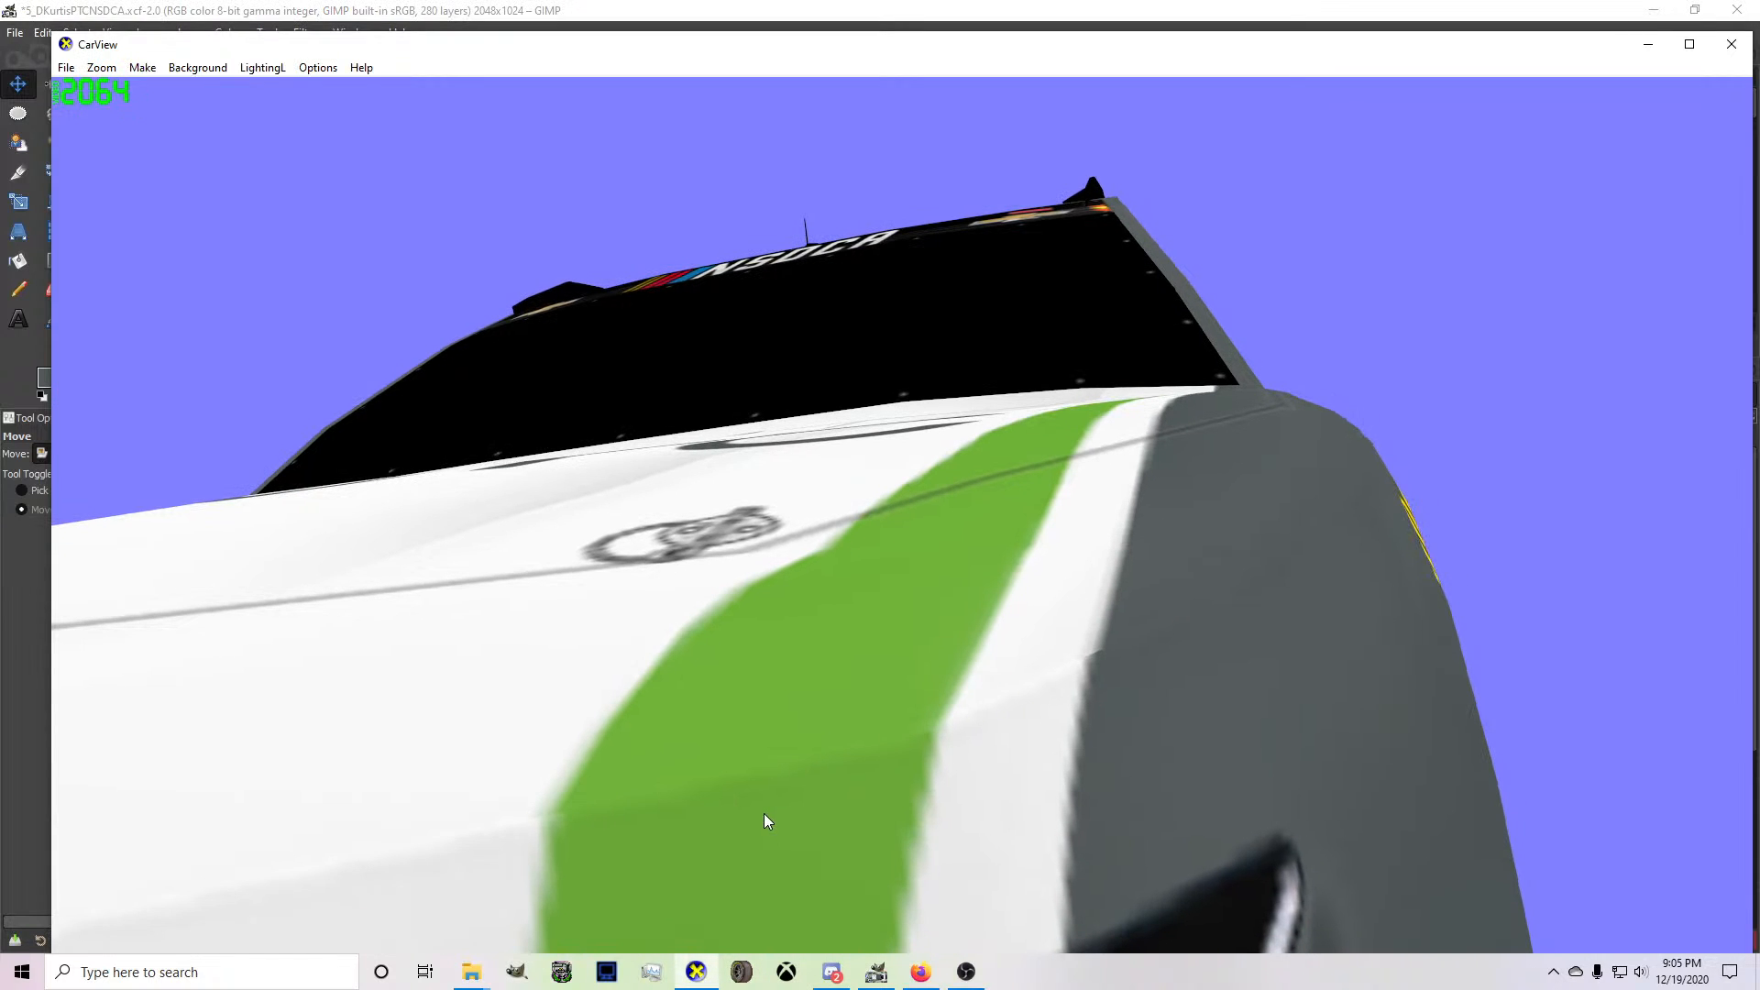
pyautogui.scroll(-6, 989, 678)
pyautogui.moveTo(988, 679)
pyautogui.mouseDown()
pyautogui.moveTo(888, 750)
pyautogui.moveTo(777, 756)
pyautogui.moveTo(966, 680)
pyautogui.mouseUp()
pyautogui.scroll(3, 778, 756)
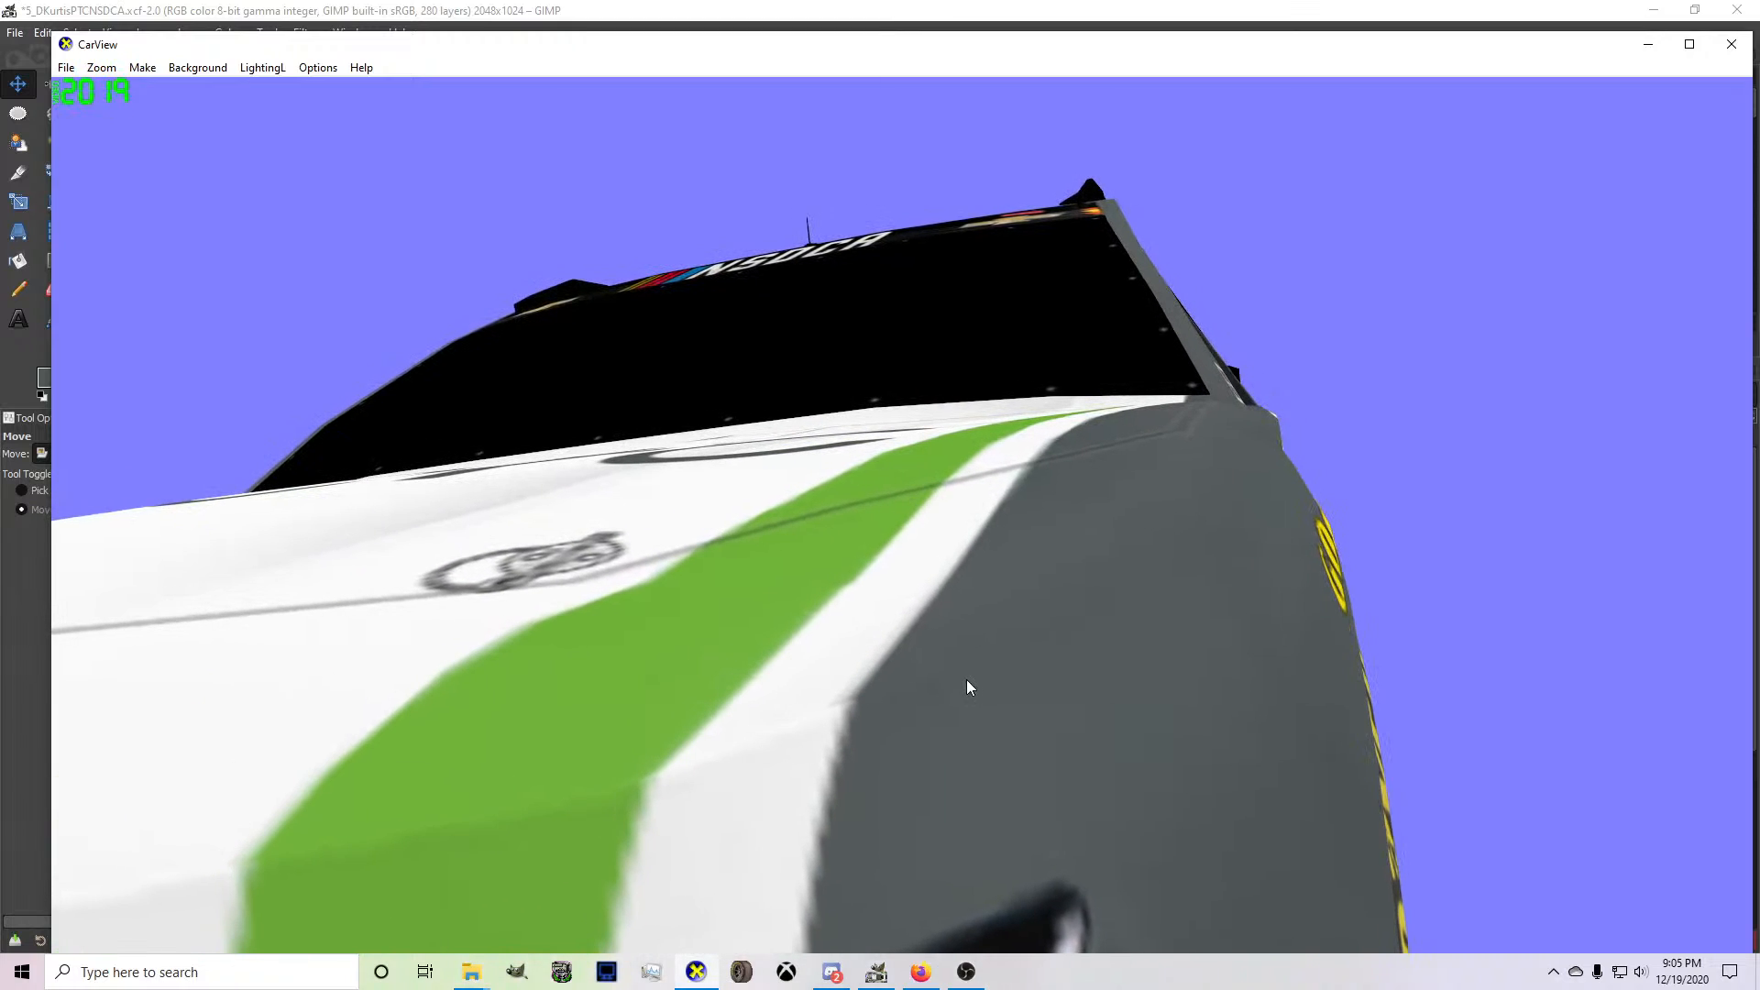
pyautogui.click(876, 972)
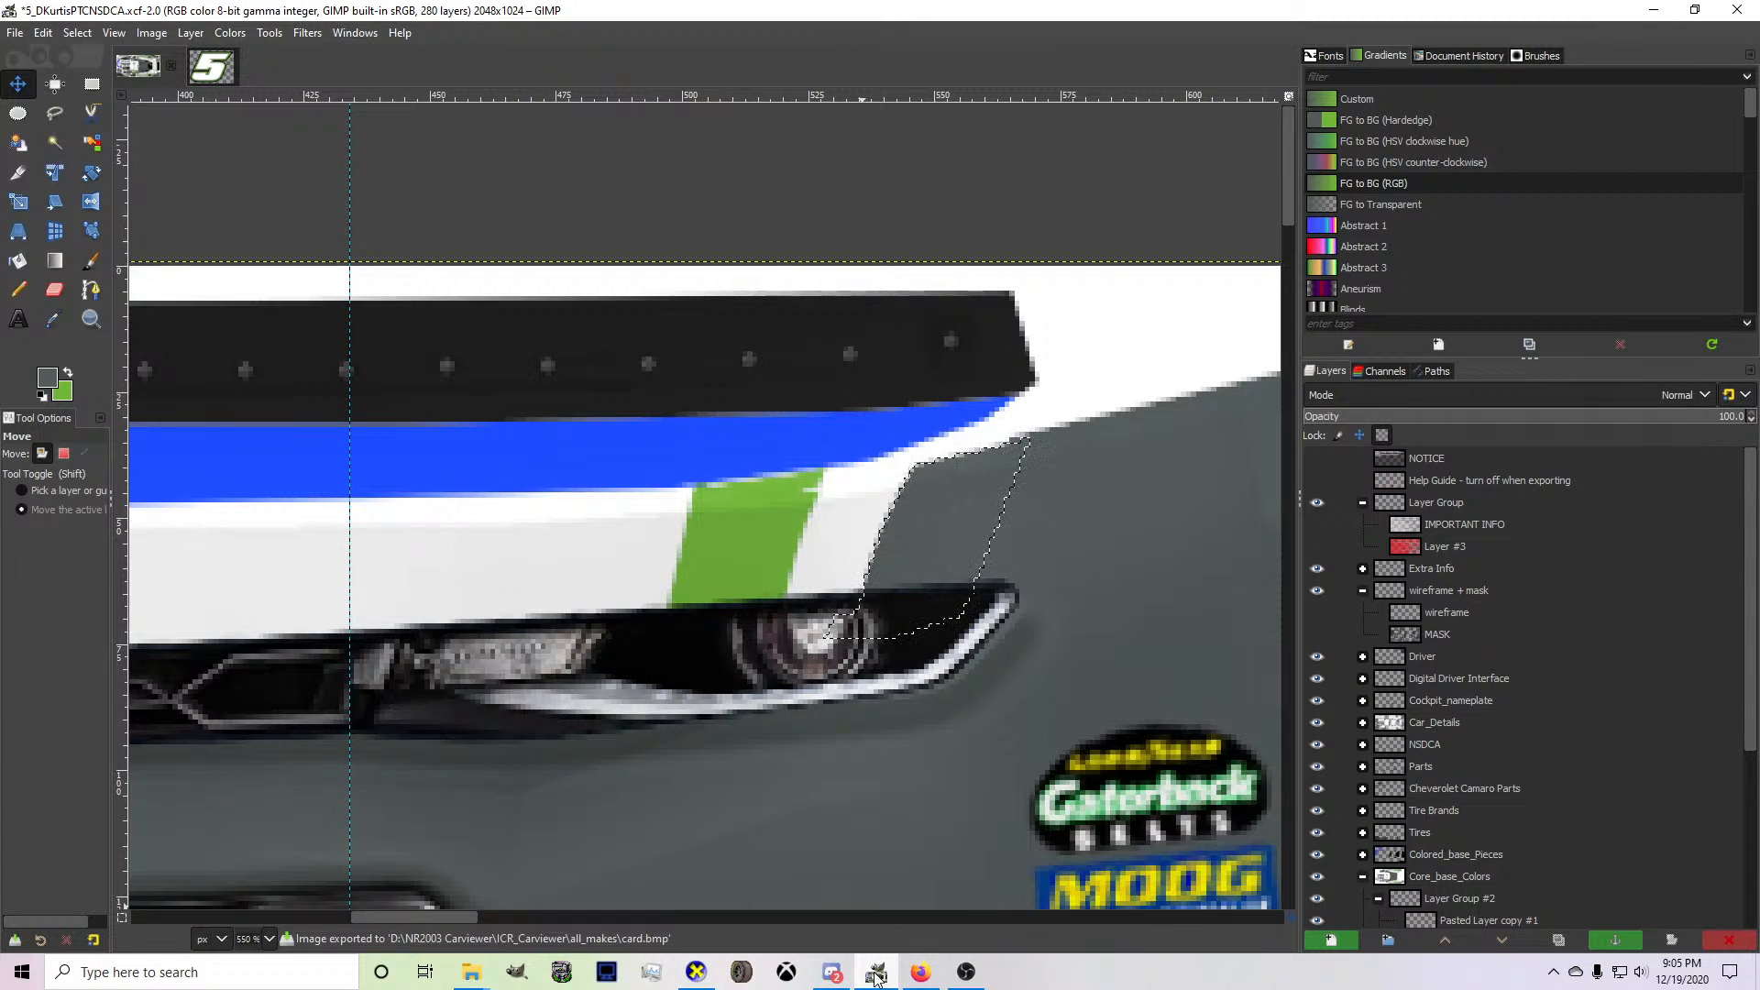
# Check the gray edge against the hood on the 3D car in CarView, return to GIMP and undo the export's layer merge.
pyautogui.click(694, 974)
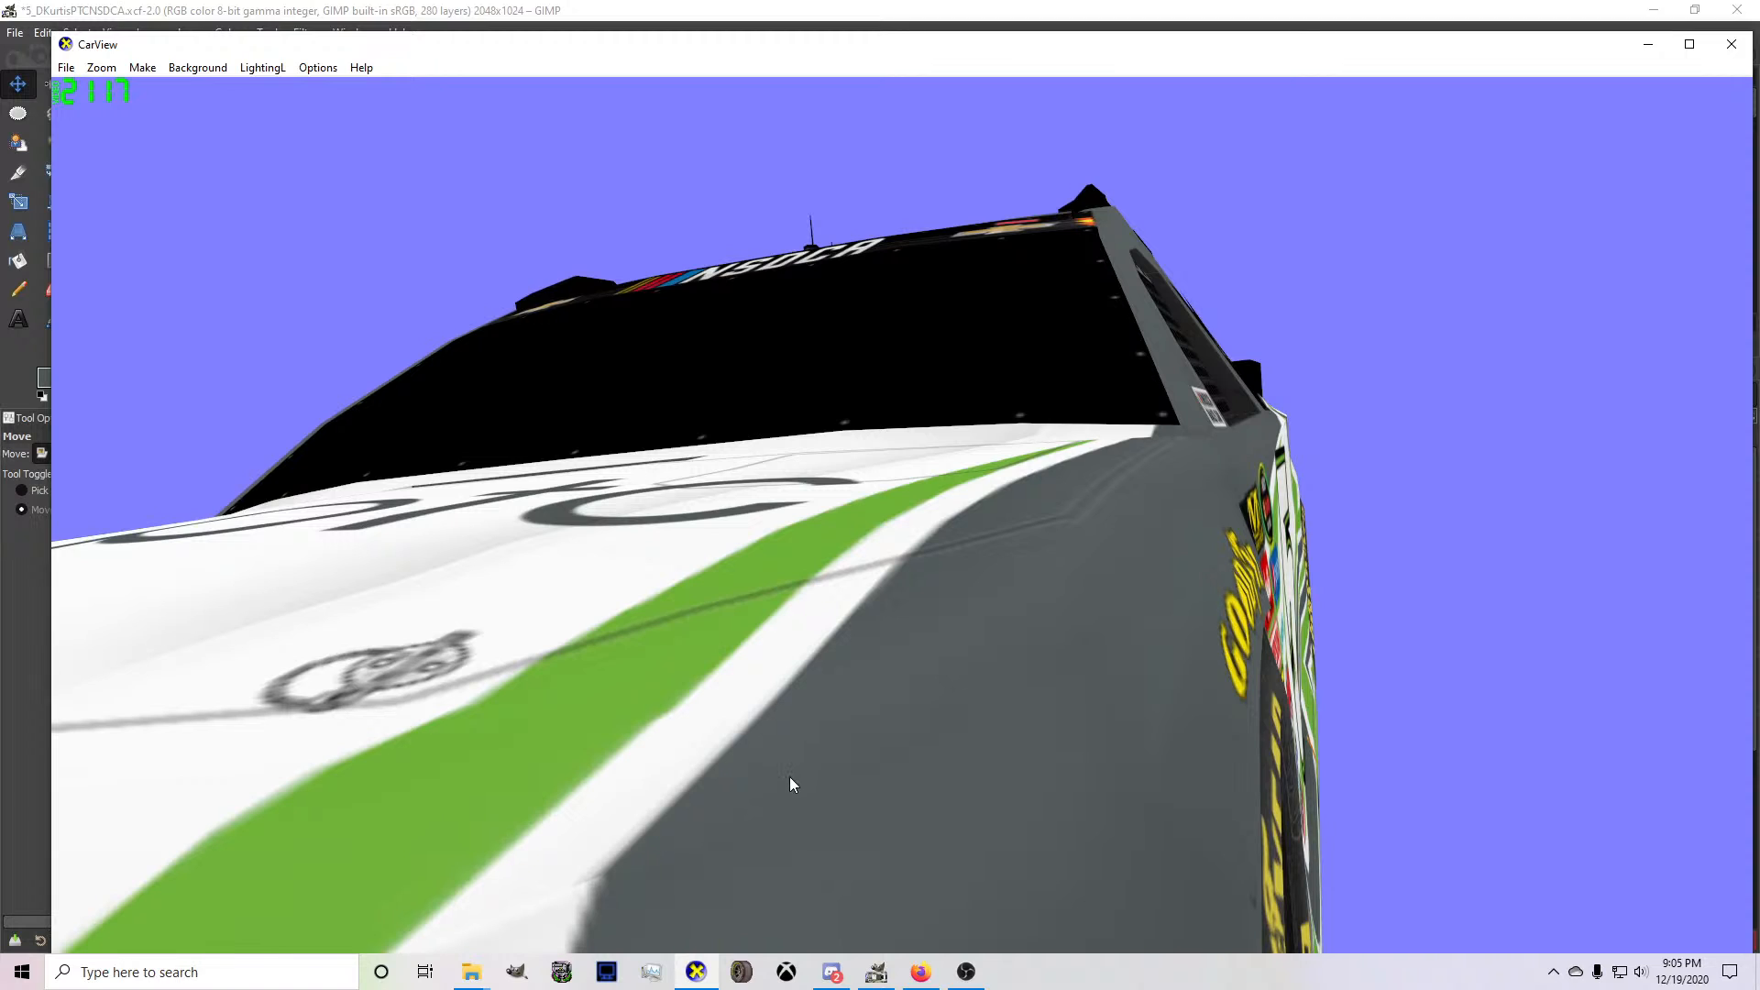
pyautogui.moveTo(790, 778)
pyautogui.mouseDown()
pyautogui.moveTo(894, 728)
pyautogui.moveTo(765, 776)
pyautogui.mouseUp()
pyautogui.click(878, 970)
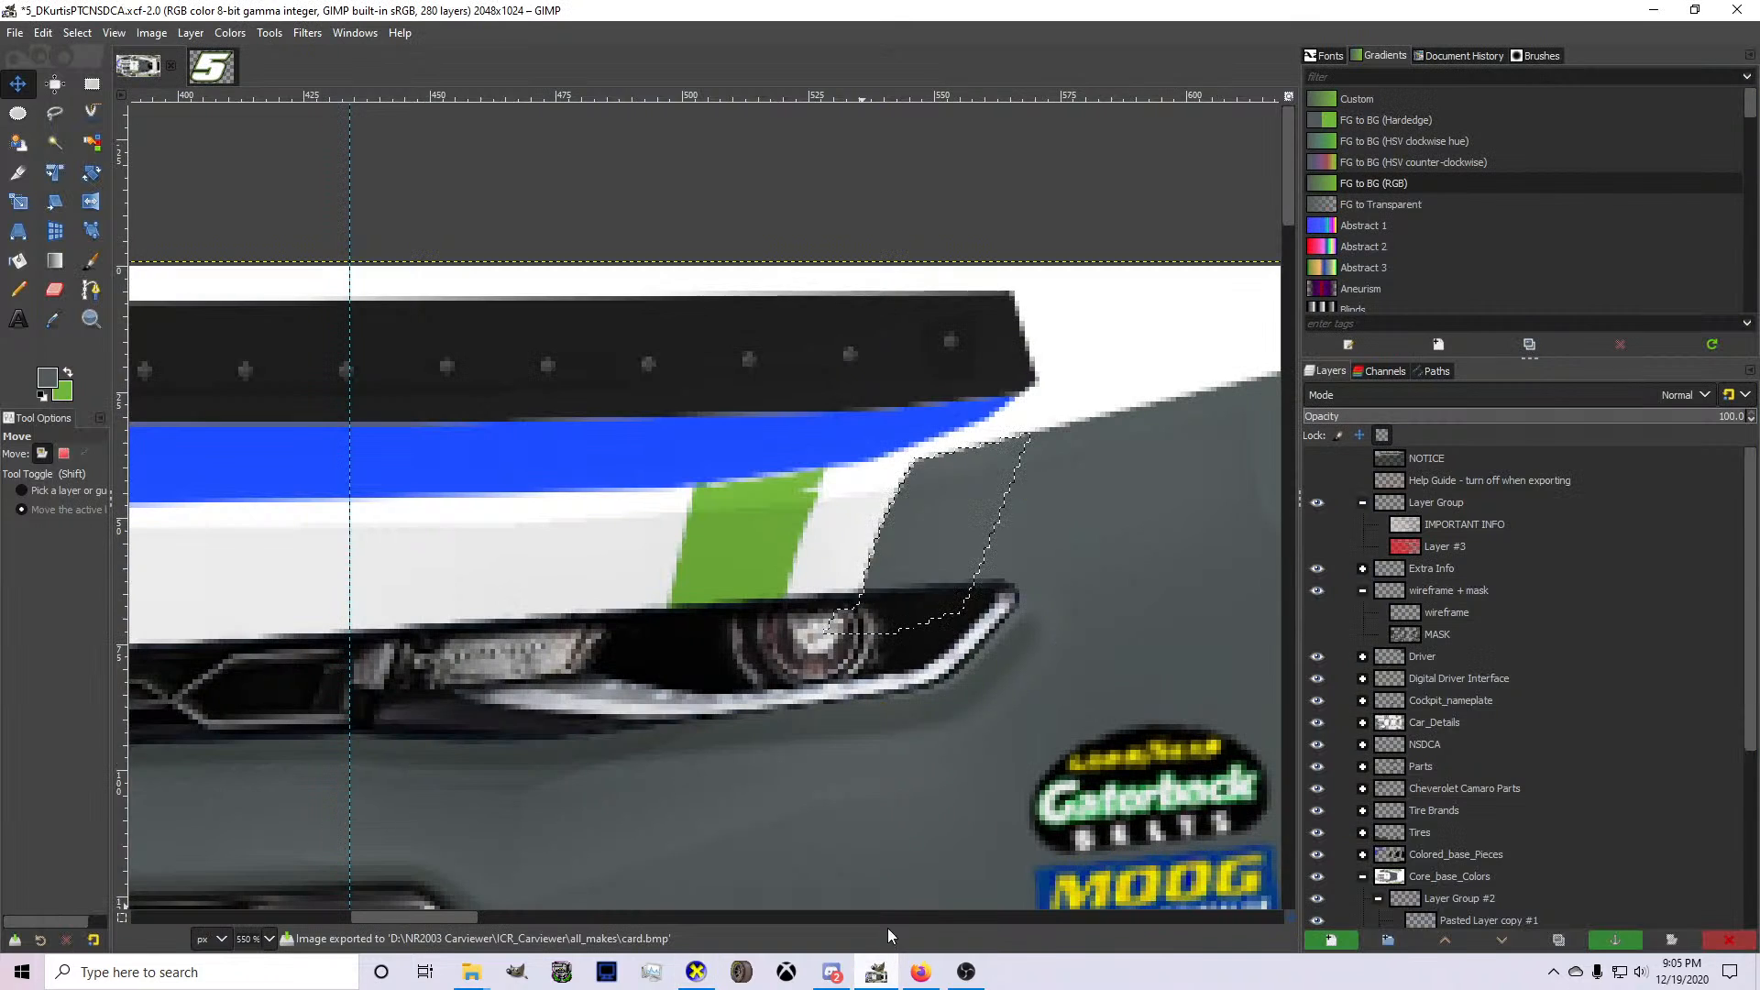
pyautogui.hotkey('ctrl', 'z')
# Expand the Colored_base_Pieces group and bucket-fill the splitter with green on the Splitter Itself layer.
pyautogui.scroll(-5, 919, 706)
pyautogui.scroll(-5, 916, 706)
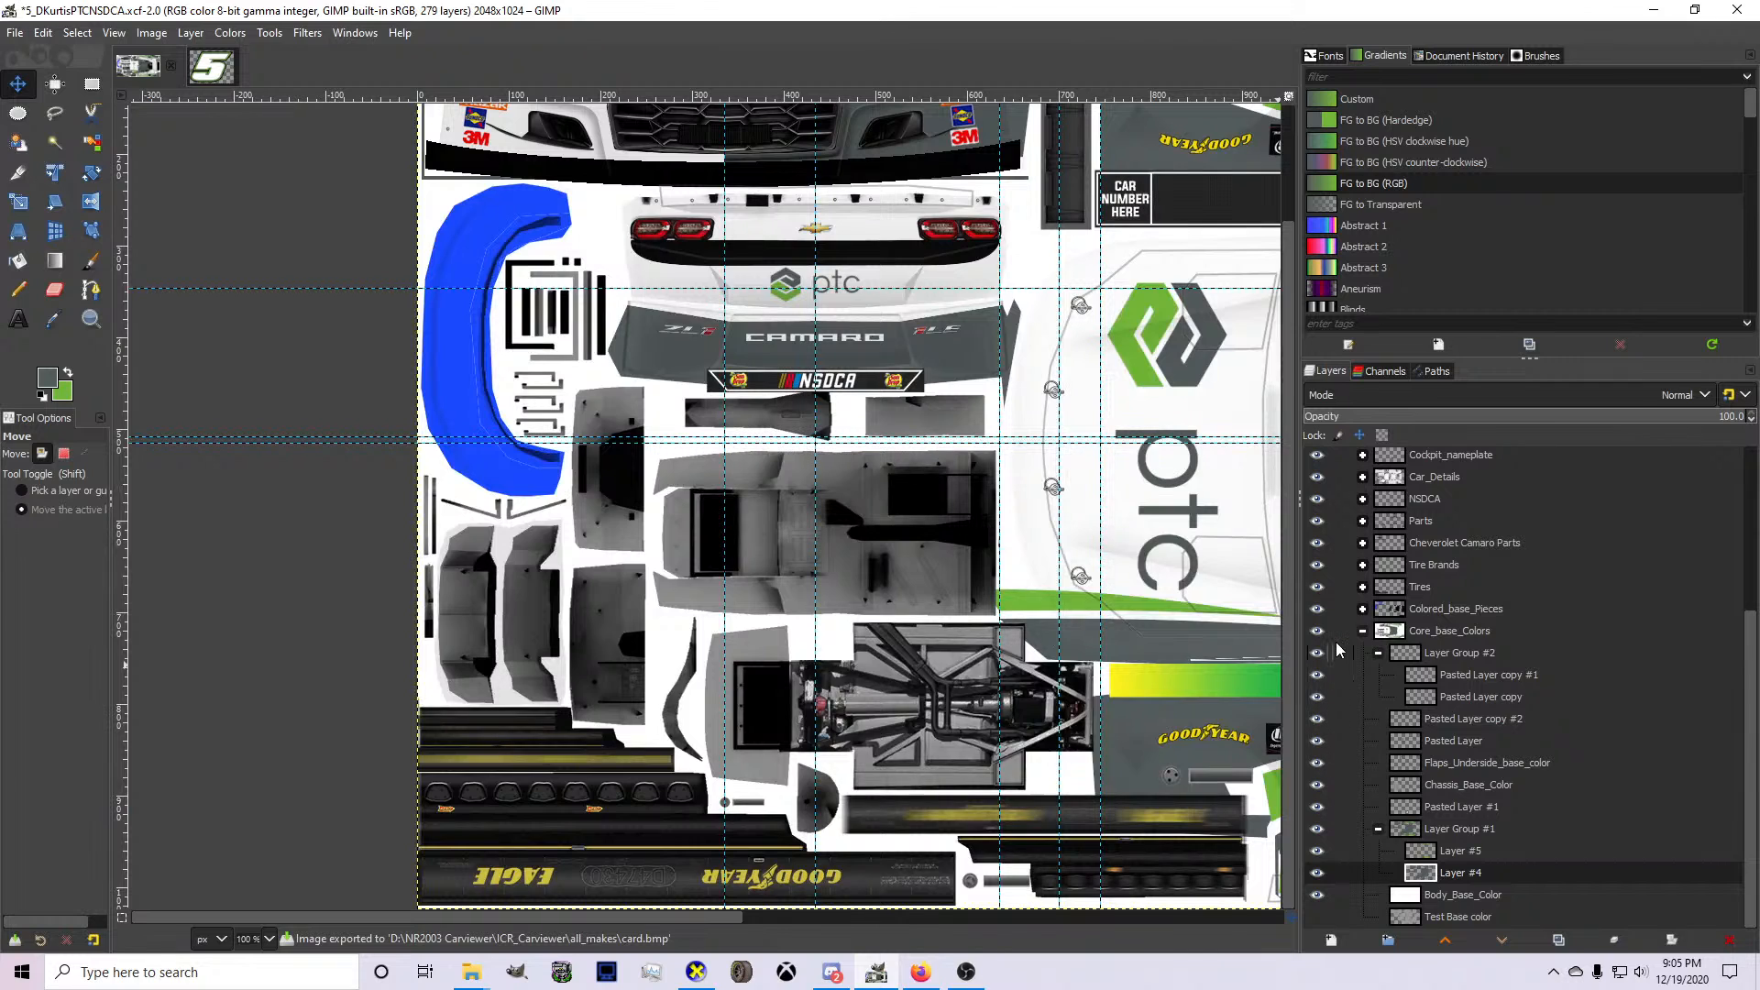
pyautogui.click(1363, 609)
pyautogui.scroll(-4, 1361, 674)
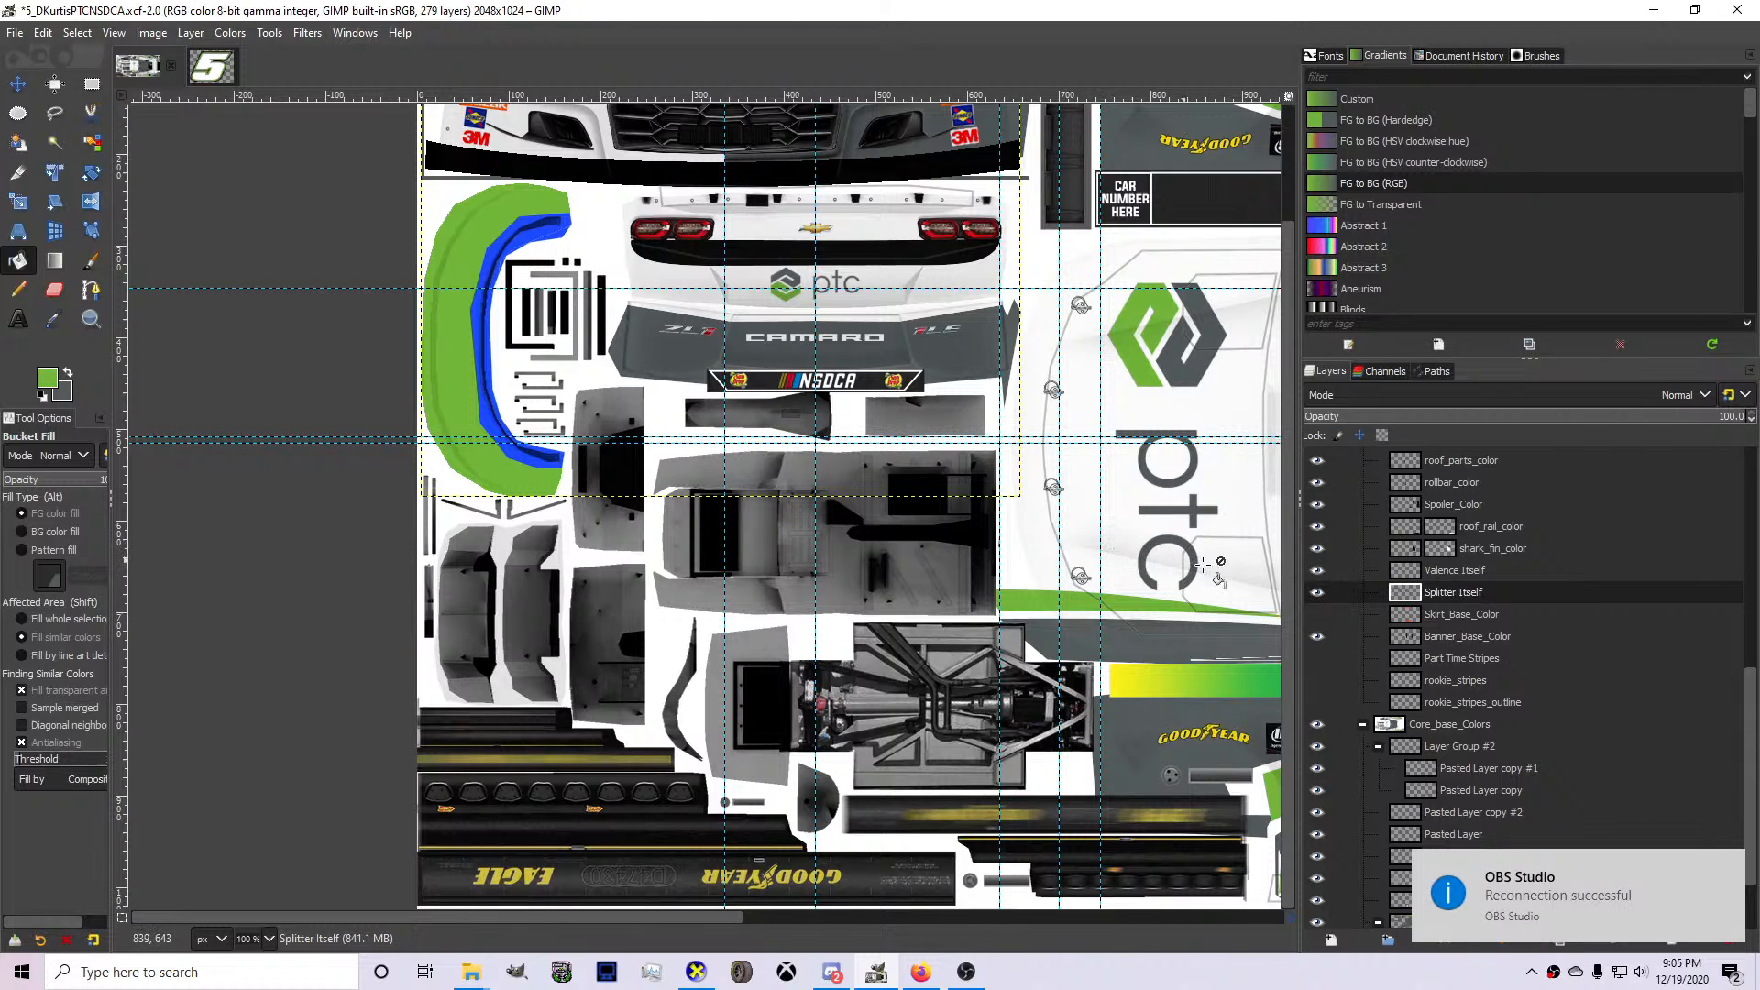
# Bucket-fill the blue valence piece with green on the Valence Itself layer.
pyautogui.scroll(4, 1433, 569)
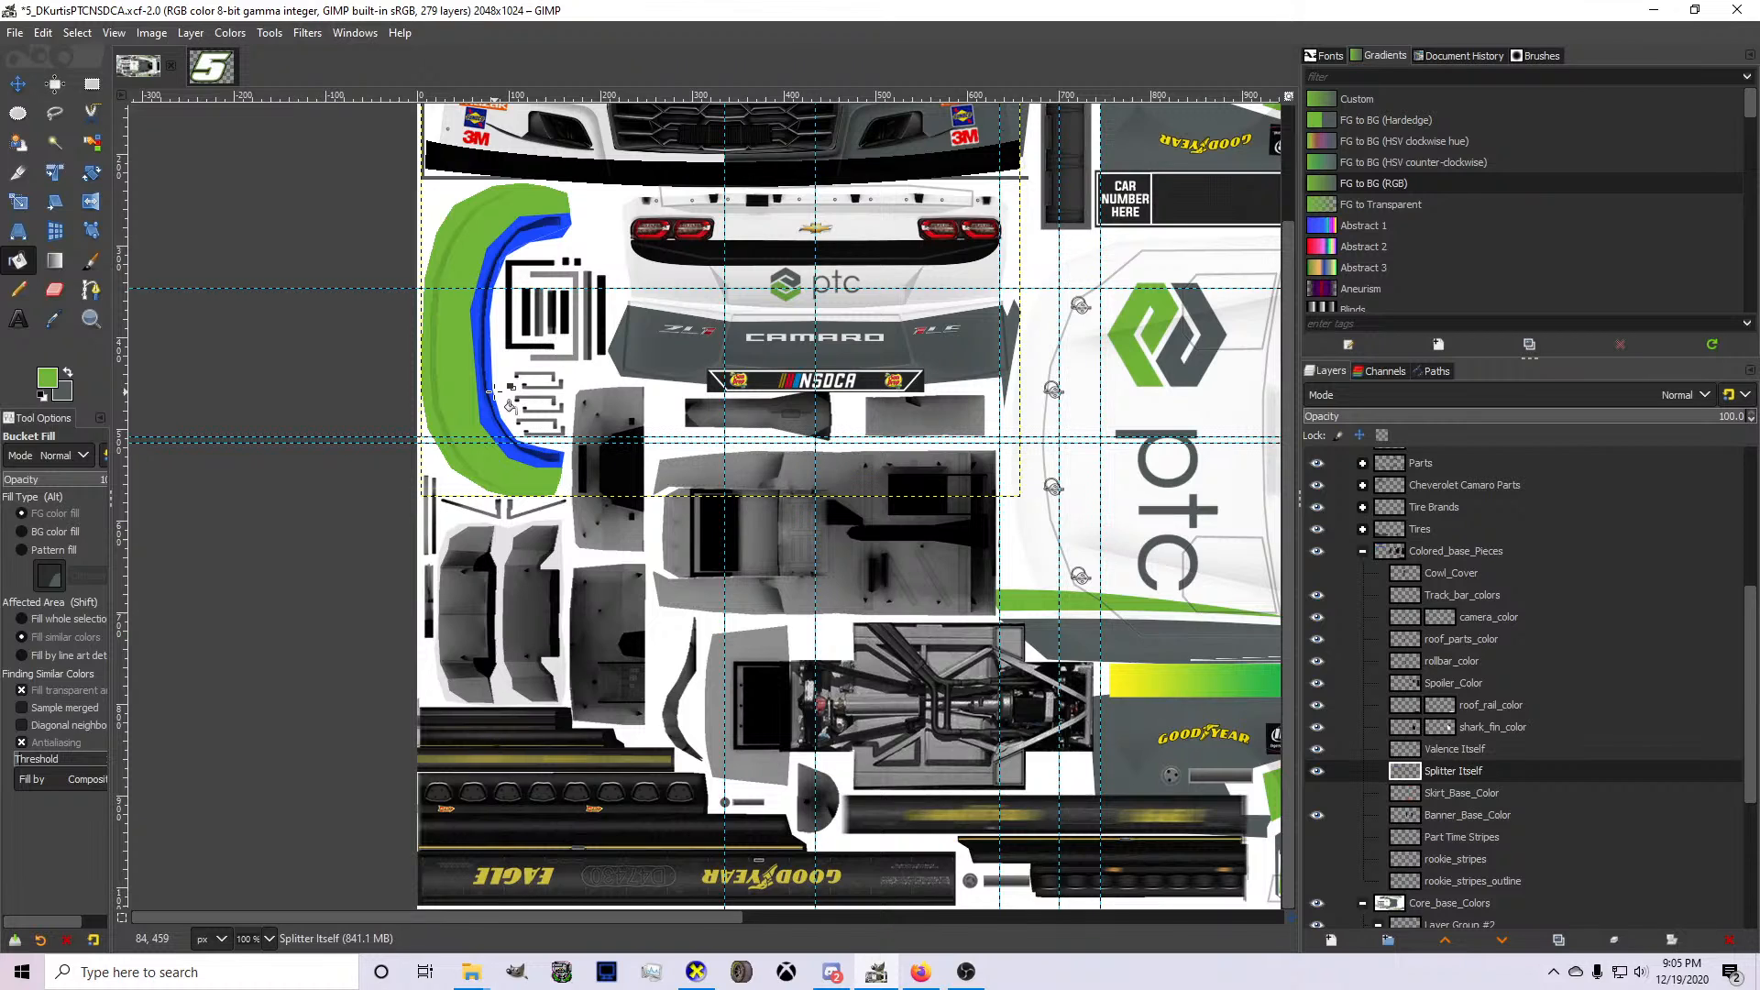
pyautogui.click(1317, 771)
pyautogui.click(1454, 749)
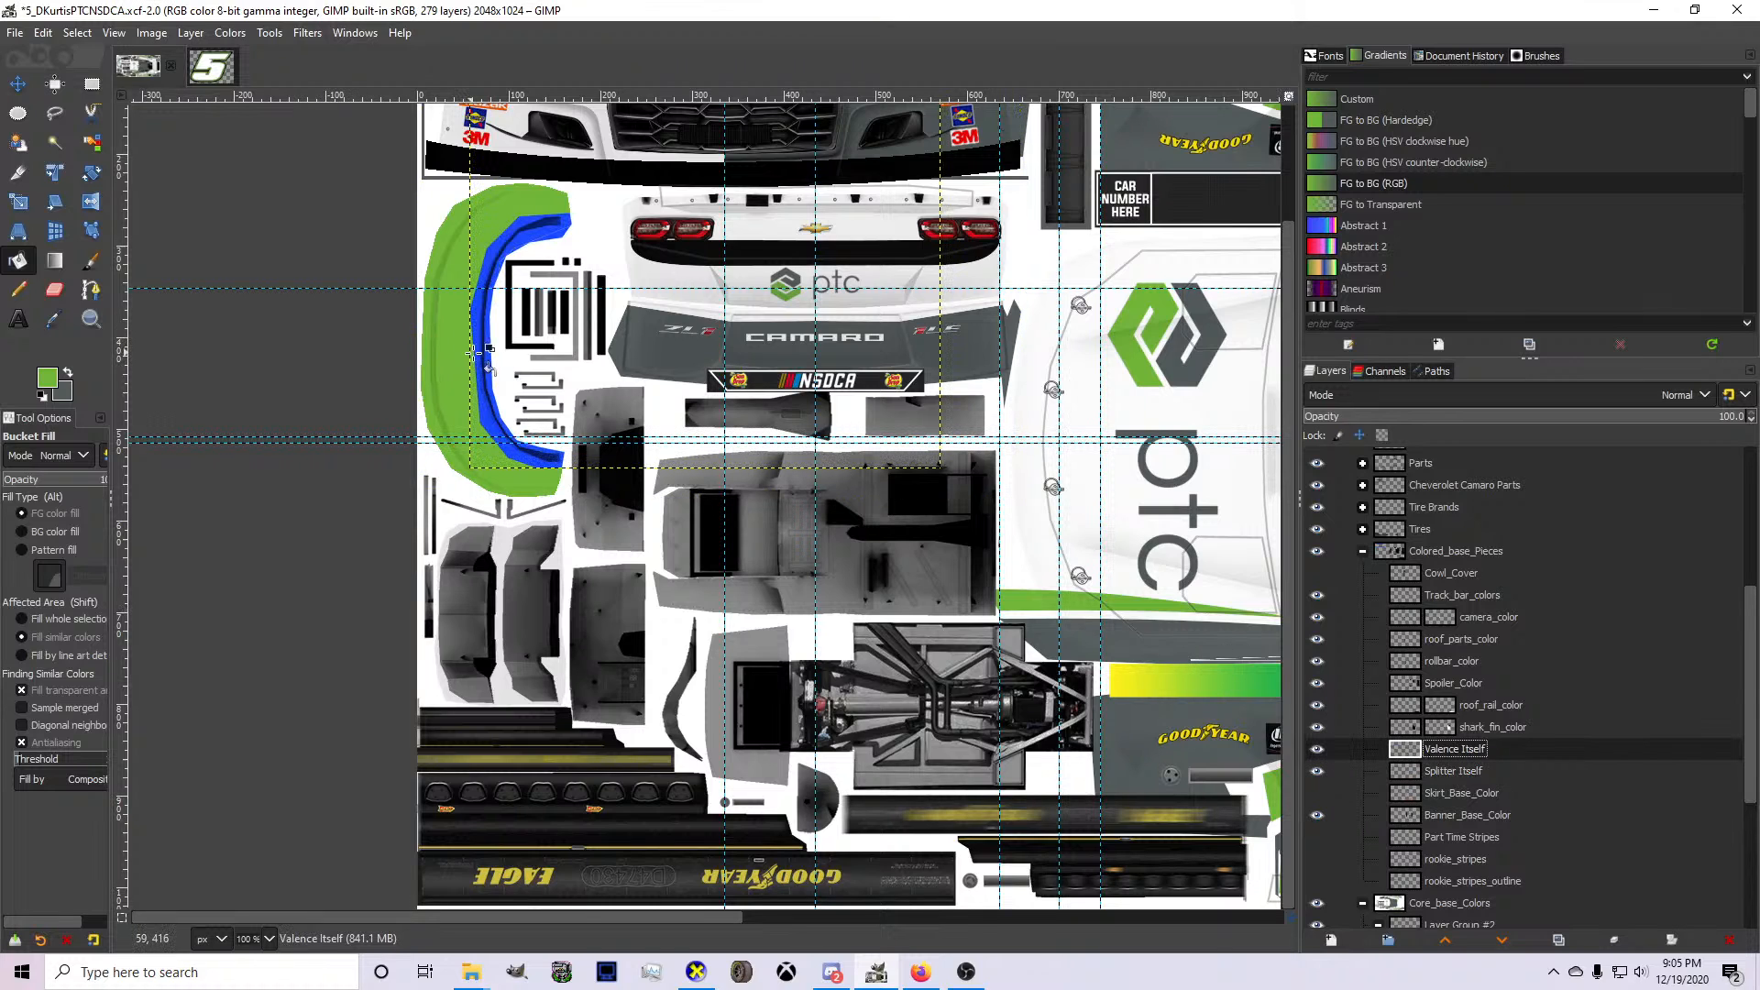
pyautogui.click(477, 351)
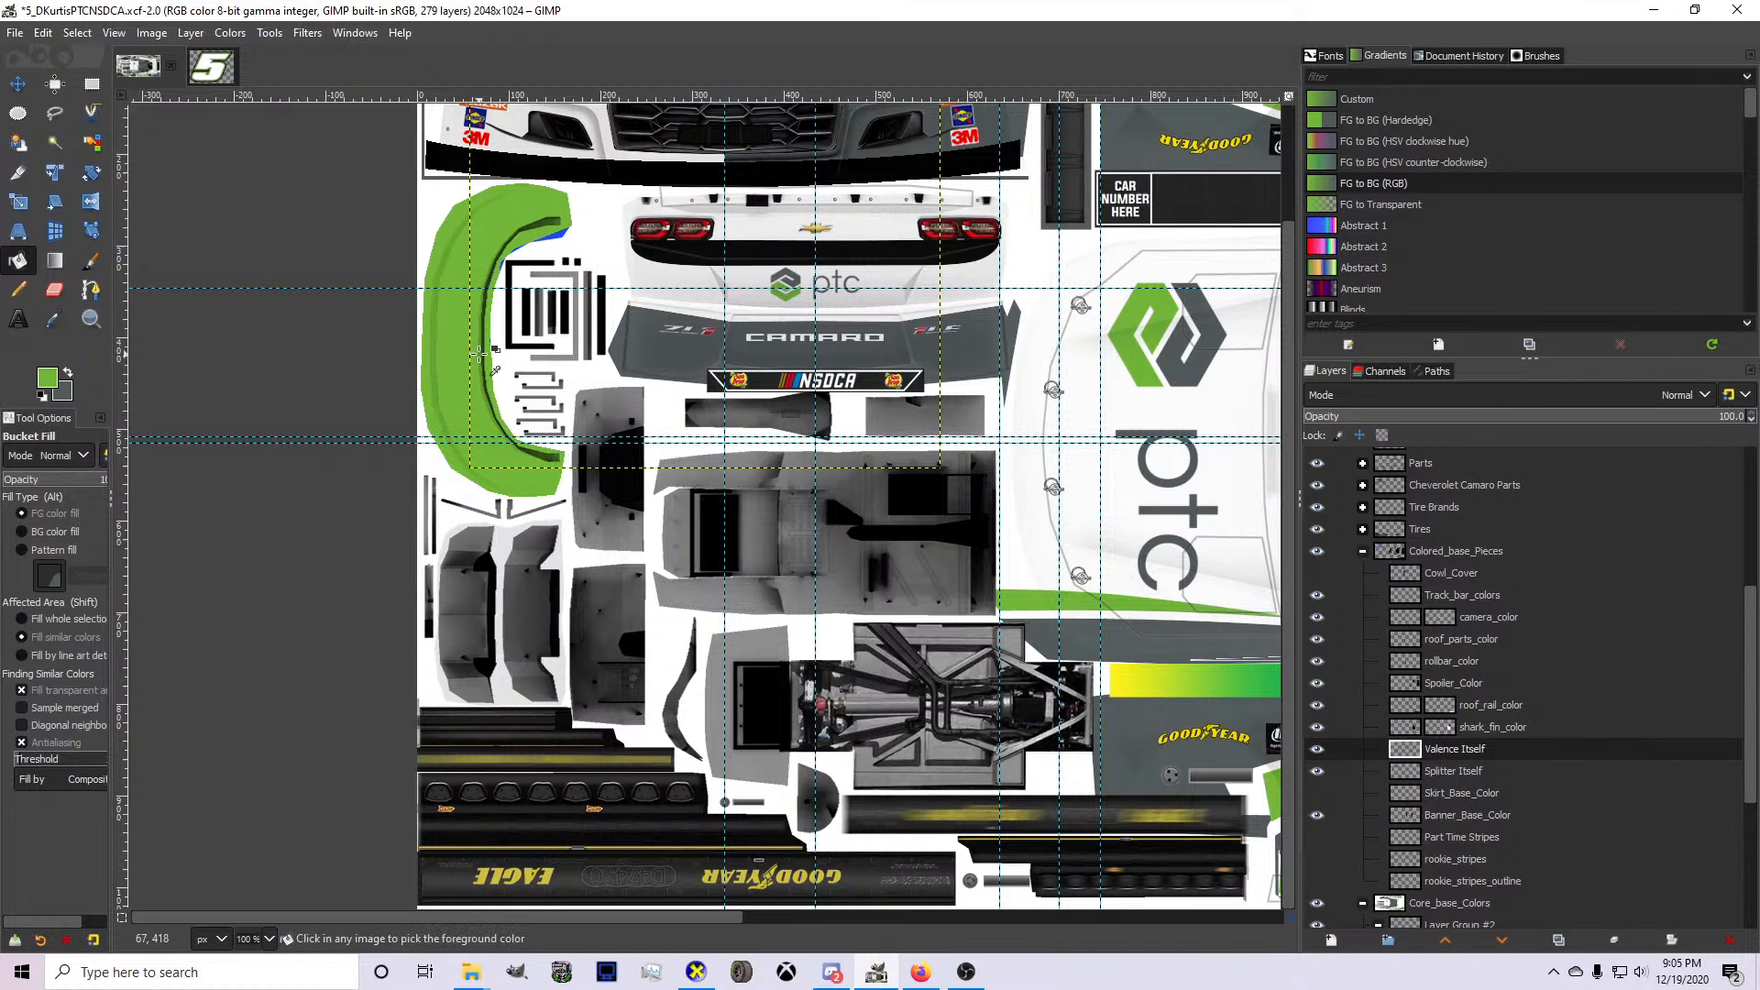
# Check the green splitter and valence fill on the 3D car in CarView and return to GIMP.
pyautogui.click(696, 972)
pyautogui.moveTo(735, 708); pyautogui.dragTo(686, 697)
pyautogui.click(877, 974)
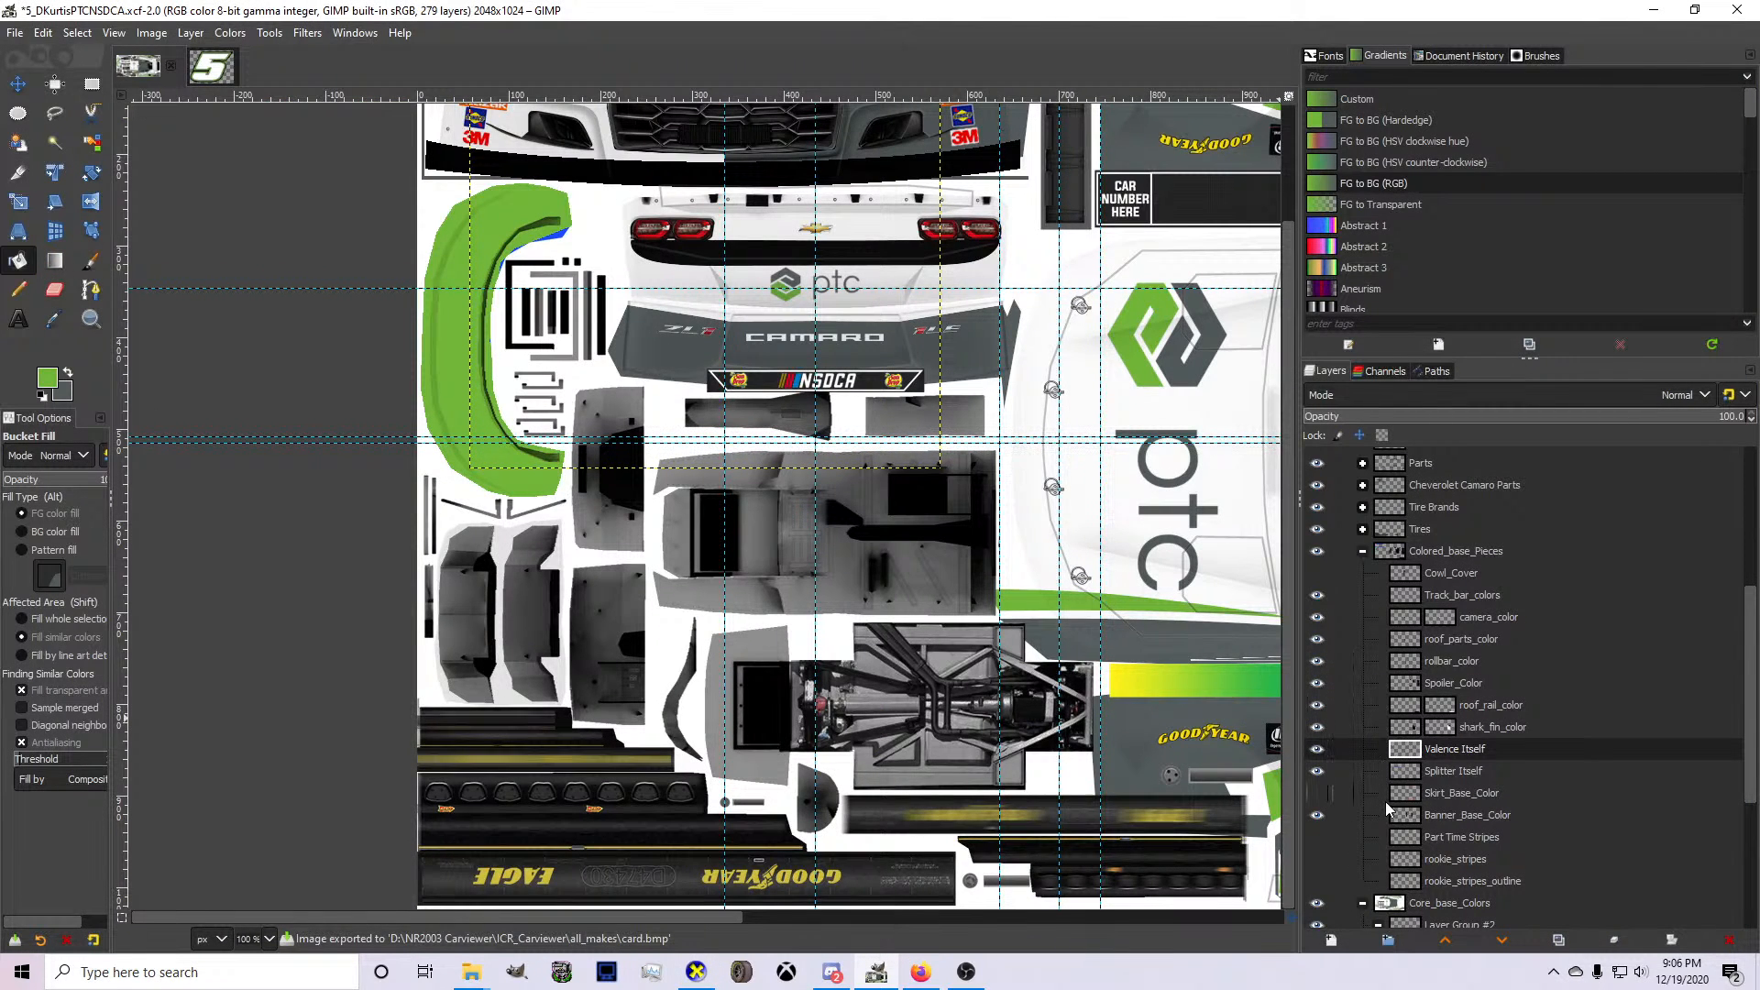
# Select the Splitter Itself layer's opaque area, paint it entirely green with the Pencil, and clear the selection.
pyautogui.click(1407, 776)
pyautogui.scroll(3, 1034, 671)
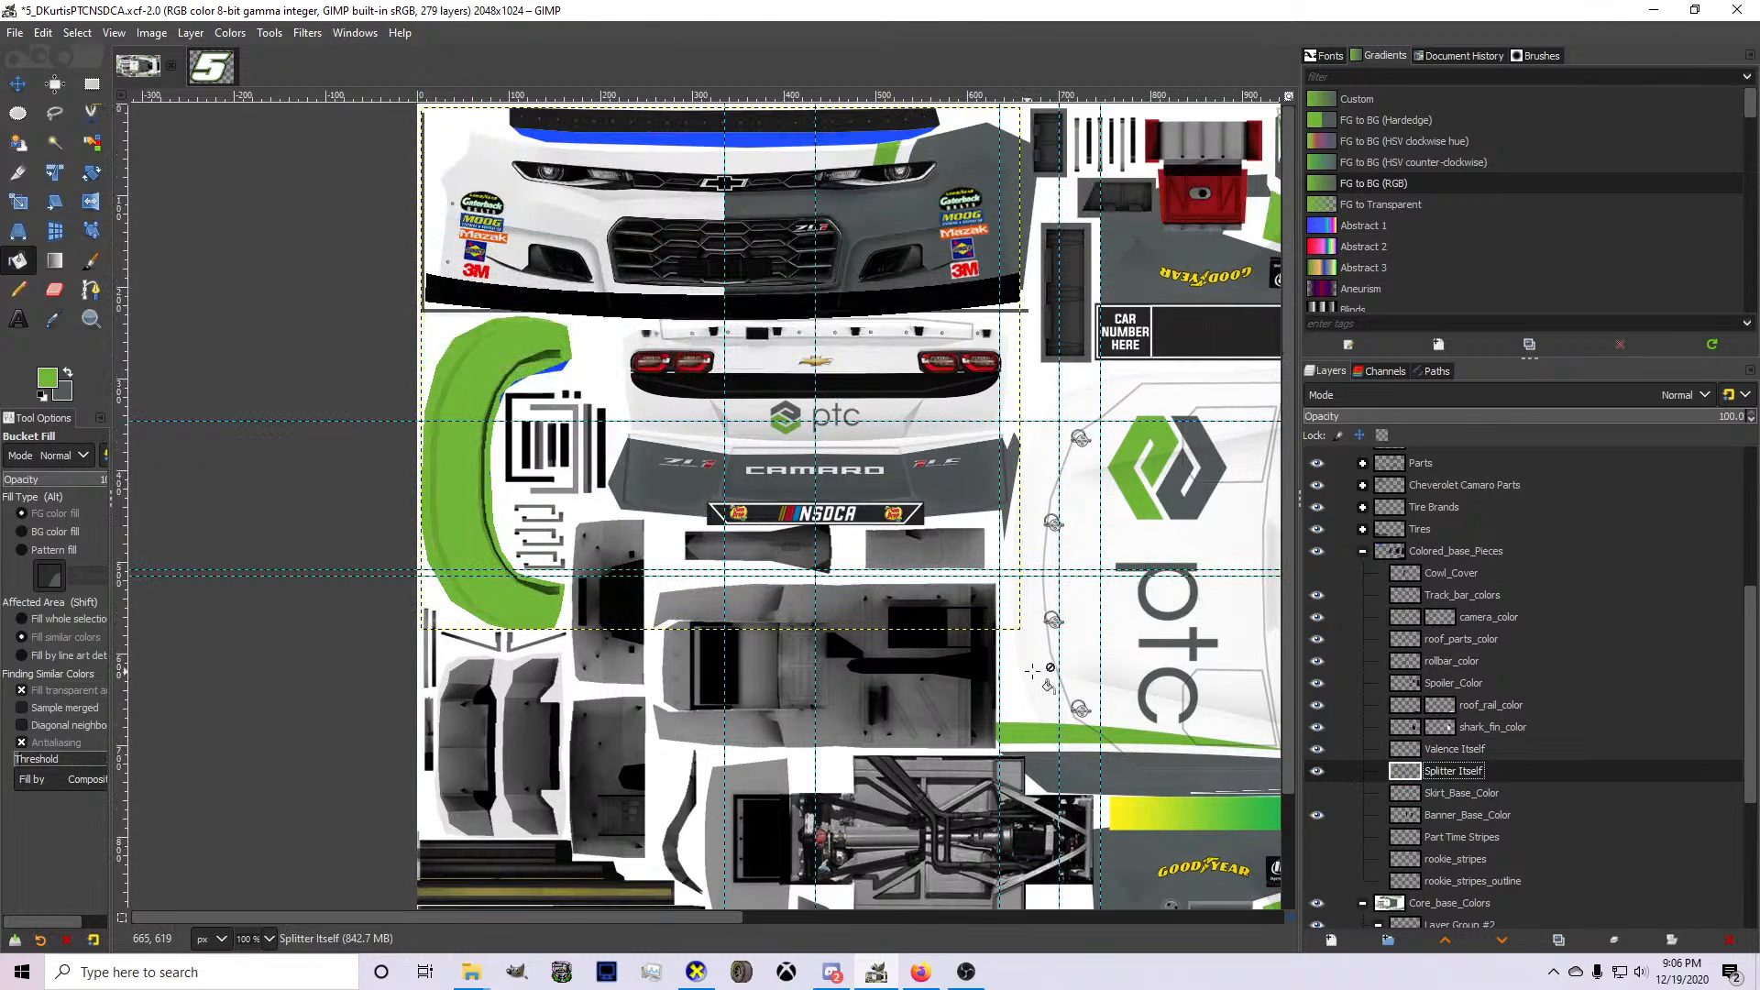
pyautogui.rightClick(1477, 790)
pyautogui.click(1443, 784)
pyautogui.rightClick(1440, 771)
pyautogui.click(1485, 699)
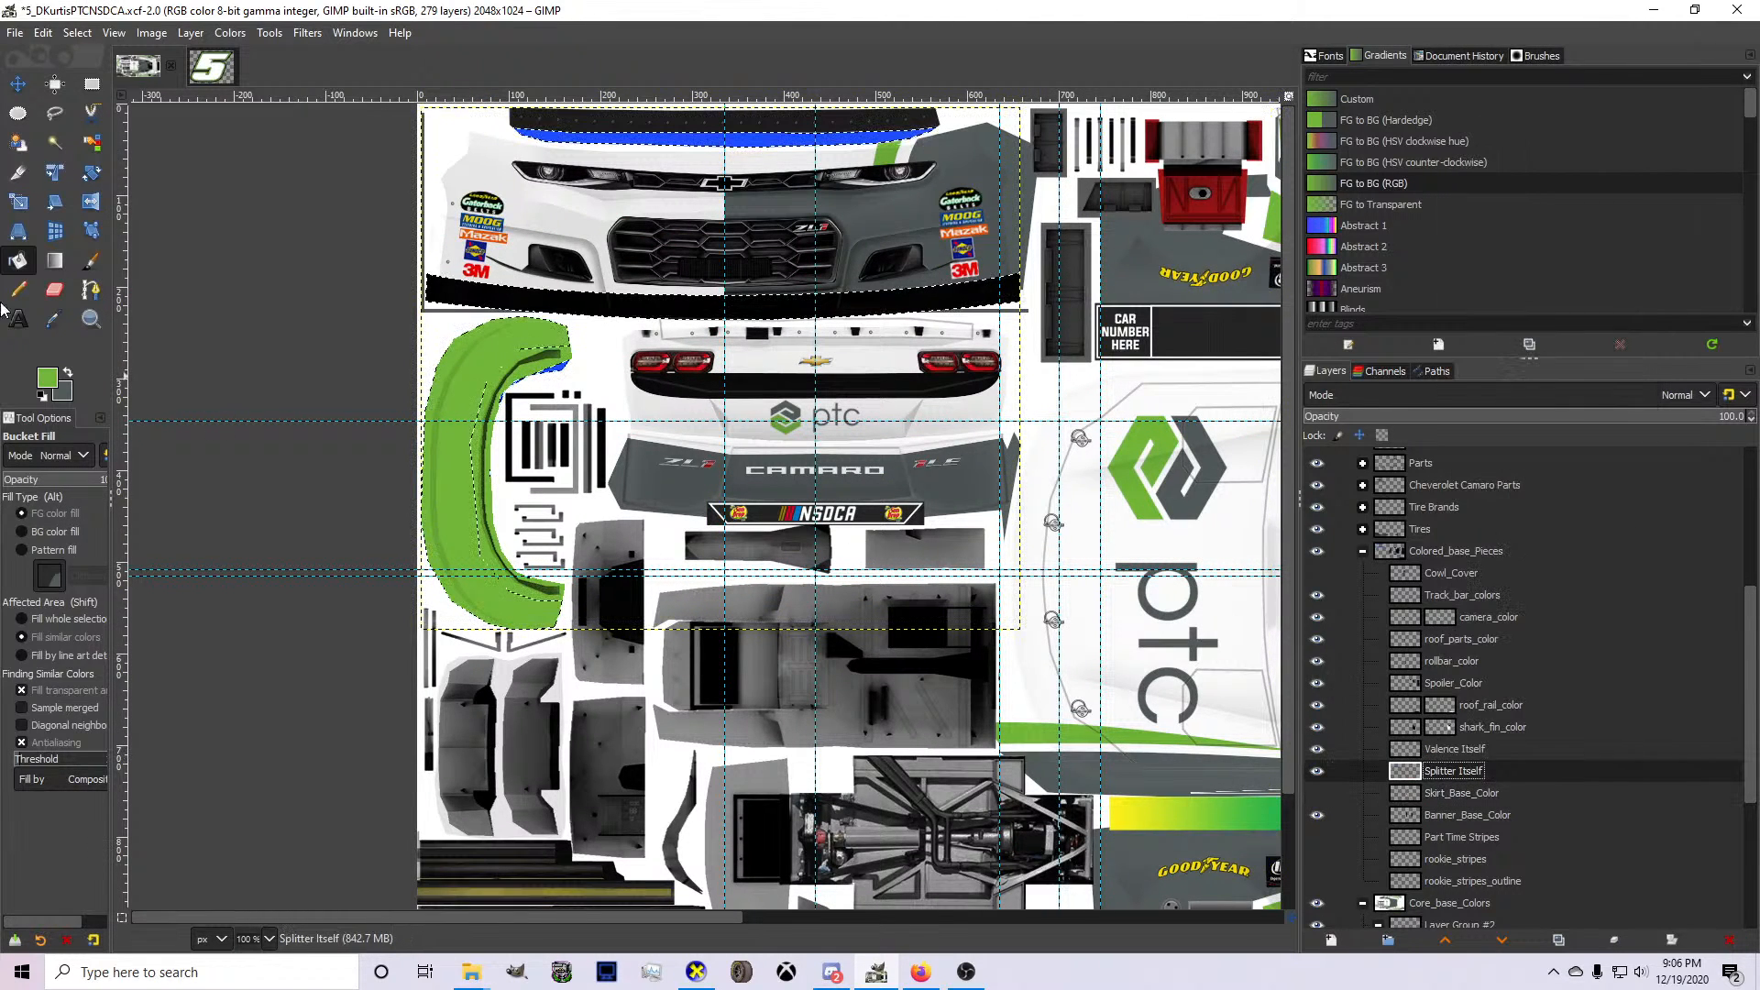
pyautogui.click(17, 290)
pyautogui.moveTo(385, 353)
pyautogui.mouseDown()
pyautogui.moveTo(805, 417)
pyautogui.moveTo(779, 298)
pyautogui.moveTo(697, 206)
pyautogui.moveTo(862, 215)
pyautogui.mouseUp()
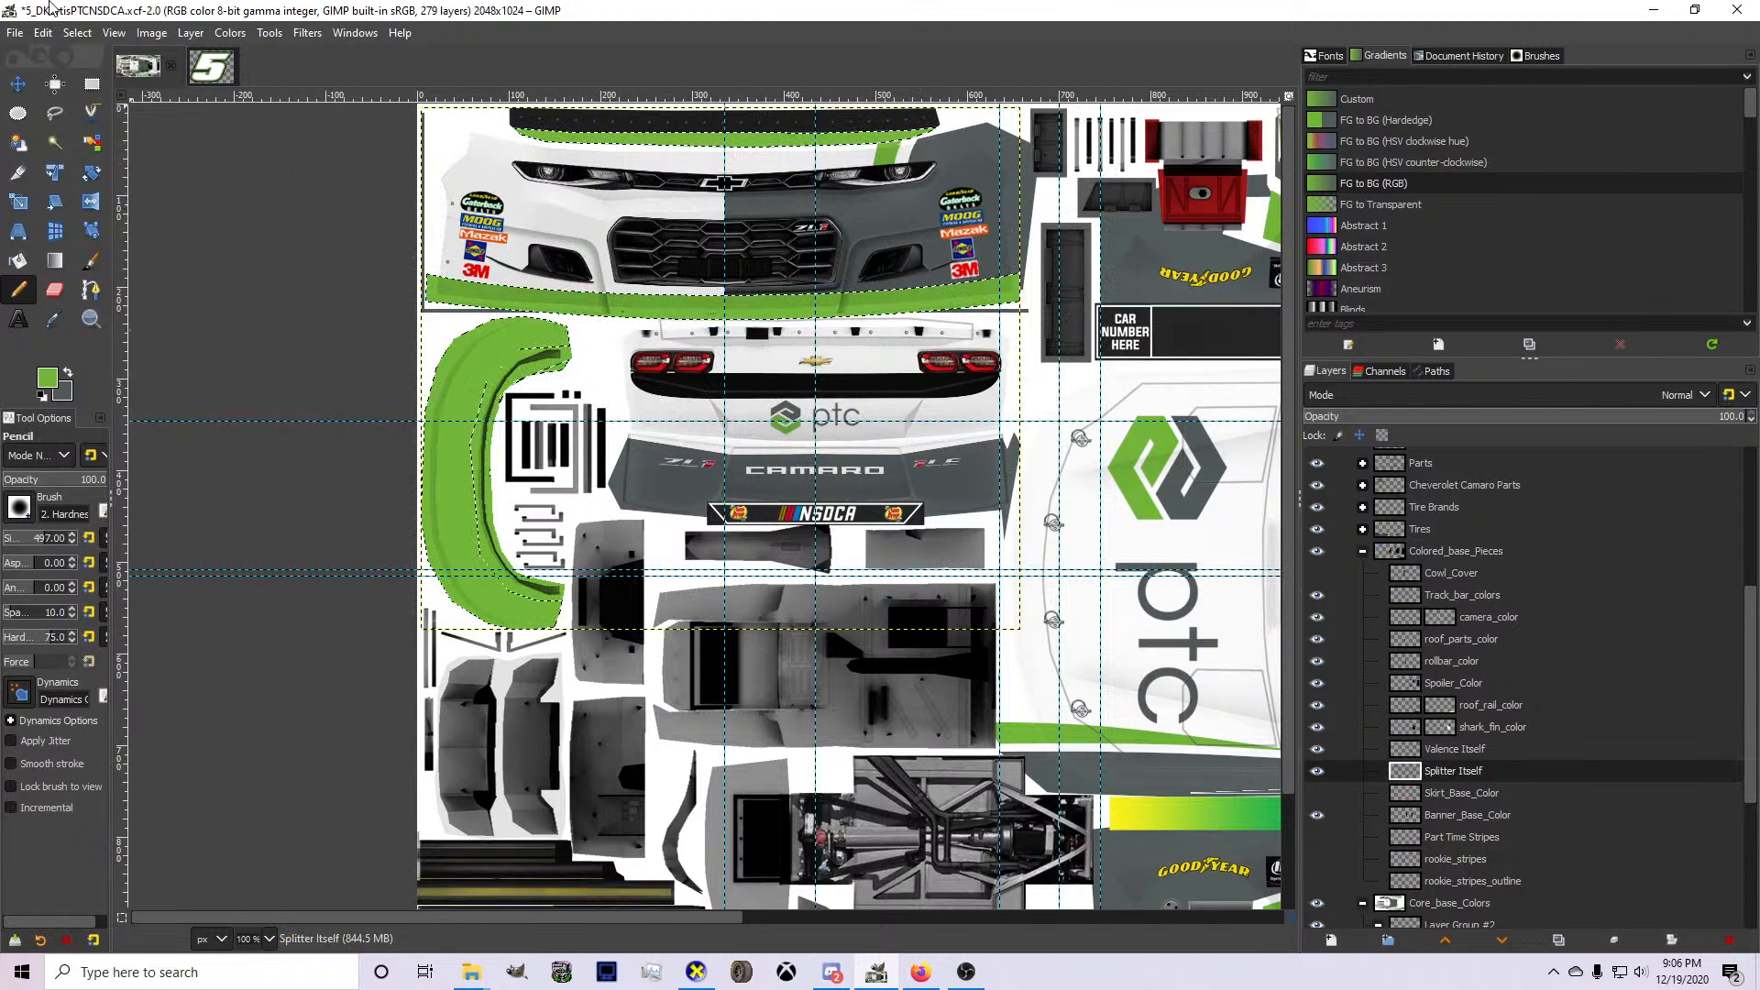
pyautogui.click(77, 32)
pyautogui.click(77, 32)
pyautogui.click(77, 32)
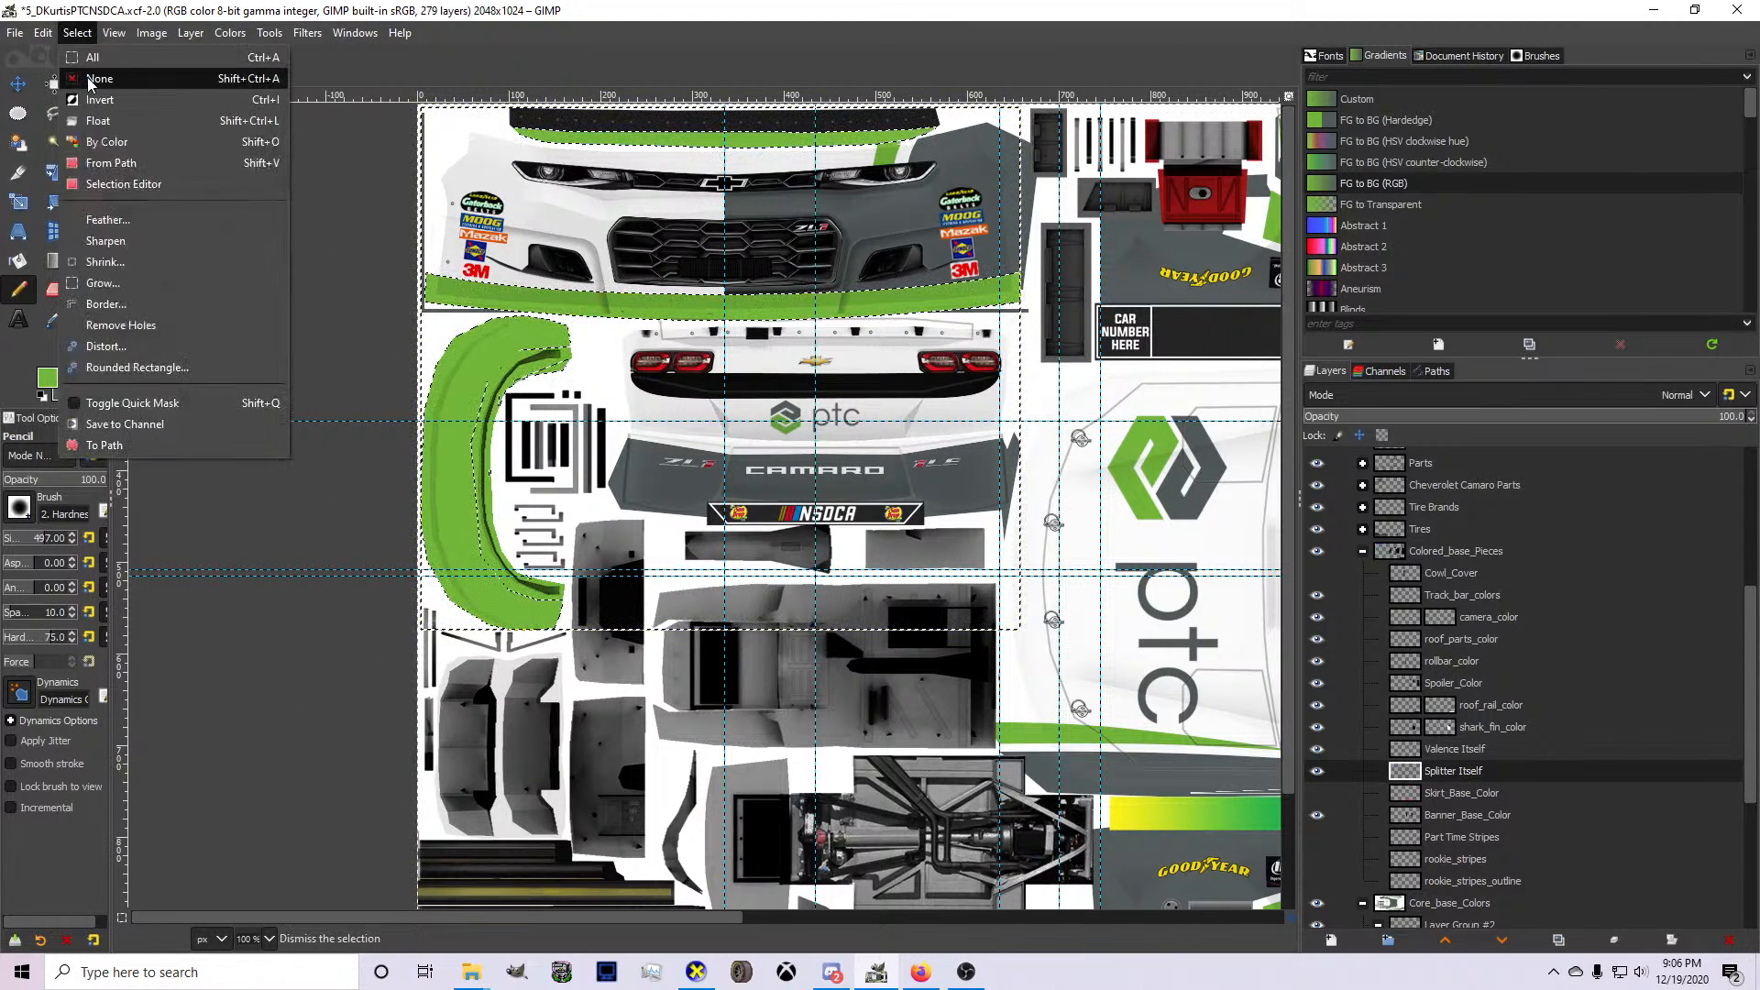
pyautogui.click(92, 79)
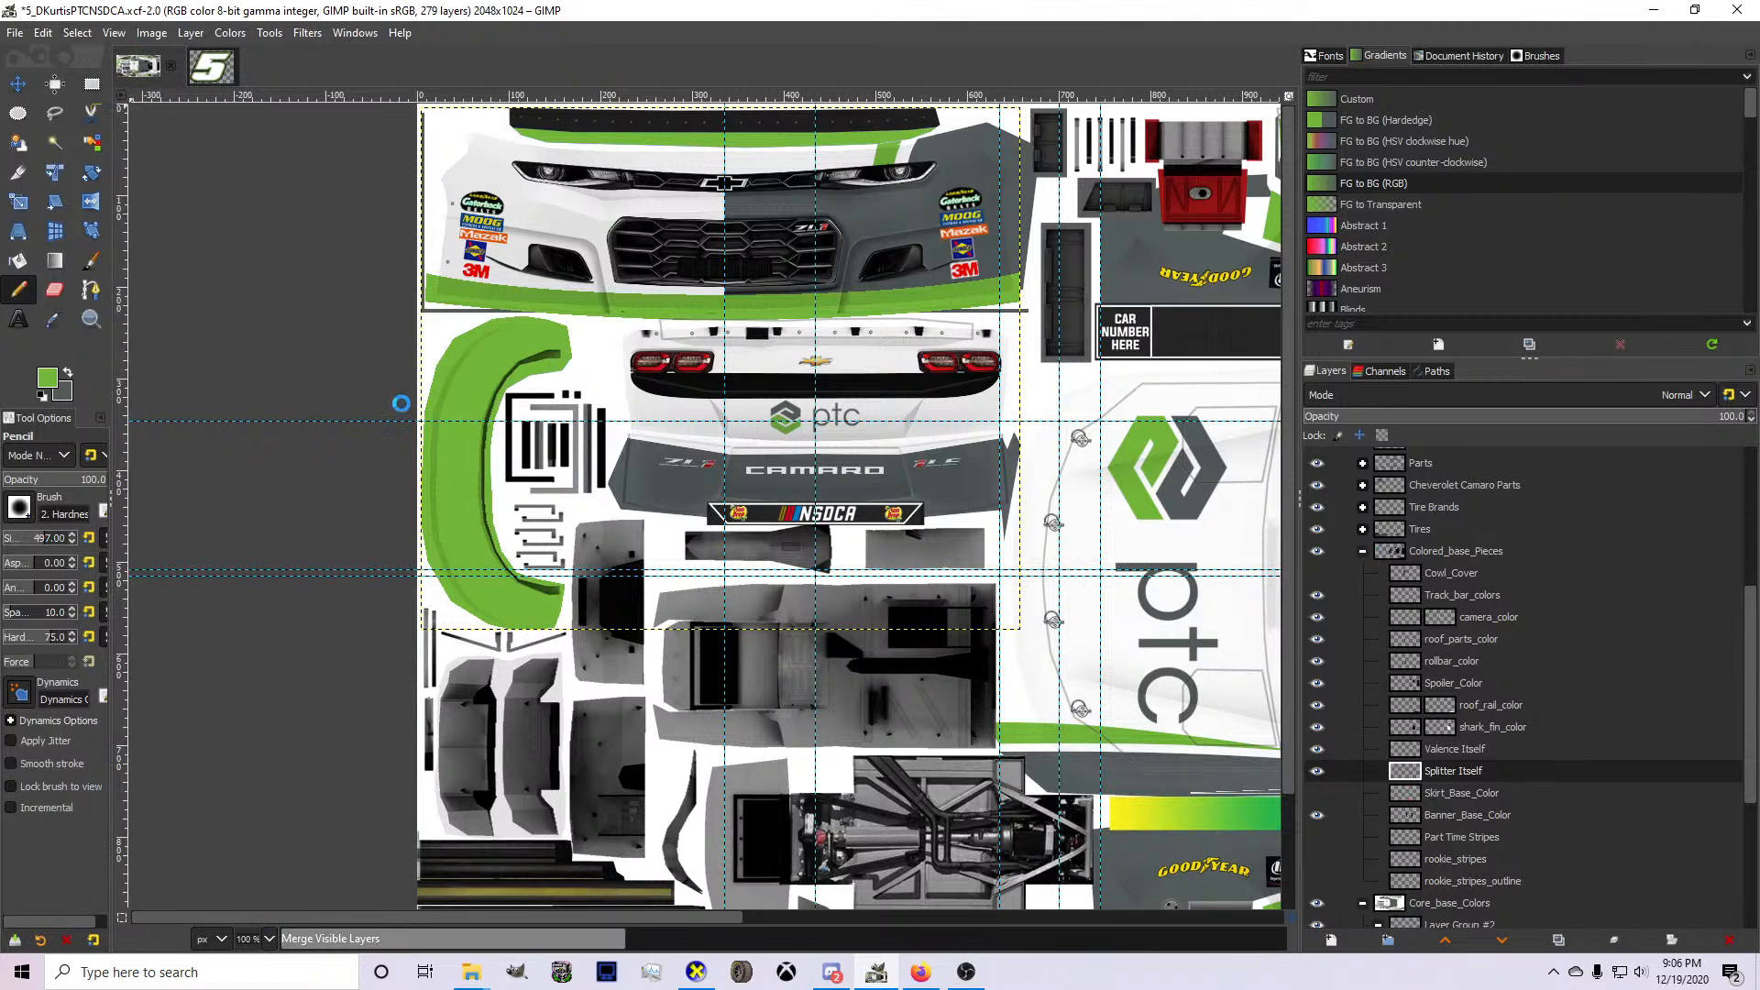
# Inspect the fully green splitter at the car's front in CarView and return to GIMP.
pyautogui.click(695, 972)
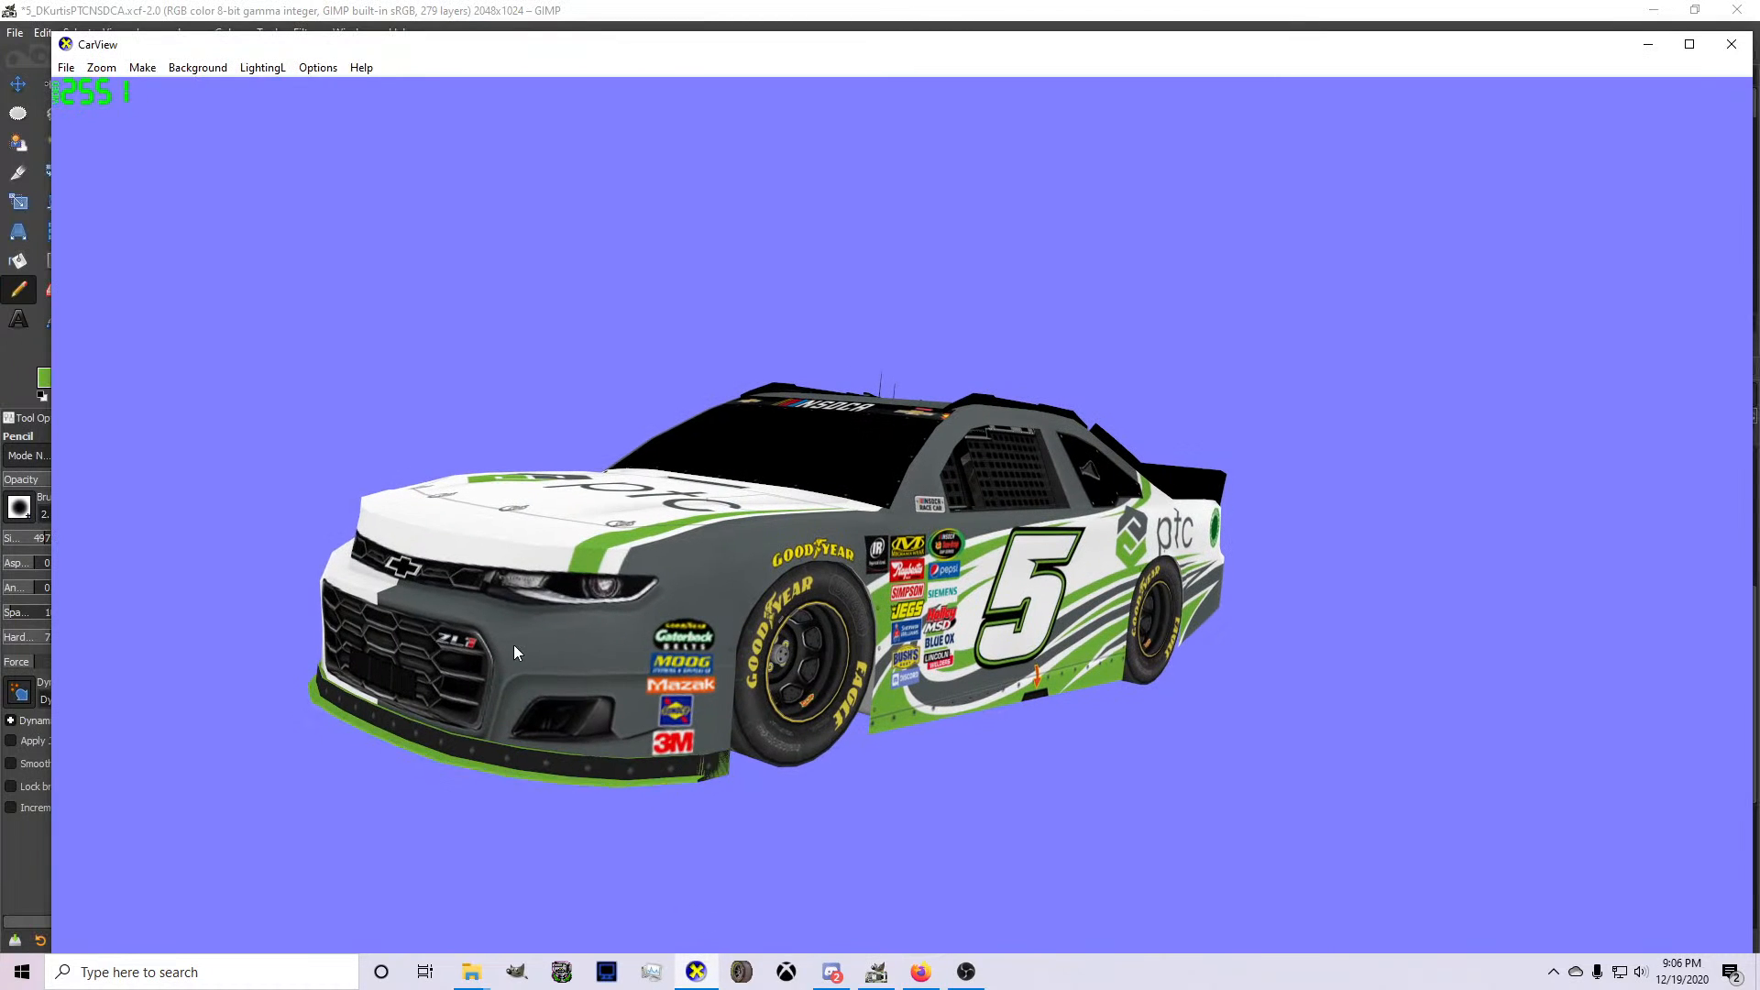
pyautogui.moveTo(514, 646); pyautogui.dragTo(594, 738)
pyautogui.click(871, 972)
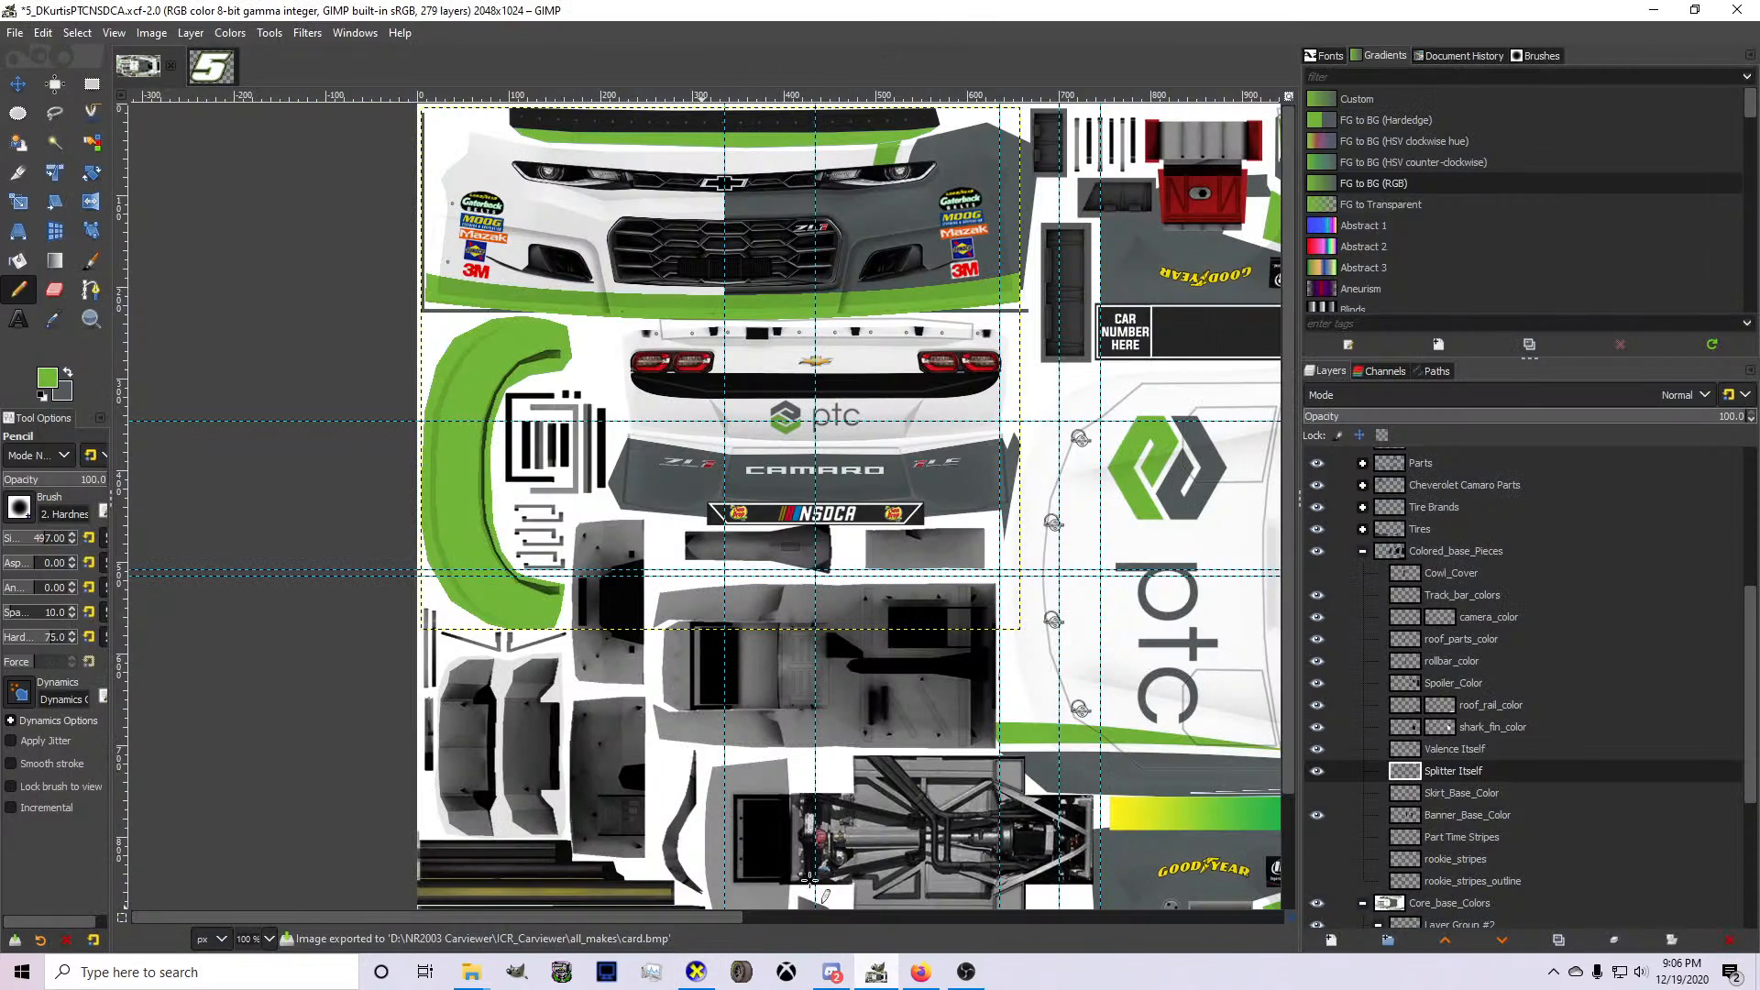
# Select the Valence Itself layer's opaque area and paint all its pieces green with the Pencil.
pyautogui.scroll(-2, 649, 351)
pyautogui.press('1')
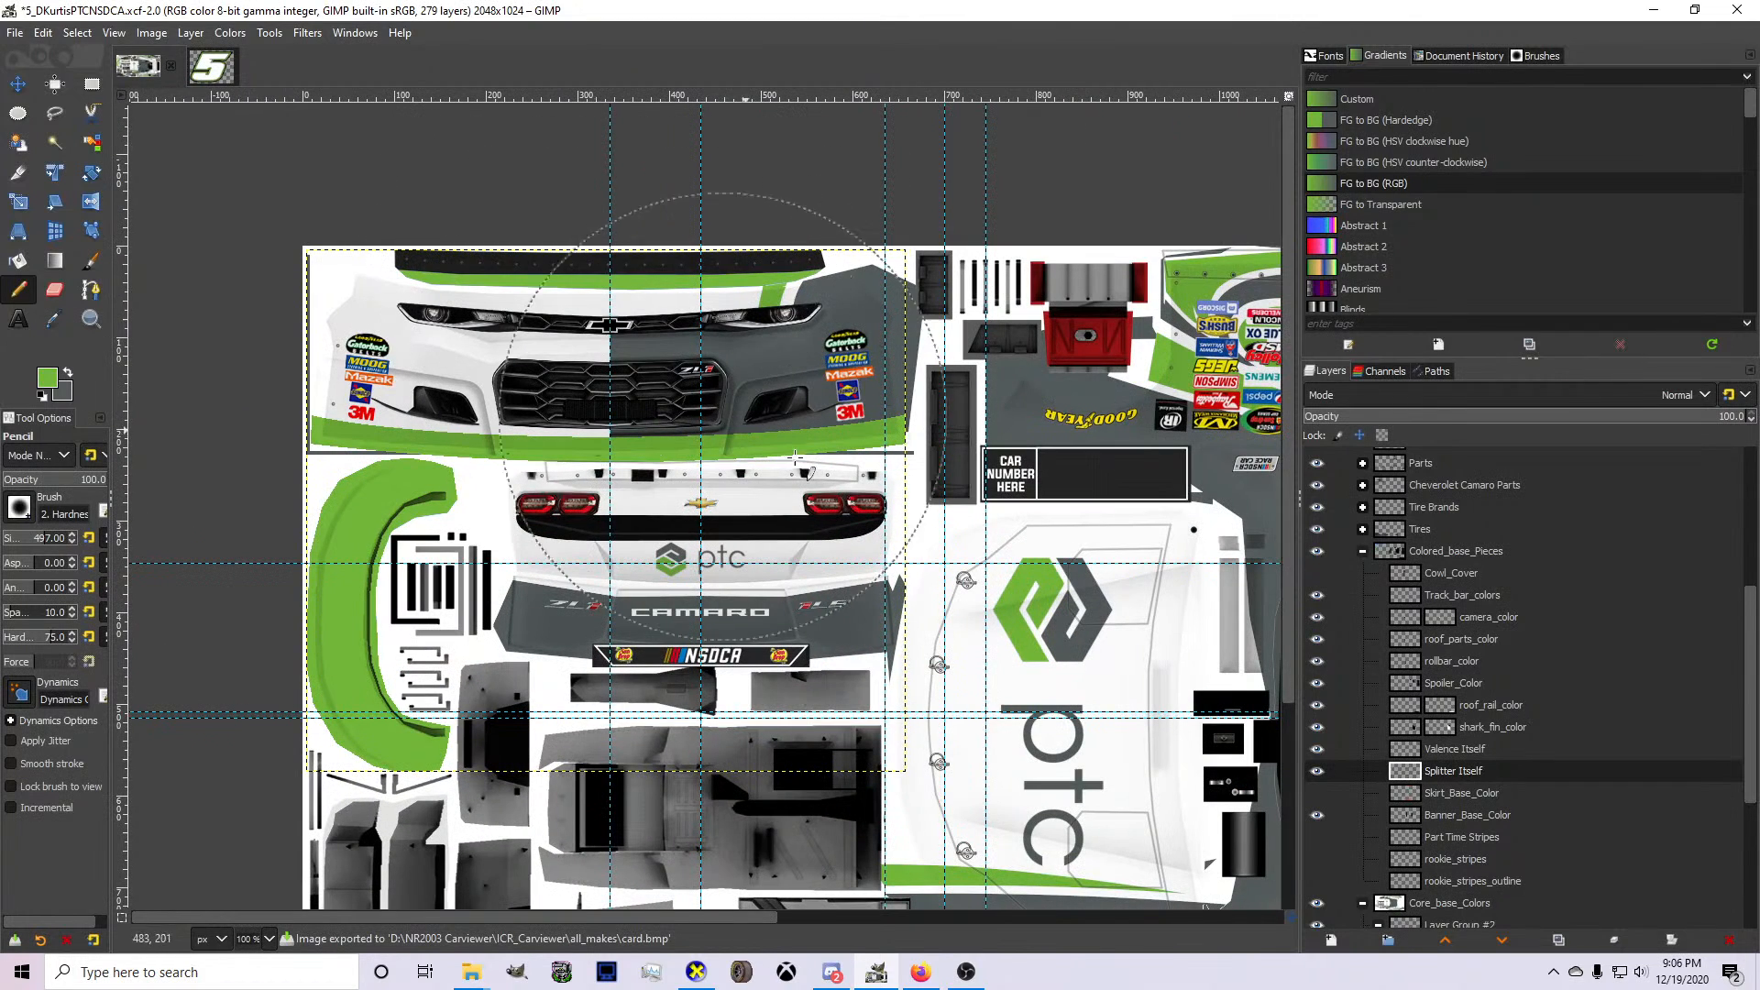
pyautogui.click(1454, 750)
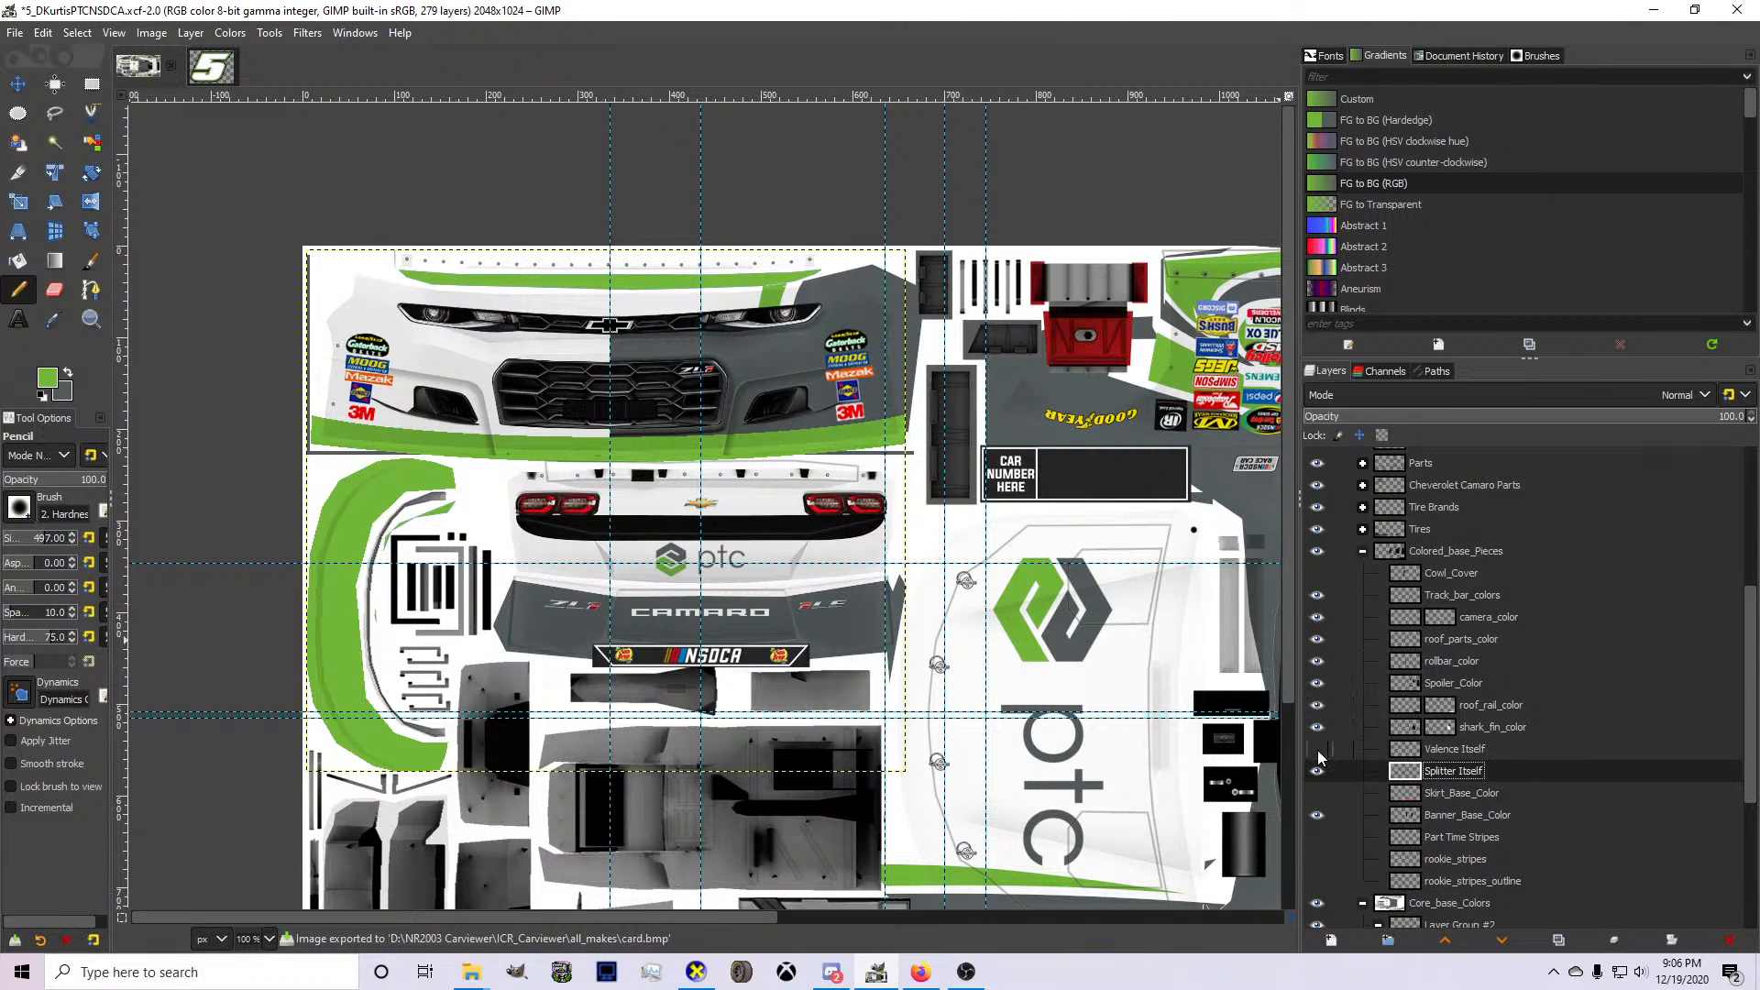
pyautogui.rightClick(1476, 749)
pyautogui.click(1514, 685)
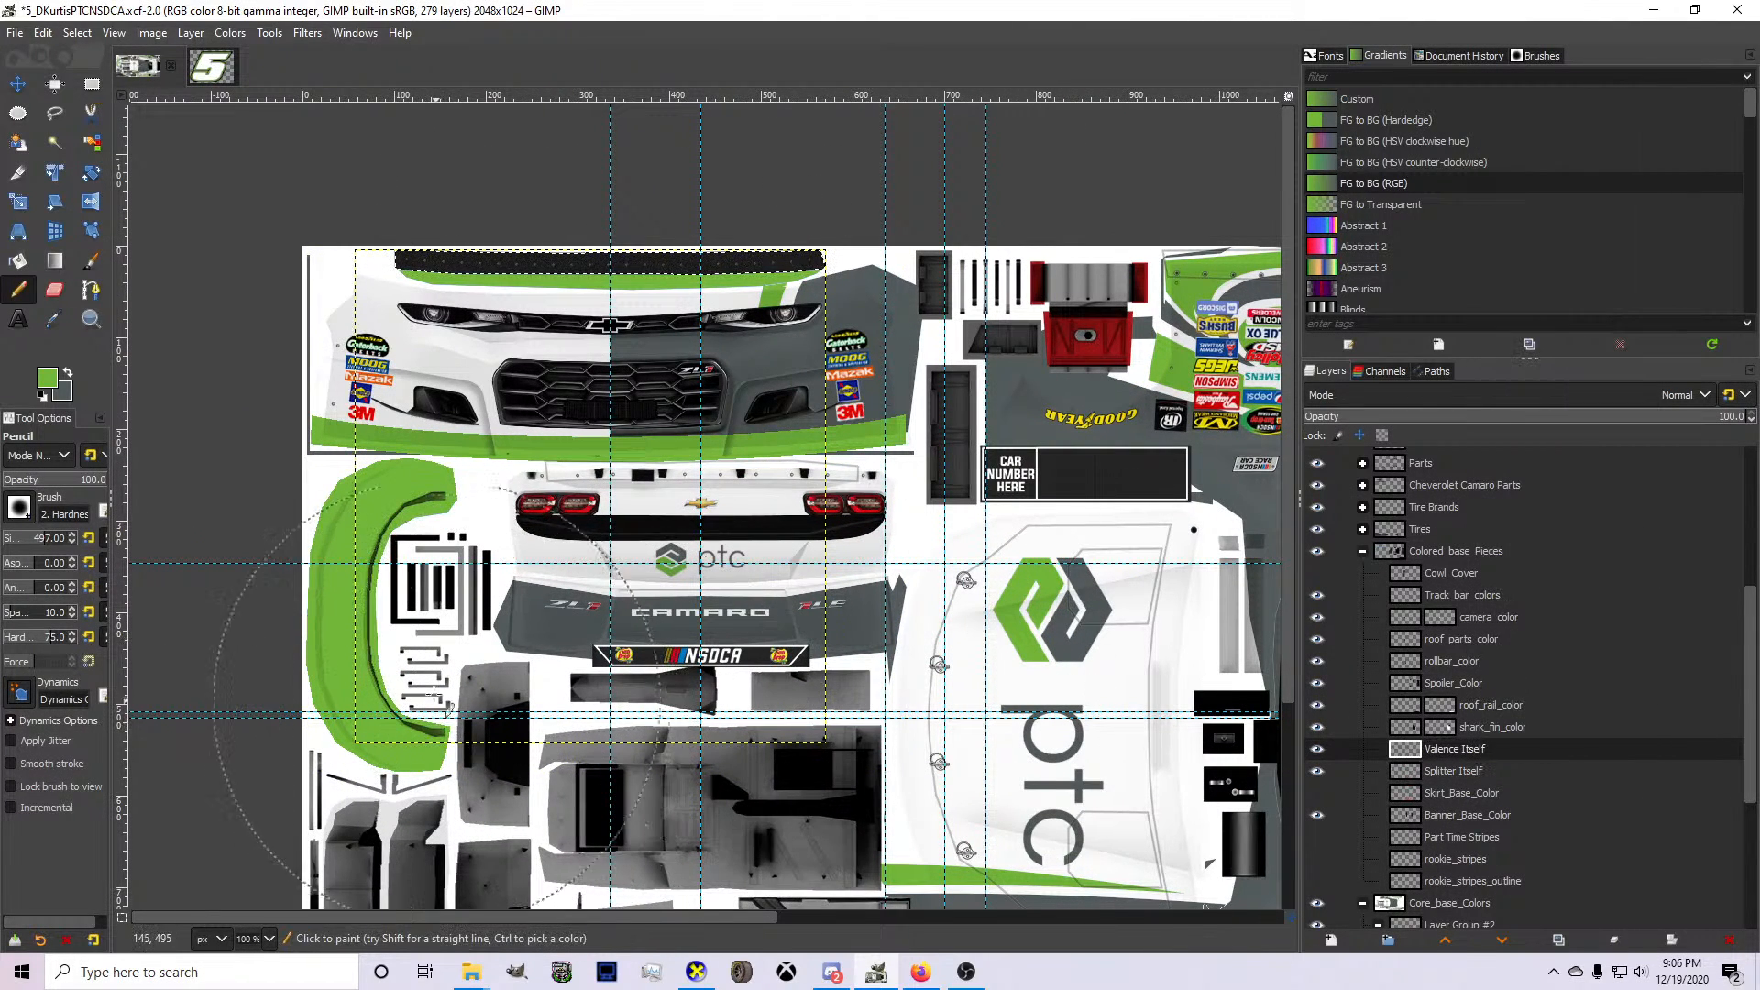
pyautogui.moveTo(396, 408); pyautogui.dragTo(808, 374)
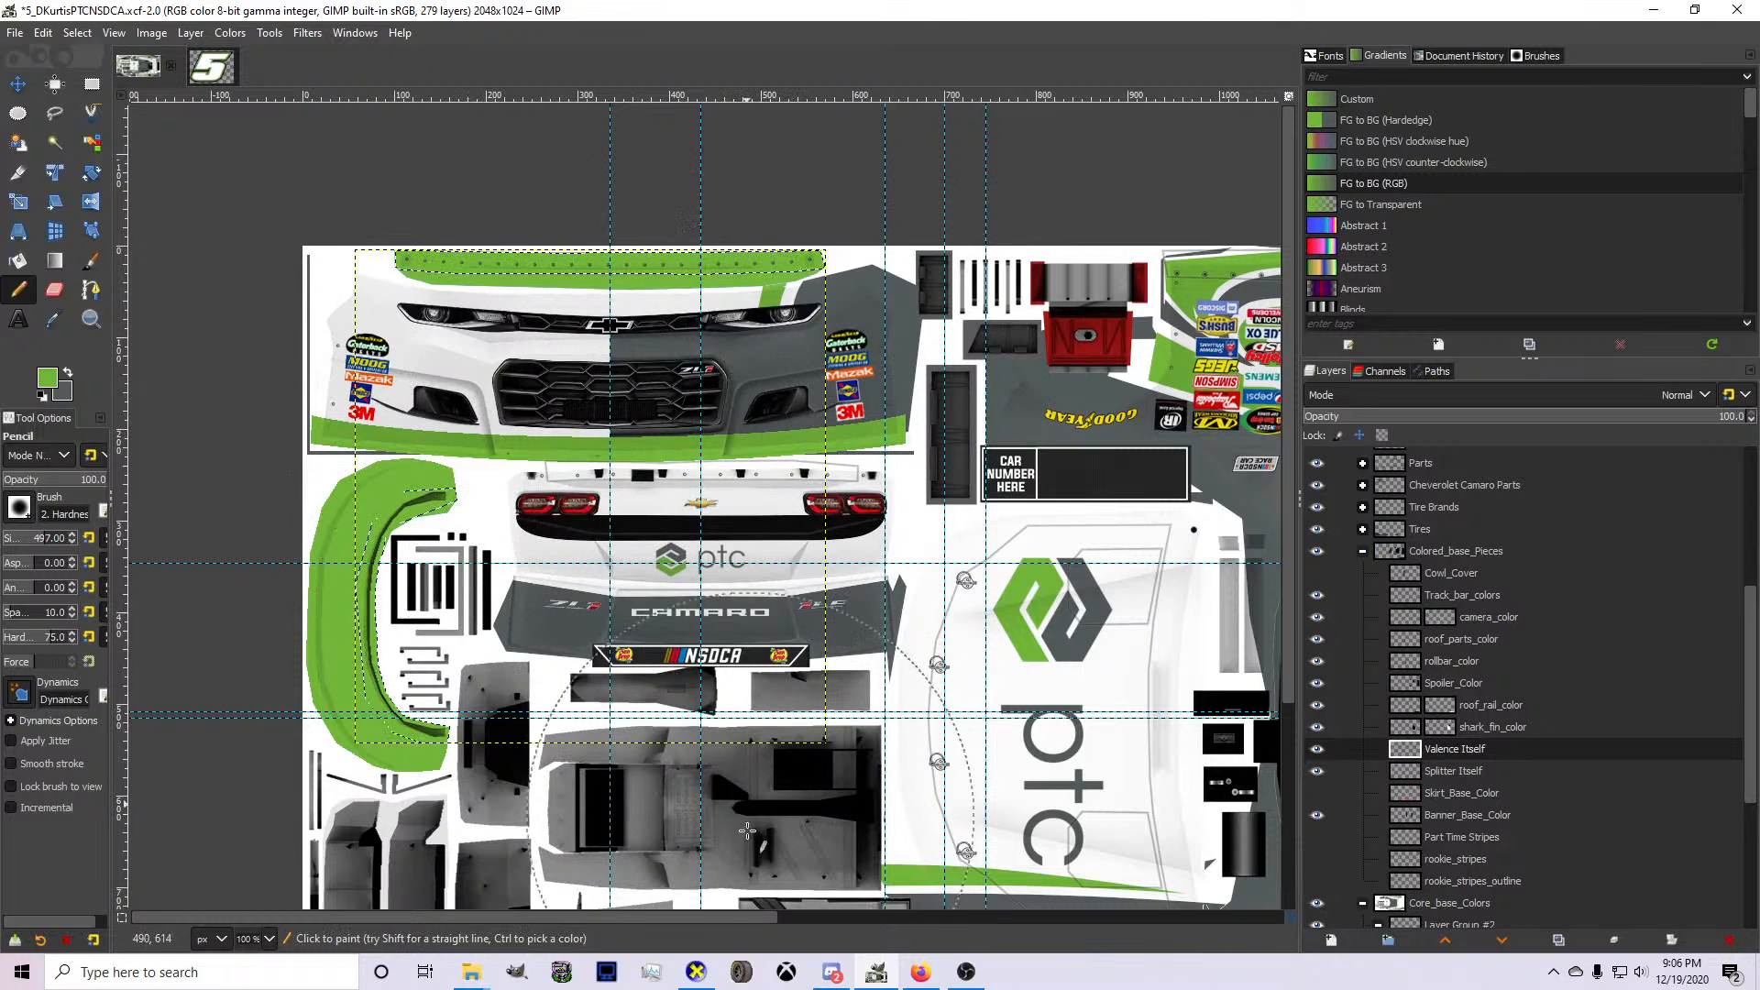
# Inspect the green valence from the front and side on the 3D car in CarView and return to GIMP.
pyautogui.click(699, 971)
pyautogui.hotkey('ctrl', 'v')
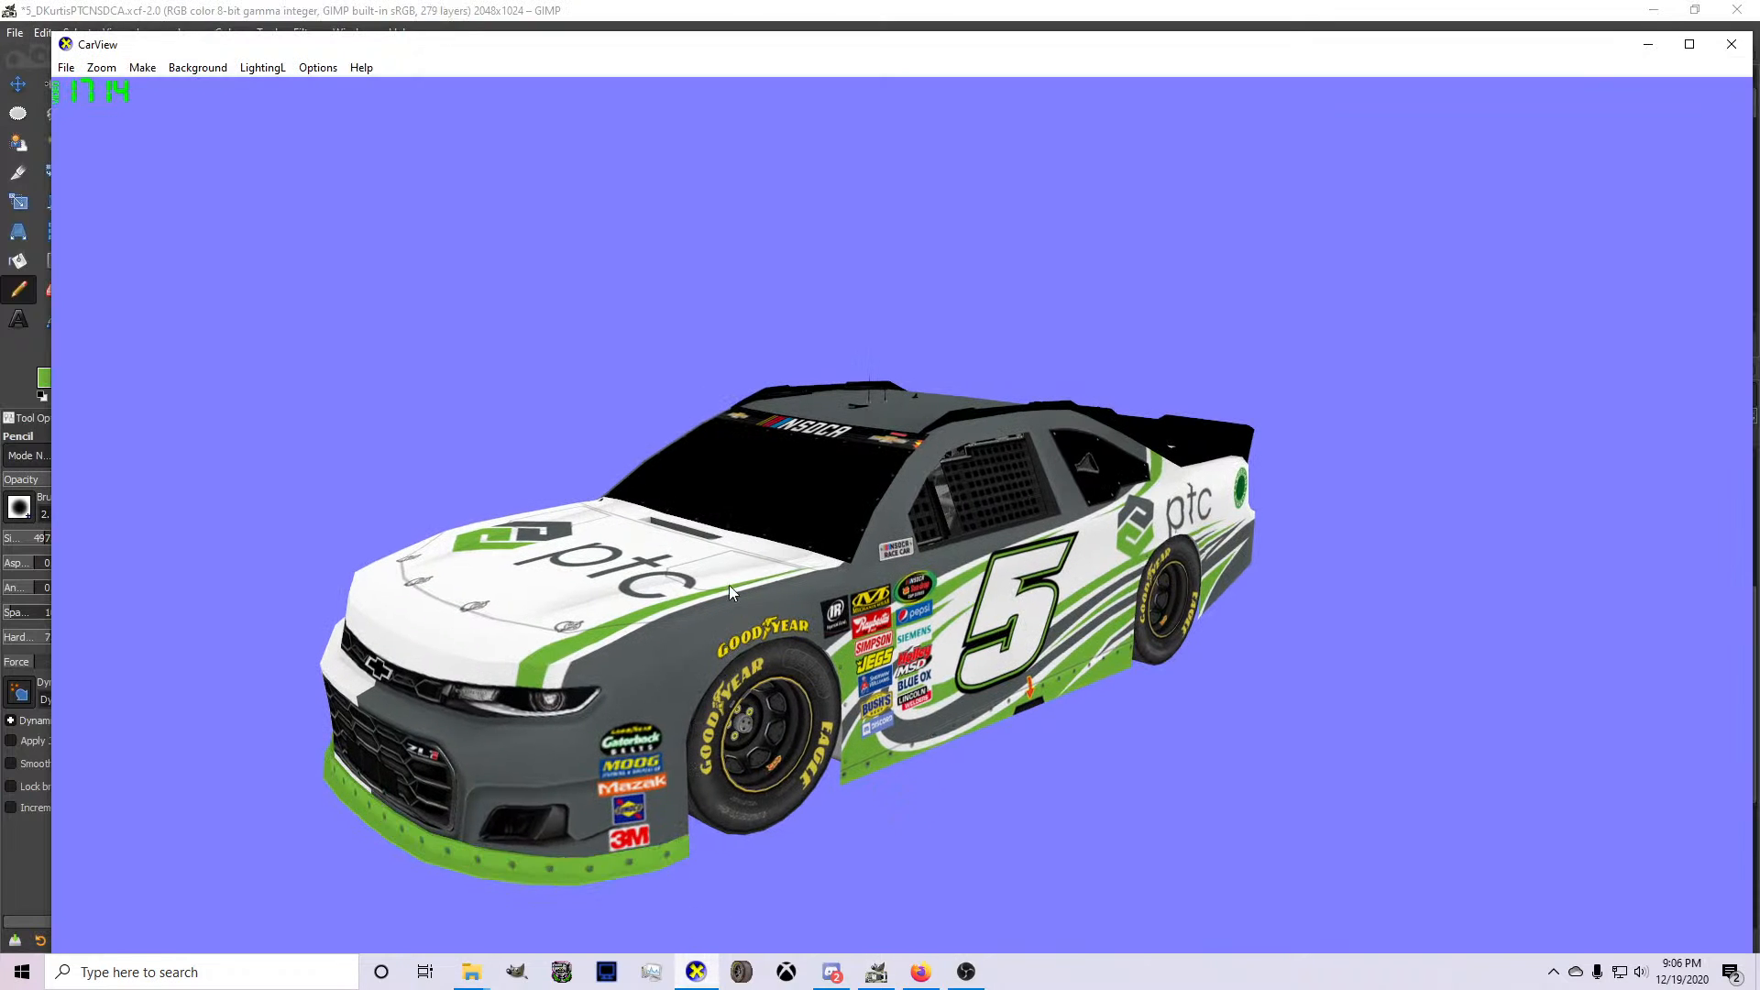
pyautogui.moveTo(729, 585); pyautogui.dragTo(998, 712)
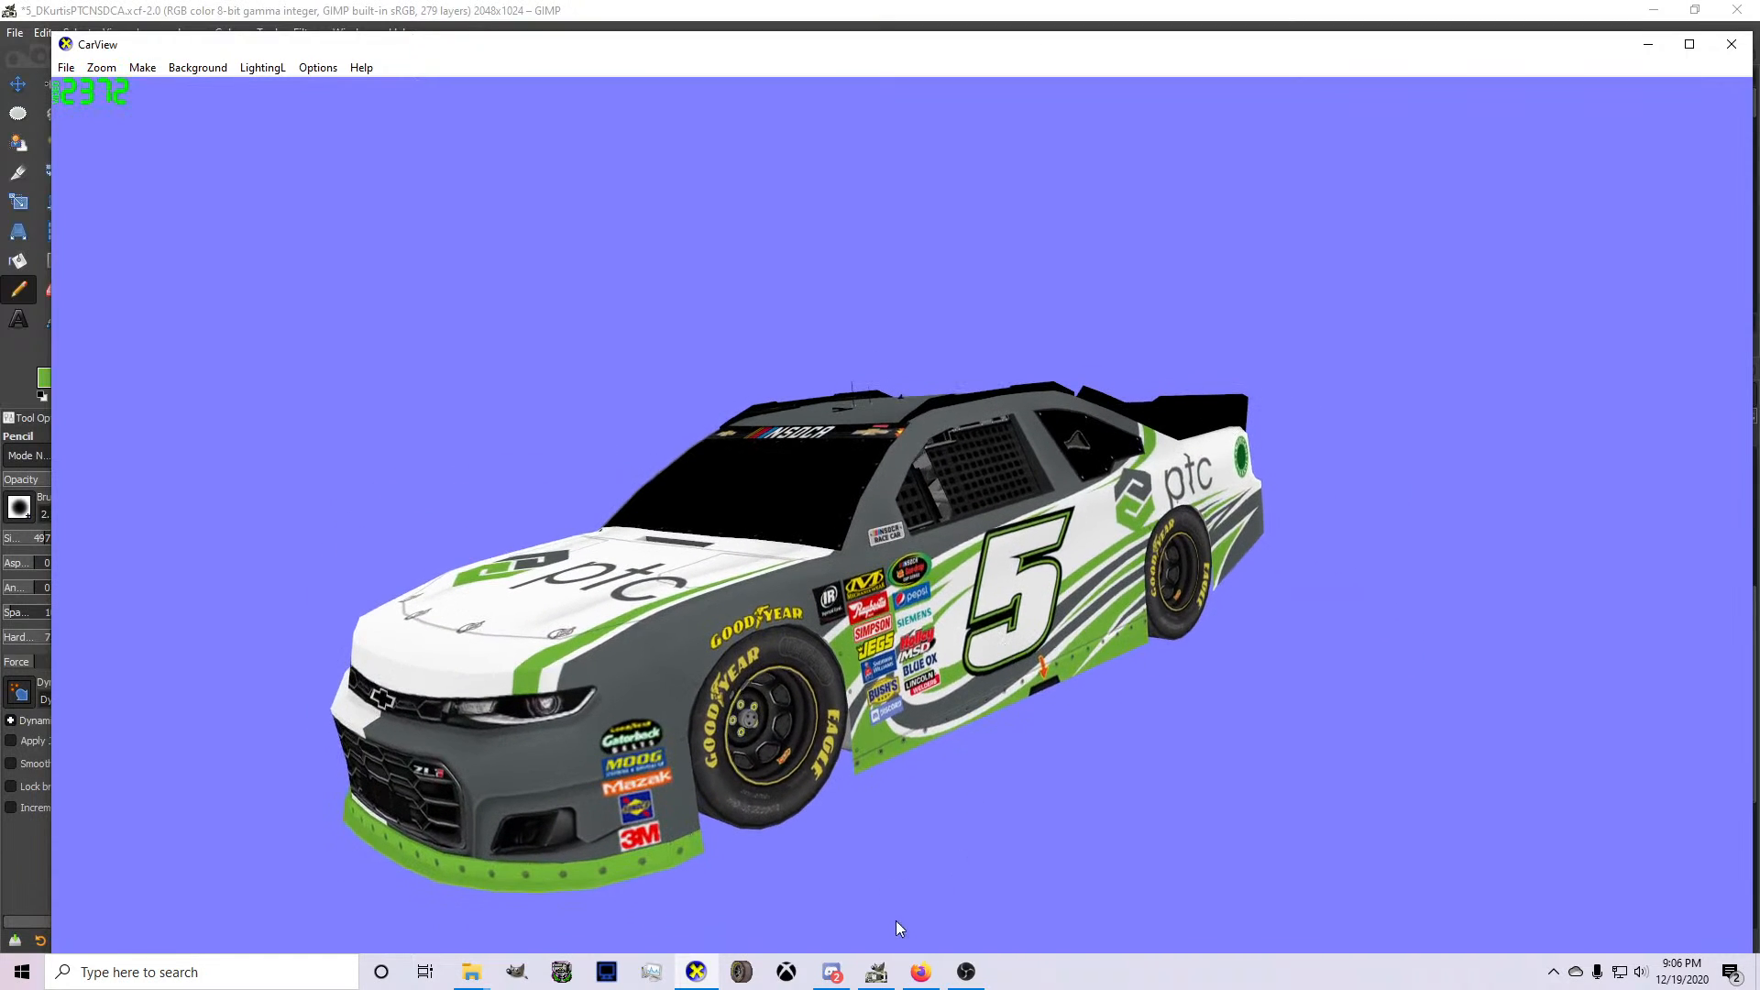
pyautogui.moveTo(877, 977)
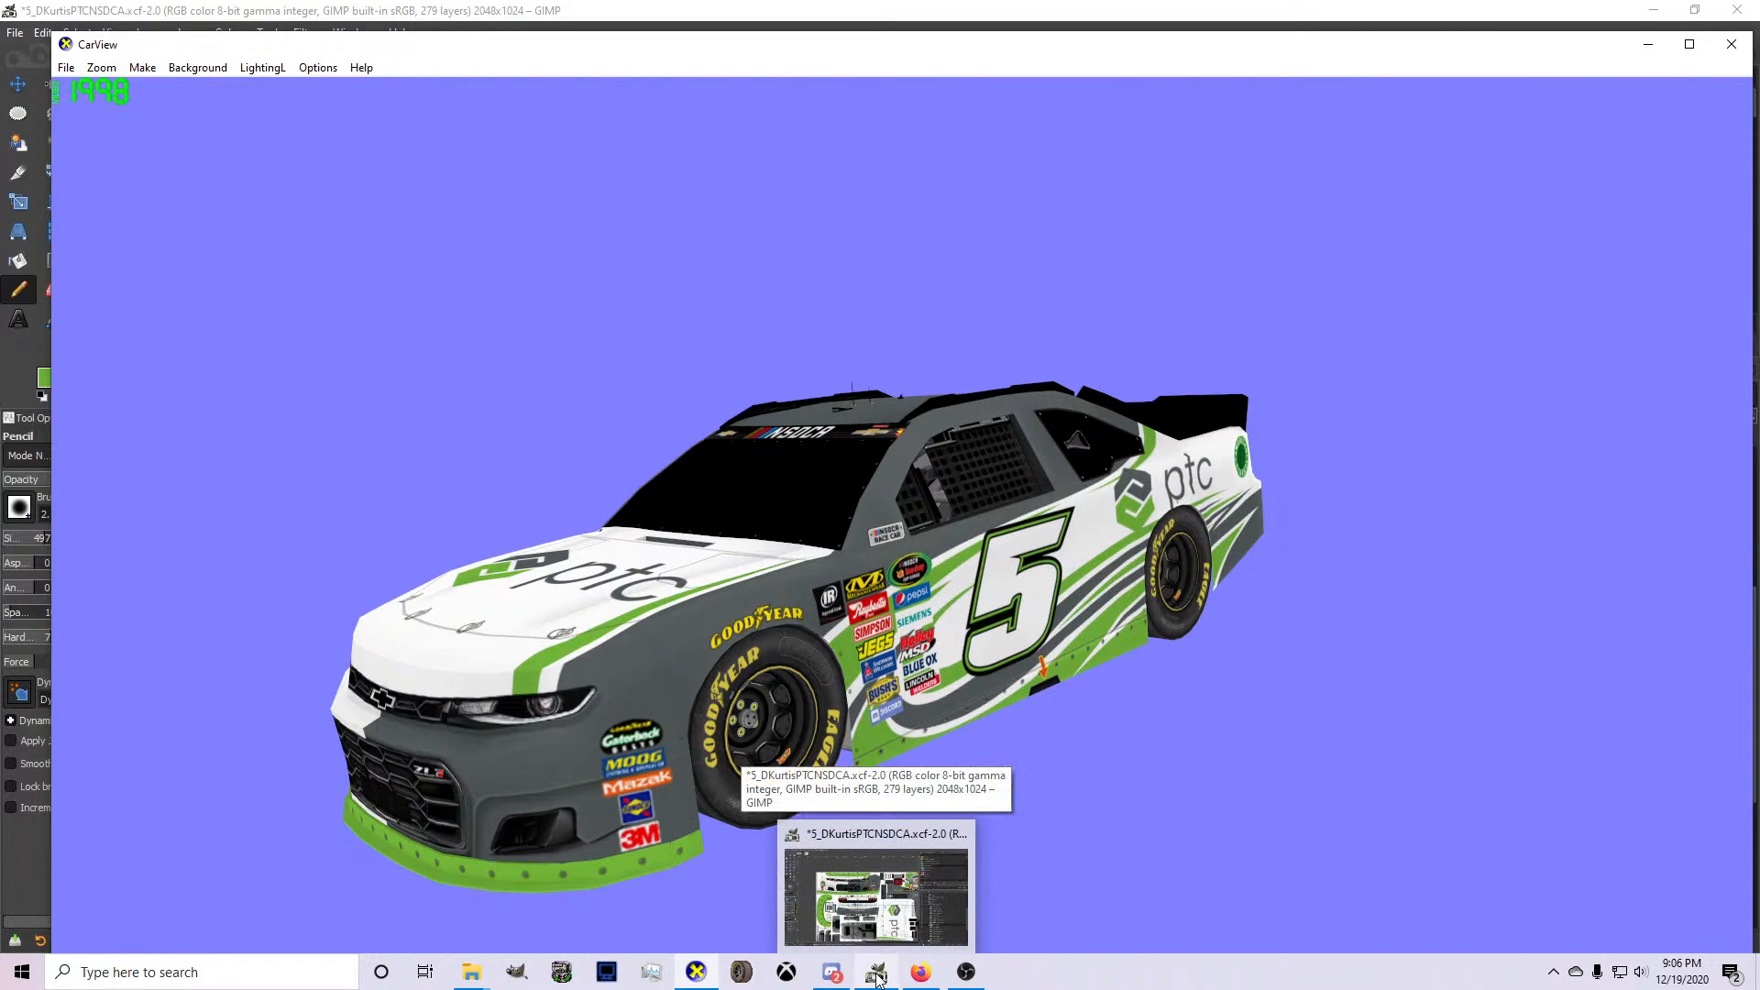
pyautogui.click(877, 977)
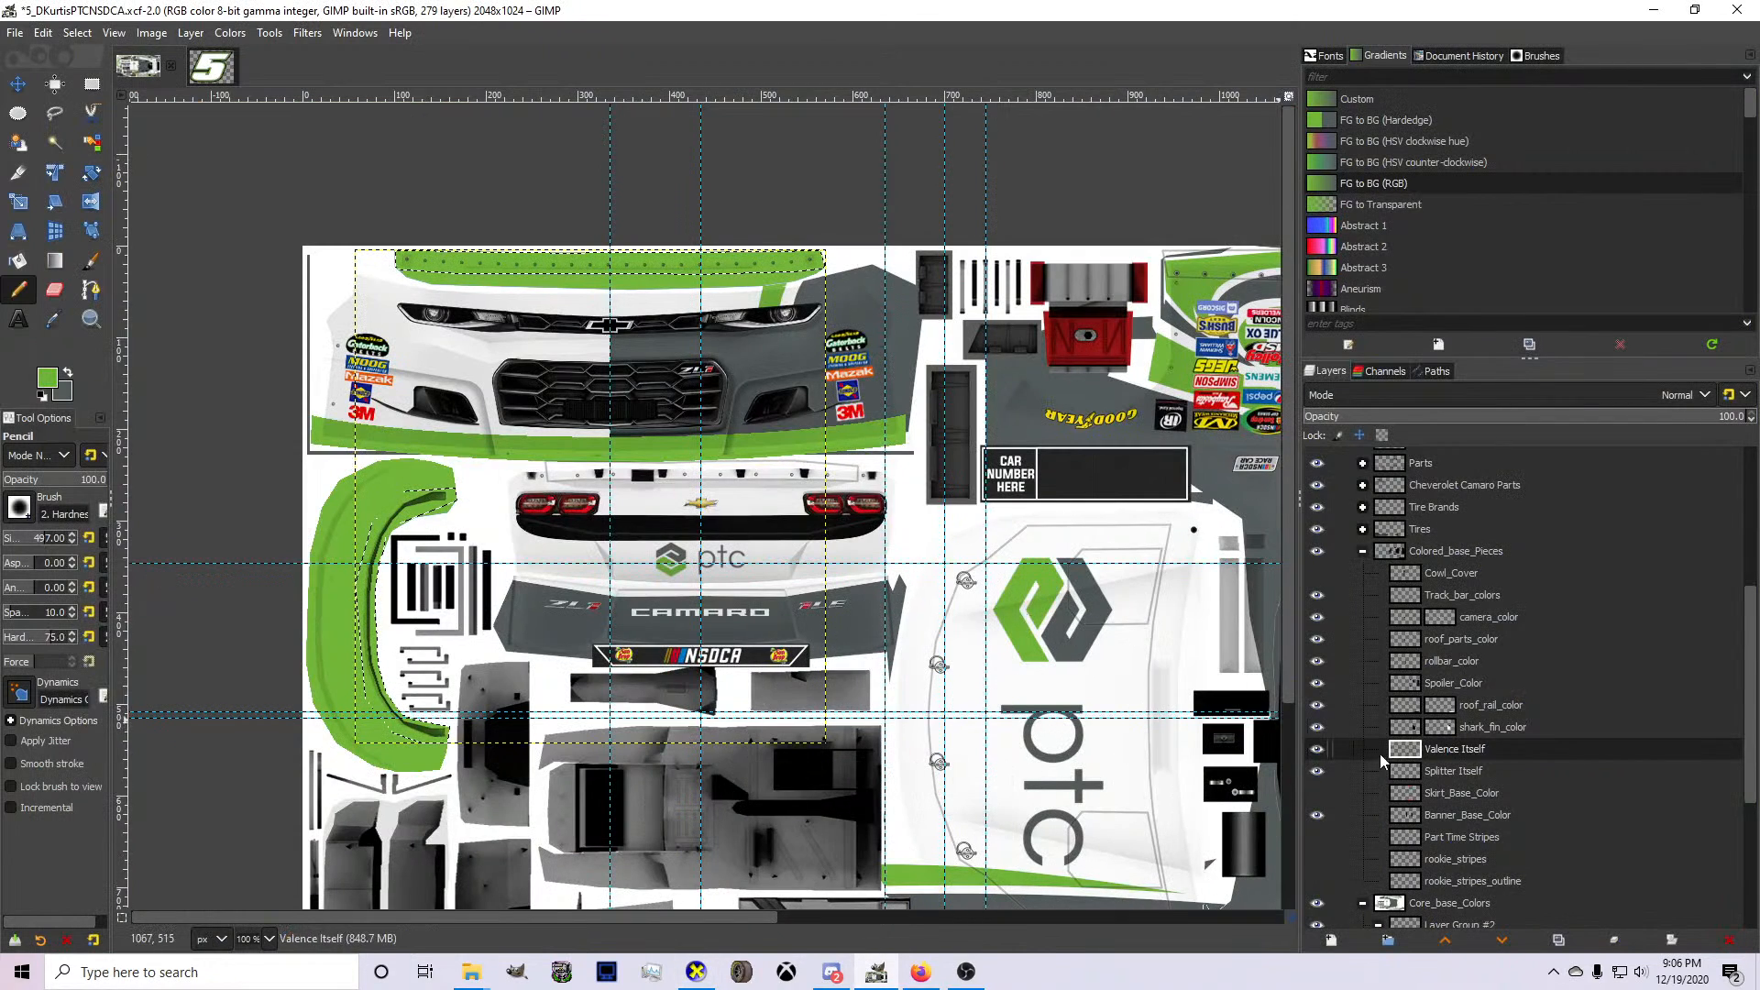
# Select the Valence Itself layer's opaque area, set the foreground color to black, and paint the valence pieces black.
pyautogui.rightClick(1423, 750)
pyautogui.click(1467, 672)
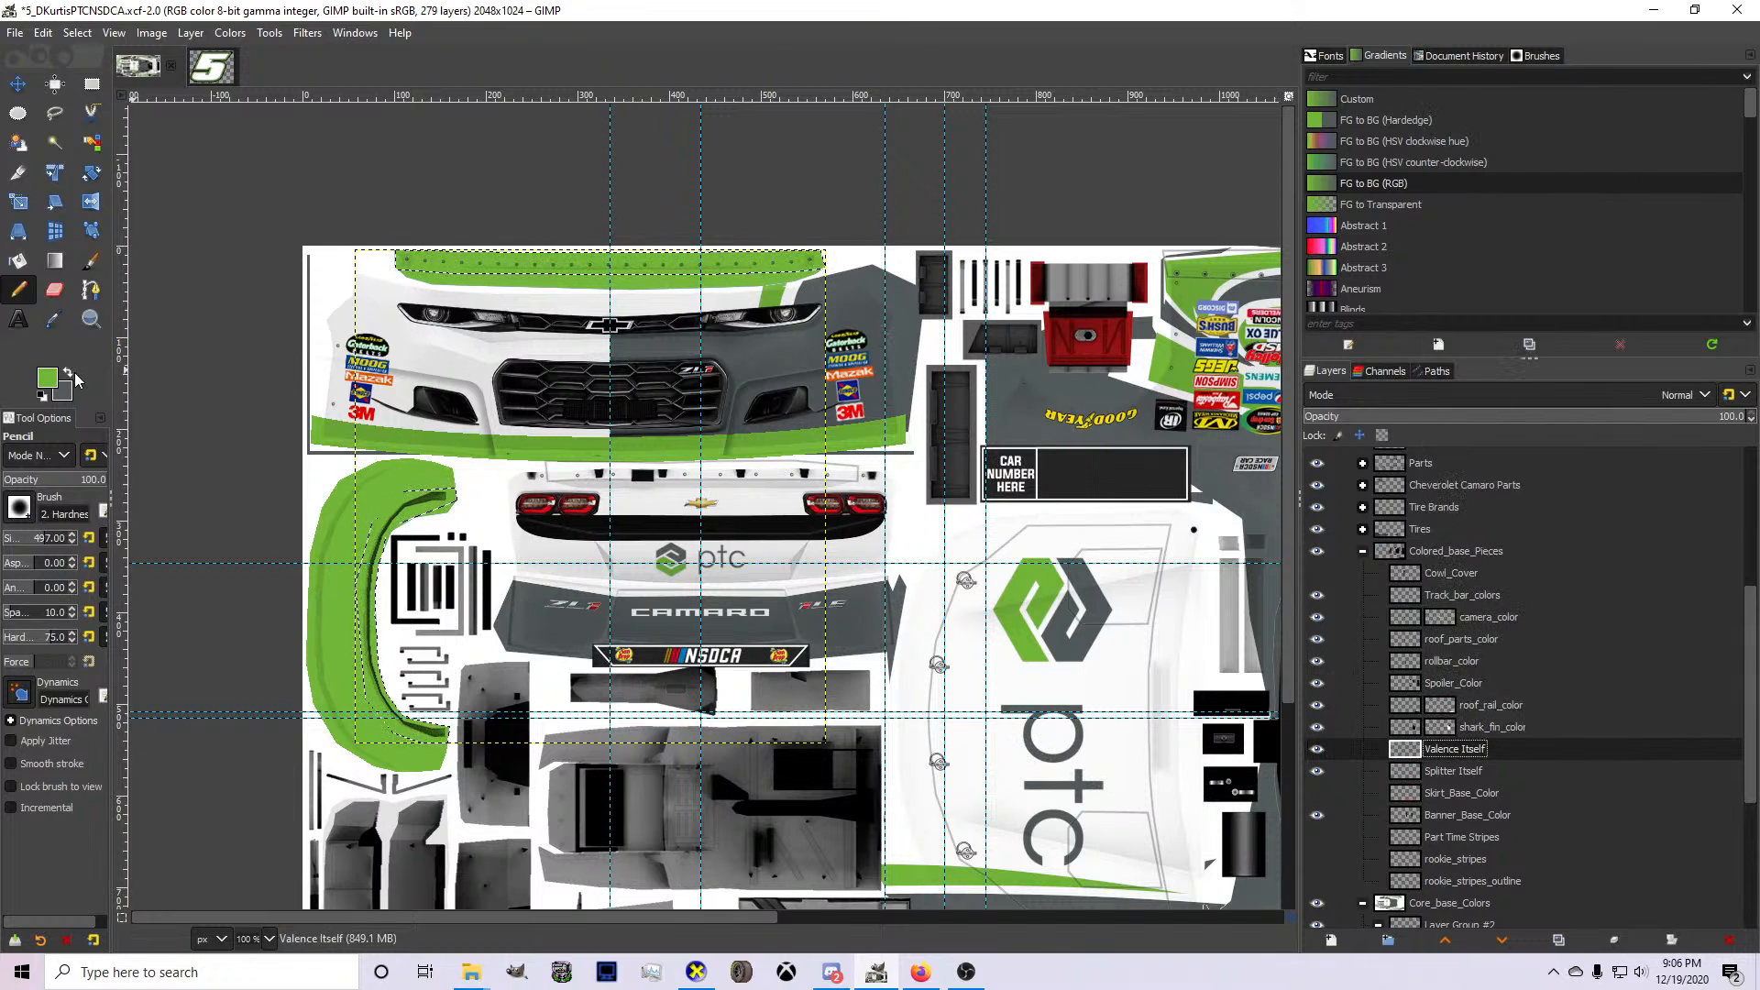
pyautogui.click(69, 372)
pyautogui.click(48, 383)
pyautogui.click(811, 315)
pyautogui.click(823, 363)
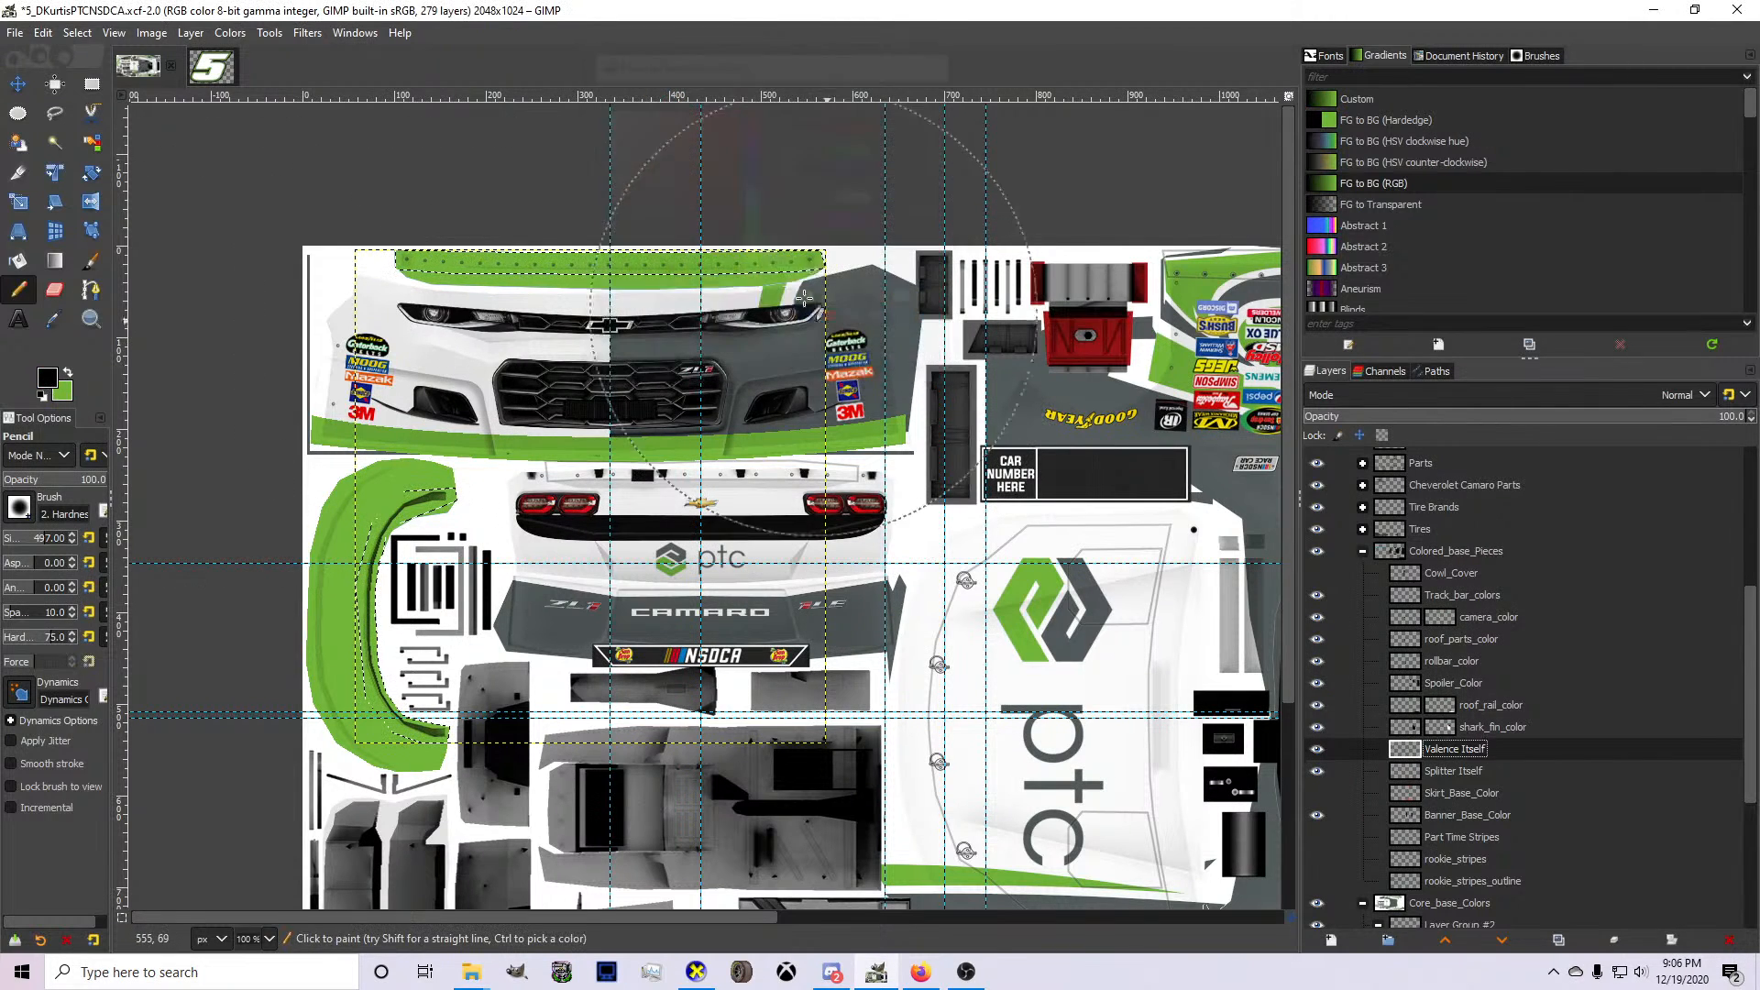
pyautogui.moveTo(804, 321)
pyautogui.mouseDown()
pyautogui.moveTo(474, 300)
pyautogui.moveTo(446, 332)
pyautogui.mouseUp()
pyautogui.moveTo(458, 553); pyautogui.dragTo(483, 744)
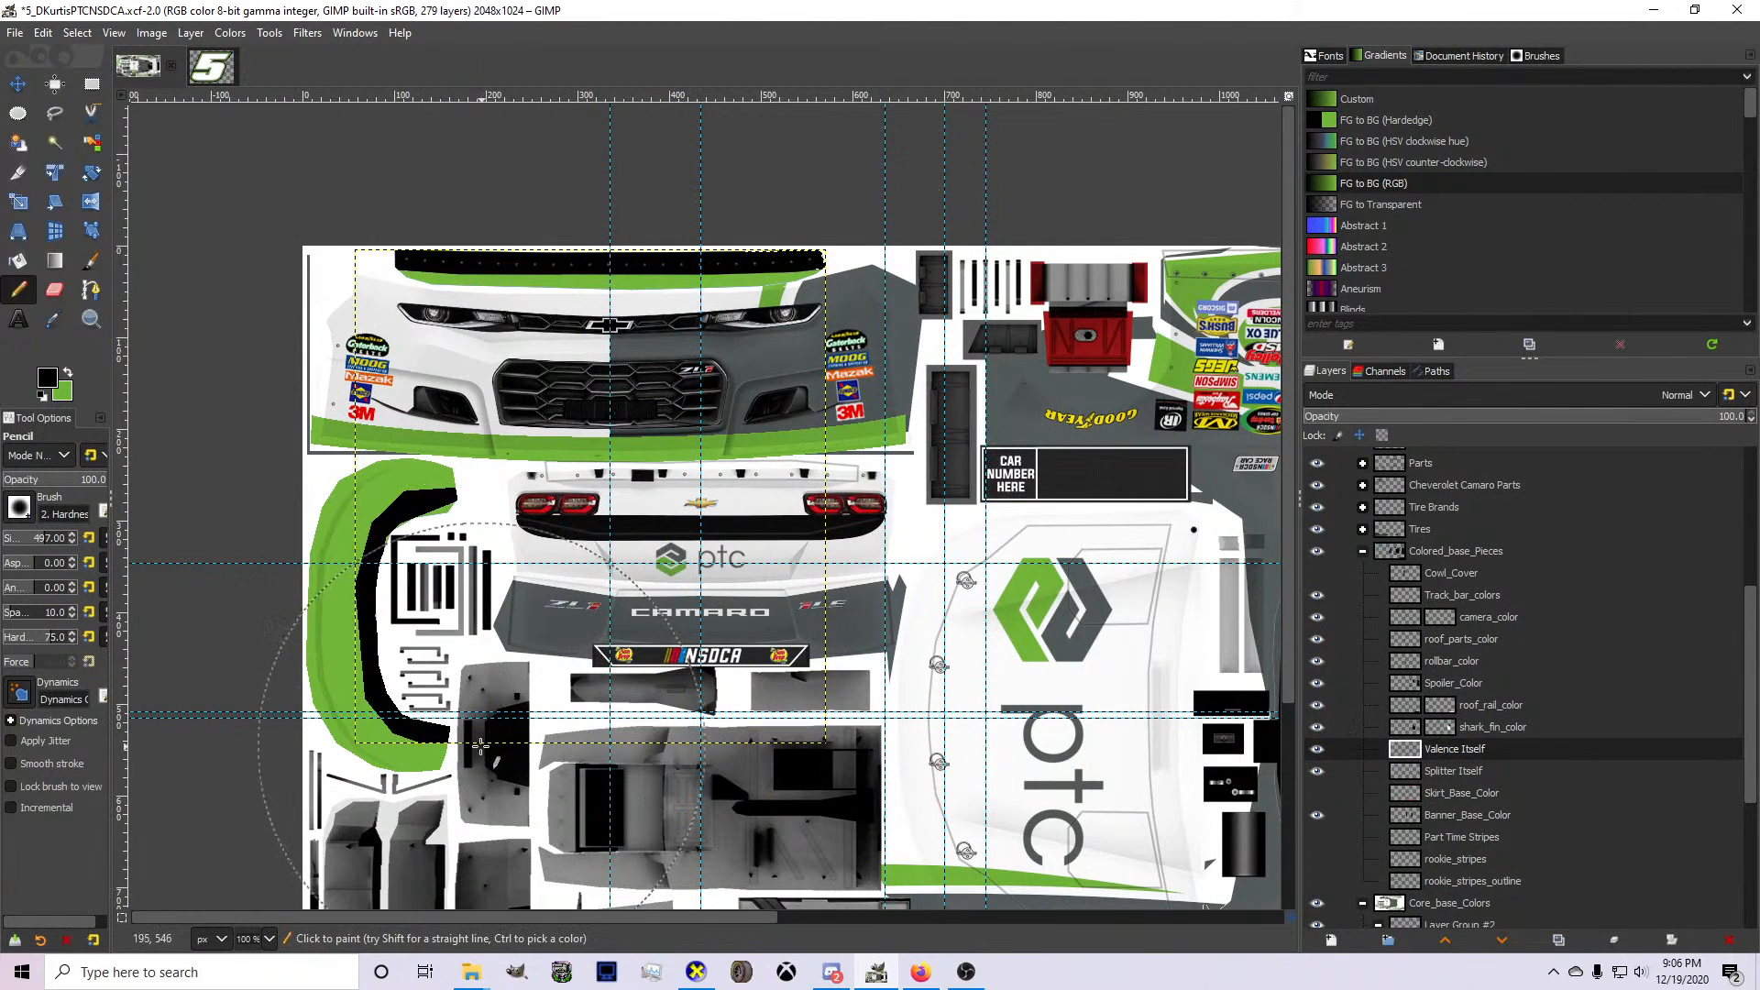
# Select the Splitter Itself layer's opaque area and paint all the splitter pieces black with the Pencil.
pyautogui.rightClick(1466, 753)
pyautogui.click(1435, 758)
pyautogui.rightClick(1434, 759)
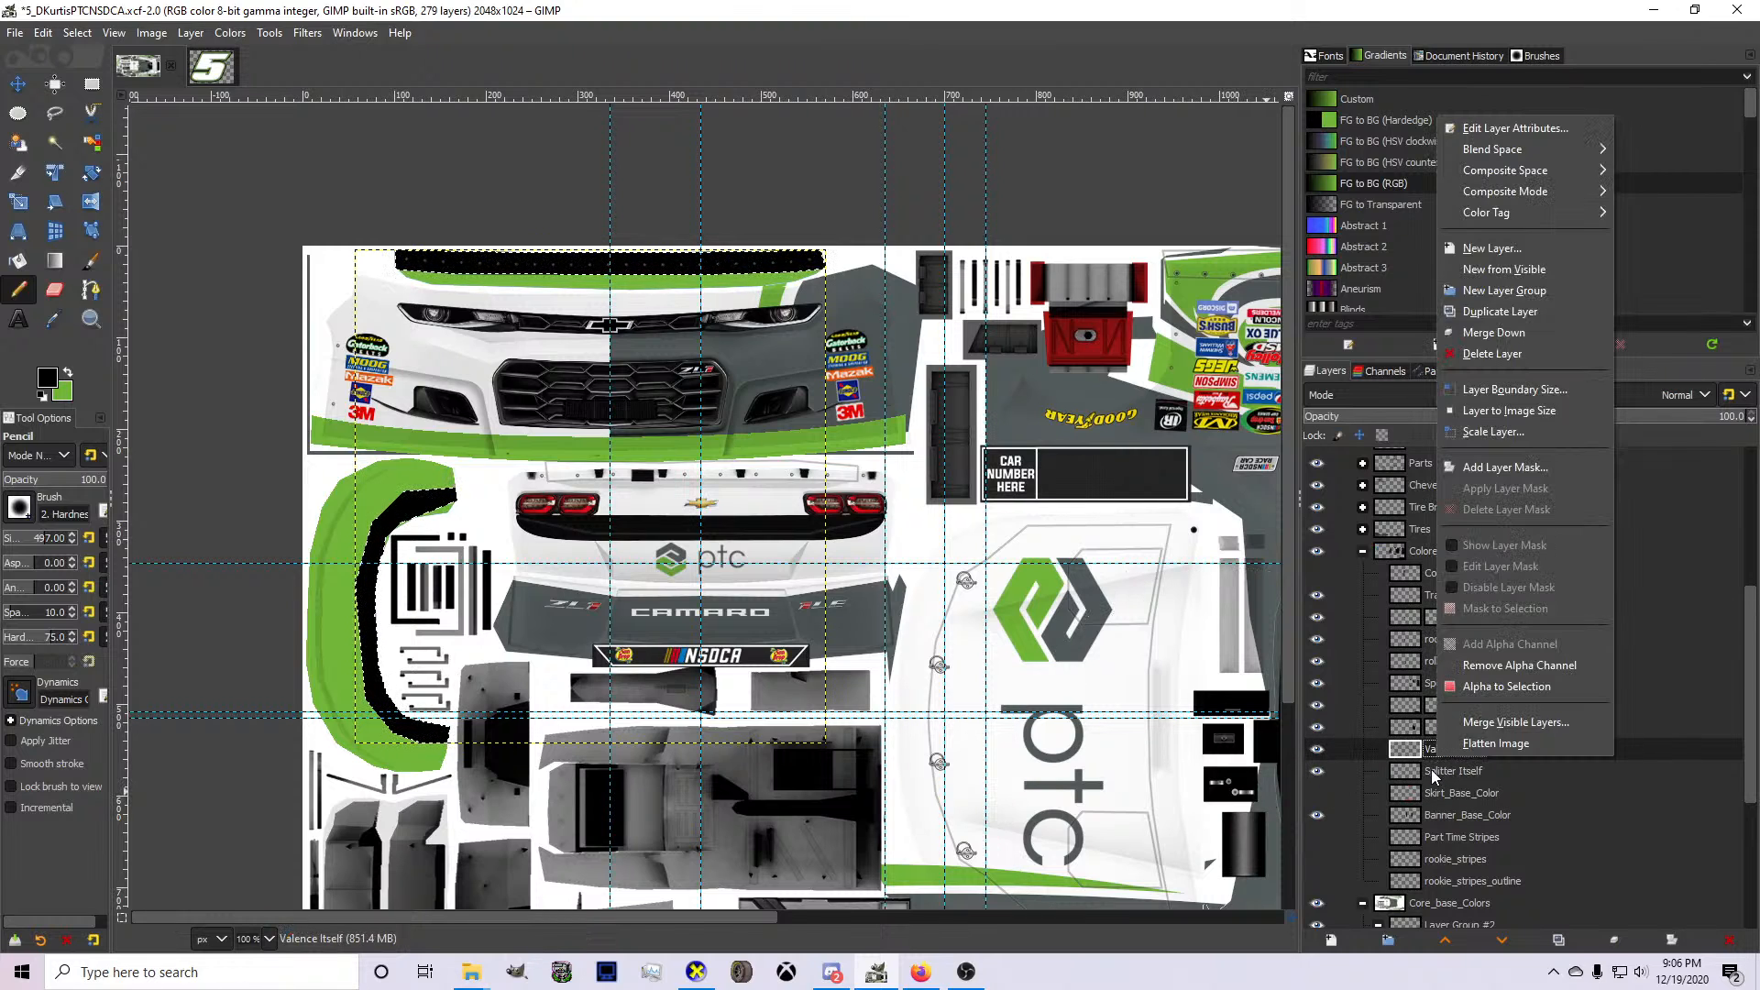
pyautogui.click(1432, 768)
pyautogui.rightClick(1432, 770)
pyautogui.click(1503, 697)
pyautogui.moveTo(403, 641)
pyautogui.mouseDown()
pyautogui.moveTo(458, 495)
pyautogui.moveTo(848, 418)
pyautogui.moveTo(615, 410)
pyautogui.moveTo(609, 385)
pyautogui.mouseUp()
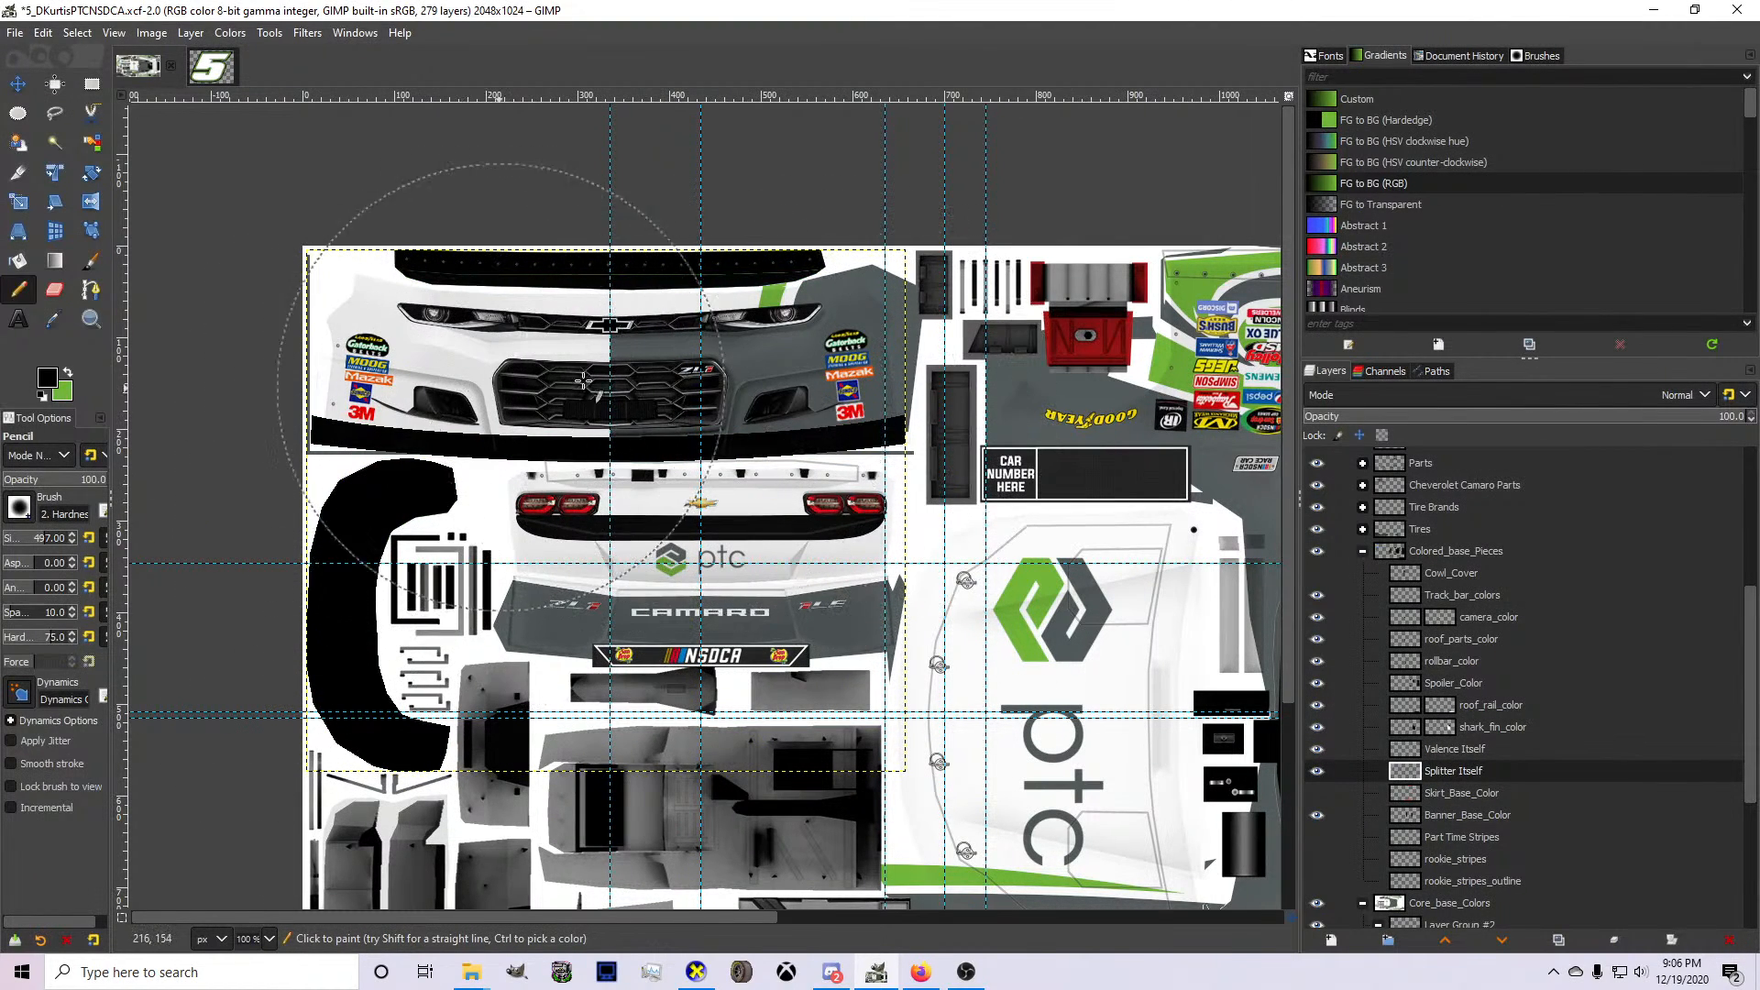
# Inspect the side and front of the 3D car with the black splitter and valence in CarView and return to GIMP.
pyautogui.click(698, 972)
pyautogui.moveTo(954, 649); pyautogui.dragTo(597, 604)
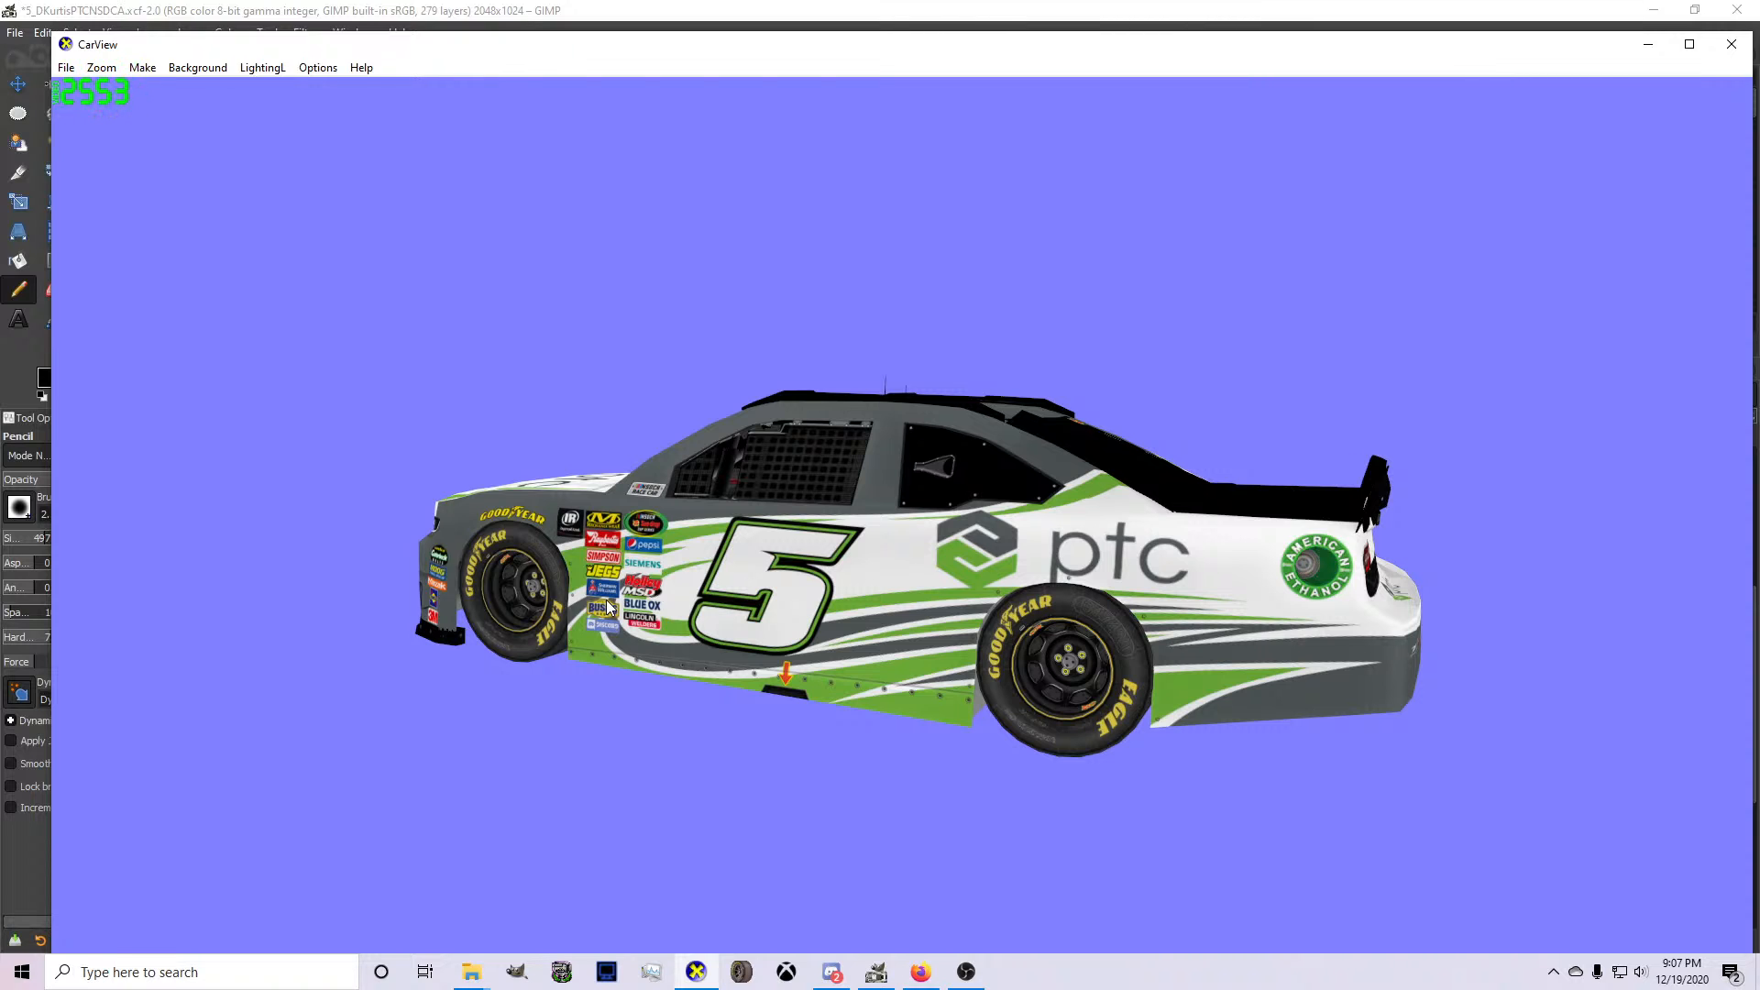
pyautogui.moveTo(592, 501); pyautogui.dragTo(883, 838)
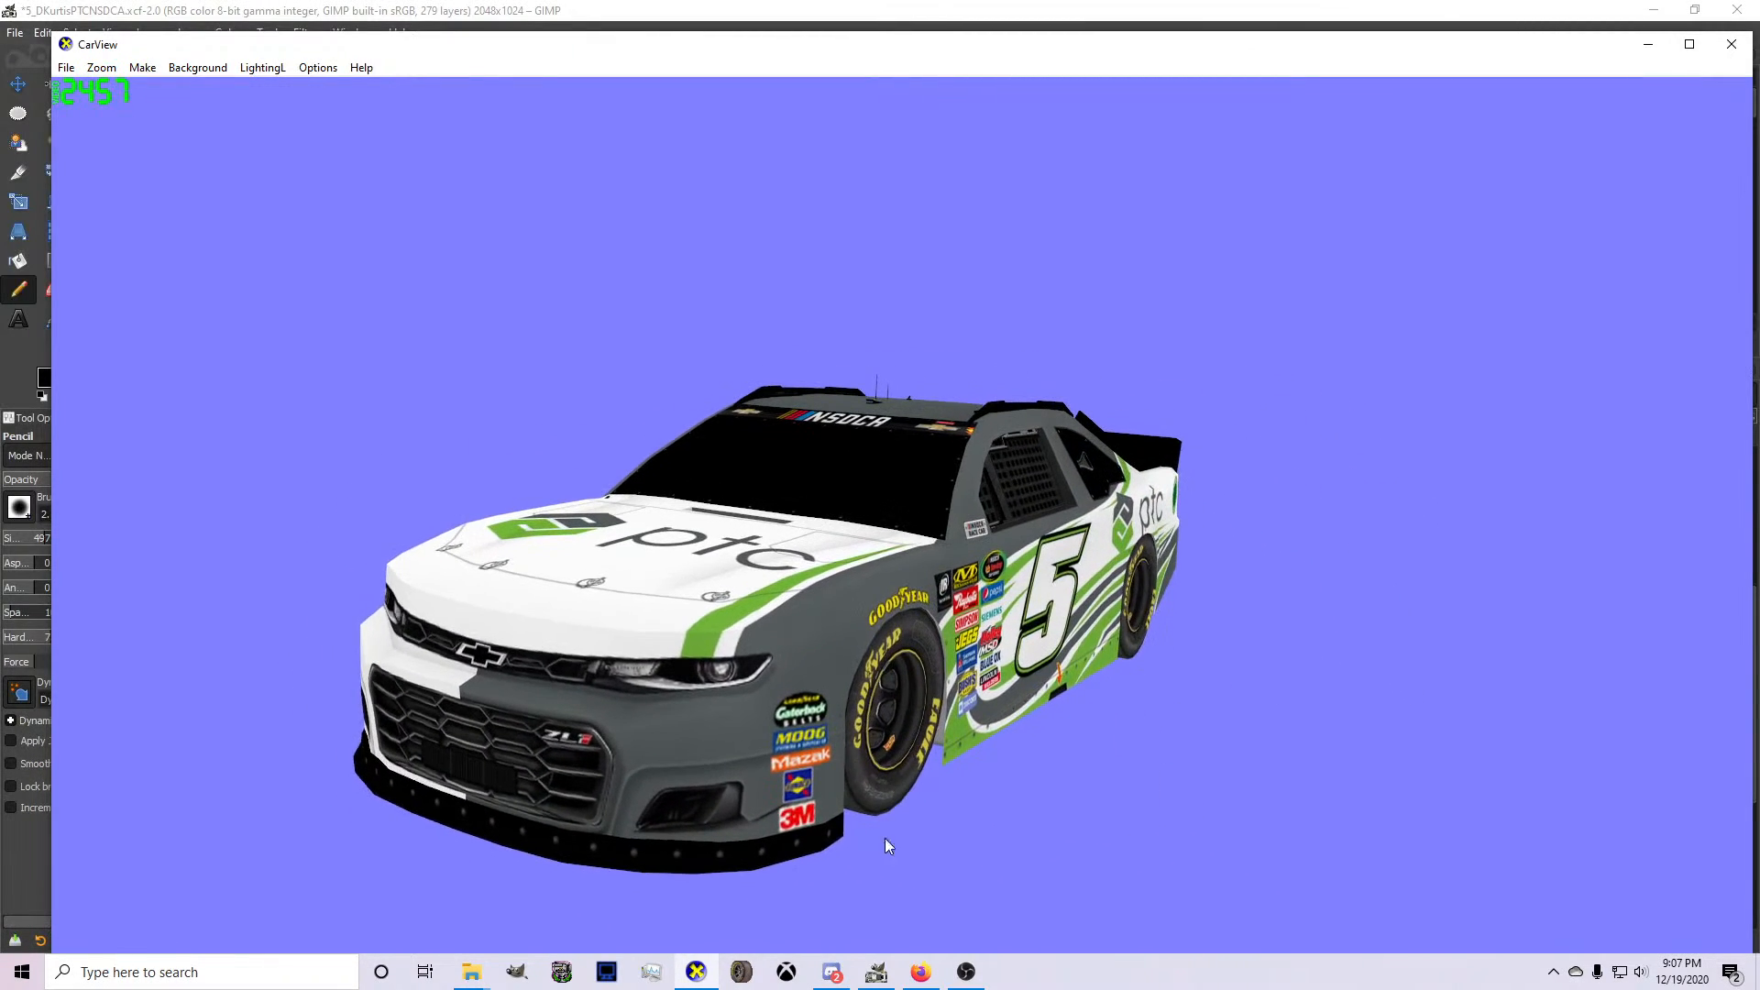
pyautogui.click(876, 972)
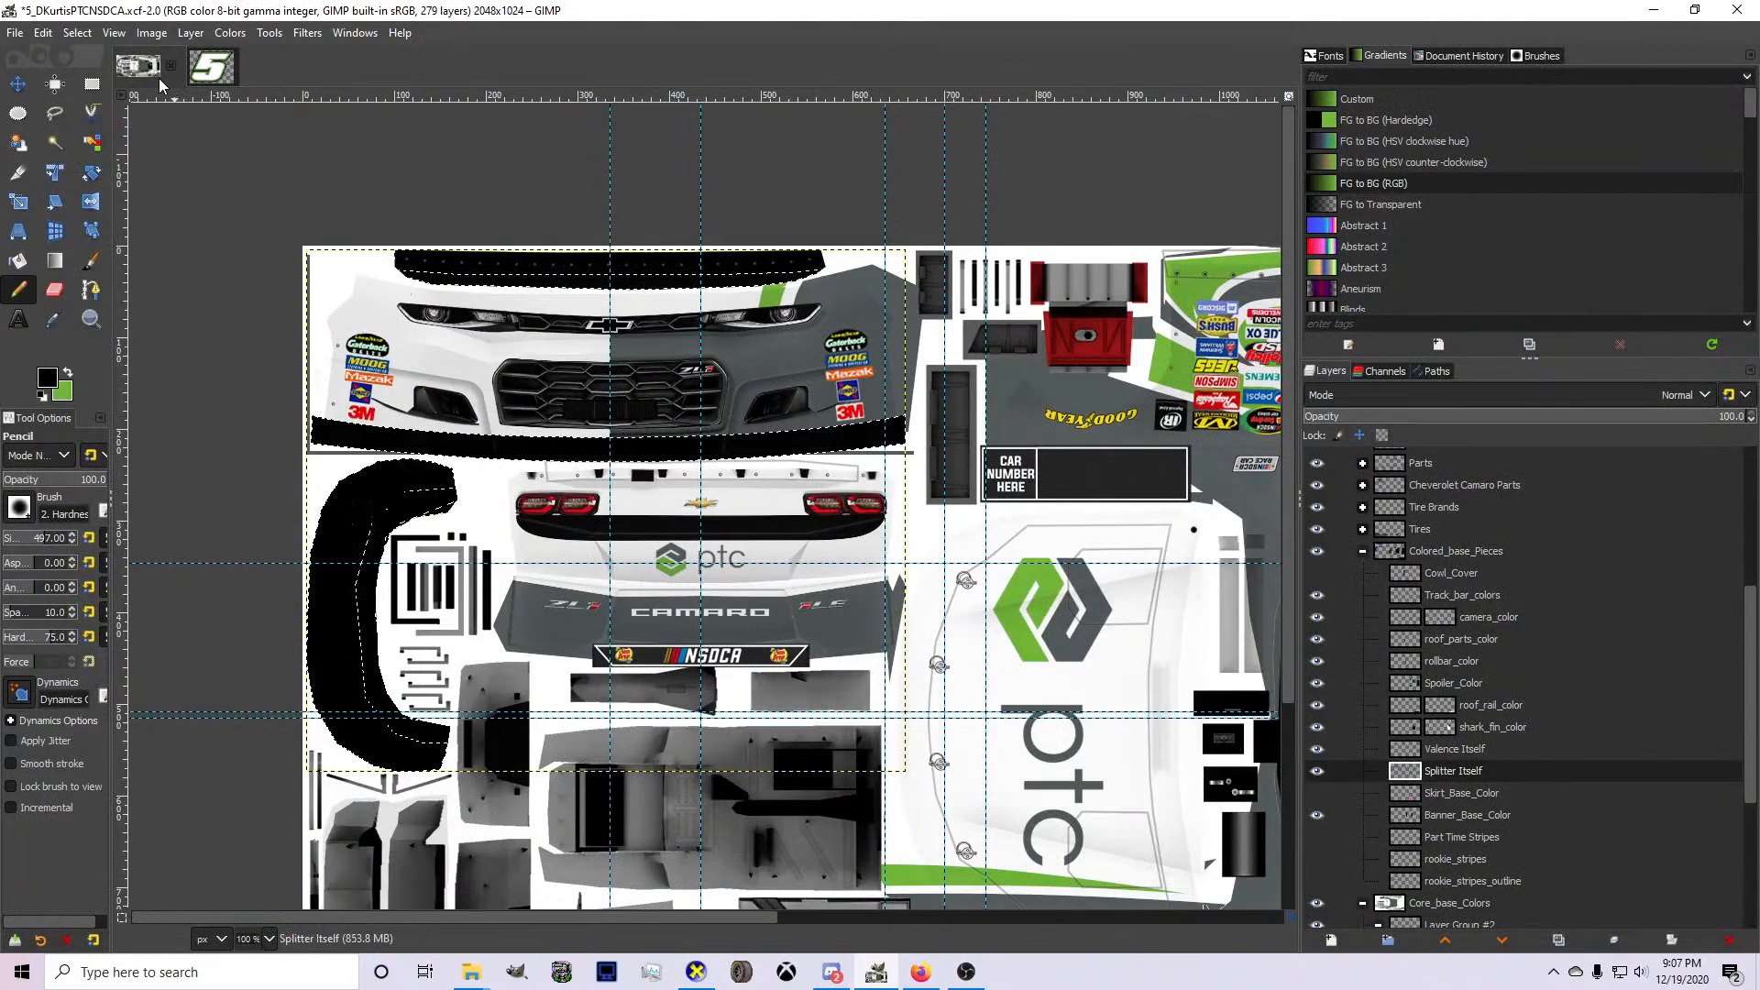
# Clear the selection and duplicate Layer Group #1 in the Core_base_Colors group.
pyautogui.click(92, 83)
pyautogui.scroll(-3, 696, 504)
pyautogui.scroll(-4, 1430, 839)
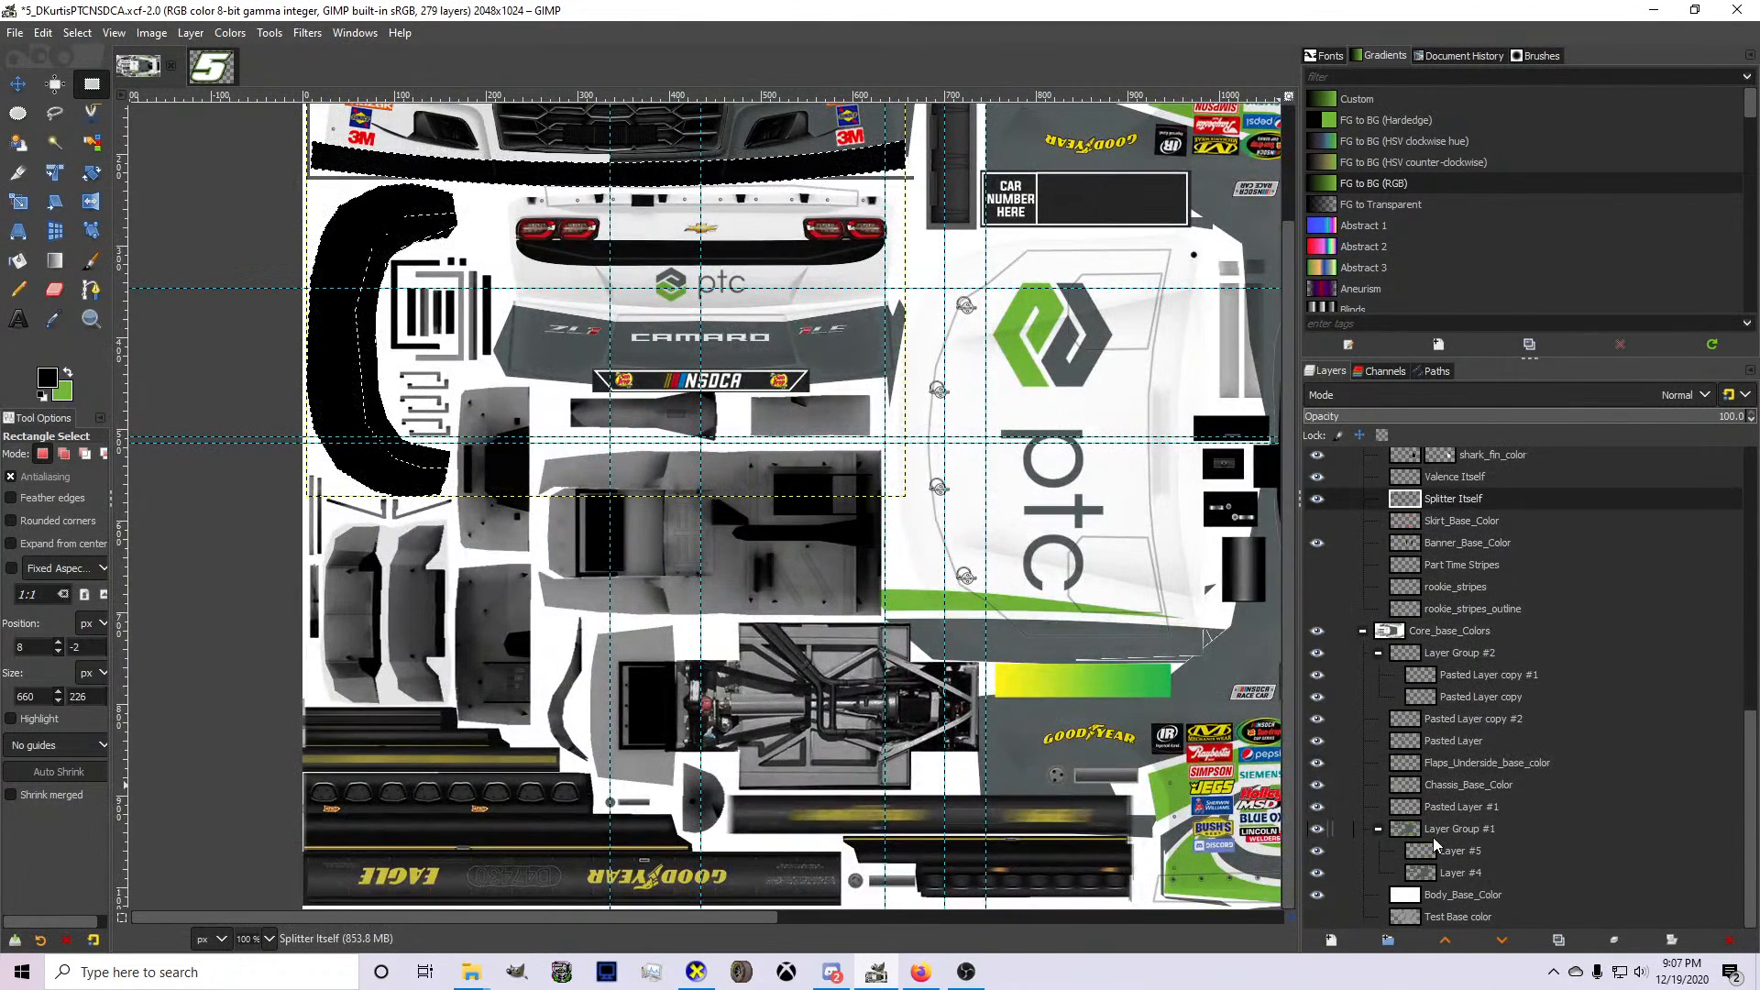
pyautogui.click(1434, 838)
pyautogui.hotkey('ctrl', 'shift', 'd')
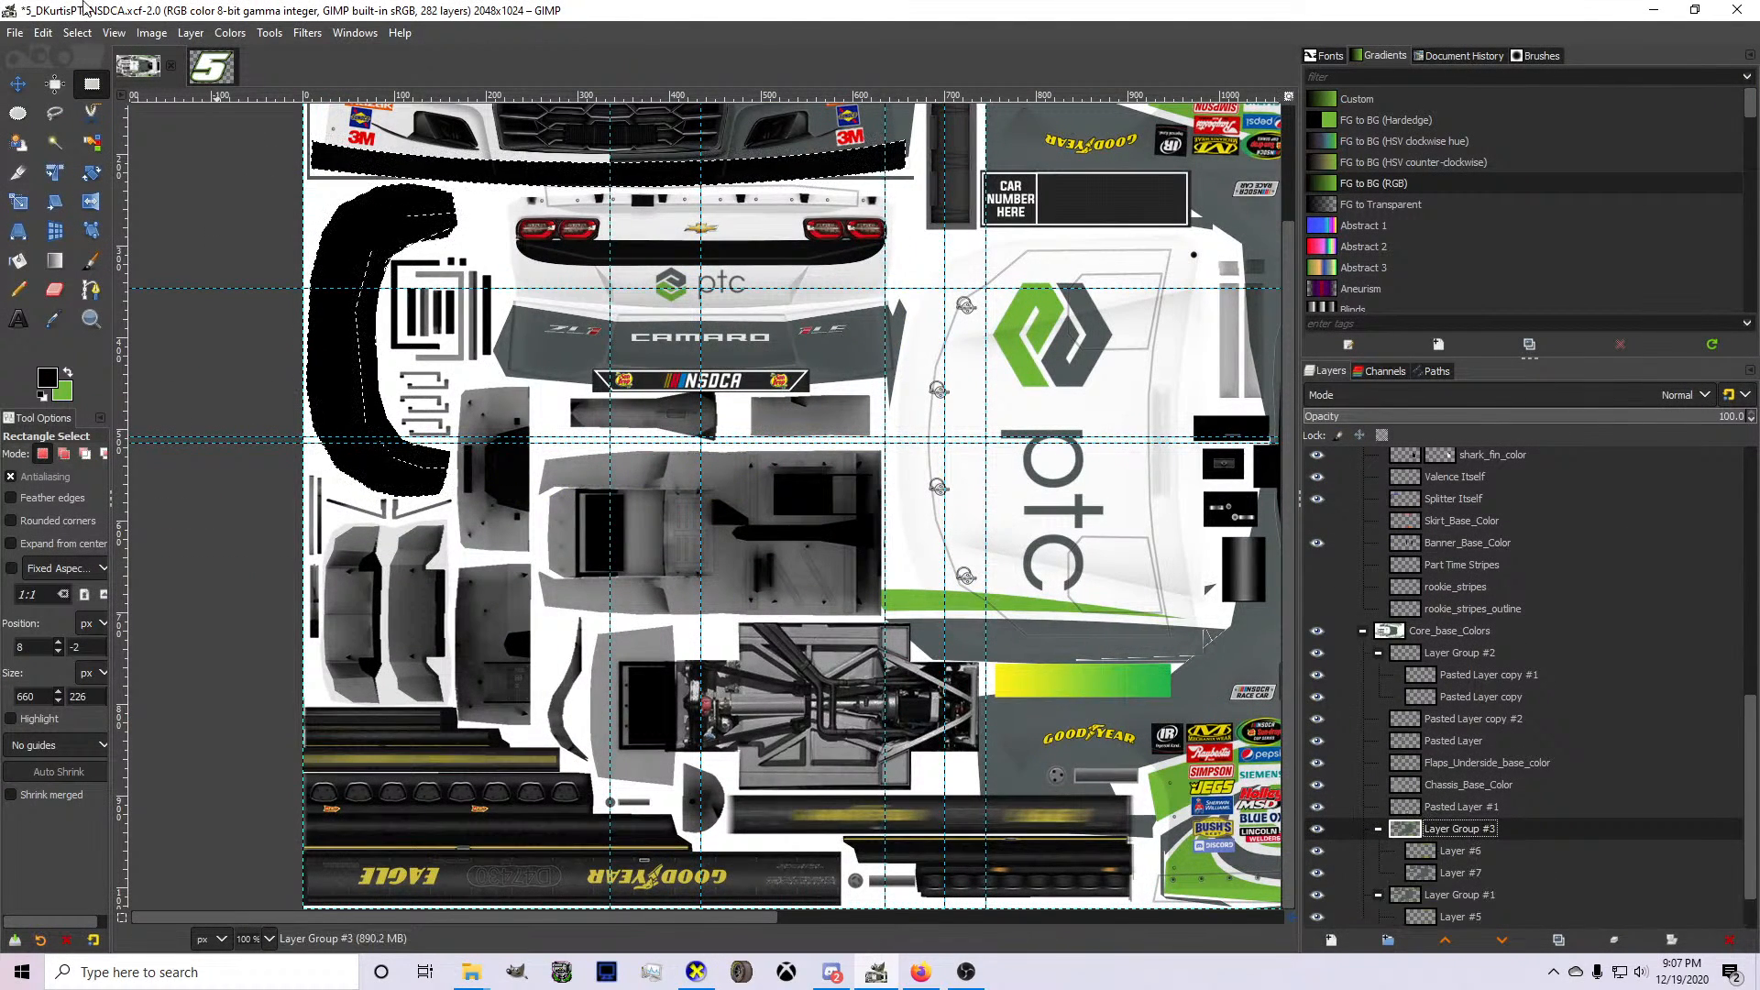
pyautogui.hotkey('ctrl', 'z')
pyautogui.click(85, 34)
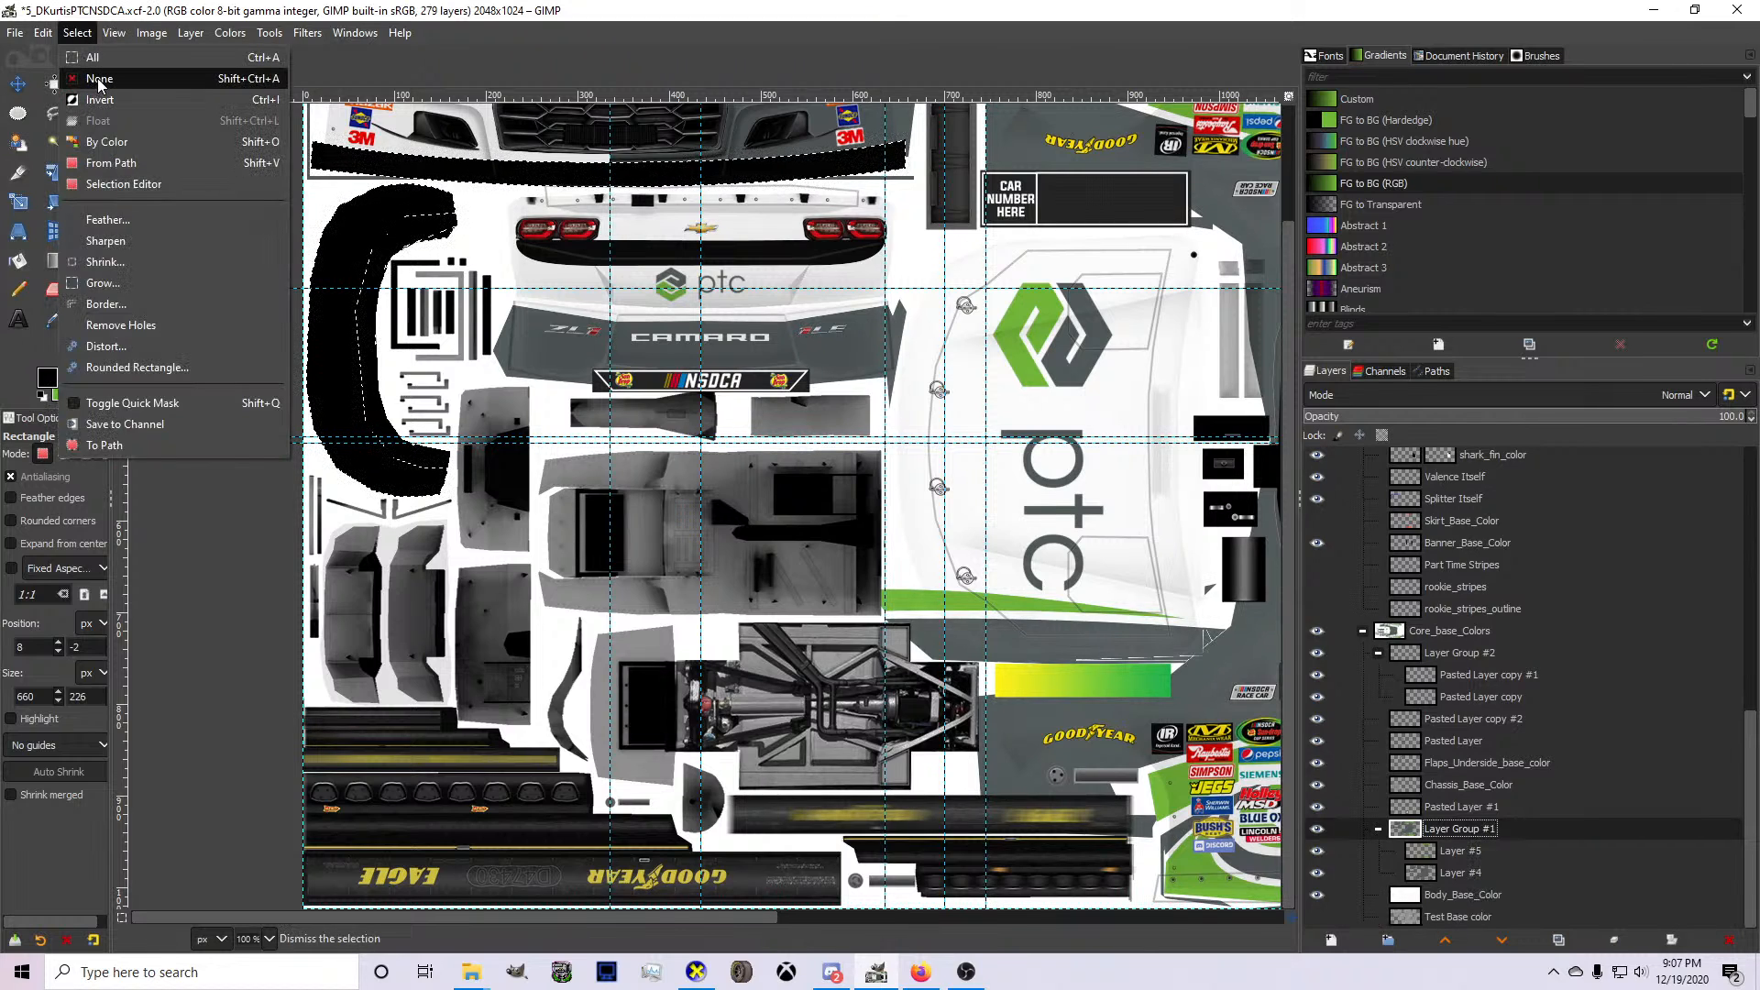
pyautogui.click(96, 77)
pyautogui.hotkey('ctrl', 'shift', 'd')
# Crop the duplicated Layer Group #3 to the half of the front bumper beyond the centre guide, about 334 by 218 px.
pyautogui.scroll(2, 987, 653)
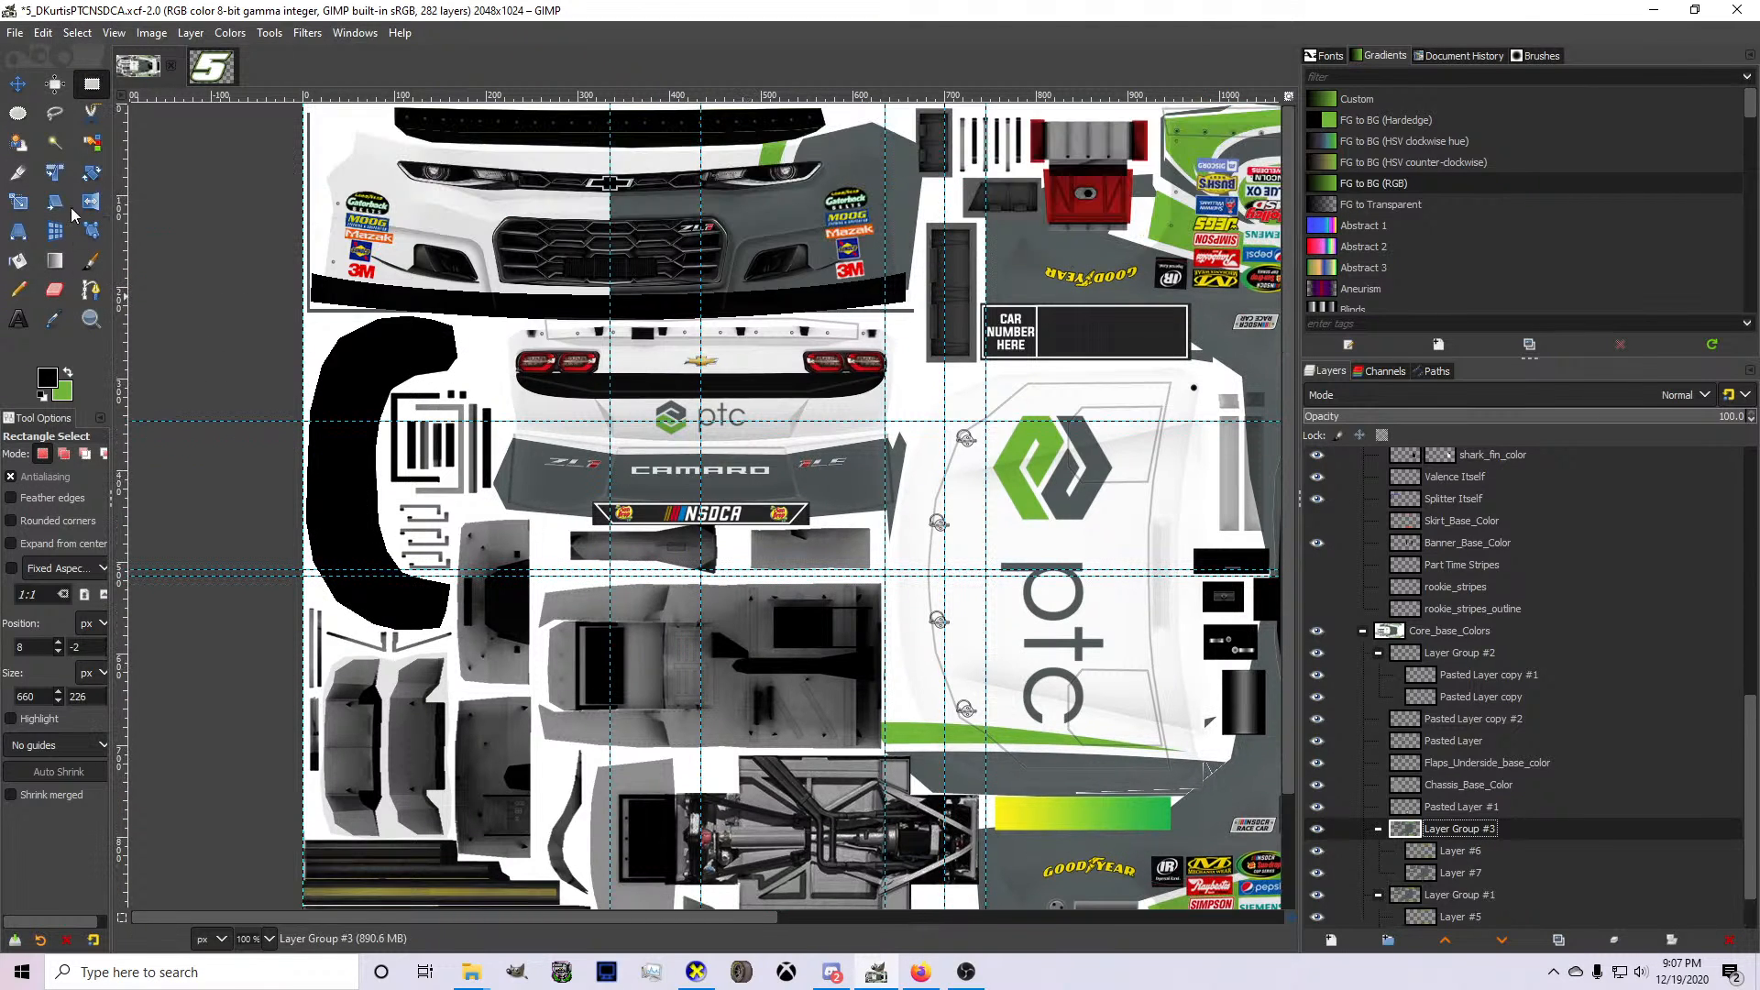
pyautogui.click(18, 173)
pyautogui.scroll(-2, 578, 183)
pyautogui.scroll(2, 626, 181)
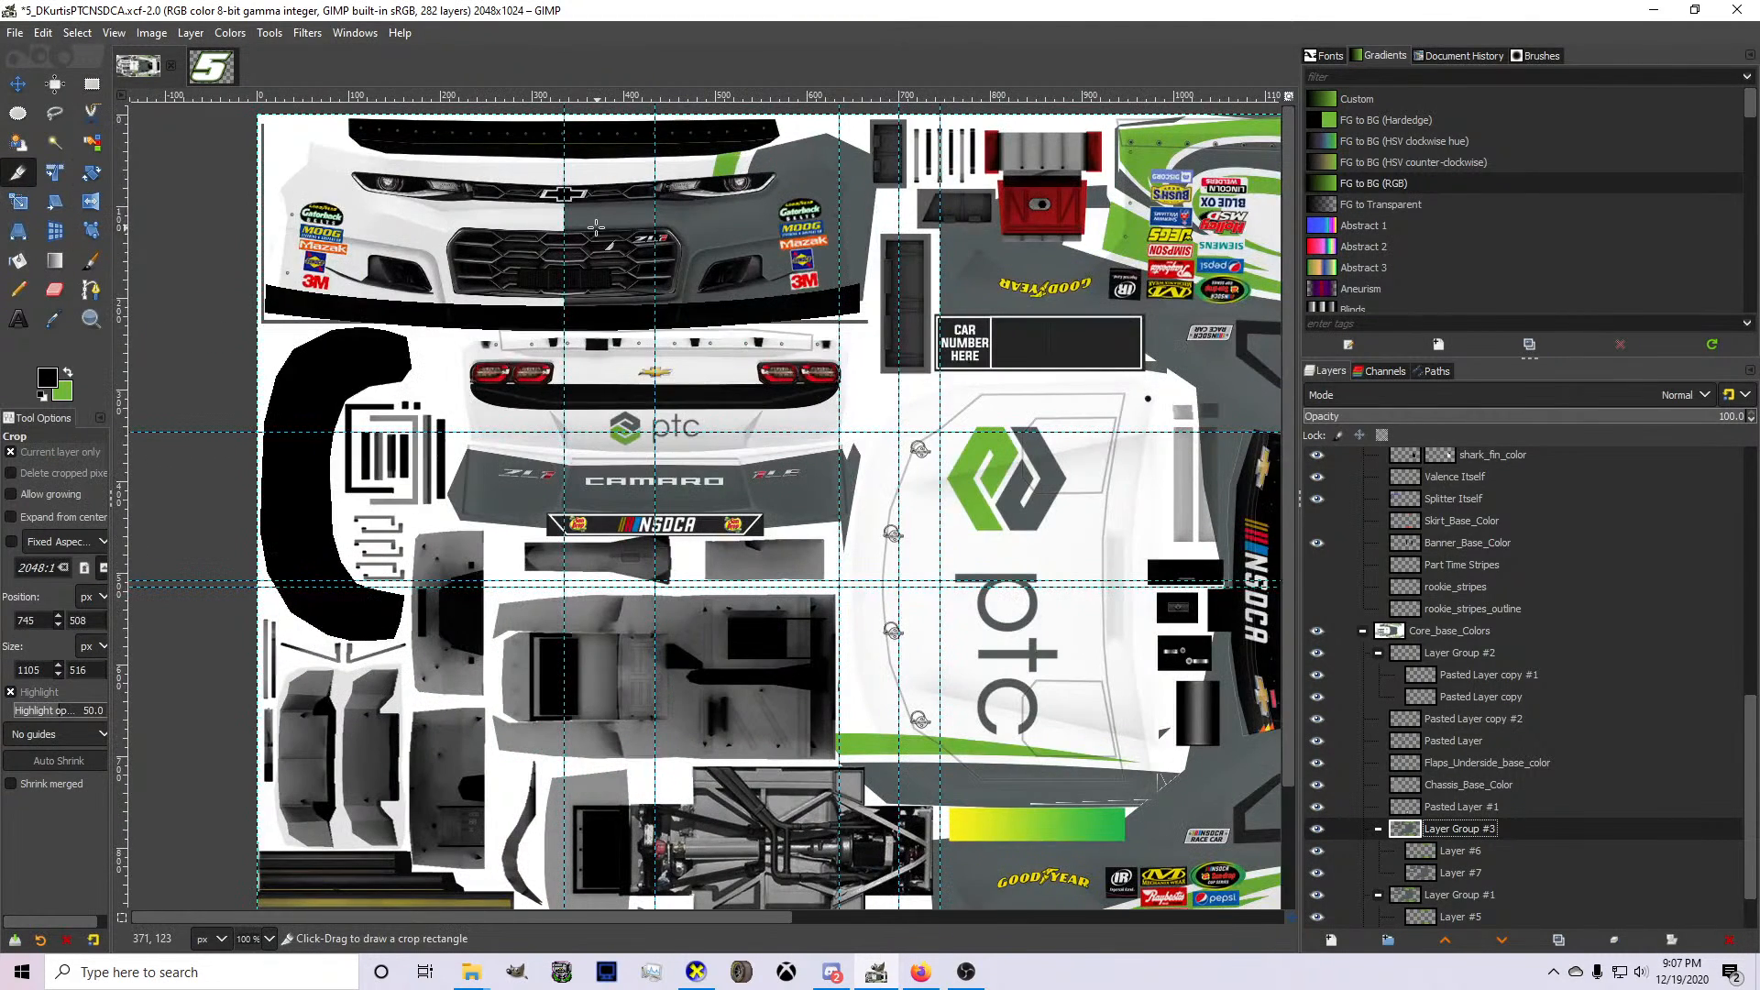
pyautogui.moveTo(564, 124); pyautogui.dragTo(870, 323)
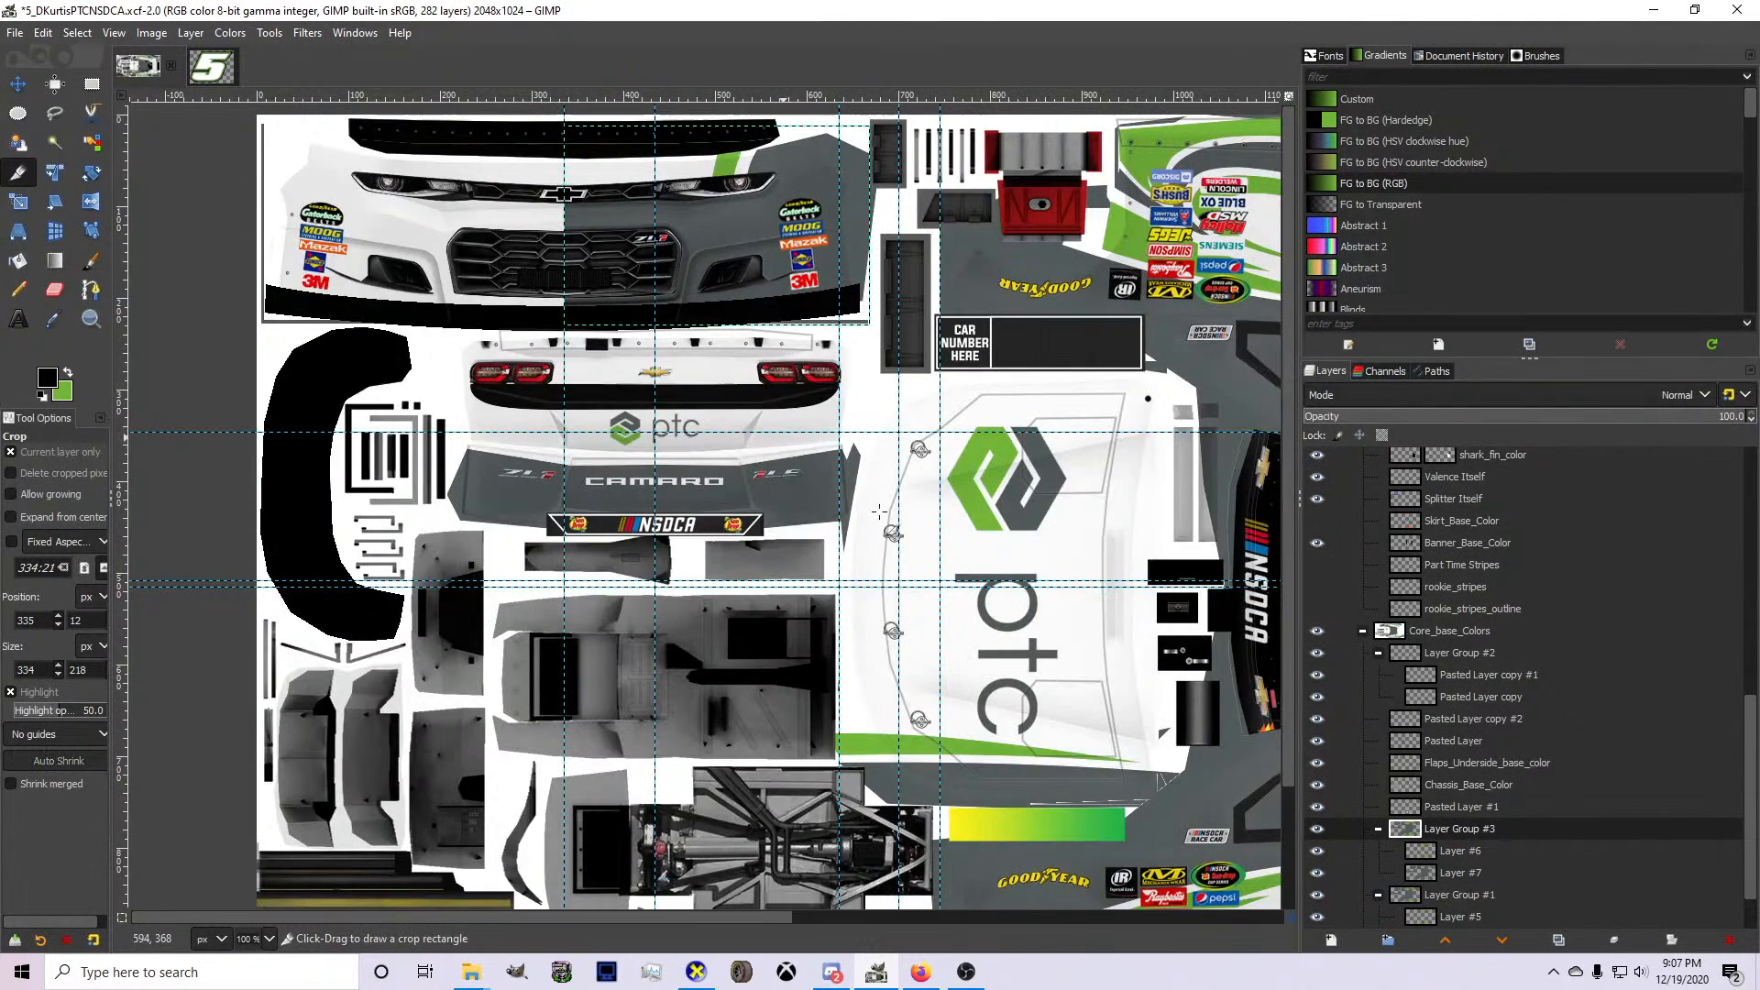
pyautogui.press('Escape')
# Flip the cropped bumper group horizontally and move it onto the opposite half of the front bumper, meeting at the centre guide.
pyautogui.rightClick(810, 269)
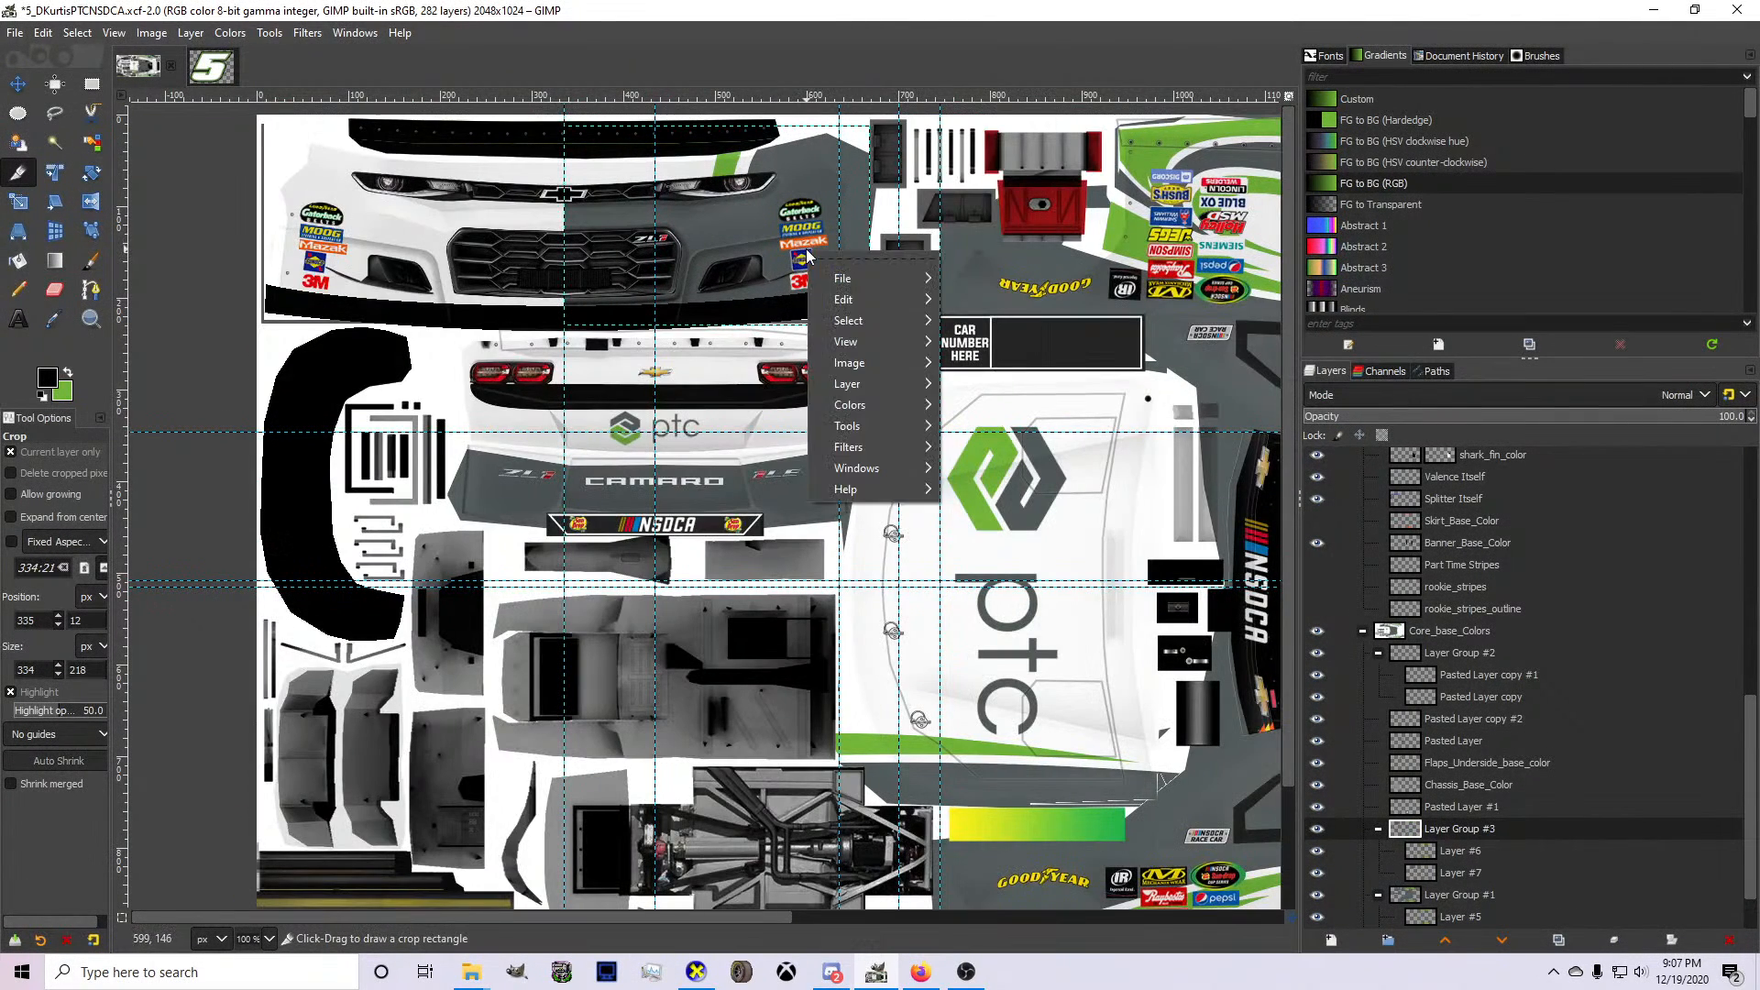
pyautogui.moveTo(889, 365)
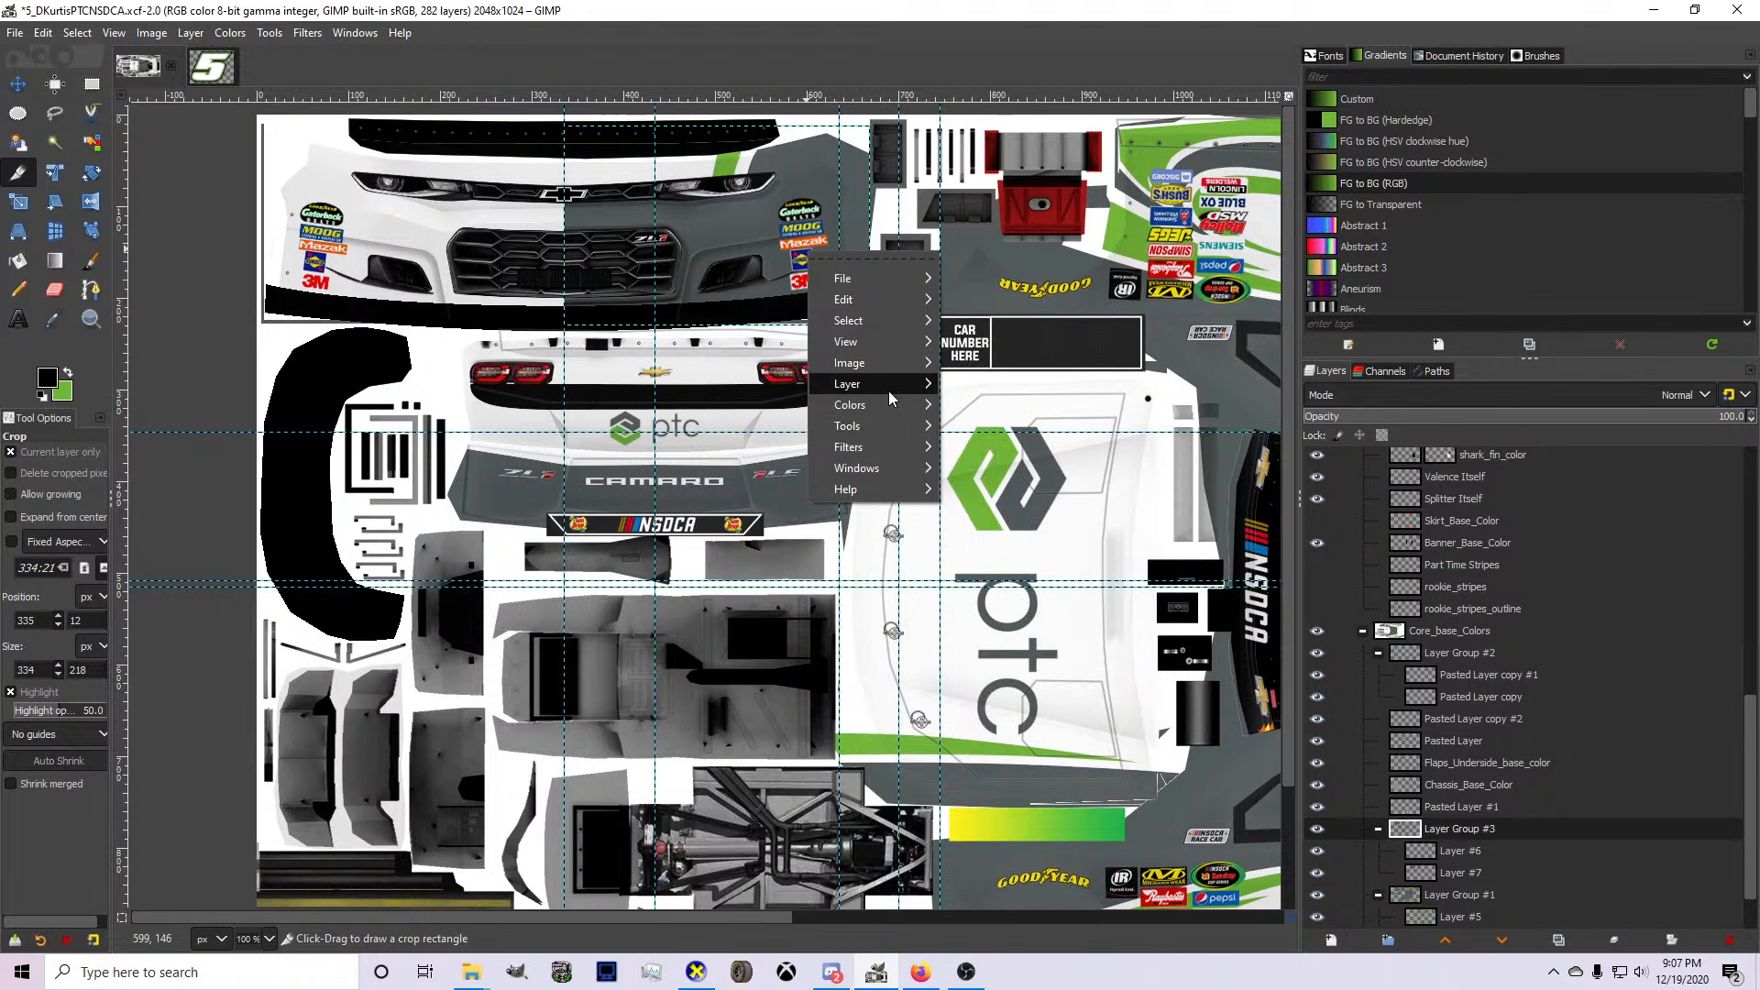
pyautogui.moveTo(1089, 623)
pyautogui.click(1190, 635)
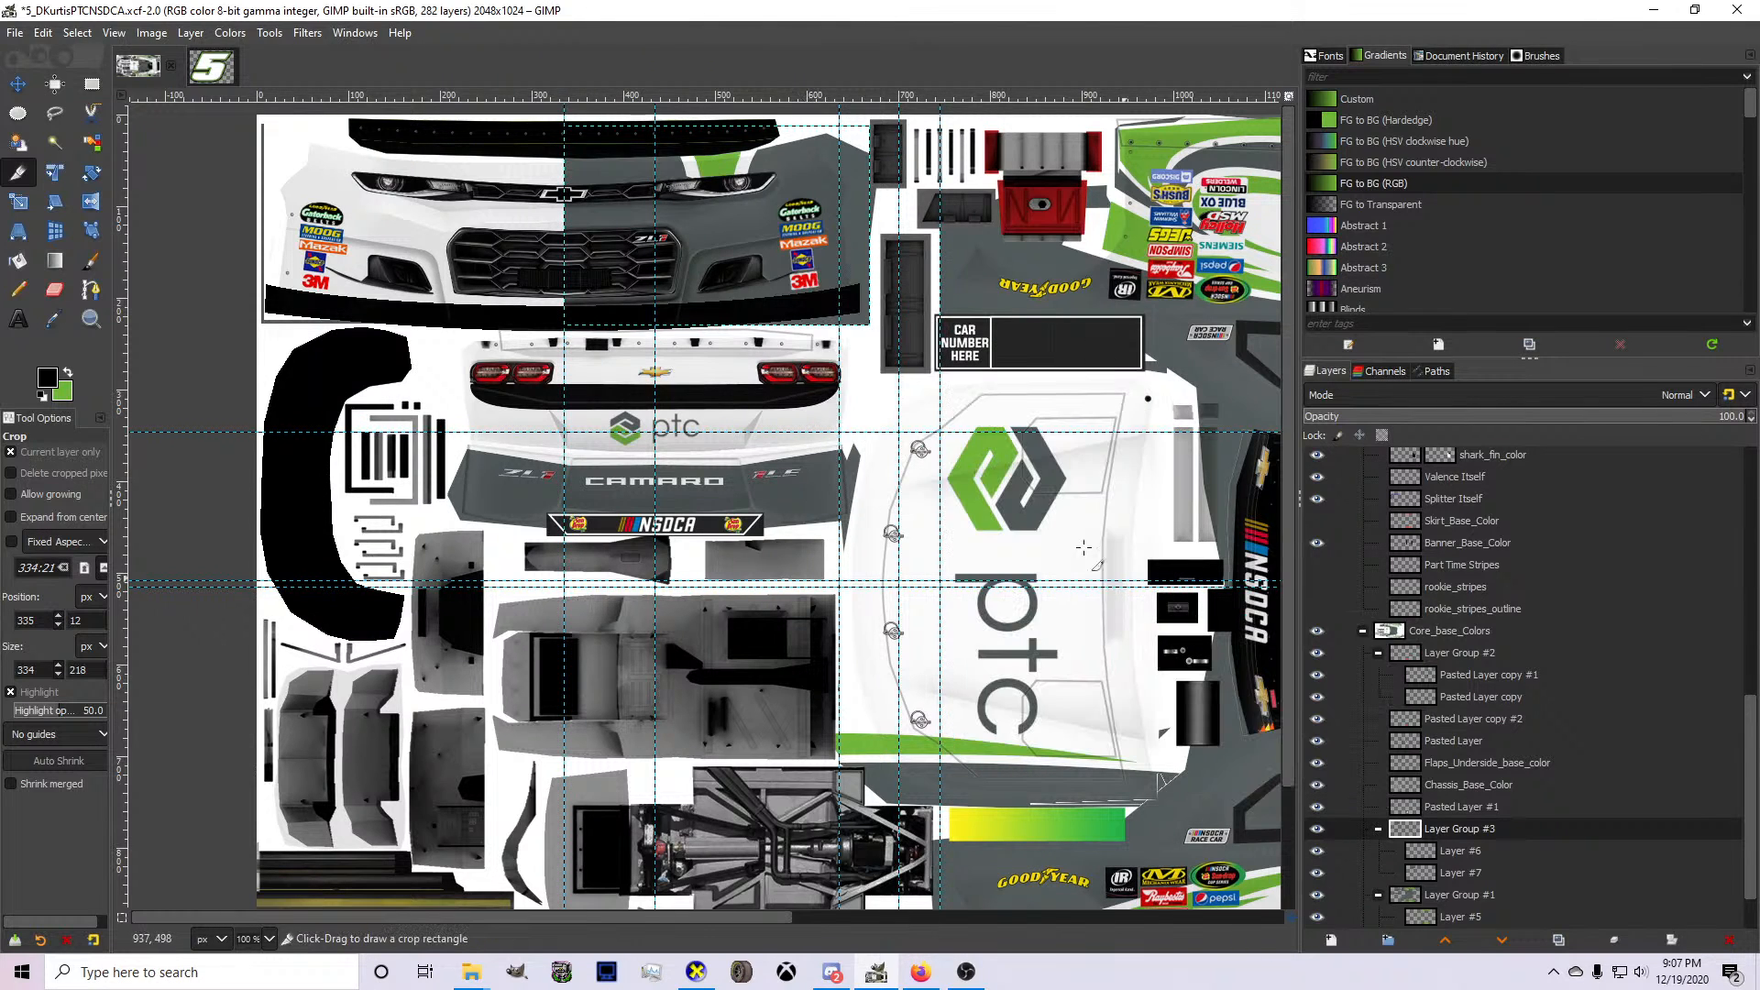
pyautogui.press('2')
pyautogui.moveTo(647, 101); pyautogui.dragTo(672, 458)
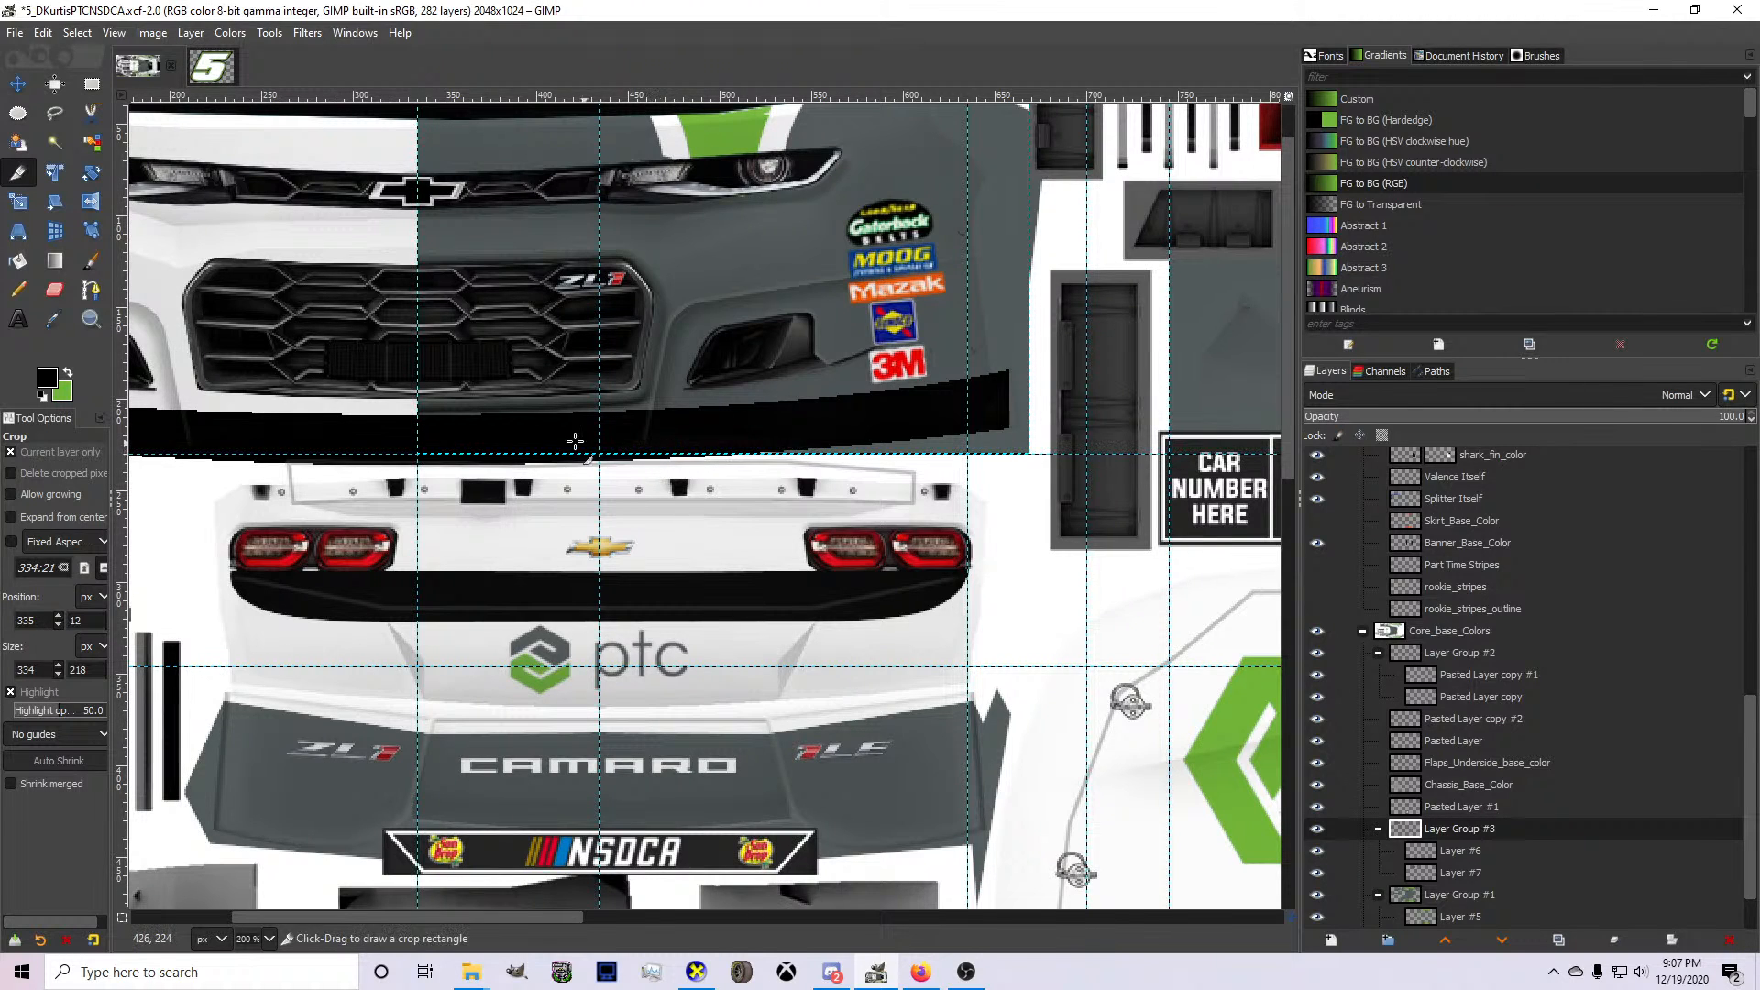
pyautogui.press('4')
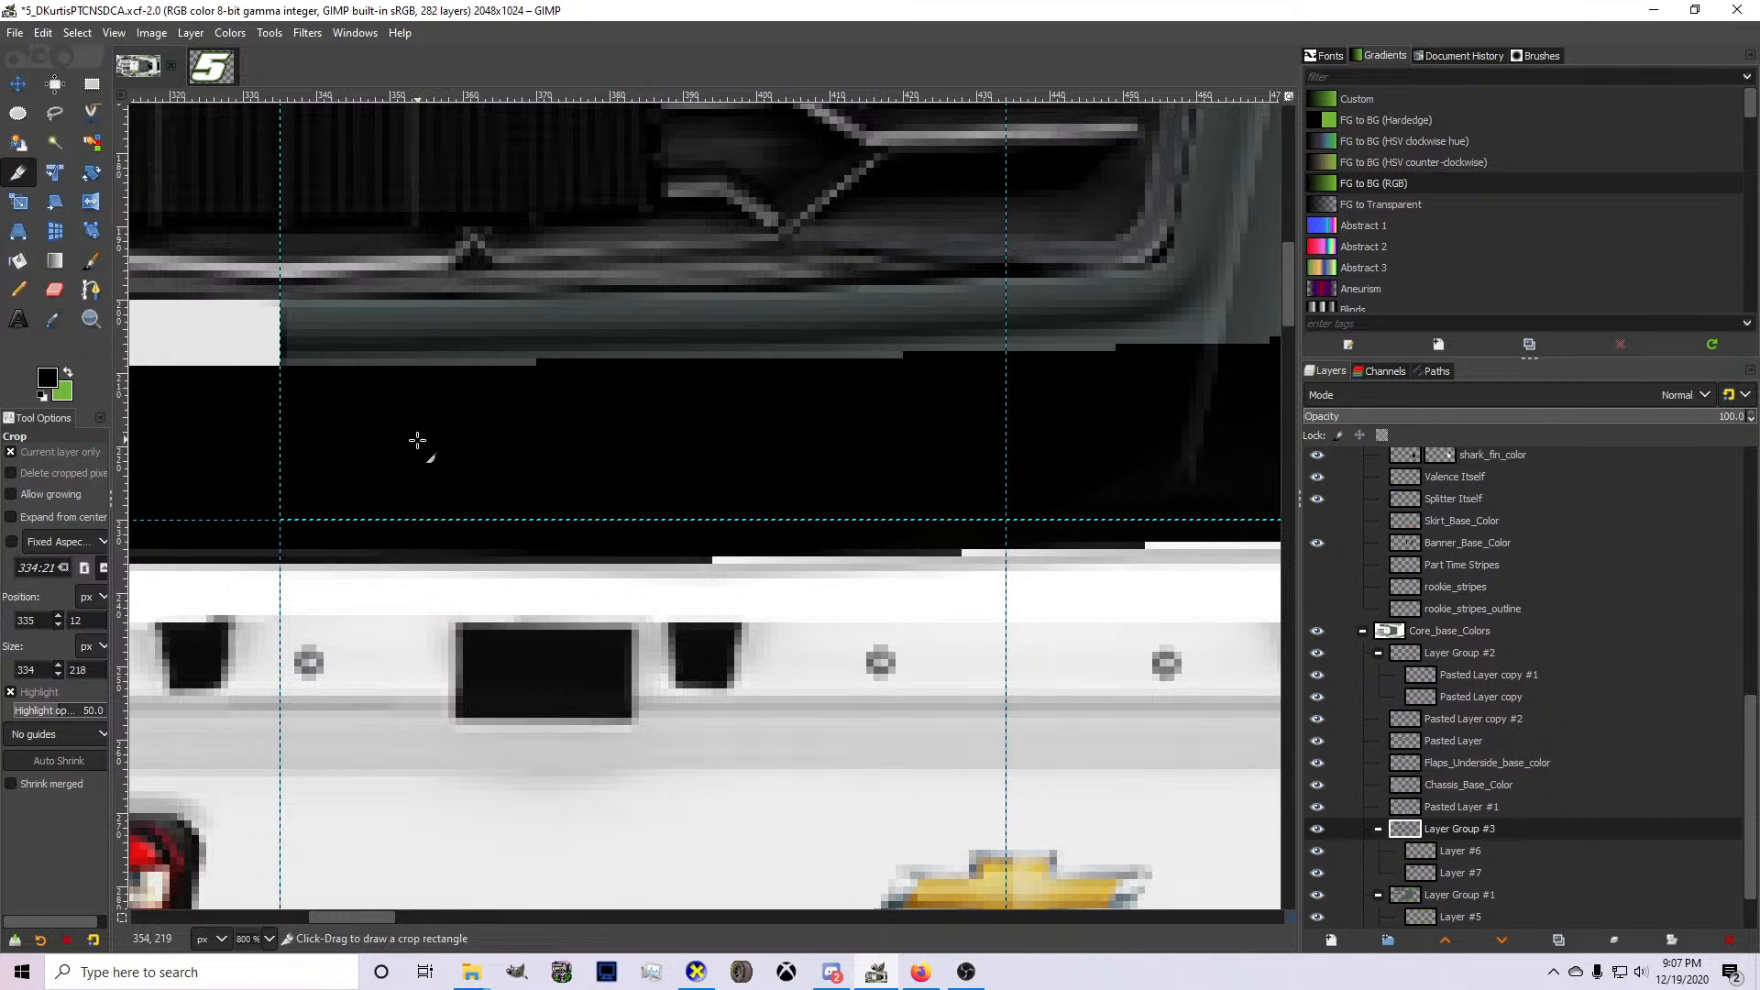
pyautogui.press('m')
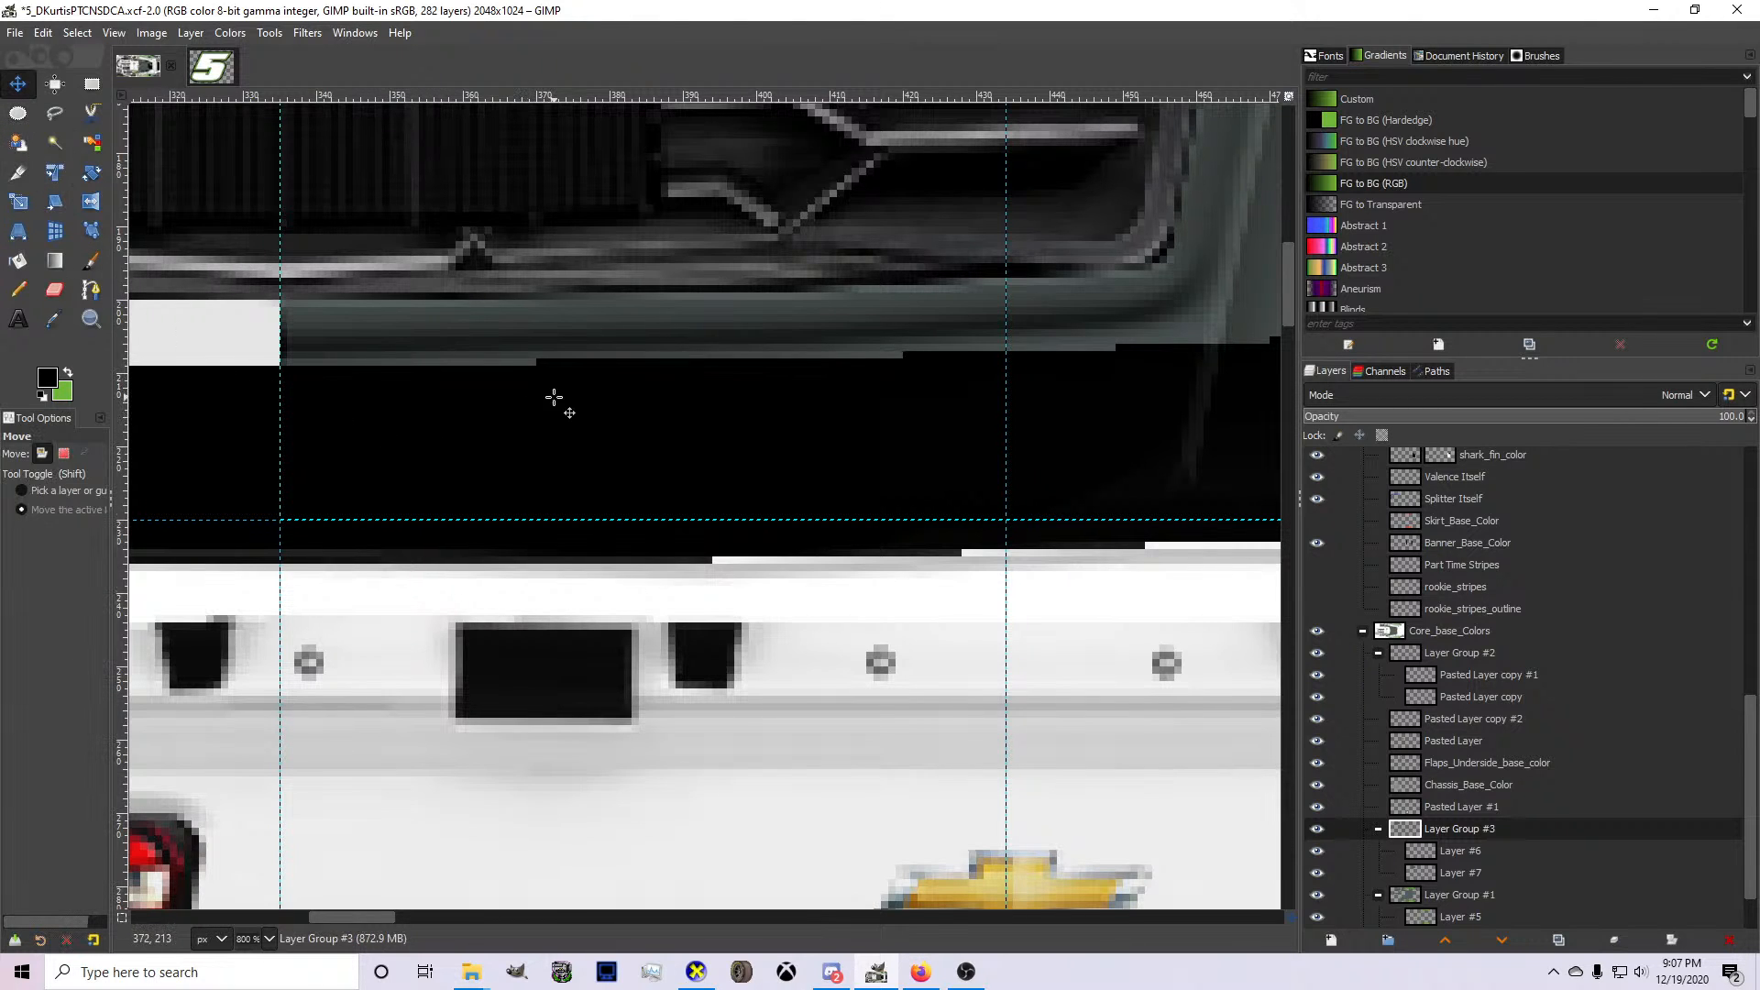
pyautogui.press('2')
pyautogui.scroll(1, 502, 346)
pyautogui.moveTo(917, 474); pyautogui.dragTo(312, 472)
# Inspect the front and side of the 3D car in CarView, return to GIMP and save the livery file.
pyautogui.press('ctrl')
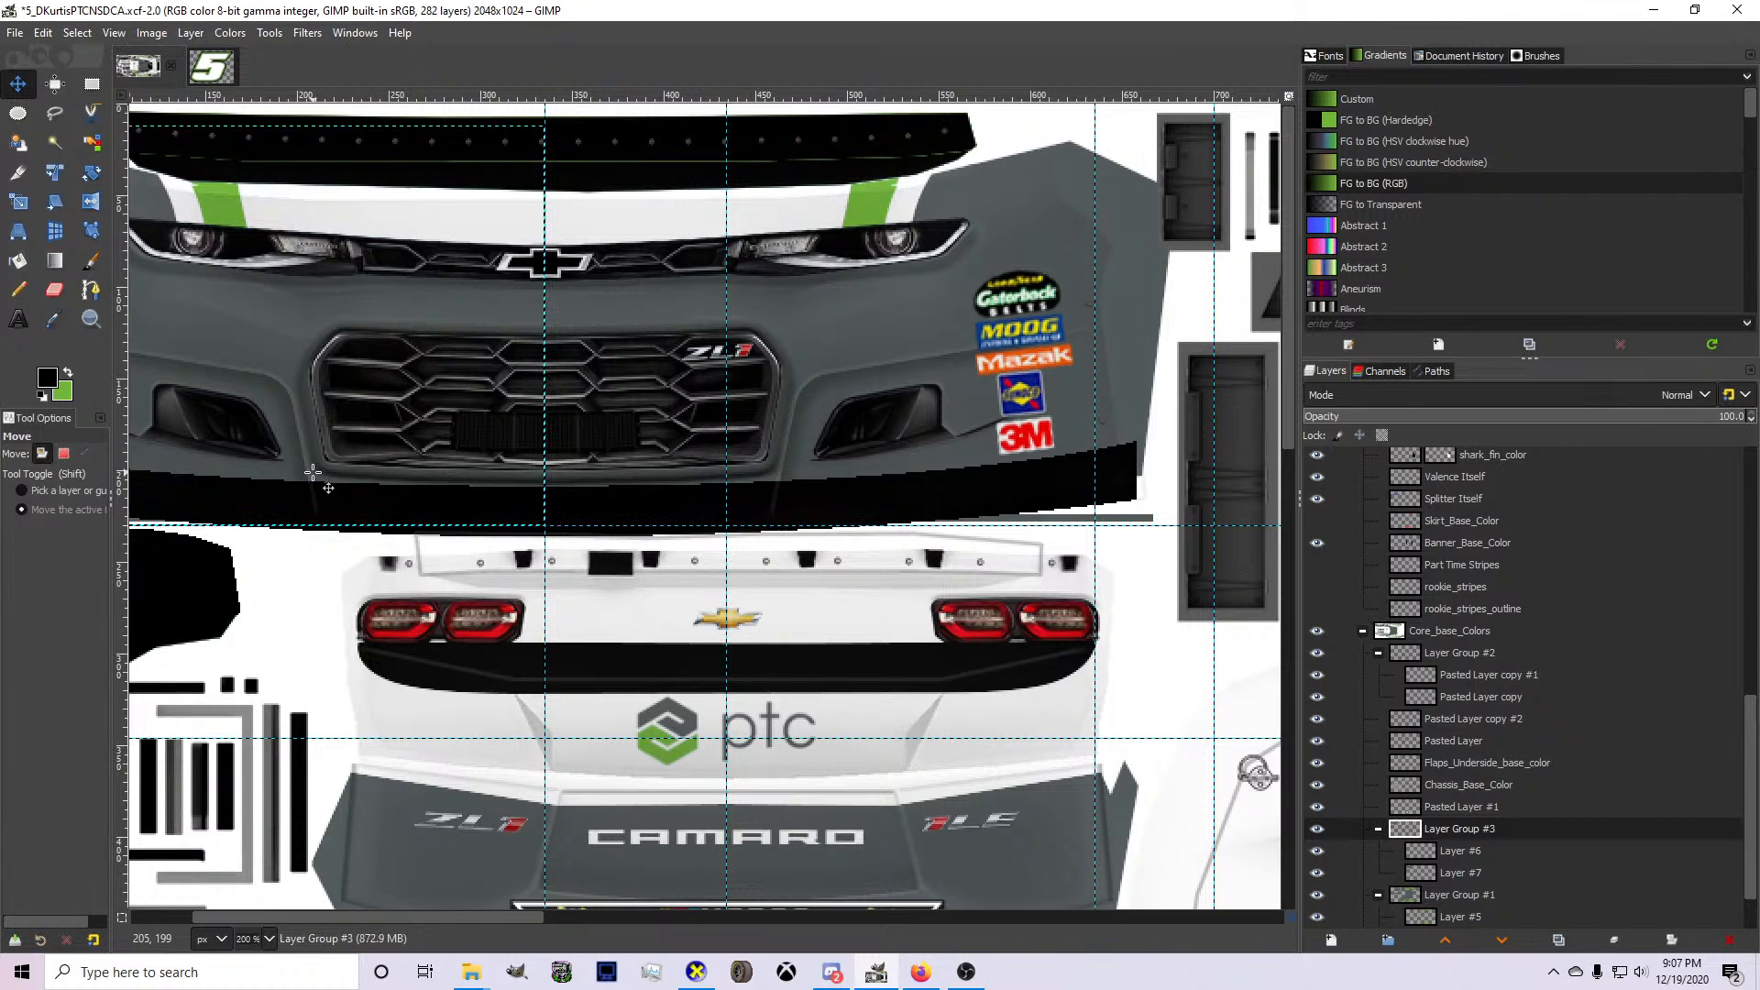
pyautogui.scroll(10, 1467, 609)
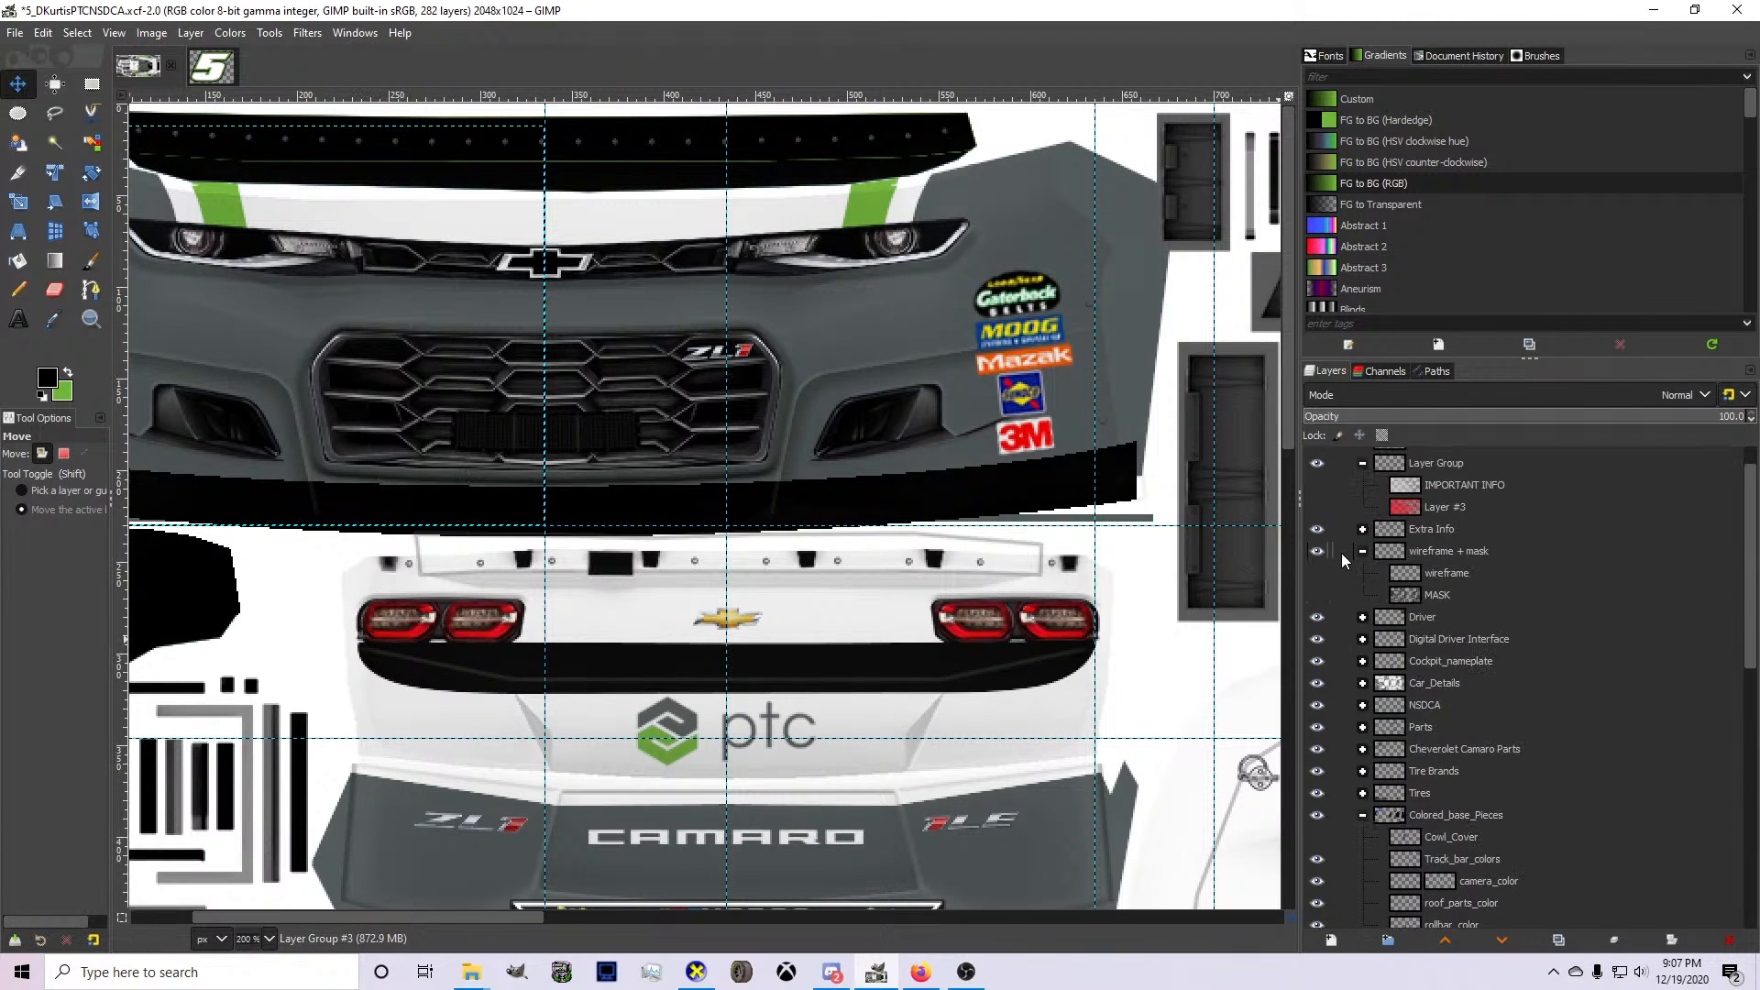
pyautogui.scroll(1, 1332, 516)
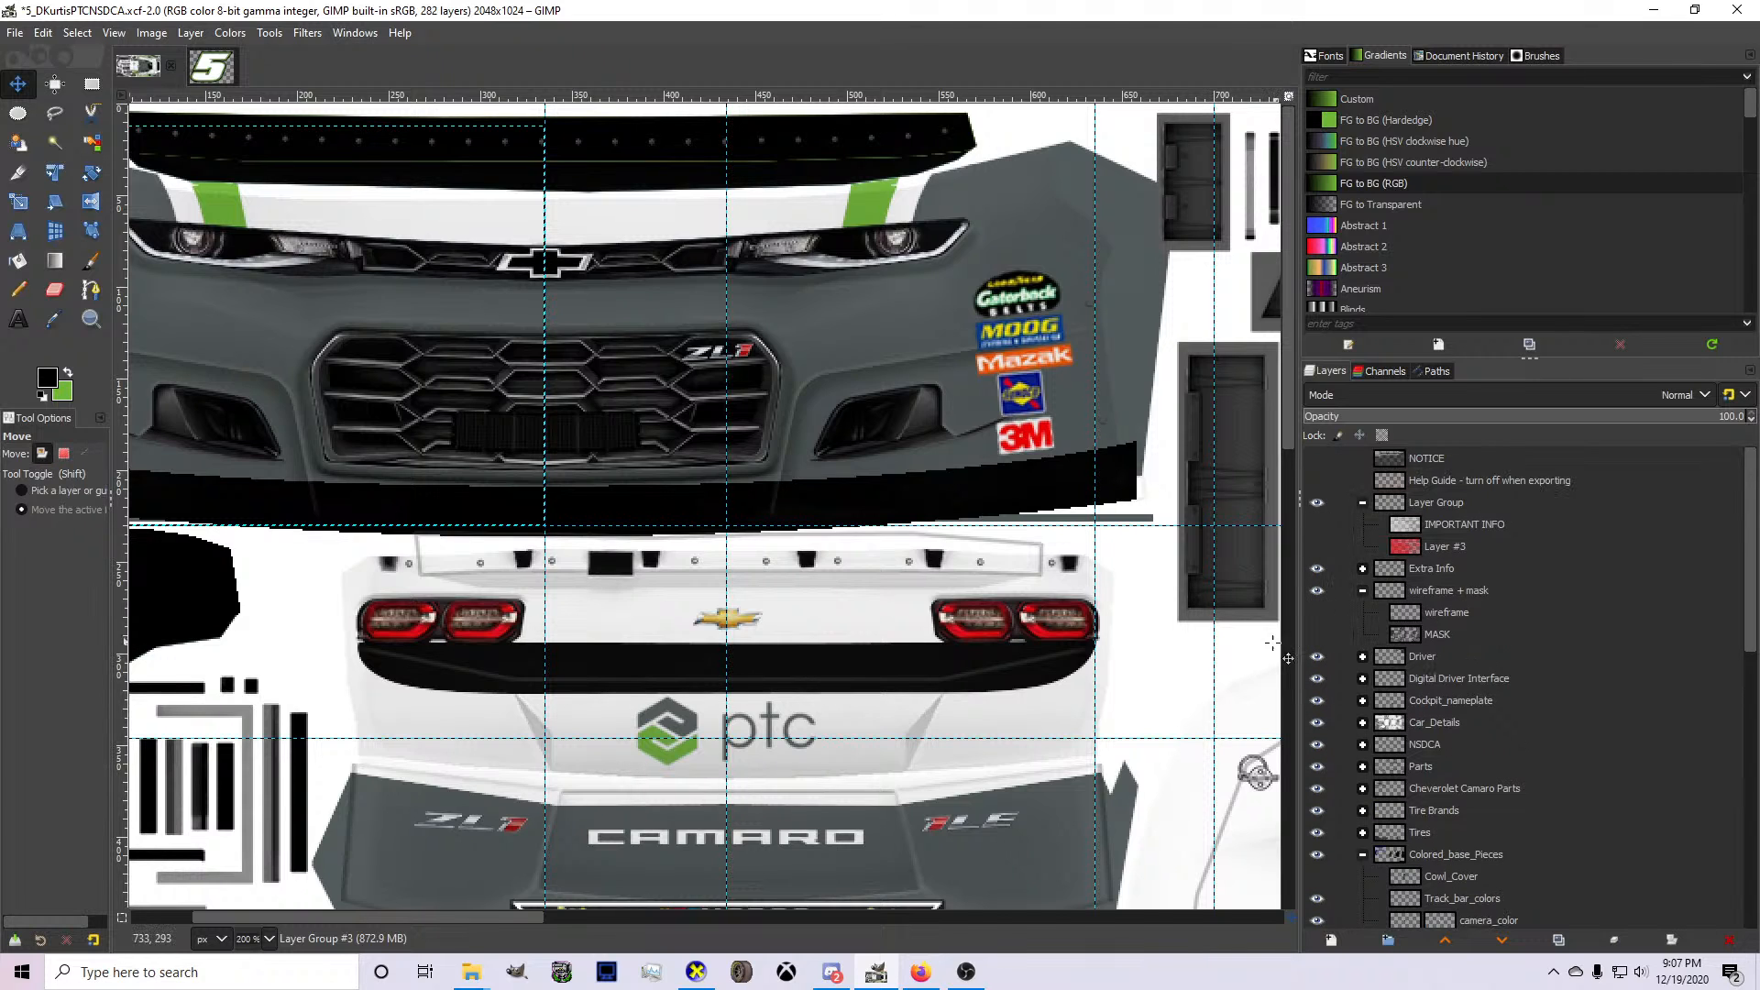
pyautogui.click(696, 972)
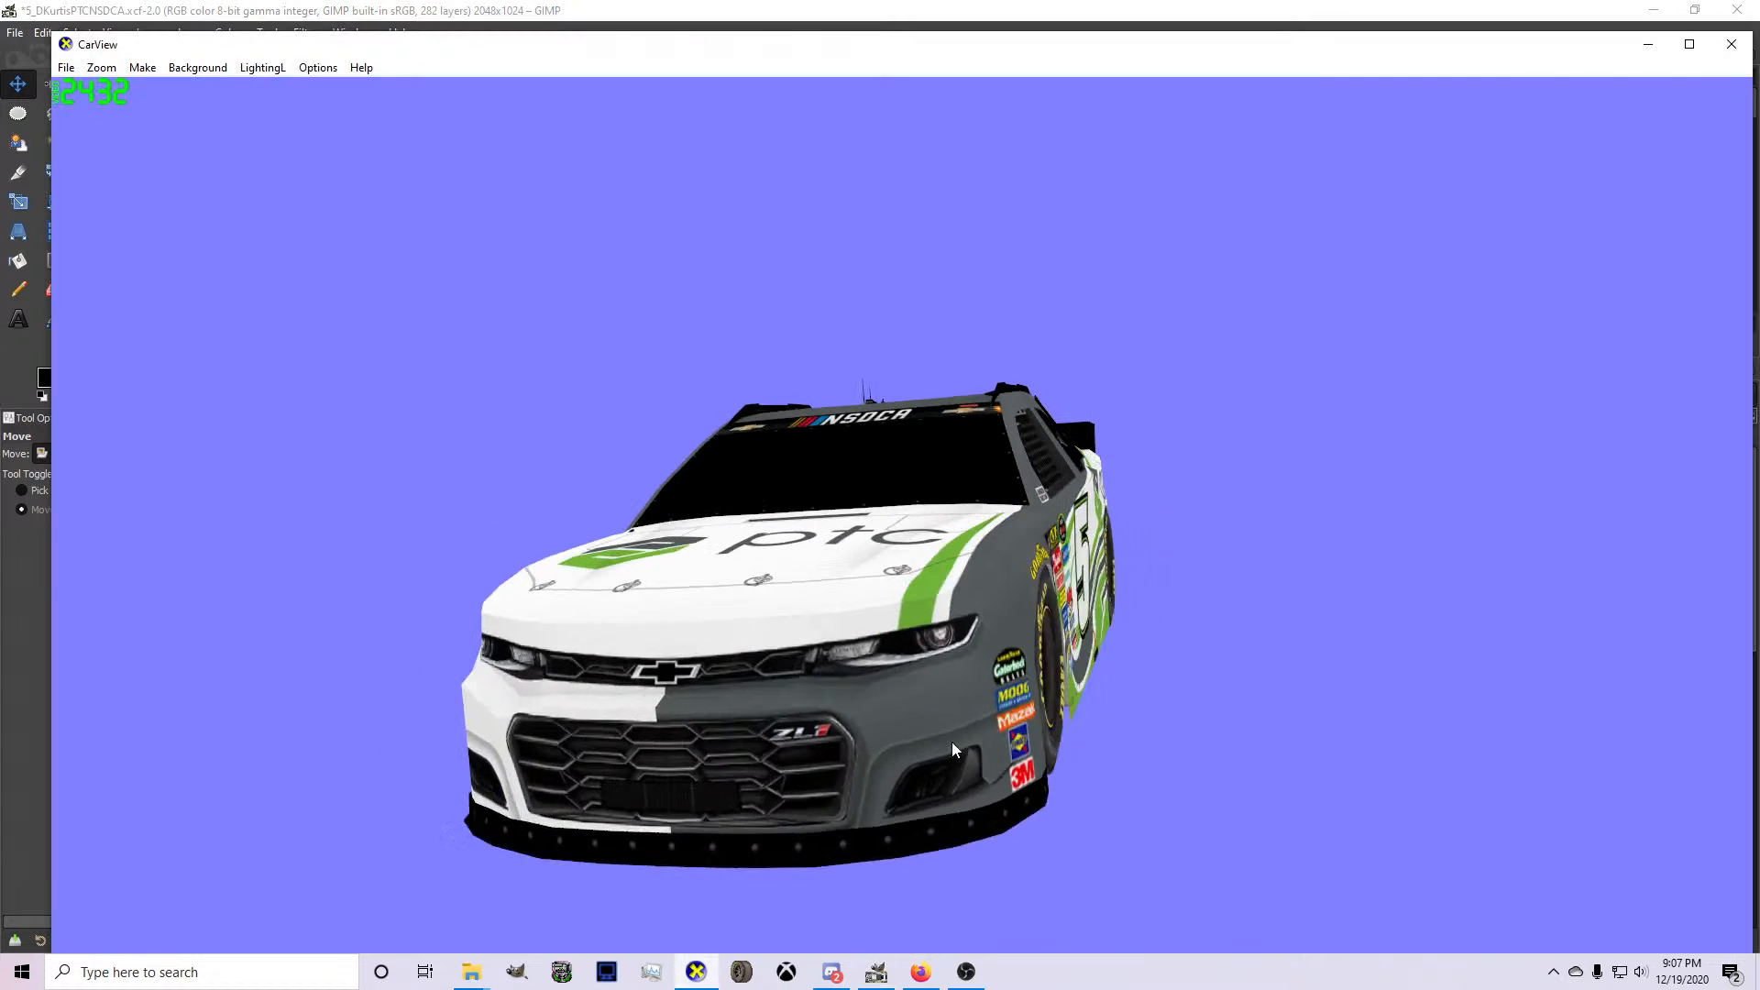
pyautogui.moveTo(952, 741); pyautogui.dragTo(564, 756)
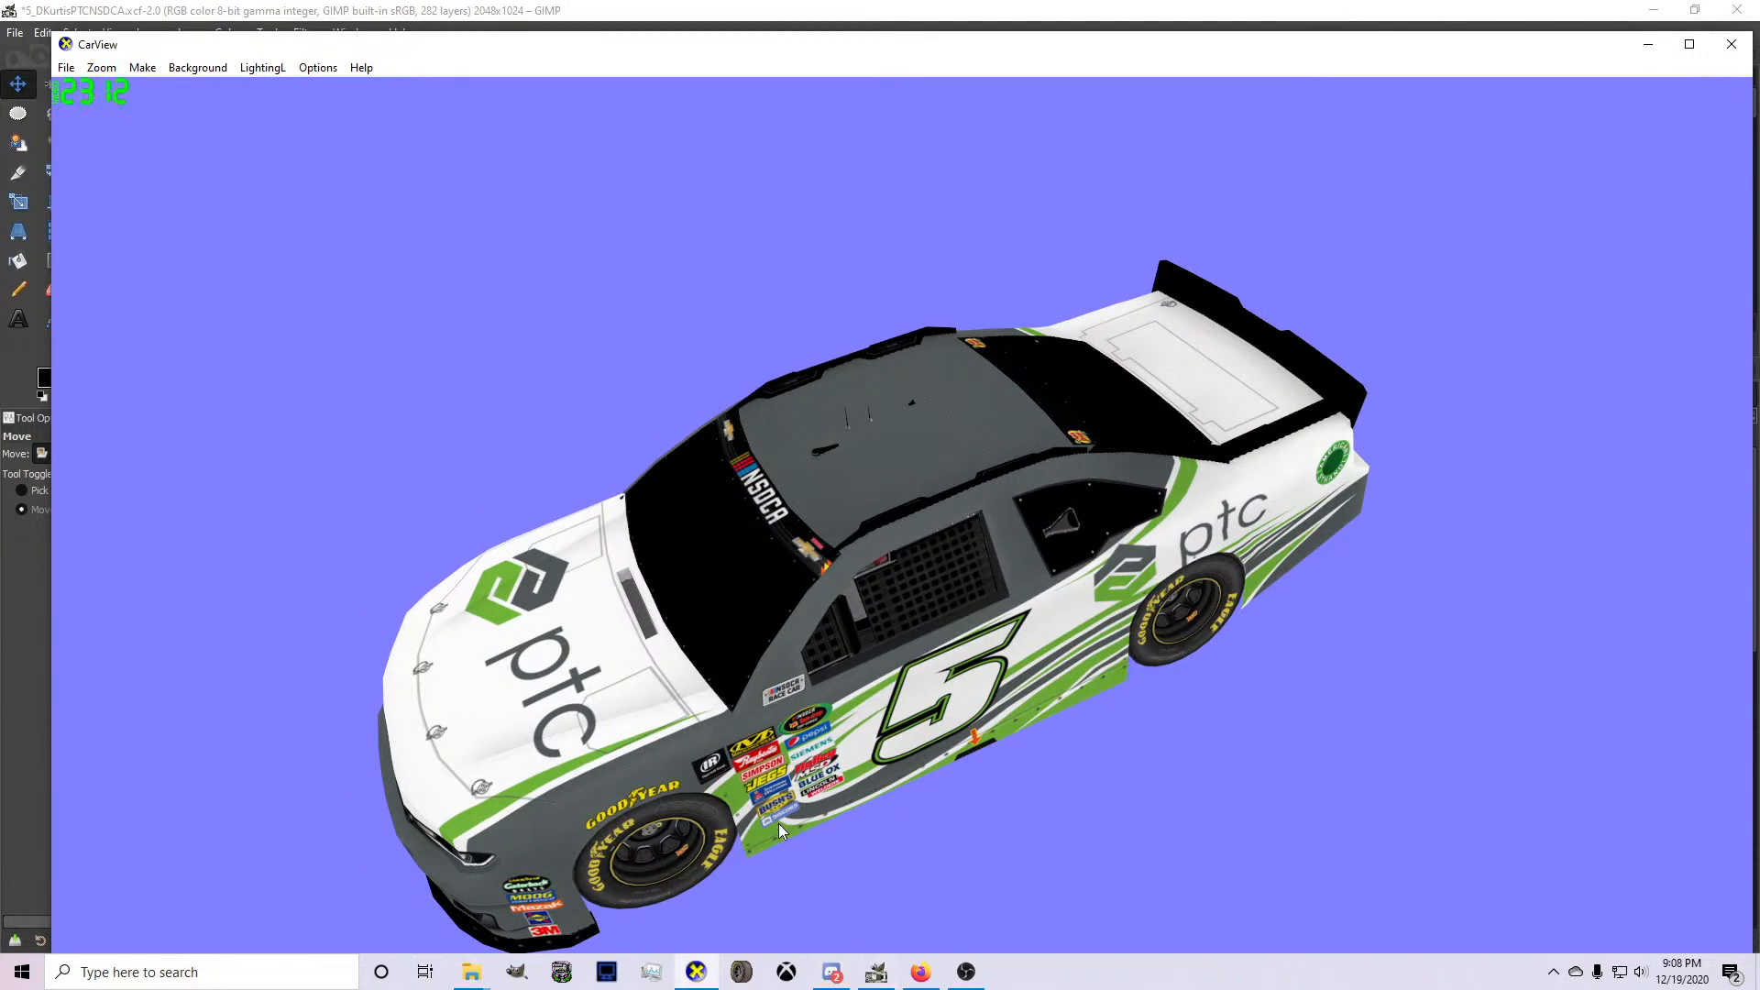
pyautogui.click(877, 972)
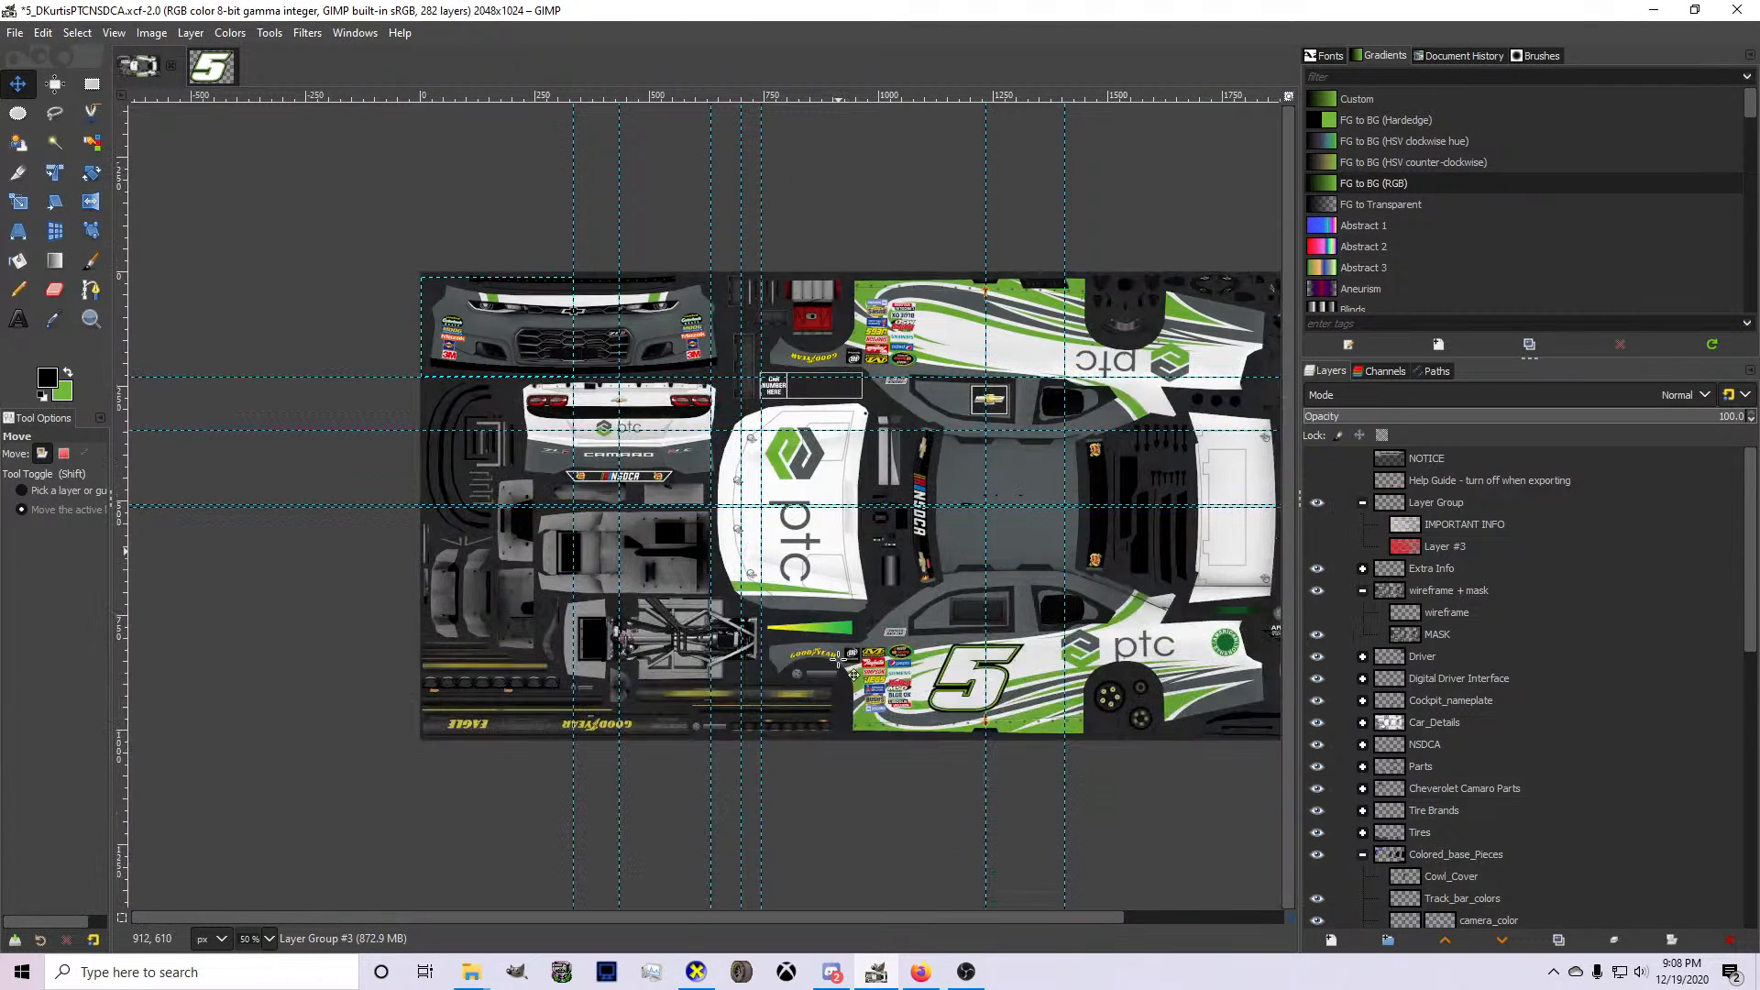
pyautogui.hotkey('ctrl', 's')
# Duplicate Layer Group #1 and crop the copy to the lower half of the hood, about 353 by 244 px.
pyautogui.scroll(-5, 1427, 767)
pyautogui.scroll(-5, 1427, 767)
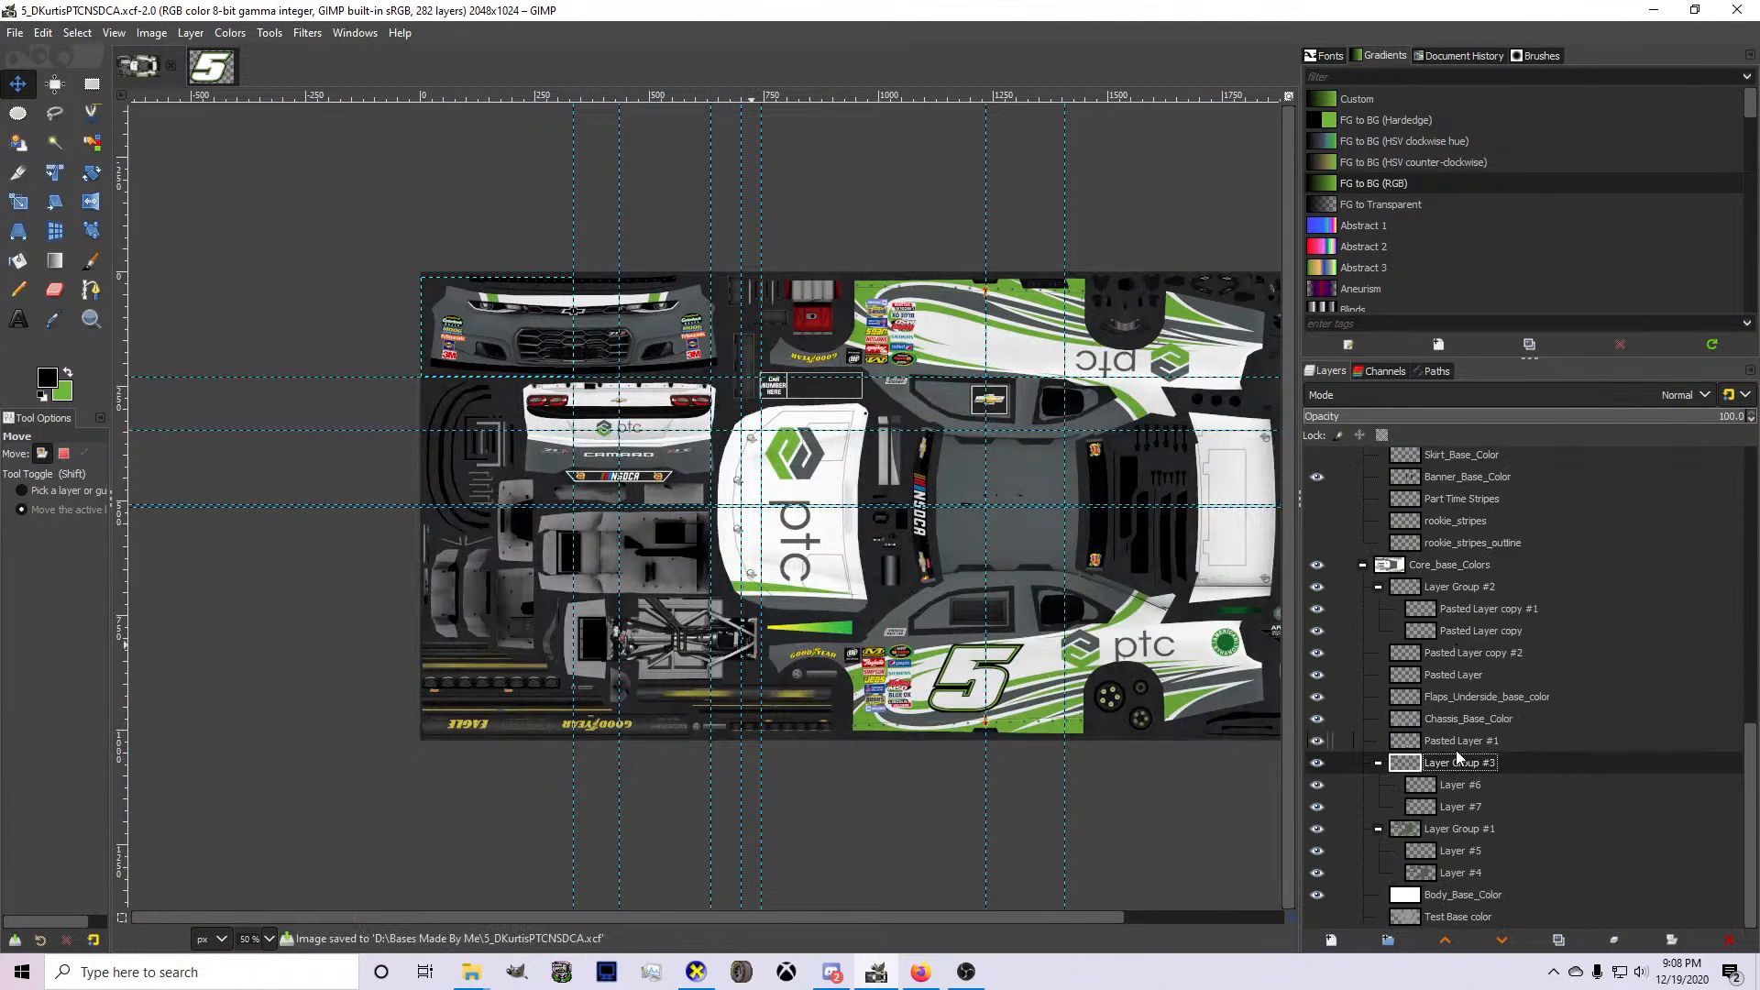
pyautogui.click(1427, 831)
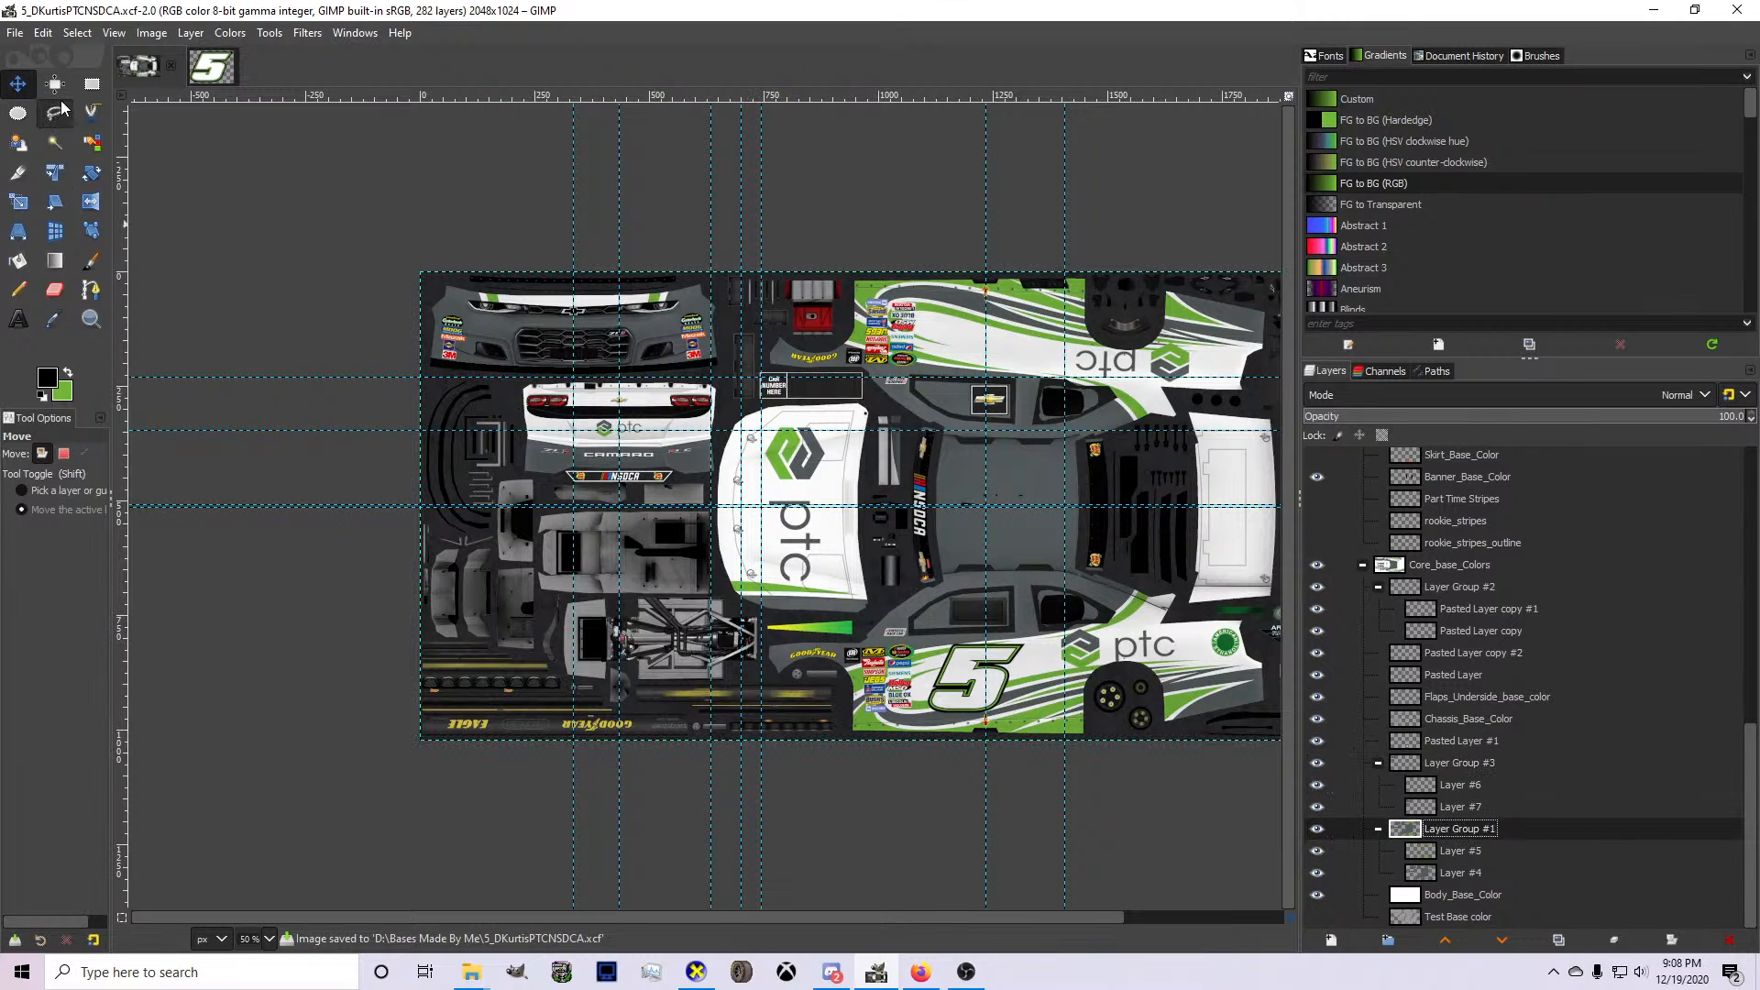
pyautogui.click(26, 172)
pyautogui.scroll(3, 349, 440)
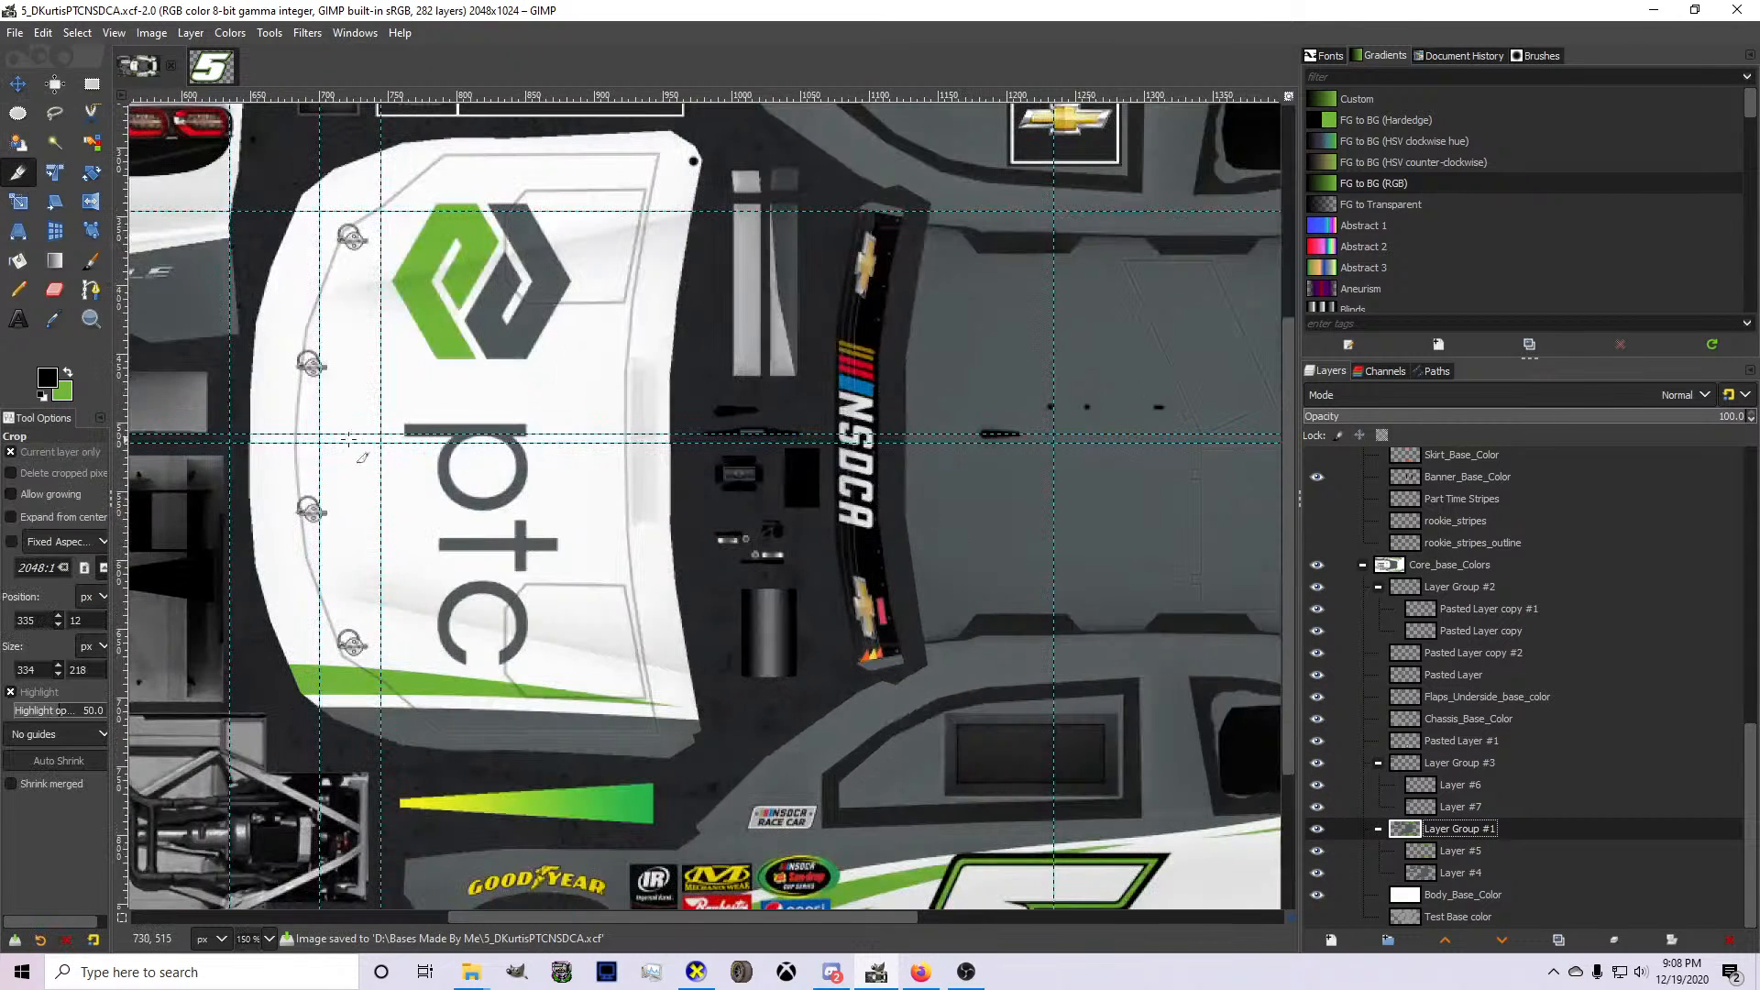
pyautogui.moveTo(228, 434); pyautogui.dragTo(716, 768)
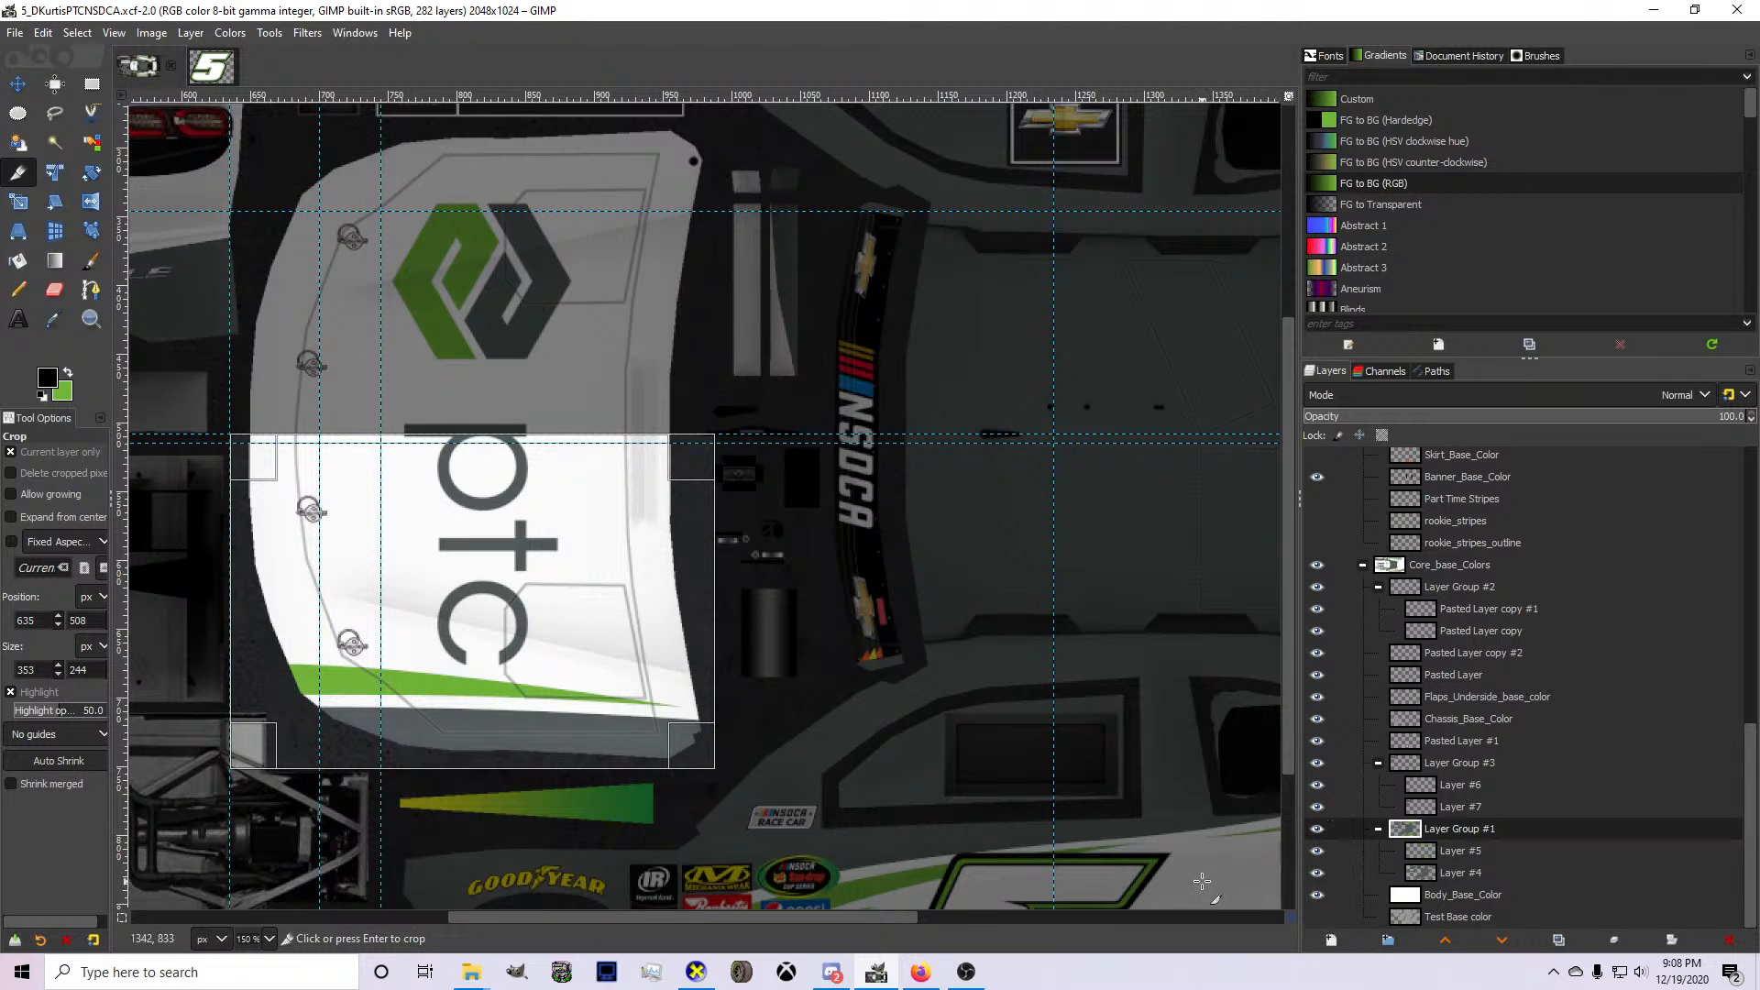
pyautogui.hotkey('ctrl', 'z')
pyautogui.hotkey('ctrl', 'y')
pyautogui.hotkey('shift', 'ctrl', 'd')
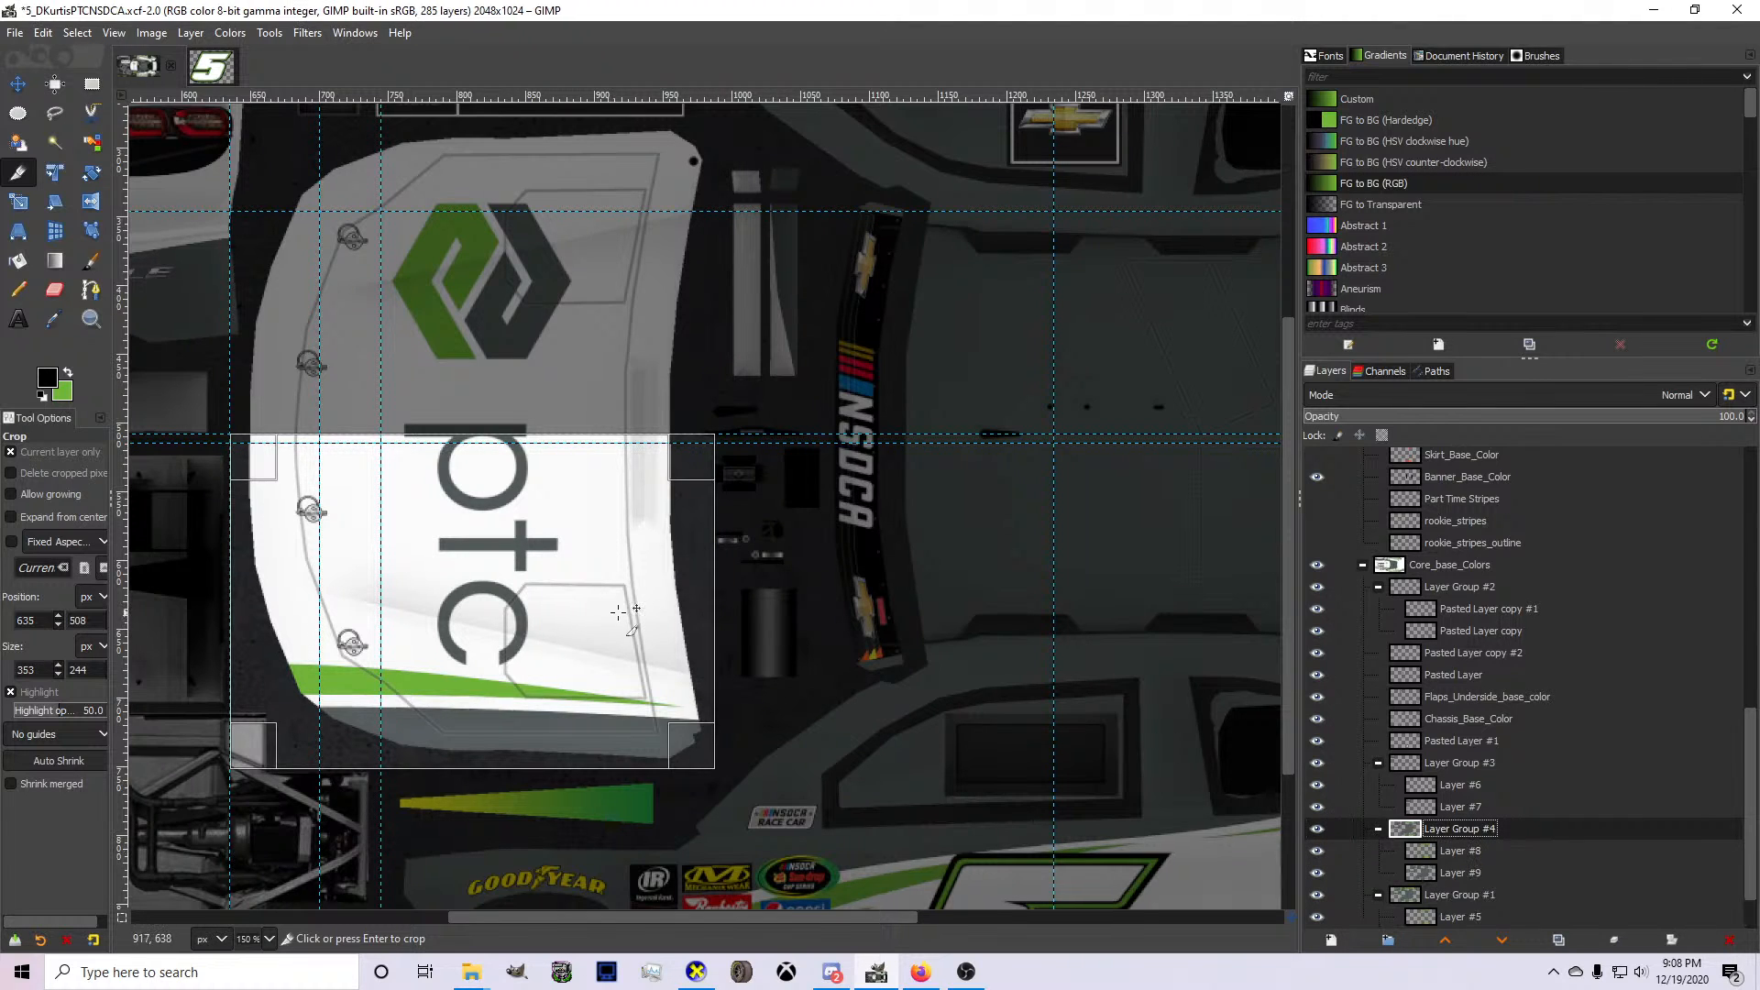
pyautogui.click(686, 620)
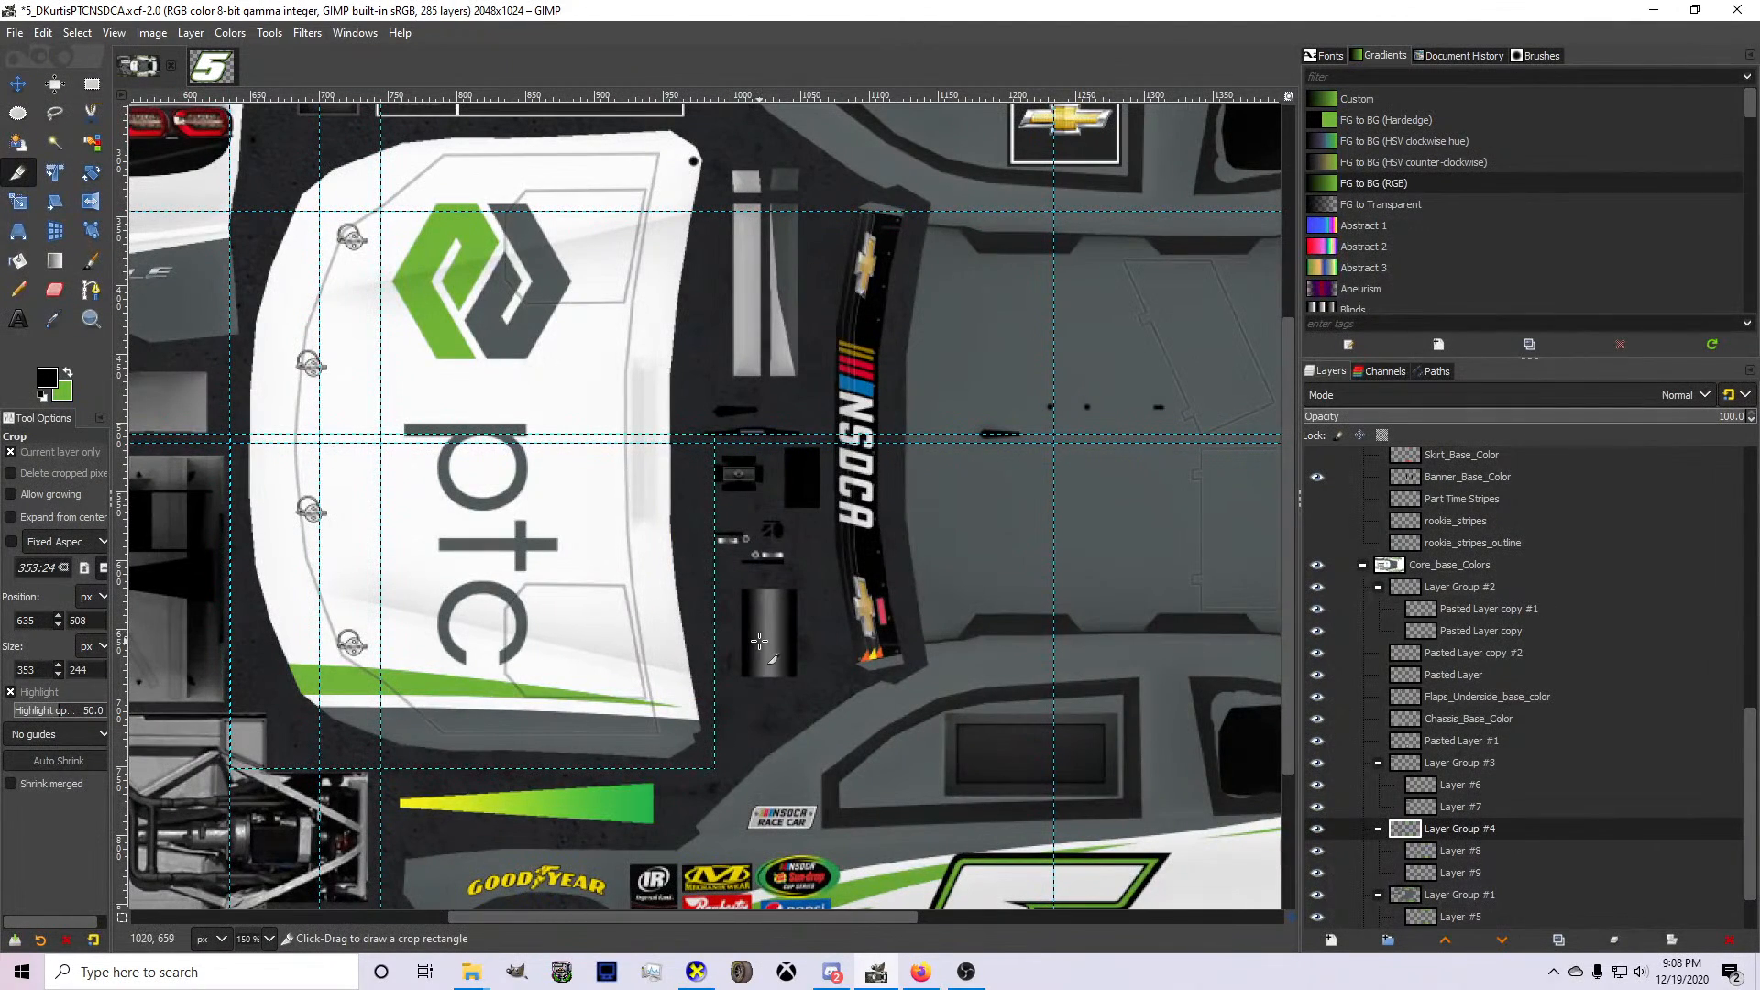
pyautogui.click(1318, 895)
pyautogui.click(1319, 895)
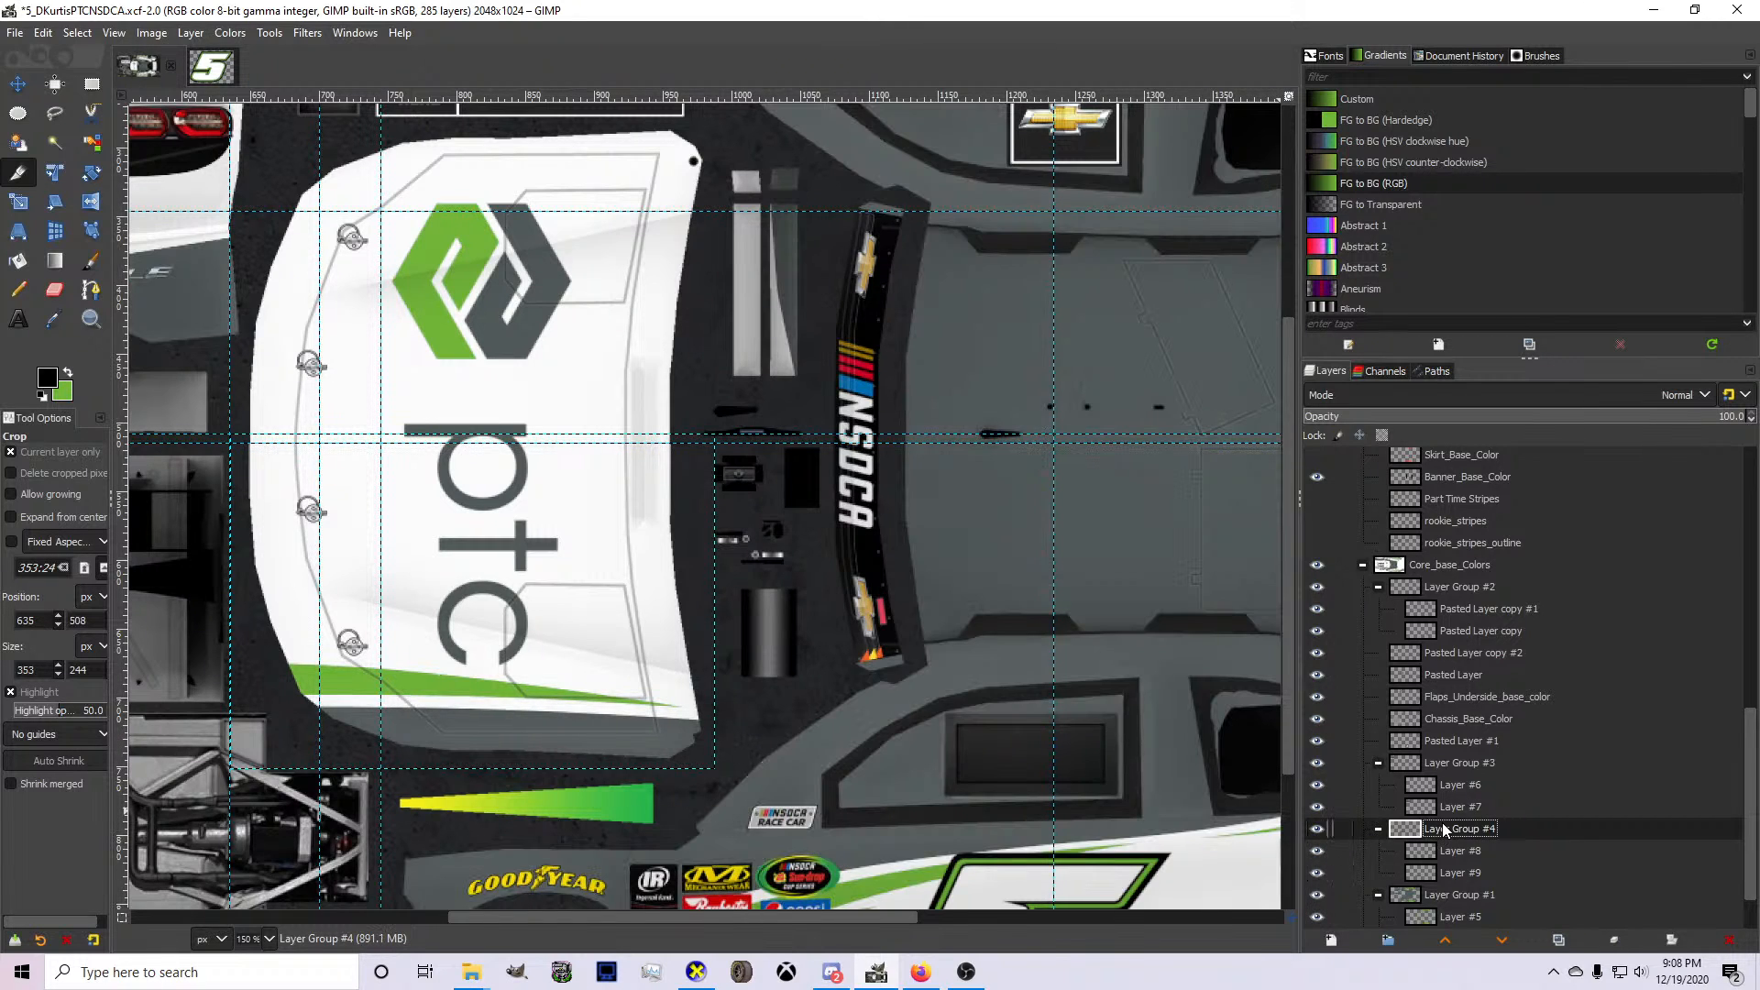
# Flip the cropped hood group vertically and move it onto the upper half of the hood, up to the centre guide.
pyautogui.rightClick(622, 665)
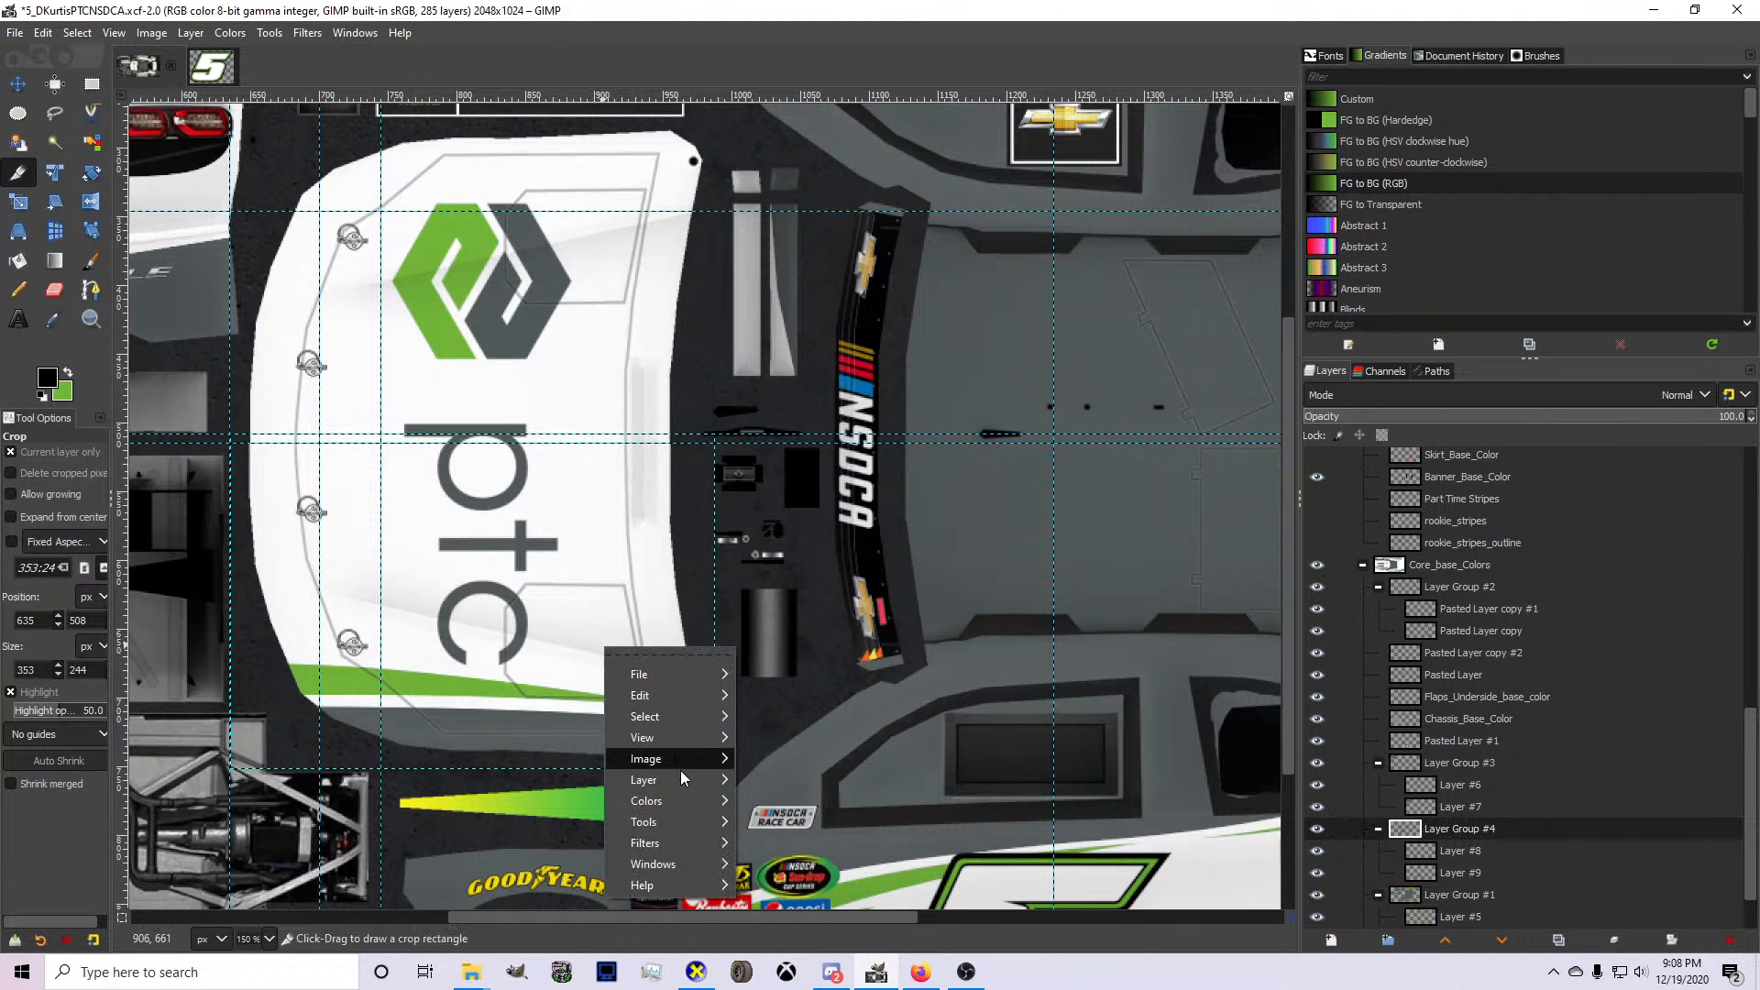
pyautogui.moveTo(697, 778)
pyautogui.moveTo(876, 851)
pyautogui.click(1087, 847)
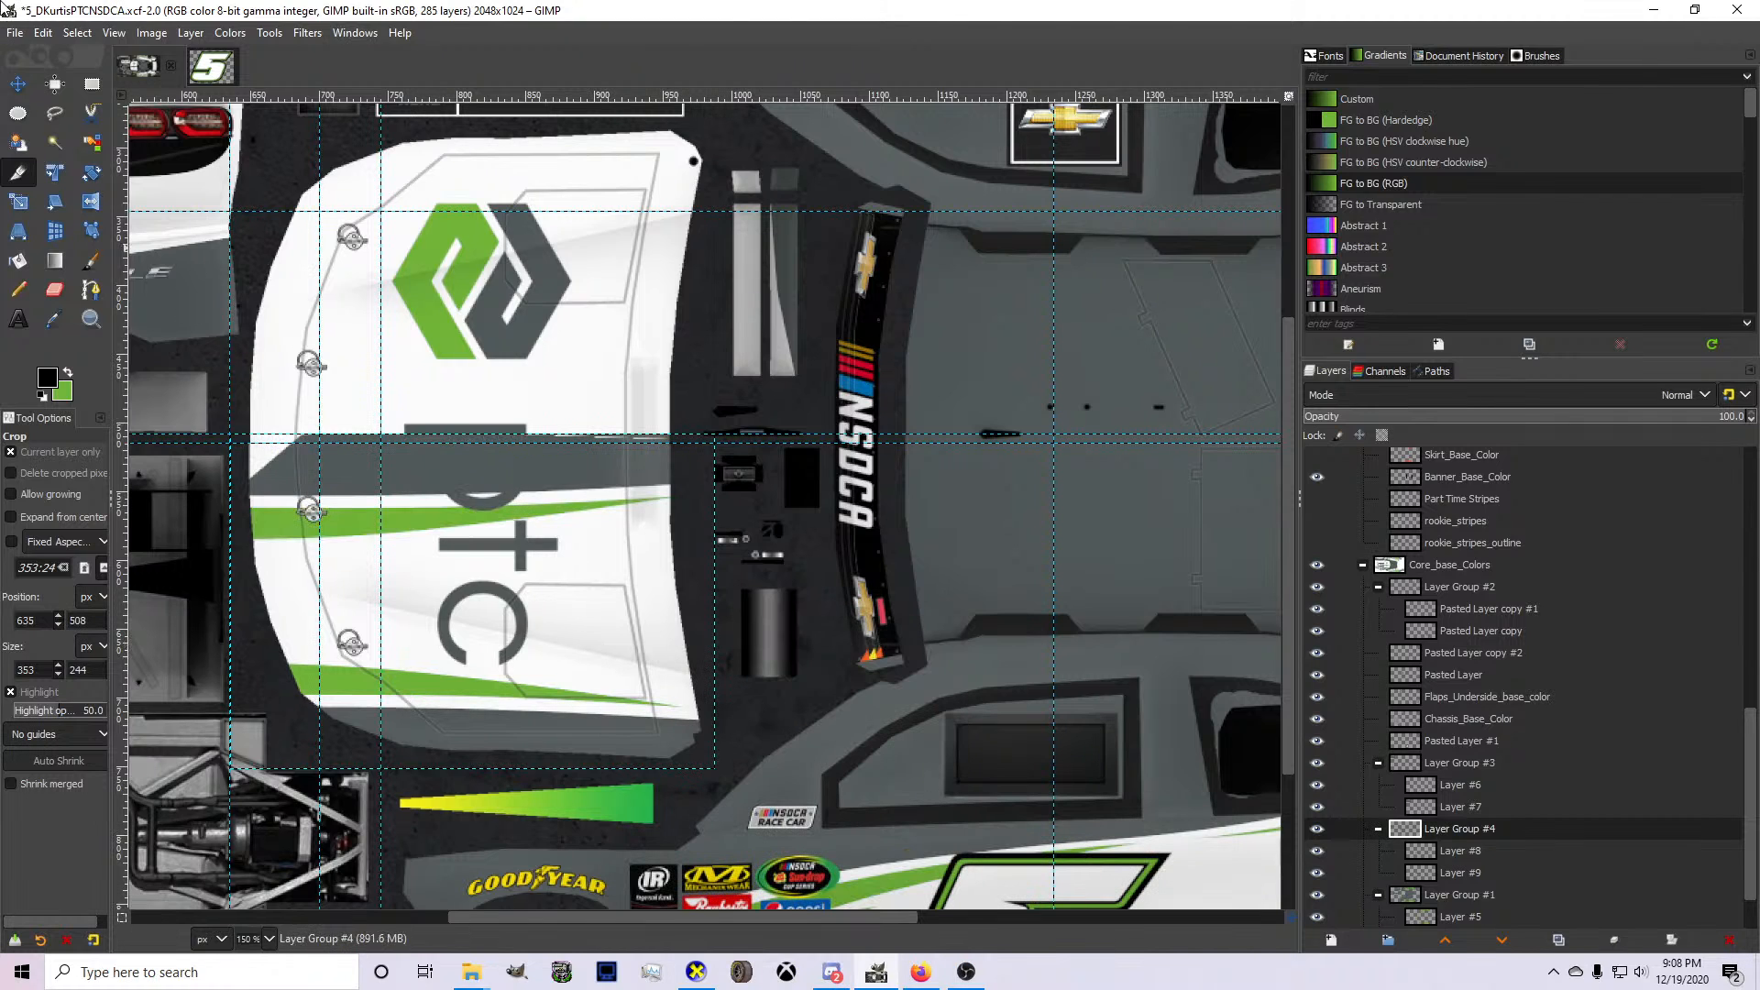
pyautogui.click(18, 84)
pyautogui.moveTo(281, 512); pyautogui.dragTo(286, 191)
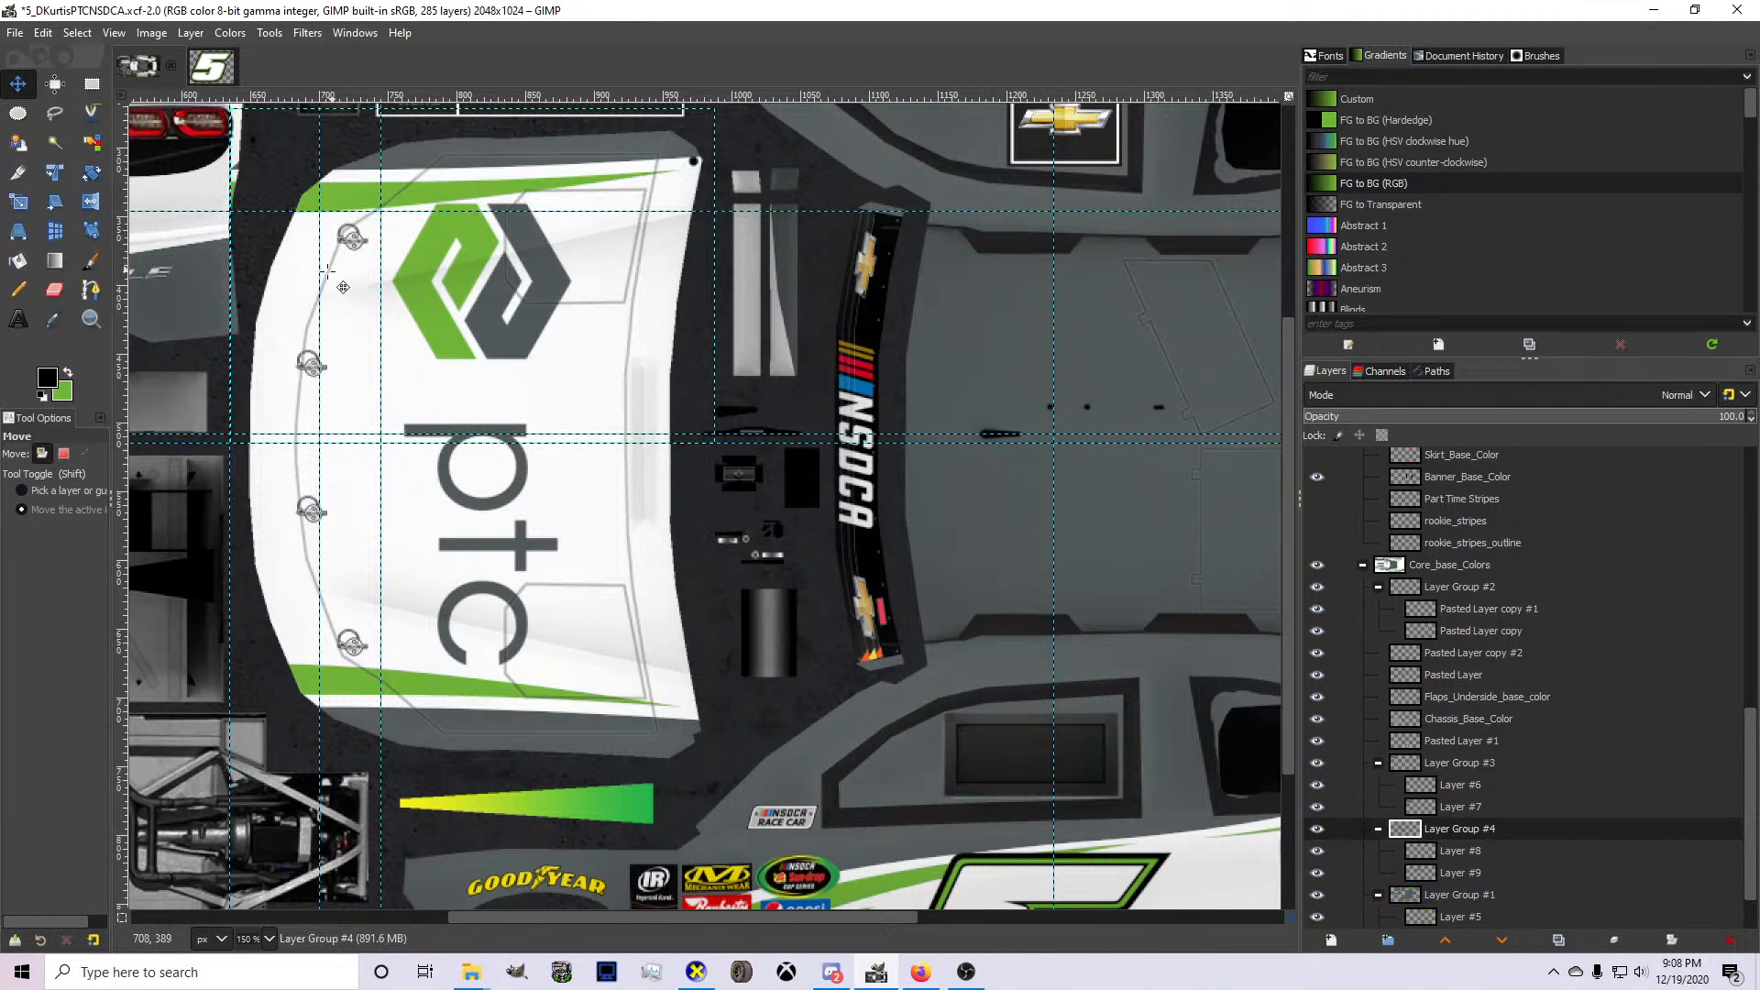
# Export the livery to card.bmp, inspect the mirrored hood and bumper stripes in CarView, and return to GIMP.
pyautogui.hotkey('ctrl', 'e')
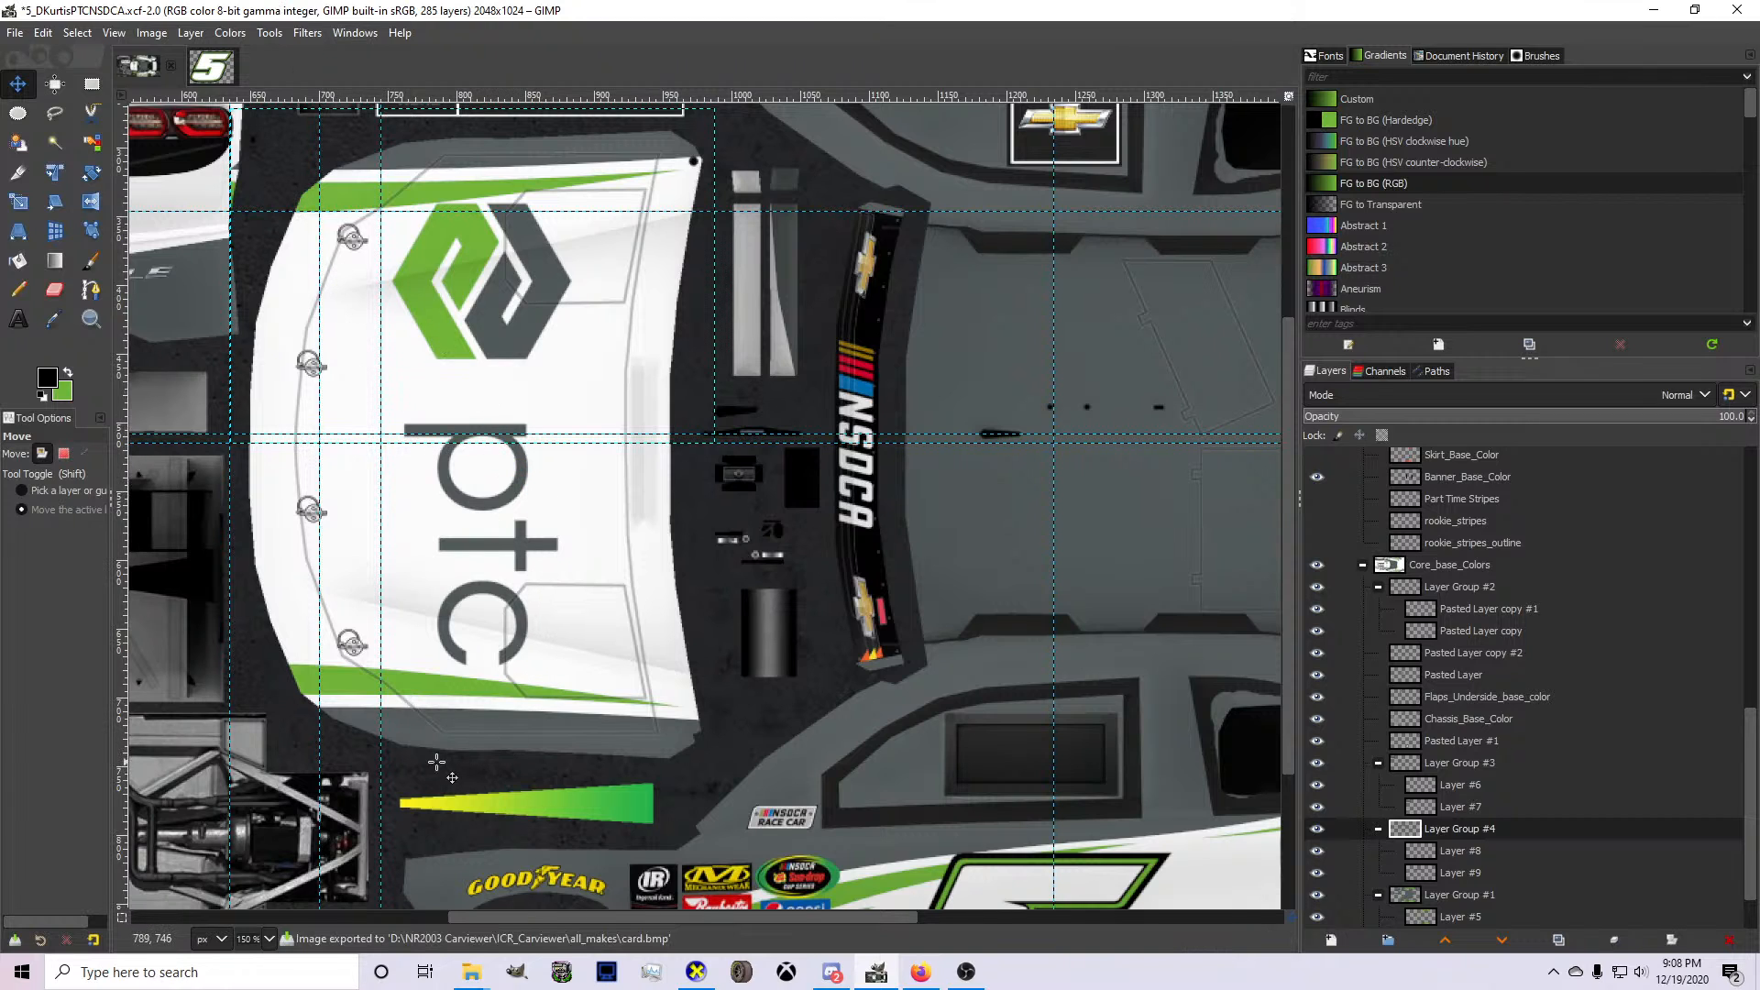
pyautogui.click(694, 971)
pyautogui.moveTo(921, 694); pyautogui.dragTo(698, 743)
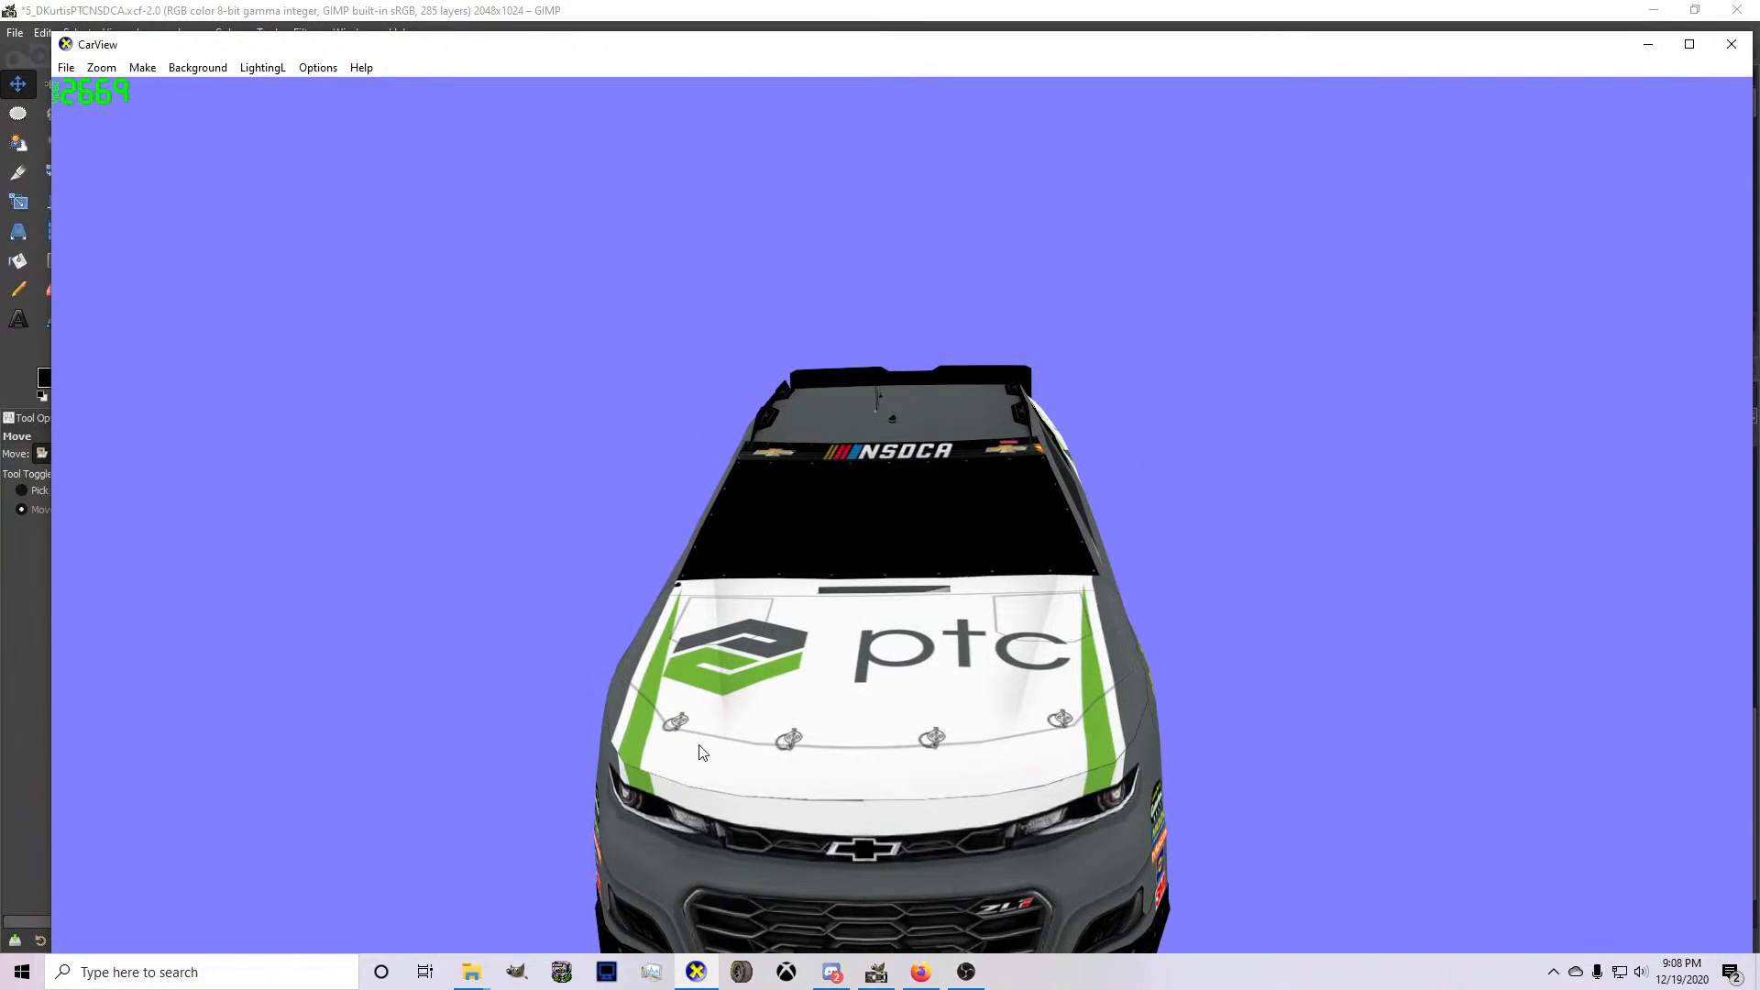
pyautogui.click(877, 972)
# Turn on the wireframe layer and check the hood's centre line against the guides.
pyautogui.scroll(2, 1560, 687)
pyautogui.scroll(5, 1561, 693)
pyautogui.click(1316, 616)
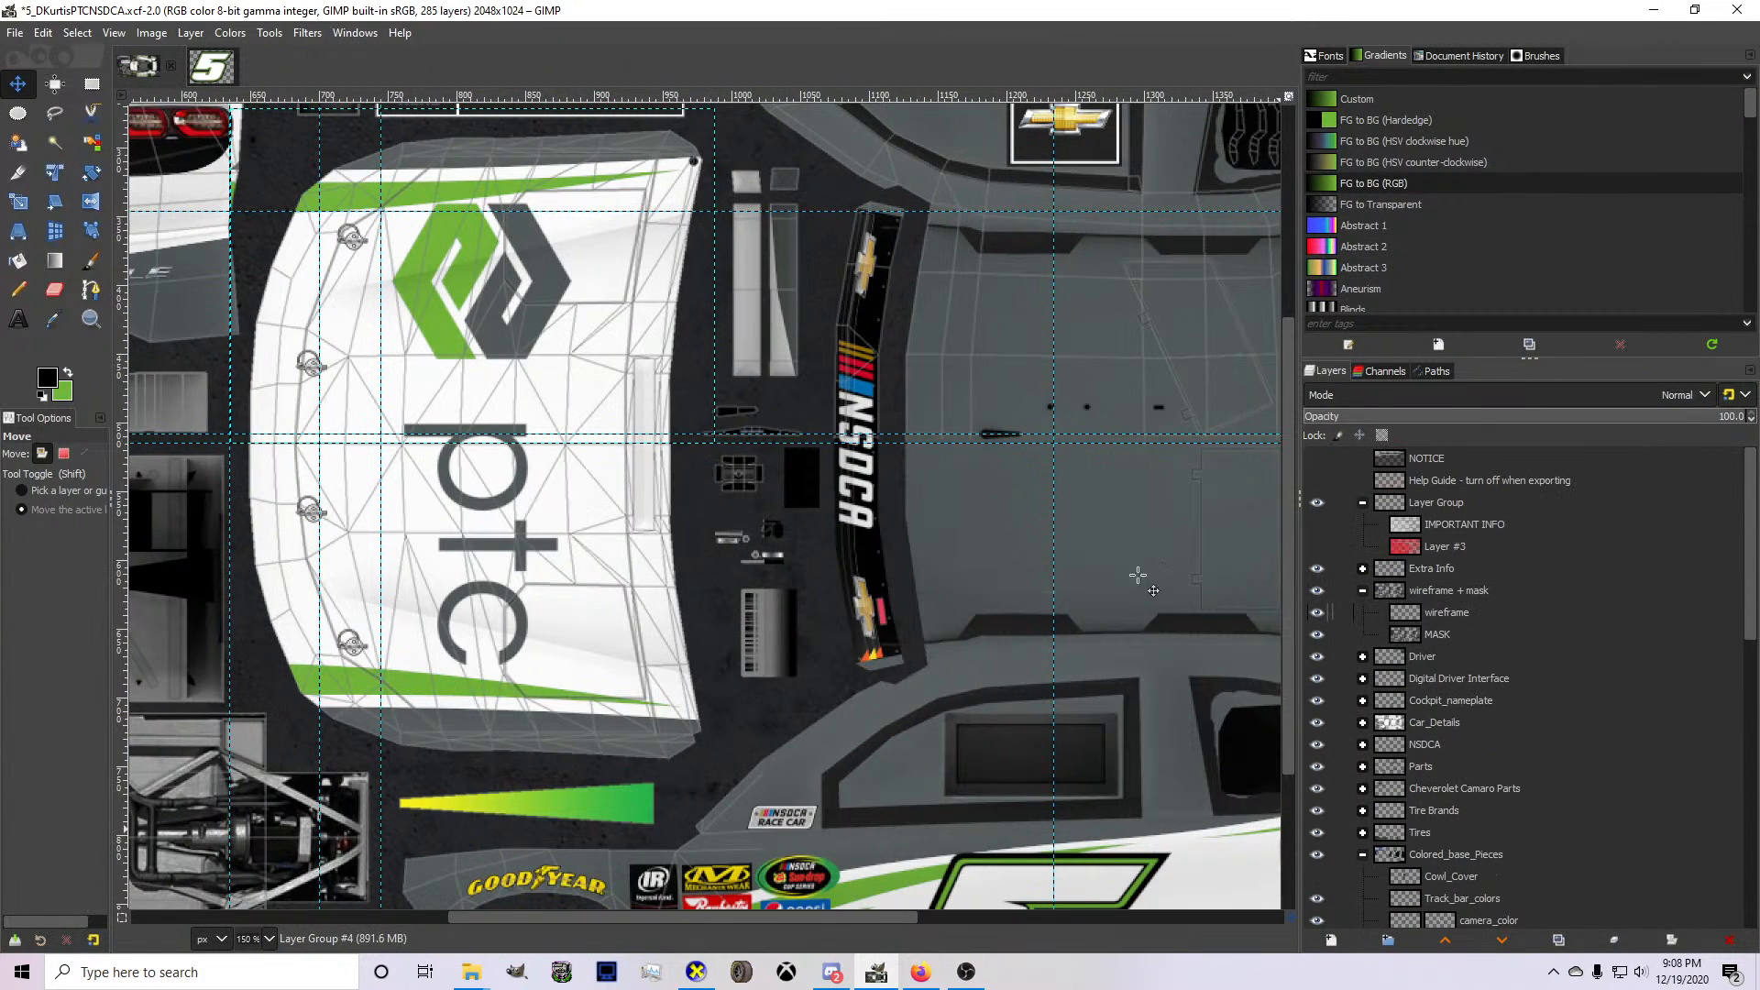
pyautogui.scroll(1, 394, 442)
pyautogui.scroll(1, 395, 442)
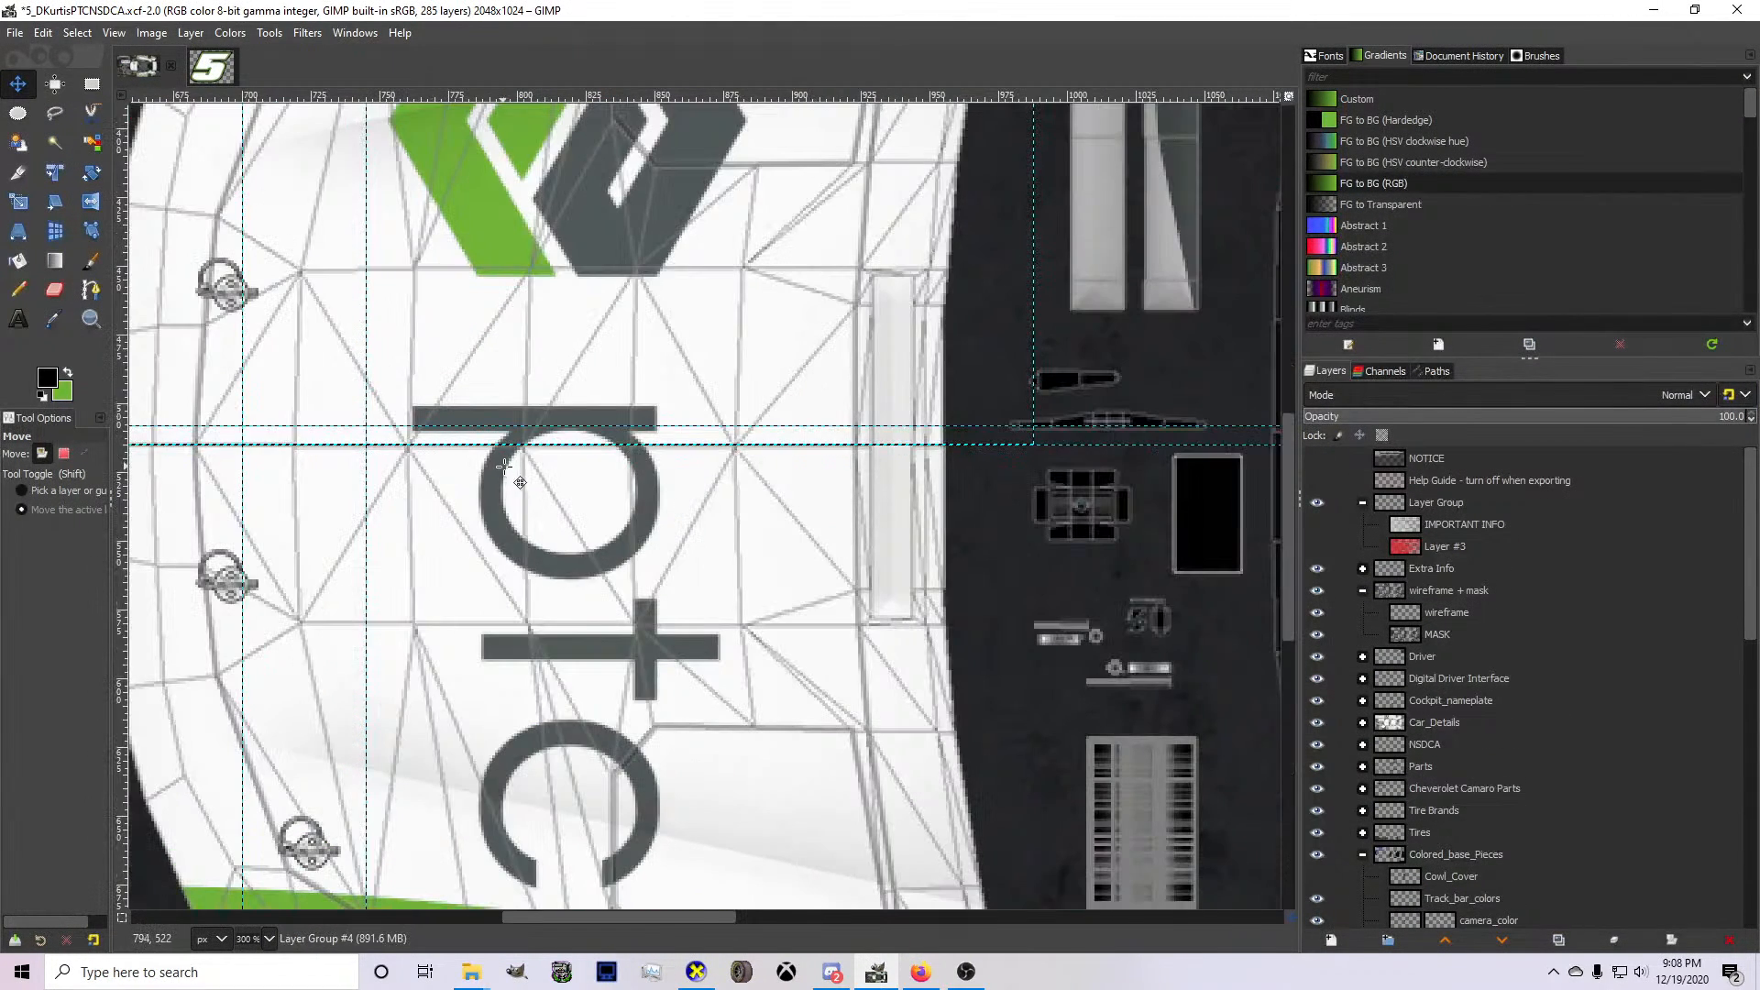
pyautogui.scroll(3, 404, 459)
pyautogui.scroll(-5, 413, 468)
pyautogui.scroll(4, 418, 469)
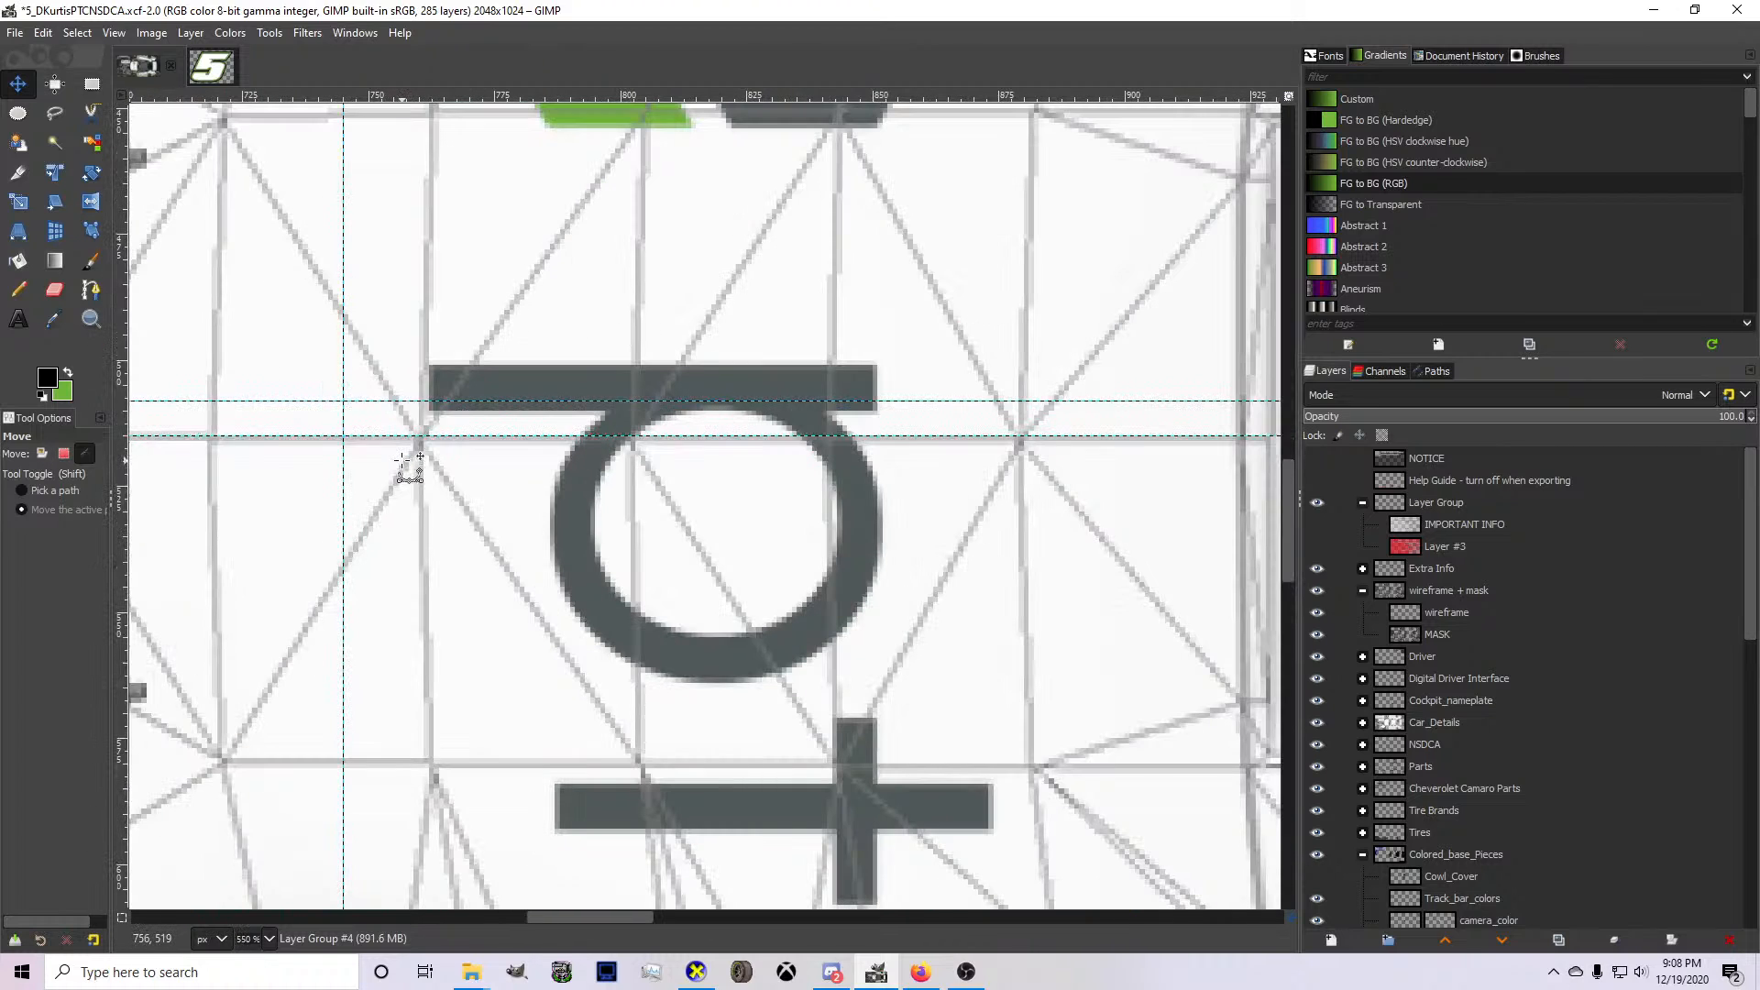
pyautogui.hotkey('ctrl', 'z')
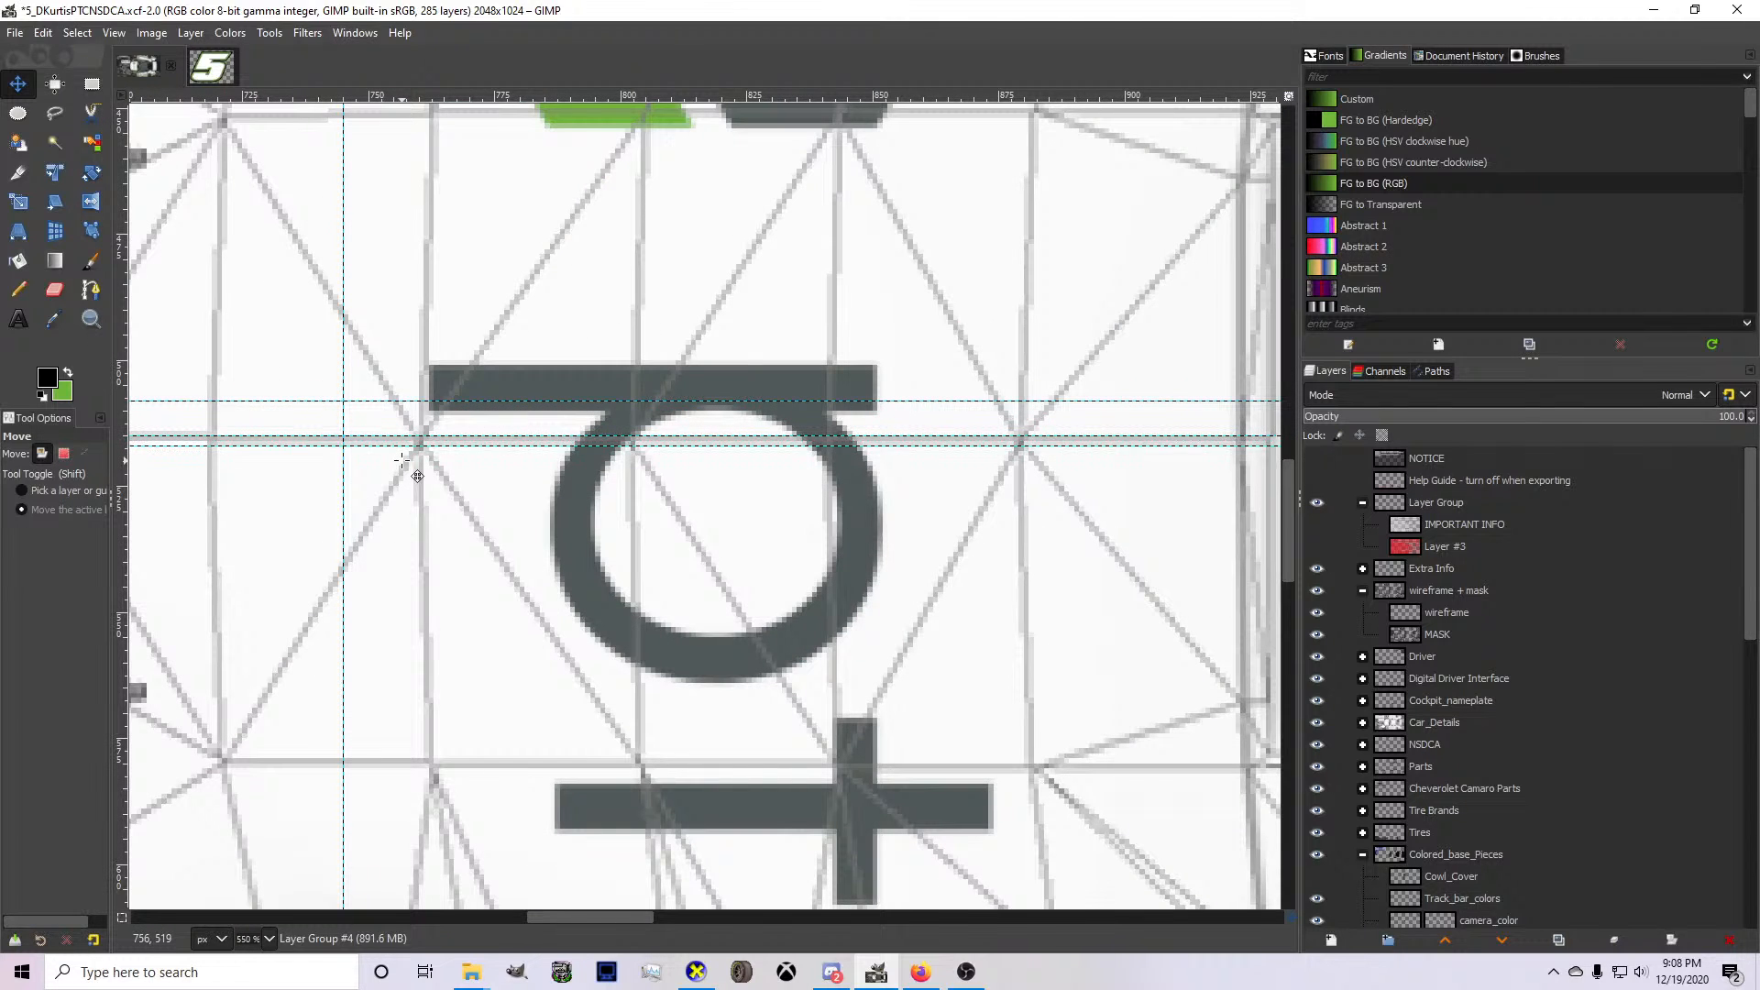
pyautogui.scroll(-6, 417, 476)
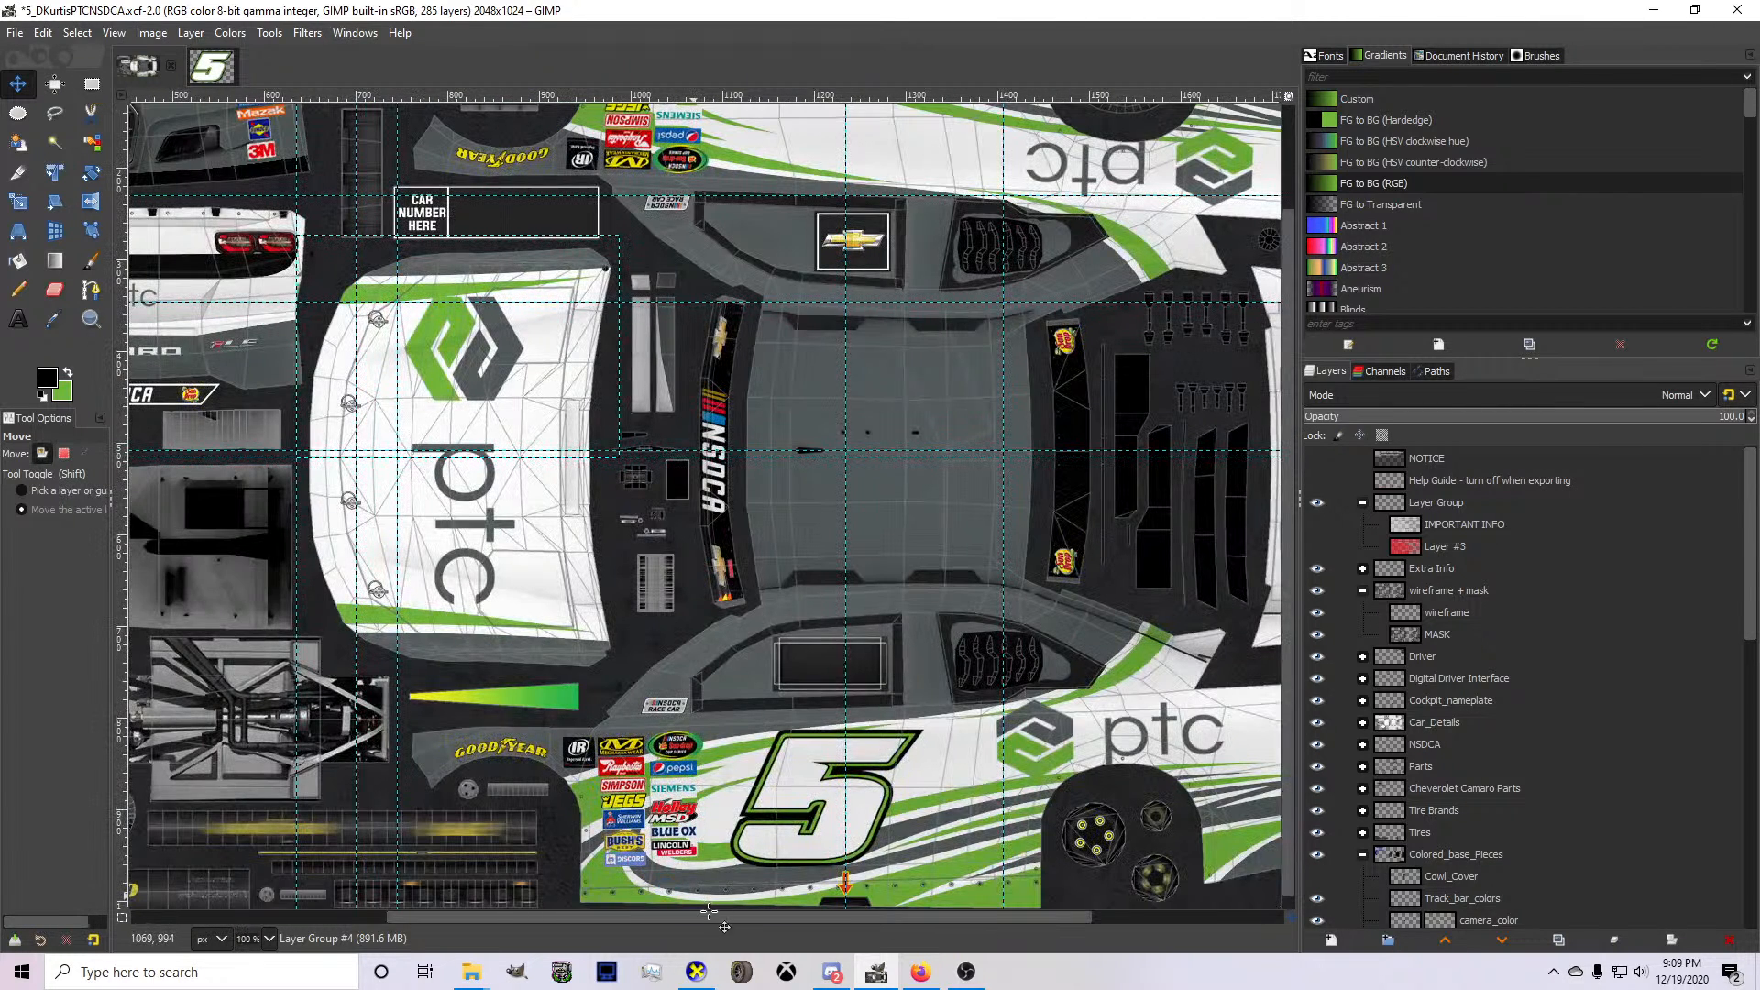
# Examine the wireframe lines and green stripes across the 3D car's hood and bumper in CarView, and return to GIMP.
pyautogui.click(696, 972)
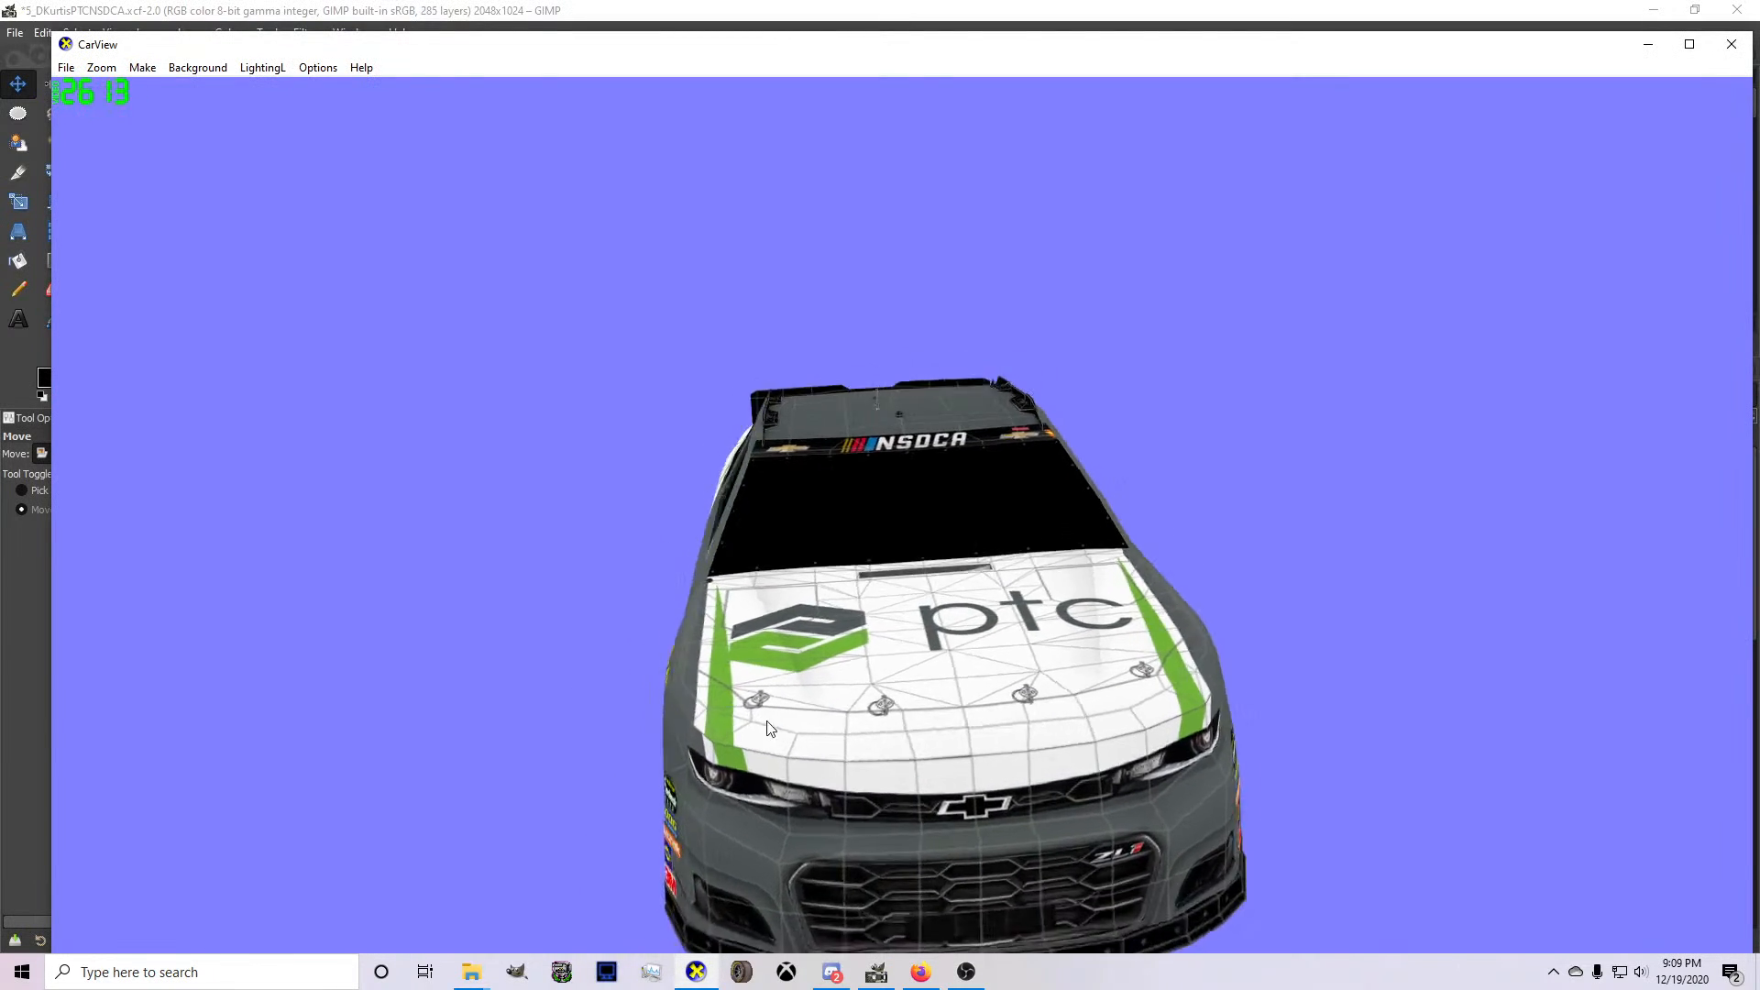
pyautogui.moveTo(770, 729); pyautogui.dragTo(587, 662)
pyautogui.click(877, 972)
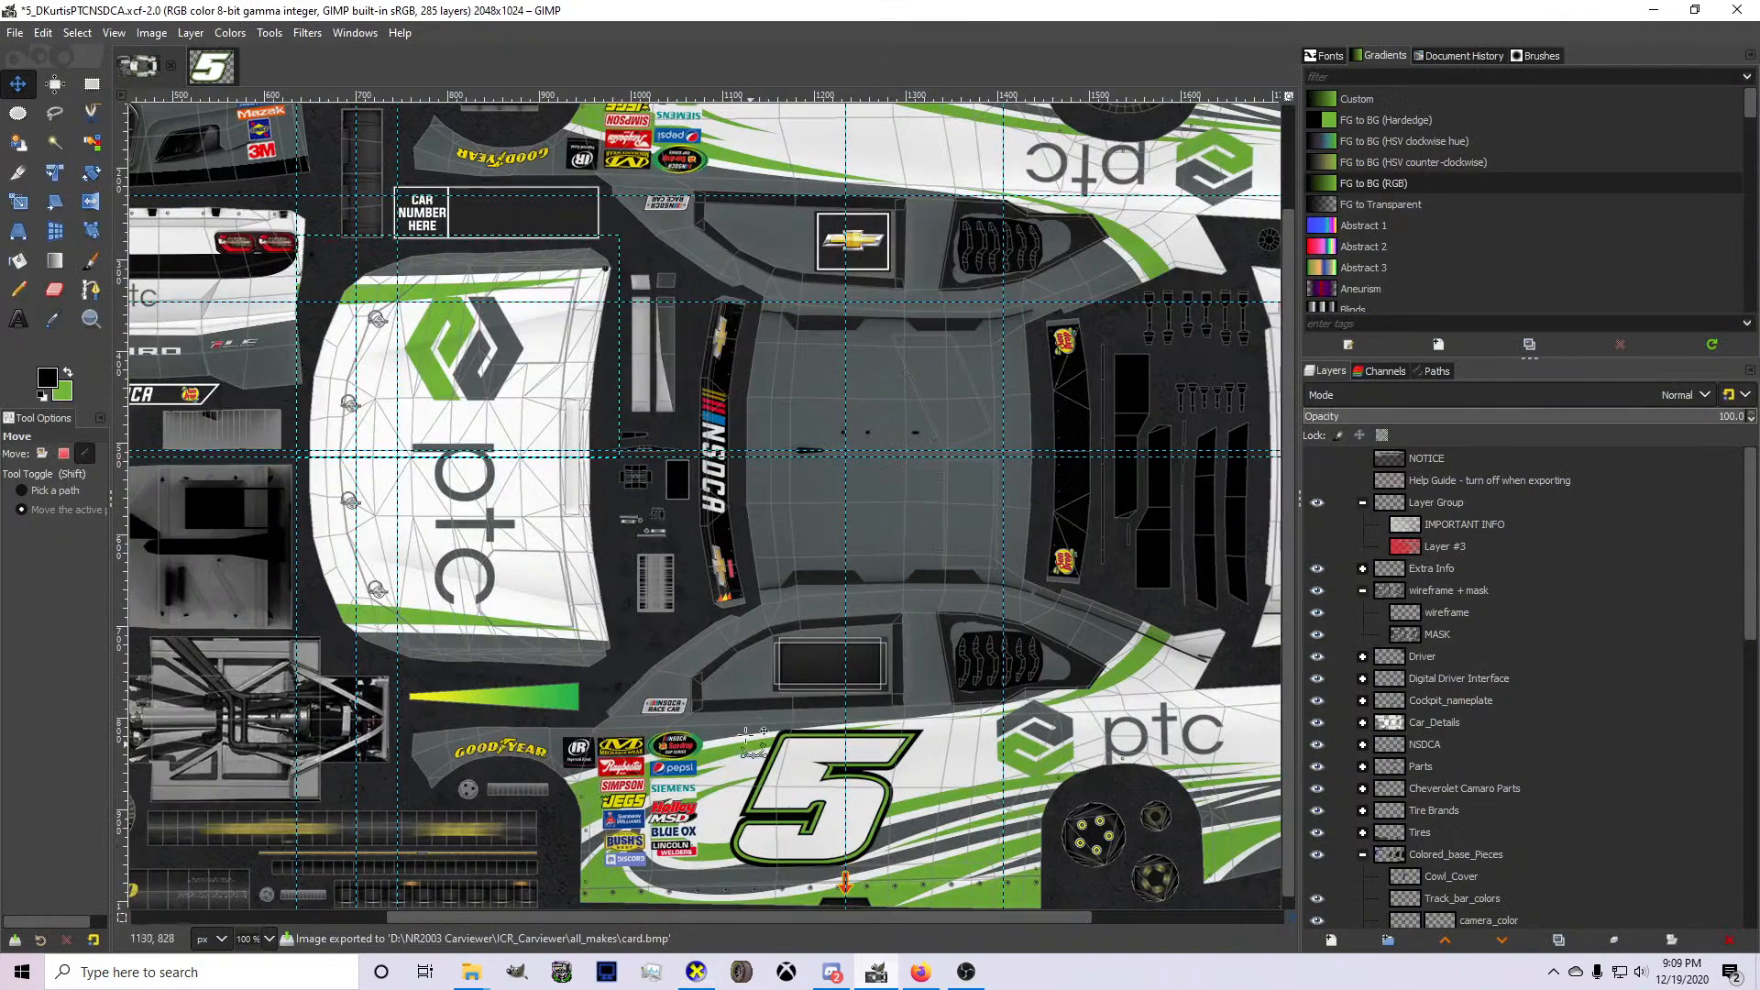
# Nudge Layer Group #3 about 4 pixels outward from the bumper's centre guide to realign its stripe, and export the livery to card.bmp.
pyautogui.scroll(-3, 752, 743)
pyautogui.scroll(4, 495, 477)
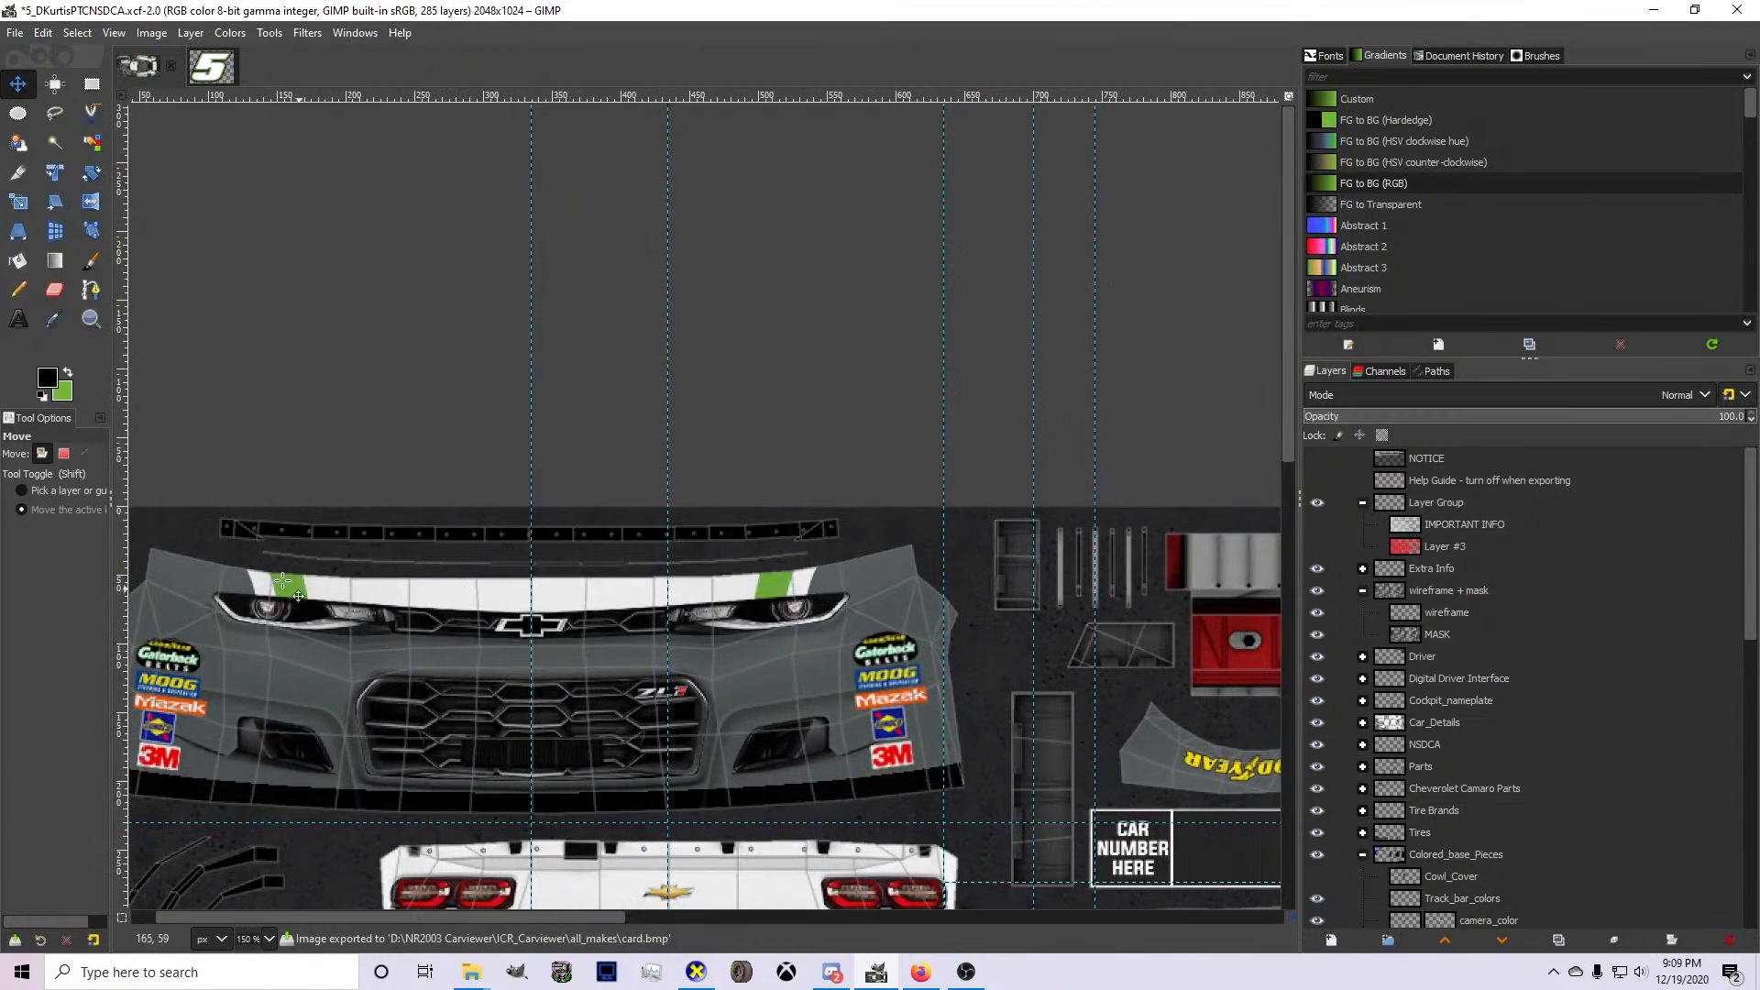
pyautogui.scroll(-10, 1444, 752)
pyautogui.click(1443, 761)
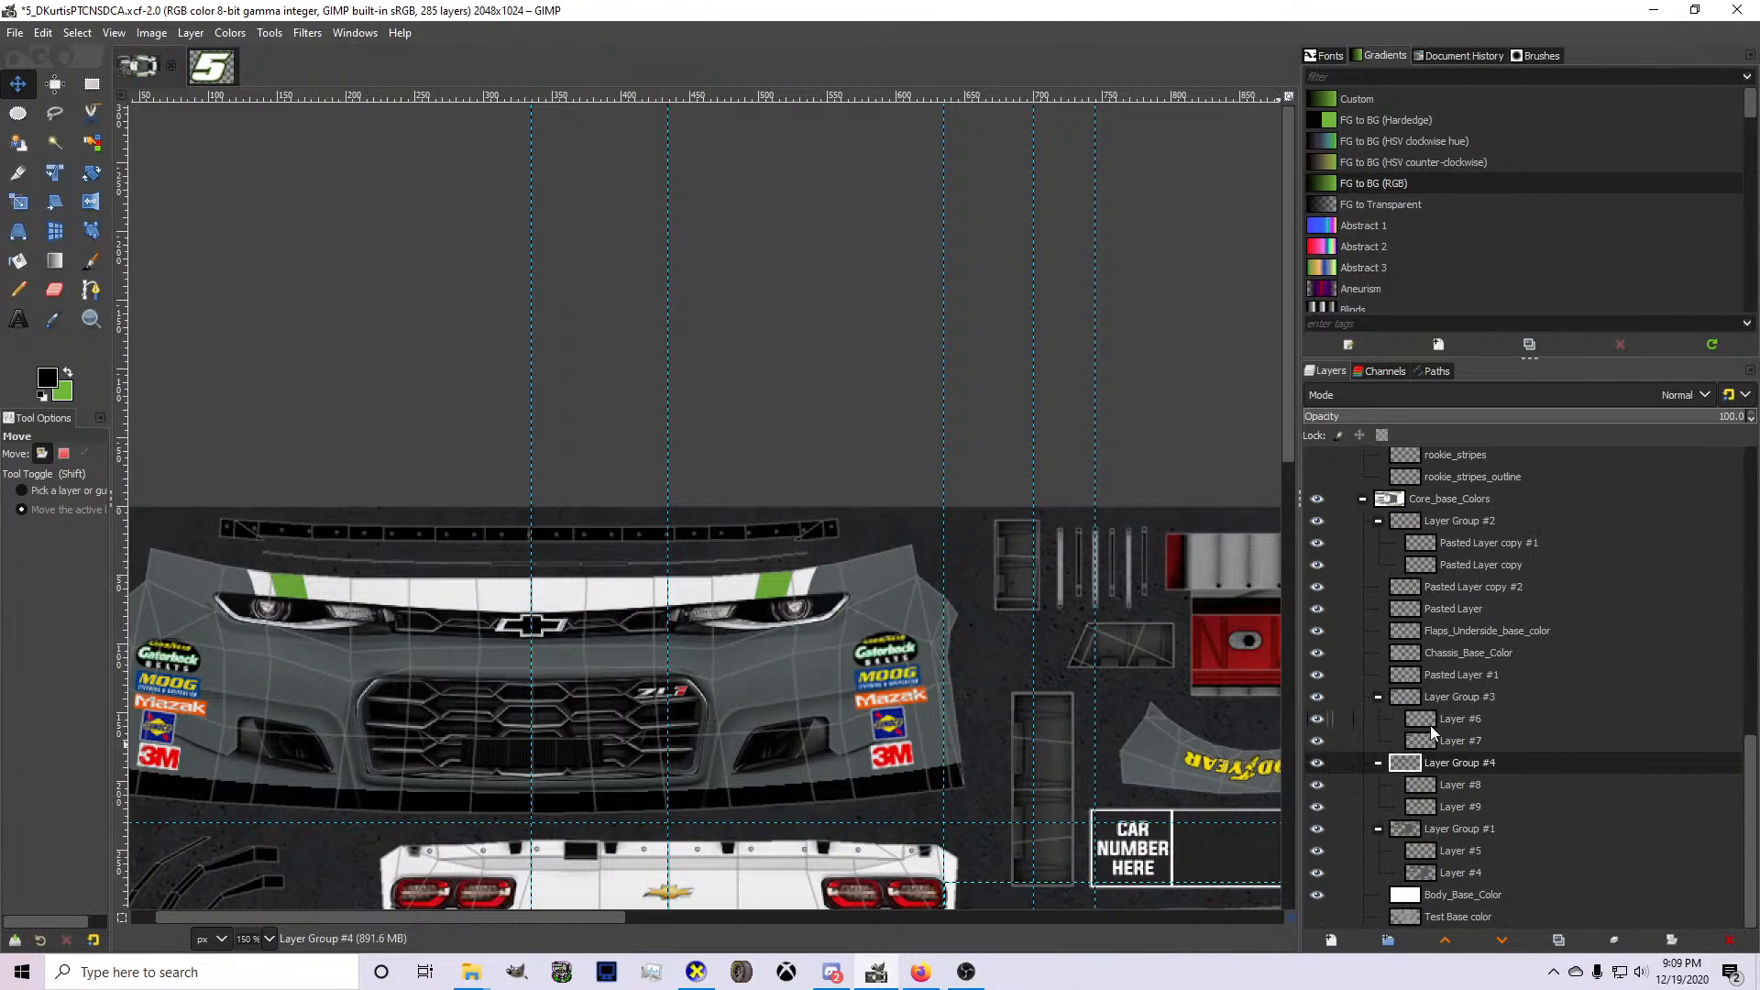
pyautogui.click(1434, 699)
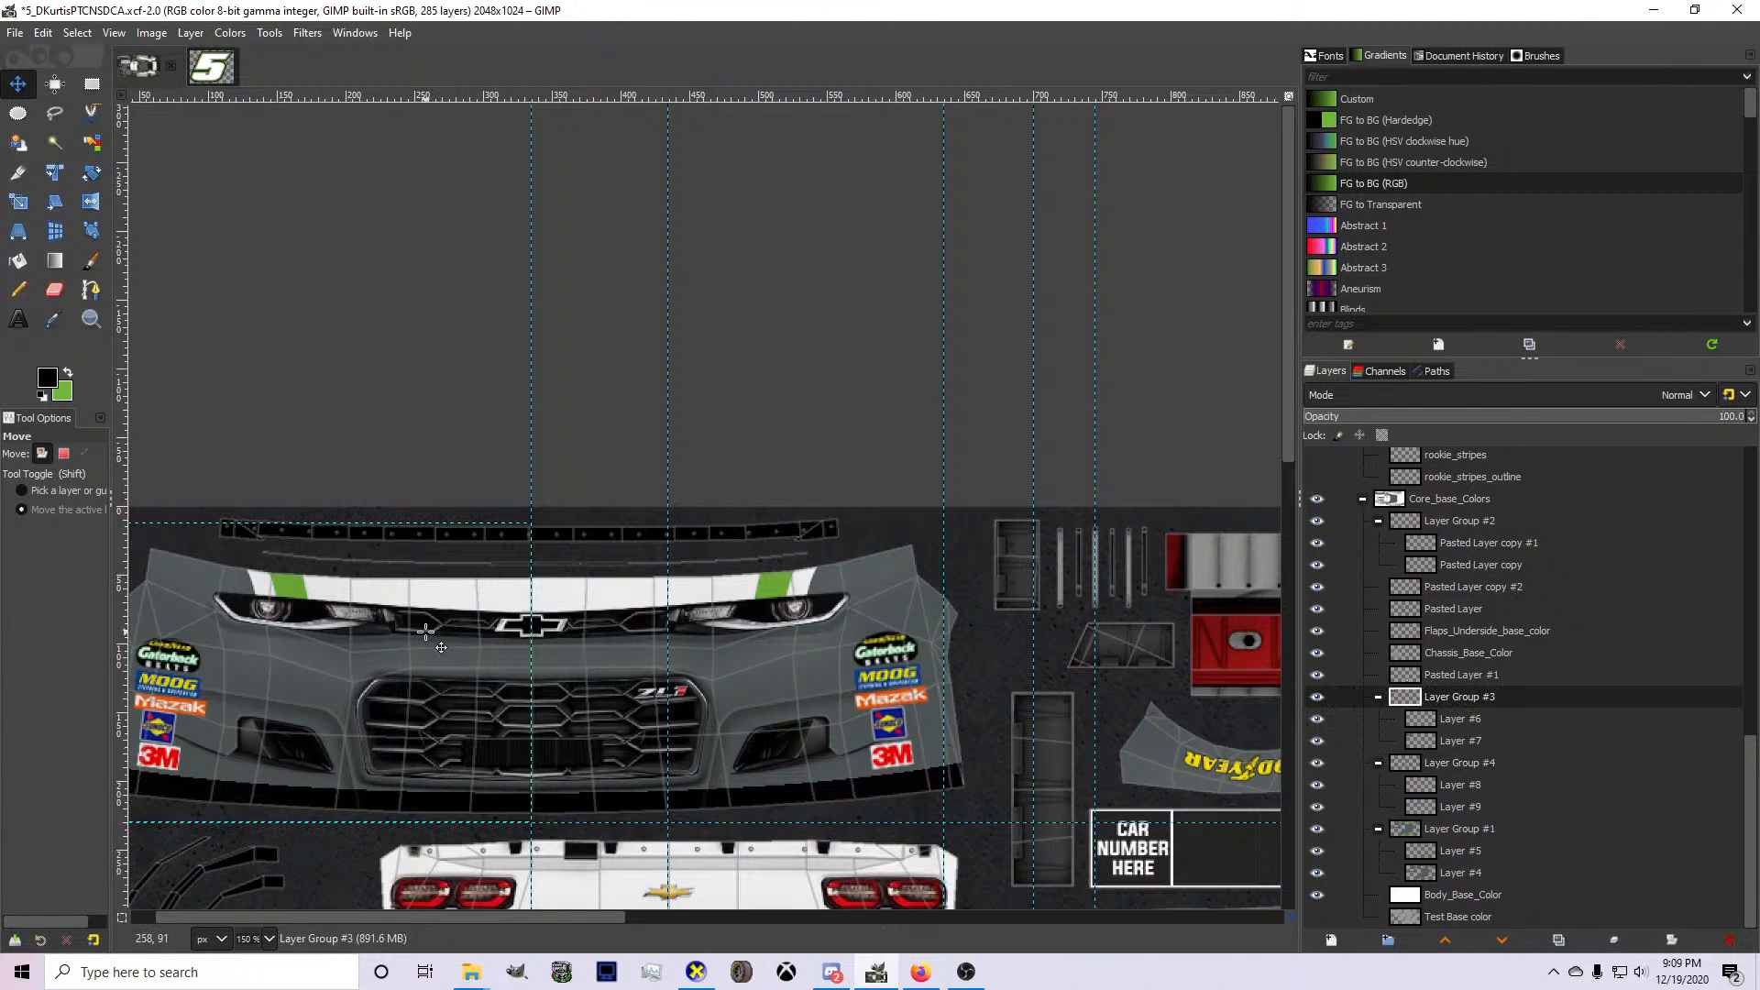
pyautogui.press('Left')
pyautogui.press('Left')
pyautogui.press('Left')
pyautogui.press('Left')
pyautogui.press('Left')
pyautogui.press('Left')
pyautogui.press('Left')
pyautogui.press('Left')
pyautogui.press('Left')
pyautogui.press('Left')
pyautogui.press('Left')
pyautogui.press('Left')
pyautogui.press('Left')
pyautogui.press('Left')
pyautogui.press('Left')
pyautogui.press('Left')
pyautogui.press('Left')
pyautogui.press('Left')
pyautogui.press('Left')
pyautogui.press('Left')
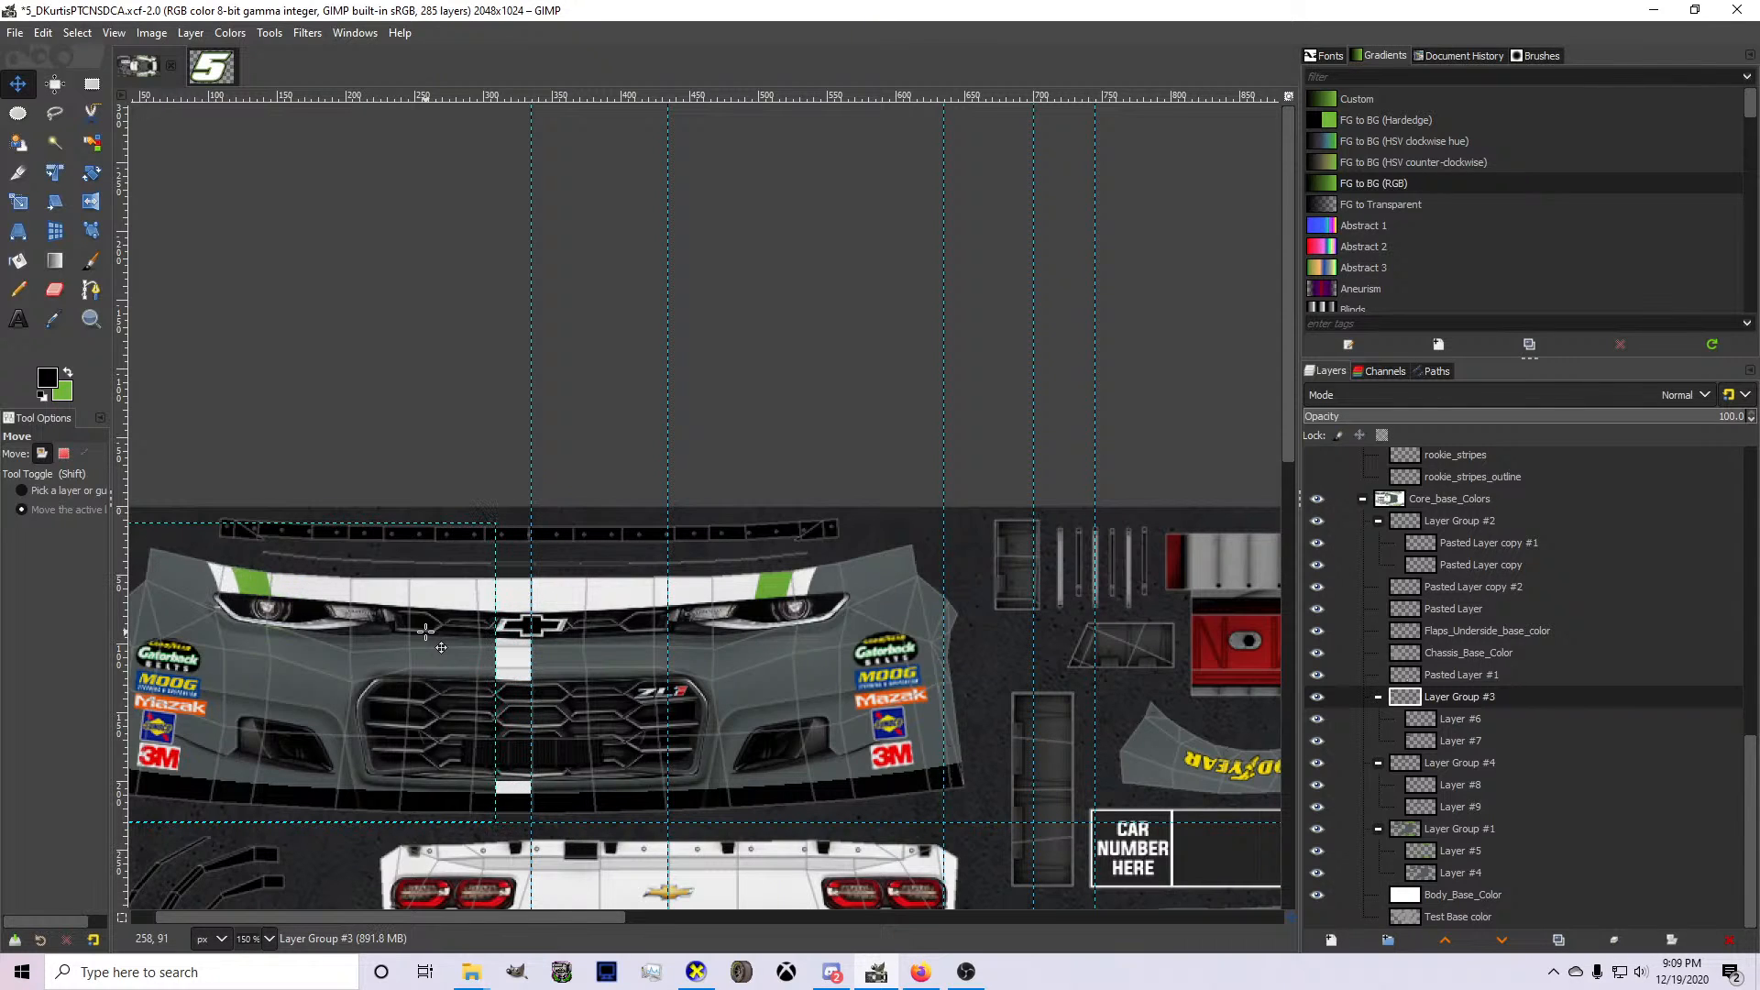
pyautogui.press('Right')
pyautogui.press('Right')
pyautogui.press('Right')
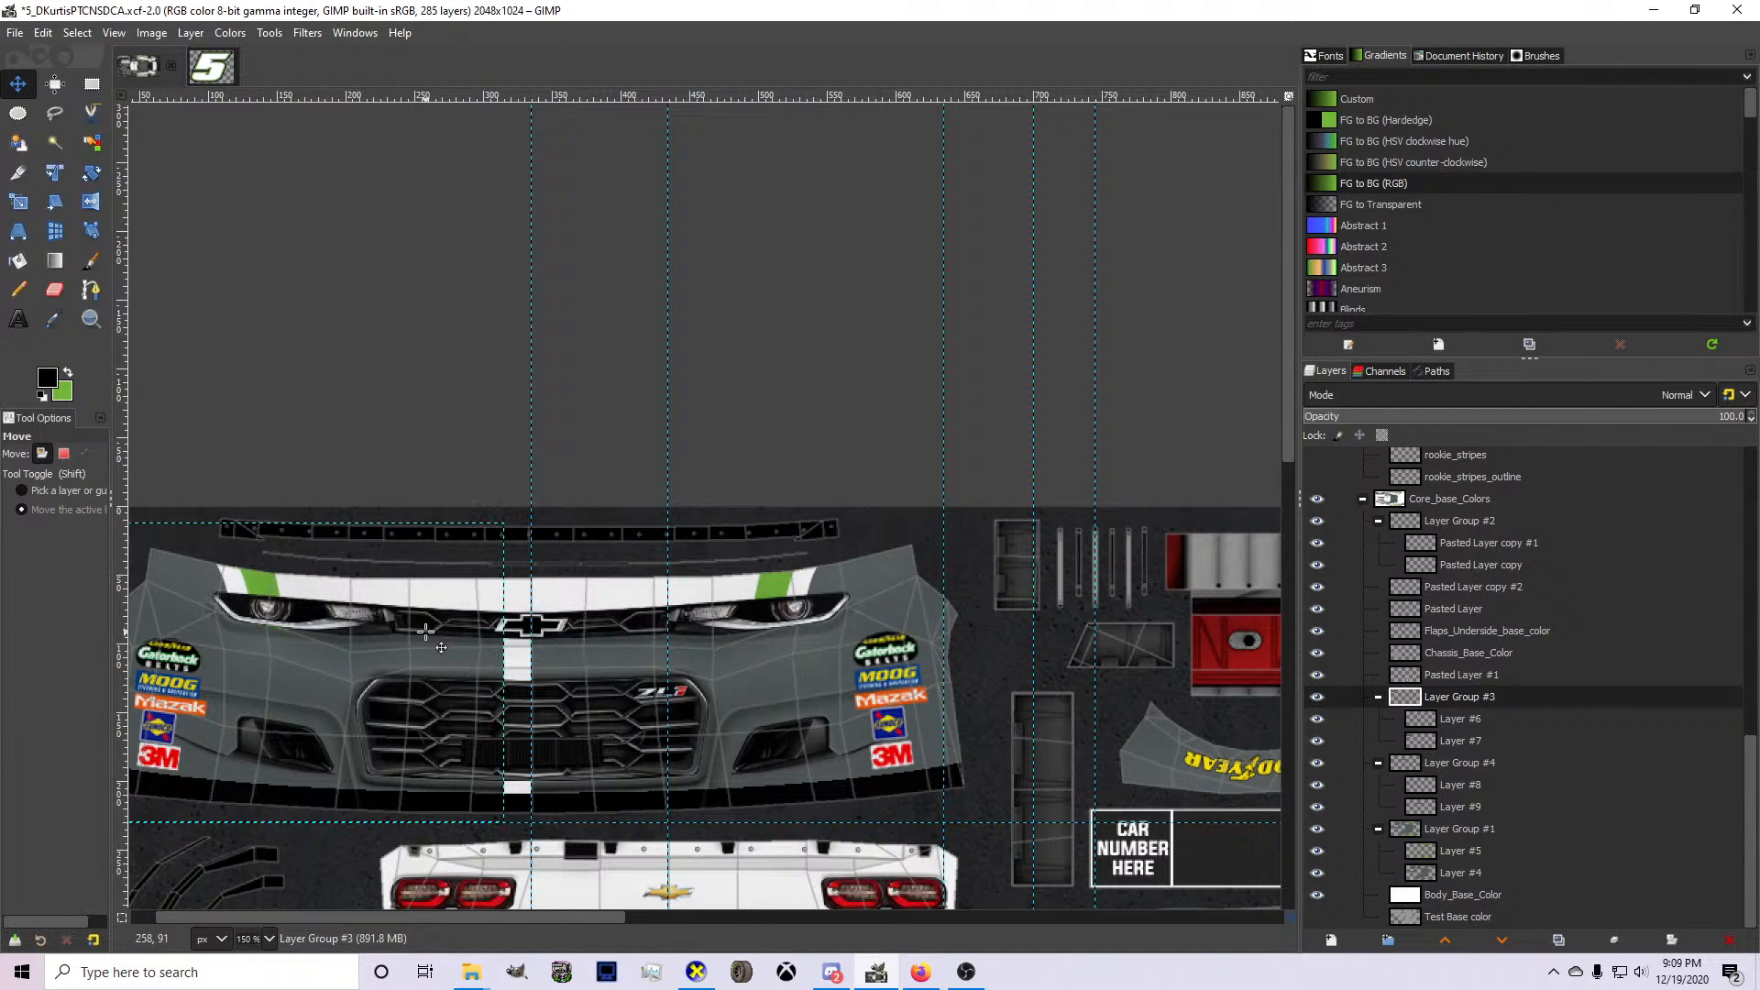
pyautogui.press('Right')
pyautogui.press('Right')
pyautogui.press('Right')
pyautogui.press('Right')
pyautogui.press('Right')
pyautogui.press('Right')
pyautogui.press('Right')
pyautogui.press('Right')
pyautogui.press('Right')
pyautogui.press('Right')
pyautogui.press('Right')
pyautogui.press('Right')
pyautogui.press('Right')
pyautogui.press('Right')
pyautogui.press('Right')
pyautogui.press('Right')
pyautogui.press('Right')
pyautogui.press('Right')
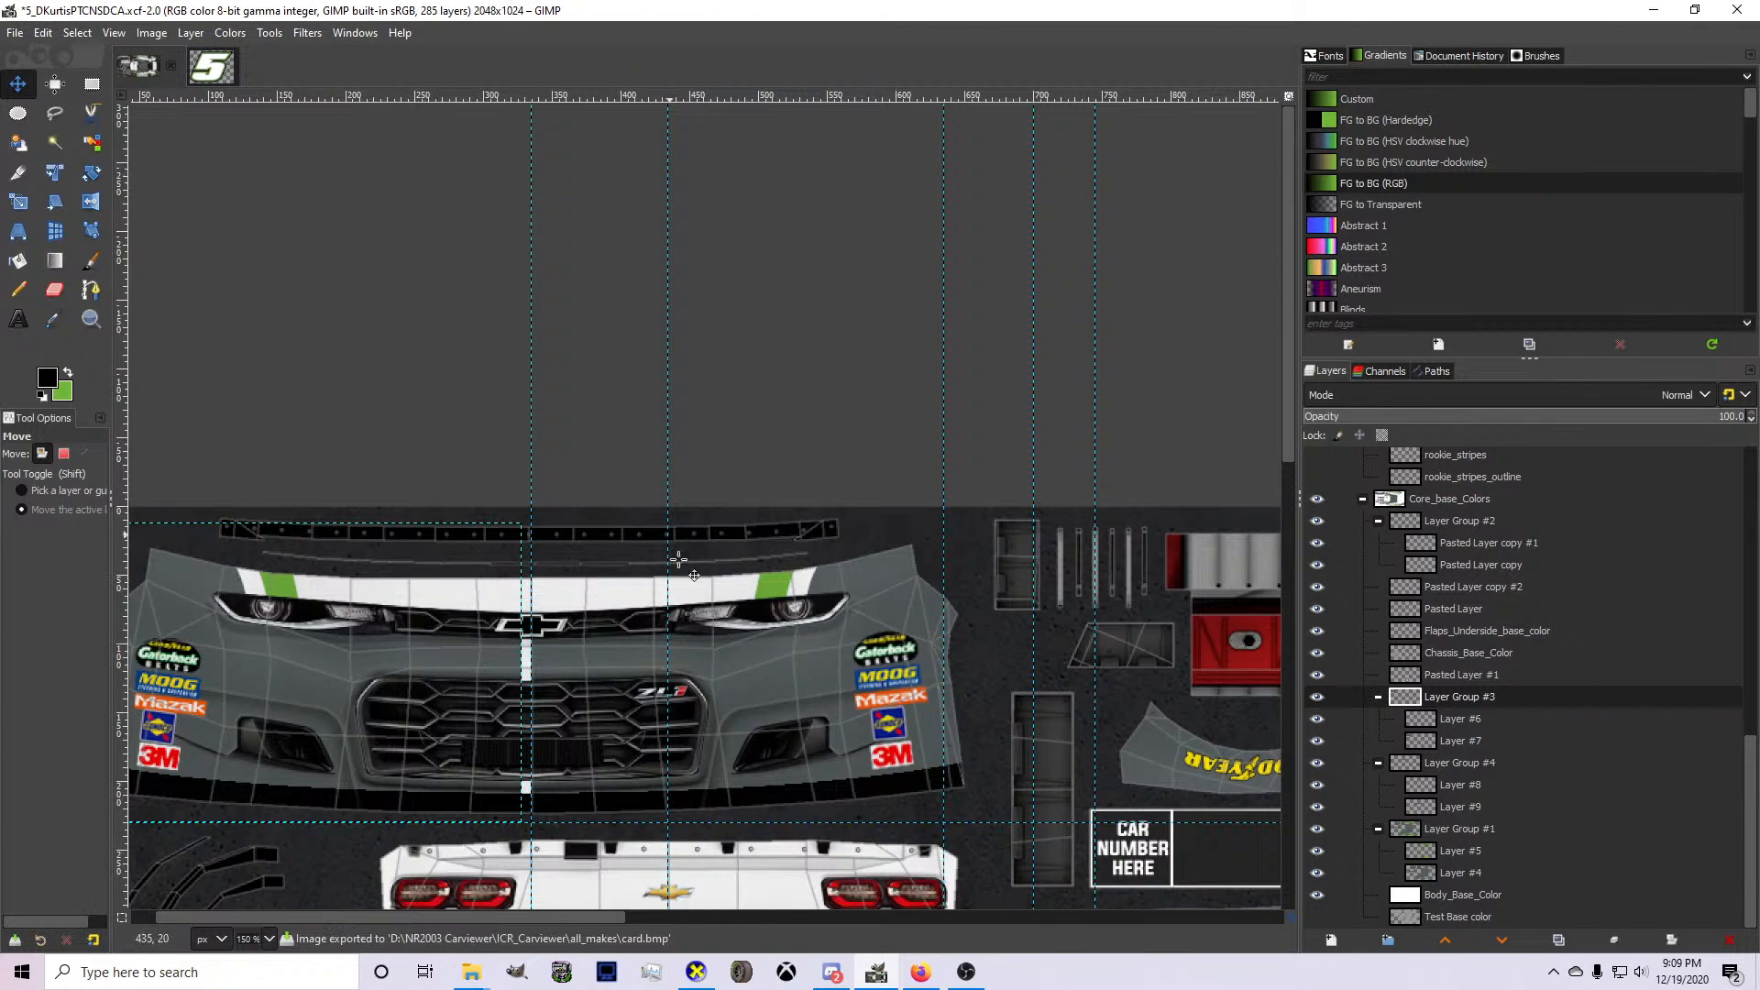
# Inspect in CarView how the green bumper stripe meets the hood stripe along the wireframe, and return to GIMP.
pyautogui.click(683, 980)
pyautogui.moveTo(779, 686); pyautogui.dragTo(878, 677)
pyautogui.scroll(5, 845, 680)
pyautogui.scroll(3, 940, 658)
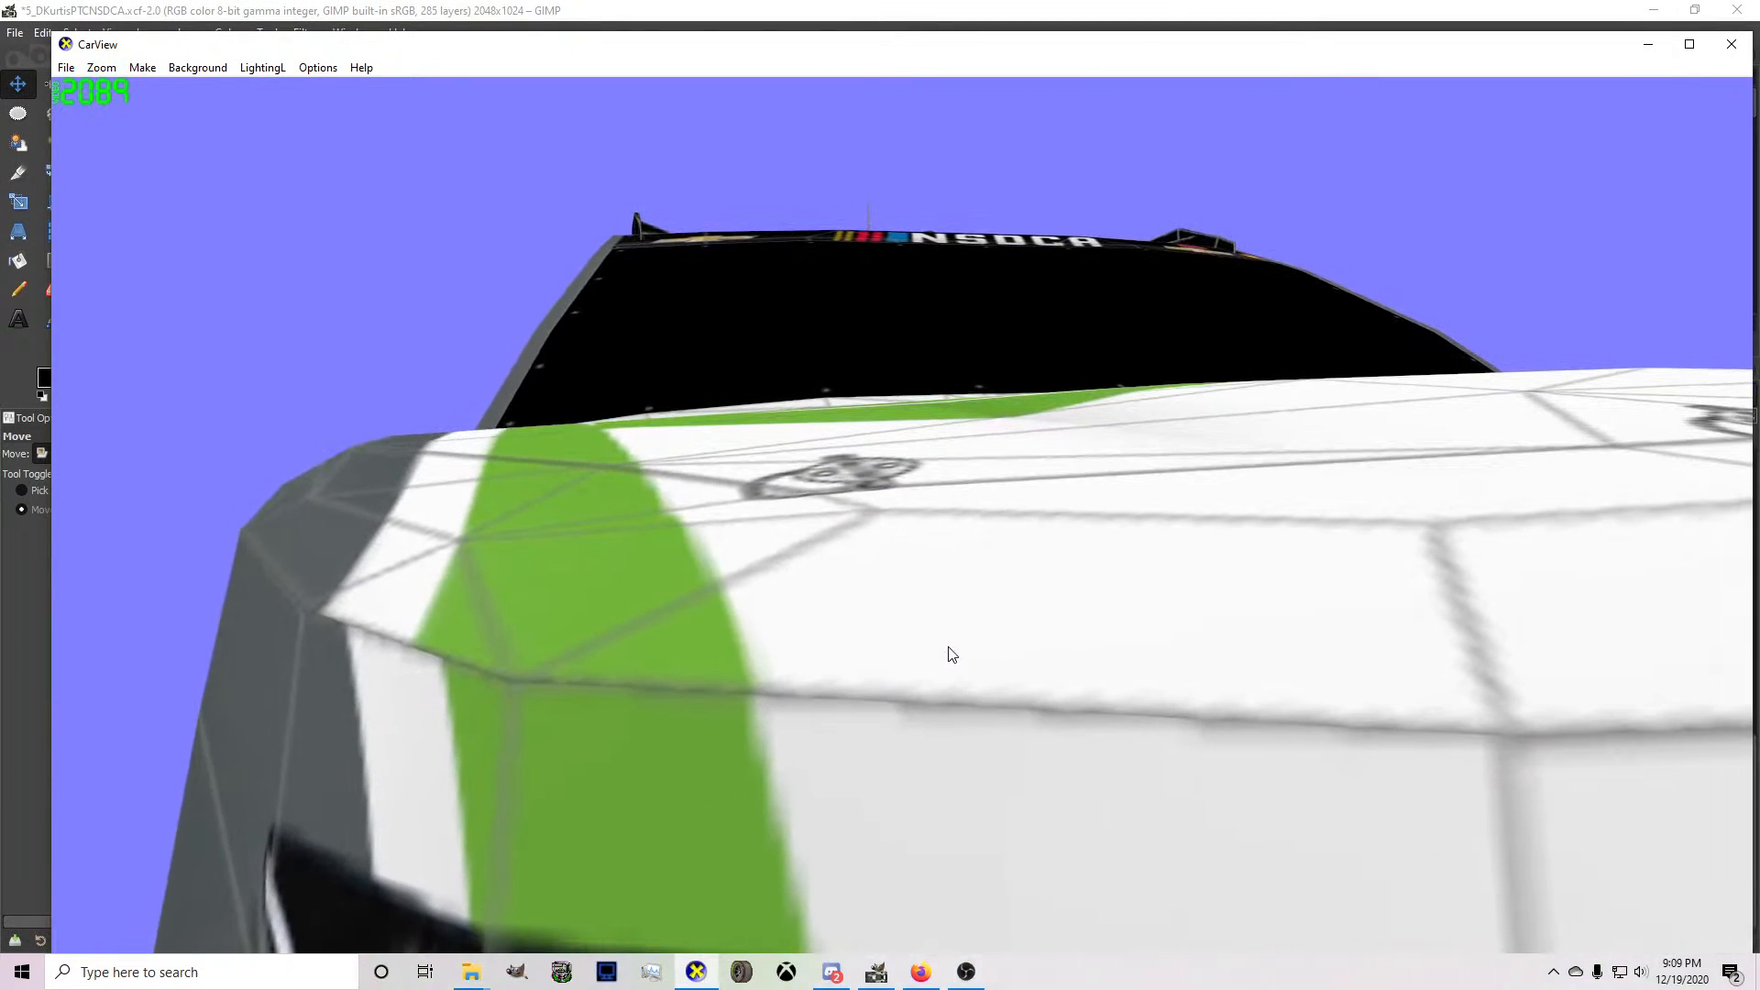
pyautogui.scroll(-3, 951, 652)
pyautogui.moveTo(865, 622); pyautogui.dragTo(796, 658)
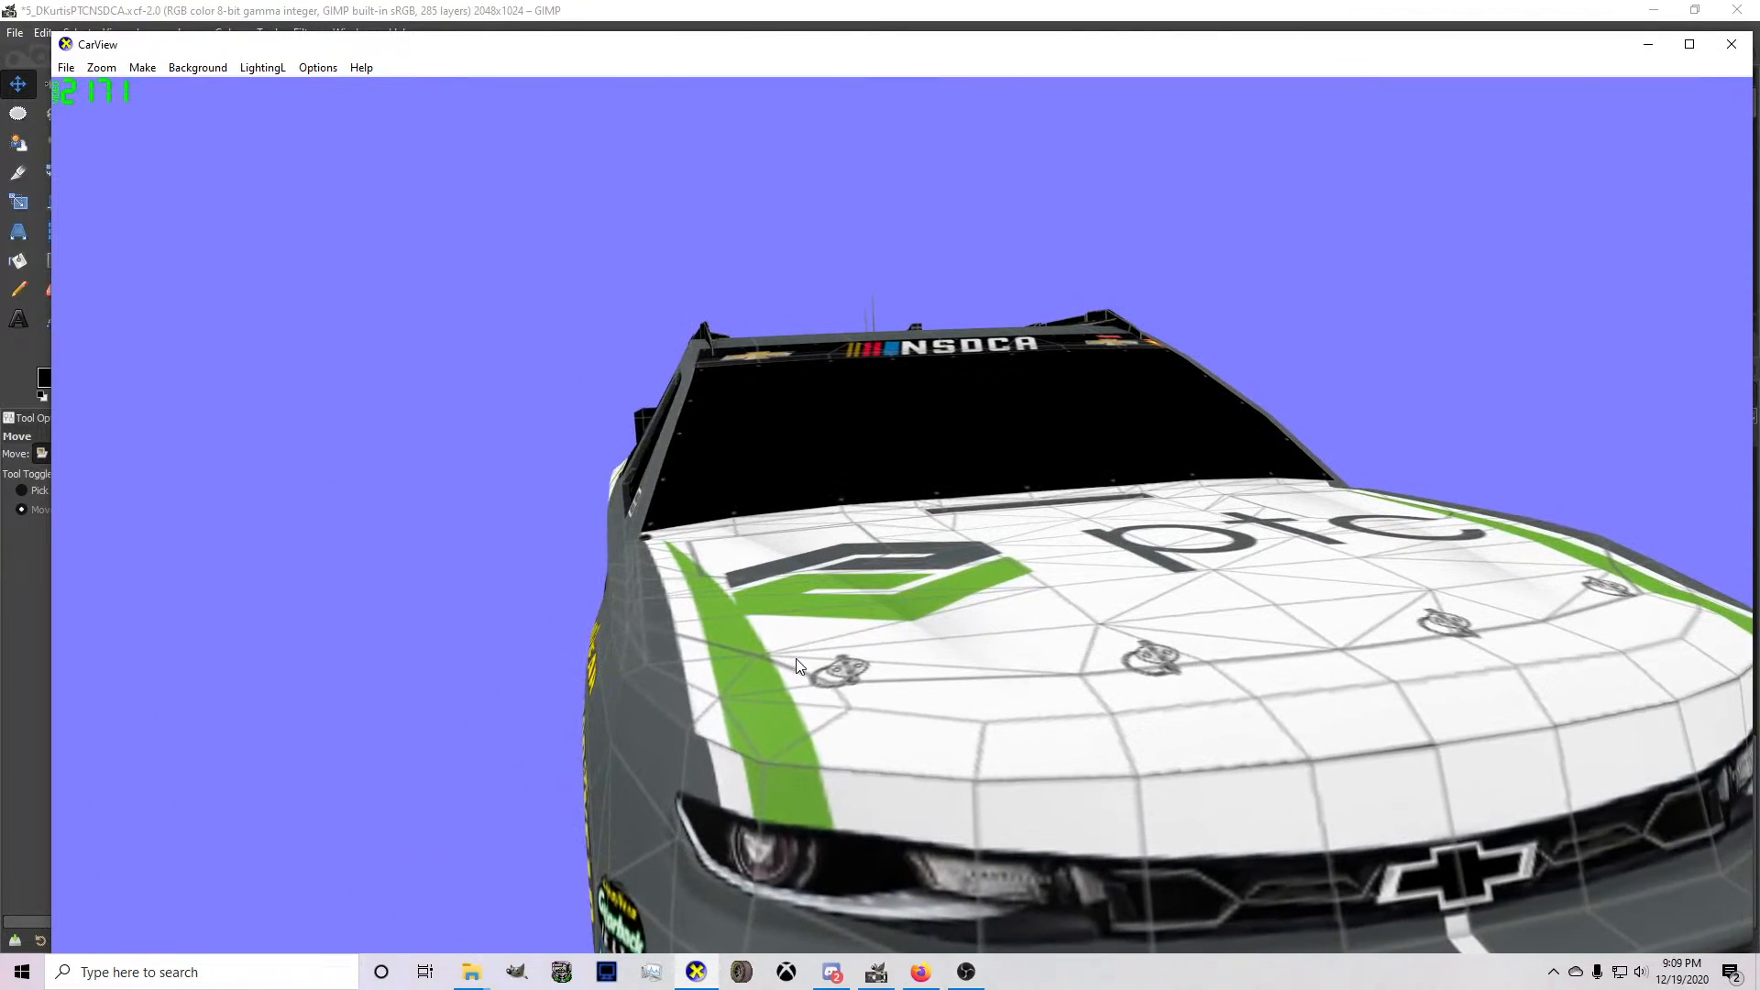
pyautogui.click(869, 973)
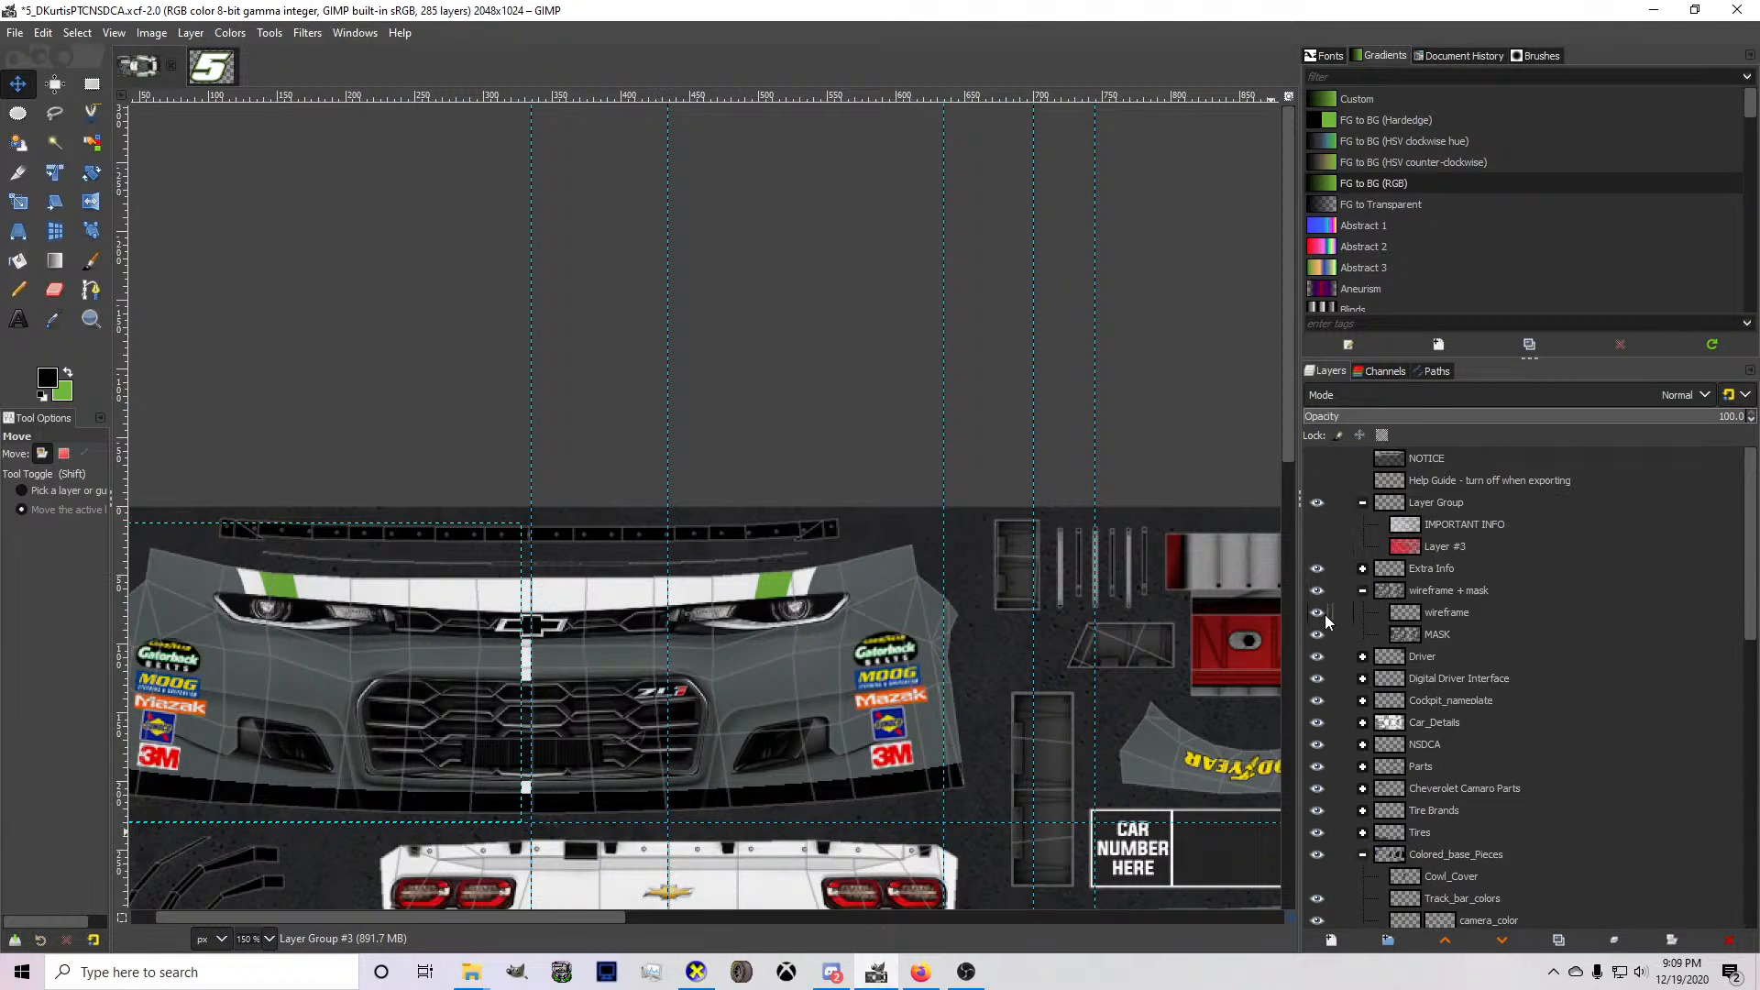
# Hide the wireframe layer, export the livery again, check the front end in CarView, and return to GIMP.
pyautogui.click(1320, 614)
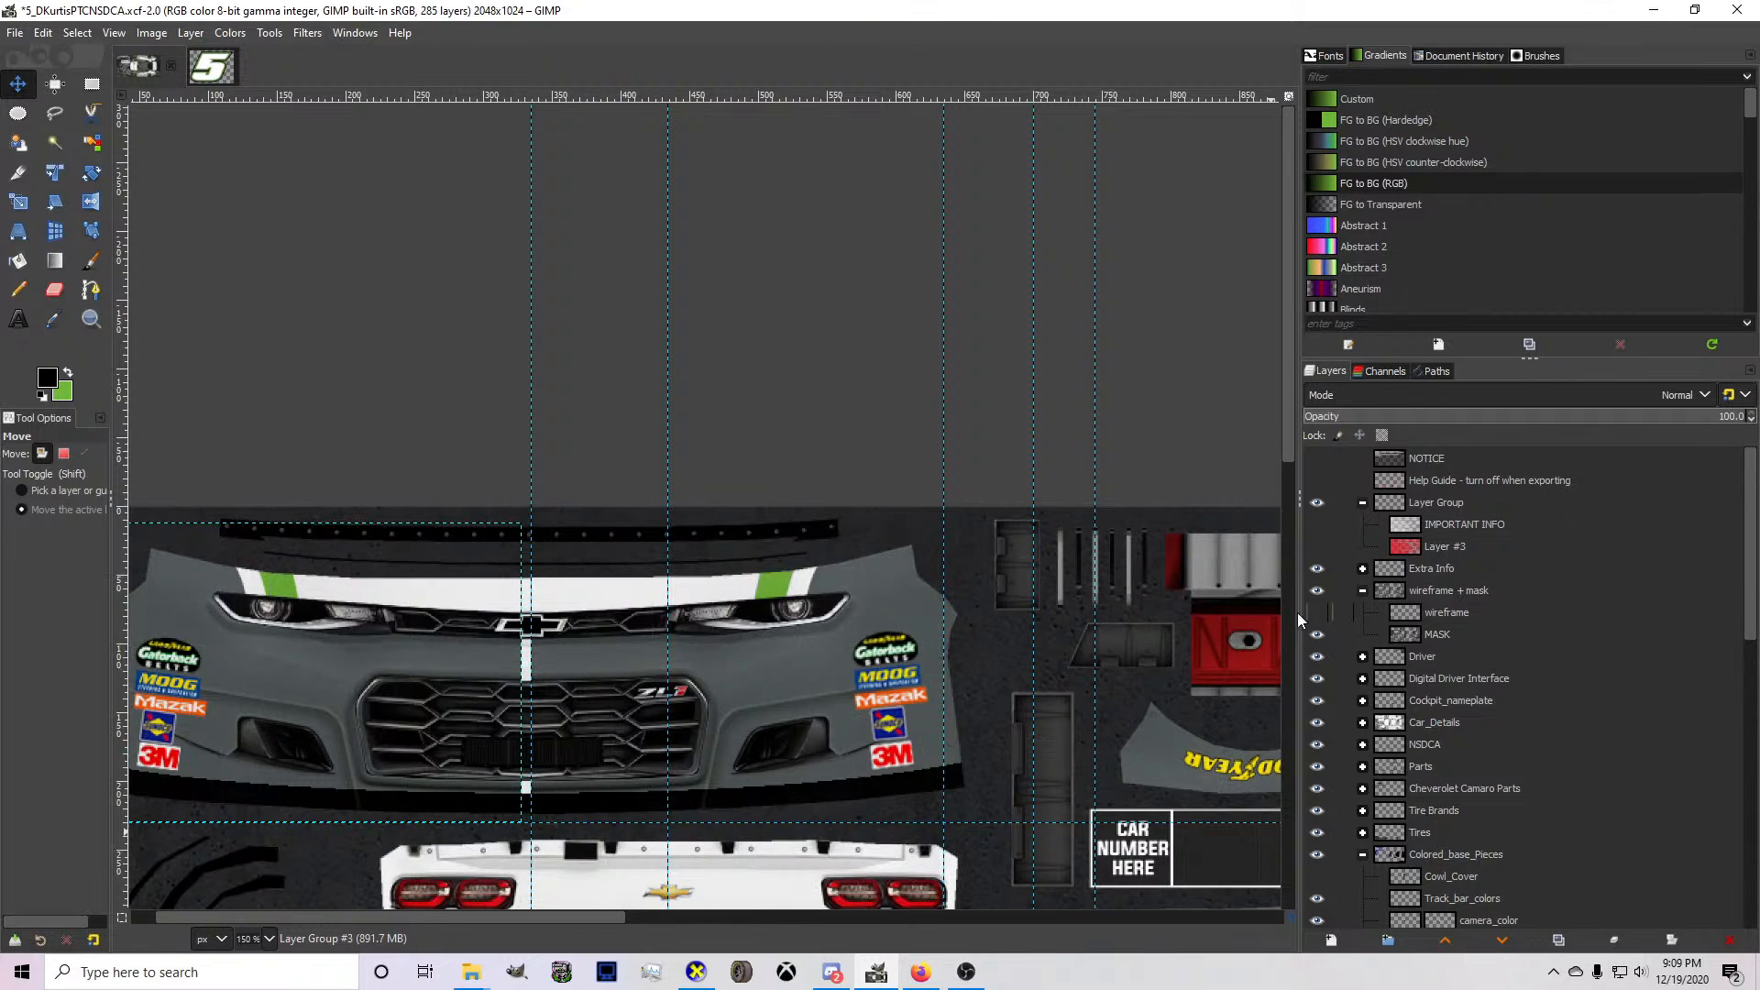
pyautogui.click(699, 972)
pyautogui.moveTo(697, 867); pyautogui.dragTo(697, 772)
pyautogui.moveTo(796, 676); pyautogui.dragTo(733, 830)
pyautogui.click(875, 972)
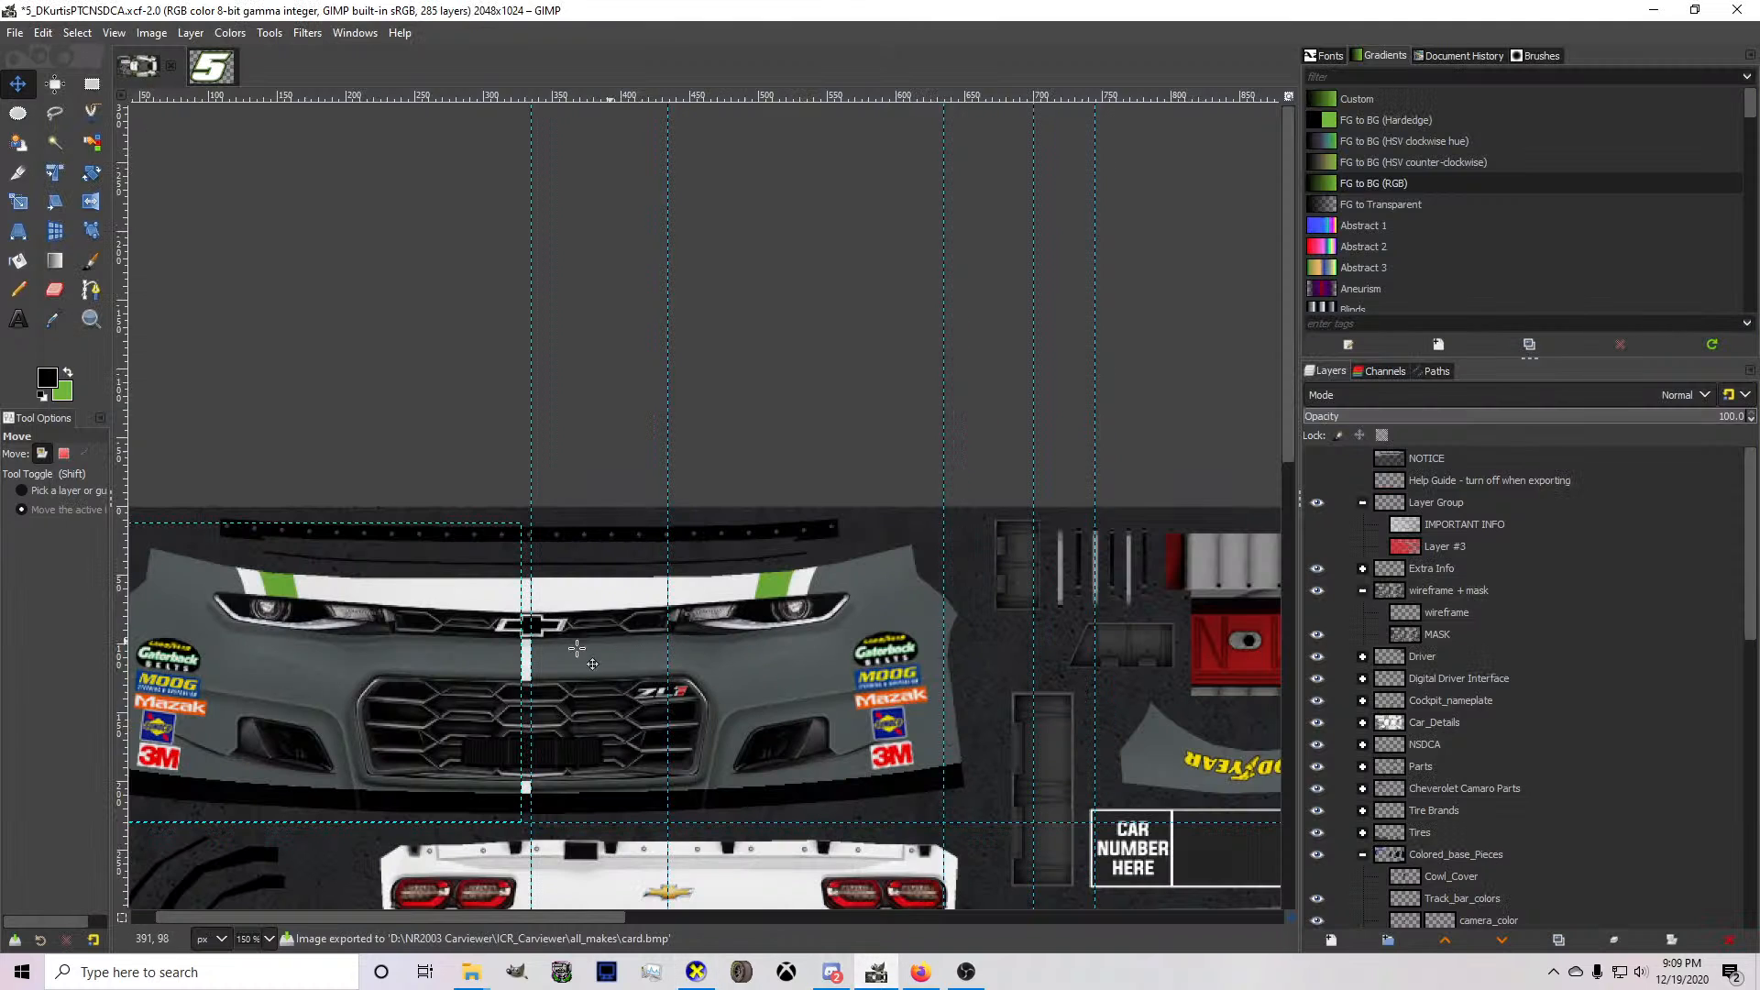
# Nudge Layer Group #3 slightly toward the bumper's centre guide, export to card.bmp, and check the stripe joint in CarView.
pyautogui.click(331, 686)
pyautogui.scroll(2, 267, 642)
pyautogui.press('Right')
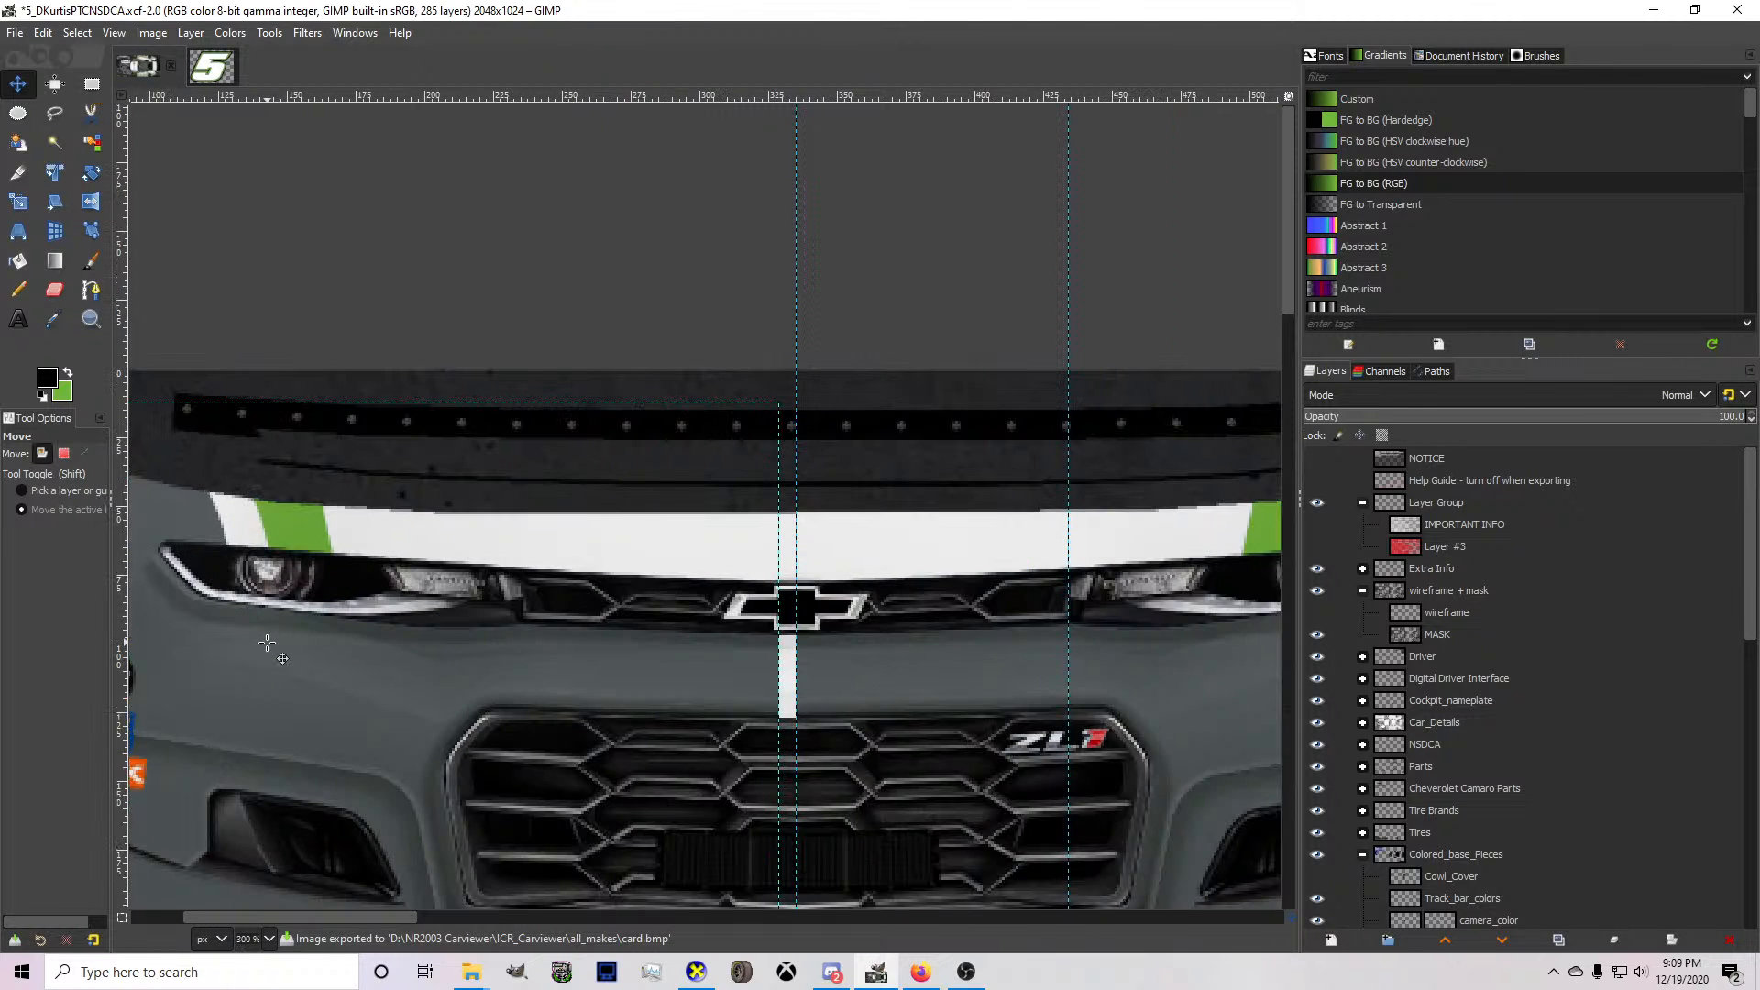
pyautogui.click(696, 972)
pyautogui.scroll(-5, 736, 844)
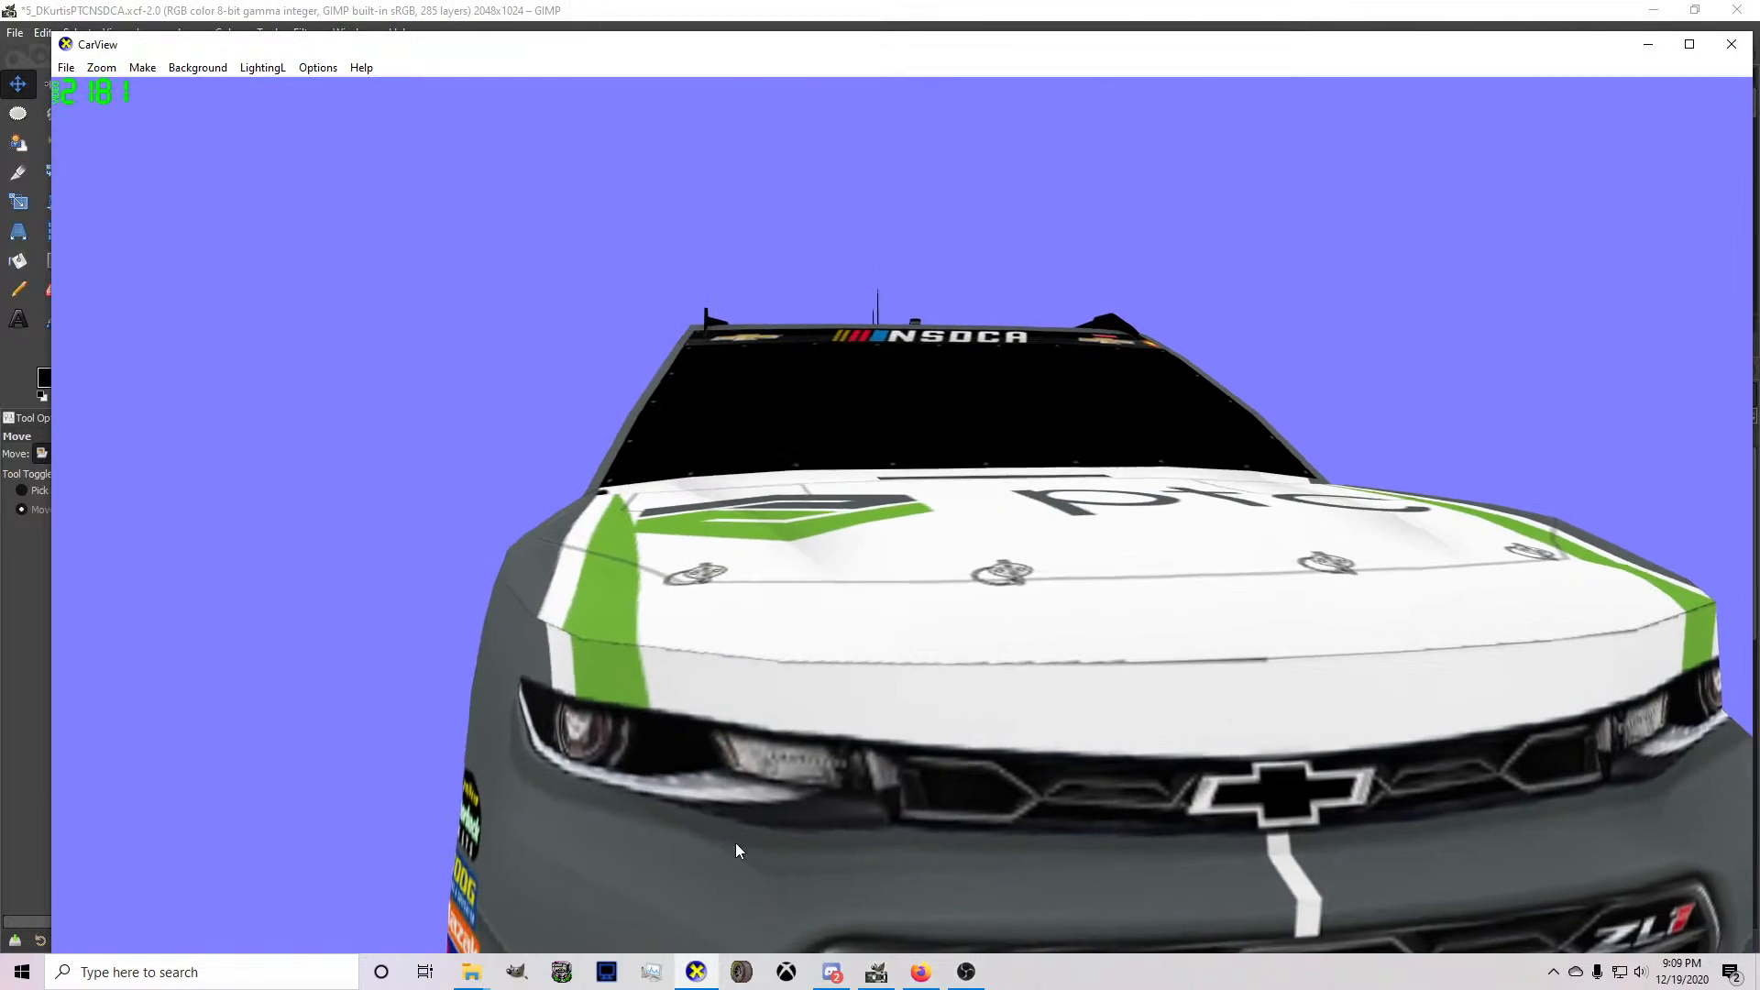
pyautogui.scroll(5, 817, 846)
pyautogui.scroll(-2, 824, 844)
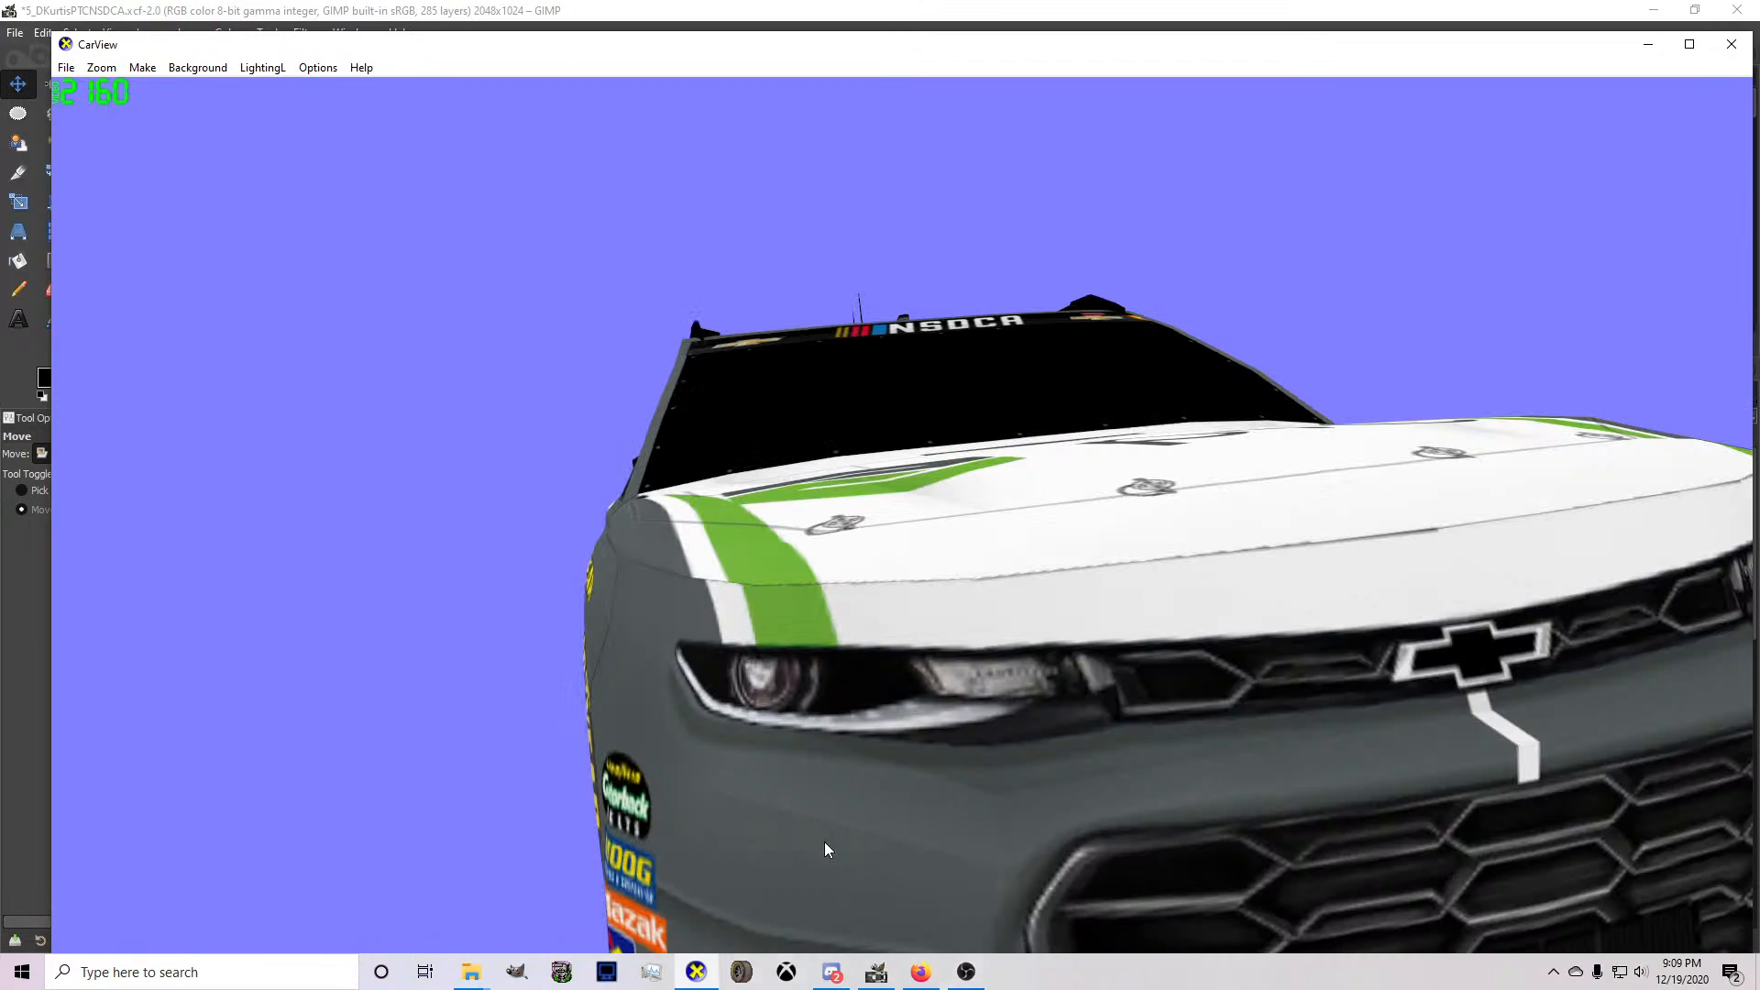
pyautogui.scroll(1, 826, 843)
pyautogui.hotkey('alt', 'Tab')
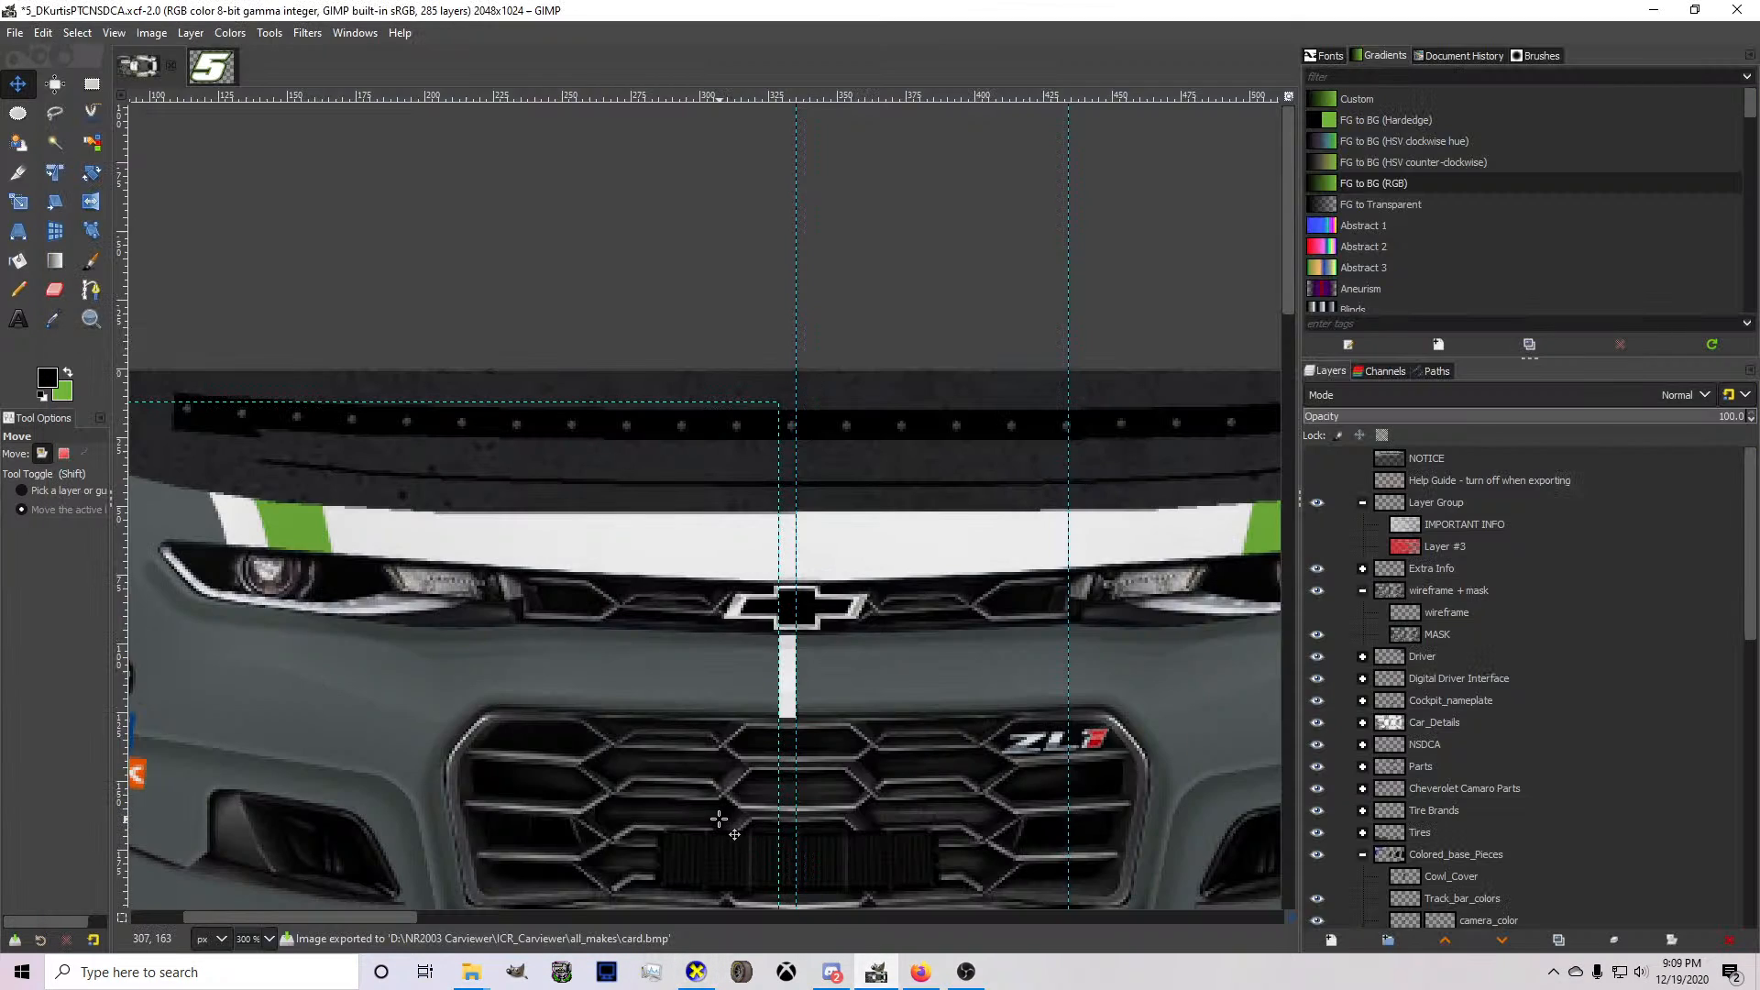
# Try Layer Group #3 slightly farther from the centre guide, export the livery, and compare the stripe joint in CarView.
pyautogui.press('Left')
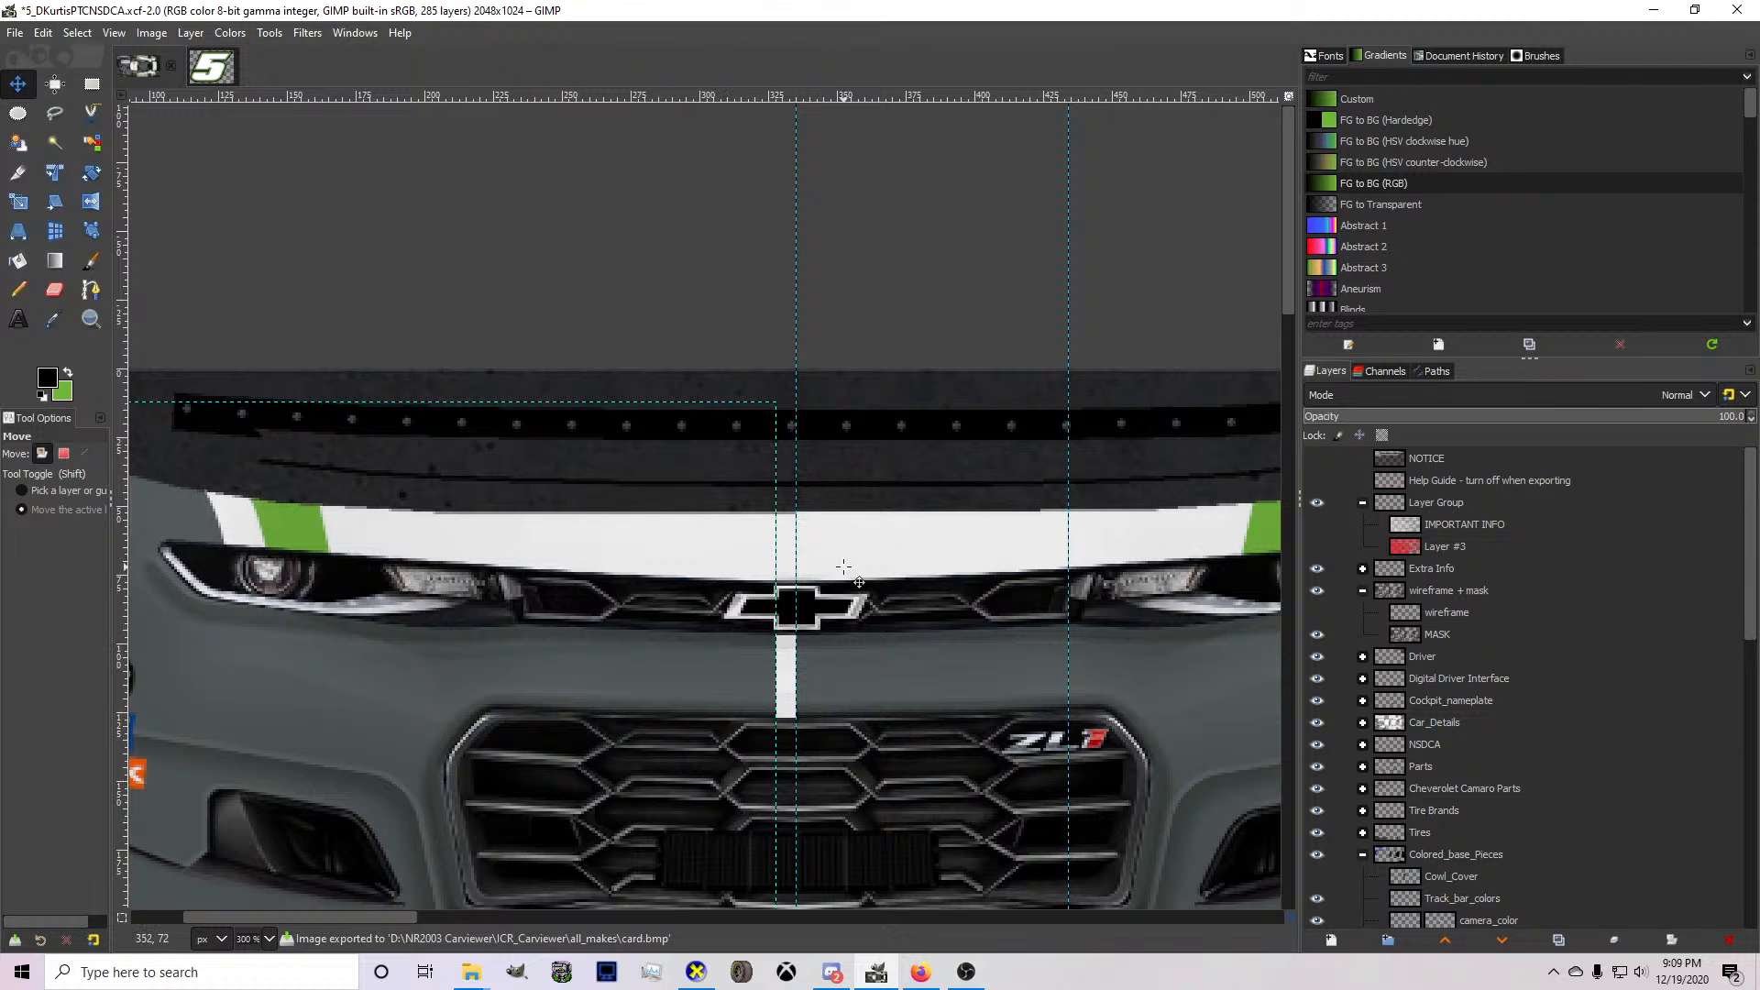
pyautogui.hotkey('alt', 'Tab')
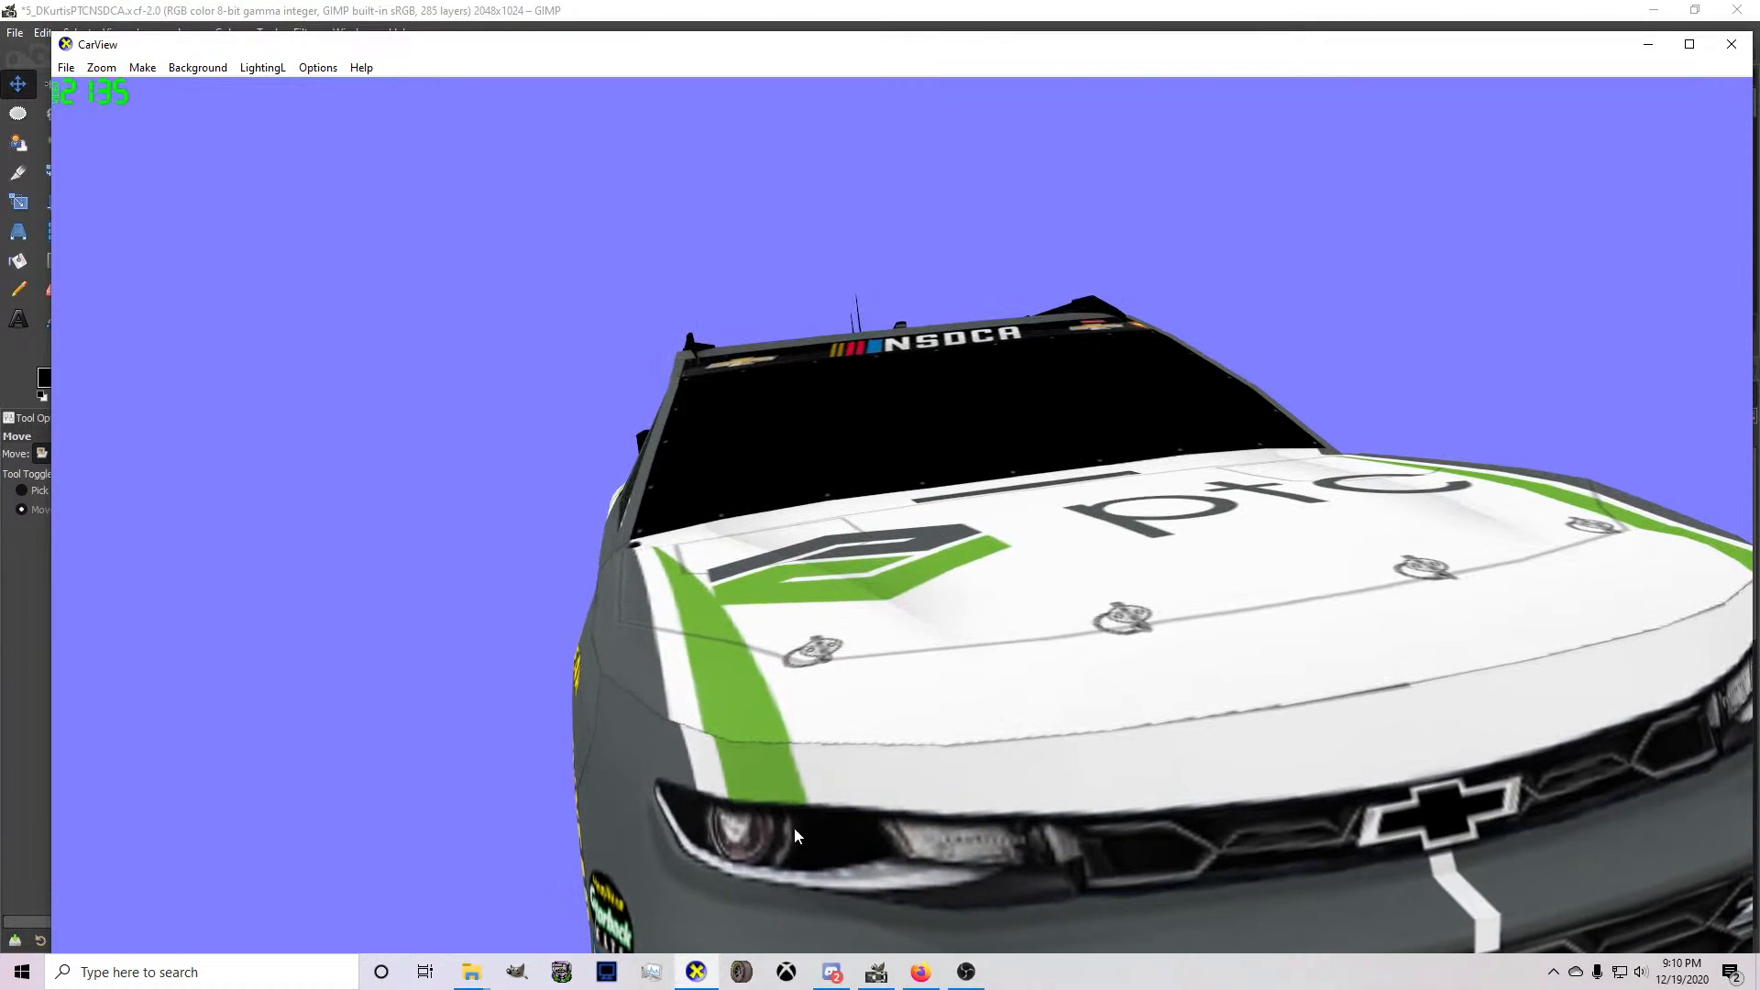
pyautogui.click(848, 972)
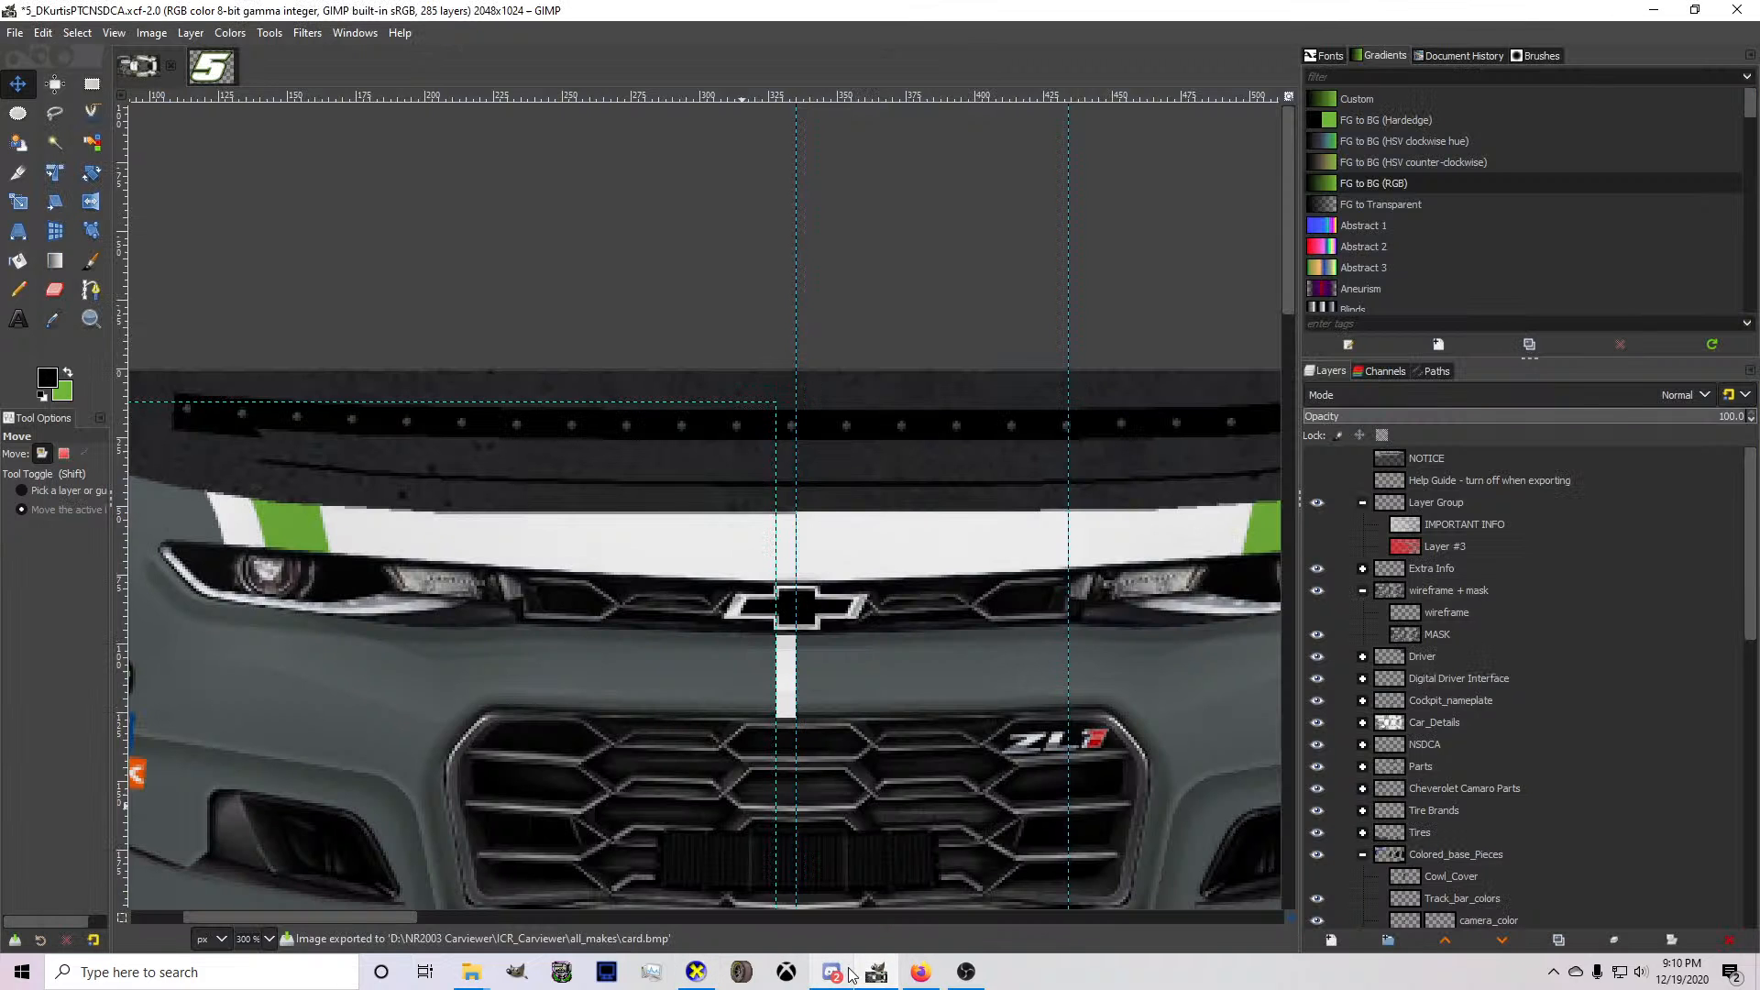
# Move Layer #7 and Layer #9 into Layer Group #1 and merge them down into Layer #4.
pyautogui.scroll(-5, 1528, 679)
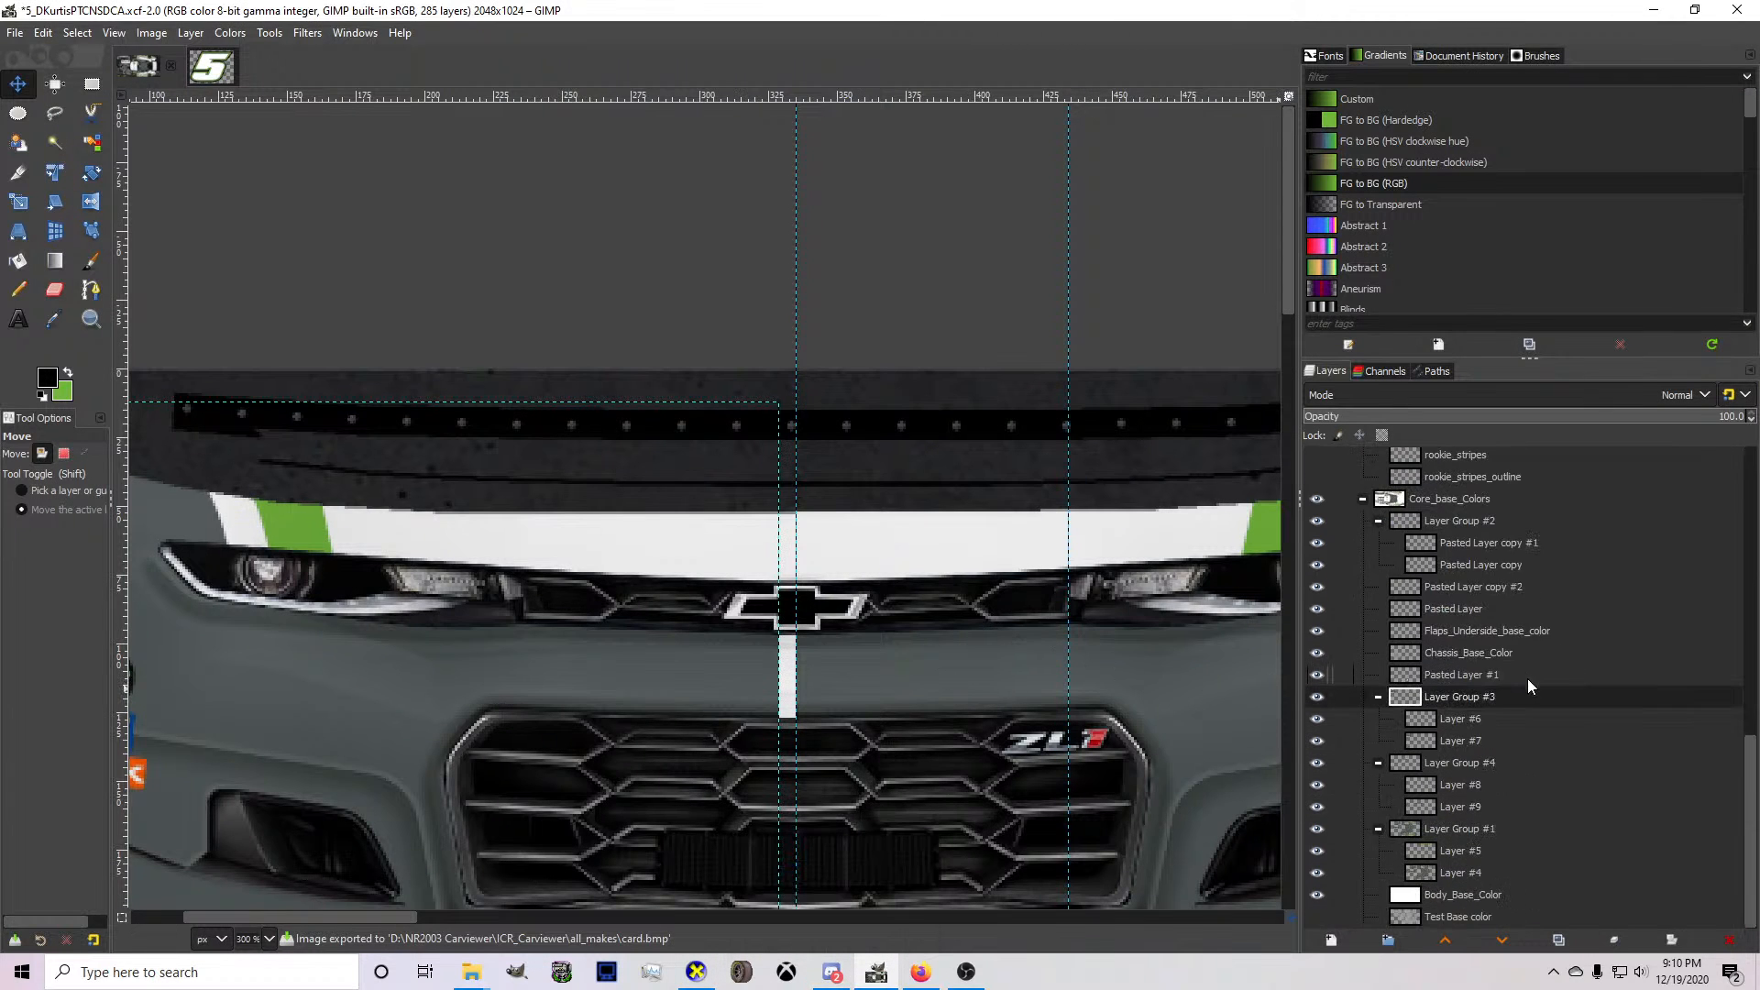
pyautogui.click(1491, 696)
pyautogui.click(1465, 743)
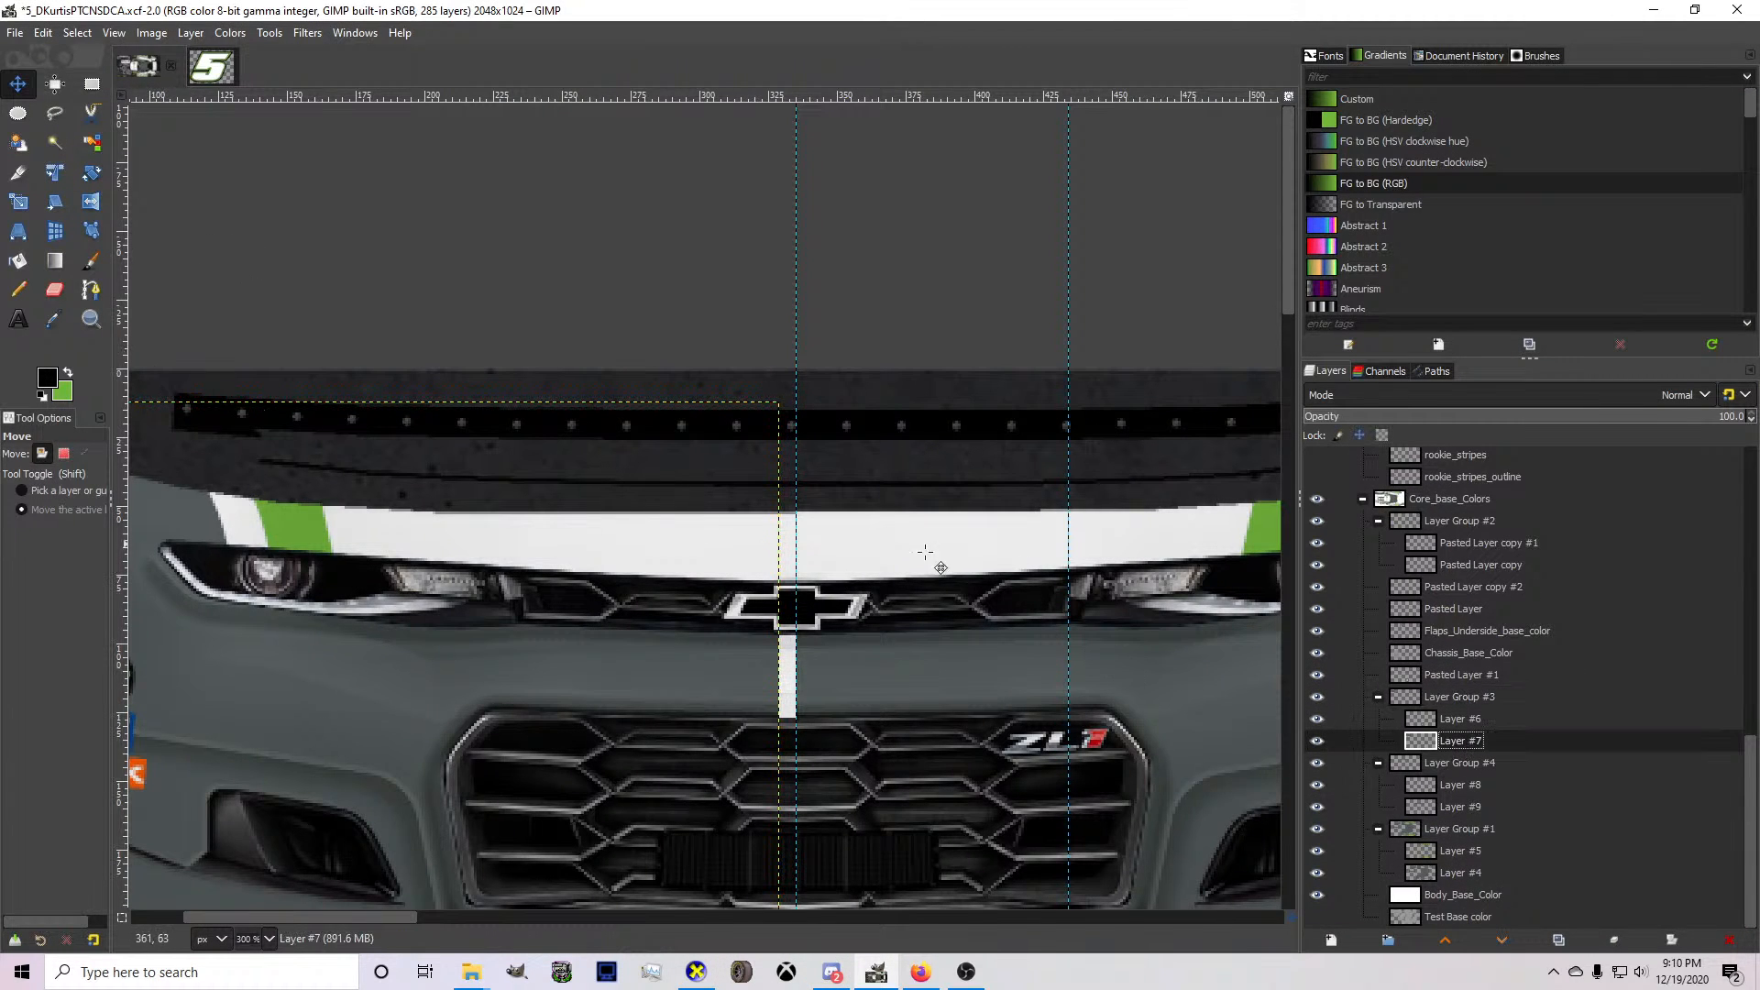
pyautogui.moveTo(1474, 744); pyautogui.dragTo(1465, 863)
pyautogui.rightClick(1464, 851)
pyautogui.press('w')
pyautogui.rightClick(1449, 848)
pyautogui.press('w')
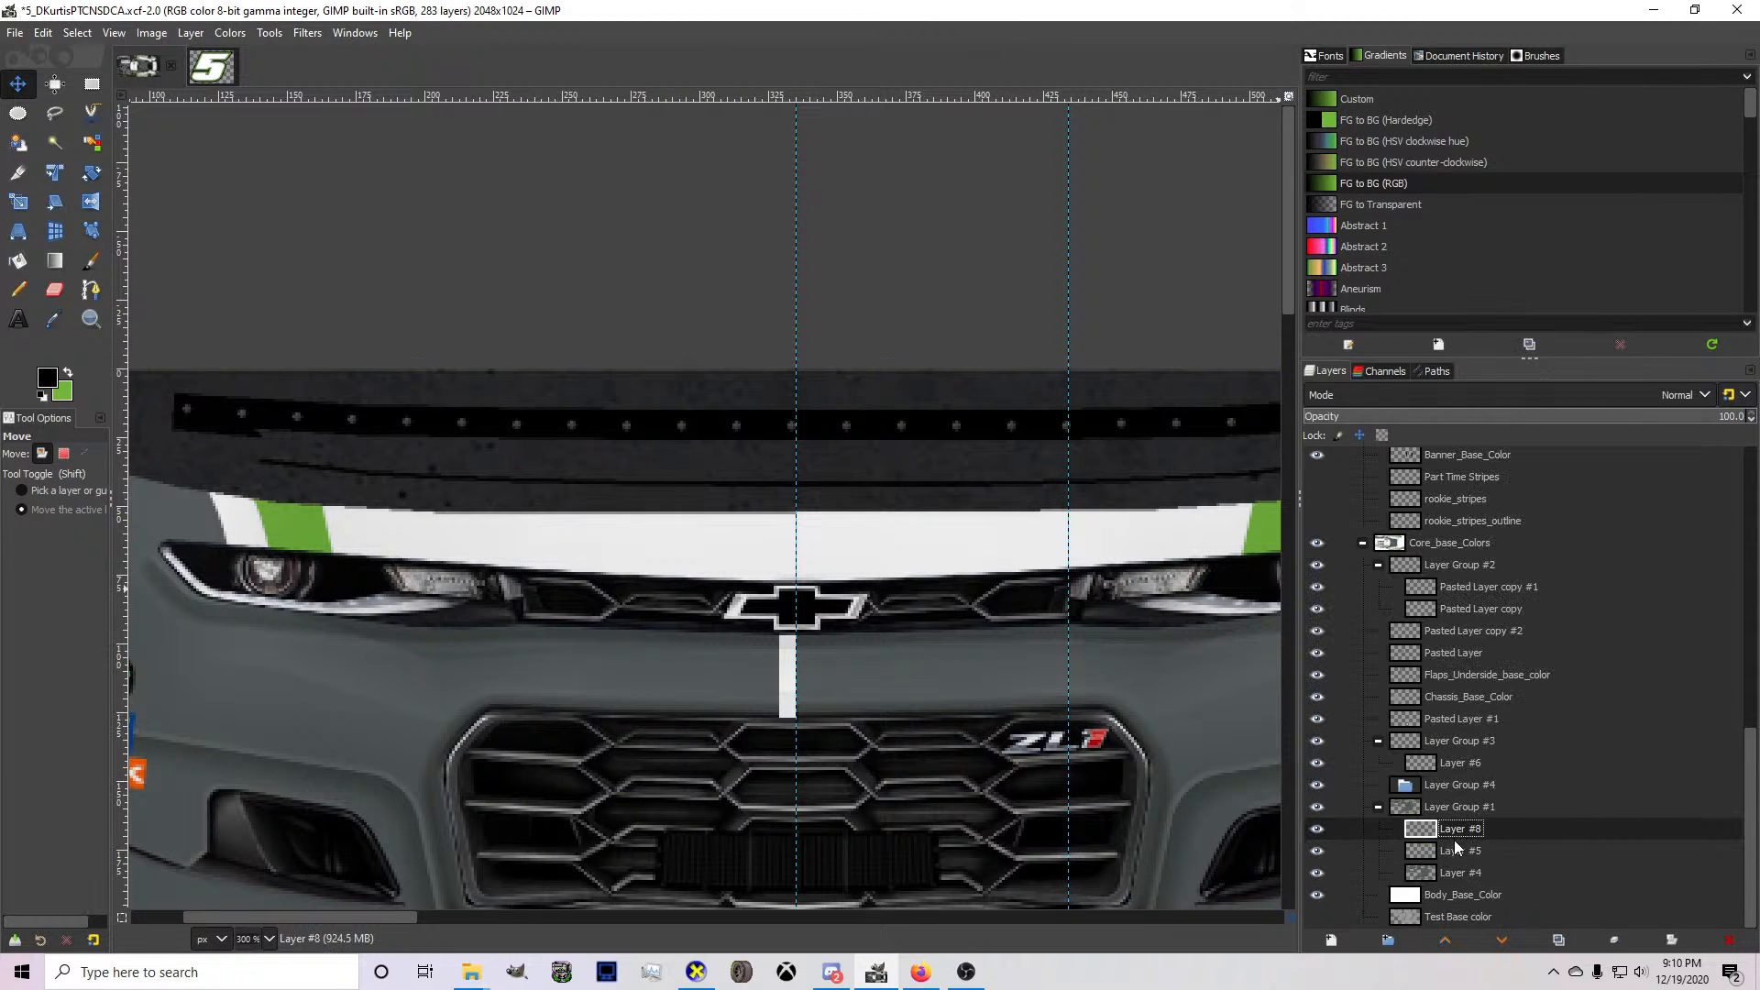
# Merge Layer #8 and Layer #6 down into Layer #5 inside Layer Group #1.
pyautogui.rightClick(1453, 851)
pyautogui.press('w')
pyautogui.moveTo(1460, 787); pyautogui.dragTo(1451, 837)
pyautogui.rightClick(1450, 834)
pyautogui.press('w')
# Cover the white gap at the bumper's centre on Layer #4 with dark gray Pencil inside a freehand selection, deselect, and export card.bmp.
pyautogui.press('1')
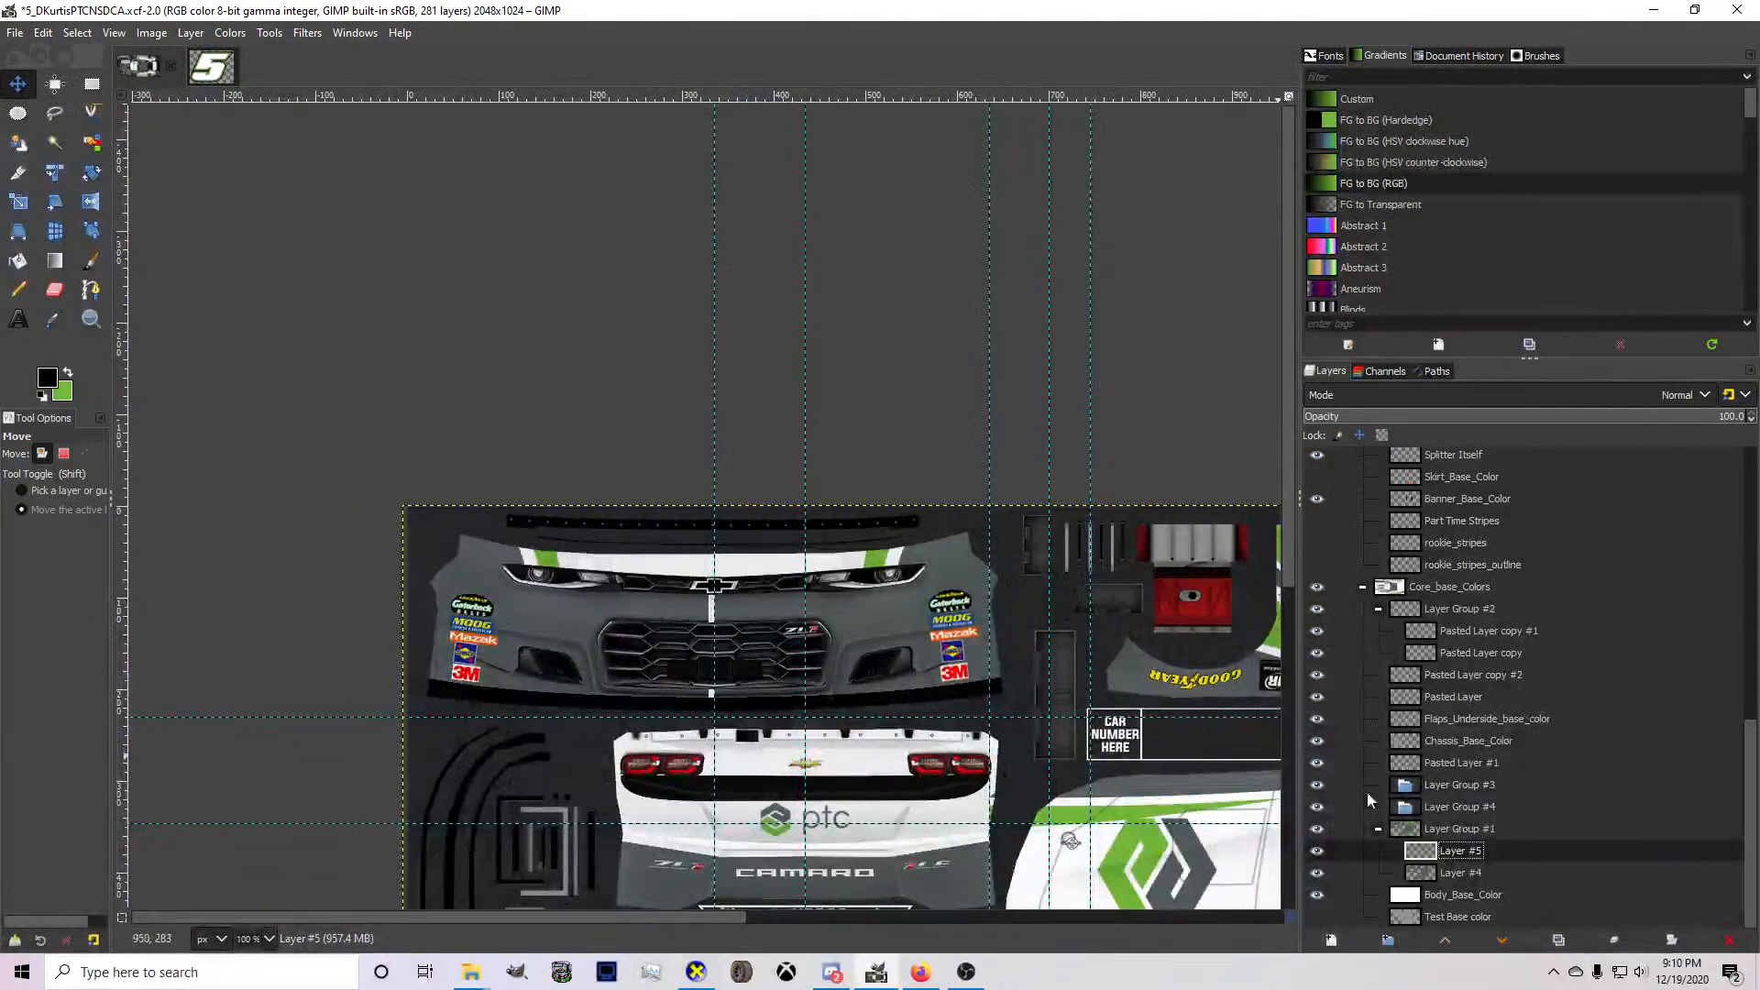
pyautogui.click(1464, 872)
pyautogui.click(54, 377)
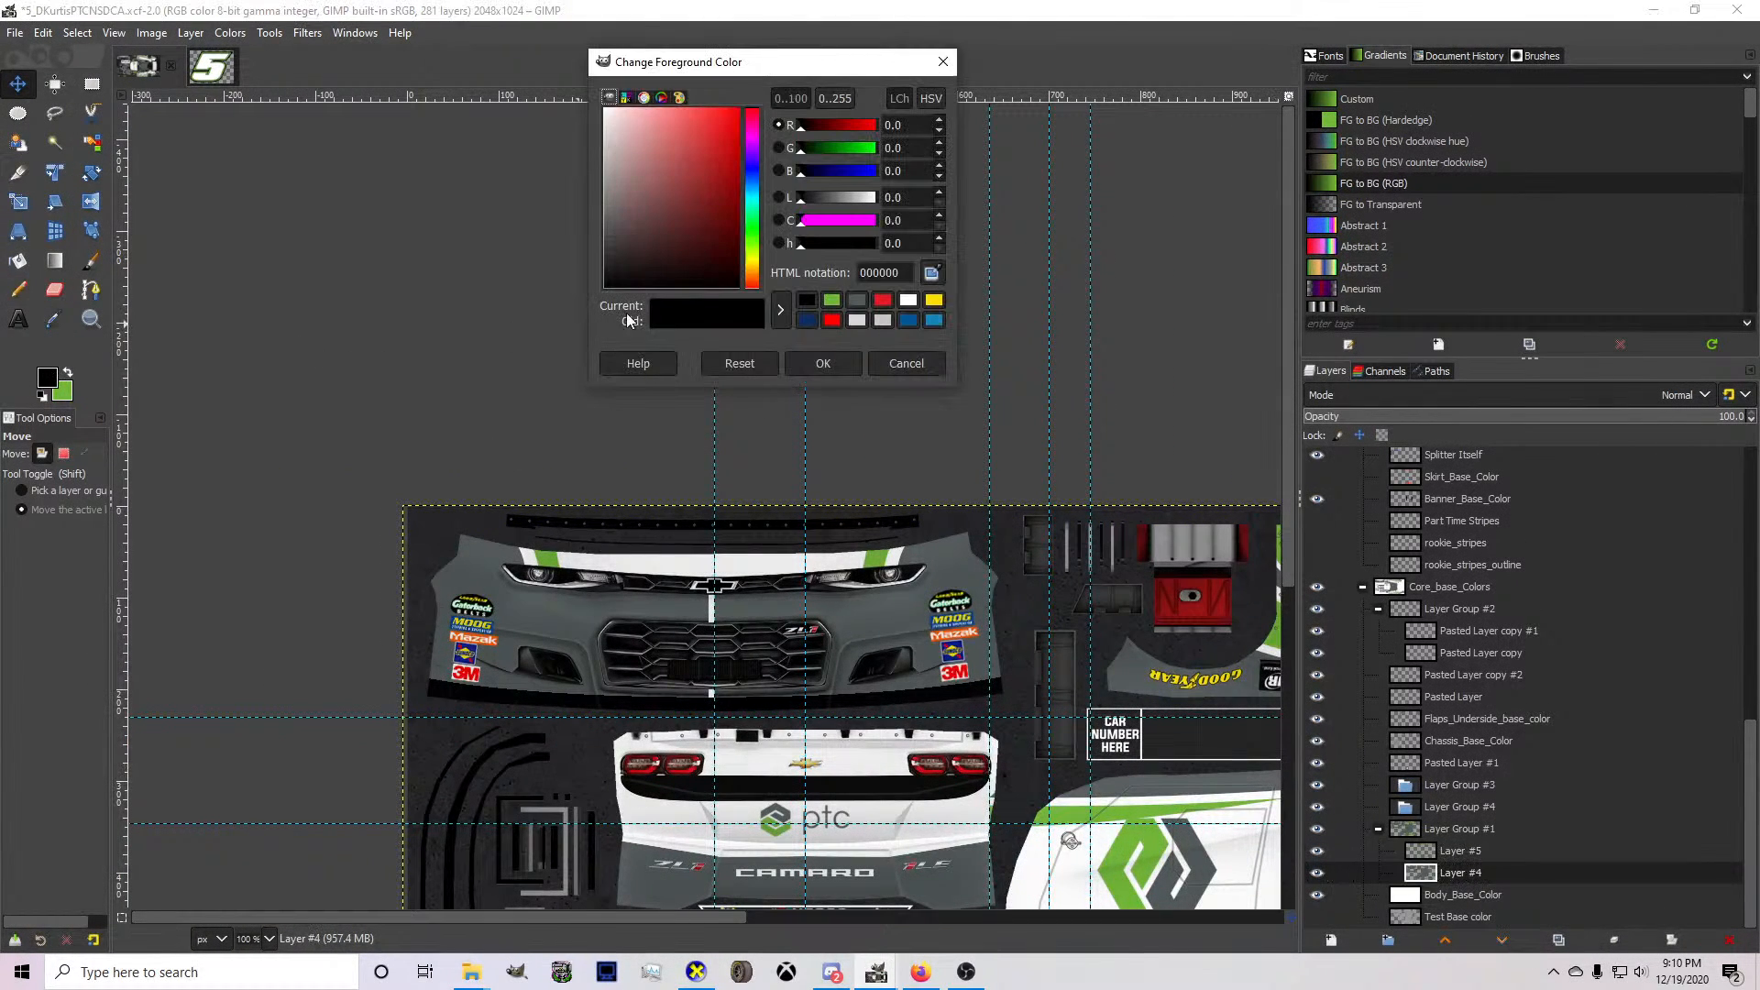
pyautogui.click(857, 300)
pyautogui.click(823, 363)
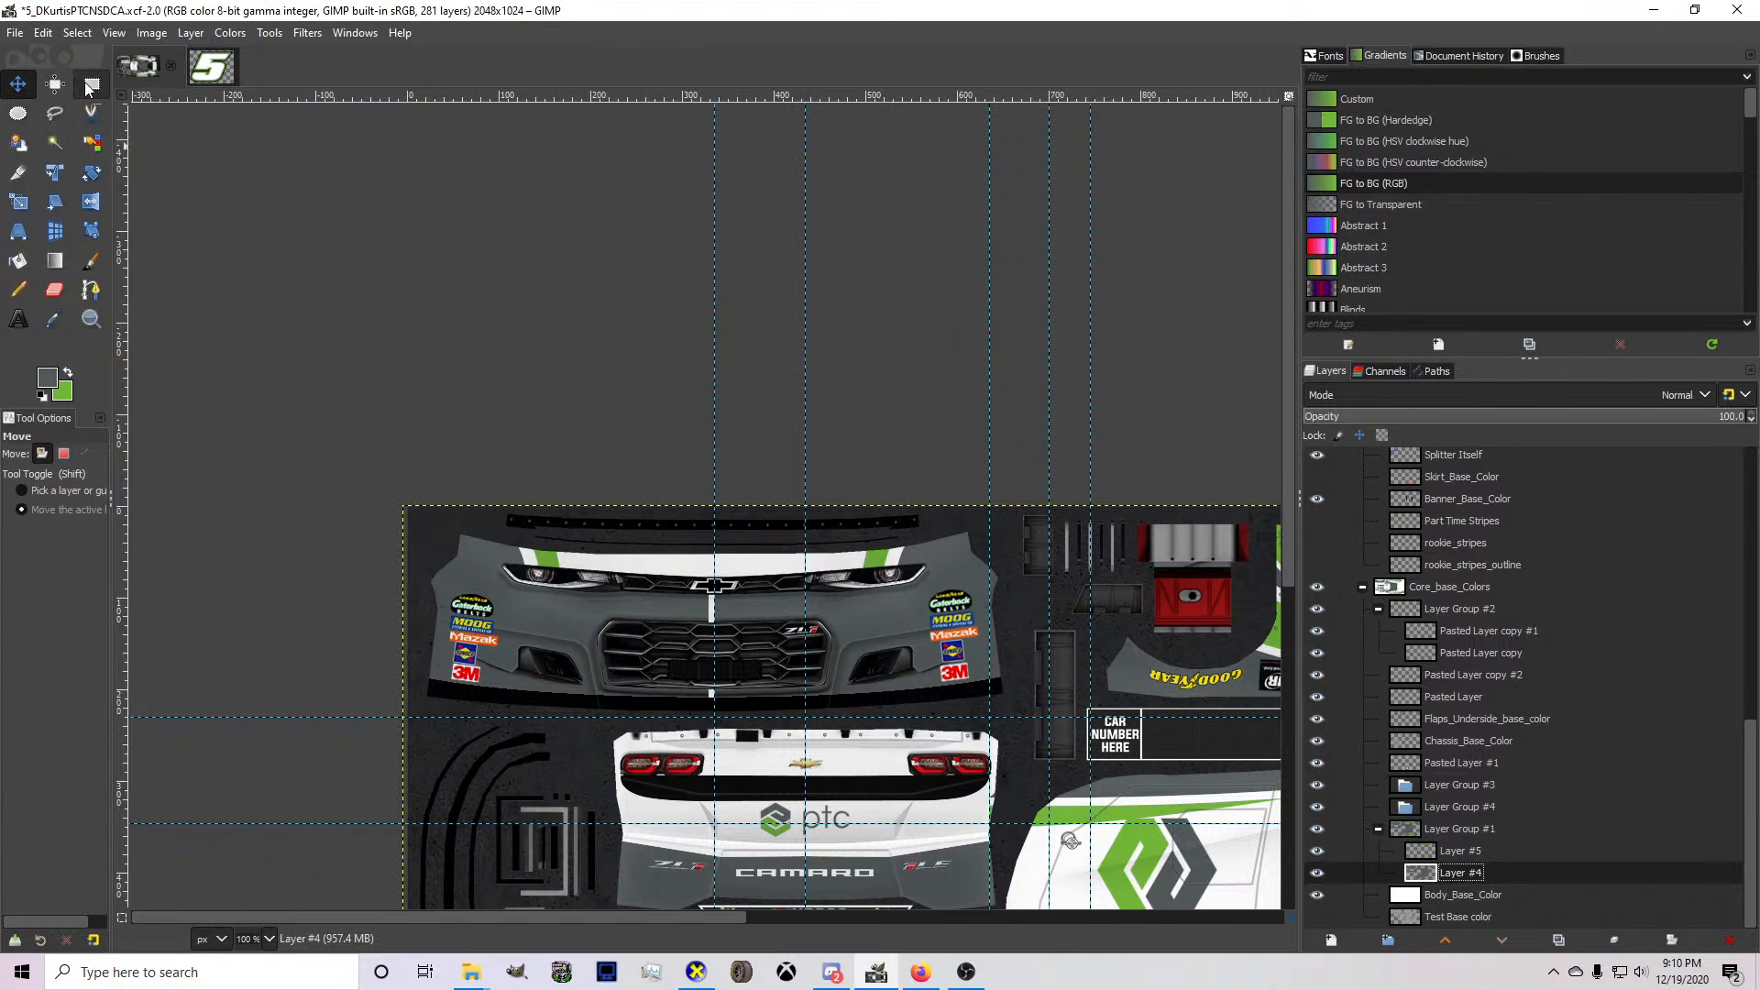
pyautogui.scroll(3, 784, 625)
pyautogui.press('f')
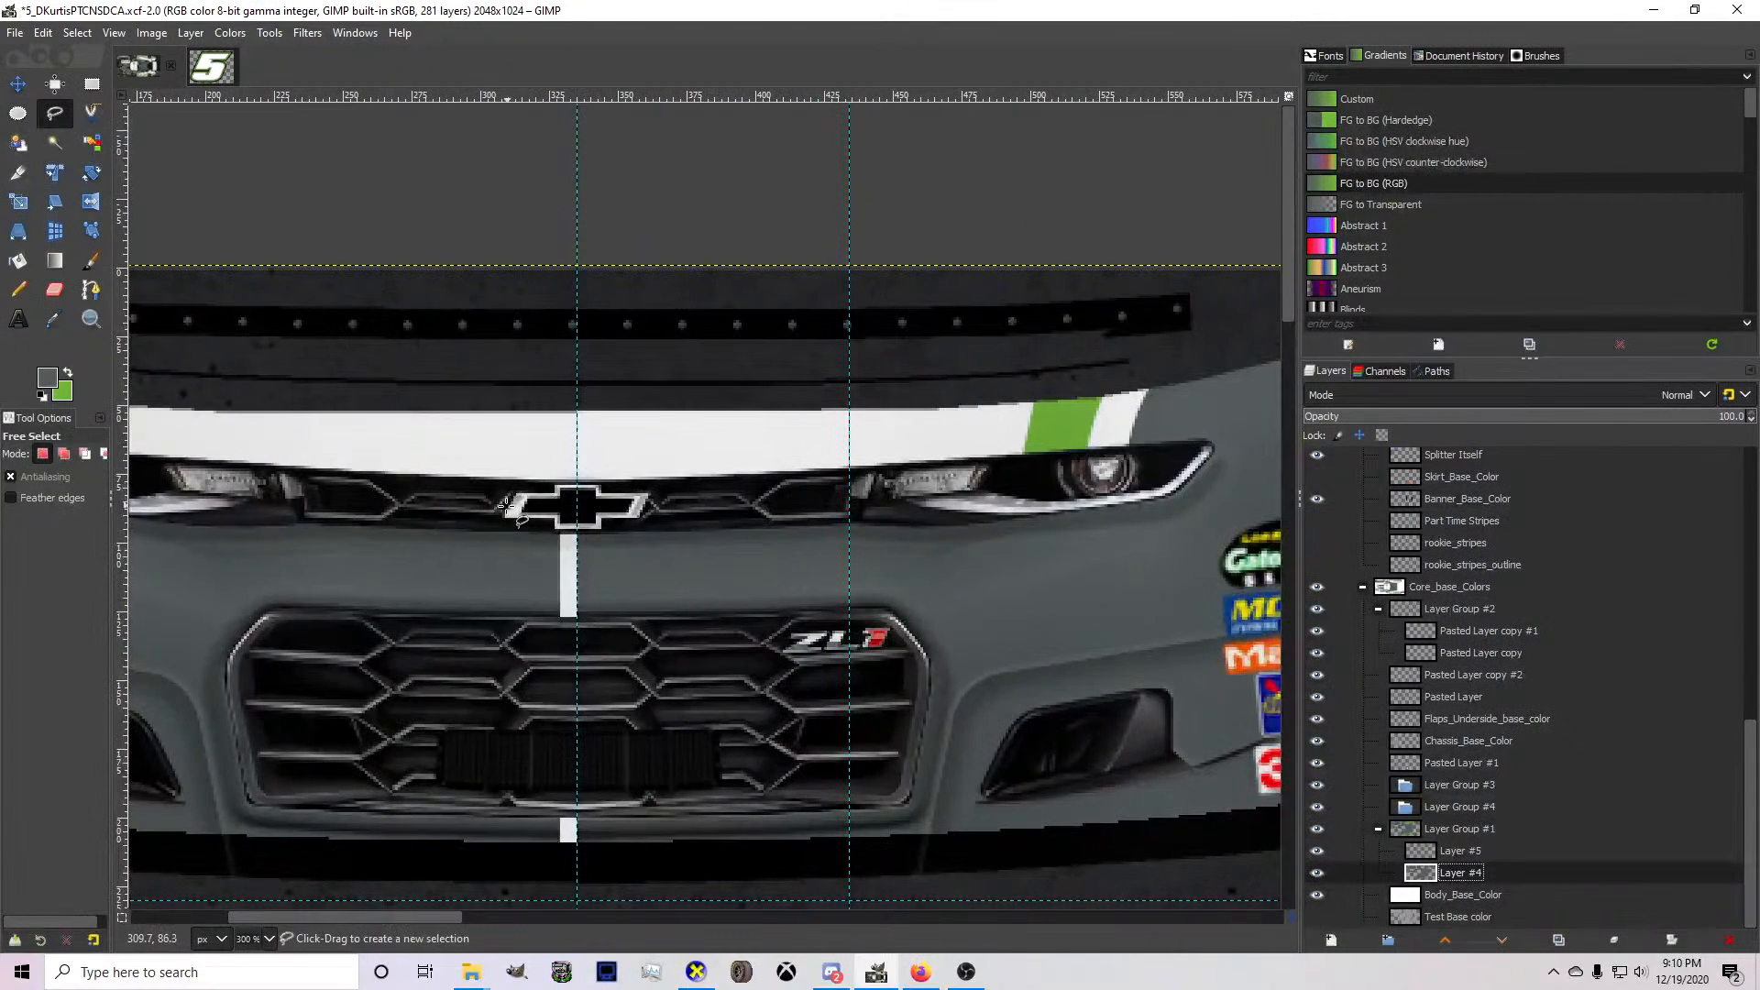
pyautogui.click(608, 522)
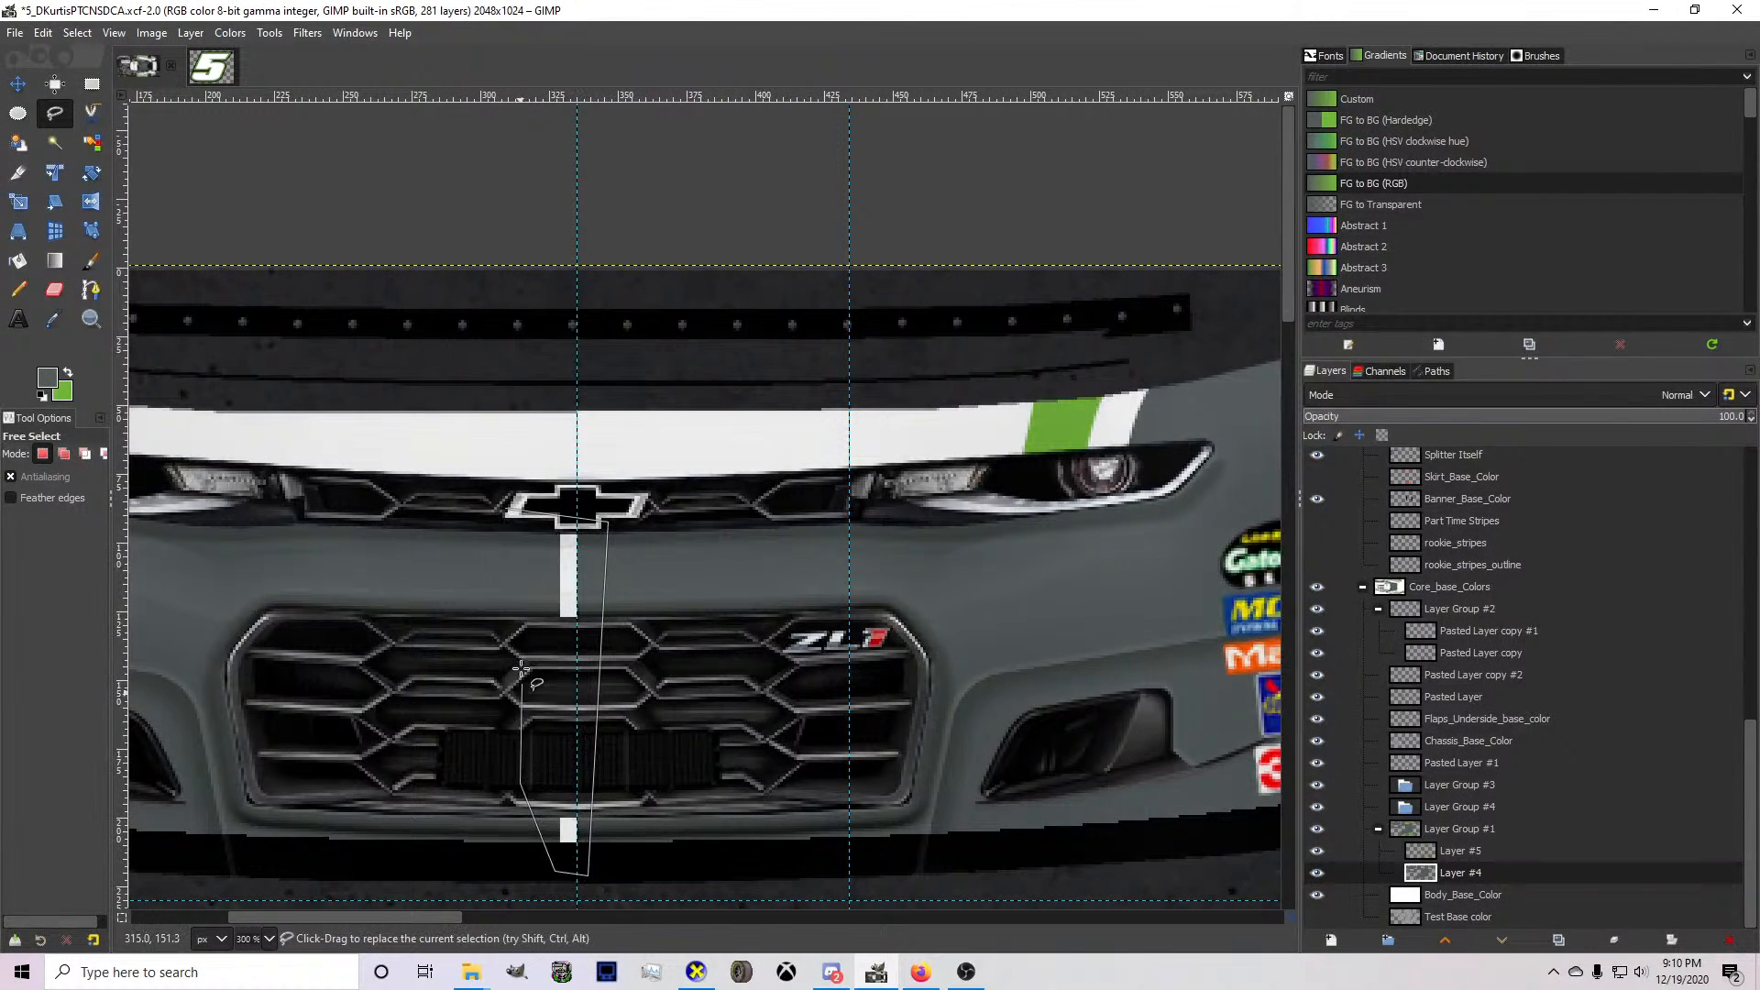
pyautogui.click(507, 510)
pyautogui.click(18, 290)
pyautogui.click(578, 689)
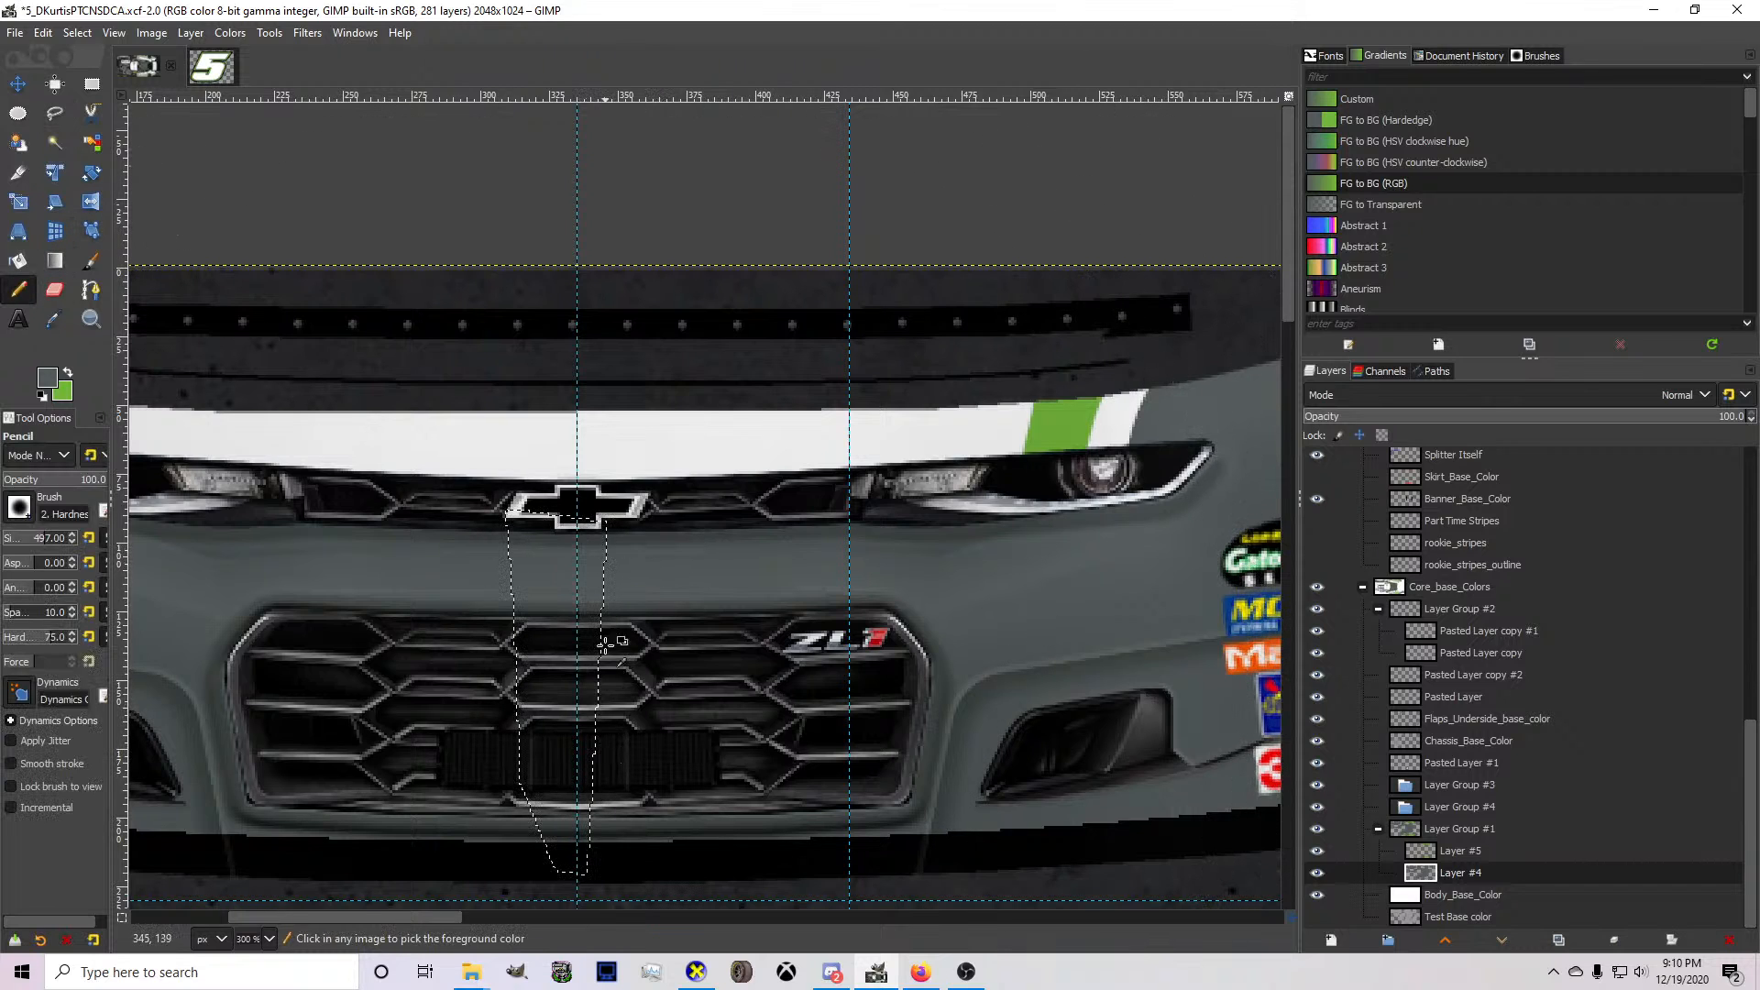
pyautogui.hotkey('shift', 'ctrl', 'a')
pyautogui.hotkey('ctrl', 'e')
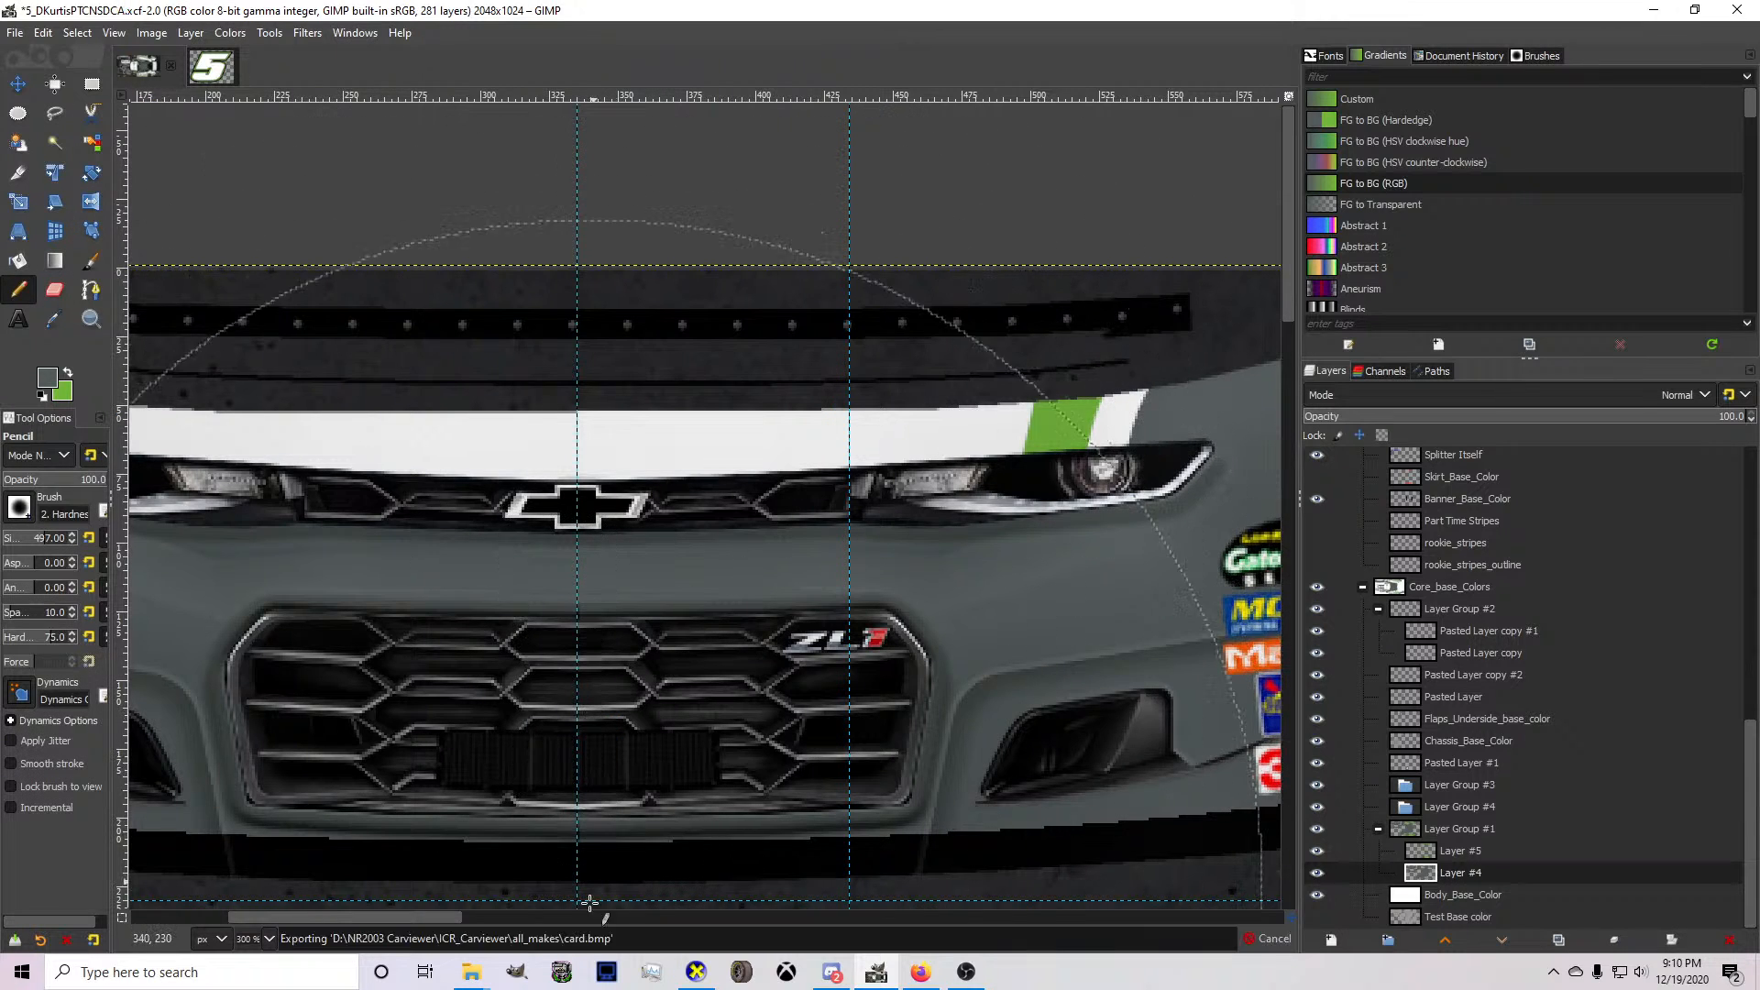
# Inspect the bumper, hood and side stripes from several angles in CarView, and return to GIMP.
pyautogui.click(696, 972)
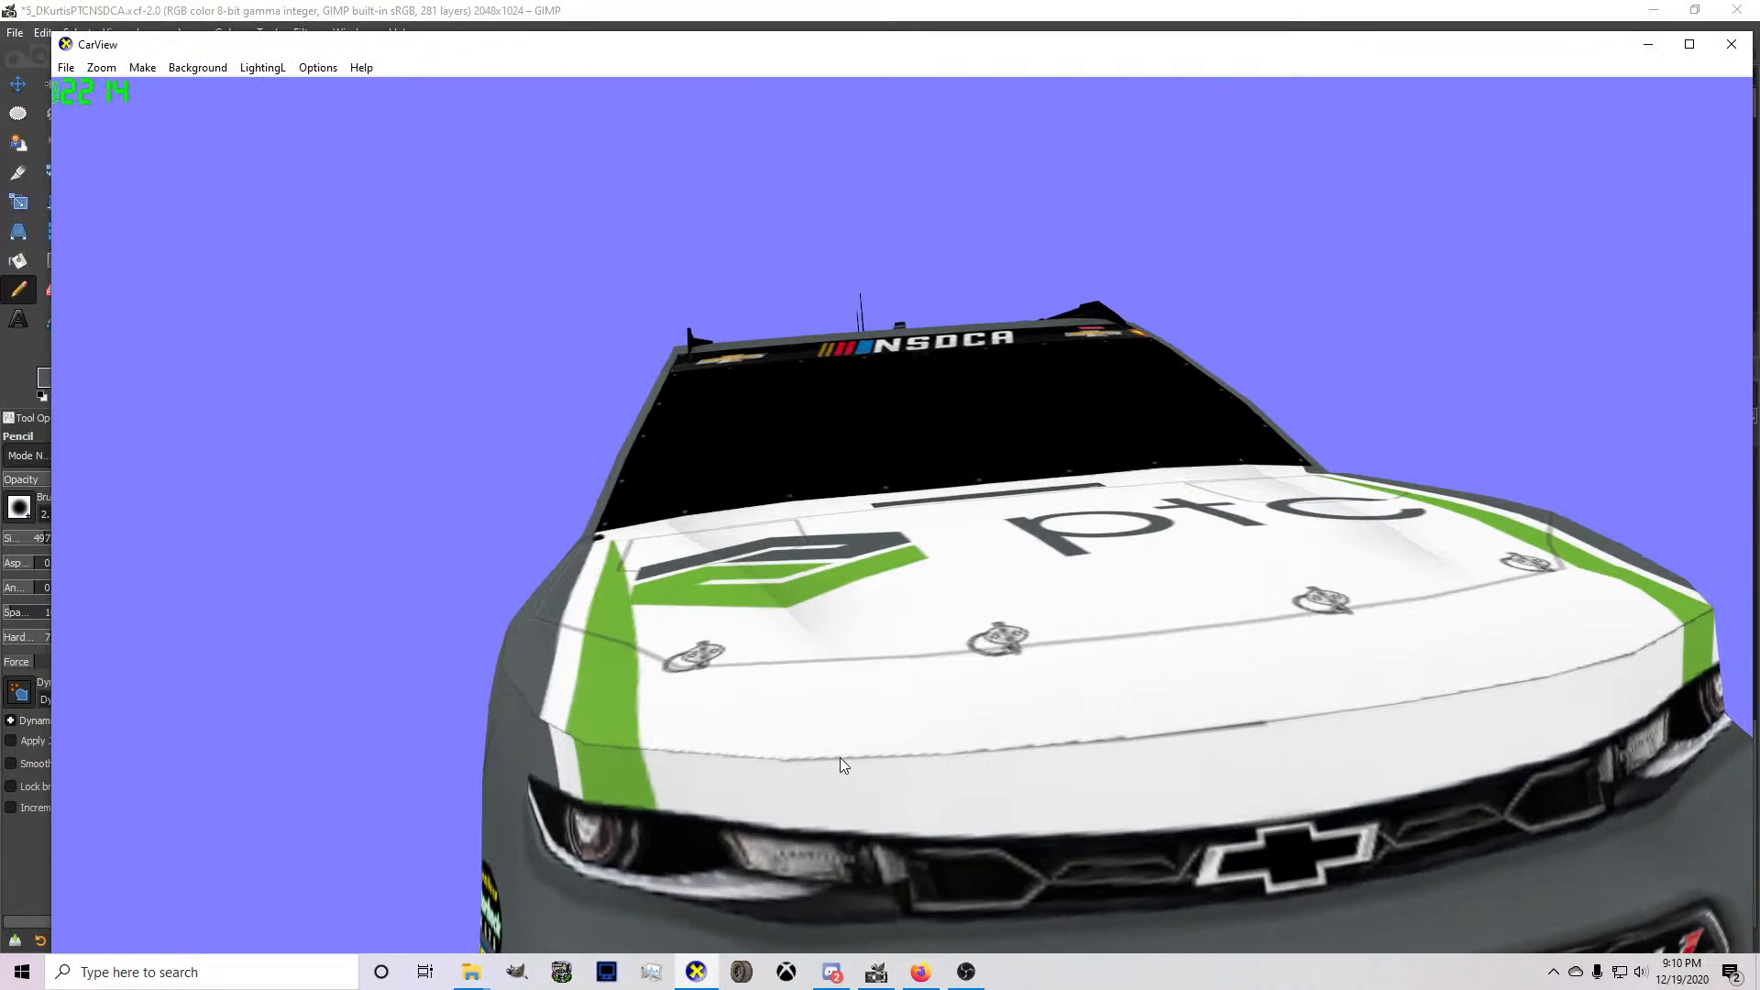
pyautogui.scroll(-1, 843, 761)
pyautogui.moveTo(963, 688); pyautogui.dragTo(1111, 653)
pyautogui.scroll(1, 1095, 655)
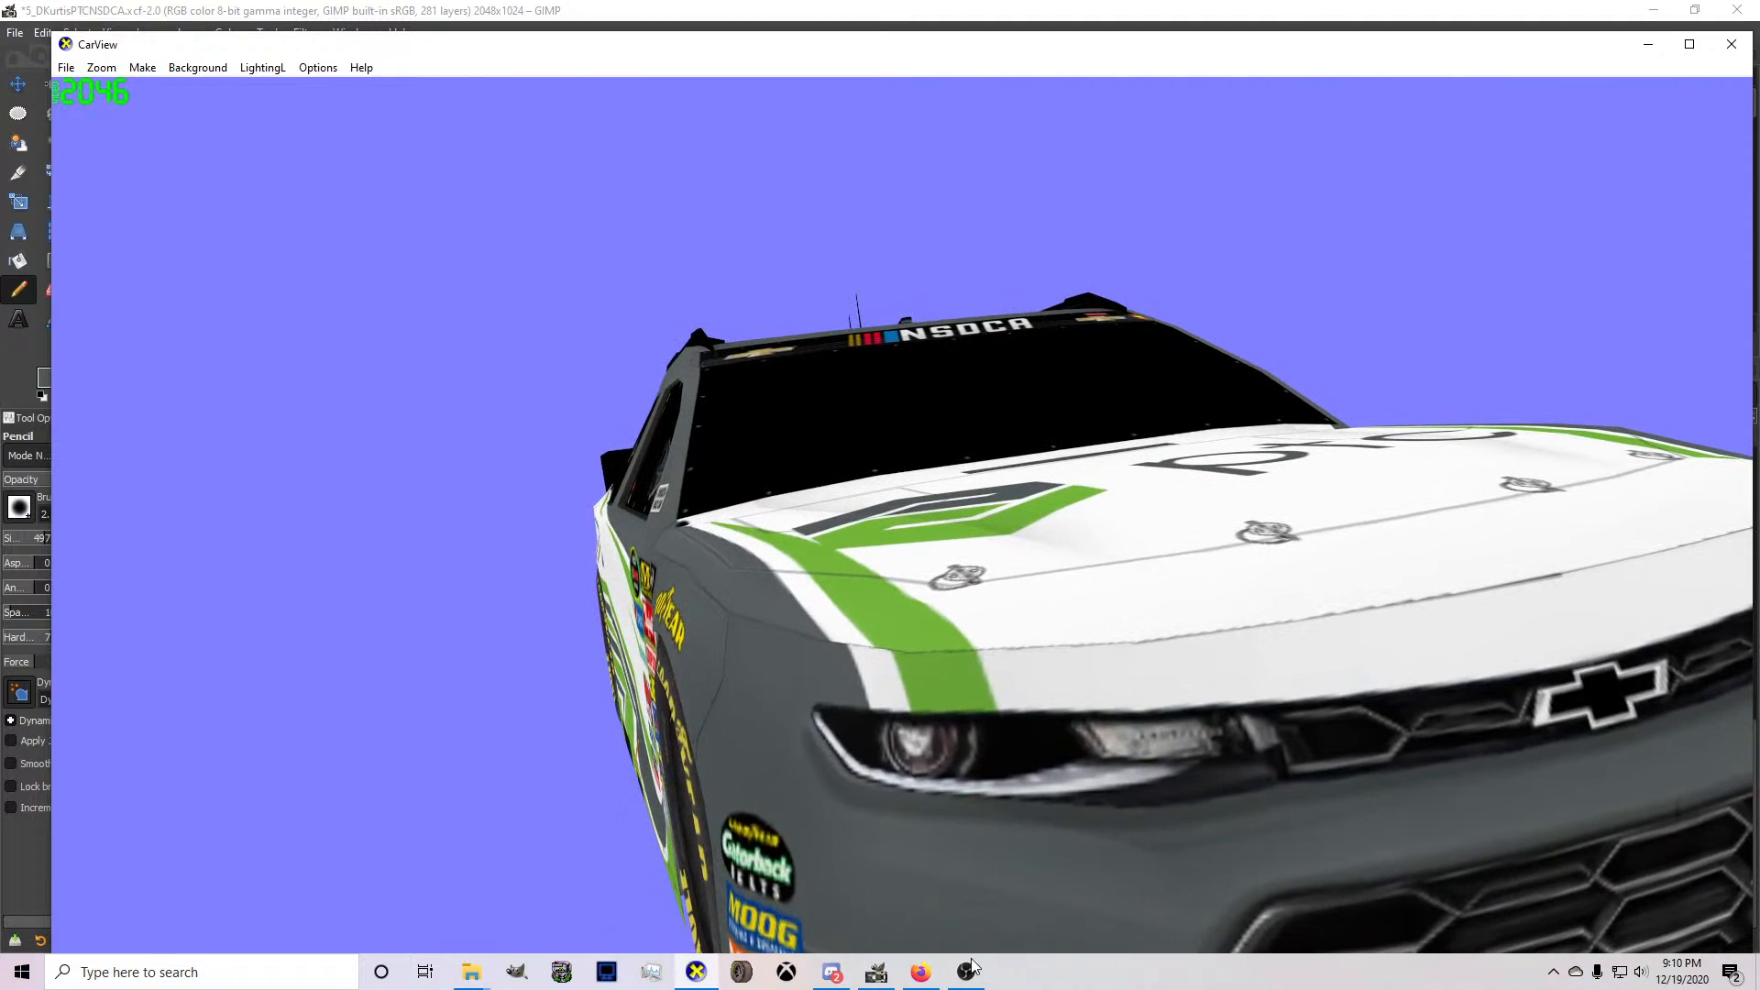
pyautogui.scroll(-2, 939, 746)
pyautogui.moveTo(939, 747); pyautogui.dragTo(532, 824)
pyautogui.moveTo(836, 755); pyautogui.dragTo(457, 666)
pyautogui.scroll(2, 1137, 747)
pyautogui.scroll(-2, 1005, 741)
pyautogui.scroll(2, 884, 616)
pyautogui.moveTo(982, 654); pyautogui.dragTo(1322, 755)
pyautogui.click(875, 972)
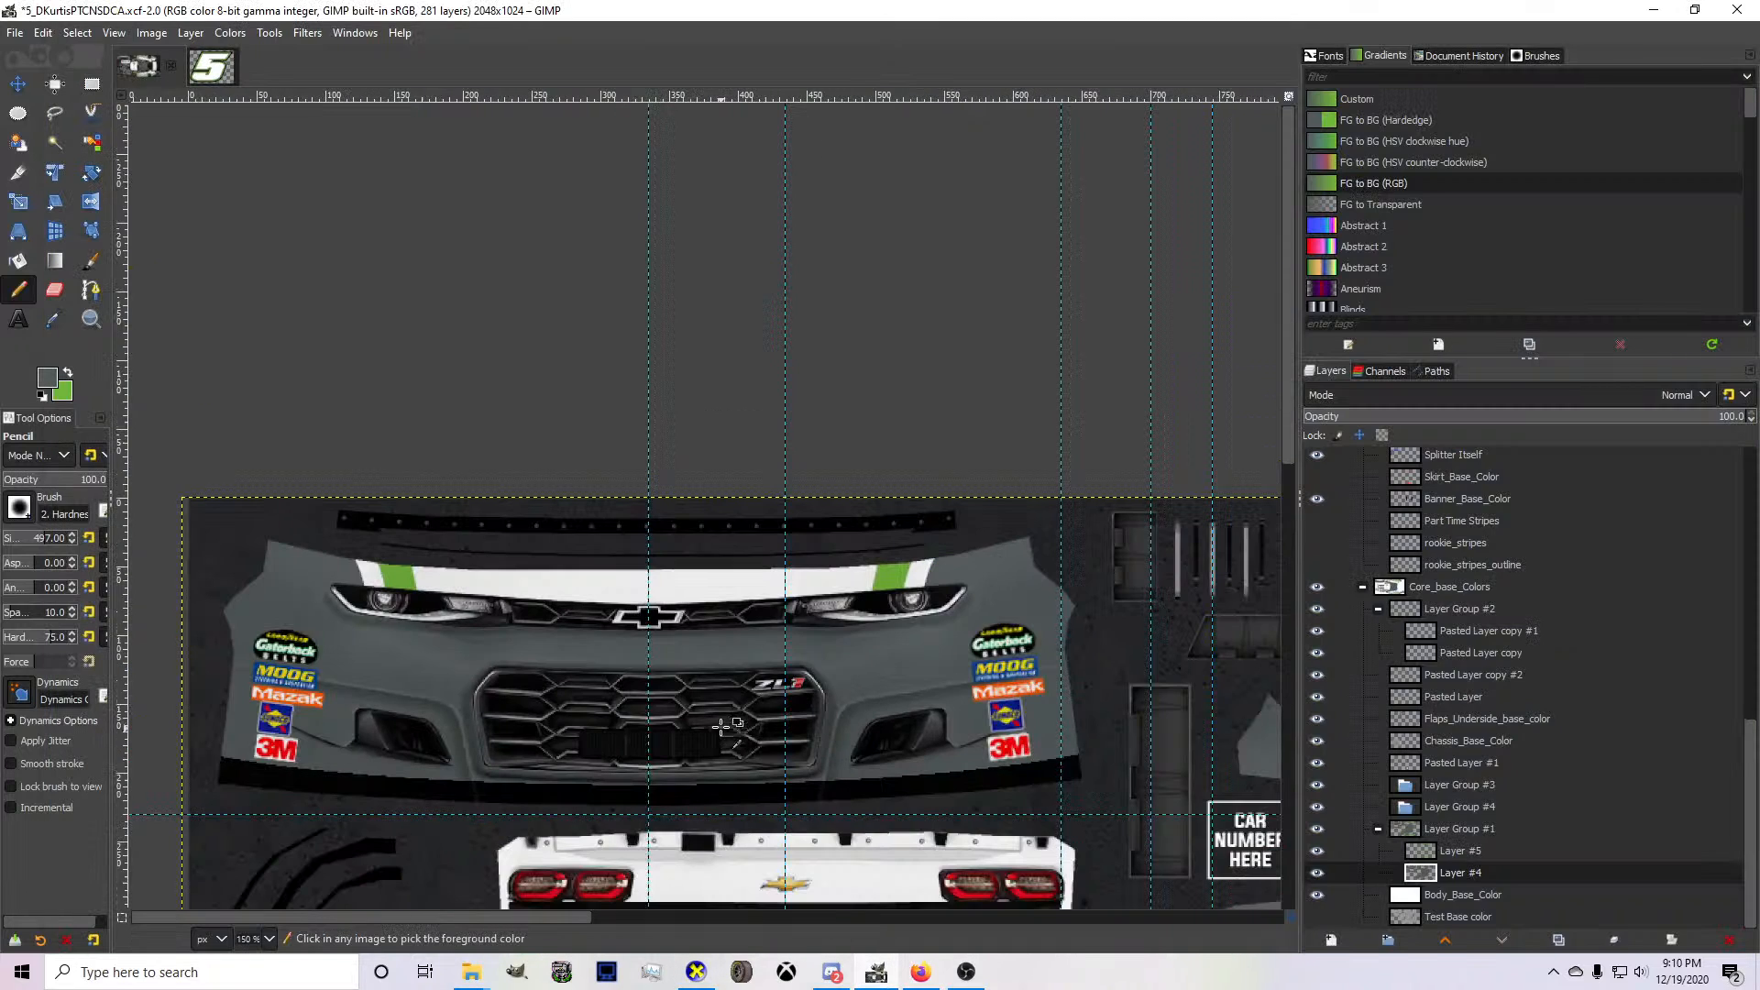
# Undo the gray gap fill, the layer merges, the last bumper nudges and the wireframe hiding, and return to the hood area.
pyautogui.hotkey('ctrl', 'z')
pyautogui.hotkey('ctrl', 'z')
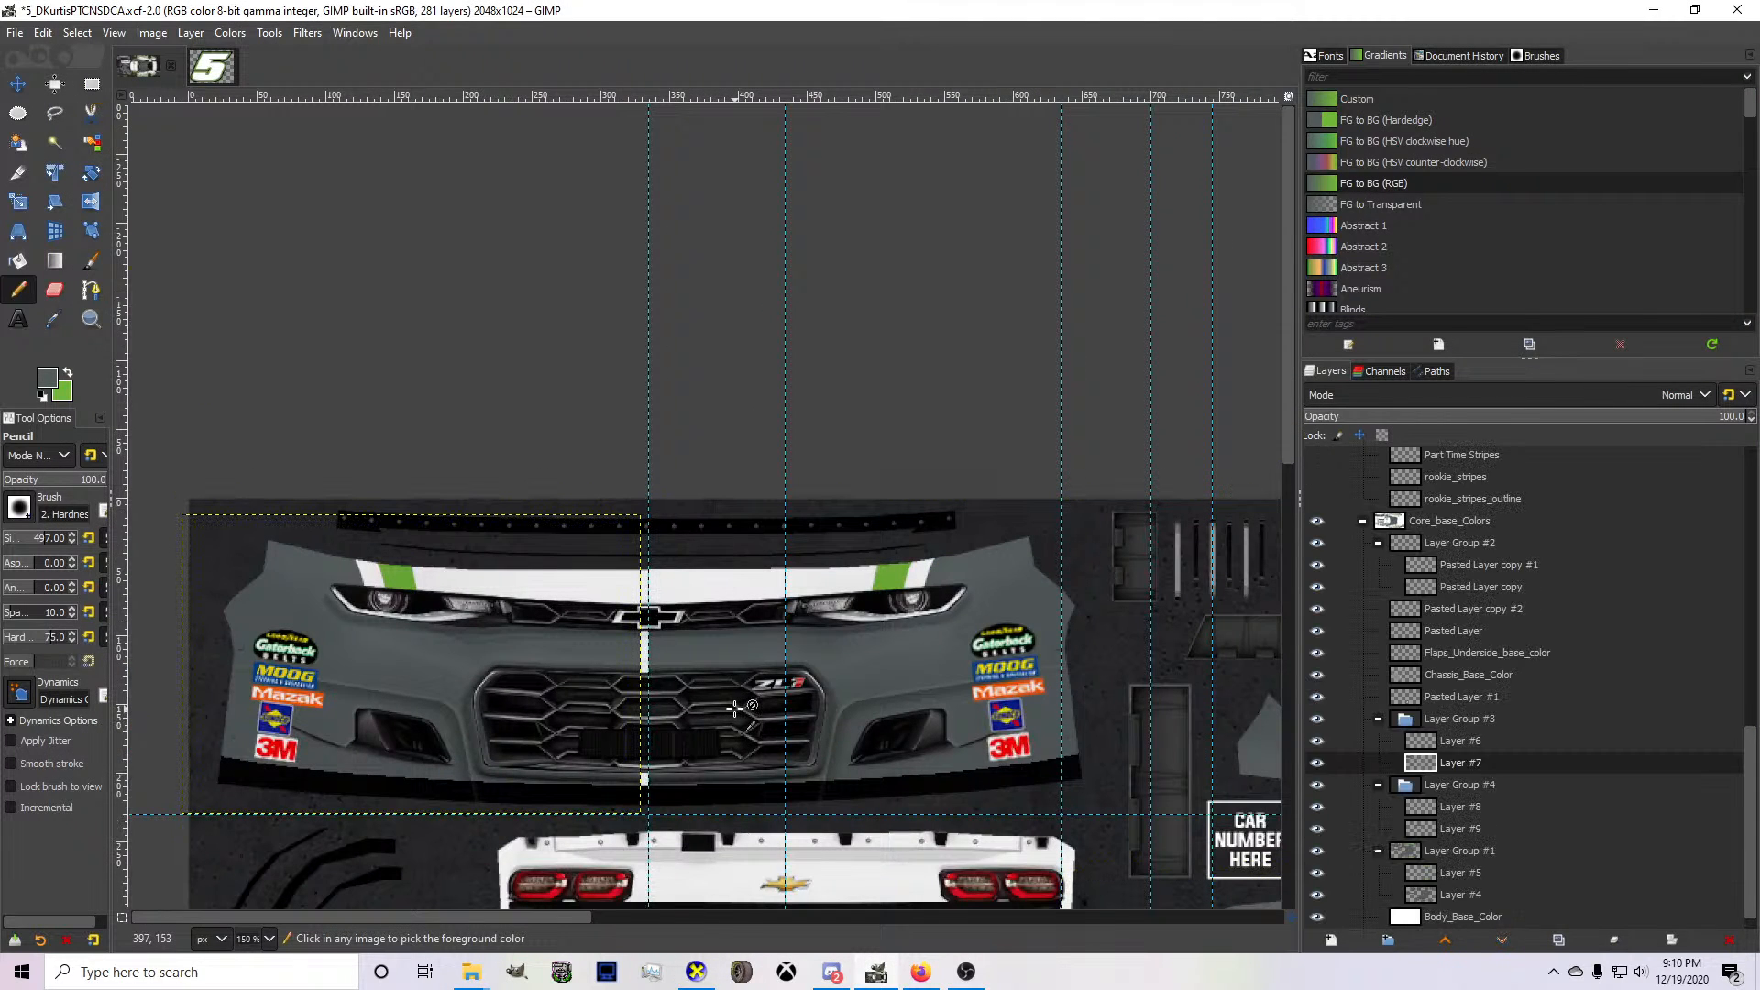
pyautogui.hotkey('ctrl', 'z')
pyautogui.hotkey('ctrl', 'z')
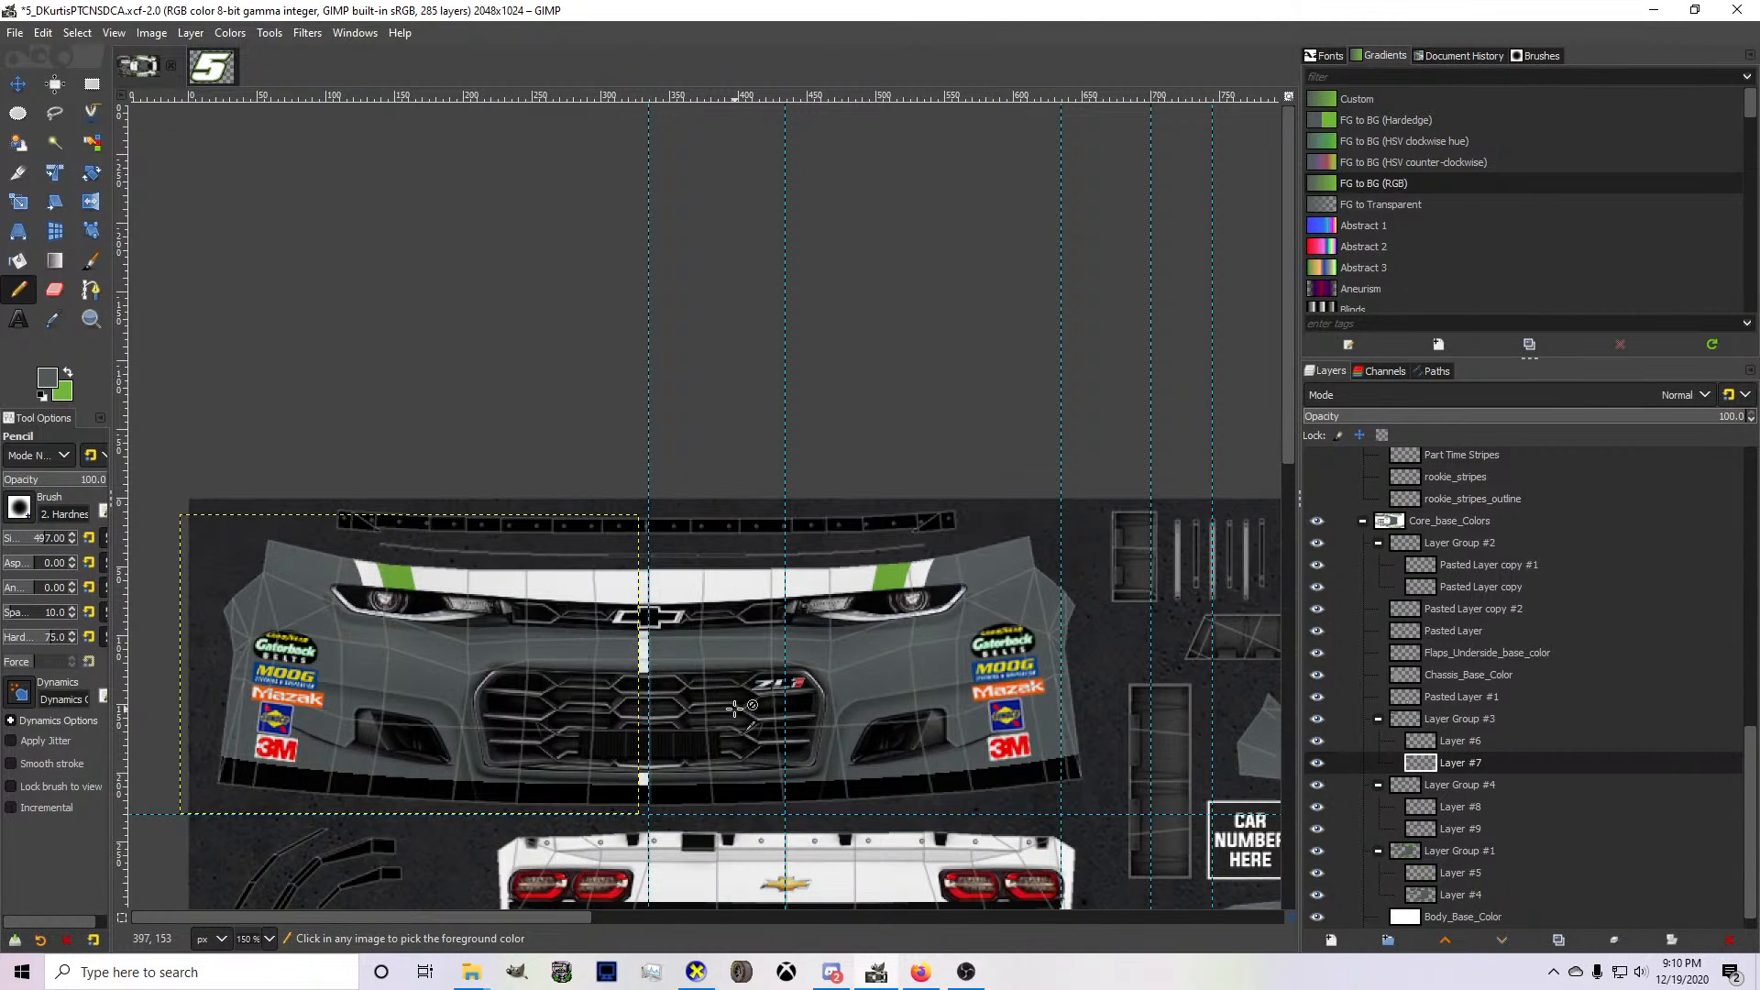
pyautogui.scroll(-12, 735, 709)
pyautogui.scroll(-2, 734, 708)
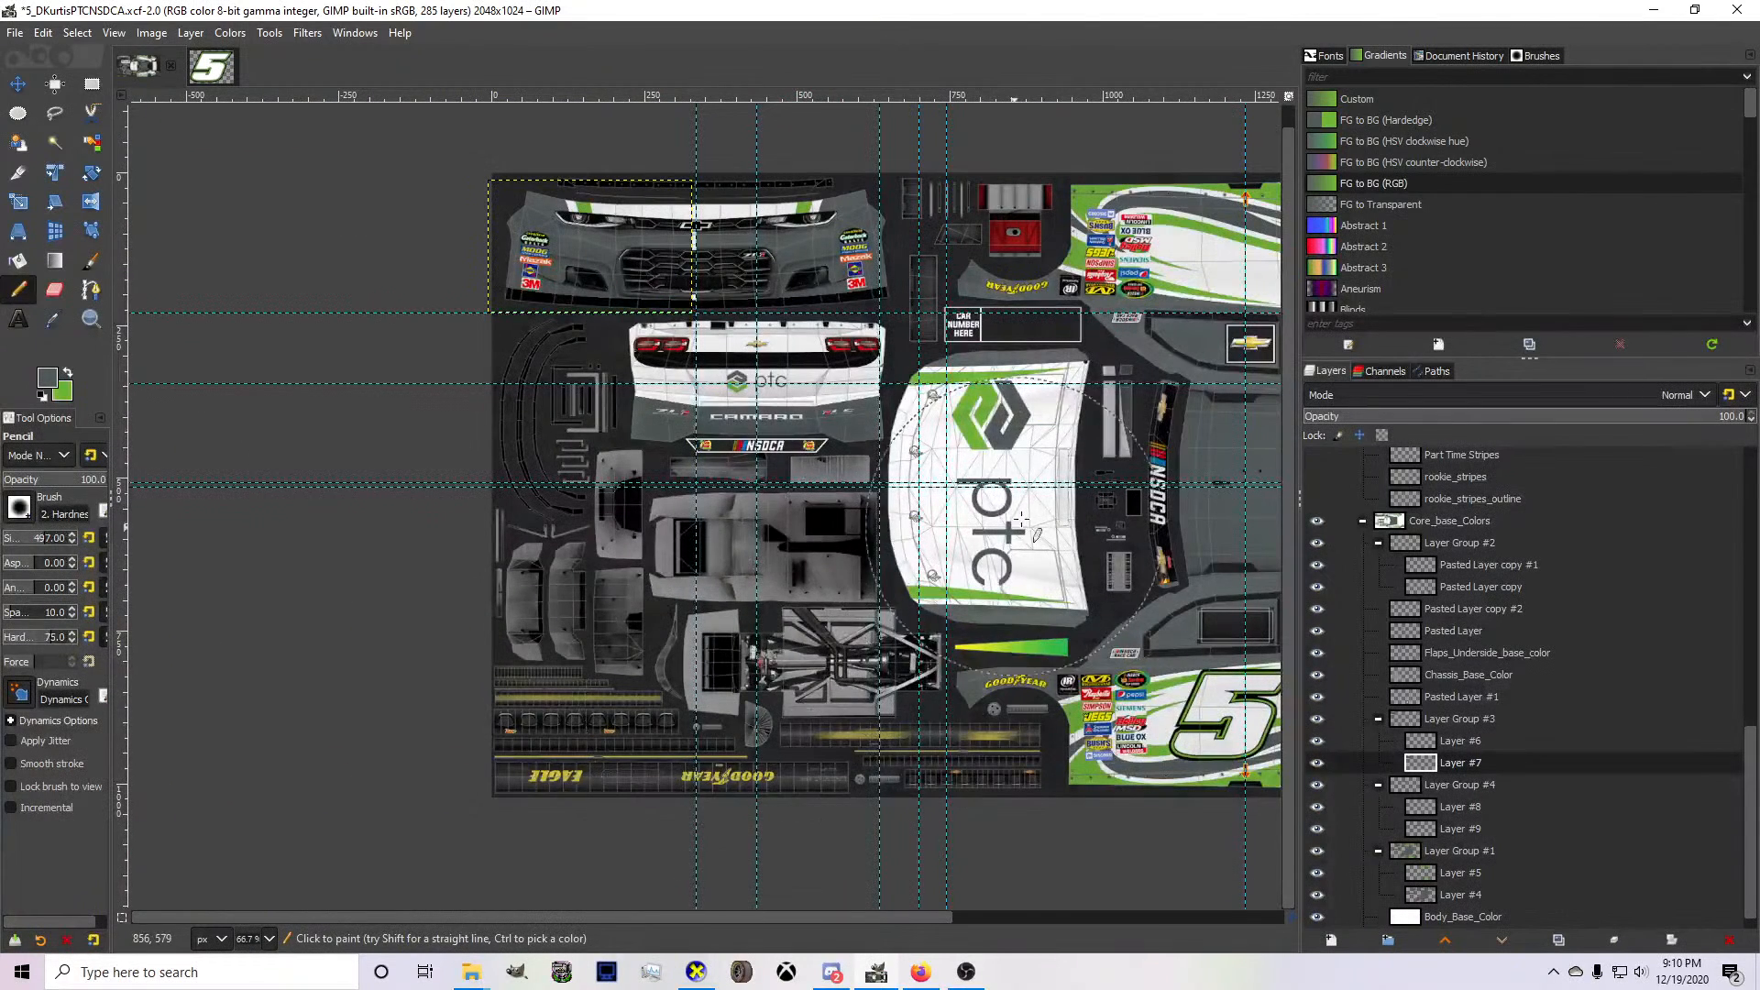
pyautogui.scroll(3, 1021, 428)
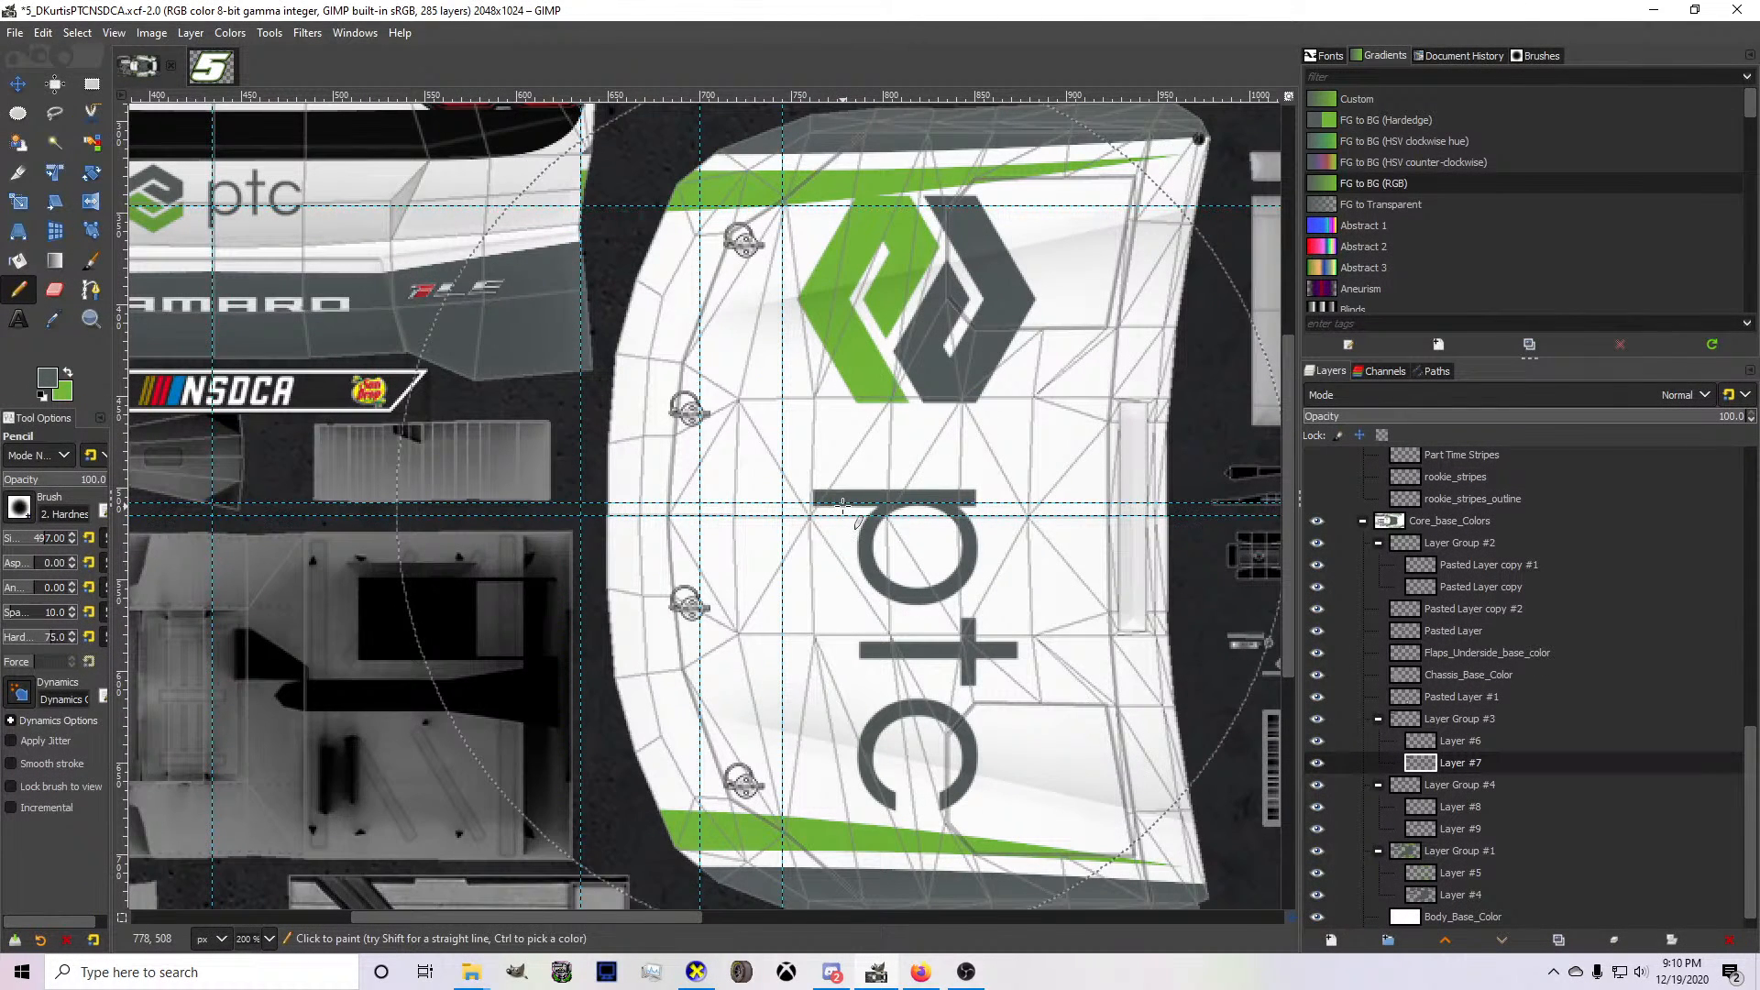
# Select Layer Group #4 with the Move tool active and nudge its hood stripe artwork down slightly.
pyautogui.scroll(-1, 1447, 779)
pyautogui.click(1458, 807)
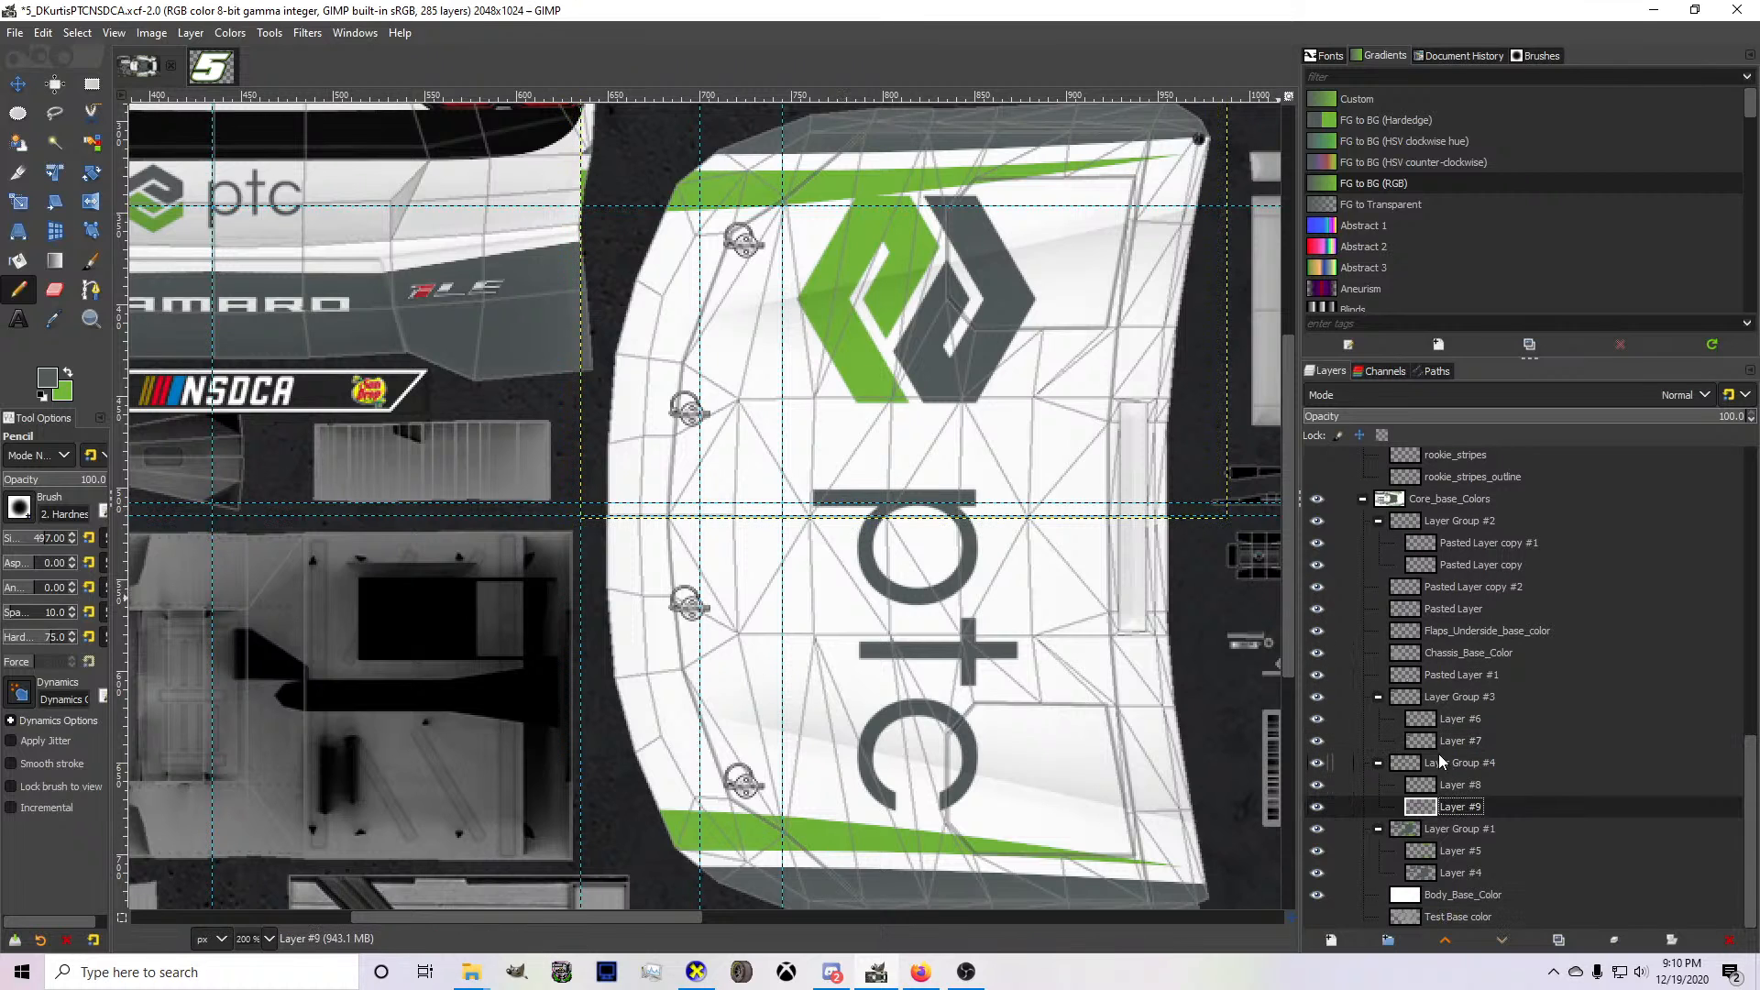
pyautogui.click(1443, 761)
pyautogui.press('m')
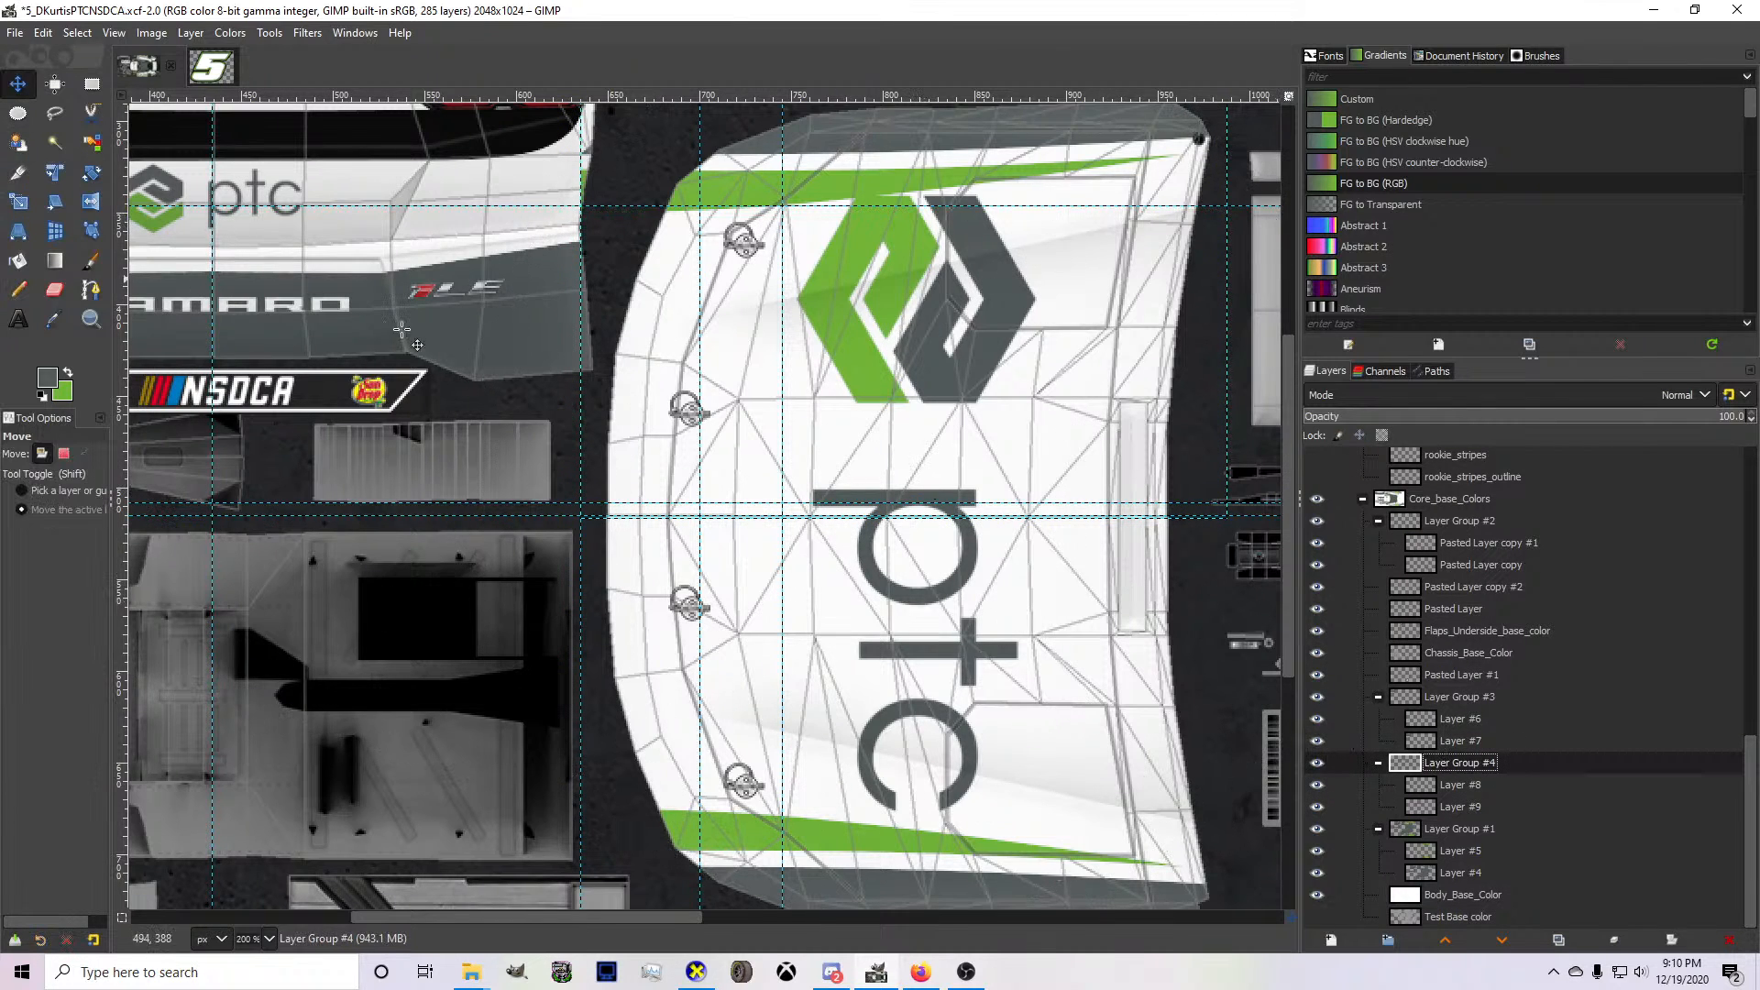
pyautogui.click(1438, 810)
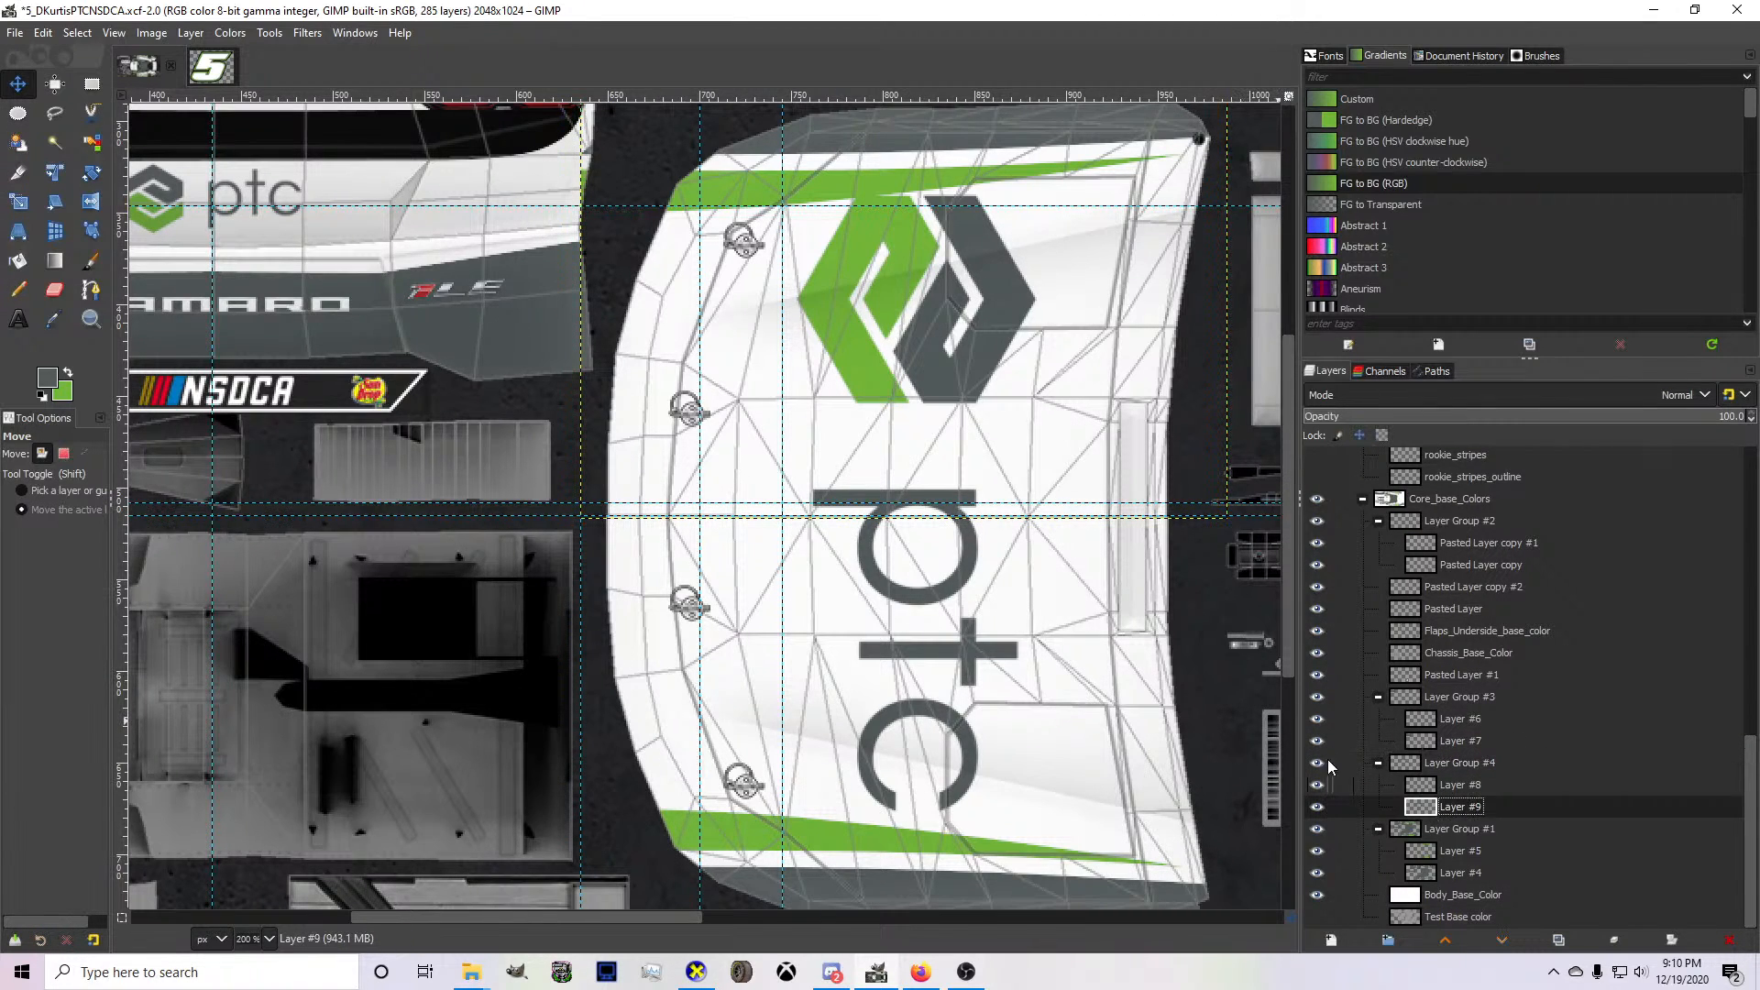
pyautogui.click(1461, 765)
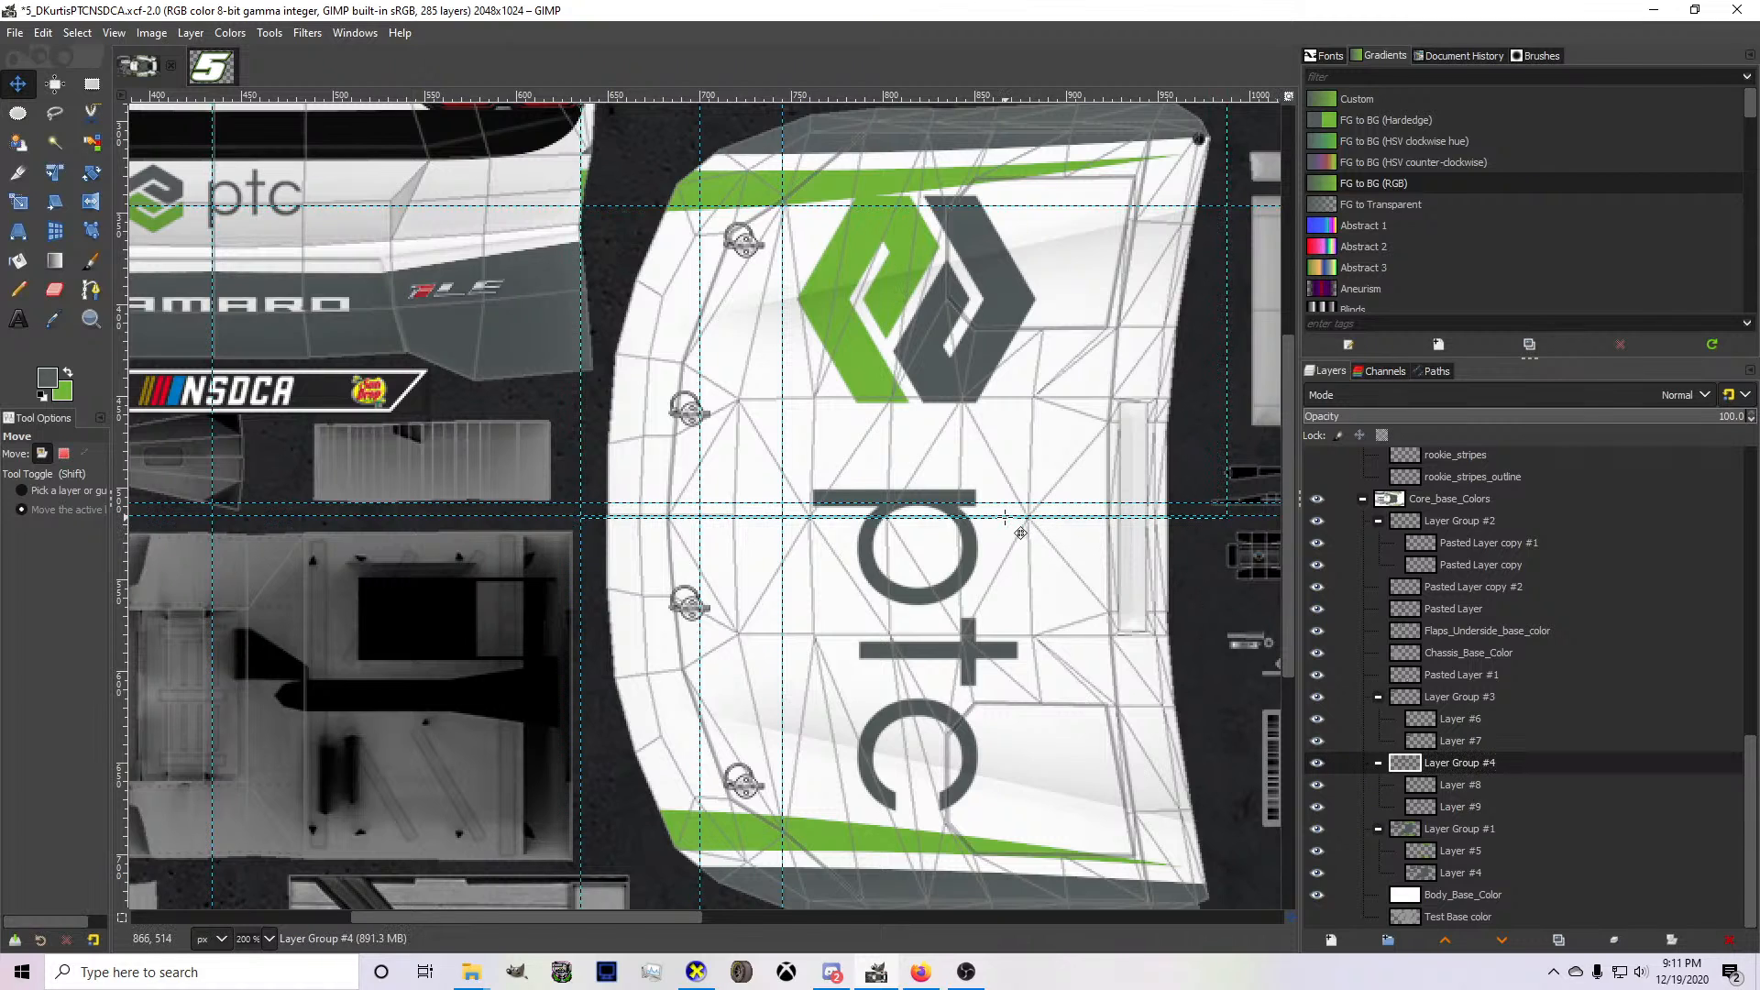
pyautogui.press('Down')
pyautogui.press('Down')
pyautogui.press('Down')
pyautogui.press('Down')
pyautogui.press('Down')
pyautogui.press('Down')
pyautogui.press('Down')
pyautogui.press('Down')
pyautogui.press('Down')
pyautogui.press('Down')
pyautogui.press('Down')
pyautogui.press('Down')
pyautogui.press('Down')
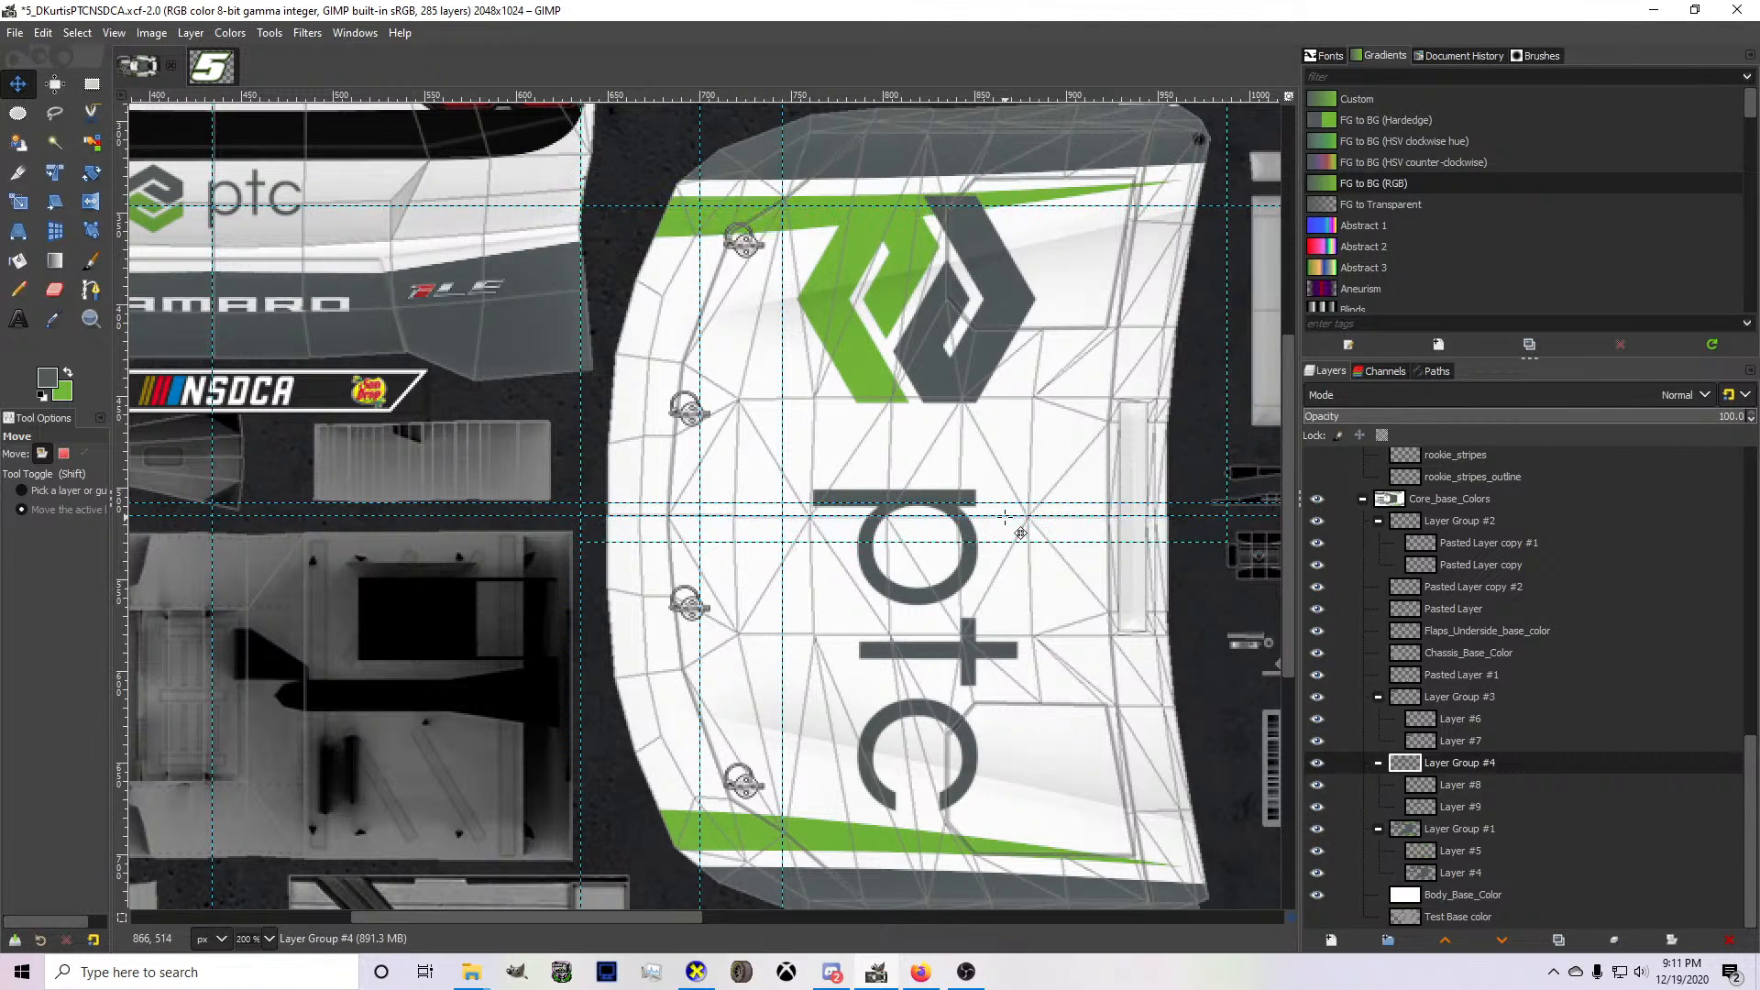
pyautogui.press('Up')
pyautogui.press('Up')
pyautogui.press('Up')
pyautogui.press('Up')
pyautogui.press('Up')
pyautogui.press('Up')
pyautogui.press('Up')
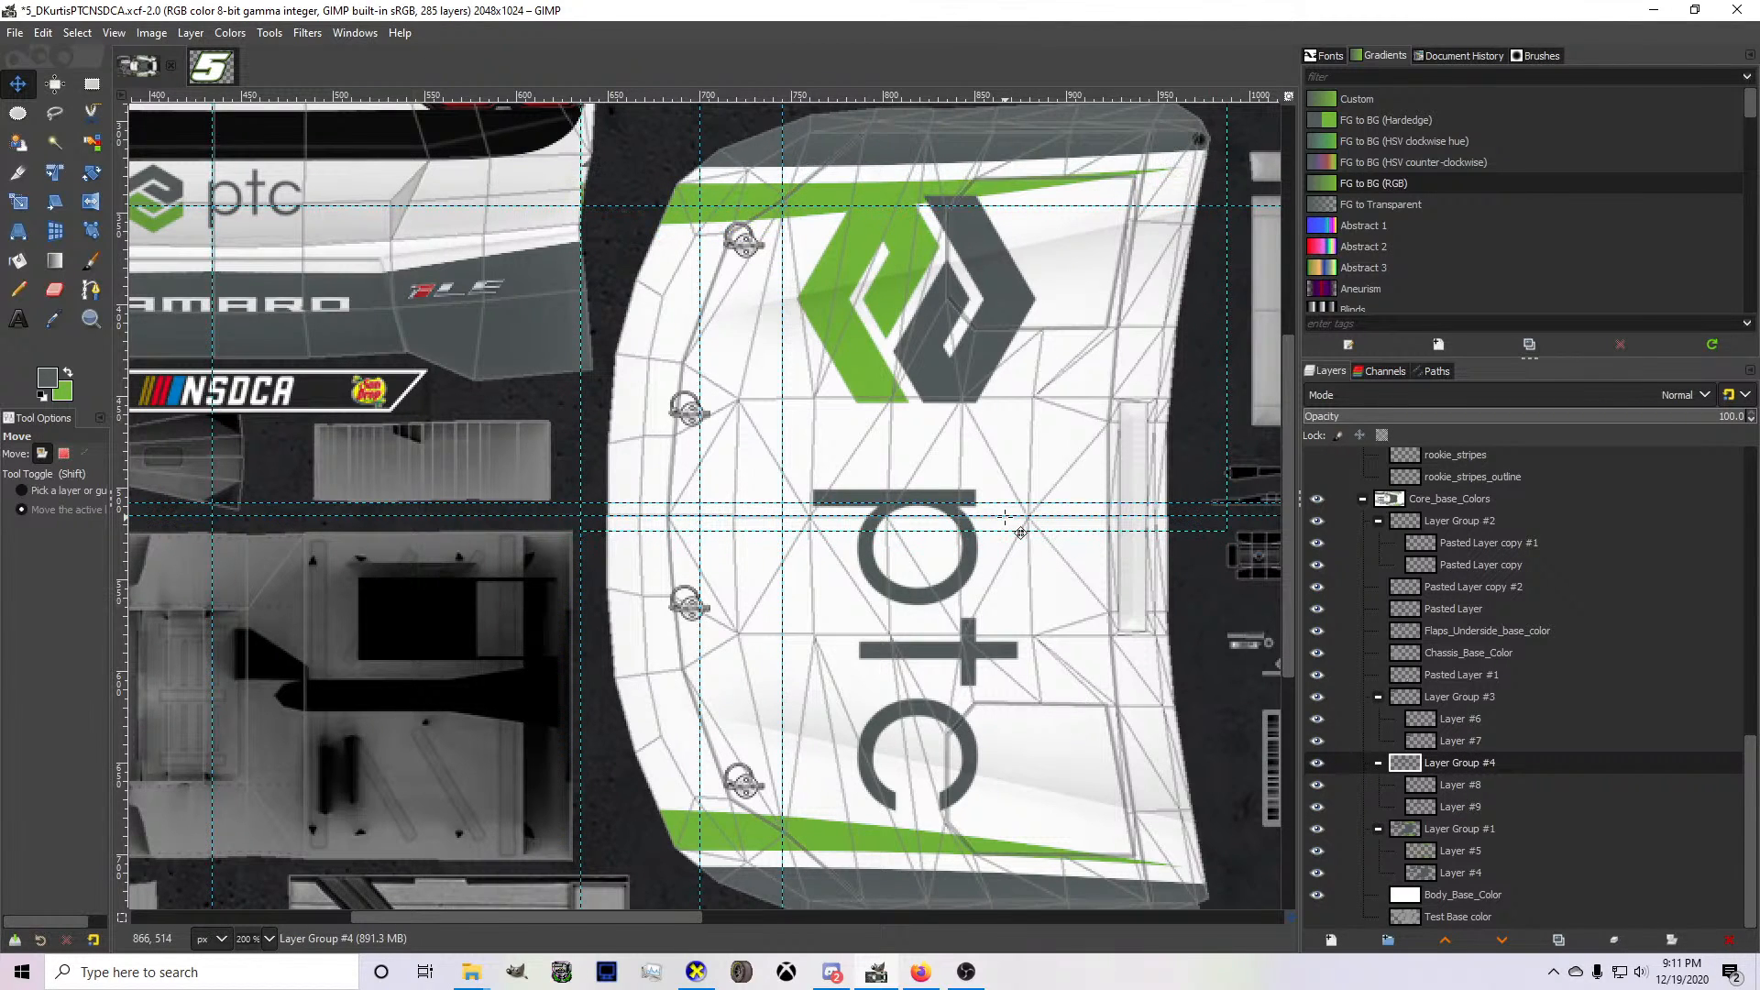
# Nudge Layer Group #4 up slightly, comparing its hood stripe with the matching one on the hood's opposite edge.
pyautogui.scroll(1, 1059, 720)
pyautogui.scroll(-1, 1041, 715)
pyautogui.scroll(6, 978, 679)
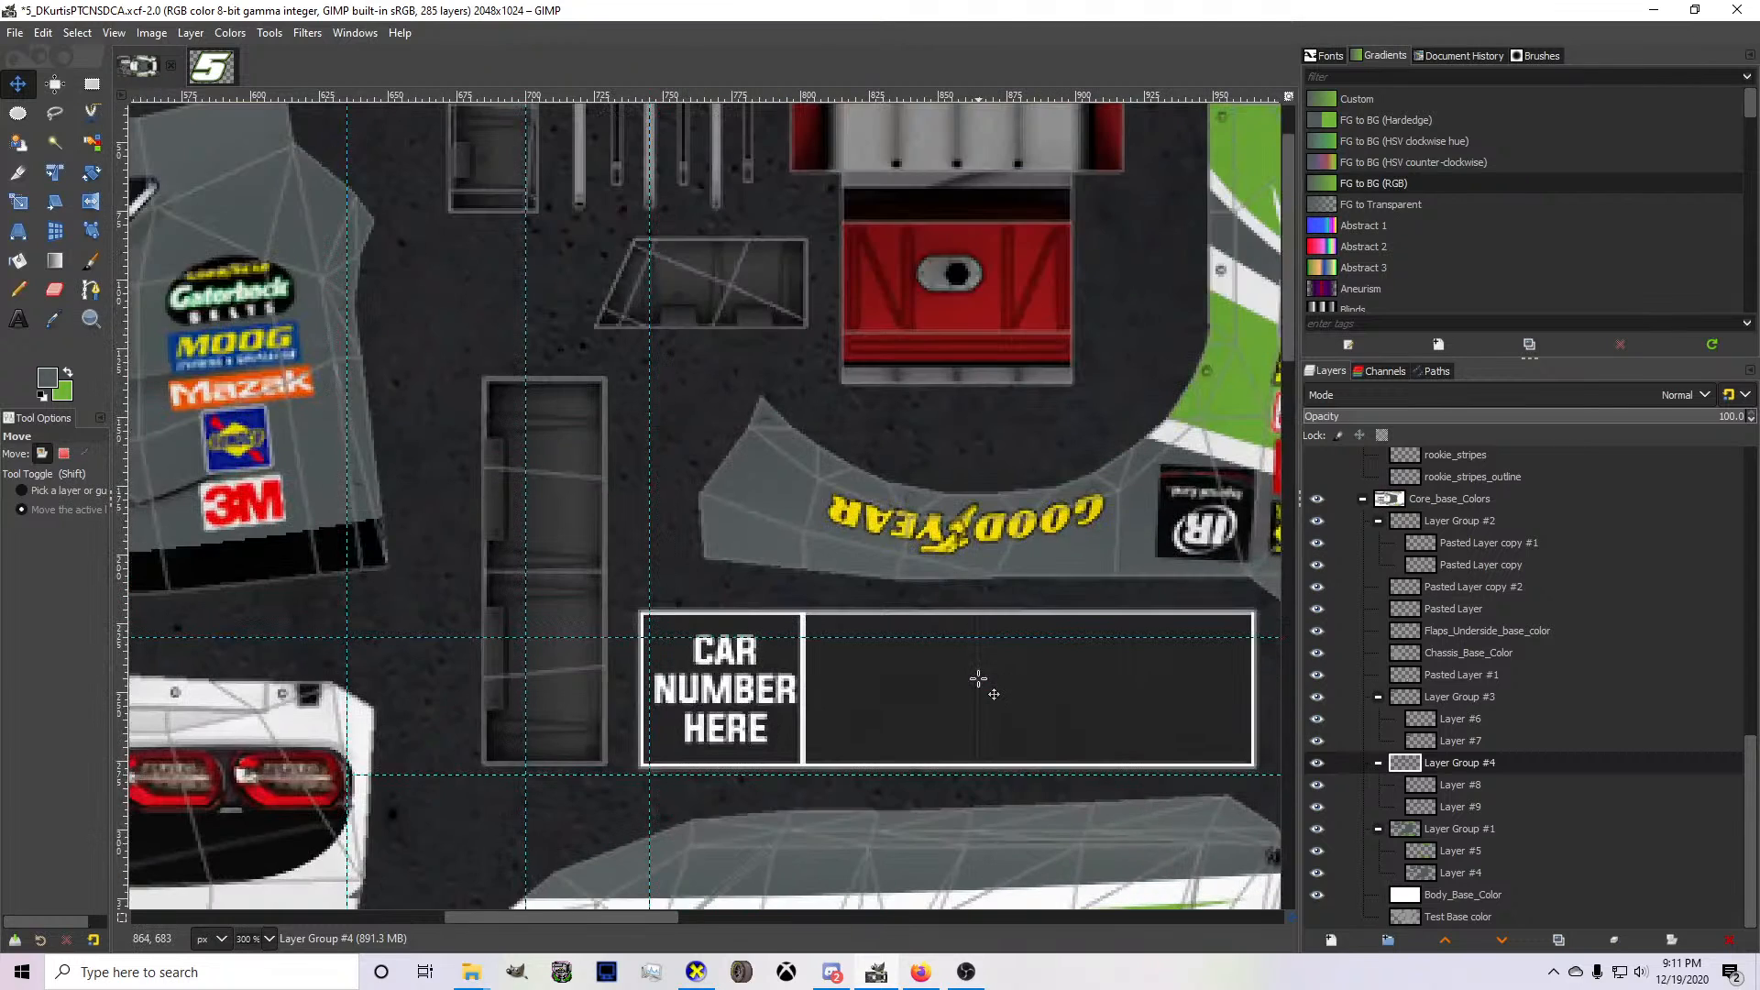
pyautogui.scroll(-2, 979, 679)
pyautogui.press('Up')
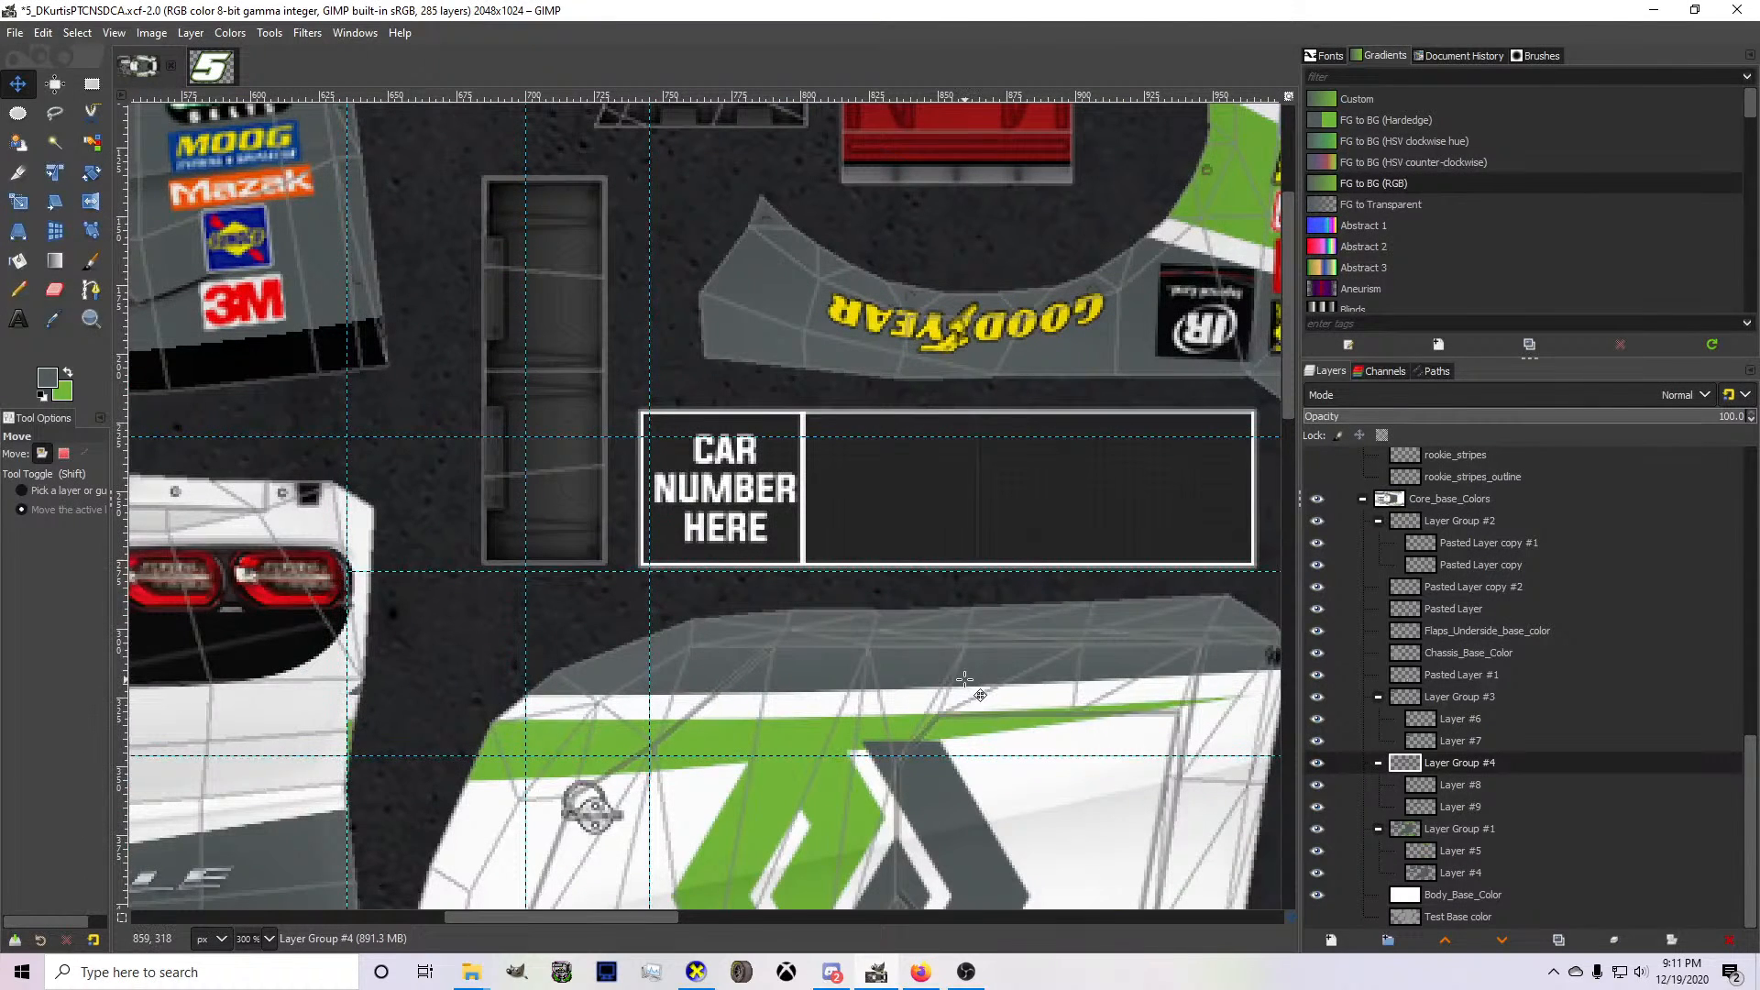
pyautogui.scroll(-8, 965, 678)
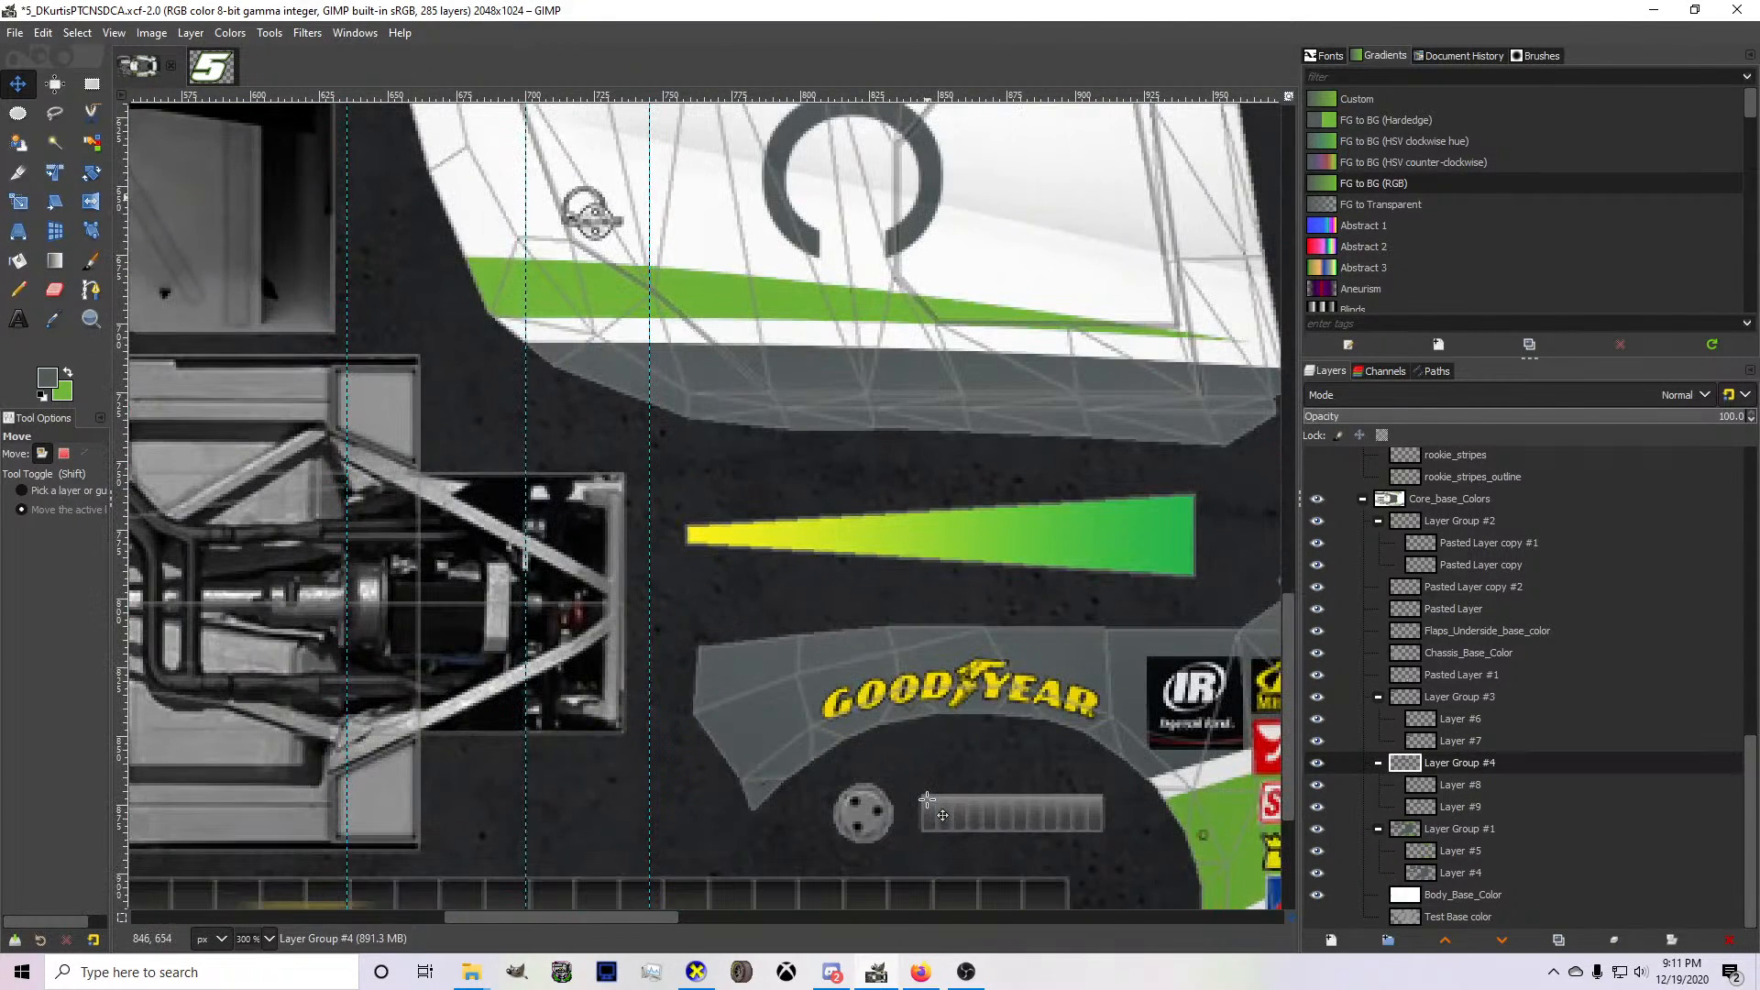
pyautogui.scroll(8, 928, 799)
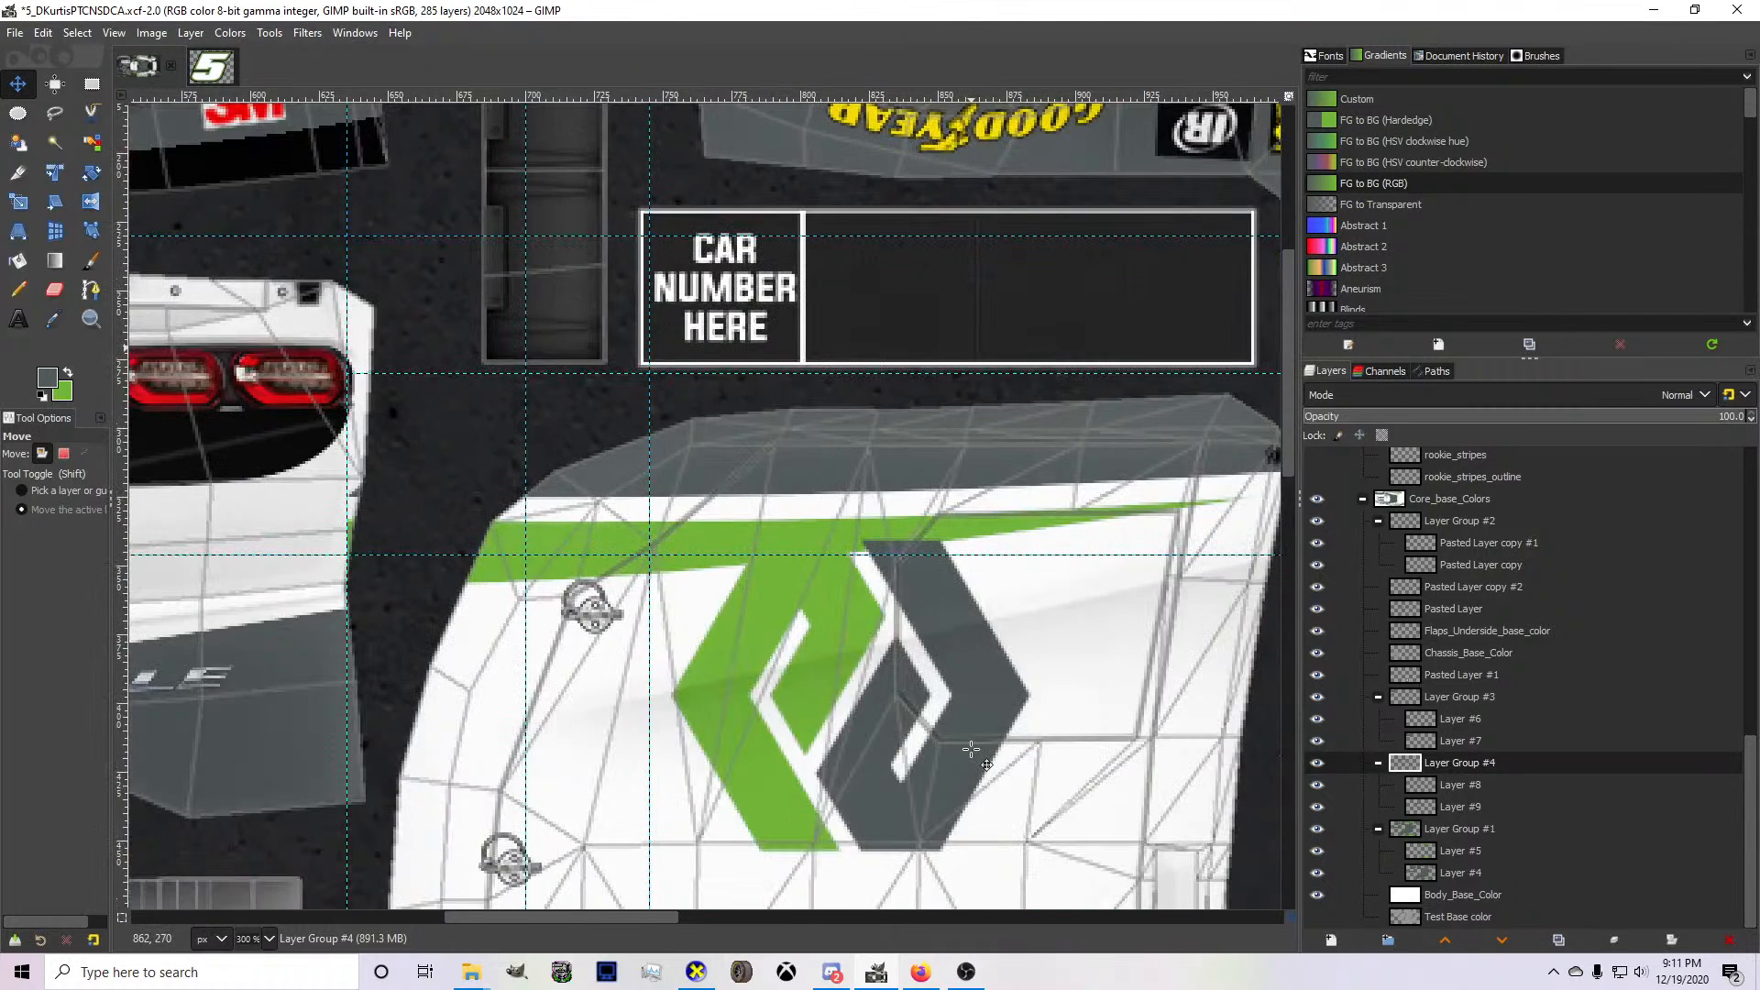
pyautogui.scroll(-3, 971, 749)
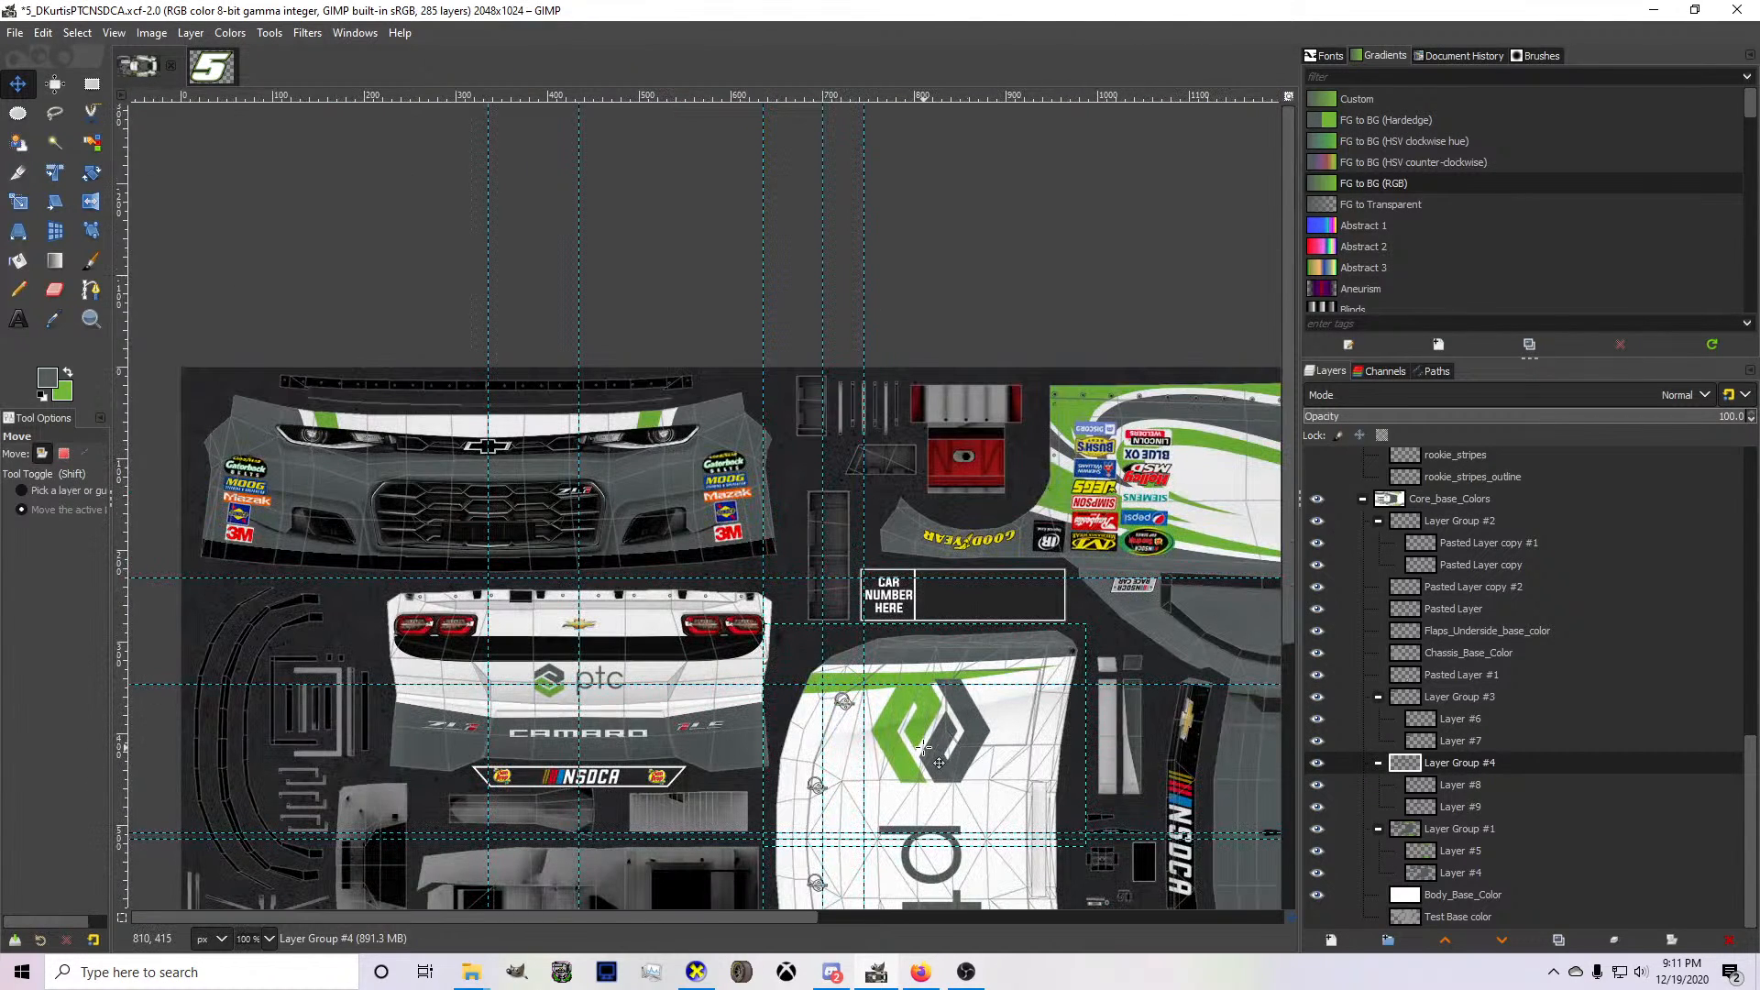
# Inspect how the hood's green stripe meets the bumper stripe above the headlight in CarView, and return to GIMP.
pyautogui.click(706, 964)
pyautogui.scroll(-3, 708, 802)
pyautogui.moveTo(708, 802); pyautogui.dragTo(908, 747)
pyautogui.scroll(3, 759, 711)
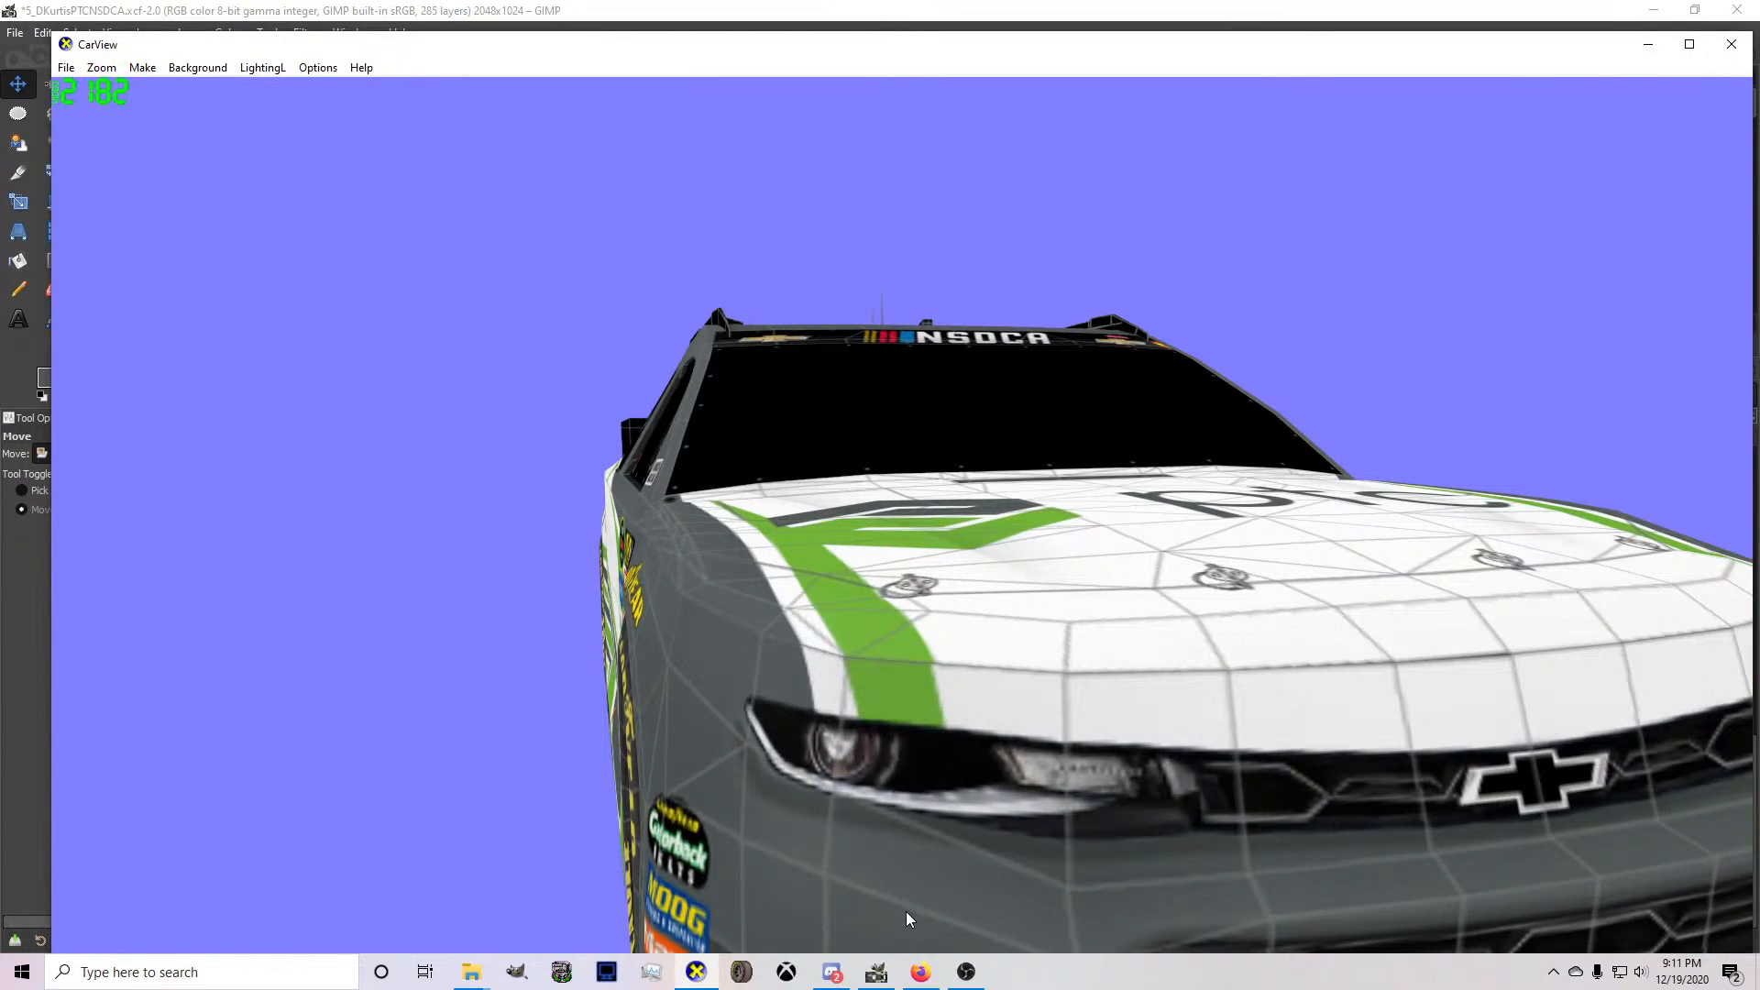
pyautogui.moveTo(935, 811); pyautogui.dragTo(873, 939)
pyautogui.click(876, 972)
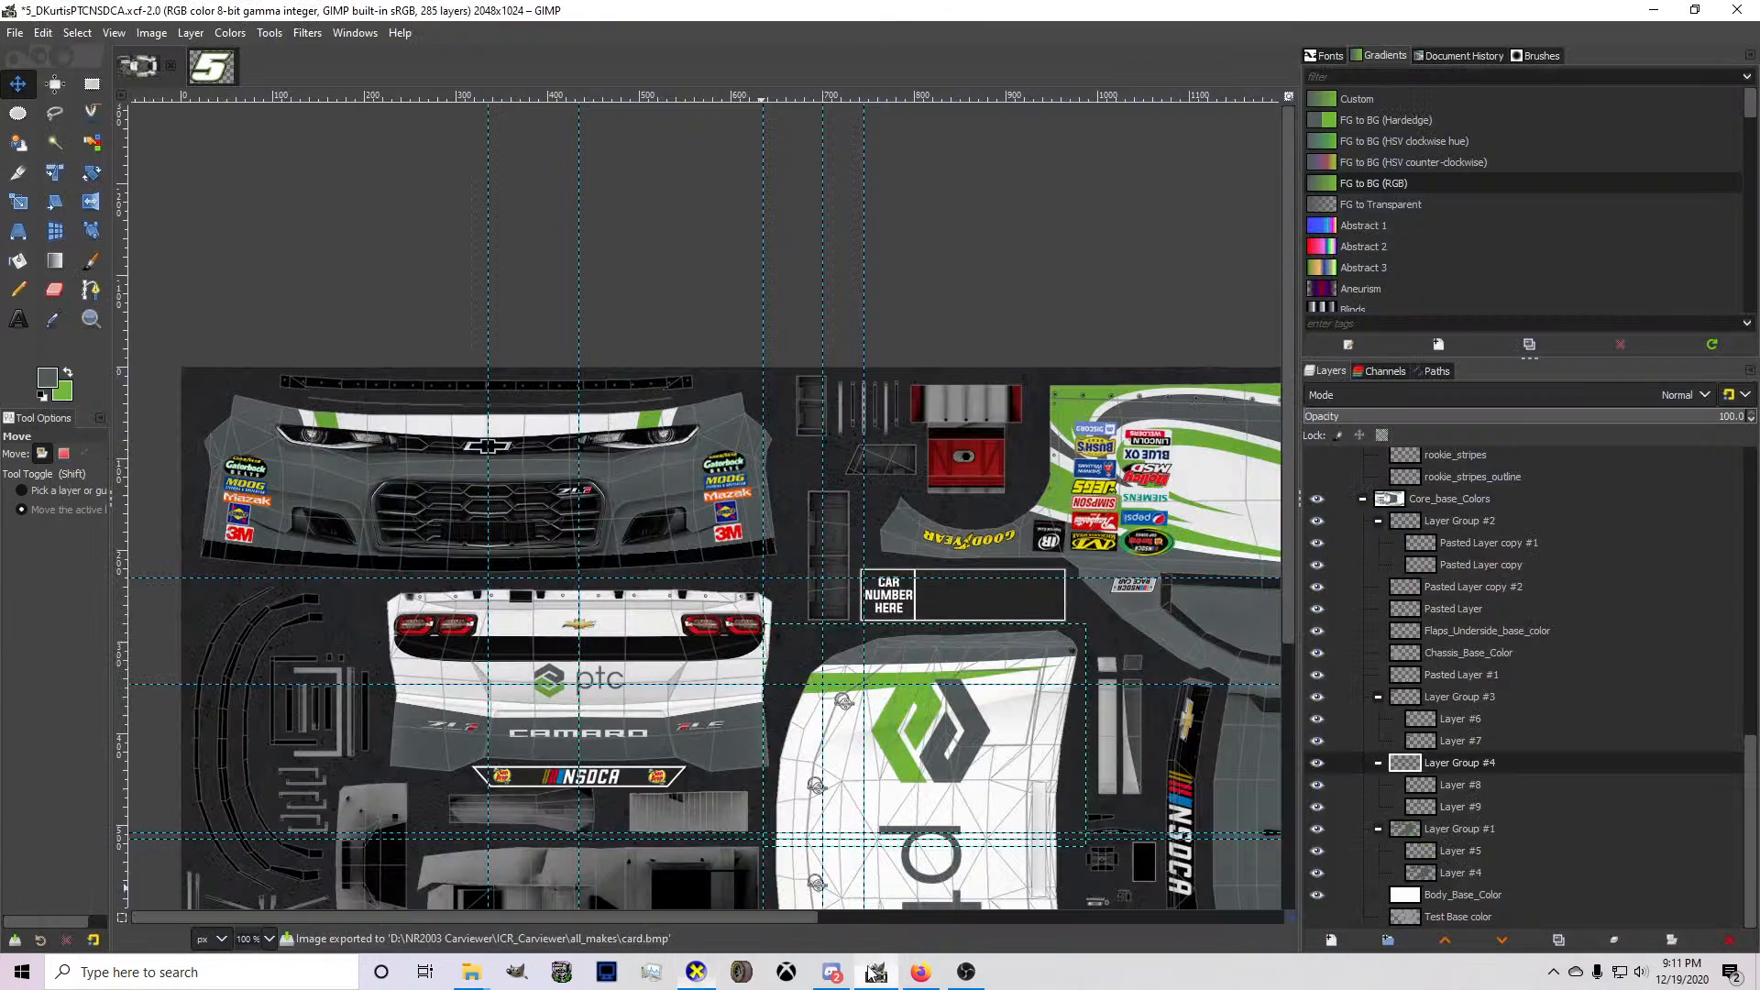
# Hide the wireframe and MASK layers, export card.bmp, and check the hood-to-bumper stripe alignment in CarView.
pyautogui.click(1316, 611)
pyautogui.click(1317, 633)
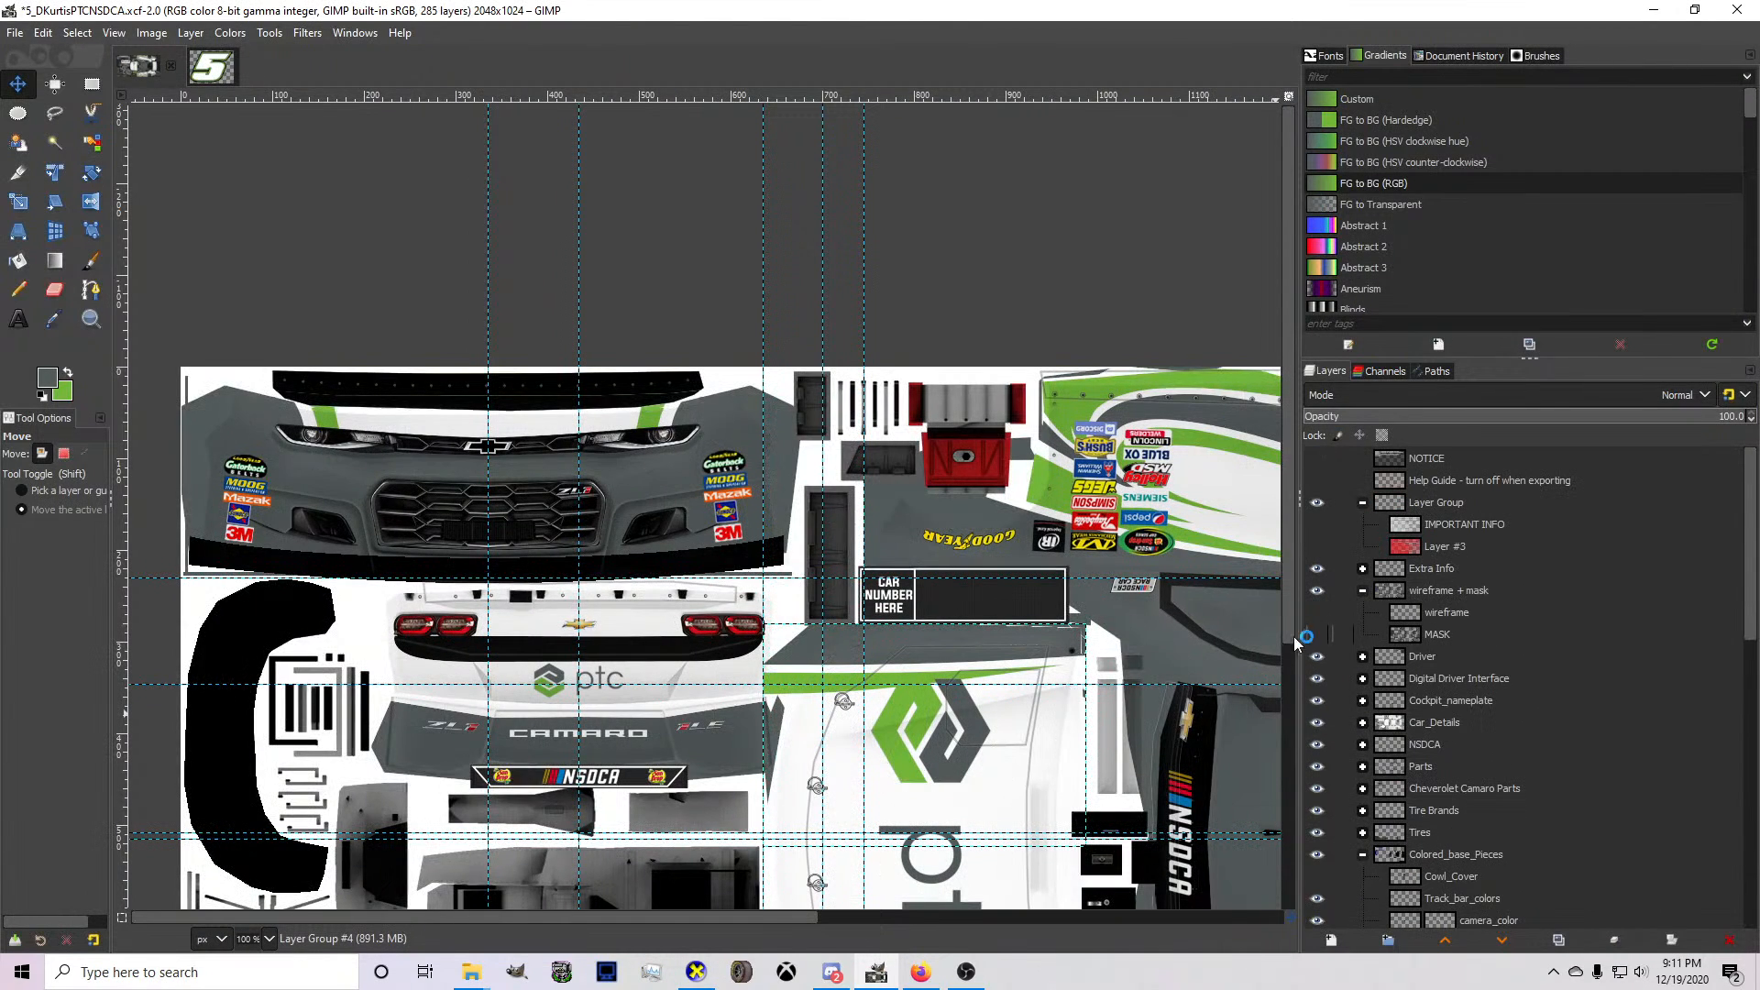
pyautogui.click(696, 972)
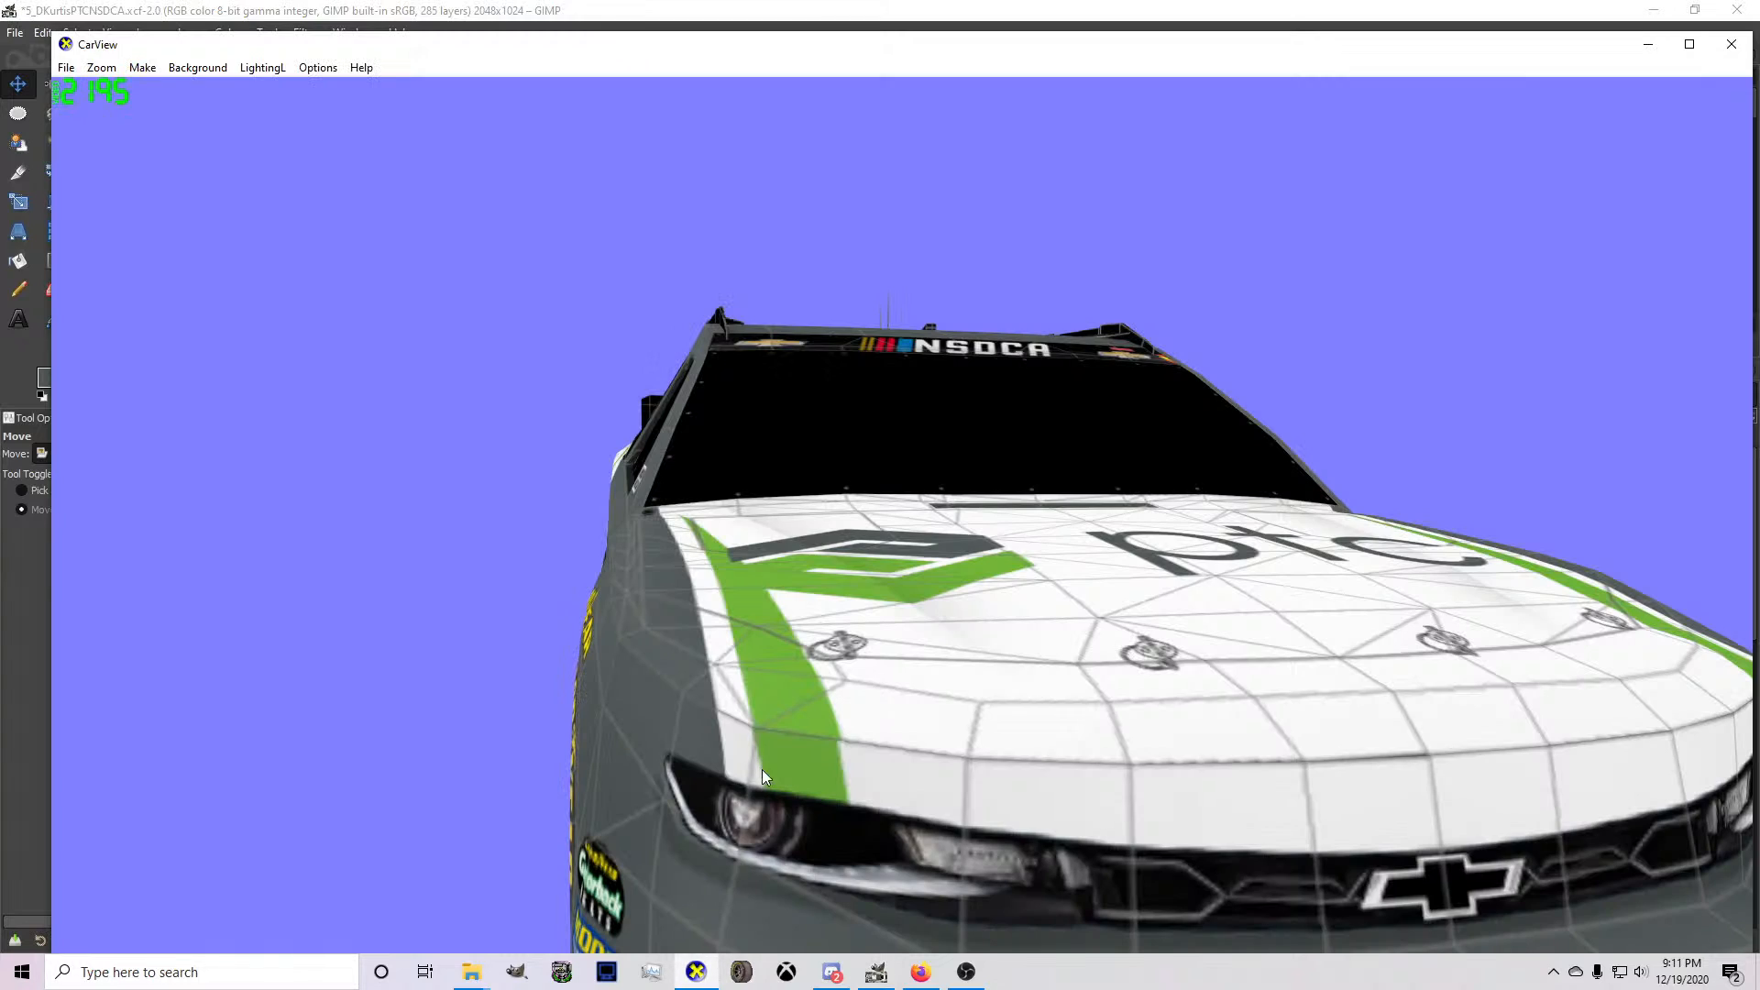
pyautogui.moveTo(768, 756); pyautogui.dragTo(862, 954)
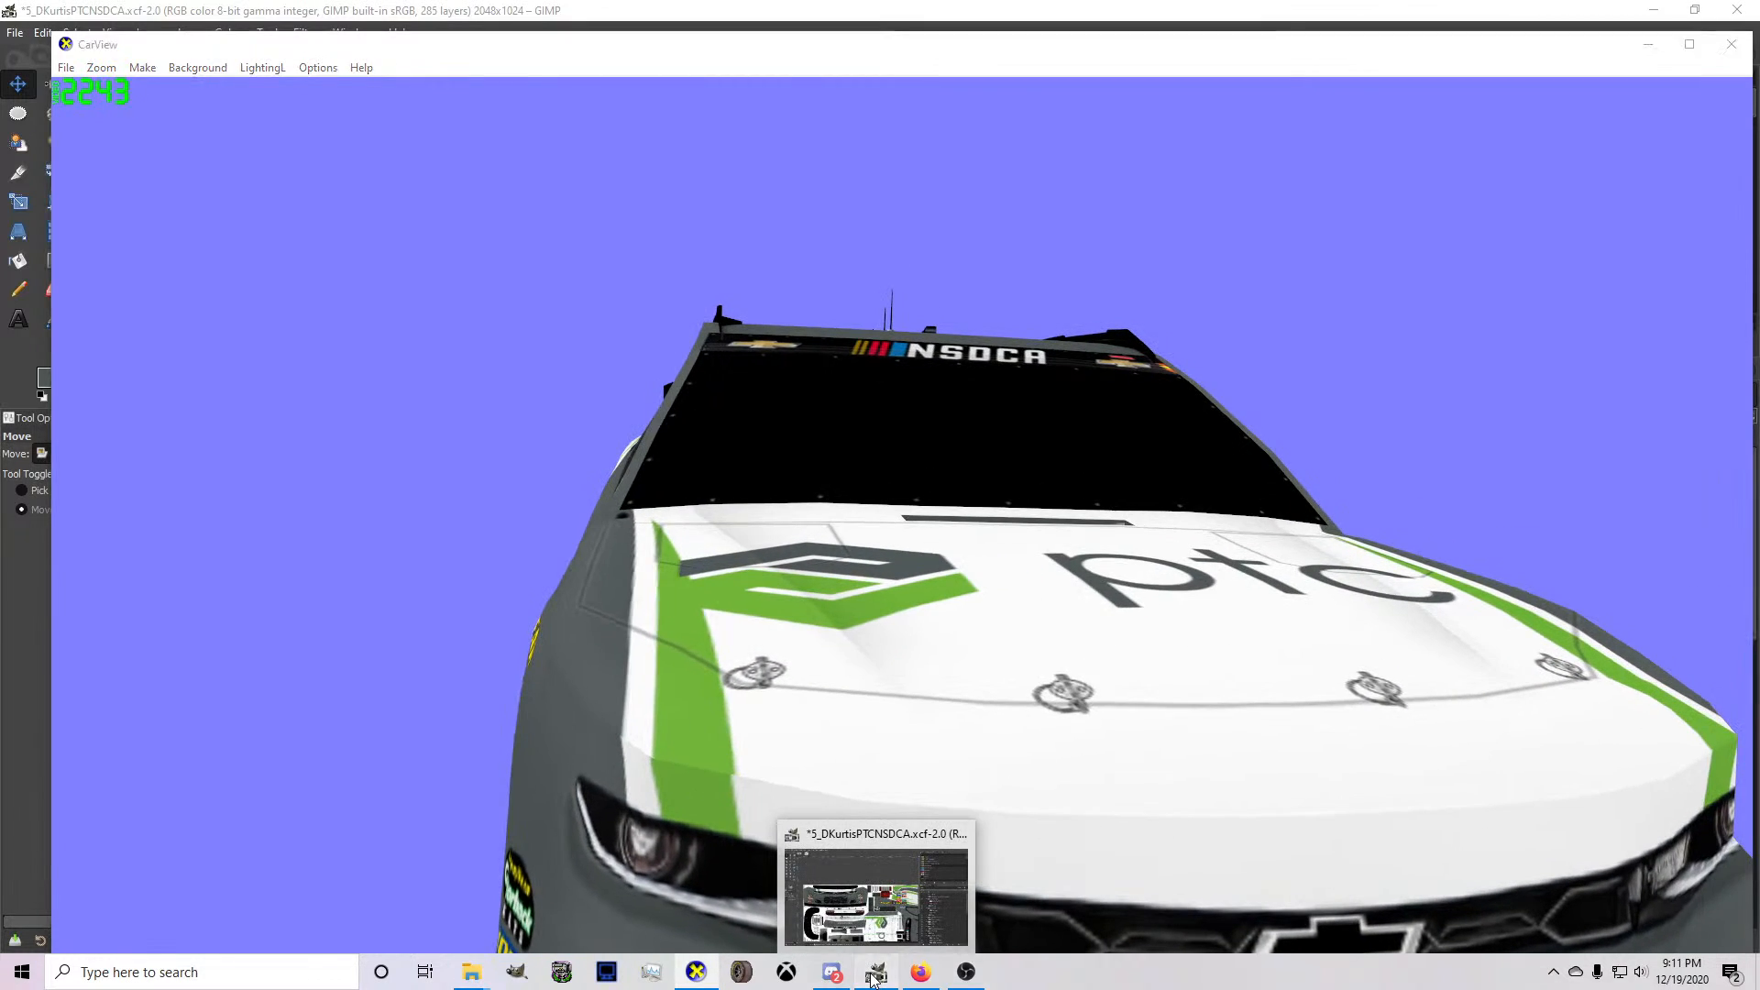
pyautogui.click(877, 972)
# Freehand-select the inner edge of the bumper's green stripe on Layer #6, then copy and paste it as a floating selection.
pyautogui.scroll(-5, 1476, 728)
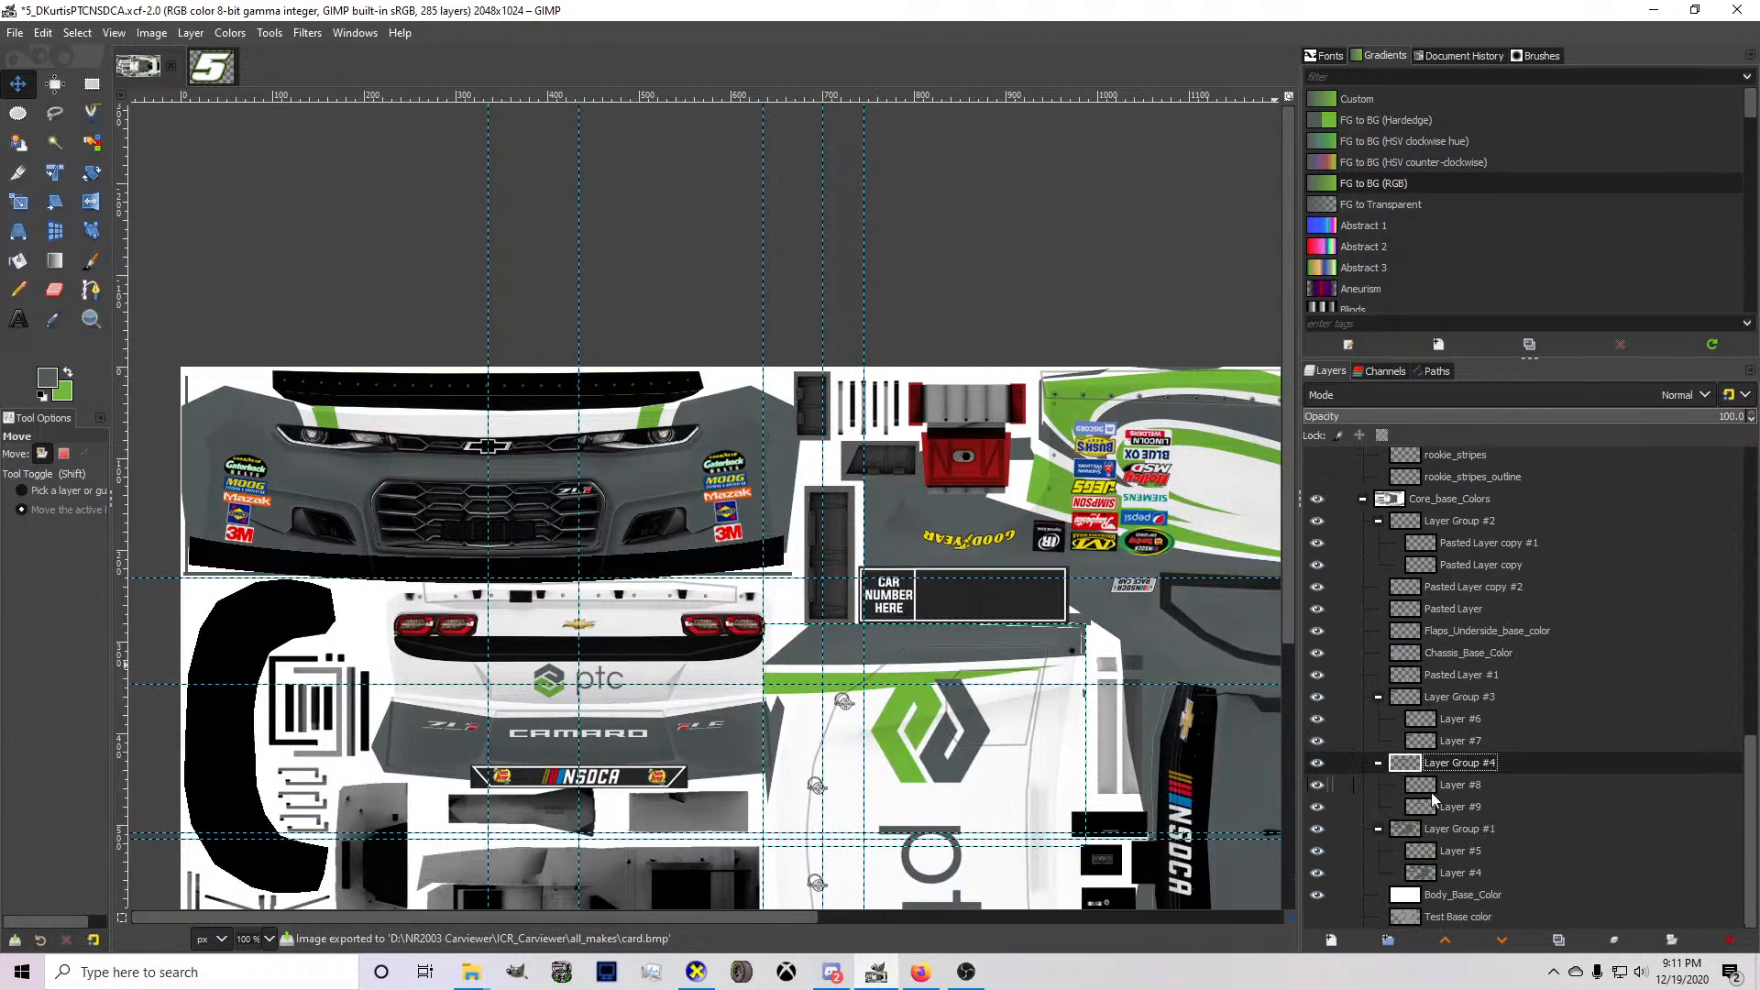
pyautogui.click(1435, 786)
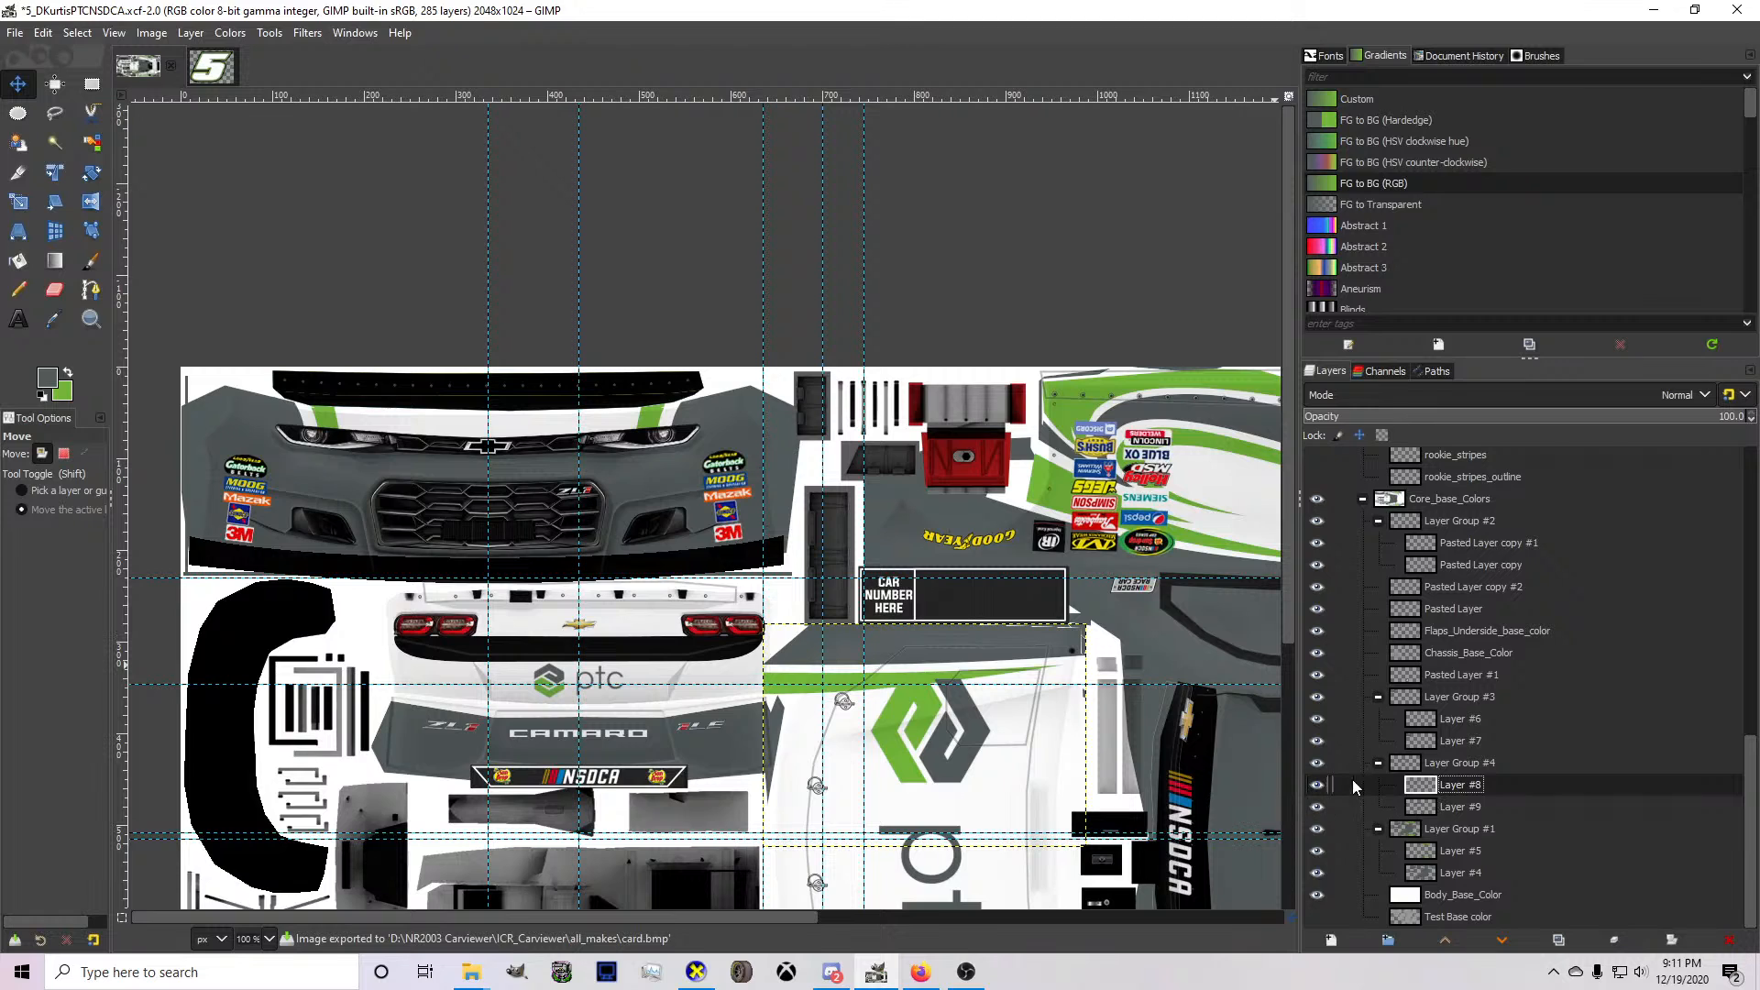
pyautogui.click(1317, 736)
pyautogui.click(1318, 735)
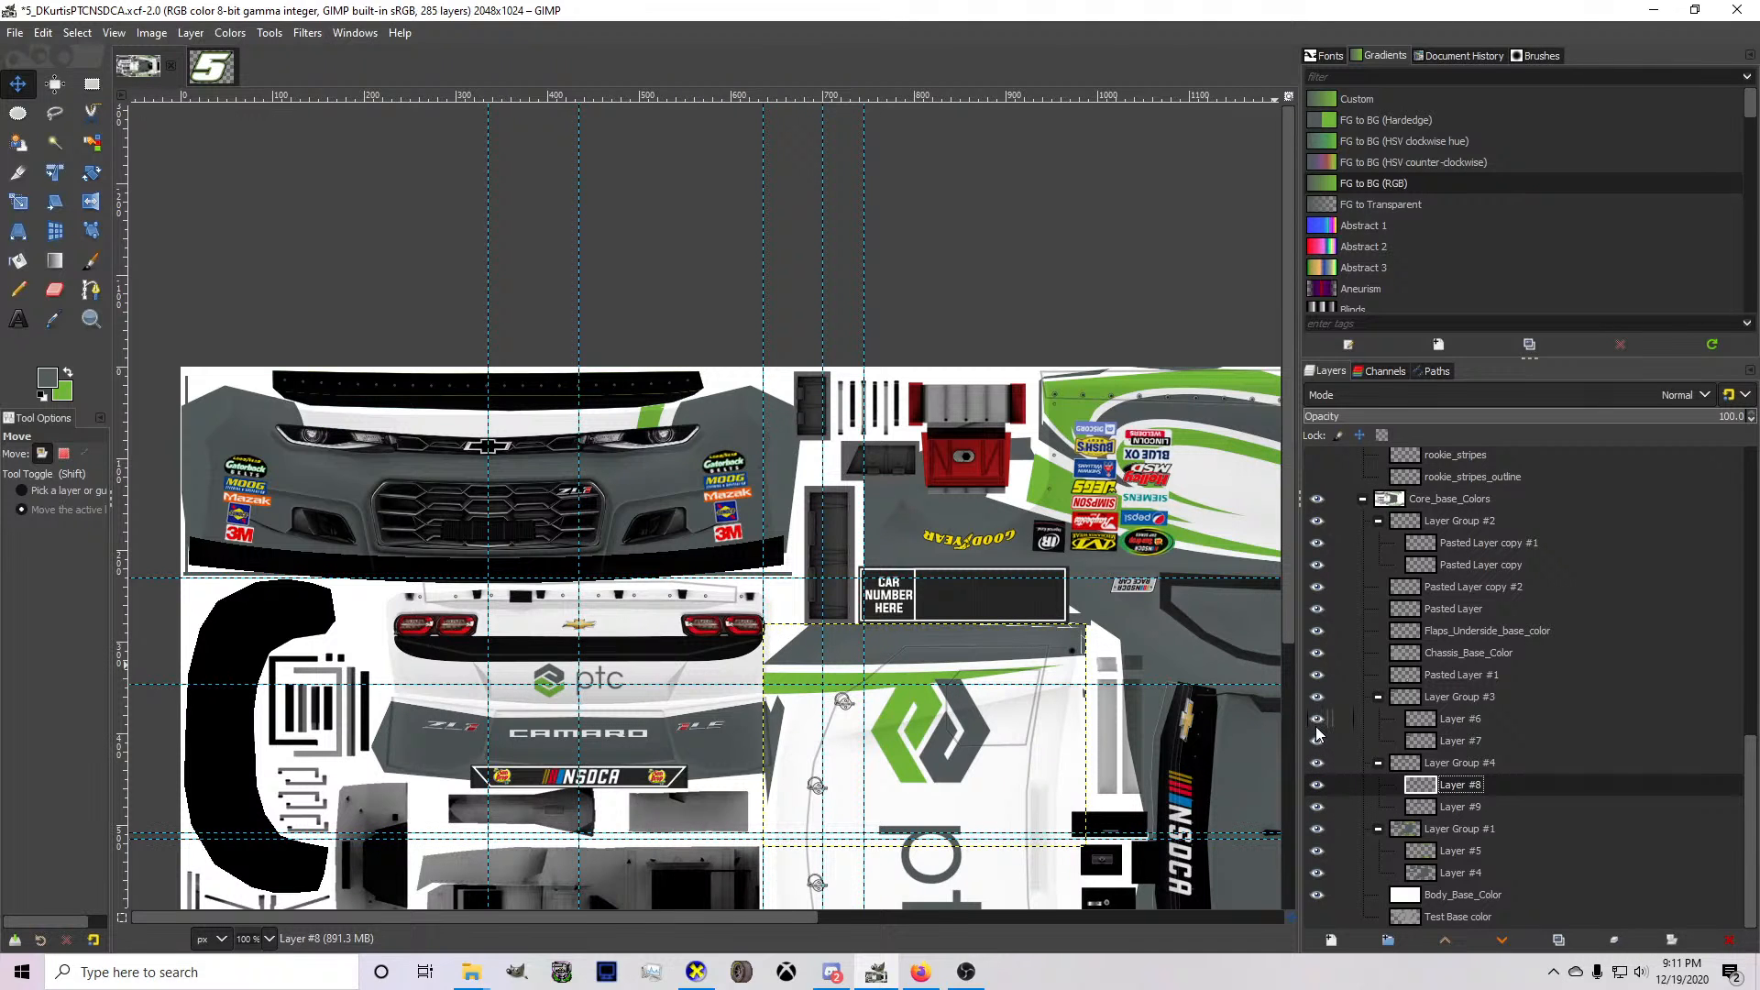
pyautogui.click(1394, 719)
pyautogui.scroll(6, 266, 341)
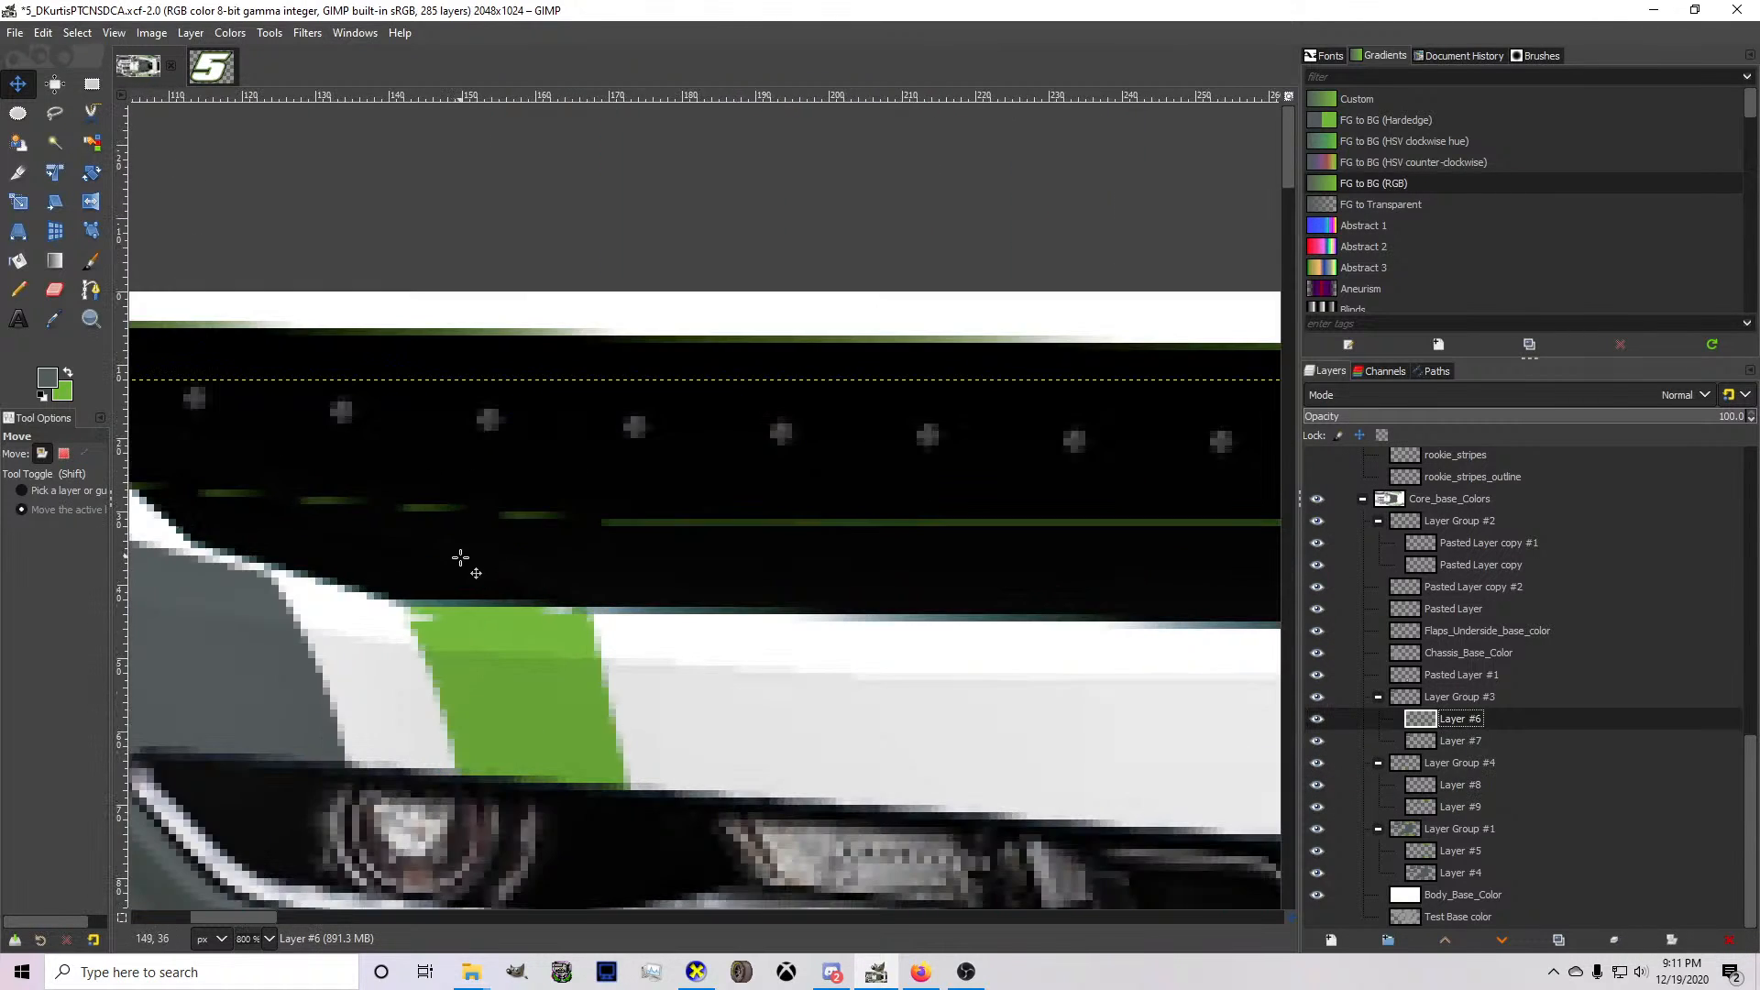
pyautogui.press('f')
pyautogui.click(511, 558)
pyautogui.click(689, 812)
pyautogui.click(661, 513)
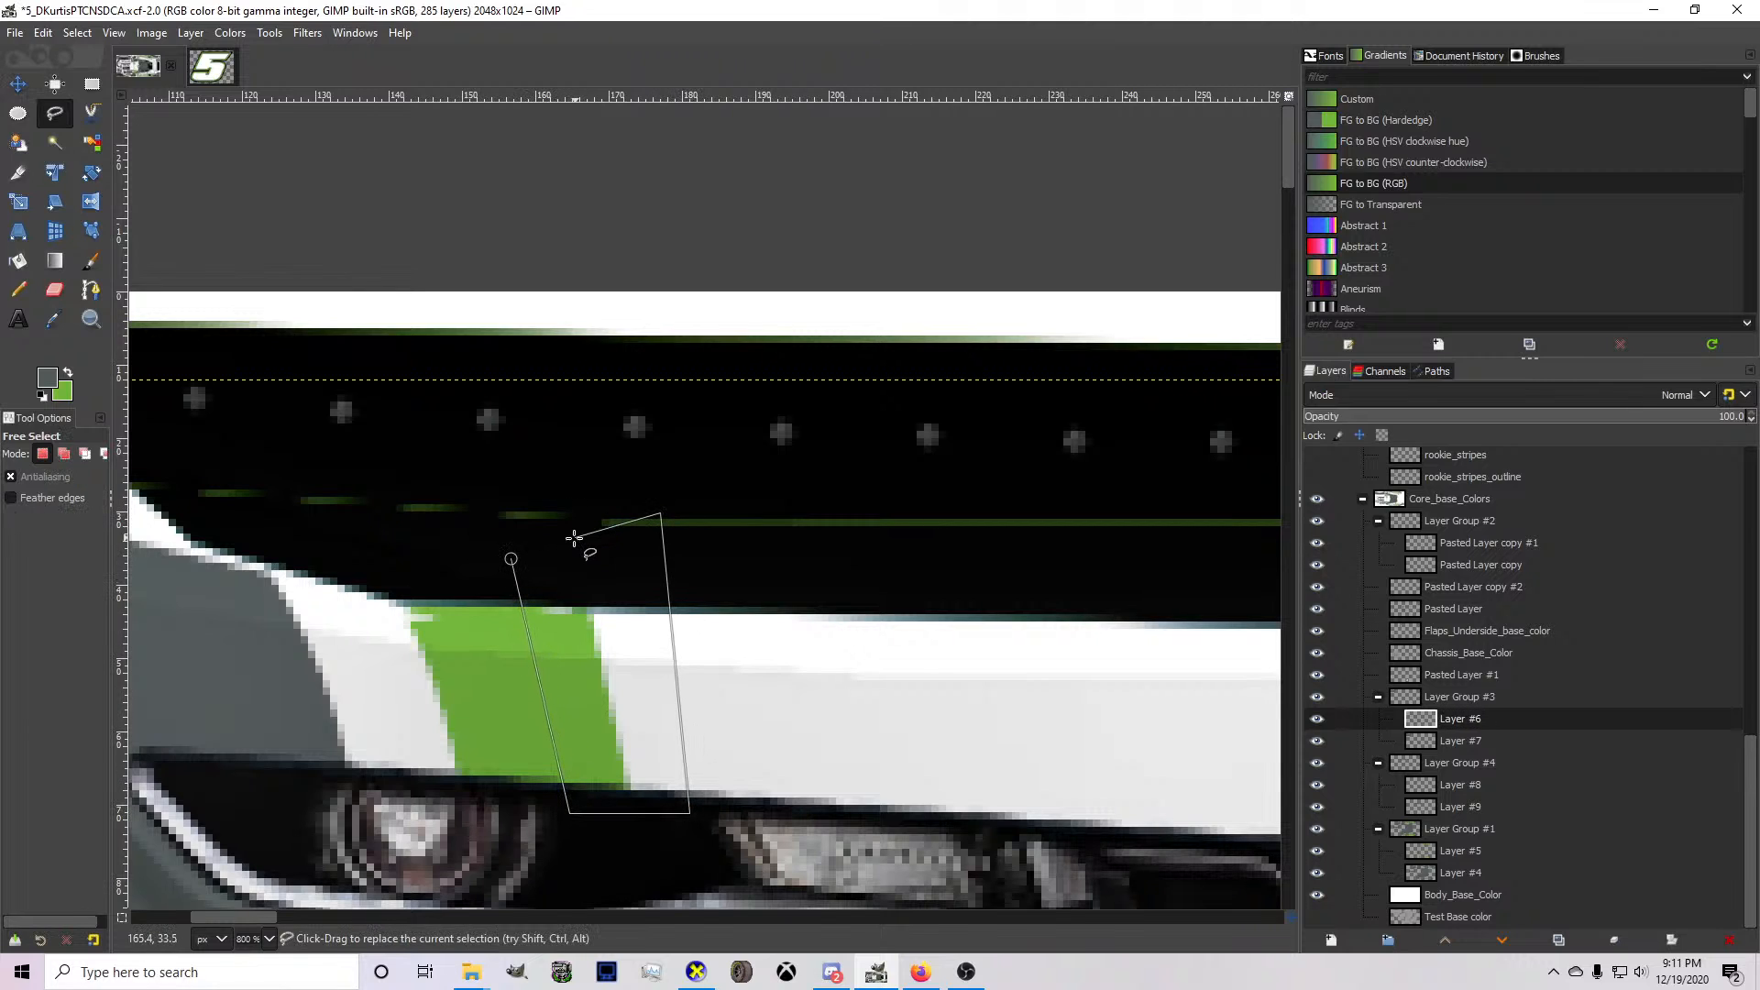
pyautogui.press('Return')
pyautogui.hotkey('ctrl', 'c')
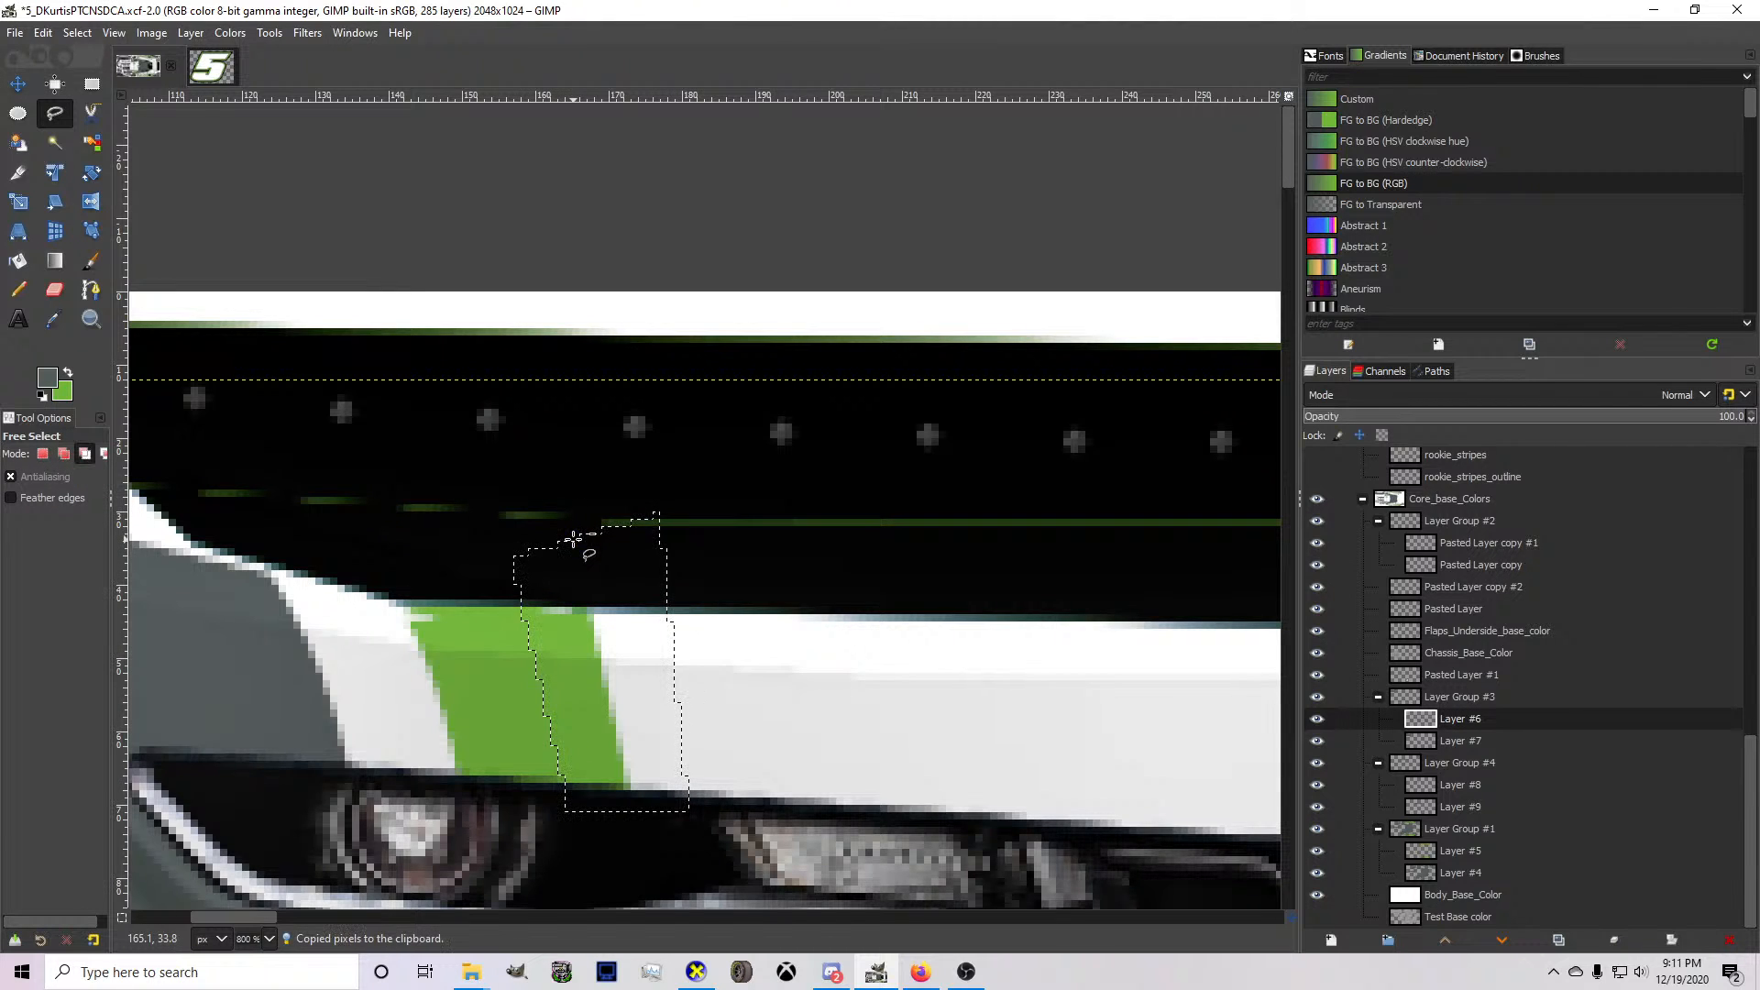
pyautogui.hotkey('ctrl', 'v')
# Nudge the floating stripe piece toward the bumper's centre to widen the green stripe.
pyautogui.click(17, 83)
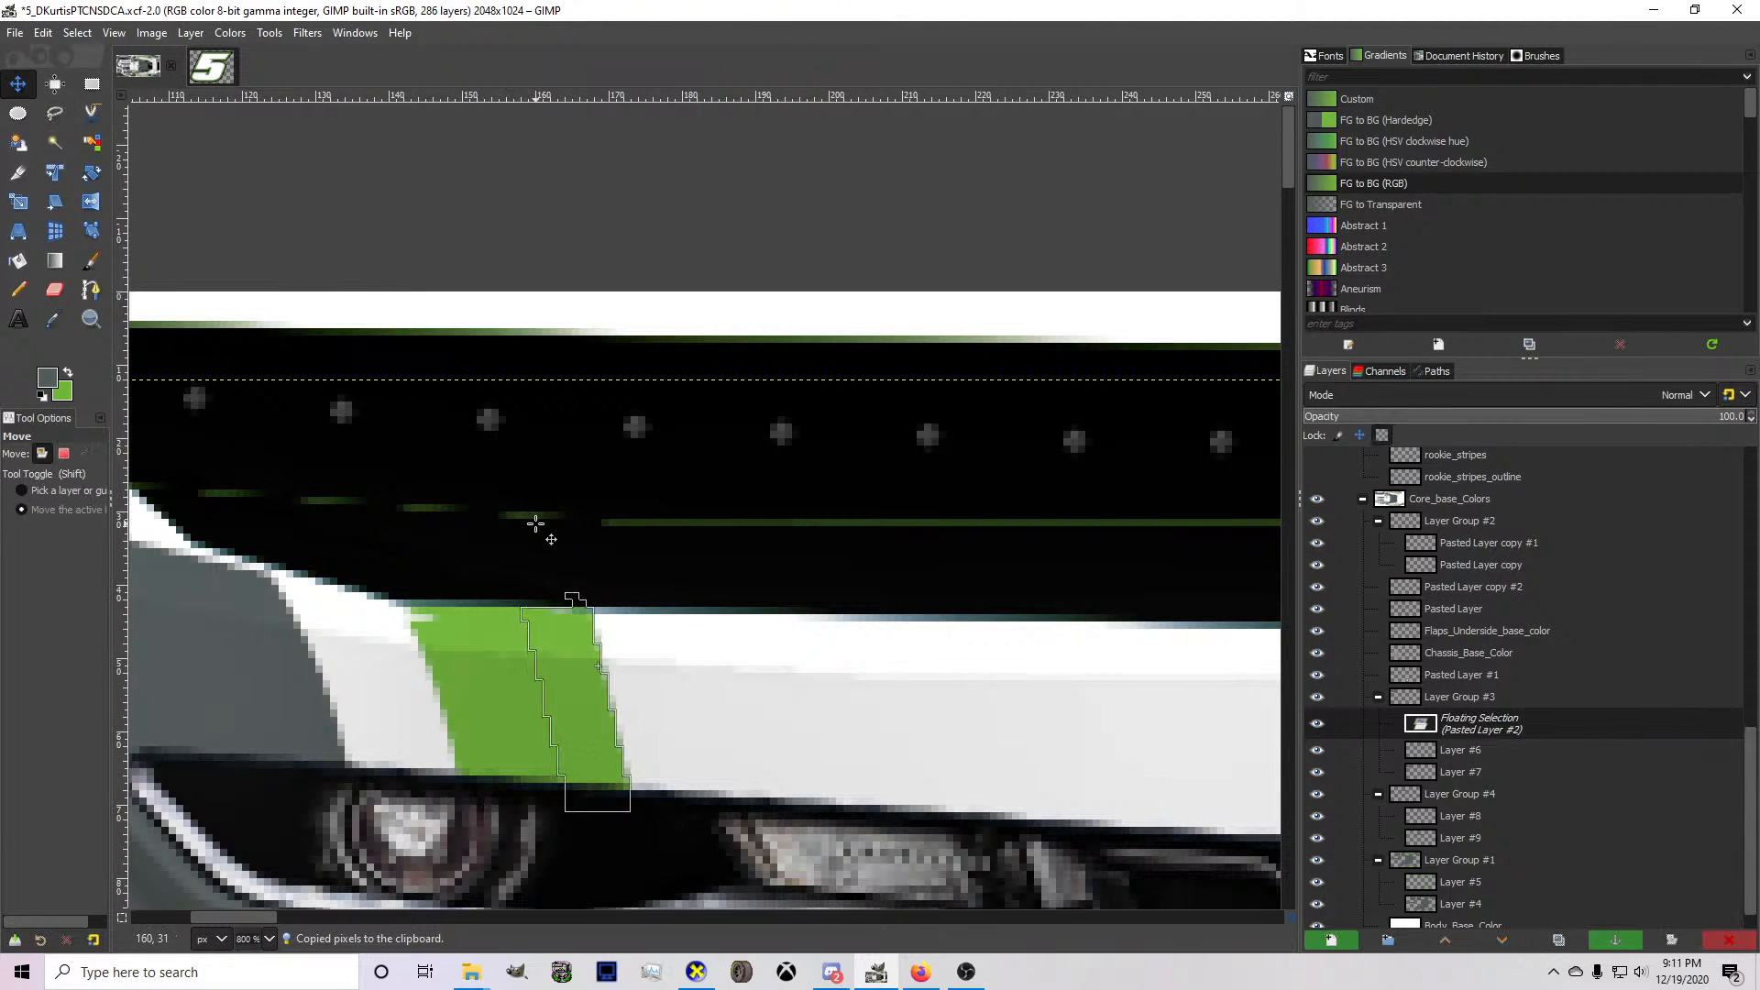
pyautogui.press('Right')
pyautogui.press('Right')
pyautogui.press('Right')
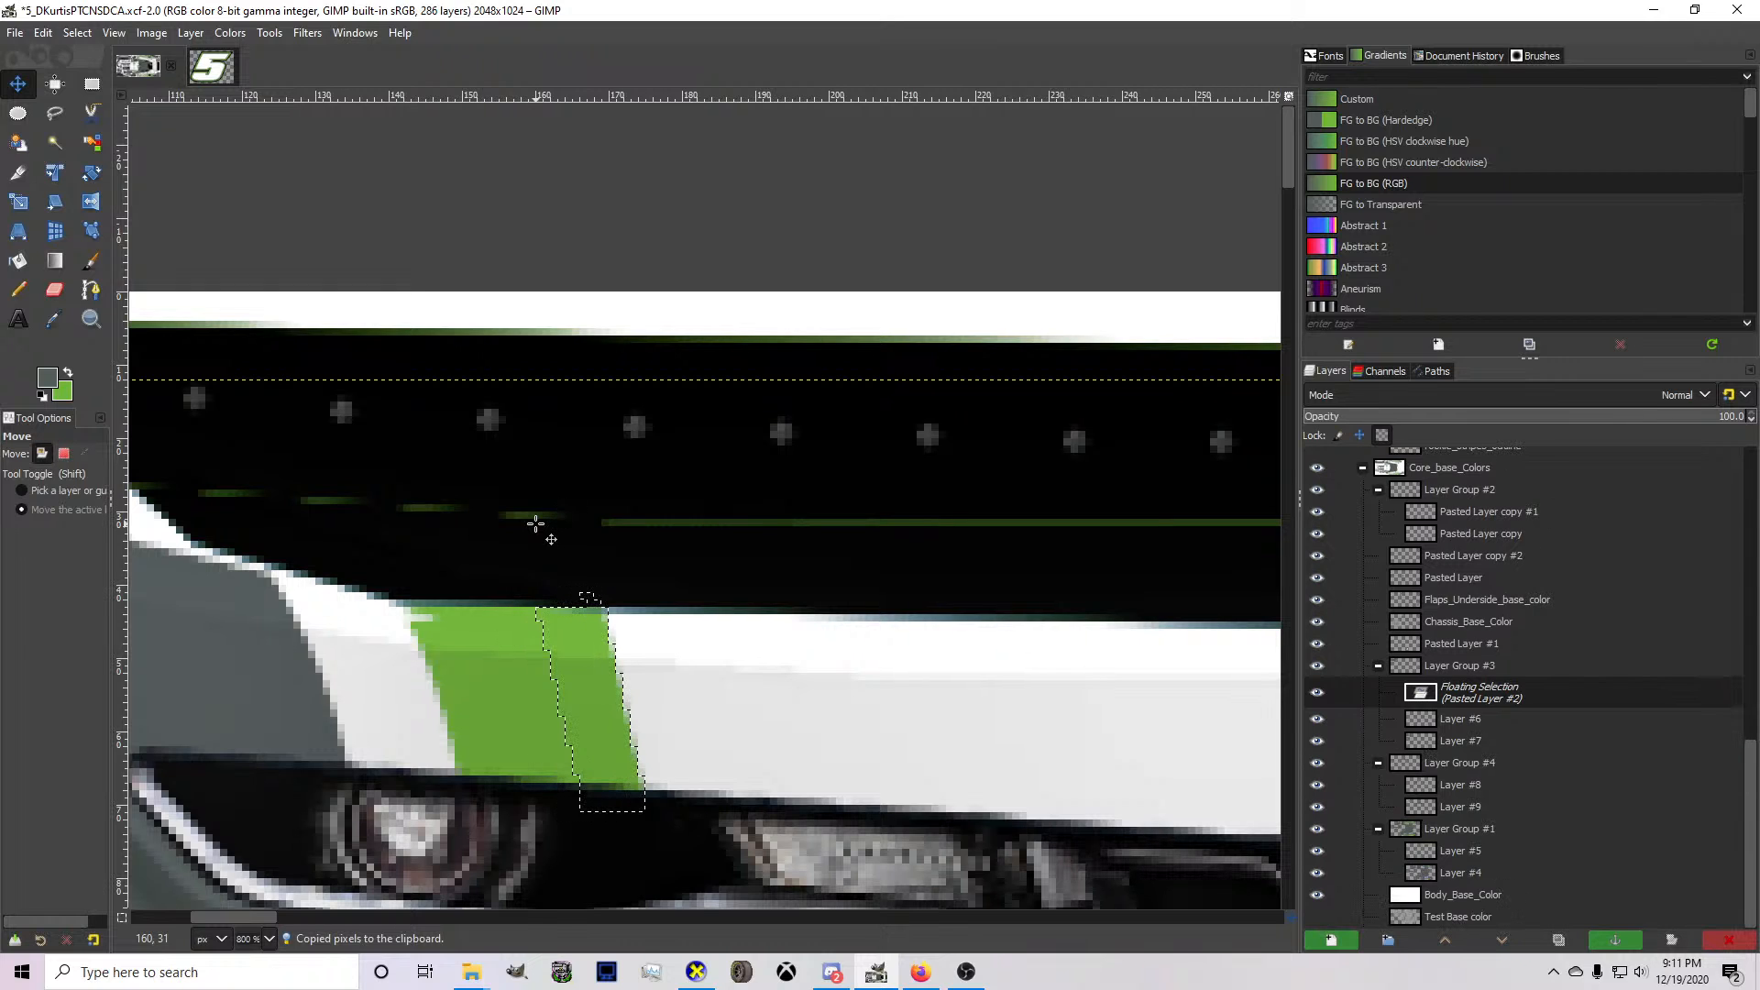
# Shift the floating stripe piece back slightly, compare the exported result with the hood stripe in CarView, and anchor it to Layer #6.
pyautogui.click(696, 972)
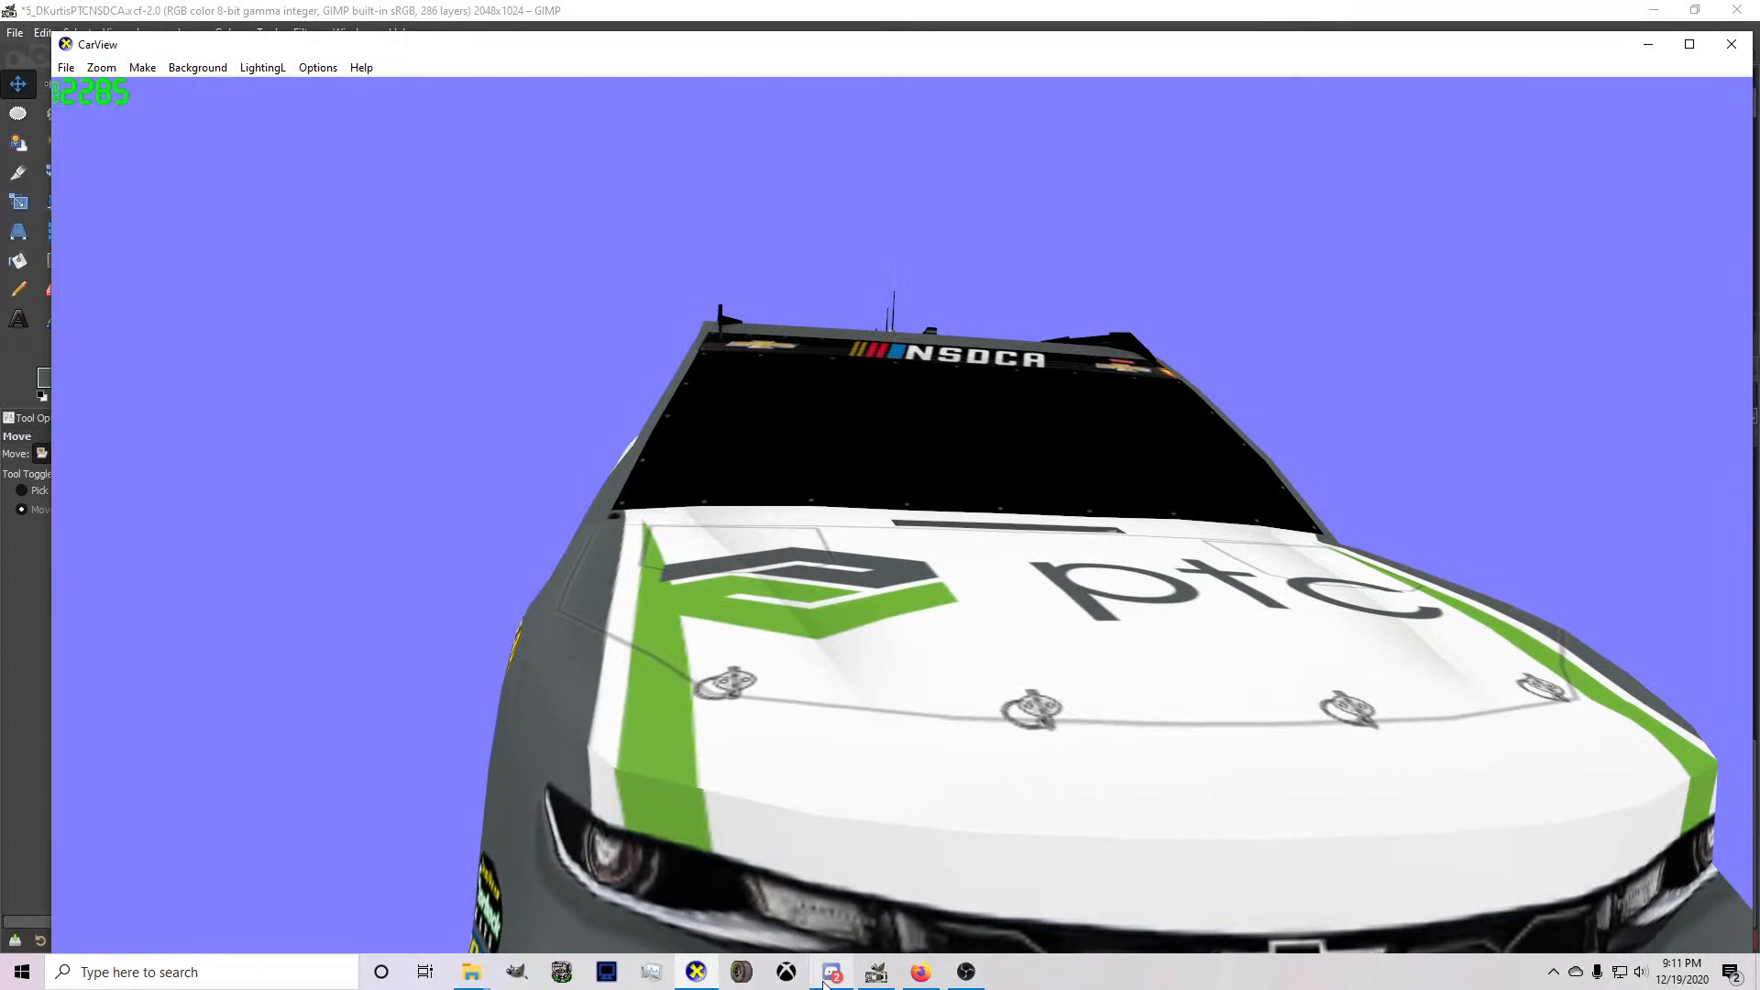
pyautogui.click(696, 972)
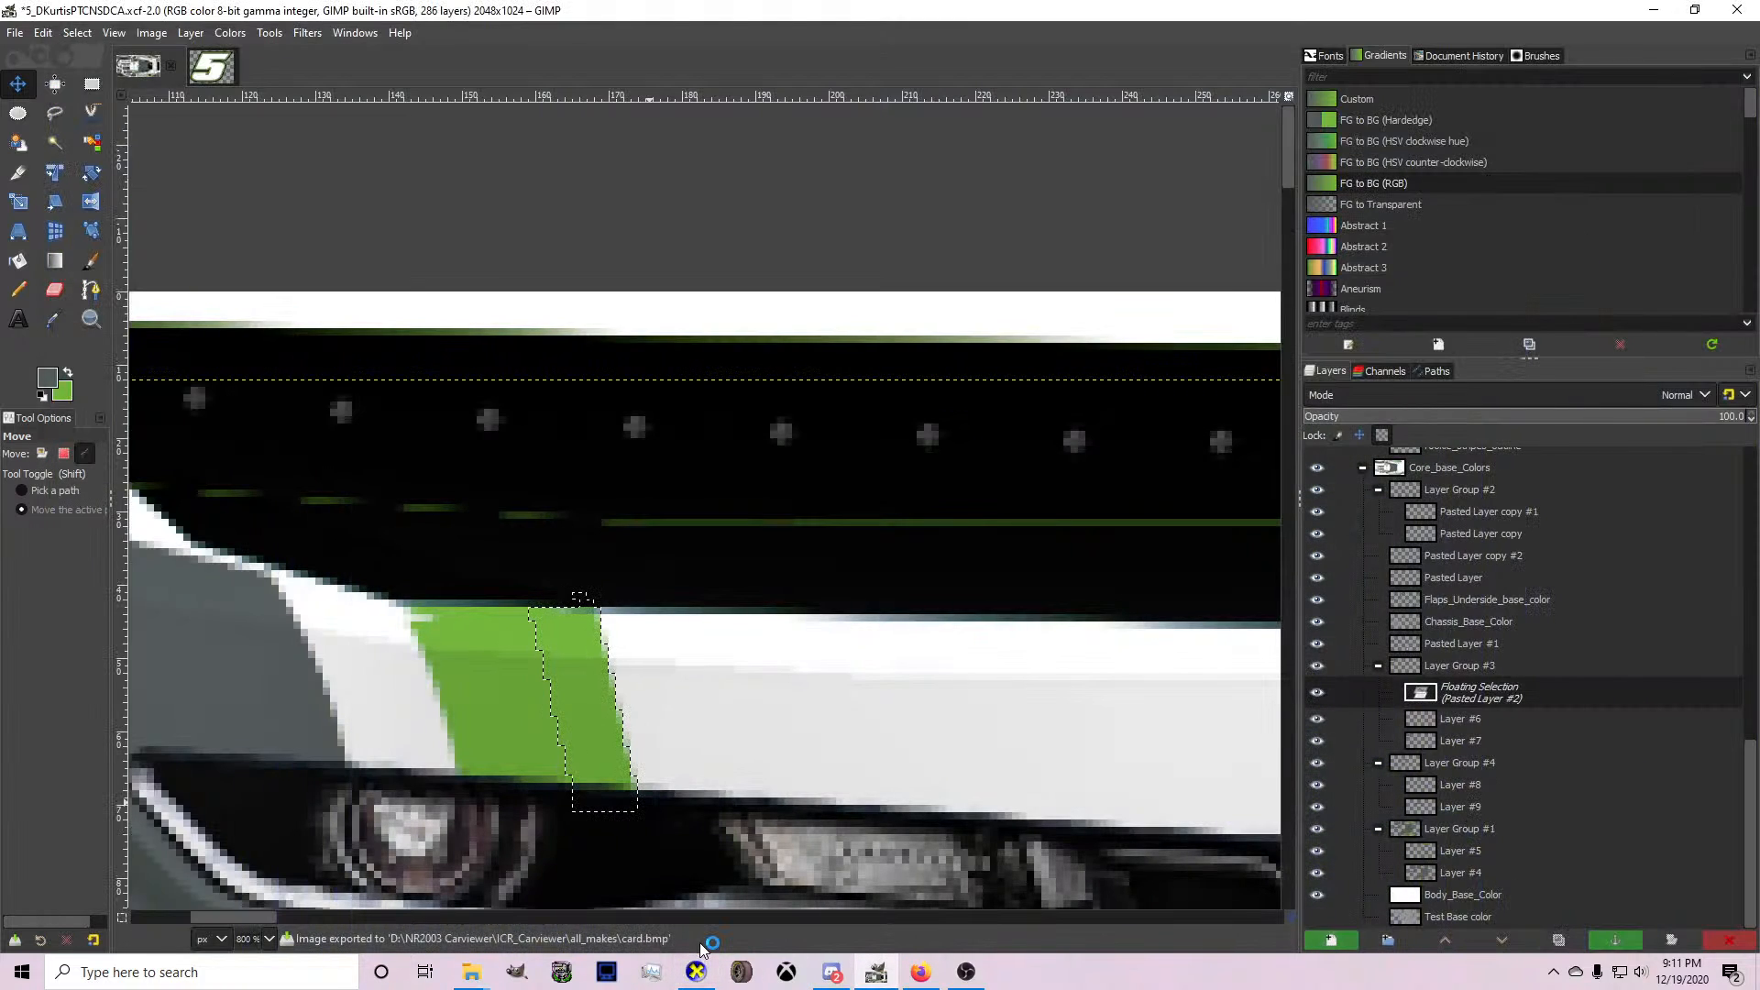
pyautogui.click(696, 972)
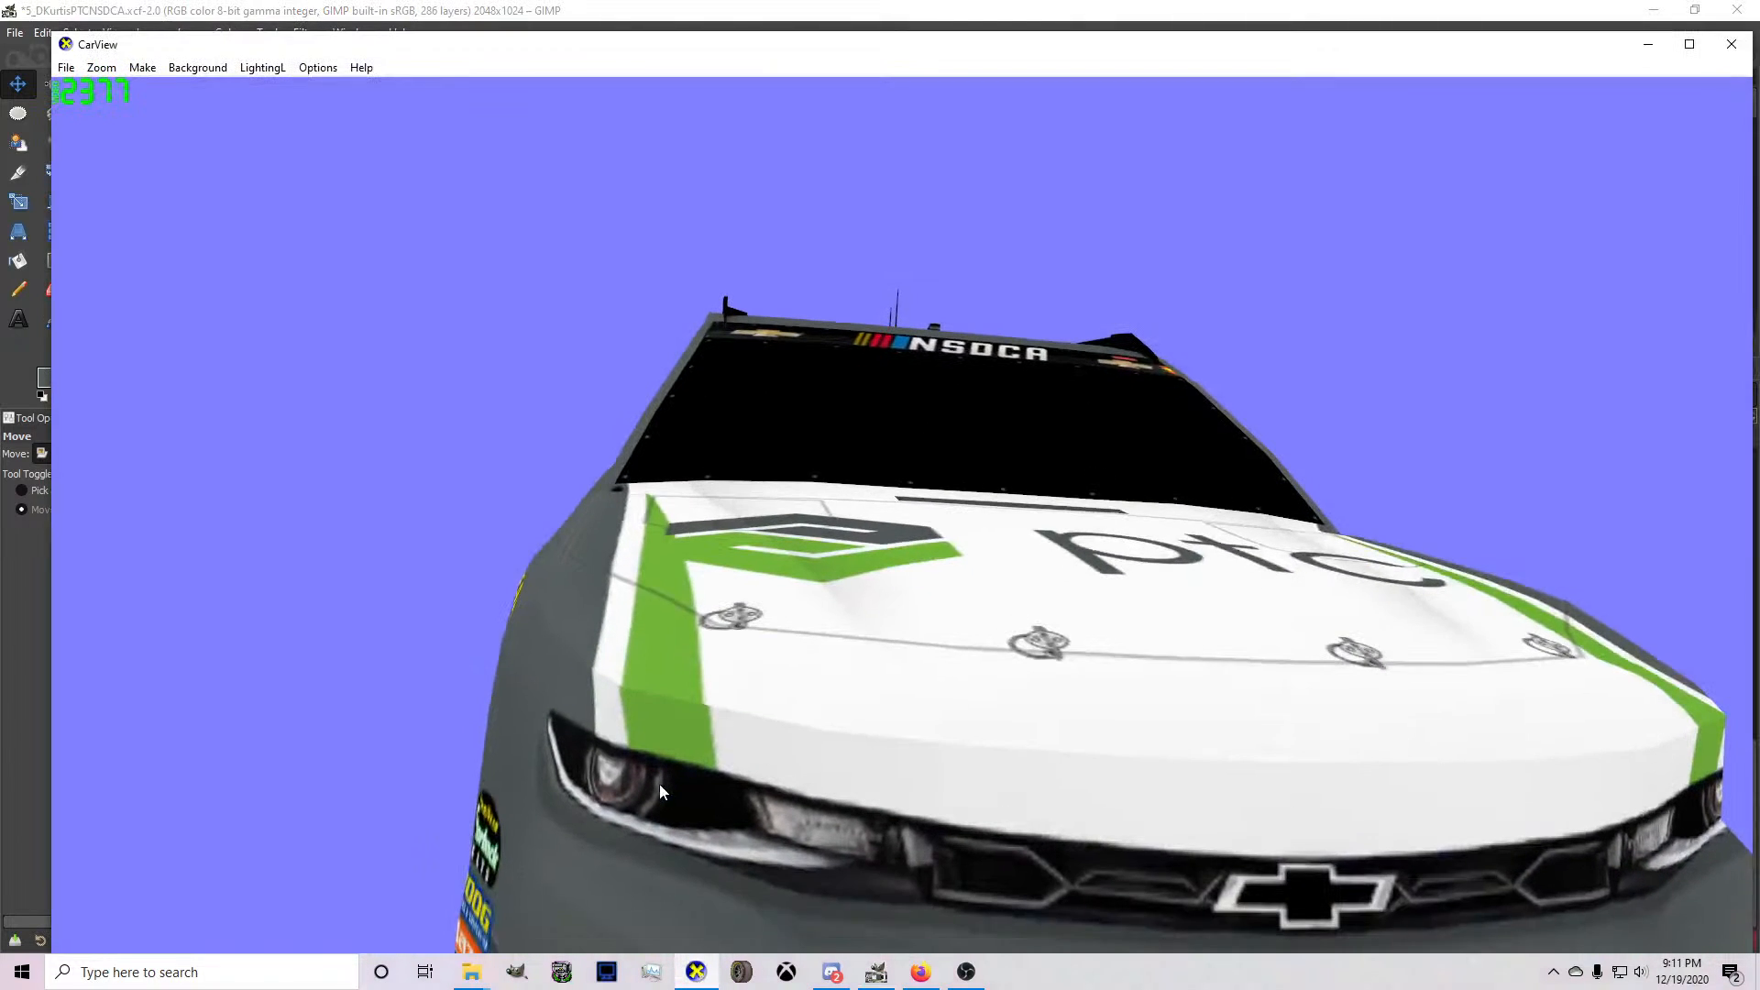
pyautogui.moveTo(658, 784); pyautogui.dragTo(790, 782)
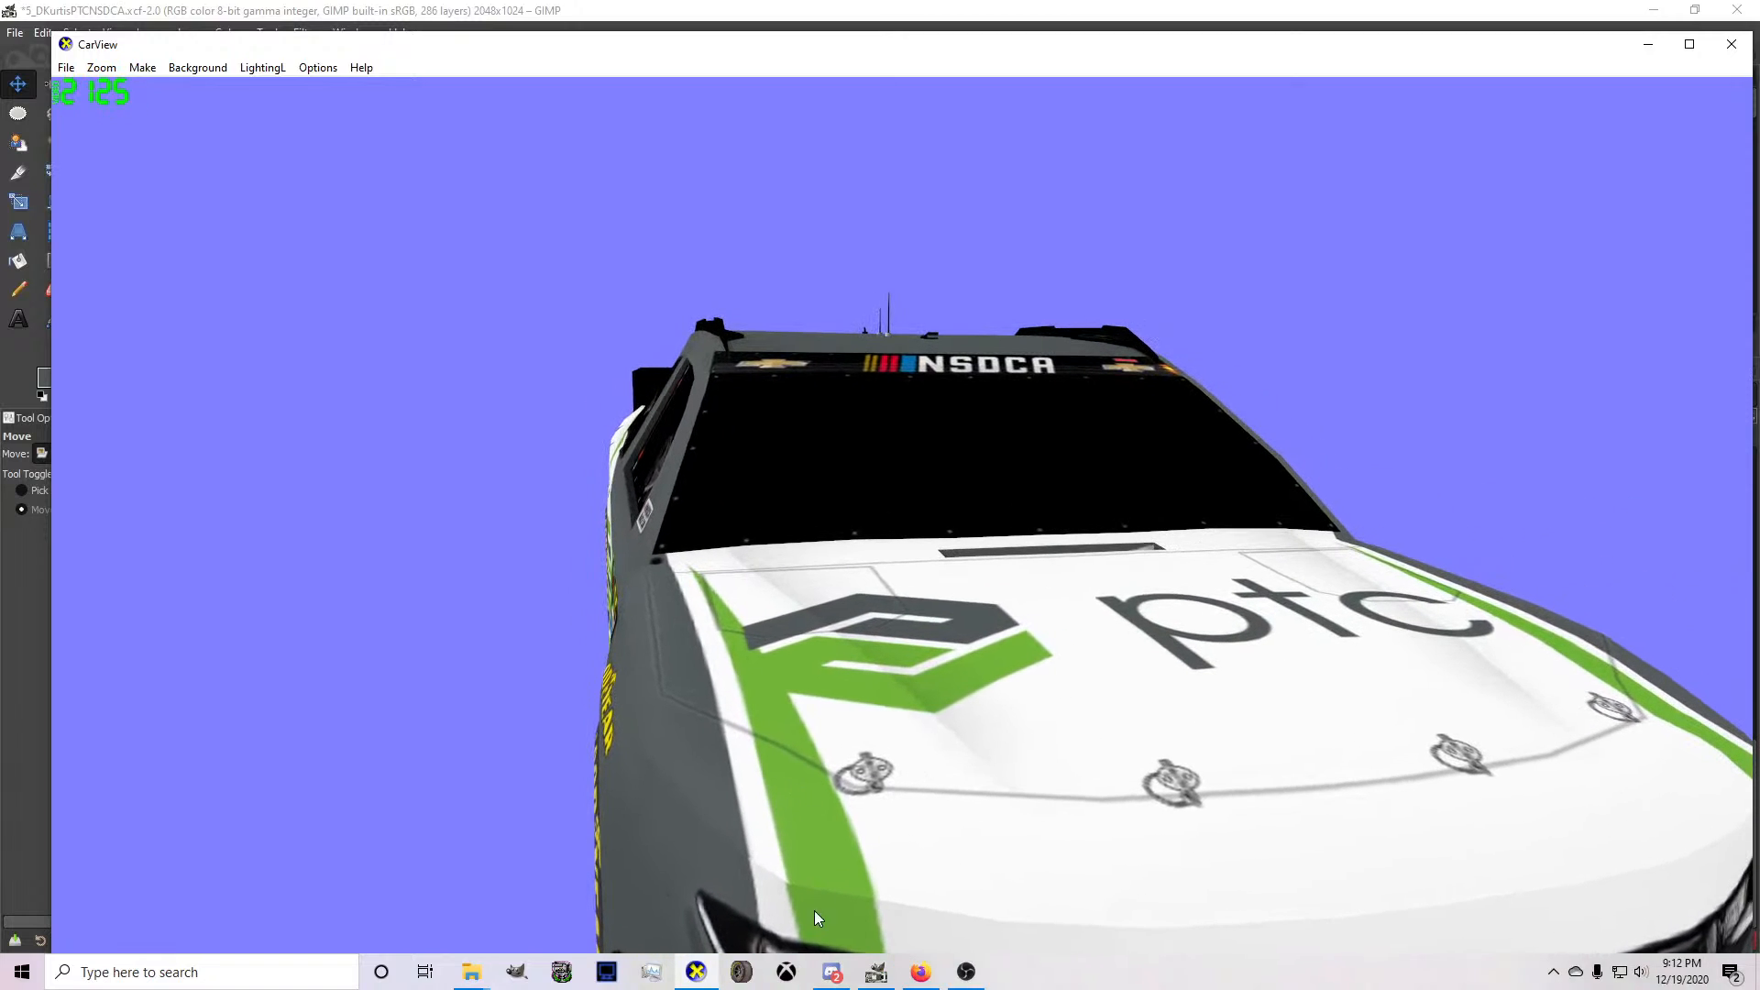
pyautogui.click(877, 972)
pyautogui.hotkey('ctrl', 'h')
# Draw a closed path along the outer edge of the bumper's green stripe on Layer #6 and convert it to a selection.
pyautogui.press('f')
pyautogui.scroll(2, 395, 592)
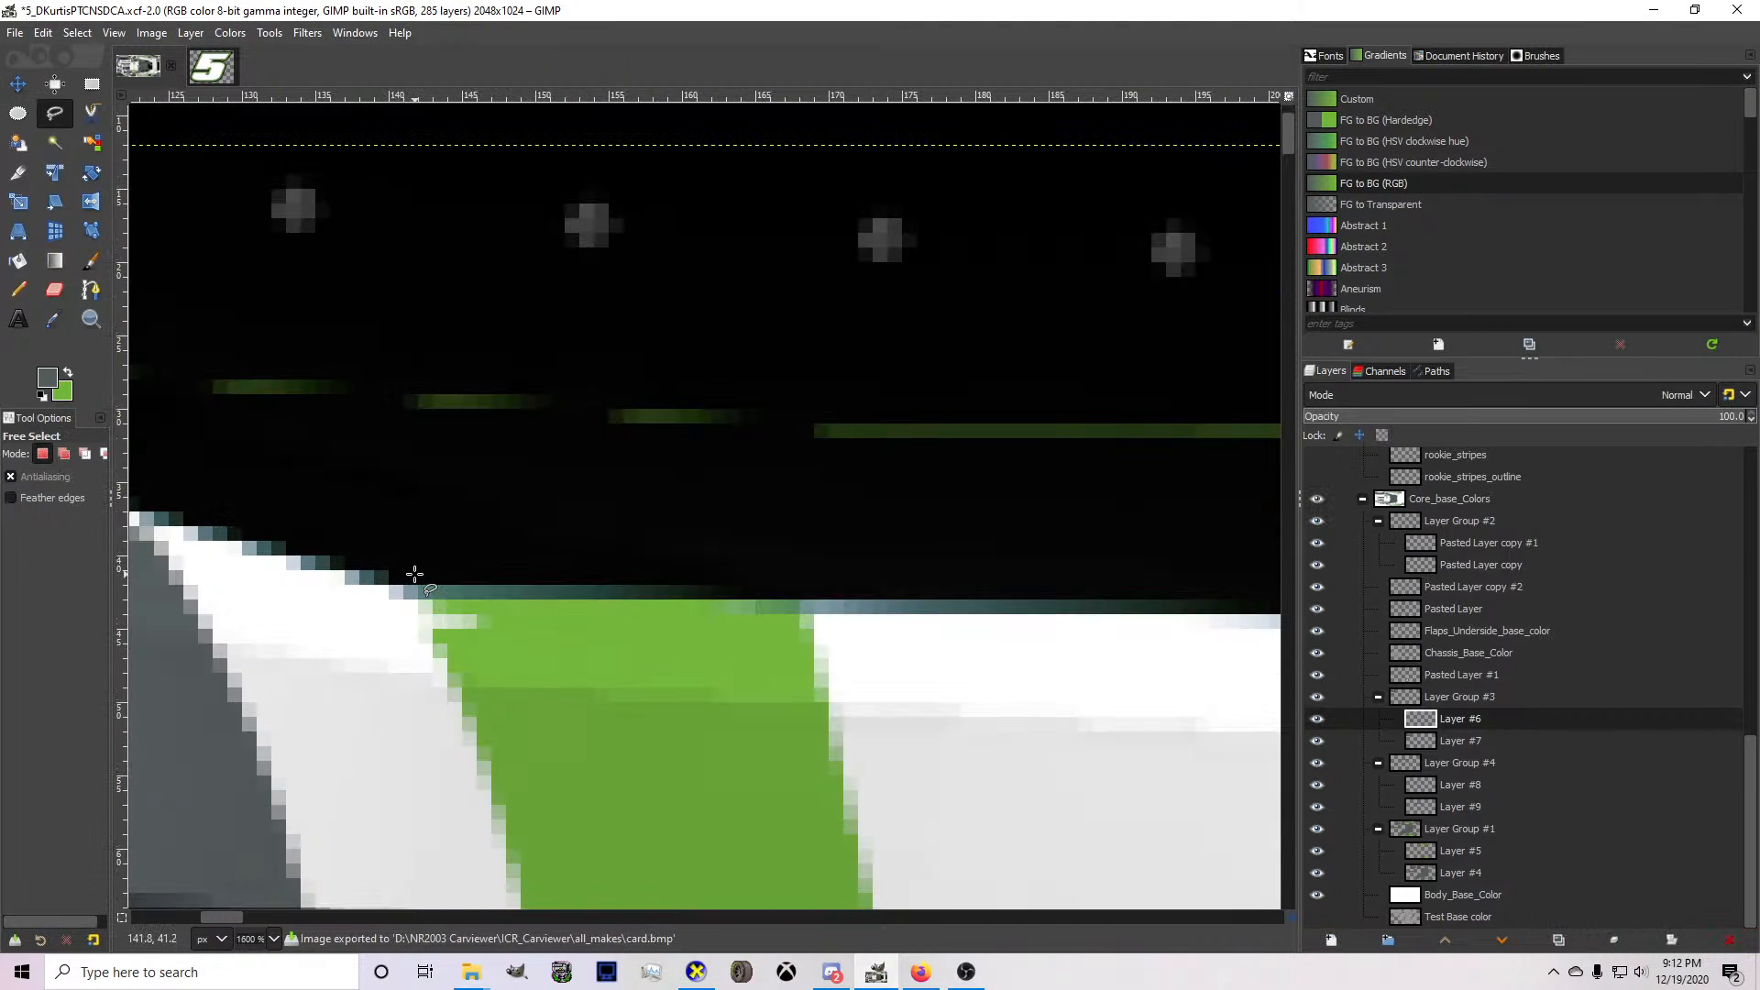
pyautogui.scroll(-5, 415, 574)
pyautogui.click(91, 290)
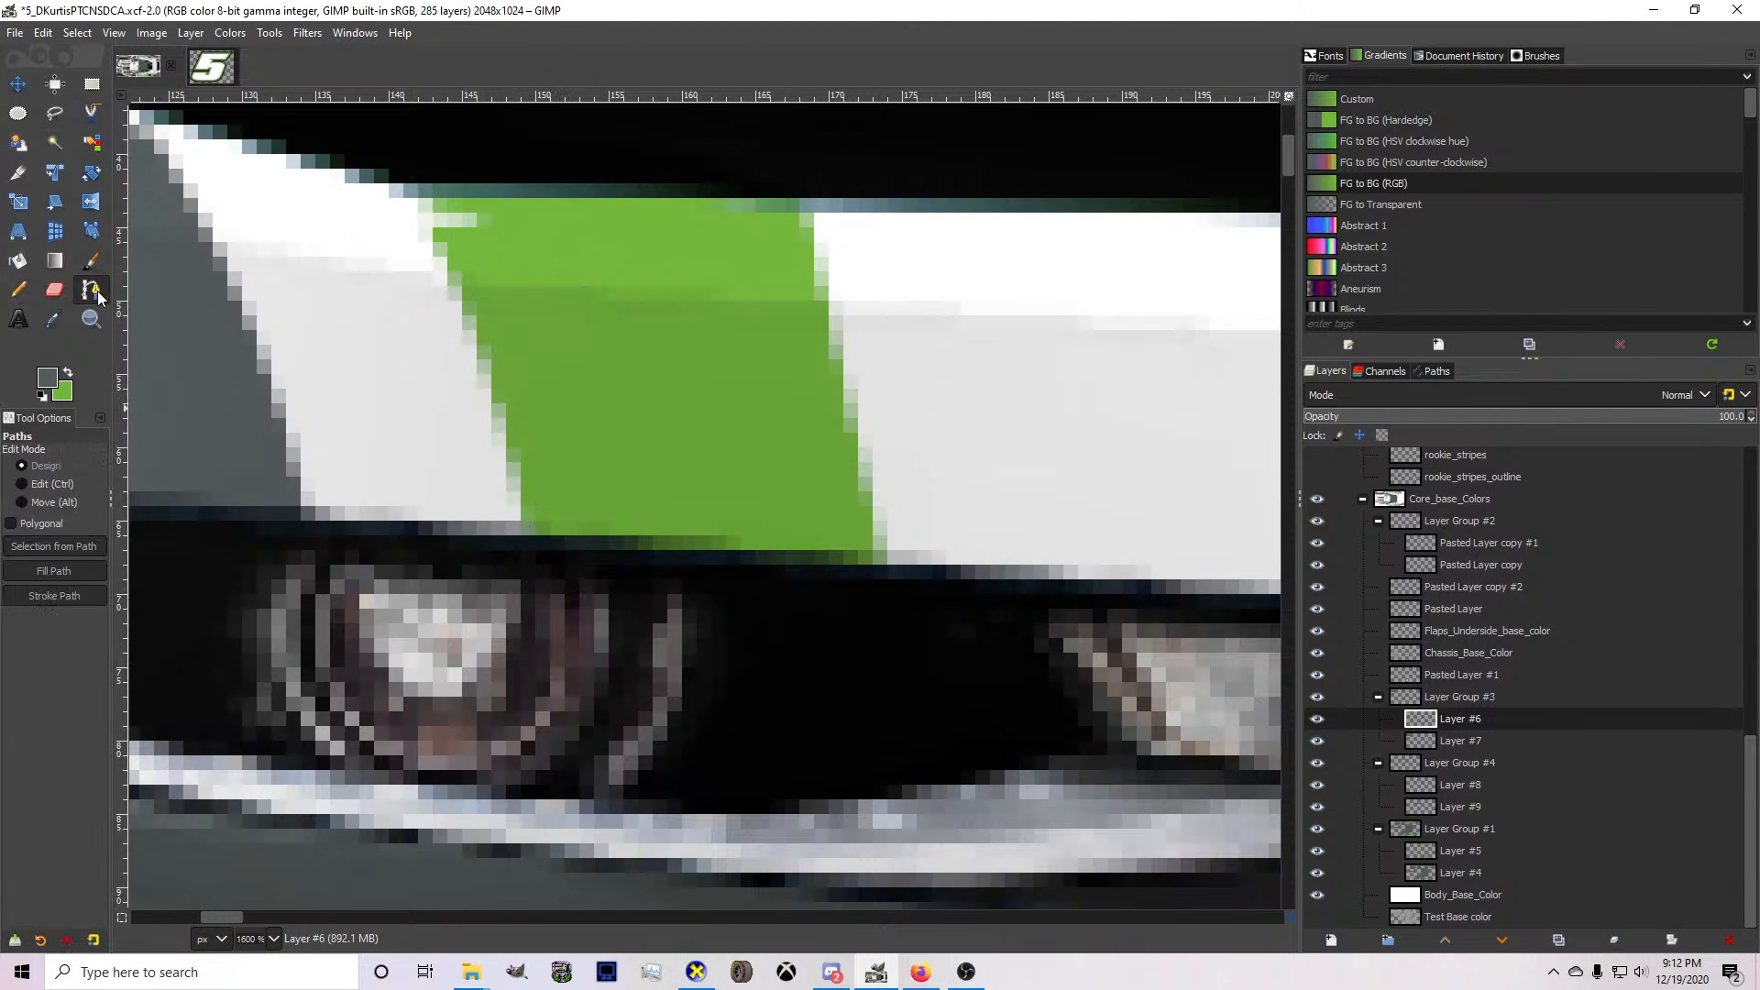
pyautogui.click(394, 172)
pyautogui.click(525, 547)
pyautogui.moveTo(460, 361); pyautogui.dragTo(476, 319)
pyautogui.keyDown('ctrl'); pyautogui.click(476, 319); pyautogui.keyUp('ctrl')
pyautogui.moveTo(525, 540); pyautogui.dragTo(542, 550)
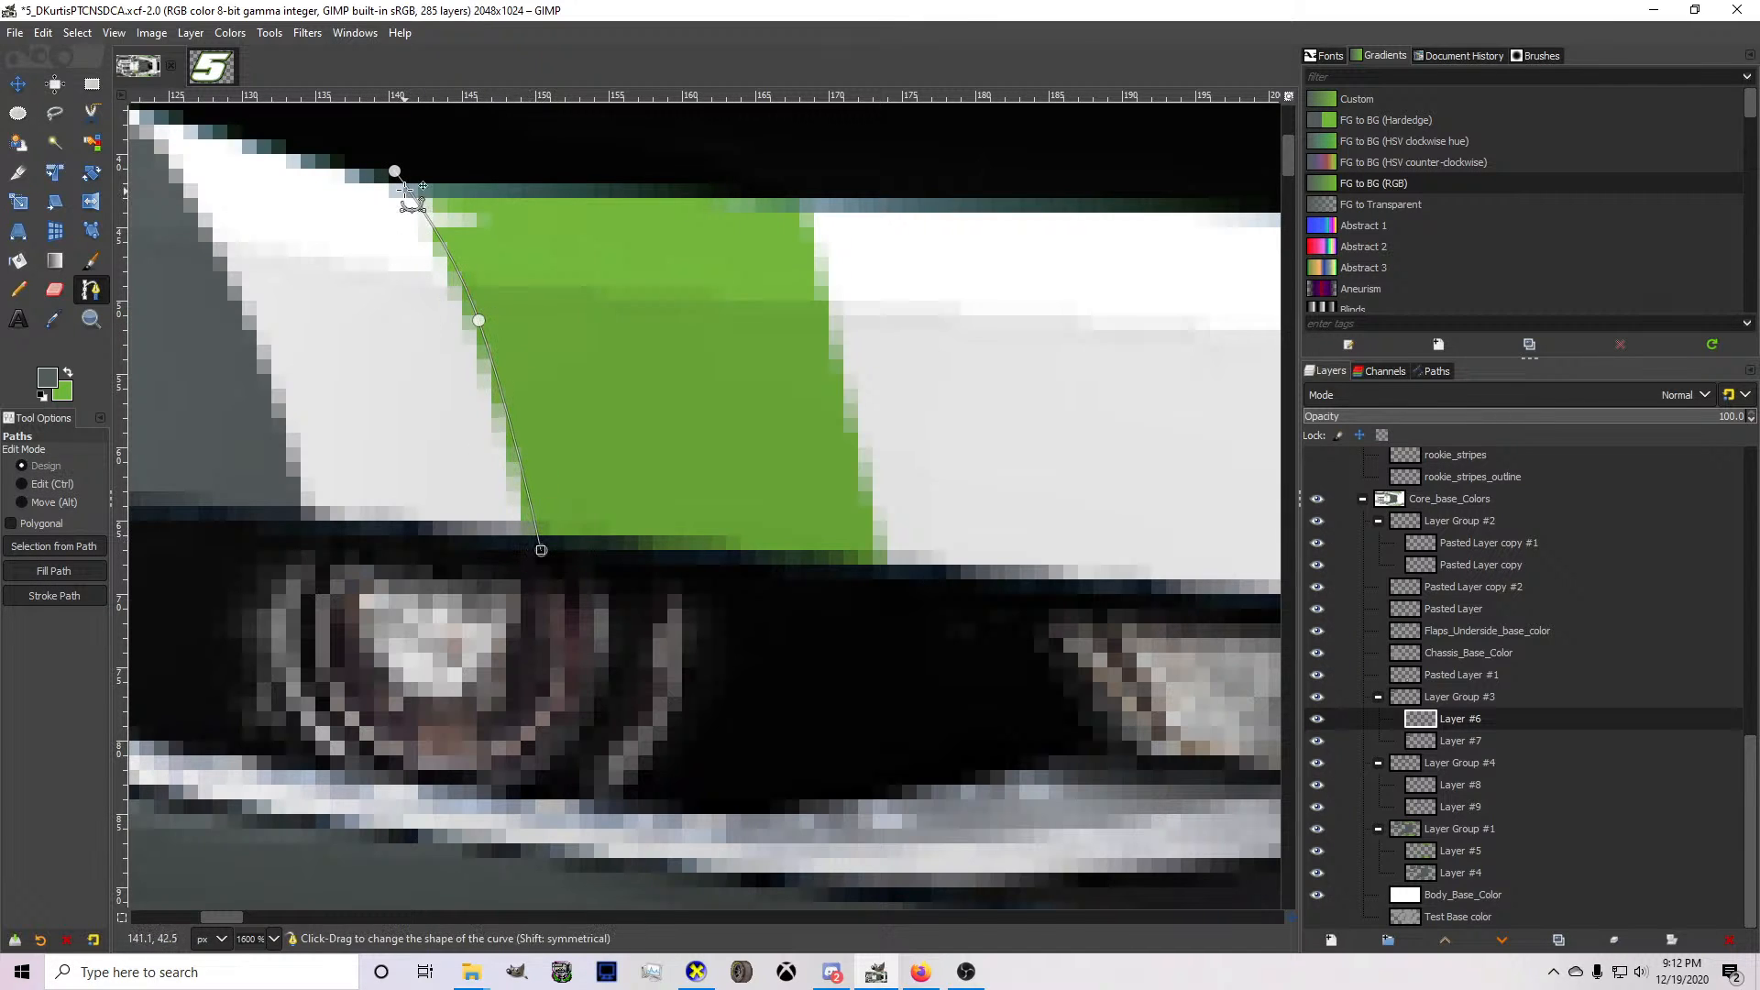
pyautogui.moveTo(395, 174); pyautogui.dragTo(385, 129)
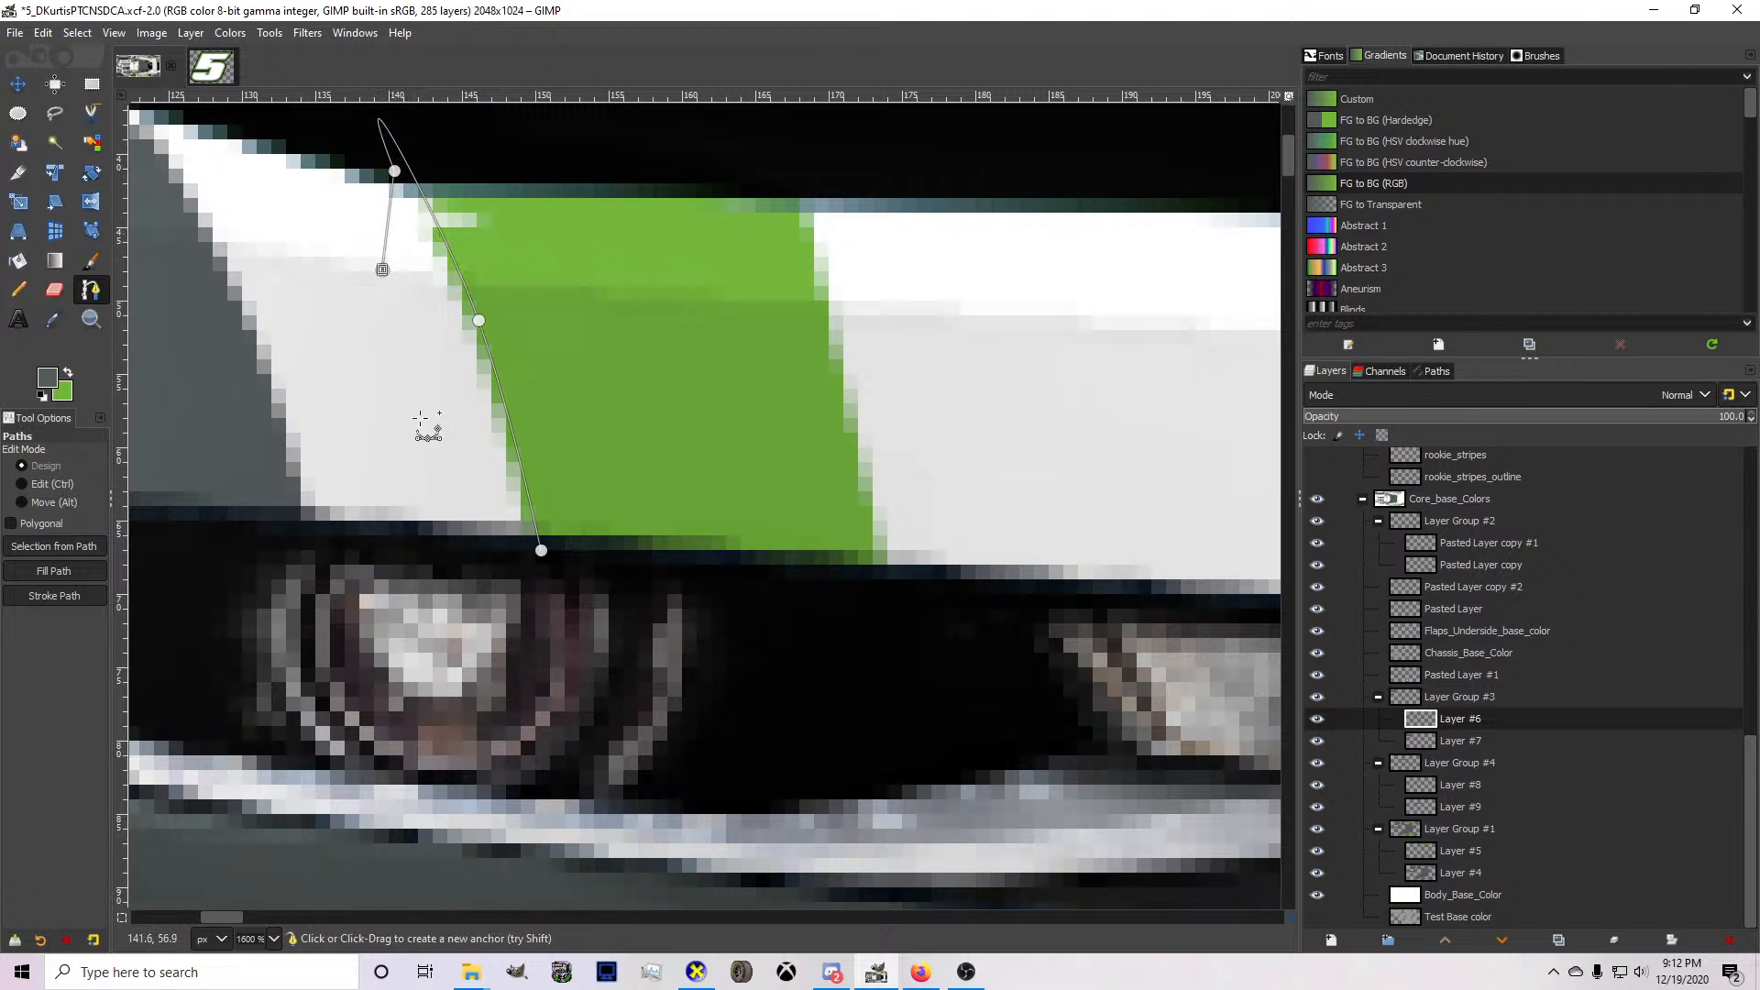
pyautogui.moveTo(383, 270); pyautogui.dragTo(436, 460)
pyautogui.hotkey('shift', 'v')
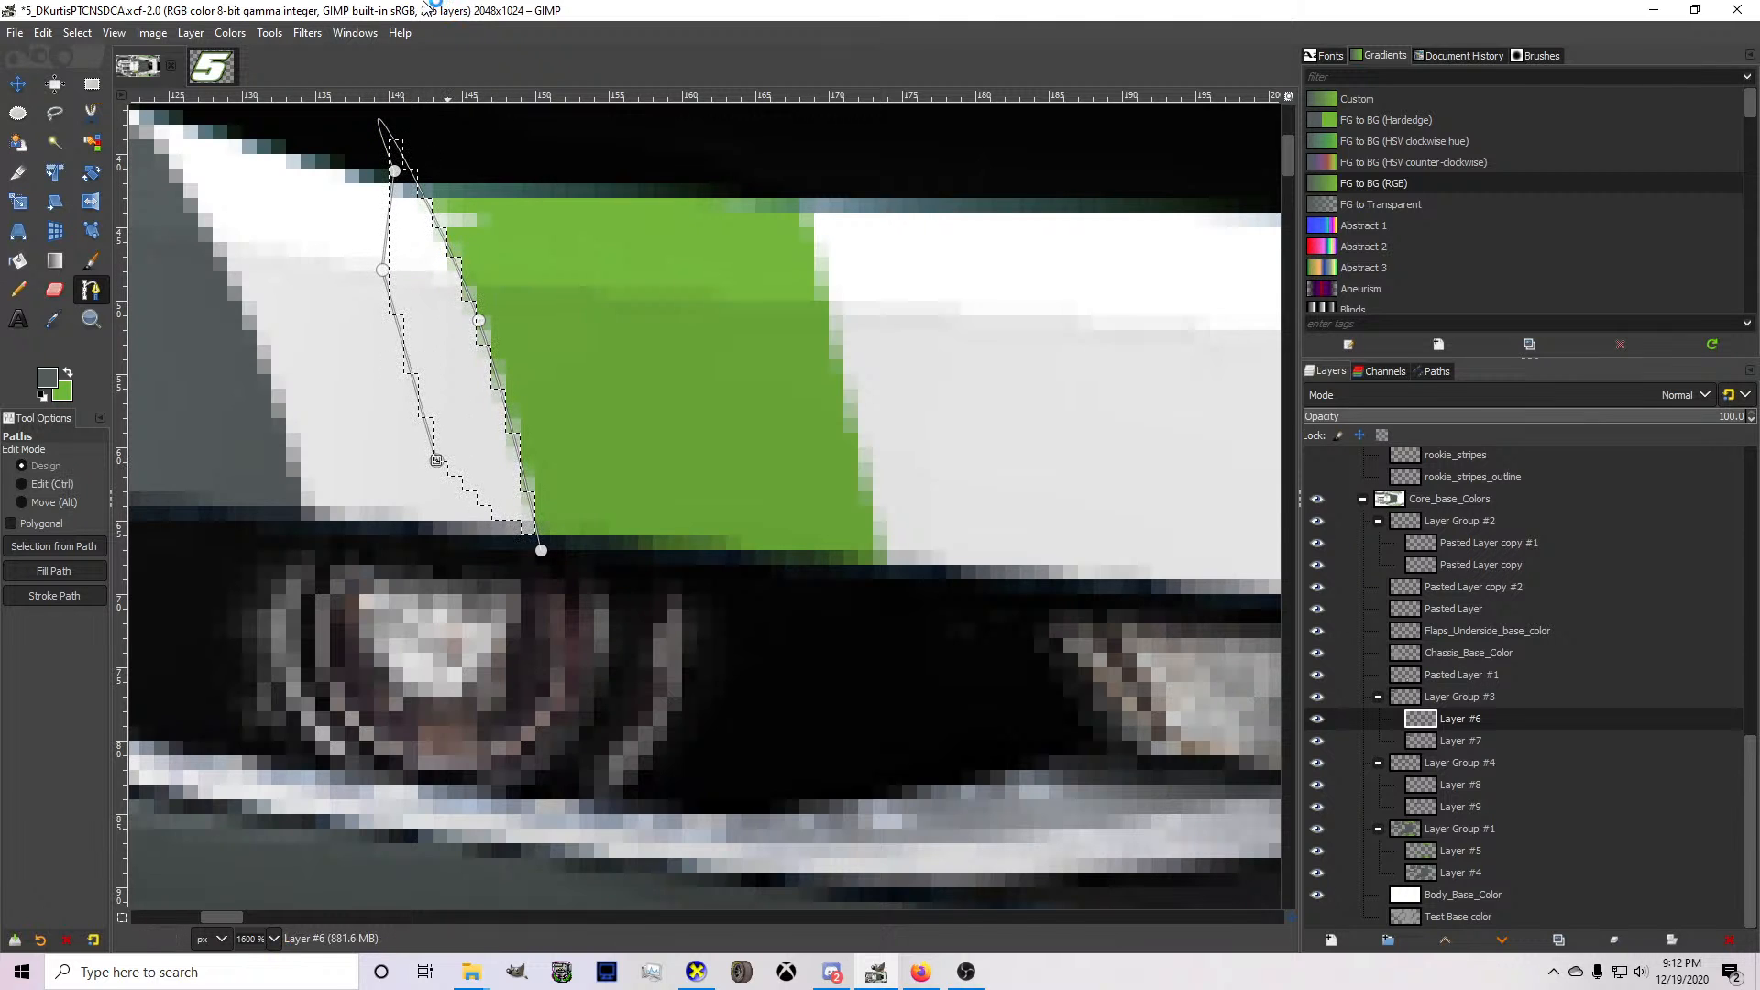
# Inspect the reshaped bumper stripe and both hood stripes from several angles in CarView, and return to GIMP's bumper area.
pyautogui.click(696, 972)
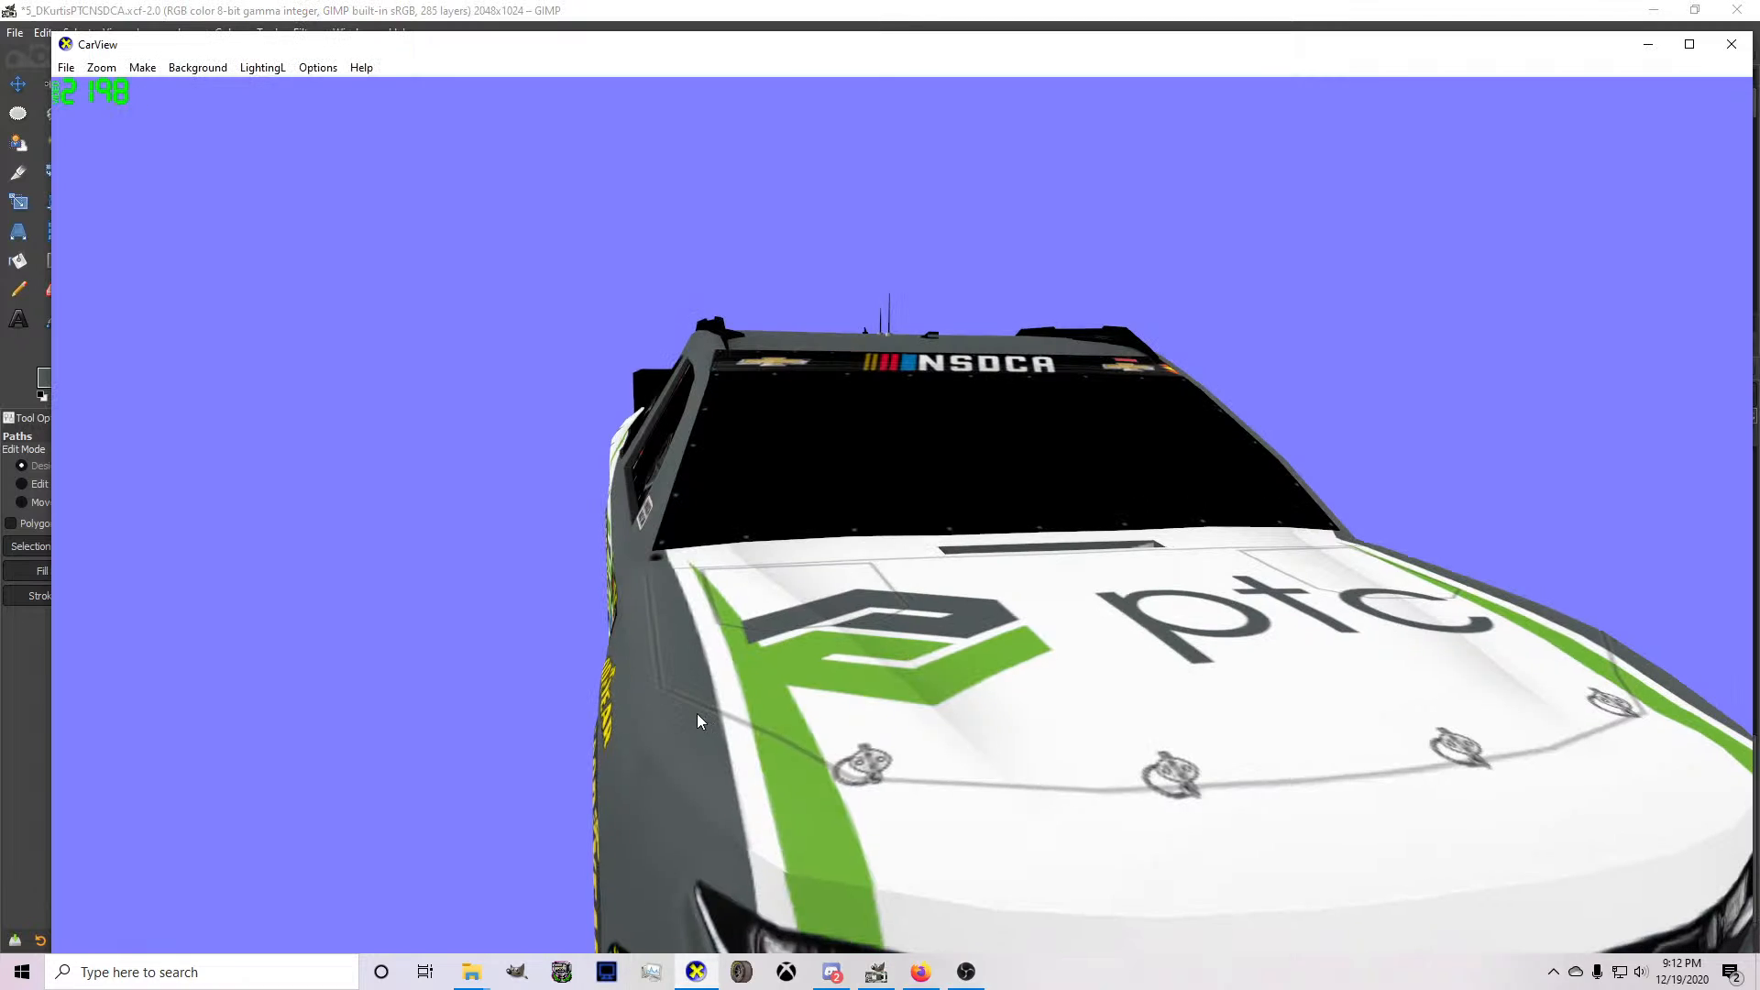
pyautogui.moveTo(697, 713); pyautogui.dragTo(720, 740)
pyautogui.moveTo(812, 794); pyautogui.dragTo(507, 731)
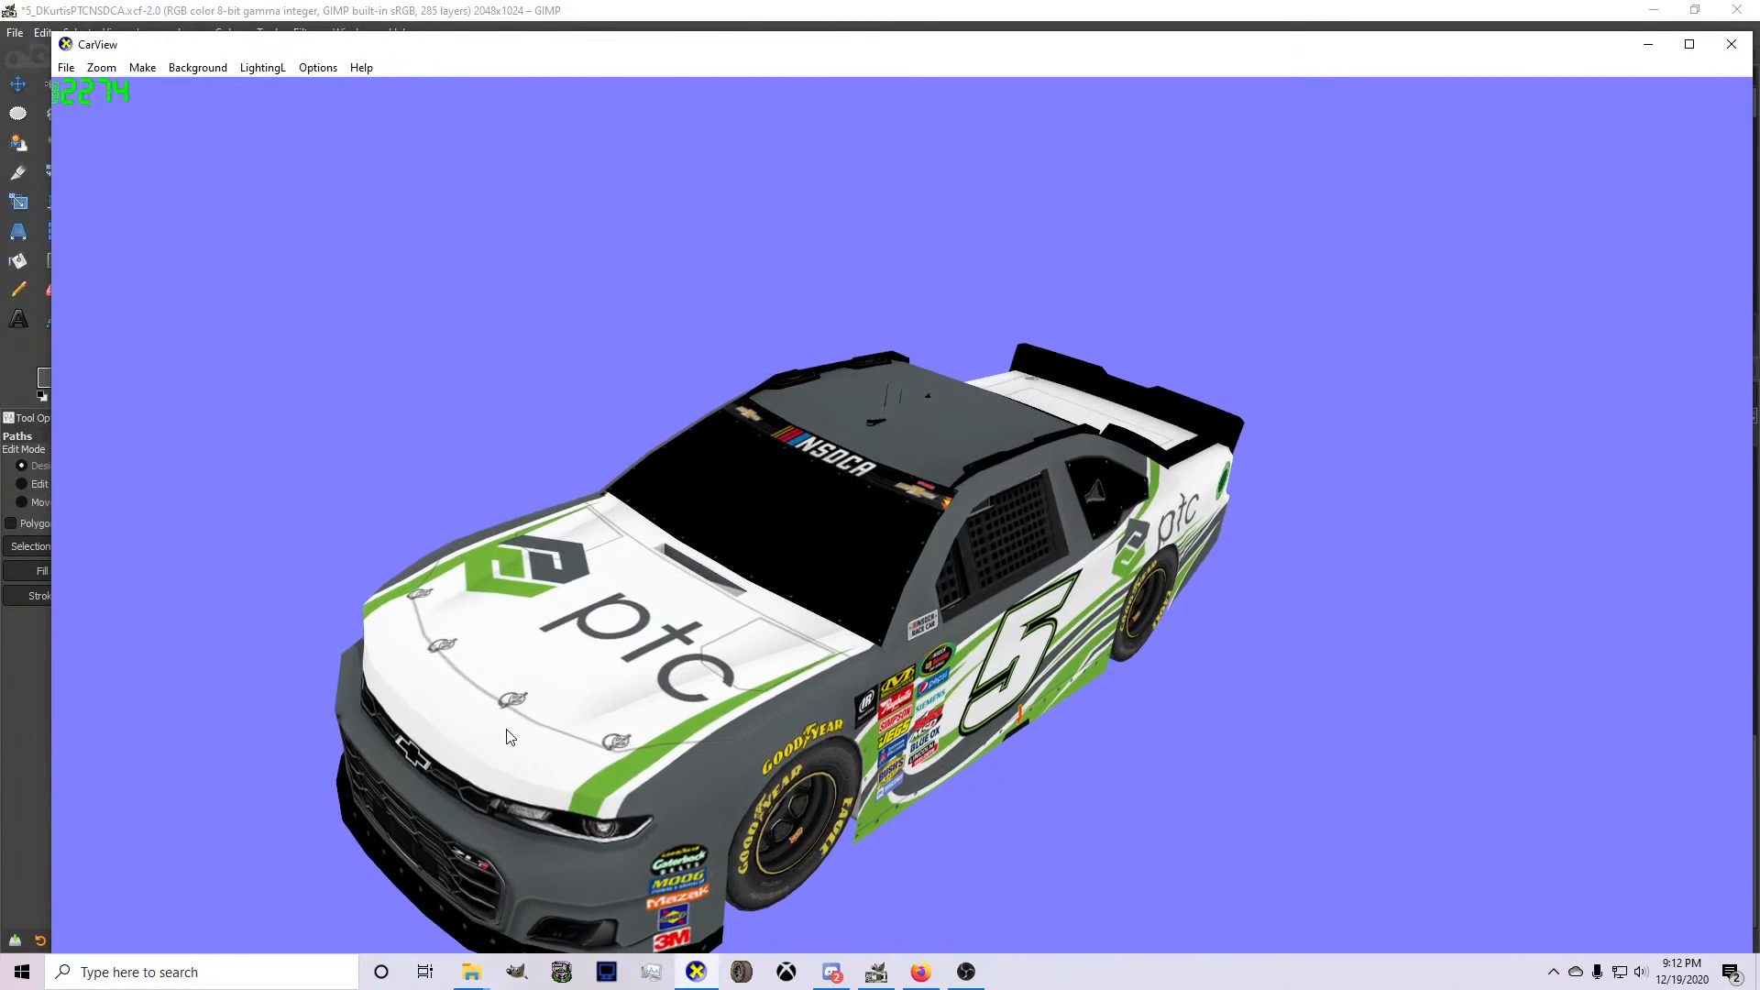
pyautogui.click(874, 972)
pyautogui.scroll(-7, 761, 733)
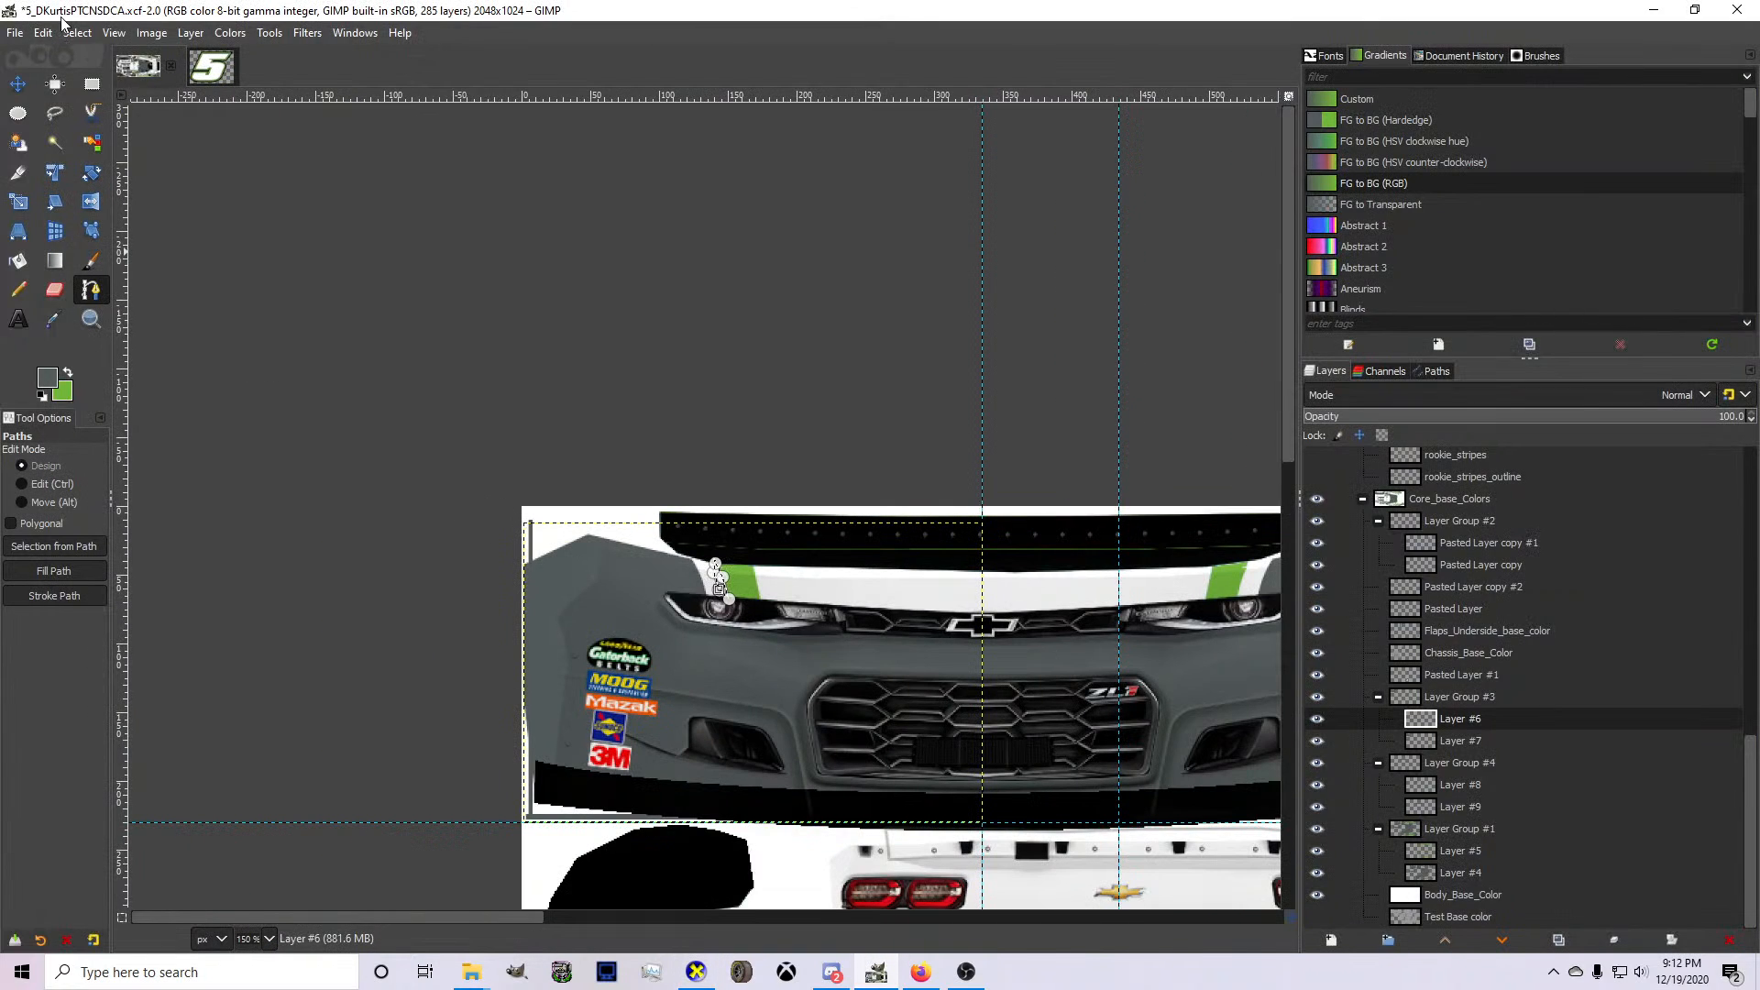
# Clear the selection, then move Layer #7 into Layer Group #1 above Layer #4 and merge it down.
pyautogui.click(76, 33)
pyautogui.click(96, 79)
pyautogui.click(17, 84)
pyautogui.scroll(-4, 293, 344)
pyautogui.scroll(2, 826, 679)
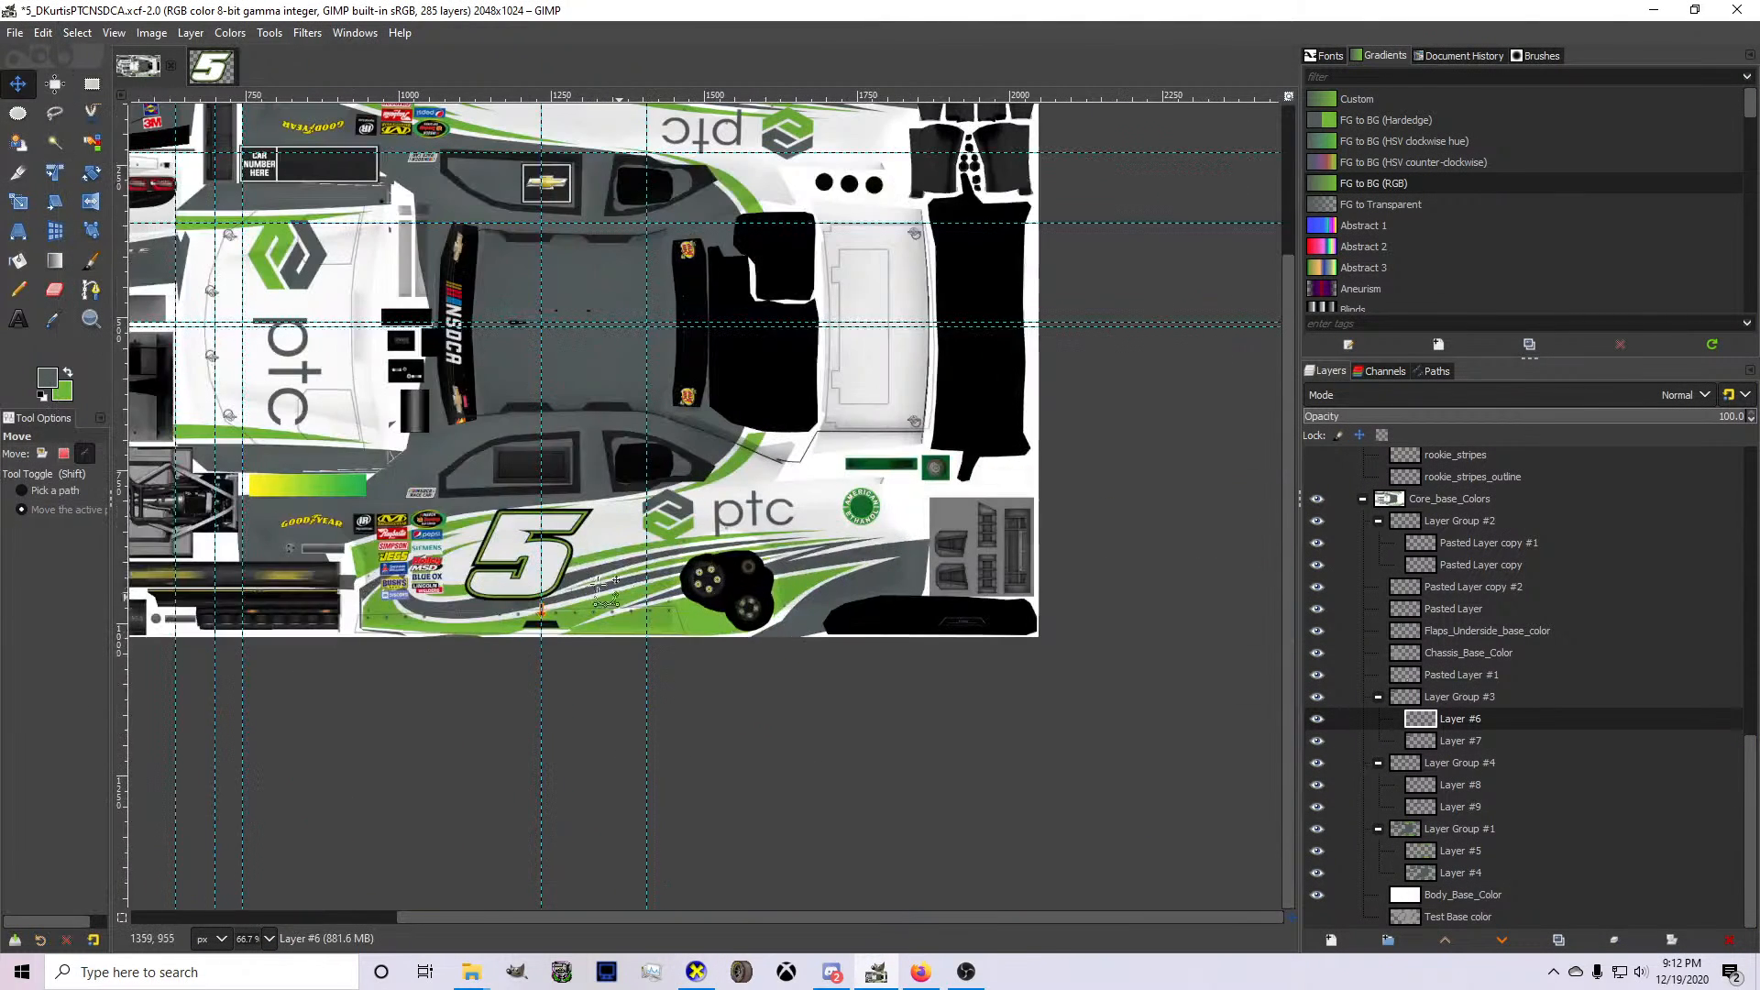
pyautogui.click(1430, 787)
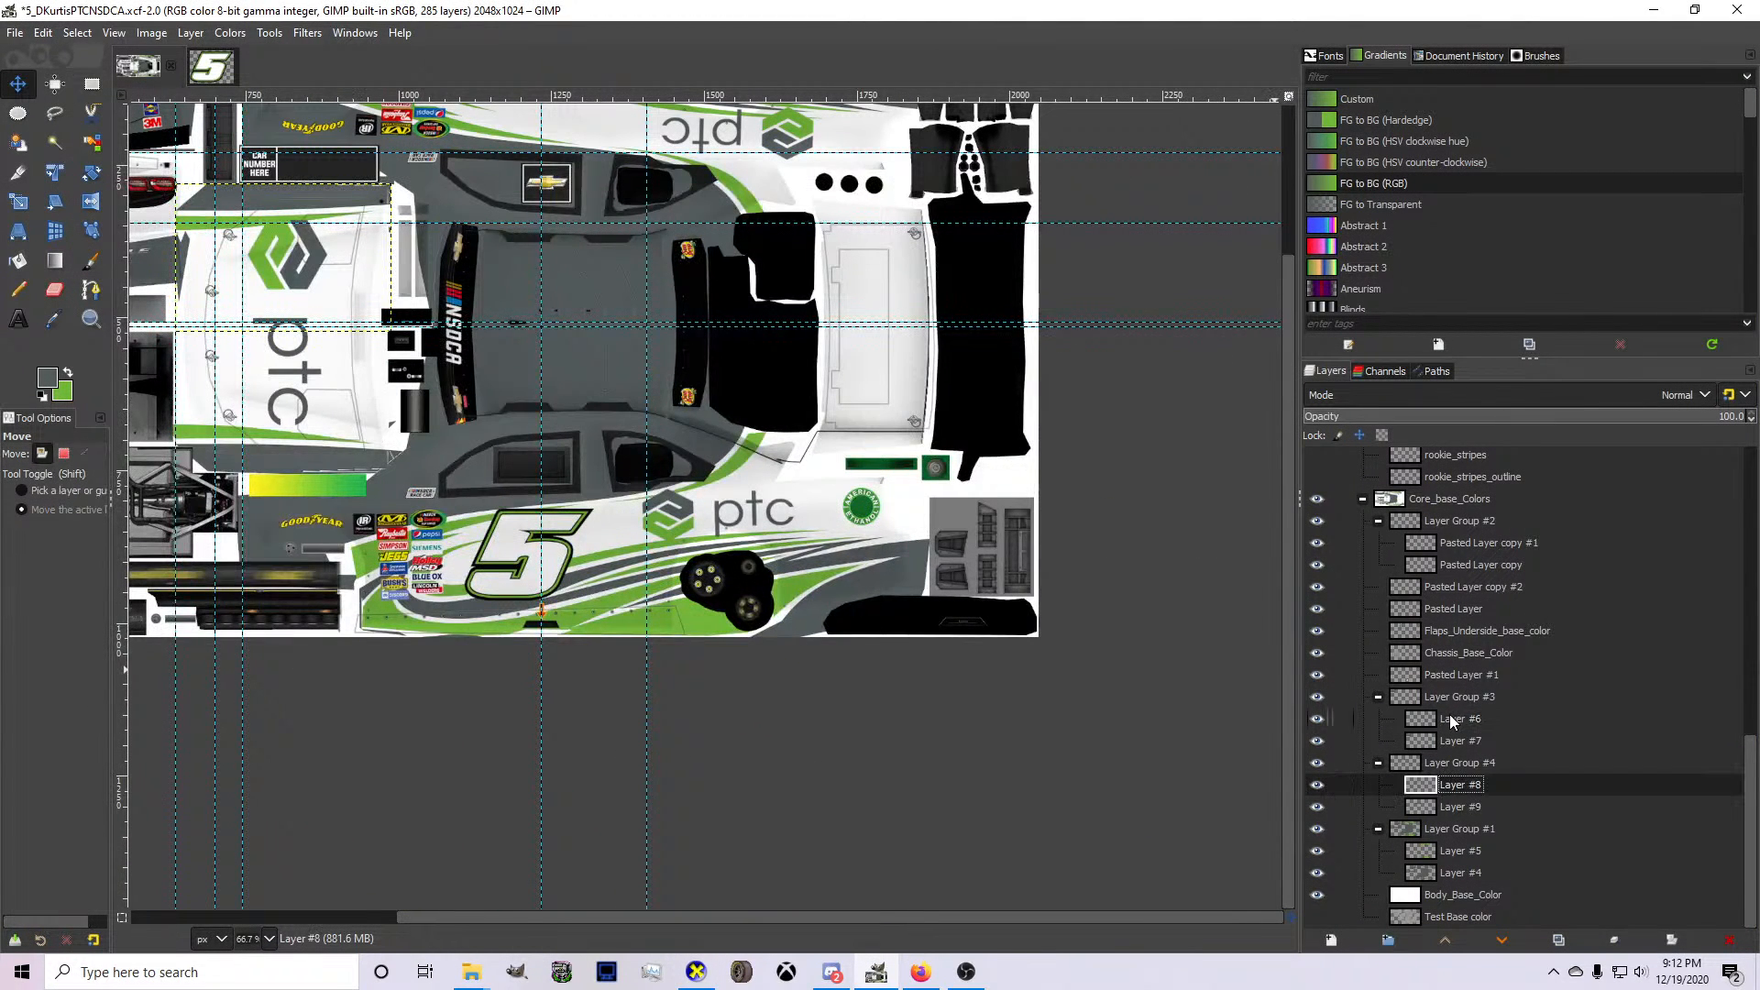
pyautogui.moveTo(1453, 741); pyautogui.dragTo(1454, 864)
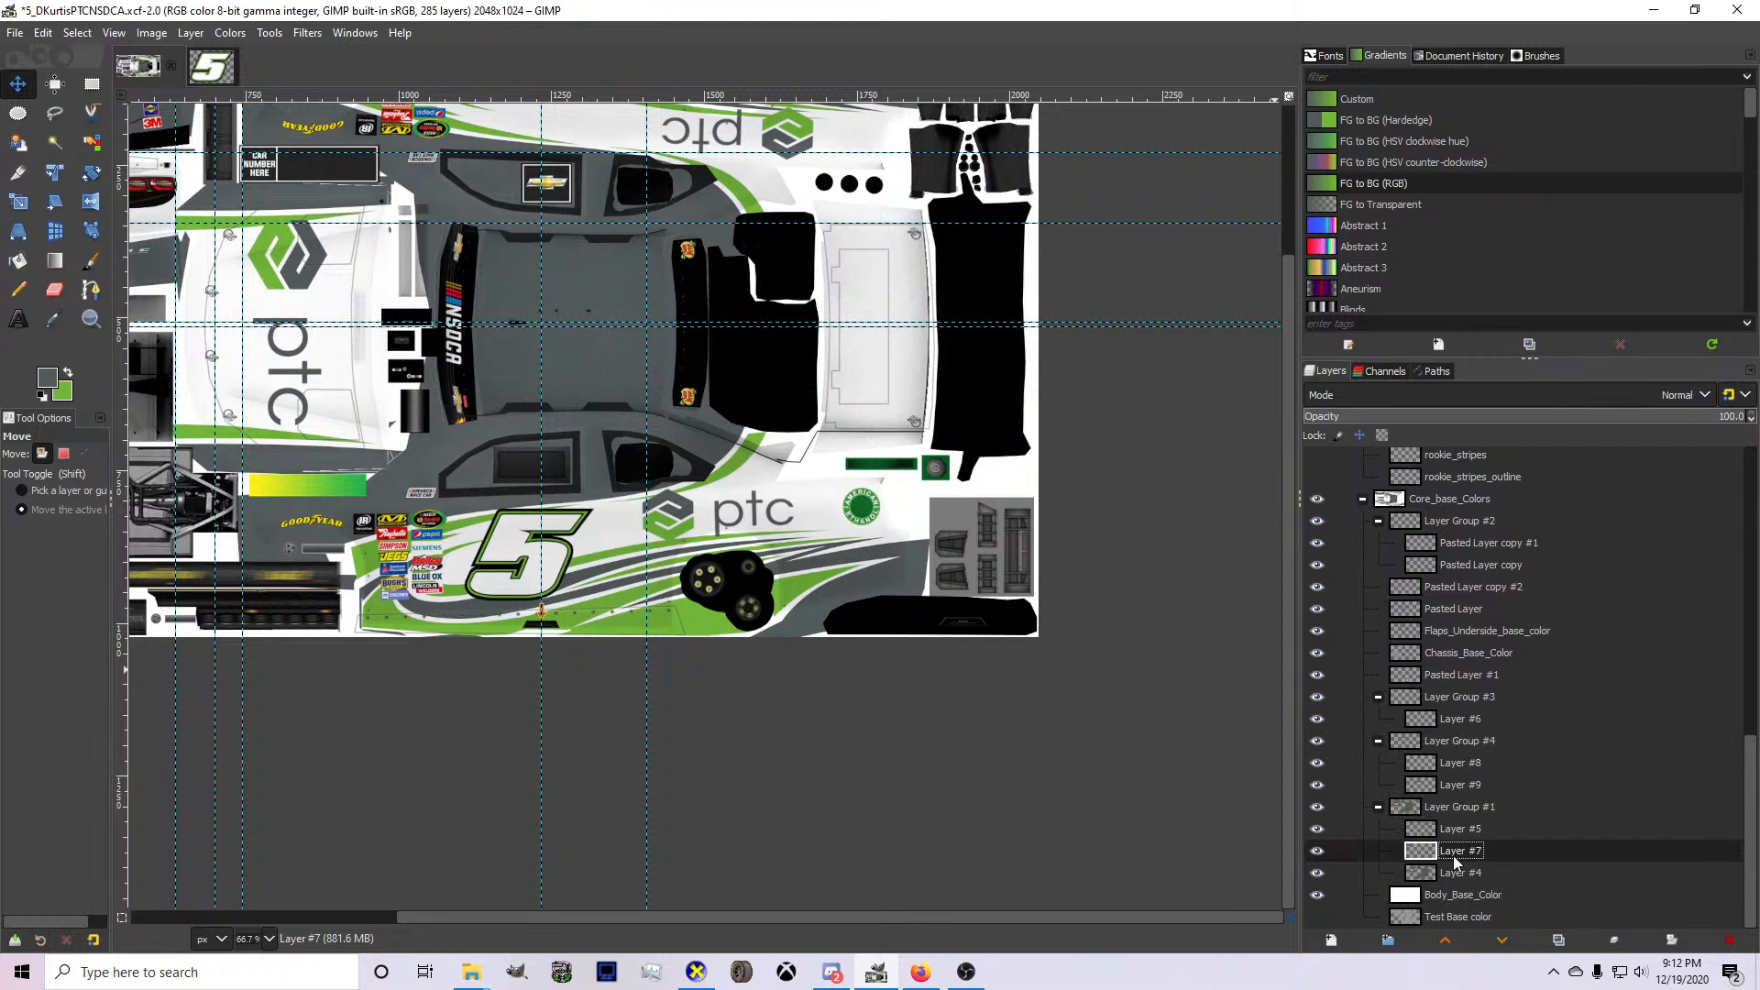
pyautogui.hotkey('ctrl', 'e')
# Merge Layer #9 and Layer #8 down into the matching layers of Layer Group #1 and delete the emptied Layer Group #4.
pyautogui.moveTo(1455, 801); pyautogui.dragTo(1459, 845)
pyautogui.hotkey('ctrl', 'e')
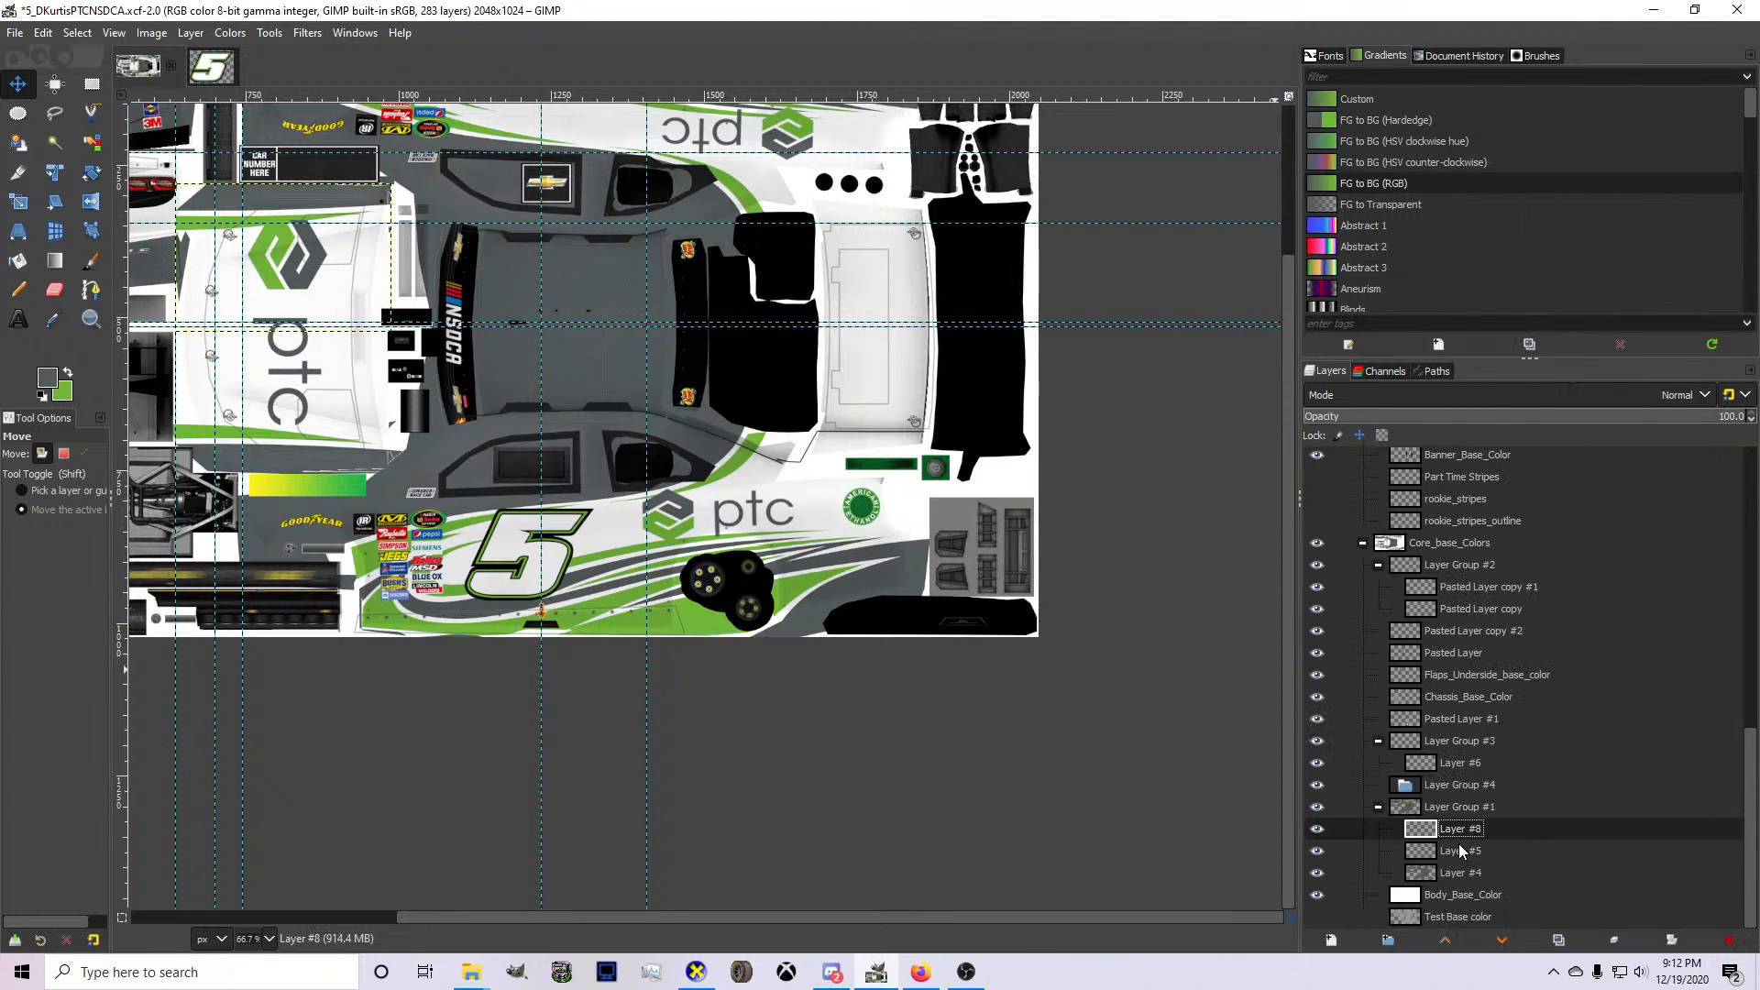
pyautogui.rightClick(1459, 842)
pyautogui.click(1451, 833)
pyautogui.rightClick(1450, 834)
pyautogui.press('w')
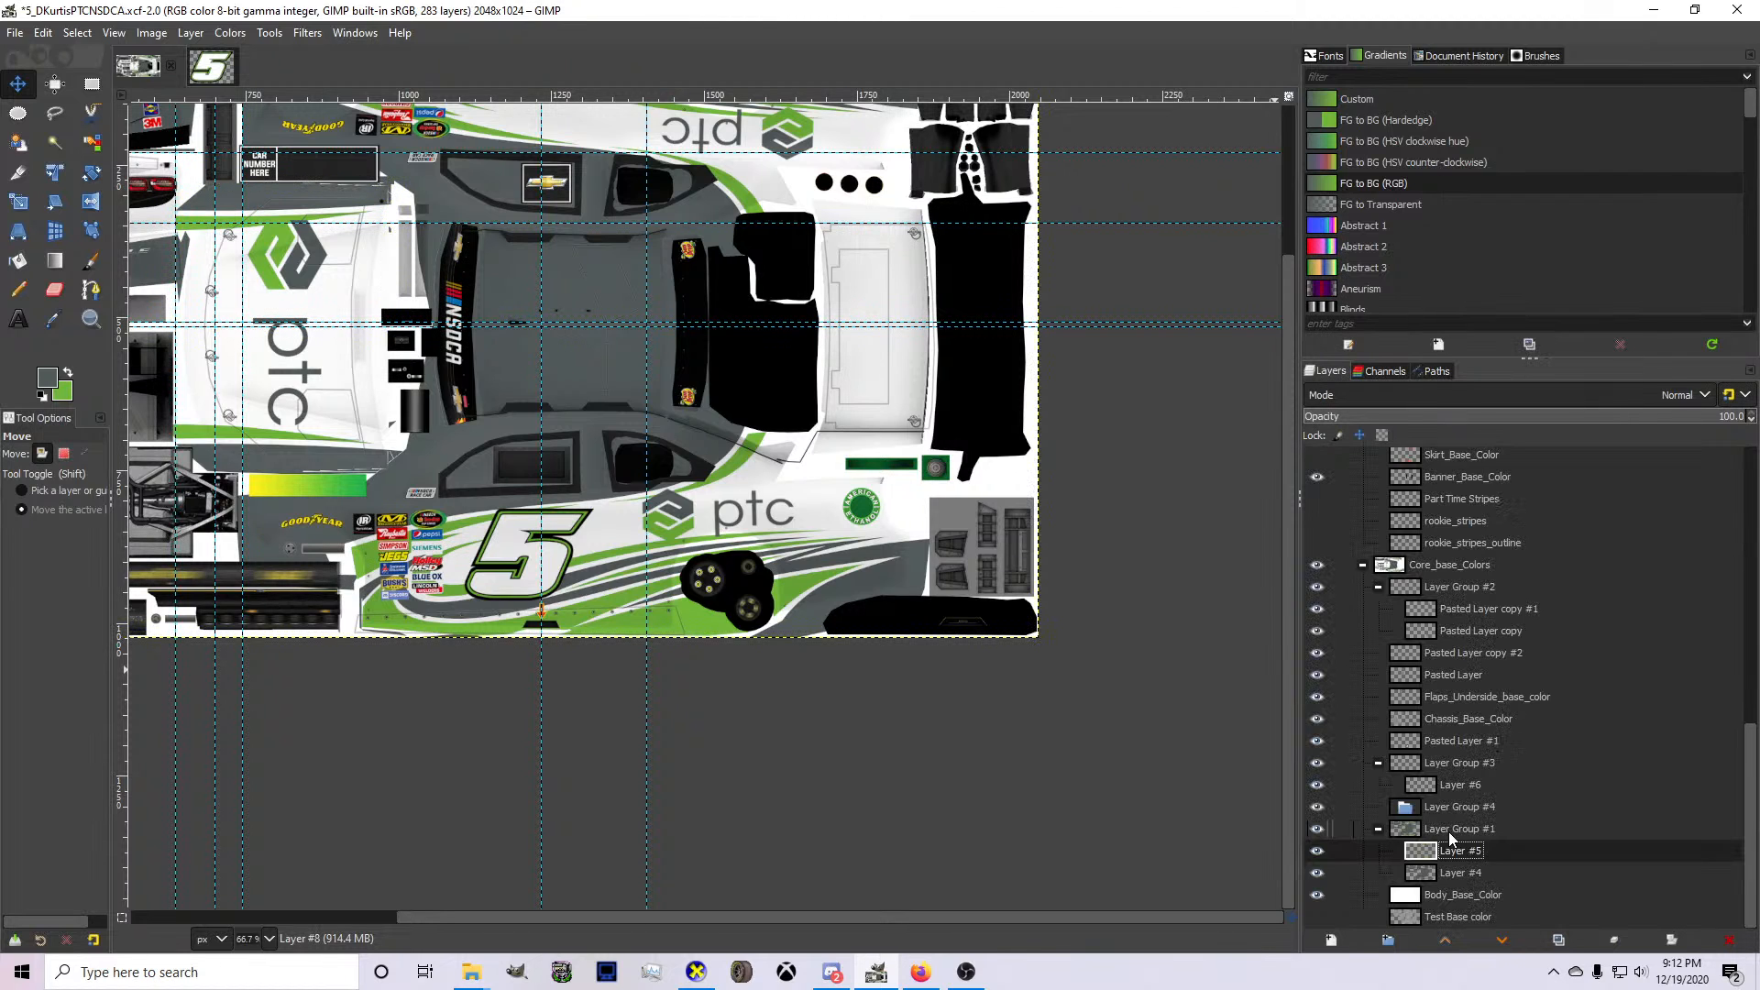
pyautogui.click(1395, 812)
pyautogui.click(1720, 940)
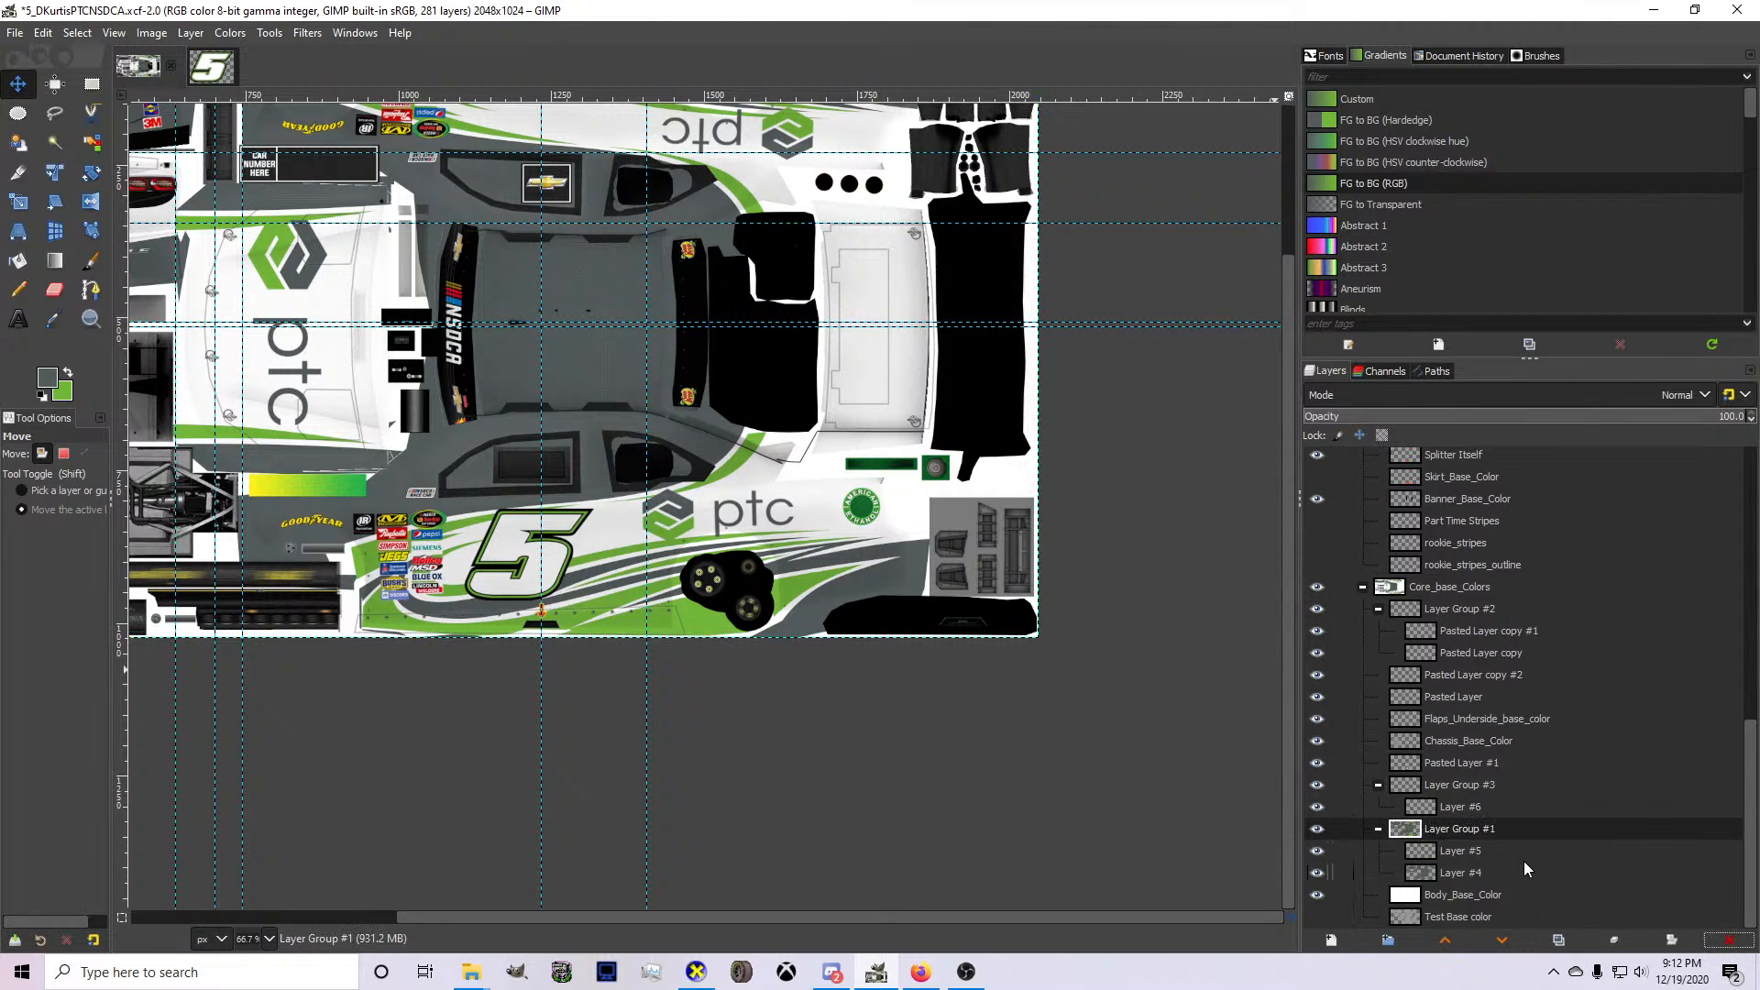
pyautogui.click(1441, 808)
pyautogui.scroll(-3, 750, 325)
pyautogui.scroll(4, 500, 283)
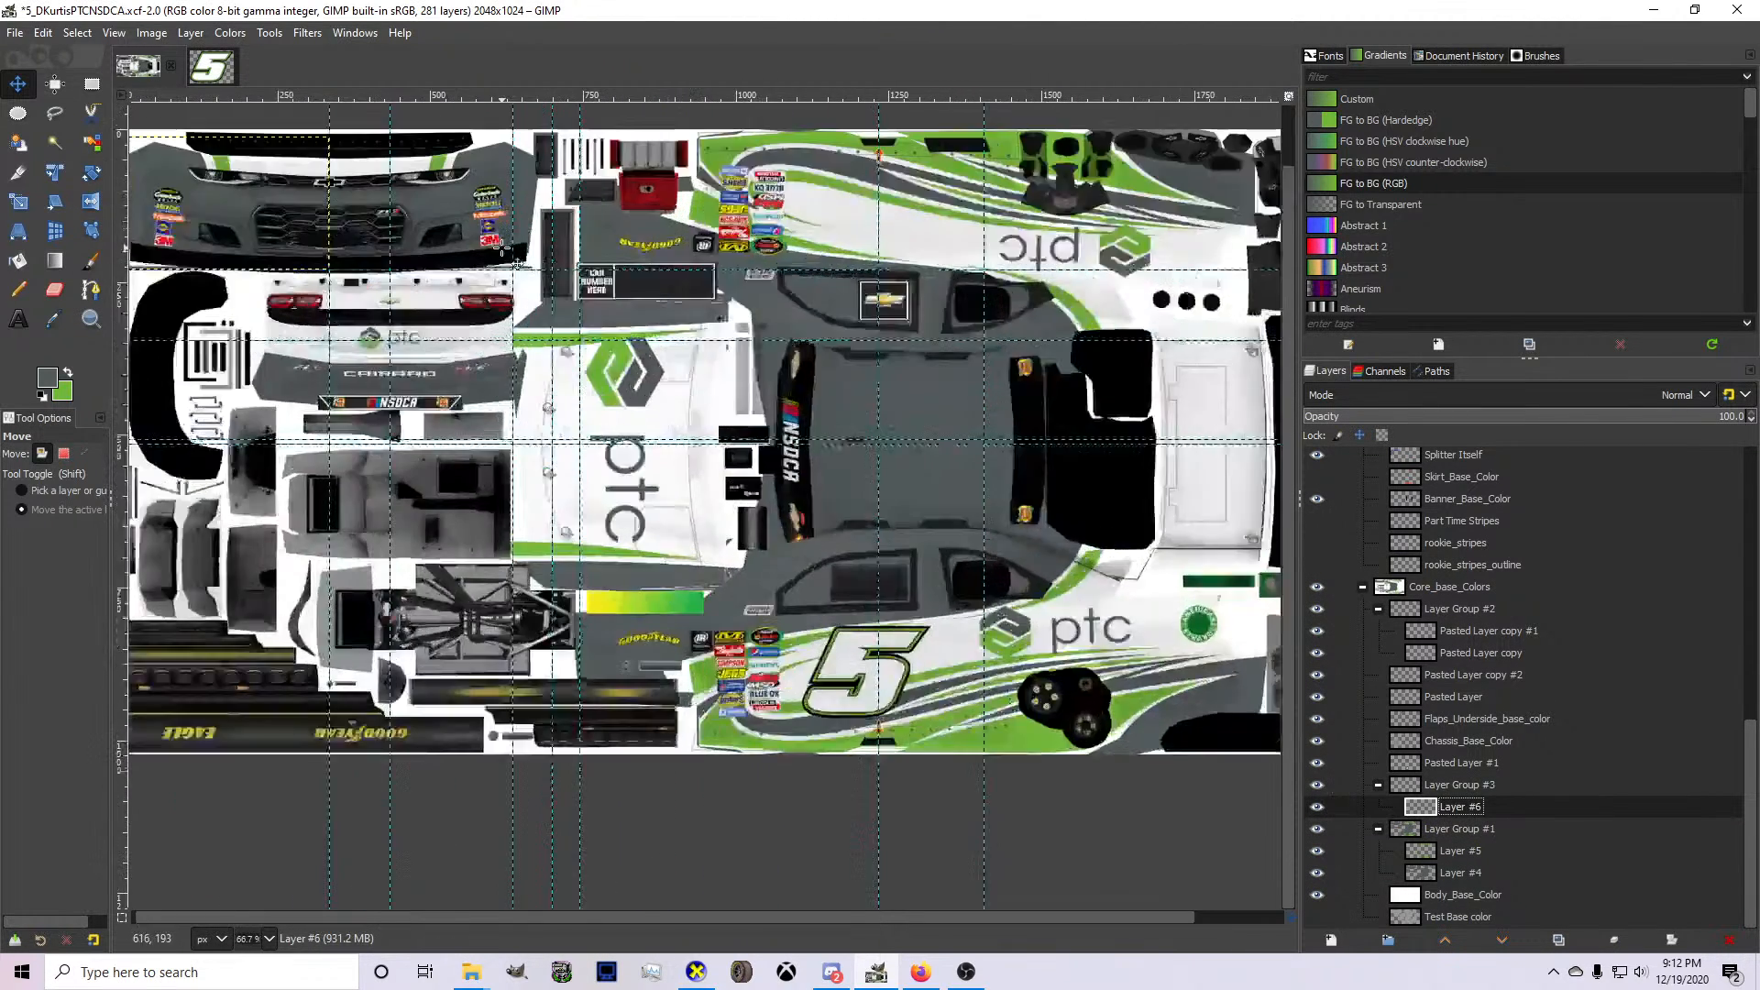
pyautogui.scroll(-1, 506, 303)
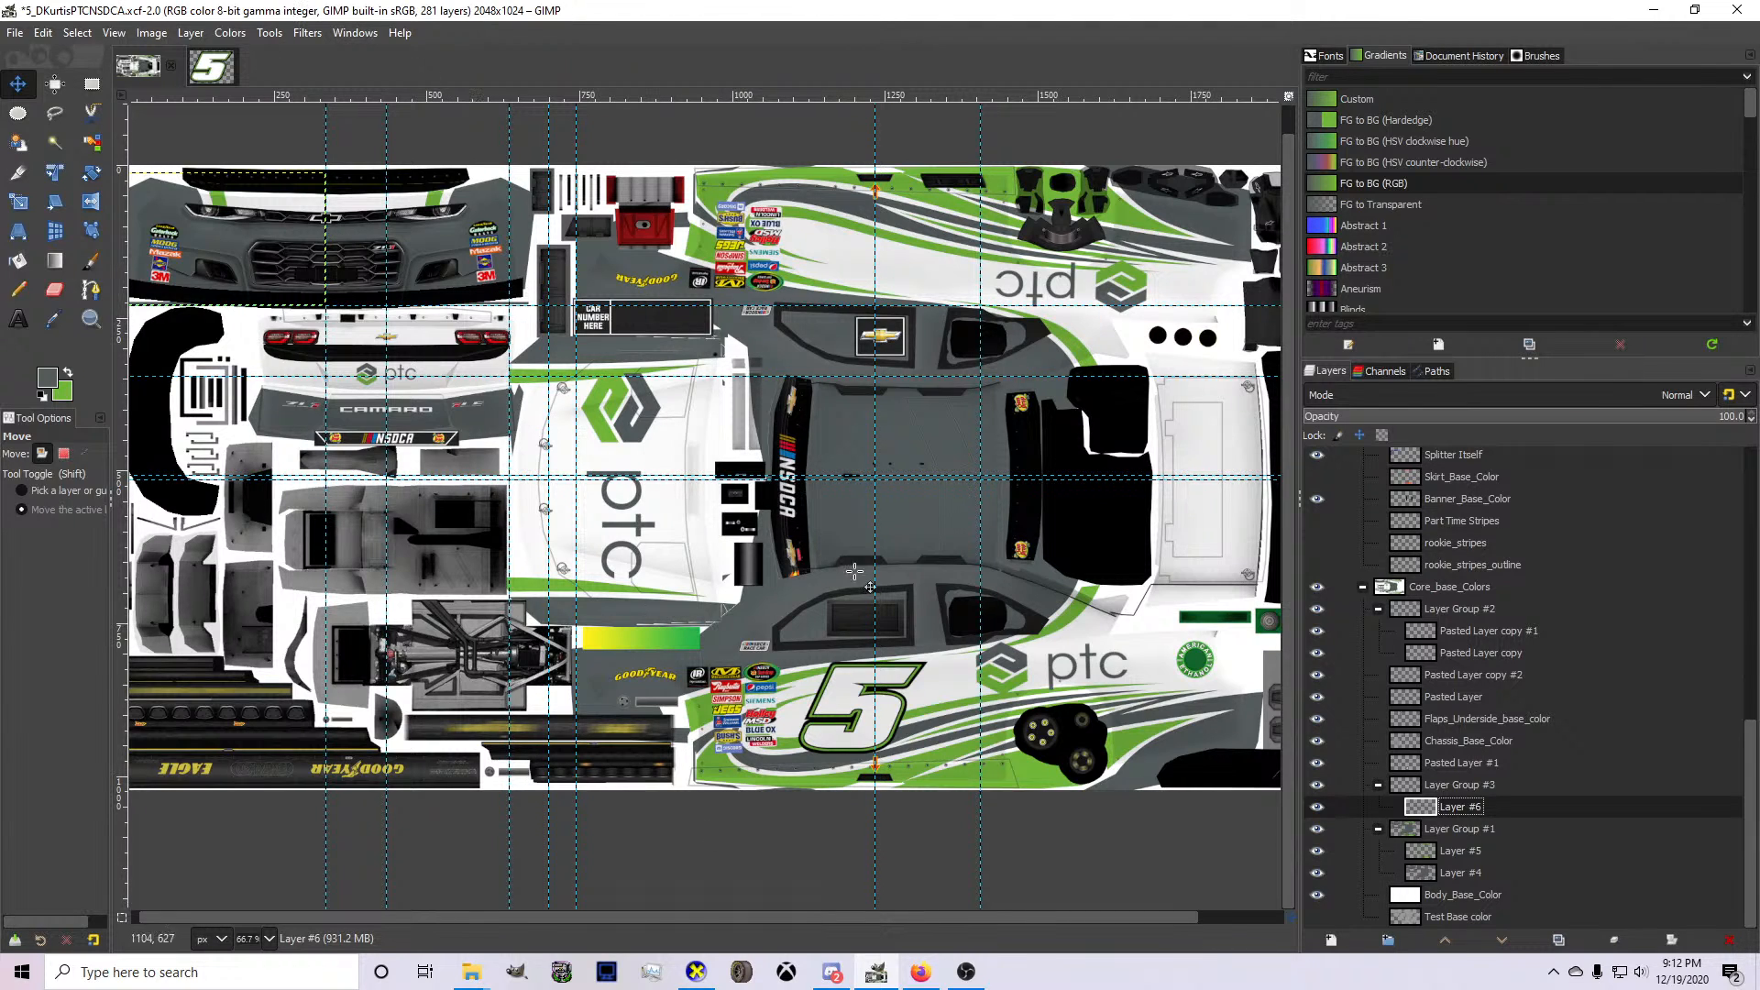
# Scale the hood's ptc logo on Pasted Layer down slightly and nudge it toward the front of the hood.
pyautogui.click(1438, 681)
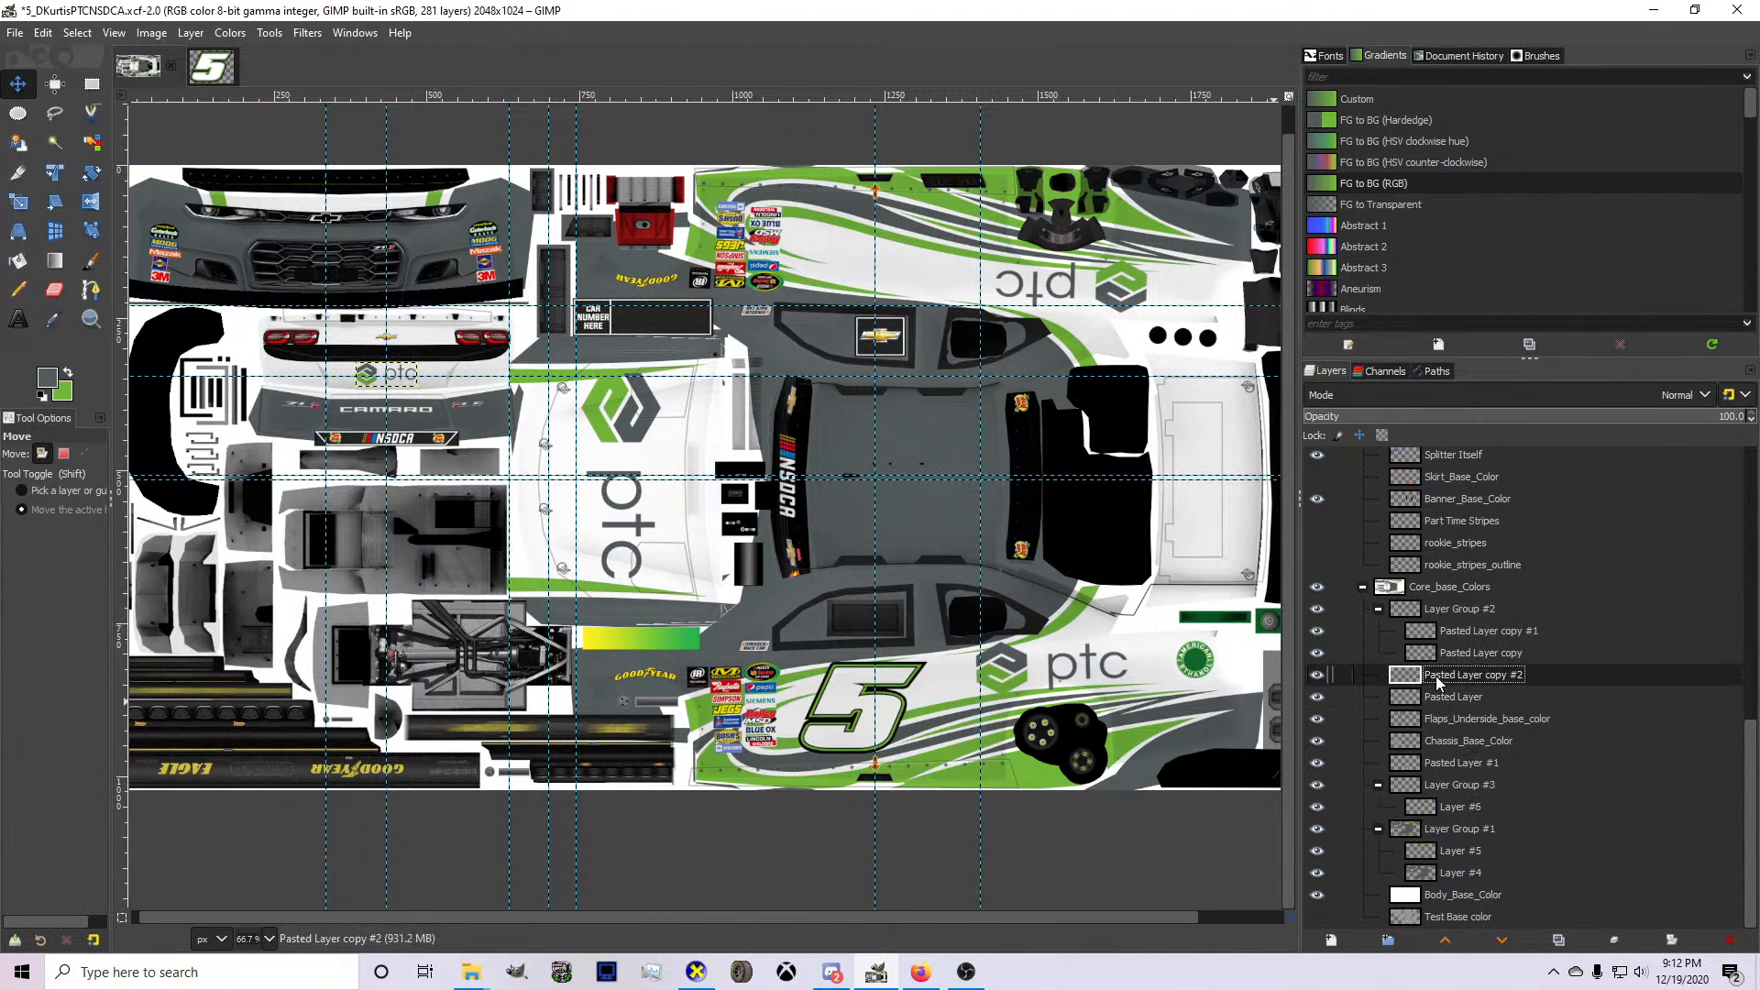
pyautogui.click(1440, 703)
pyautogui.scroll(3, 634, 389)
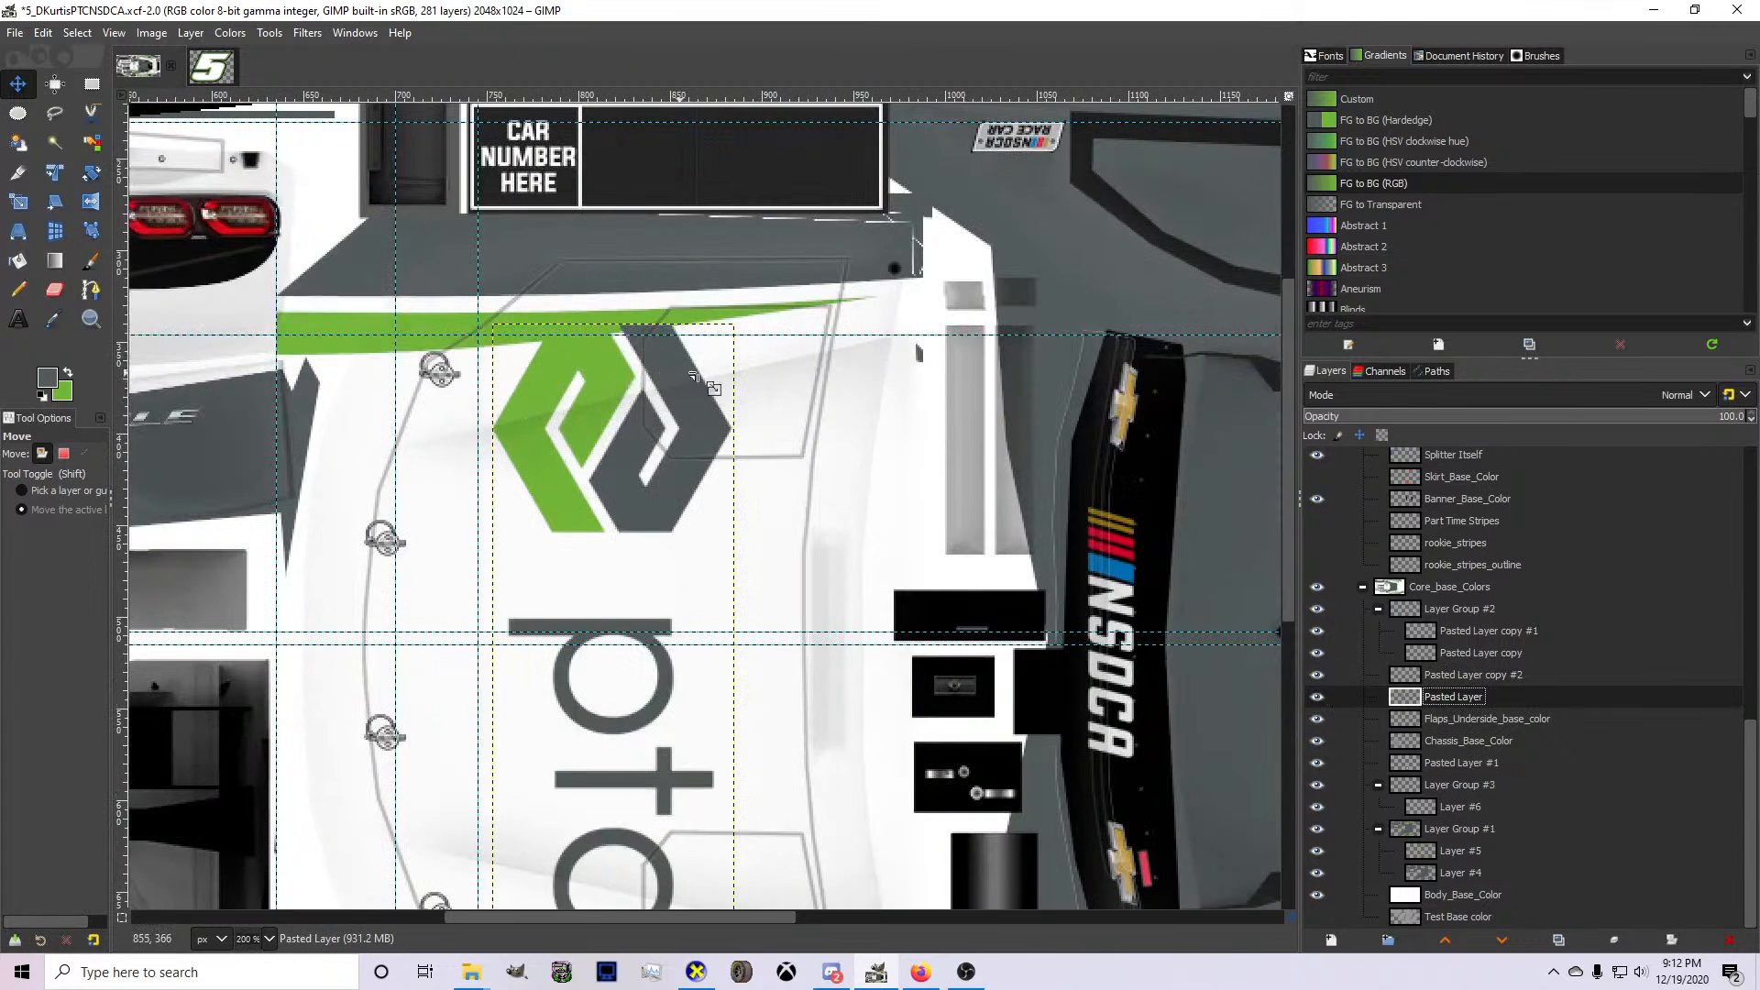
pyautogui.hotkey('shift', 's')
pyautogui.click(641, 396)
pyautogui.moveTo(715, 411); pyautogui.dragTo(721, 403)
pyautogui.press('Return')
pyautogui.click(18, 84)
pyautogui.scroll(-1, 645, 449)
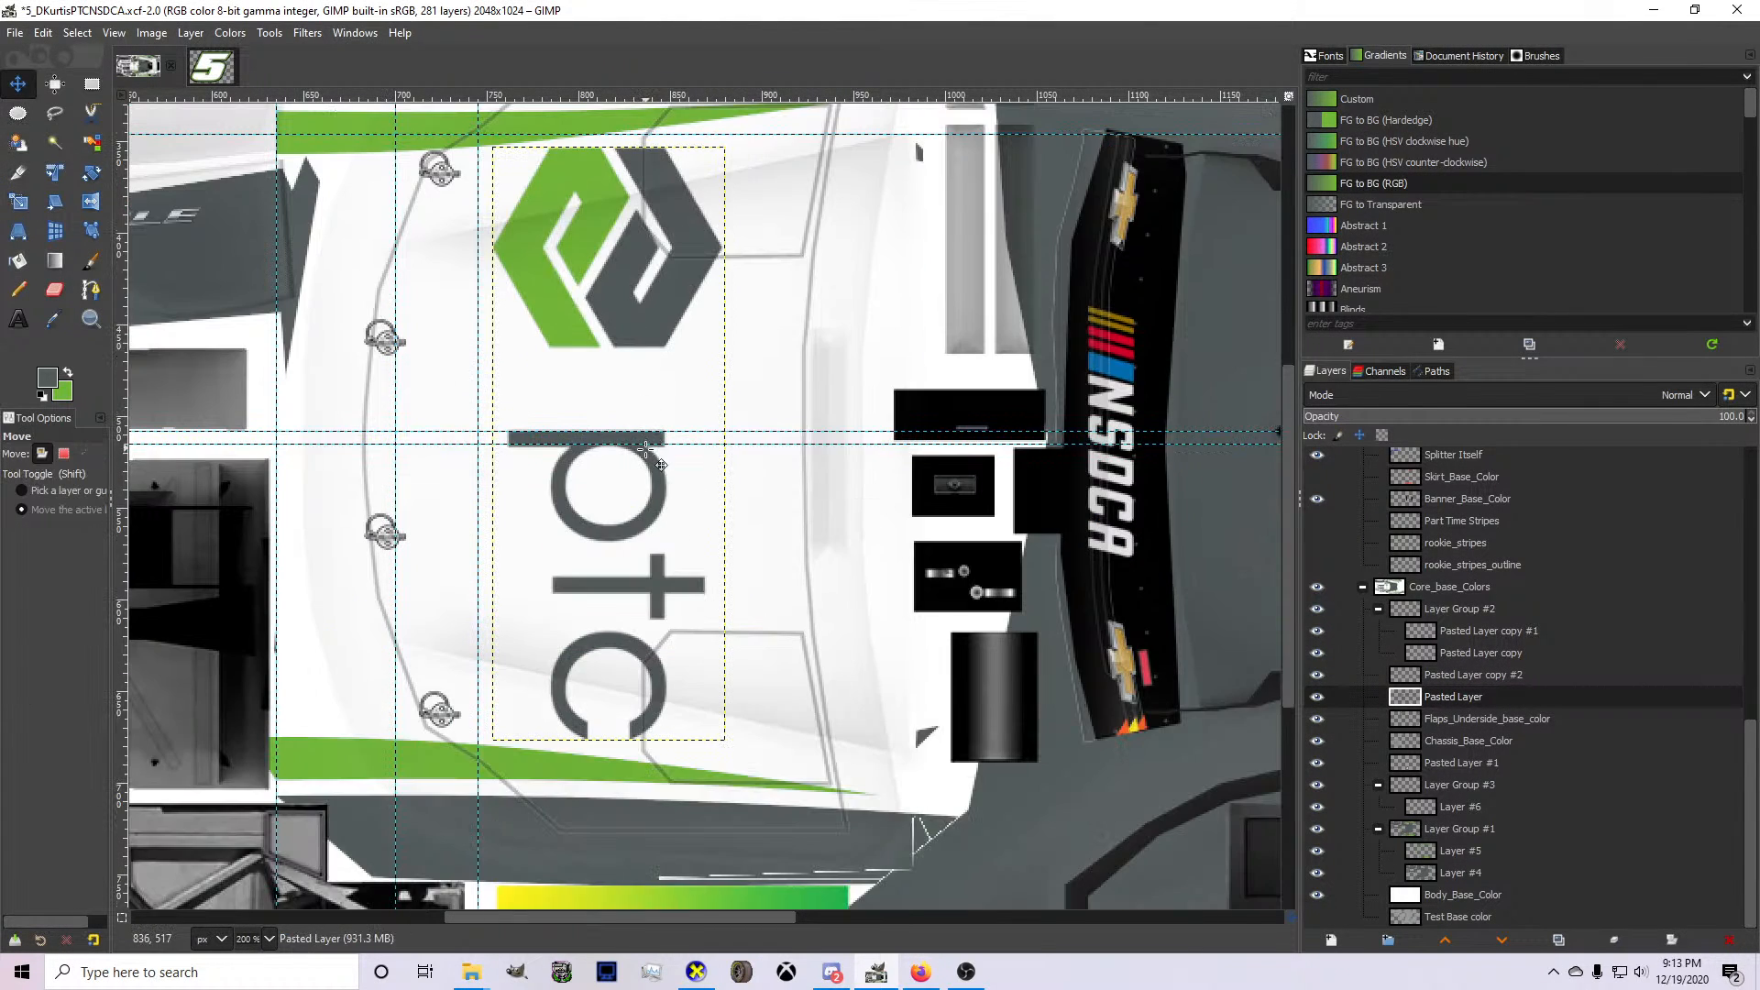
pyautogui.moveTo(646, 449); pyautogui.dragTo(642, 450)
pyautogui.scroll(-3, 624, 465)
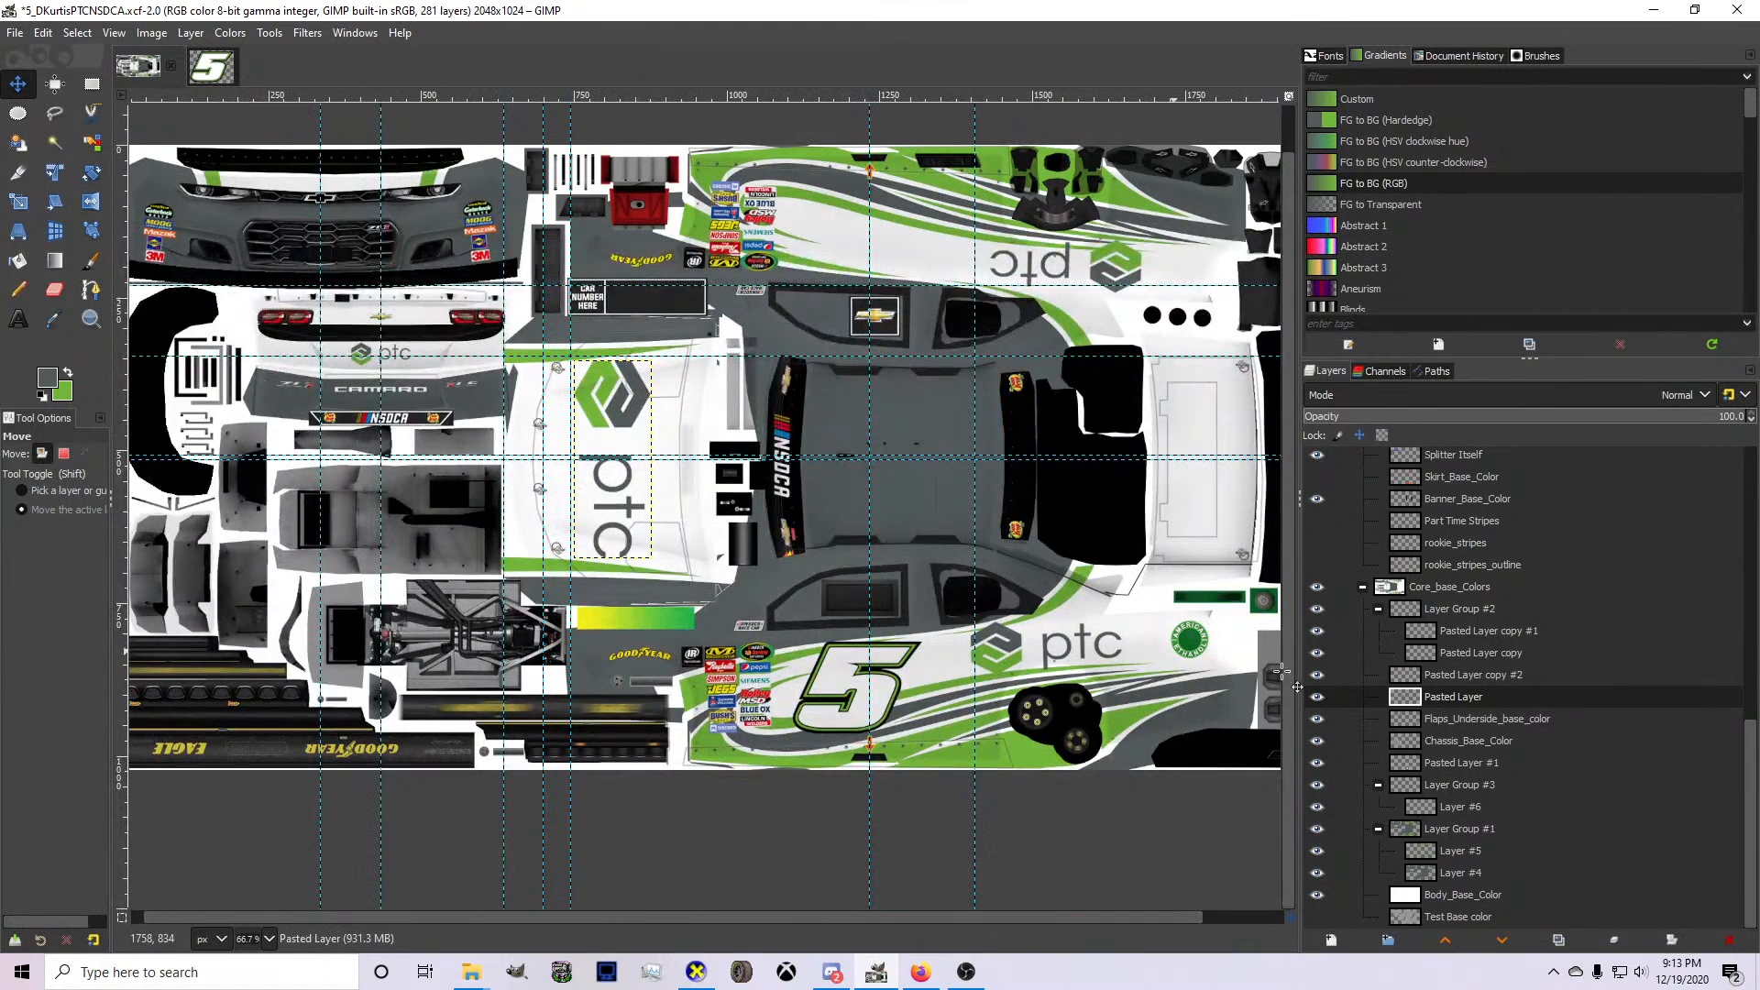
# Add a transparent 2048 x 1024 px layer to Layer Group #2 and place it beneath Pasted Layer copy.
pyautogui.click(1454, 640)
pyautogui.click(1456, 653)
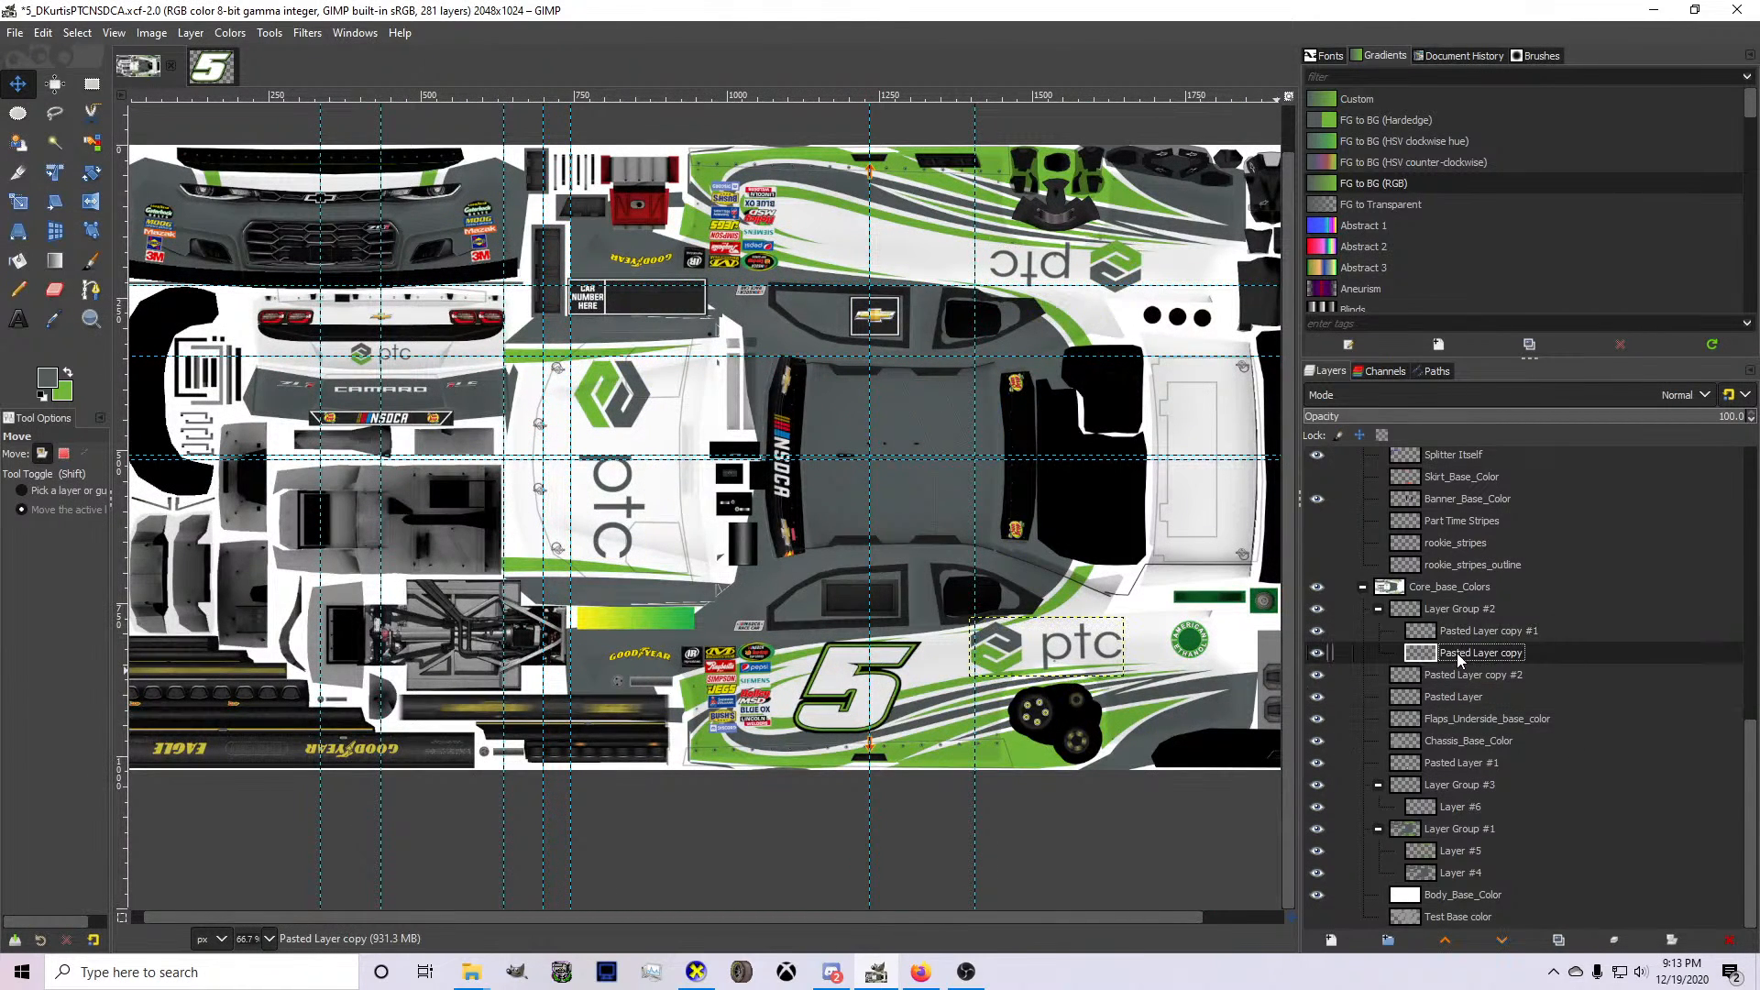
pyautogui.click(1332, 941)
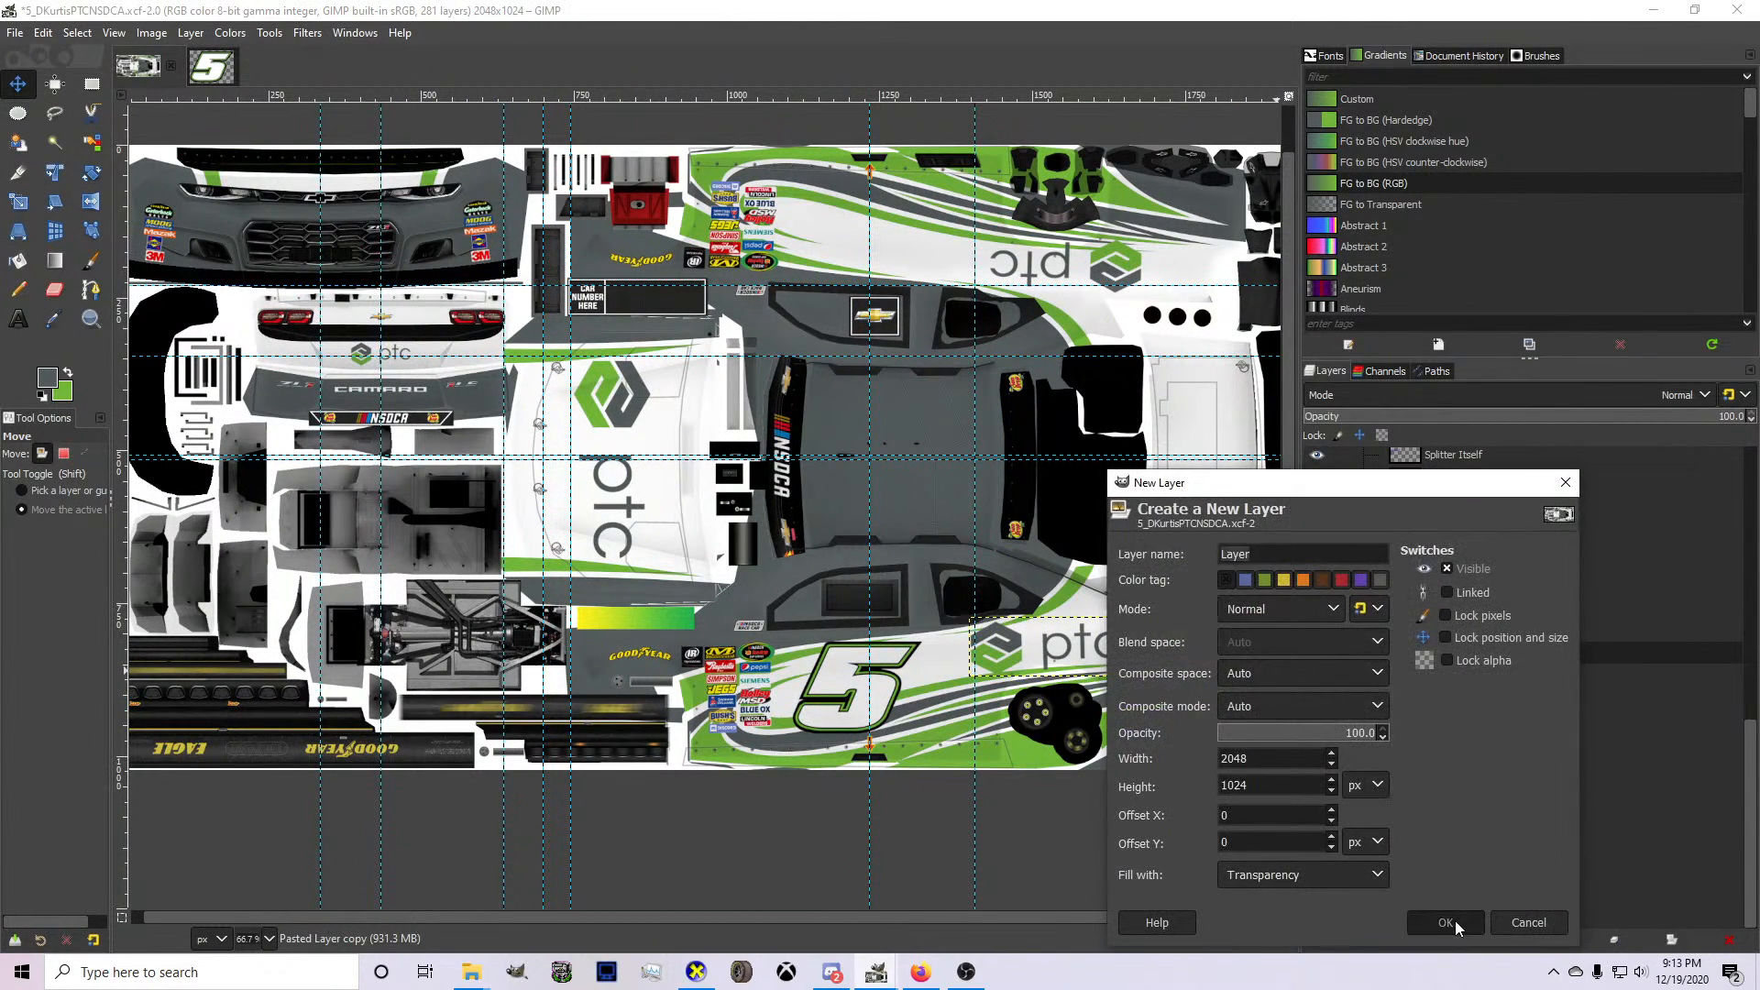
pyautogui.press('Return')
pyautogui.moveTo(1466, 651); pyautogui.dragTo(1474, 684)
# Load the alpha of Layer Group #2 as a selection, target Layer #7 and set the foreground color to white (ffffff).
pyautogui.rightClick(1455, 614)
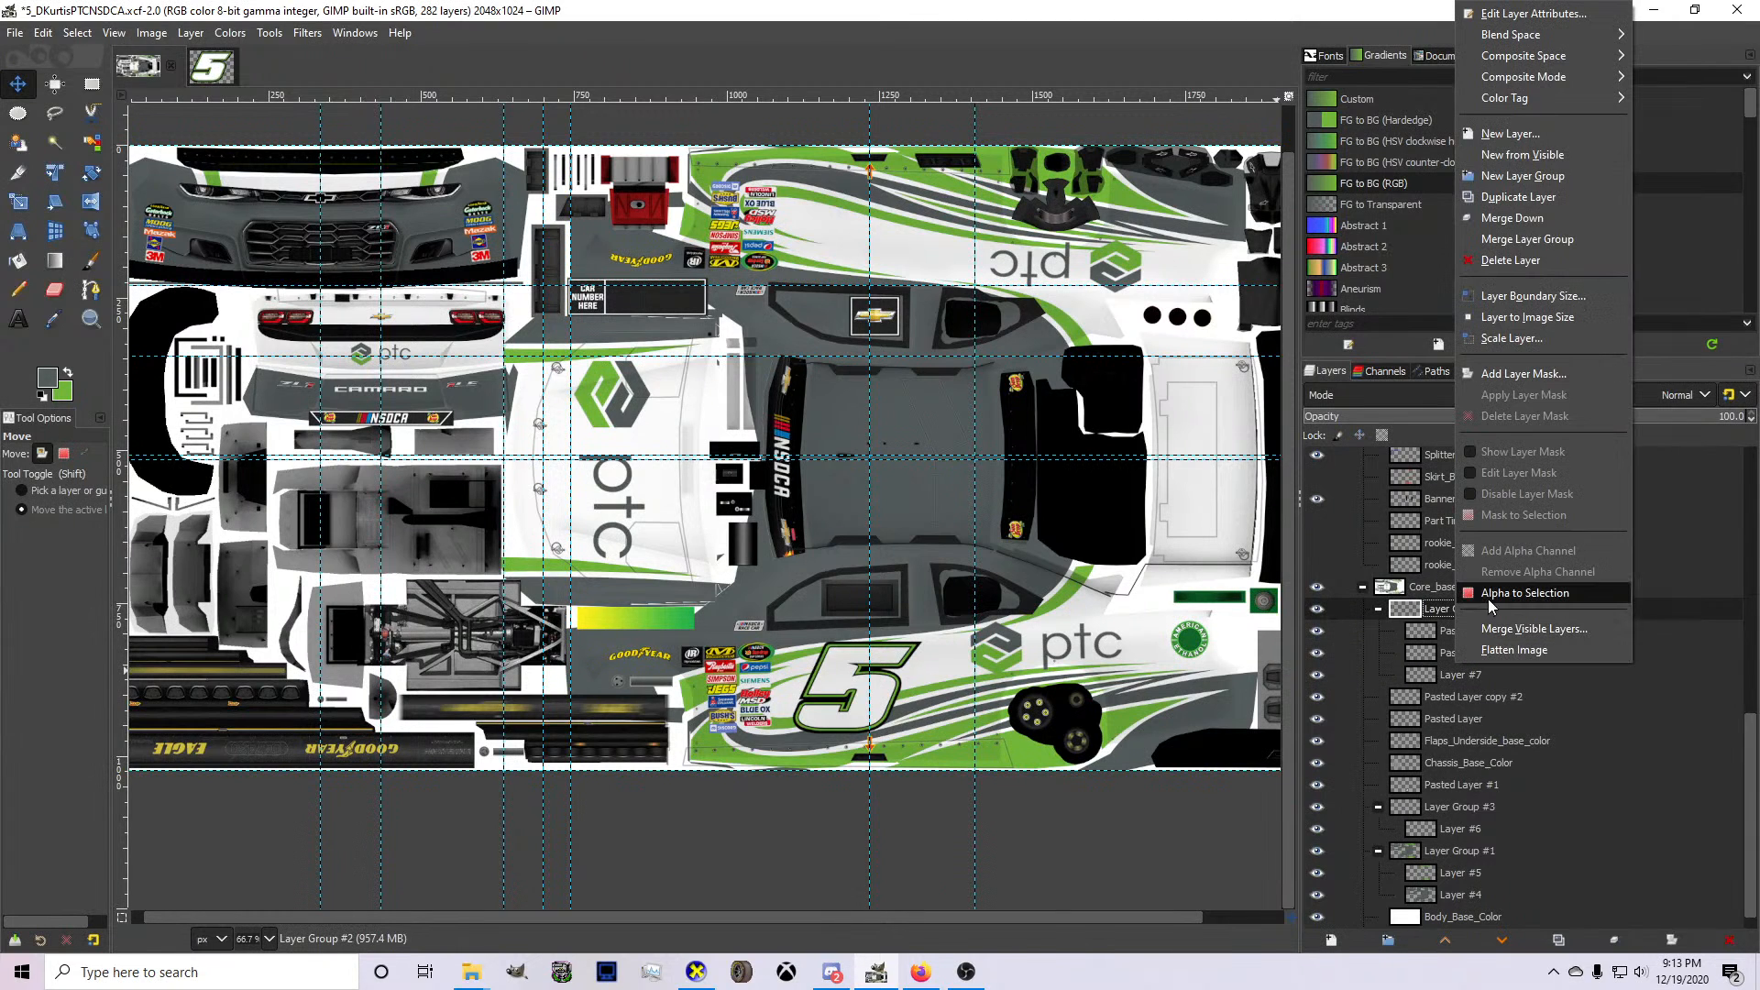
pyautogui.click(1490, 596)
pyautogui.click(1478, 676)
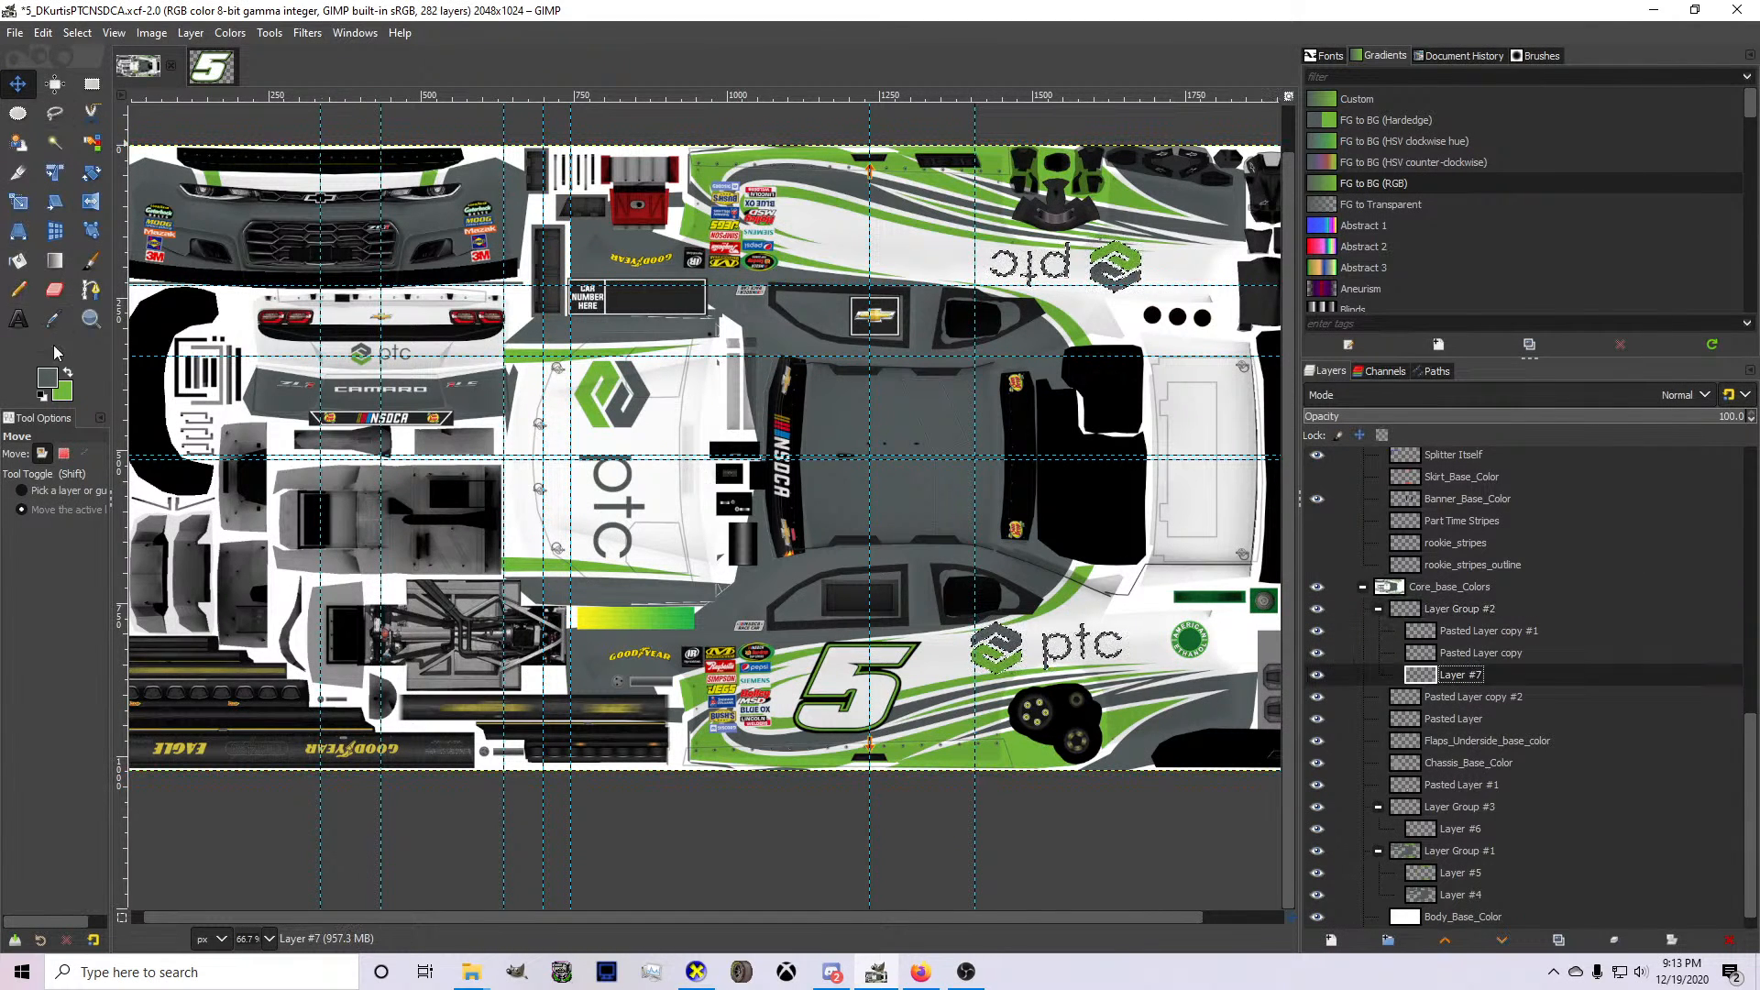
pyautogui.click(48, 378)
pyautogui.click(860, 323)
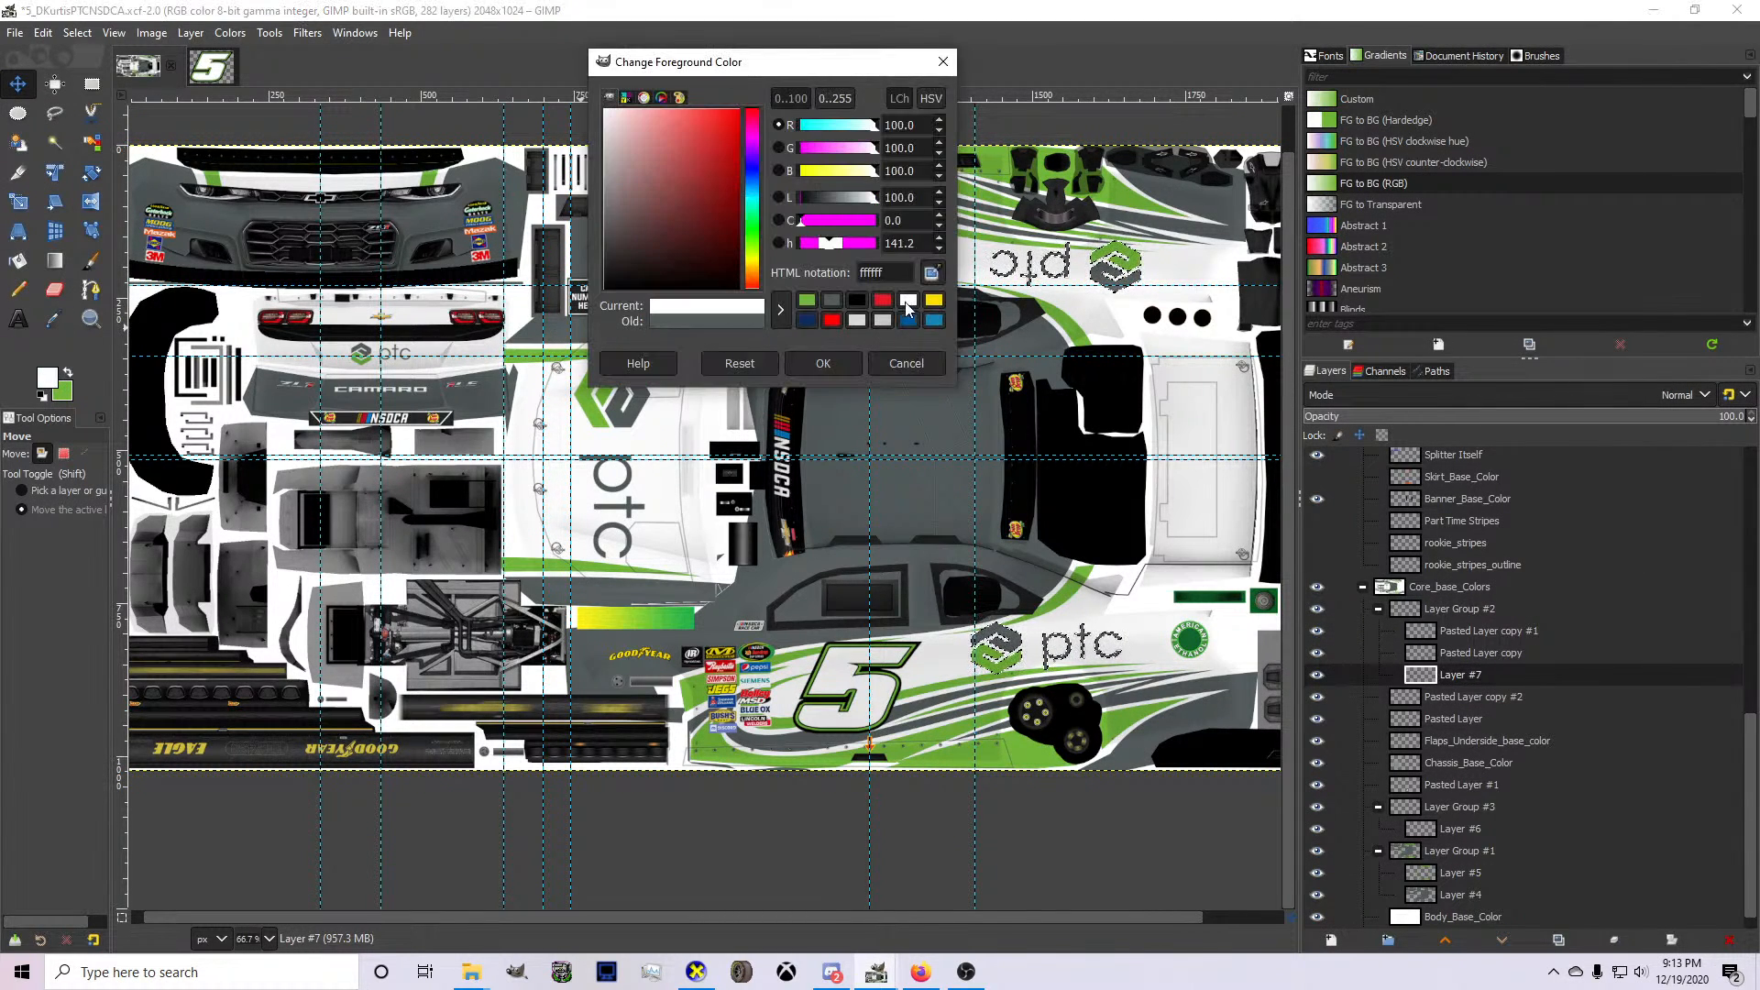
pyautogui.click(823, 363)
# Grow the selection by 4 px and paint it white with the Pencil behind both side ptc logos, then clear the selection.
pyautogui.click(77, 33)
pyautogui.click(102, 283)
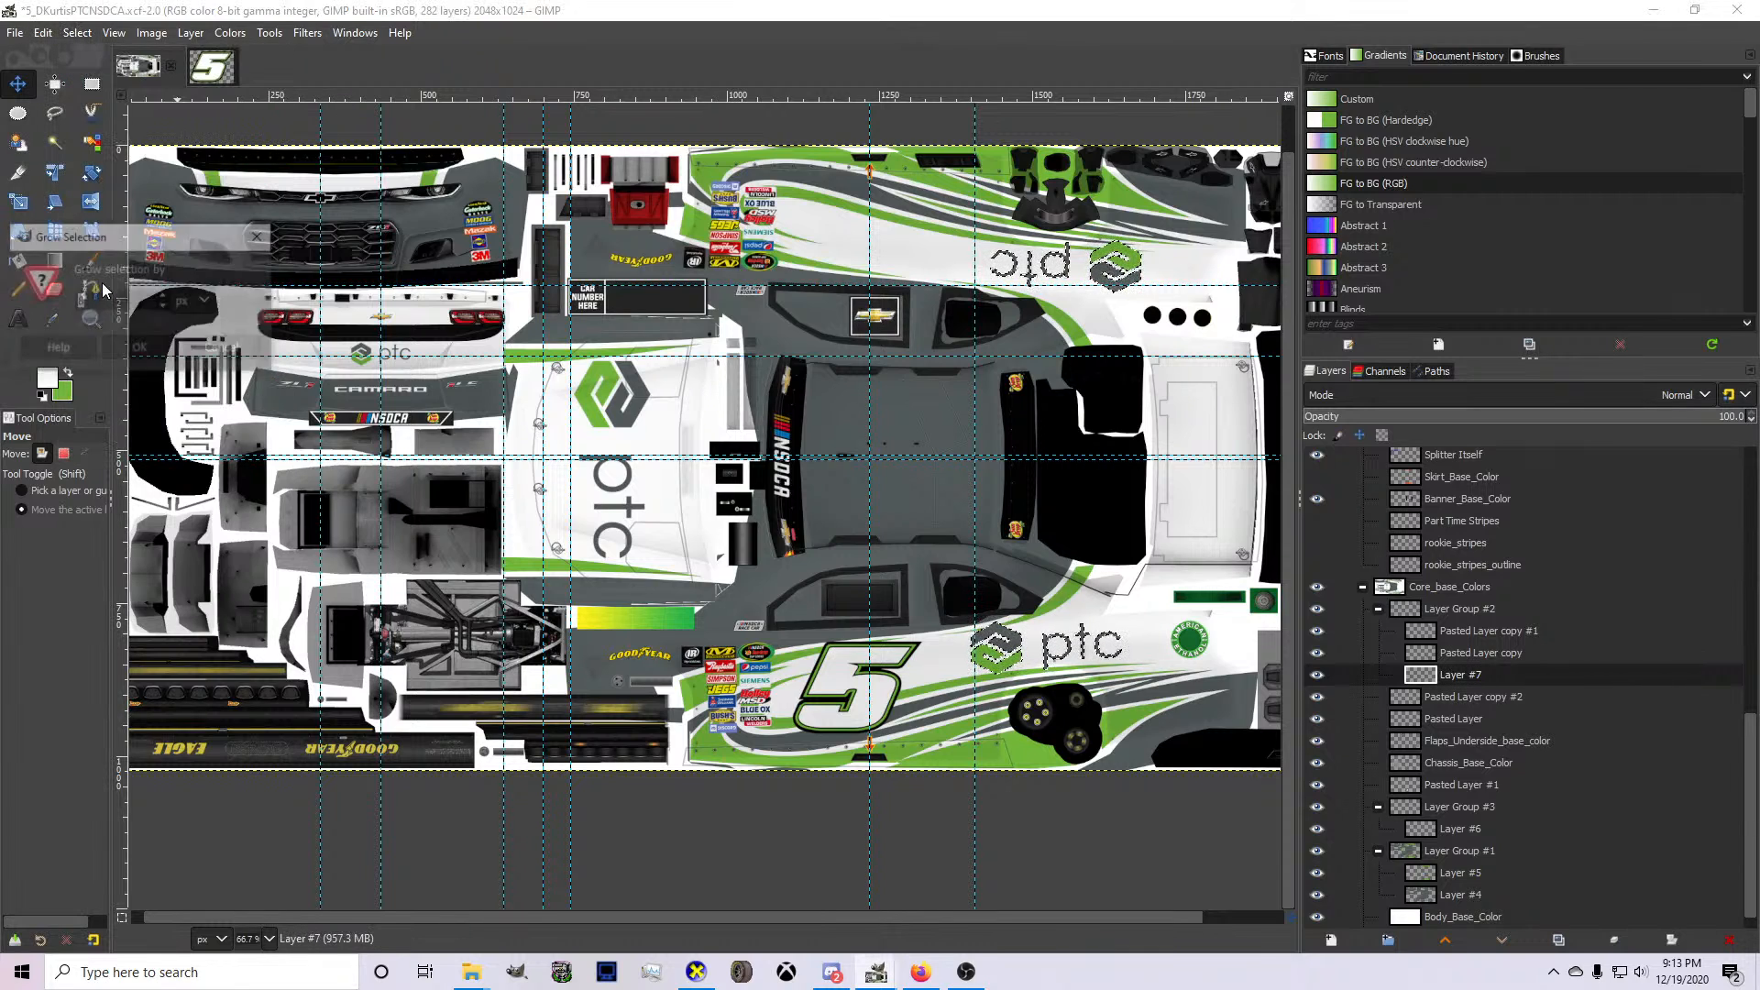
pyautogui.click(145, 350)
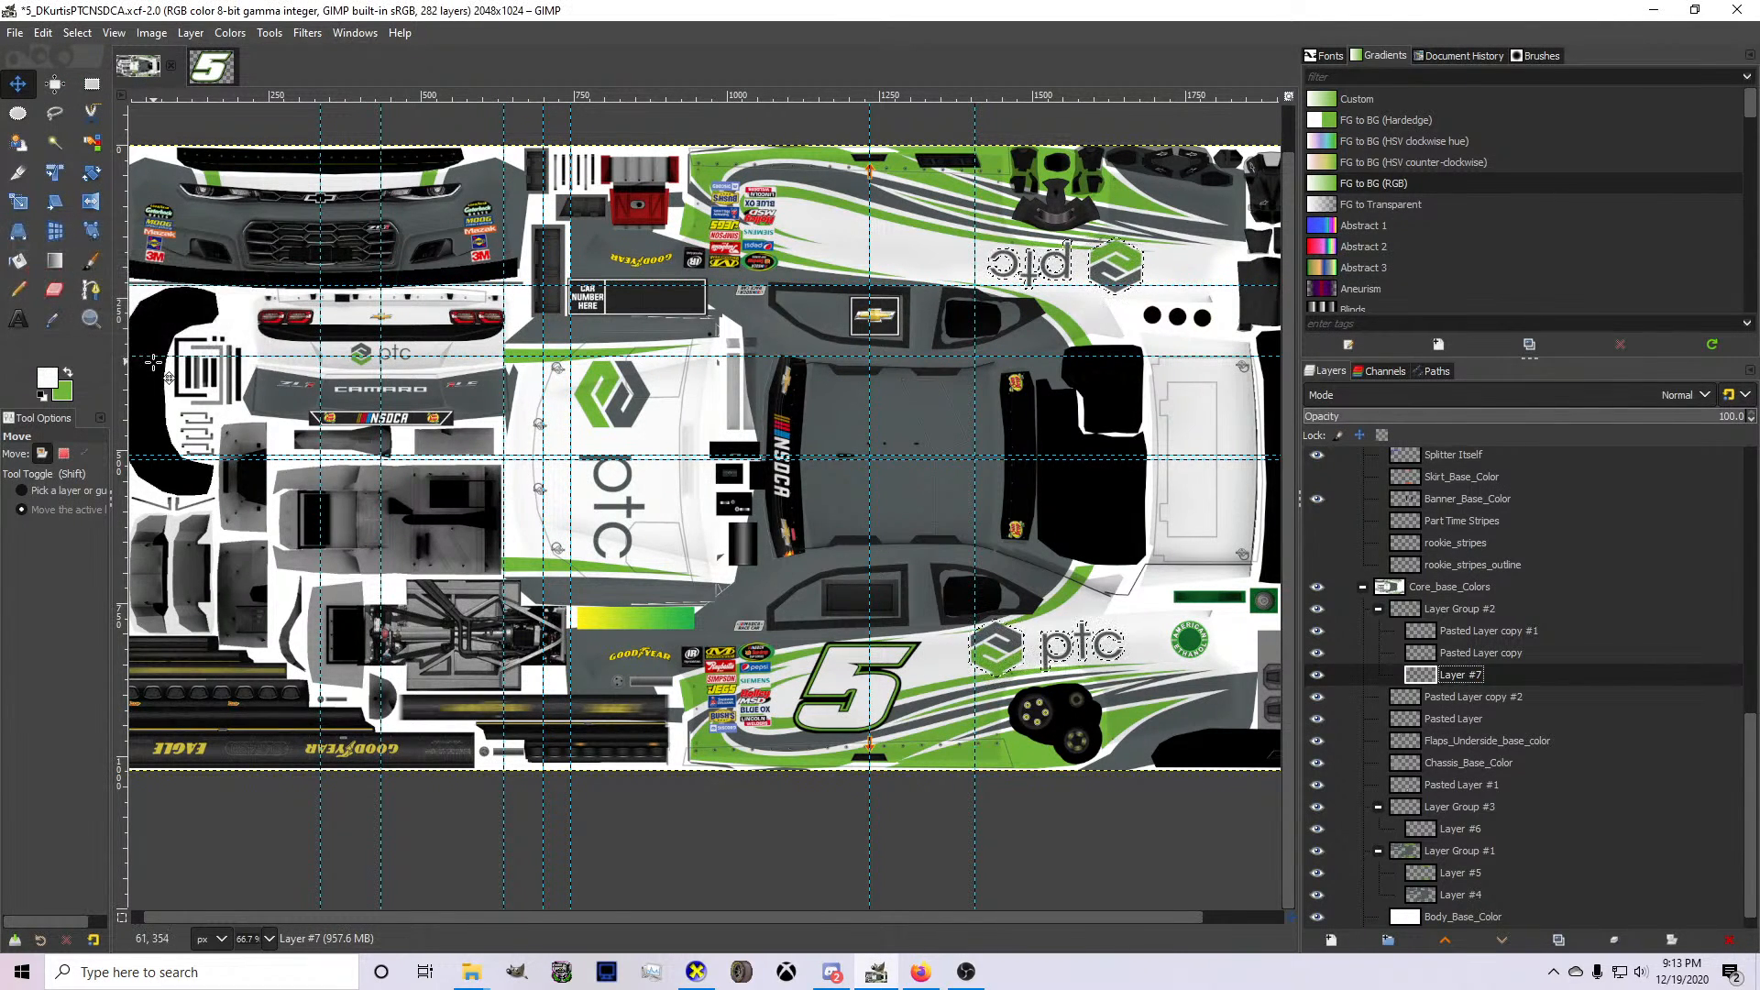
pyautogui.click(19, 290)
pyautogui.scroll(1, 1139, 720)
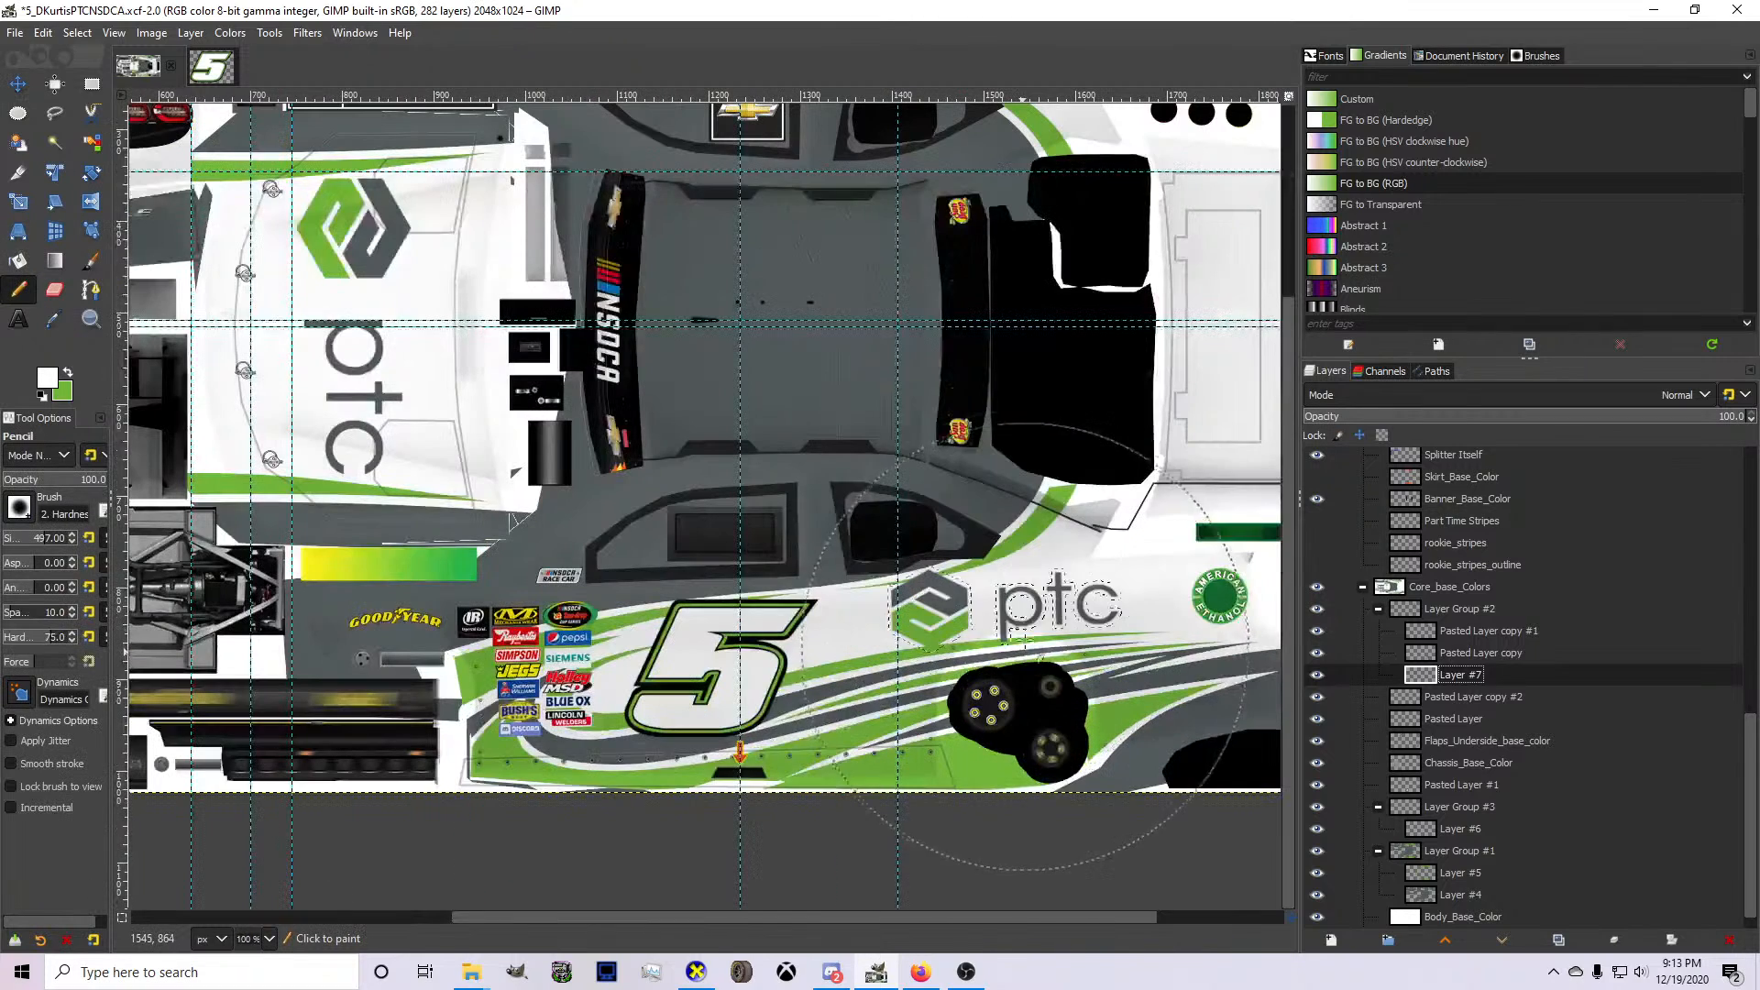
pyautogui.scroll(5, 1017, 609)
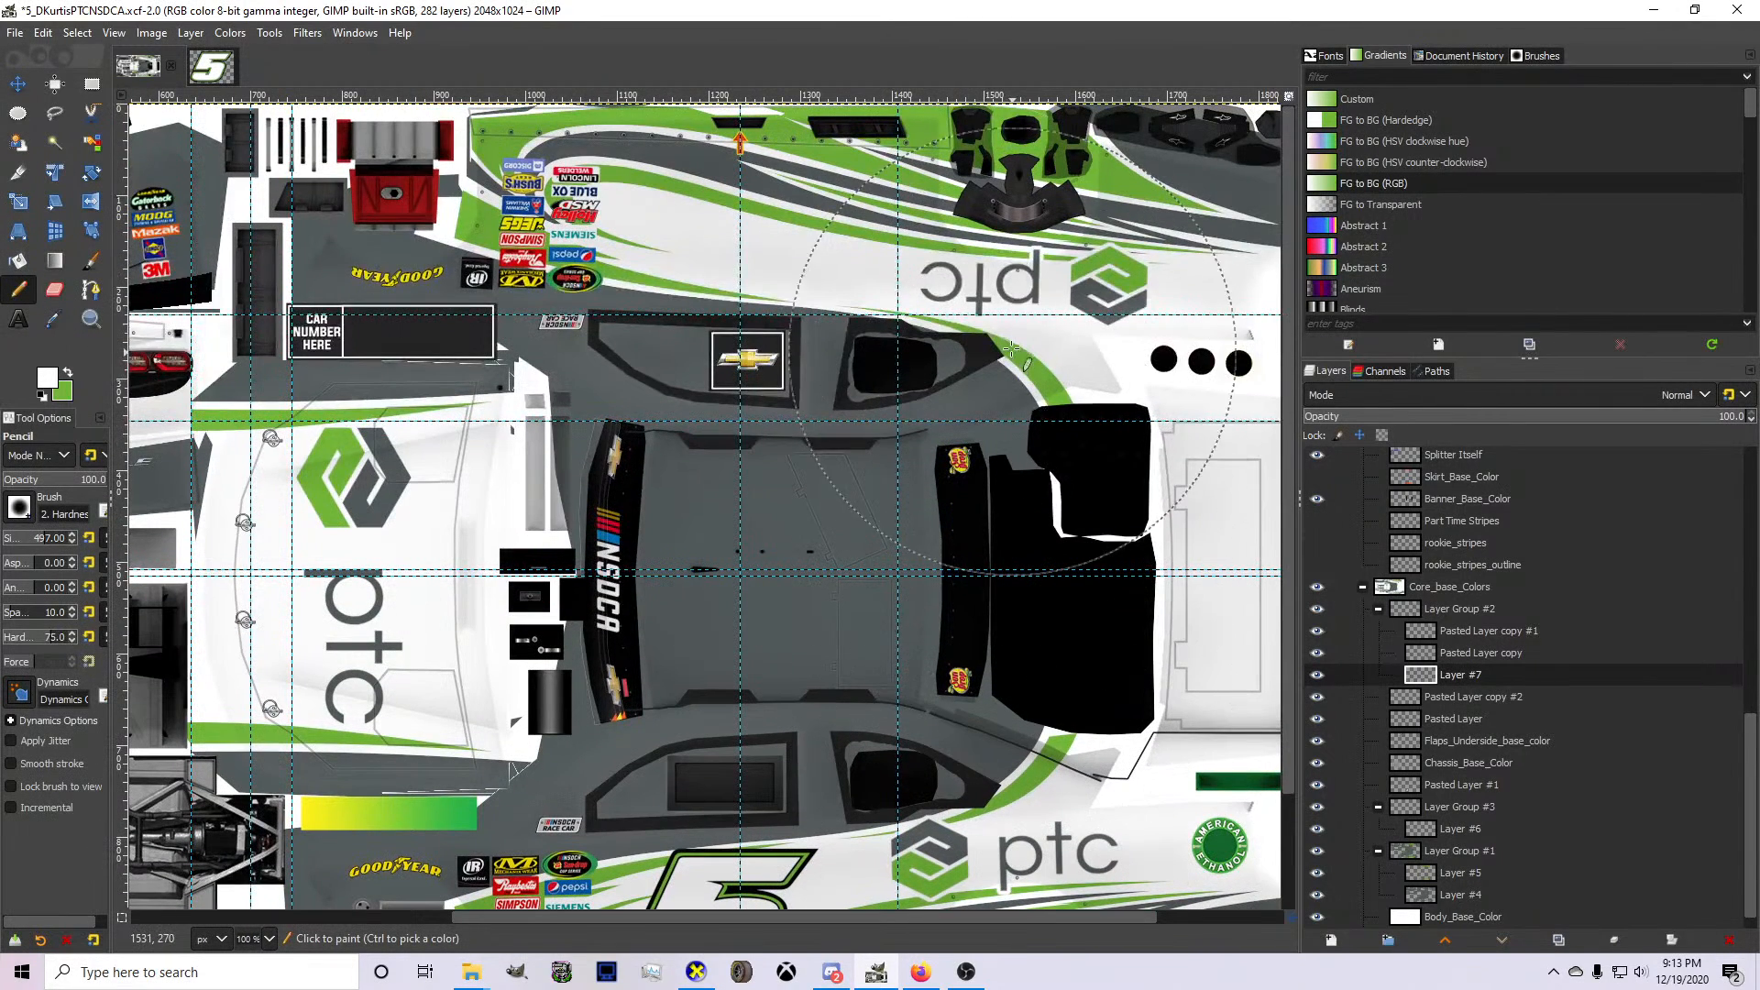
pyautogui.click(78, 33)
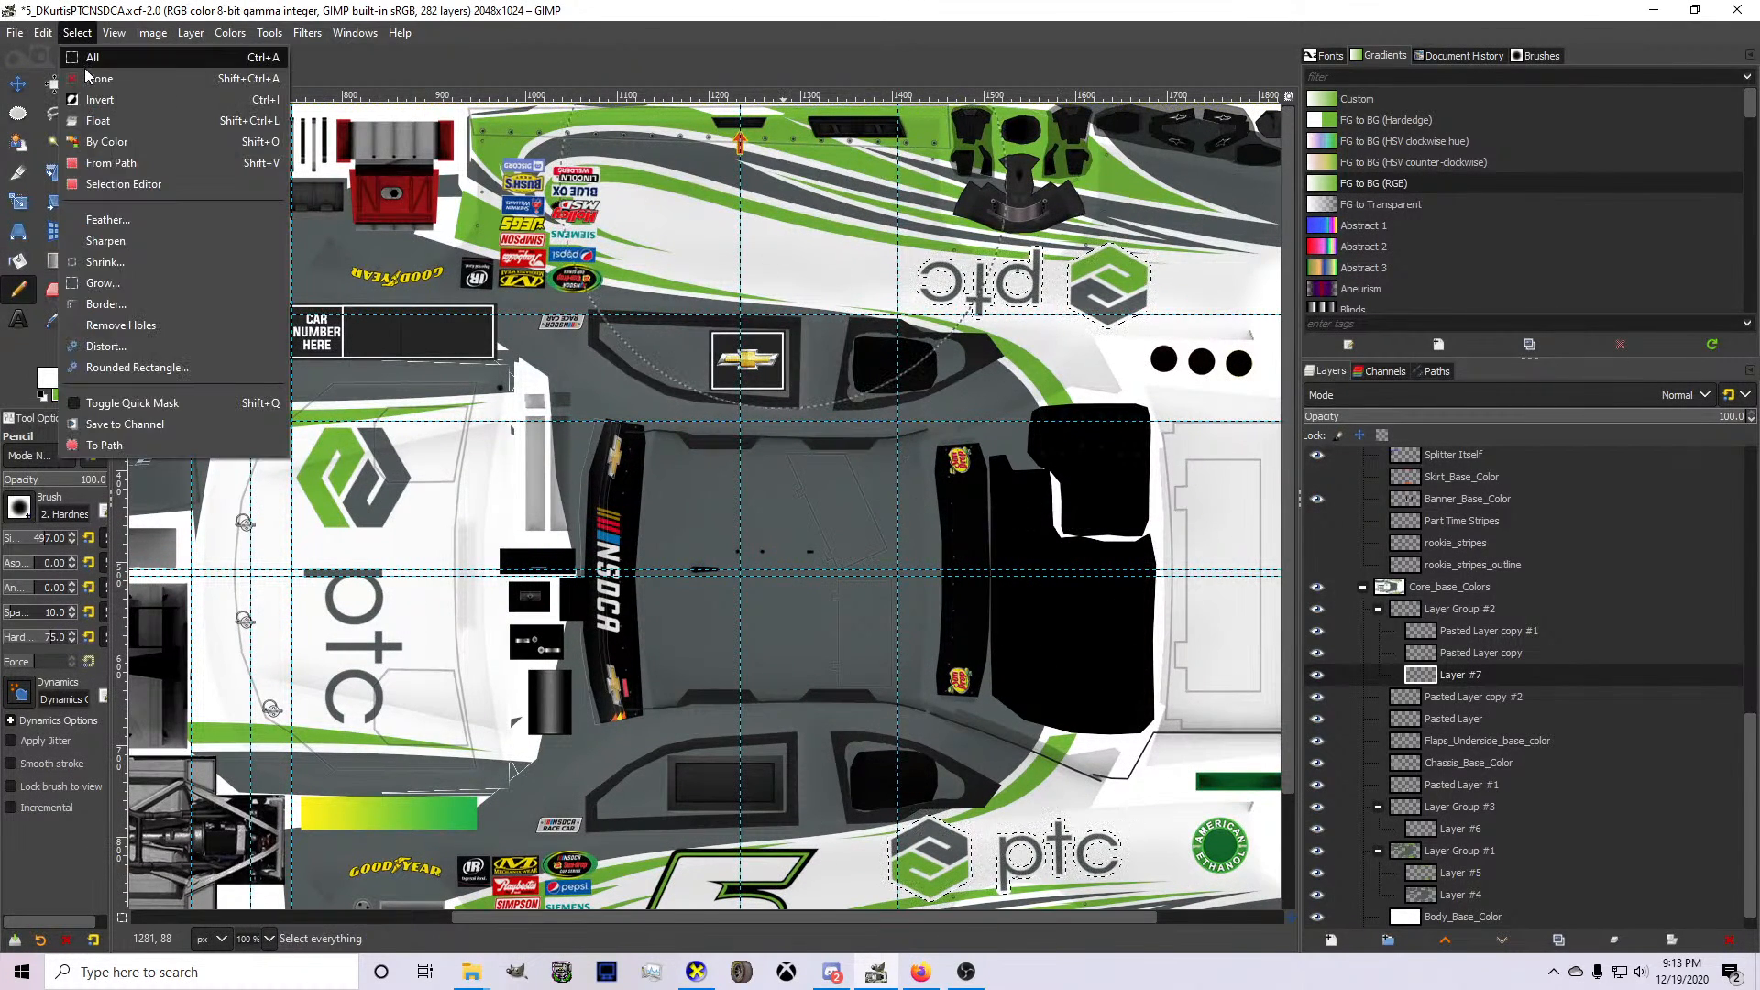
pyautogui.click(101, 67)
# Make the MASK layer visible and export the updated livery texture.
pyautogui.scroll(10, 1430, 642)
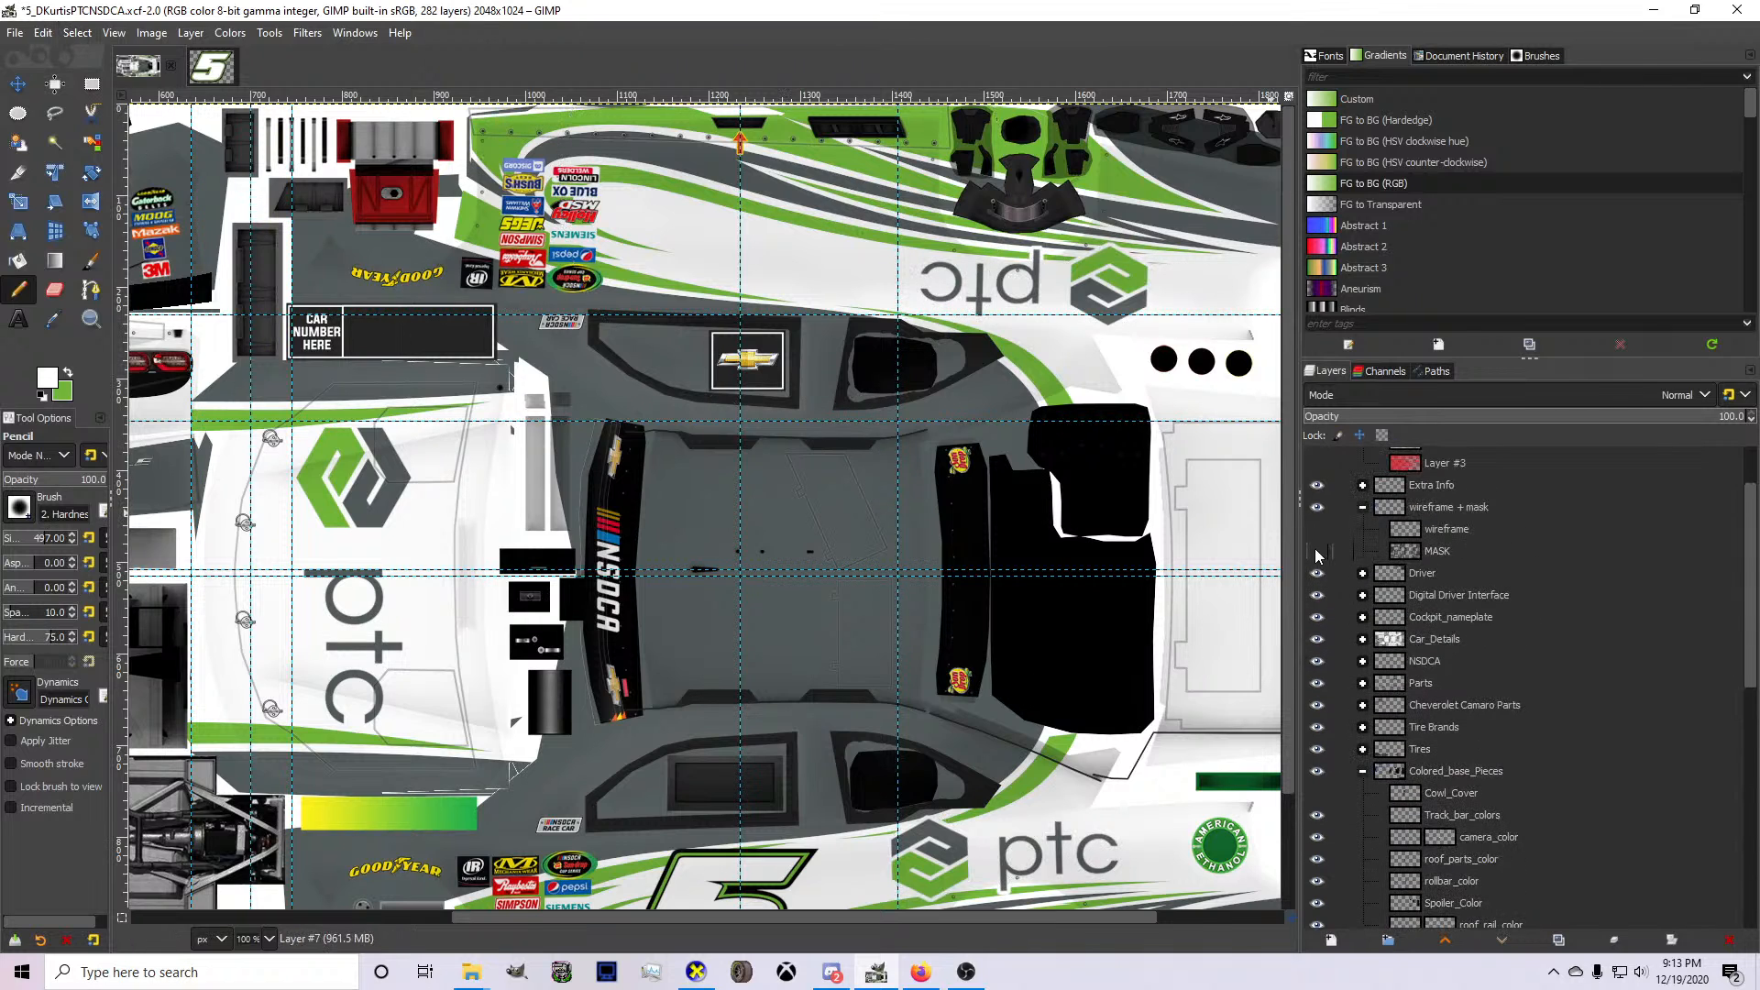
pyautogui.click(1316, 551)
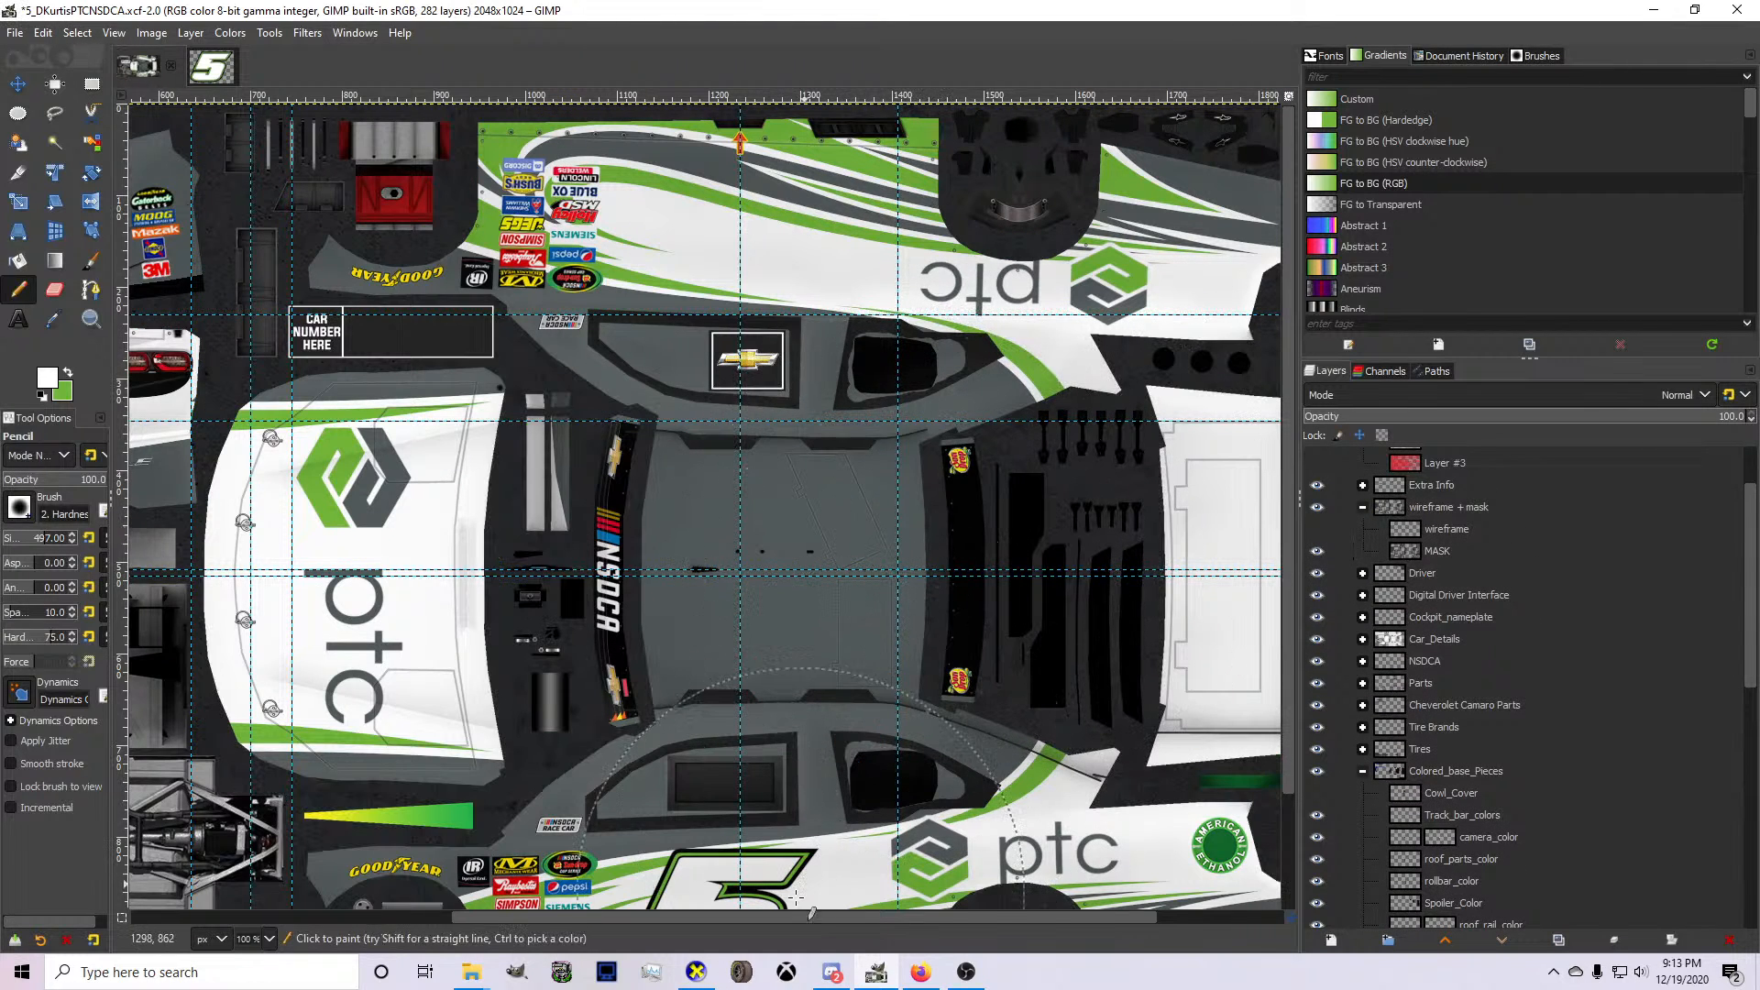
pyautogui.hotkey('ctrl', 'e')
# Inspect the side and hood ptc logos on the car from several angles in CarView, and return to the livery document in GIMP.
pyautogui.click(697, 972)
pyautogui.moveTo(729, 673); pyautogui.dragTo(1504, 550)
pyautogui.moveTo(514, 550); pyautogui.dragTo(1335, 613)
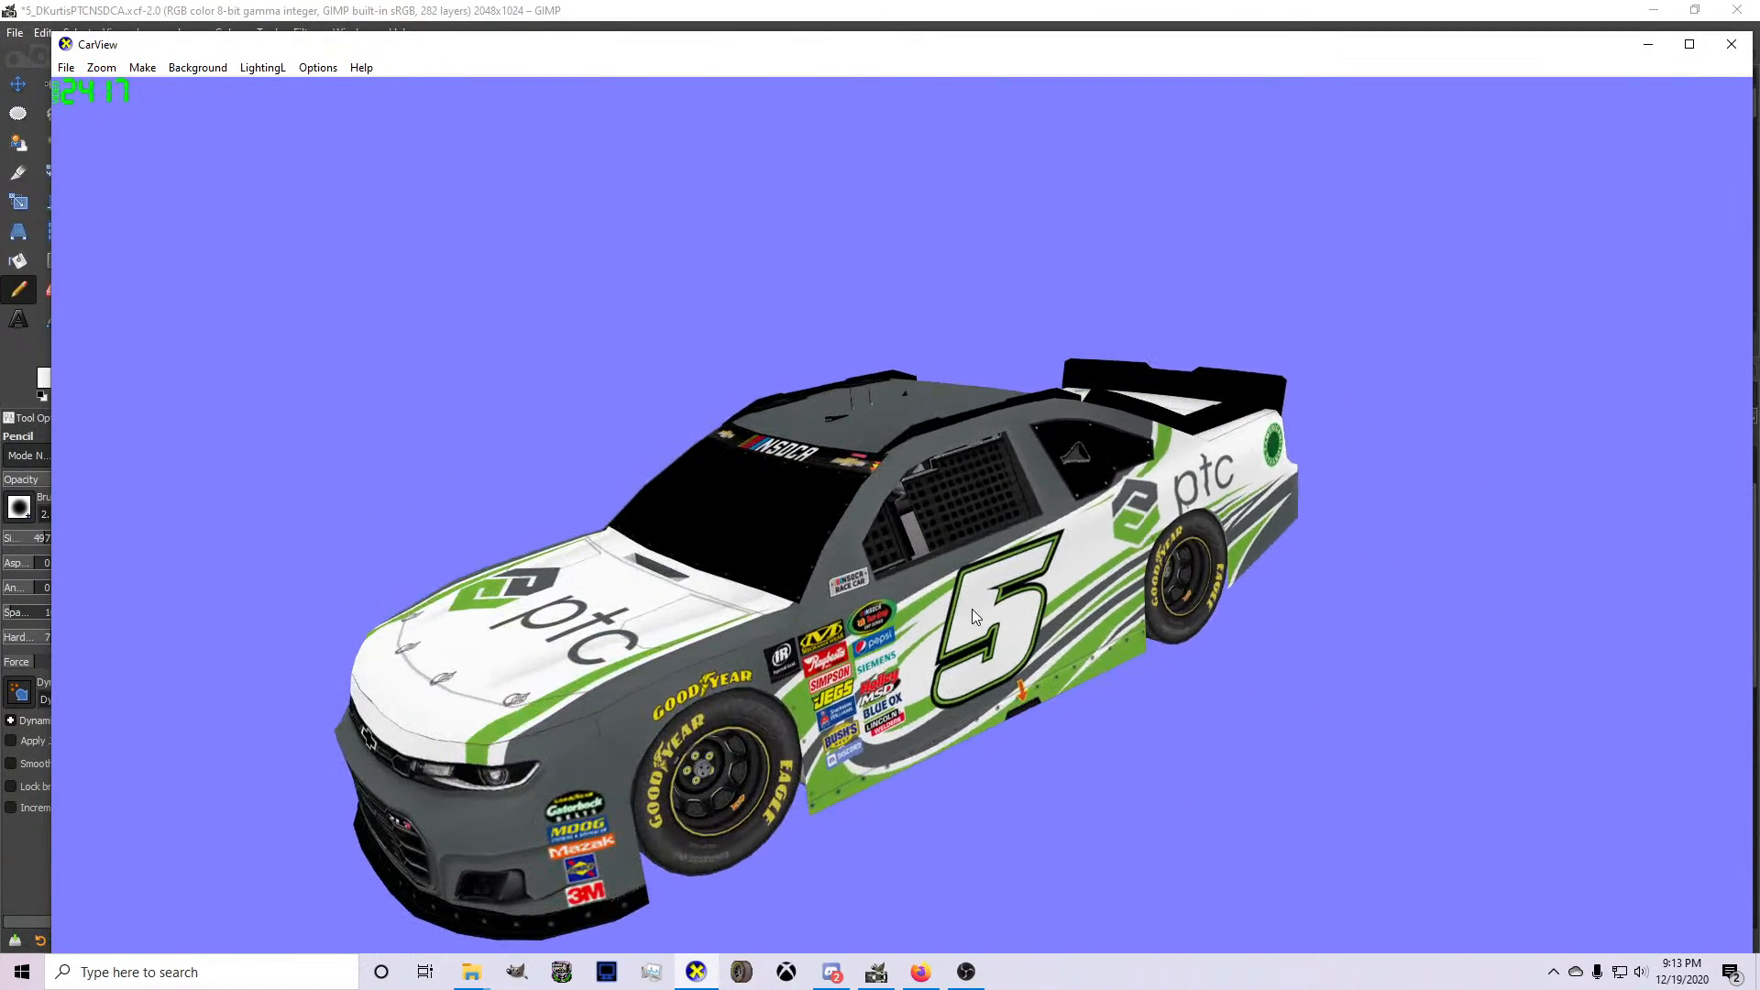
pyautogui.moveTo(973, 635); pyautogui.dragTo(1084, 606)
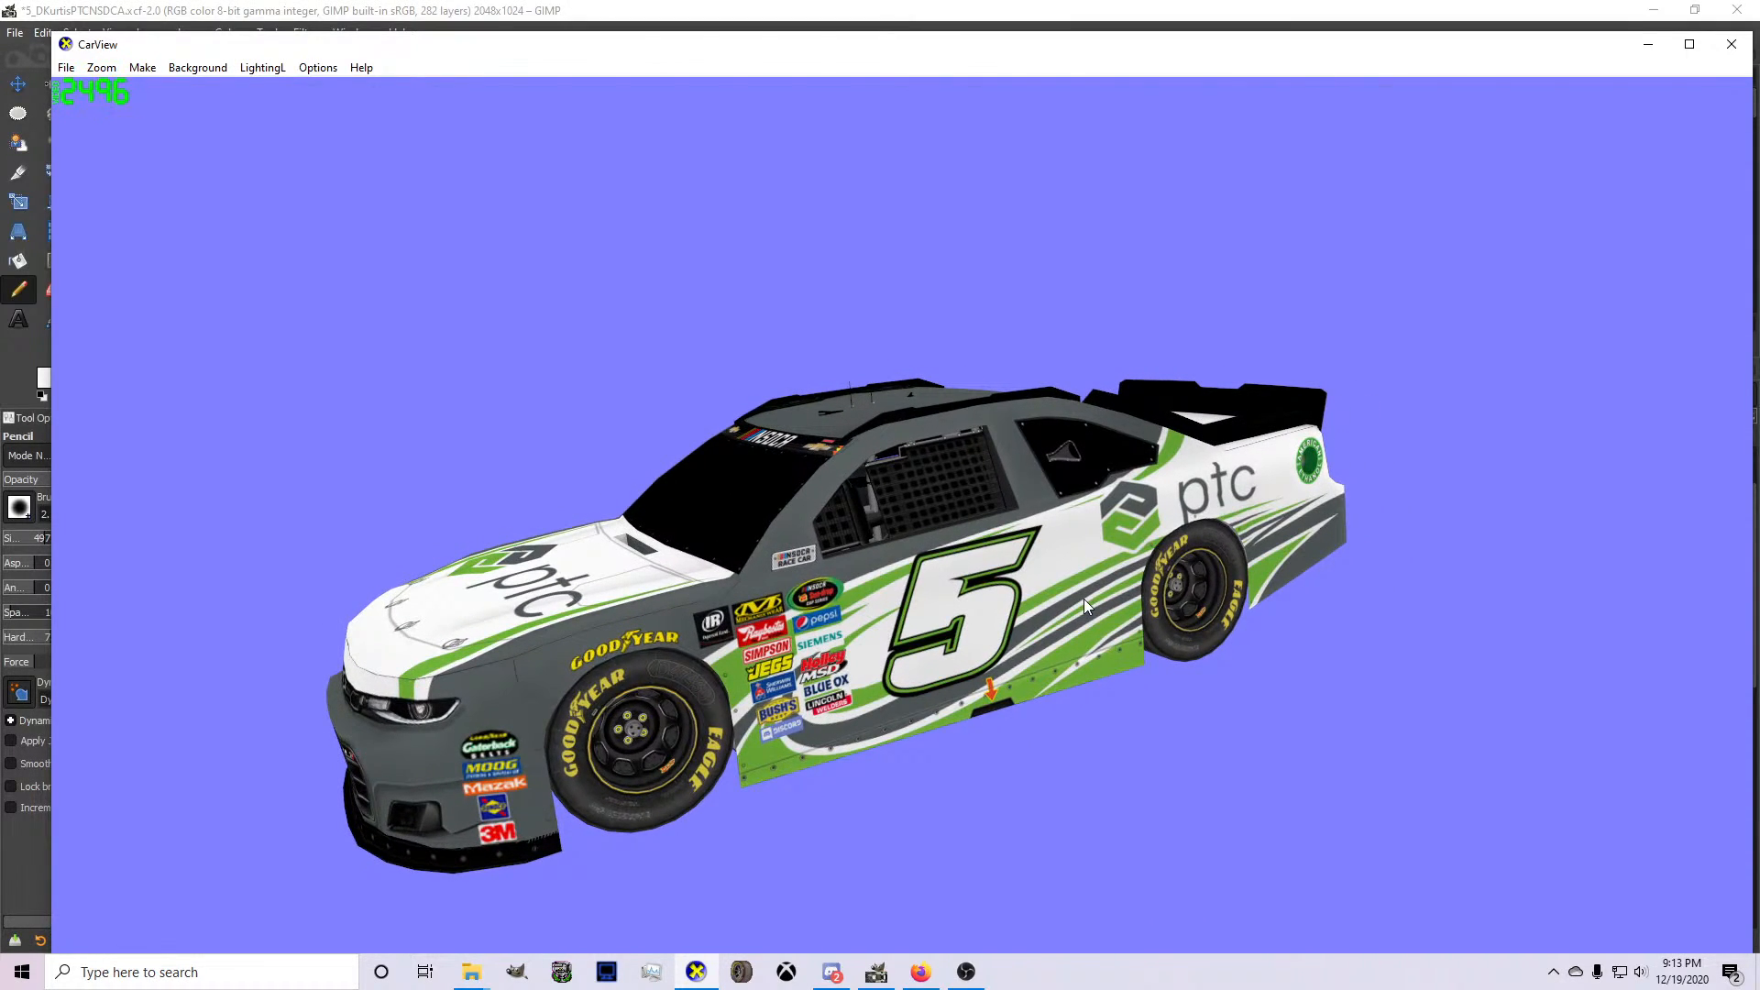
pyautogui.moveTo(1084, 598); pyautogui.dragTo(935, 807)
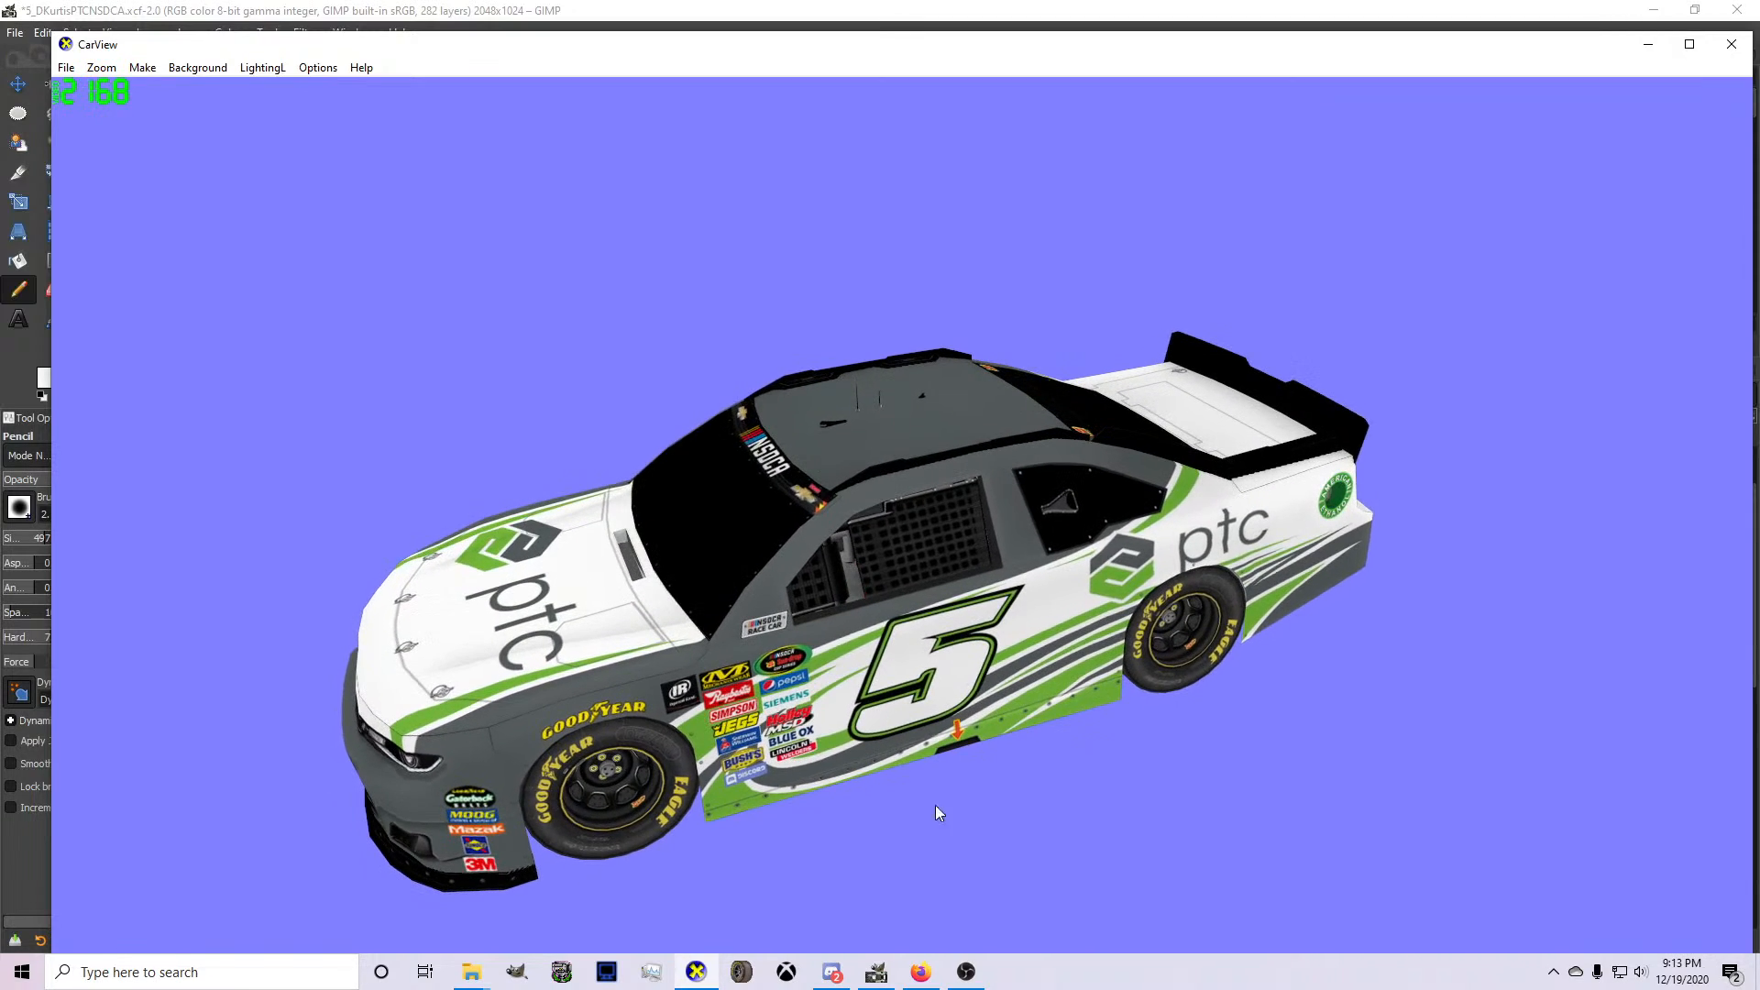
pyautogui.click(310, 7)
pyautogui.click(197, 75)
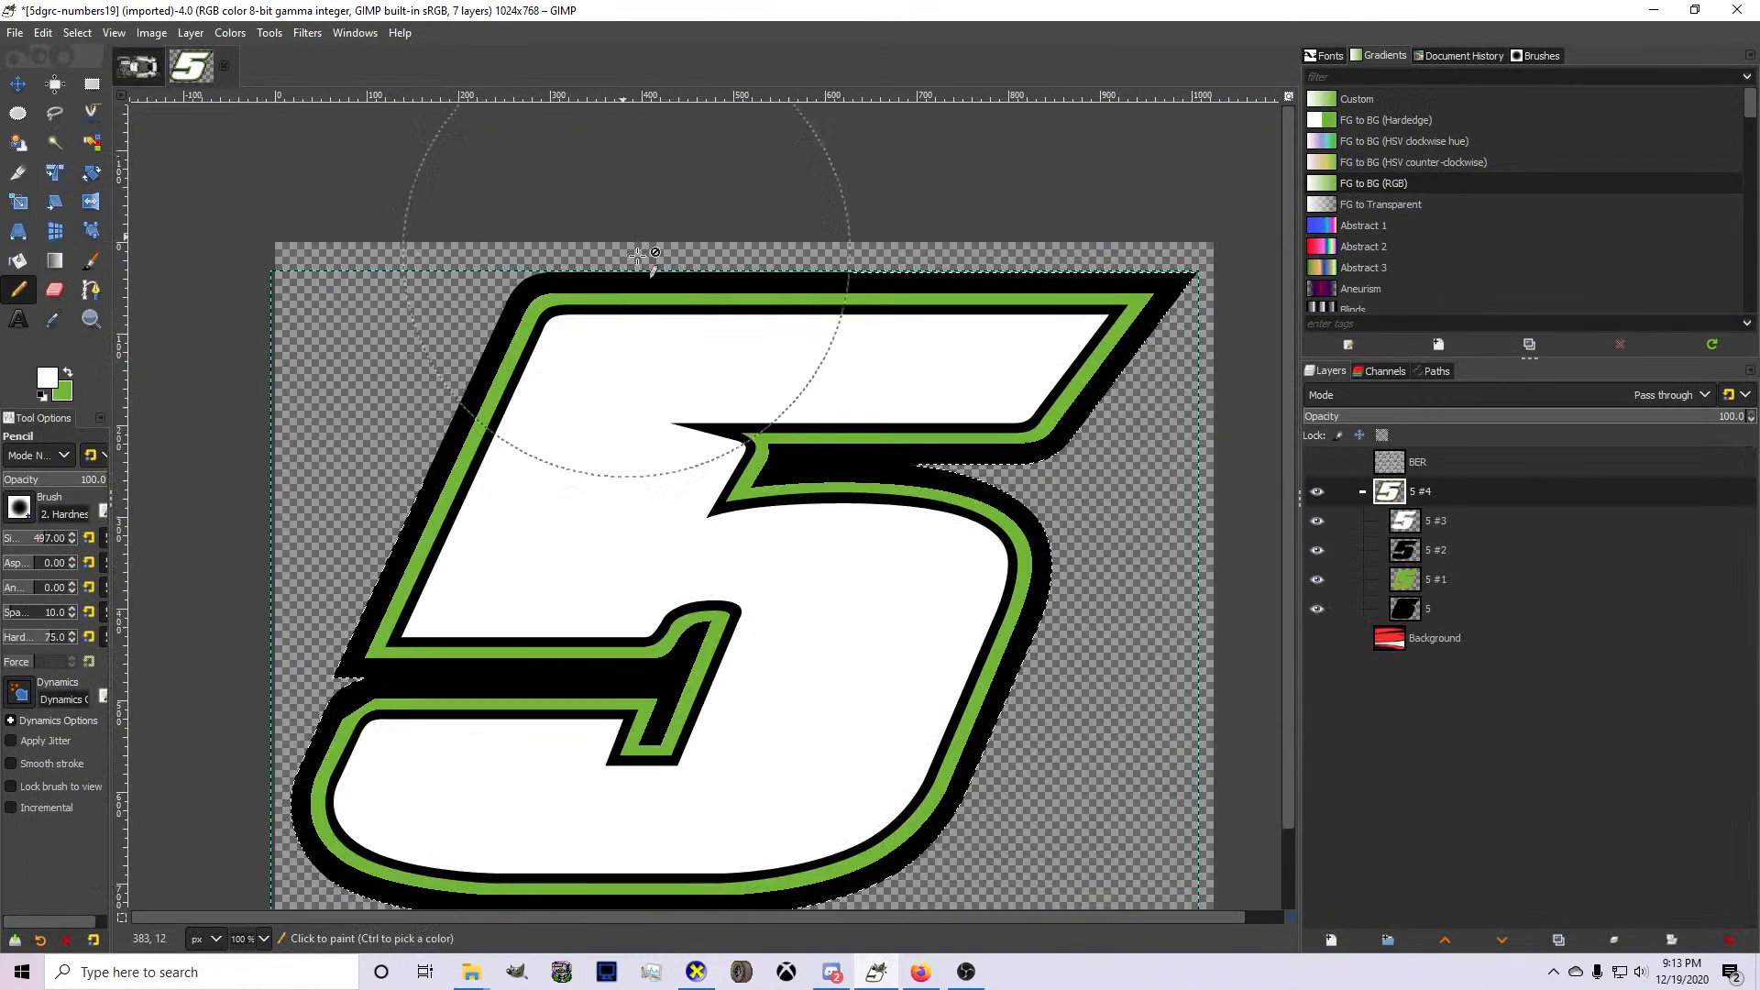
pyautogui.hotkey('ctrl', 'Tab')
# Move Layer #6 into Layer Group #1, merge it down into Layer #5 and delete the emptied Layer Group #3.
pyautogui.scroll(-2, 344, 314)
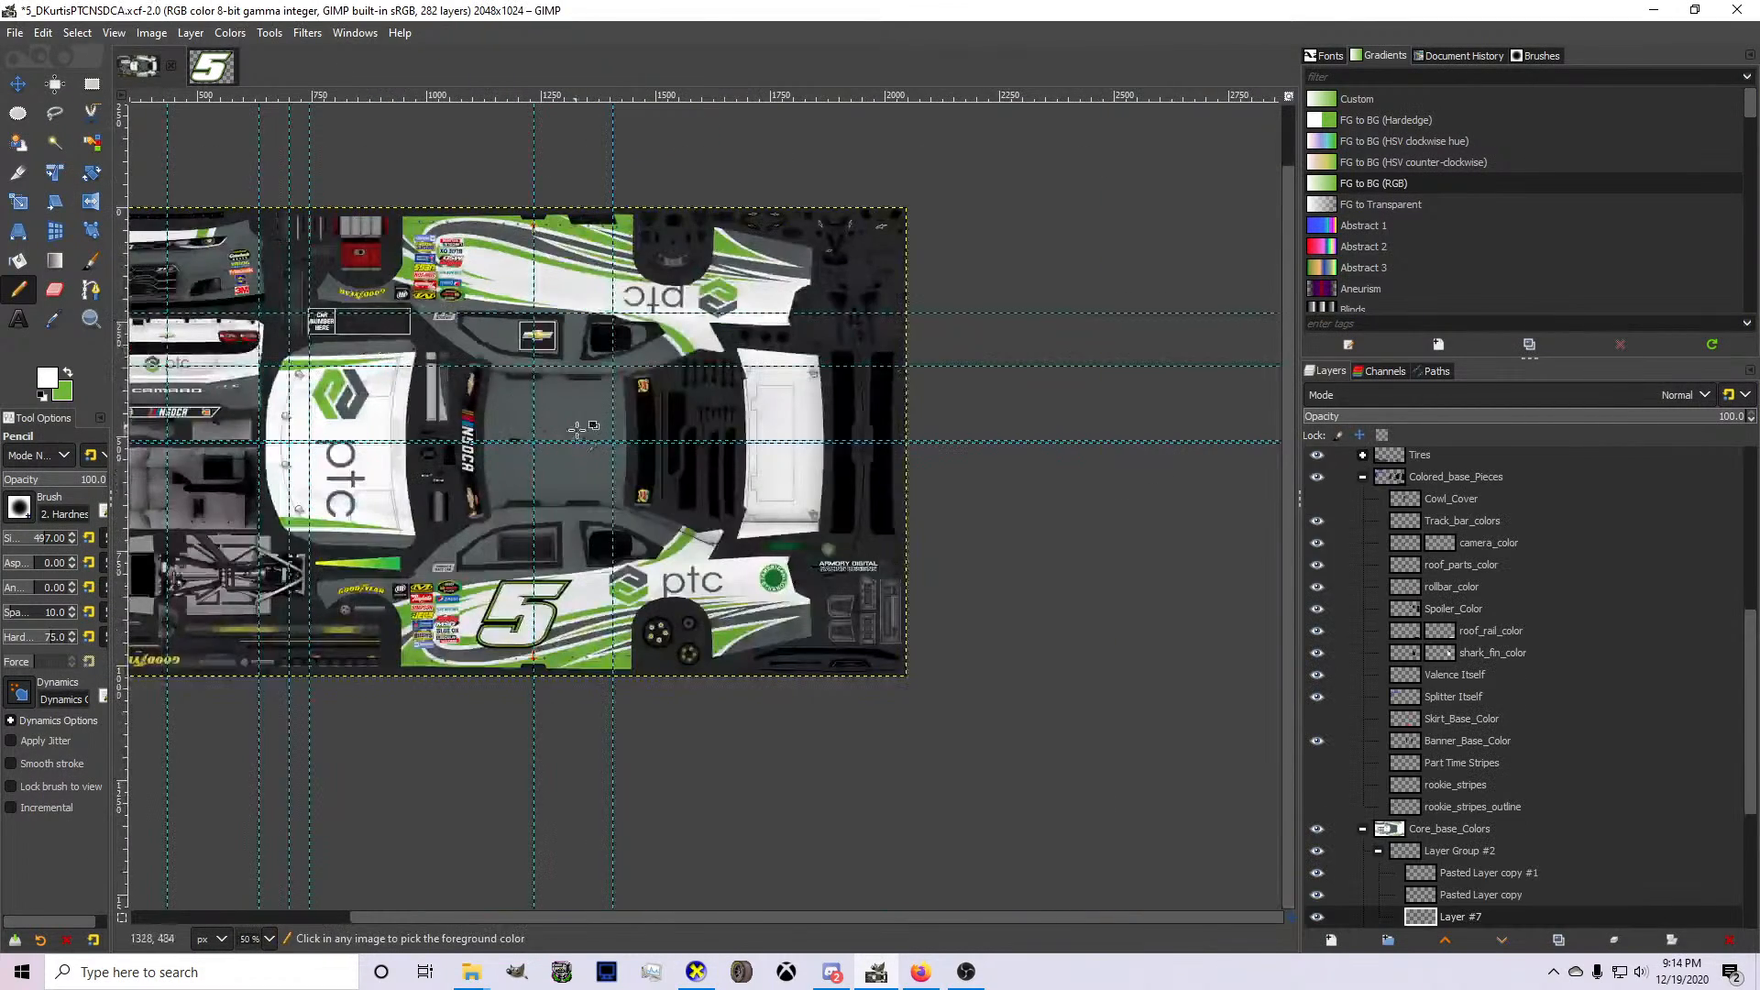
pyautogui.scroll(2, 578, 427)
pyautogui.scroll(-4, 1447, 772)
pyautogui.scroll(-1, 1450, 772)
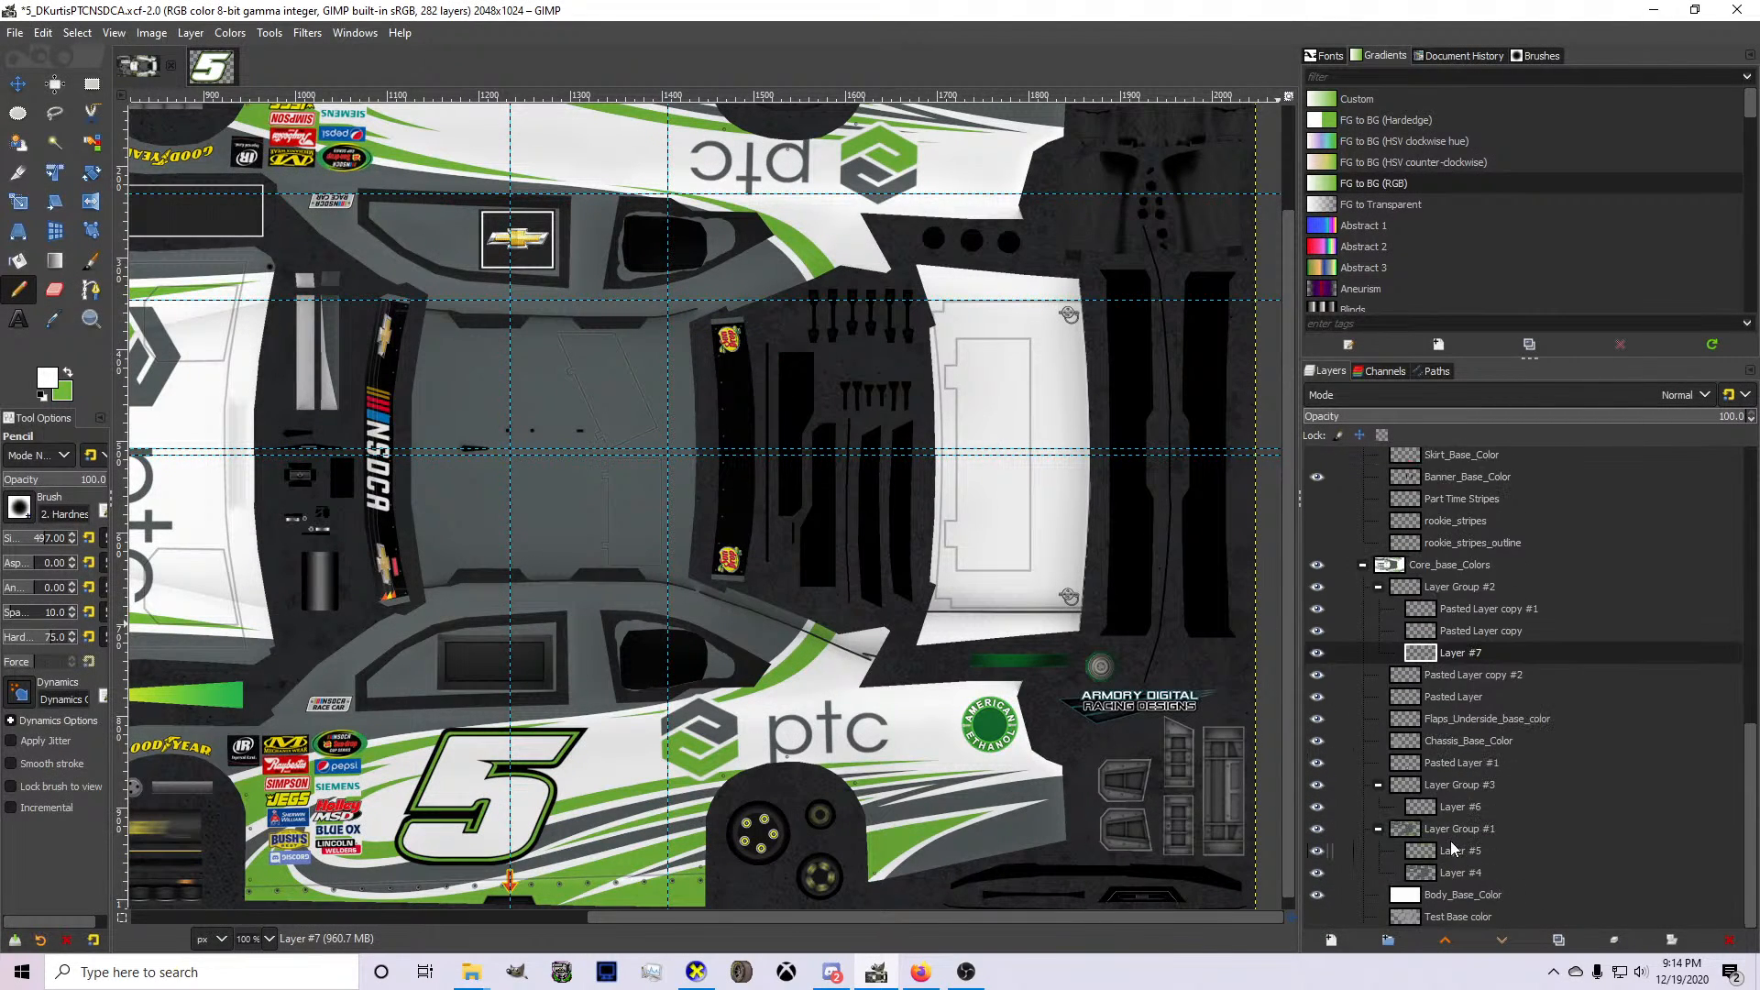
pyautogui.moveTo(1458, 807); pyautogui.dragTo(1456, 839)
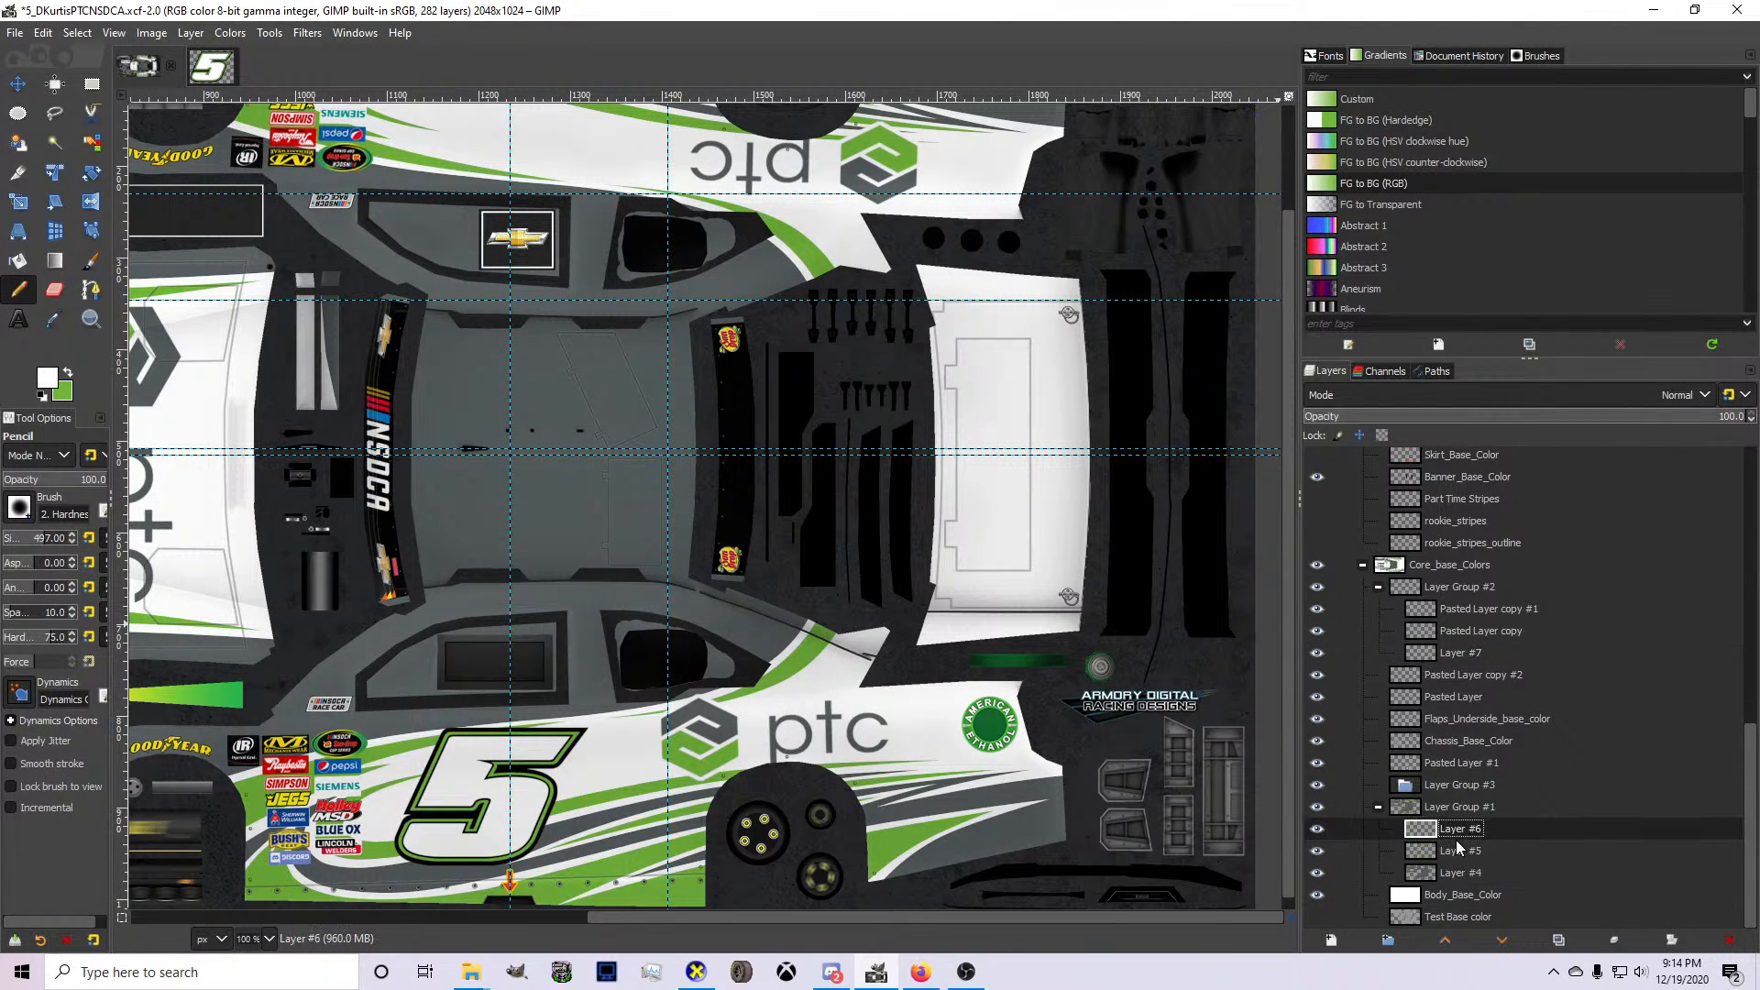
pyautogui.rightClick(1450, 833)
pyautogui.press('w')
pyautogui.click(1428, 810)
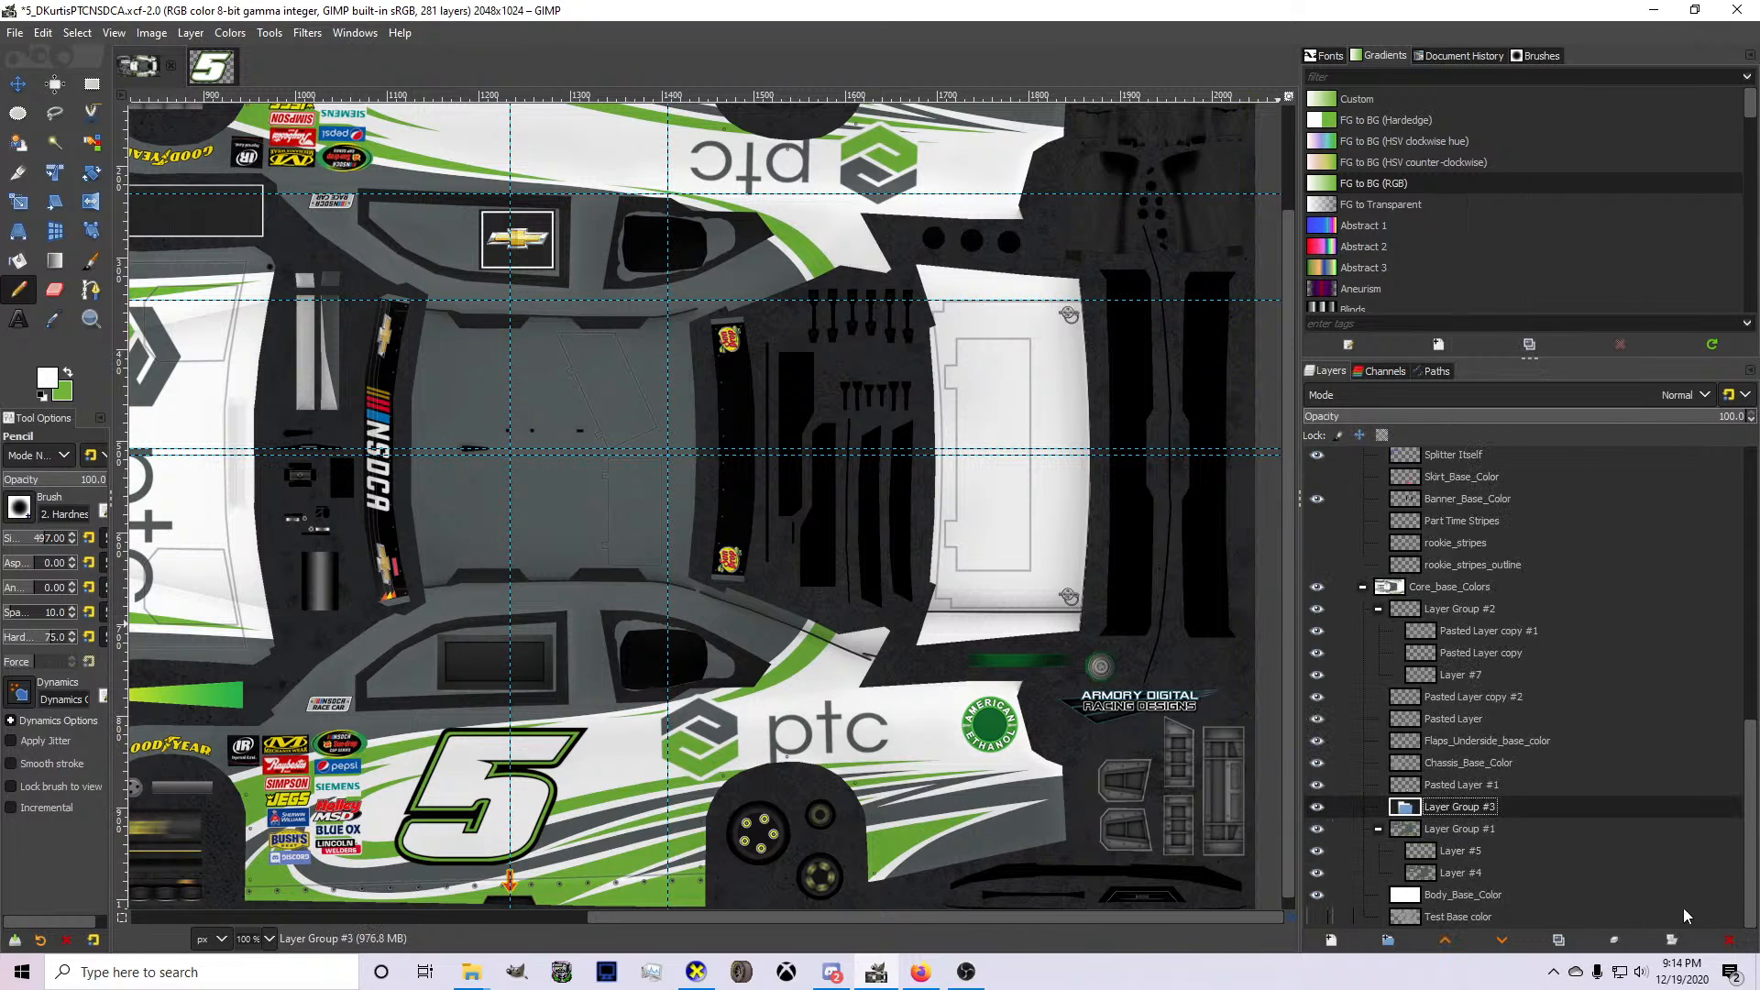
pyautogui.click(1727, 937)
# Create a new layer group directly above Pasted Layer #1.
pyautogui.click(1461, 681)
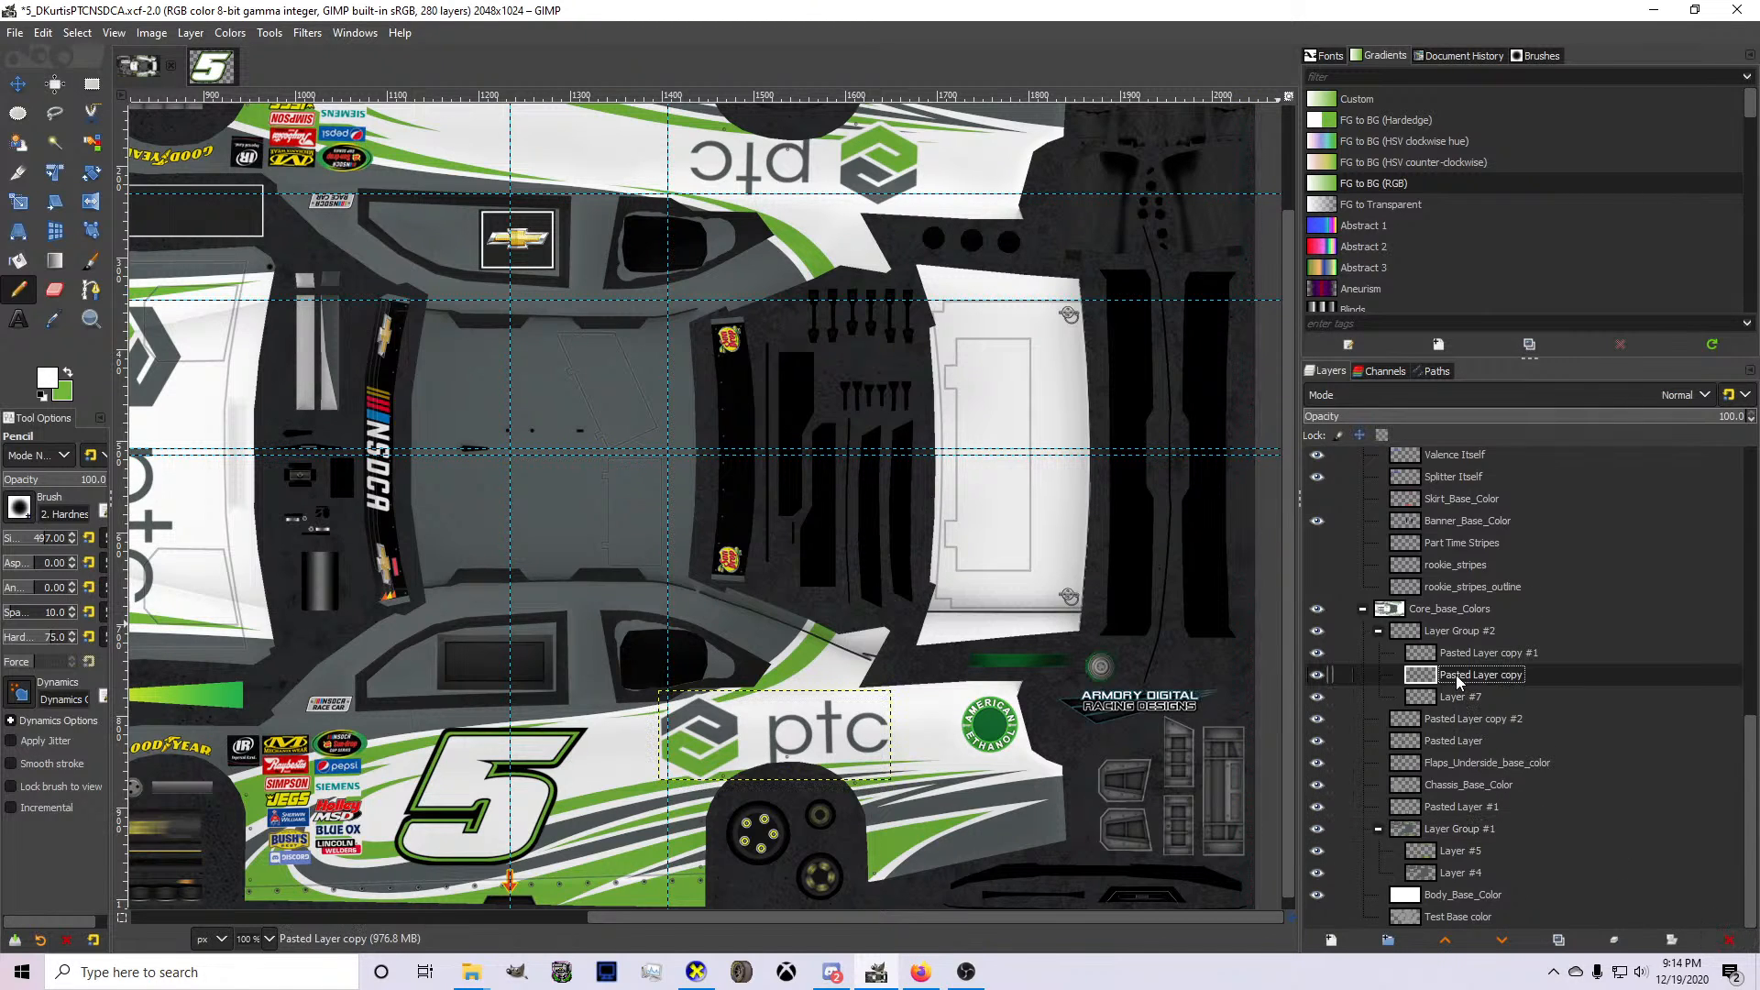
pyautogui.click(1458, 743)
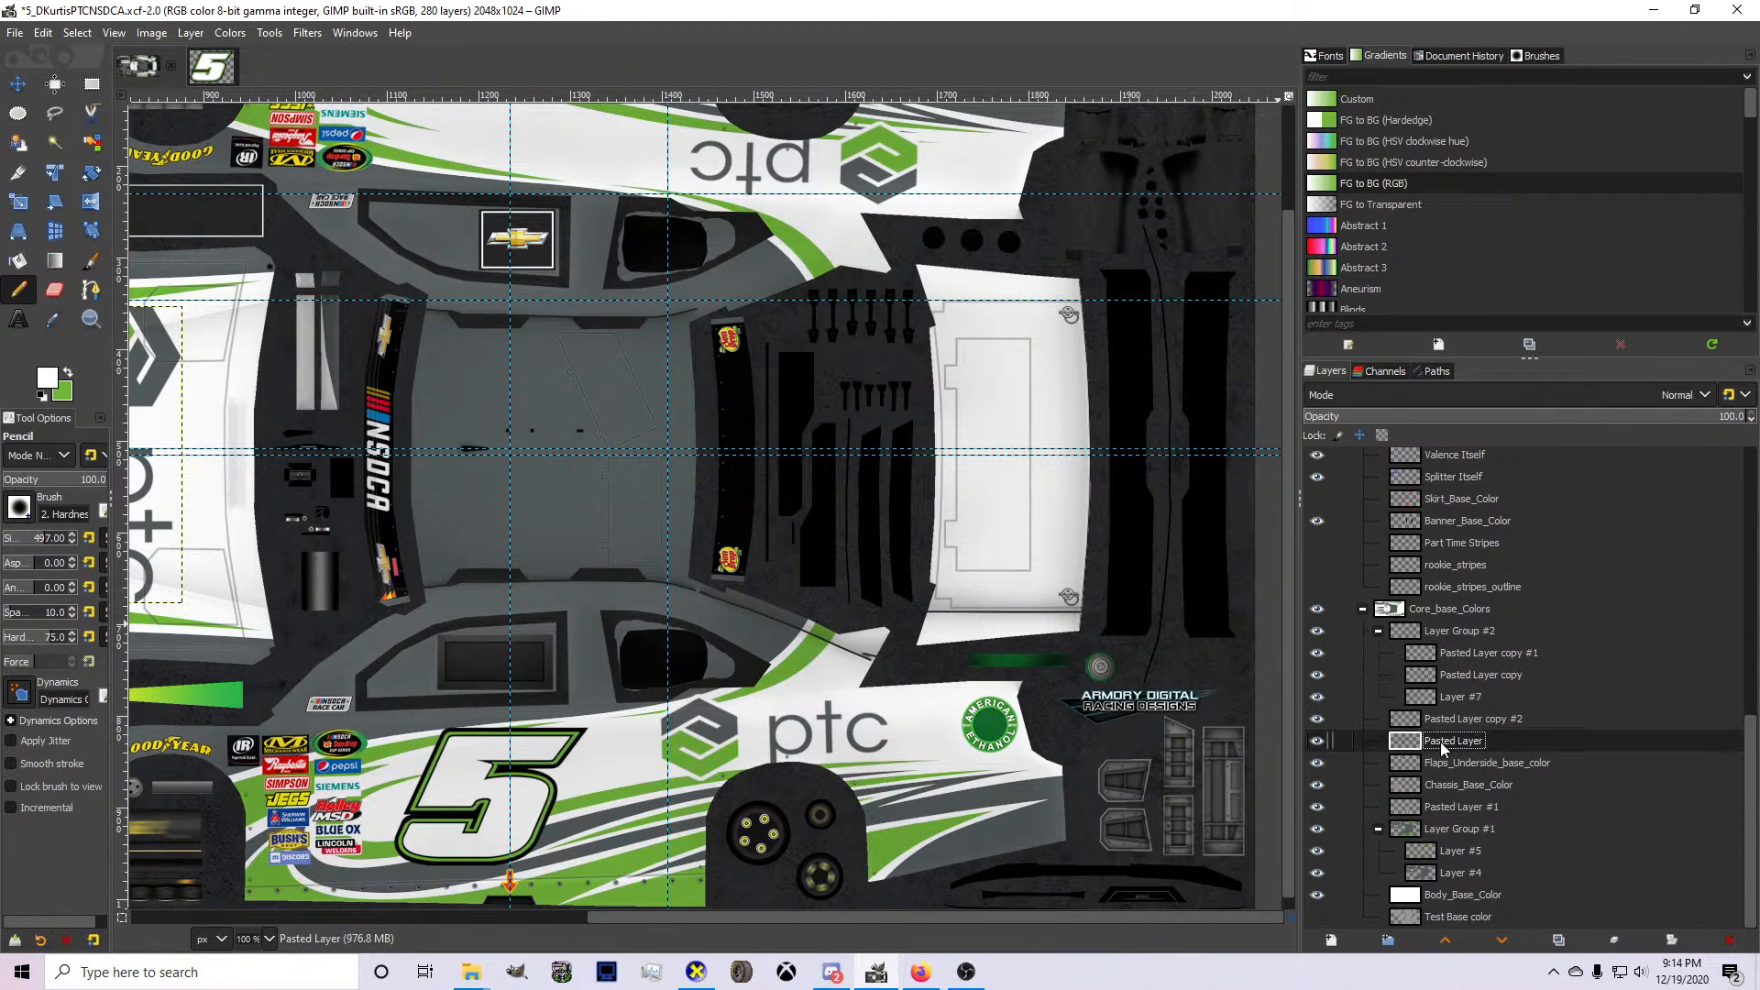
pyautogui.click(1458, 807)
pyautogui.click(1388, 942)
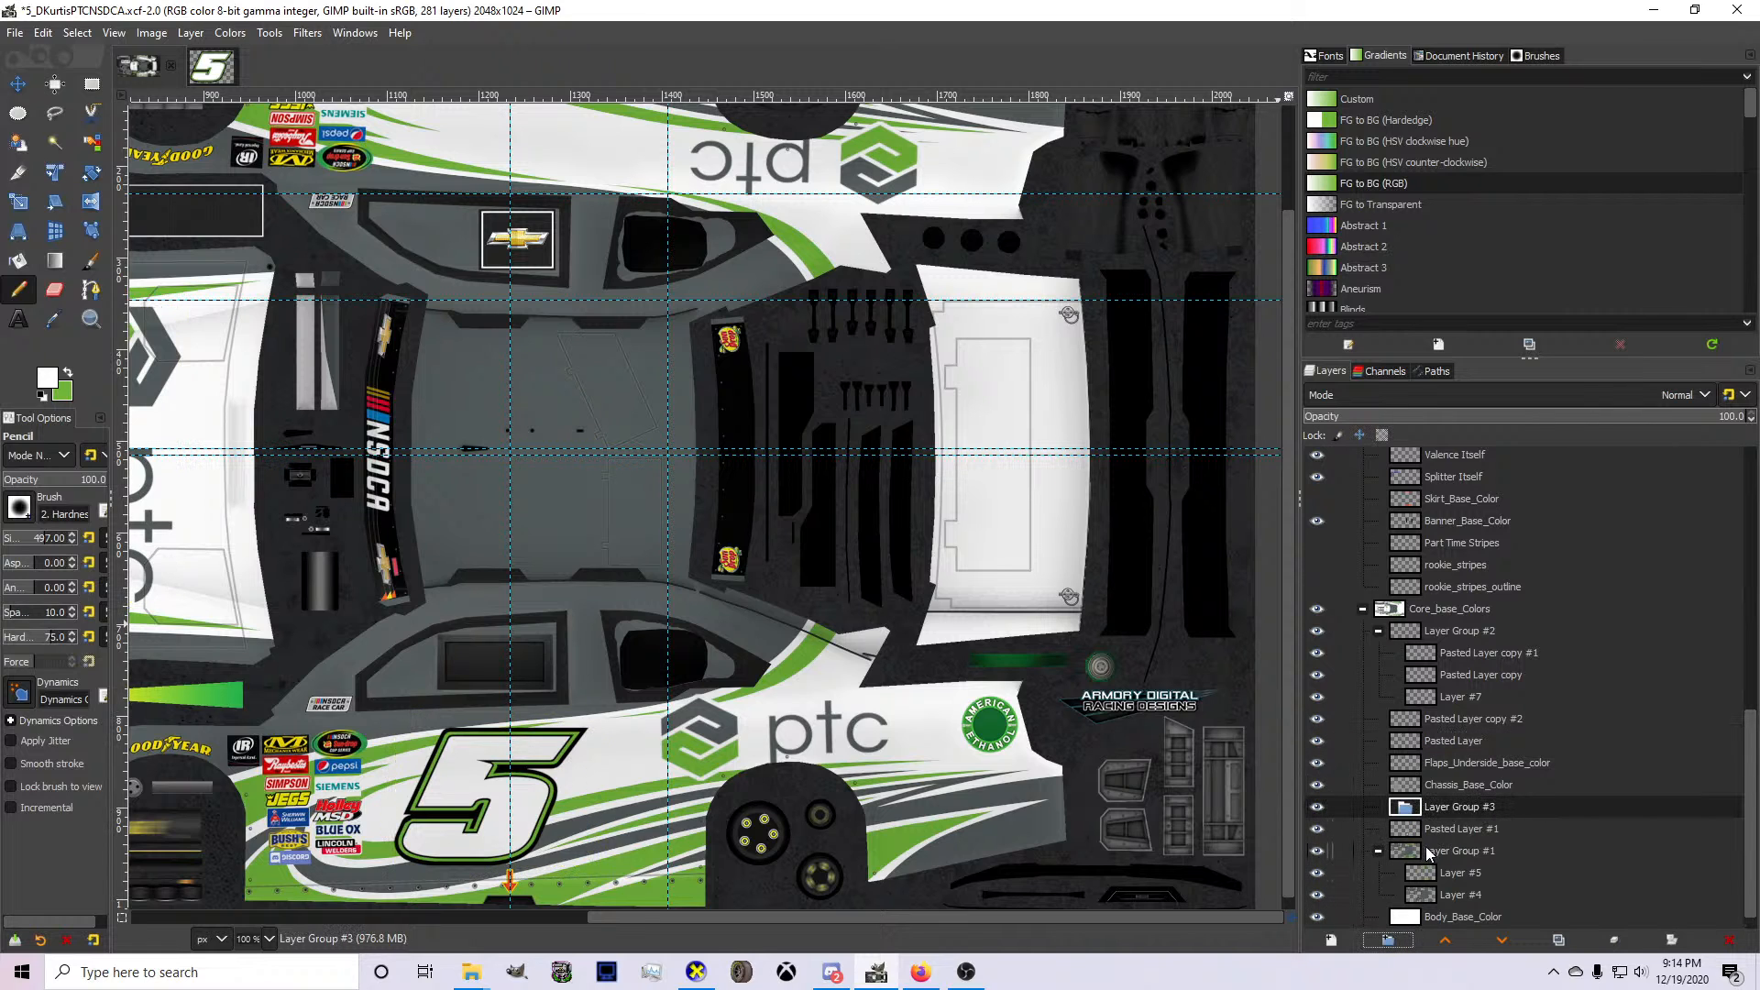
# Move Pasted Layer #1 into Layer Group #3 and paste the copied number 5 graphic into the group.
pyautogui.moveTo(1431, 833); pyautogui.dragTo(1445, 809)
pyautogui.scroll(-2, 731, 306)
pyautogui.hotkey('ctrl', 'v')
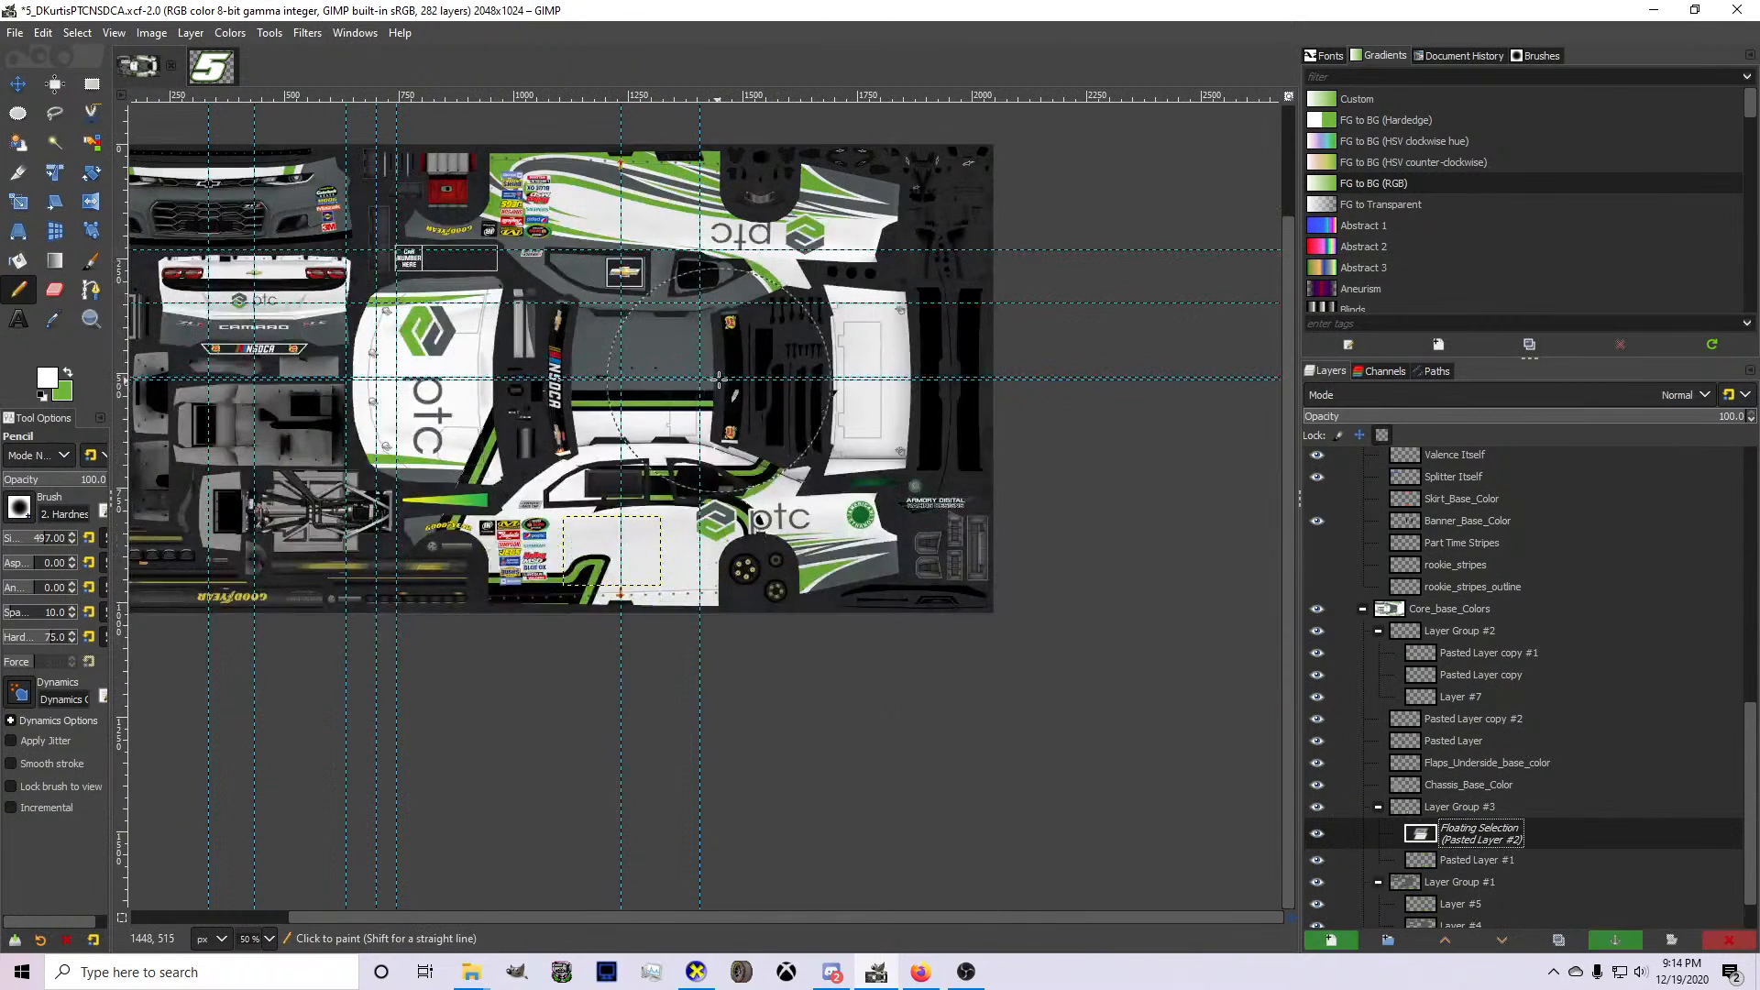
# Scale the pasted number 5 to about 278 × 245 px and position it over the car's roof.
pyautogui.hotkey('shift', 's')
pyautogui.moveTo(840, 714); pyautogui.dragTo(611, 551)
pyautogui.moveTo(496, 468); pyautogui.dragTo(644, 368)
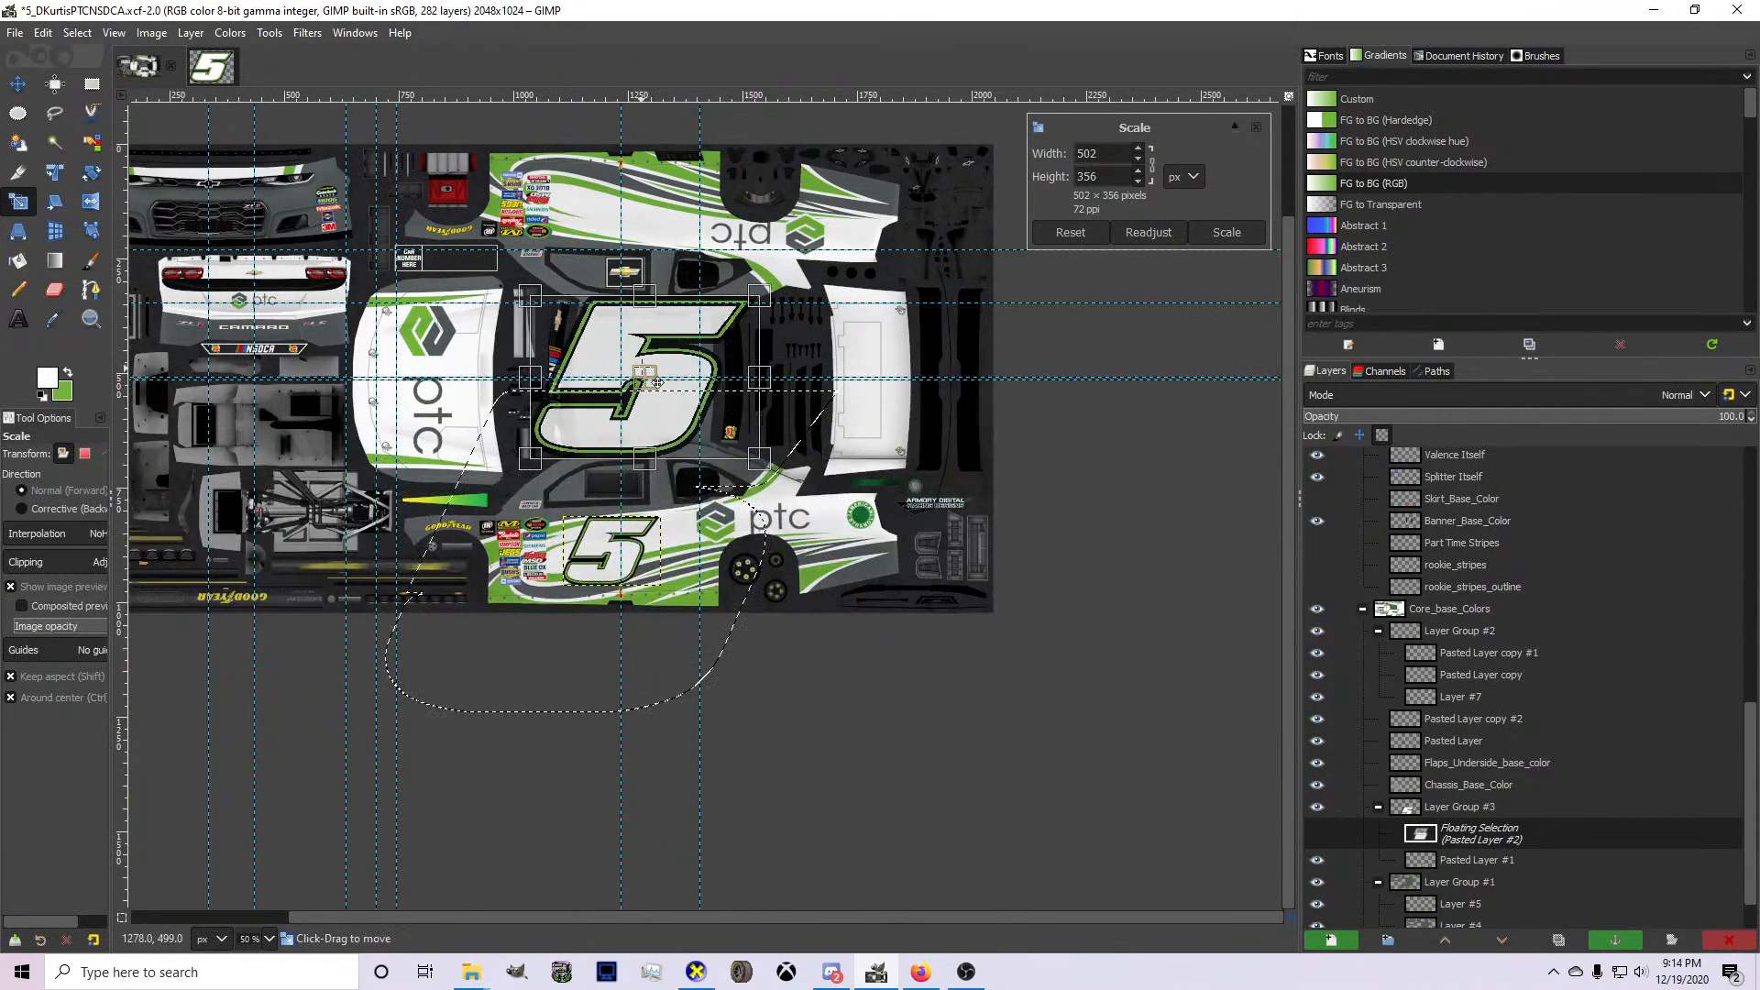
pyautogui.scroll(3, 645, 365)
pyautogui.moveTo(848, 490); pyautogui.dragTo(556, 299)
pyautogui.moveTo(336, 447); pyautogui.dragTo(409, 483)
pyautogui.moveTo(551, 324); pyautogui.dragTo(649, 394)
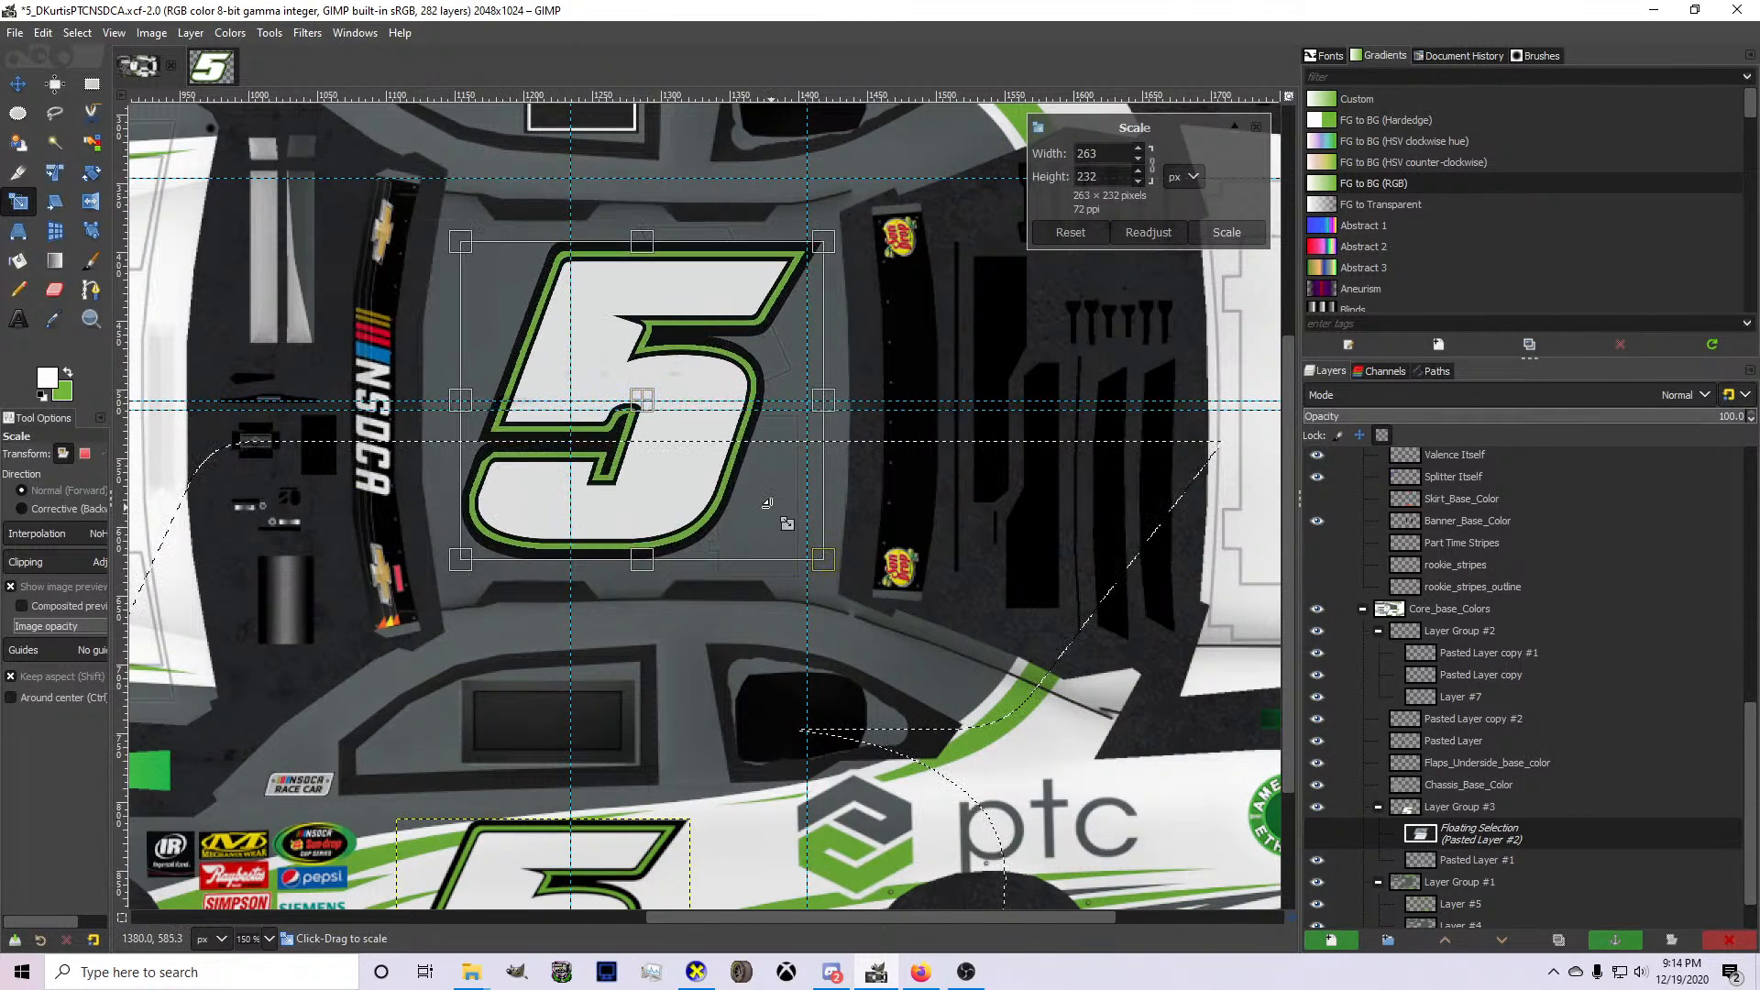
pyautogui.moveTo(770, 507); pyautogui.dragTo(778, 524)
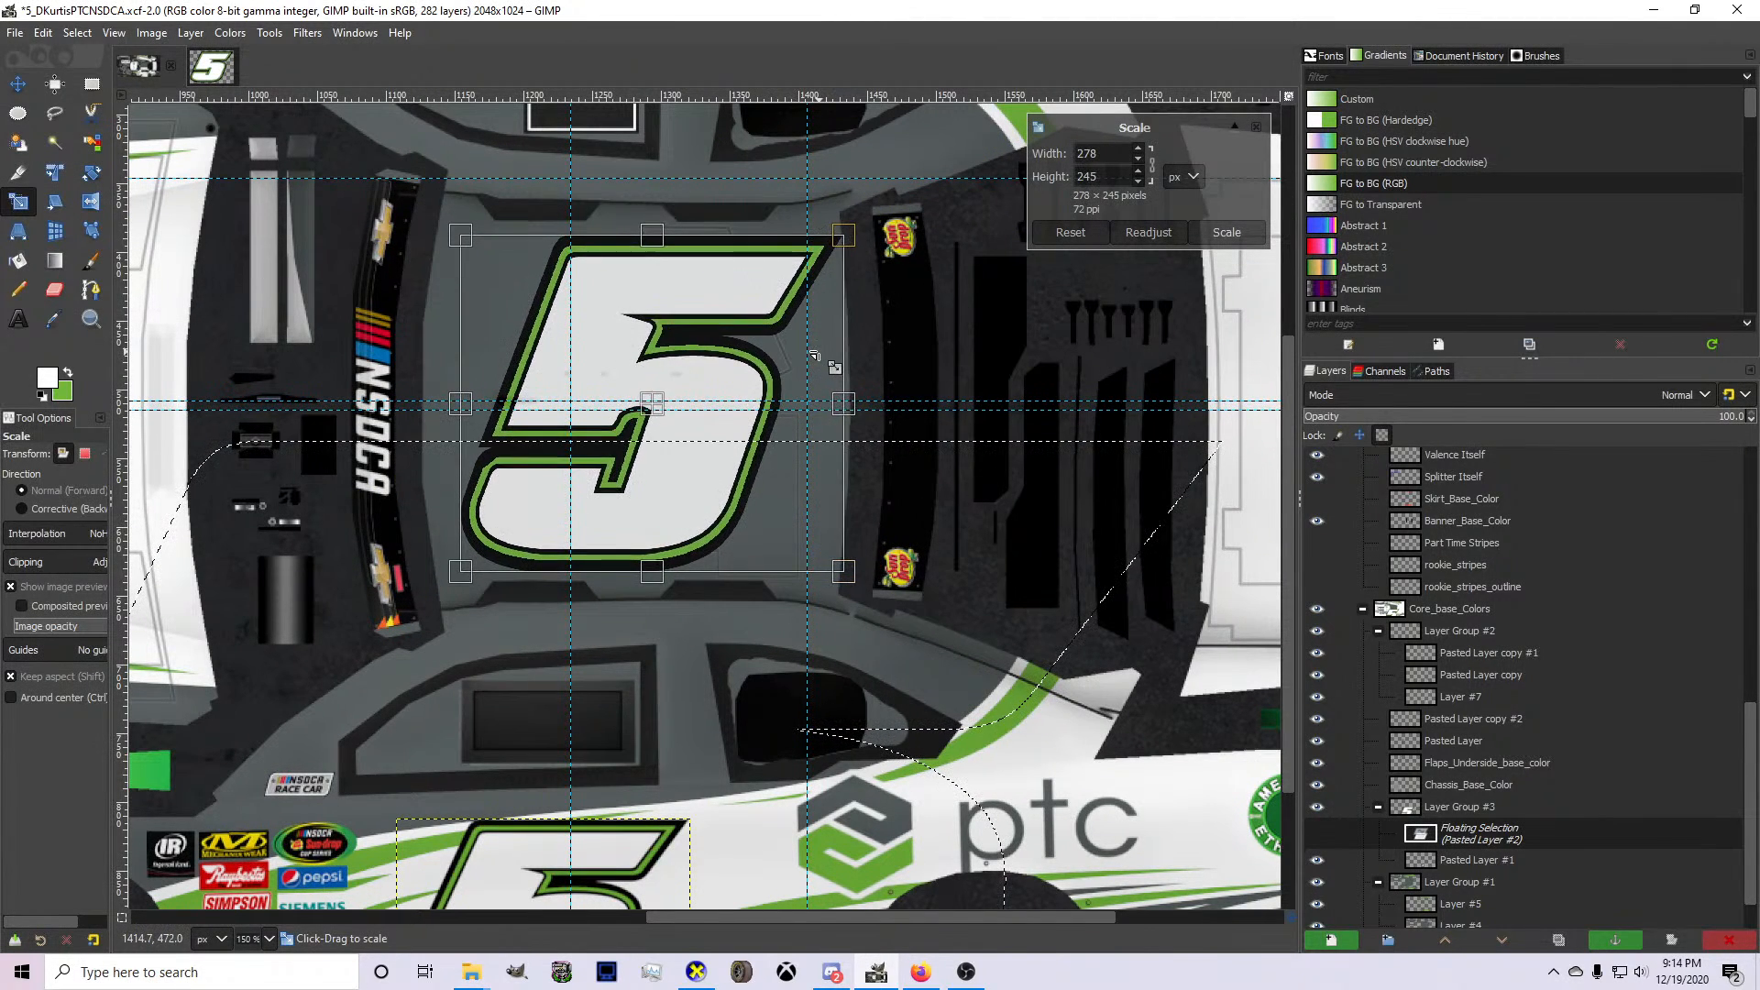
pyautogui.press('Return')
# Nudge the number 5 into place on the roof and turn the floating selection into its own layer.
pyautogui.press('m')
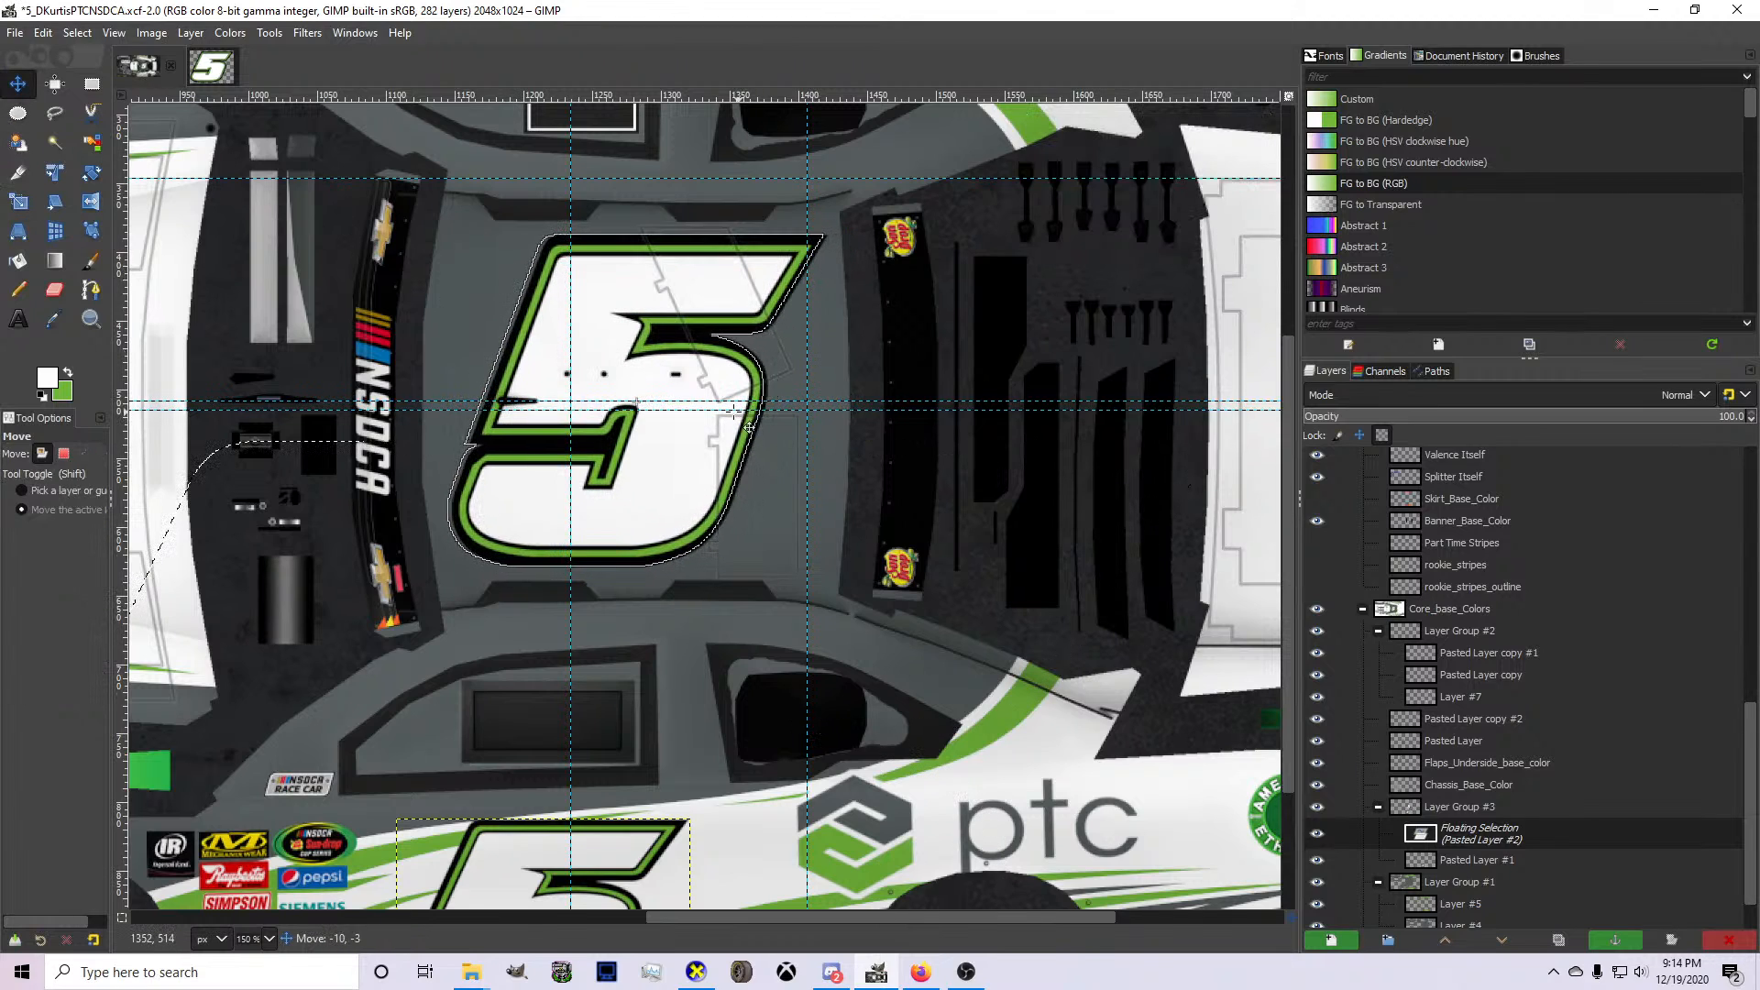
pyautogui.hotkey('shift', 'ctrl', 'n')
pyautogui.moveTo(724, 453); pyautogui.dragTo(729, 453)
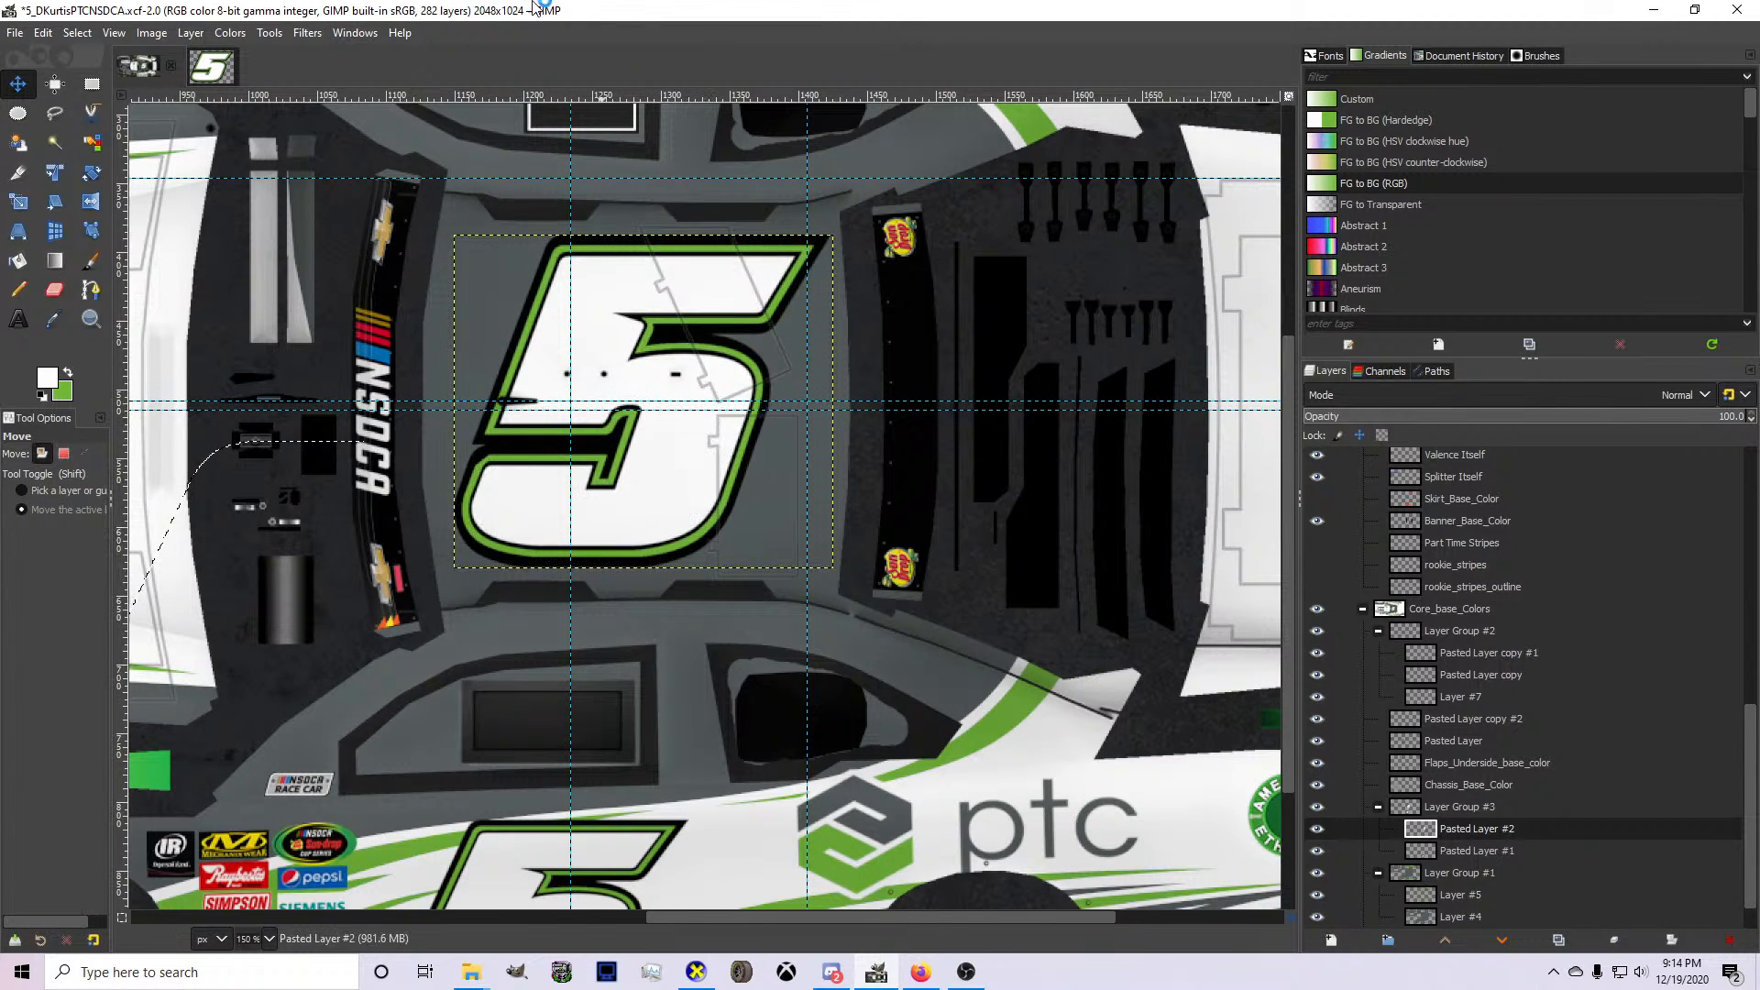
# Export the updated livery texture and inspect the roof number from above in CarView.
pyautogui.hotkey('ctrl', 'e')
pyautogui.click(698, 972)
pyautogui.moveTo(866, 606); pyautogui.dragTo(695, 773)
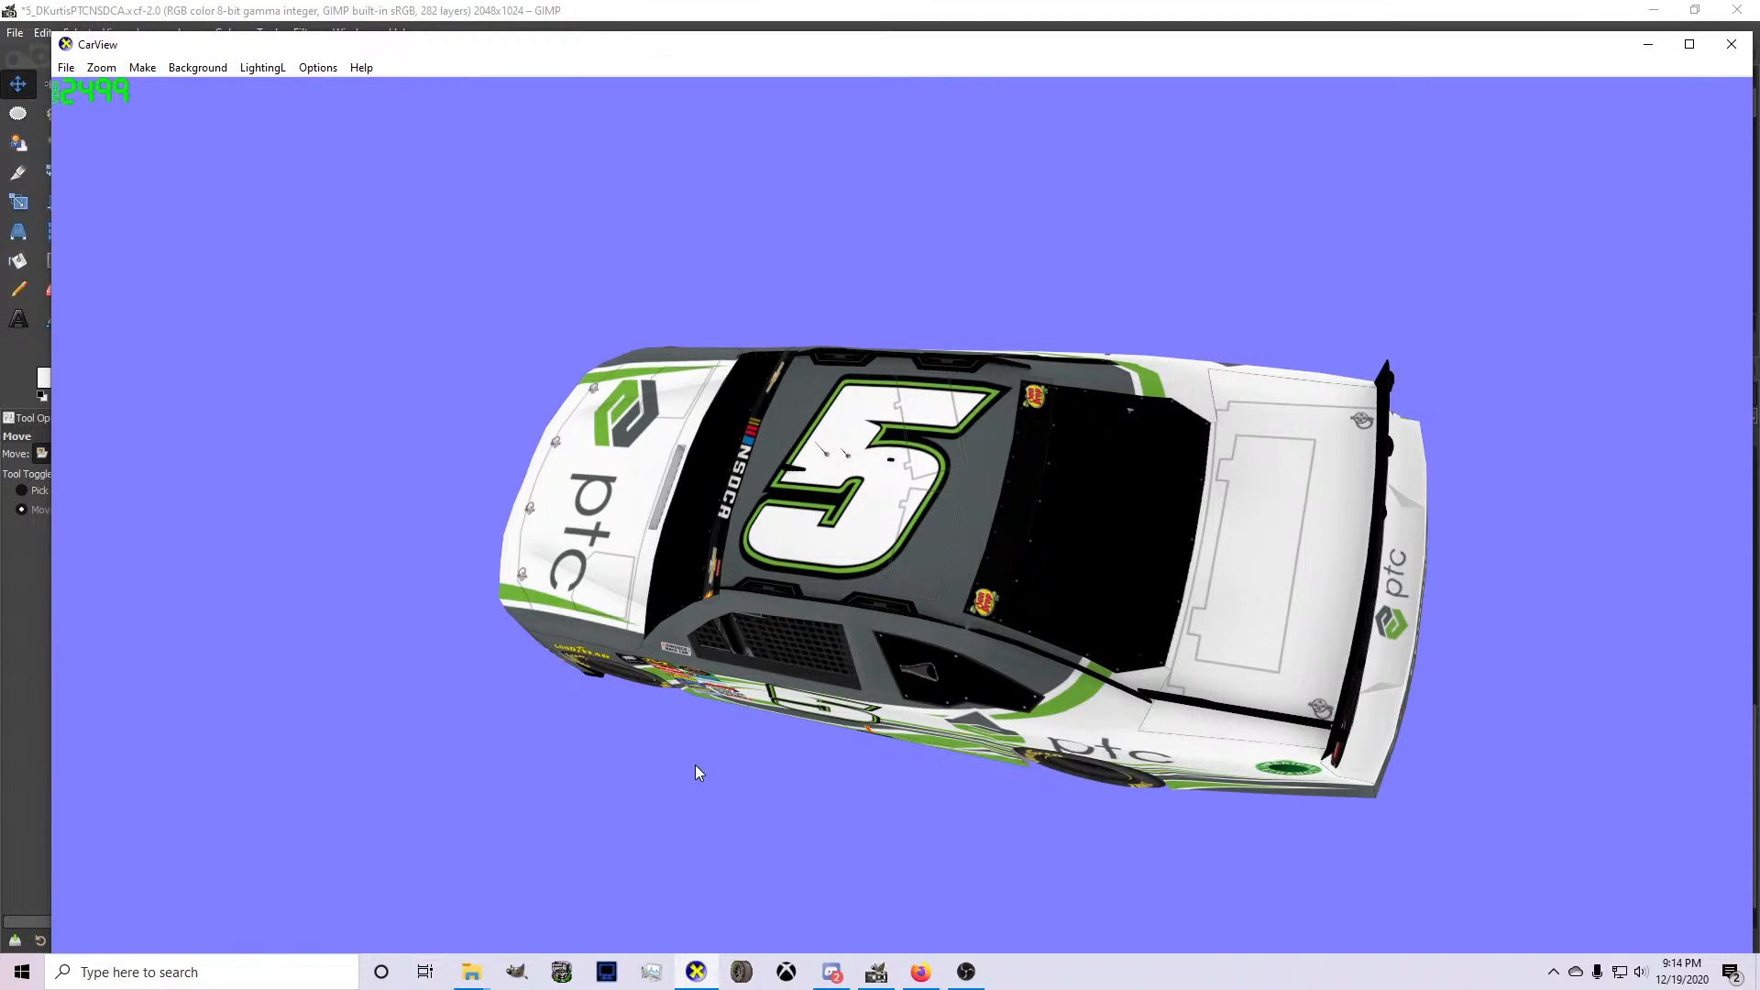
# Switch to Firefox and bring up the Painter Spreadsheets document to check the team's sponsor list.
pyautogui.click(921, 974)
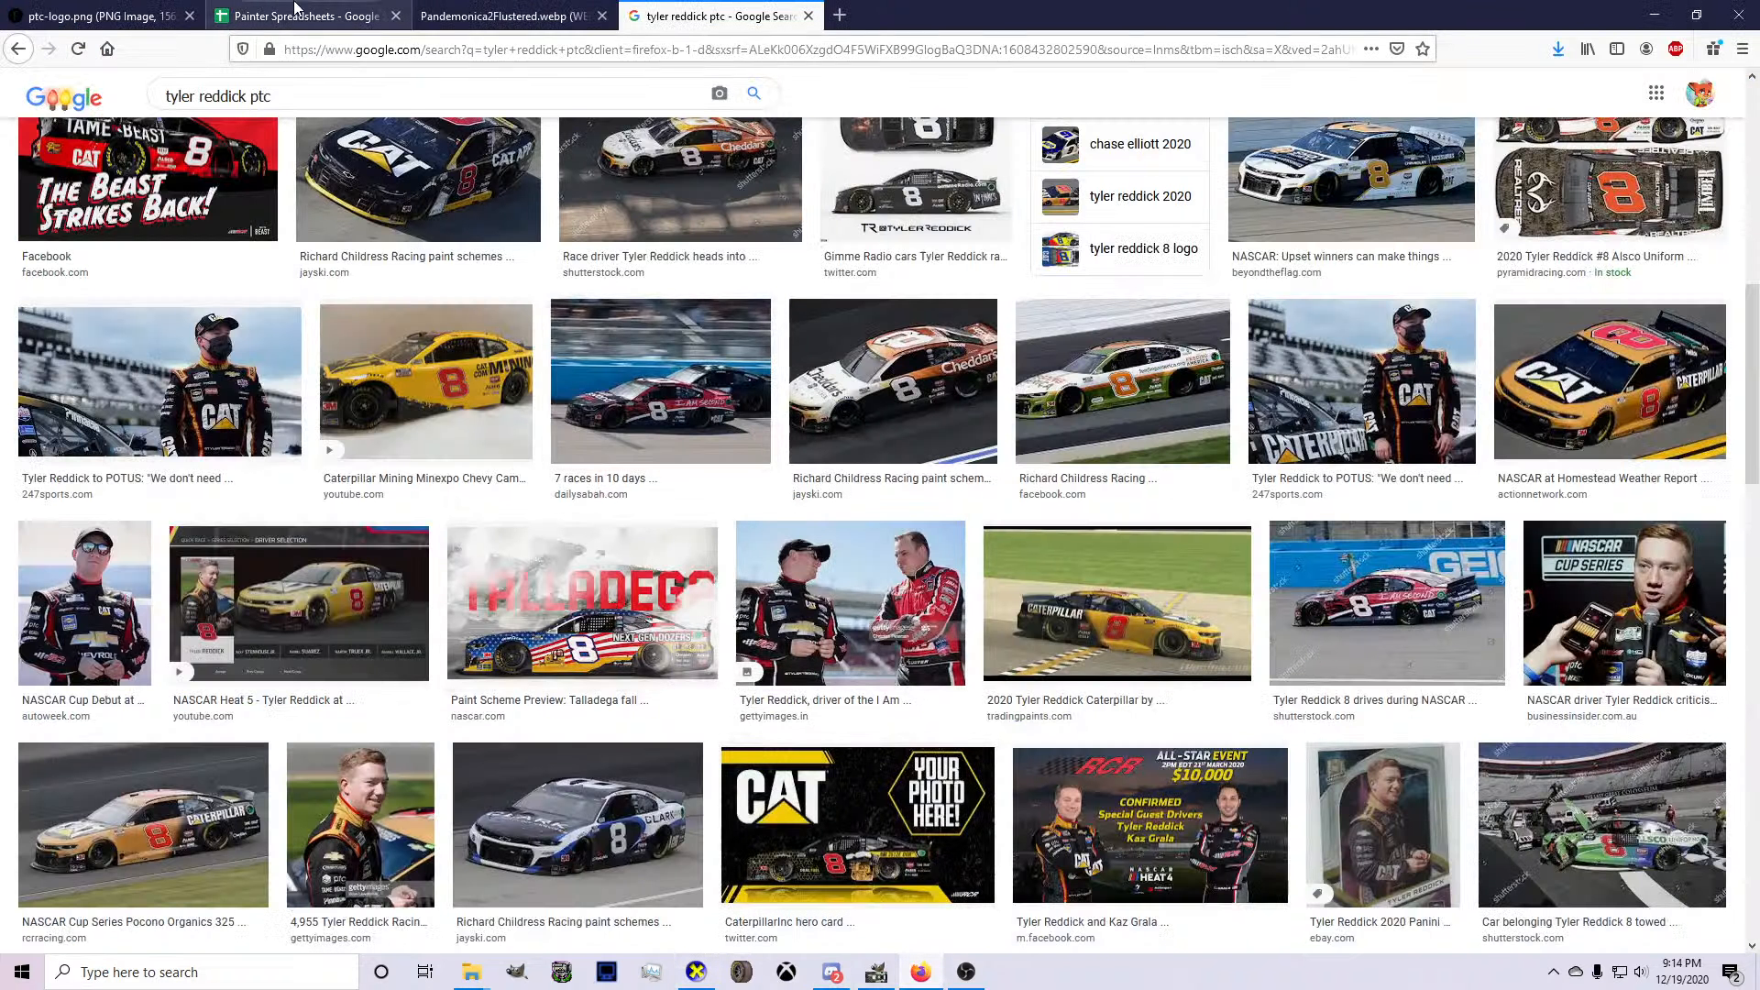
pyautogui.click(274, 11)
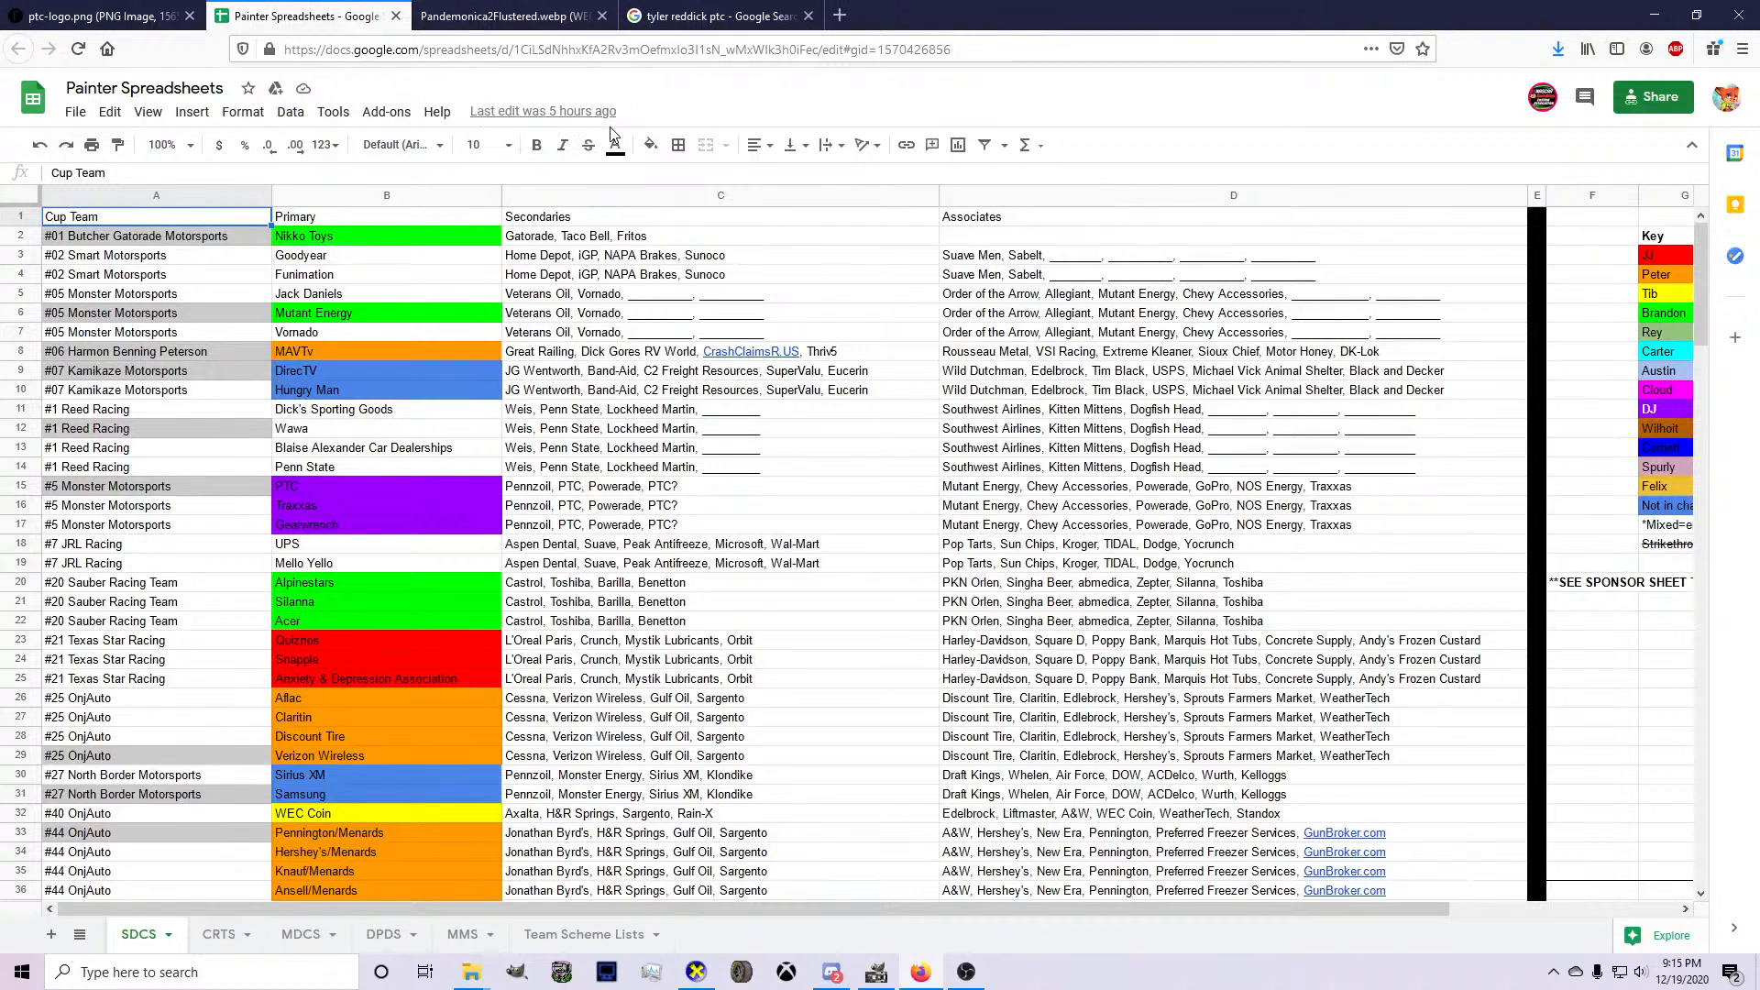
# Switch back to GIMP, duplicate the hood's PTC logo layer and rotate the copy 180°.
pyautogui.click(876, 972)
pyautogui.scroll(-2, 826, 805)
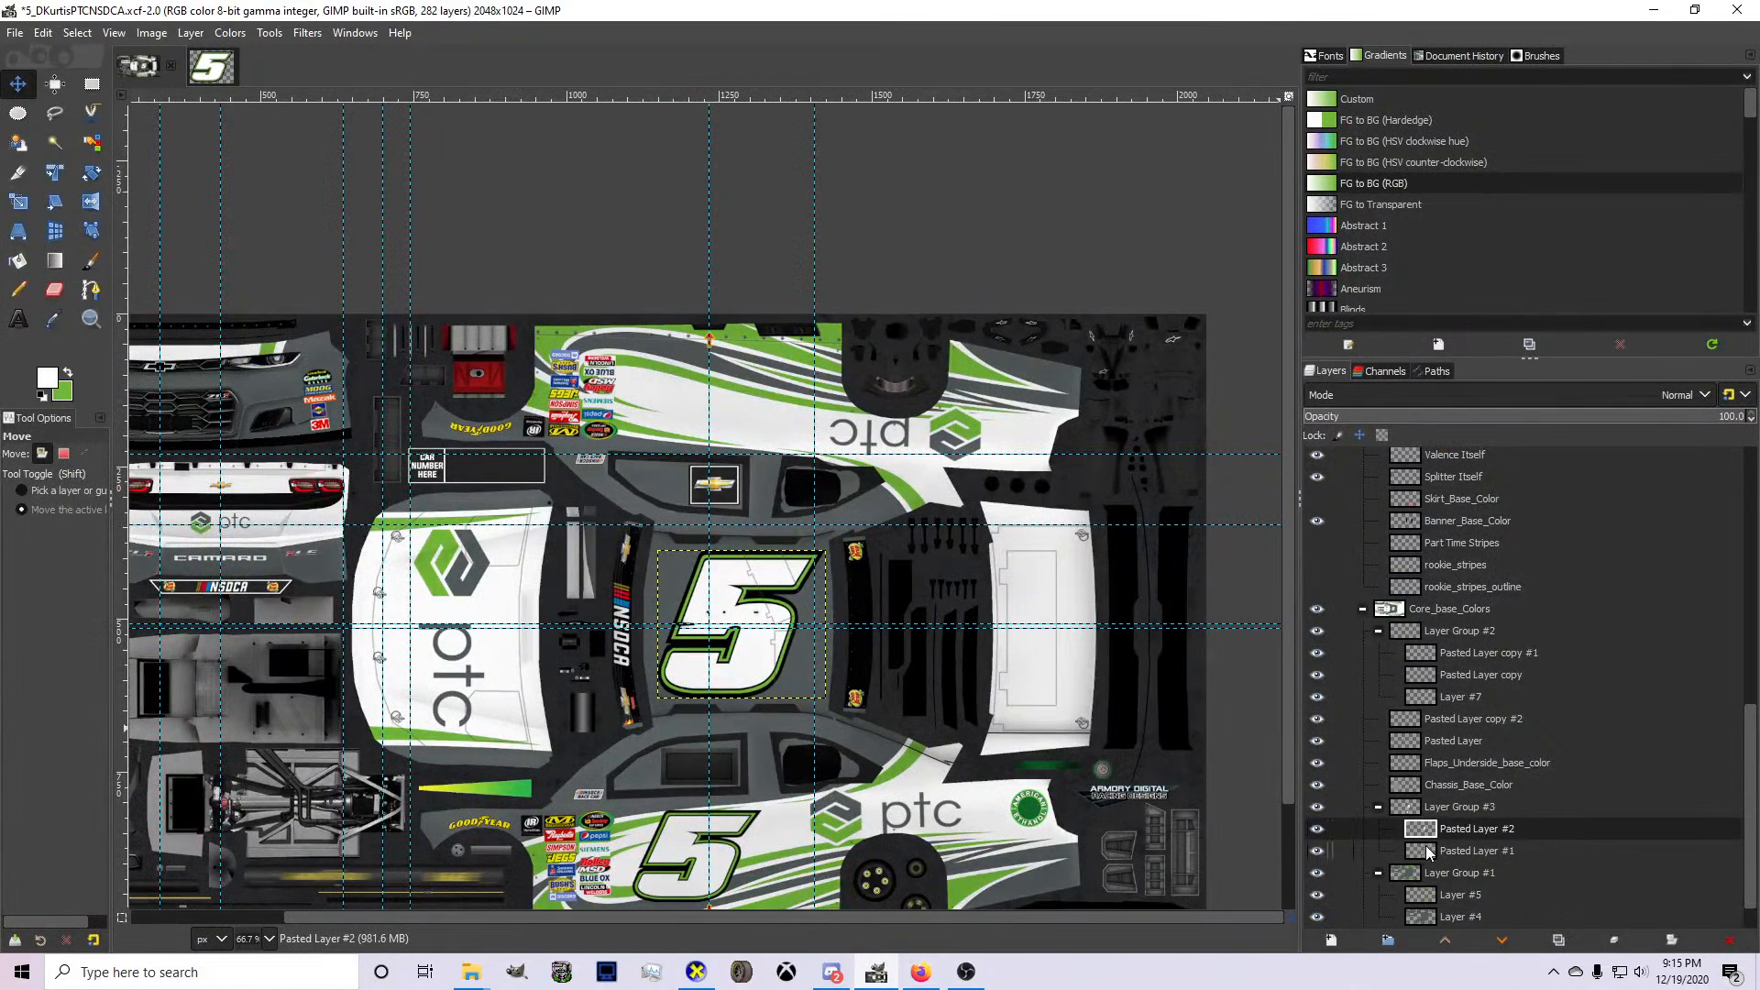
pyautogui.click(1426, 853)
pyautogui.click(1454, 768)
pyautogui.press('Down')
pyautogui.press('Down')
pyautogui.press('Down')
pyautogui.press('Down')
pyautogui.press('Down')
pyautogui.press('Down')
pyautogui.press('Down')
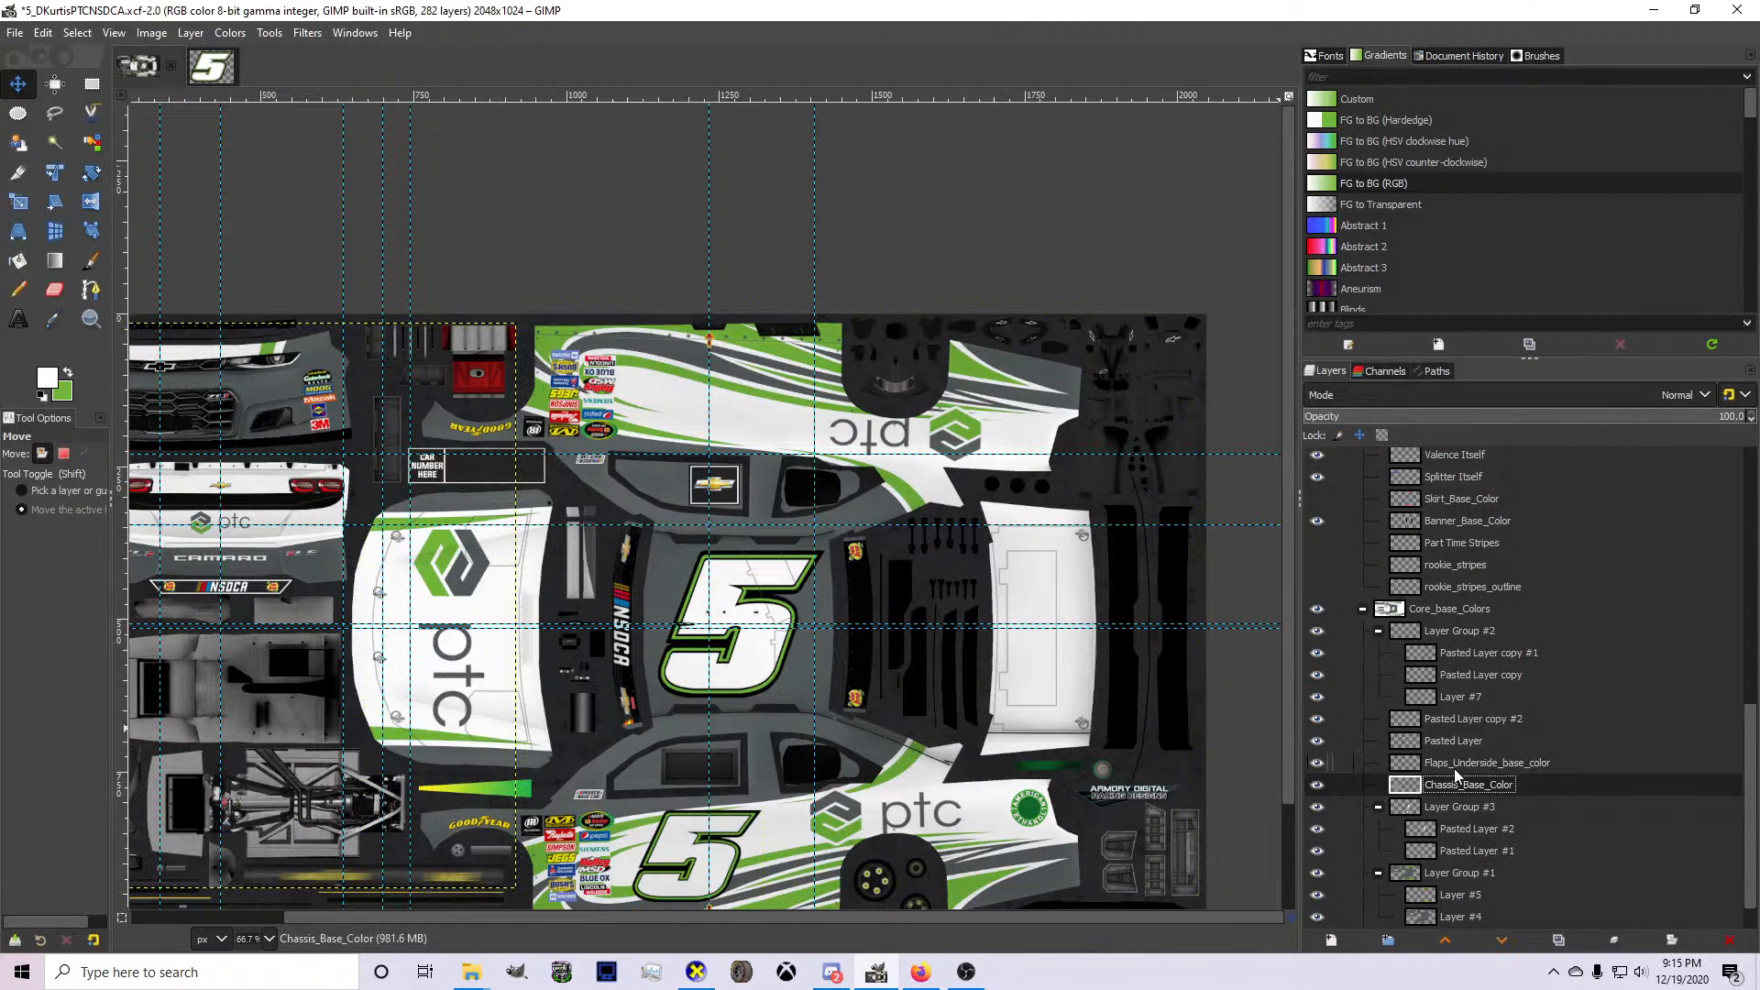
pyautogui.press('Up')
pyautogui.press('Up')
pyautogui.press('Up')
pyautogui.press('Up')
pyautogui.press('Up')
pyautogui.press('Up')
pyautogui.press('Up')
pyautogui.press('Up')
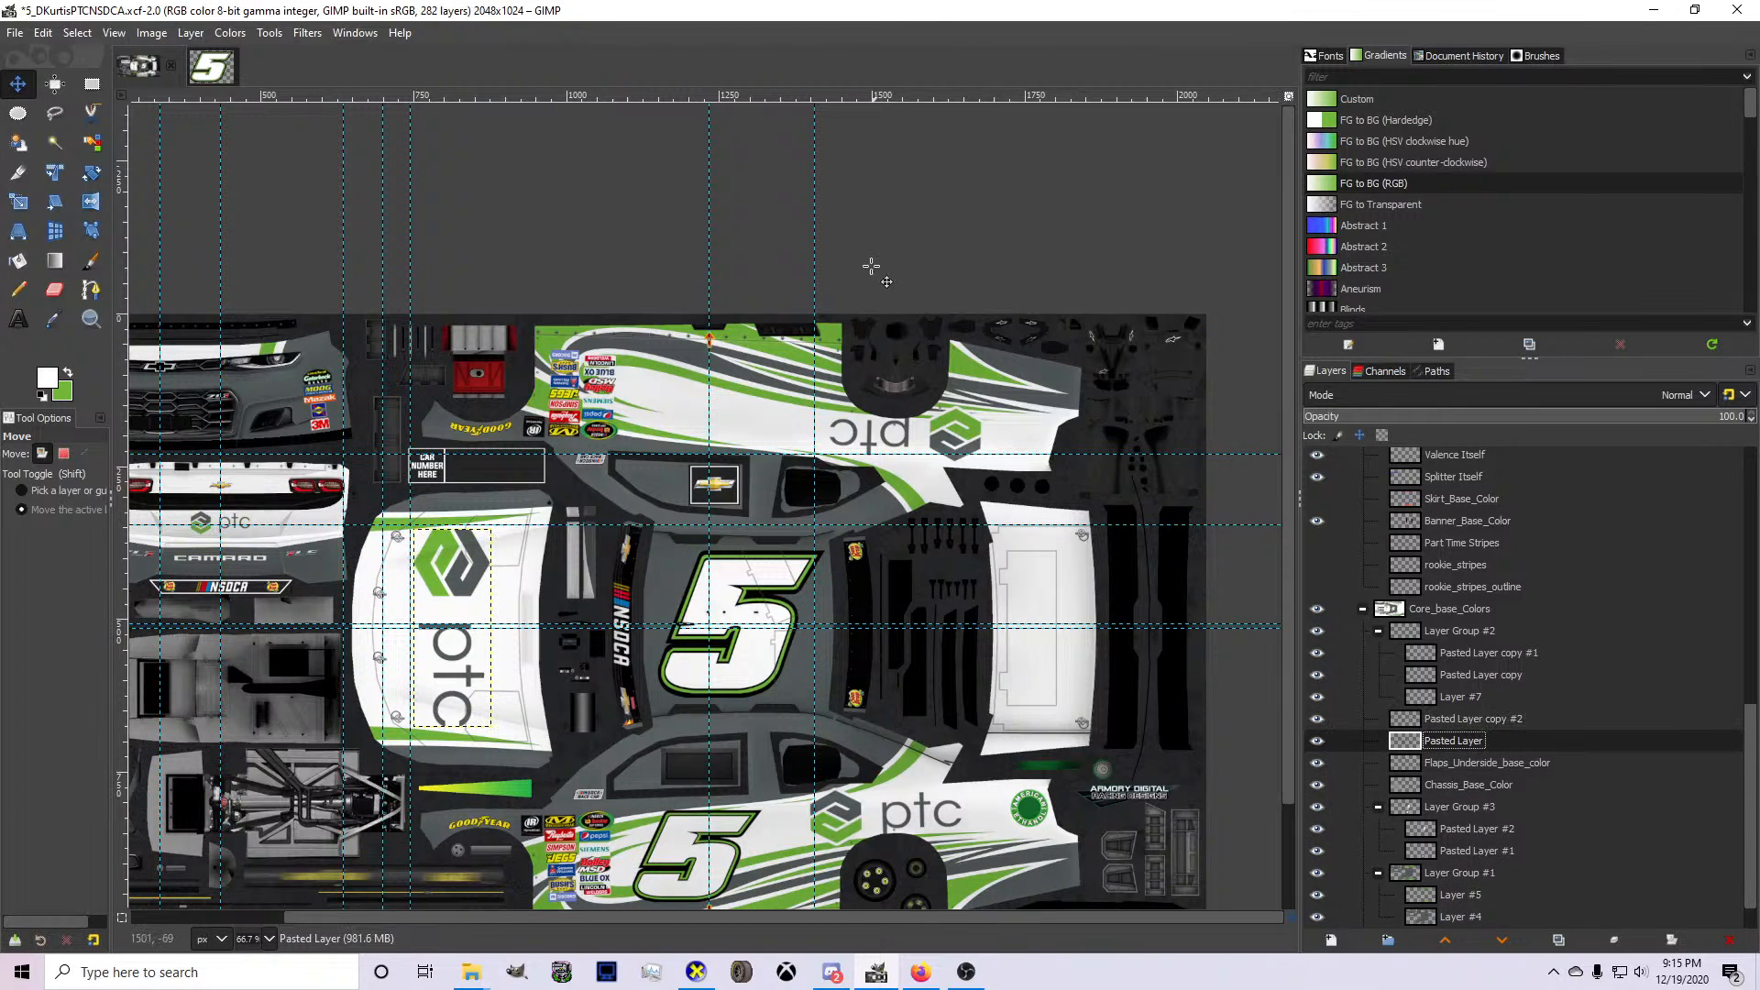
pyautogui.hotkey('shift', 'ctrl', 'd')
pyautogui.rightClick(481, 687)
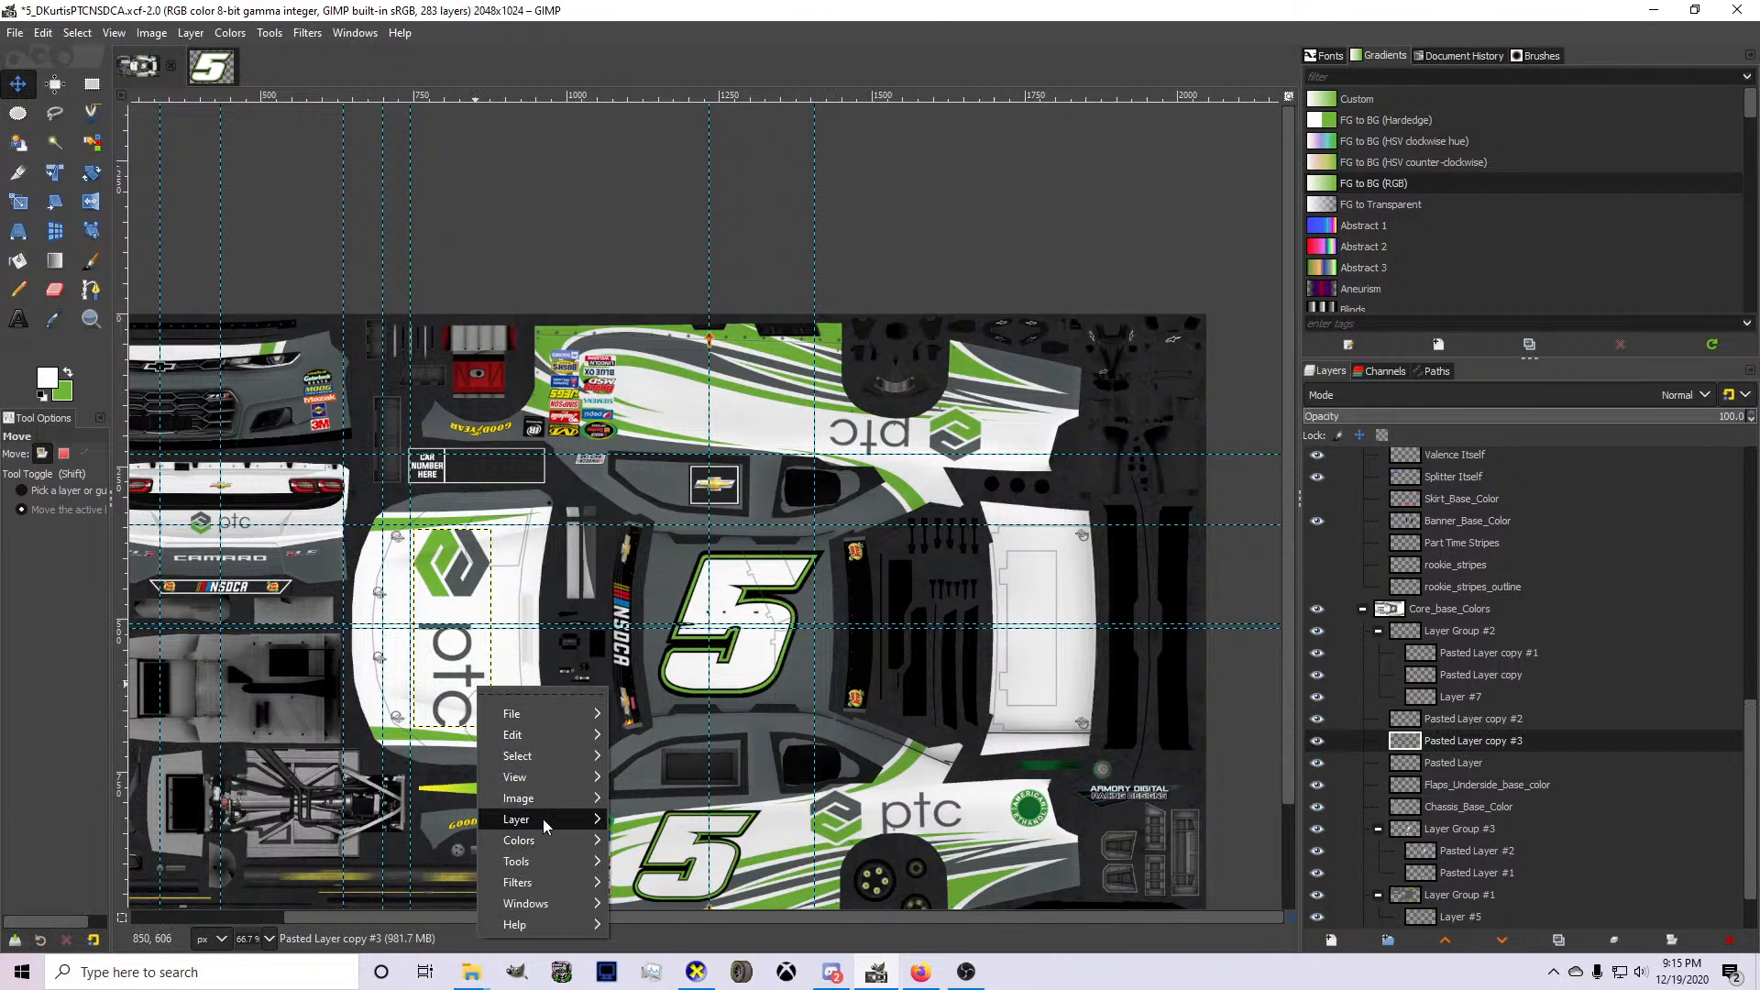
pyautogui.moveTo(542, 818)
pyautogui.moveTo(757, 860)
pyautogui.click(960, 915)
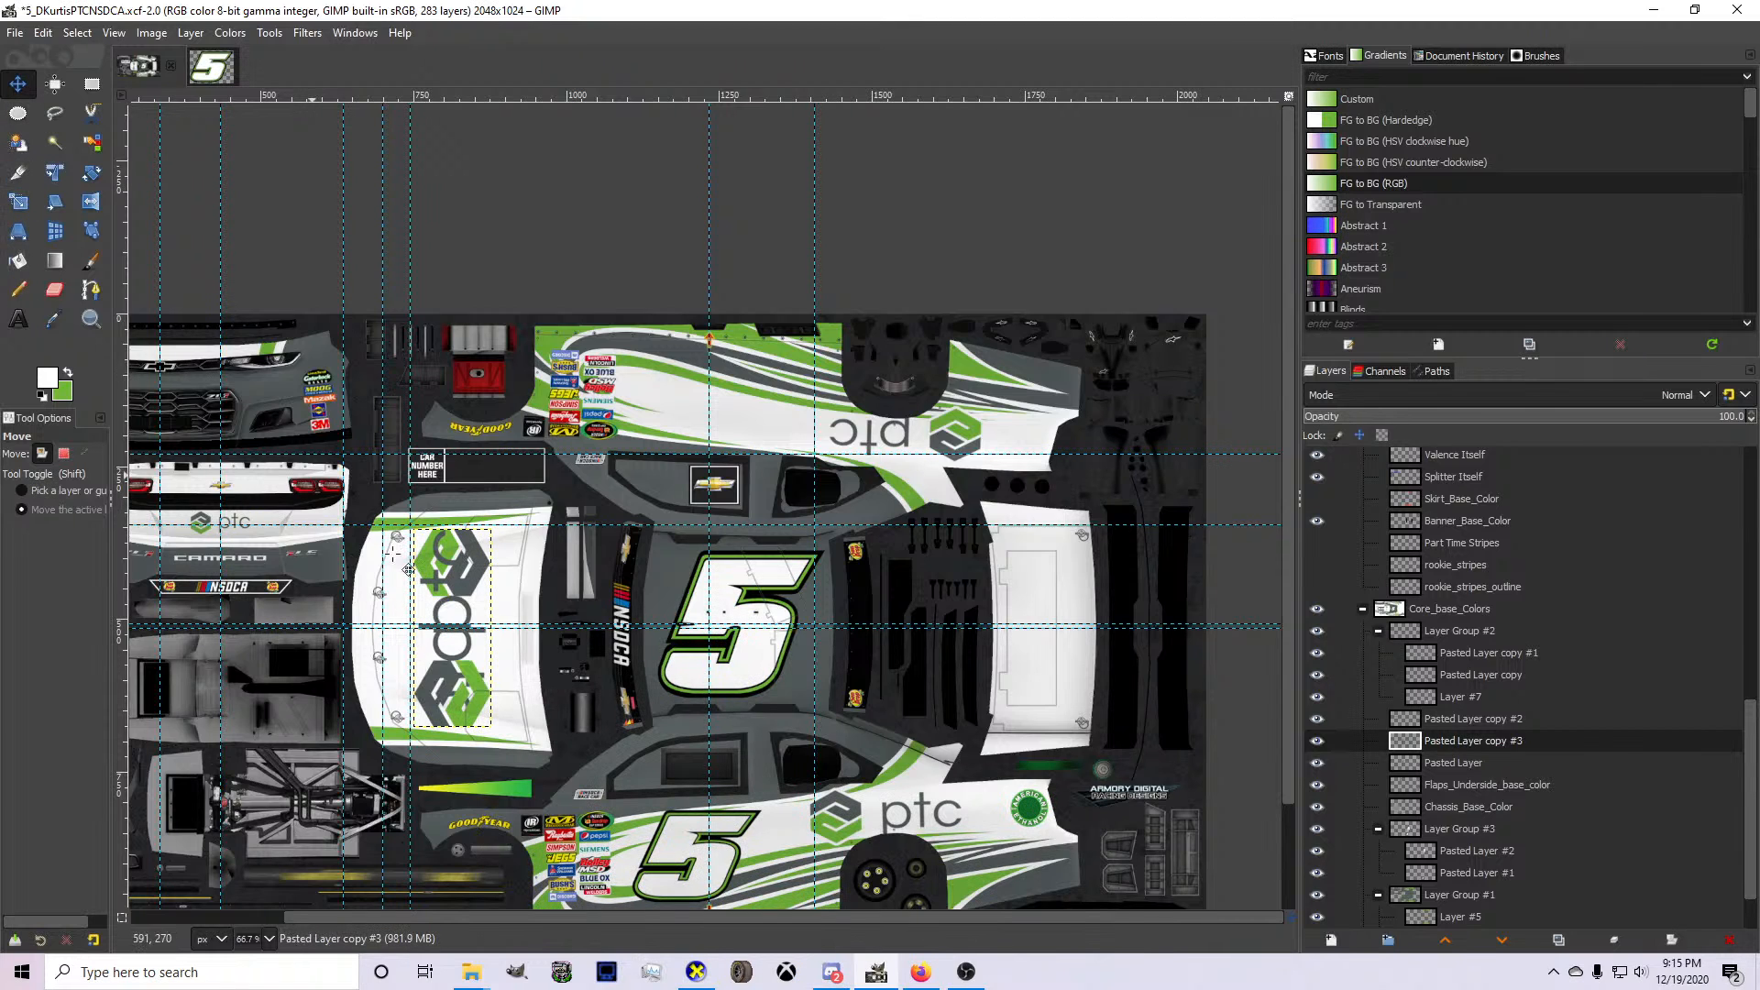
# Move the rotated PTC logo onto the decklid, scale it to about 122 × 310 px and nudge it toward the rear window.
pyautogui.moveTo(477, 632); pyautogui.dragTo(1096, 667)
pyautogui.scroll(3, 1091, 677)
pyautogui.hotkey('shift', 's')
pyautogui.moveTo(1075, 761); pyautogui.dragTo(1063, 736)
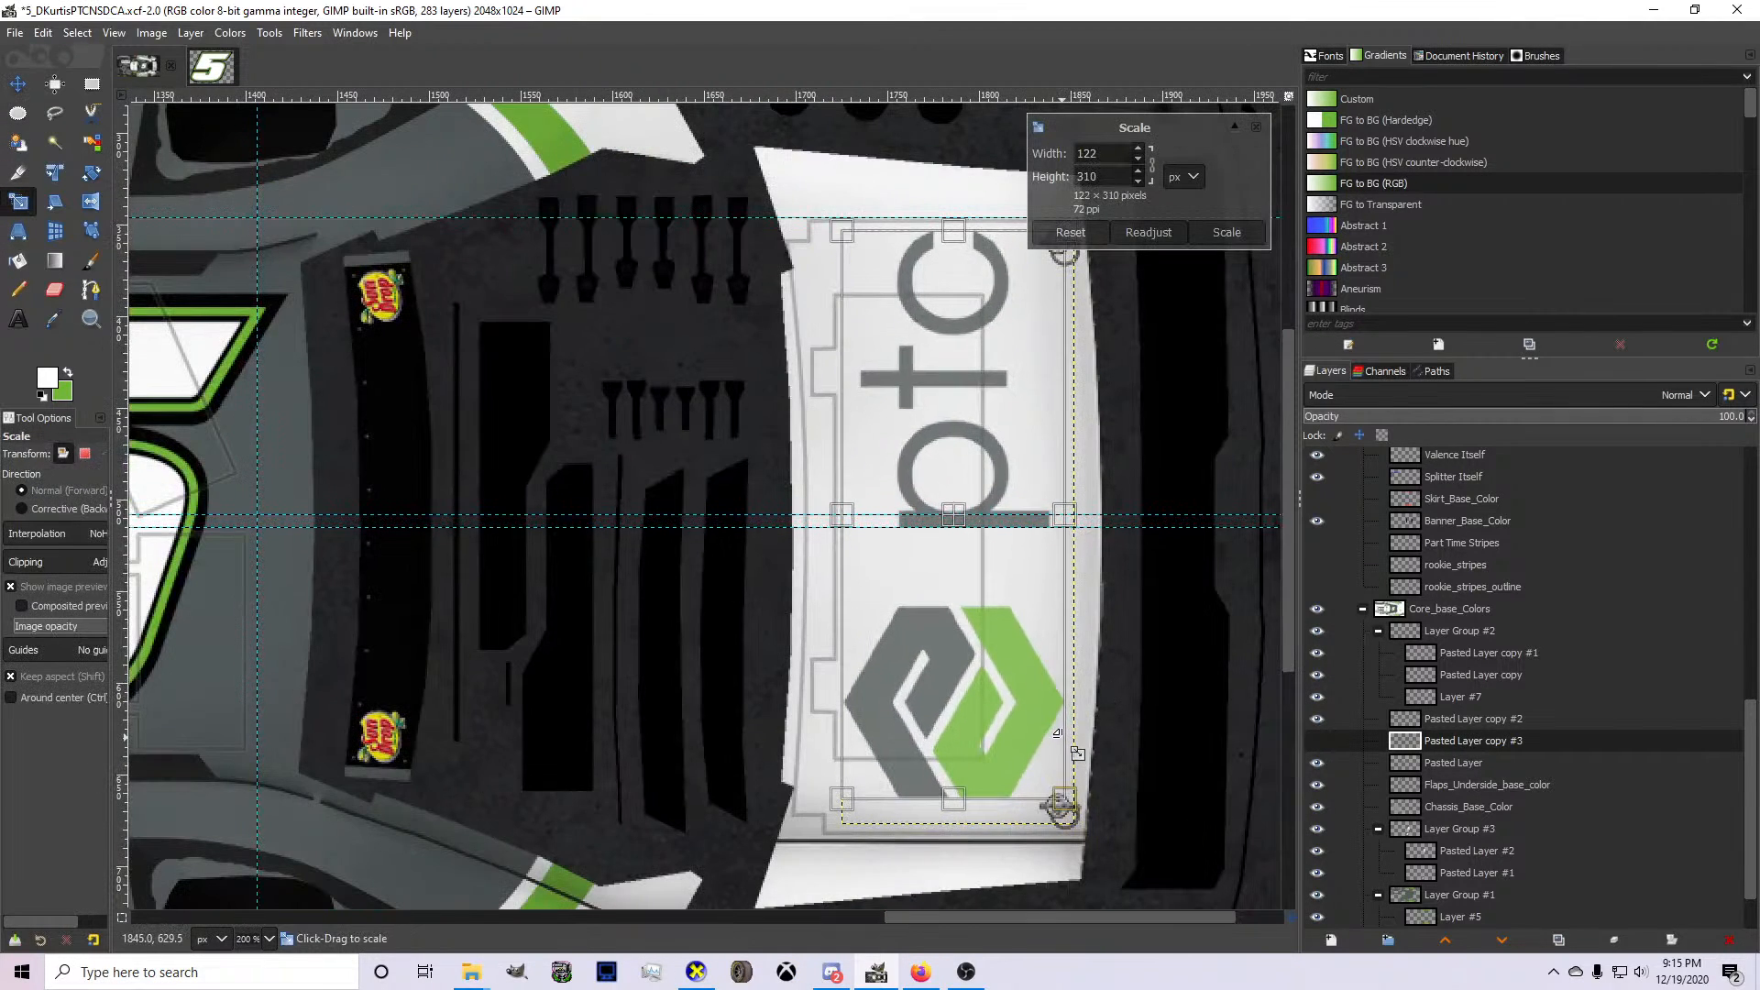
pyautogui.press('Return')
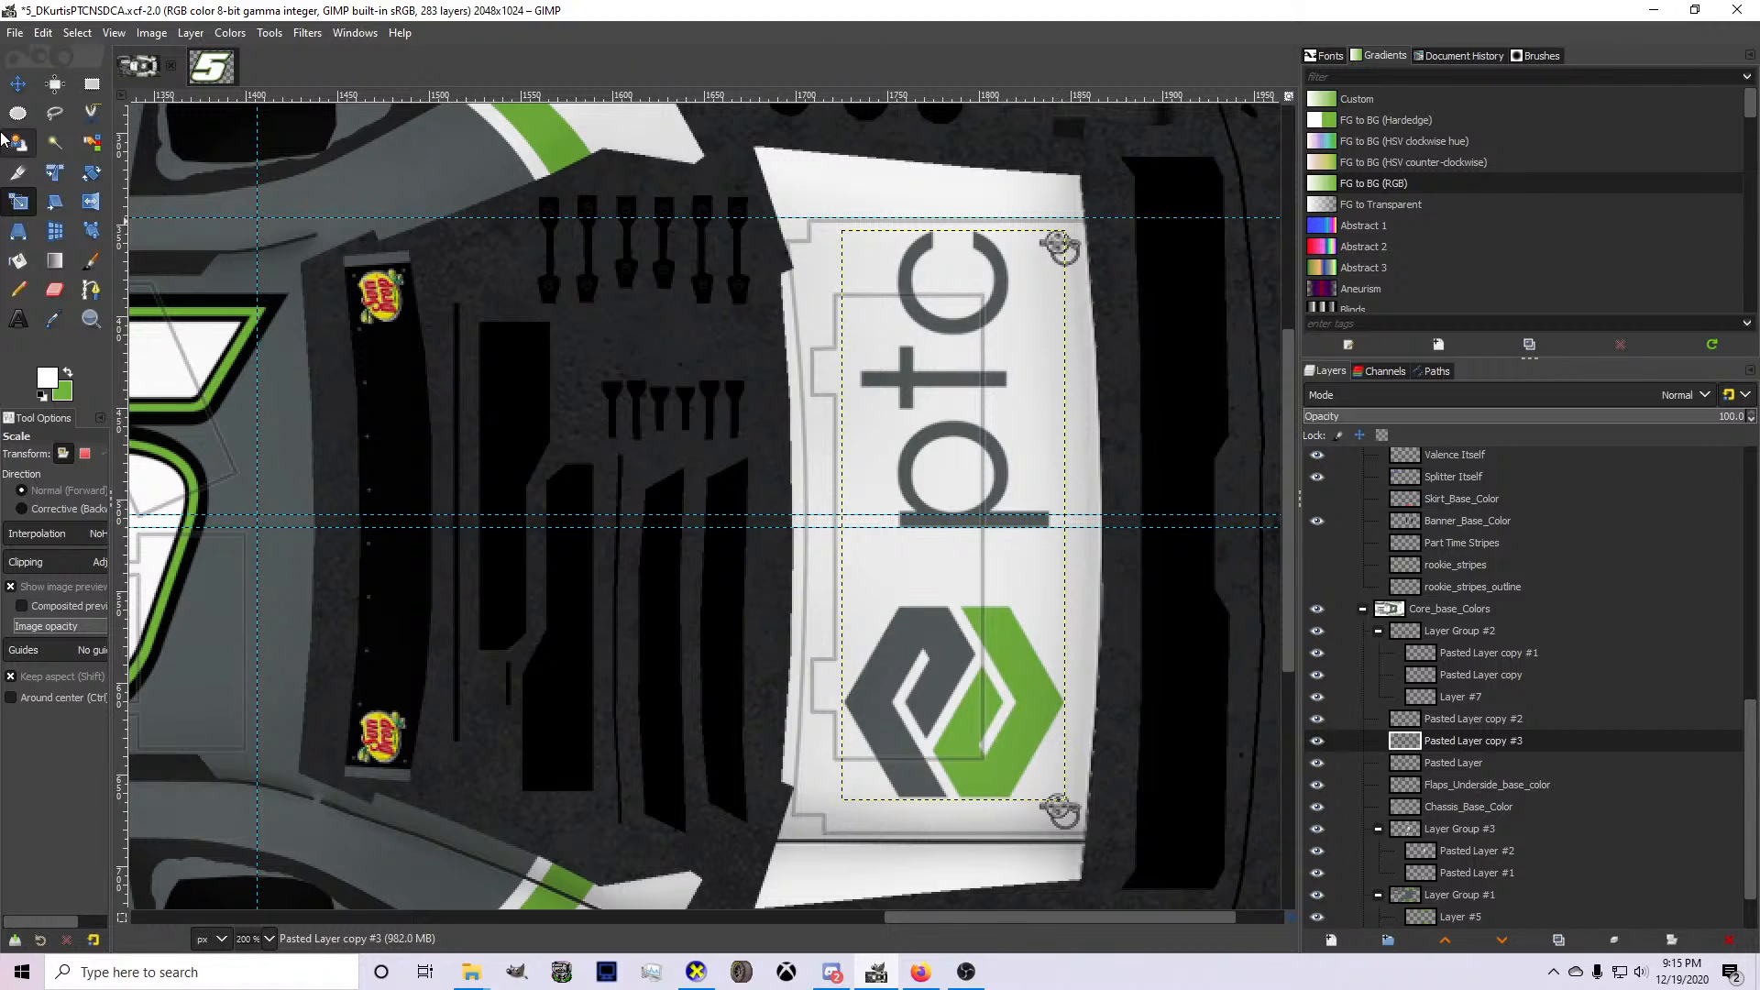
pyautogui.click(17, 83)
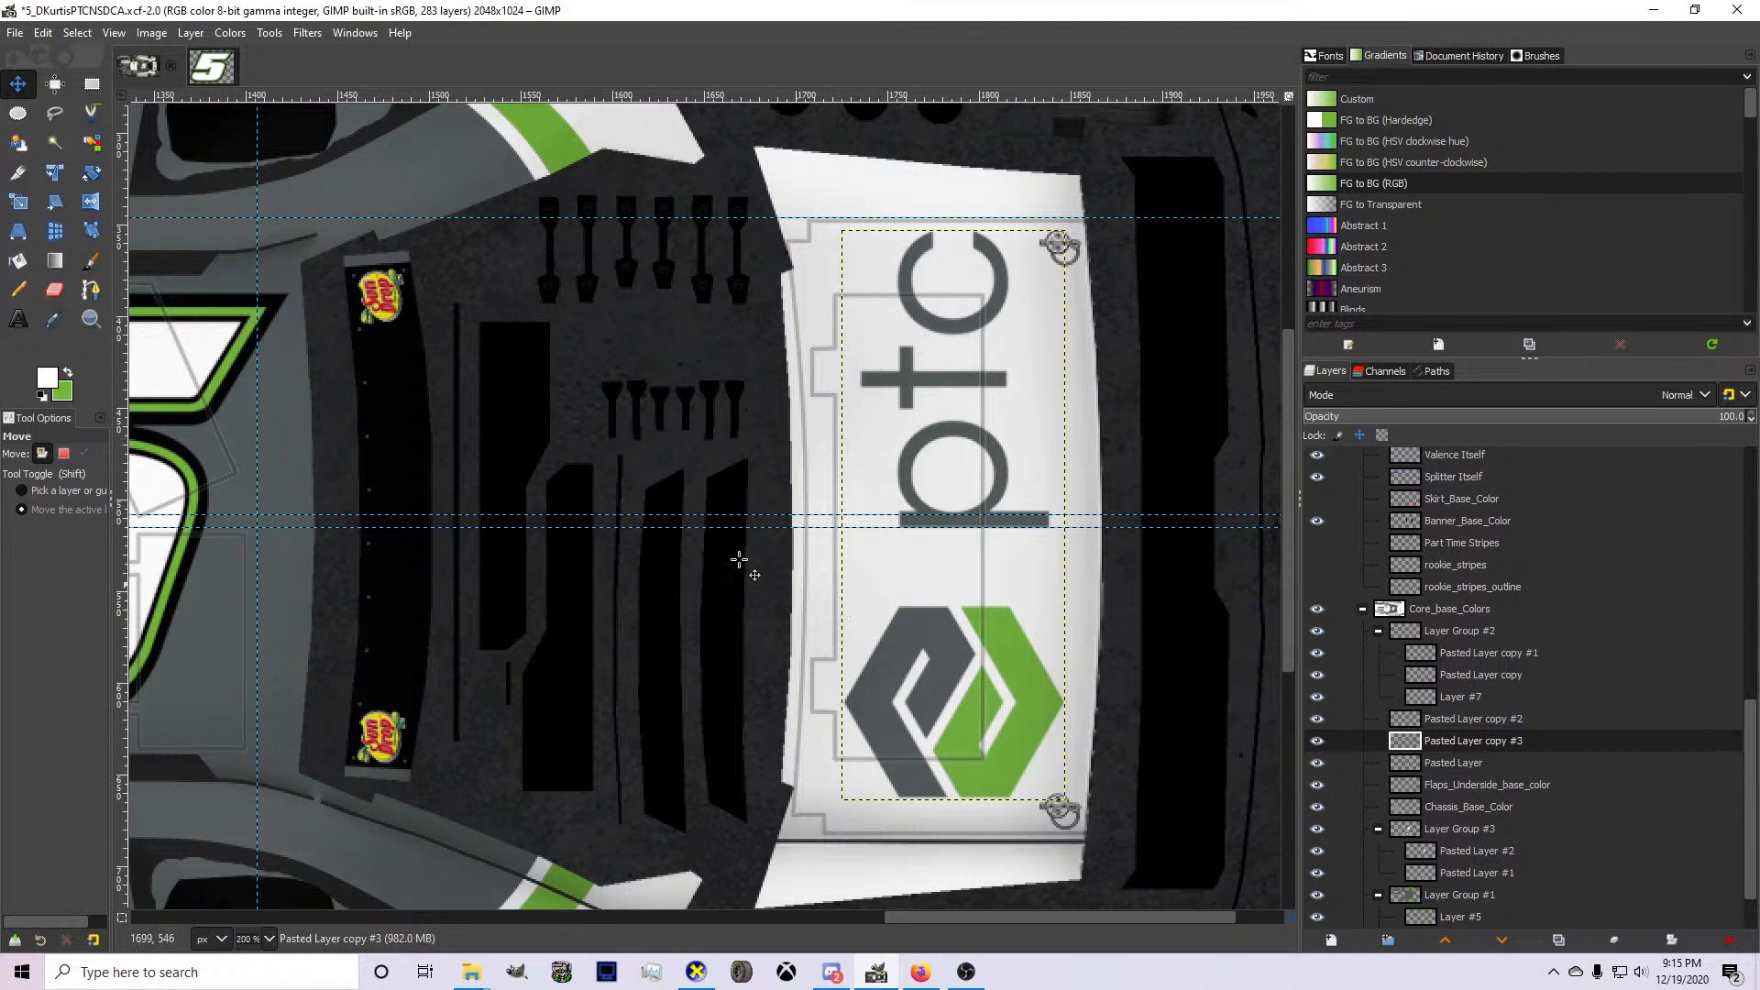
pyautogui.moveTo(940, 629); pyautogui.dragTo(915, 629)
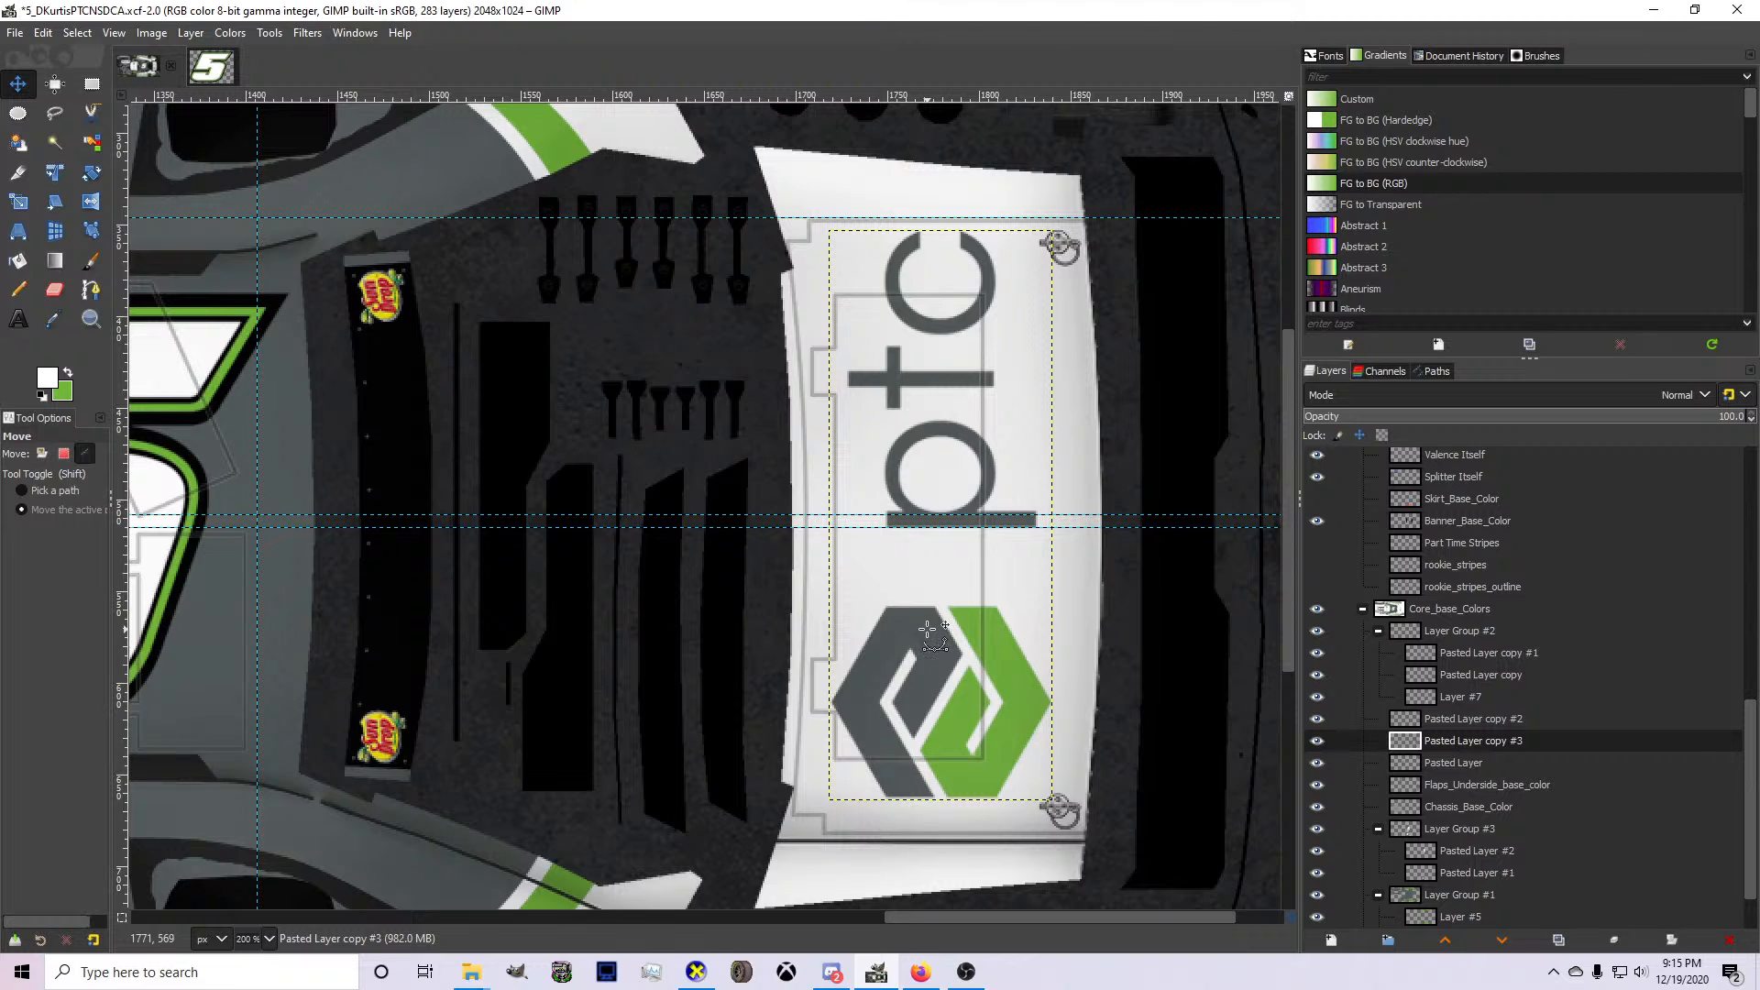
# Inspect the decklid's PTC logo from above on the car model in CarView.
pyautogui.click(697, 972)
pyautogui.moveTo(776, 690); pyautogui.dragTo(889, 679)
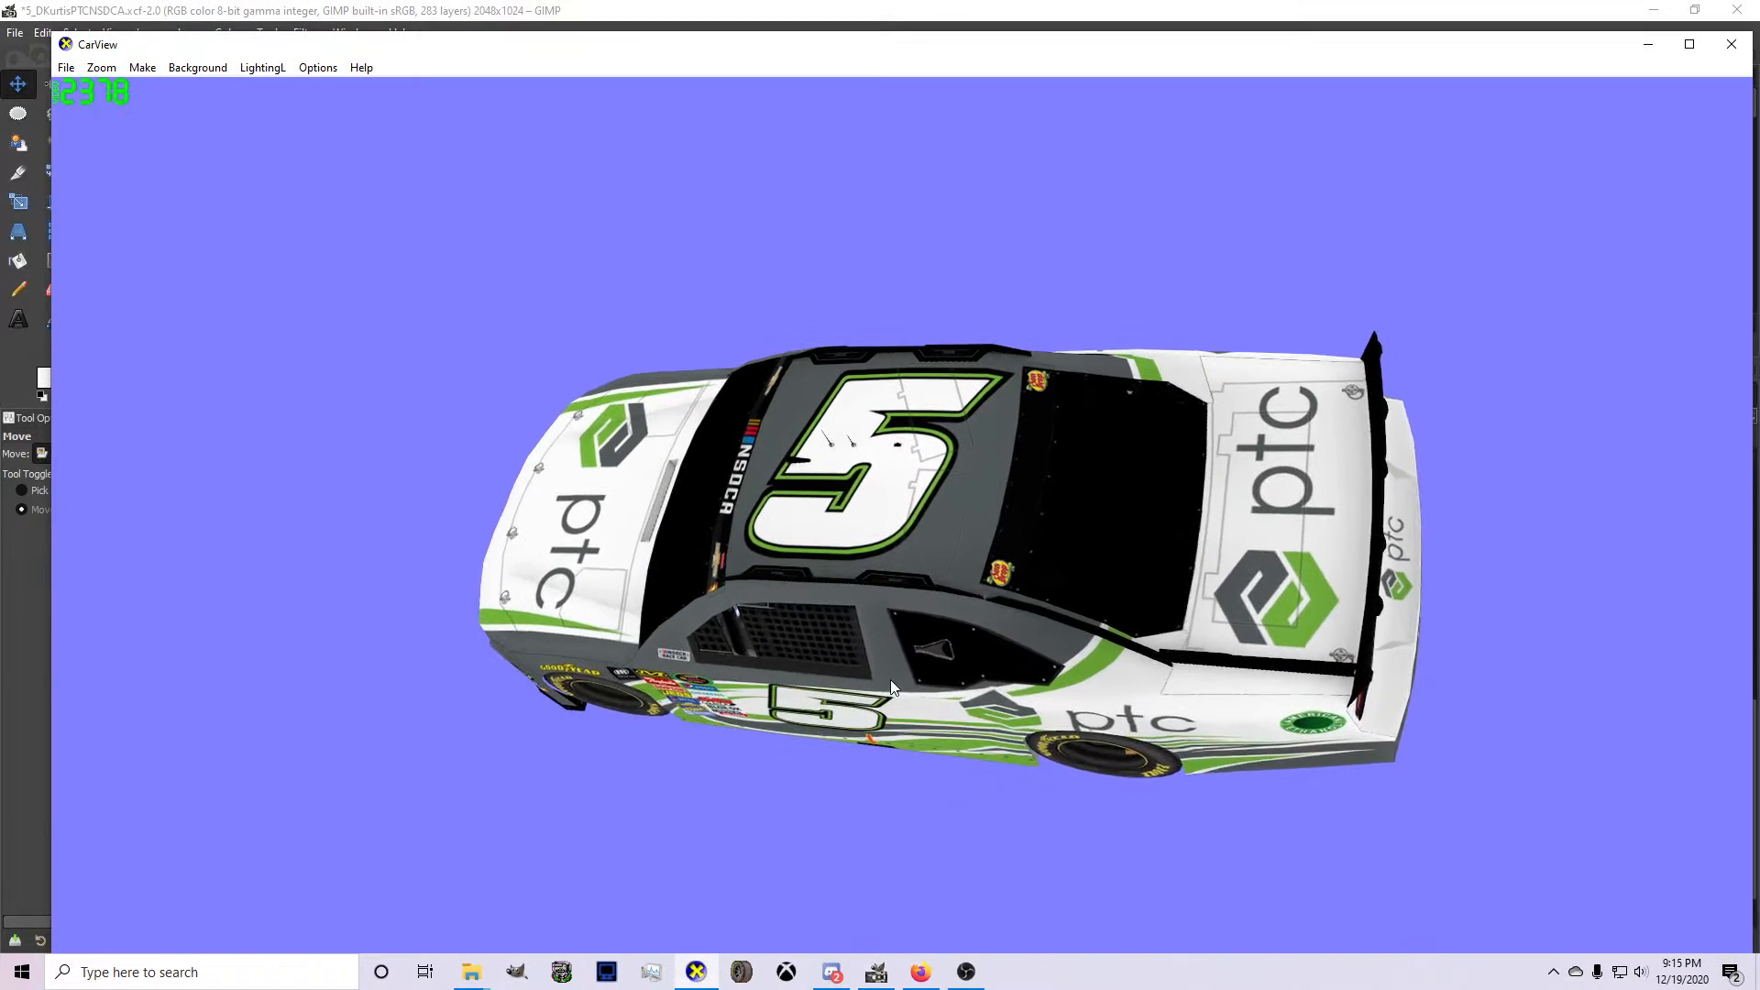
pyautogui.click(876, 972)
# Shift the decklid logo slightly toward the rear, export the texture and recheck it in CarView.
pyautogui.moveTo(967, 768); pyautogui.dragTo(964, 769)
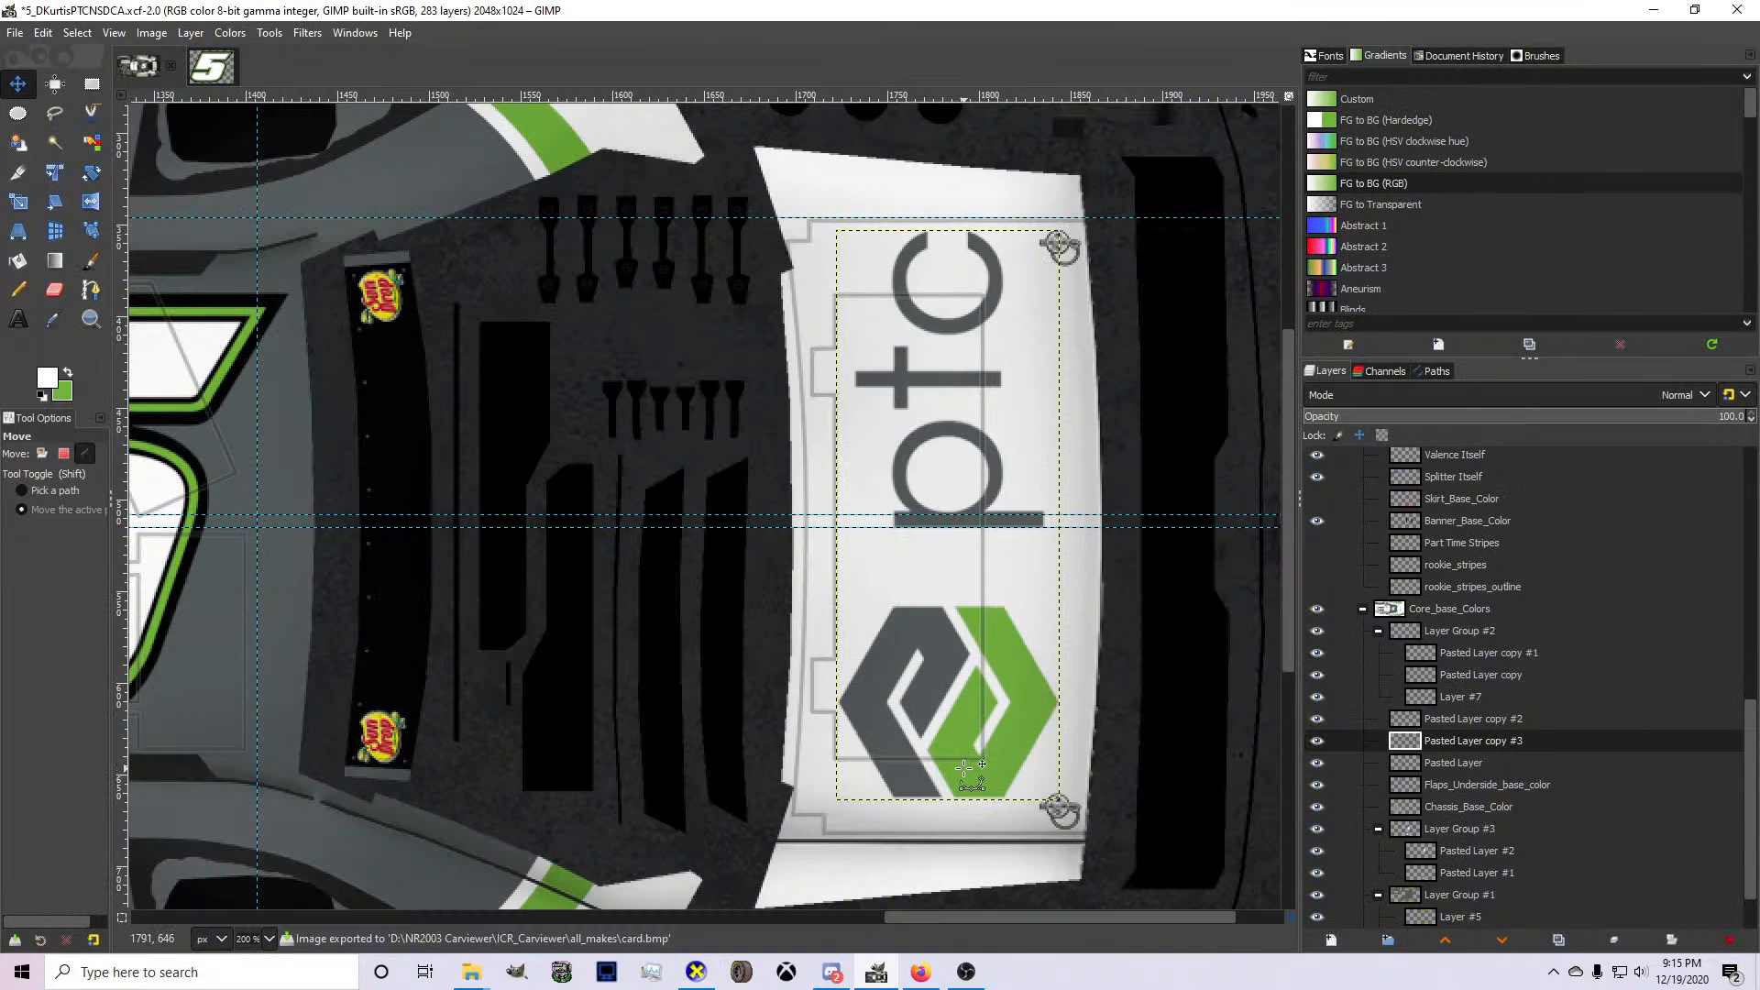
pyautogui.hotkey('ctrl', 'e')
pyautogui.scroll(-2, 856, 768)
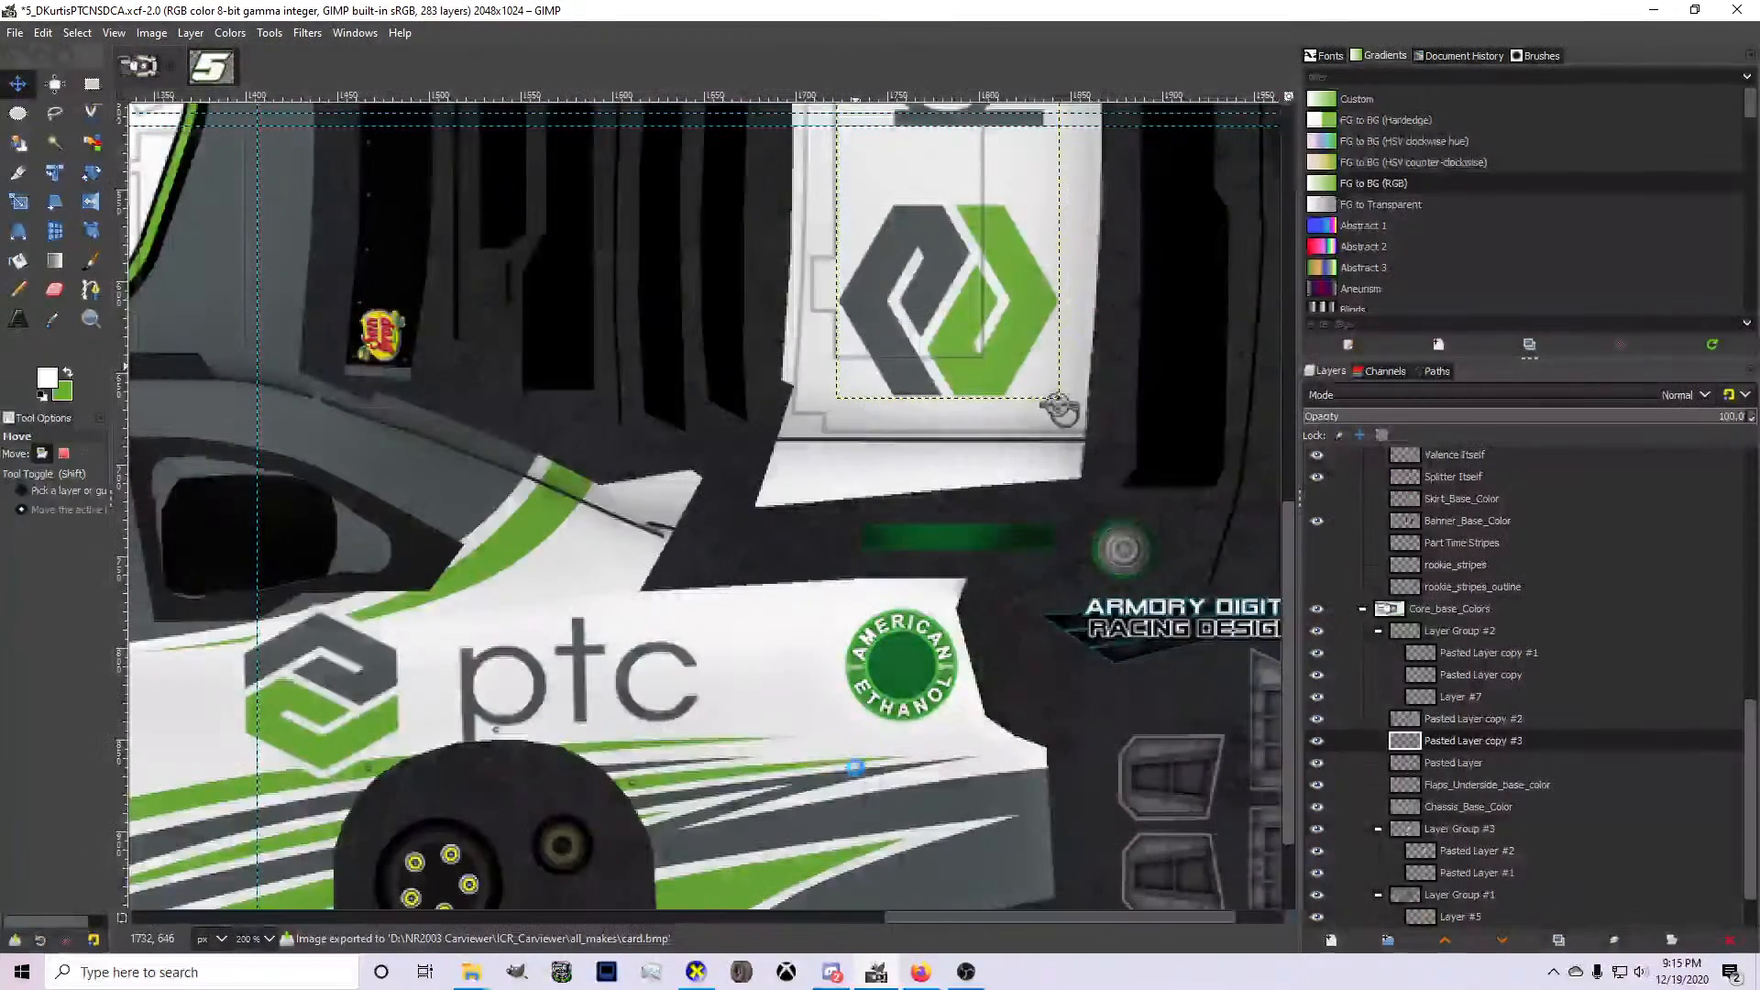
pyautogui.click(697, 972)
pyautogui.moveTo(813, 706); pyautogui.dragTo(1227, 605)
pyautogui.click(897, 977)
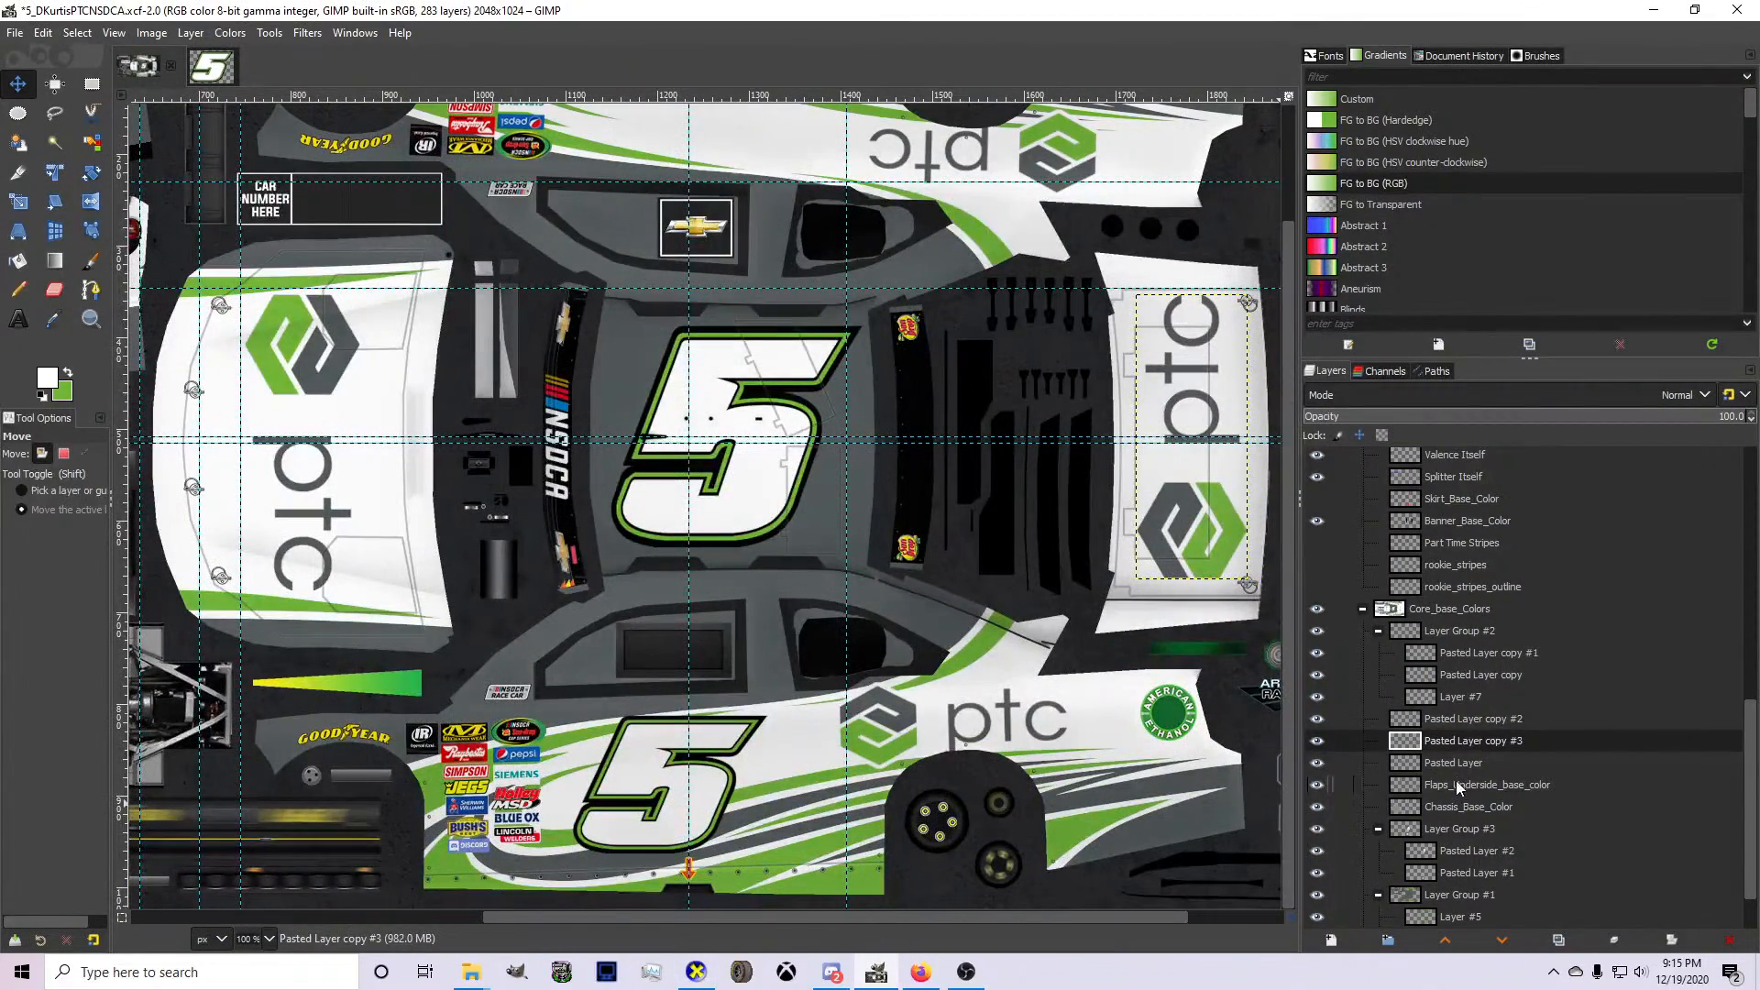
# Paste another number 5 above the door number's layer and add a vertical guide at the number's front edge.
pyautogui.click(1452, 853)
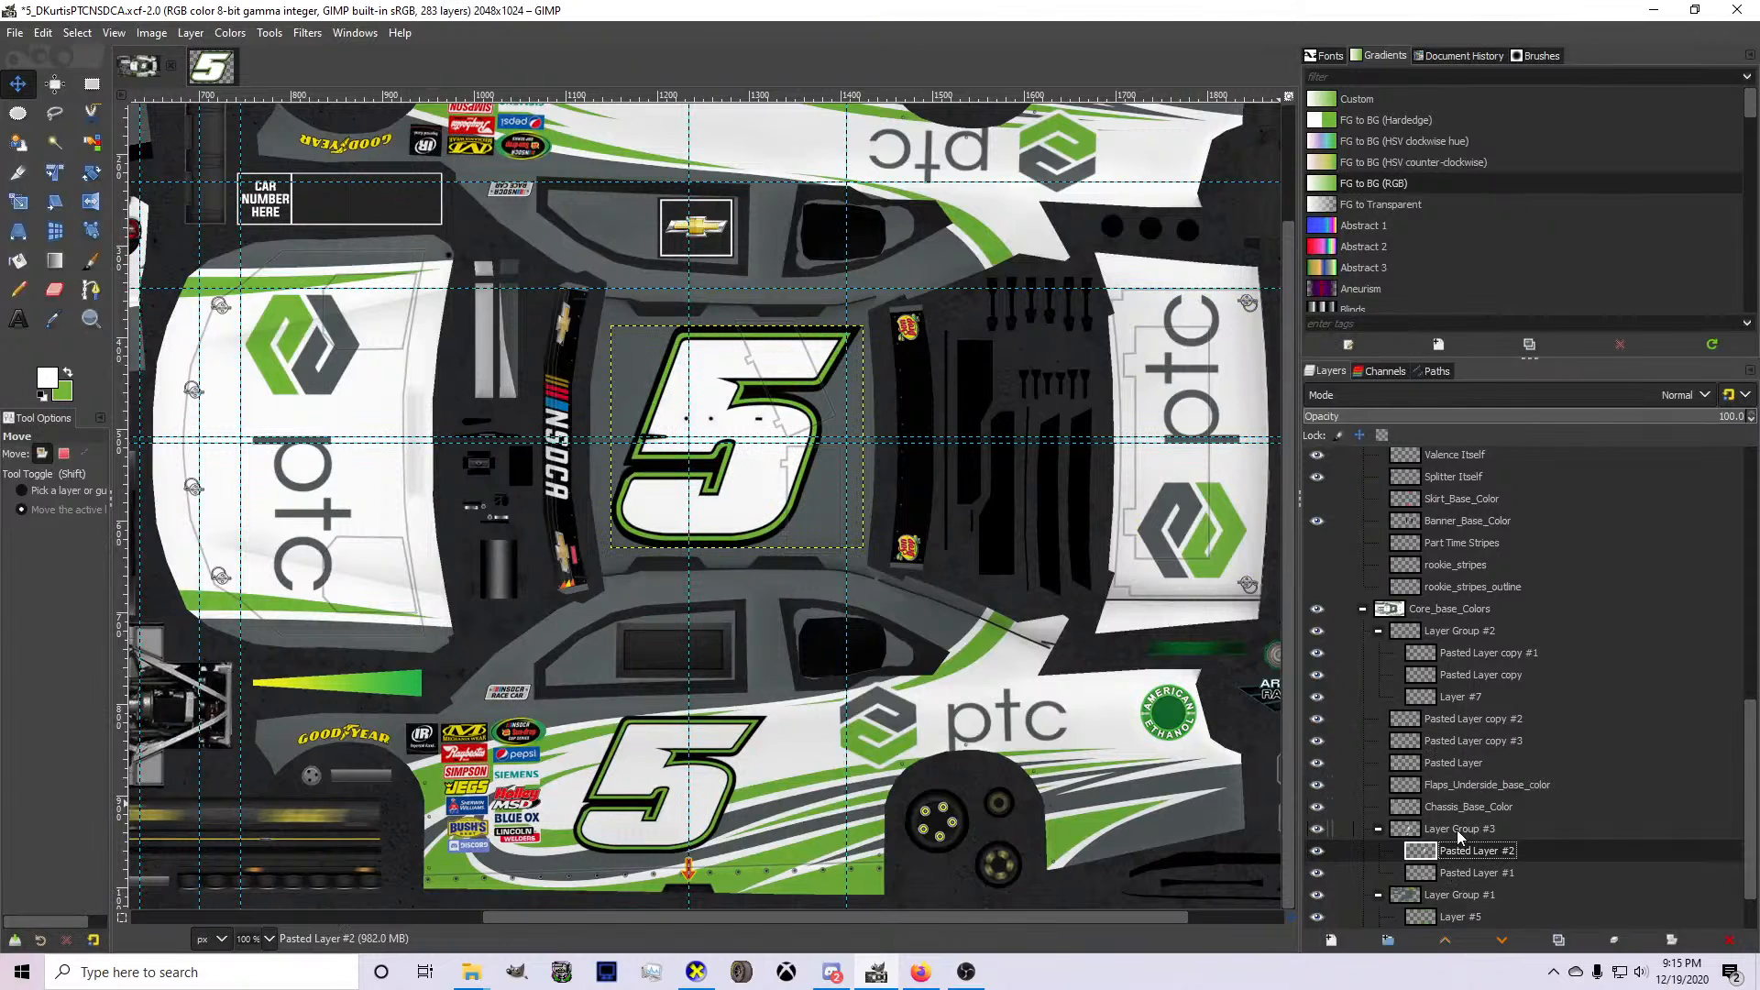
pyautogui.click(1456, 830)
pyautogui.click(1453, 874)
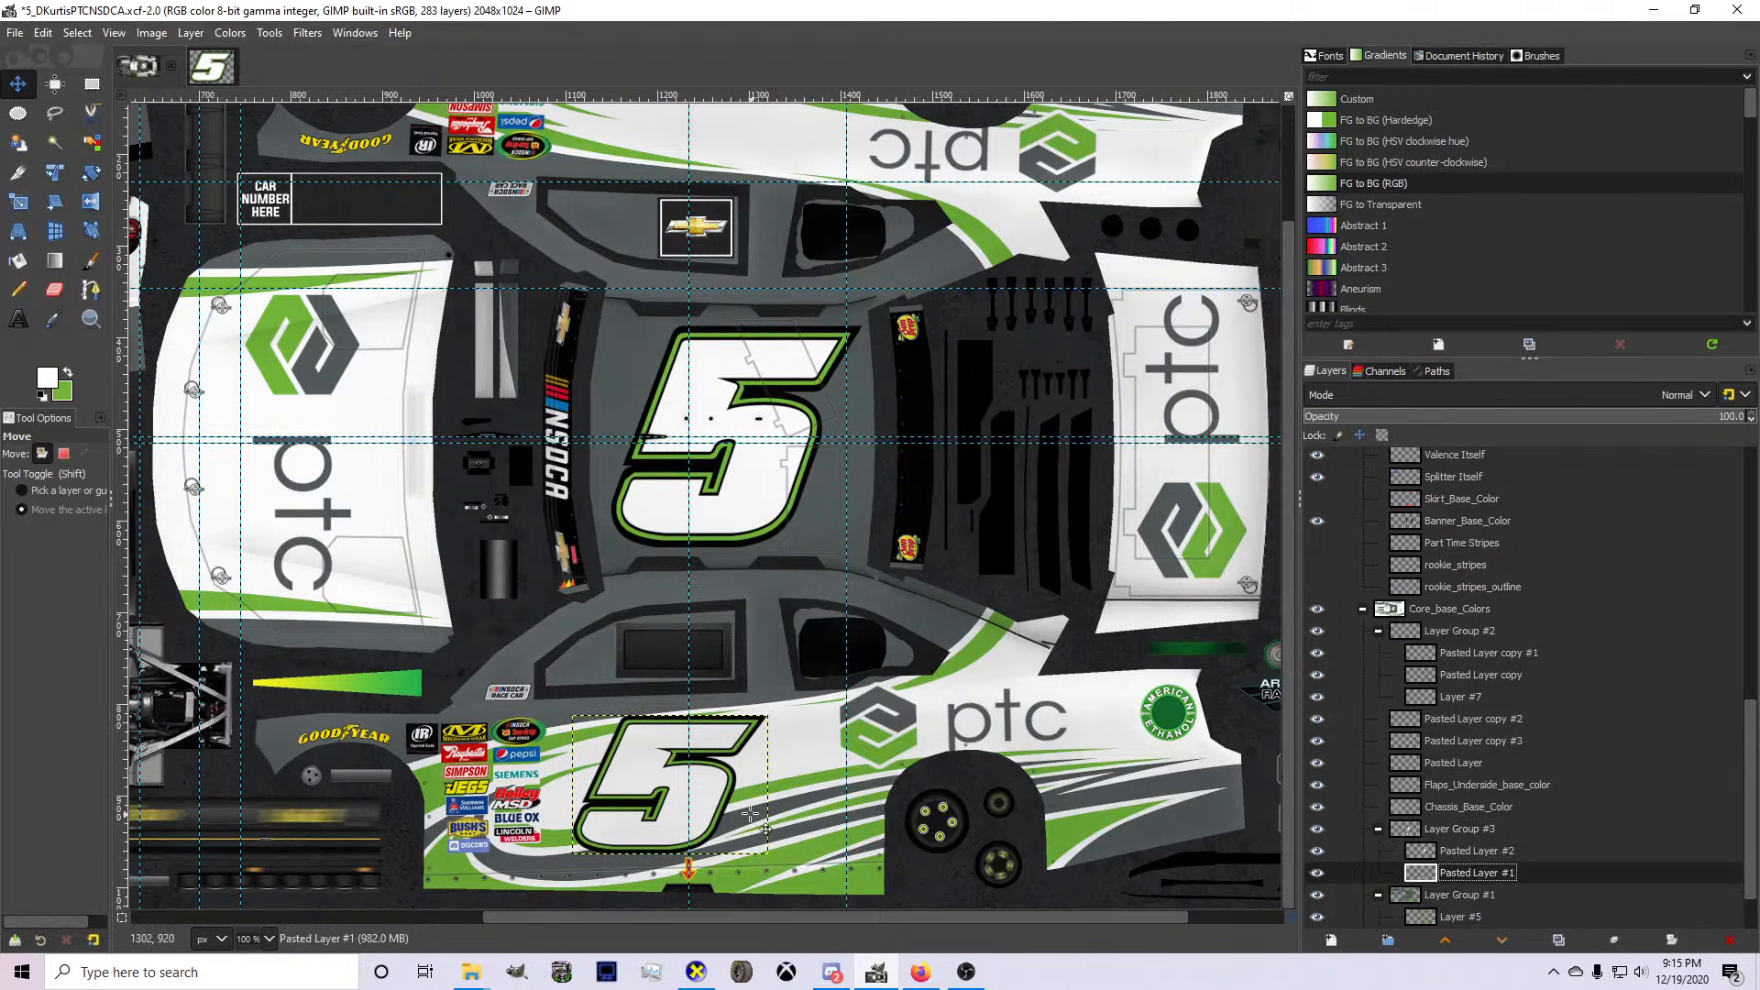
pyautogui.hotkey('ctrl', 'v')
pyautogui.scroll(2, 717, 800)
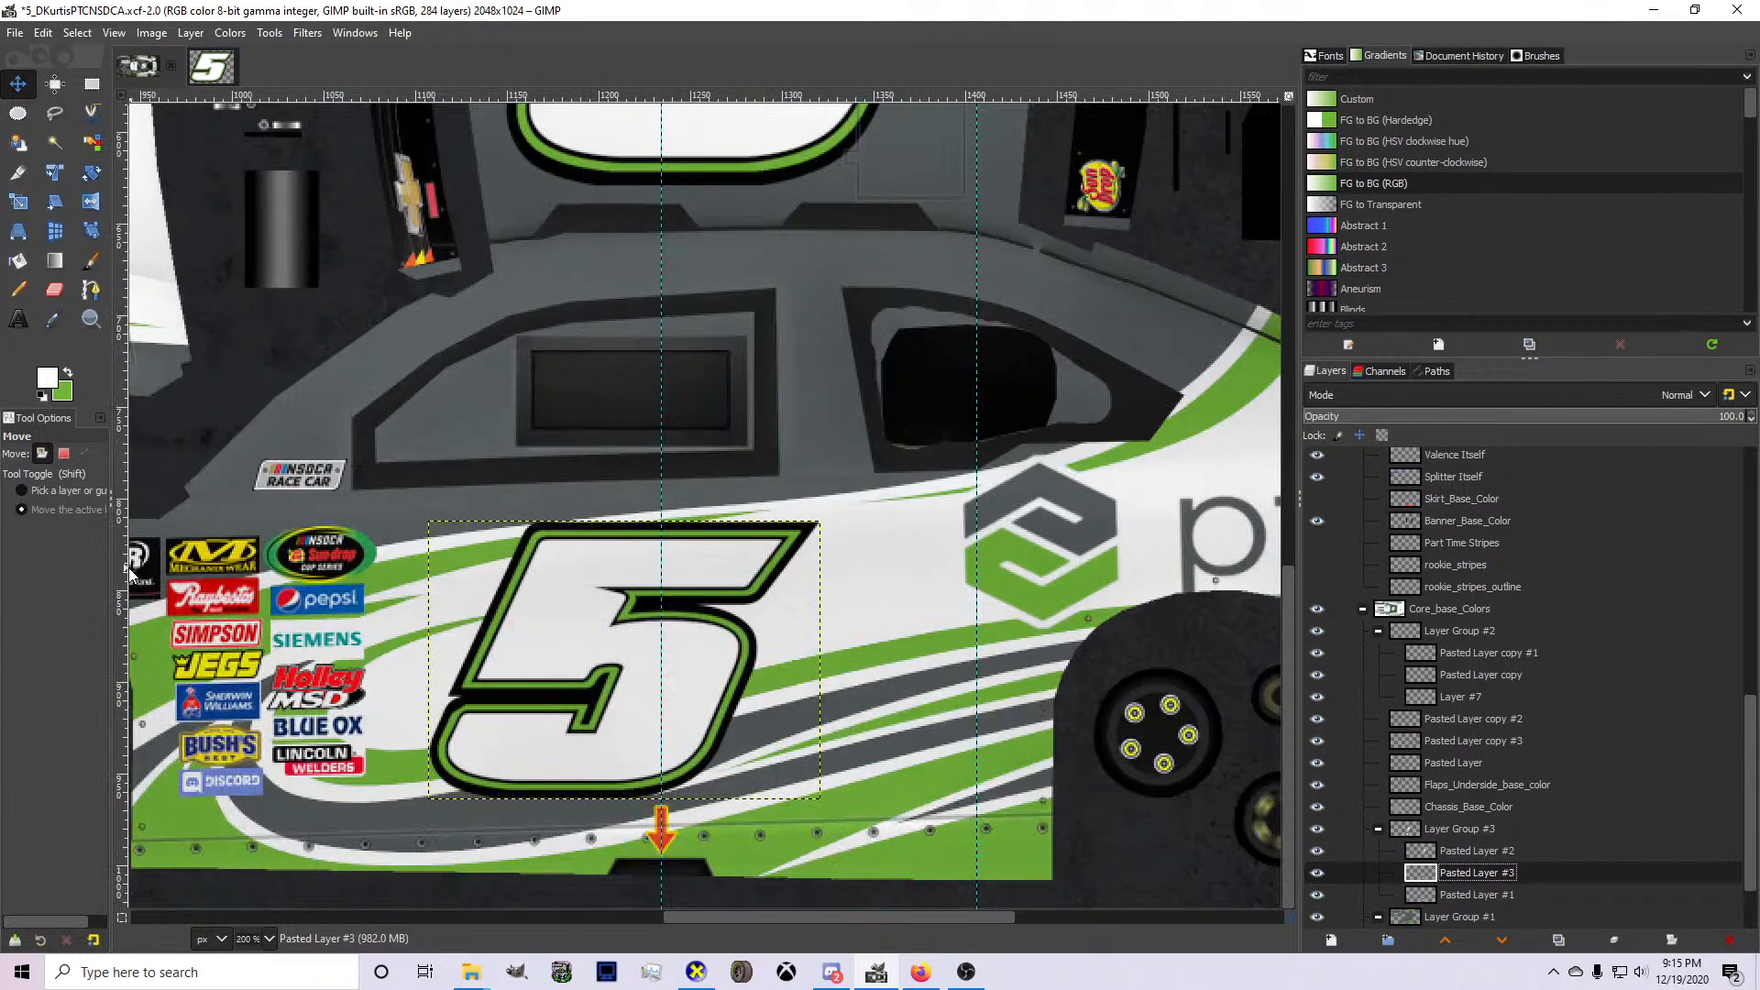
pyautogui.moveTo(130, 573); pyautogui.dragTo(428, 619)
# Rotate the pasted number 5 by 180° and position it on the opposite door, aligned with the guide.
pyautogui.rightClick(457, 616)
pyautogui.moveTo(527, 754)
pyautogui.moveTo(707, 856)
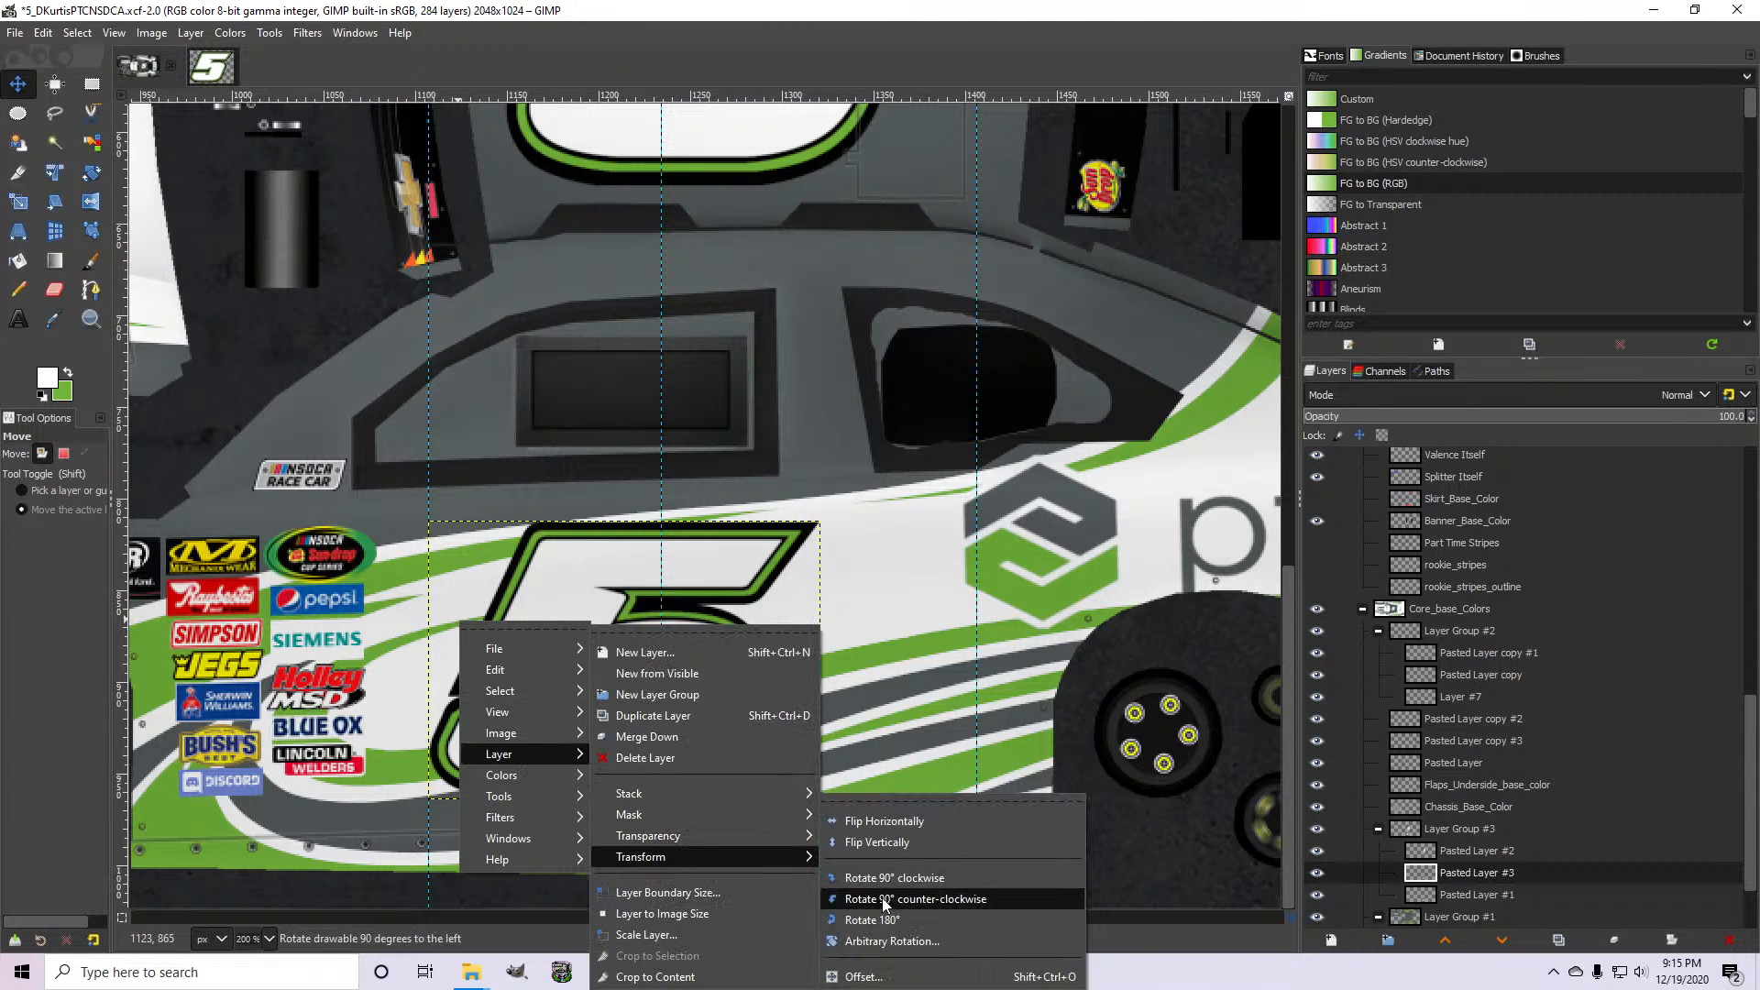
pyautogui.click(880, 919)
pyautogui.scroll(12, 578, 661)
pyautogui.moveTo(578, 662); pyautogui.dragTo(587, 359)
# Rotate the upside-down door number 5 by 1.5°.
pyautogui.hotkey('shift', 'r')
pyautogui.click(624, 353)
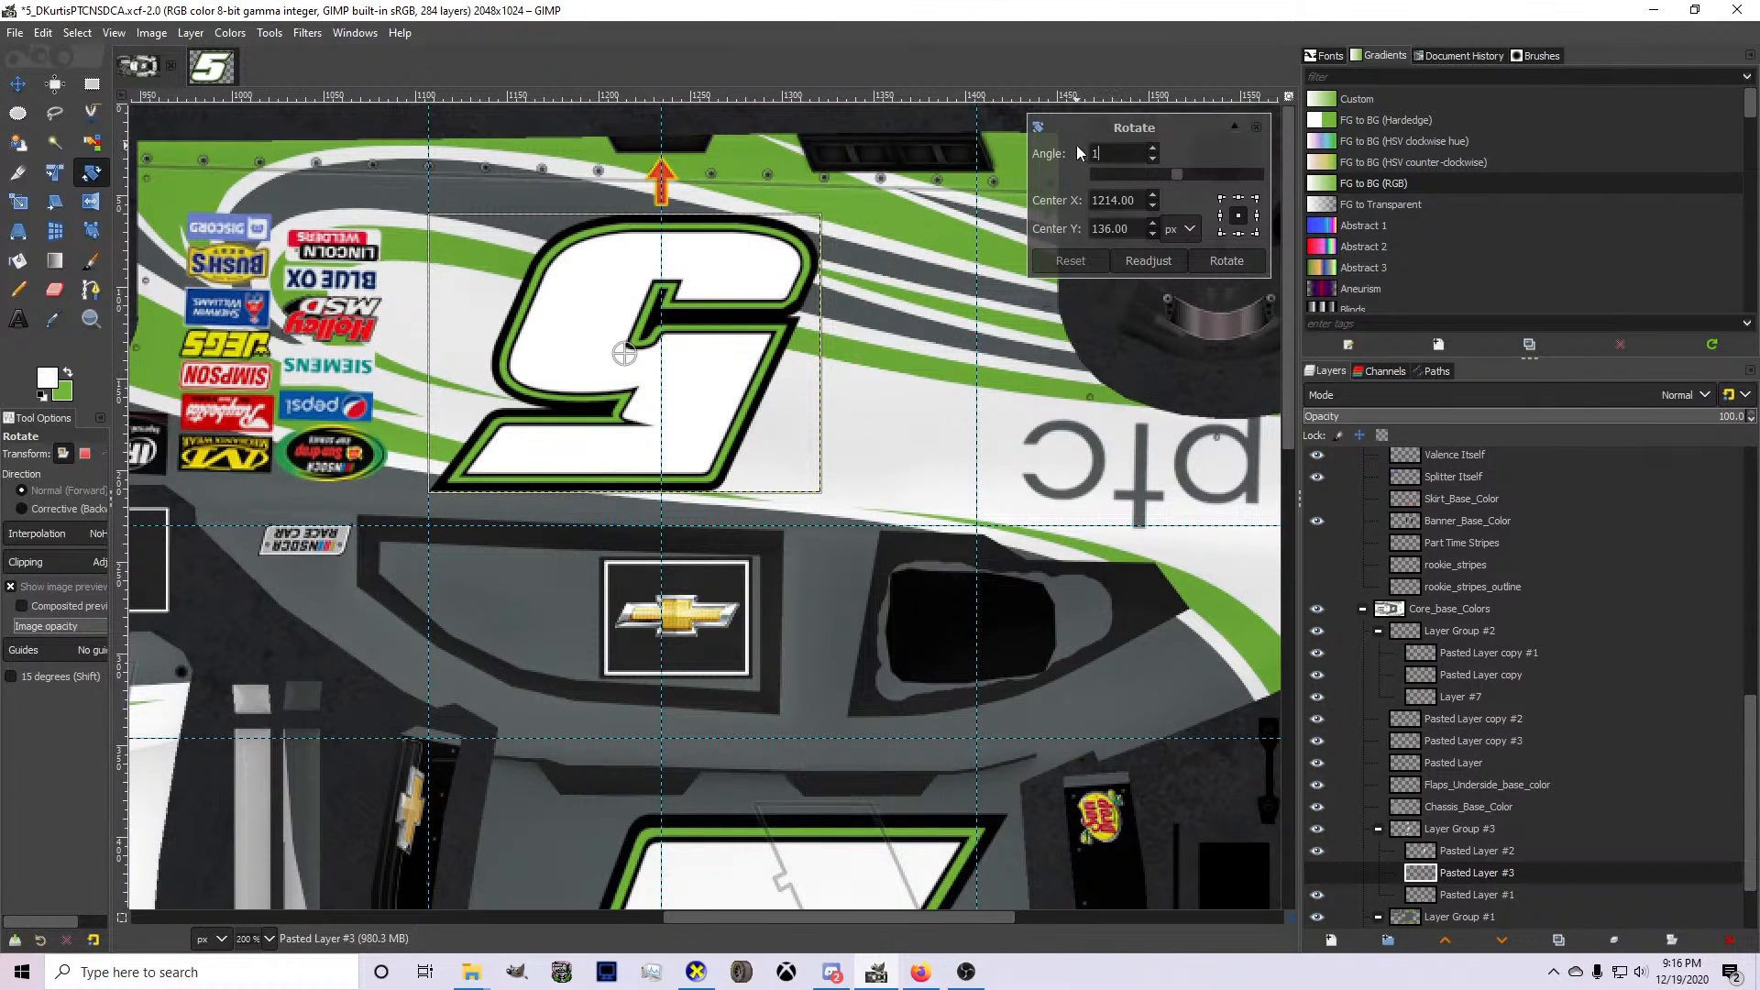
pyautogui.press('Return')
pyautogui.click(1227, 261)
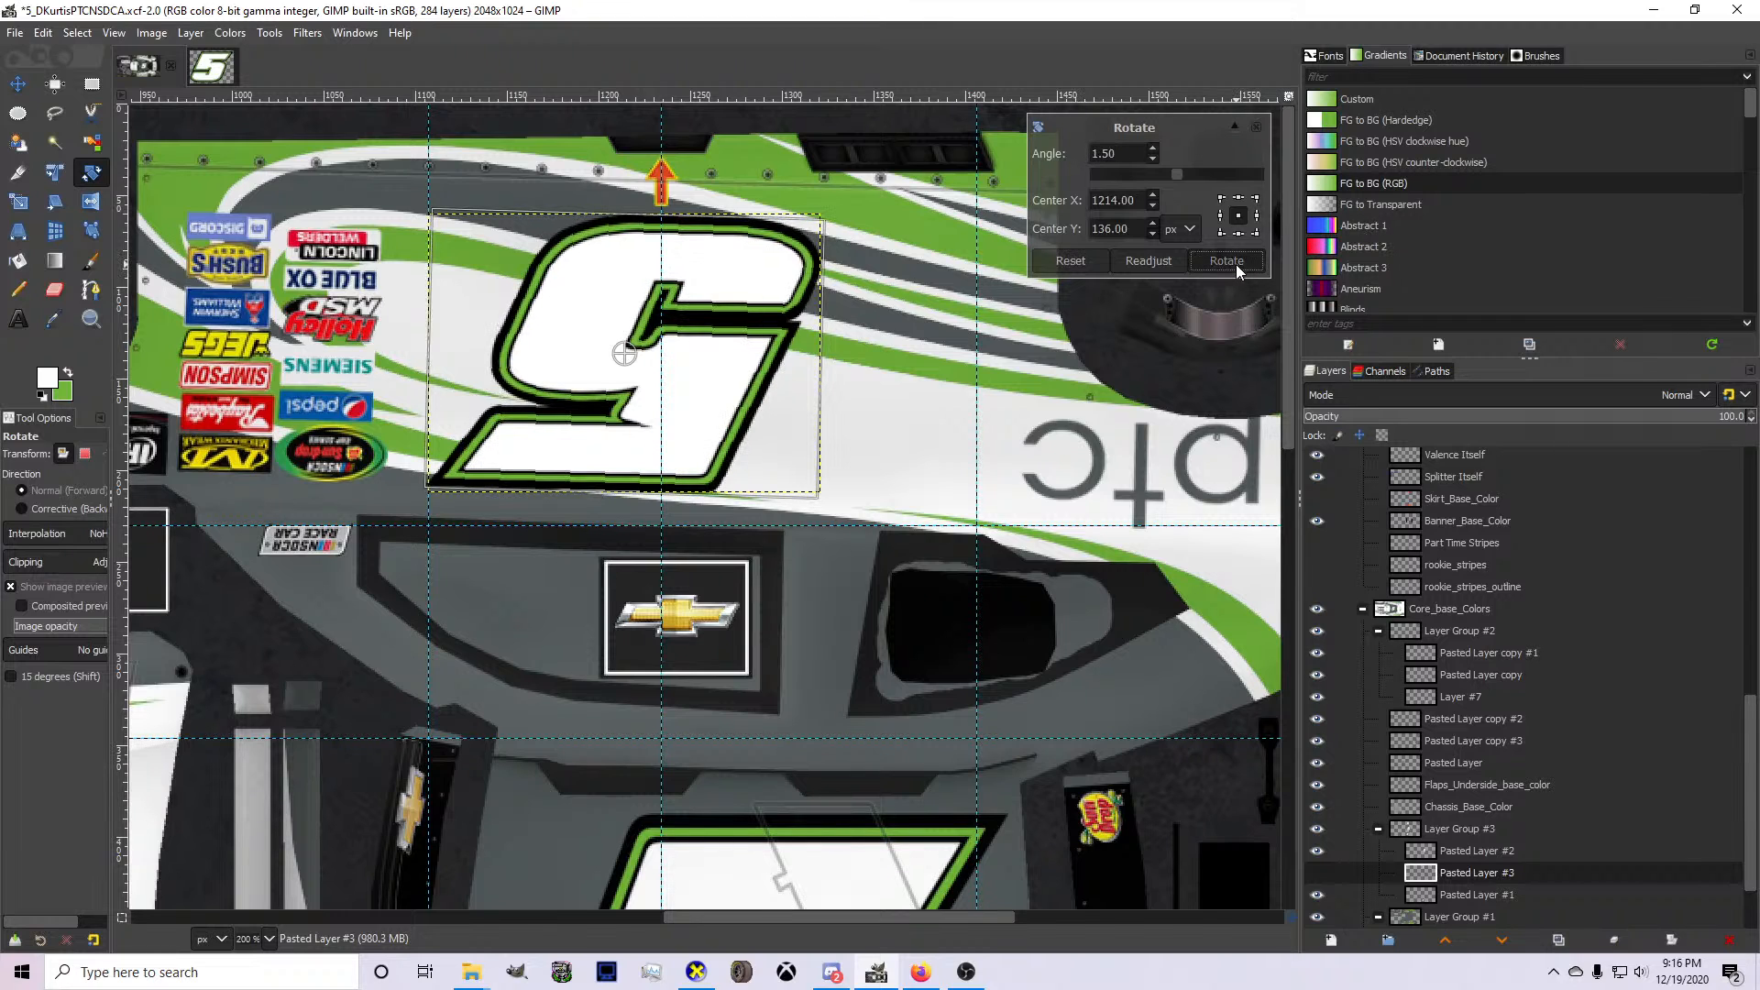
# Select the original door number's layer, Pasted Layer #1, and rotate it by -1.5°.
pyautogui.click(1467, 851)
pyautogui.click(1471, 894)
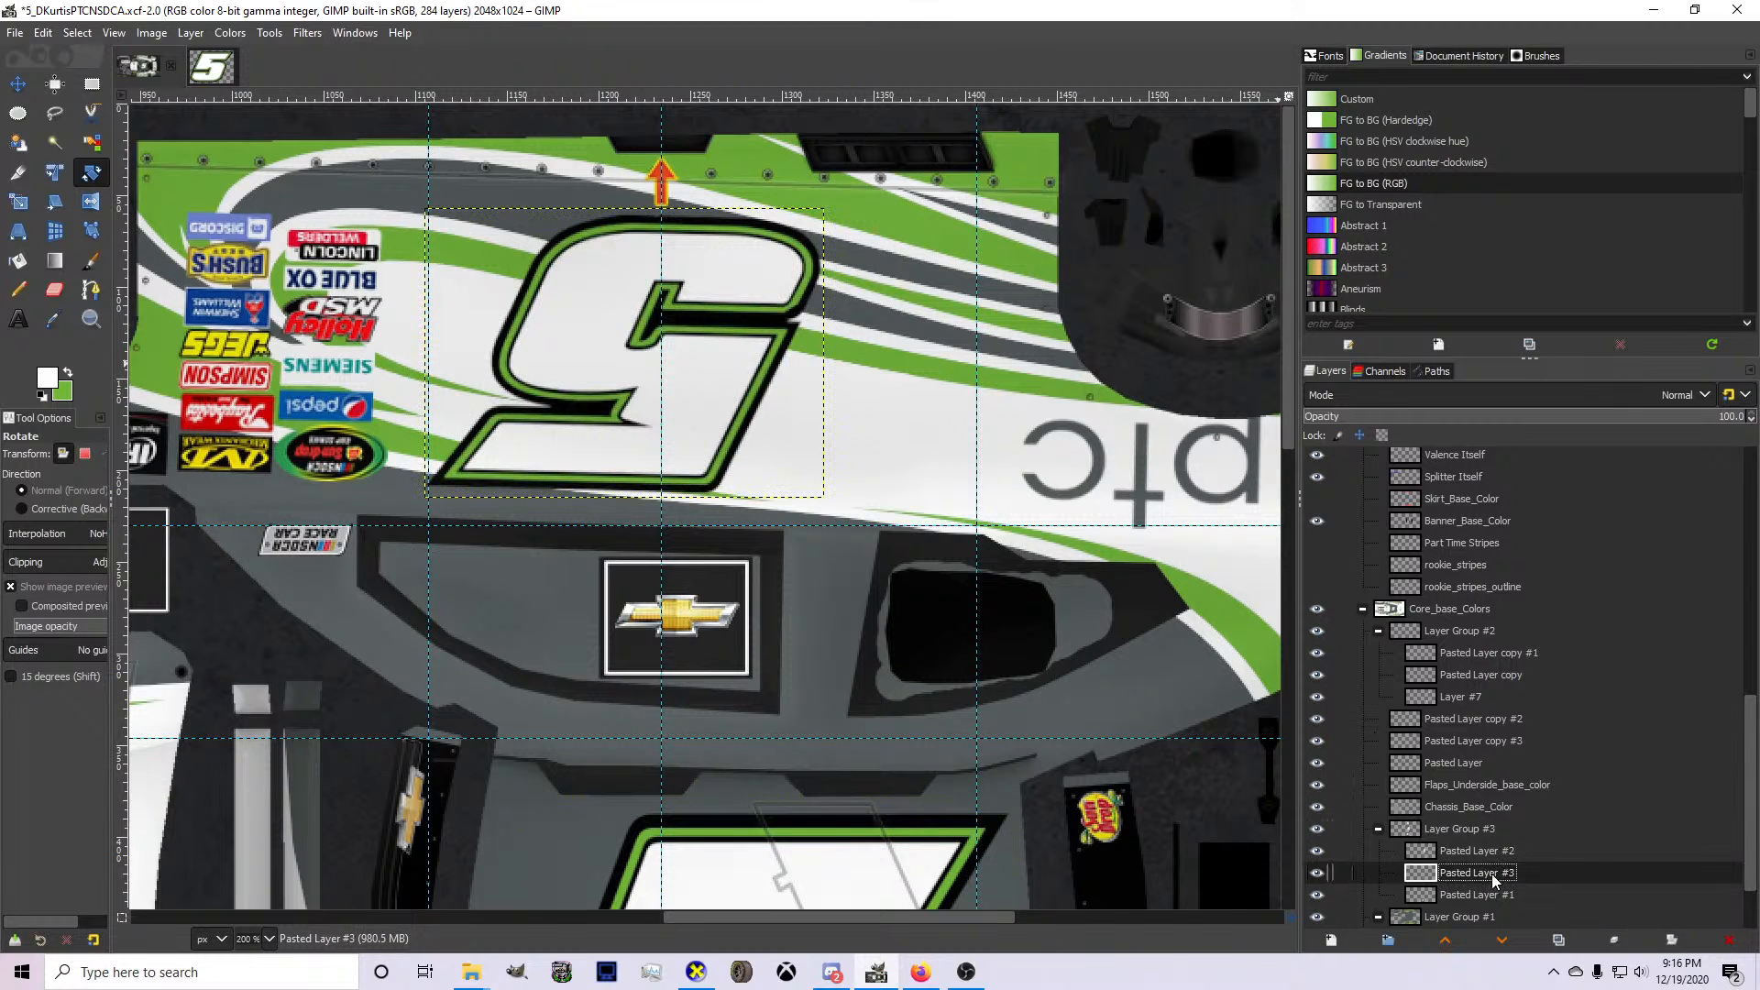
pyautogui.scroll(-5, 920, 711)
pyautogui.click(920, 711)
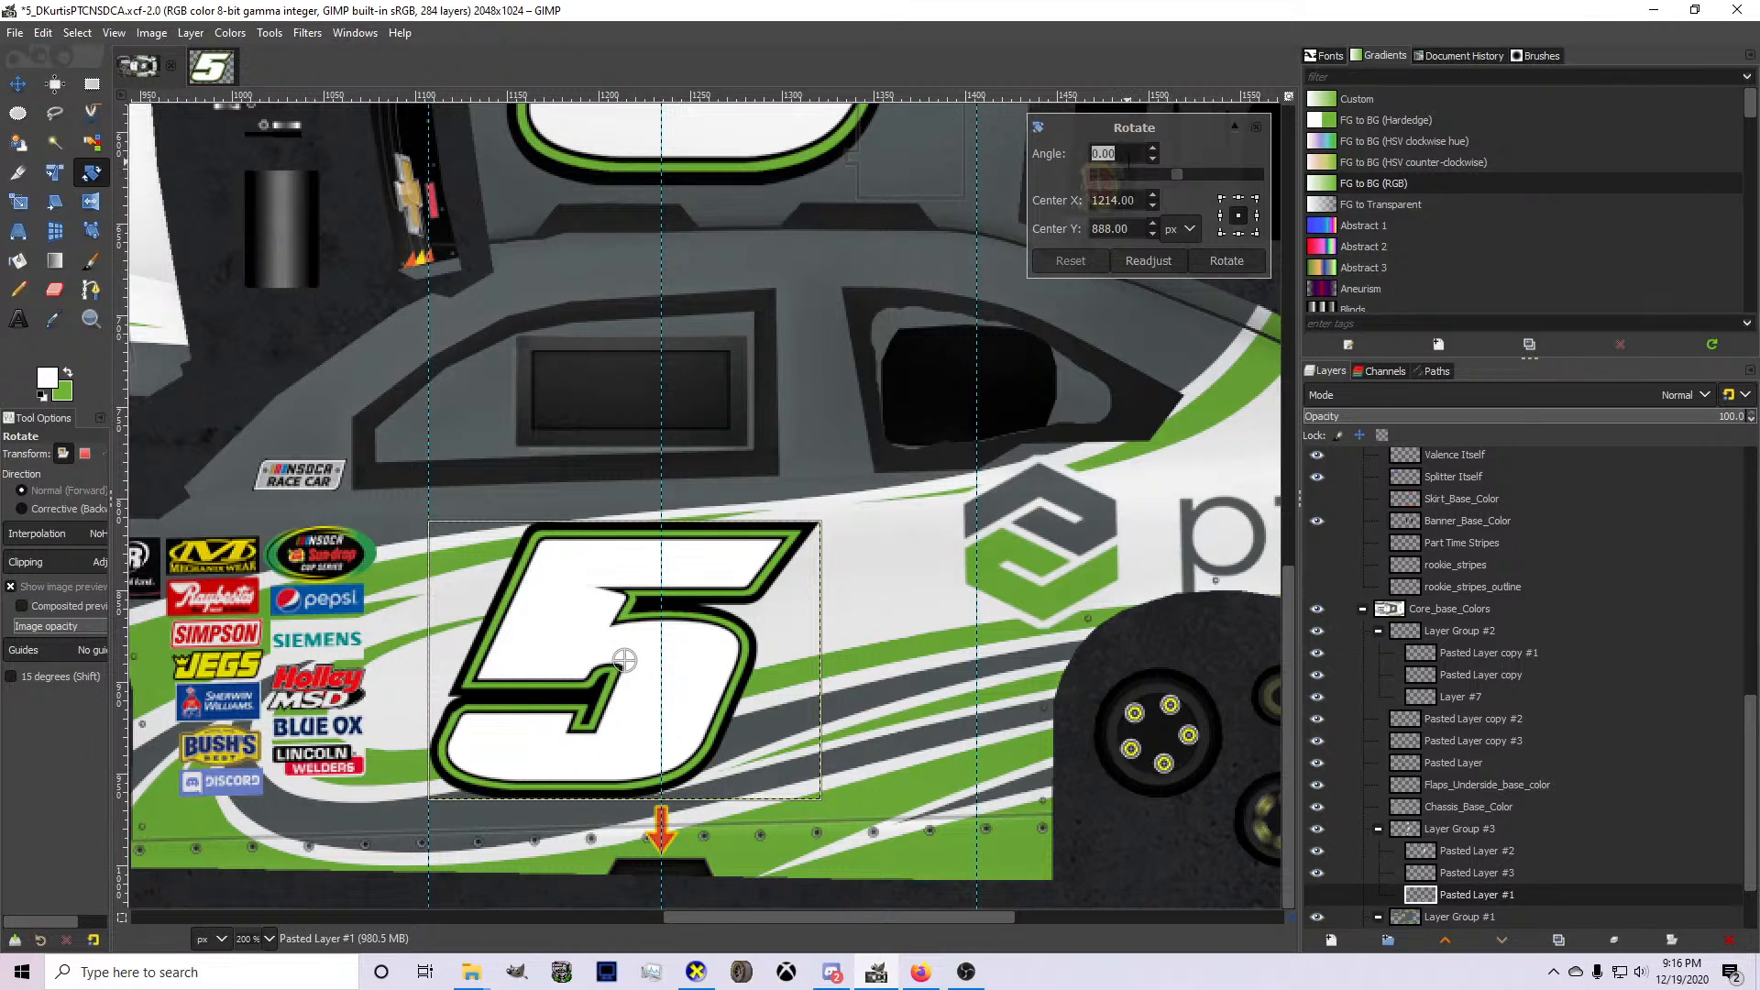
pyautogui.write('-1.5')
pyautogui.press('Return')
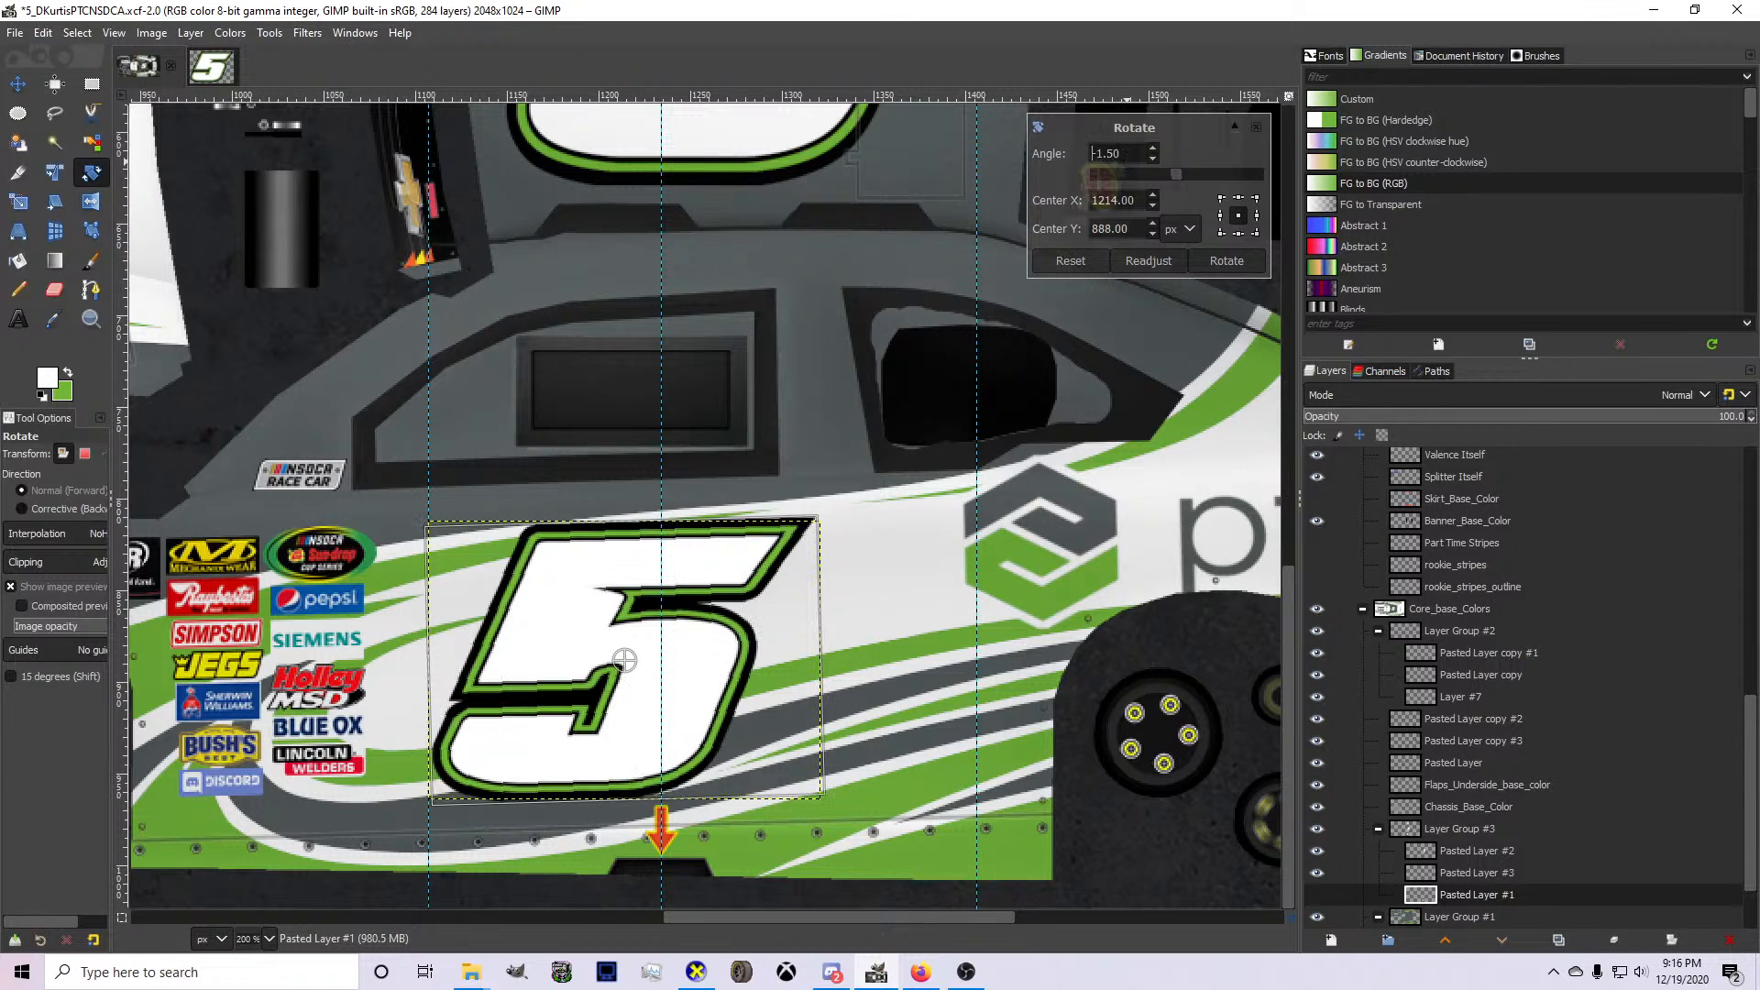
pyautogui.click(1226, 261)
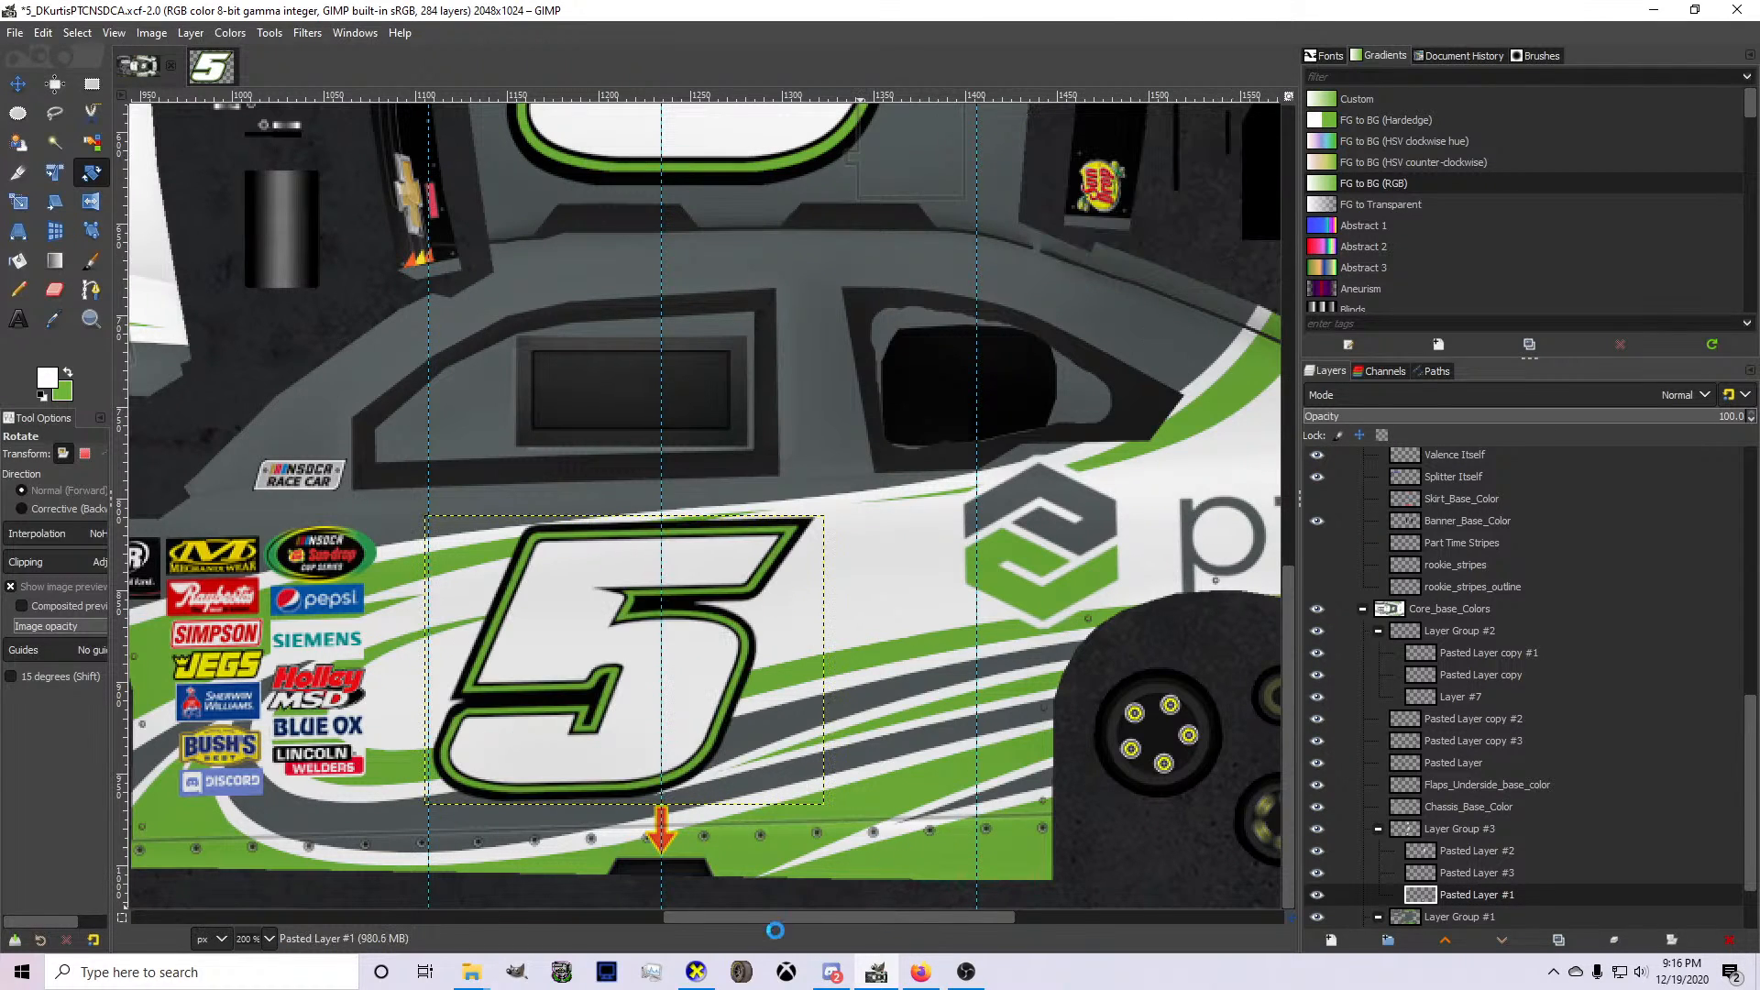
# Inspect the tilted door numbers on both sides of the car model in CarView.
pyautogui.click(712, 976)
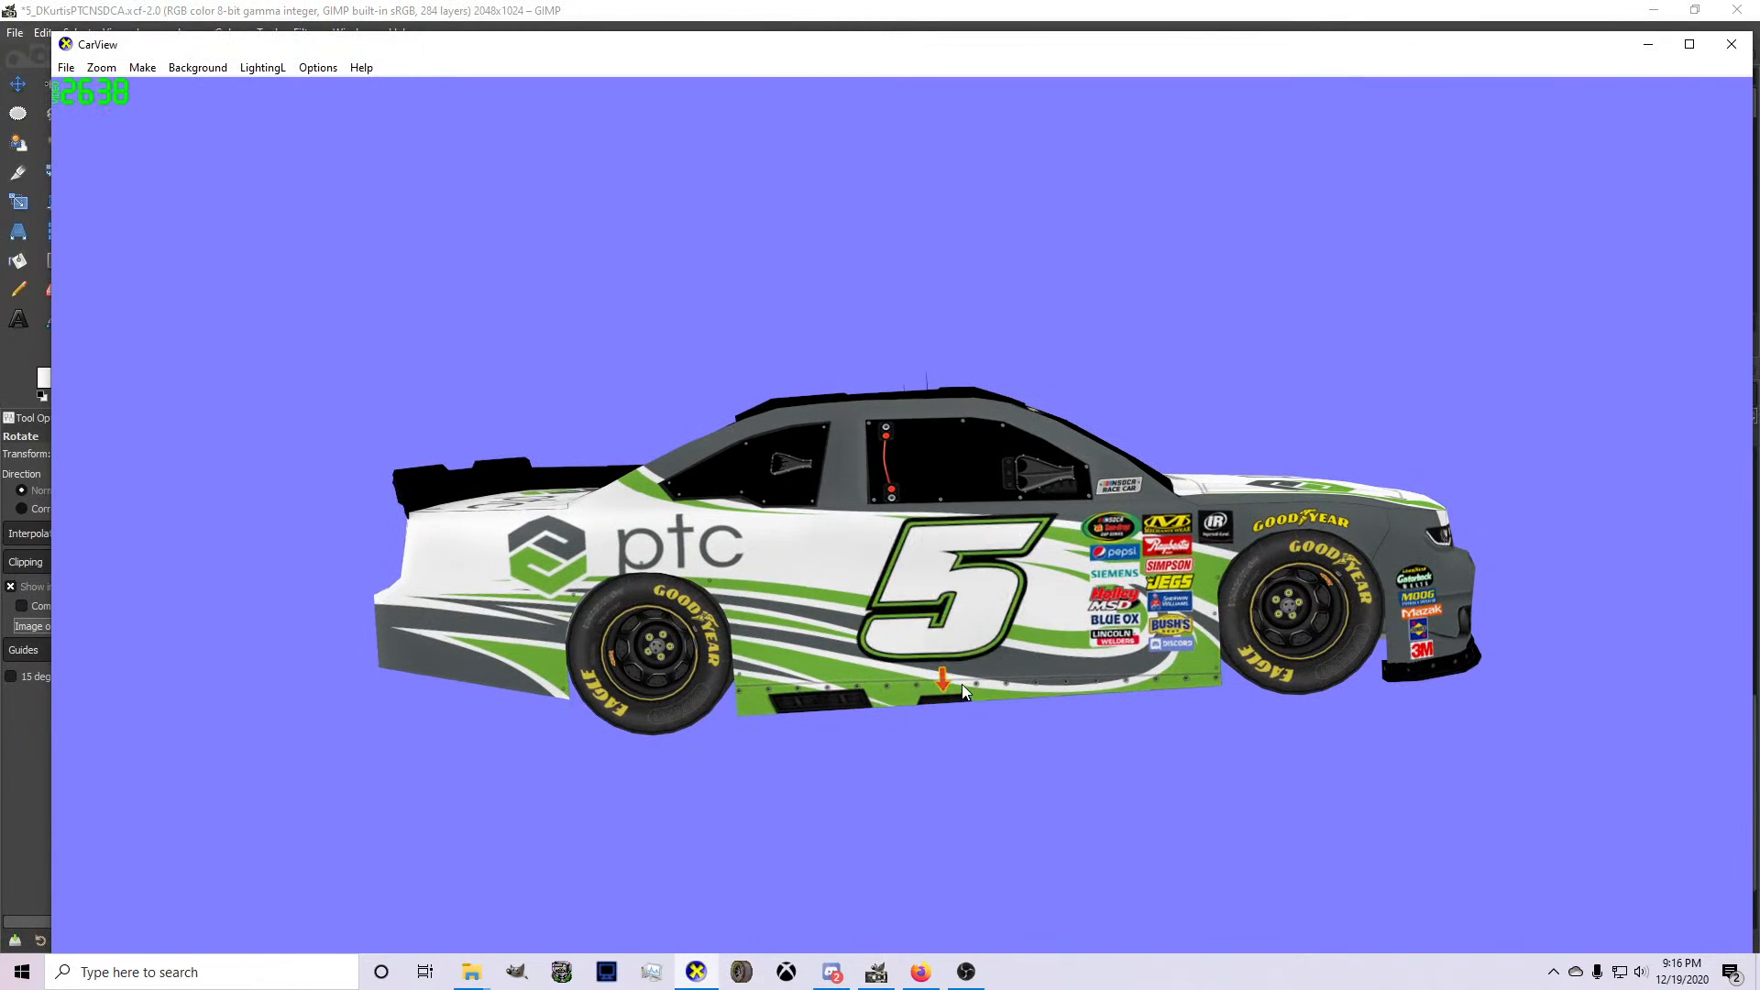
pyautogui.moveTo(691, 679); pyautogui.dragTo(788, 553)
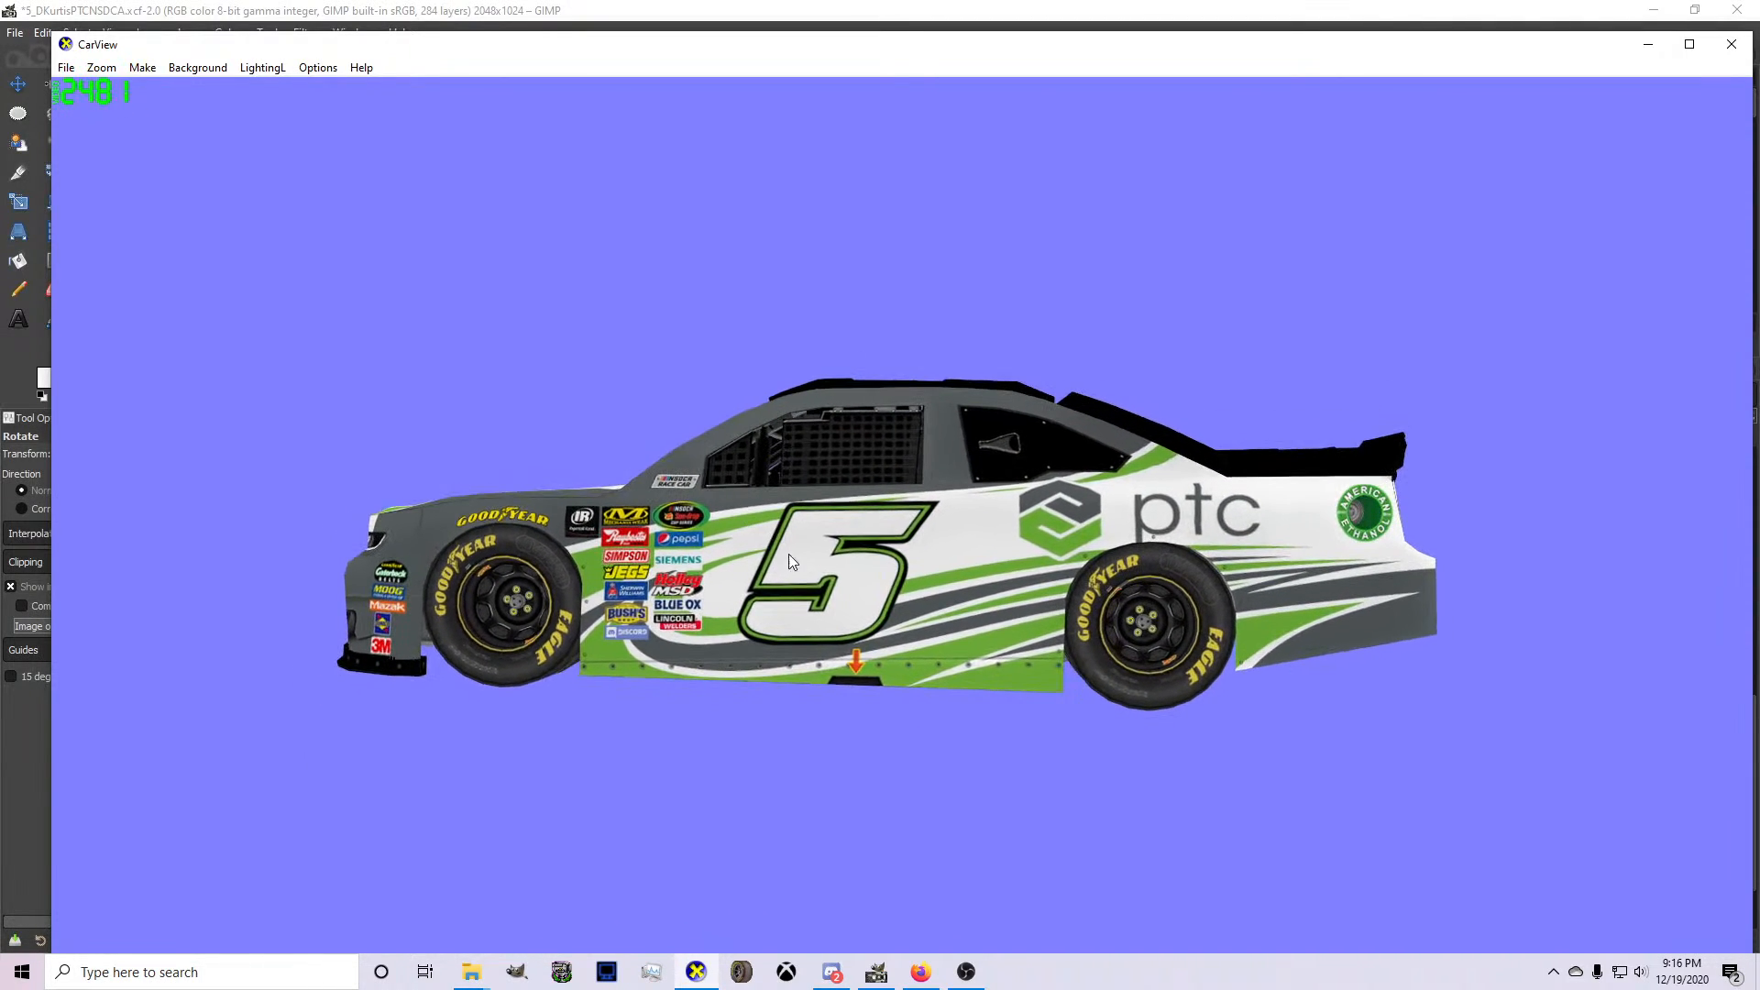
pyautogui.moveTo(844, 631); pyautogui.dragTo(978, 565)
pyautogui.moveTo(1044, 808); pyautogui.dragTo(1371, 593)
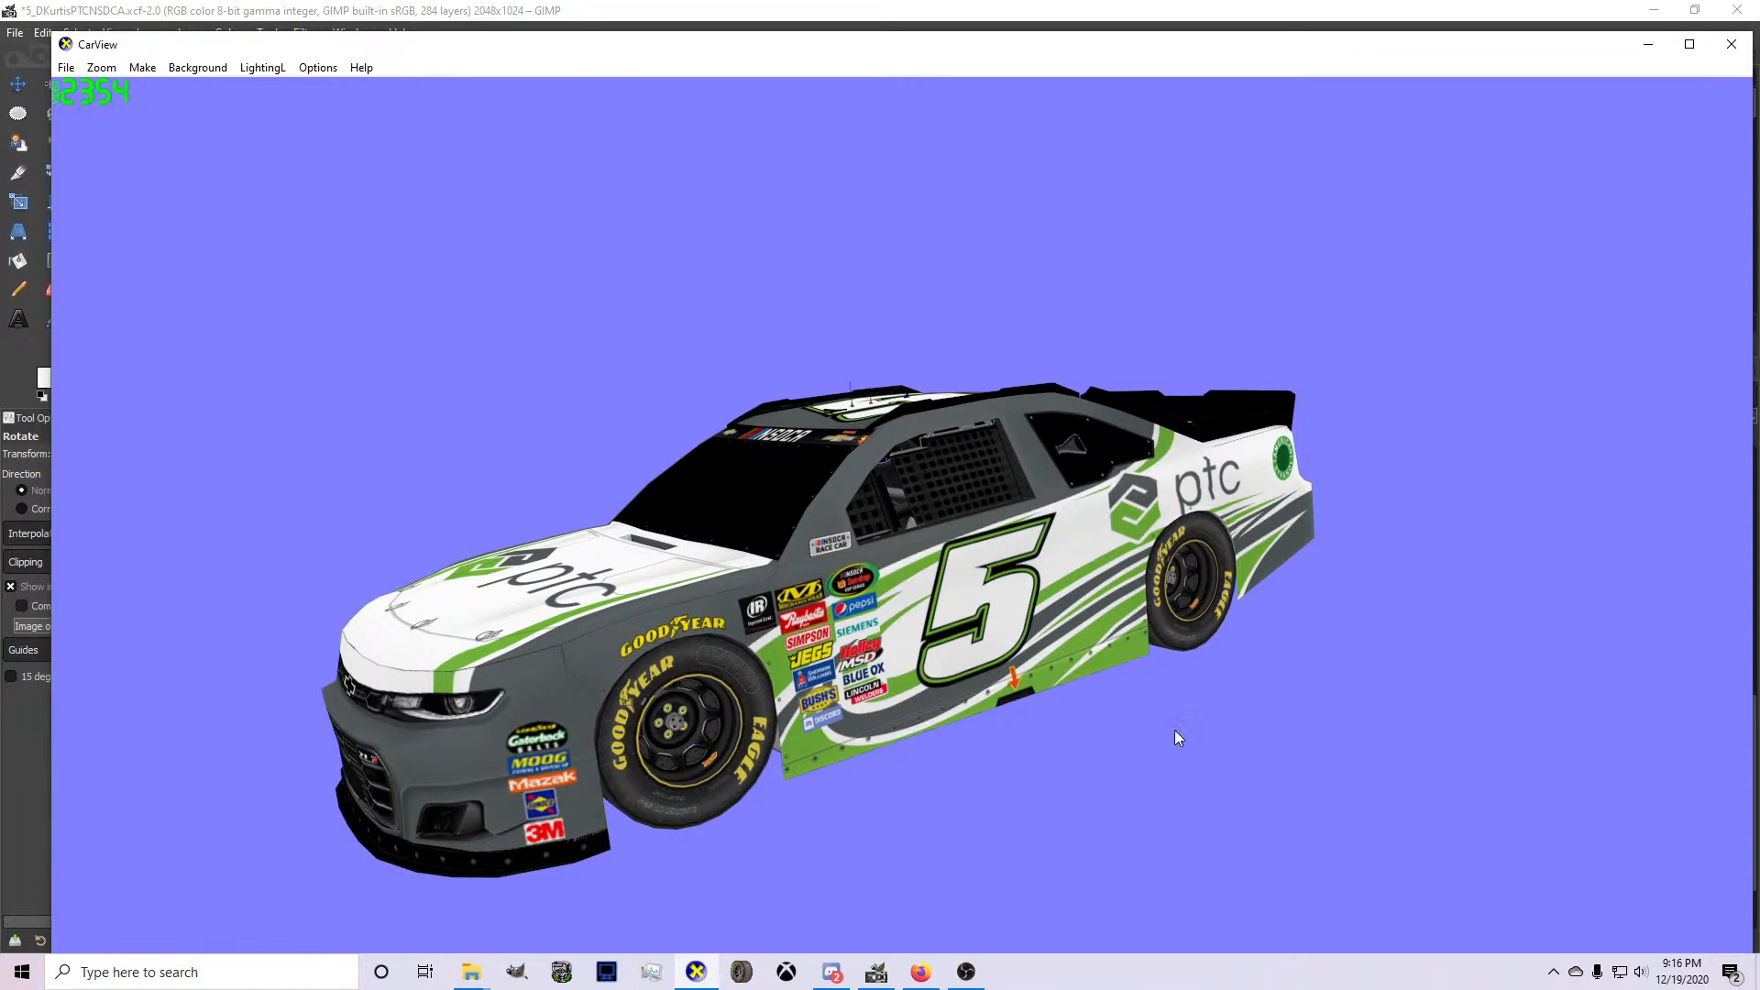
# Return to GIMP, save the livery project and look over the whole car template.
pyautogui.click(876, 972)
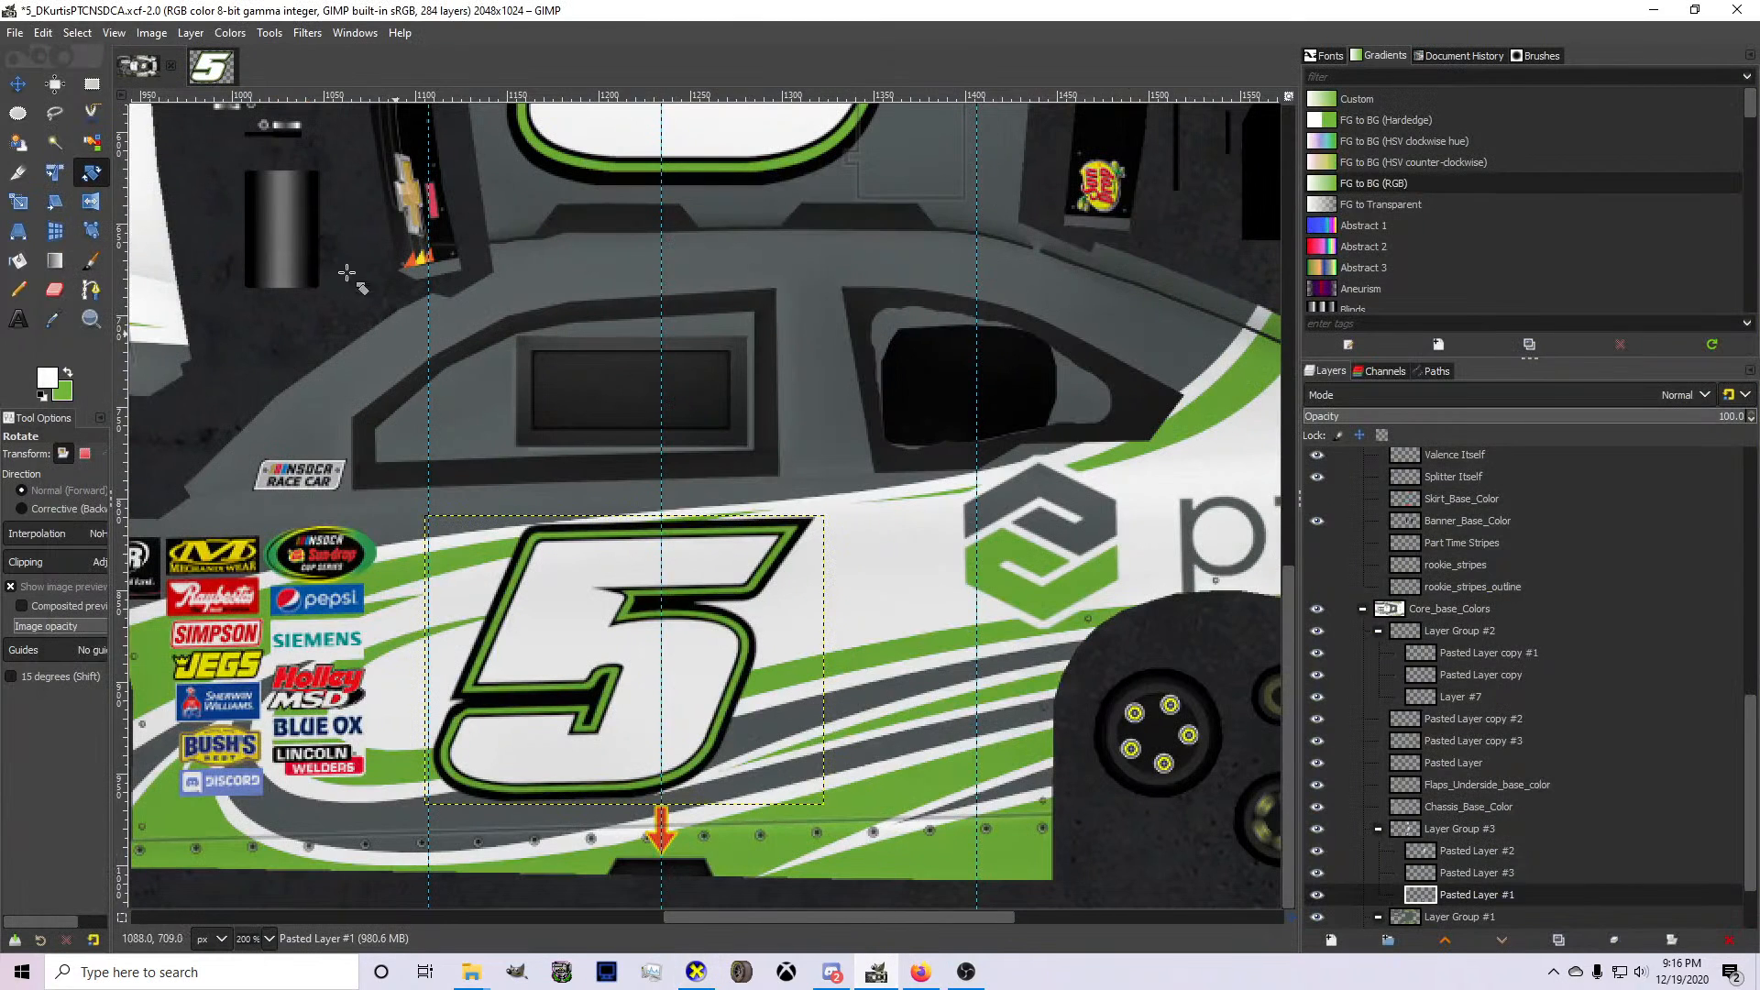
pyautogui.hotkey('ctrl', 's')
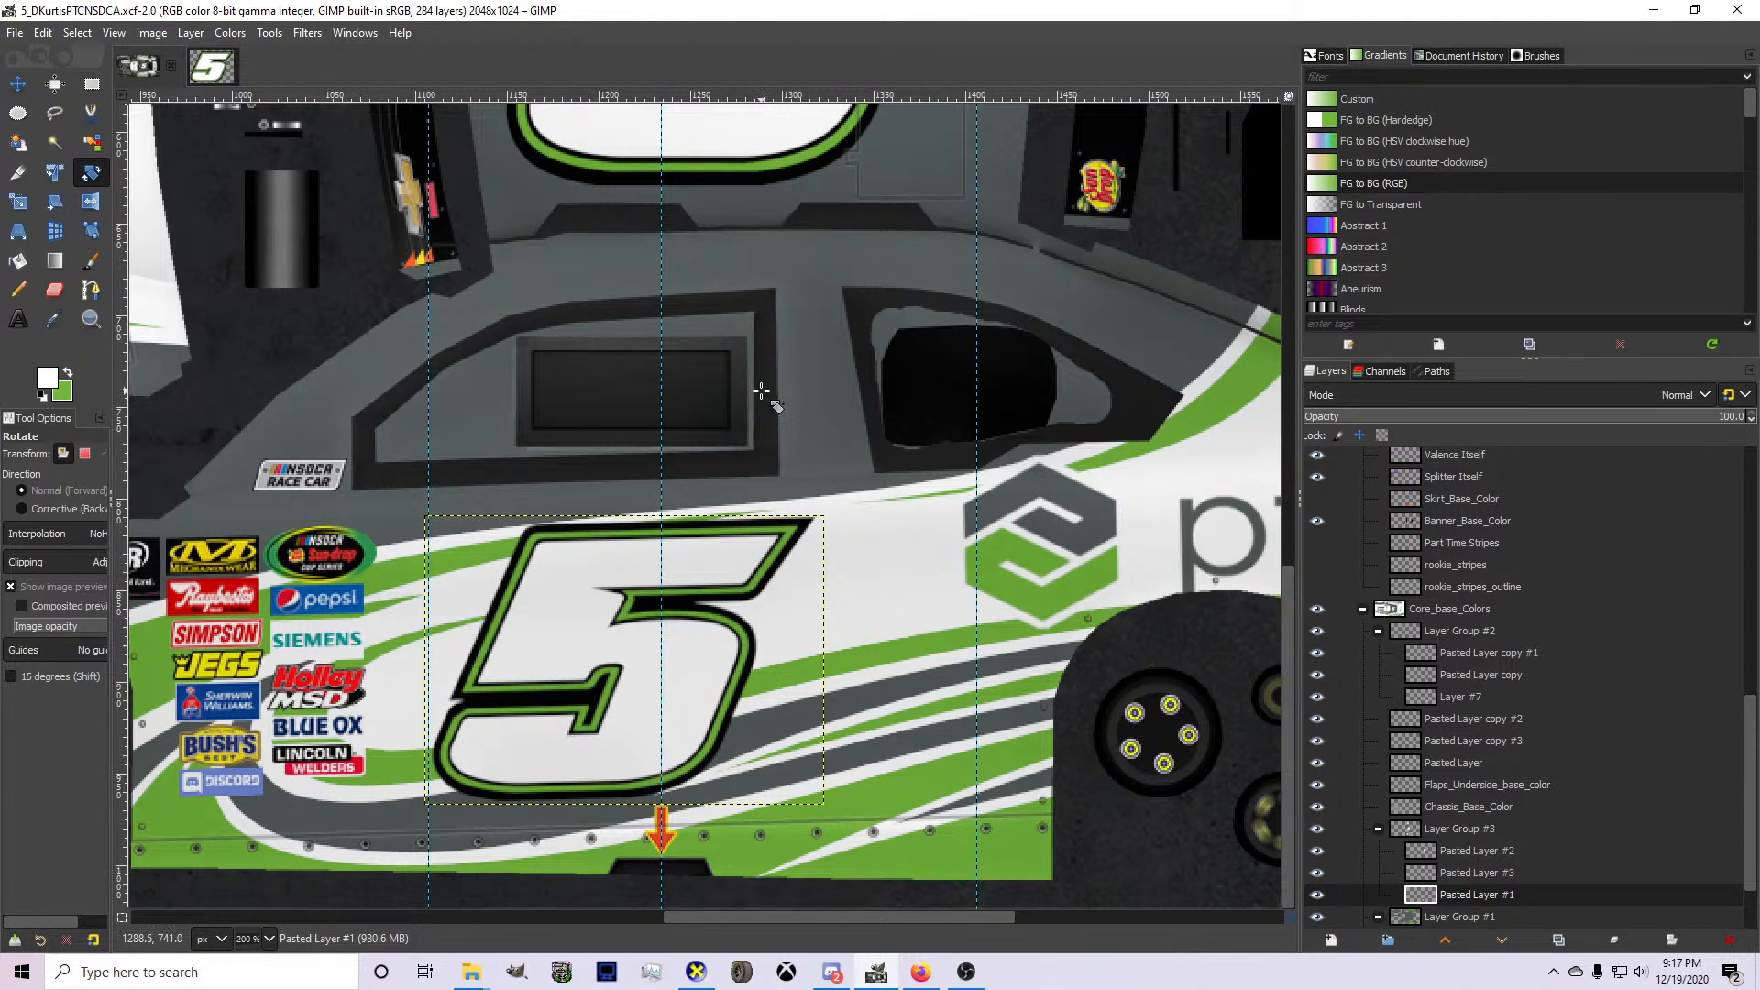
pyautogui.click(211, 66)
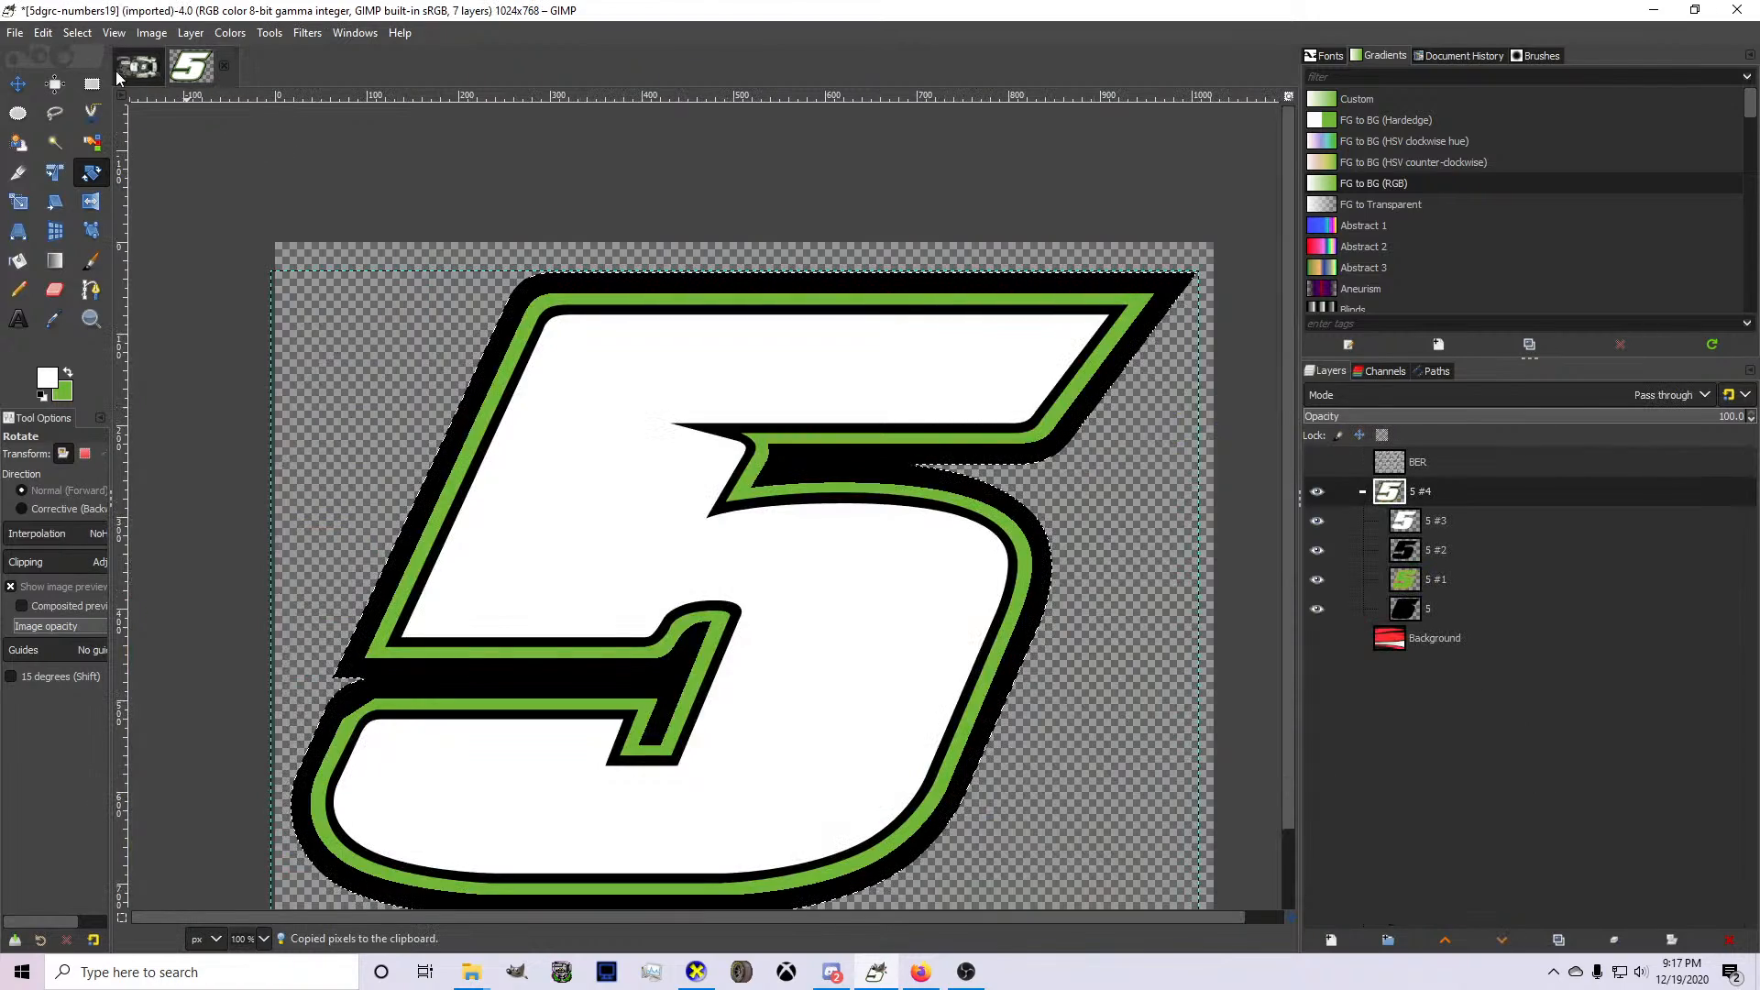
pyautogui.click(137, 66)
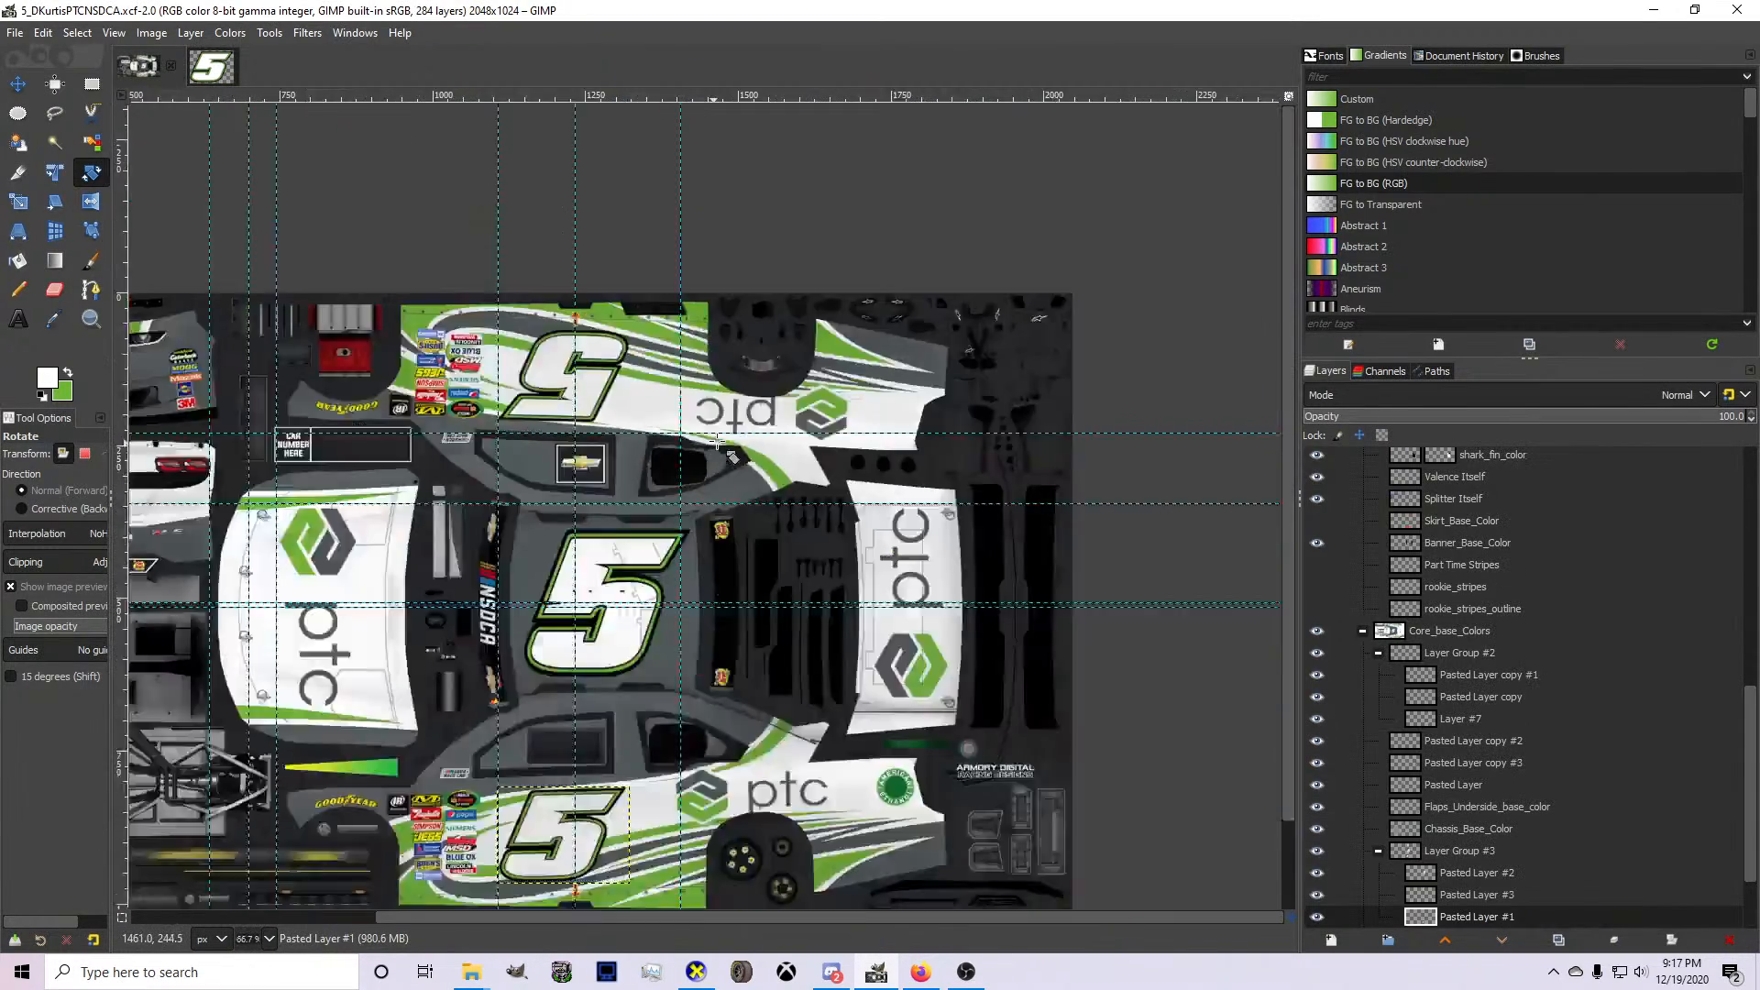
pyautogui.scroll(-2, 717, 444)
pyautogui.scroll(2, 490, 405)
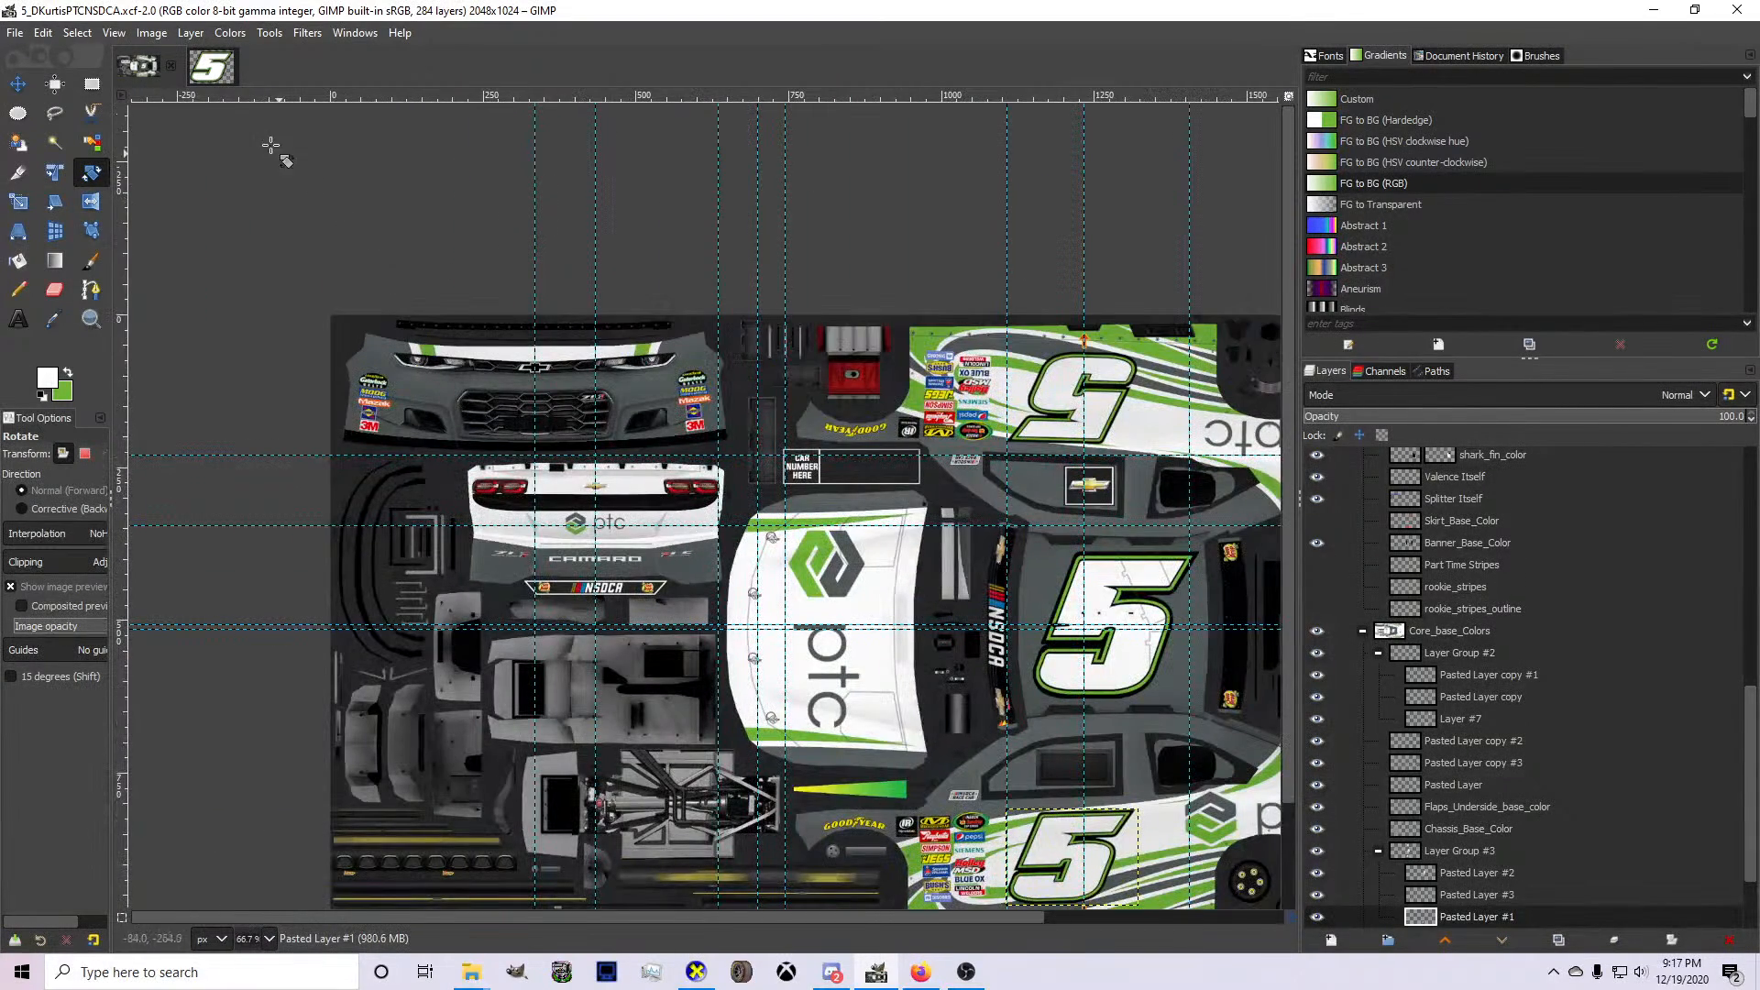
# In the 5dgrc-numbers19 image, clear the selection and fill the number's white face on layer 5 #3 with green.
pyautogui.click(190, 66)
pyautogui.click(17, 260)
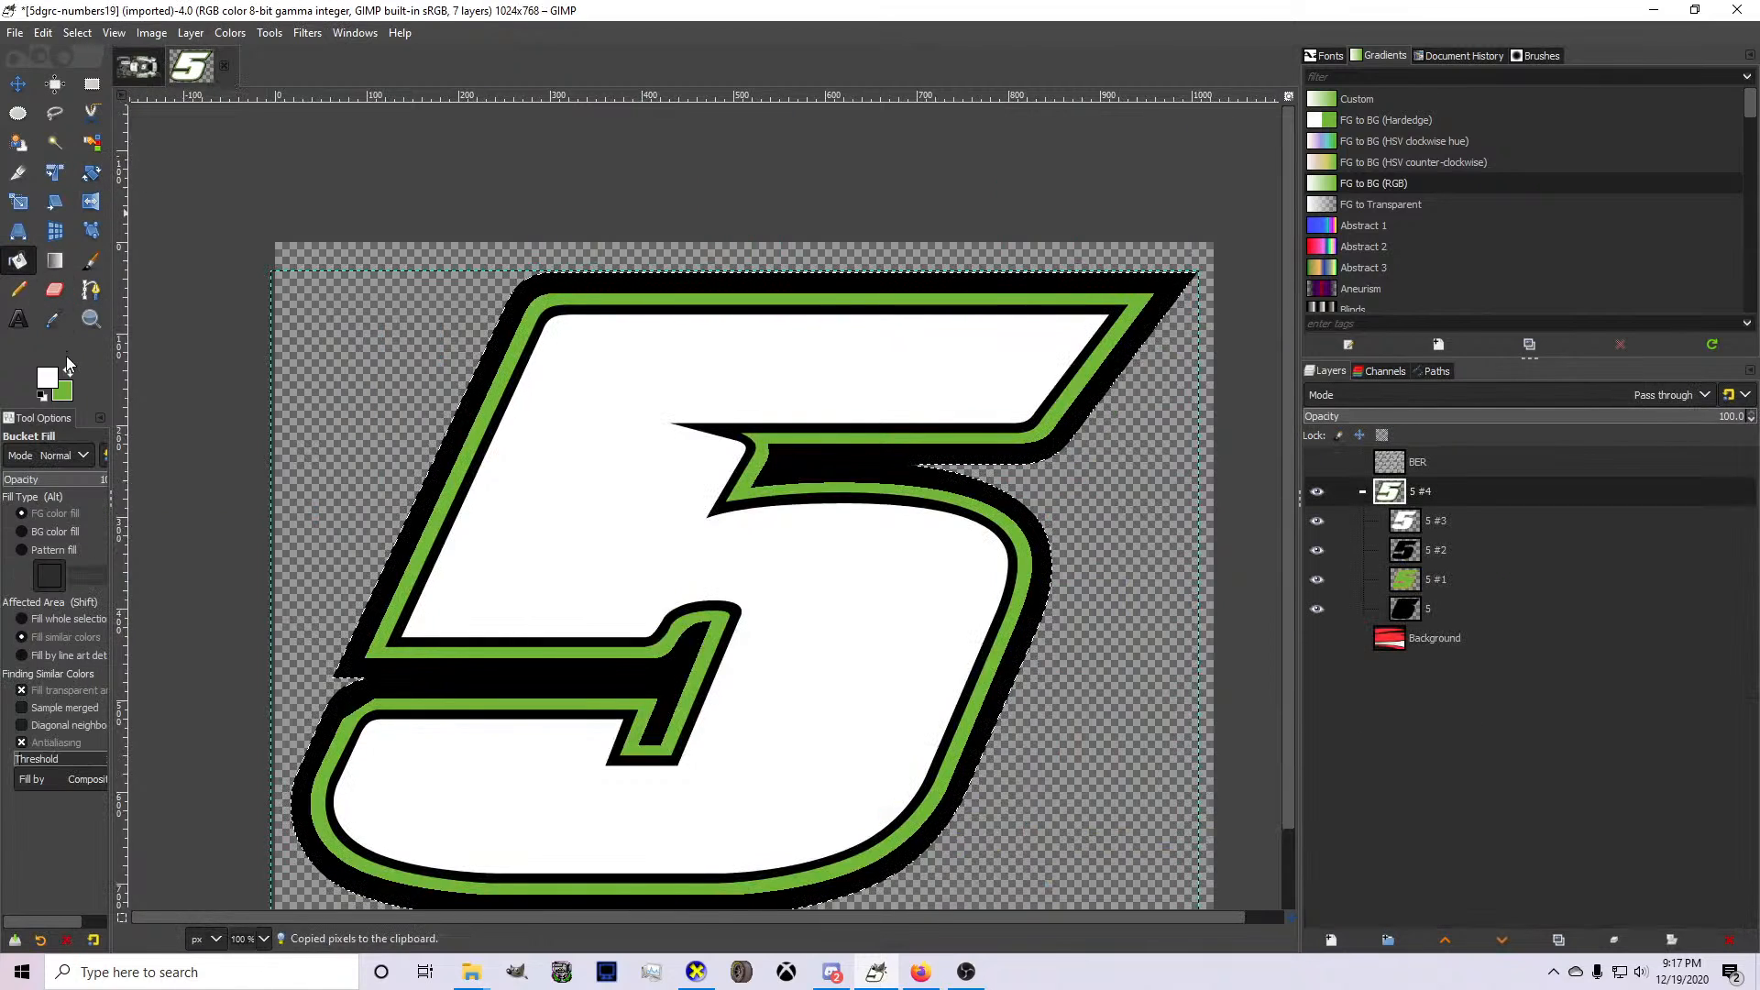
pyautogui.click(68, 370)
pyautogui.click(77, 33)
pyautogui.click(92, 80)
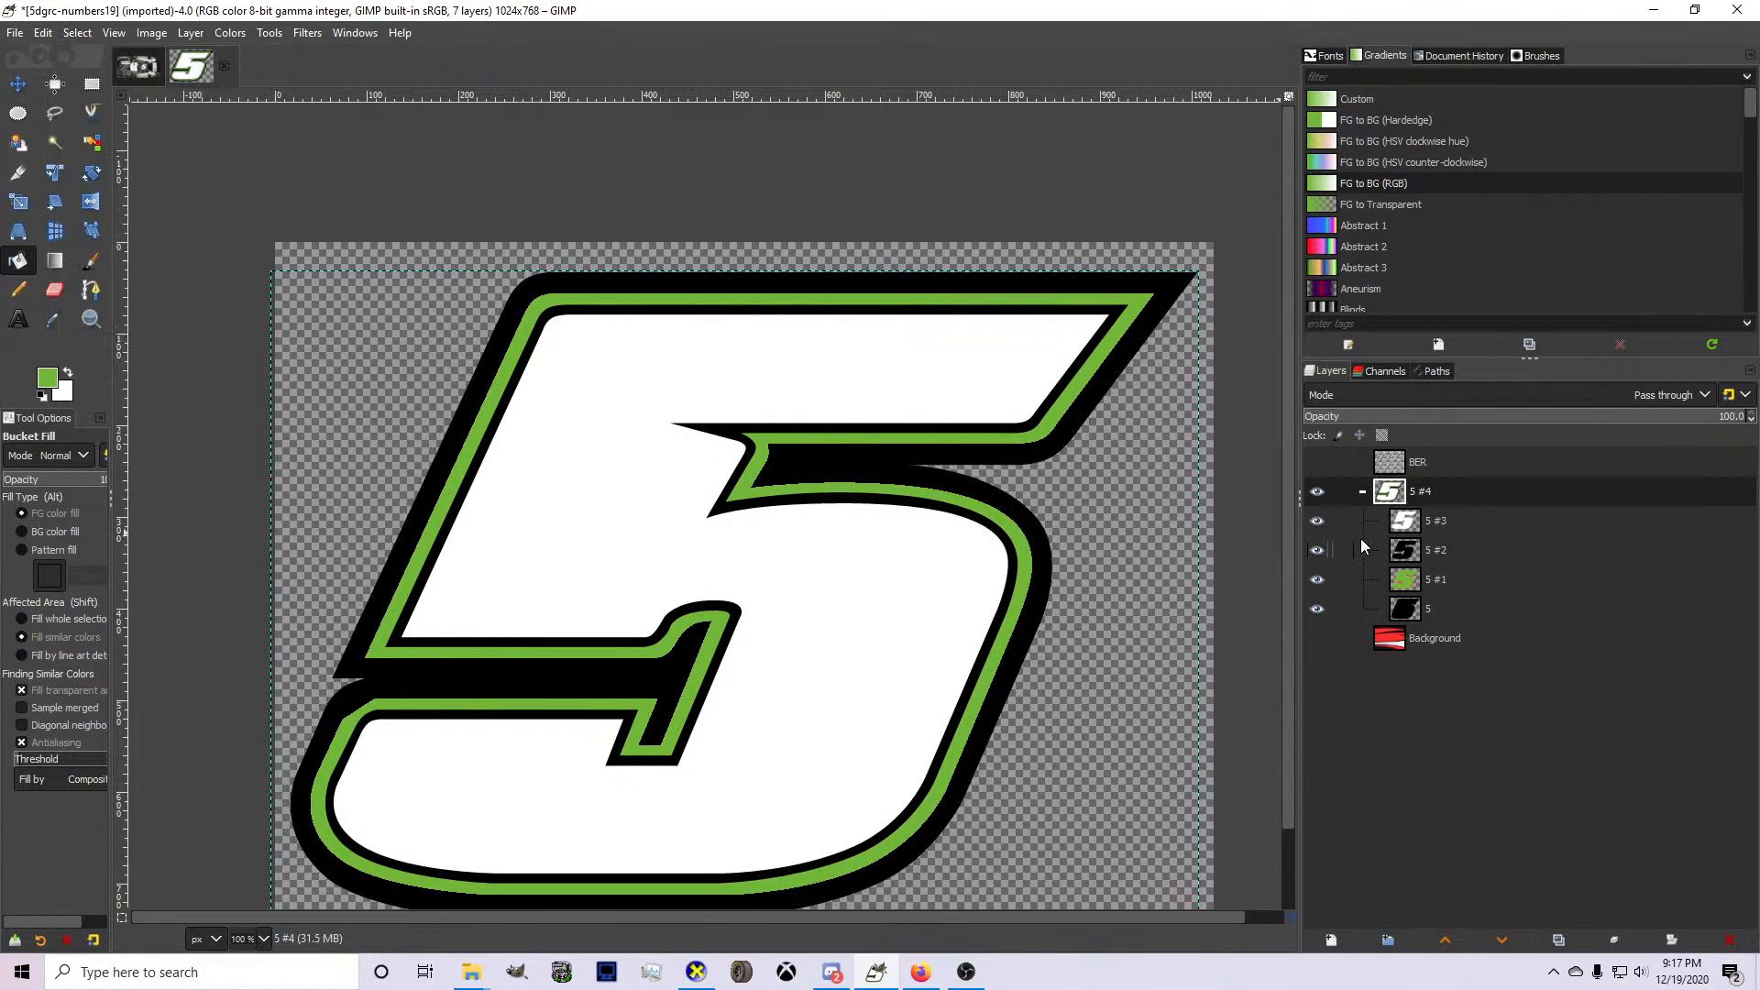
pyautogui.click(1430, 520)
pyautogui.click(688, 464)
# Make white the fill colour and fill the number's inner outline on layer 5 #1 with it.
pyautogui.click(1445, 553)
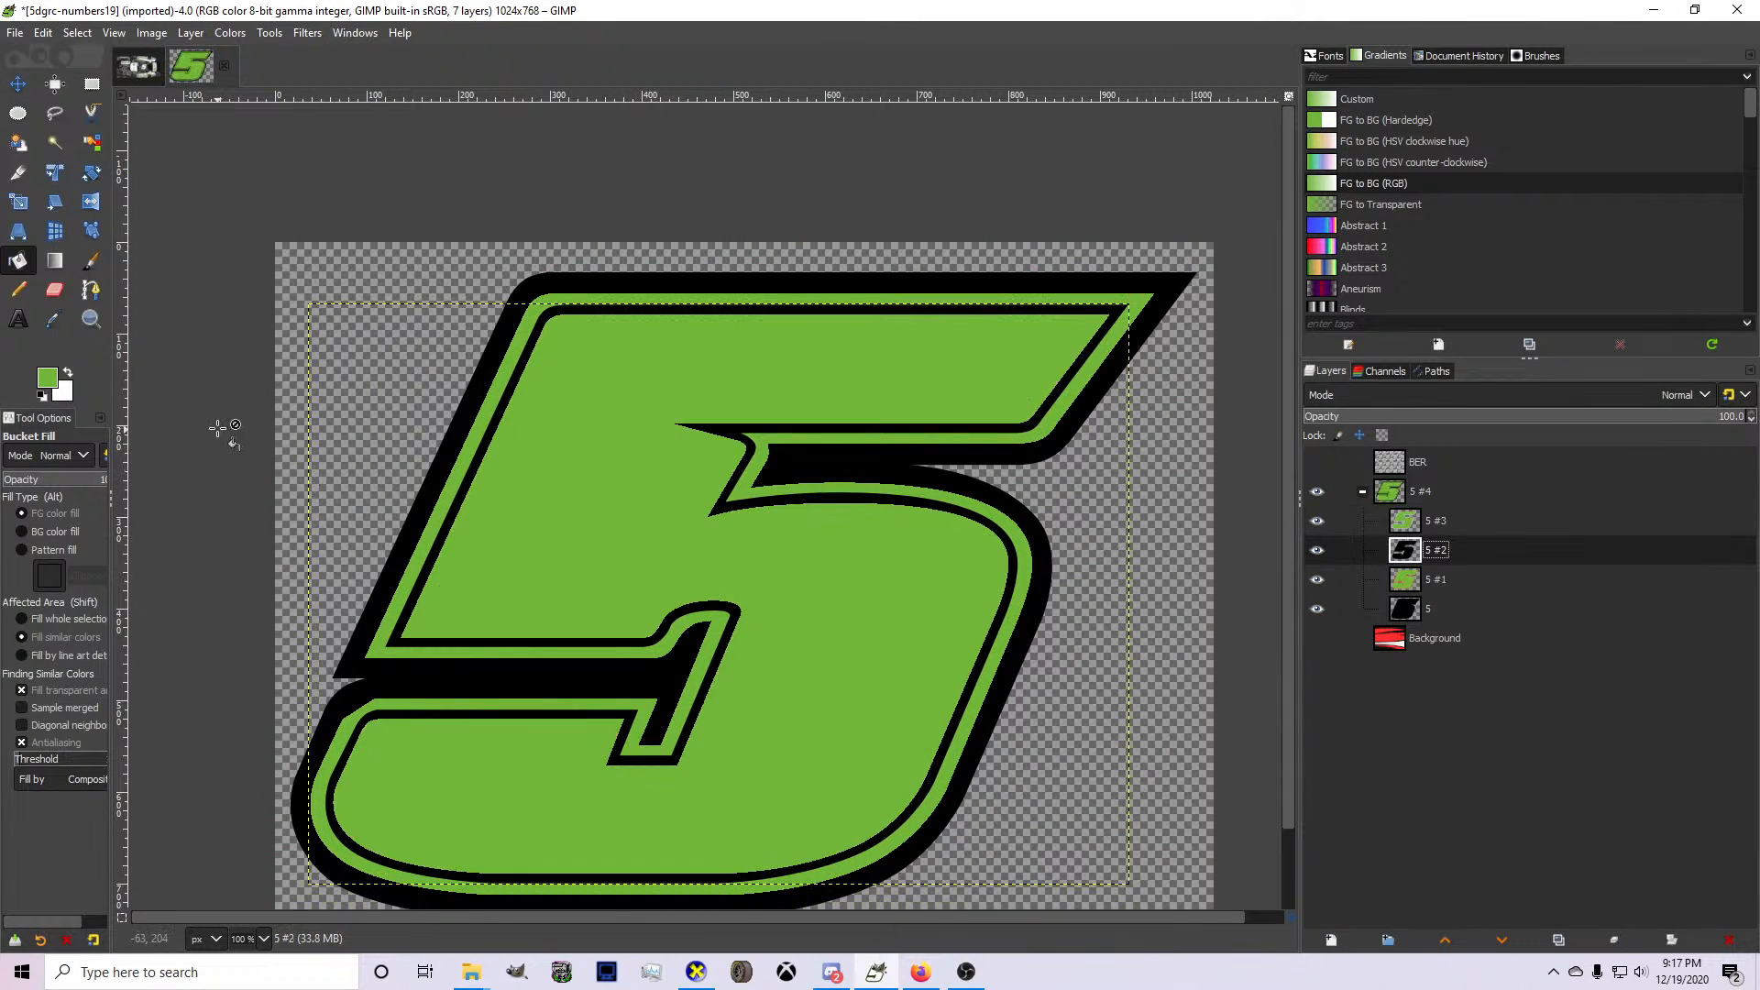
pyautogui.click(68, 371)
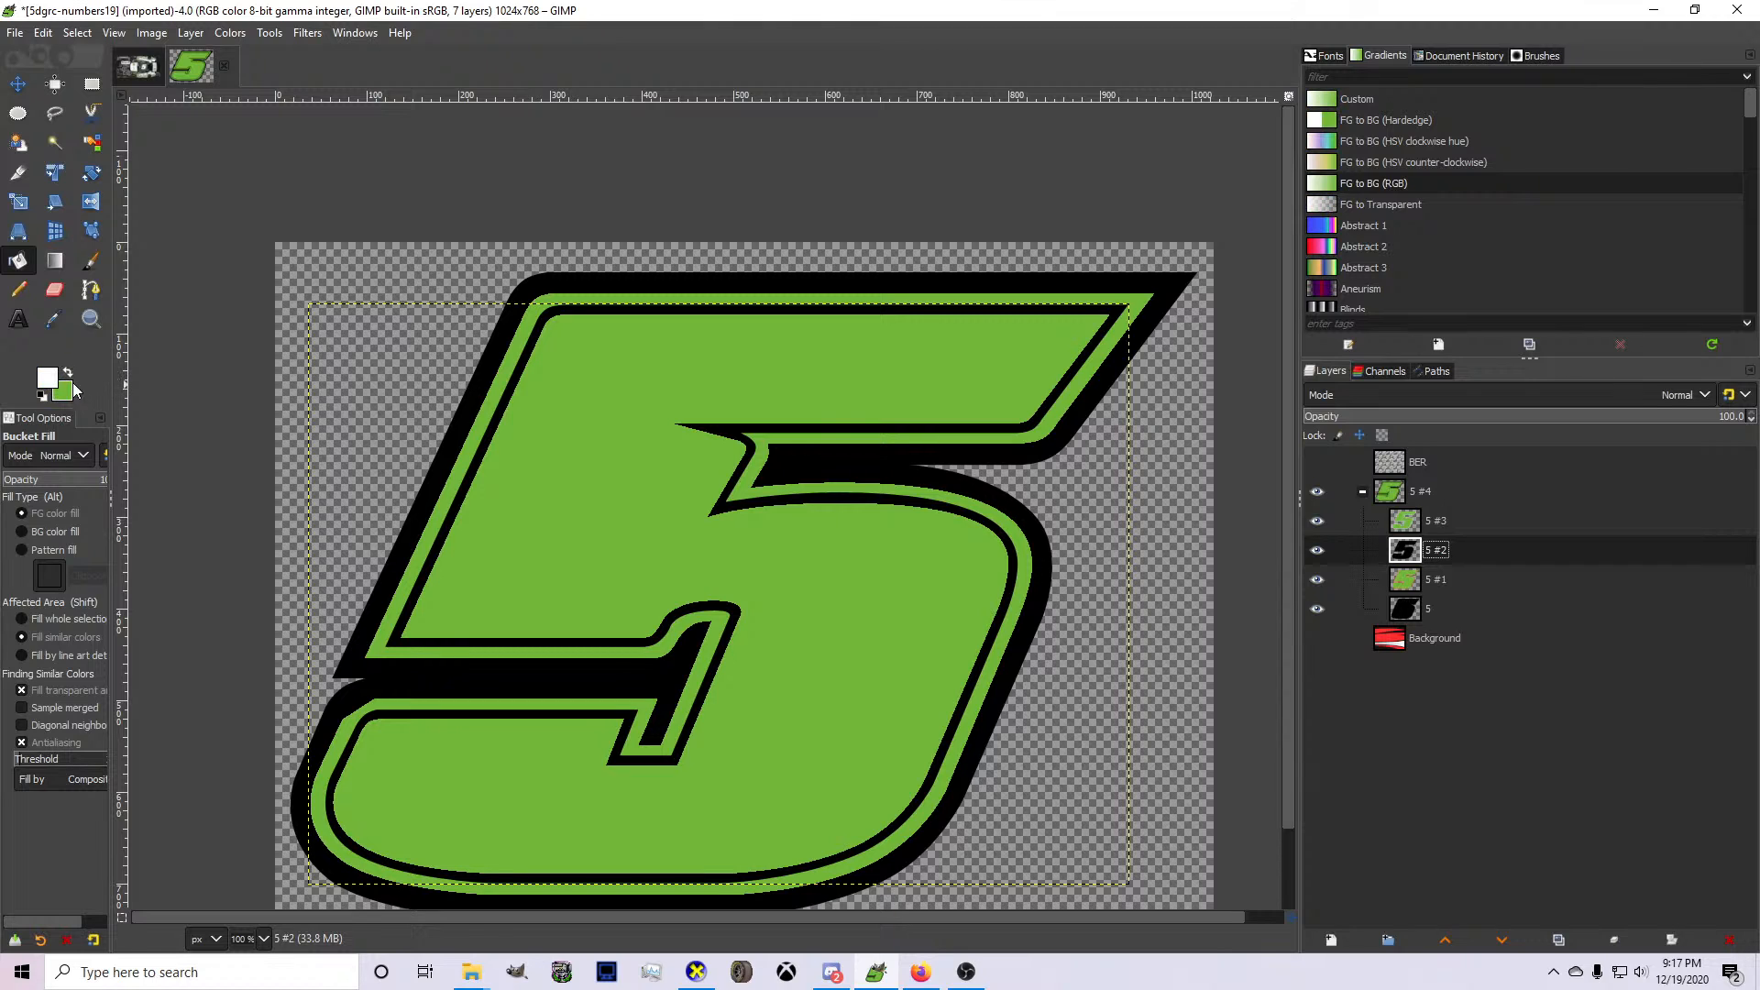
pyautogui.click(646, 539)
pyautogui.hotkey('ctrl', 'z')
pyautogui.press('pagedown')
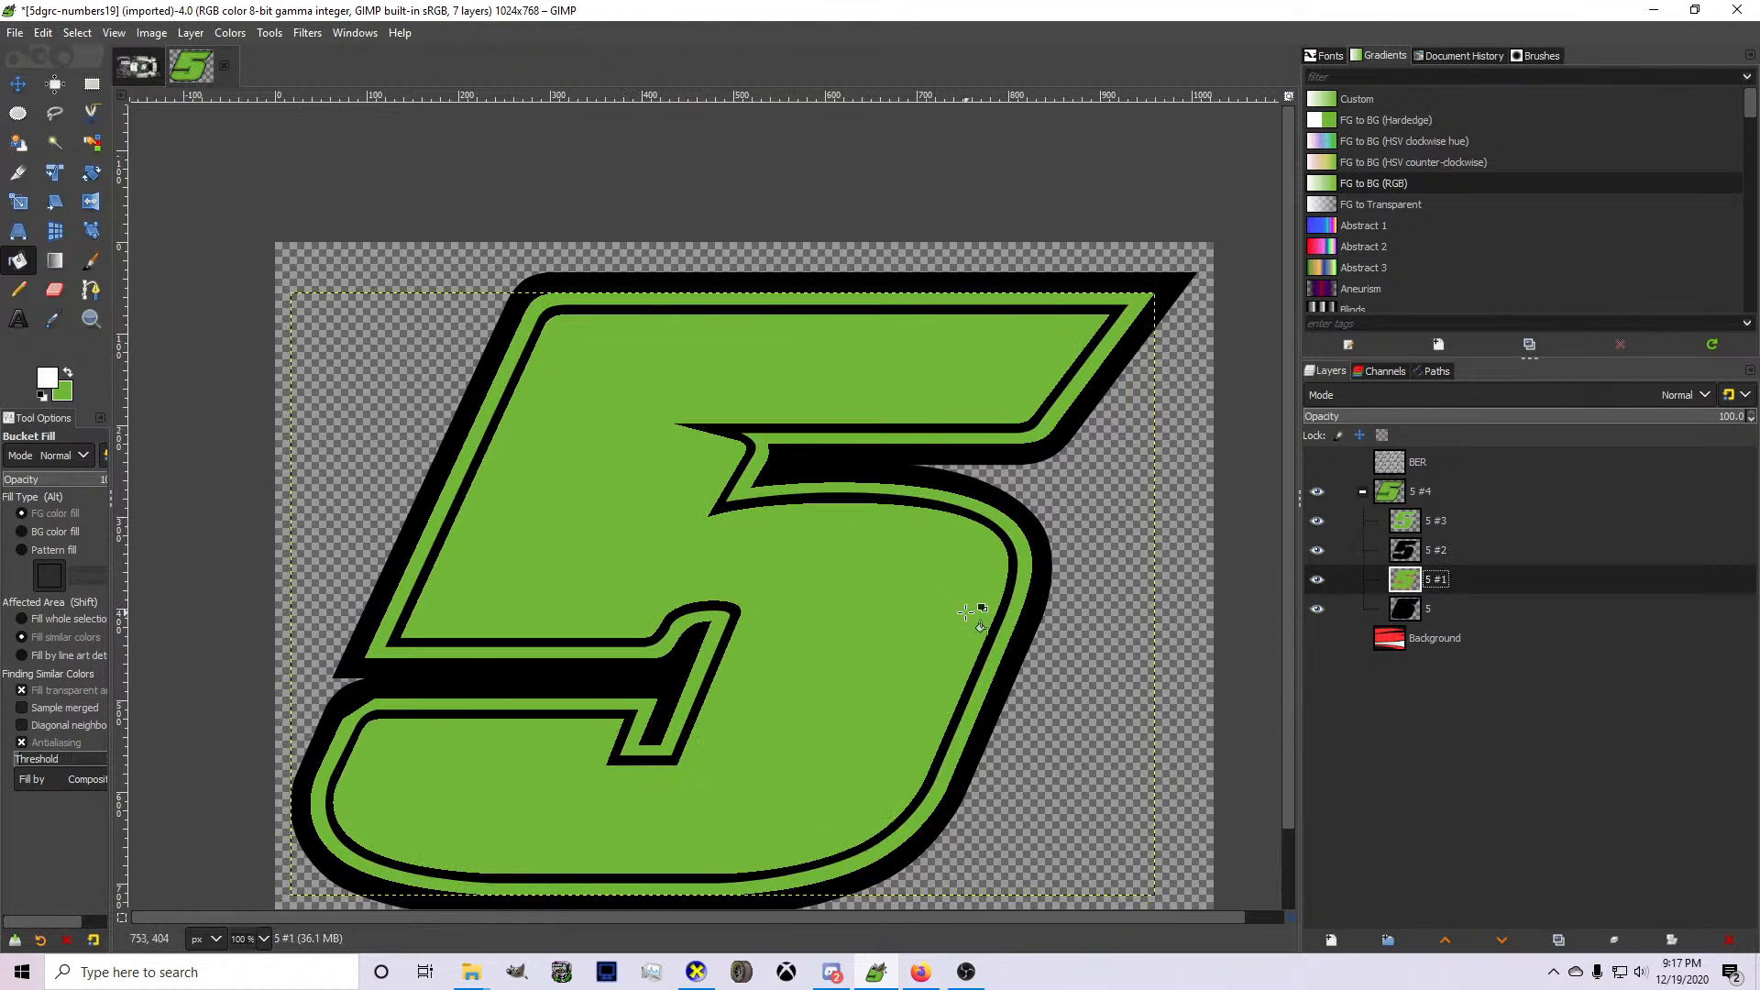
pyautogui.click(949, 612)
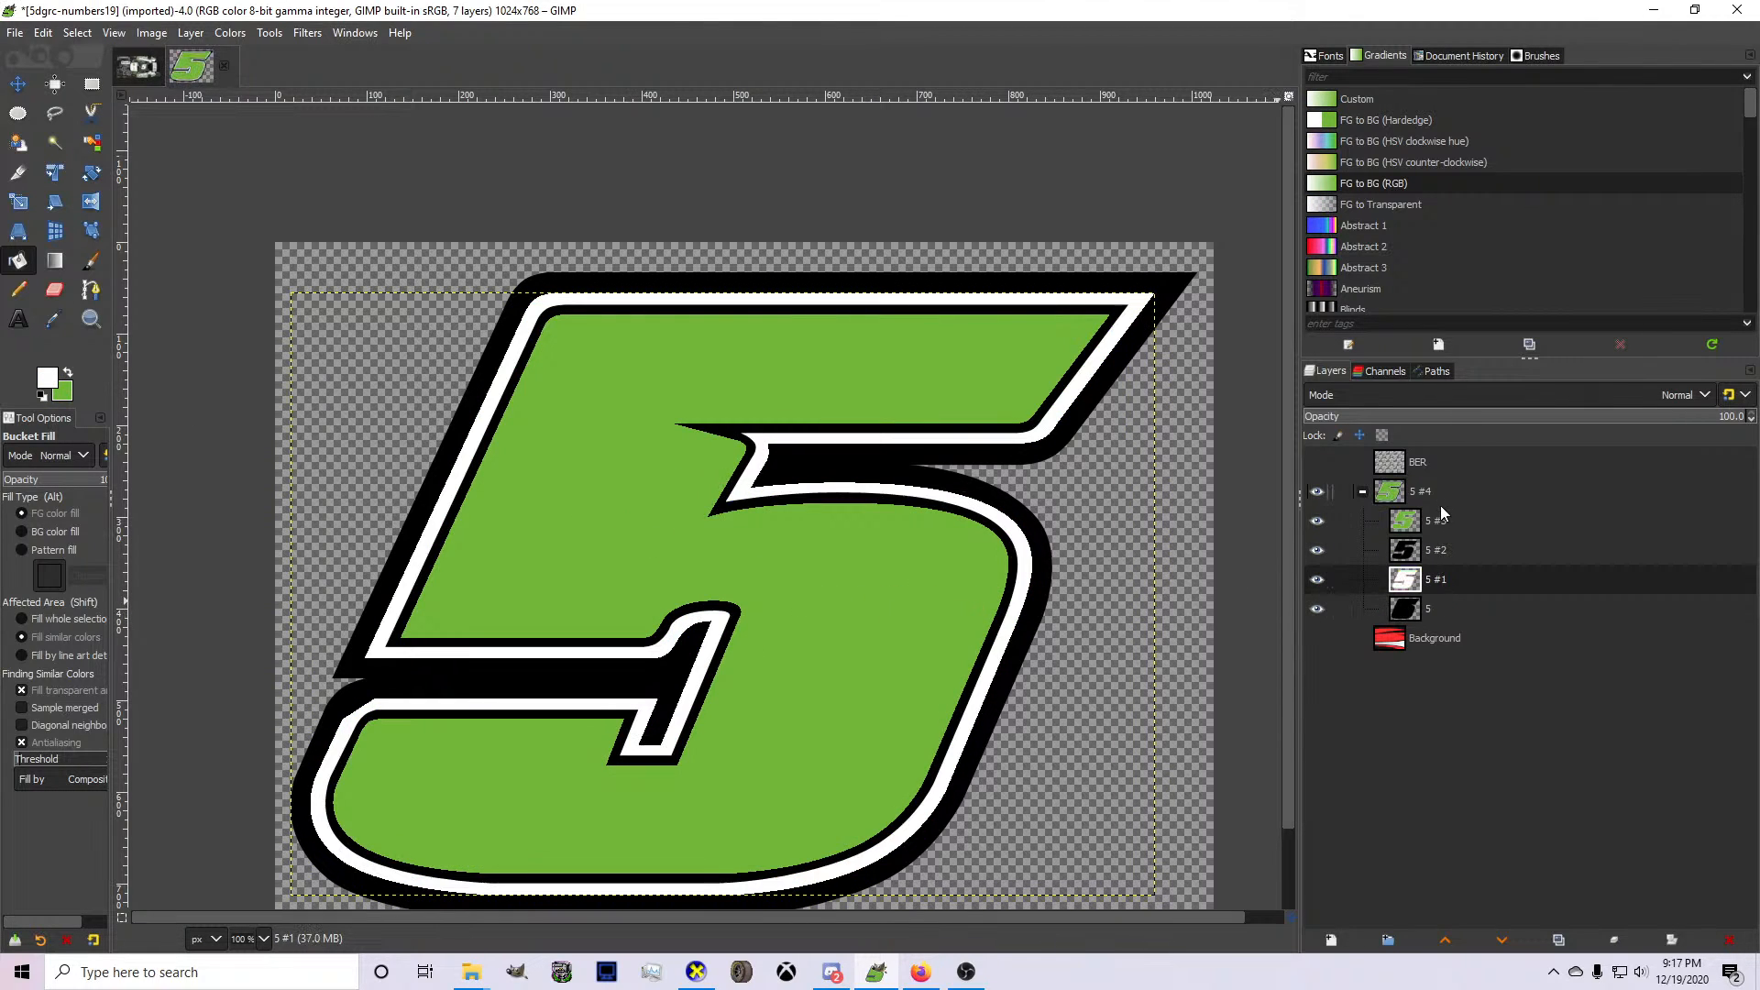
# Select the opaque area of layer group 5 #4, copy the recoloured number and paste it into the car livery image.
pyautogui.rightClick(1438, 499)
pyautogui.click(1487, 592)
pyautogui.hotkey('ctrl', 'c')
pyautogui.click(142, 80)
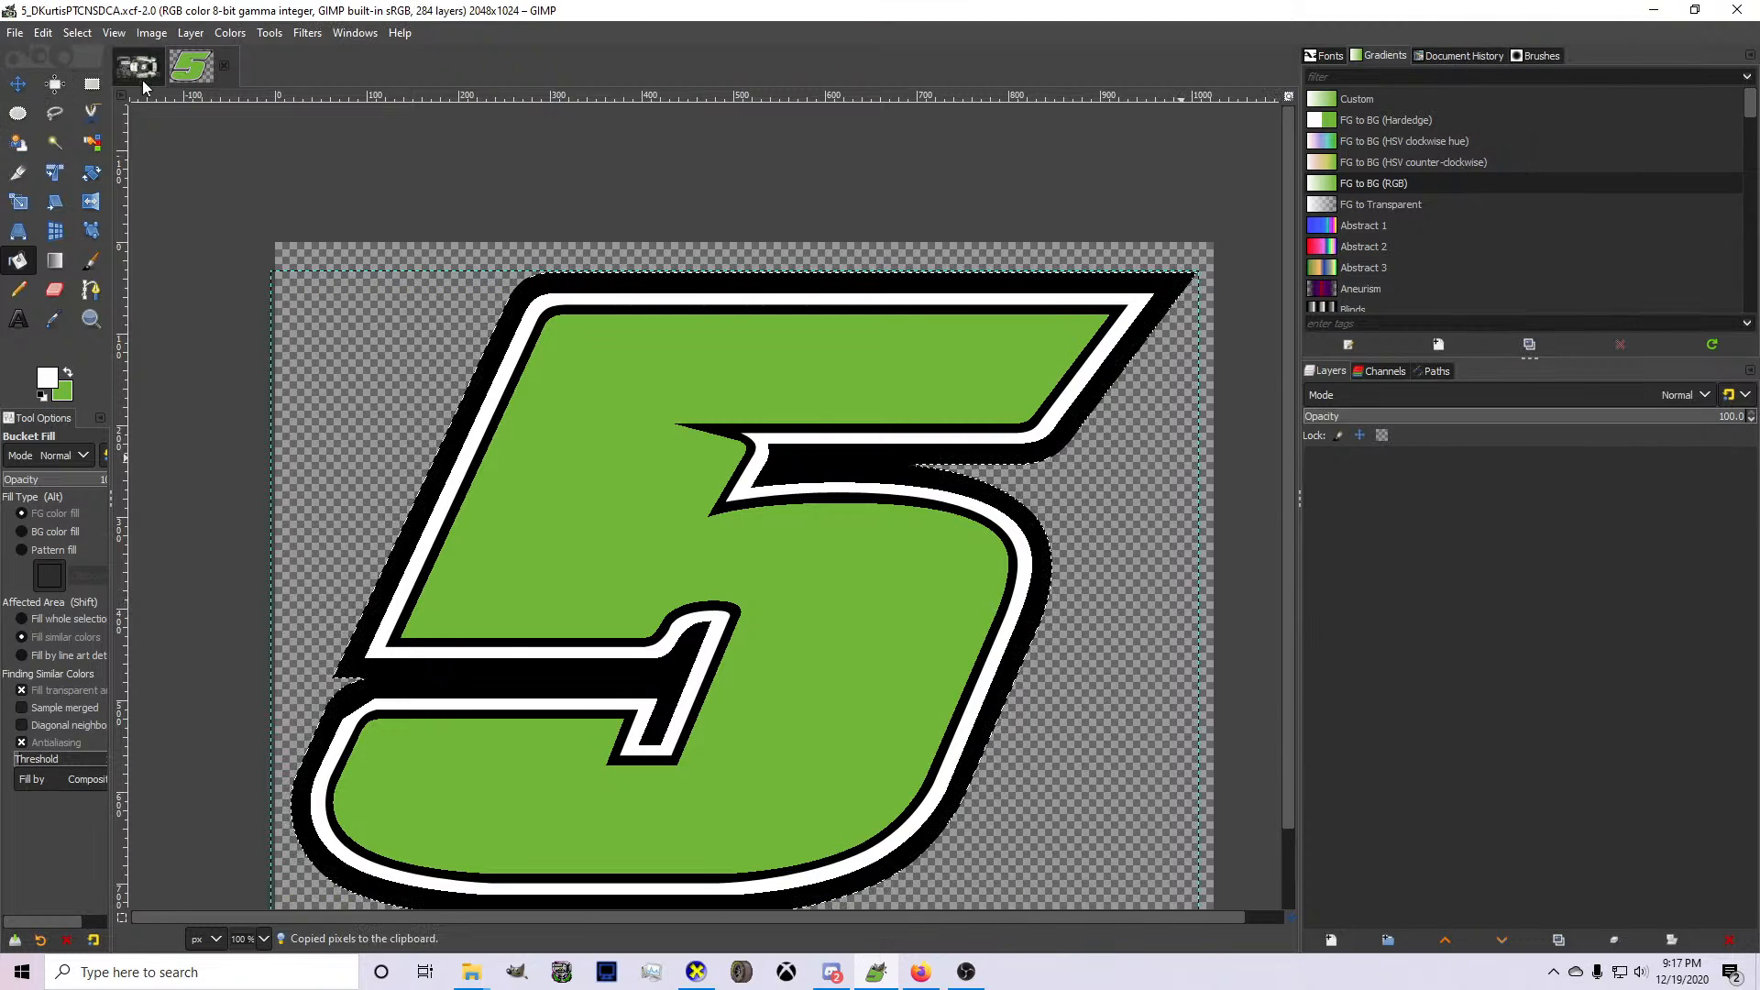
pyautogui.scroll(-1, 665, 532)
pyautogui.hotkey('ctrl', 'v')
# Scale the pasted green 5 down to a small decal and position it on the rear decklid beside the ptc logo.
pyautogui.hotkey('shift', 's')
pyautogui.moveTo(1130, 741); pyautogui.dragTo(978, 644)
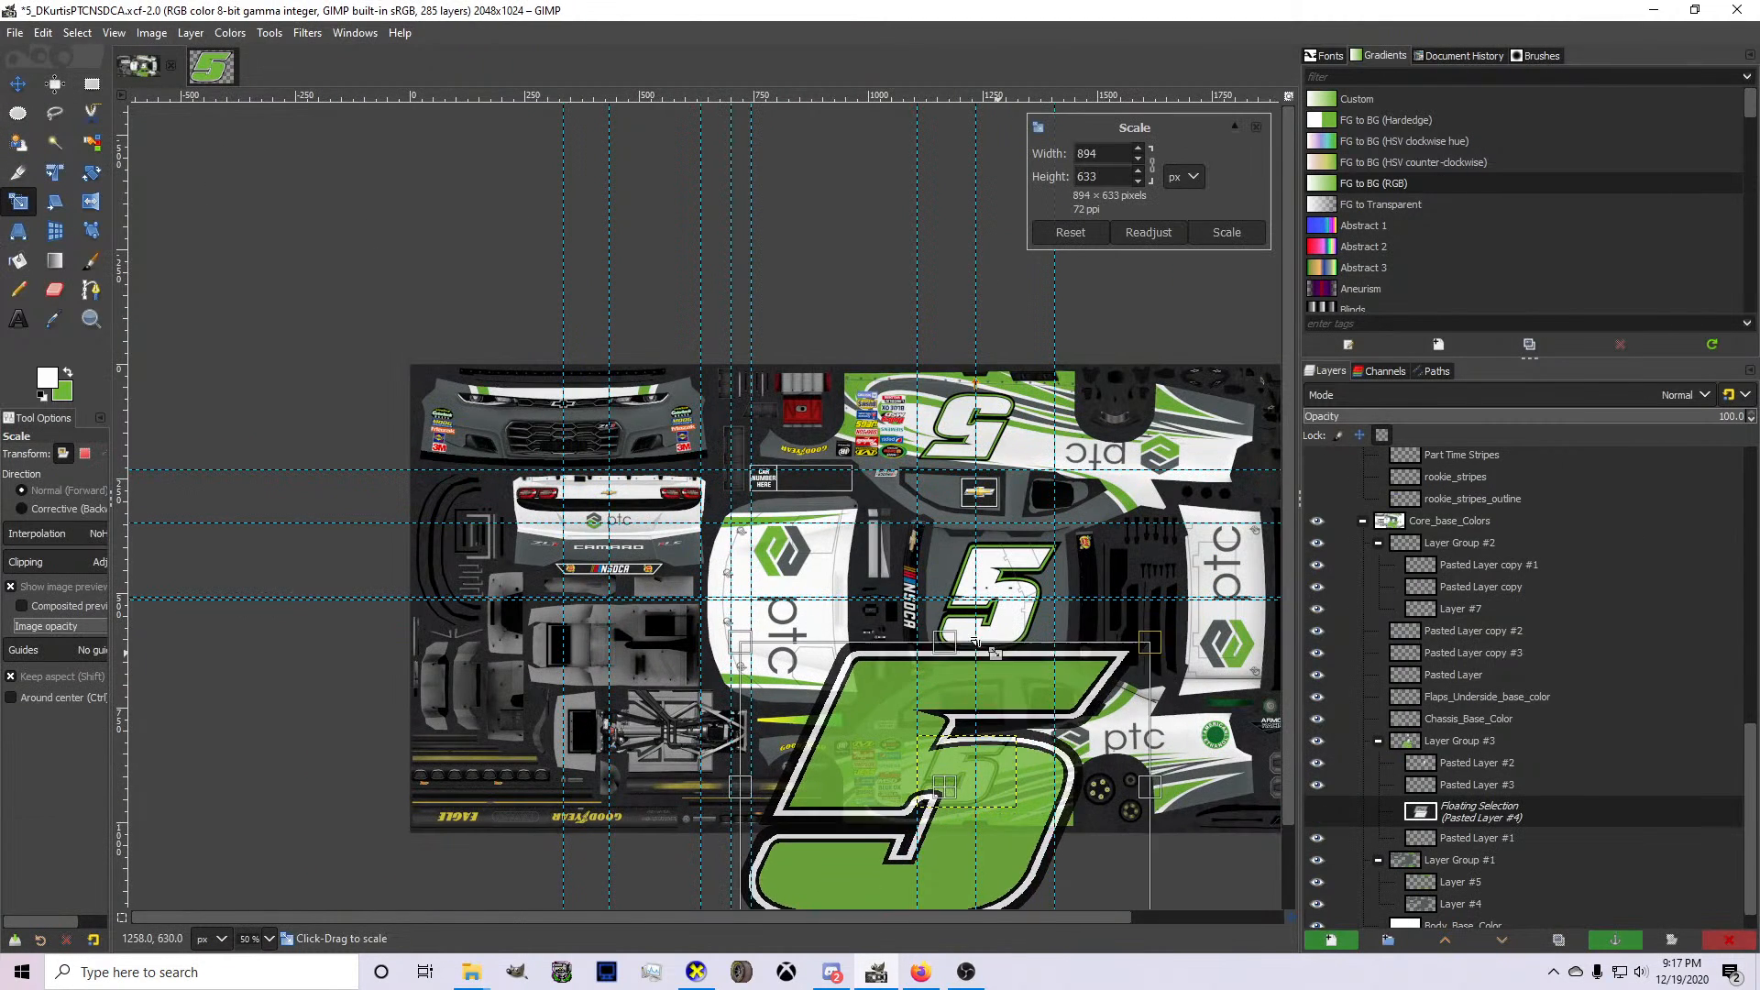
pyautogui.moveTo(1075, 892); pyautogui.dragTo(666, 543)
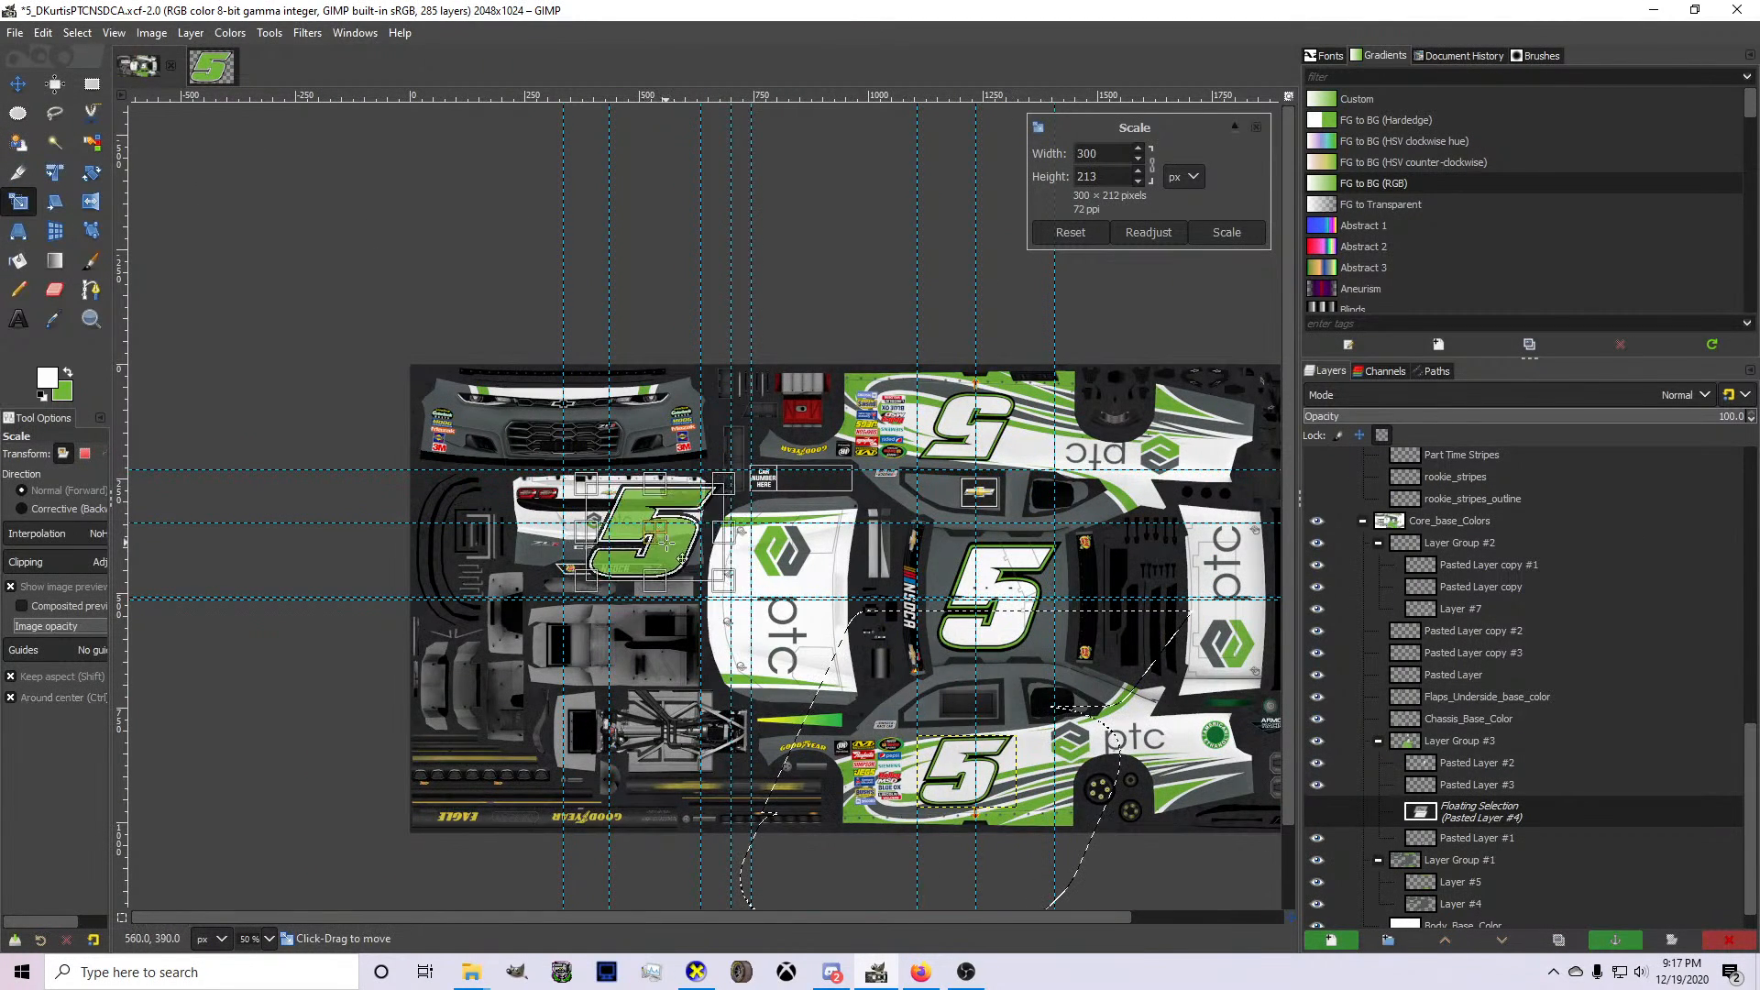
pyautogui.scroll(4, 660, 530)
pyautogui.moveTo(378, 352); pyautogui.dragTo(597, 506)
pyautogui.moveTo(903, 720); pyautogui.dragTo(683, 561)
pyautogui.scroll(2, 746, 556)
pyautogui.moveTo(449, 590); pyautogui.dragTo(767, 478)
pyautogui.press('Return')
# Try to rotate the pasted decklid 5 by -8.69° and shift it slightly as its own layer.
pyautogui.hotkey('shift', 'r')
pyautogui.click(775, 493)
pyautogui.press('Return')
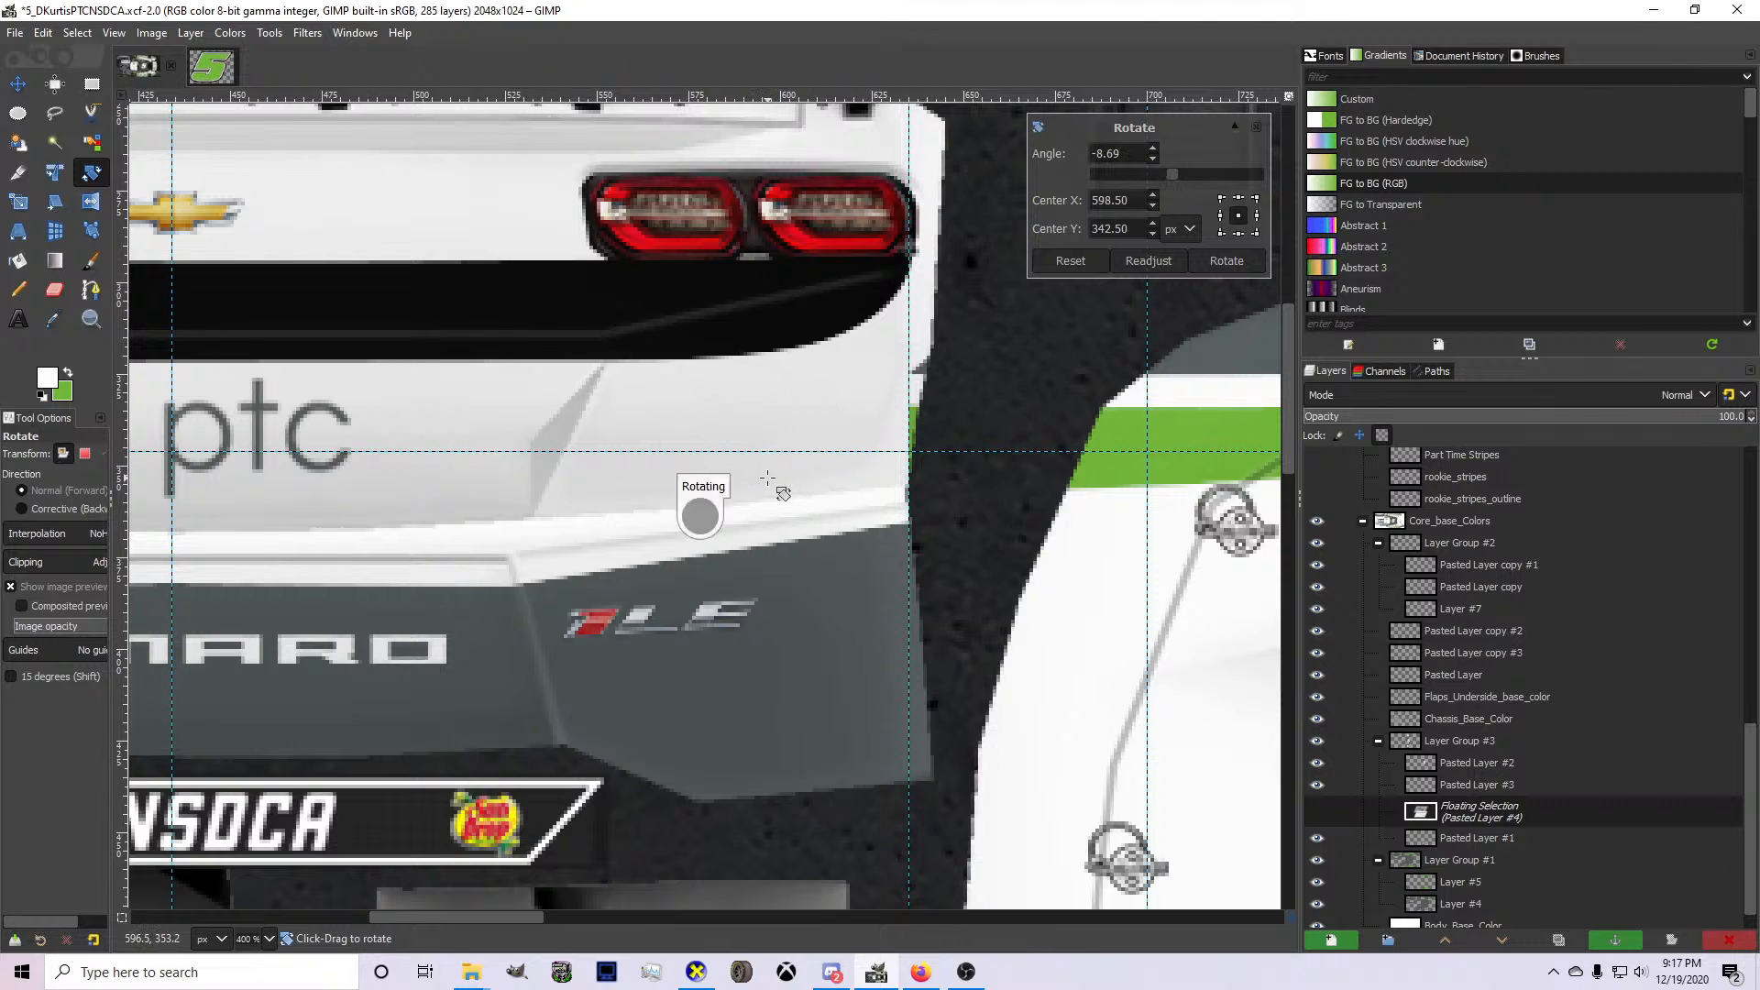
pyautogui.hotkey('ctrl', 'shift', 'n')
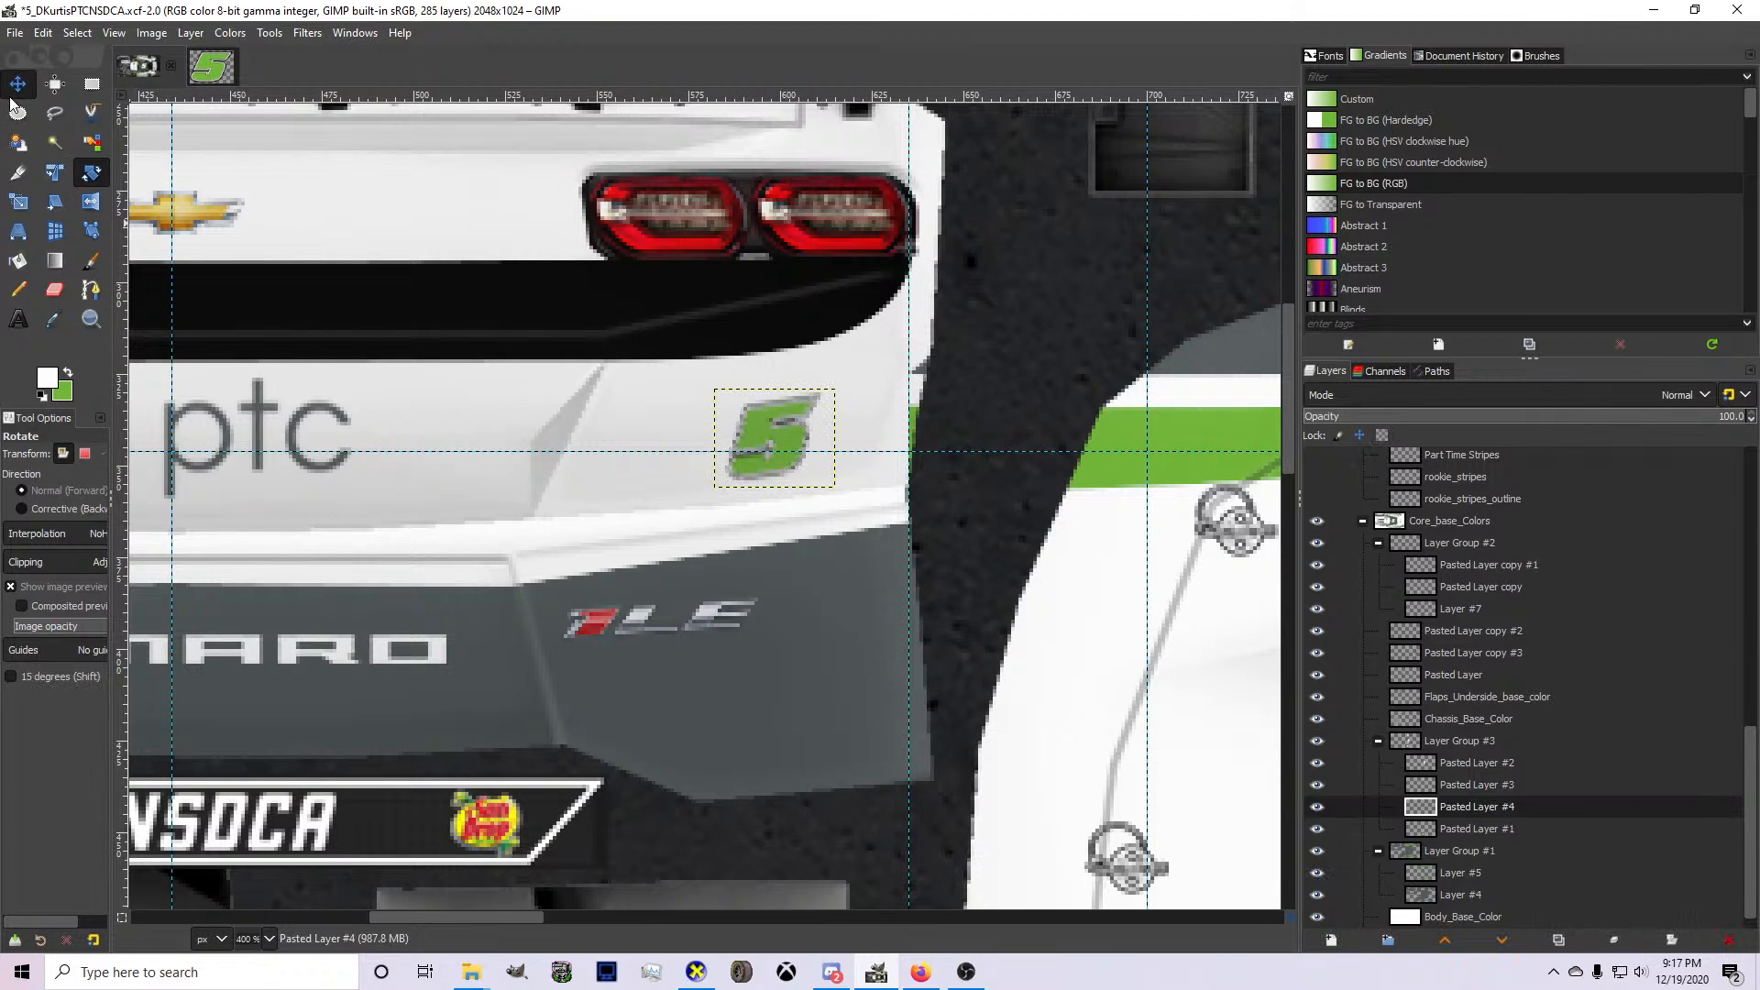
pyautogui.click(17, 83)
pyautogui.moveTo(807, 493); pyautogui.dragTo(802, 486)
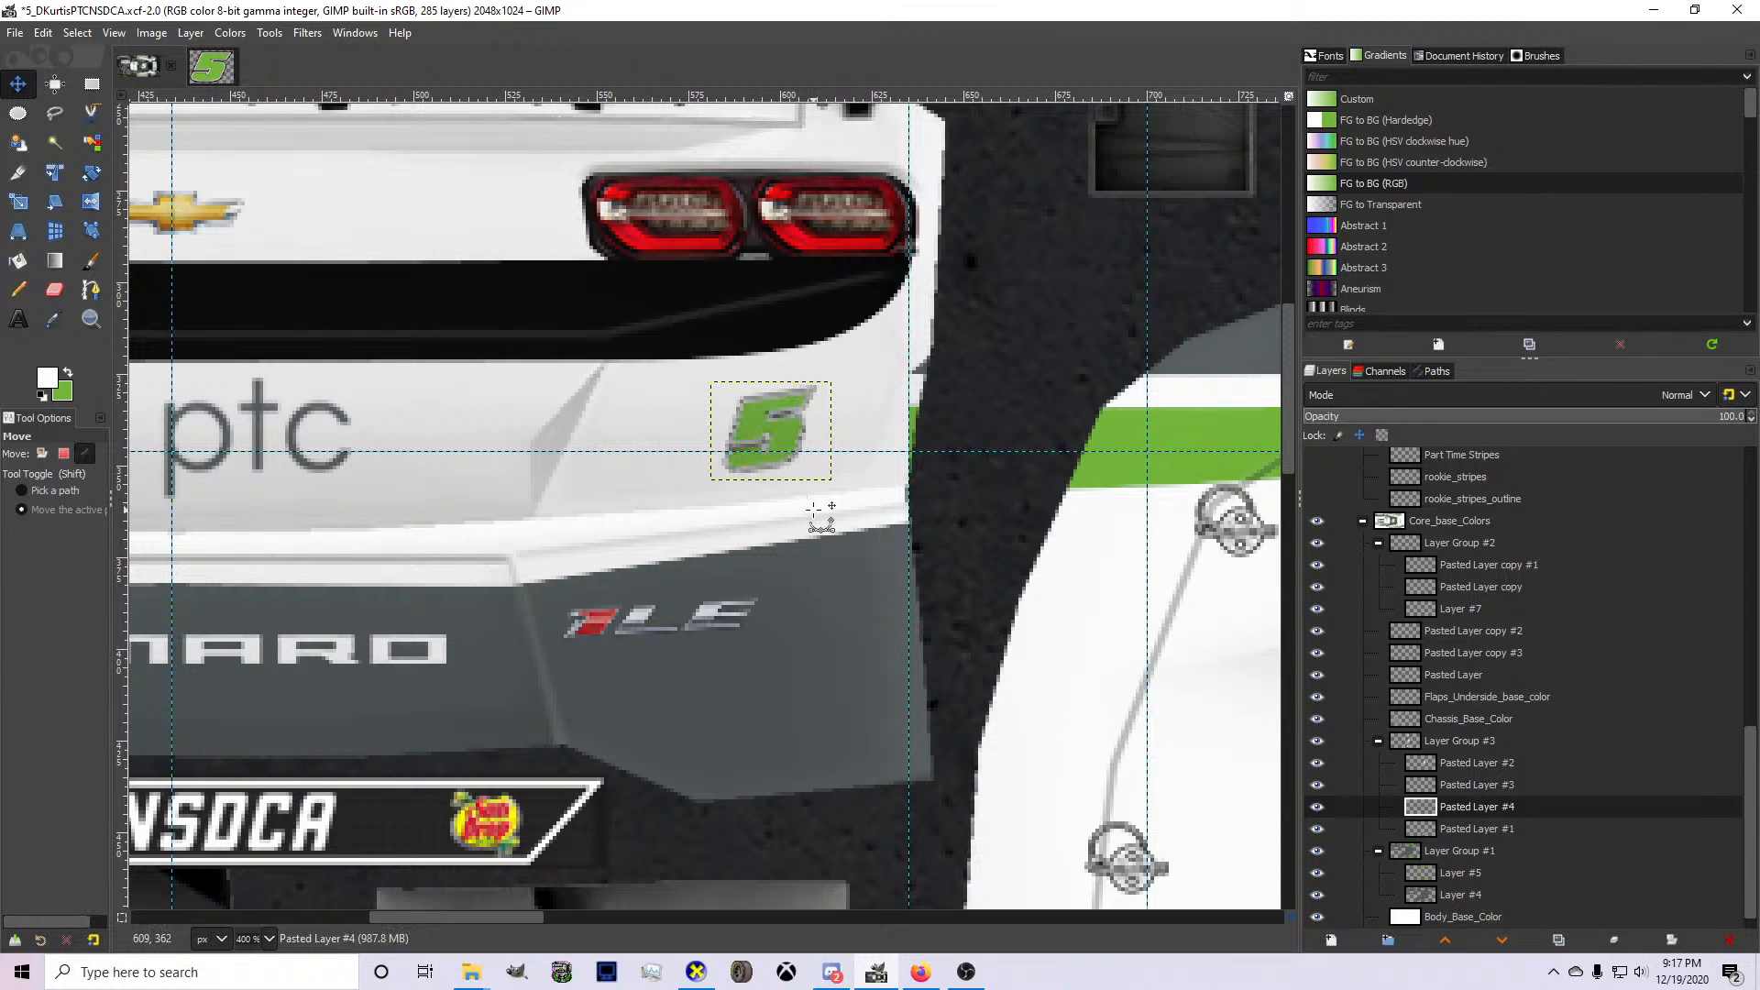
pyautogui.hotkey('ctrl', 'z')
pyautogui.hotkey('ctrl', 'z')
pyautogui.hotkey('ctrl', 'z')
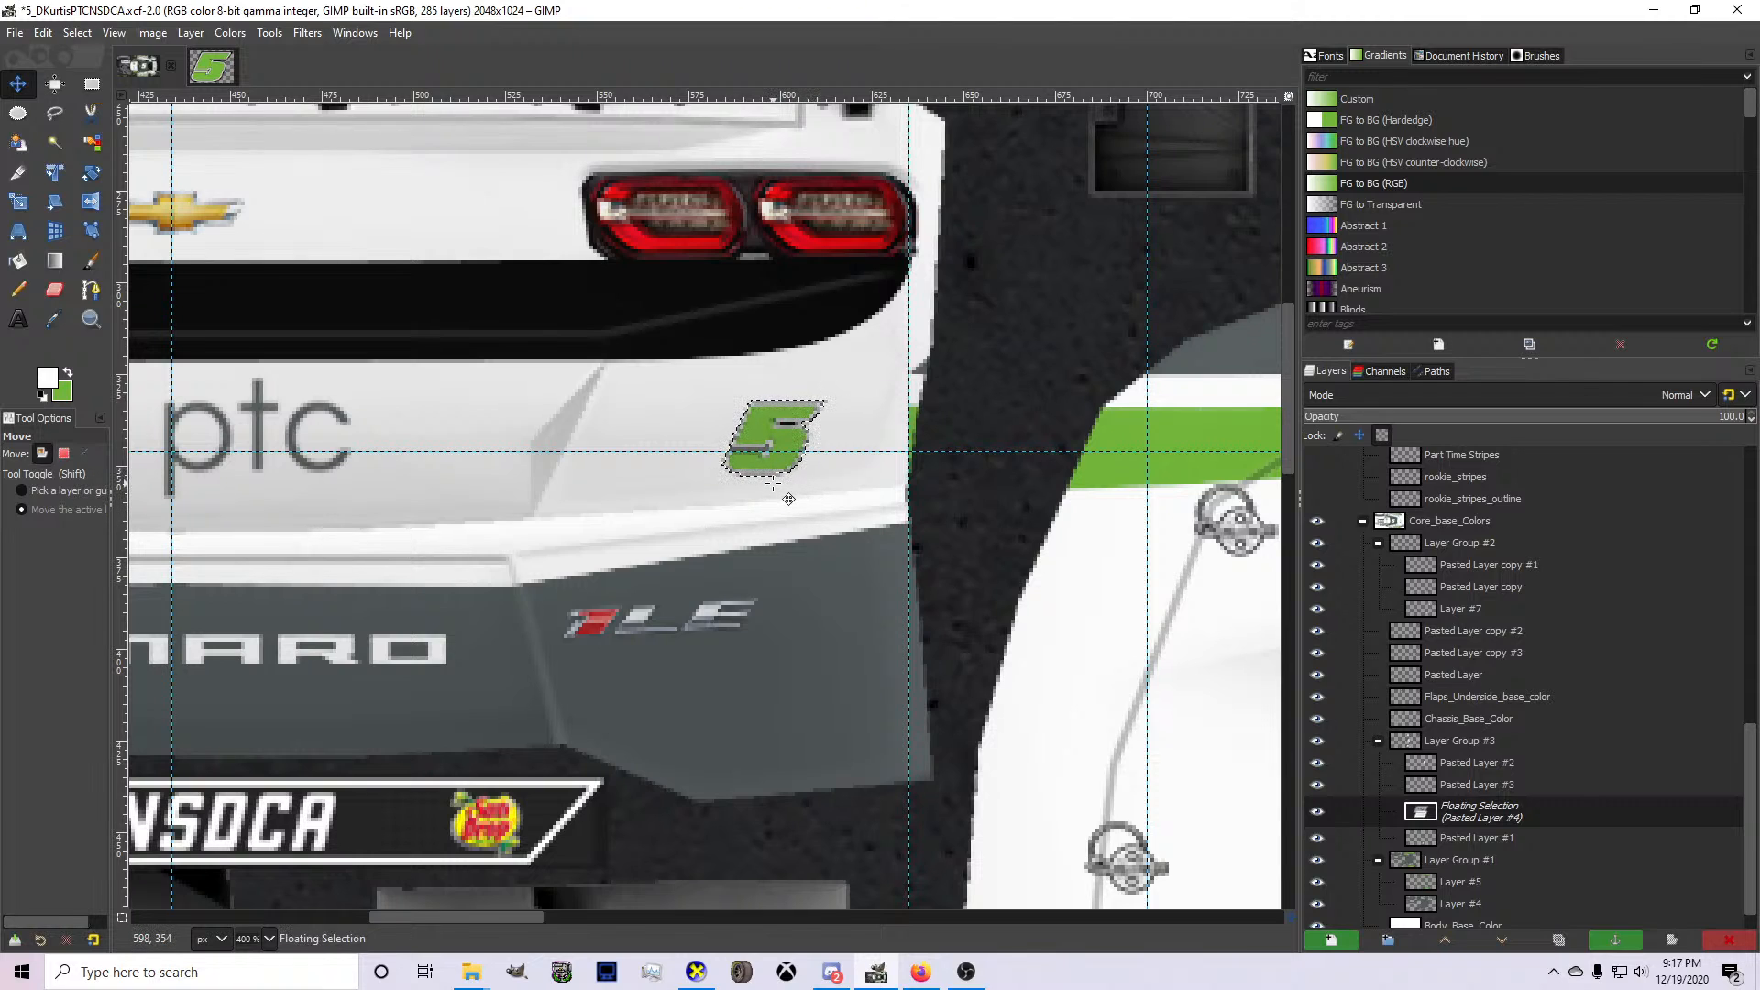
# Turn the floating 5 into its own layer, erase the lasso-outlined green sliver at the rear bumper's side edge, and clear the selection.
pyautogui.hotkey('ctrl', 'shift', 'n')
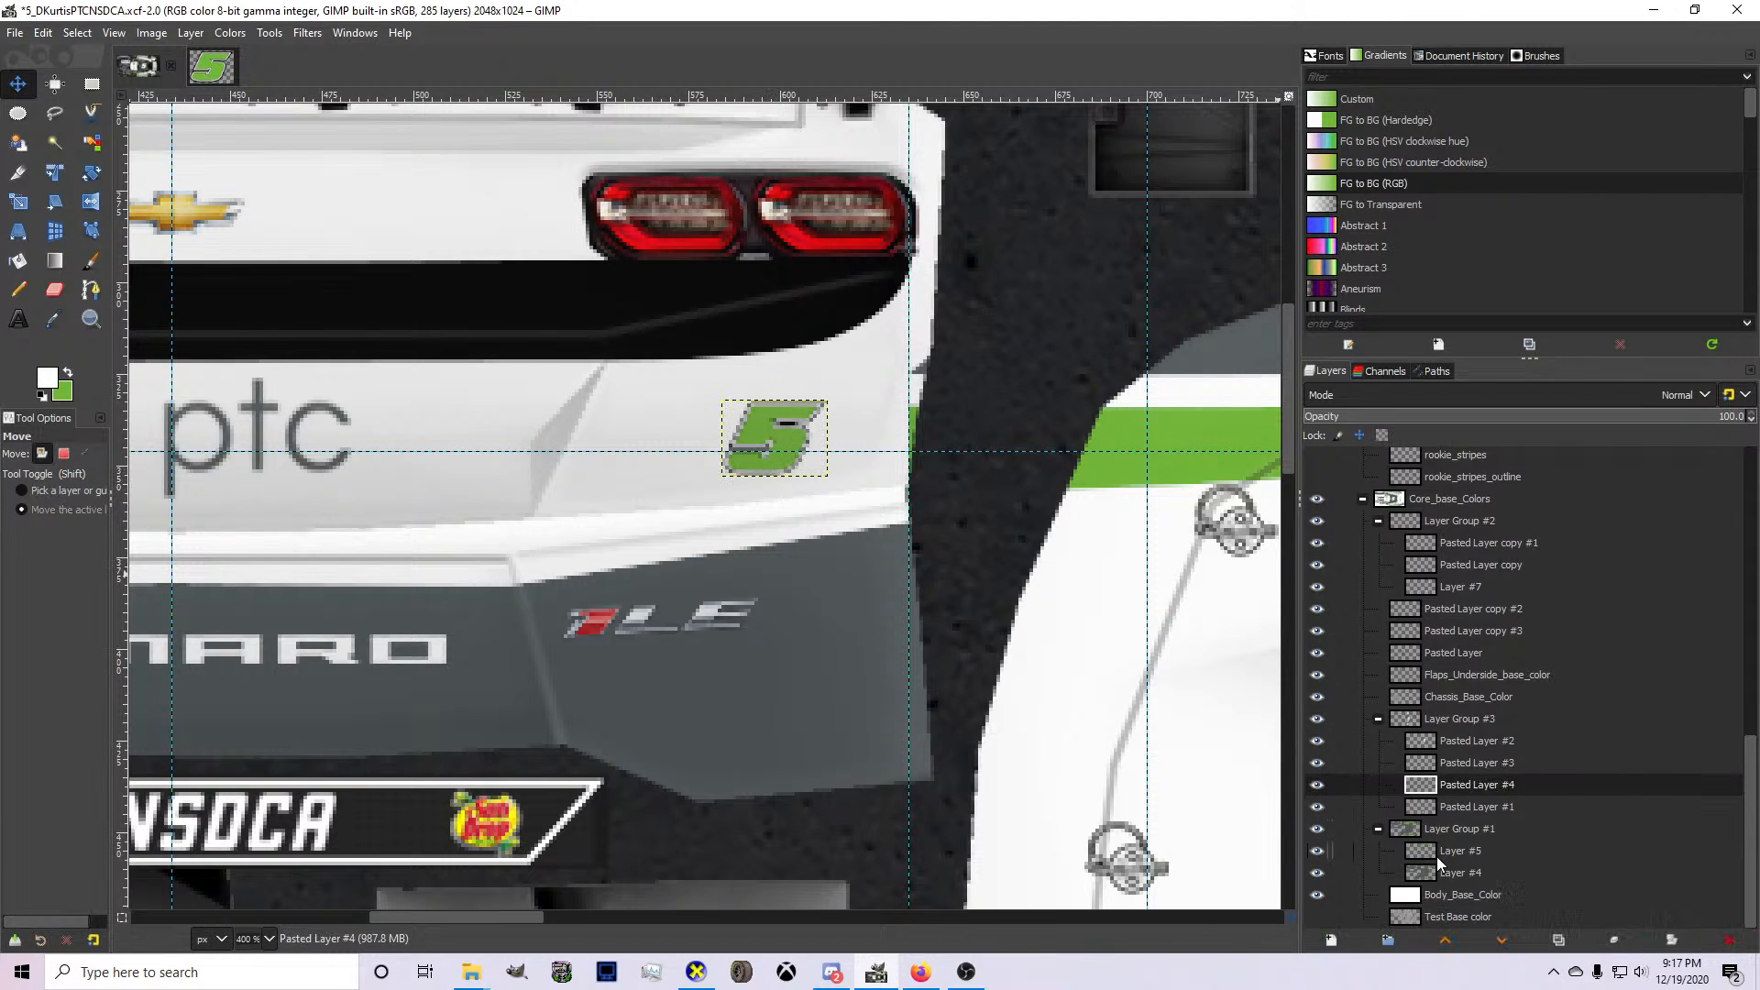
pyautogui.click(1440, 872)
pyautogui.press('f')
pyautogui.click(869, 522)
pyautogui.click(983, 514)
pyautogui.click(993, 349)
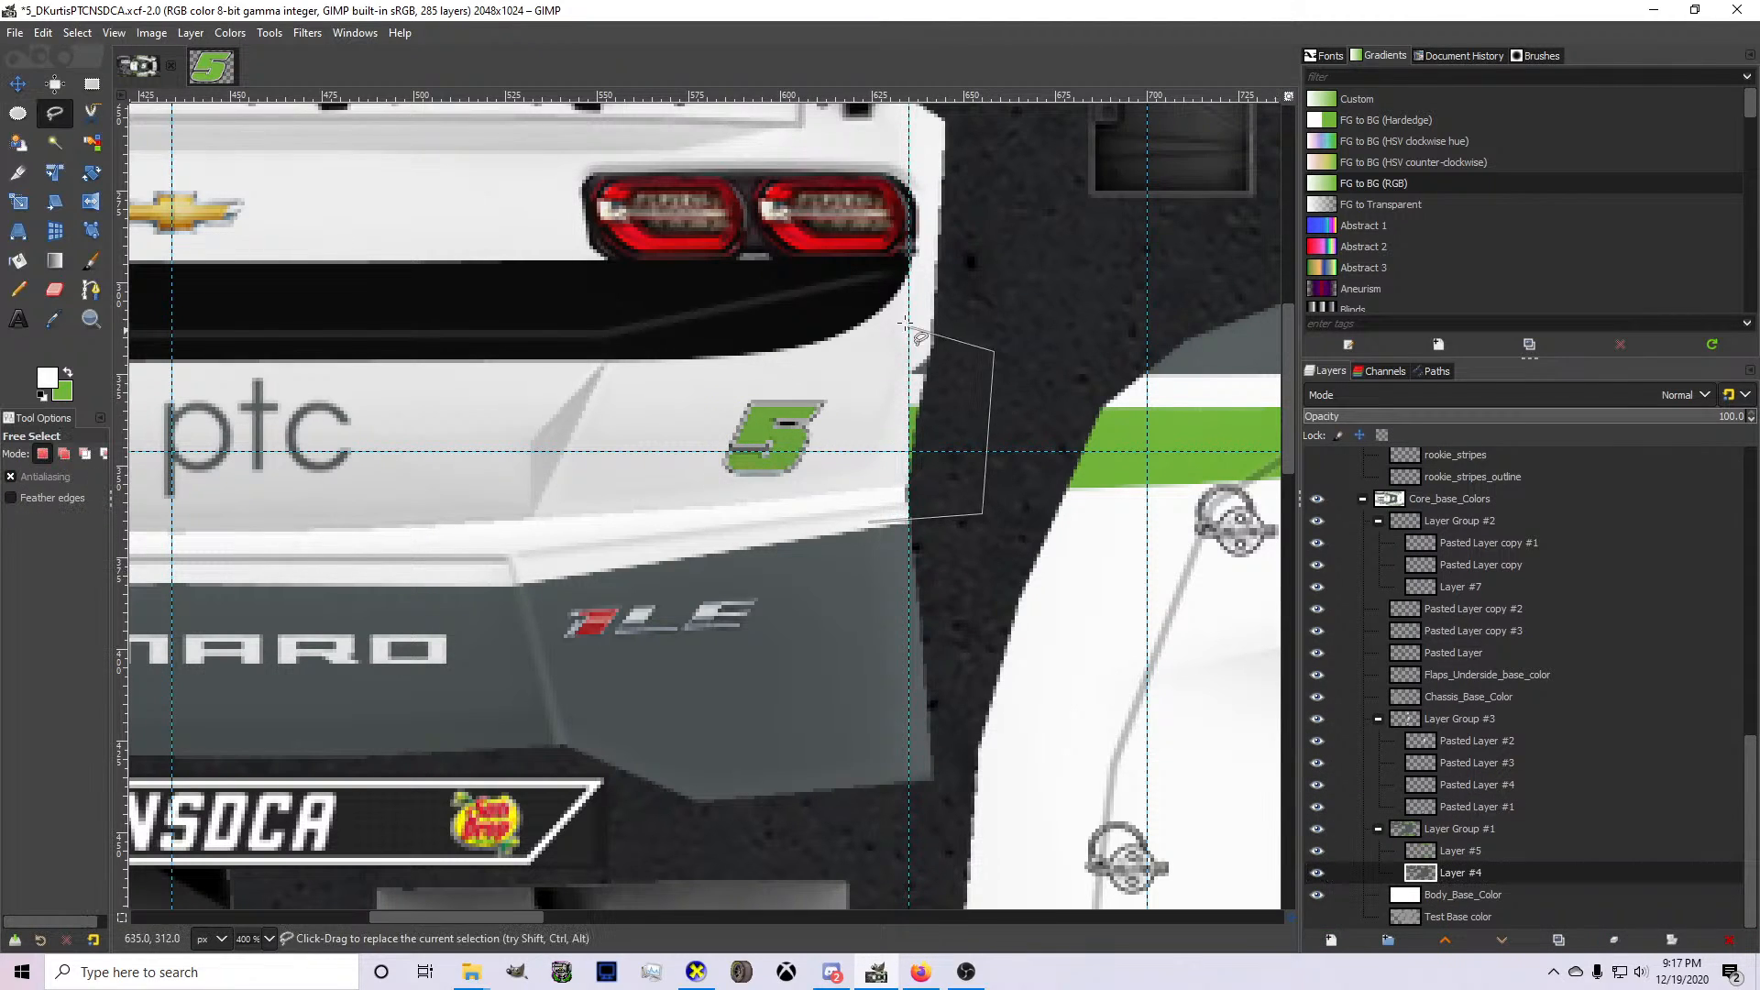
pyautogui.click(892, 316)
pyautogui.click(868, 434)
pyautogui.click(869, 522)
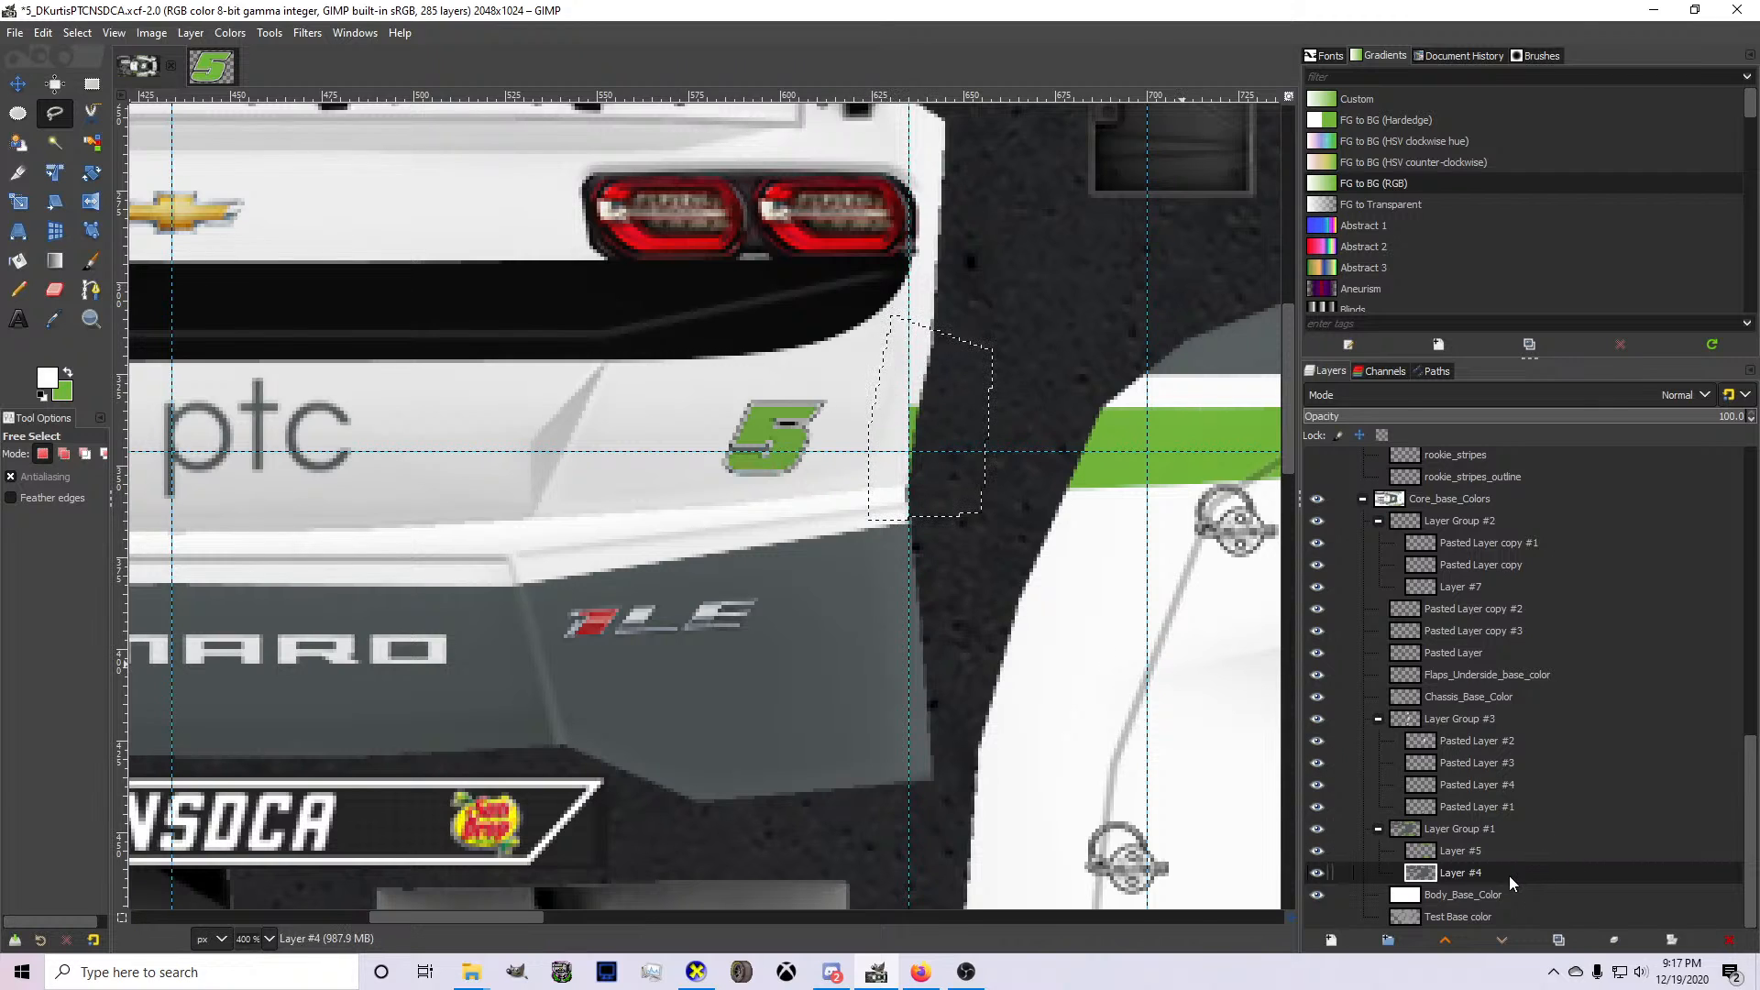
pyautogui.click(1483, 830)
pyautogui.click(1484, 849)
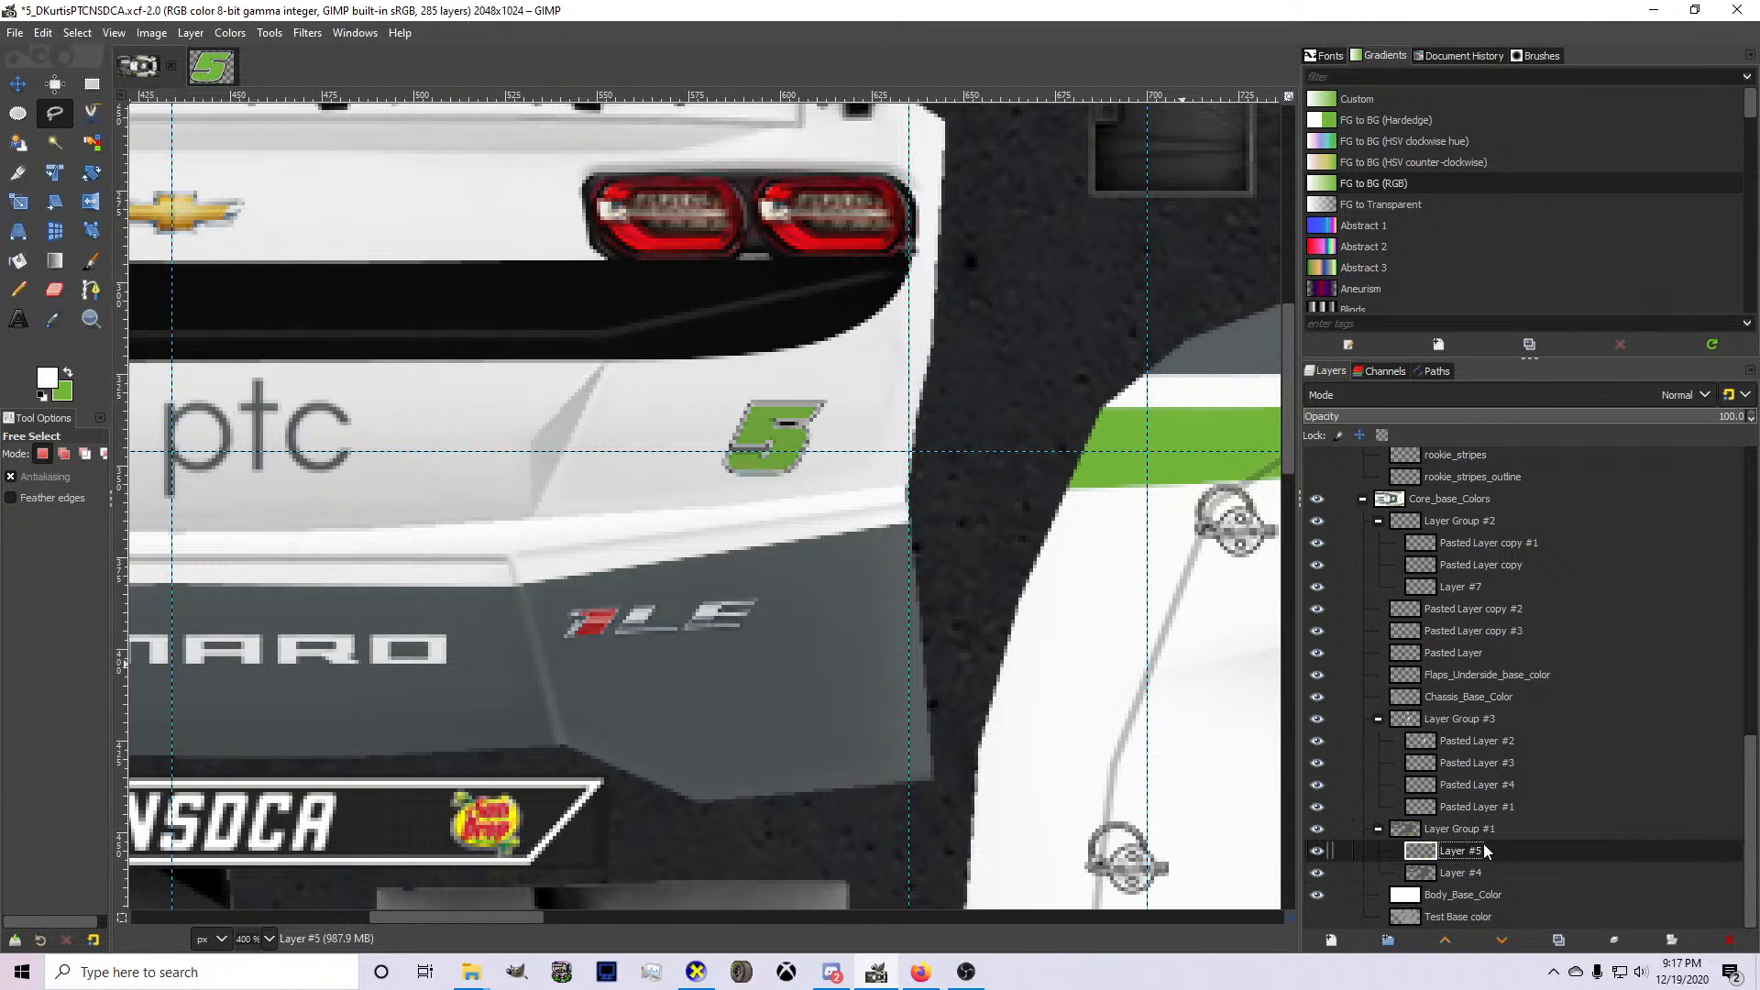
pyautogui.click(1316, 849)
pyautogui.click(1316, 849)
pyautogui.click(77, 33)
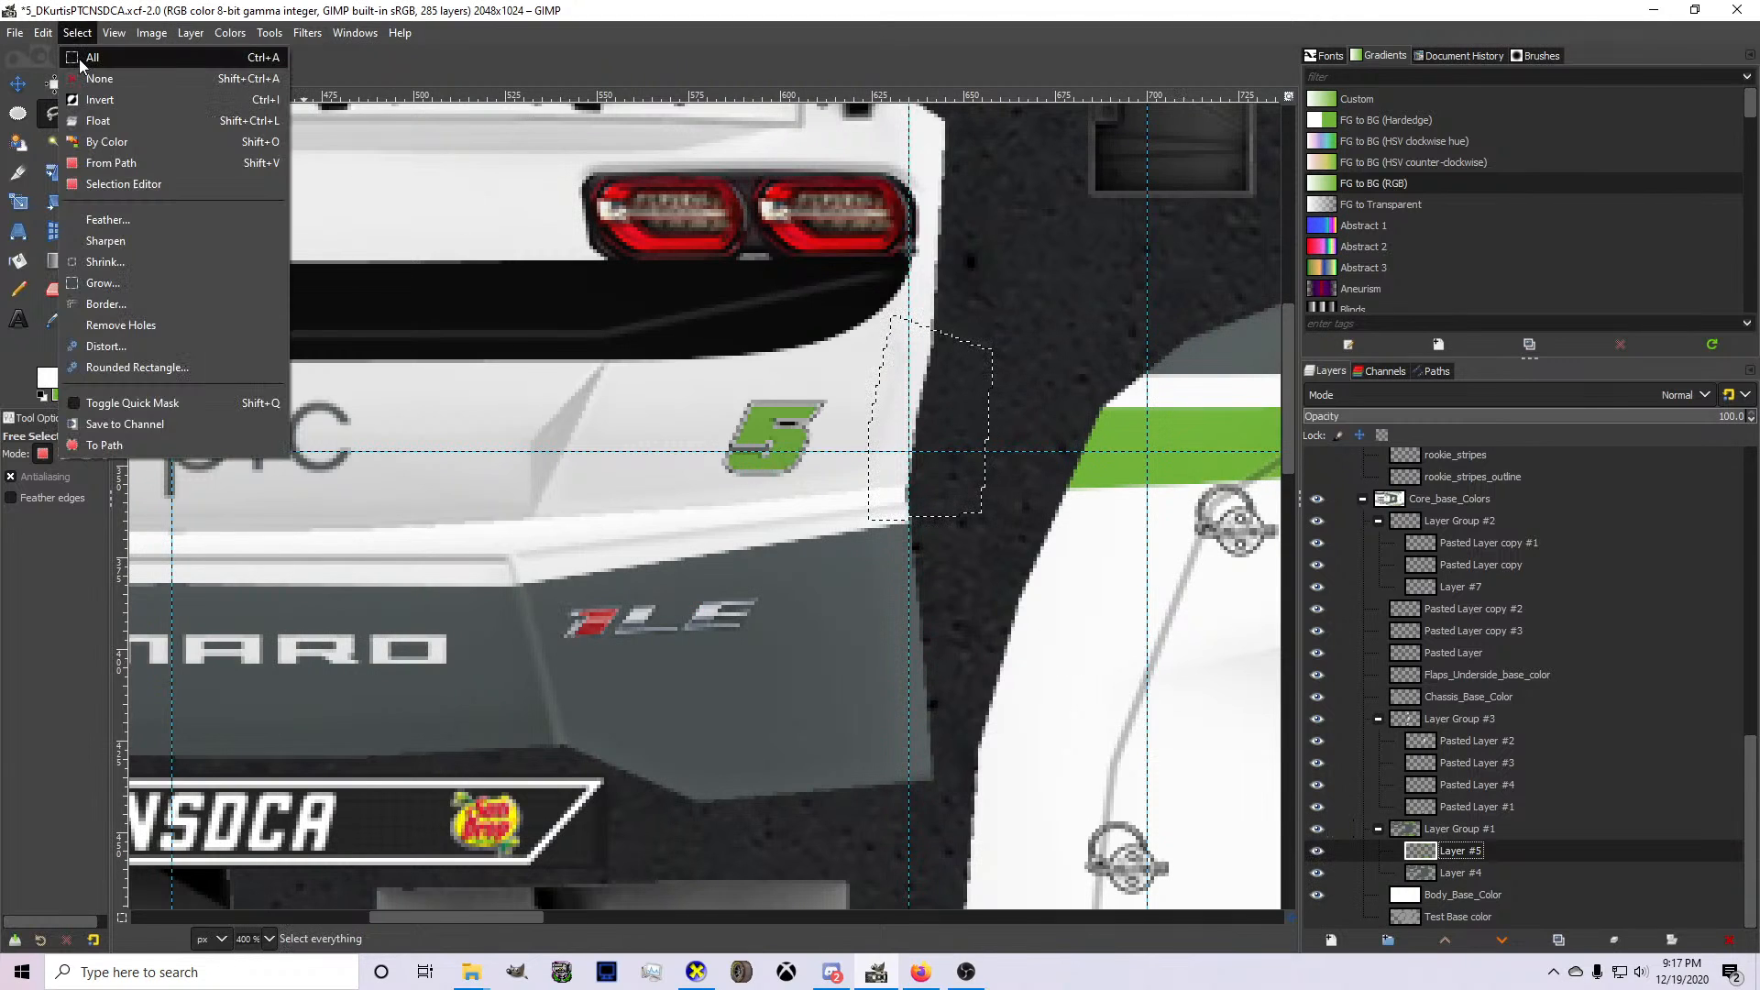
pyautogui.click(81, 57)
# Export the livery to card.bmp and inspect the front and side of the car model in CarView.
pyautogui.scroll(-3, 584, 207)
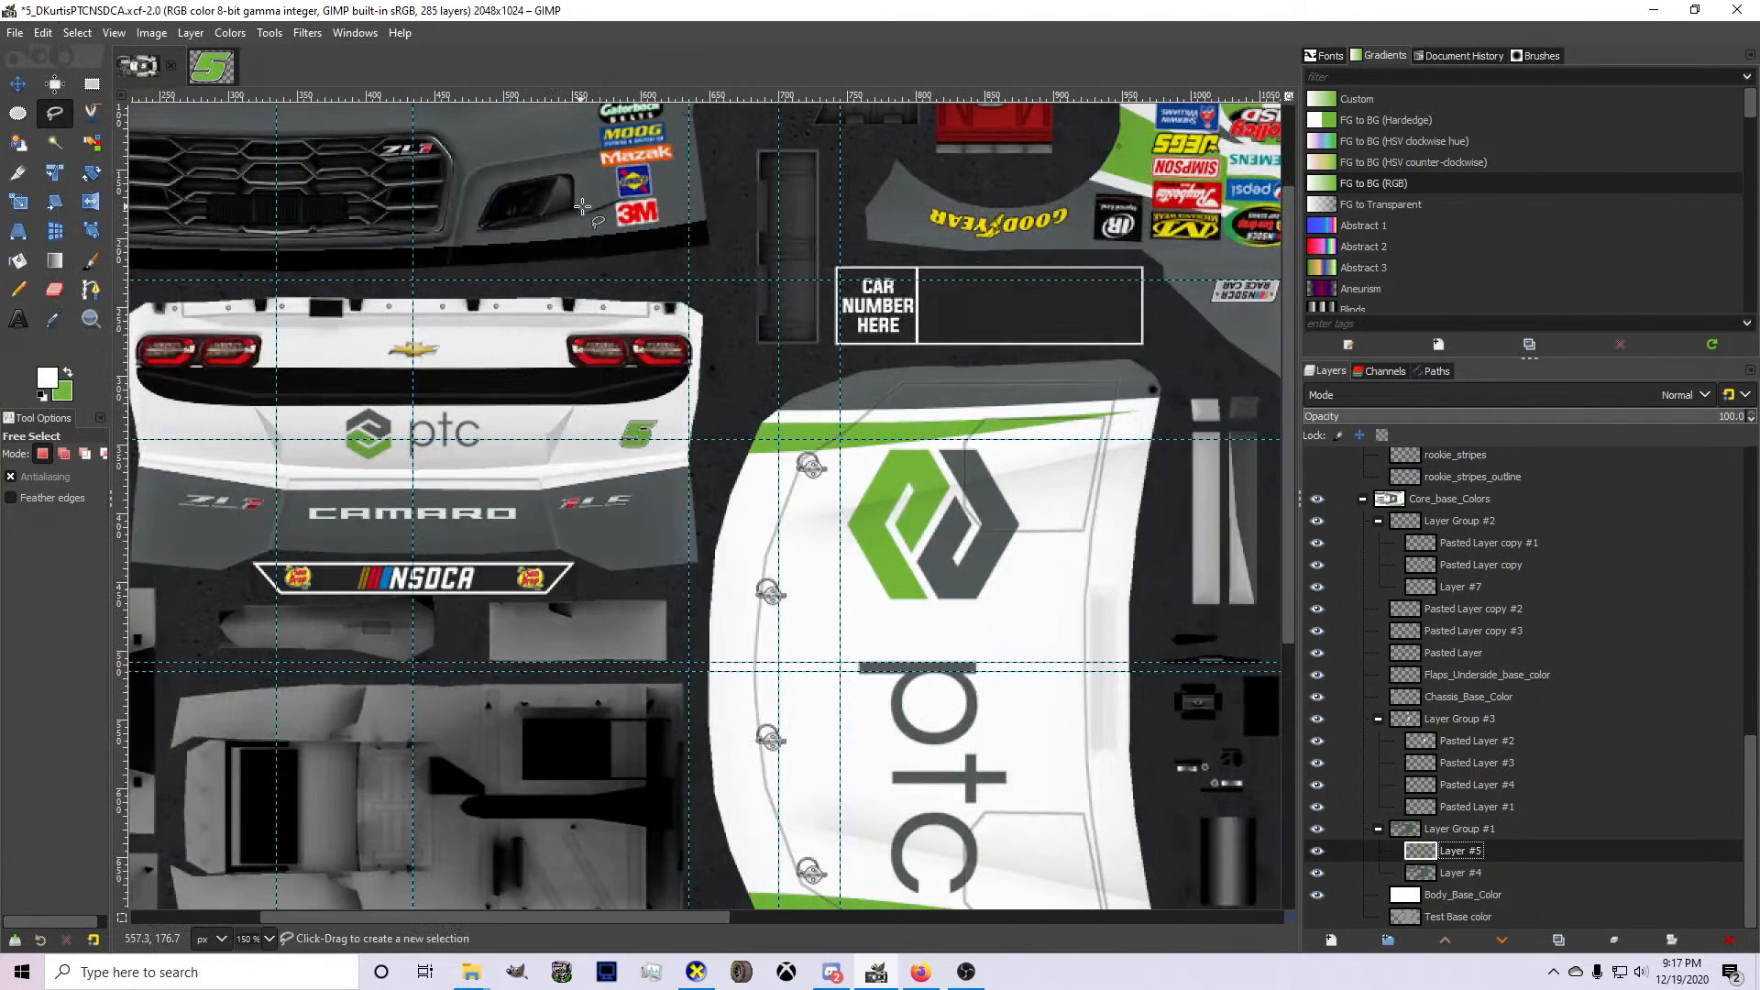
pyautogui.hotkey('ctrl', 'e')
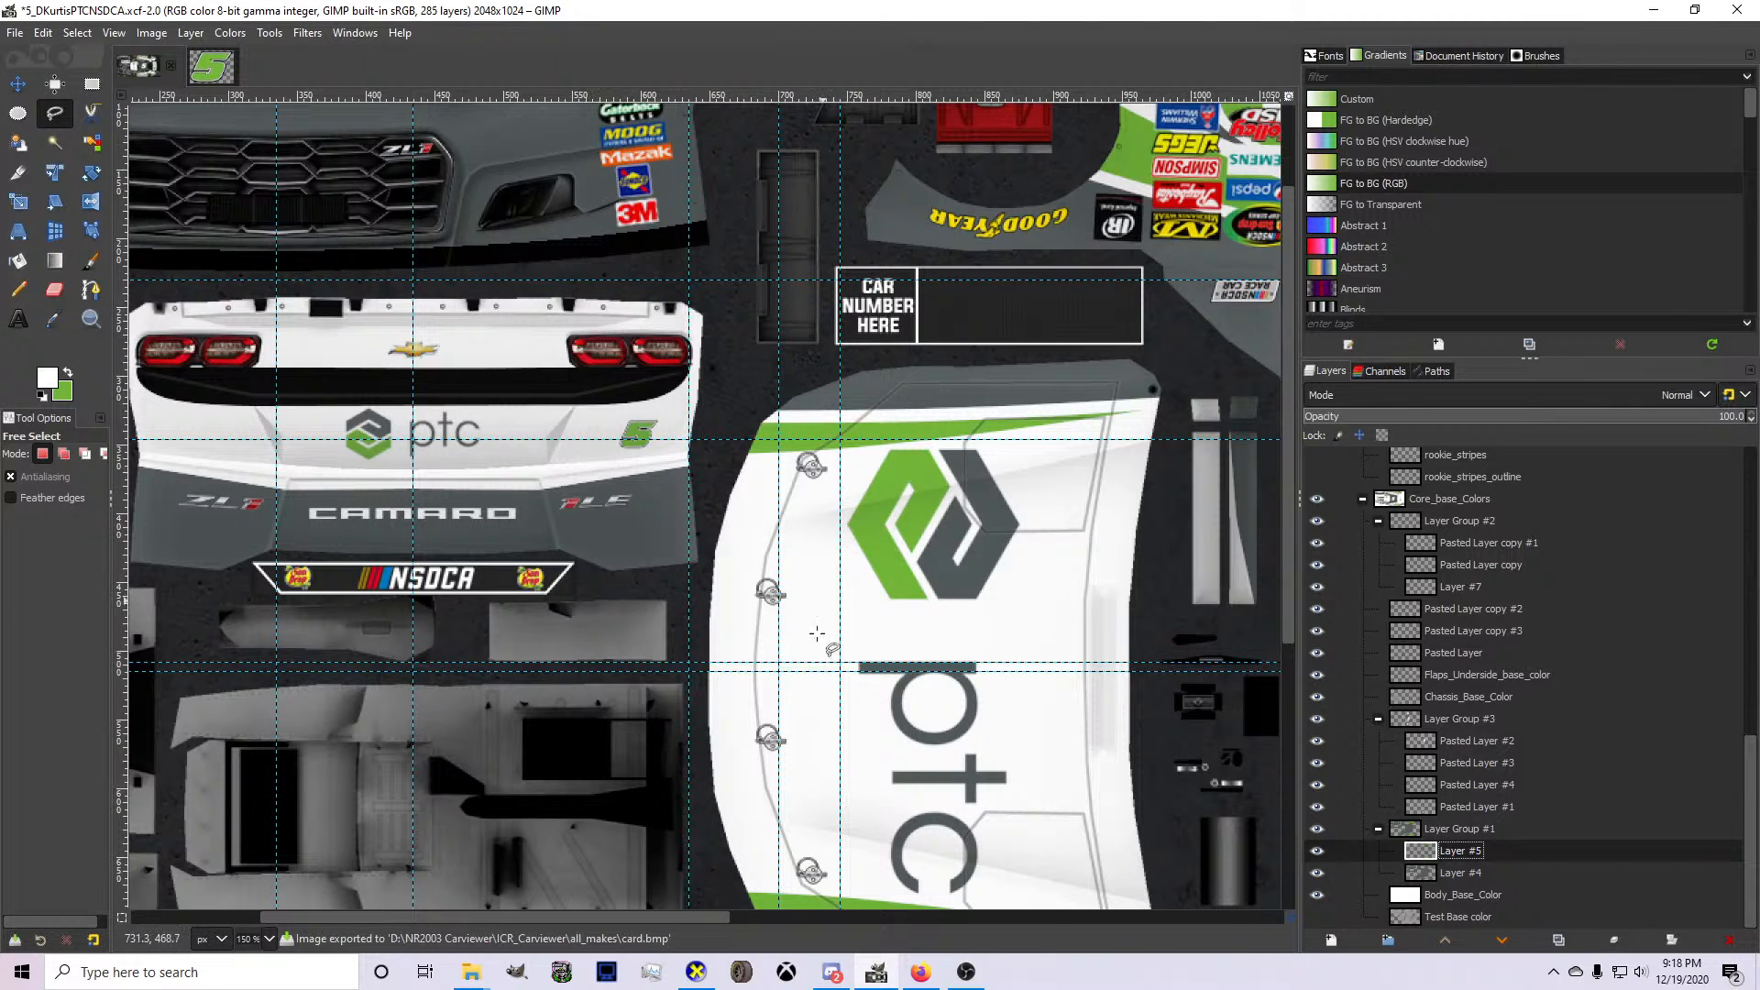
pyautogui.hotkey('alt', 'Tab')
pyautogui.moveTo(740, 799); pyautogui.dragTo(790, 629)
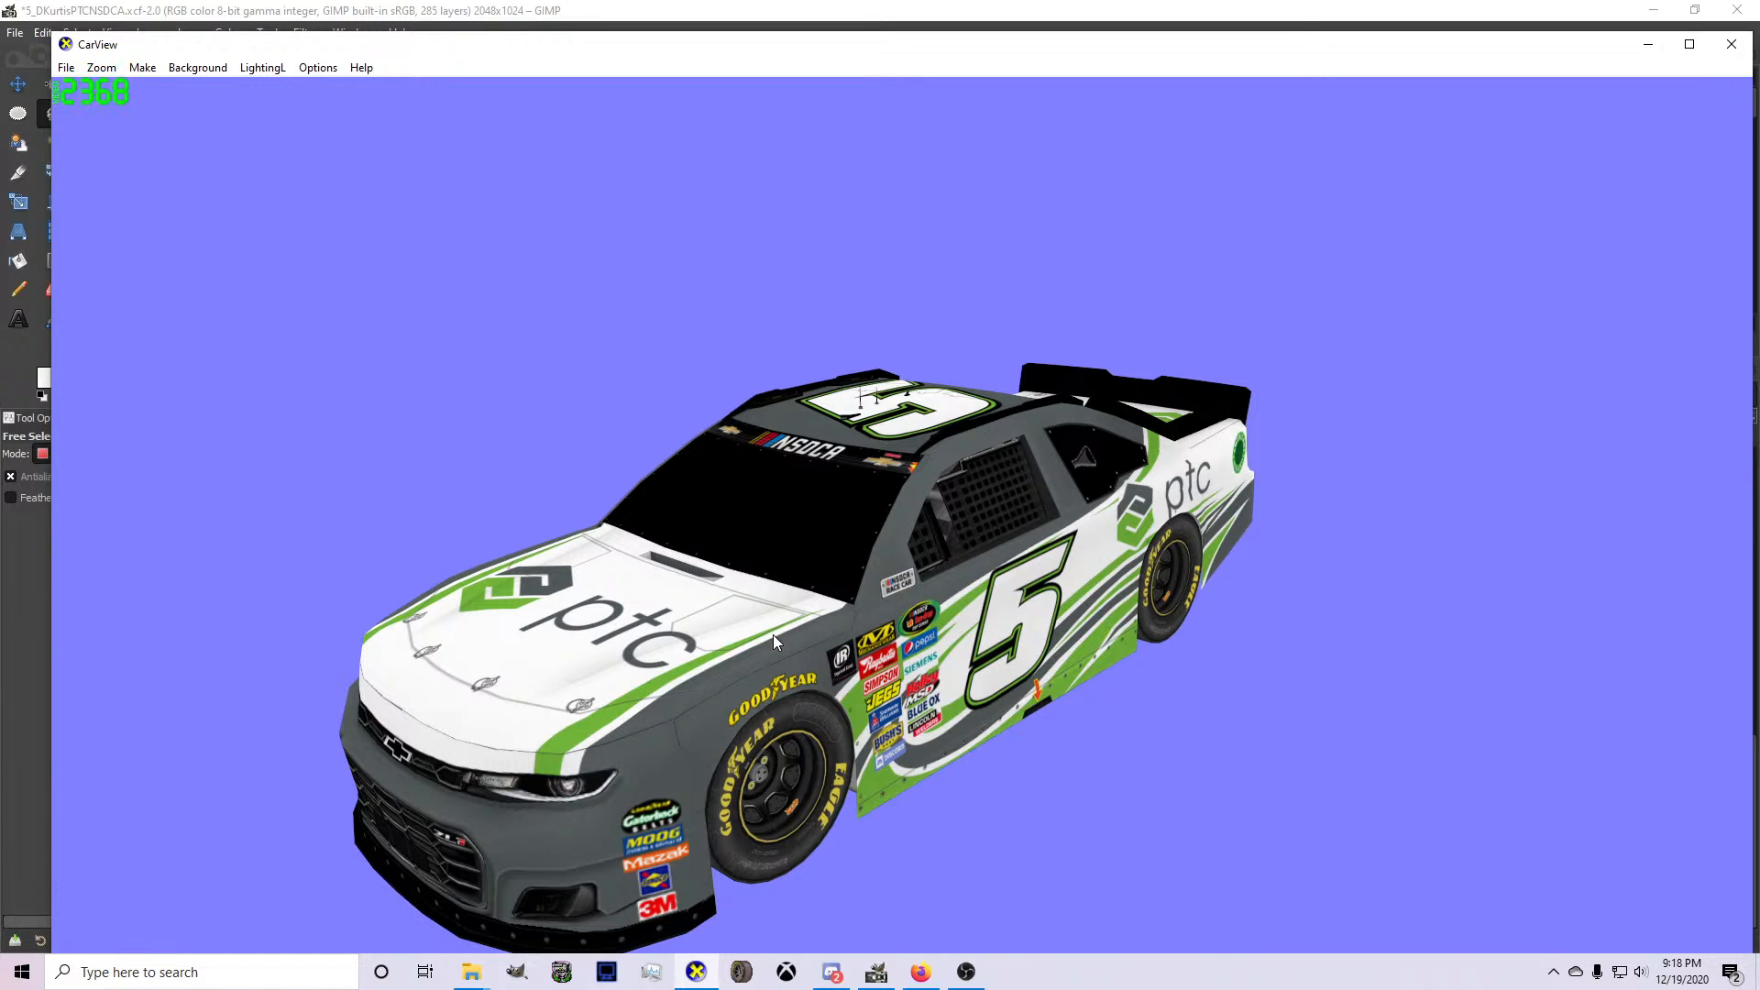
pyautogui.moveTo(773, 635); pyautogui.dragTo(320, 491)
pyautogui.moveTo(746, 665); pyautogui.dragTo(641, 618)
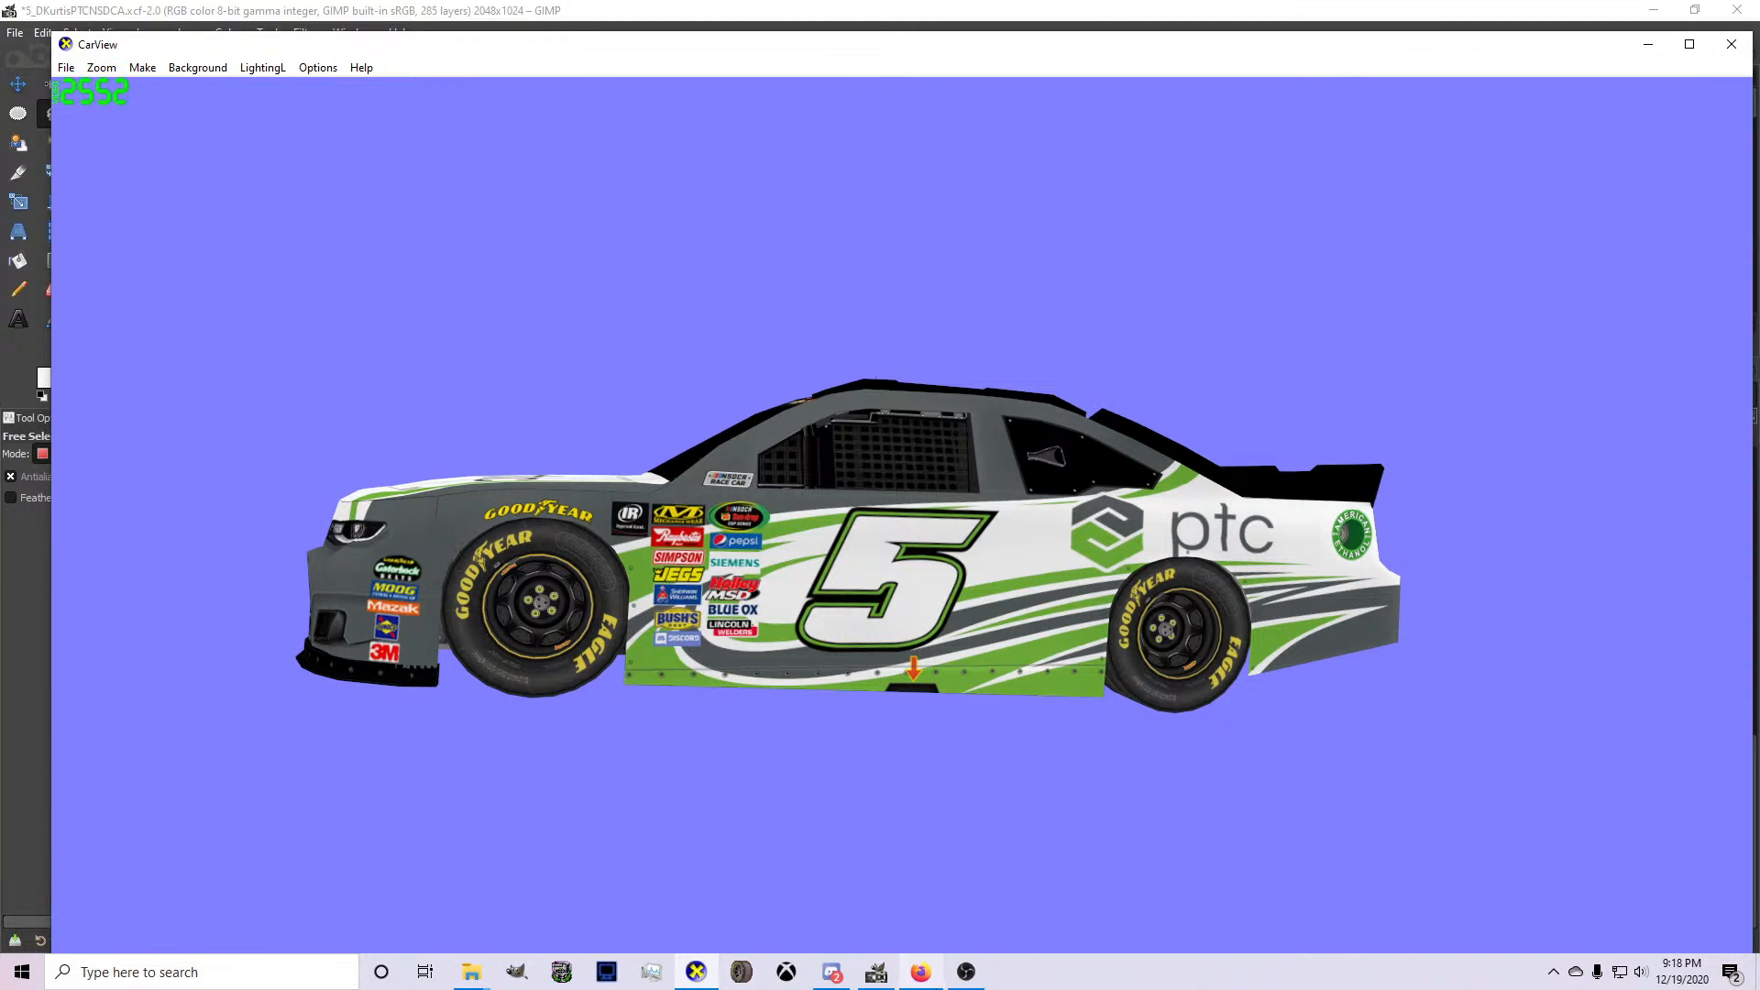
# Switch to Firefox and search the web for "ptc".
pyautogui.click(921, 972)
pyautogui.click(839, 15)
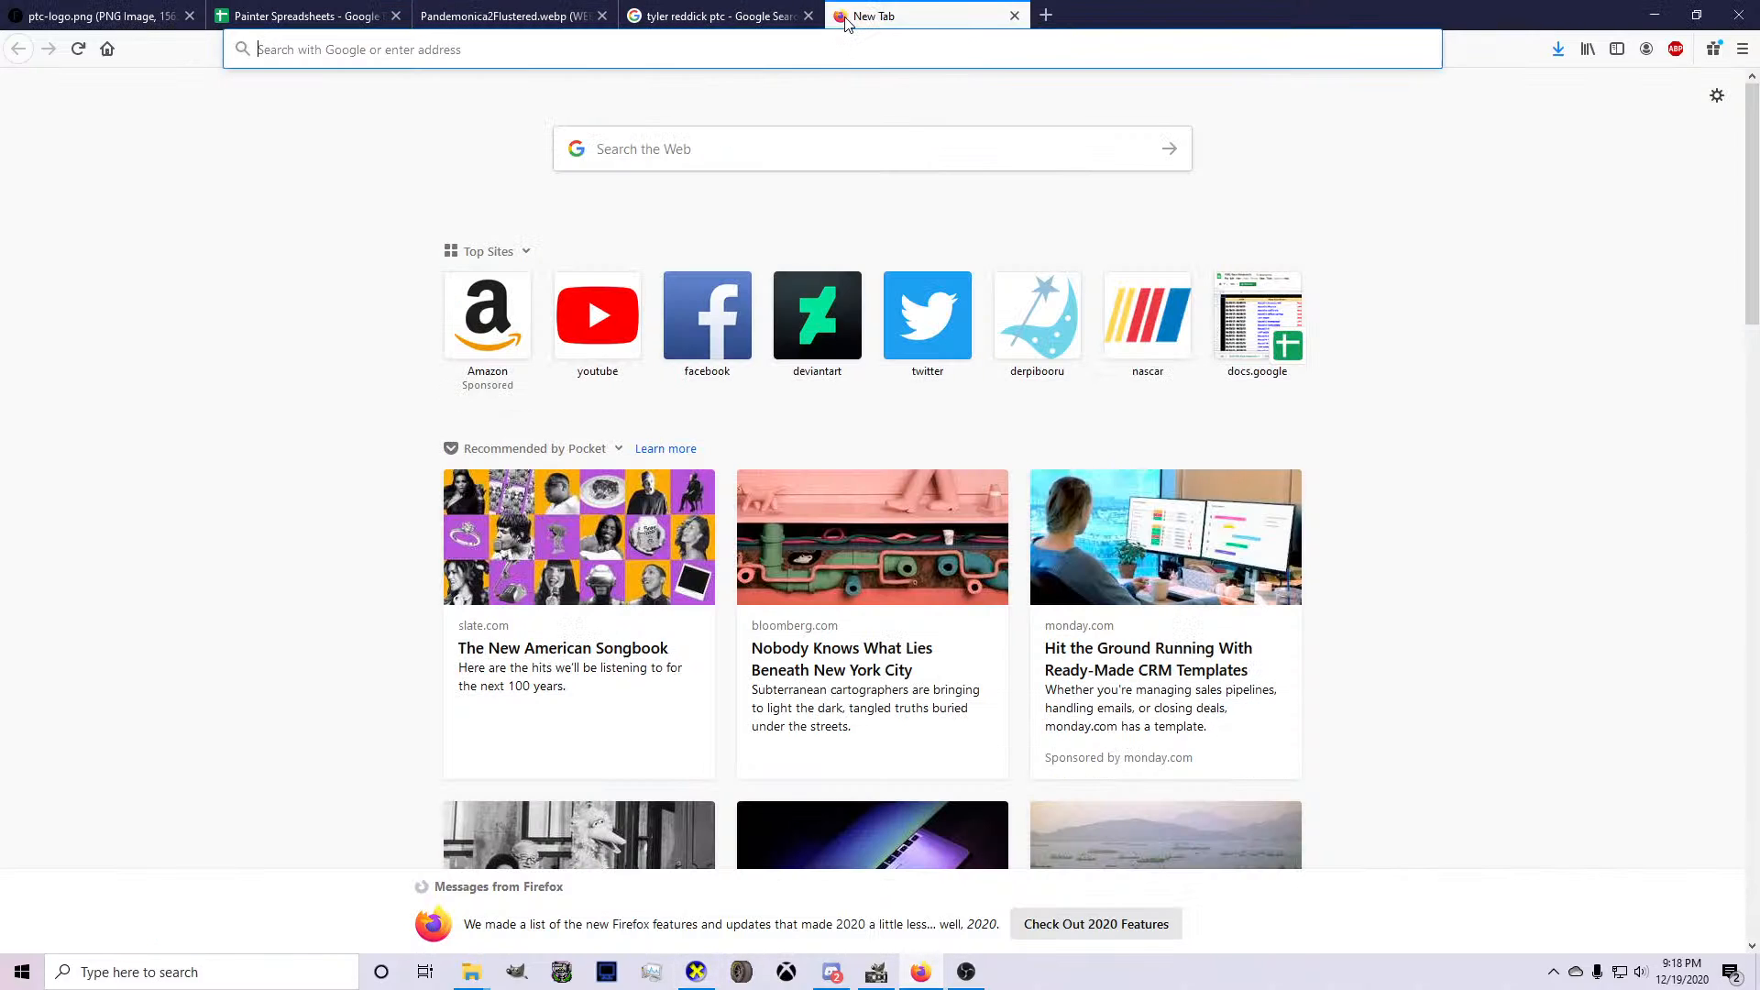
pyautogui.write('ptc')
pyautogui.press('Return')
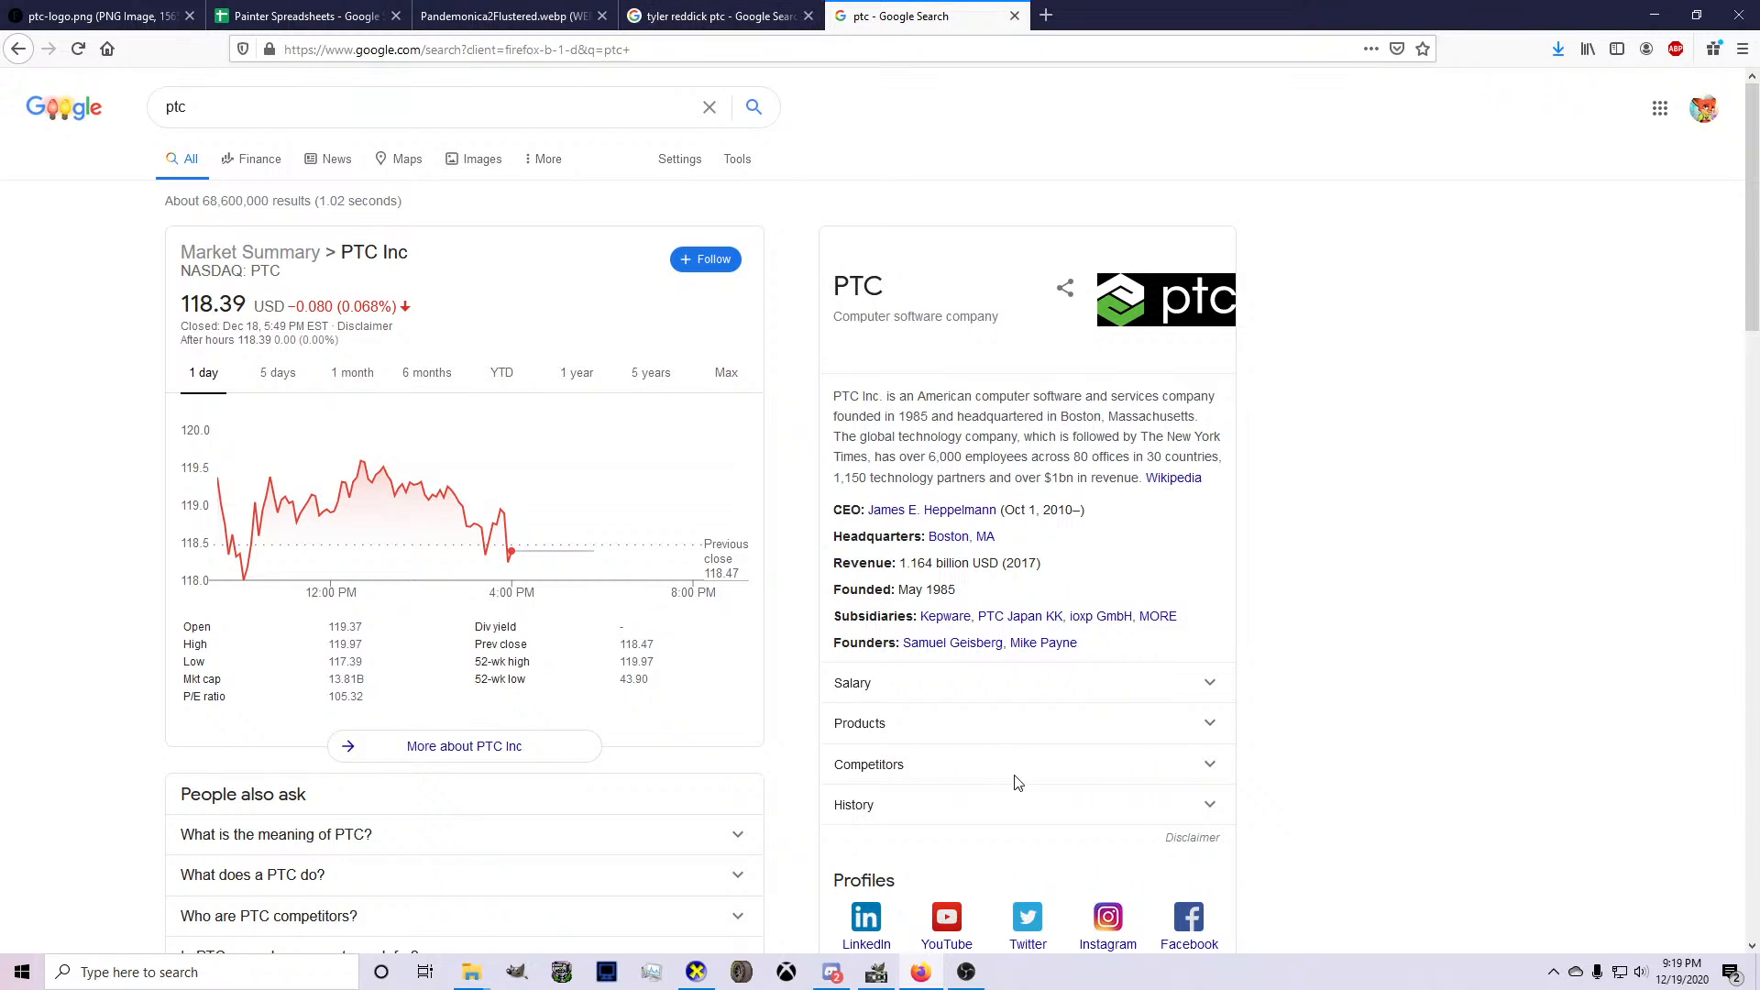
# Switch to Discord, join the streaming-room voice channel on the MEMBERS ONLY server and move the other voice member there.
pyautogui.click(832, 972)
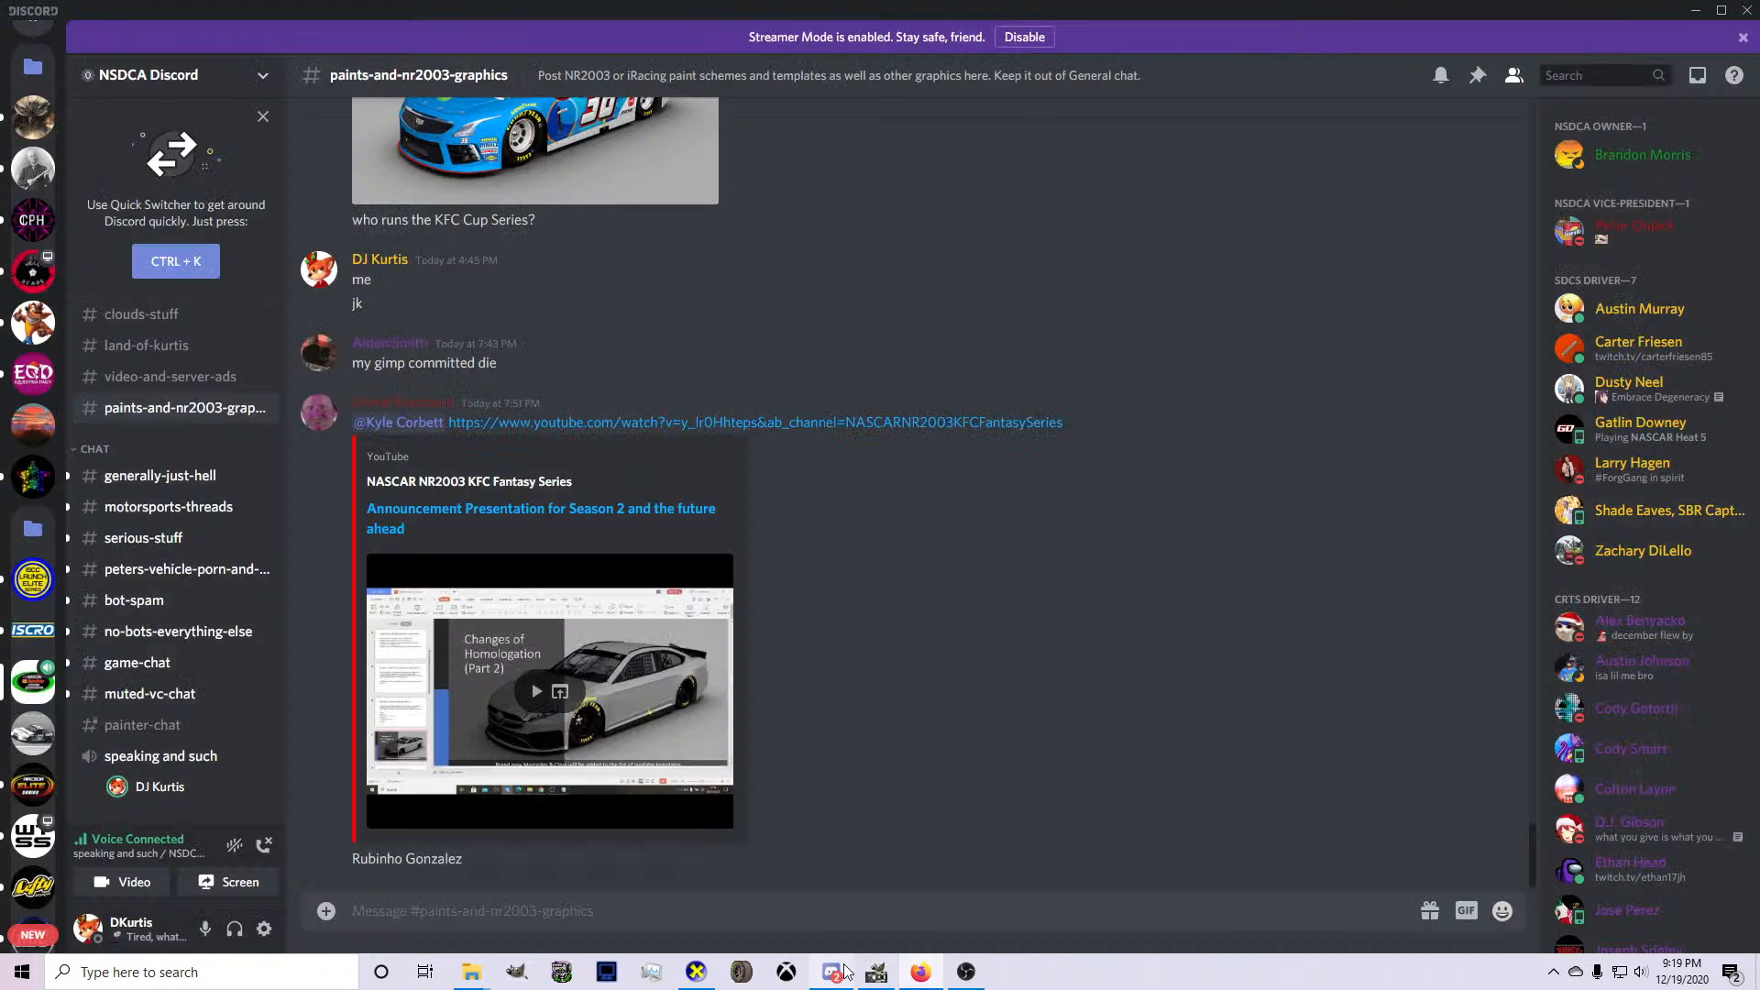
pyautogui.click(27, 441)
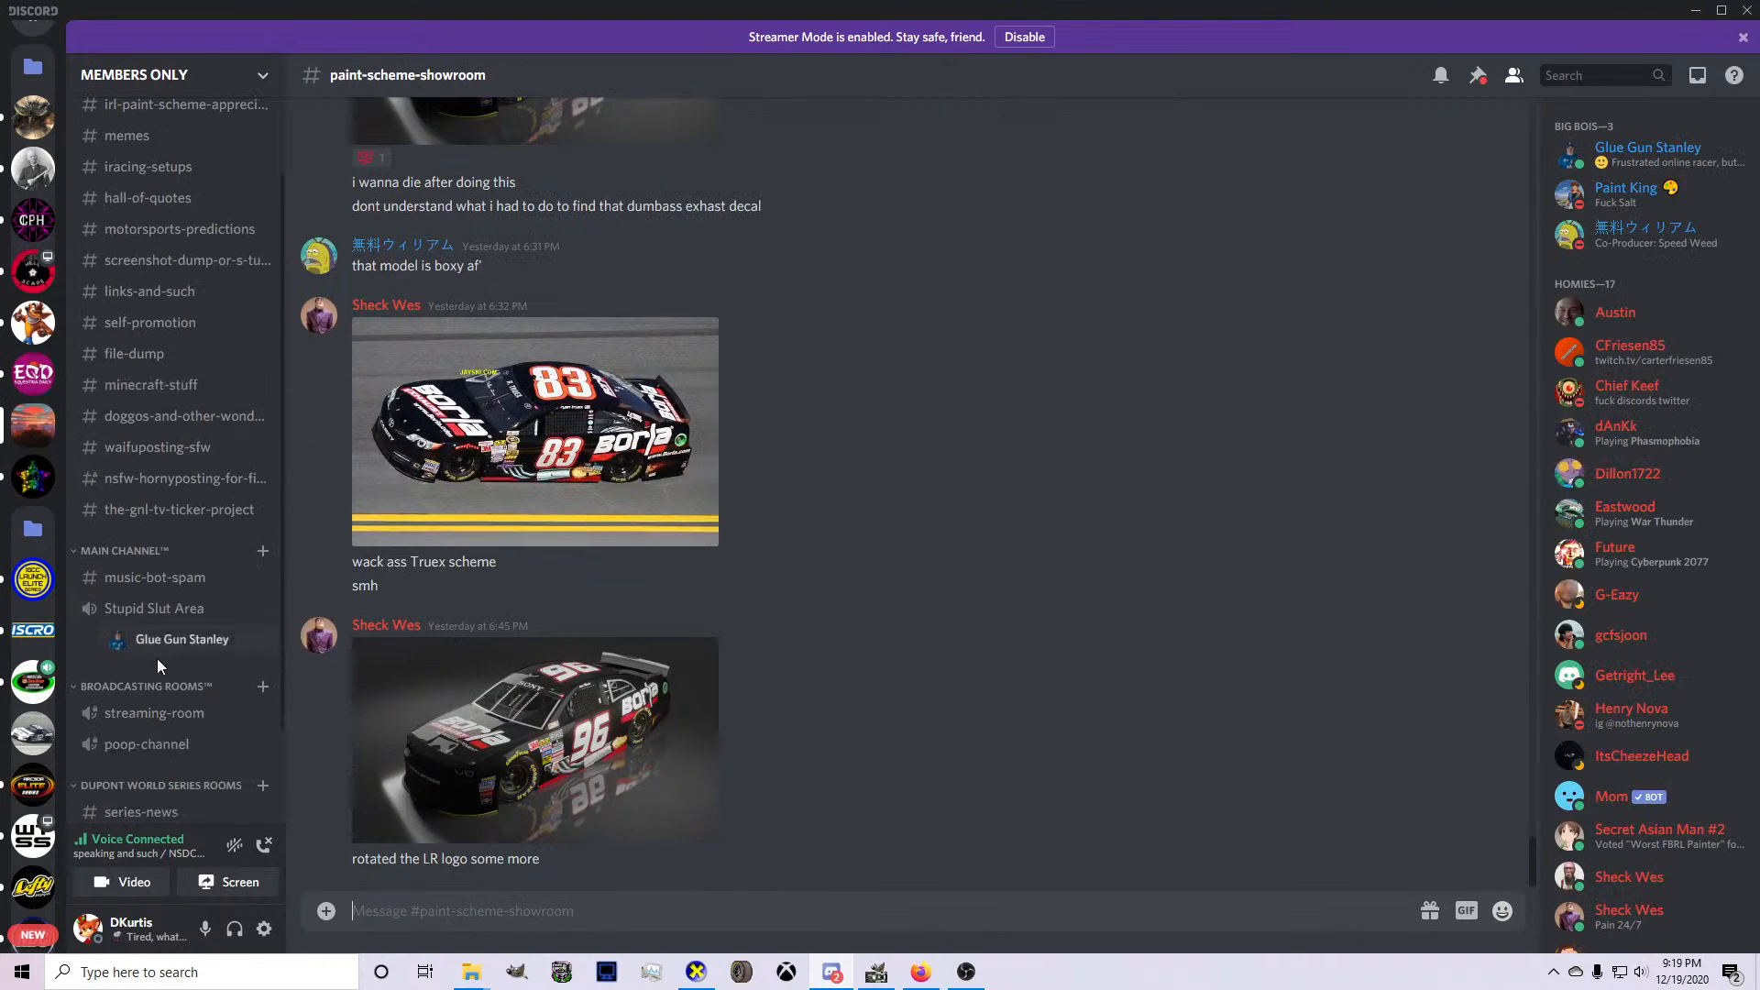
pyautogui.scroll(-1, 156, 659)
pyautogui.click(154, 624)
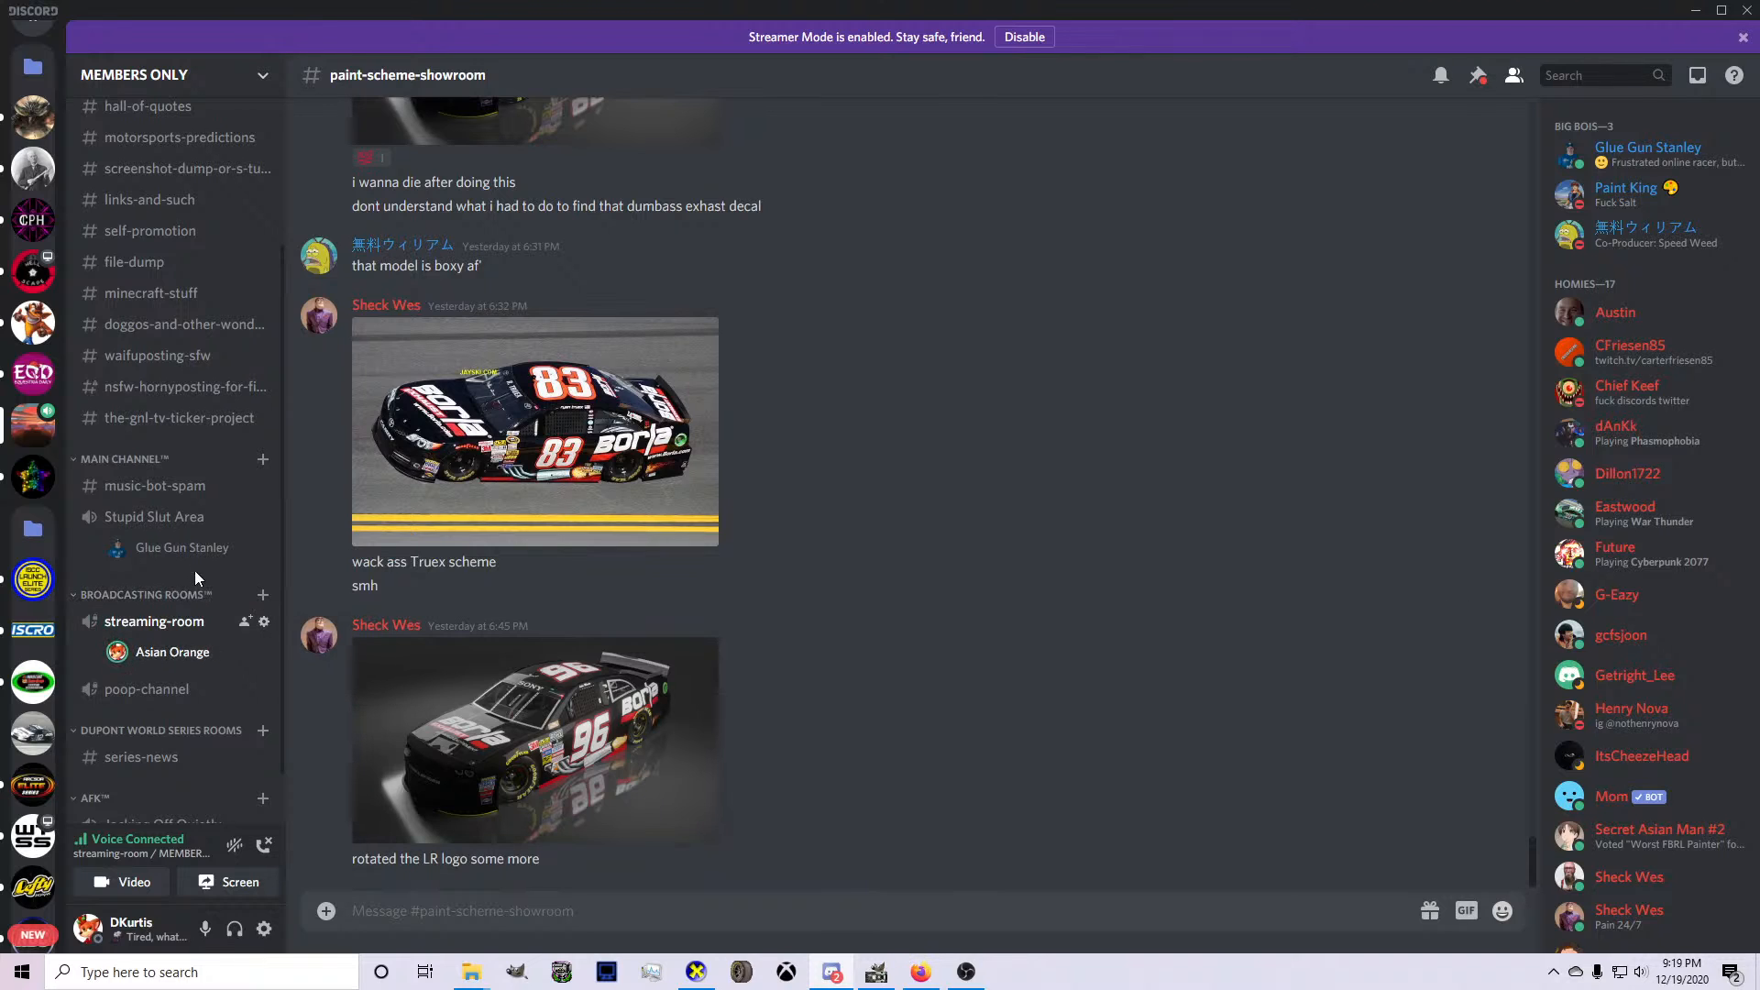
pyautogui.moveTo(181, 547); pyautogui.dragTo(189, 618)
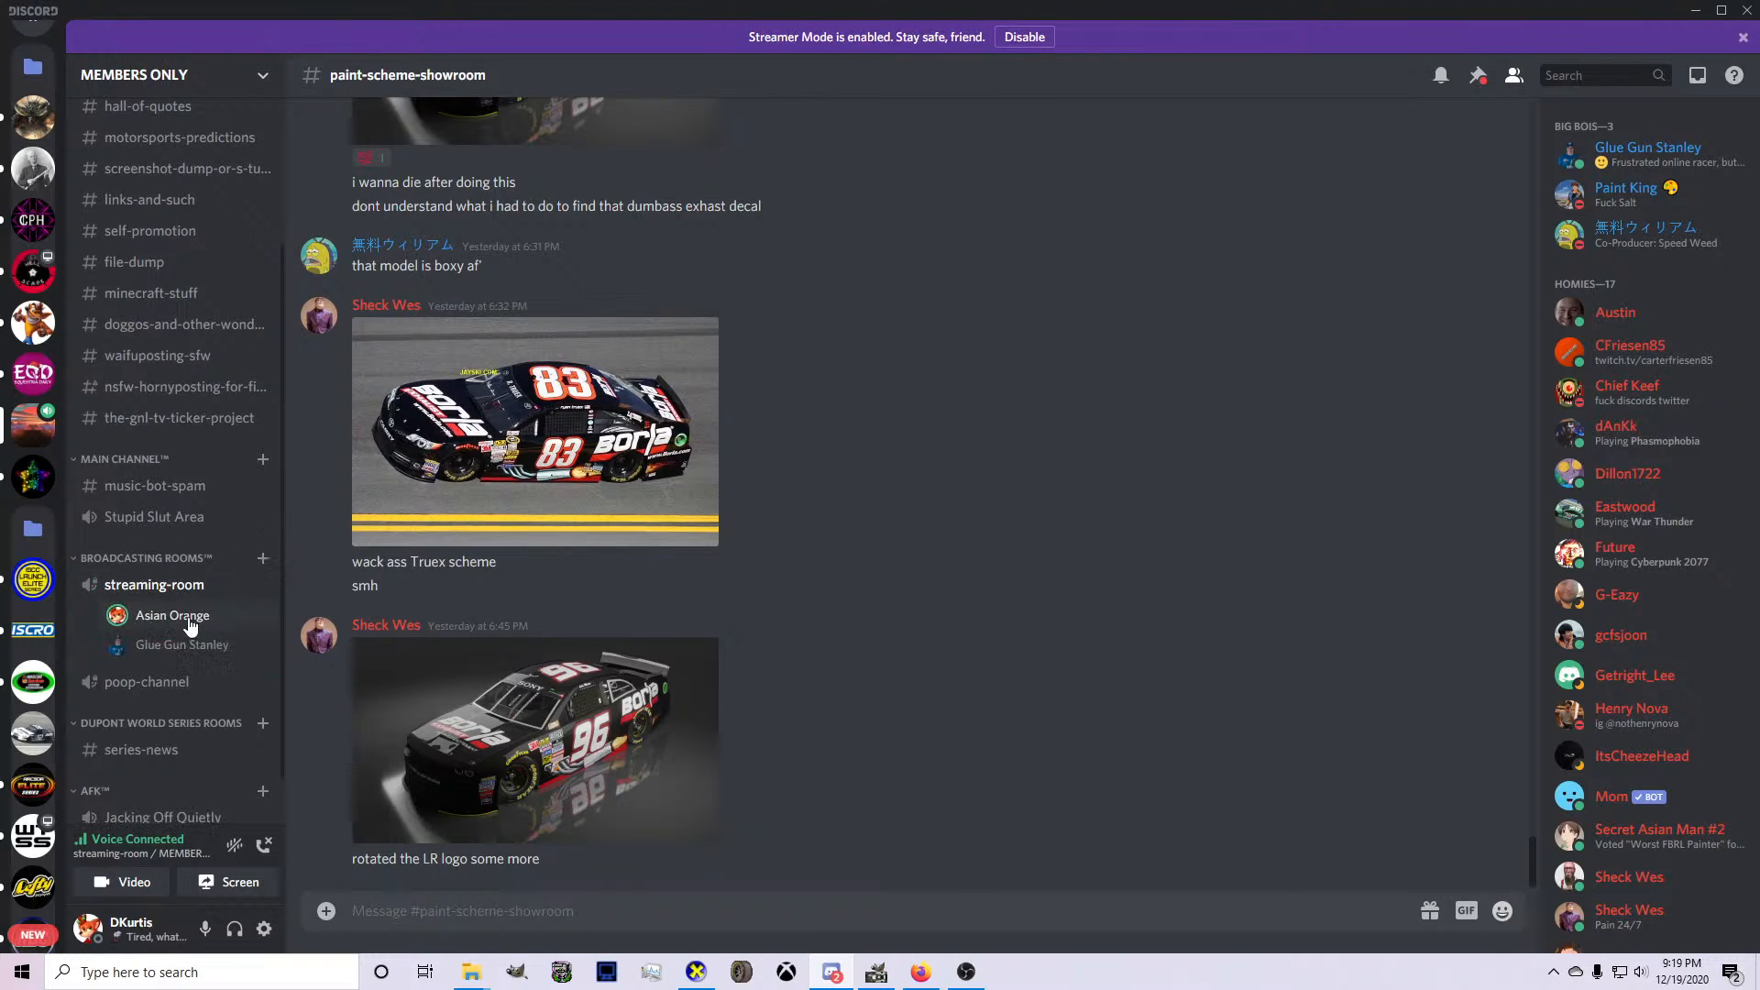
# Turn the car model in CarView to check the livery again and return to GIMP.
pyautogui.click(877, 972)
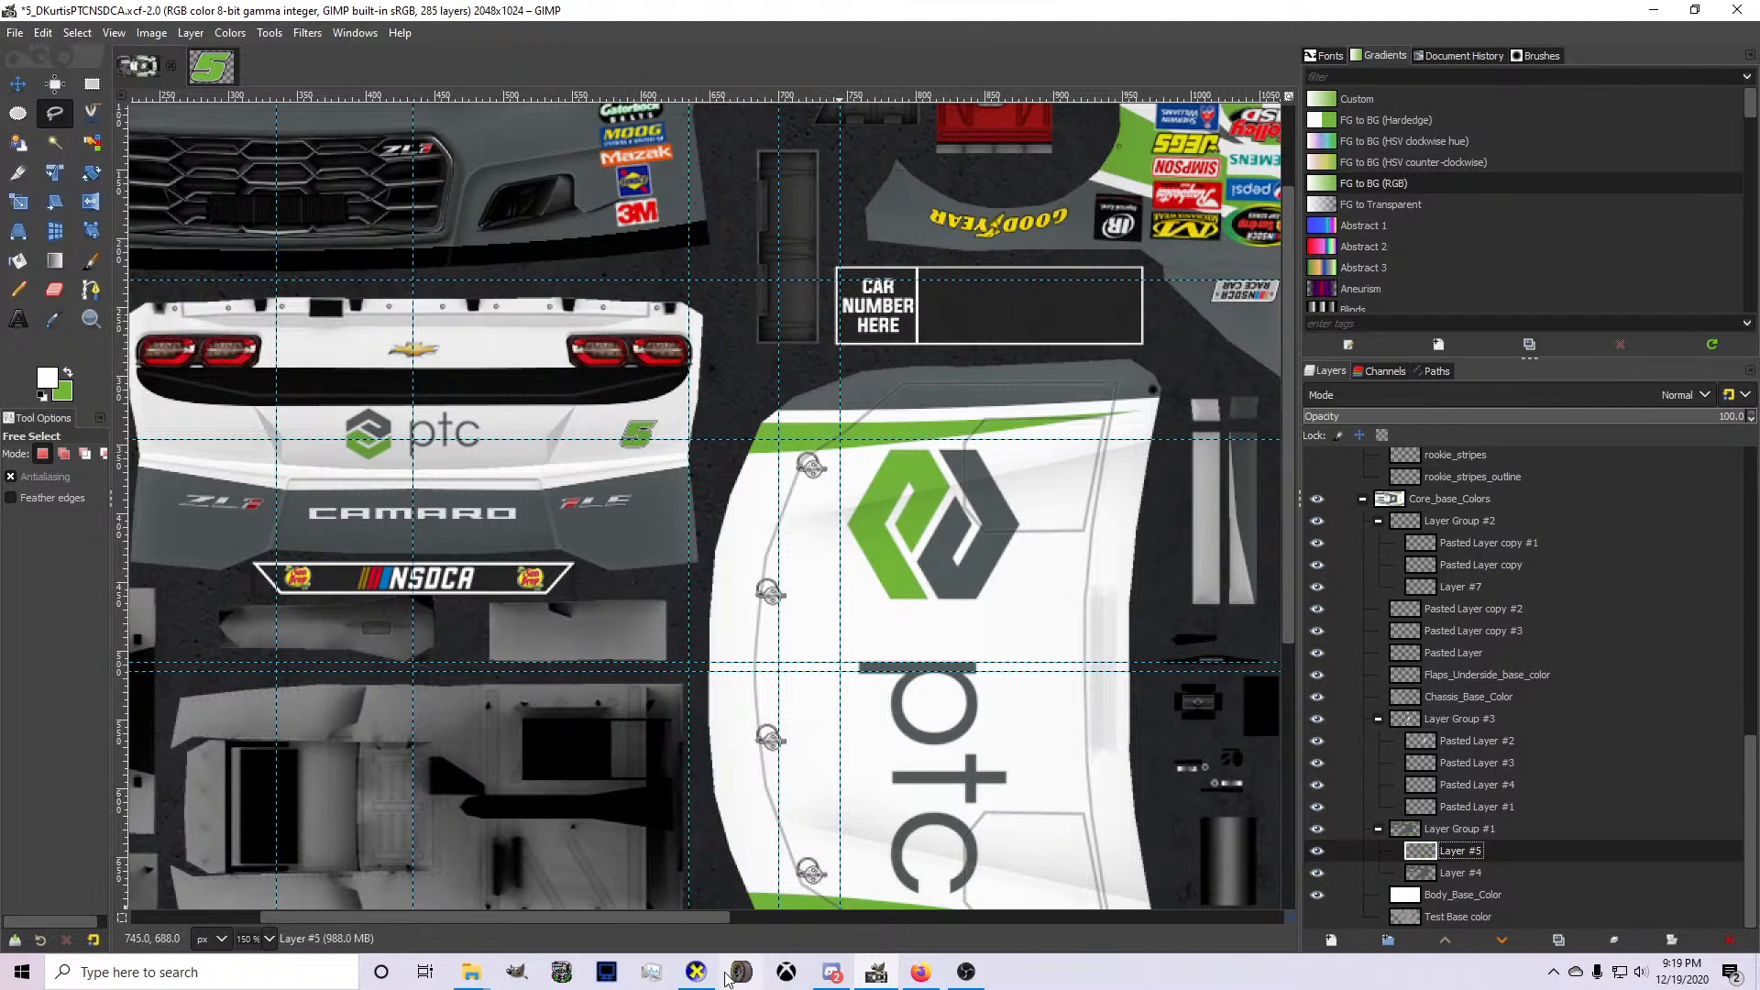
pyautogui.click(696, 972)
pyautogui.moveTo(1321, 642); pyautogui.dragTo(992, 725)
pyautogui.click(877, 972)
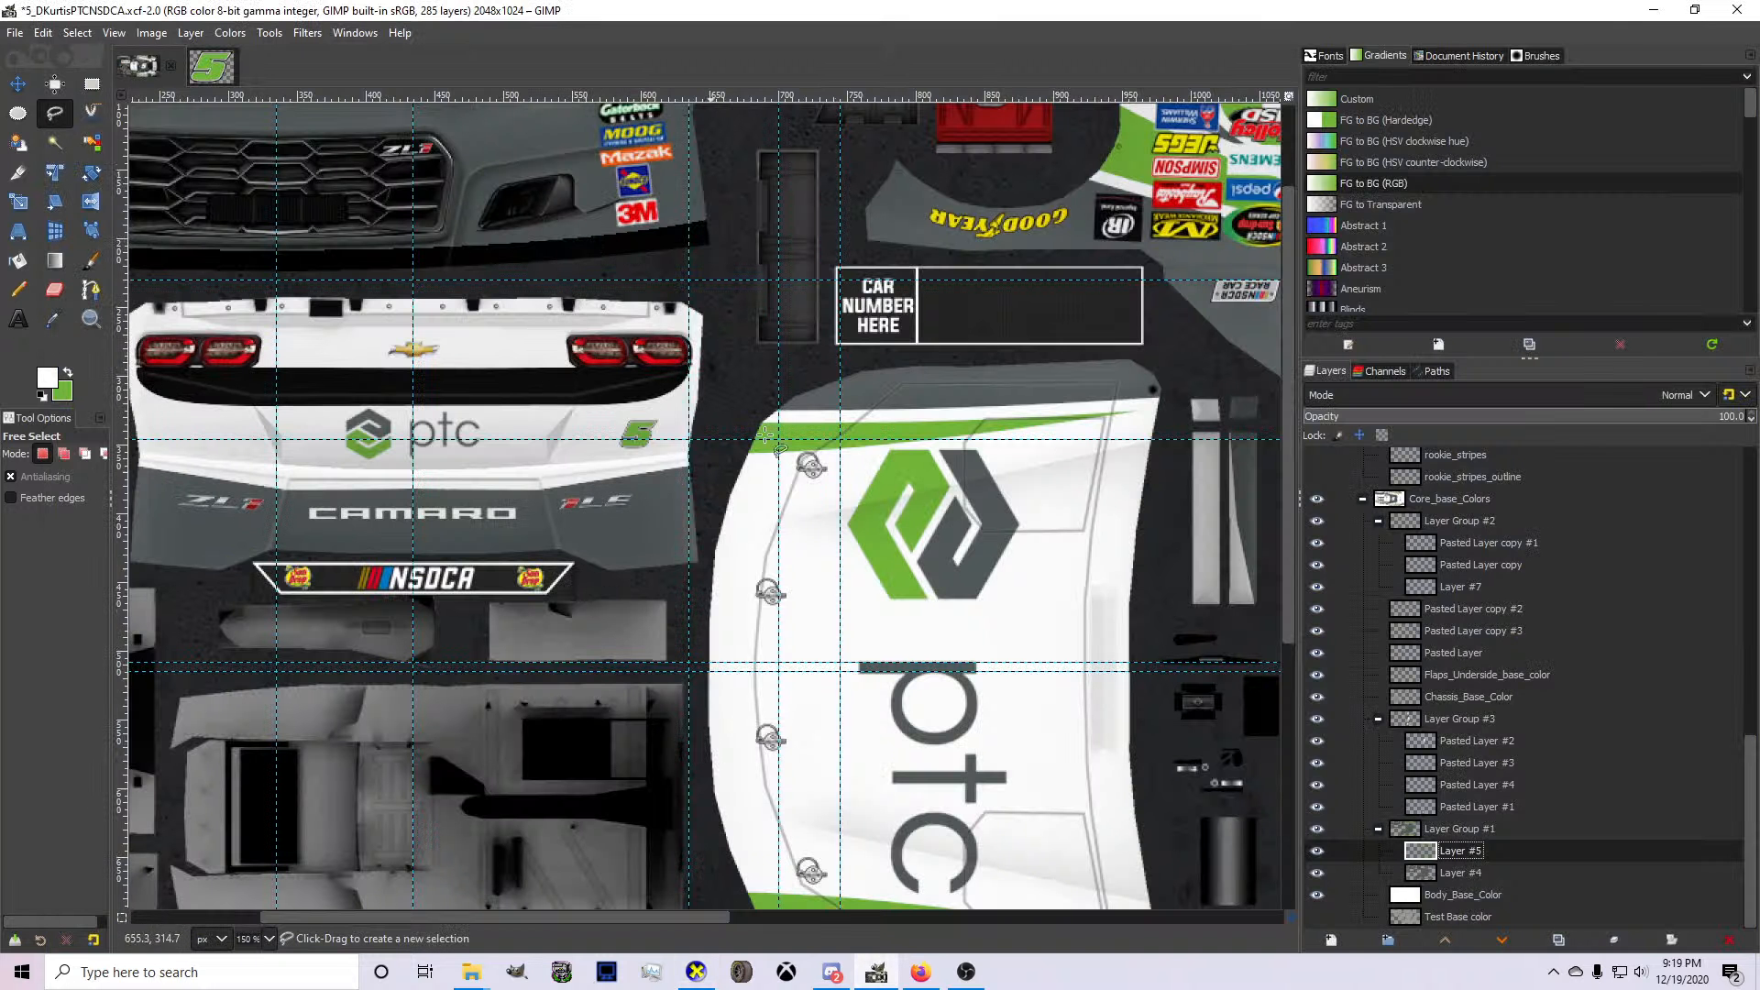
# Rotate the decklid 5 on Pasted Layer #4 by -3.56° and shift it slightly up and toward the ptc logo.
pyautogui.click(1456, 763)
pyautogui.click(1464, 785)
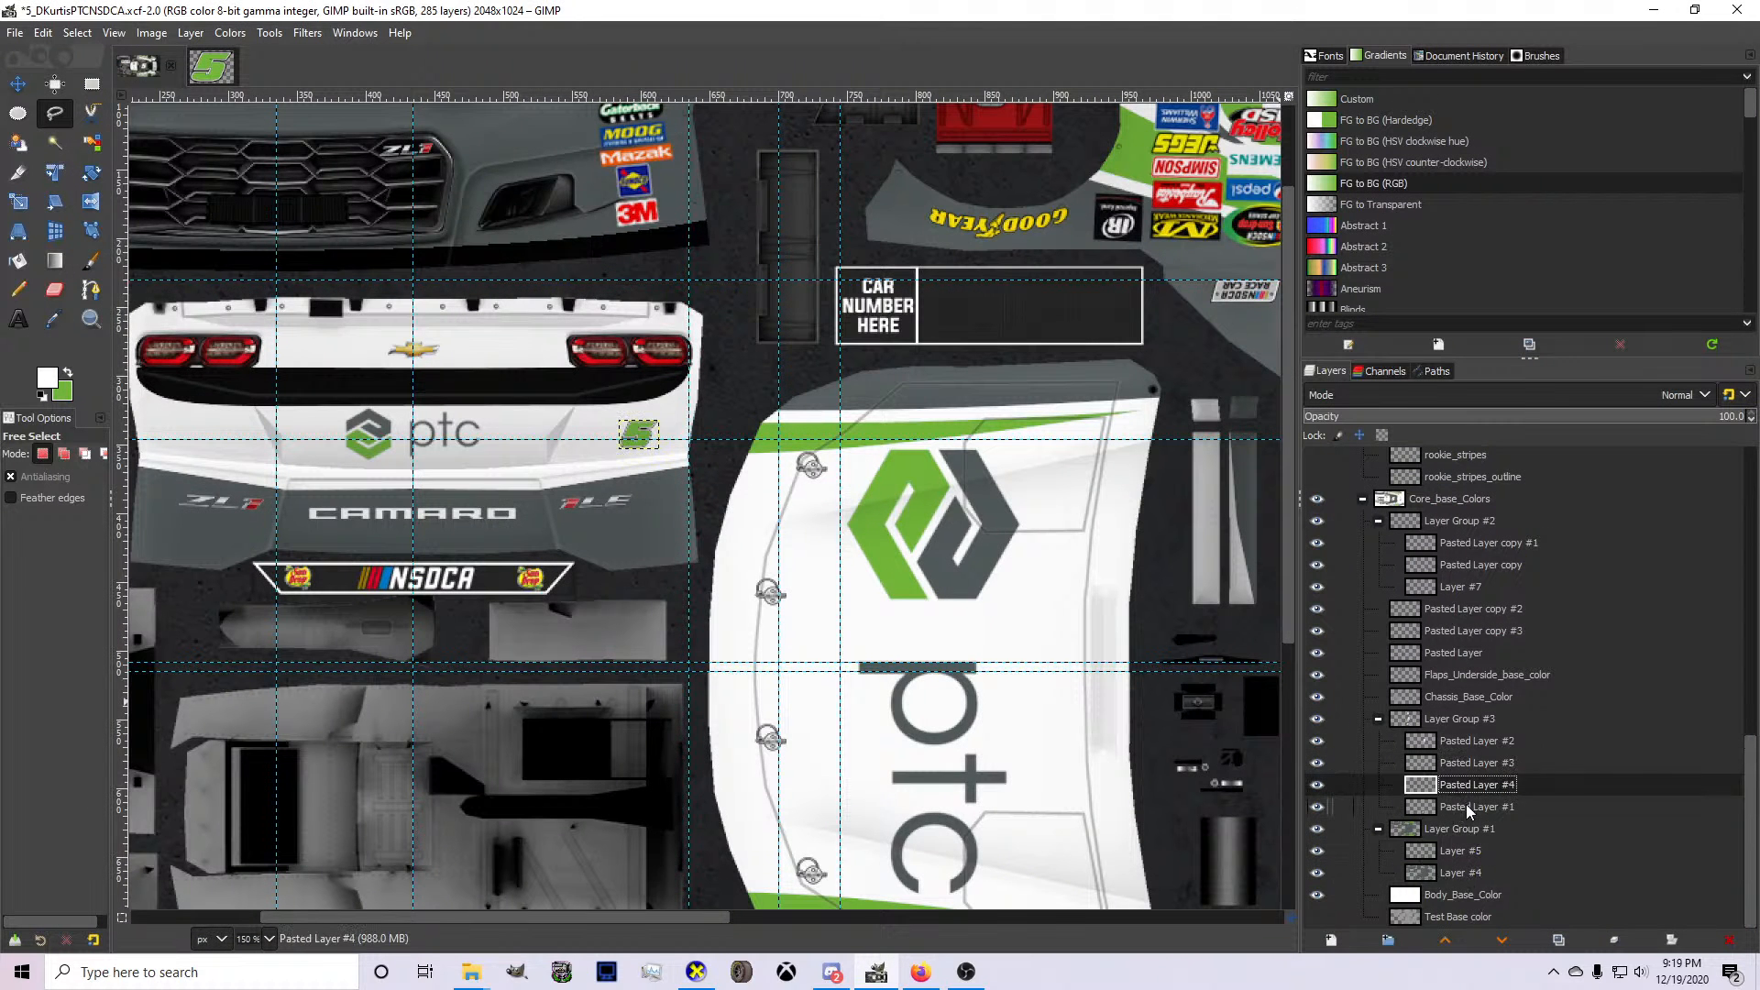
pyautogui.scroll(2, 631, 455)
pyautogui.scroll(2, 631, 456)
pyautogui.press('m')
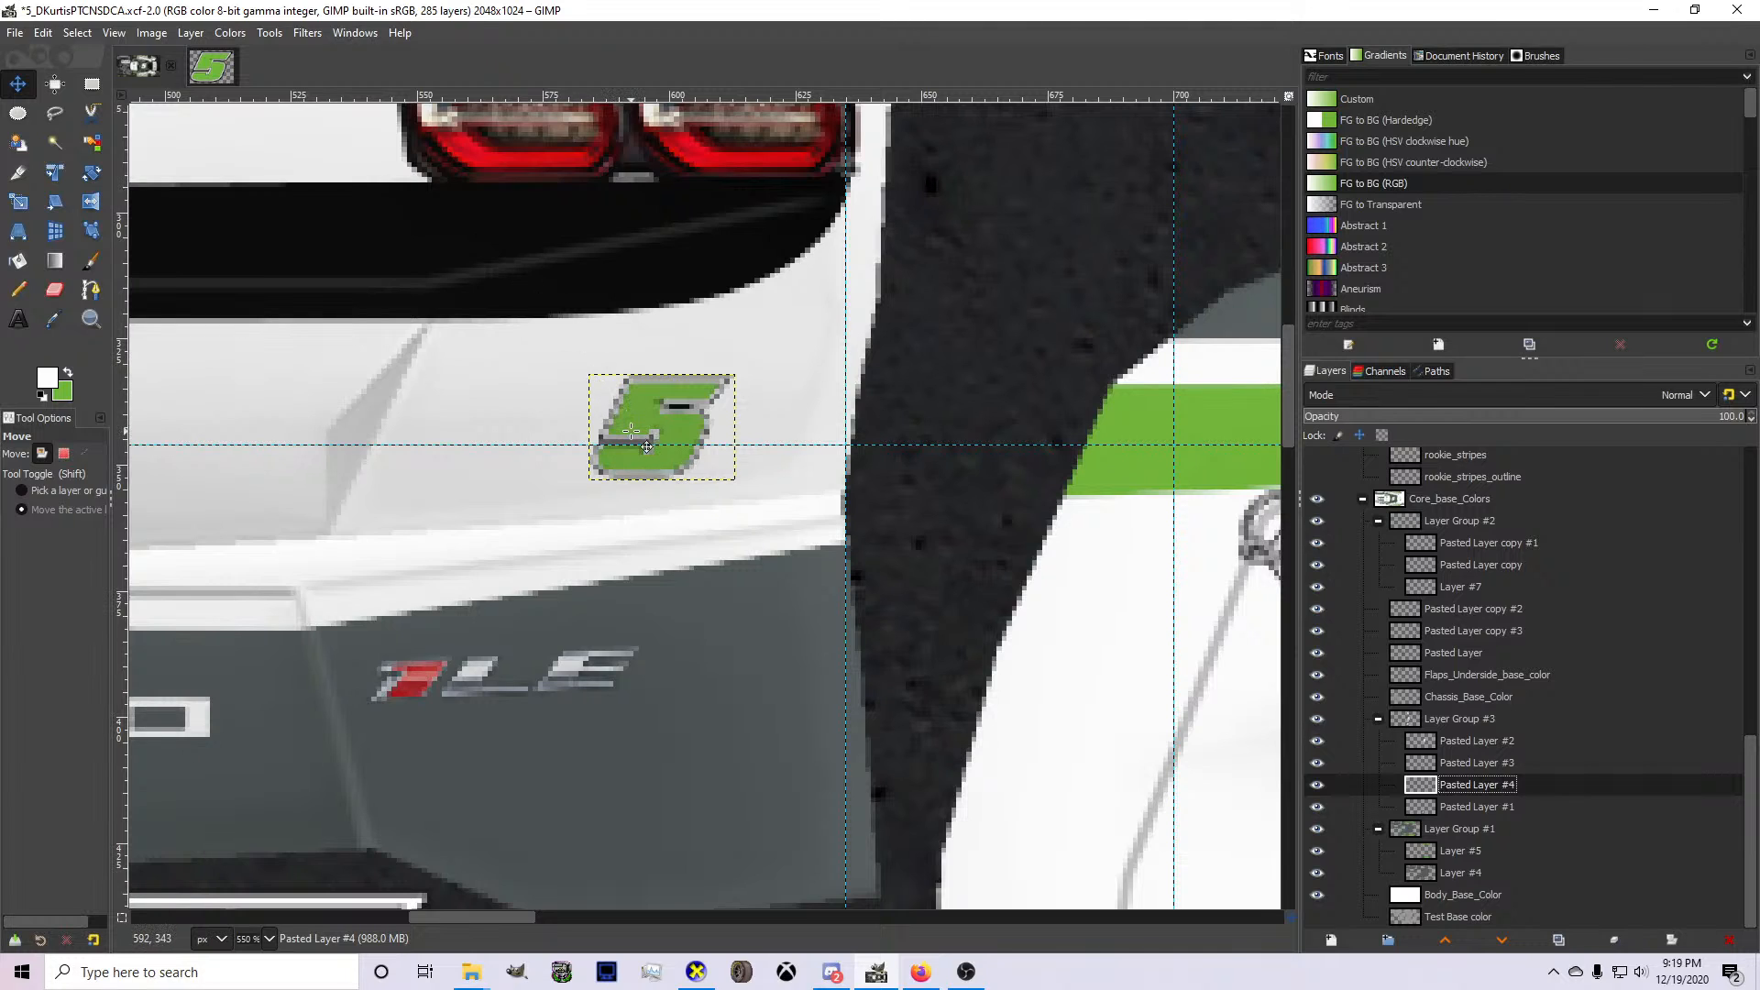
pyautogui.hotkey('shift', 'r')
pyautogui.click(717, 480)
pyautogui.moveTo(700, 498); pyautogui.dragTo(704, 503)
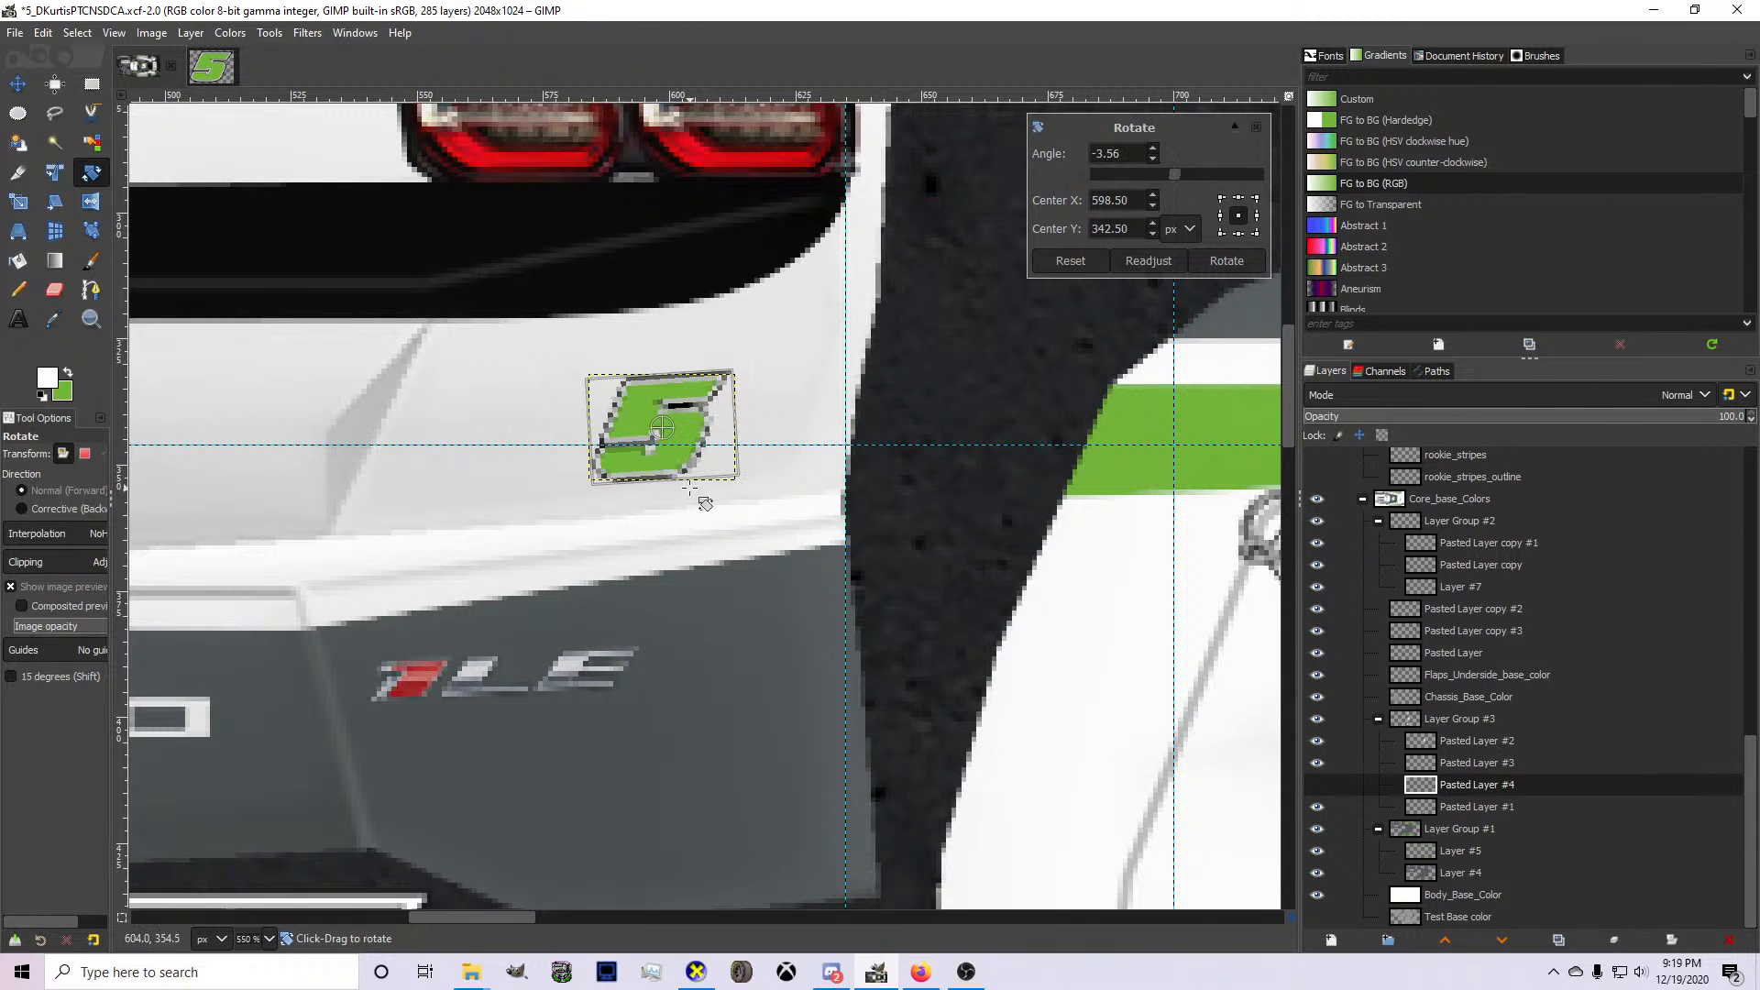
pyautogui.press('Return')
pyautogui.click(18, 84)
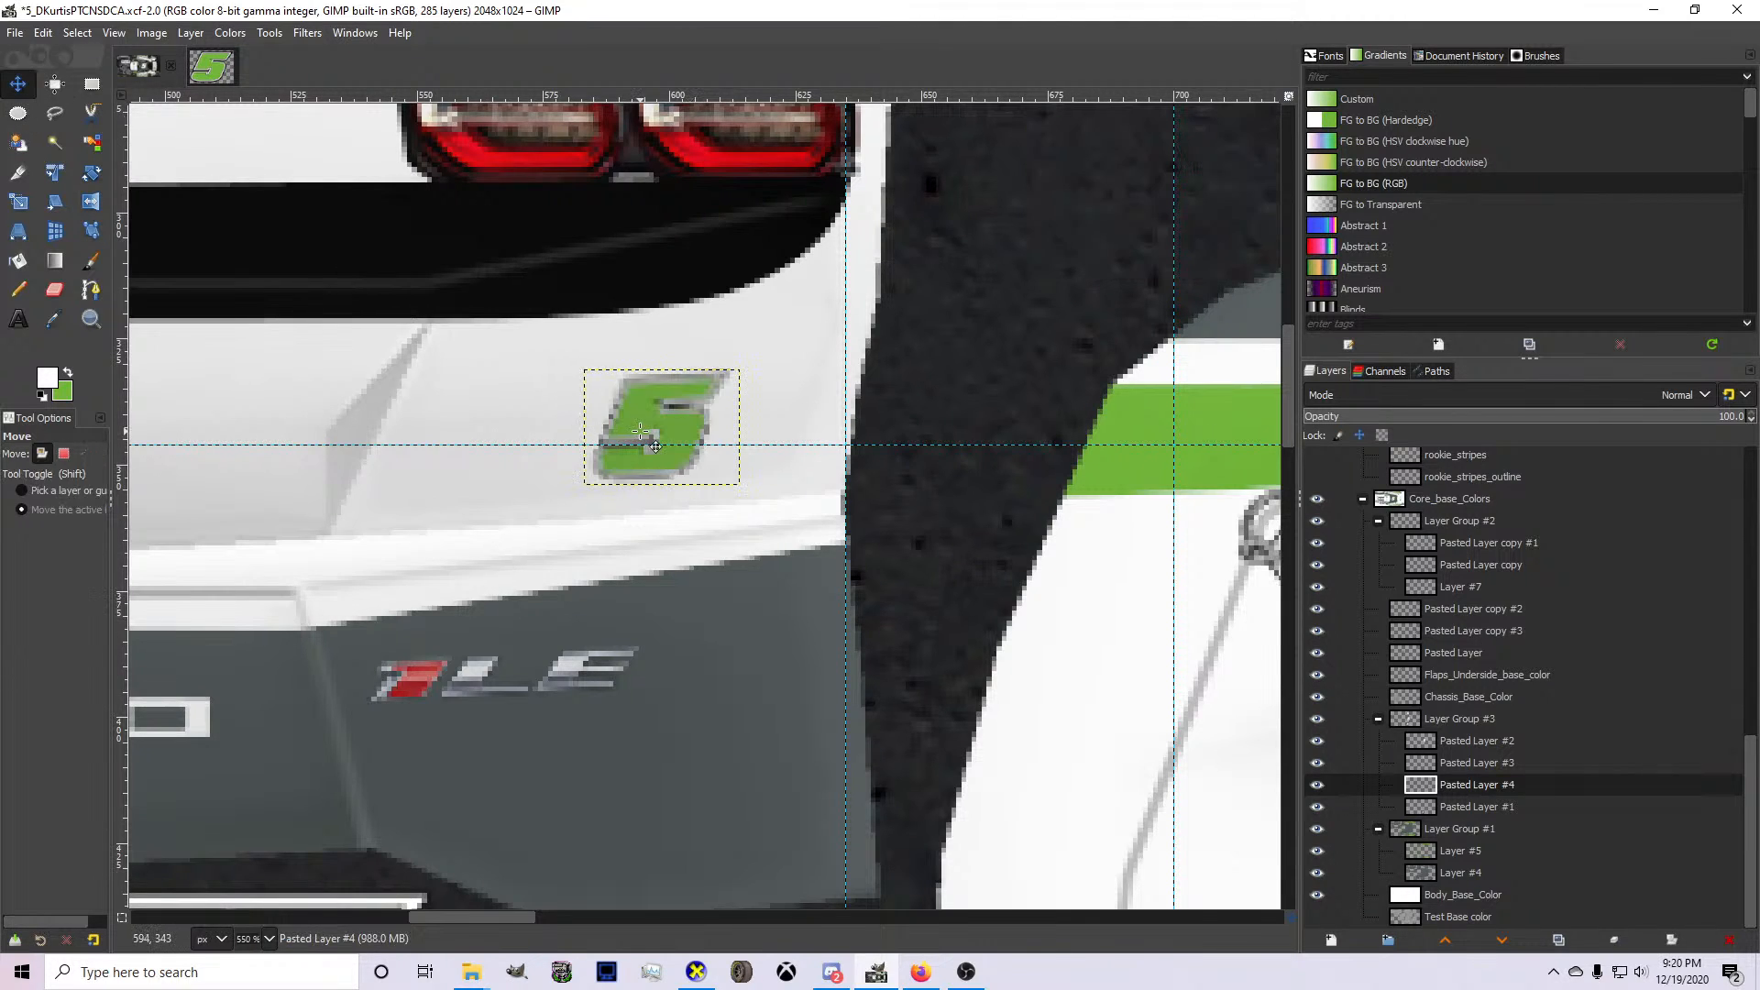
pyautogui.moveTo(656, 445); pyautogui.dragTo(647, 436)
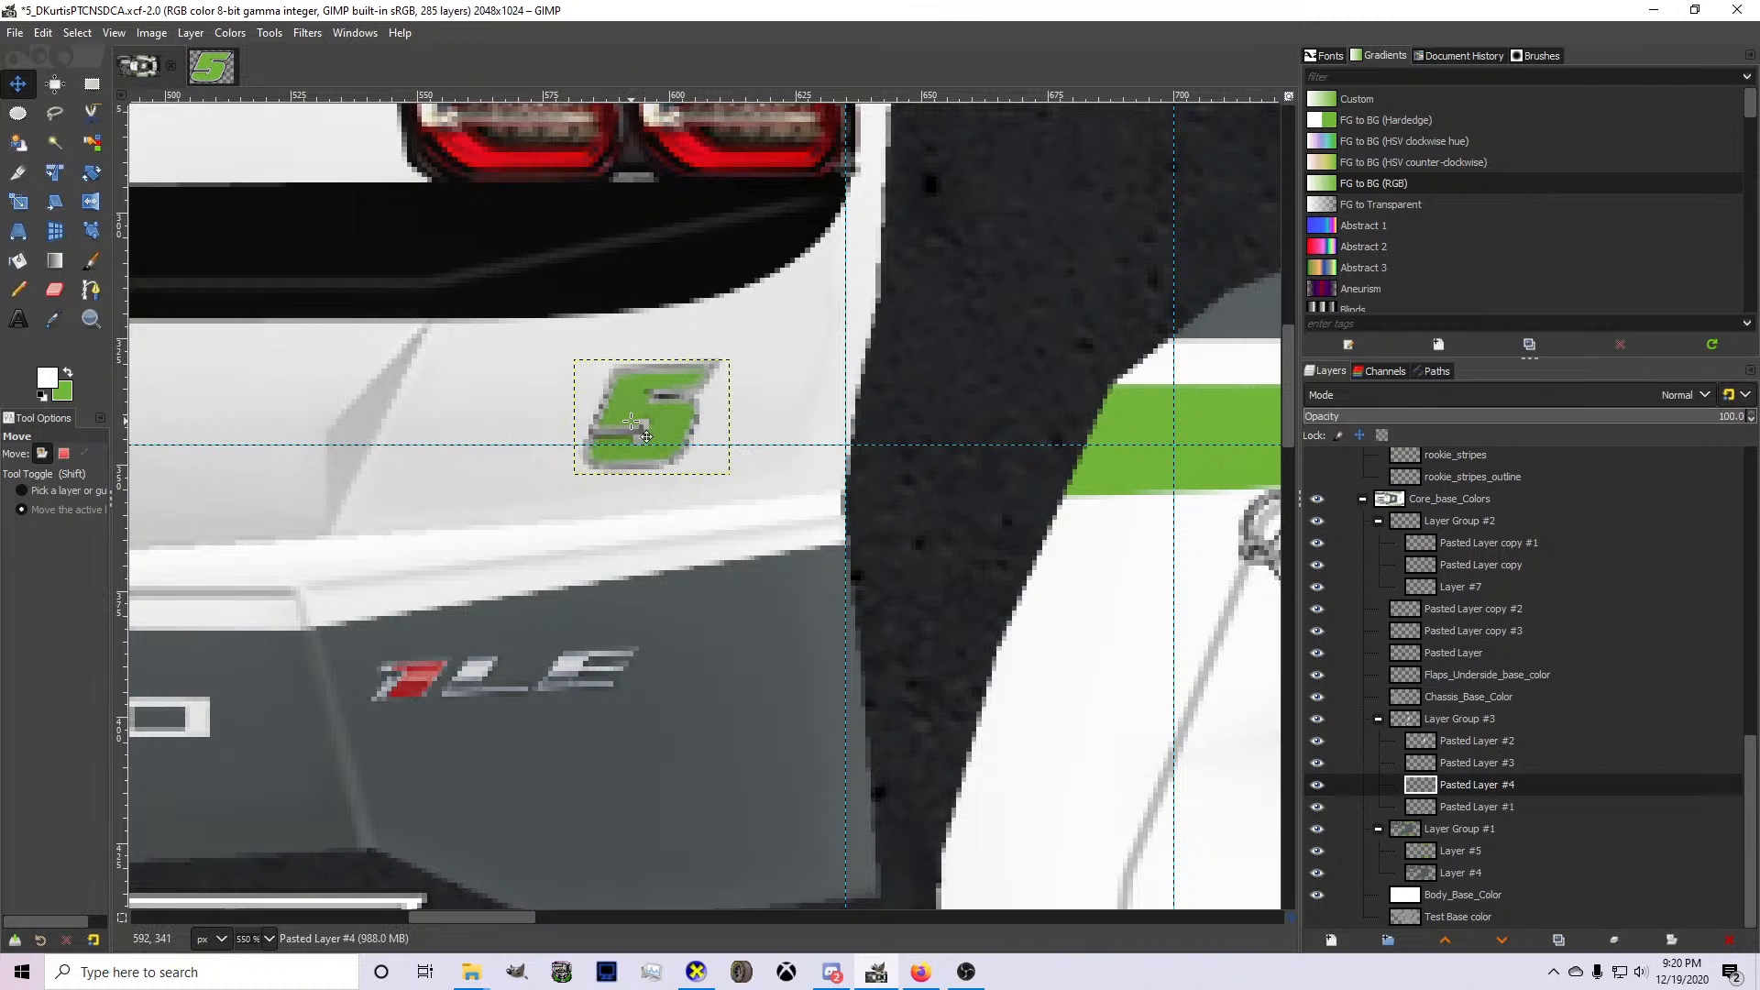
# Export the updated livery and inspect the rear of the car model in CarView.
pyautogui.hotkey('ctrl', 'e')
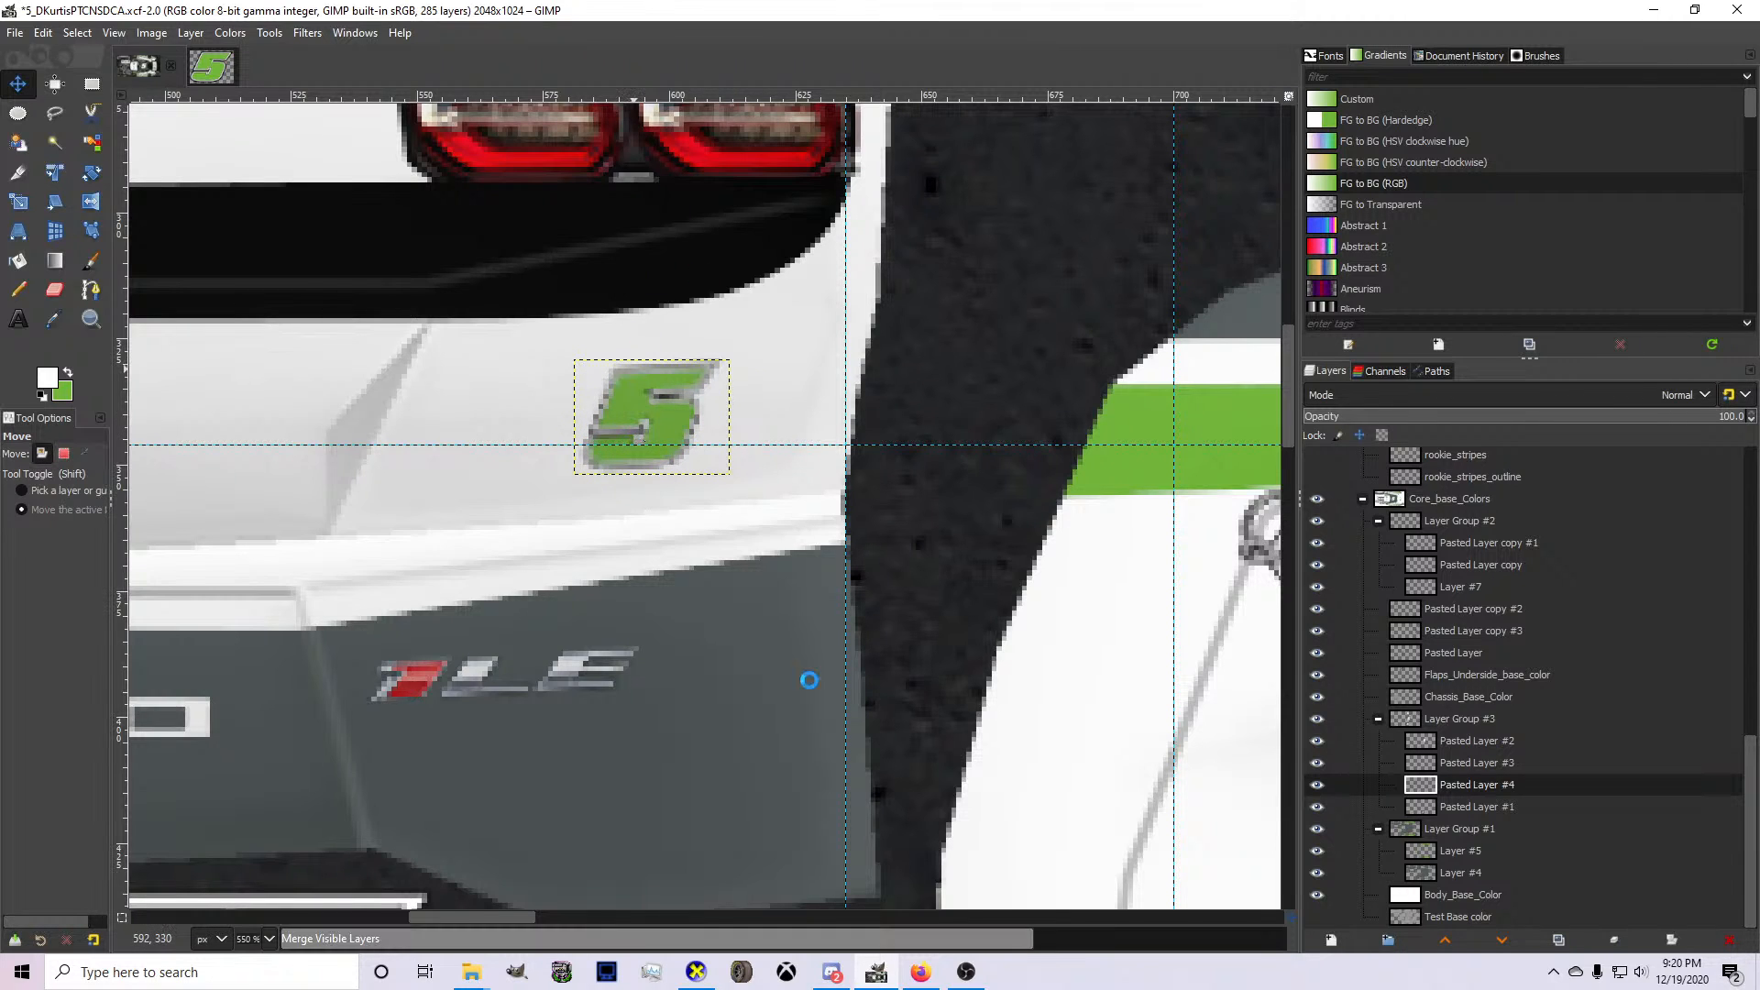
pyautogui.click(699, 972)
pyautogui.moveTo(765, 773); pyautogui.dragTo(797, 745)
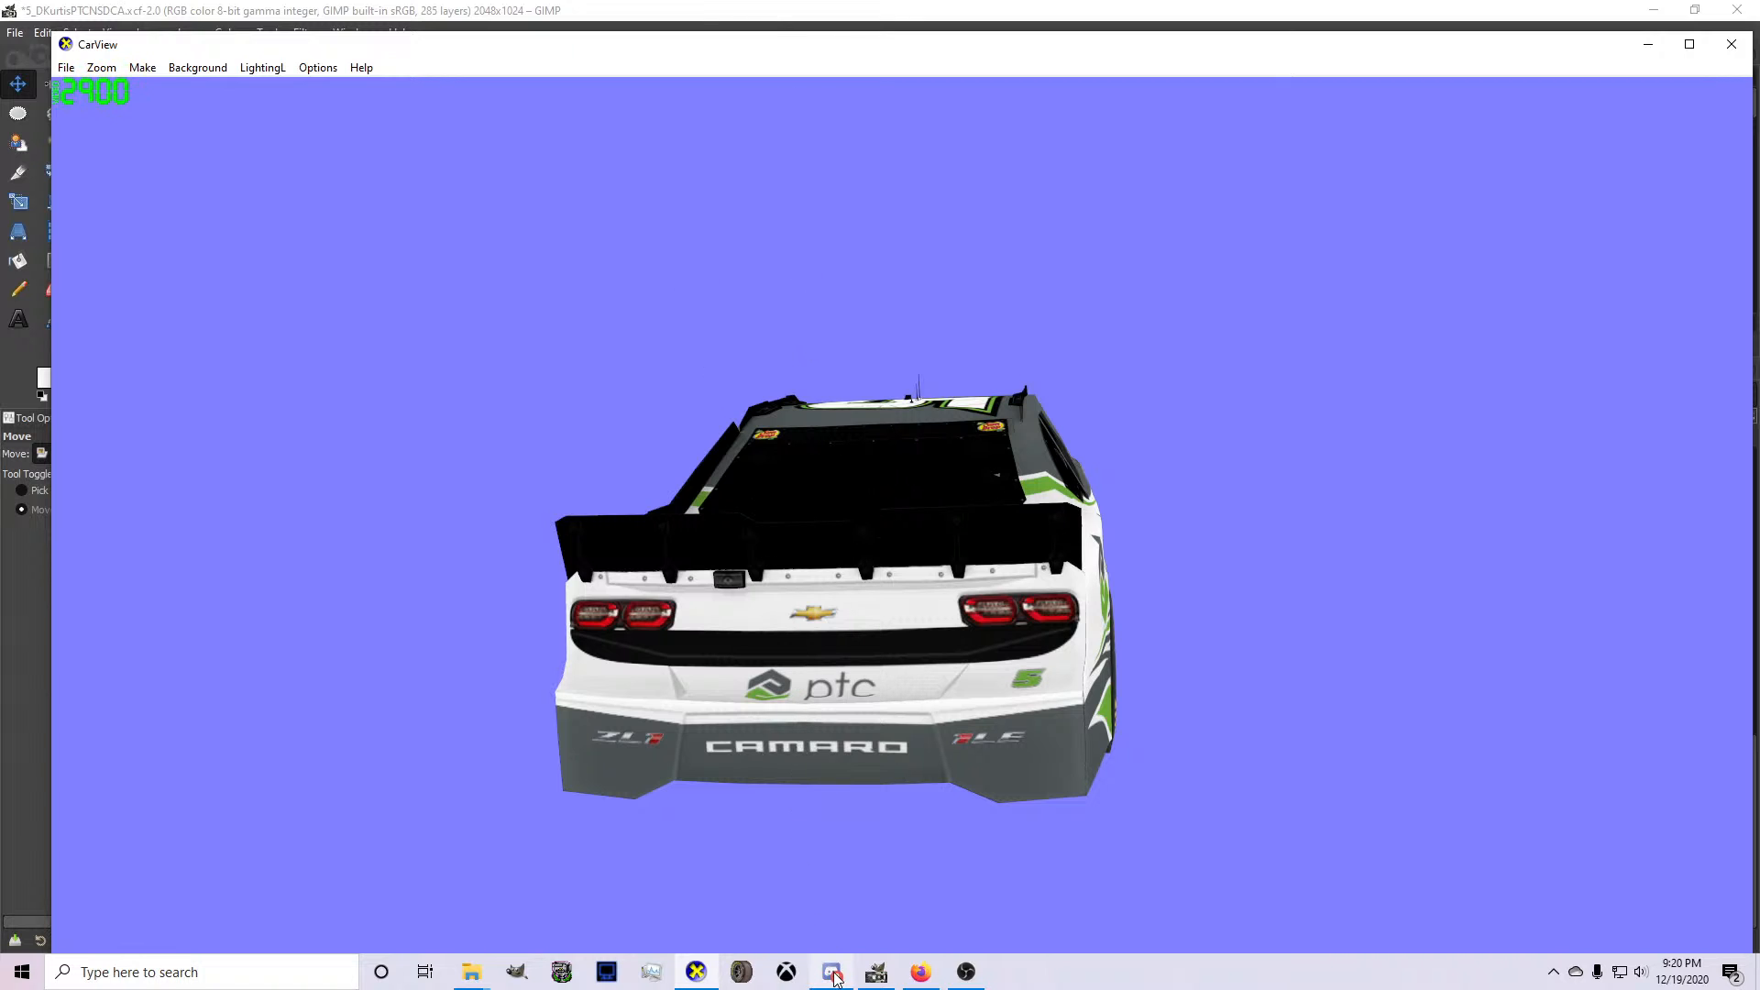
# Turn the car model in CarView to check the livery from other sides and return to GIMP.
pyautogui.moveTo(839, 974)
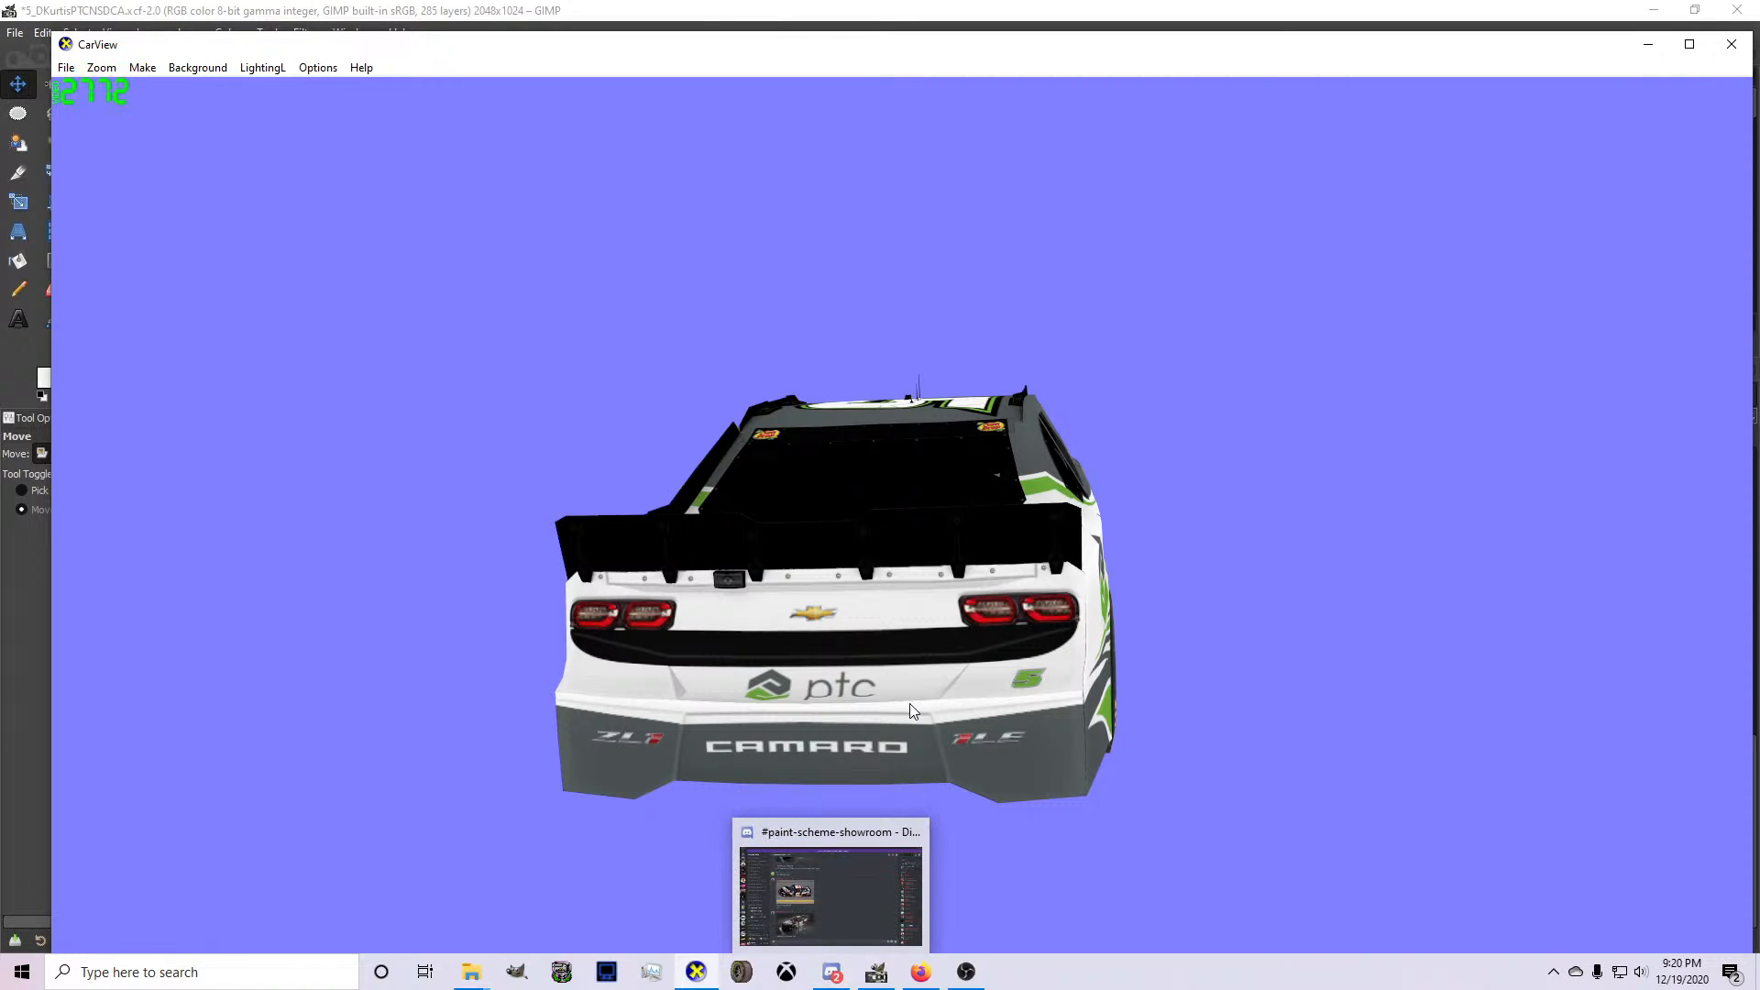
pyautogui.moveTo(910, 702); pyautogui.dragTo(239, 633)
pyautogui.moveTo(1182, 610); pyautogui.dragTo(960, 646)
pyautogui.click(876, 974)
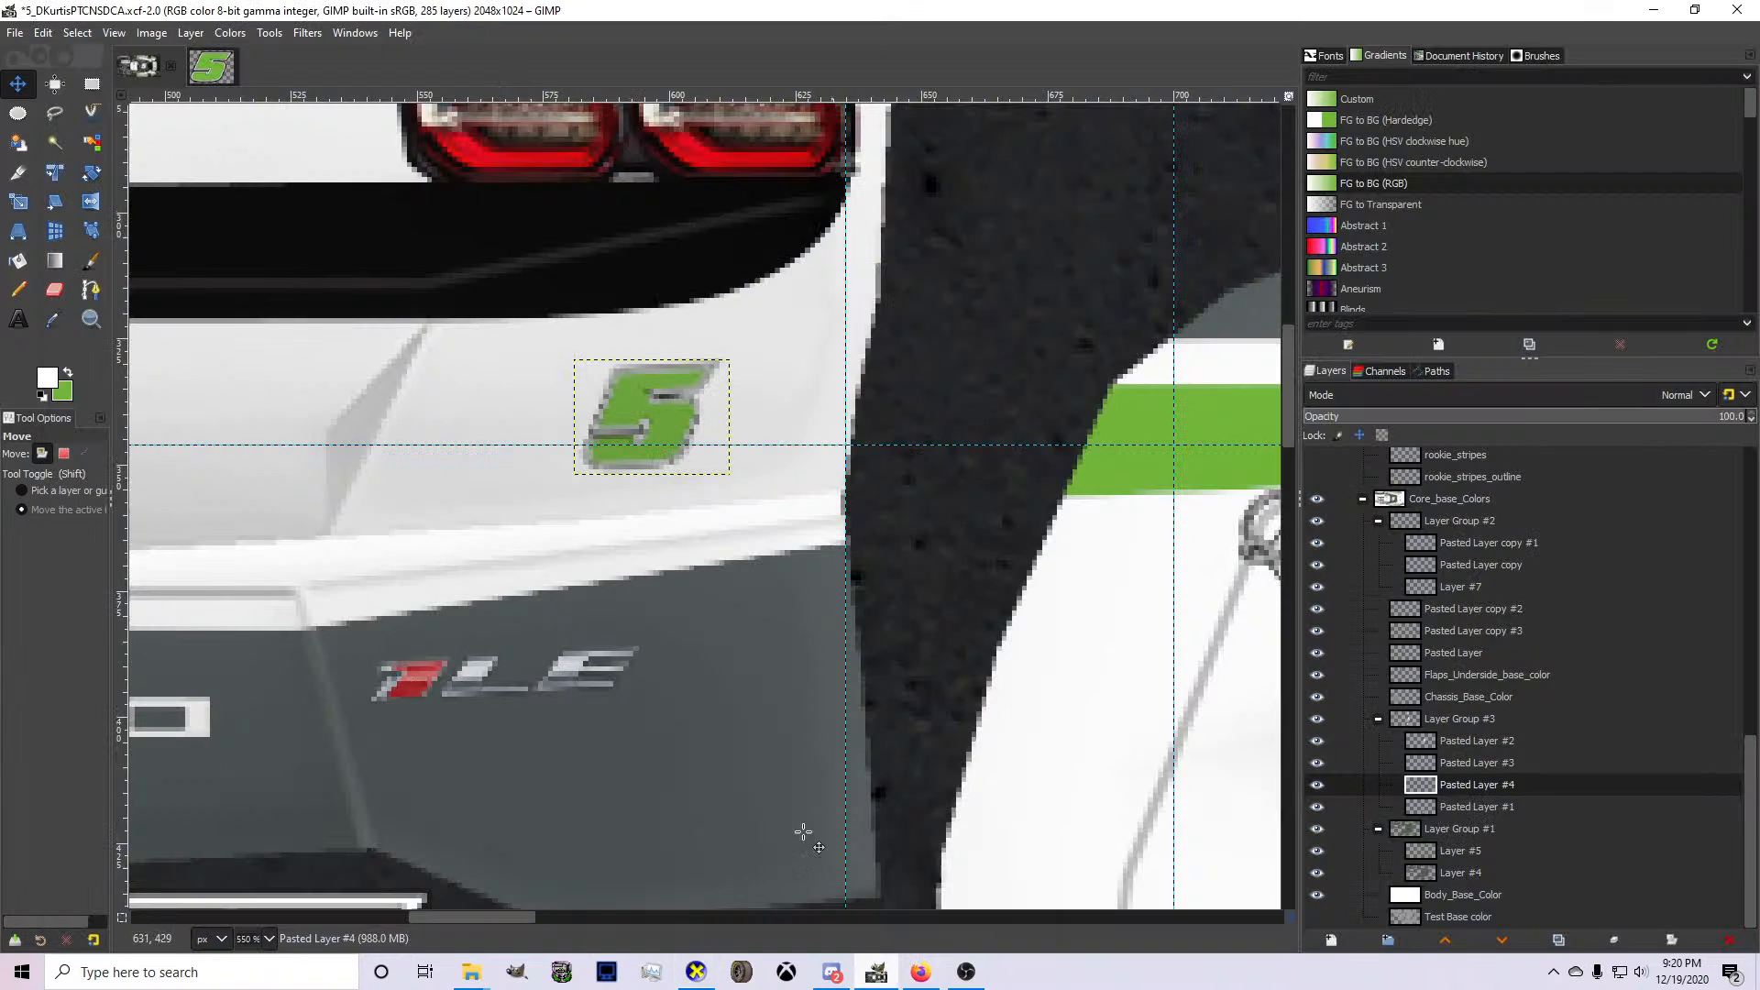
# Copy the white, green and black 5 group from the number image and paste it into the livery file.
pyautogui.click(231, 70)
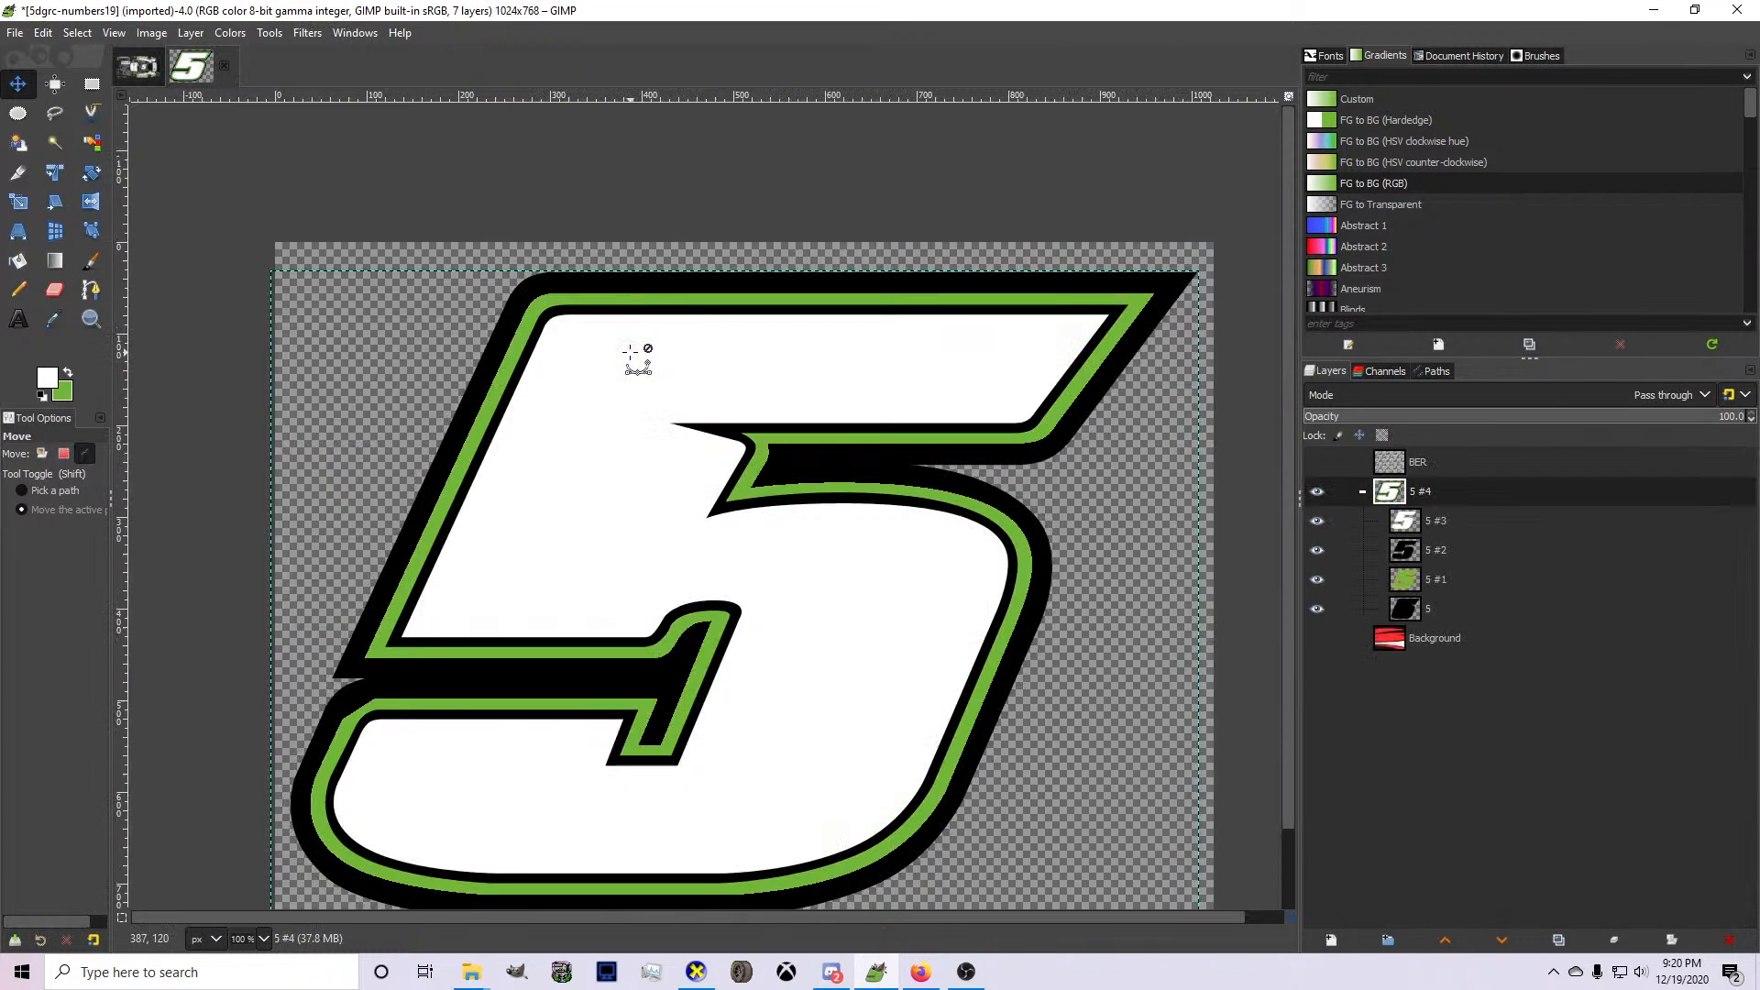
pyautogui.hotkey('ctrl', 'c')
pyautogui.click(145, 66)
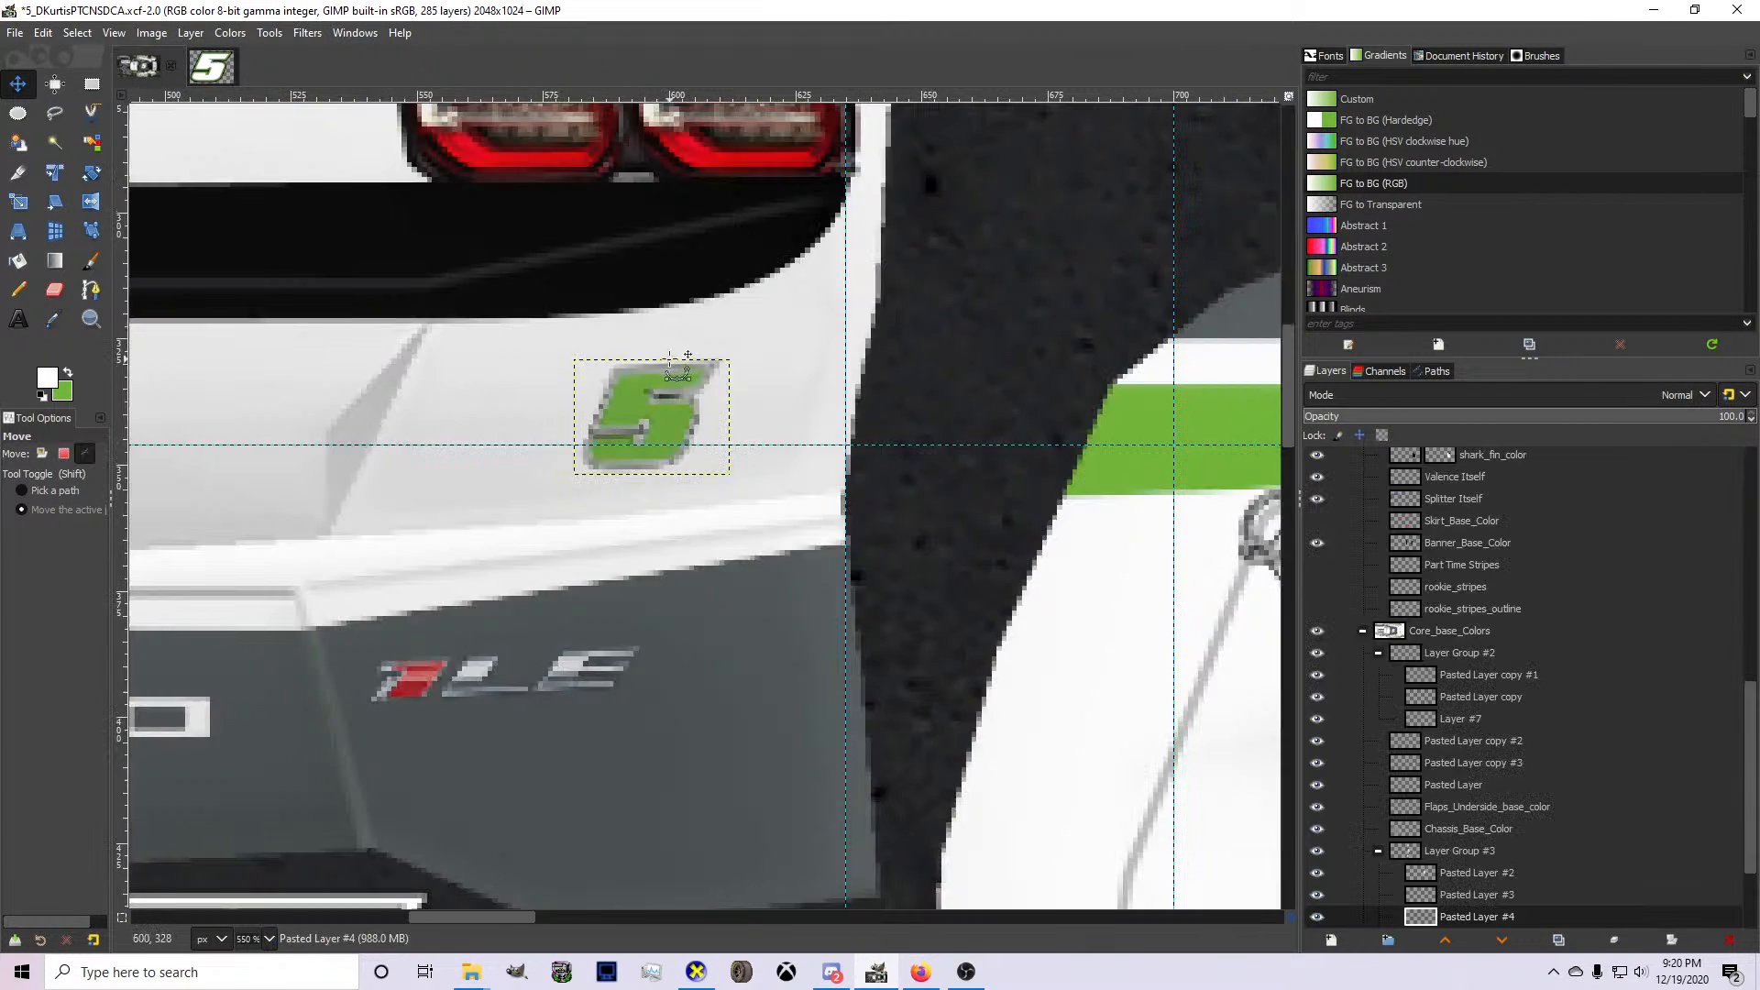
pyautogui.scroll(-7, 668, 358)
pyautogui.scroll(1, 643, 272)
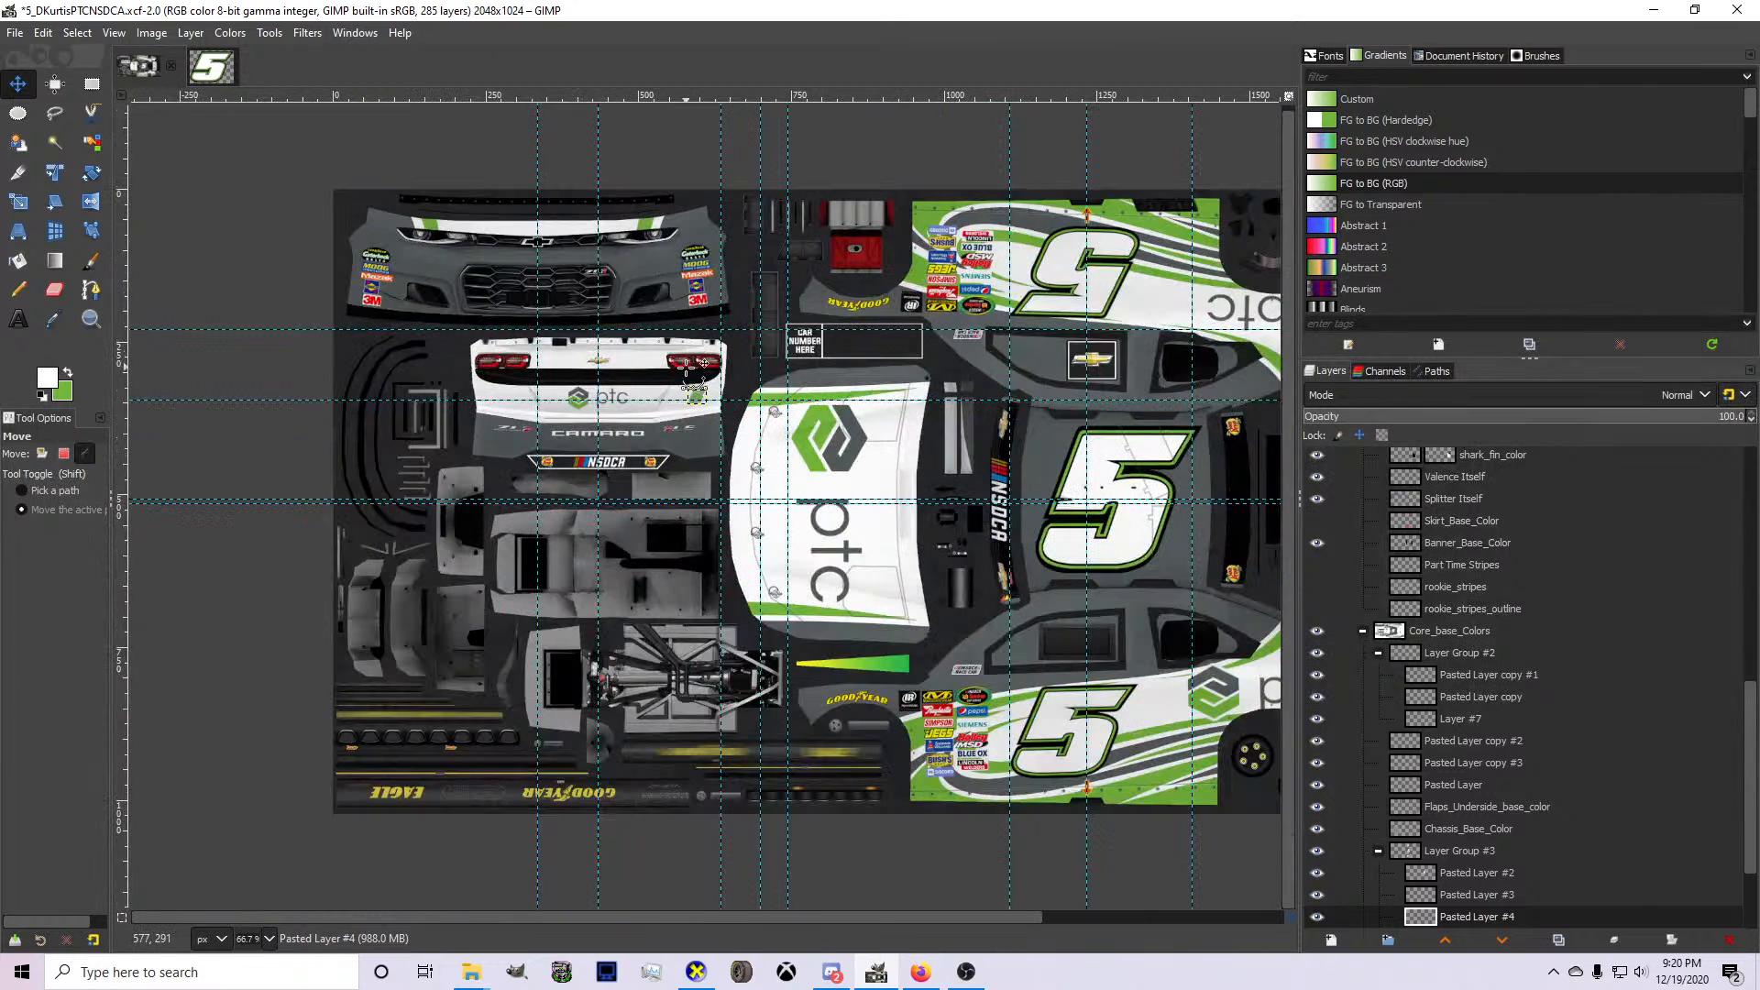
pyautogui.hotkey('ctrl', 'v')
# Scale the pasted 5 down to a small badge and place it on the gray front bumper between headlight and grille.
pyautogui.hotkey('shift', 's')
pyautogui.click(811, 459)
pyautogui.moveTo(992, 604); pyautogui.dragTo(627, 347)
pyautogui.moveTo(399, 186); pyautogui.dragTo(232, 284)
pyautogui.scroll(2, 634, 280)
pyautogui.scroll(-3, 404, 260)
pyautogui.scroll(4, 385, 227)
pyautogui.scroll(-2, 232, 282)
pyautogui.scroll(4, 222, 280)
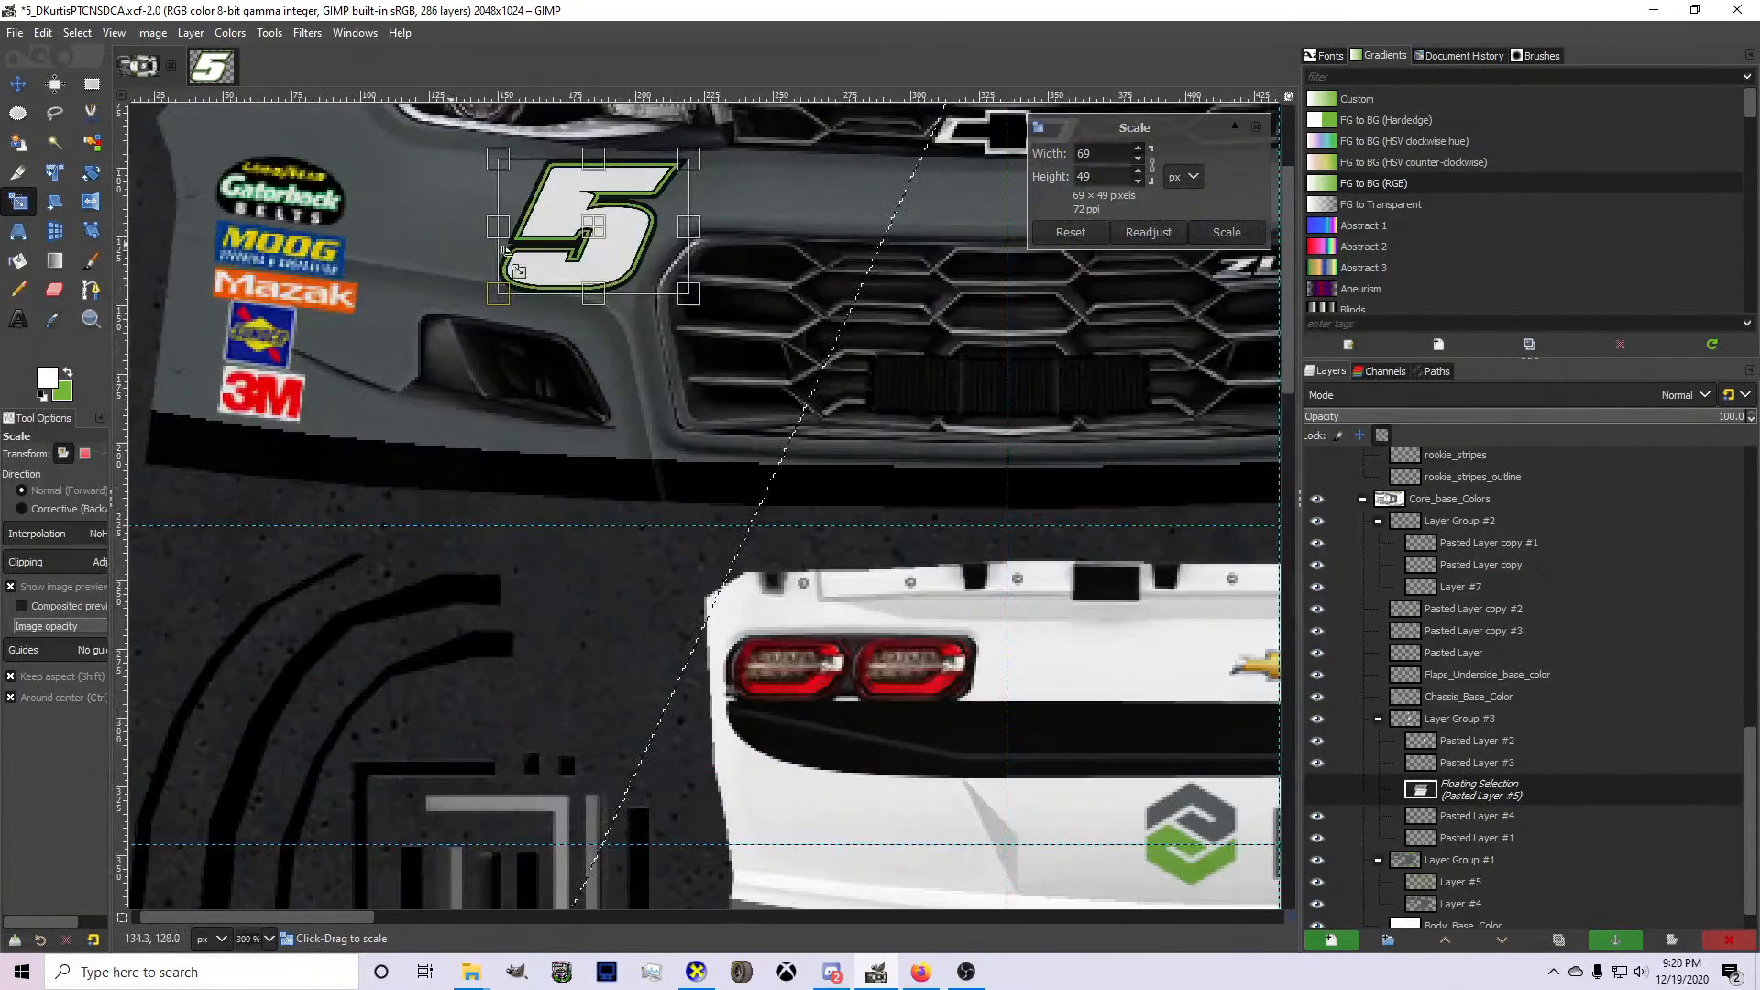
pyautogui.scroll(3, 458, 303)
pyautogui.moveTo(690, 363); pyautogui.dragTo(498, 349)
pyautogui.moveTo(616, 487); pyautogui.dragTo(524, 417)
pyautogui.scroll(3, 552, 442)
pyautogui.scroll(-3, 472, 384)
pyautogui.scroll(1, 508, 401)
pyautogui.press('Return')
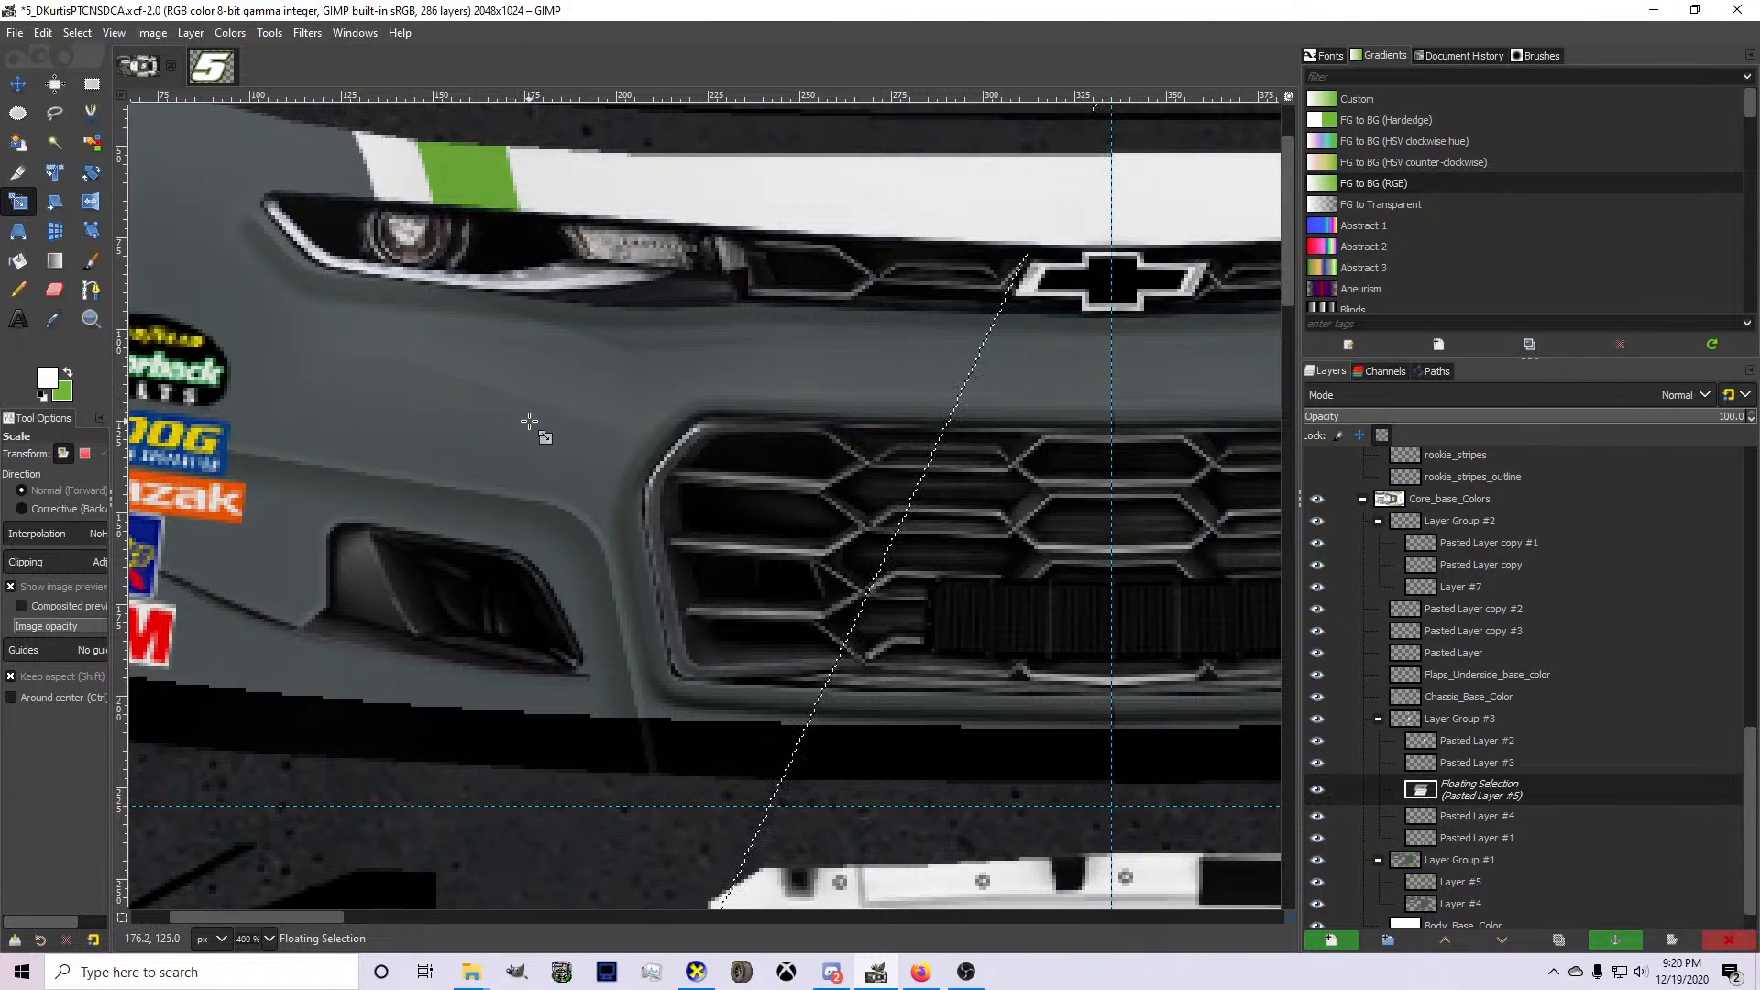
# Make the floating 5 its own layer, shift it toward the bumper's sponsor decals and scale it to 22 × 16 pixels.
pyautogui.hotkey('shift', 'ctrl', 'n')
pyautogui.click(18, 83)
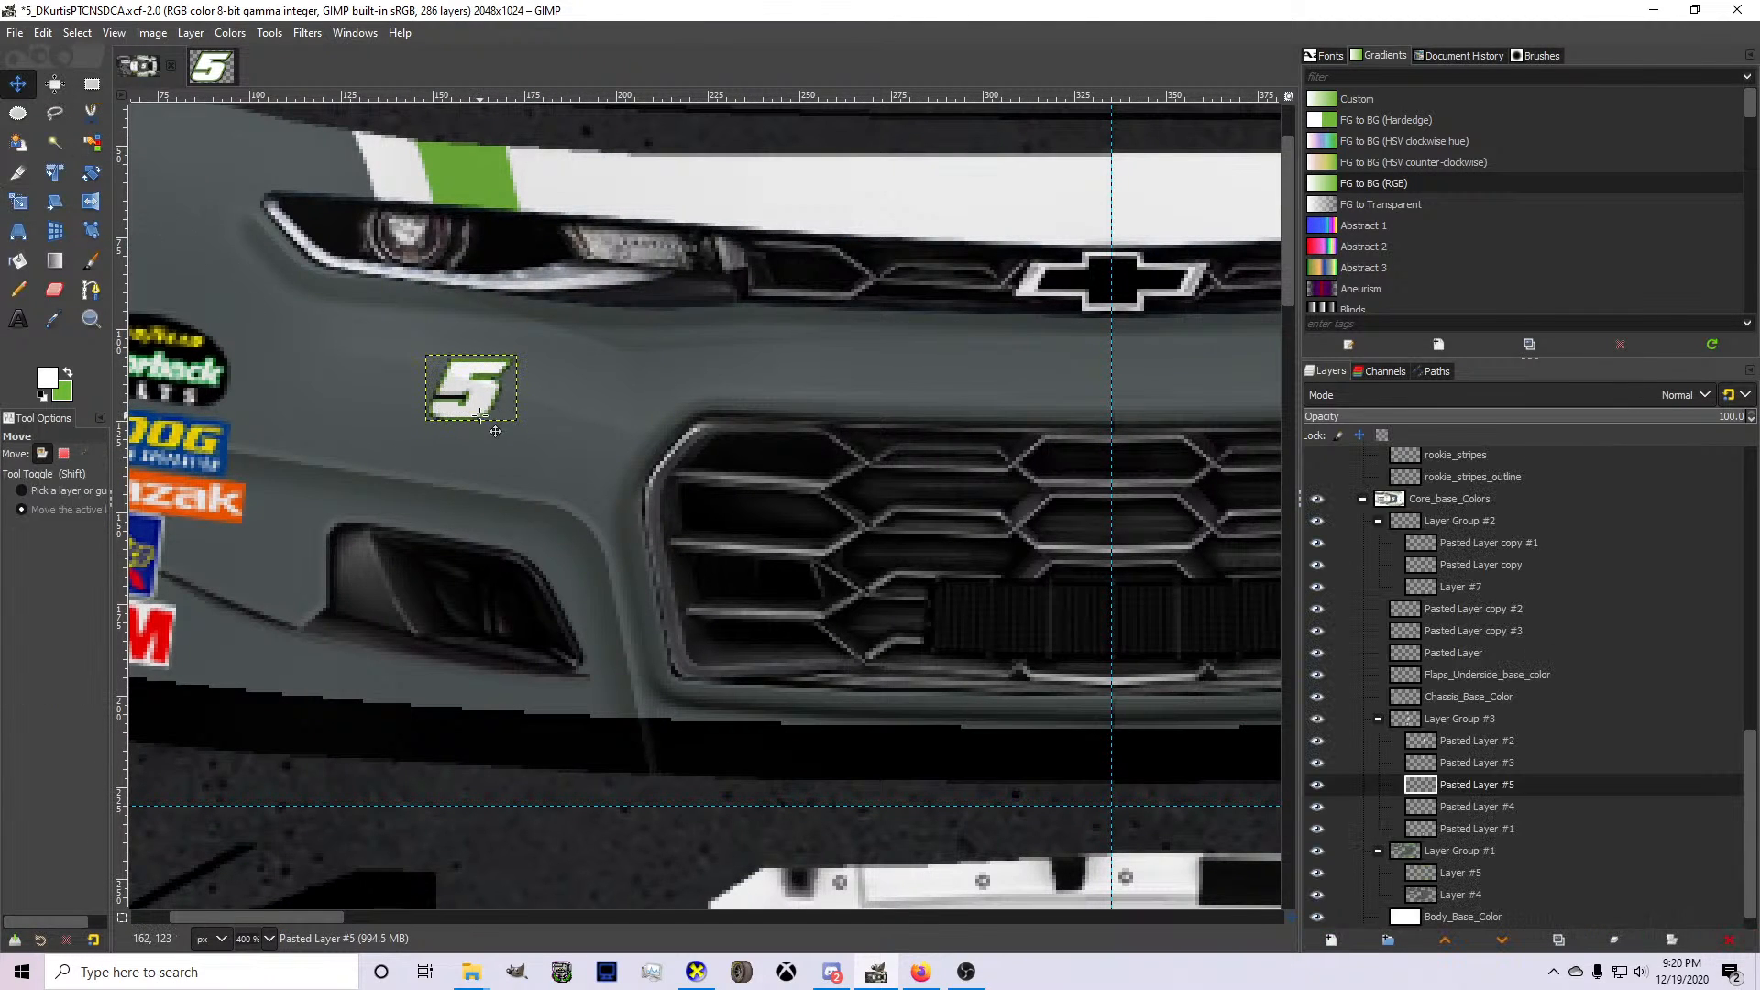
pyautogui.moveTo(478, 412); pyautogui.dragTo(376, 404)
pyautogui.hotkey('shift', 's')
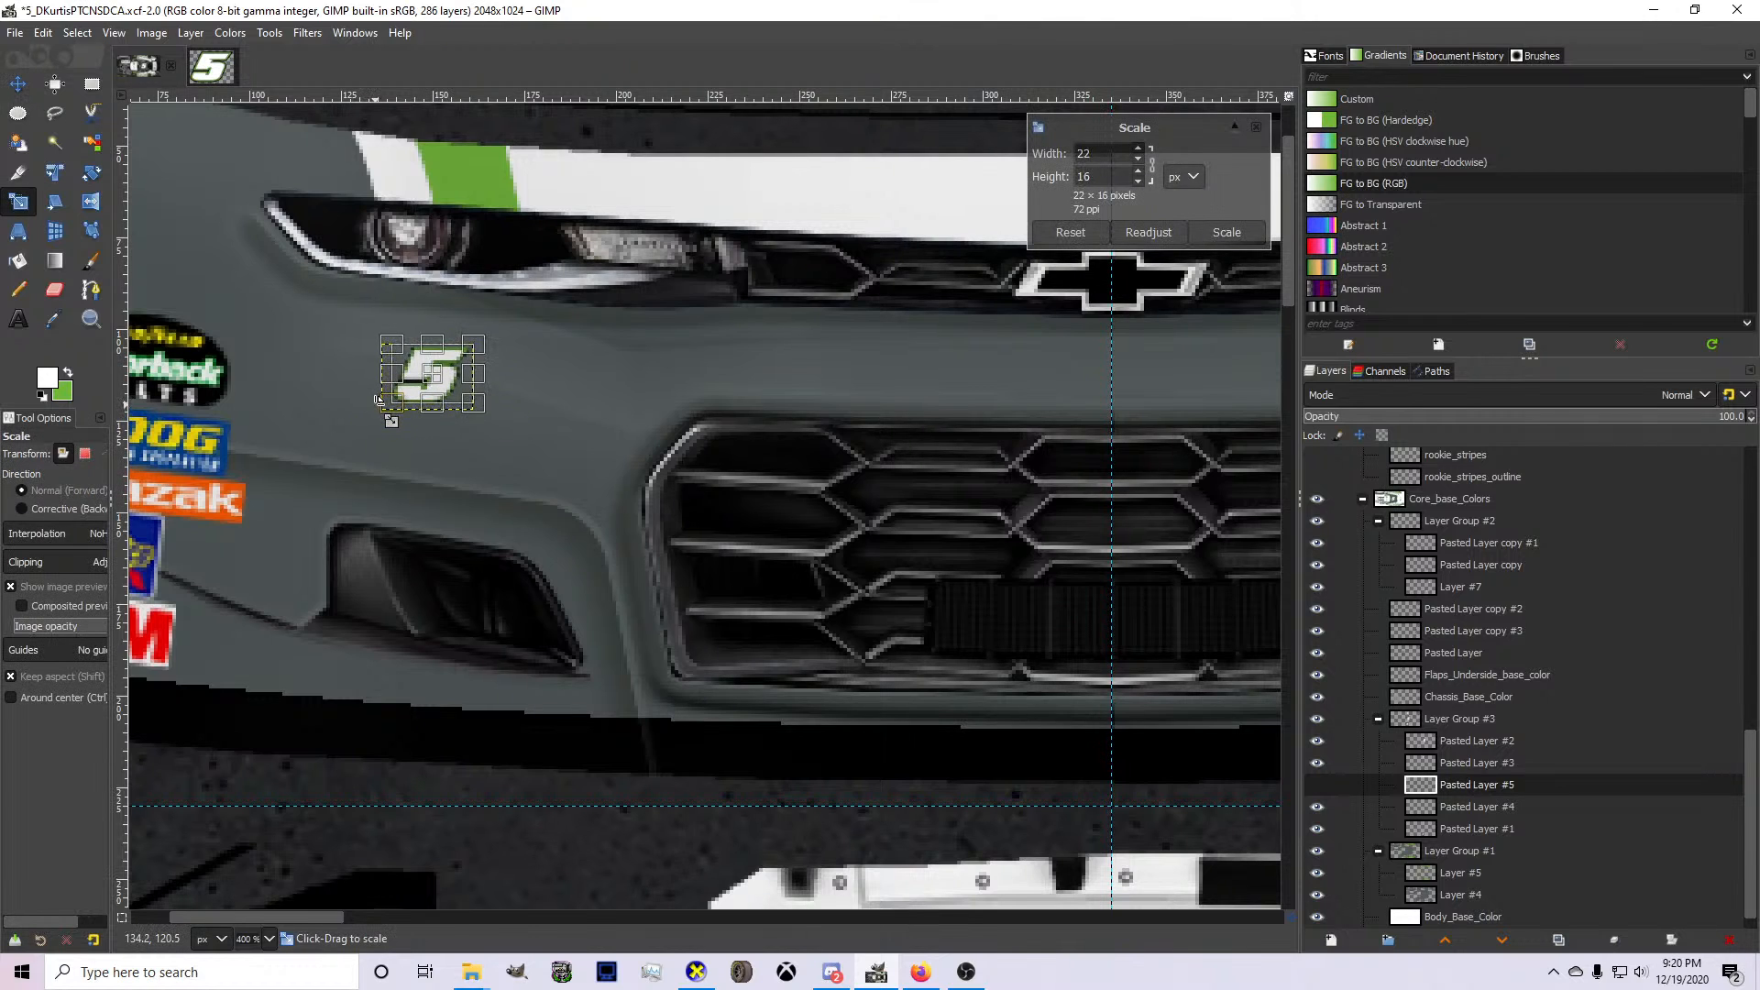
pyautogui.press('Return')
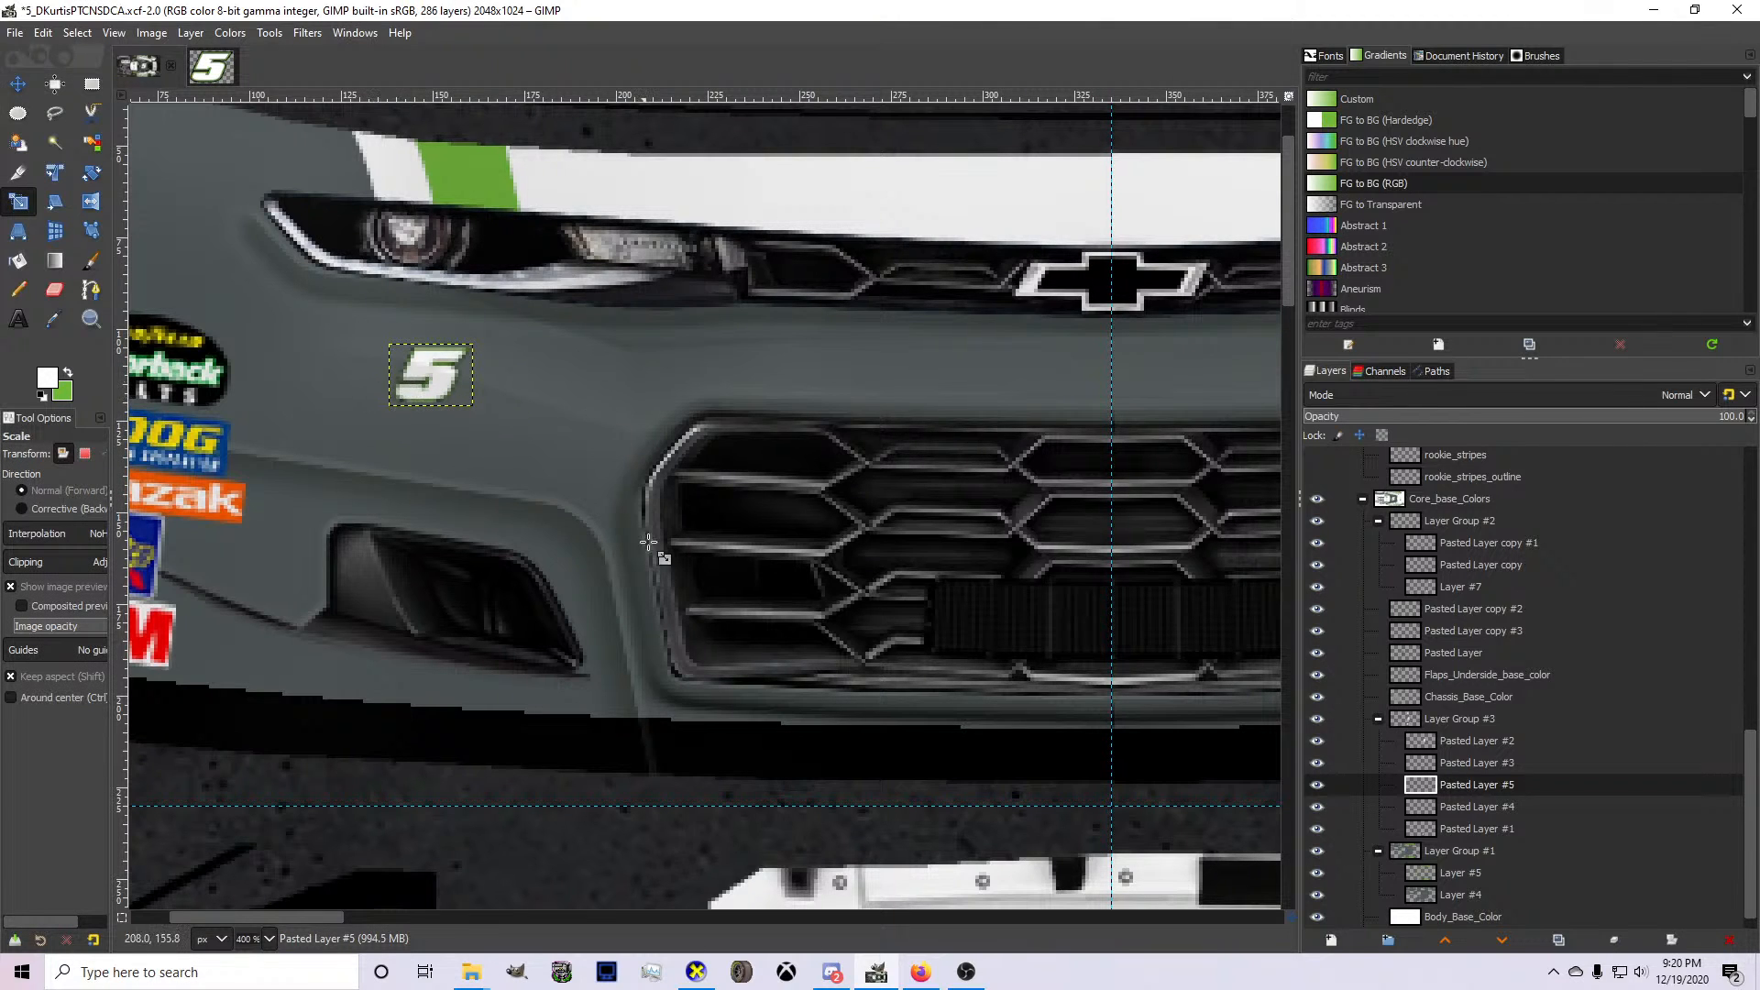
# Inspect the small 5 on the front bumper in CarView and return to GIMP.
pyautogui.click(695, 972)
pyautogui.moveTo(669, 631); pyautogui.dragTo(970, 645)
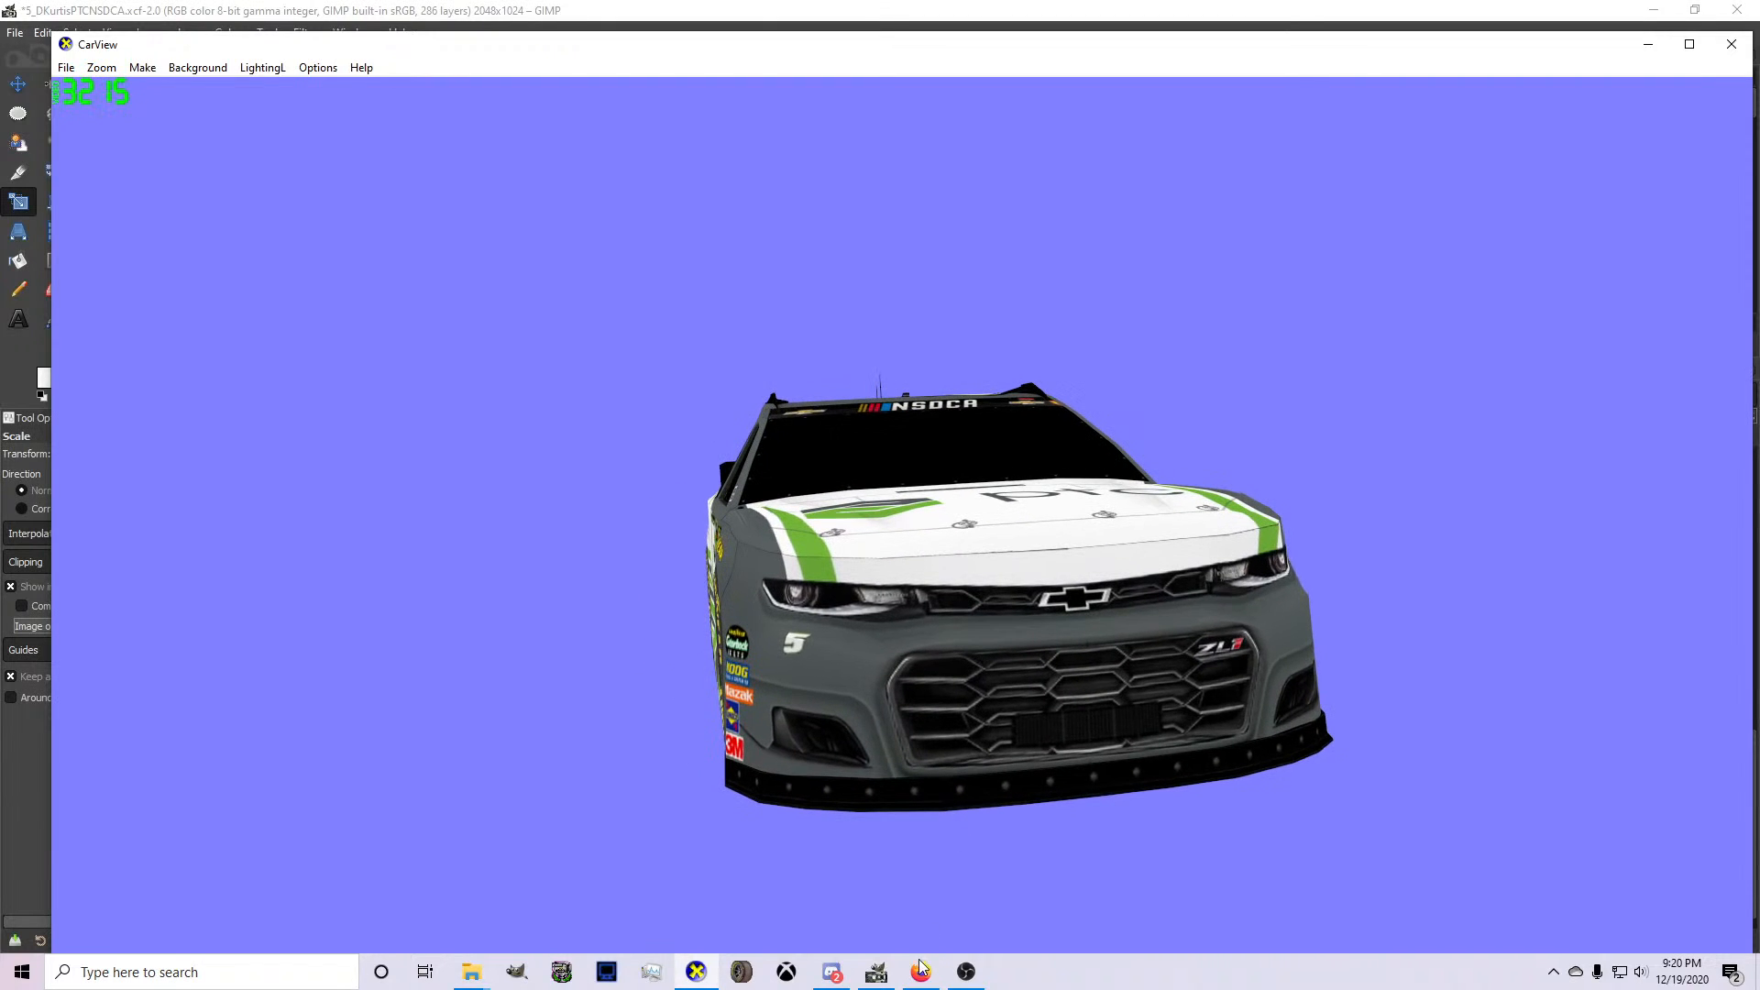
pyautogui.click(878, 972)
# Nudge the bumper 5 on Pasted Layer #5 slightly toward the grille and view the car's front in CarView.
pyautogui.click(399, 394)
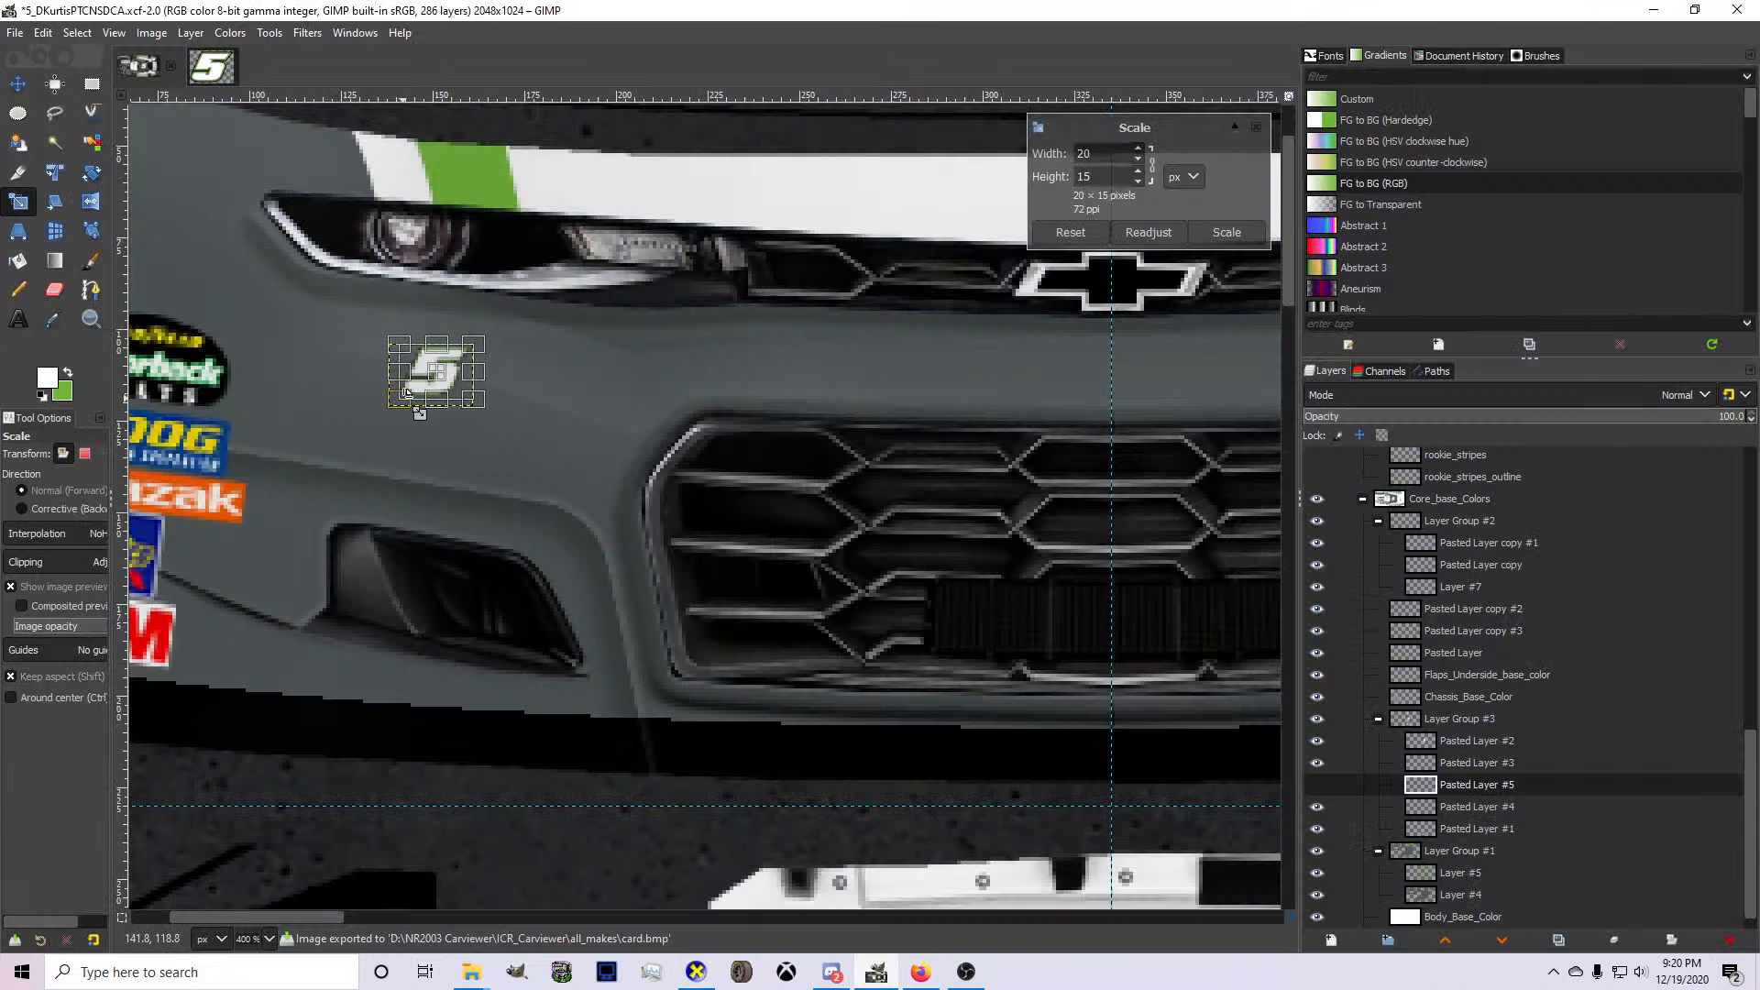
pyautogui.press('Escape')
pyautogui.press('m')
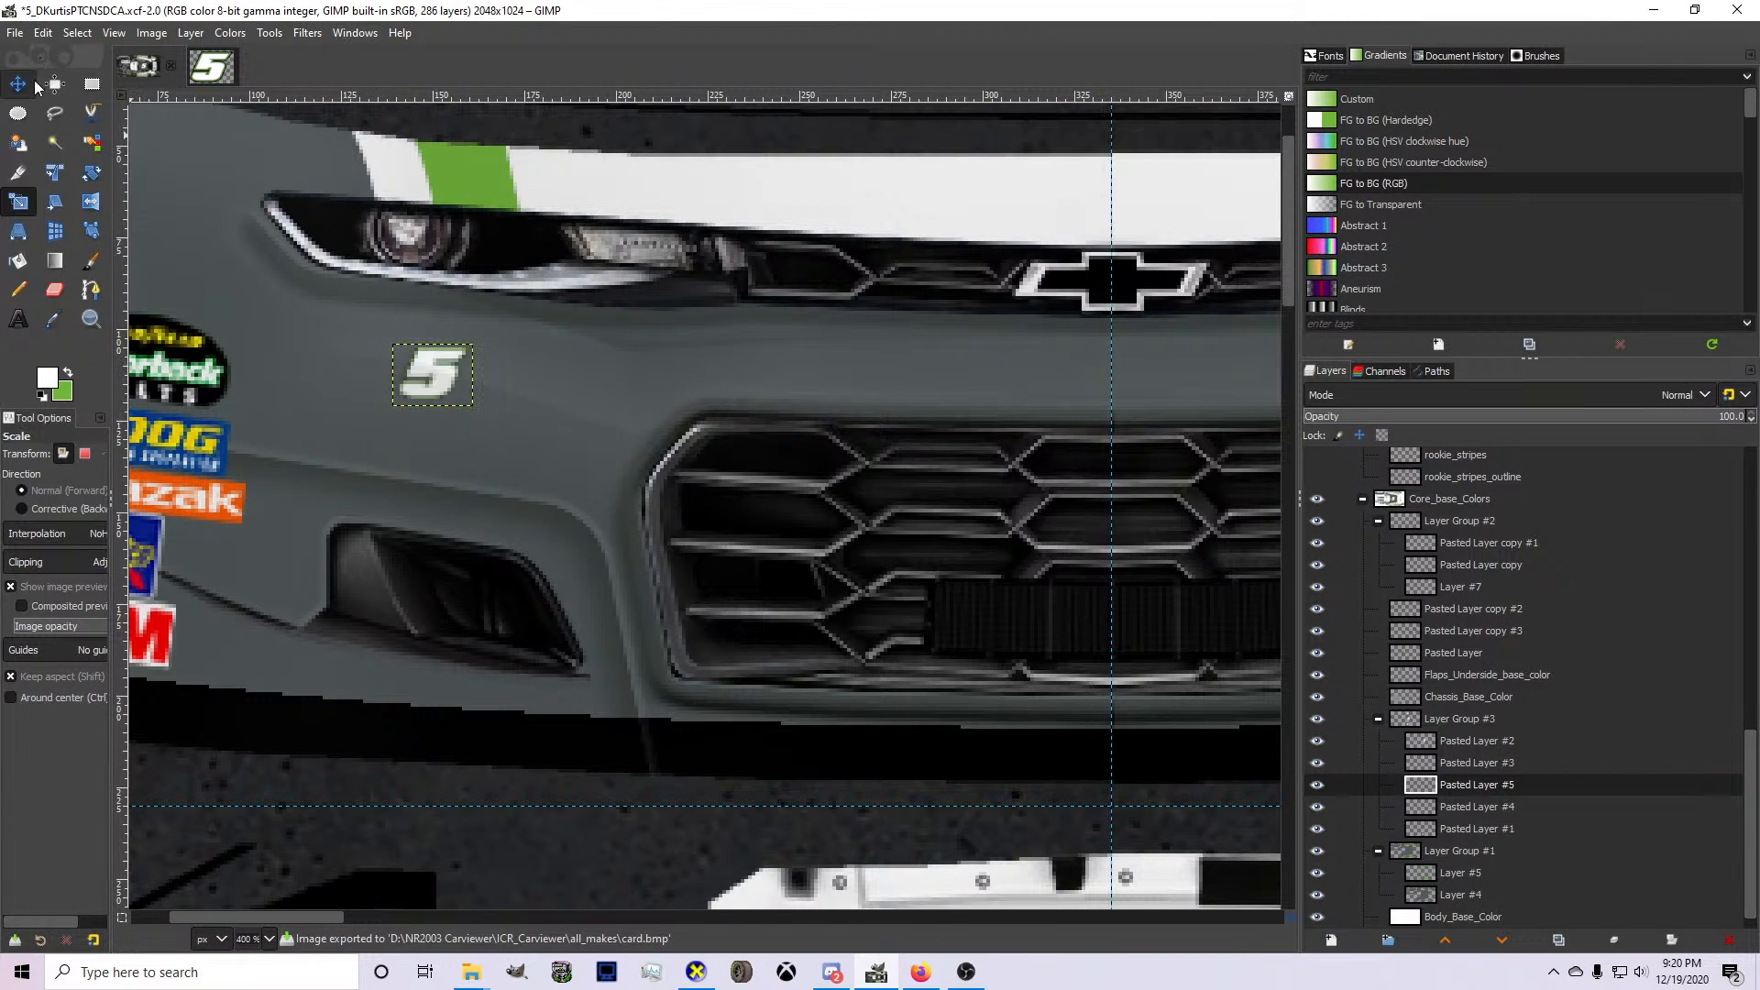
pyautogui.moveTo(480, 394); pyautogui.dragTo(490, 392)
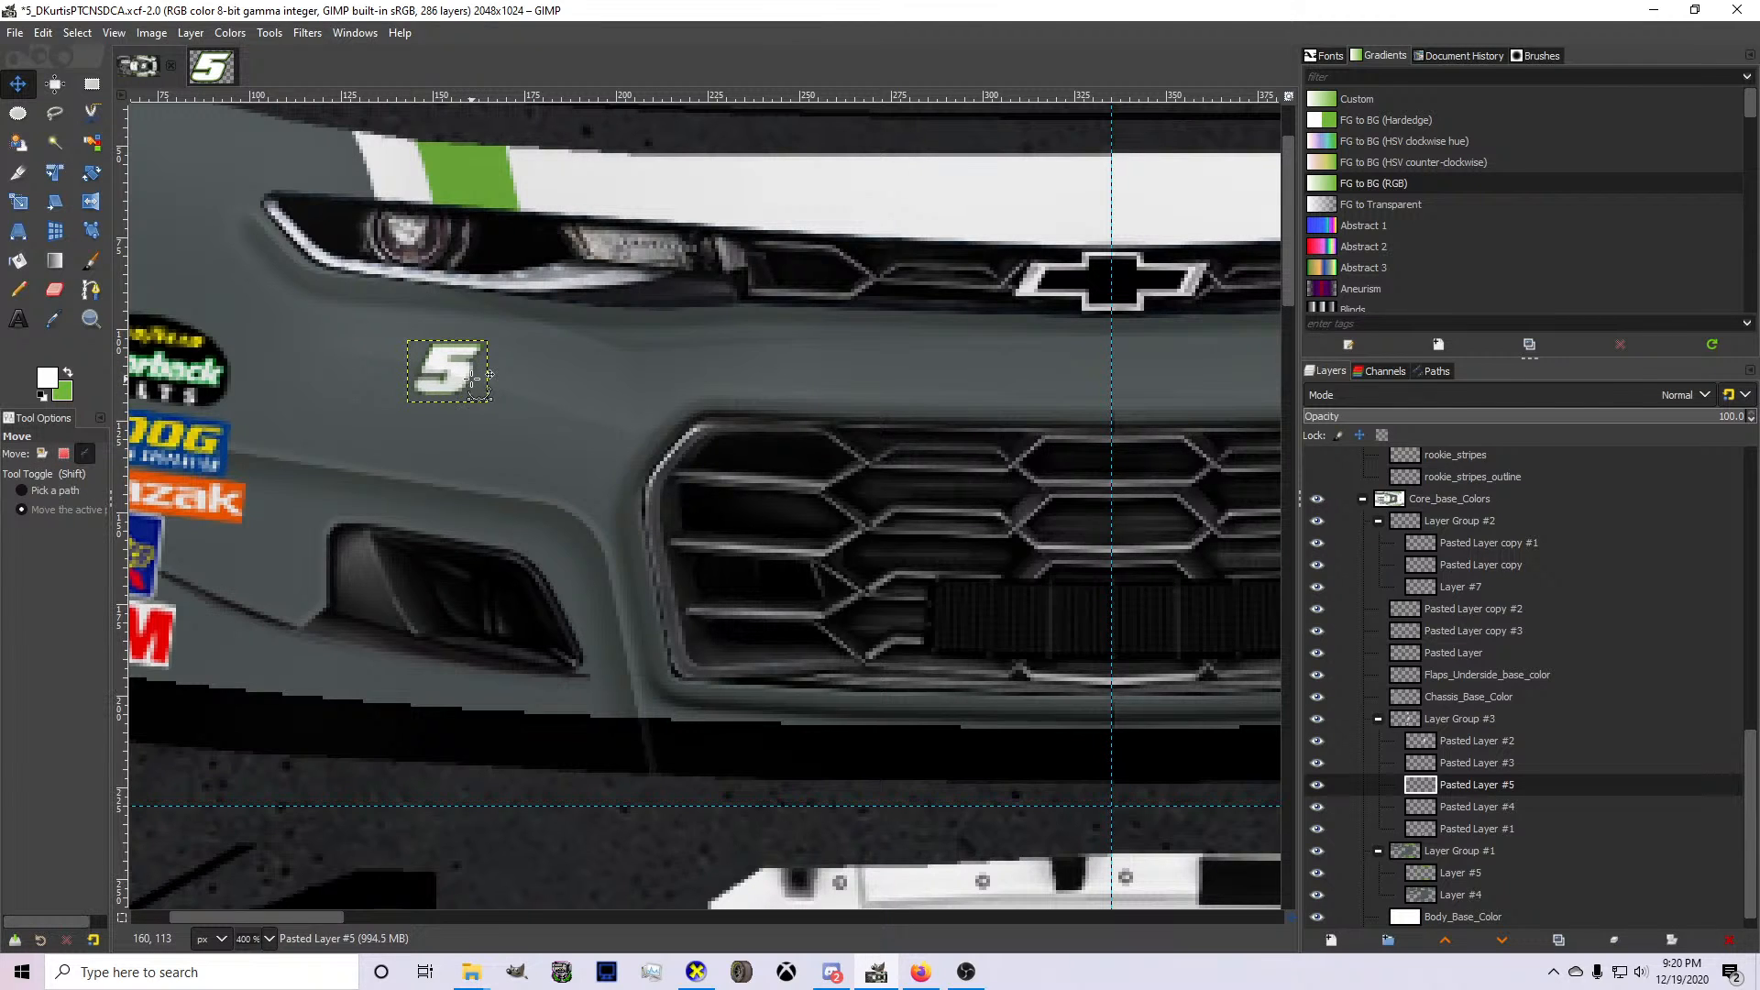
pyautogui.click(696, 971)
pyautogui.moveTo(784, 680); pyautogui.dragTo(813, 928)
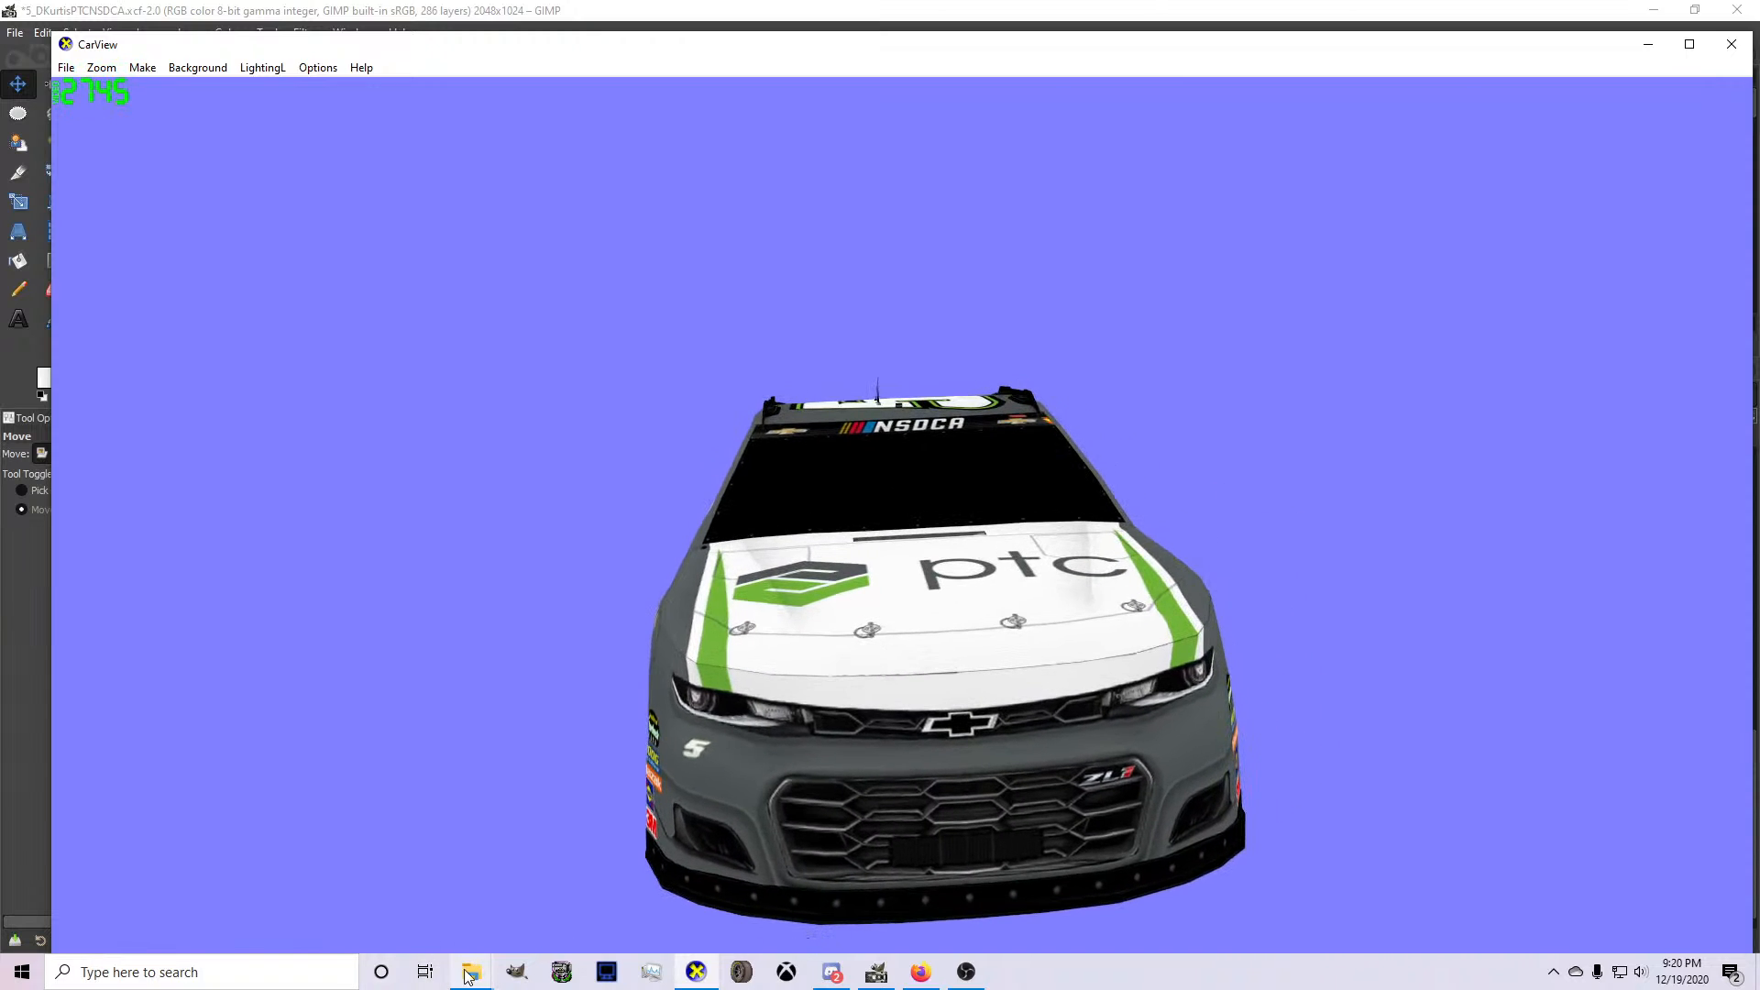
pyautogui.click(312, 983)
pyautogui.write('3ds Max 2017')
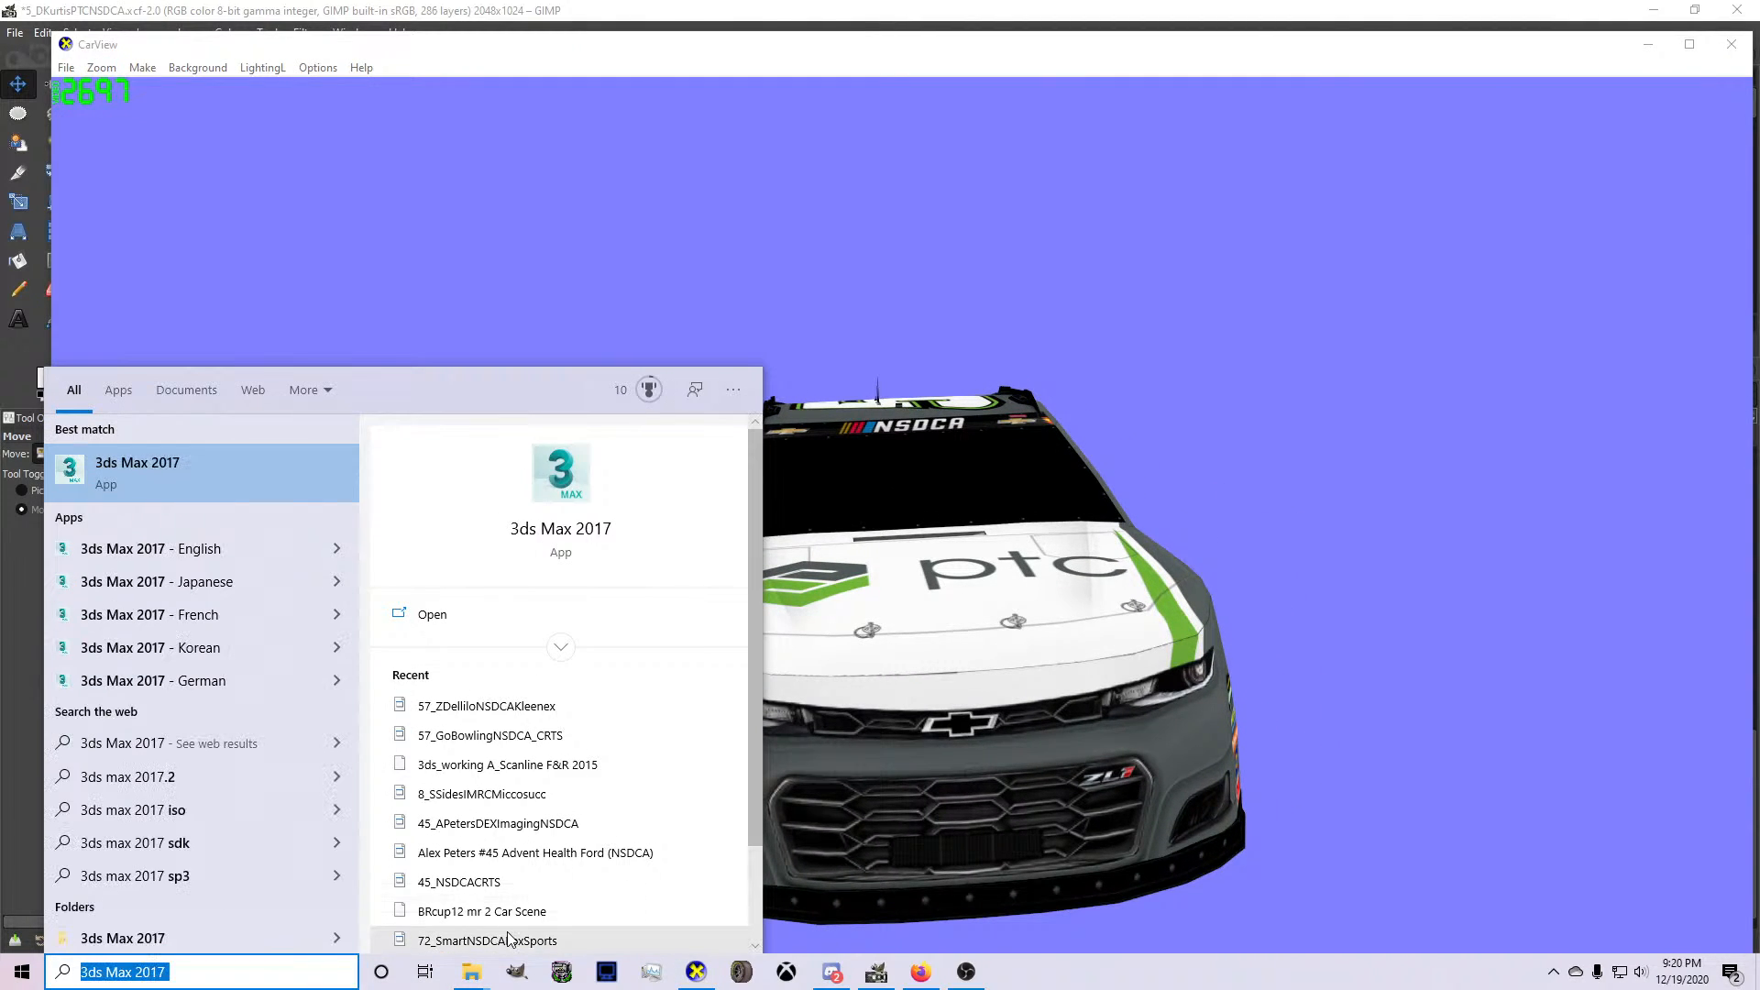
pyautogui.press('BackSpace')
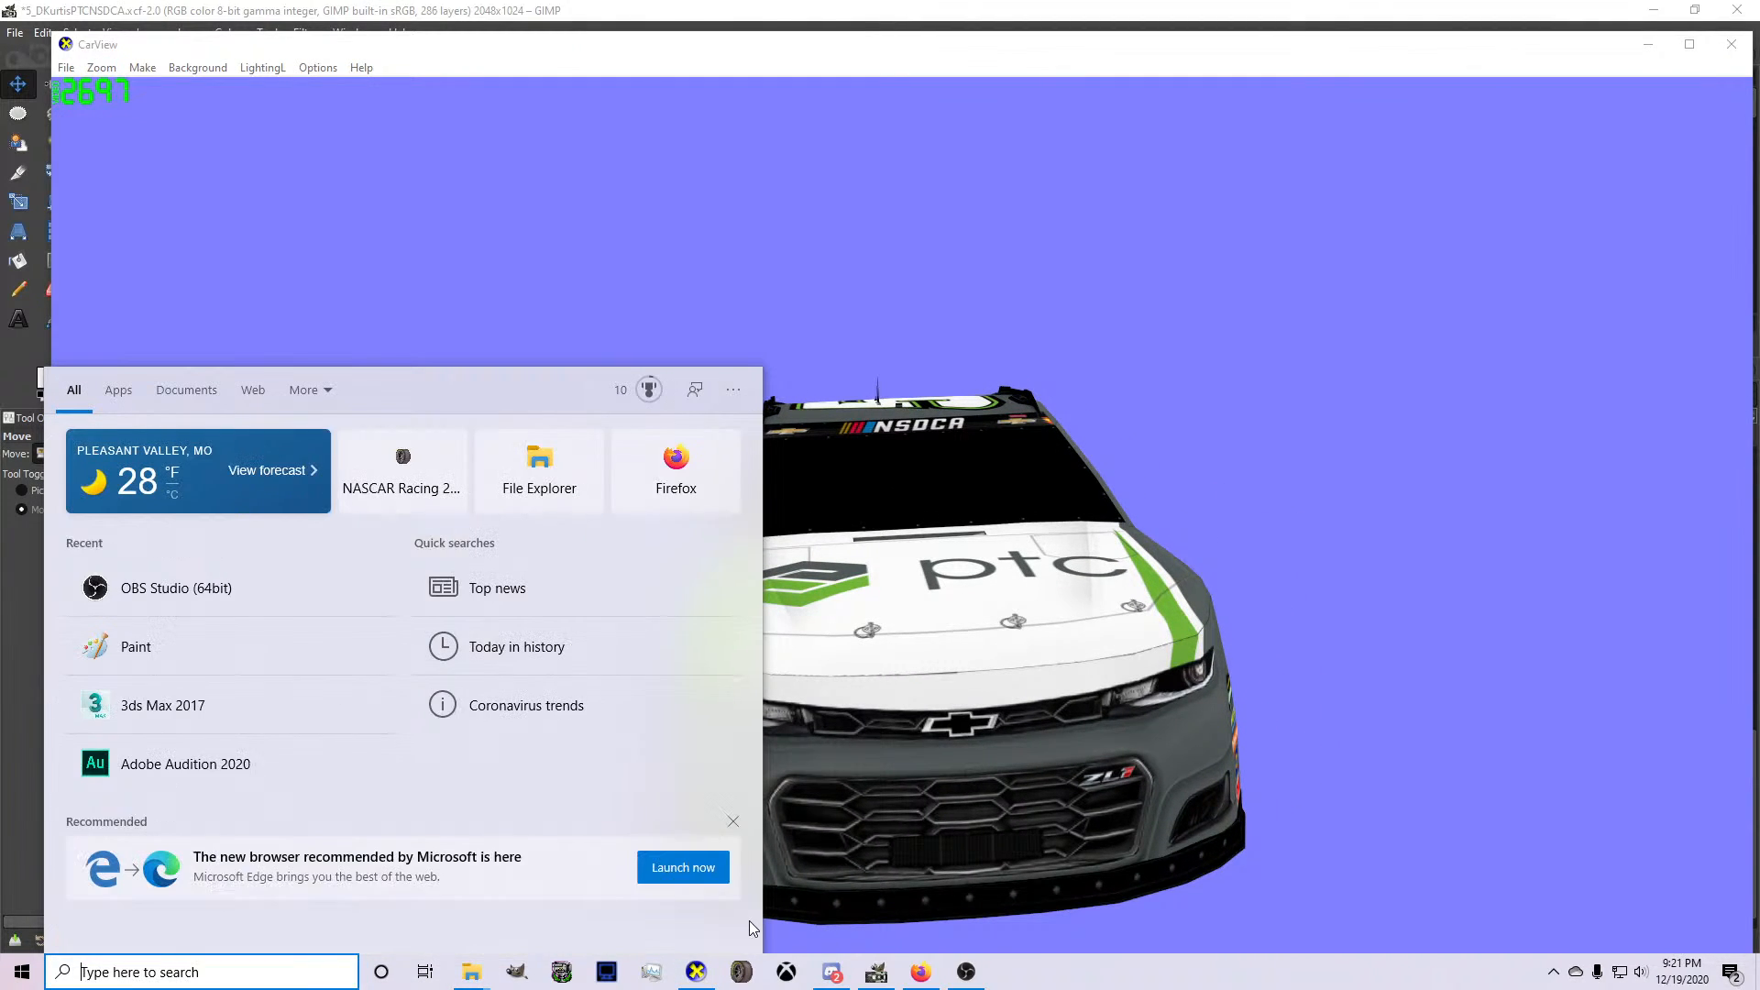
# Turn the car in CarView, return to GIMP and scale the front-bumper 5 down slightly more.
pyautogui.moveTo(1005, 639); pyautogui.dragTo(1071, 633)
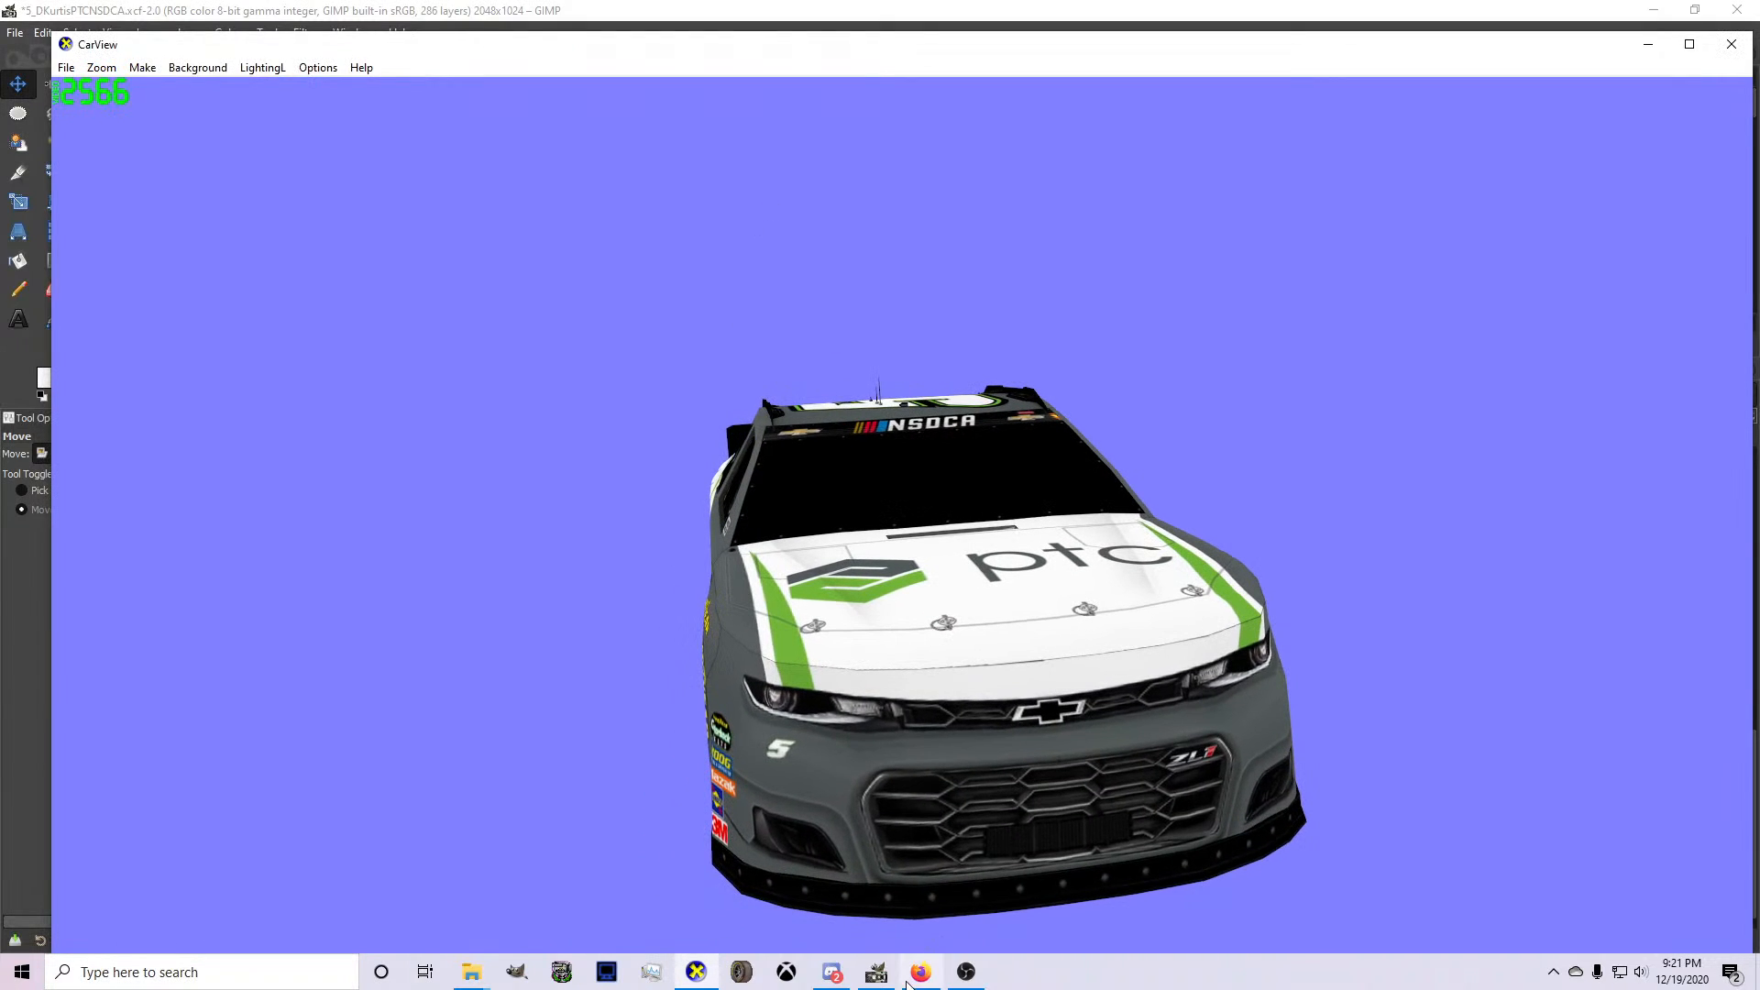
pyautogui.click(866, 987)
pyautogui.moveTo(455, 378)
pyautogui.mouseDown()
pyautogui.moveTo(508, 430)
pyautogui.moveTo(440, 359)
pyautogui.mouseUp()
pyautogui.hotkey('shift', 's')
pyautogui.press('Return')
pyautogui.click(20, 87)
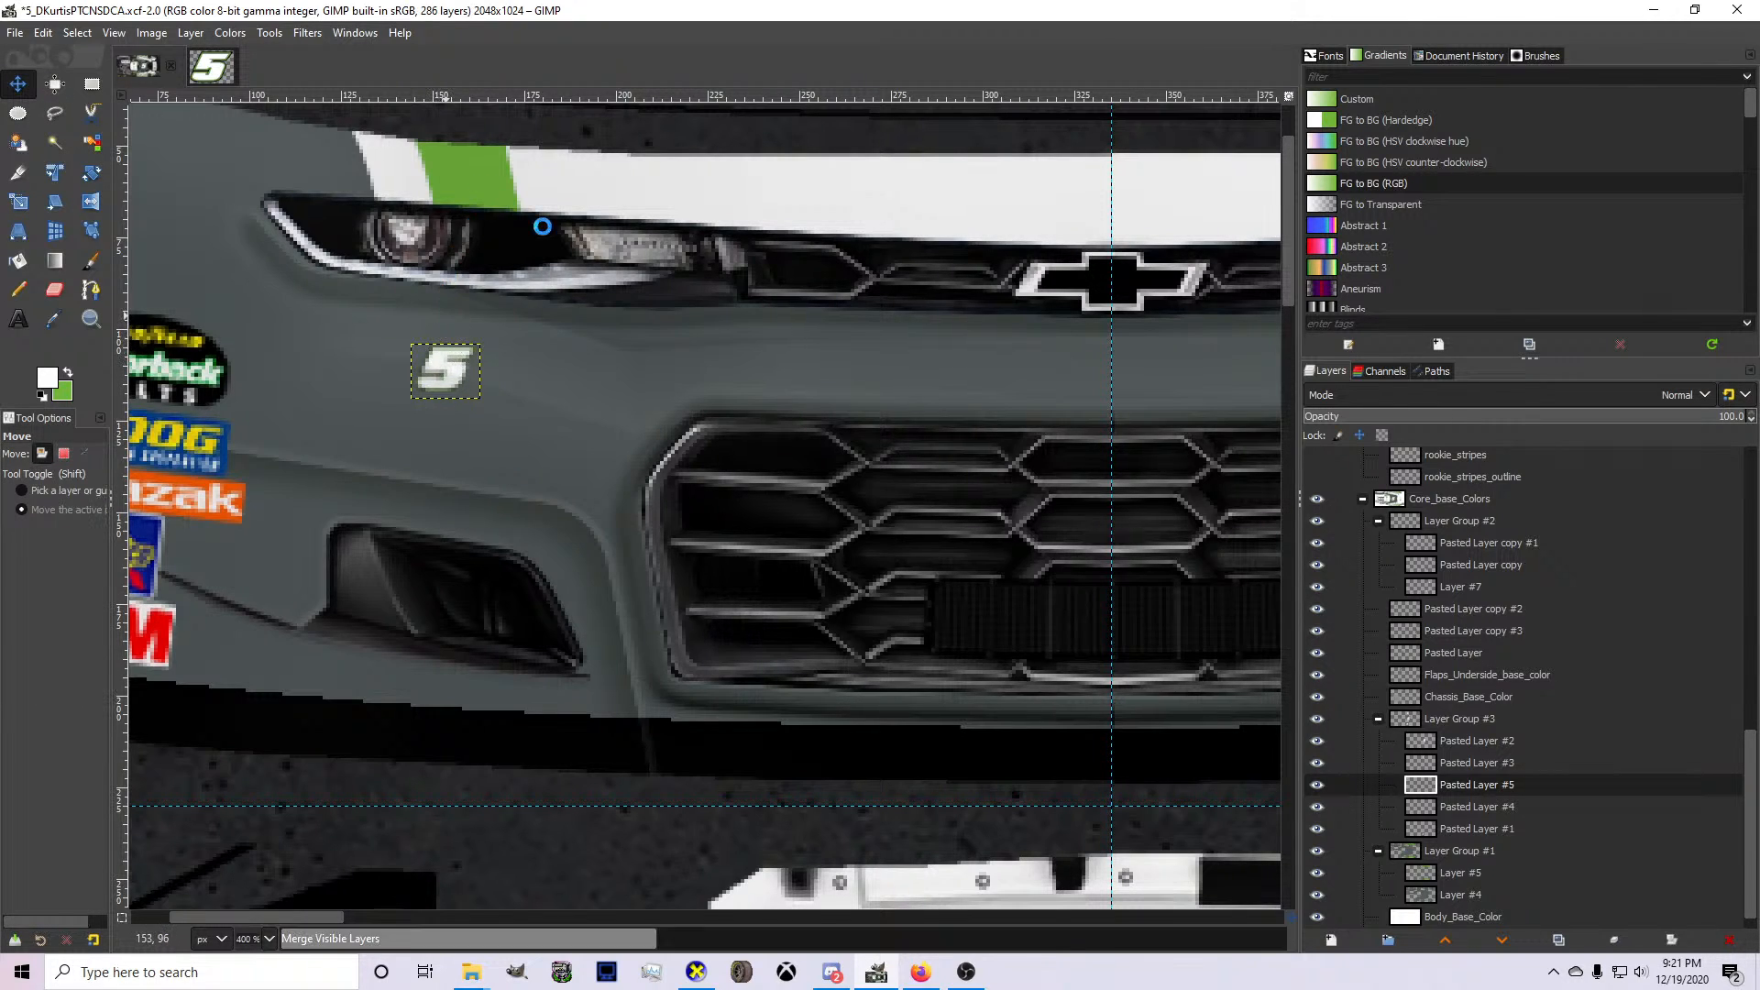
# Inspect the resized bumper 5 in CarView and look at the paint-scheme-showroom channel in Discord.
pyautogui.click(696, 972)
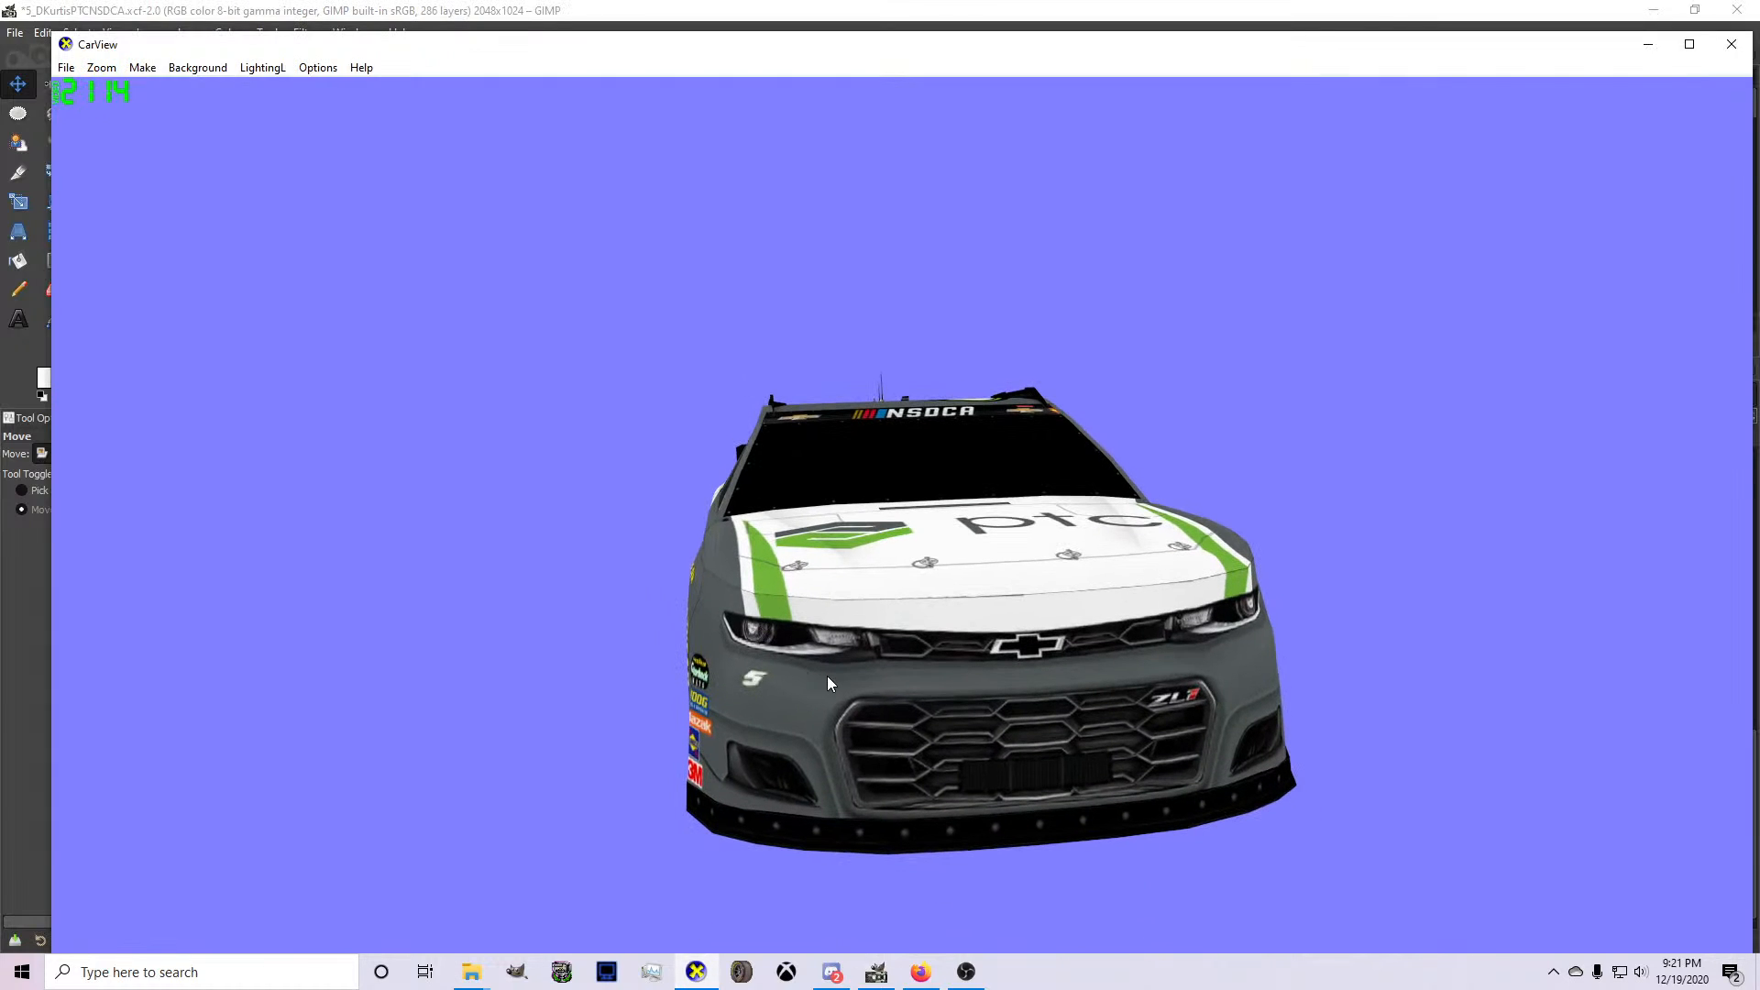
pyautogui.moveTo(850, 683); pyautogui.dragTo(876, 736)
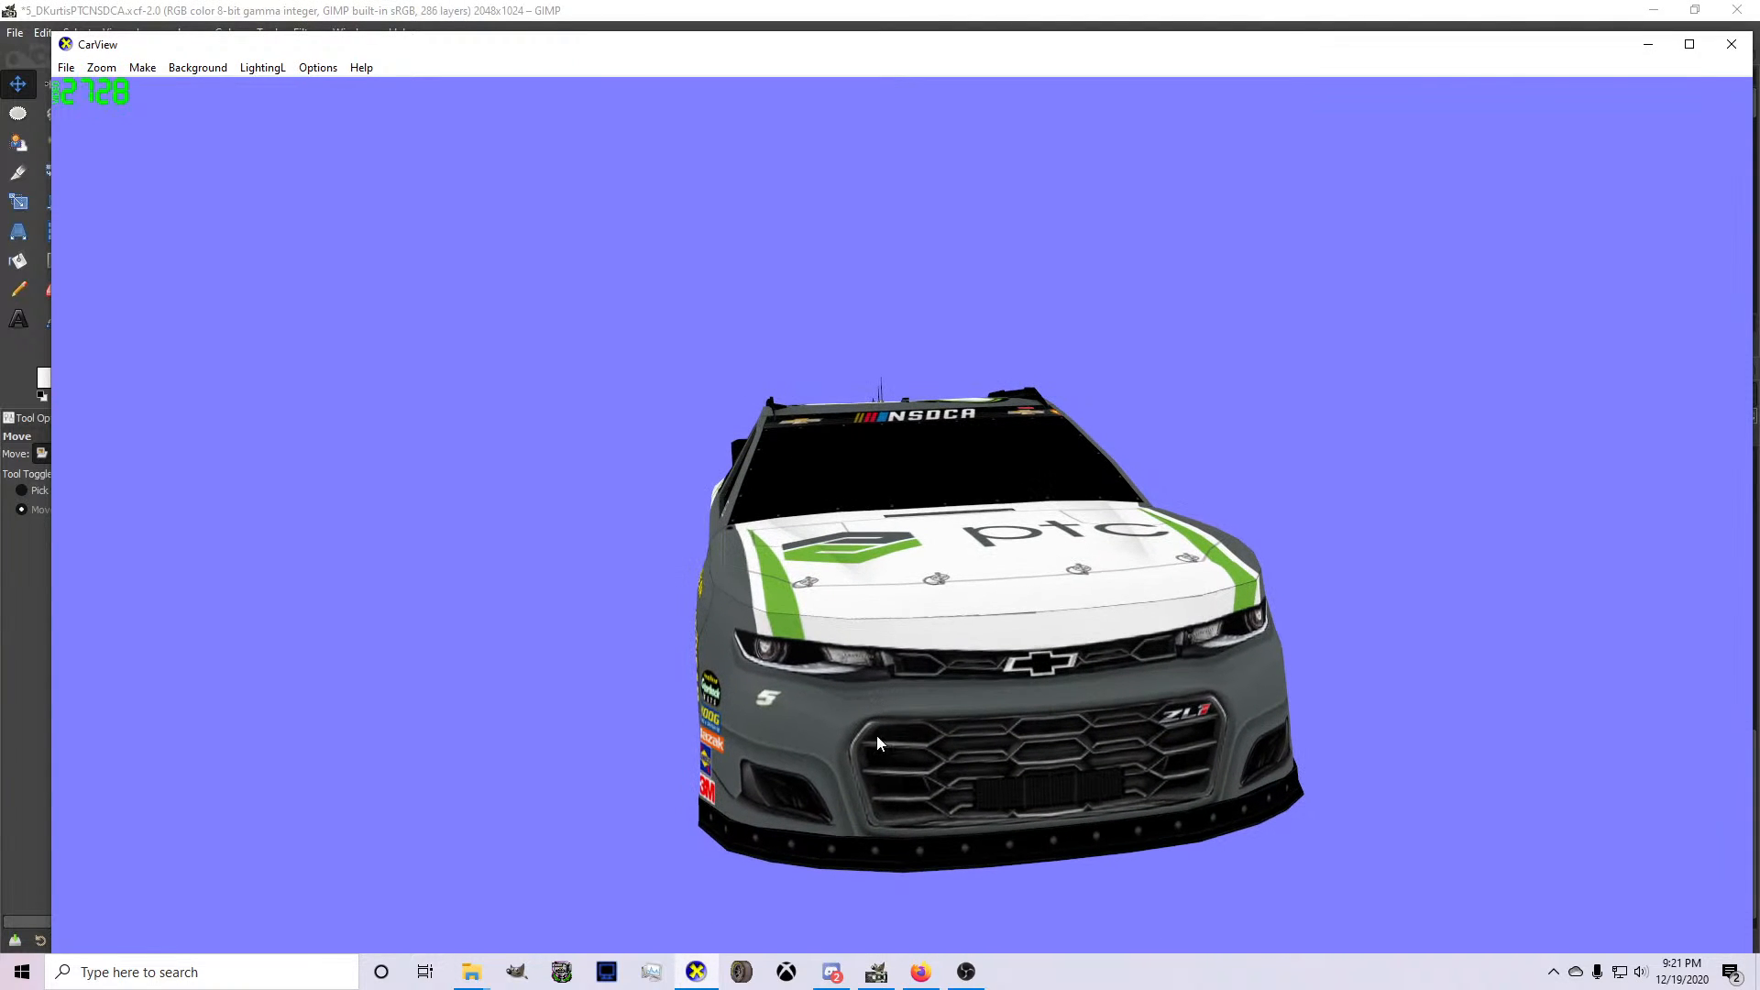
pyautogui.click(835, 974)
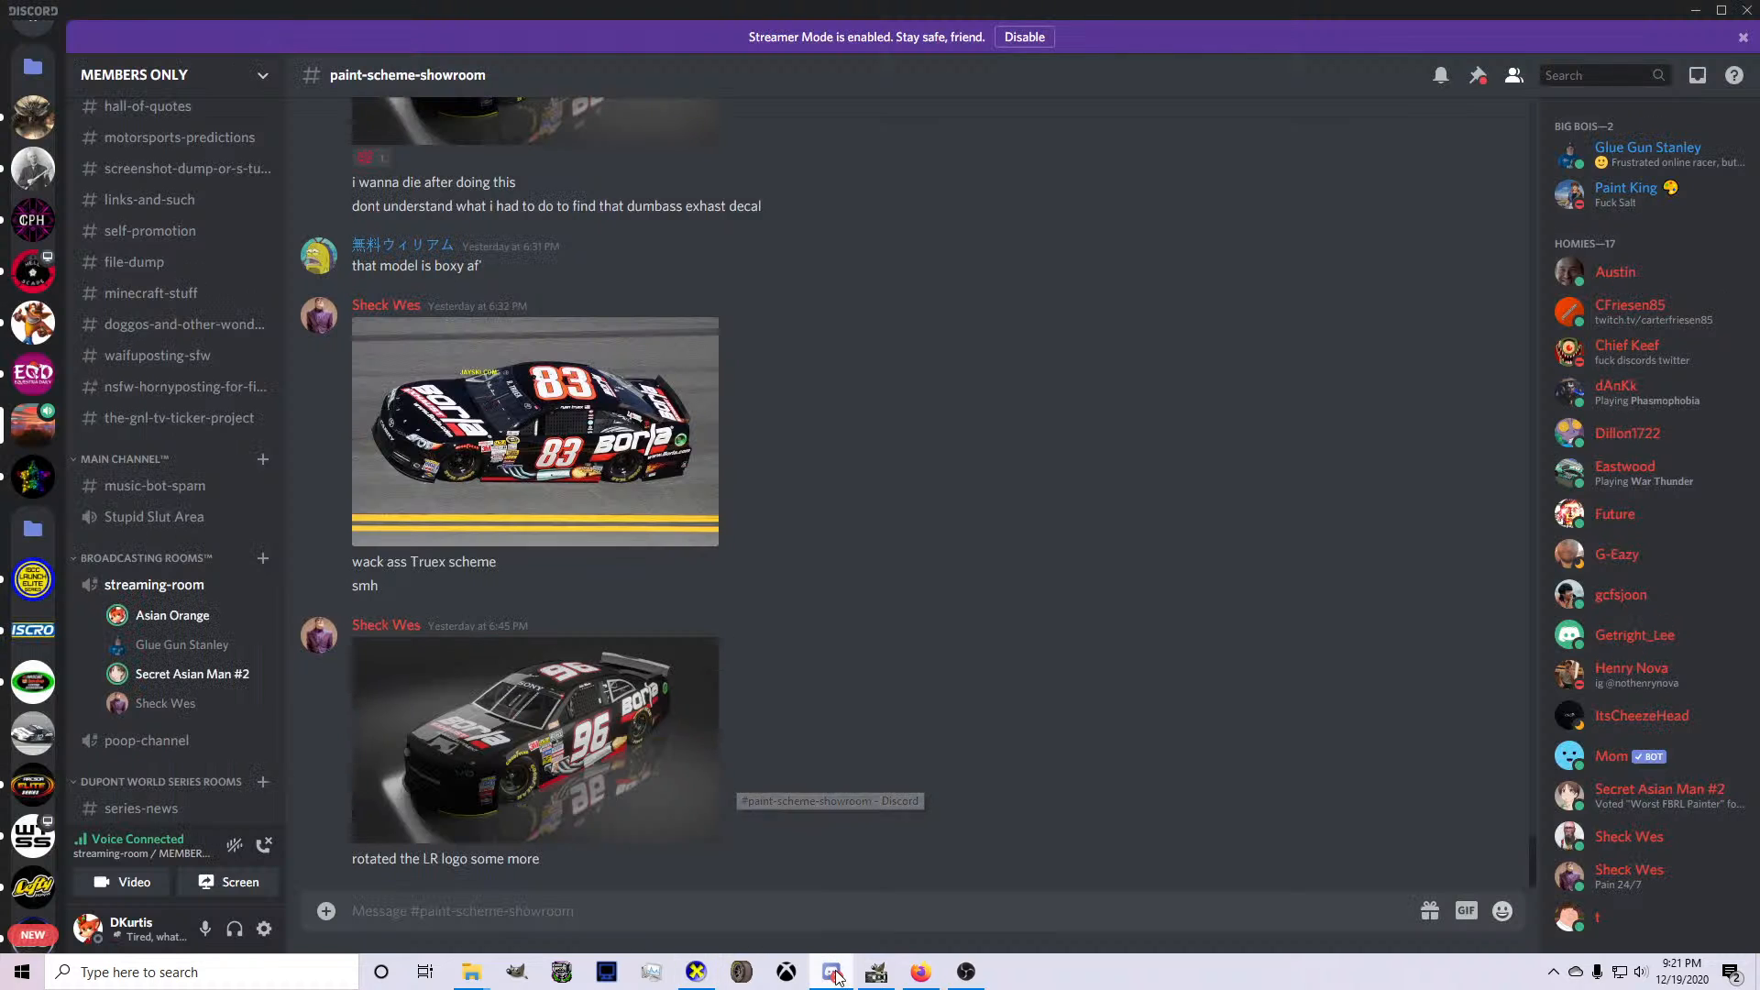
pyautogui.click(835, 974)
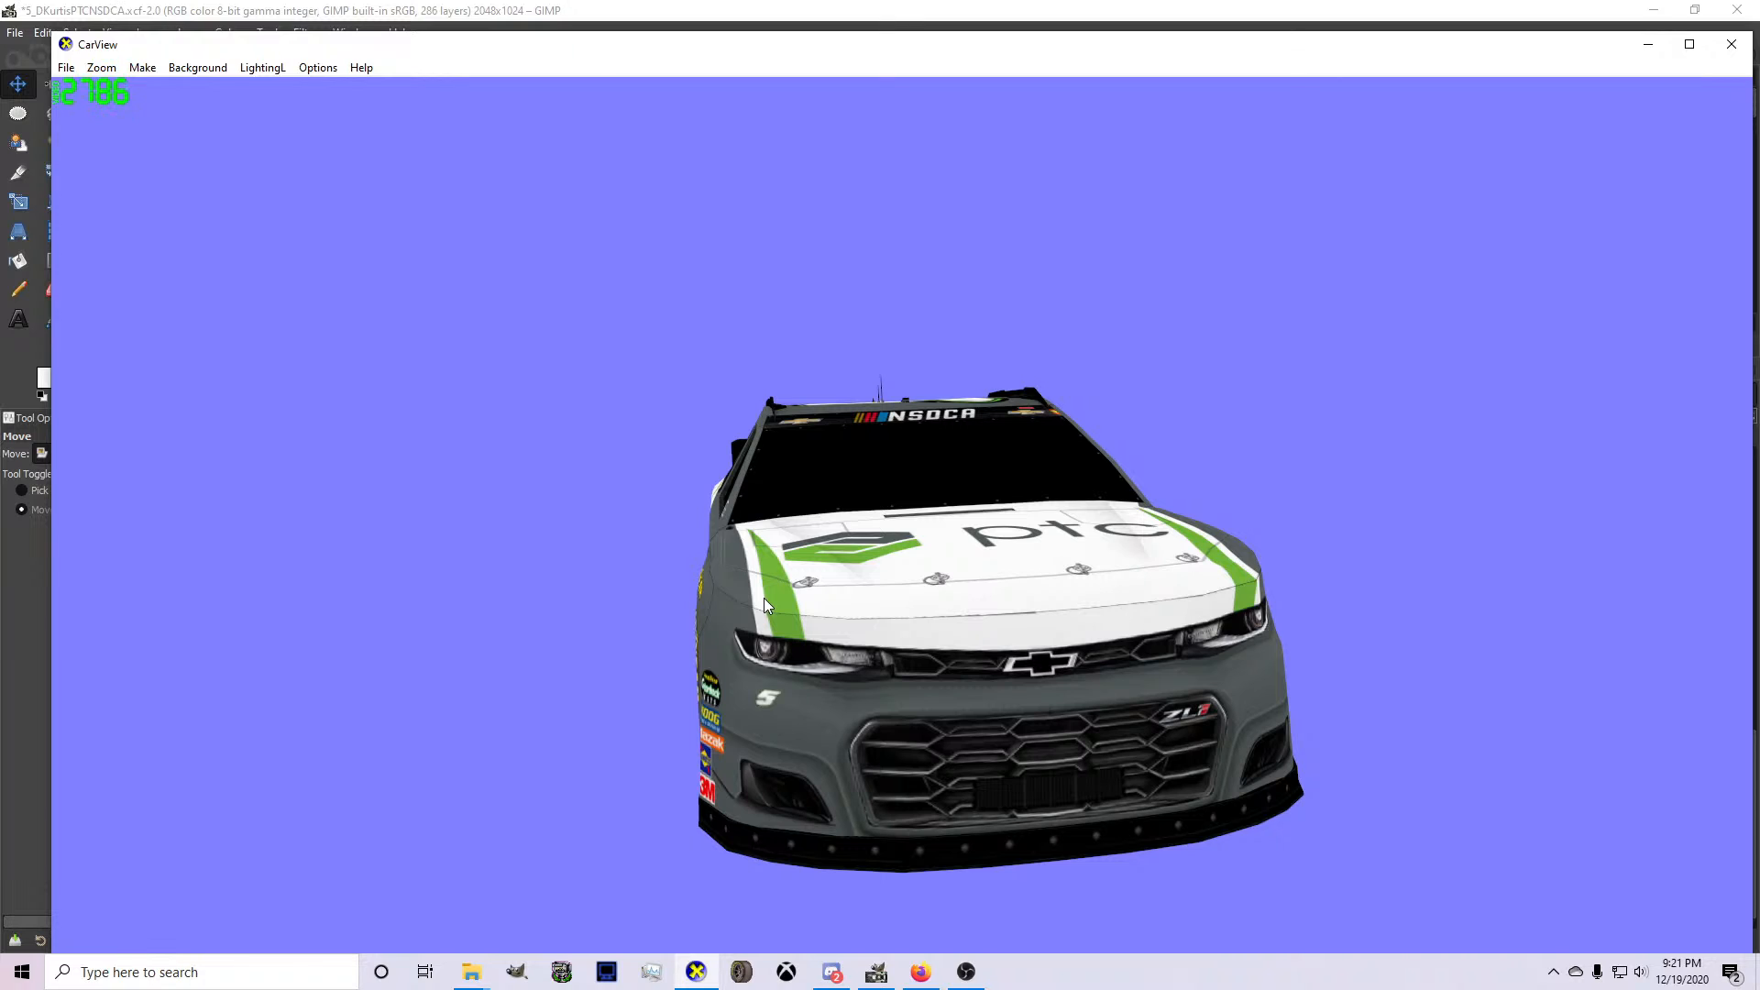
# Move the front-bumper 5 farther toward the grille in GIMP and check its position in CarView.
pyautogui.click(895, 975)
pyautogui.moveTo(439, 376); pyautogui.dragTo(470, 375)
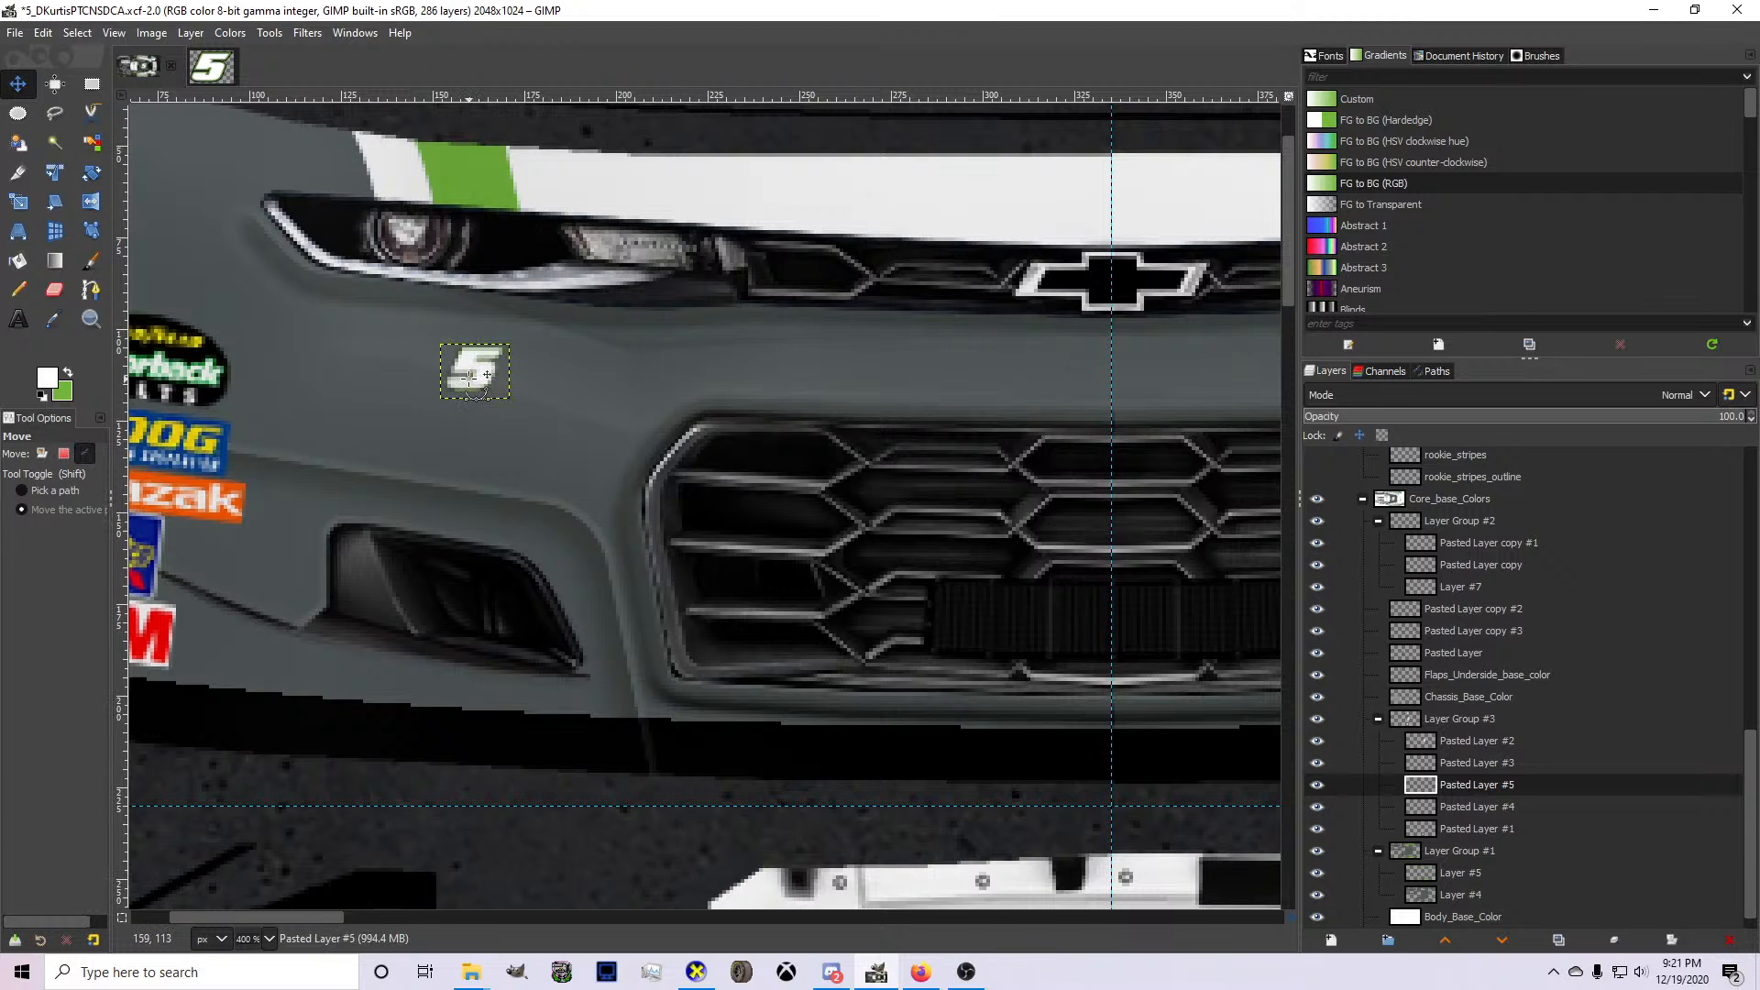
pyautogui.click(697, 972)
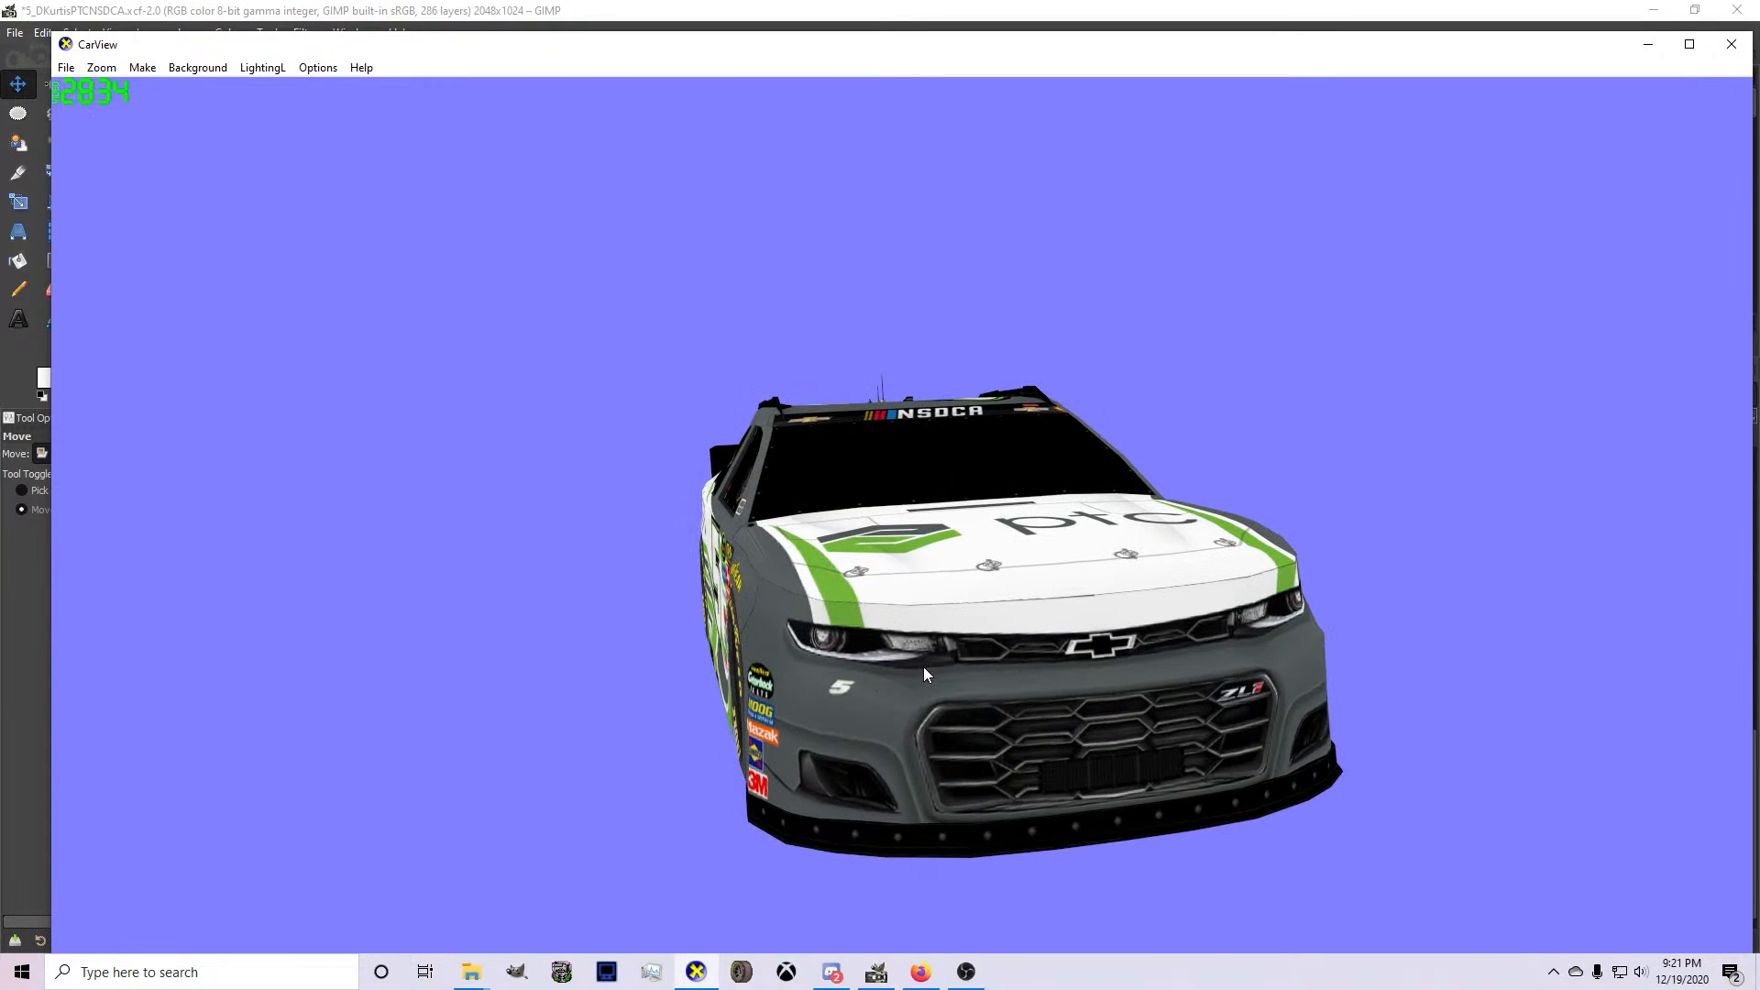
# Shift the bumper 5 partway back toward the sponsor decals, re-export the livery and inspect the car in CarView.
pyautogui.click(877, 971)
pyautogui.moveTo(468, 377); pyautogui.dragTo(445, 377)
pyautogui.hotkey('ctrl', 'e')
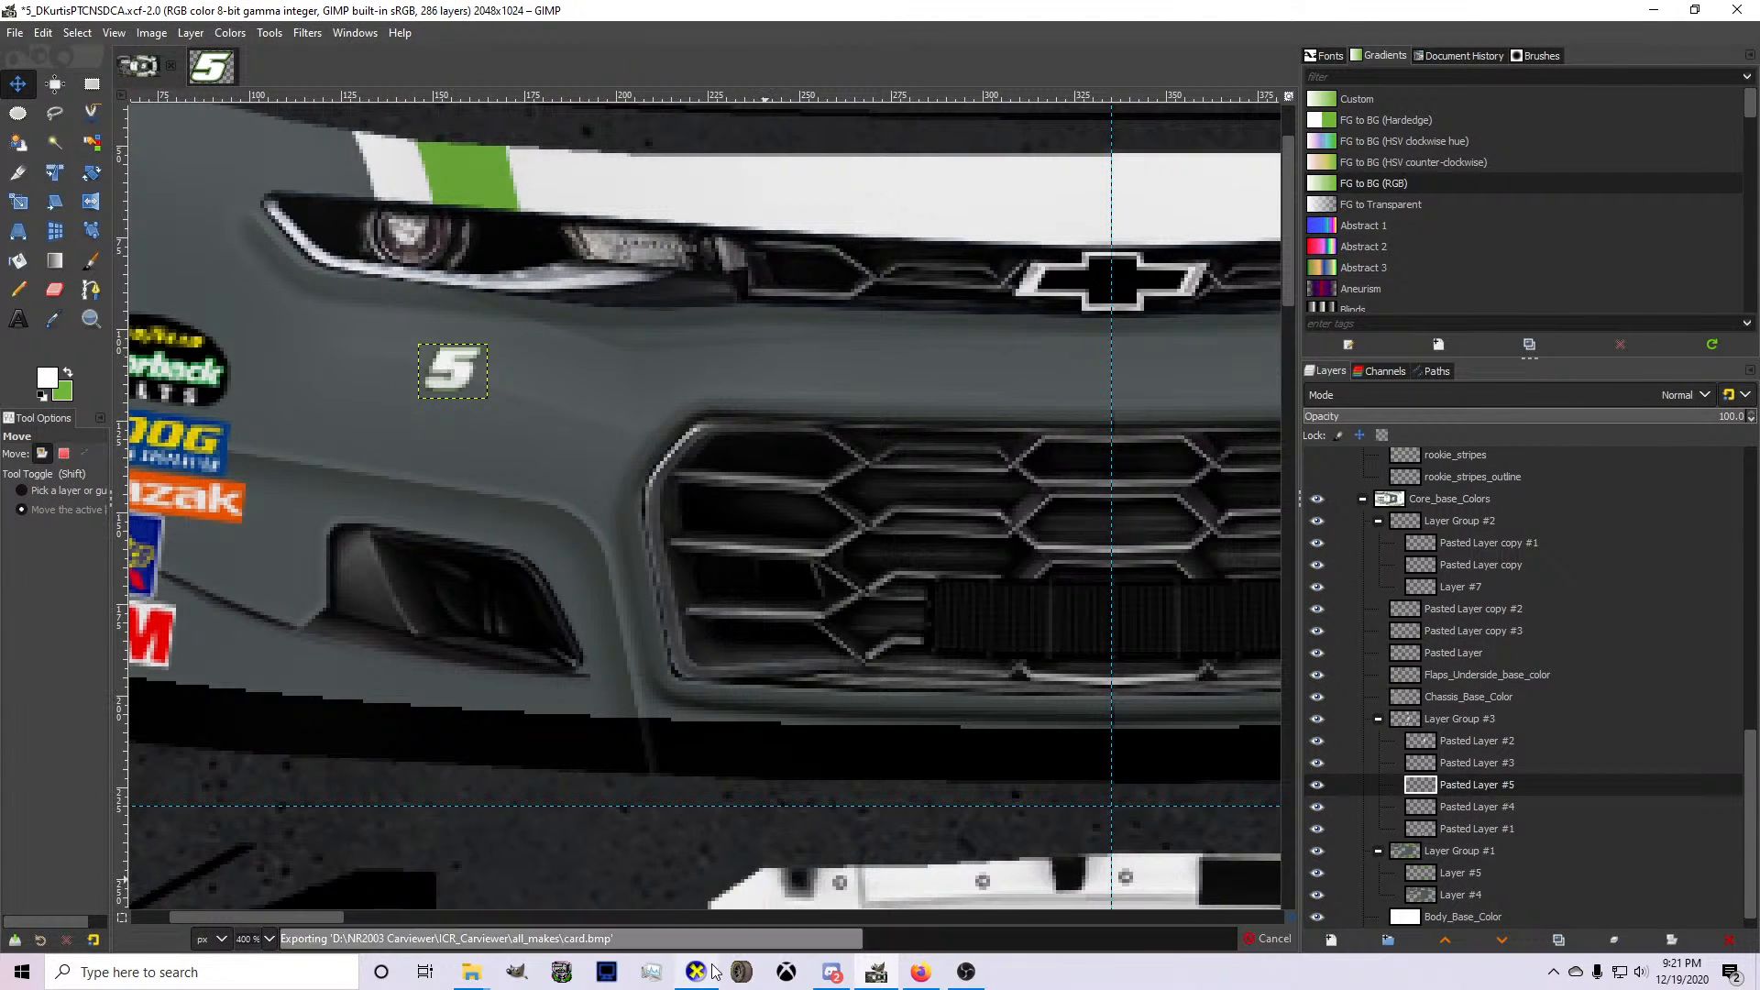
pyautogui.click(708, 972)
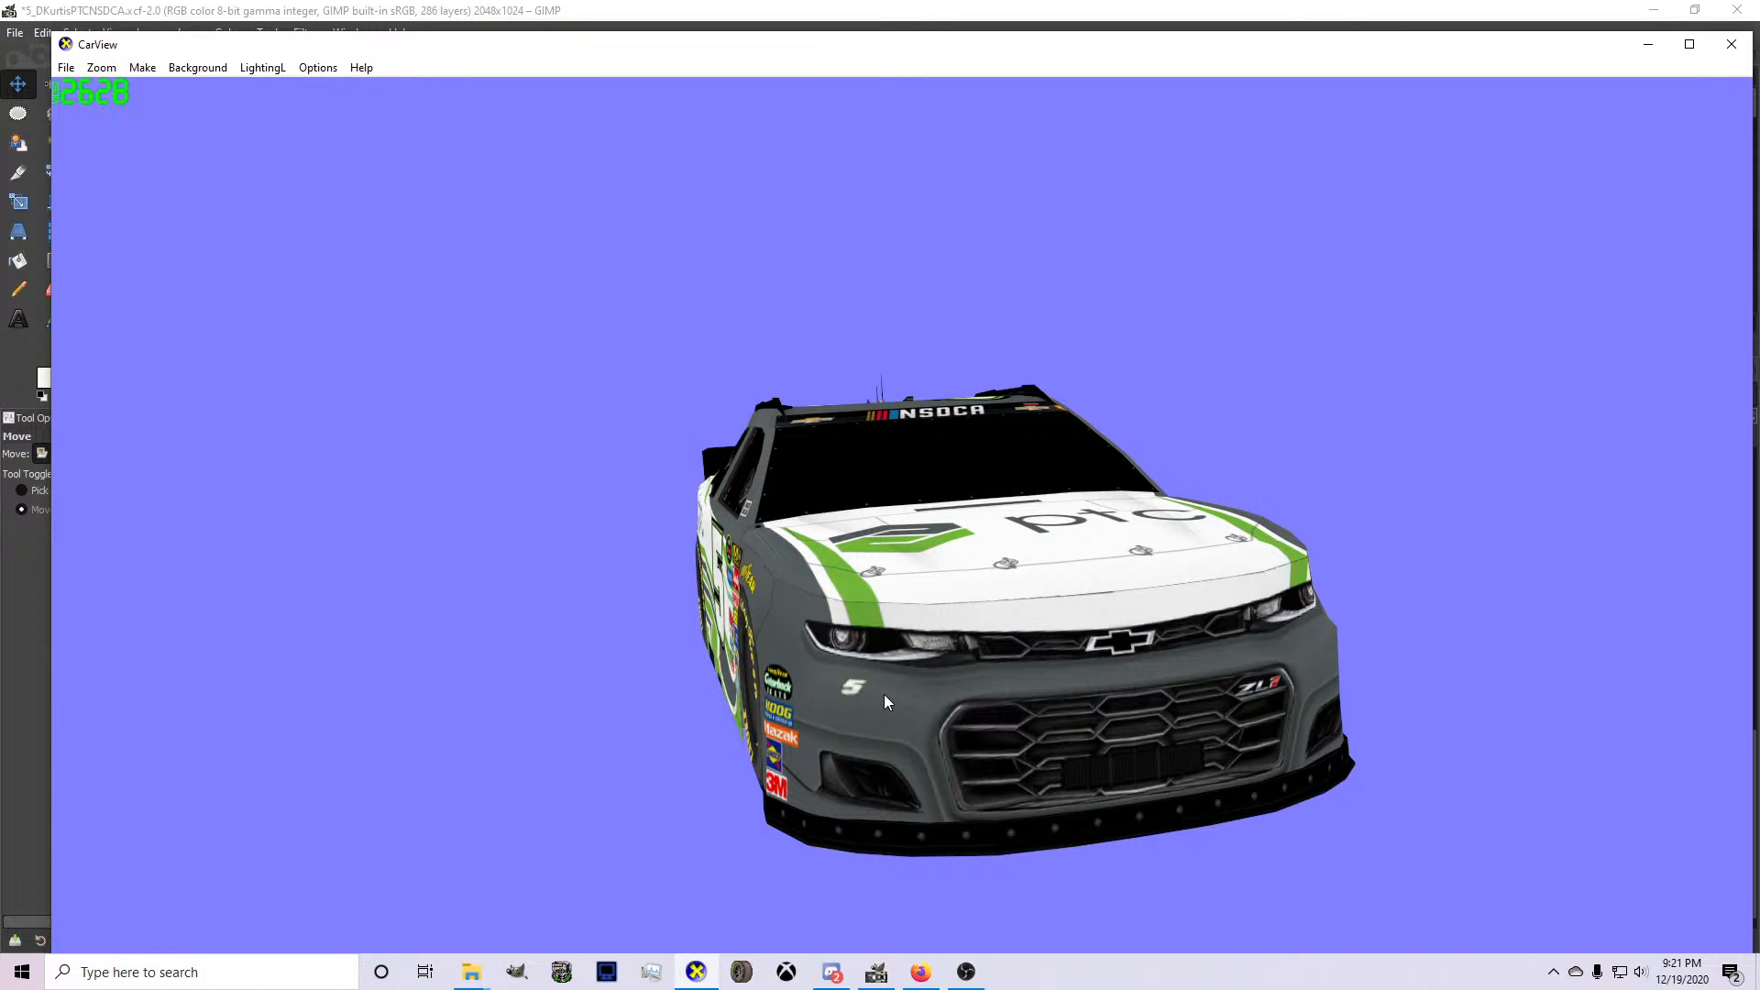
pyautogui.moveTo(970, 686); pyautogui.dragTo(723, 817)
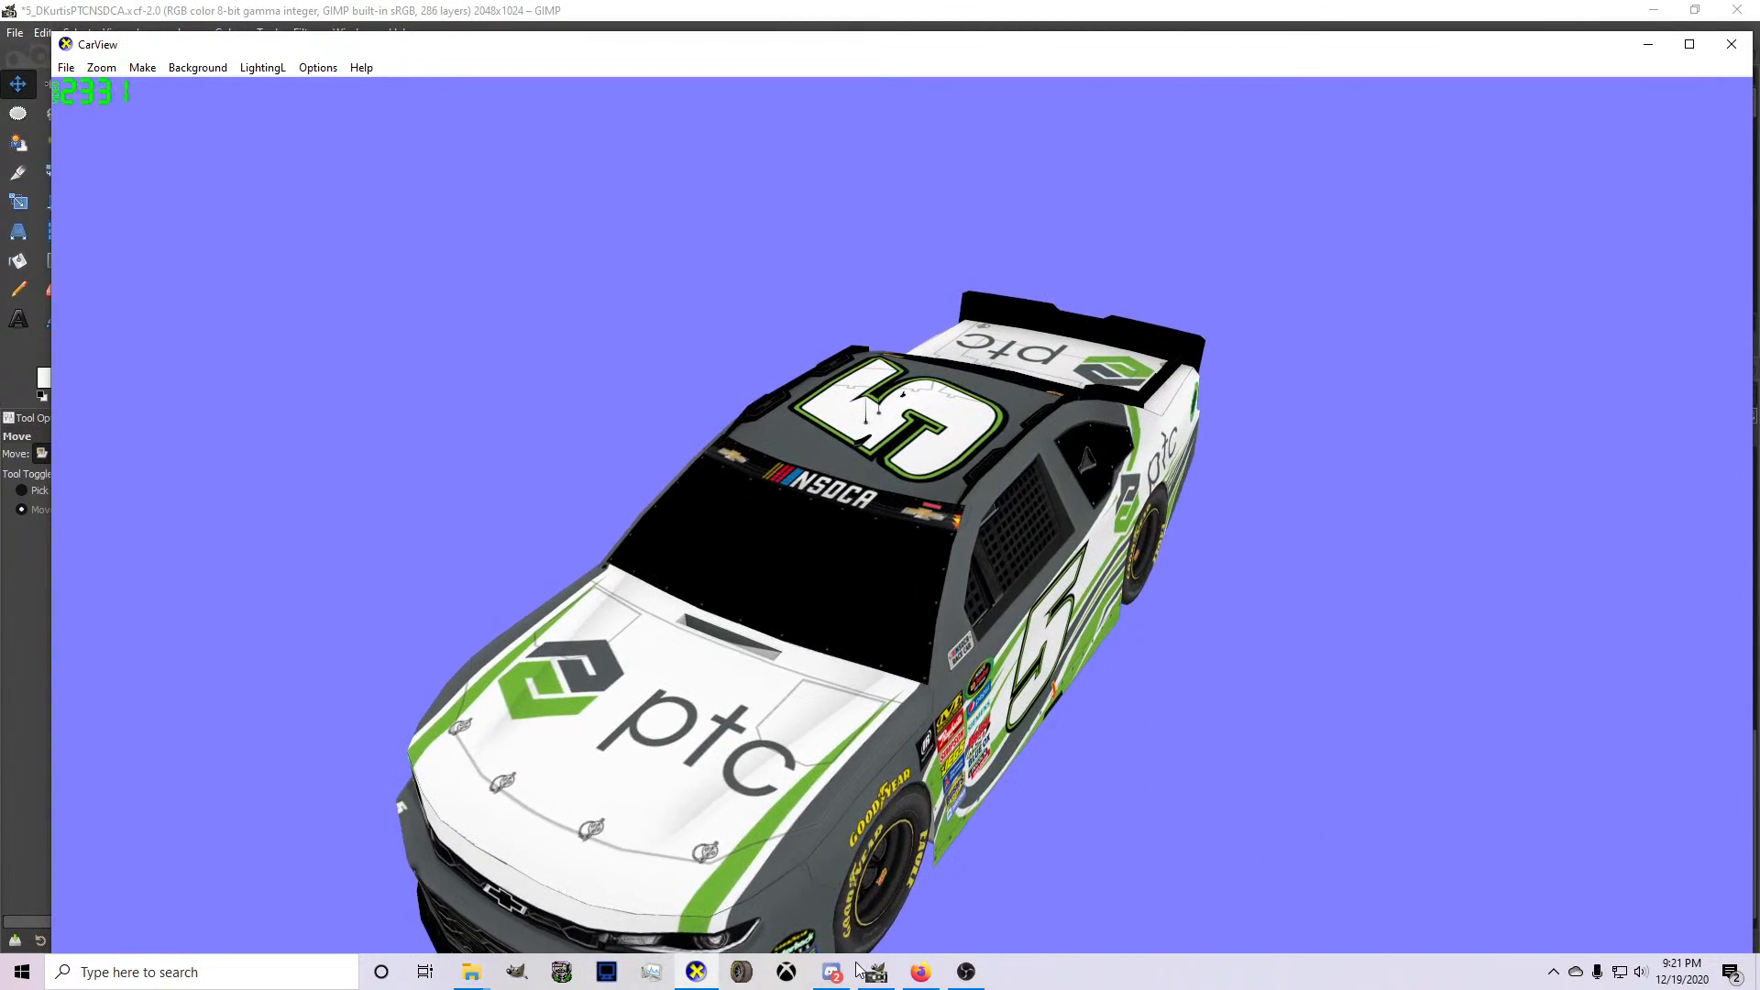
# Select the hood's ptc logo on Pasted Layer in GIMP and nudge it slightly toward the front edge of the hood.
pyautogui.click(876, 972)
pyautogui.scroll(-1, 1484, 805)
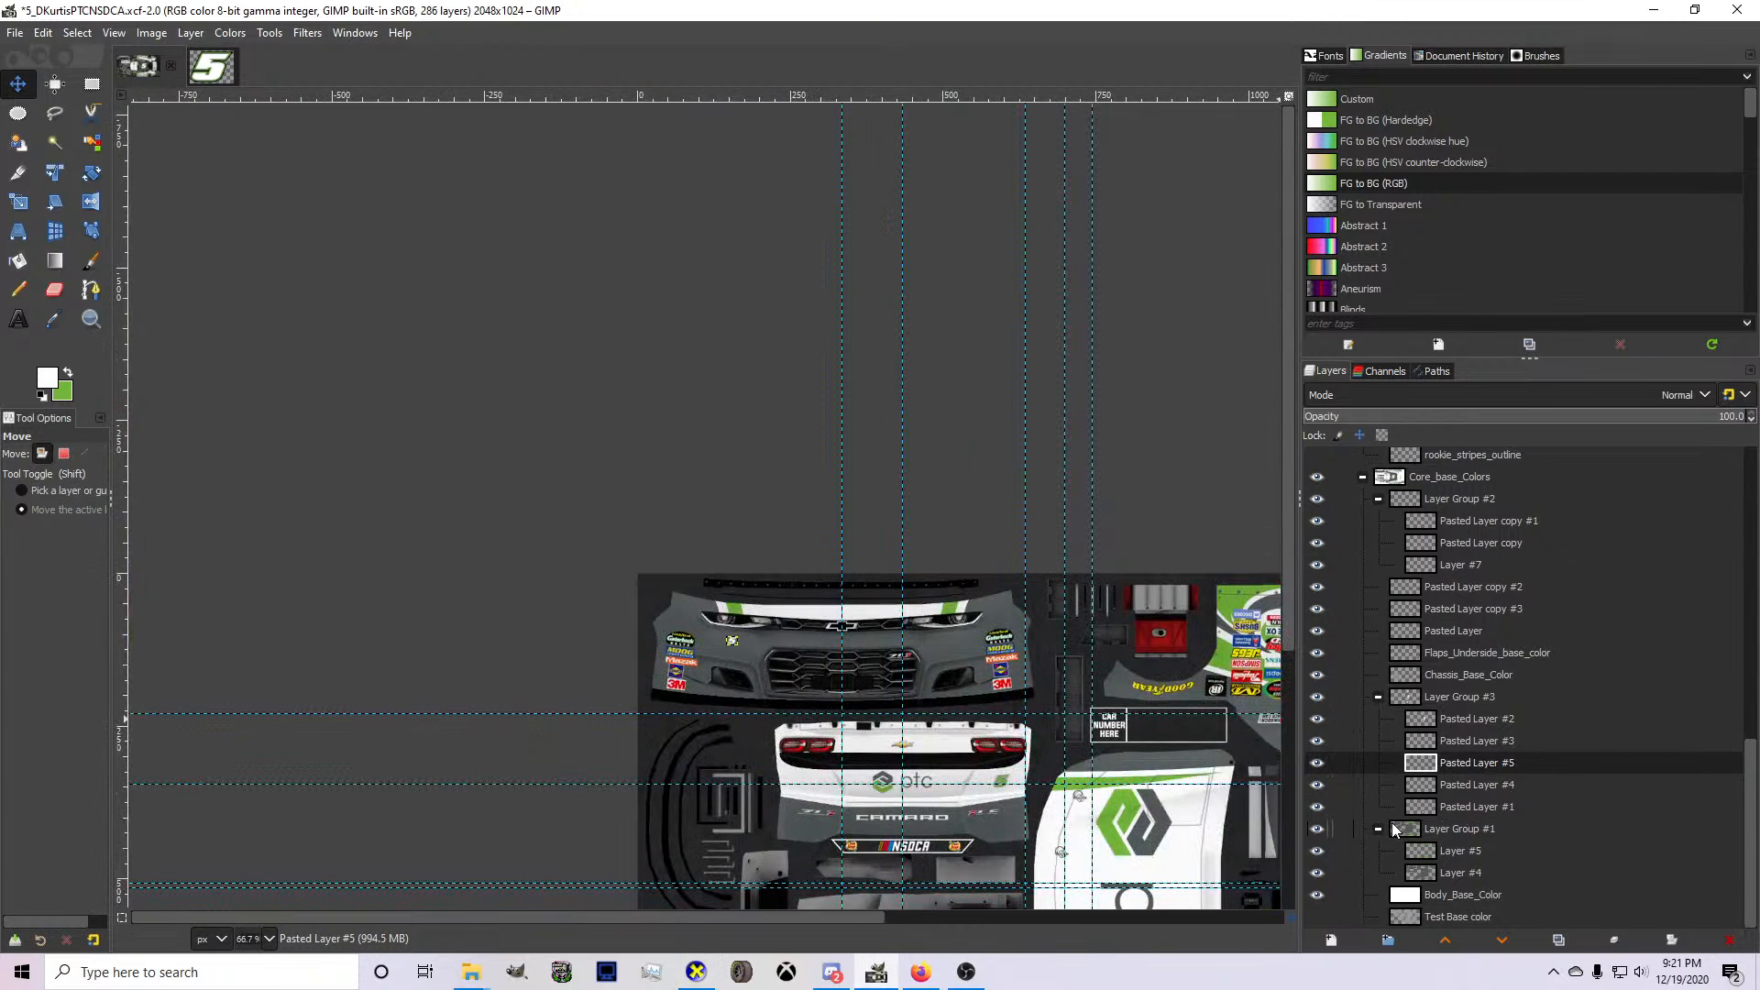
pyautogui.scroll(-3, 1091, 651)
pyautogui.keyDown('ctrl'); pyautogui.scroll(2, 1091, 651); pyautogui.keyUp('ctrl')
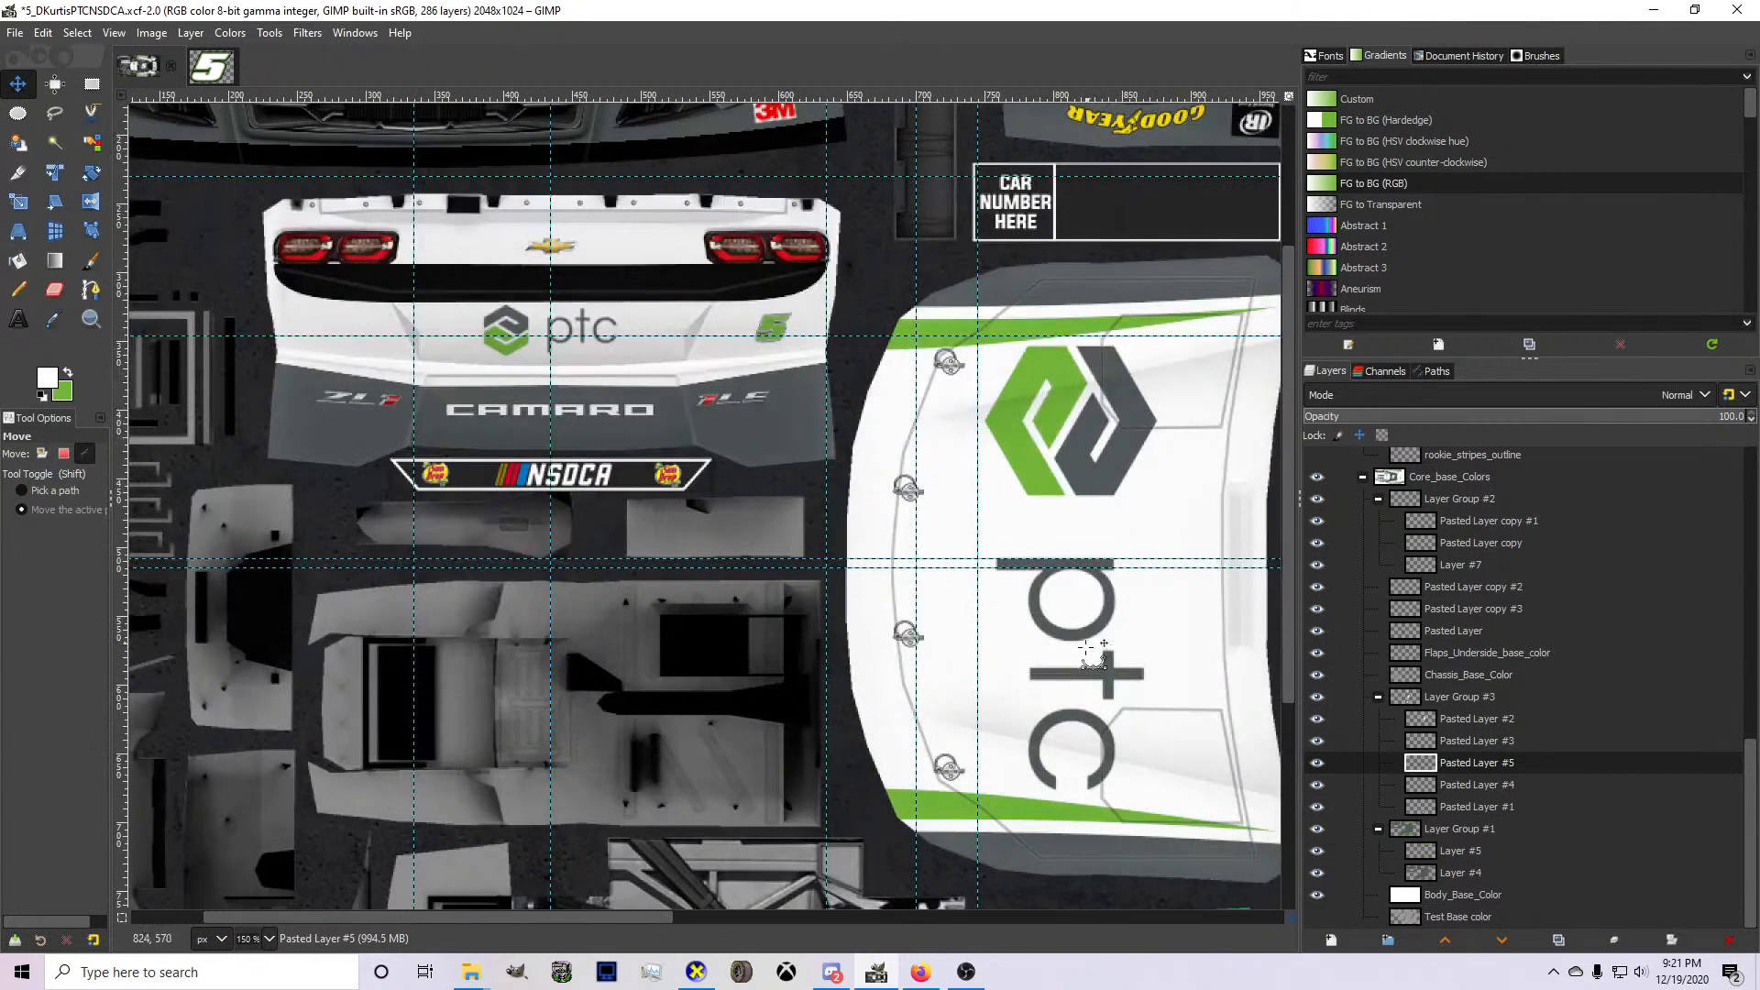
pyautogui.click(1472, 872)
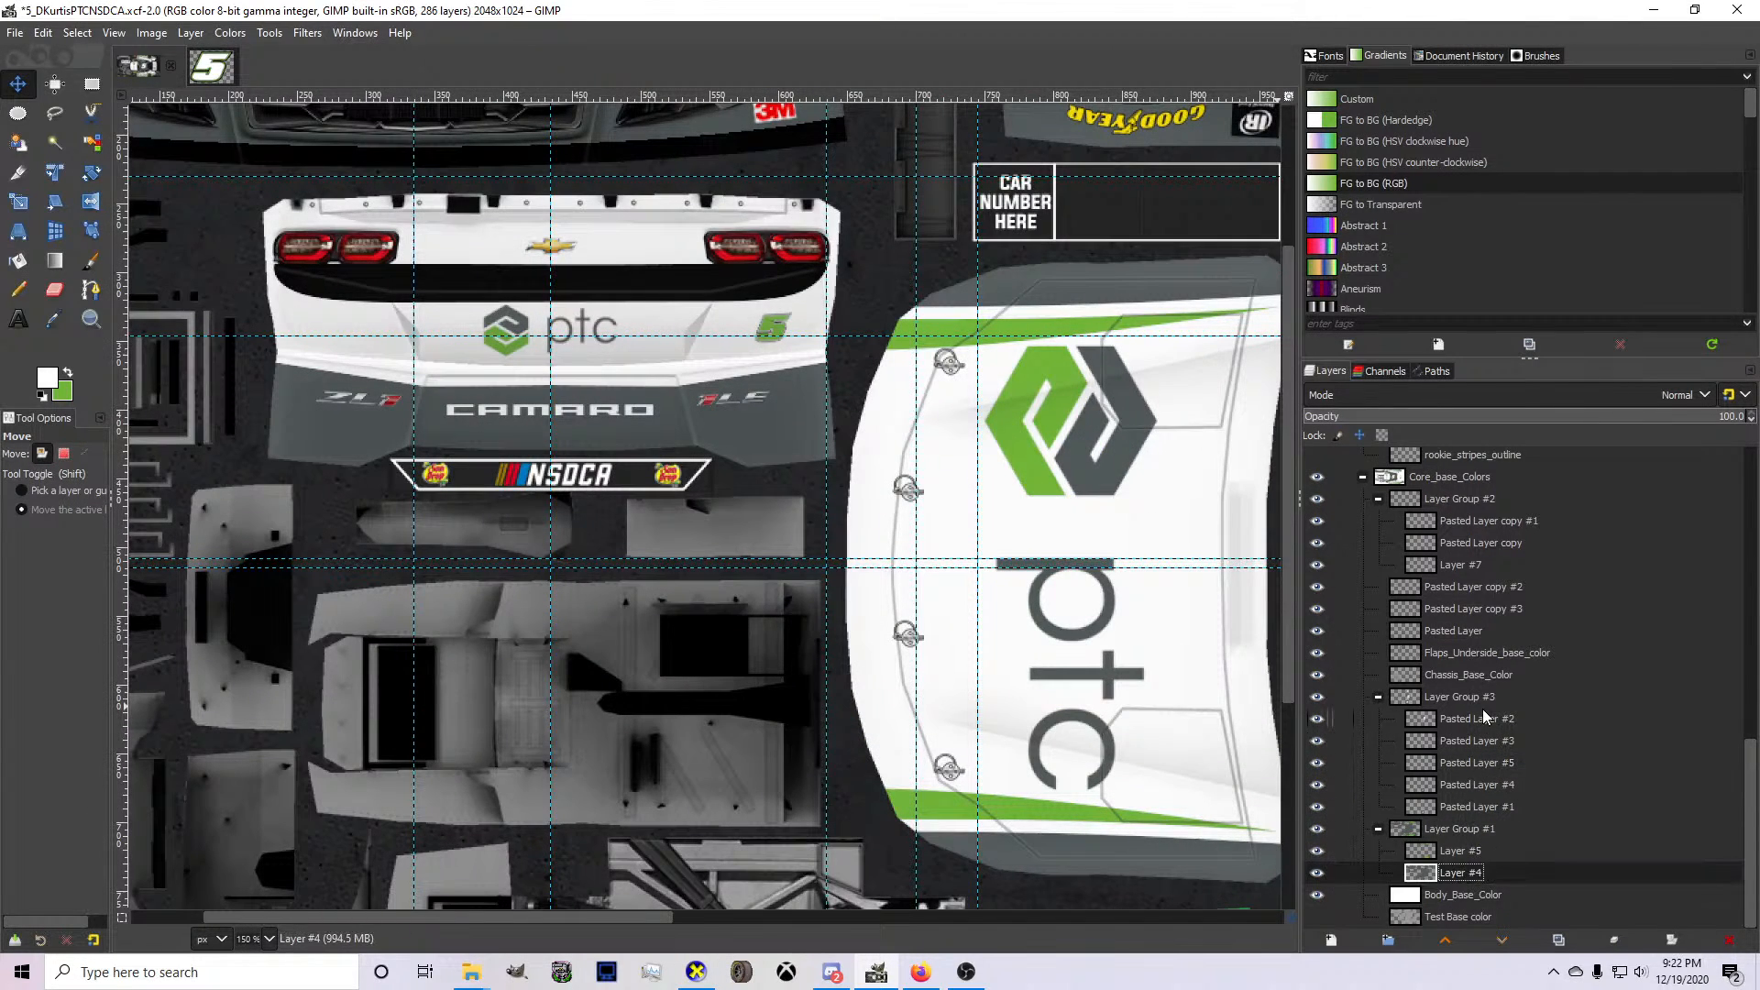
pyautogui.click(1459, 829)
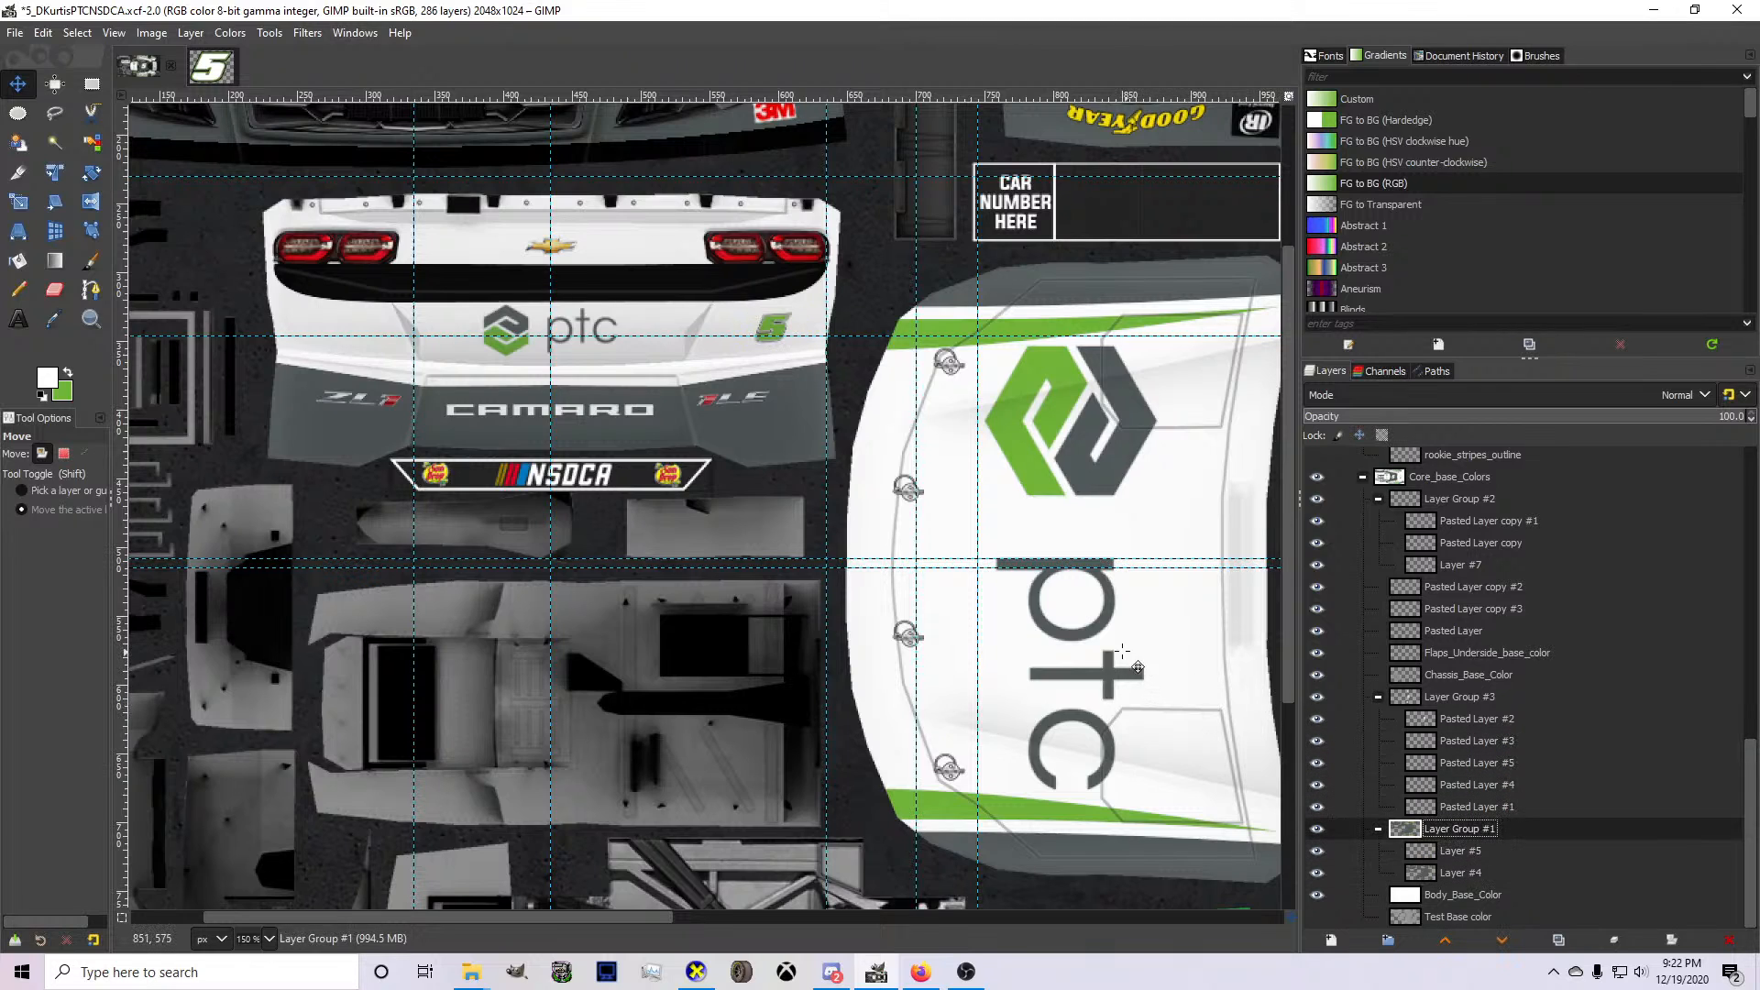
pyautogui.press('pageup')
pyautogui.press('pageup')
pyautogui.press('pageup')
pyautogui.press('pageup')
pyautogui.press('pageup')
pyautogui.press('pageup')
pyautogui.press('pageup')
pyautogui.press('pageup')
pyautogui.press('pageup')
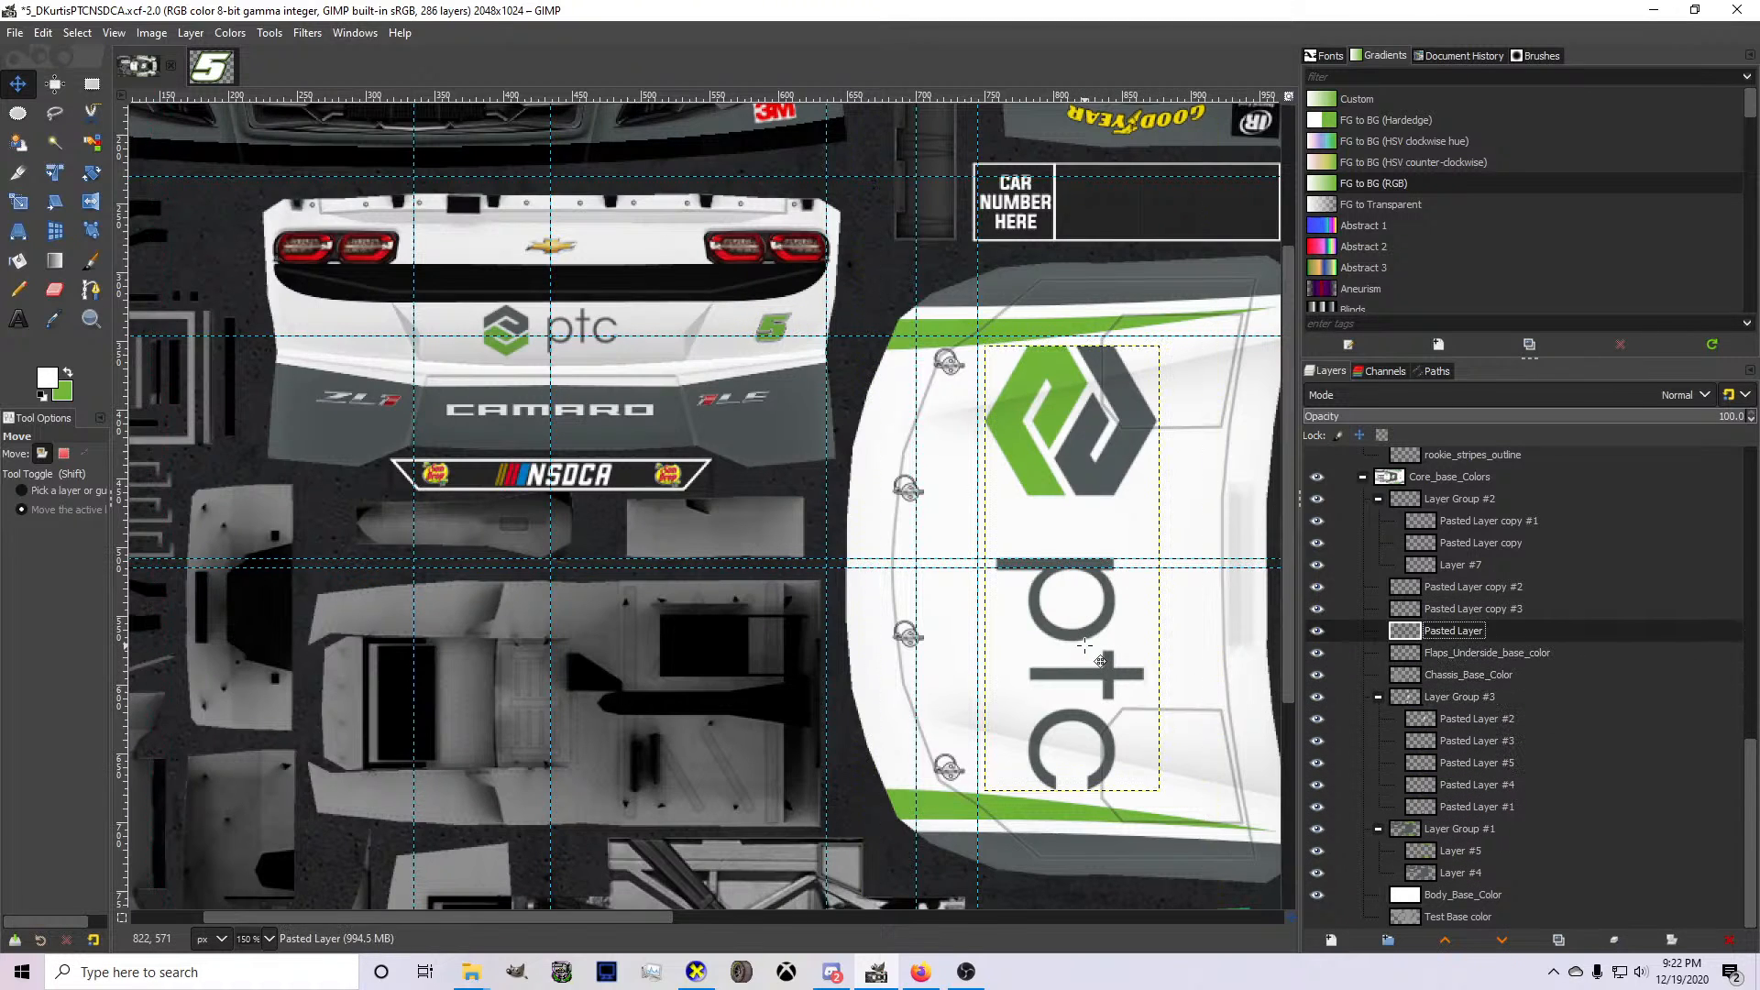
pyautogui.press('Left')
pyautogui.press('Left')
pyautogui.press('Left')
pyautogui.press('Left')
pyautogui.press('Left')
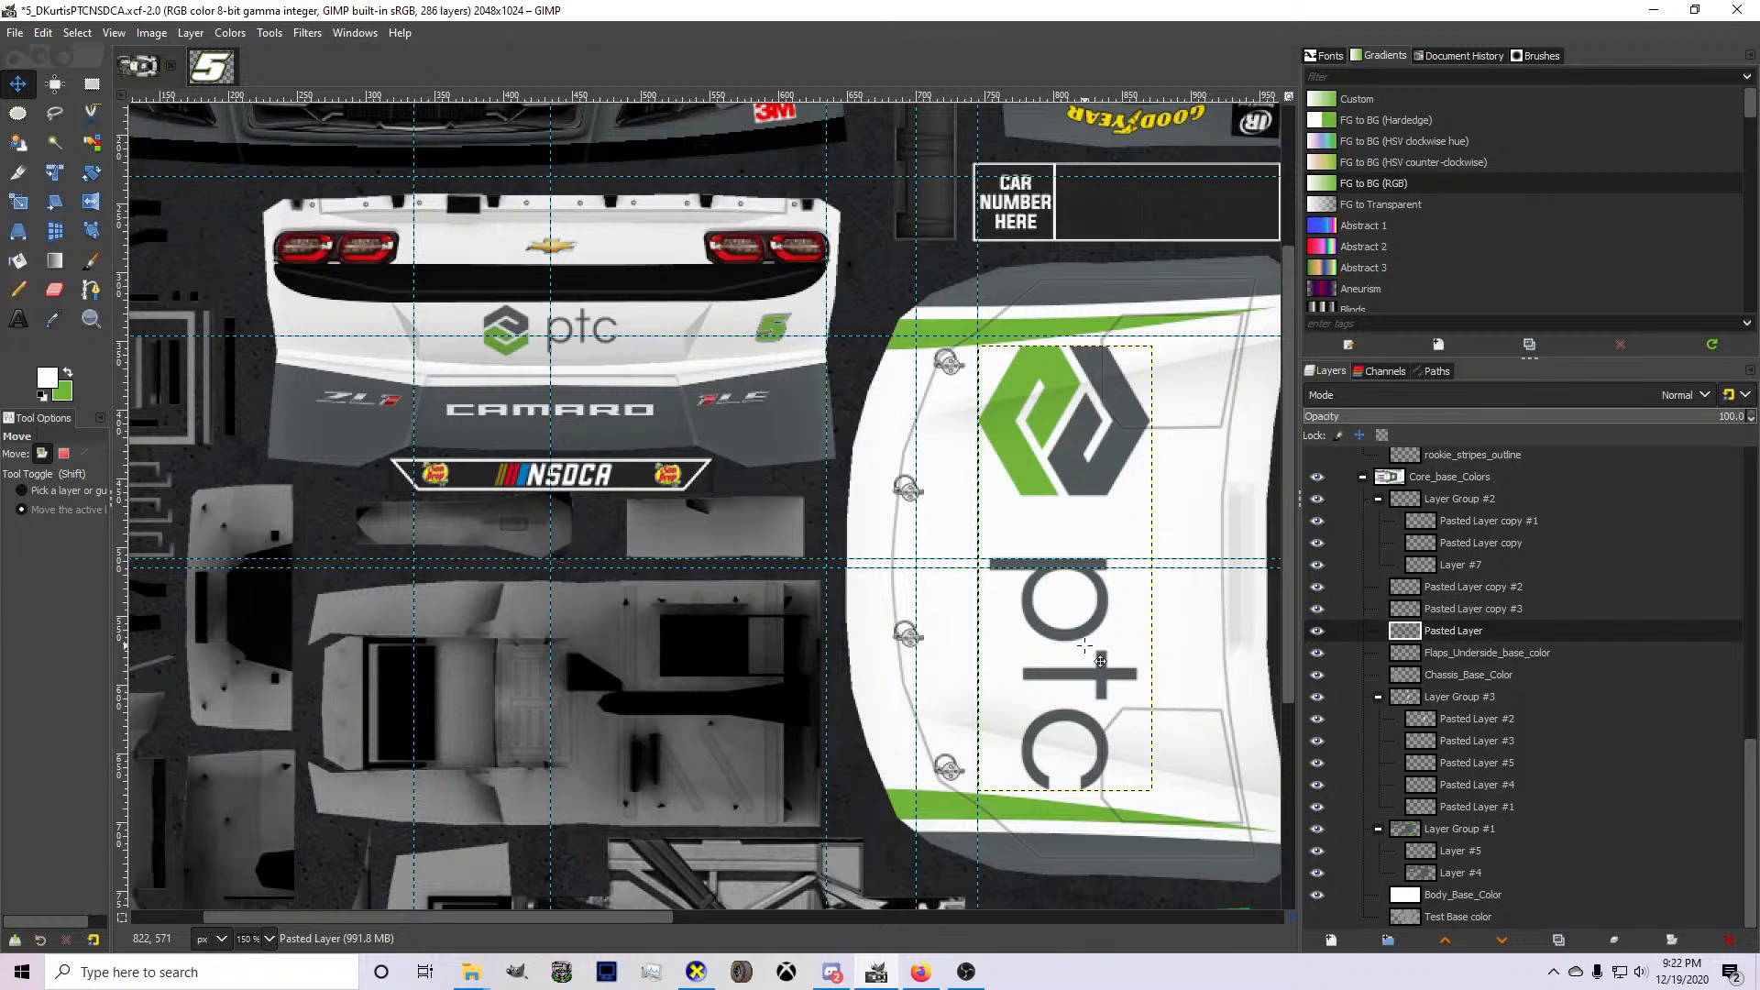
pyautogui.press('Right')
pyautogui.press('Right')
pyautogui.press('Right')
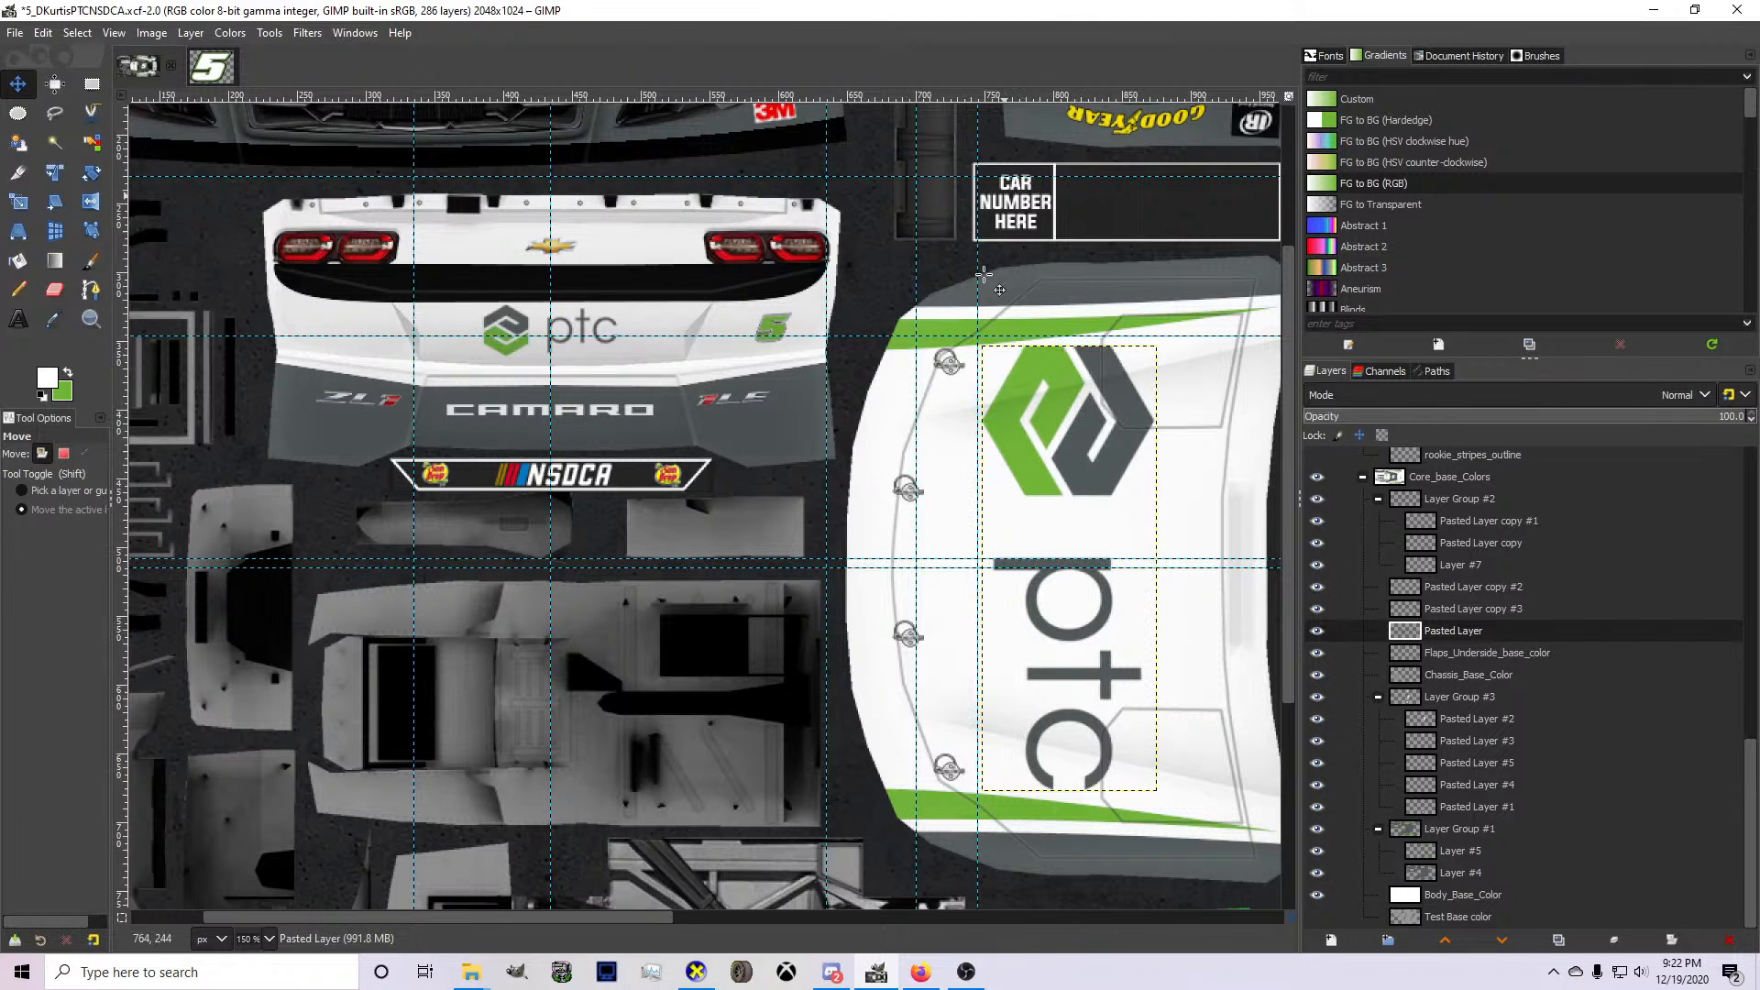
# Inspect the nudged hood logo and the rest of the car from the front and rear in CarView.
pyautogui.click(696, 972)
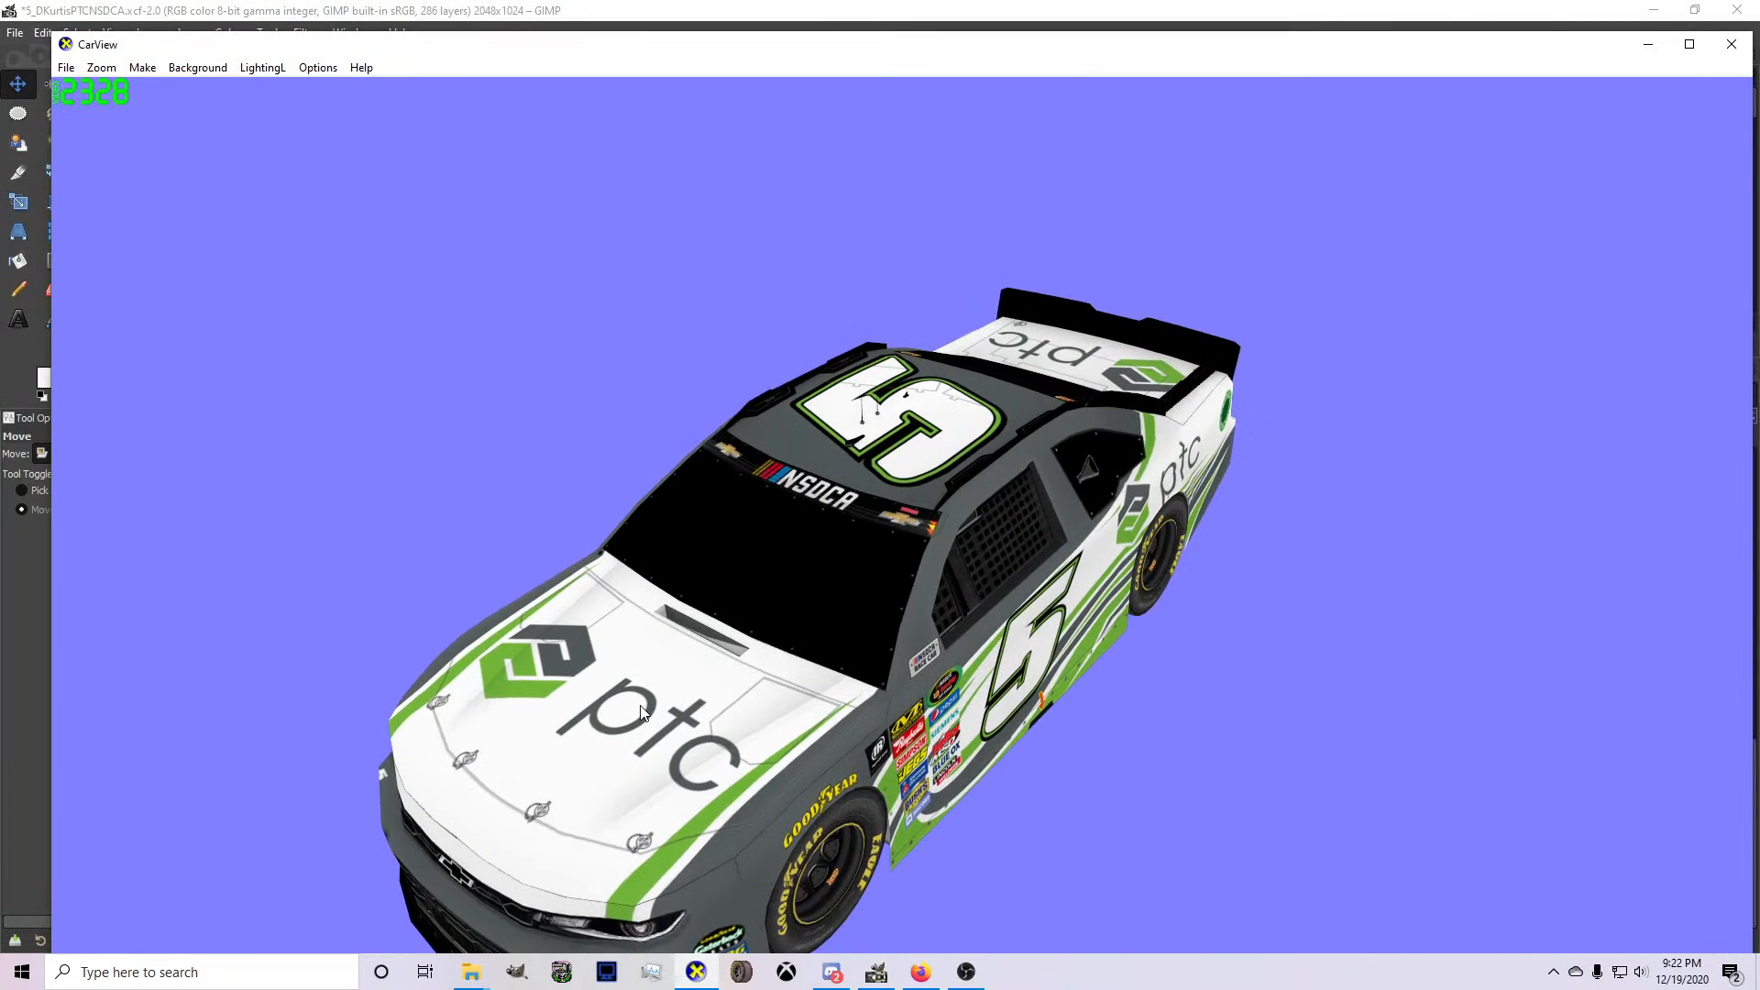
pyautogui.moveTo(775, 741); pyautogui.dragTo(646, 807)
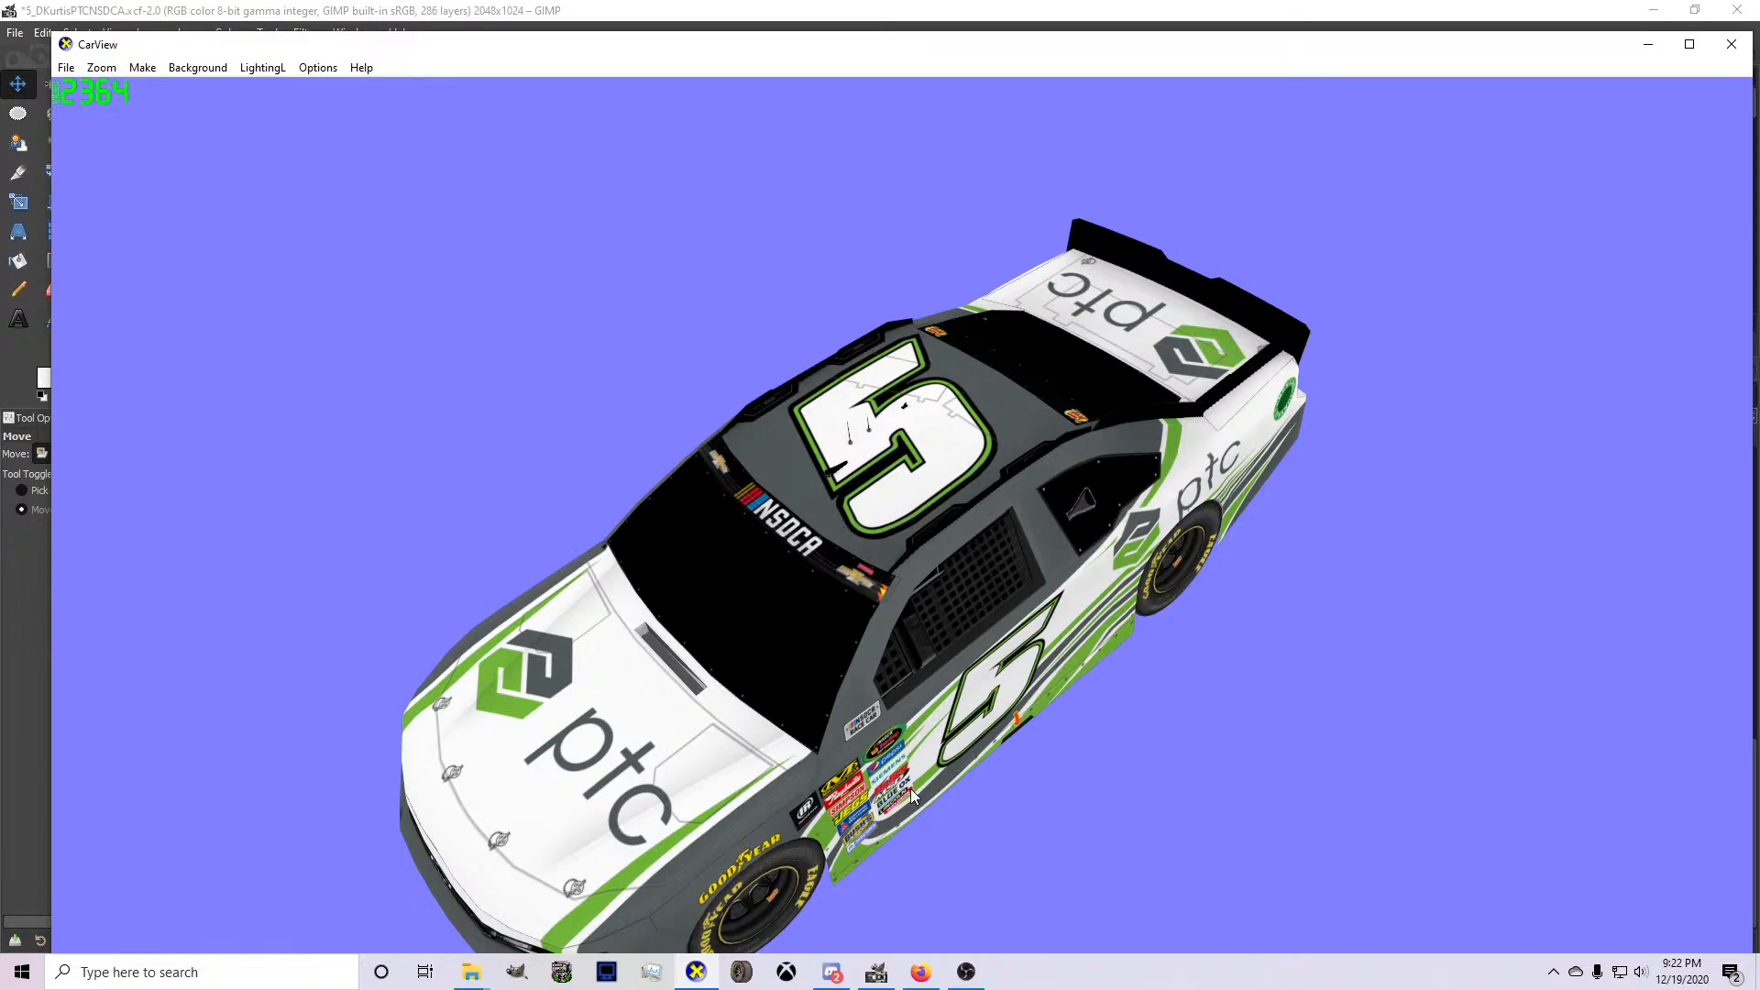
pyautogui.moveTo(910, 788); pyautogui.dragTo(921, 651)
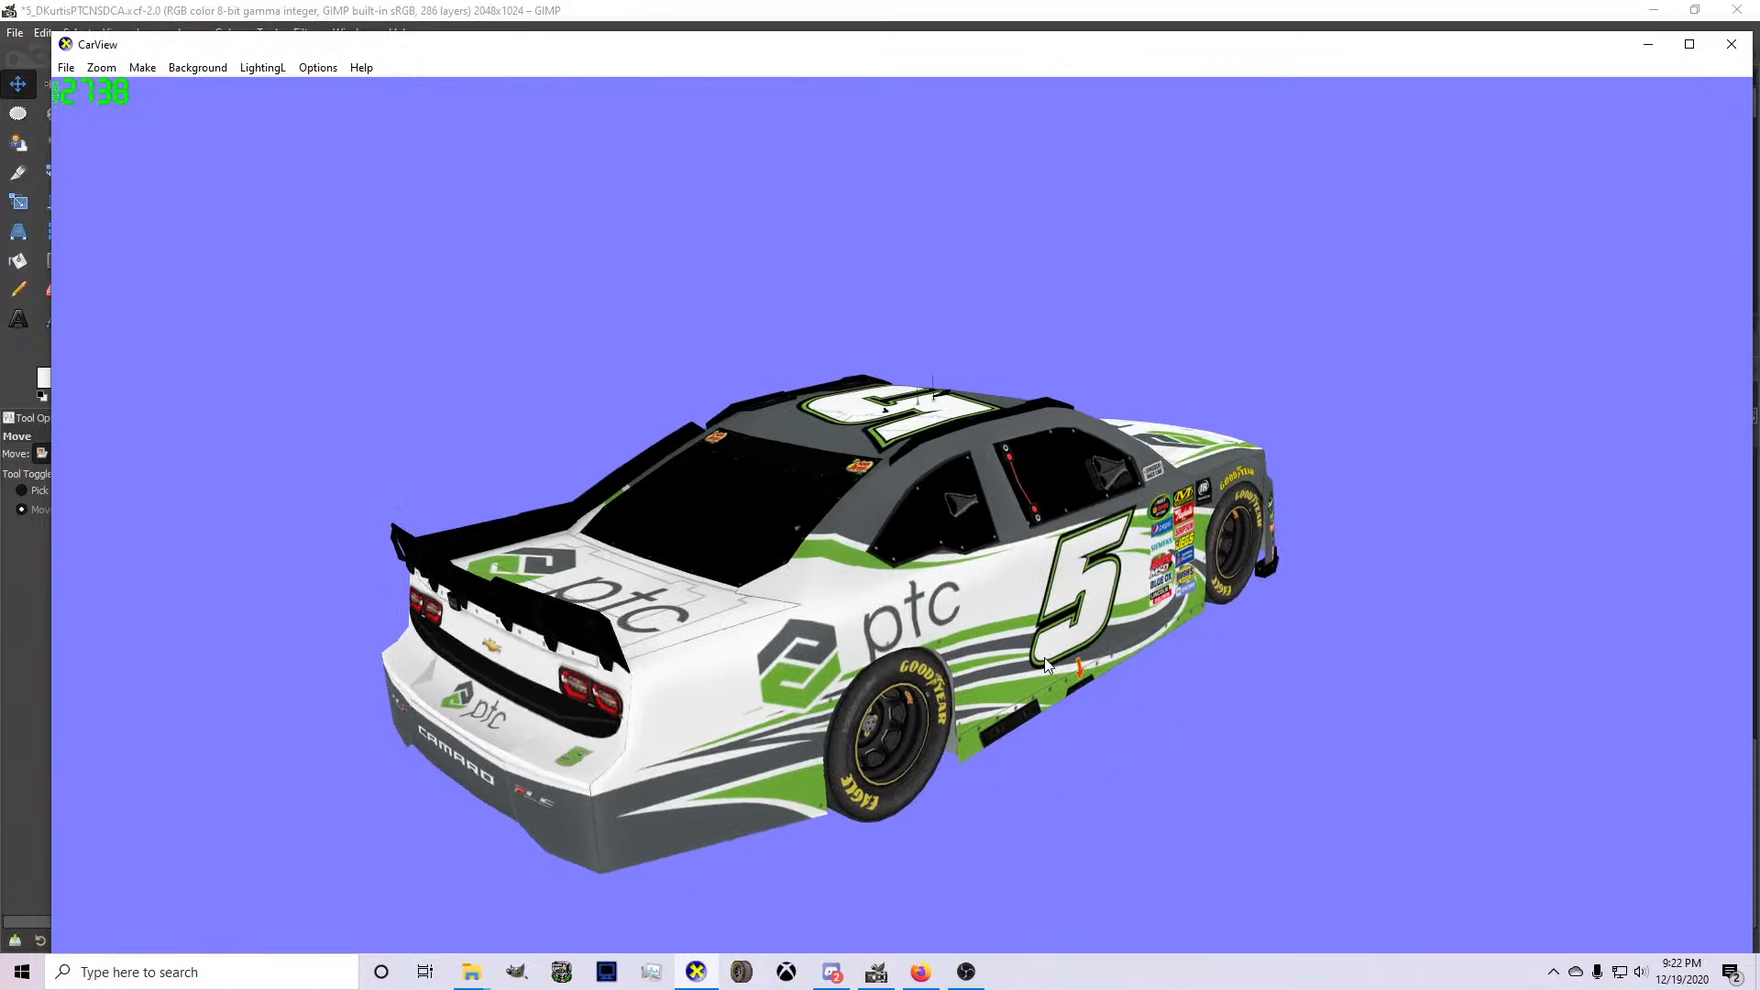
# Switch back to the livery in GIMP and save the file.
pyautogui.click(878, 970)
pyautogui.scroll(-2, 755, 763)
pyautogui.hotkey('ctrl', 's')
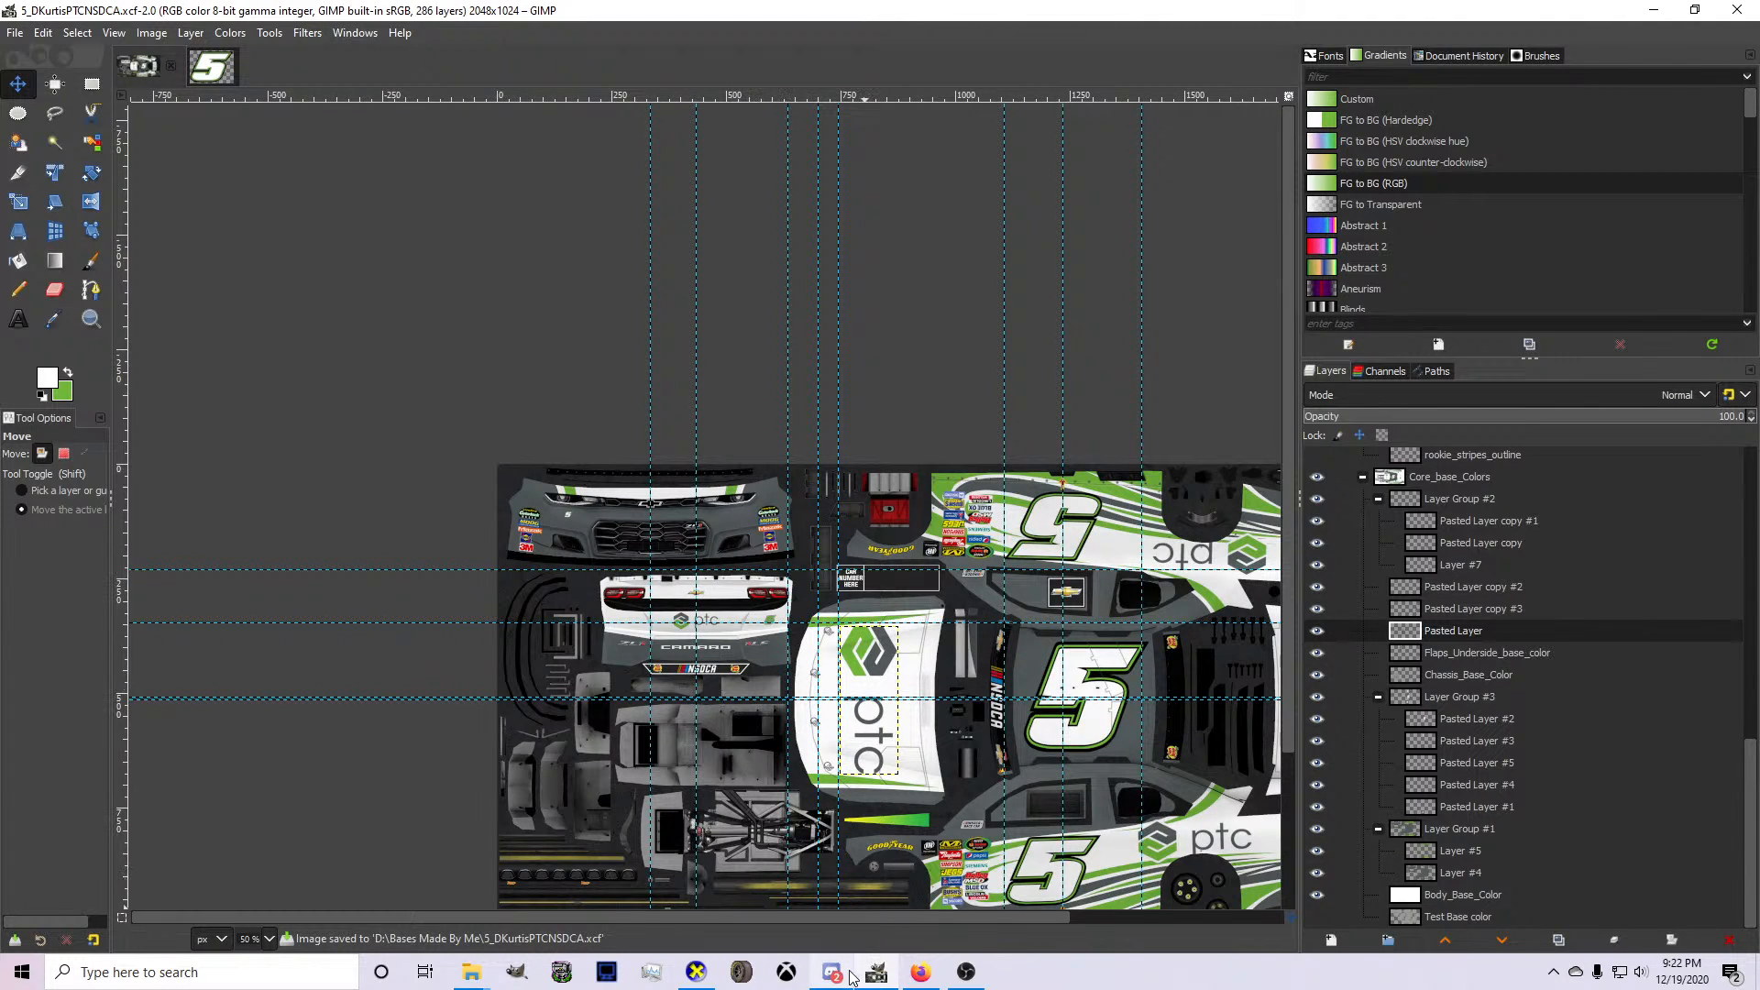
# Close the ptc search in Firefox, open jayski.com in a new tab and browse the 2020 Cup paint schemes of #3 Richard Childress Racing.
pyautogui.click(920, 973)
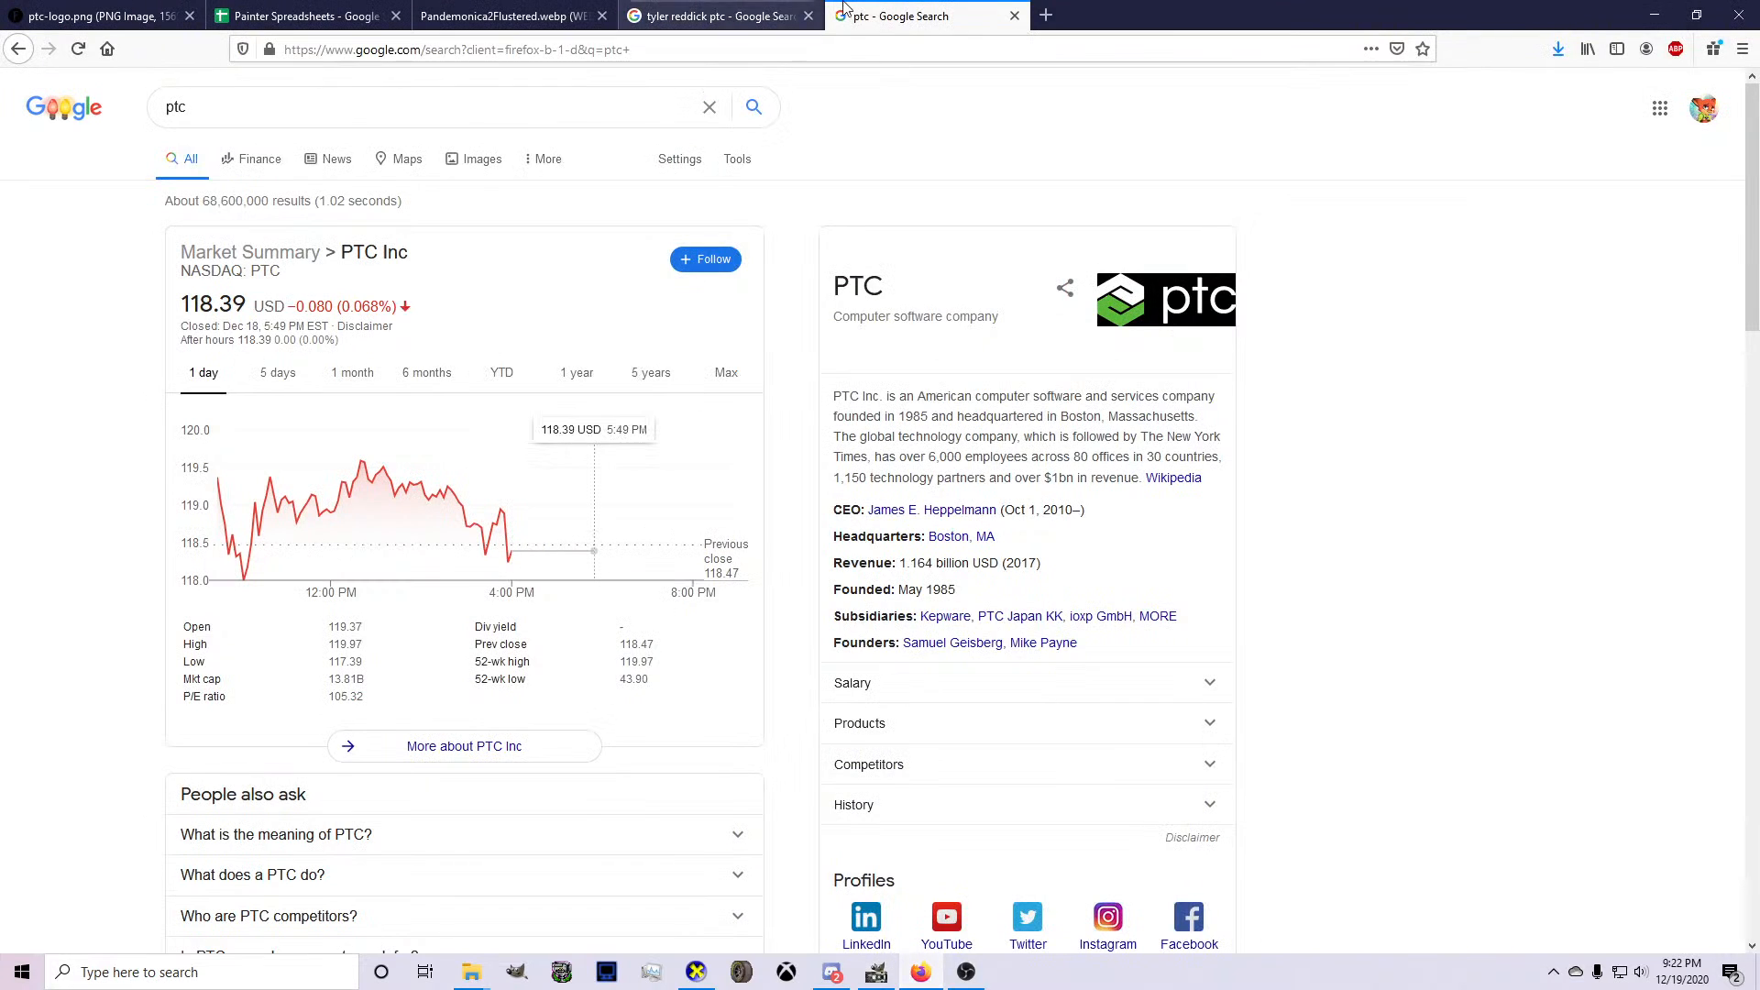
pyautogui.click(1014, 17)
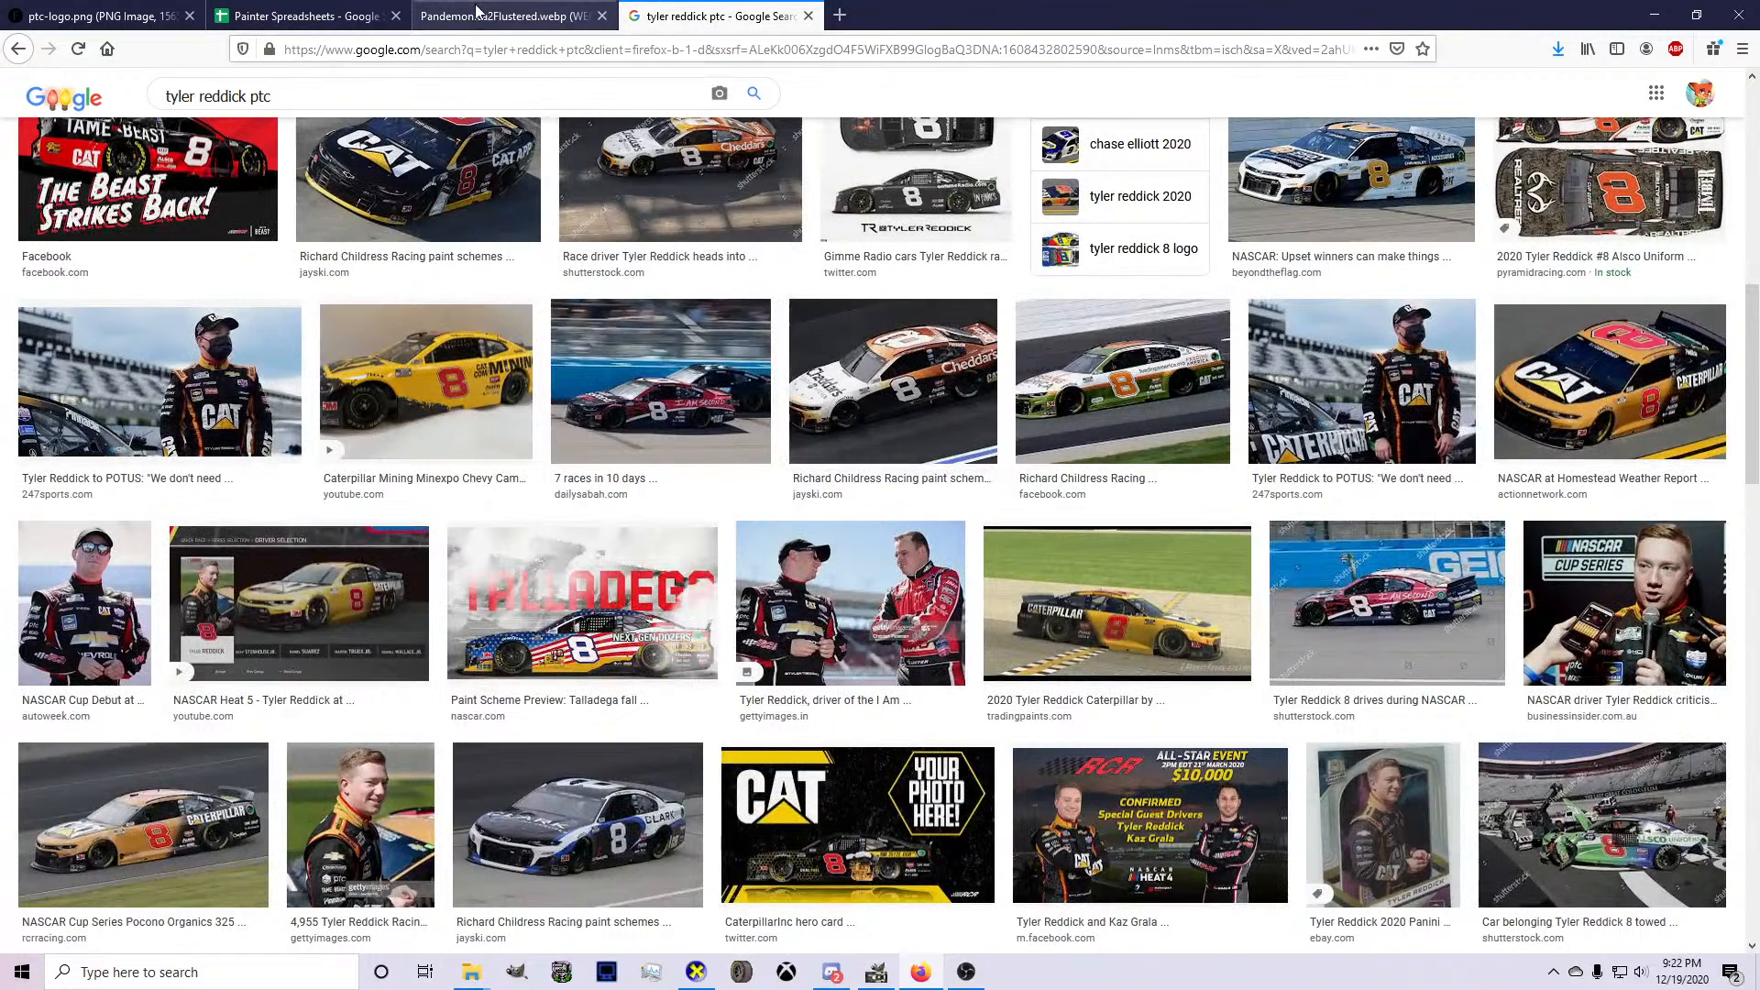
pyautogui.click(841, 15)
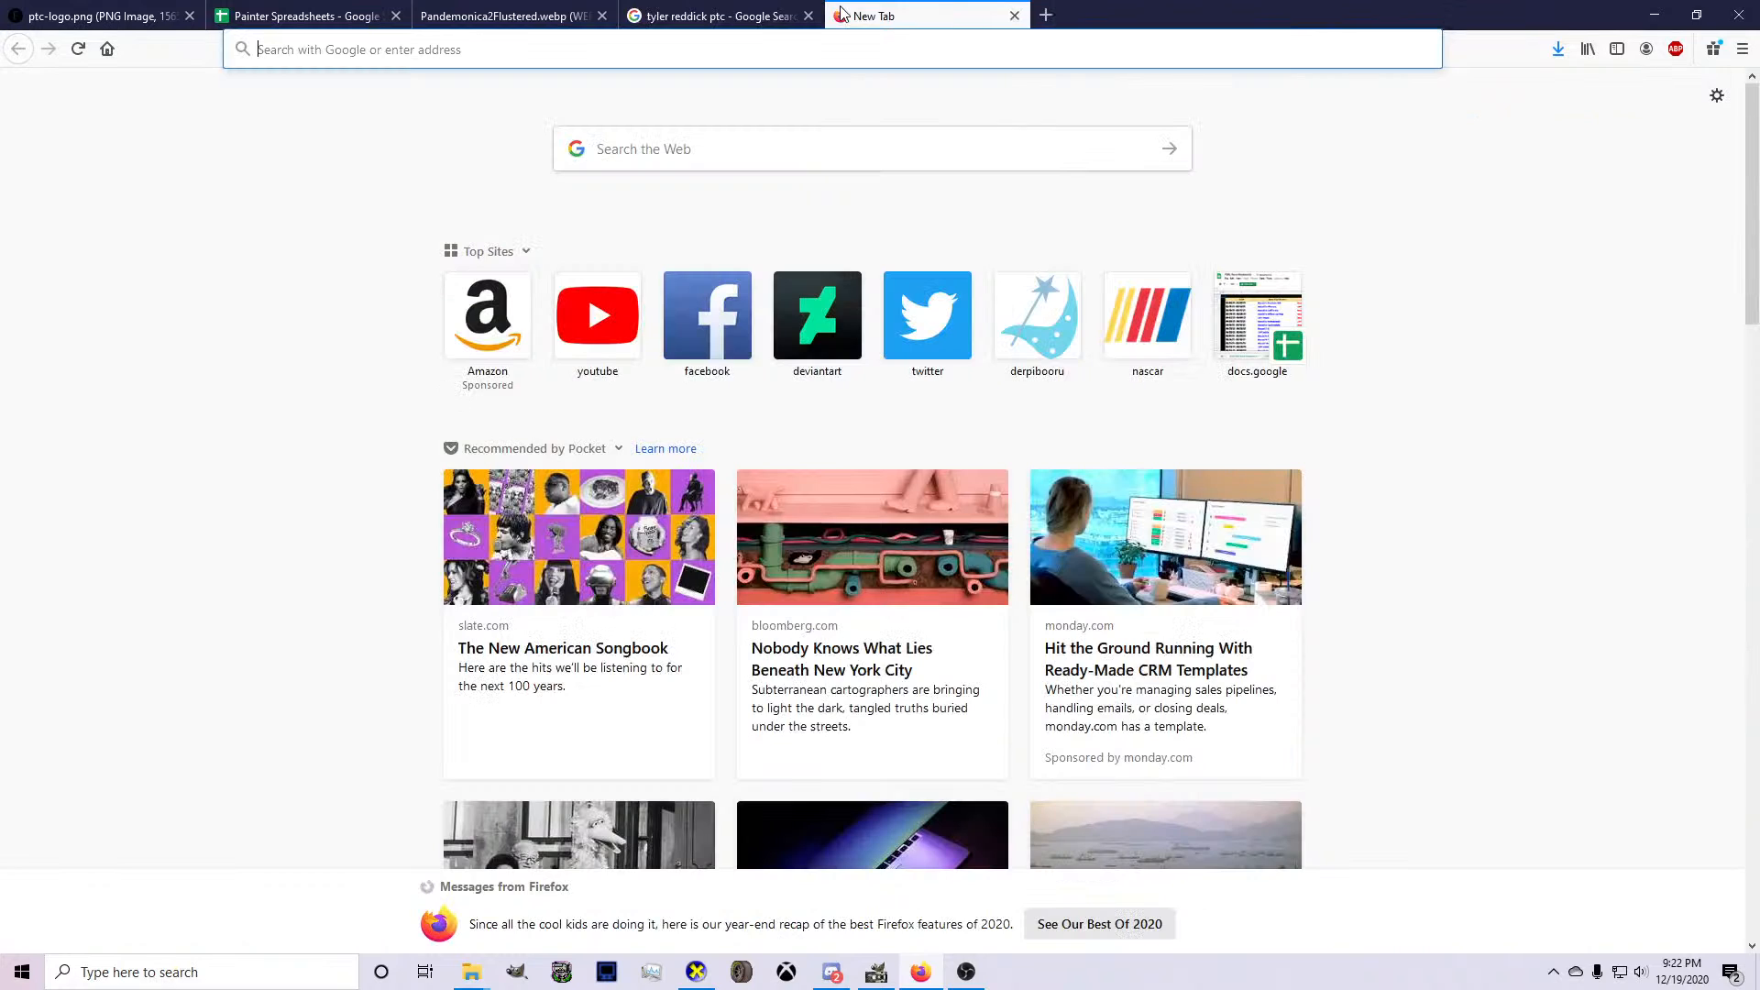
pyautogui.write('jayski.com/')
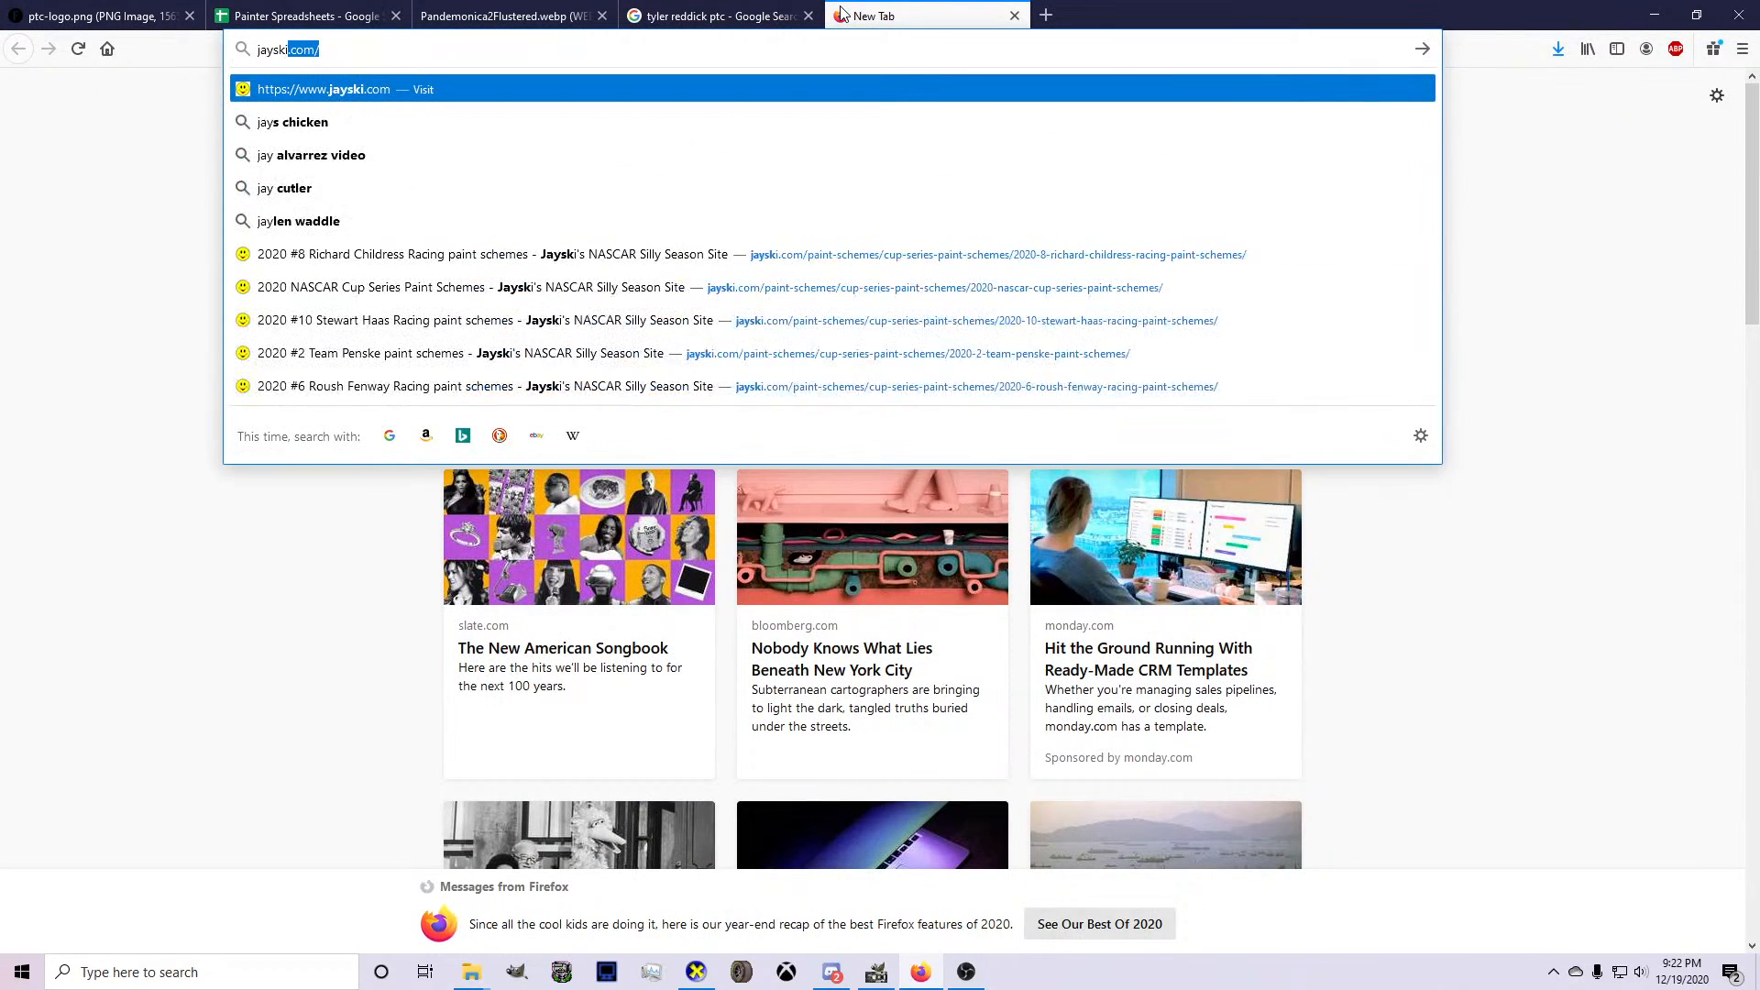
pyautogui.press('Return')
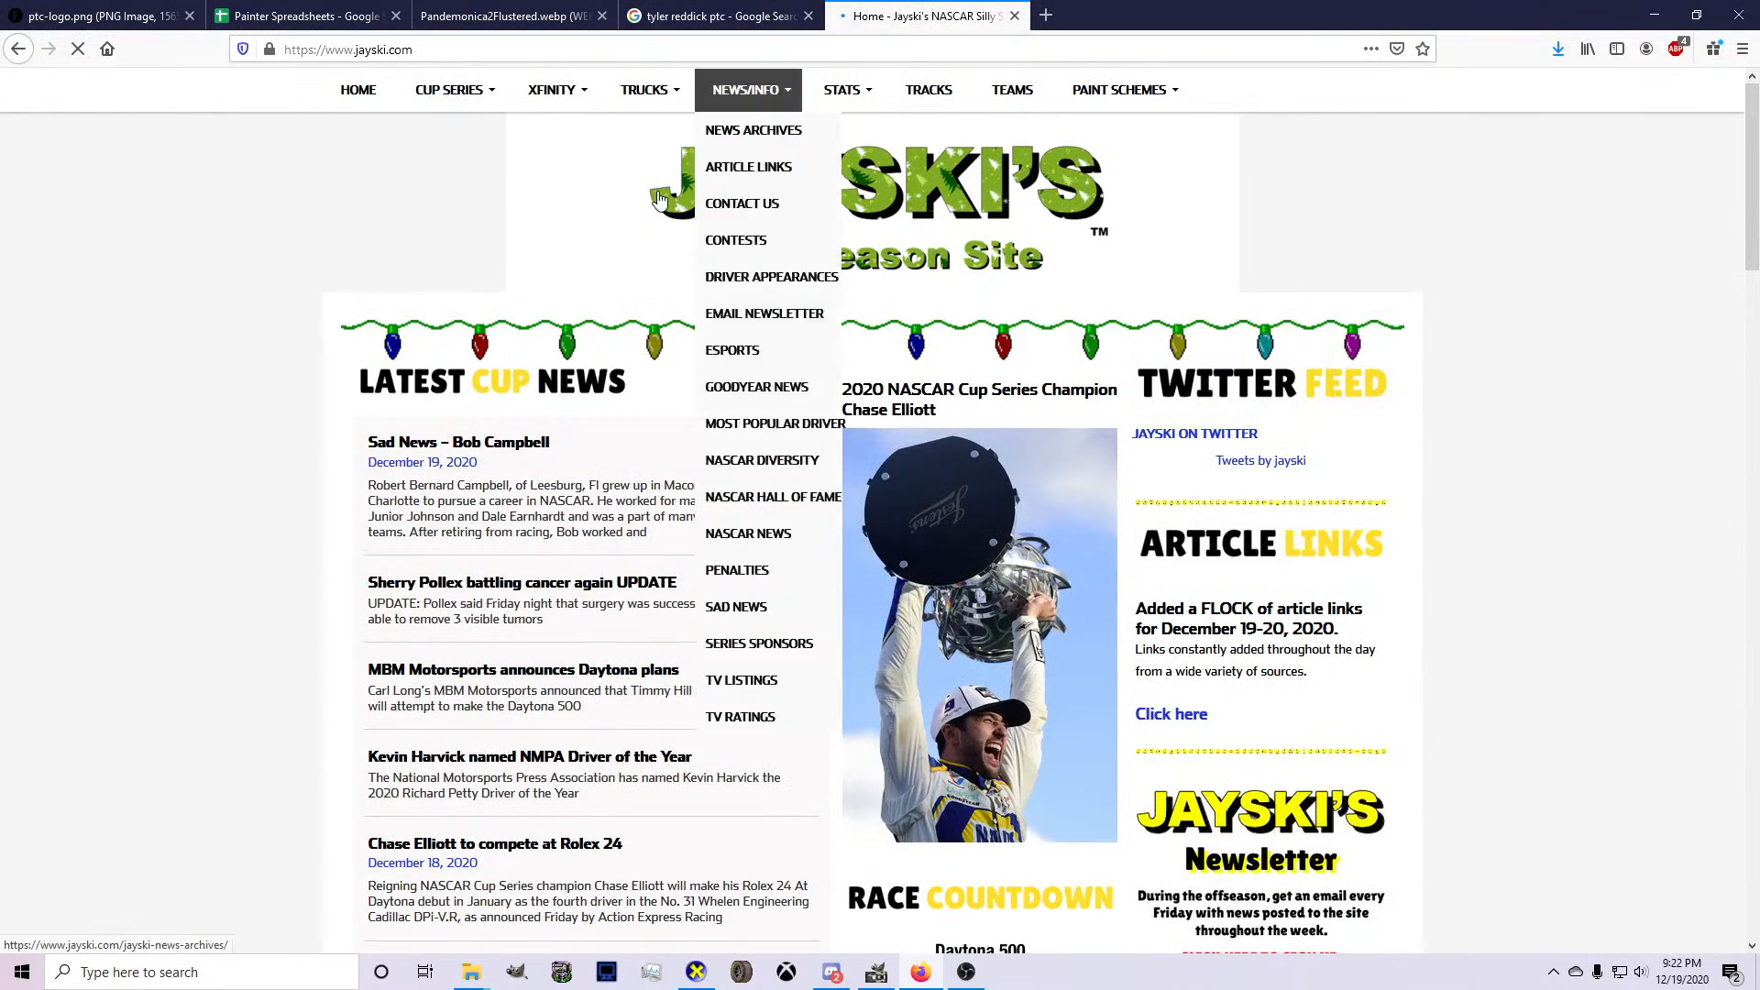
pyautogui.moveTo(1120, 89)
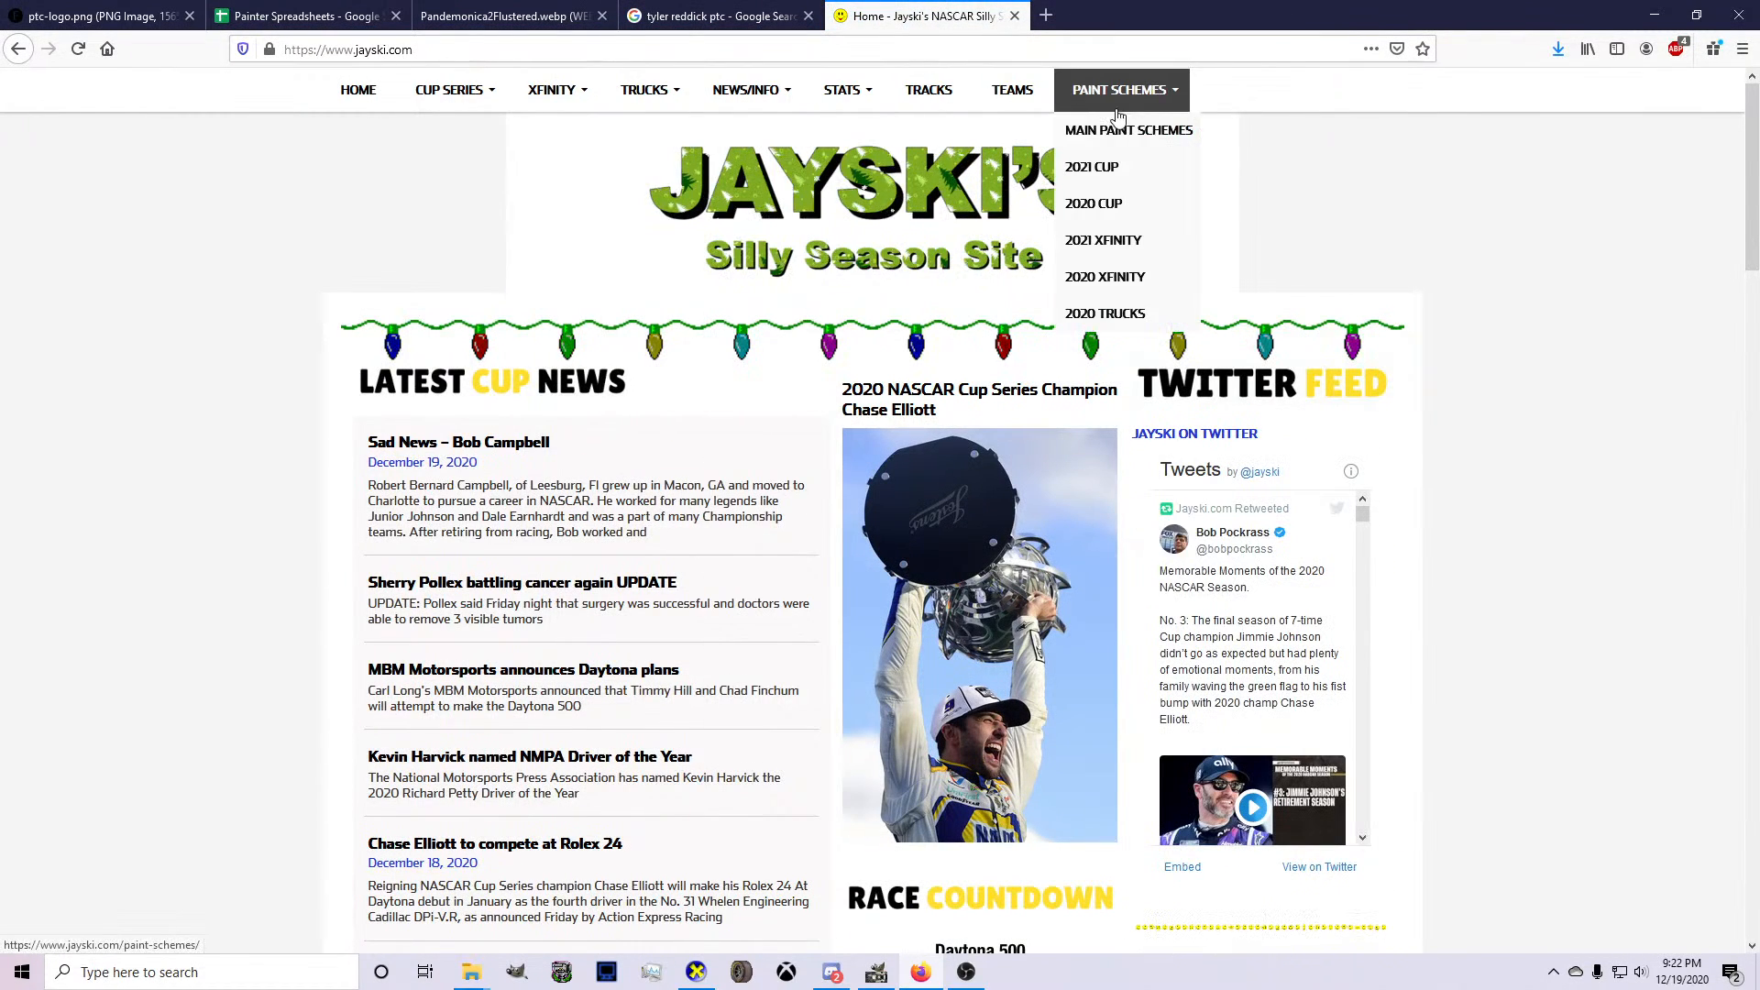
pyautogui.click(1109, 170)
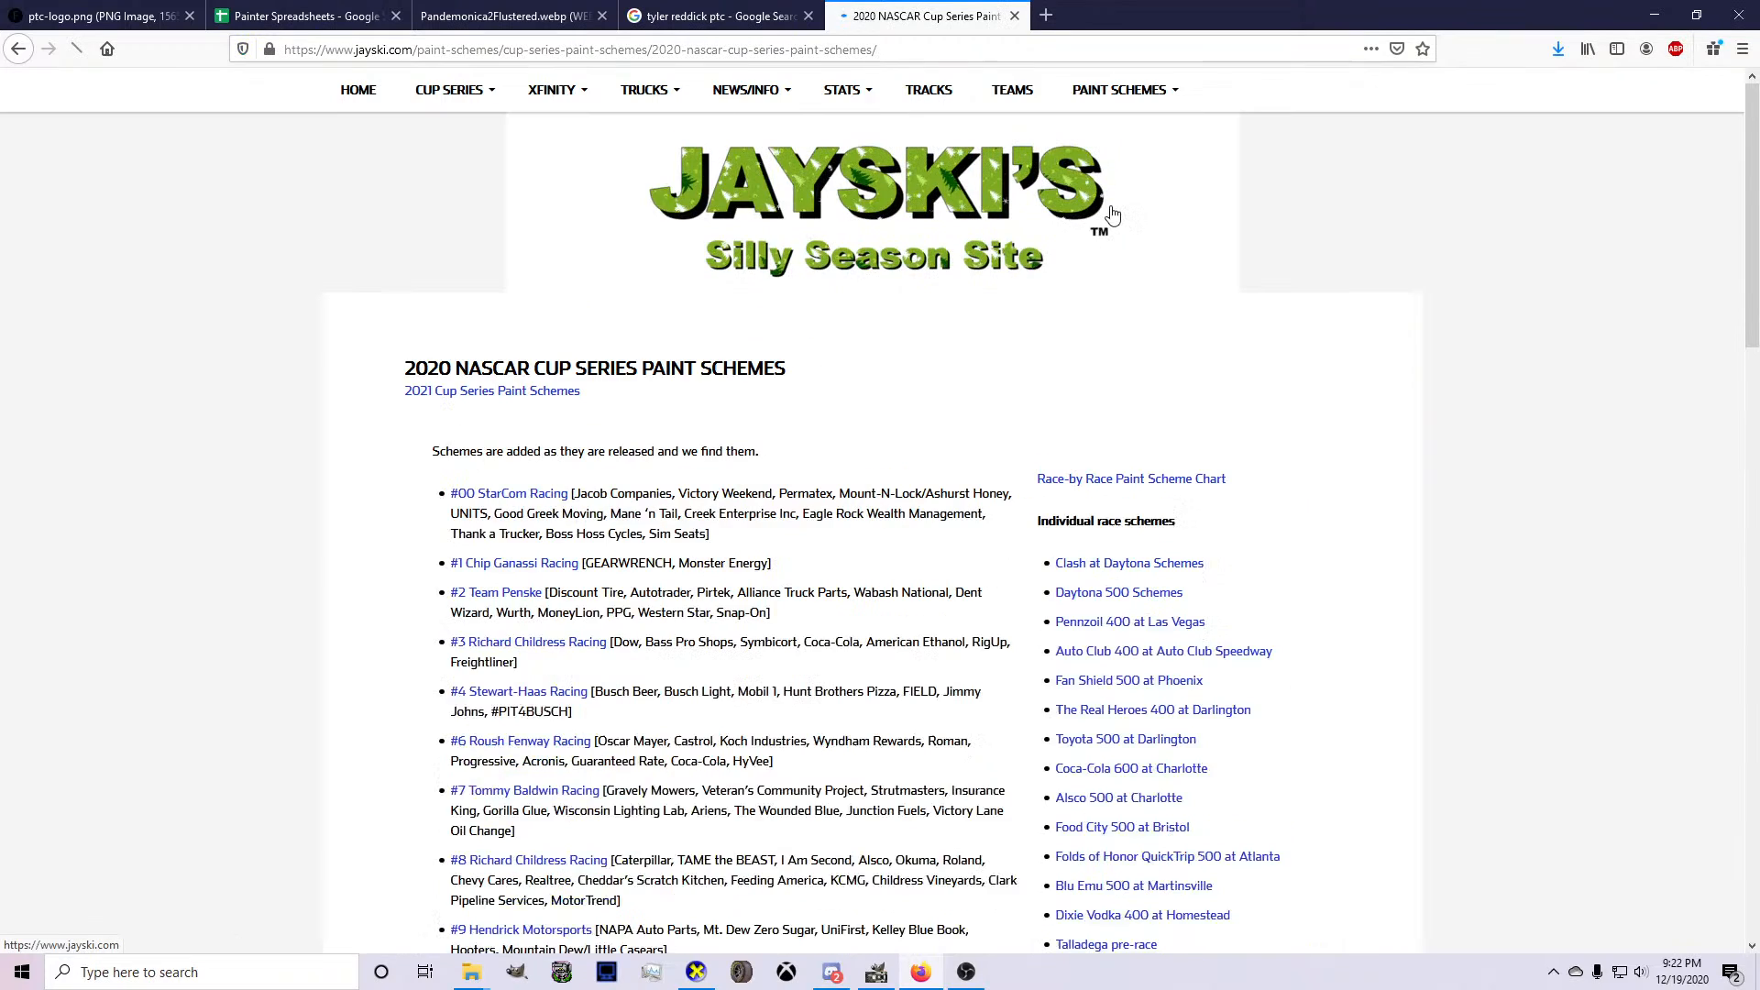
pyautogui.click(528, 643)
pyautogui.scroll(-15, 542, 605)
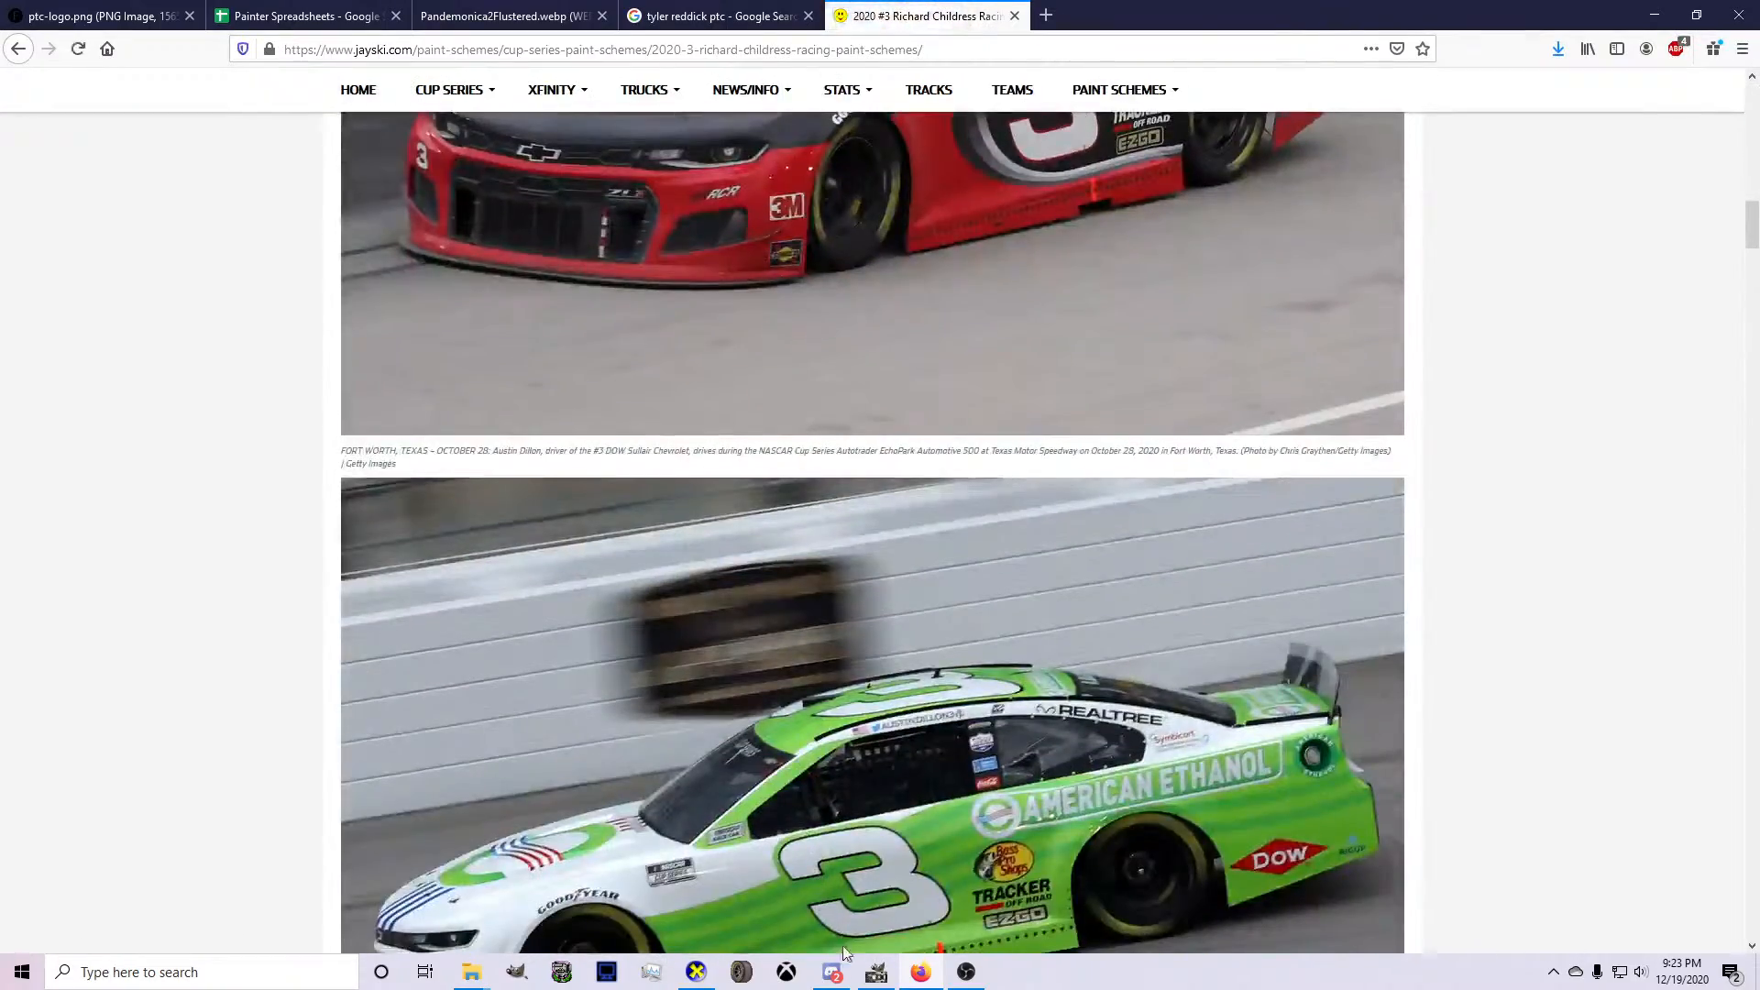
# Review the whole livery template in GIMP against the reference car photos.
pyautogui.click(875, 972)
pyautogui.scroll(-1, 831, 809)
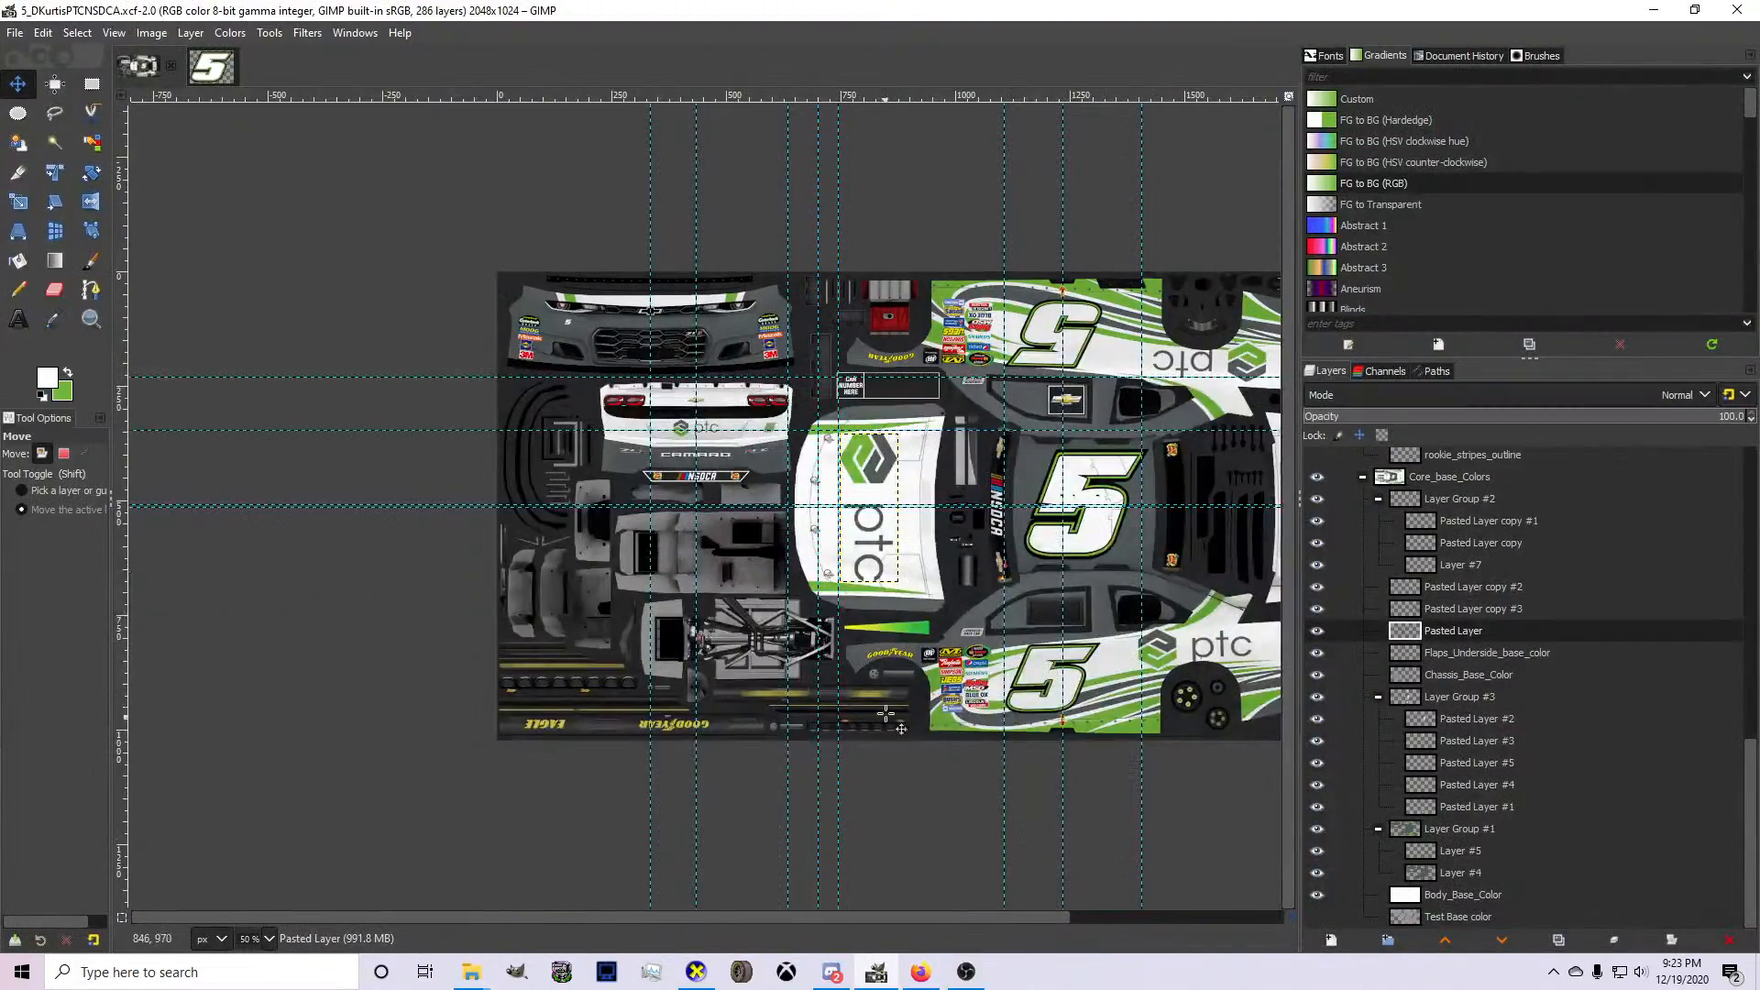
pyautogui.keyDown('ctrl'); pyautogui.scroll(-2, 750, 605); pyautogui.keyUp('ctrl')
pyautogui.keyDown('ctrl'); pyautogui.scroll(3, 949, 550); pyautogui.keyUp('ctrl')
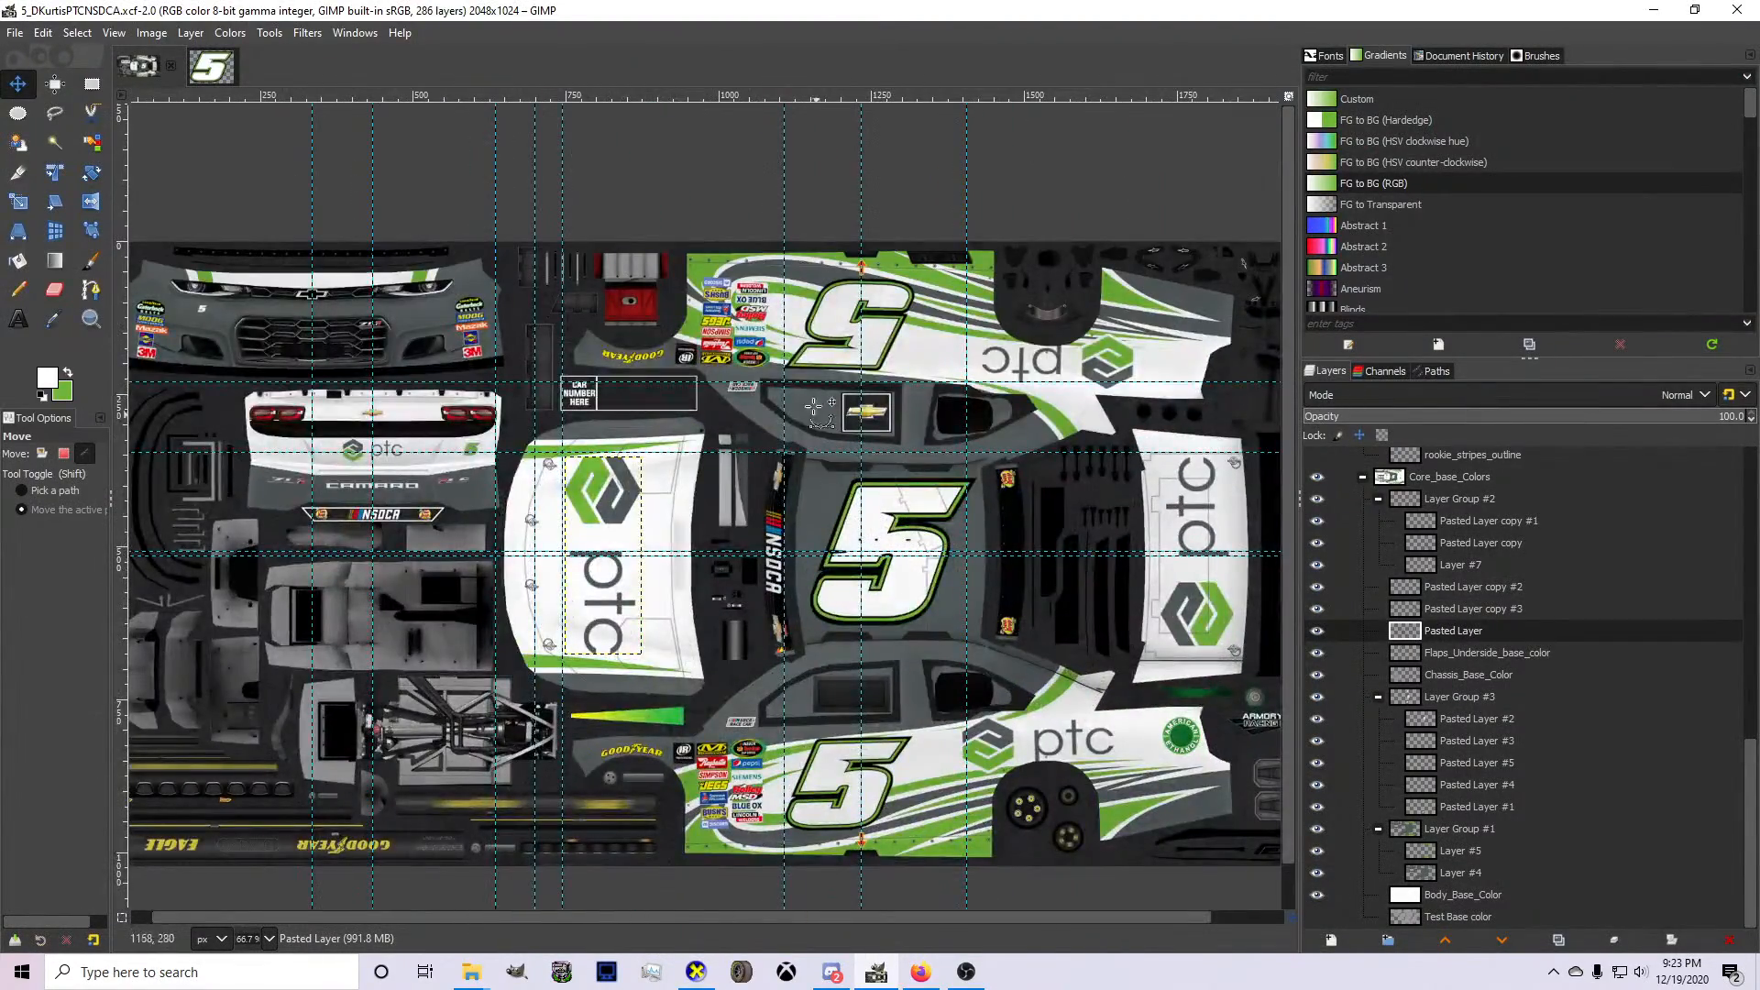
# Search the web for "pennzoil logo" in a new Firefox tab.
pyautogui.click(914, 979)
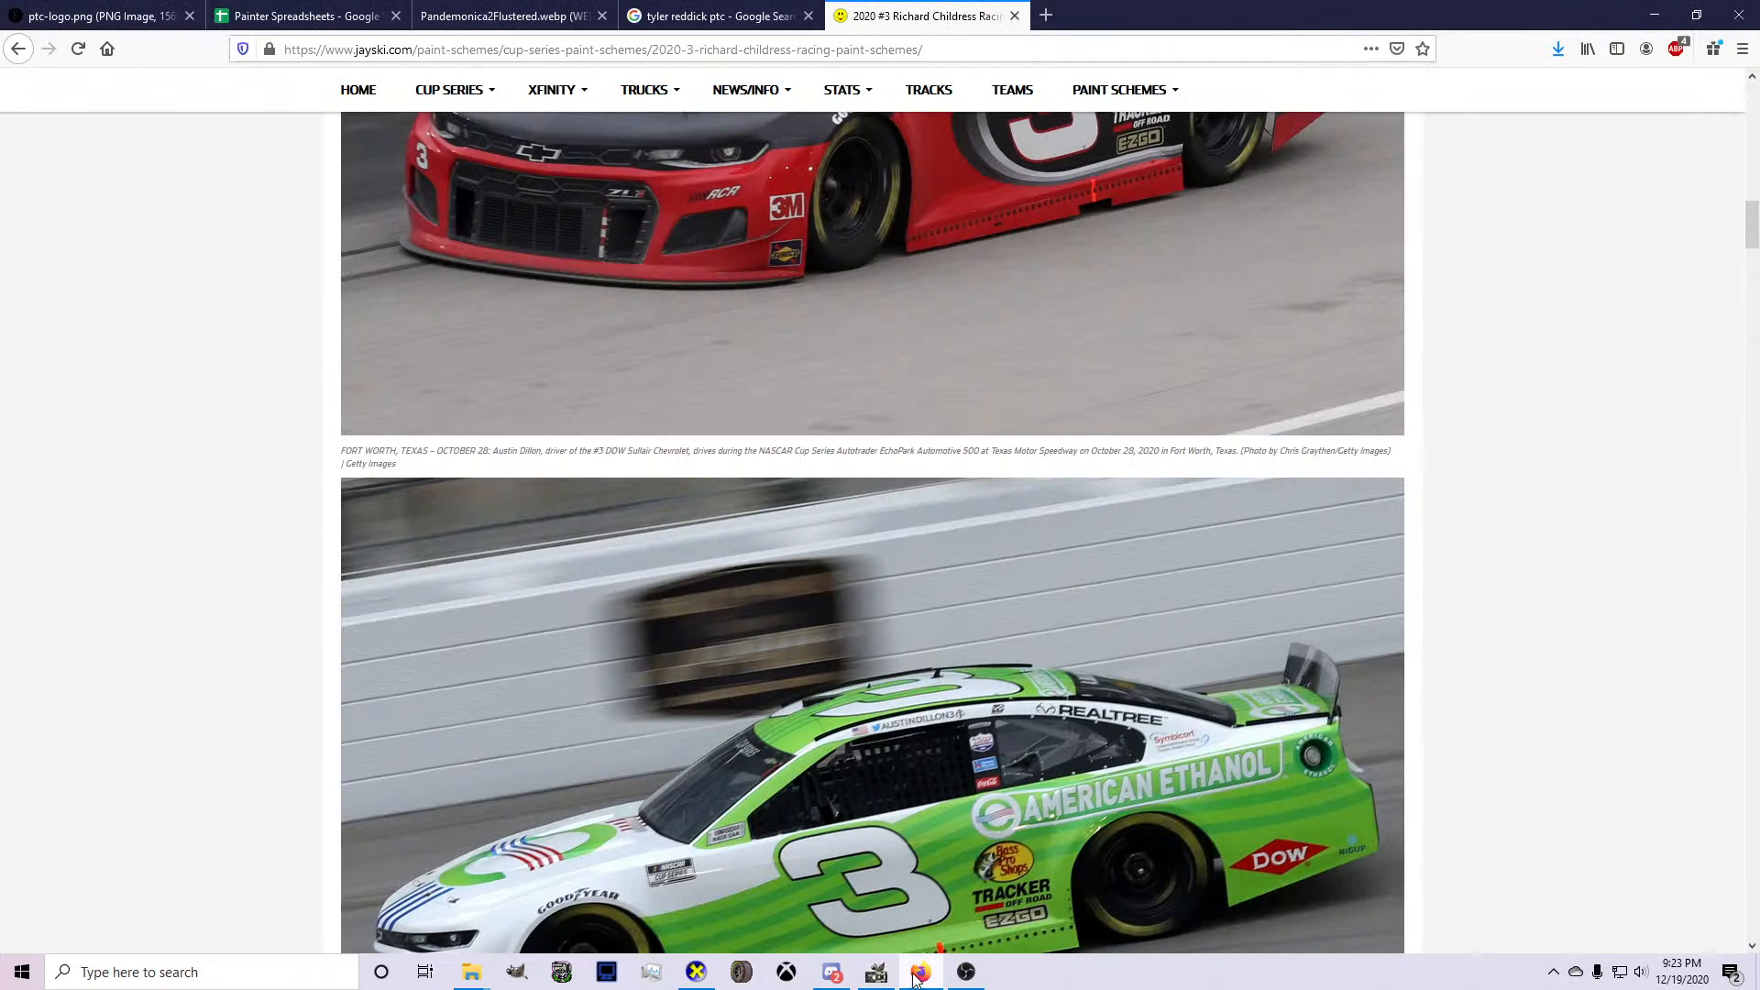
pyautogui.click(1046, 16)
pyautogui.write('pennzoil')
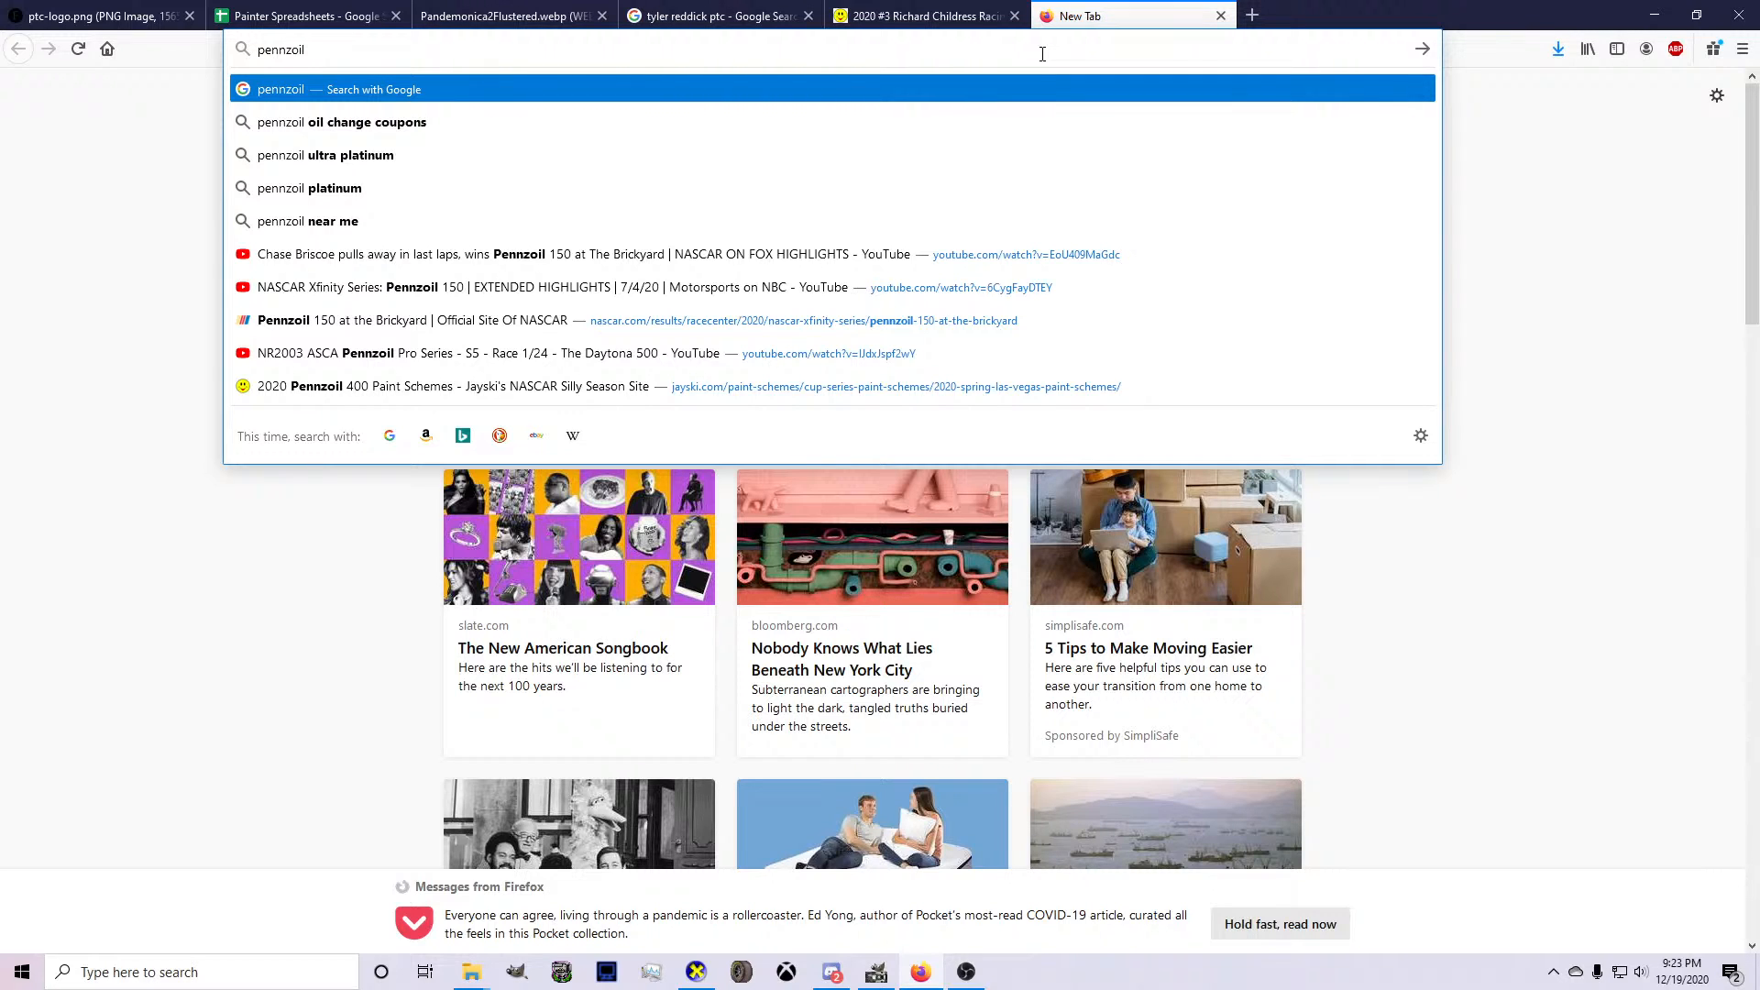
pyautogui.write('logo')
pyautogui.press('Return')
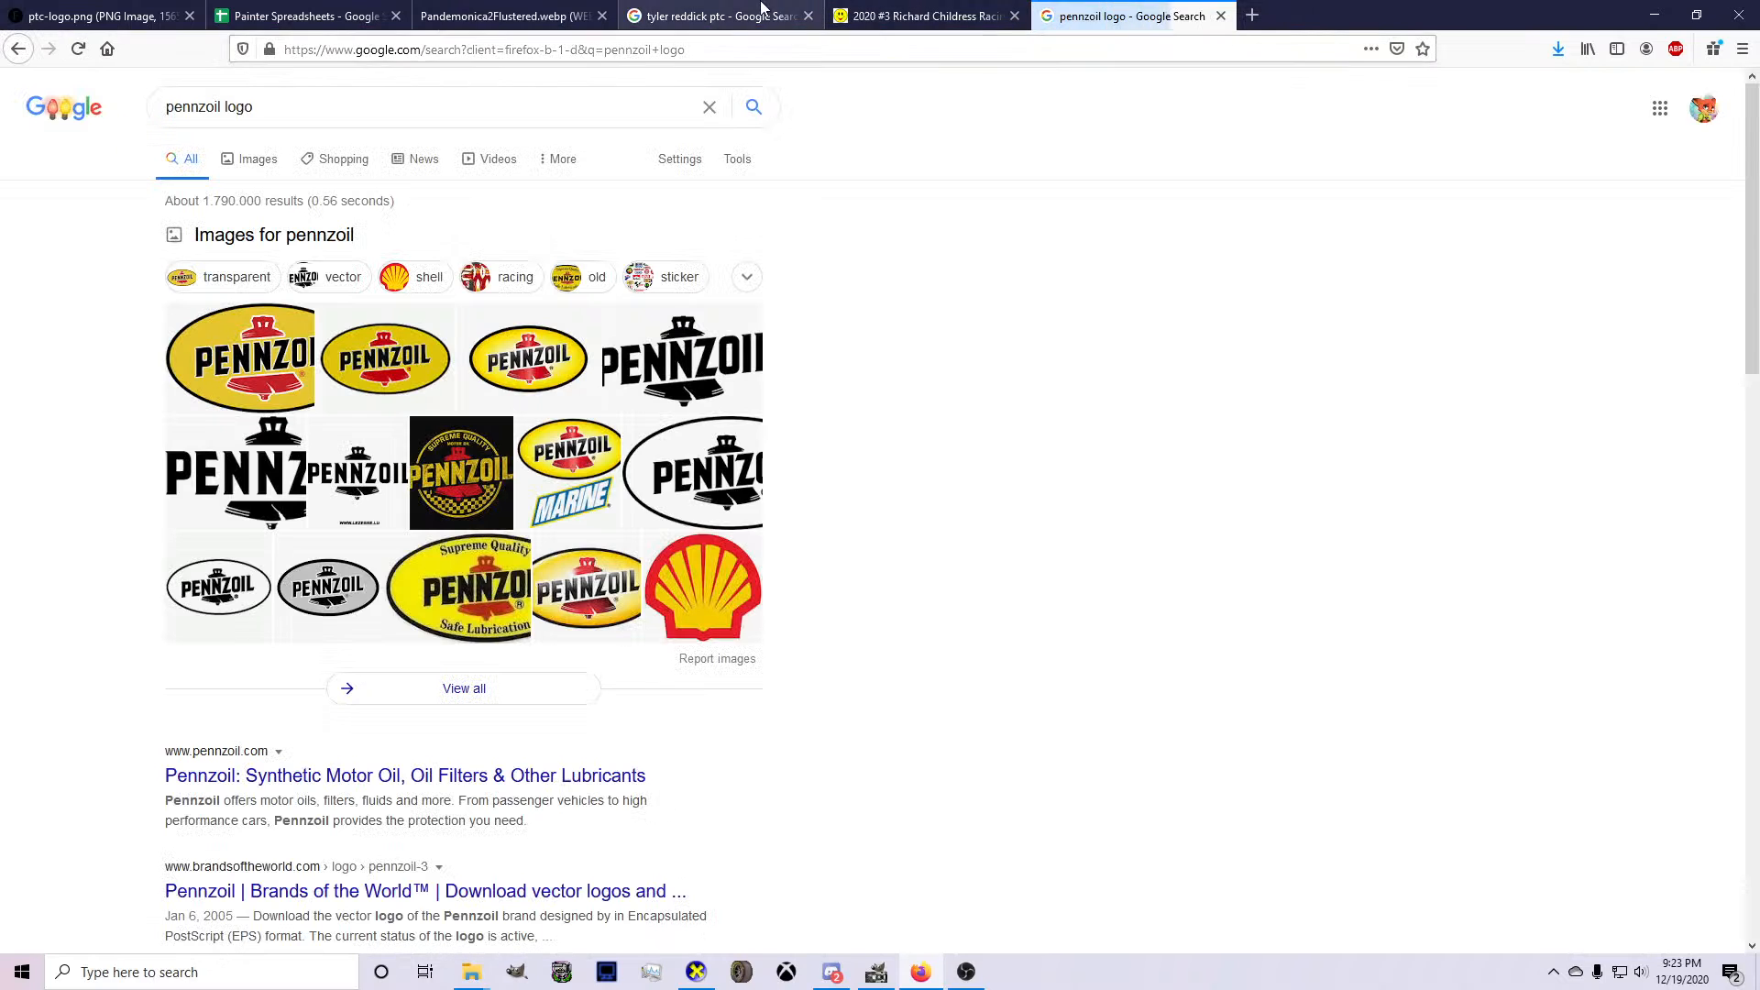
# Try to get the Pennzoil logo from the Wikipedia article and the 1000 Logos page, returning to the search results.
pyautogui.scroll(-8, 257, 367)
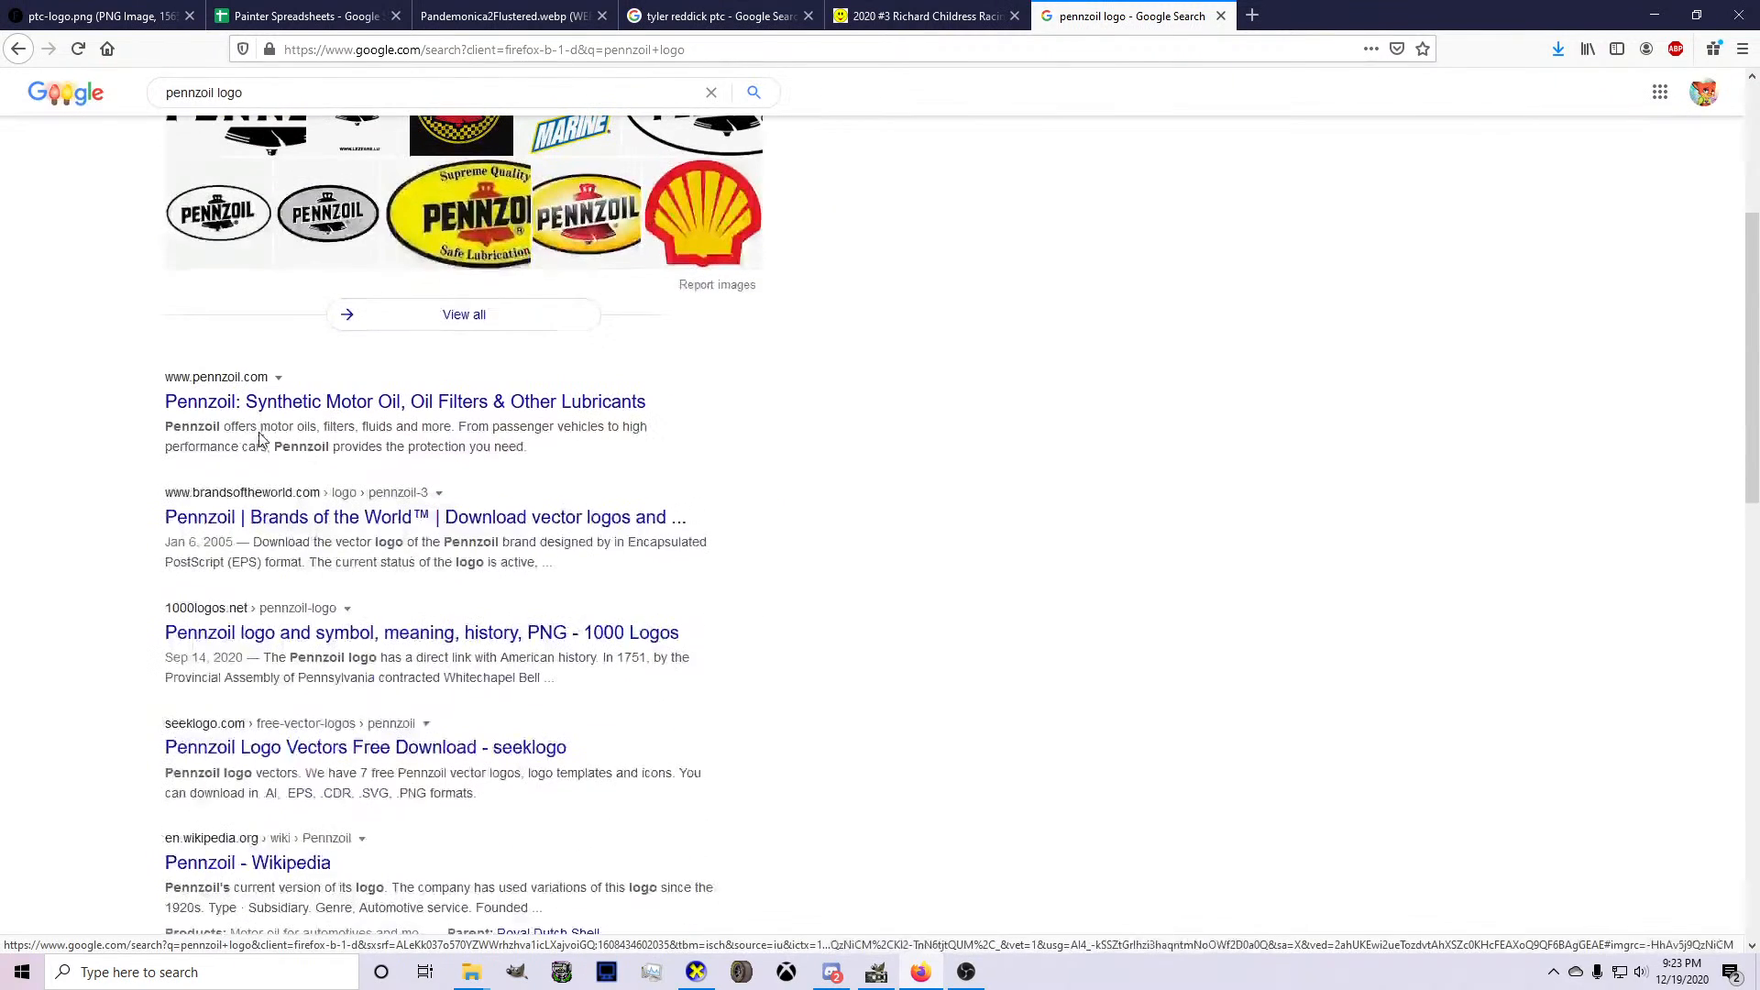
pyautogui.click(293, 492)
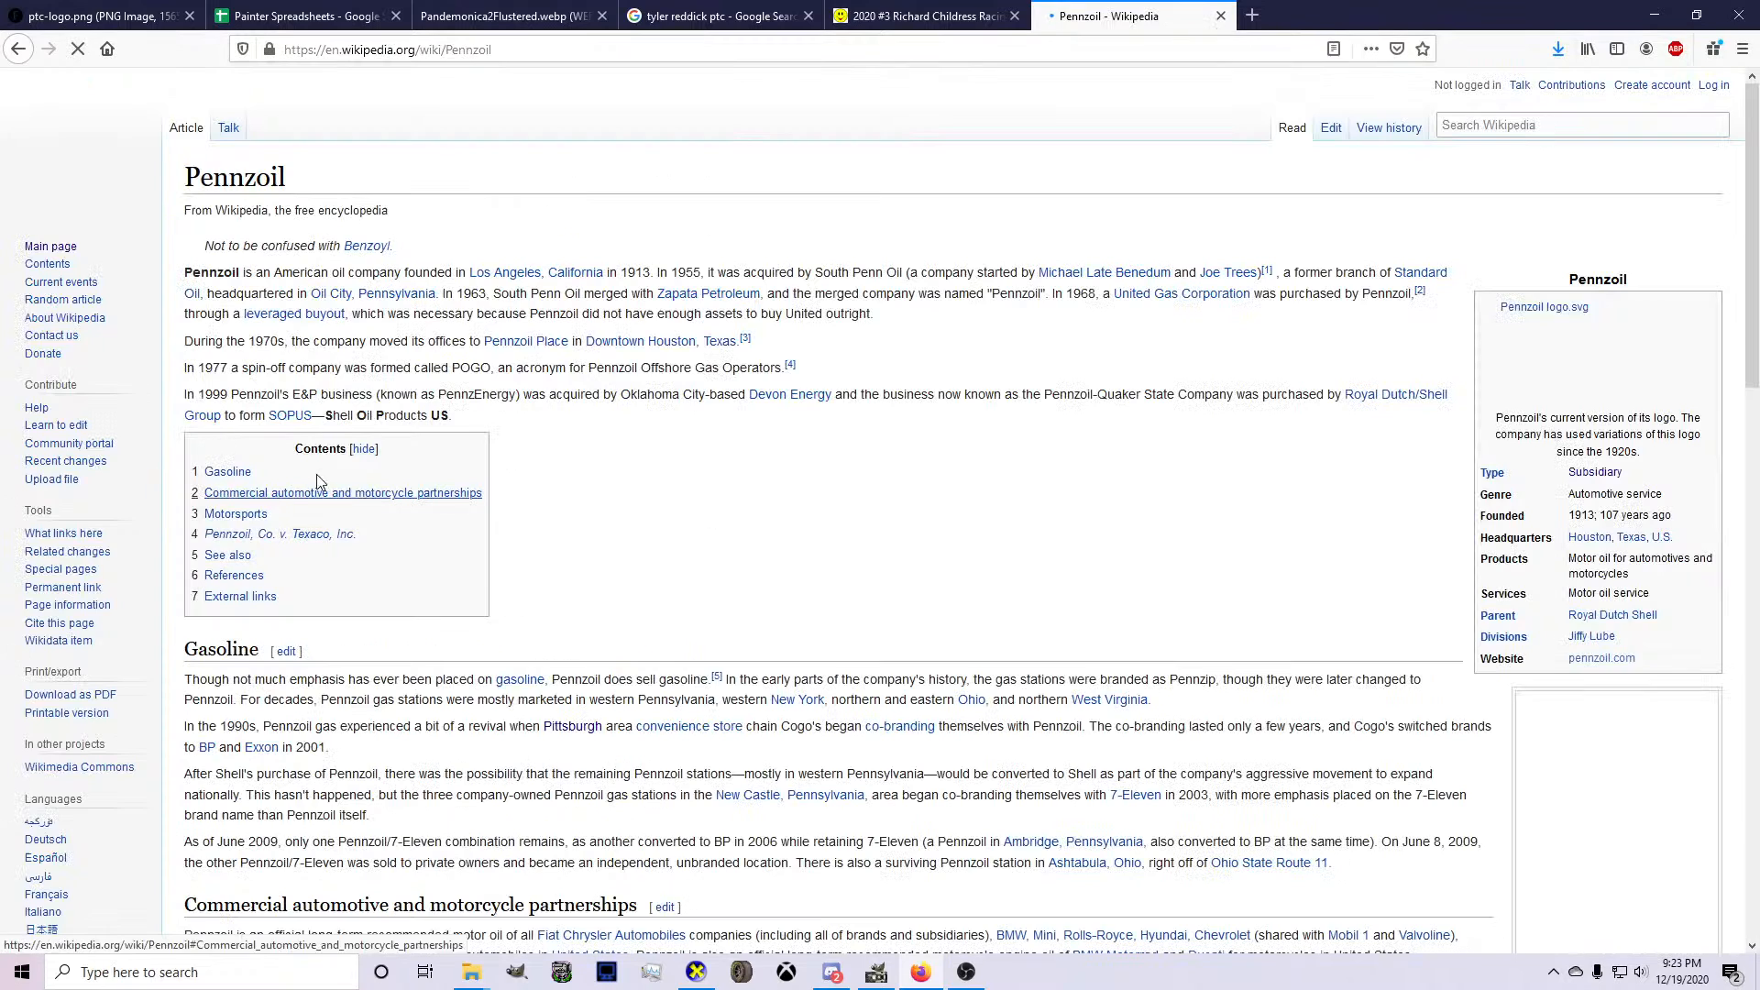
pyautogui.click(1532, 363)
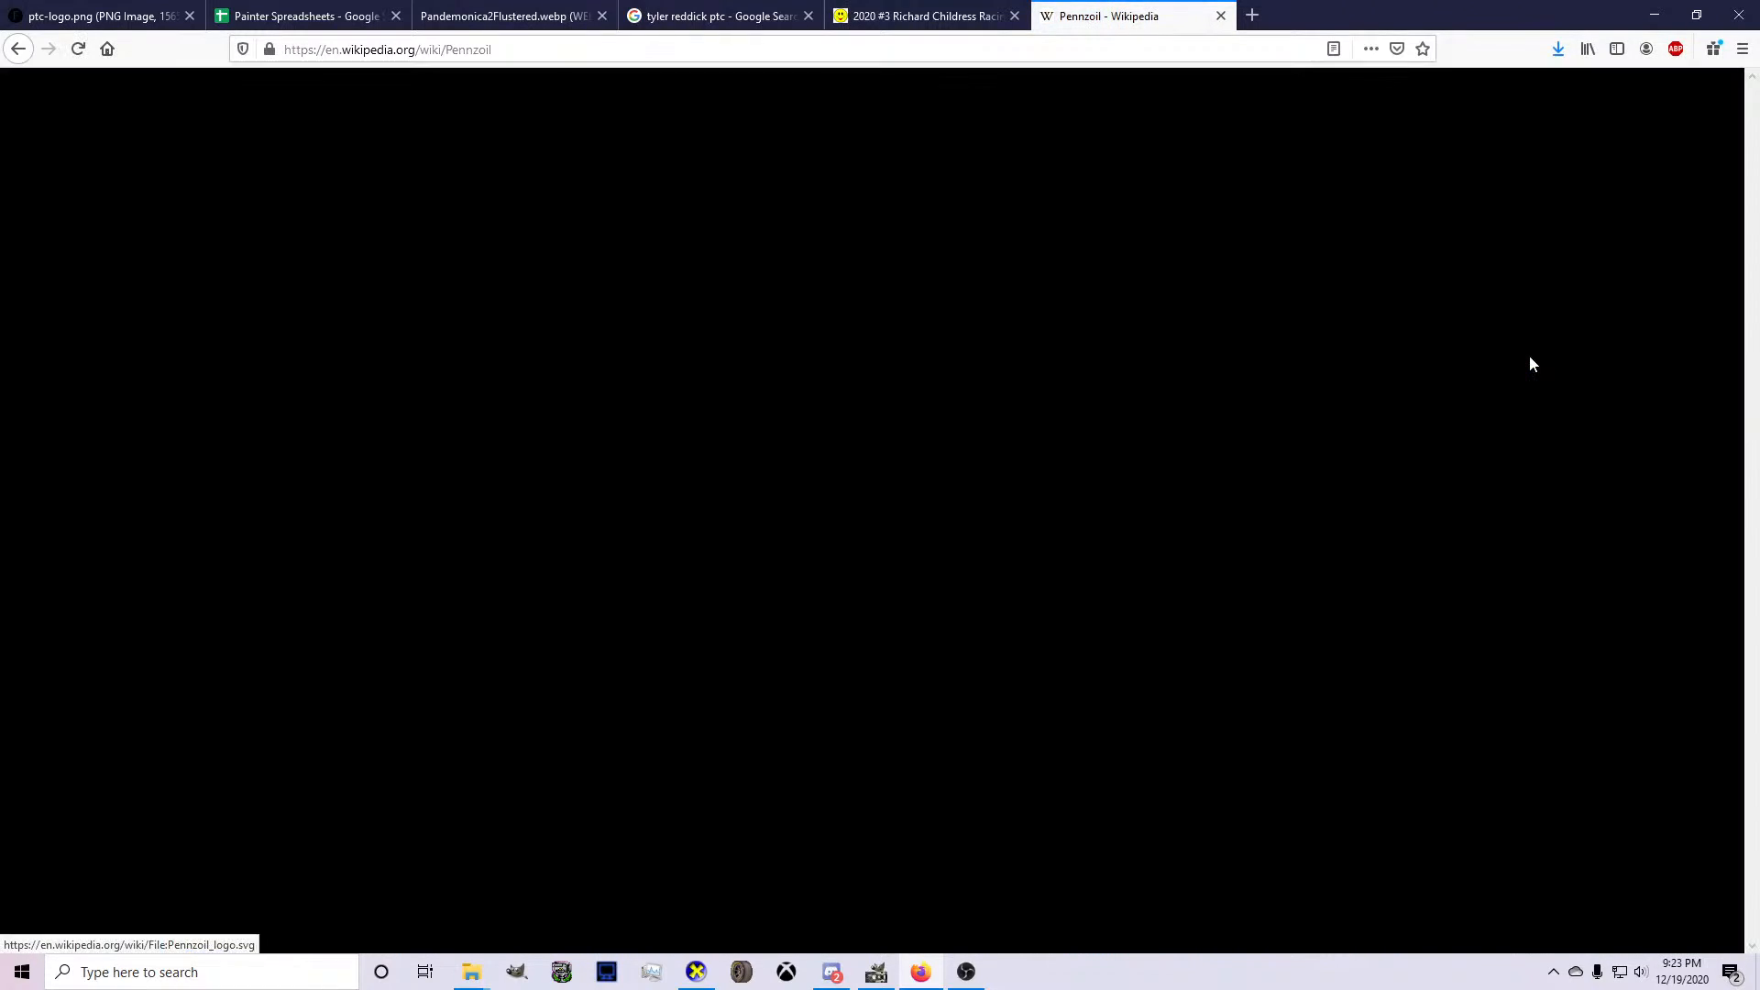
pyautogui.rightClick(913, 418)
pyautogui.hotkey('alt', 'Left')
pyautogui.hotkey('alt', 'Left')
pyautogui.hotkey('alt', 'Left')
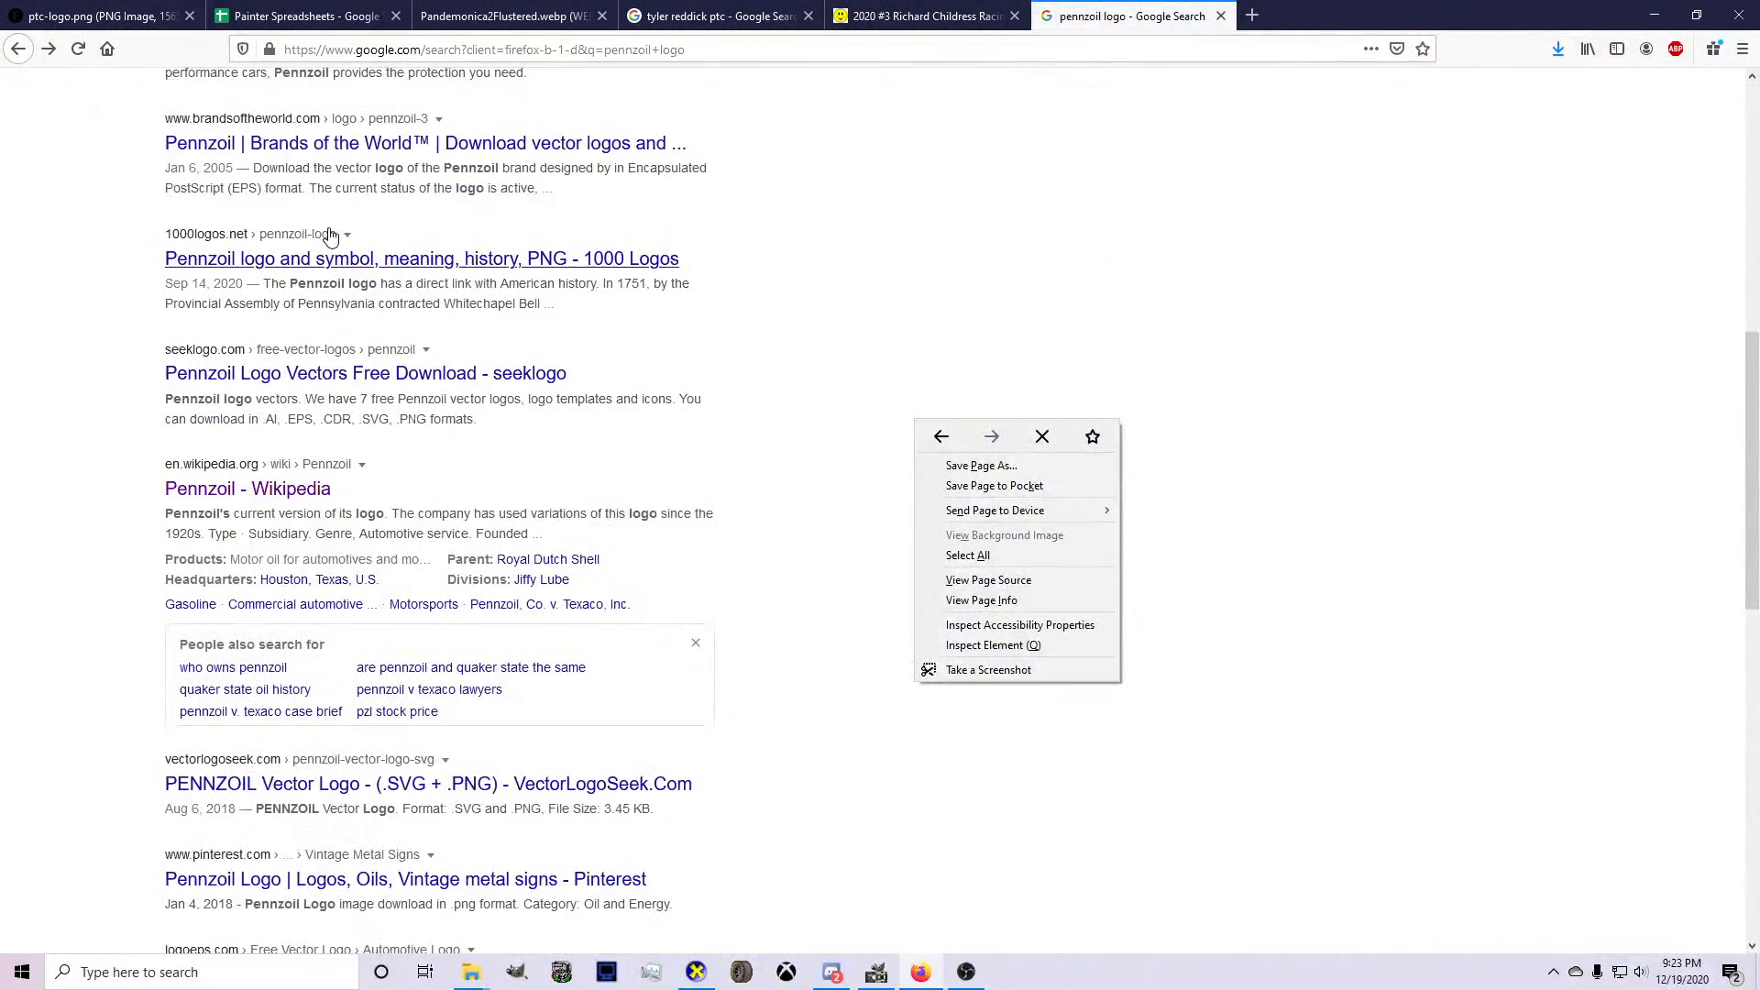
pyautogui.click(331, 237)
pyautogui.scroll(5, 331, 237)
pyautogui.hotkey('alt', 'Left')
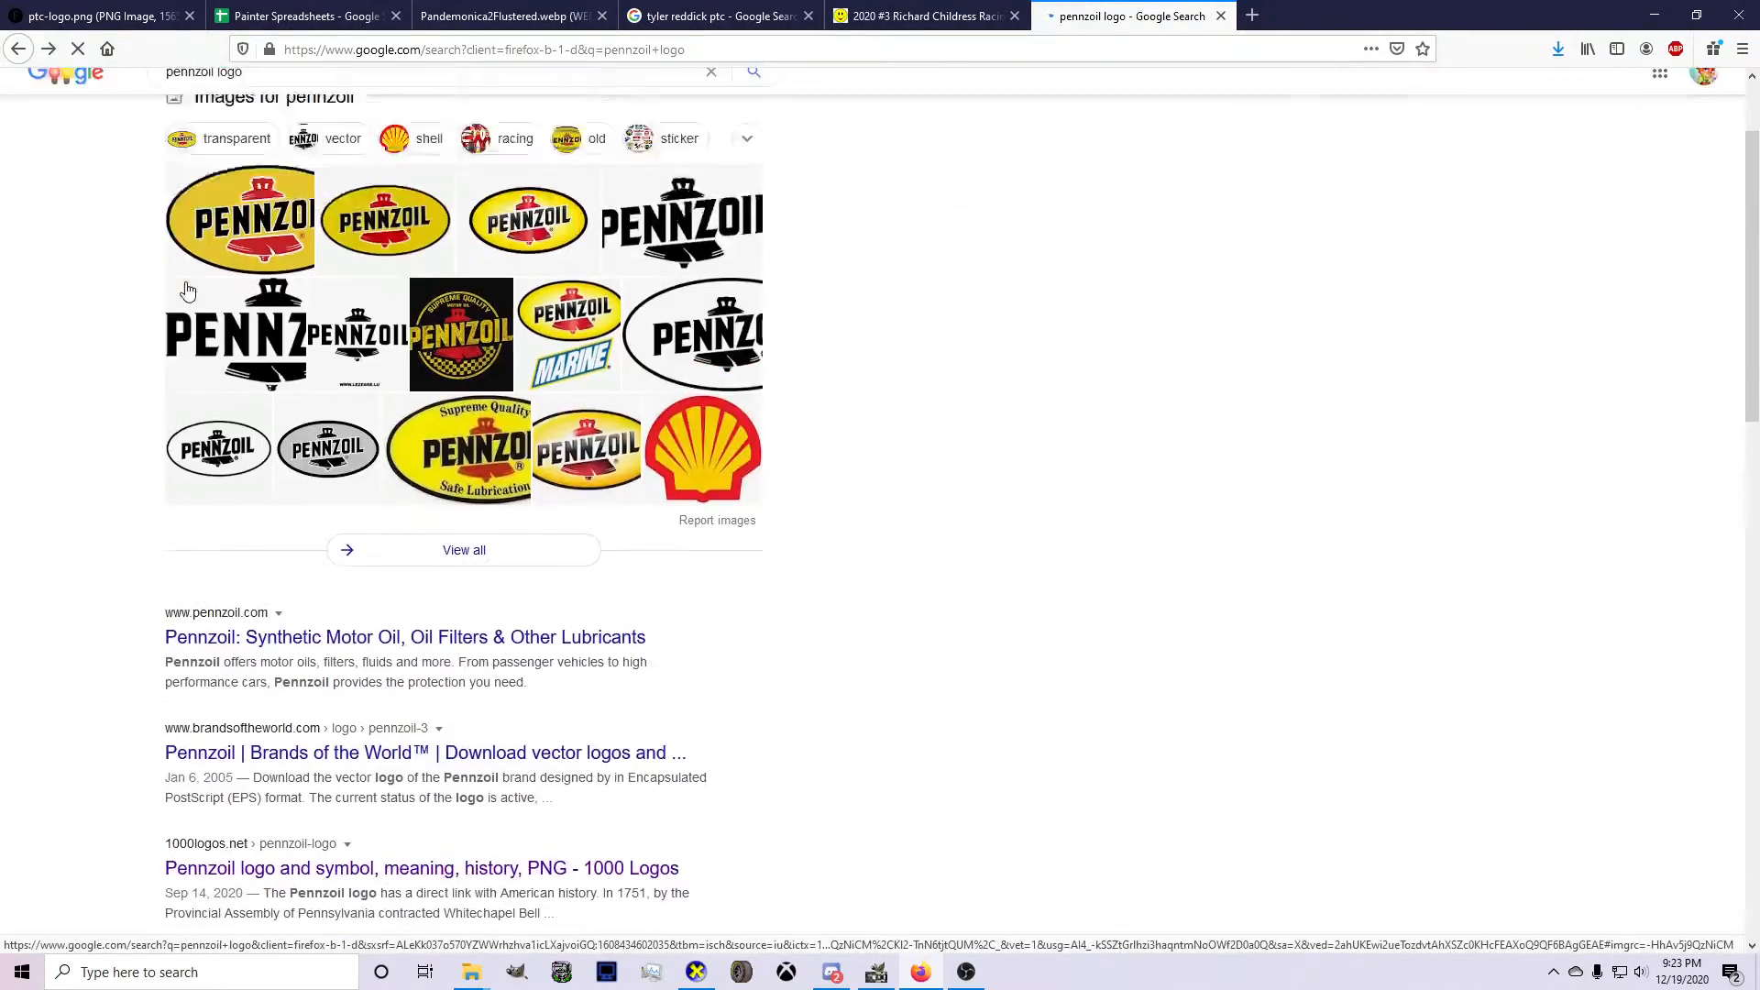
# Open Wikipedia's yellow oval Pennzoil logo from the image results at full size and copy the image.
pyautogui.click(259, 161)
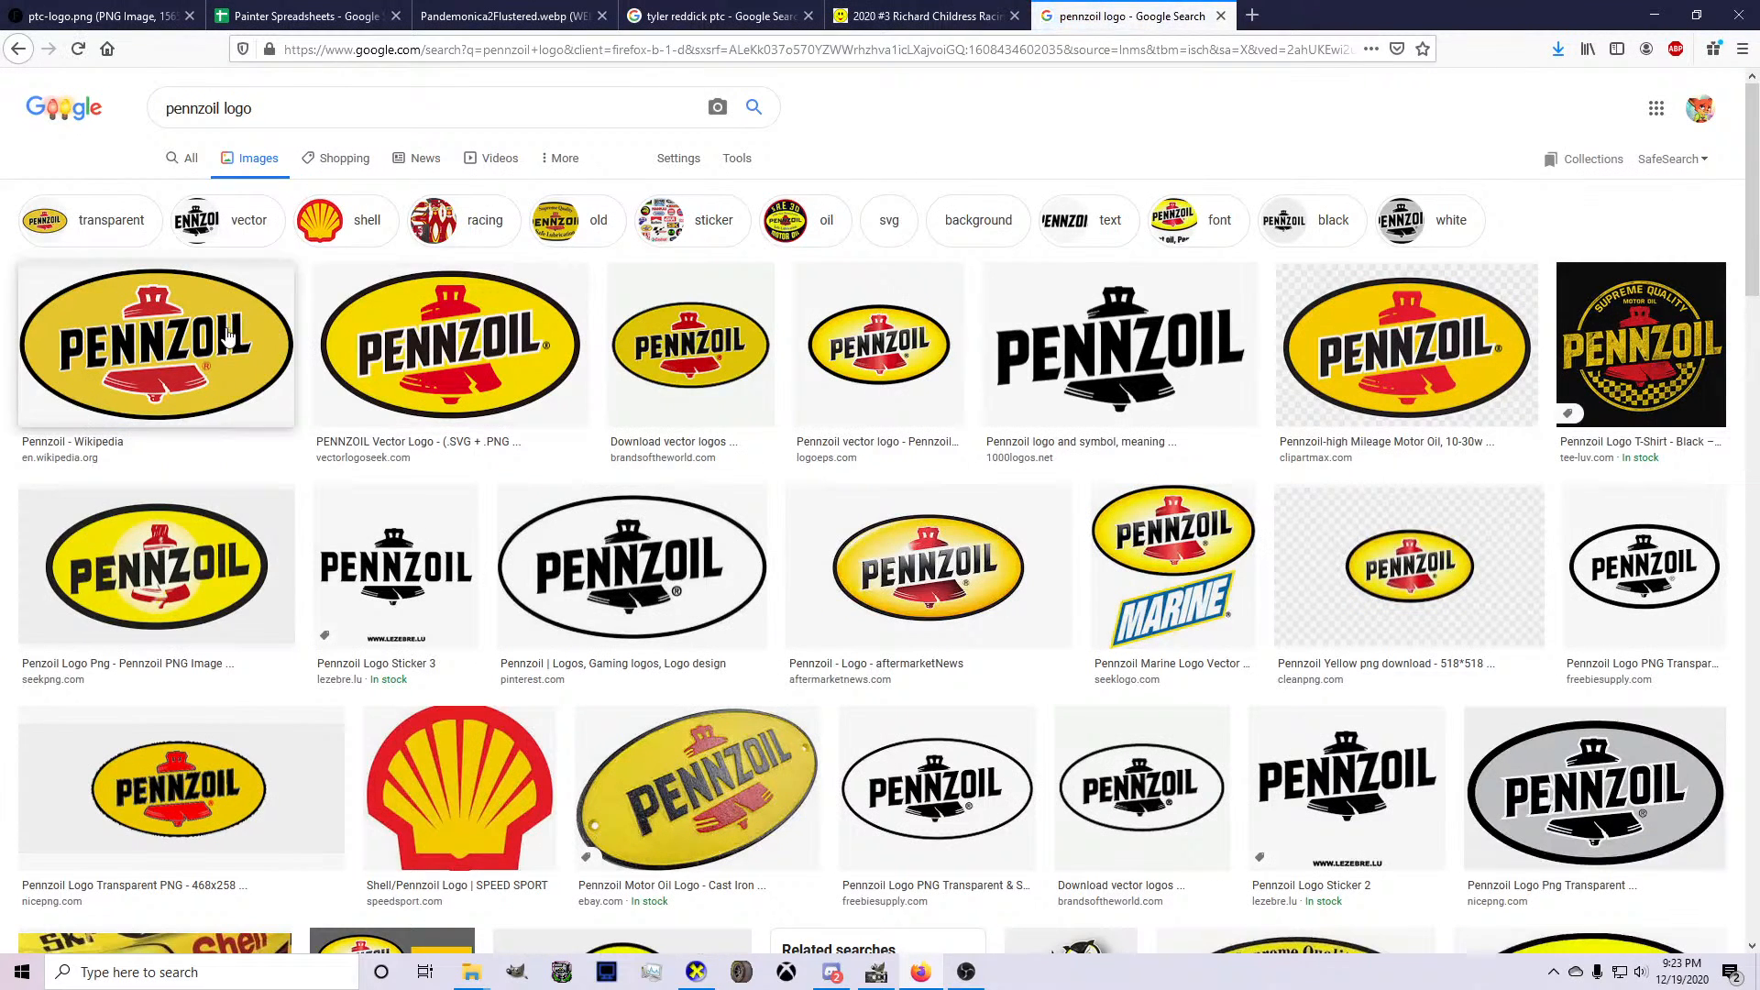
pyautogui.click(241, 317)
pyautogui.rightClick(1247, 461)
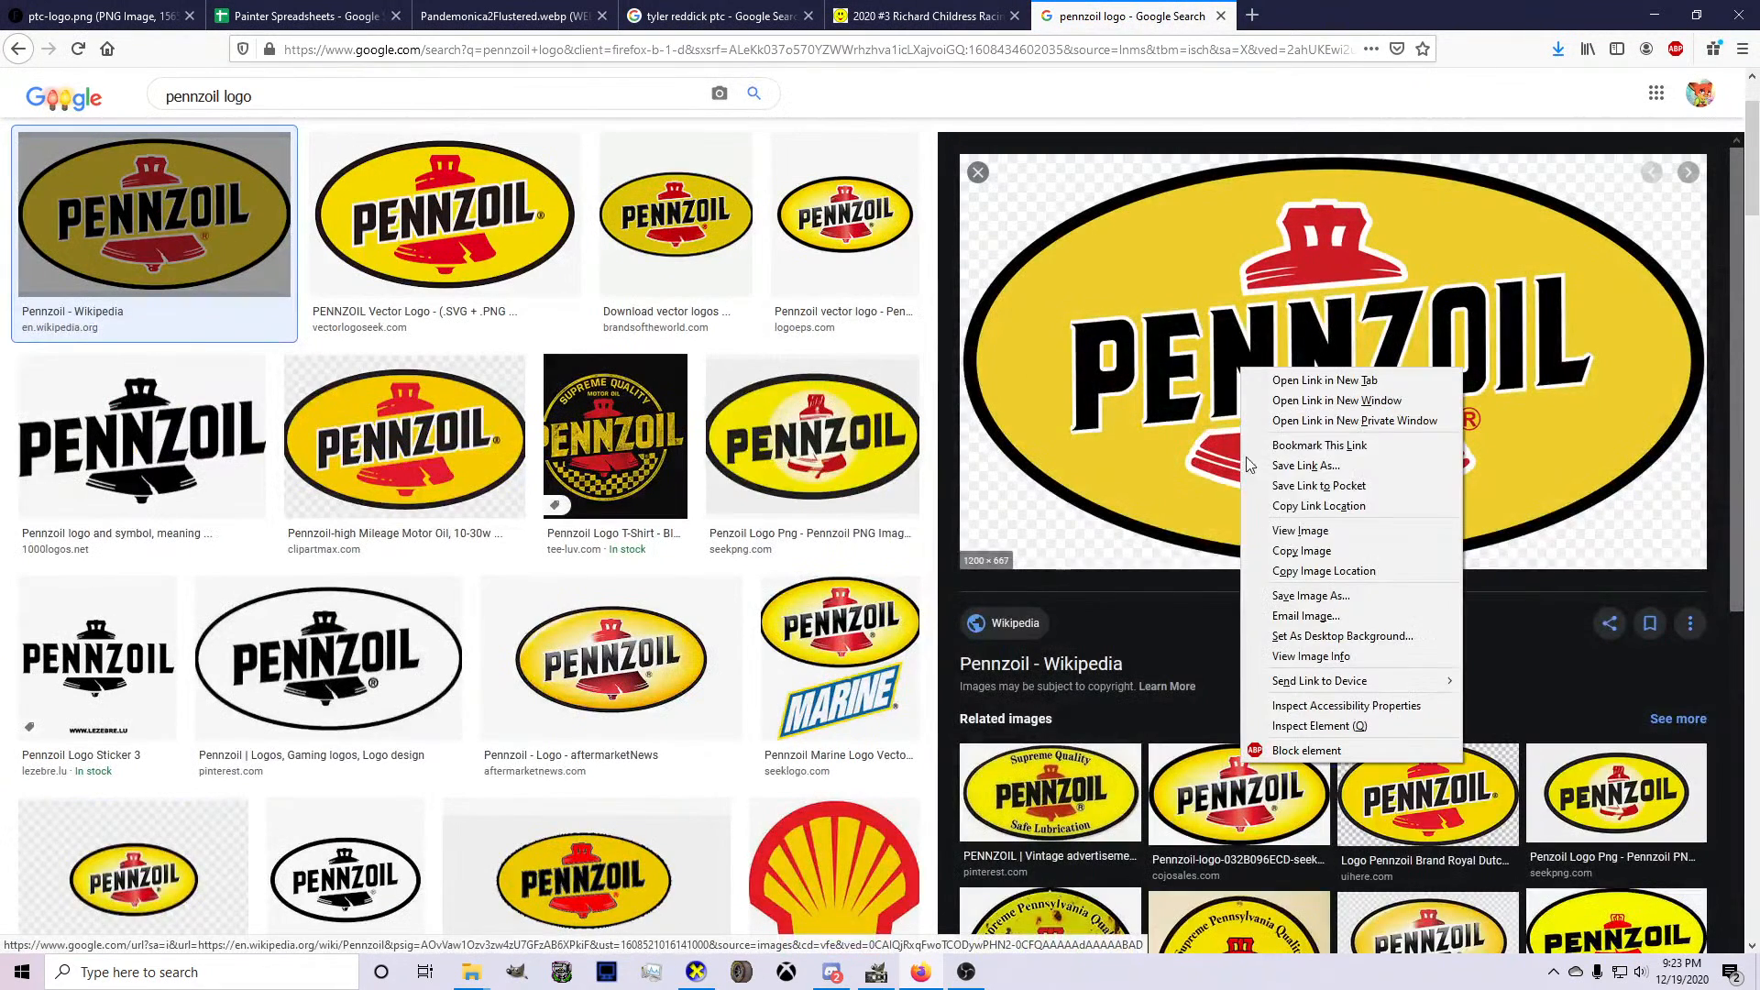
pyautogui.click(1300, 530)
pyautogui.rightClick(473, 424)
pyautogui.click(543, 433)
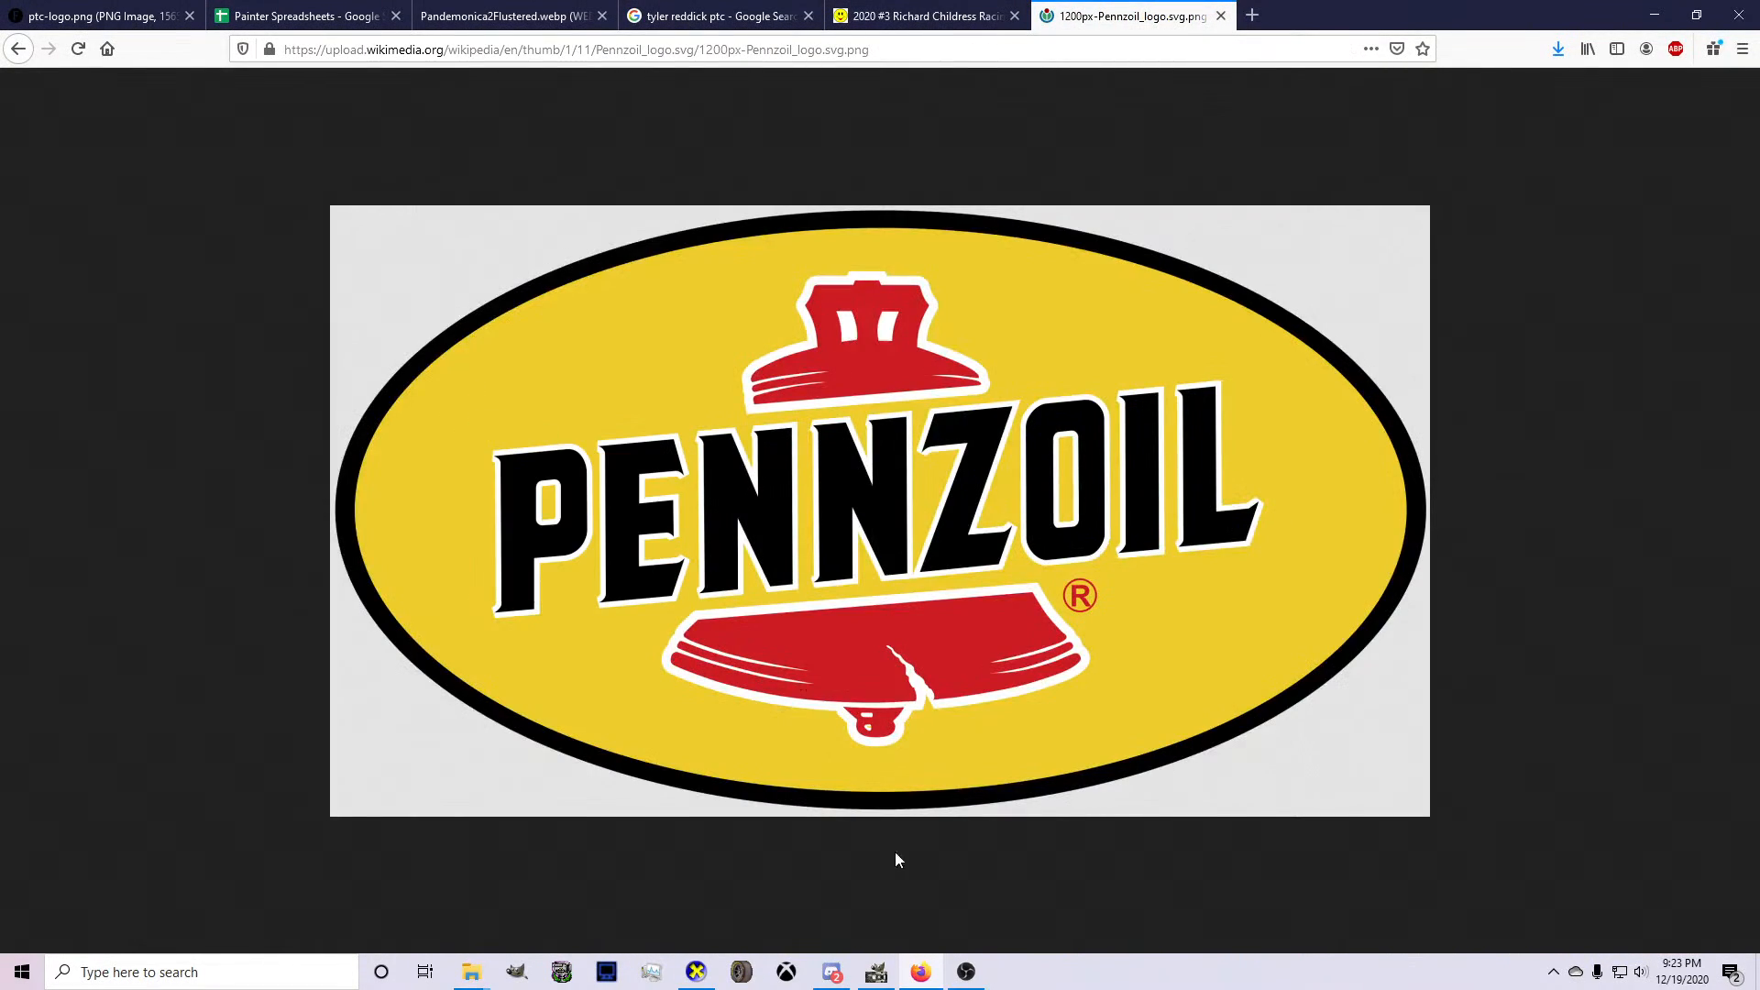
# Paste the Pennzoil logo into the GIMP livery and scale it down to about 307 × 171 px over the lower rear quarter panel.
pyautogui.click(877, 972)
pyautogui.scroll(-3, 579, 729)
pyautogui.scroll(3, 868, 660)
pyautogui.hotkey('ctrl', 'v')
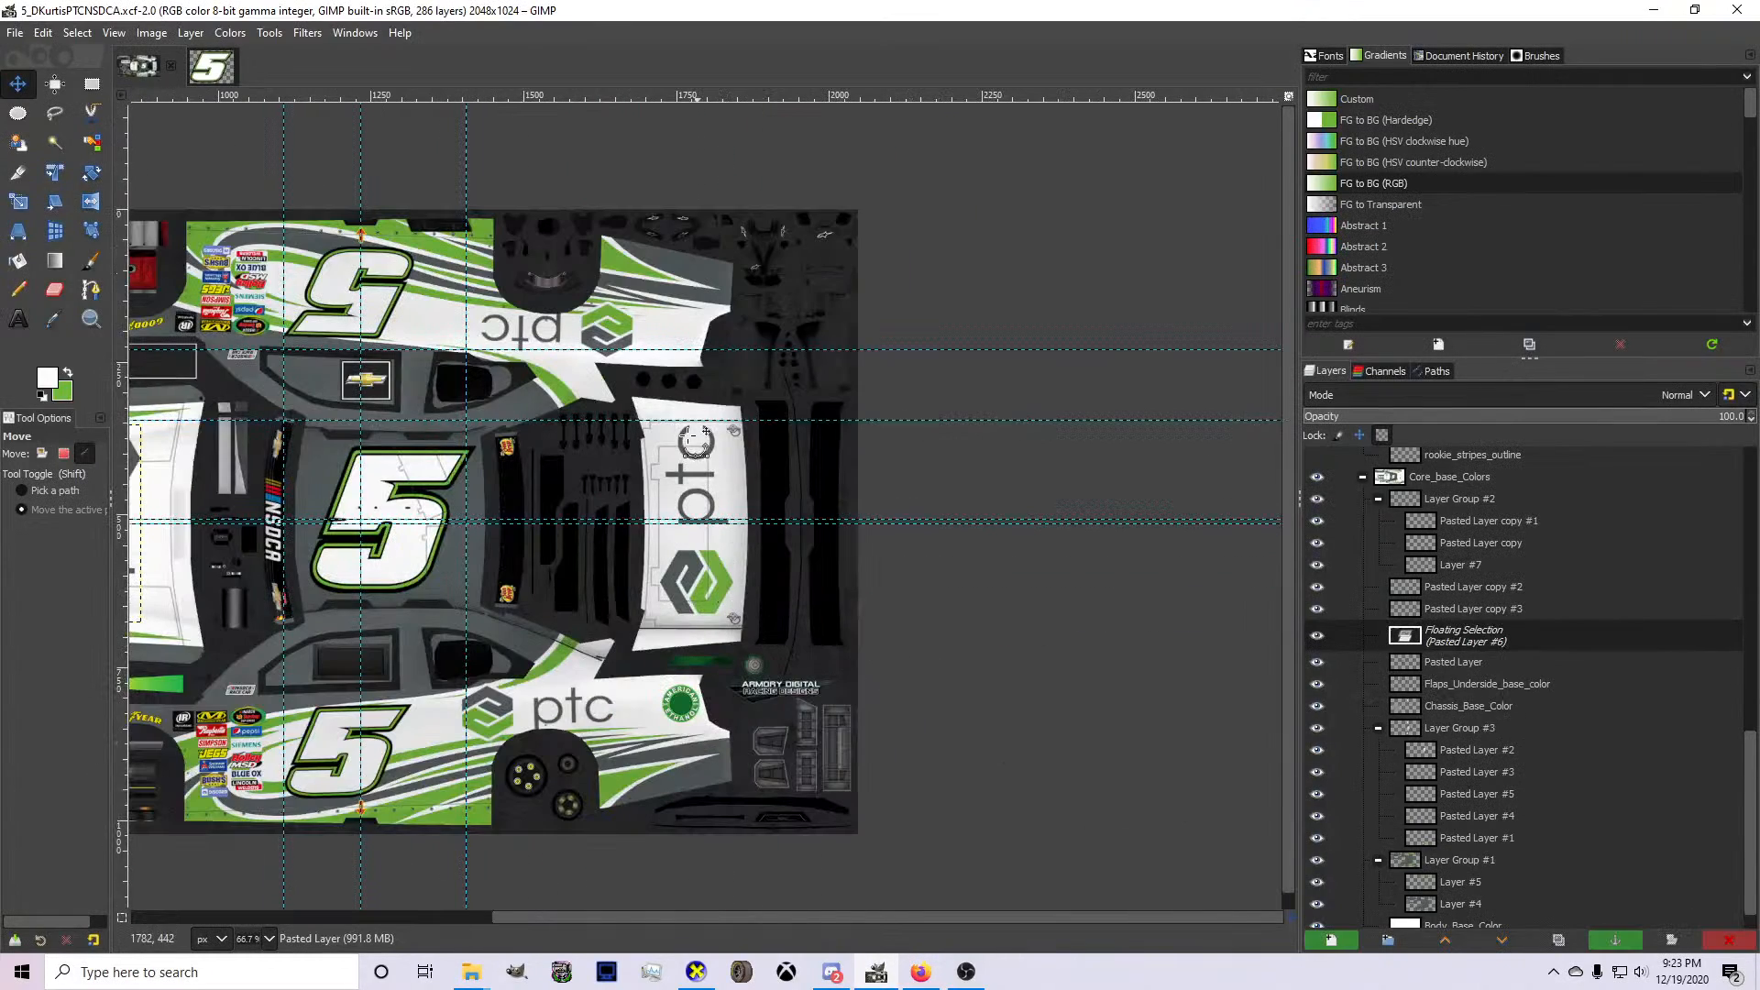
pyautogui.scroll(-2, 851, 459)
pyautogui.hotkey('shift', 's')
pyautogui.moveTo(296, 590); pyautogui.dragTo(455, 505)
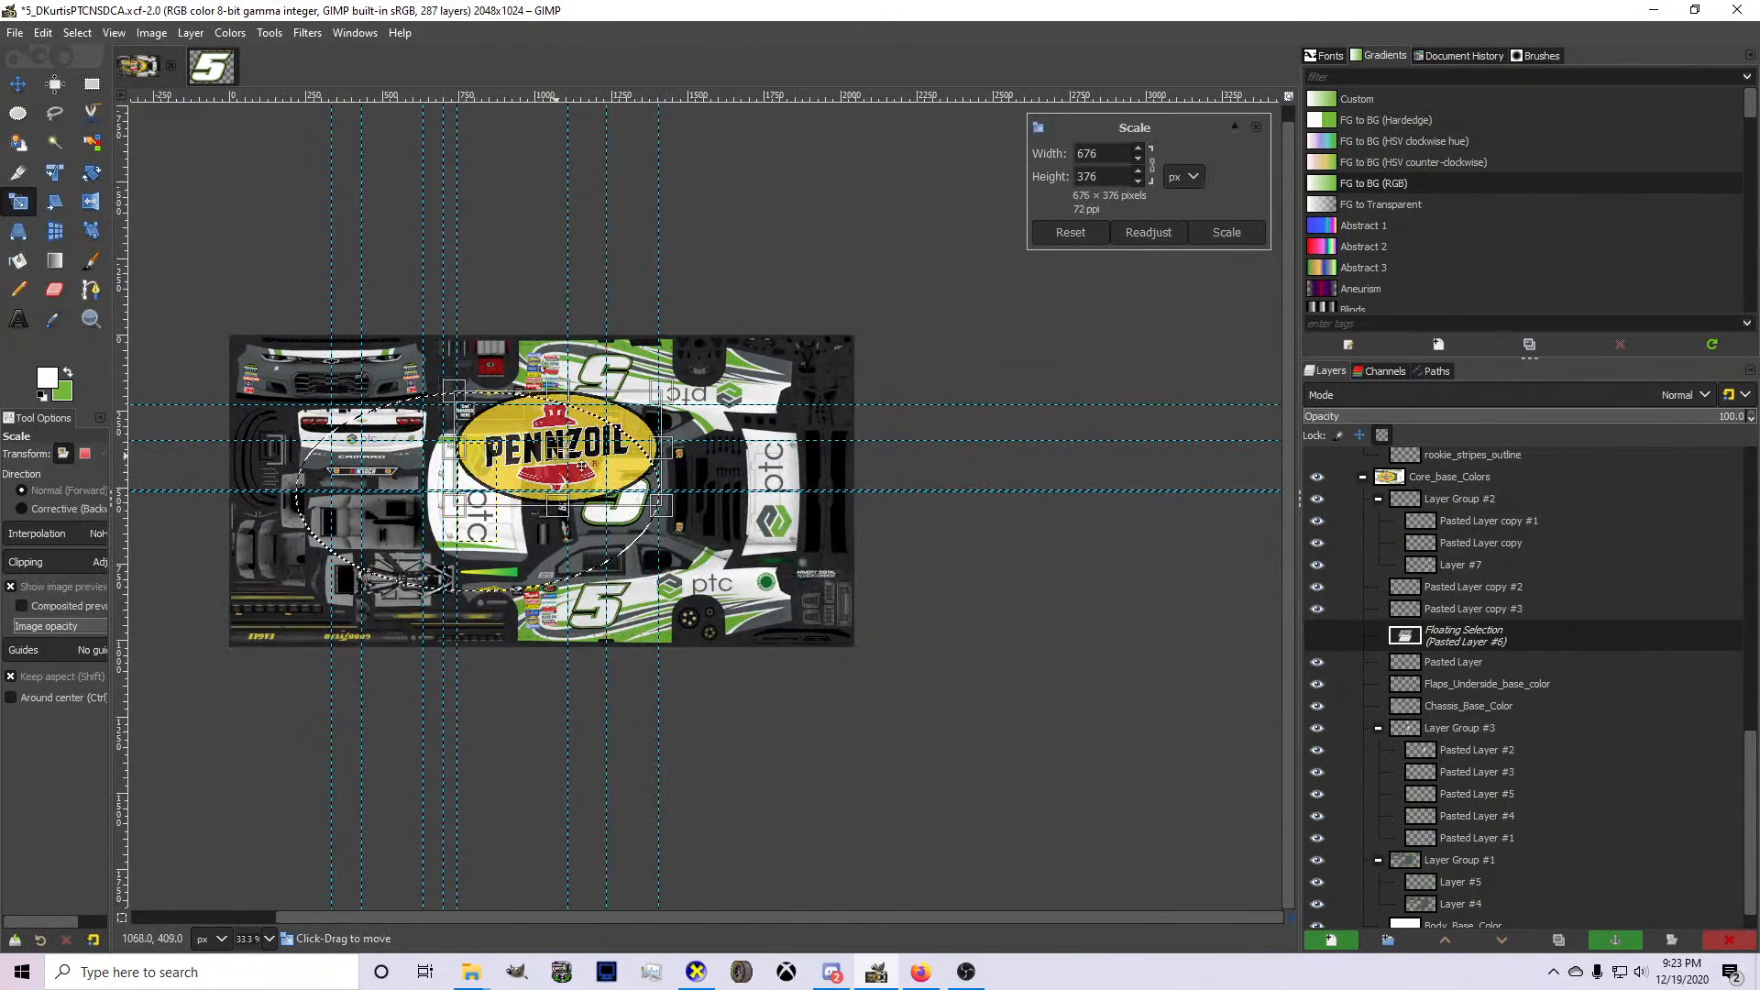
pyautogui.moveTo(582, 466); pyautogui.dragTo(775, 599)
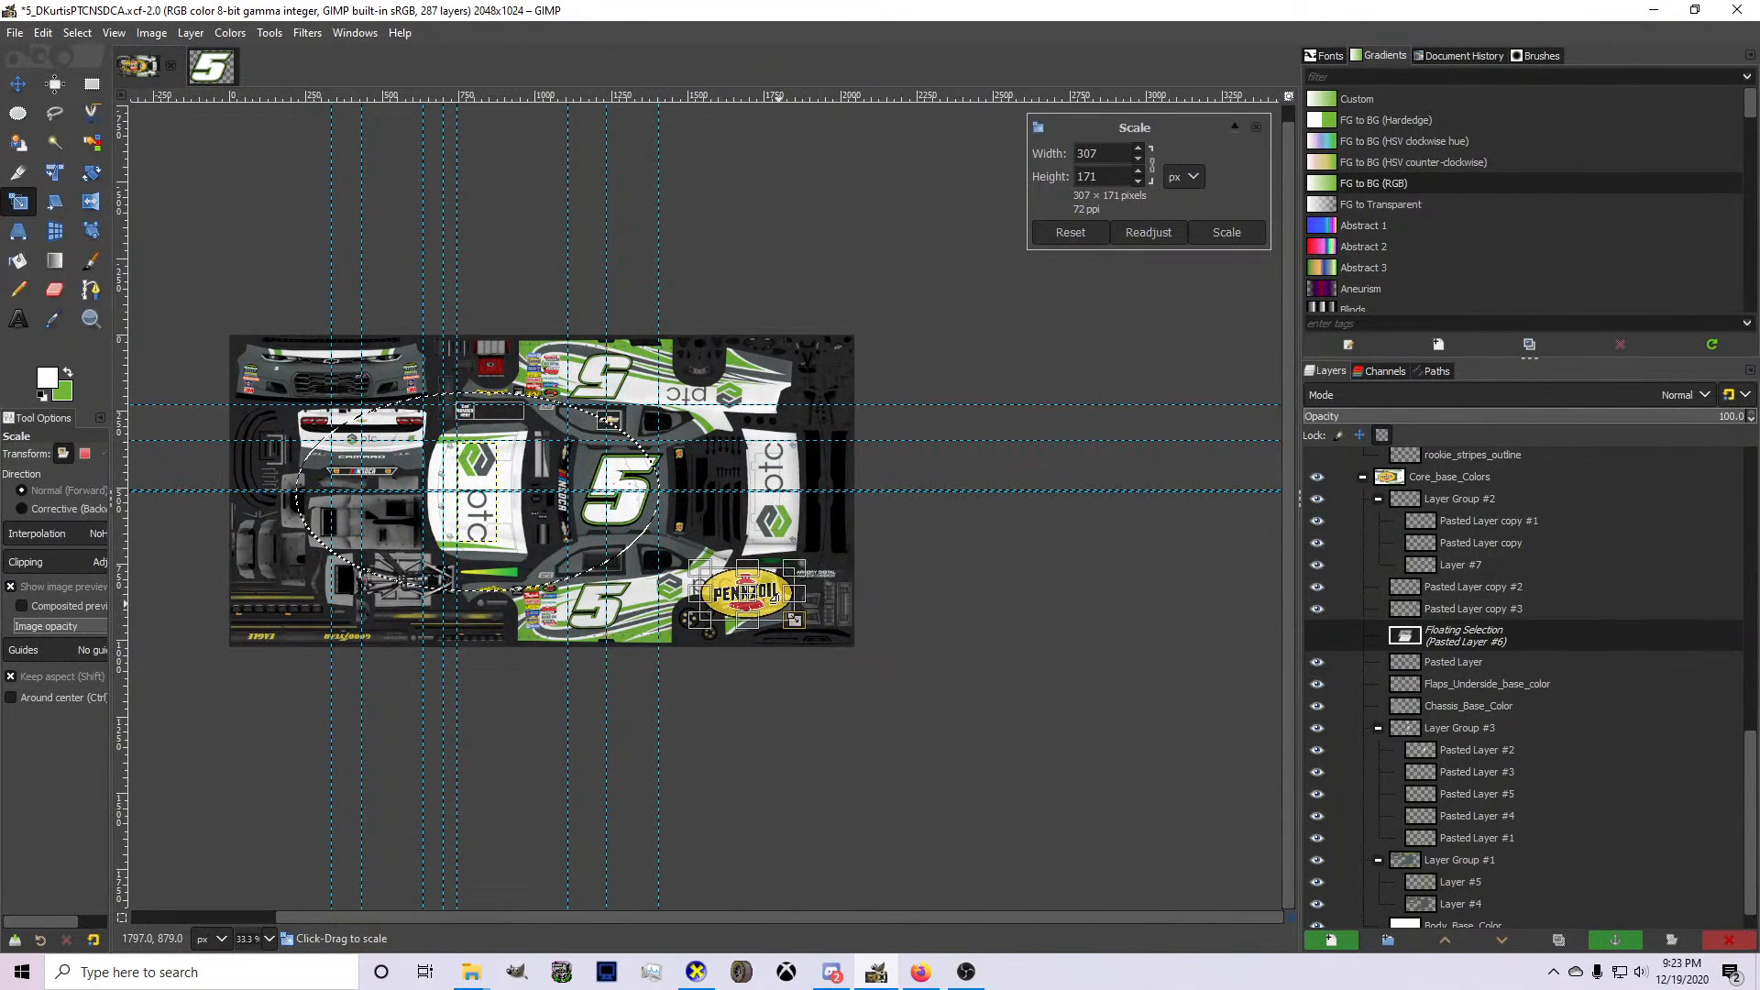
# Scale the Pennzoil logo to fit behind the rear wheel below the American Ethanol decal and make it a new layer.
pyautogui.press('1')
pyautogui.moveTo(550, 653); pyautogui.dragTo(722, 601)
pyautogui.scroll(3, 704, 607)
pyautogui.moveTo(629, 638); pyautogui.dragTo(797, 573)
pyautogui.press('Return')
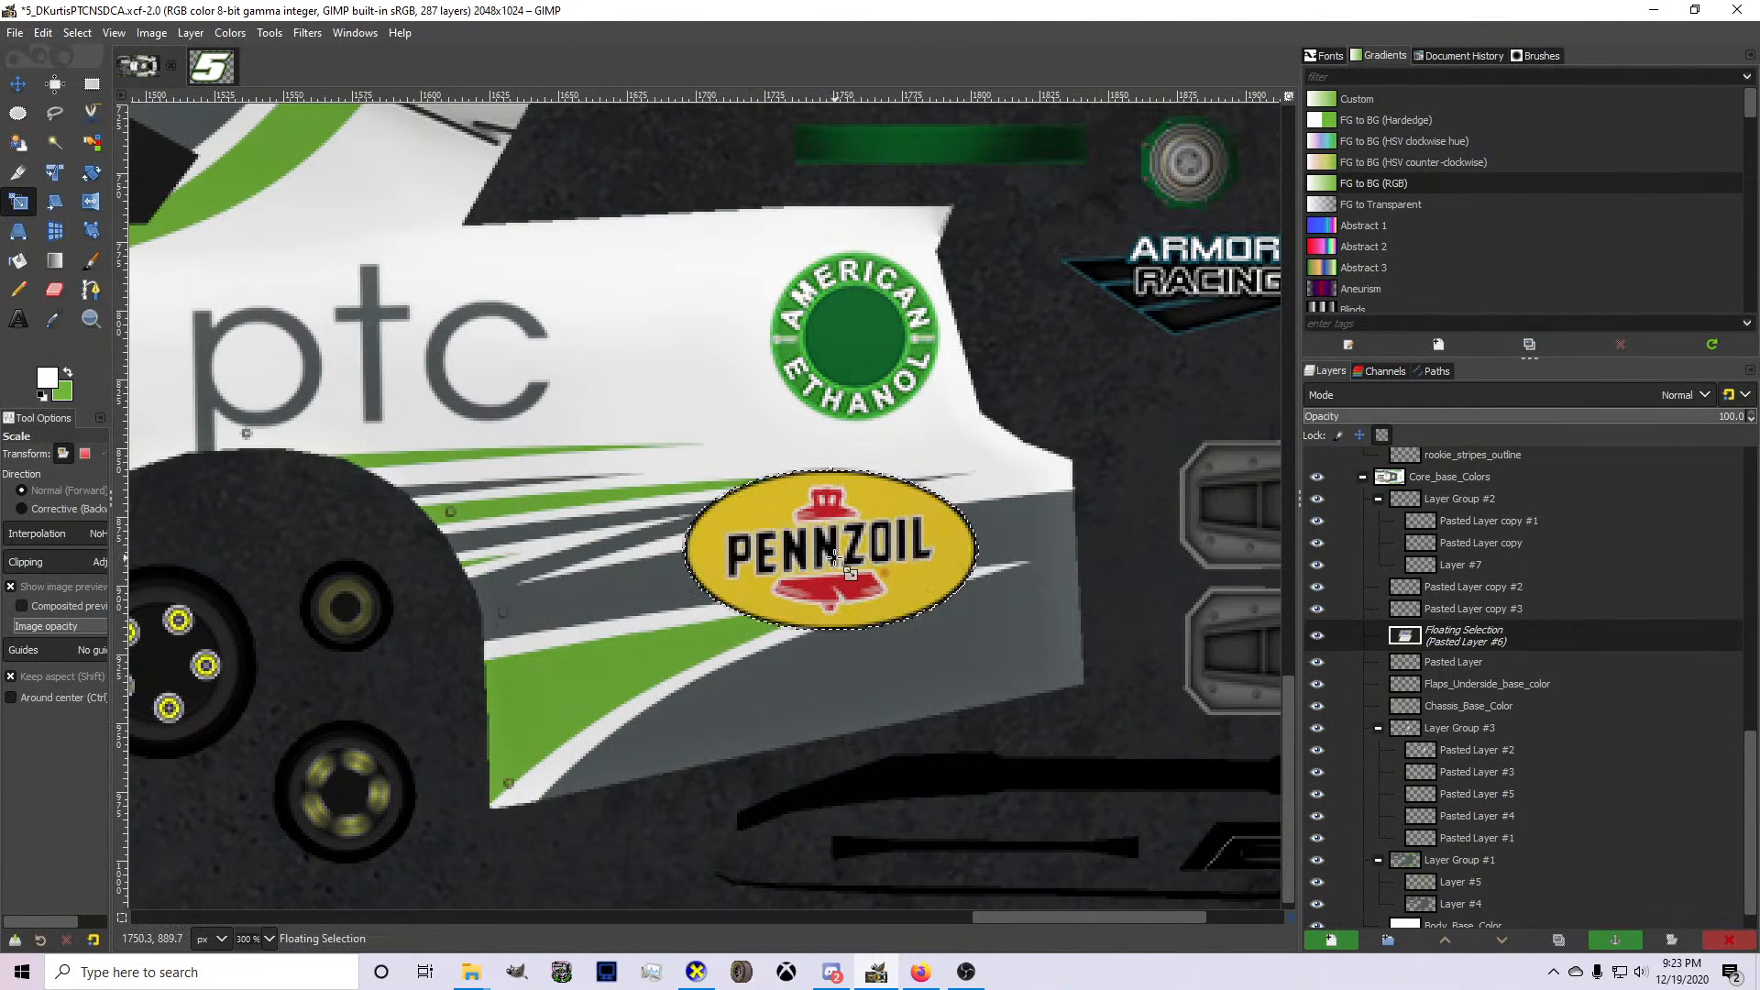
pyautogui.moveTo(929, 608); pyautogui.dragTo(953, 623)
pyautogui.press('Return')
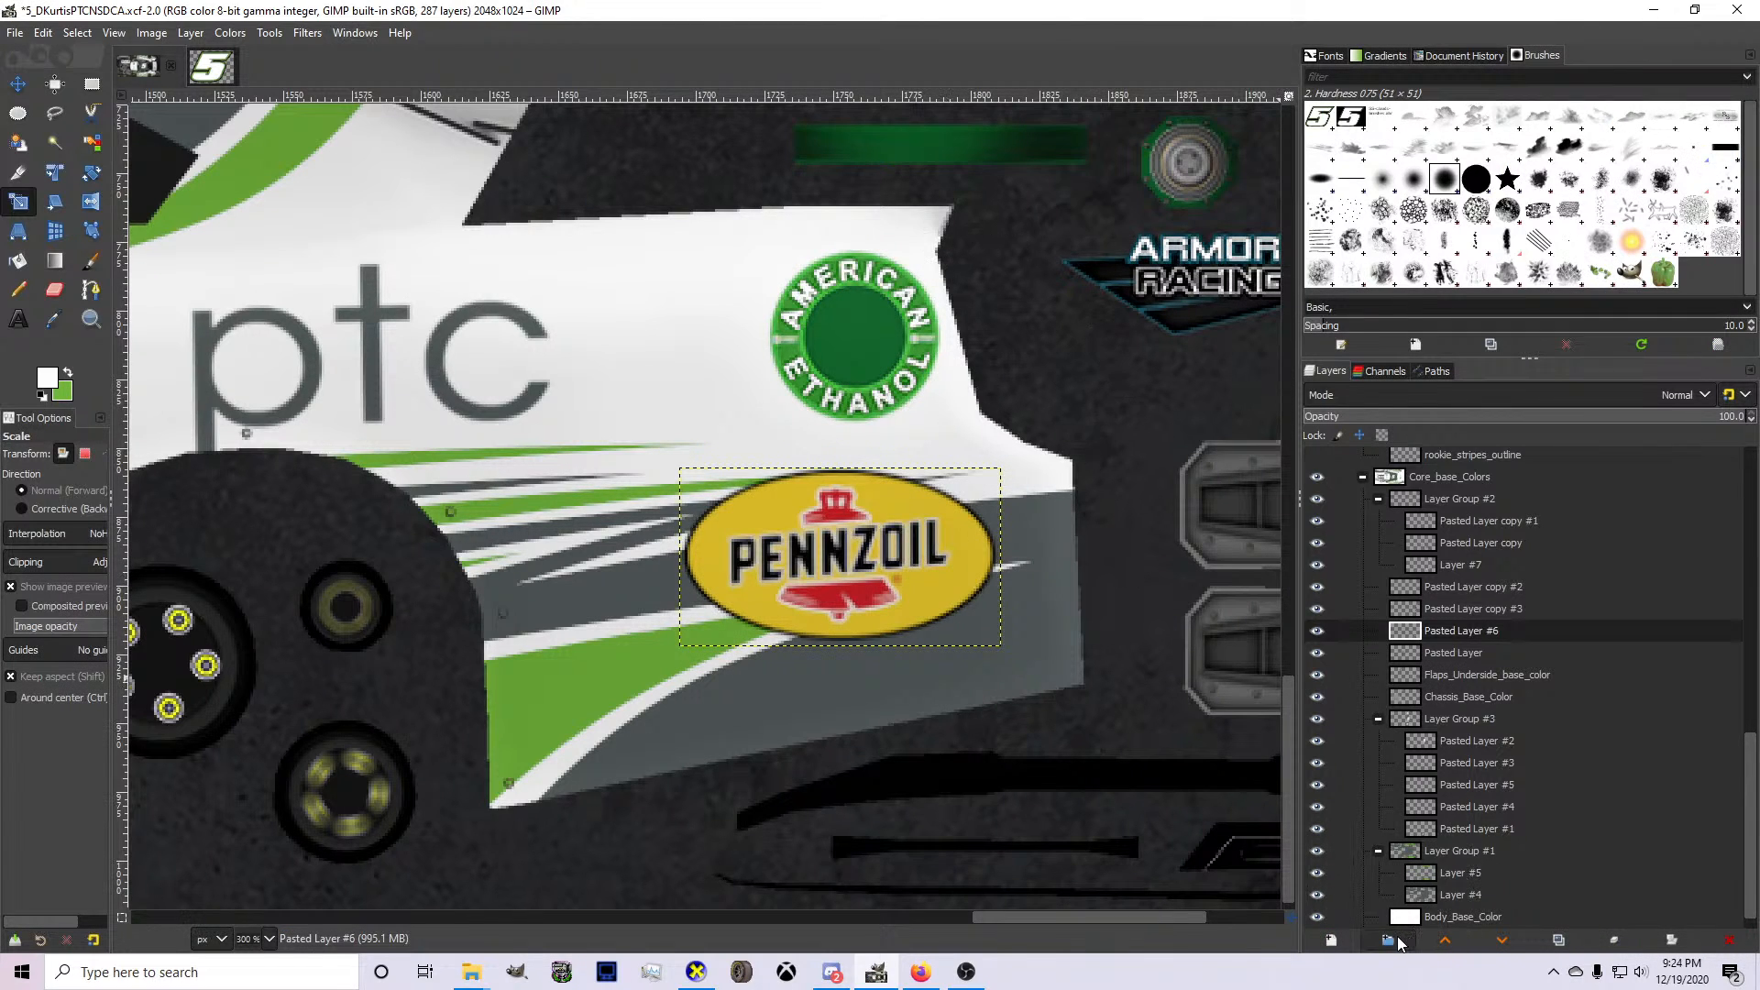
# Put the Pennzoil layer in a new layer group and move Pasted Layer copy #2 and copy #3 into Layer Group #2.
pyautogui.click(1395, 940)
pyautogui.moveTo(1471, 653); pyautogui.dragTo(1468, 633)
pyautogui.moveTo(1464, 588); pyautogui.dragTo(1451, 524)
# Rename Layer Group #2 as PTC.
pyautogui.click(1441, 500)
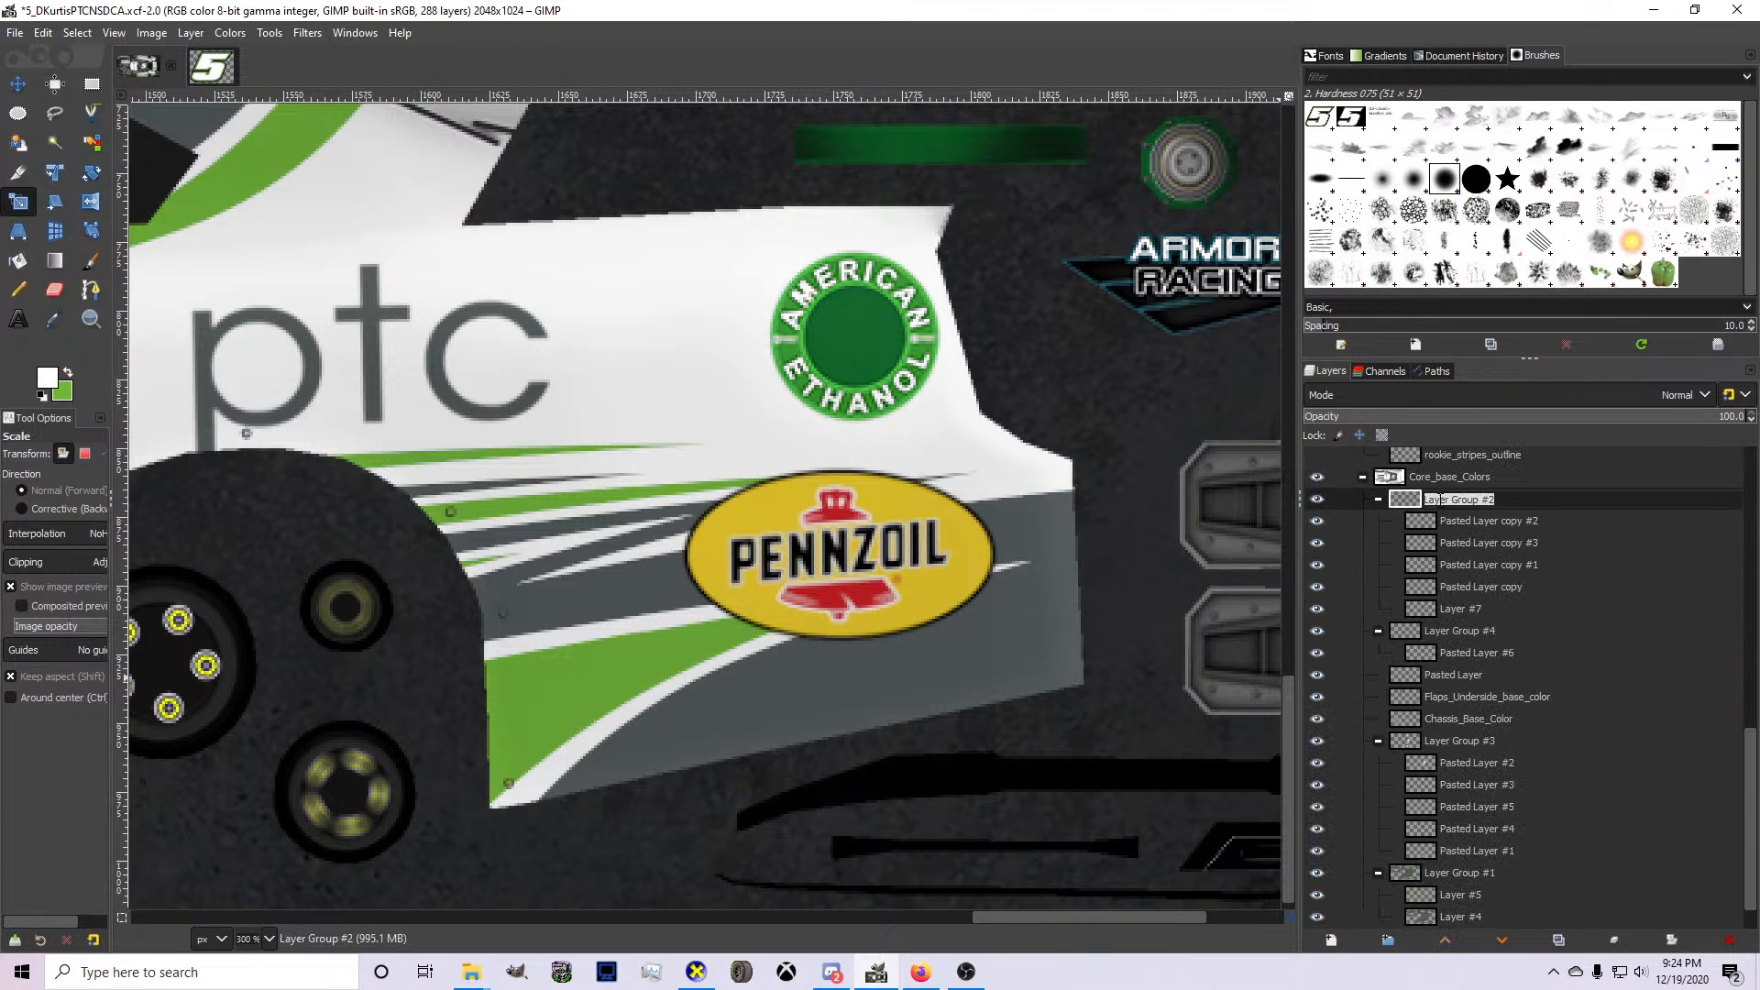
pyautogui.write('PTC')
pyautogui.press('Return')
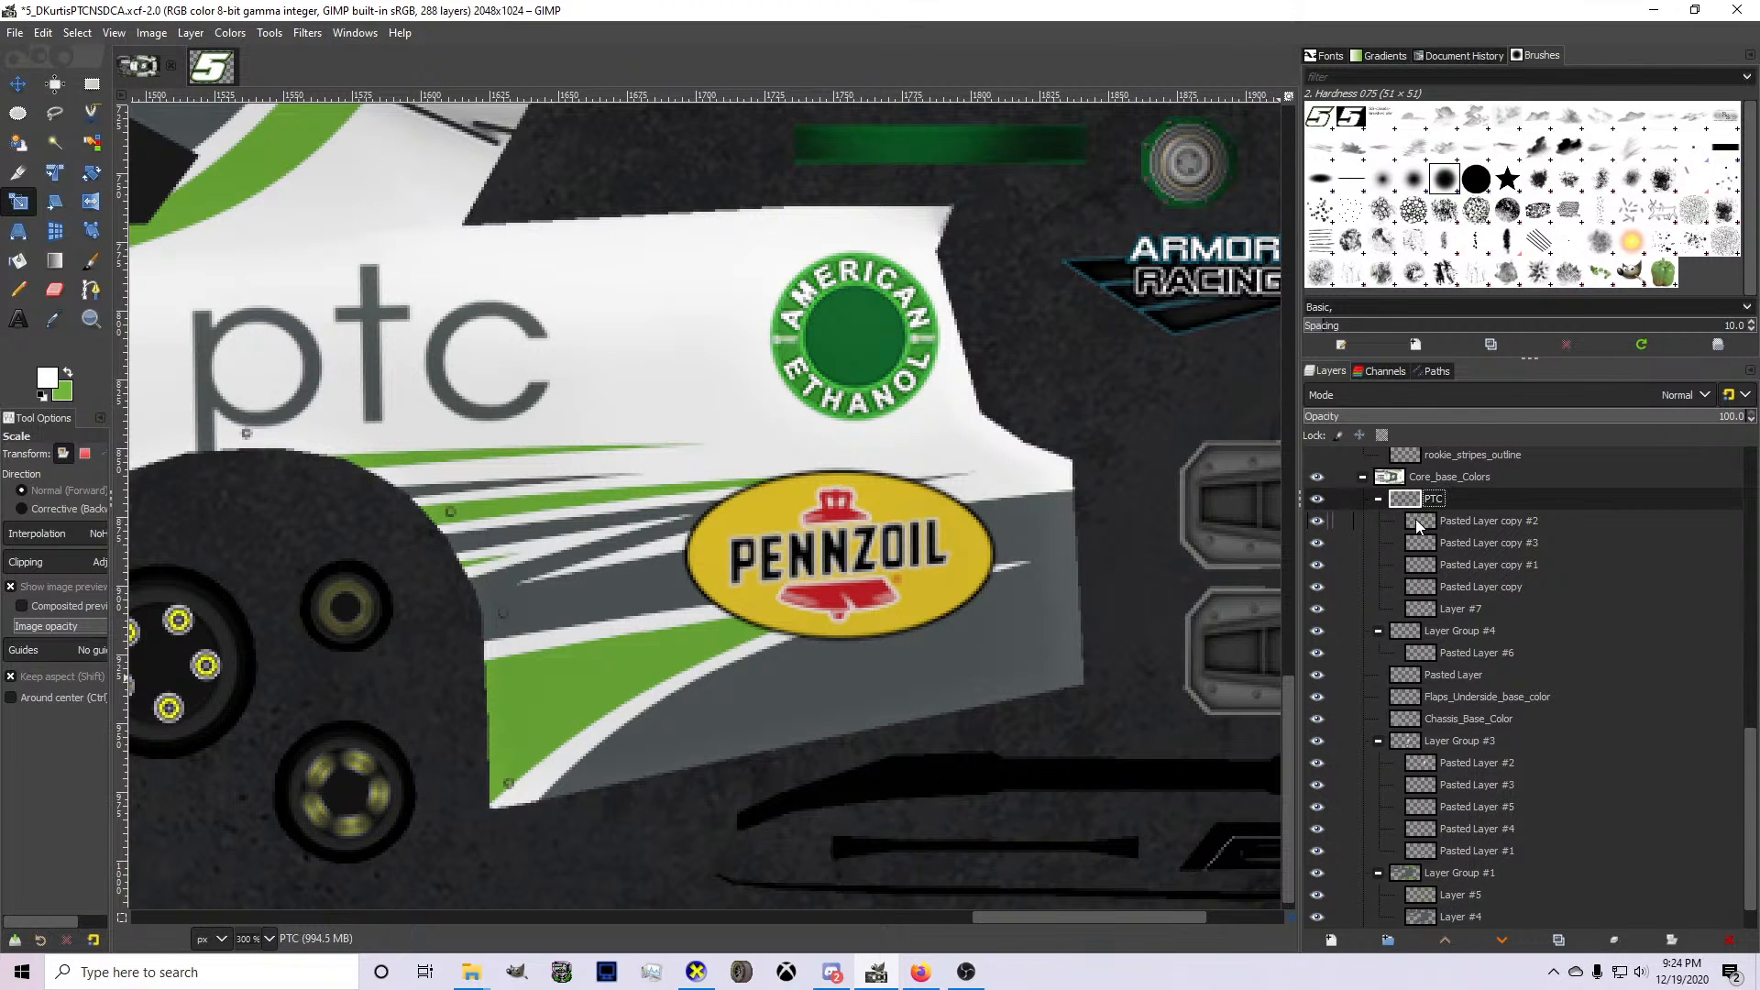
# Select the Pennzoil logo layer, reposition it on the lower rear quarter panel and scale it slightly smaller.
pyautogui.click(1462, 653)
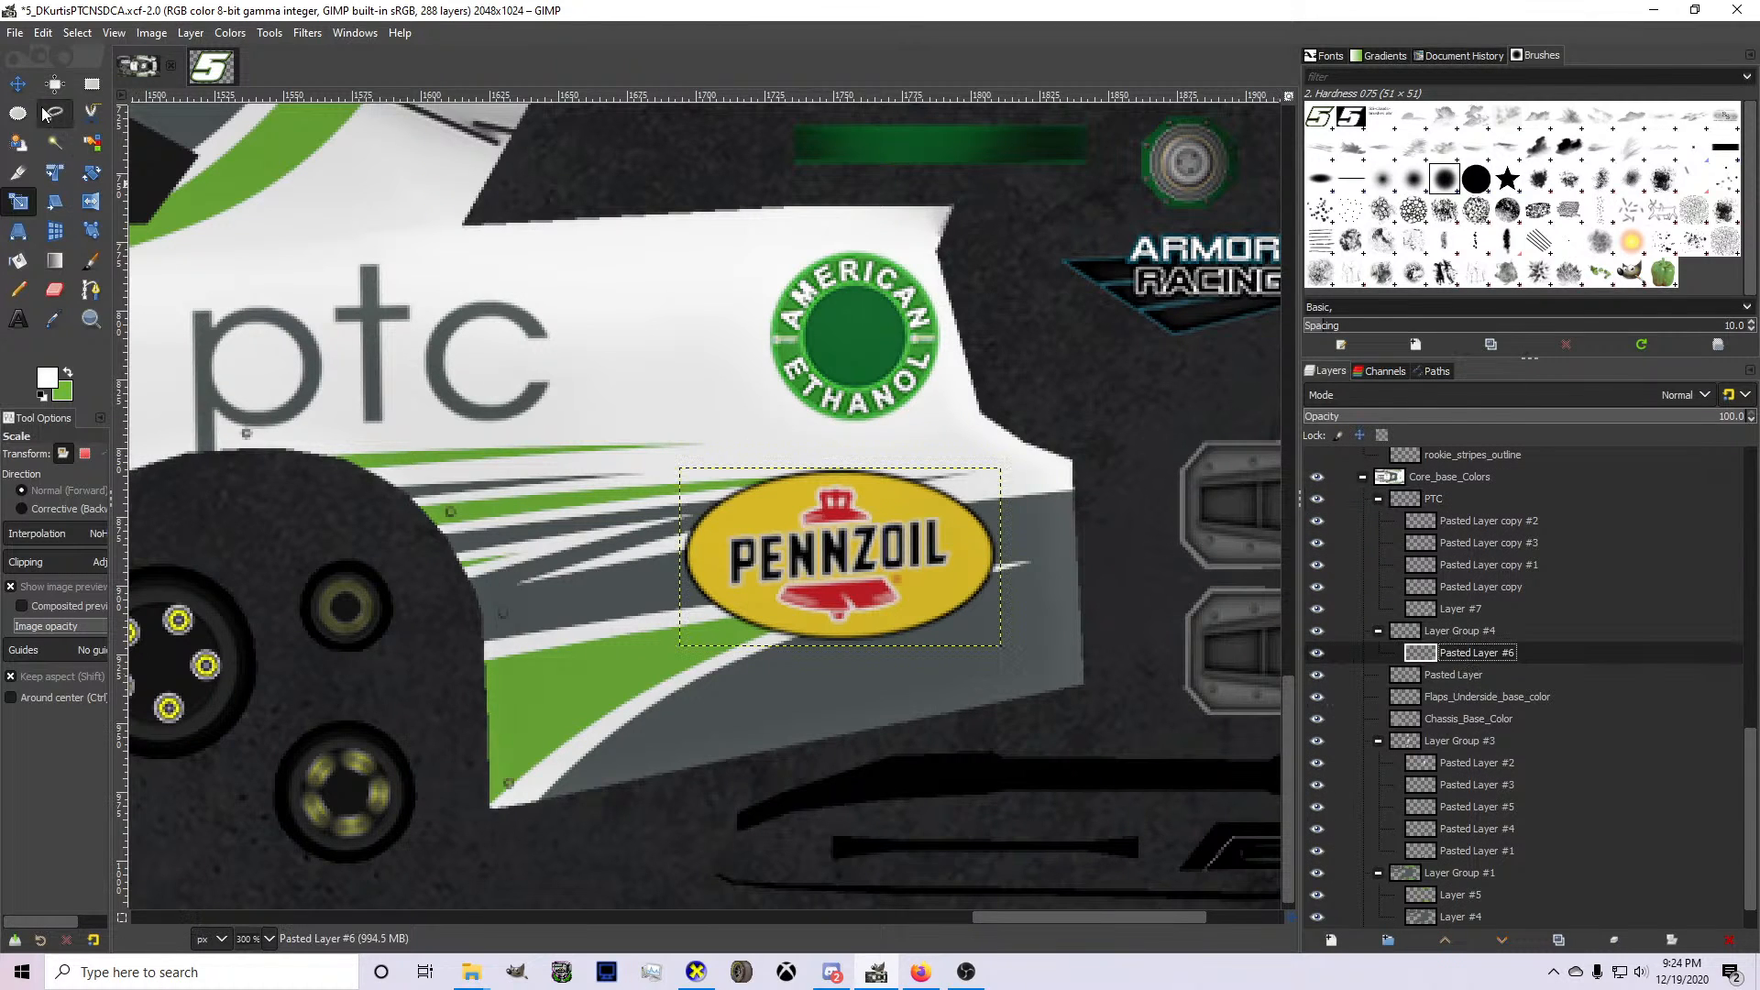
pyautogui.click(18, 83)
pyautogui.scroll(-5, 902, 528)
pyautogui.scroll(3, 908, 539)
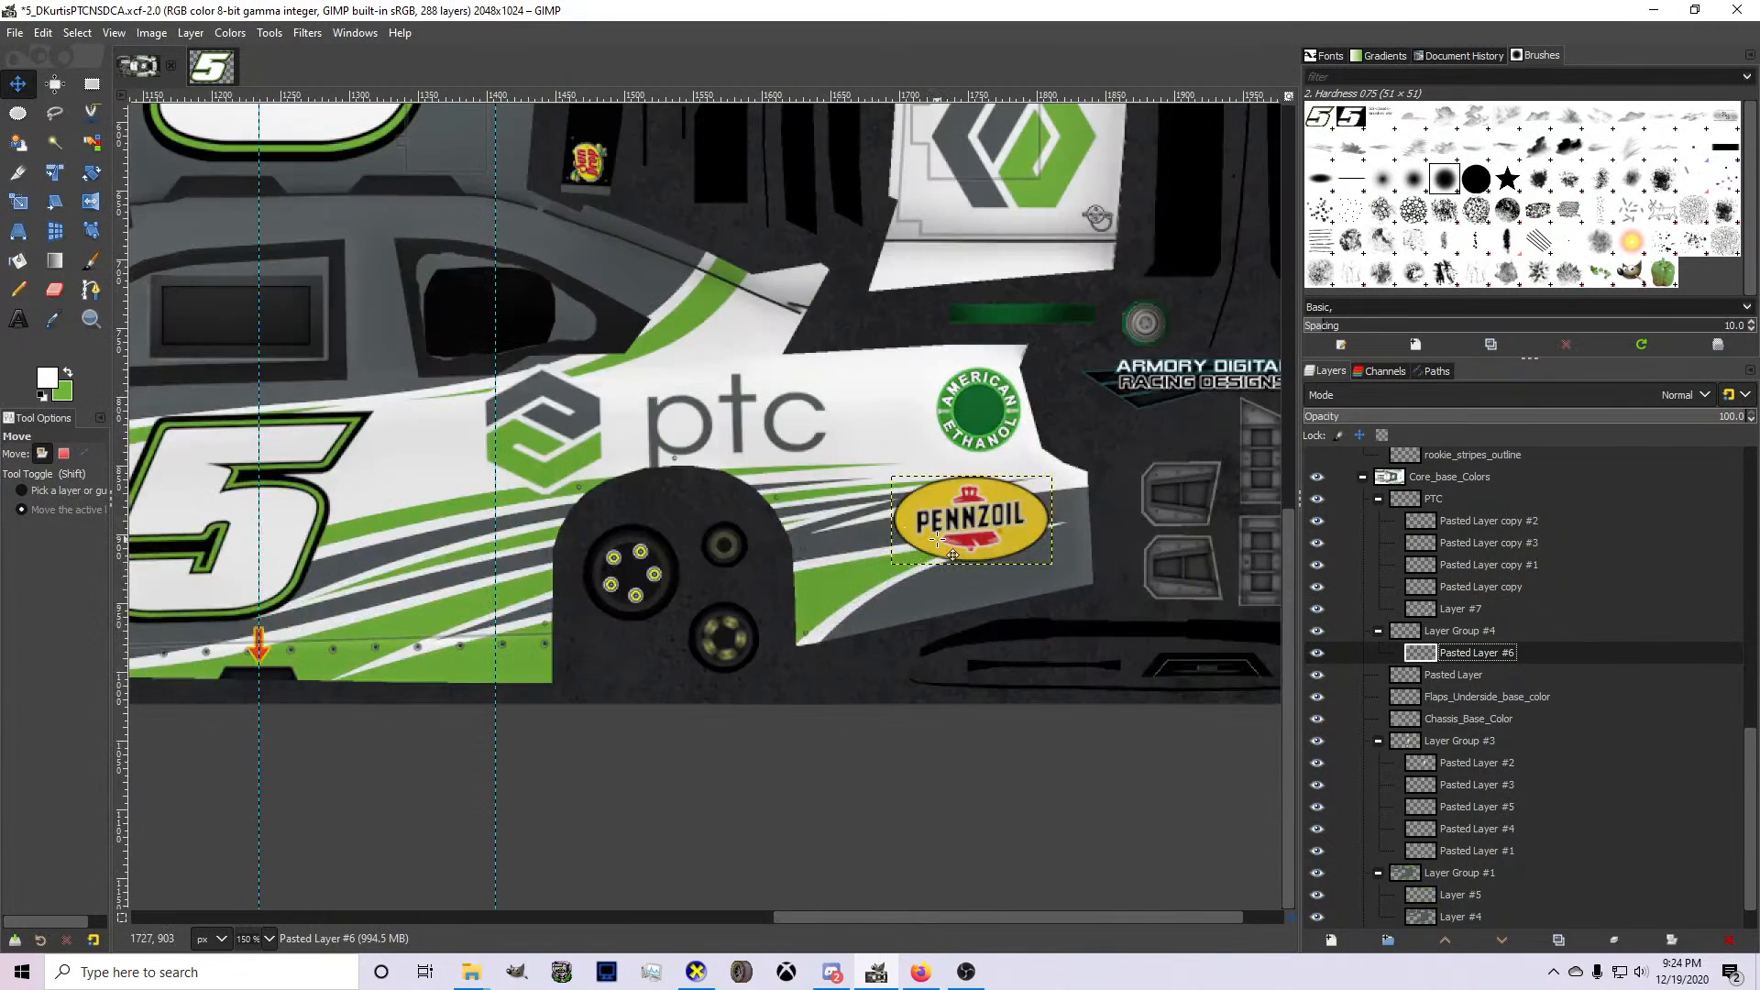
pyautogui.moveTo(937, 540)
pyautogui.mouseDown()
pyautogui.moveTo(956, 557)
pyautogui.moveTo(938, 569)
pyautogui.mouseUp()
pyautogui.hotkey('shift', 's')
pyautogui.press('Return')
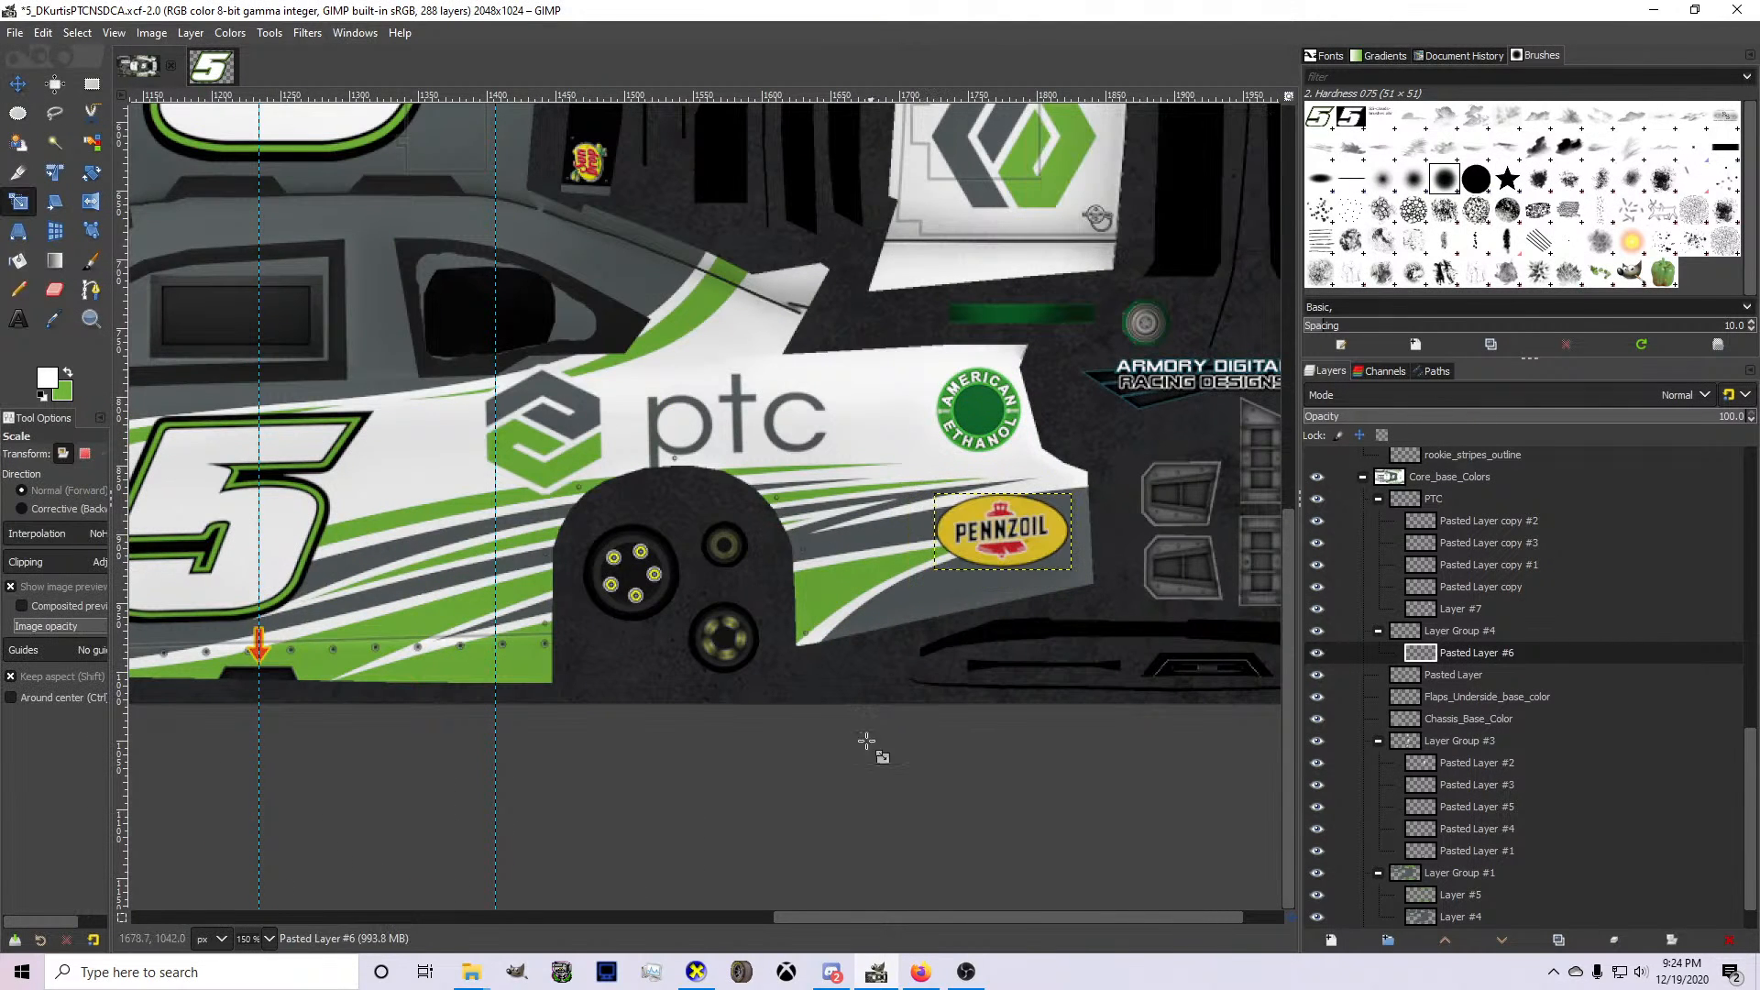
# Switch to Firefox and search Google Images for "powerrade logo".
pyautogui.click(921, 972)
pyautogui.click(697, 50)
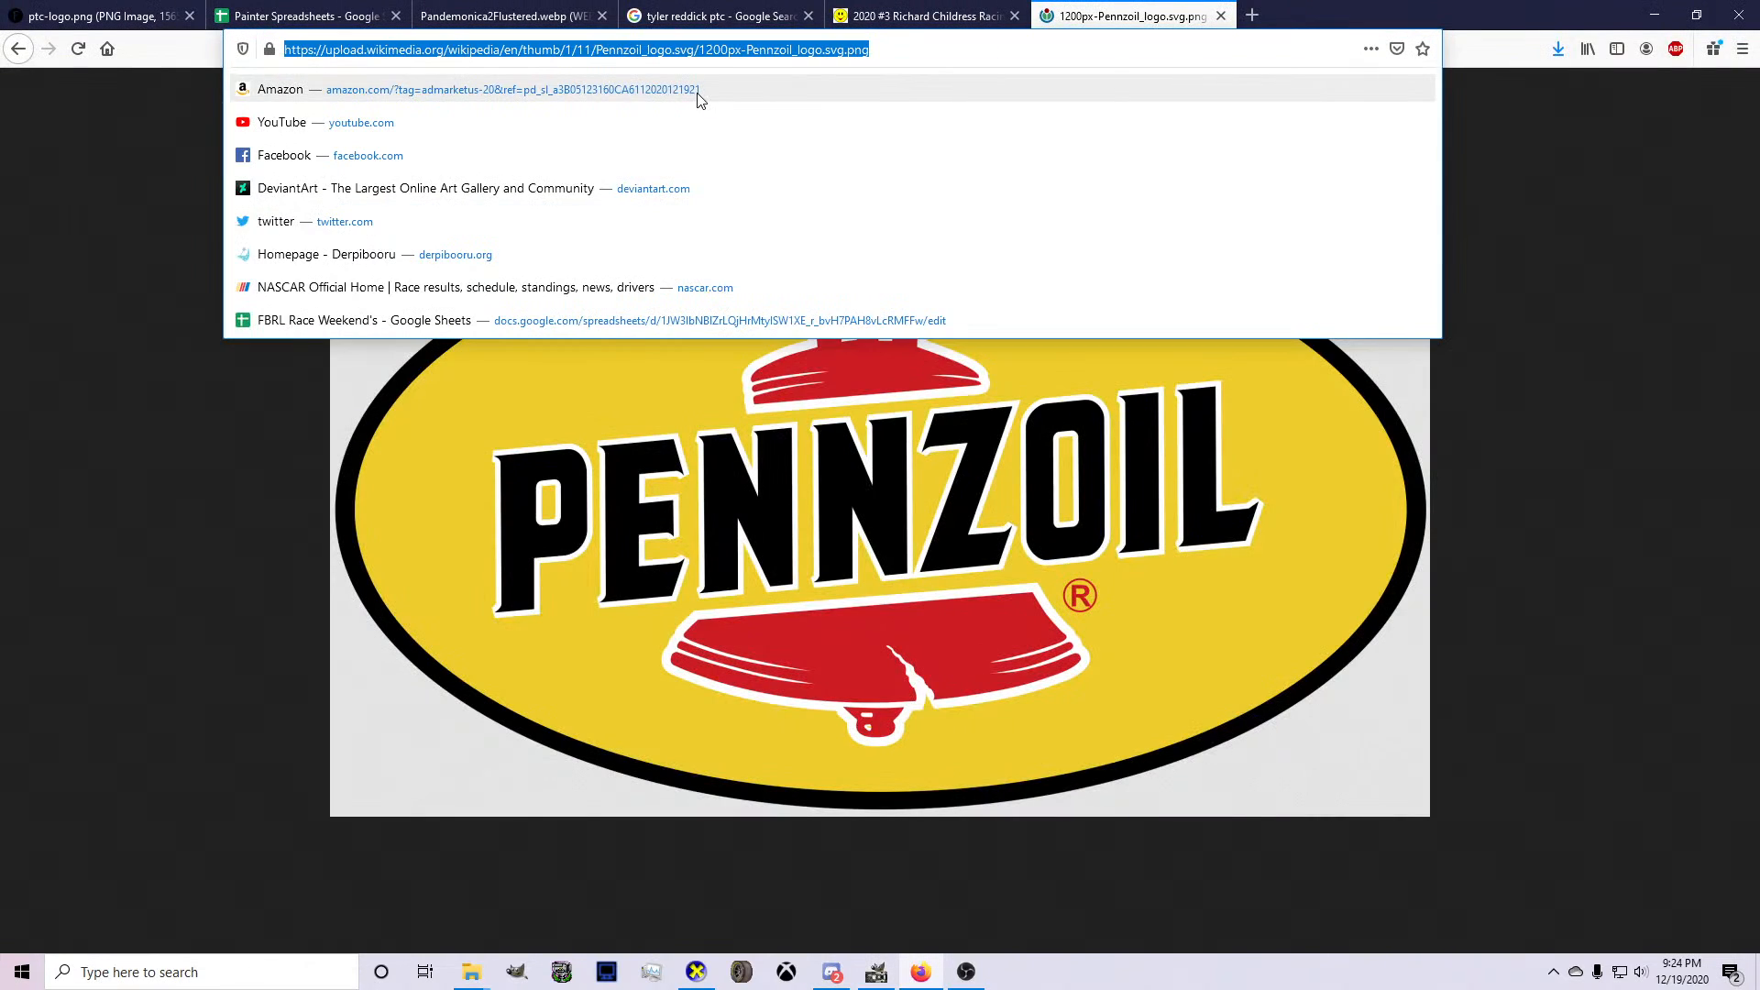
pyautogui.write('powerrade logo')
pyautogui.press('Return')
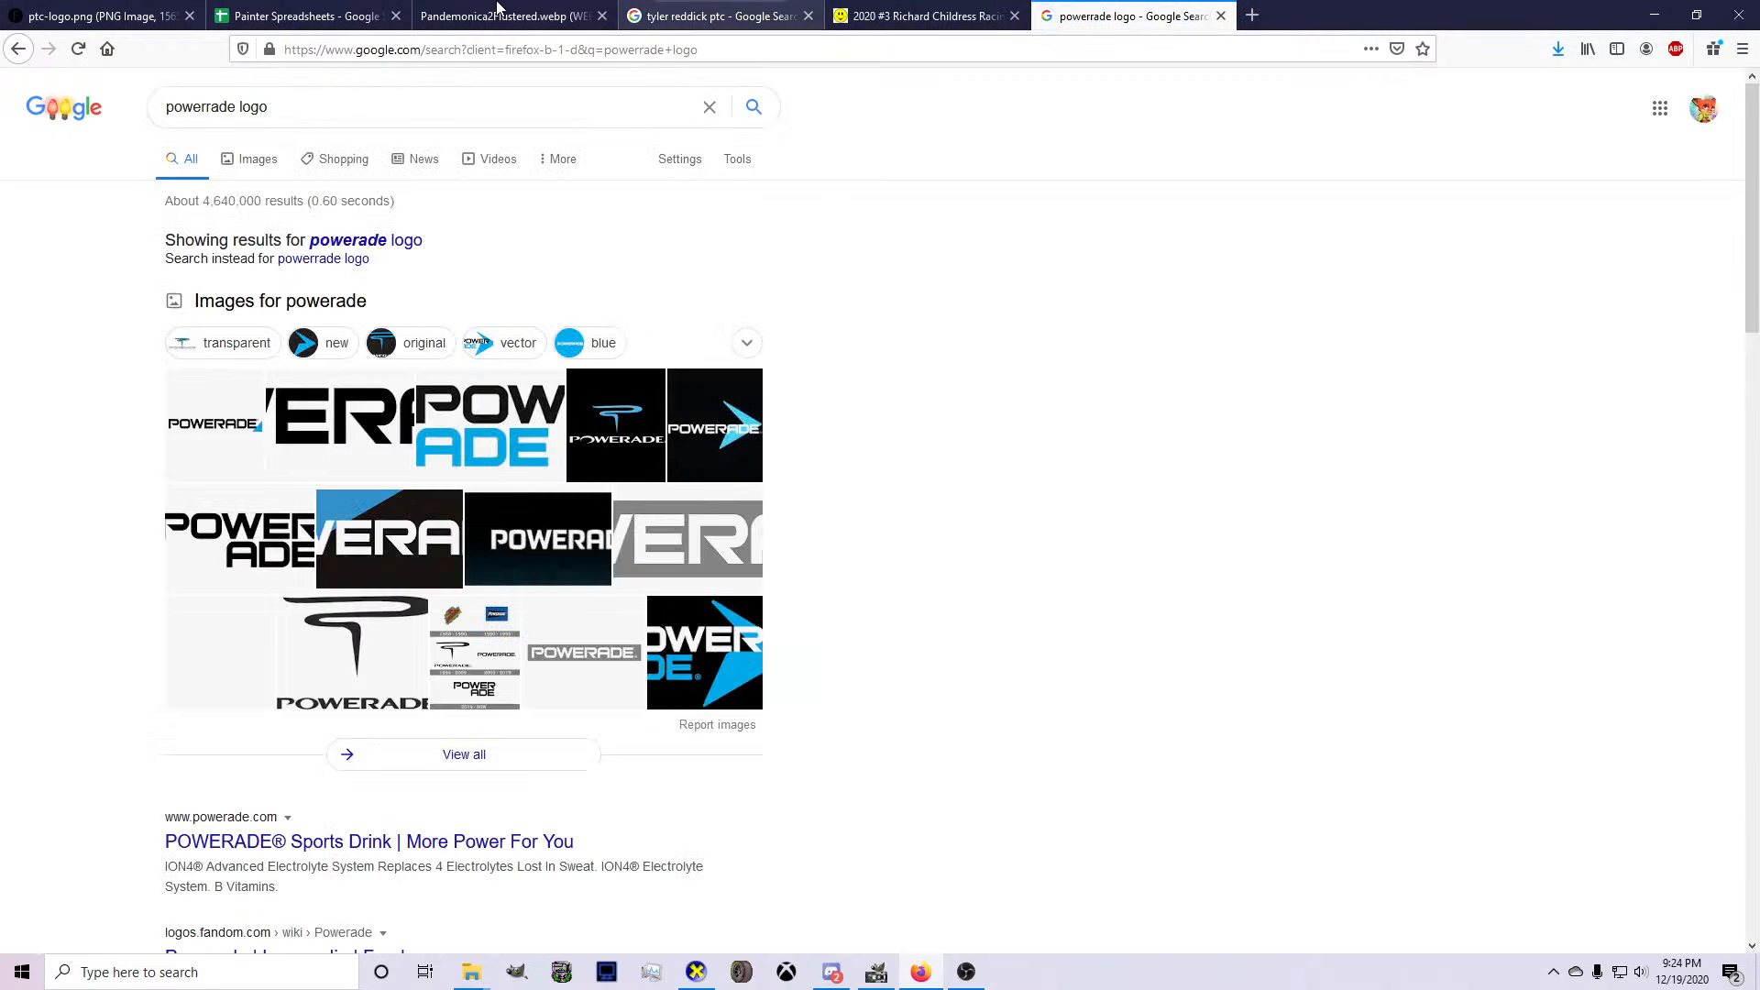
pyautogui.click(248, 166)
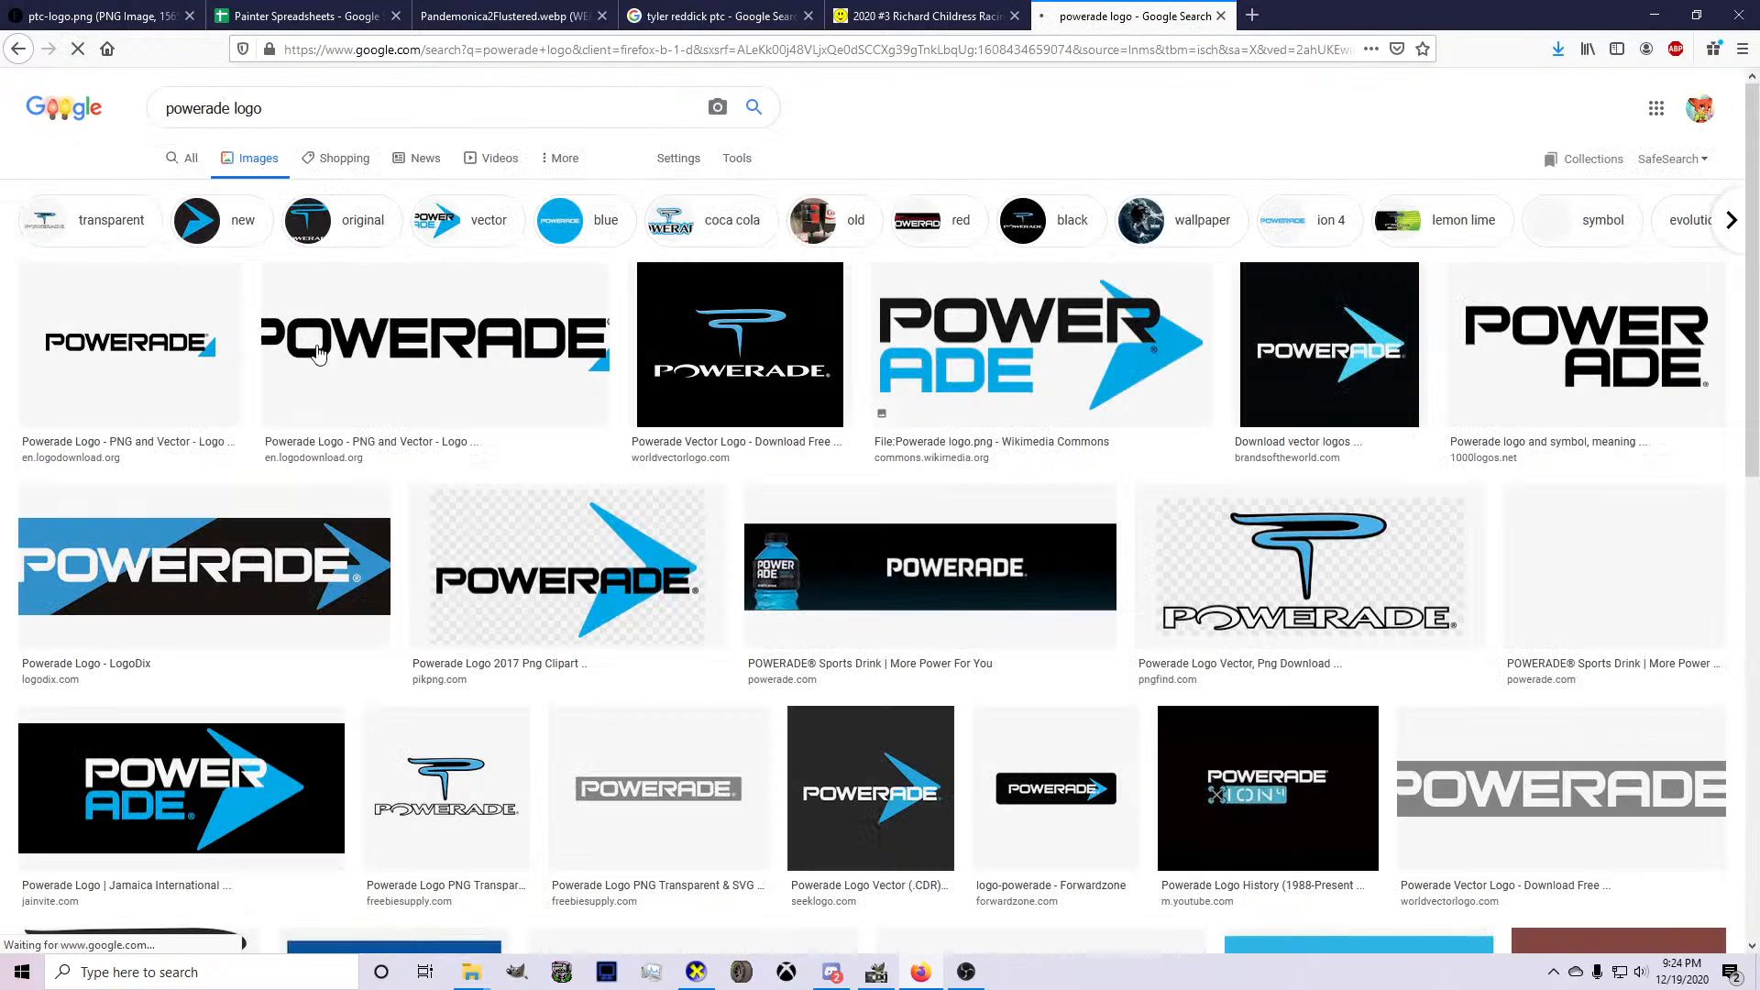
# Open the wide black Powerade logo with the blue corner at full size and copy the image.
pyautogui.click(417, 343)
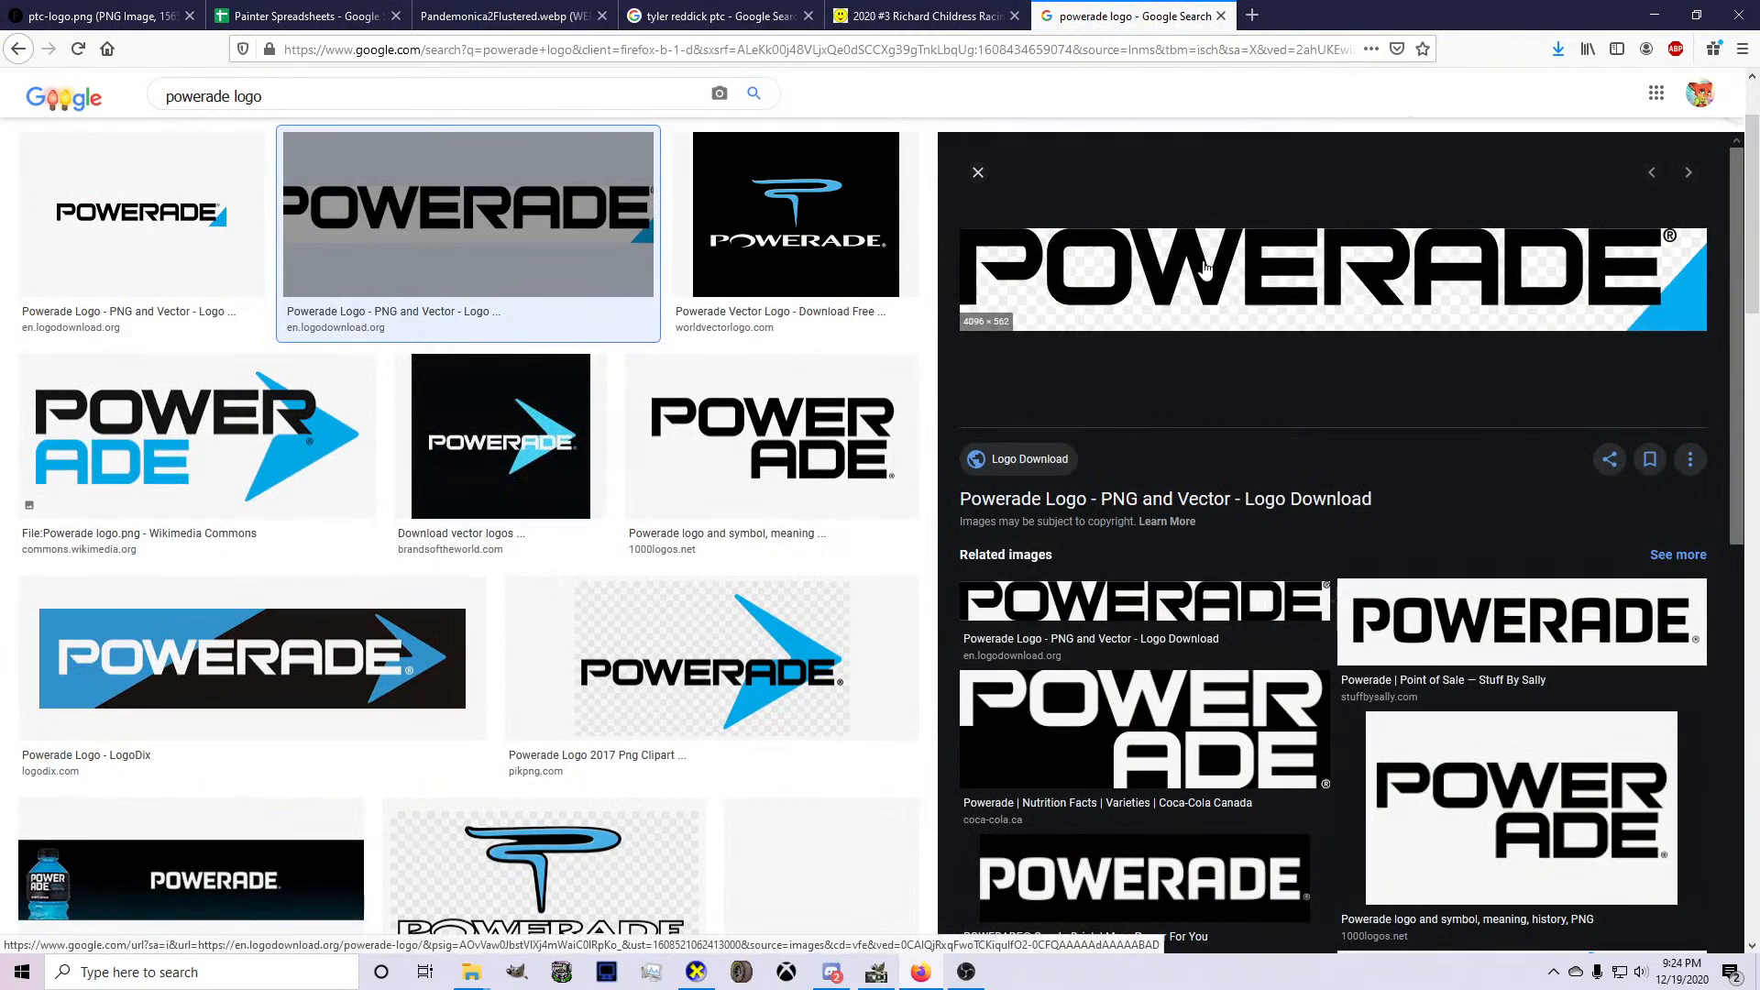
pyautogui.rightClick(1208, 268)
pyautogui.click(1265, 426)
pyautogui.rightClick(601, 461)
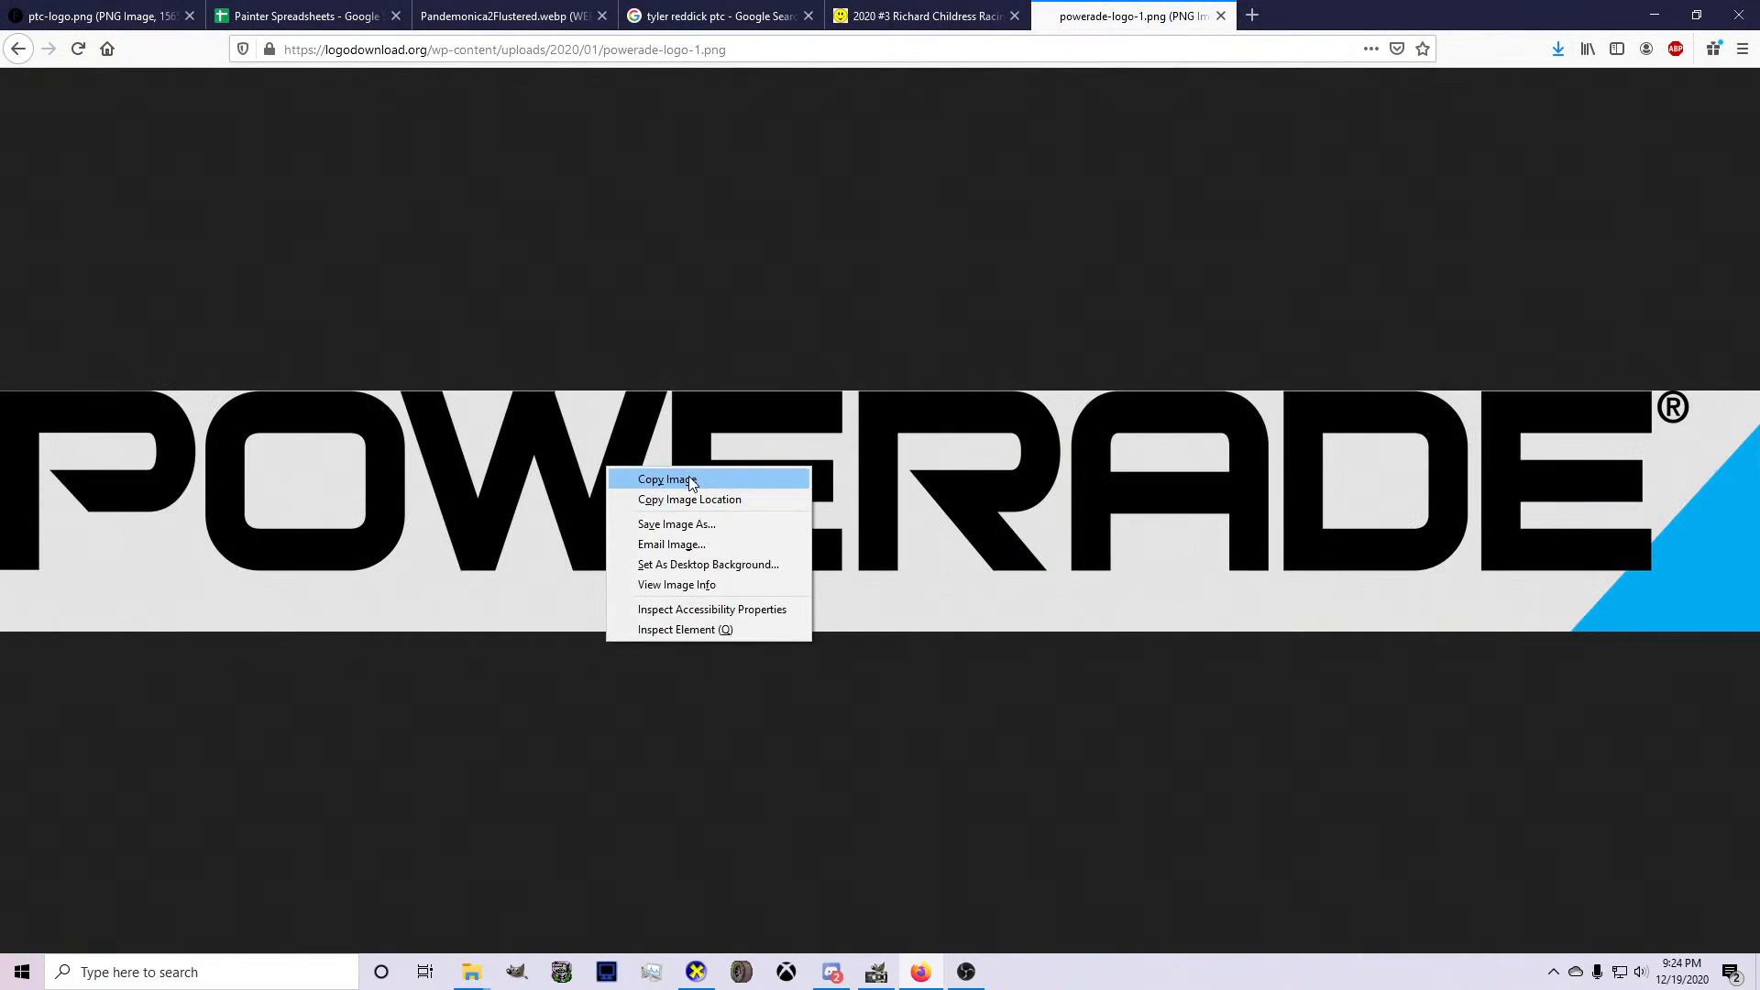
pyautogui.click(623, 476)
# Return to GIMP and paste the Powerade logo into the livery as a floating selection.
pyautogui.click(877, 972)
pyautogui.keyDown('ctrl'); pyautogui.scroll(-1, 725, 648); pyautogui.keyUp('ctrl')
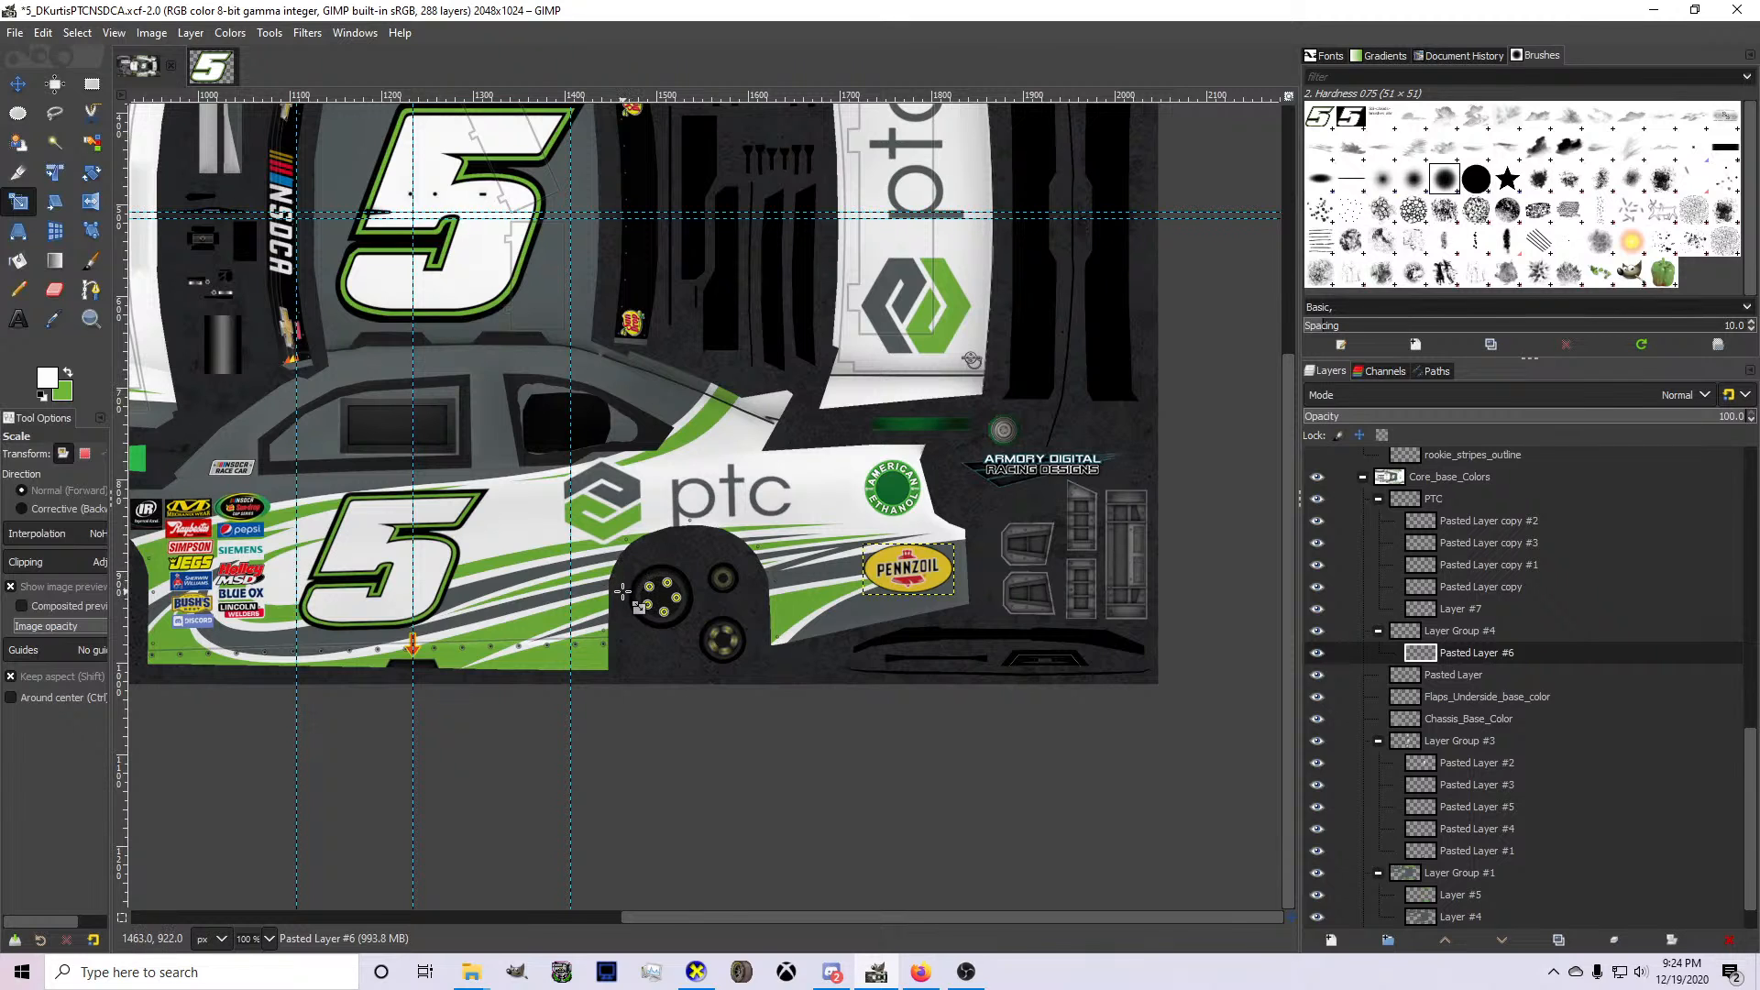
pyautogui.keyDown('ctrl'); pyautogui.scroll(-1, 622, 594); pyautogui.keyUp('ctrl')
pyautogui.hotkey('ctrl', 'v')
pyautogui.keyDown('ctrl'); pyautogui.scroll(-2, 697, 600); pyautogui.keyUp('ctrl')
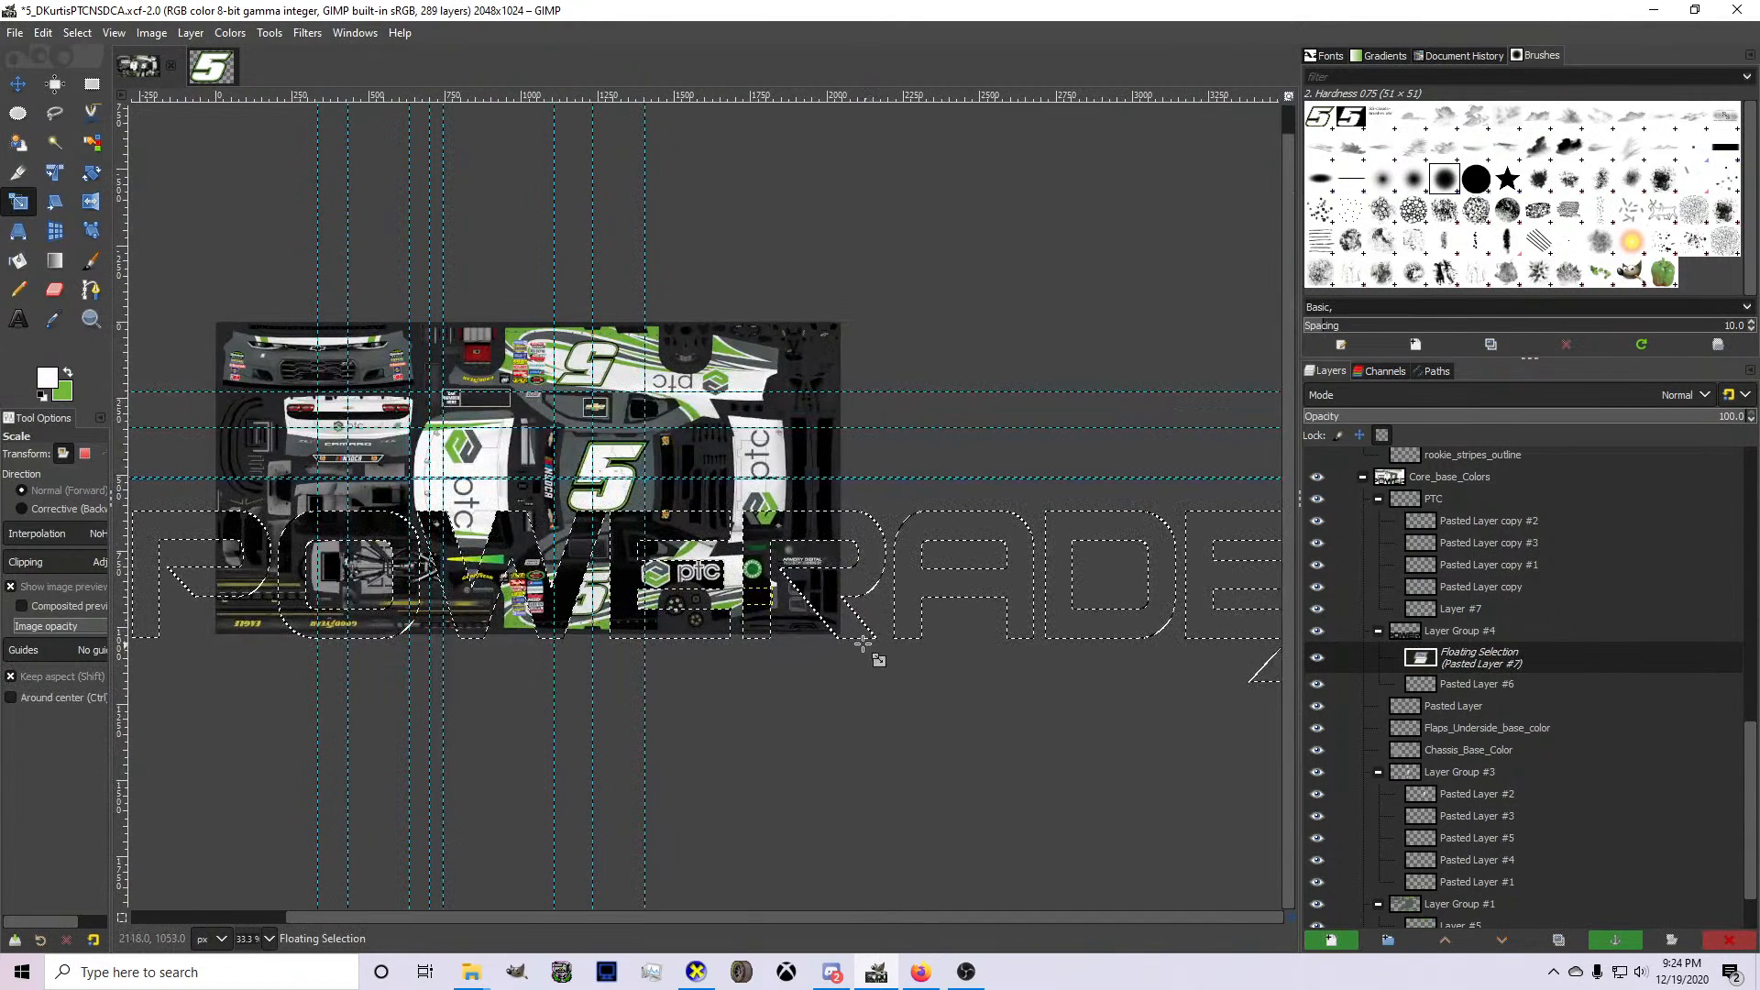
pyautogui.keyDown('ctrl'); pyautogui.scroll(-1, 863, 643); pyautogui.keyUp('ctrl')
# Shrink the pasted Powerade logo to about 130 × 18 pixels and place it between the door number and the rear wheel.
pyautogui.moveTo(1178, 671); pyautogui.dragTo(723, 632)
pyautogui.moveTo(377, 612); pyautogui.dragTo(720, 723)
pyautogui.keyDown('ctrl'); pyautogui.scroll(2, 719, 565); pyautogui.keyUp('ctrl')
pyautogui.keyDown('ctrl'); pyautogui.scroll(1, 709, 551); pyautogui.keyUp('ctrl')
pyautogui.moveTo(855, 739); pyautogui.dragTo(620, 714)
pyautogui.keyDown('ctrl'); pyautogui.scroll(3, 645, 712); pyautogui.keyUp('ctrl')
pyautogui.moveTo(310, 719); pyautogui.dragTo(502, 692)
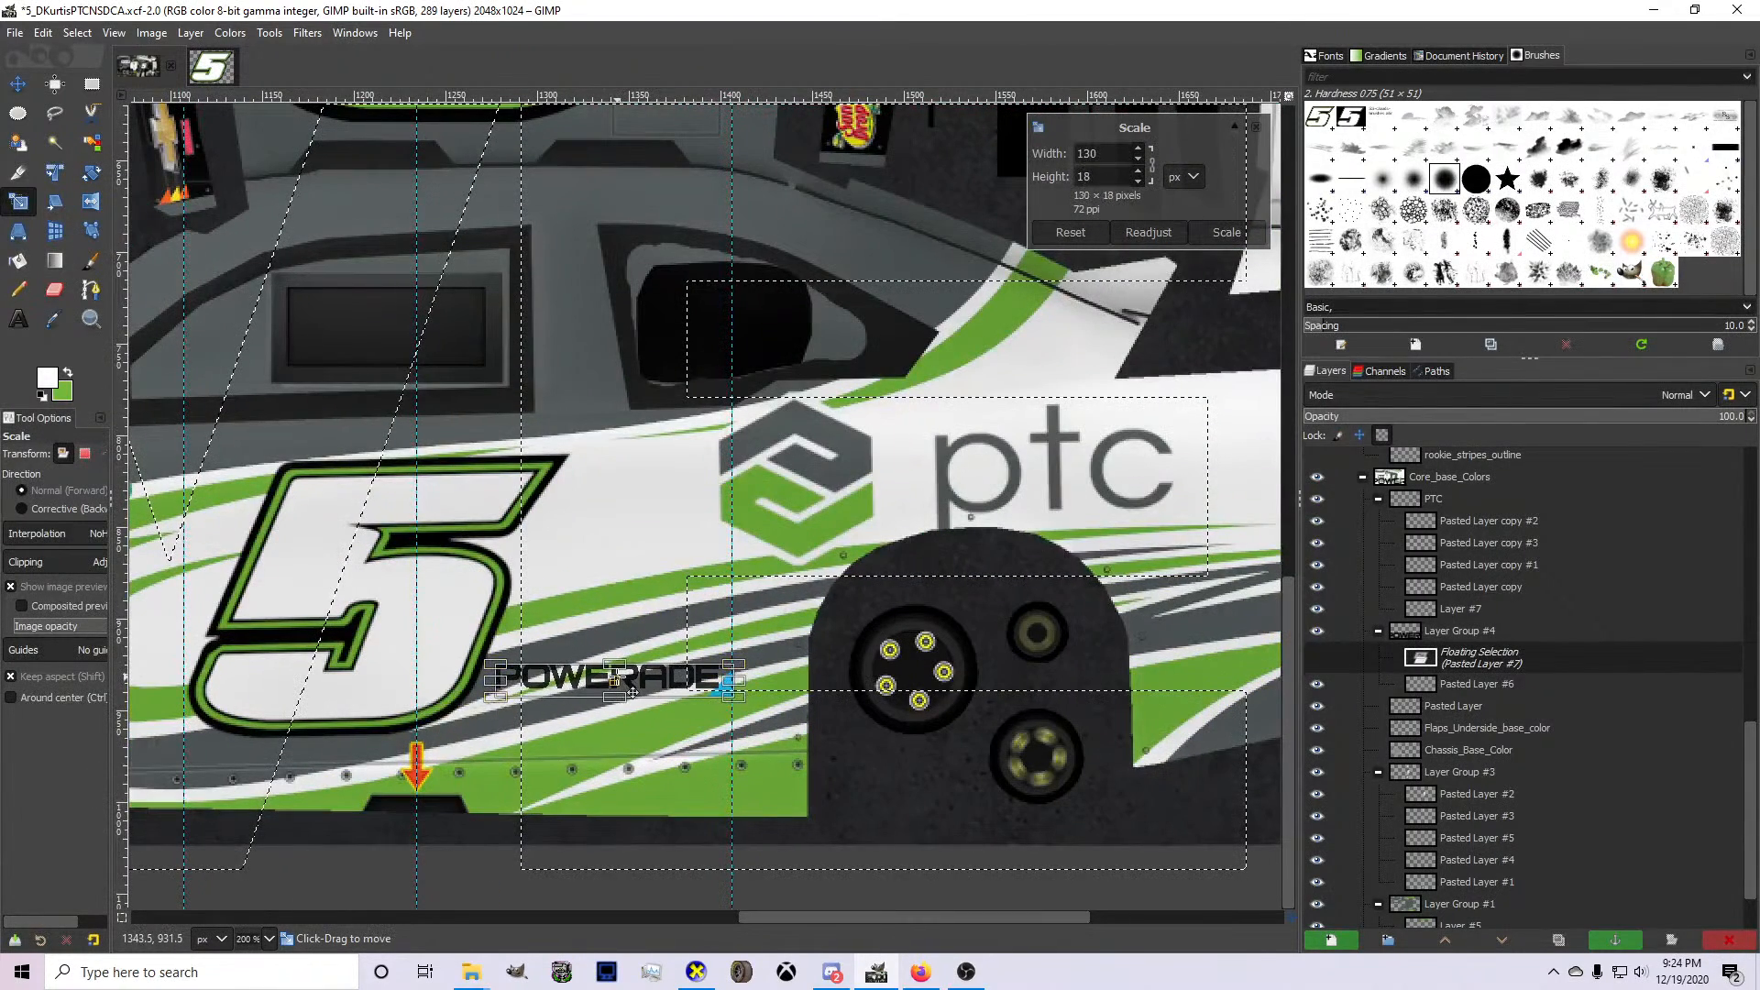
# Check the #5 Monster Motorsports sponsor list in the Painter Spreadsheets document in Firefox, then return to GIMP.
pyautogui.click(921, 973)
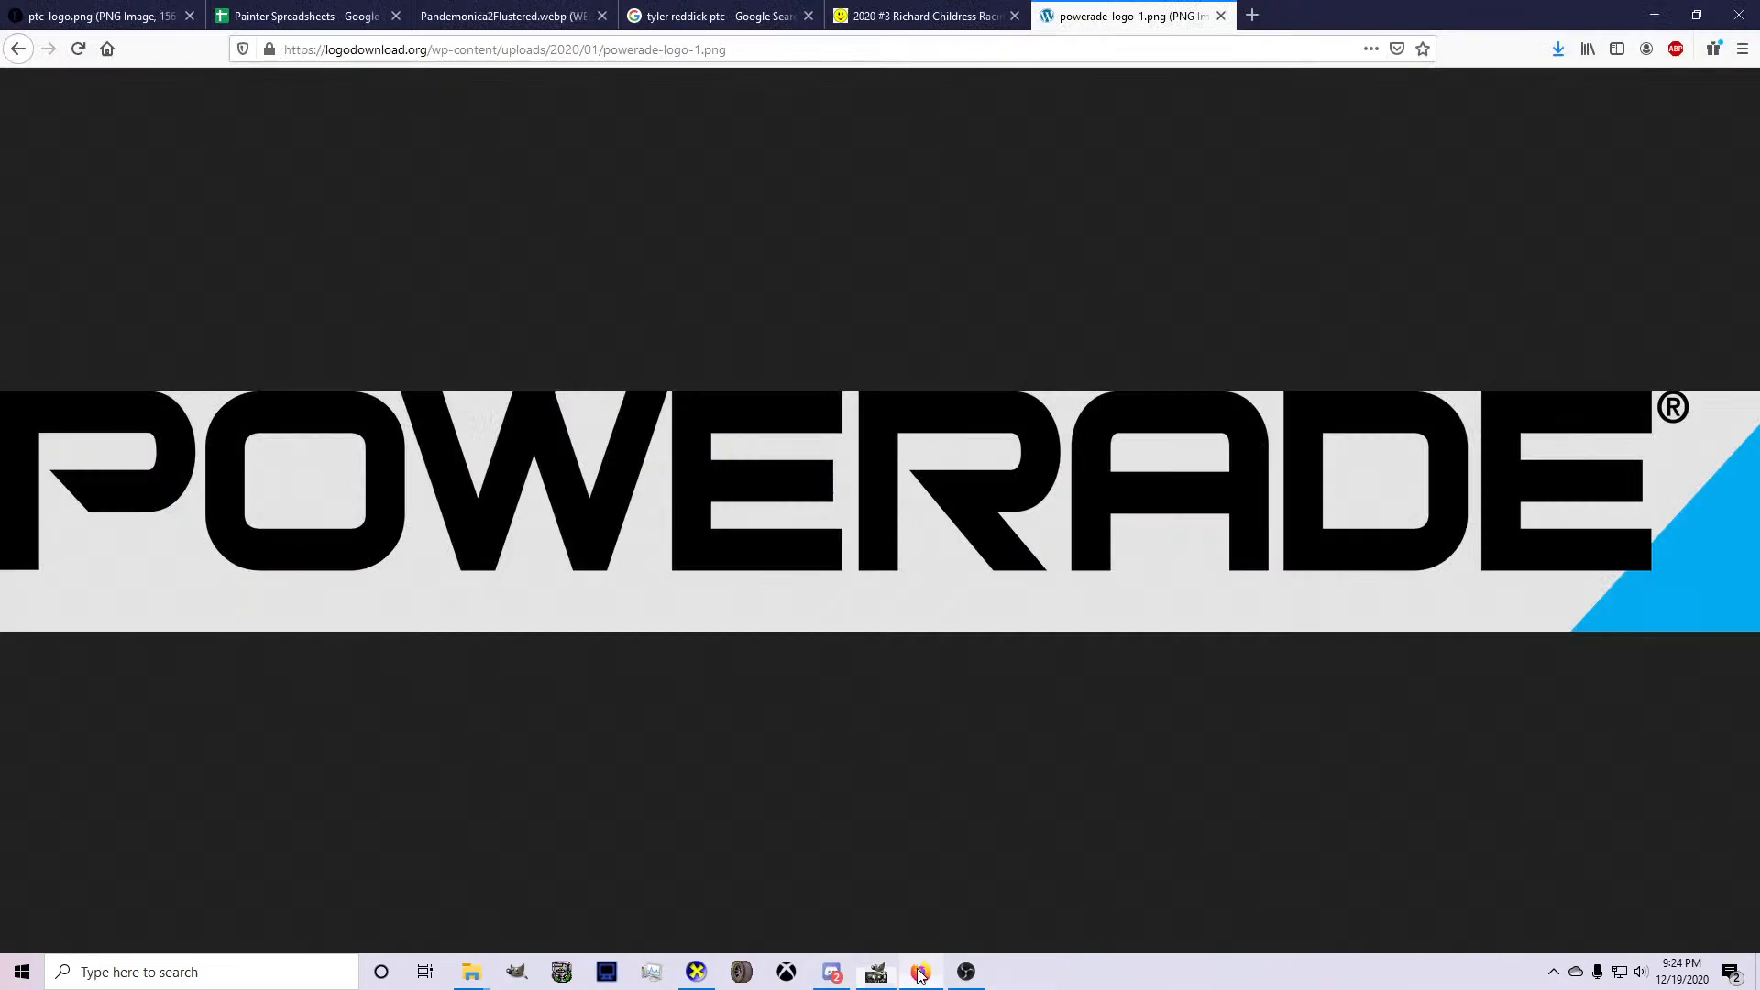
pyautogui.click(307, 11)
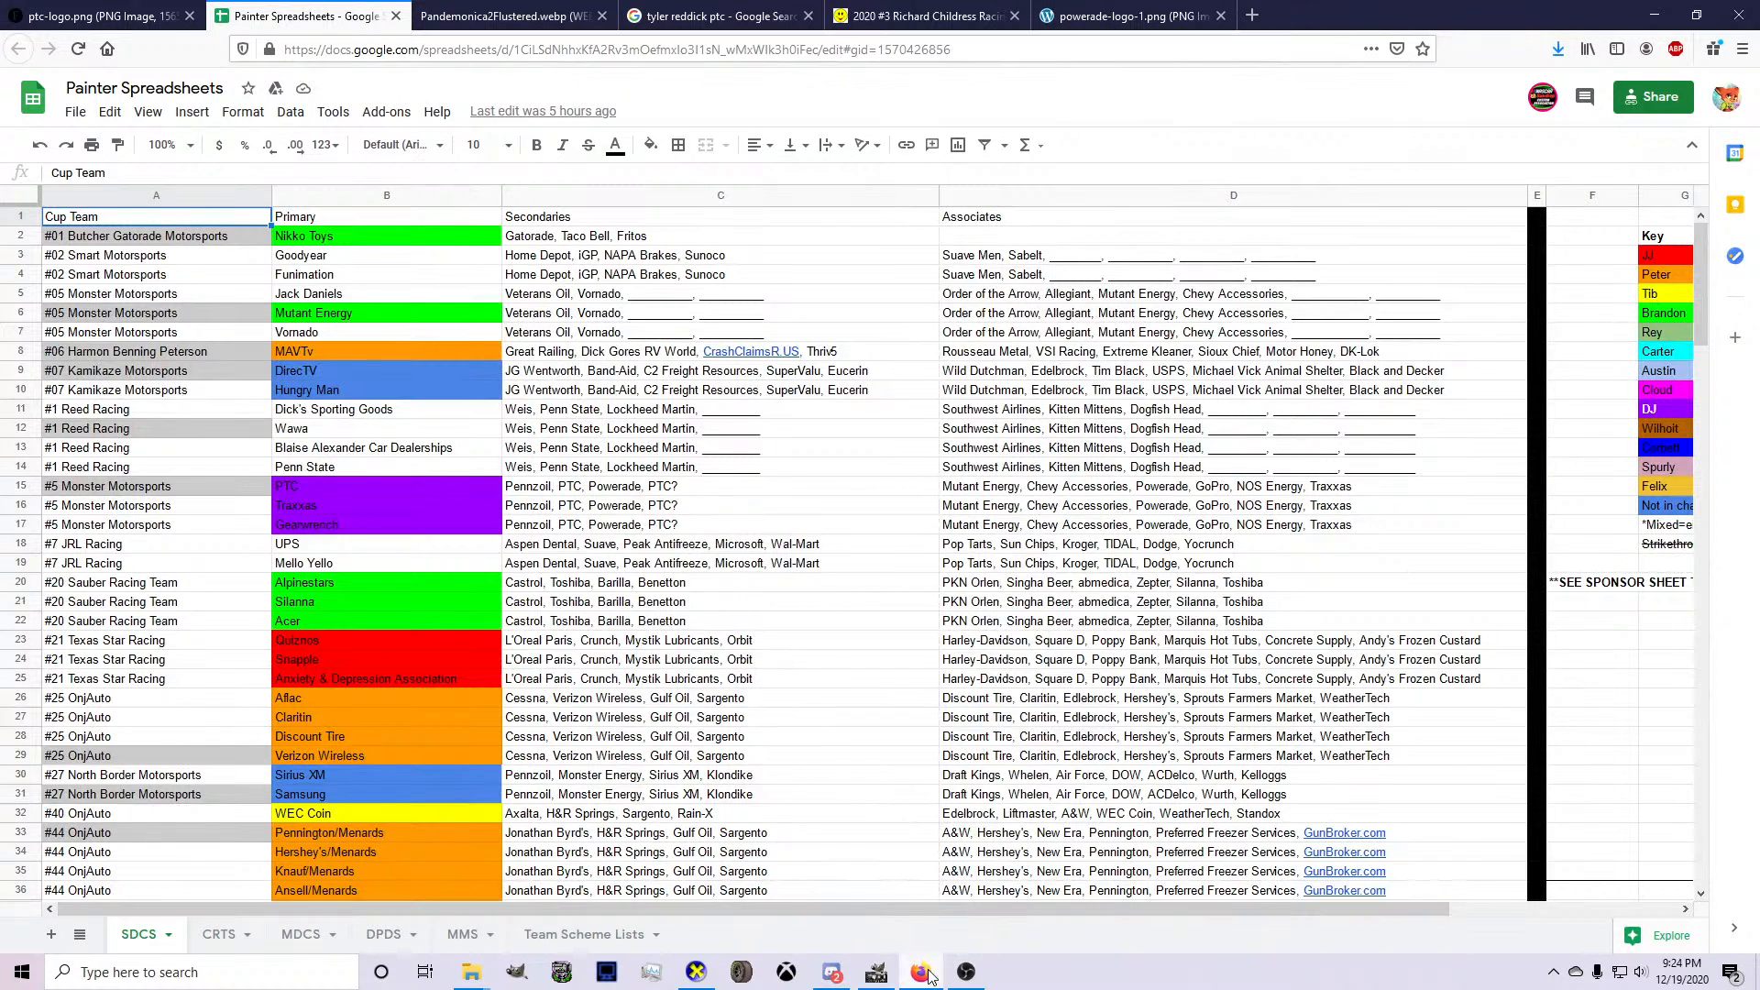
pyautogui.moveTo(927, 976)
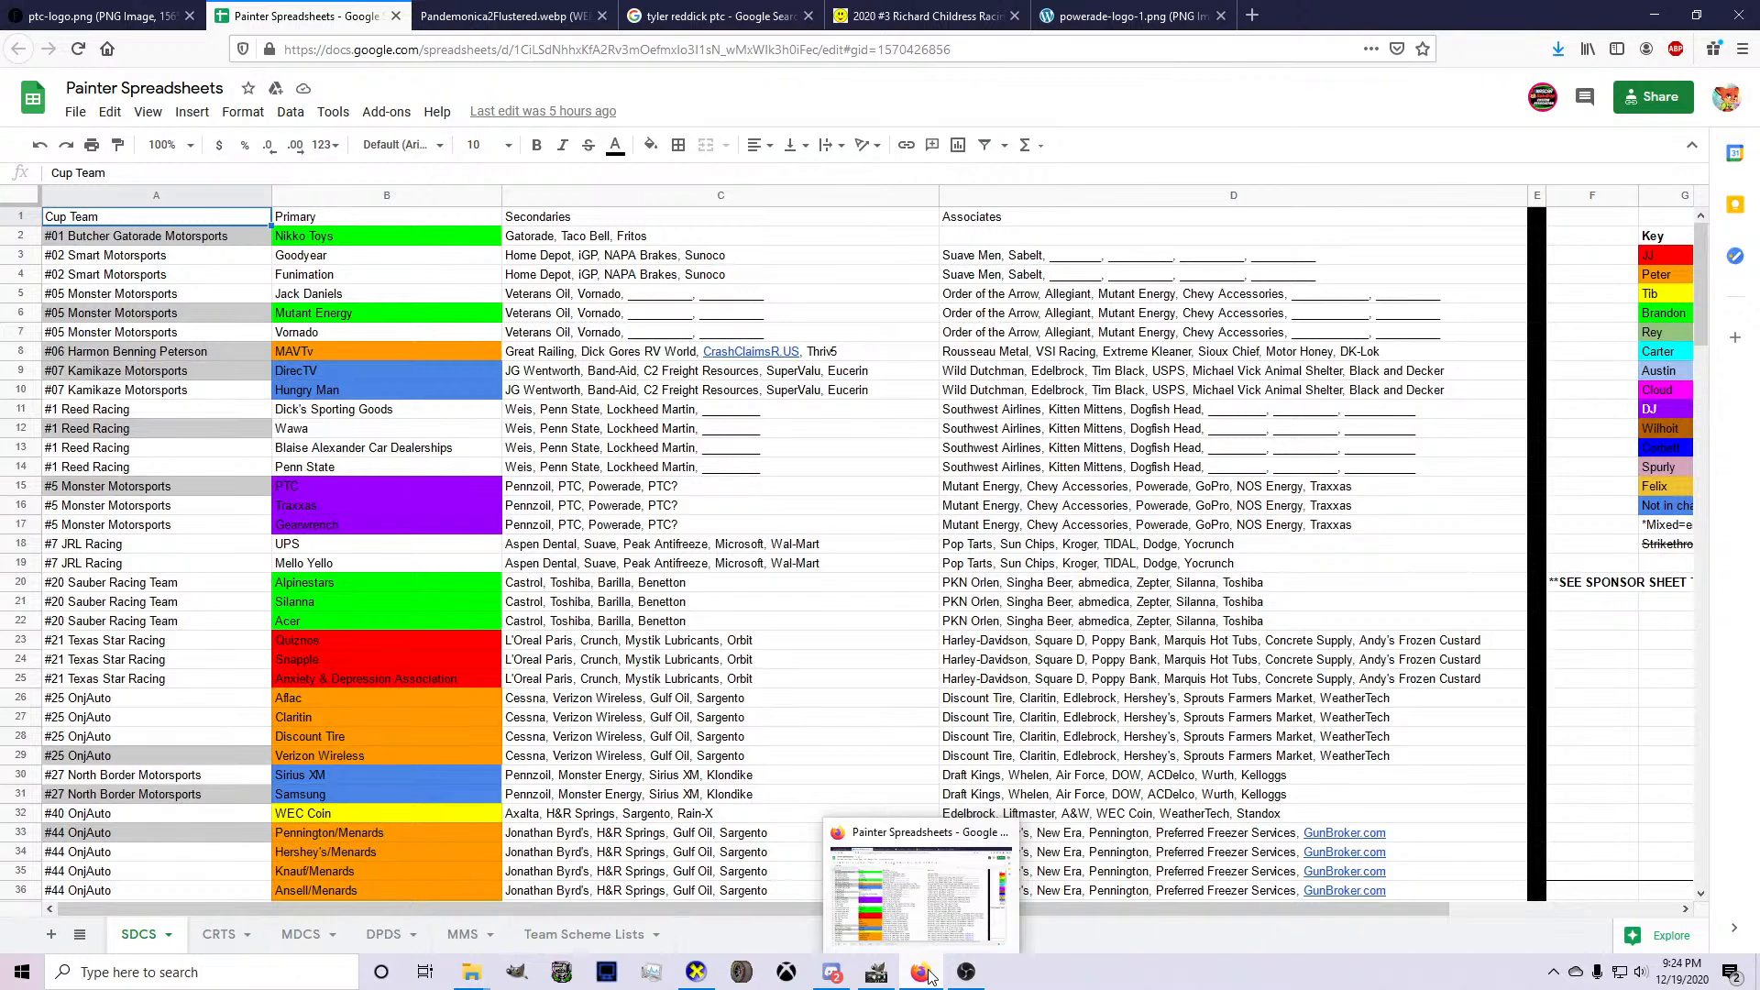
pyautogui.click(921, 972)
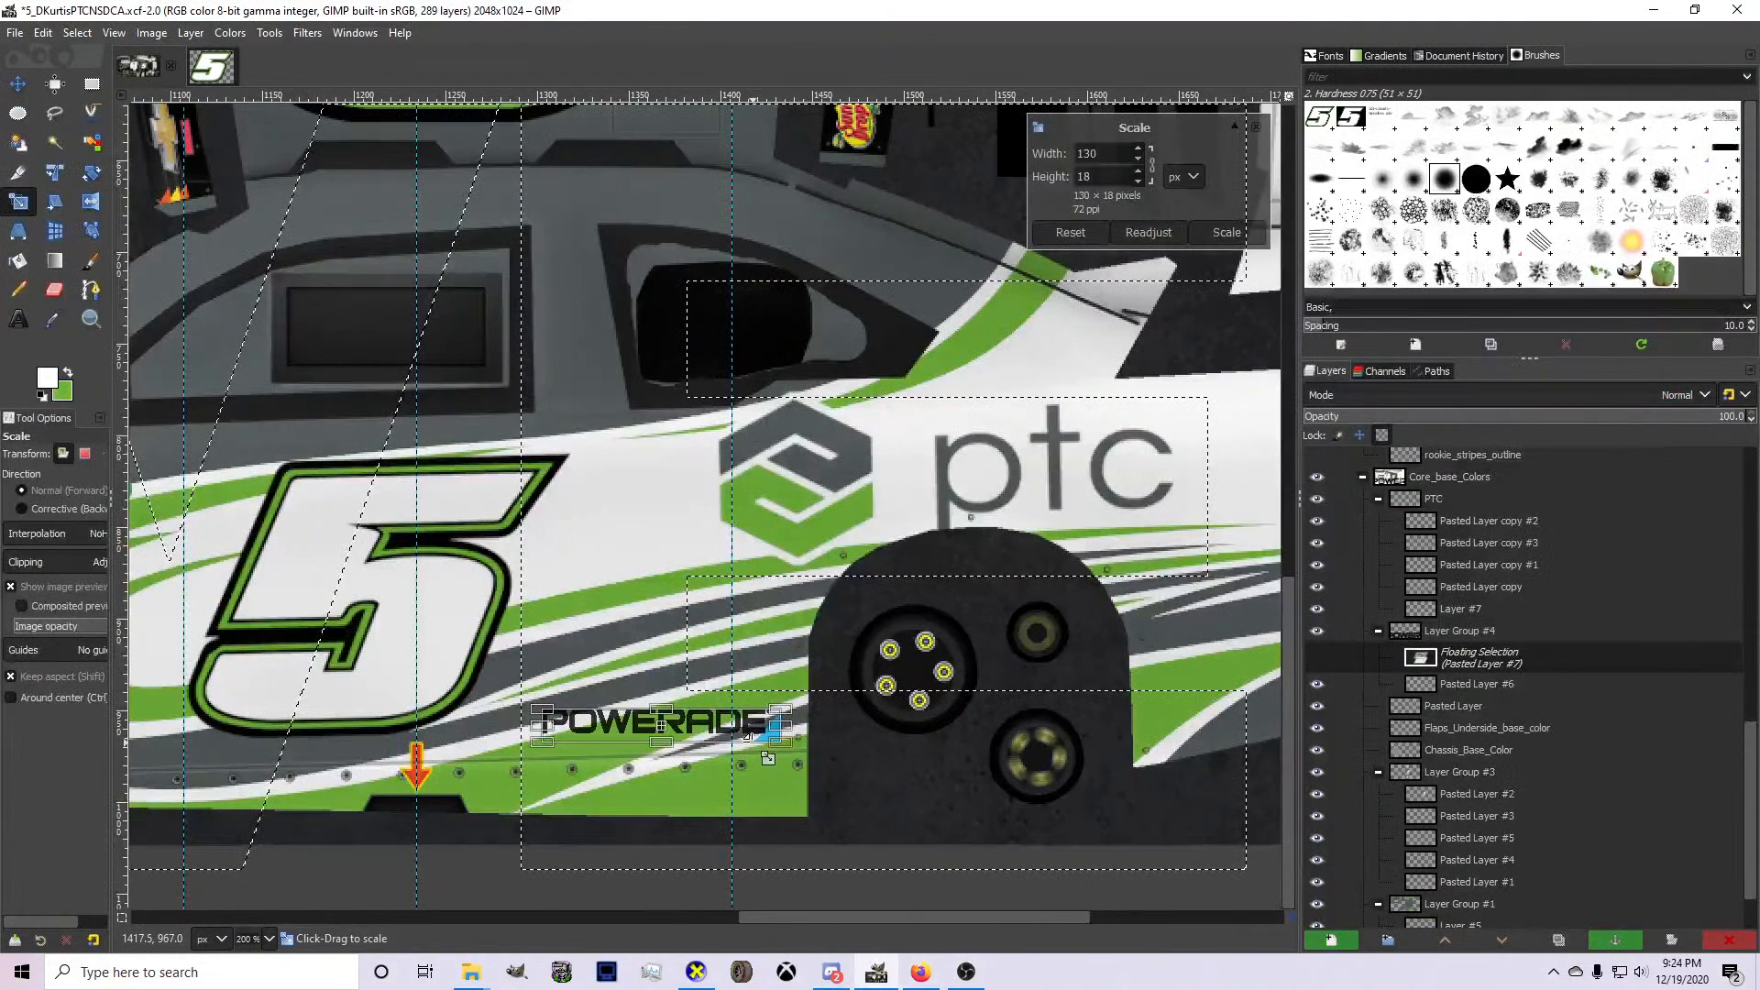
# Scale the Powerade logo to 127 × 17 pixels and place it along the roofline above the rear side window.
pyautogui.moveTo(767, 752); pyautogui.dragTo(782, 754)
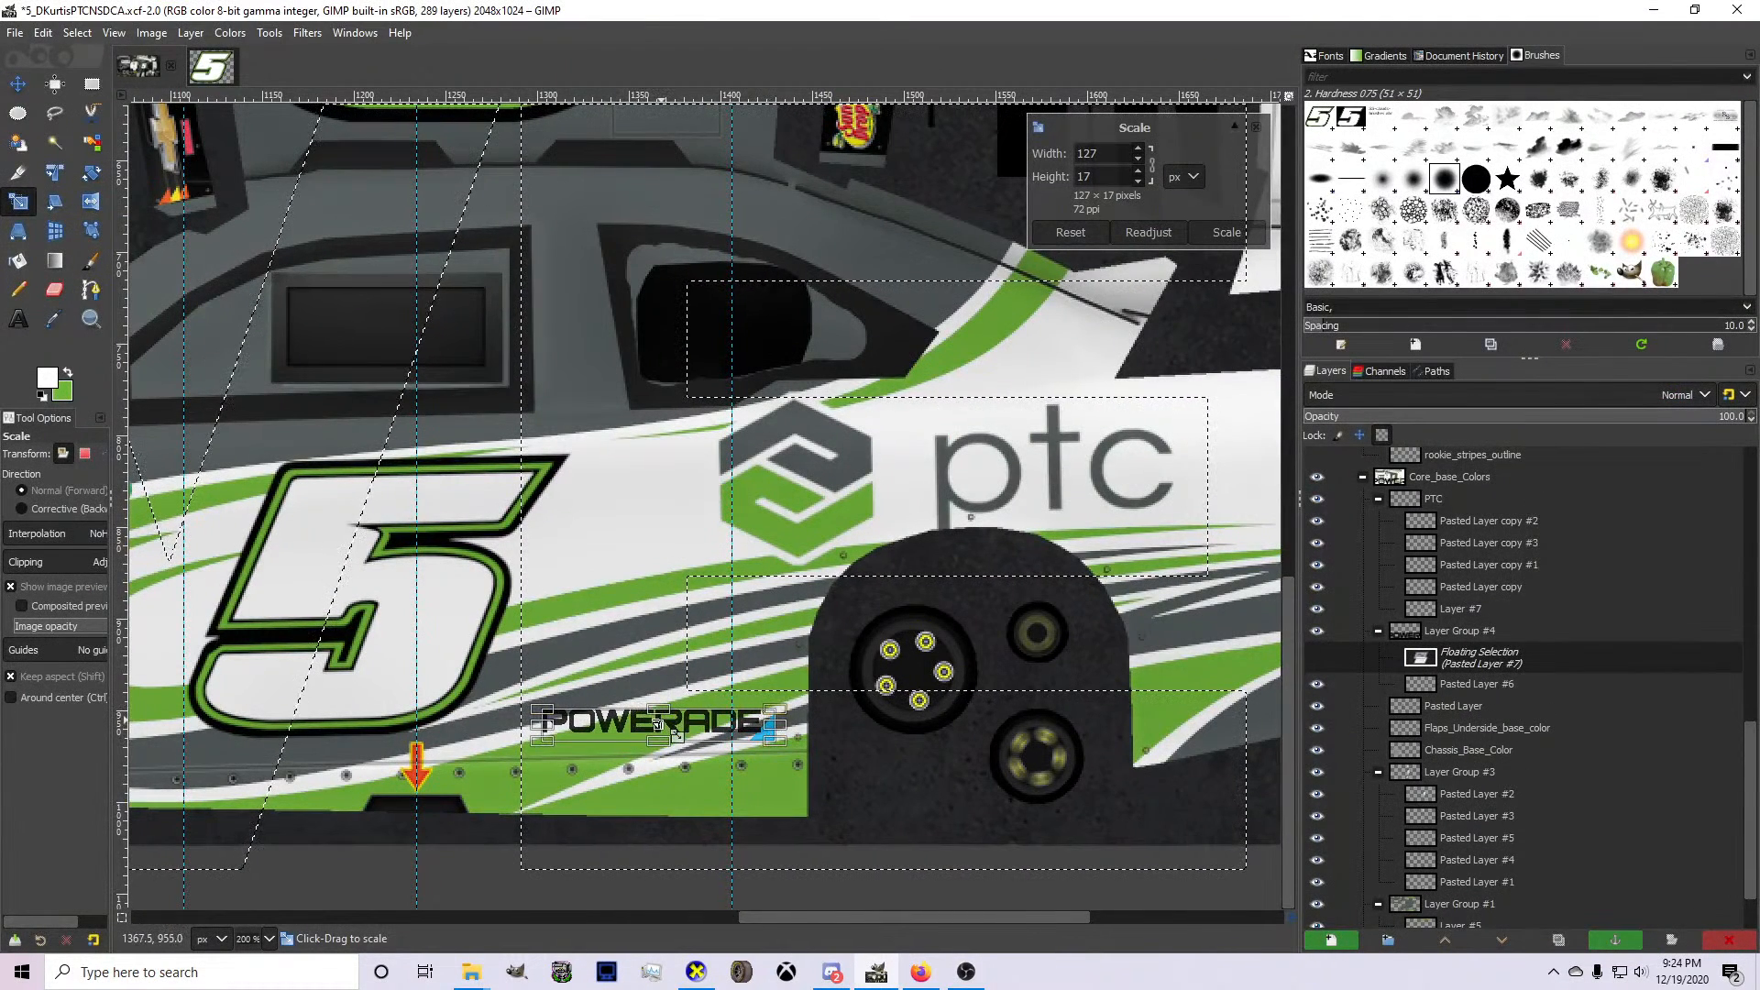
pyautogui.moveTo(658, 725); pyautogui.dragTo(812, 265)
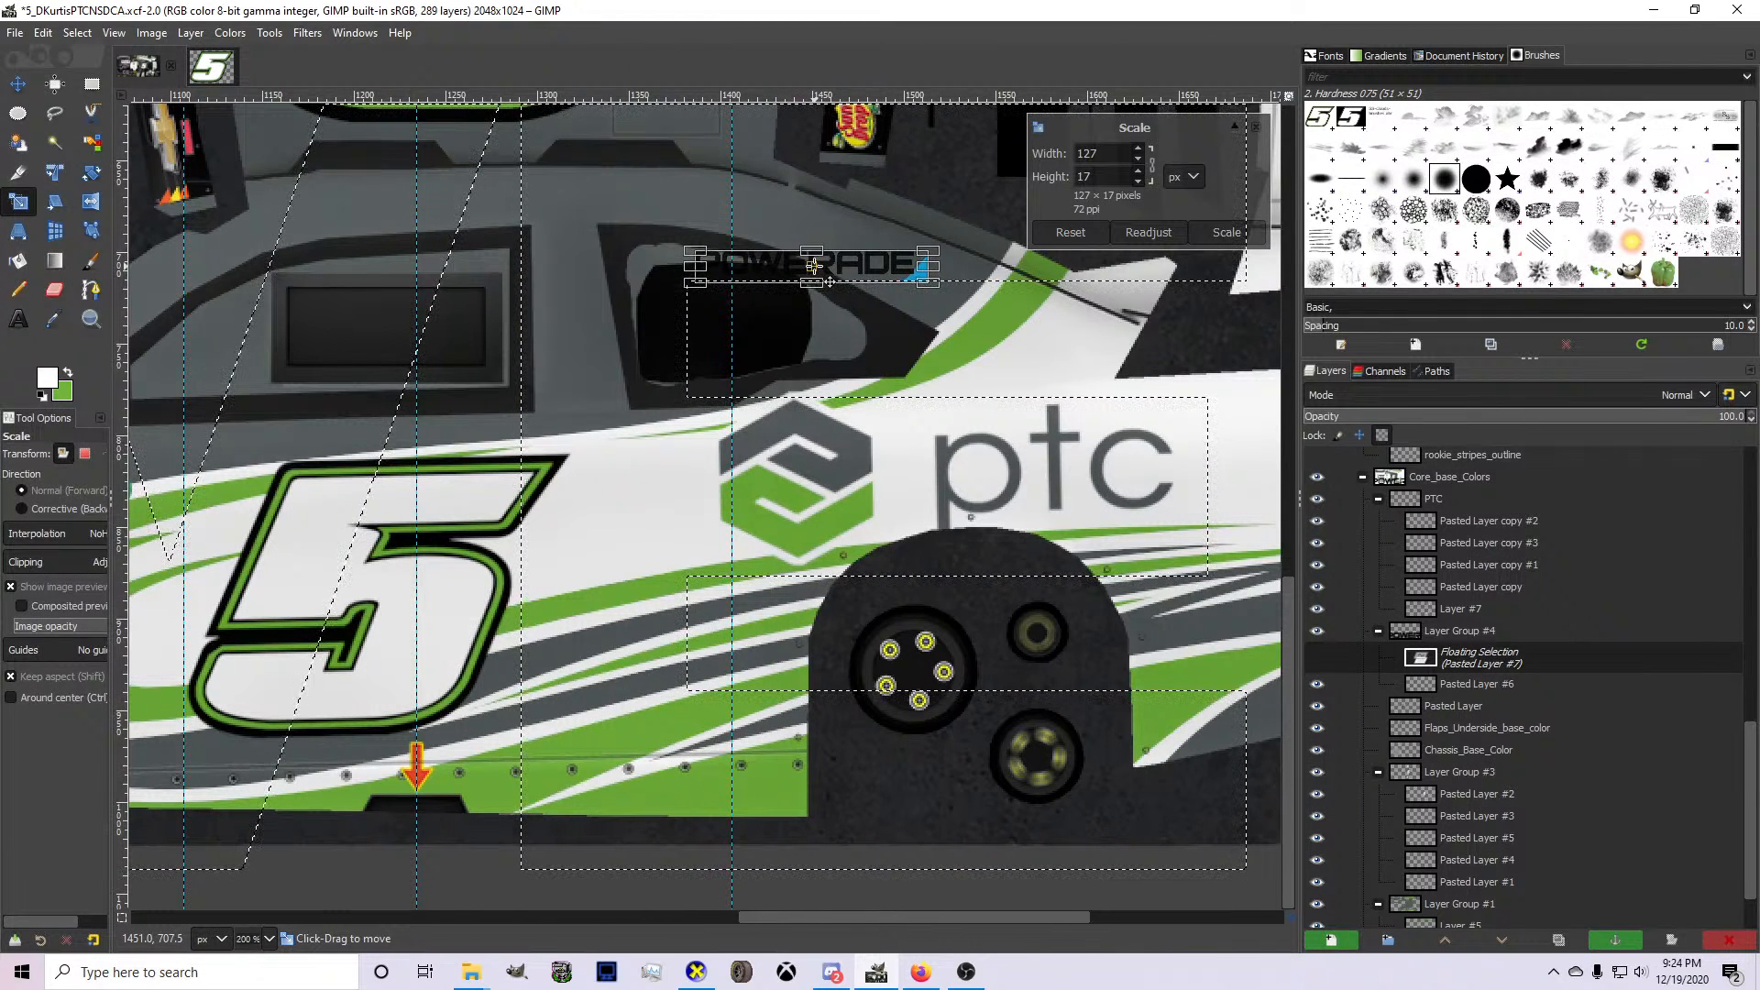
pyautogui.moveTo(813, 265); pyautogui.dragTo(825, 260)
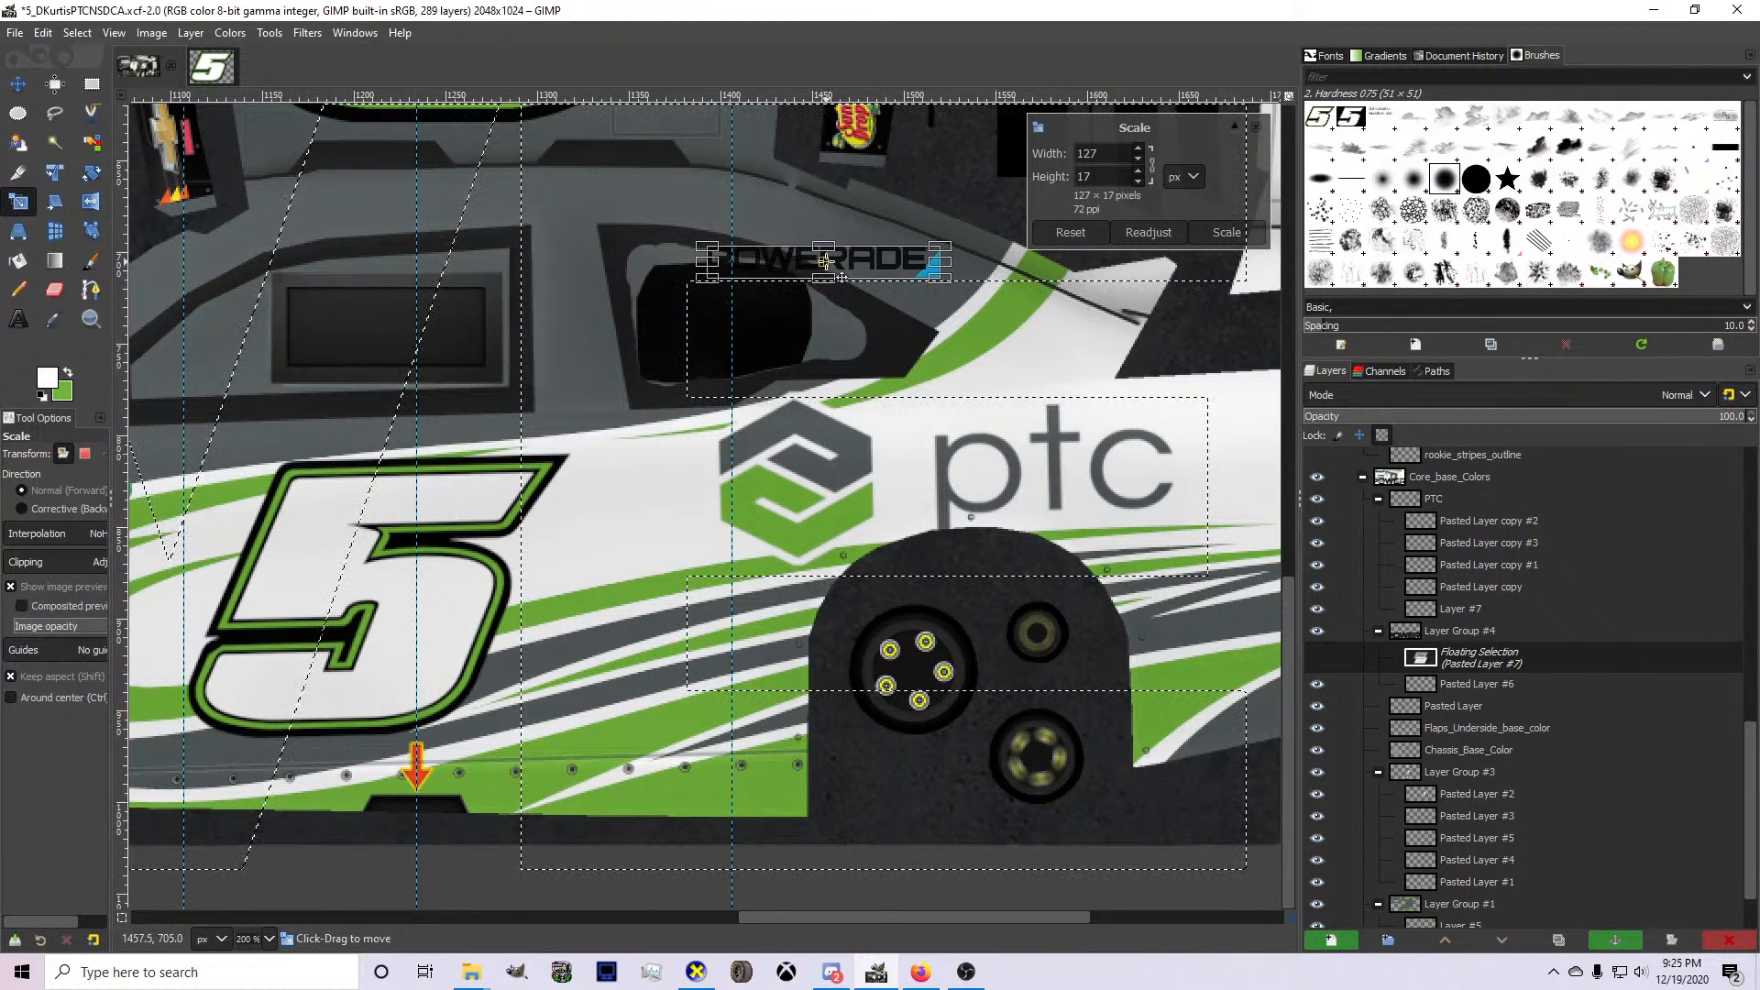
pyautogui.press('Return')
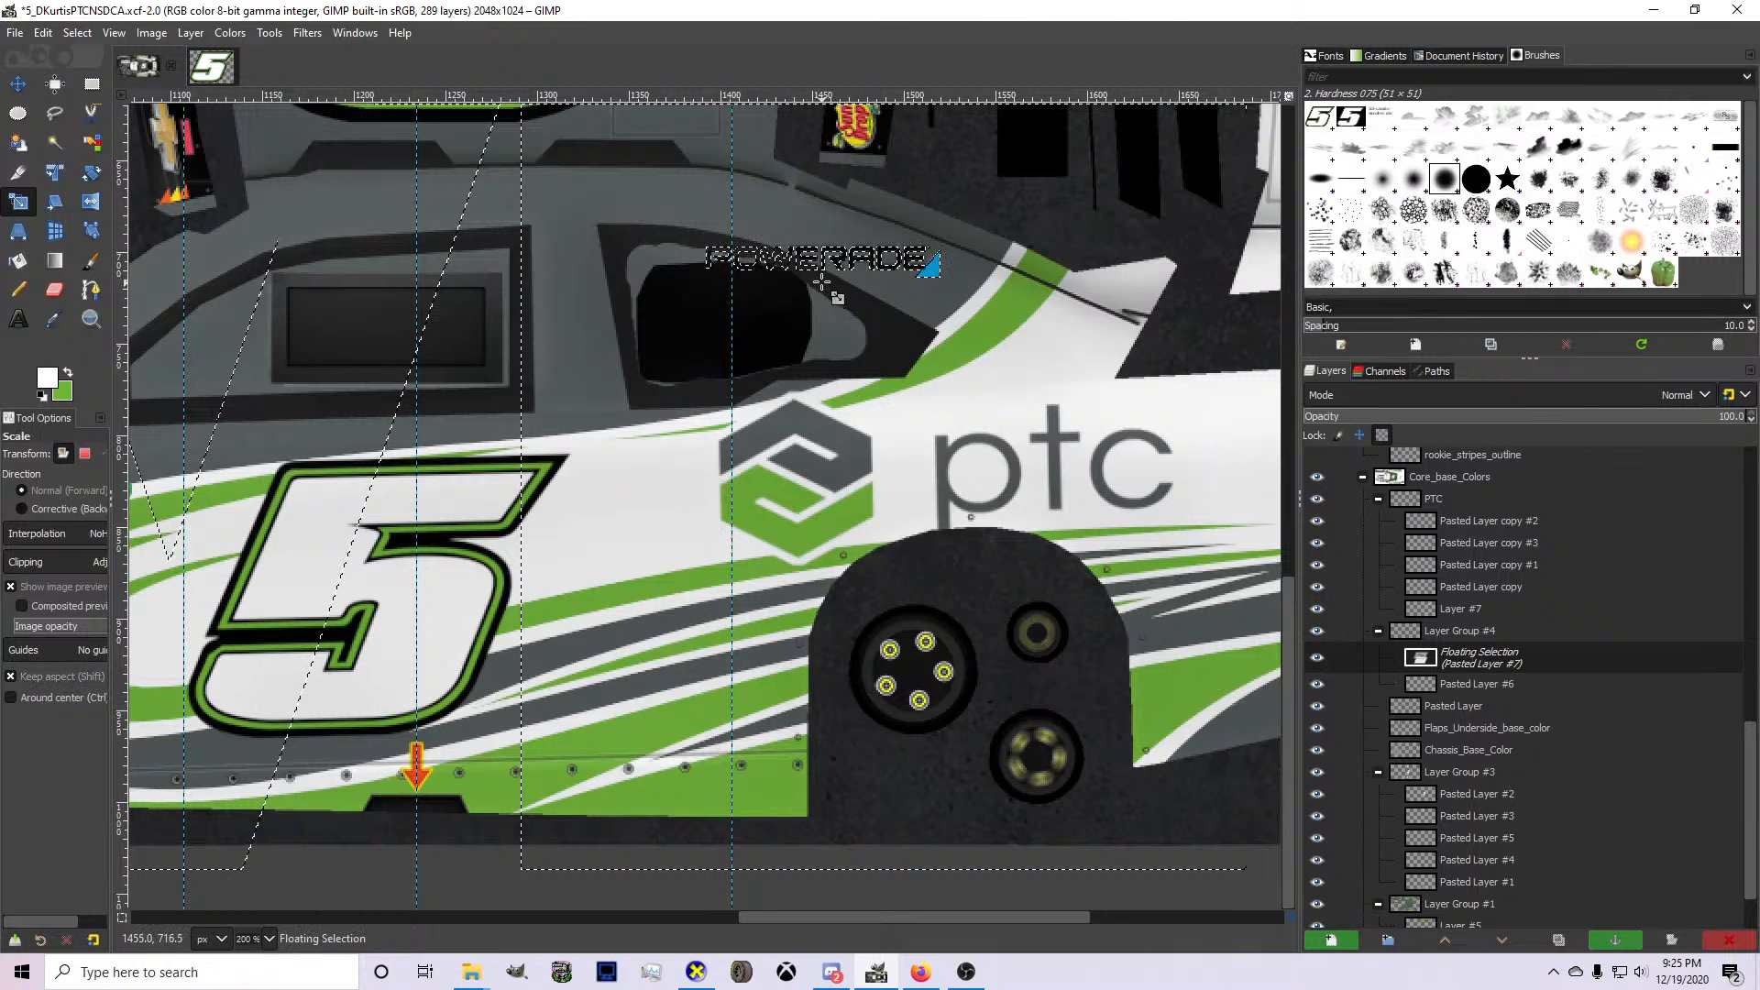
# Move the Powerade logo down to the lower body side ahead of the rear wheel and make it a new layer.
pyautogui.press('m')
pyautogui.moveTo(794, 285); pyautogui.dragTo(635, 747)
pyautogui.hotkey('shift', 'ctrl', 'n')
# Scale the Powerade layer slightly smaller, keeping its blue corner end in place near the rear wheel.
pyautogui.scroll(2, 664, 724)
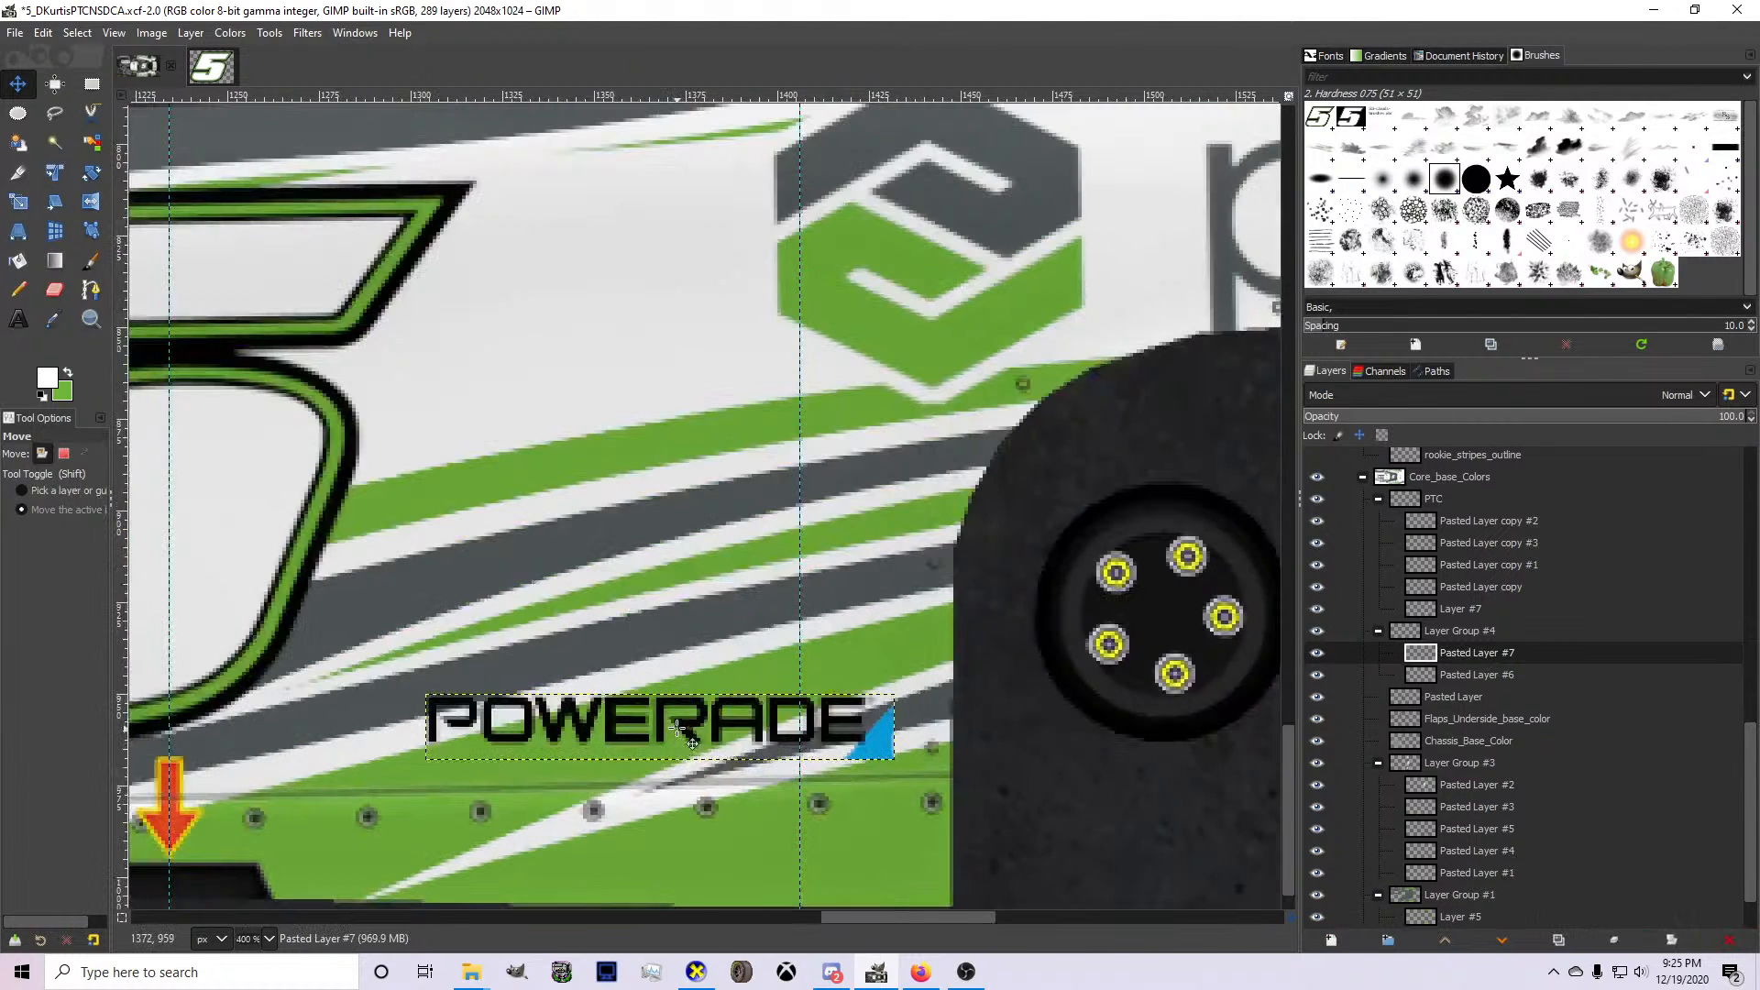
pyautogui.hotkey('shift', 's')
pyautogui.moveTo(485, 751); pyautogui.dragTo(530, 747)
pyautogui.press('Return')
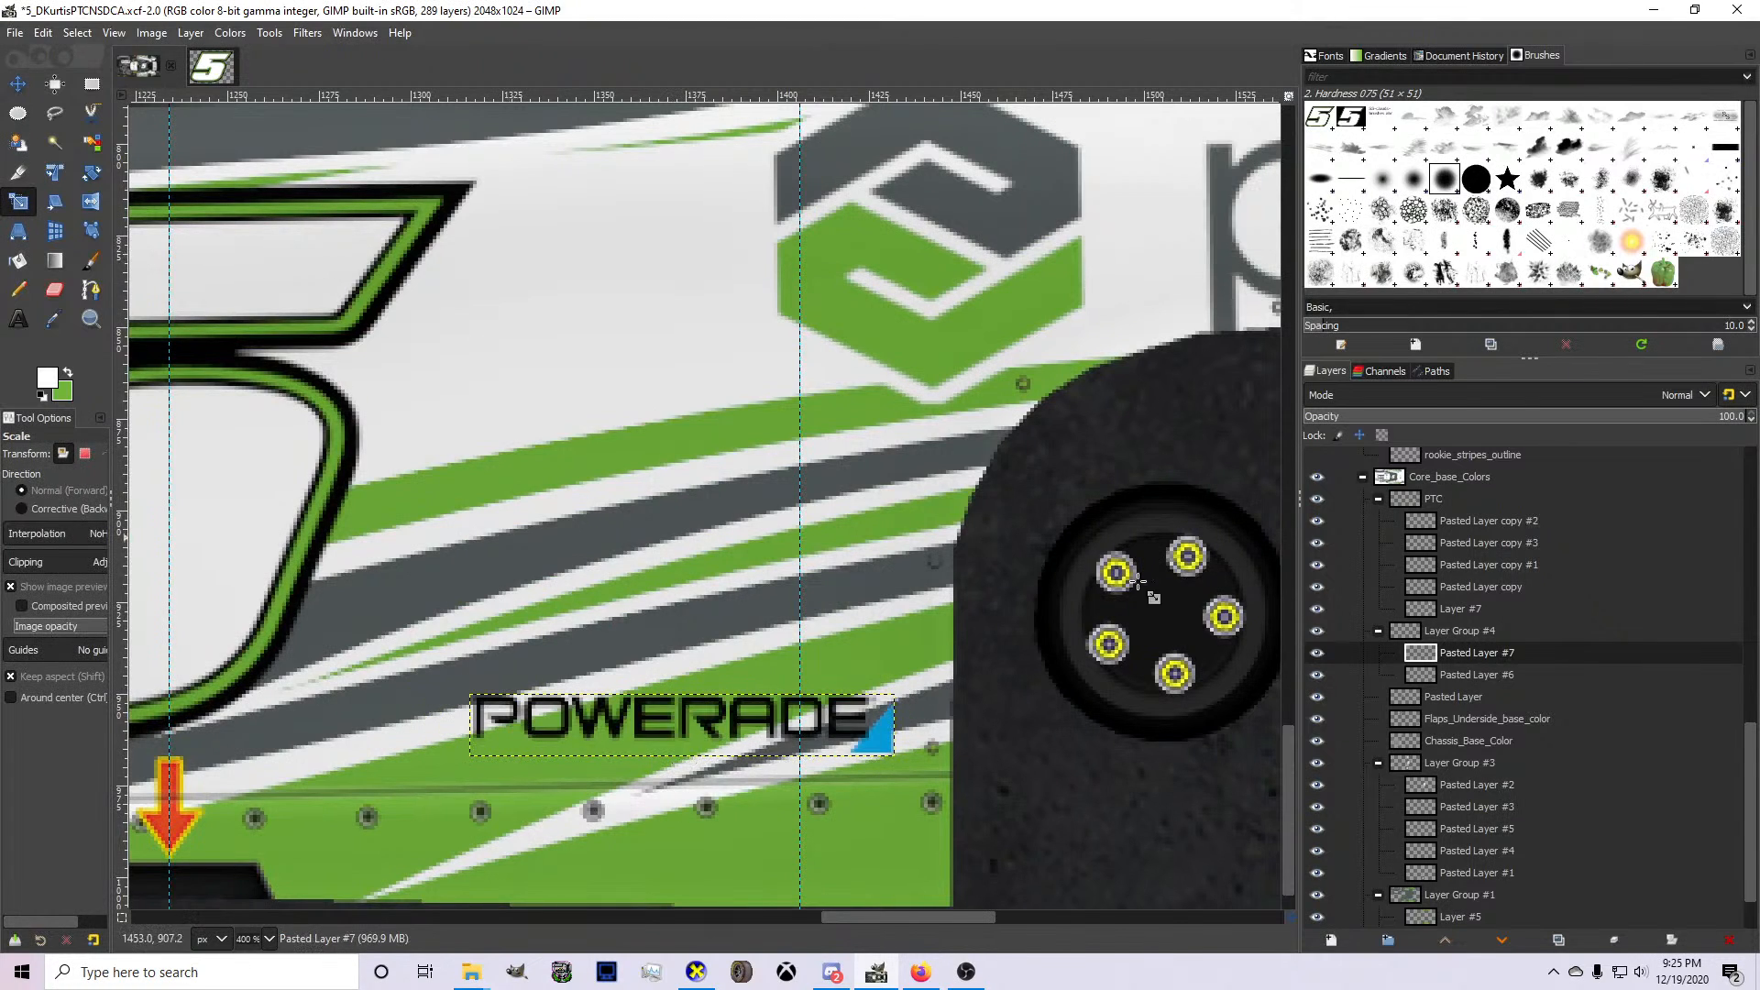
pyautogui.click(1475, 673)
pyautogui.hotkey('shift', 'ctrl', 'j')
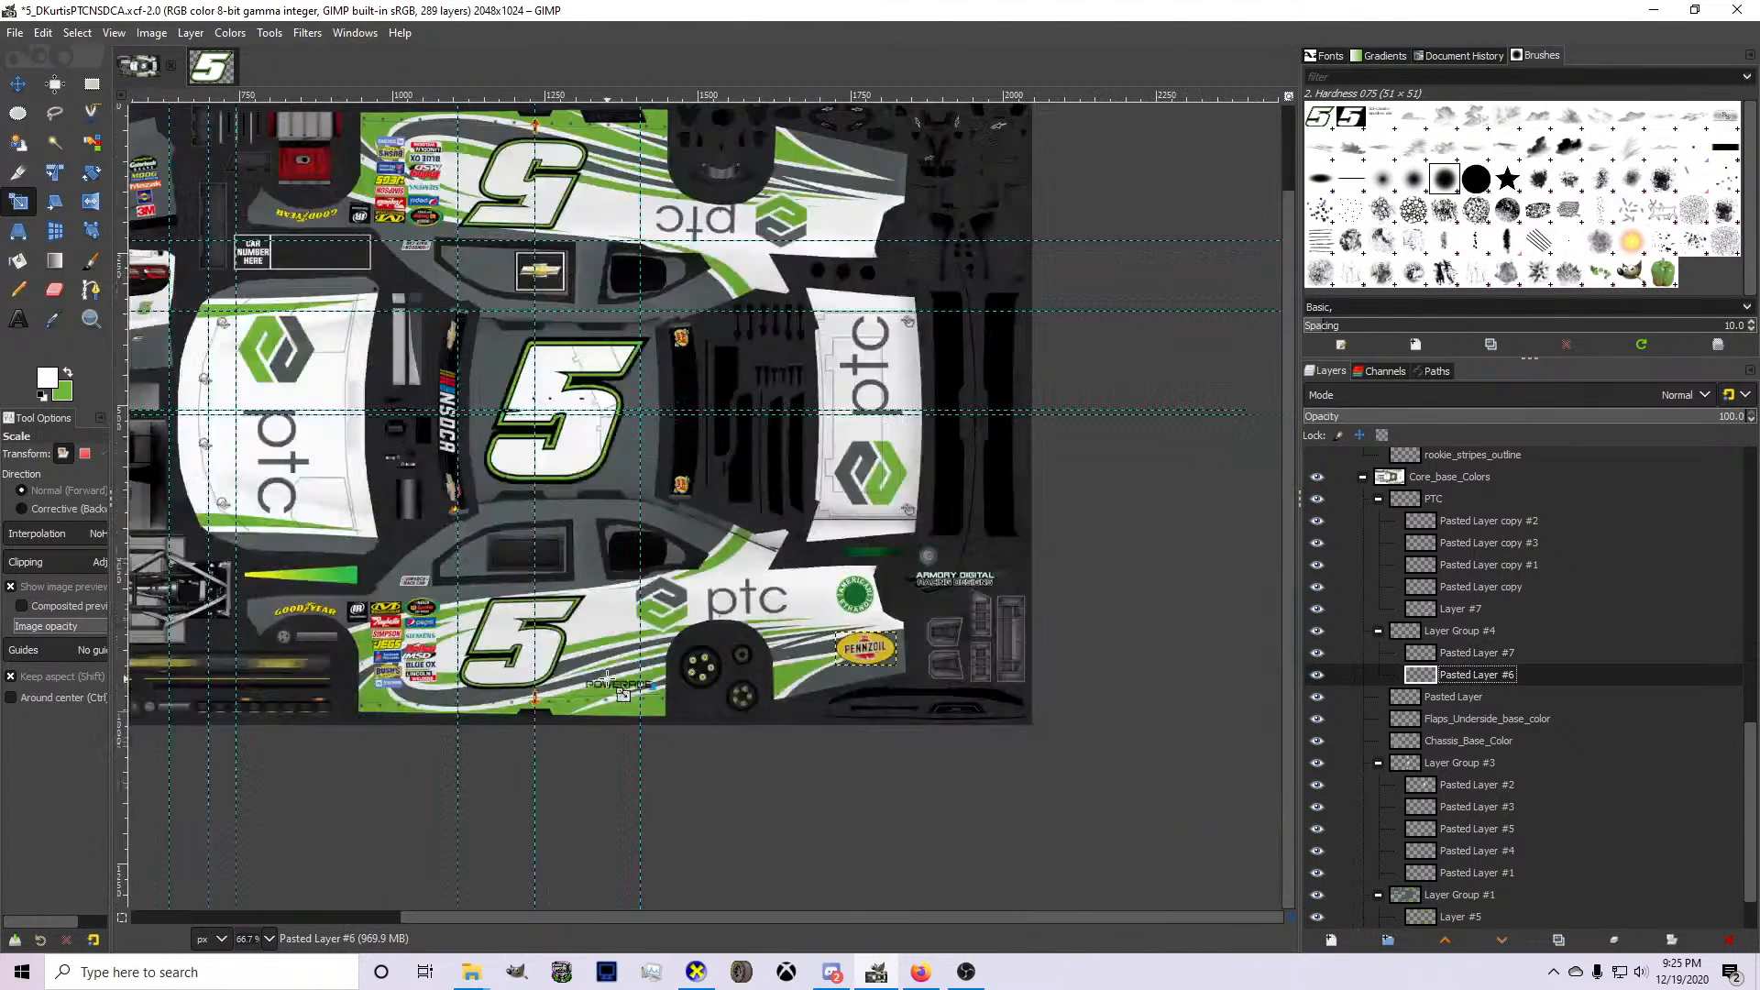
pyautogui.press('2')
pyautogui.scroll(-2, 911, 716)
pyautogui.scroll(3, 953, 683)
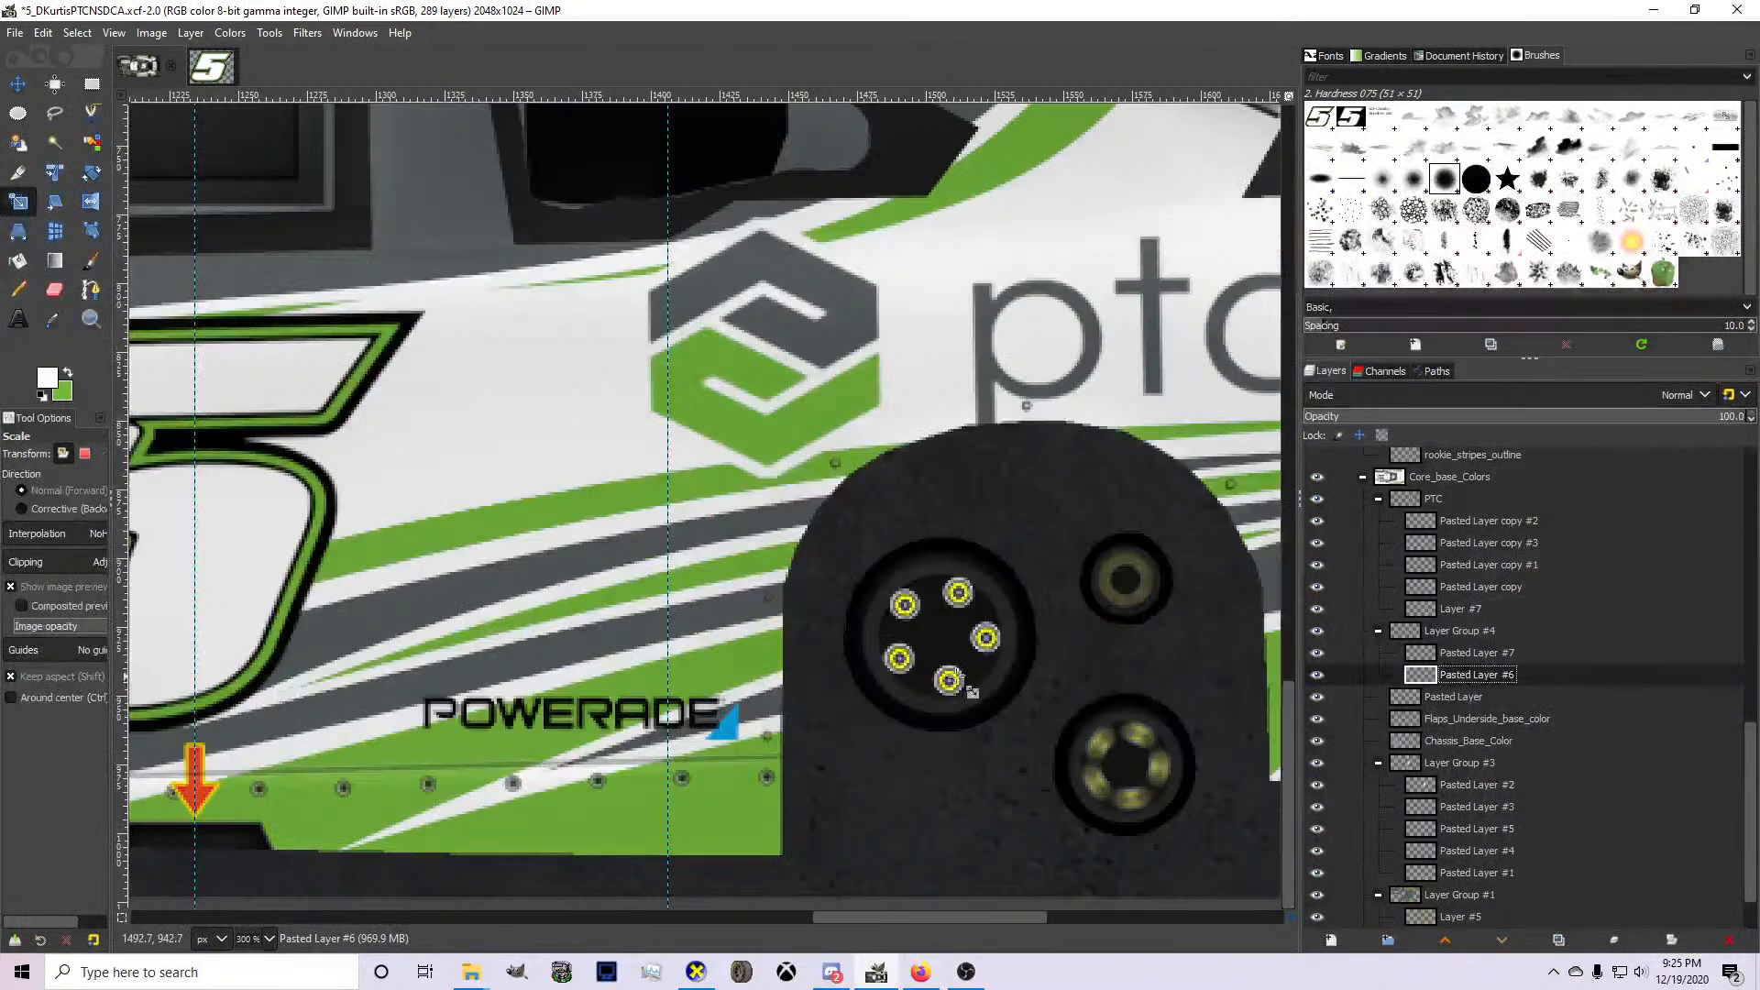
pyautogui.click(1464, 654)
pyautogui.hotkey('shift', 'r')
pyautogui.moveTo(702, 759); pyautogui.dragTo(683, 776)
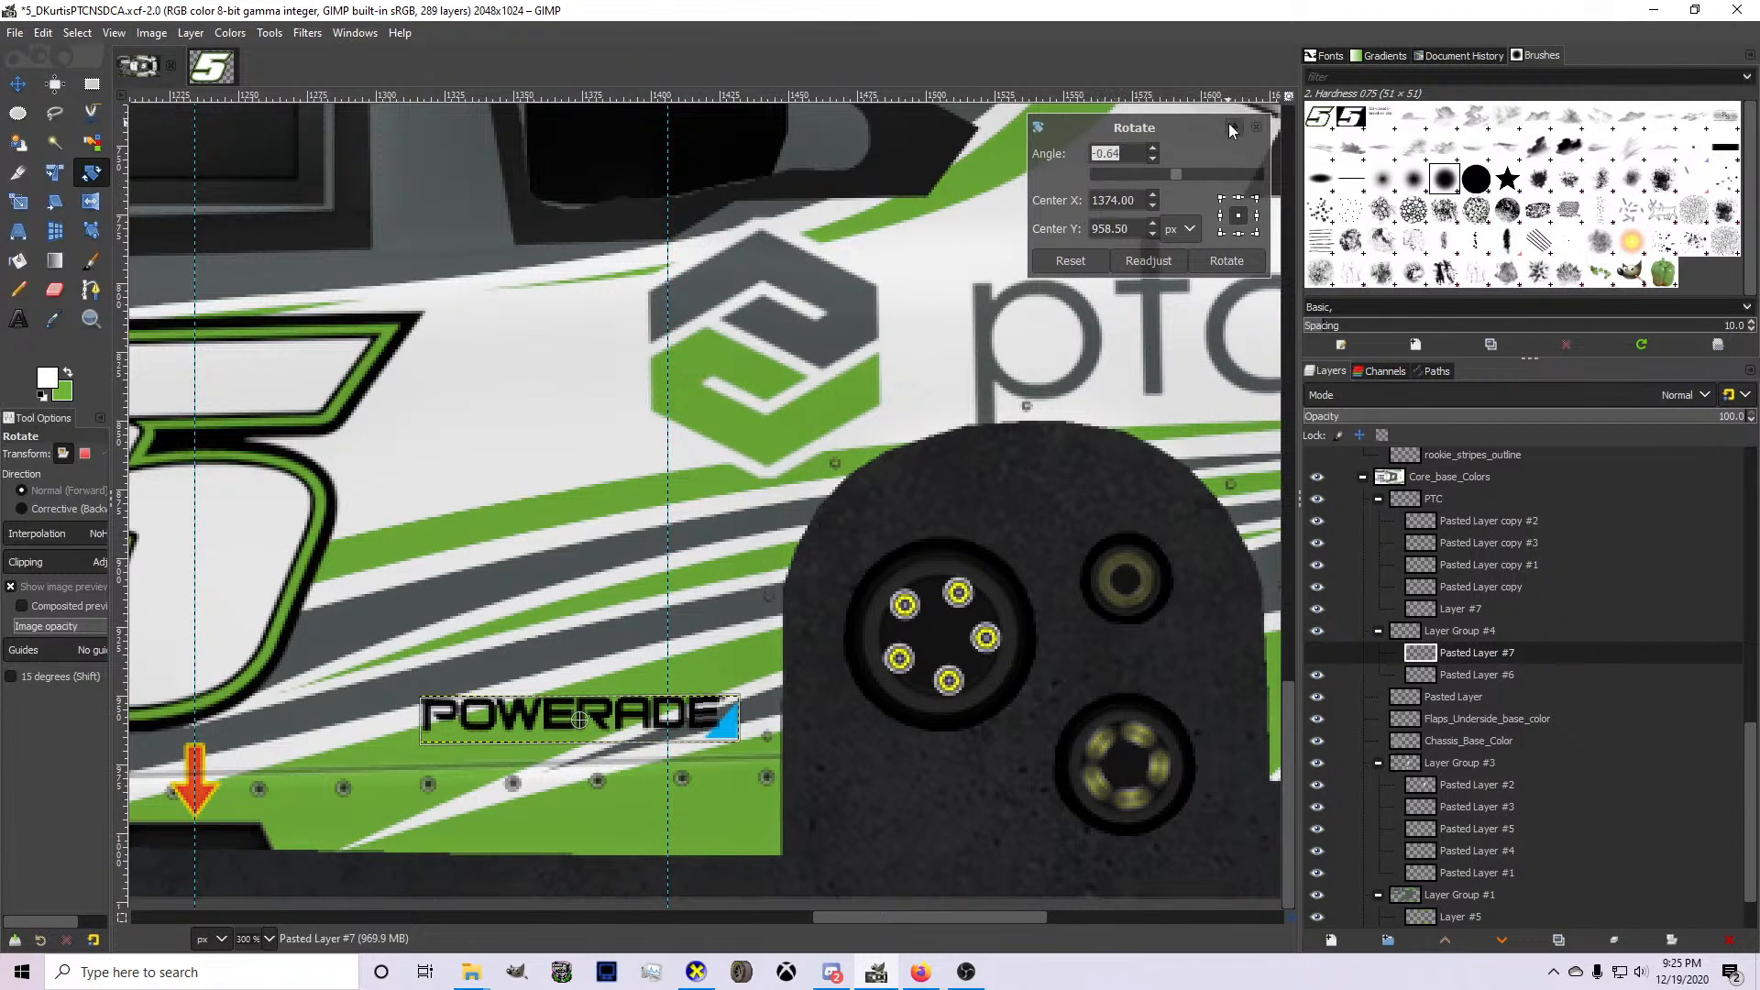
pyautogui.click(1255, 128)
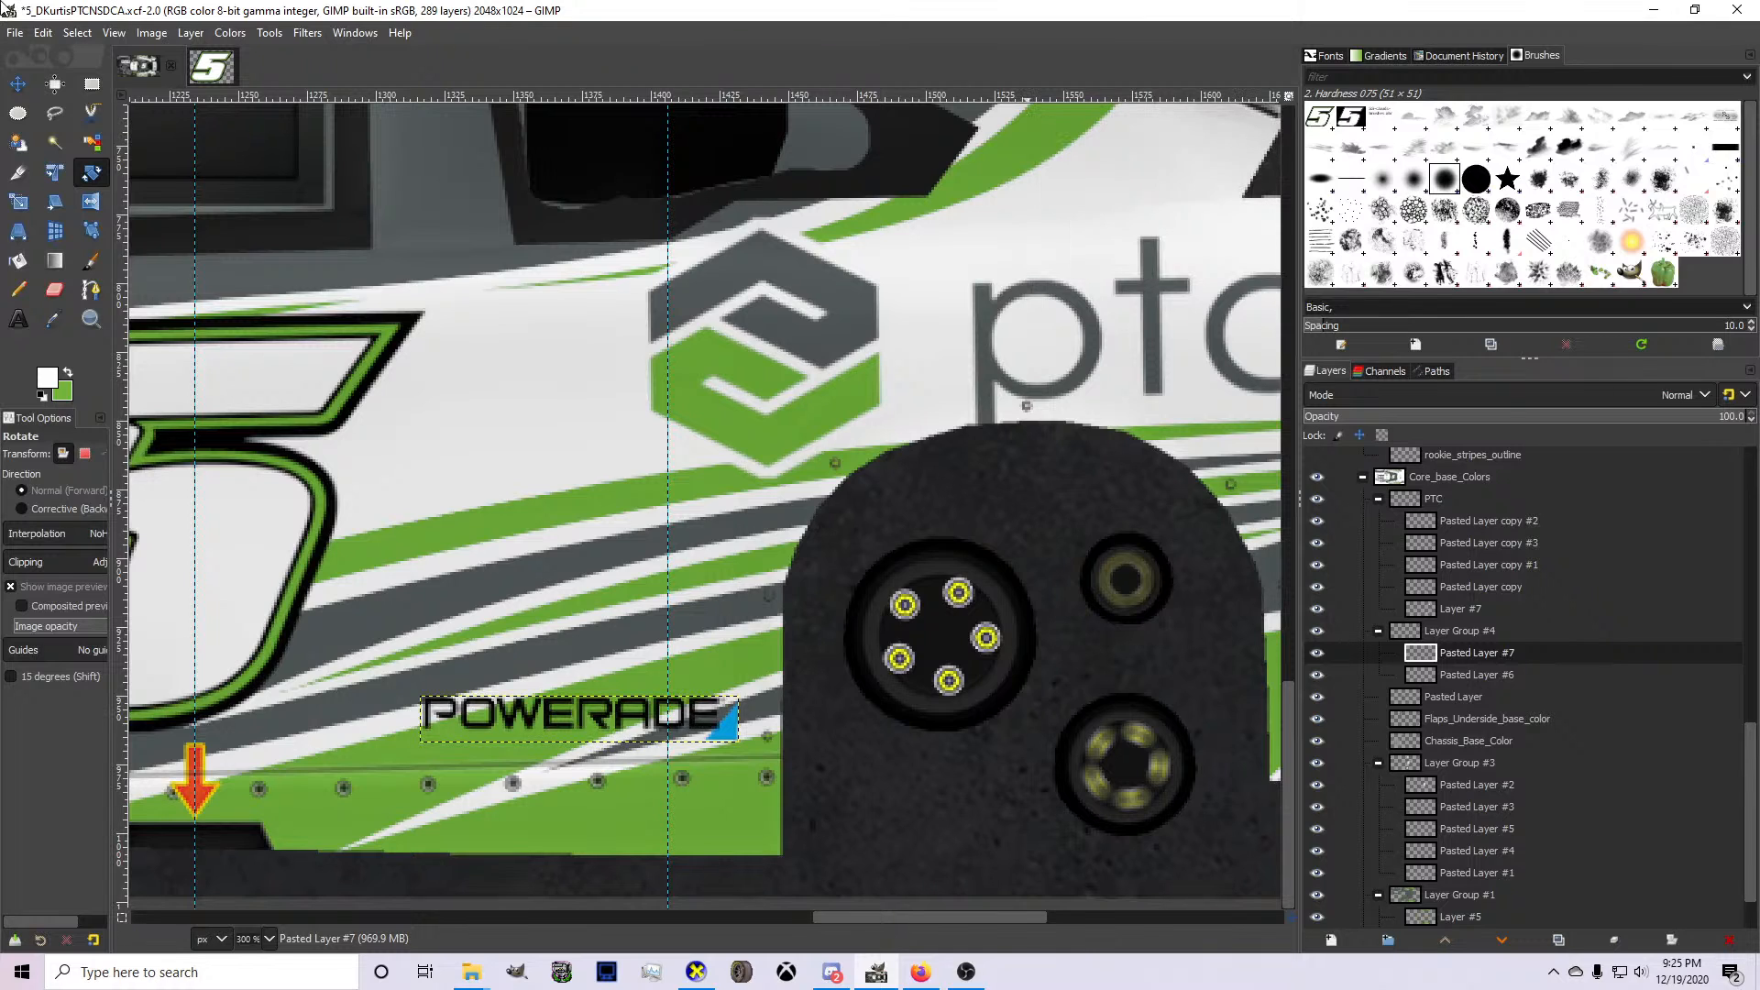
# Nudge the Powerade logo slightly down toward the rocker panel and add a new layer at the bottom of Layer Group #4.
pyautogui.click(26, 82)
pyautogui.moveTo(542, 739); pyautogui.dragTo(536, 745)
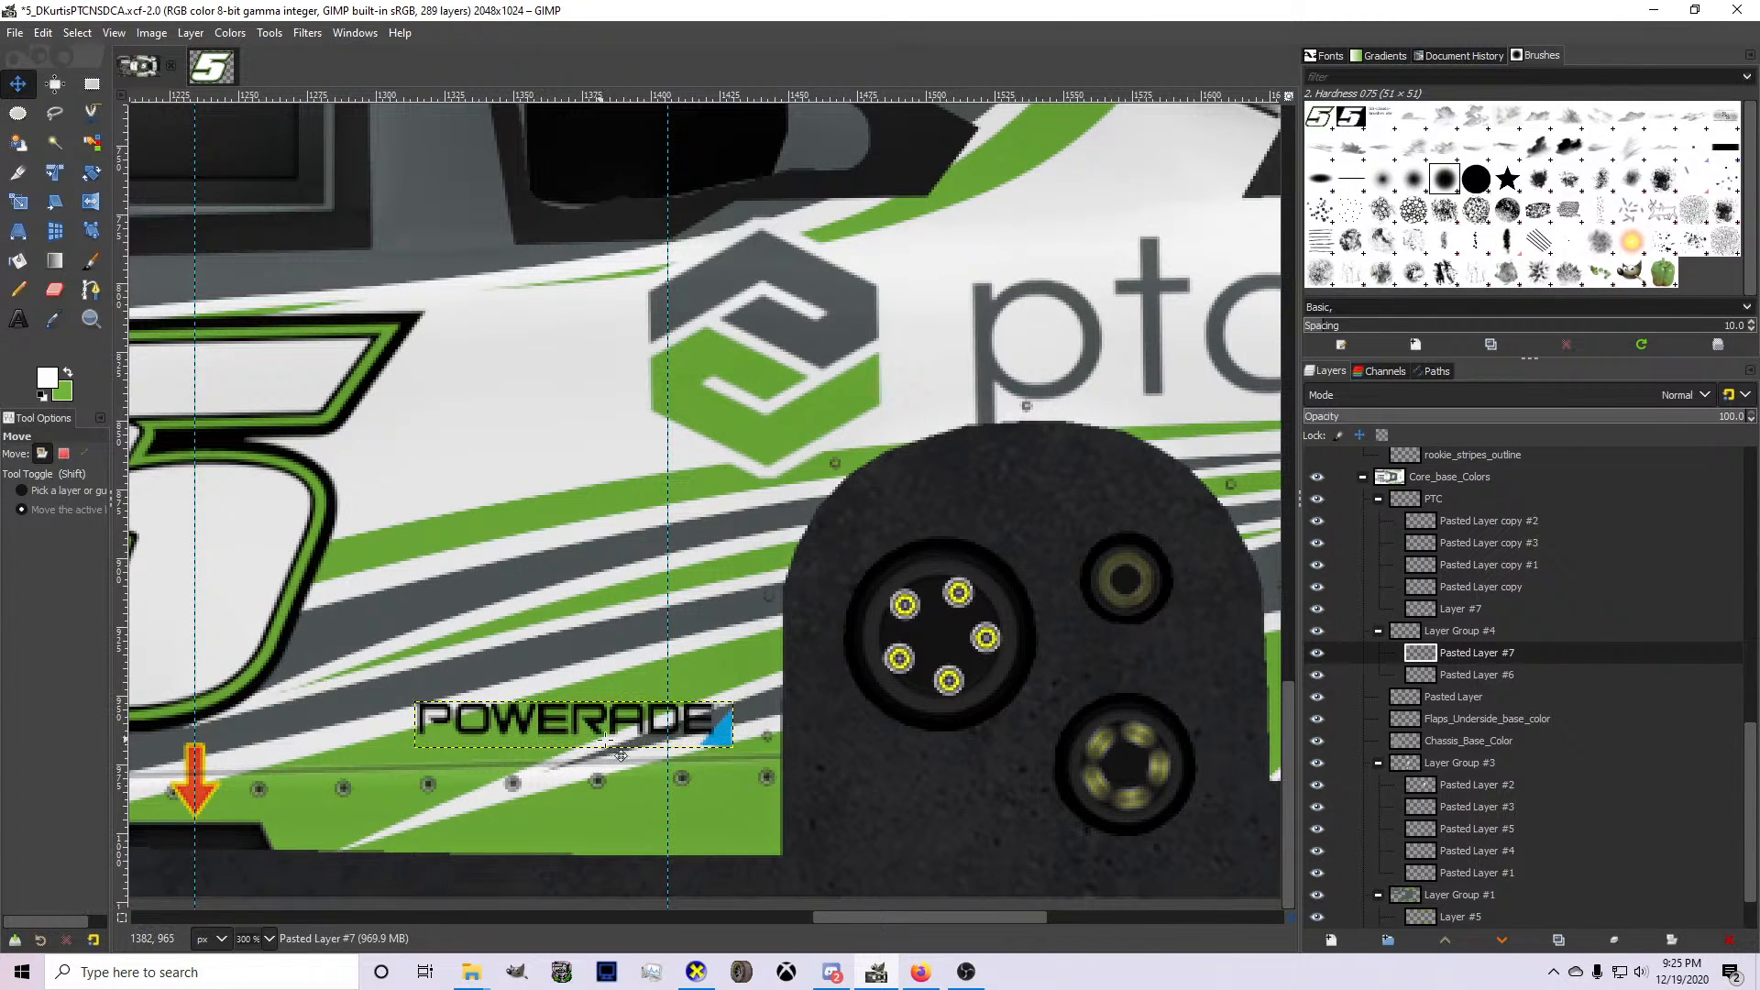
pyautogui.click(1334, 943)
pyautogui.click(1455, 917)
pyautogui.moveTo(1458, 657)
pyautogui.mouseDown()
pyautogui.moveTo(1464, 703)
pyautogui.moveTo(1450, 655)
pyautogui.mouseUp()
# Create a selection from the Powerade layer's alpha and make Layer #6 the active layer.
pyautogui.click(1457, 655)
pyautogui.rightClick(1447, 653)
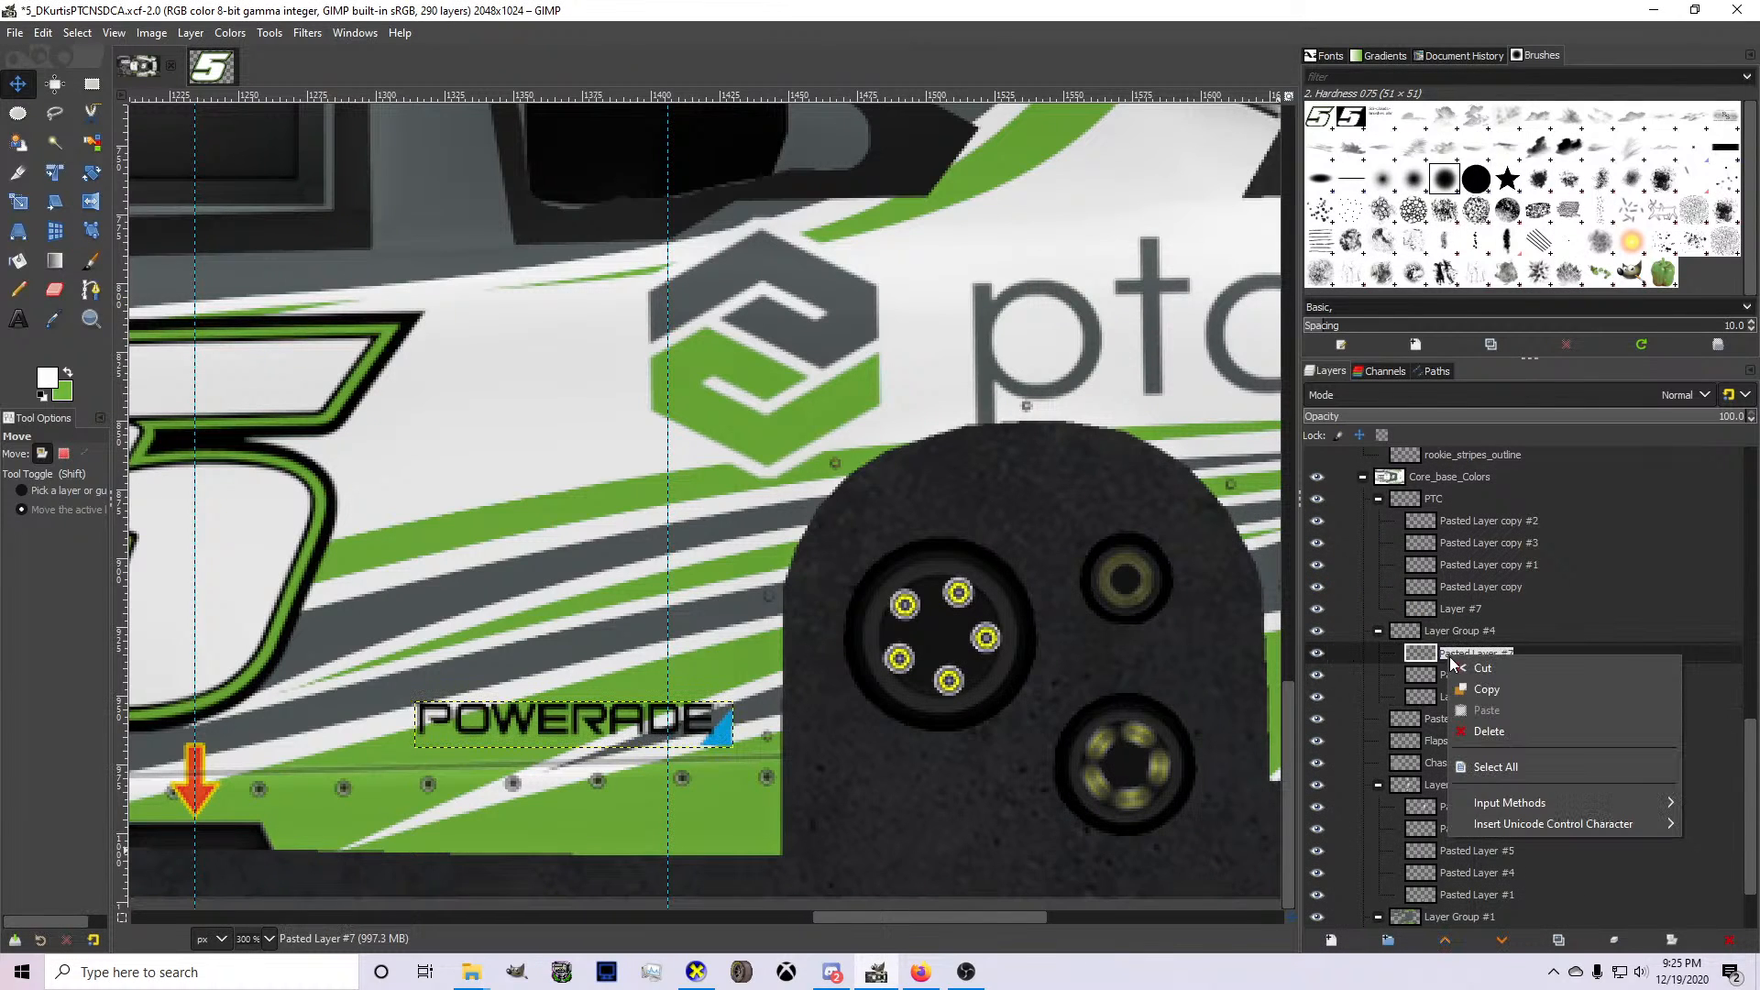
pyautogui.click(1429, 660)
pyautogui.click(1417, 656)
pyautogui.rightClick(1421, 651)
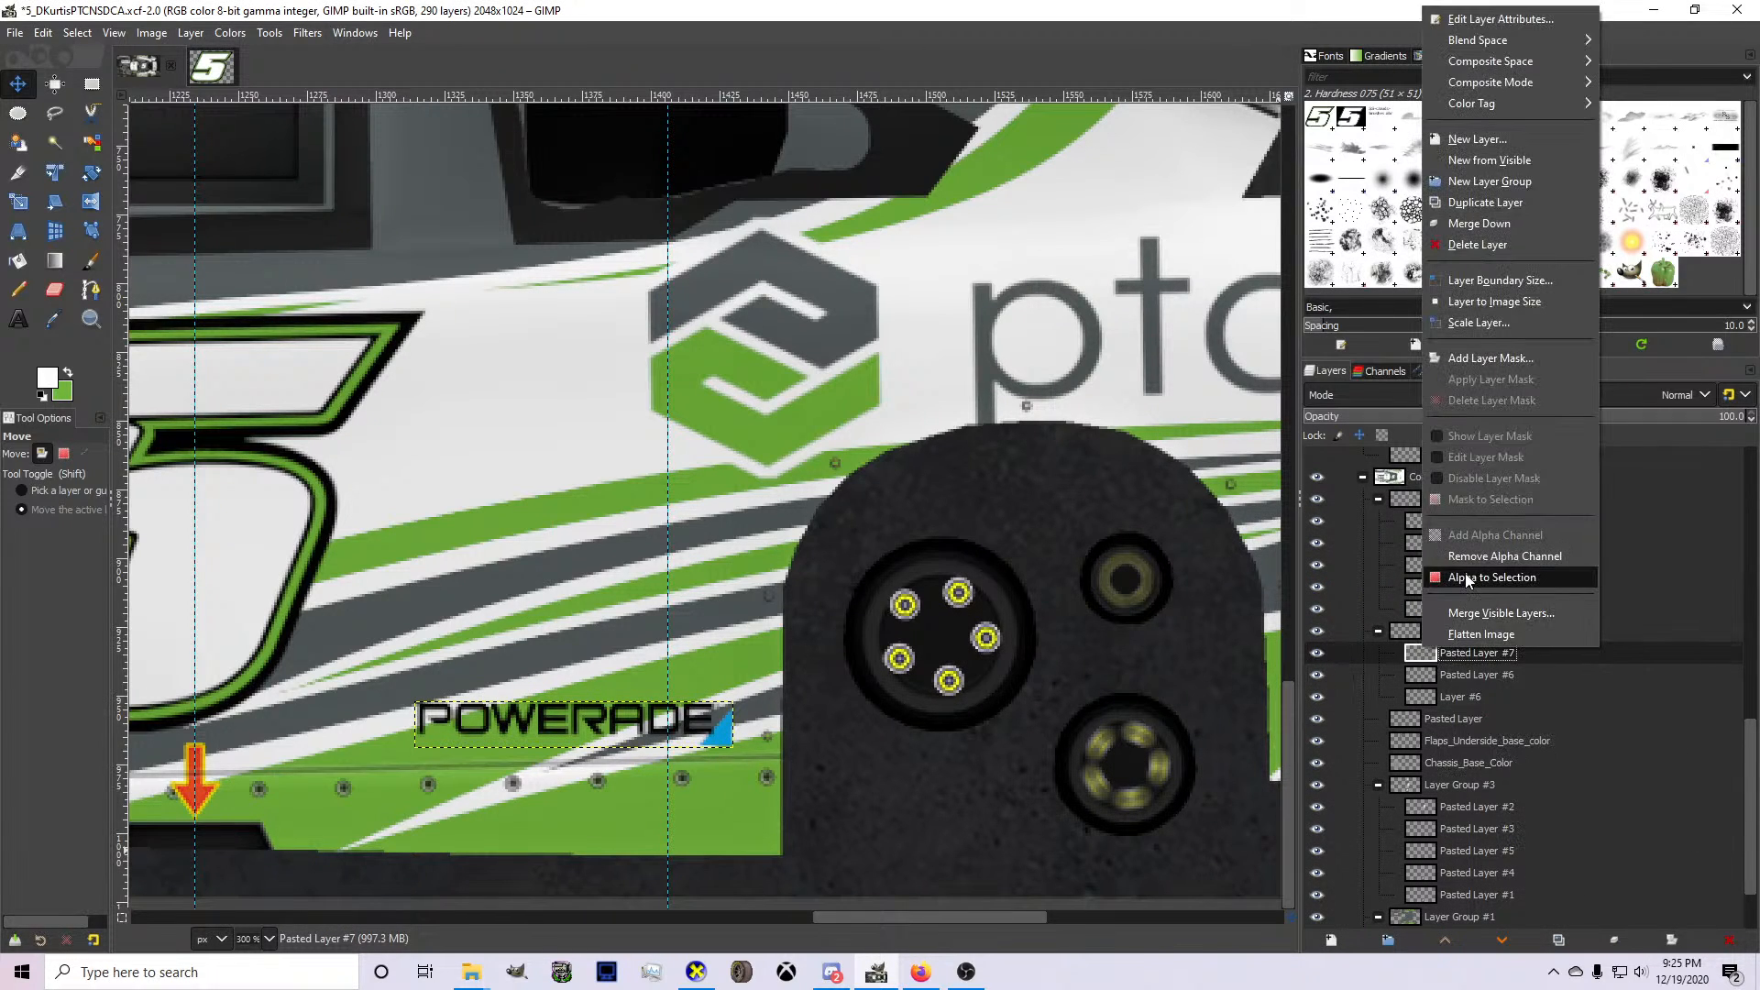
pyautogui.click(1492, 577)
pyautogui.click(1435, 701)
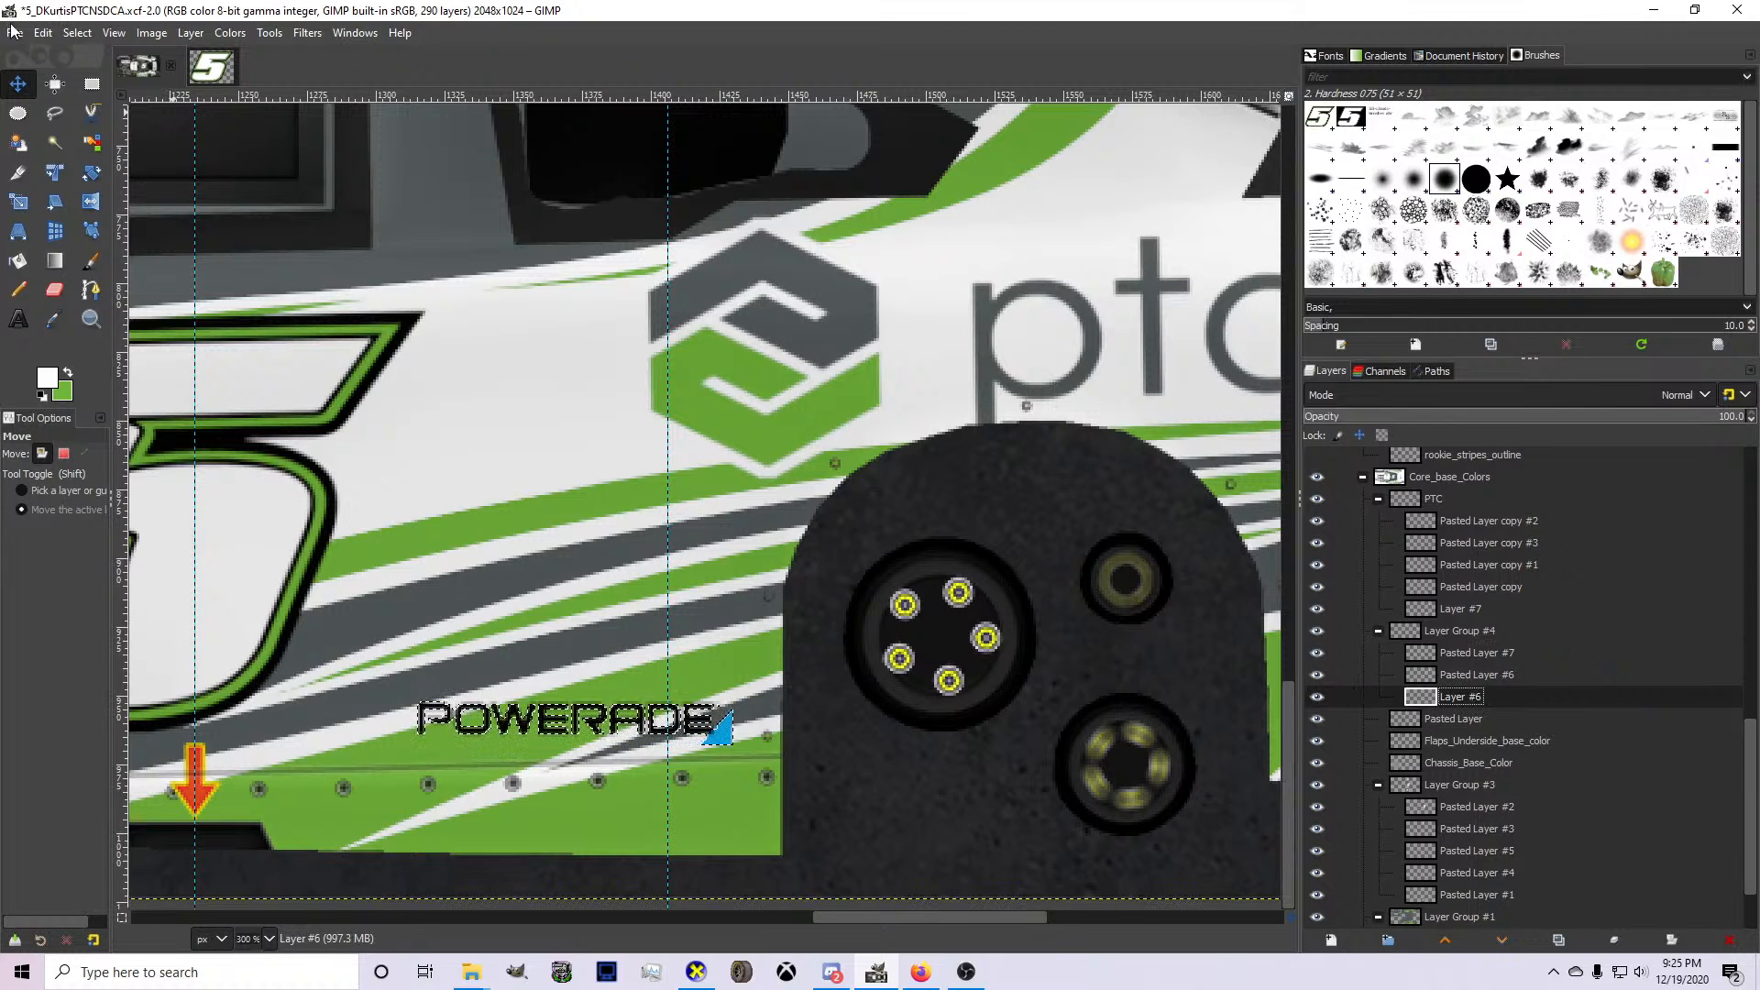
# Grow the selection outward around the Powerade lettering to form an outline area.
pyautogui.click(77, 32)
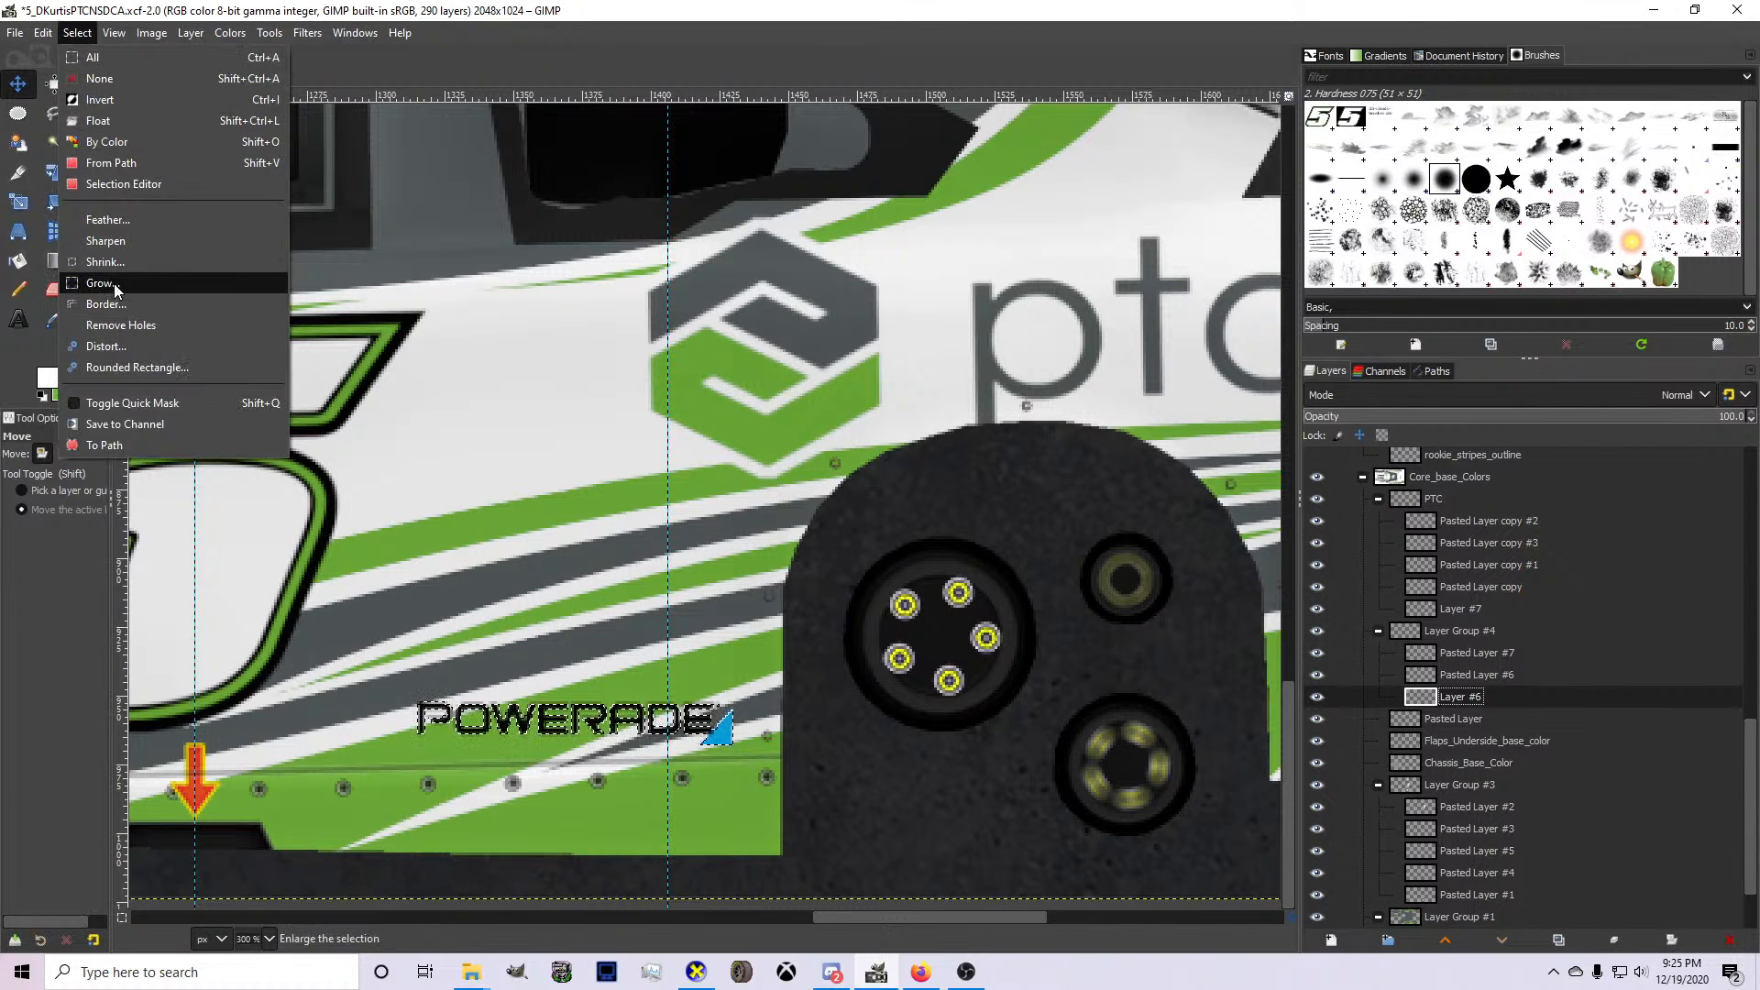
pyautogui.click(100, 284)
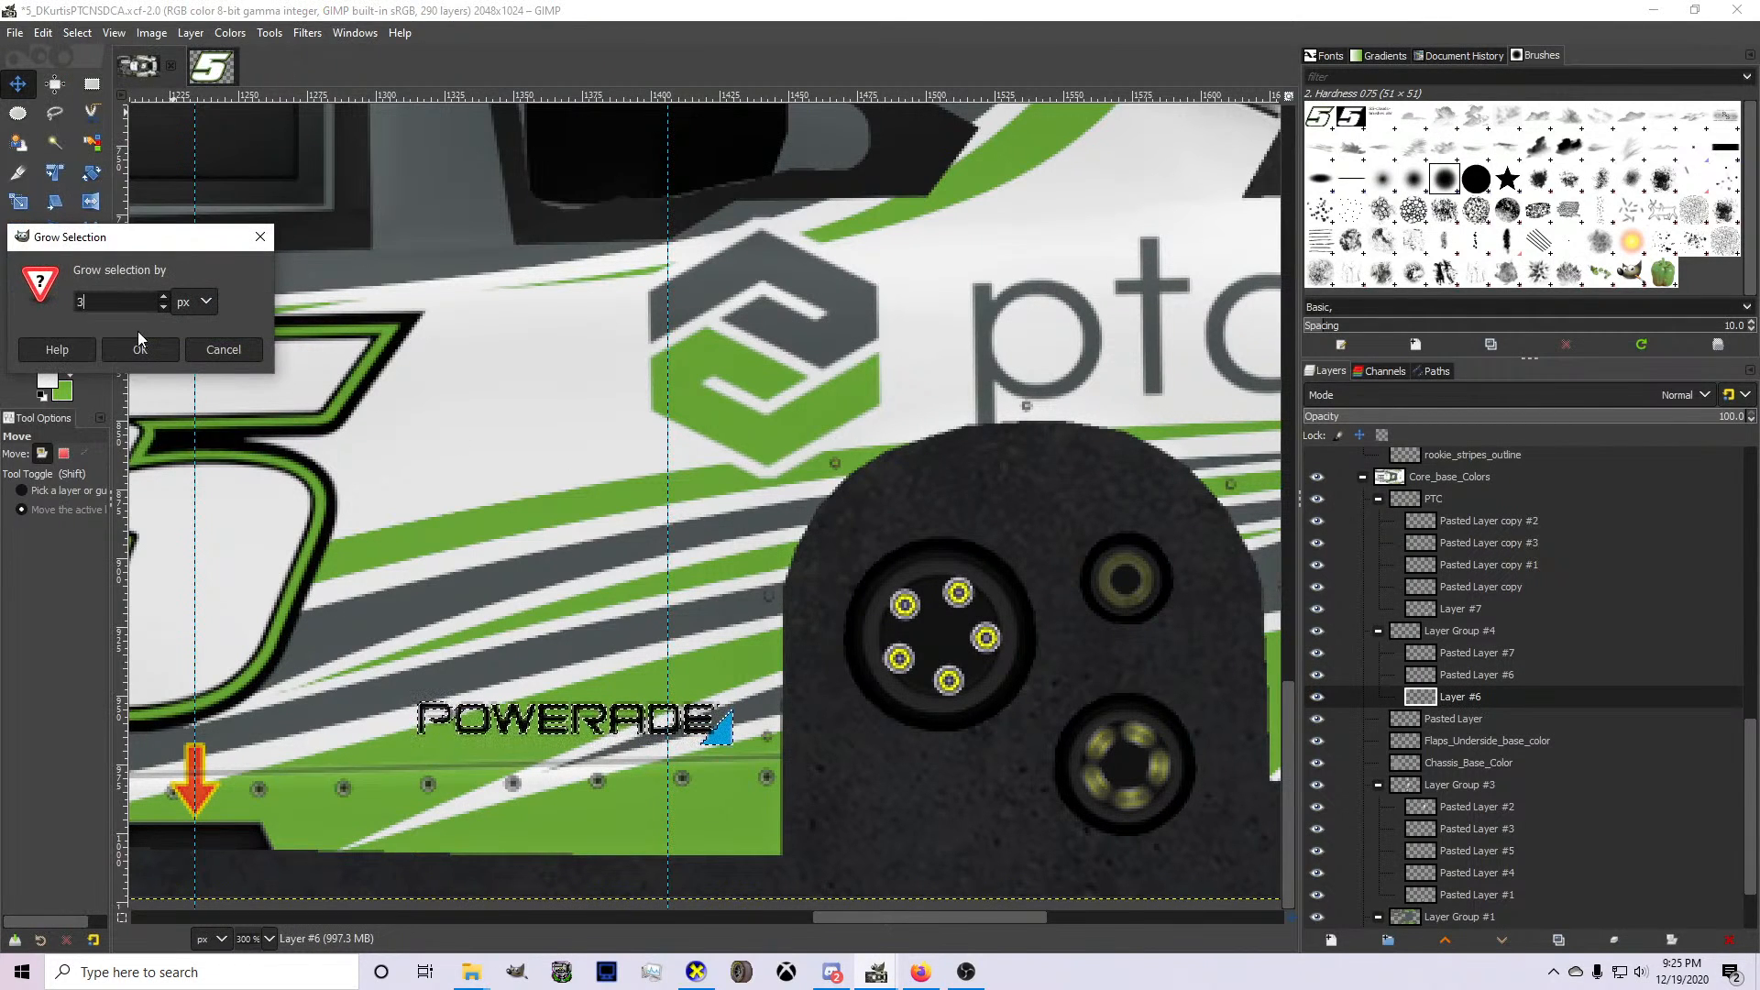
pyautogui.click(139, 347)
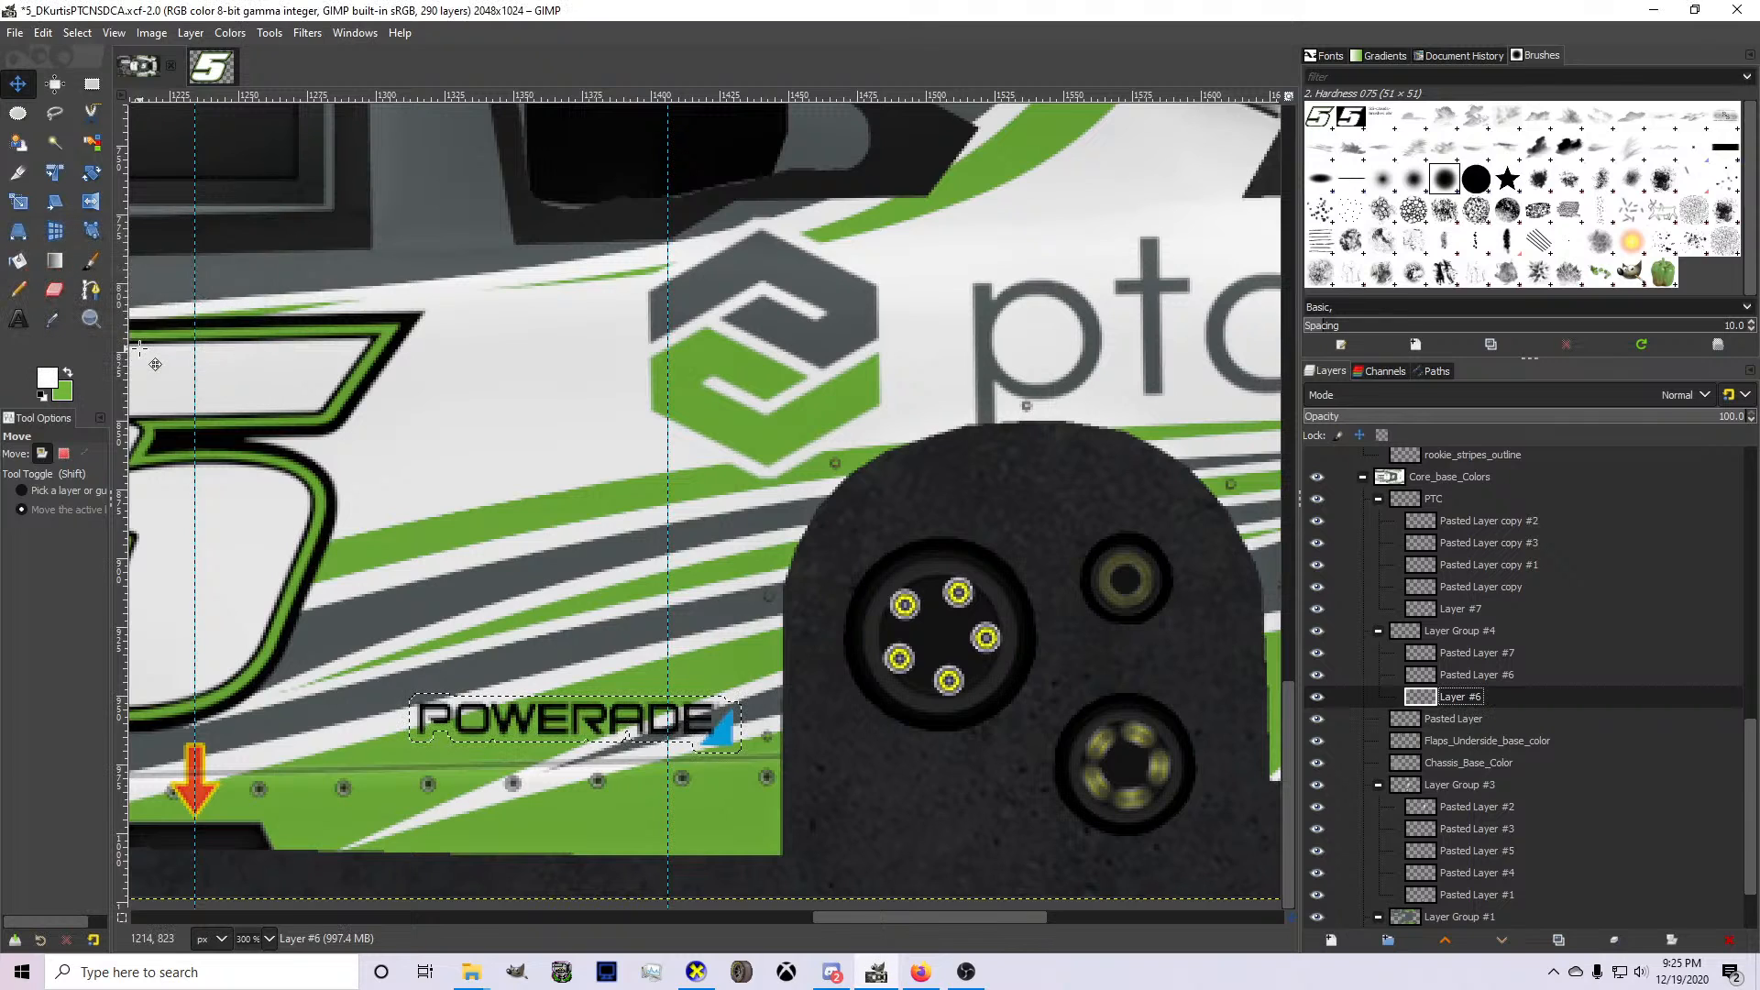
pyautogui.click(43, 32)
pyautogui.moveTo(77, 32)
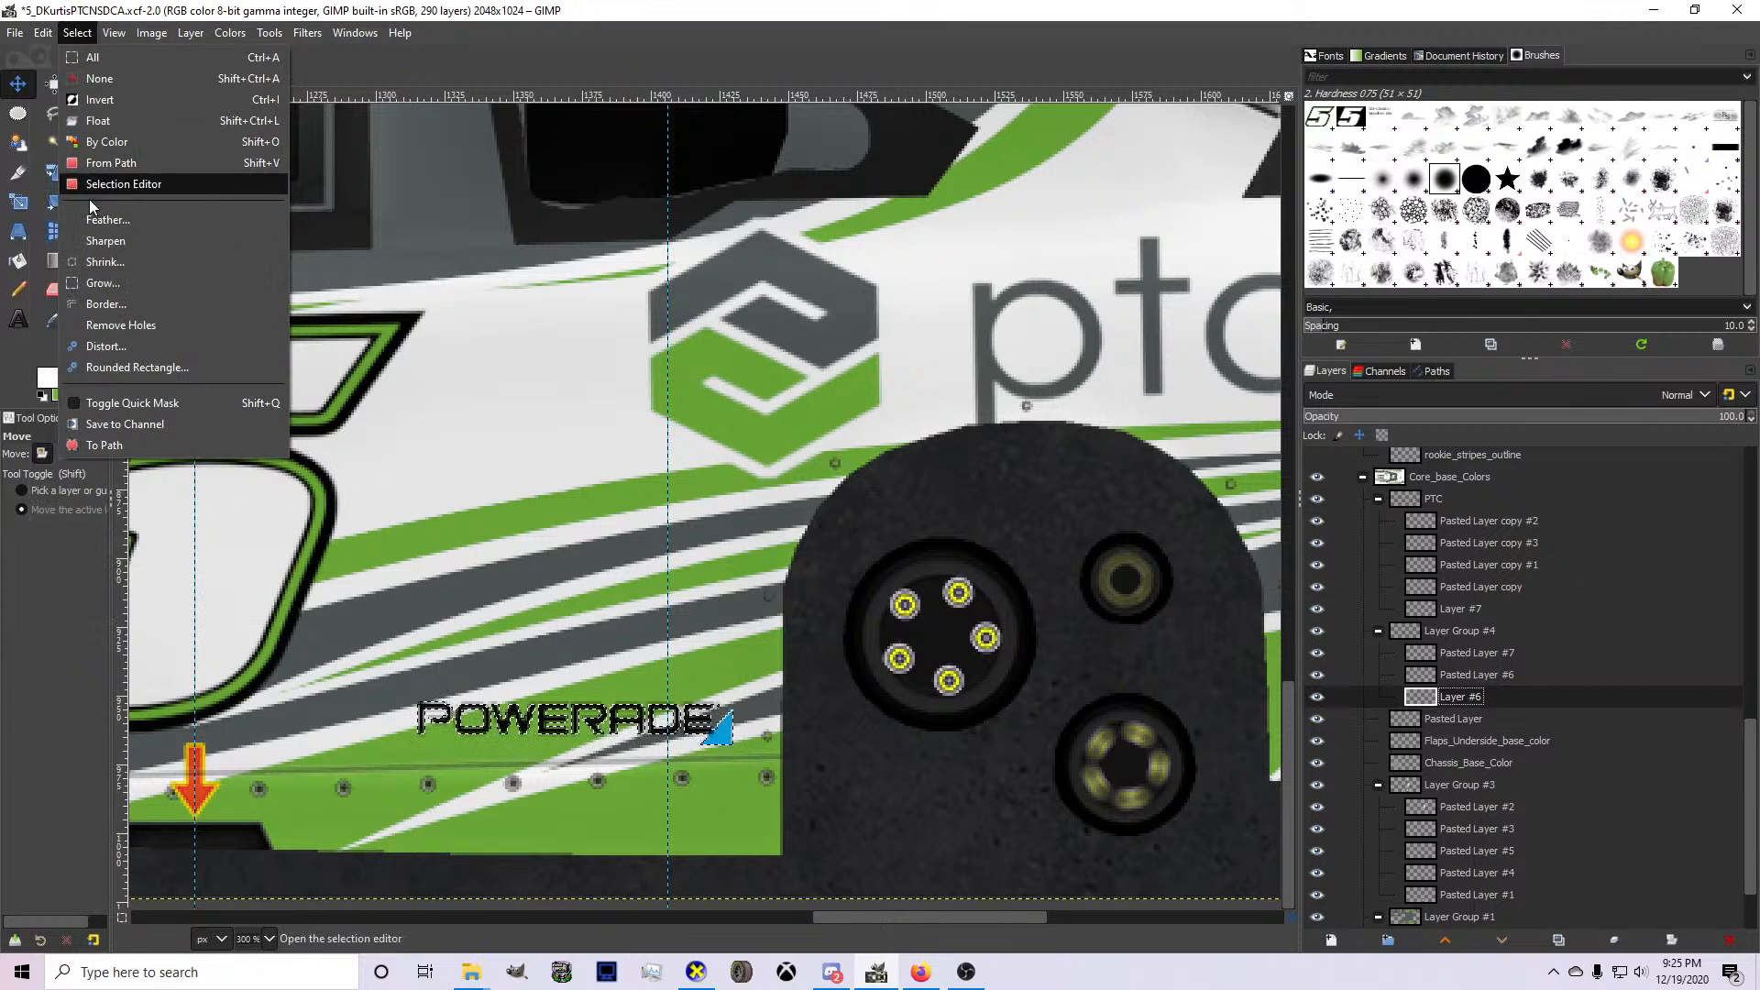
pyautogui.click(101, 283)
pyautogui.click(140, 342)
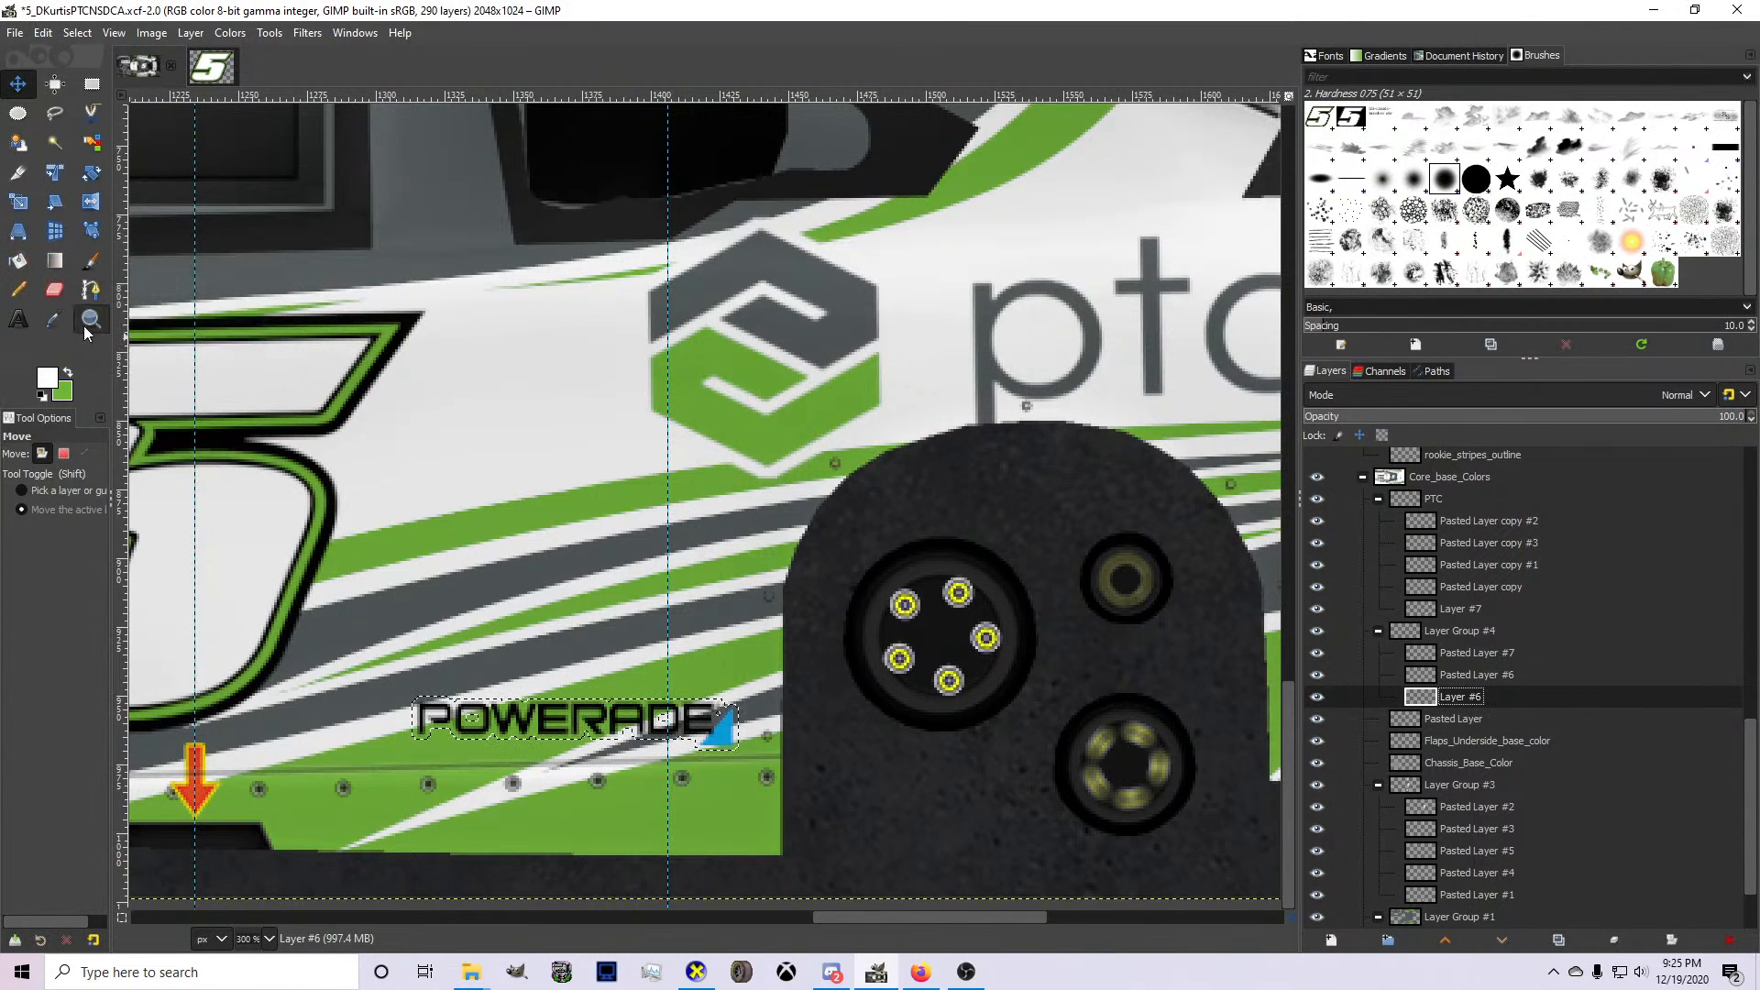
# Paint the grown selection white on Layer #6 with the Pencil tool to outline the Powerade logo, and clear the selection.
pyautogui.hotkey('shift', 'b')
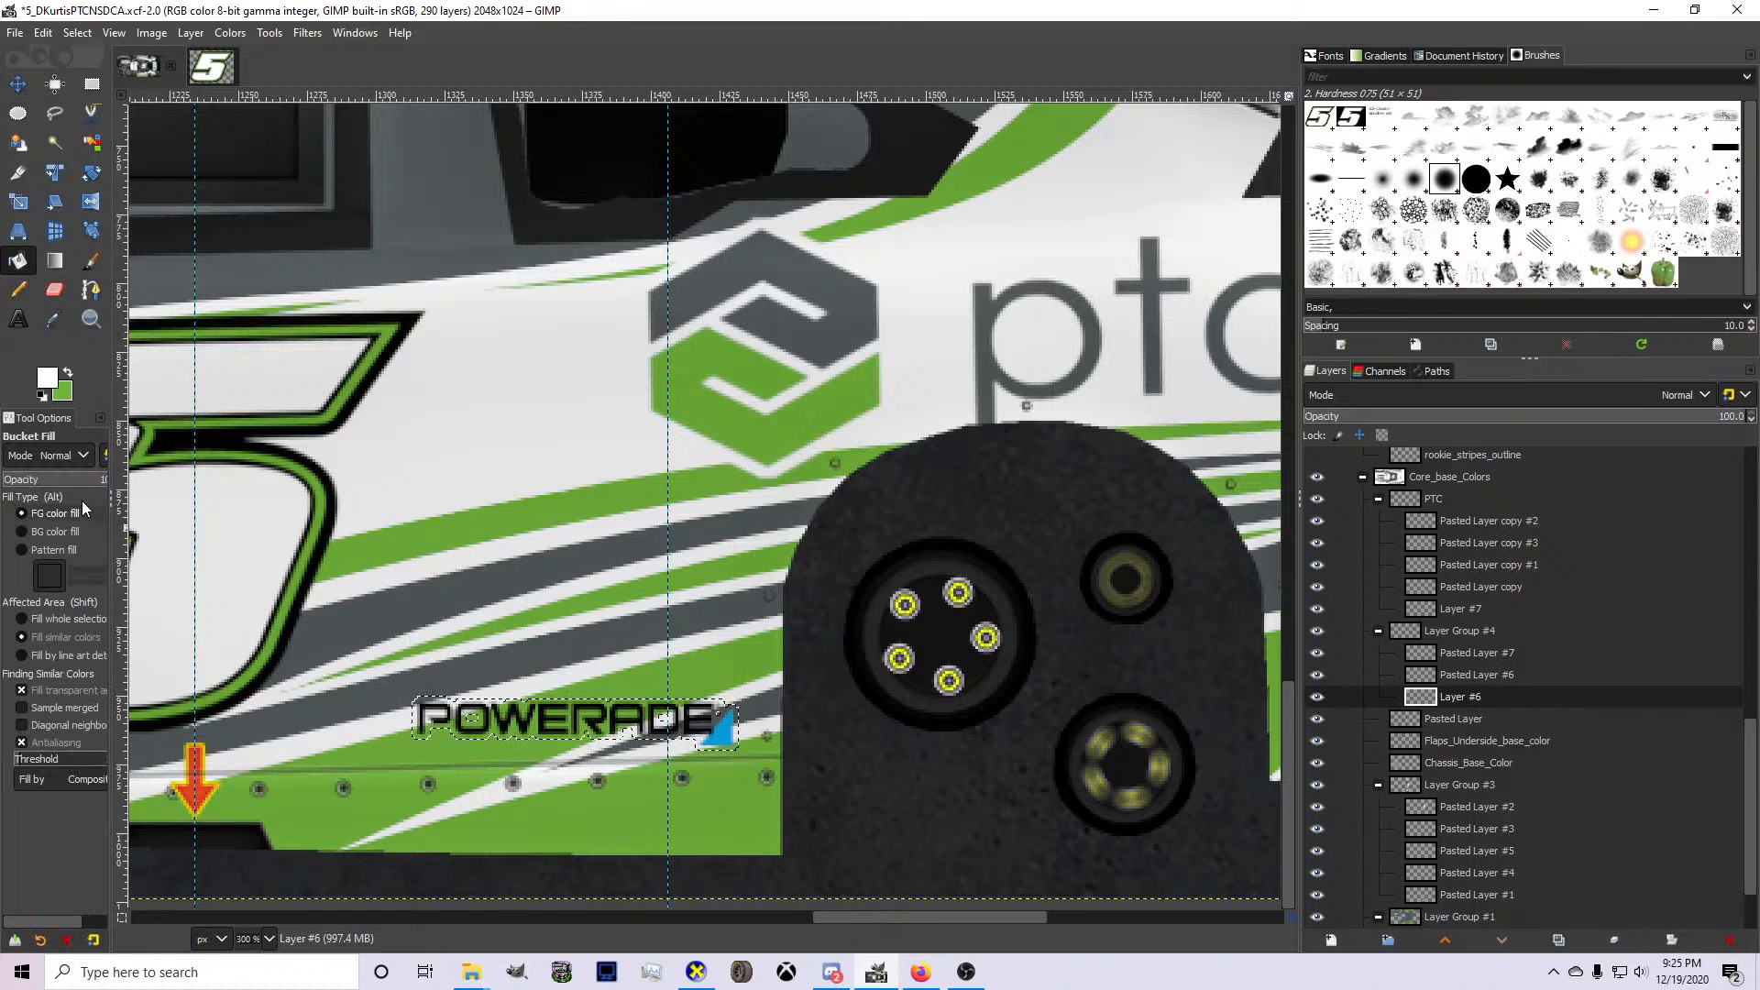
pyautogui.click(15, 293)
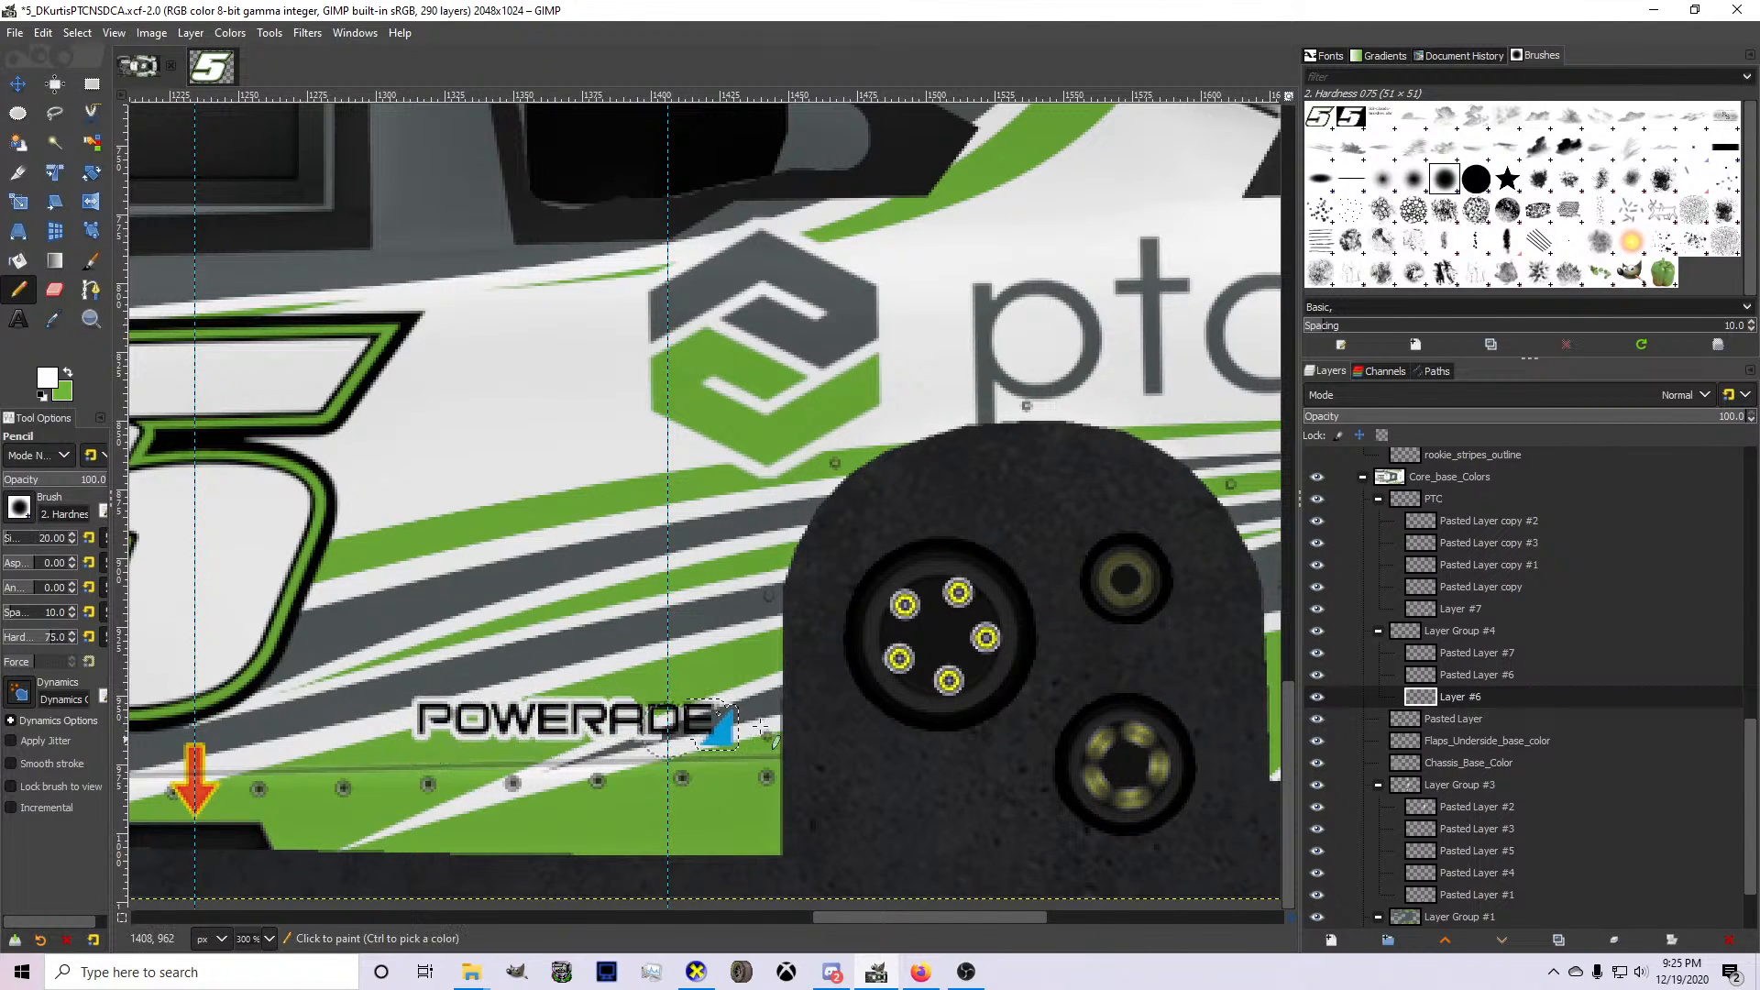
pyautogui.scroll(4, 404, 720)
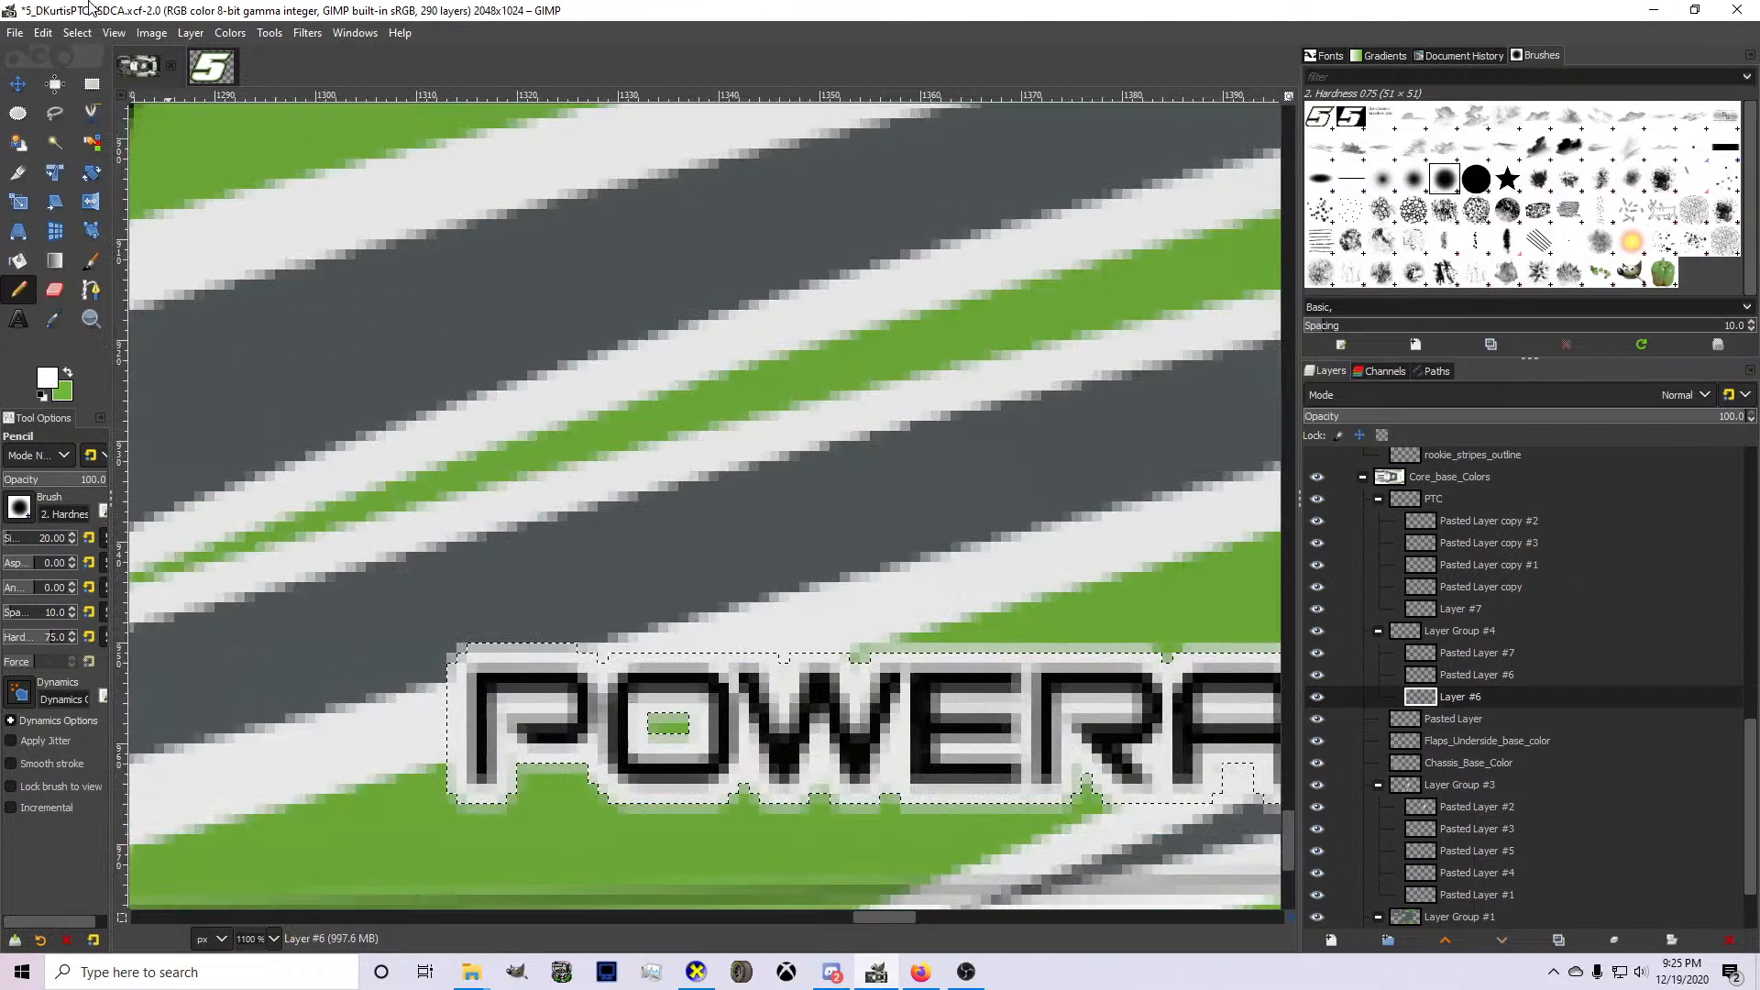
pyautogui.click(77, 32)
pyautogui.click(92, 58)
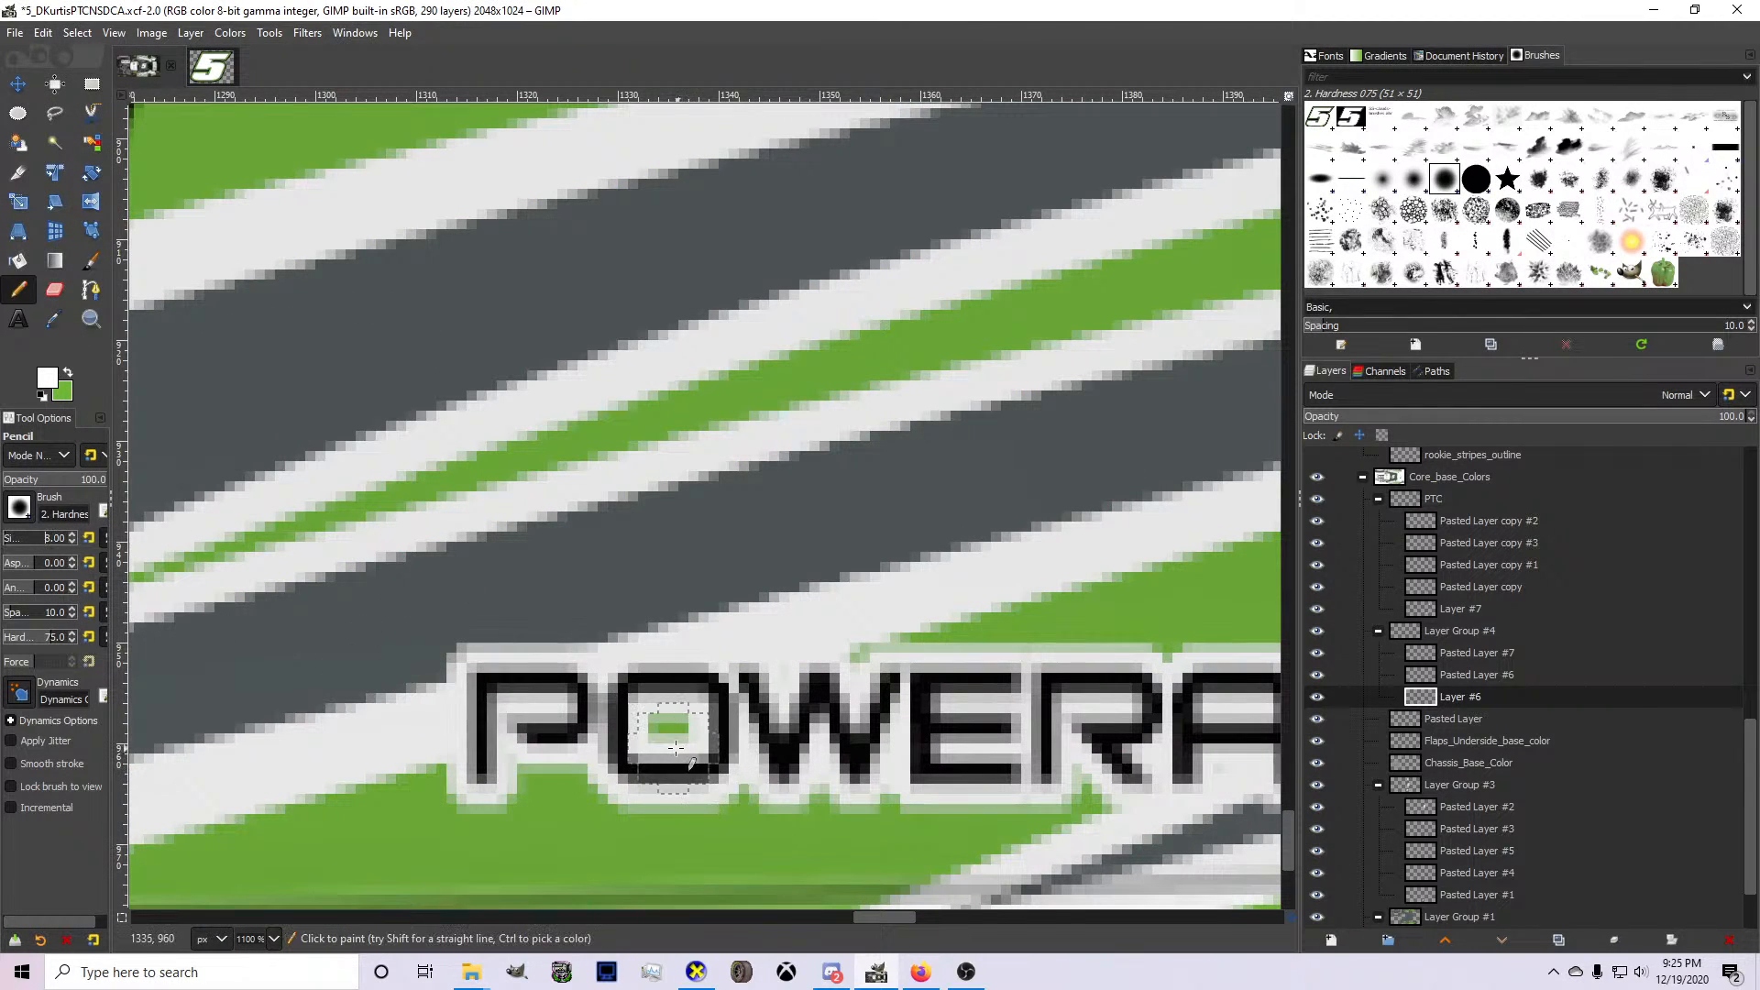
# Export the livery and inspect the Powerade logo on the 3D car in CarView from several angles.
pyautogui.scroll(-4, 525, 727)
pyautogui.scroll(-2, 706, 733)
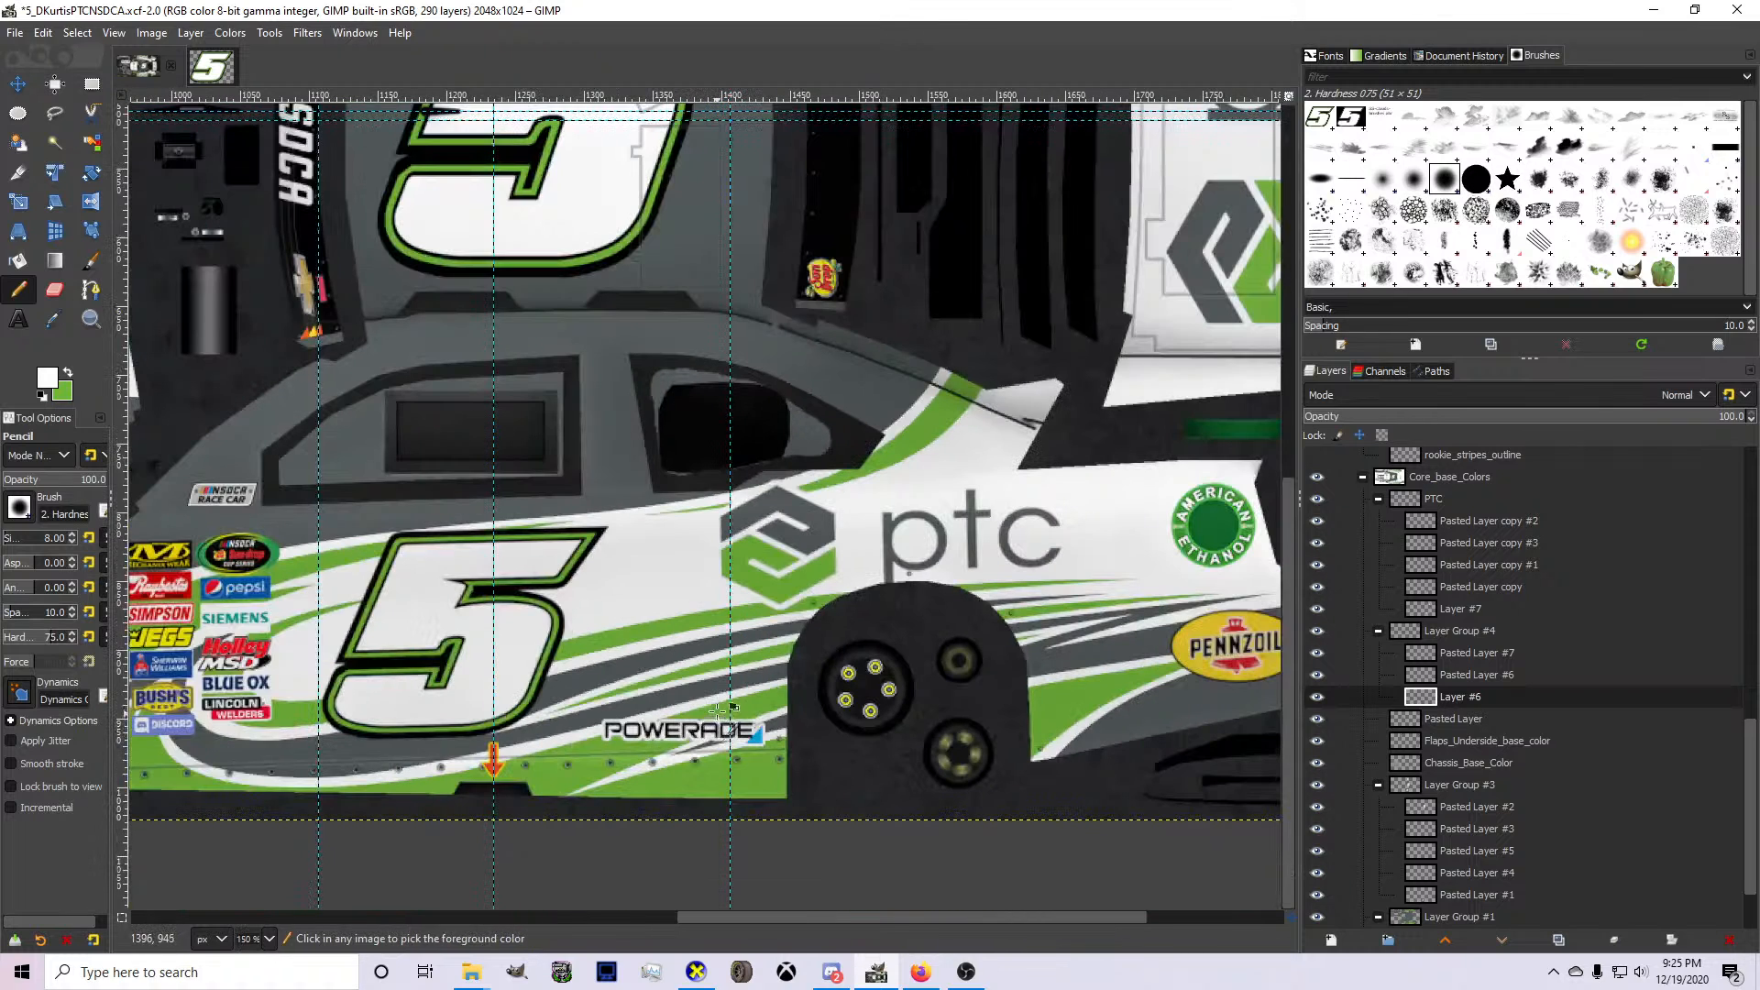
pyautogui.scroll(2, 724, 736)
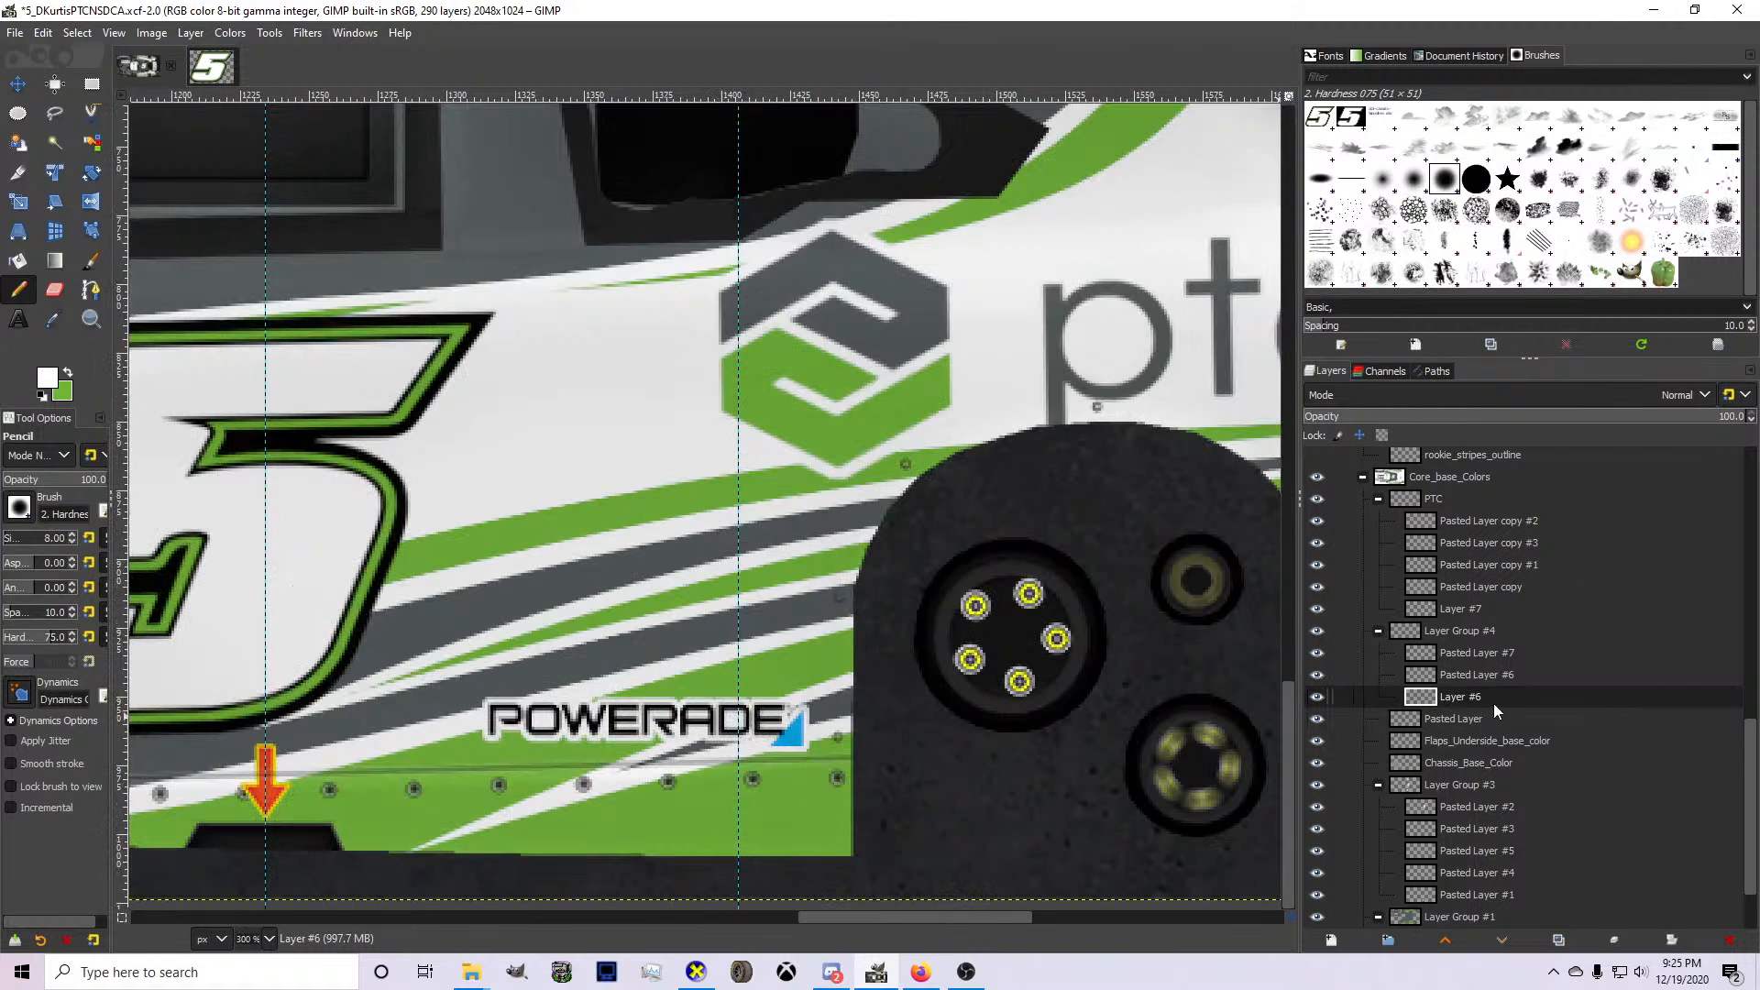
pyautogui.click(1478, 653)
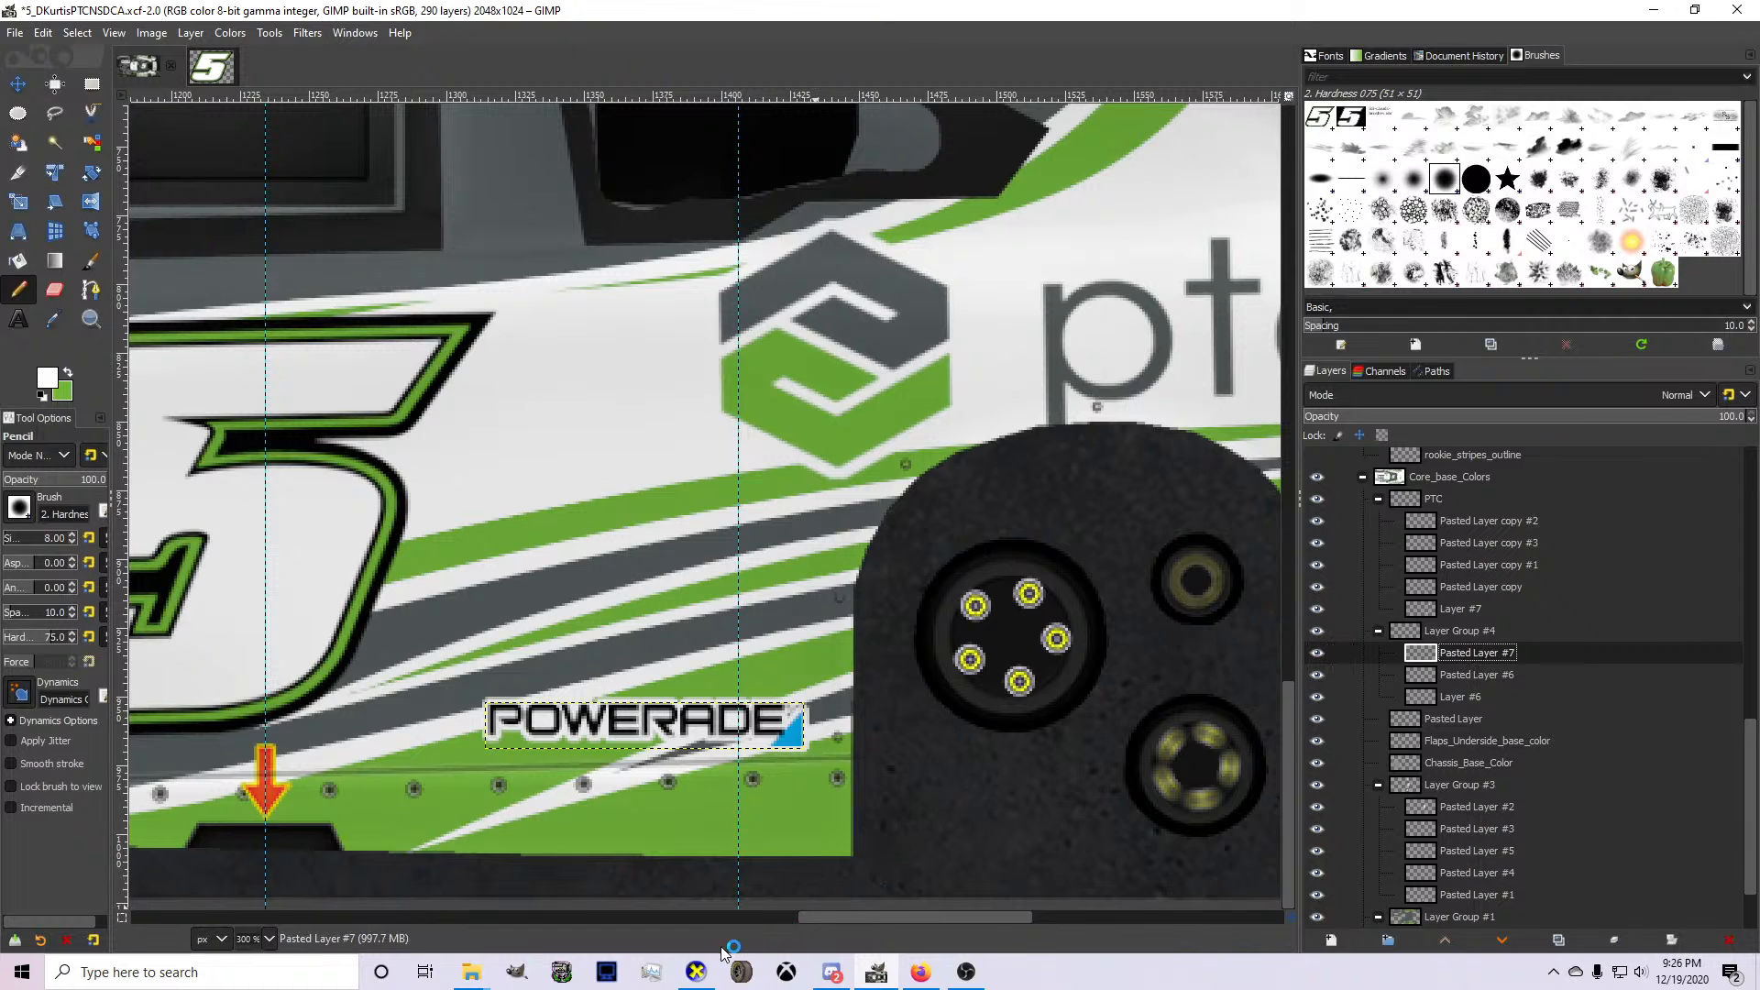
pyautogui.moveTo(697, 970)
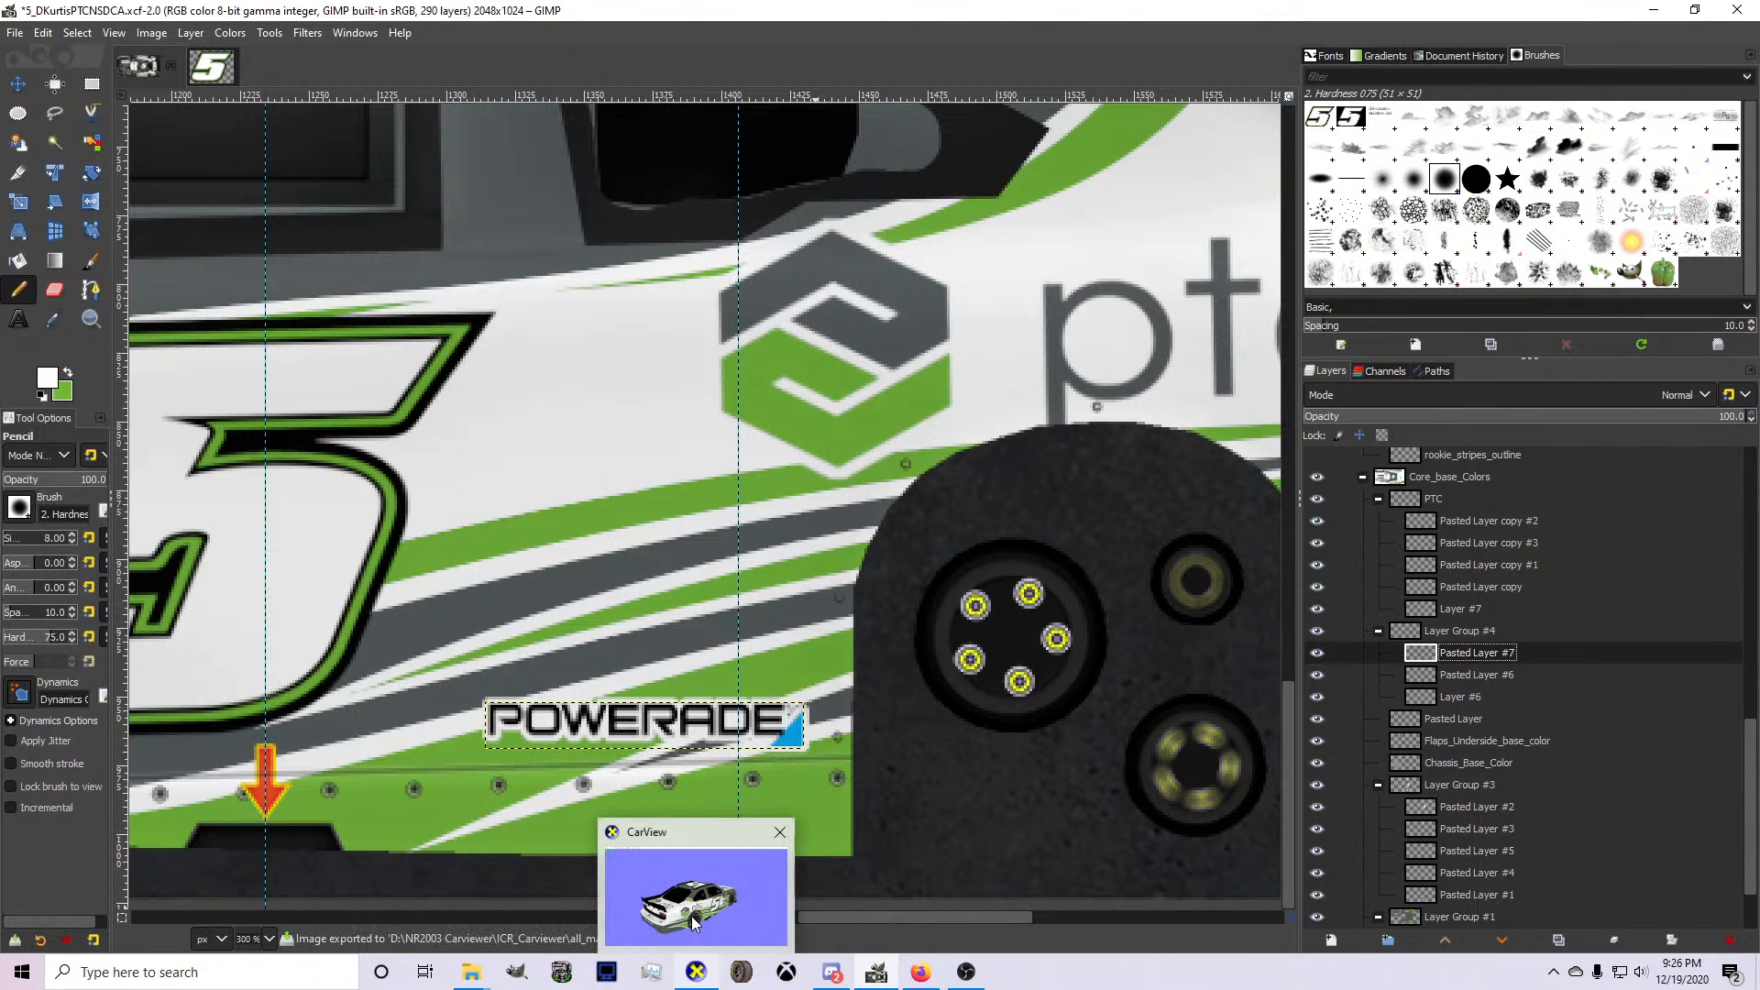
pyautogui.click(691, 916)
pyautogui.click(699, 963)
pyautogui.moveTo(826, 736); pyautogui.dragTo(954, 603)
pyautogui.moveTo(1022, 541); pyautogui.dragTo(486, 605)
pyautogui.moveTo(699, 609); pyautogui.dragTo(1276, 618)
pyautogui.moveTo(1140, 653); pyautogui.dragTo(918, 922)
# Return to GIMP, undo the white Powerade outline, and narrow the logo layer by bringing its left edge inward.
pyautogui.click(876, 972)
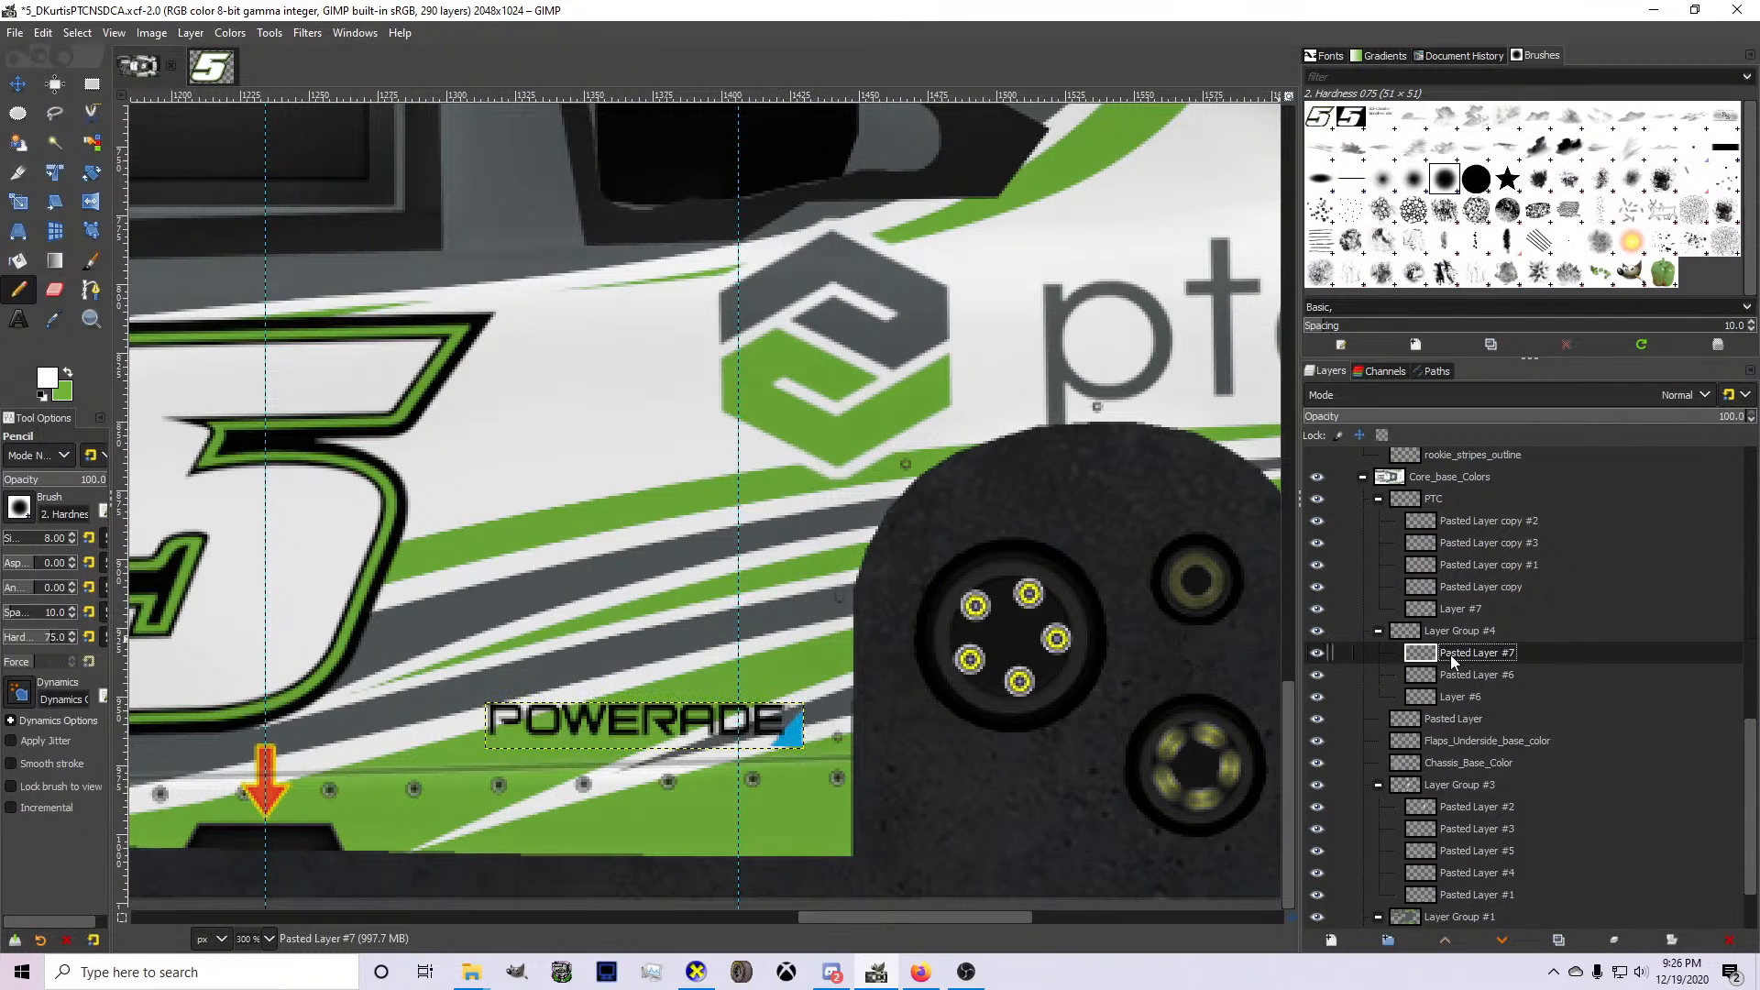
pyautogui.hotkey('shift', 's')
pyautogui.click(495, 743)
pyautogui.moveTo(496, 743); pyautogui.dragTo(539, 741)
pyautogui.press('Return')
# Reposition the narrowed Powerade logo slightly on the rocker panel and rotate it by -1.50 degrees.
pyautogui.click(13, 86)
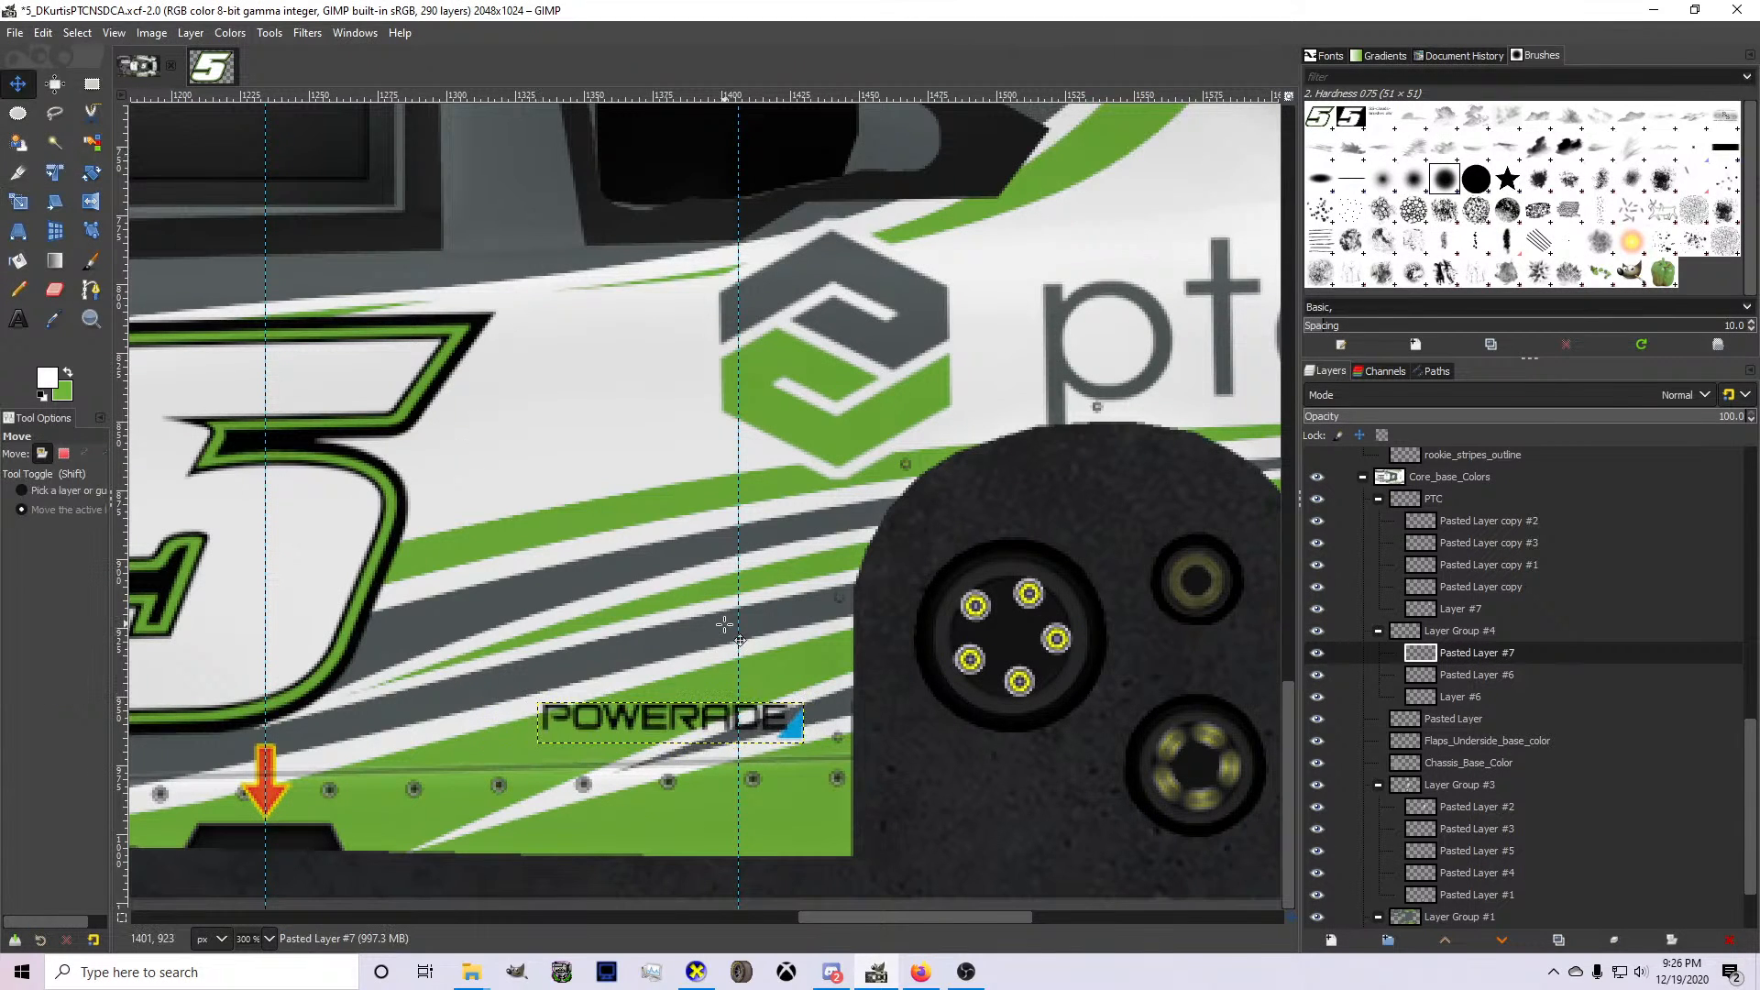
pyautogui.moveTo(680, 701); pyautogui.dragTo(715, 773)
pyautogui.hotkey('shift', 'r')
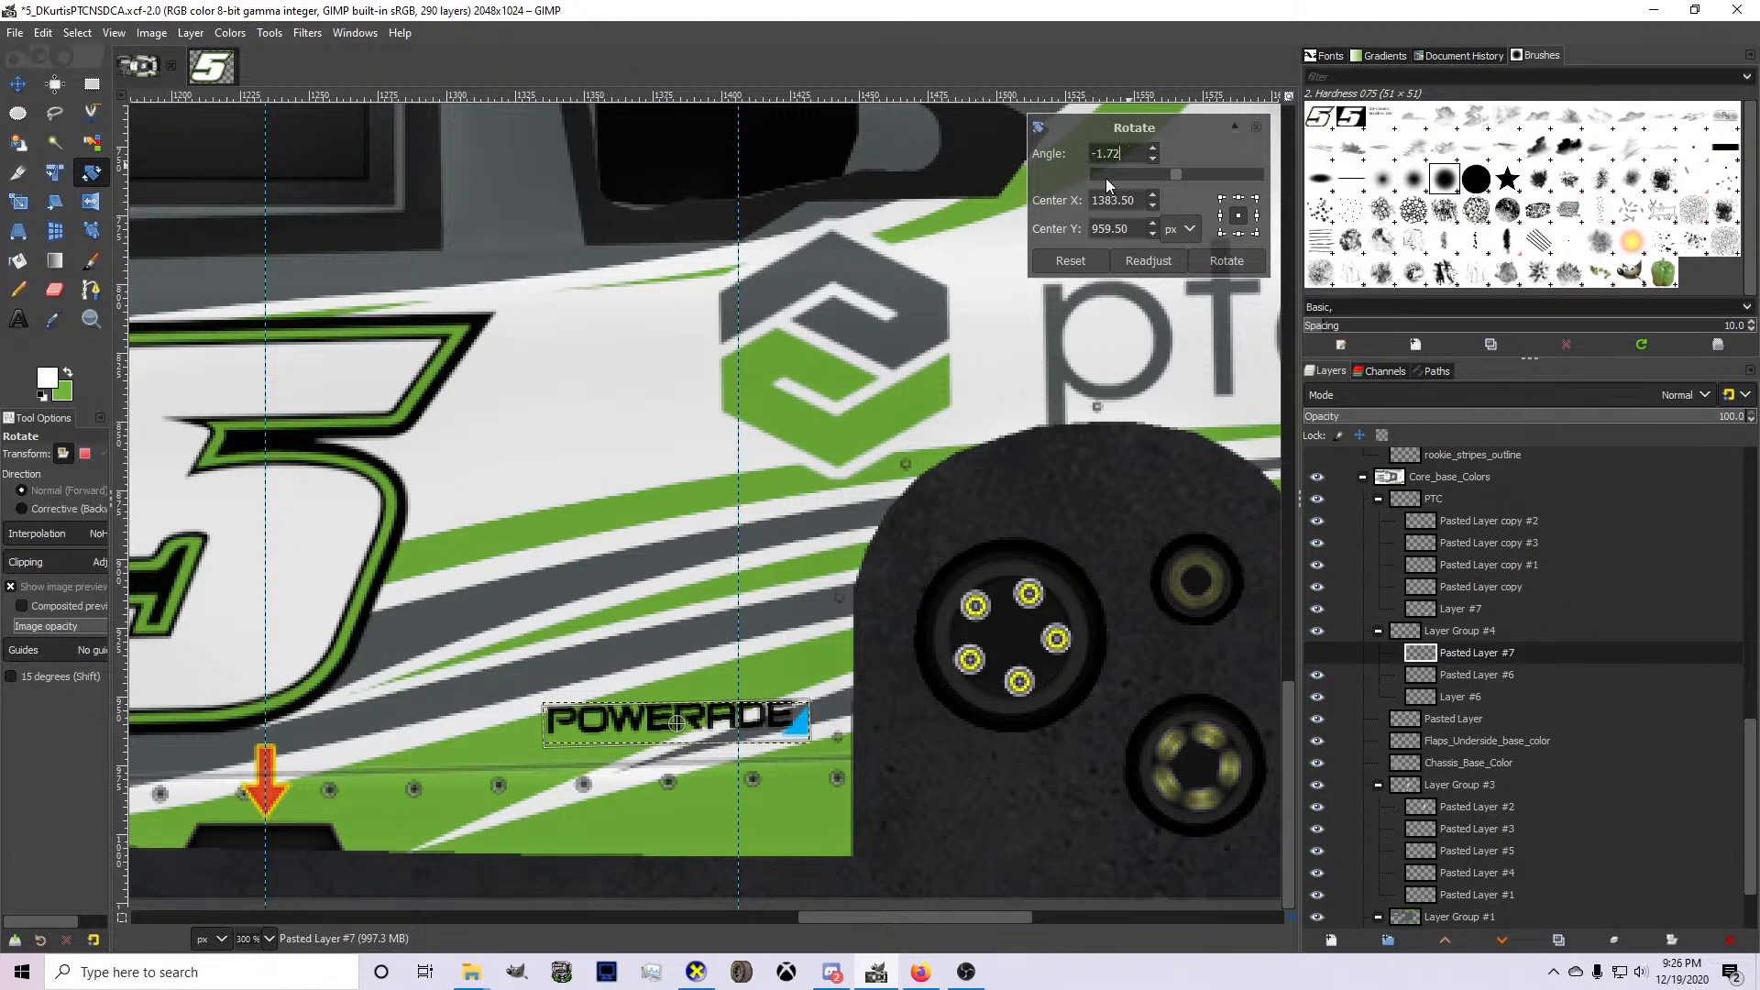
pyautogui.click(1227, 261)
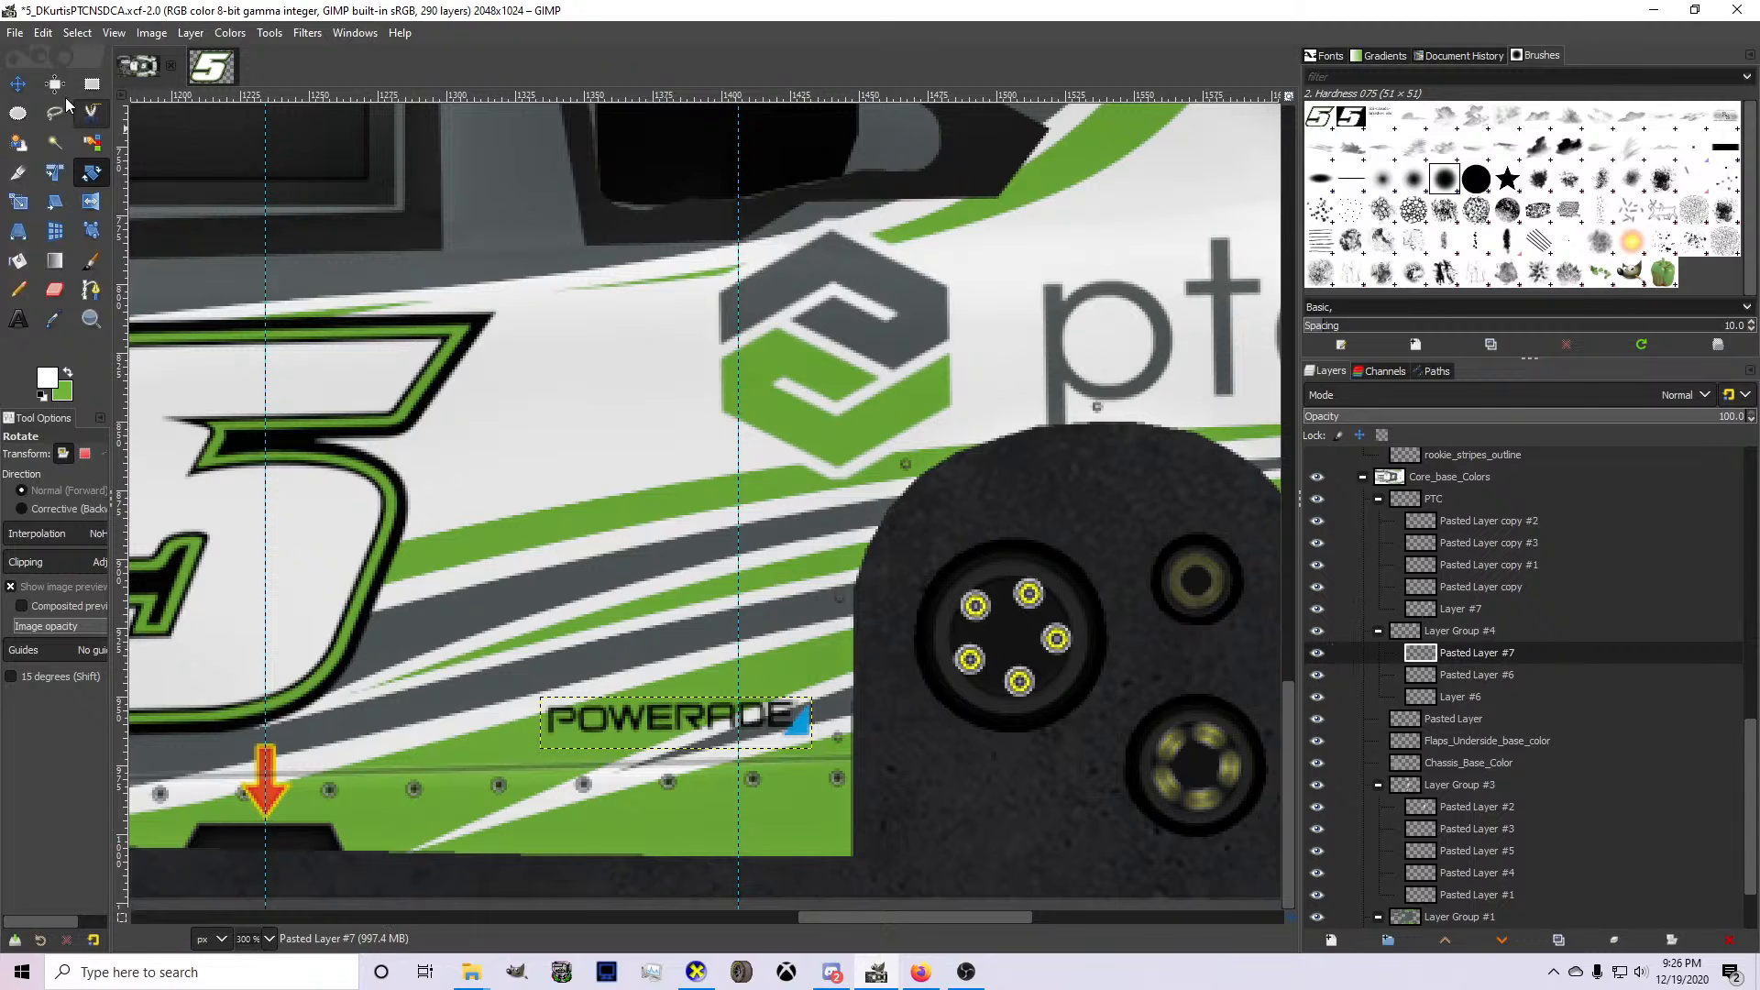
# Paste a copy of the Powerade logo as a new layer and rotate the copy by 3 degrees.
pyautogui.click(18, 84)
pyautogui.hotkey('ctrl', 'v')
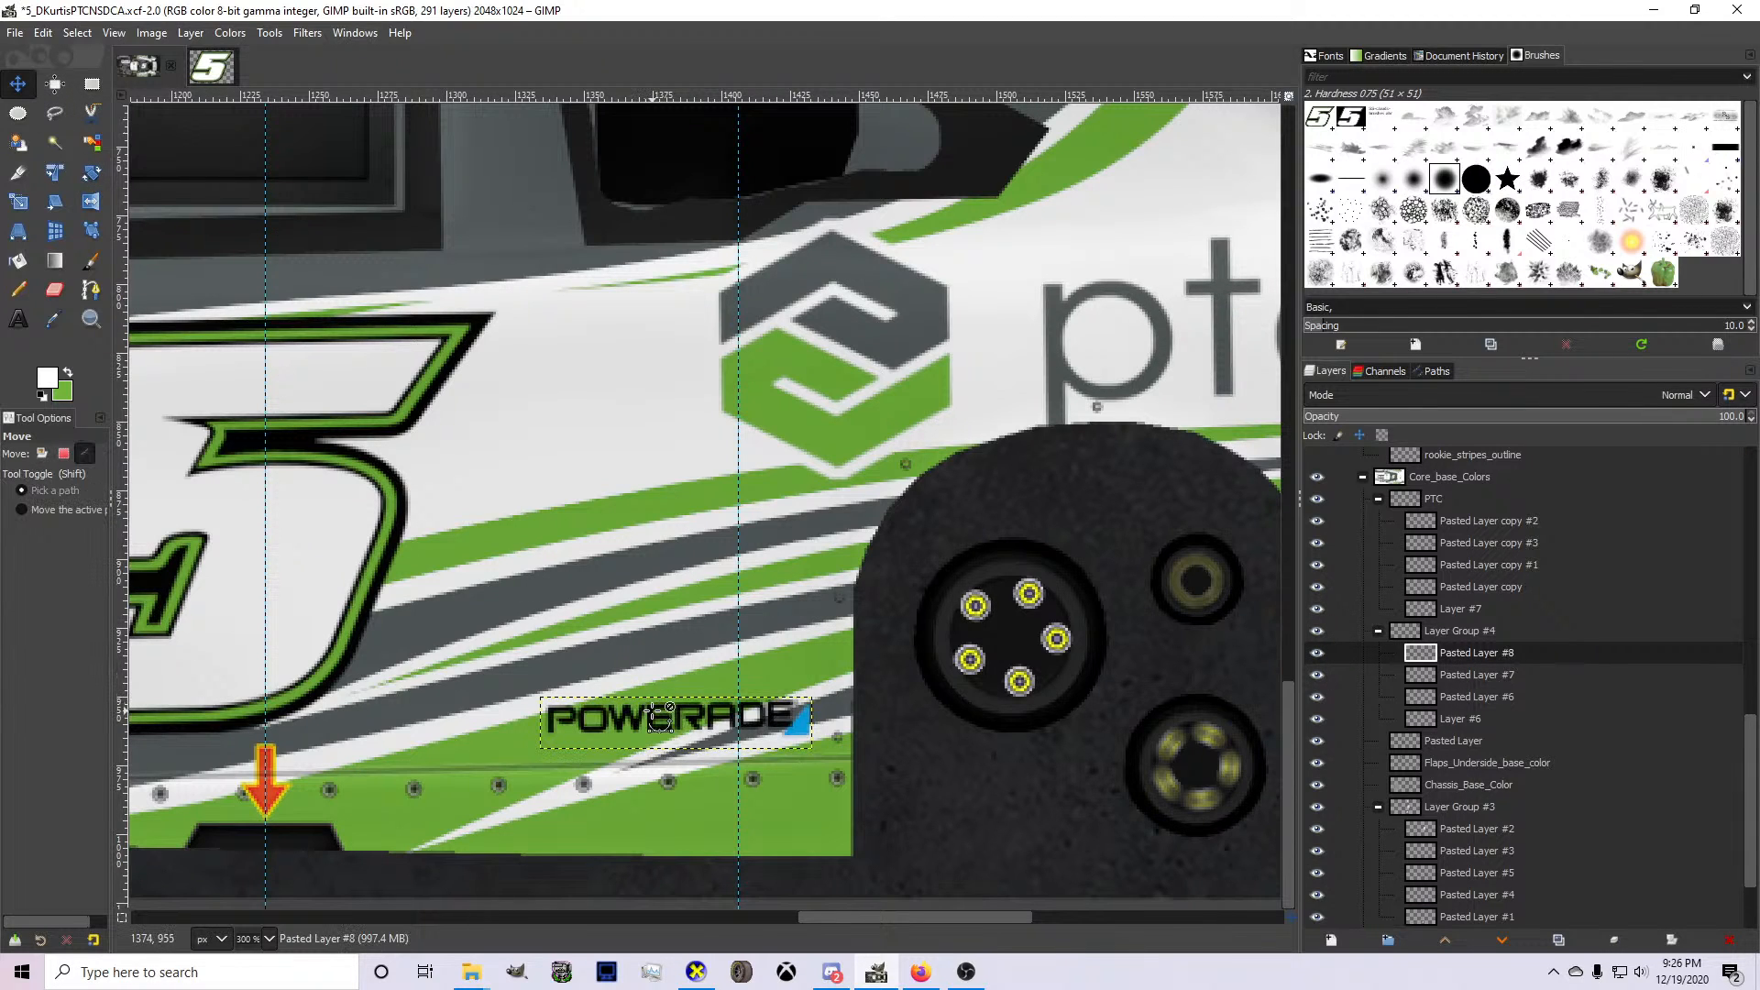
pyautogui.hotkey('shift', 'r')
pyautogui.click(650, 660)
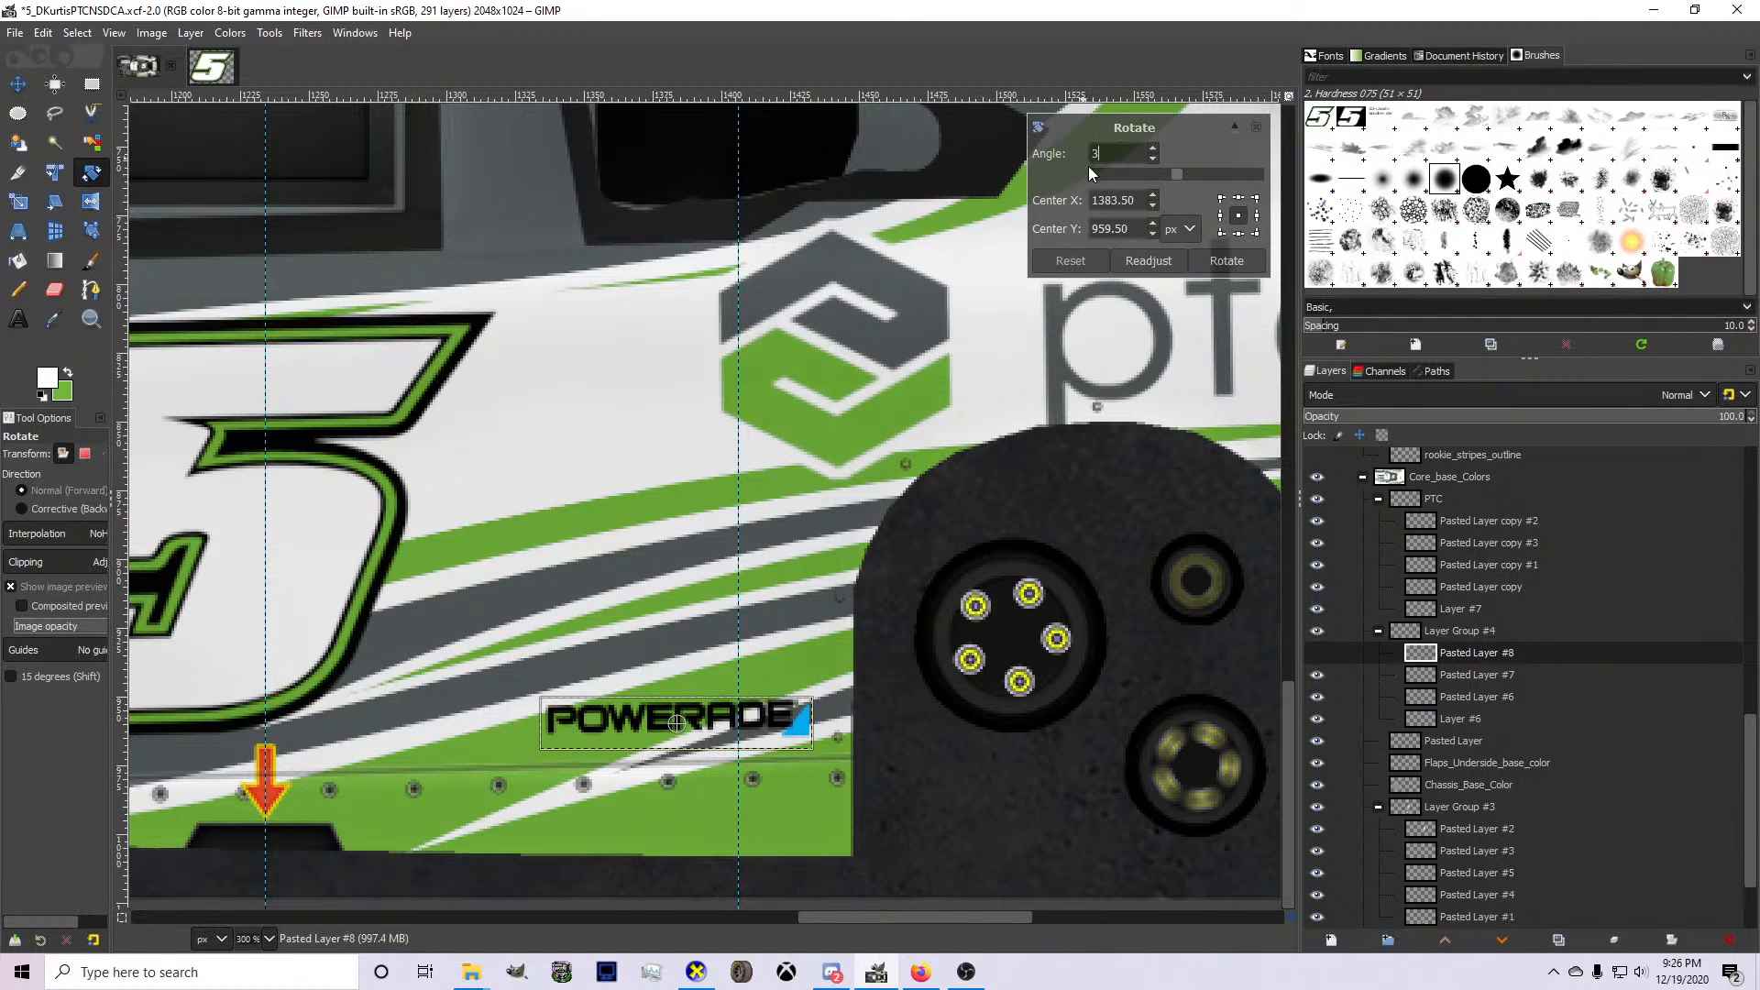
pyautogui.write('3')
pyautogui.press('Return')
pyautogui.click(1227, 260)
# Rotate the pasted Powerade copy by 180 degrees for the opposite side of the car.
pyautogui.rightClick(682, 798)
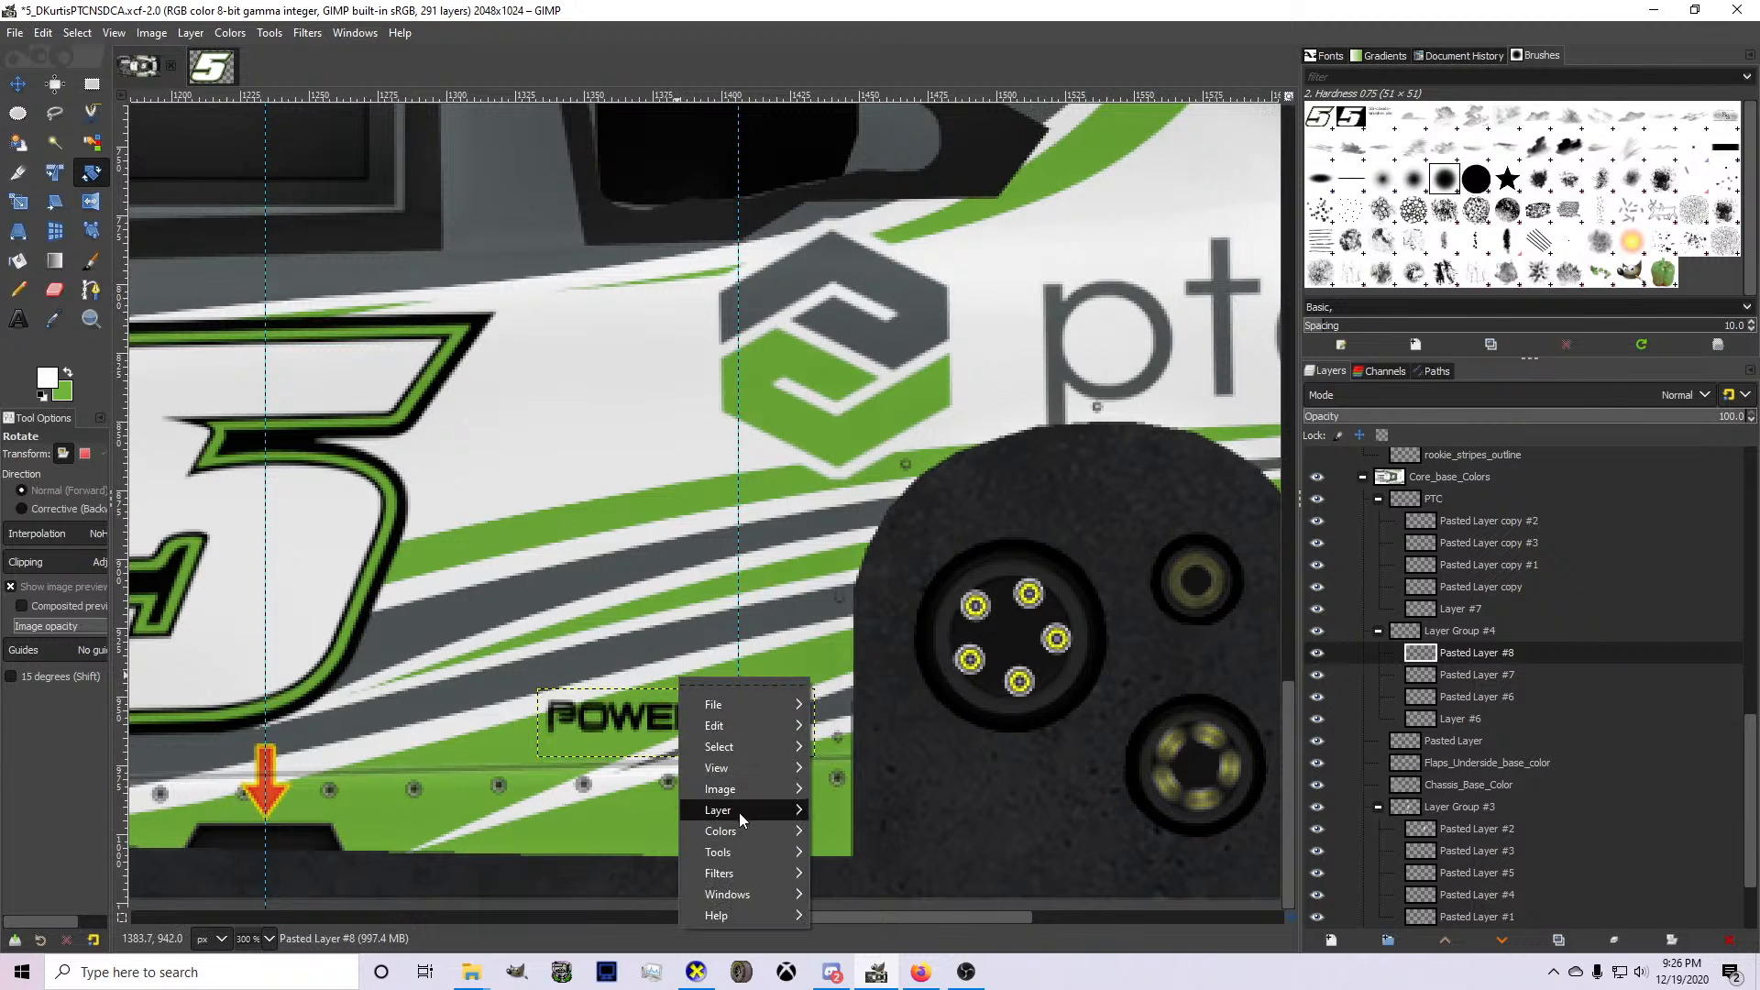
pyautogui.moveTo(739, 812)
pyautogui.moveTo(928, 862)
pyautogui.click(1120, 915)
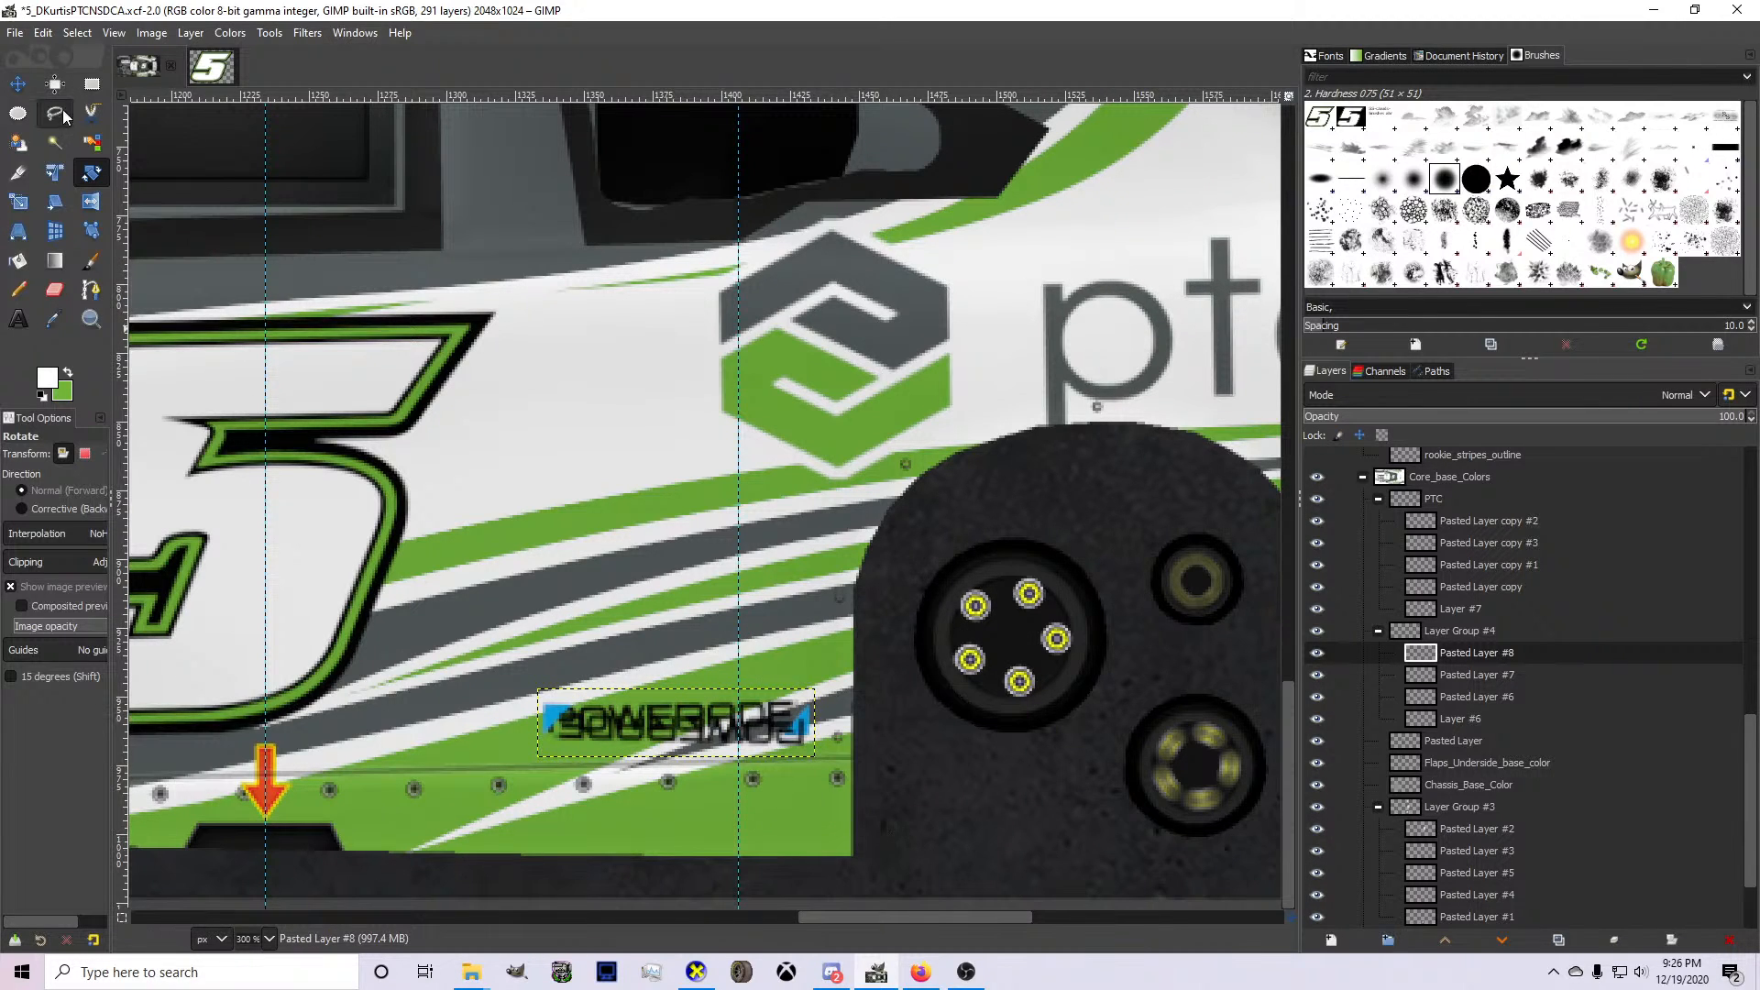
# Place a vertical guide at the Powerade logo's left edge and move the upside-down copy to the opposite side's rocker panel.
pyautogui.press('m')
pyautogui.moveTo(123, 658); pyautogui.dragTo(539, 721)
pyautogui.moveTo(581, 710); pyautogui.dragTo(581, 229)
pyautogui.scroll(10, 581, 711)
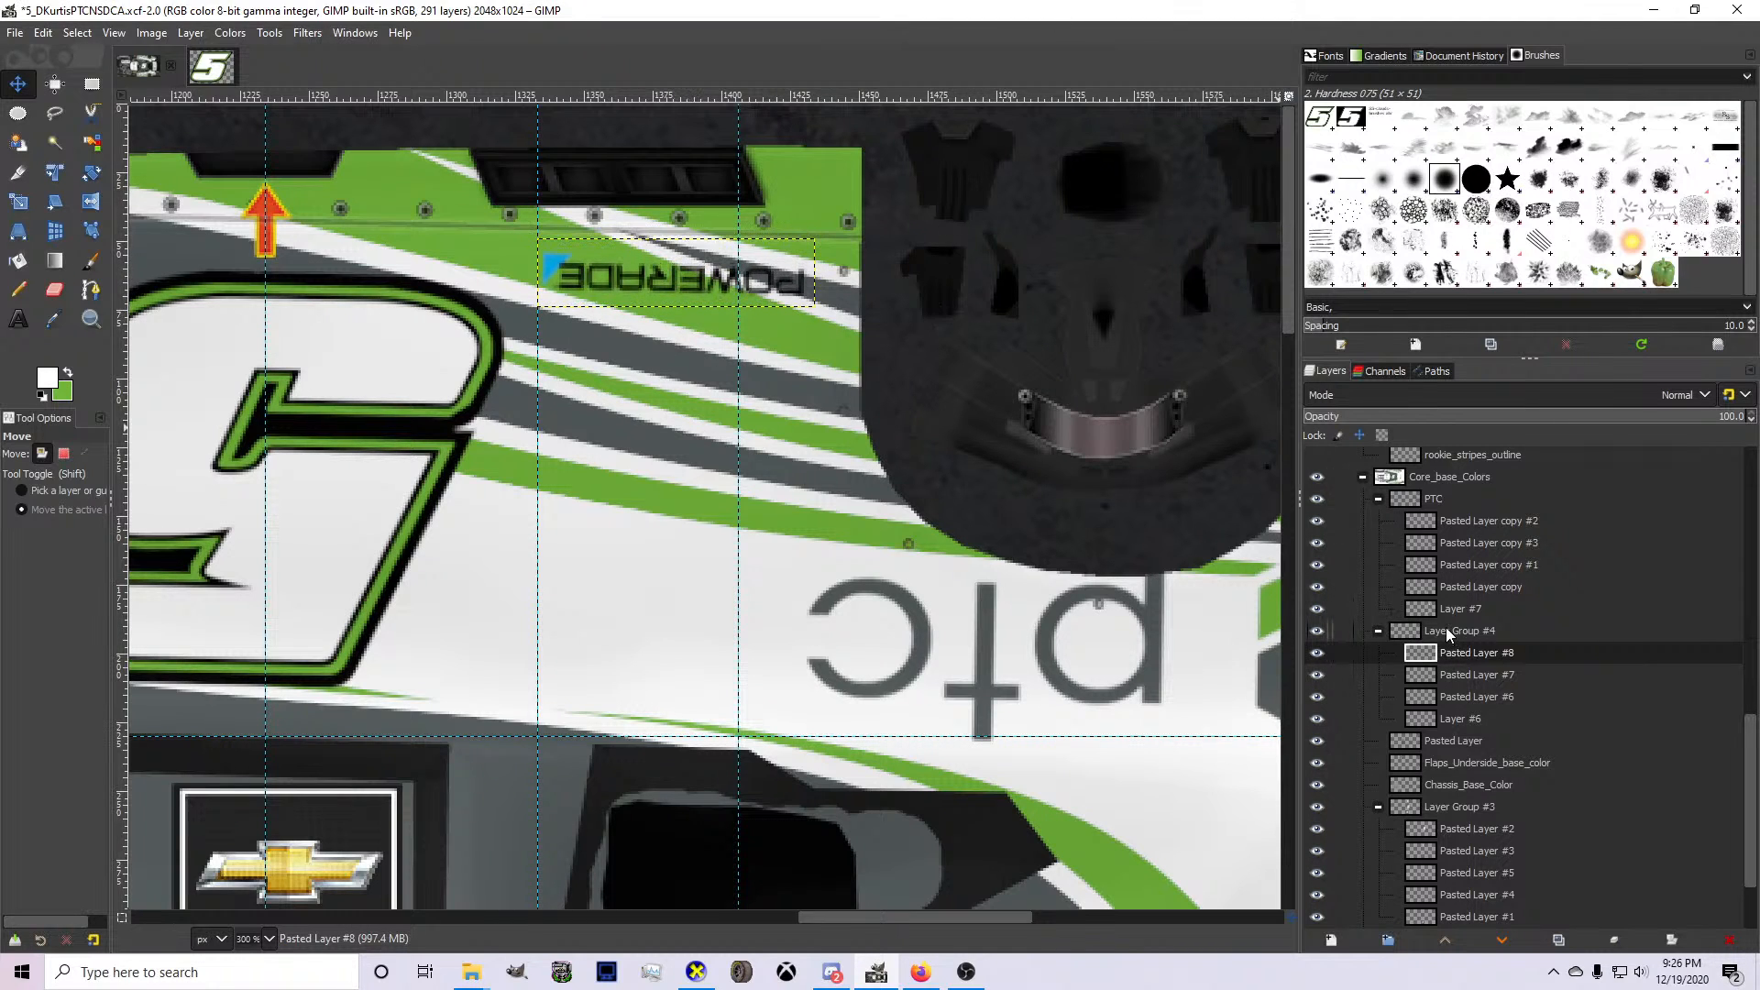
pyautogui.rightClick(1447, 630)
pyautogui.click(1482, 597)
pyautogui.click(1474, 736)
pyautogui.click(1469, 719)
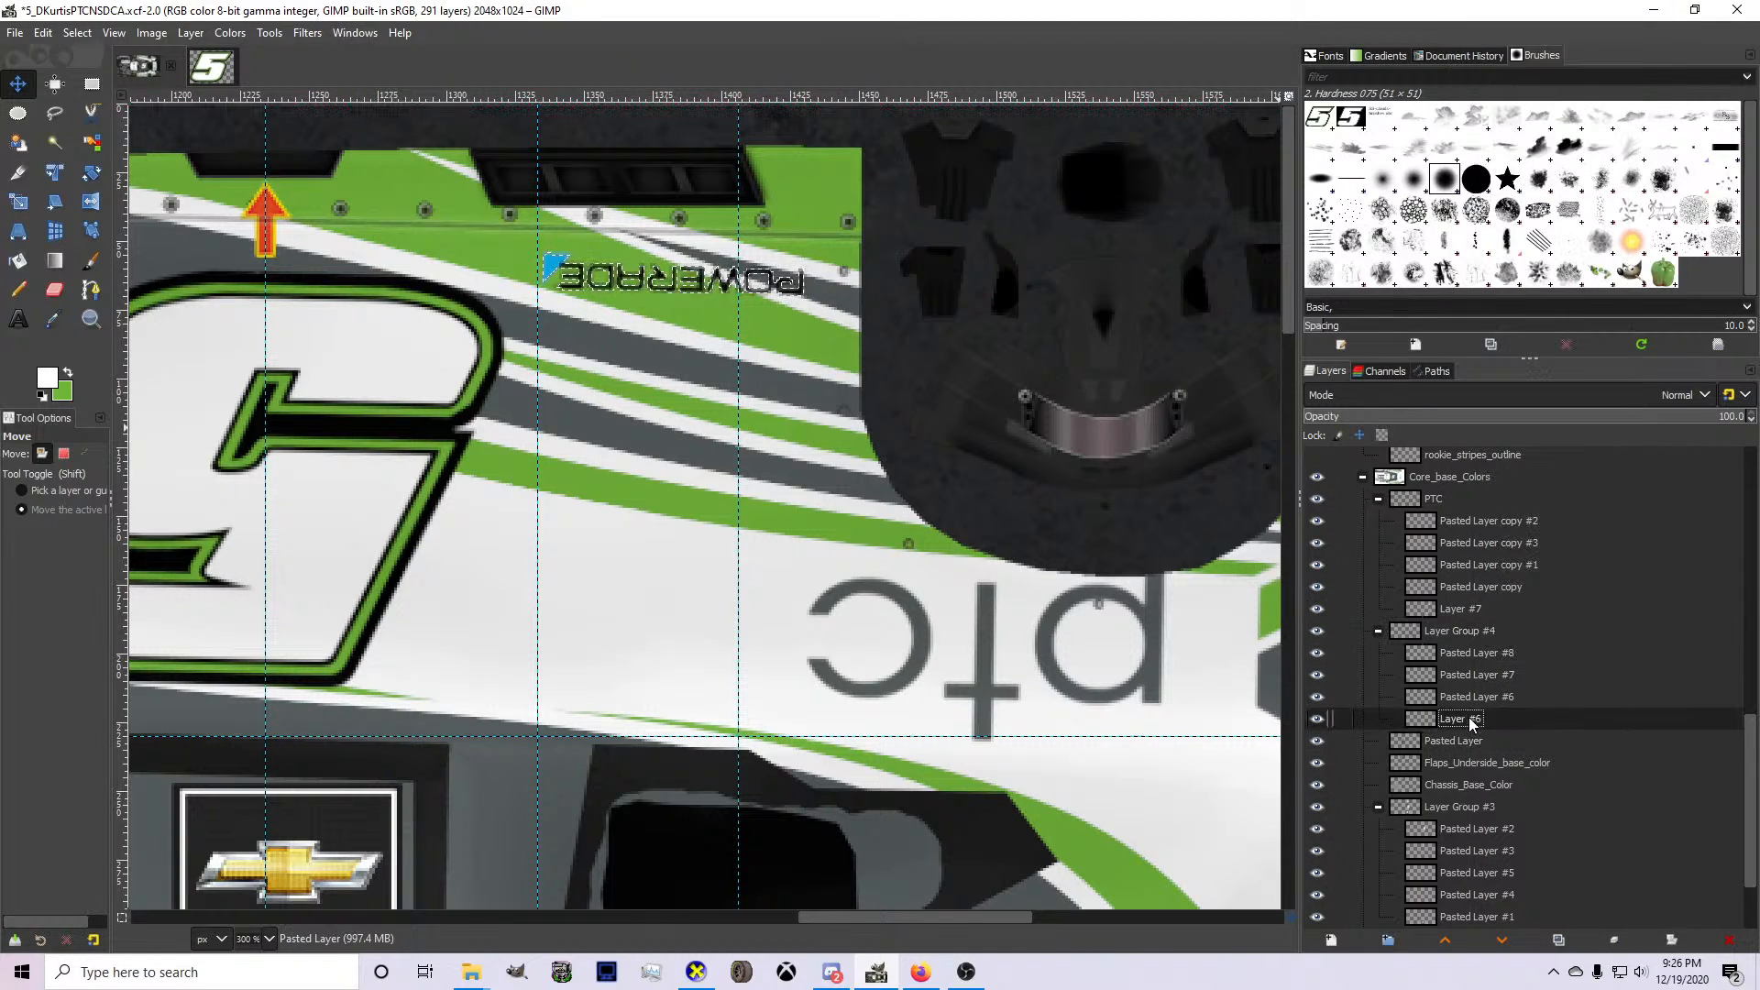
pyautogui.click(77, 32)
pyautogui.click(147, 281)
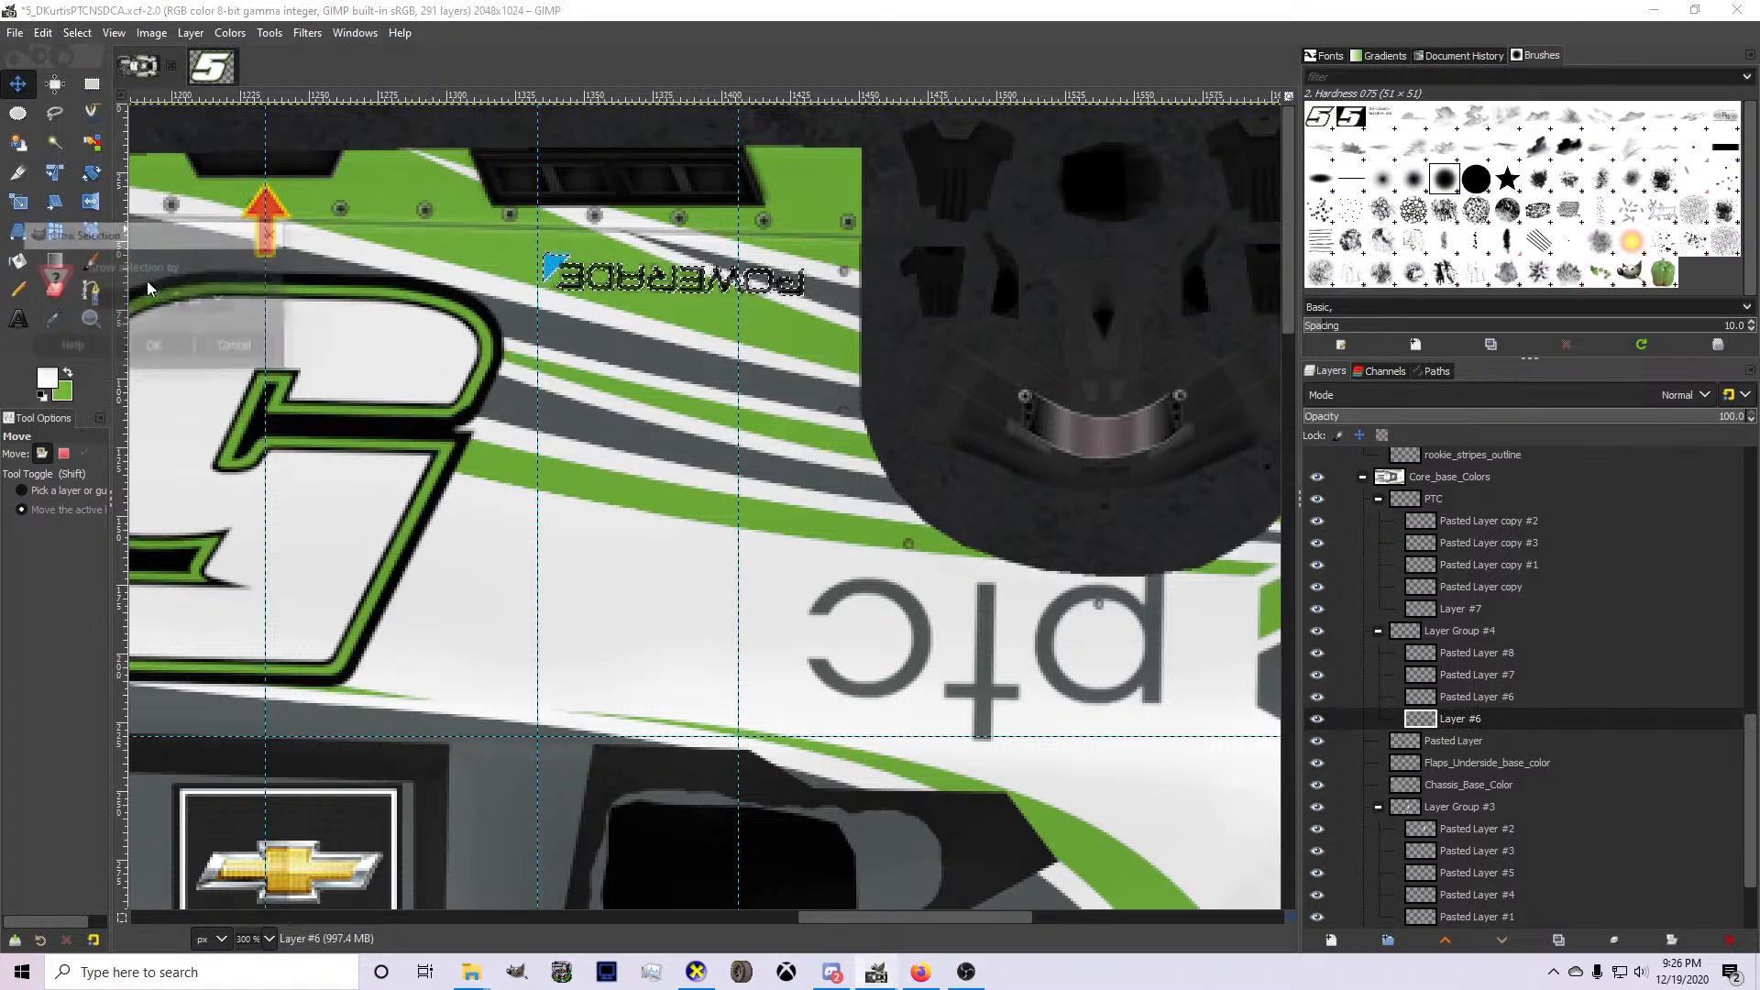
pyautogui.press('Return')
pyautogui.click(18, 290)
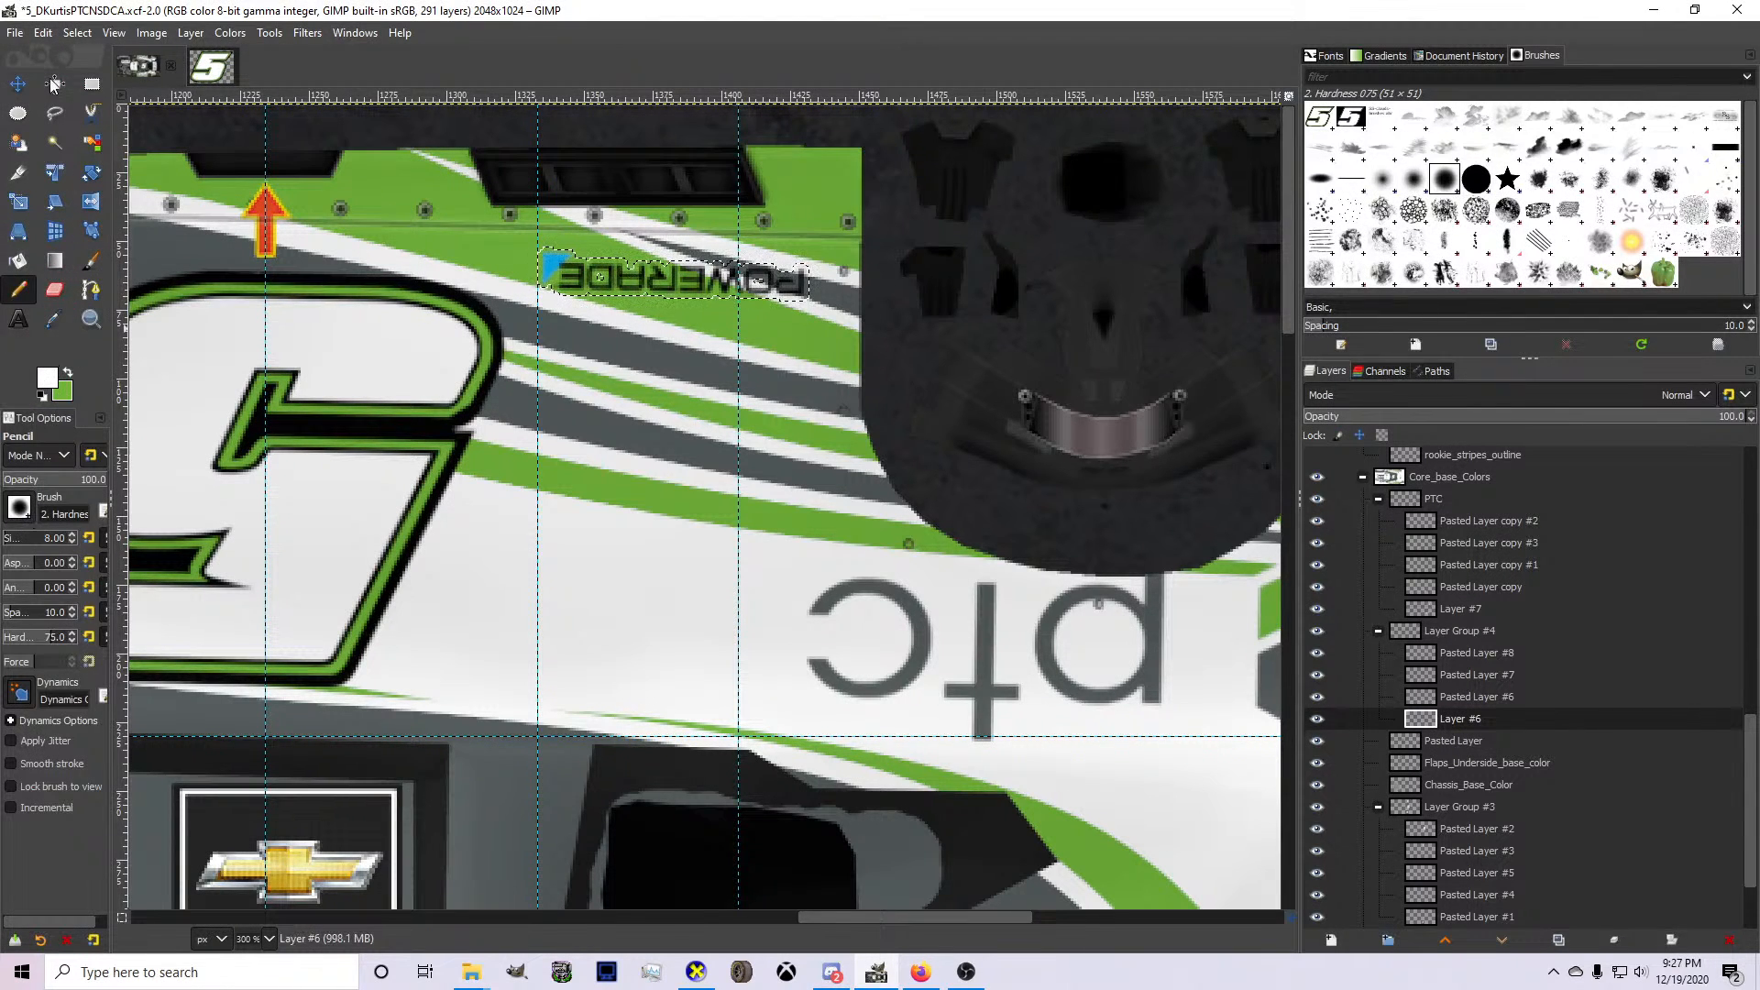
pyautogui.click(77, 32)
pyautogui.click(101, 75)
# Make Pasted Layer #8 active and nudge the upside-down Powerade copy slightly upward.
pyautogui.press('m')
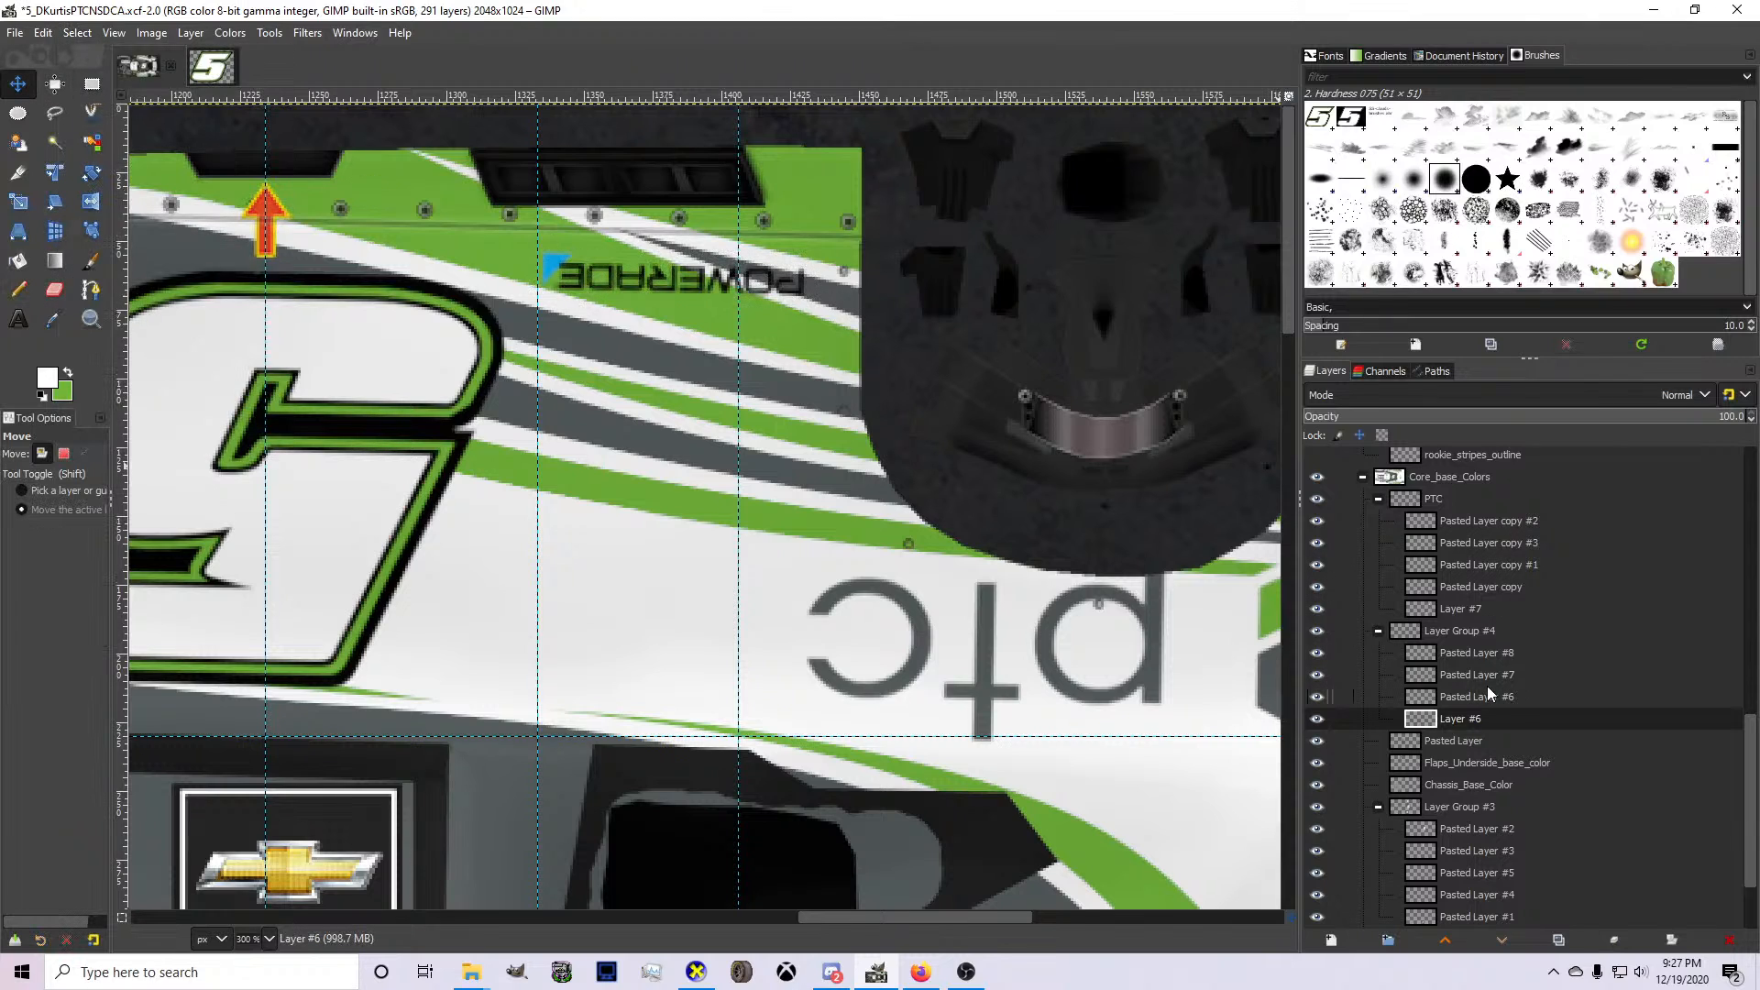
pyautogui.click(1480, 655)
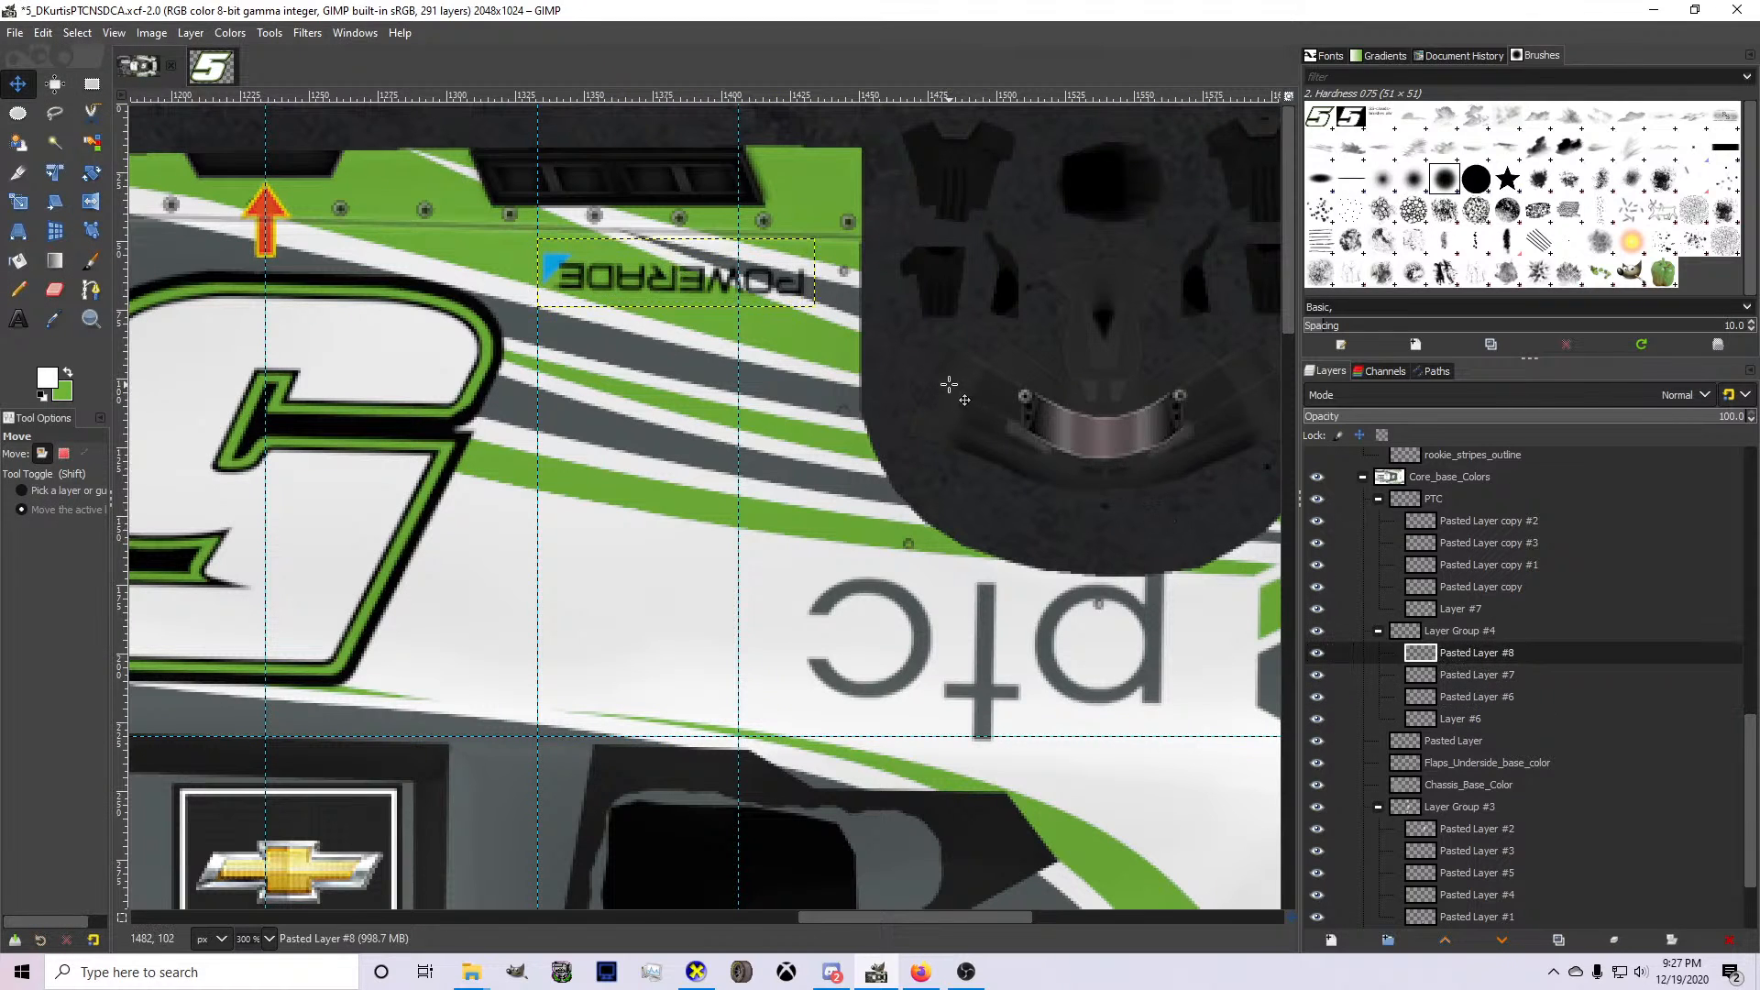
# Create a selection from Layer Group #4's alpha and, with Layer #6 active, grow it outward around the logos.
pyautogui.rightClick(1466, 634)
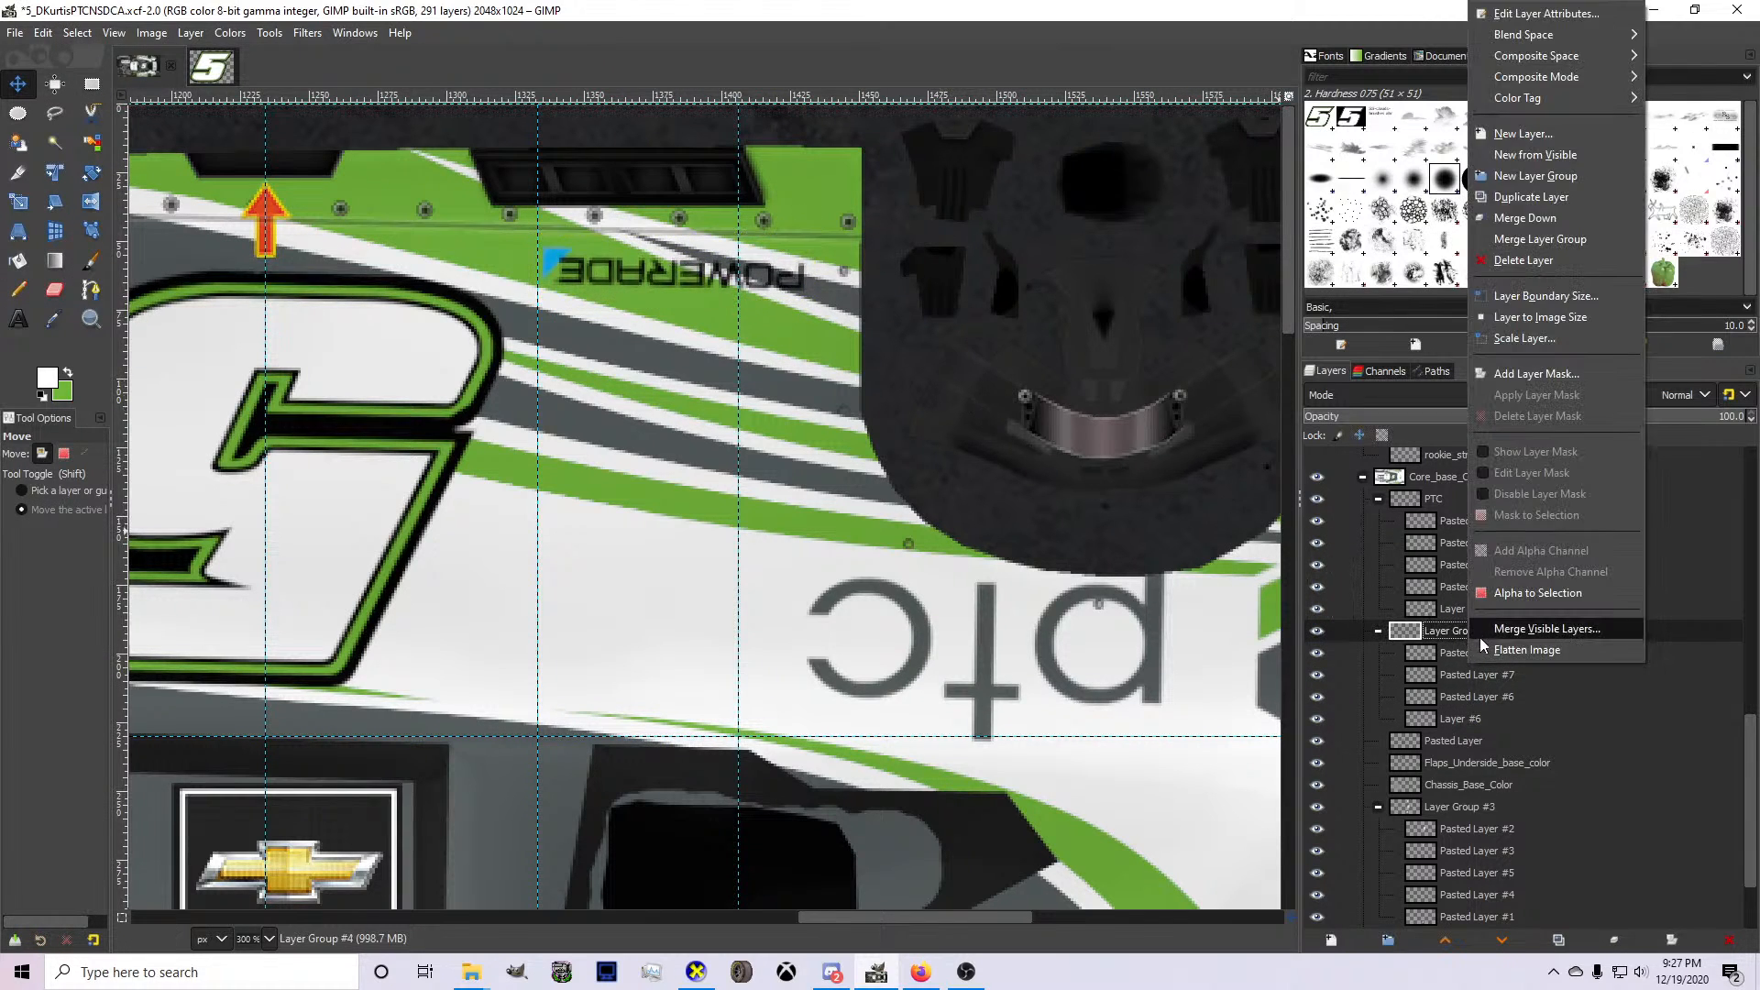
pyautogui.click(1537, 593)
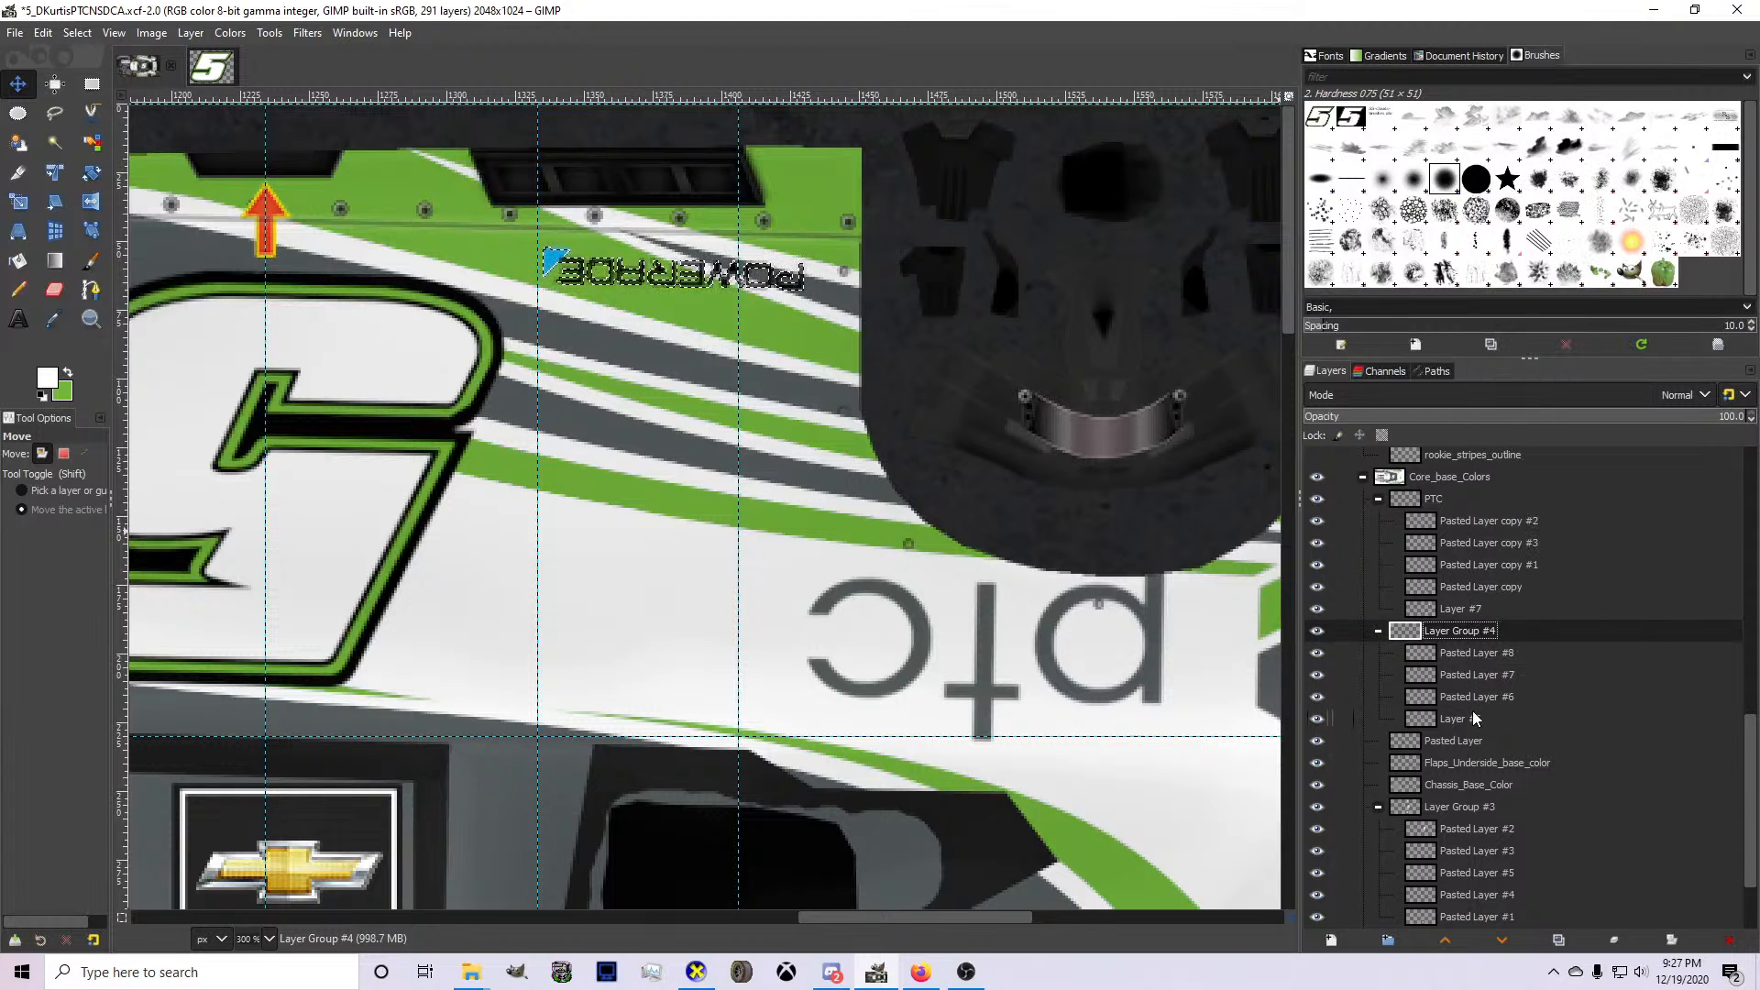
pyautogui.click(1467, 719)
pyautogui.click(77, 32)
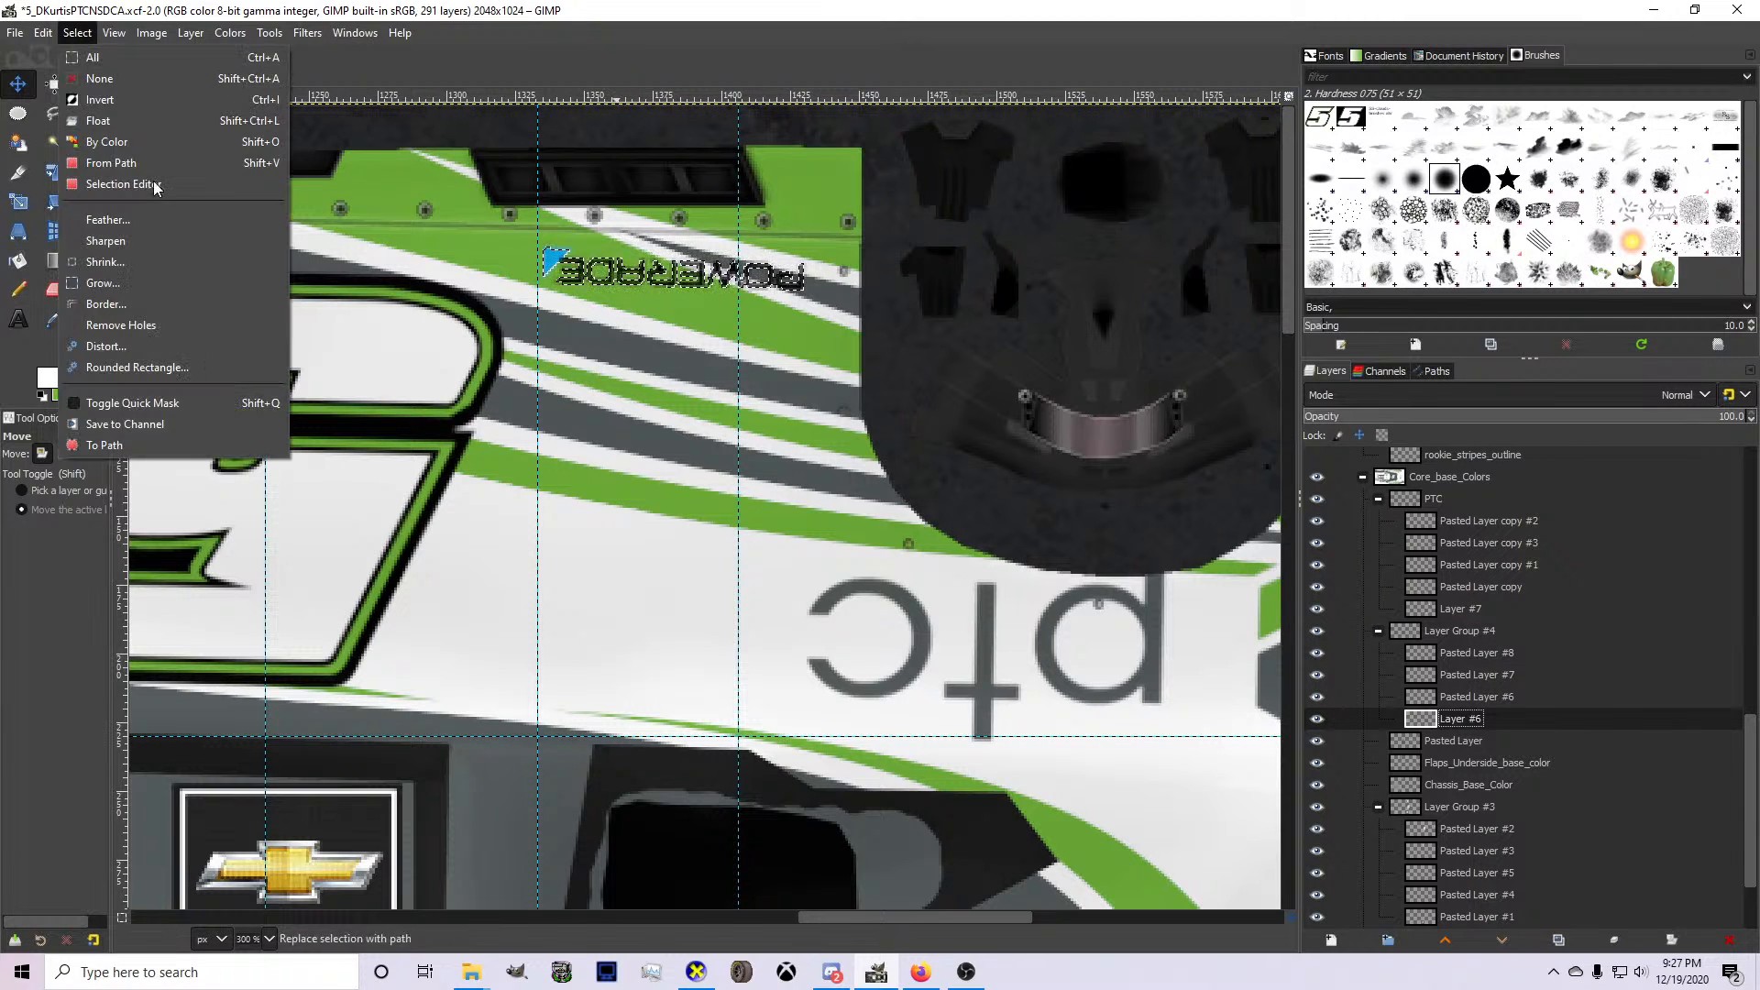
pyautogui.click(156, 295)
pyautogui.click(165, 355)
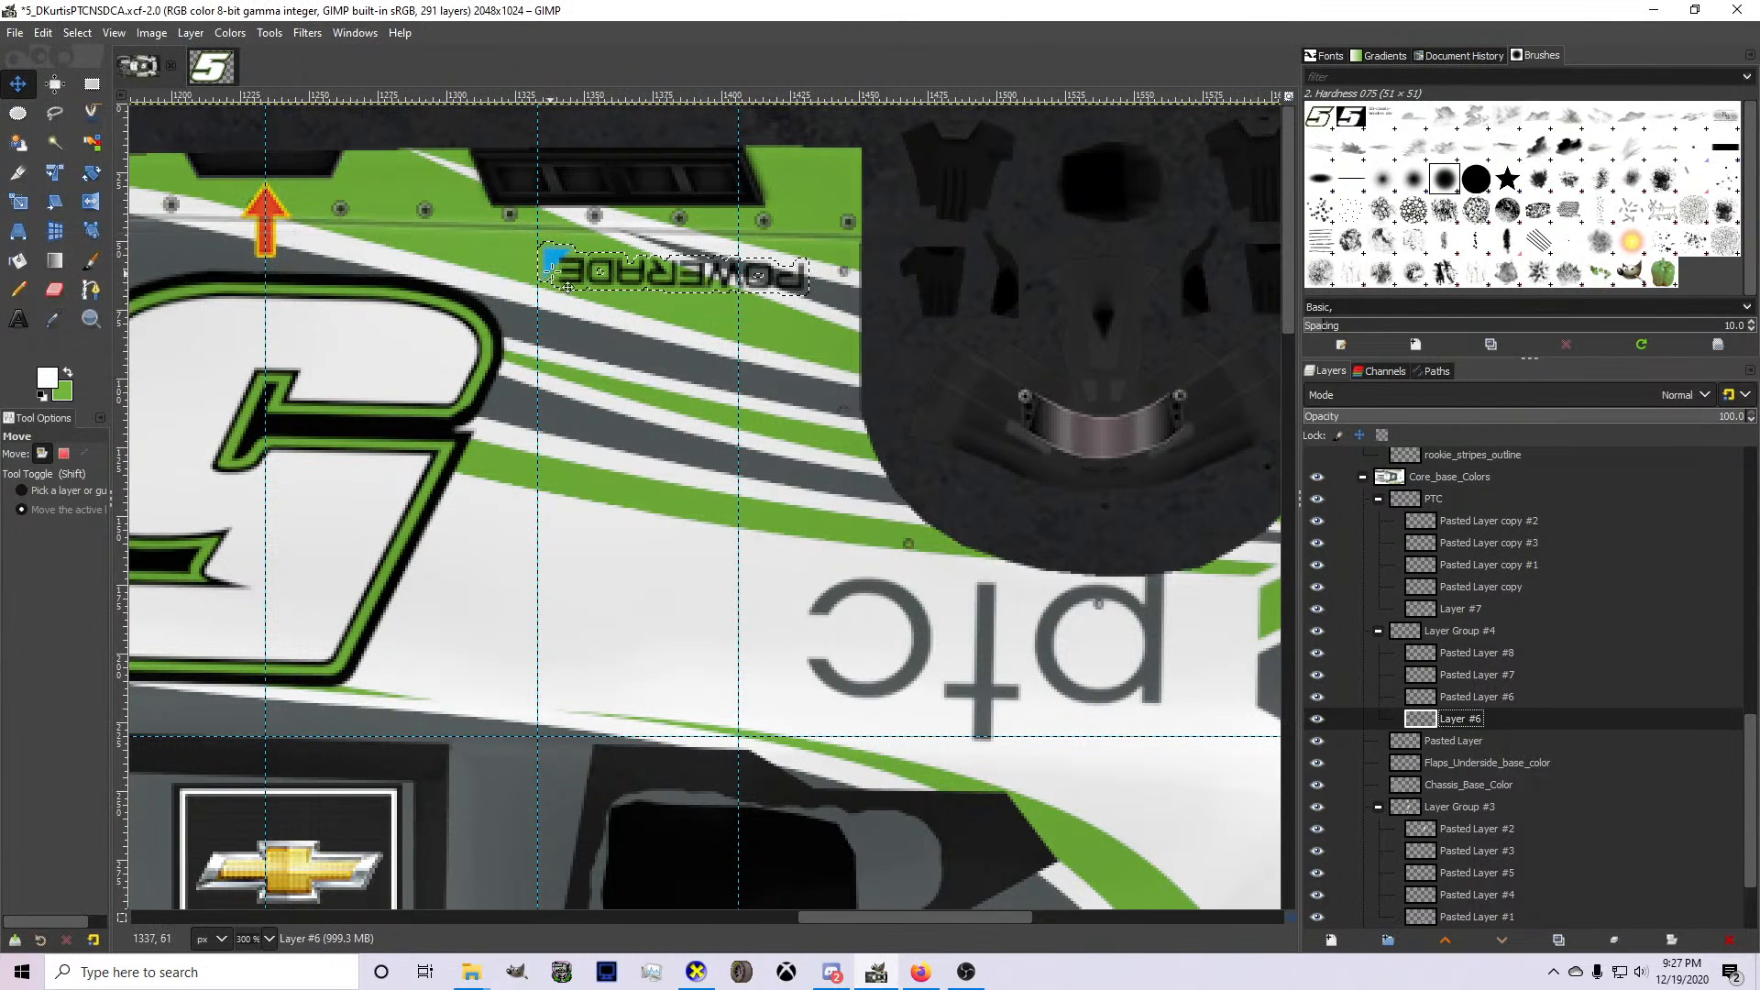
# Paint the grown selection white around both Powerade logos on Layer #6 with an 81-pixel Pencil, and clear the selection.
pyautogui.click(17, 289)
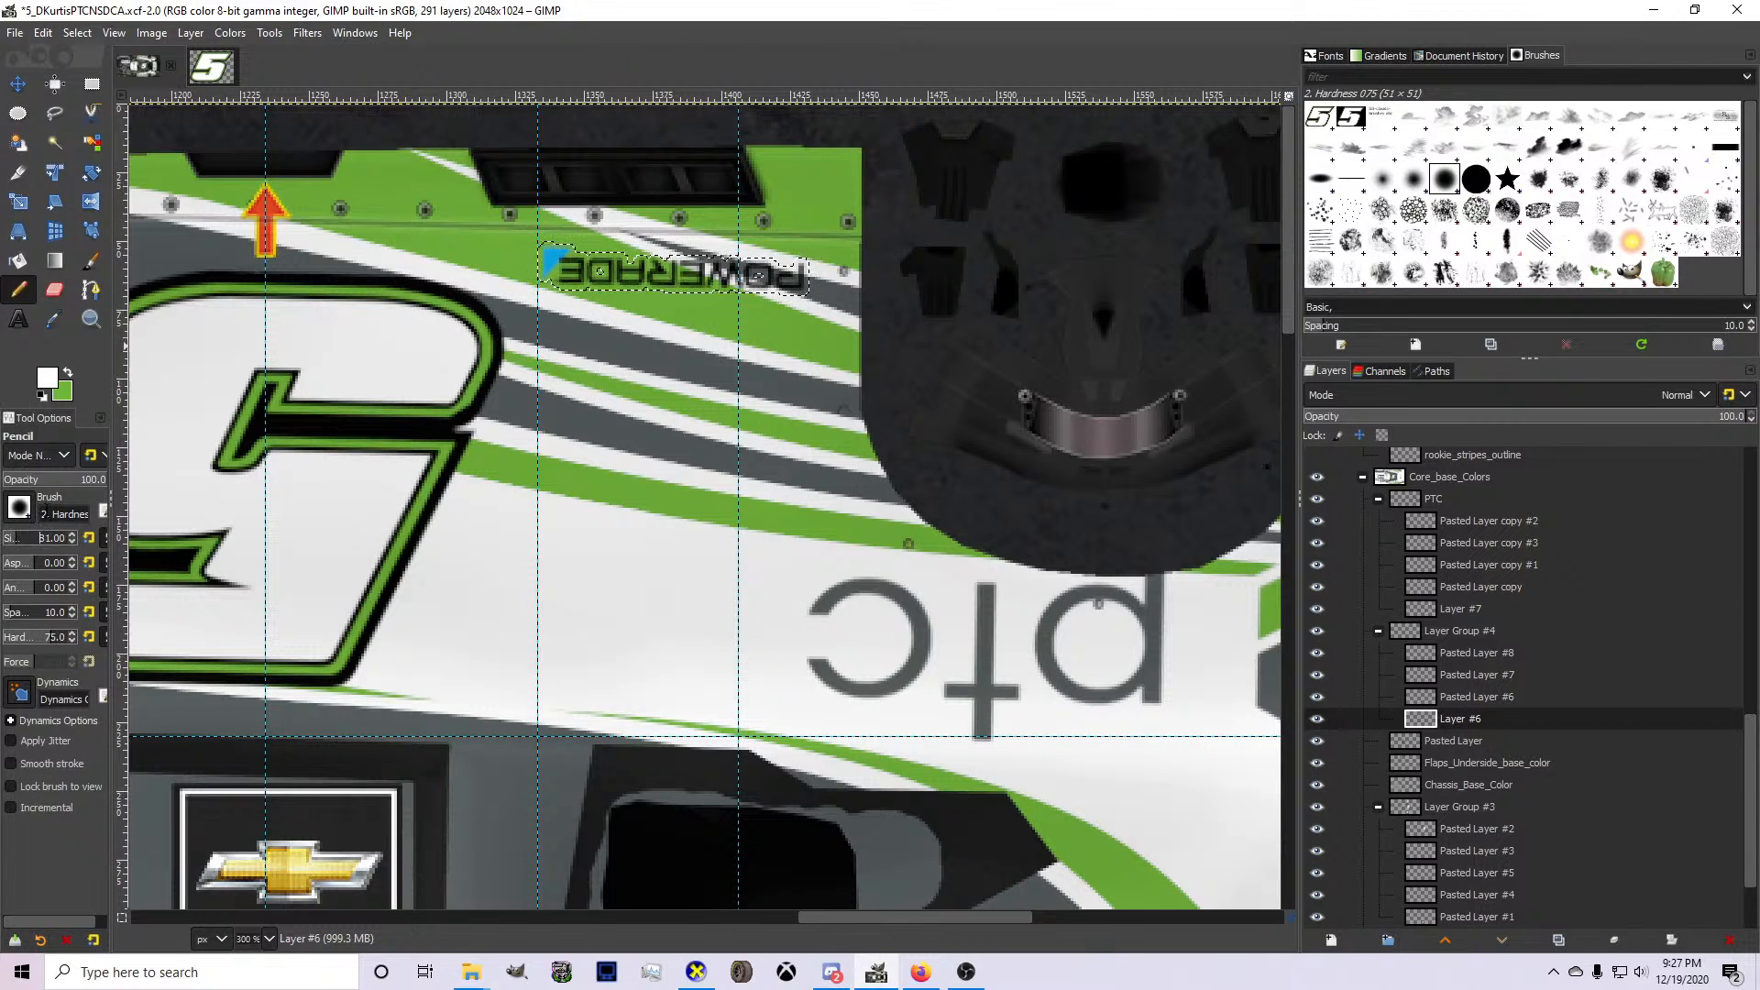
pyautogui.moveTo(556, 229); pyautogui.dragTo(780, 246)
pyautogui.scroll(-10, 731, 237)
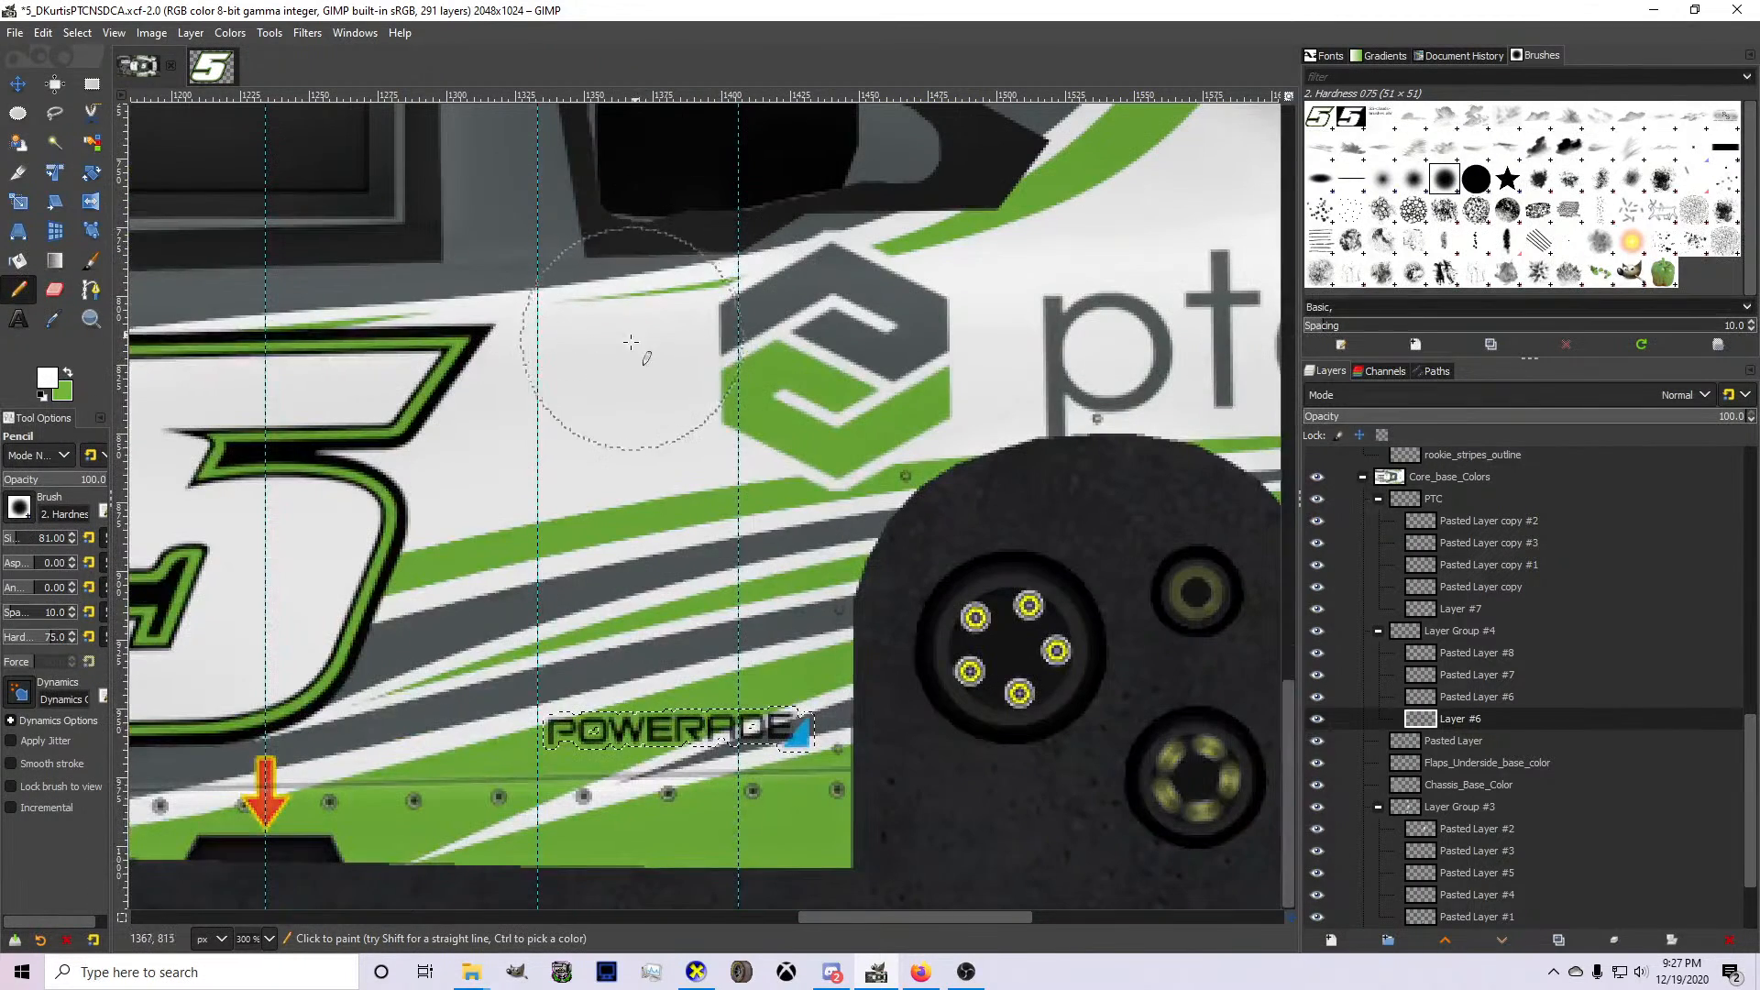
pyautogui.moveTo(550, 731); pyautogui.dragTo(807, 728)
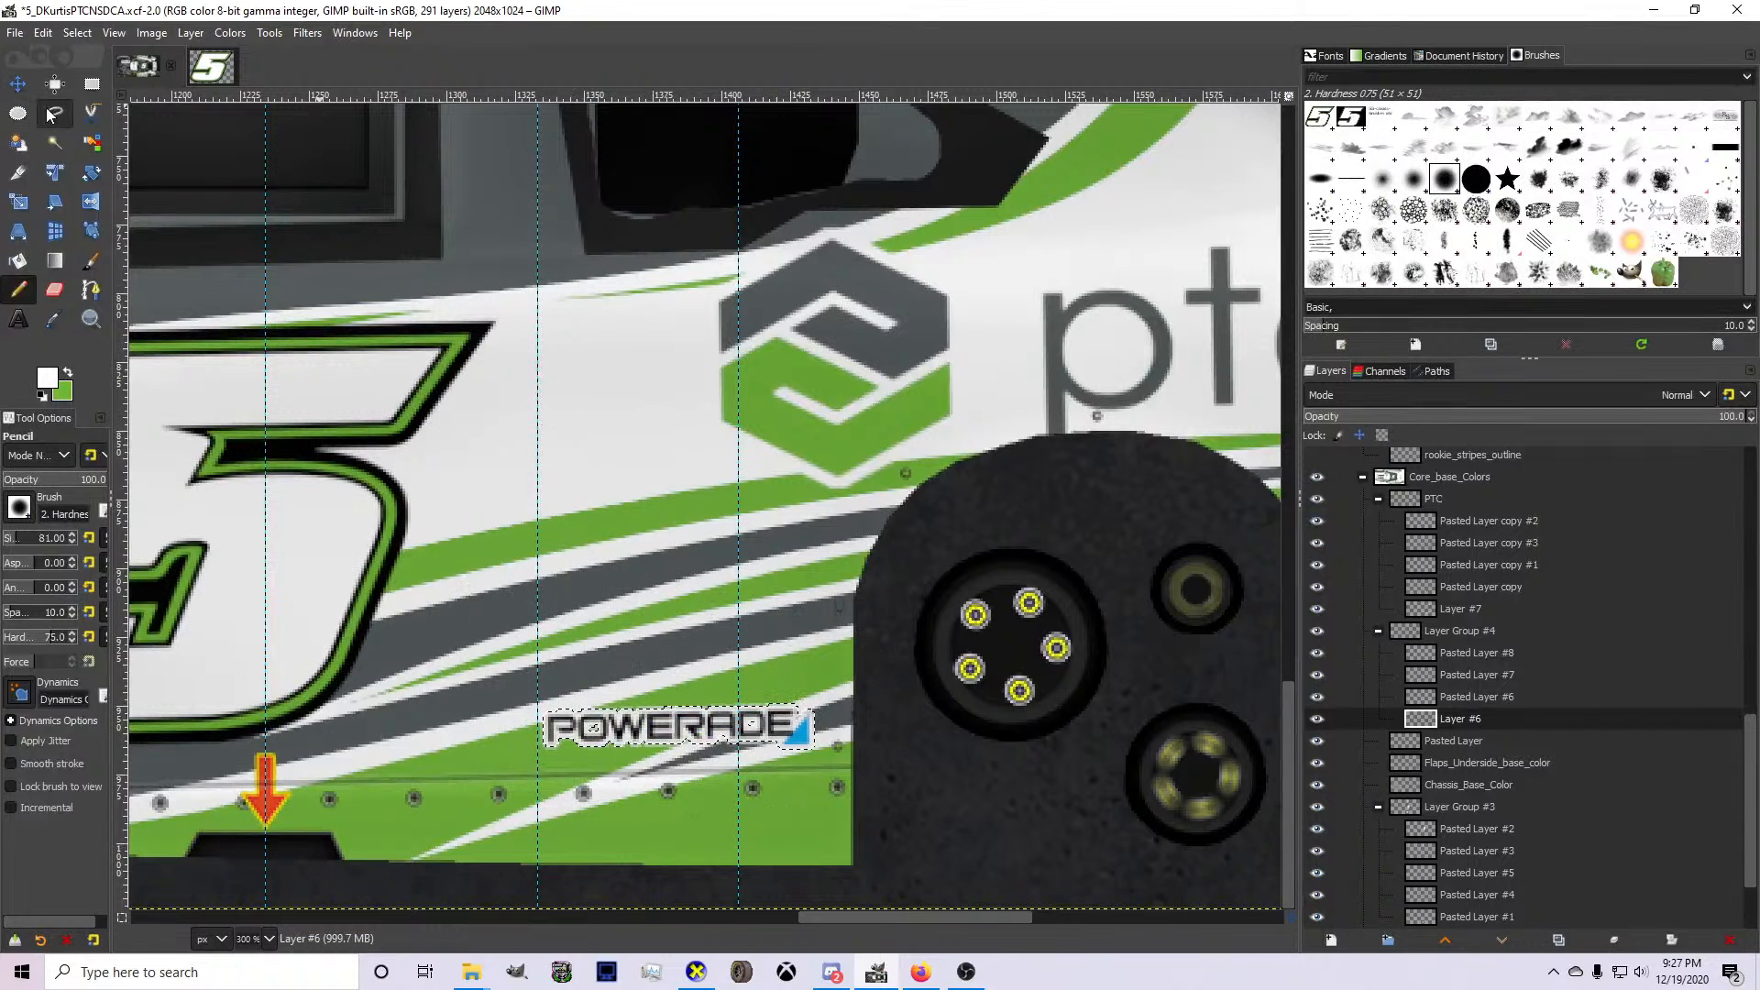
pyautogui.click(77, 32)
pyautogui.click(87, 69)
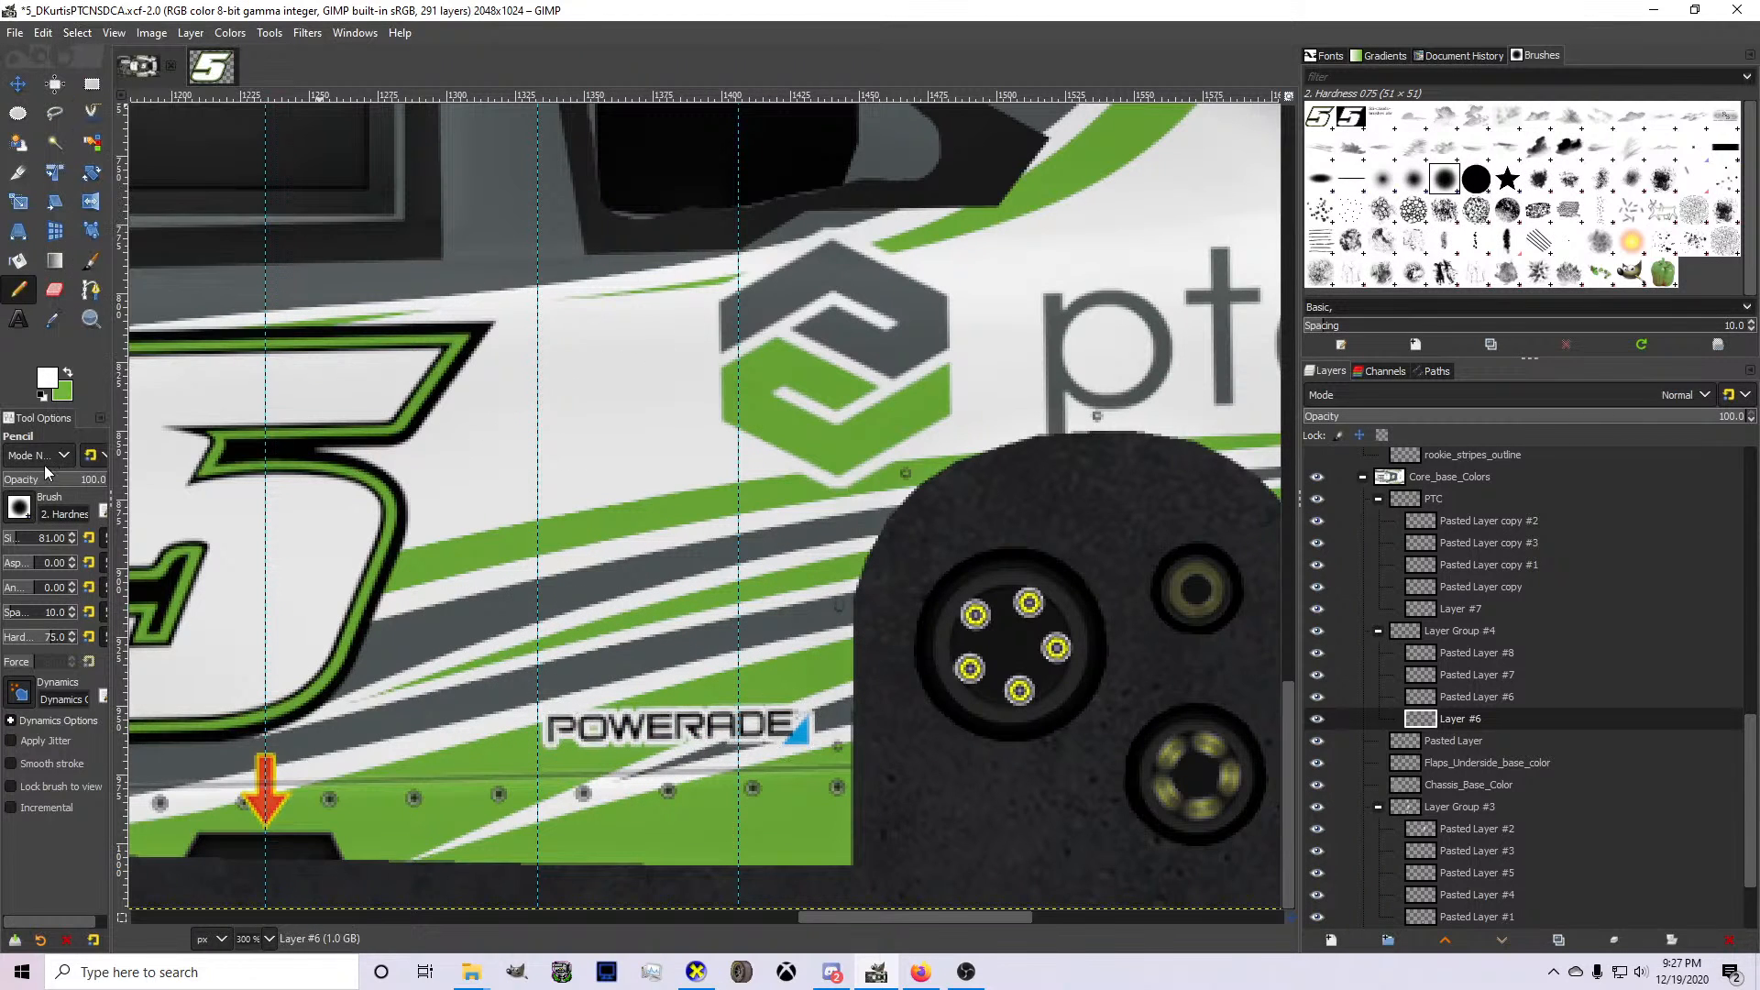
# Fill the inside of the letter O white in both Powerade logos with the Pencil at size 8.
pyautogui.click(7, 539)
pyautogui.scroll(4, 566, 712)
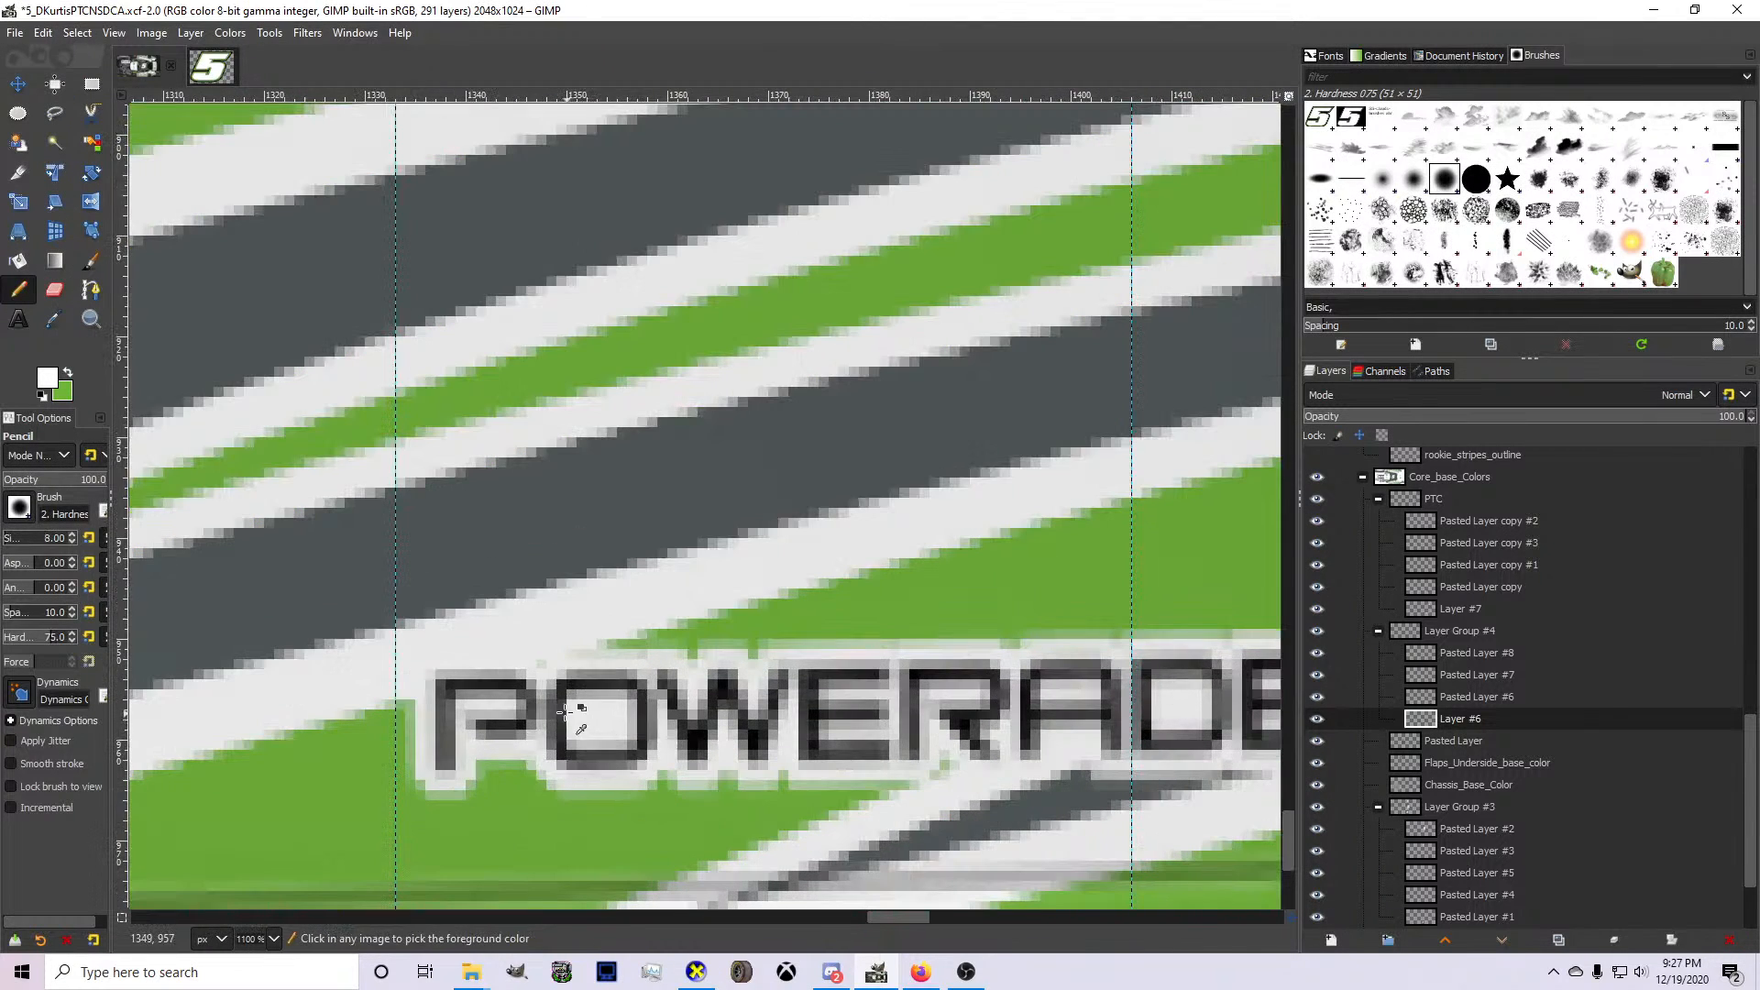
pyautogui.scroll(-4, 565, 713)
pyautogui.scroll(20, 591, 587)
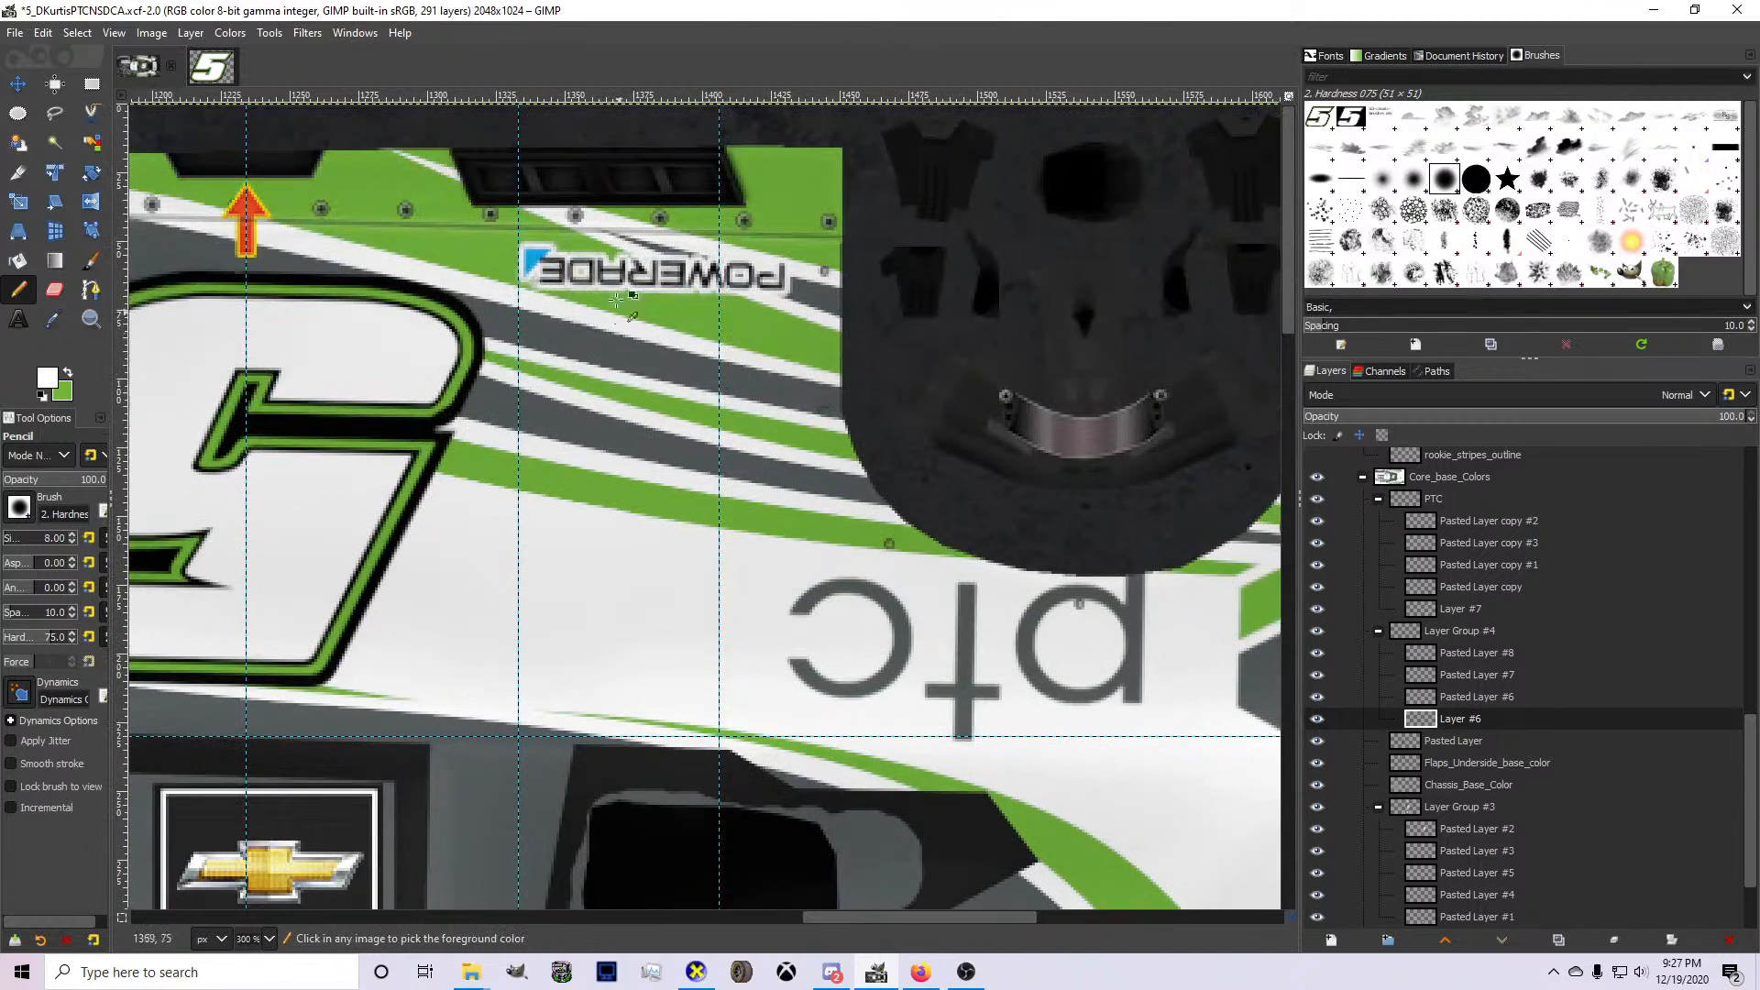
pyautogui.scroll(3, 617, 299)
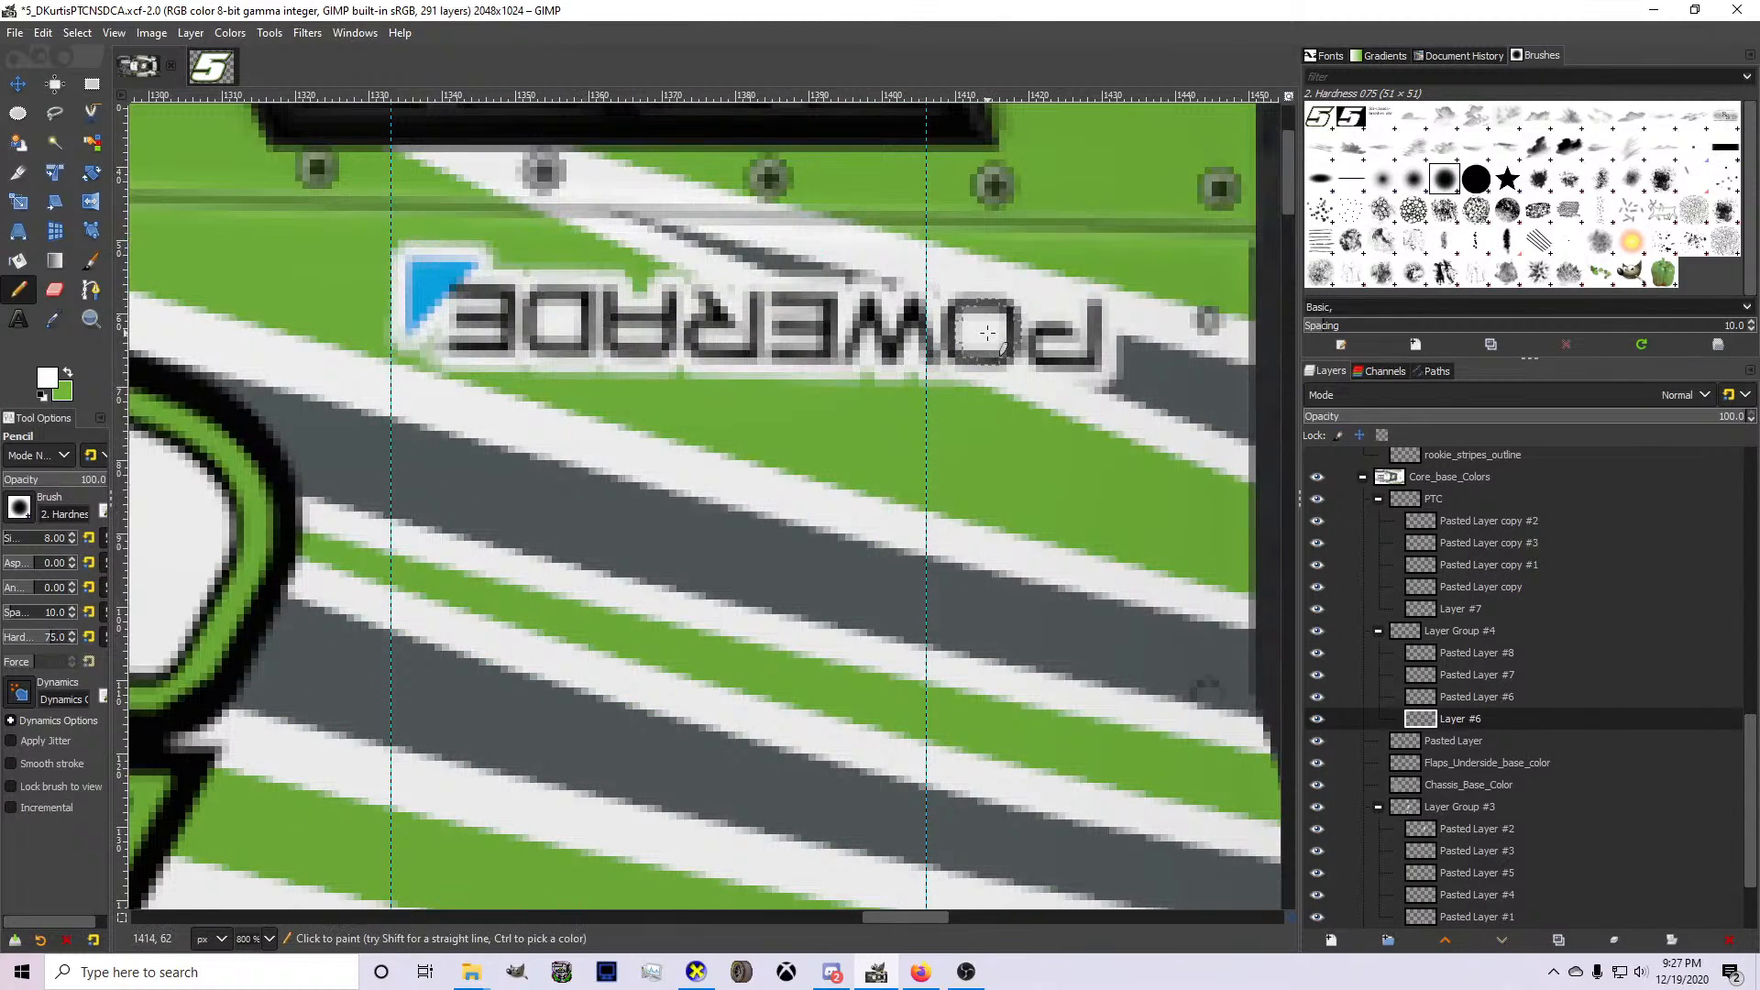
pyautogui.scroll(-4, 920, 378)
pyautogui.scroll(-14, 811, 674)
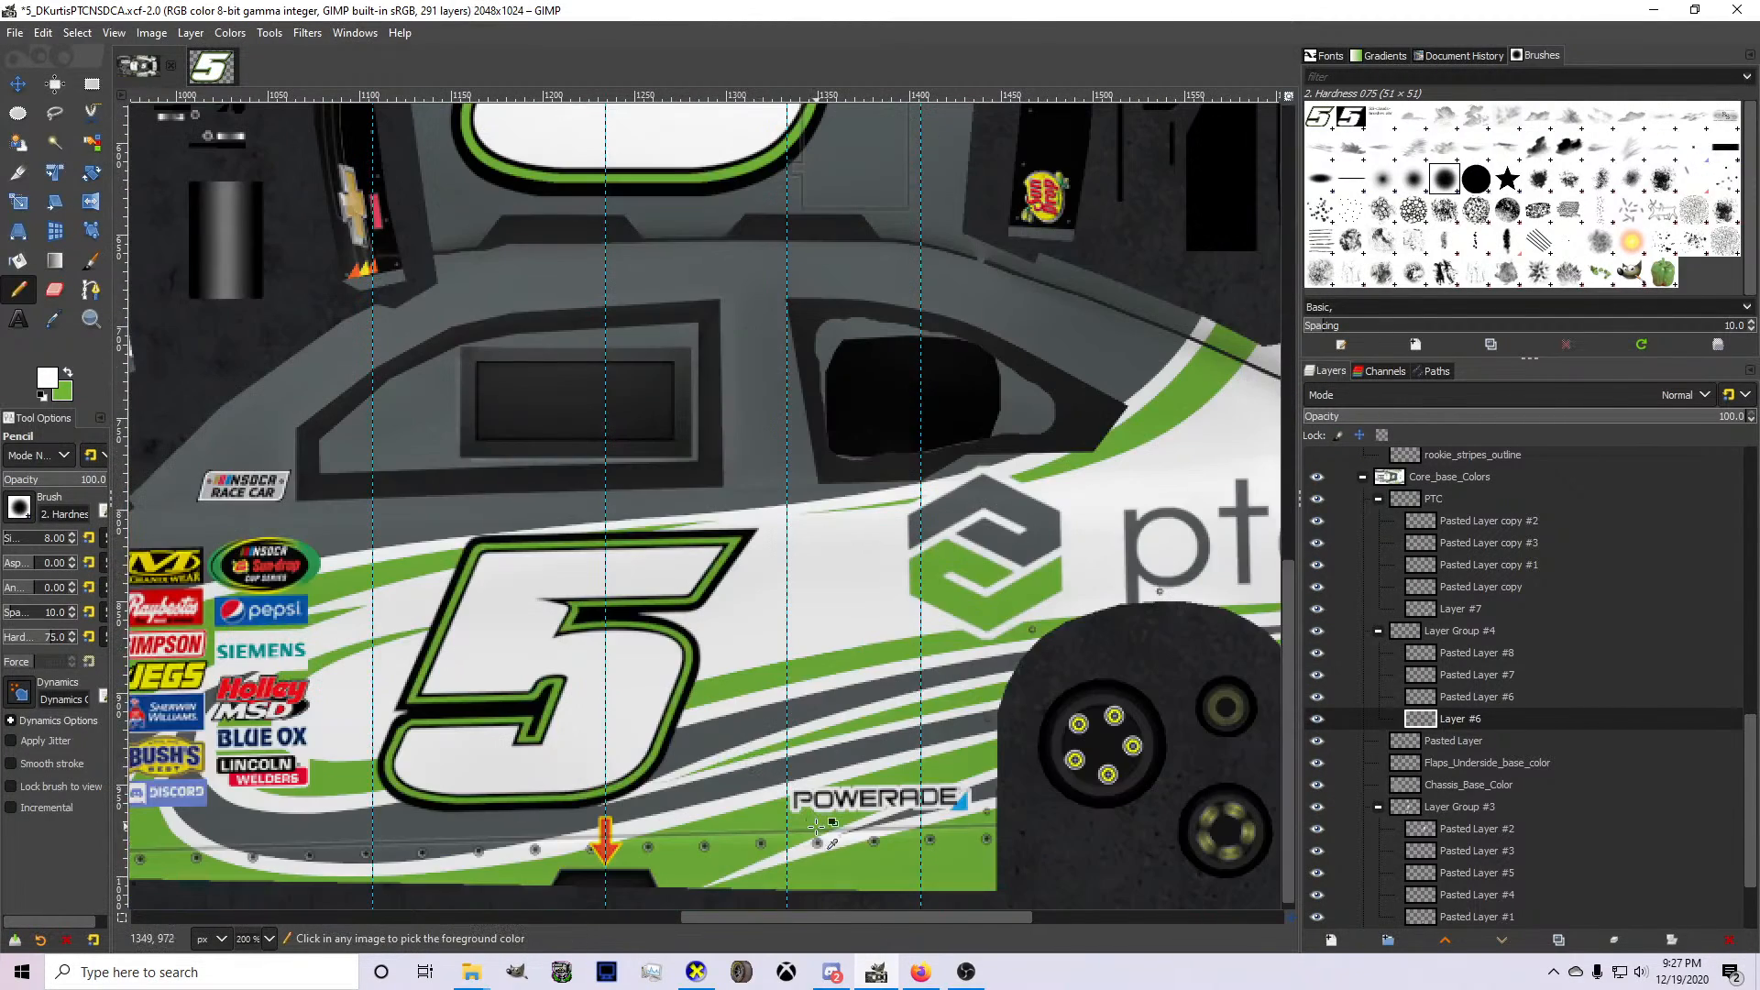
pyautogui.scroll(3, 817, 828)
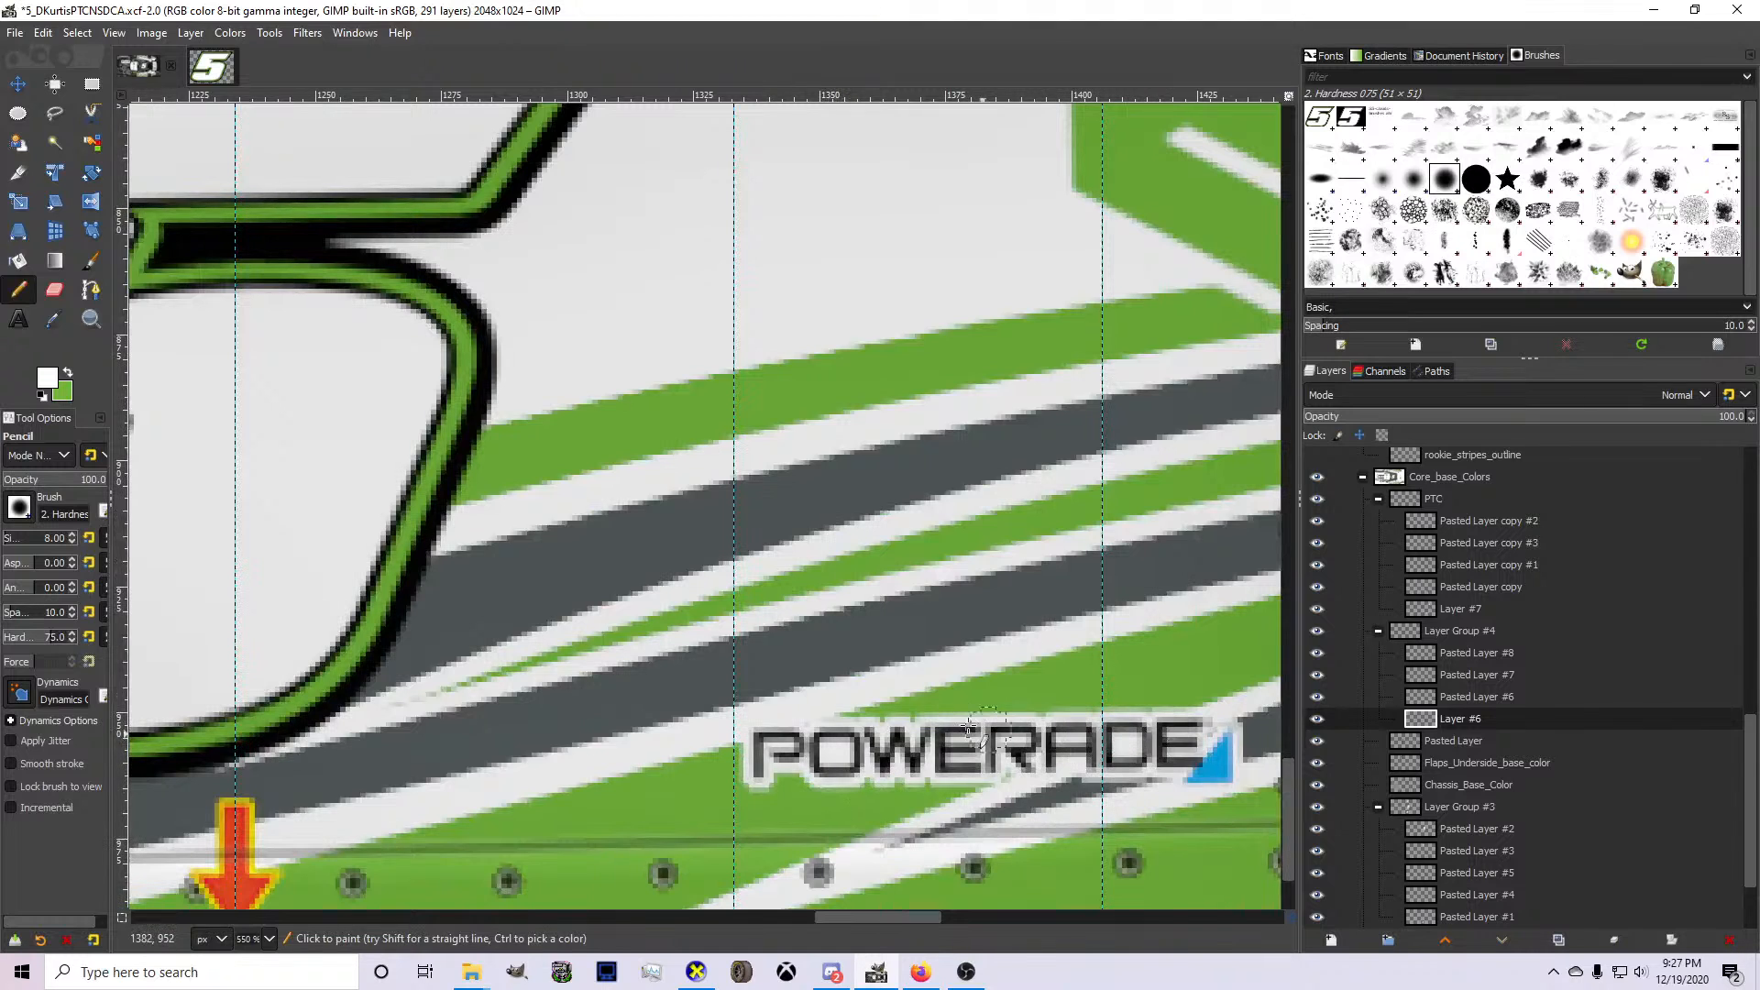
pyautogui.scroll(-6, 761, 561)
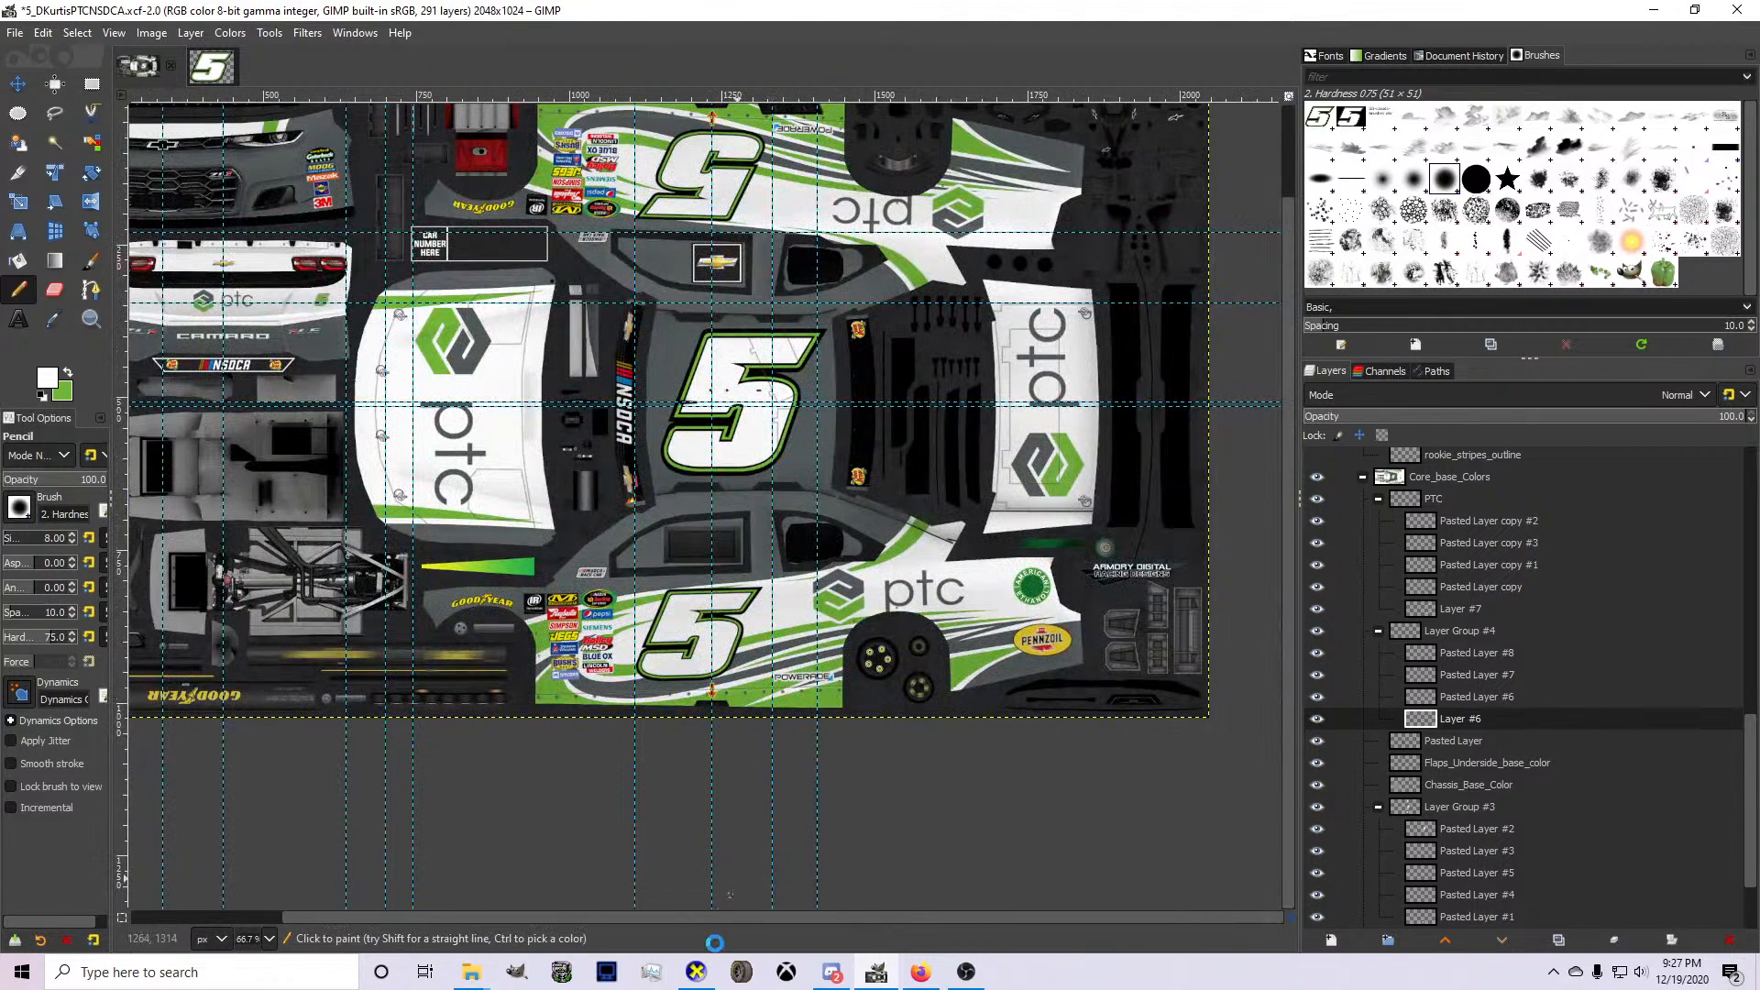
# Export the updated livery and inspect the outlined Powerade logo on the 3D car in CarView.
pyautogui.click(695, 972)
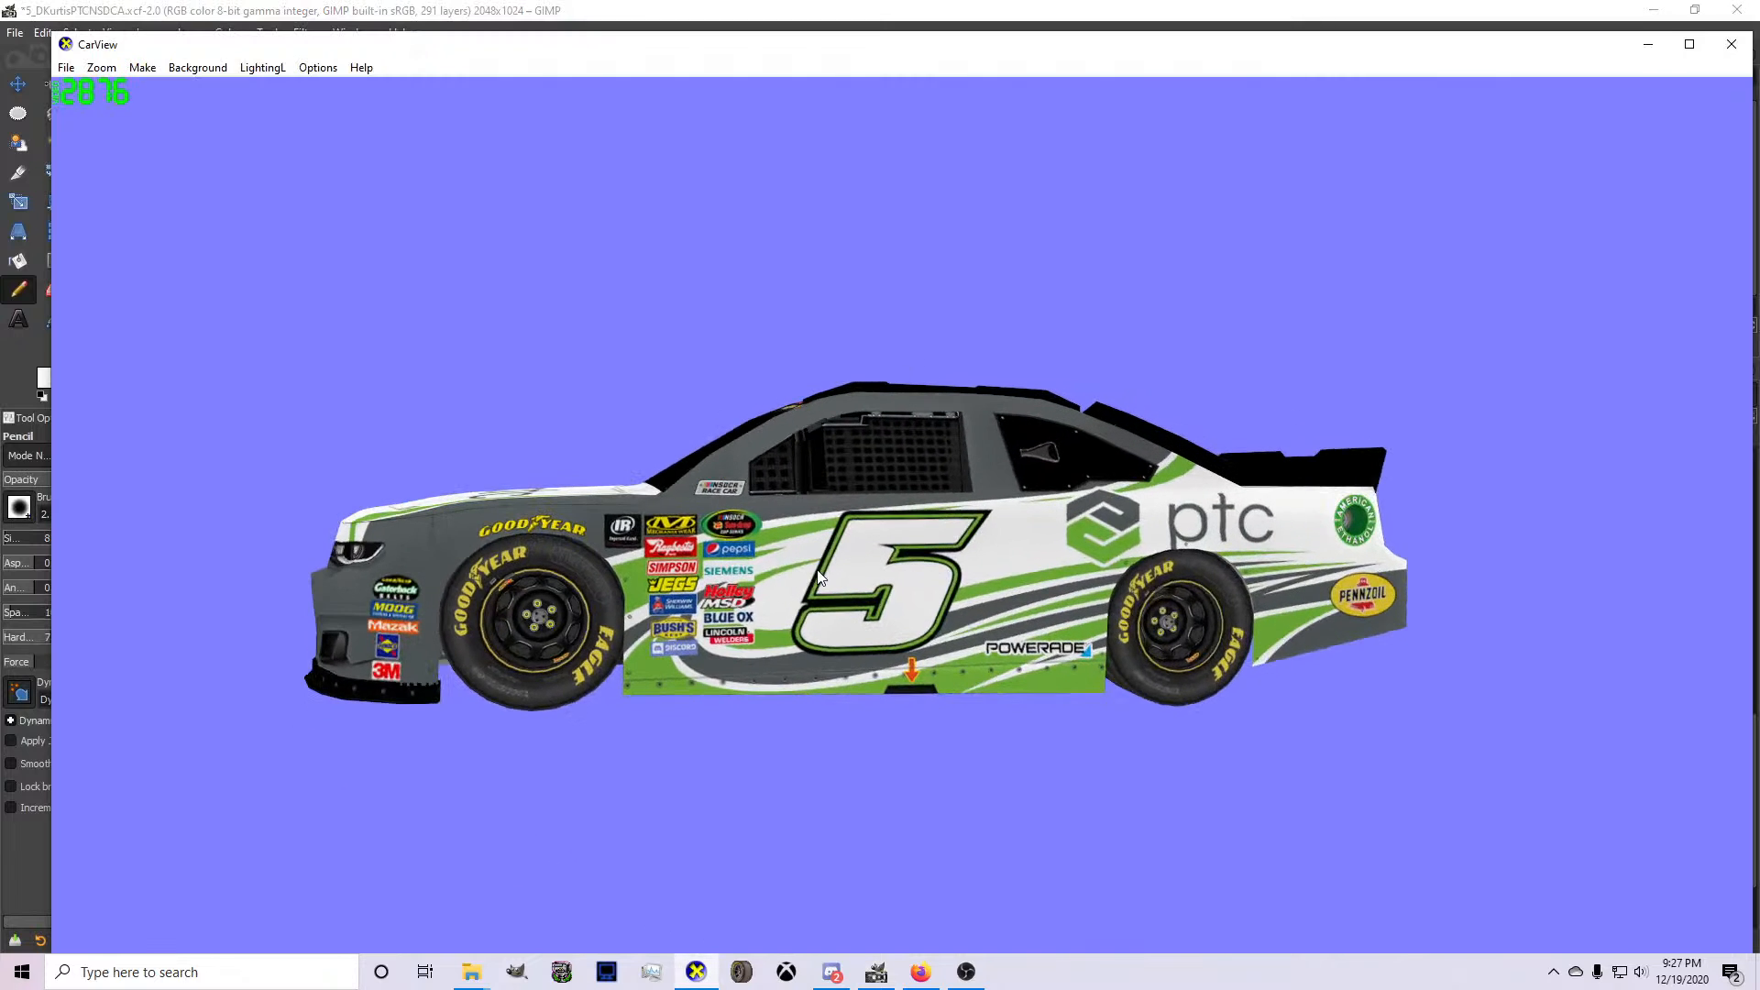
pyautogui.moveTo(819, 575); pyautogui.dragTo(996, 712)
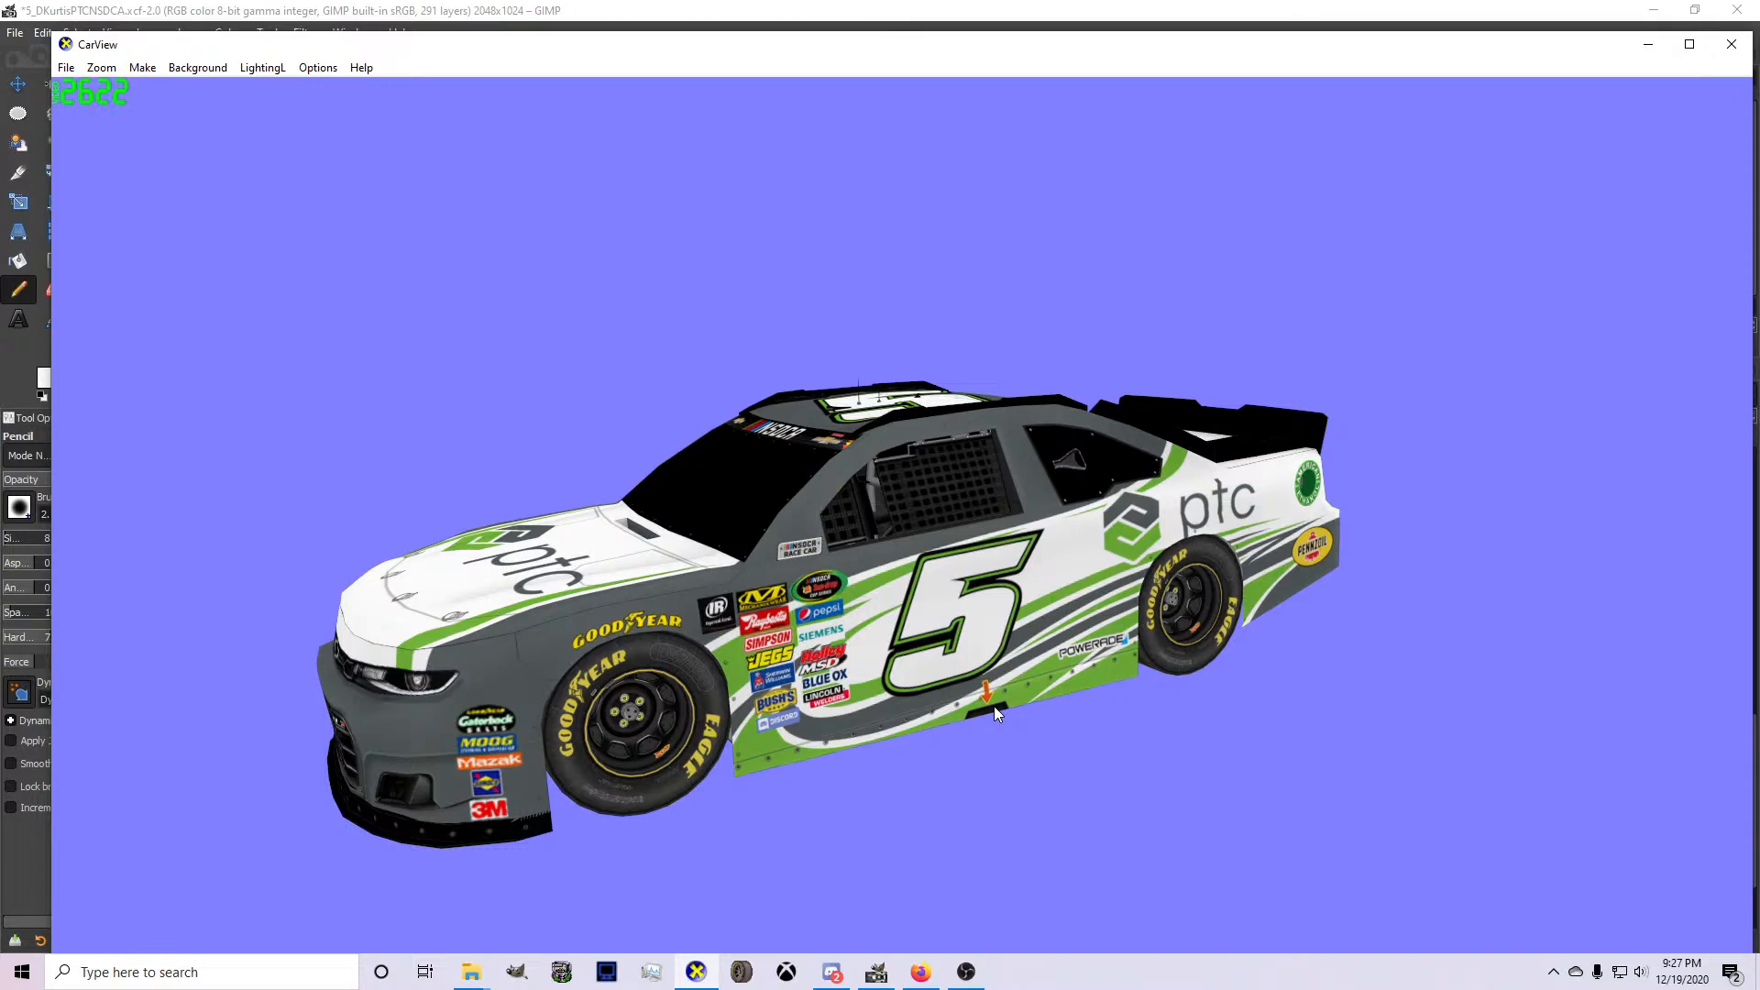
# Switch to Firefox and search Google for "traxxas logo", showing the image results.
pyautogui.click(920, 972)
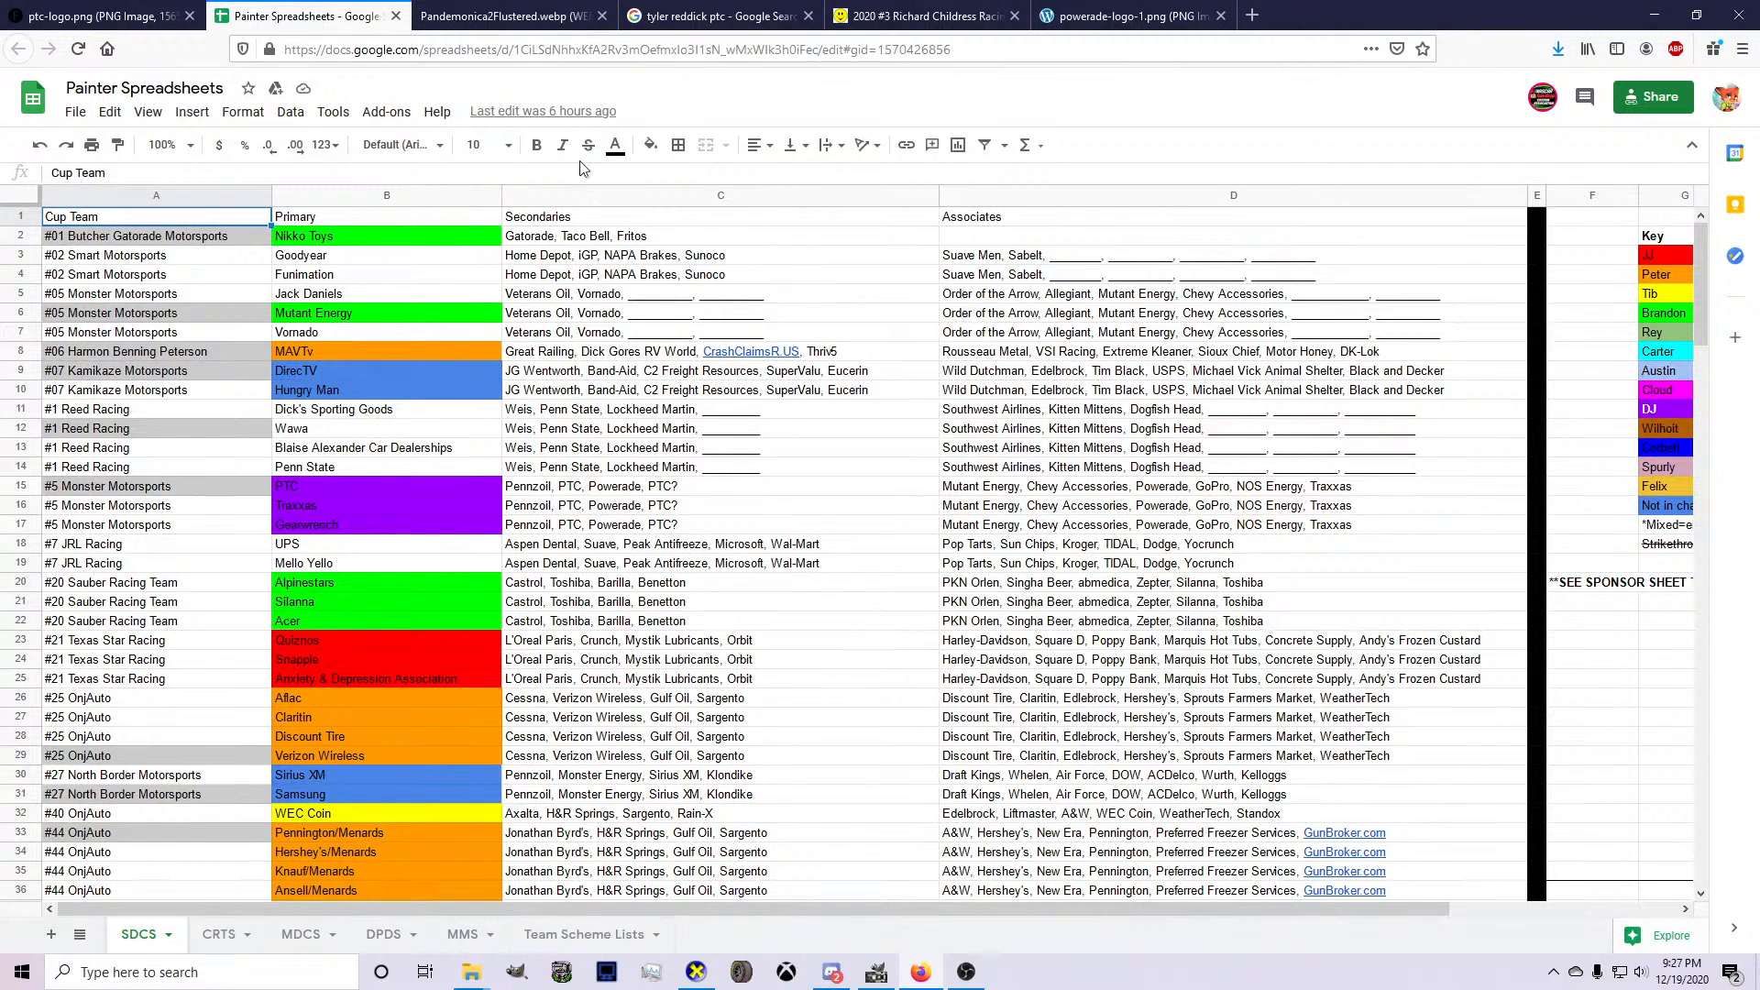
pyautogui.click(505, 15)
pyautogui.click(580, 46)
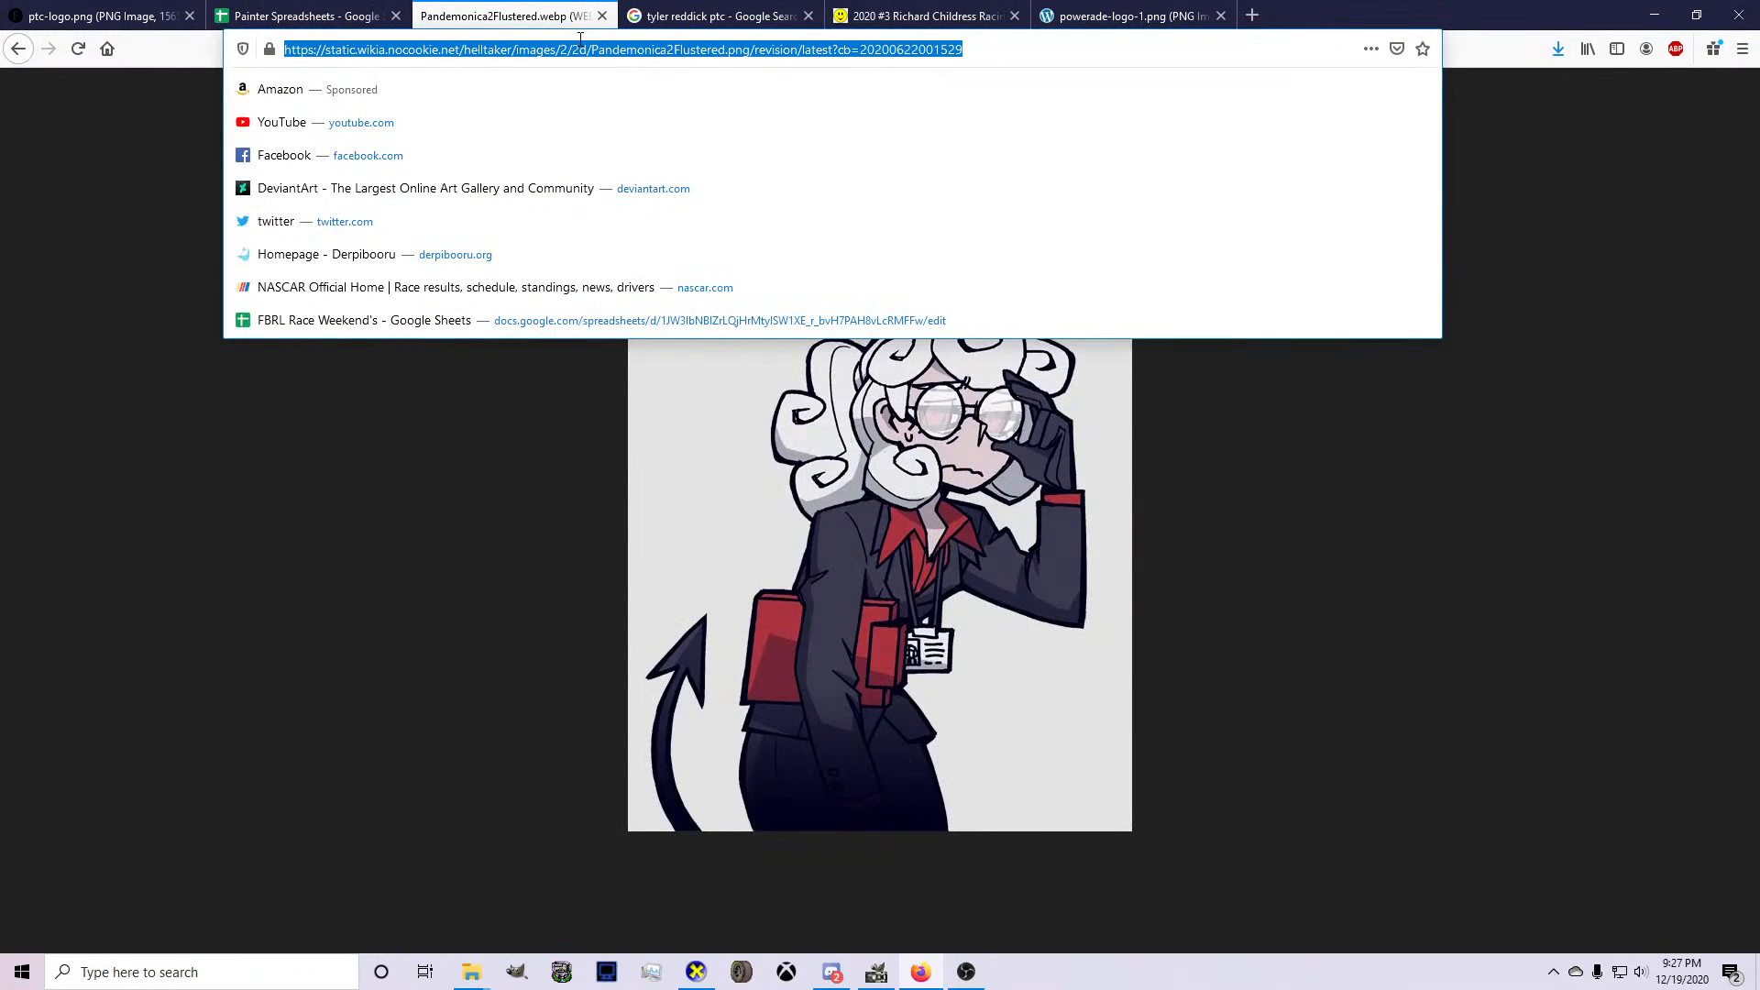
pyautogui.write('traxxas logo')
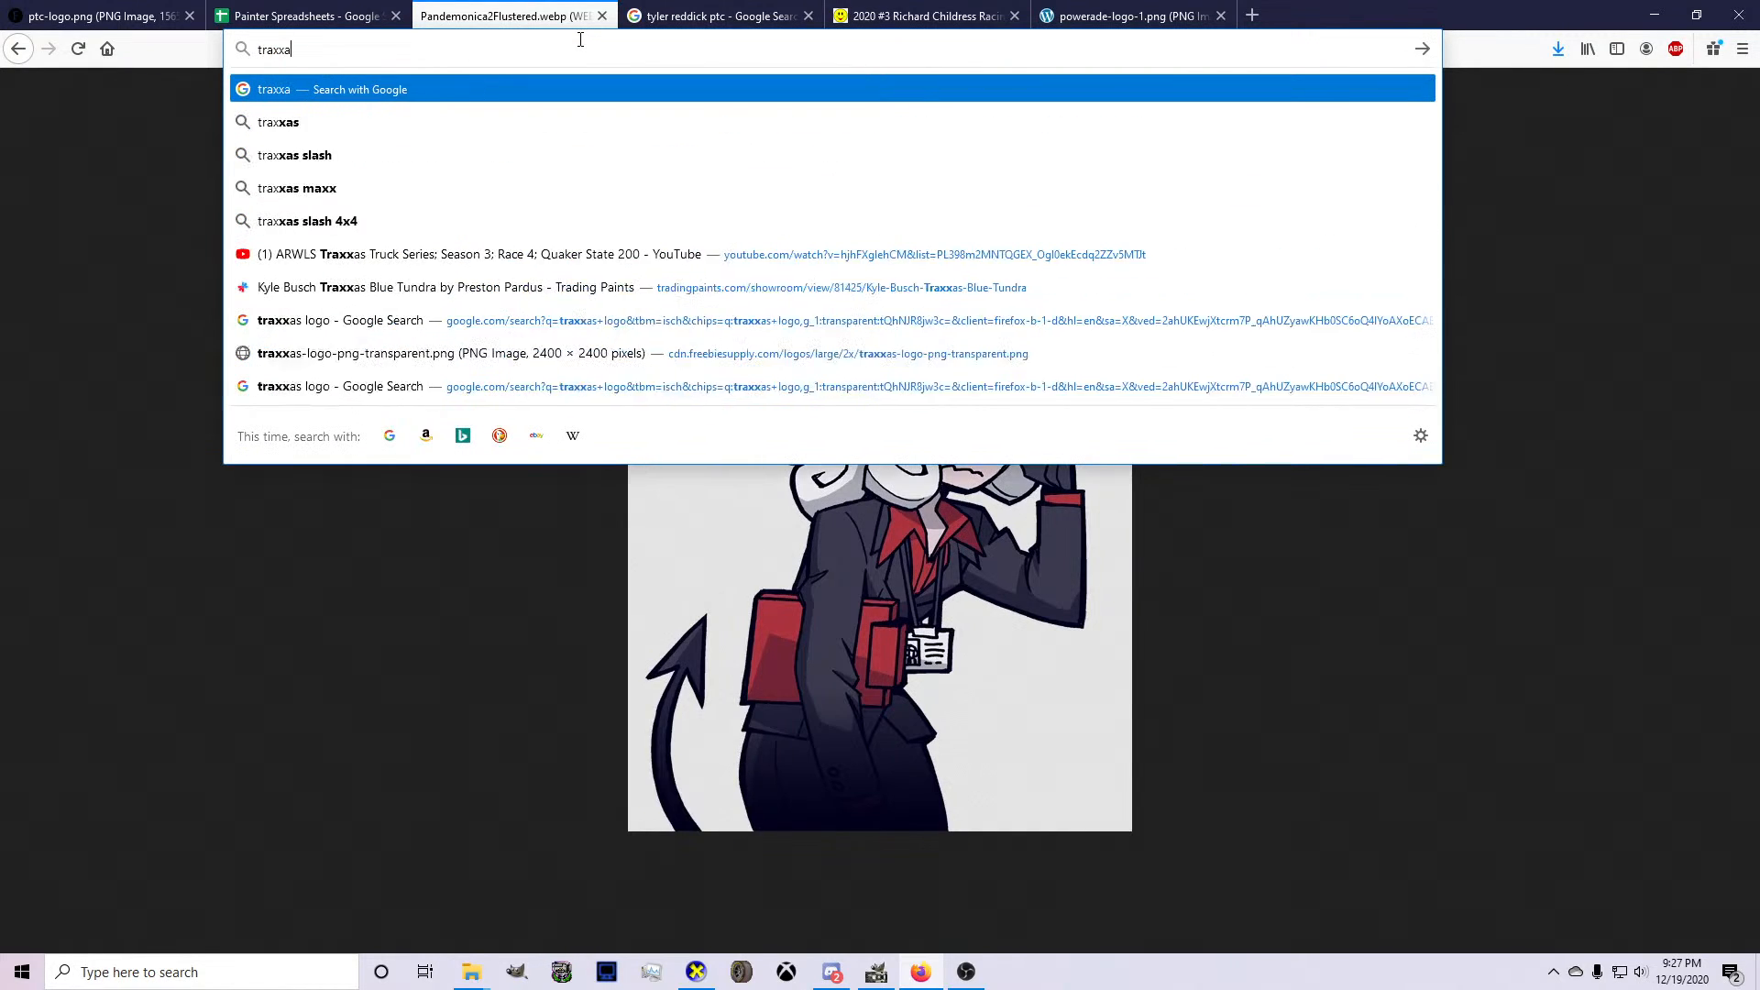
pyautogui.press('Return')
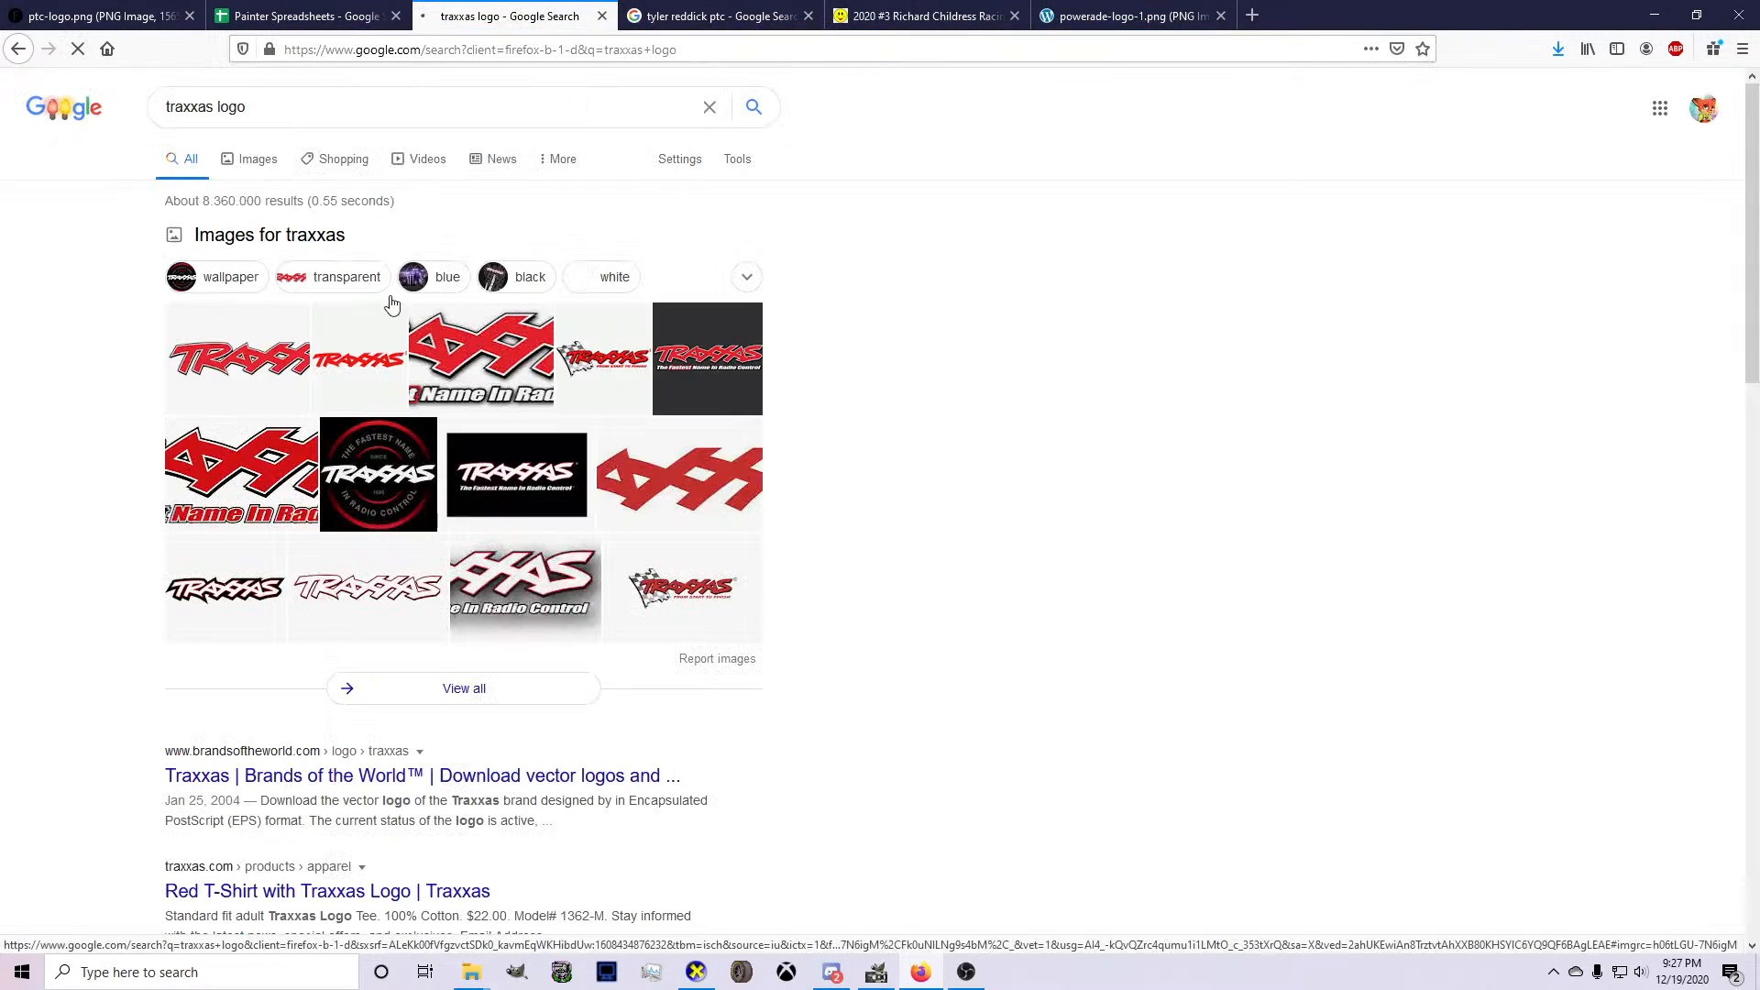
pyautogui.click(257, 171)
# Switch to Discord and watch the member's live stream in the streaming-room channel, showing the number 8 car.
pyautogui.click(833, 973)
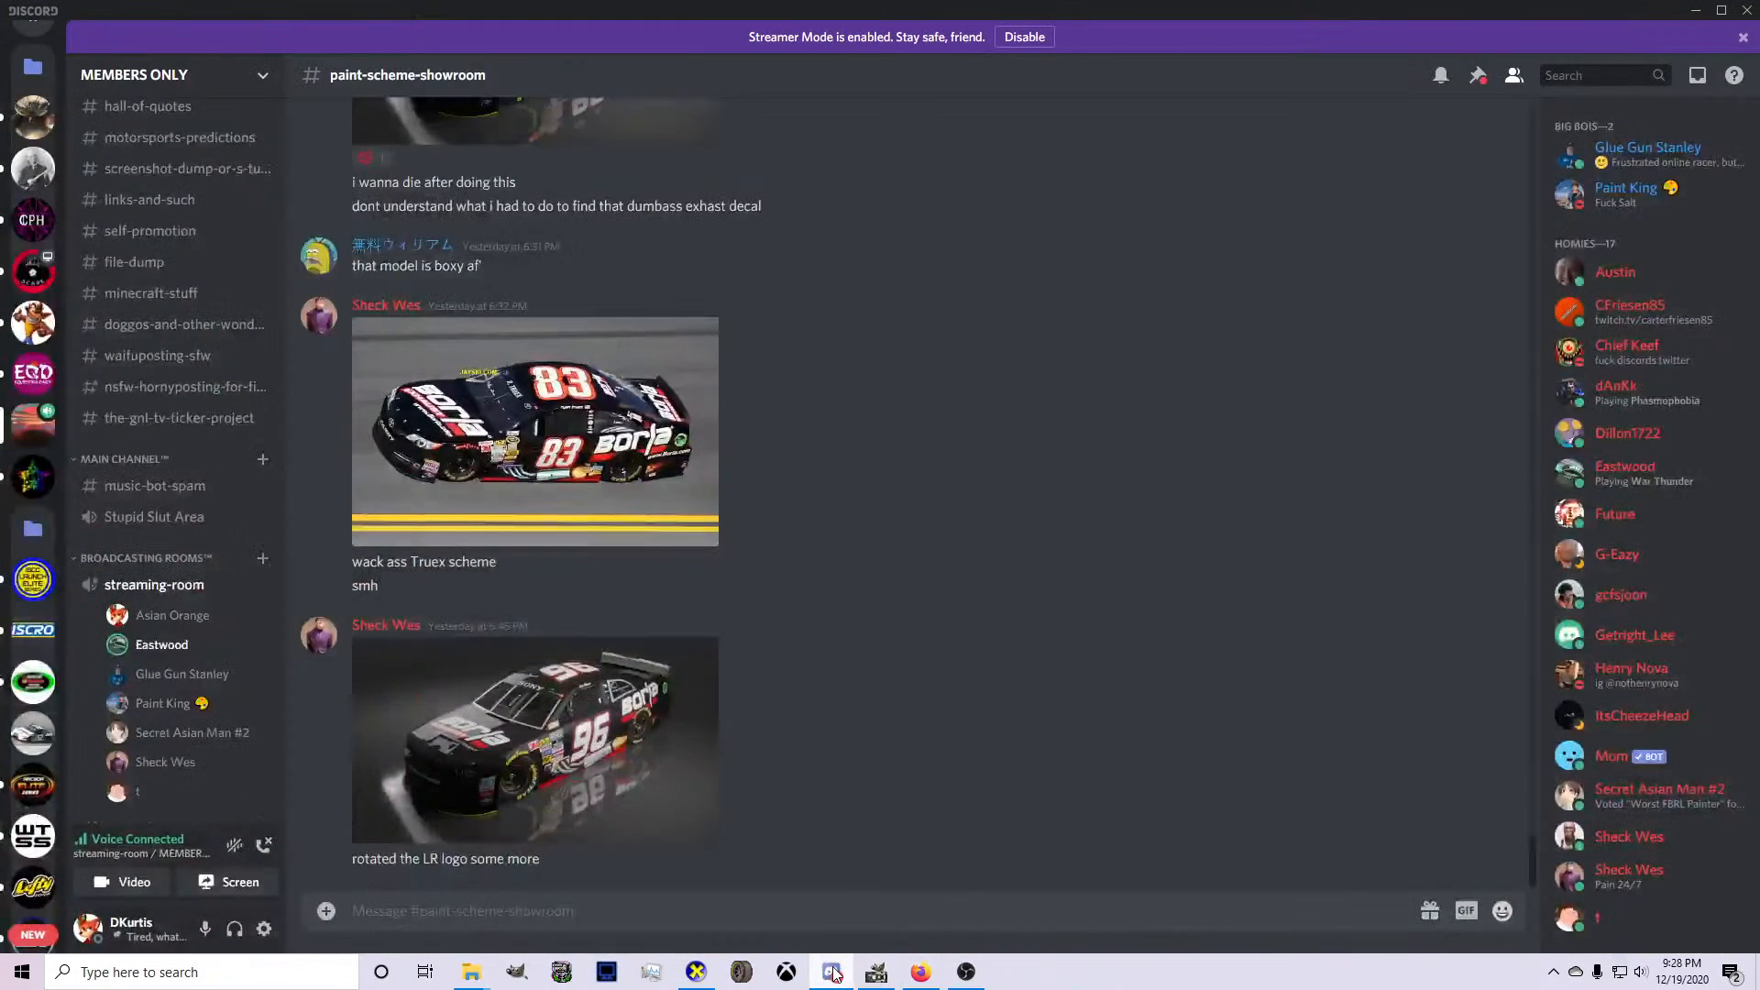
pyautogui.scroll(-3, 220, 596)
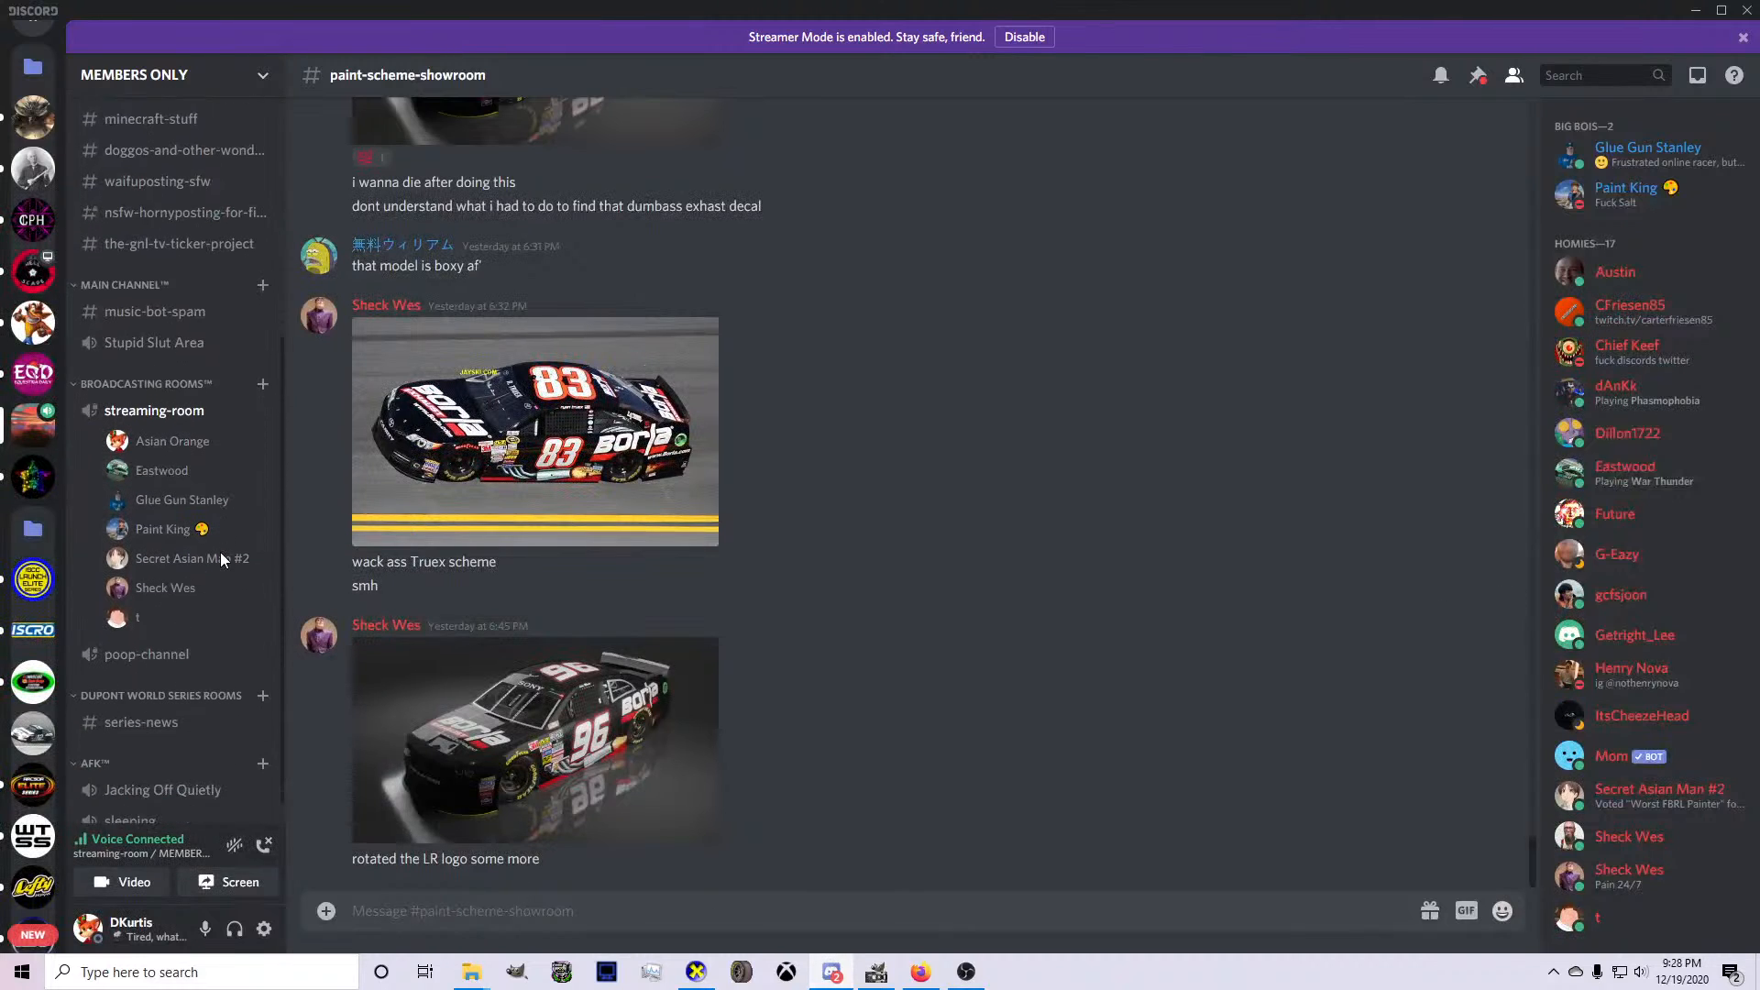
pyautogui.moveTo(181, 413)
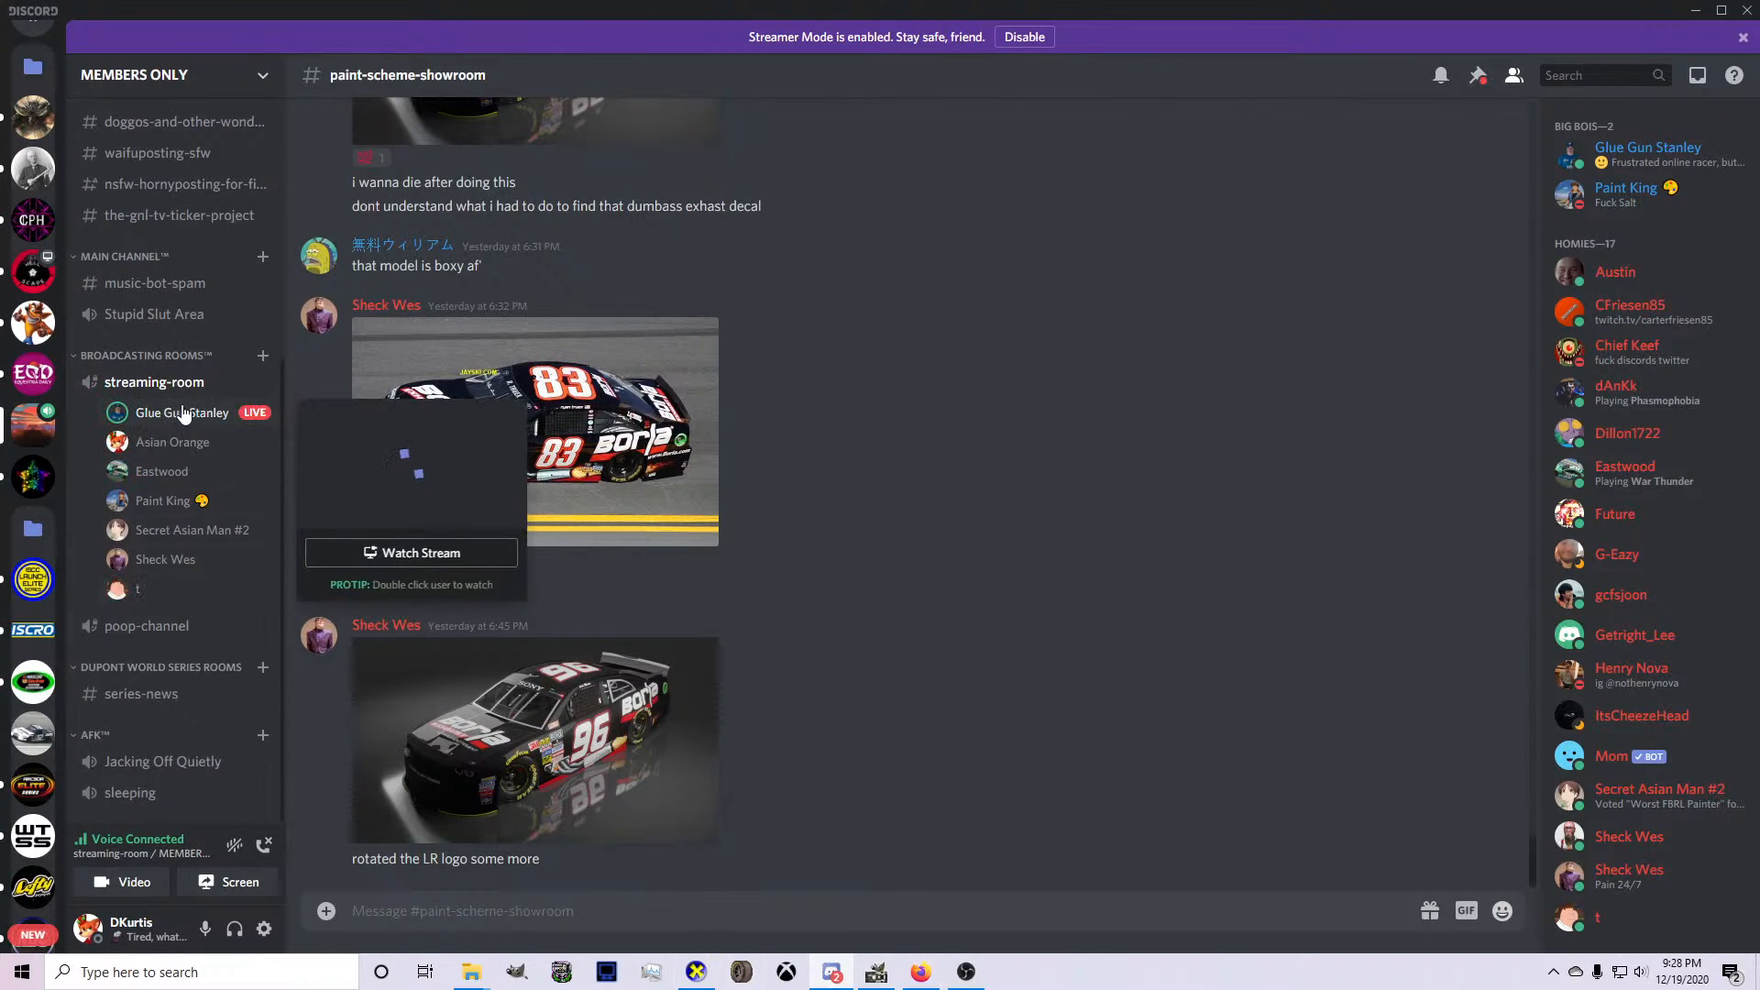
pyautogui.click(404, 486)
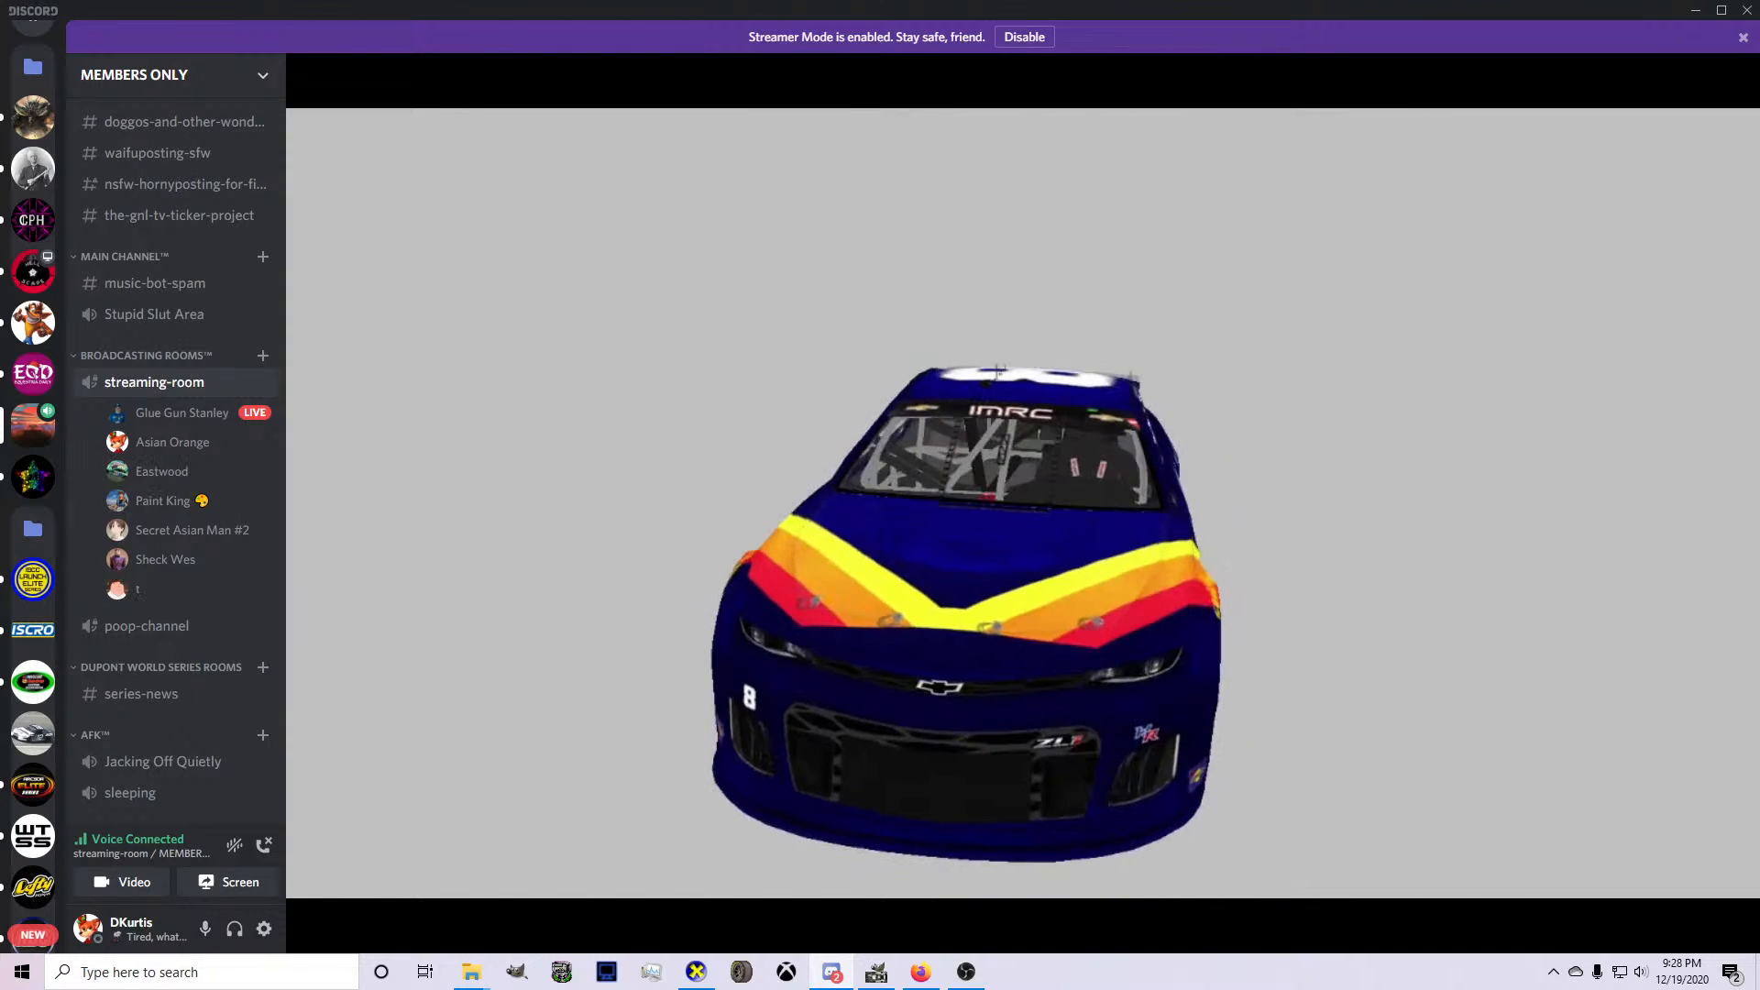
pyautogui.moveTo(605, 667)
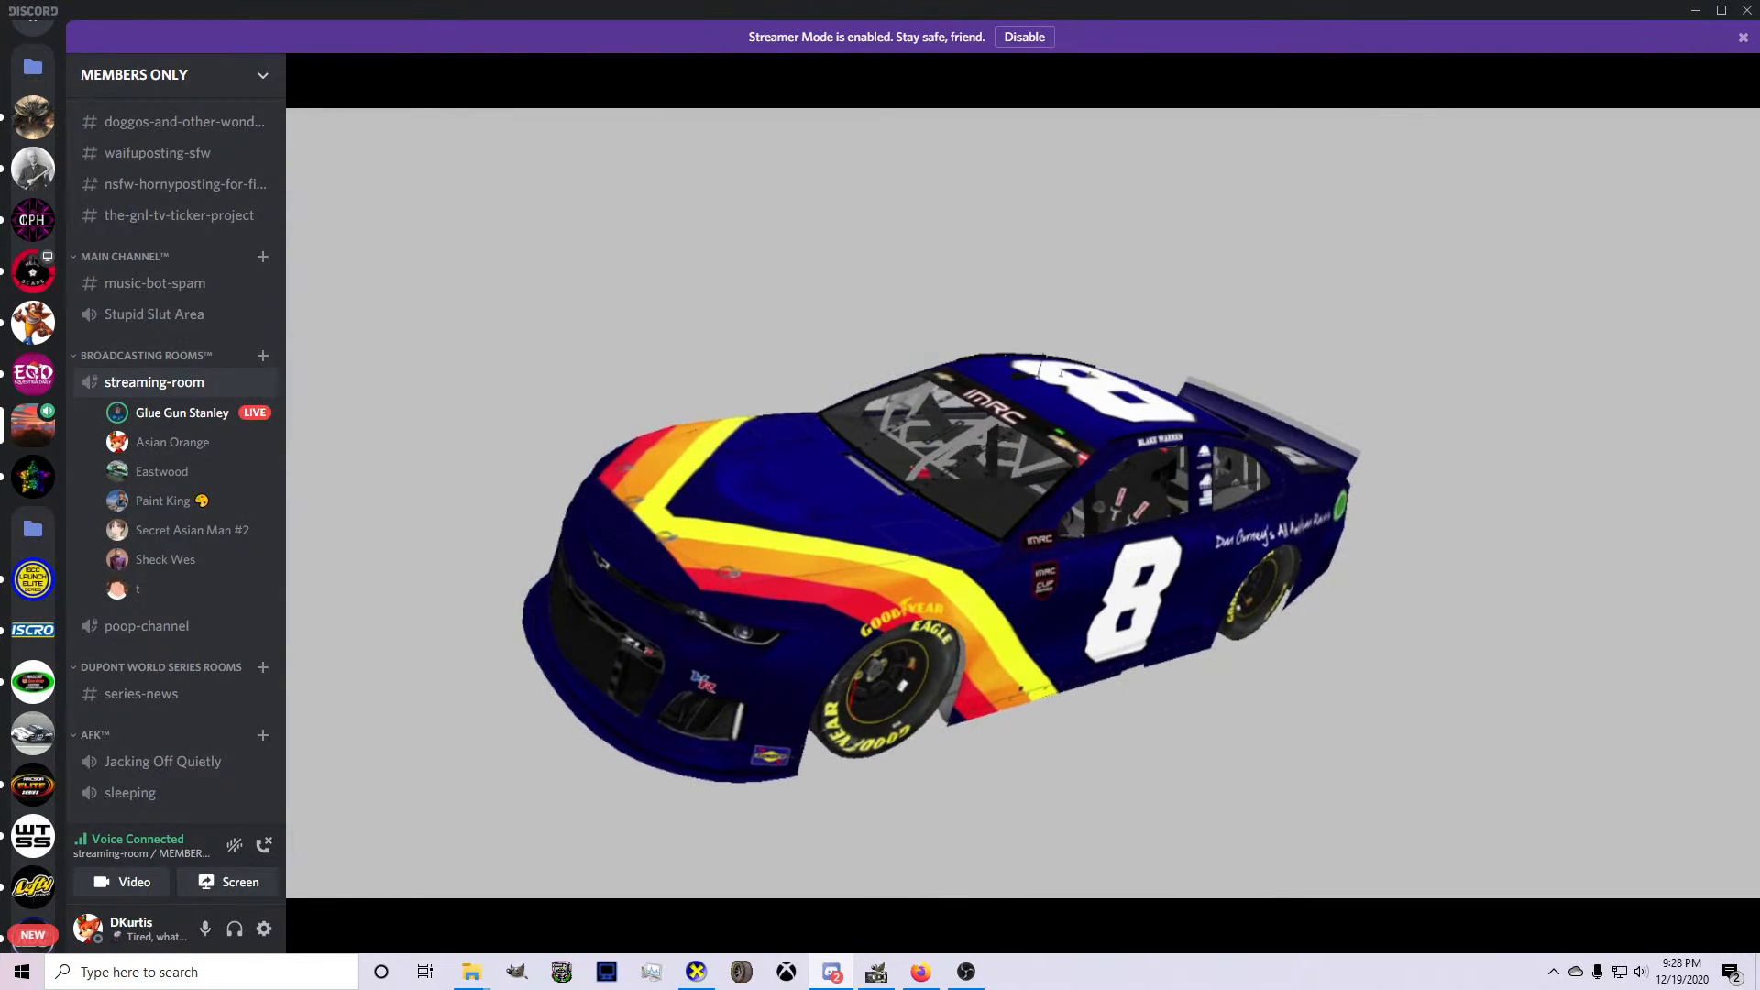
pyautogui.moveTo(854, 926)
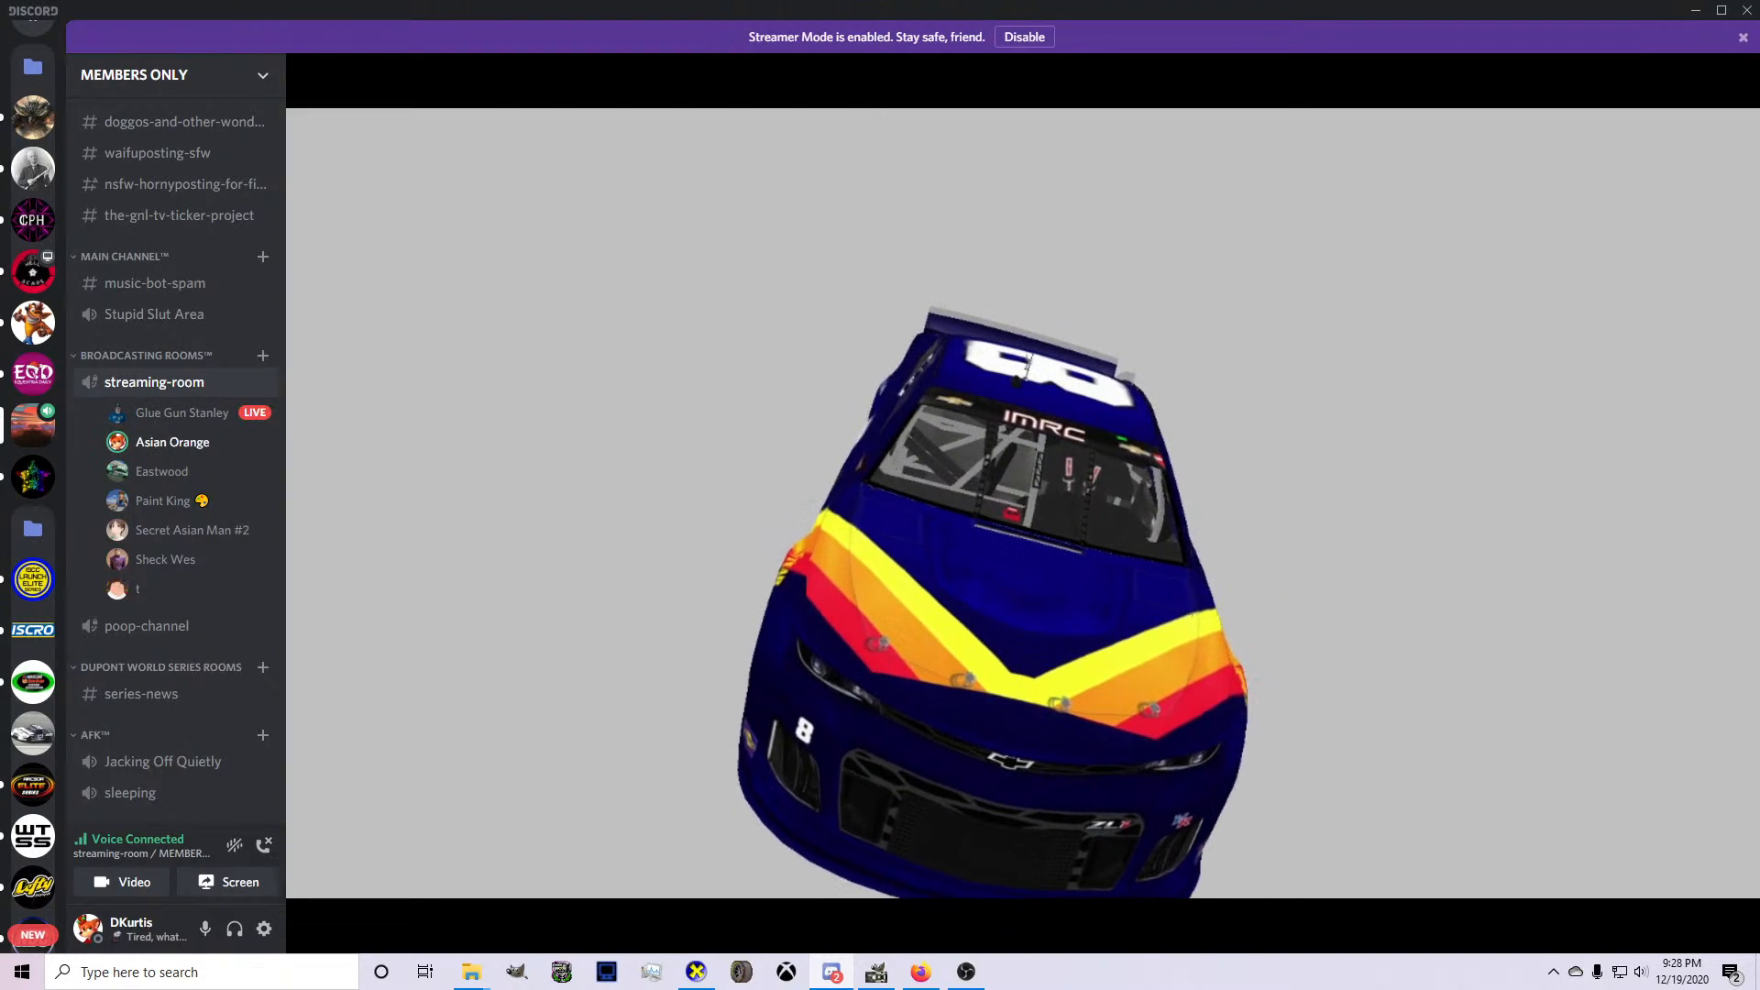
# Return to GIMP and duplicate Pasted Layer #6, the Pennzoil logo on the lower car side's rear quarter.
pyautogui.click(876, 972)
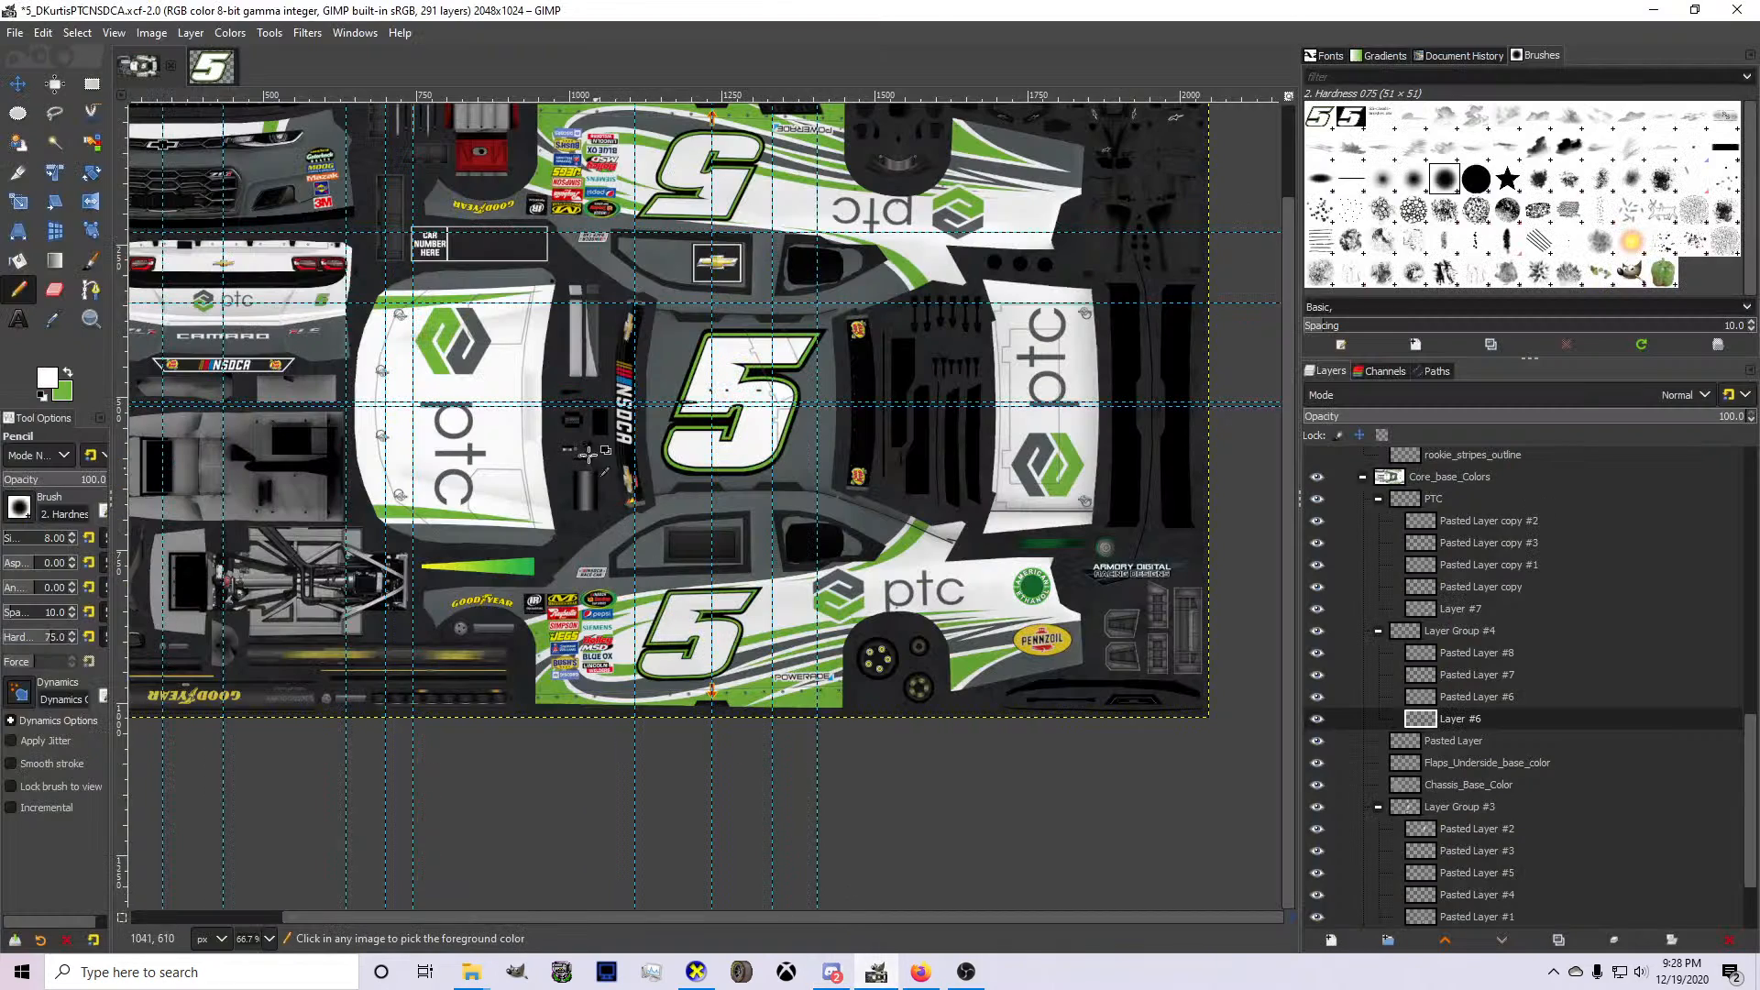
pyautogui.scroll(2, 547, 353)
pyautogui.scroll(-4, 817, 272)
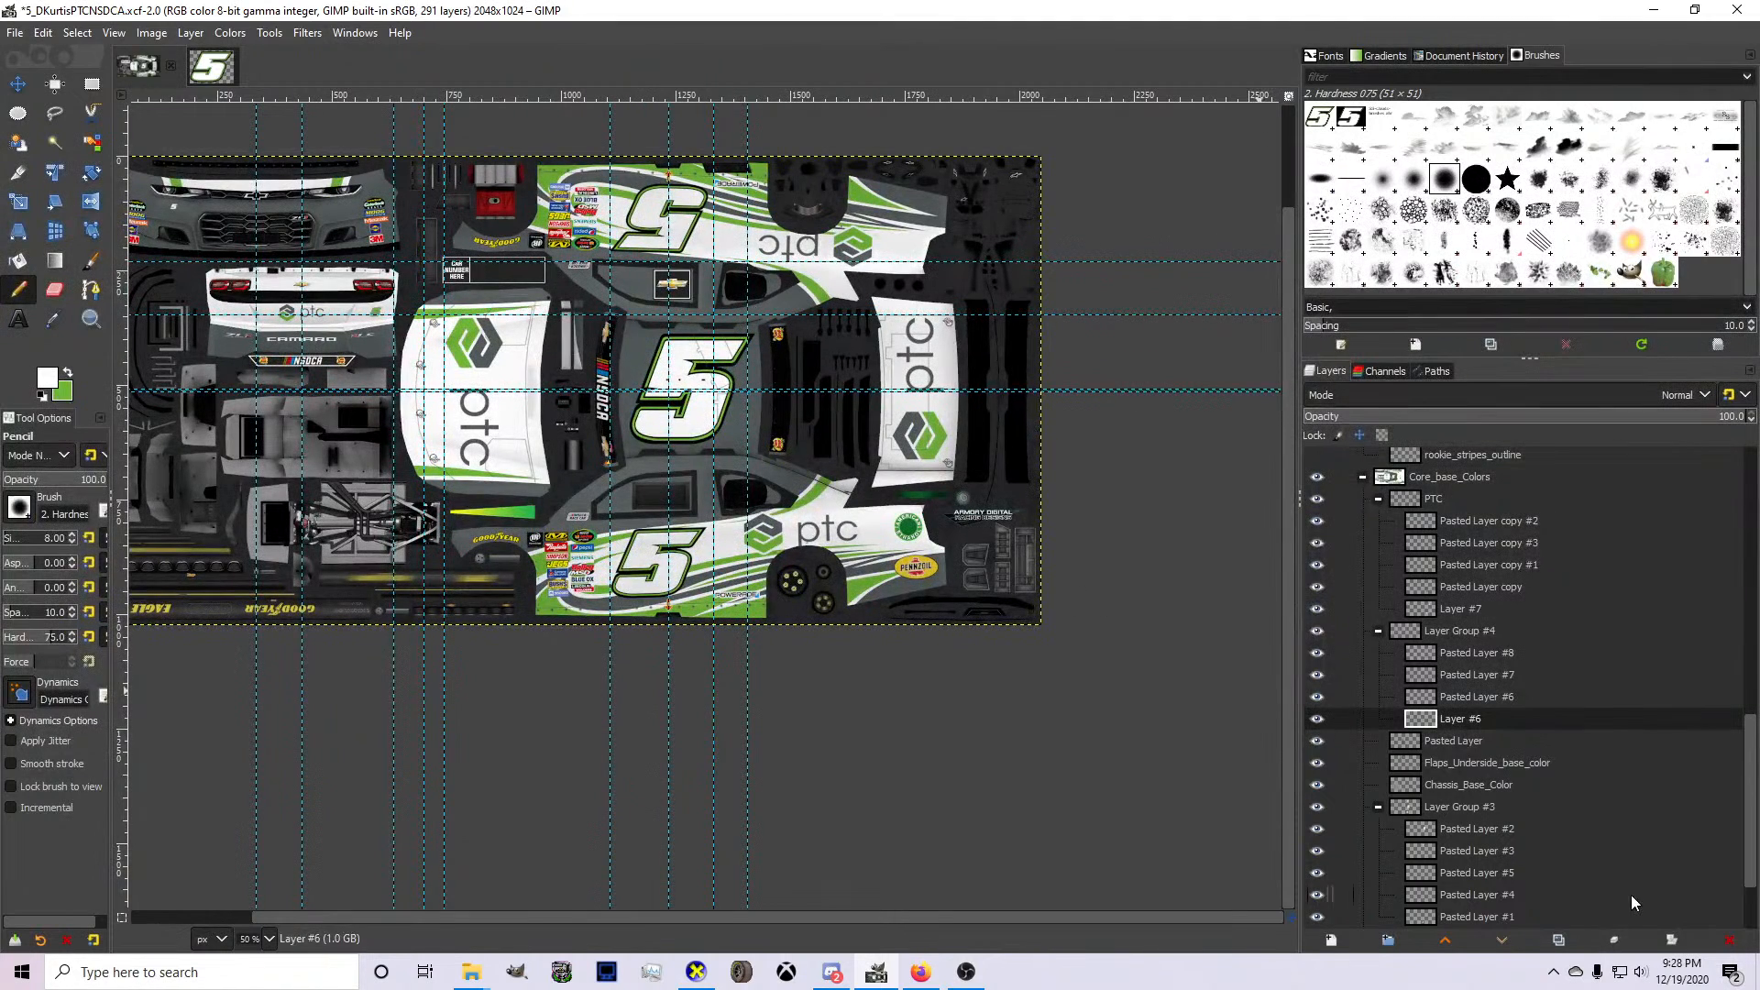
pyautogui.click(1453, 701)
pyautogui.scroll(4, 968, 569)
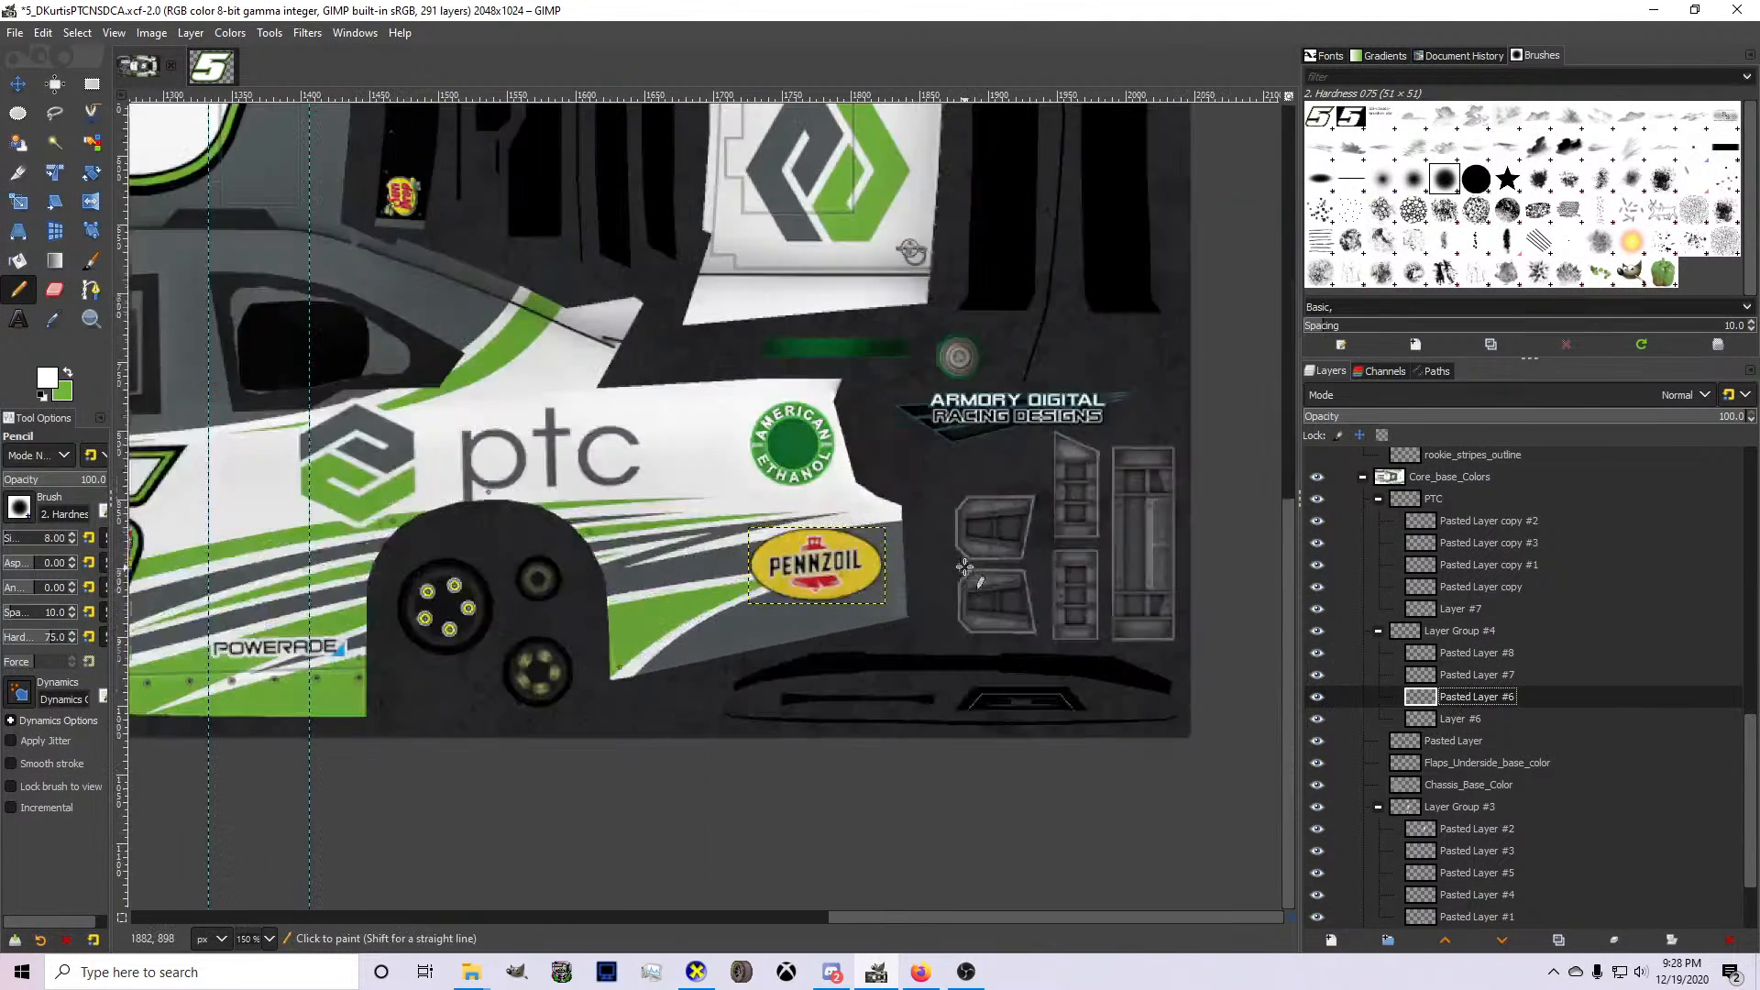
pyautogui.hotkey('ctrl', 'shift', 'd')
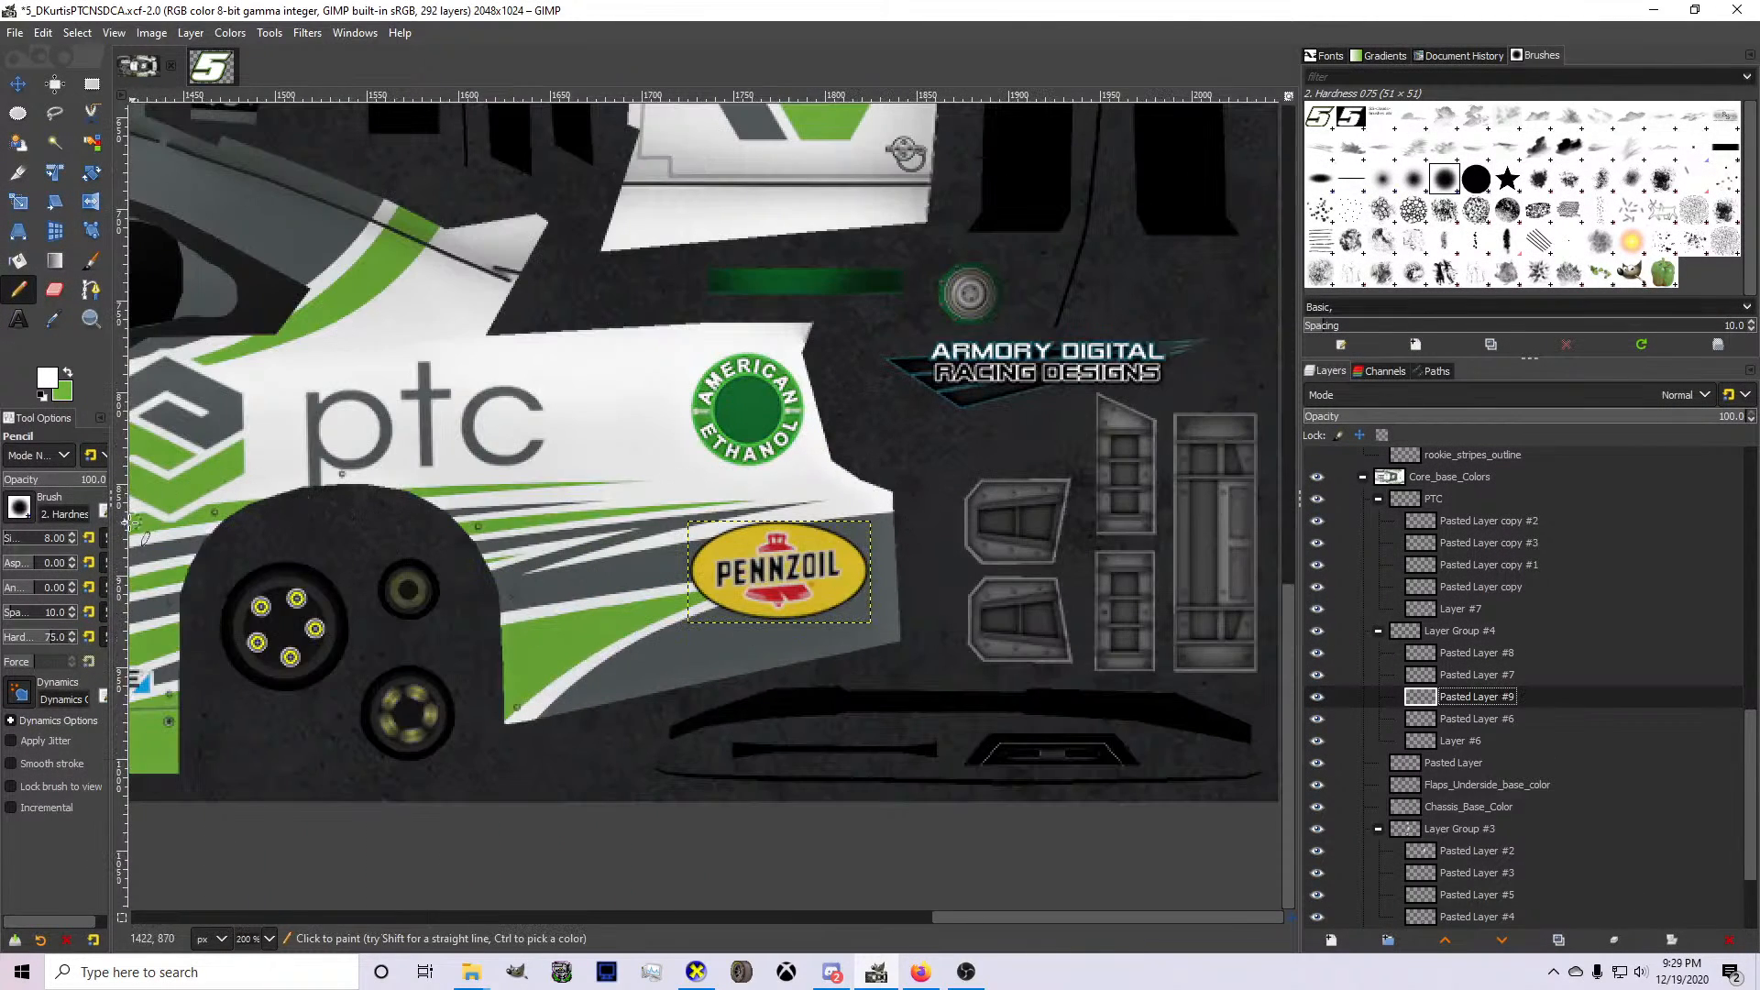
# Add a vertical guide along the front edge of the Pennzoil logo and rotate the duplicated logo layer 180°.
pyautogui.moveTo(125, 523); pyautogui.dragTo(690, 587)
pyautogui.scroll(2, 763, 514)
pyautogui.rightClick(775, 578)
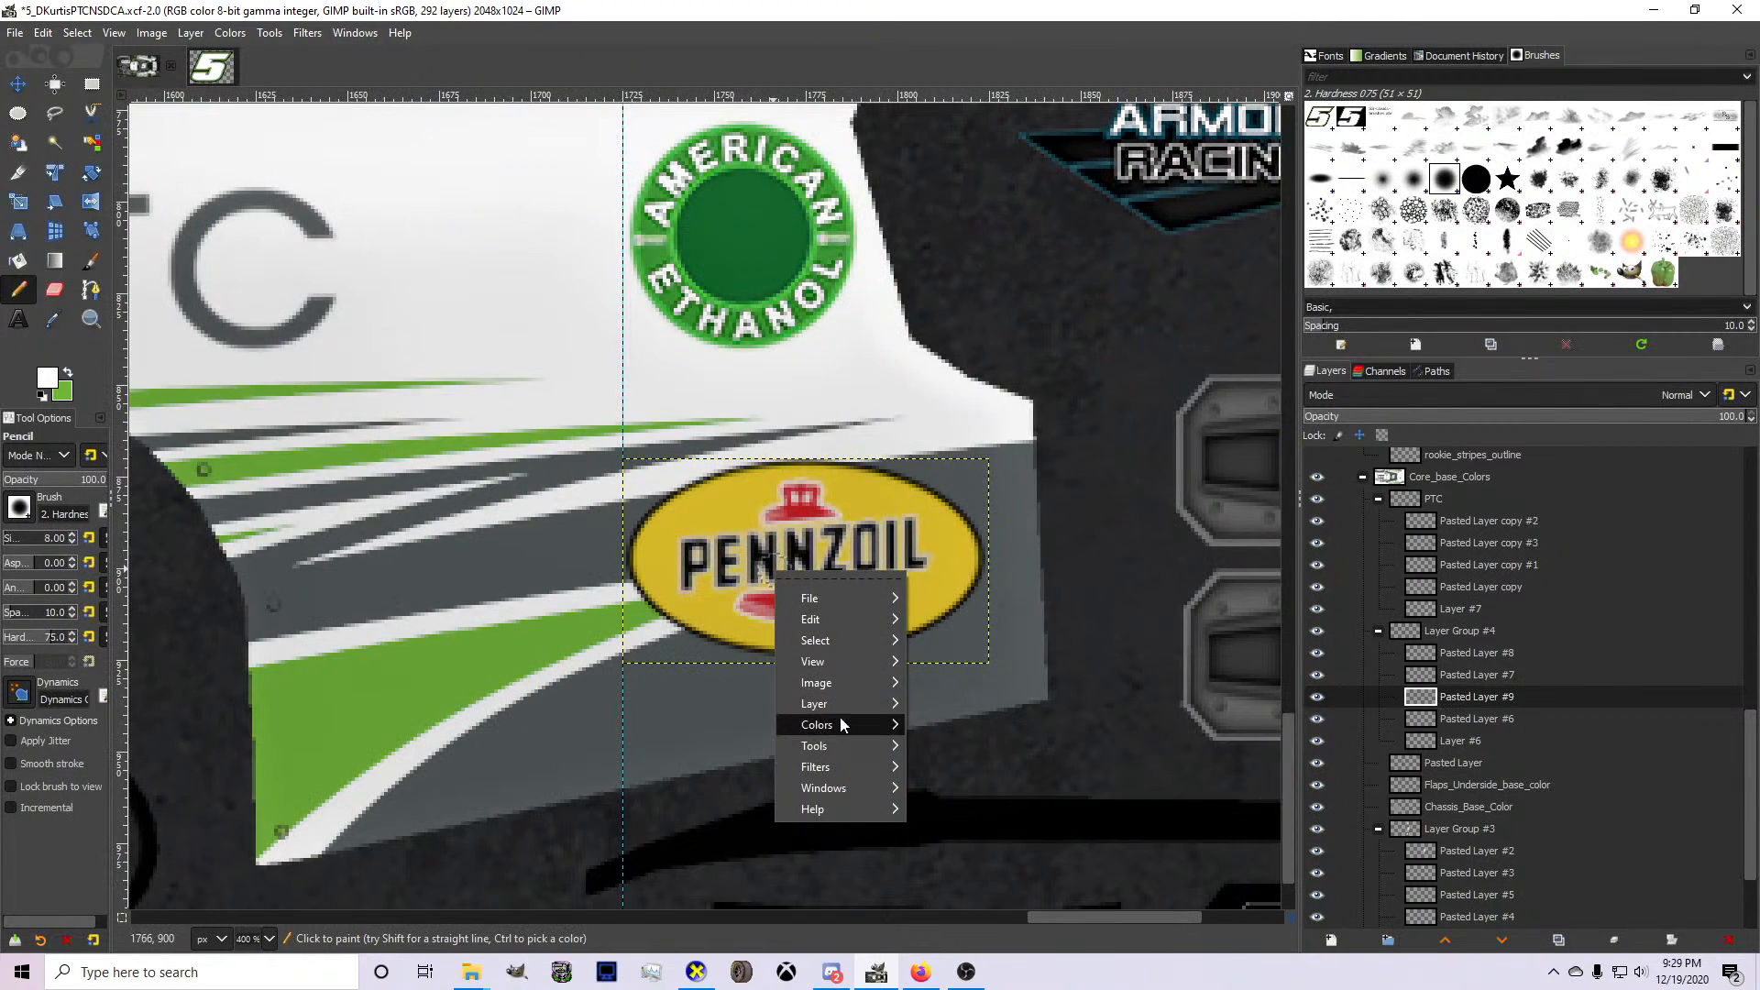
pyautogui.moveTo(849, 704)
pyautogui.moveTo(1086, 854)
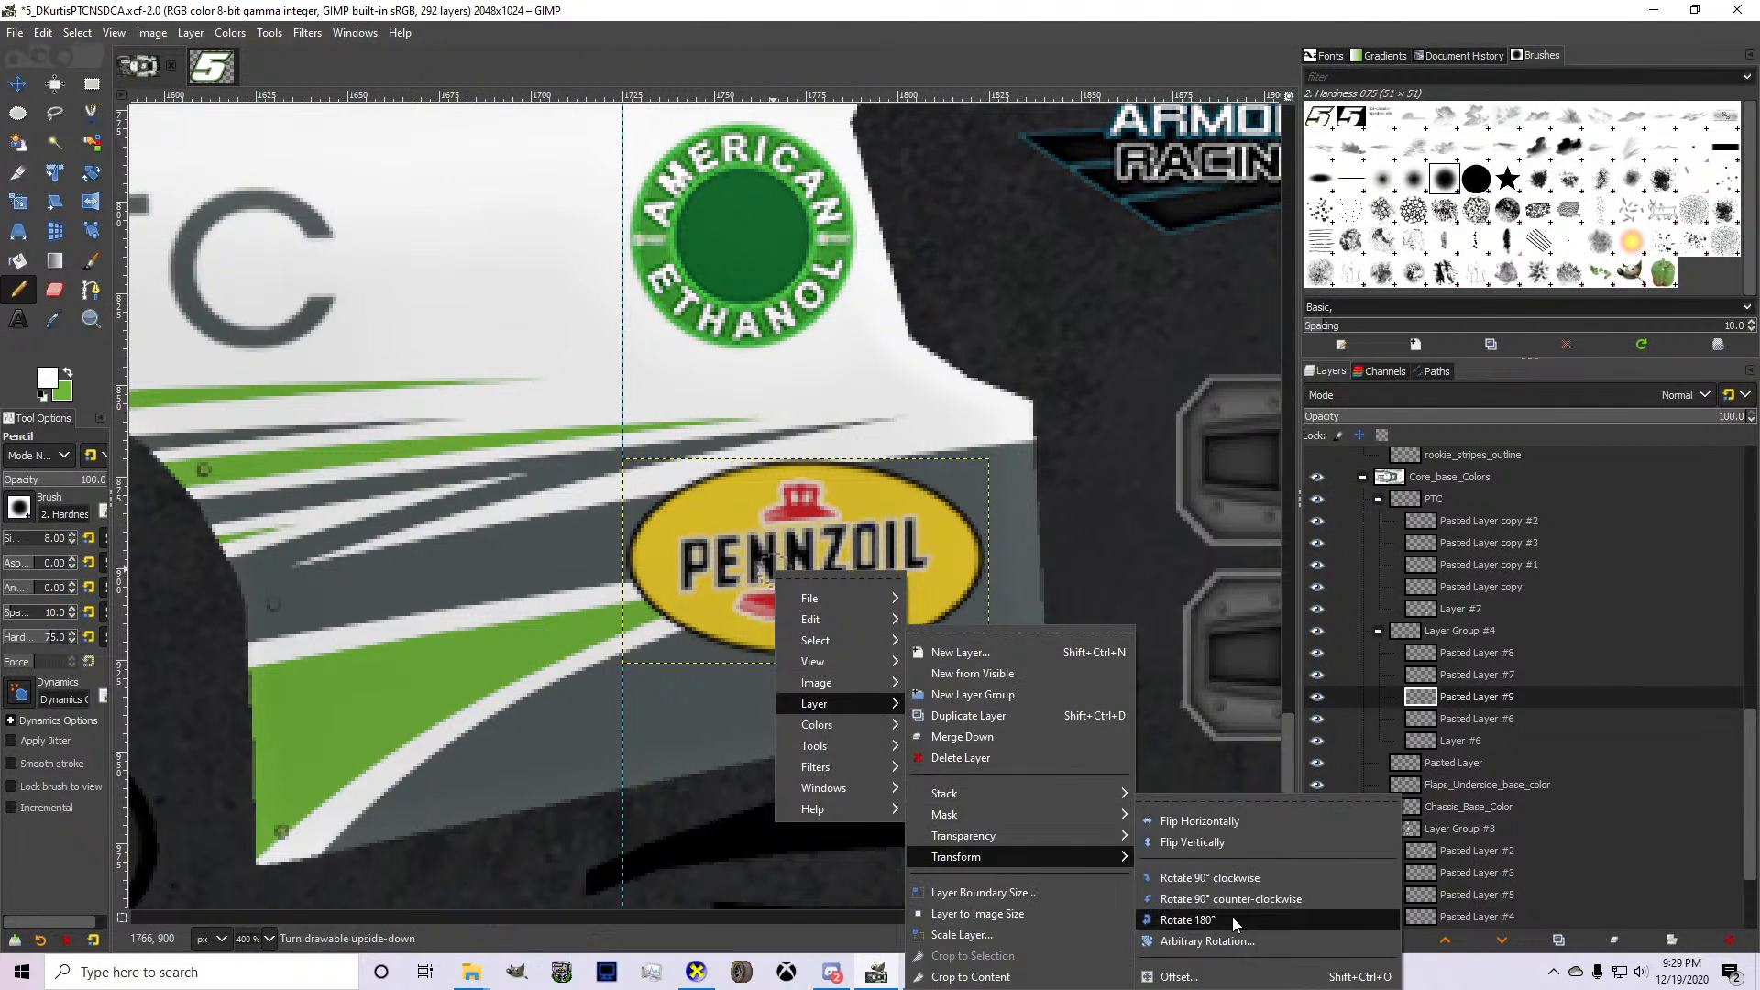
pyautogui.click(1233, 917)
# Move the rotated Pennzoil logo onto the opposite side's rear quarter, aligned to the vertical guide, and nudge its height to fit.
pyautogui.press('m')
pyautogui.scroll(-2, 592, 462)
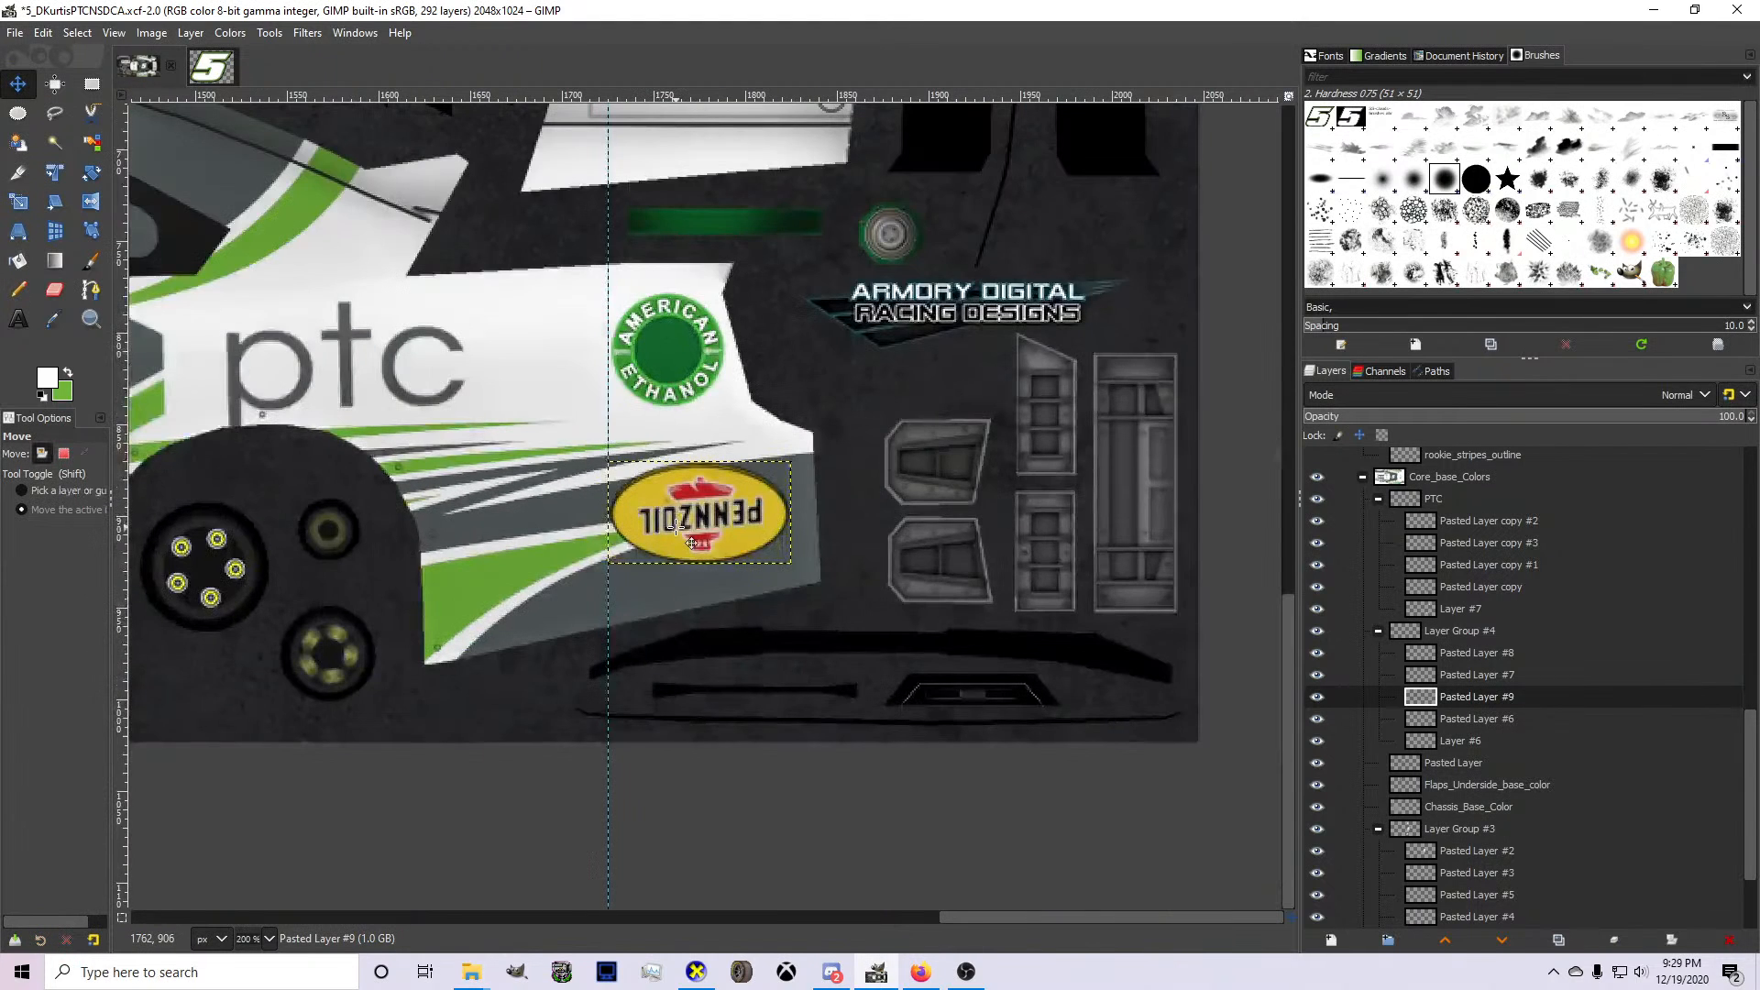
pyautogui.moveTo(677, 527)
pyautogui.mouseDown()
pyautogui.moveTo(707, 495)
pyautogui.moveTo(702, 96)
pyautogui.moveTo(706, 357)
pyautogui.moveTo(692, 321)
pyautogui.mouseUp()
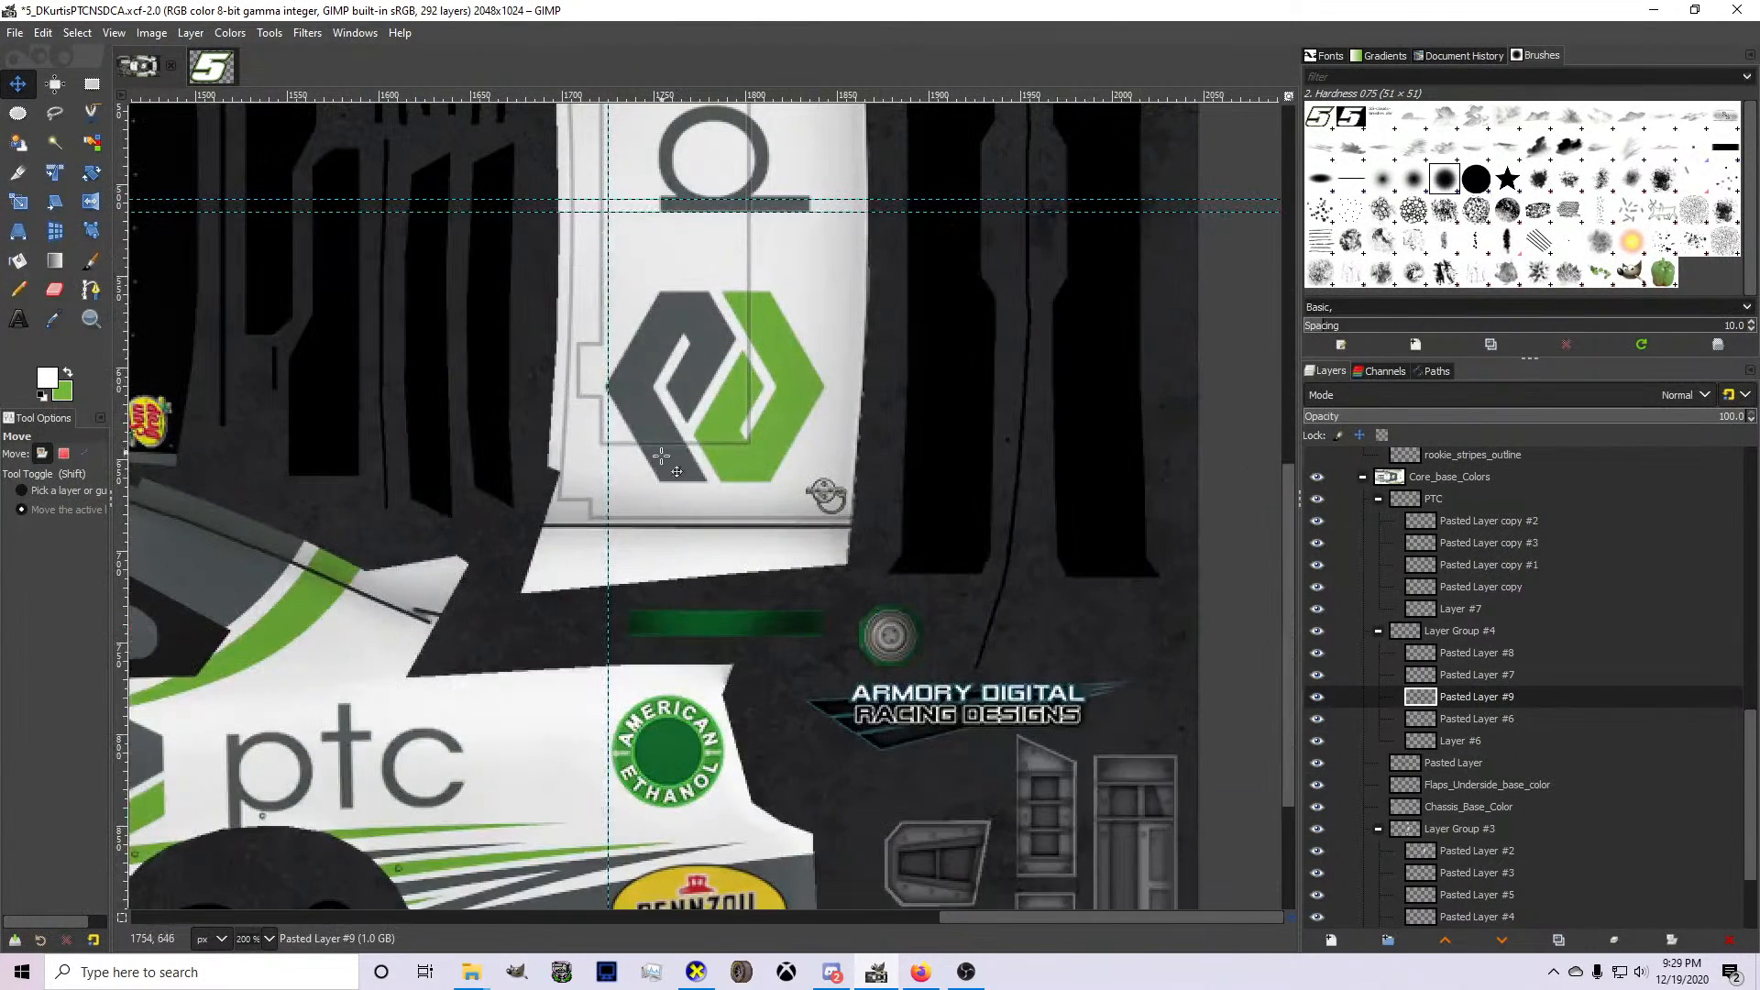
pyautogui.scroll(1, 657, 458)
pyautogui.press('Up')
pyautogui.press('Up')
pyautogui.press('Up')
pyautogui.press('Up')
pyautogui.press('Up')
pyautogui.press('Up')
pyautogui.press('Up')
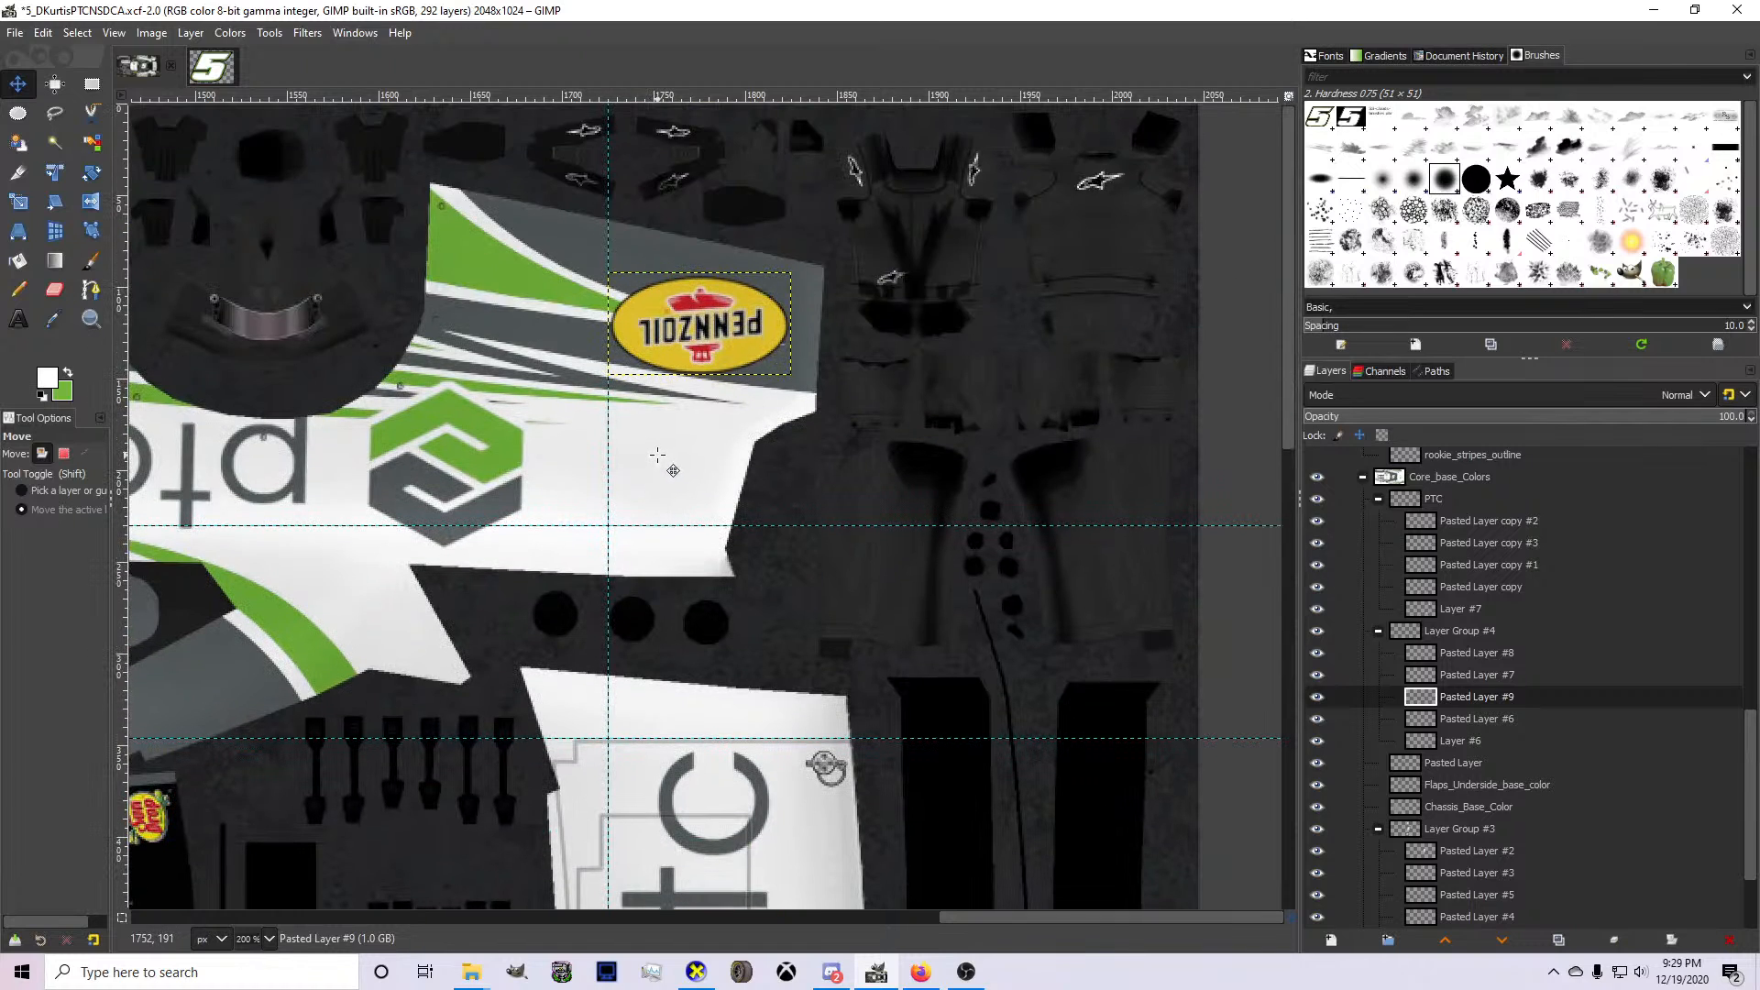
pyautogui.press('Down')
pyautogui.press('Down')
pyautogui.press('Down')
pyautogui.press('Down')
pyautogui.press('Down')
pyautogui.press('Down')
pyautogui.press('Down')
pyautogui.press('Down')
pyautogui.press('Down')
pyautogui.press('Down')
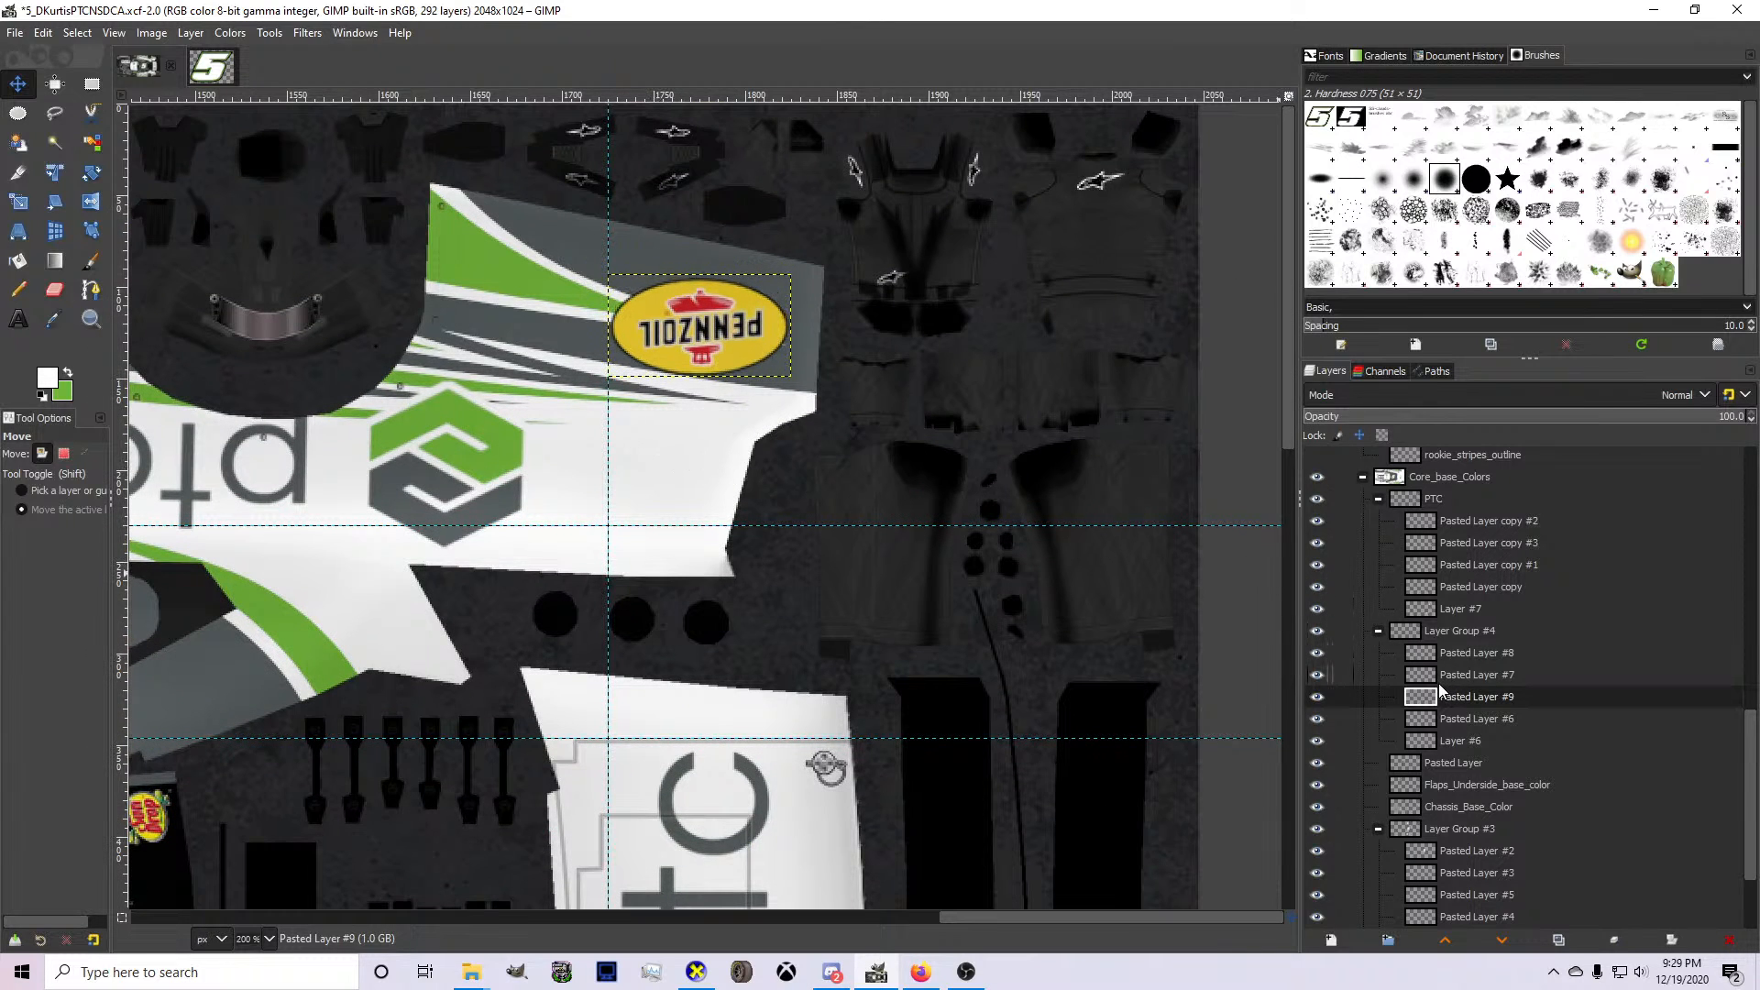
# Export the updated livery and inspect the Pennzoil logo placement on the 3D car in CarView.
pyautogui.hotkey('ctrl', 's')
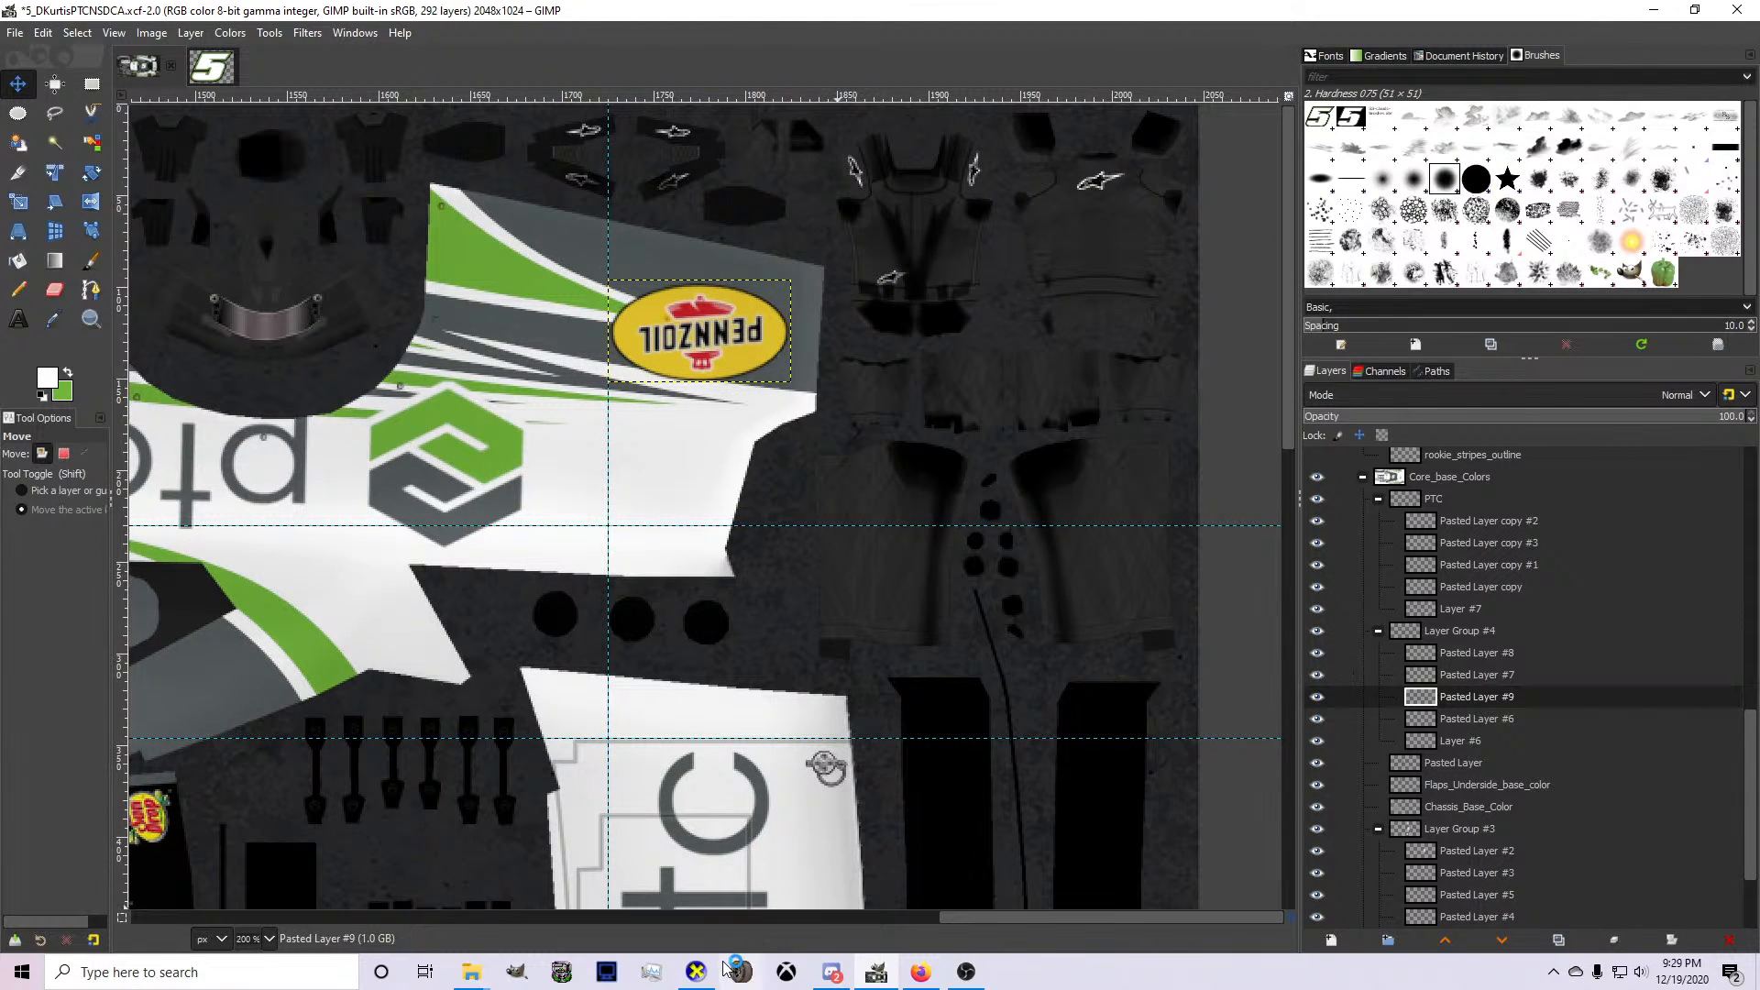
pyautogui.moveTo(713, 974)
pyautogui.click(751, 886)
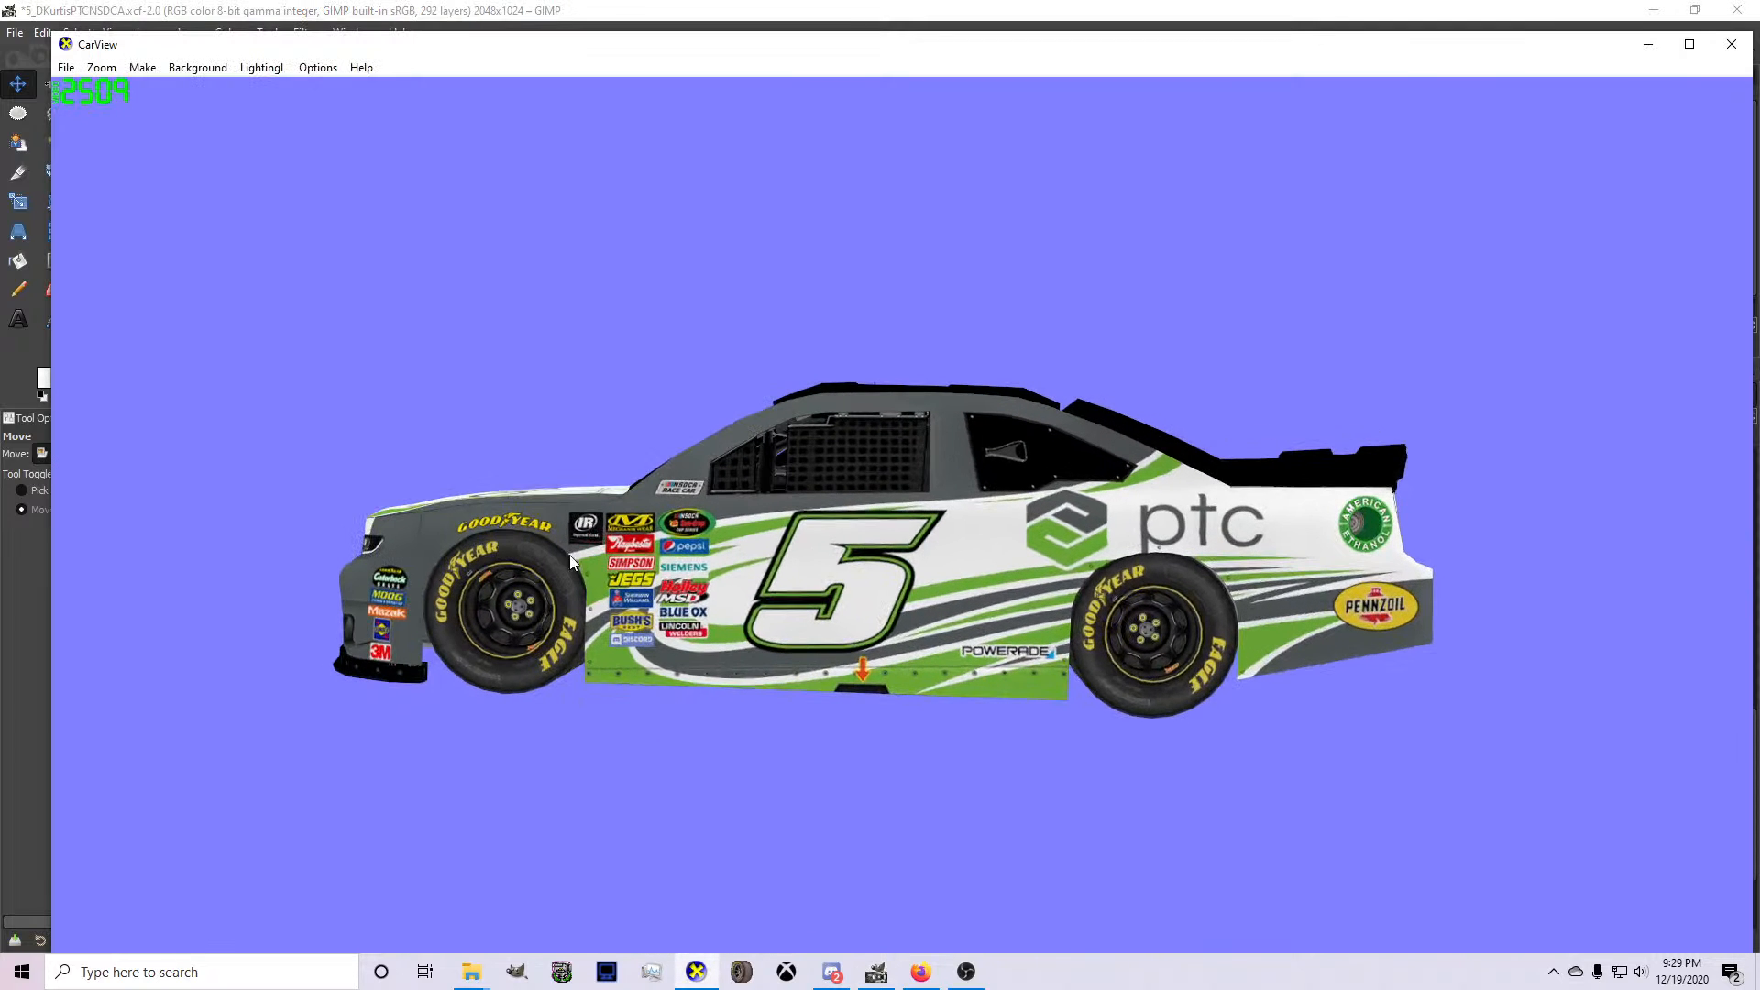
pyautogui.moveTo(762, 552); pyautogui.dragTo(532, 595)
pyautogui.moveTo(833, 707); pyautogui.dragTo(569, 737)
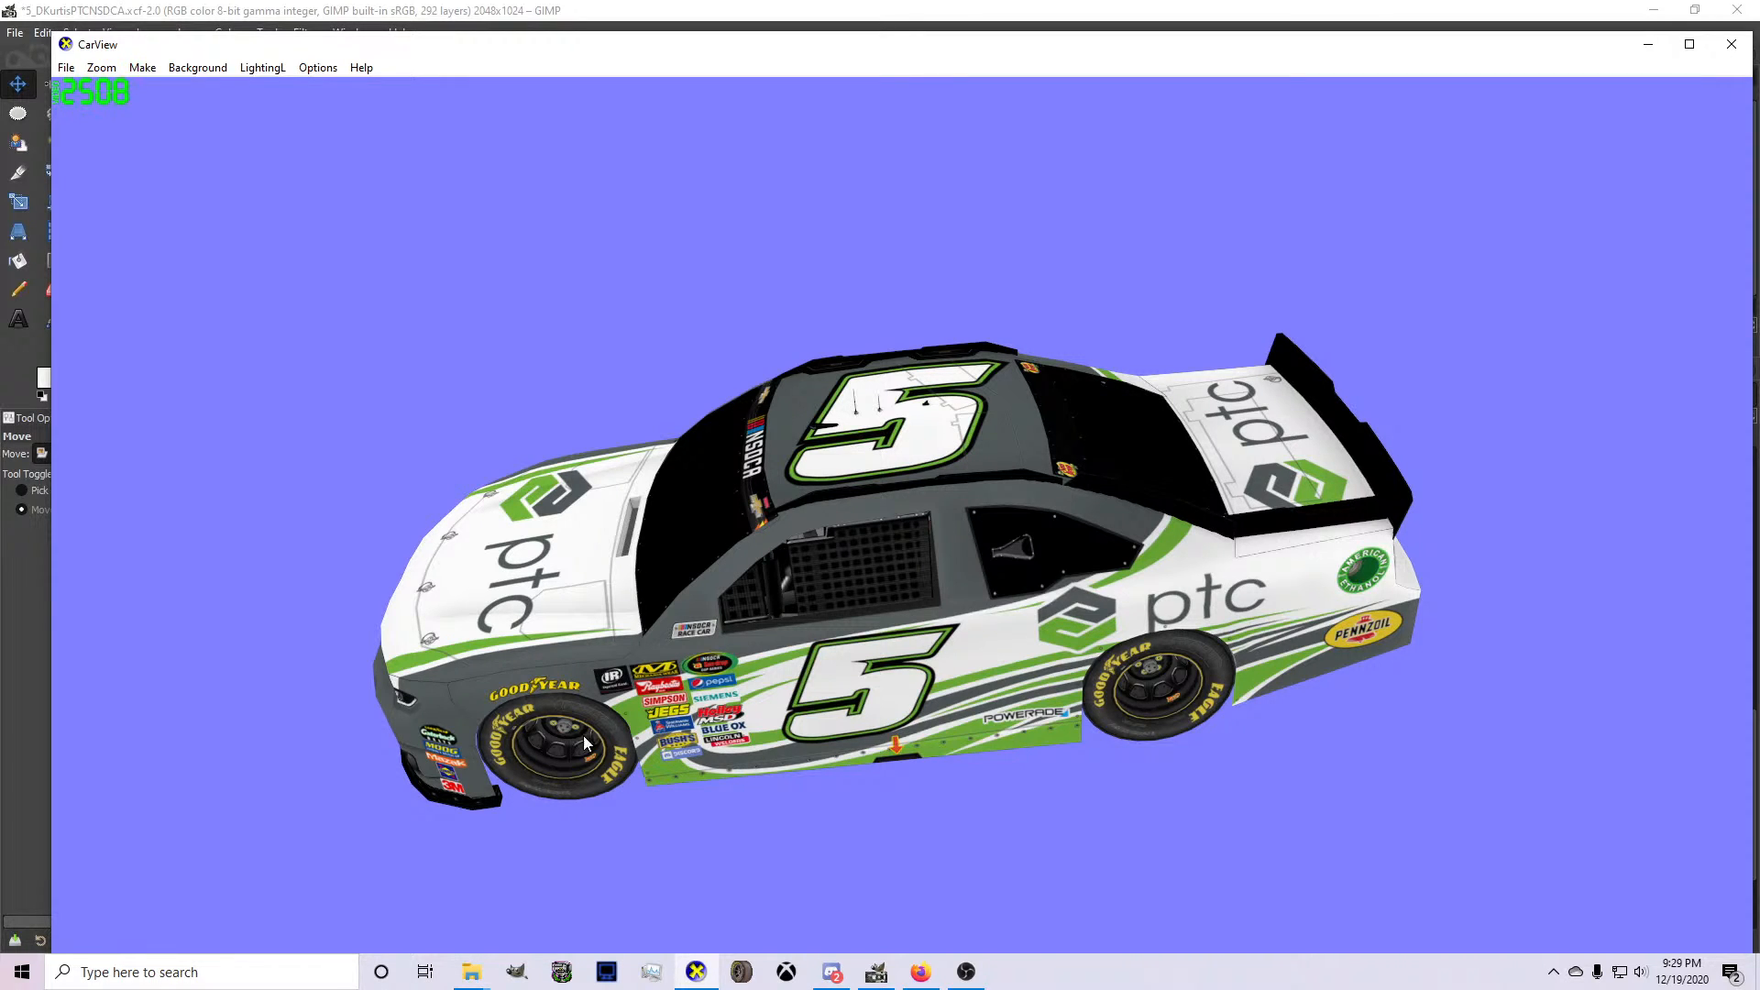
# Switch to Firefox and compare the Traxxas logo image results and their related images for a usable version.
pyautogui.click(921, 981)
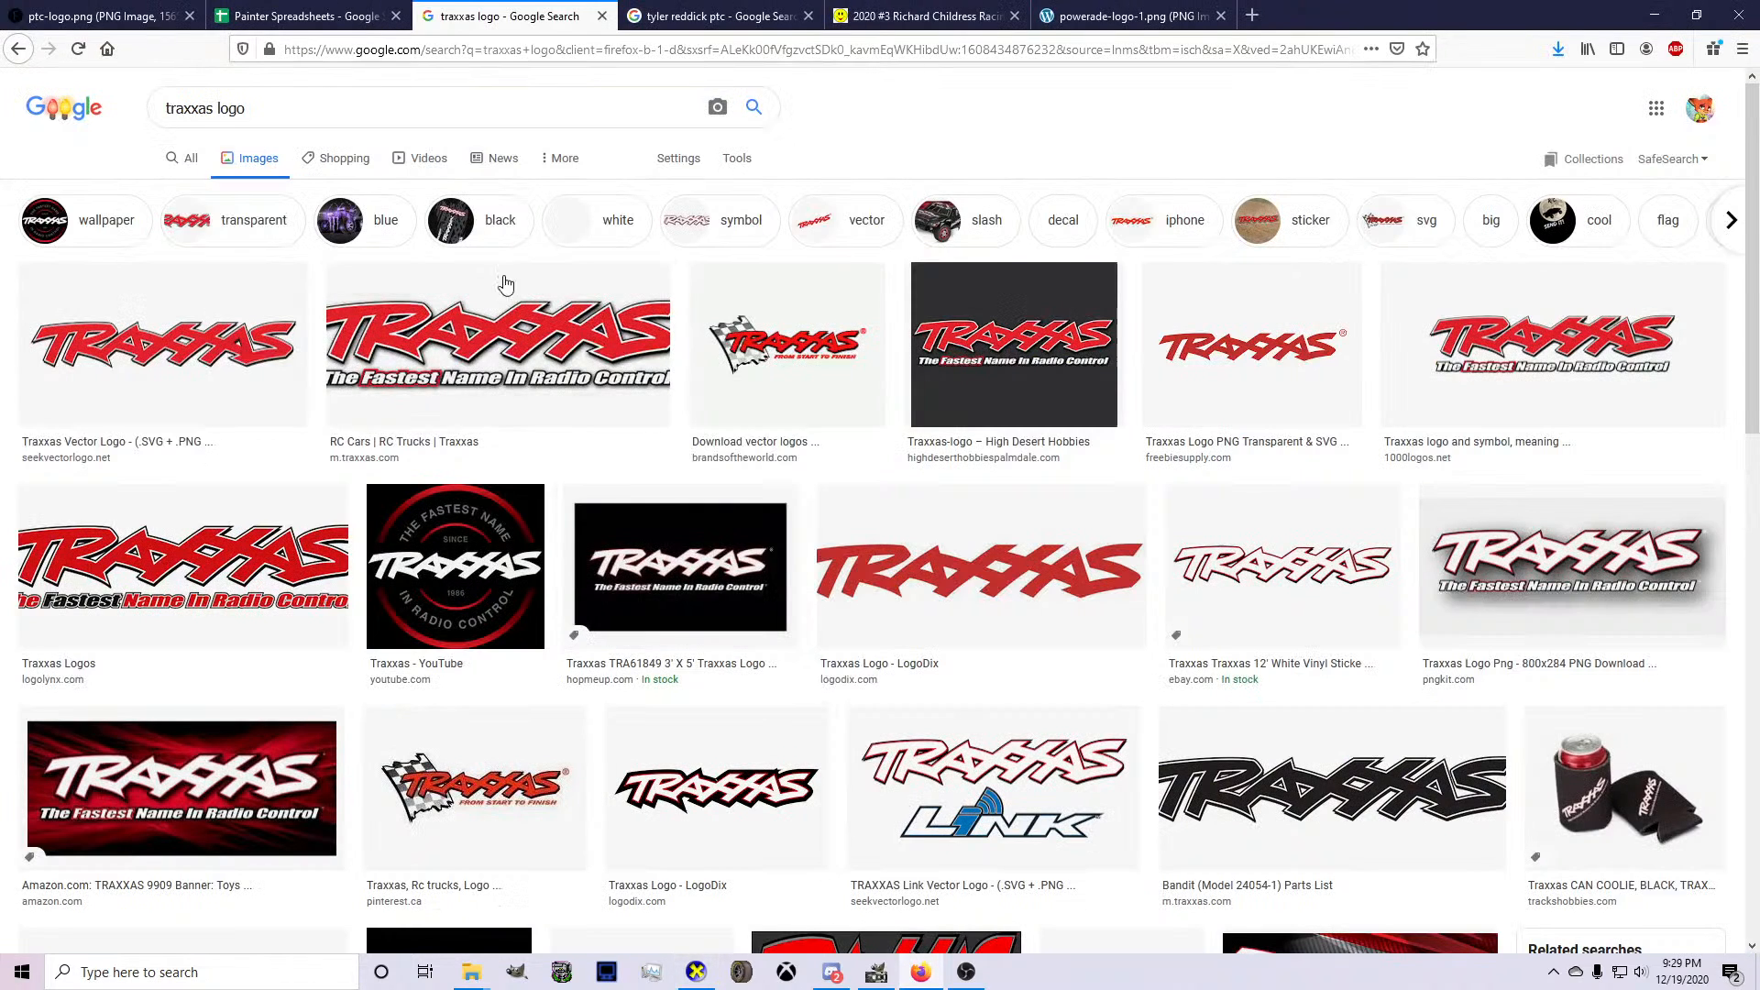
pyautogui.click(1219, 617)
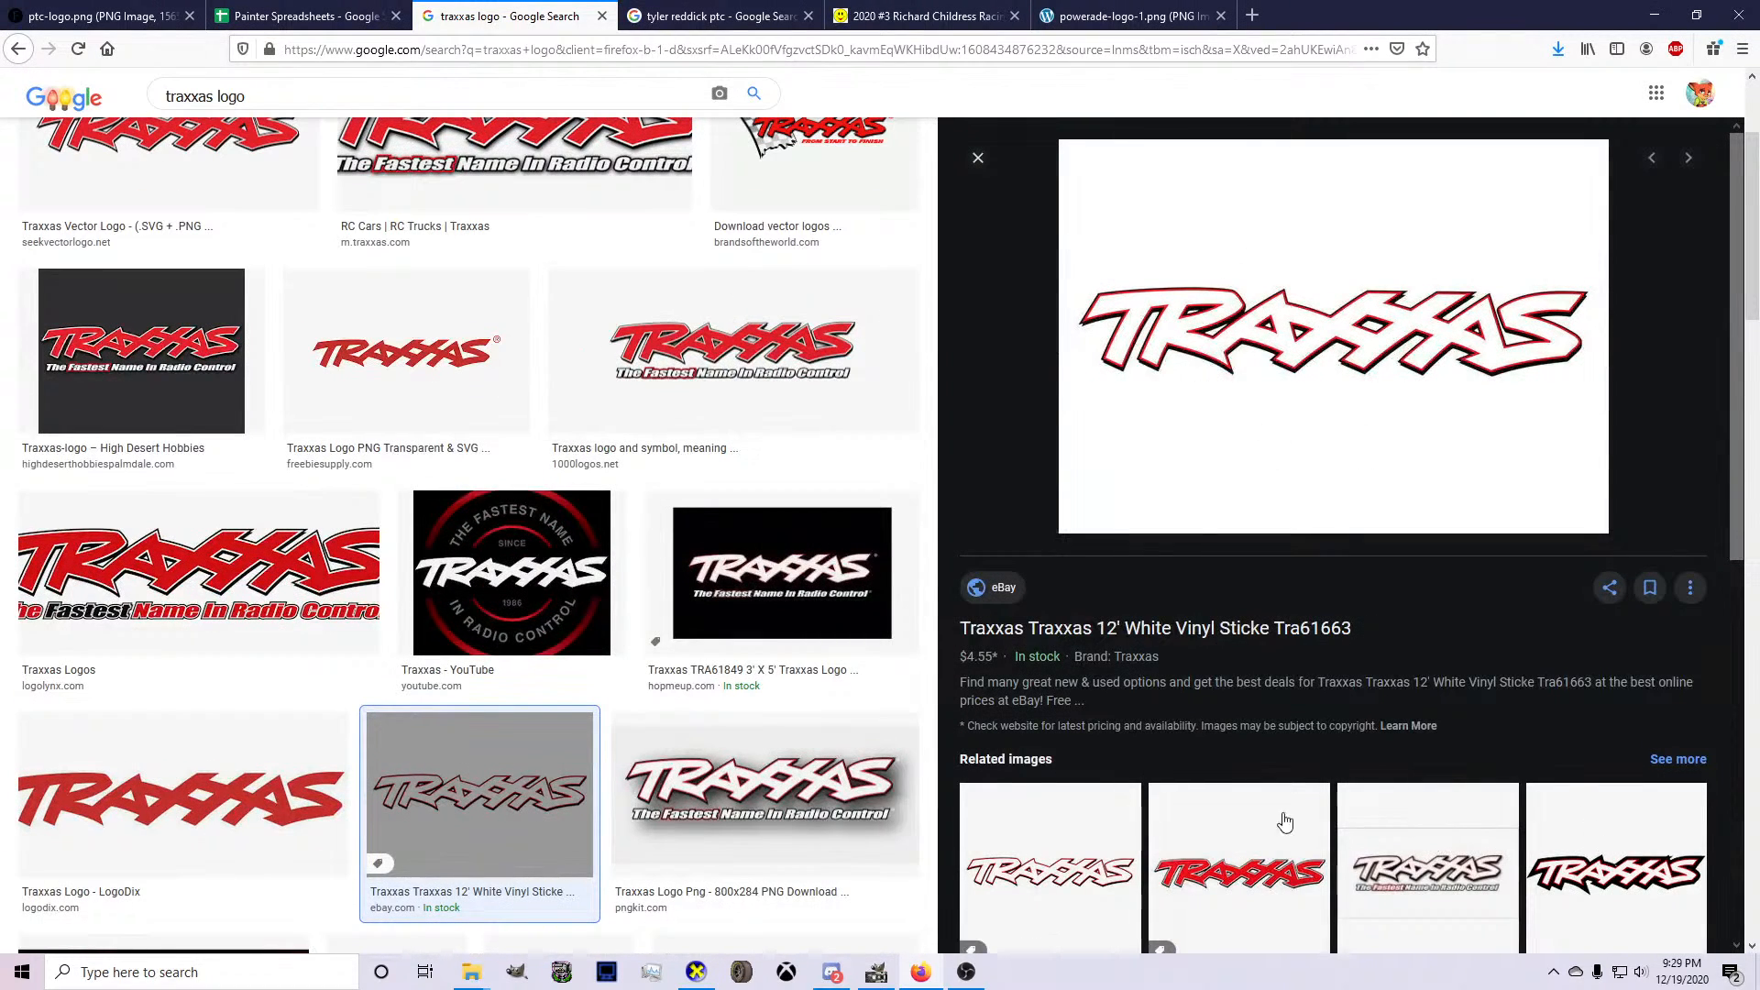
pyautogui.scroll(-3, 353, 725)
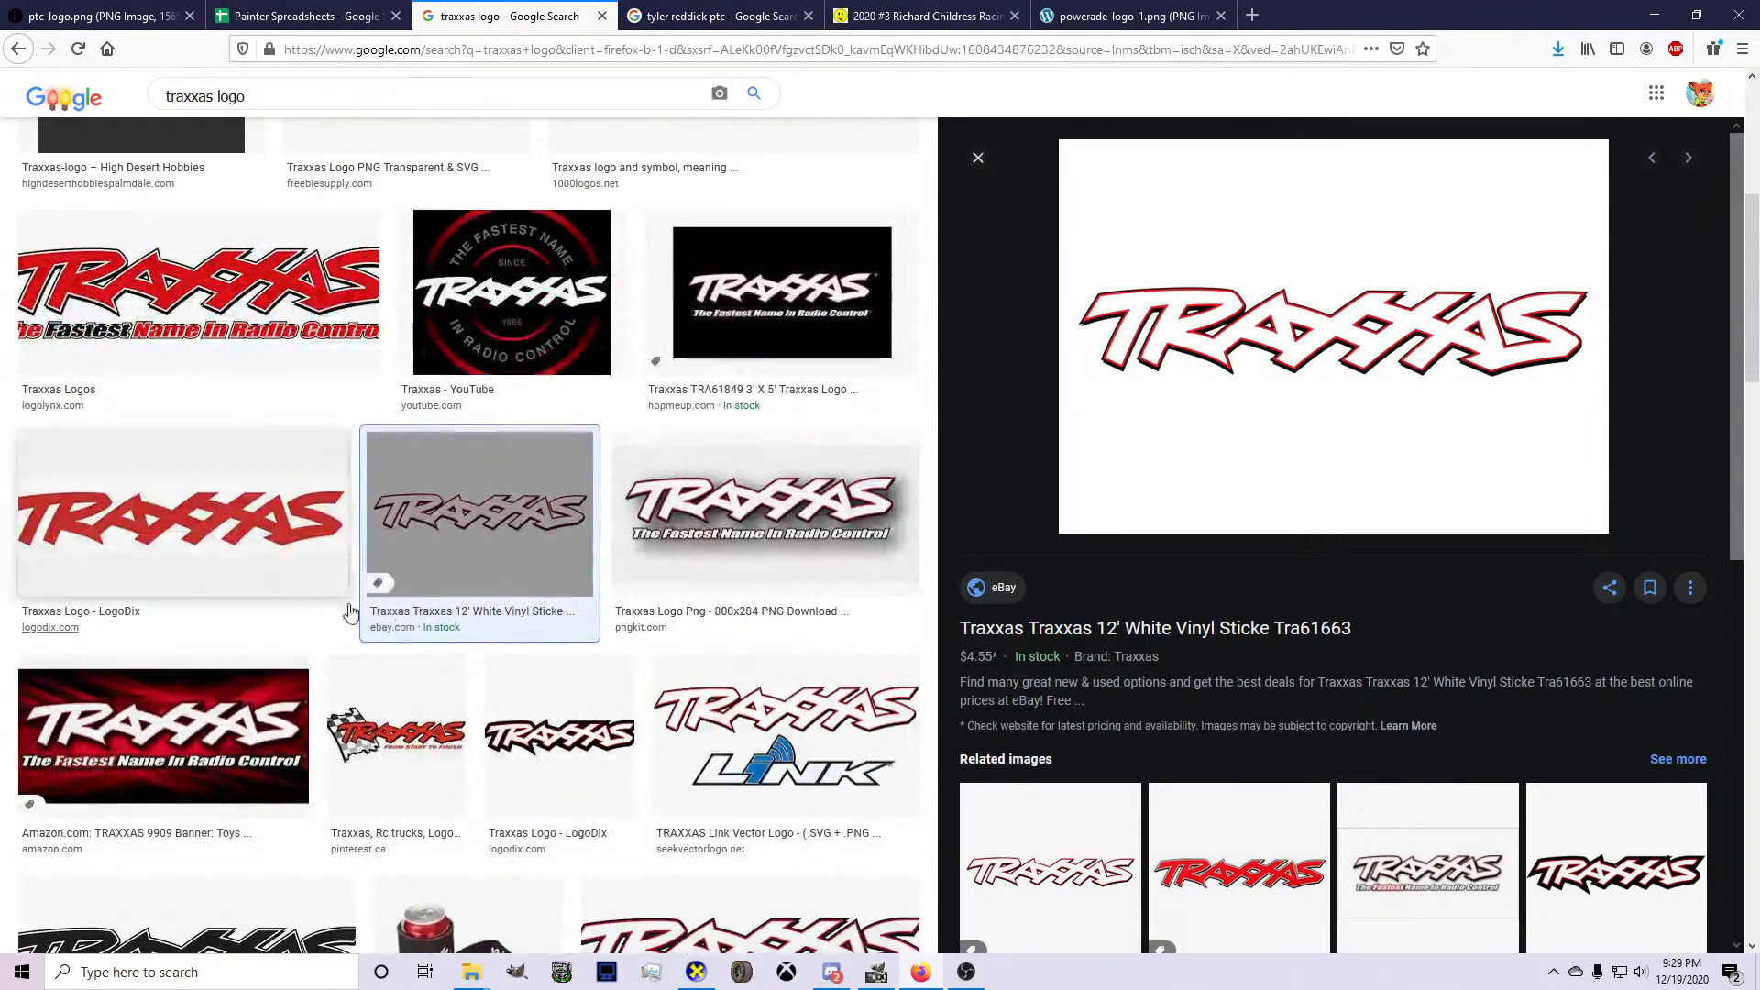
pyautogui.scroll(-3, 349, 611)
pyautogui.click(750, 679)
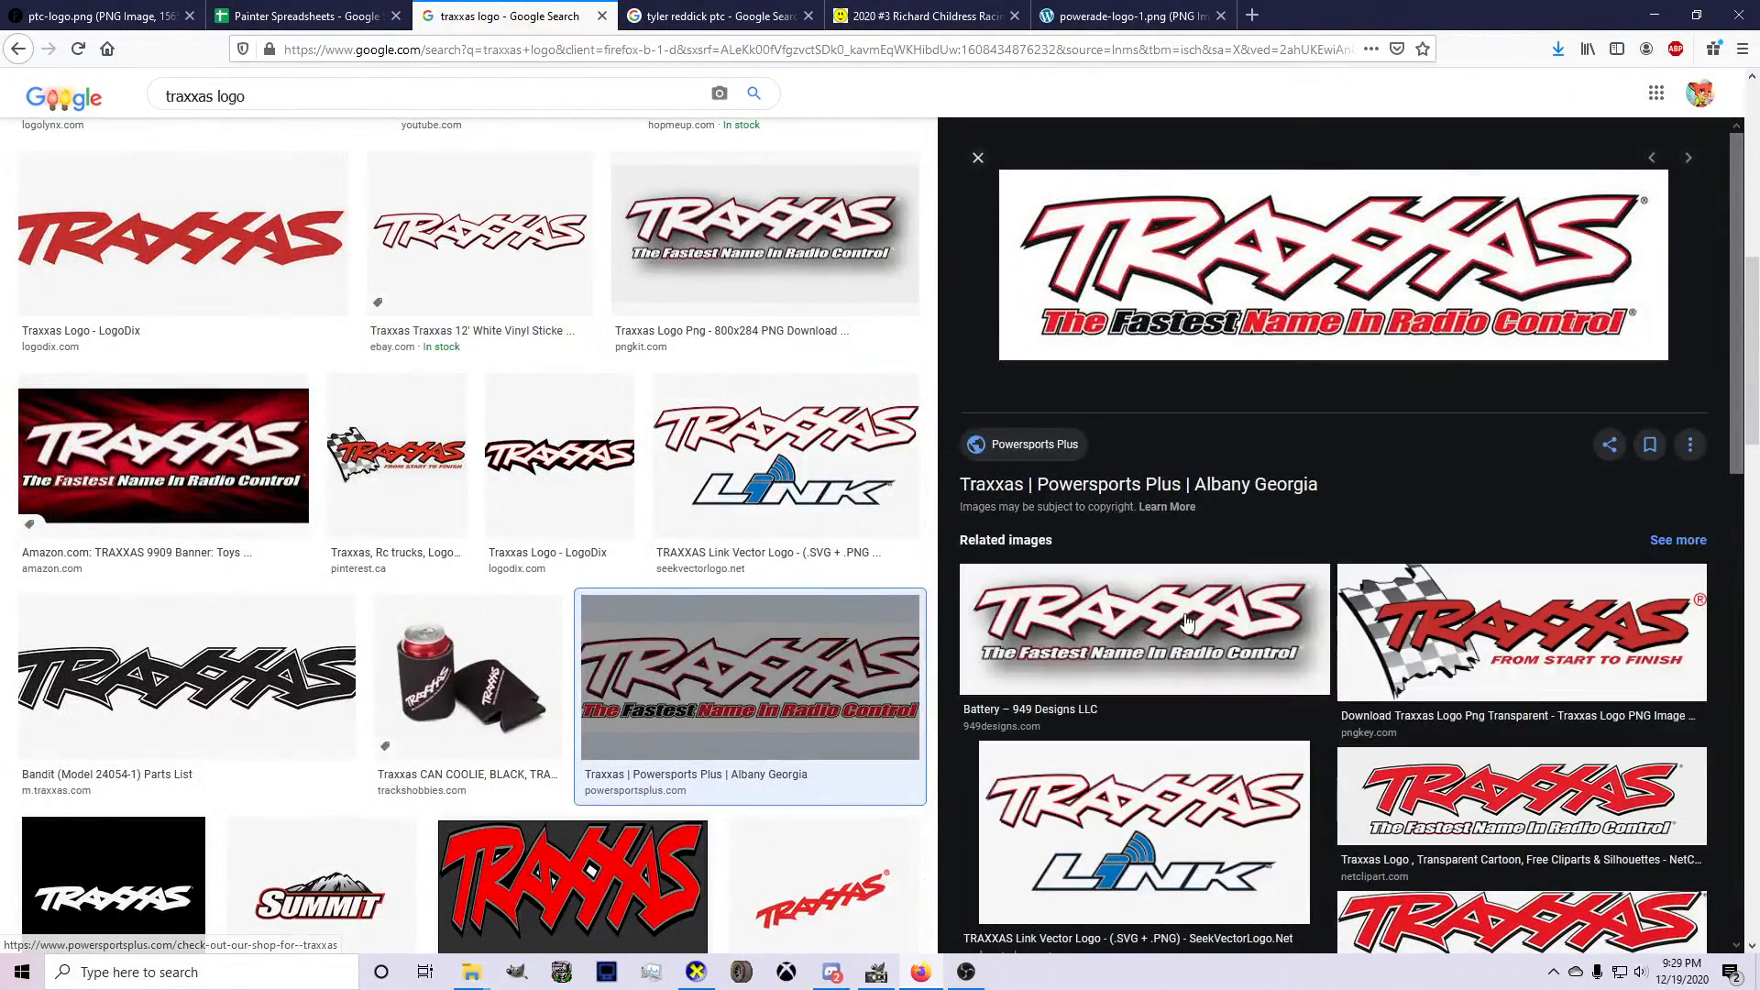
pyautogui.click(1144, 829)
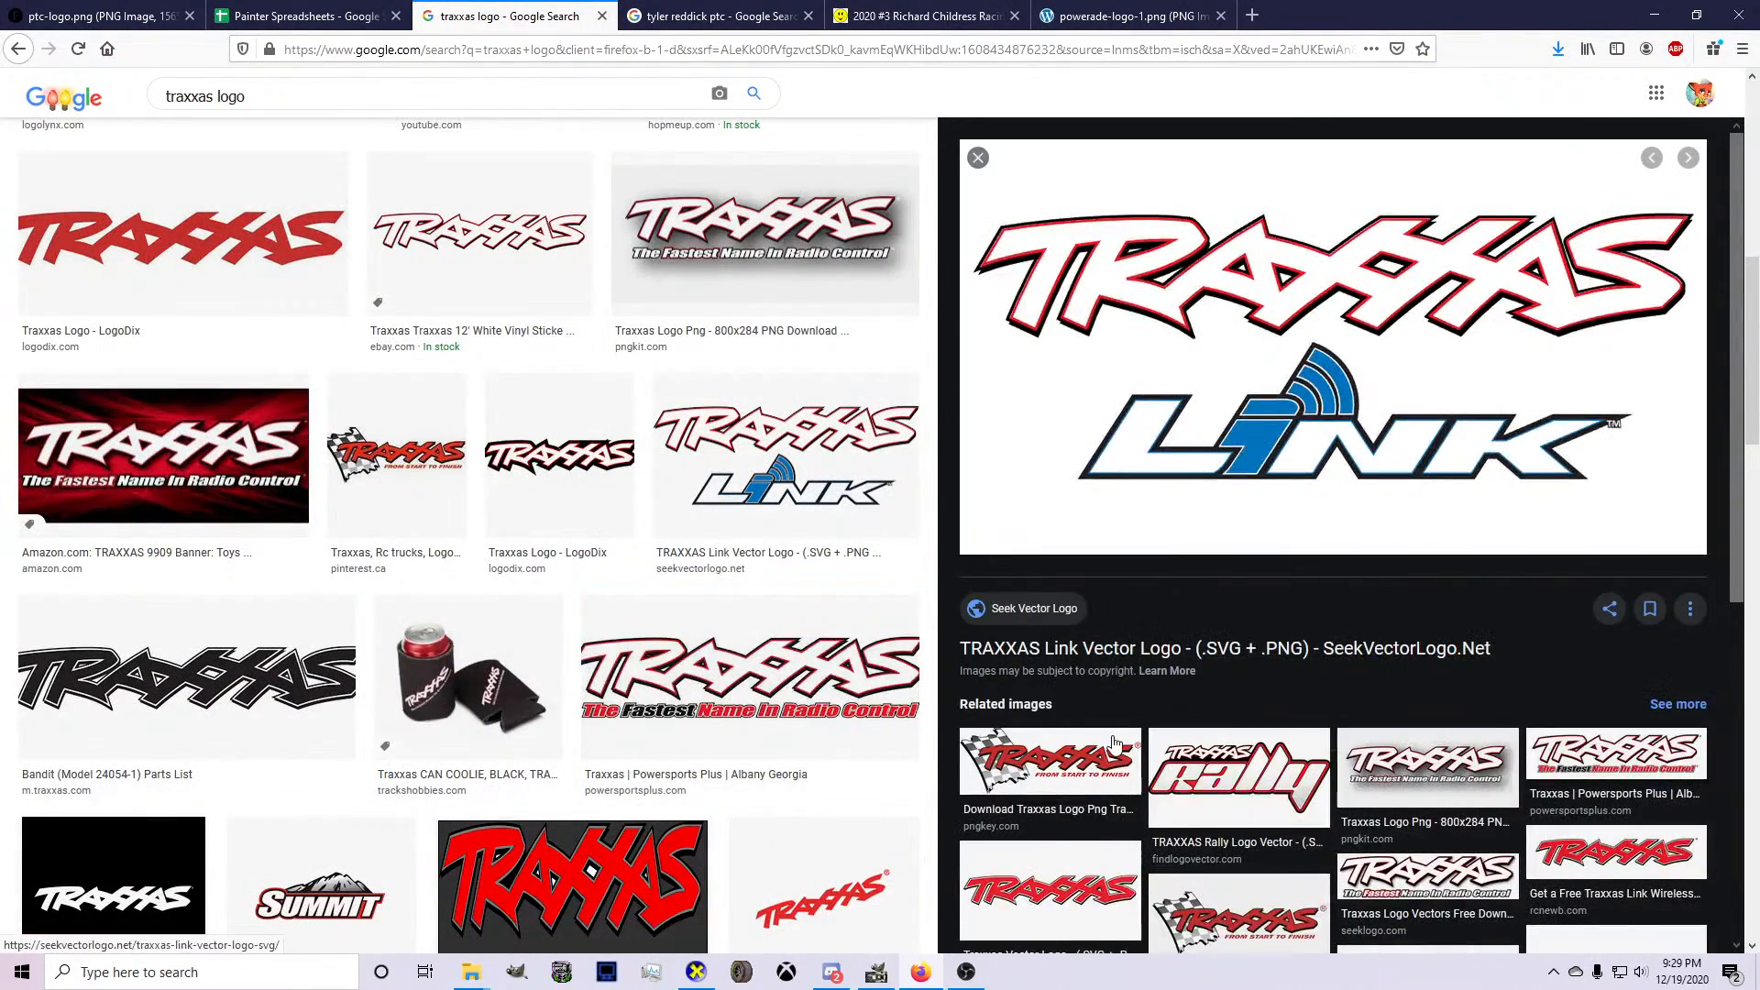
pyautogui.click(206, 674)
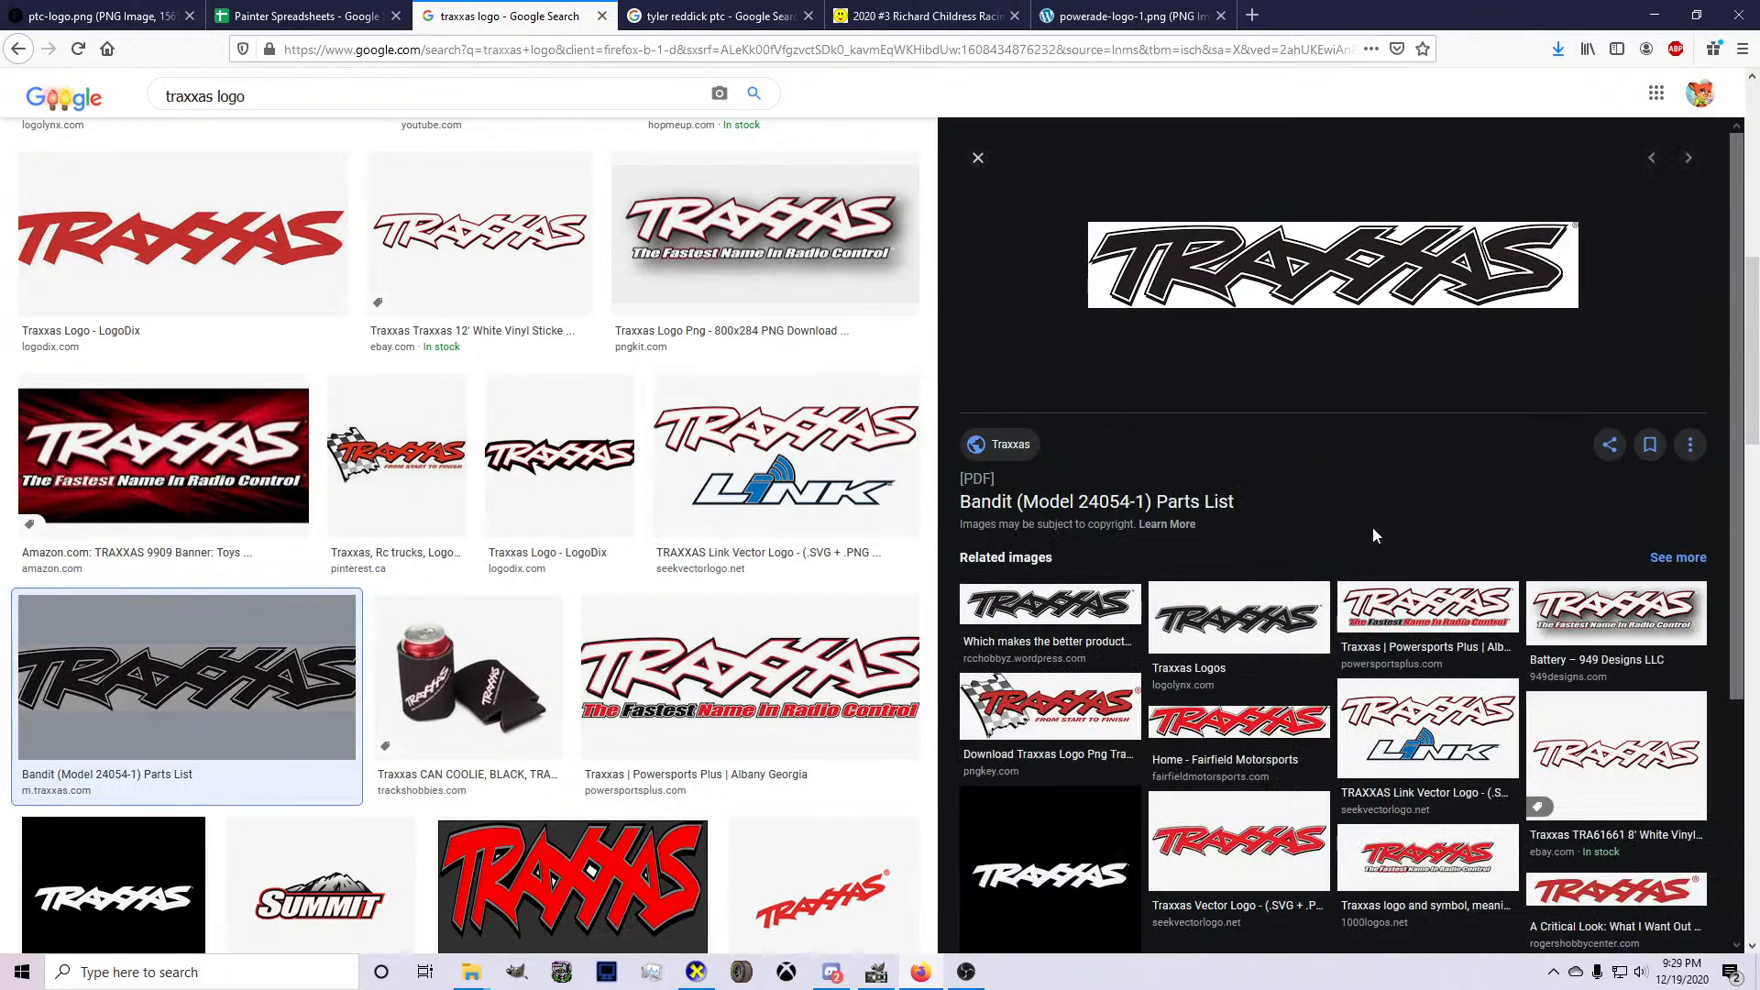
pyautogui.click(976, 158)
pyautogui.scroll(10, 640, 404)
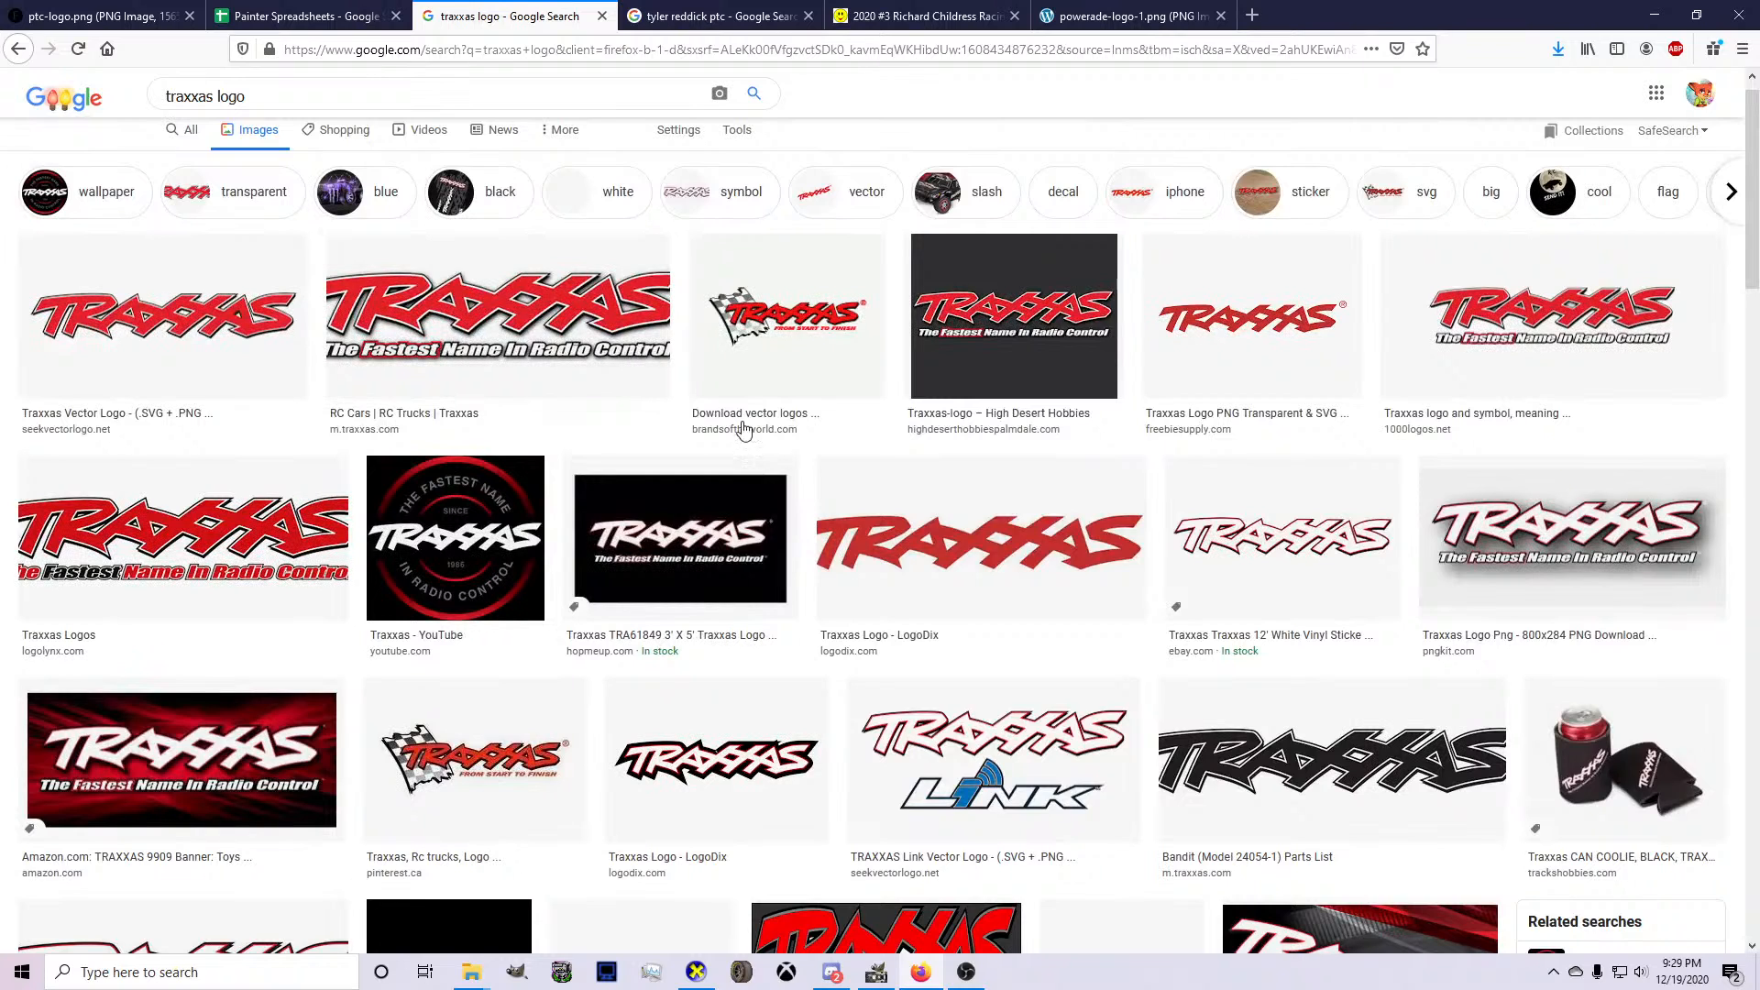
pyautogui.click(1042, 539)
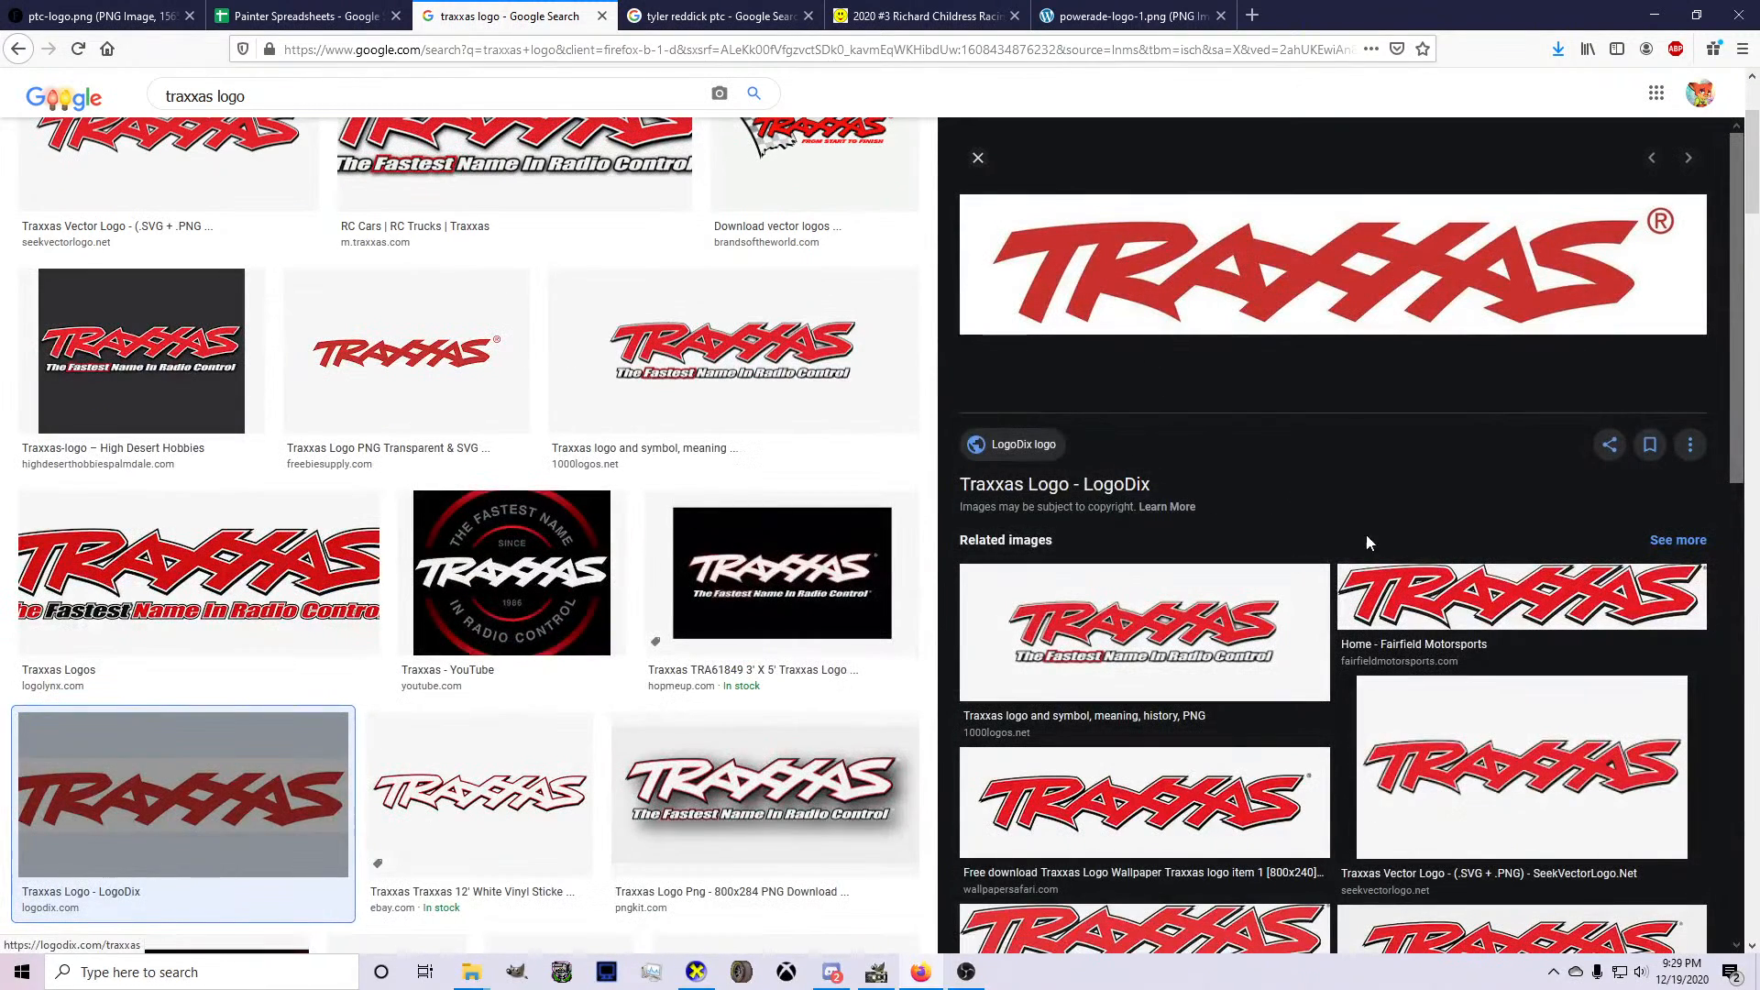
pyautogui.press('Right')
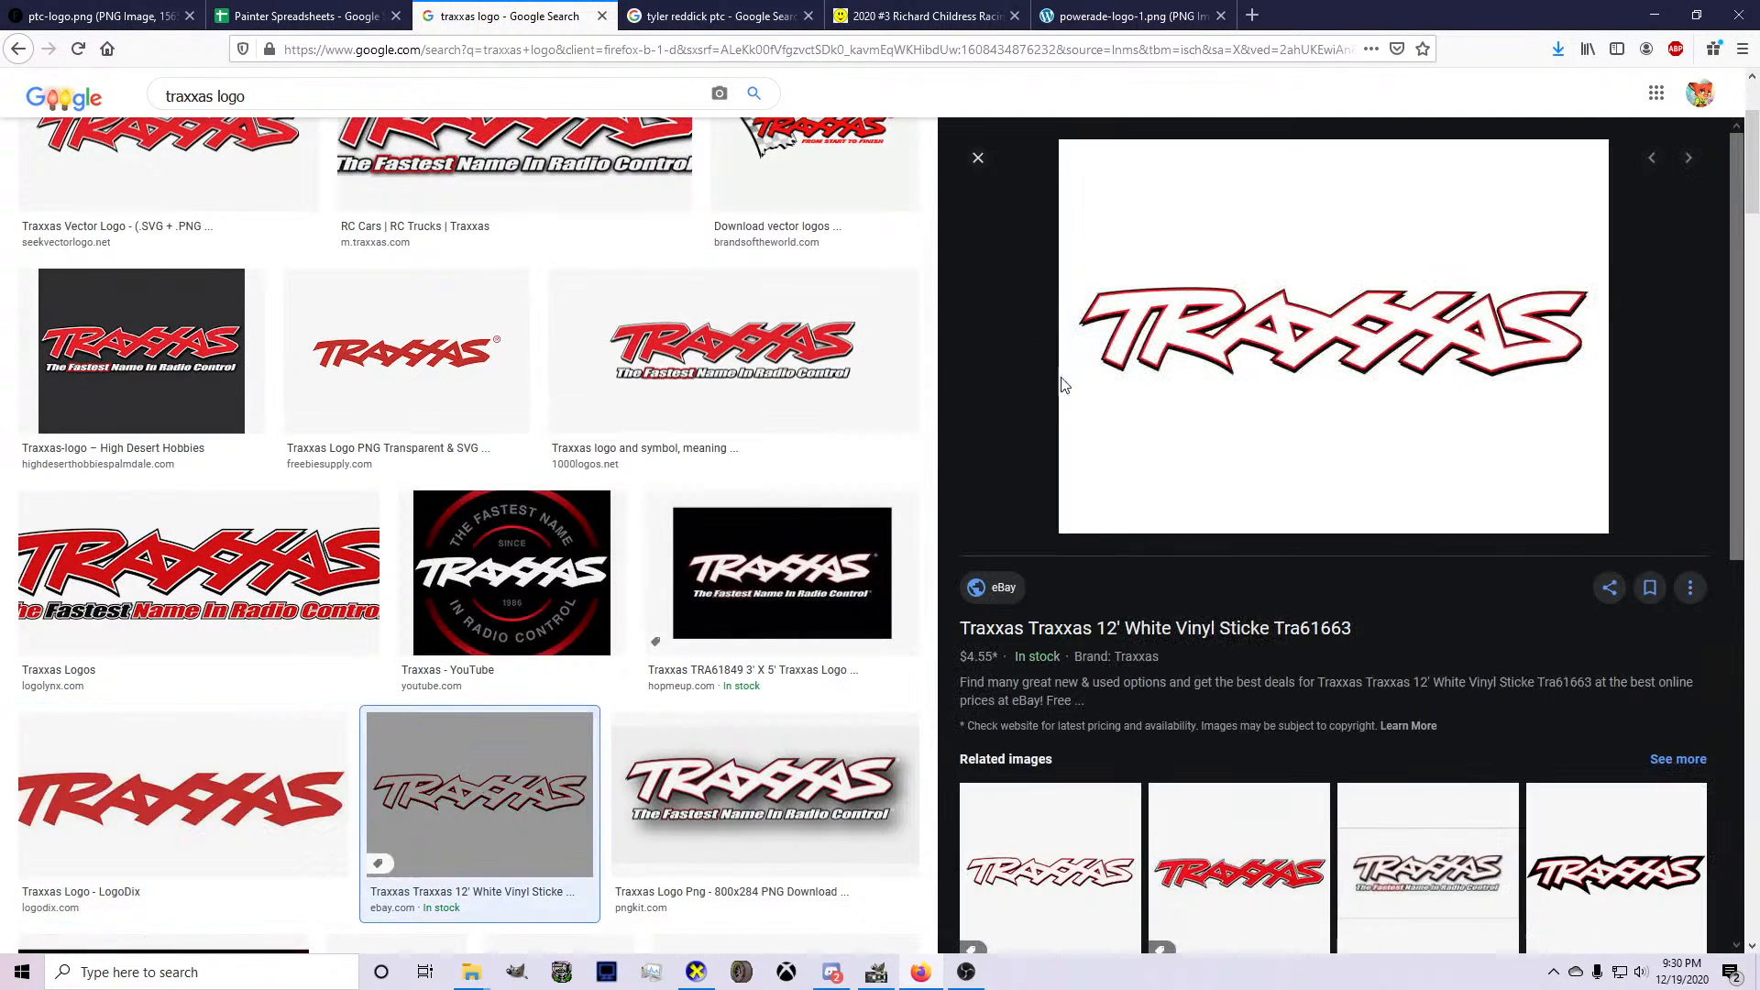
pyautogui.click(979, 159)
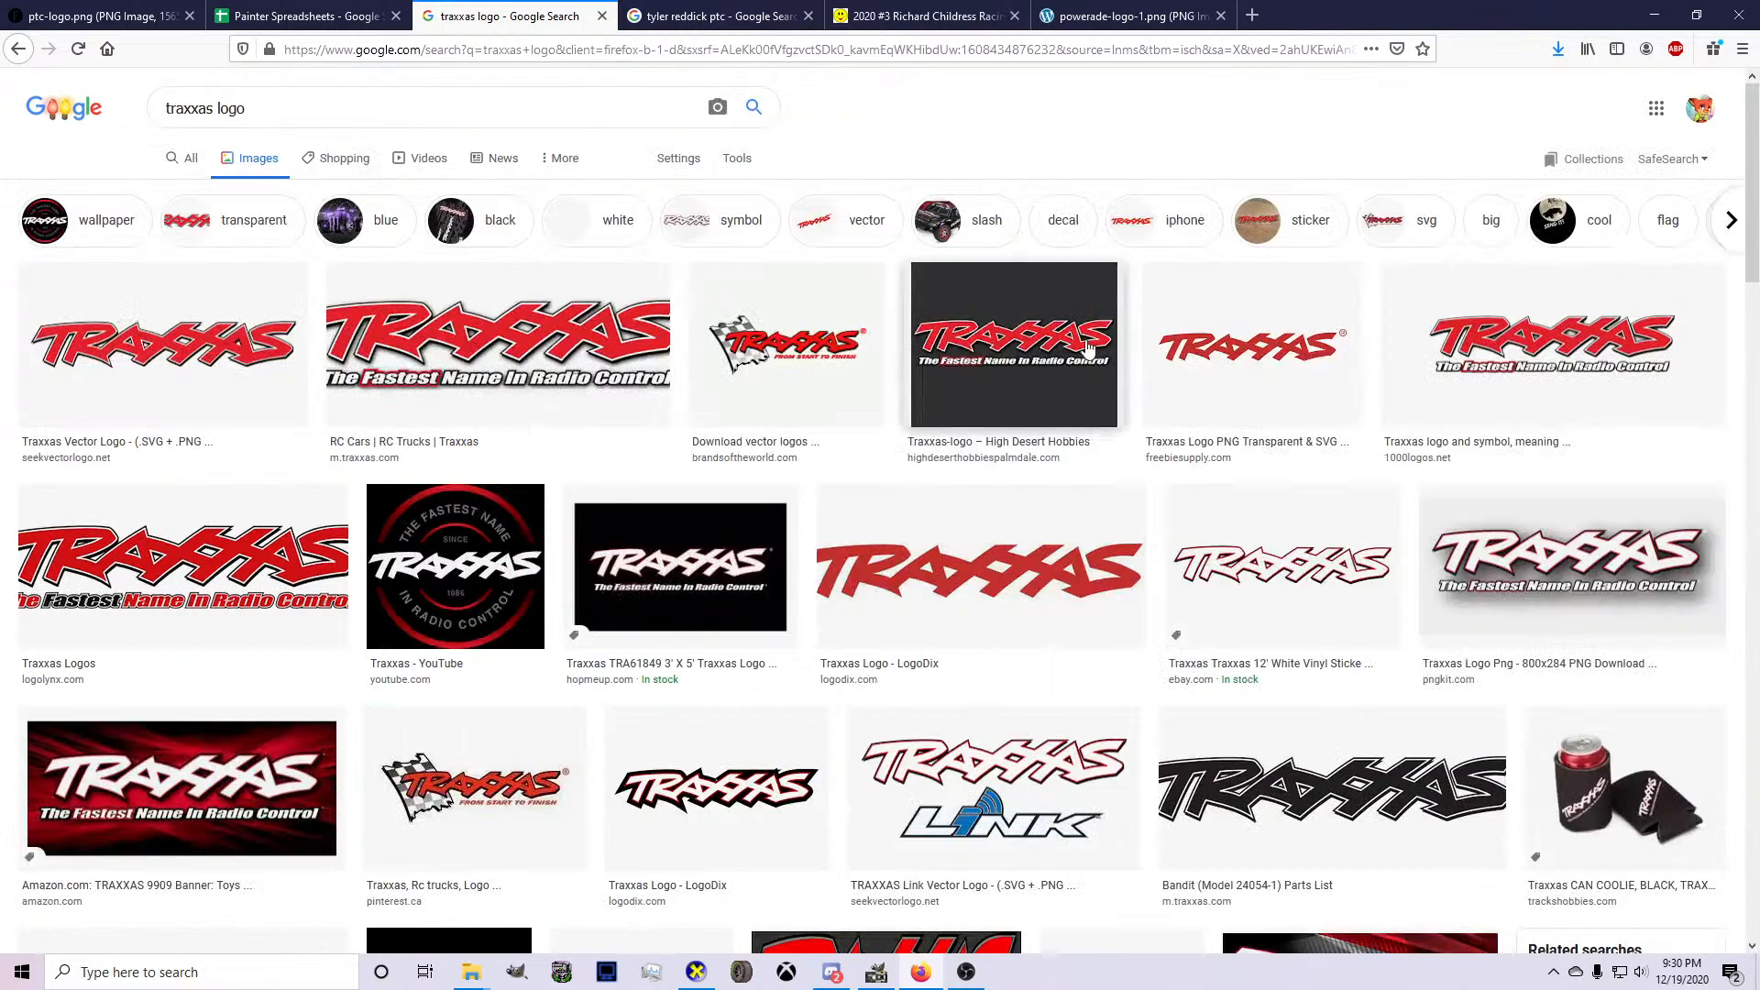
pyautogui.click(1320, 527)
pyautogui.scroll(-6, 1250, 624)
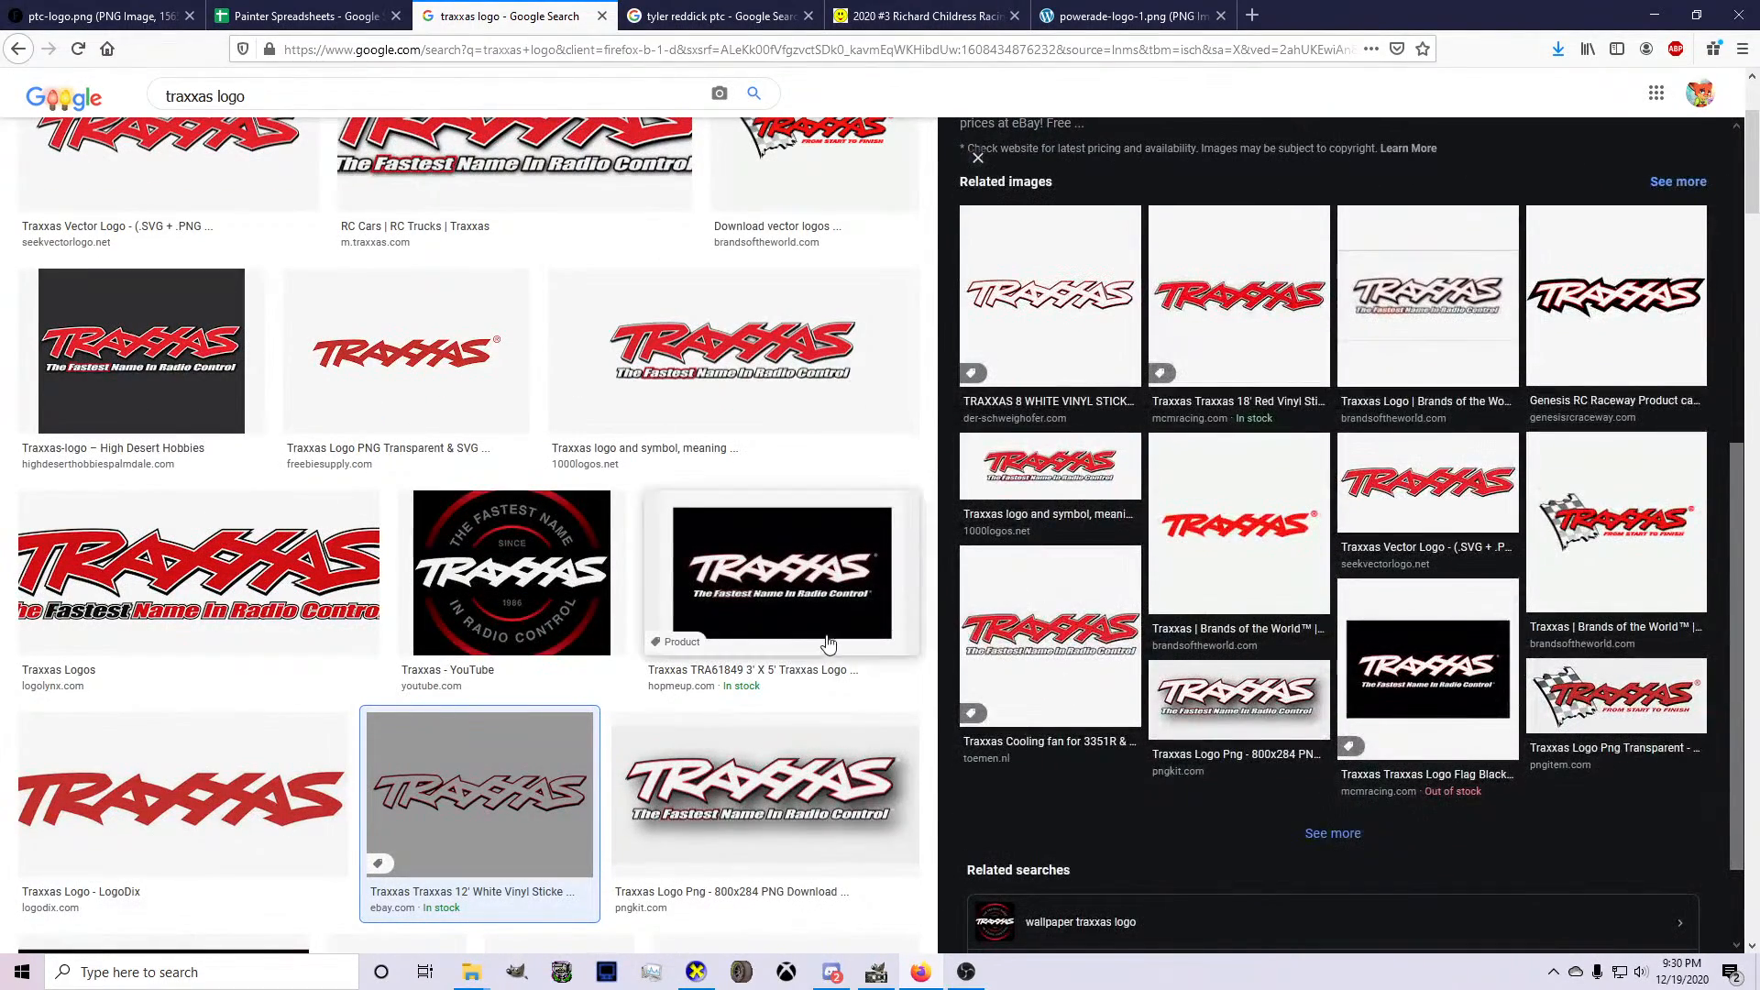
pyautogui.click(665, 538)
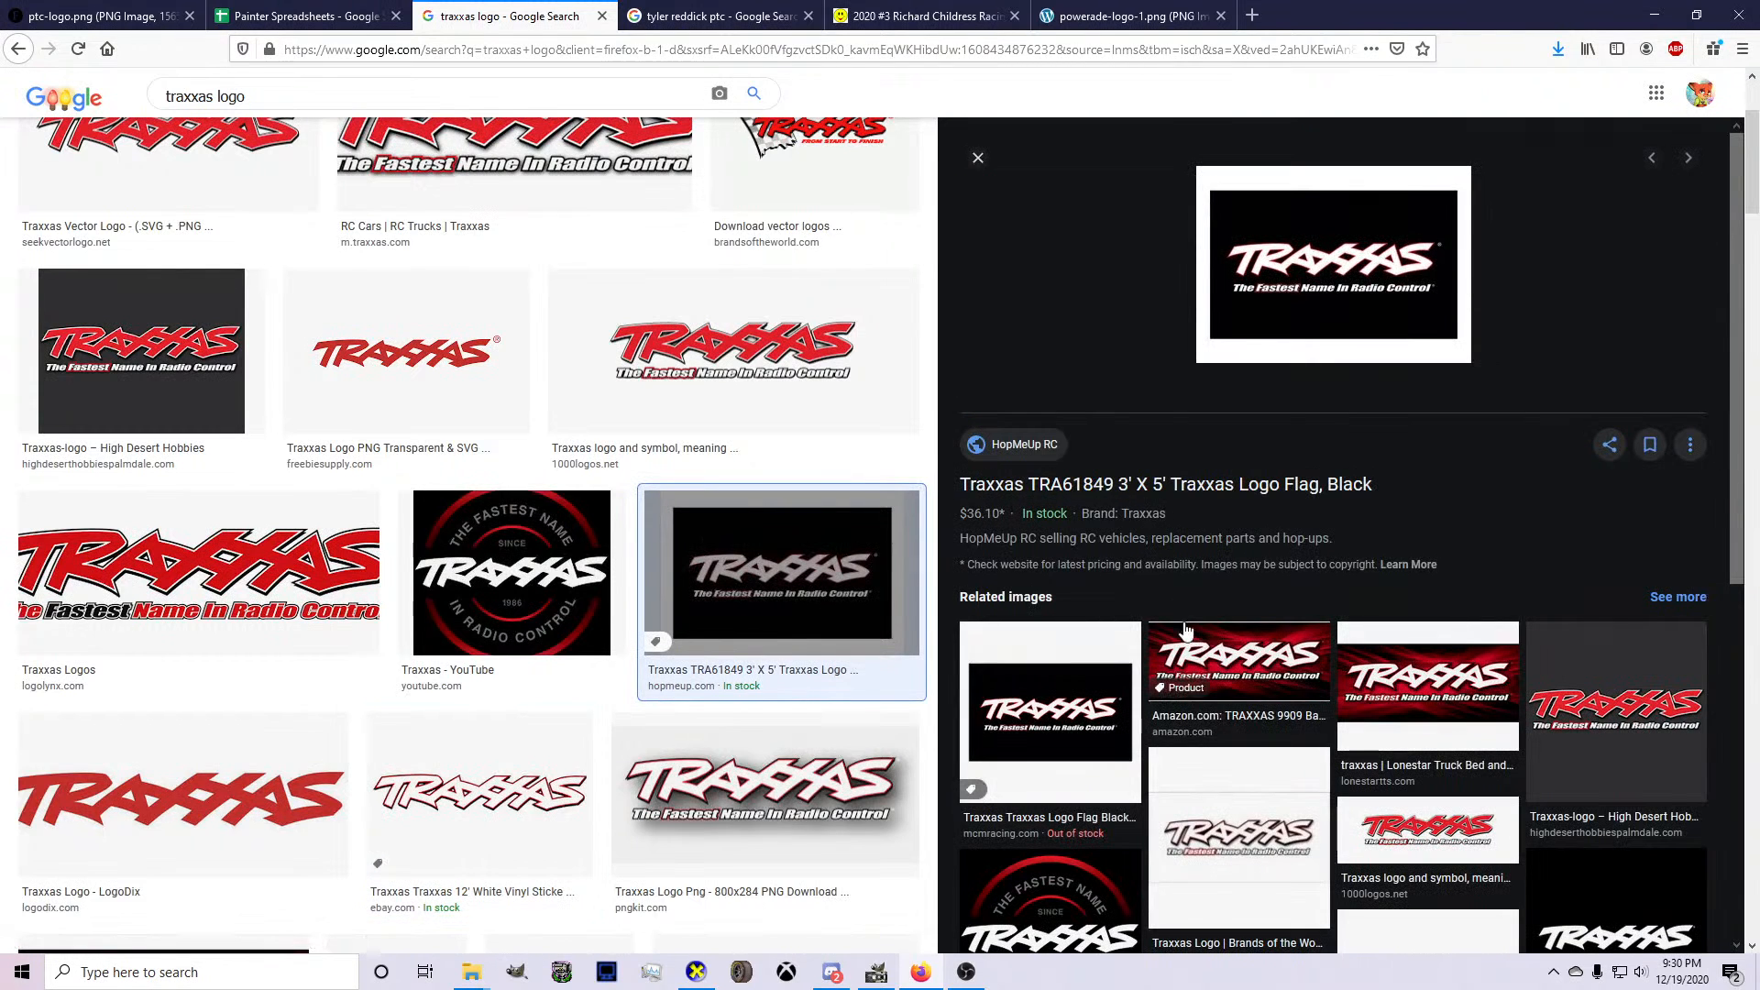
pyautogui.click(978, 160)
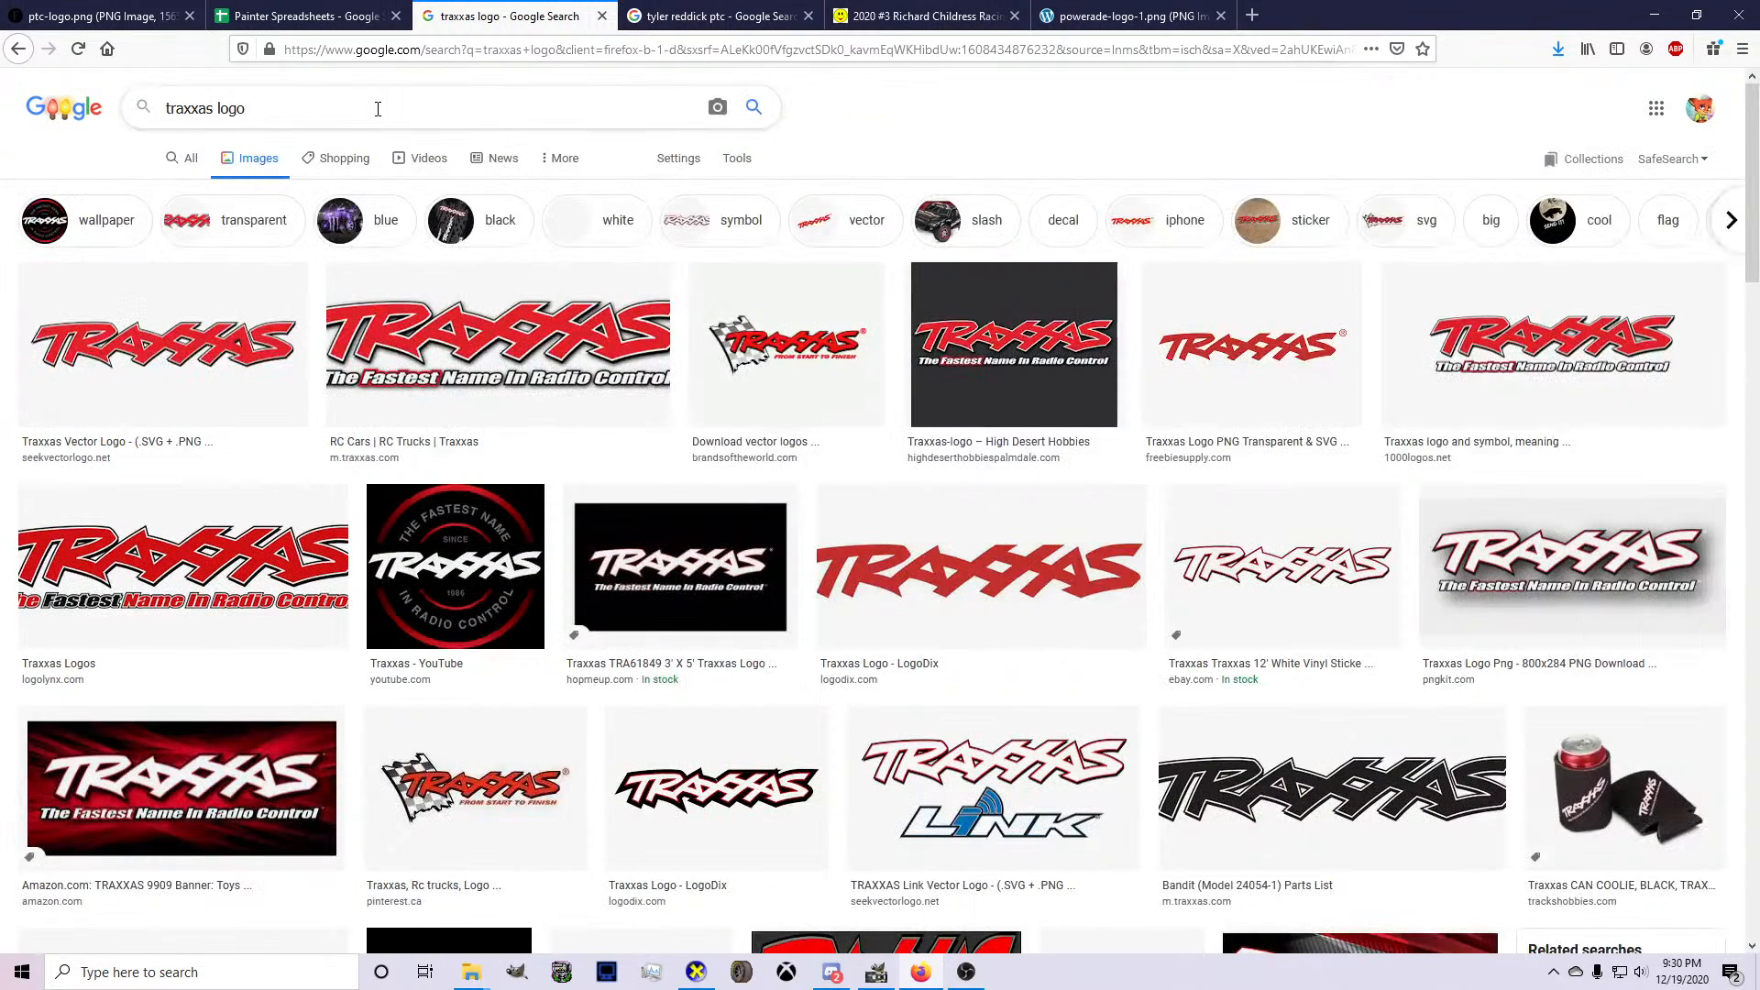
# Refine the image search to "traxxas logo png" and examine the previewed logos and related images for a plain wordmark.
pyautogui.click(377, 108)
pyautogui.write('png')
pyautogui.press('Return')
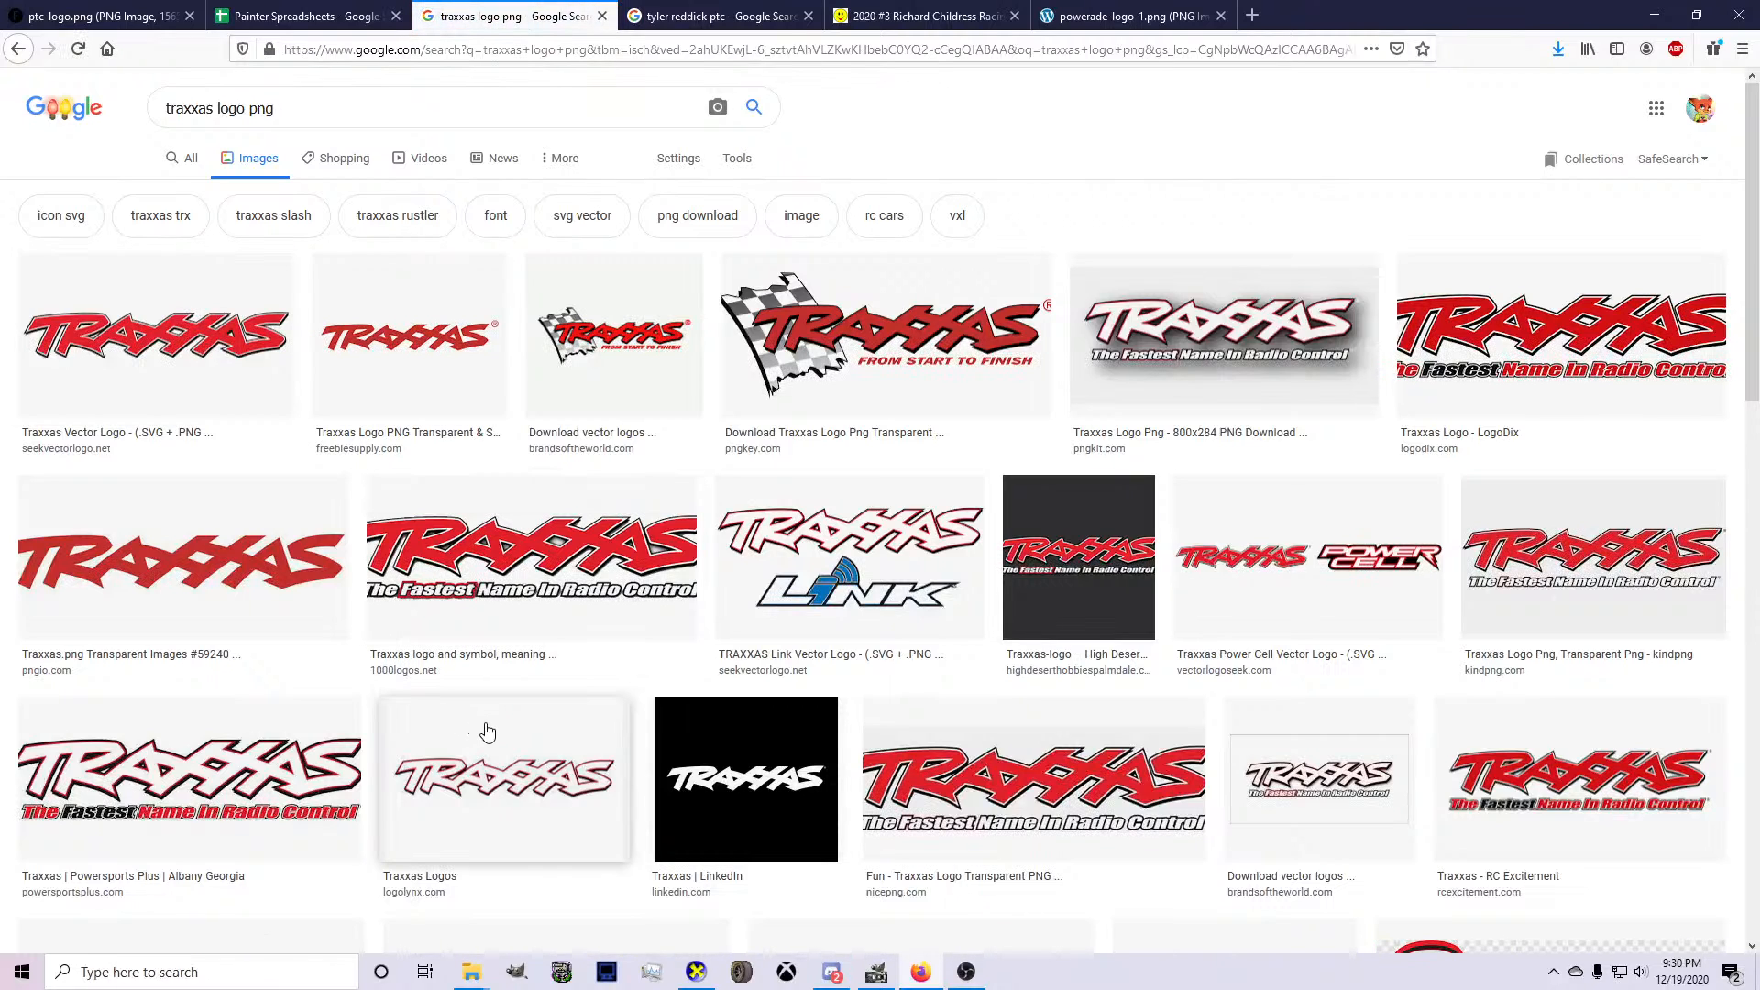
pyautogui.click(488, 733)
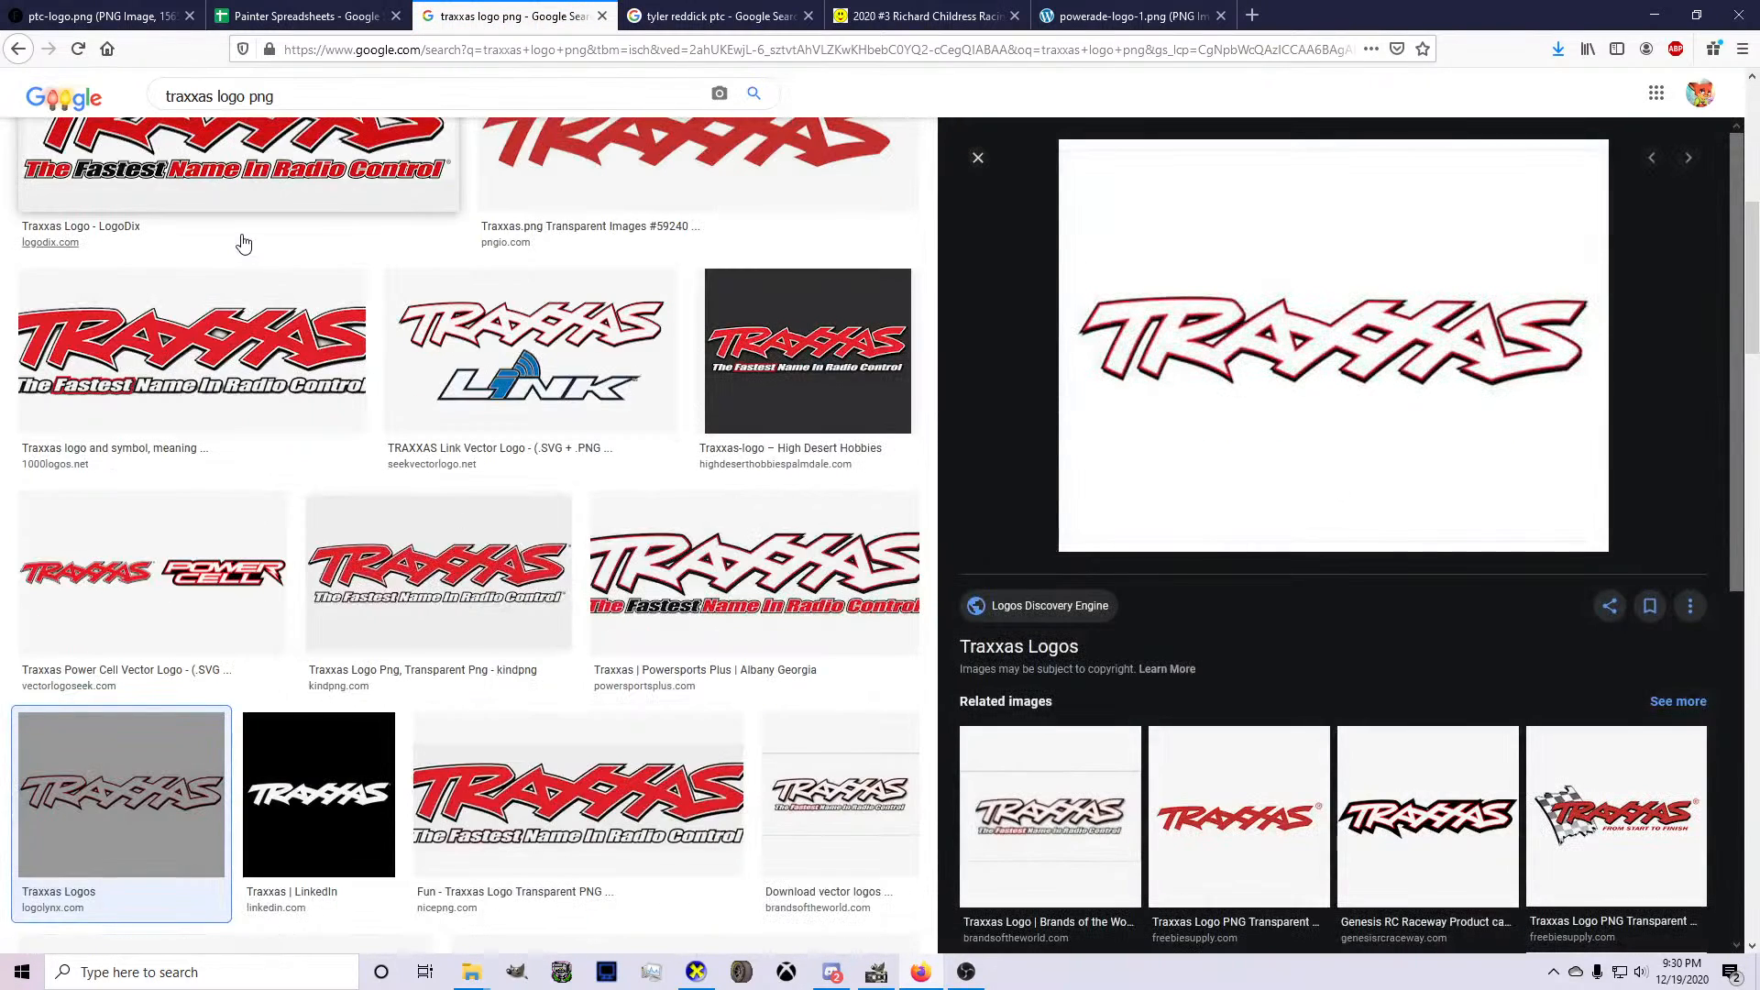
pyautogui.click(215, 387)
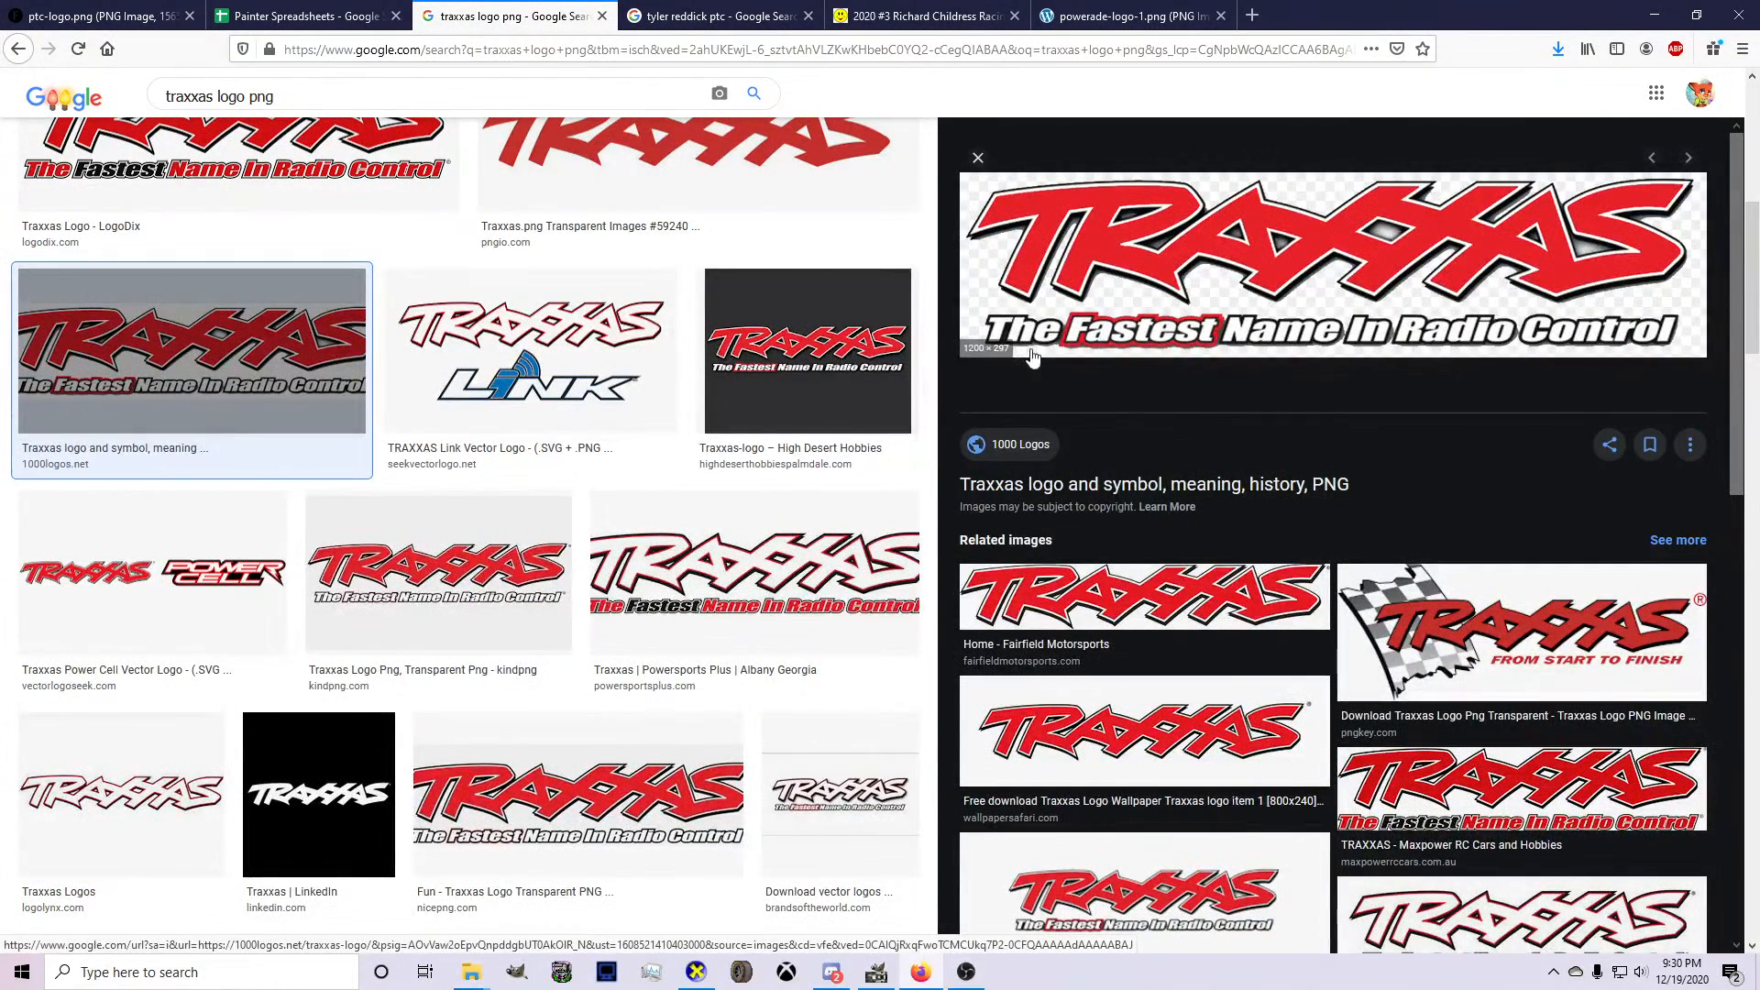
pyautogui.scroll(7, 263, 370)
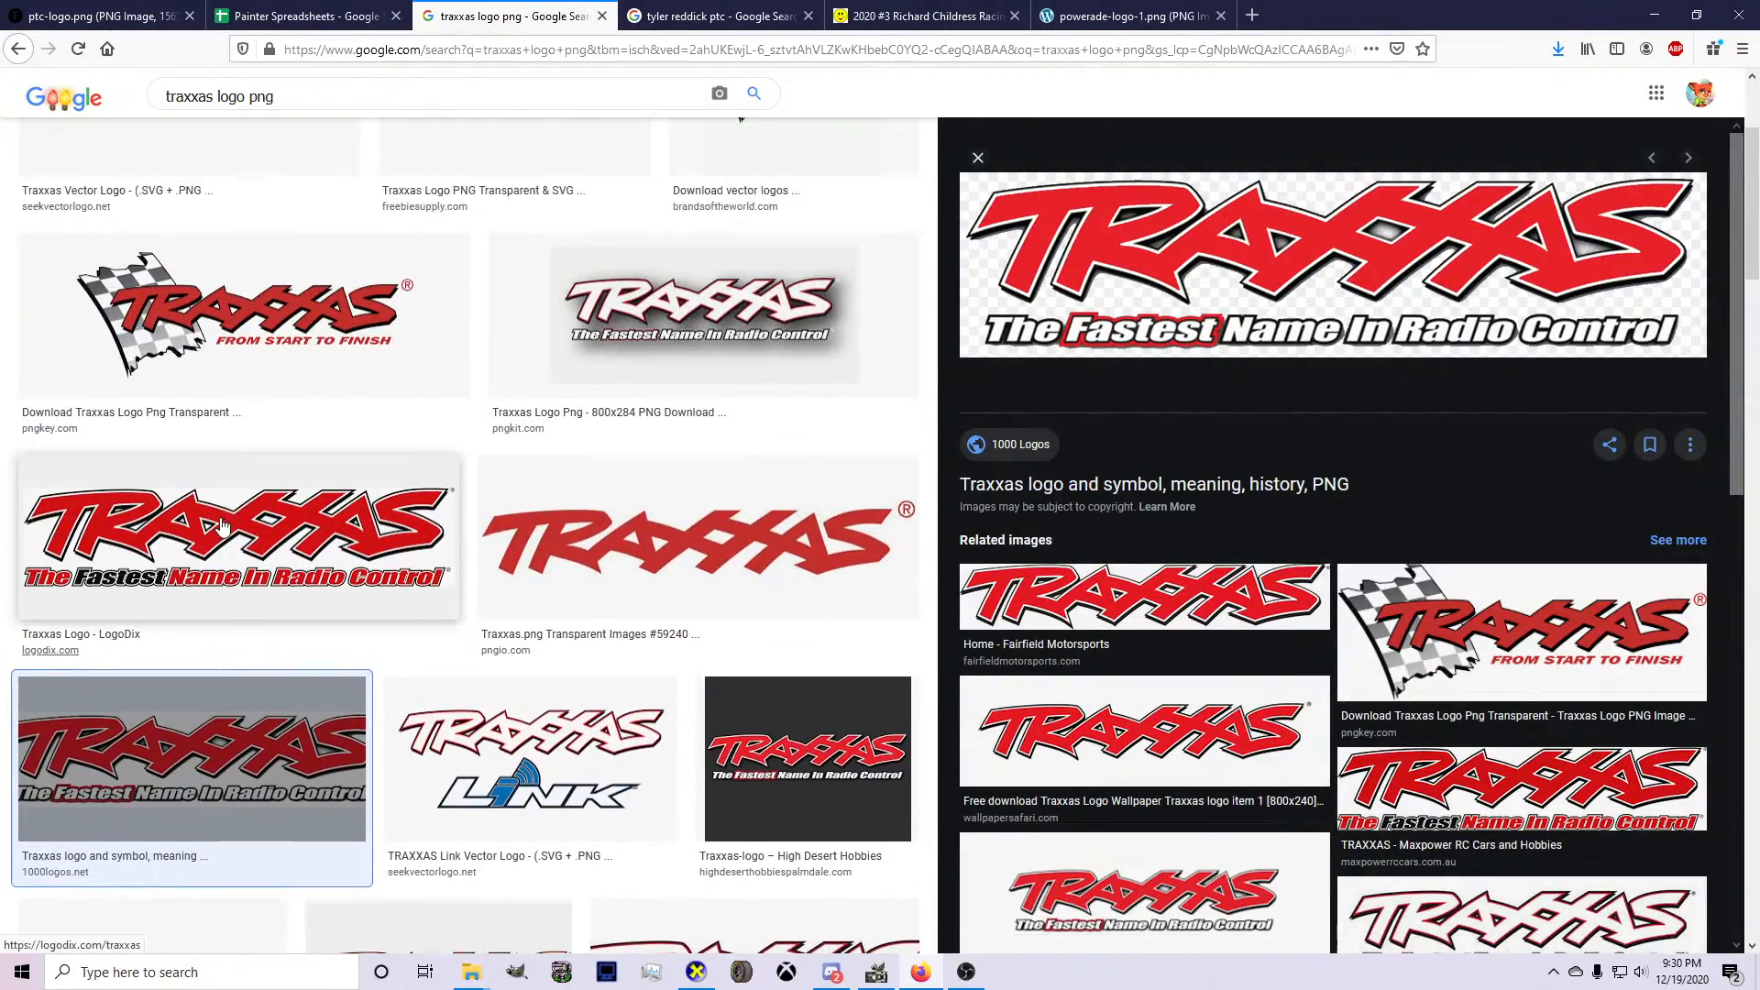
pyautogui.scroll(-7, 263, 370)
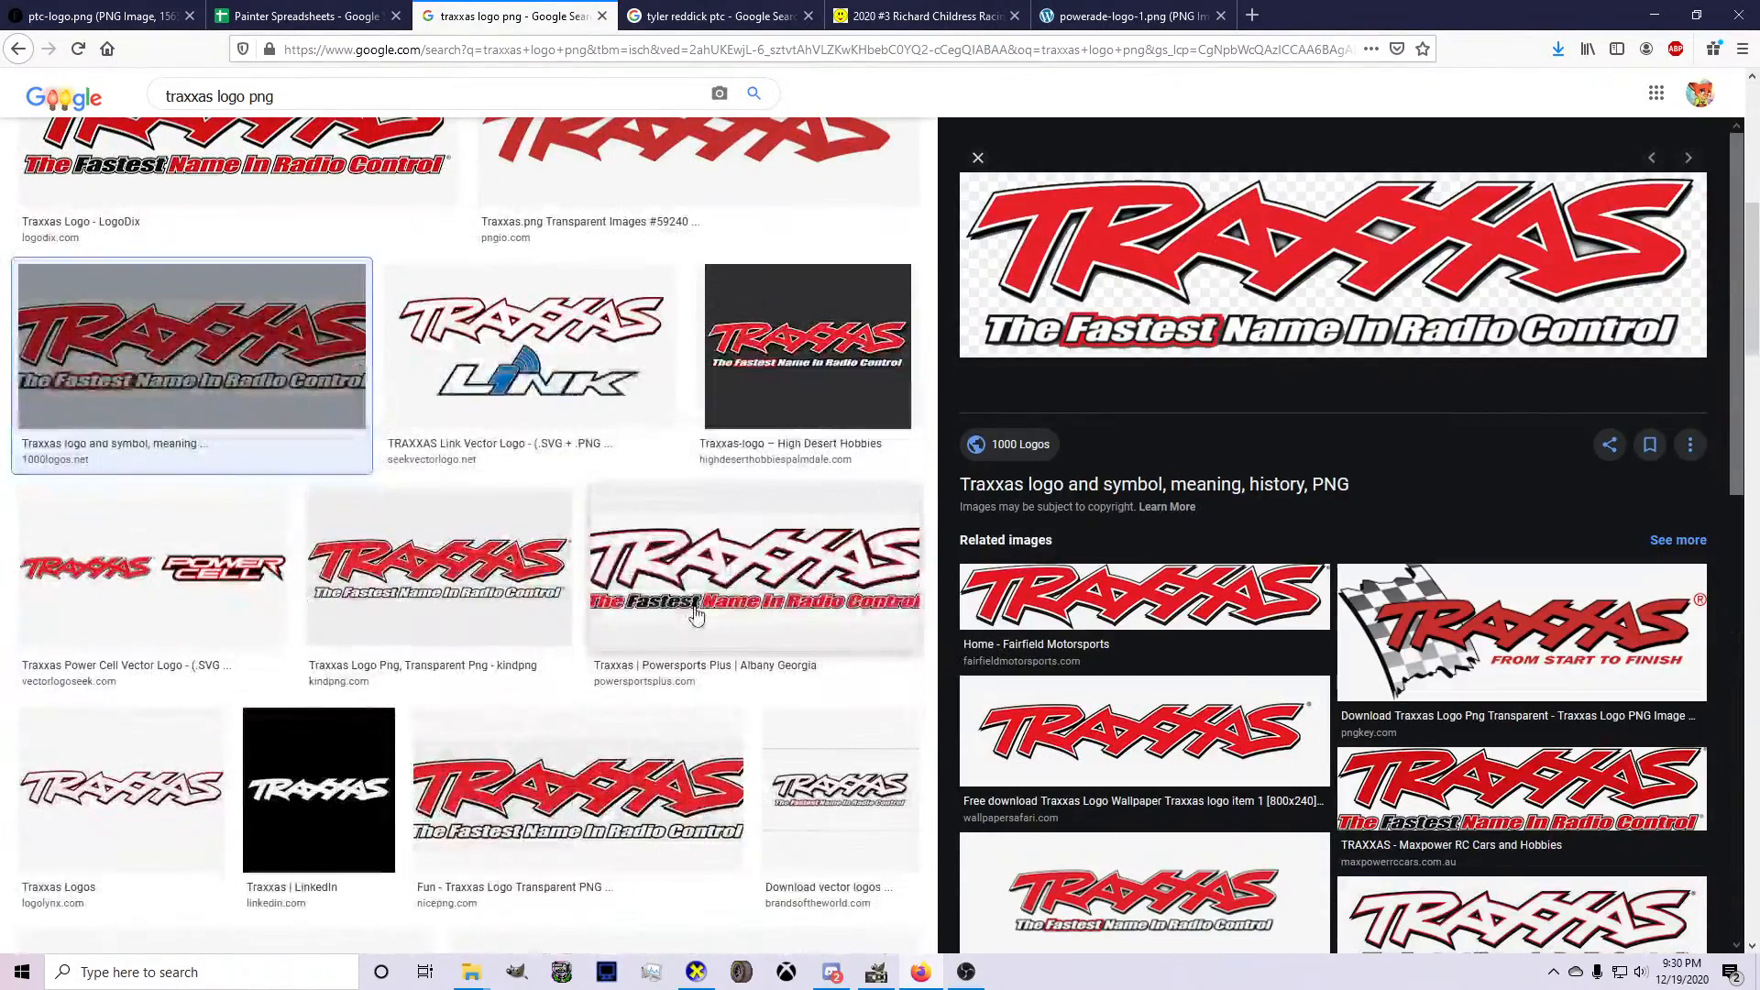
pyautogui.click(700, 610)
pyautogui.scroll(-15, 1154, 609)
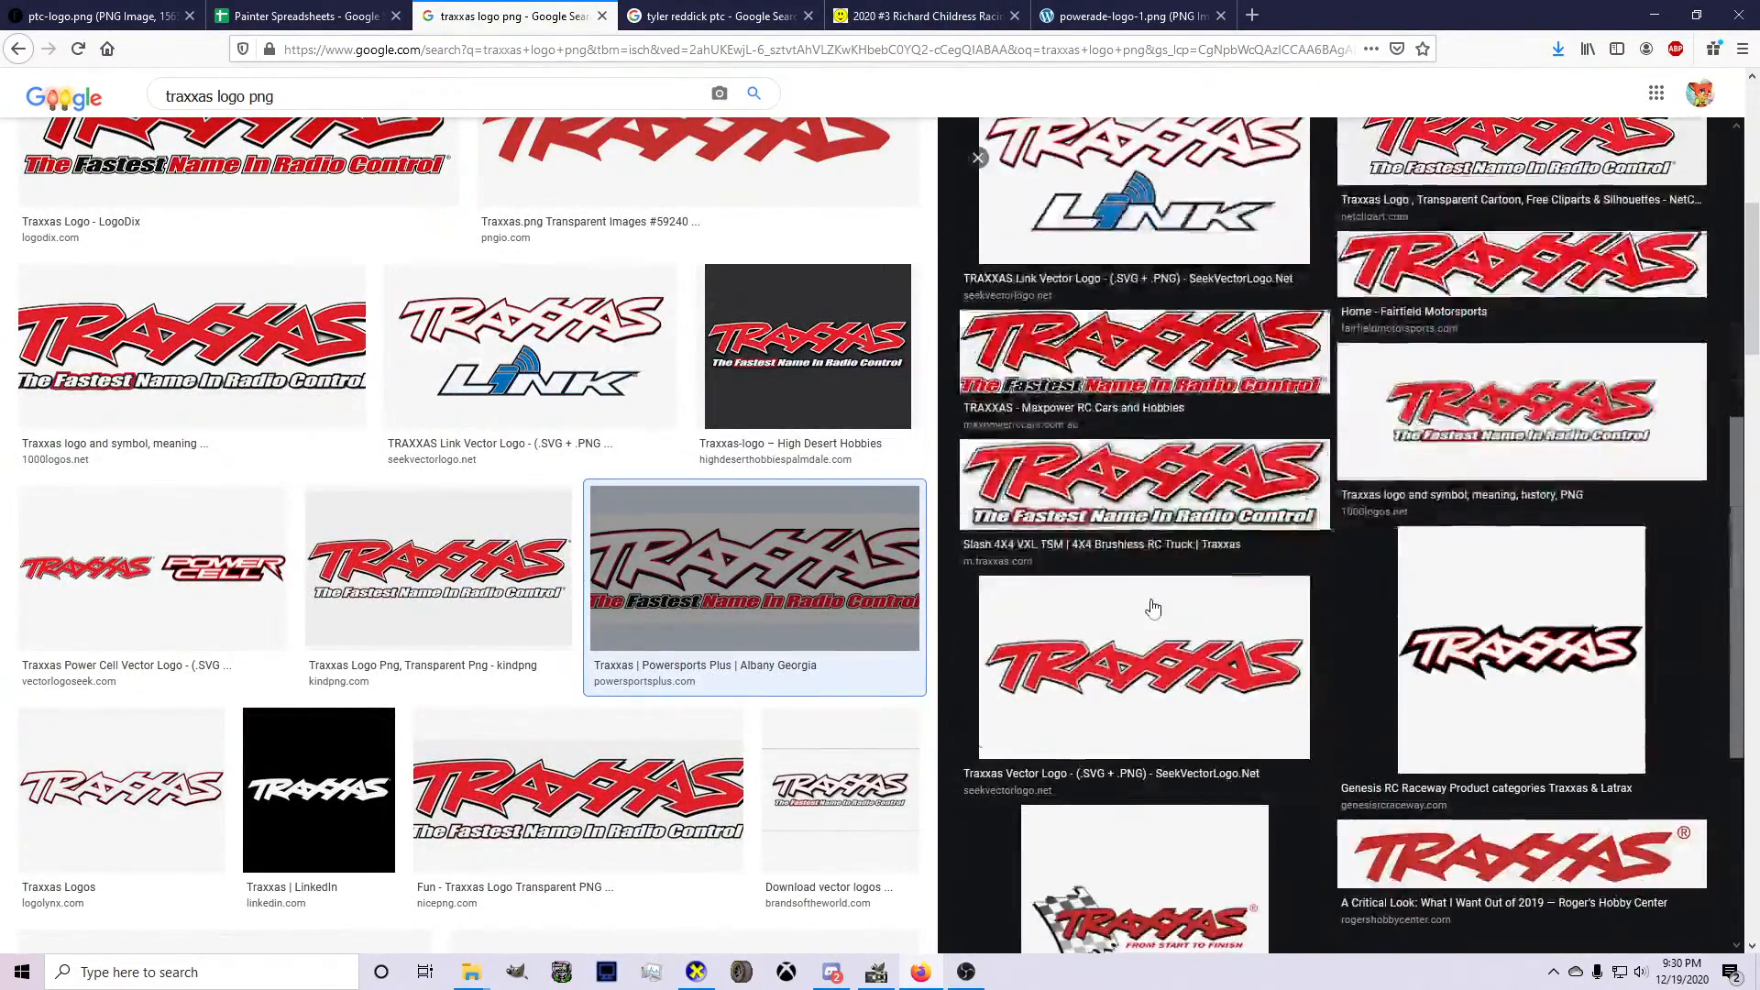
pyautogui.scroll(-4, 1153, 609)
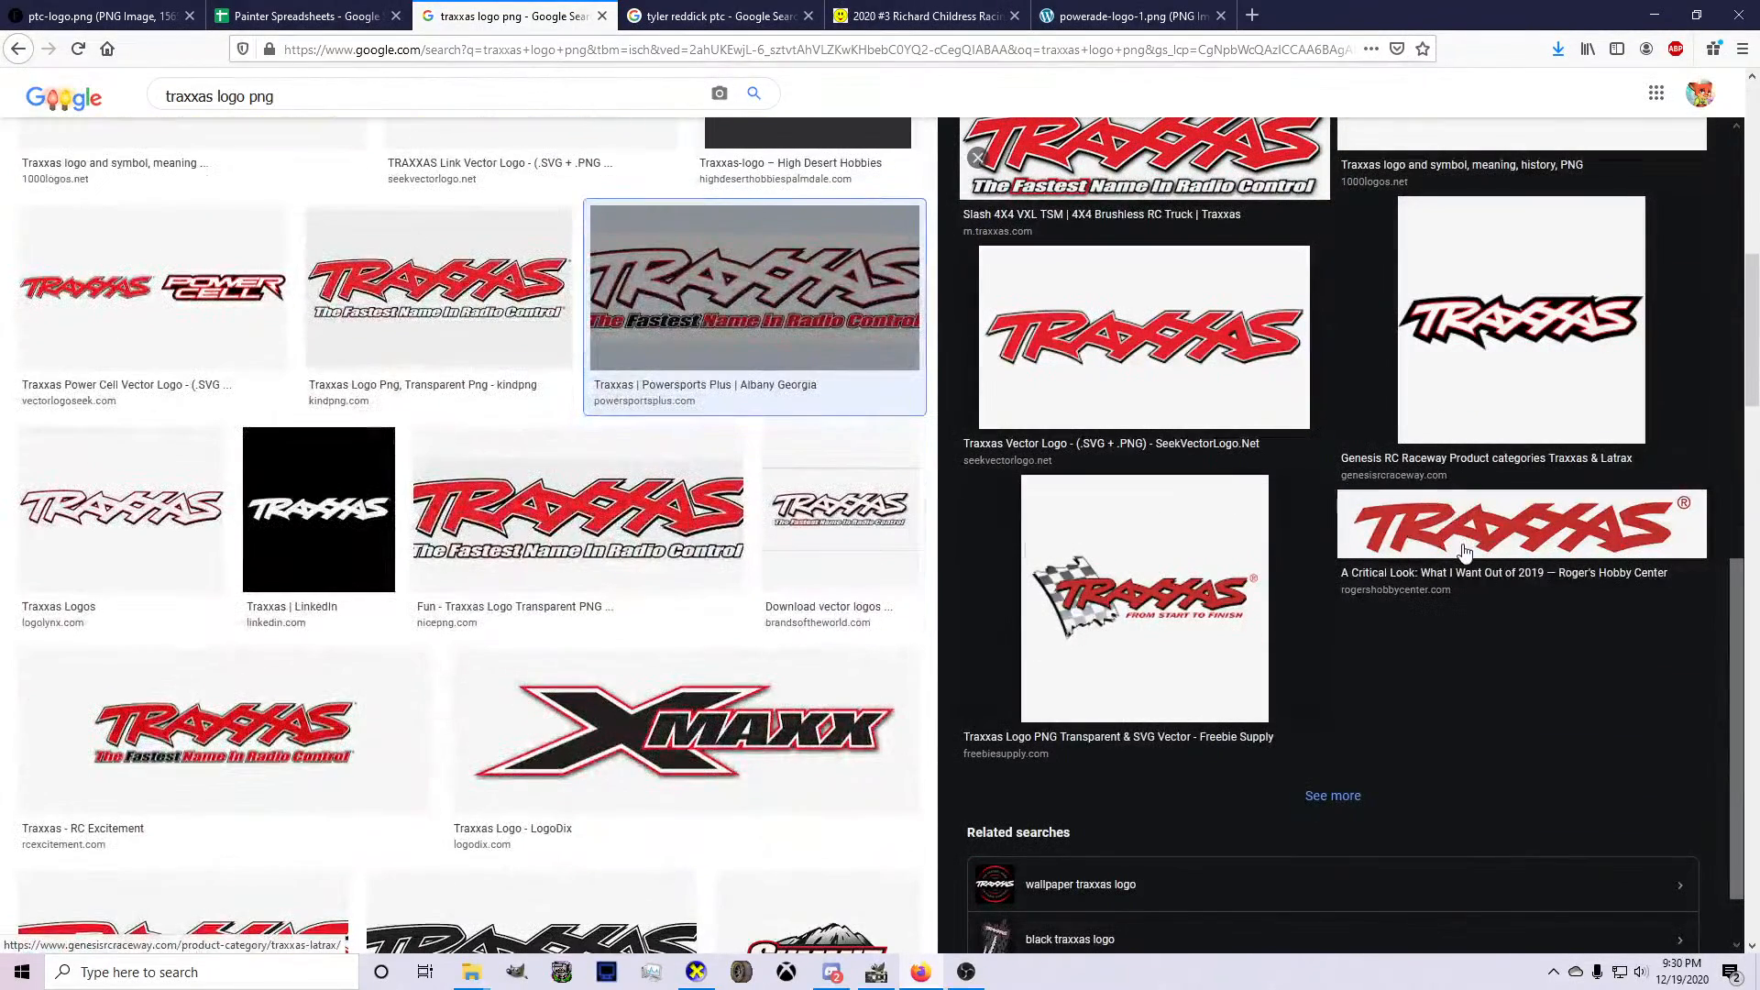
# Open the plain red Traxxas logo from Roger's Hobby Center at full size and copy the image.
pyautogui.click(1407, 541)
pyautogui.rightClick(1128, 326)
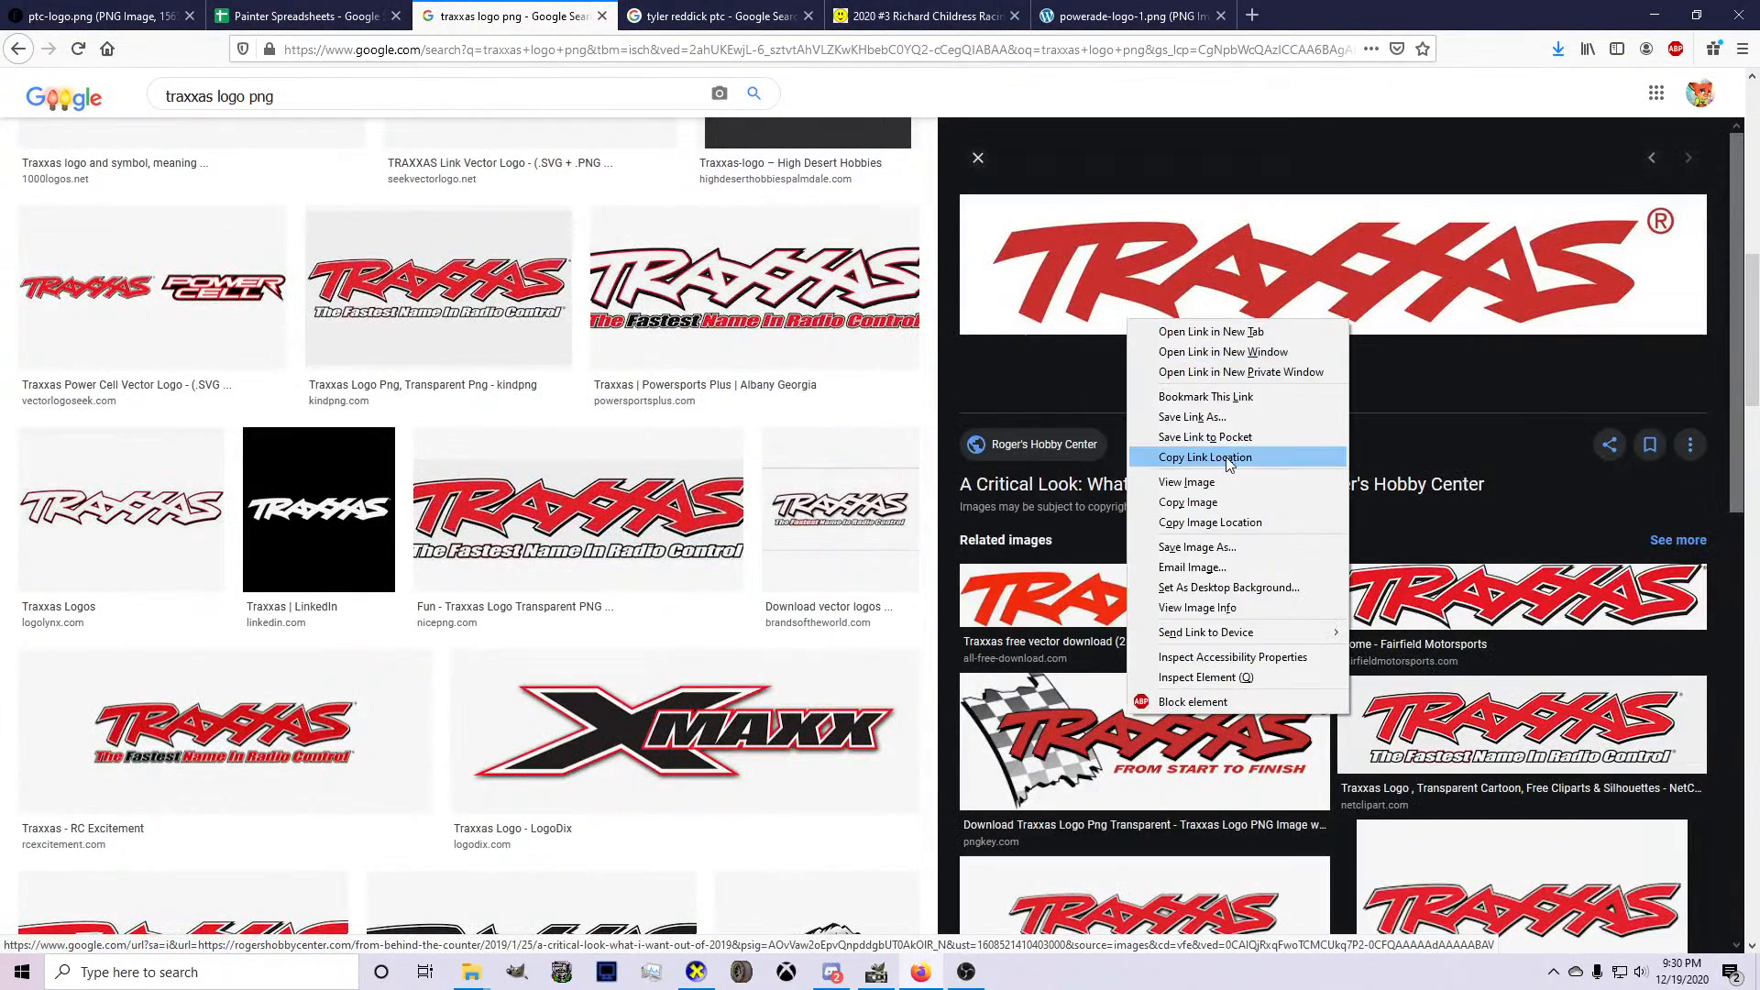
pyautogui.click(1137, 481)
pyautogui.rightClick(740, 513)
pyautogui.click(742, 514)
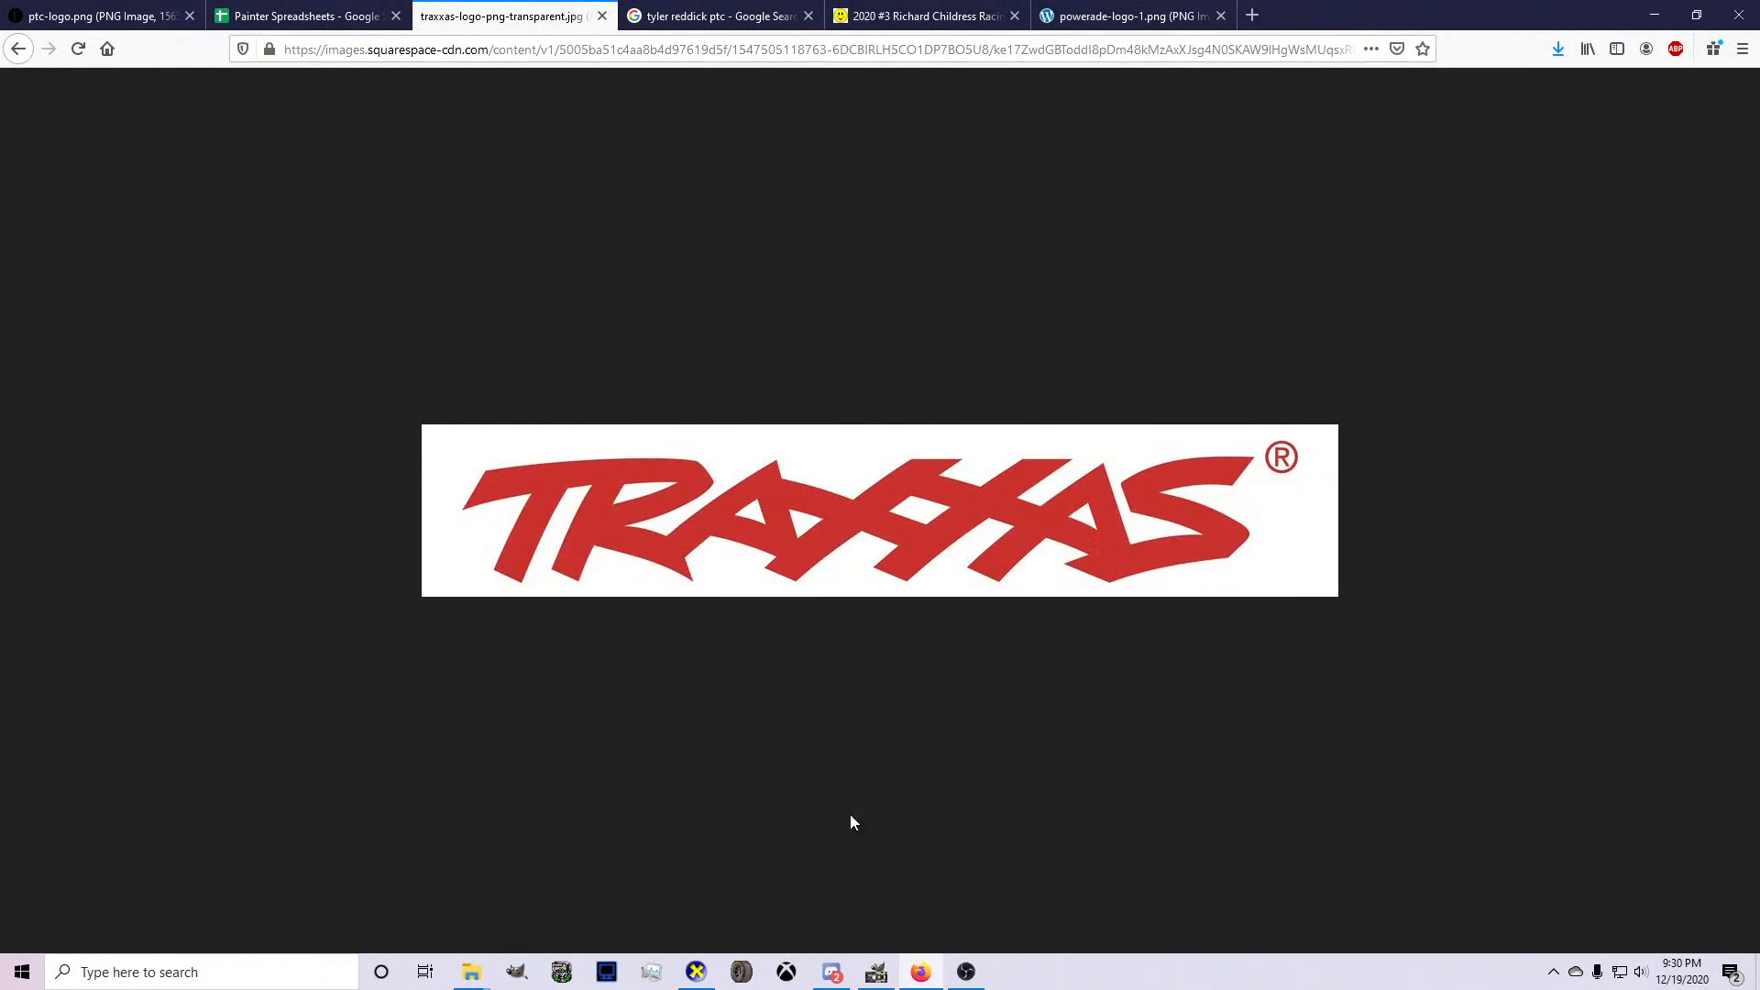
# Return to GIMP, paste the Traxxas logo over the car's roof area and turn the floating selection into a new layer.
pyautogui.click(880, 972)
pyautogui.hotkey('shift', '2')
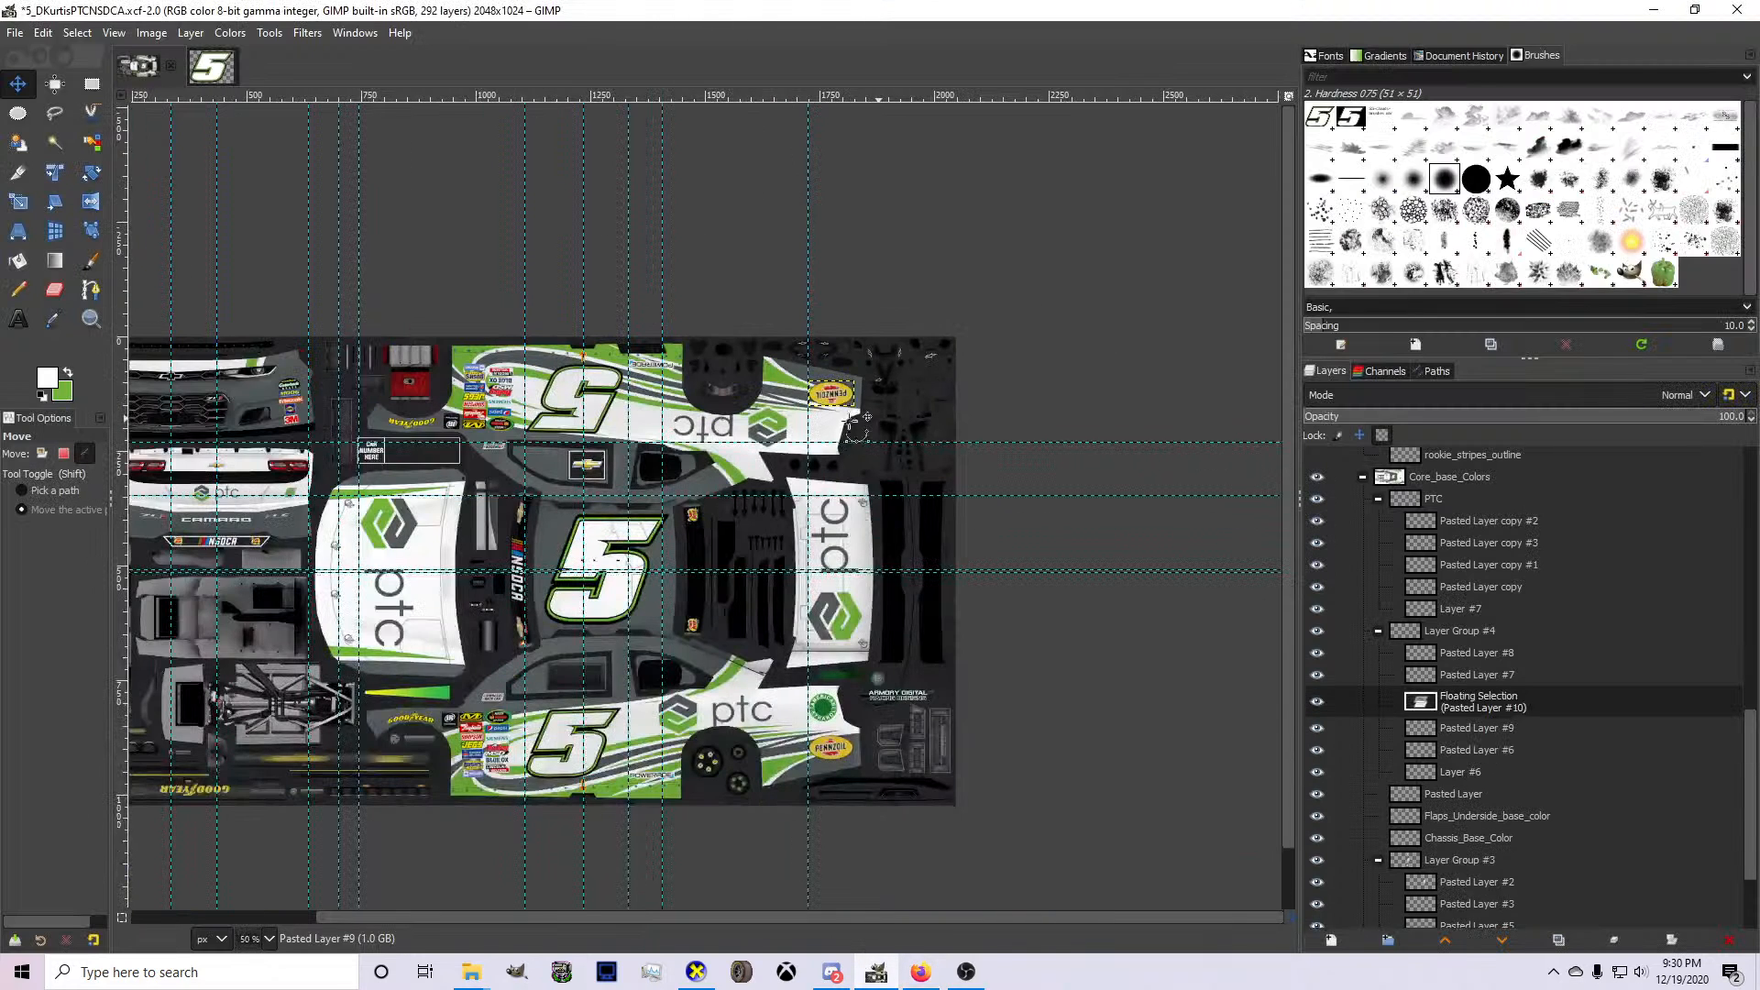
pyautogui.hotkey('ctrl', 'v')
pyautogui.moveTo(716, 428); pyautogui.dragTo(514, 530)
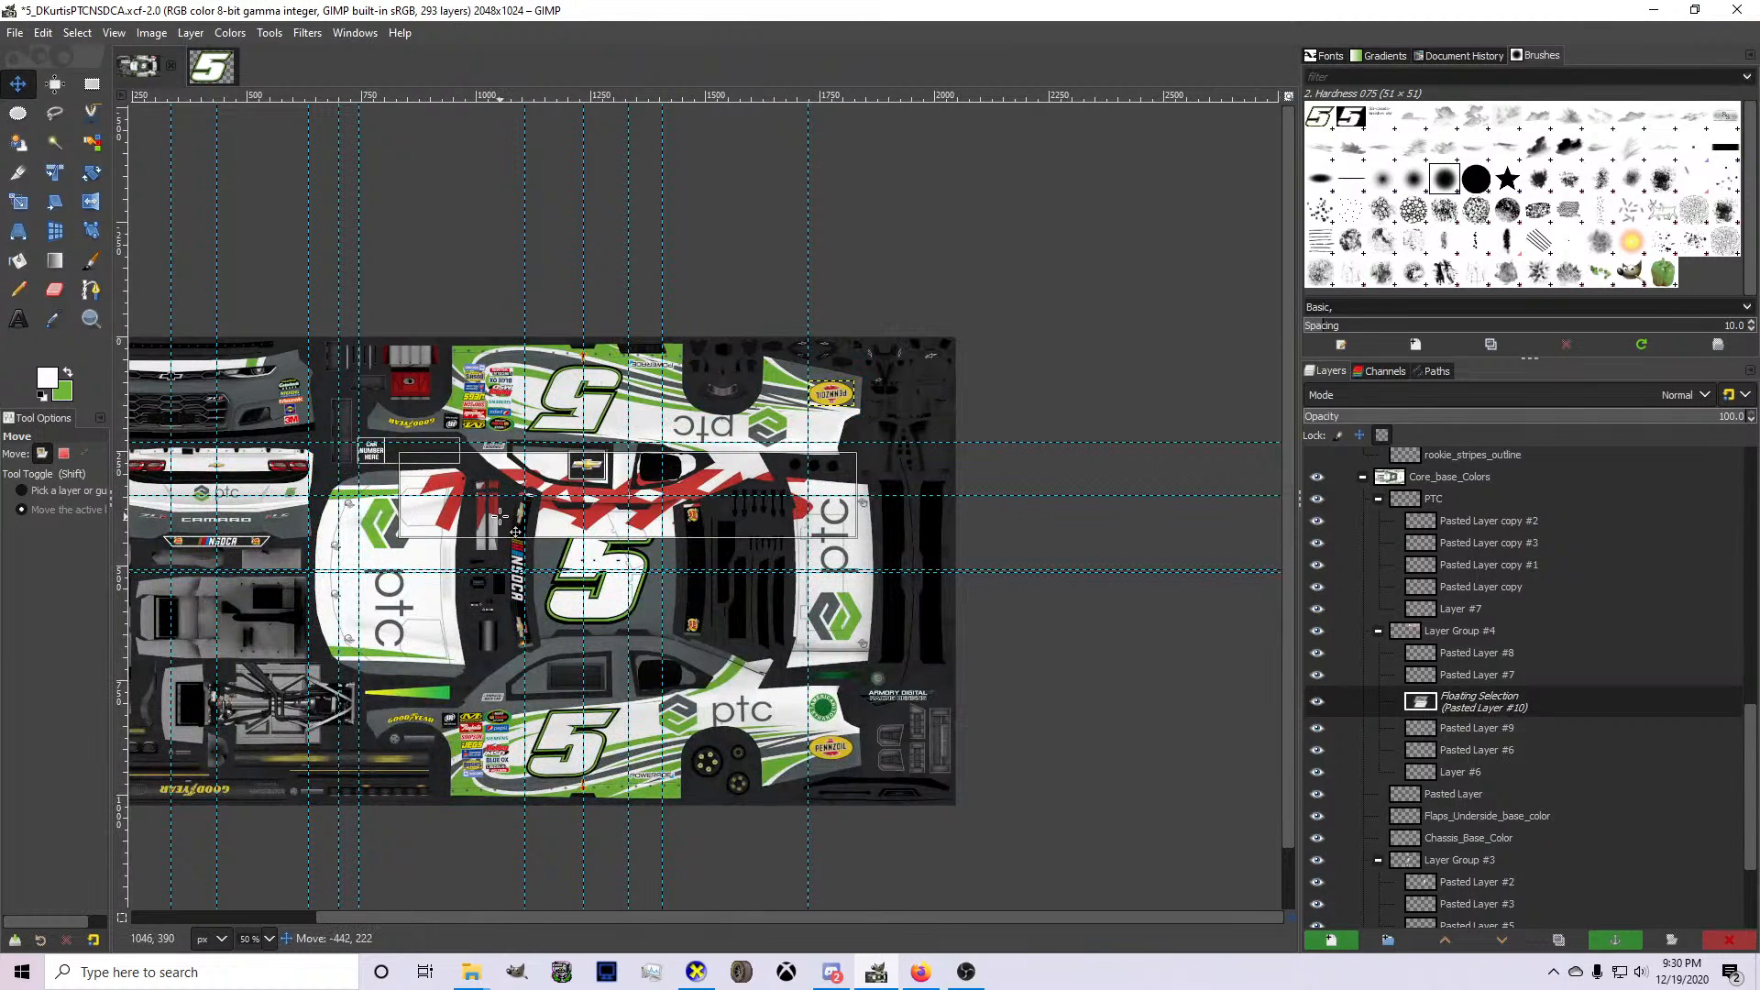
pyautogui.hotkey('shift', 'ctrl', 'n')
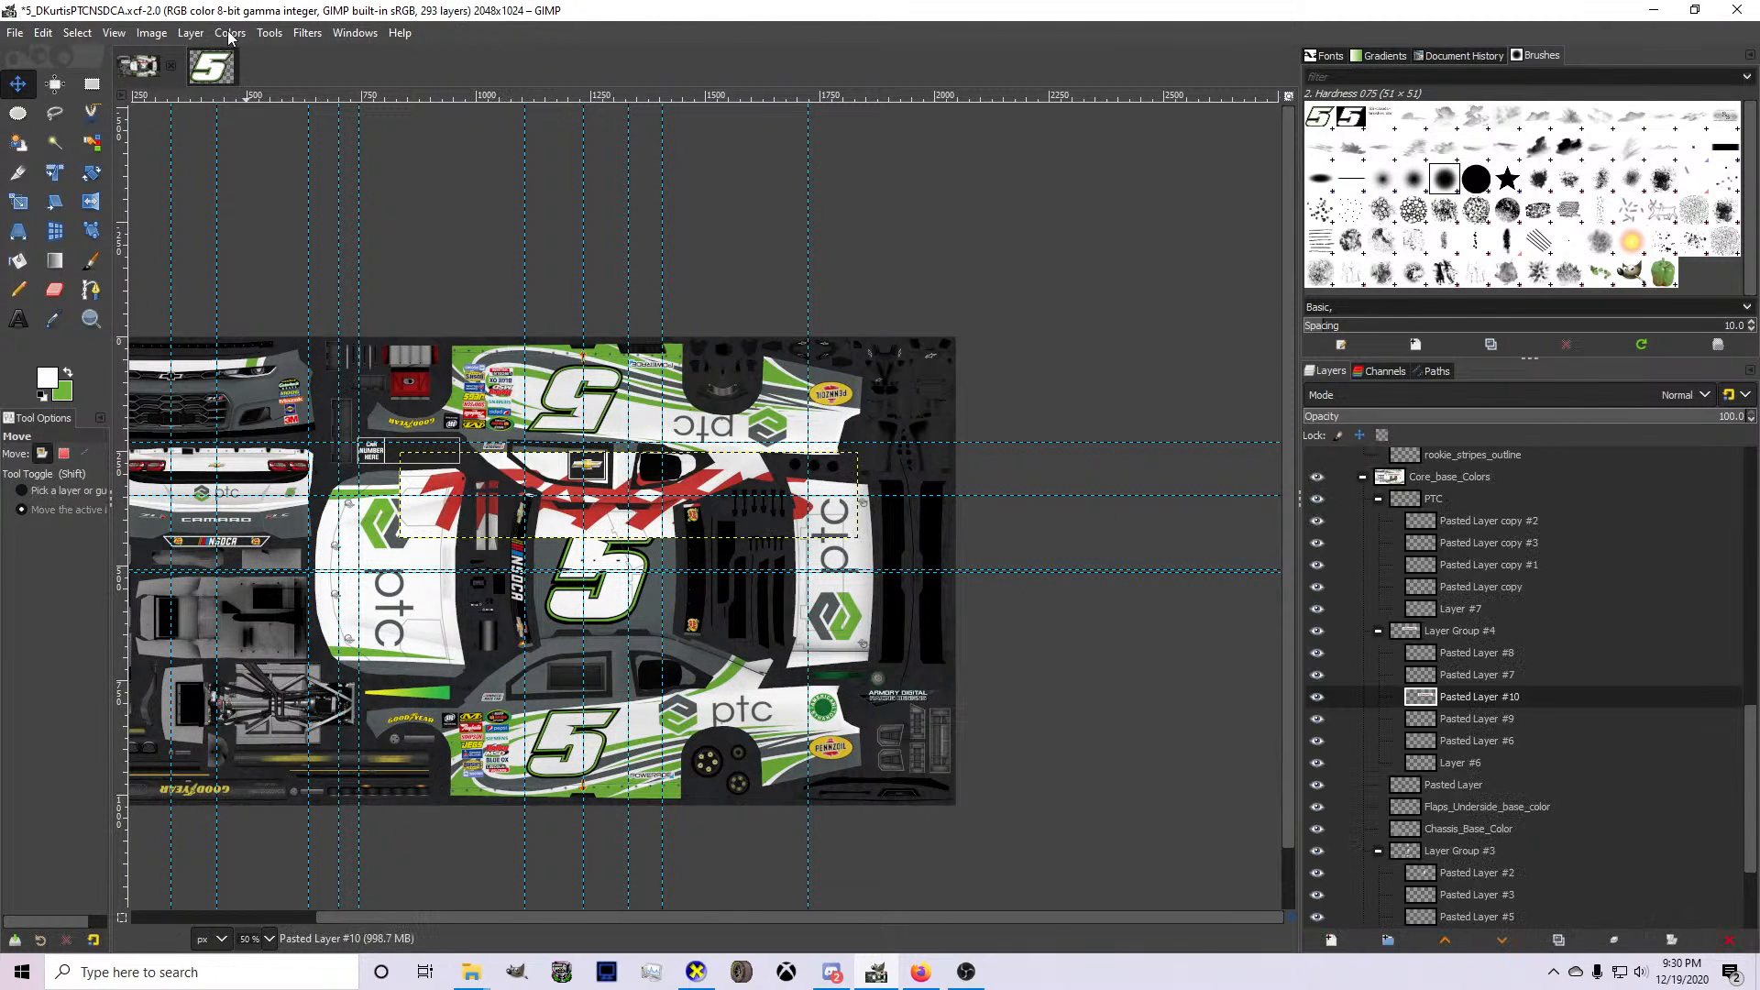
# Remove the white background from the Traxxas logo layer with Color to Alpha.
pyautogui.click(230, 35)
pyautogui.click(293, 565)
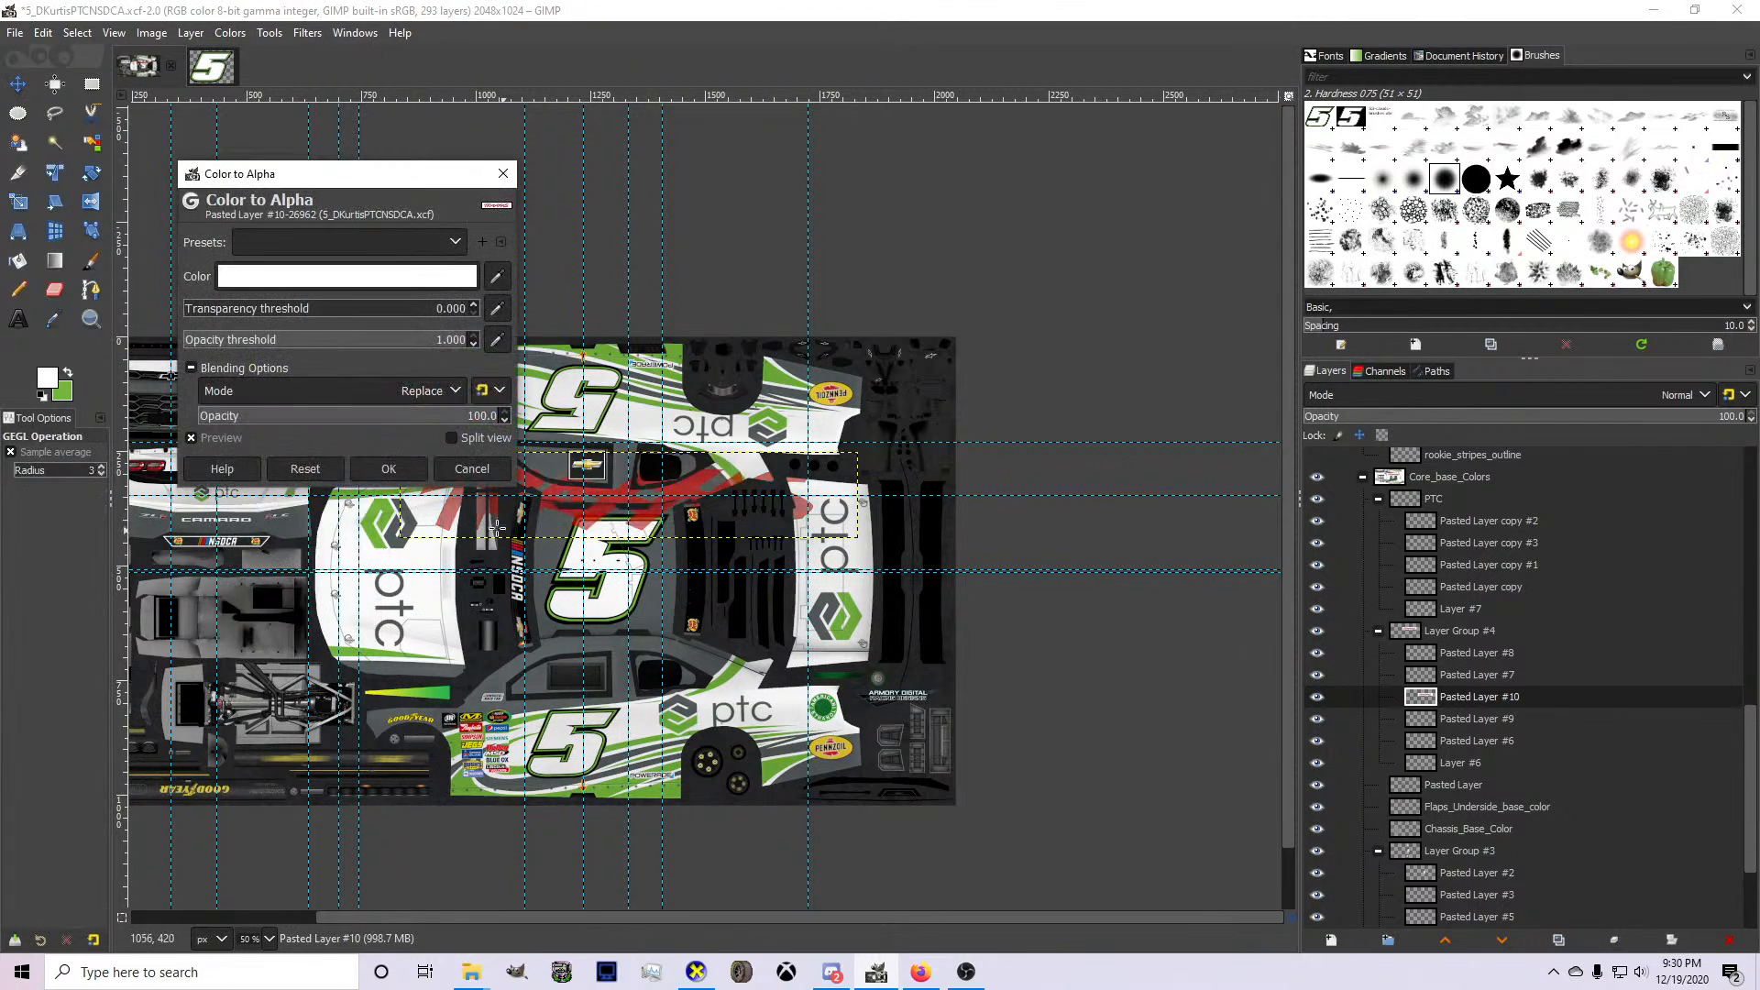
pyautogui.click(409, 468)
# Select the Traxxas logo from its alpha, paint it white with a size 379 Pencil brush, and clear the selection.
pyautogui.rightClick(1494, 700)
pyautogui.click(1559, 629)
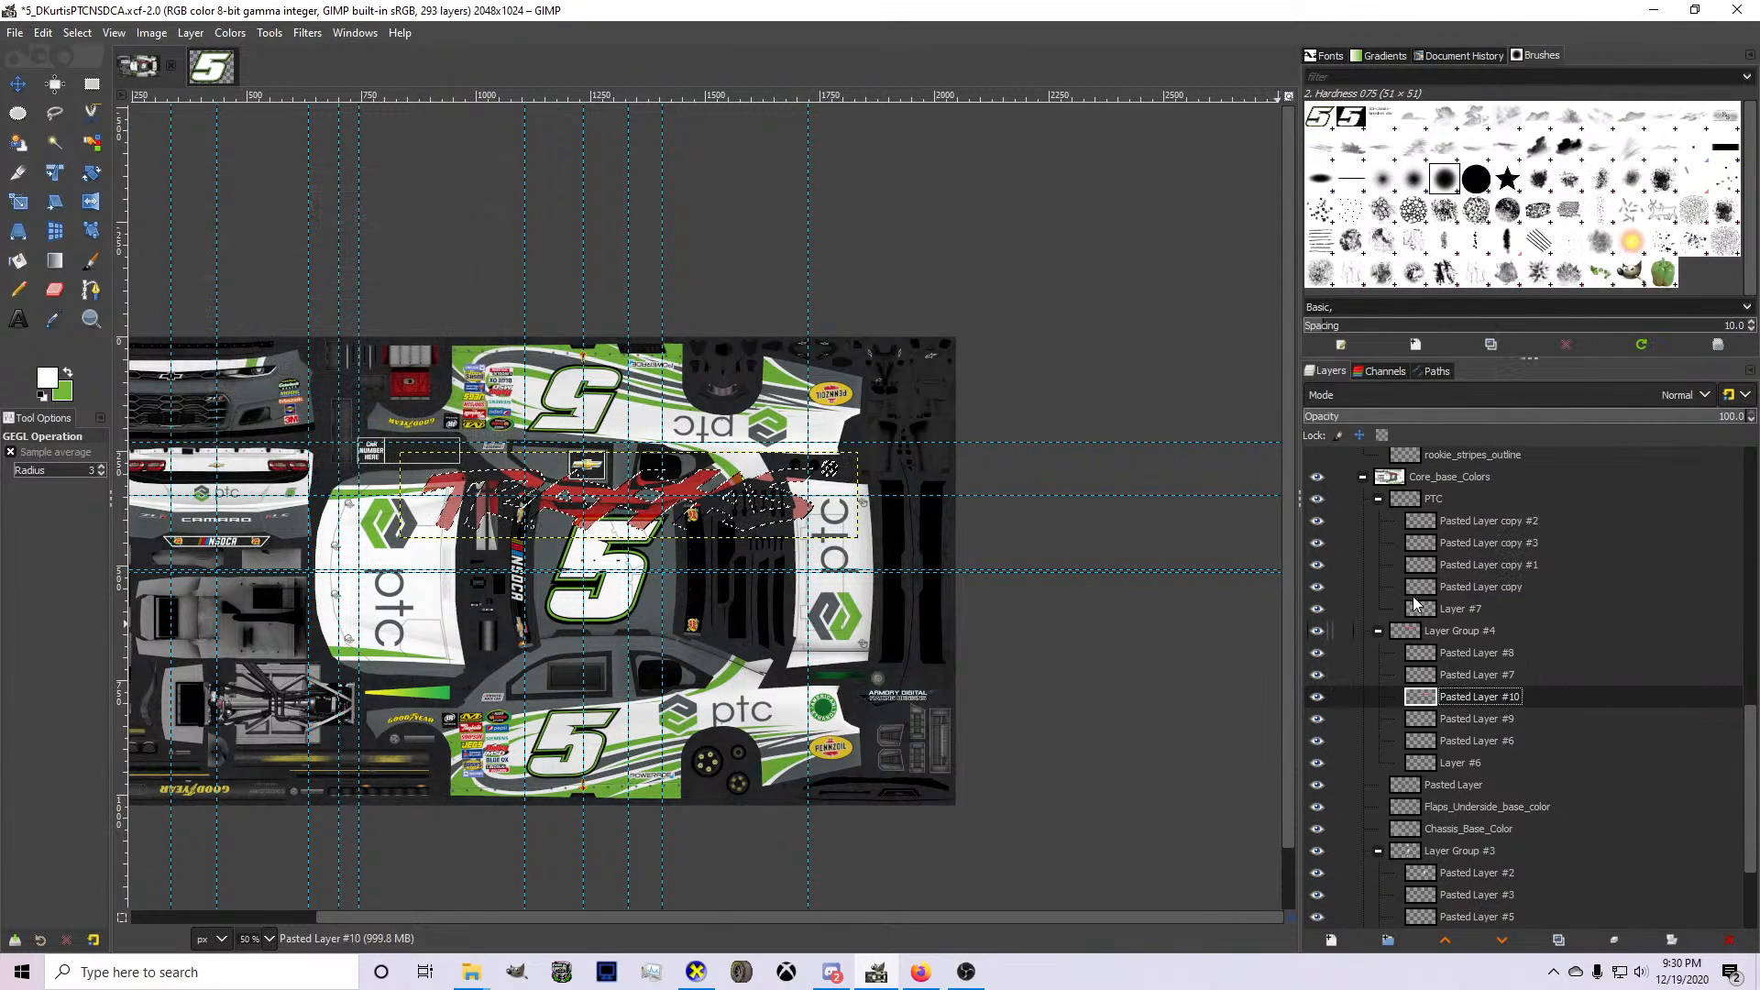
pyautogui.press('n')
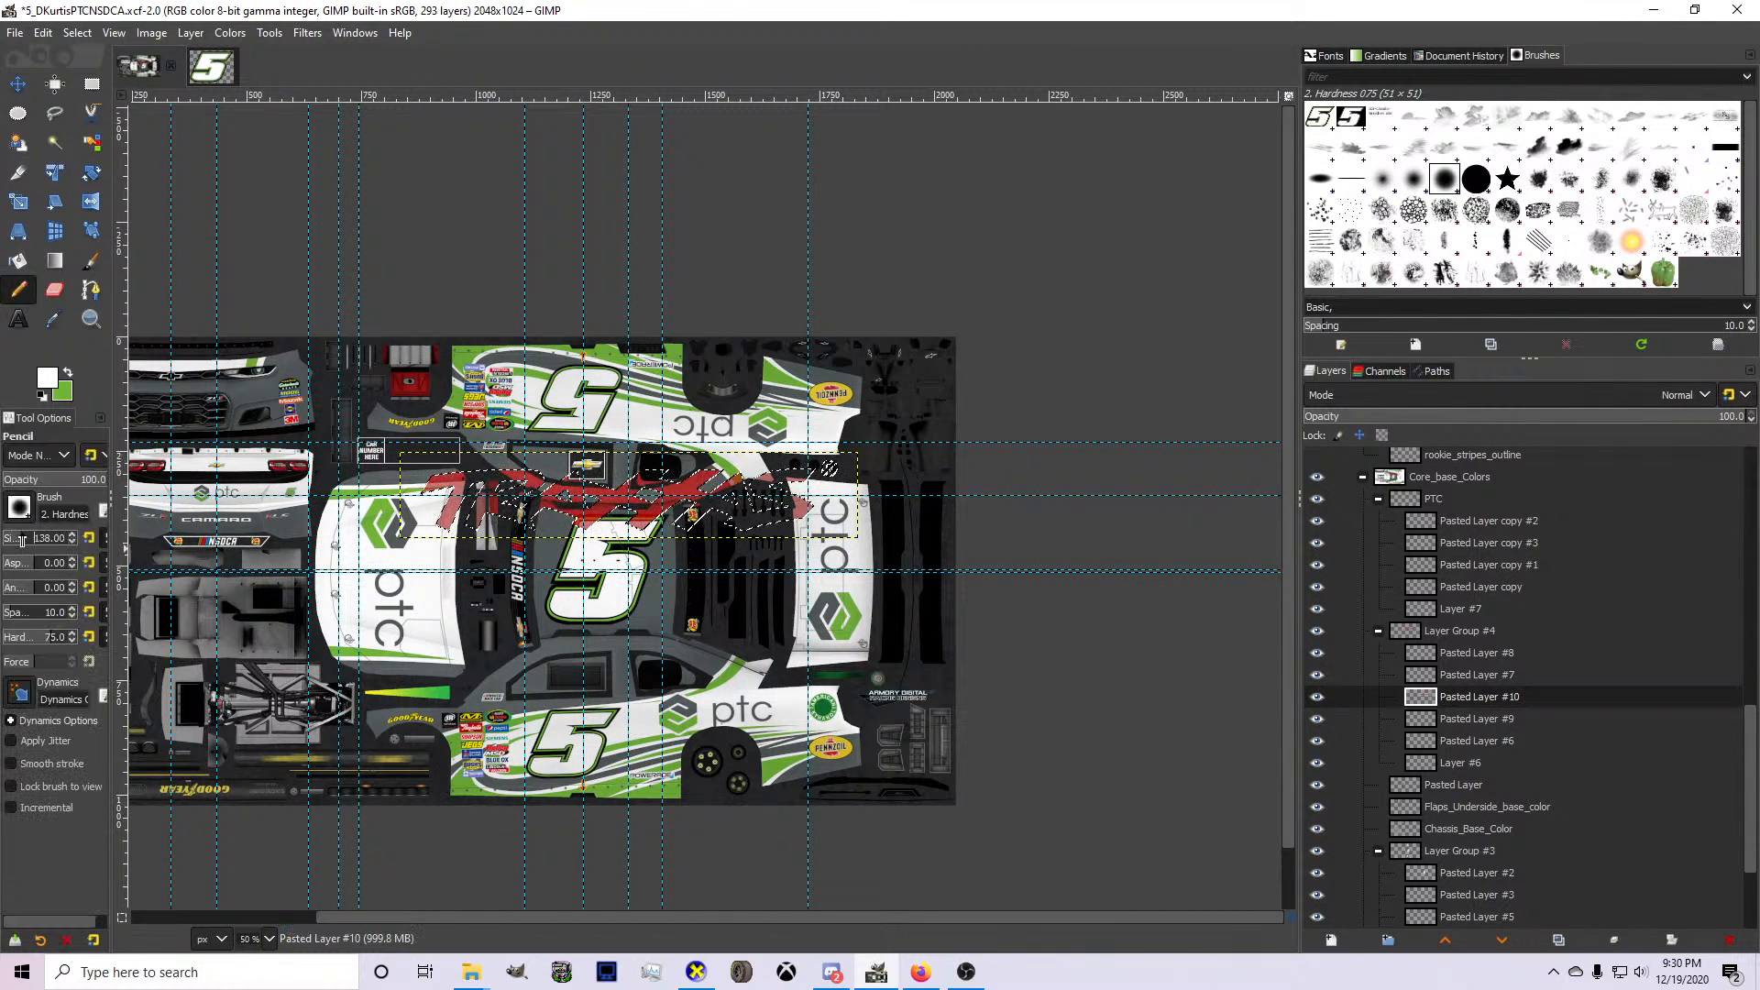
pyautogui.moveTo(22, 541); pyautogui.dragTo(38, 541)
pyautogui.moveTo(463, 507)
pyautogui.mouseDown()
pyautogui.moveTo(841, 485)
pyautogui.moveTo(393, 505)
pyautogui.mouseUp()
pyautogui.moveTo(682, 496); pyautogui.dragTo(870, 488)
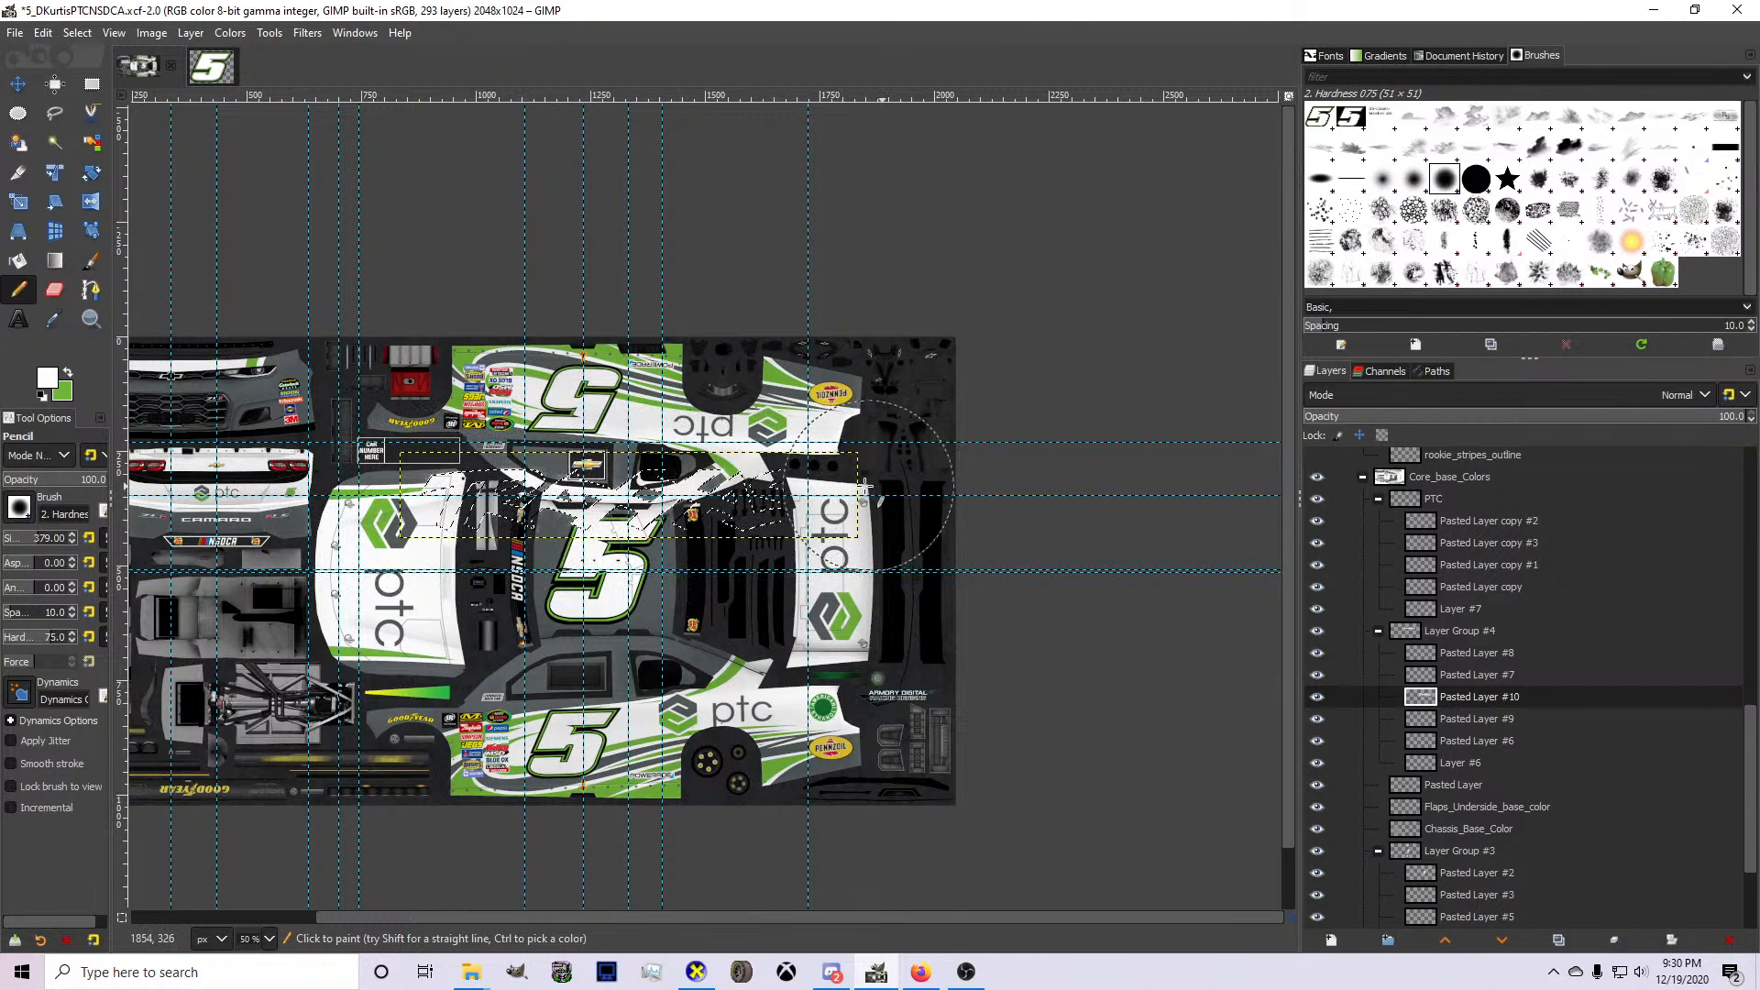
pyautogui.click(78, 32)
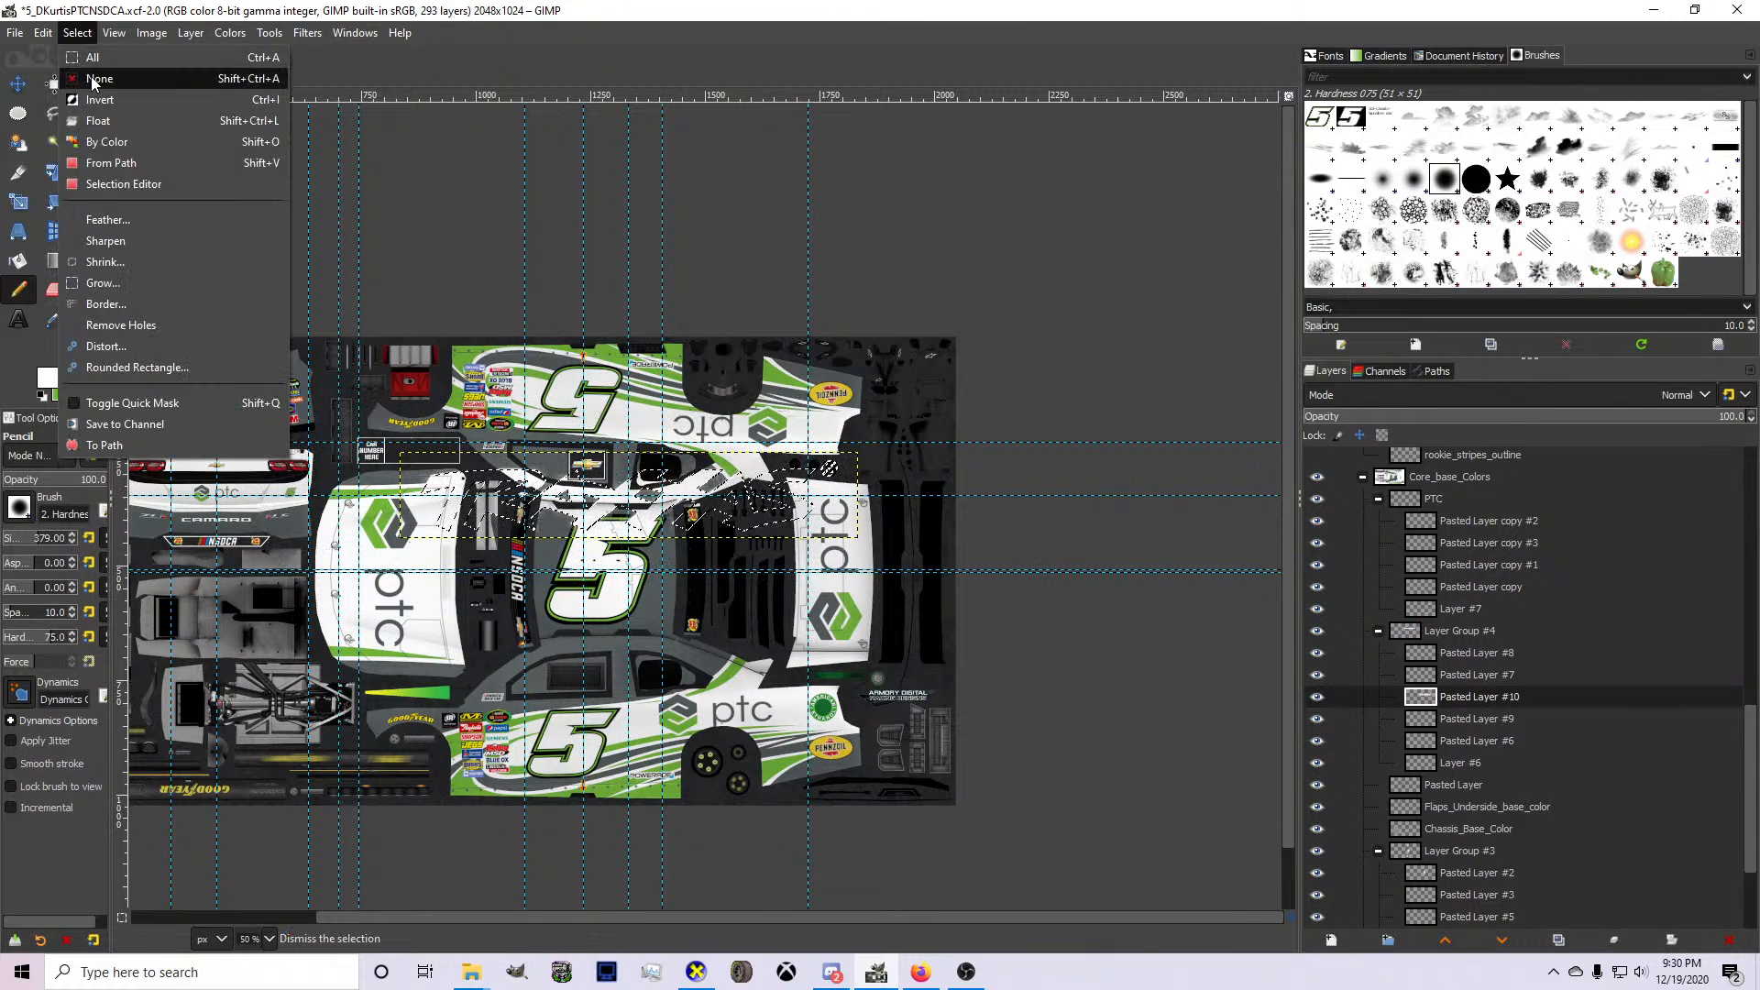
pyautogui.click(92, 74)
# Scale down the white Traxxas logo and move it over the lower car side's windows.
pyautogui.press('m')
pyautogui.press('1')
pyautogui.hotkey('shift', 's')
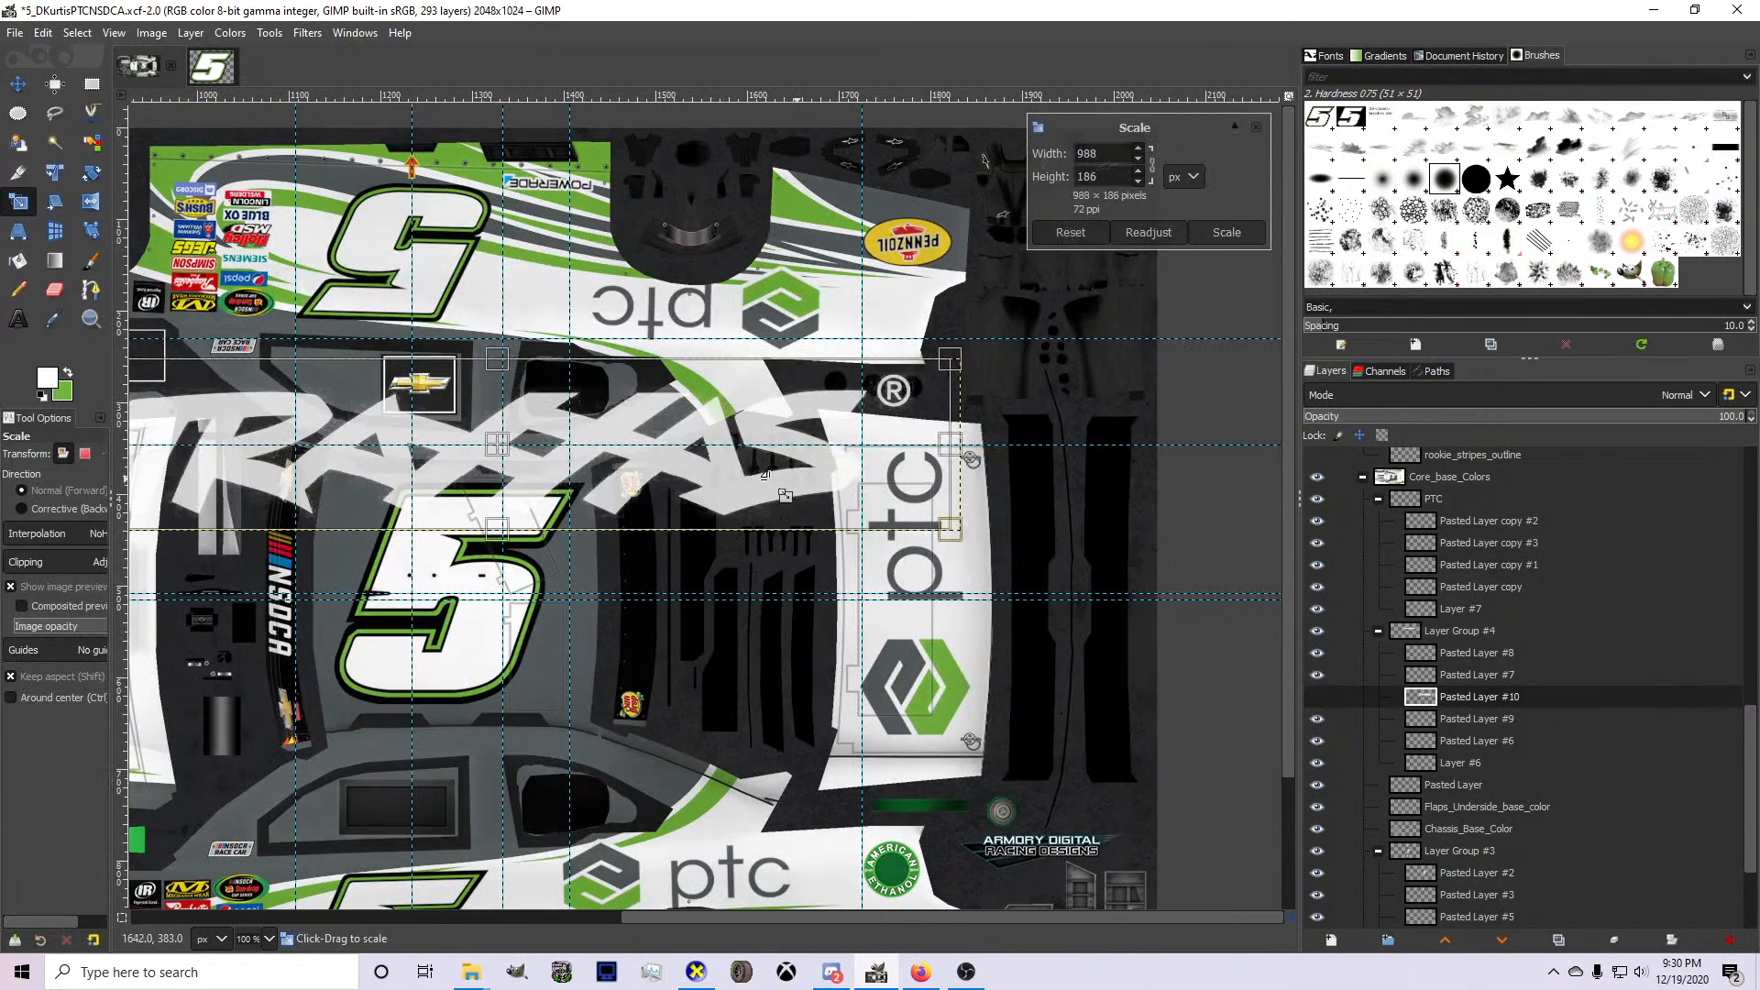
pyautogui.moveTo(961, 530); pyautogui.dragTo(839, 507)
pyautogui.moveTo(443, 439); pyautogui.dragTo(504, 634)
pyautogui.scroll(-2, 446, 514)
pyautogui.press('Return')
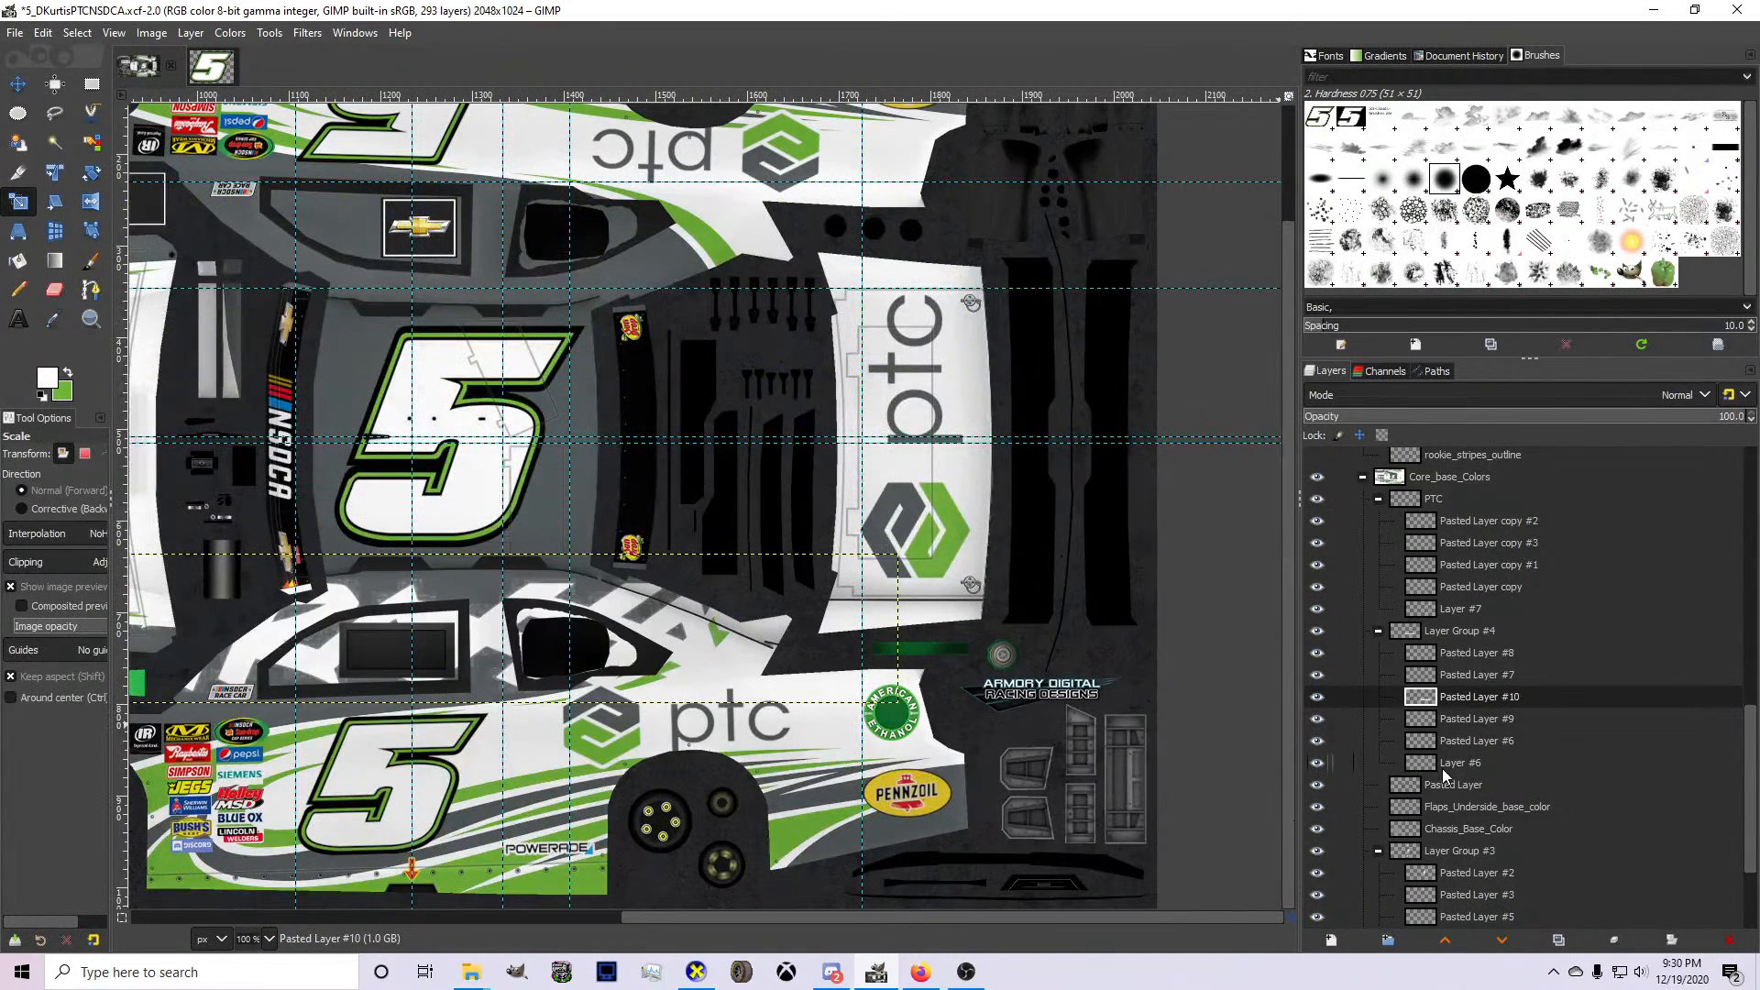
# Select the Traxxas logo from its alpha, invert the selection, delete the stray pixels around it, and clear the selection.
pyautogui.rightClick(1453, 707)
pyautogui.click(1495, 645)
pyautogui.click(77, 33)
pyautogui.click(94, 100)
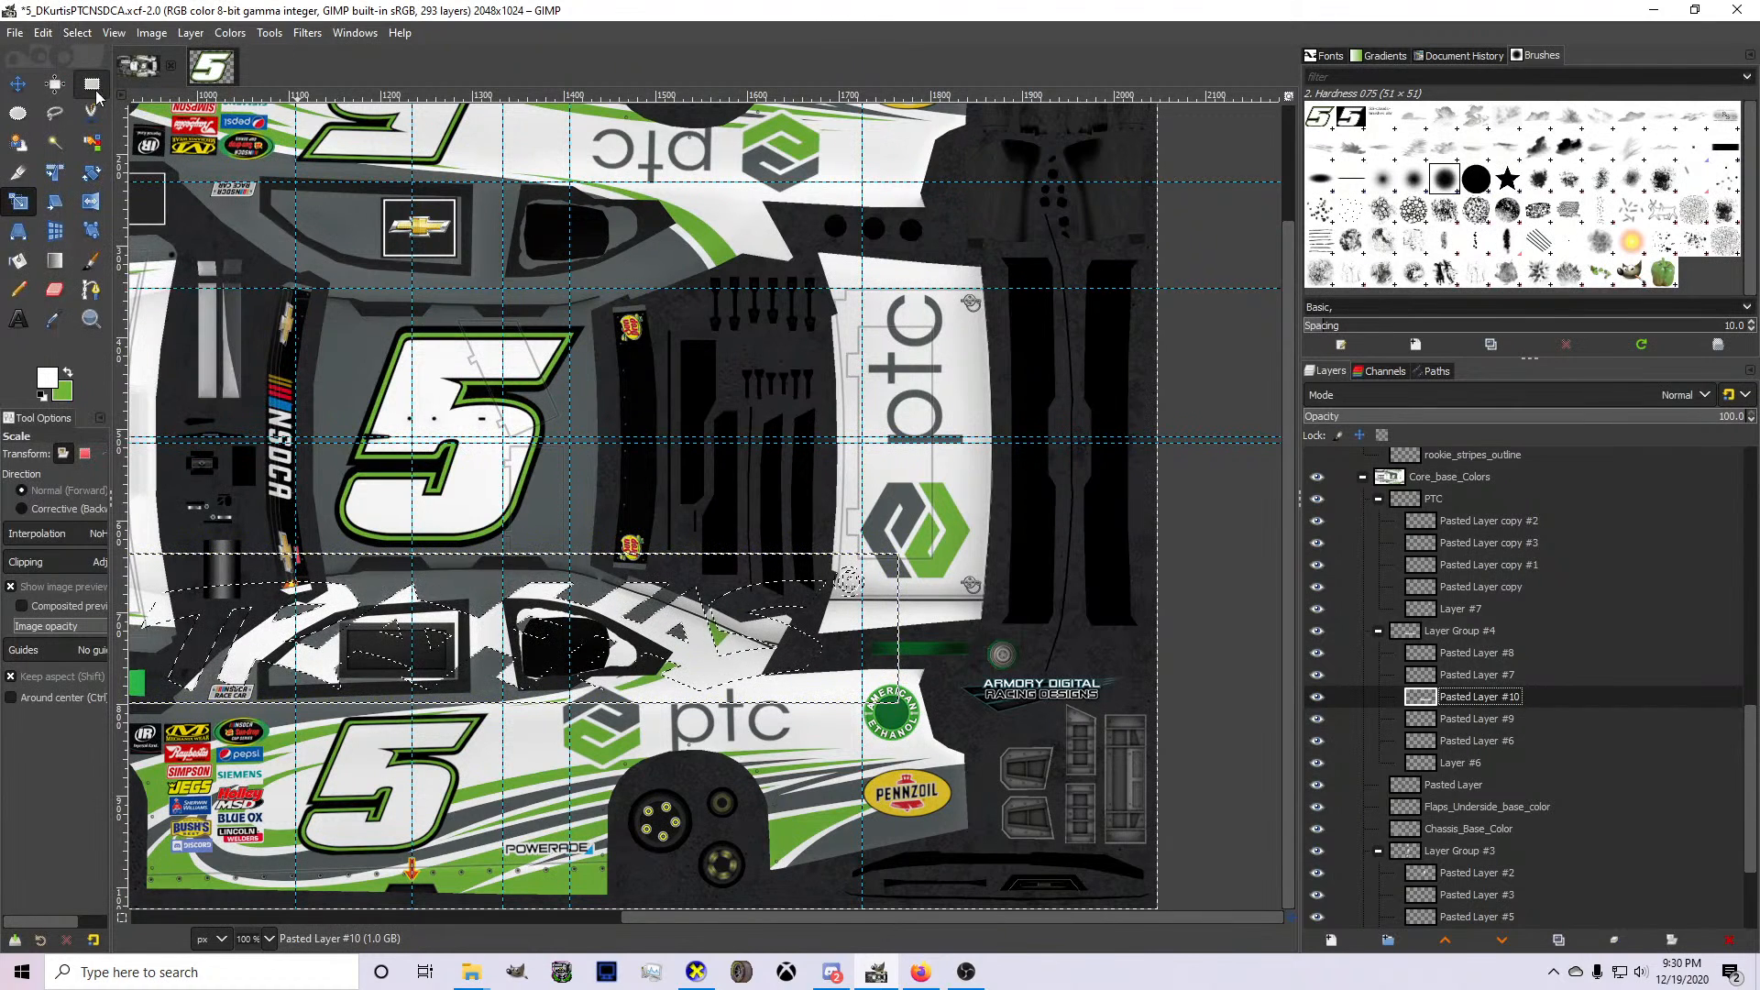
pyautogui.press('Delete')
pyautogui.click(77, 33)
pyautogui.click(92, 75)
# Scale down the white Traxxas logo and place it on the gray rear pillar of the lower car side.
pyautogui.press('m')
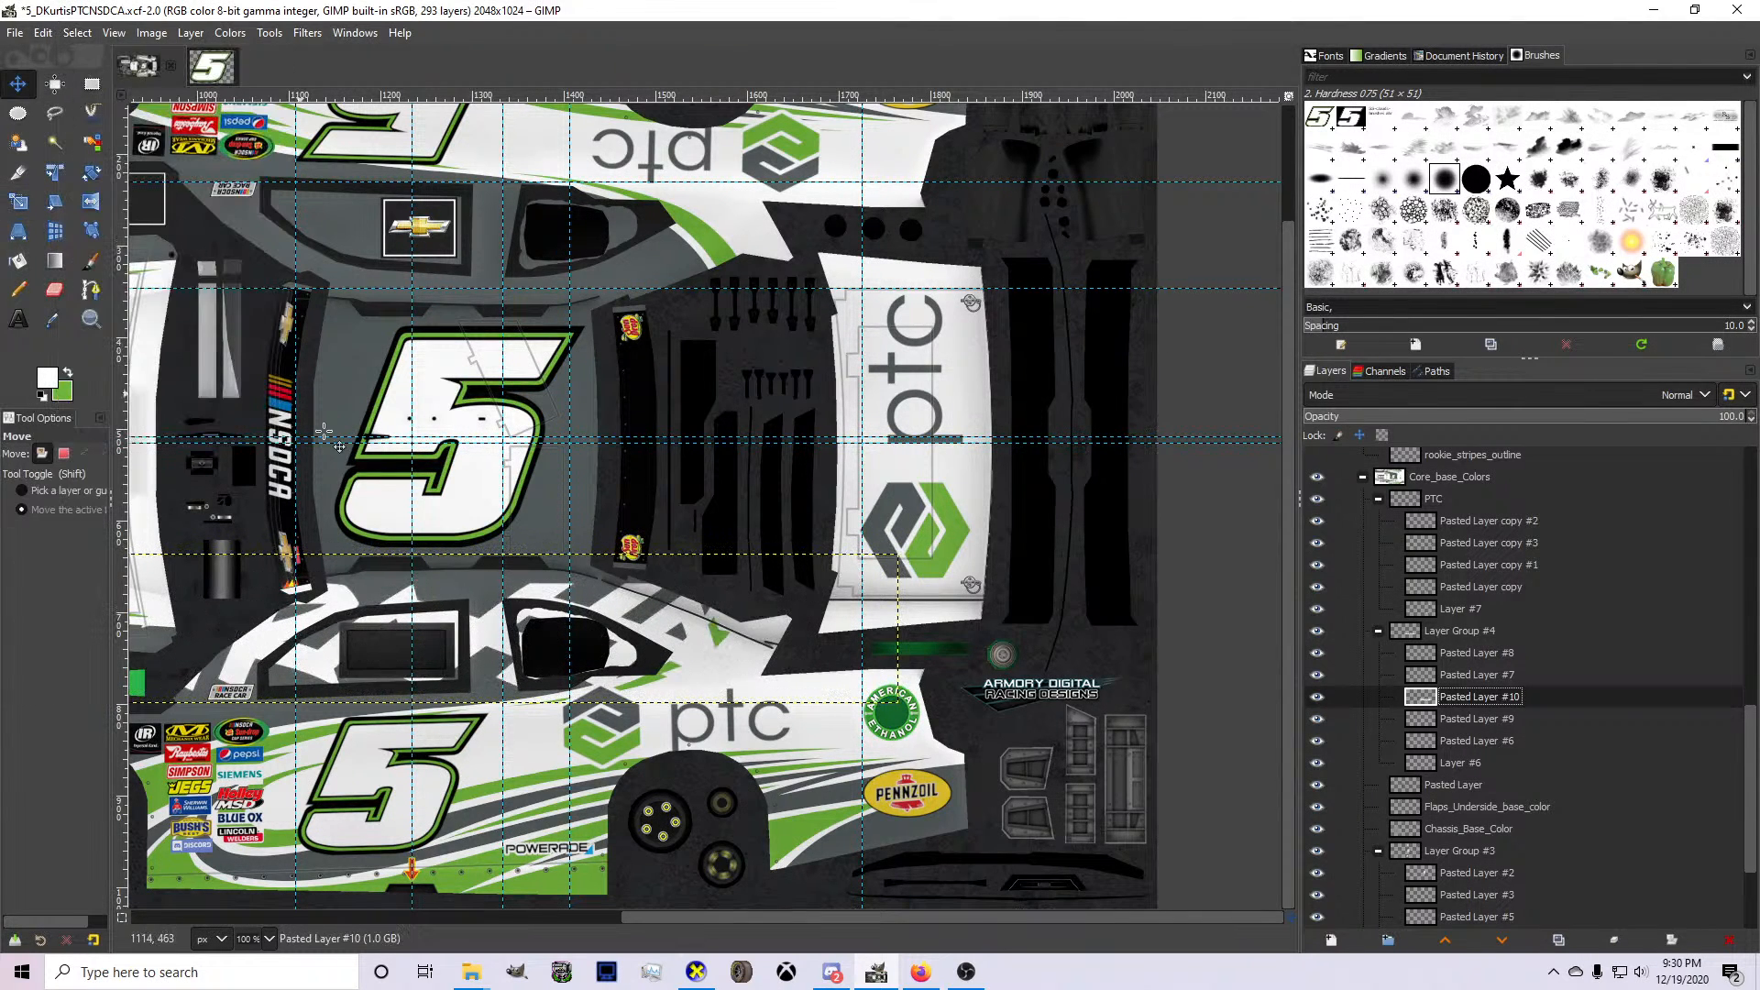
pyautogui.hotkey('shift', 's')
pyautogui.click(339, 599)
pyautogui.moveTo(303, 669); pyautogui.dragTo(812, 578)
pyautogui.moveTo(904, 616); pyautogui.dragTo(737, 585)
pyautogui.scroll(2, 647, 585)
pyautogui.scroll(2, 646, 582)
pyautogui.moveTo(736, 496); pyautogui.dragTo(535, 689)
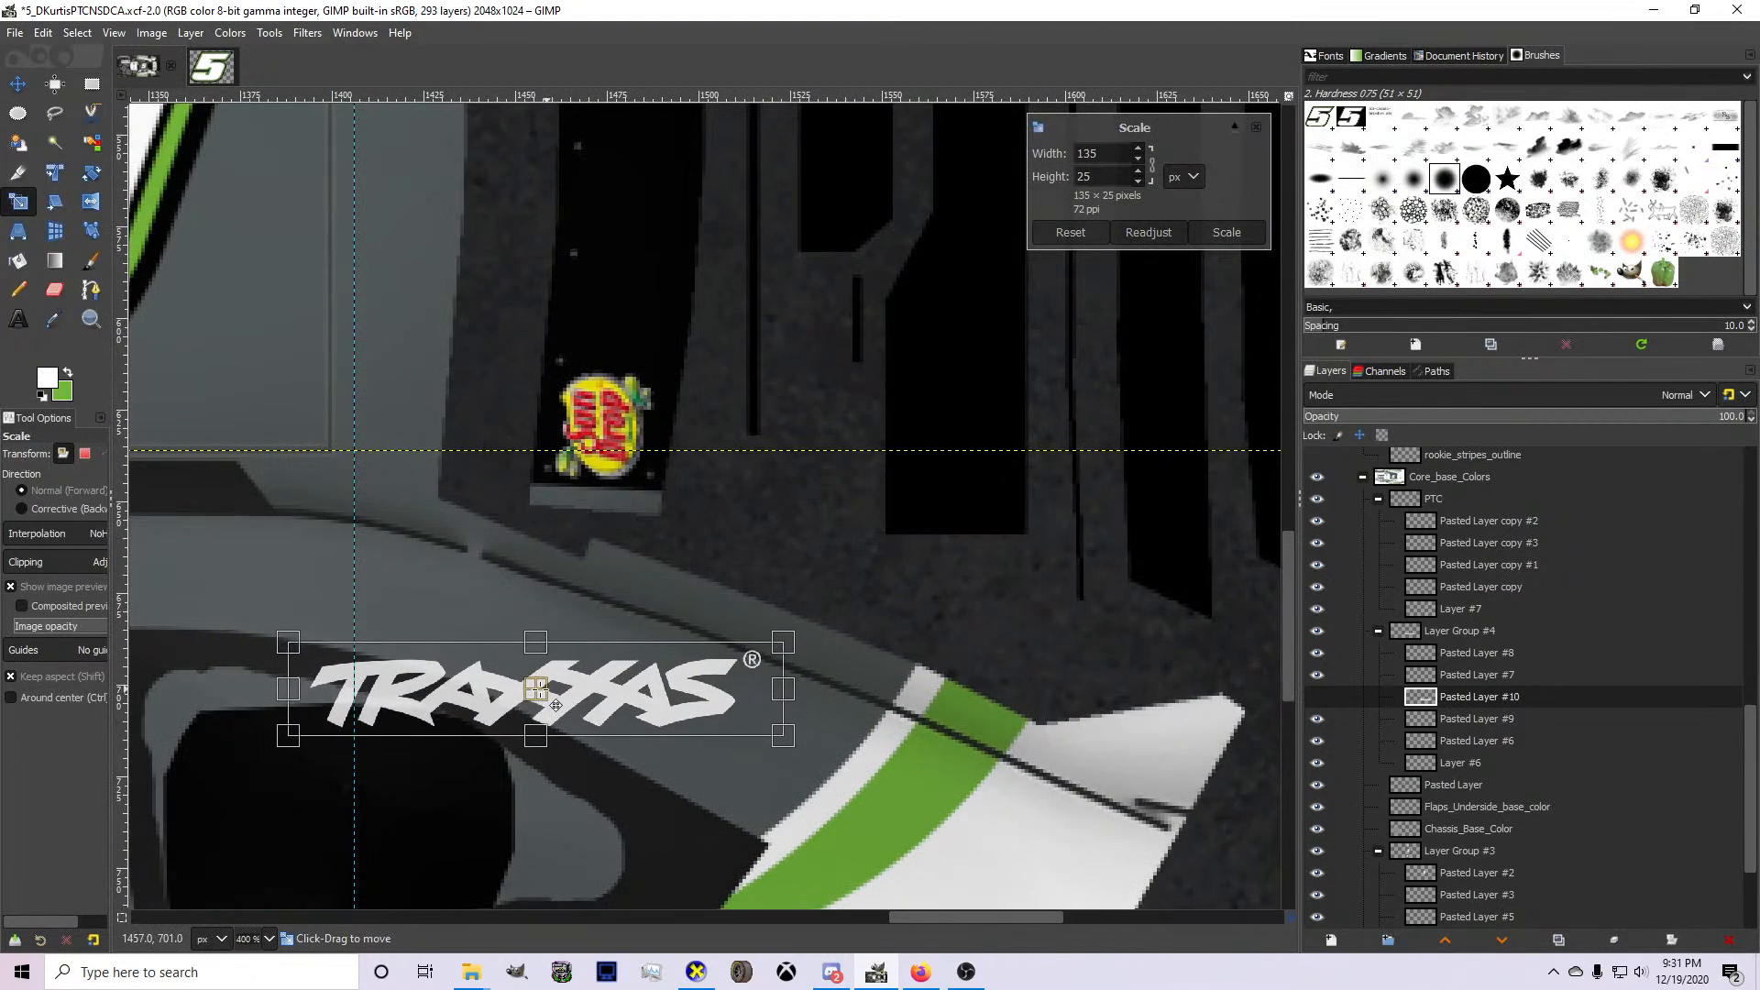
pyautogui.moveTo(427, 684); pyautogui.dragTo(511, 669)
pyautogui.press('Return')
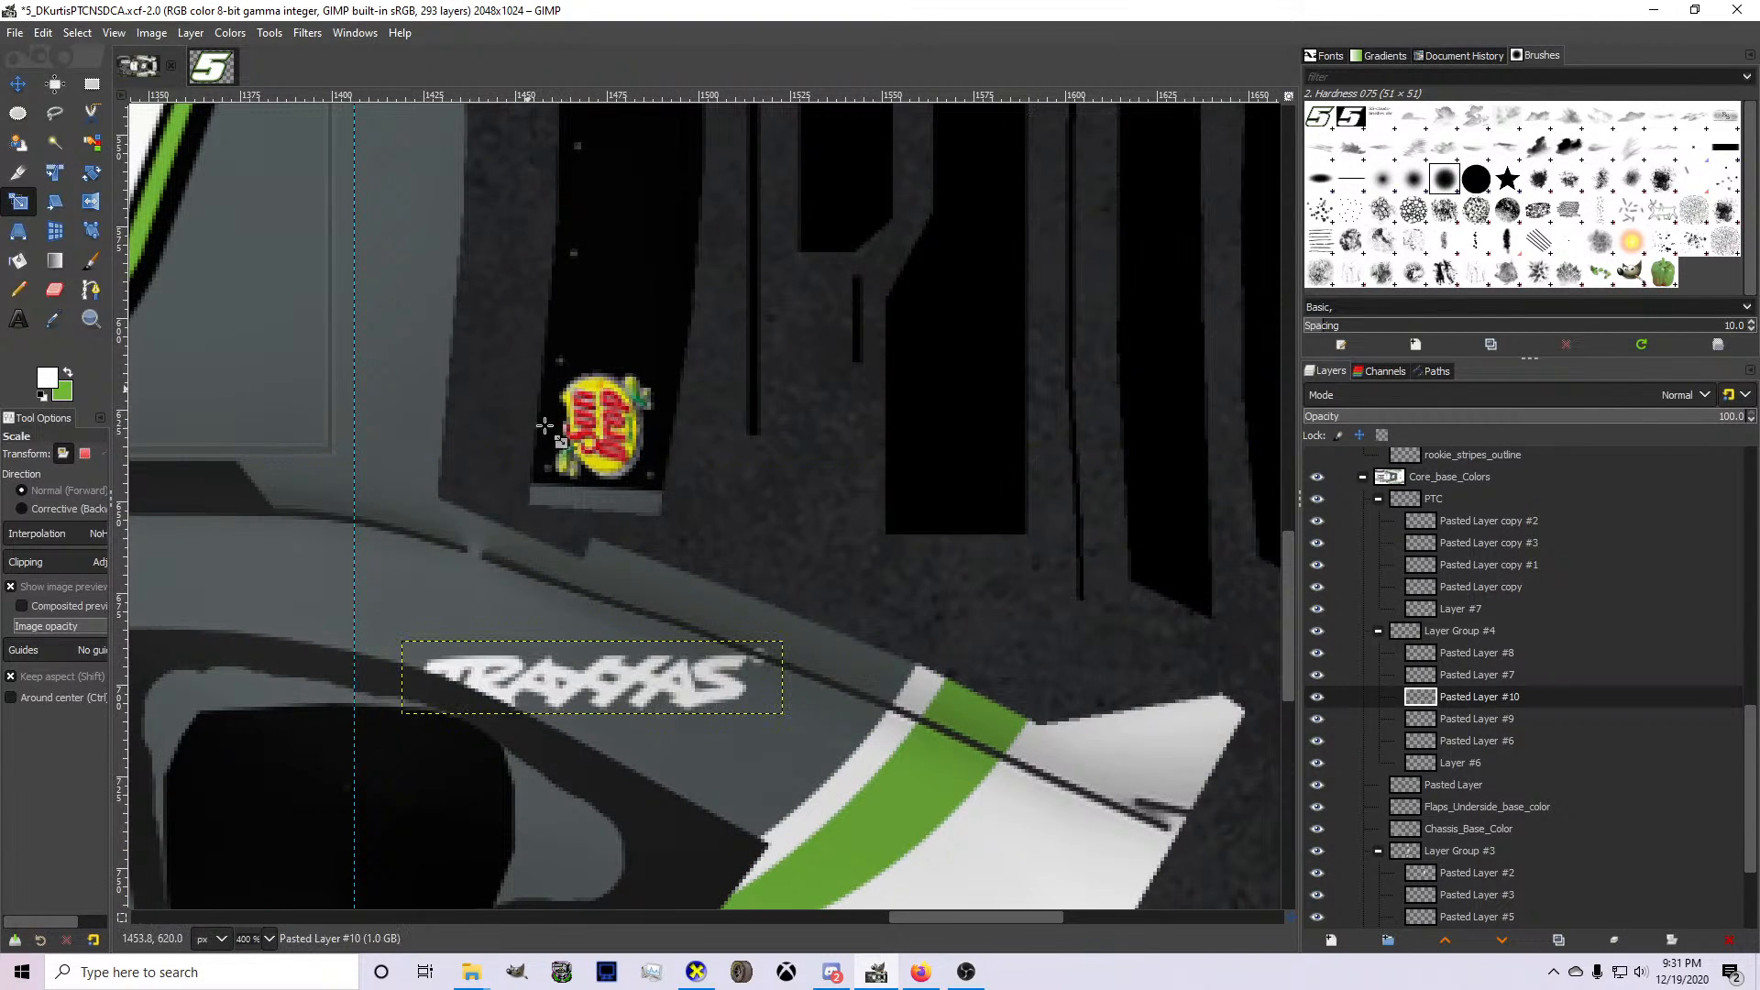
# Rotate the Traxxas logo 21 degrees to follow the lower side's rear pillar and reposition it slightly toward the front.
pyautogui.hotkey('shift', 'r')
pyautogui.moveTo(502, 753); pyautogui.dragTo(488, 715)
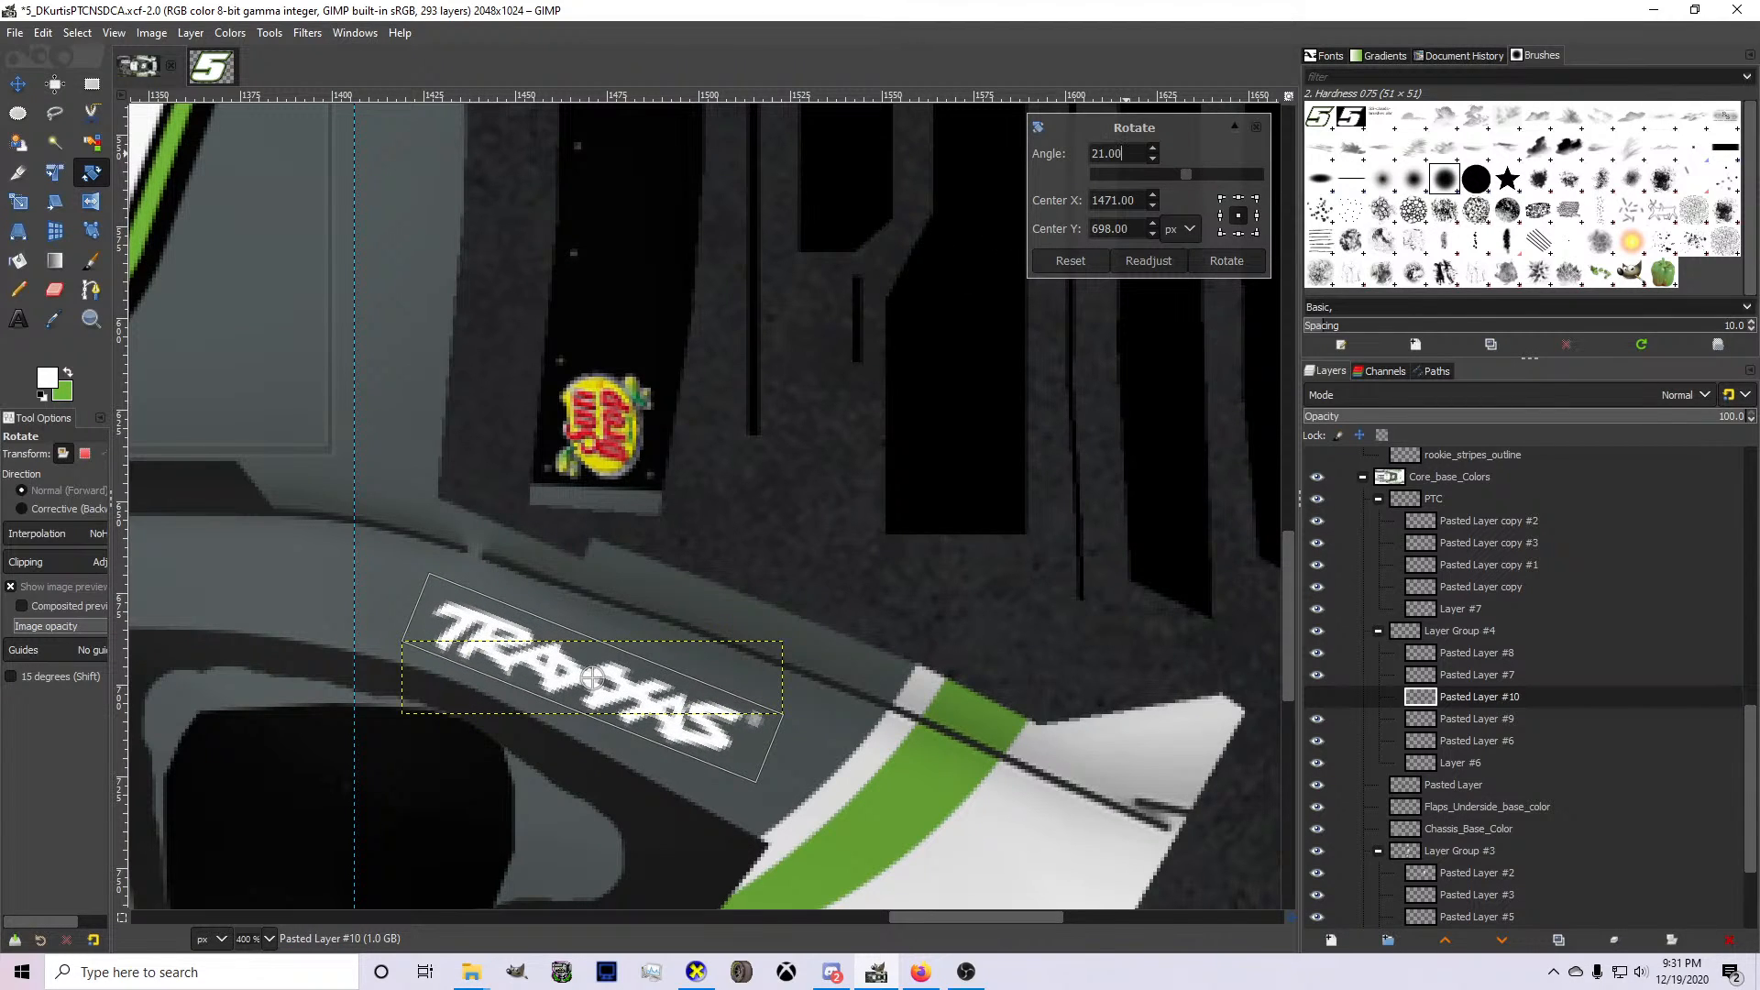
pyautogui.click(1229, 258)
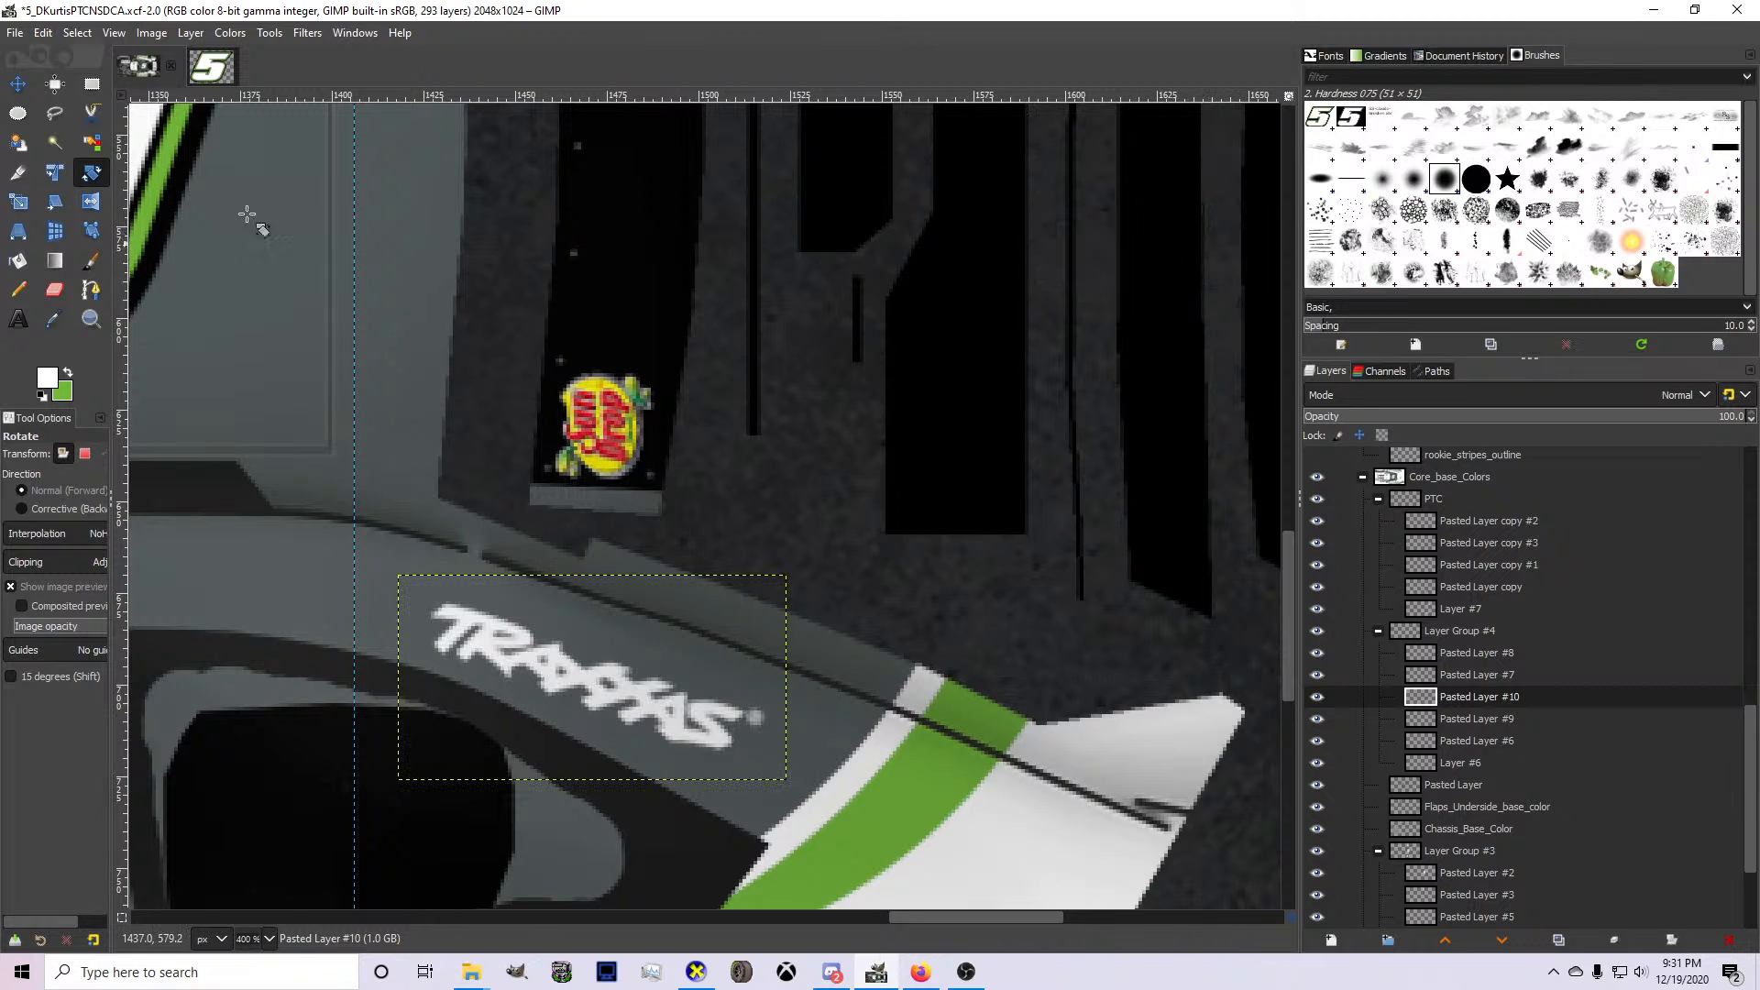
pyautogui.click(11, 95)
pyautogui.moveTo(540, 570); pyautogui.dragTo(517, 562)
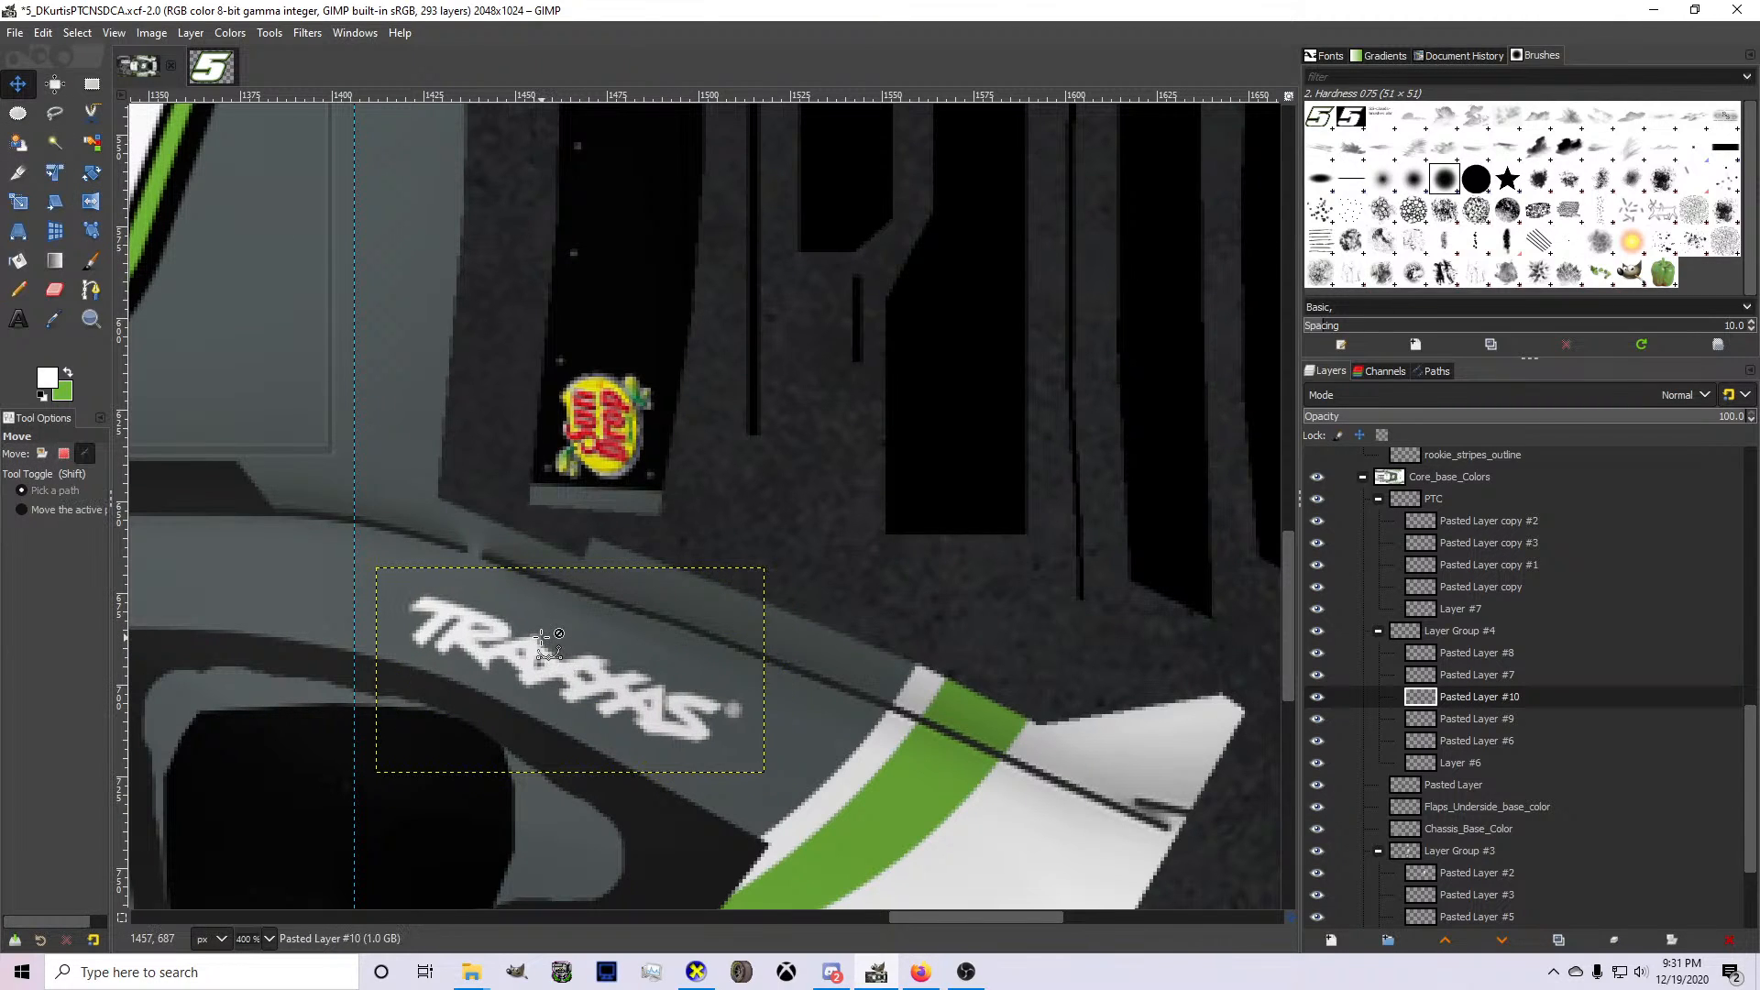
# Duplicate the Traxxas logo layer and rotate the copy by -42 degrees.
pyautogui.hotkey('ctrl', 'shift', 'd')
pyautogui.hotkey('shift', 'r')
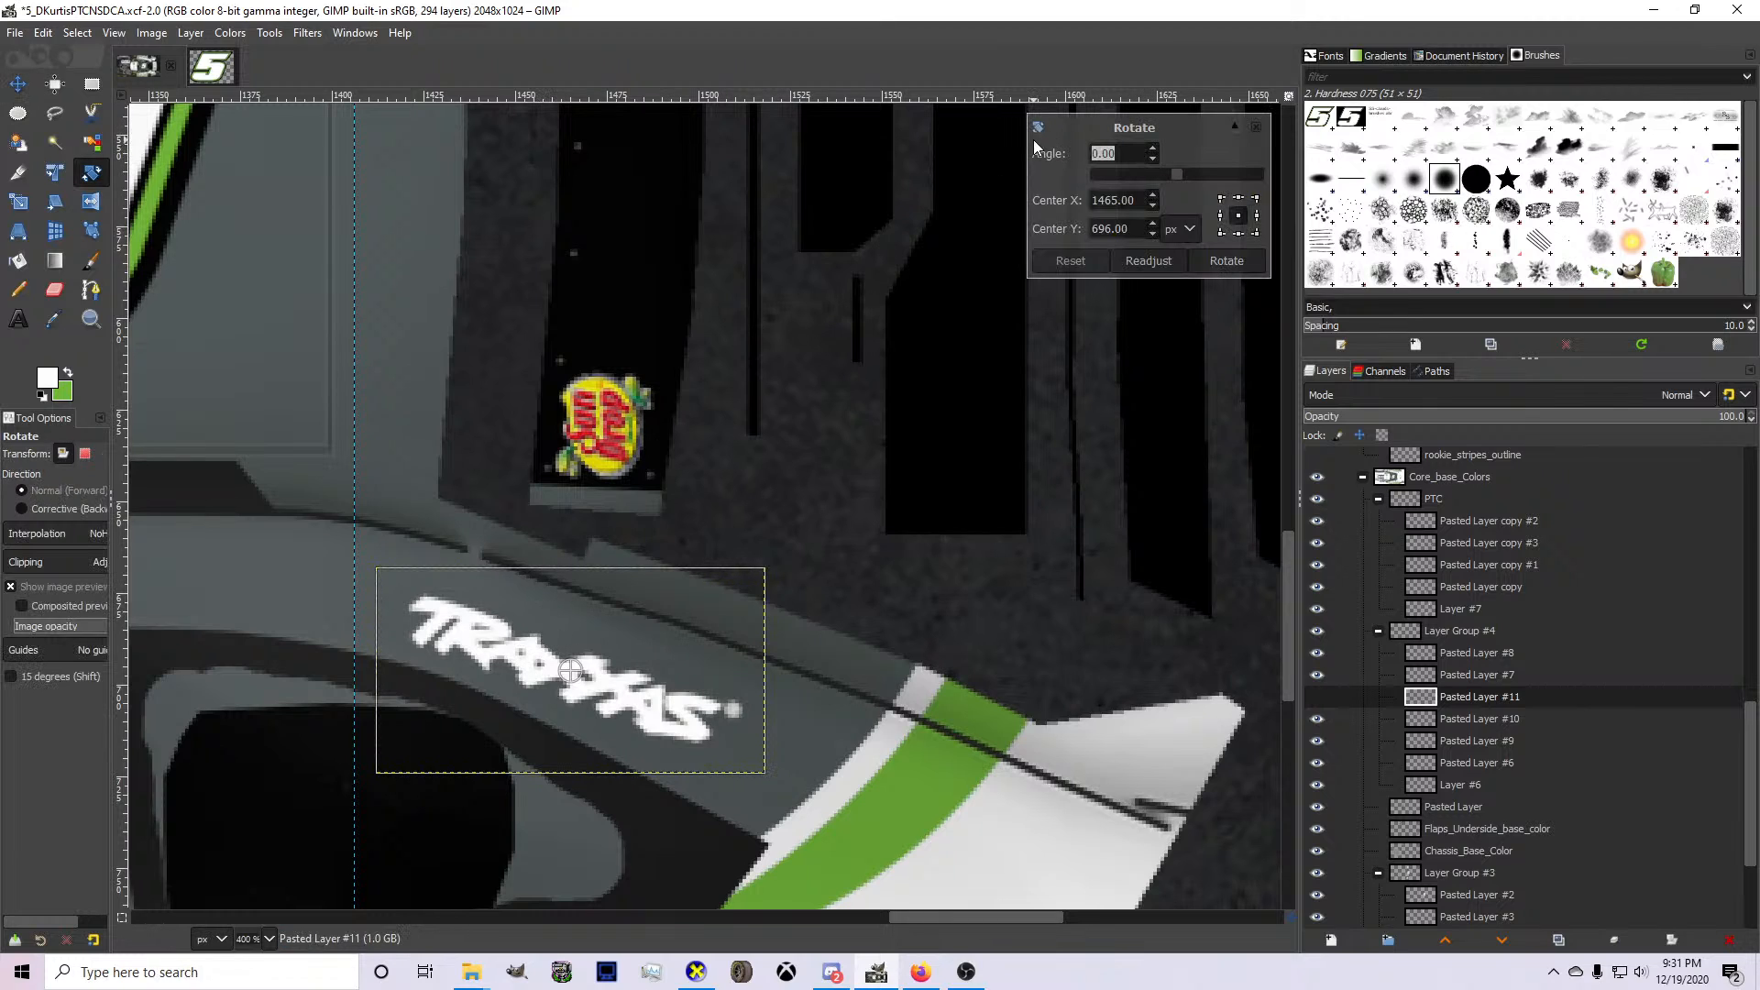
pyautogui.write('-42')
pyautogui.press('Return')
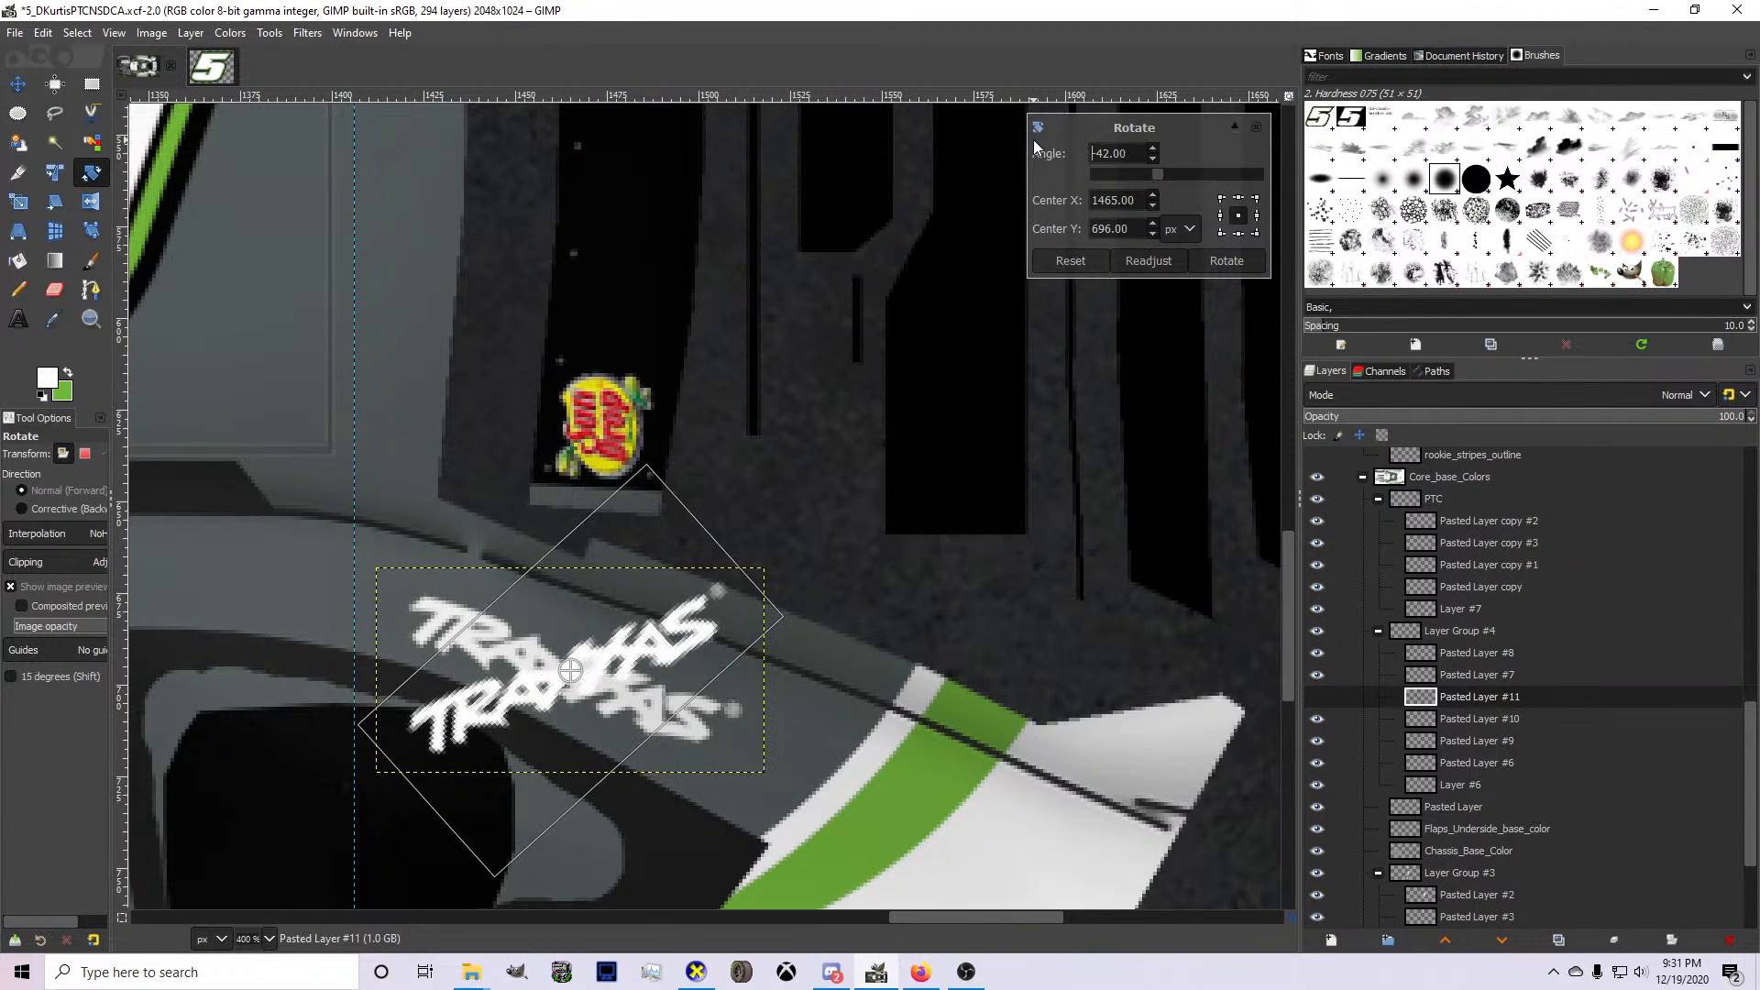
pyautogui.click(1229, 260)
# Turn the duplicated Traxxas logo 180 degrees and move it onto the rear pillar of the upper car side.
pyautogui.rightClick(636, 669)
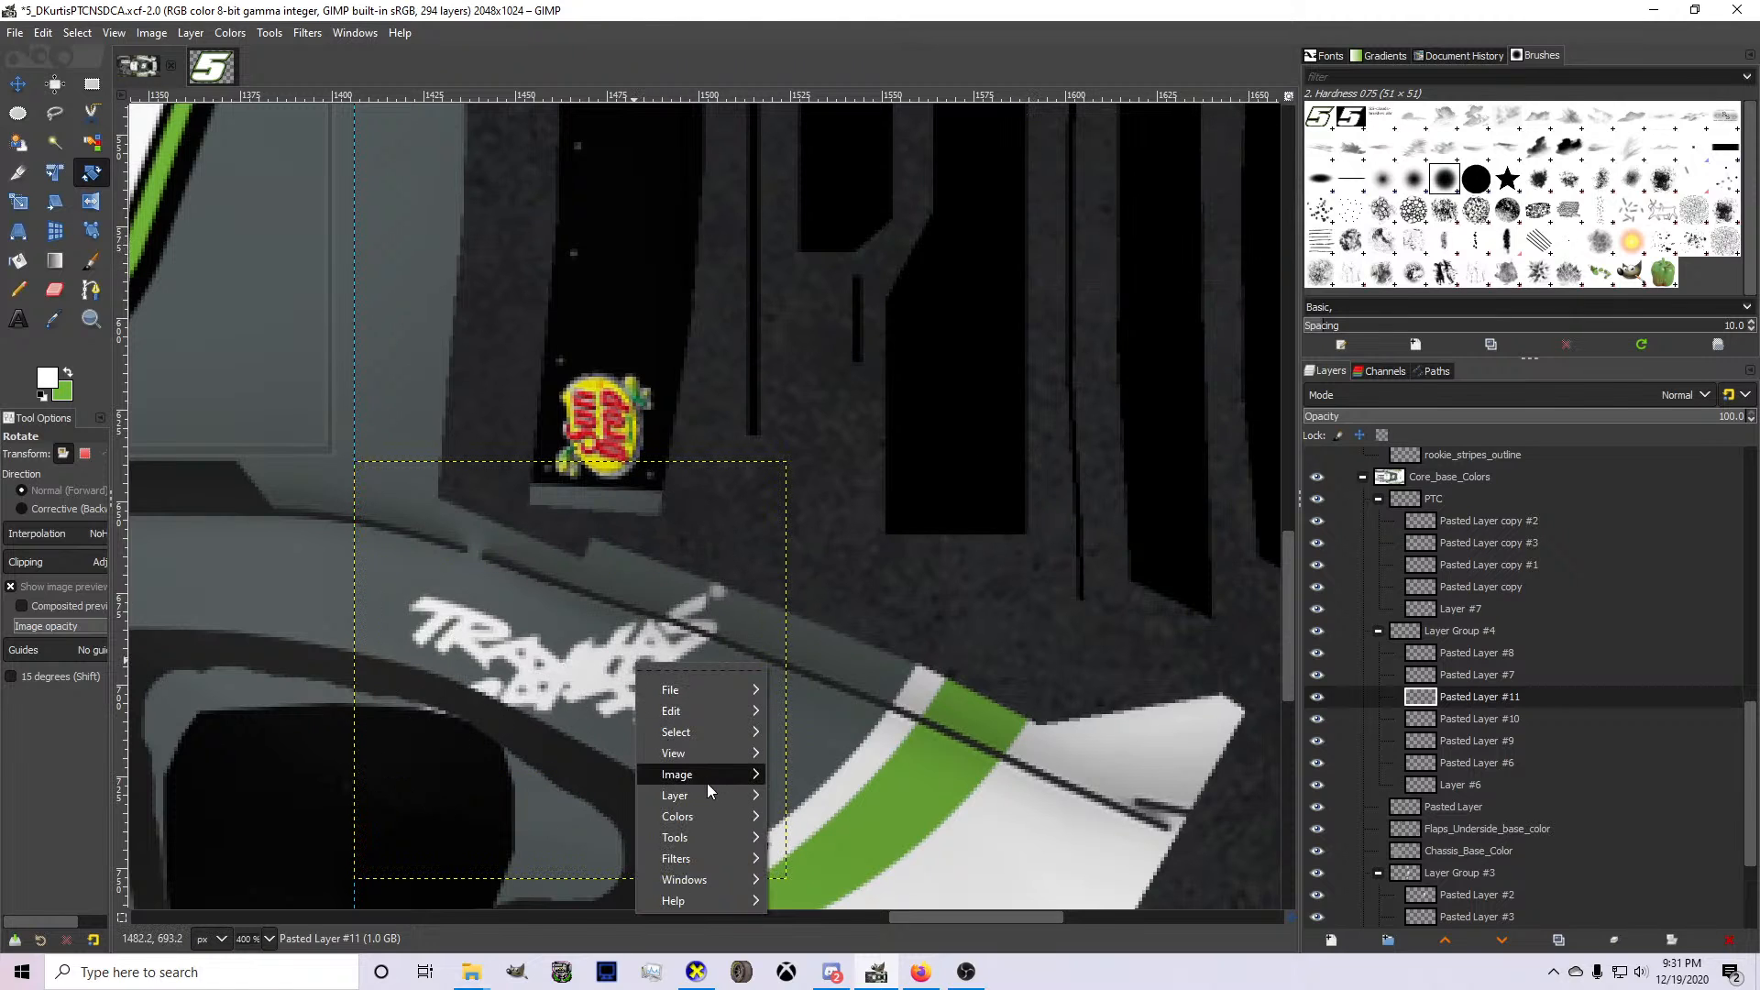
pyautogui.moveTo(711, 794)
pyautogui.moveTo(849, 854)
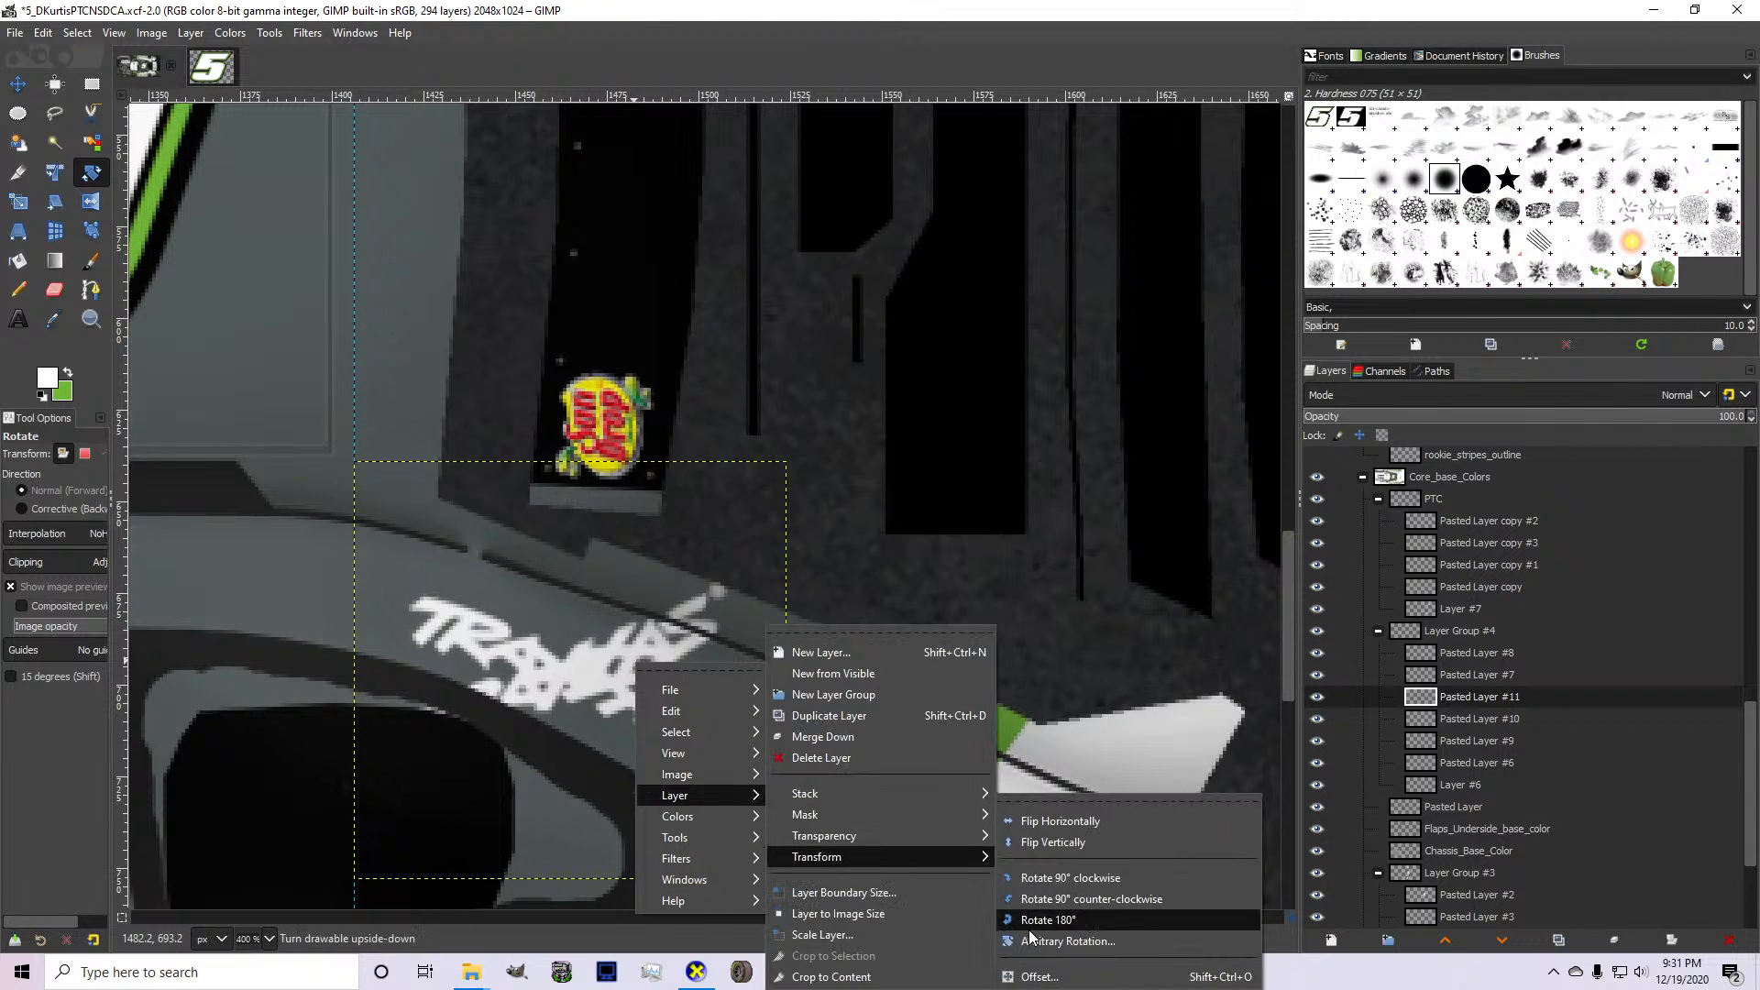
pyautogui.click(1031, 937)
pyautogui.click(17, 84)
pyautogui.moveTo(582, 609); pyautogui.dragTo(579, 457)
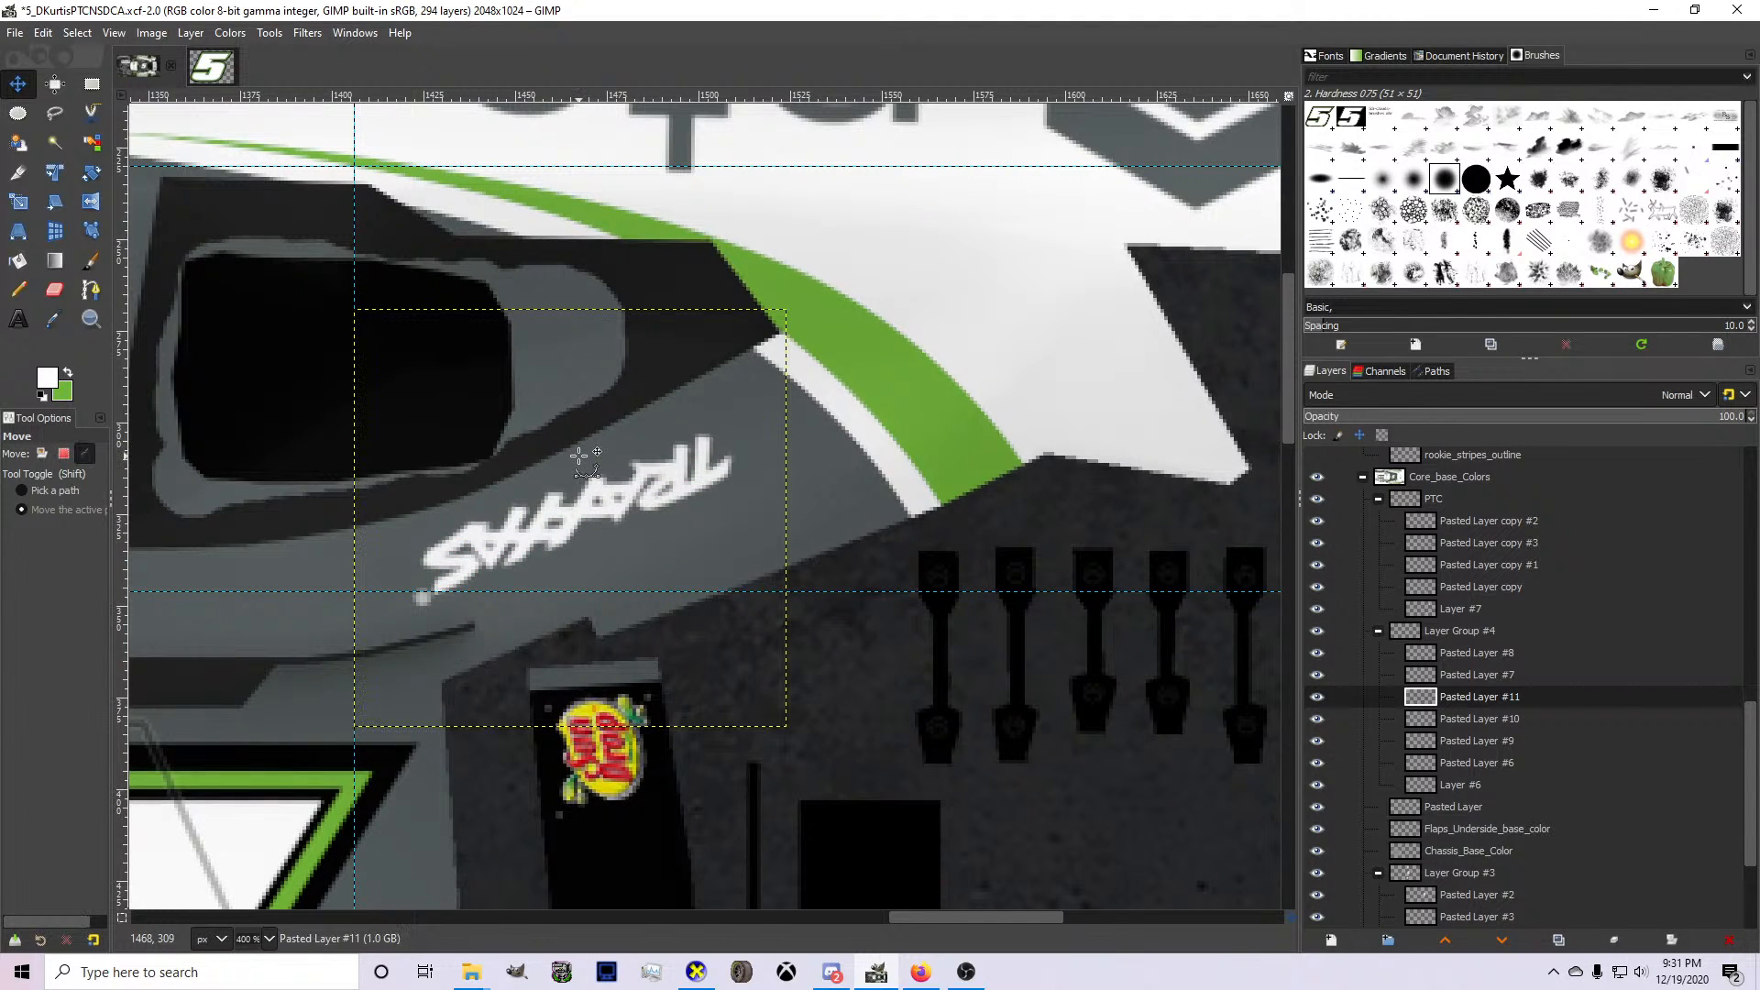
# Switch to CarView, inspect the rear pillars on both sides of the car model, and return to GIMP.
pyautogui.click(696, 972)
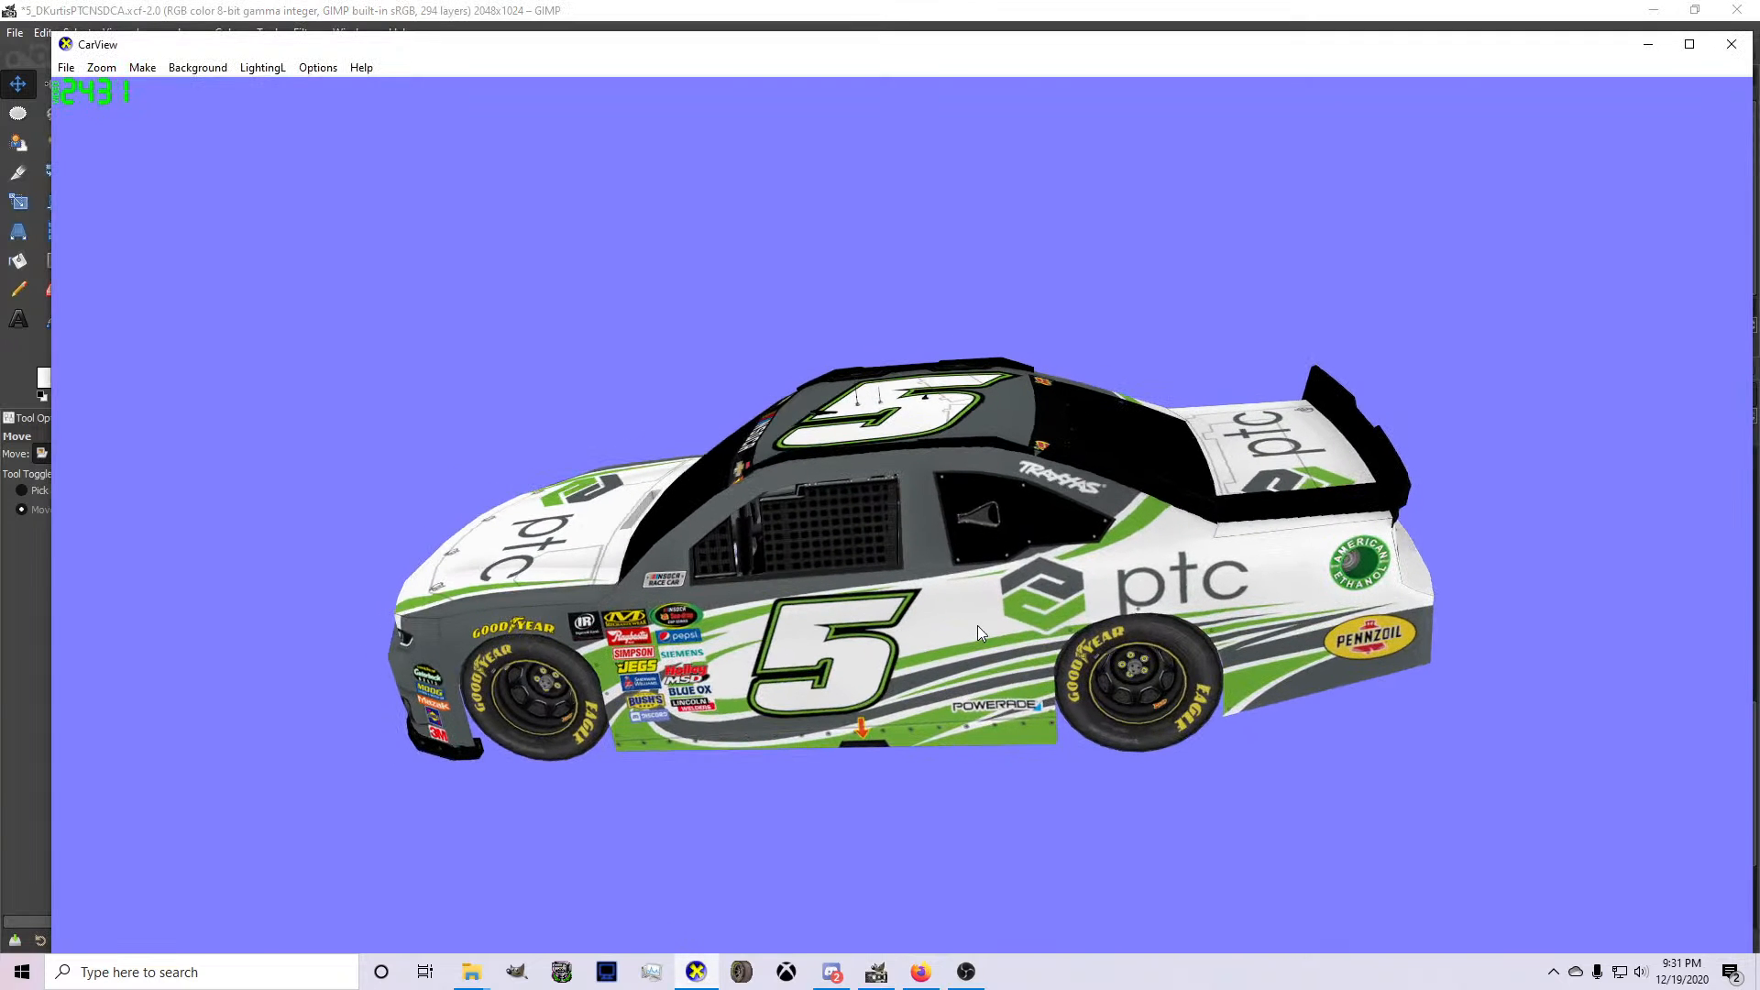
pyautogui.moveTo(978, 625); pyautogui.dragTo(1304, 642)
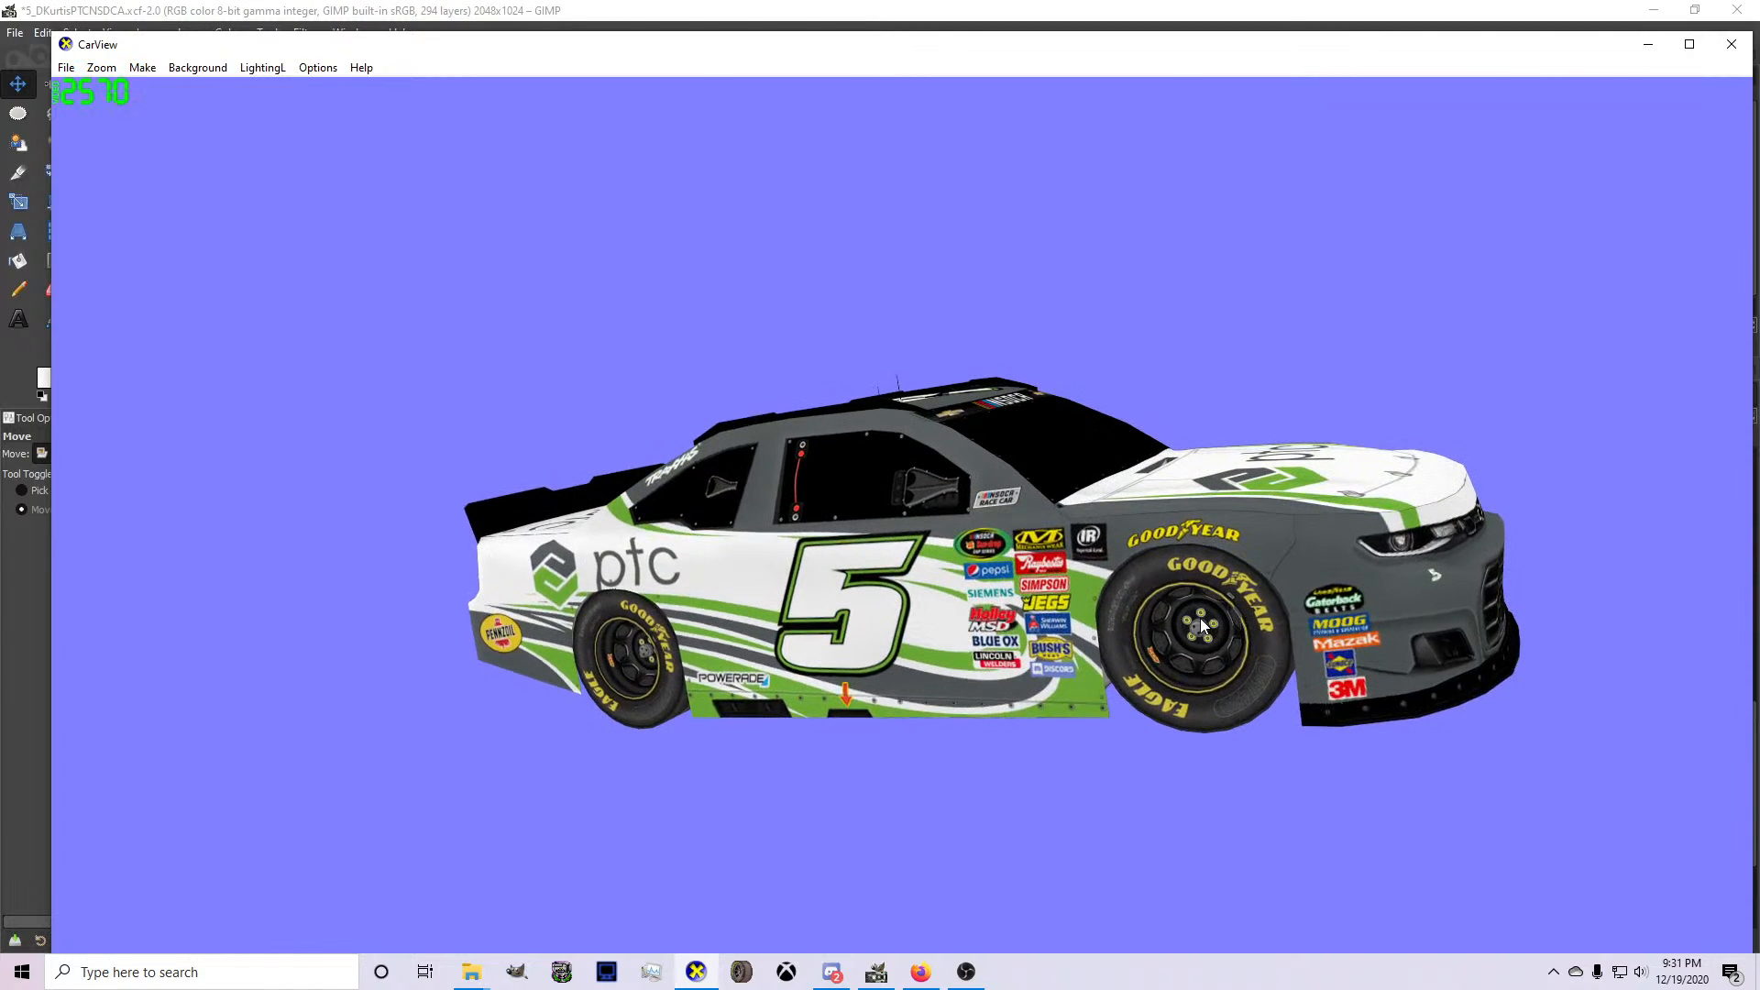
pyautogui.click(878, 977)
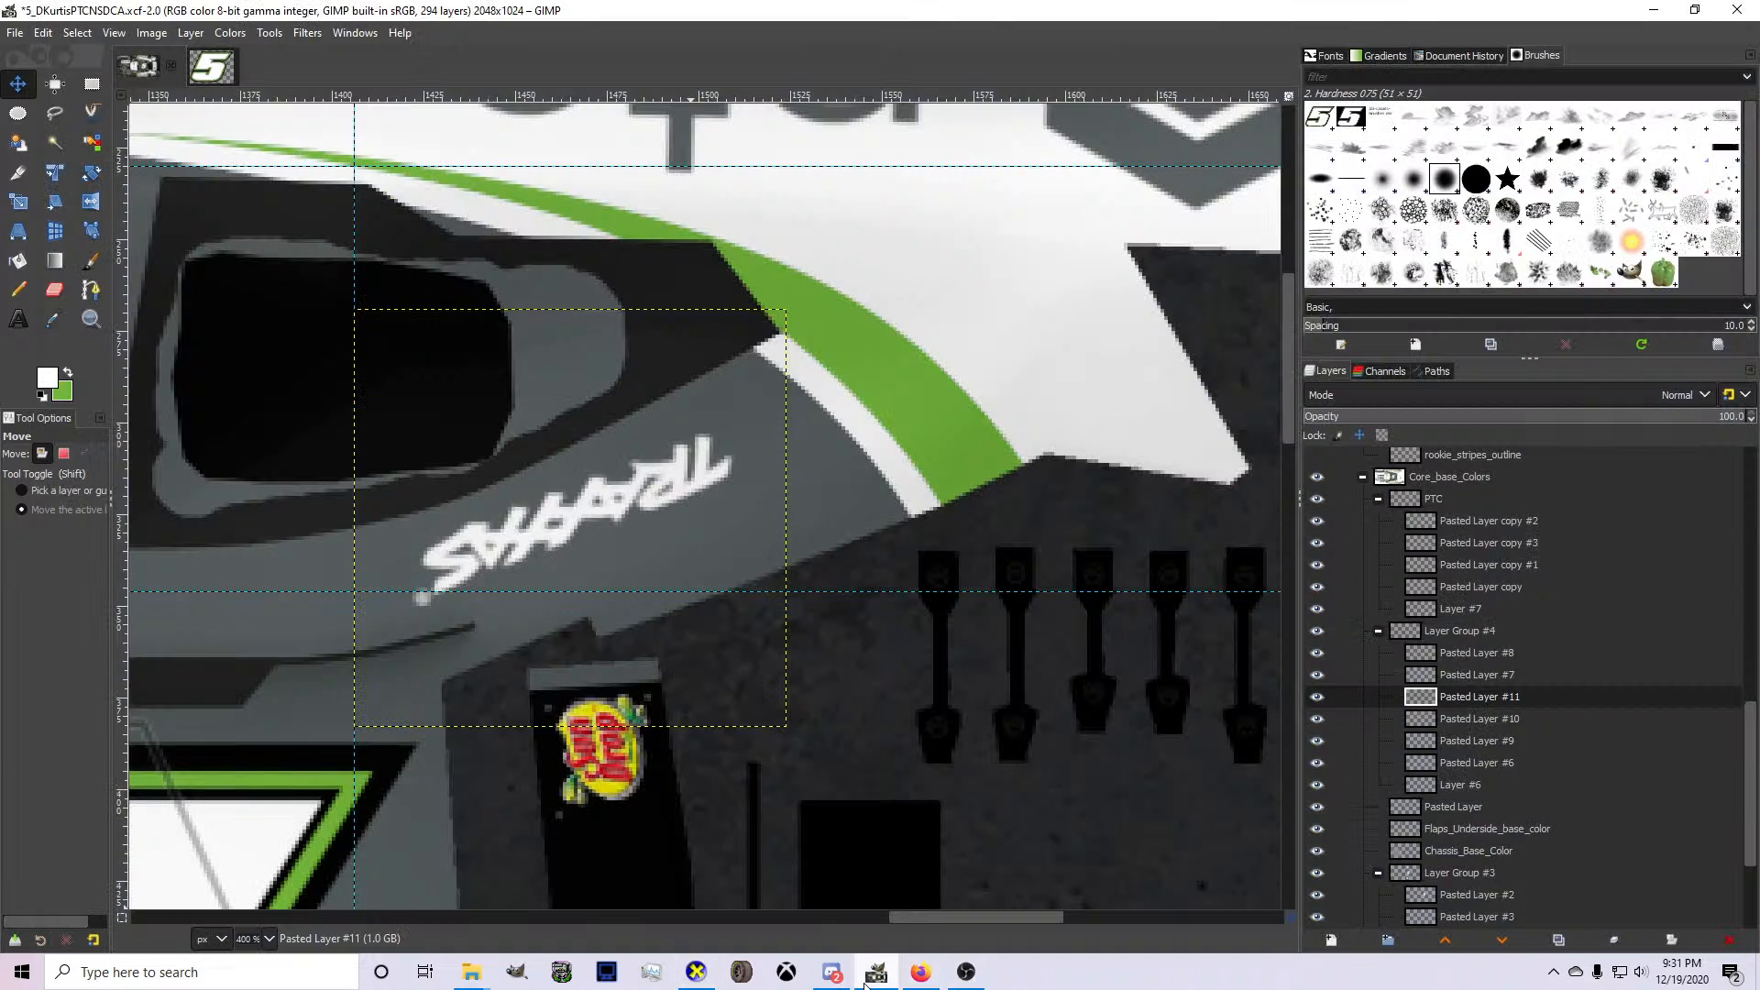
pyautogui.click(77, 33)
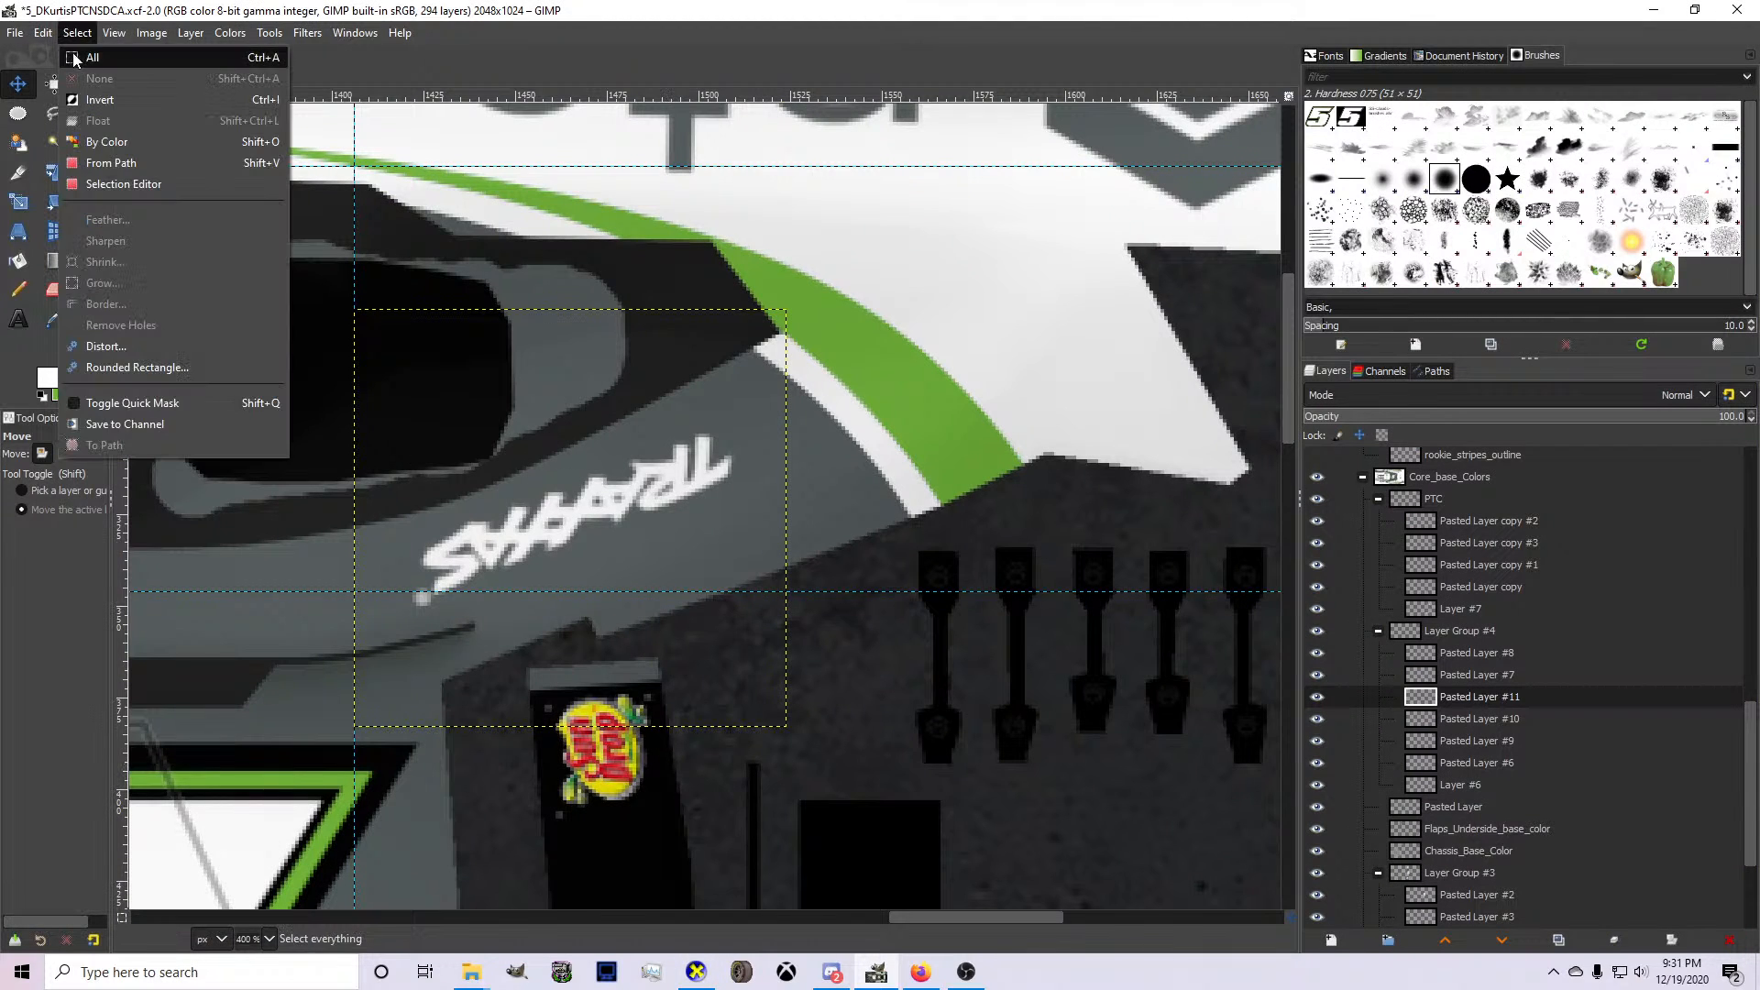
pyautogui.click(1257, 537)
# Copy the upper side's PTC logo area from Layer #7 with a rectangular selection and paste it as a new layer.
pyautogui.scroll(-3, 871, 550)
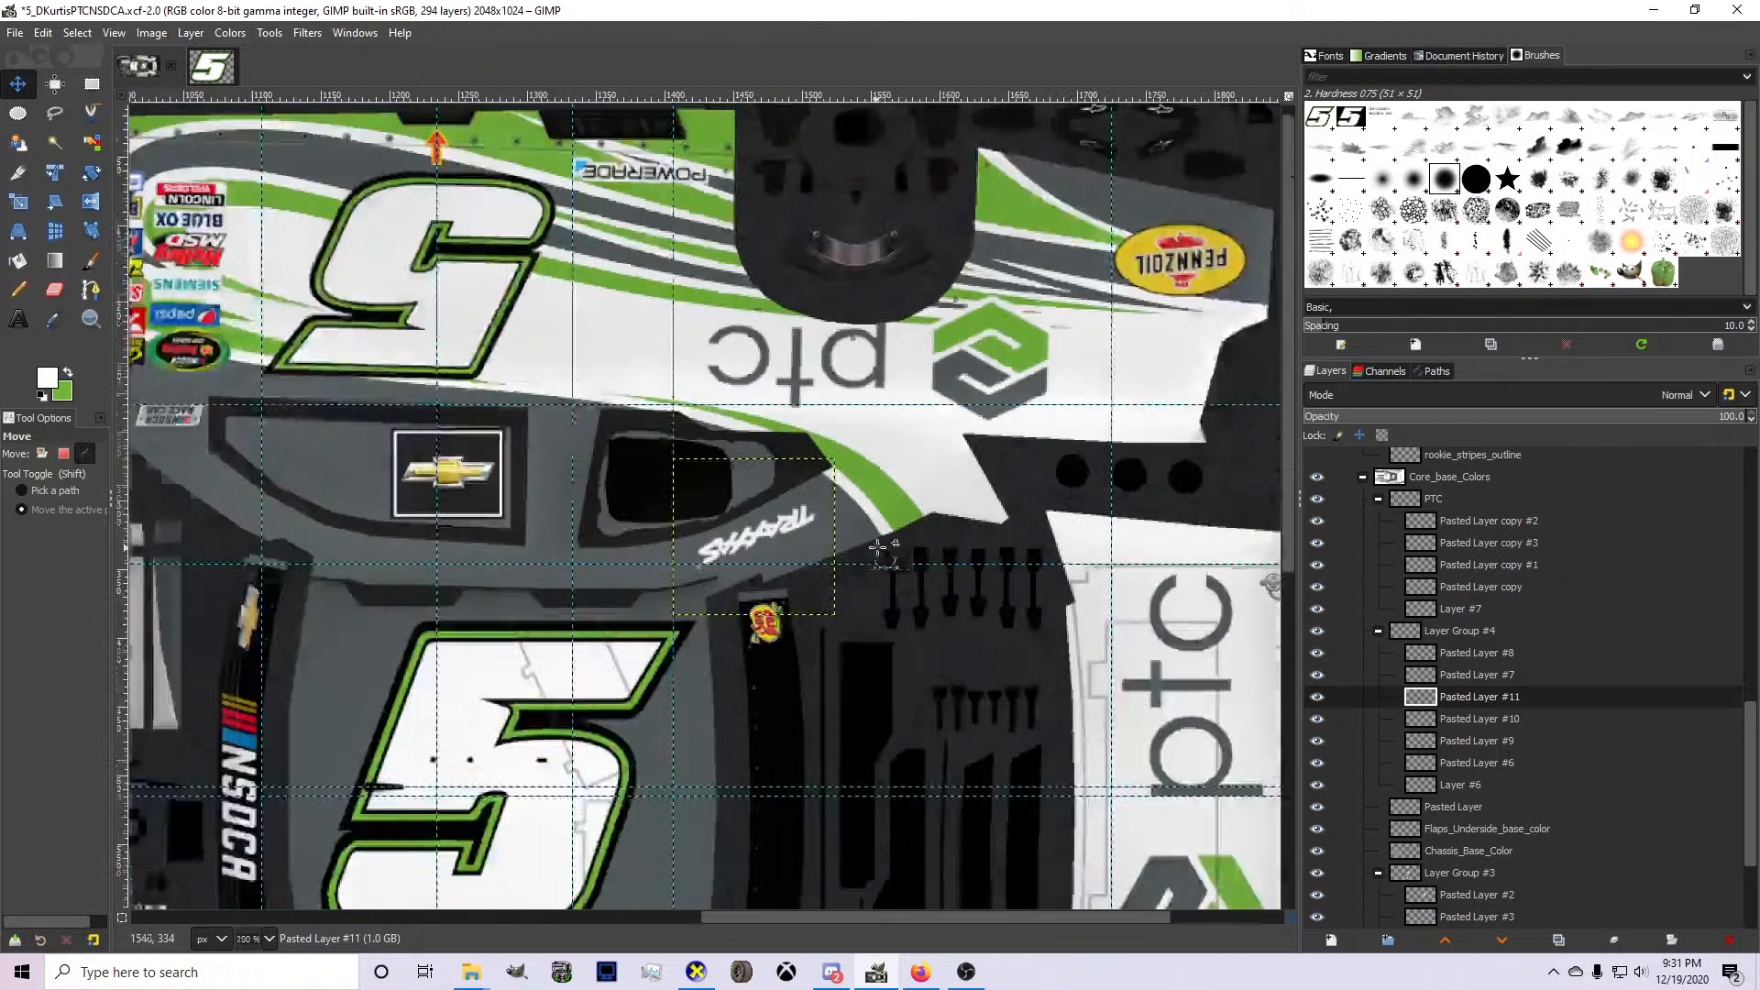
pyautogui.click(1456, 607)
pyautogui.click(92, 83)
pyautogui.moveTo(609, 231); pyautogui.dragTo(1077, 435)
pyautogui.hotkey('ctrl', 'c')
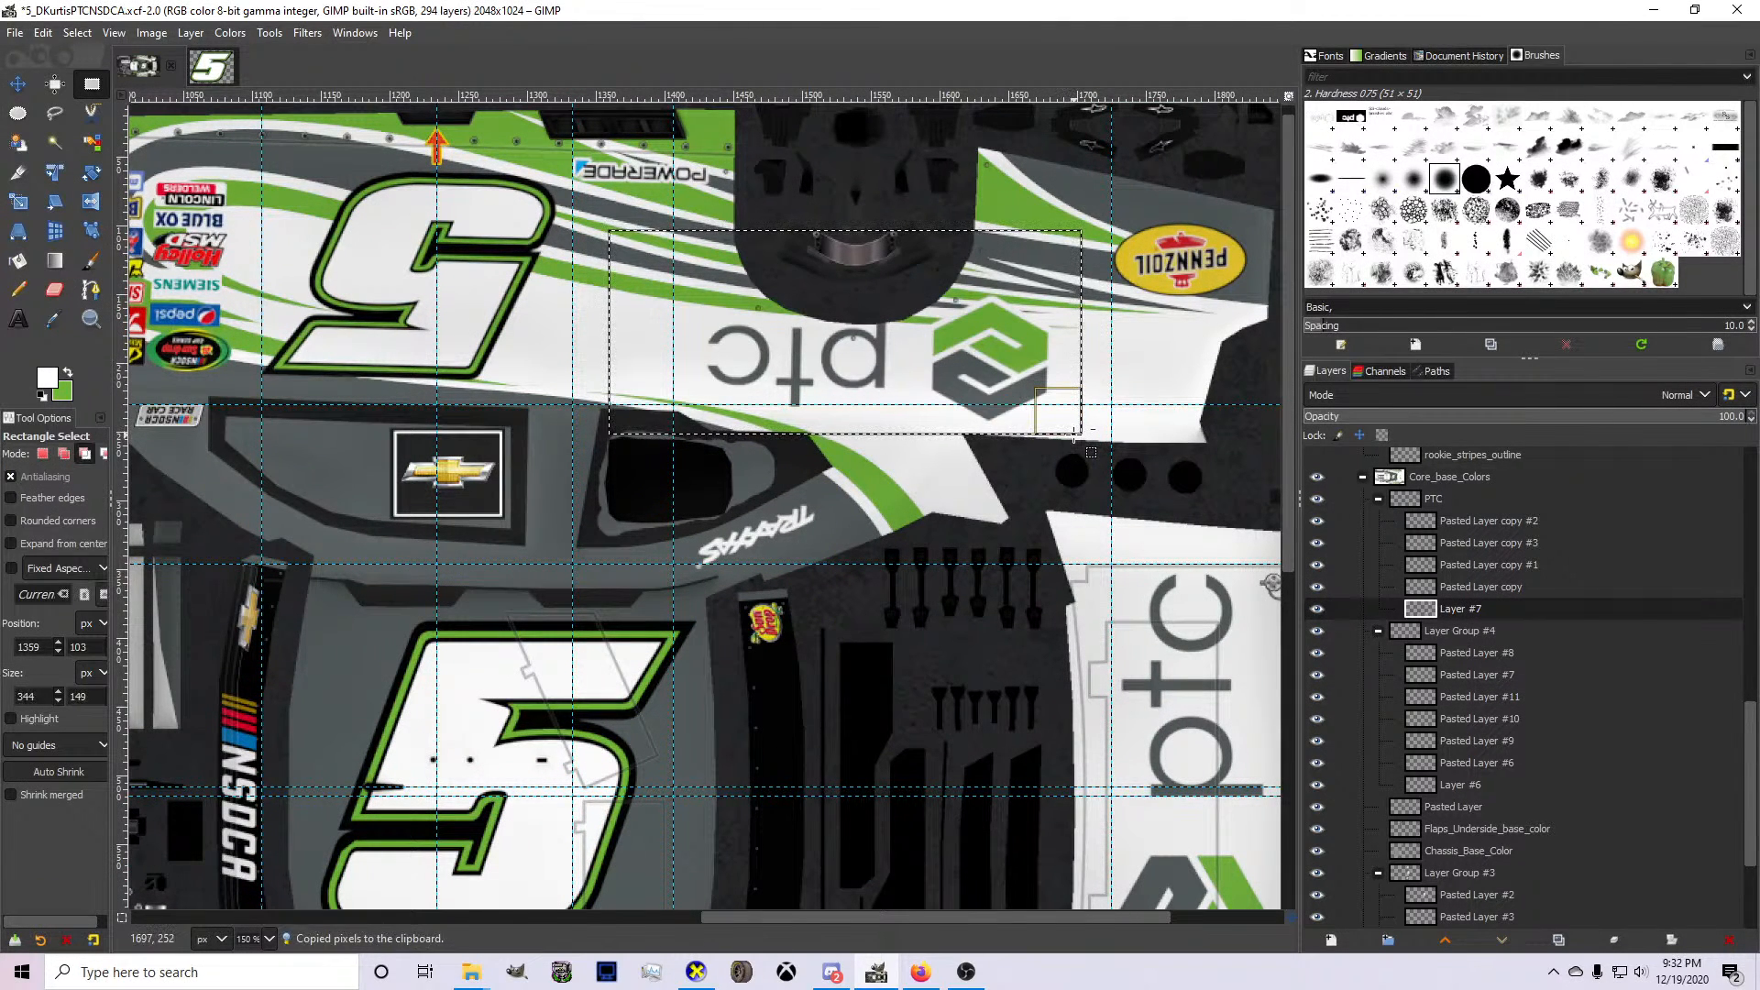
pyautogui.hotkey('ctrl', 'v')
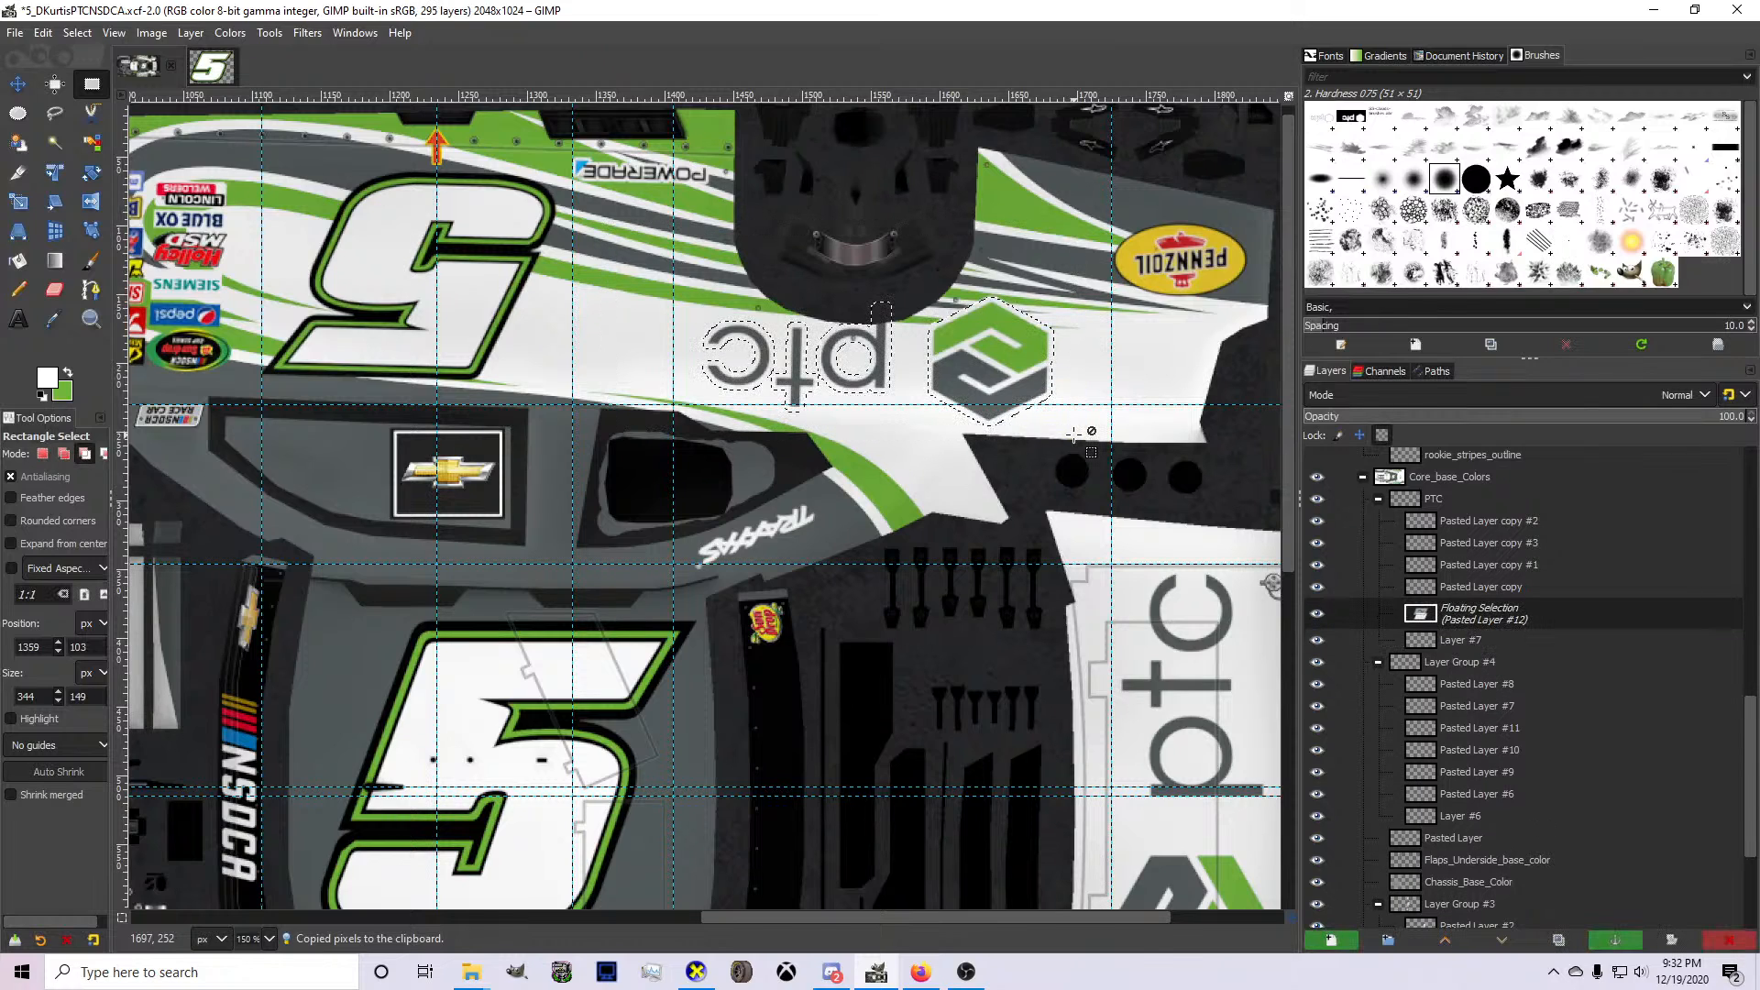
pyautogui.hotkey('ctrl', 'shift', 'n')
# Copy the lower side's PTC logo pixels from Layer #7's alpha selection into a new layer, and delete Layer #7.
pyautogui.click(1471, 563)
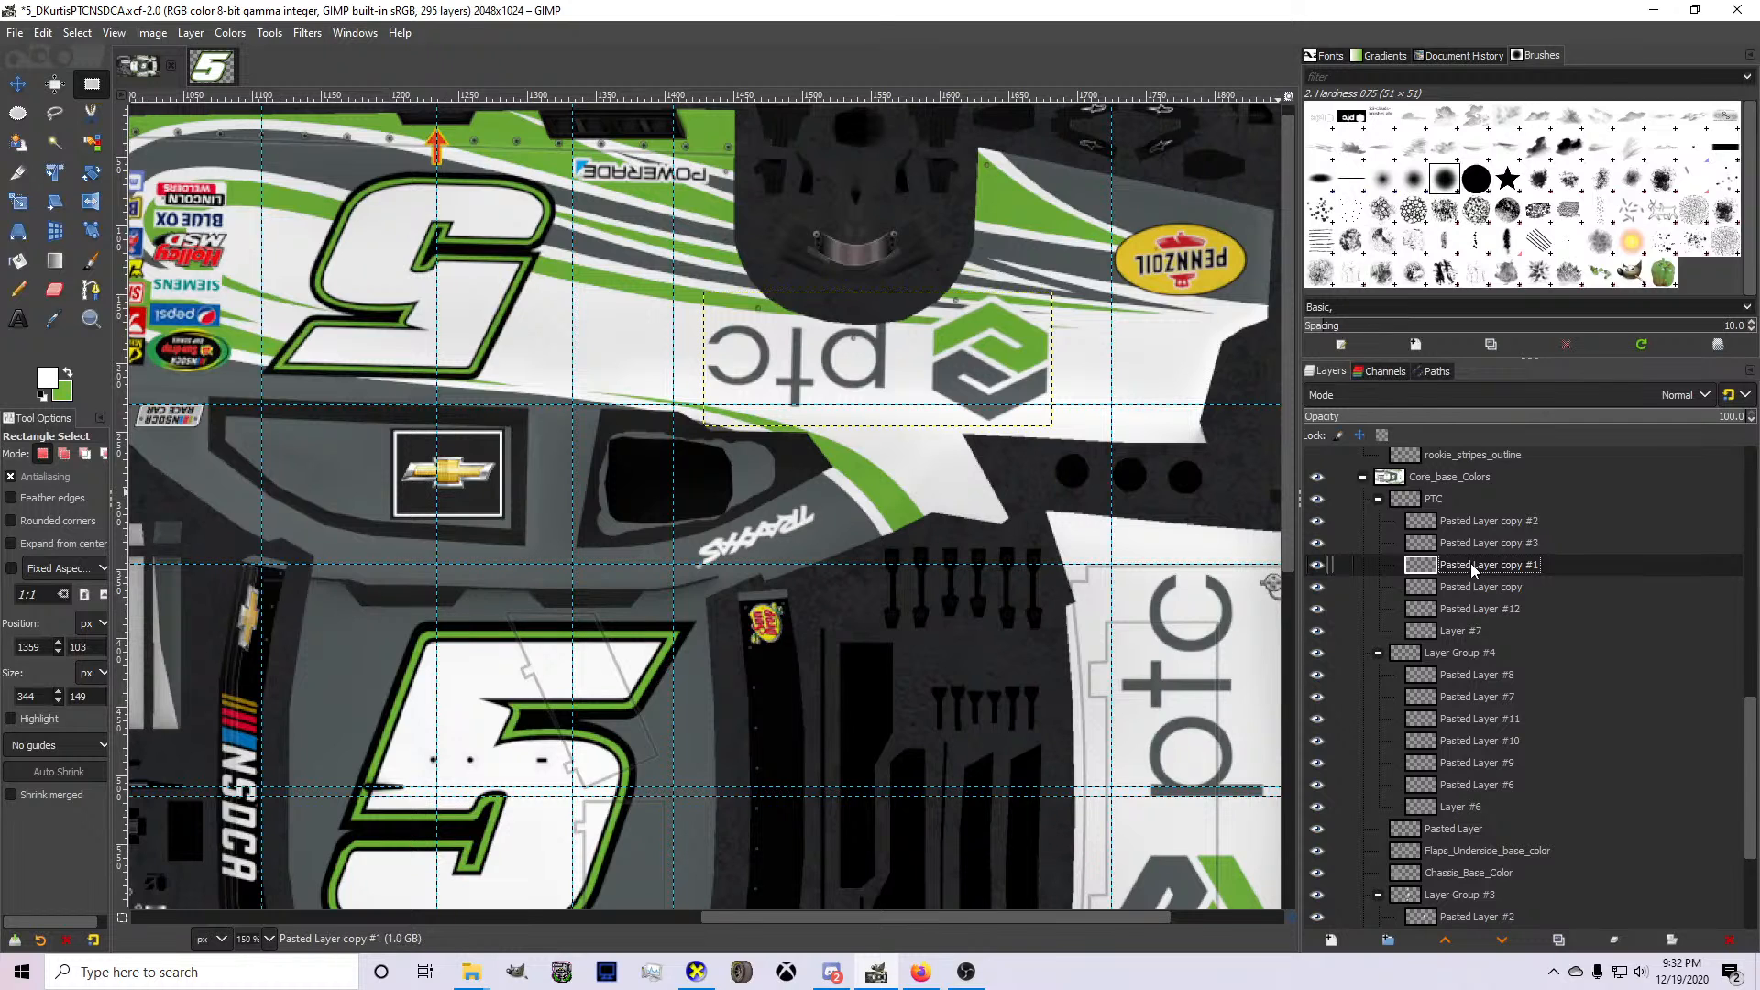
pyautogui.rightClick(1446, 633)
pyautogui.click(1487, 575)
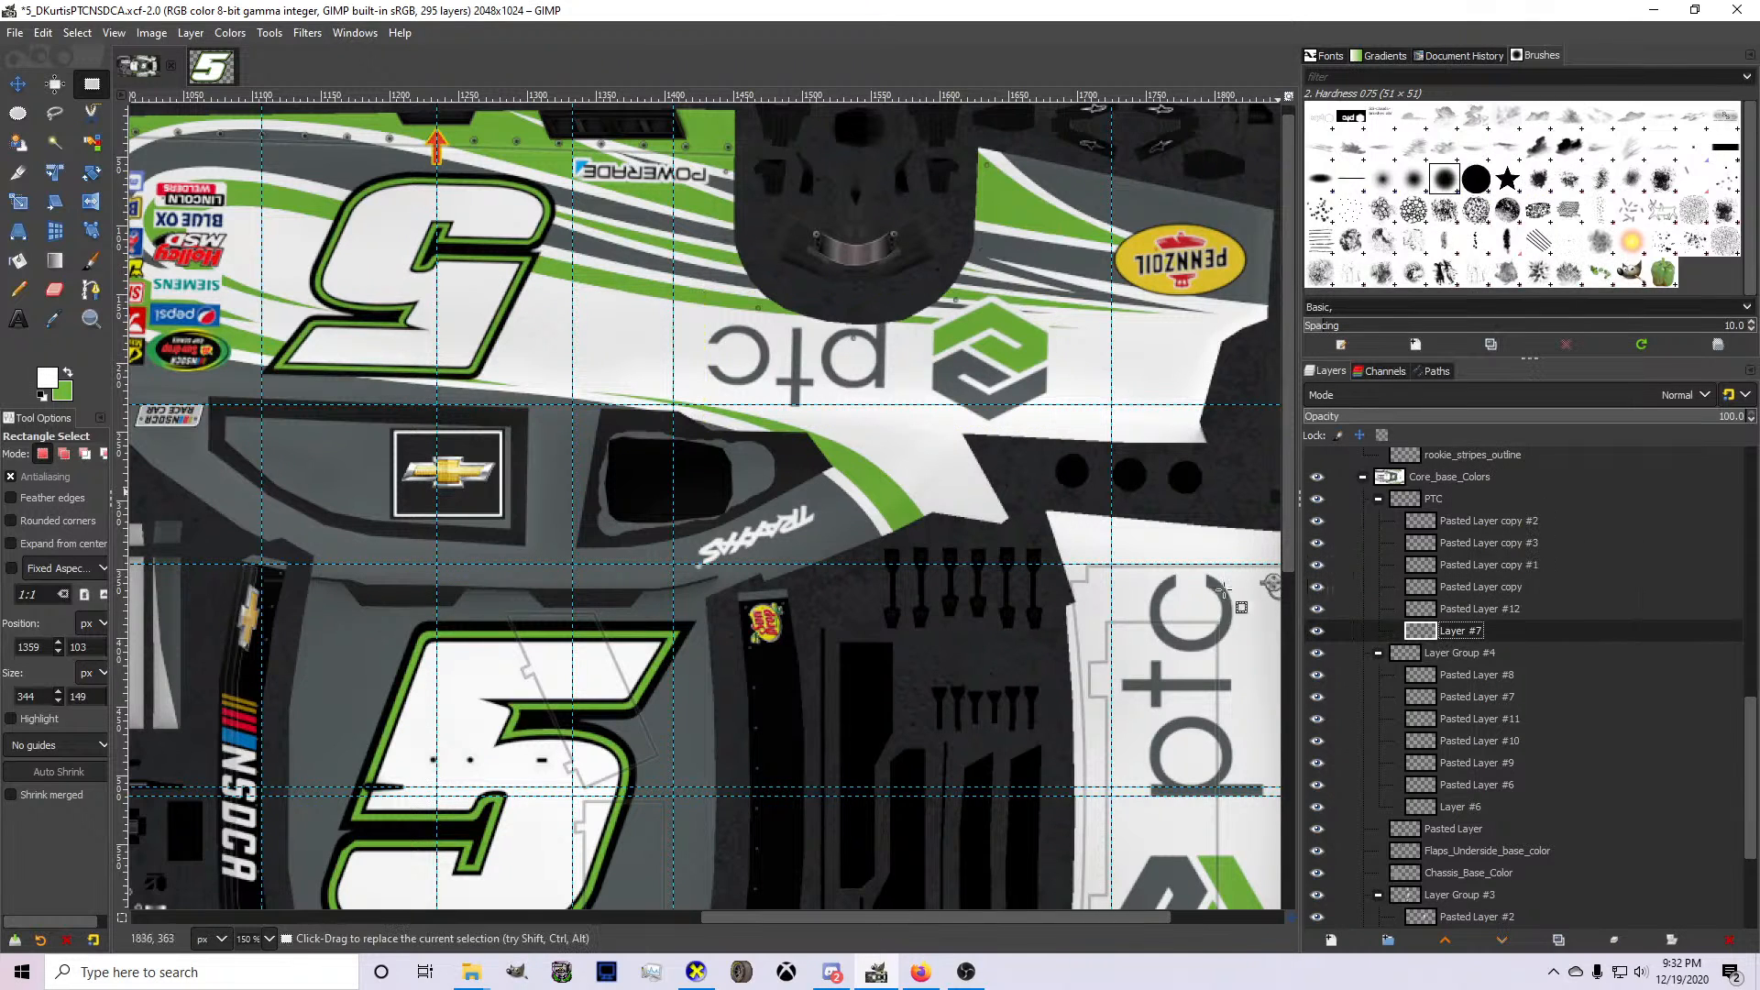
pyautogui.scroll(-7, 1082, 606)
pyautogui.scroll(7, 1082, 605)
pyautogui.scroll(-7, 1084, 605)
pyautogui.scroll(-3, 1091, 603)
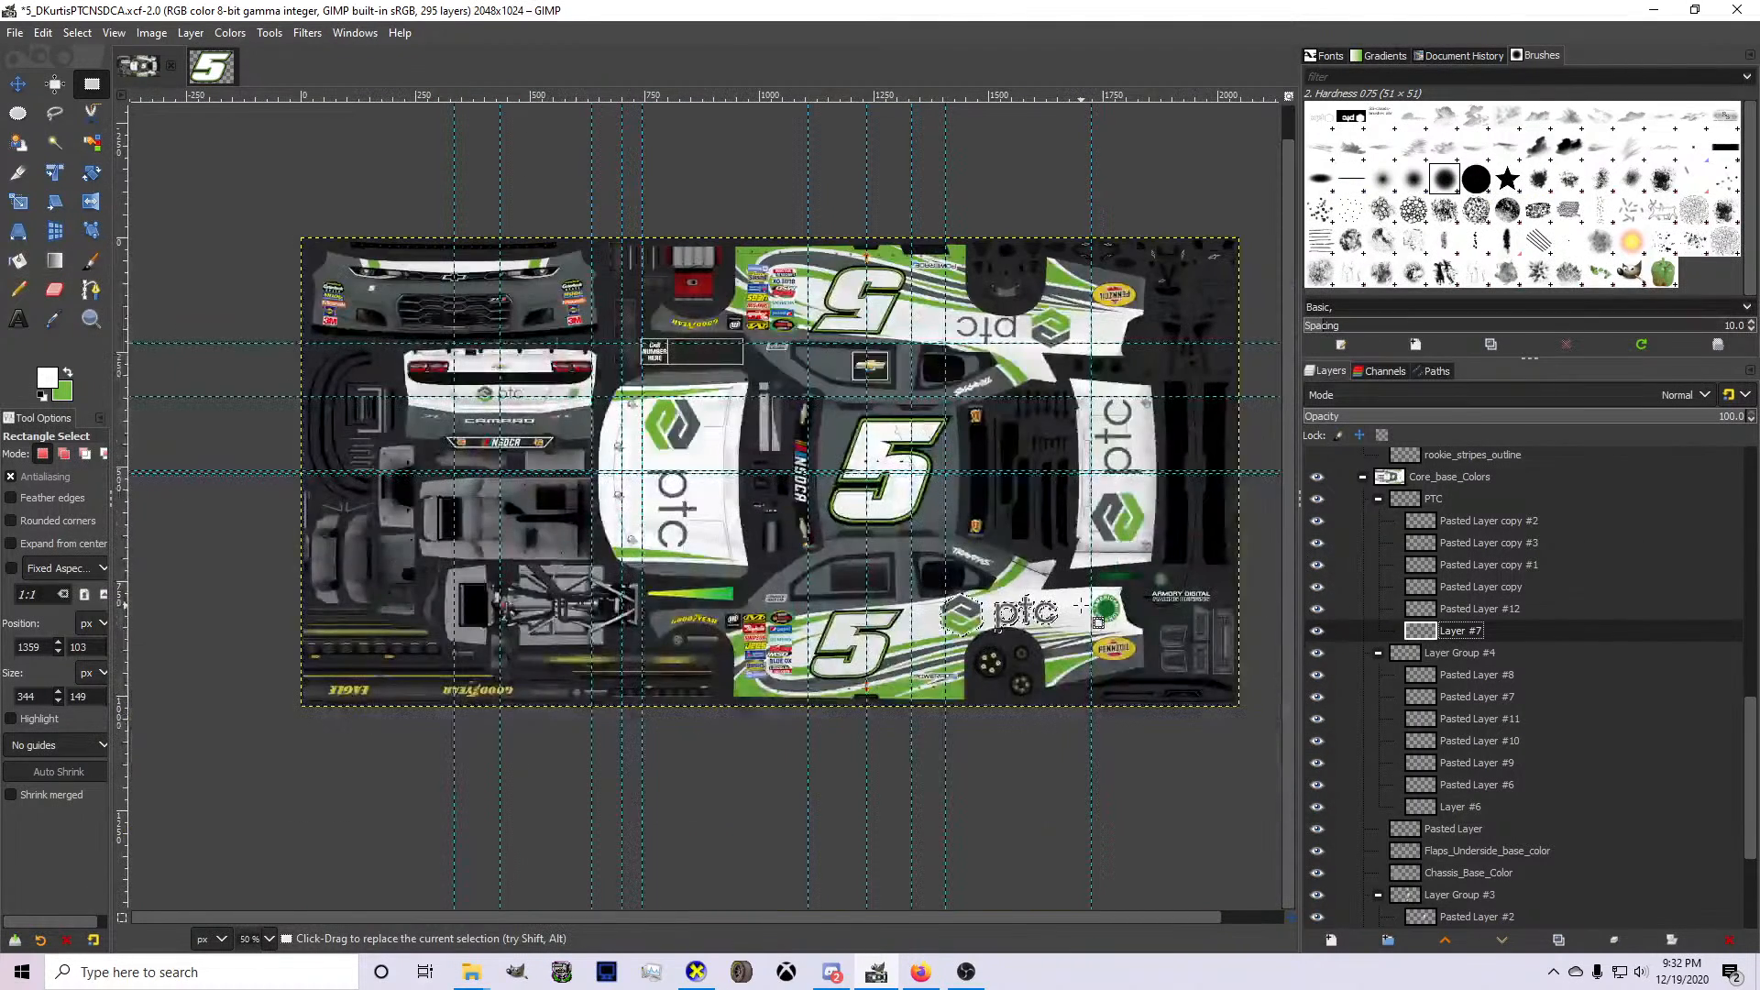
pyautogui.scroll(1, 1110, 592)
pyautogui.scroll(2, 1110, 593)
pyautogui.hotkey('ctrl', 'c')
pyautogui.hotkey('ctrl', 'v')
pyautogui.hotkey('ctrl', 'shift', 'n')
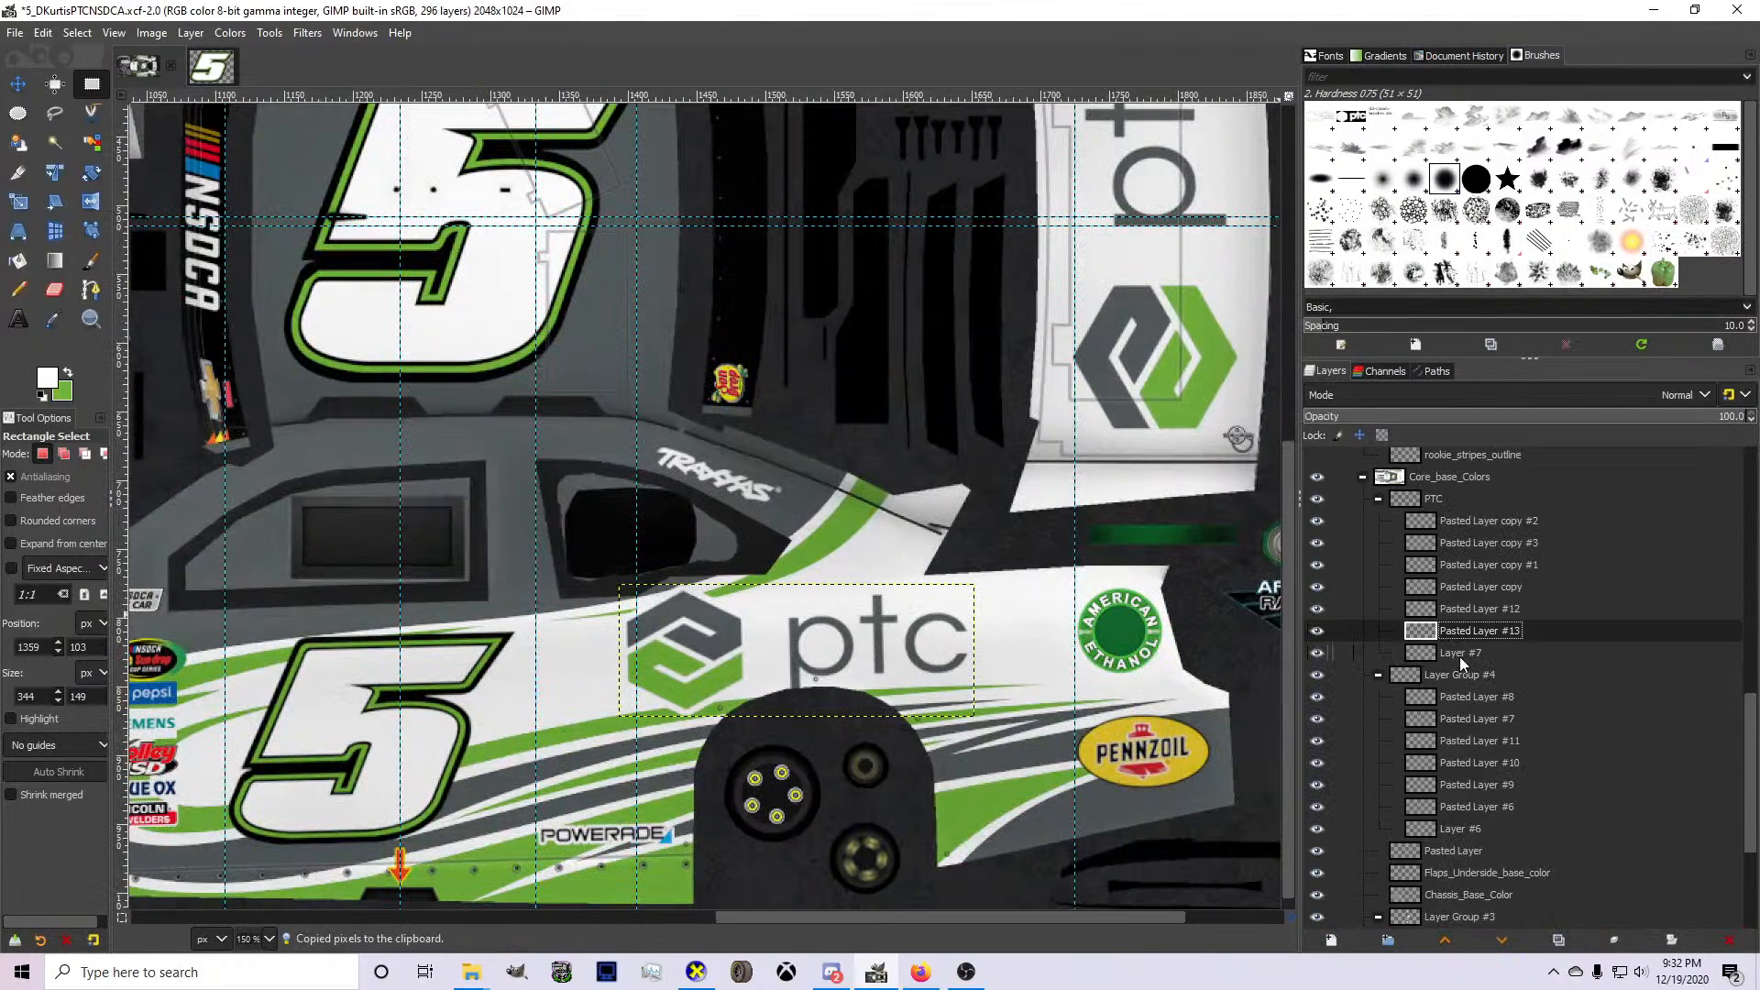
pyautogui.click(1462, 655)
pyautogui.click(1724, 940)
# Find the lower side's PTC logo layer, move it directly above Pasted Layer #13, and merge it down.
pyautogui.click(1471, 545)
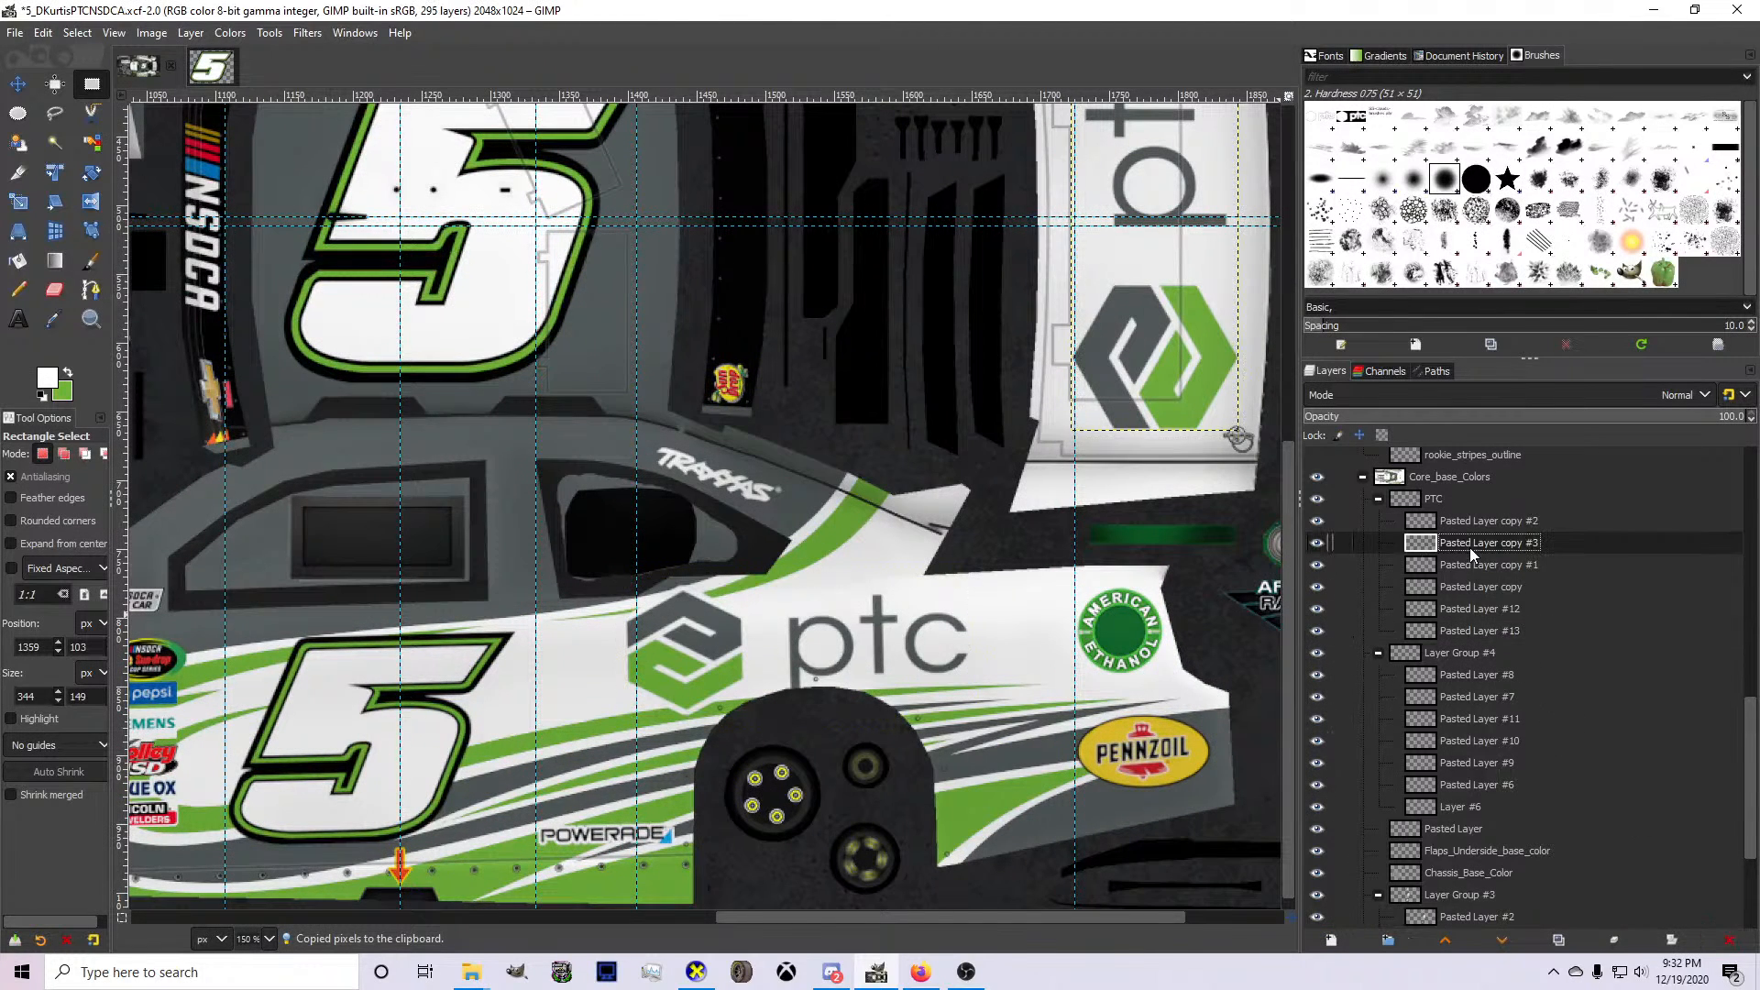
pyautogui.click(1472, 563)
pyautogui.click(1472, 521)
pyautogui.click(1478, 541)
pyautogui.click(1472, 564)
pyautogui.click(1469, 609)
pyautogui.click(1477, 588)
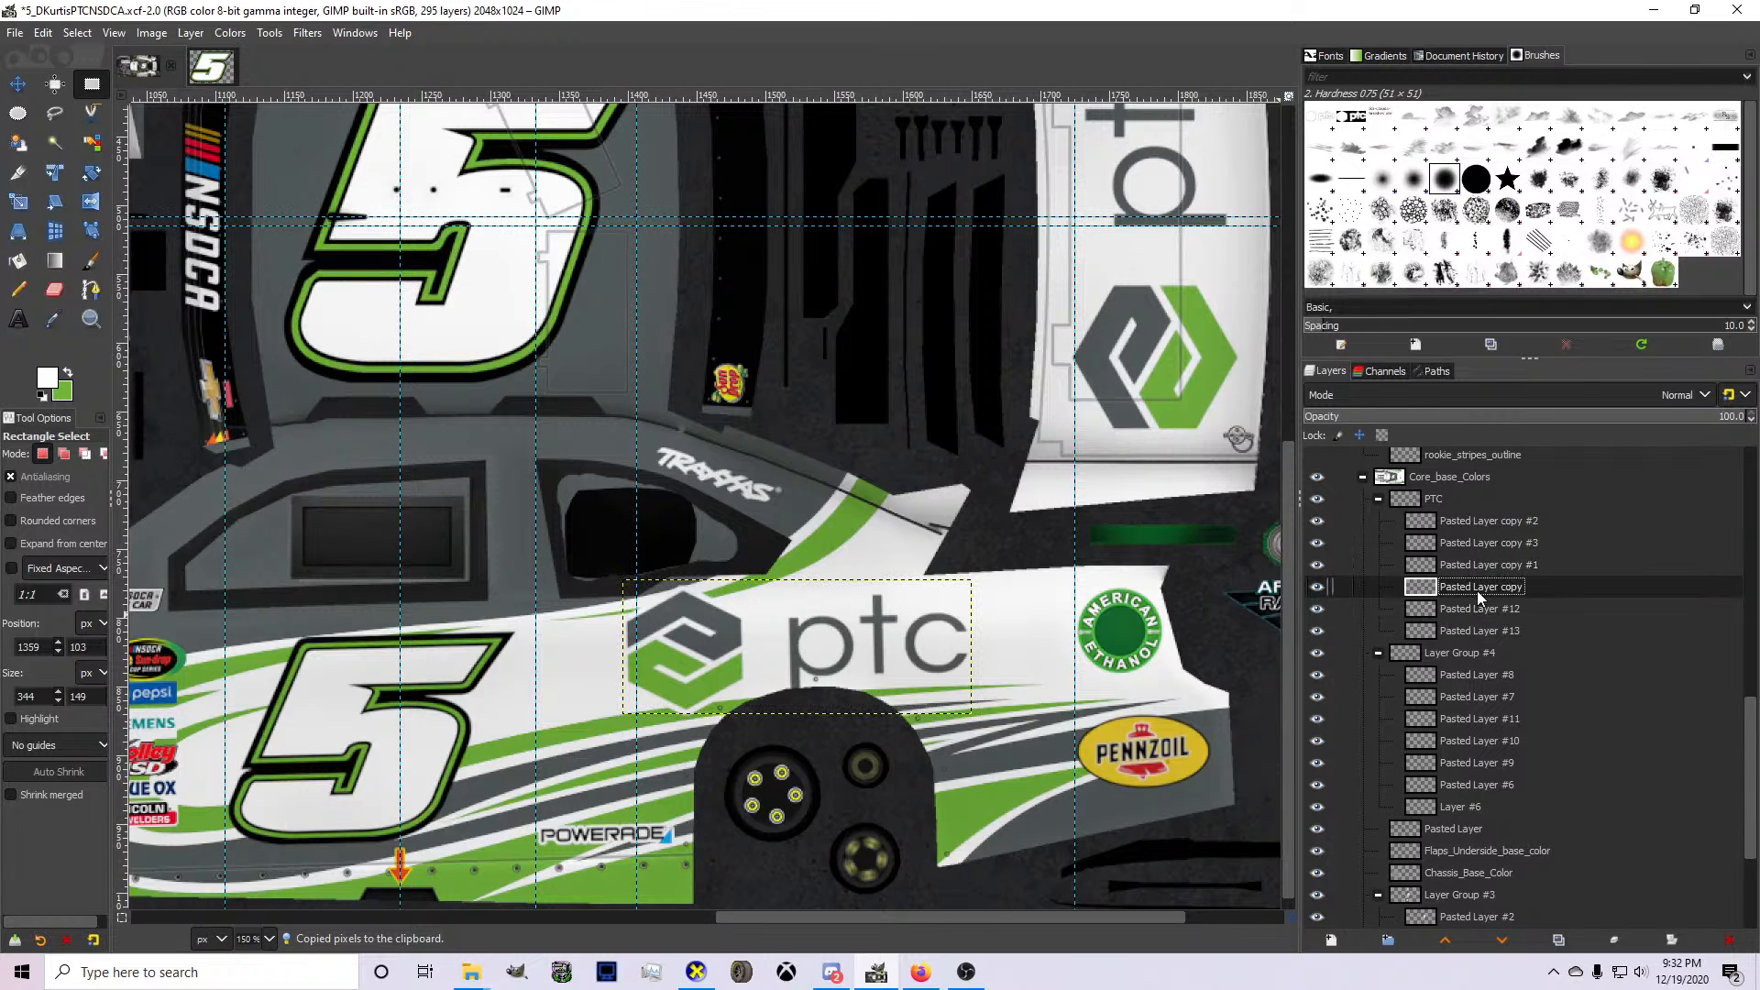
pyautogui.moveTo(1477, 591); pyautogui.dragTo(1473, 612)
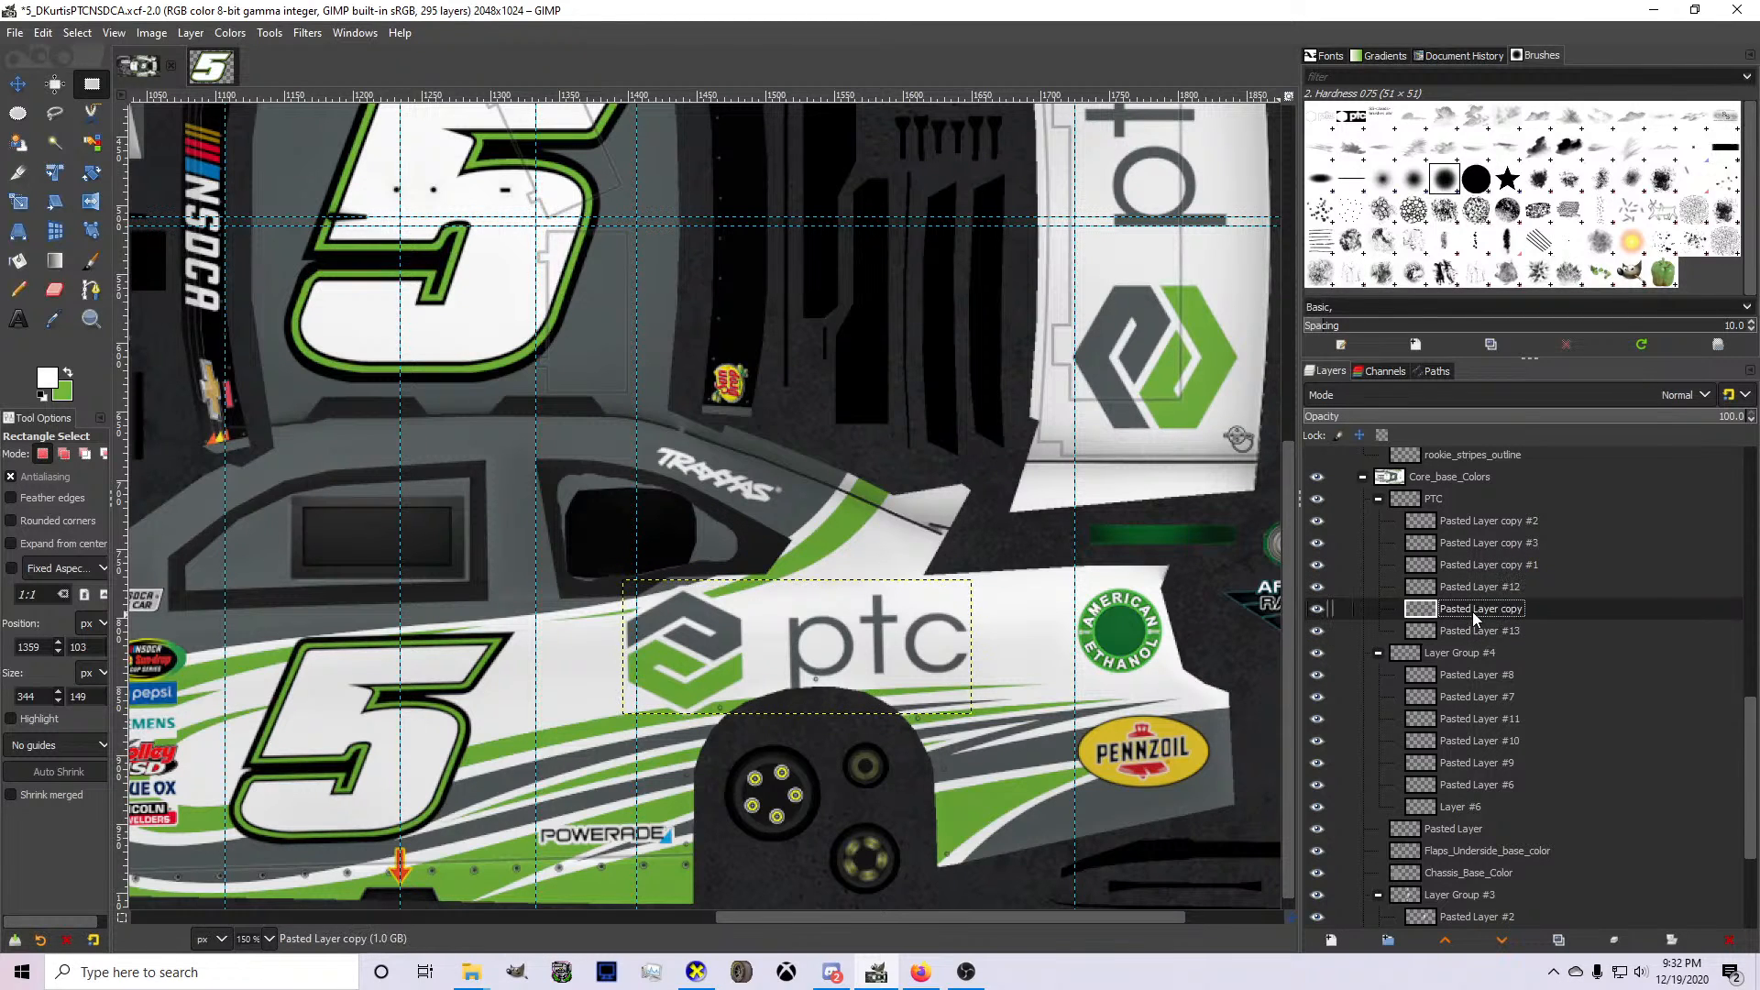
pyautogui.rightClick(1472, 612)
pyautogui.press('w')
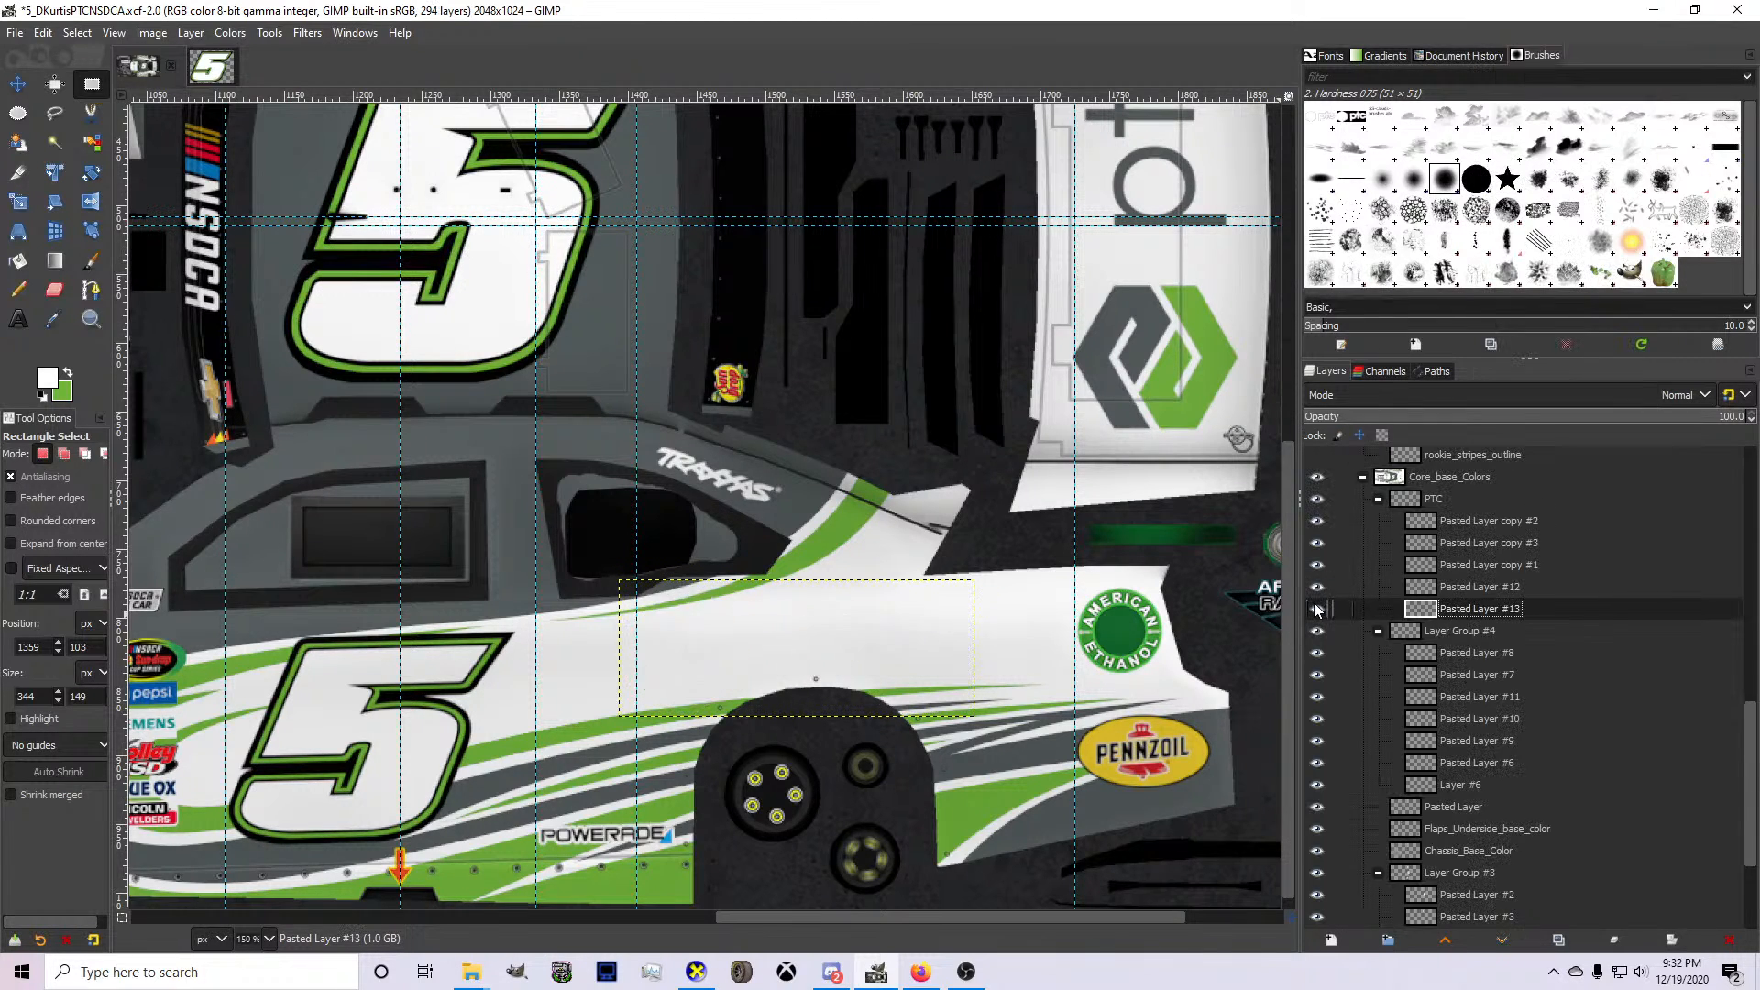
# Copy Pasted Layer #12's alpha-selected pixels into a new tightly cropped layer, and delete Pasted Layer #12.
pyautogui.scroll(5, 1110, 559)
pyautogui.click(1403, 590)
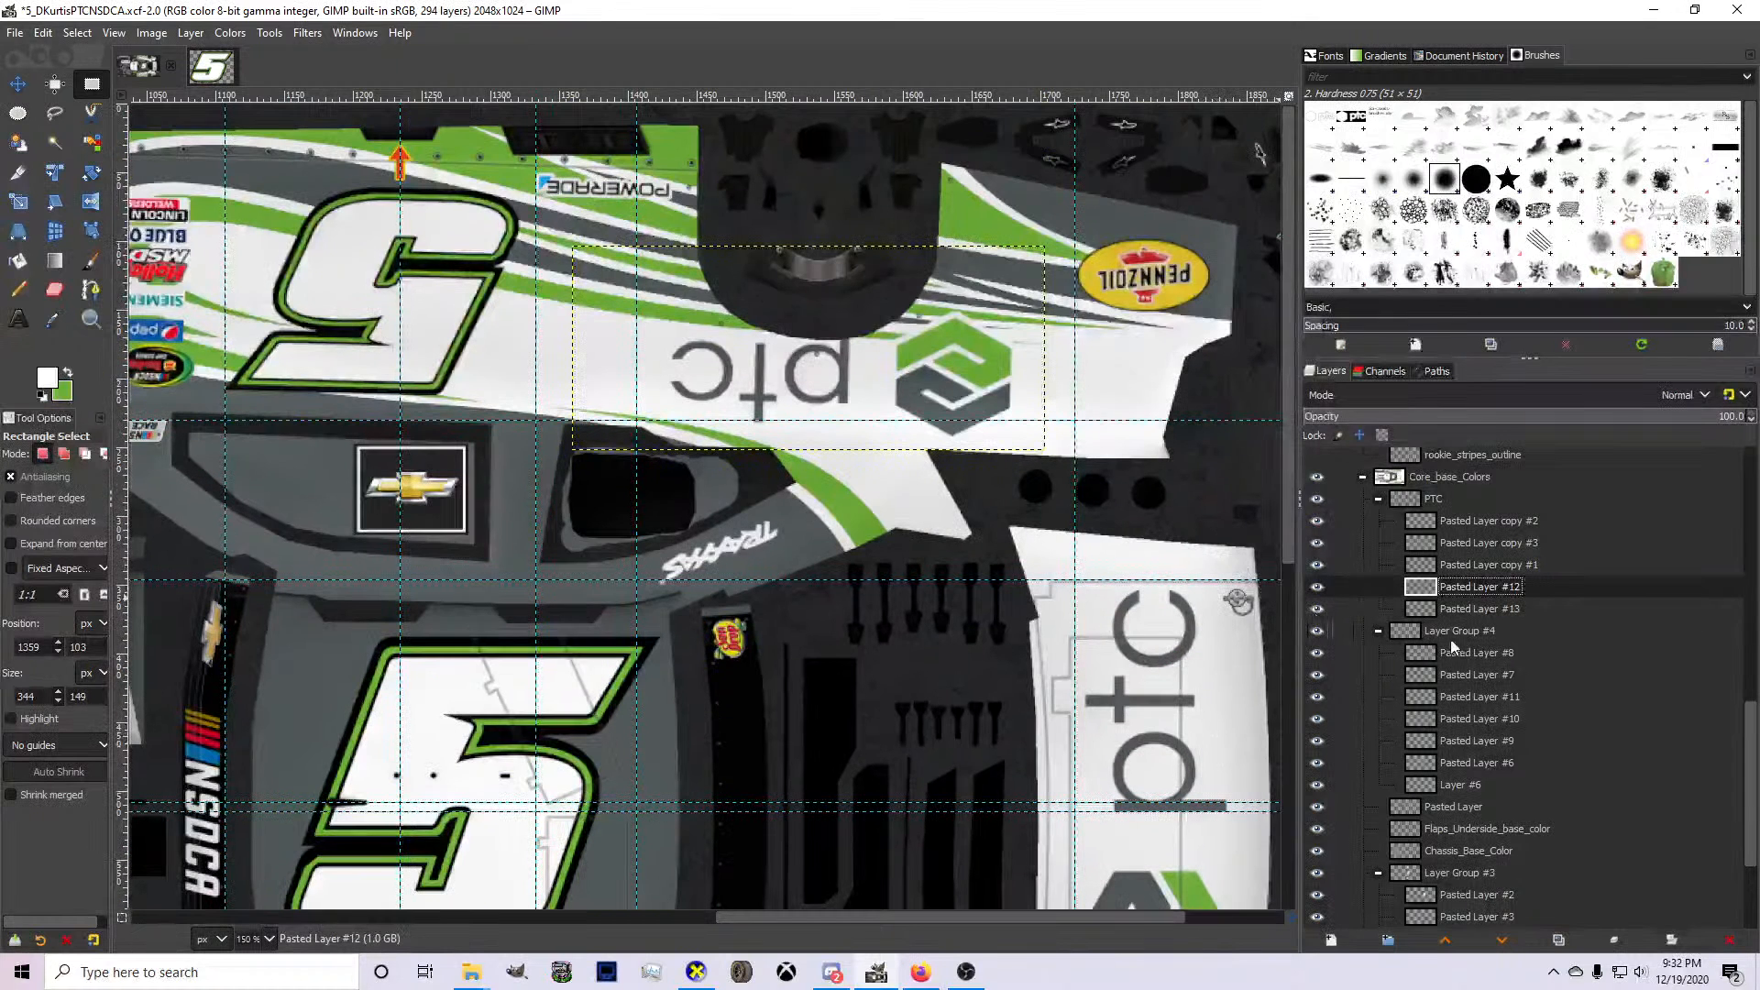
pyautogui.rightClick(1453, 595)
pyautogui.click(1485, 574)
pyautogui.hotkey('ctrl', 'c')
pyautogui.hotkey('ctrl', 'v')
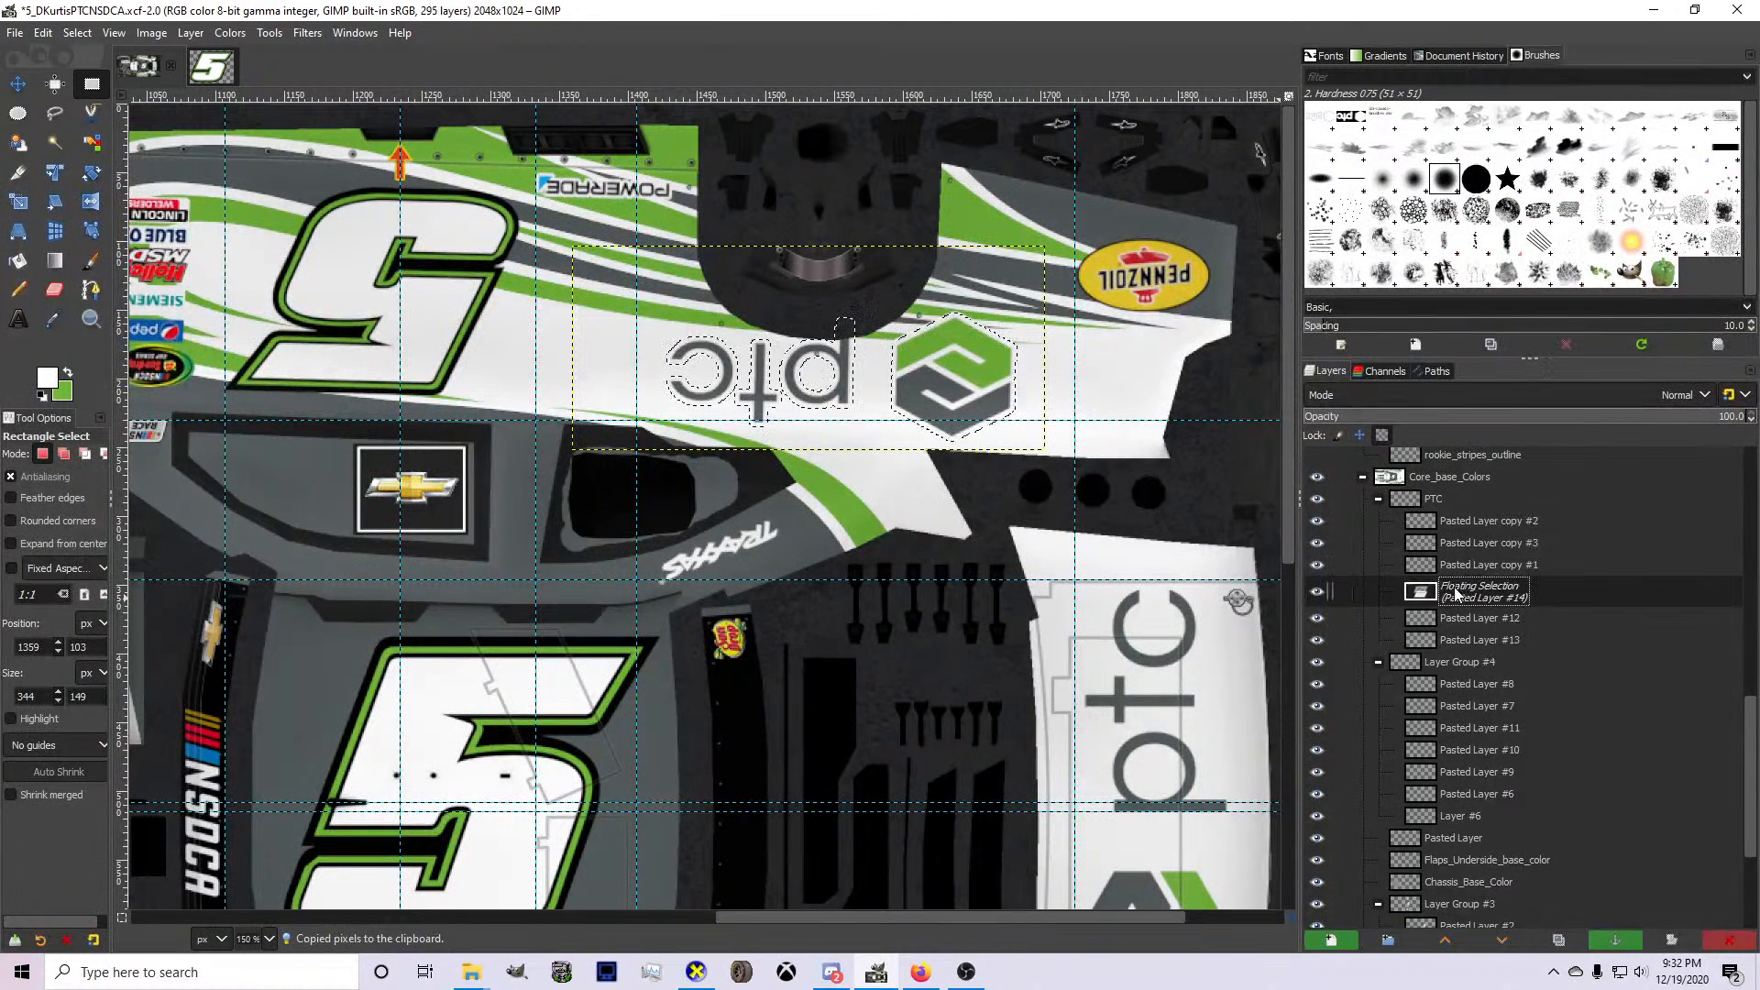
pyautogui.hotkey('ctrl', 'shift', 'n')
pyautogui.click(1450, 608)
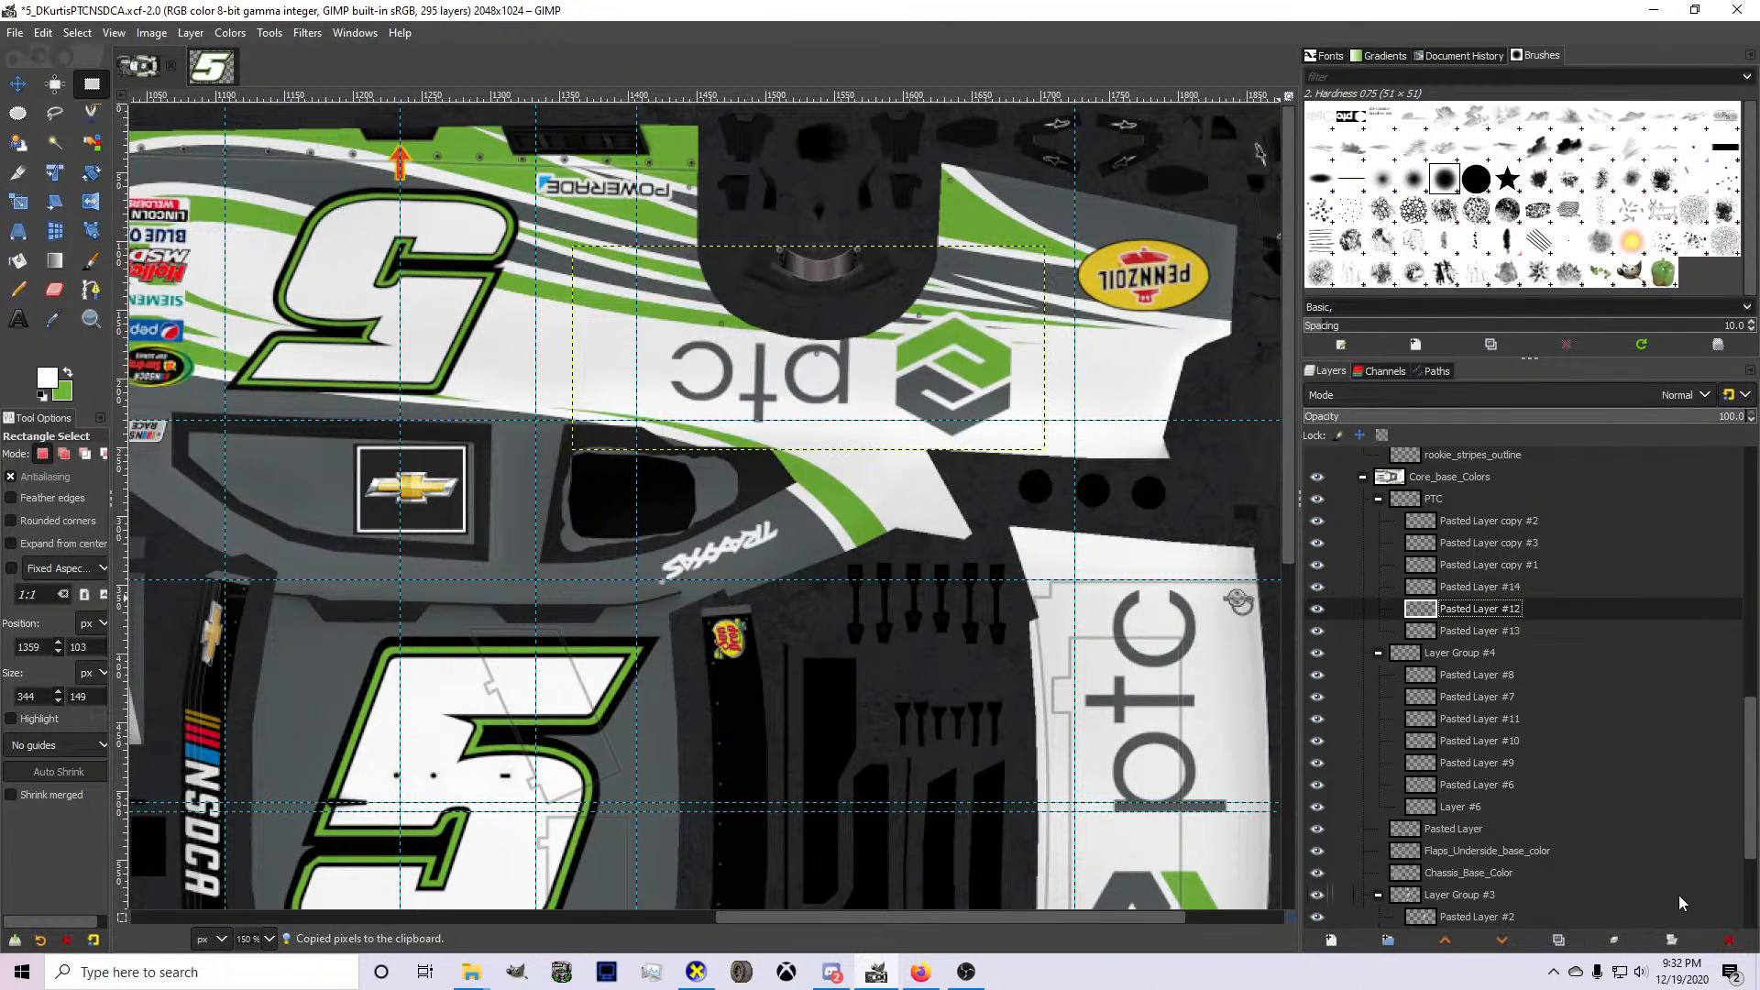
pyautogui.click(1732, 939)
# Merge the upper side's PTC logo layer, Pasted Layer copy #1, down into Pasted Layer #14.
pyautogui.click(1476, 583)
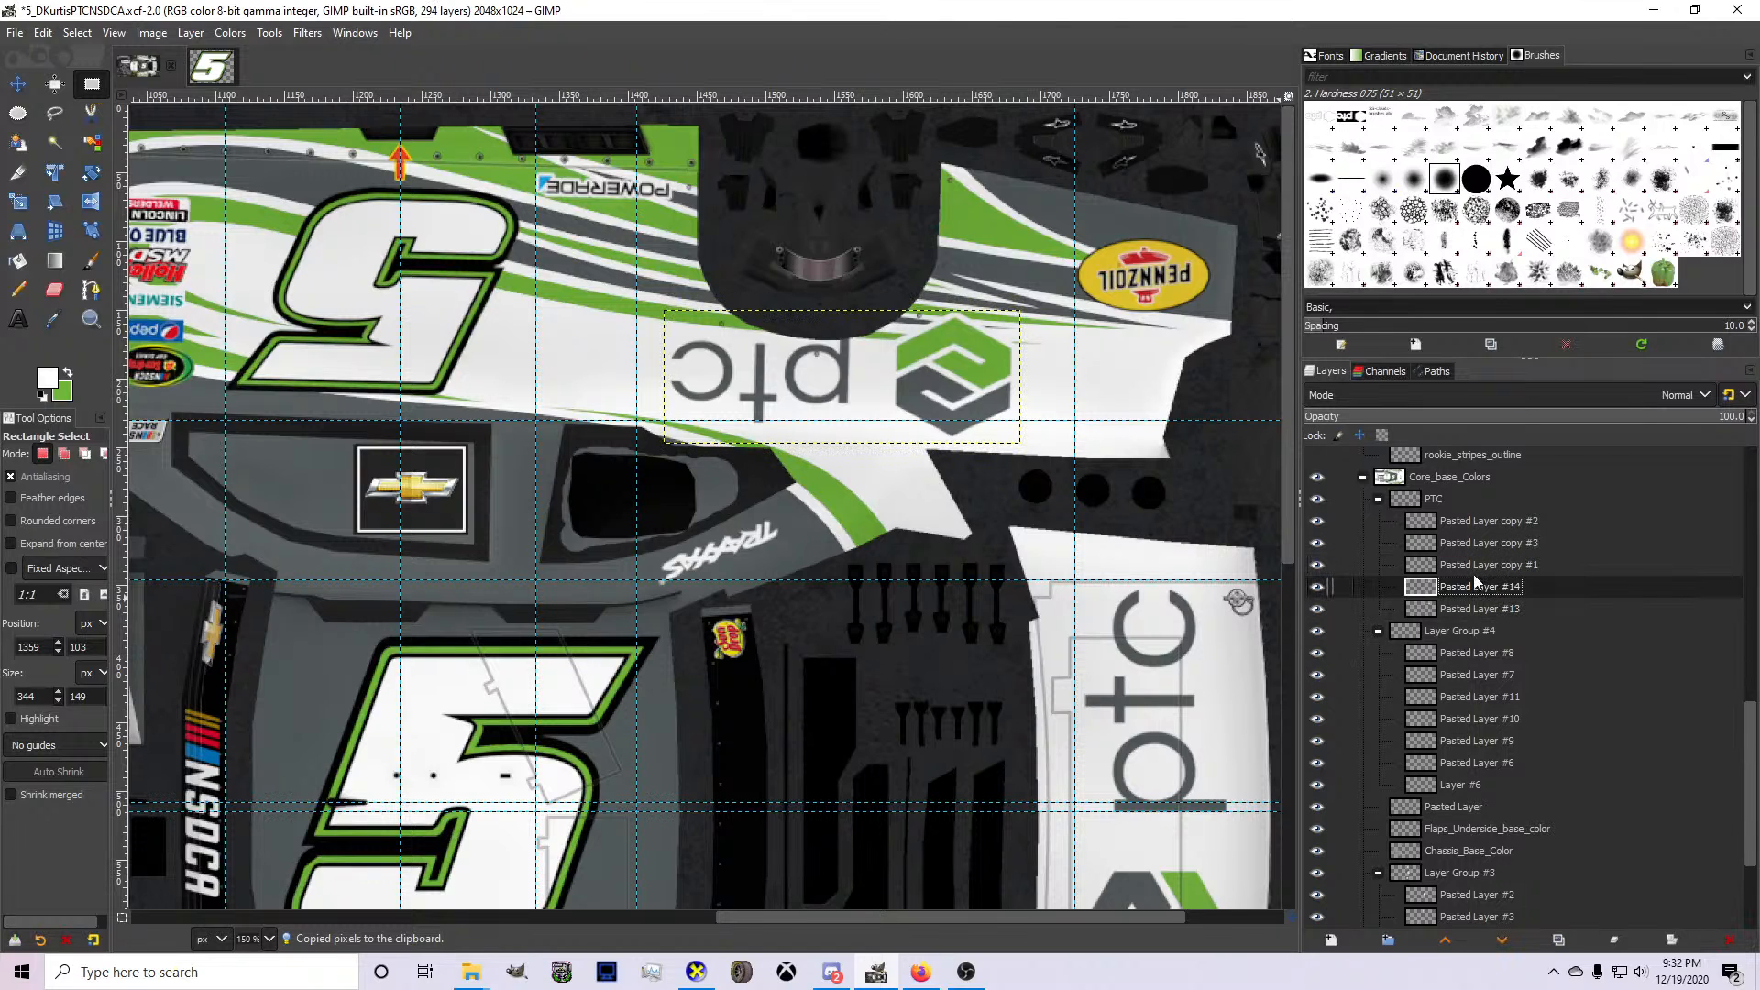
pyautogui.click(1470, 568)
pyautogui.press('Delete')
# Nudge the merged PTC logo on the upper car side slightly toward the windows and fine-tune its position.
pyautogui.click(1450, 525)
pyautogui.scroll(-1, 1028, 563)
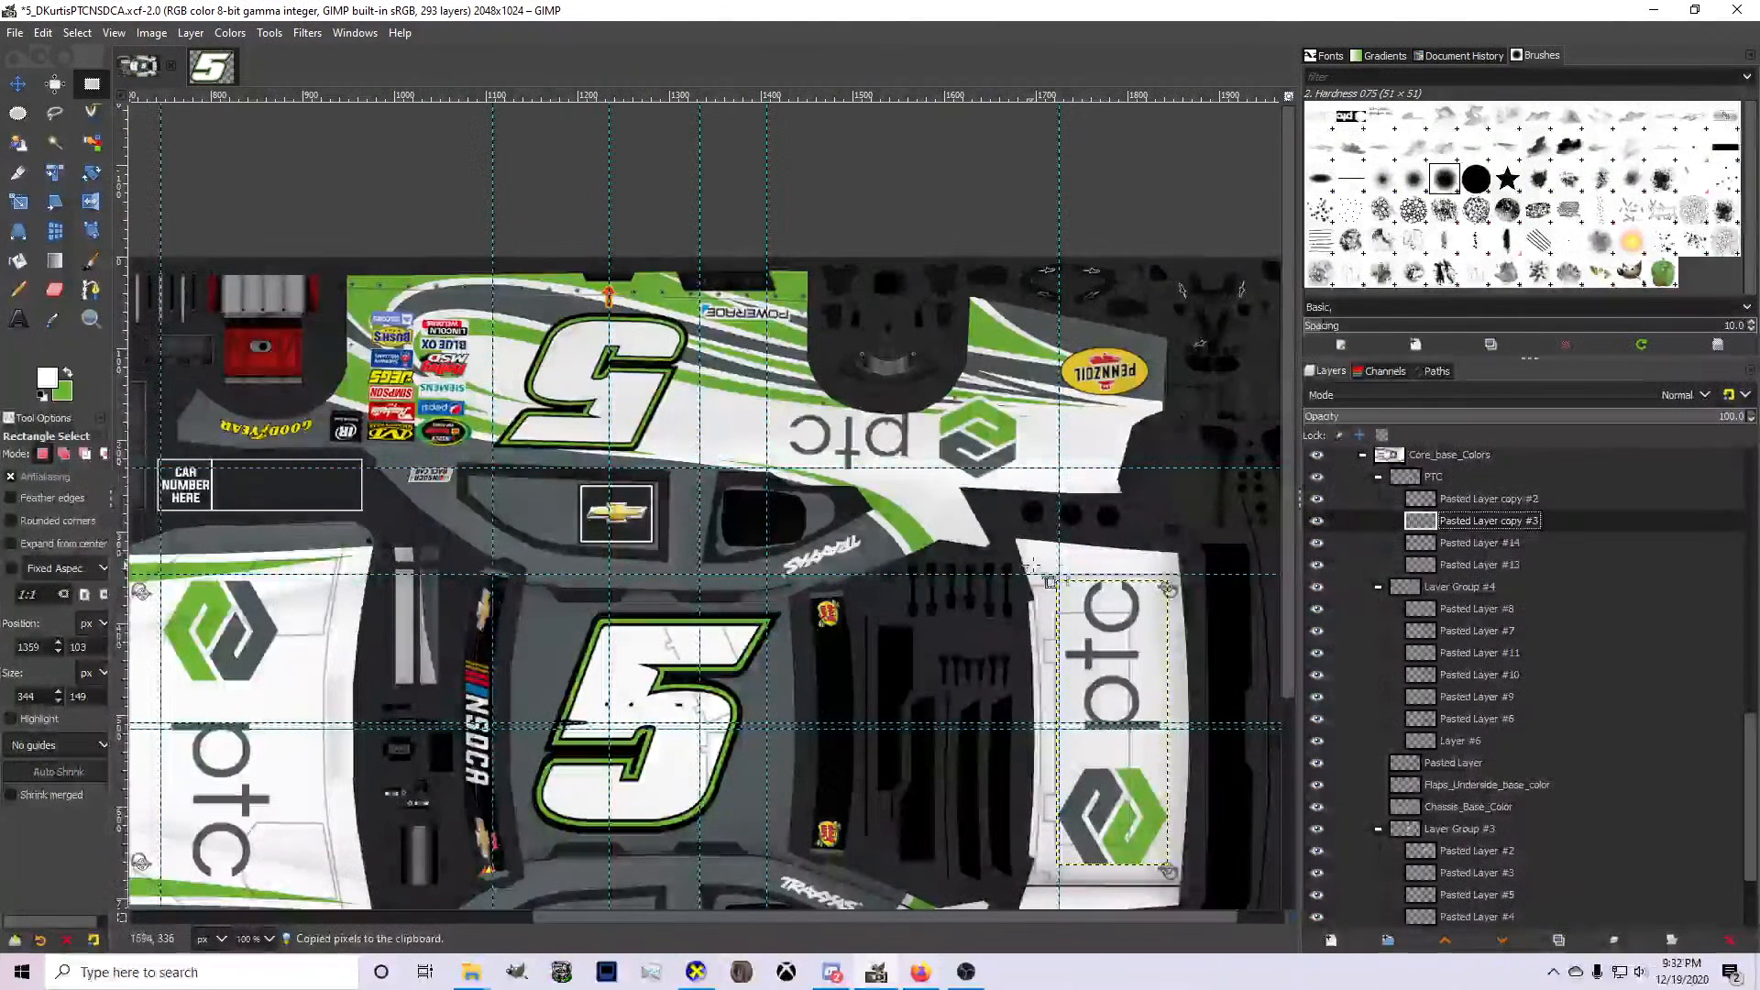
pyautogui.click(1382, 548)
pyautogui.scroll(3, 857, 409)
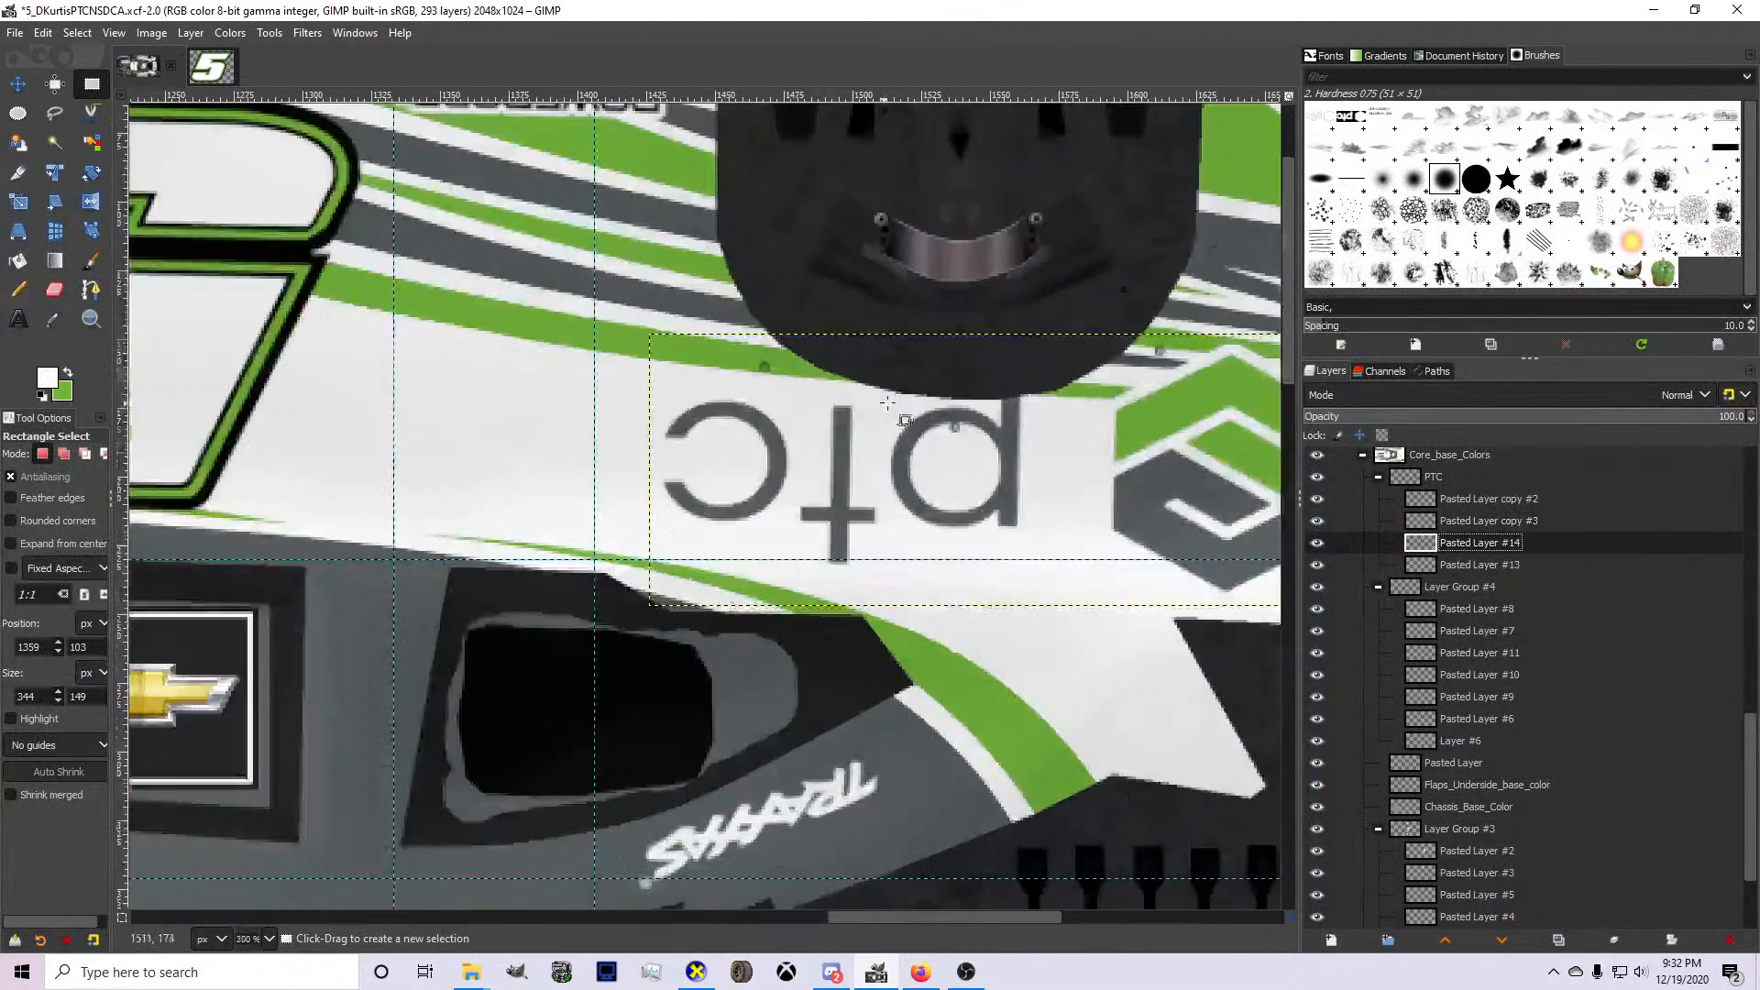
pyautogui.click(19, 84)
pyautogui.scroll(-2, 519, 264)
pyautogui.scroll(2, 886, 423)
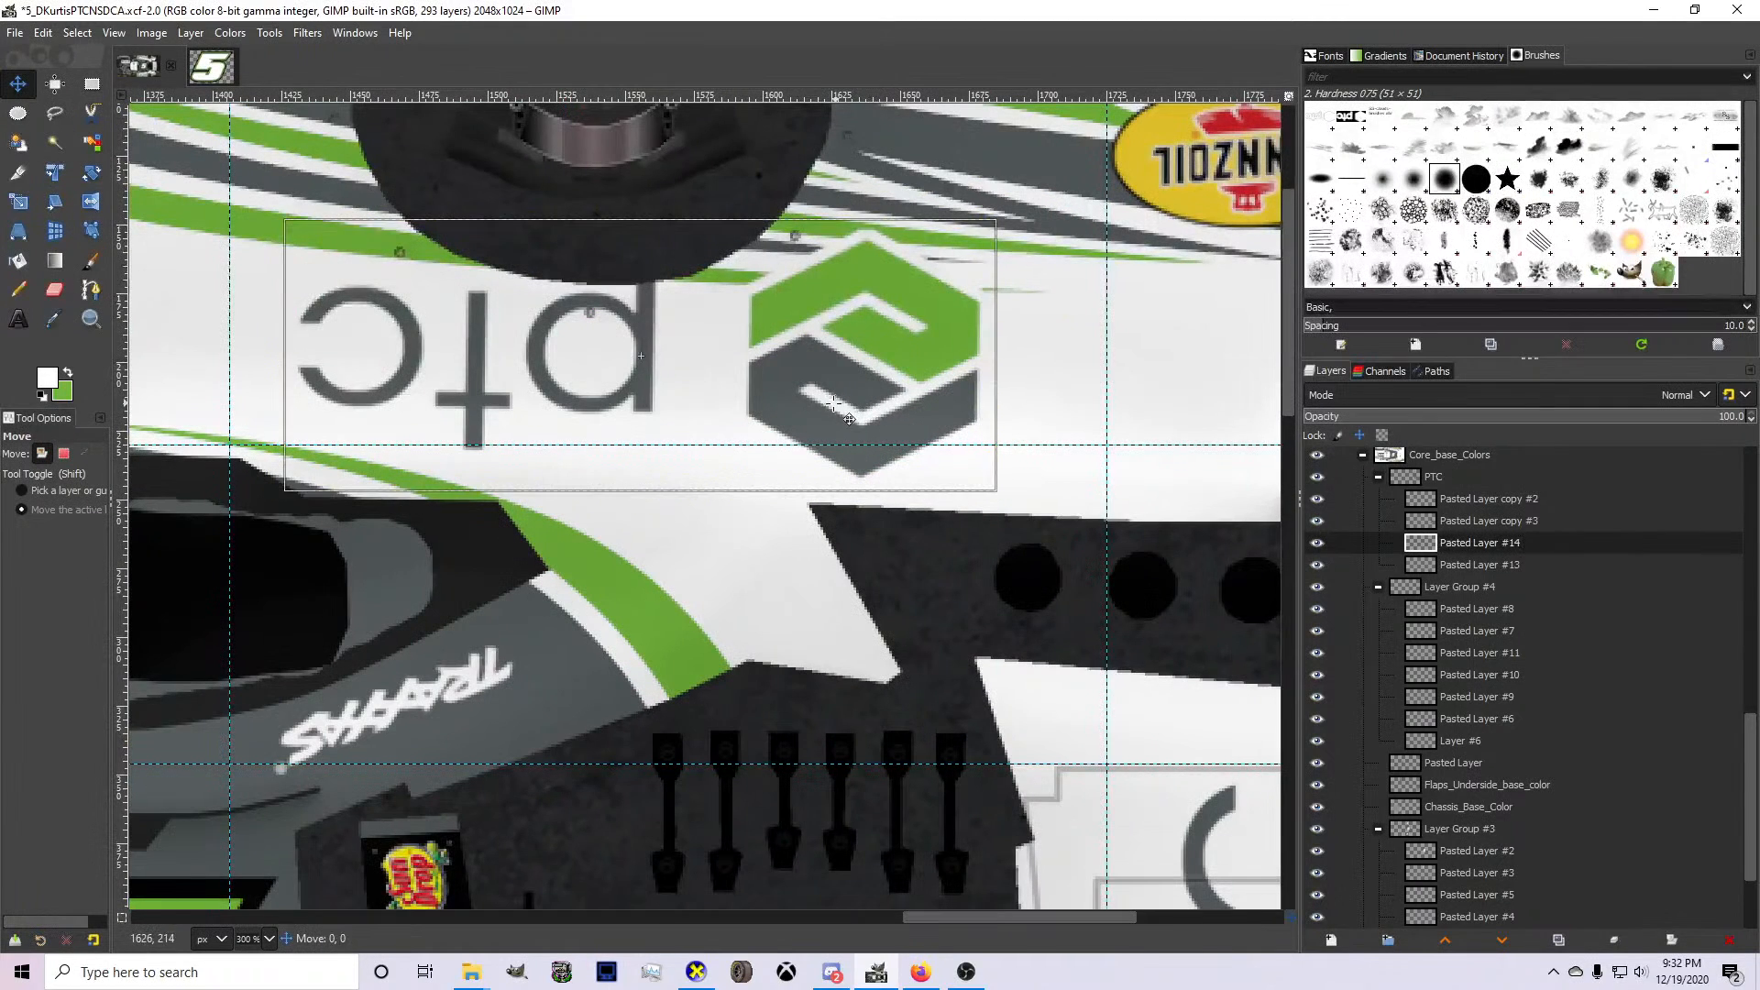
pyautogui.moveTo(835, 401)
pyautogui.mouseDown()
pyautogui.moveTo(816, 408)
pyautogui.moveTo(831, 413)
pyautogui.mouseUp()
pyautogui.scroll(-1, 822, 409)
pyautogui.scroll(-2, 827, 409)
pyautogui.scroll(3, 819, 410)
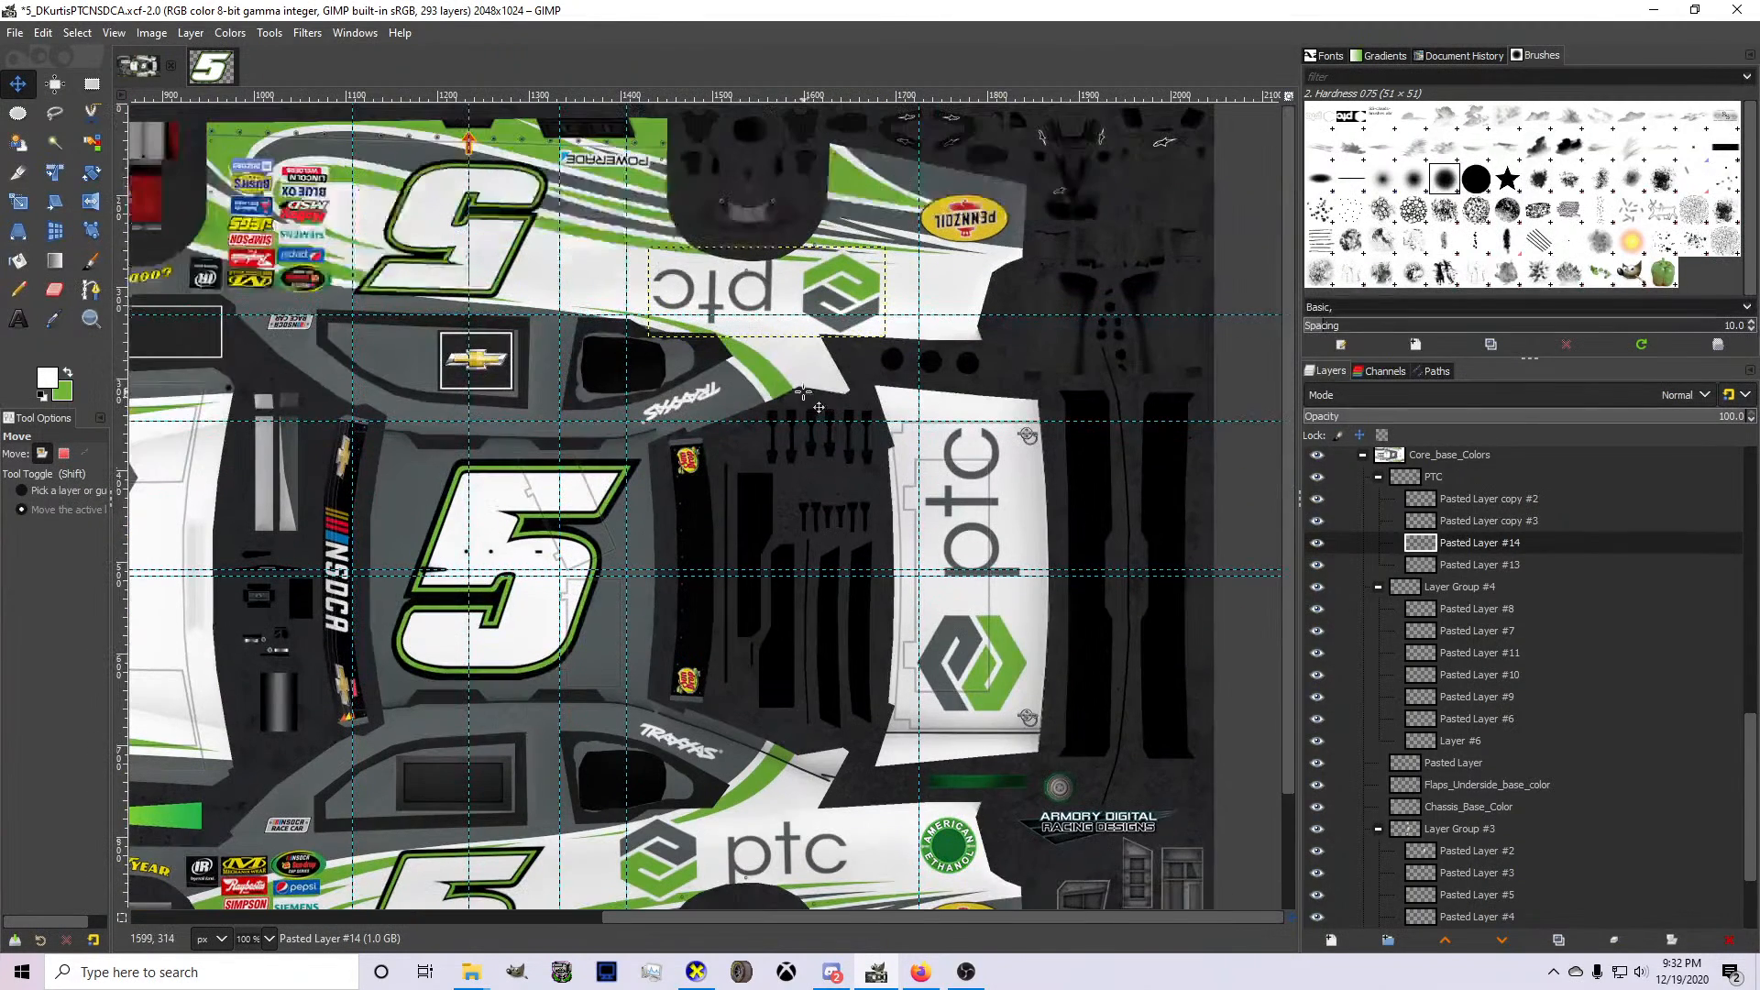
pyautogui.moveTo(740, 326); pyautogui.dragTo(741, 325)
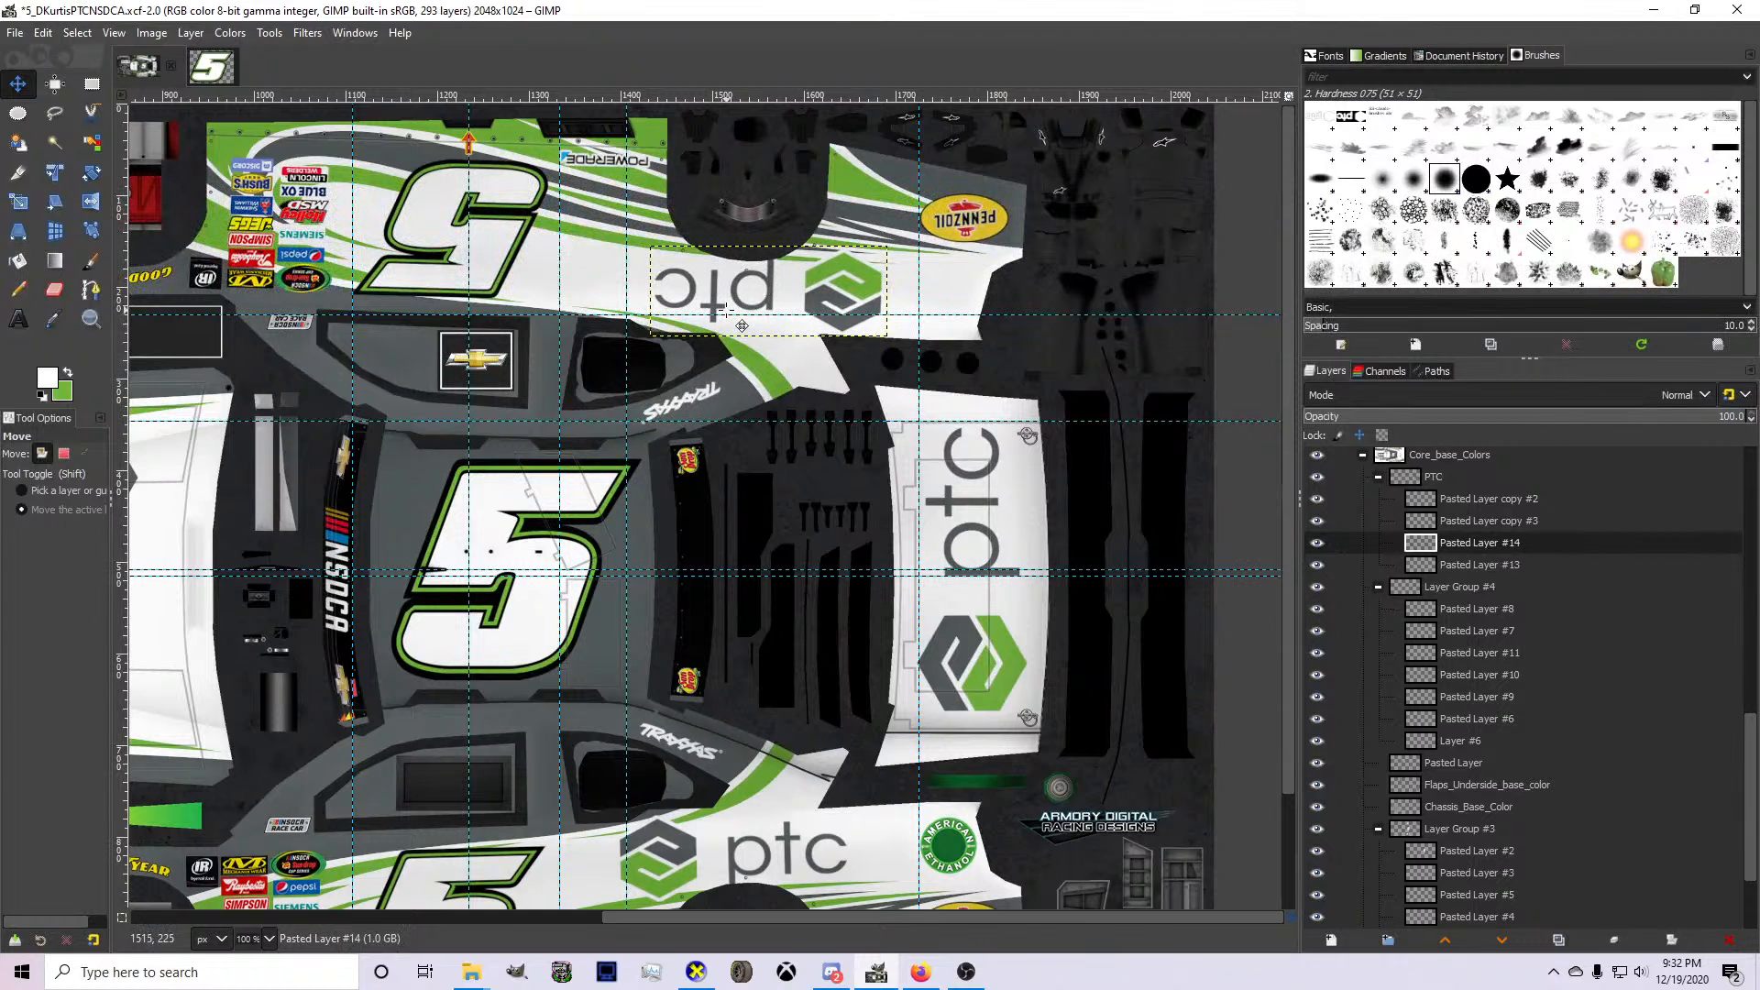
# Inspect the PTC, Pennzoil and Powerade logos on the car's side by rotating the model in CarView.
pyautogui.click(696, 972)
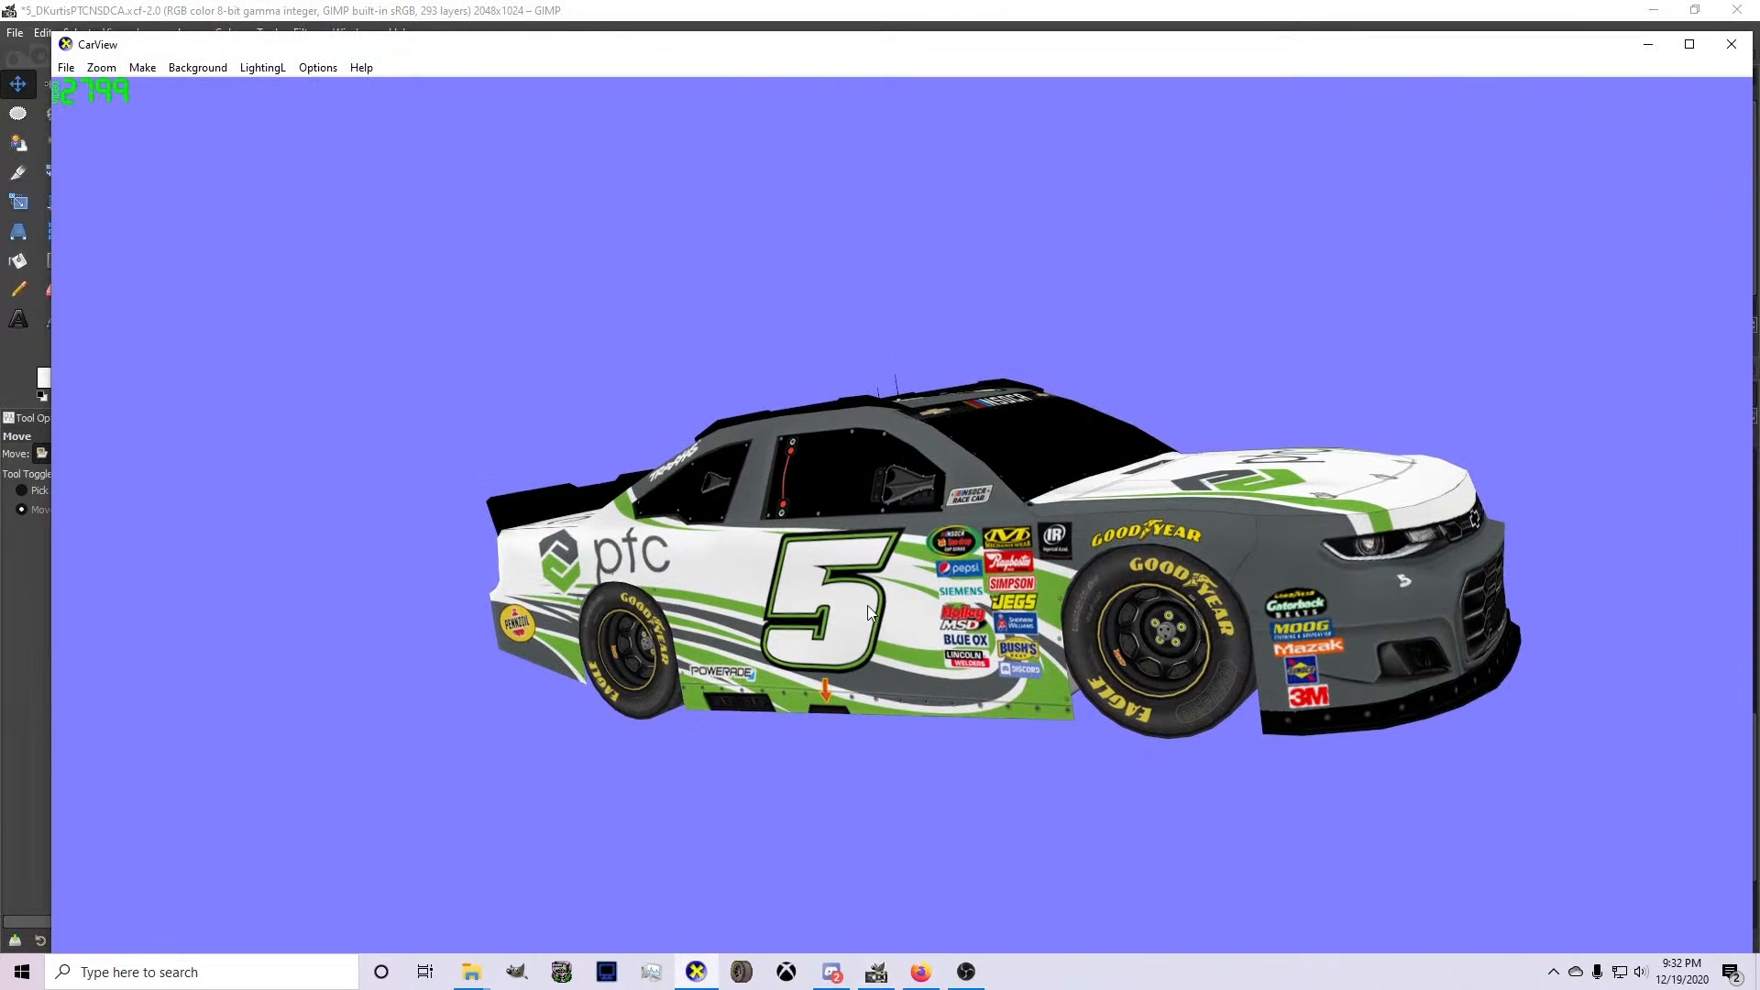
pyautogui.moveTo(868, 605); pyautogui.dragTo(1168, 615)
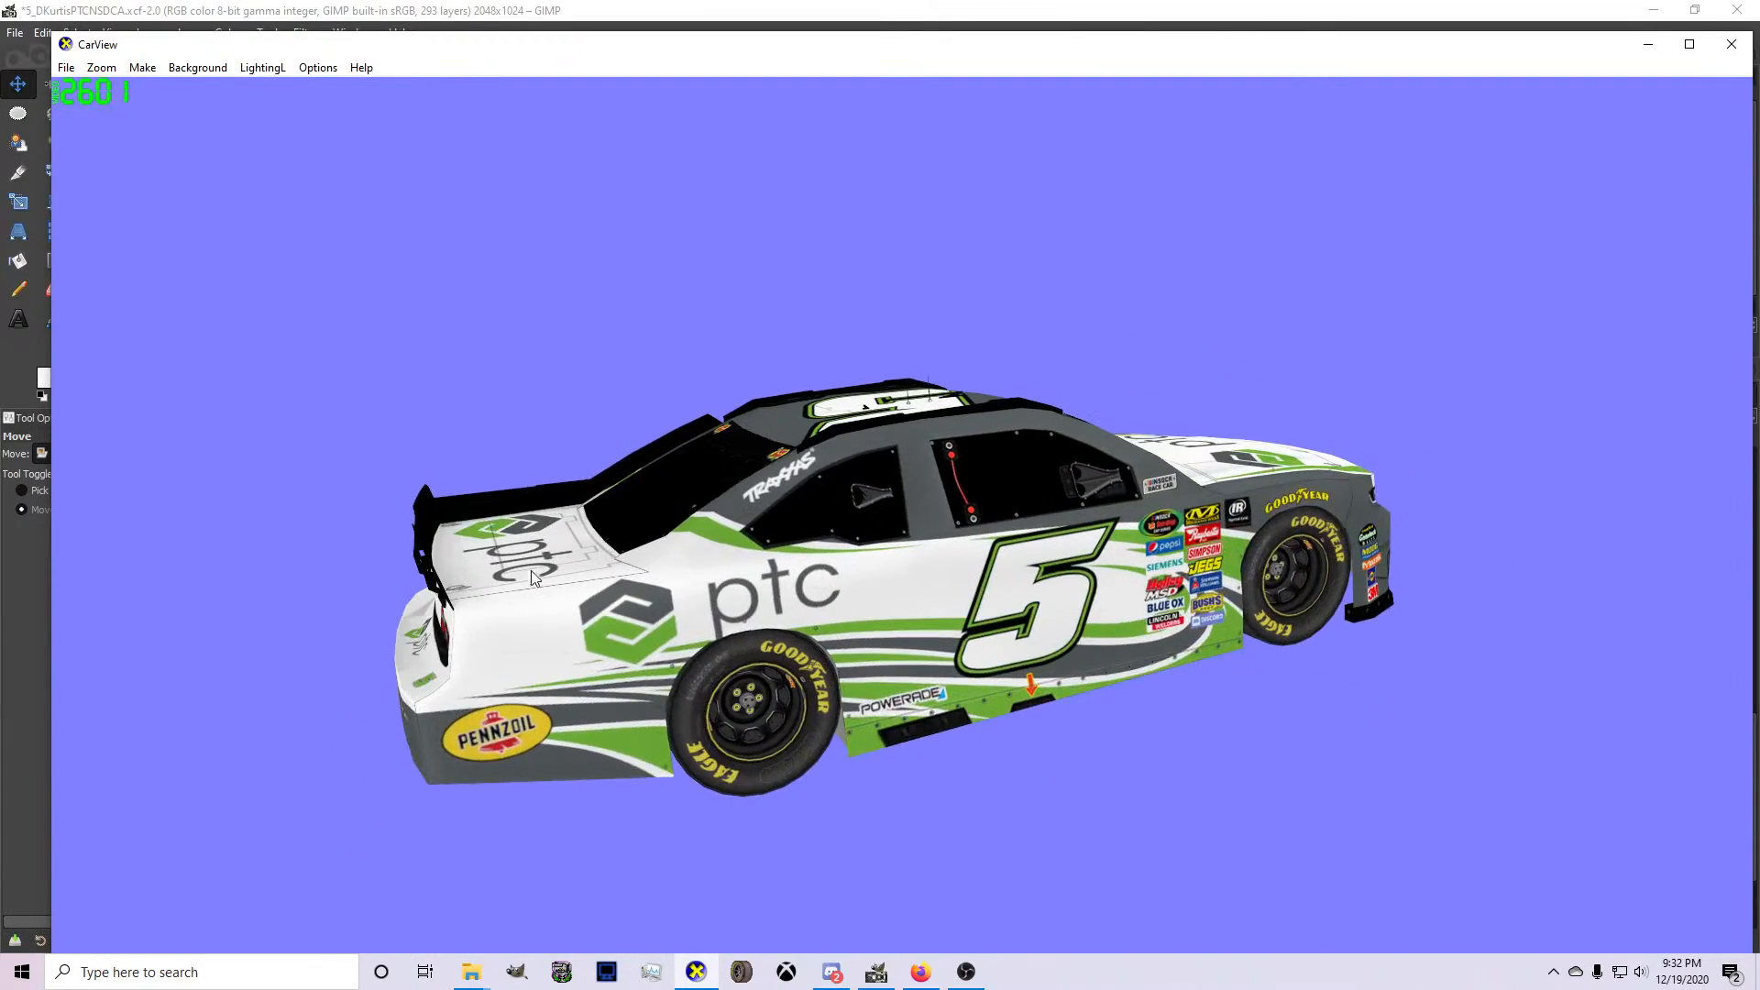
pyautogui.click(875, 972)
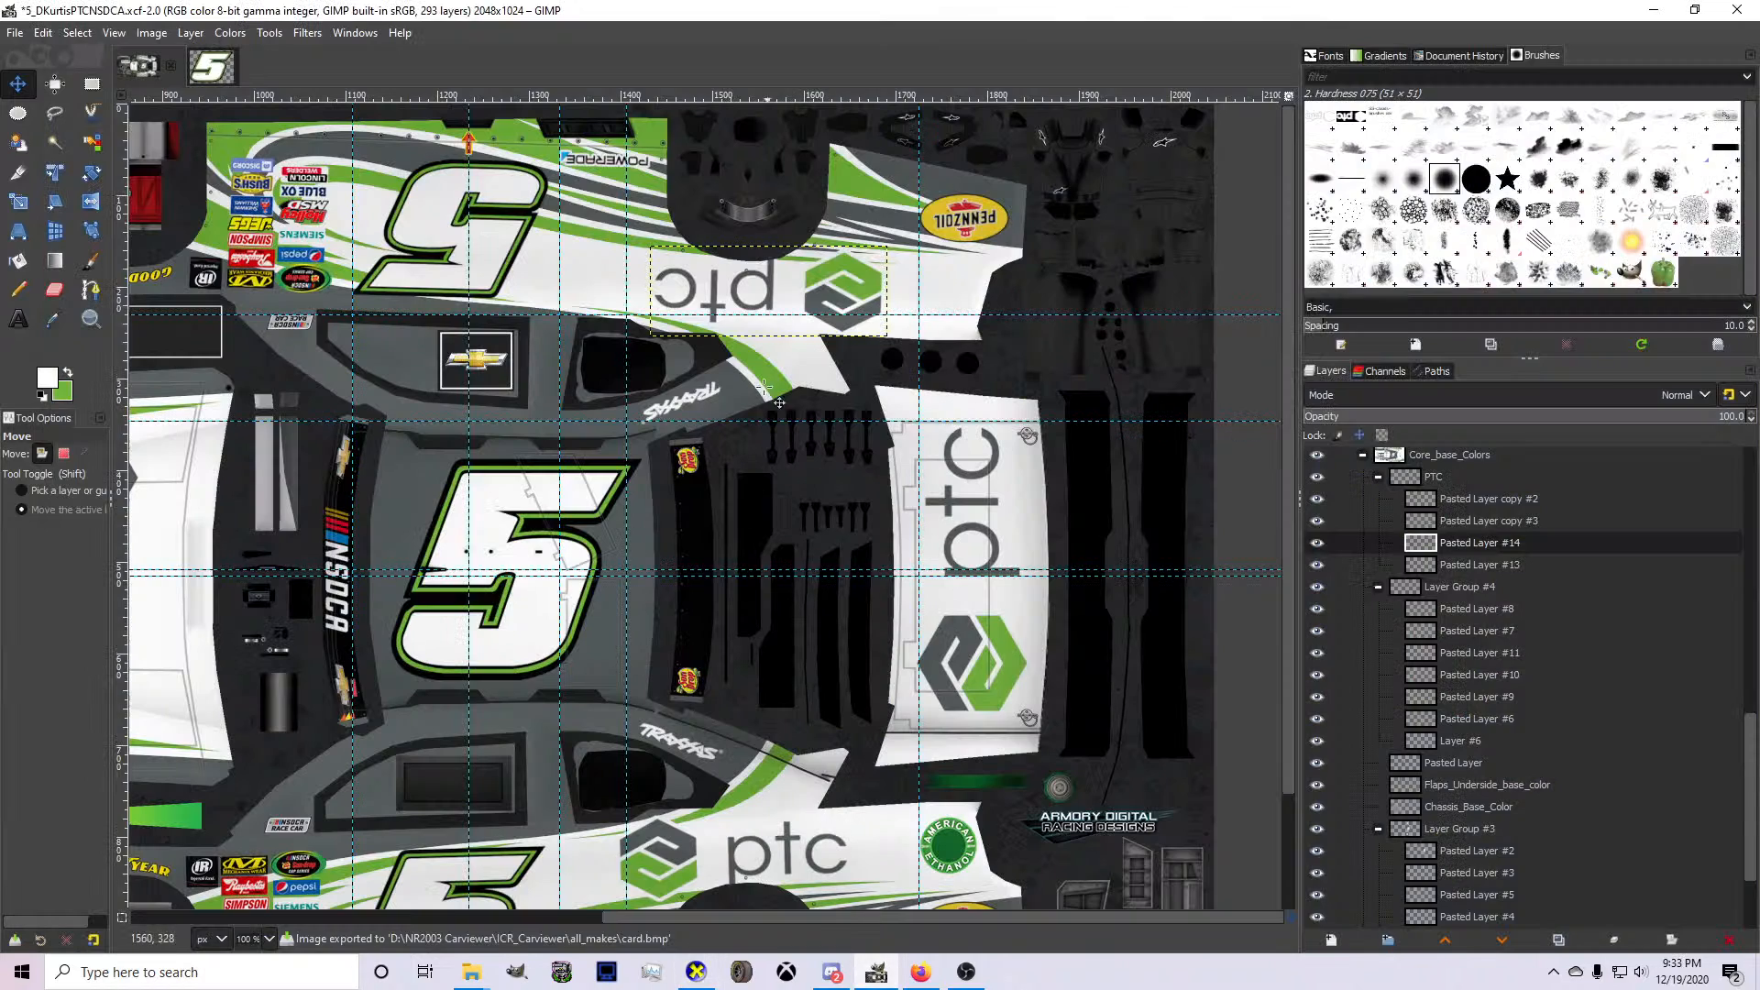
# Export the updated livery to card.bmp and check the PTC logo's placement on the 3D car in CarView.
pyautogui.scroll(2, 779, 304)
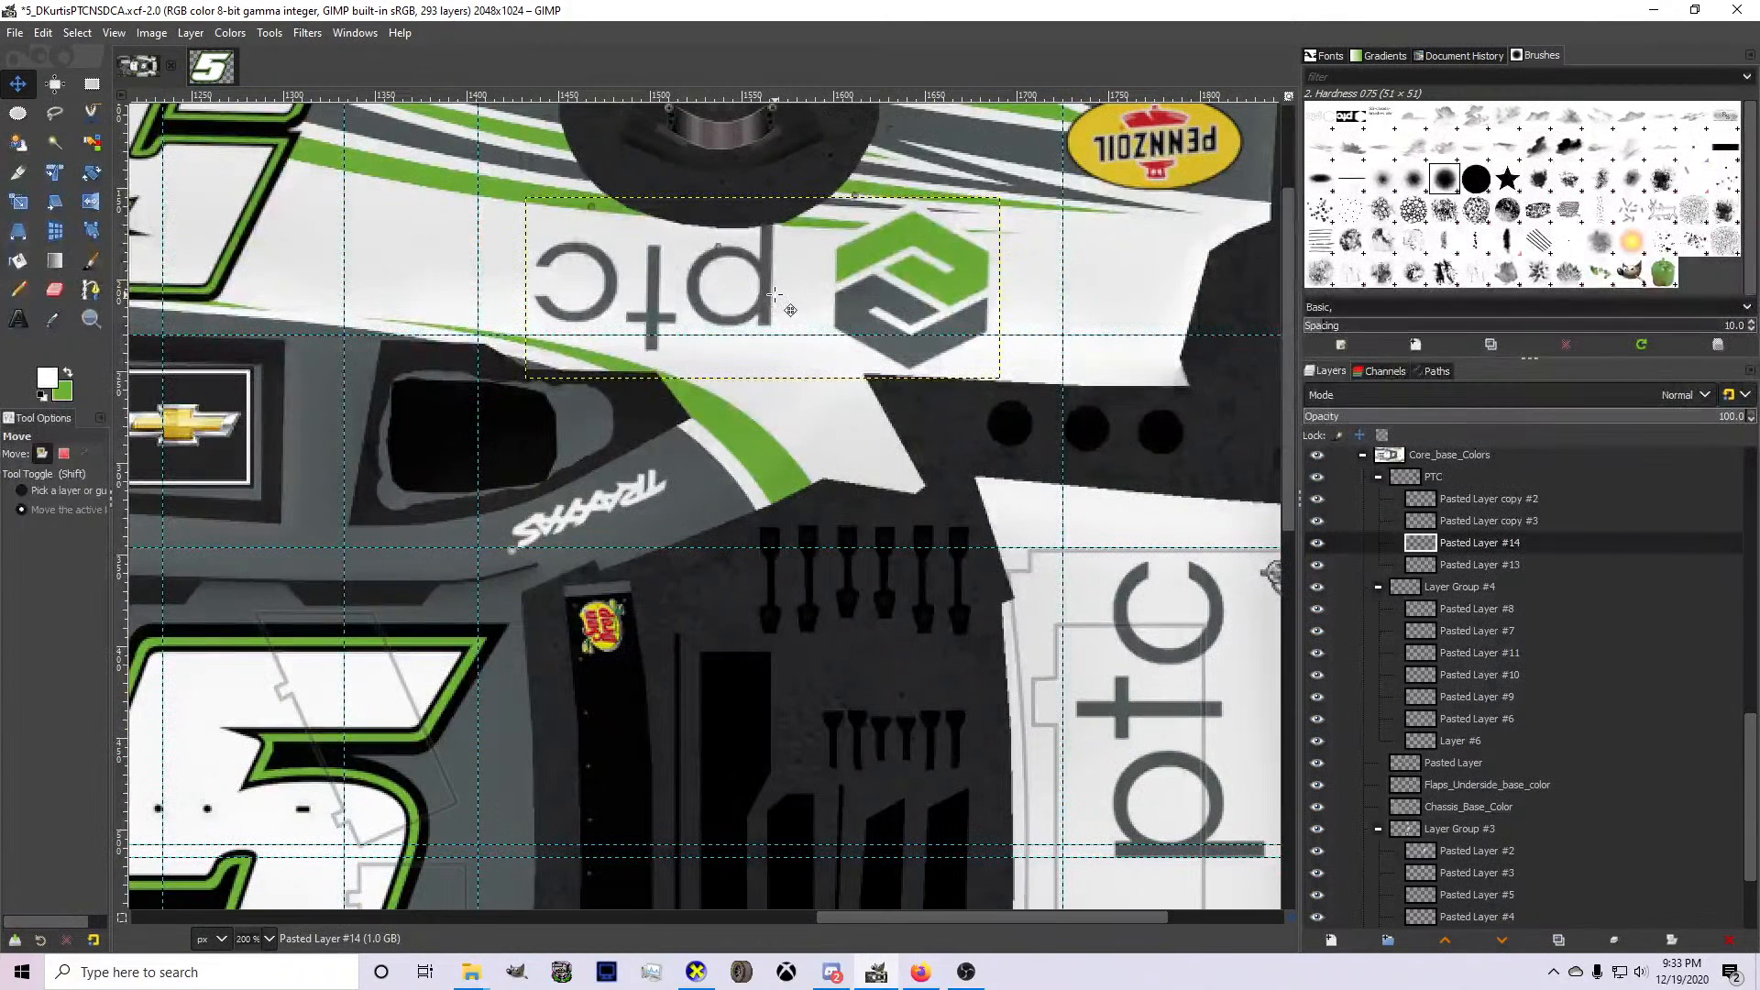
pyautogui.scroll(-2, 773, 294)
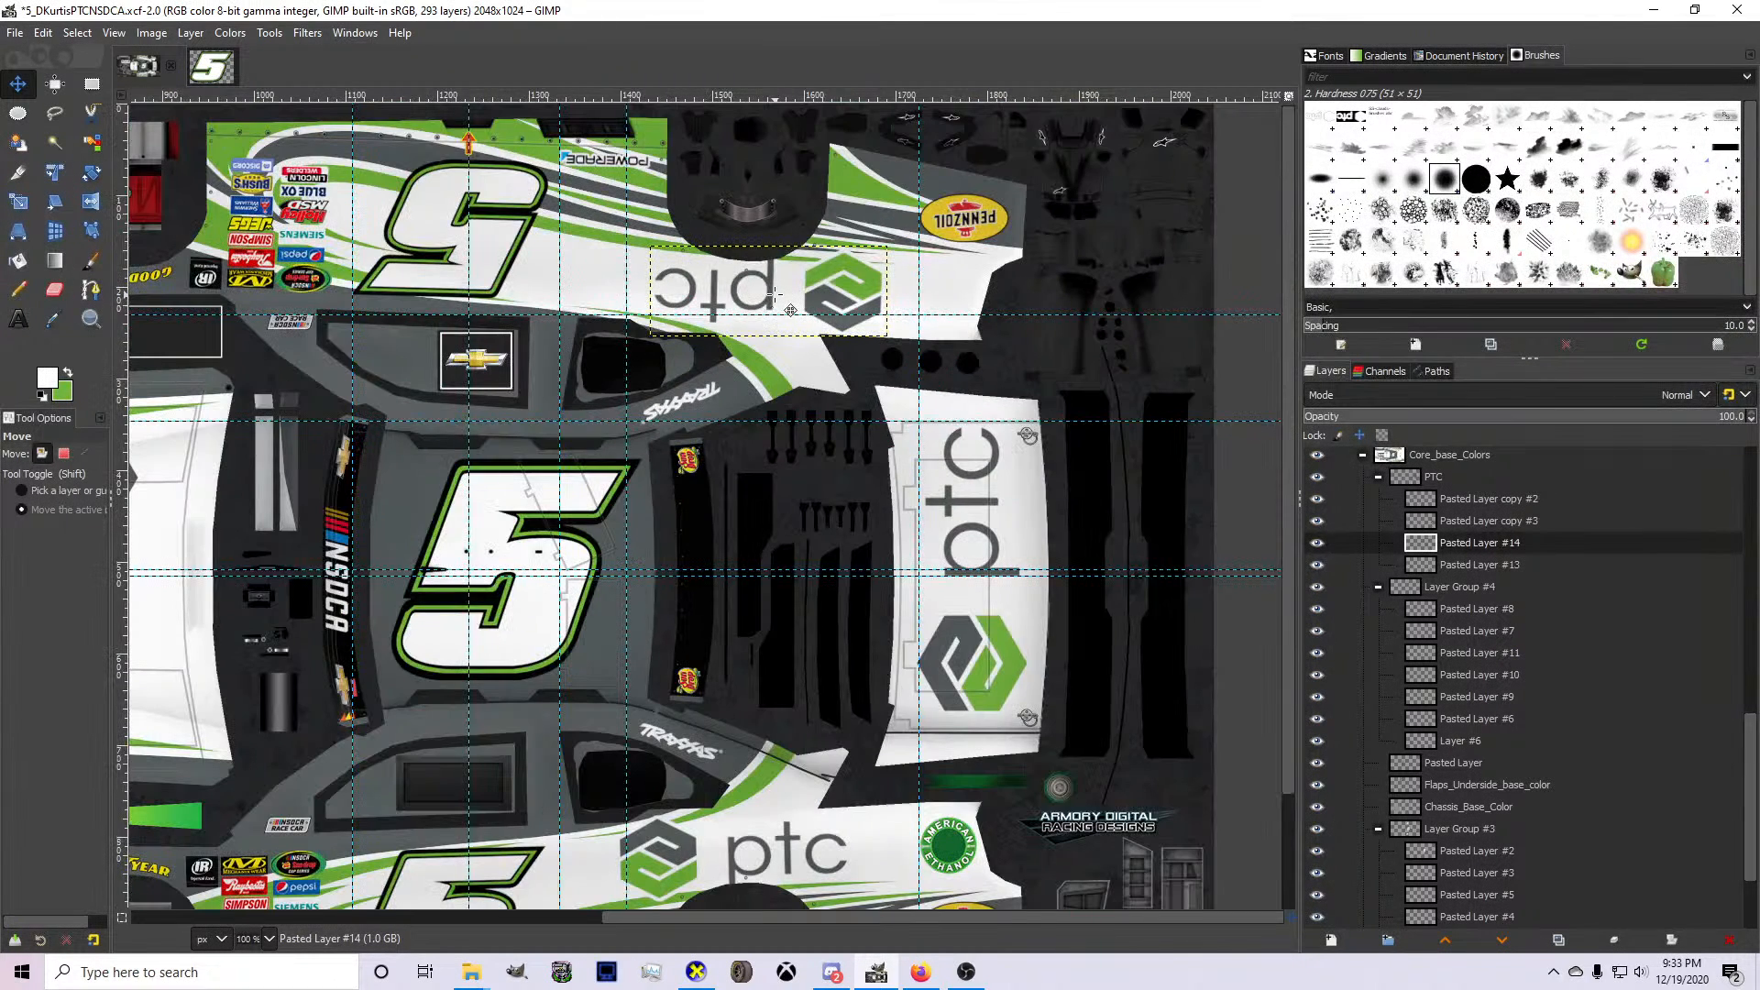
pyautogui.hotkey('ctrl', 'e')
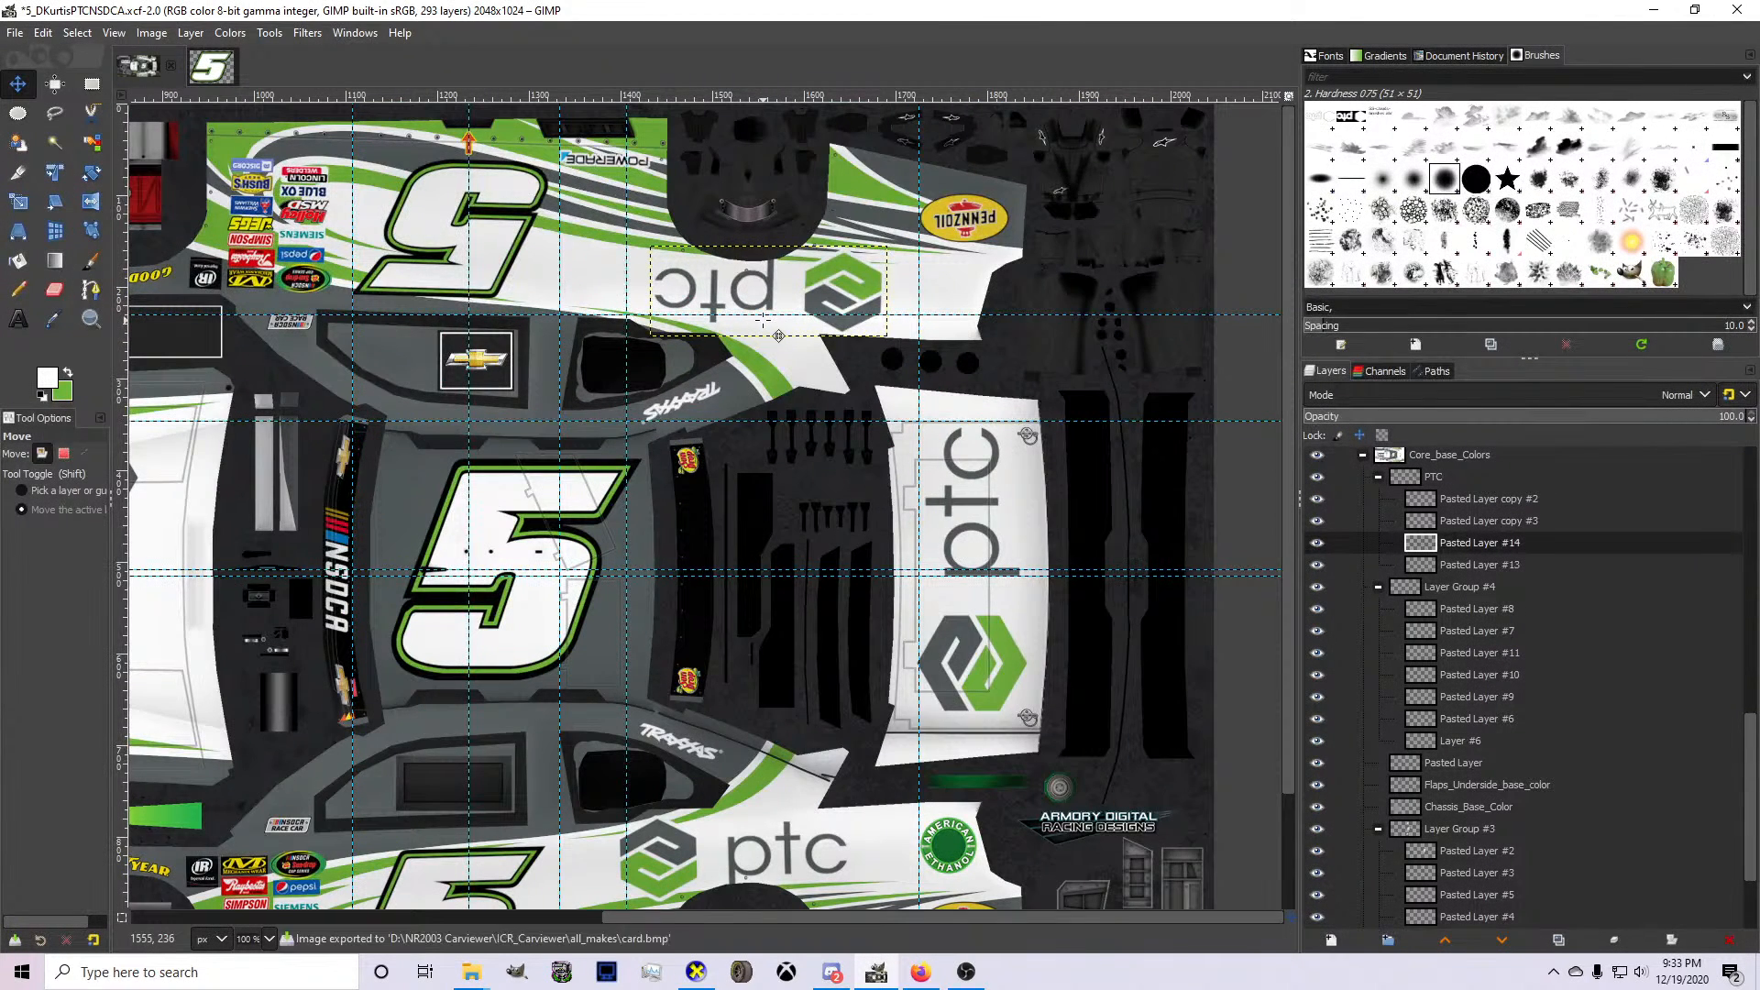
pyautogui.click(696, 972)
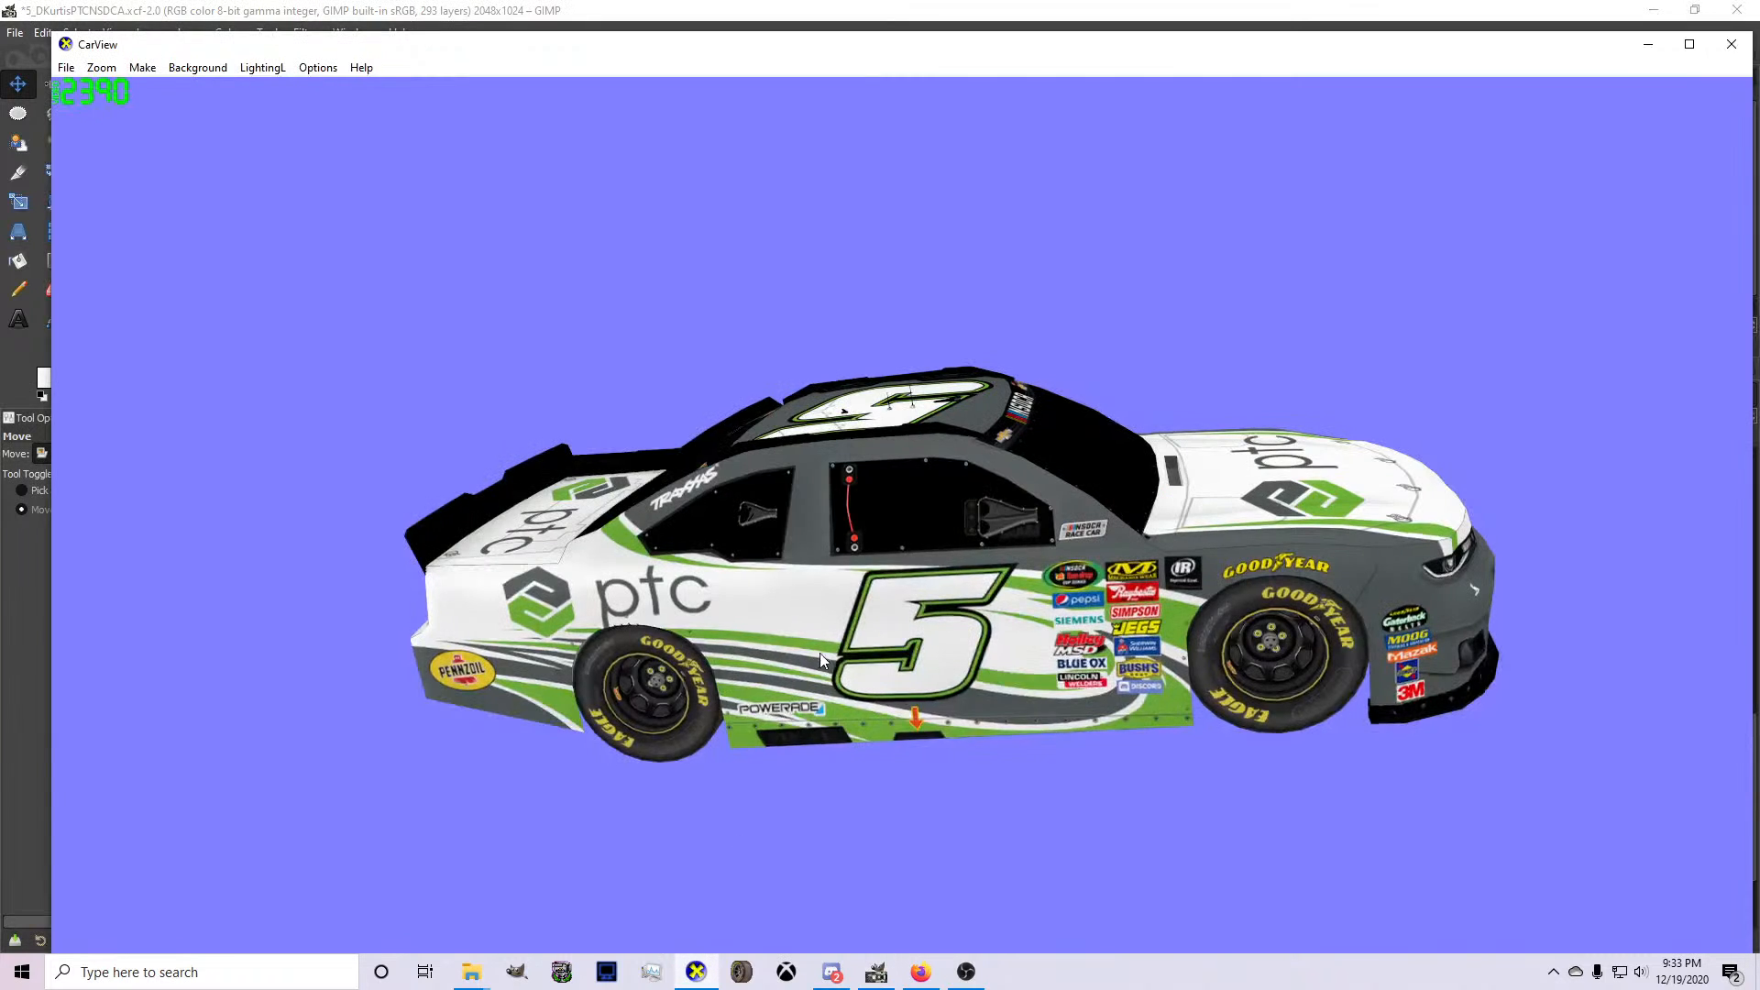
pyautogui.moveTo(930, 636); pyautogui.dragTo(901, 653)
pyautogui.click(867, 975)
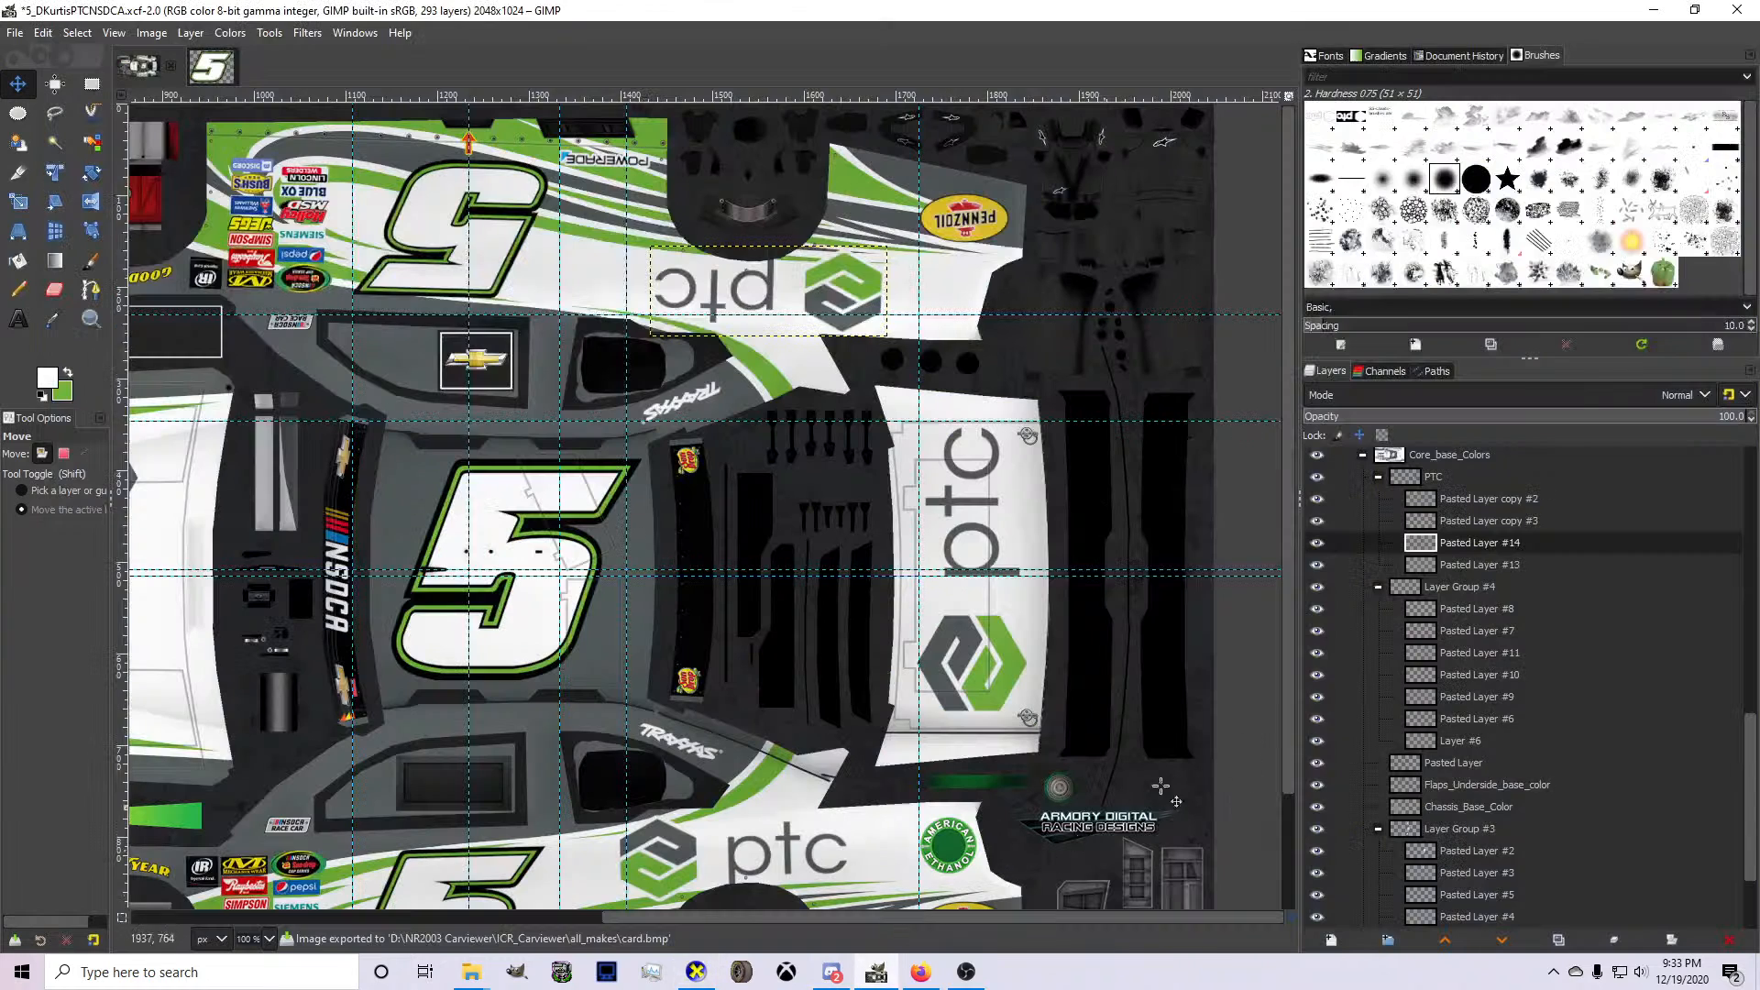
# Collapse the PTC layer group and toggle Layer Group #4's visibility to identify its contents.
pyautogui.click(1379, 477)
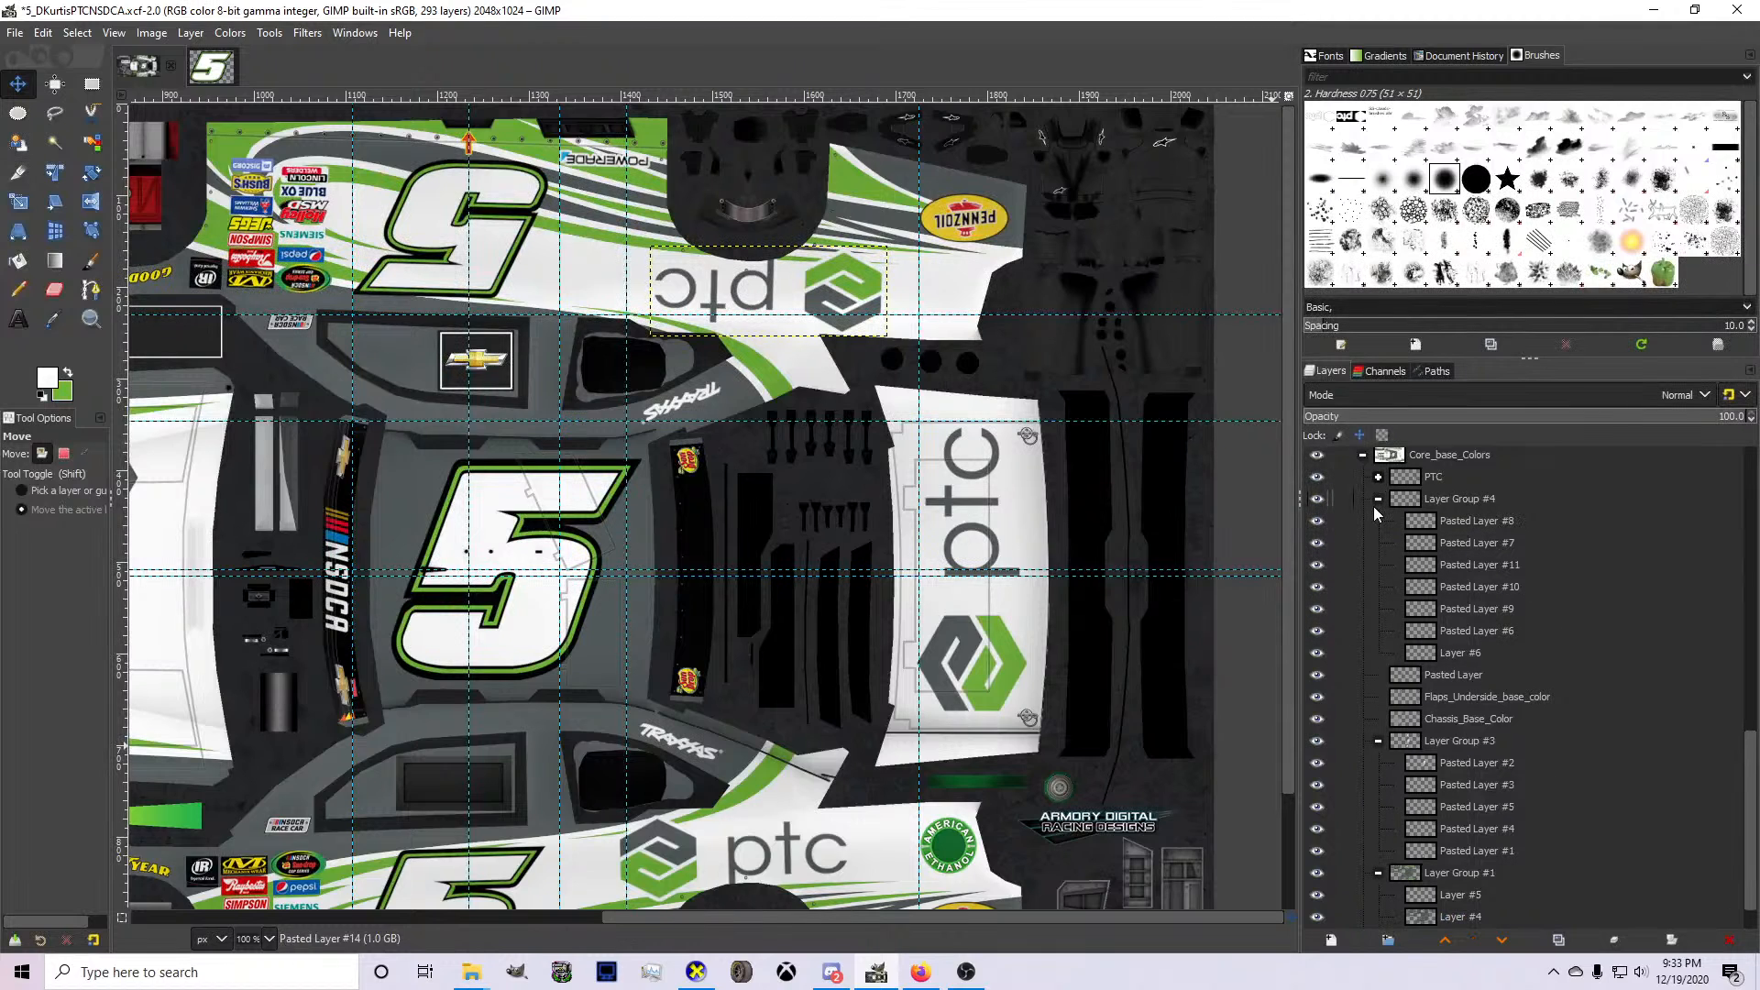
pyautogui.click(1315, 499)
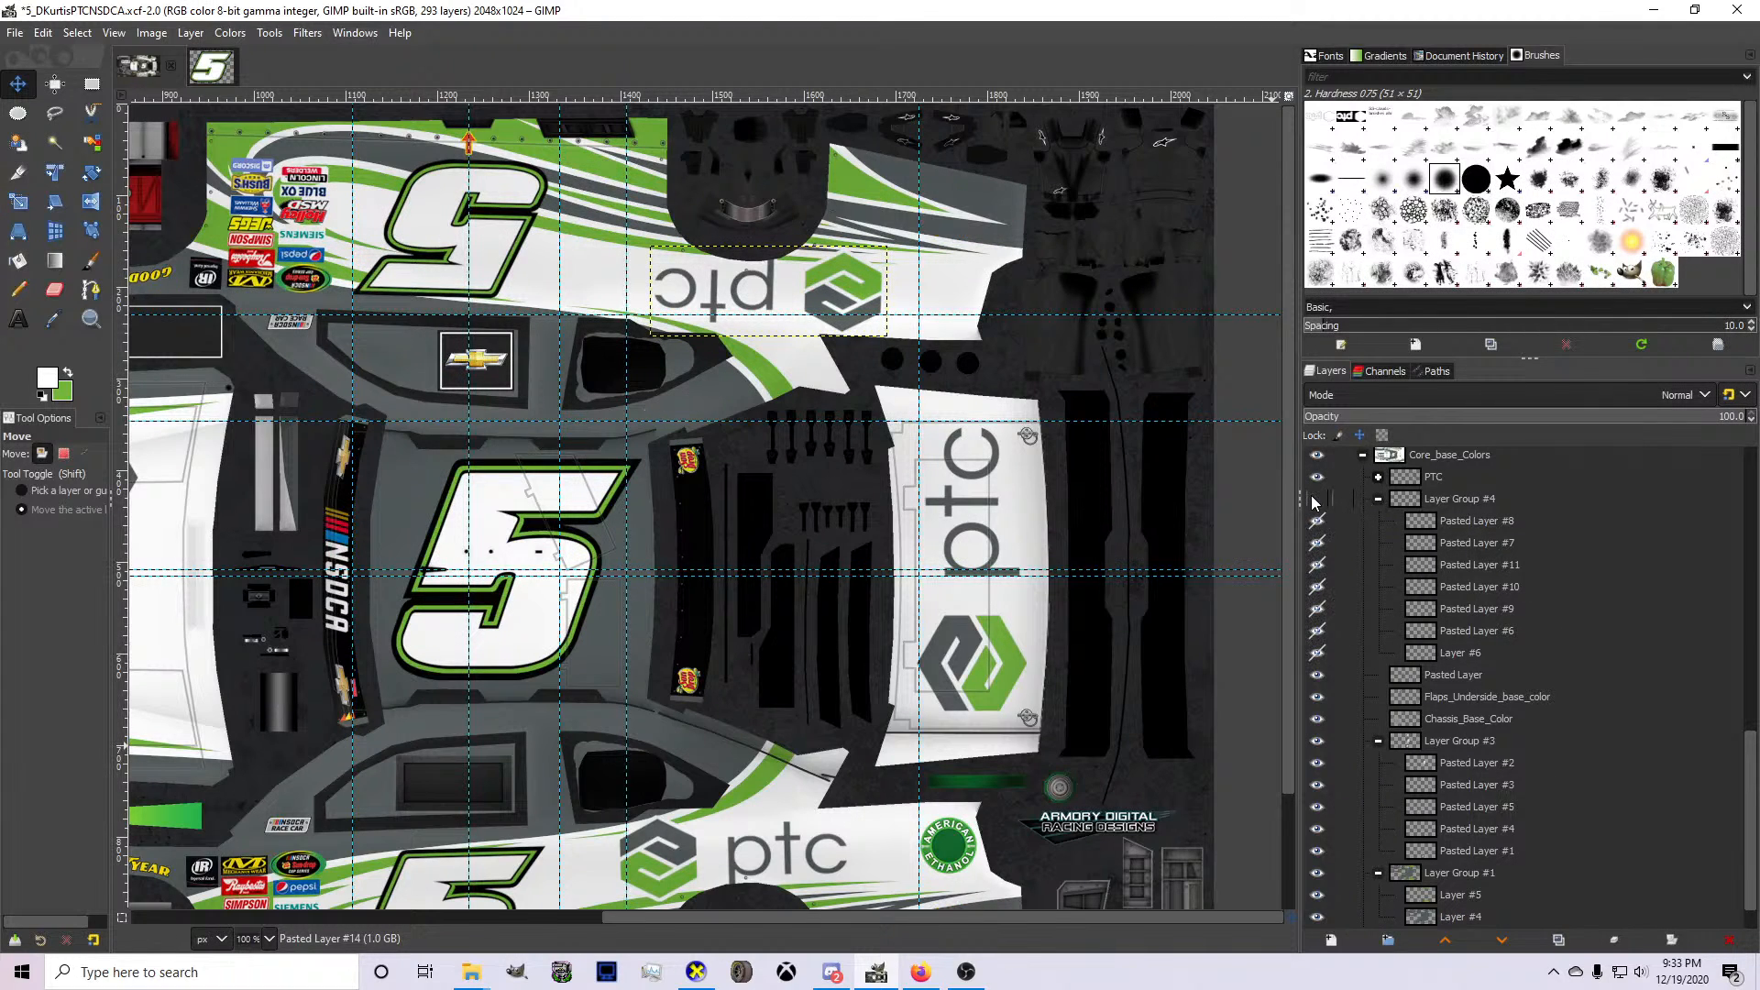
pyautogui.click(1315, 499)
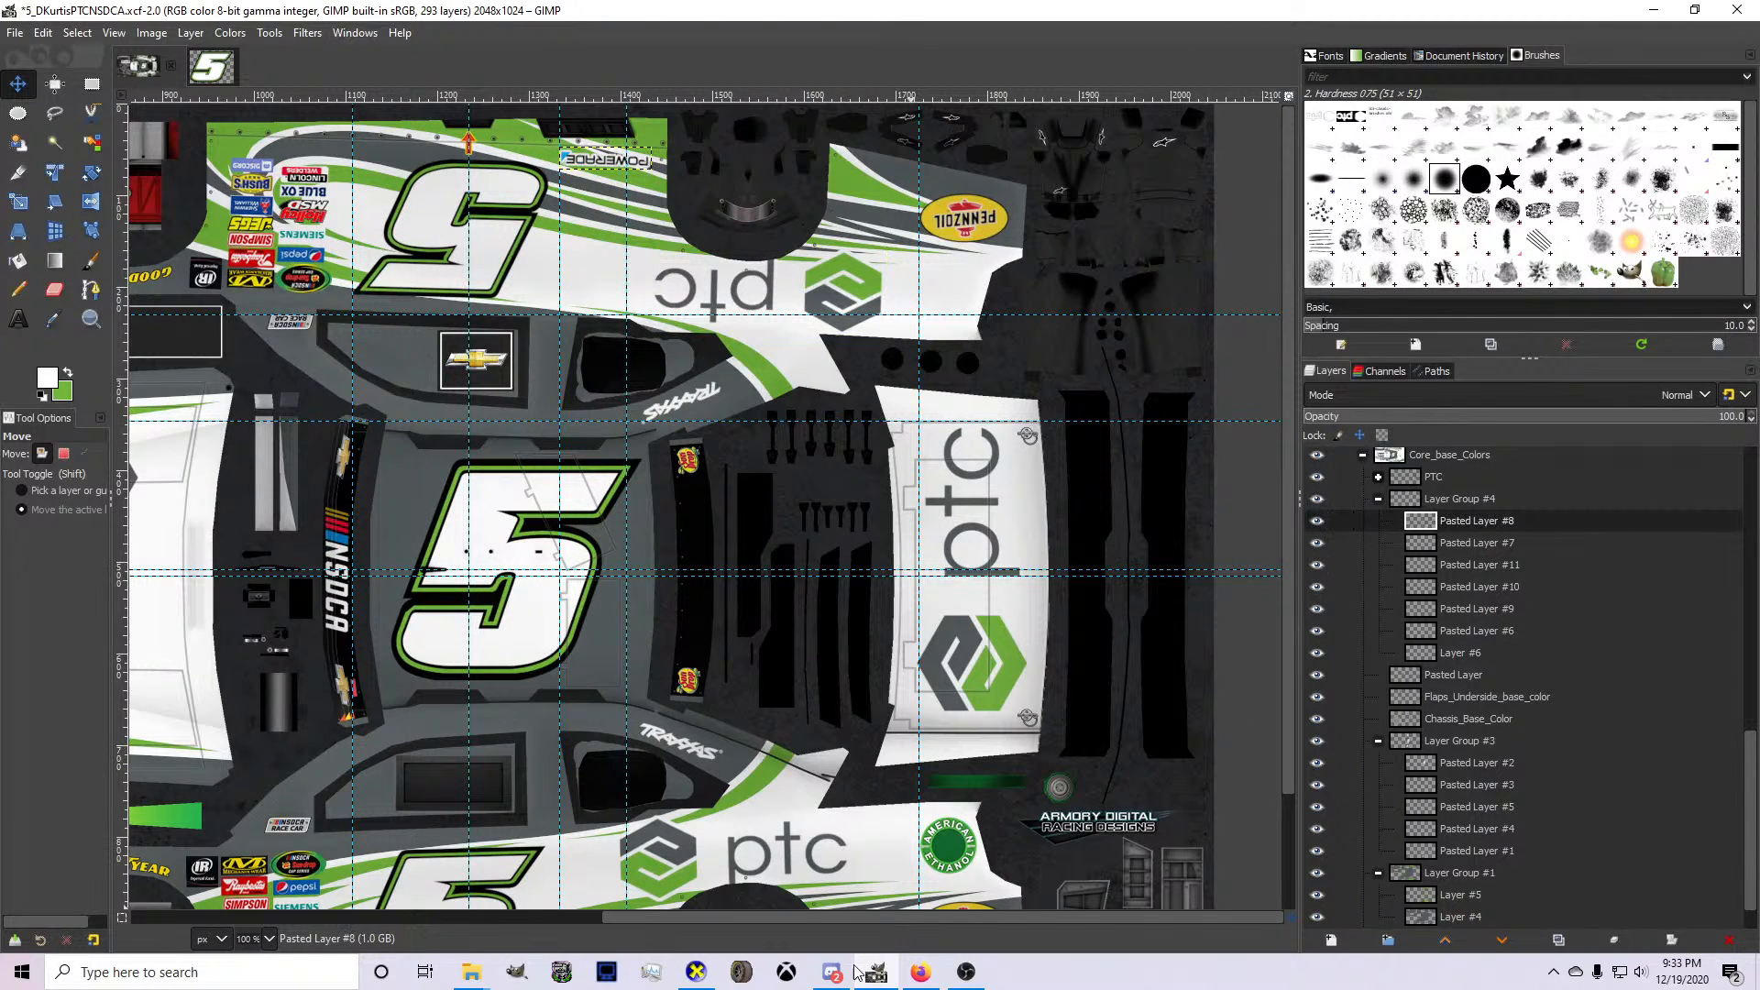
# Check the sponsor list in the Painter Spreadsheets document in Firefox and search Google for "mutant energy logo".
pyautogui.click(919, 973)
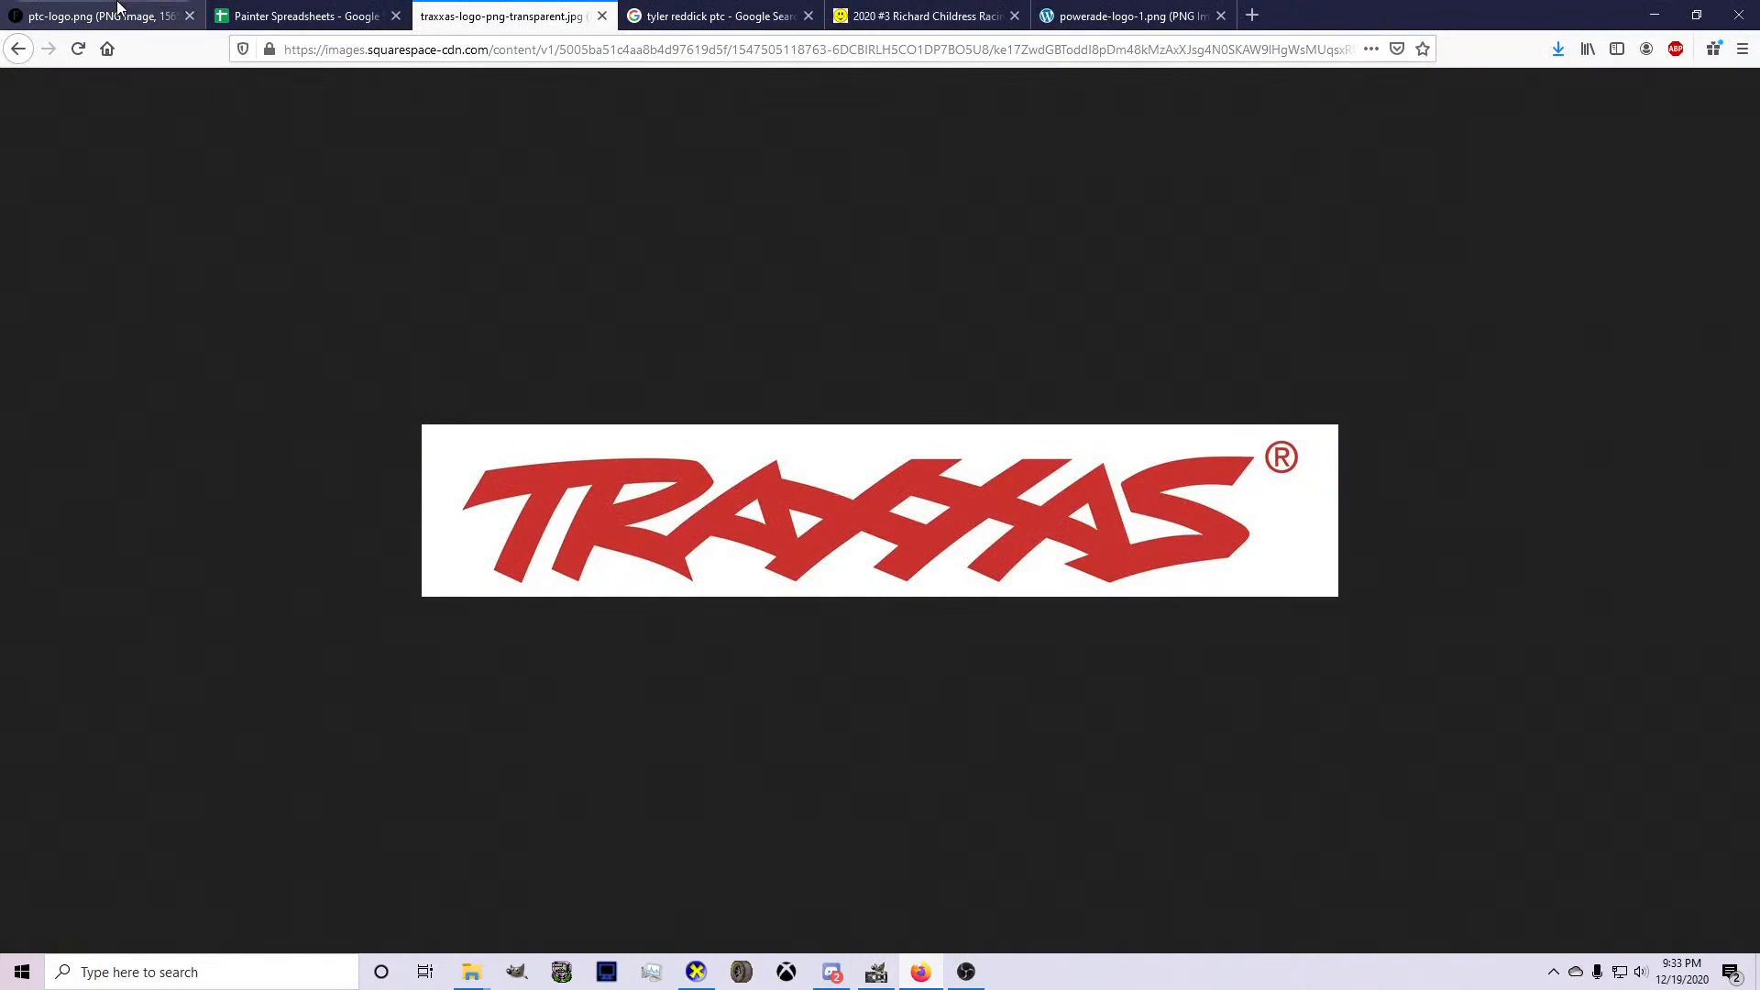
pyautogui.click(298, 16)
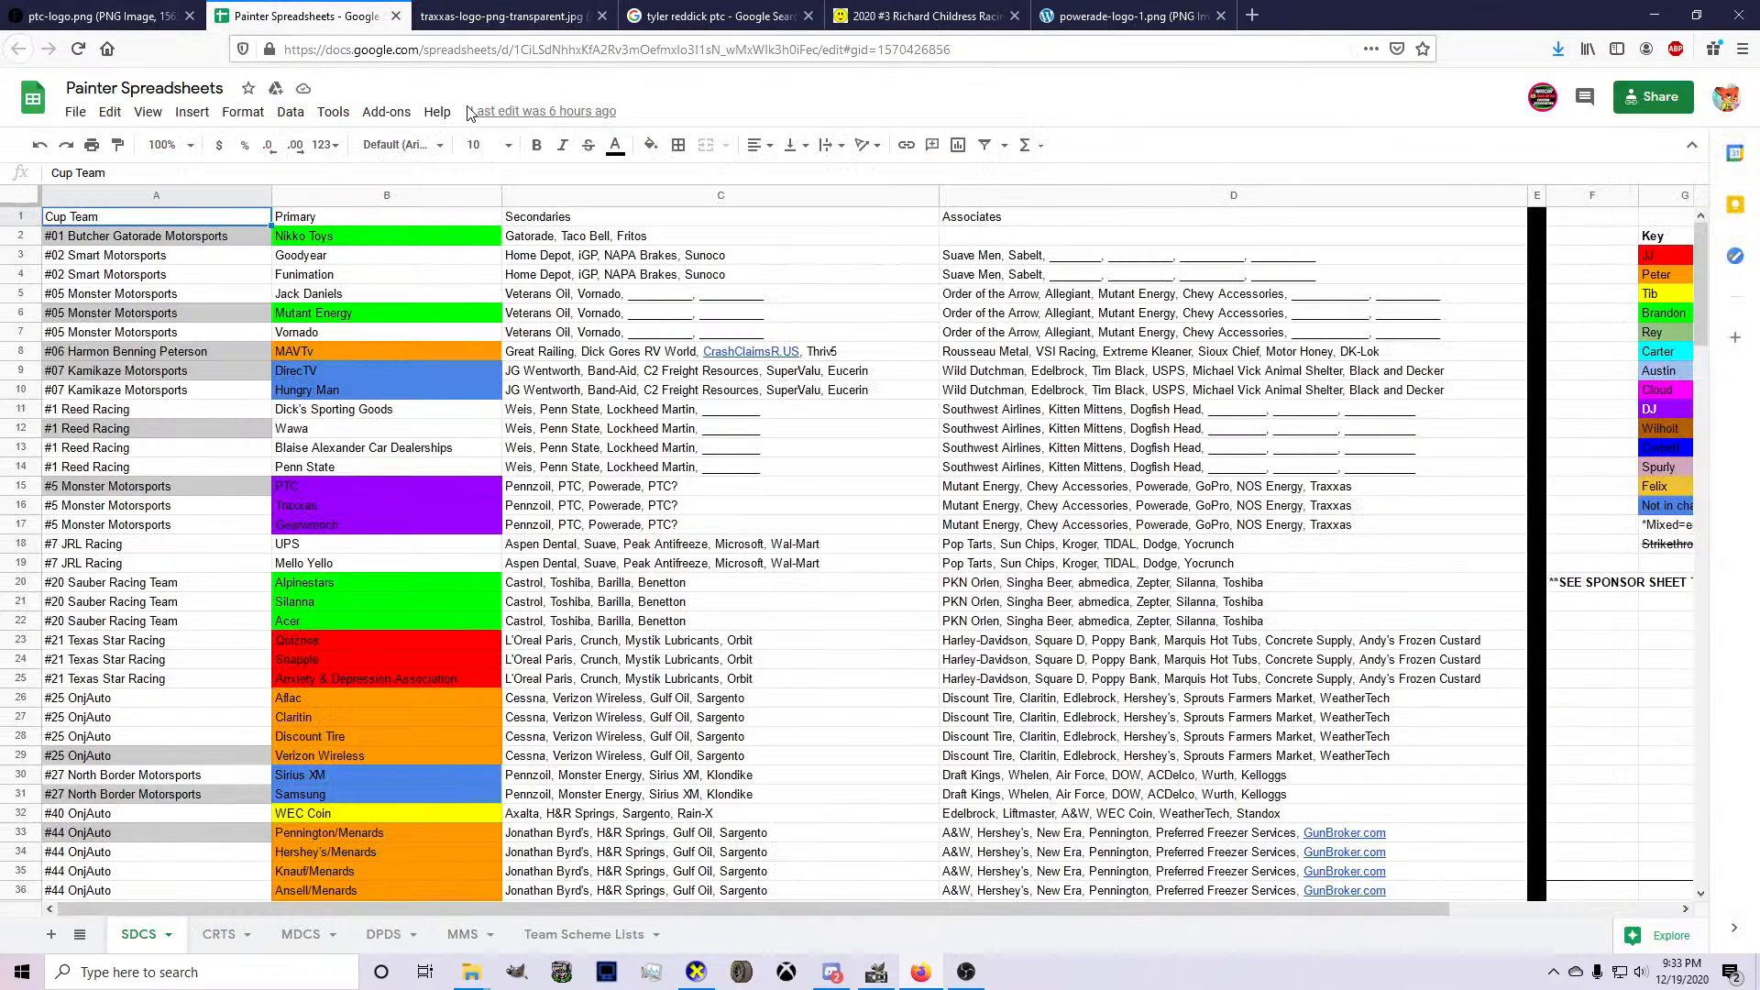
pyautogui.click(687, 11)
pyautogui.click(653, 48)
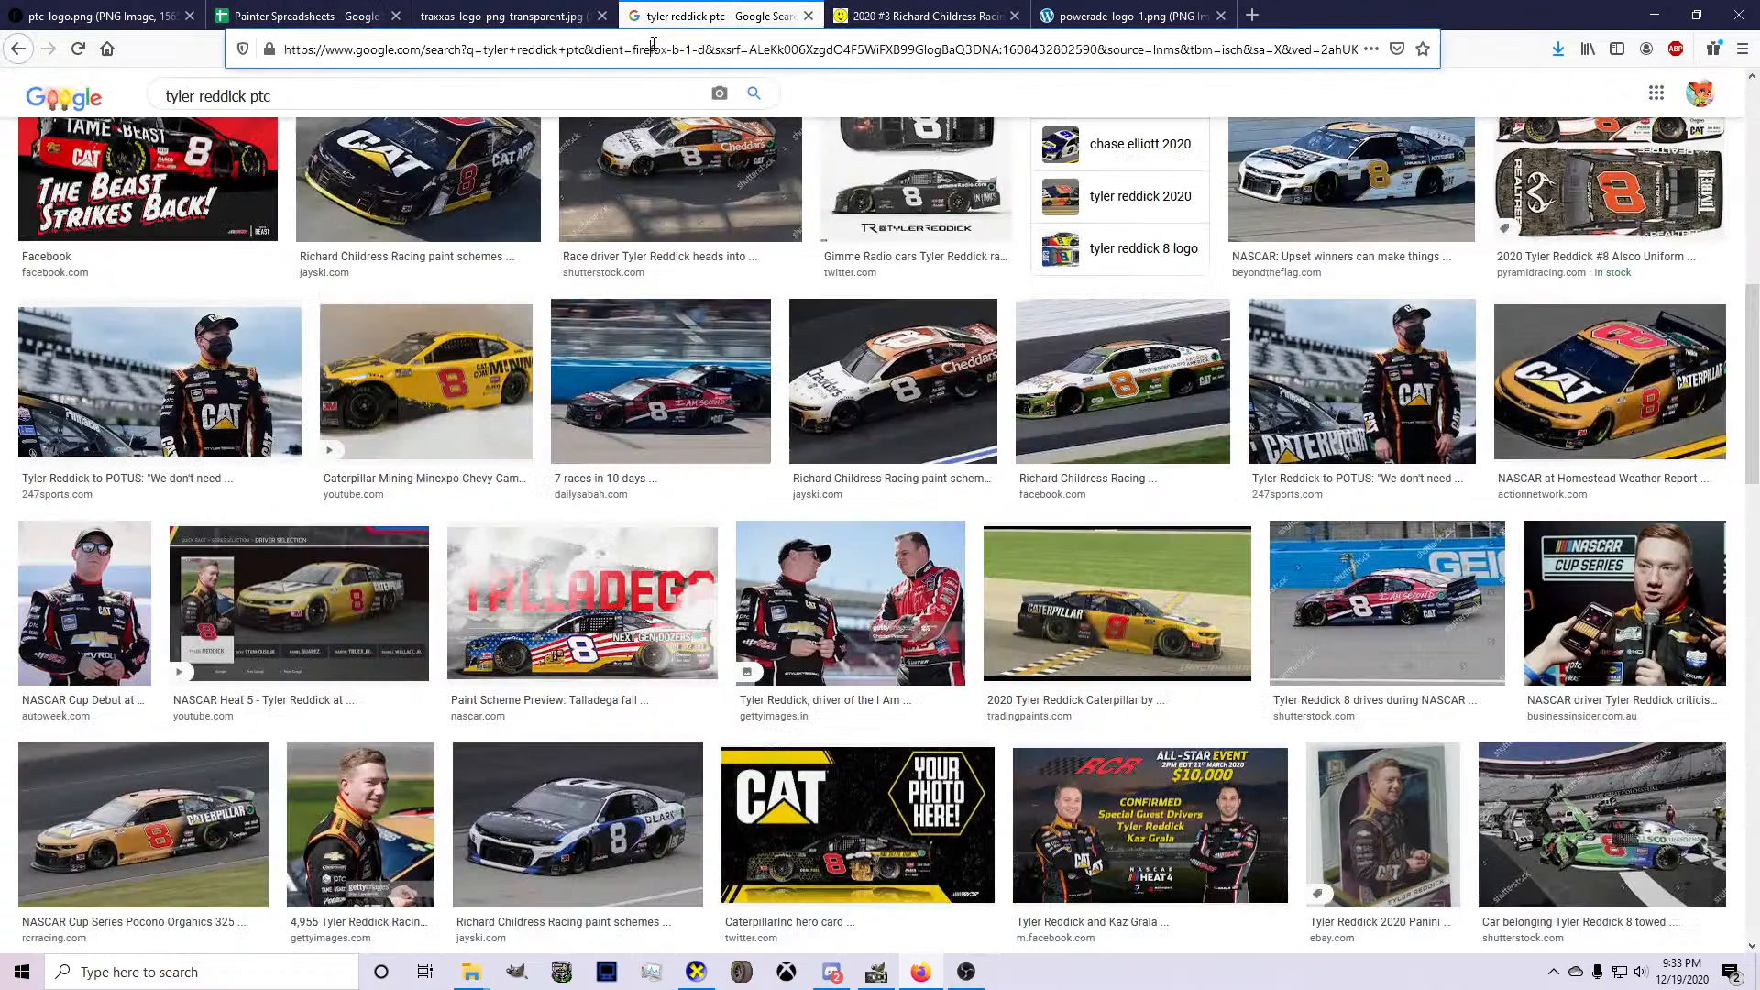
pyautogui.write('mutan')
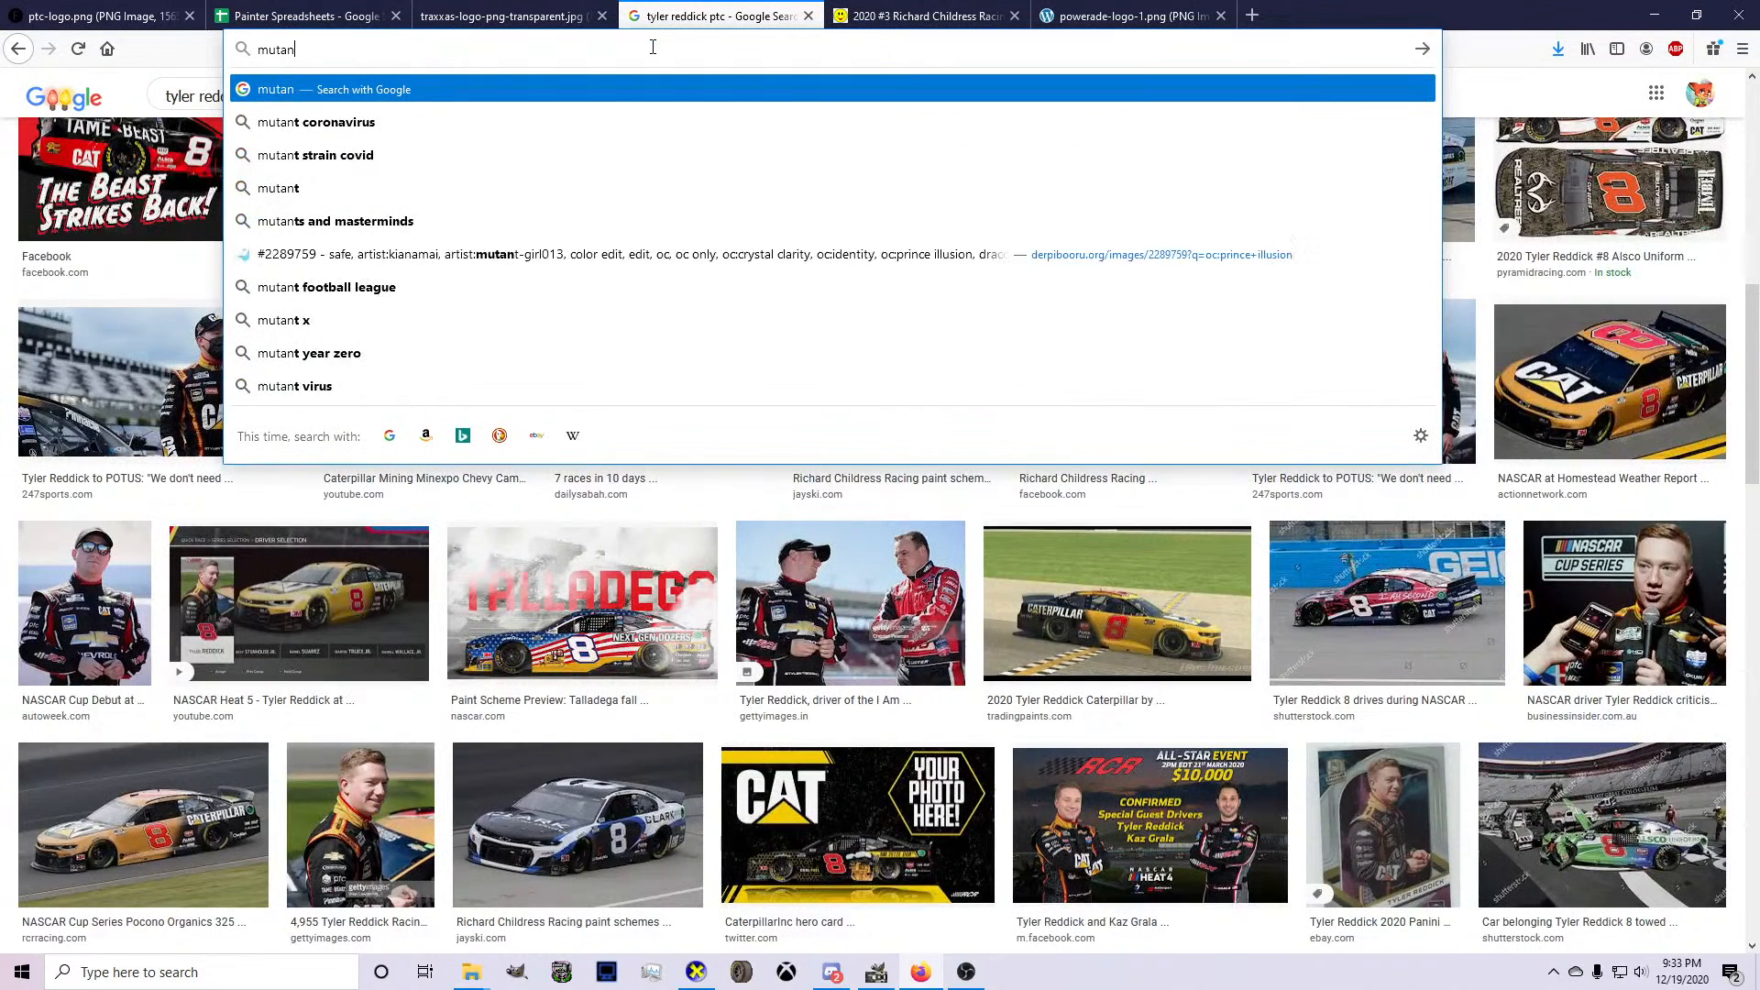
pyautogui.write('t energy logo')
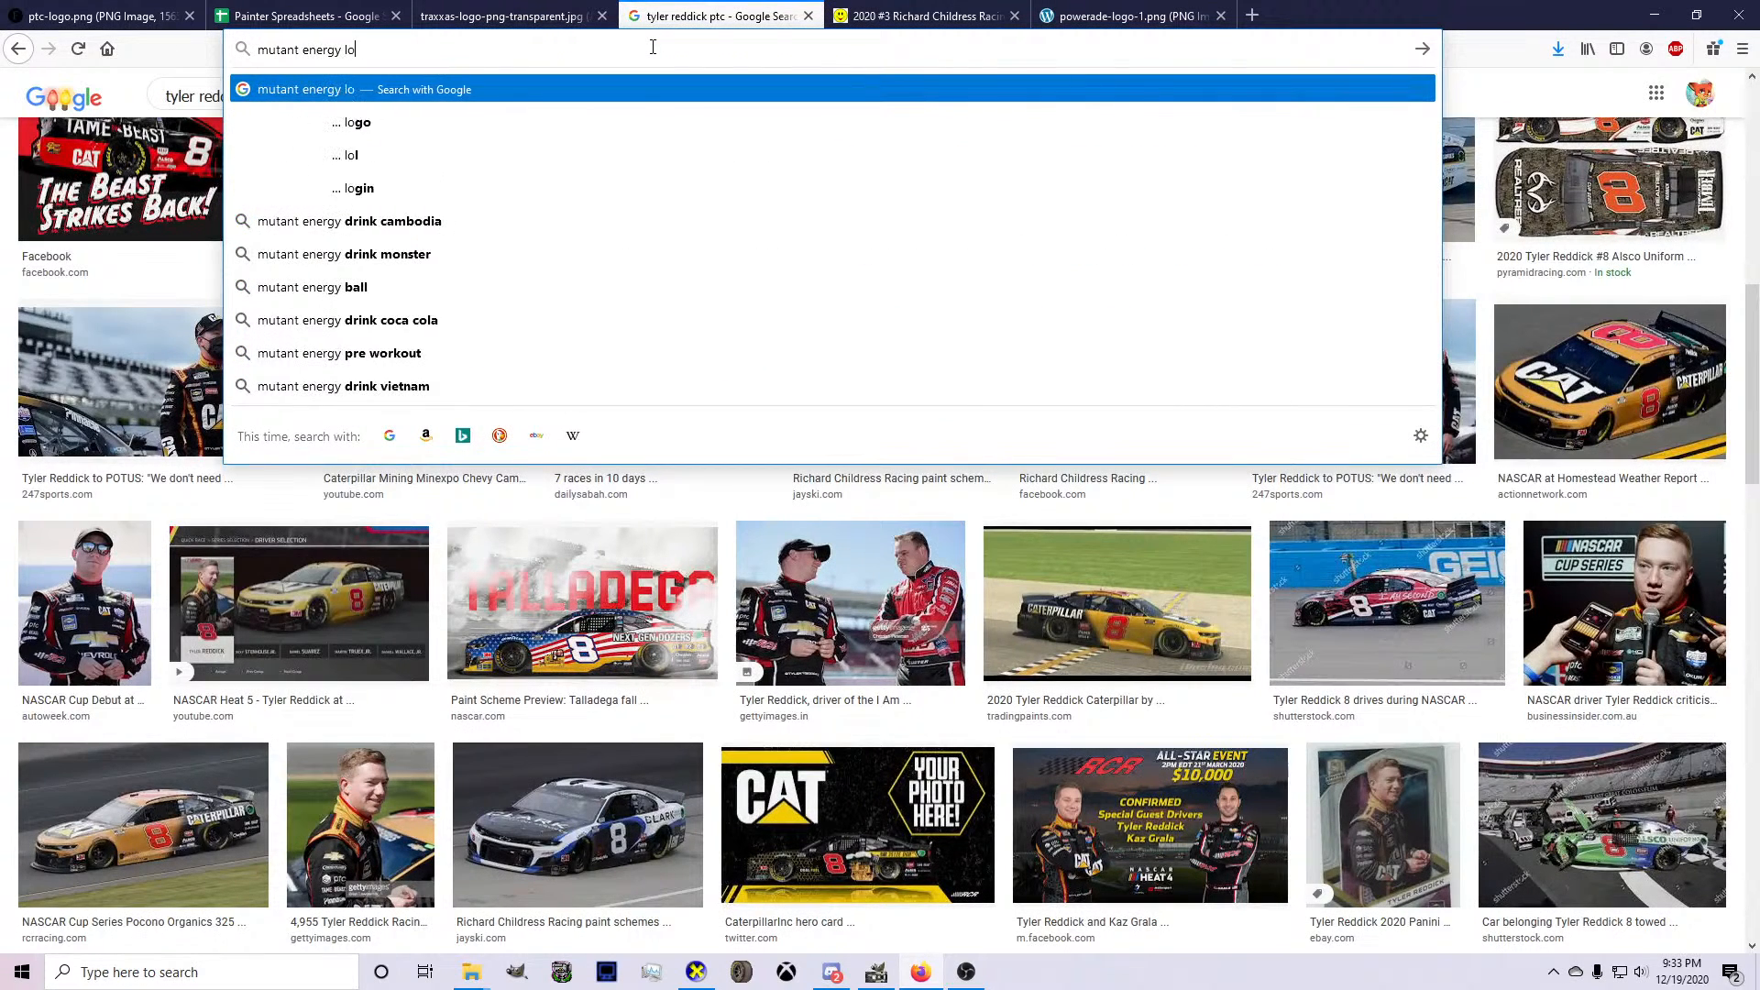
pyautogui.press('Return')
# Review the #5 Monster Motorsports associate sponsors in the spreadsheet again, and save the PTC livery file in GIMP.
pyautogui.click(588, 18)
pyautogui.click(554, 49)
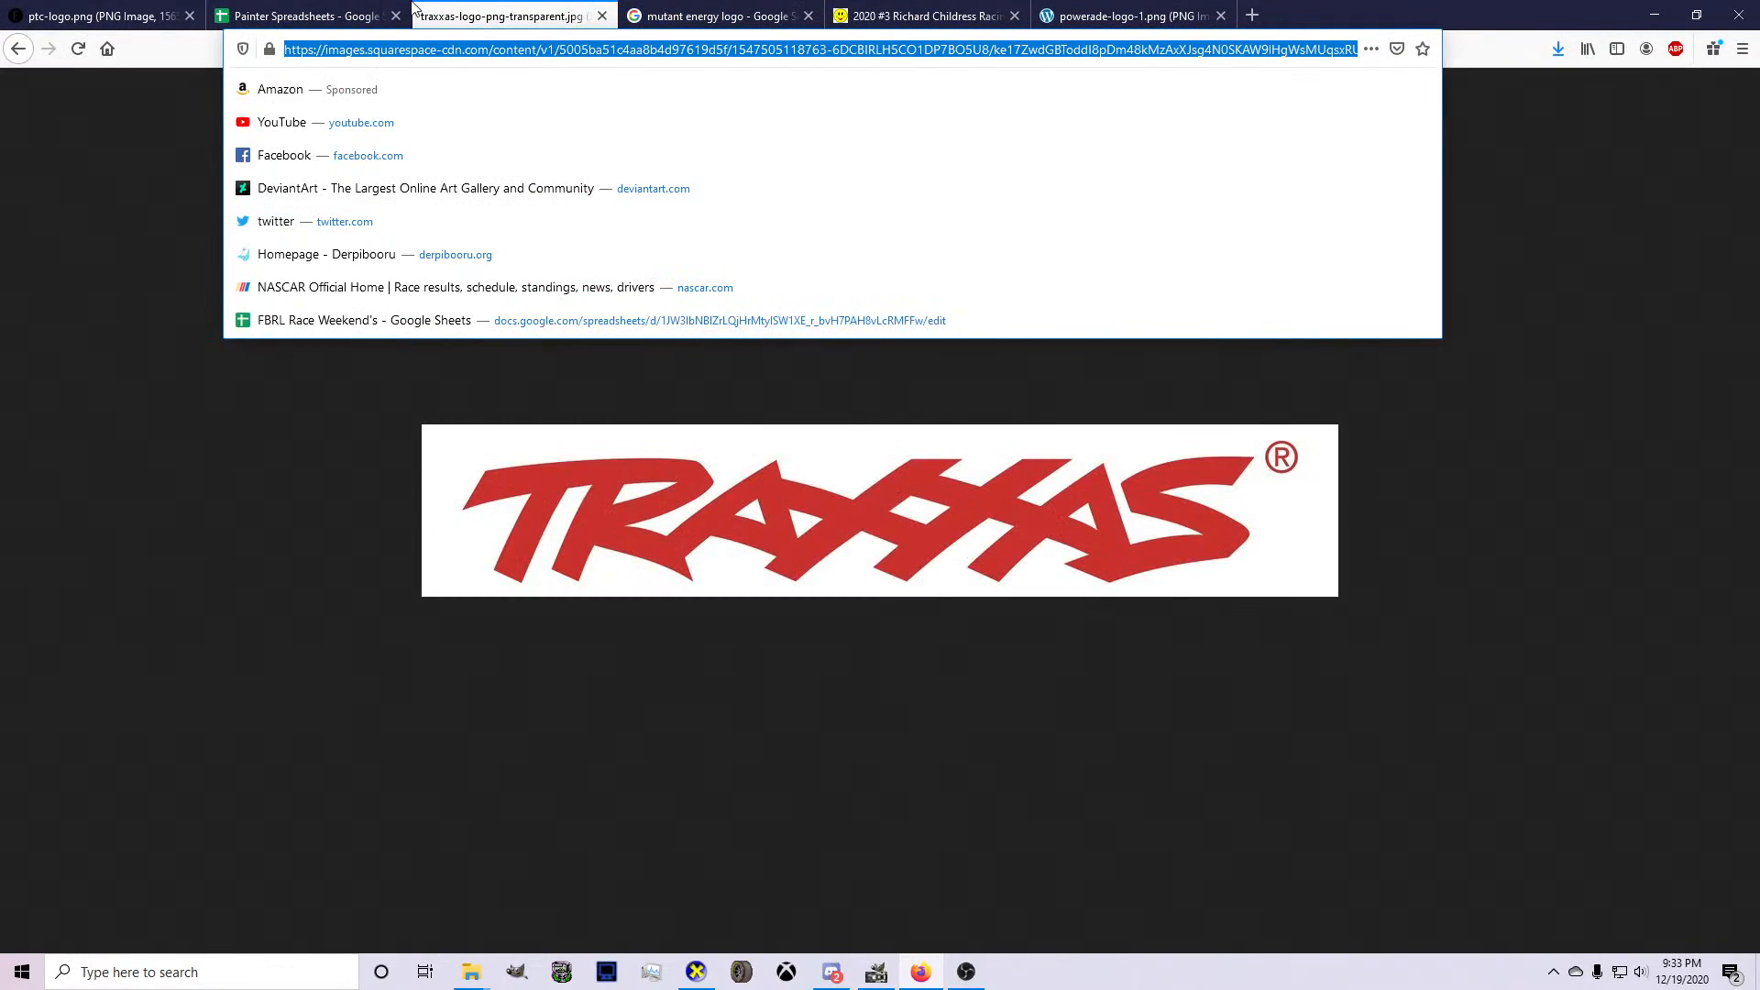
pyautogui.click(303, 16)
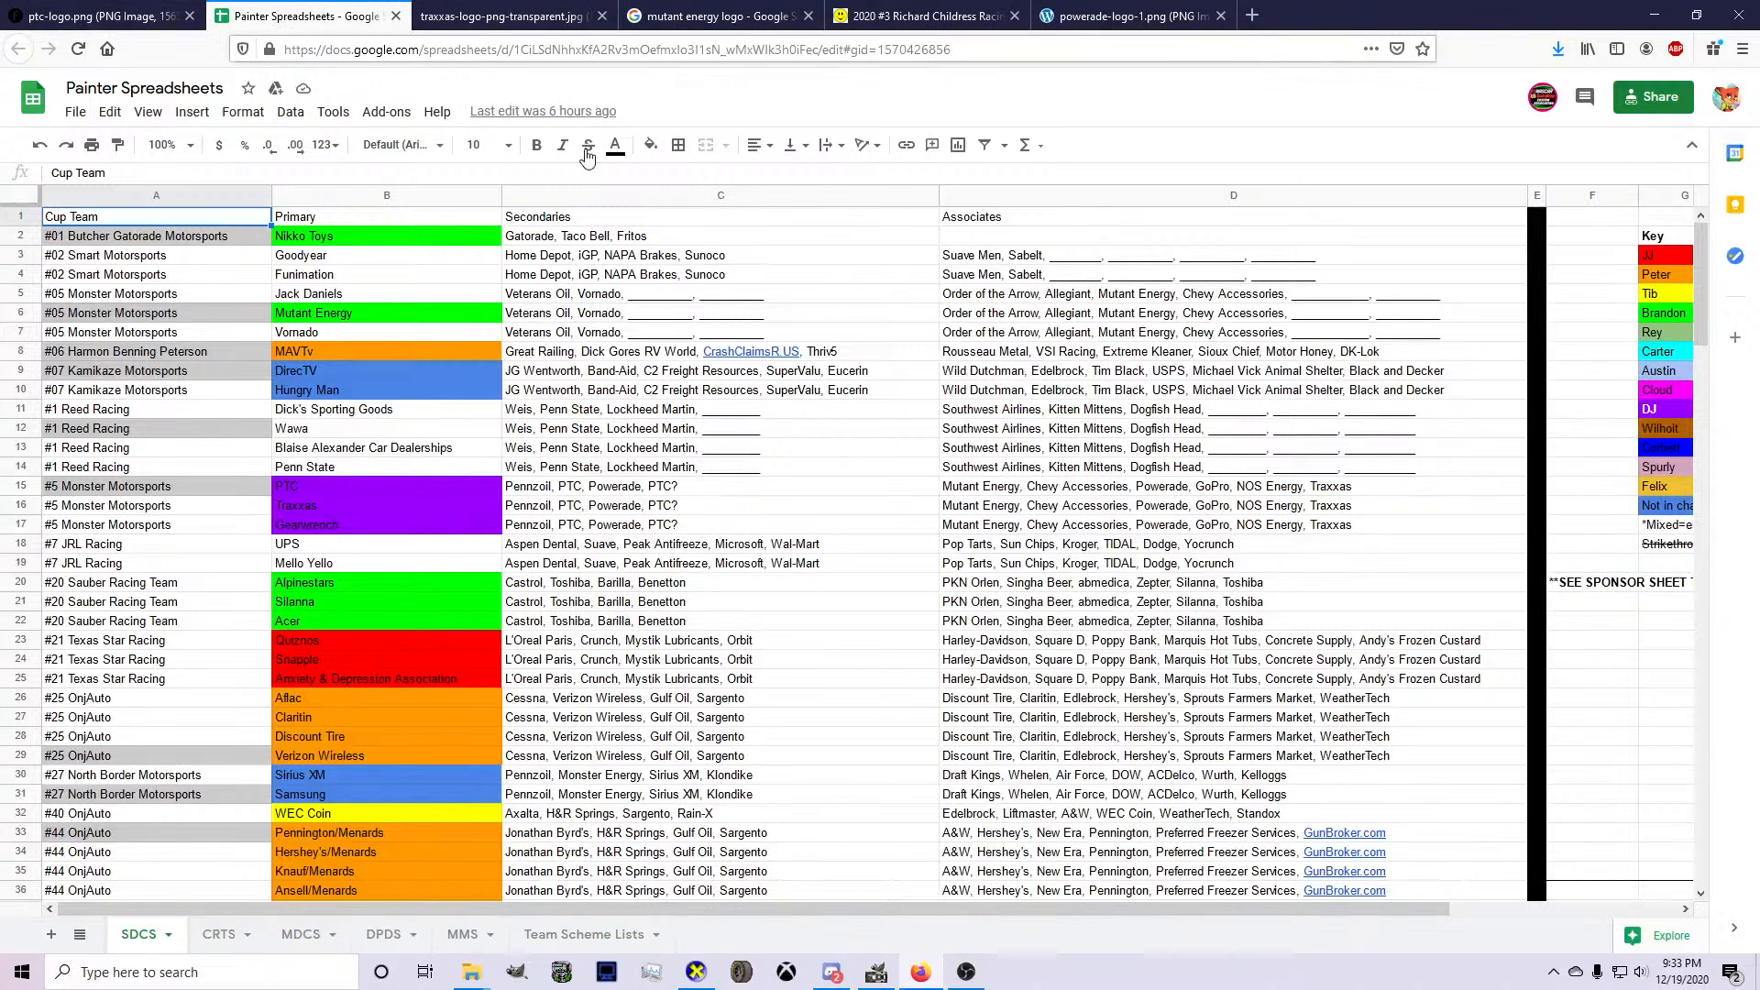
pyautogui.click(876, 972)
pyautogui.hotkey('ctrl', 's')
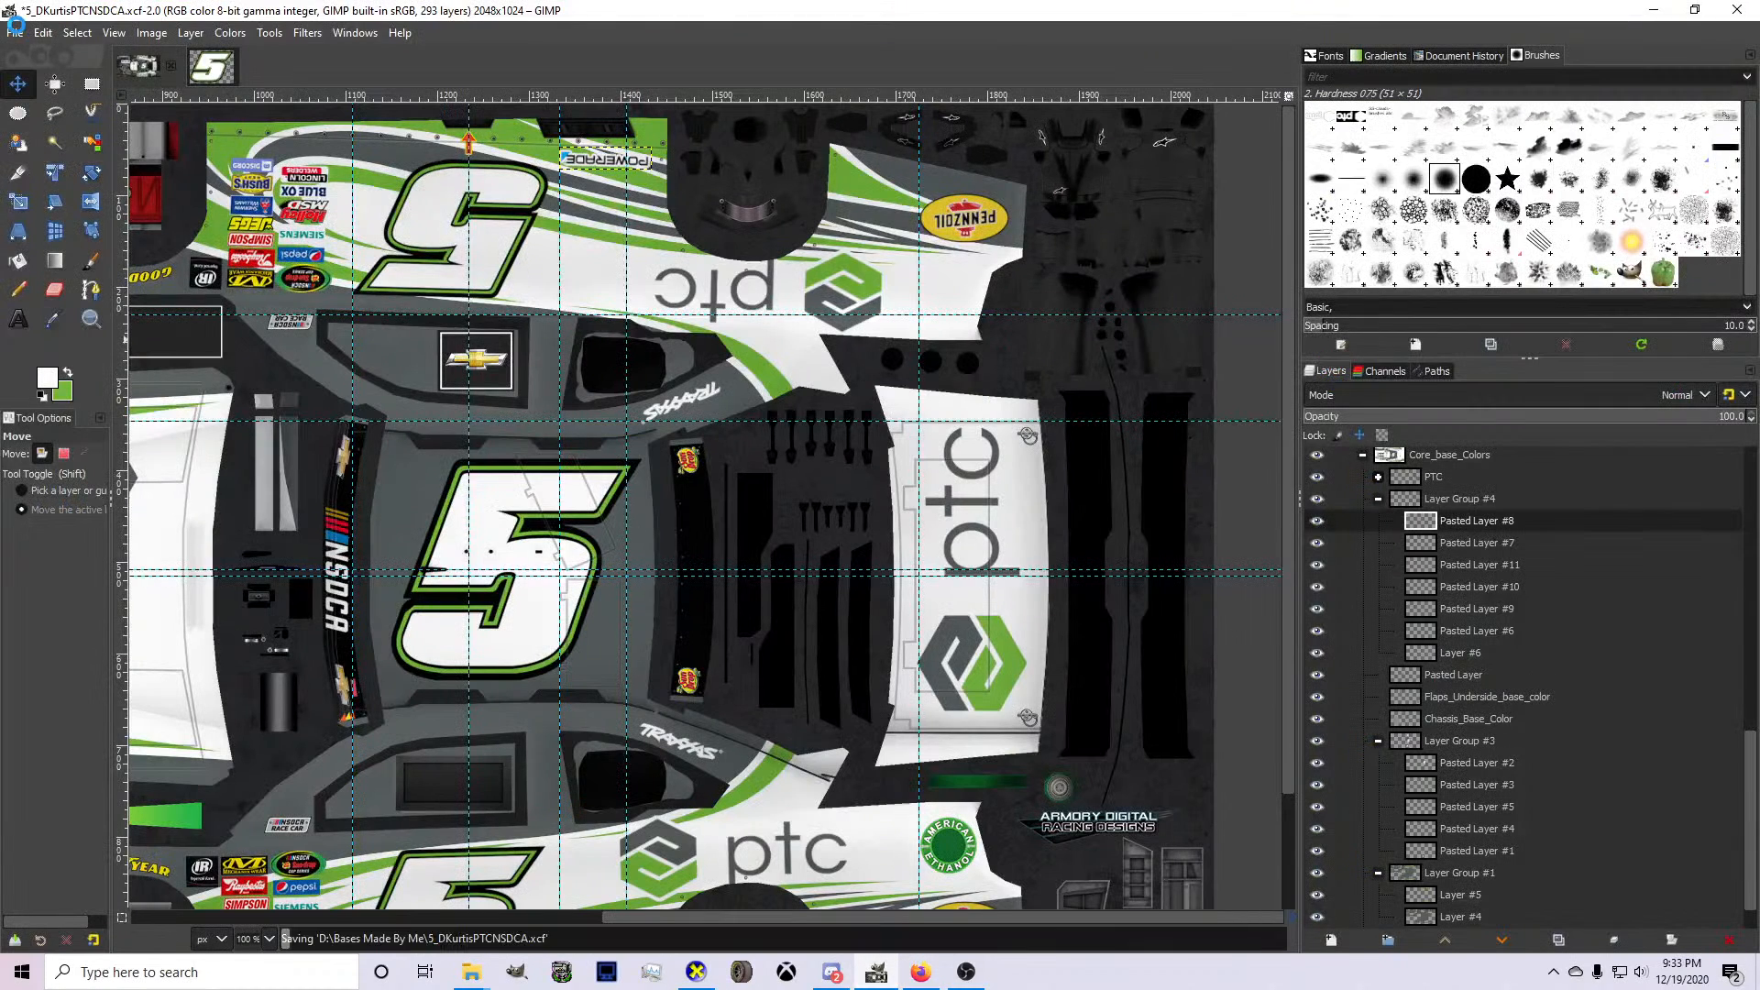
# Browse the Bases Made By Me folder for a livery with Chevy Accessories logos and open 29_WGossIMRCChevy.xcf.
pyautogui.click(16, 37)
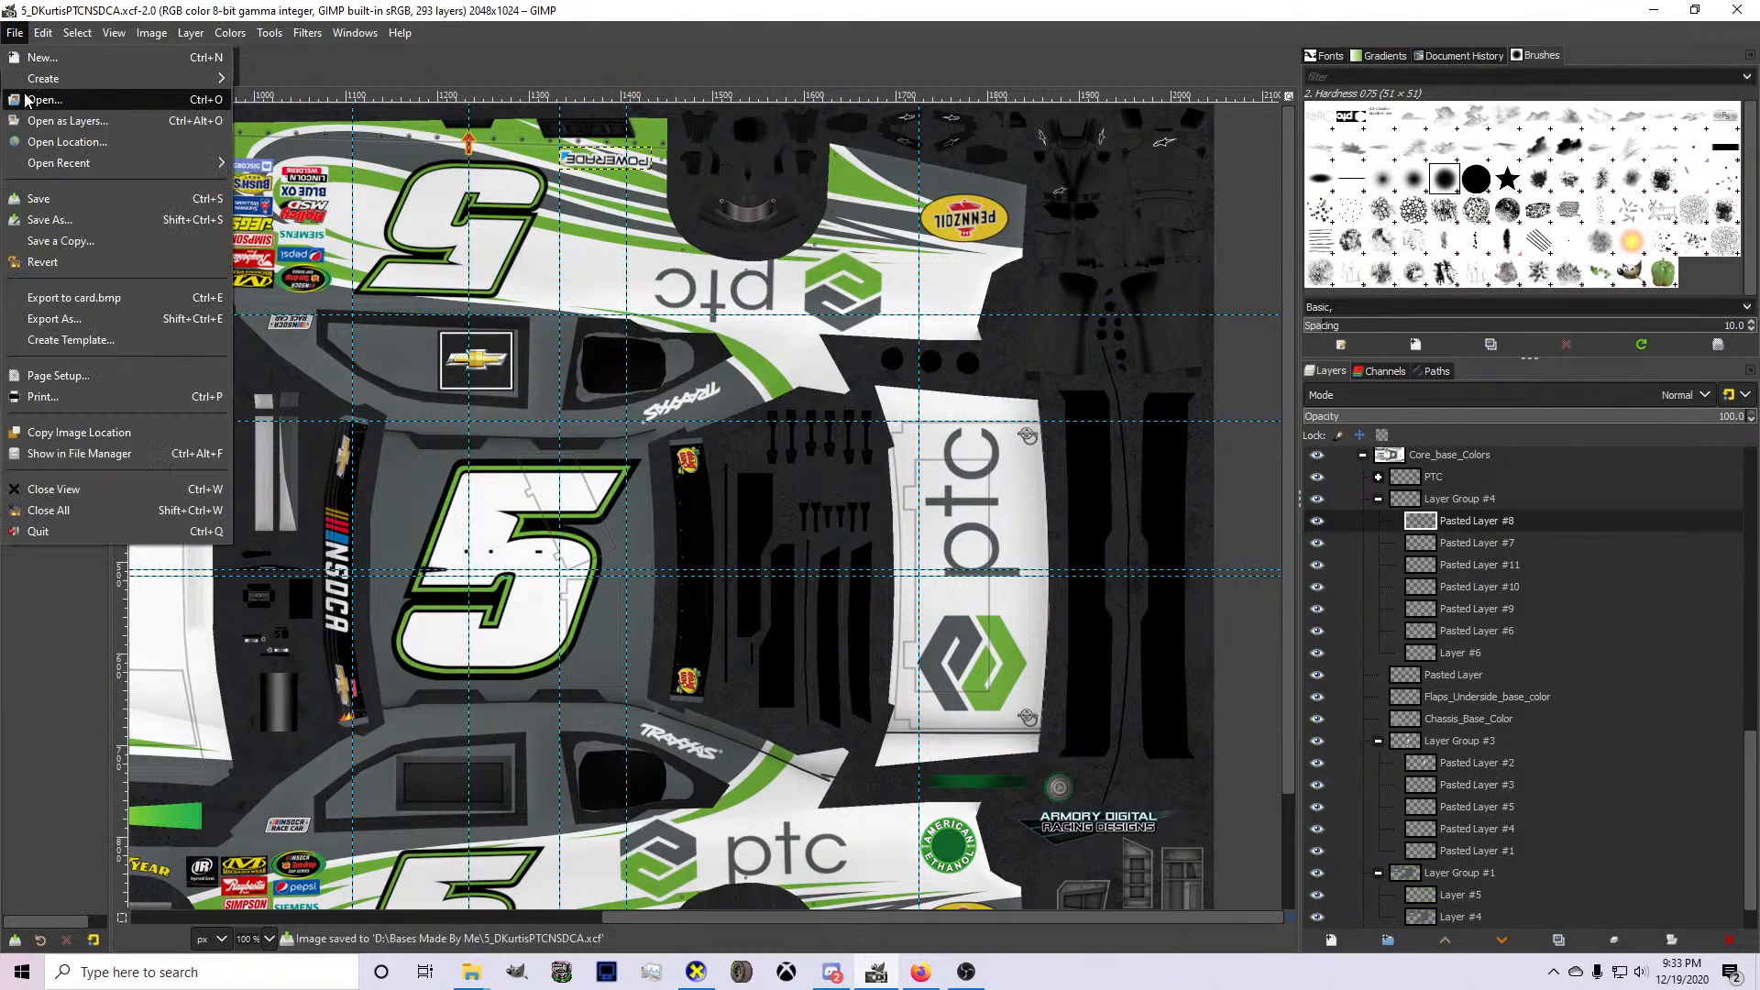
pyautogui.click(25, 92)
pyautogui.scroll(-5, 460, 430)
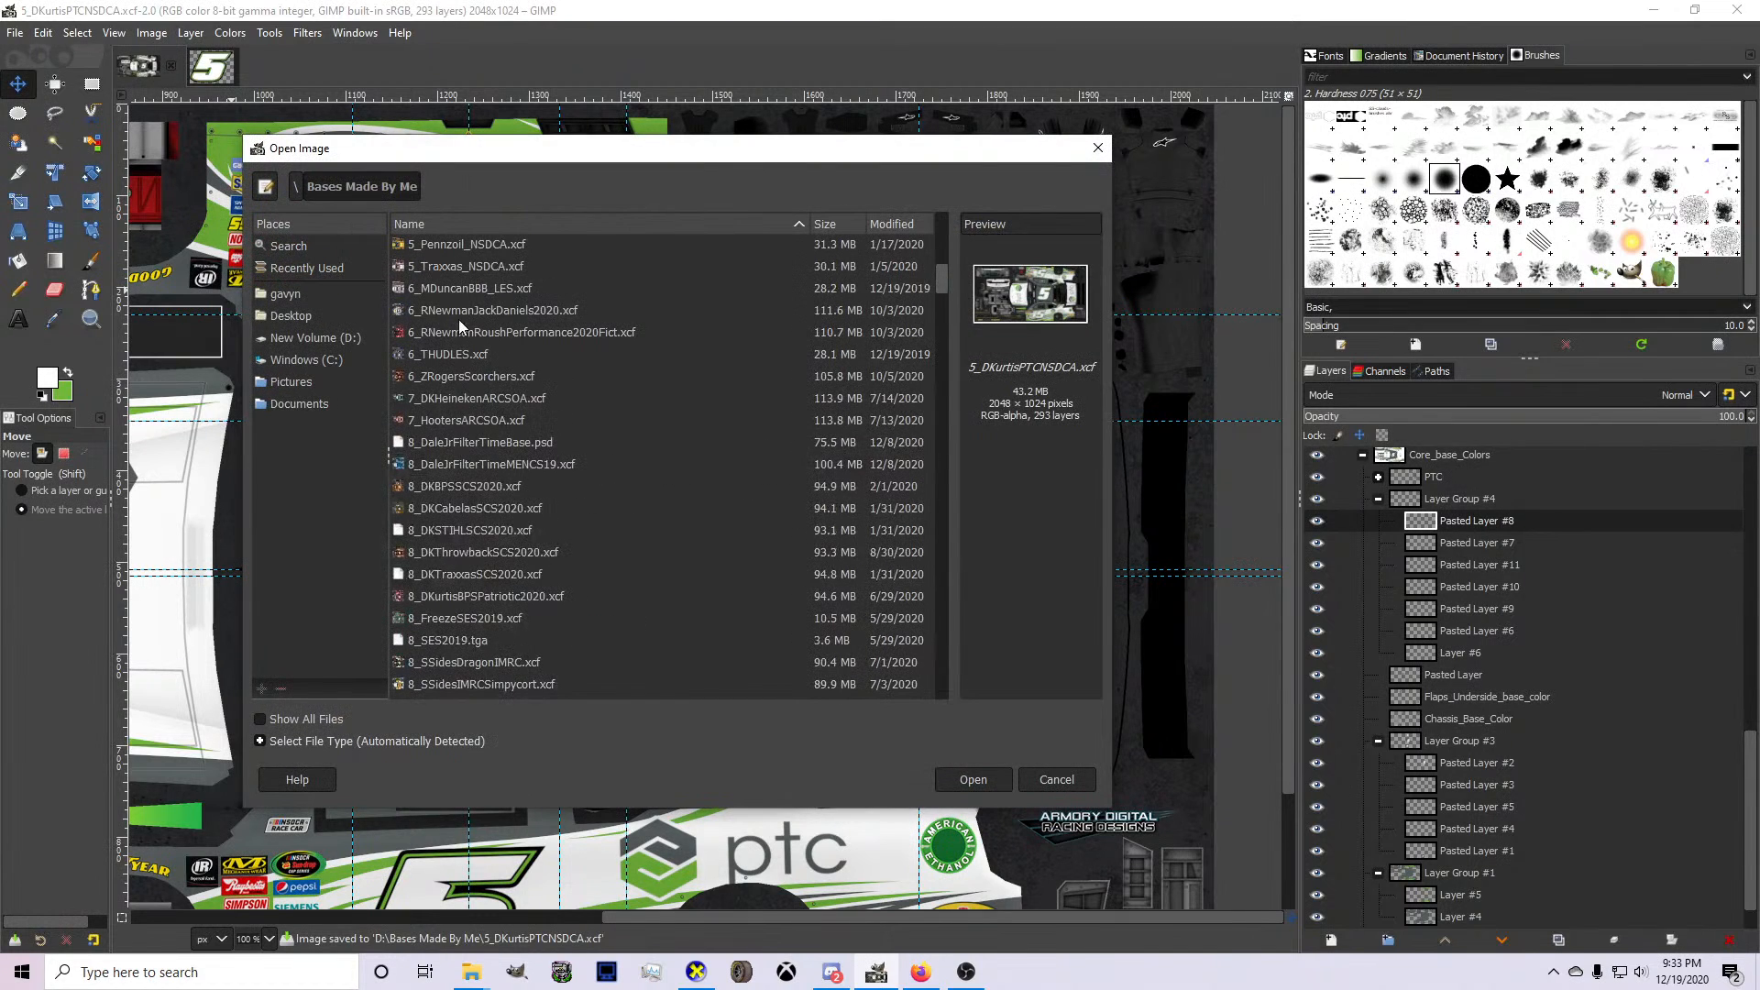
pyautogui.click(465, 267)
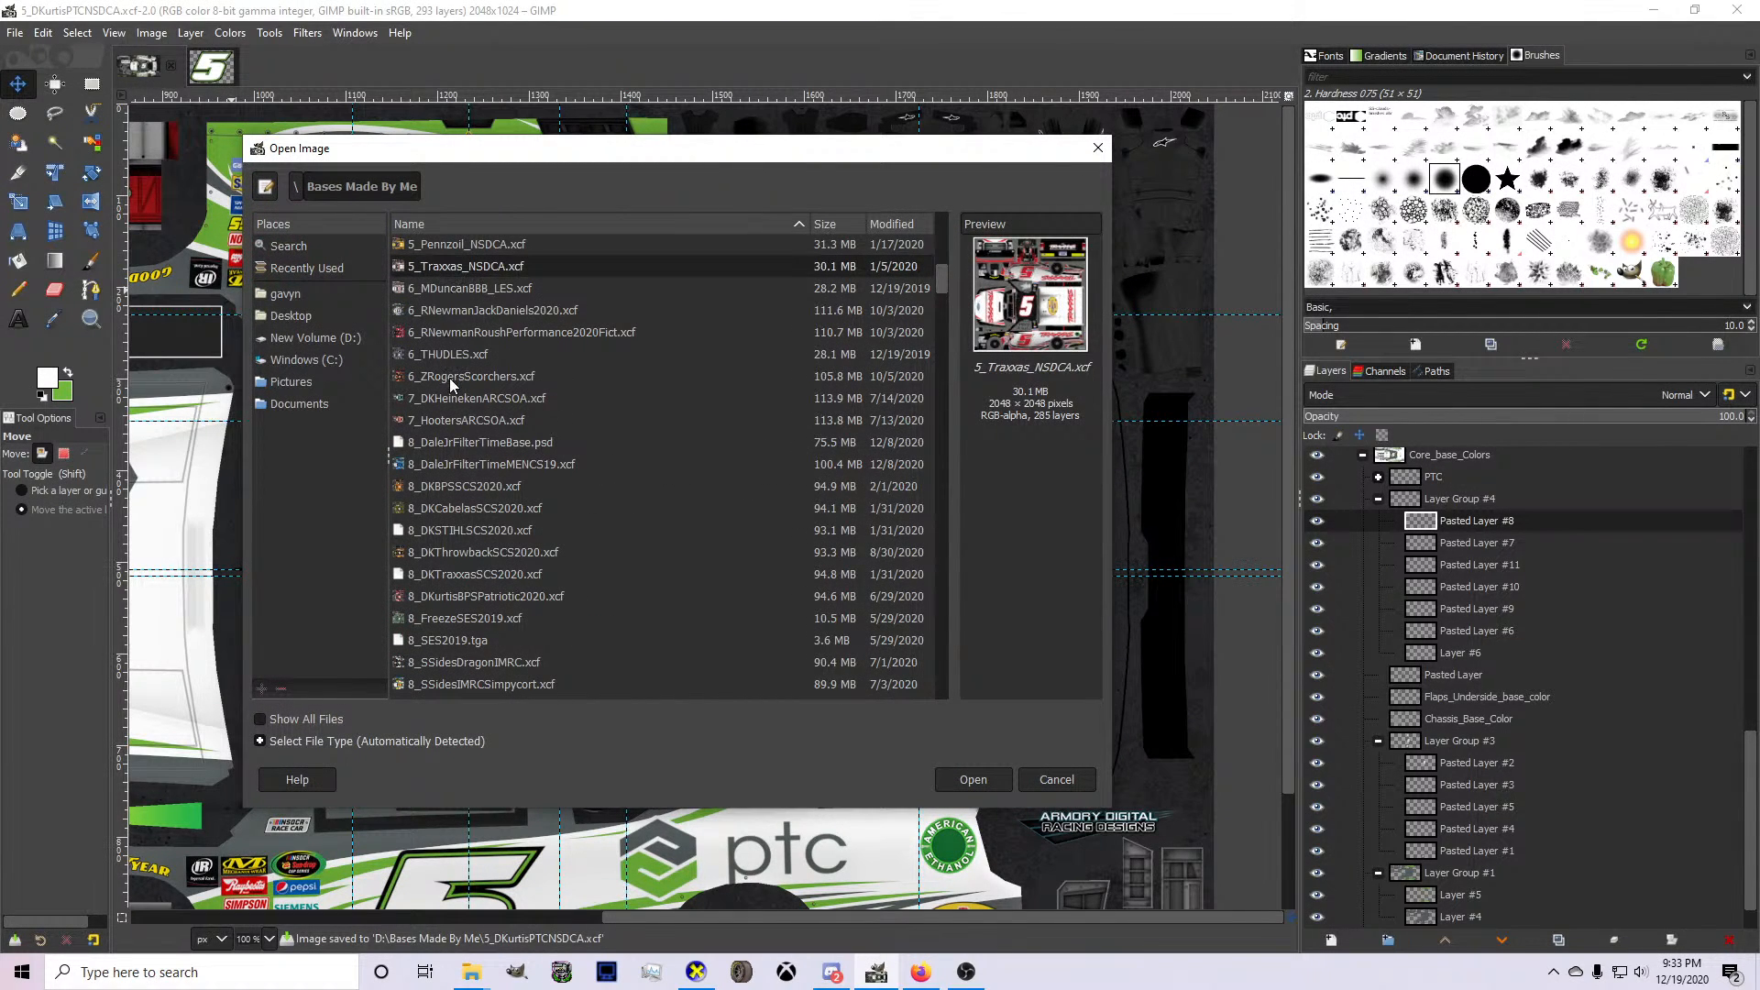
pyautogui.scroll(-3, 481, 418)
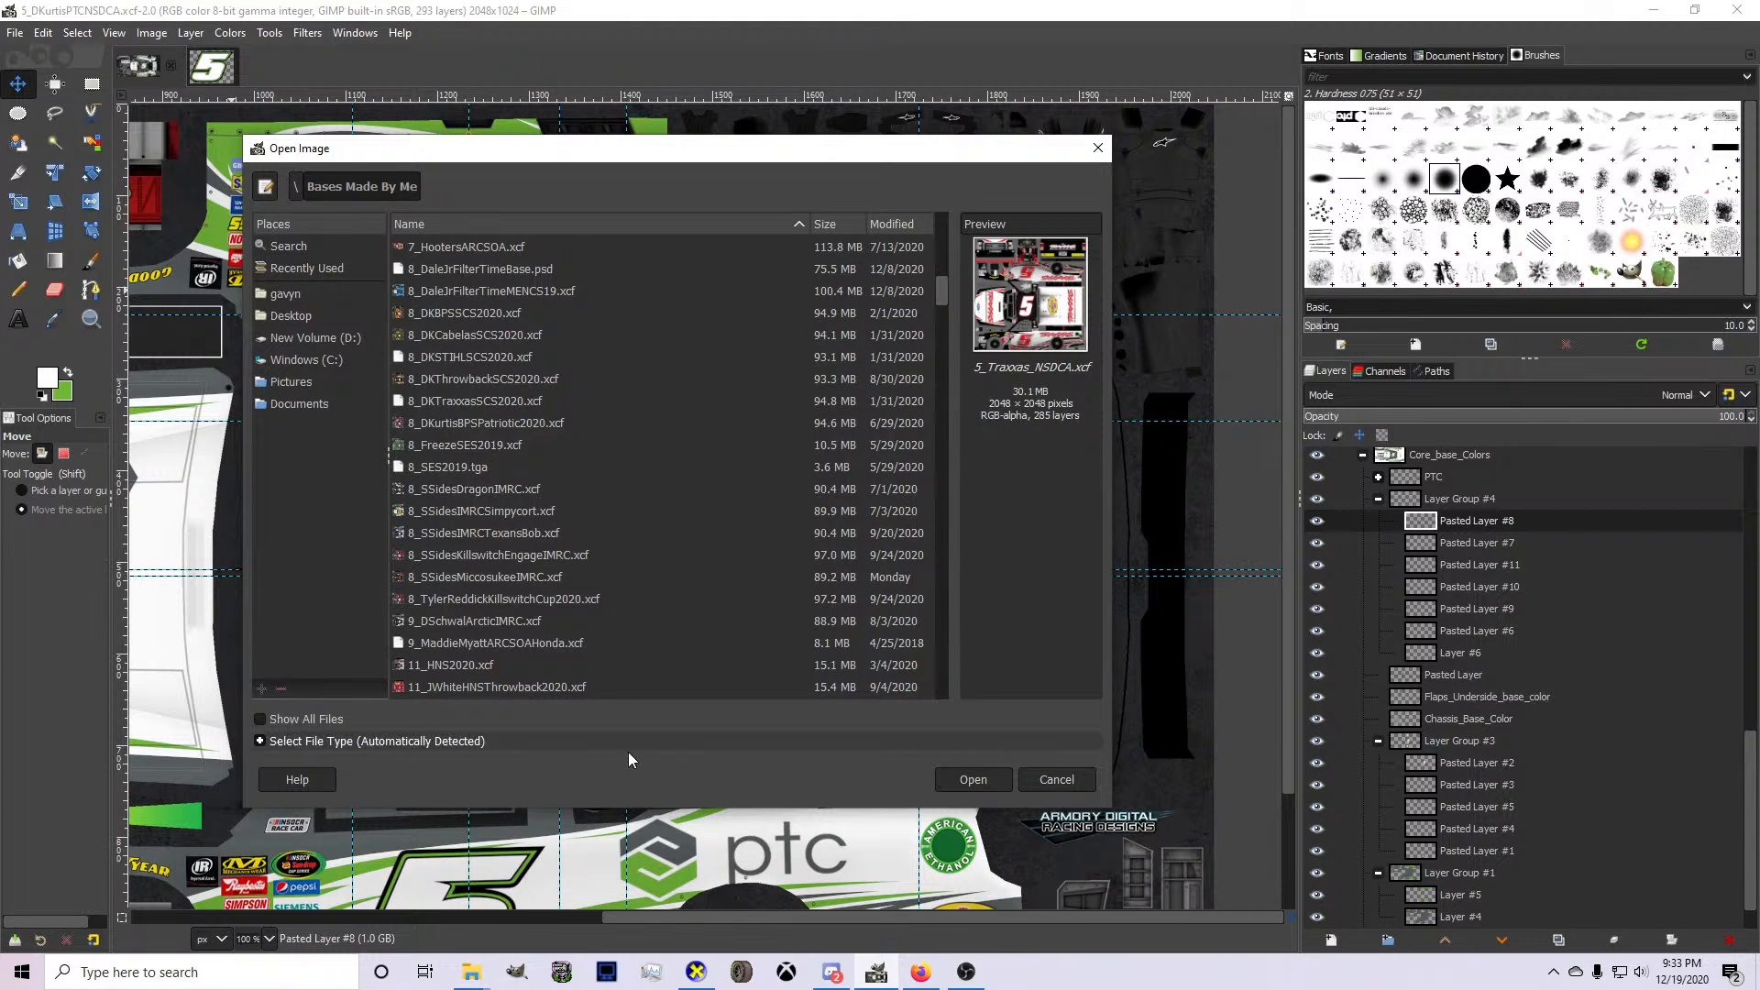
pyautogui.click(921, 974)
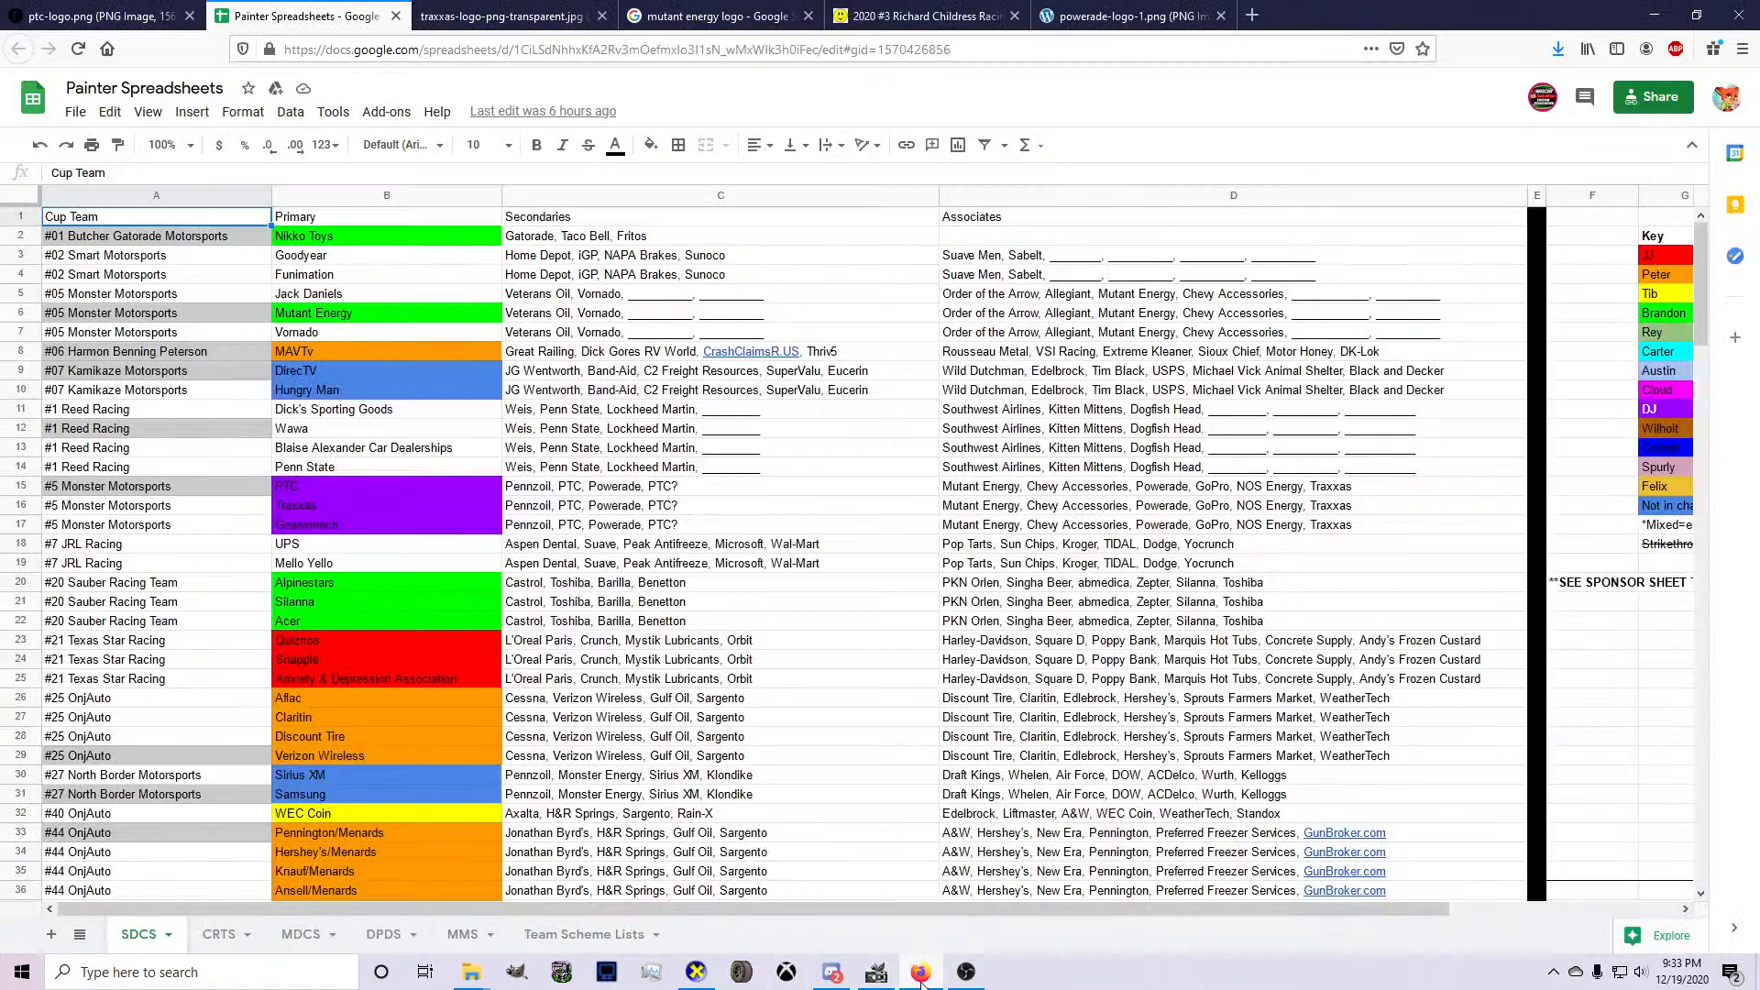
pyautogui.click(921, 977)
pyautogui.scroll(-10, 574, 554)
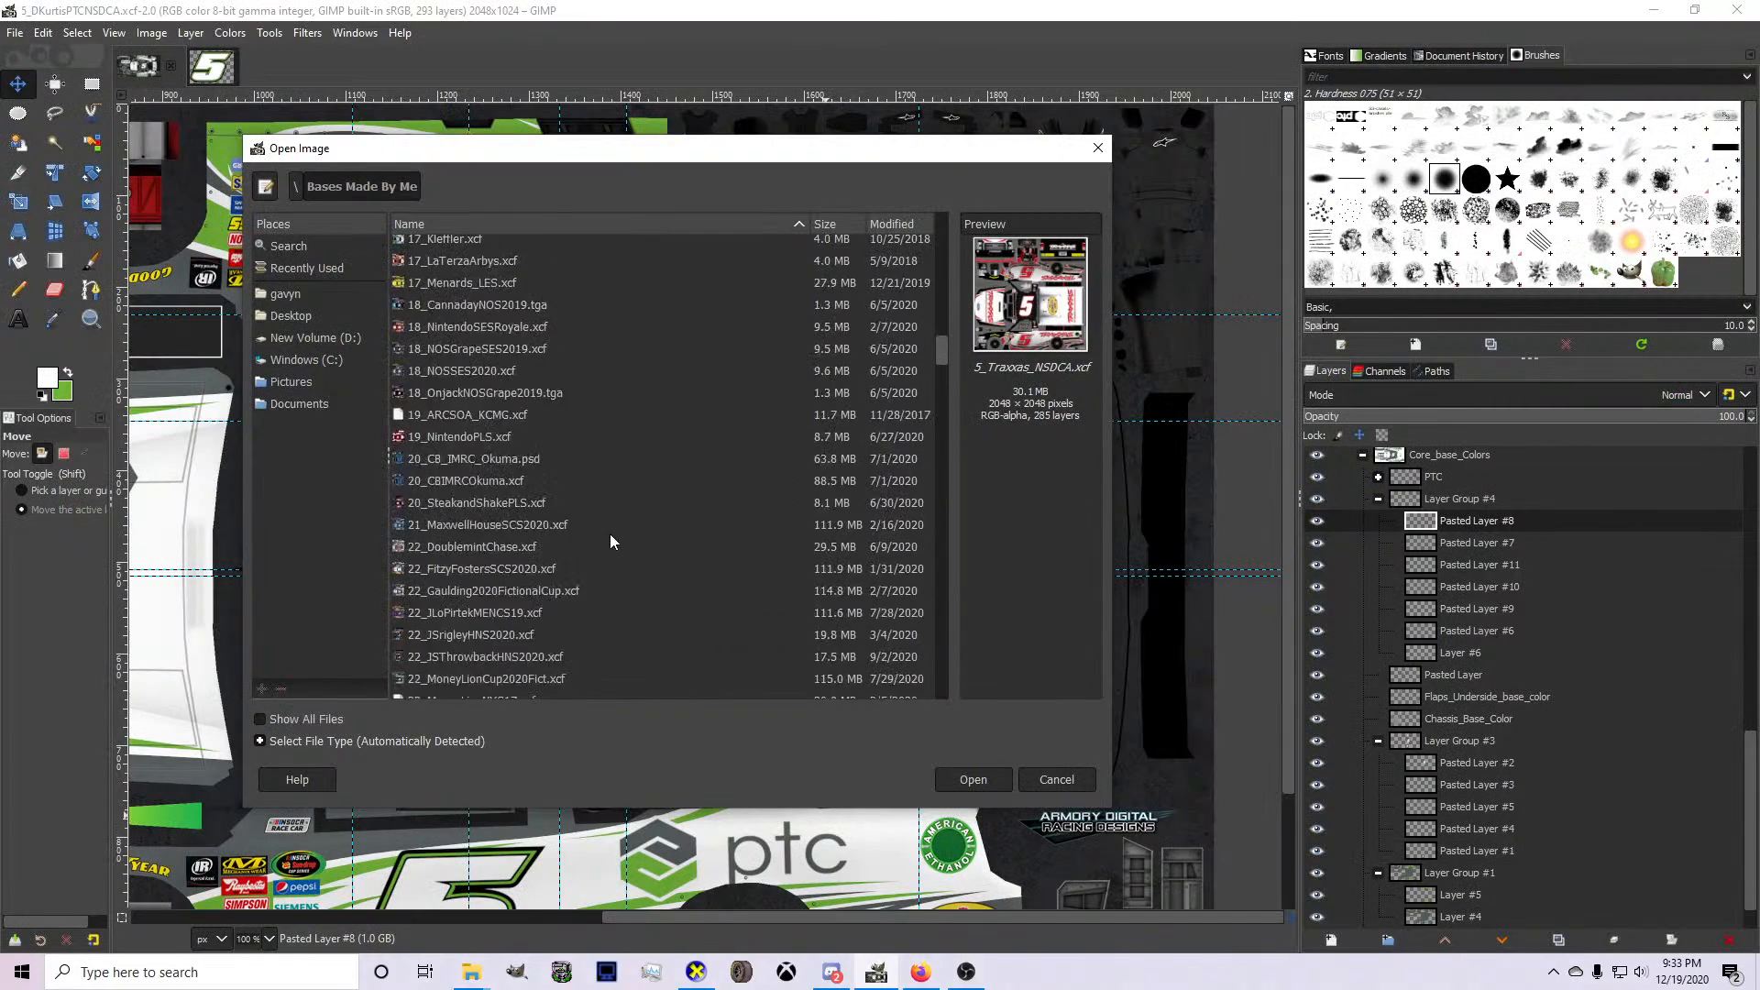
pyautogui.doubleClick(509, 519)
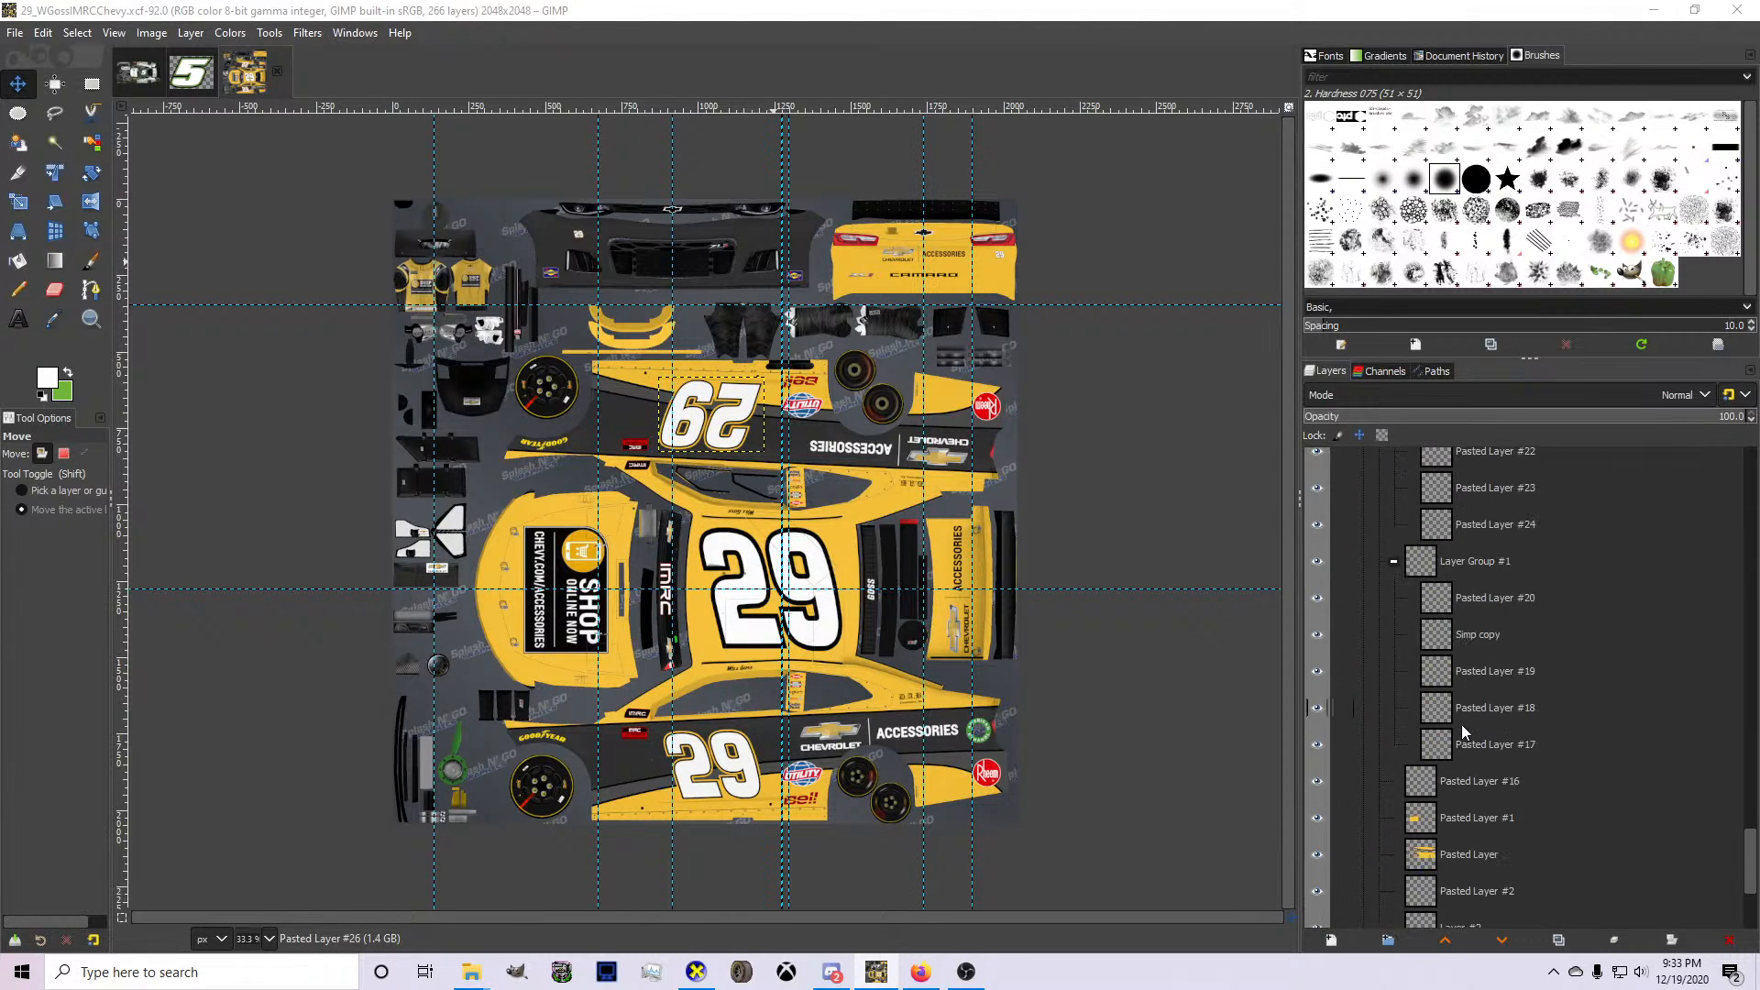
# Find the hood's Shop Online Now accessories logo layer, Pasted Layer #7, in the yellow number 29 livery and copy it.
pyautogui.click(1464, 644)
pyautogui.press('Up')
pyautogui.press('Up')
pyautogui.press('Up')
pyautogui.press('Up')
pyautogui.press('Up')
pyautogui.press('Up')
pyautogui.press('Up')
pyautogui.press('Up')
pyautogui.press('Up')
pyautogui.press('Up')
pyautogui.press('Up')
pyautogui.press('Up')
pyautogui.press('Up')
pyautogui.press('Up')
pyautogui.press('Up')
pyautogui.press('Up')
pyautogui.press('Up')
pyautogui.press('Up')
pyautogui.press('Up')
pyautogui.press('Up')
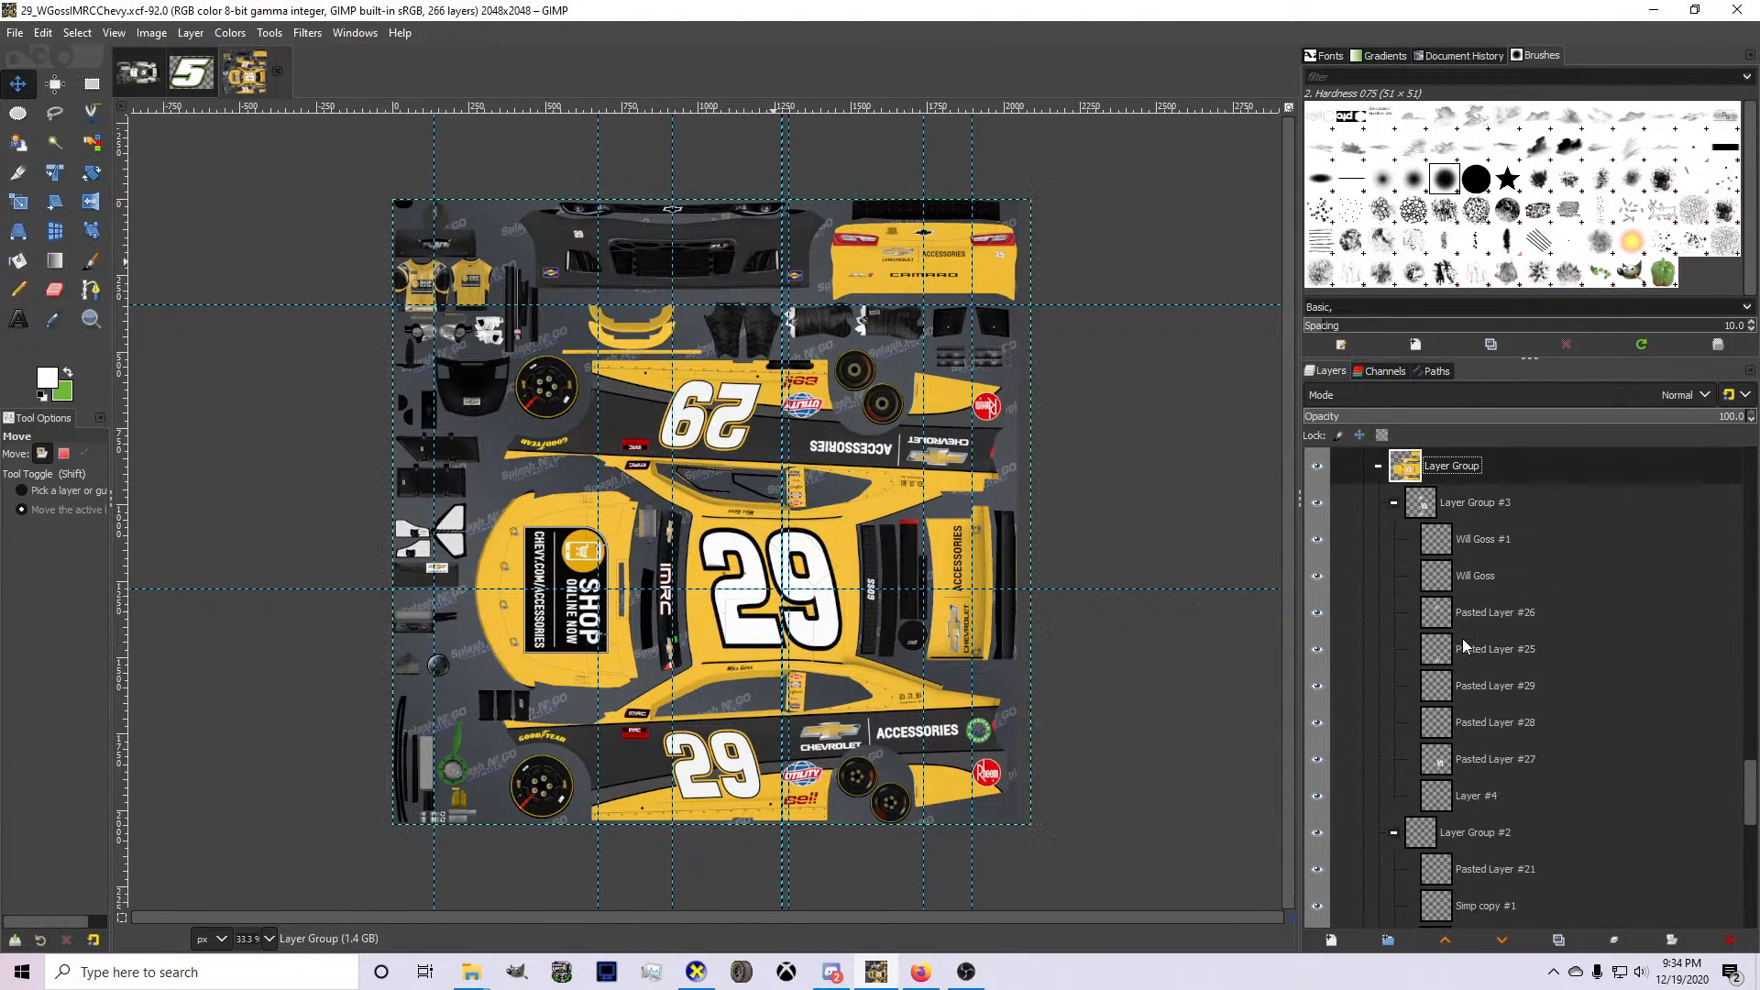
pyautogui.press('Down')
pyautogui.press('Down')
pyautogui.press('Down')
pyautogui.press('Down')
pyautogui.press('Down')
pyautogui.press('Down')
pyautogui.press('Down')
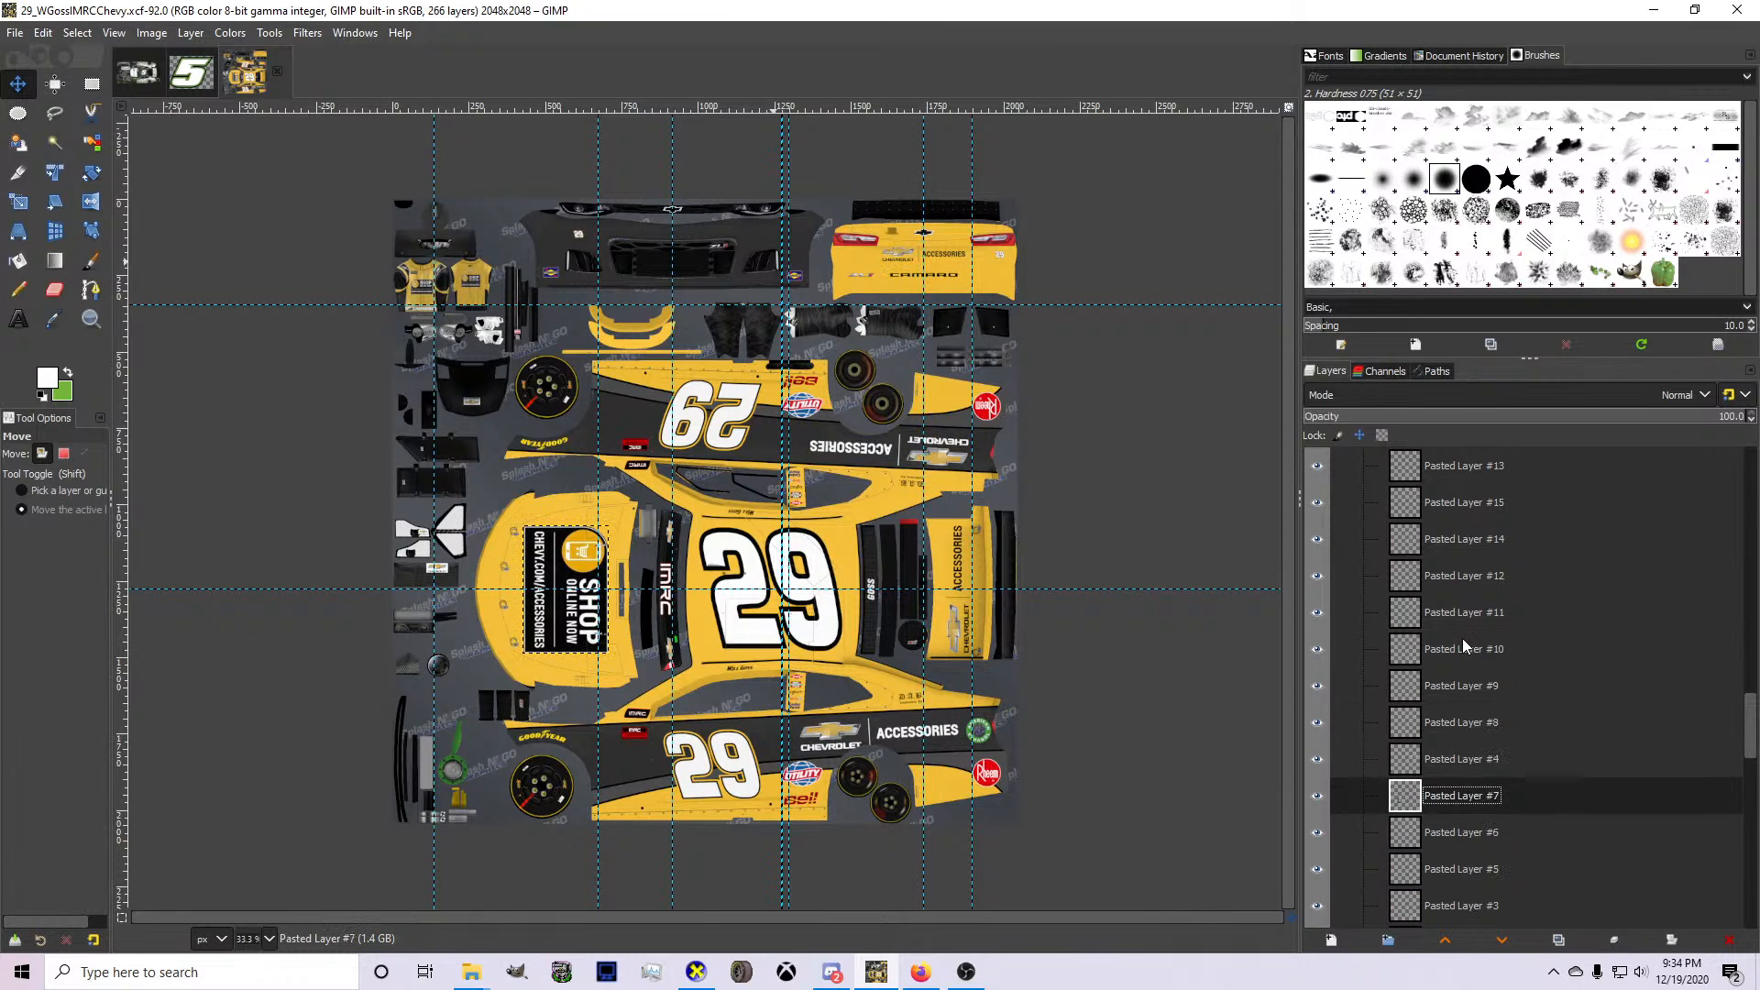
pyautogui.hotkey('ctrl', 'c')
# Return to the number 5 PTC livery and make its wireframe layer visible.
pyautogui.click(190, 73)
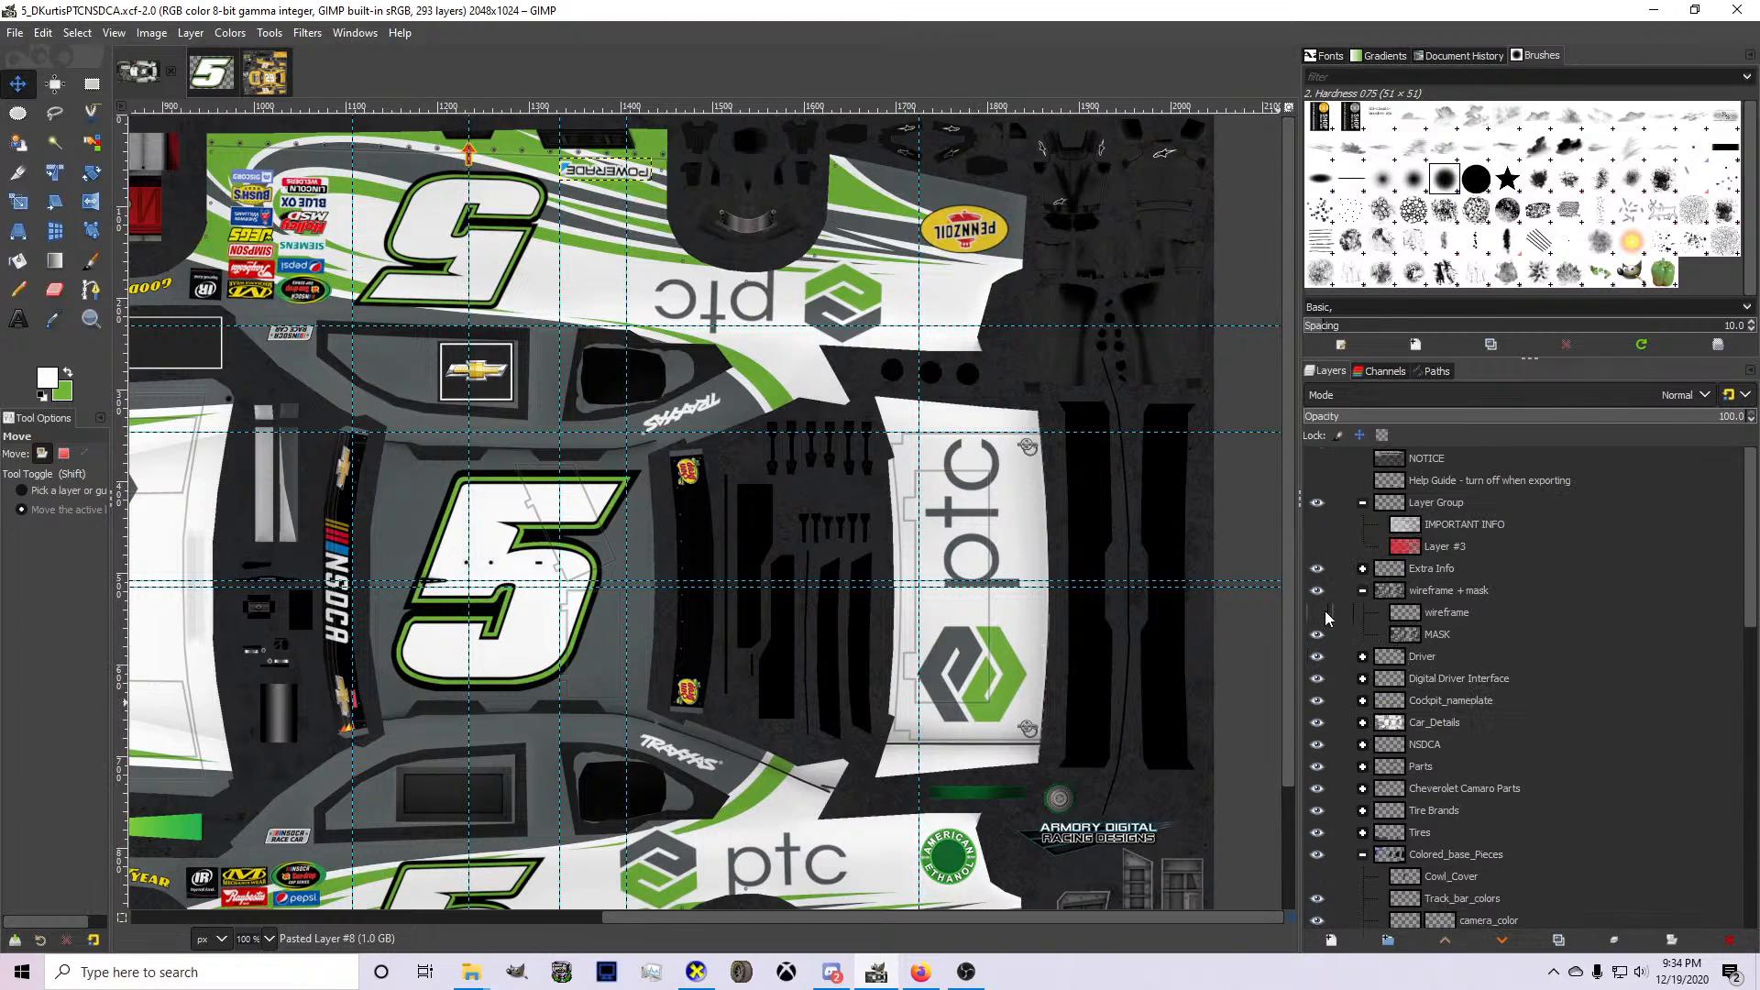
pyautogui.click(1318, 612)
pyautogui.scroll(3, 598, 739)
pyautogui.scroll(-1, 599, 738)
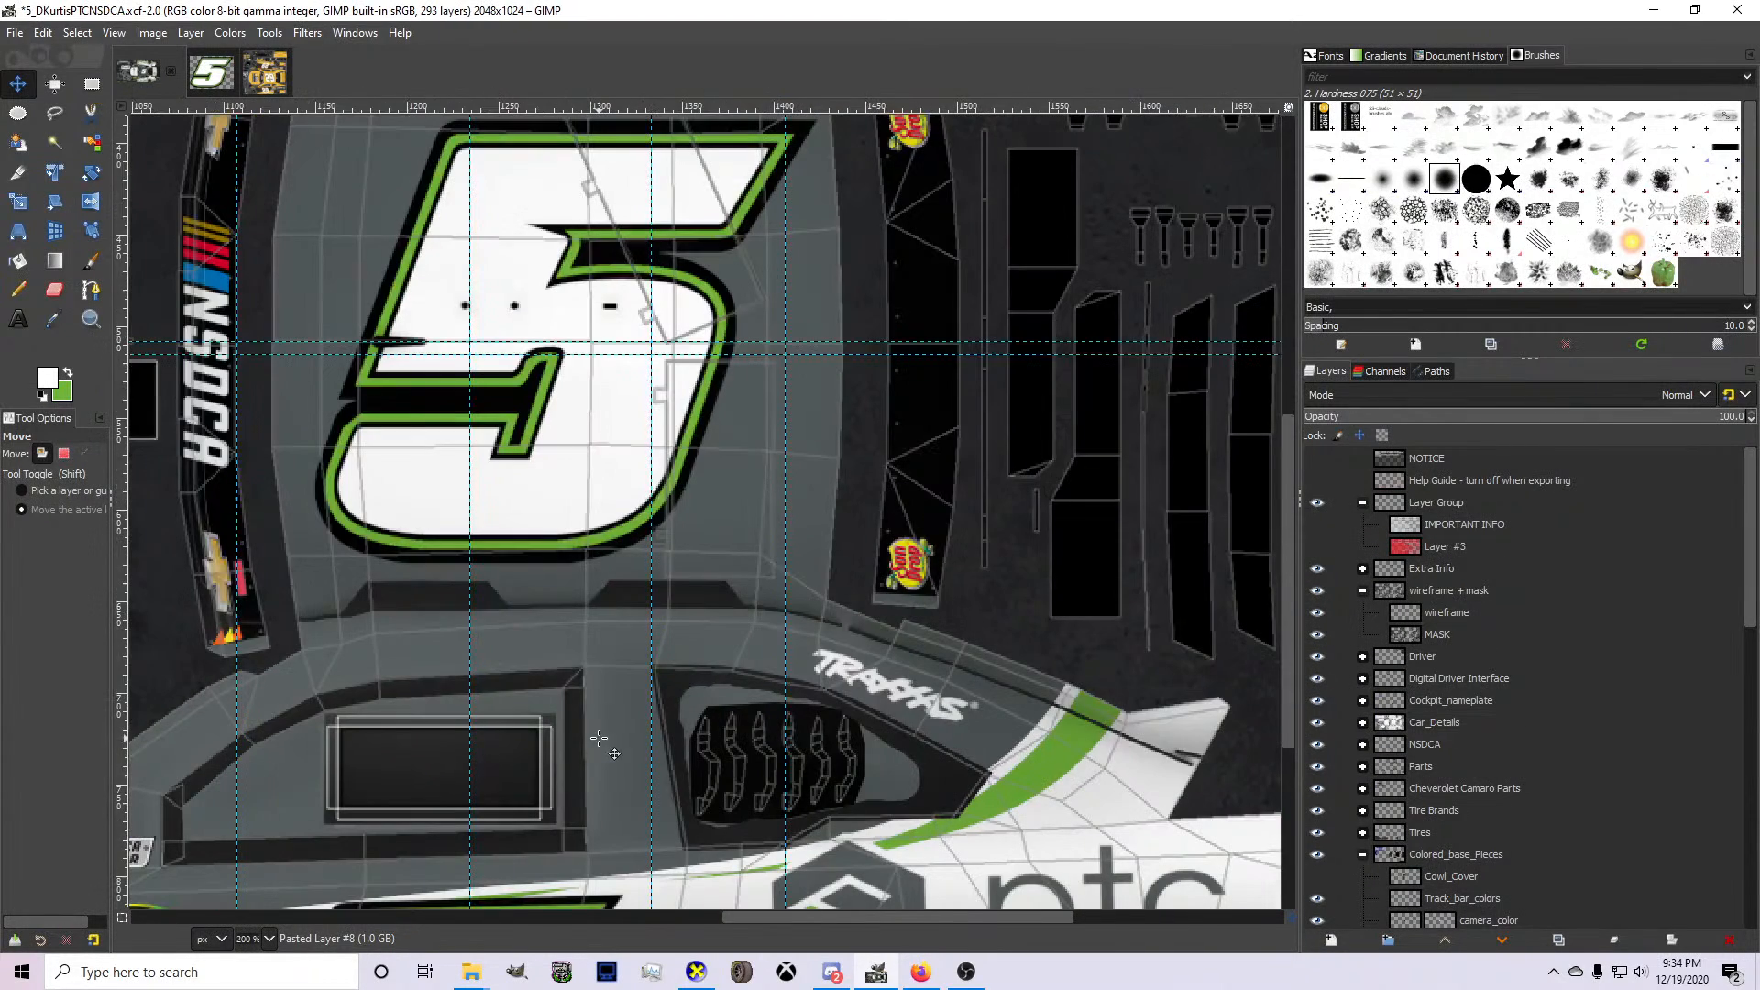
# Create a new layer group above the PTC group in Core_base_Colors and paste the copied accessories logo.
pyautogui.scroll(-9, 1336, 629)
pyautogui.scroll(-4, 886, 568)
pyautogui.scroll(-5, 1395, 602)
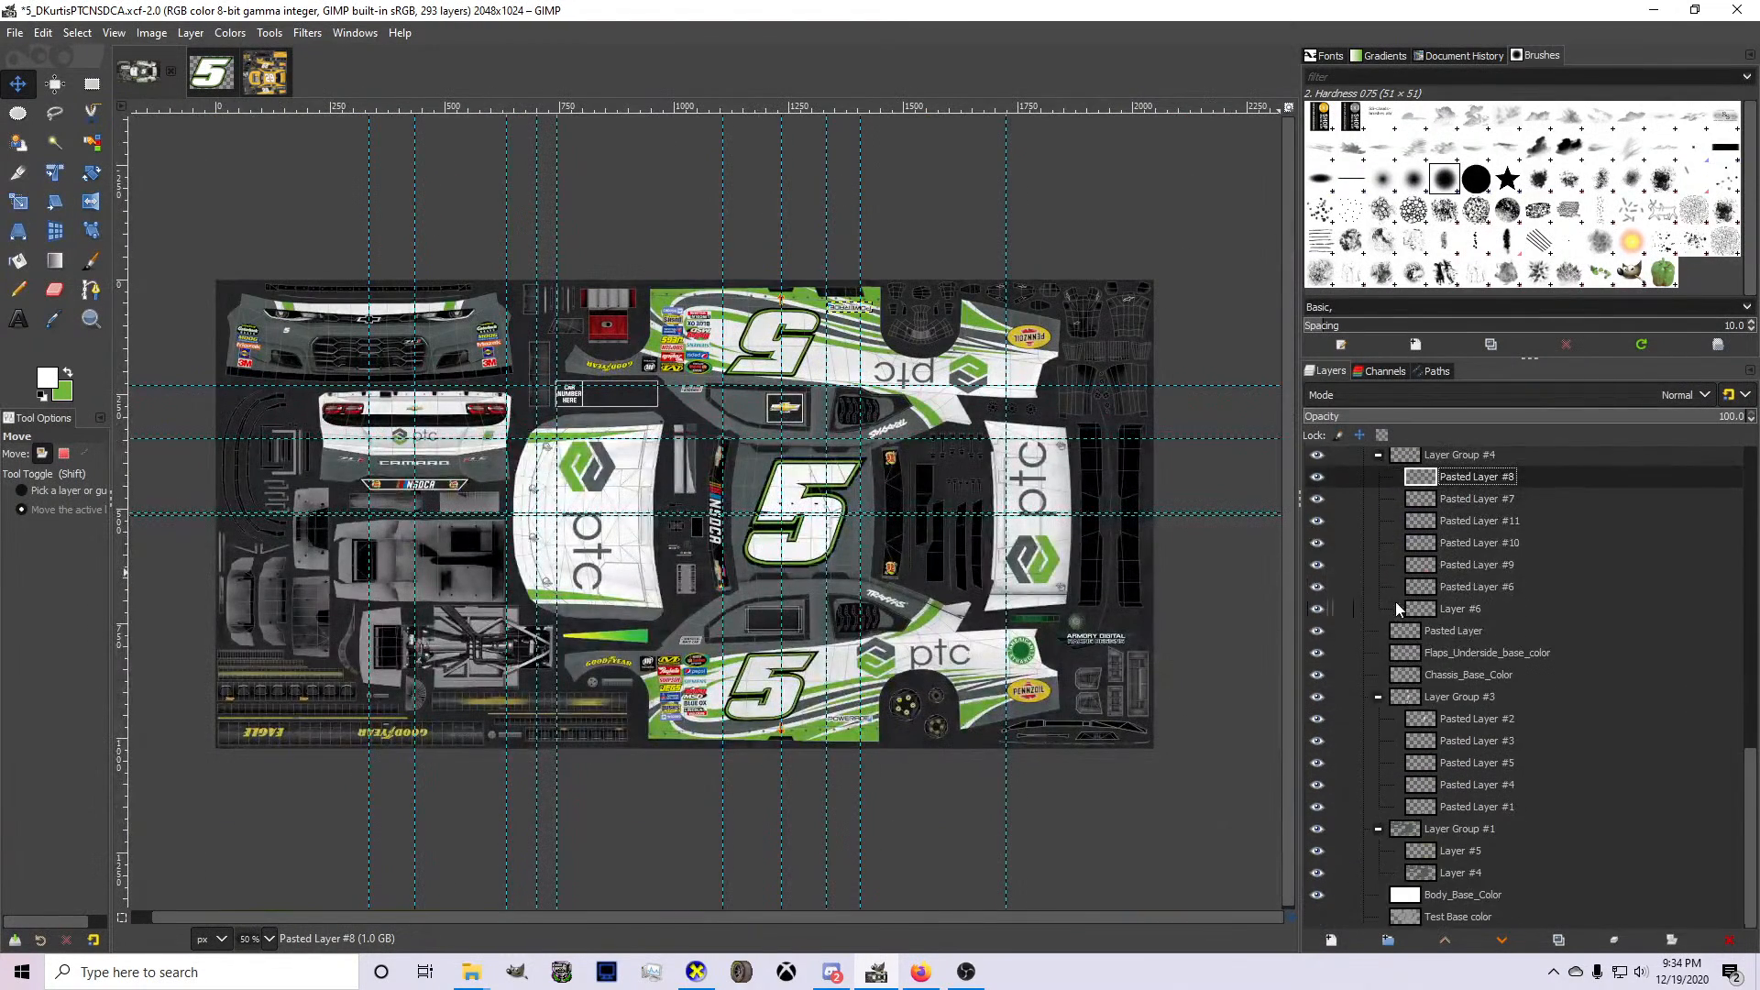
pyautogui.scroll(2, 1456, 651)
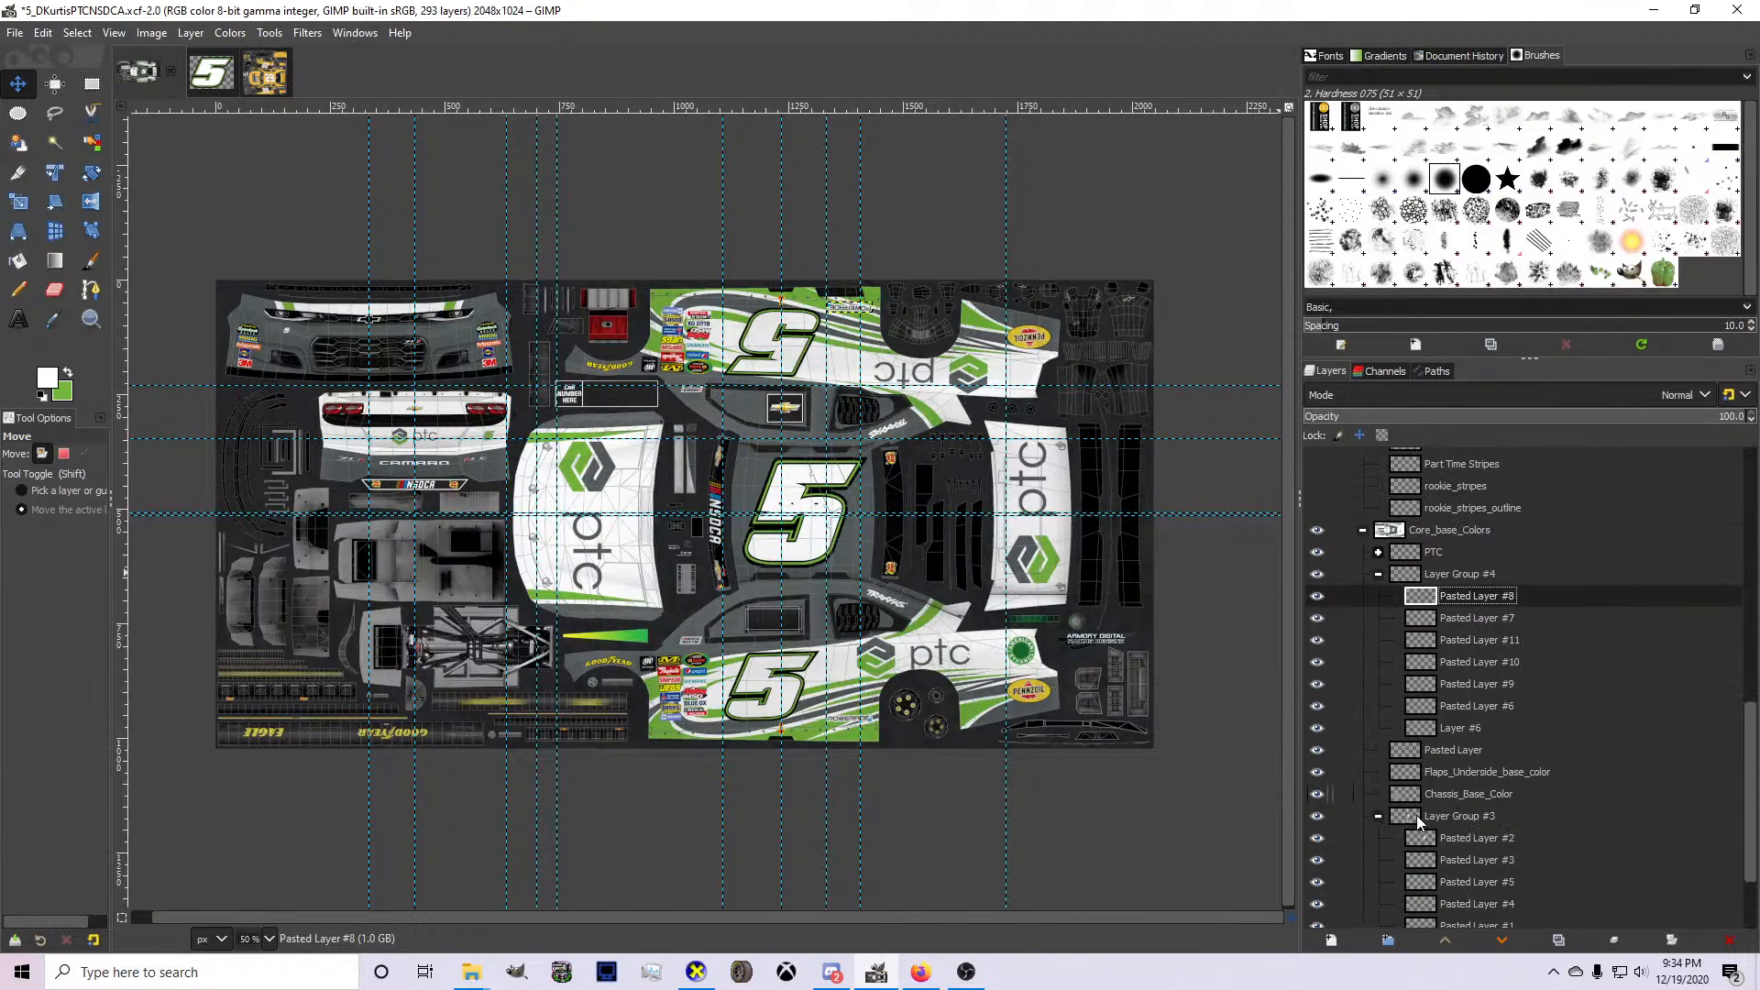
pyautogui.click(1387, 941)
pyautogui.moveTo(1476, 594); pyautogui.dragTo(1462, 550)
pyautogui.hotkey('ctrl', 'v')
# Rotate the pasted Chevy accessories logo 90° counter-clockwise so its text reads horizontally.
pyautogui.rightClick(702, 602)
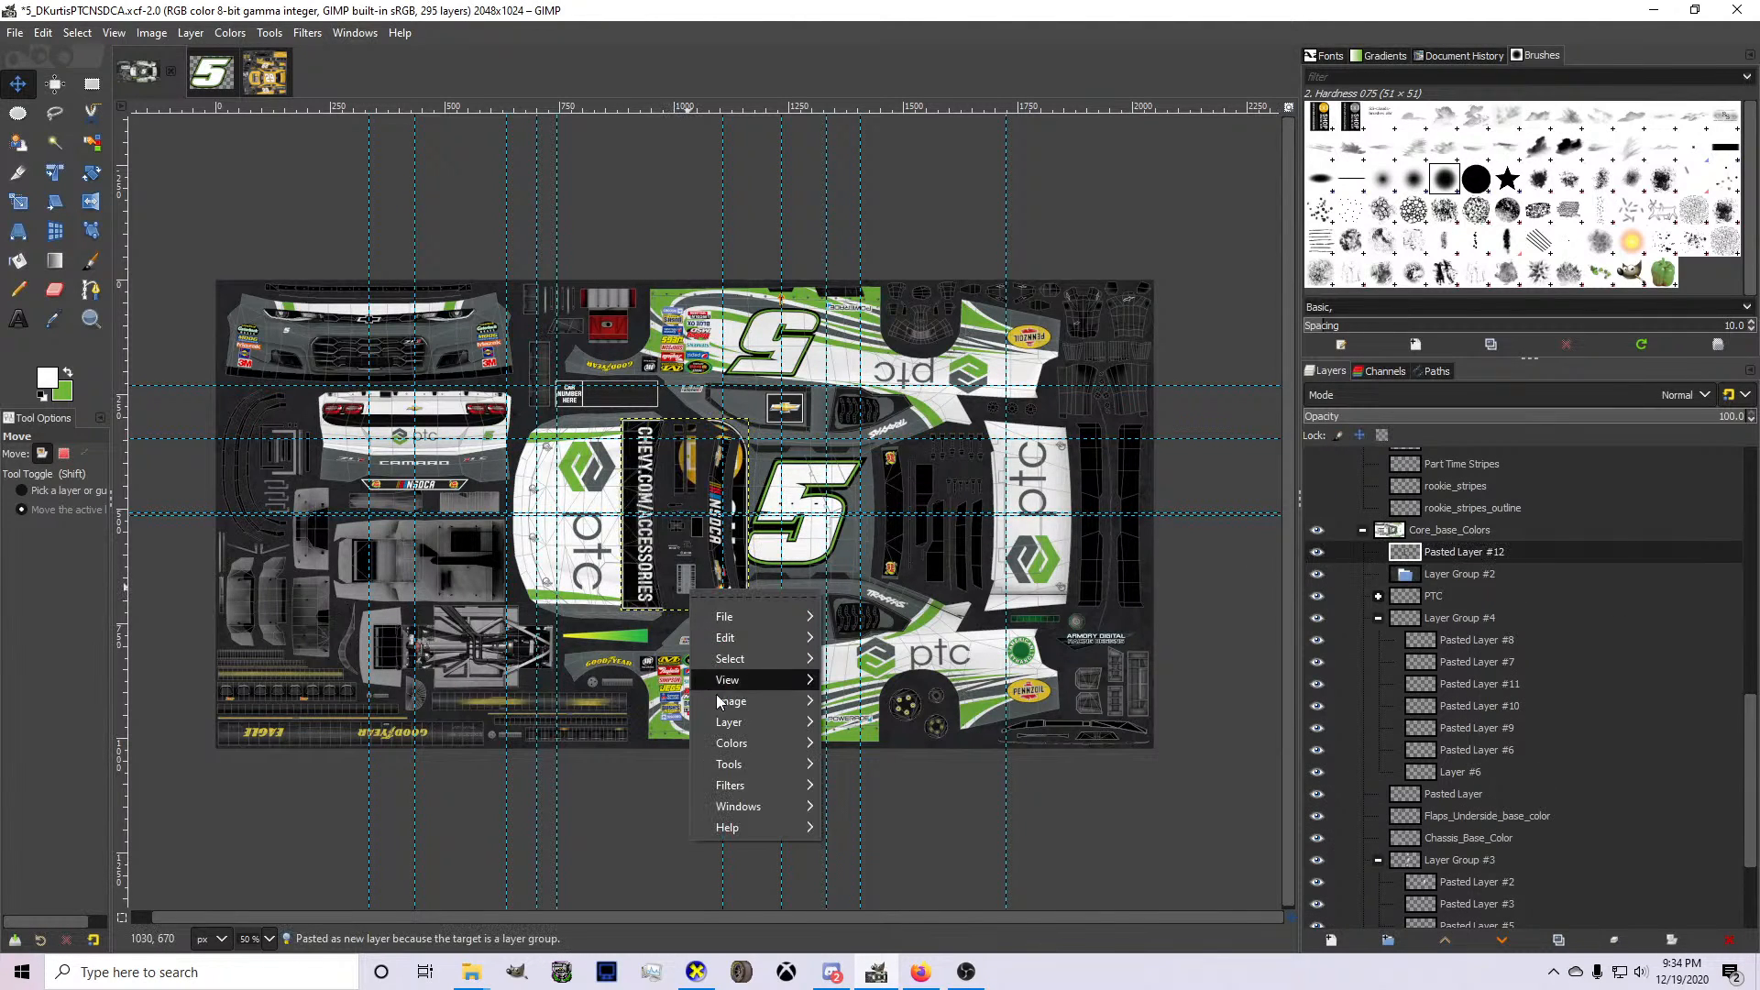
pyautogui.moveTo(748, 723)
pyautogui.moveTo(948, 860)
pyautogui.click(1120, 903)
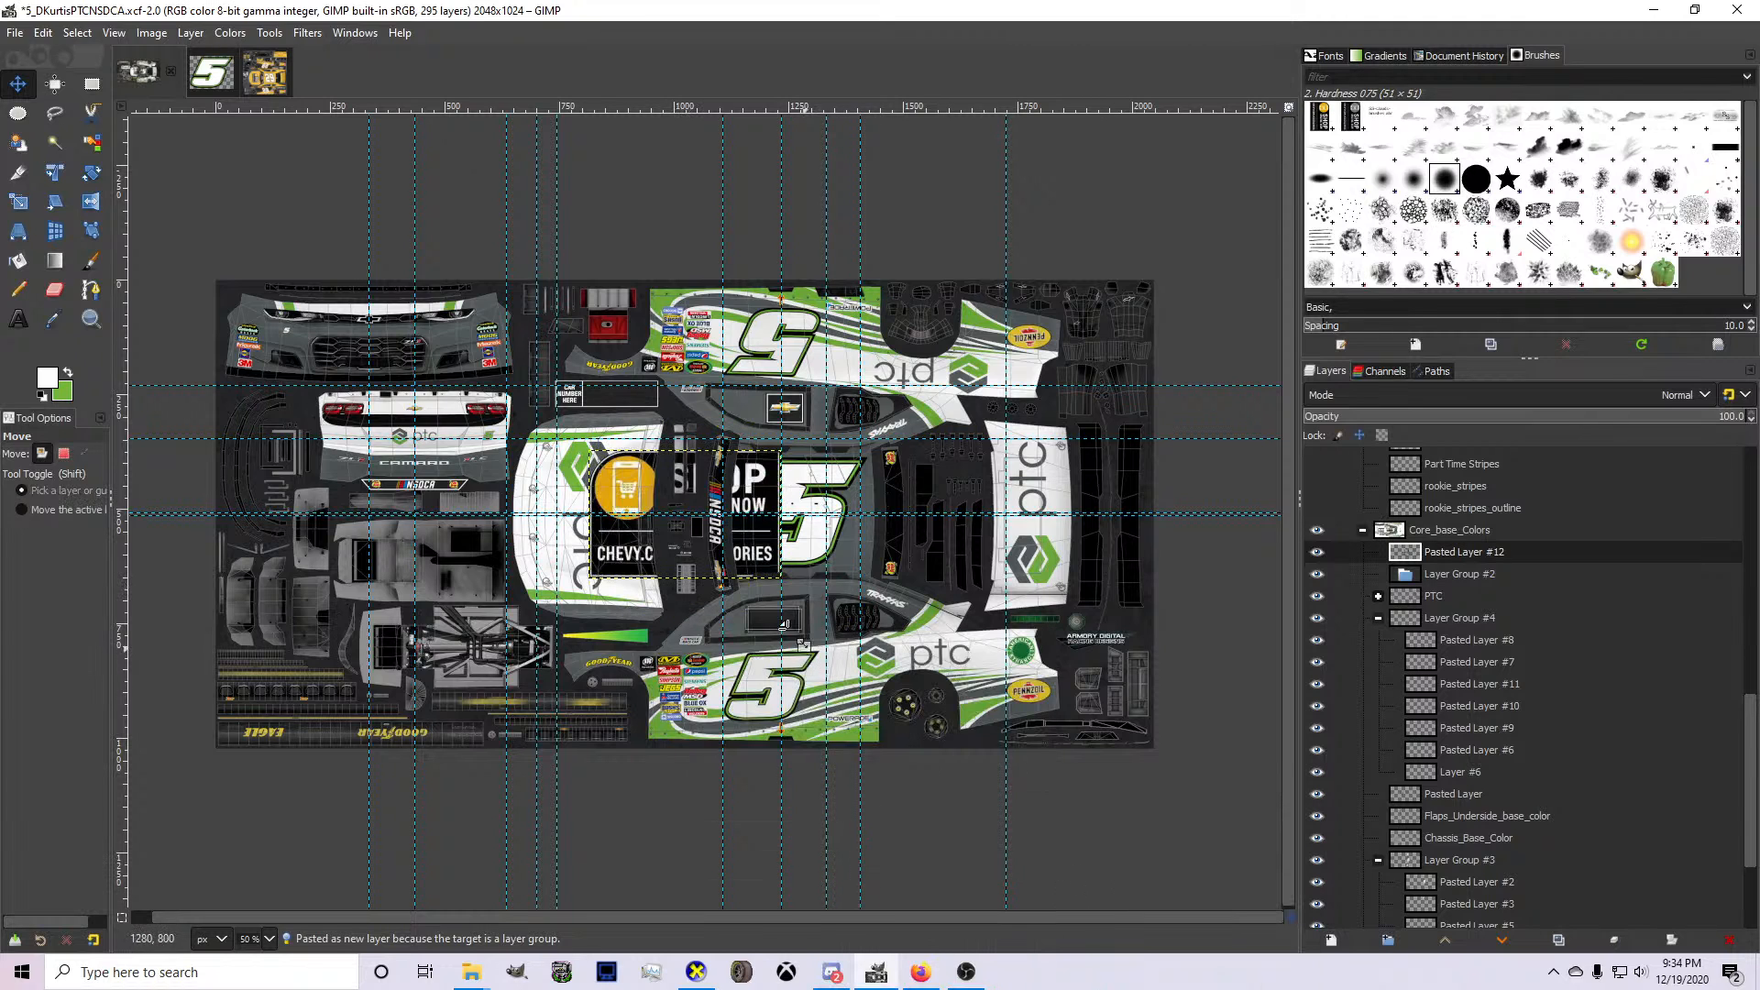
# Scale the pasted Chevy accessories logo down to fit the pillar between the lower side's door window and rear quarter window.
pyautogui.hotkey('shift', 's')
pyautogui.moveTo(780, 576); pyautogui.dragTo(726, 542)
pyautogui.moveTo(589, 542); pyautogui.dragTo(852, 635)
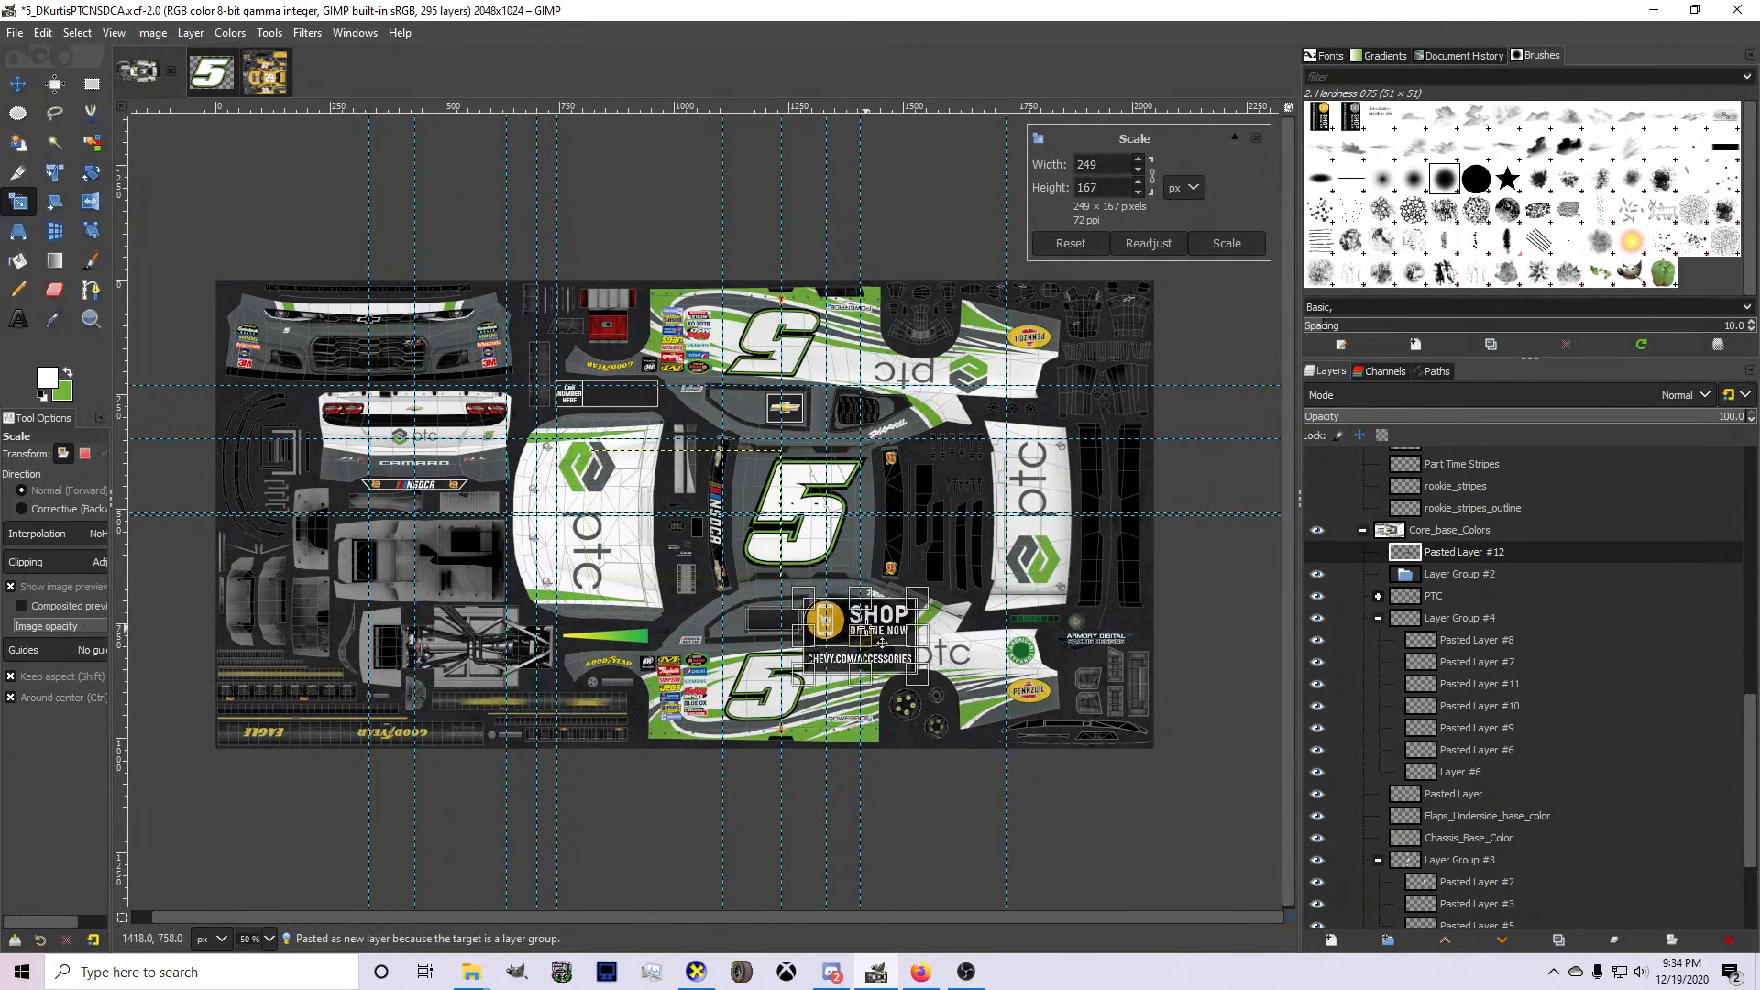
pyautogui.scroll(4, 865, 629)
pyautogui.moveTo(1065, 813); pyautogui.dragTo(699, 557)
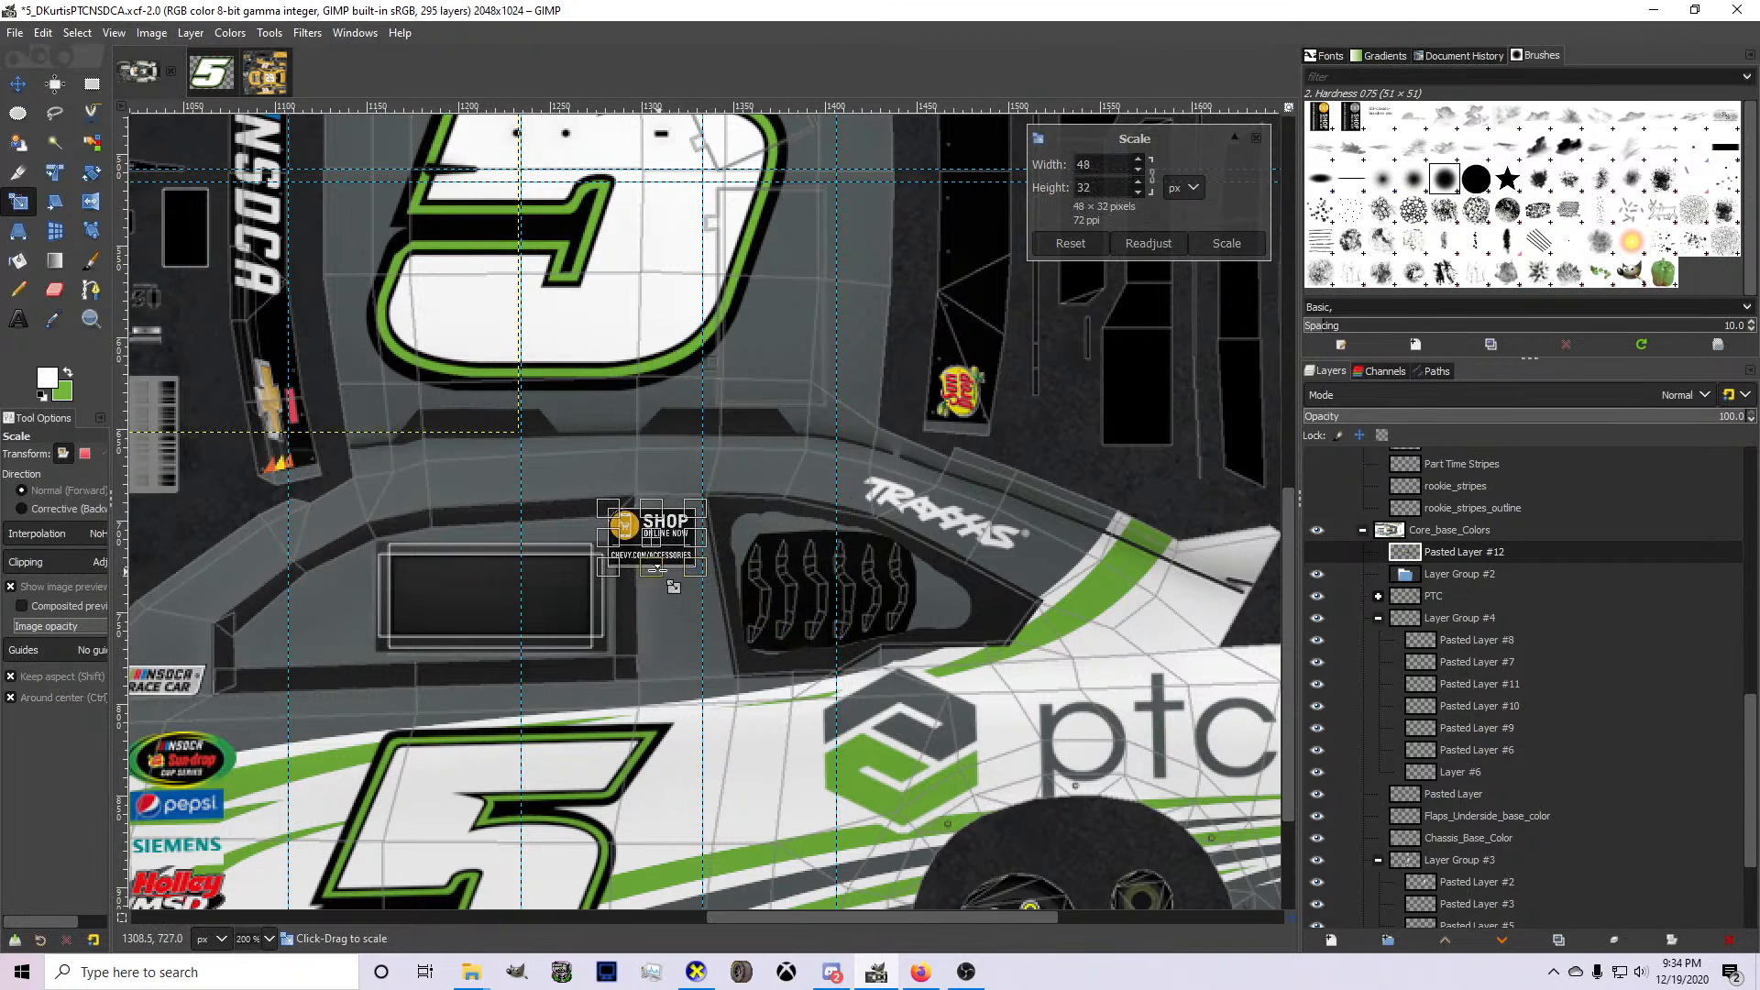
pyautogui.scroll(3, 626, 553)
pyautogui.moveTo(577, 545); pyautogui.dragTo(676, 492)
pyautogui.moveTo(789, 510); pyautogui.dragTo(775, 498)
pyautogui.press('Return')
# Nudge the small accessories logo into position on the pillar and move its layer, Pasted Layer #12, into Layer Group #2.
pyautogui.click(18, 84)
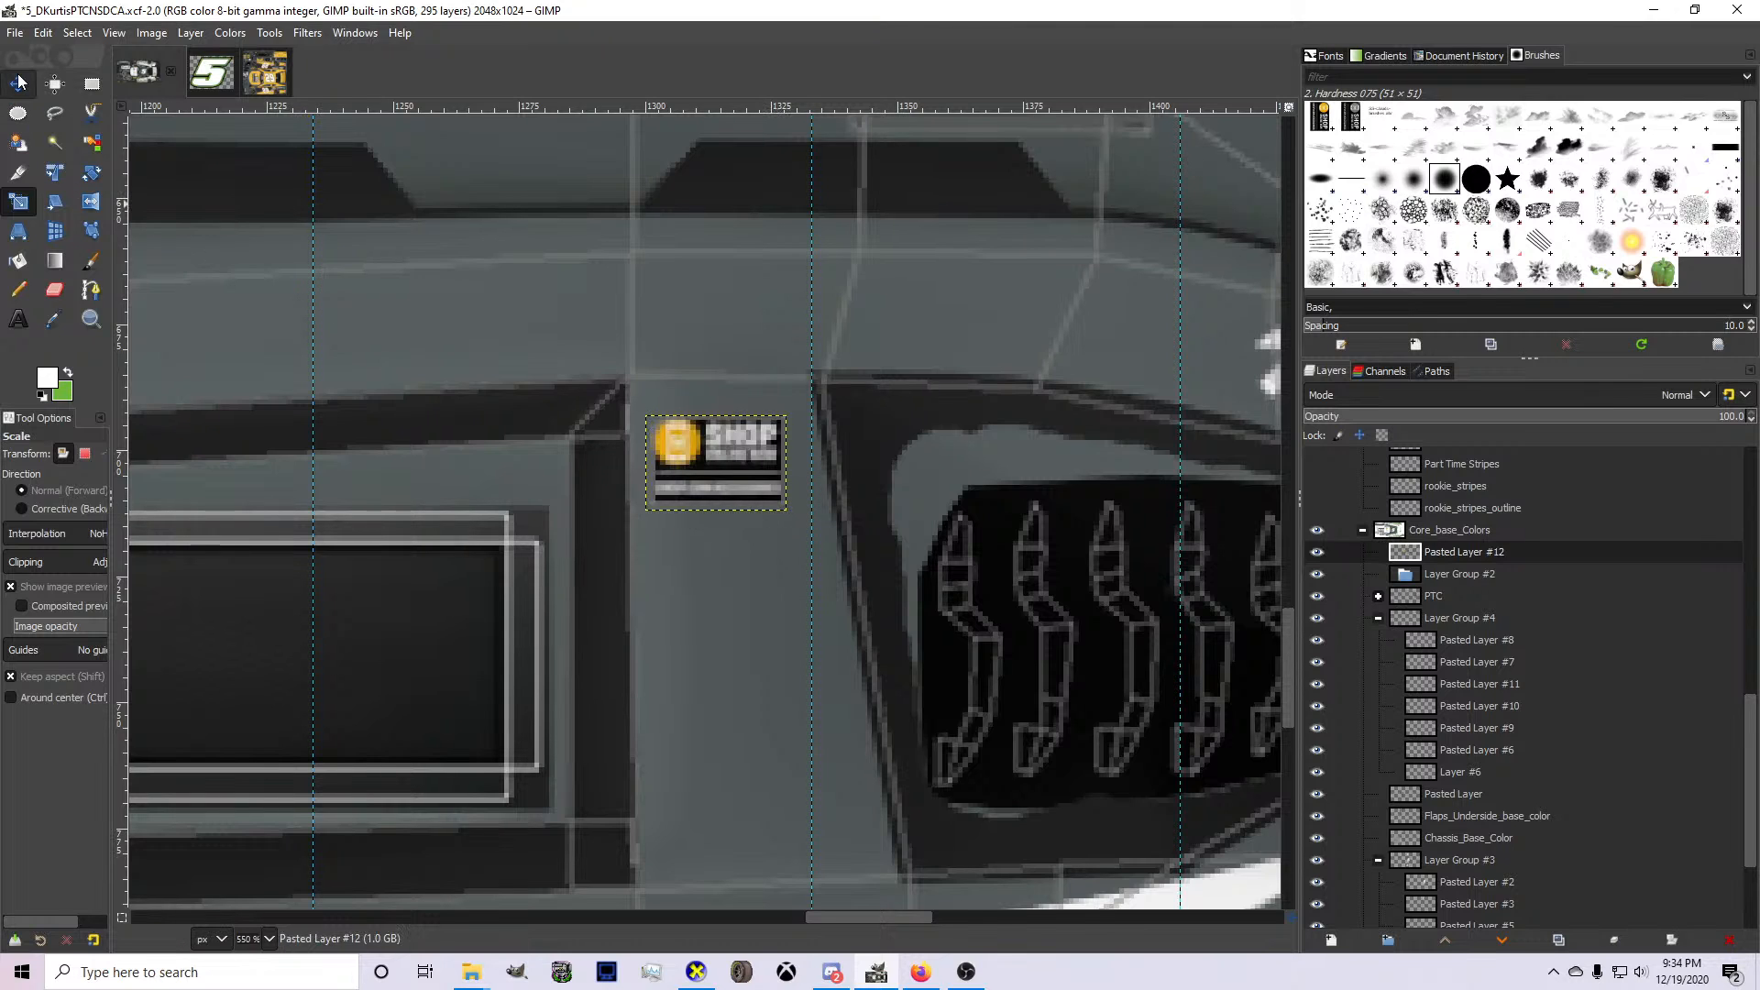
pyautogui.moveTo(680, 462); pyautogui.dragTo(686, 459)
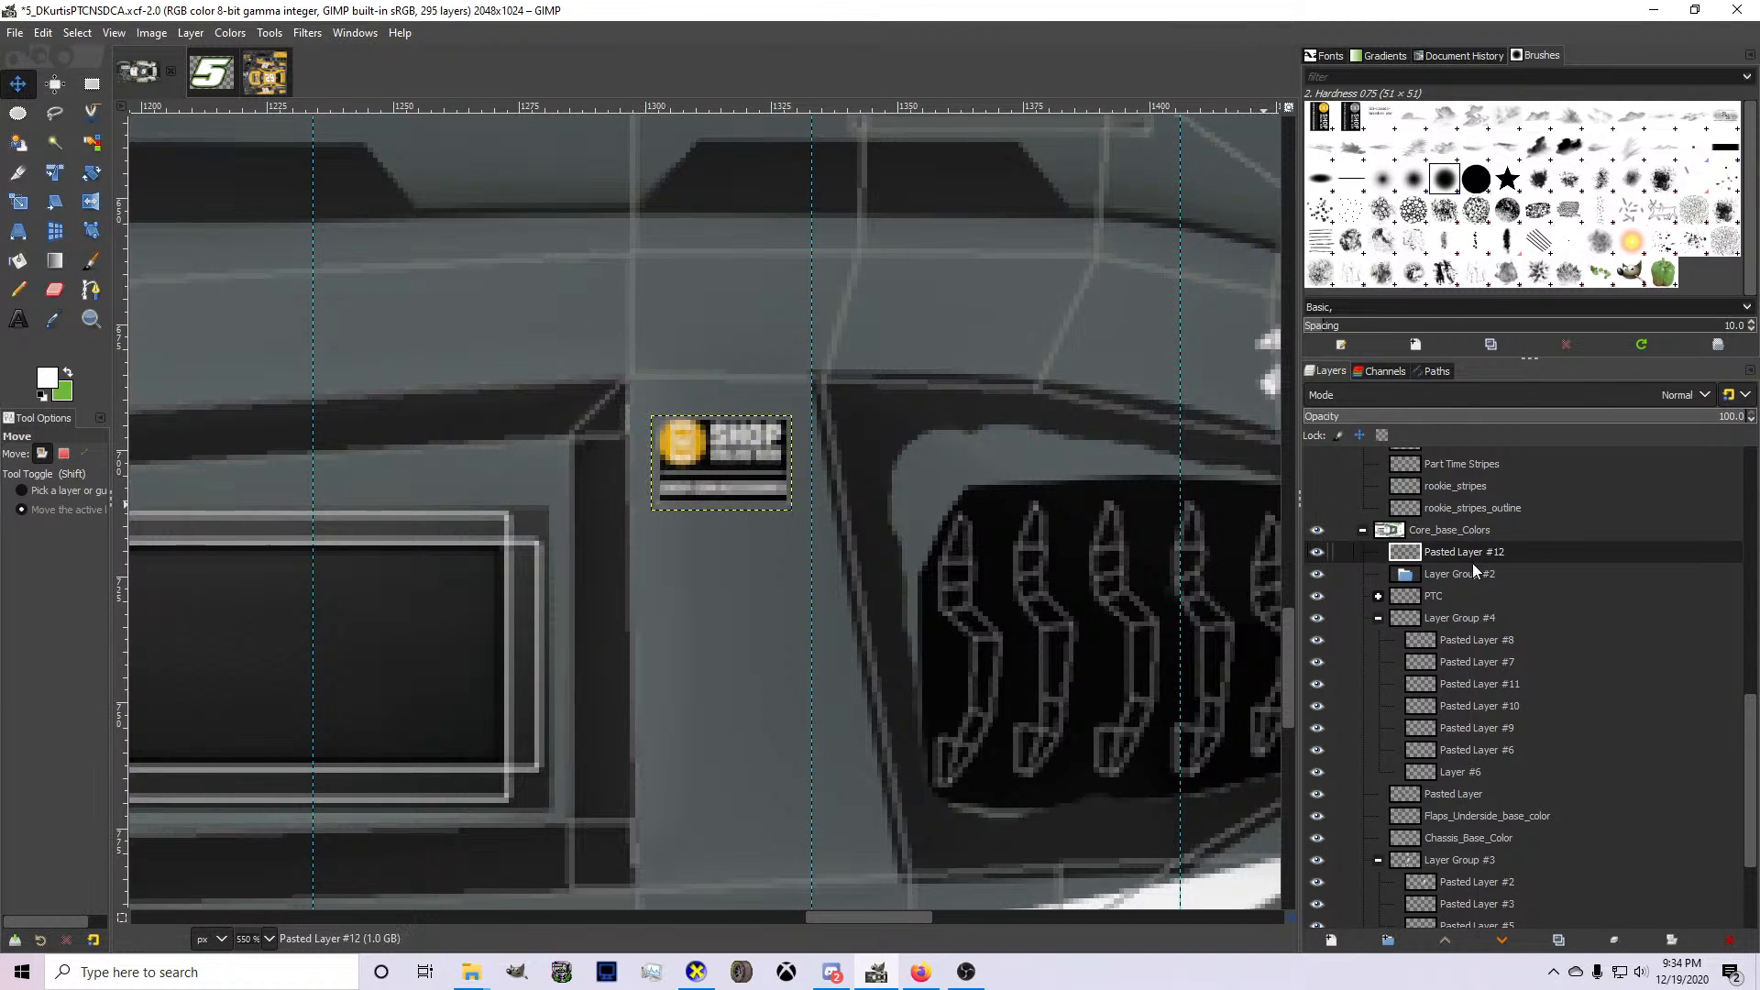
pyautogui.moveTo(1472, 559)
pyautogui.mouseDown()
pyautogui.moveTo(1482, 591)
pyautogui.moveTo(1458, 574)
pyautogui.mouseUp()
pyautogui.scroll(-1, 832, 506)
pyautogui.moveTo(775, 483); pyautogui.dragTo(775, 478)
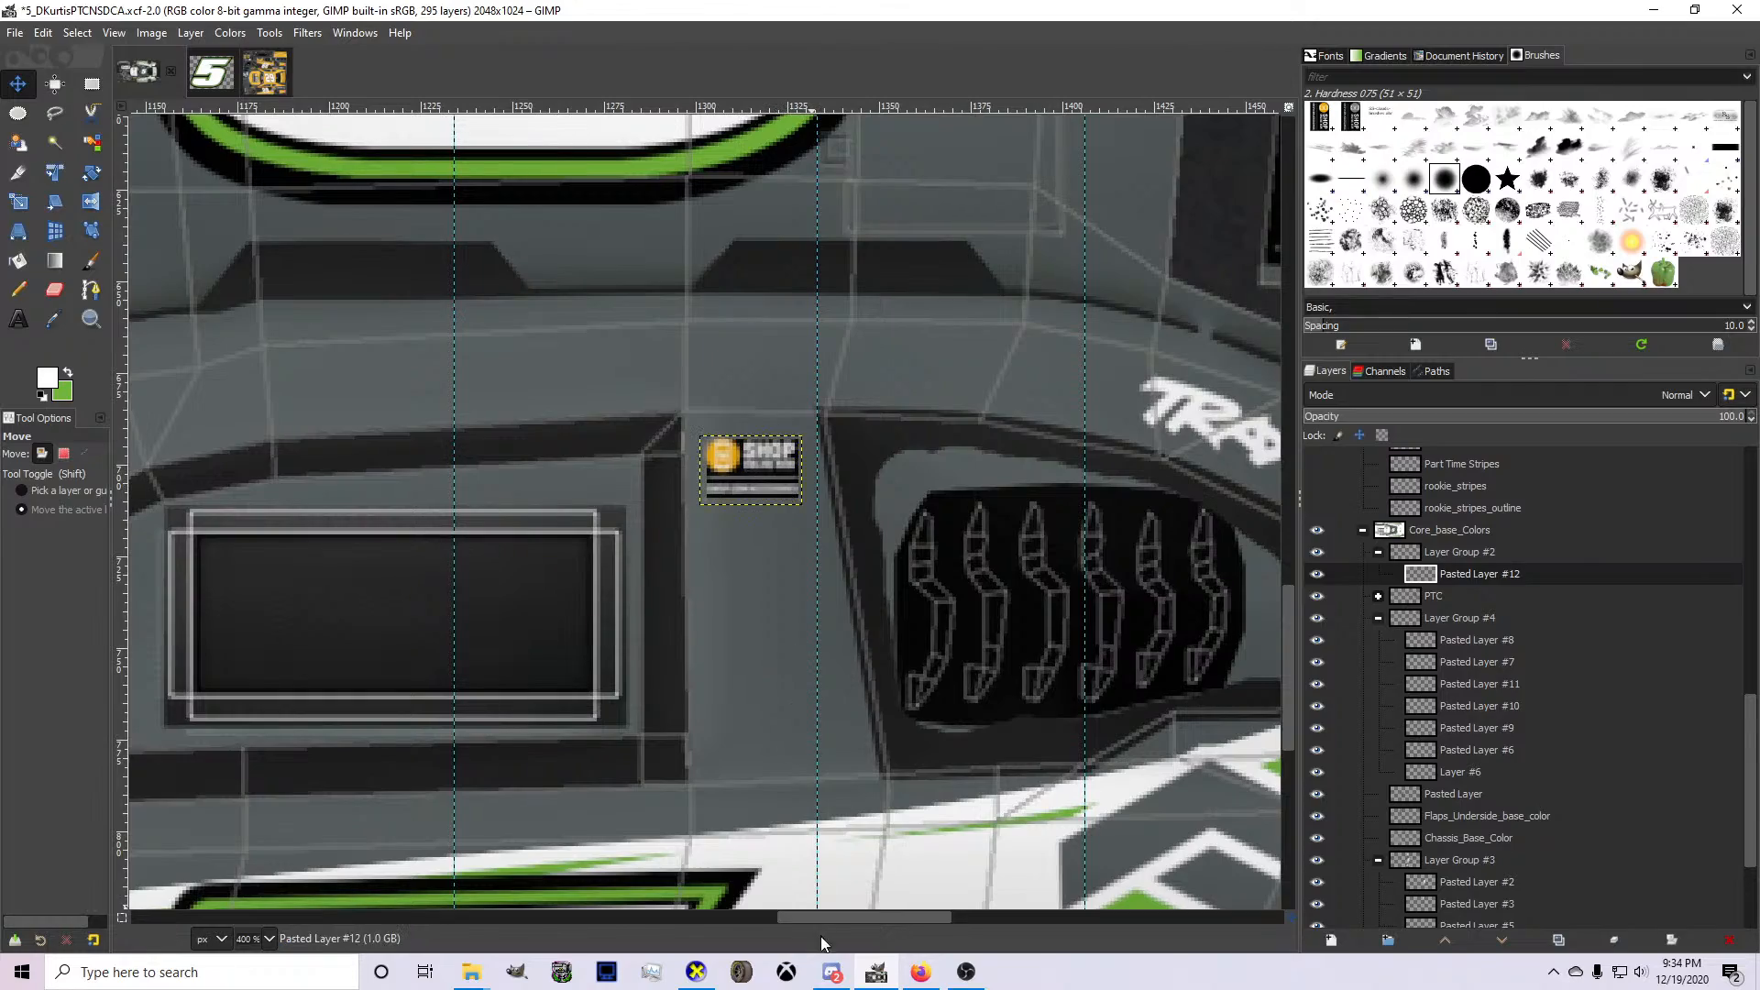
# Switch to Firefox, show the image results for "mutant energy logo" and open the Stunod Racing page for the Monster Energy MUTANT logo.
pyautogui.click(921, 972)
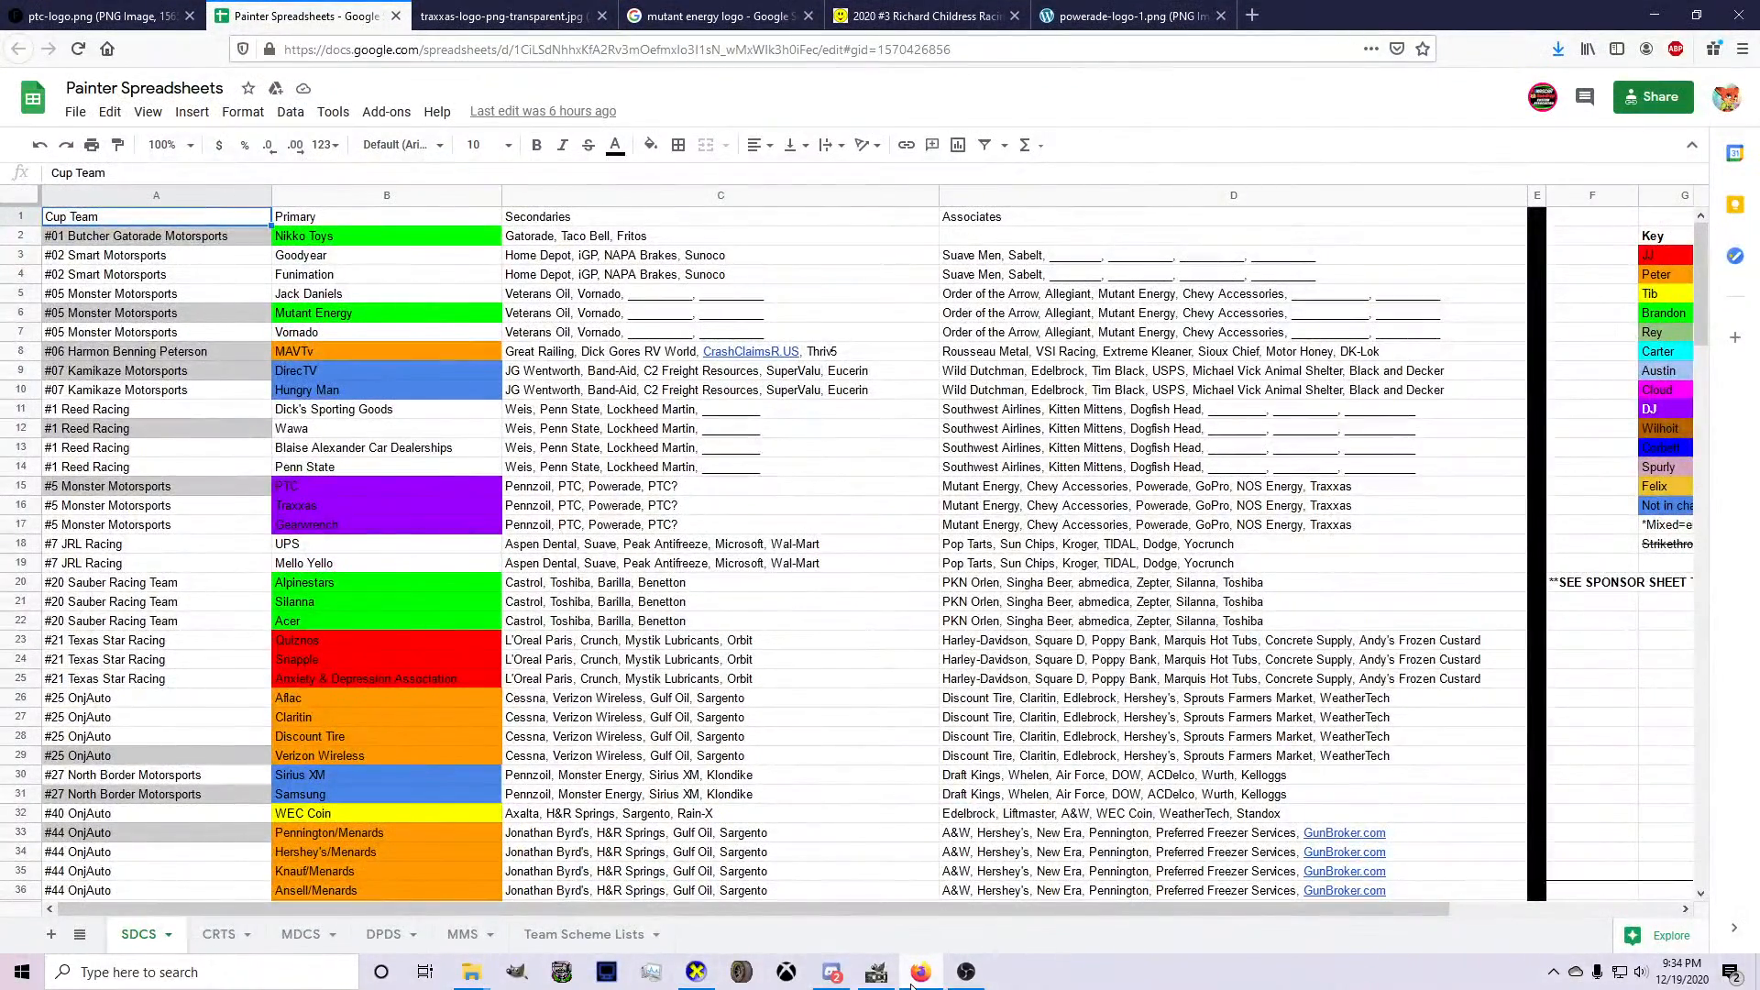
pyautogui.click(680, 11)
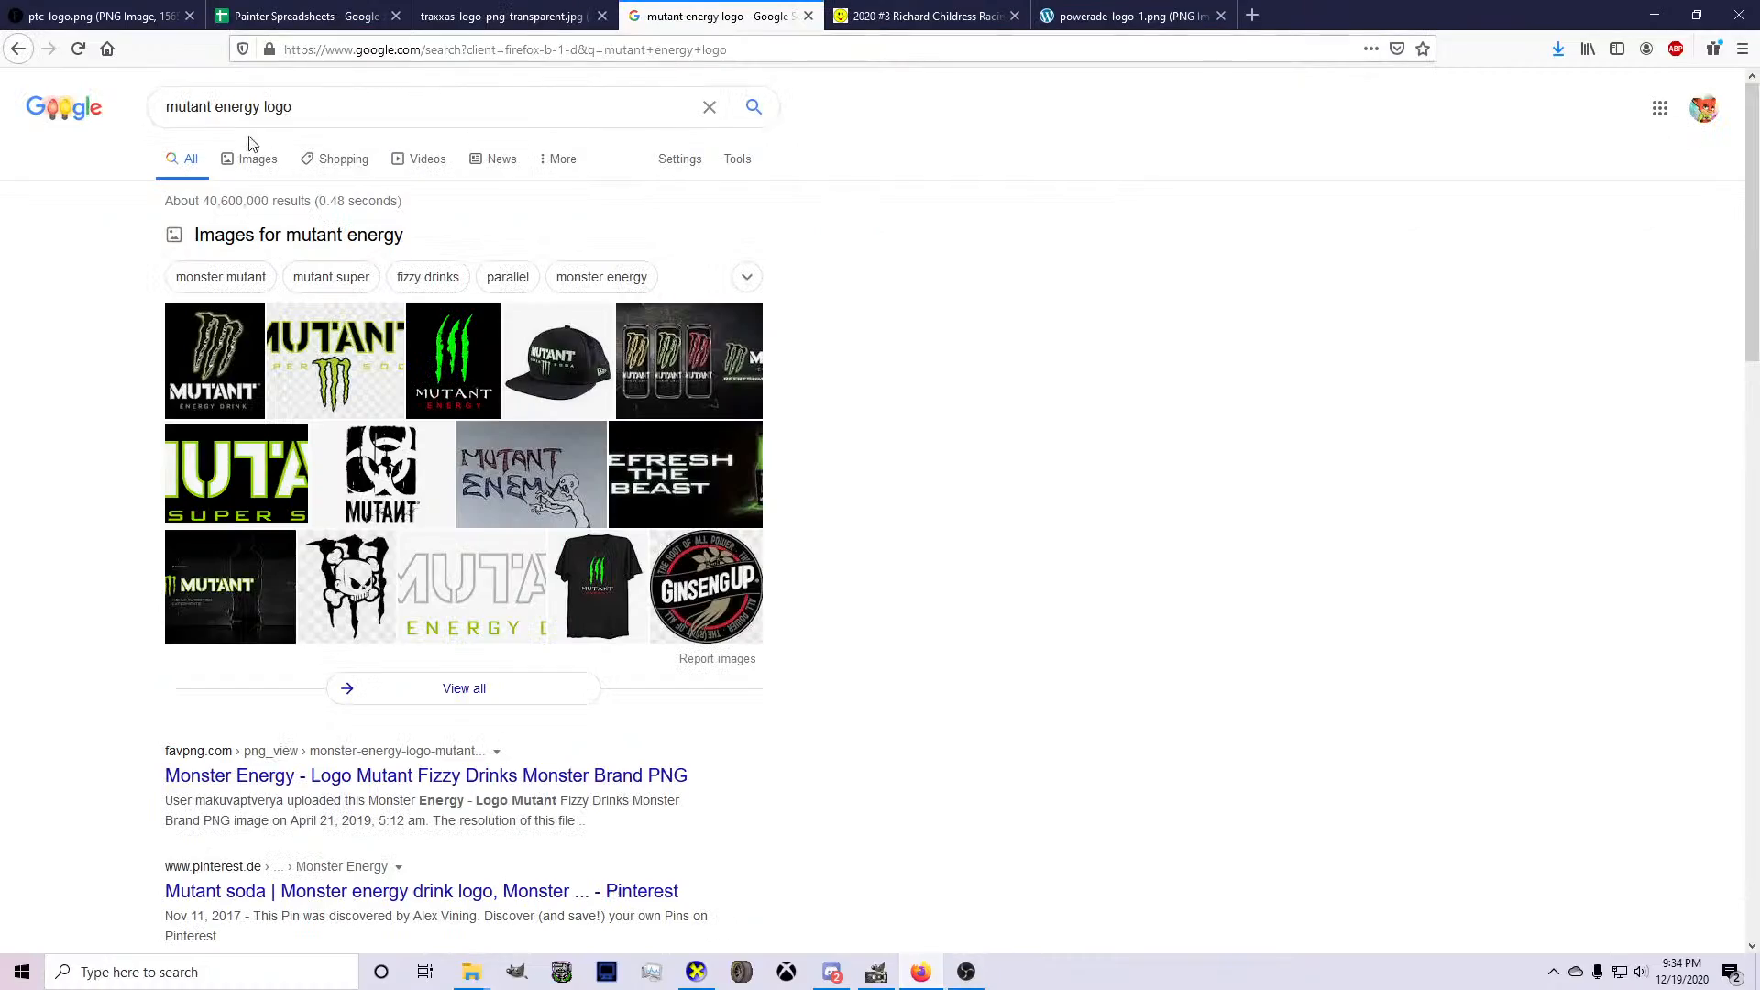
pyautogui.click(241, 158)
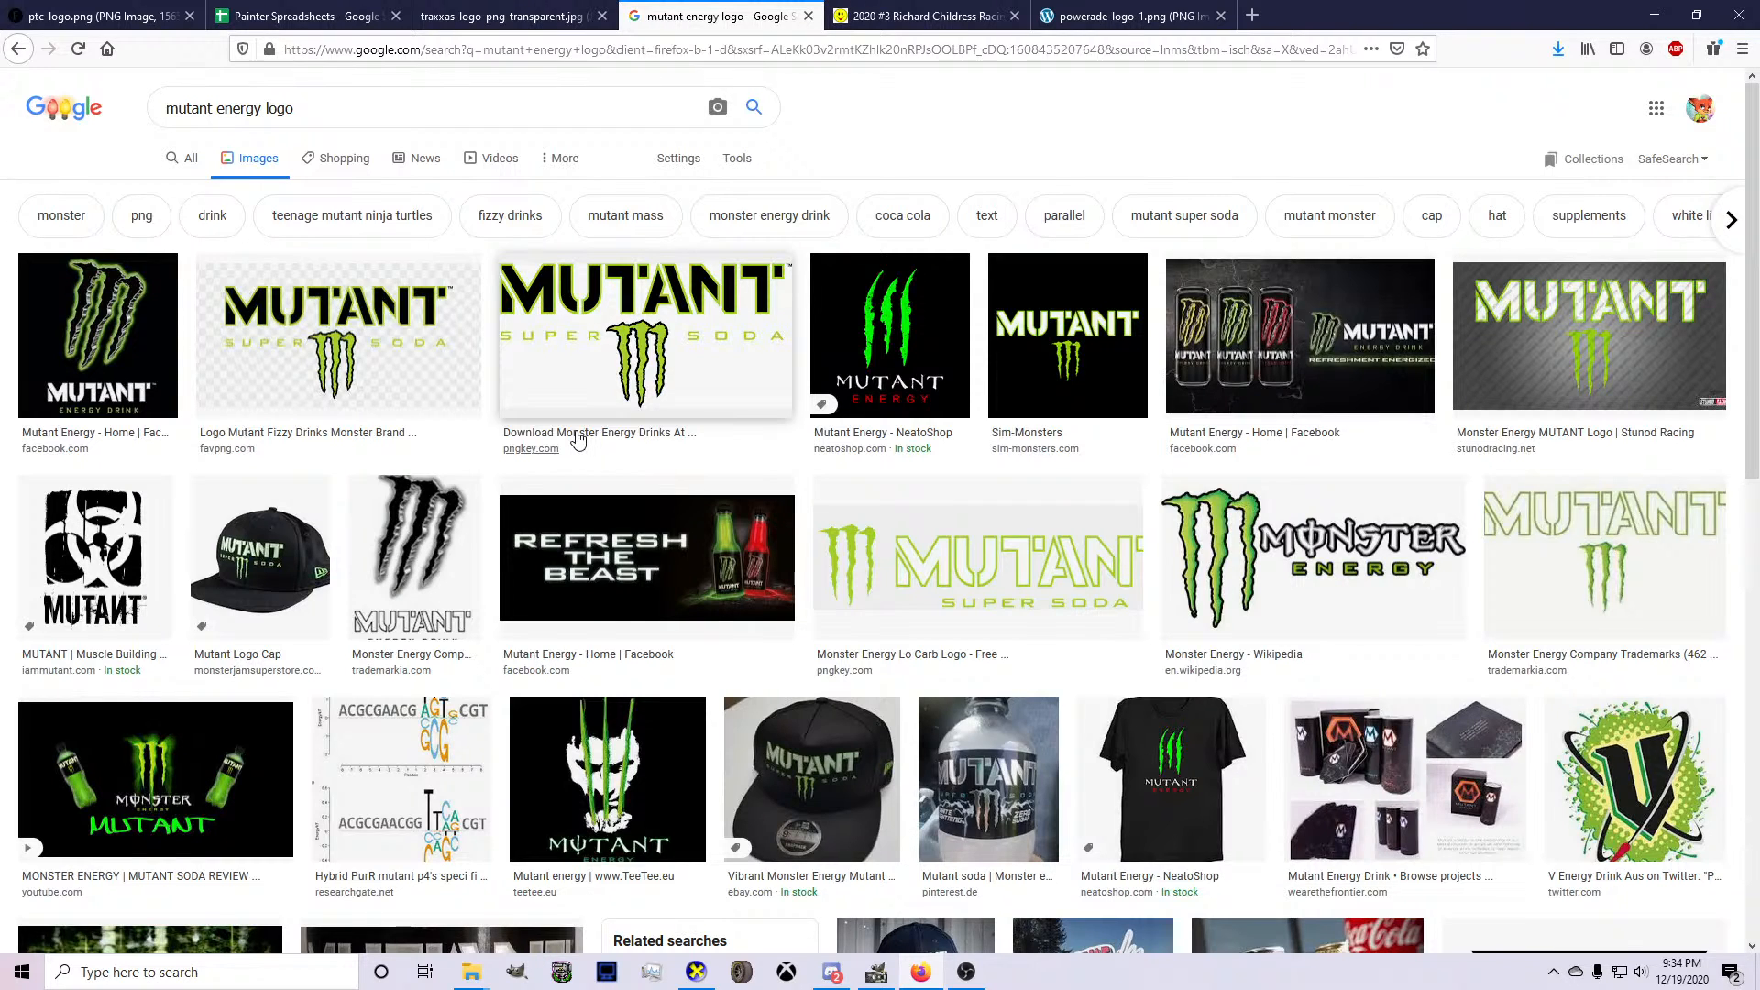
pyautogui.click(1589, 339)
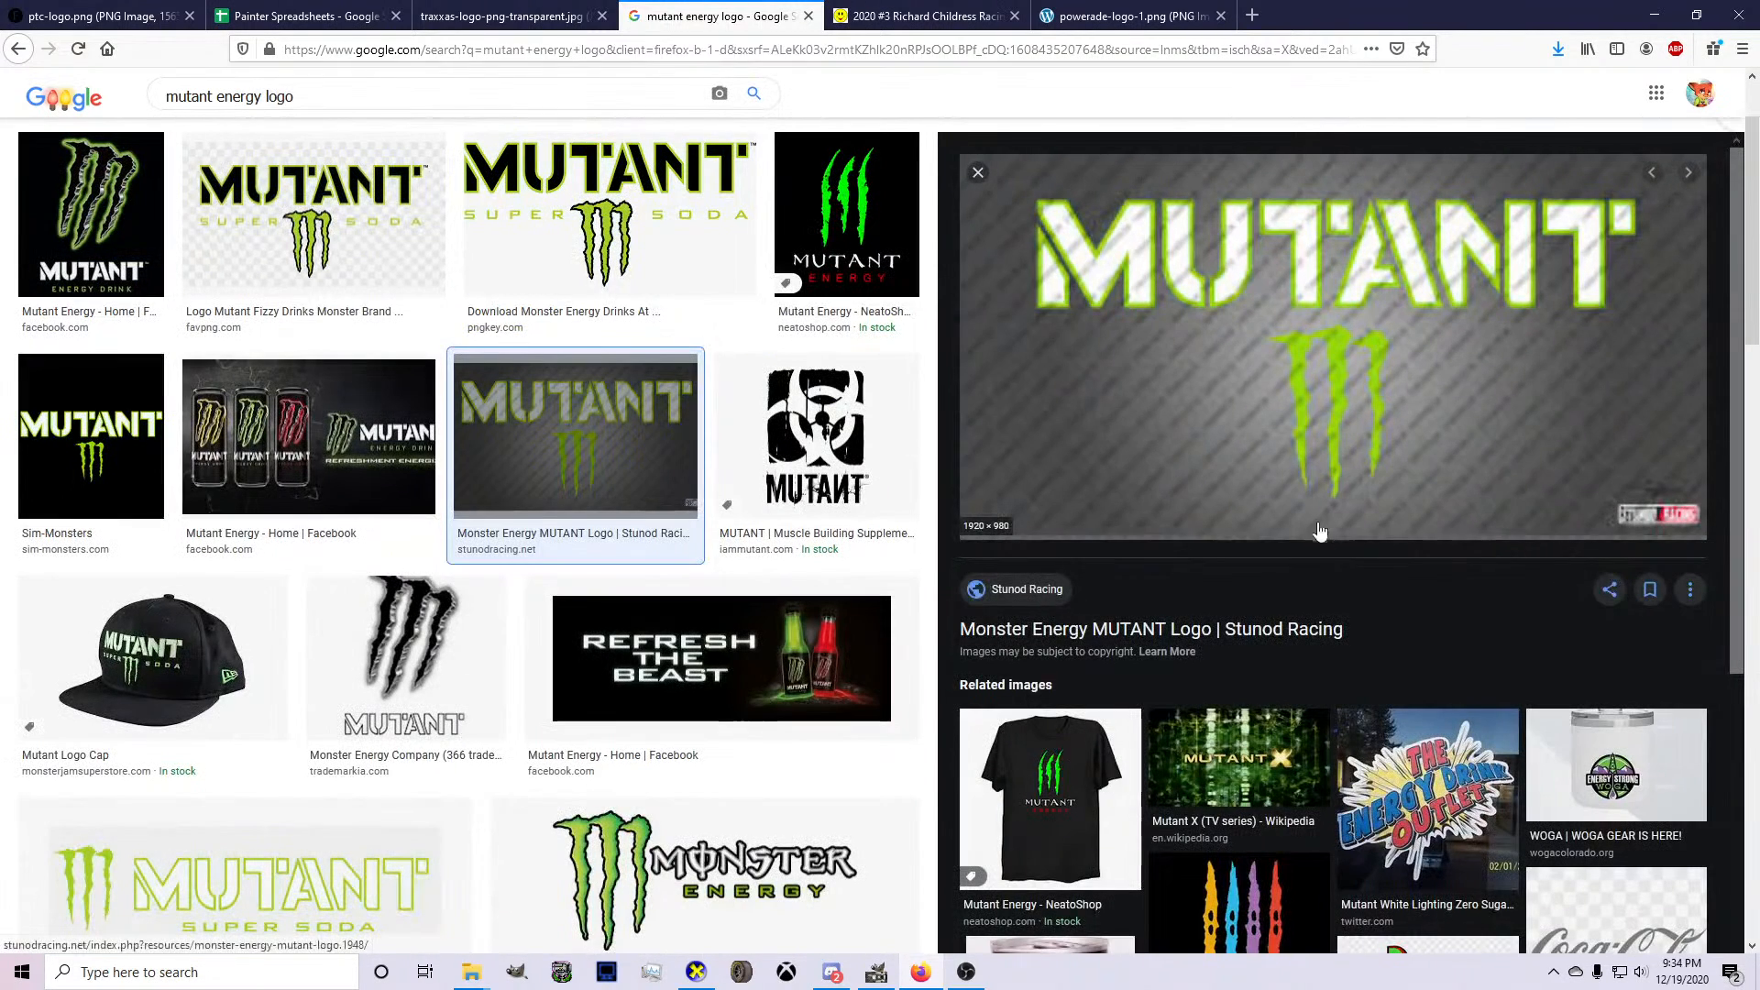
pyautogui.click(1021, 607)
# Download the MUTANT logo archive from the Stunod Racing page and open it with WinRAR.
pyautogui.scroll(-3, 805, 496)
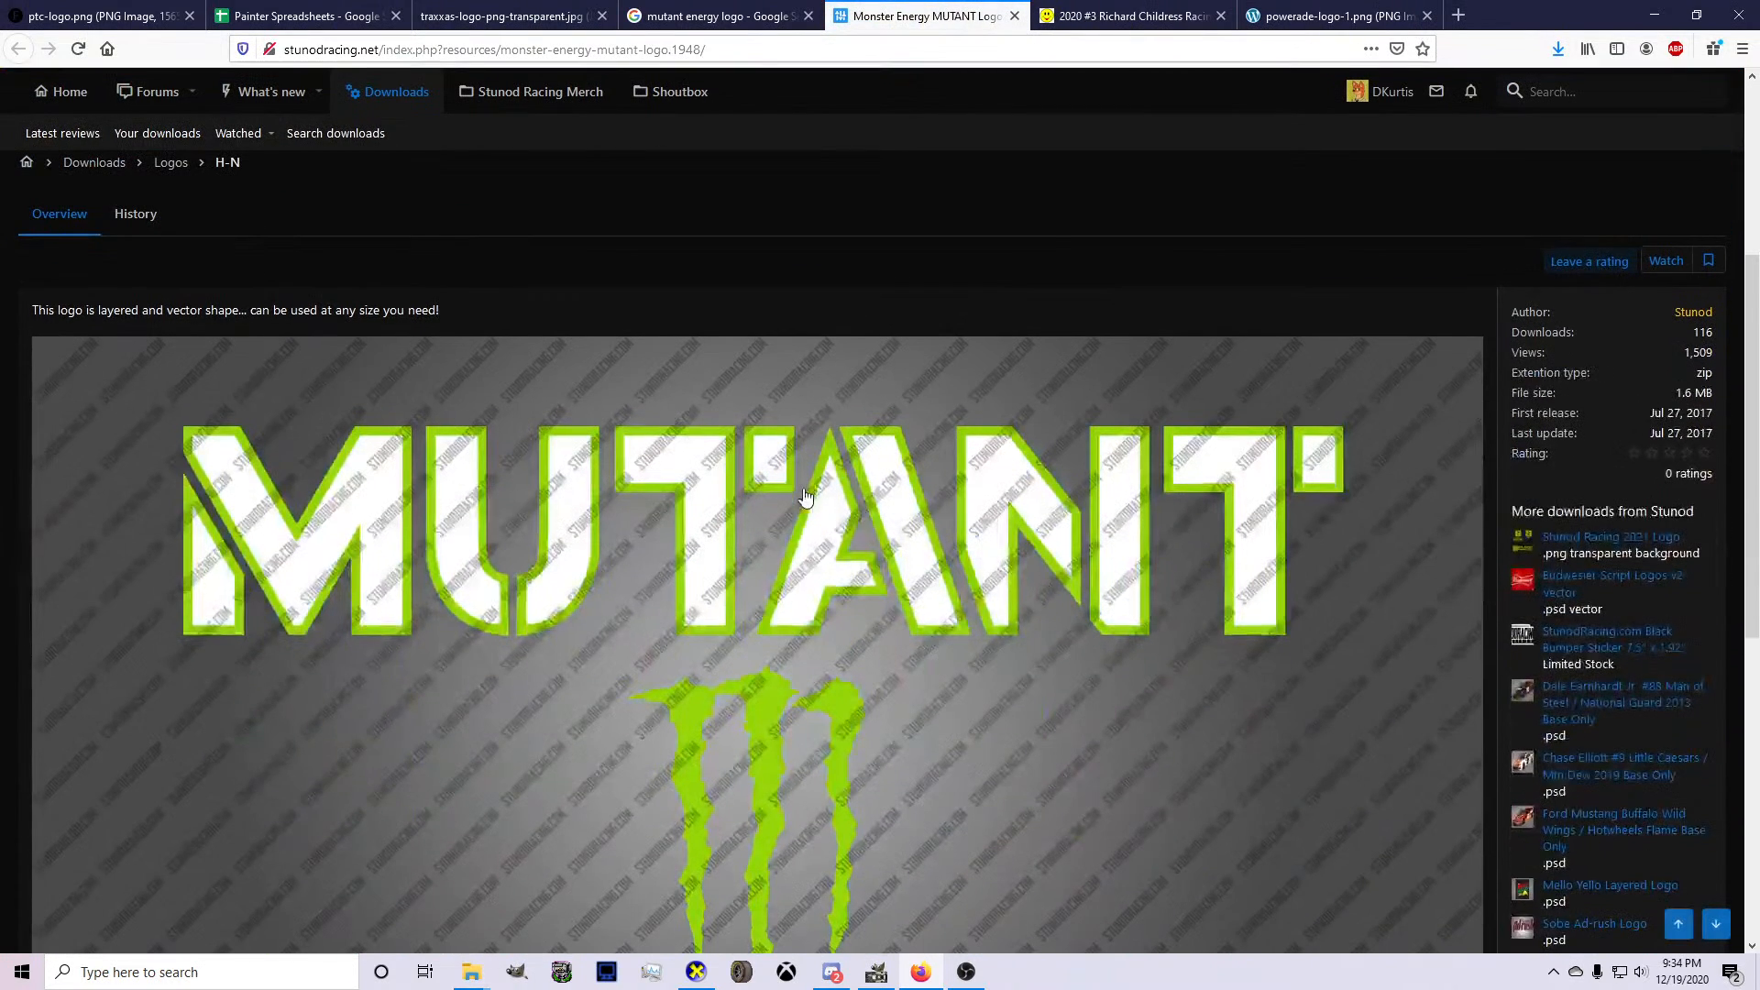
pyautogui.scroll(3, 652, 405)
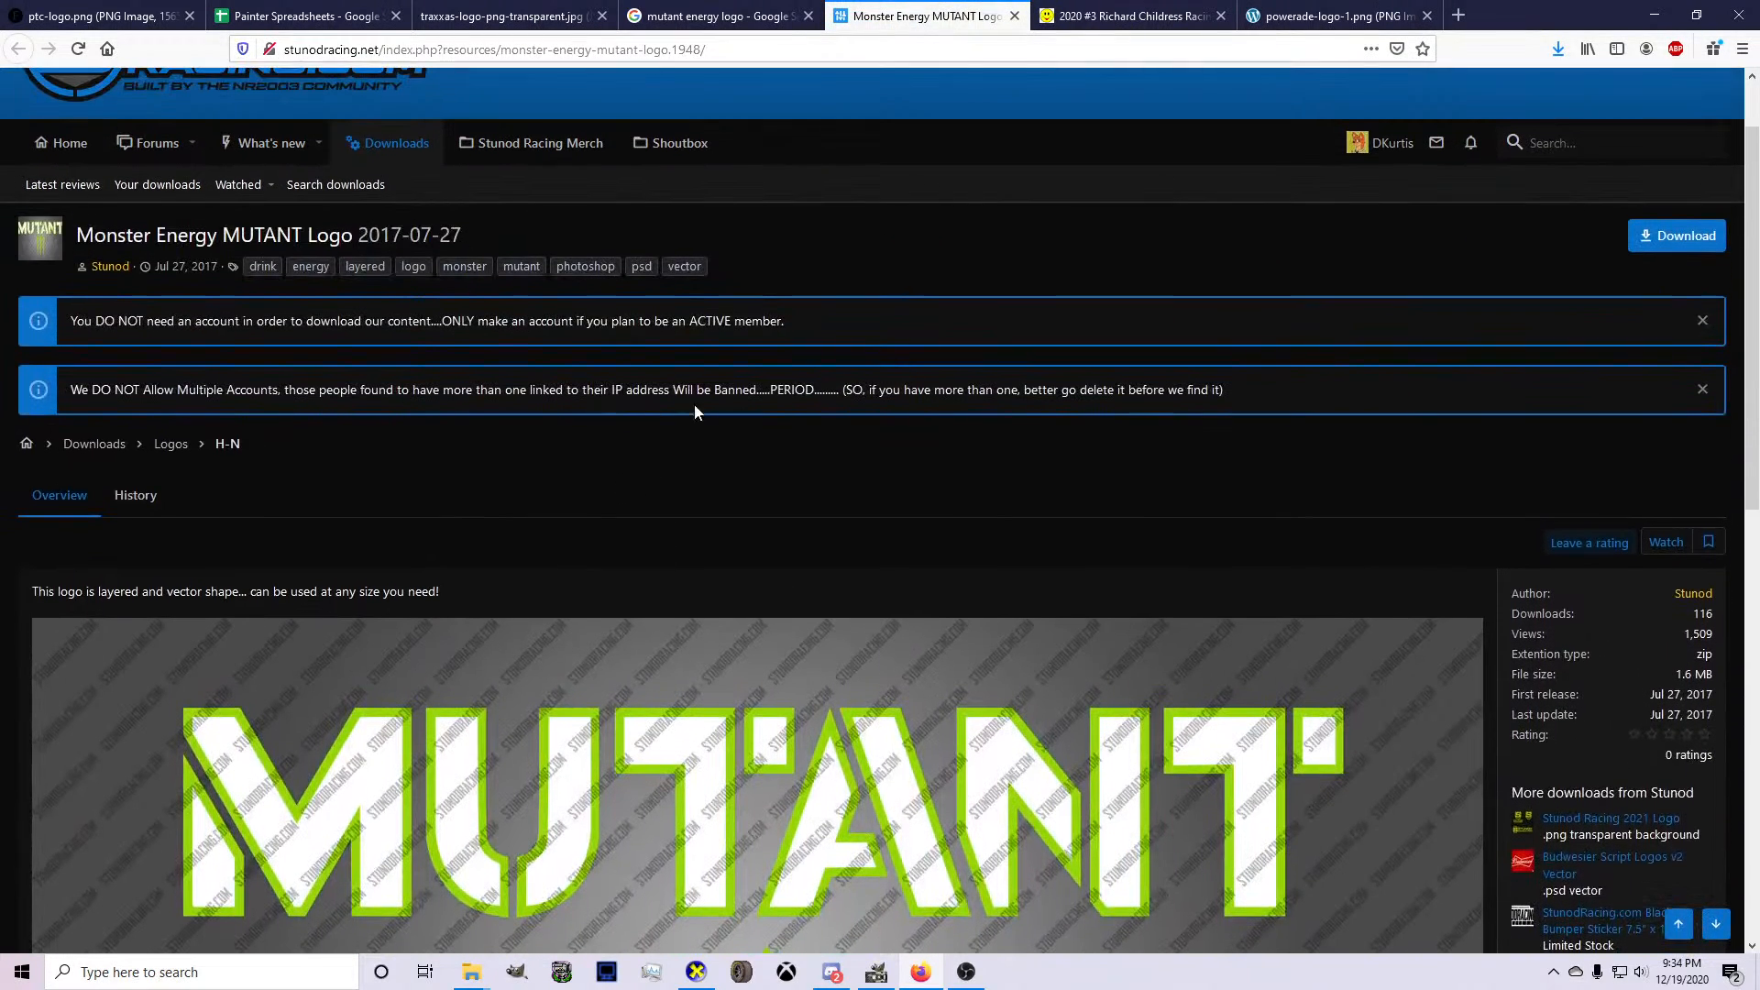
pyautogui.click(1645, 246)
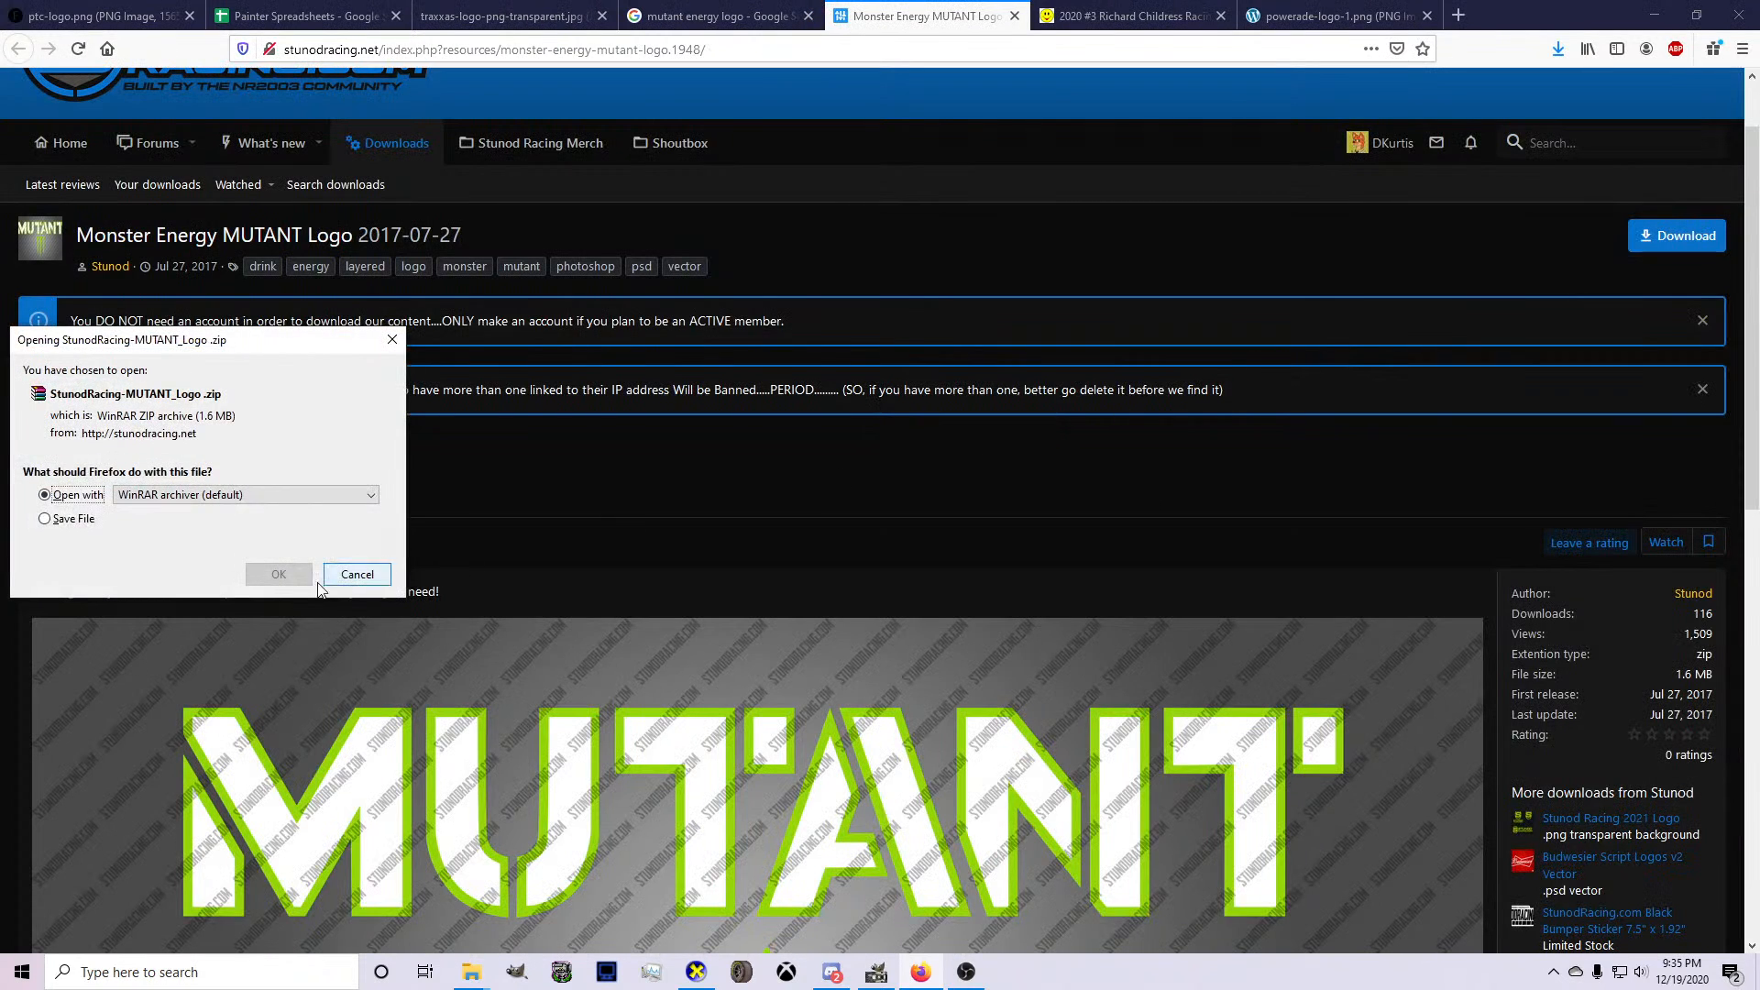
pyautogui.click(277, 574)
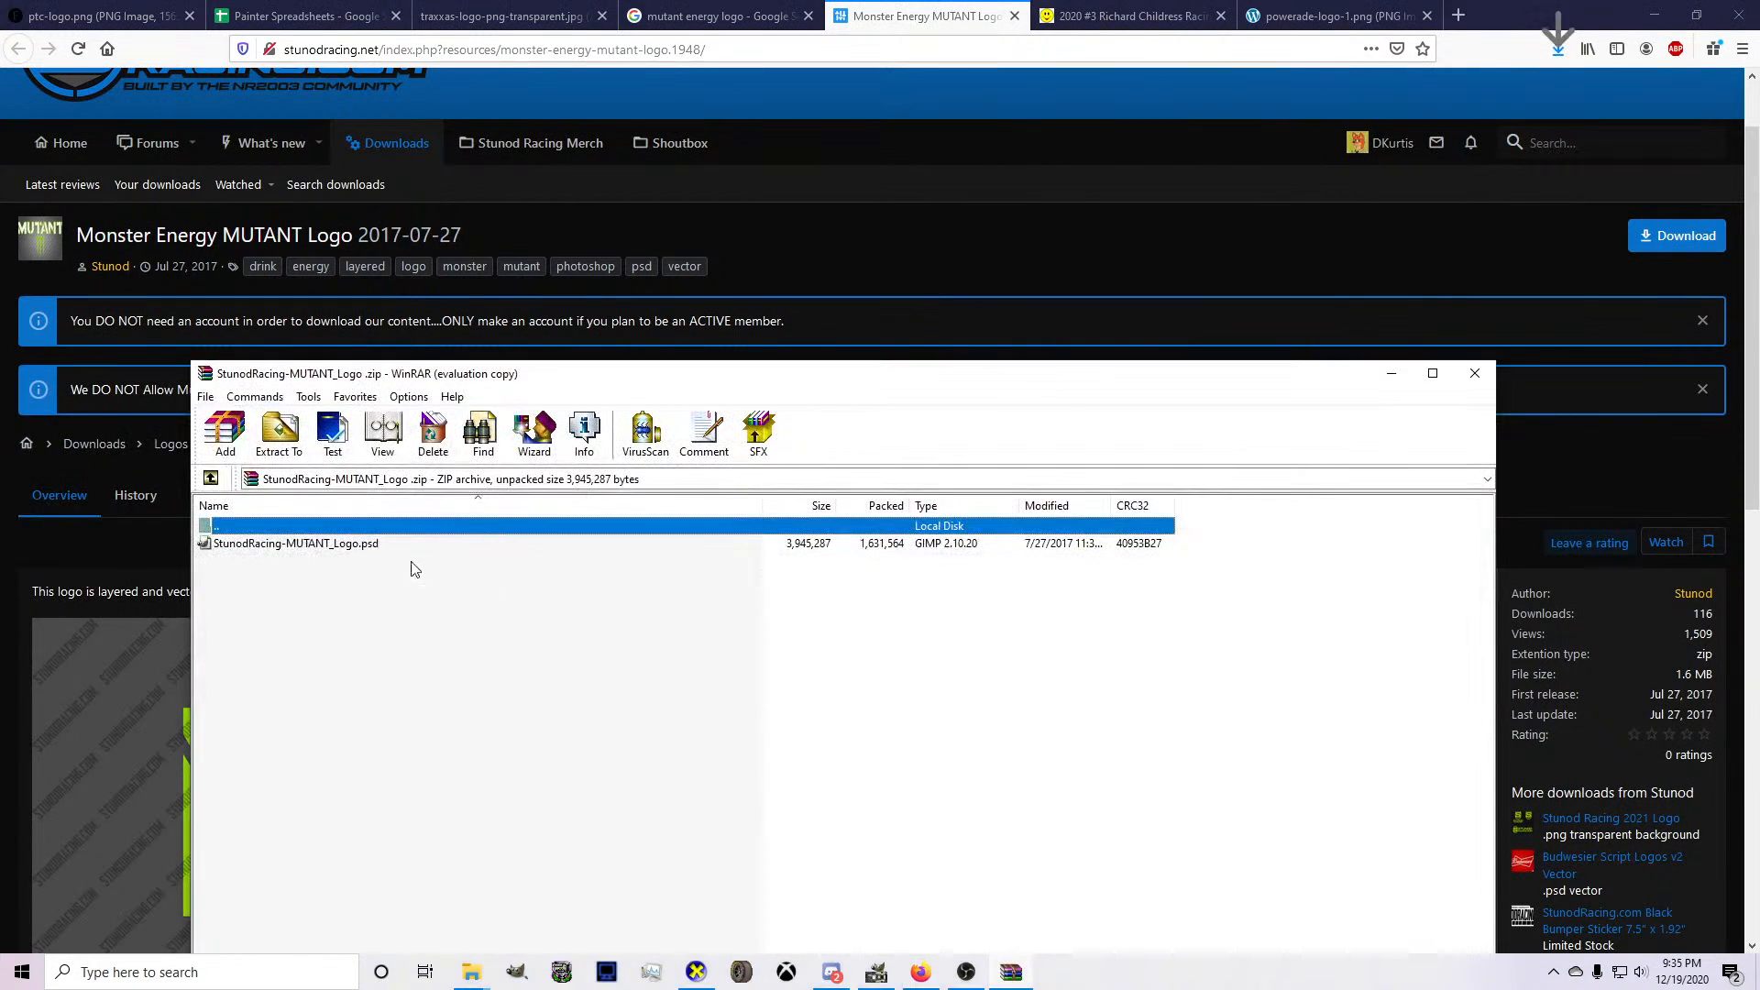
# Start extracting StunodRacing-MUTANT_Logo.psd, dismiss the licence reminder and expand the New Volume (D:) drive as the destination.
pyautogui.click(295, 543)
pyautogui.click(278, 431)
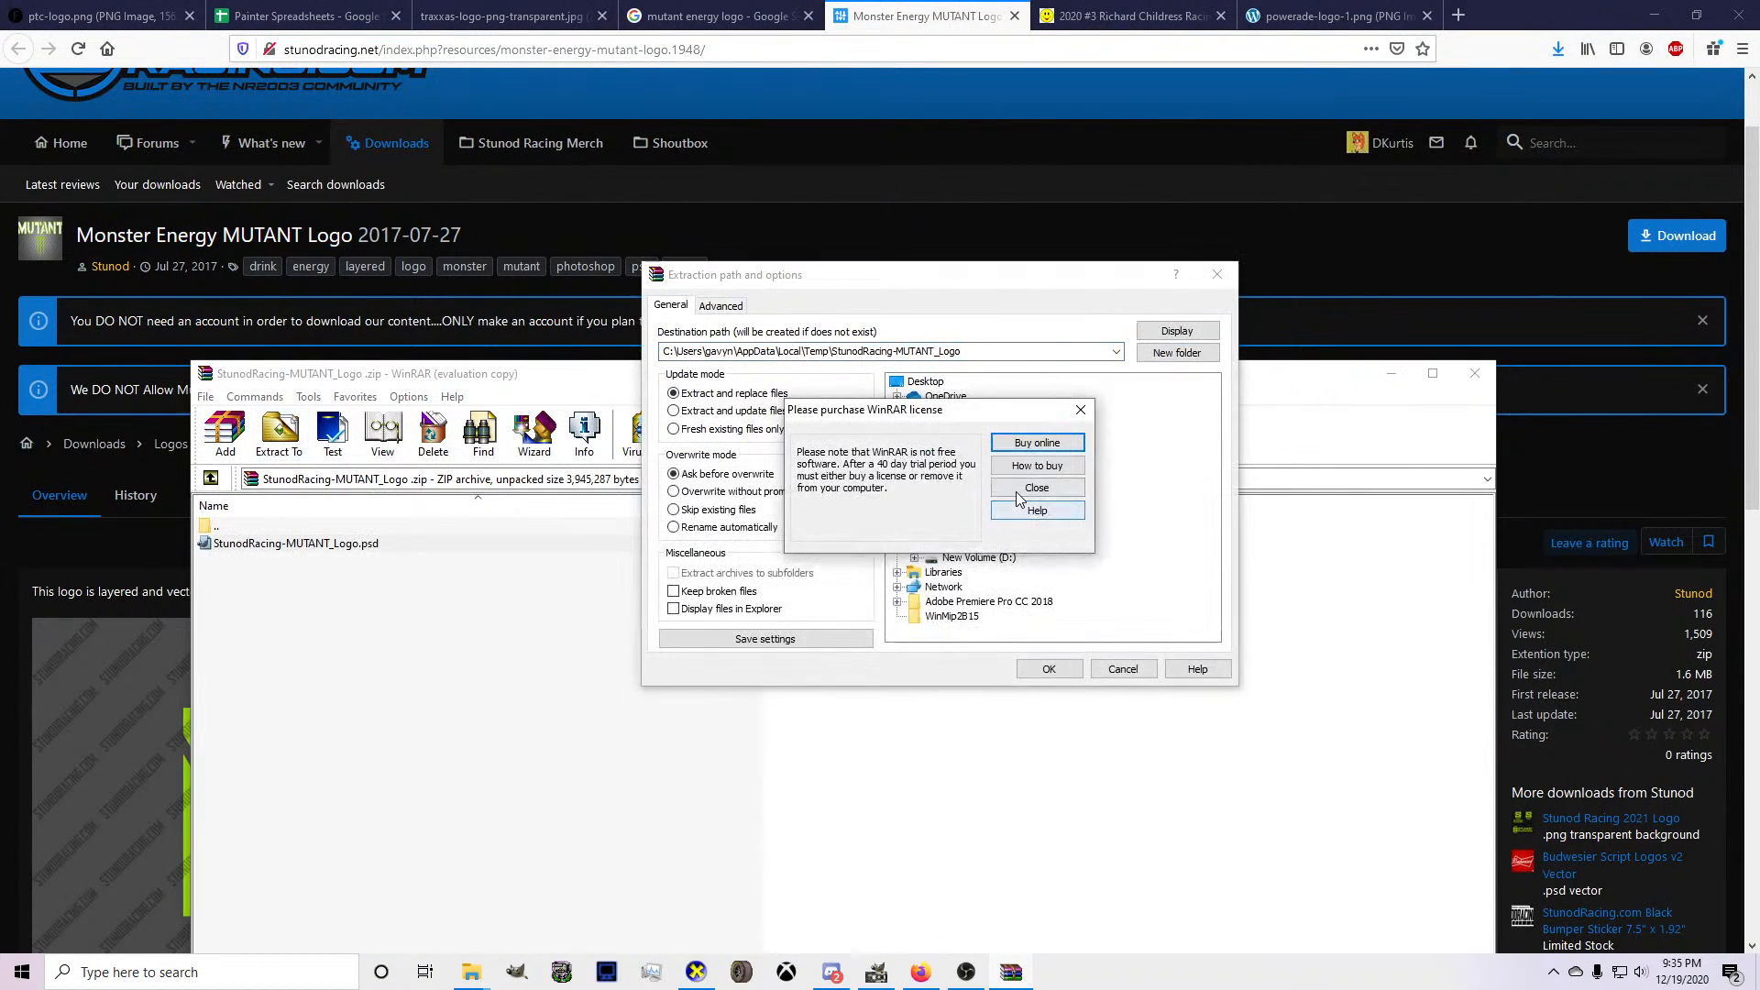
pyautogui.click(1045, 507)
pyautogui.doubleClick(986, 561)
pyautogui.scroll(-2, 991, 543)
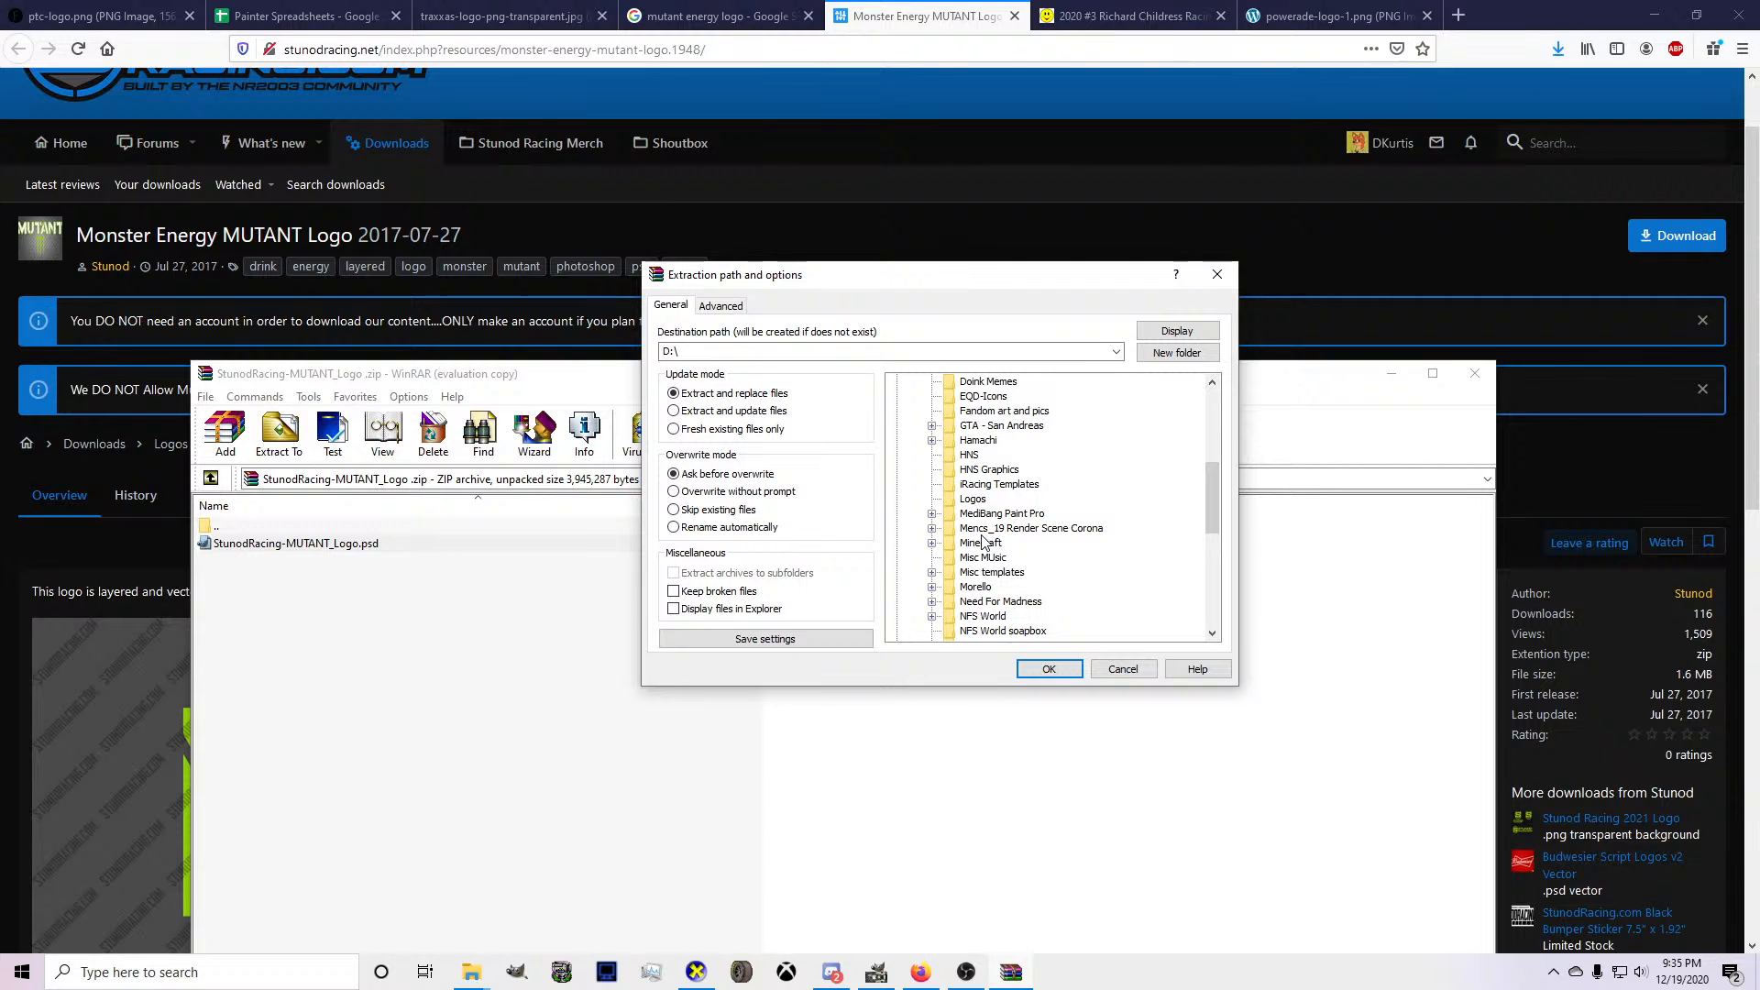
# Look through the D: drive's folders, including NR2003 Numbers and NR2003 Templates, for a suitable place to extract the logo.
pyautogui.scroll(-2, 979, 553)
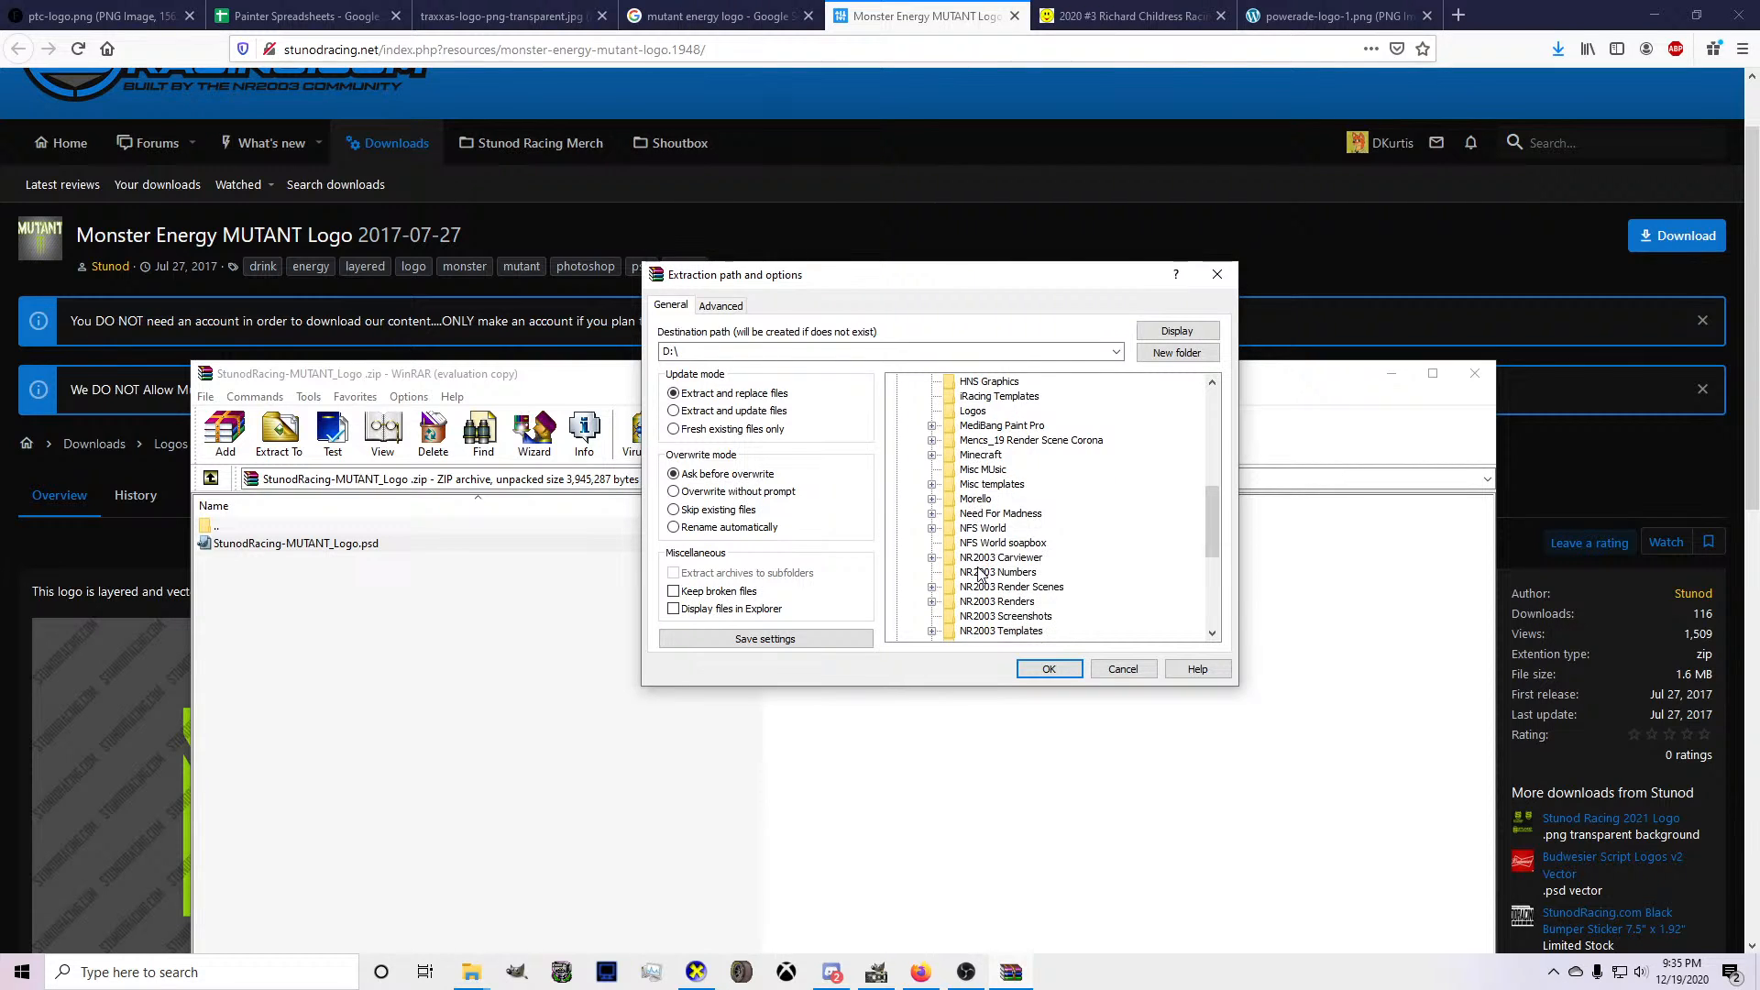
pyautogui.click(980, 573)
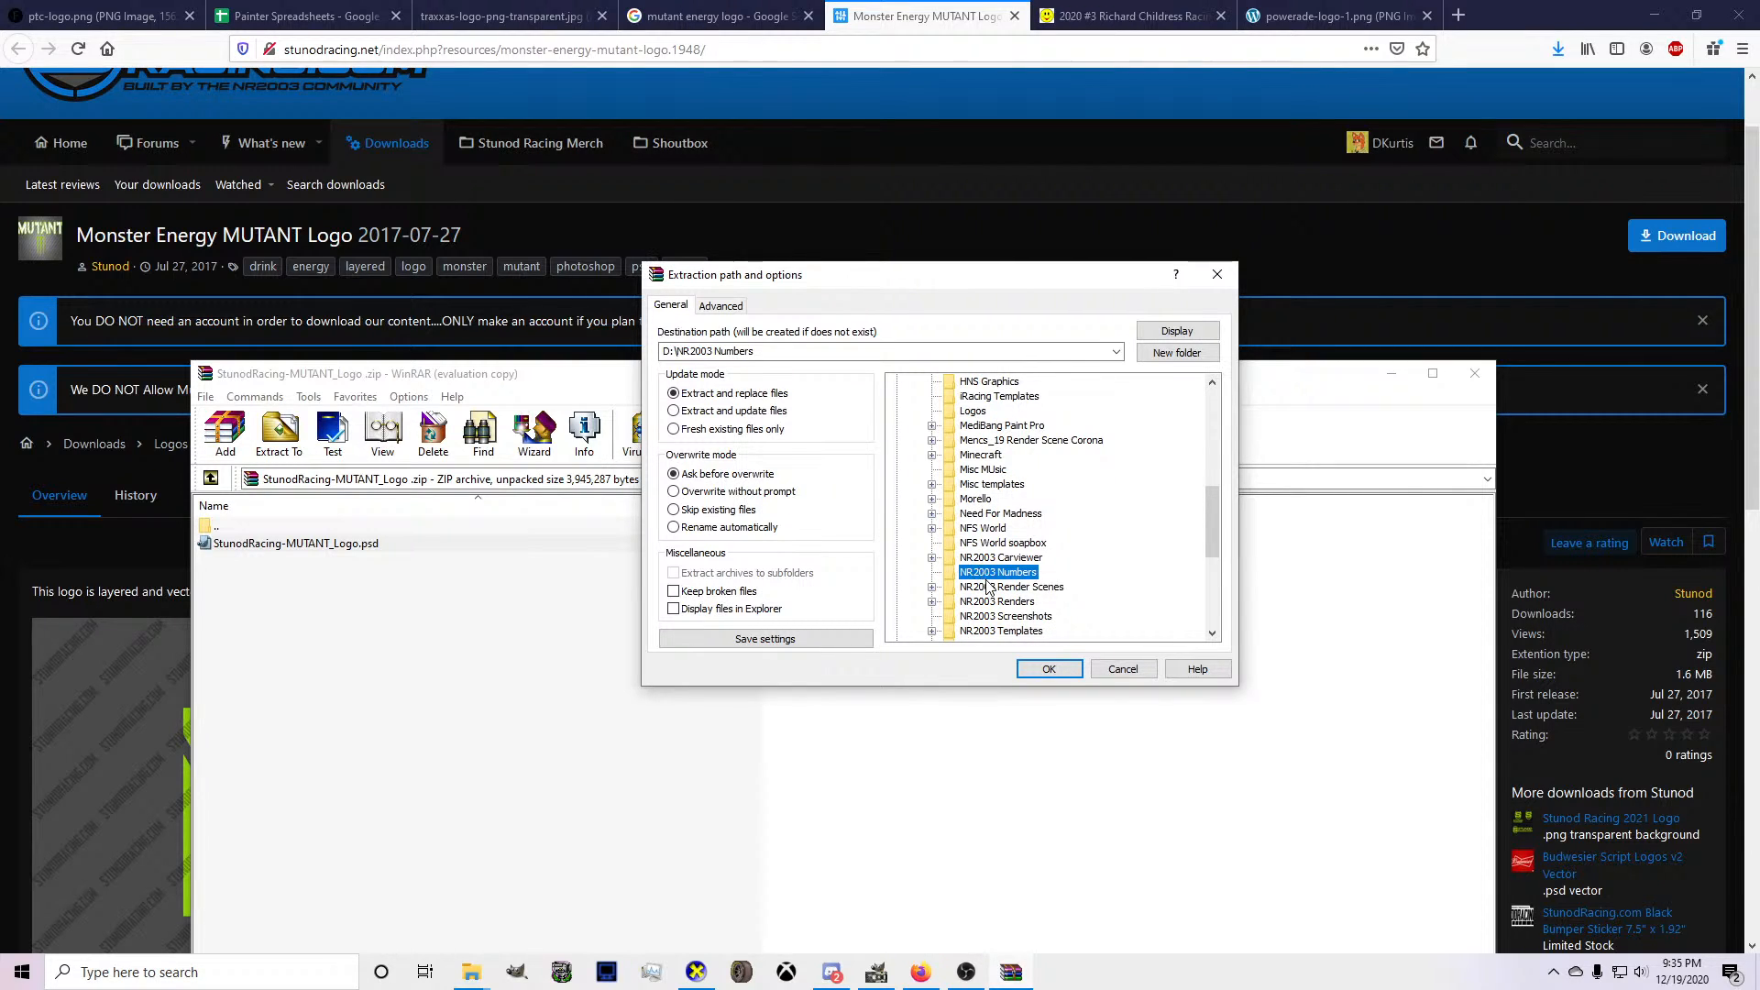
pyautogui.scroll(-2, 990, 588)
pyautogui.scroll(1, 994, 532)
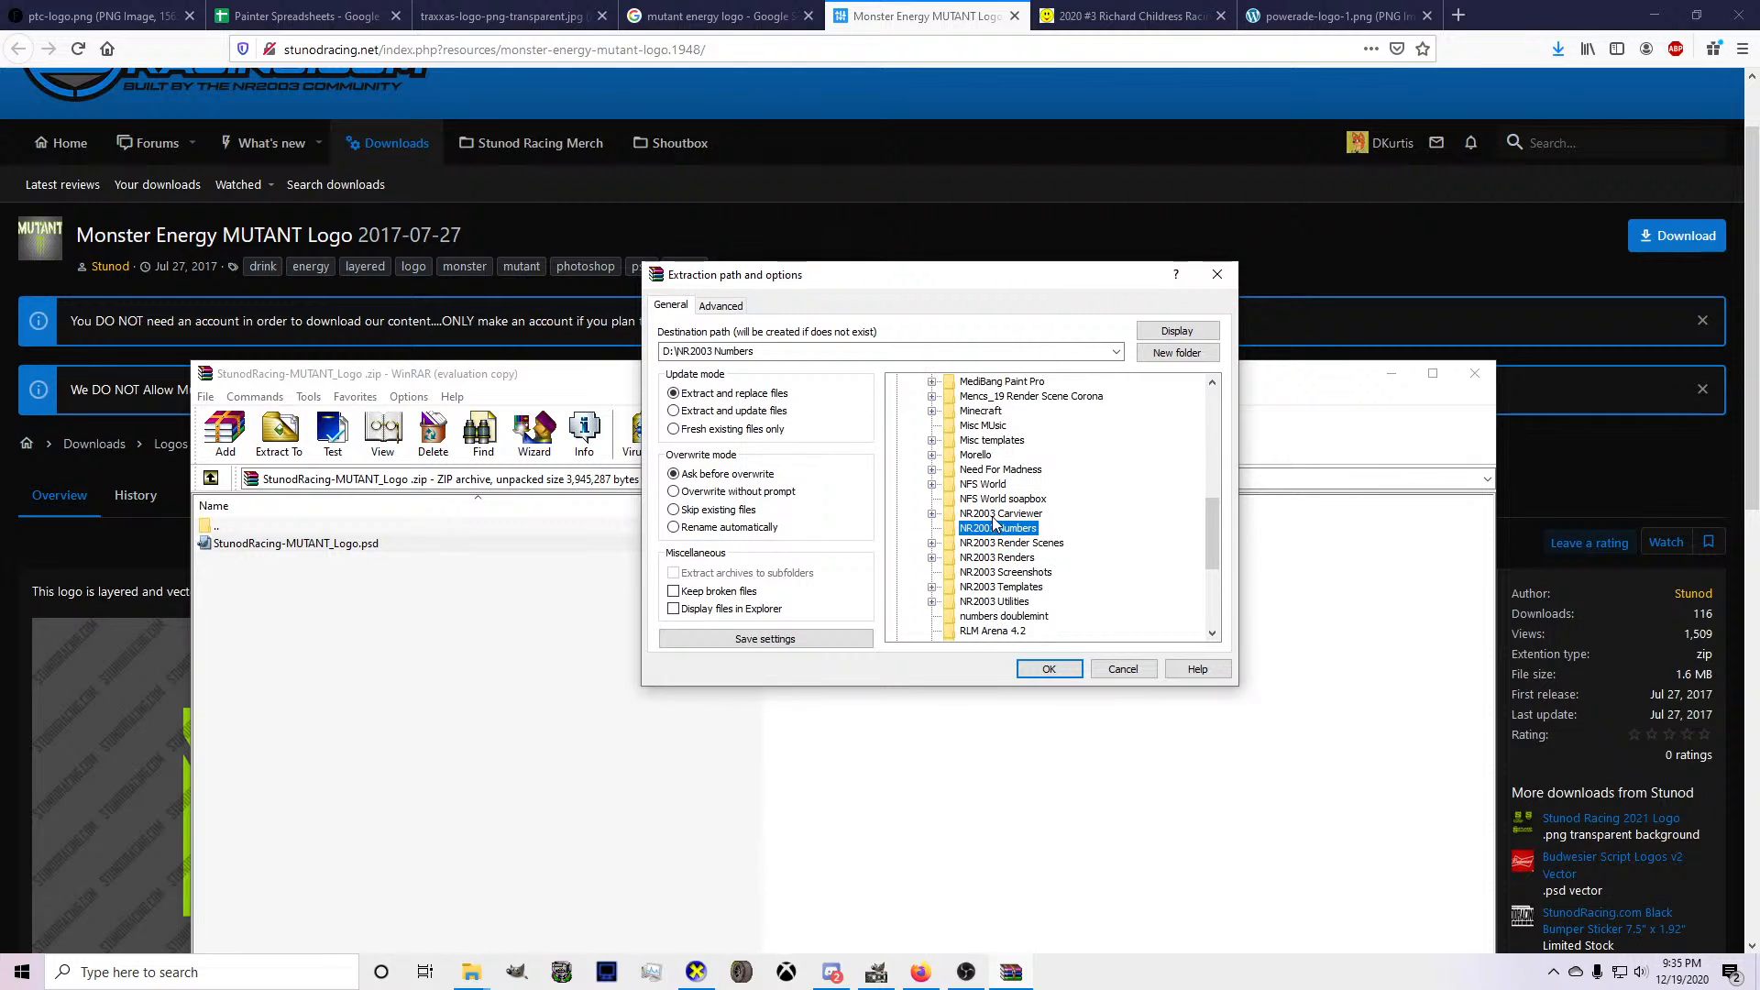
pyautogui.scroll(2, 992, 518)
pyautogui.scroll(-2, 990, 532)
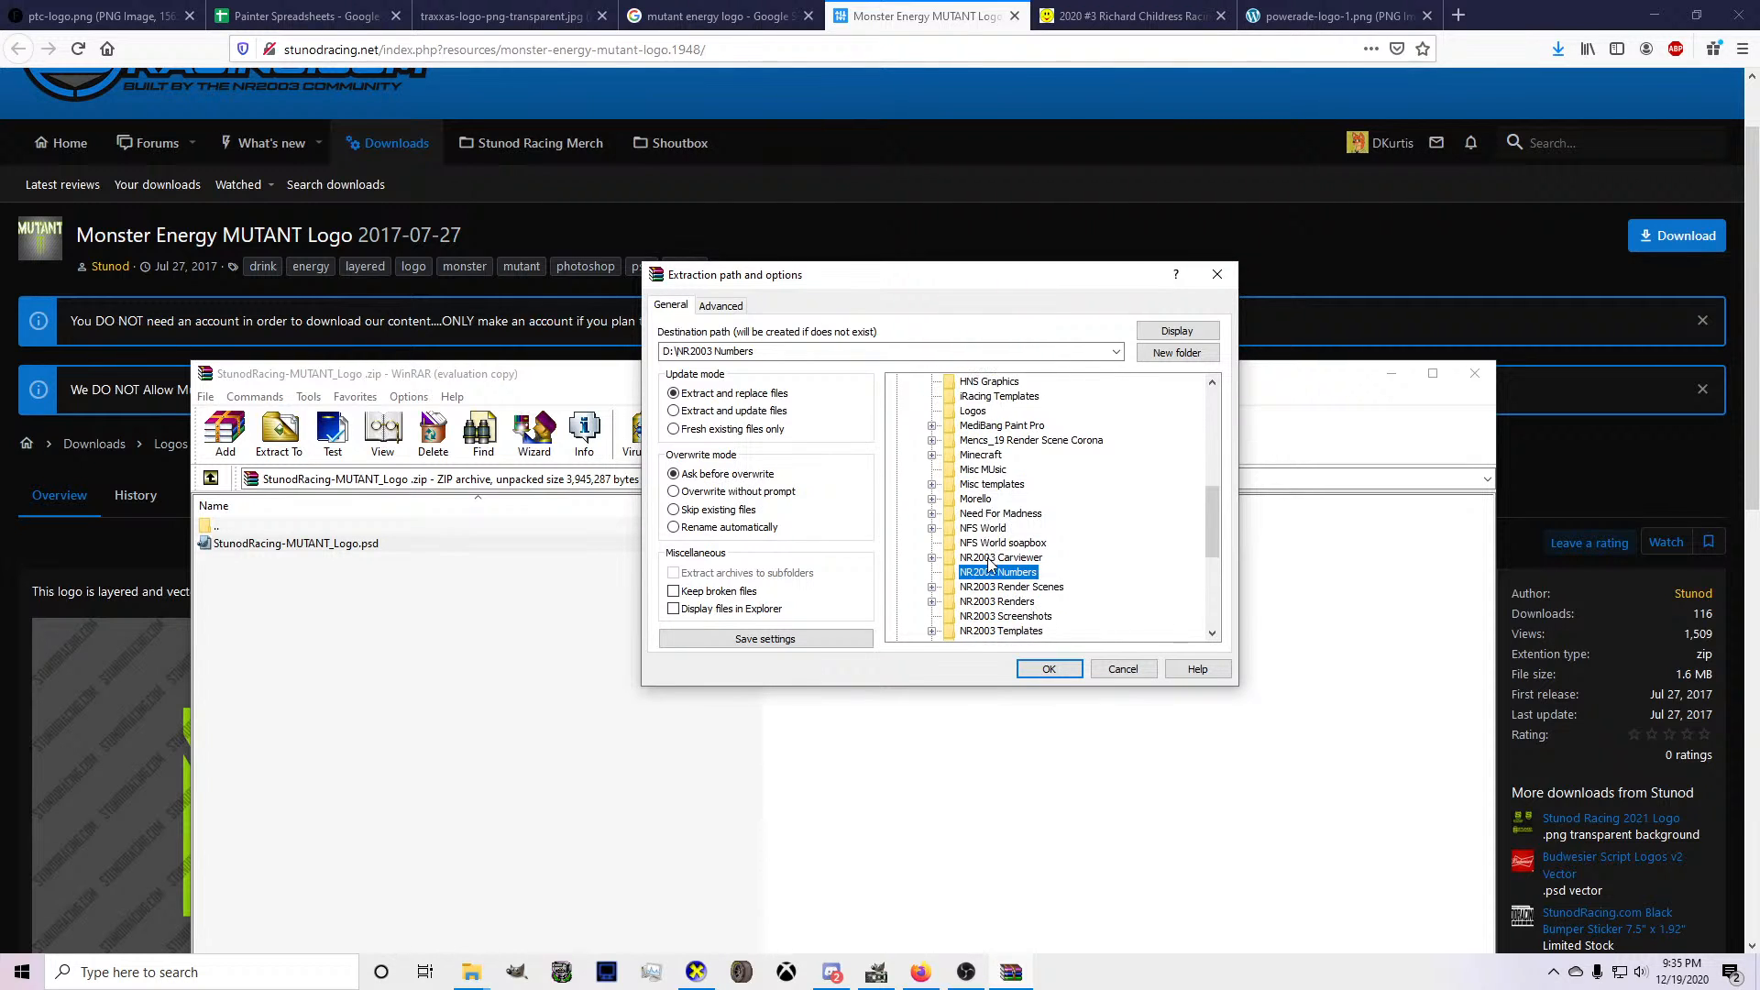
pyautogui.scroll(4, 999, 587)
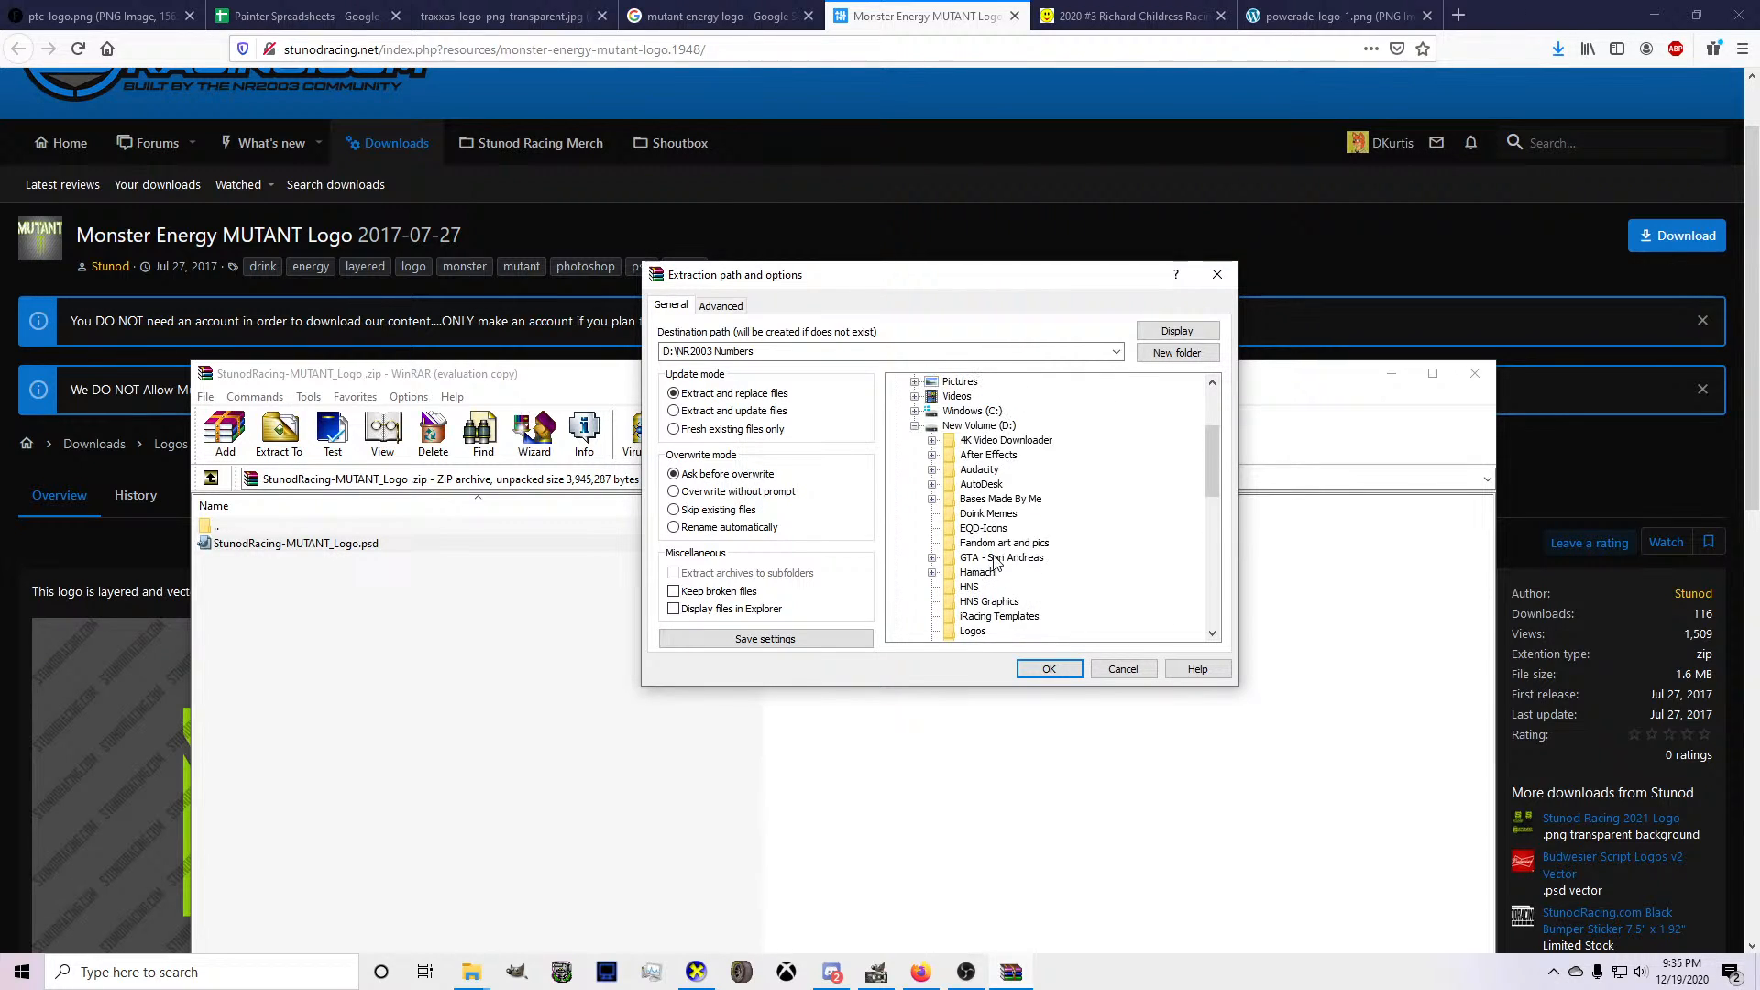
pyautogui.scroll(-1, 977, 502)
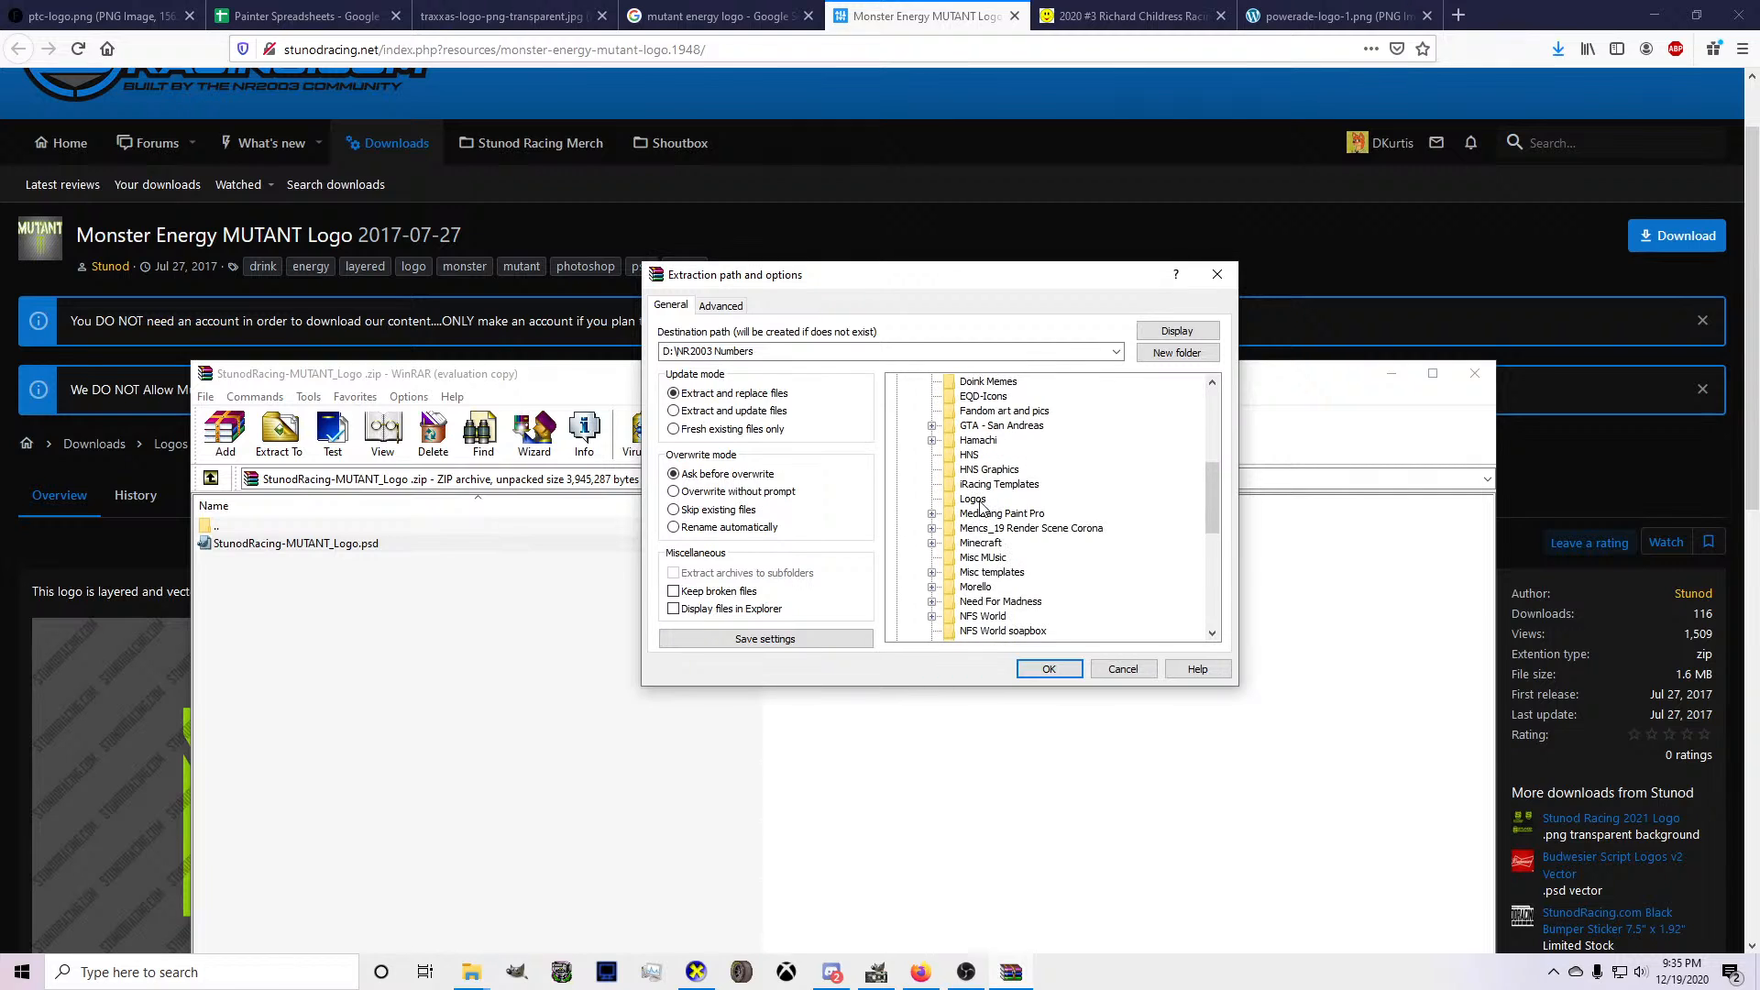
pyautogui.scroll(-6, 980, 505)
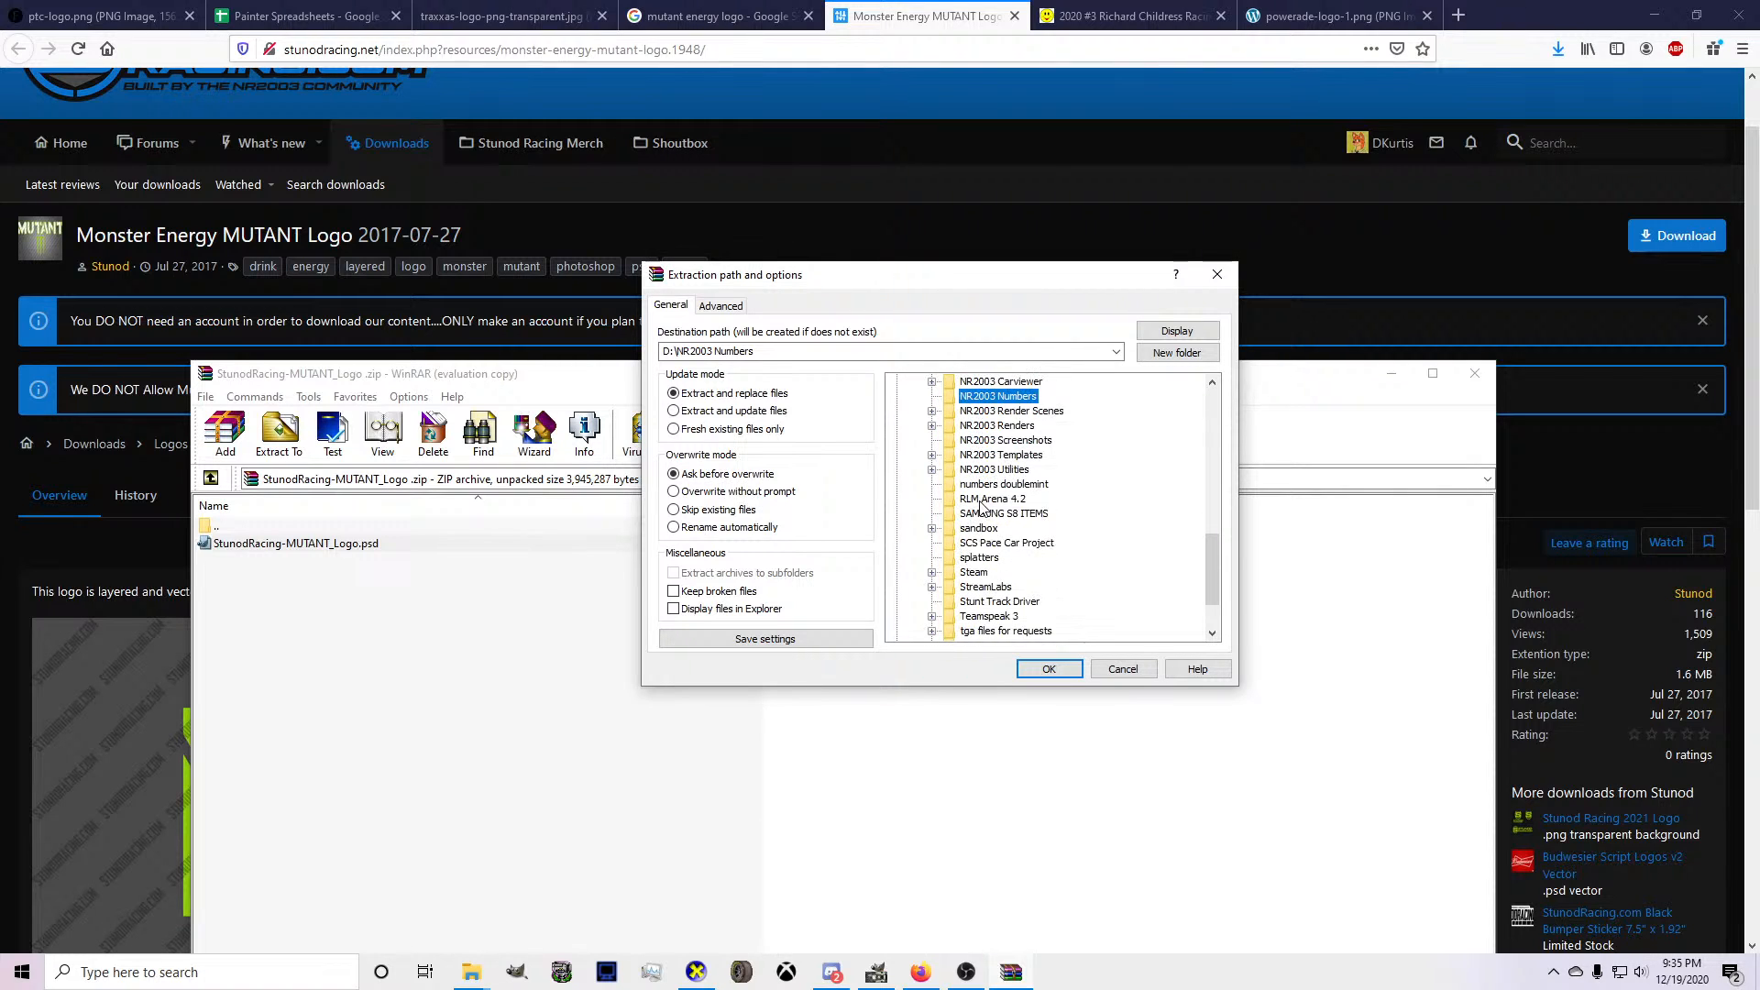
pyautogui.scroll(-2, 986, 522)
pyautogui.scroll(3, 1002, 561)
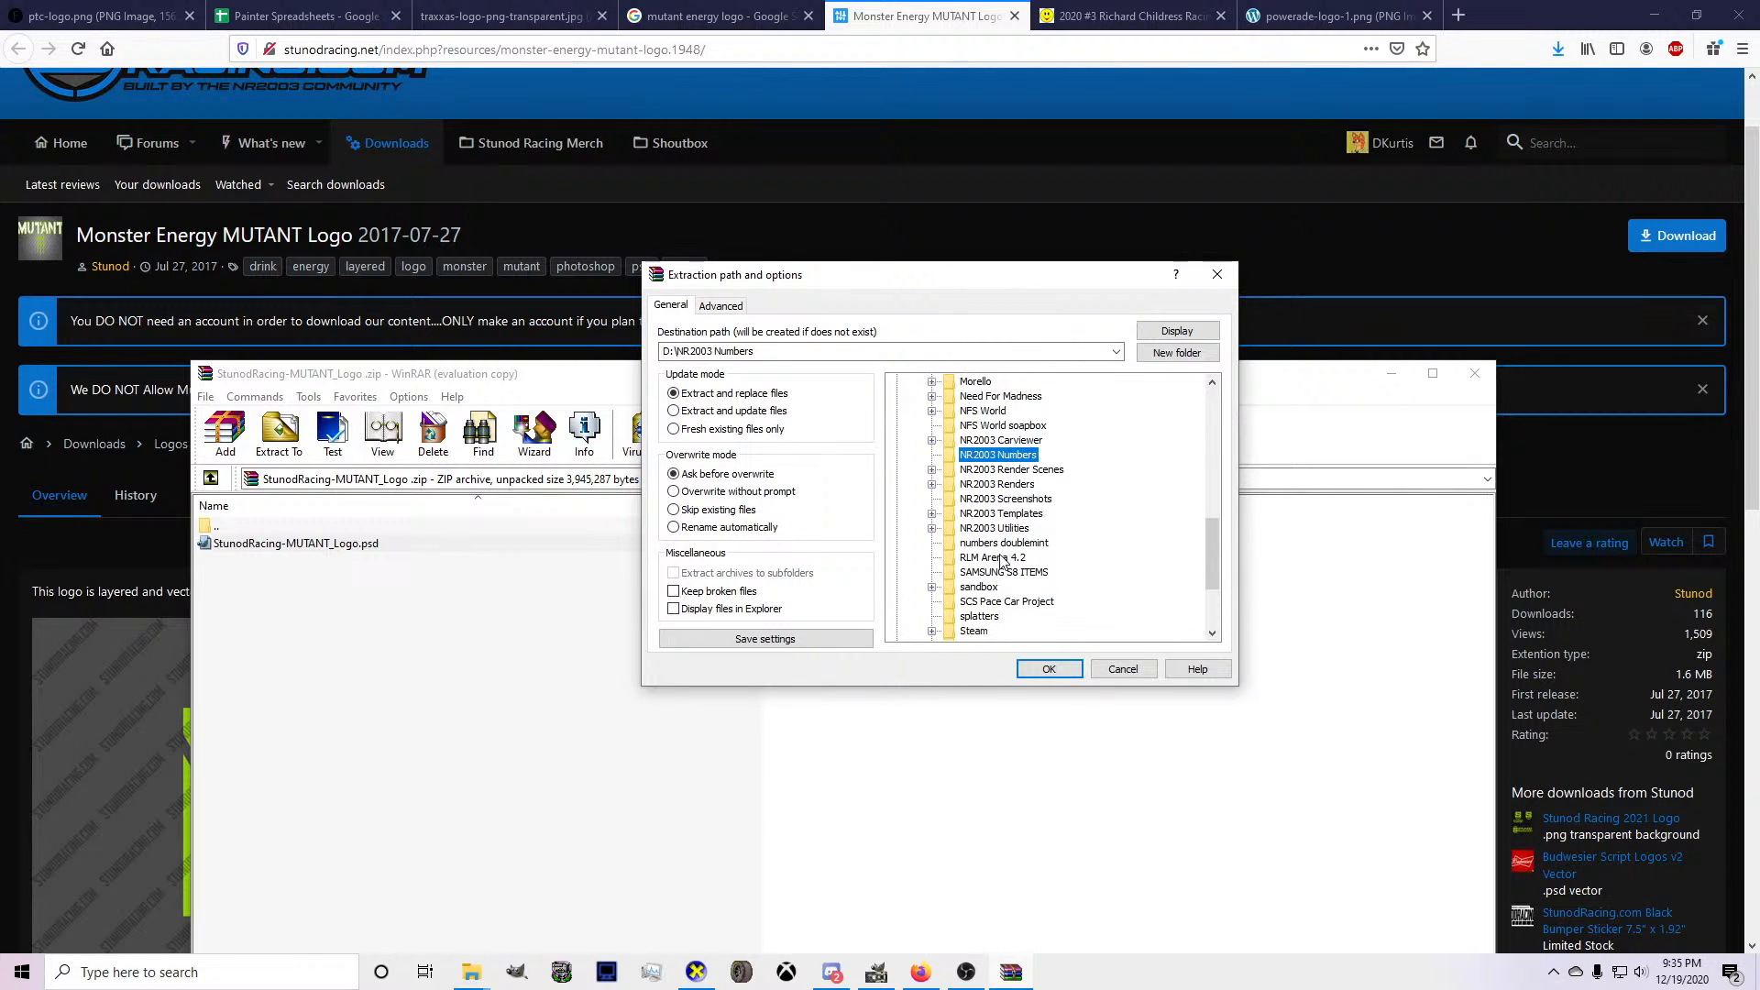
pyautogui.scroll(1, 989, 448)
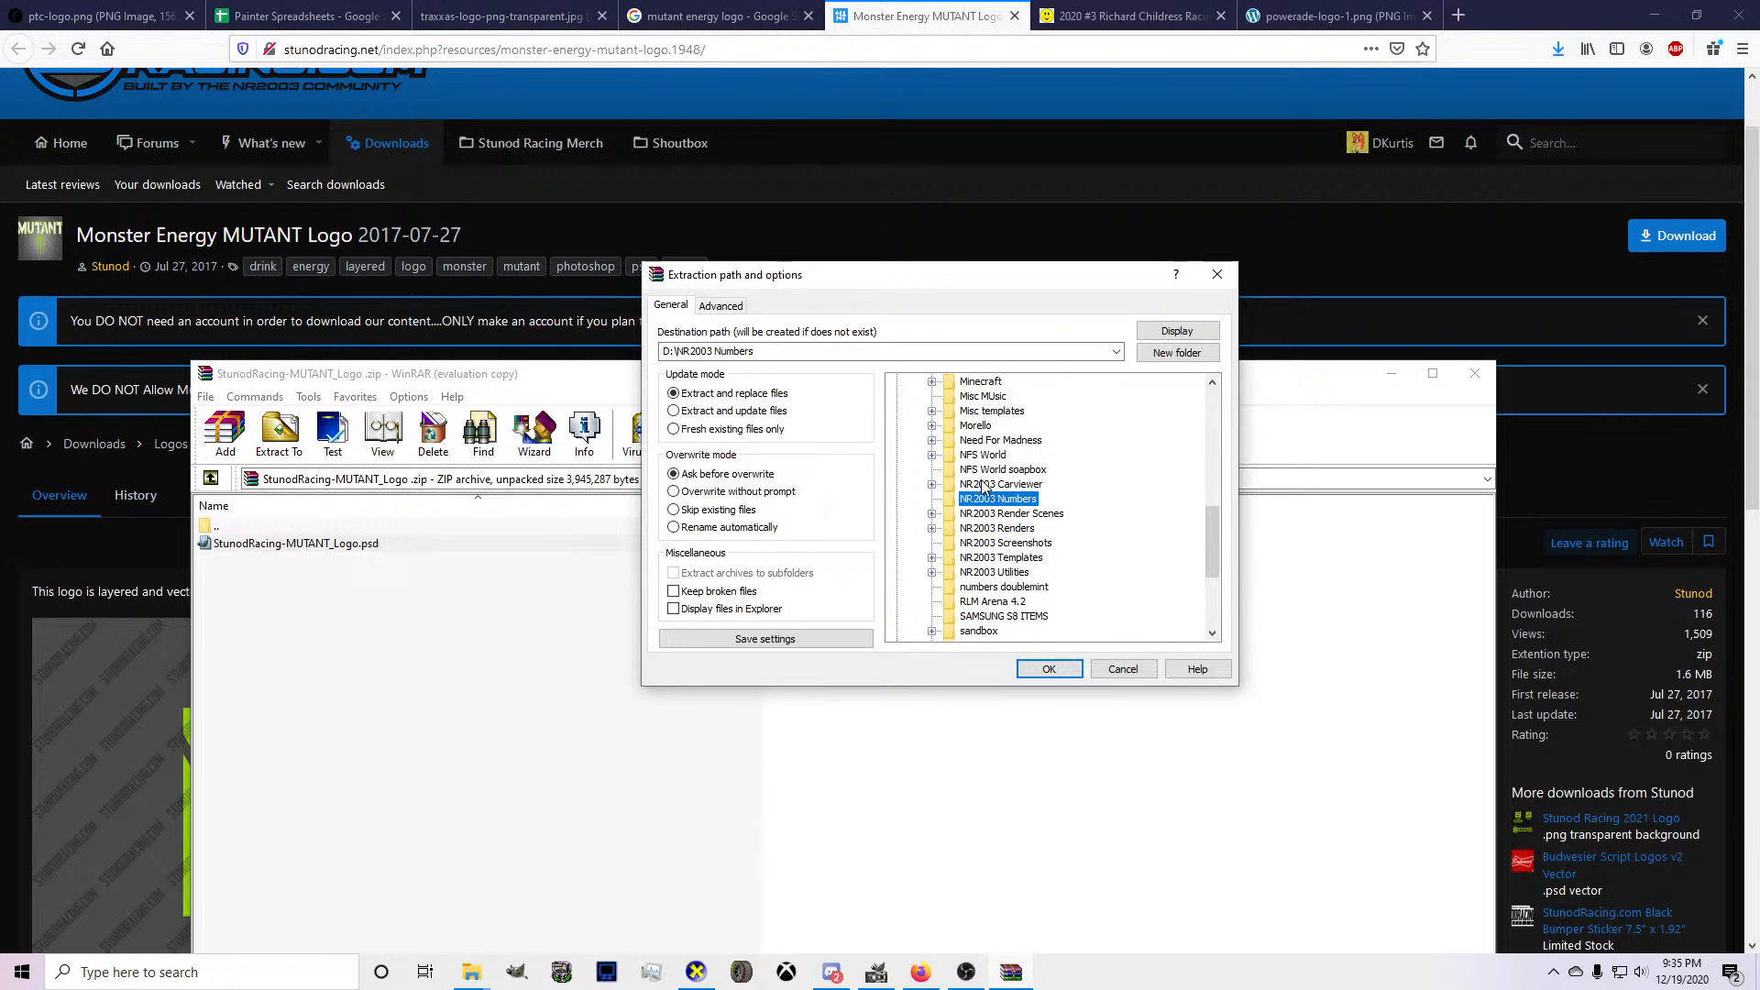
pyautogui.click(979, 544)
pyautogui.doubleClick(979, 559)
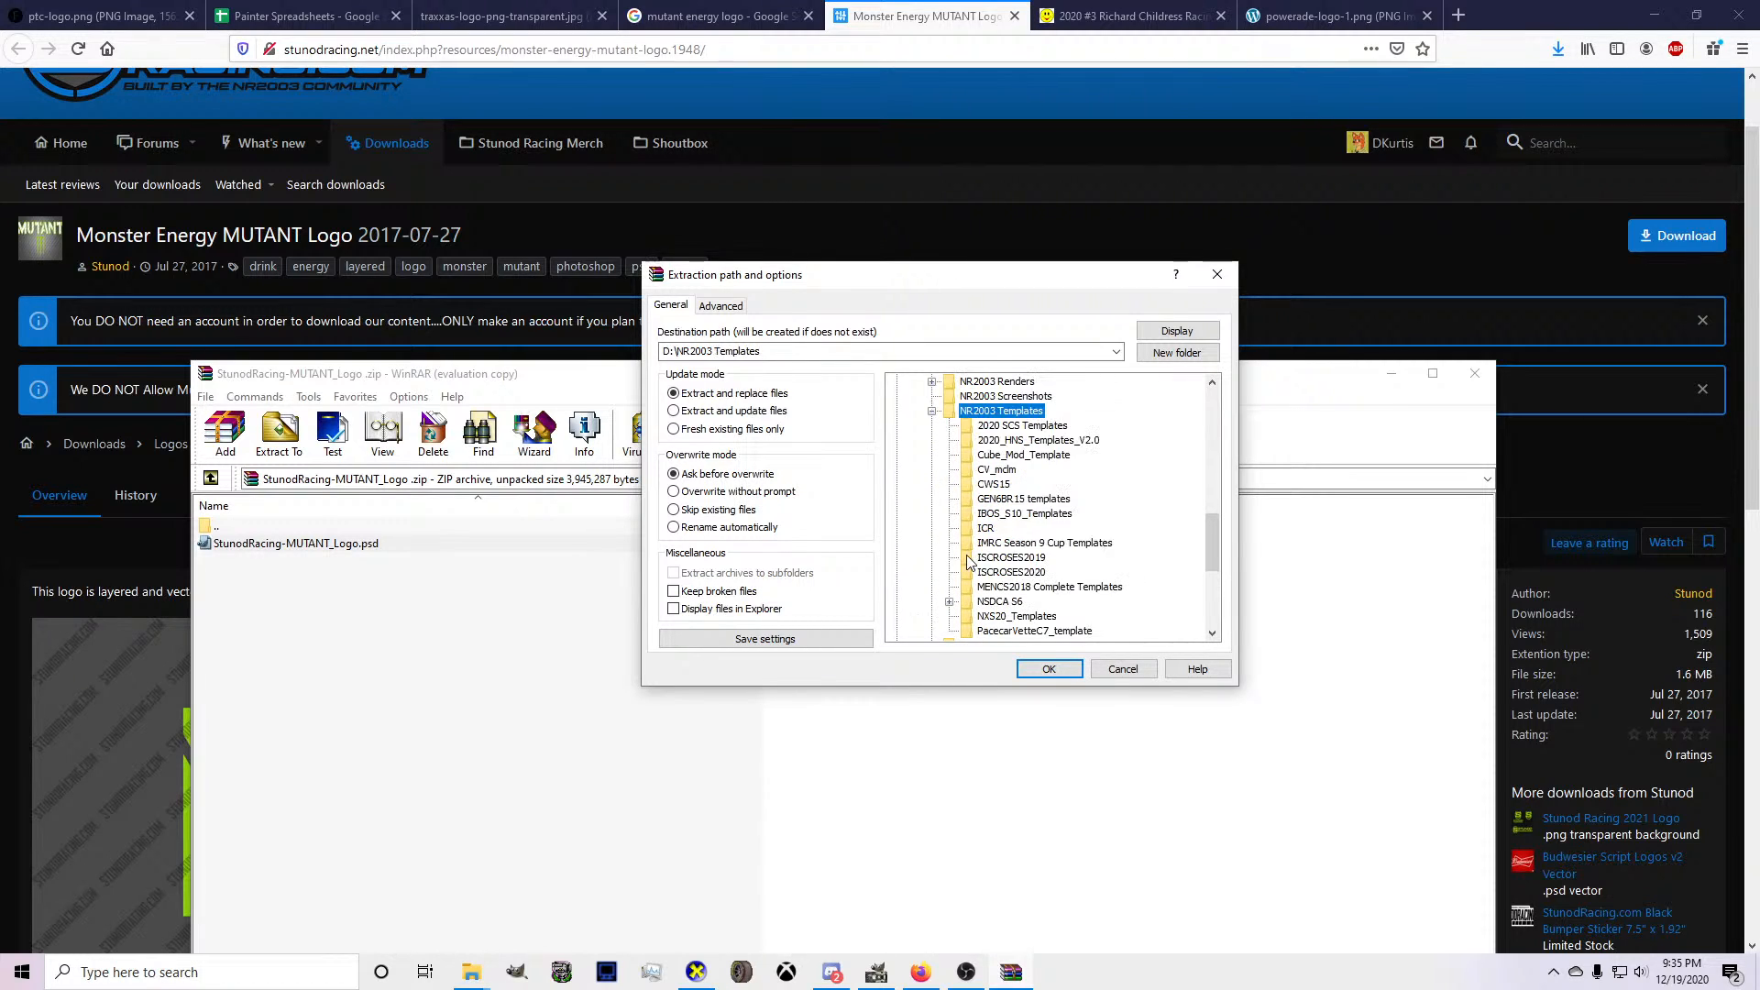
pyautogui.scroll(-1, 967, 513)
pyautogui.scroll(1, 964, 486)
pyautogui.scroll(2, 967, 483)
pyautogui.click(932, 500)
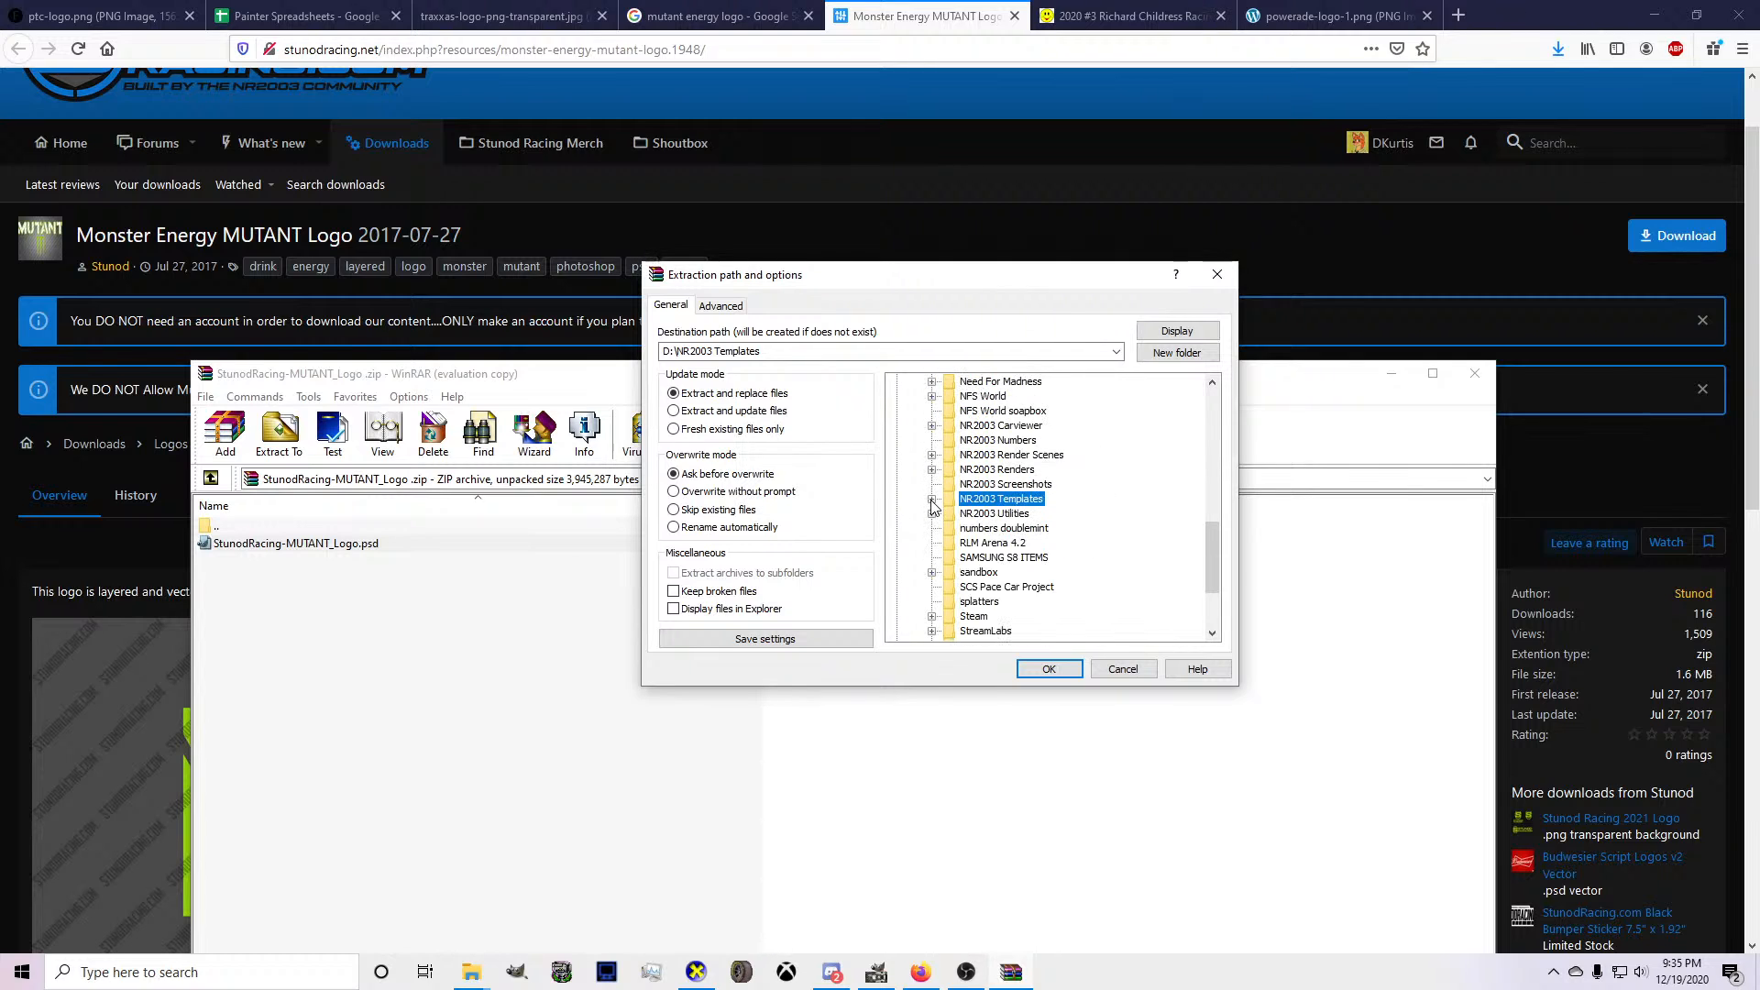
pyautogui.click(988, 442)
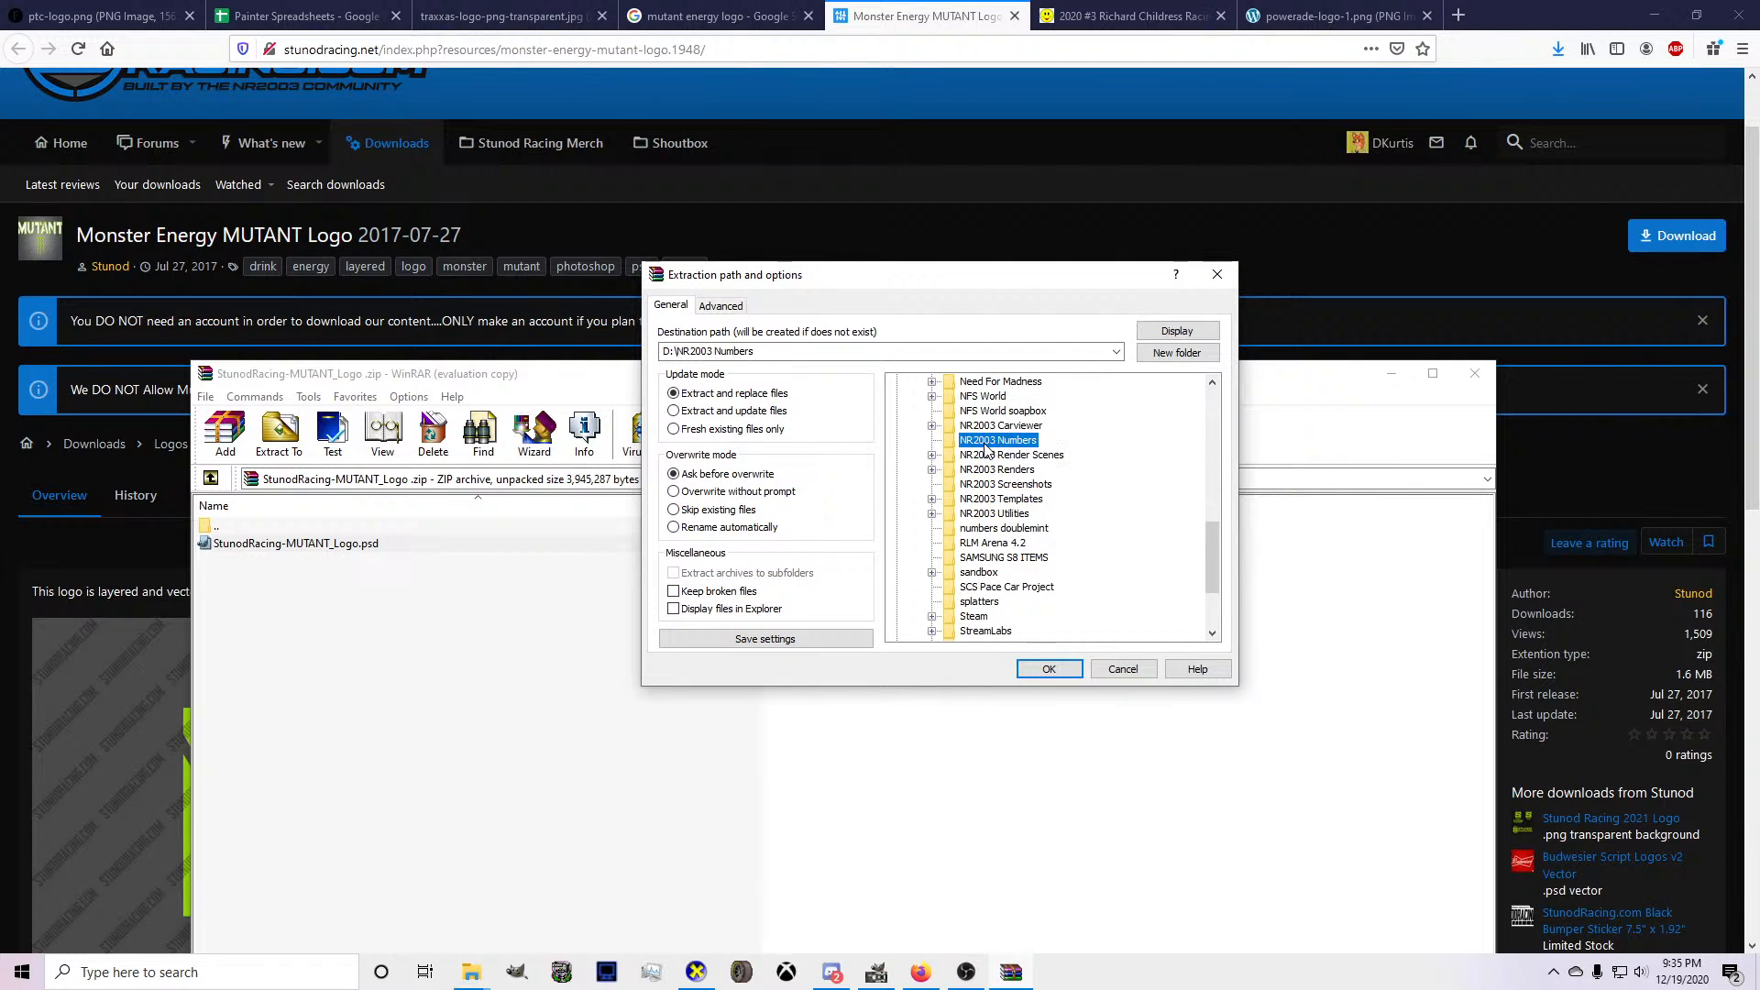
pyautogui.scroll(3, 979, 495)
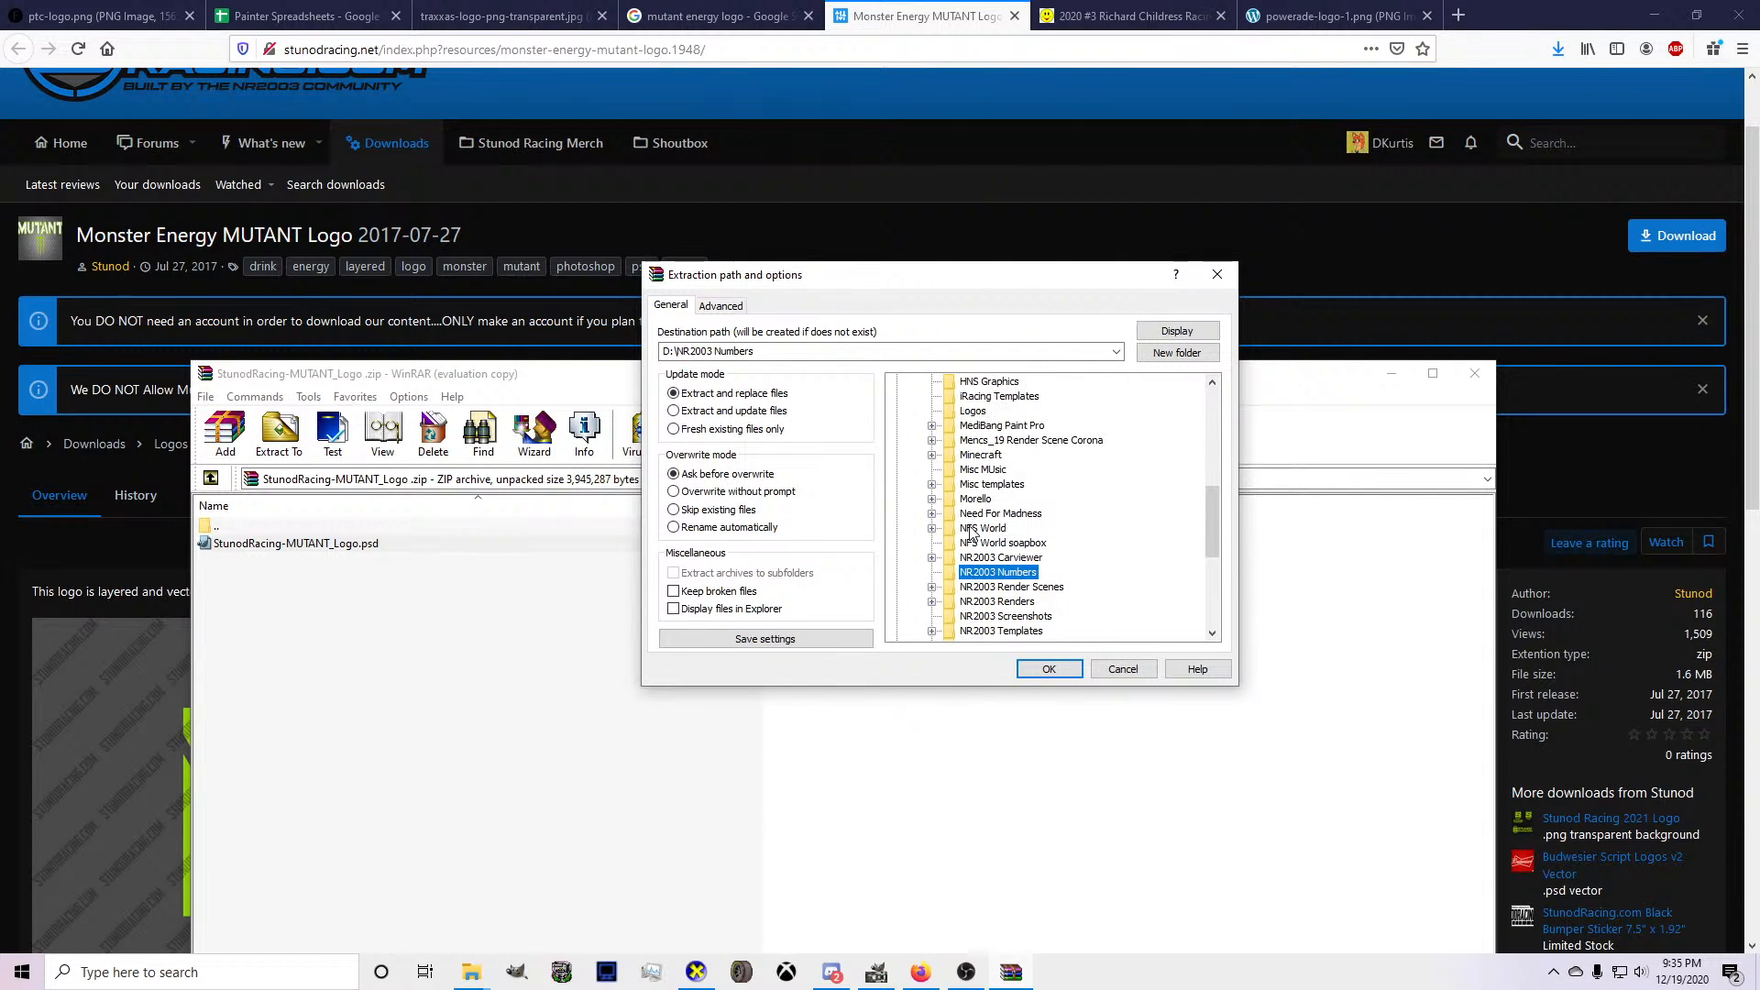
pyautogui.scroll(1, 974, 536)
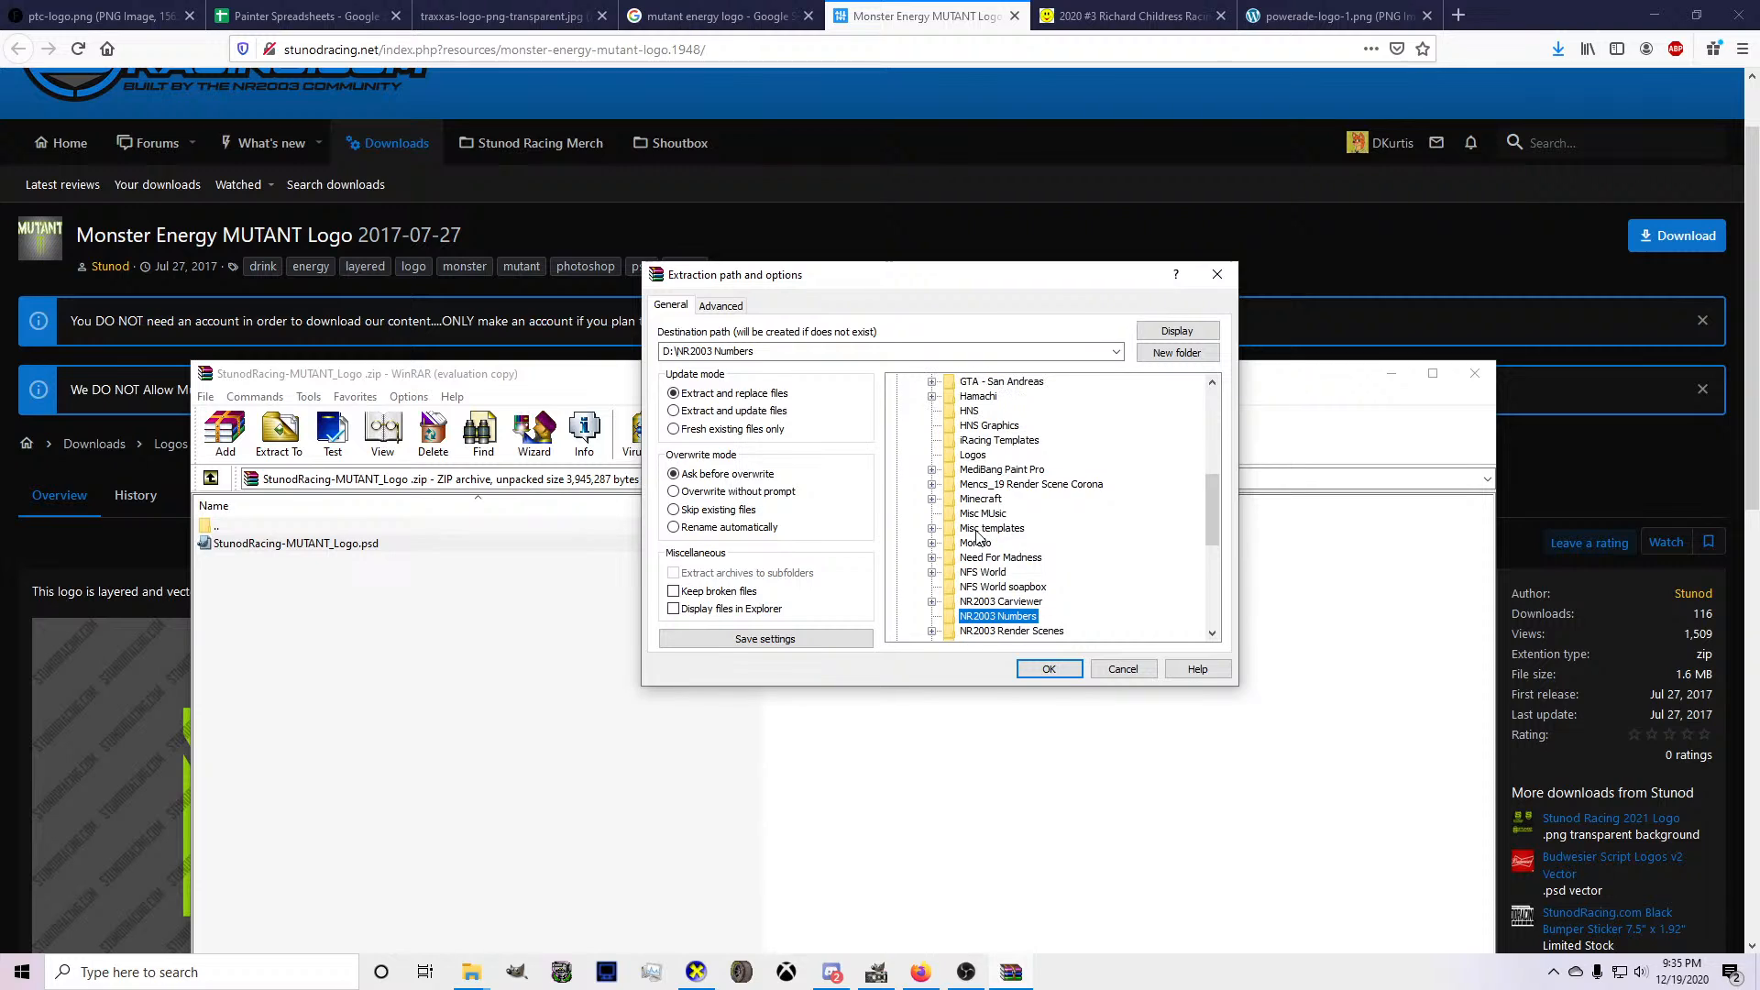
# Extract the MUTANT logo file into D:\Logos and close the archive.
pyautogui.click(973, 456)
pyautogui.scroll(4, 1061, 552)
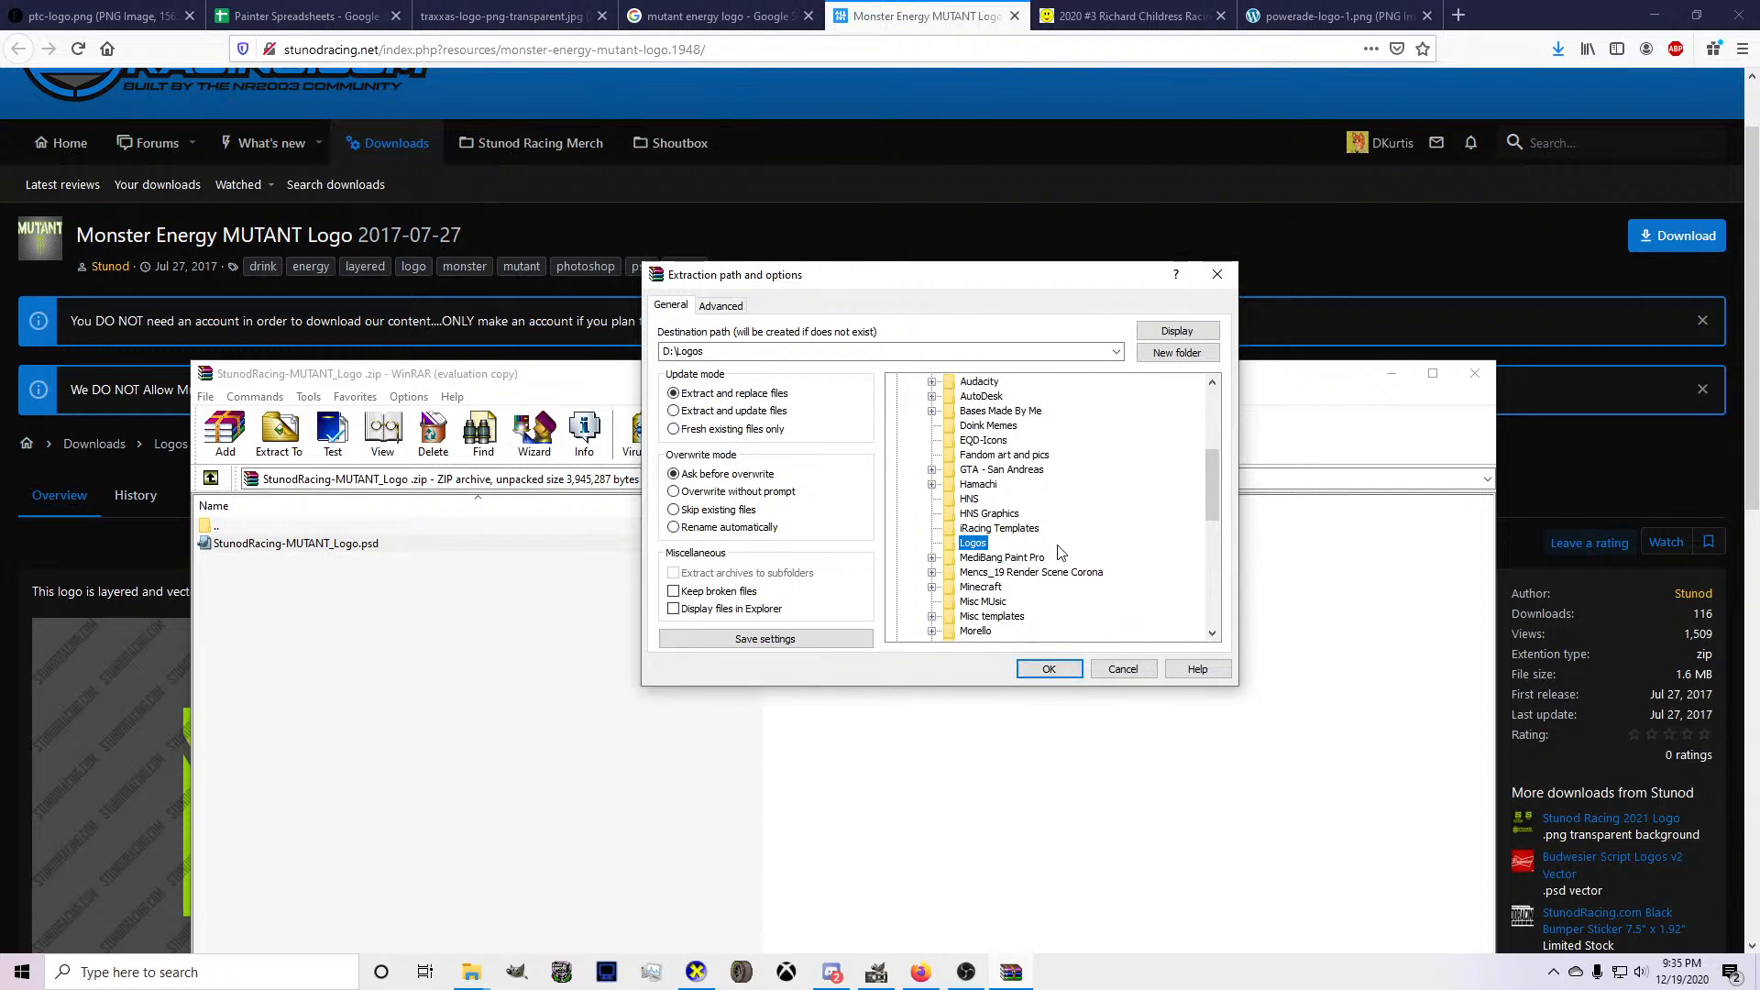
pyautogui.click(1049, 668)
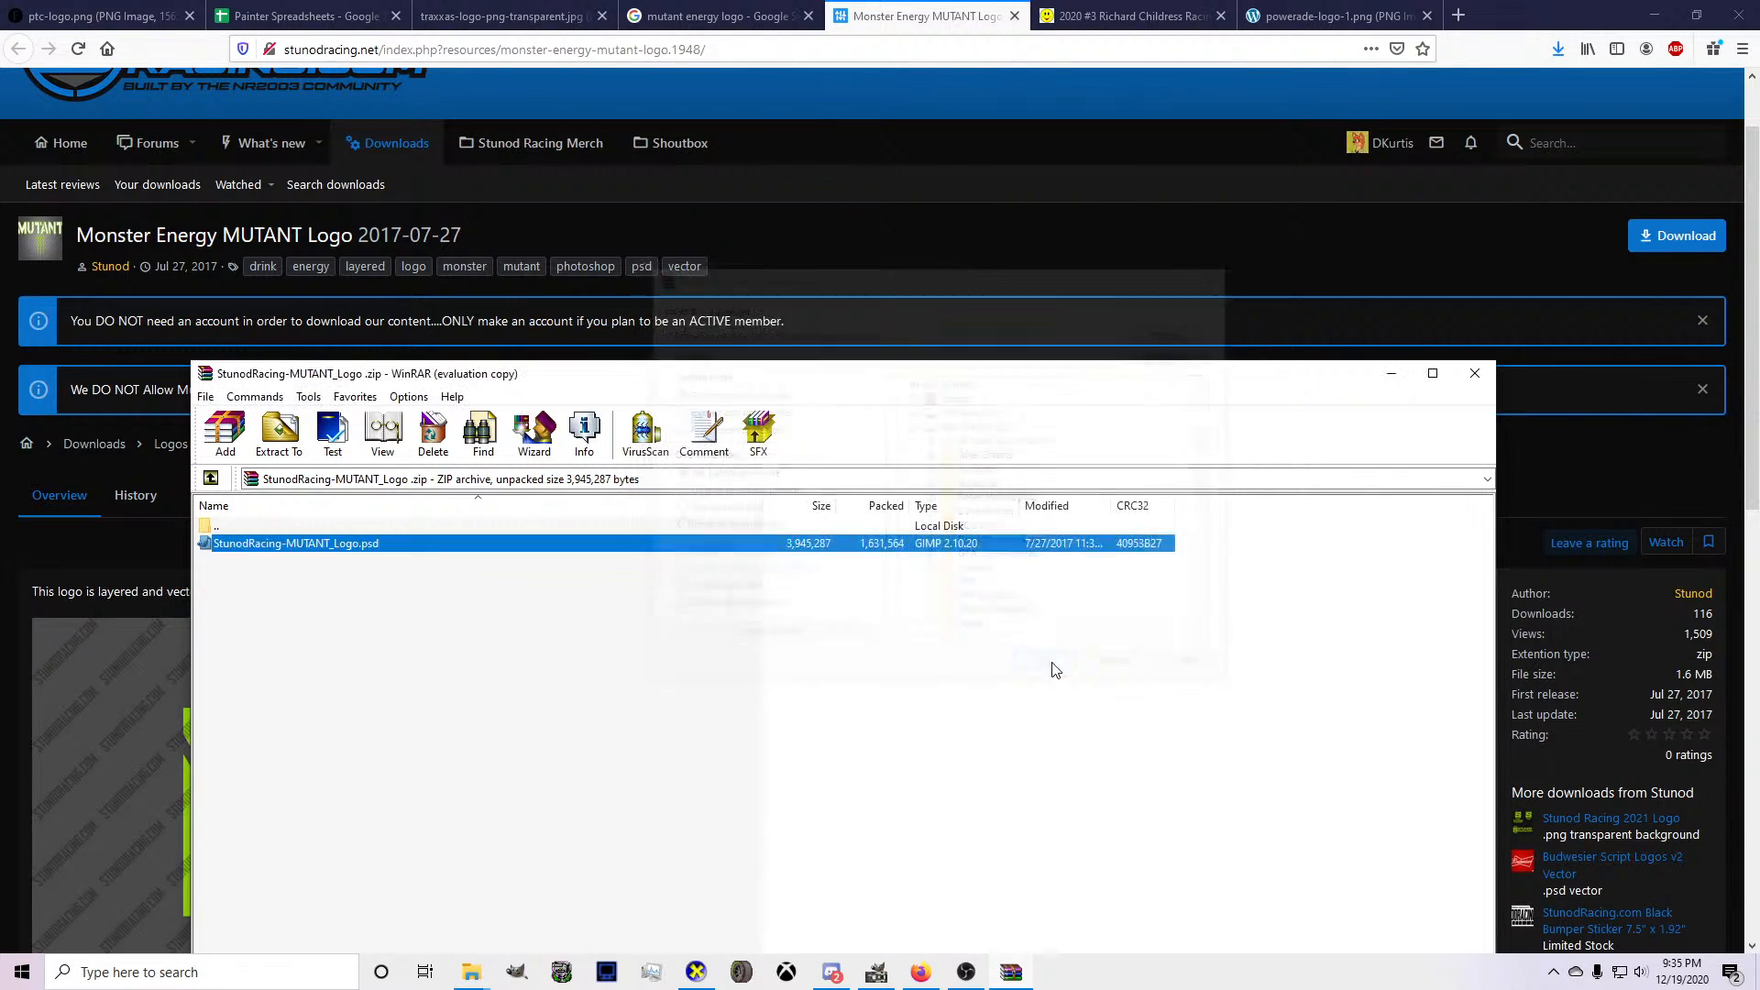
pyautogui.press('Escape')
# Switch to GIMP, start opening an image and browse to the Logos folder on New Volume (D:), sorted by name.
pyautogui.click(876, 972)
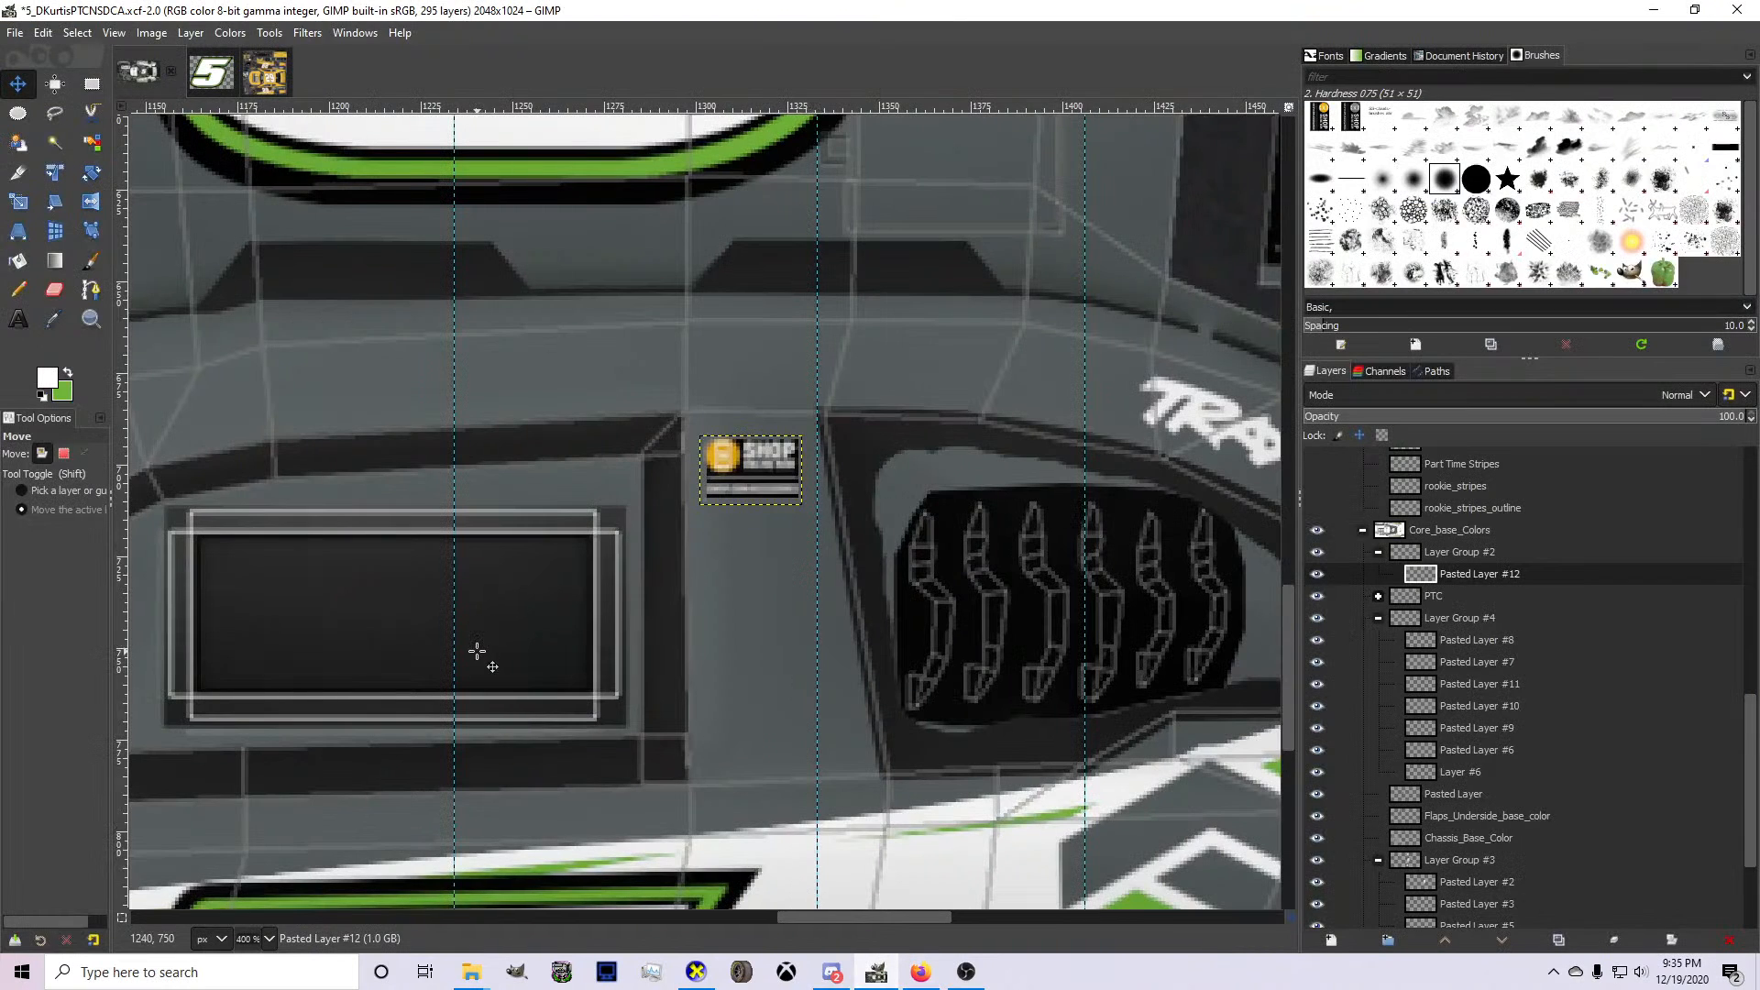
pyautogui.hotkey('ctrl', 'o')
pyautogui.click(326, 338)
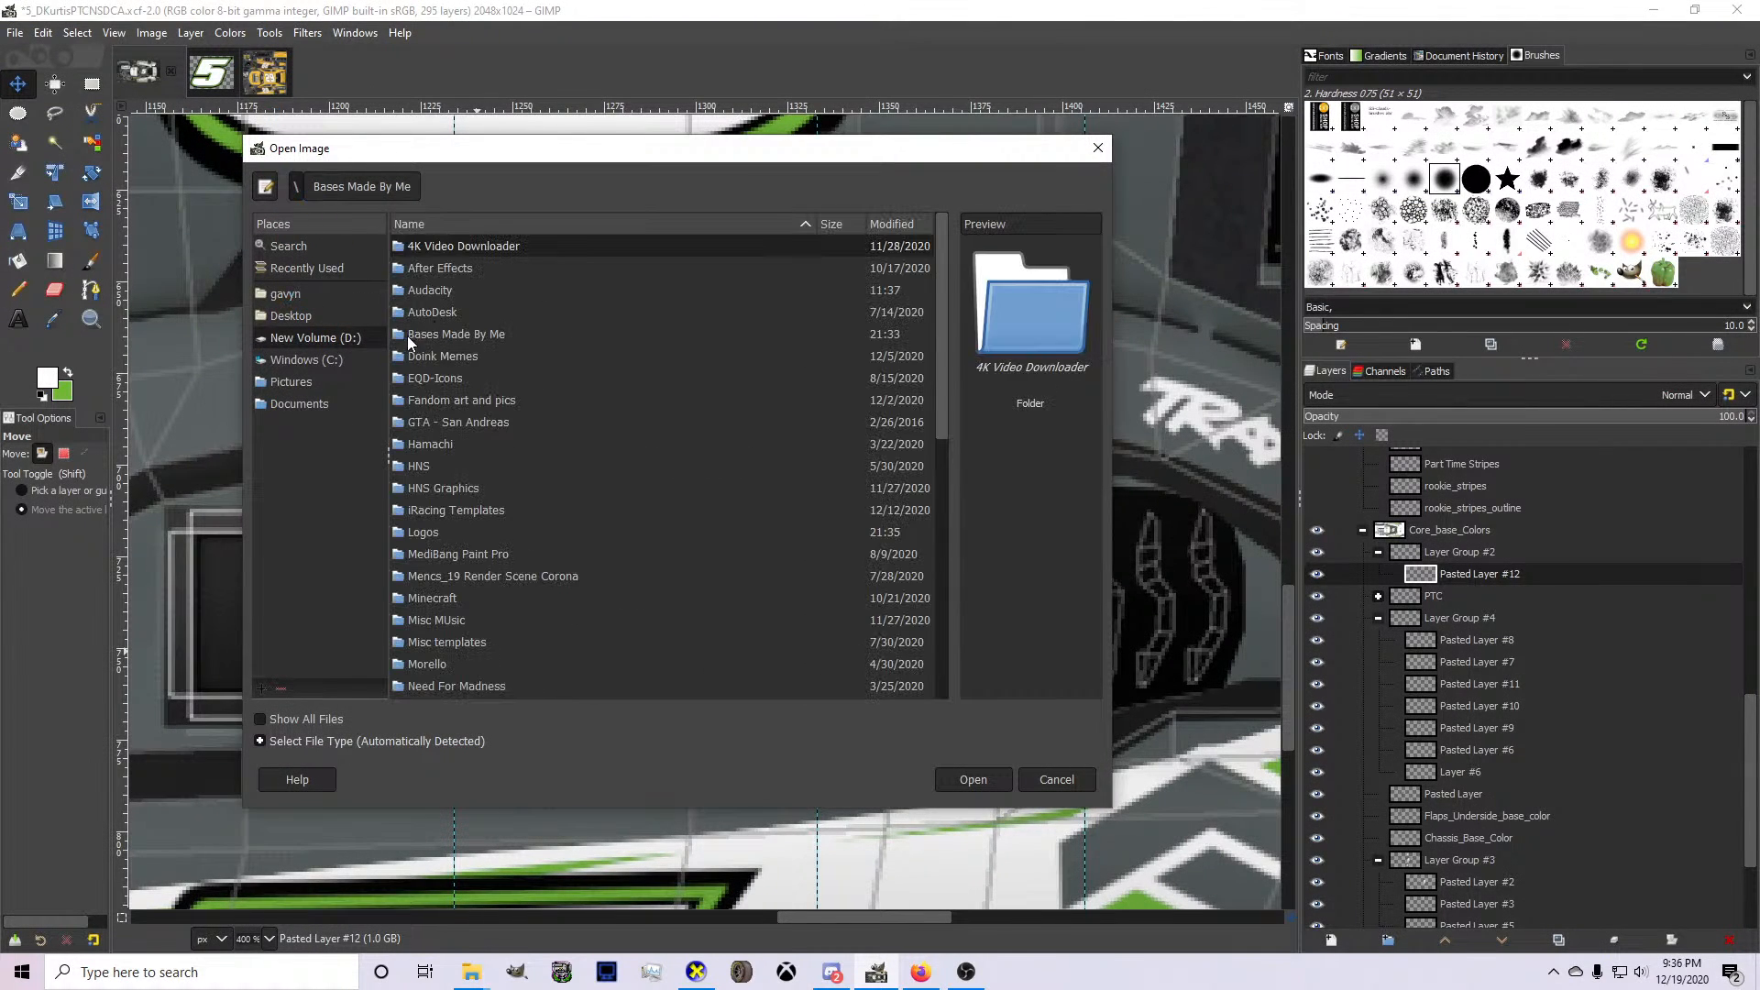
pyautogui.doubleClick(416, 536)
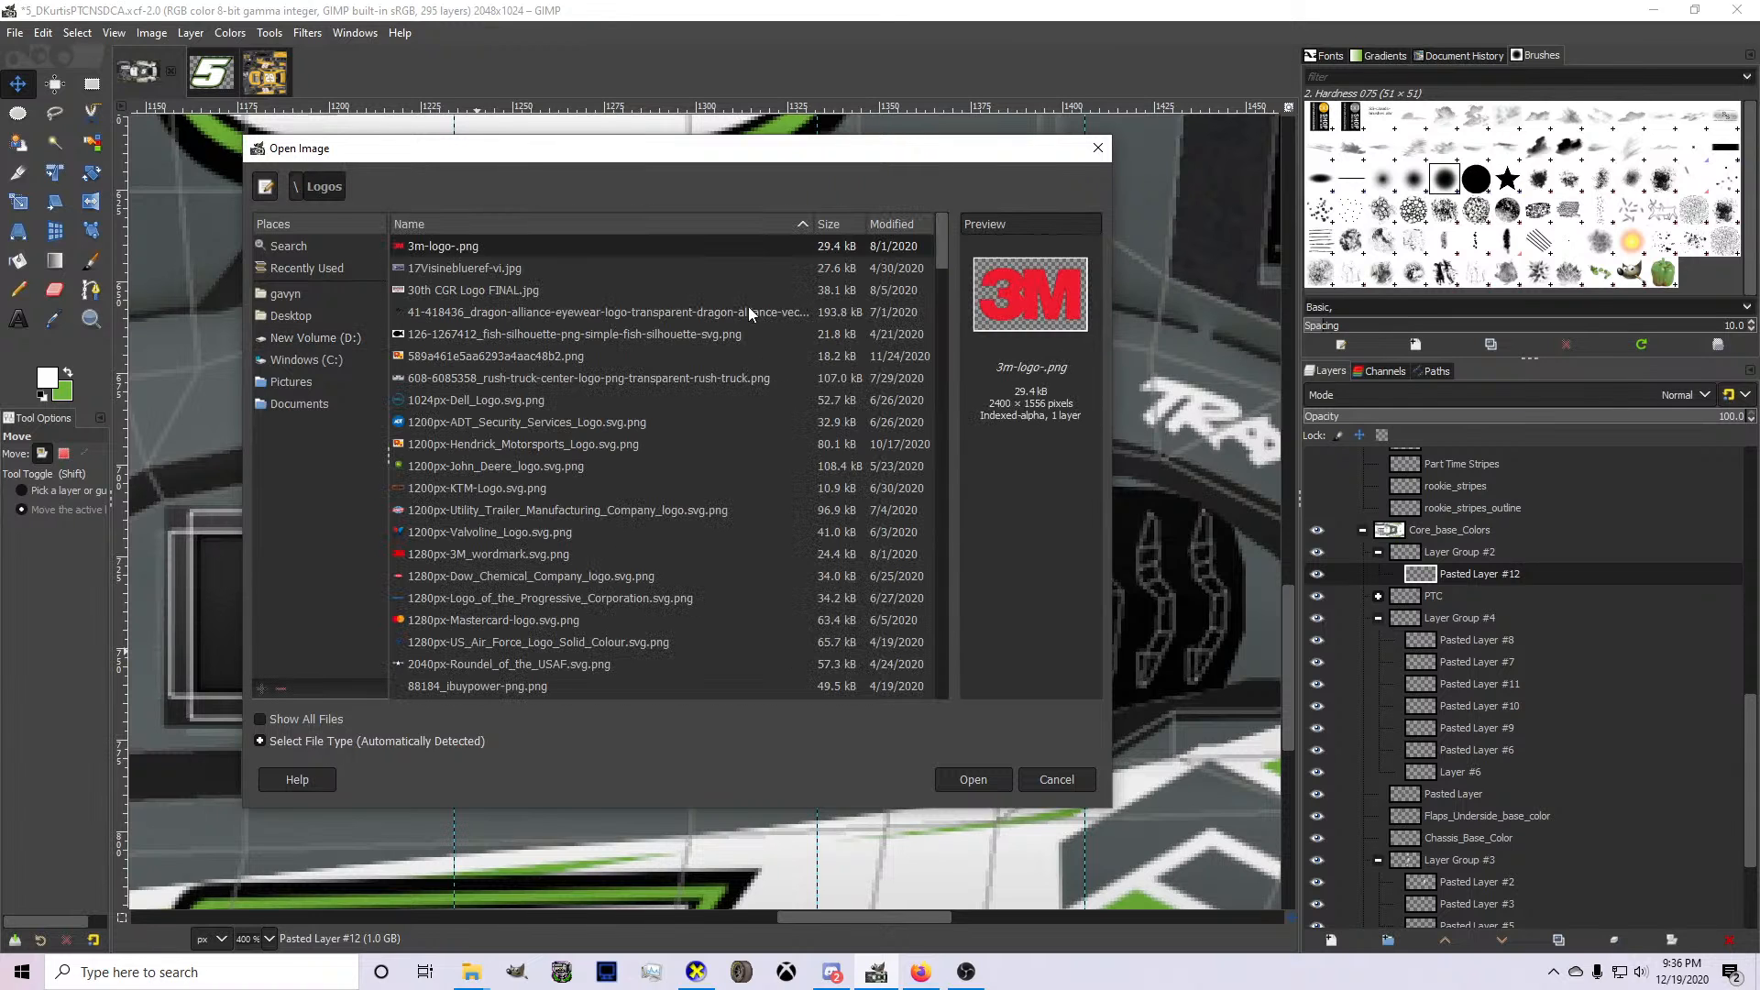
pyautogui.click(881, 225)
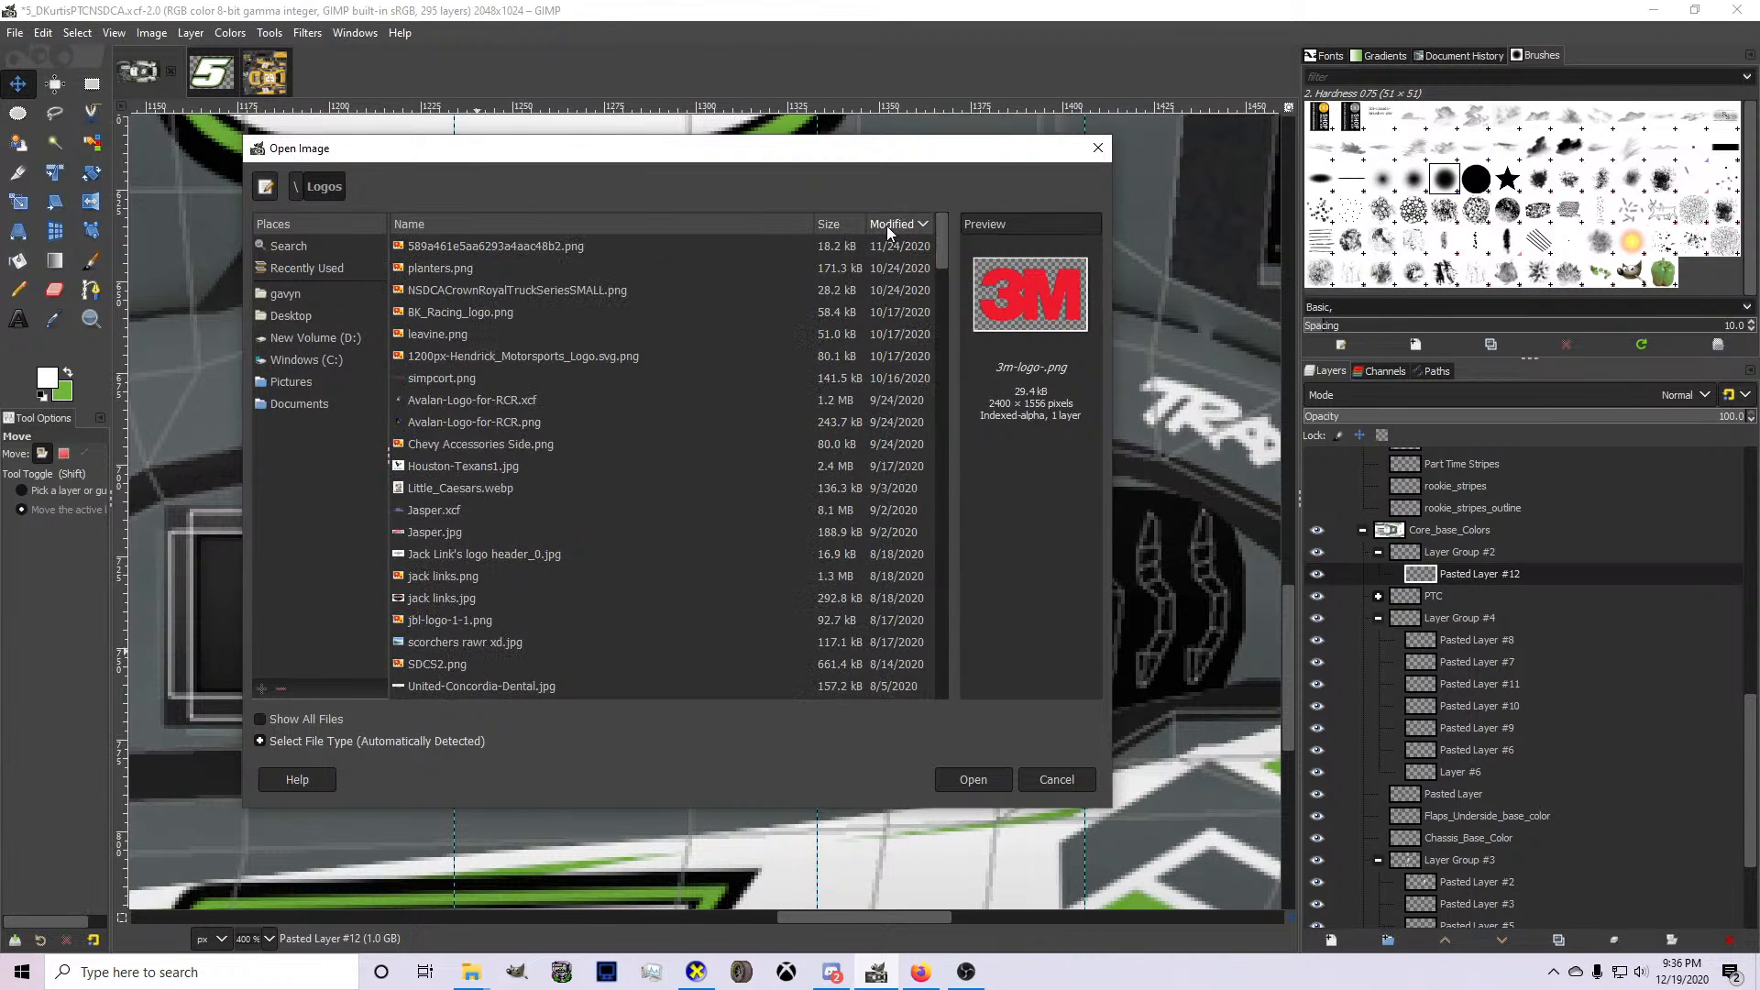
pyautogui.click(523, 225)
# Find StunodRacing-MUTANT_Logo.psd in the Logos folder and open it.
pyautogui.moveTo(942, 252); pyautogui.dragTo(884, 618)
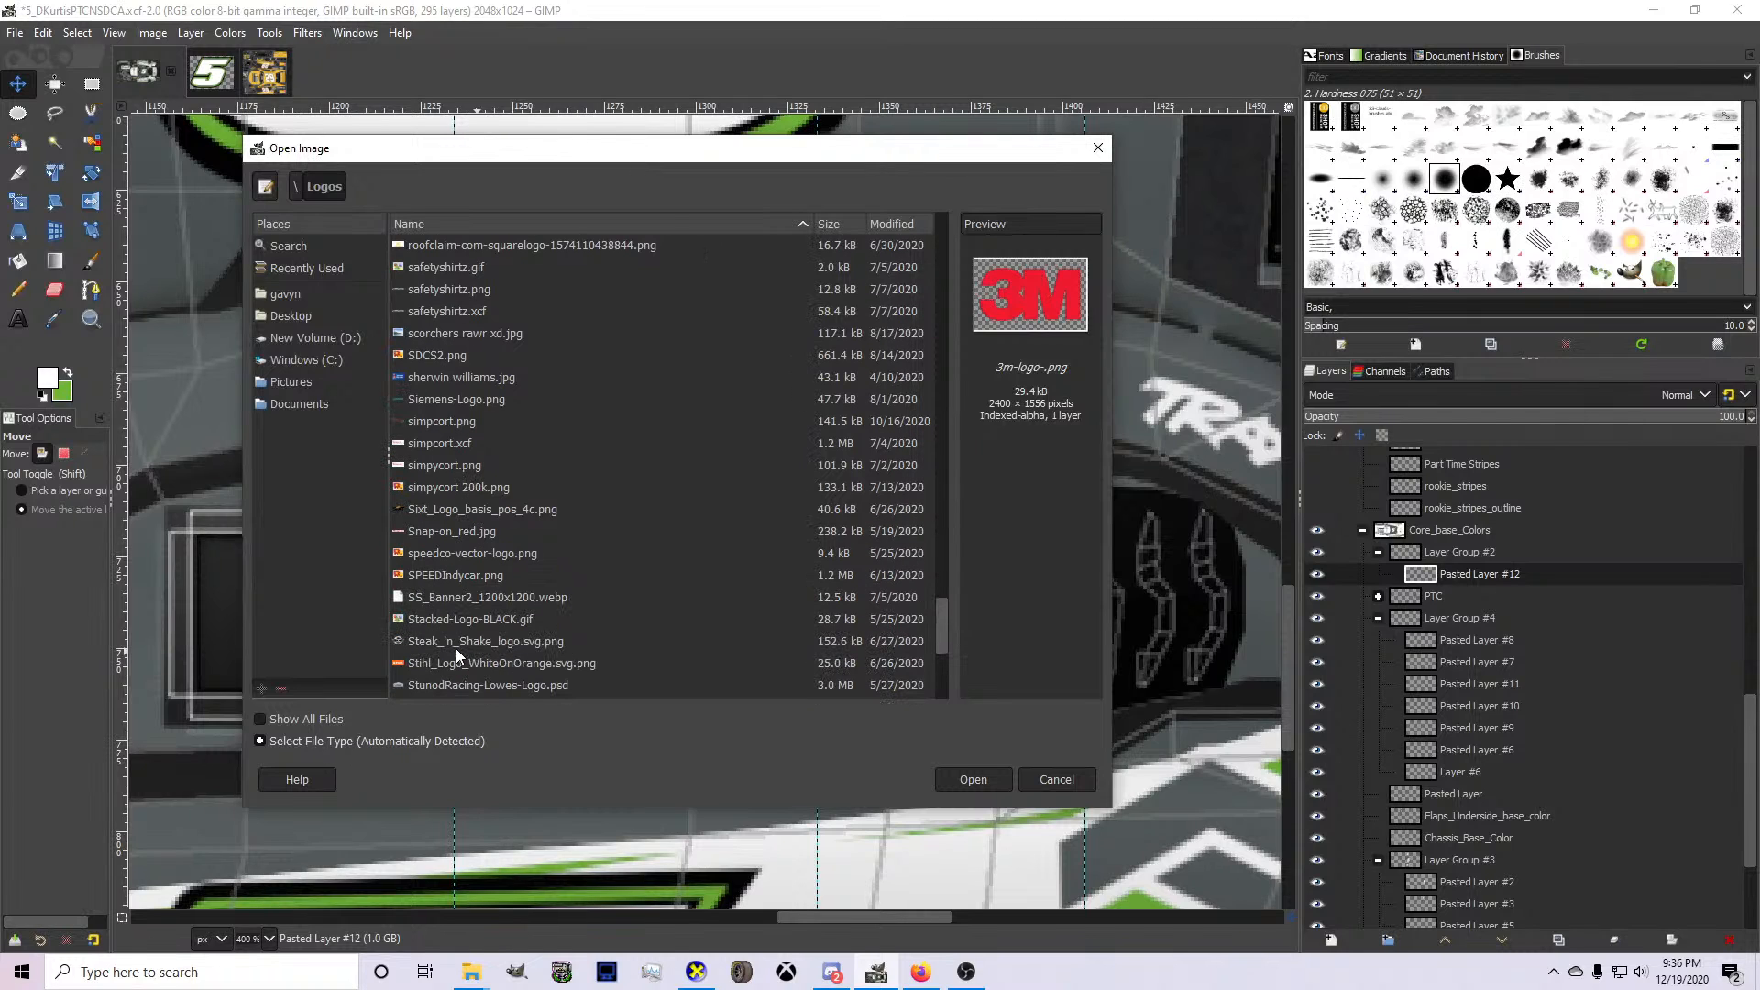
pyautogui.scroll(-1, 455, 647)
pyautogui.click(459, 627)
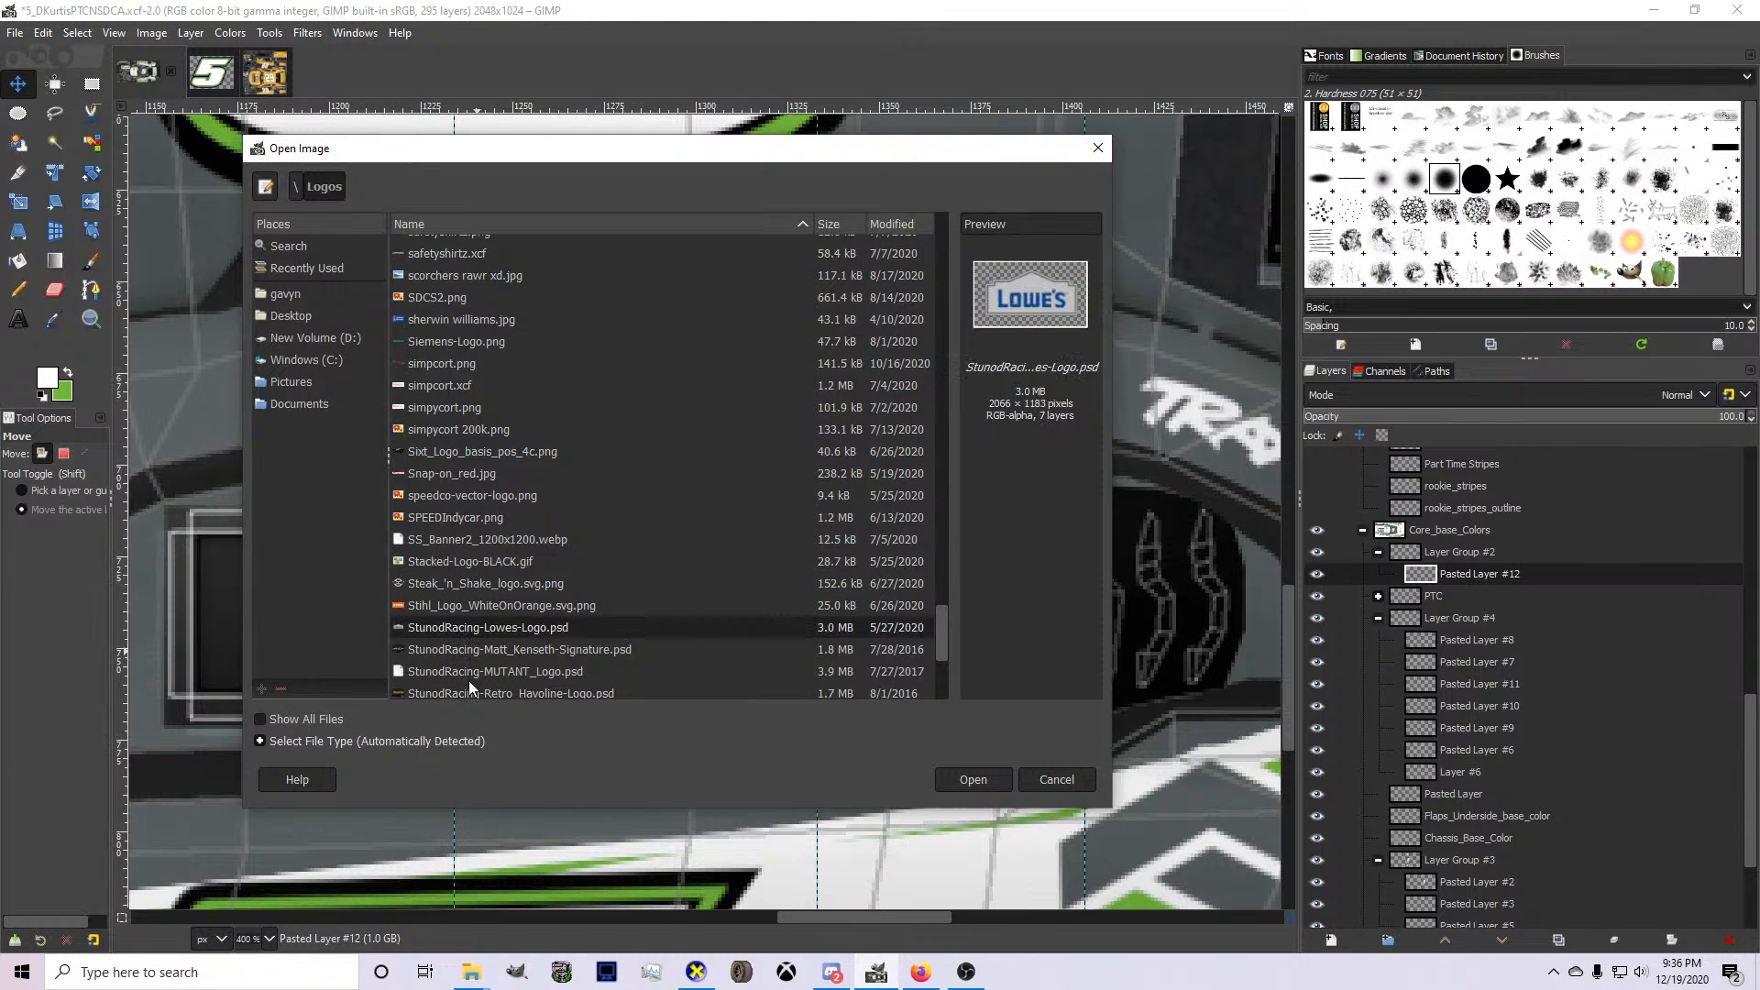
pyautogui.scroll(-1, 469, 680)
pyautogui.click(464, 660)
pyautogui.click(471, 615)
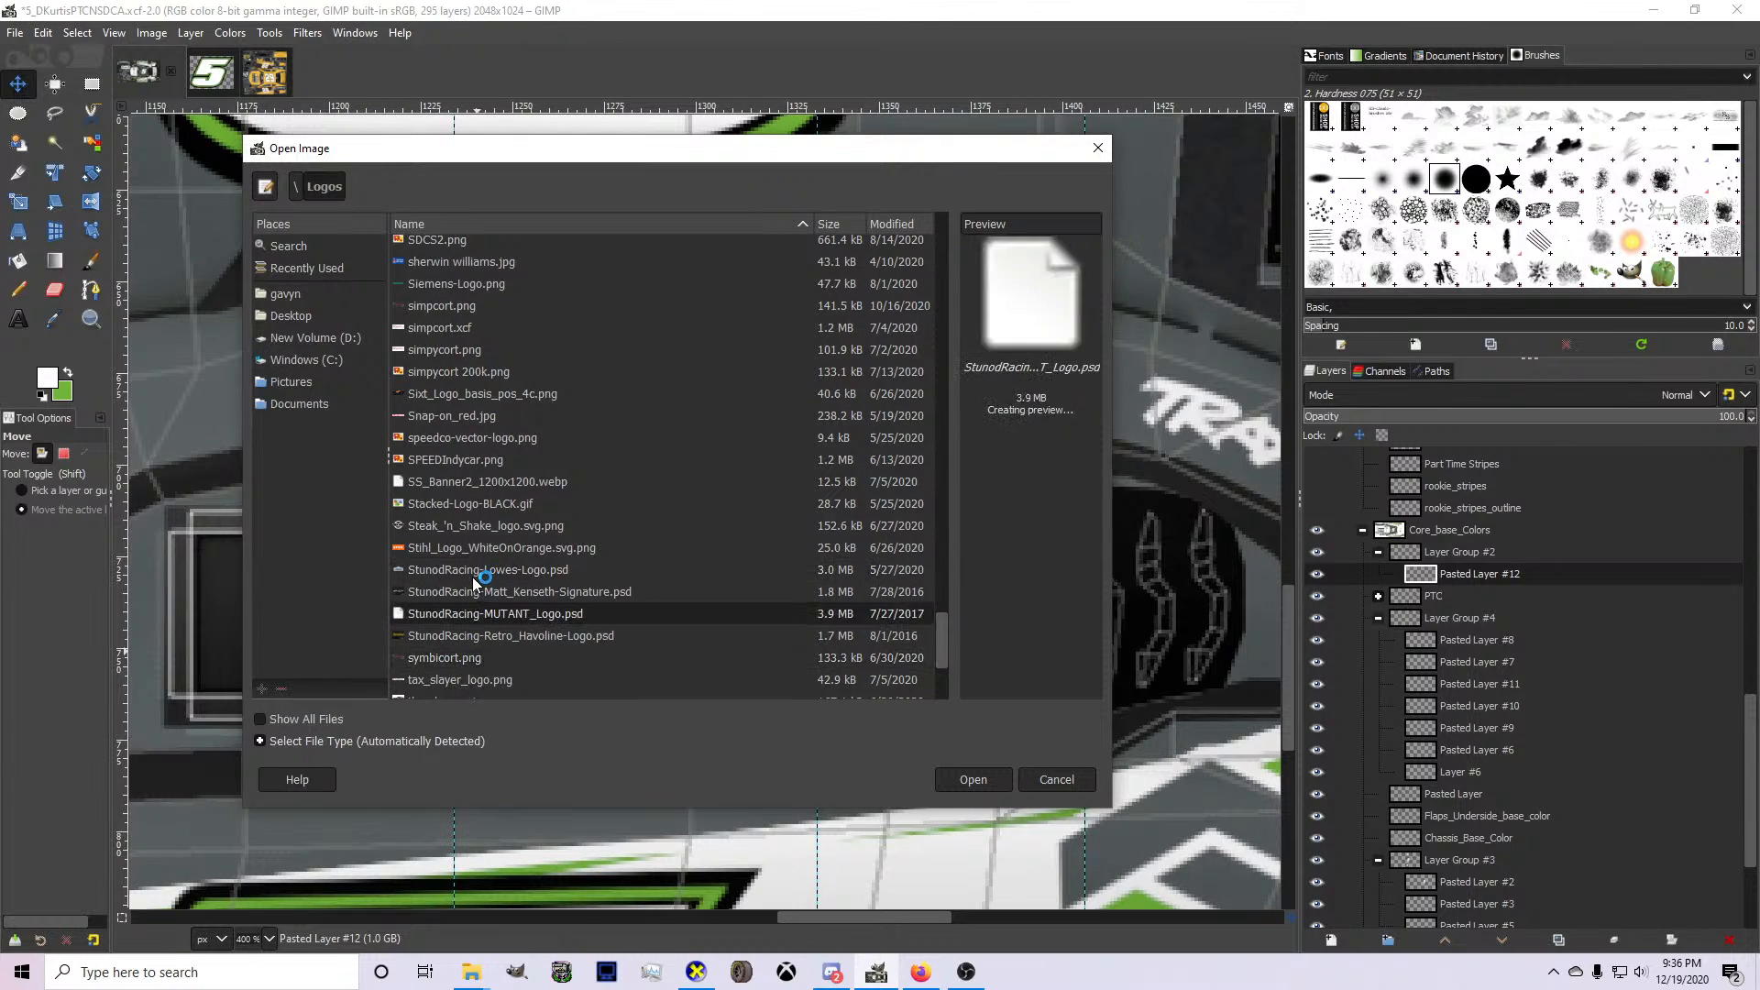
pyautogui.click(474, 573)
pyautogui.scroll(-1, 468, 596)
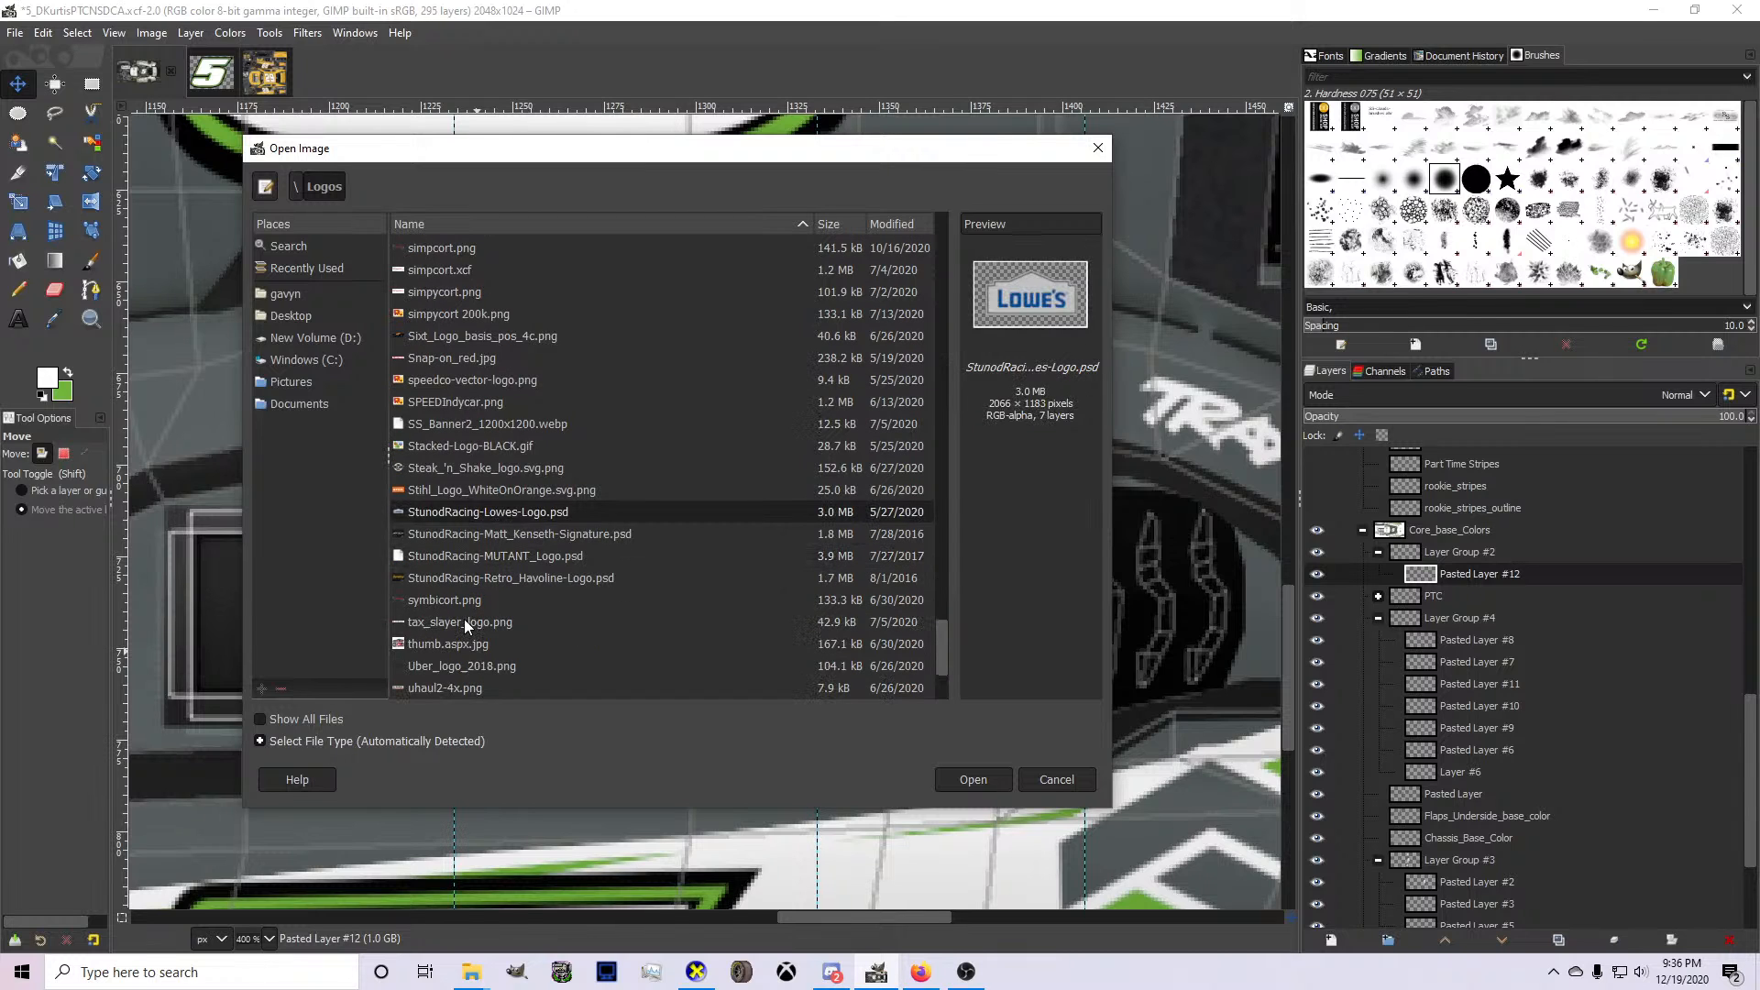
pyautogui.doubleClick(470, 558)
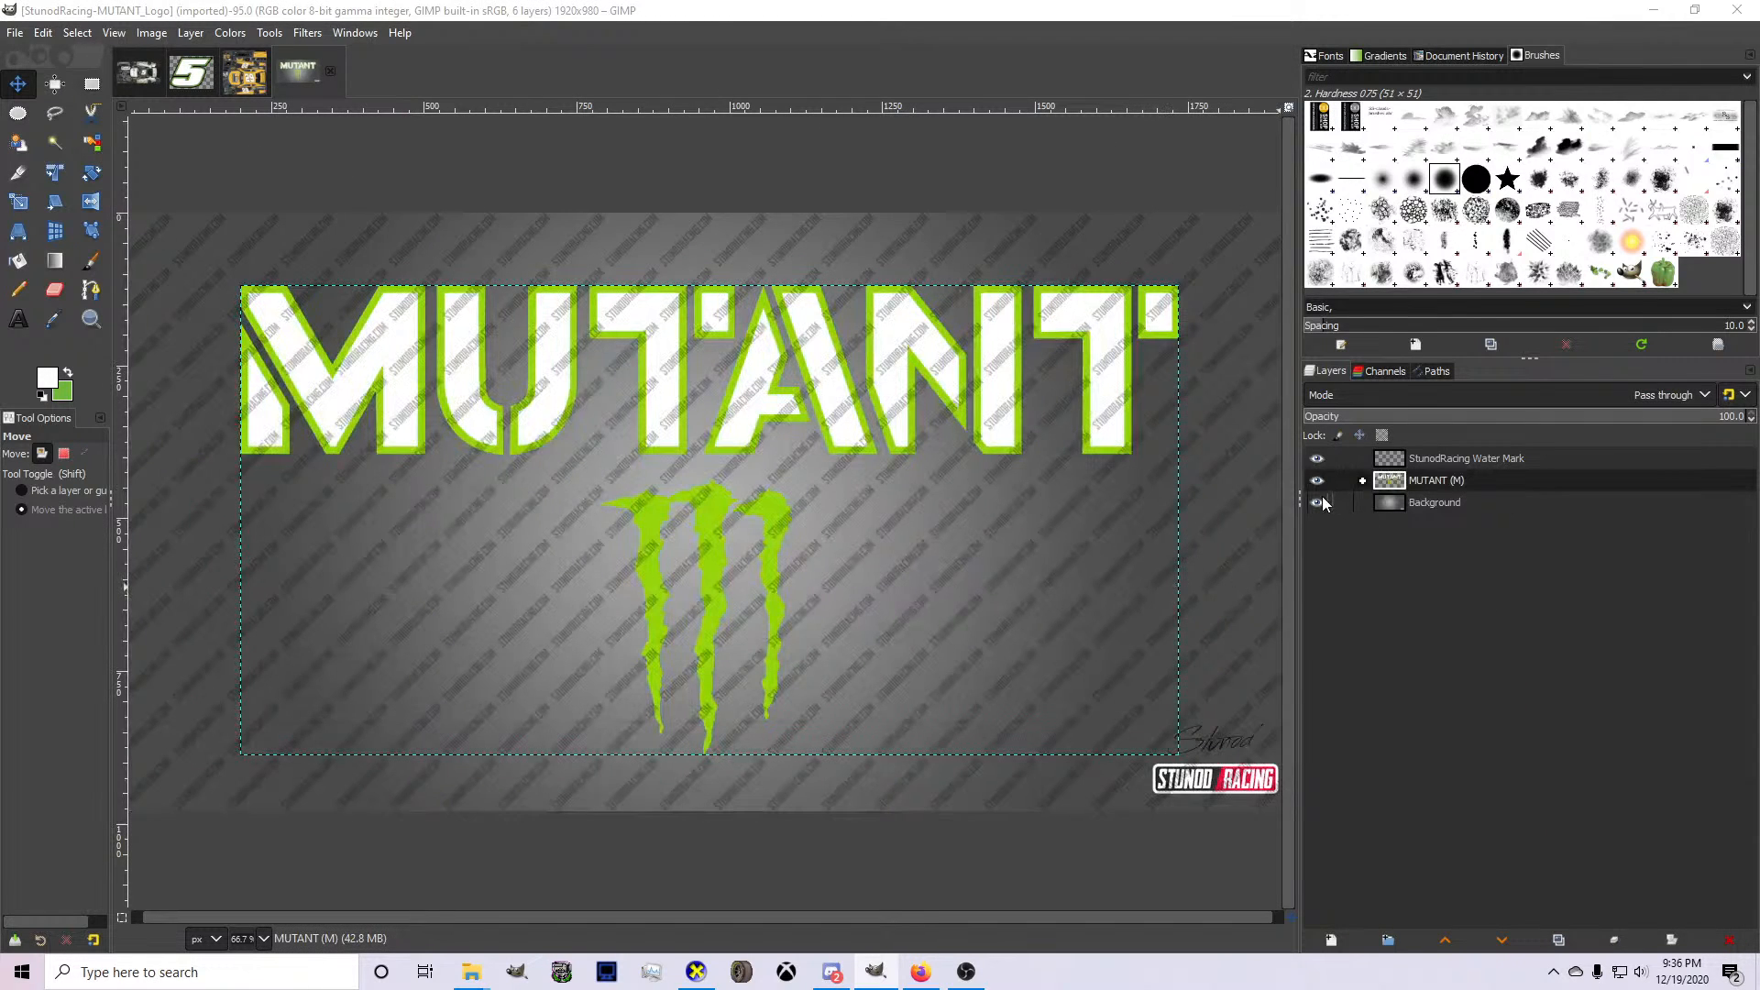
# Hide the Background layer, select the MUTANT group's opaque pixels through its alpha and copy them.
pyautogui.click(1318, 503)
pyautogui.rightClick(1409, 480)
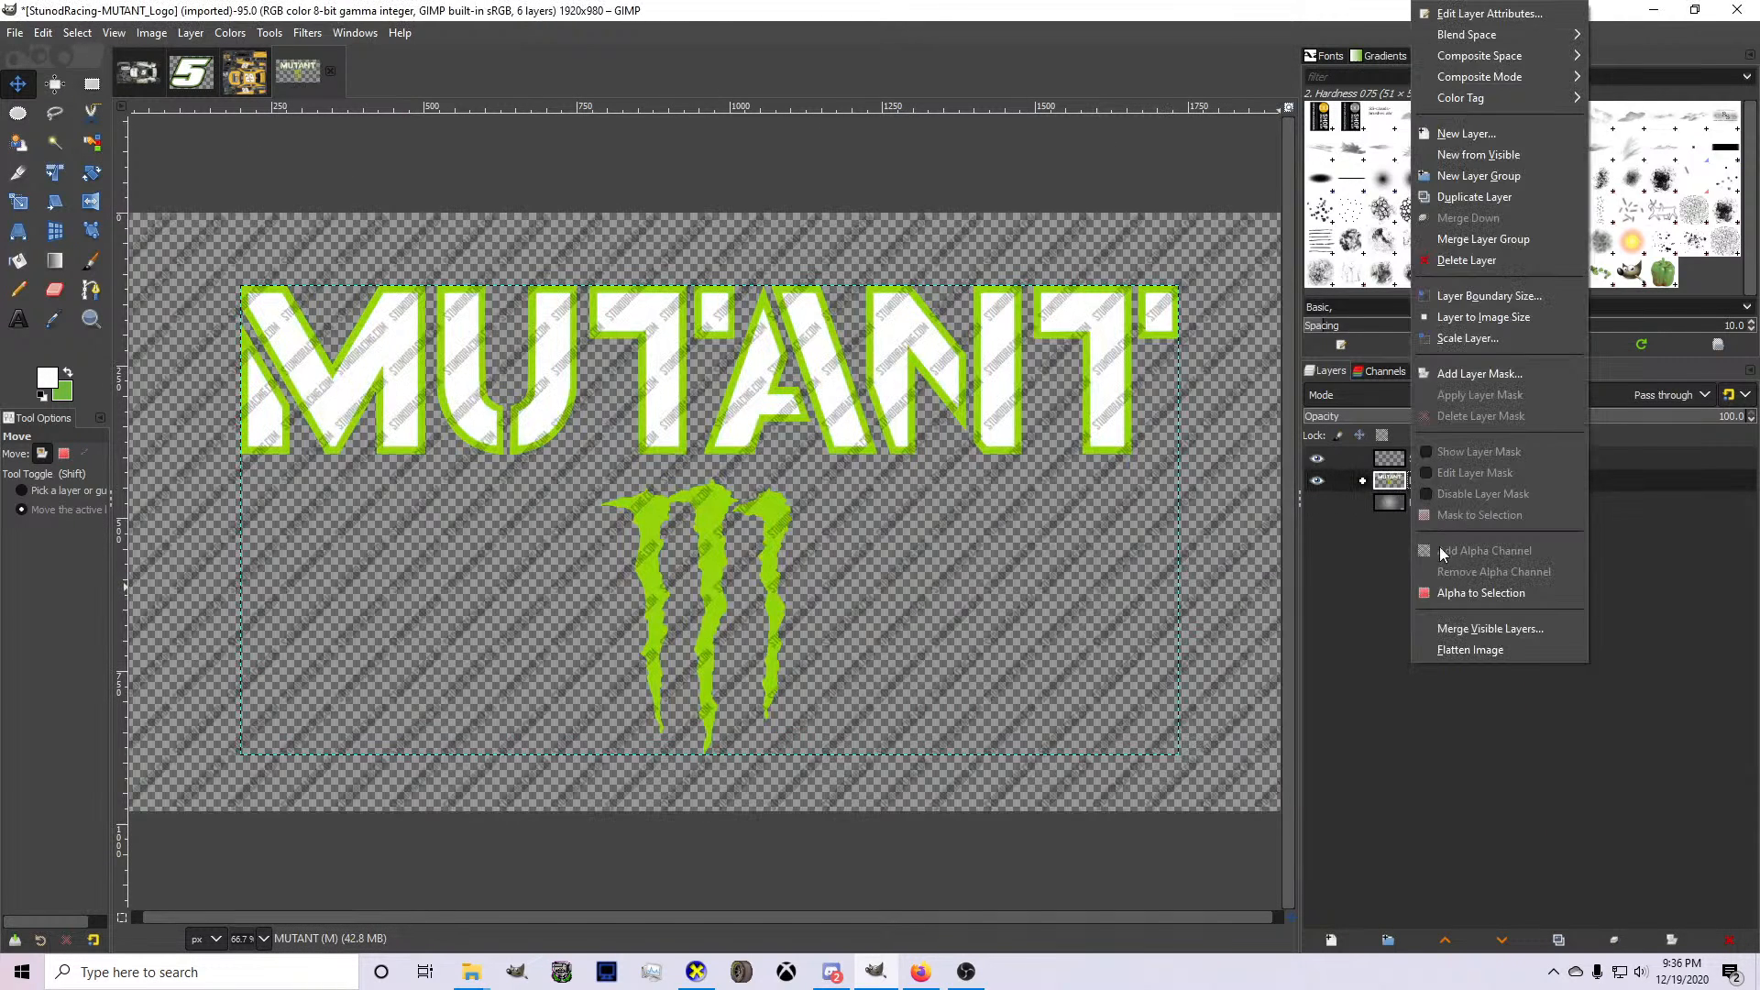
pyautogui.press('Escape')
pyautogui.hotkey('ctrl', 'c')
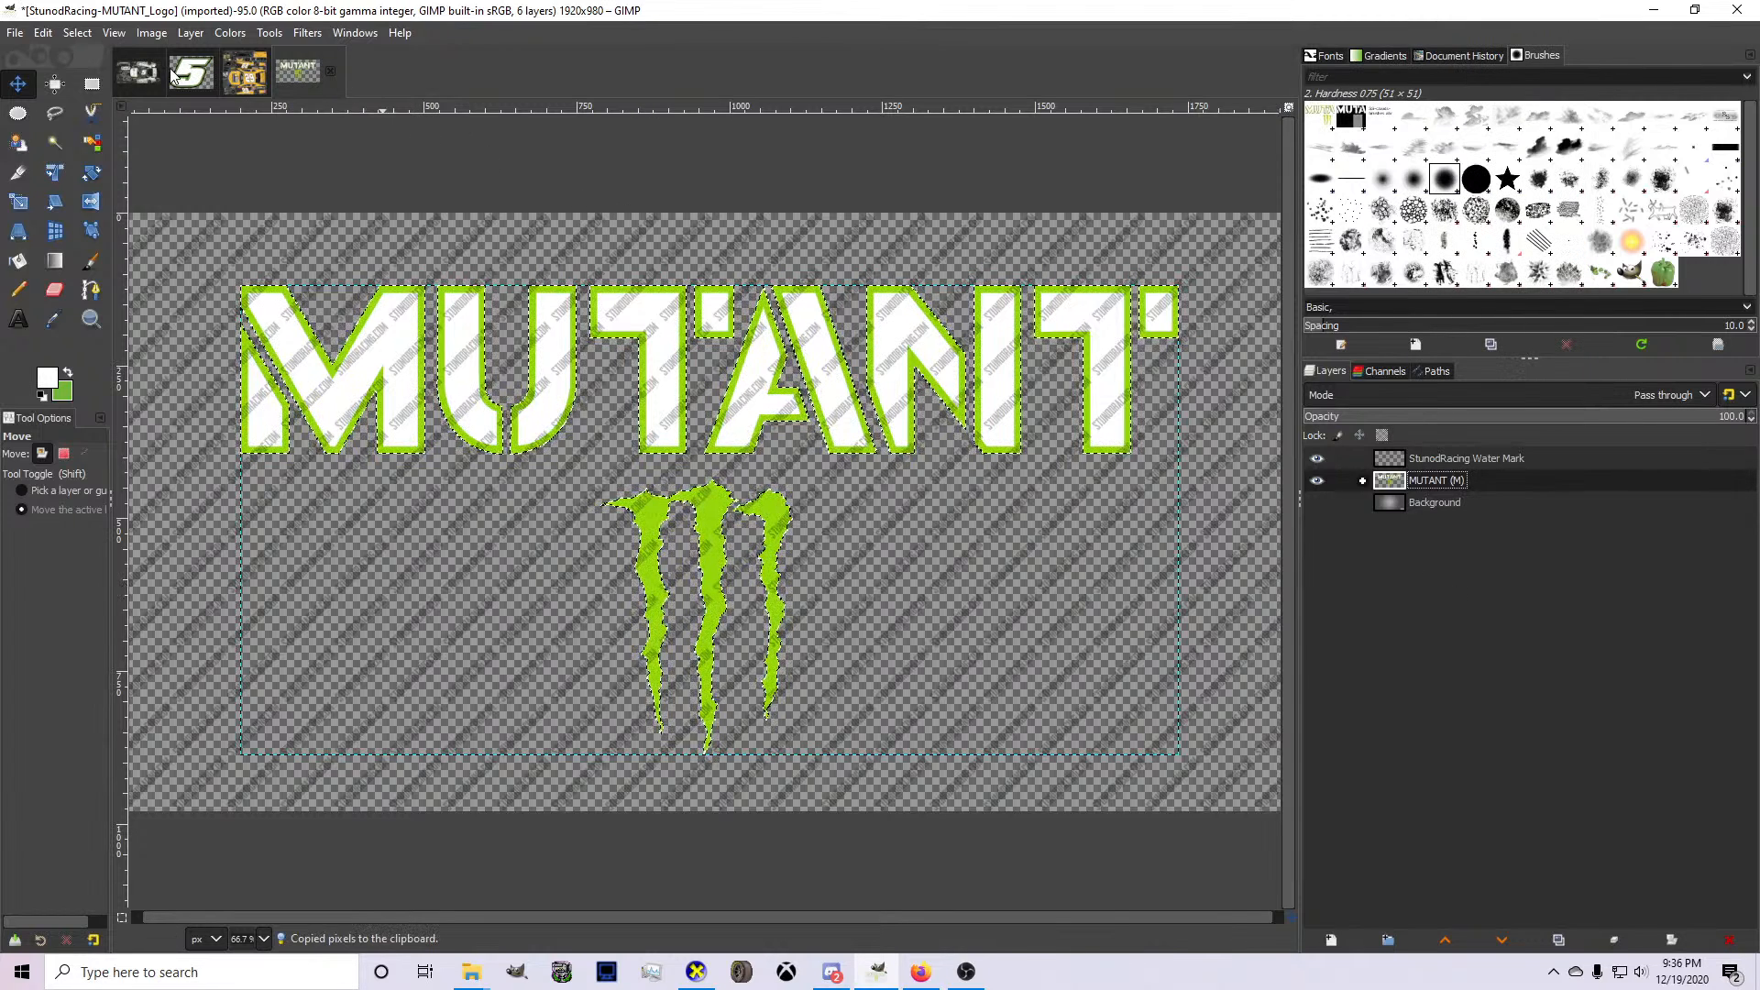
# Switch to Firefox, search the web for "packers" and open the Panthers vs Packers game details.
pyautogui.click(894, 981)
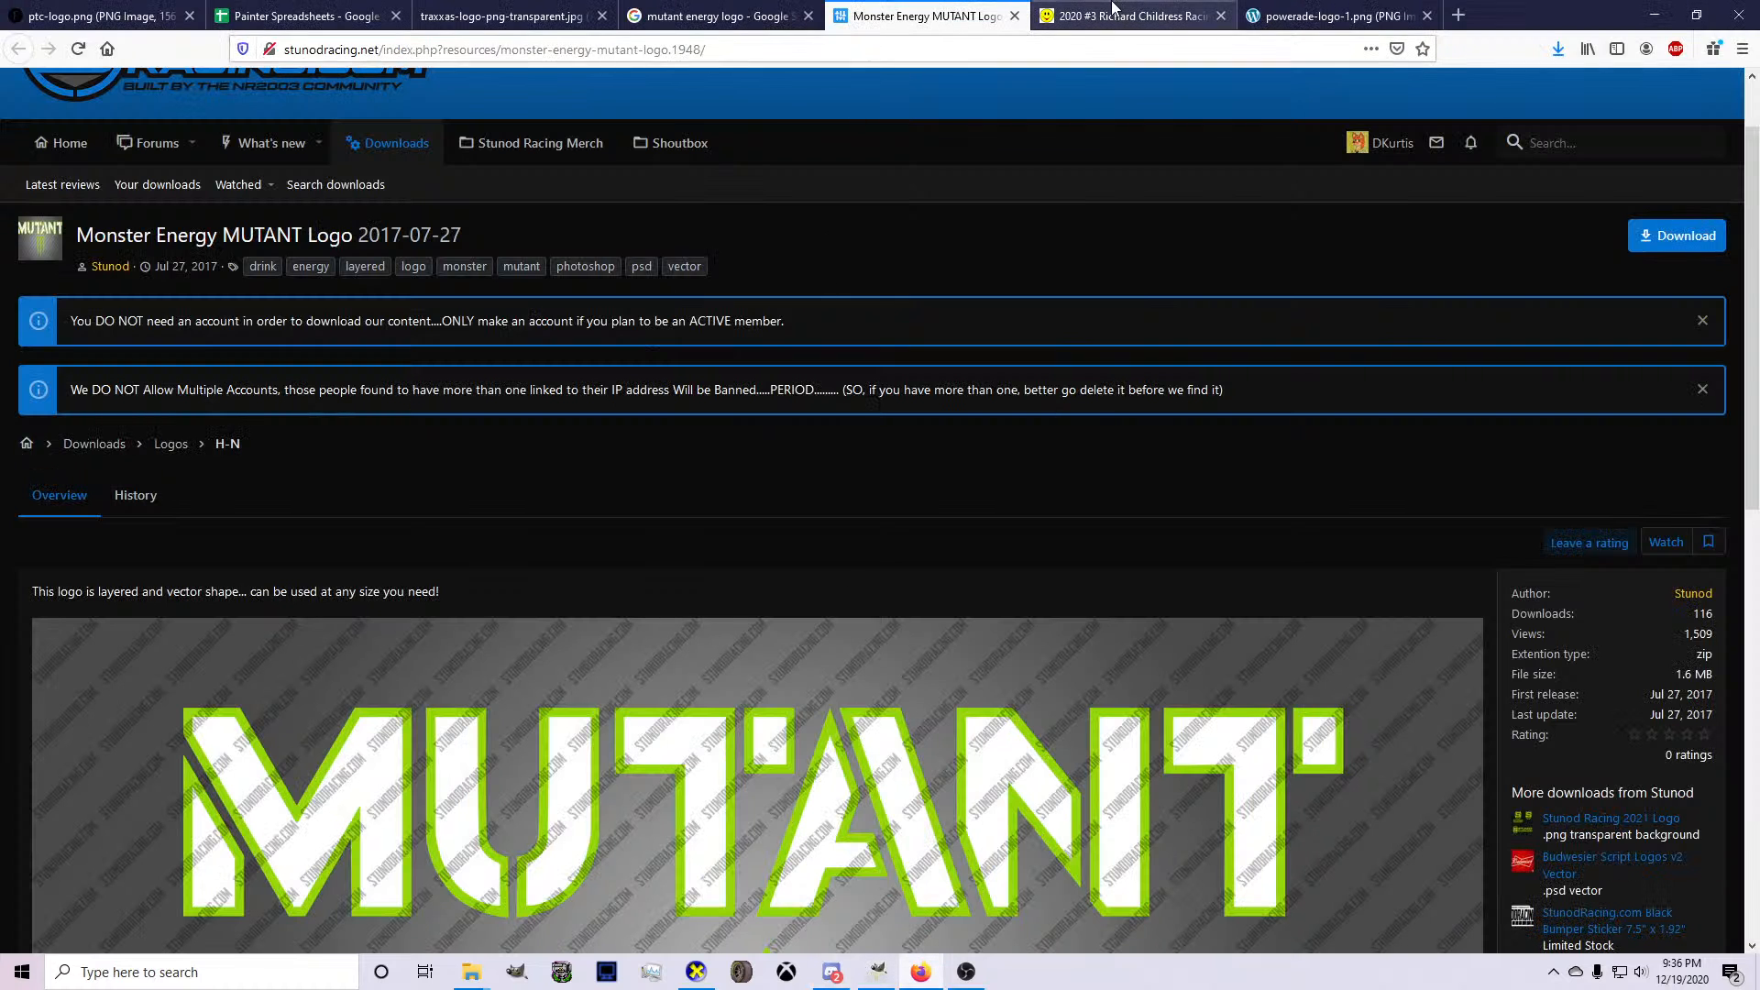
pyautogui.click(907, 45)
pyautogui.write('packers')
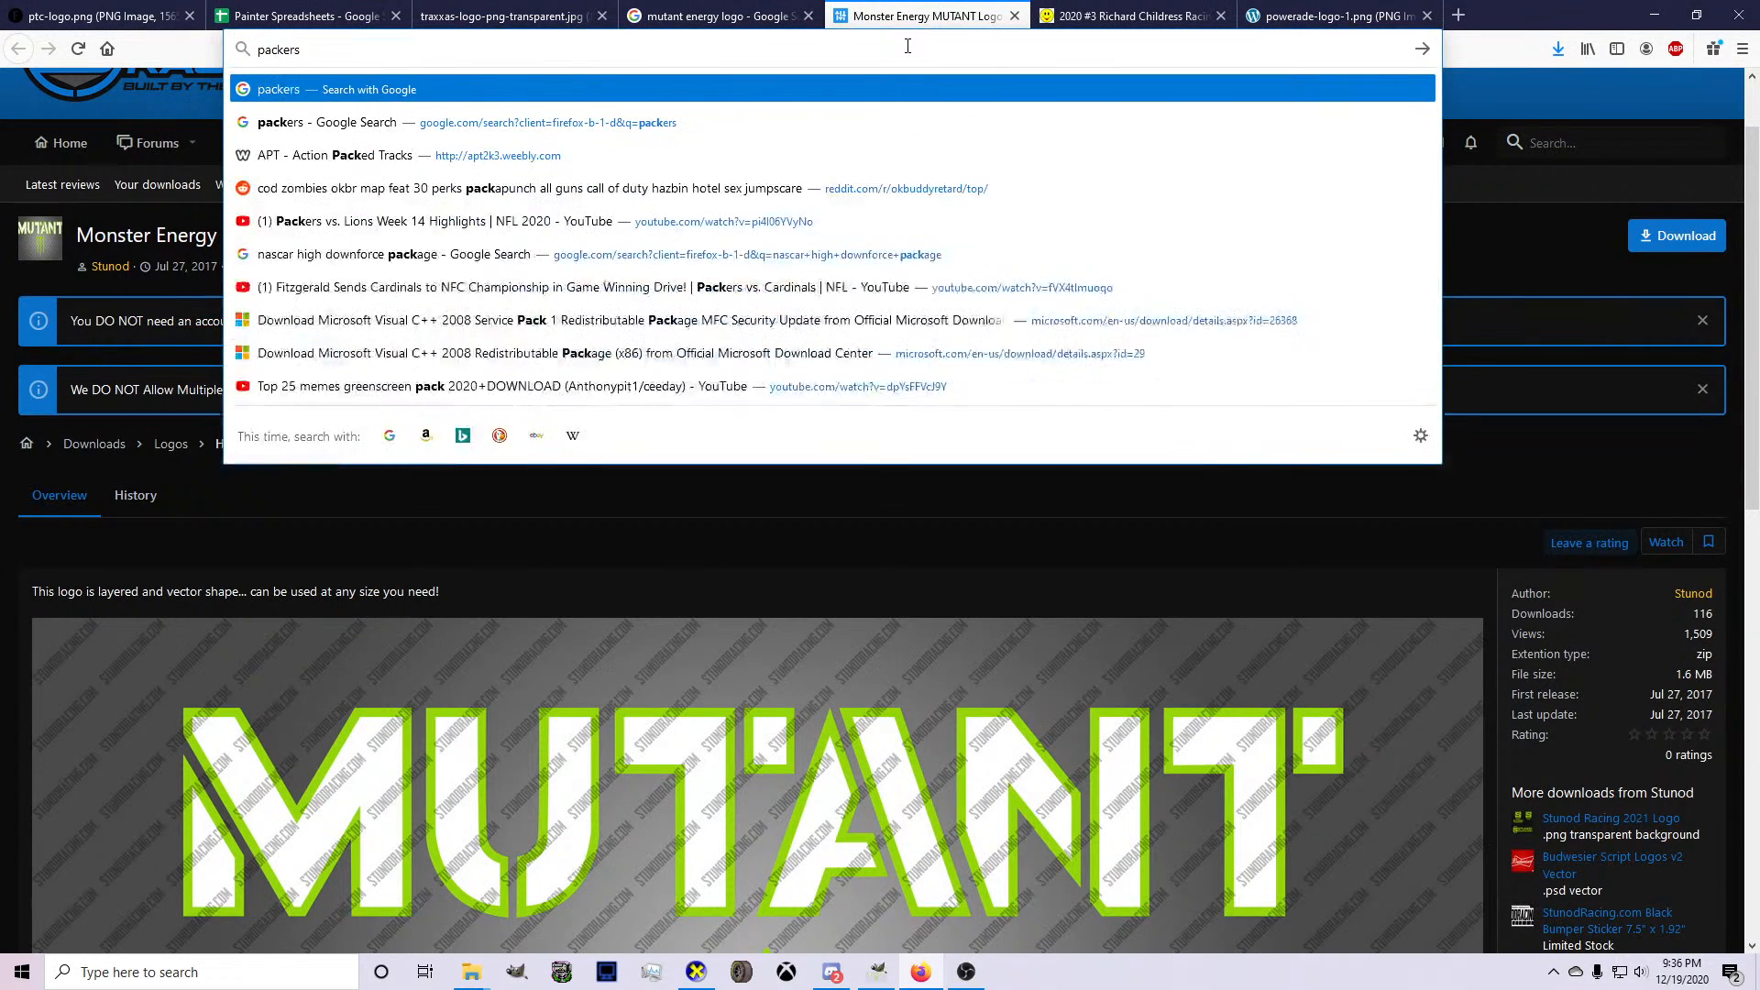
pyautogui.press('Return')
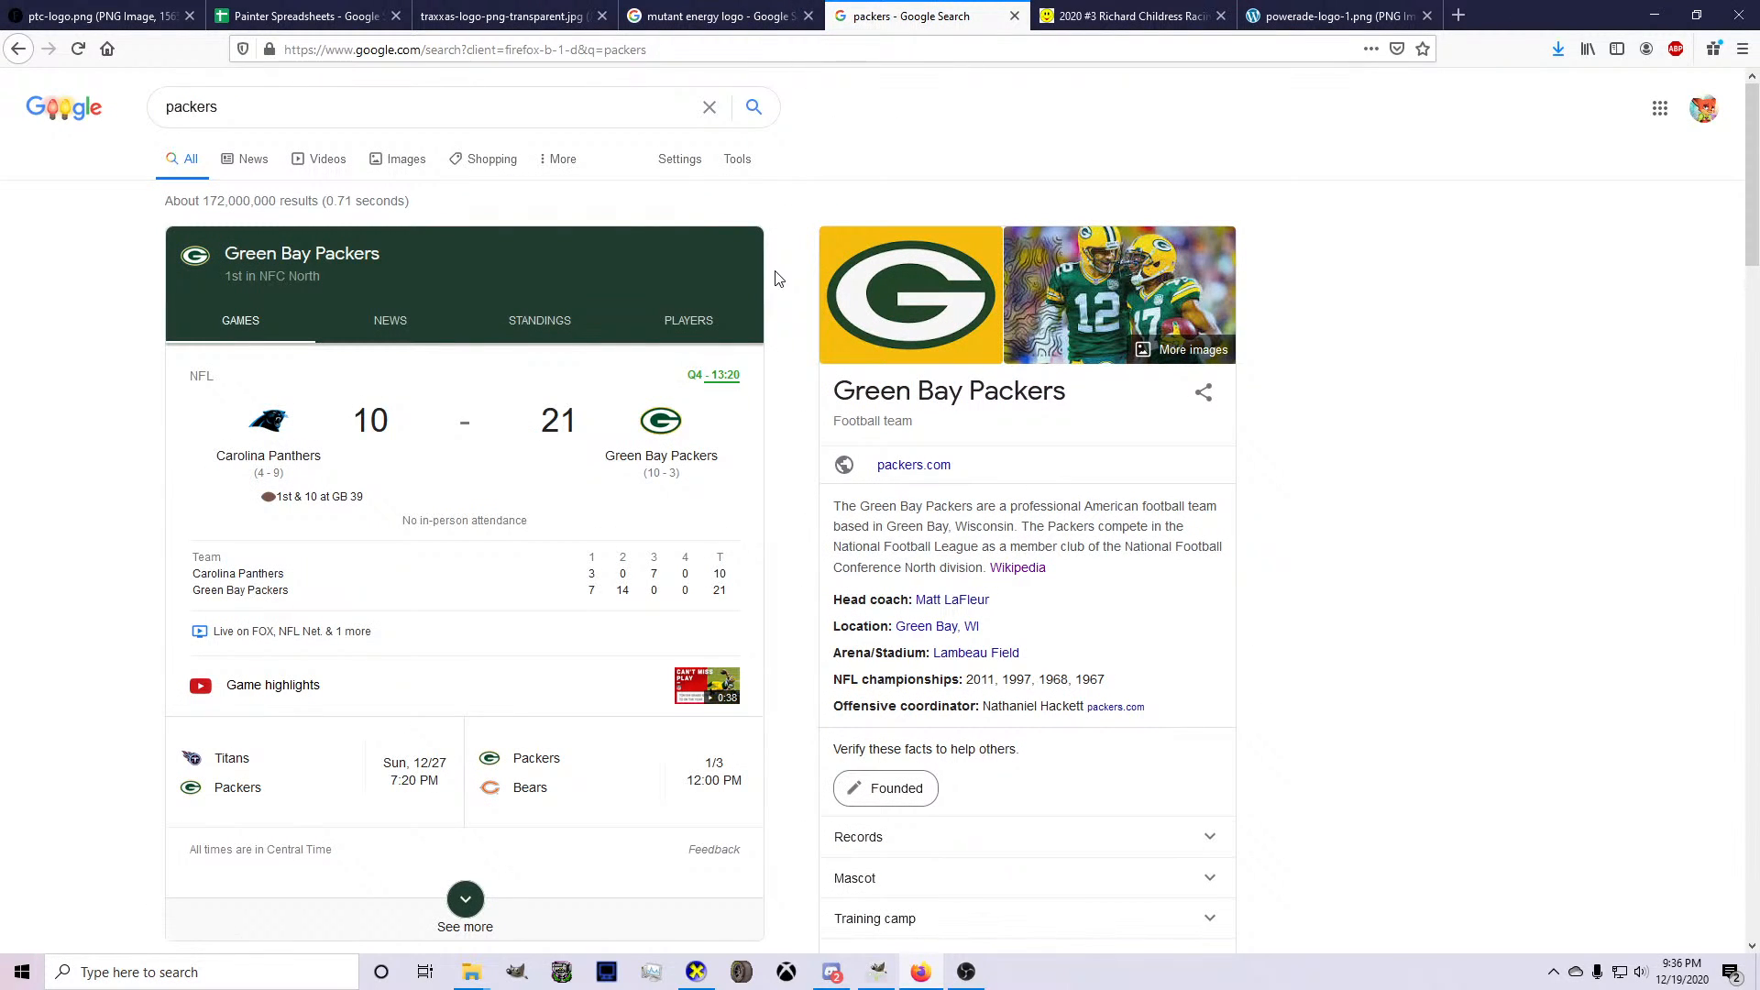
pyautogui.click(478, 424)
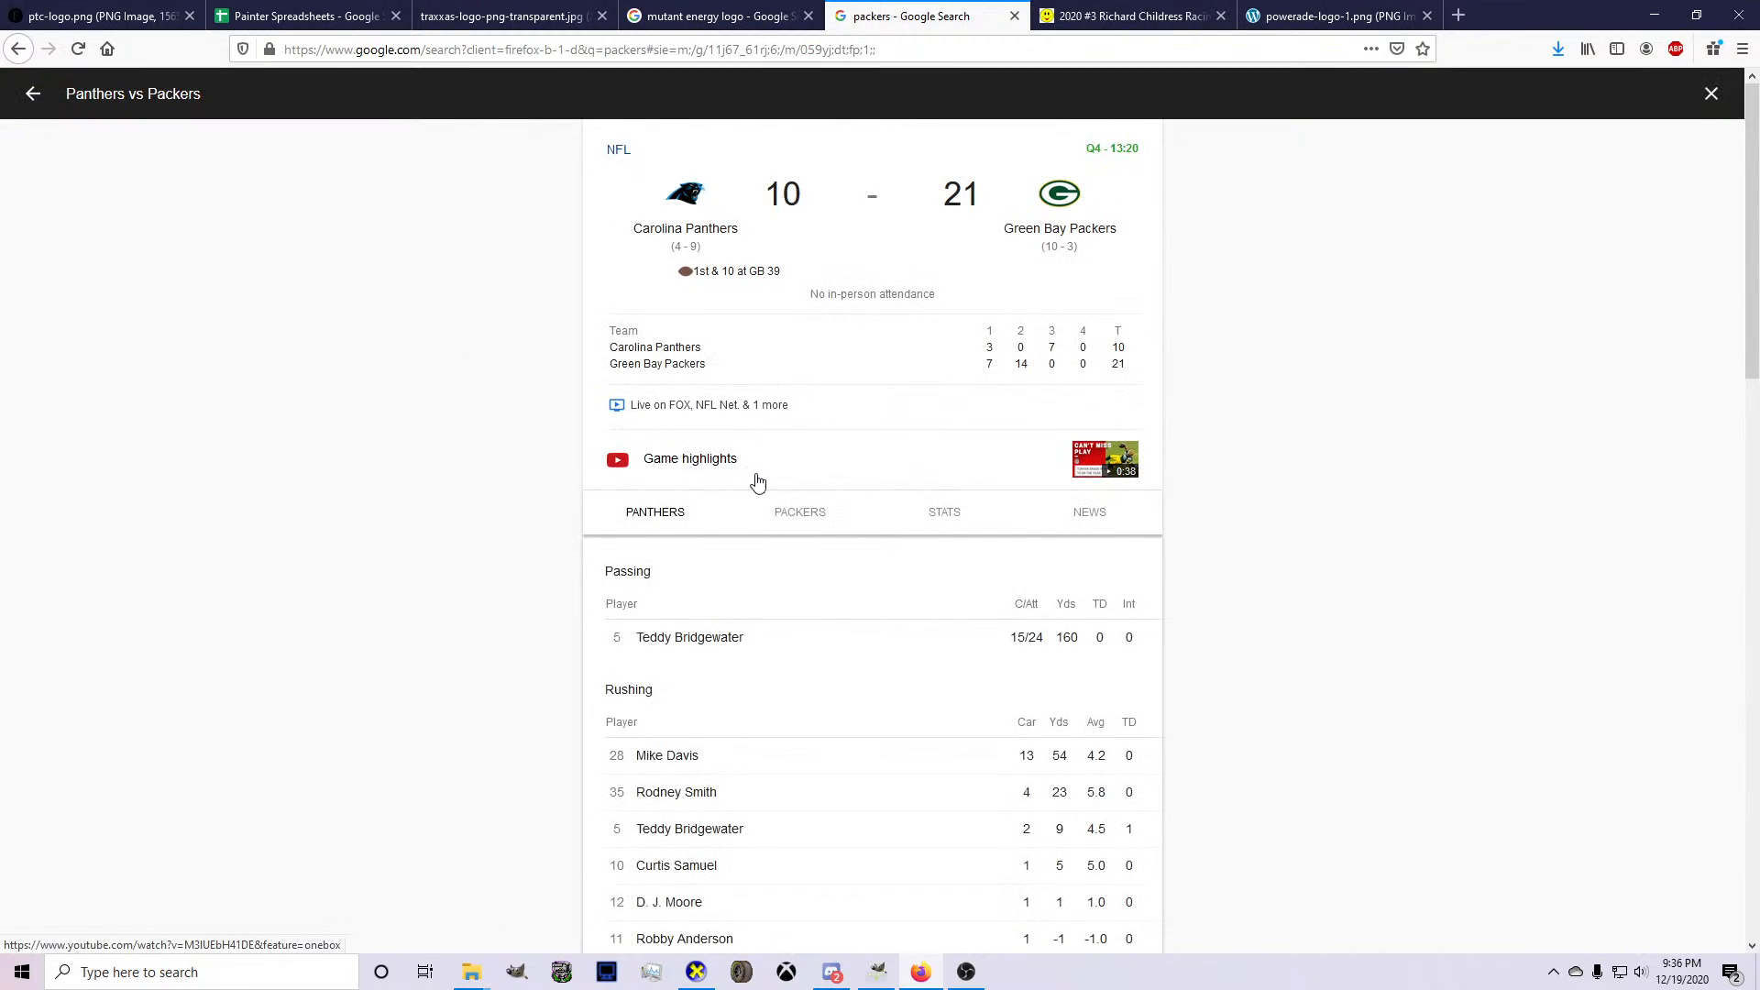
# Examine the Panthers' and Packers' player statistics for the game.
pyautogui.click(770, 514)
pyautogui.click(673, 526)
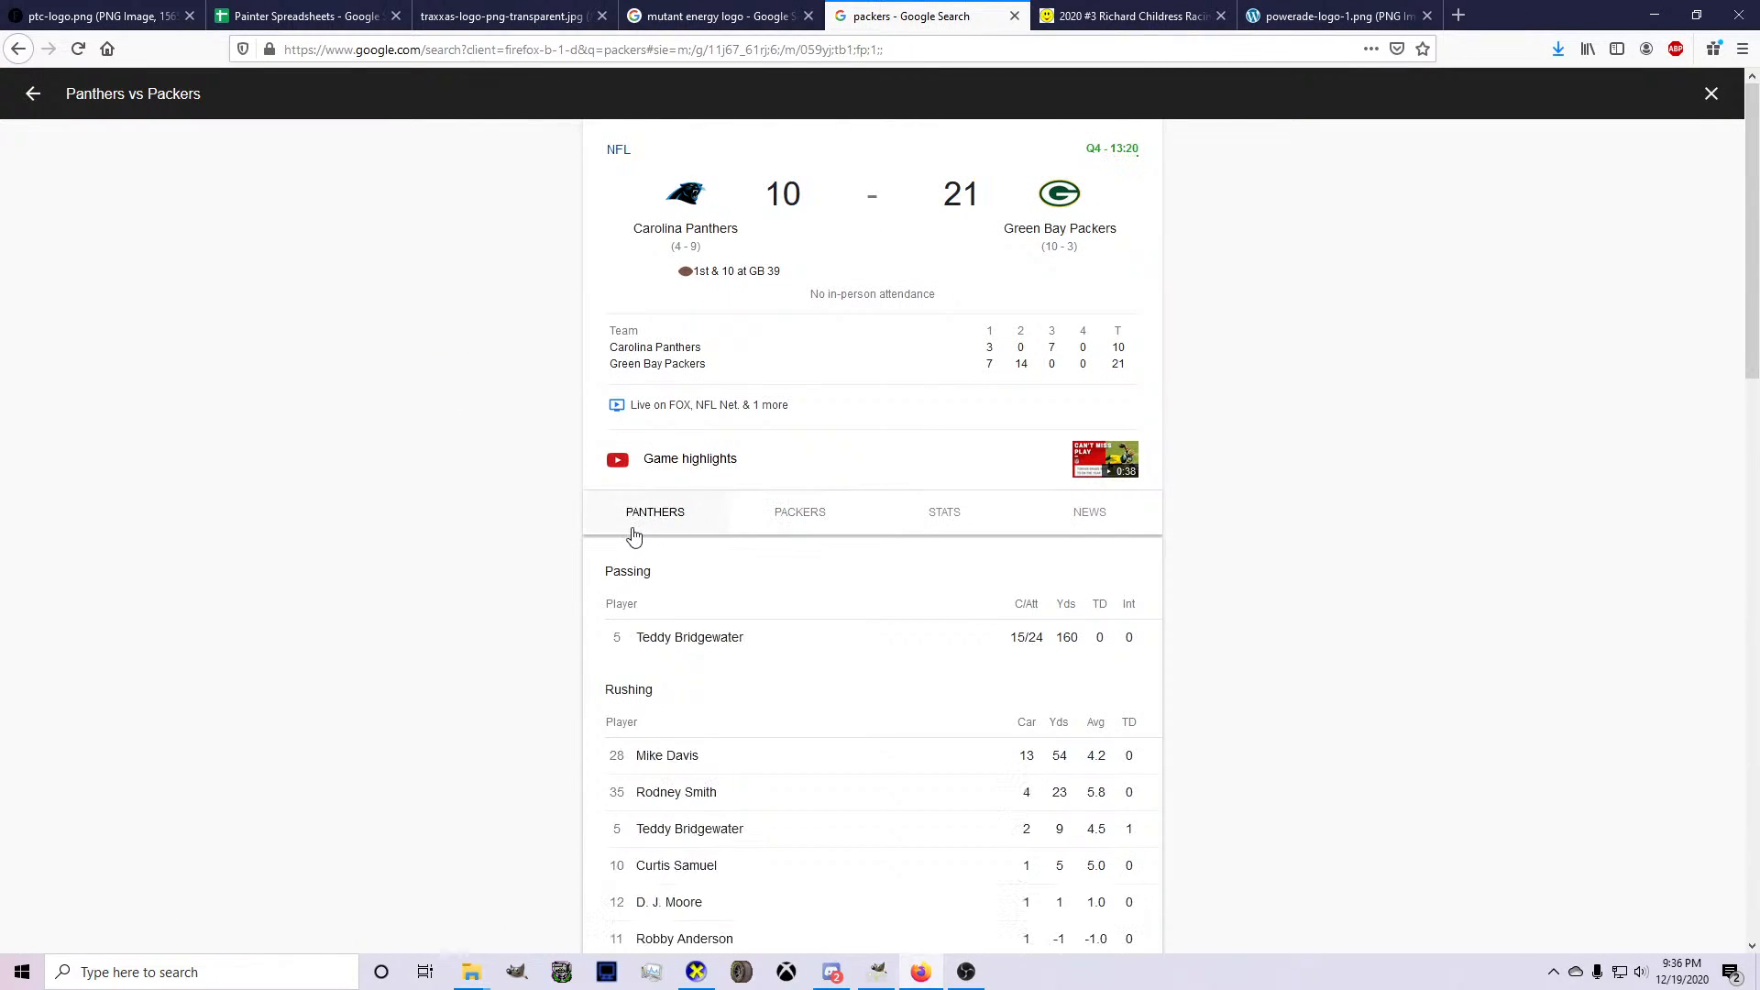
pyautogui.click(757, 532)
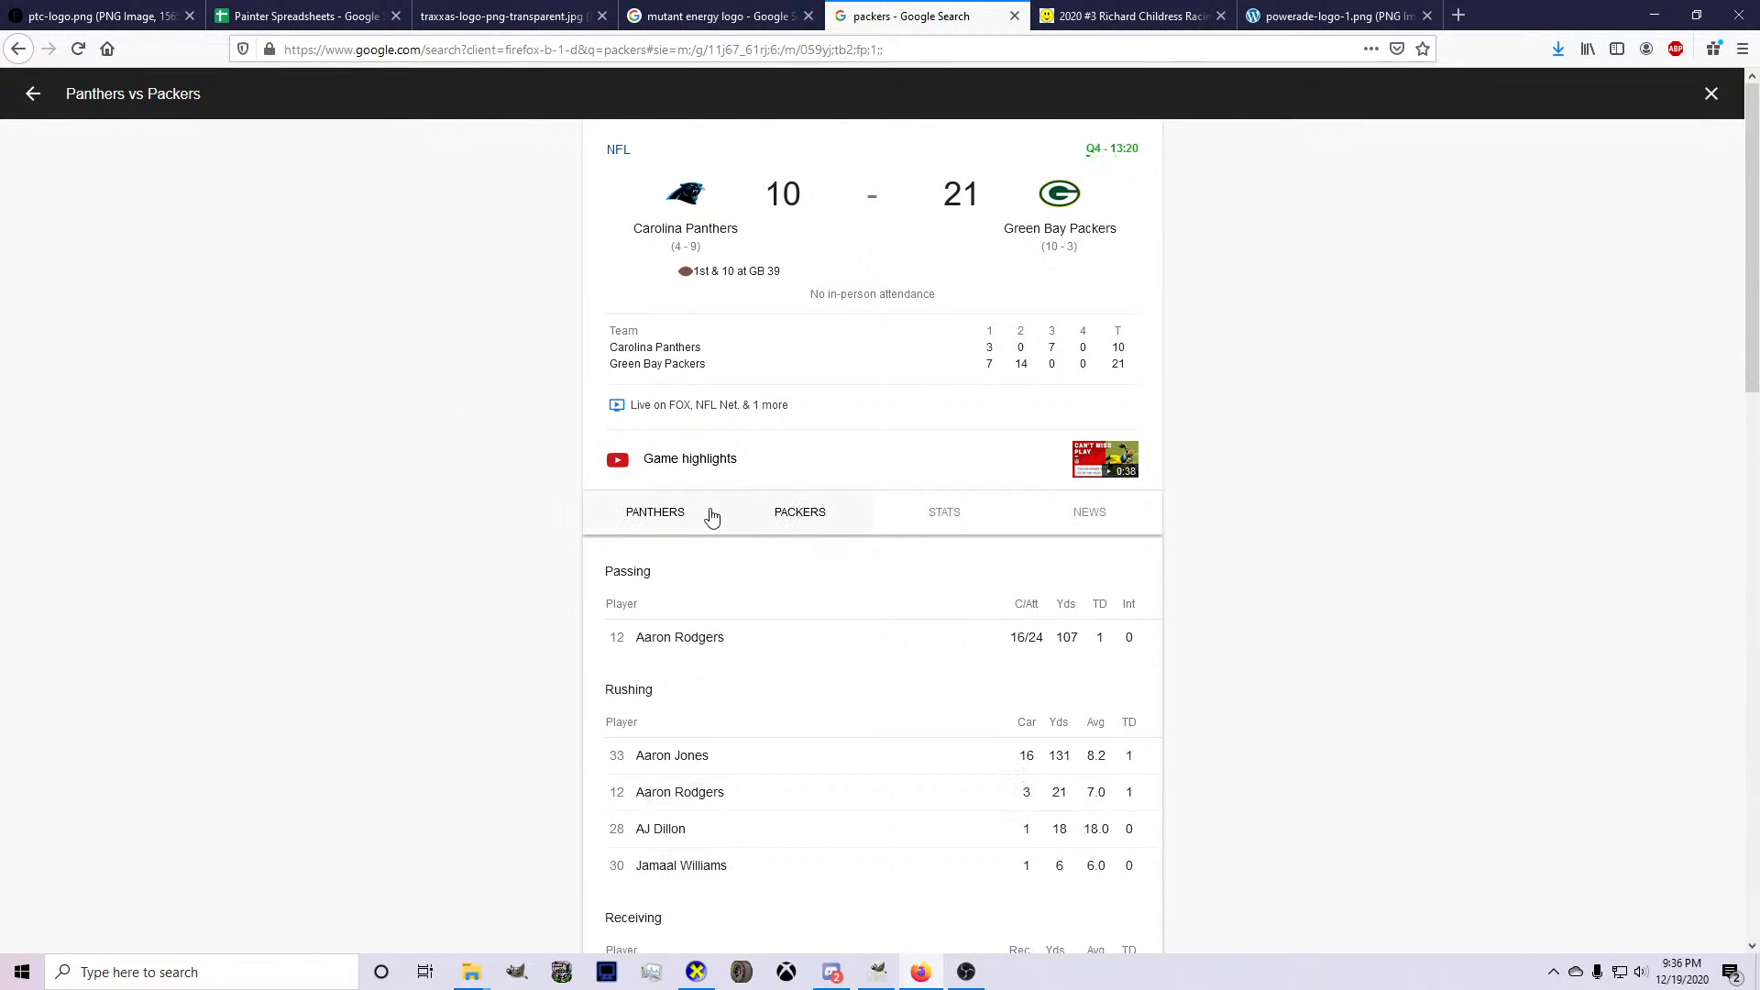
pyautogui.click(664, 521)
pyautogui.click(786, 516)
pyautogui.scroll(-2, 629, 545)
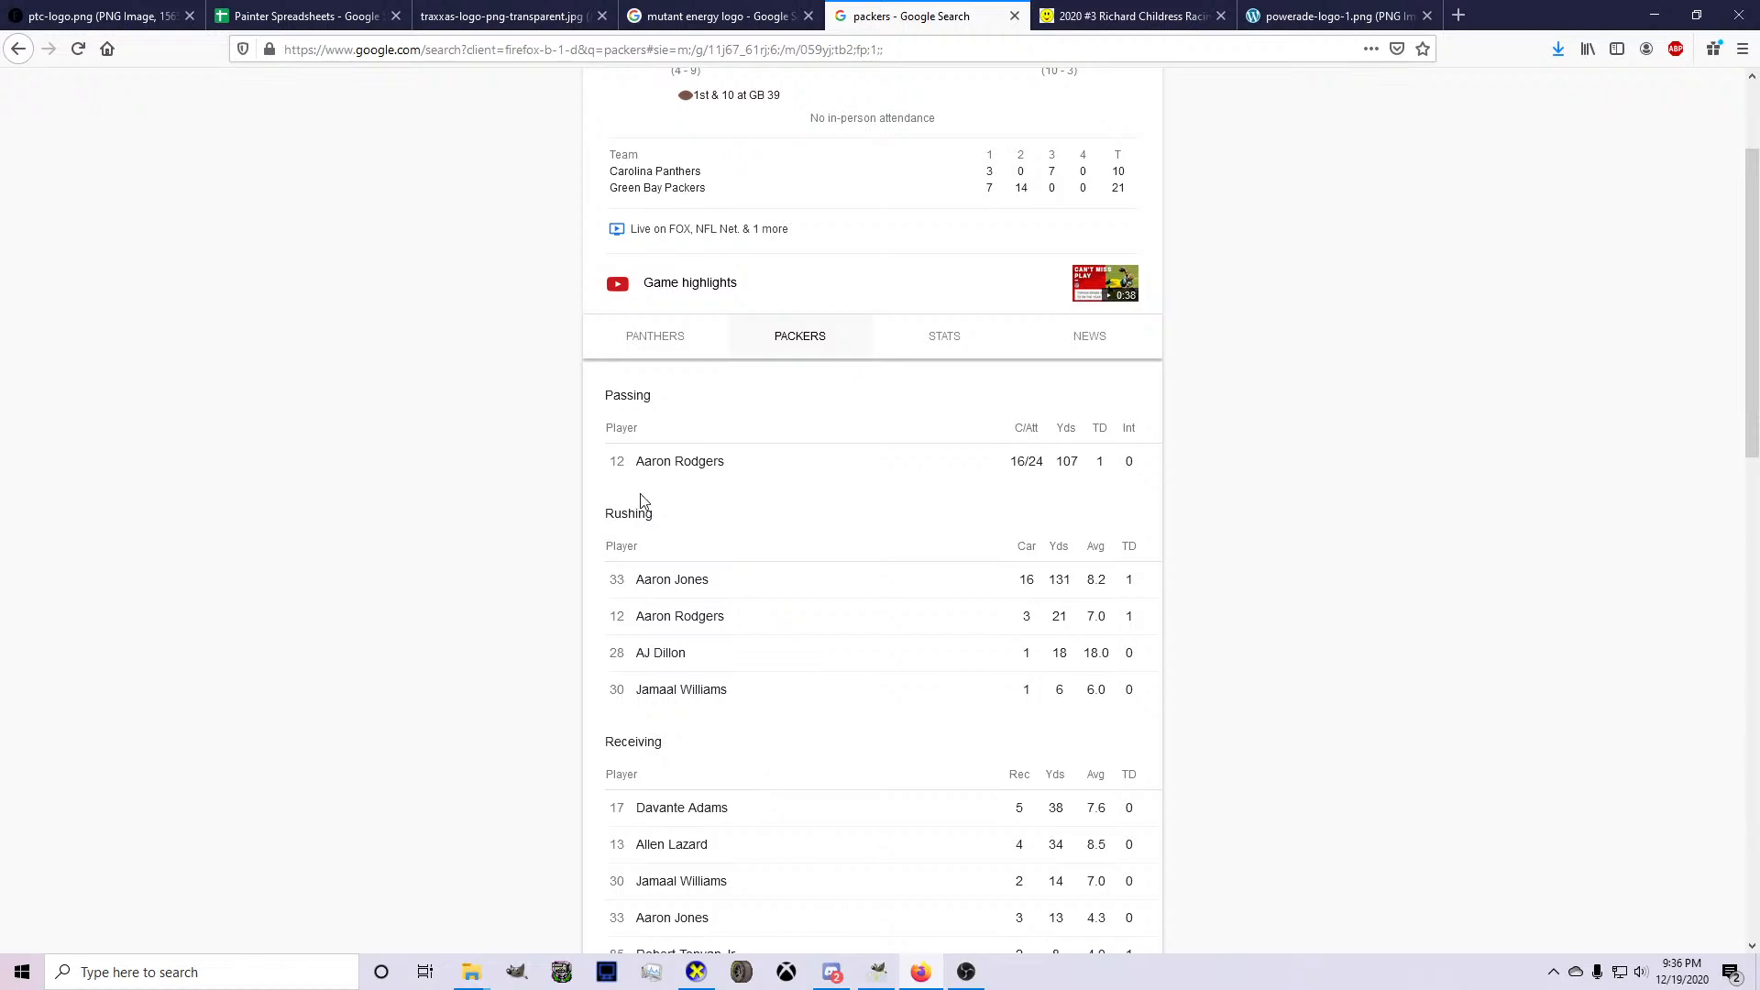
pyautogui.click(668, 356)
pyautogui.scroll(2, 574, 359)
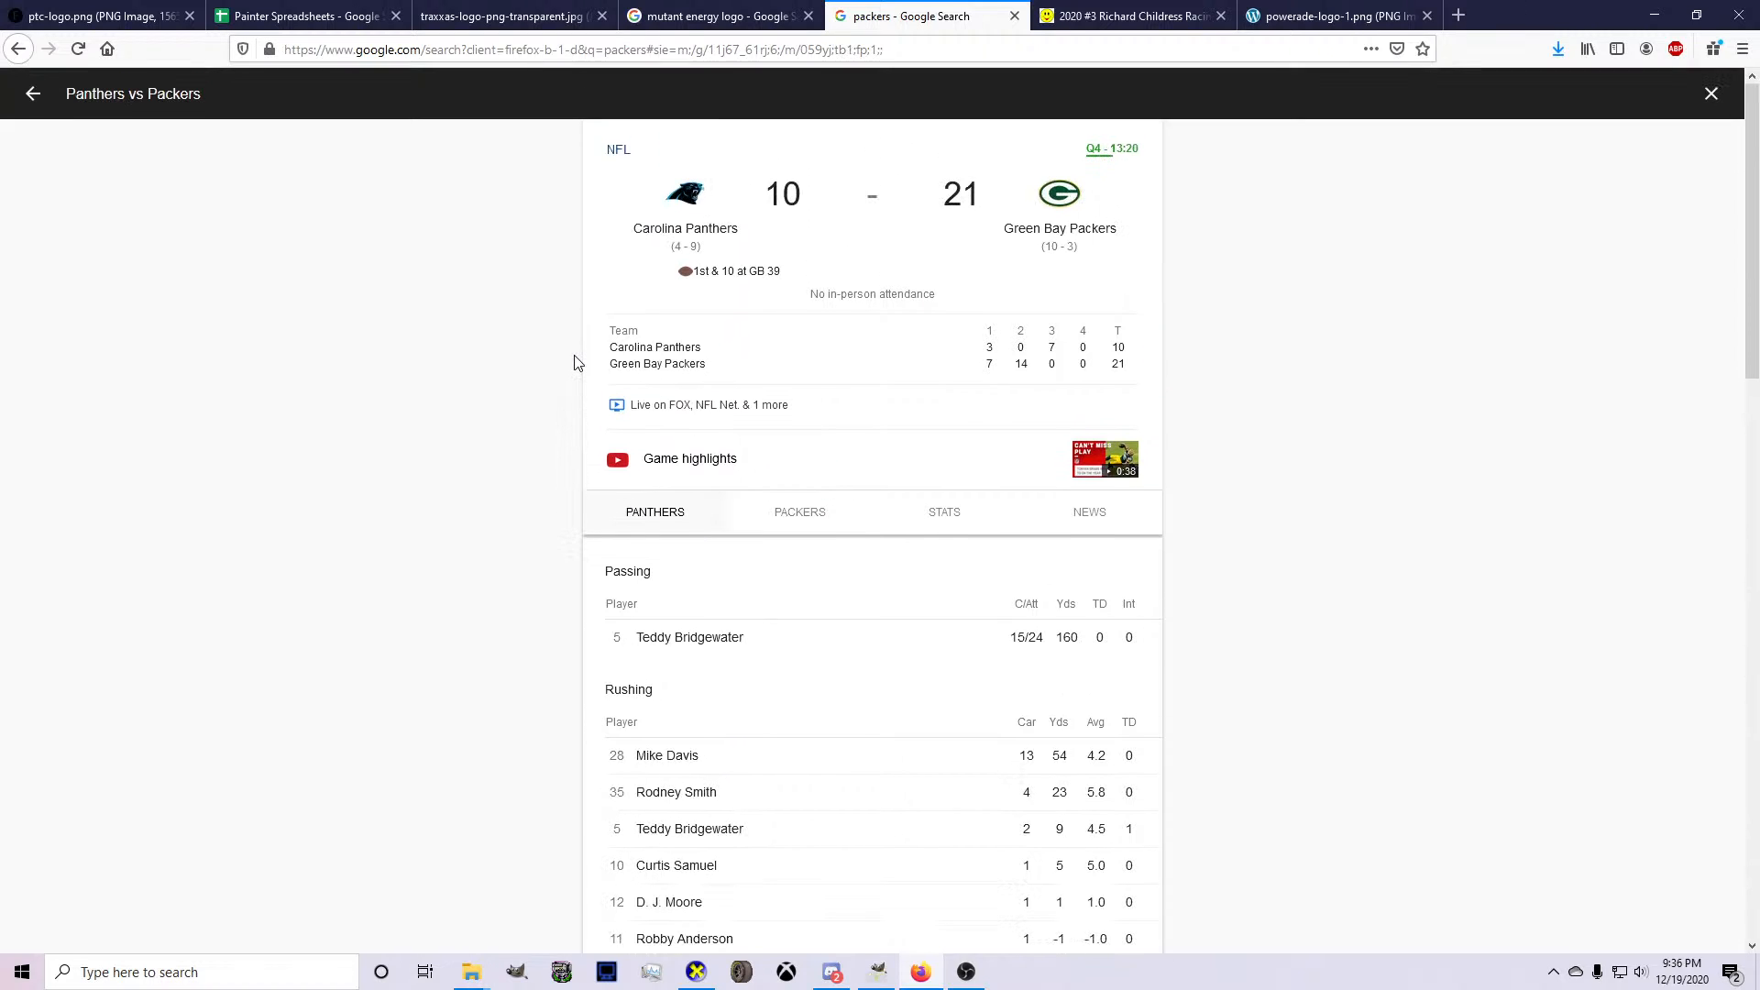
pyautogui.scroll(-9, 507, 388)
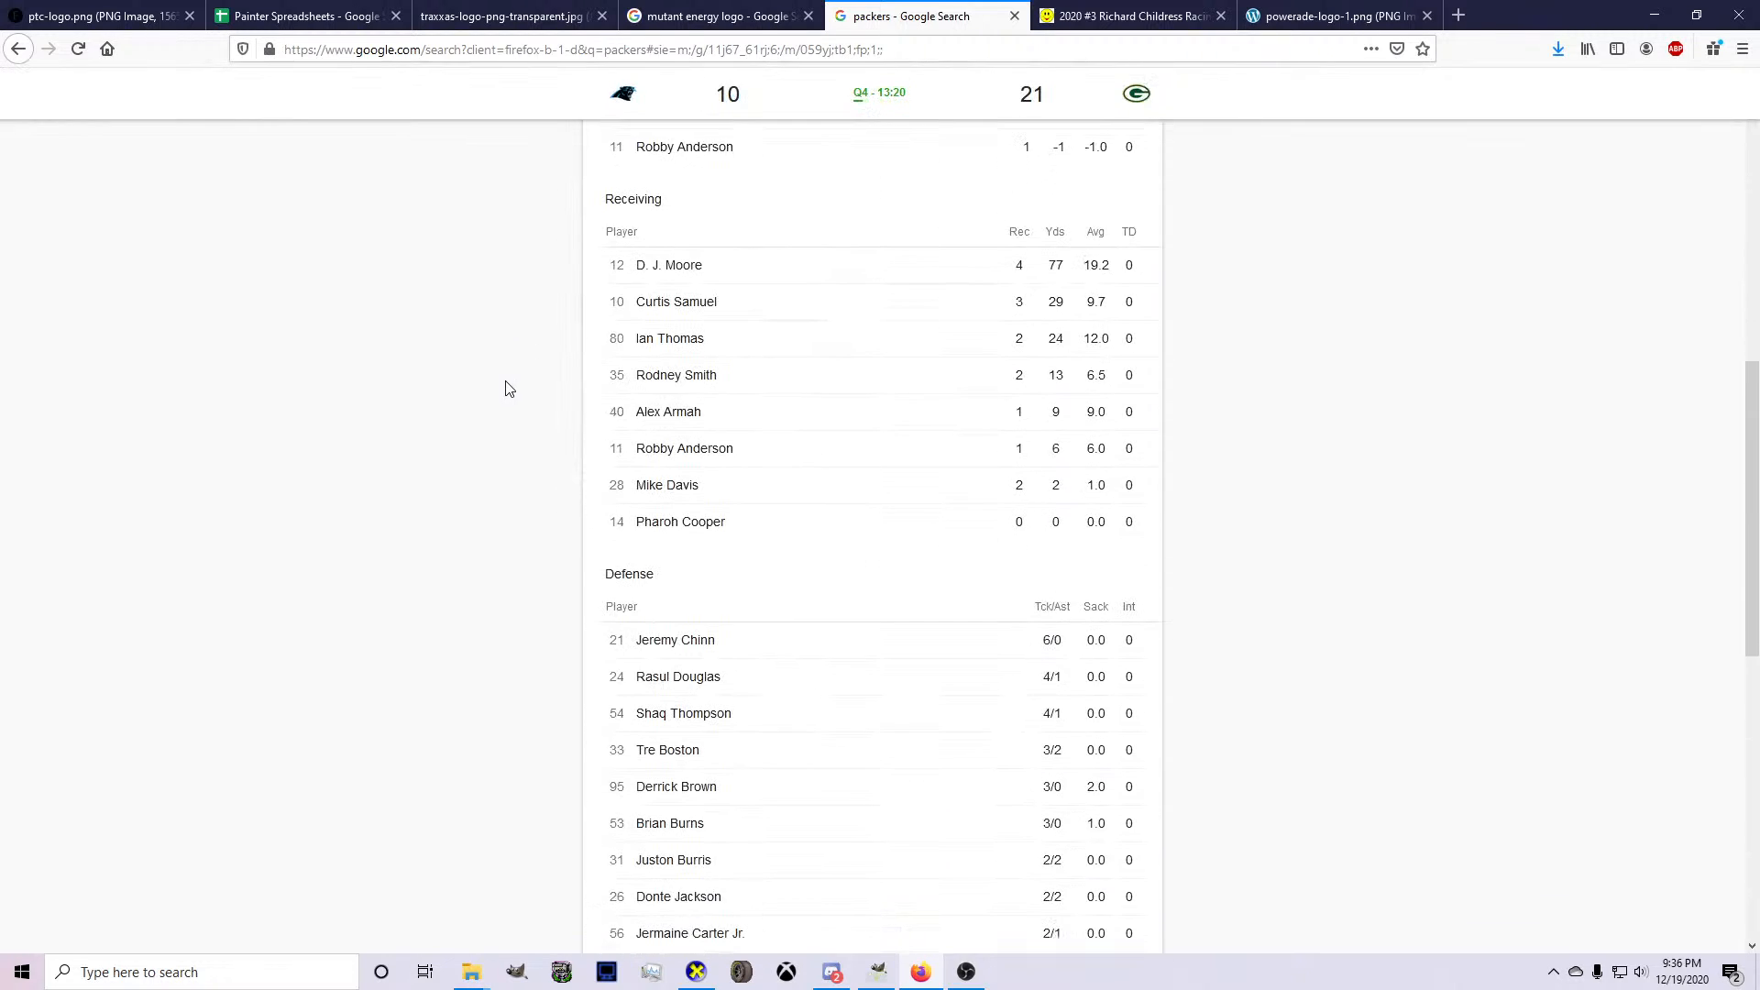
pyautogui.scroll(-3, 508, 395)
pyautogui.scroll(9, 511, 401)
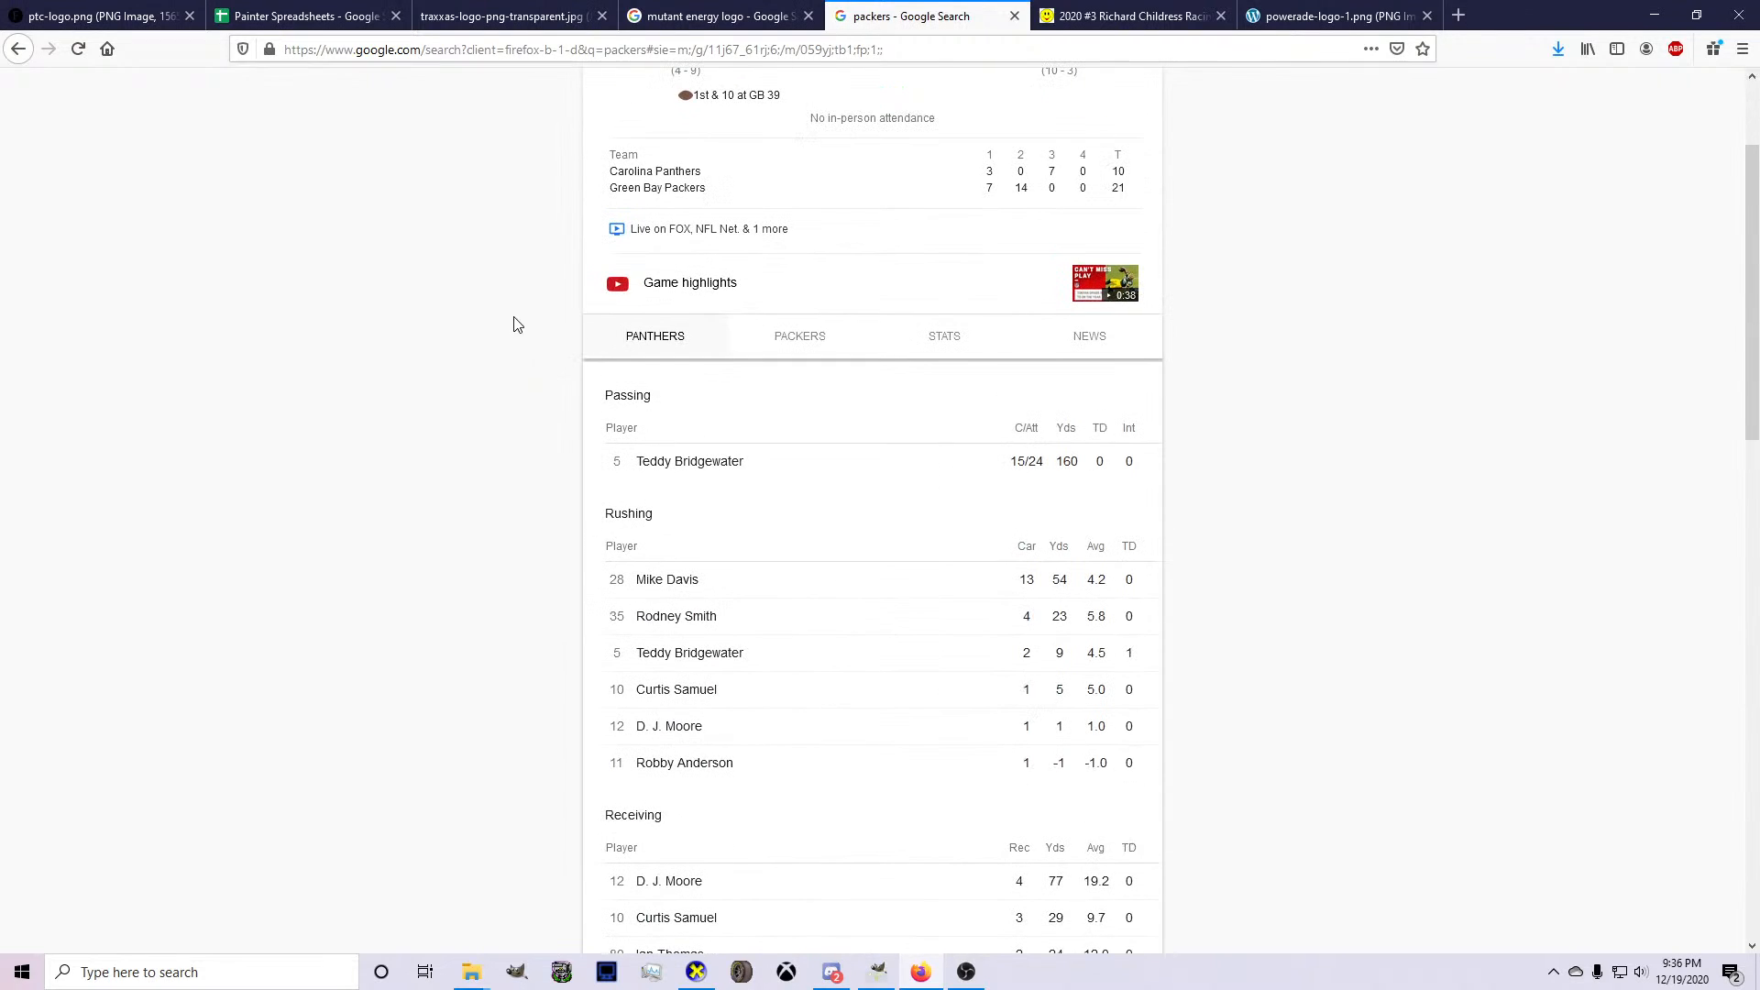
pyautogui.scroll(2, 808, 89)
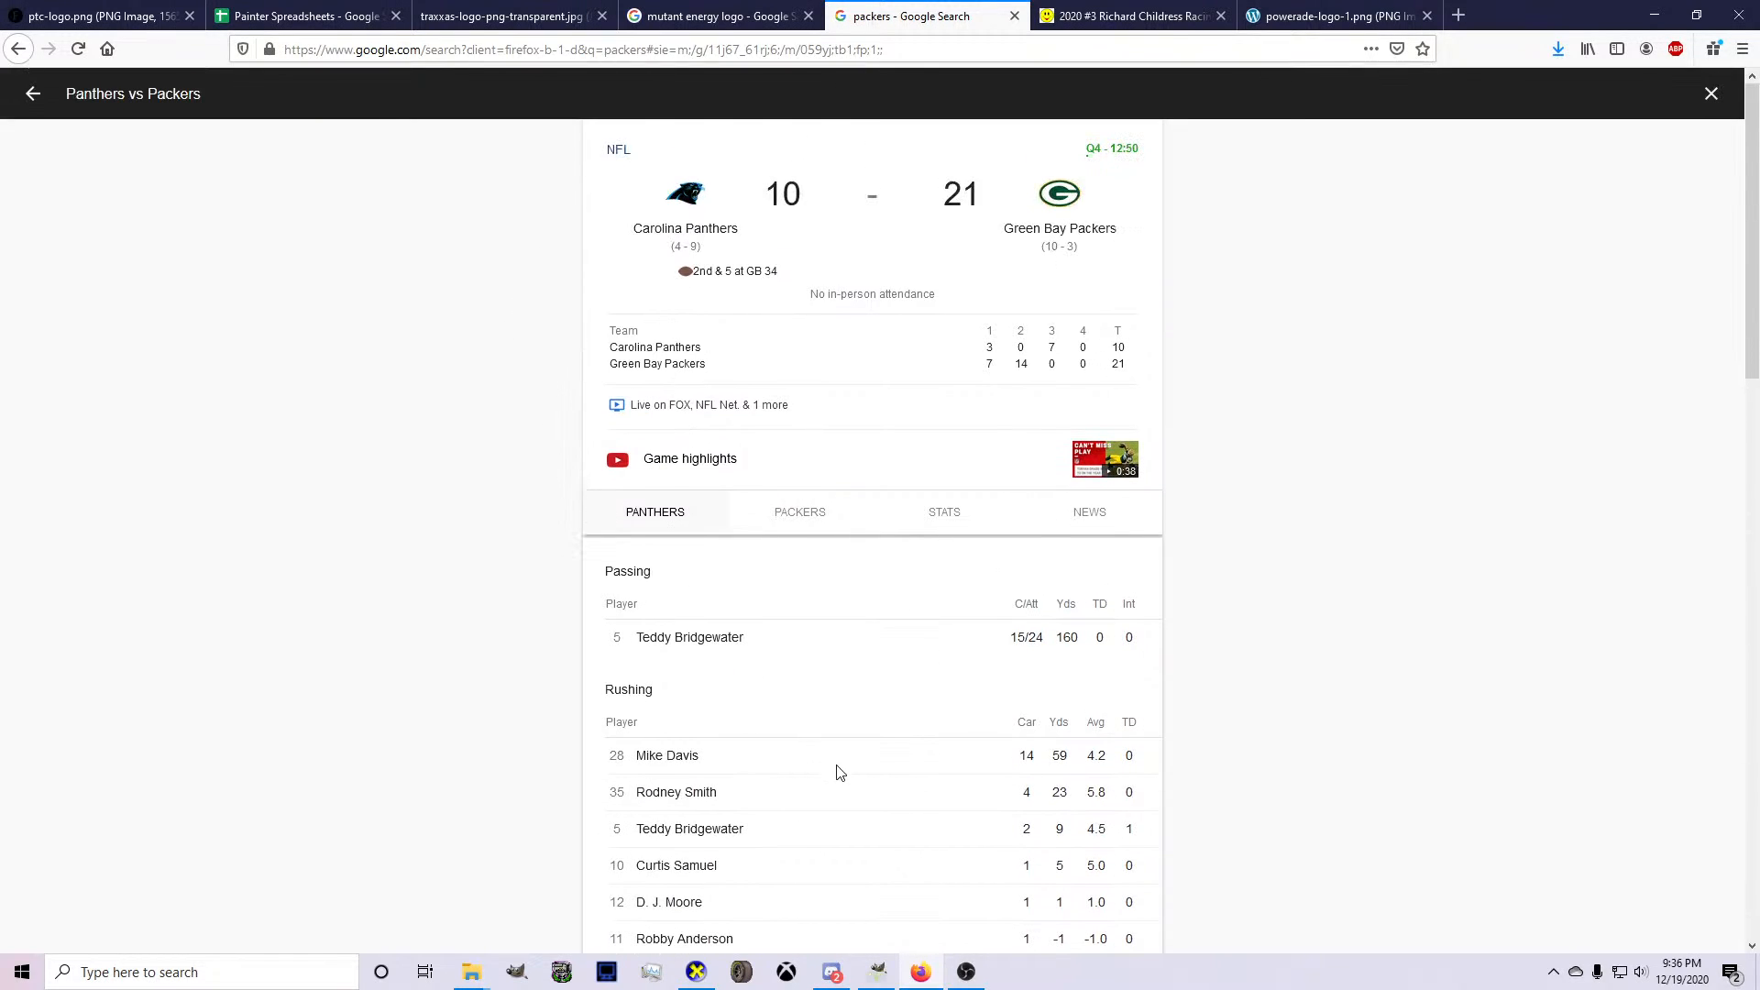
# Return to GIMP and paste the copied MUTANT logo into the number 5 PTC Camaro livery.
pyautogui.click(877, 972)
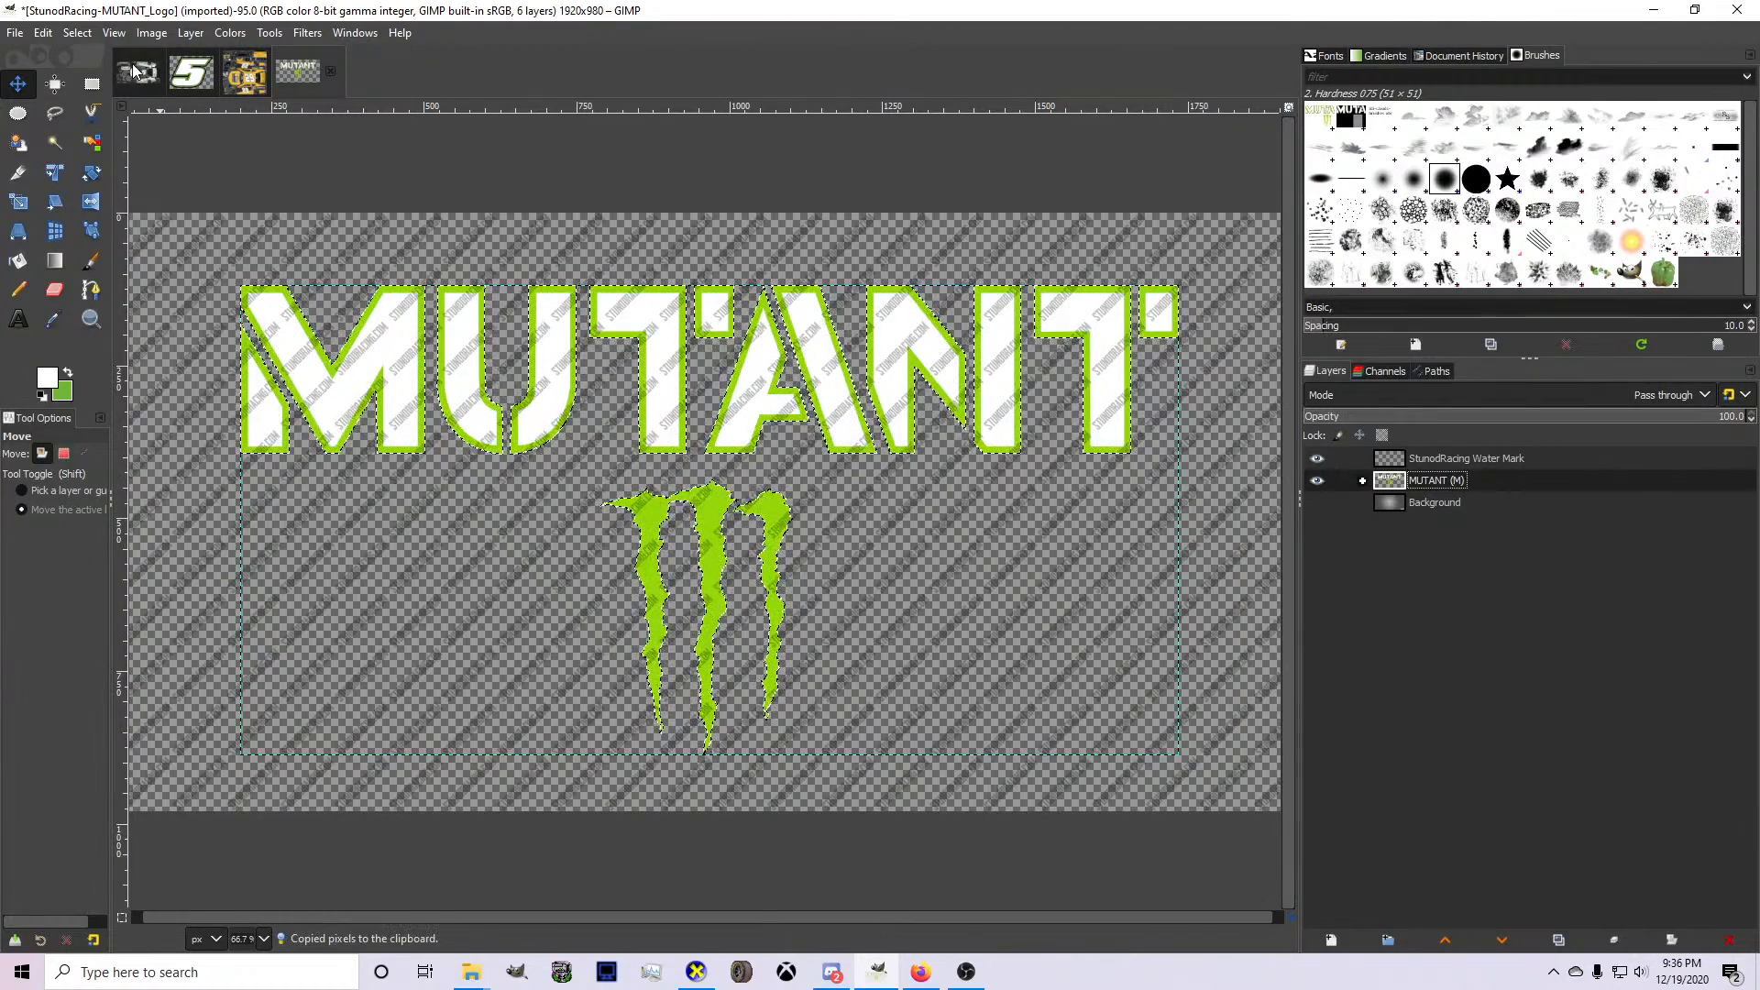
pyautogui.hotkey('alt', '1')
pyautogui.scroll(-2, 600, 442)
pyautogui.hotkey('ctrl', 'v')
pyautogui.scroll(-4, 599, 485)
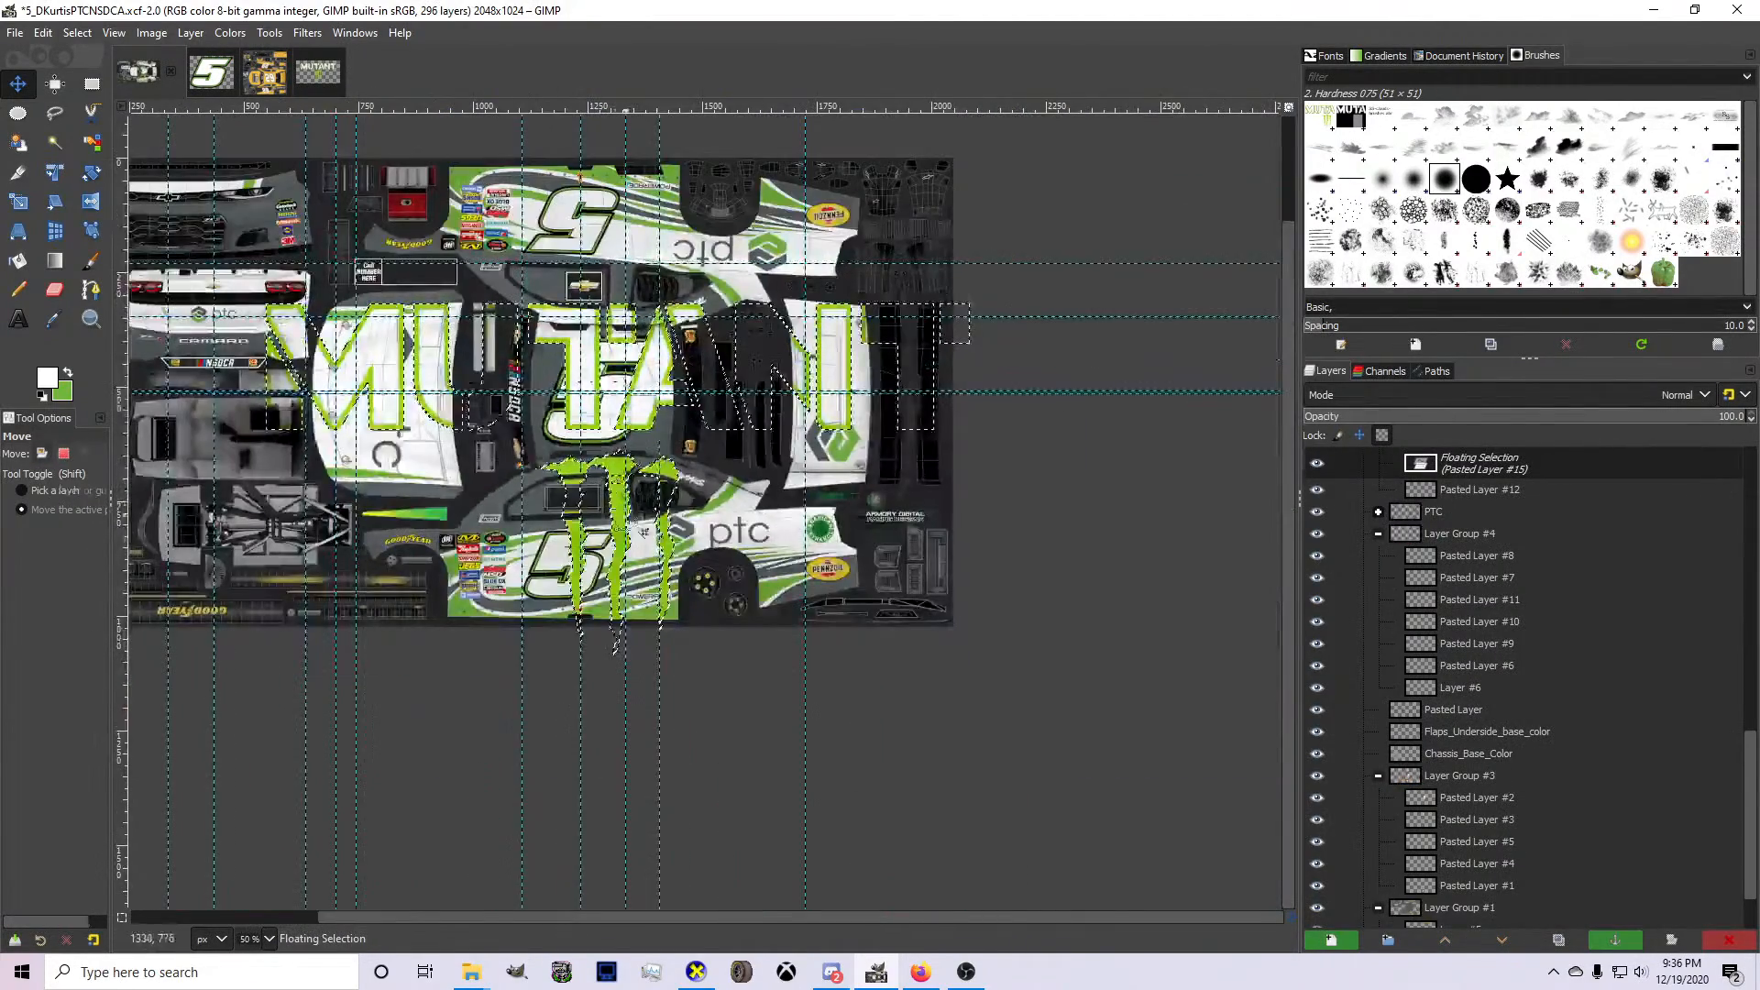
# Scale the pasted MUTANT logo proportionally to about 47 × 24 px and move it just below the pillar behind the side window.
pyautogui.press('s')
pyautogui.hotkey('shift', 's')
pyautogui.moveTo(953, 660); pyautogui.dragTo(591, 475)
pyautogui.moveTo(265, 470); pyautogui.dragTo(662, 536)
pyautogui.scroll(5, 680, 534)
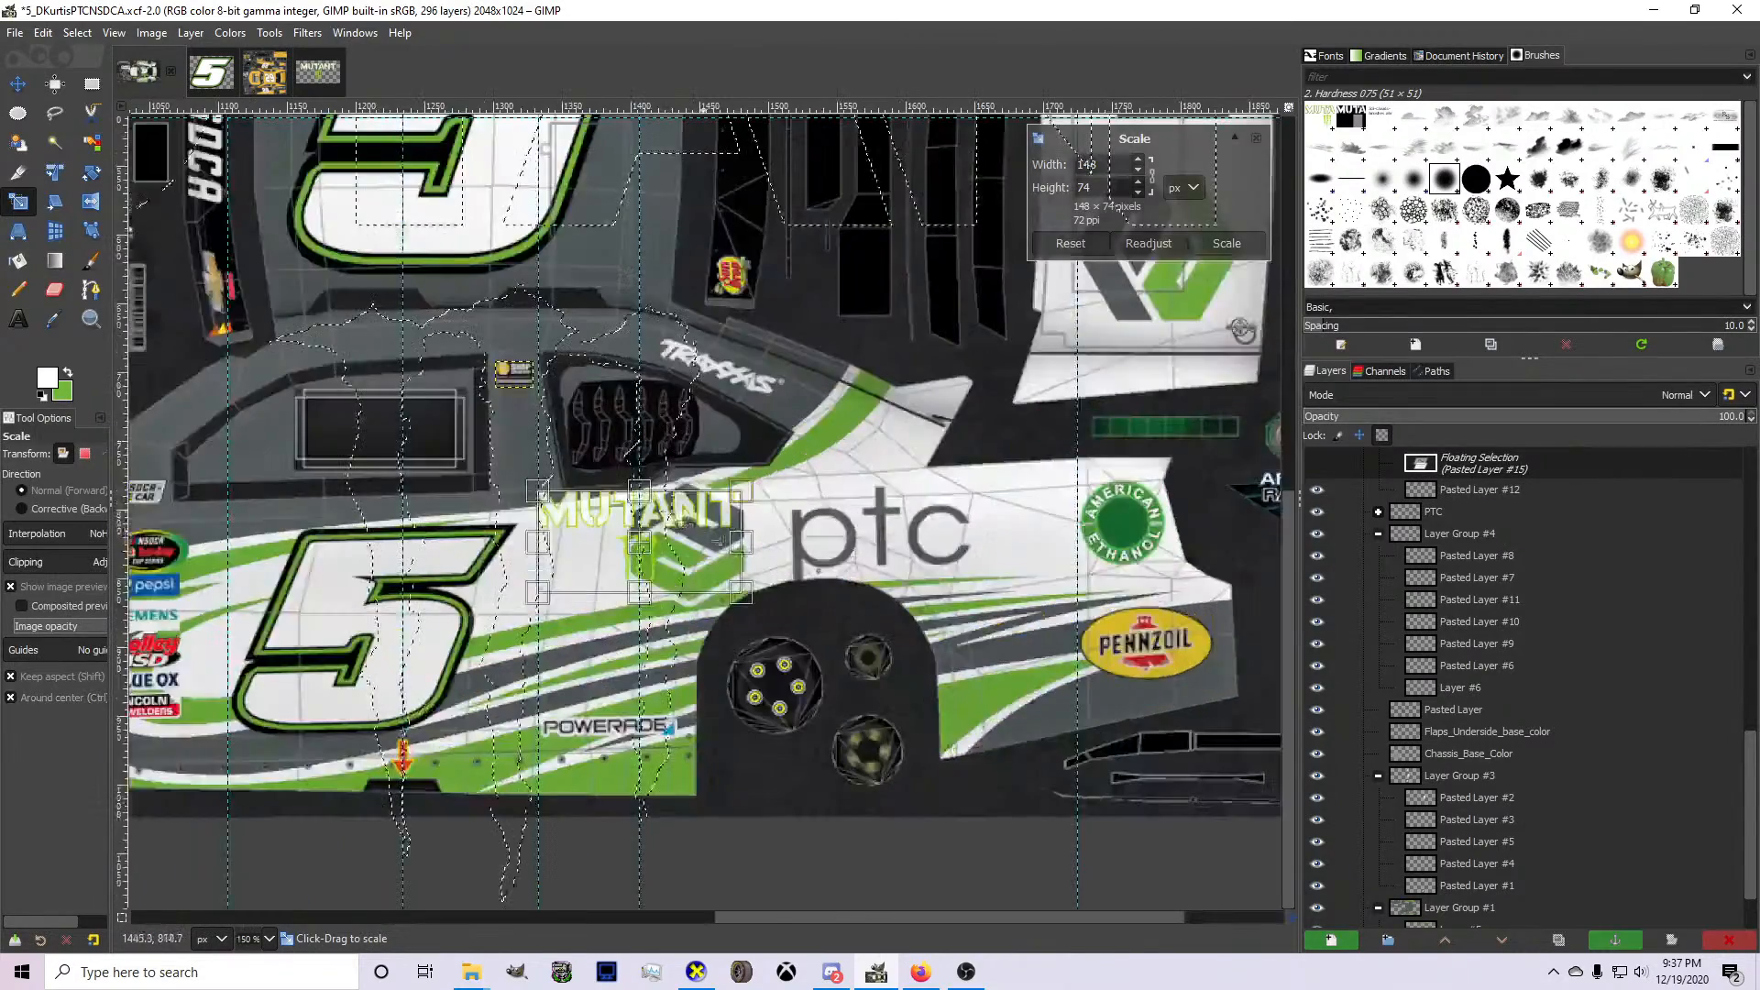
pyautogui.moveTo(757, 642); pyautogui.dragTo(481, 503)
pyautogui.scroll(-2, 411, 431)
pyautogui.scroll(3, 273, 423)
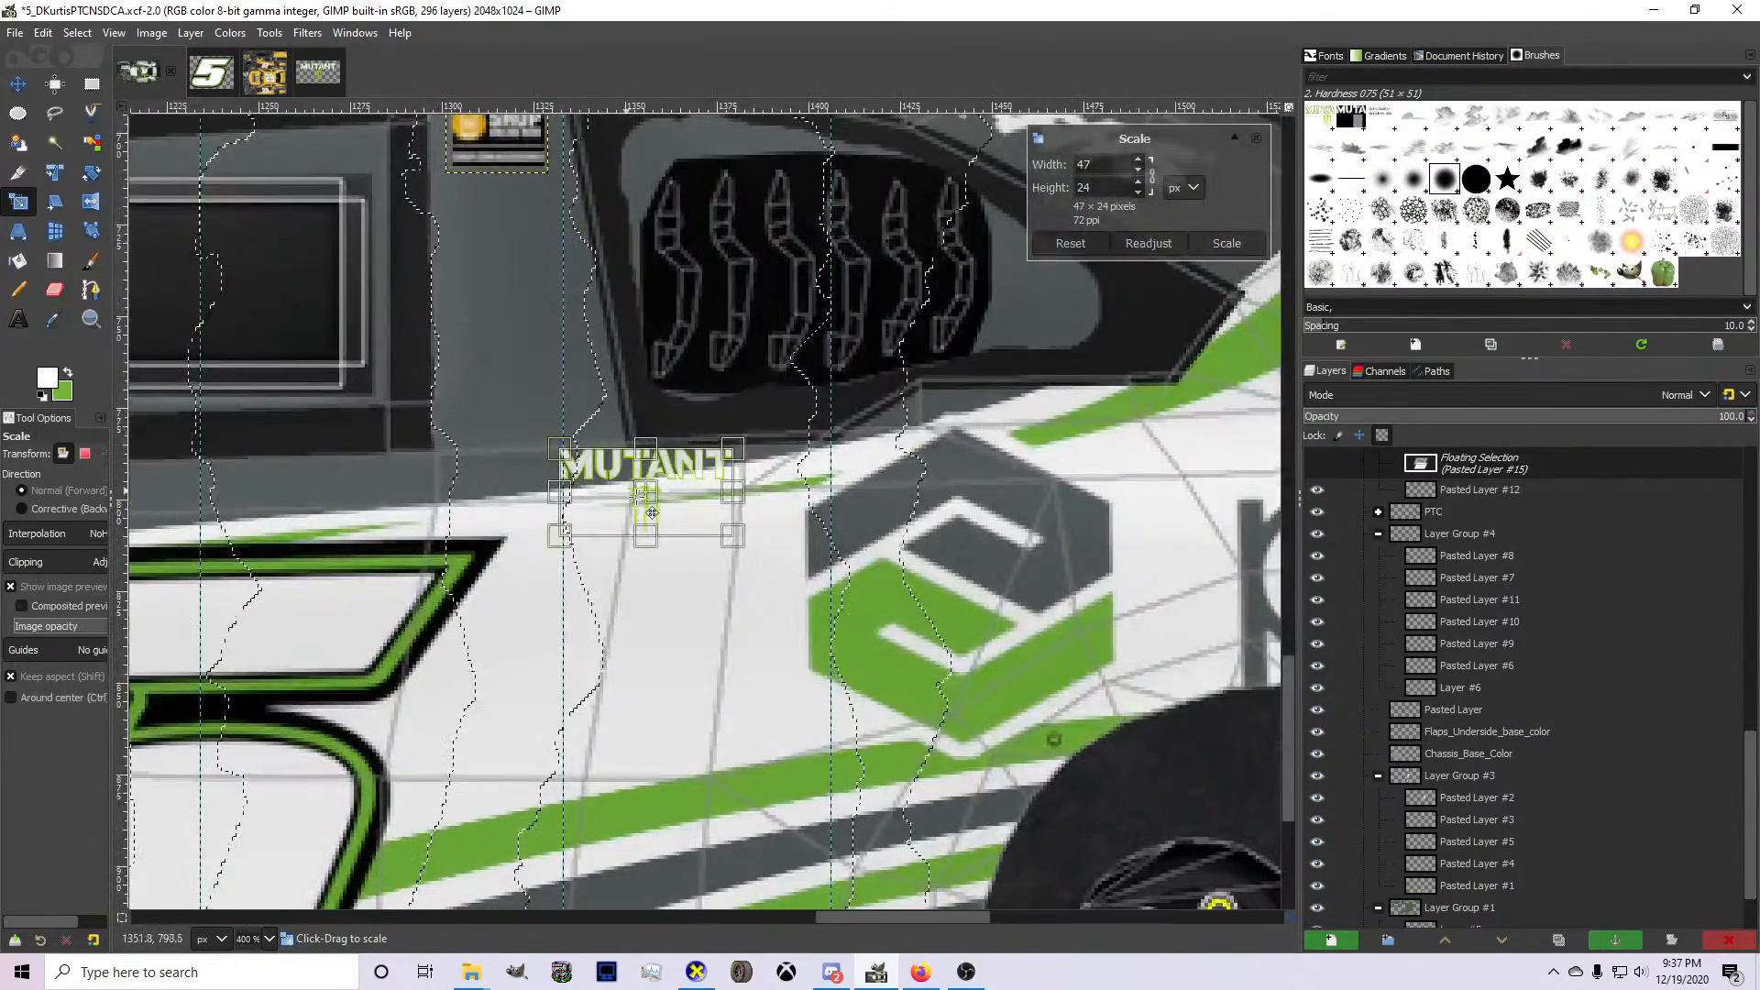
# Shrink the MUTANT logo further to fit the pillar, place it beneath the SHOP logo and apply the scaling.
pyautogui.scroll(2, 541, 399)
pyautogui.moveTo(654, 495); pyautogui.dragTo(496, 453)
pyautogui.scroll(-1, 482, 458)
pyautogui.scroll(2, 423, 460)
pyautogui.moveTo(417, 527); pyautogui.dragTo(513, 480)
pyautogui.moveTo(678, 457); pyautogui.dragTo(632, 421)
pyautogui.press('Return')
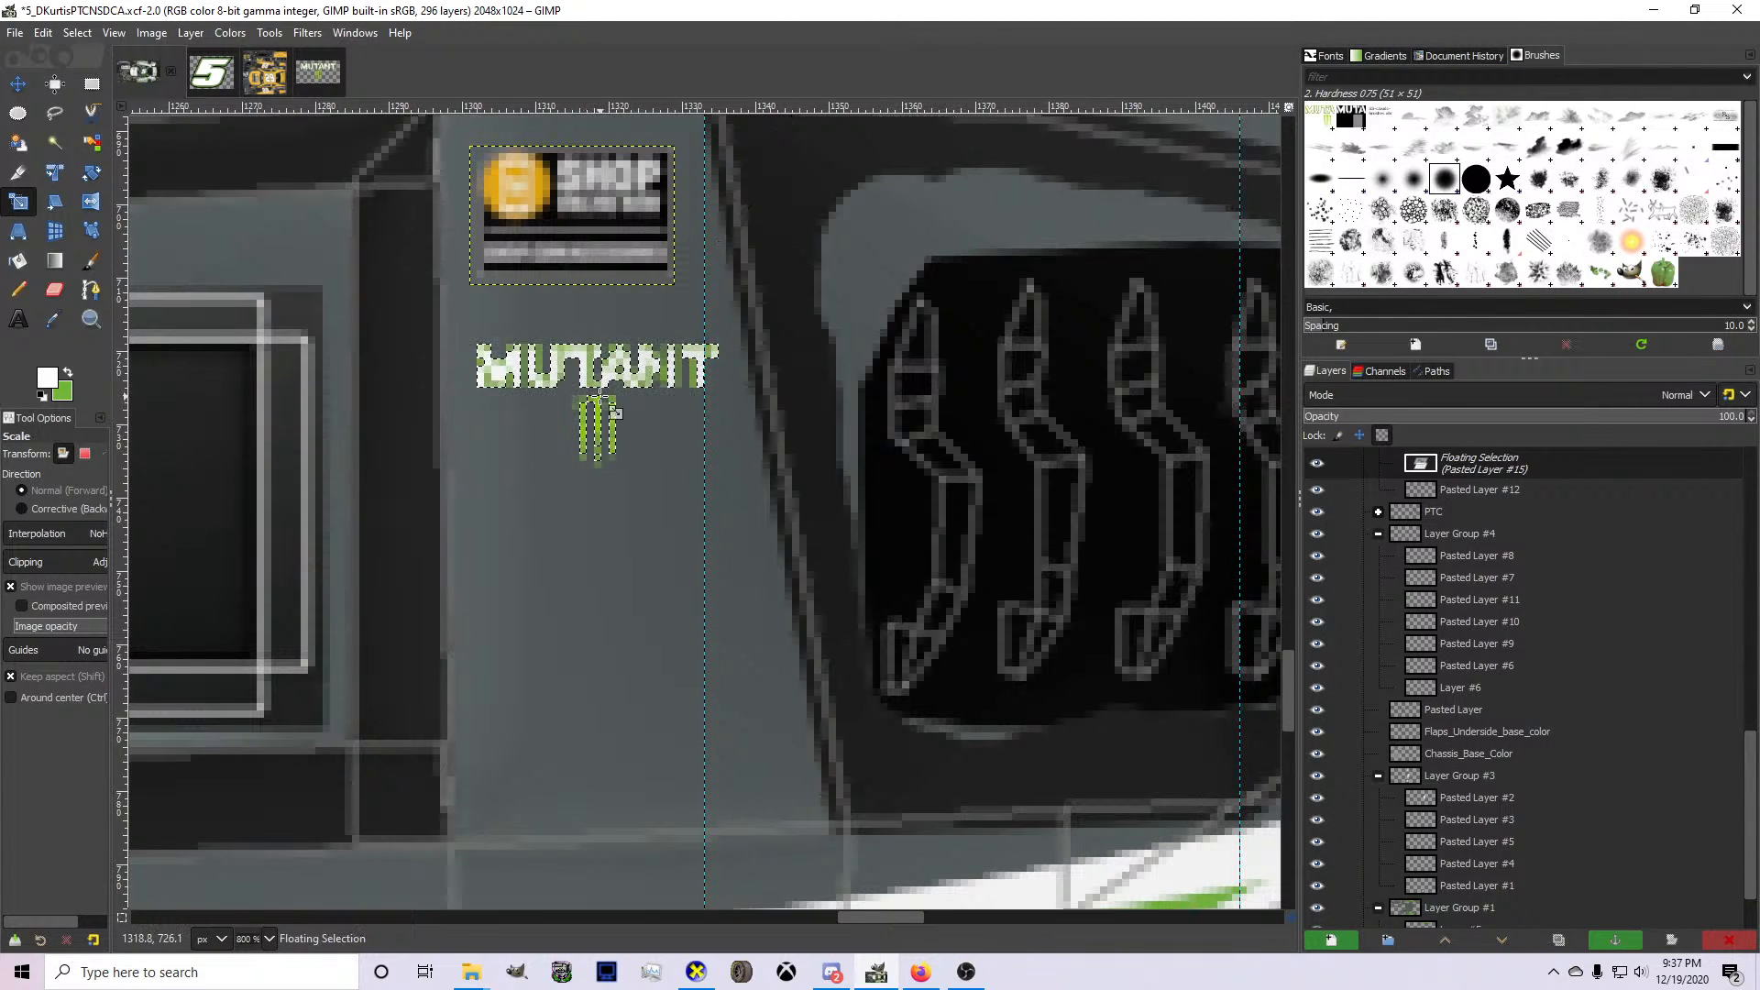
# Turn the floating MUTANT logo into its own layer and nudge it slightly downward beneath the SHOP logo.
pyautogui.hotkey('shift', 'ctrl', 'n')
pyautogui.click(17, 84)
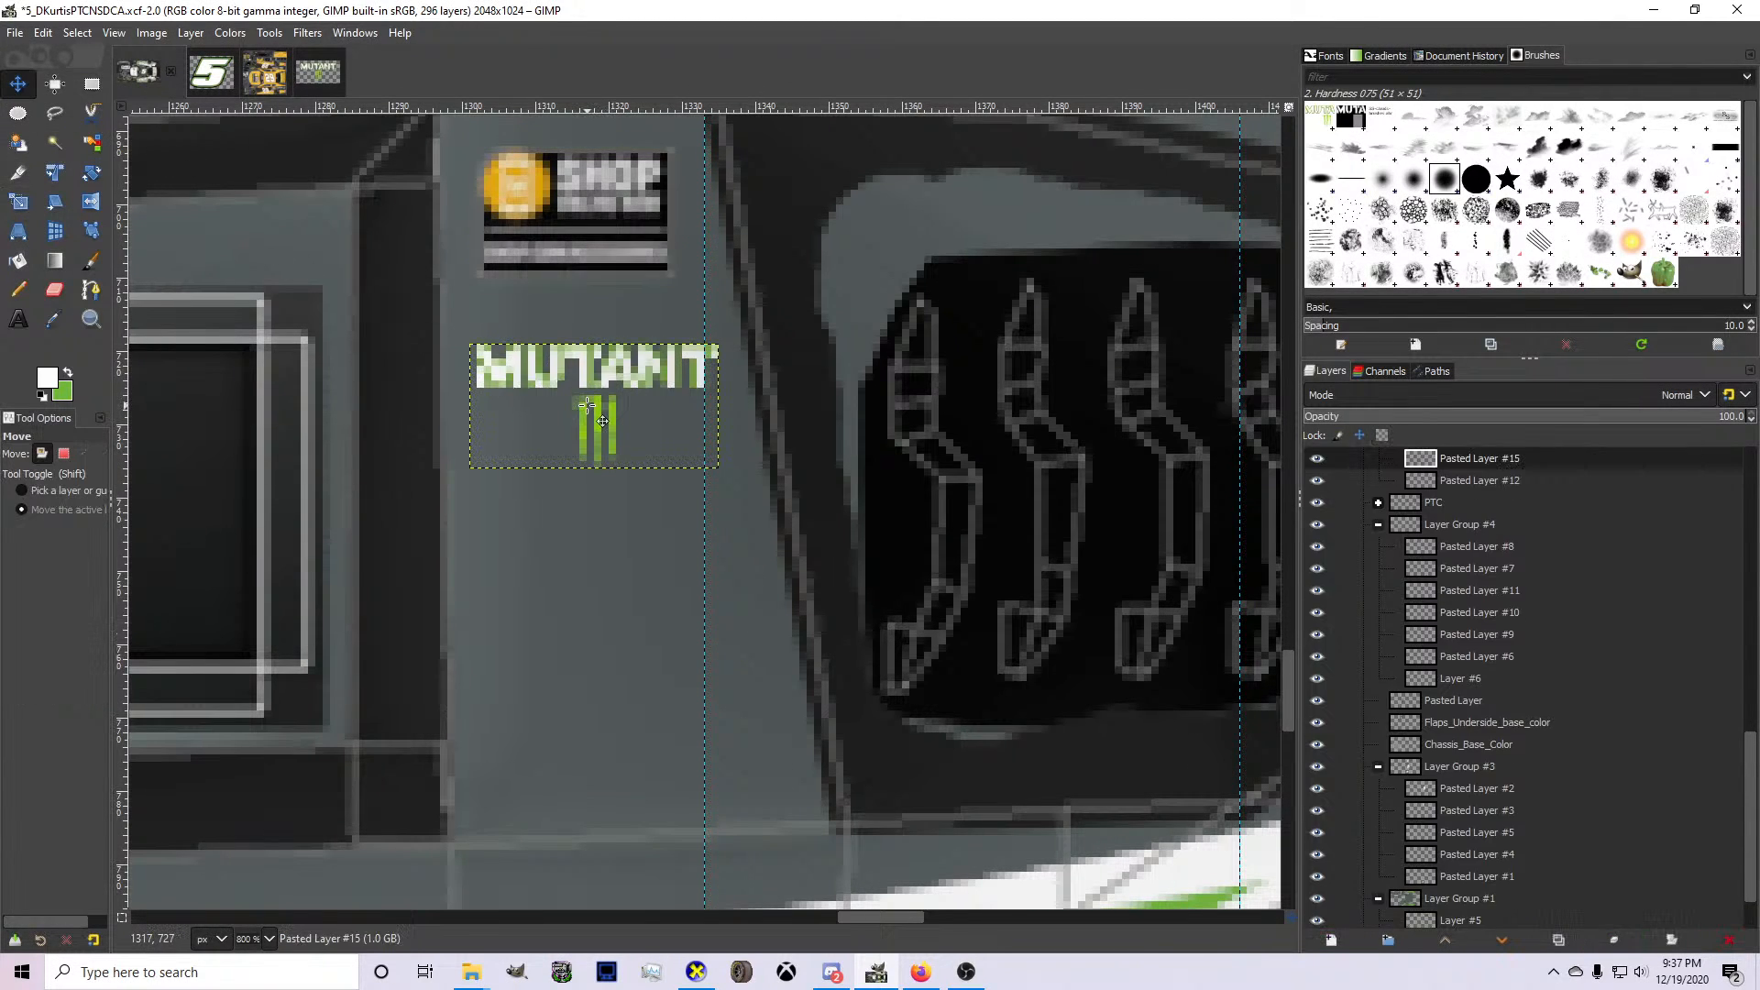
pyautogui.moveTo(598, 420); pyautogui.dragTo(602, 428)
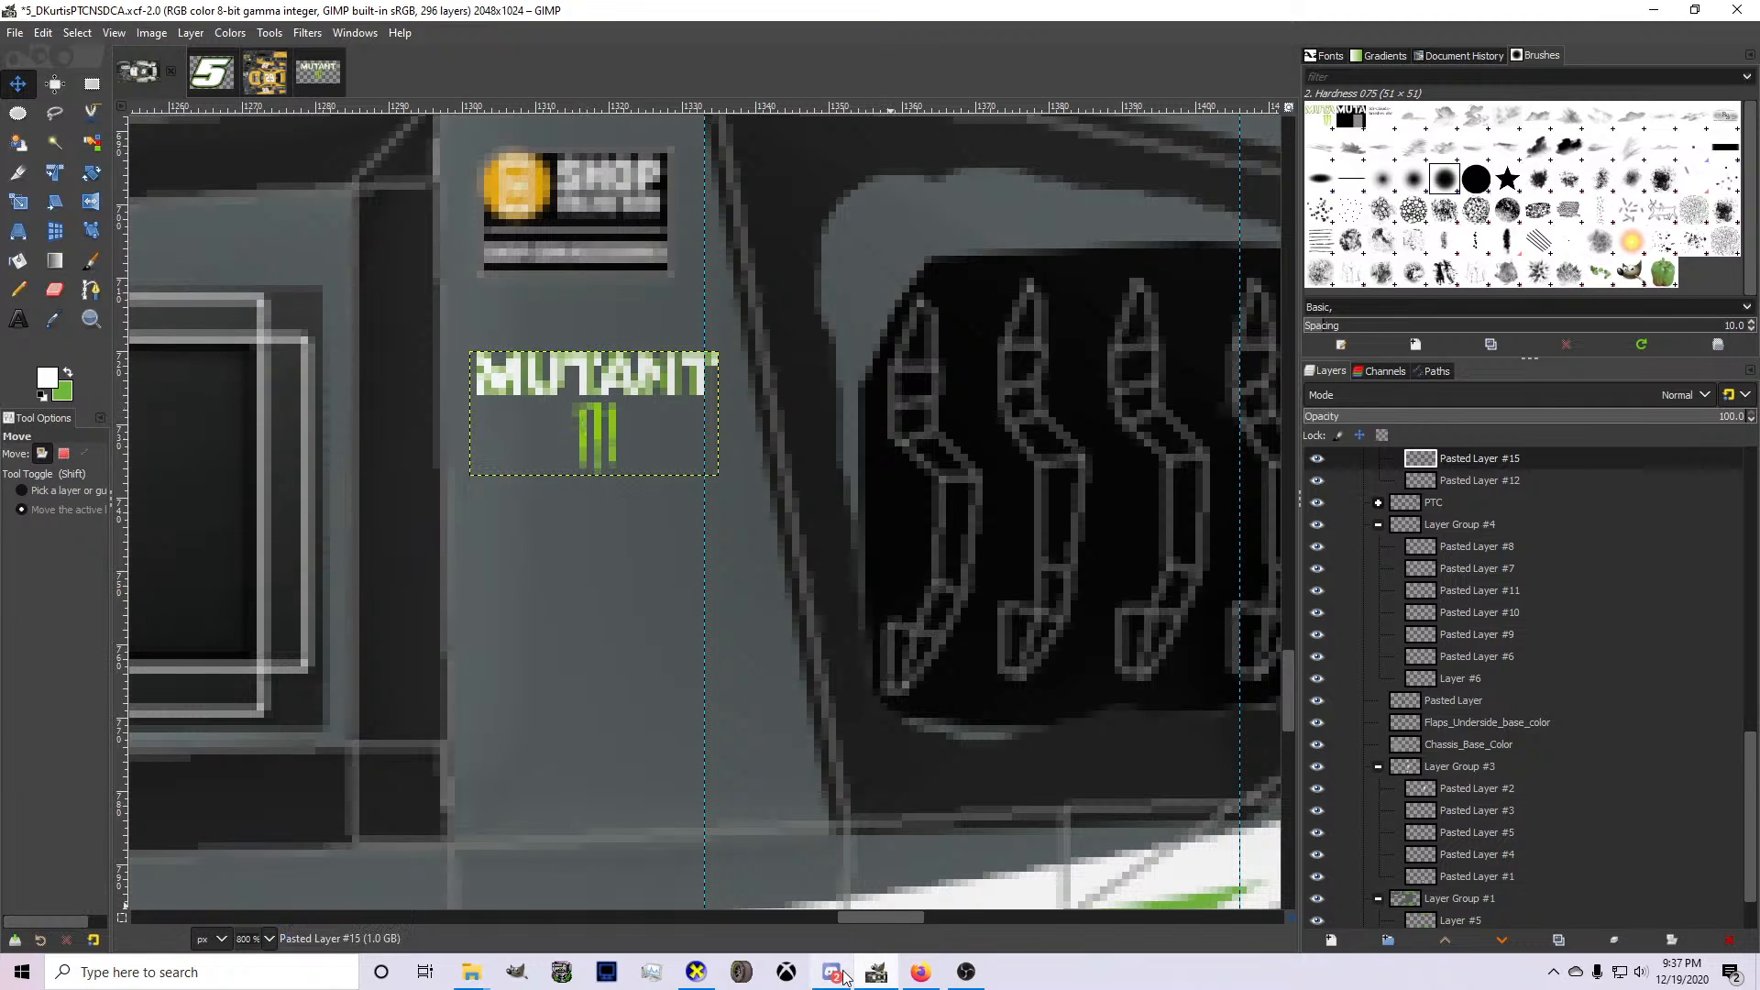
# Switch to Firefox, check the associate sponsors in the Painter Spreadsheets and search Google Images for "go pro logo".
pyautogui.click(919, 972)
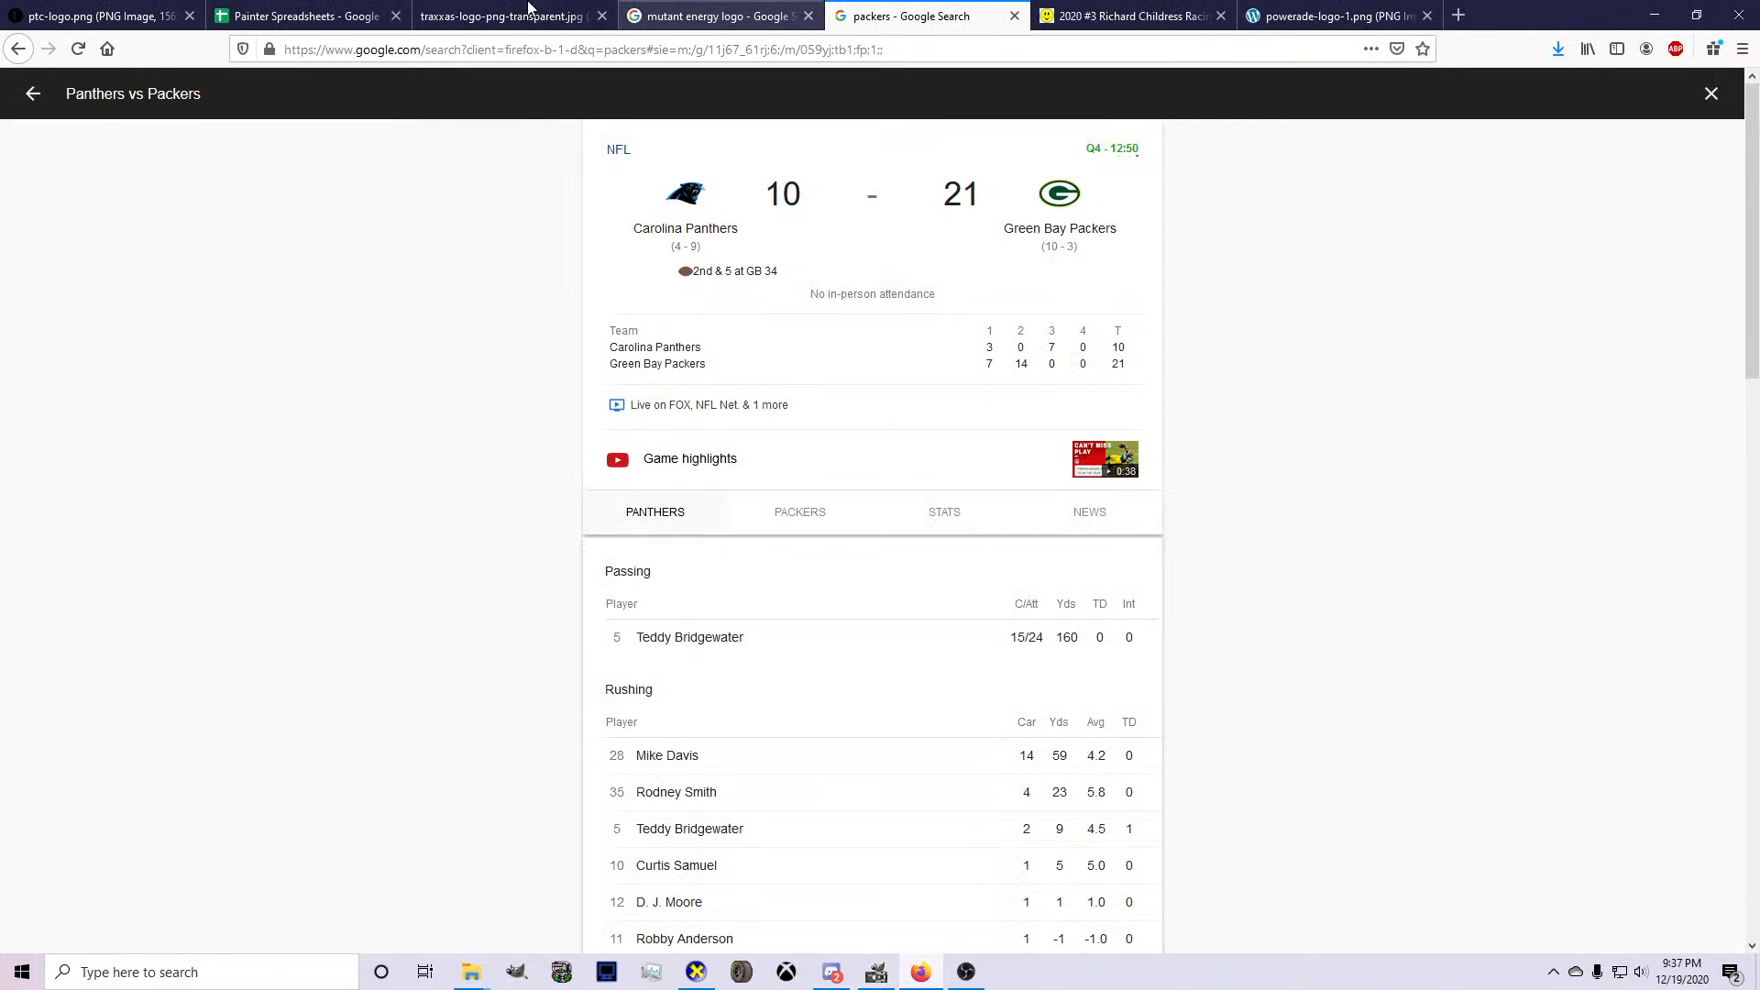
pyautogui.click(352, 9)
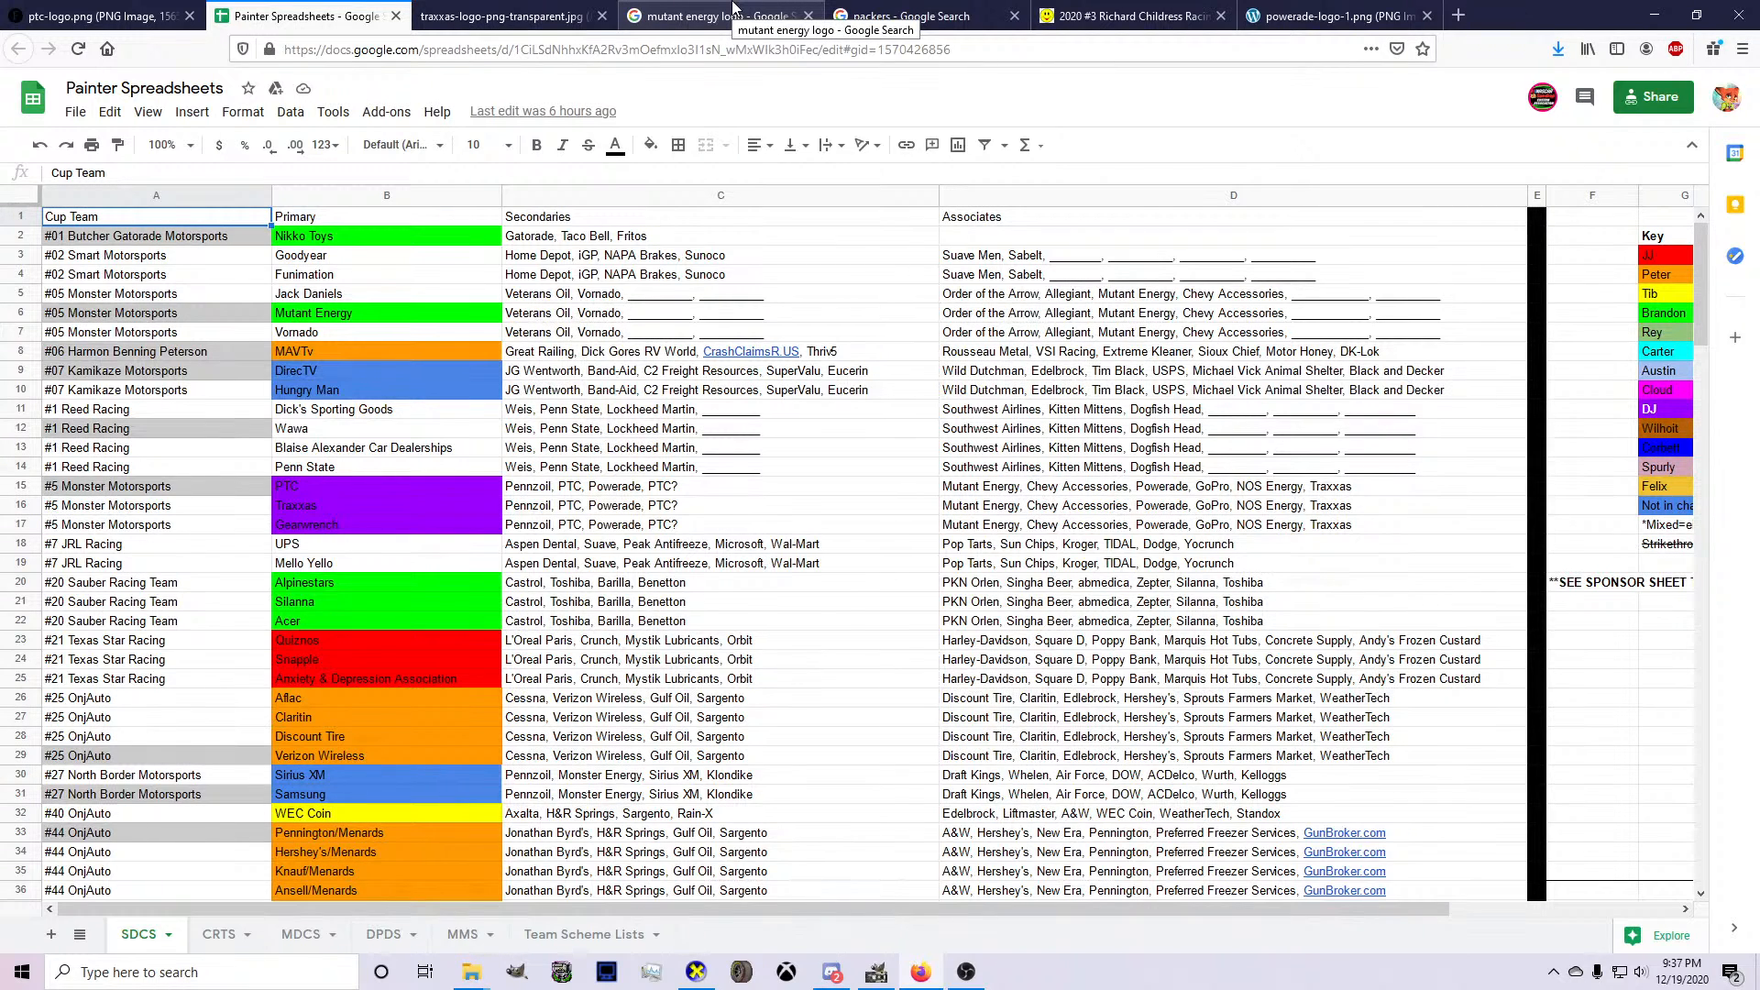
pyautogui.click(733, 7)
pyautogui.click(312, 50)
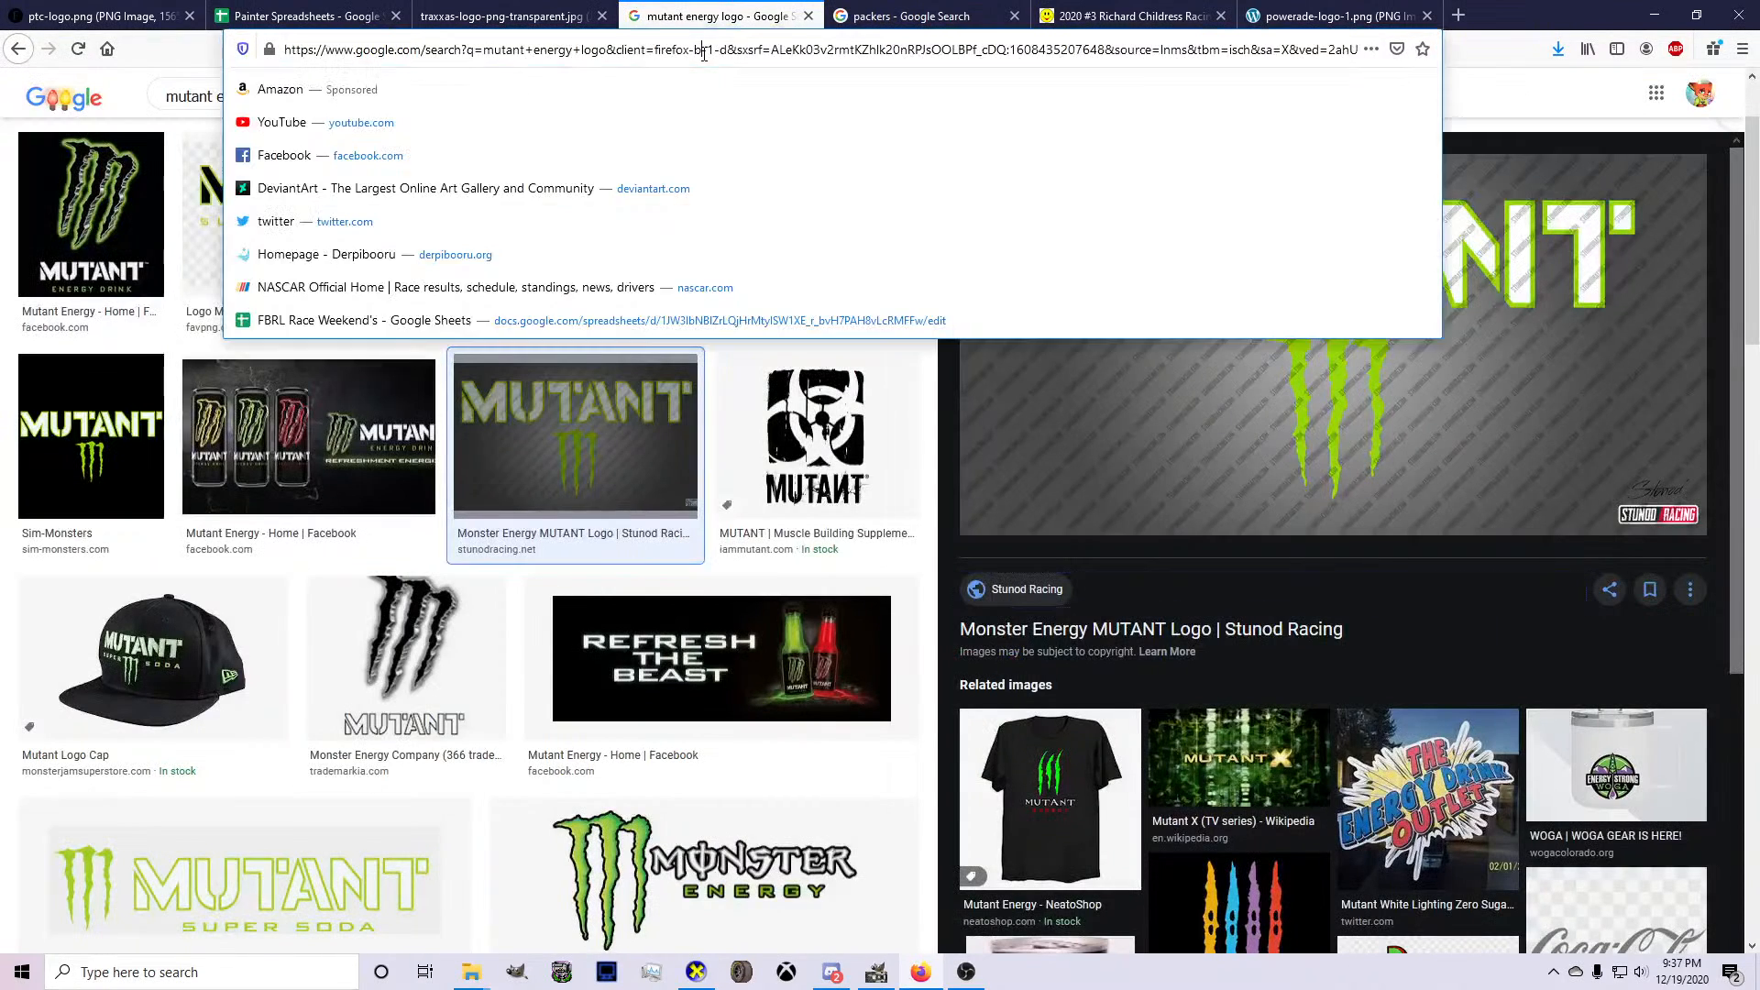
pyautogui.click(162, 94)
pyautogui.tripleClick(192, 97)
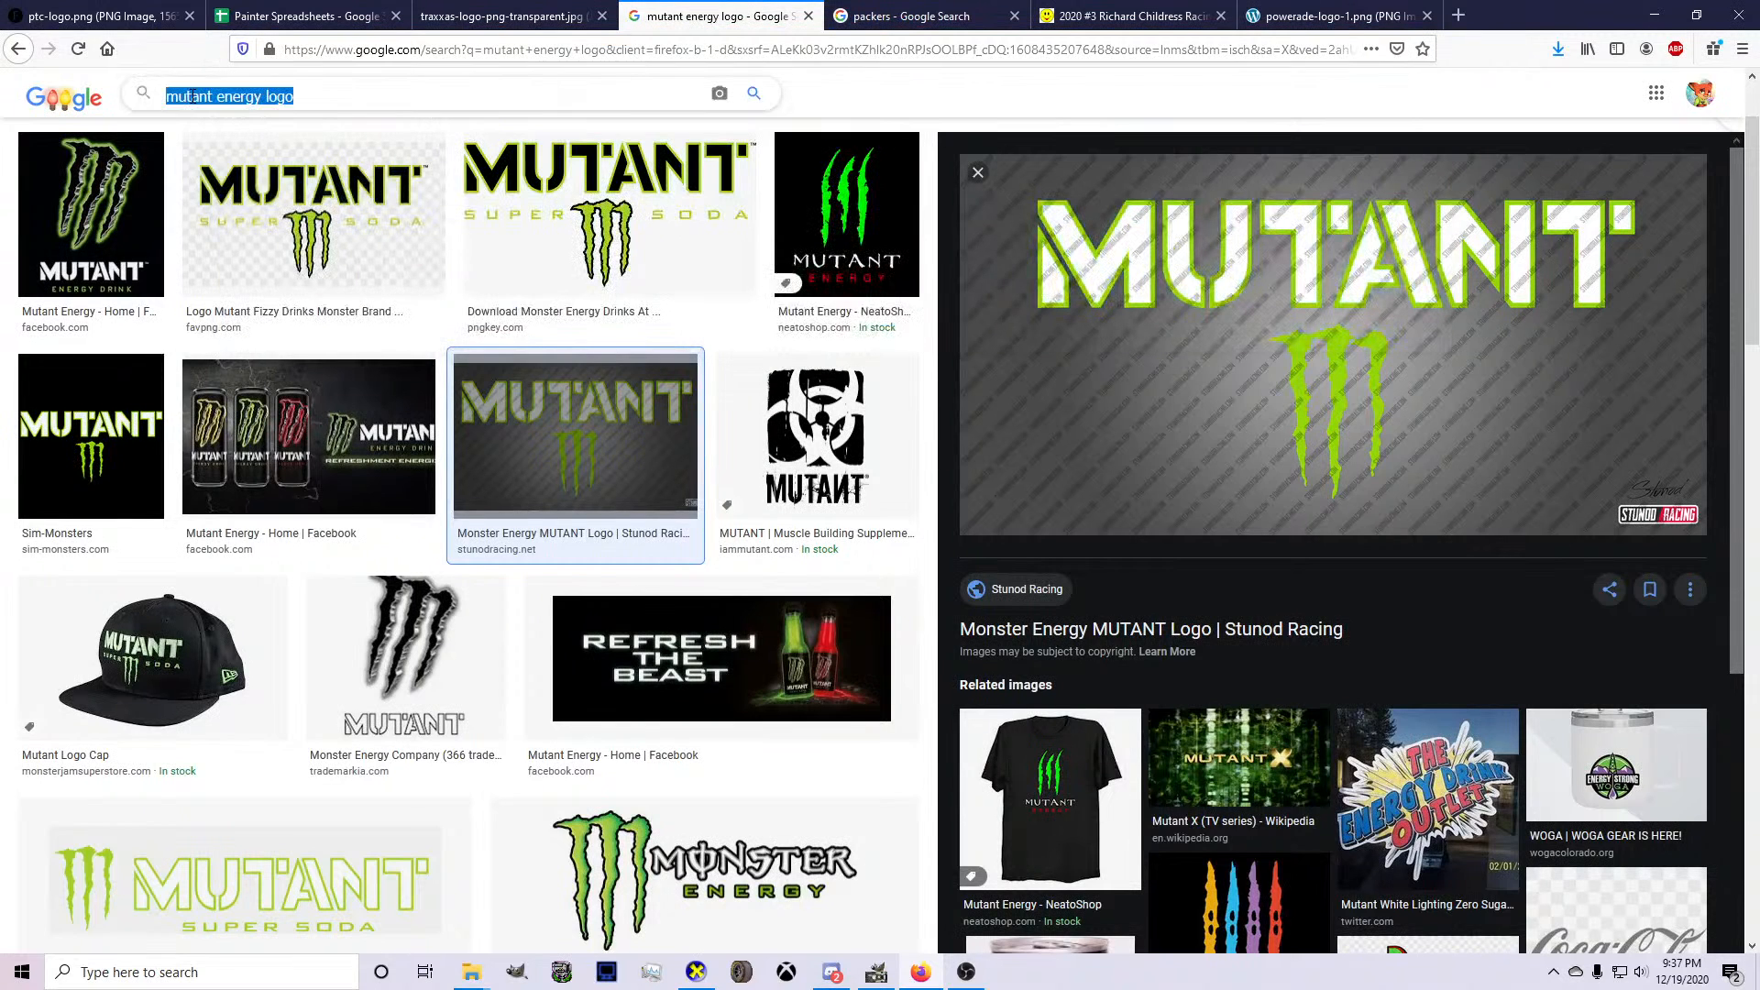
pyautogui.write('go pro logo')
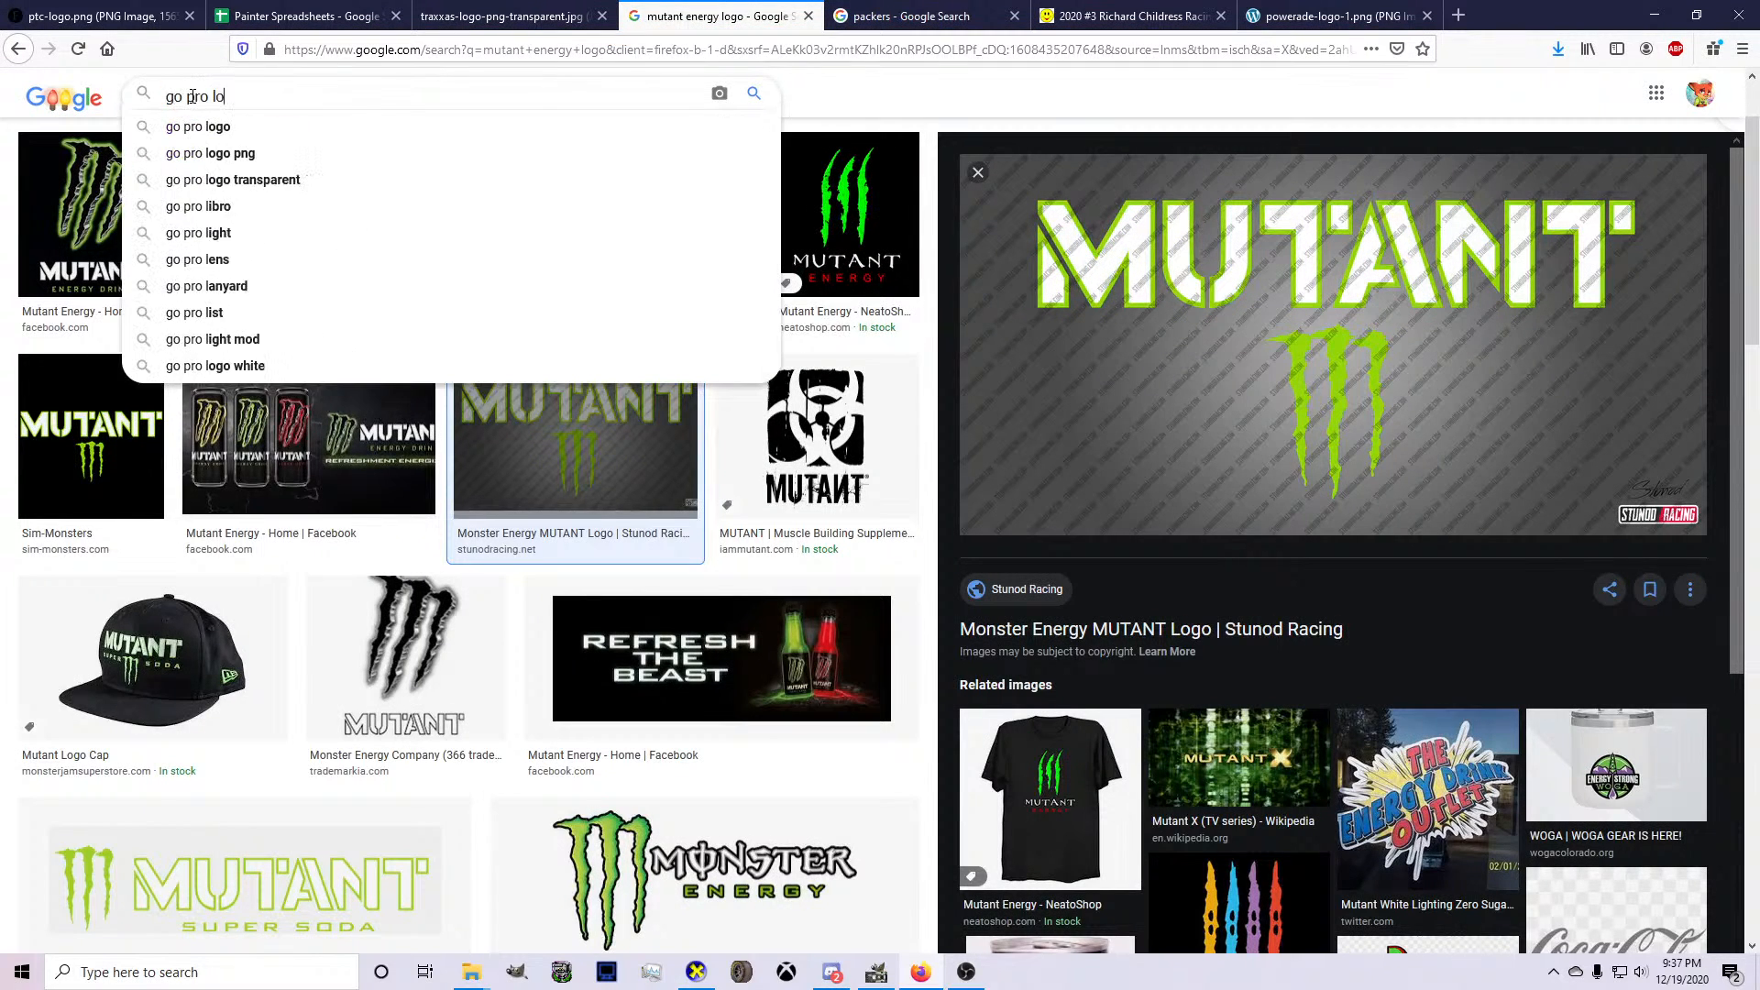
pyautogui.press('Return')
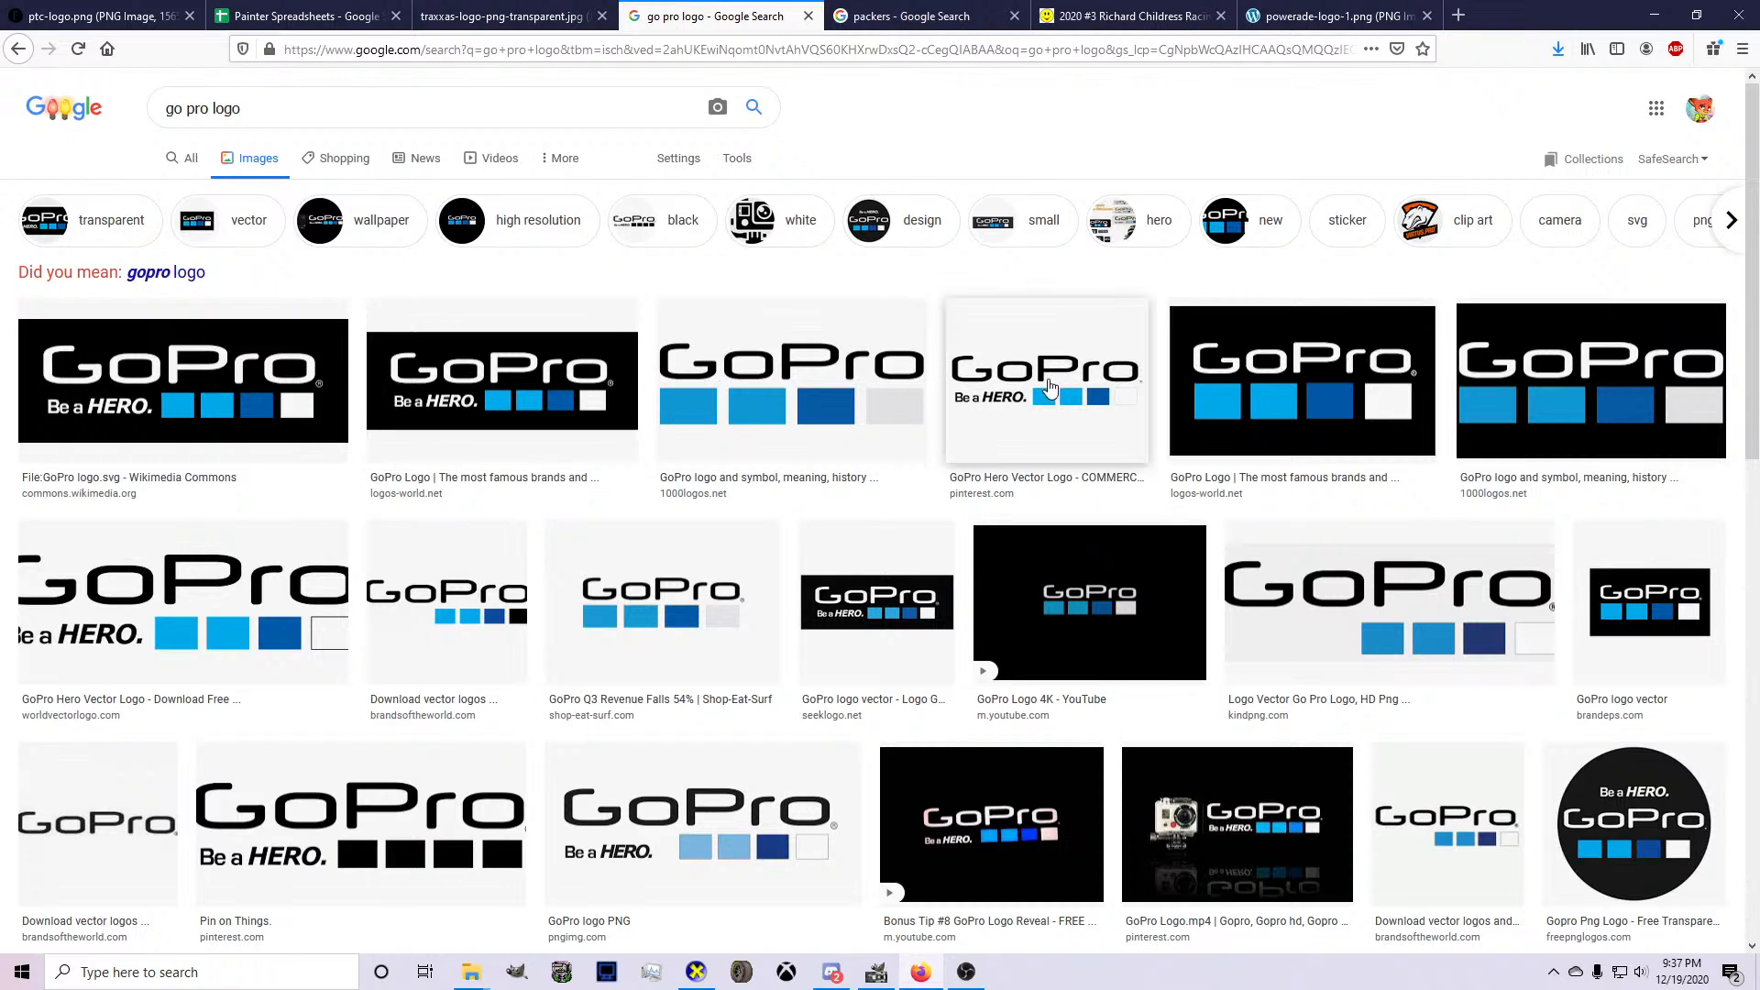
# Browse the GoPro image results to the transparent Wikimedia Commons logo, "File:GoPro logo light.svg", and copy that image.
pyautogui.click(904, 385)
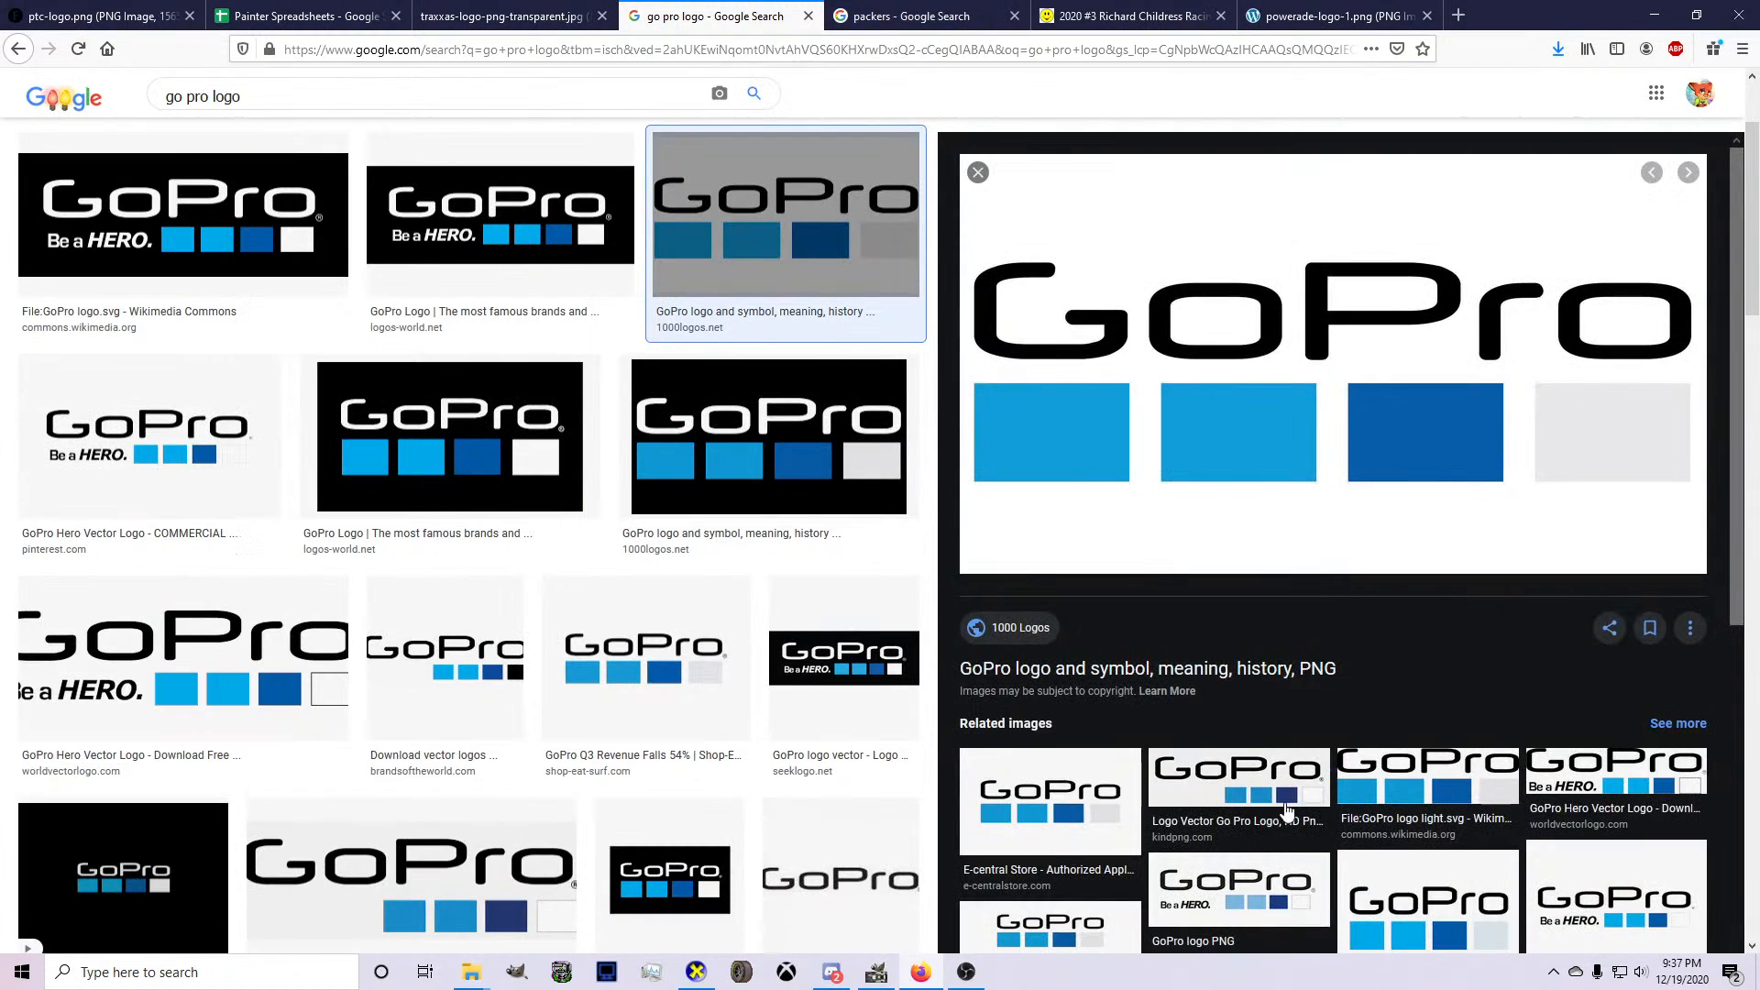
pyautogui.click(1279, 807)
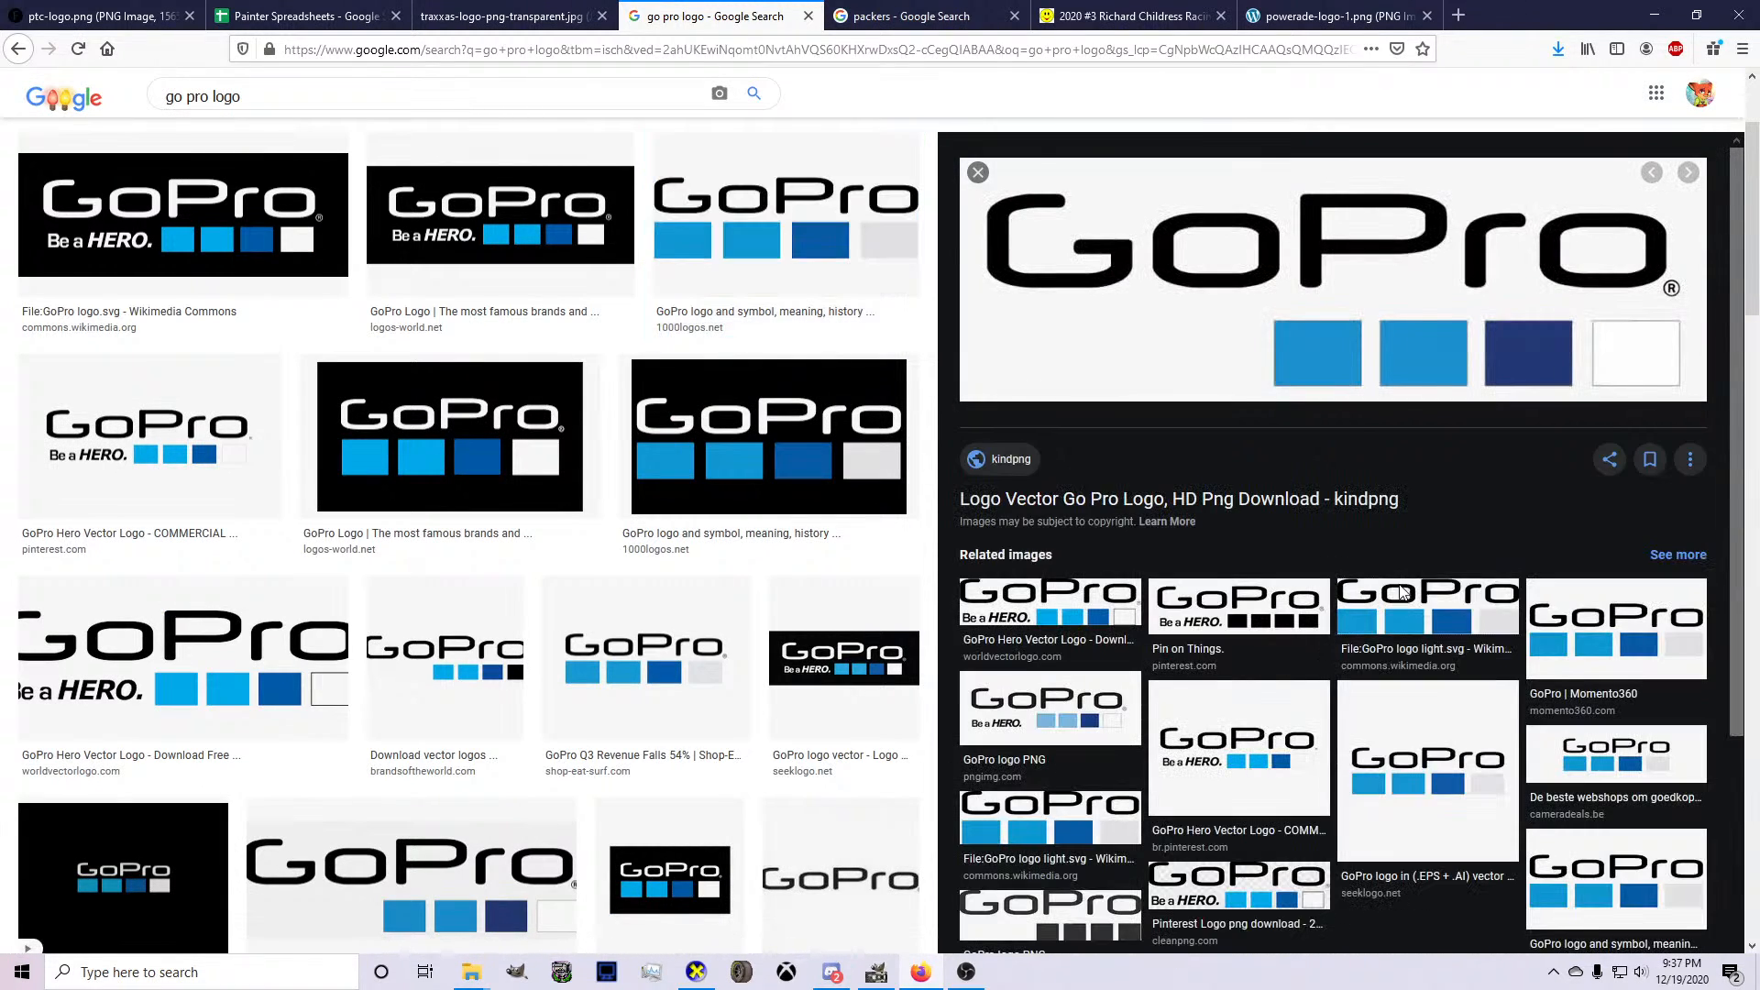
pyautogui.click(1051, 816)
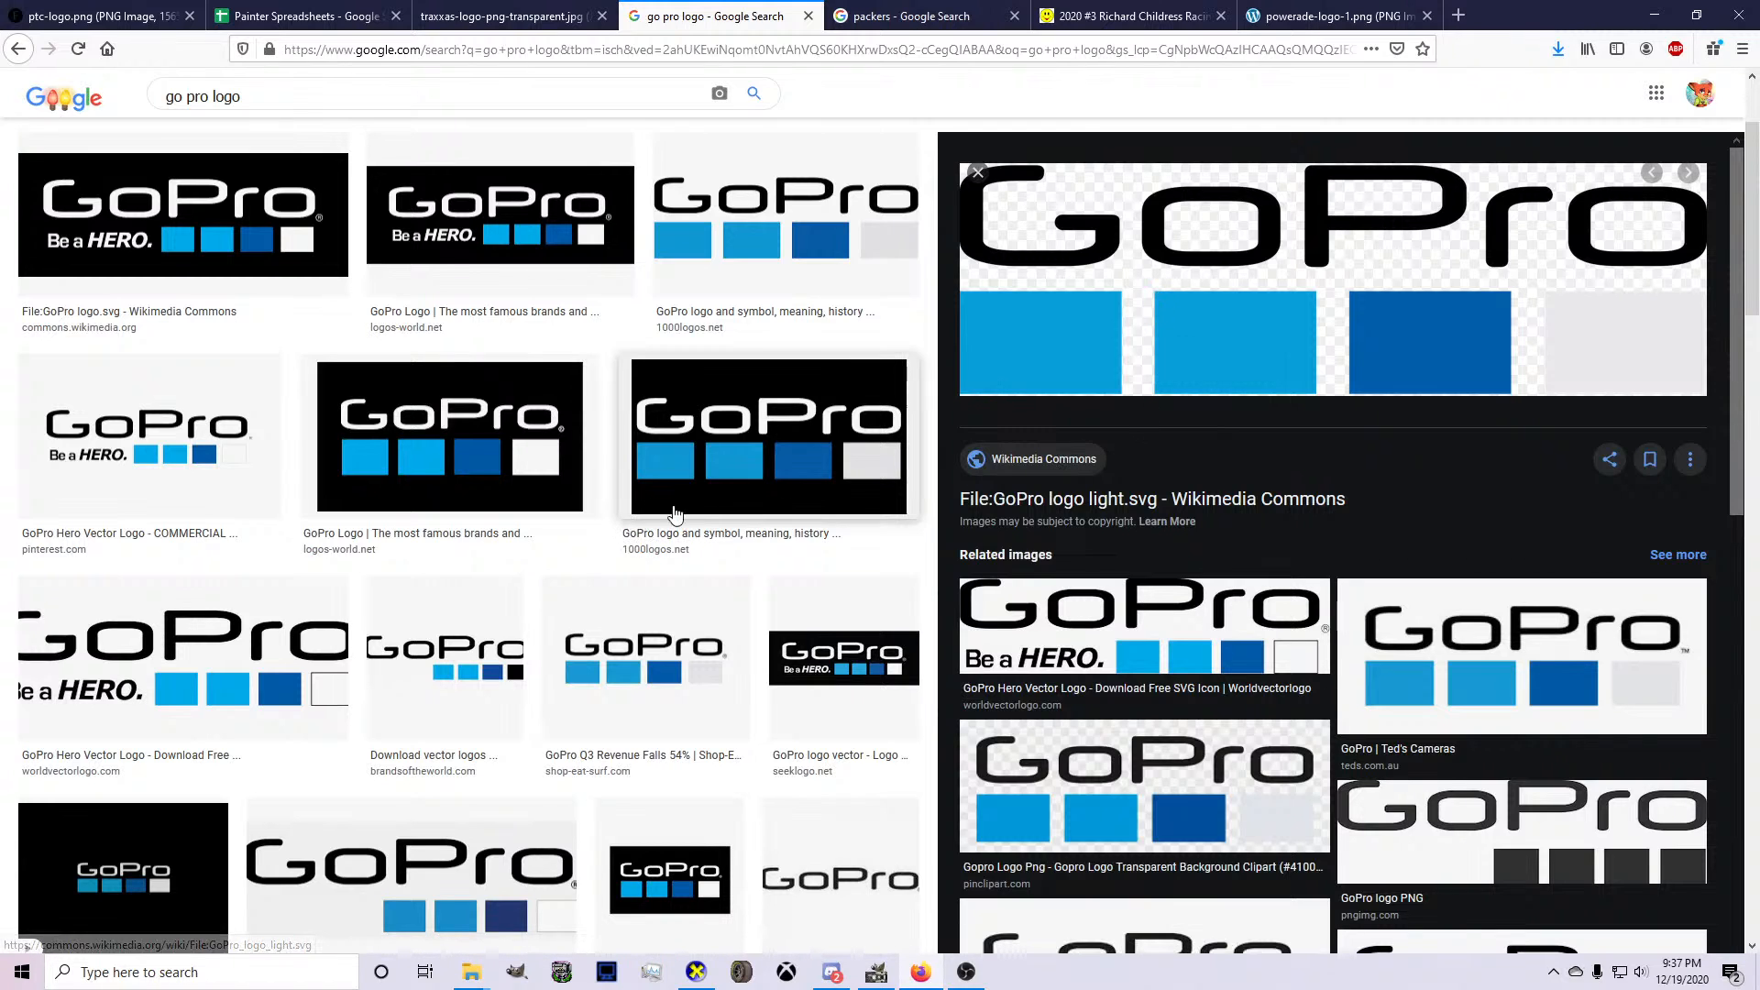
pyautogui.rightClick(1082, 354)
pyautogui.click(1141, 535)
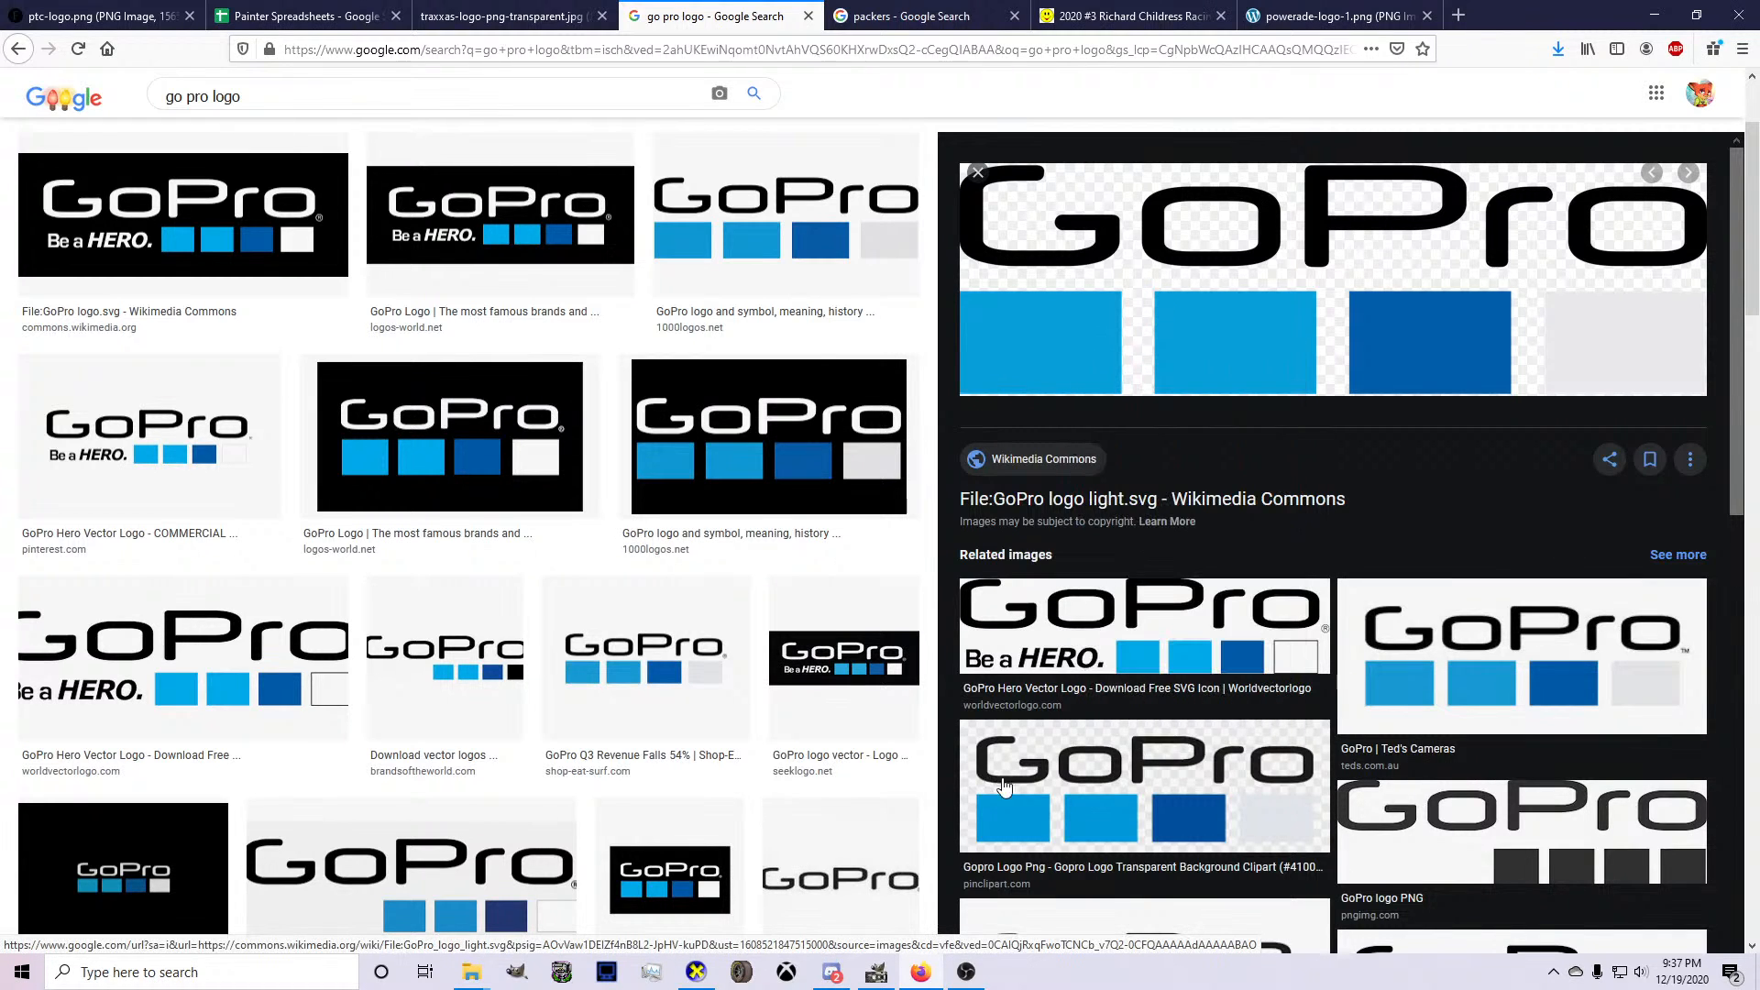
# Switch to GIMP, paste the GoPro logo into the livery and scale it down proportionally near the side window pillar.
pyautogui.hotkey('alt', 'Tab')
pyautogui.scroll(-5, 611, 614)
pyautogui.hotkey('ctrl', 'v')
pyautogui.hotkey('shift', 's')
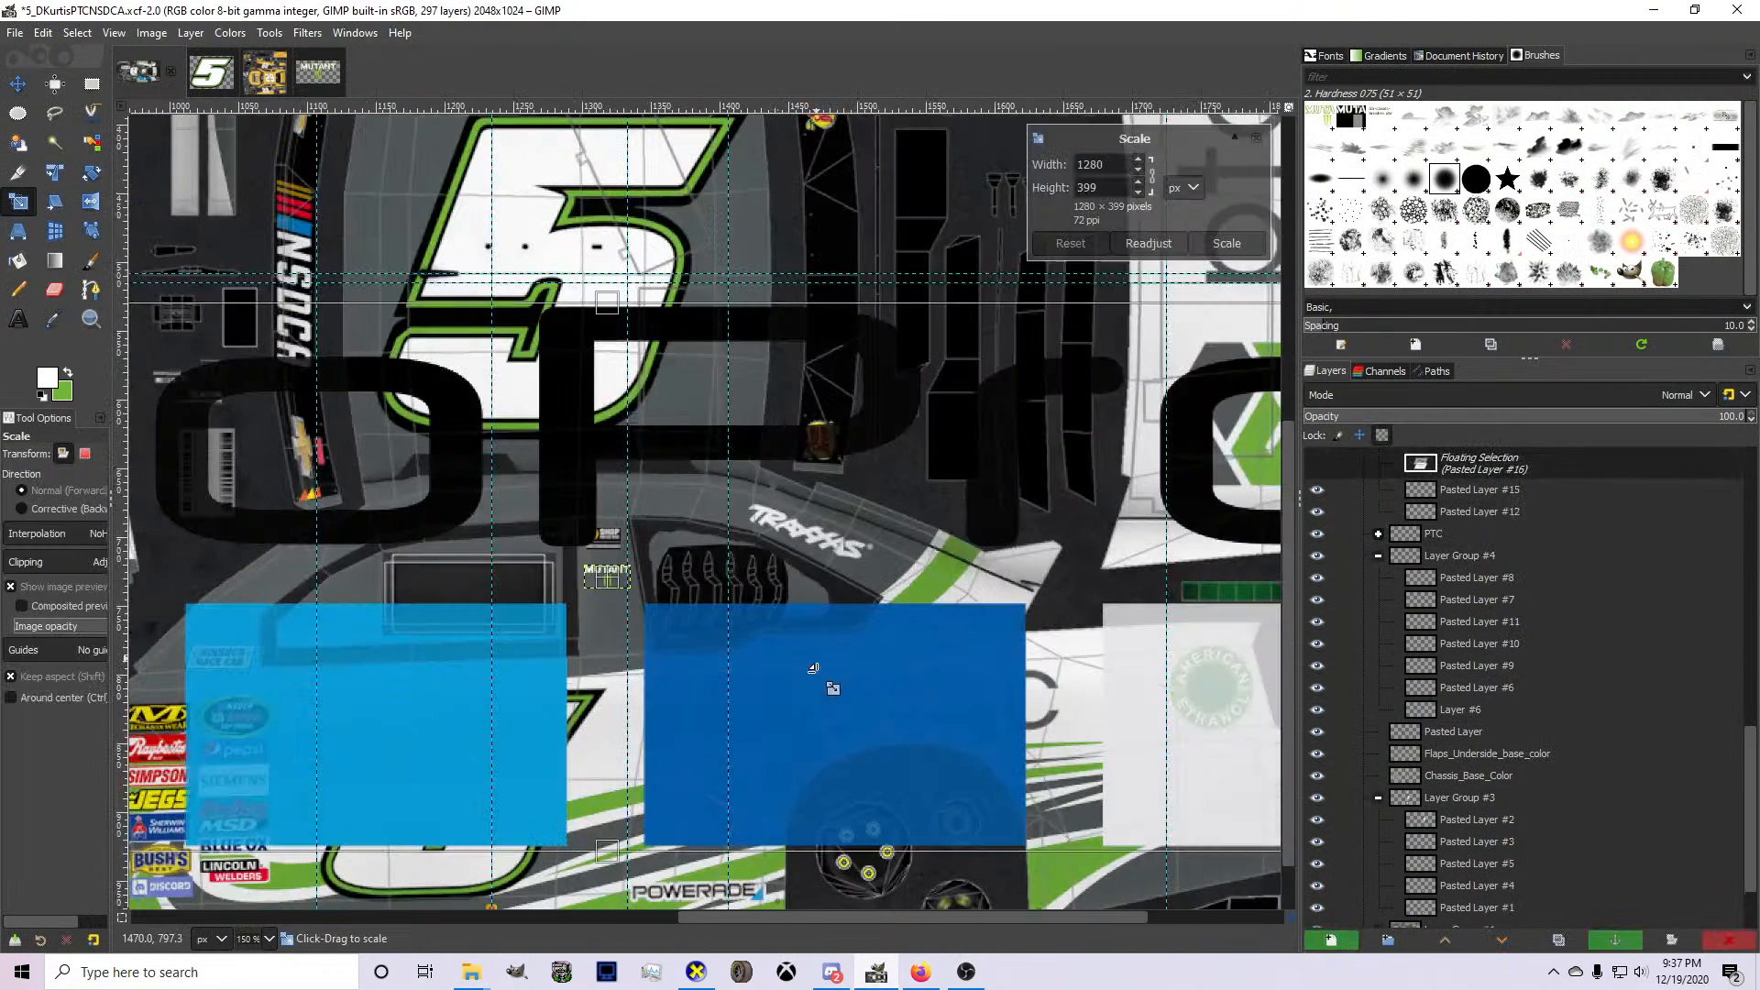
pyautogui.scroll(-4, 828, 688)
pyautogui.moveTo(963, 729); pyautogui.dragTo(744, 722)
pyautogui.moveTo(620, 678); pyautogui.dragTo(973, 819)
# Shrink the GoPro logo to about 34 × 11 px beneath the MUTANT logo and turn it into its own layer.
pyautogui.scroll(3, 734, 627)
pyautogui.moveTo(1075, 865); pyautogui.dragTo(897, 809)
pyautogui.scroll(6, 896, 807)
pyautogui.moveTo(458, 656); pyautogui.dragTo(679, 635)
pyautogui.moveTo(878, 646); pyautogui.dragTo(783, 657)
pyautogui.press('Return')
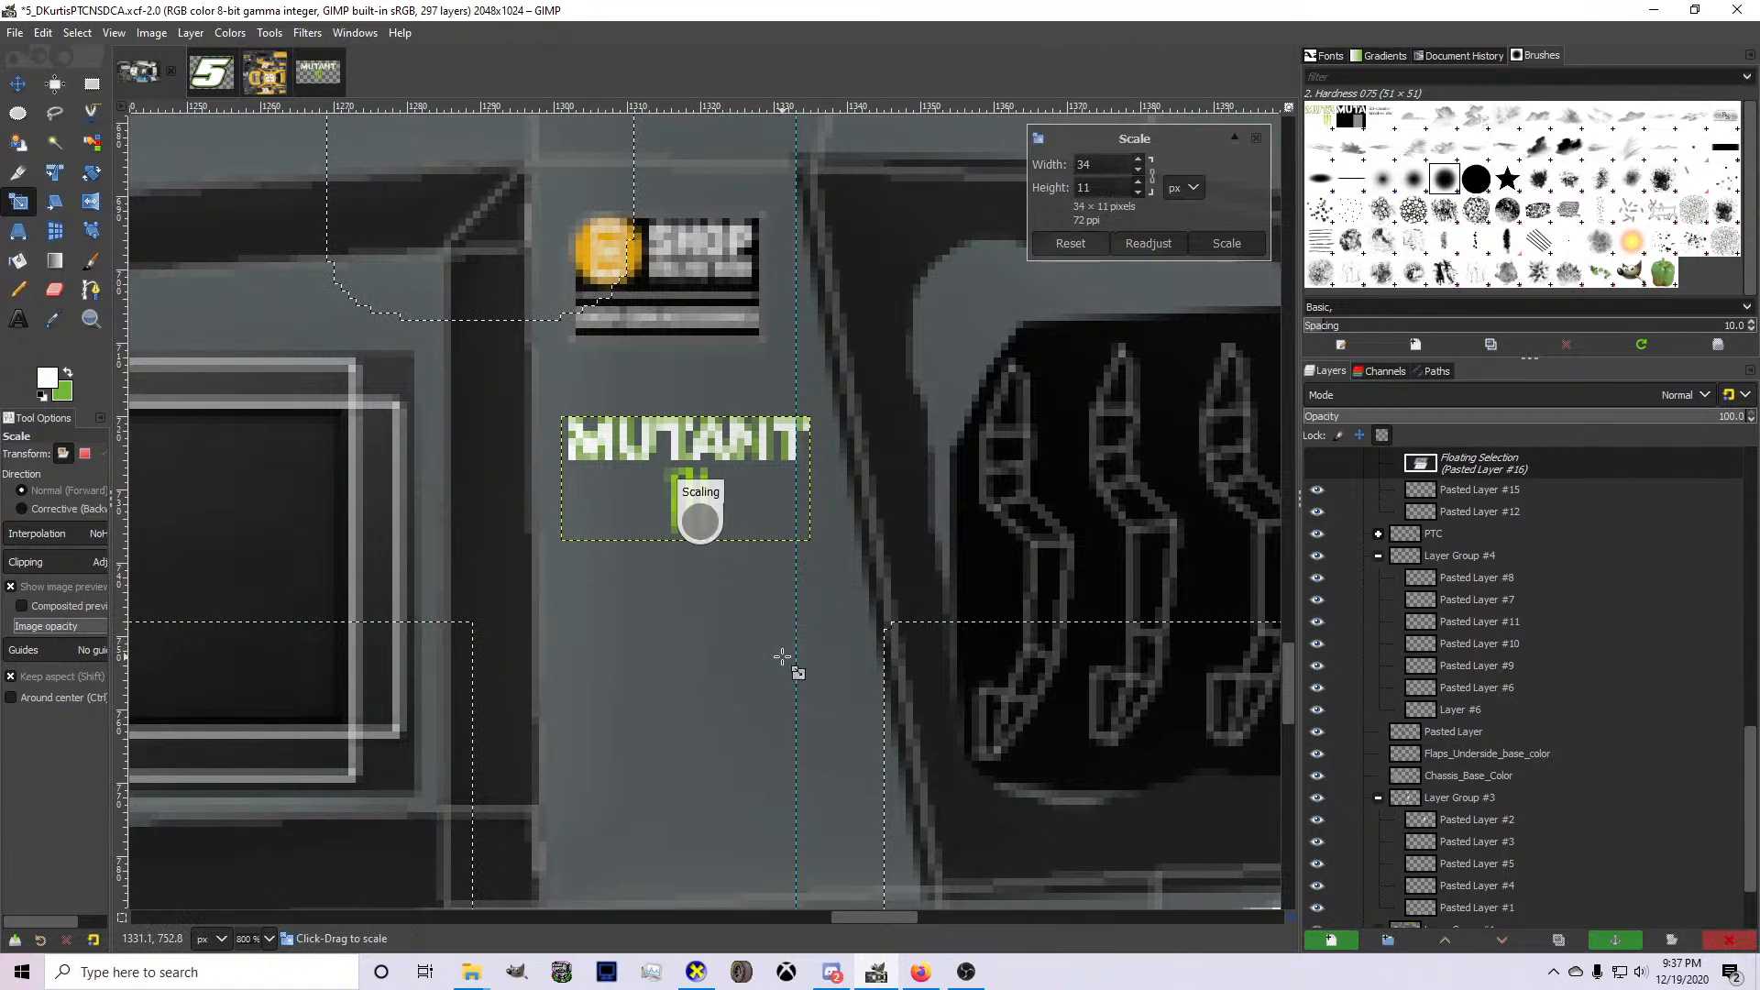
pyautogui.hotkey('ctrl', 'shift', 'n')
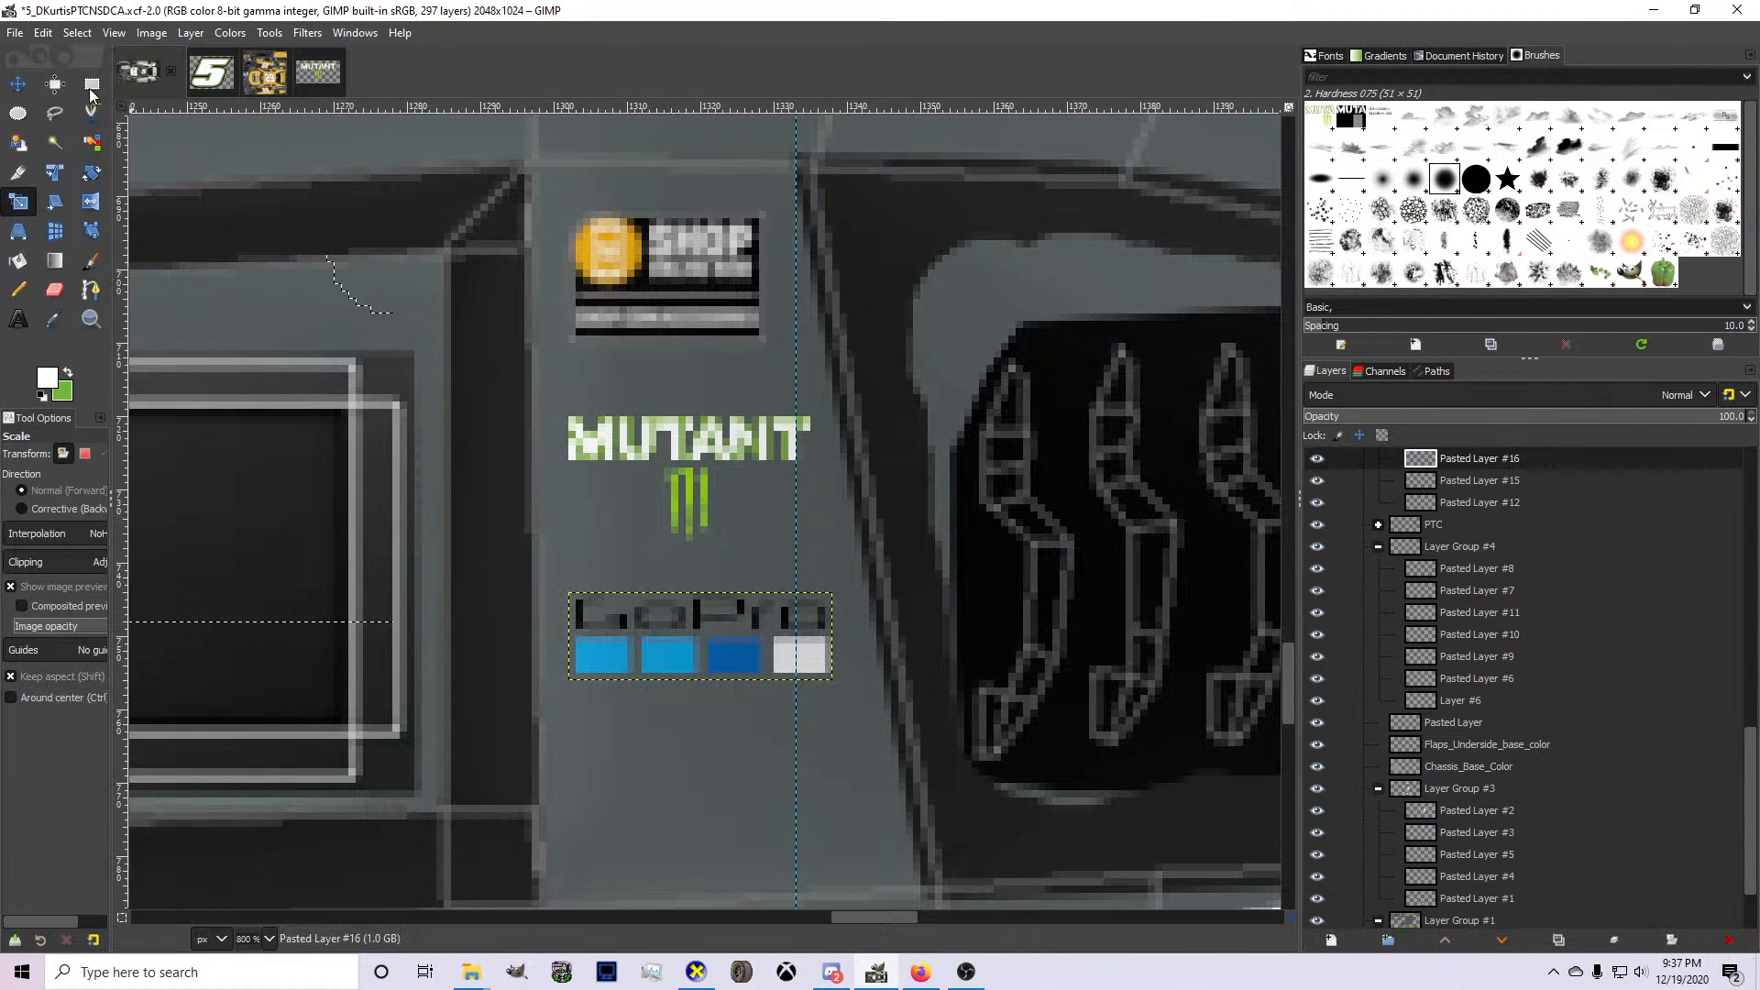
# Select the black GoPro lettering above the coloured squares with a rectangle and invert its colours to white.
pyautogui.press('r')
pyautogui.moveTo(459, 541); pyautogui.dragTo(869, 636)
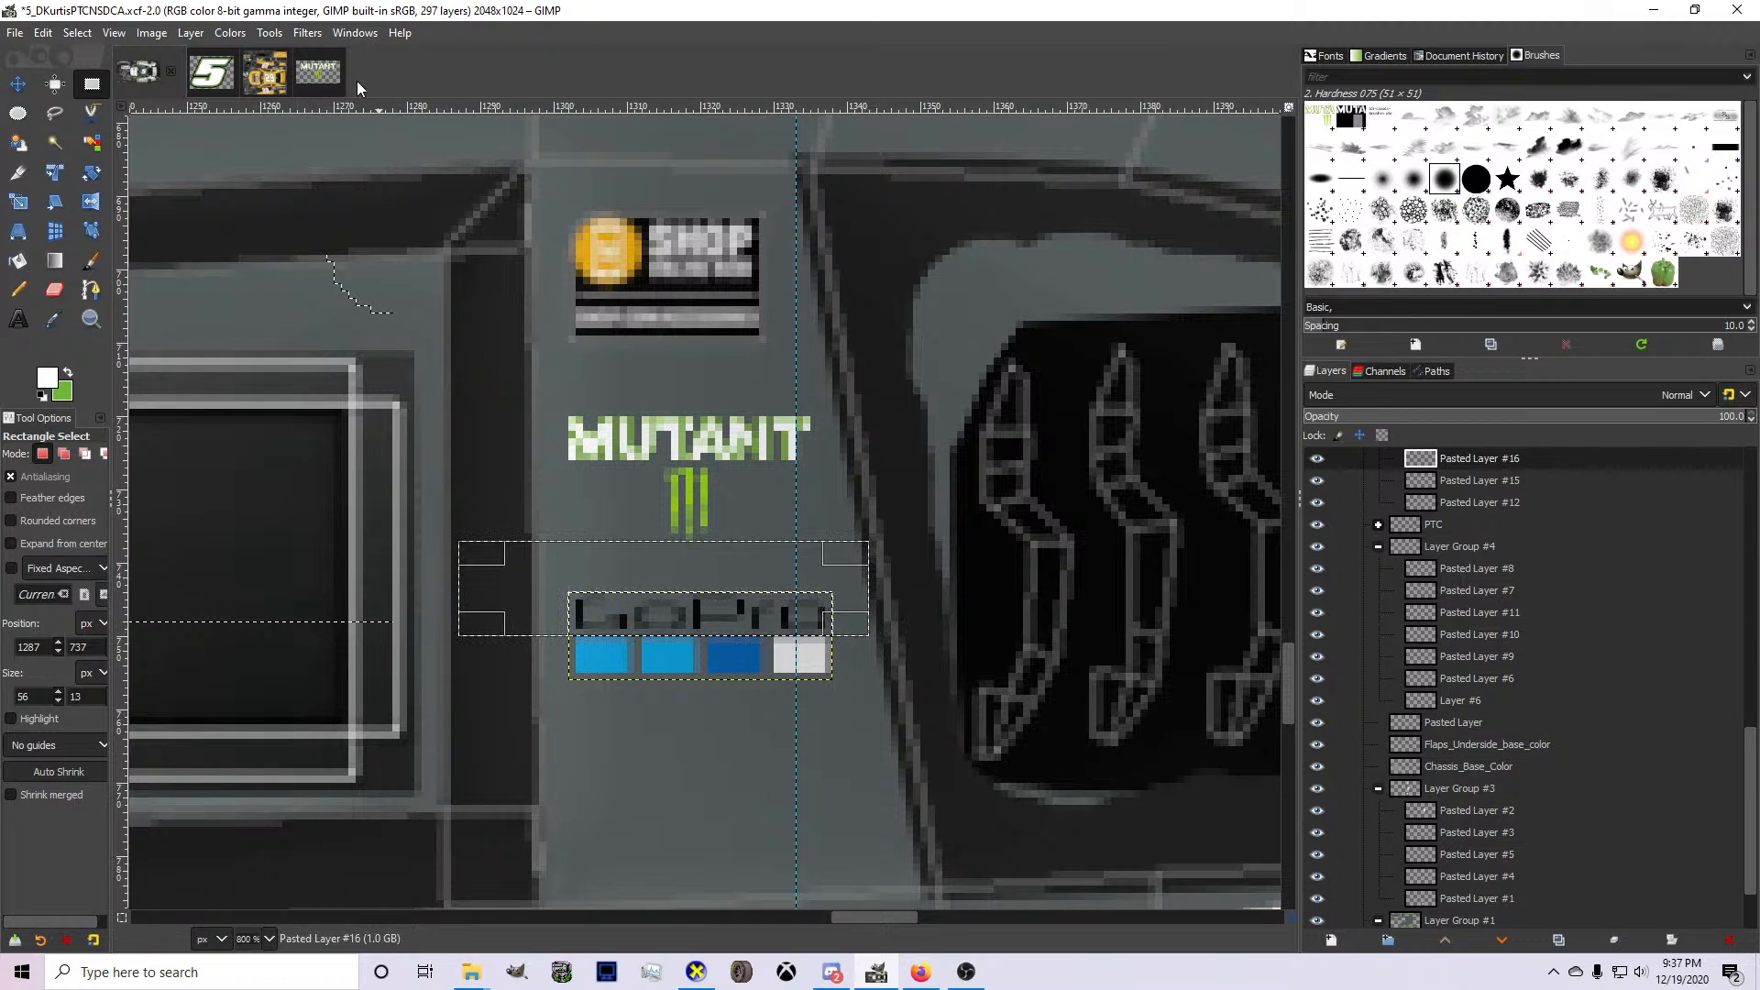
pyautogui.click(230, 33)
pyautogui.click(278, 281)
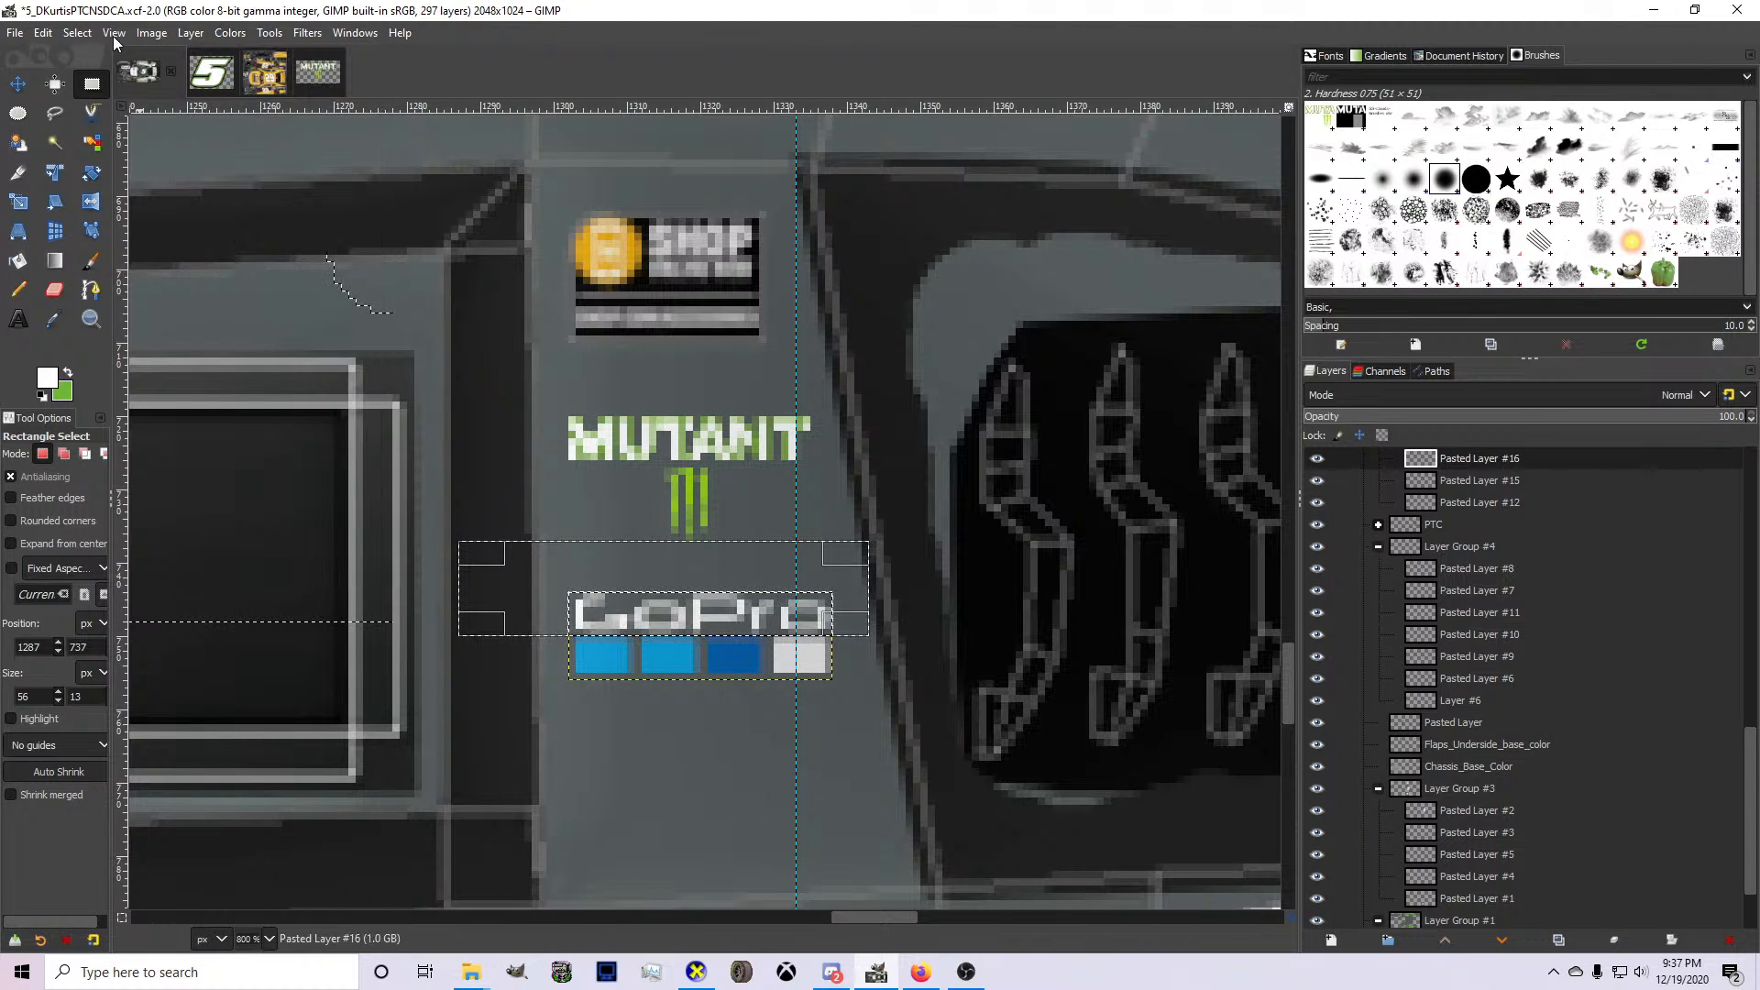
# Clear the selection and move the GoPro logo slightly to the right on the pillar.
pyautogui.click(91, 32)
pyautogui.click(92, 76)
pyautogui.click(18, 84)
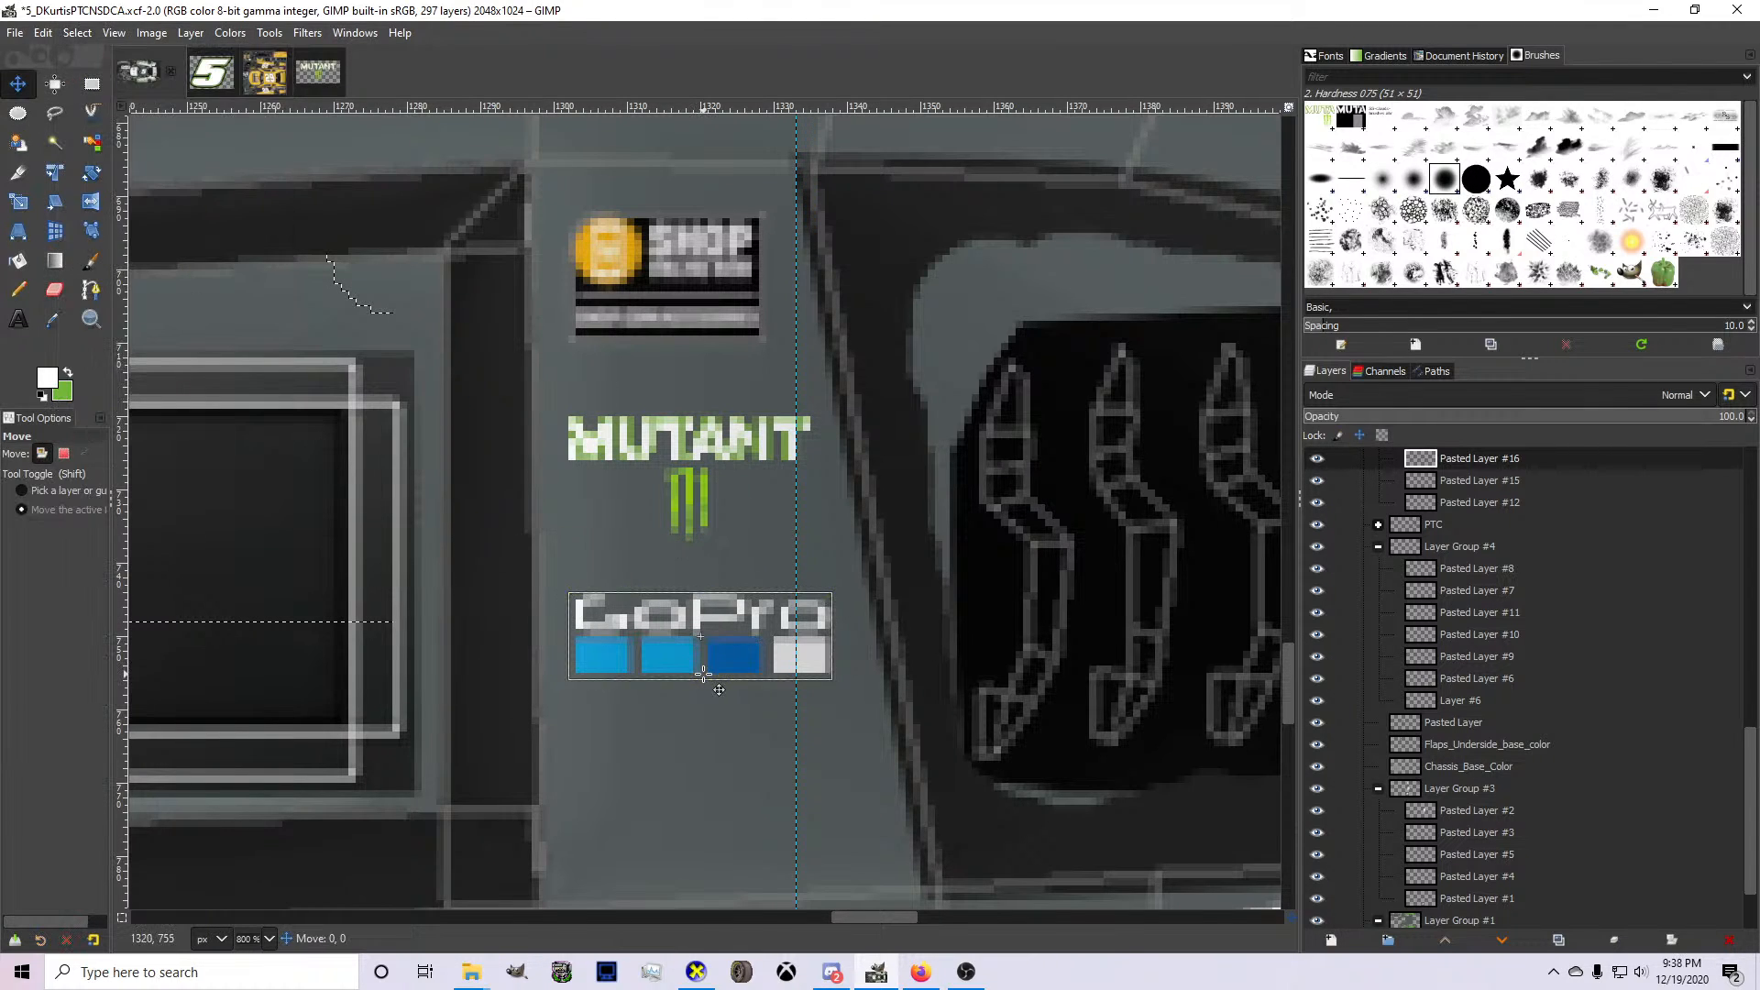
pyautogui.moveTo(700, 676); pyautogui.dragTo(708, 676)
# Switch to Firefox, check the associate sponsors in the Painter Spreadsheets and search Google Images for "nos energy logo".
pyautogui.hotkey('alt', 'Tab')
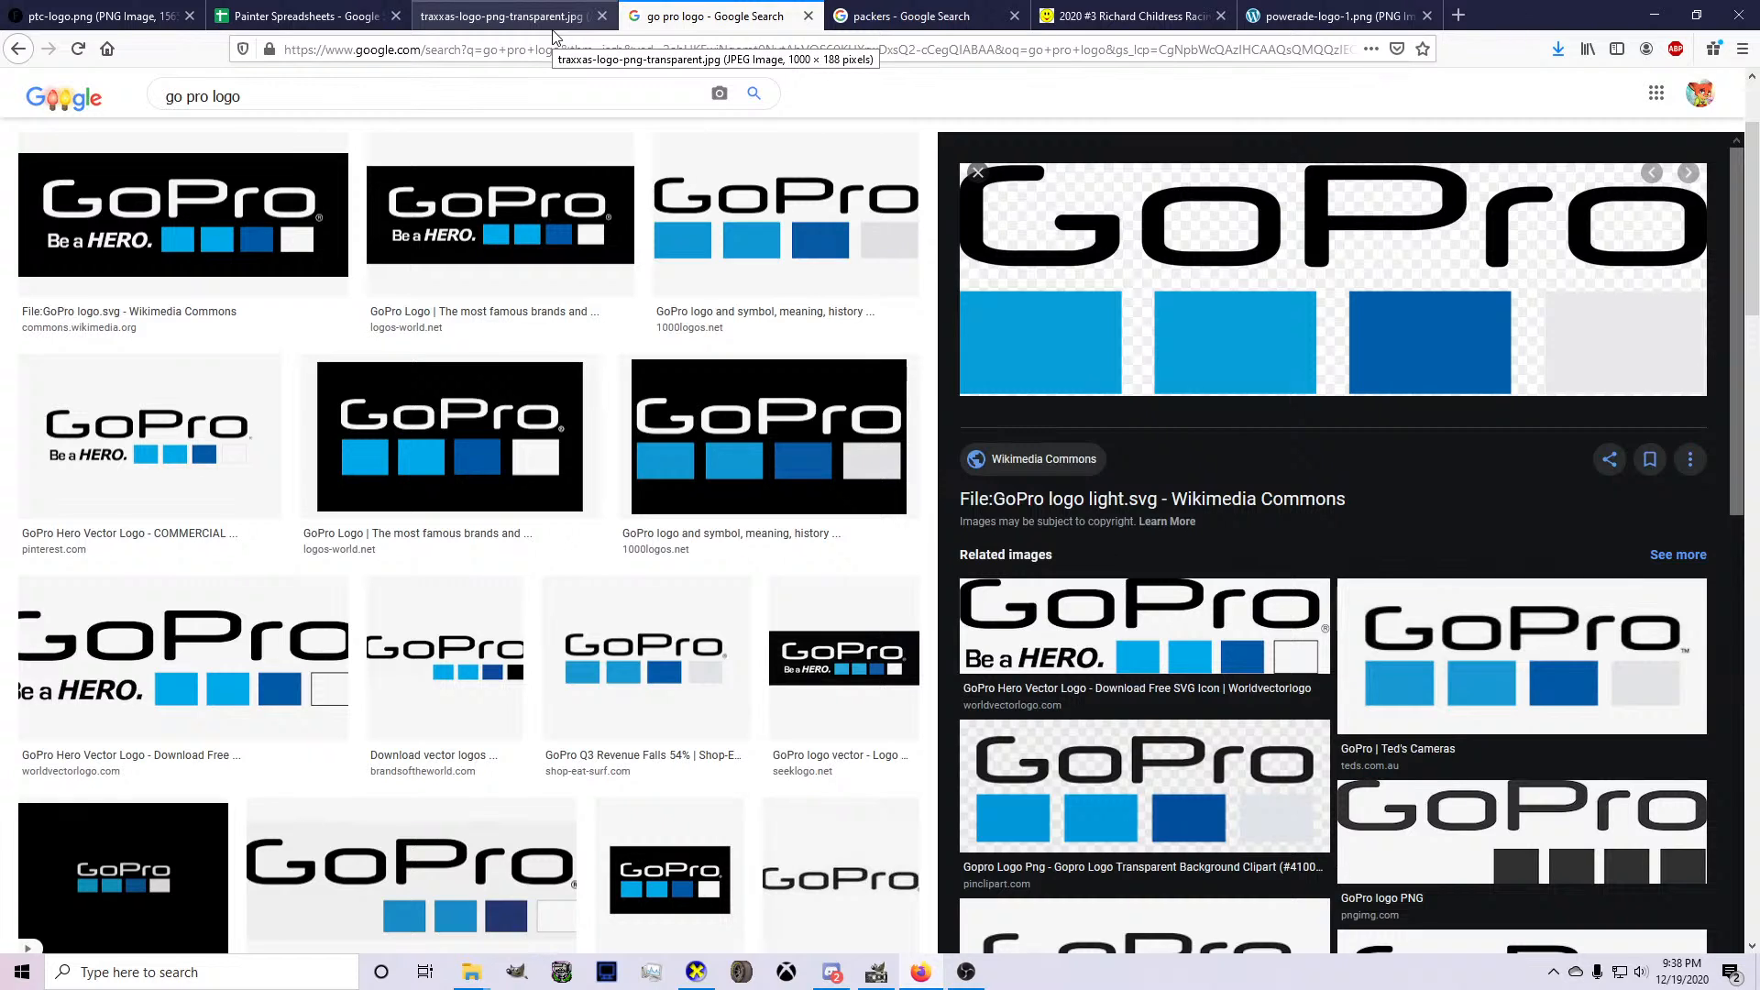
pyautogui.click(317, 14)
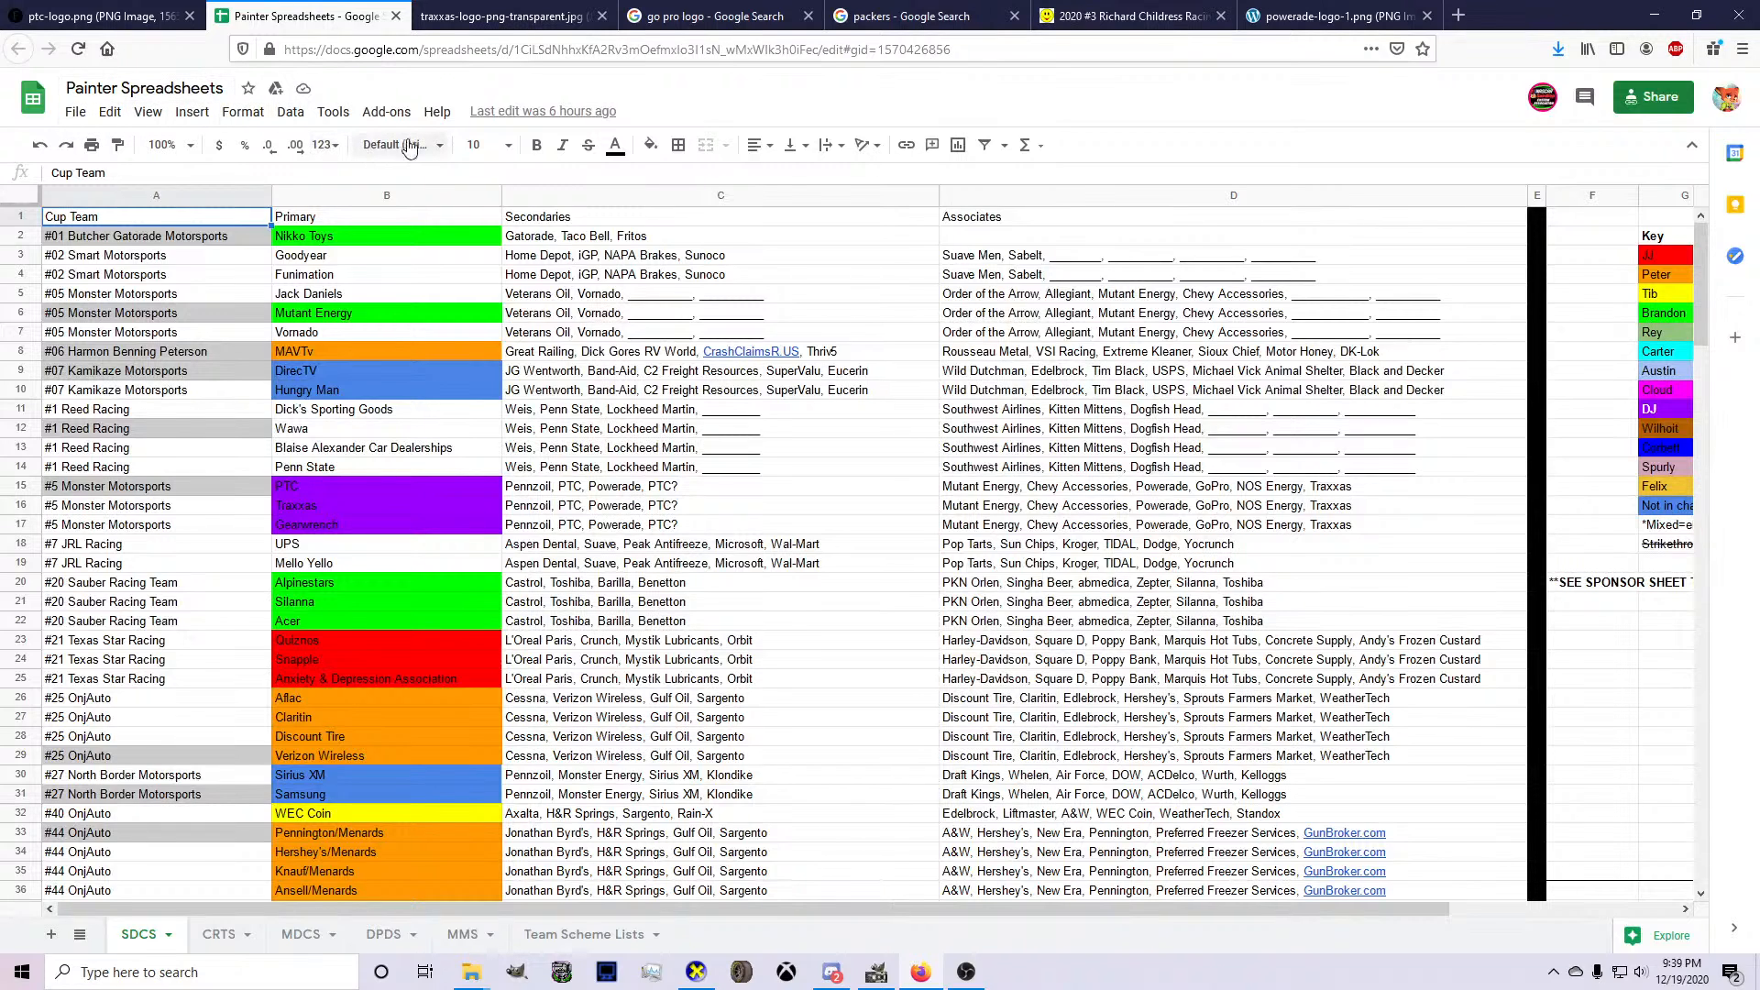
pyautogui.click(475, 16)
pyautogui.click(463, 49)
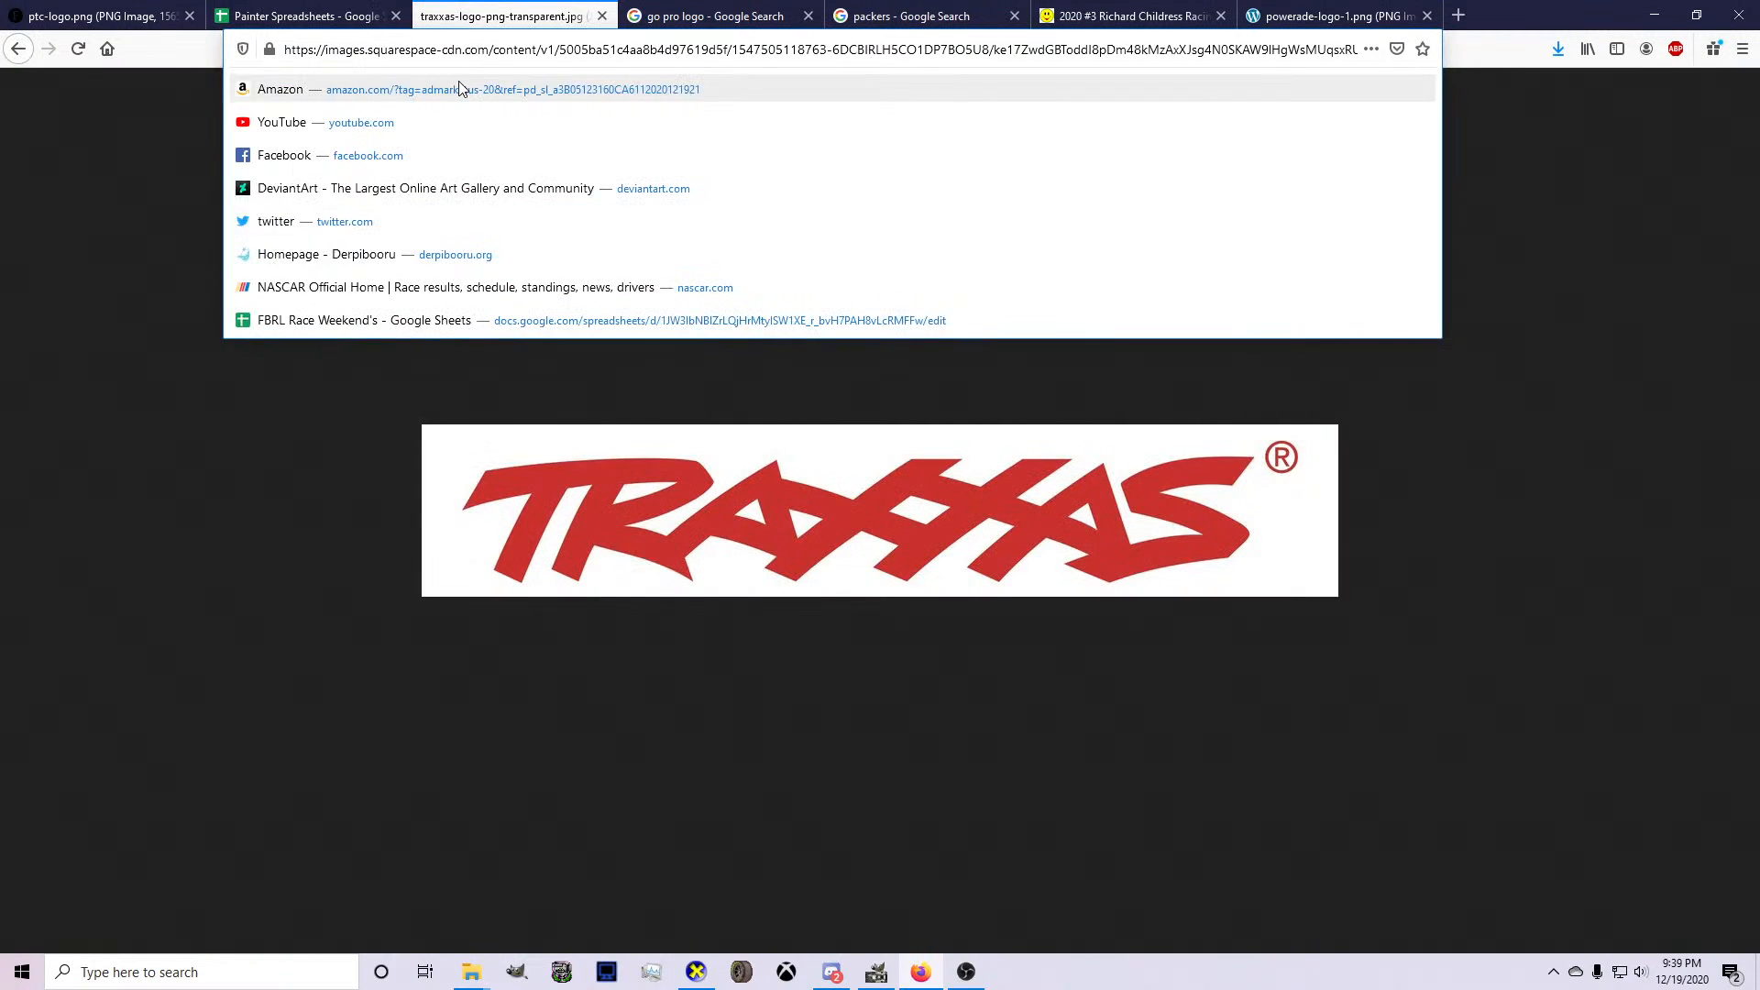
pyautogui.write('nos ener')
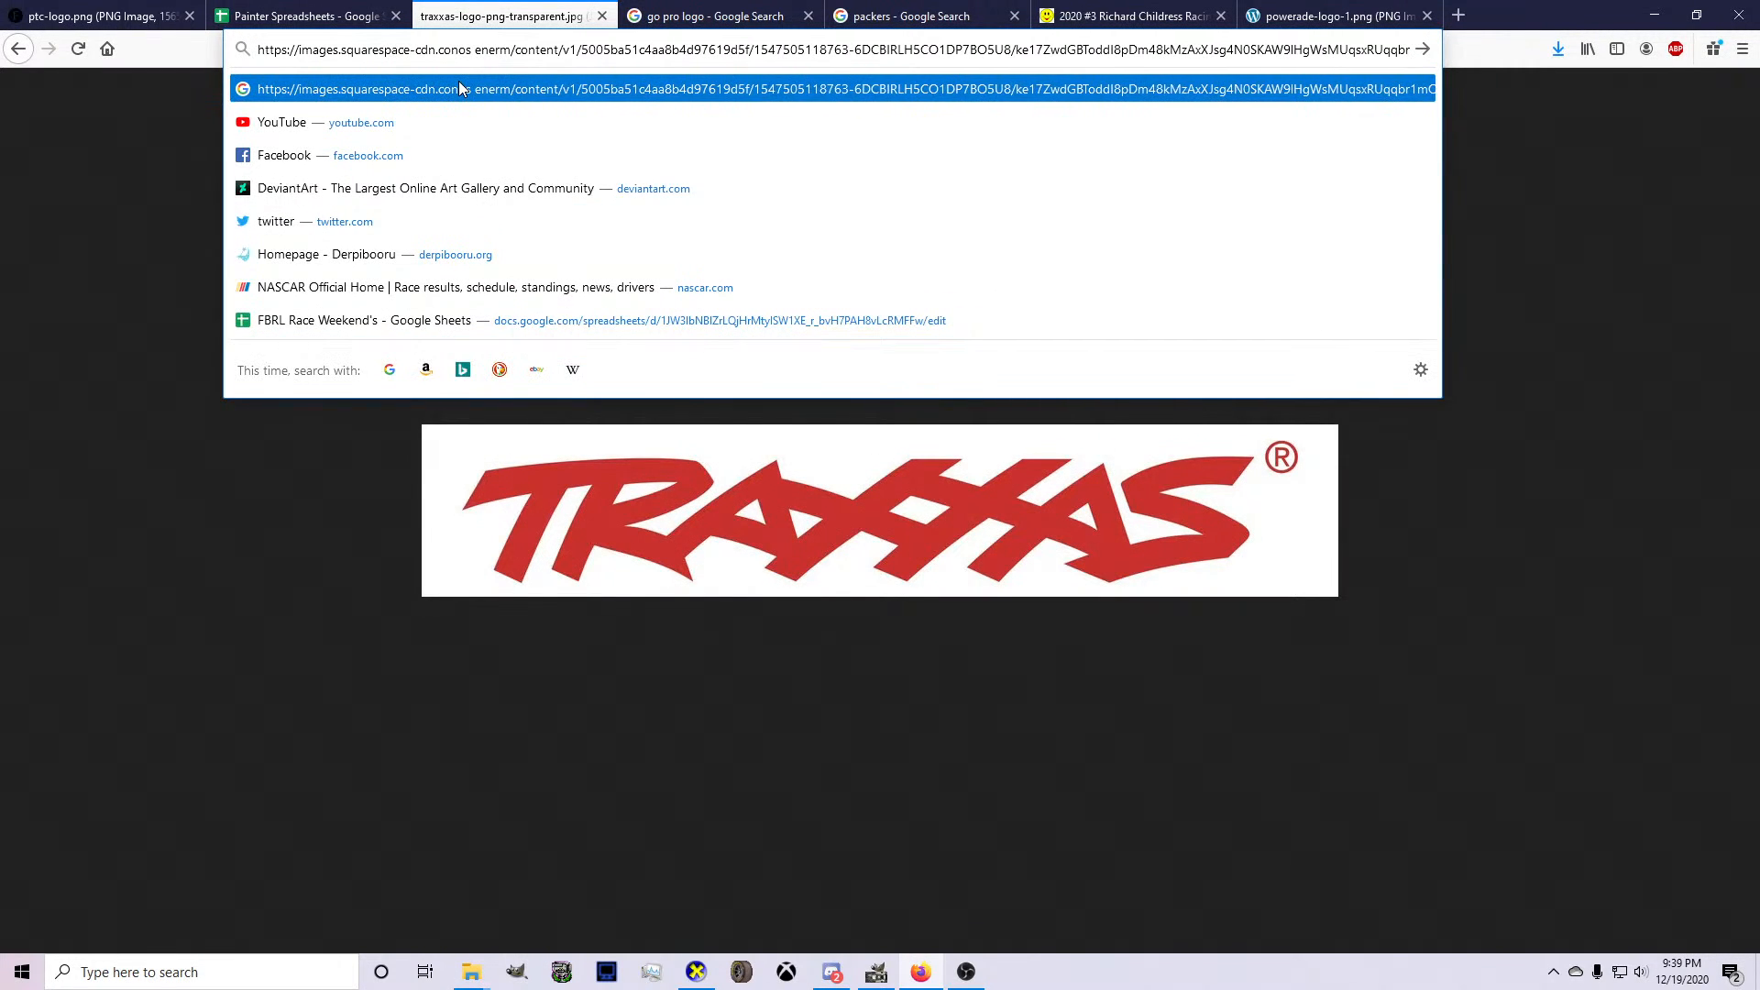
pyautogui.hotkey('ctrl', 'a')
pyautogui.write('nos energy logo')
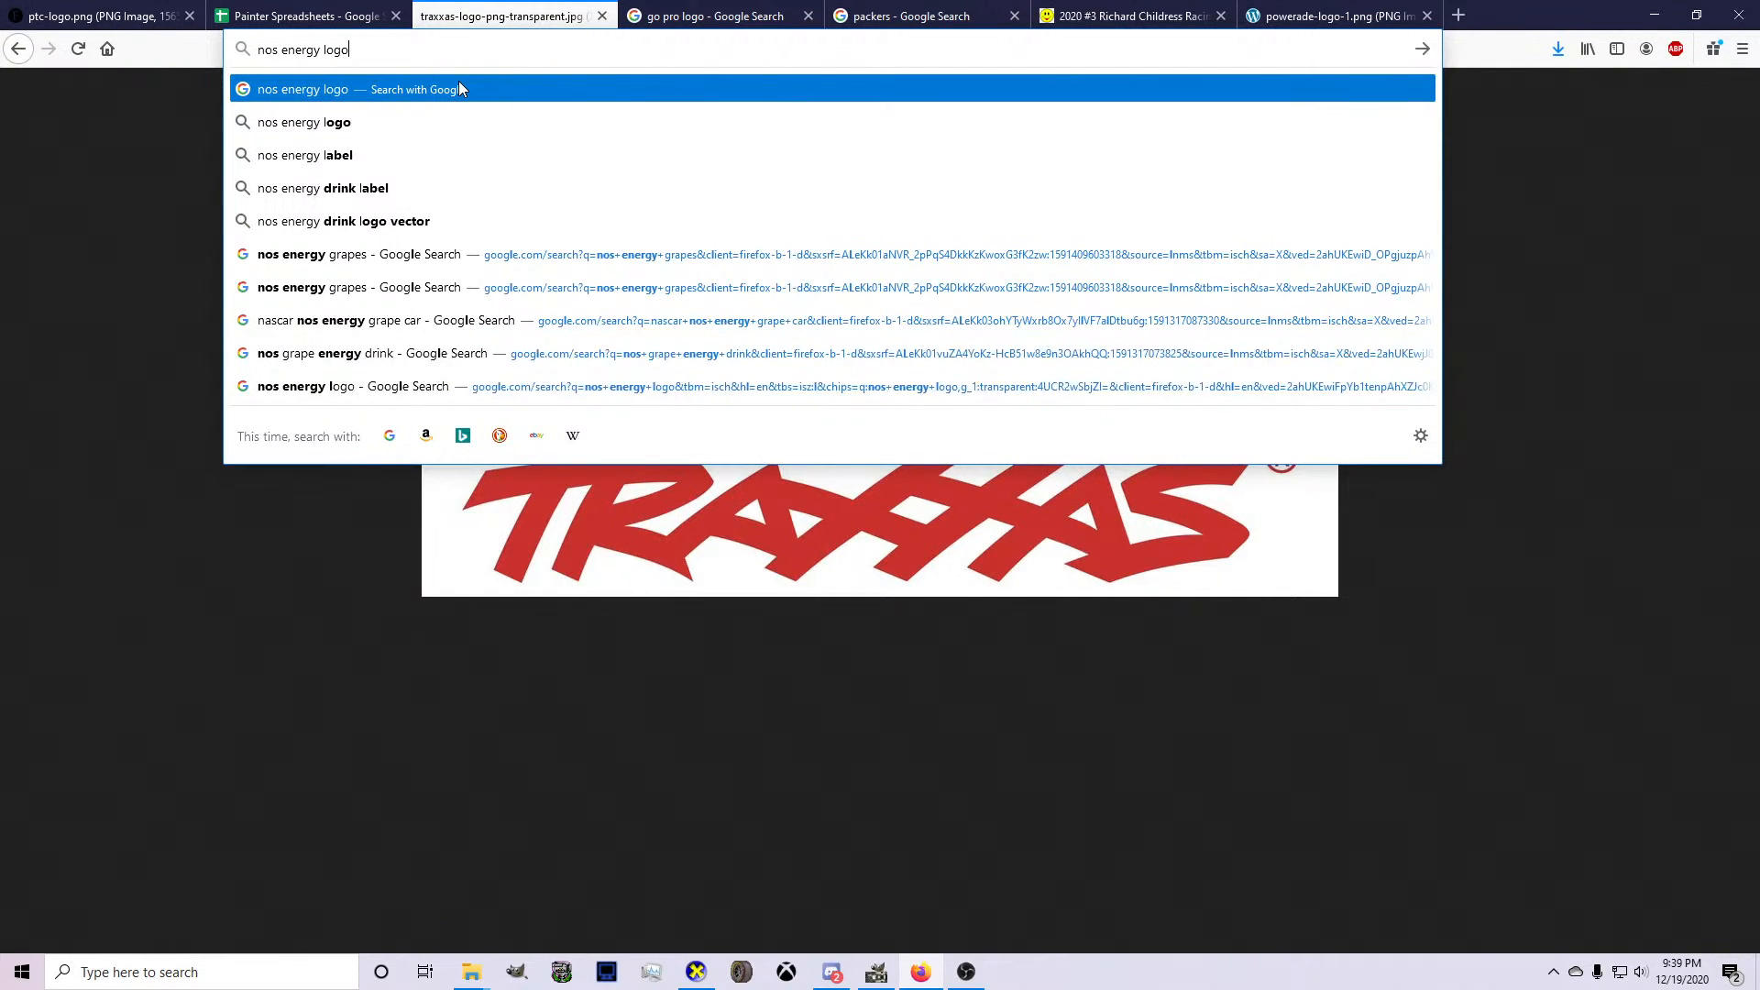
pyautogui.press('Return')
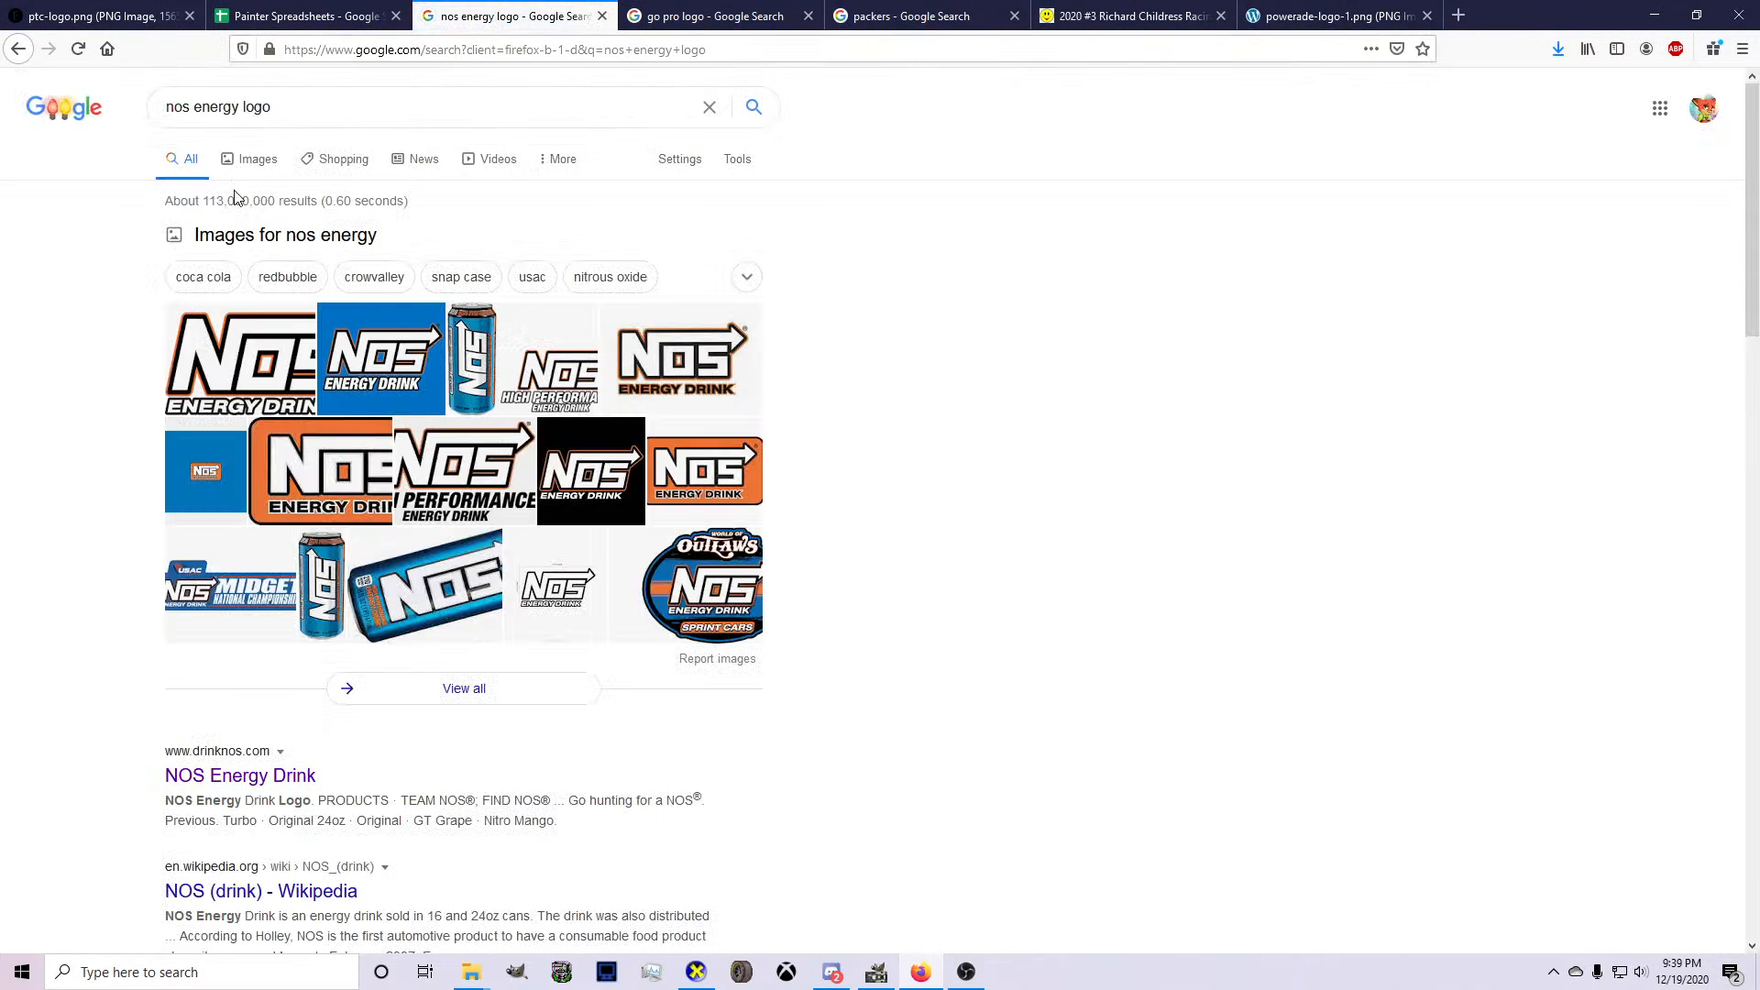
pyautogui.click(259, 160)
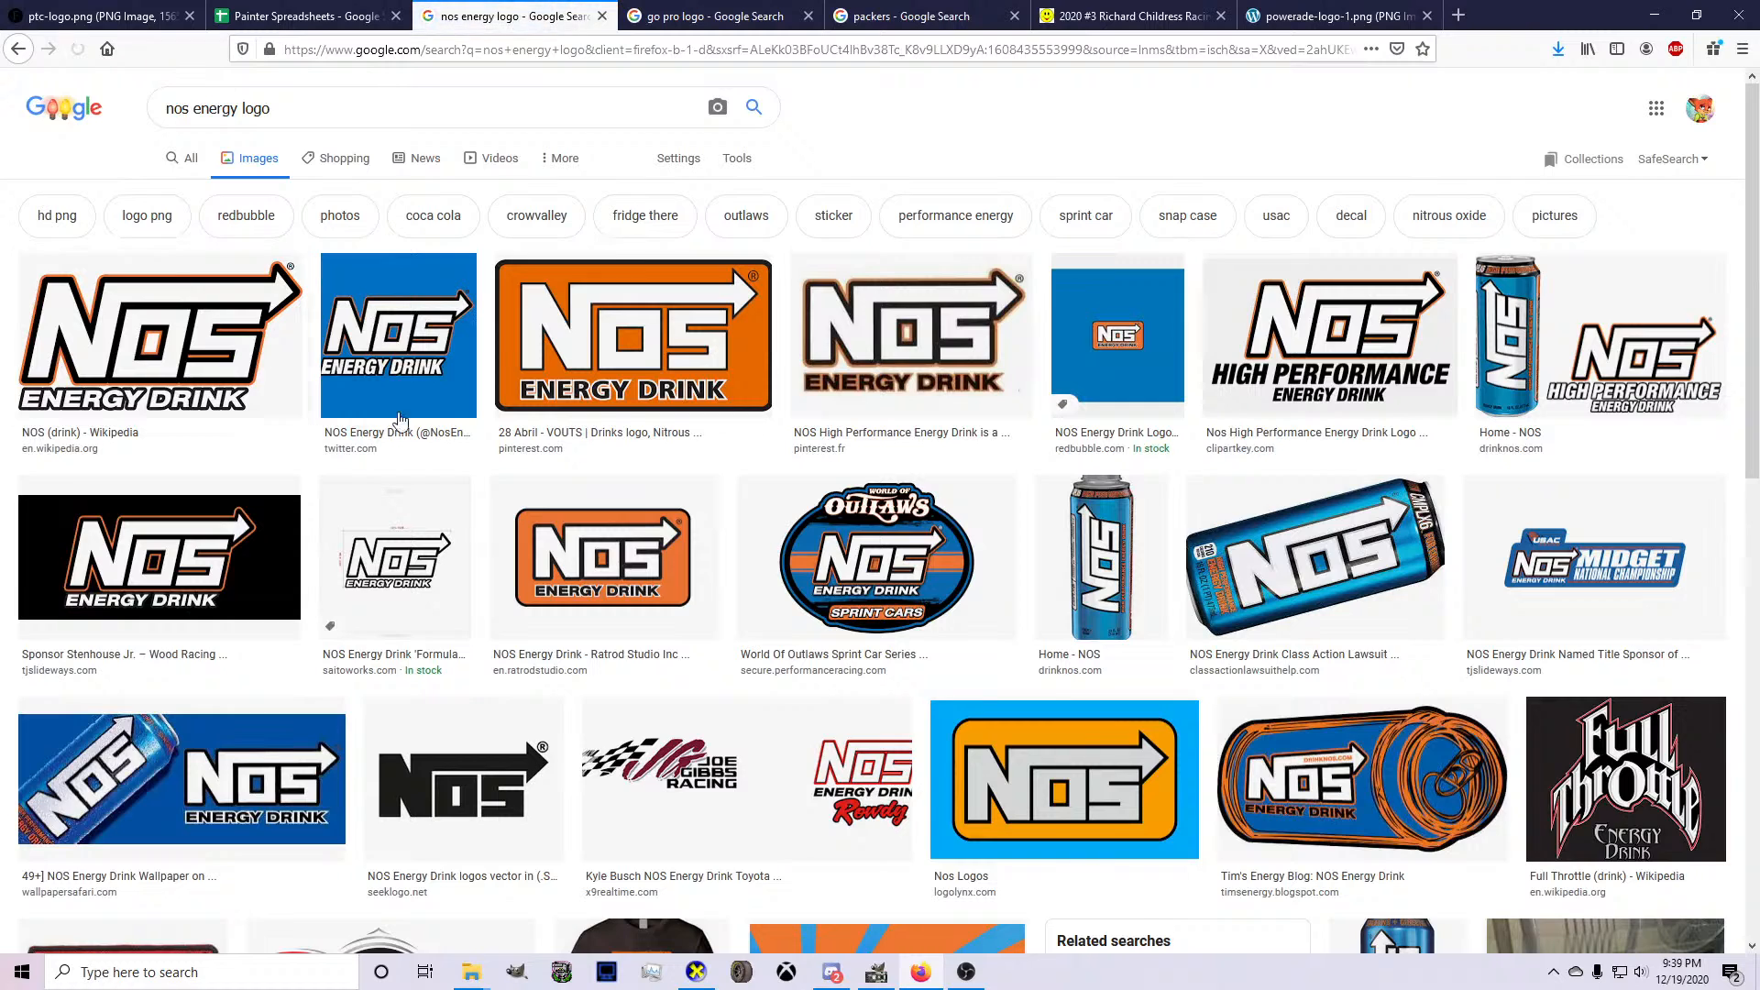
# Compare the NOS Energy Drink image results and copy the transparent logo from the Wikipedia result.
pyautogui.click(513, 367)
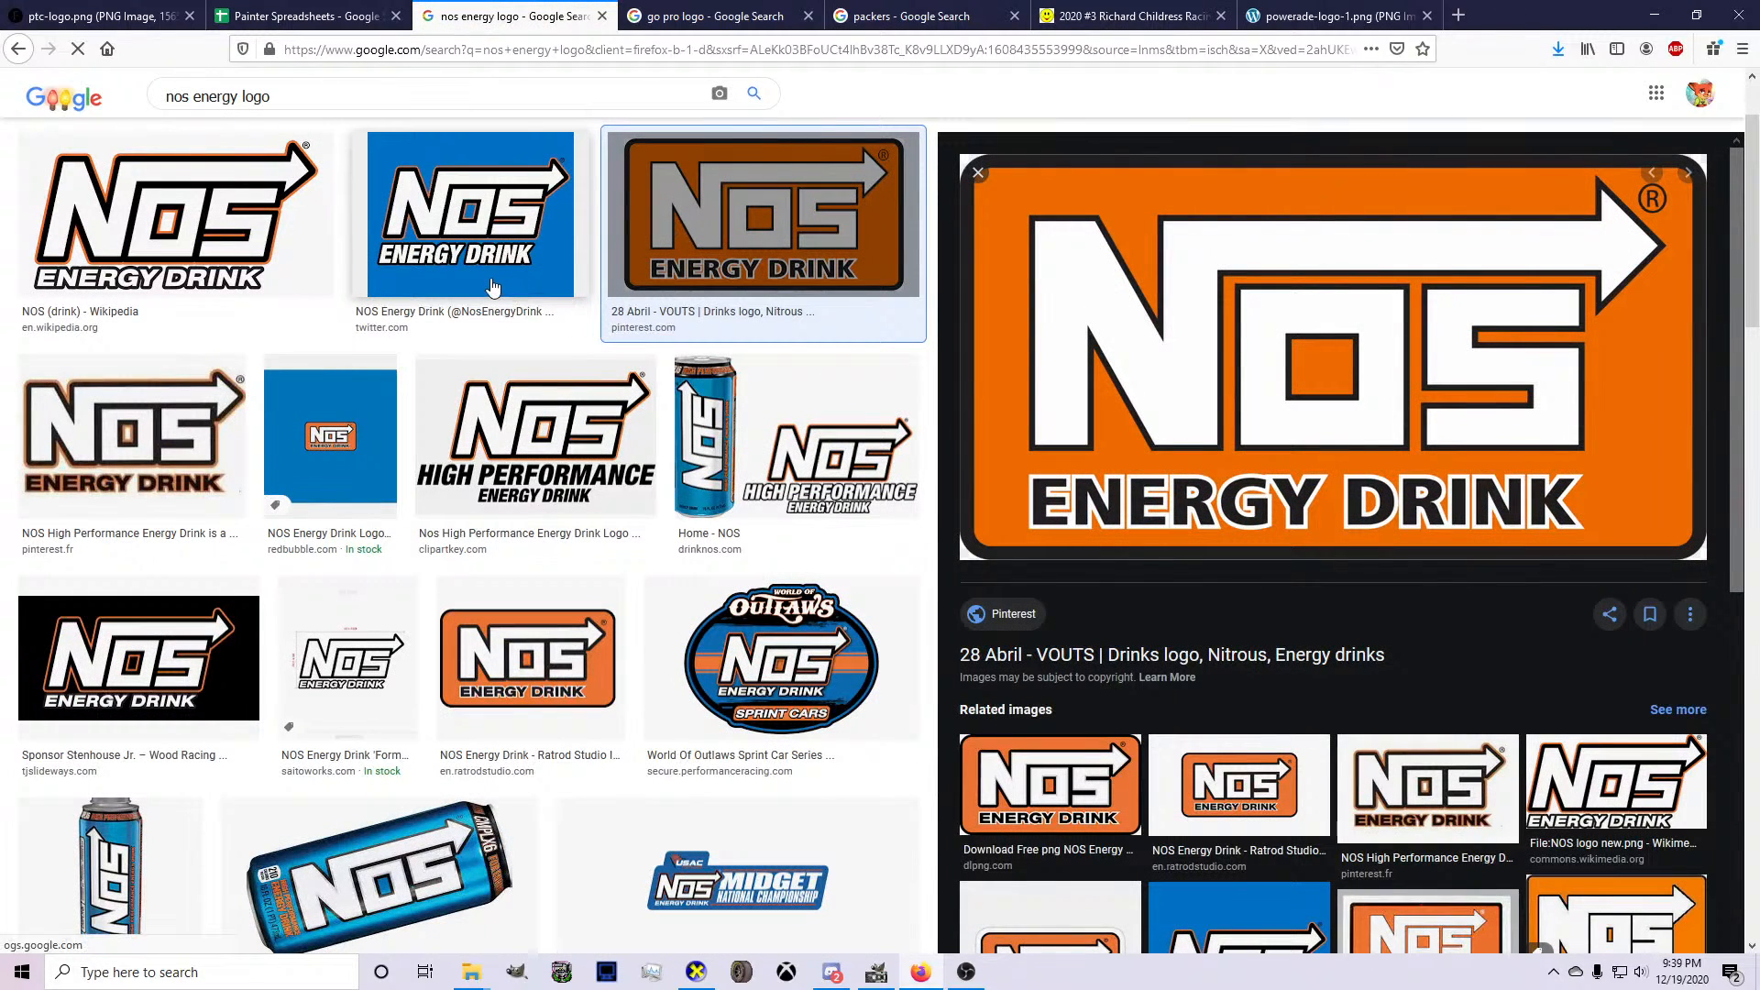
pyautogui.scroll(-3, 493, 288)
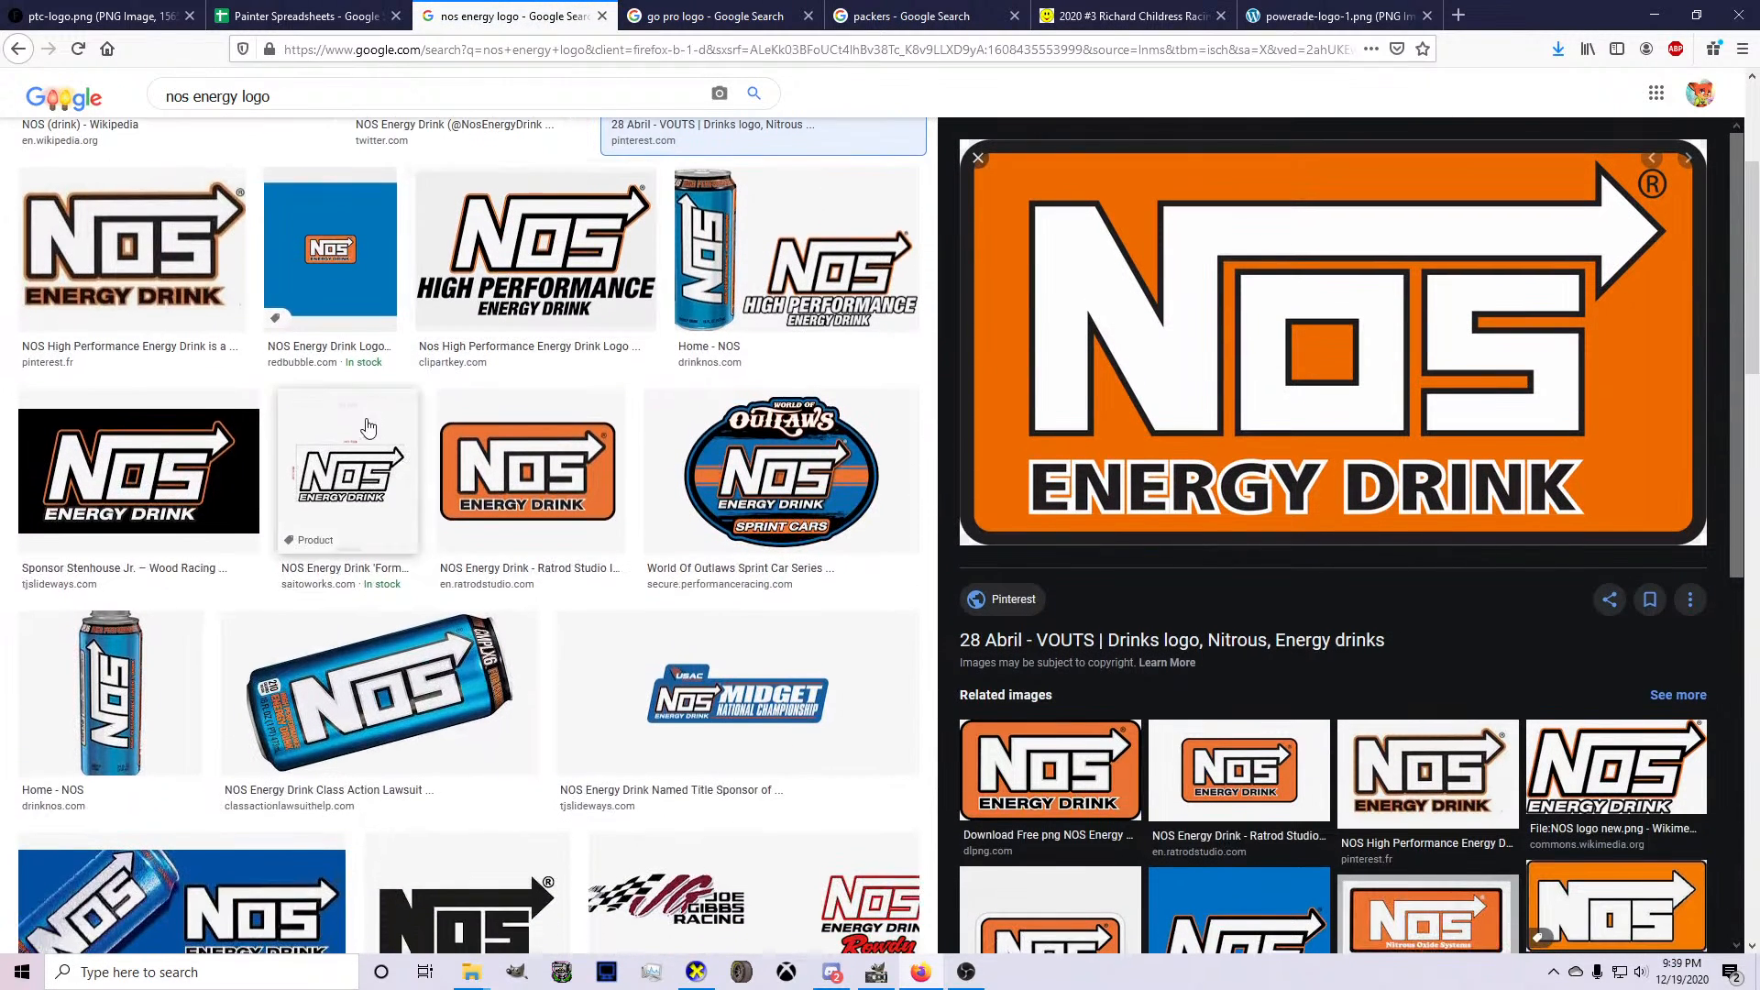
pyautogui.scroll(5, 366, 424)
pyautogui.click(262, 344)
pyautogui.rightClick(1168, 412)
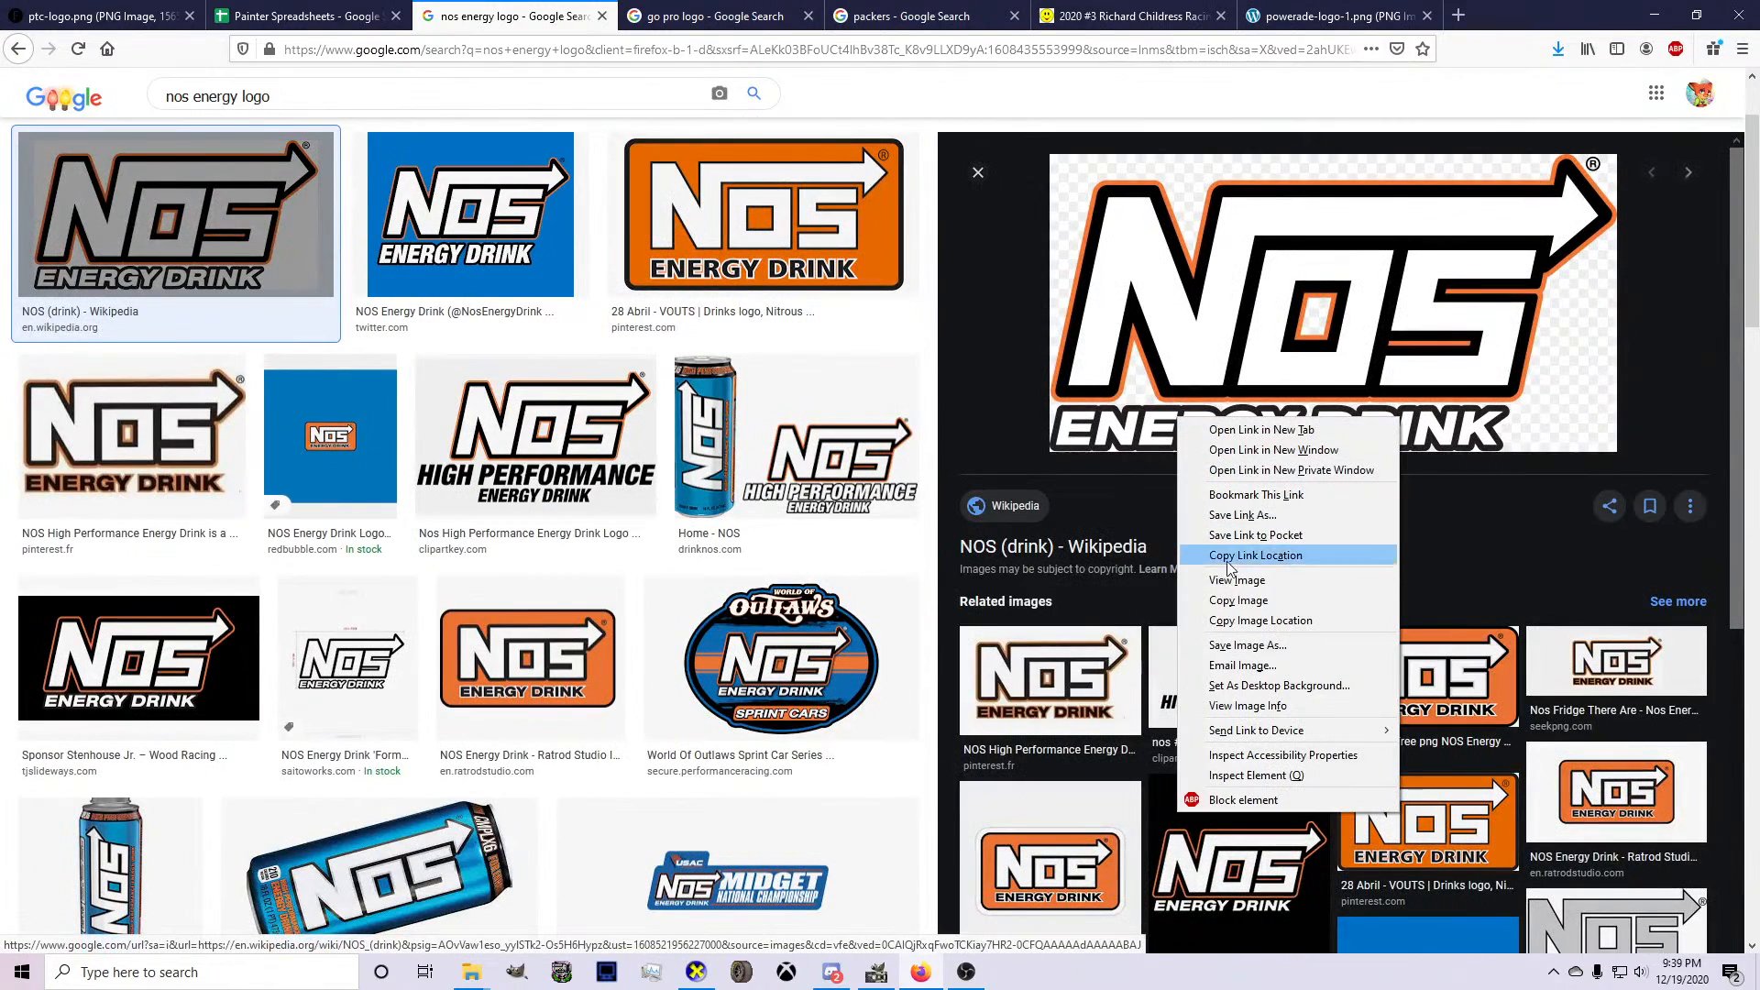
pyautogui.click(1220, 597)
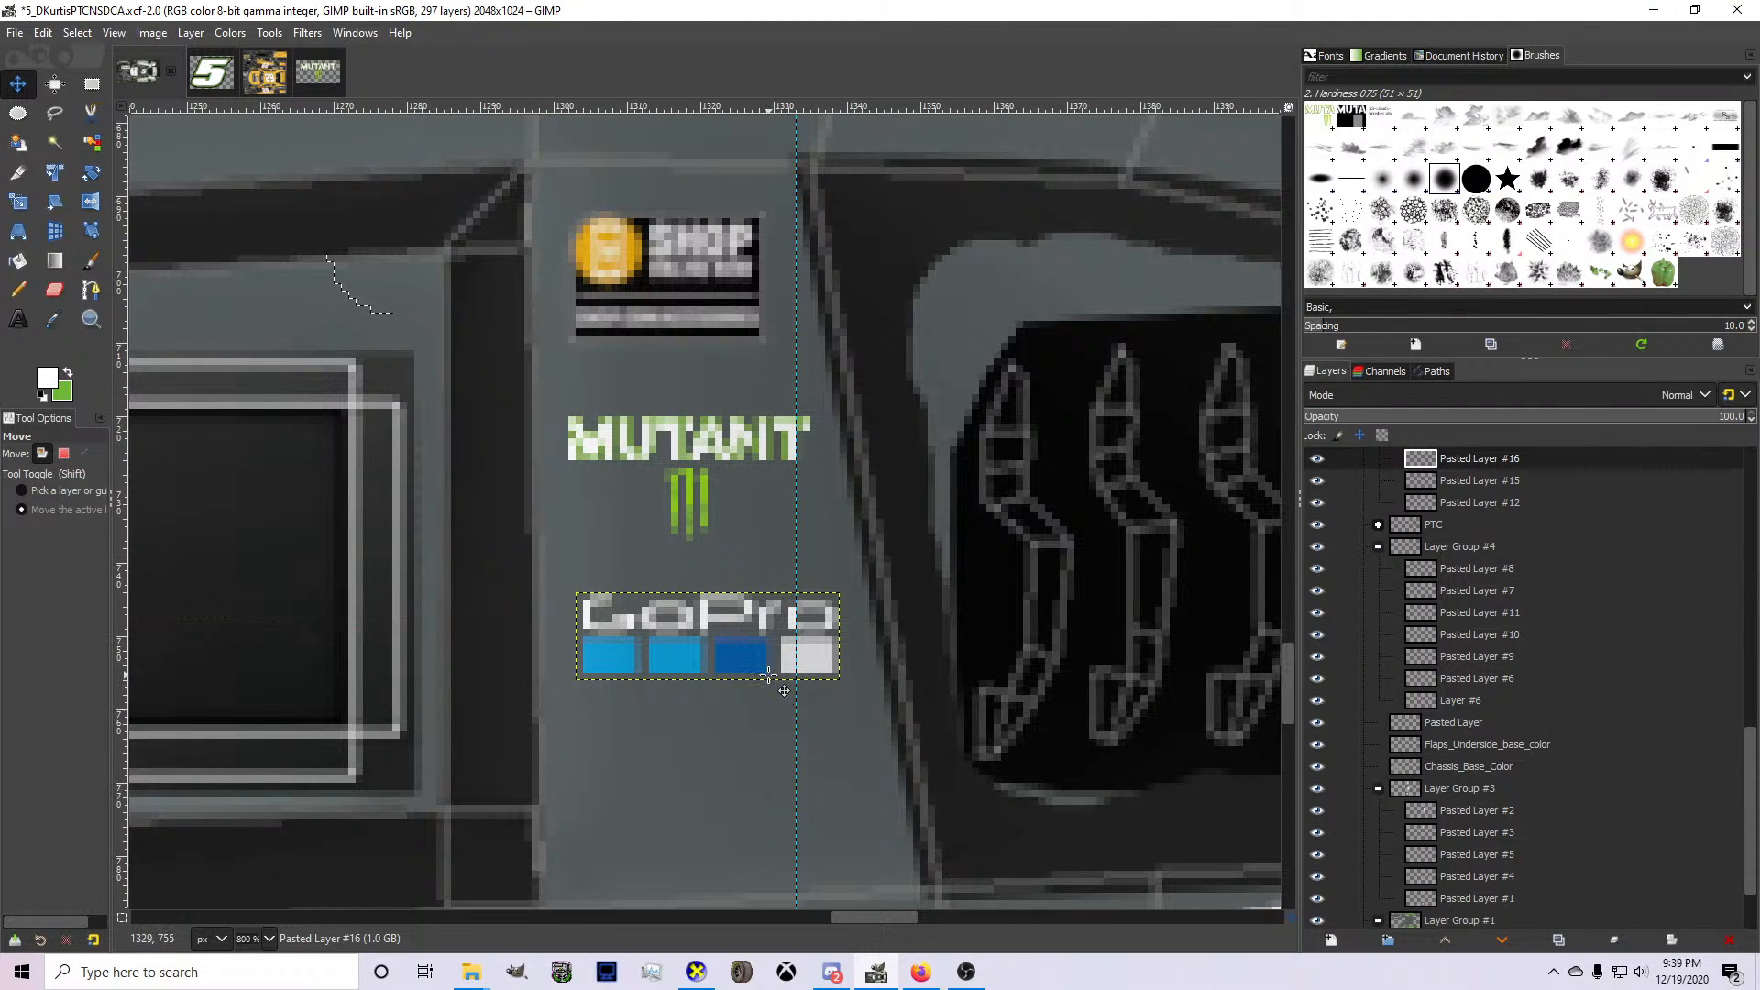
# Switch to GIMP, paste the NOS logo, scale it proportionally to about 90 × 47 px and move it toward the pillar.
pyautogui.scroll(-5, 769, 675)
pyautogui.hotkey('ctrl', 'v')
pyautogui.scroll(-2, 808, 690)
pyautogui.hotkey('shift', 's')
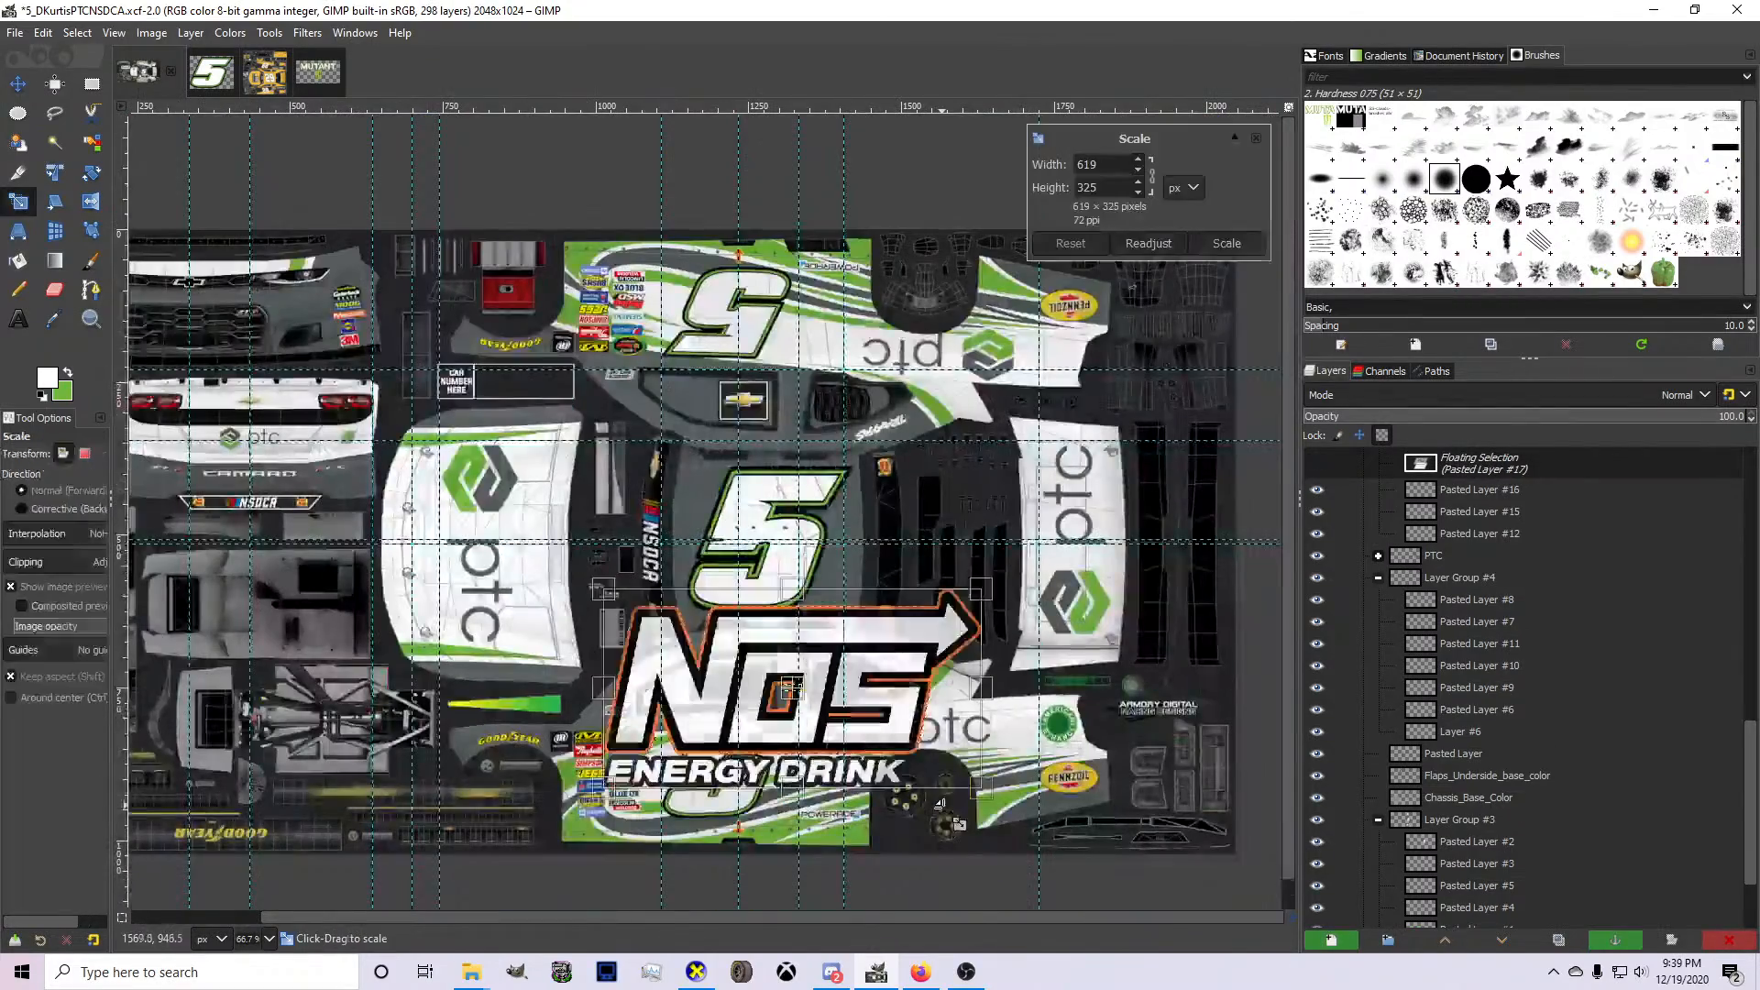
pyautogui.moveTo(950, 806); pyautogui.dragTo(731, 619)
pyautogui.scroll(4, 708, 608)
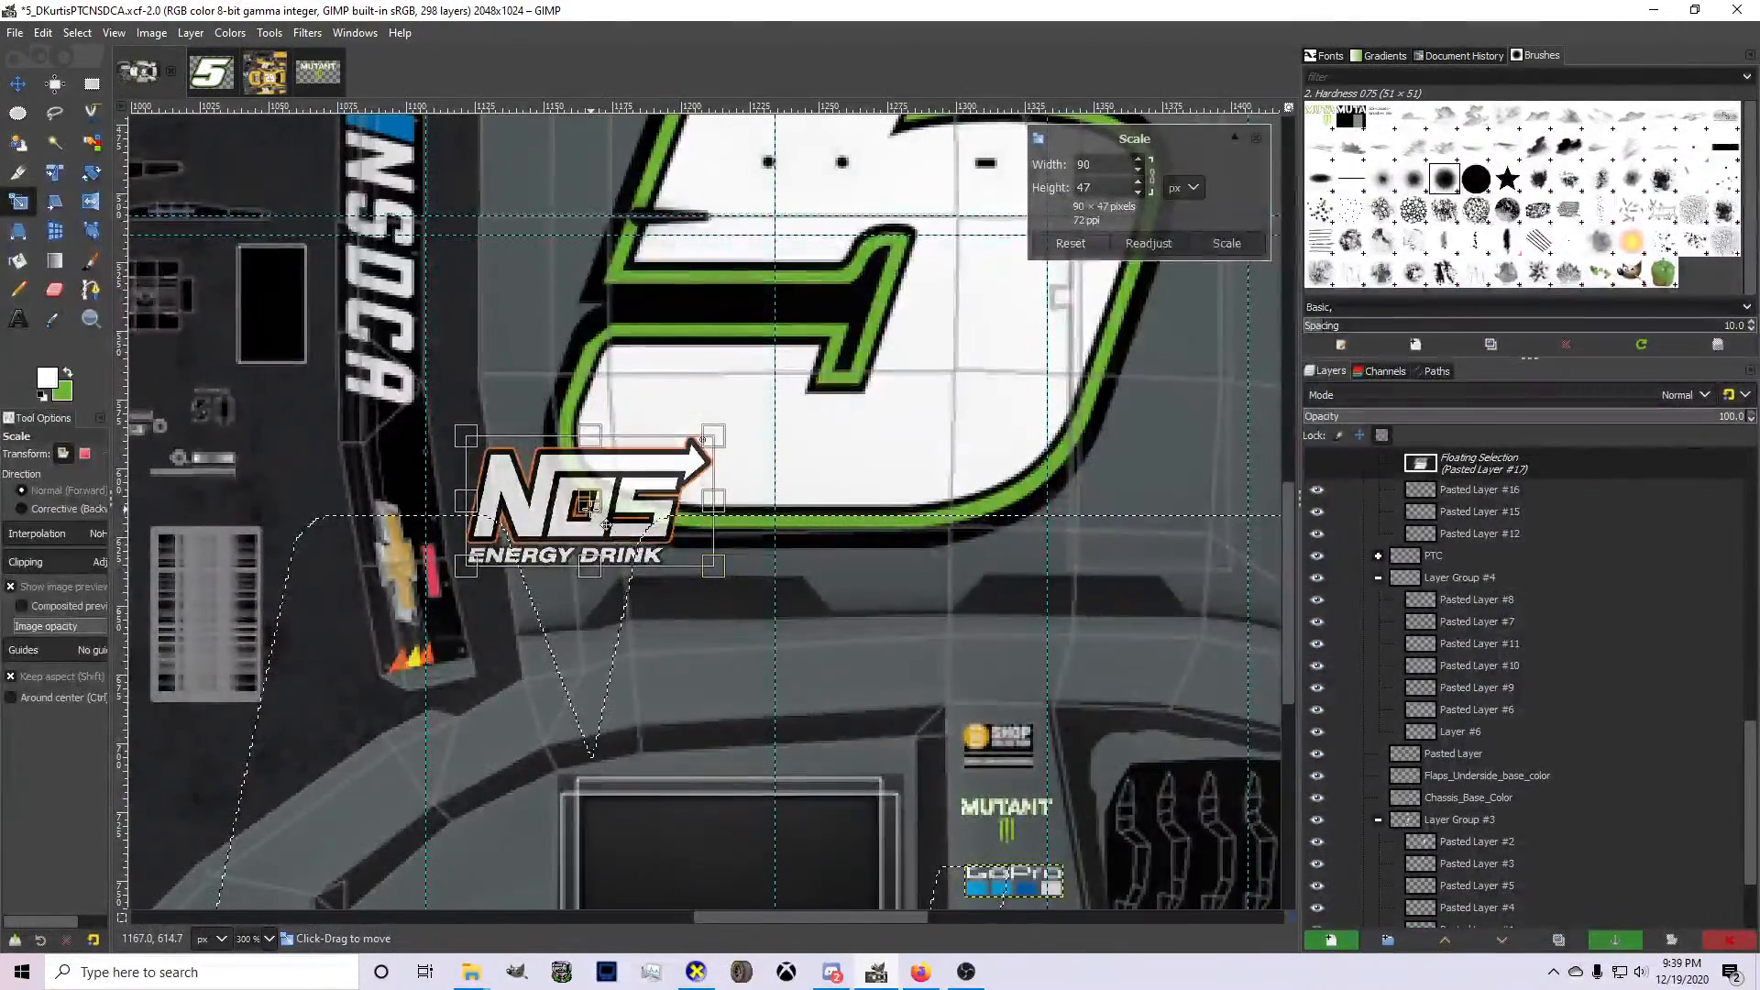
pyautogui.scroll(-3, 651, 576)
pyautogui.moveTo(591, 510); pyautogui.dragTo(1048, 405)
pyautogui.scroll(-1, 1207, 479)
pyautogui.scroll(5, 1207, 484)
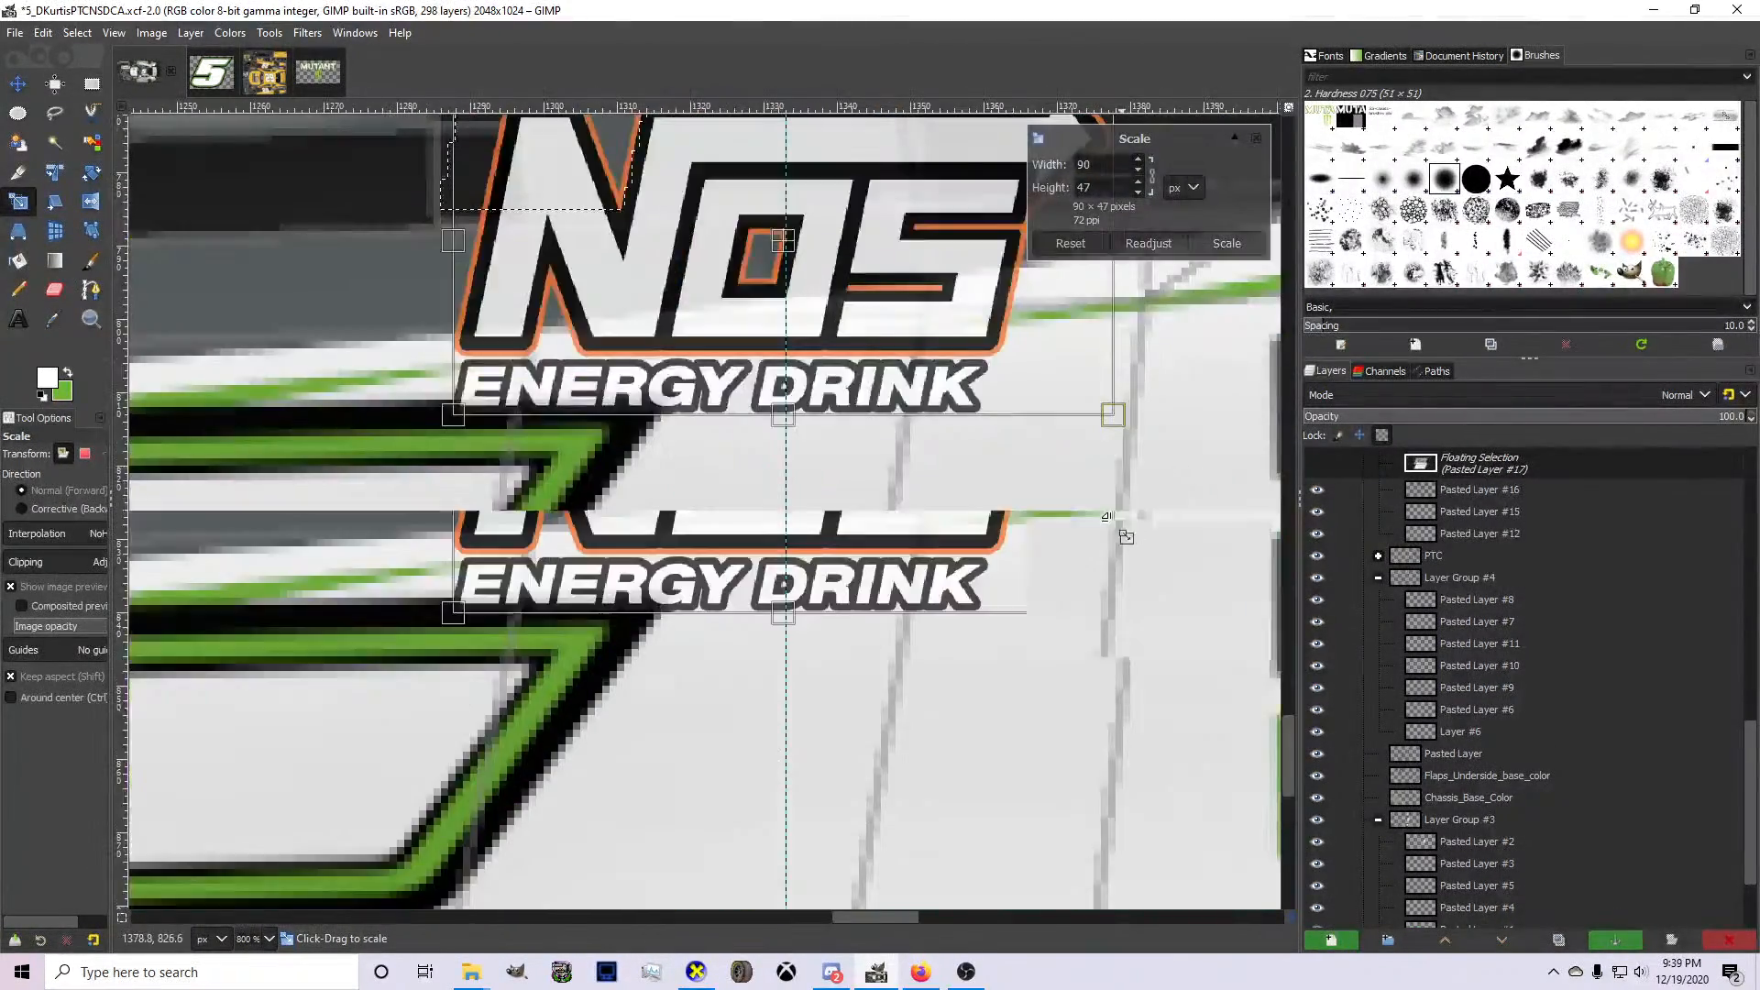
# Shrink the NOS logo further to about 34 × 18 px, place it beneath the GoPro logo and apply the scaling.
pyautogui.scroll(1, 1108, 516)
pyautogui.moveTo(1113, 612); pyautogui.dragTo(868, 481)
pyautogui.scroll(1, 567, 532)
pyautogui.moveTo(454, 481); pyautogui.dragTo(611, 738)
pyautogui.scroll(1, 566, 550)
pyautogui.moveTo(750, 757); pyautogui.dragTo(724, 737)
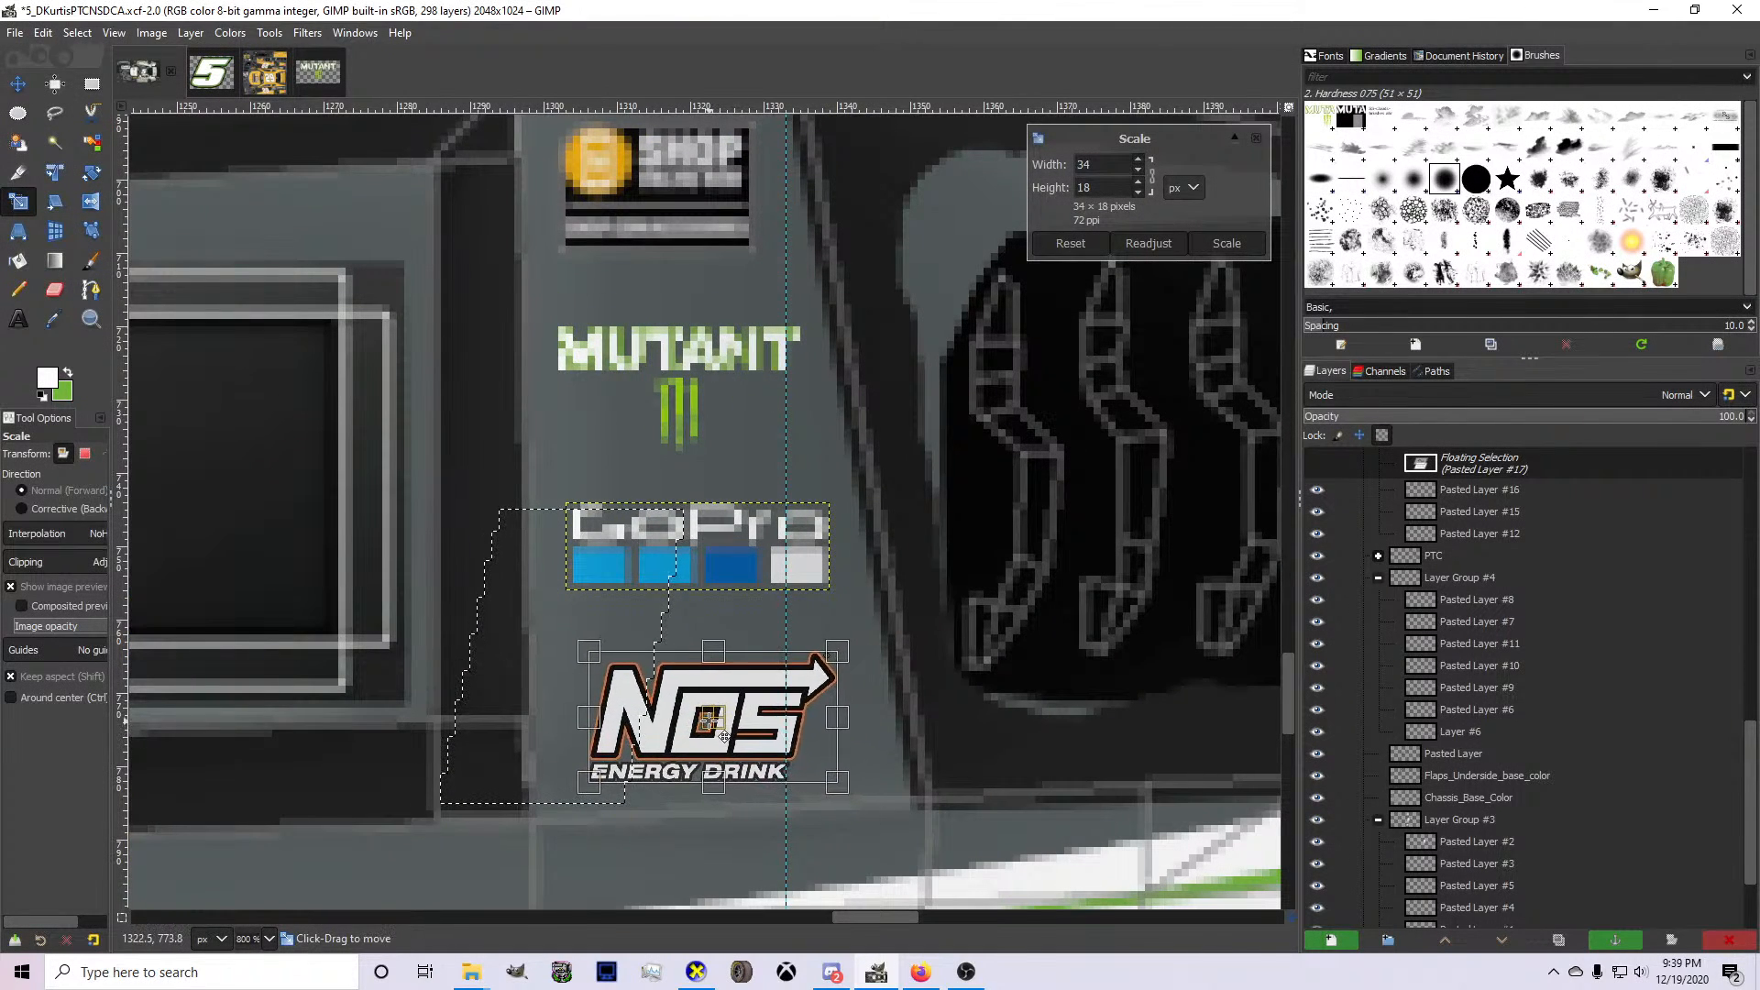
pyautogui.press('Return')
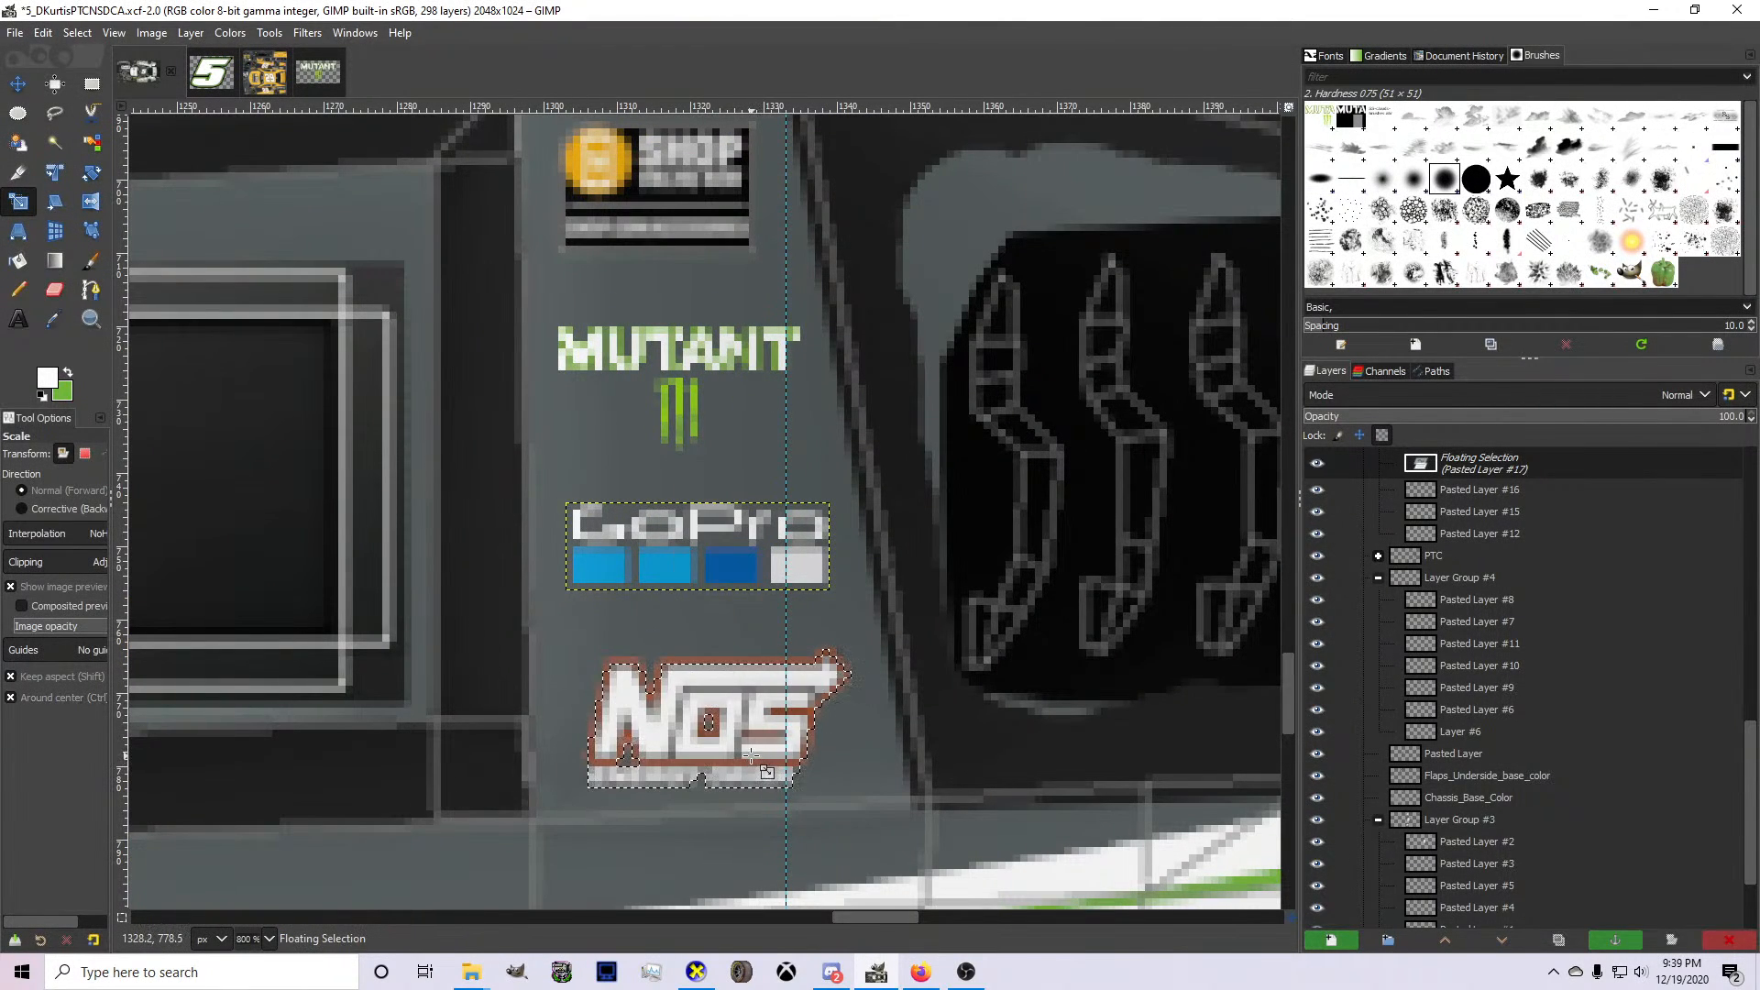
# Turn the floating NOS logo into its own layer and move it slightly upward toward the GoPro logo.
pyautogui.hotkey('ctrl', 'h')
pyautogui.press('m')
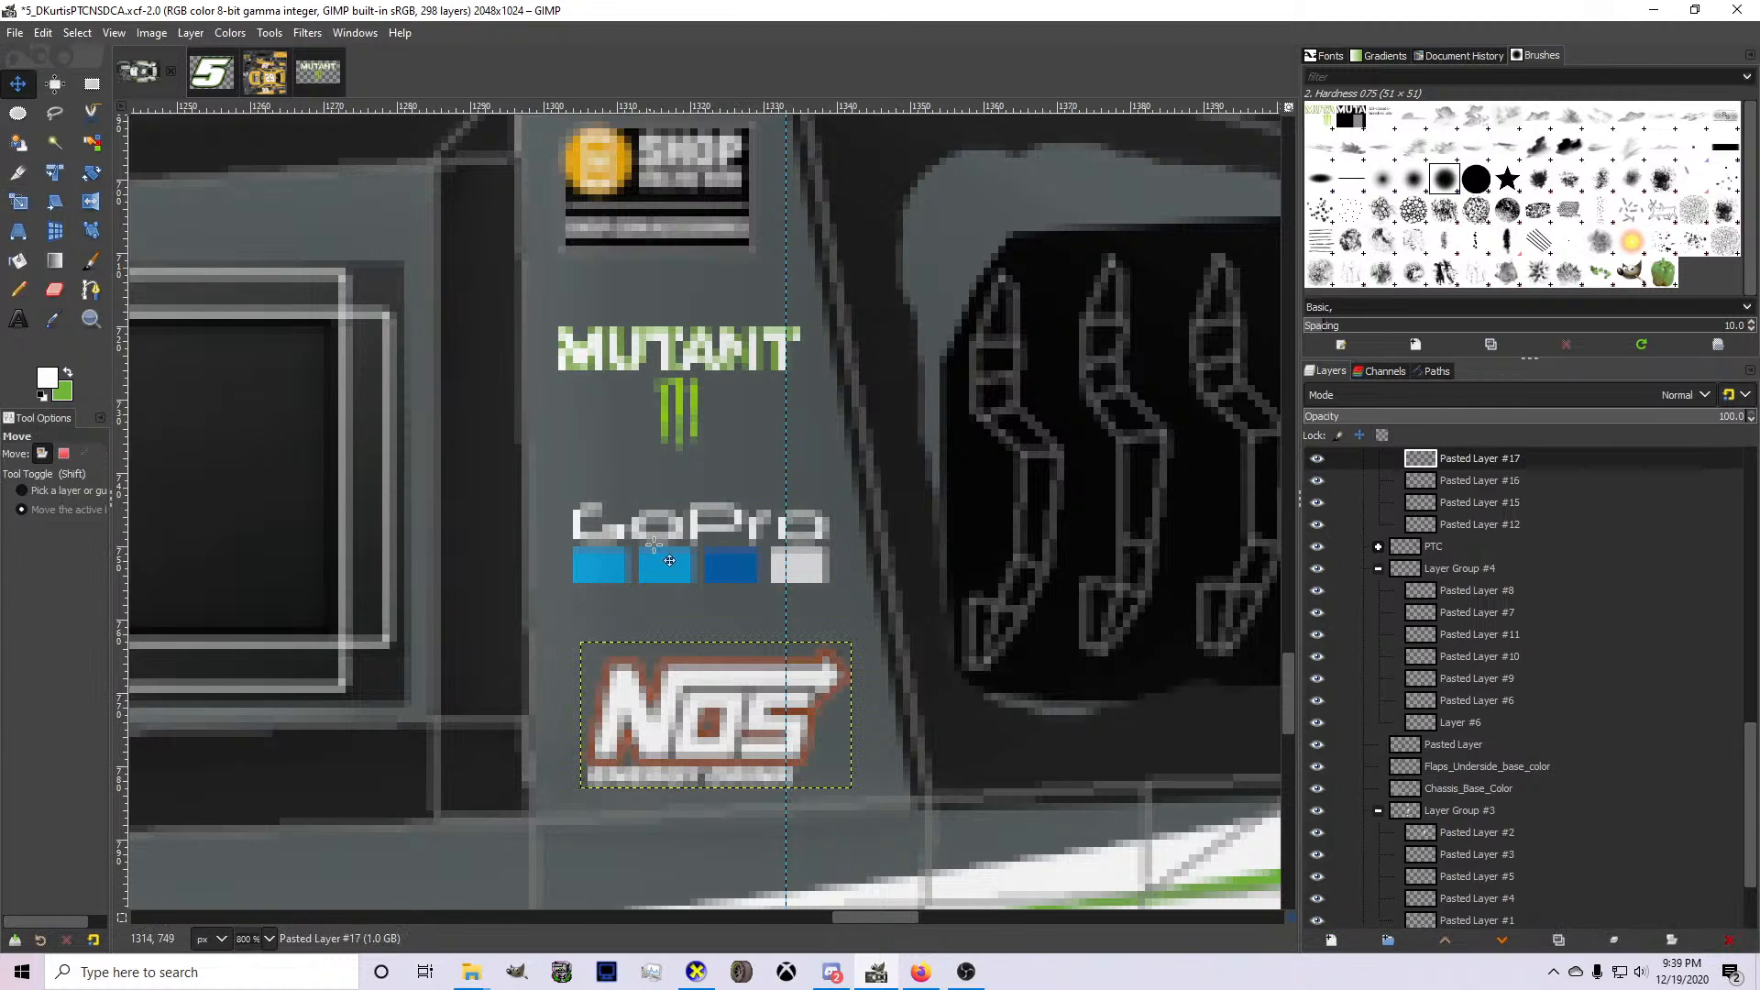
pyautogui.moveTo(675, 656); pyautogui.dragTo(675, 648)
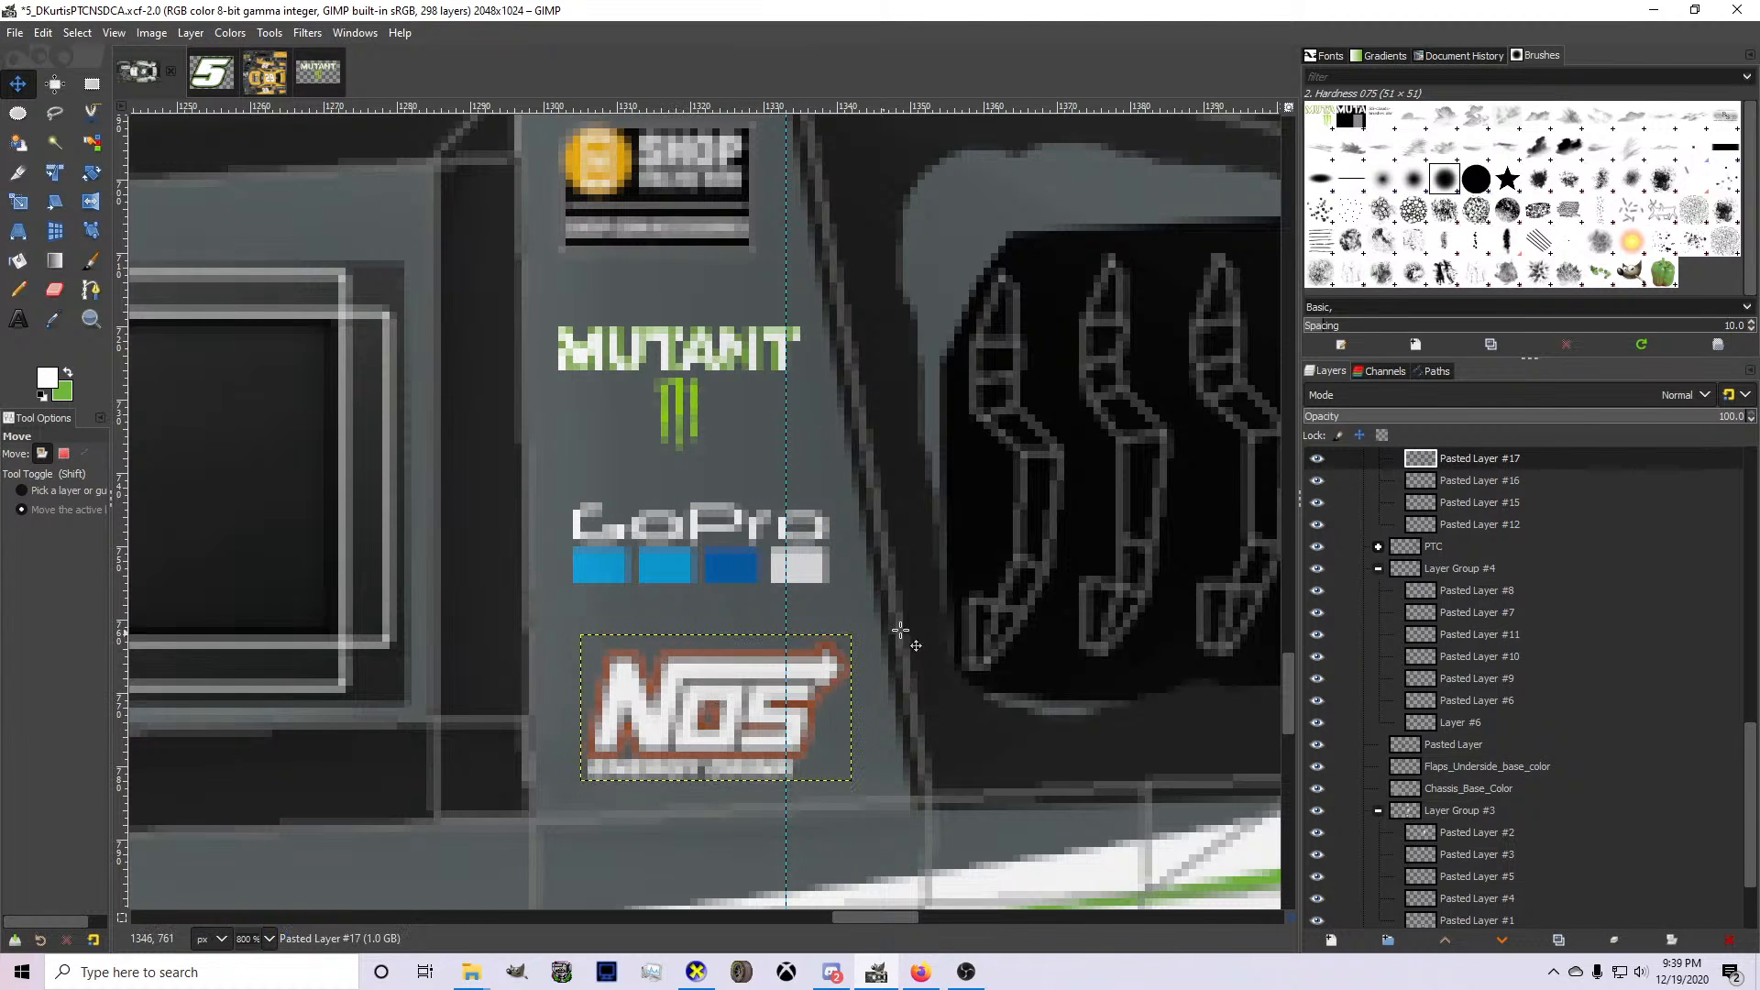
# Nudge the MUTANT logo's layer in Layer Group #2 two pixels upward toward the SHOP logo.
pyautogui.click(1512, 488)
pyautogui.scroll(3, 1412, 532)
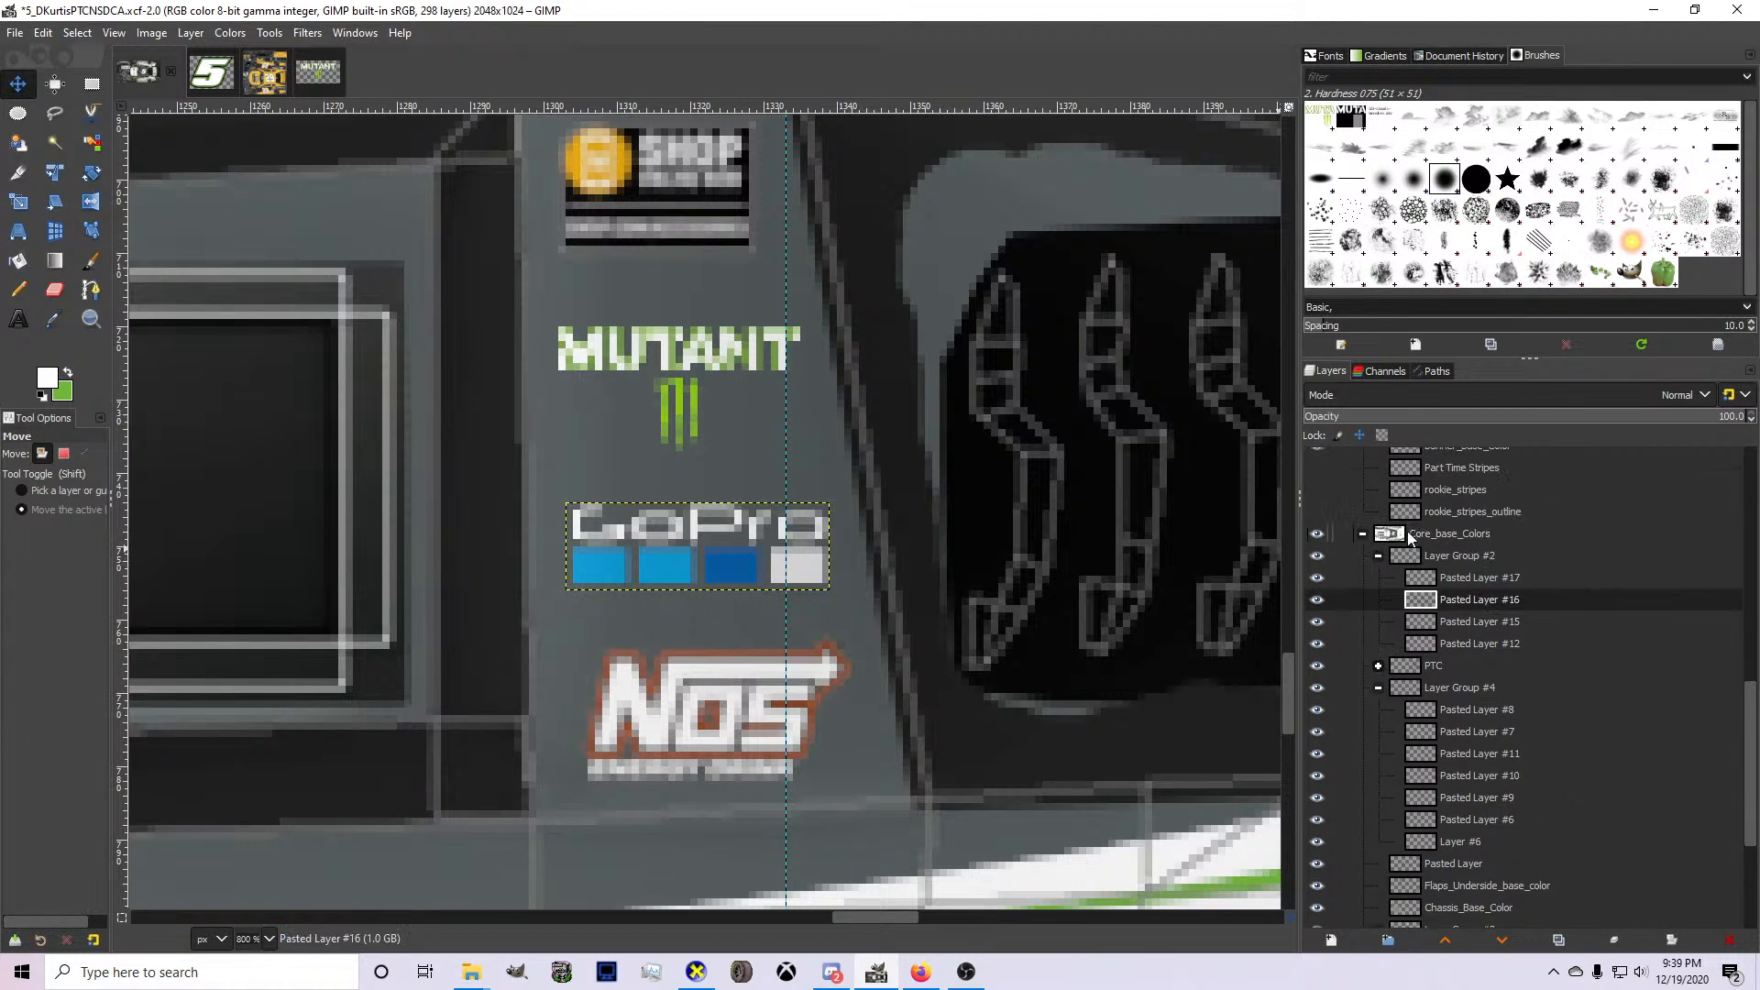
pyautogui.click(1407, 531)
pyautogui.click(1421, 555)
pyautogui.scroll(-3, 711, 472)
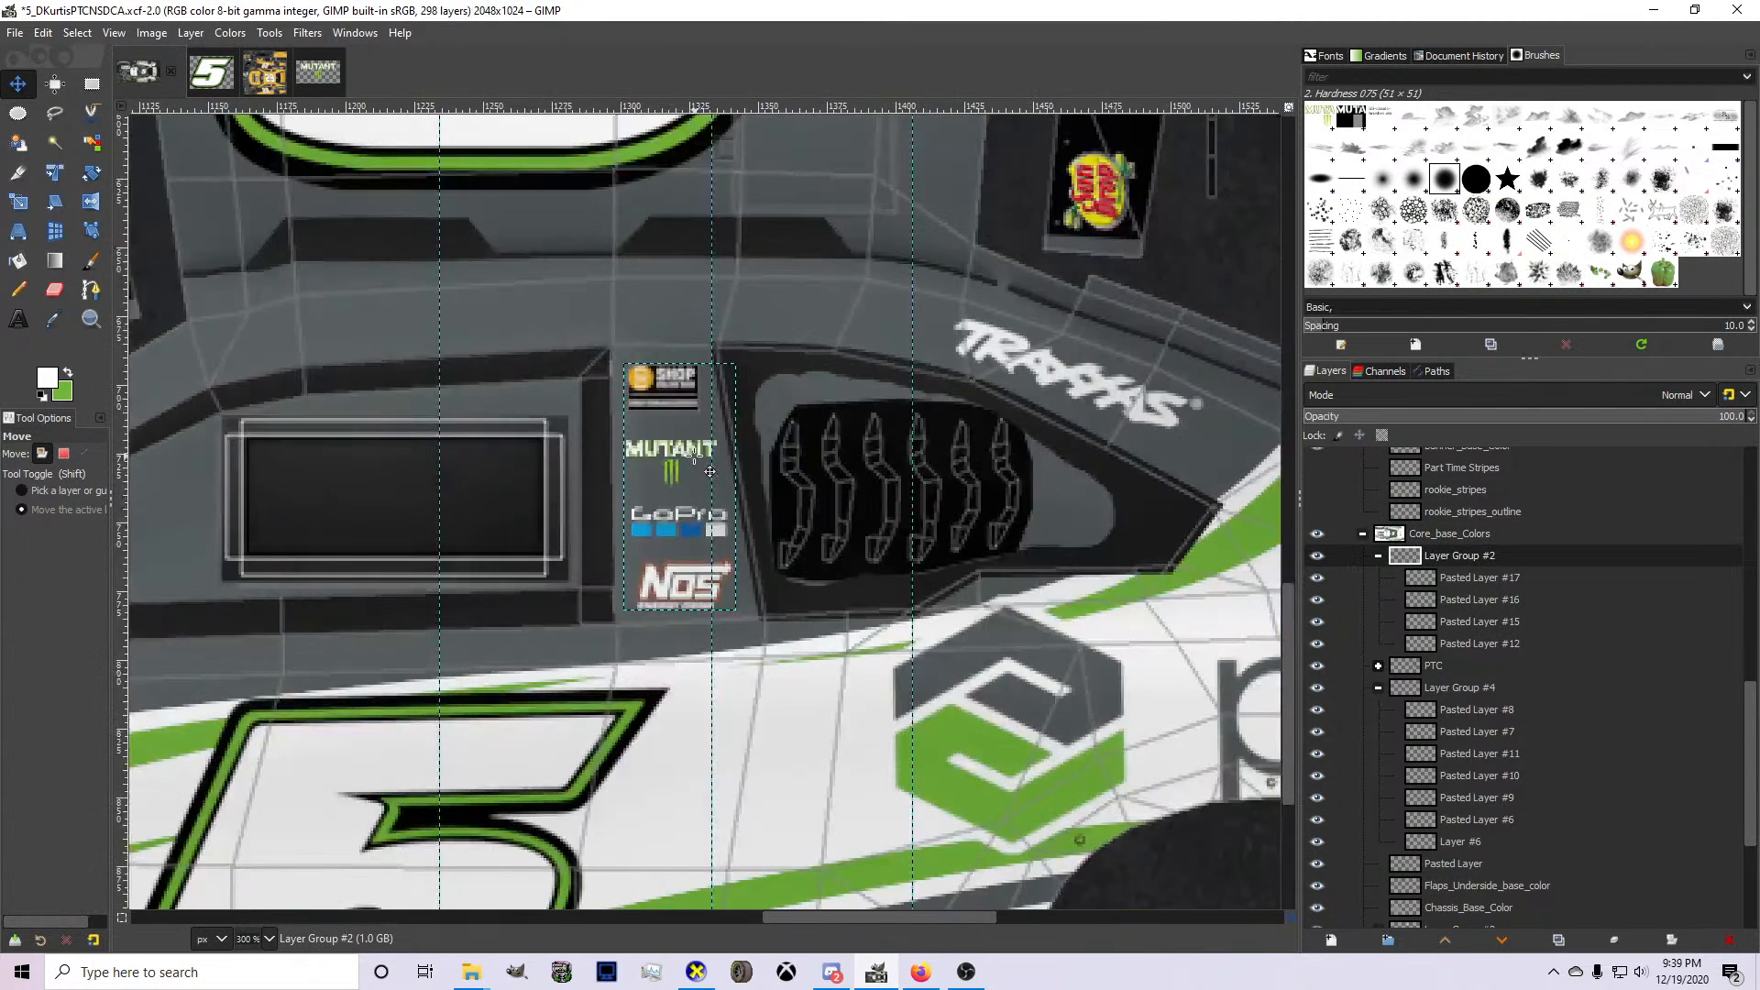
pyautogui.scroll(1, 710, 472)
pyautogui.click(1457, 599)
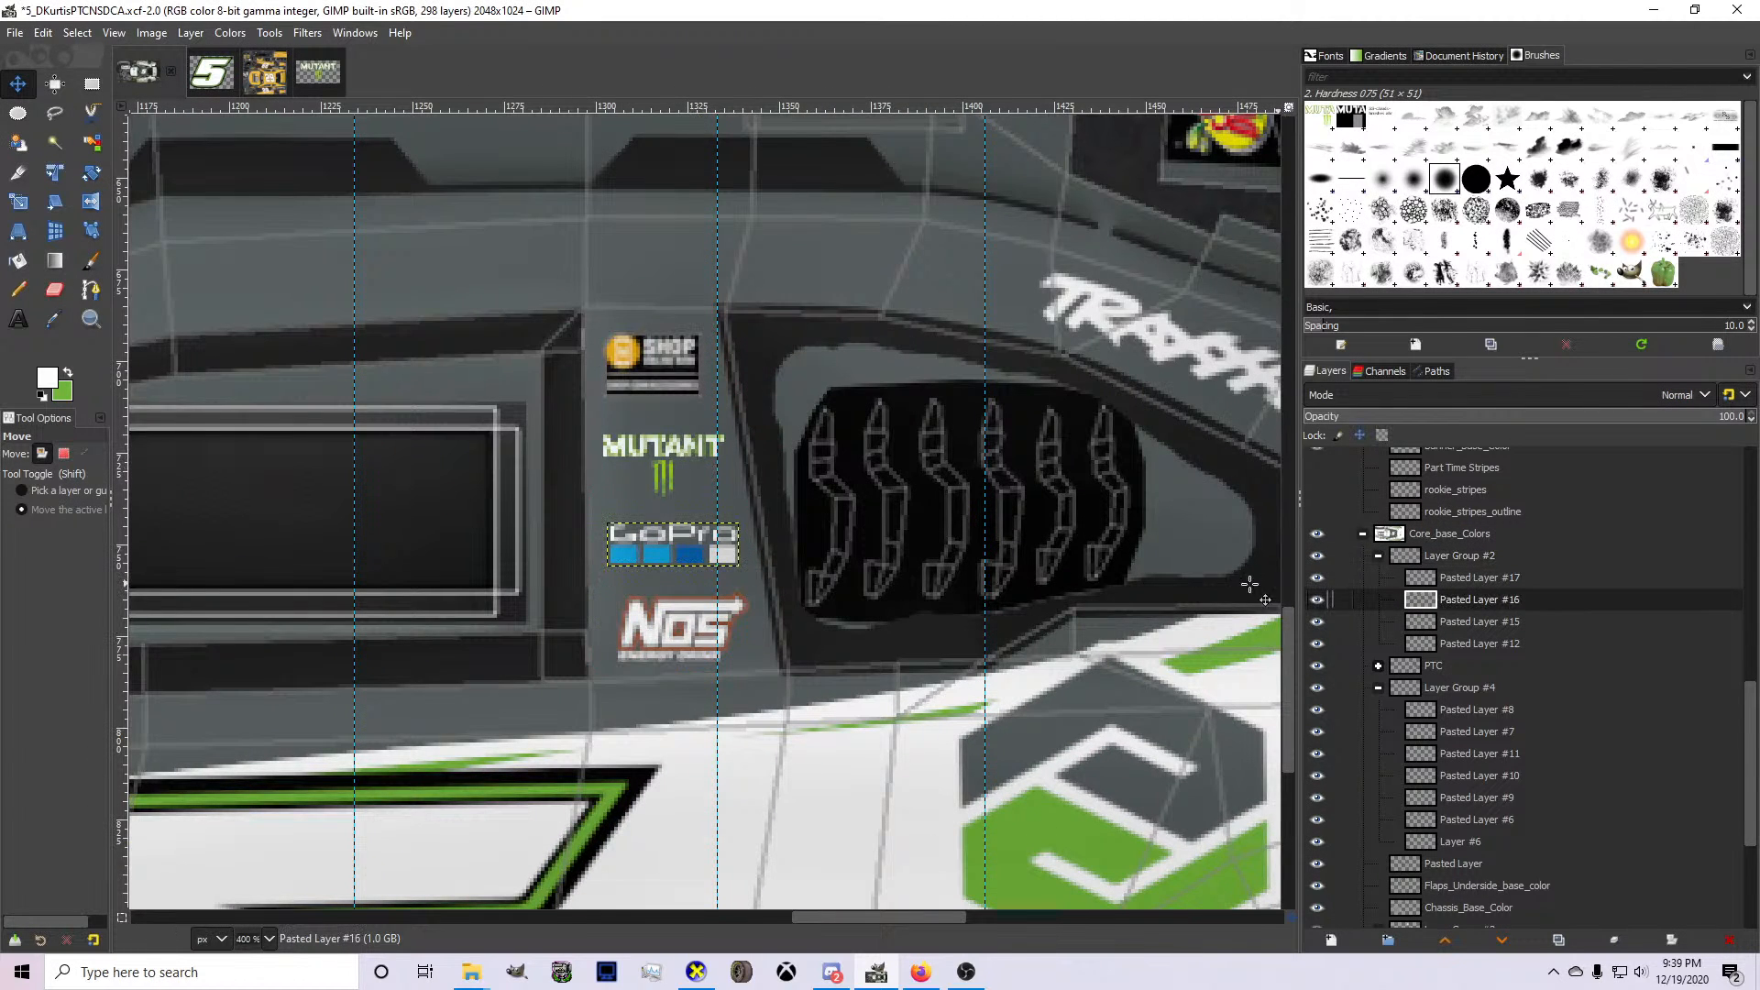
pyautogui.click(1417, 622)
pyautogui.press('Up')
pyautogui.press('Up')
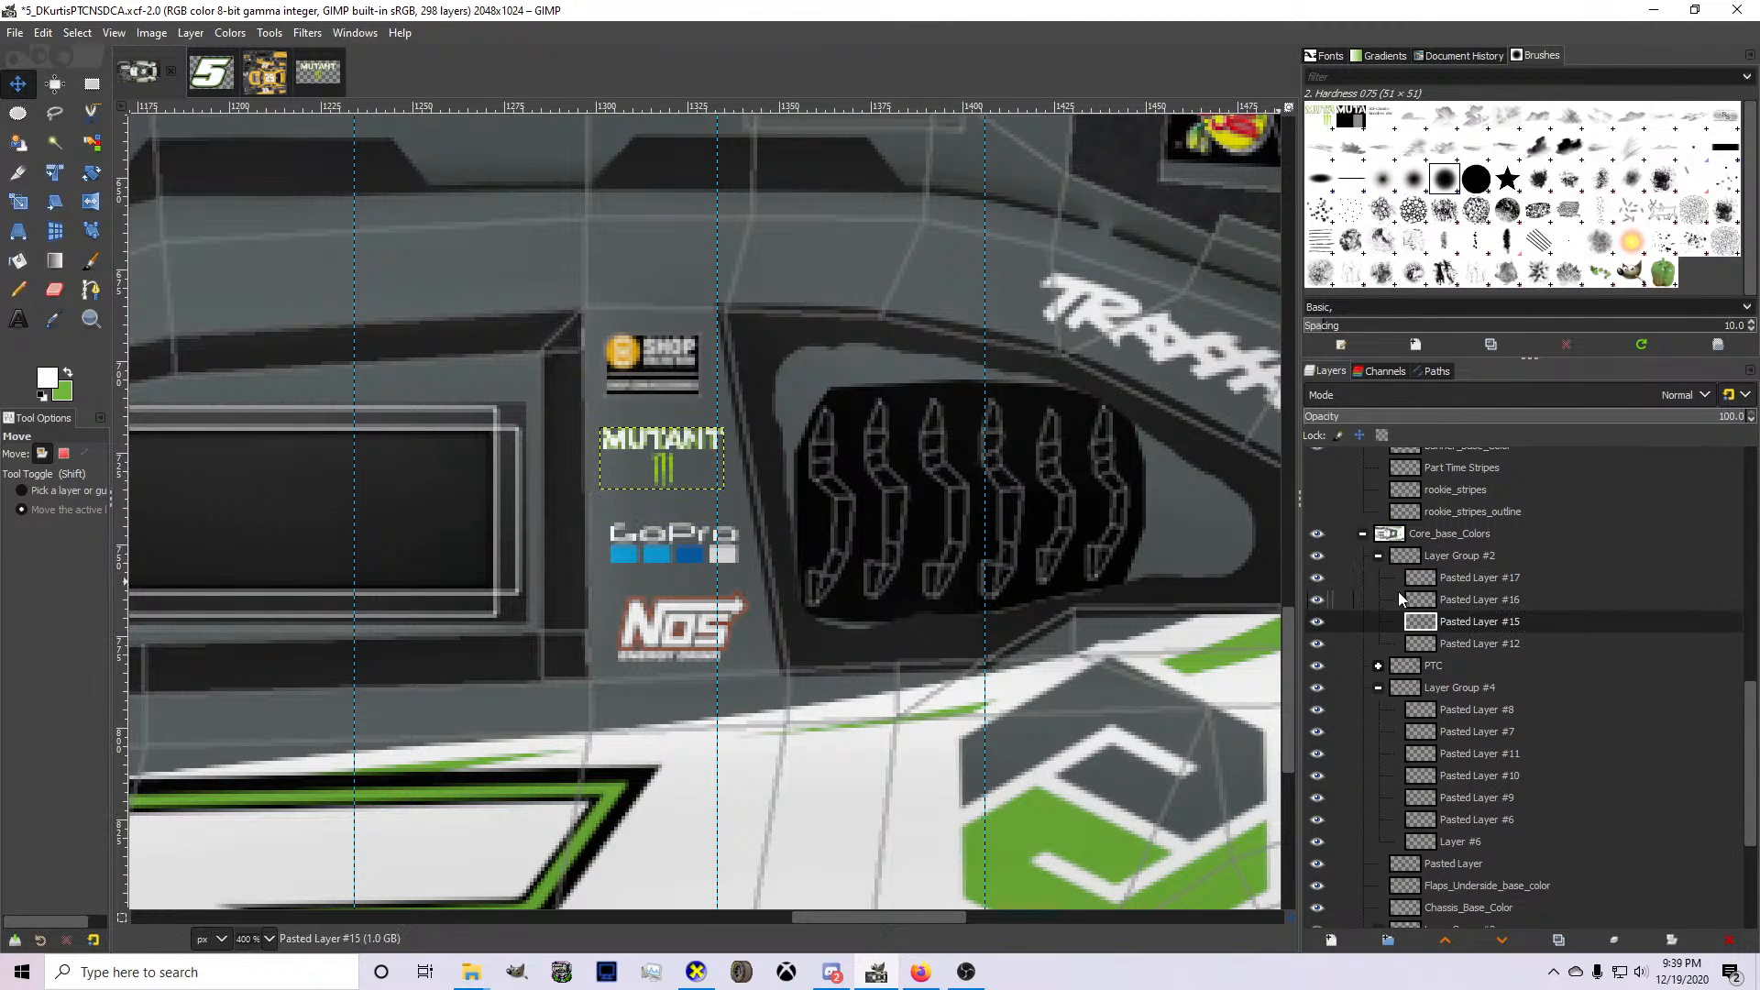
# Nudge the GoPro logo slightly right and the NOS logo slightly up and right to even out the pillar stack.
pyautogui.click(1449, 600)
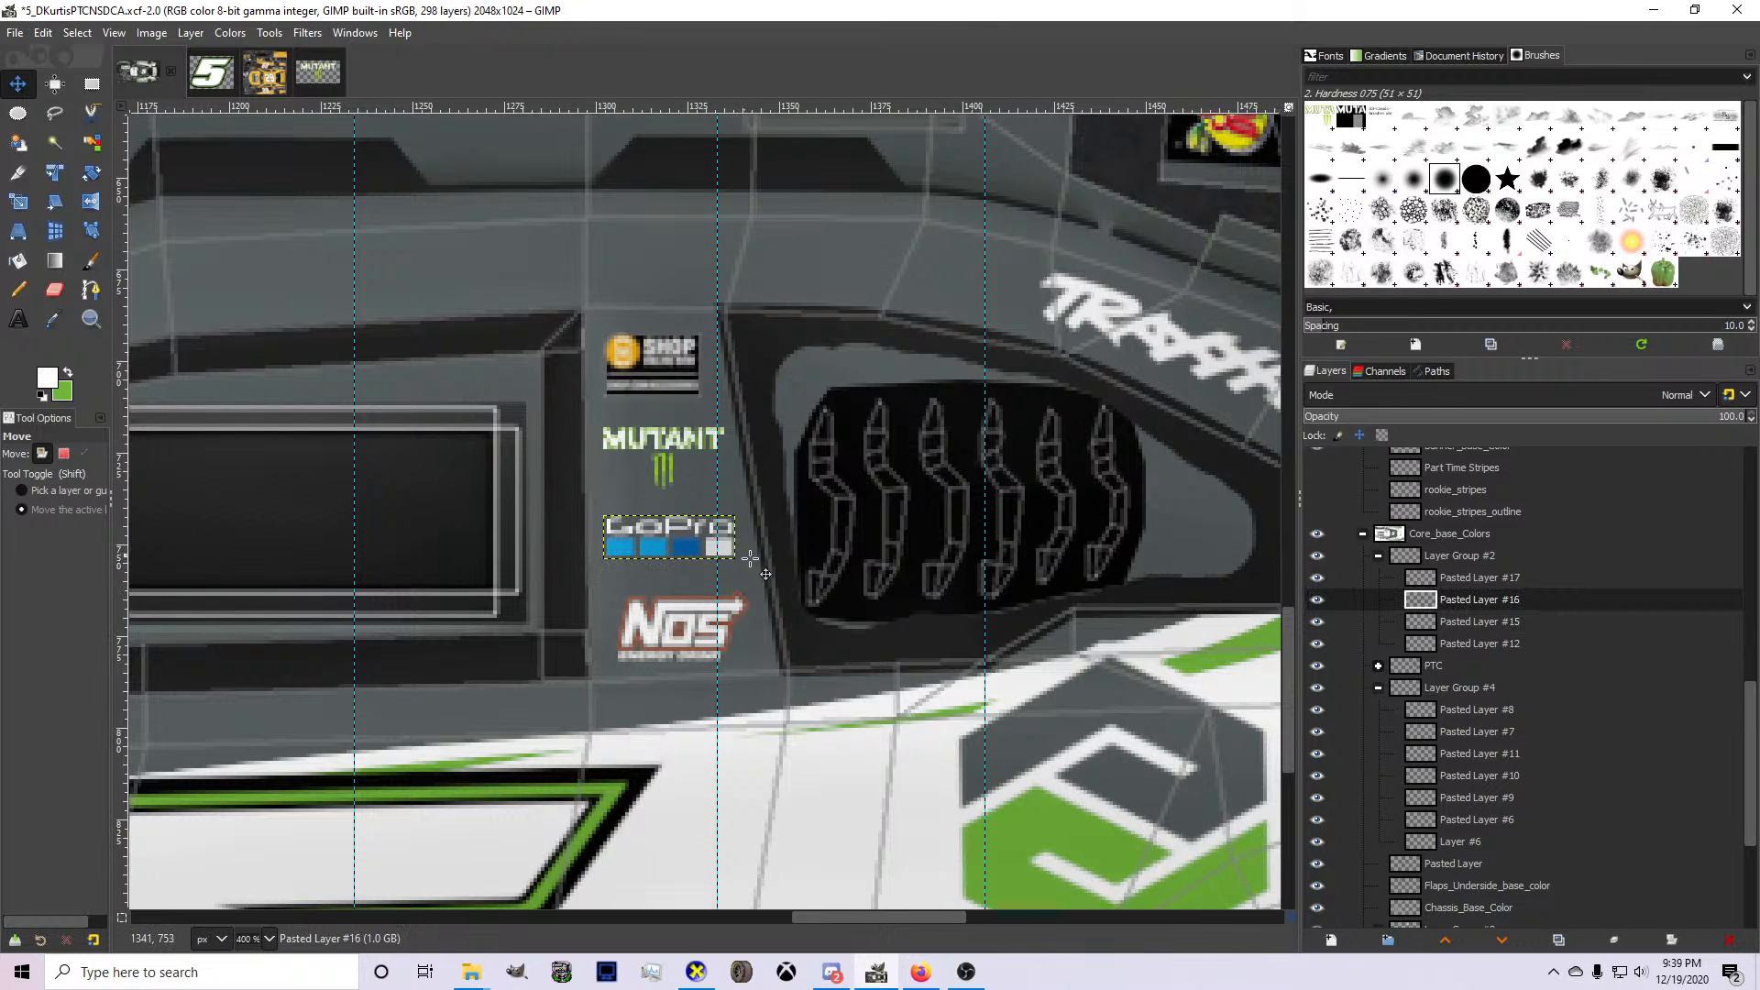
pyautogui.press('Right')
pyautogui.click(1458, 577)
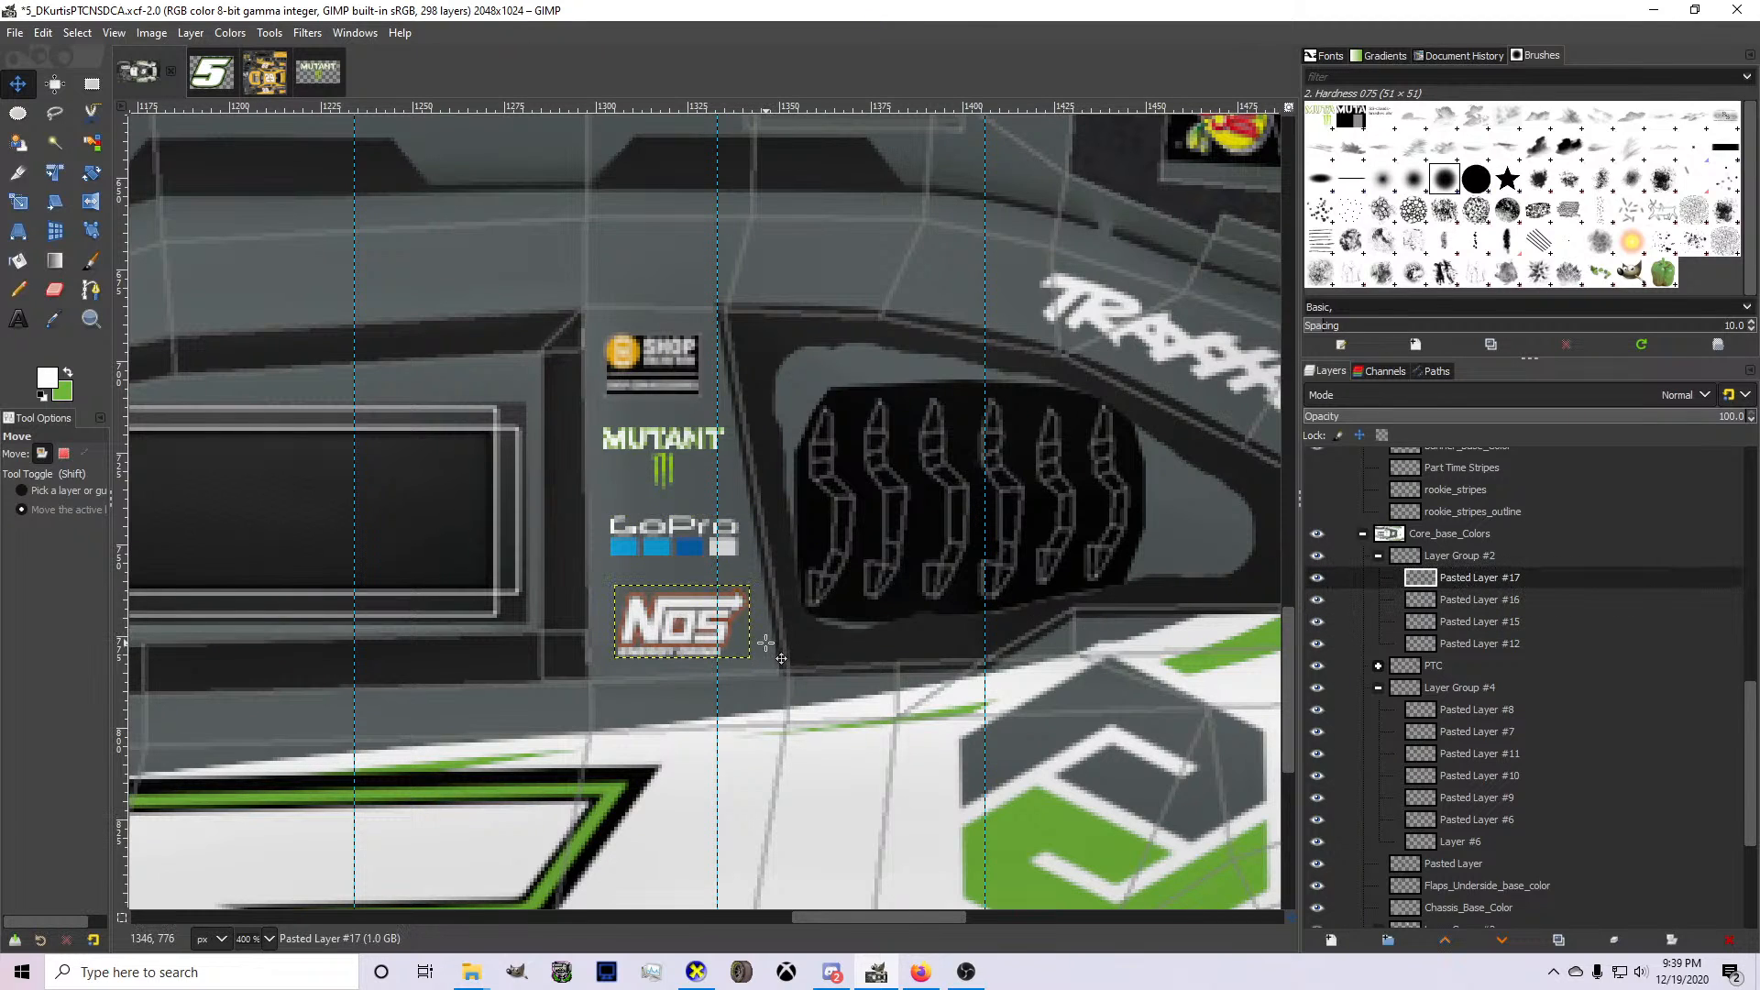
pyautogui.press('Up')
pyautogui.press('Right')
pyautogui.press('Left')
pyautogui.press('Right')
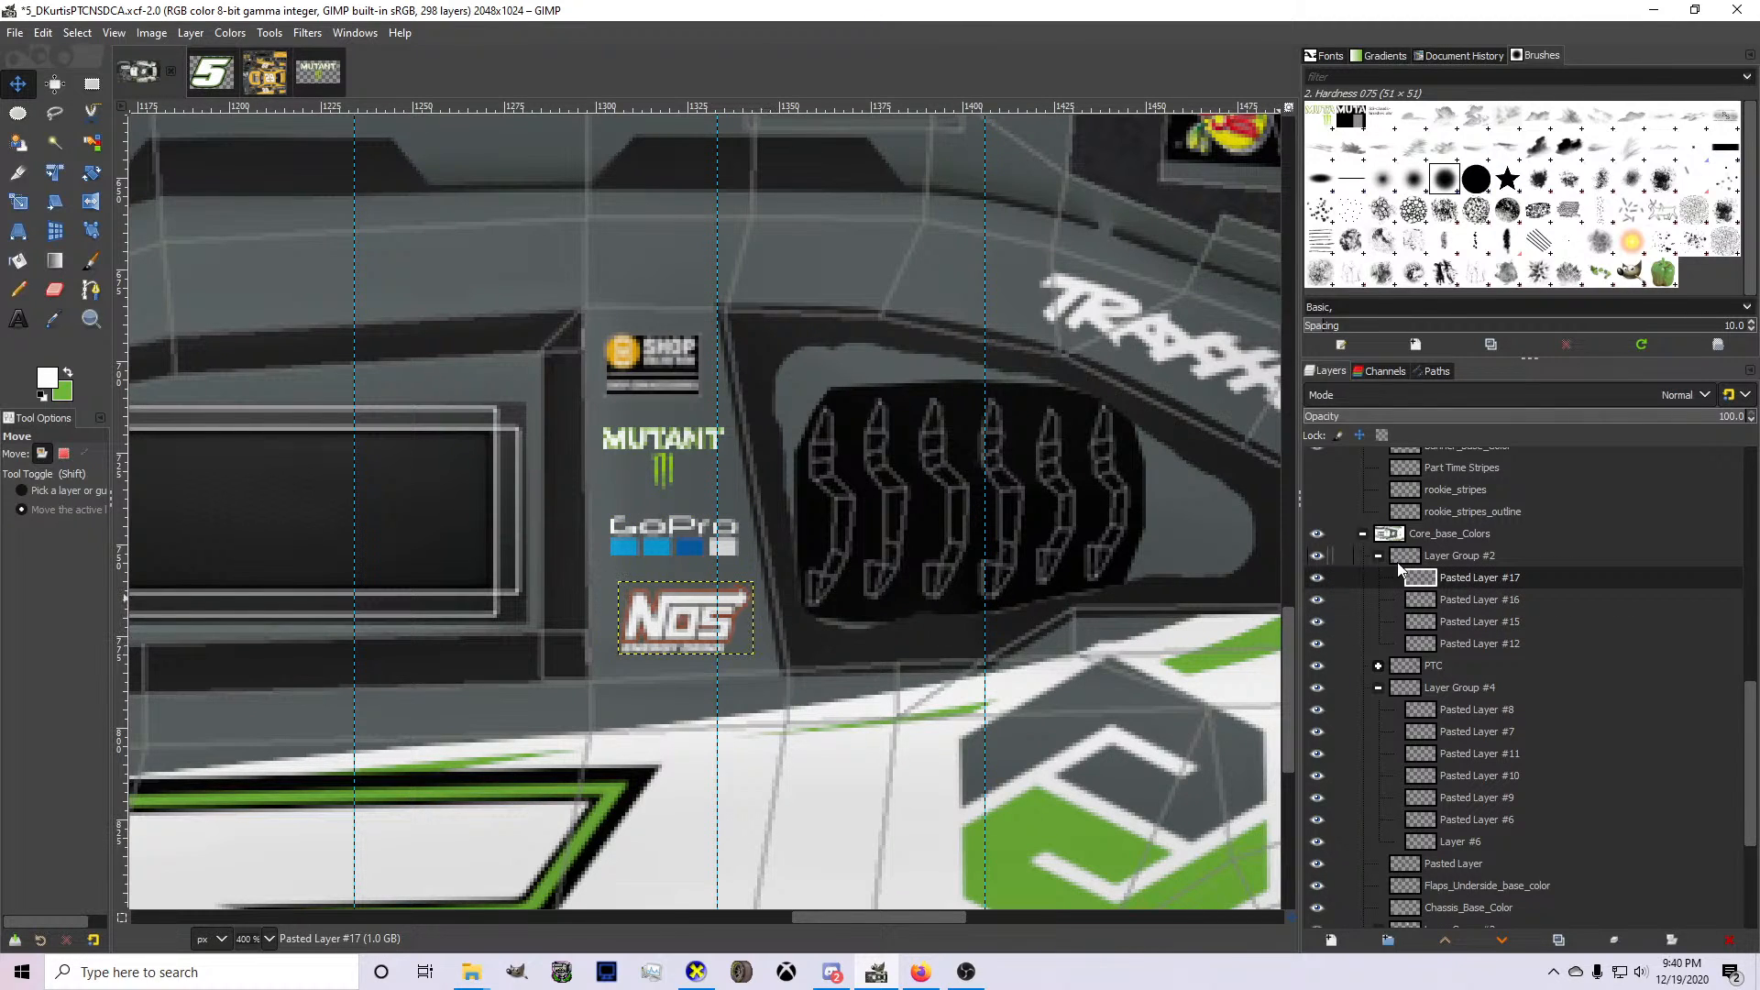
# Nudge the NOS logo slightly left, duplicate the pillar logo group Layer Group #2 and flip the copy vertically.
pyautogui.press('Left')
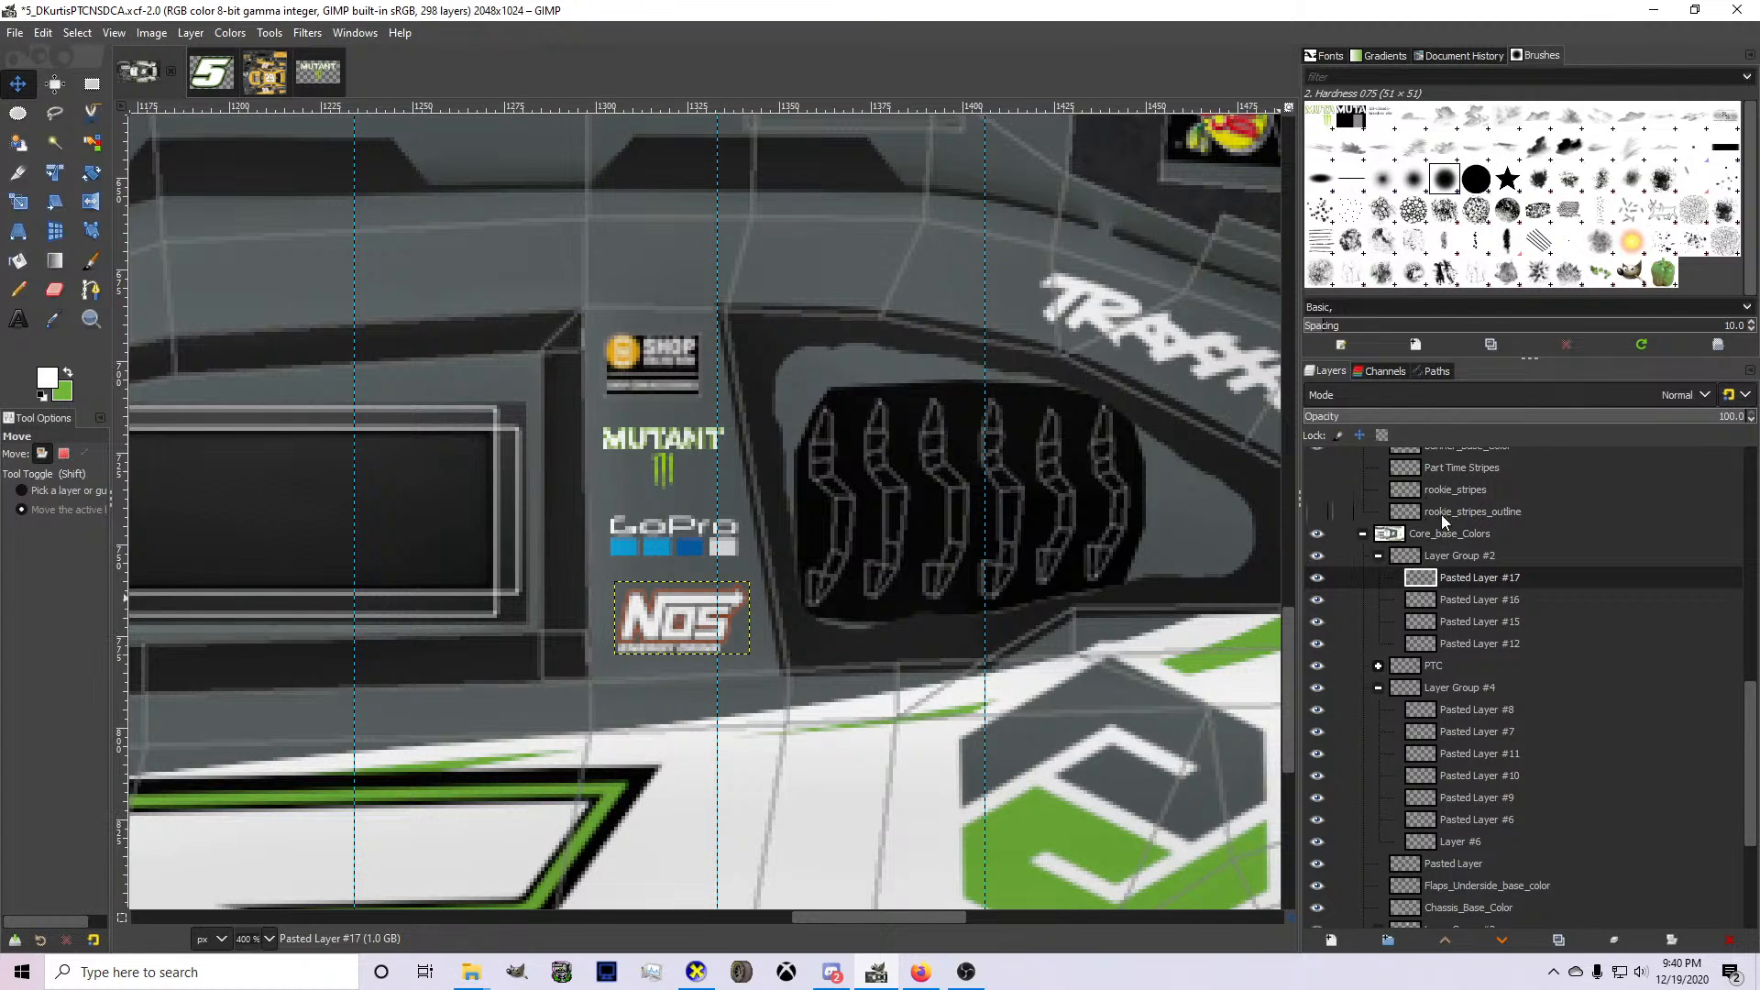
pyautogui.click(1456, 559)
pyautogui.hotkey('shift', 'ctrl', 'd')
pyautogui.rightClick(651, 522)
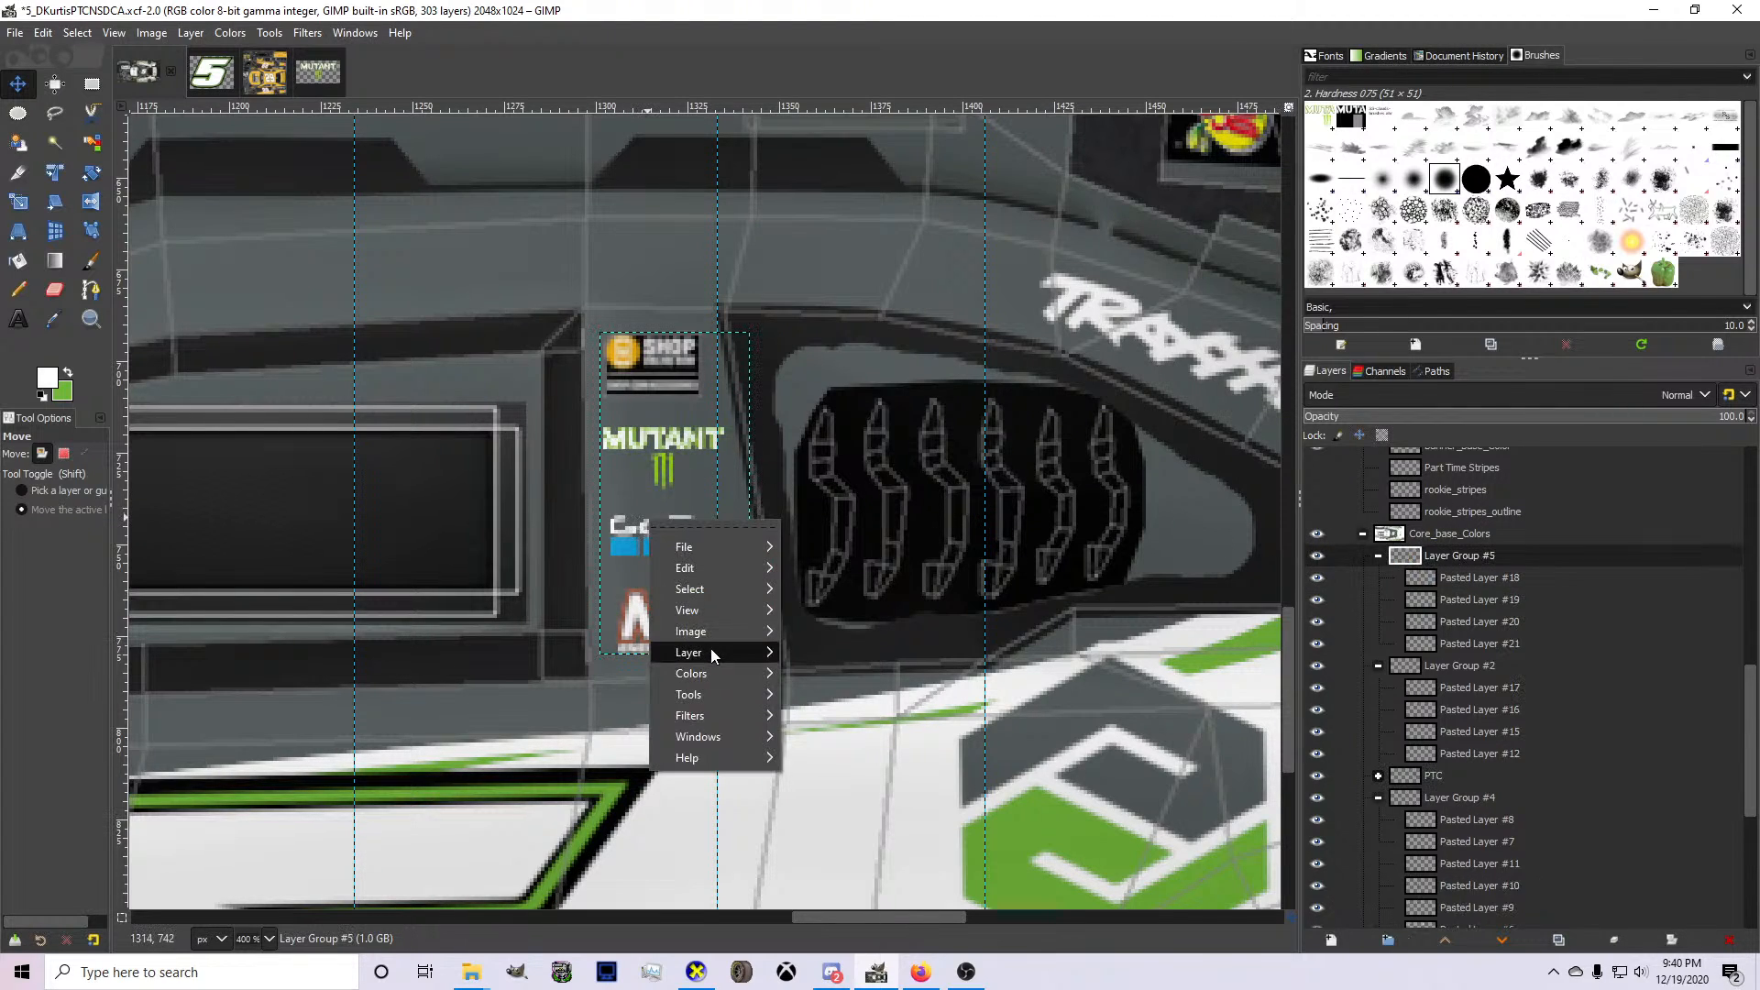
pyautogui.moveTo(711, 651)
pyautogui.moveTo(916, 850)
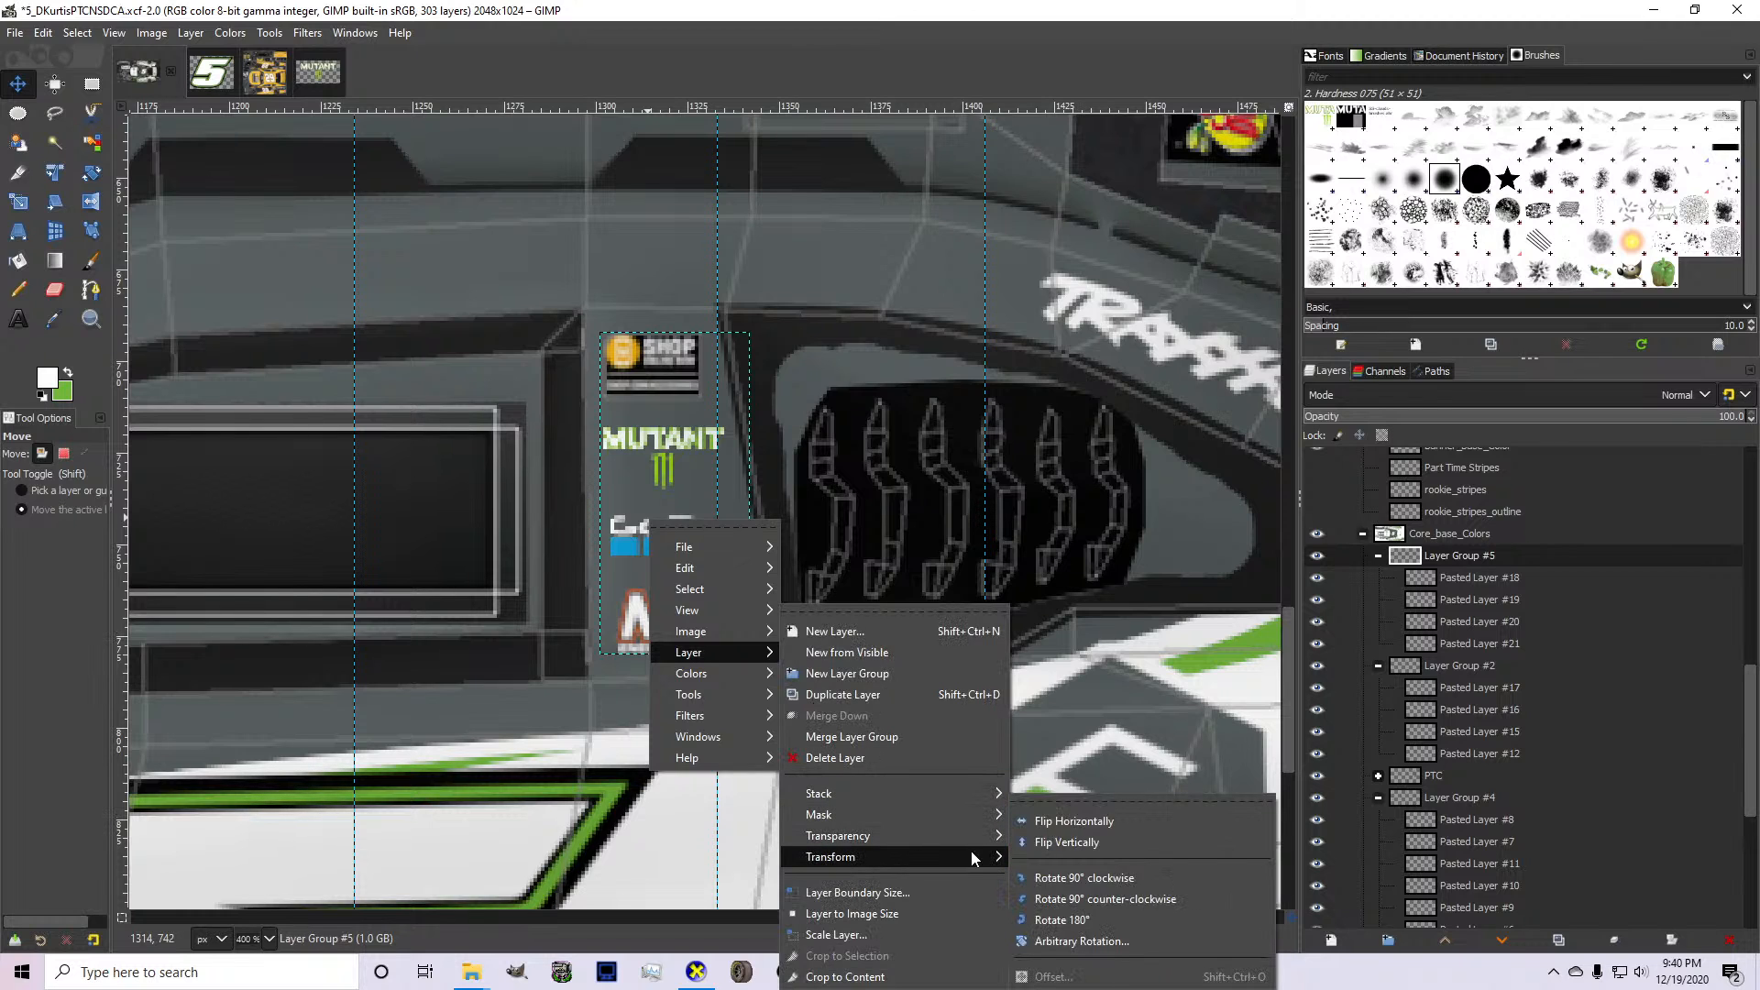
pyautogui.click(1075, 840)
# Move the flipped logo group onto the opposite side's pillar, beside the window with the Chevrolet bowtie.
pyautogui.press('4')
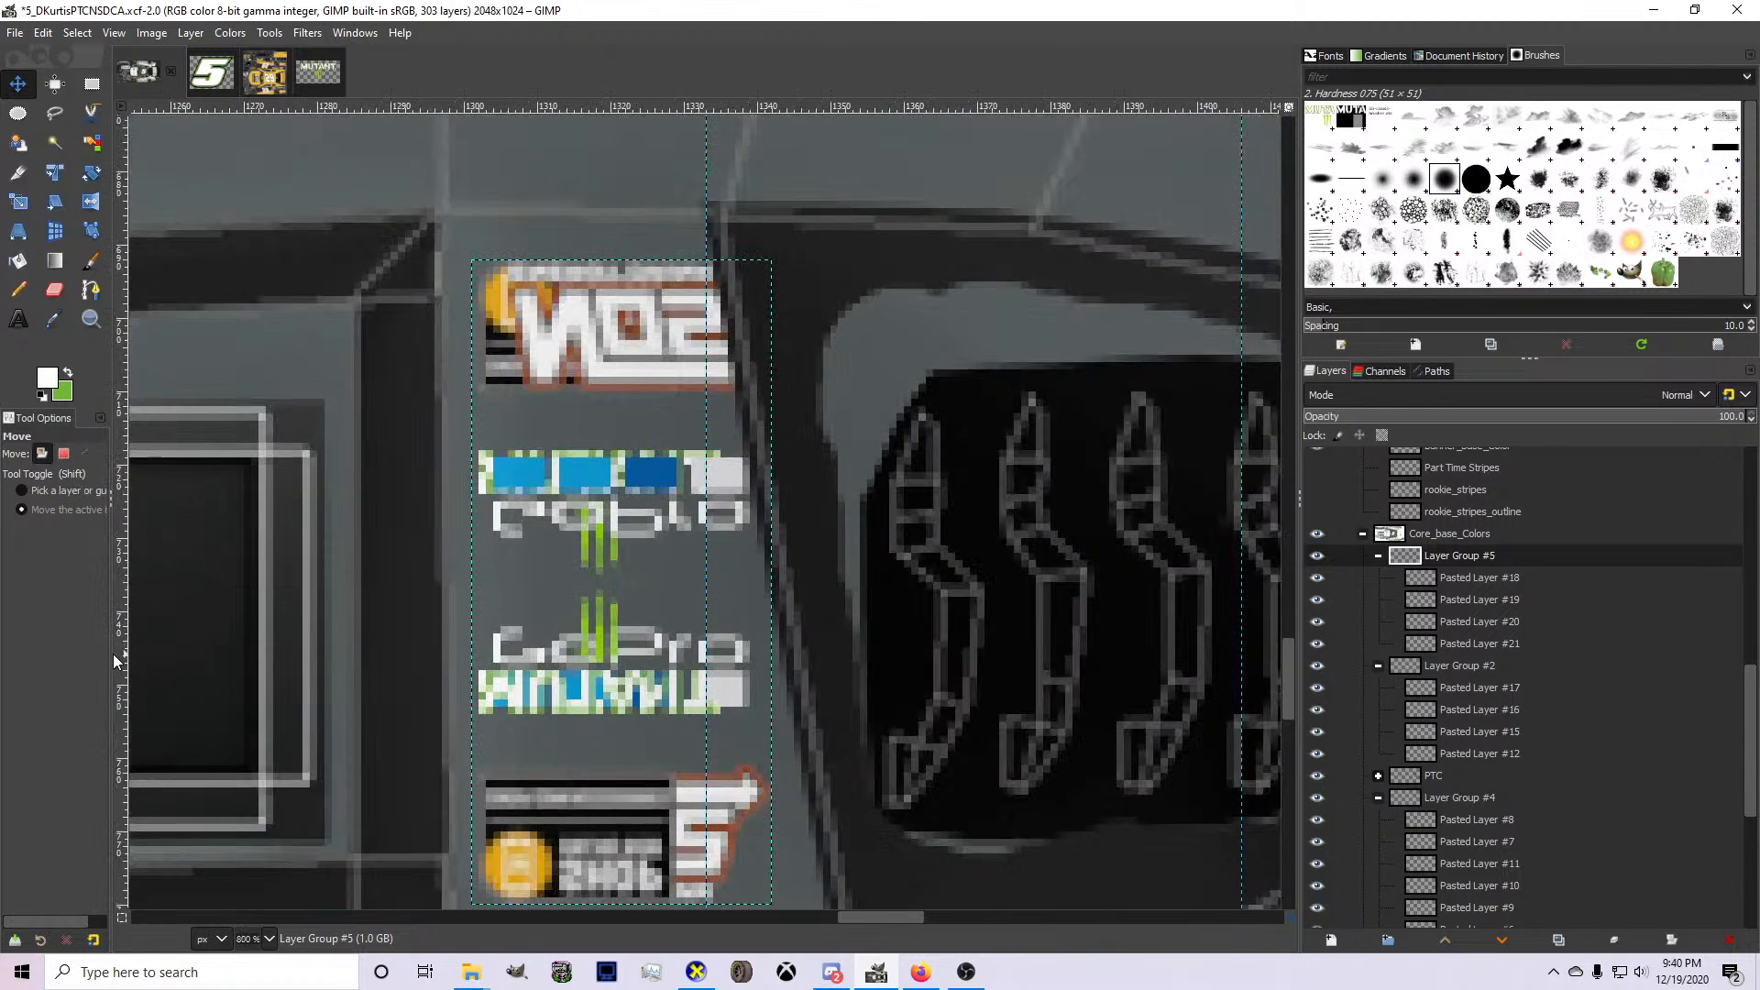
pyautogui.moveTo(114, 653); pyautogui.dragTo(507, 615)
pyautogui.scroll(-3, 496, 667)
pyautogui.scroll(3, 507, 671)
pyautogui.scroll(3, 507, 671)
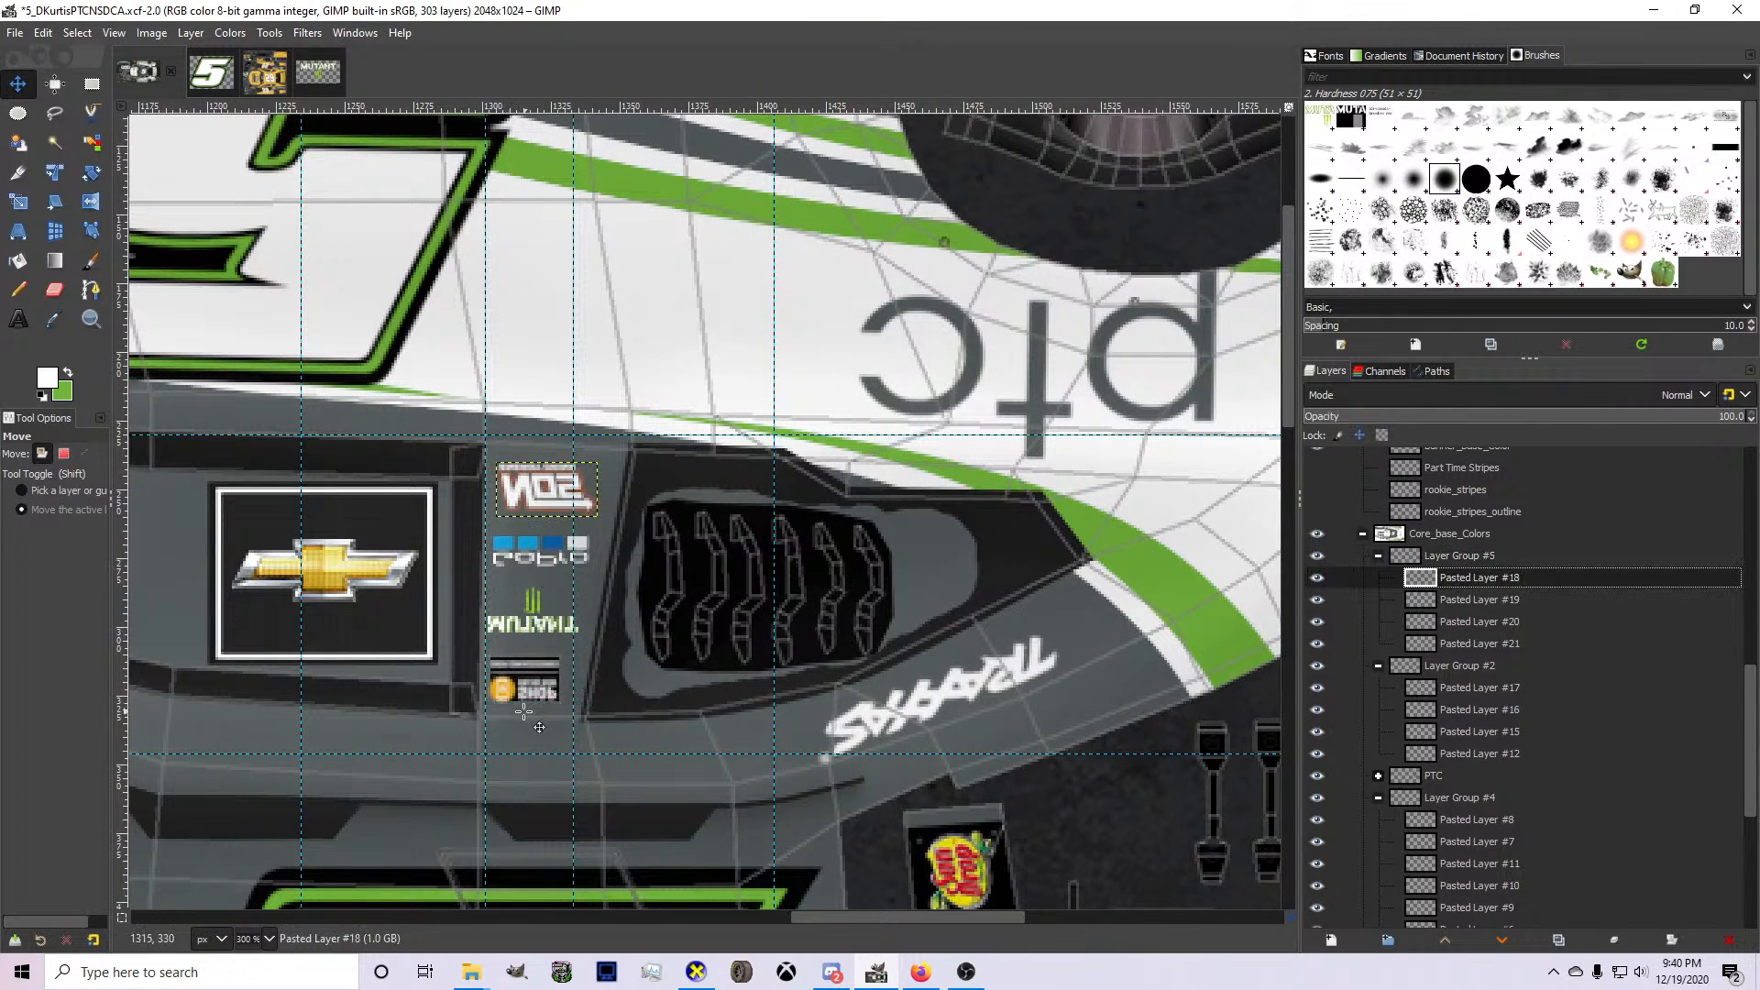
# Flip the copied NOS logo in Layer Group #5 horizontally.
pyautogui.press('4')
pyautogui.rightClick(570, 478)
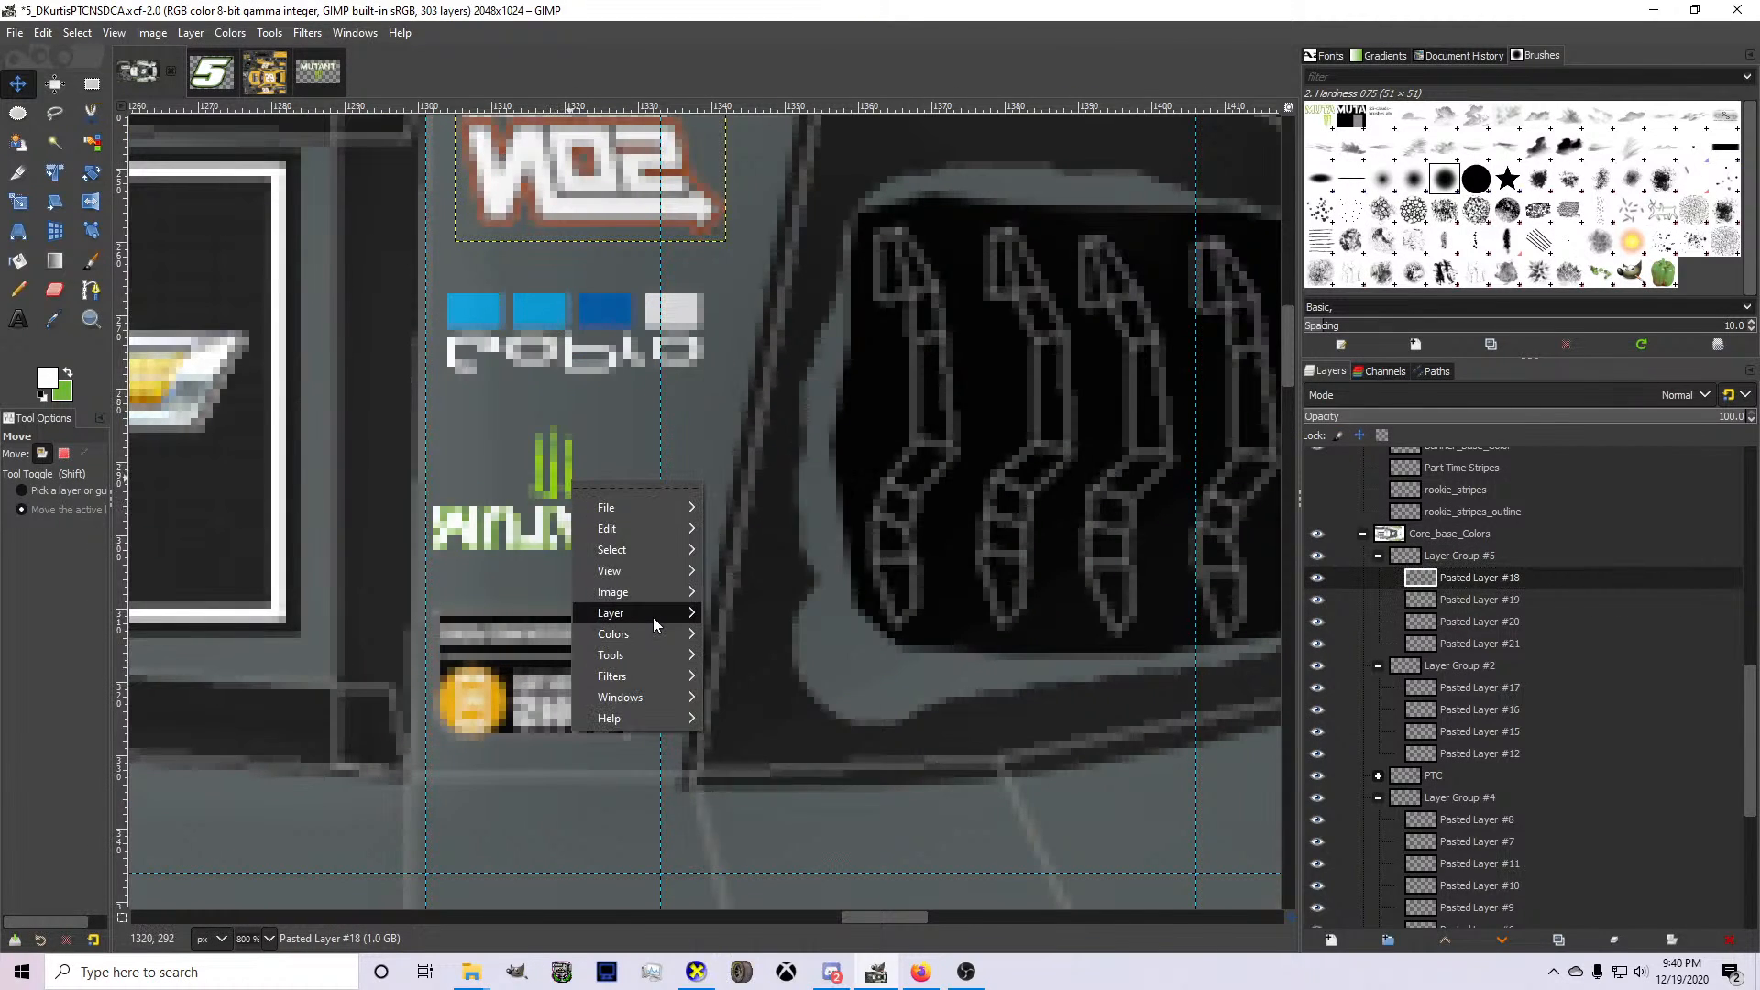
pyautogui.moveTo(653, 616)
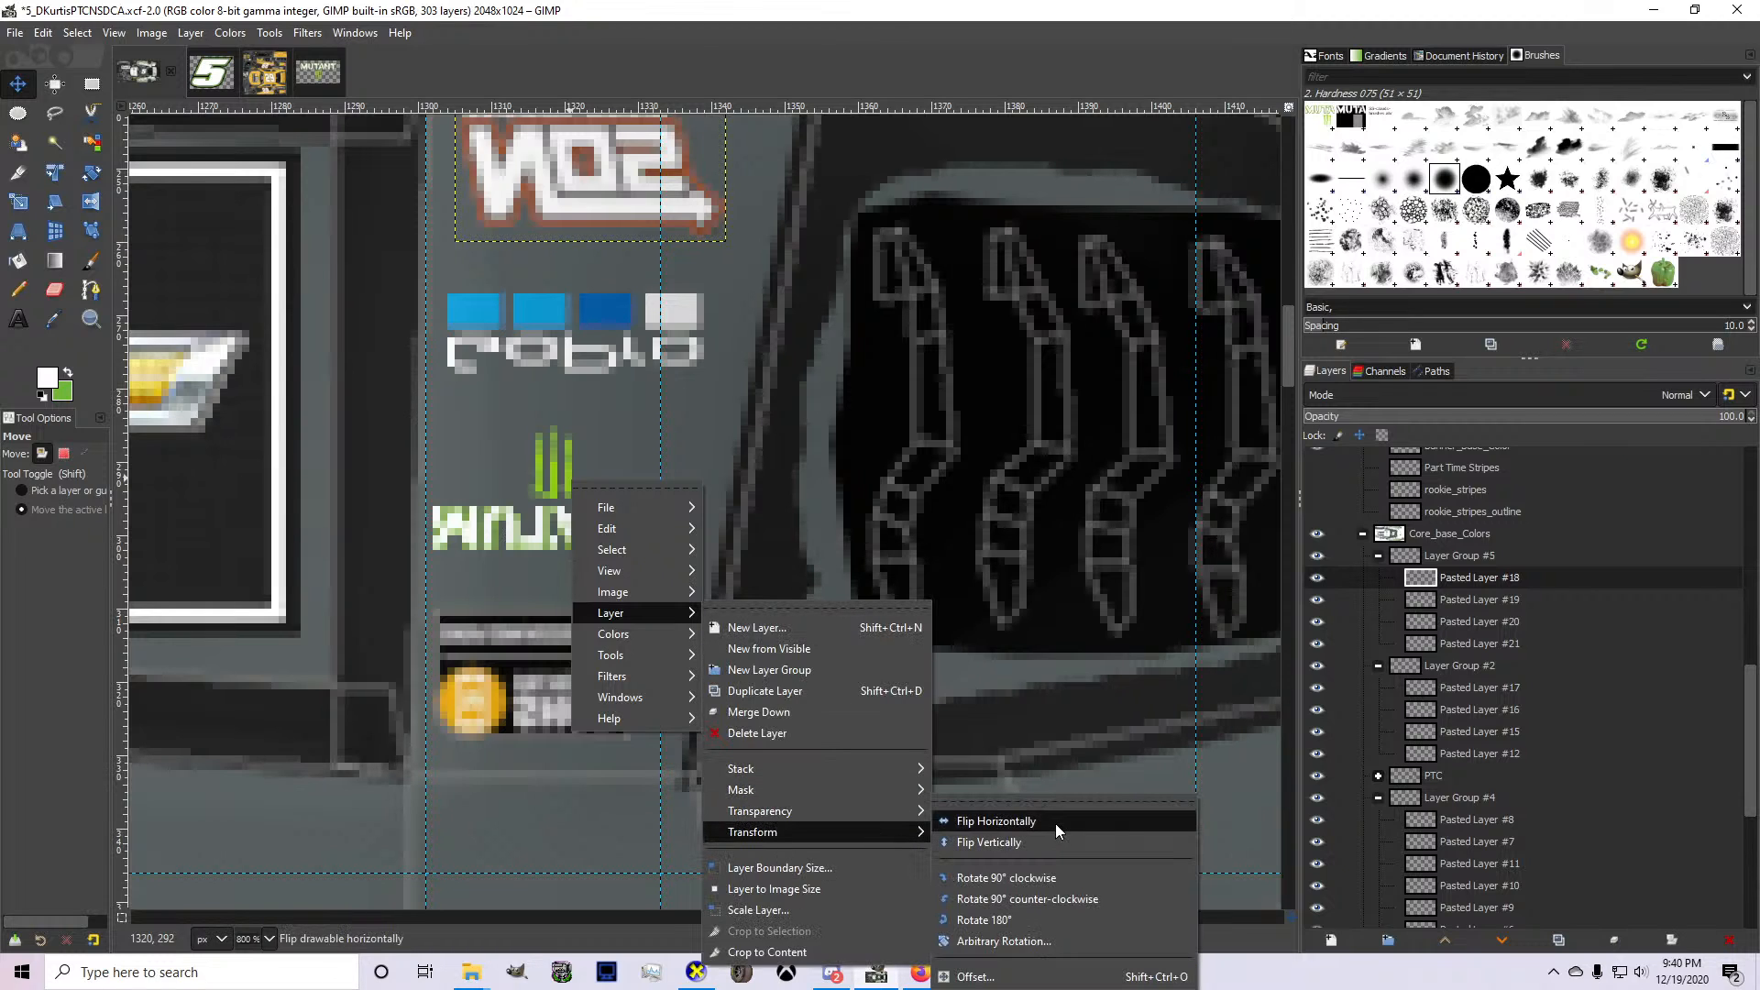
pyautogui.click(1055, 823)
pyautogui.scroll(3, 860, 625)
# Flip the copied GoPro logo in Layer Group #5 horizontally.
pyautogui.click(1478, 600)
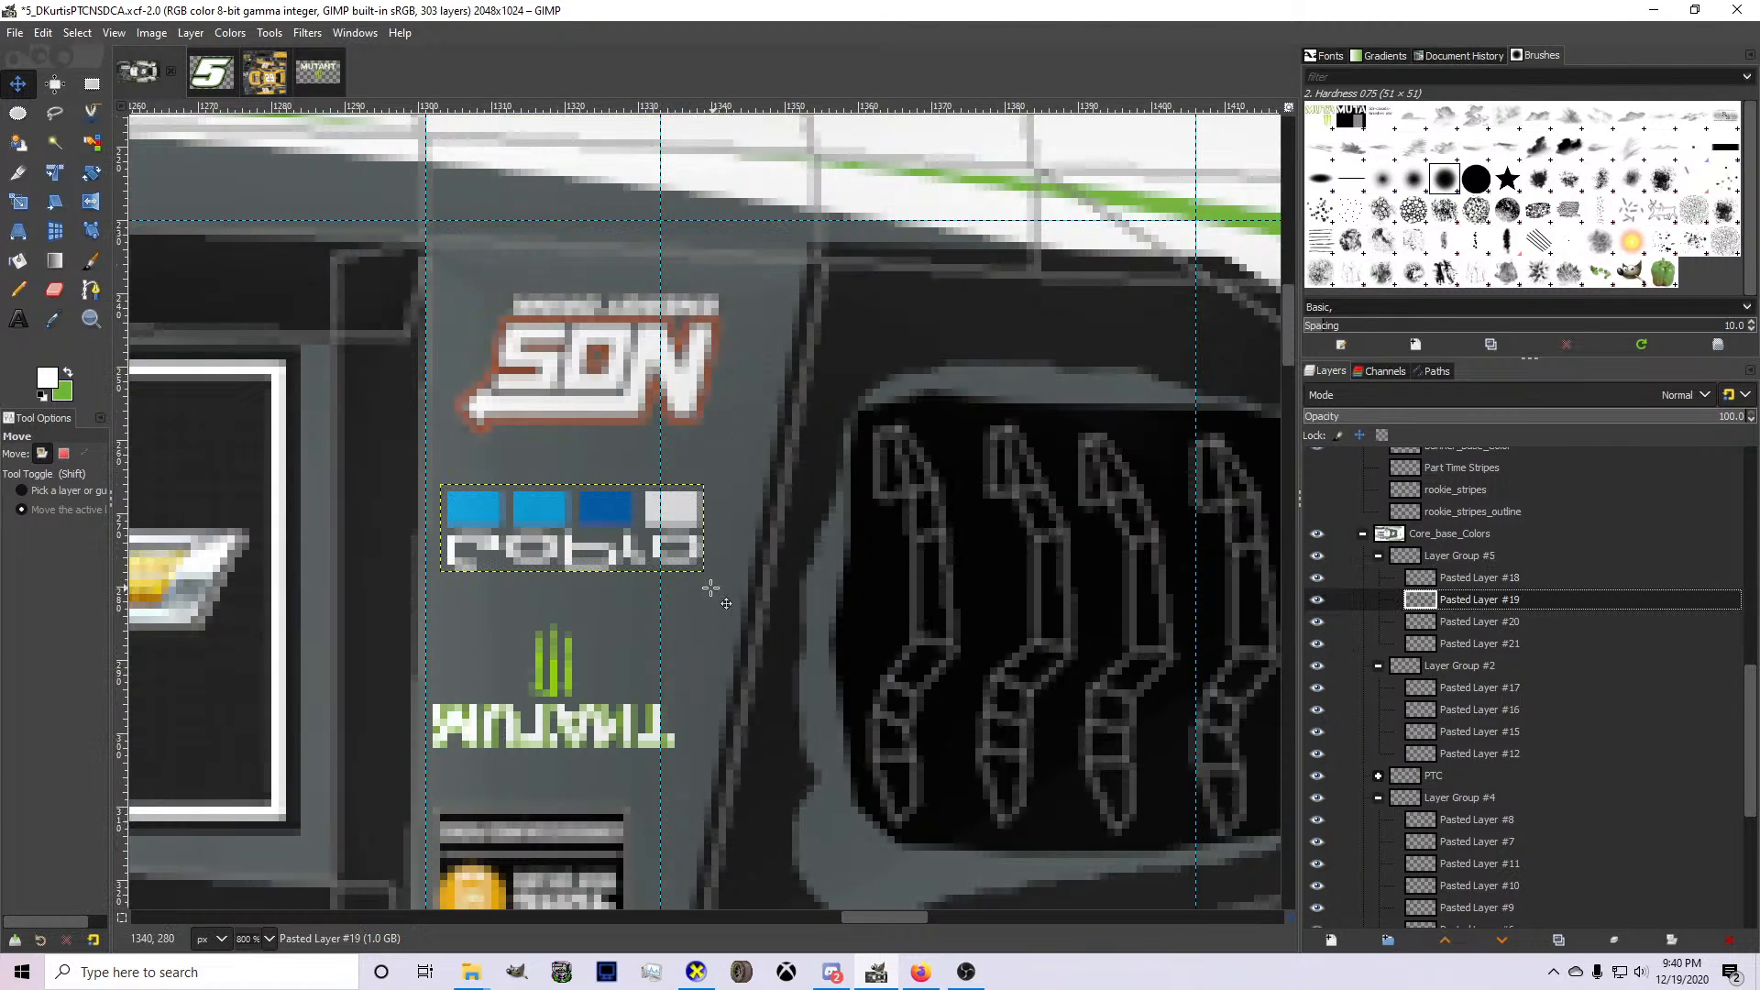
pyautogui.rightClick(714, 607)
pyautogui.moveTo(816, 724)
pyautogui.moveTo(1117, 848)
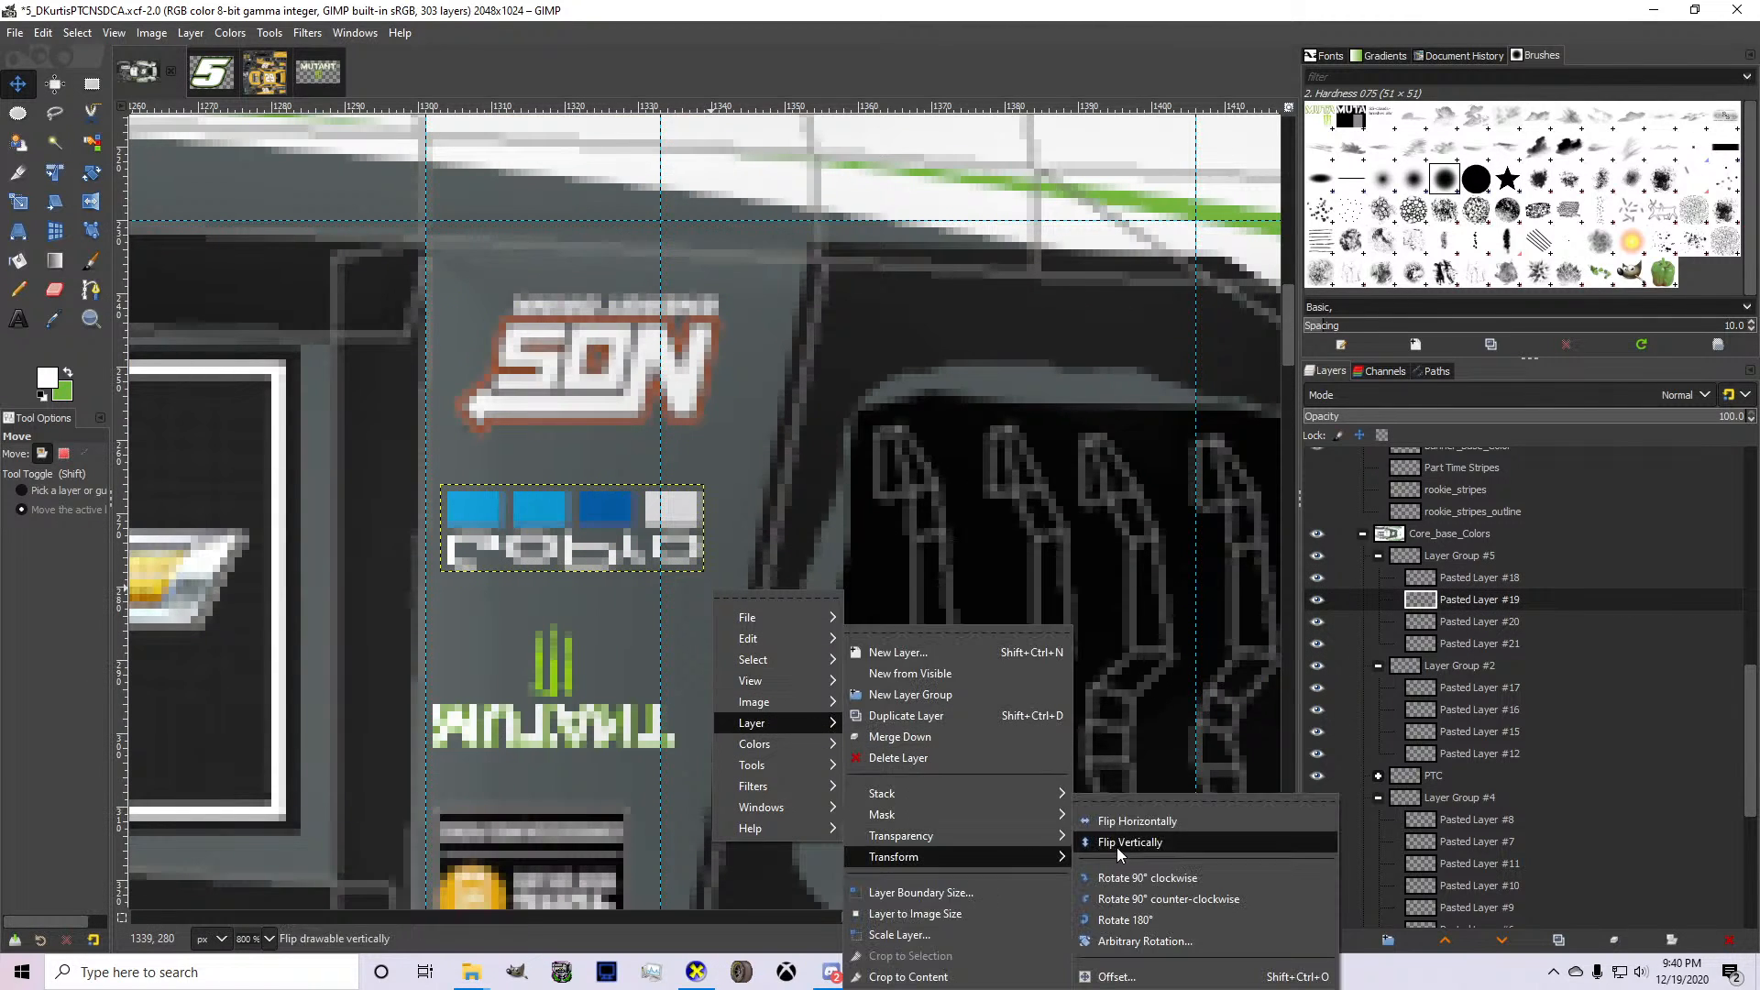
pyautogui.click(1201, 821)
# Flip the copied MUTANT logo in Layer Group #5 horizontally.
pyautogui.click(1467, 617)
pyautogui.rightClick(811, 689)
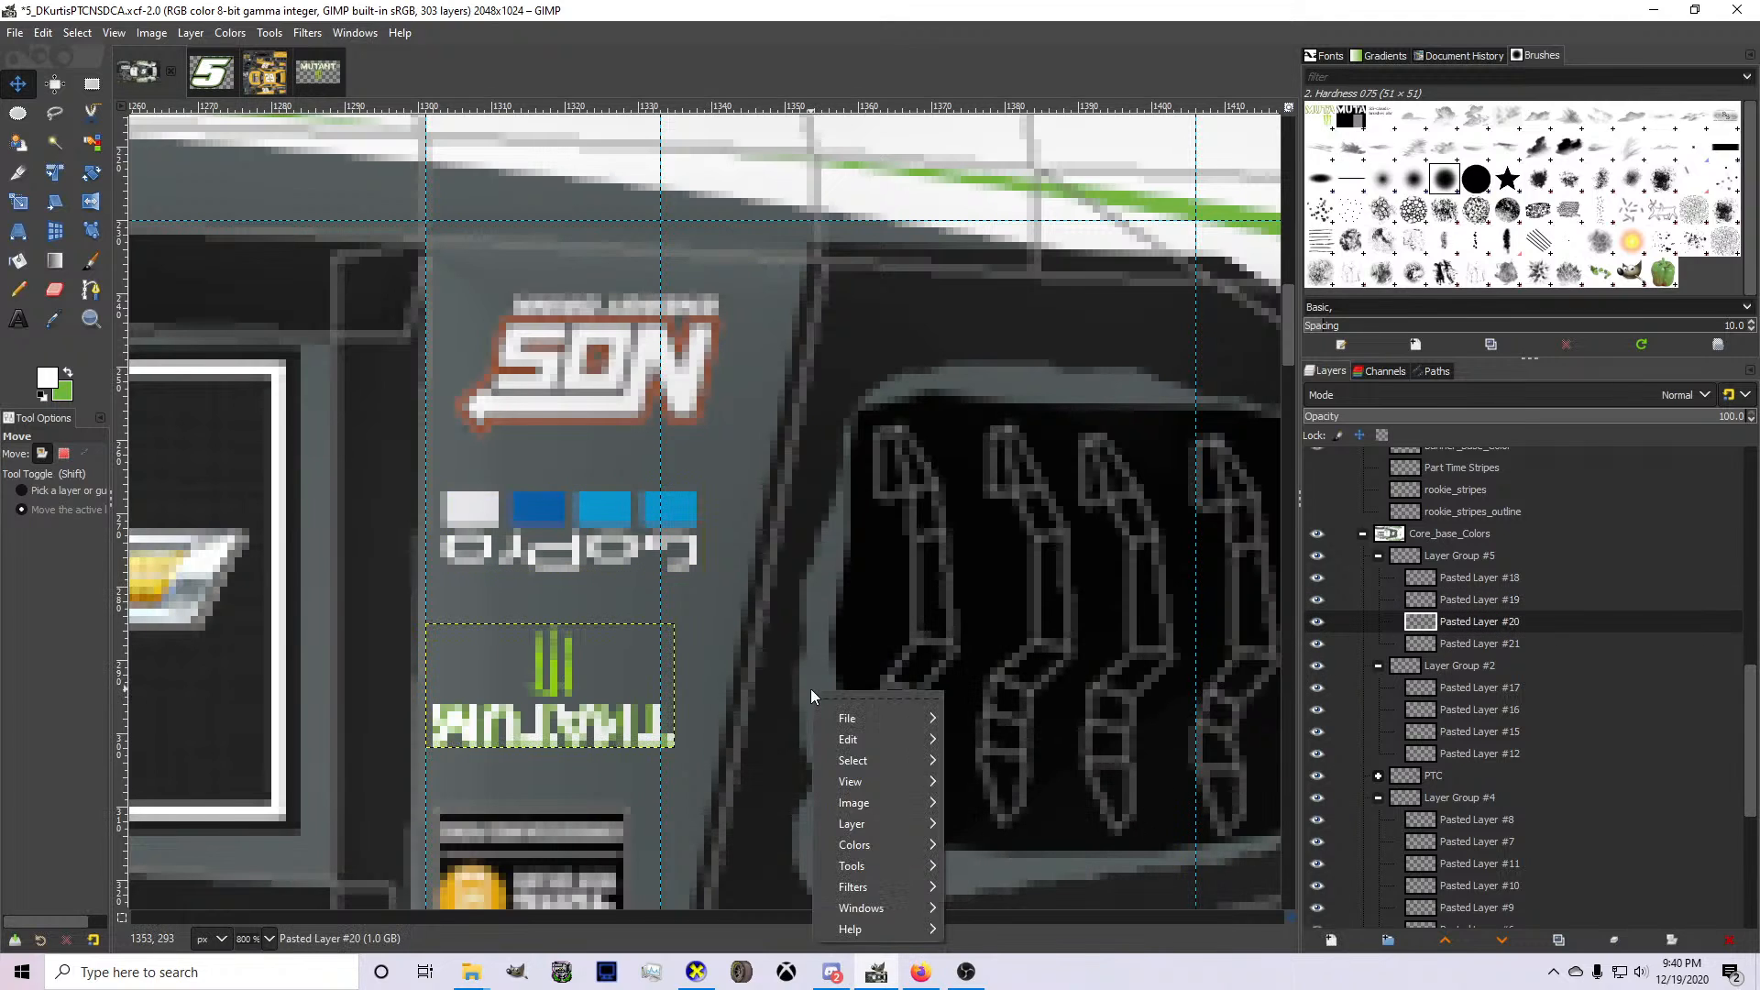
pyautogui.moveTo(885, 822)
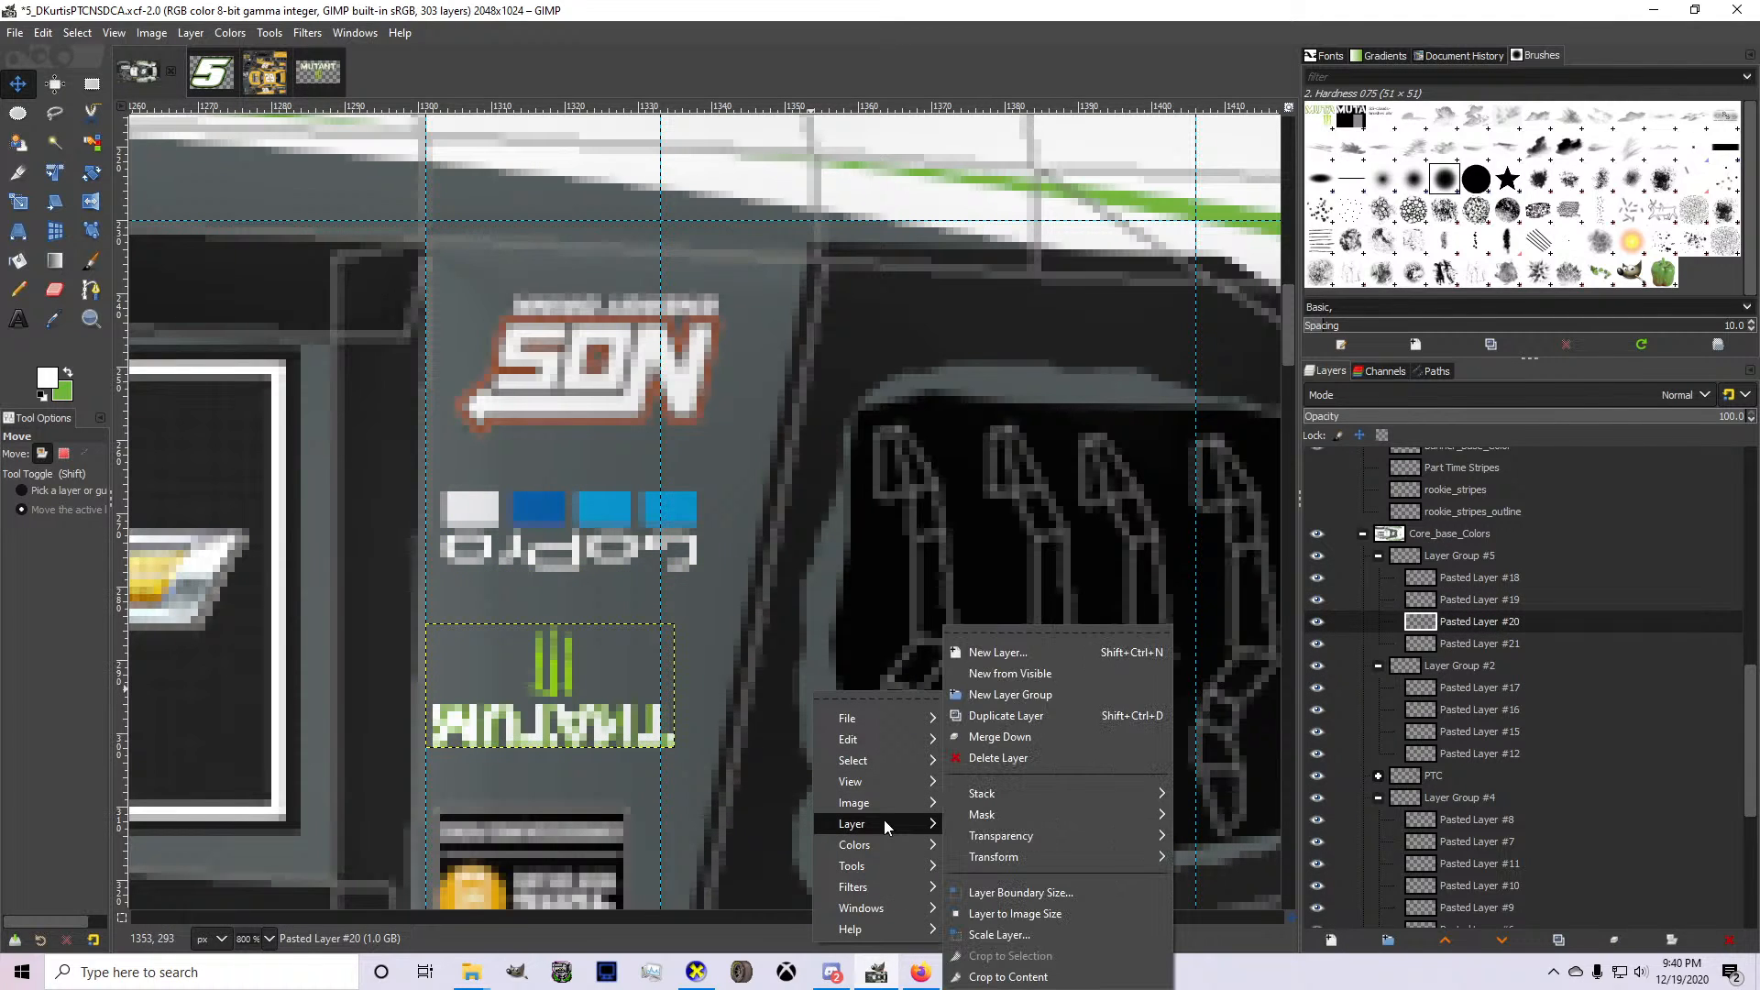
pyautogui.moveTo(1042, 859)
pyautogui.click(1234, 823)
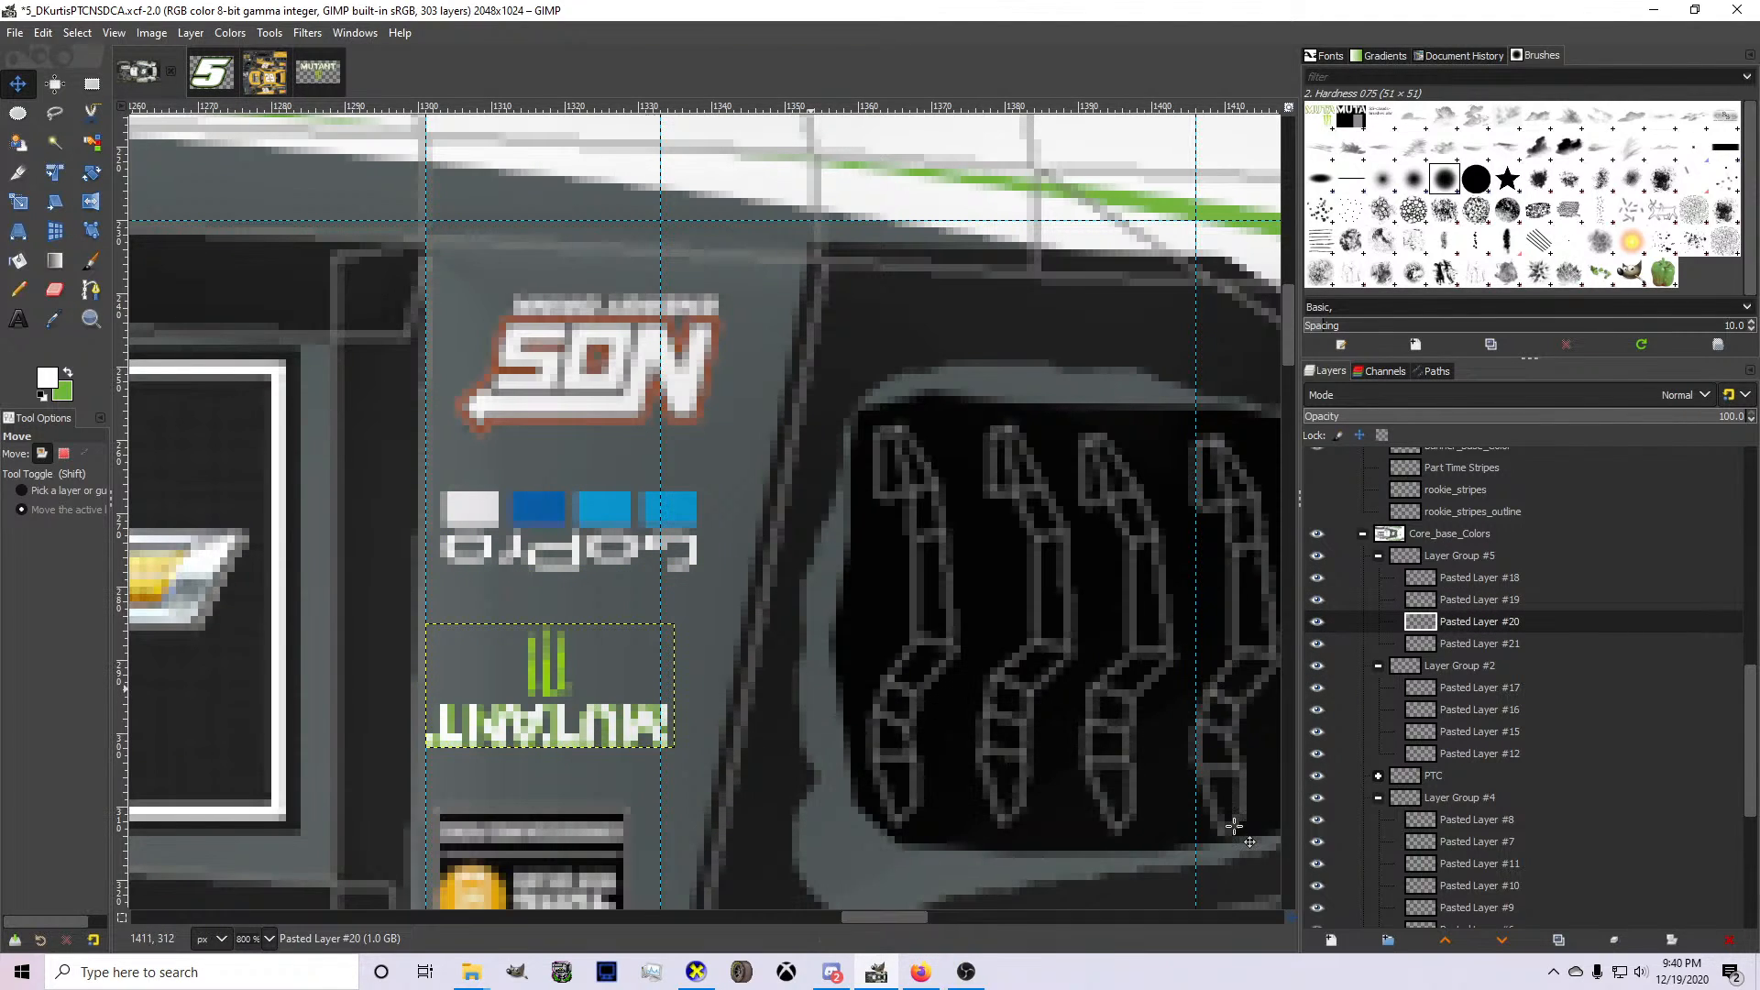
# Flip the copied SHOP logo in Layer Group #5 horizontally.
pyautogui.click(1451, 646)
pyautogui.scroll(-5, 642, 670)
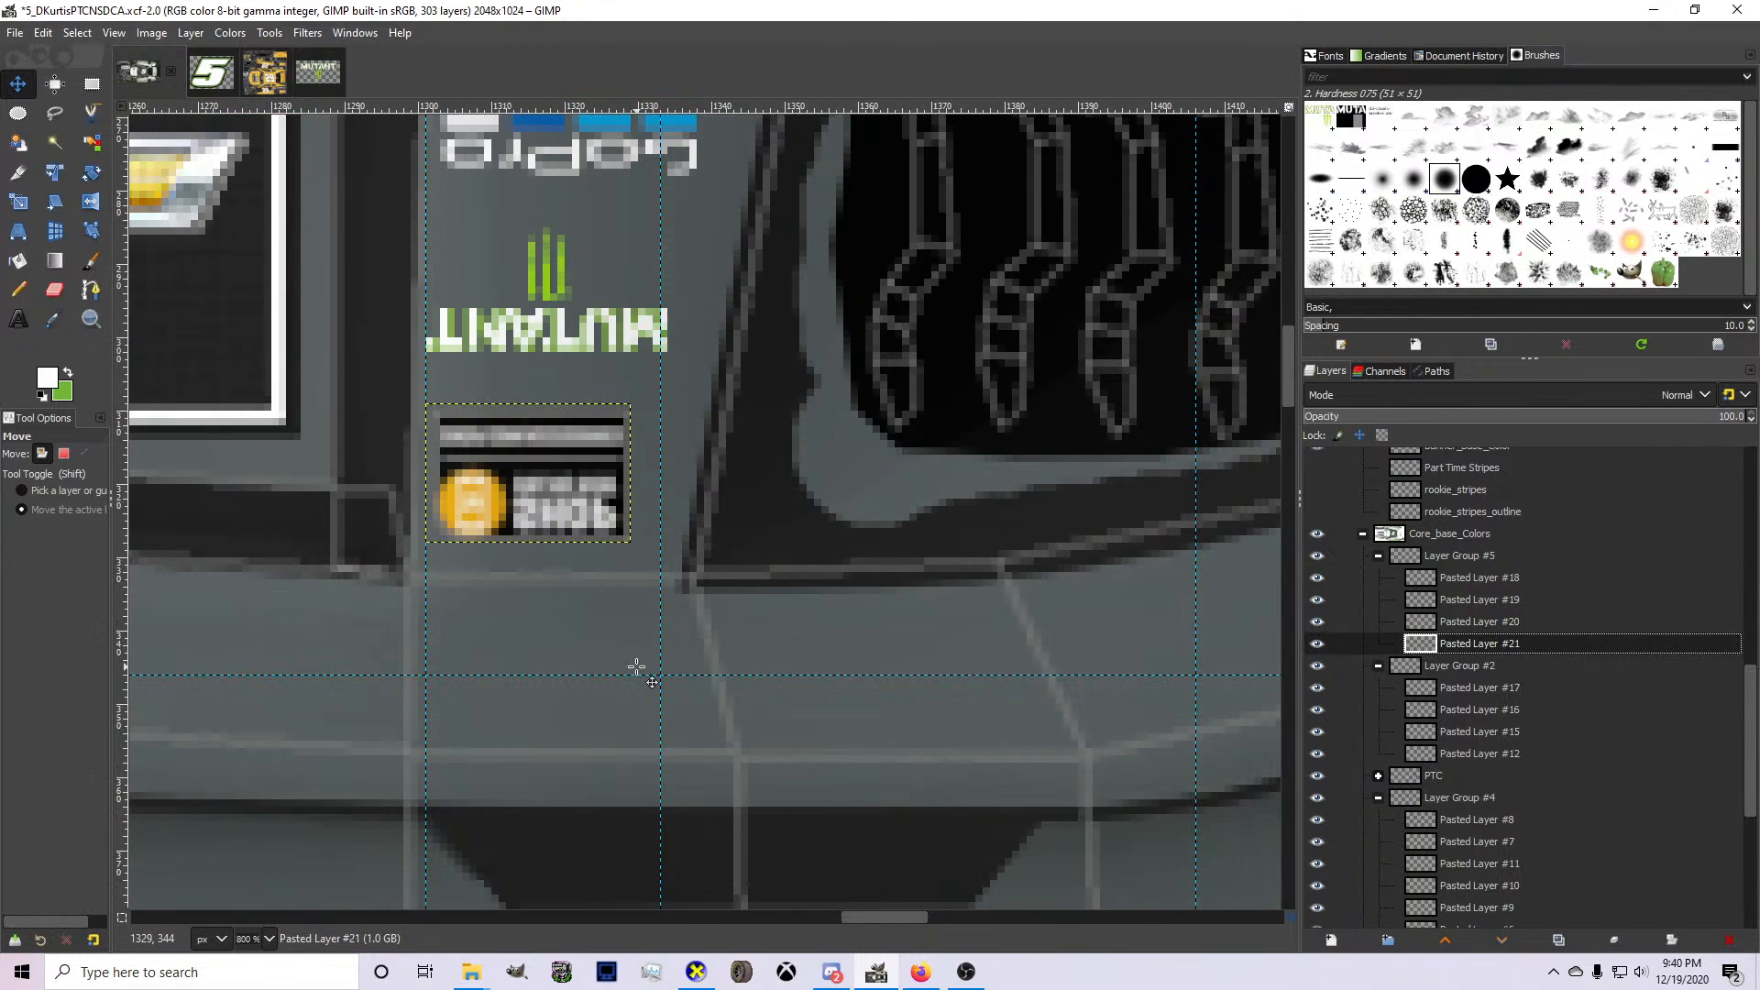
pyautogui.rightClick(641, 676)
pyautogui.moveTo(729, 829)
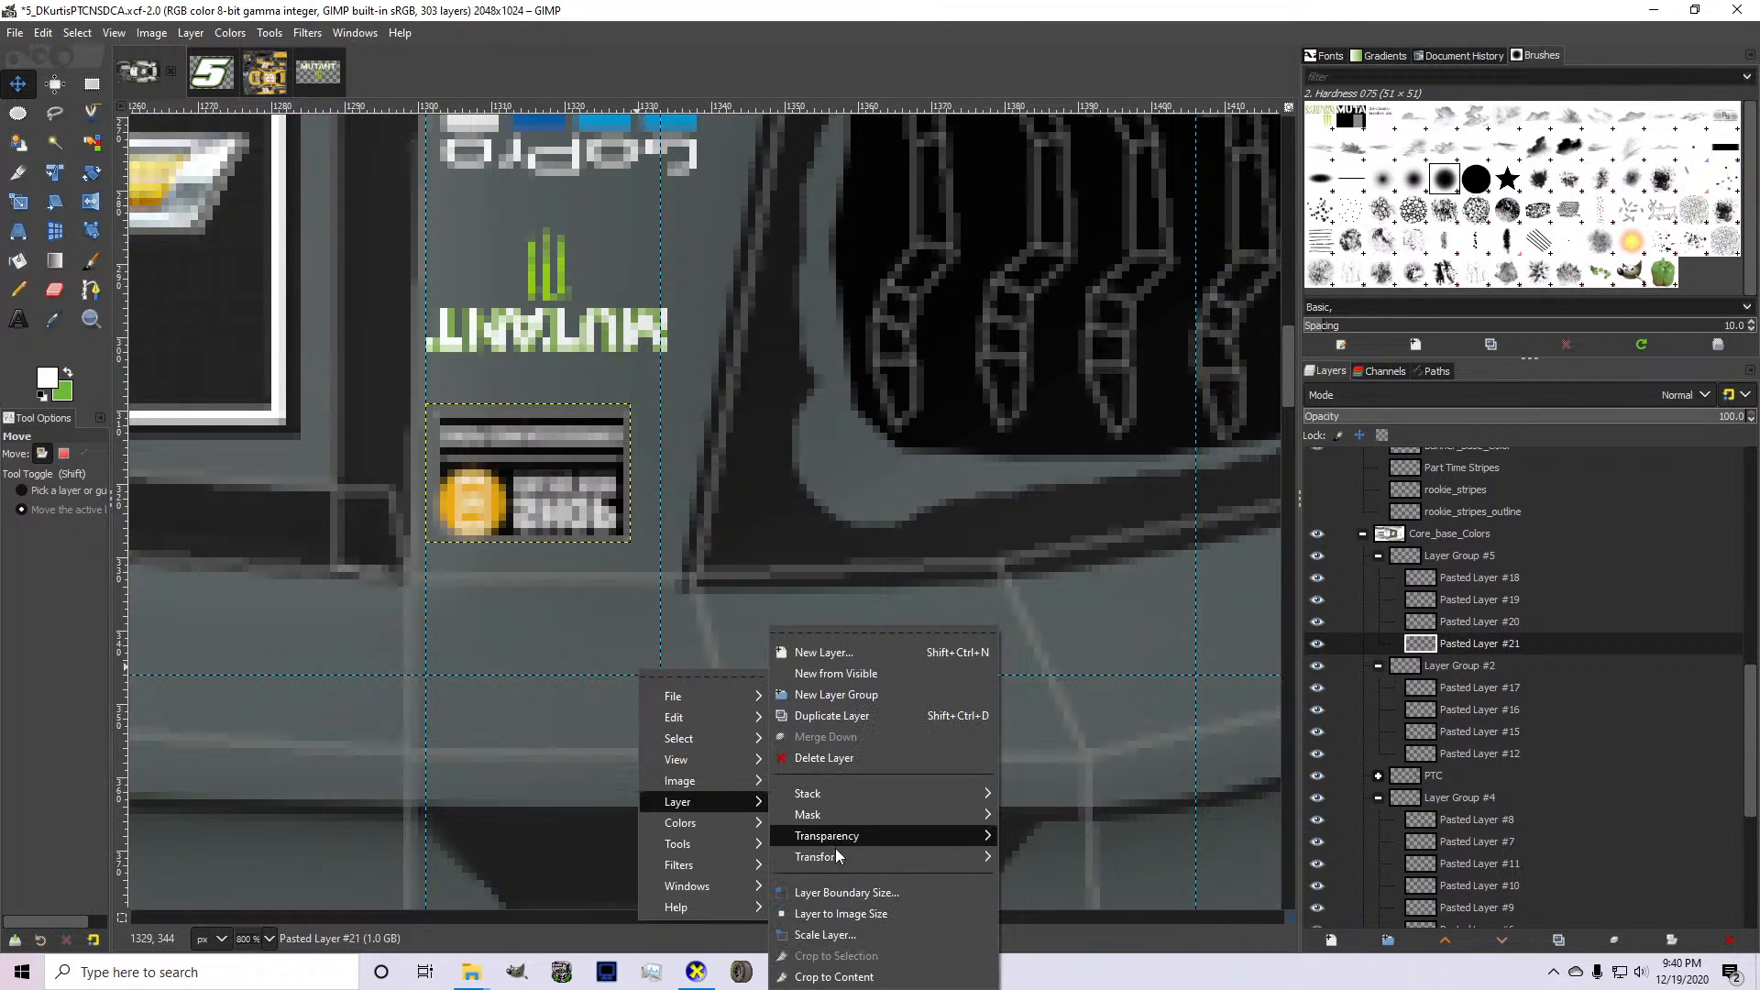
pyautogui.moveTo(908, 857)
pyautogui.click(1064, 823)
pyautogui.scroll(3, 581, 550)
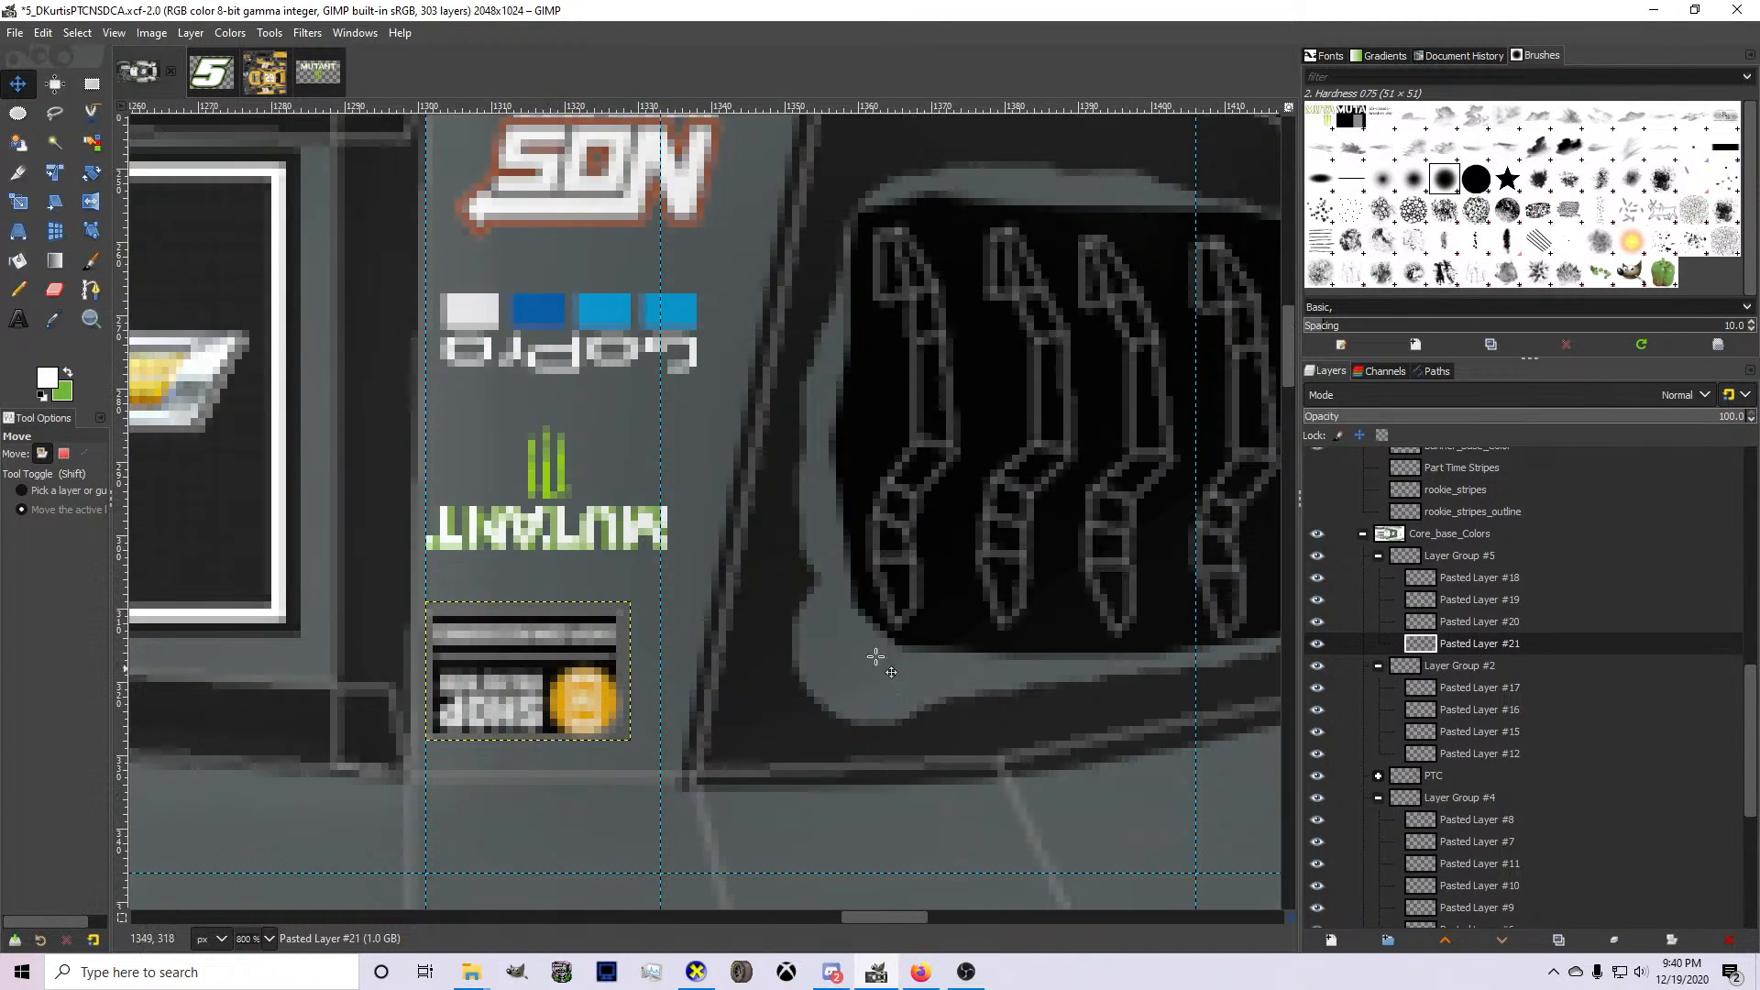
# Nudge the whole Layer Group #5 logo stack slightly right to center it on the pillar.
pyautogui.click(1394, 556)
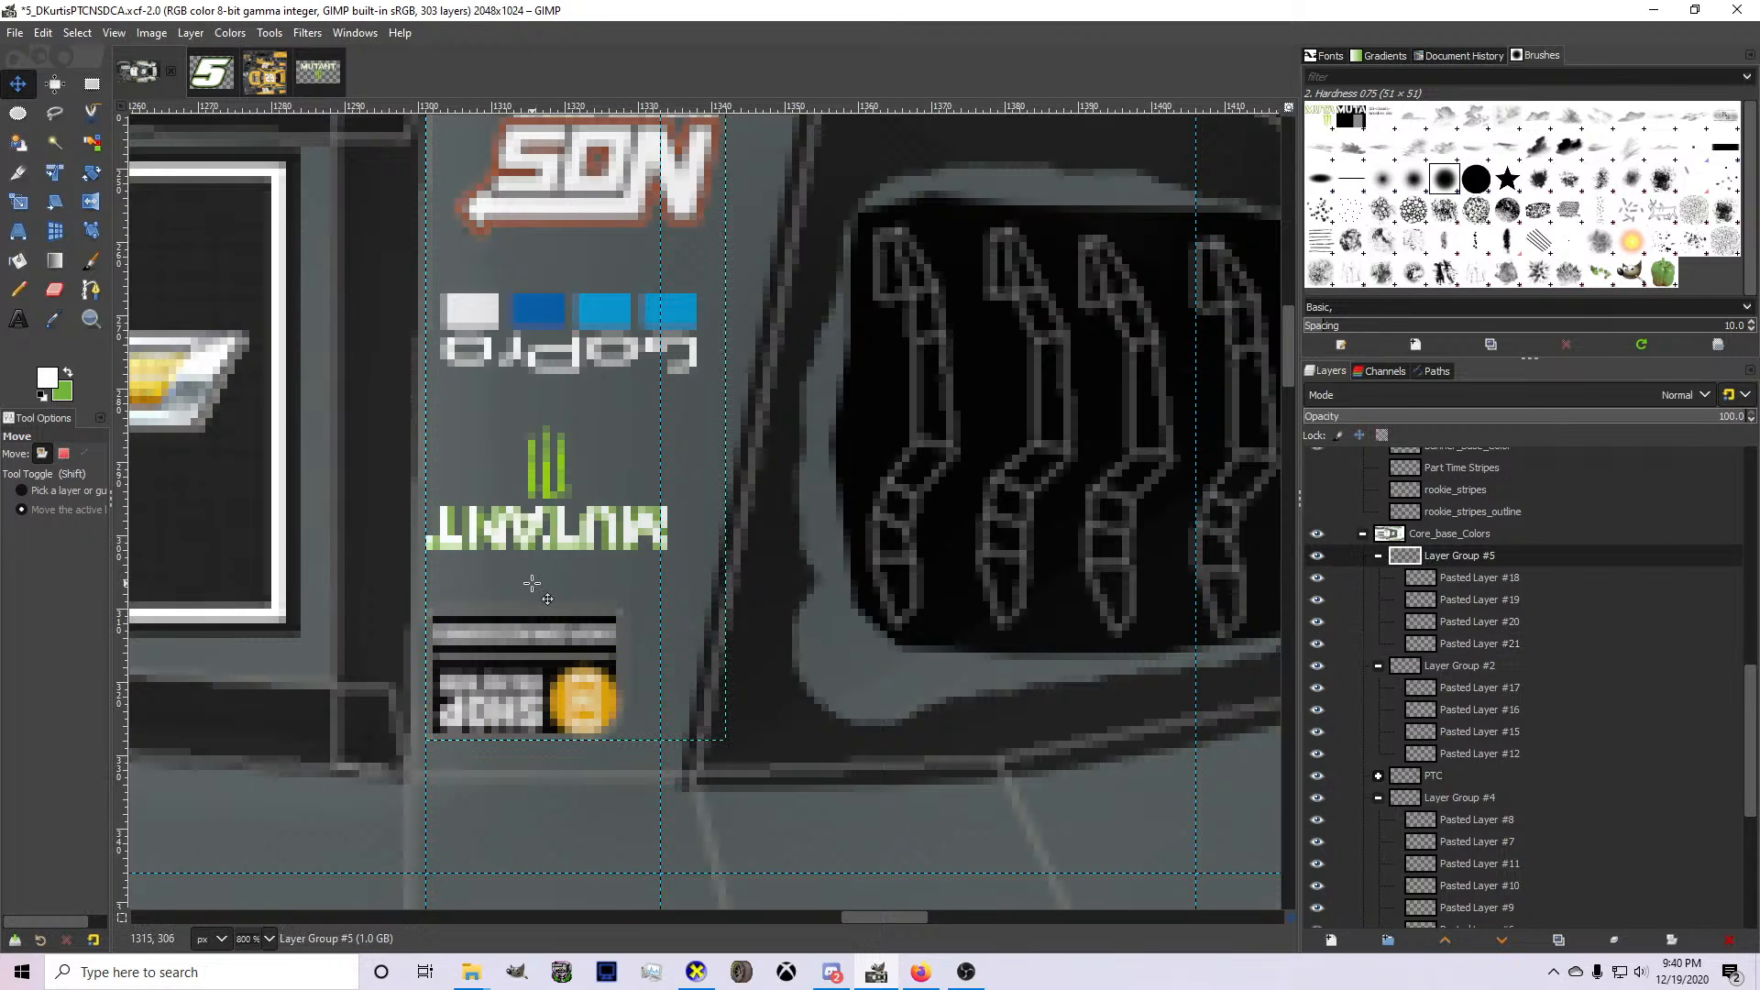
pyautogui.press('Right')
pyautogui.press('Right')
pyautogui.scroll(-2, 532, 583)
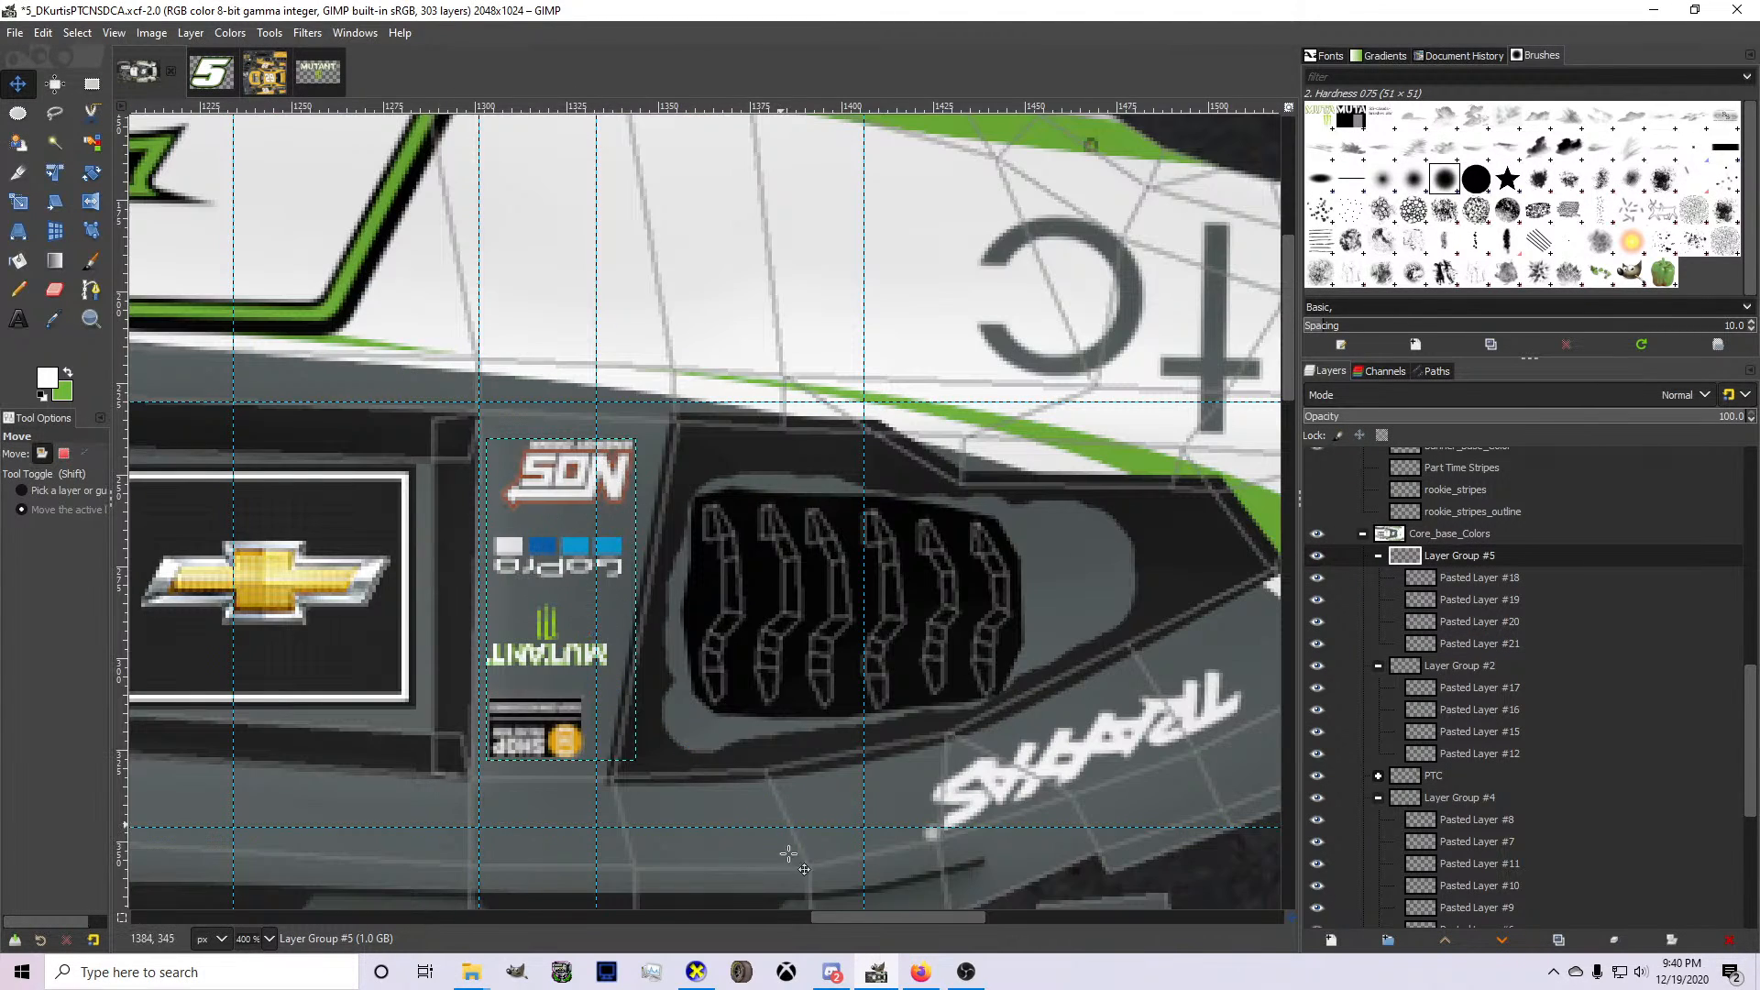
# Switch to CarView and rotate the car to inspect the logos on the side window pillar.
pyautogui.click(696, 972)
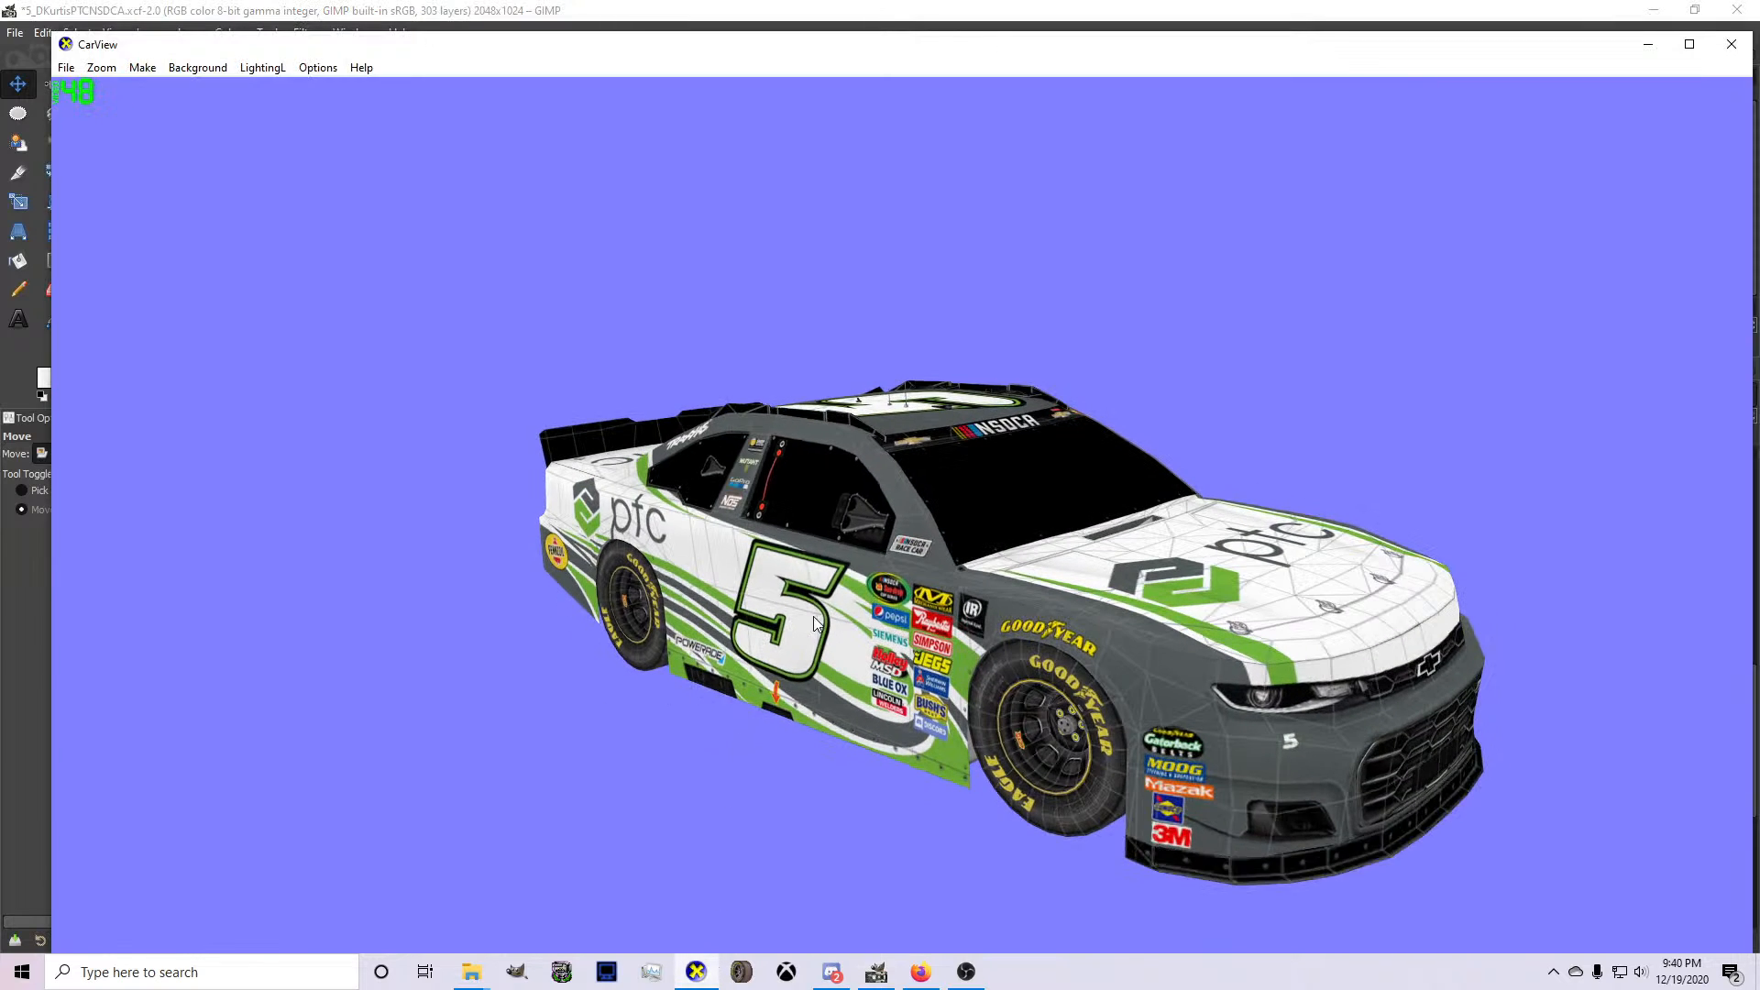
pyautogui.moveTo(834, 663); pyautogui.dragTo(1026, 651)
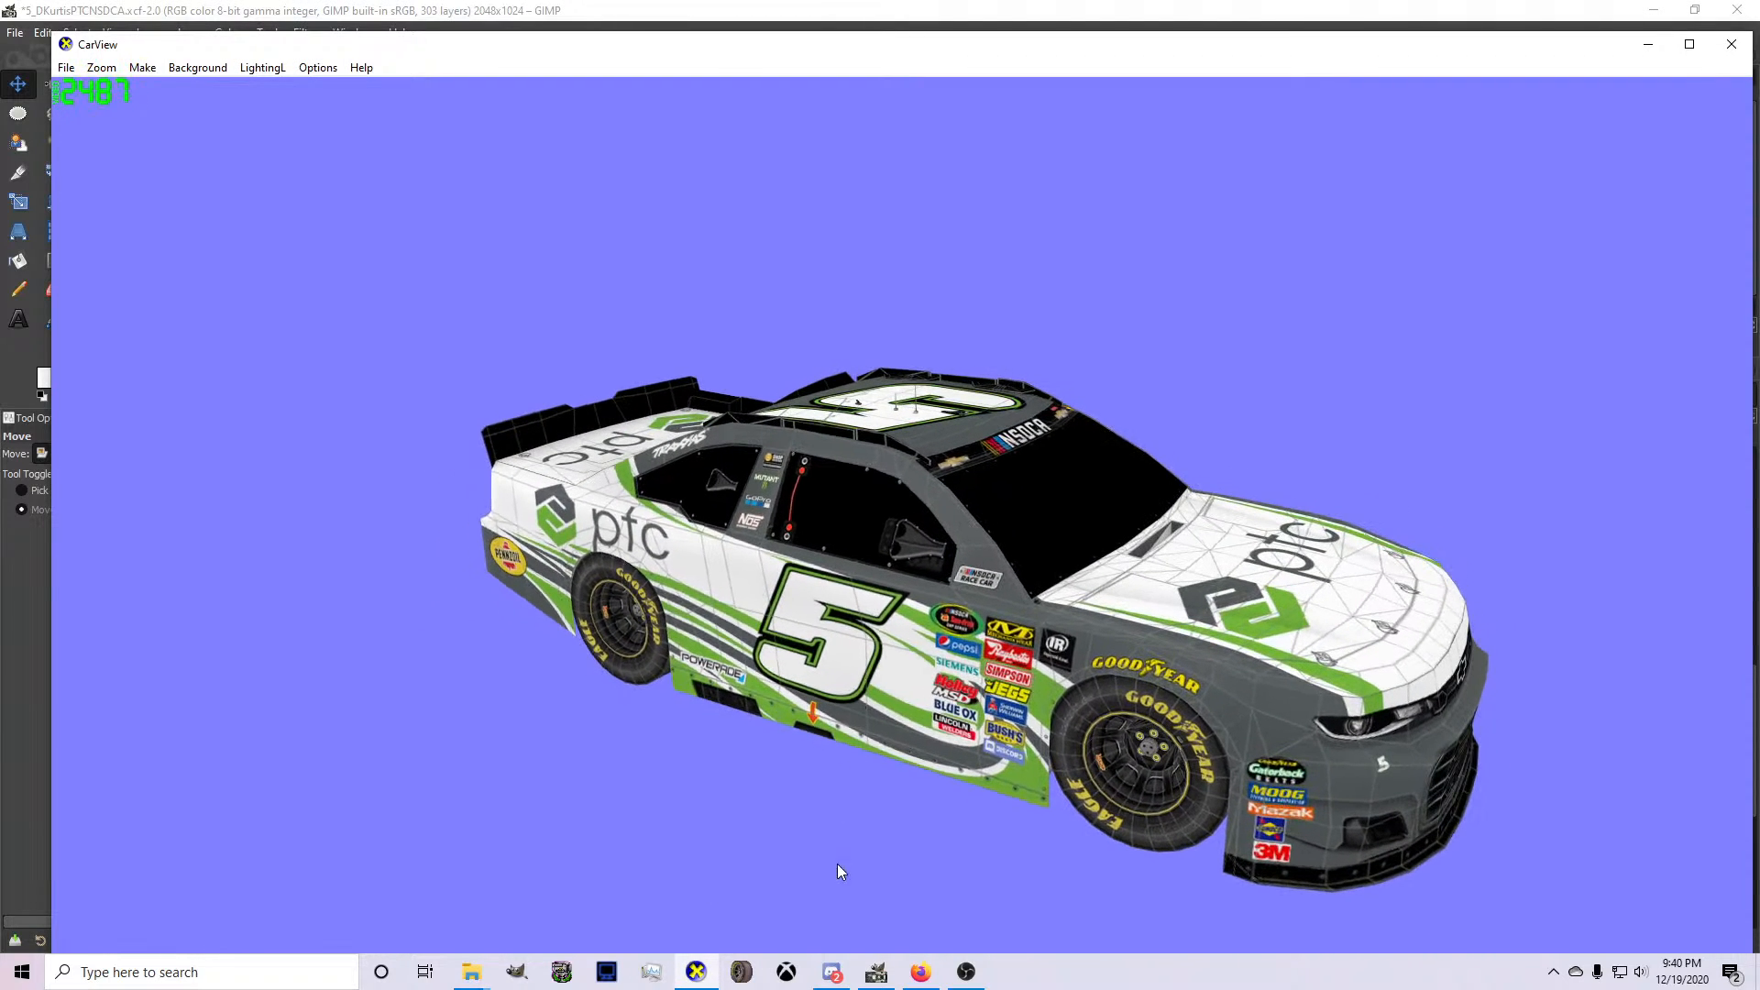
# Switch back to GIMP, hide the wireframe layer and save the 5_DKurtisPTCNSDCA.xcf file.
pyautogui.click(876, 972)
pyautogui.scroll(3, 1382, 569)
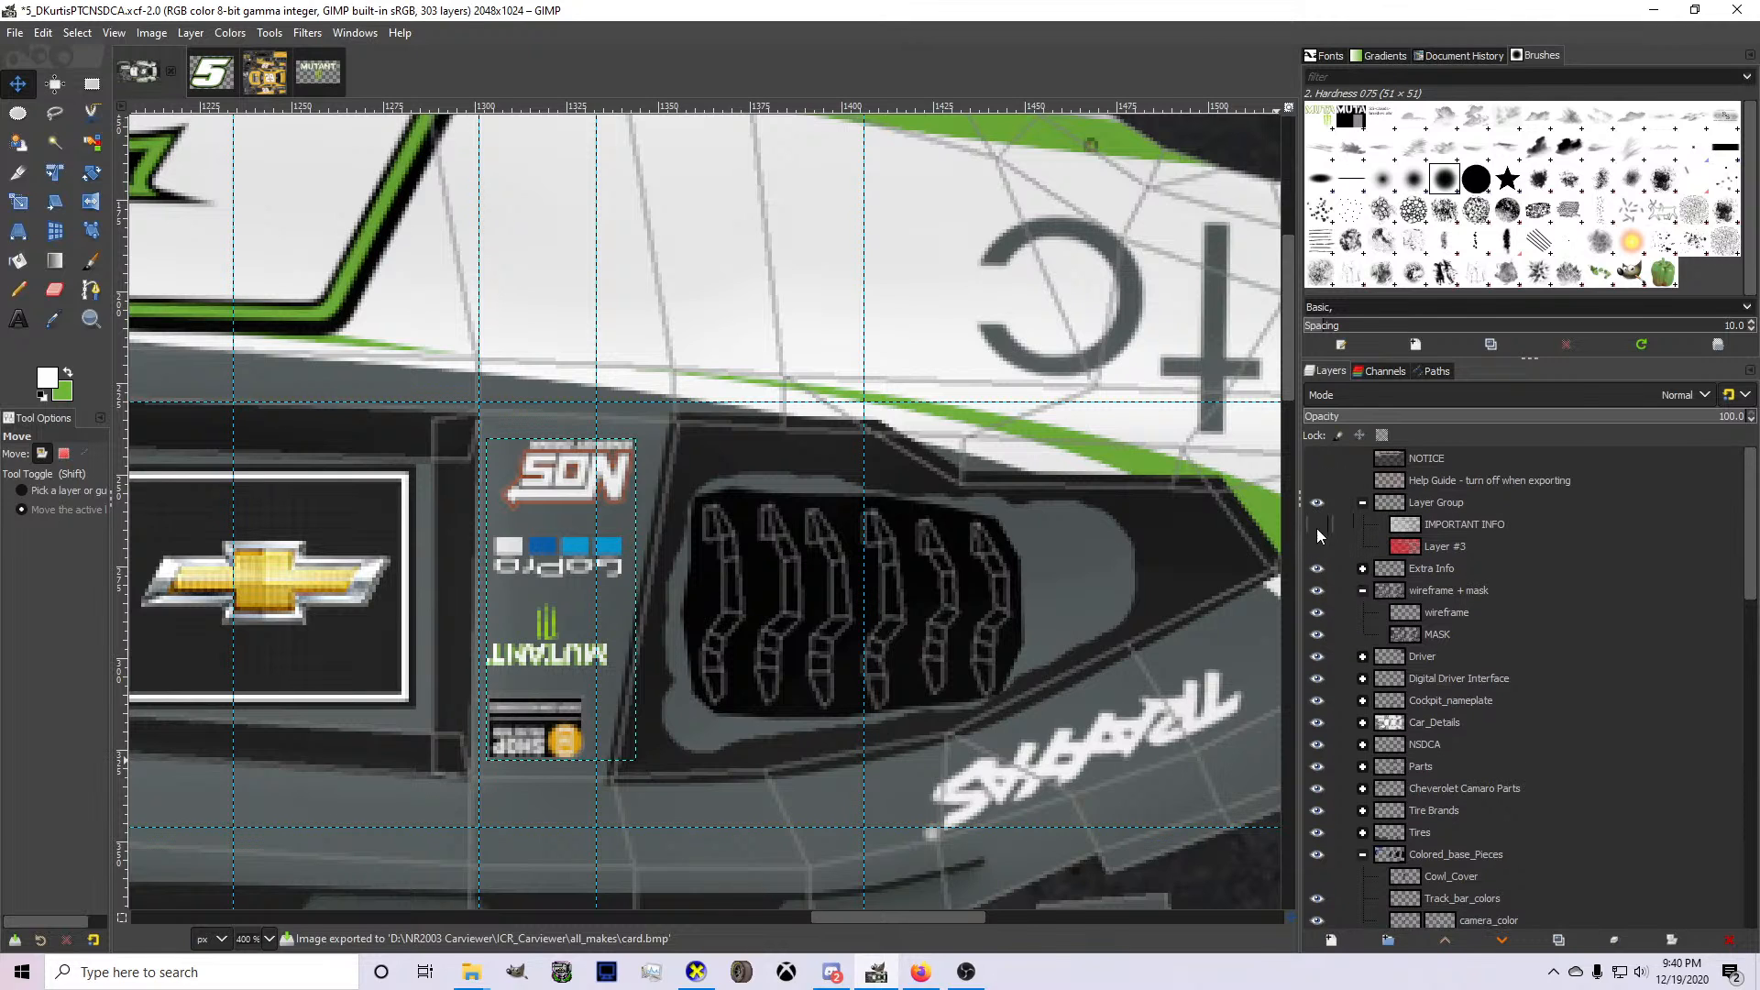
pyautogui.click(1317, 612)
pyautogui.scroll(-5, 882, 615)
pyautogui.hotkey('ctrl', 's')
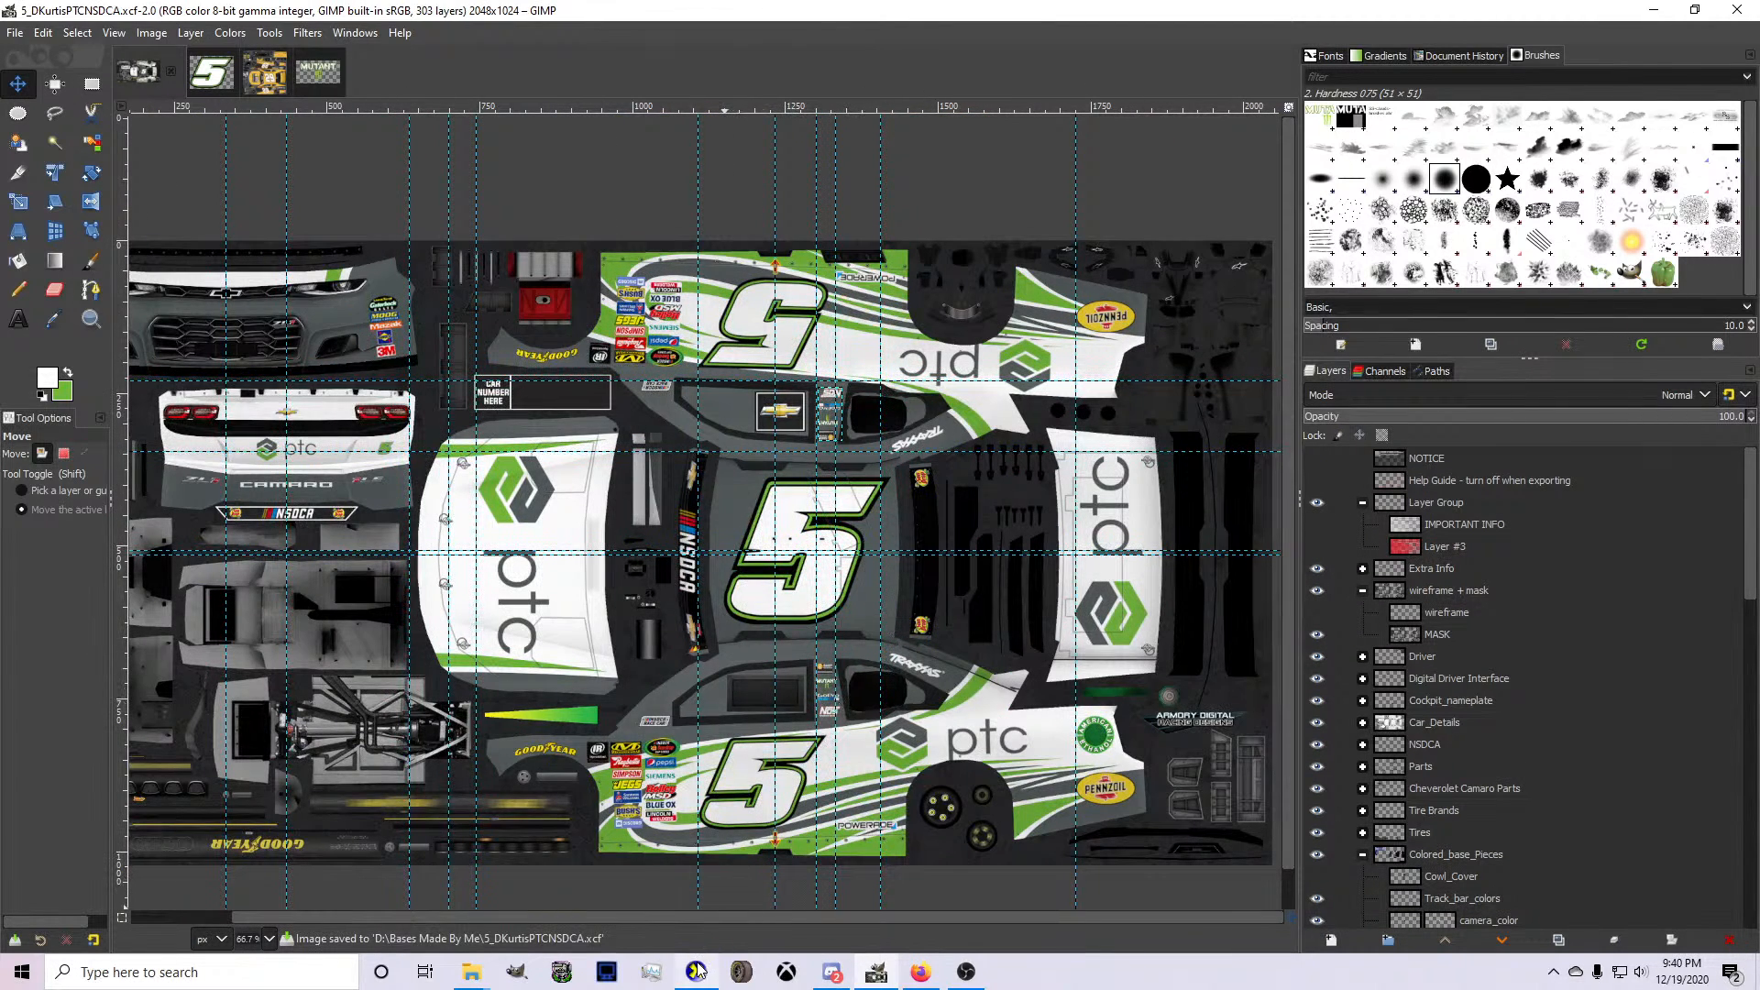
# Switch to CarView and rotate the car to examine the paint scheme on its other side.
pyautogui.click(696, 971)
pyautogui.moveTo(1013, 582); pyautogui.dragTo(511, 607)
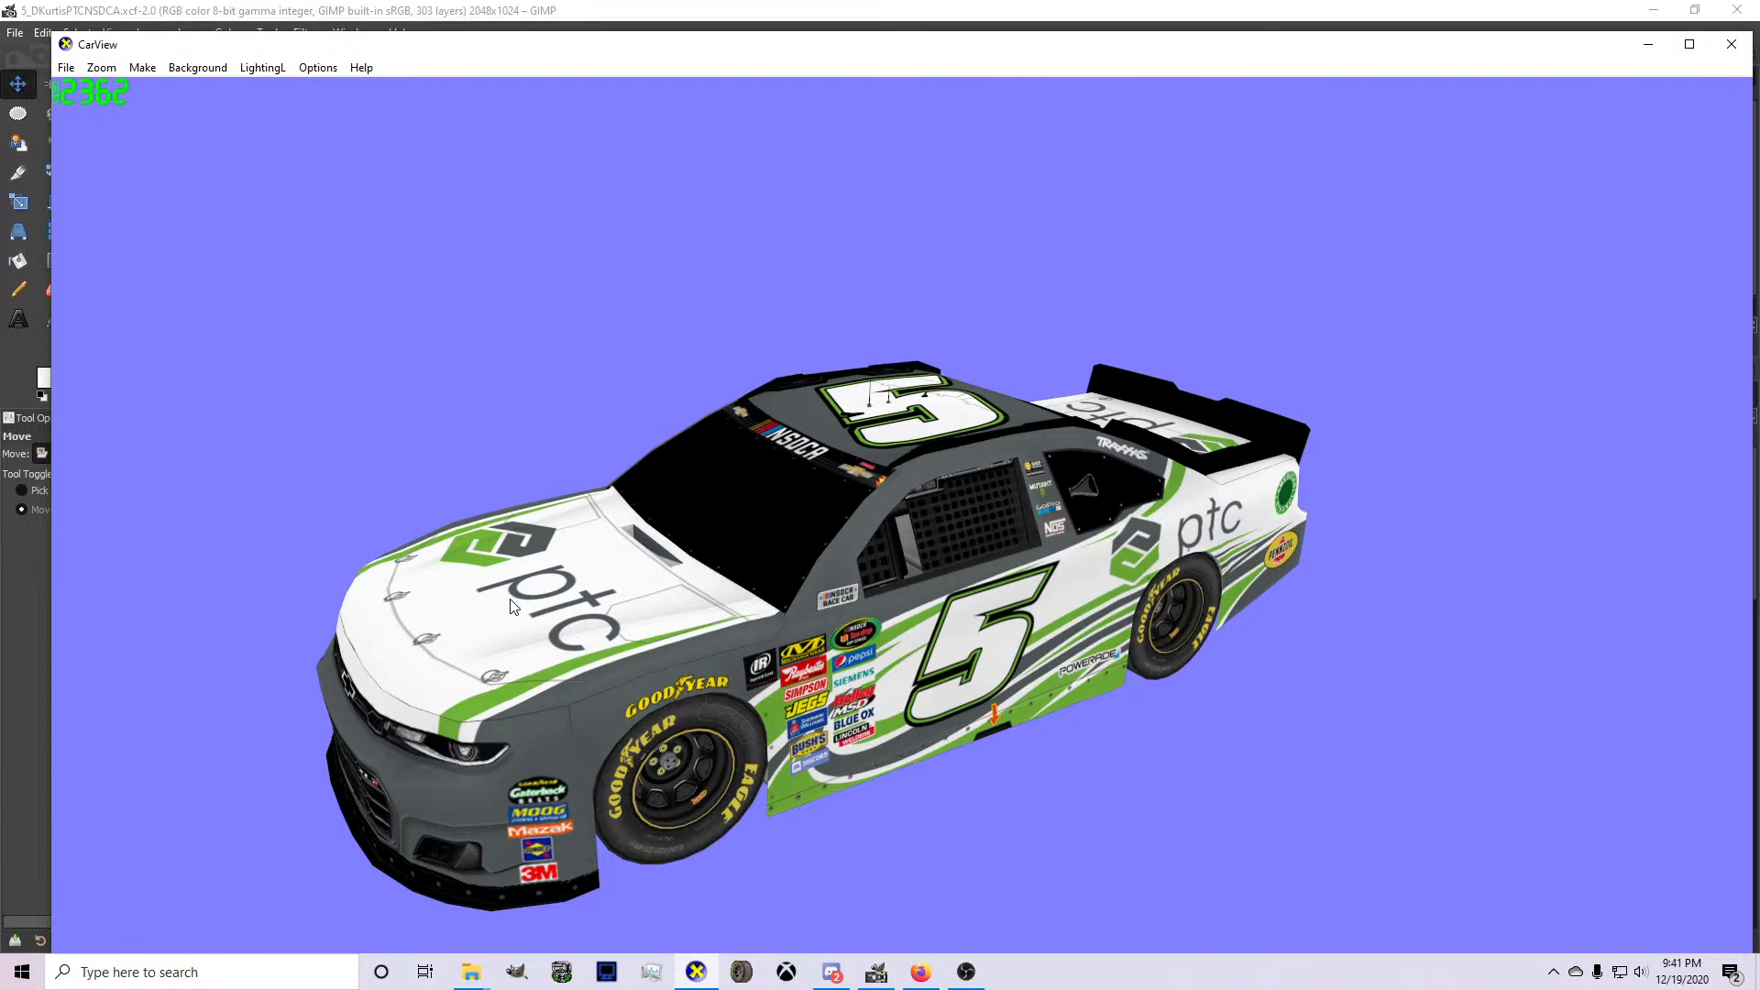
# Switch to GIMP and look through the contents of the Car_Details layer group.
pyautogui.click(832, 971)
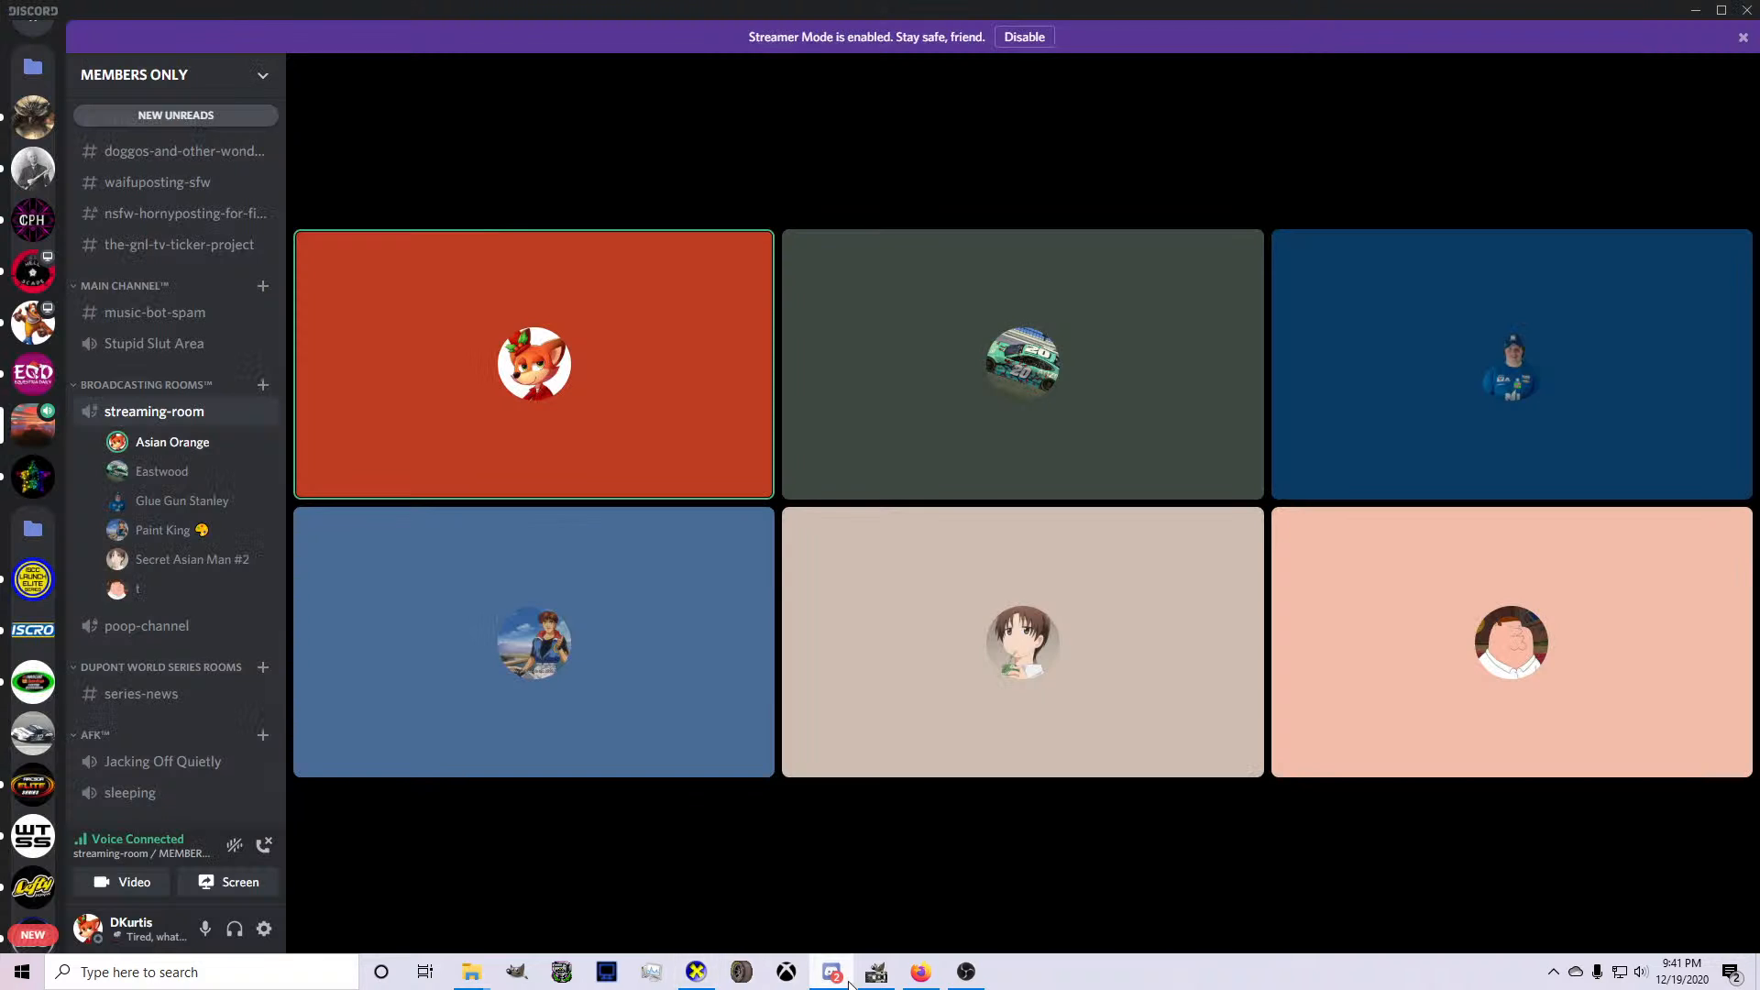
pyautogui.click(877, 972)
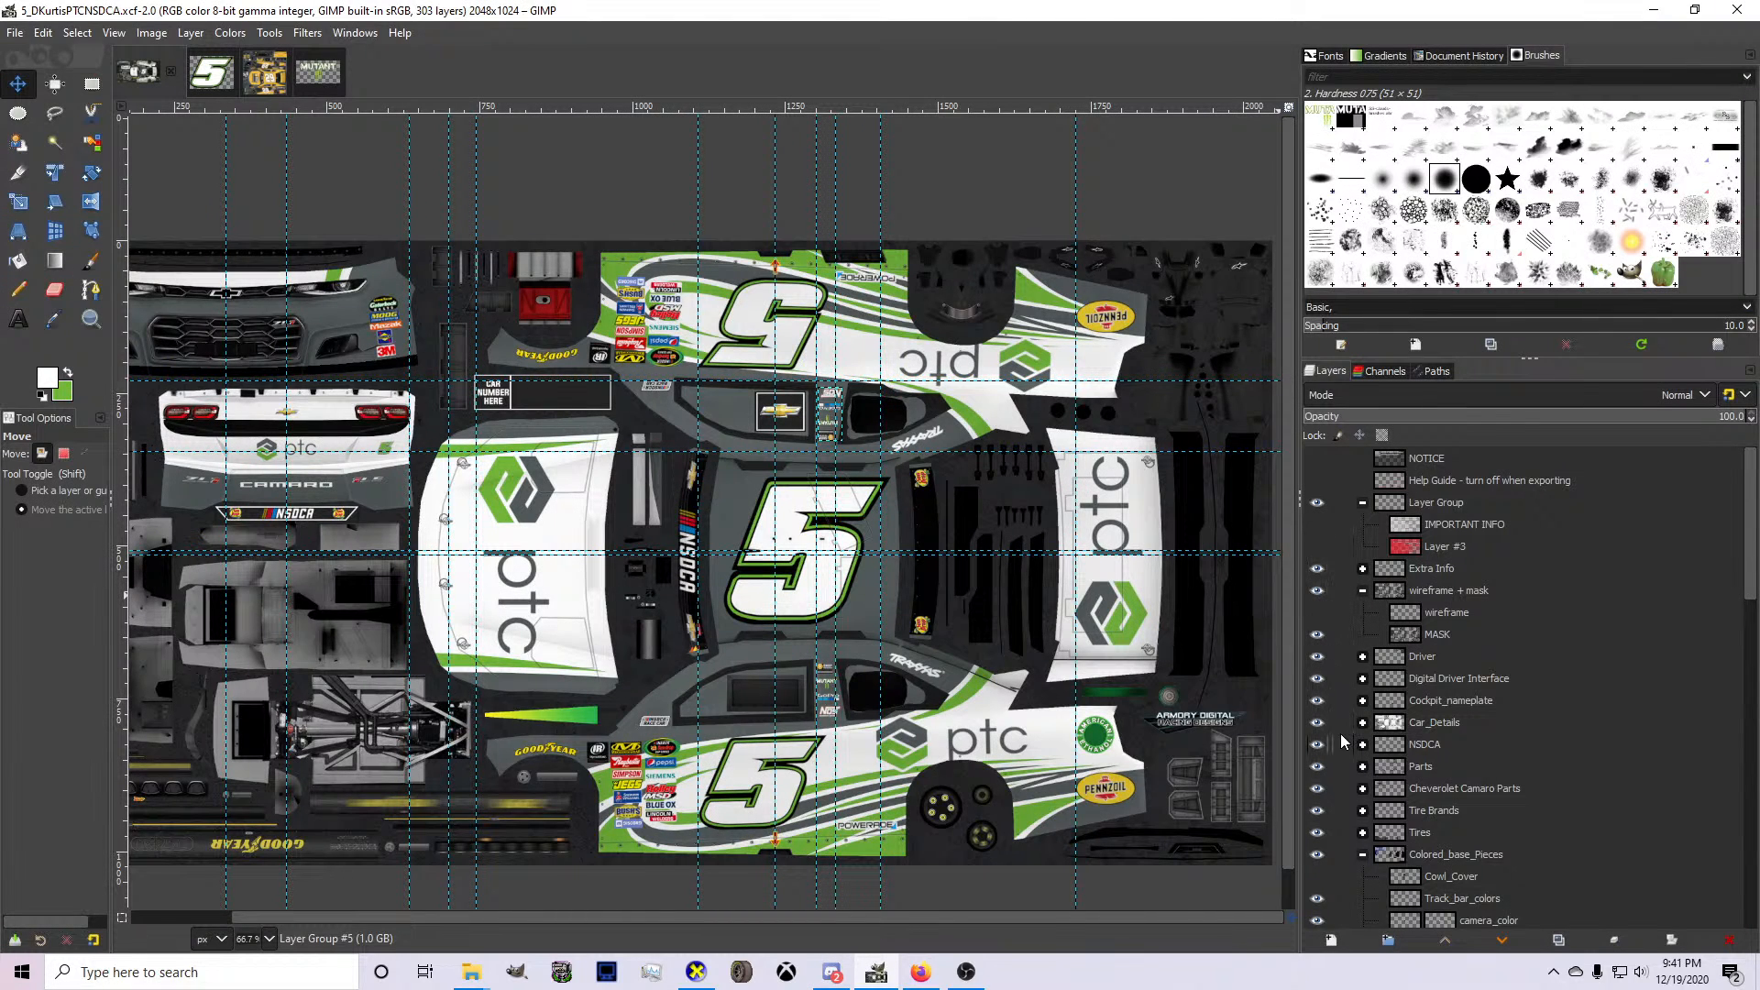
pyautogui.scroll(-1, 1343, 741)
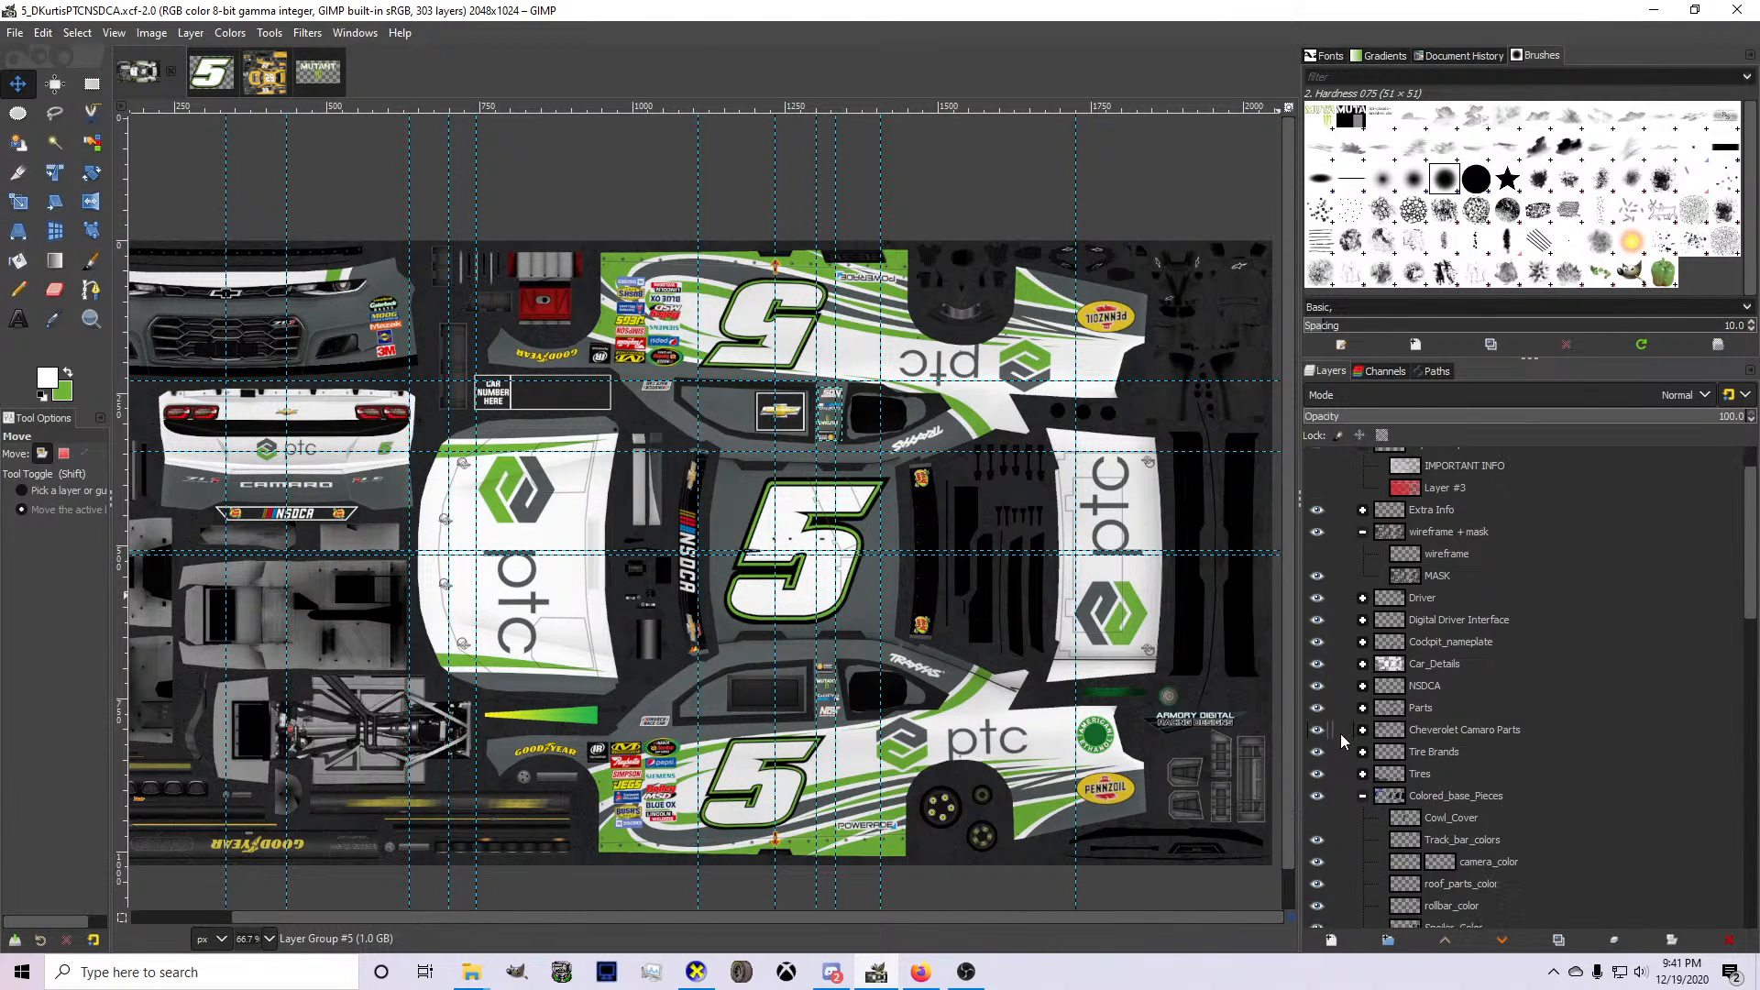
pyautogui.click(1363, 665)
pyautogui.scroll(-2, 1356, 715)
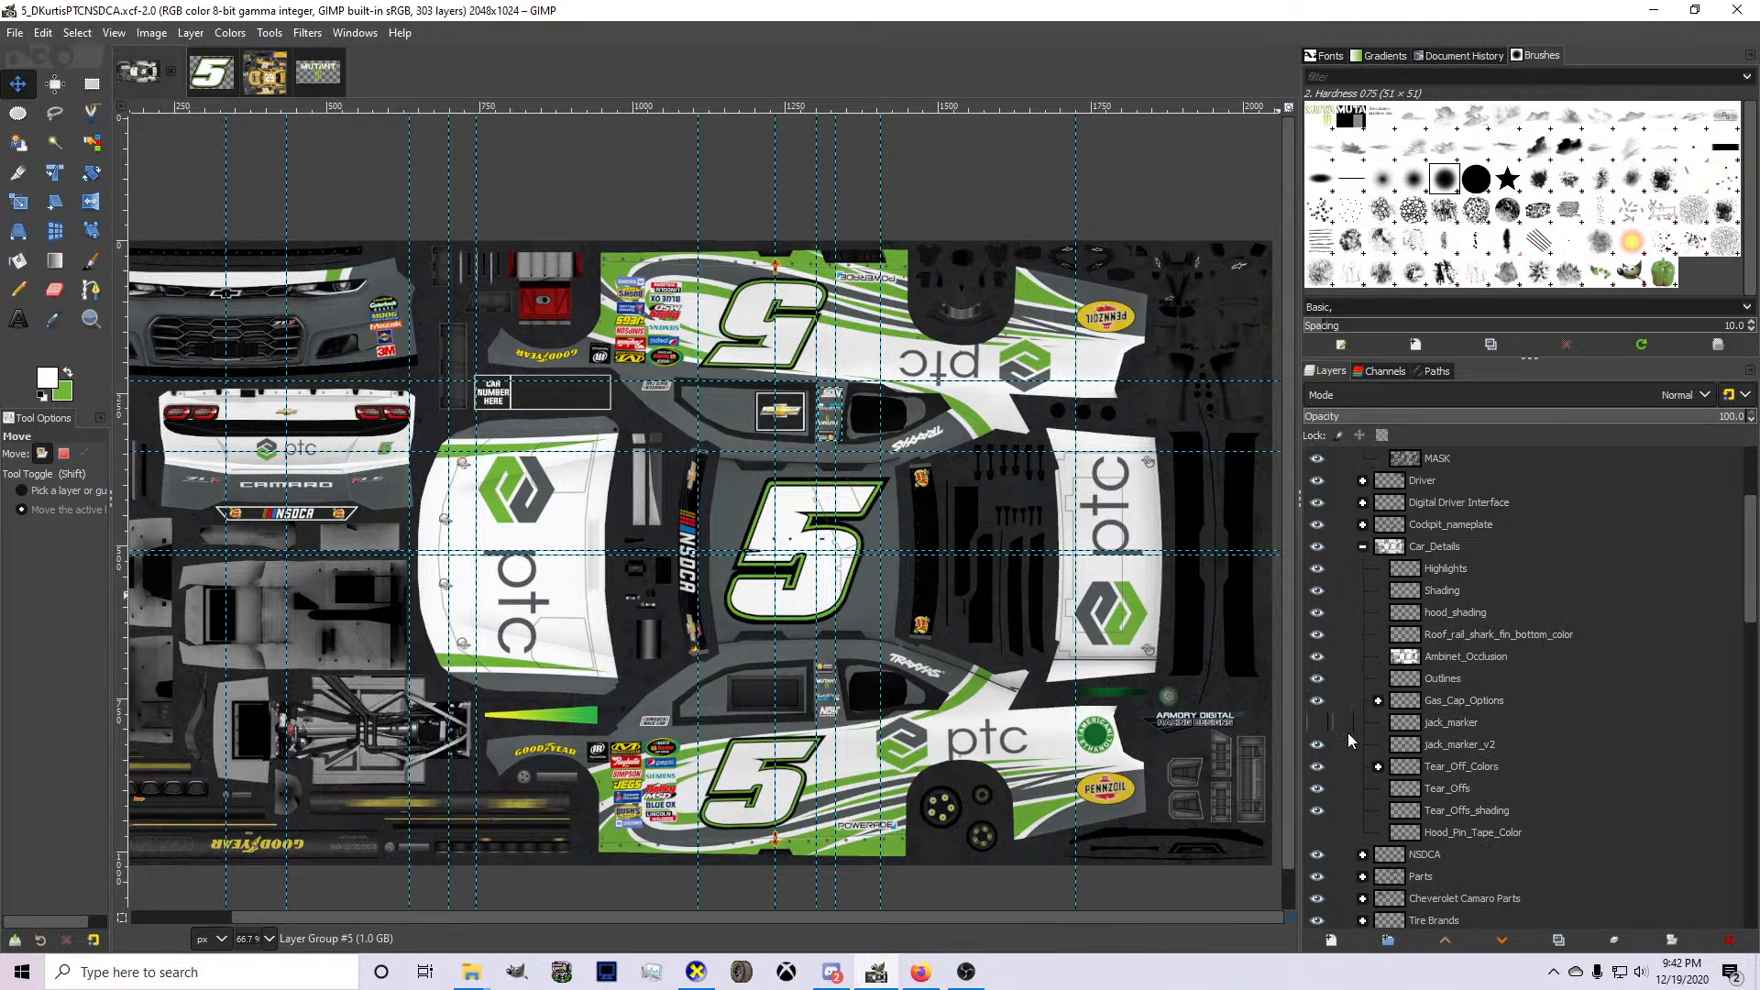
pyautogui.click(1364, 548)
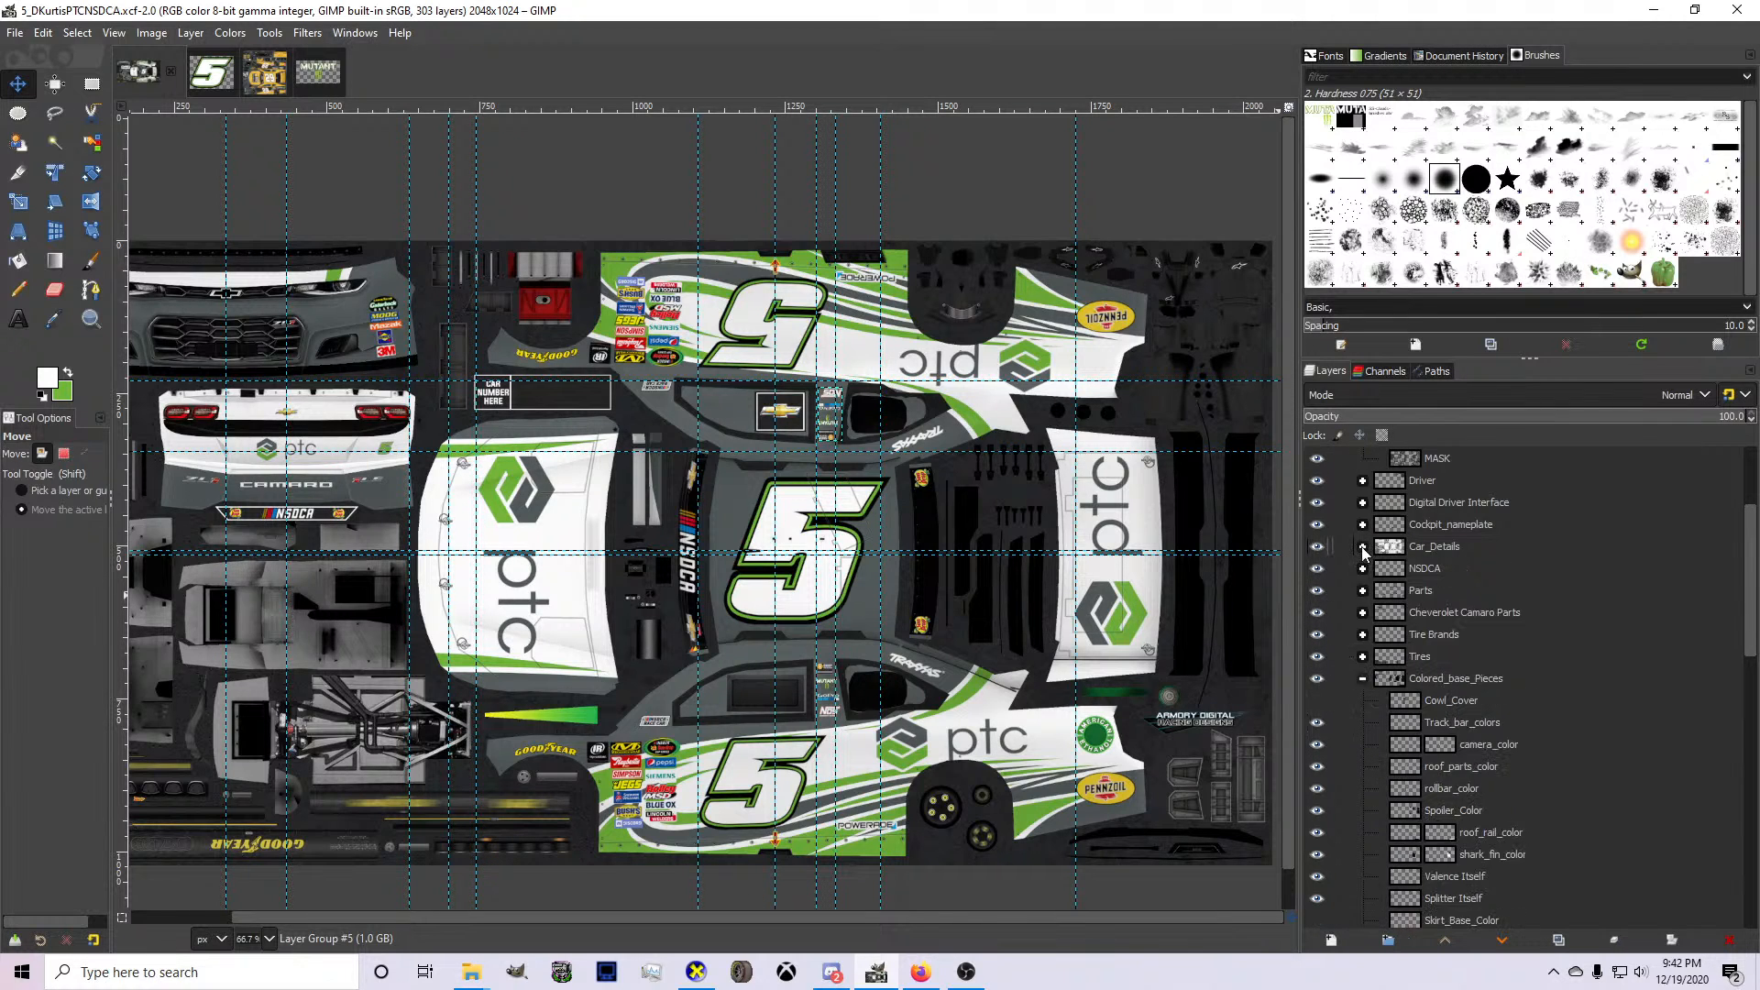
# Show the IMPORTANT INFO and Layer #3 layers, read the template guidelines, and hide both layers again.
pyautogui.scroll(3, 1364, 550)
pyautogui.click(1318, 526)
pyautogui.click(1317, 549)
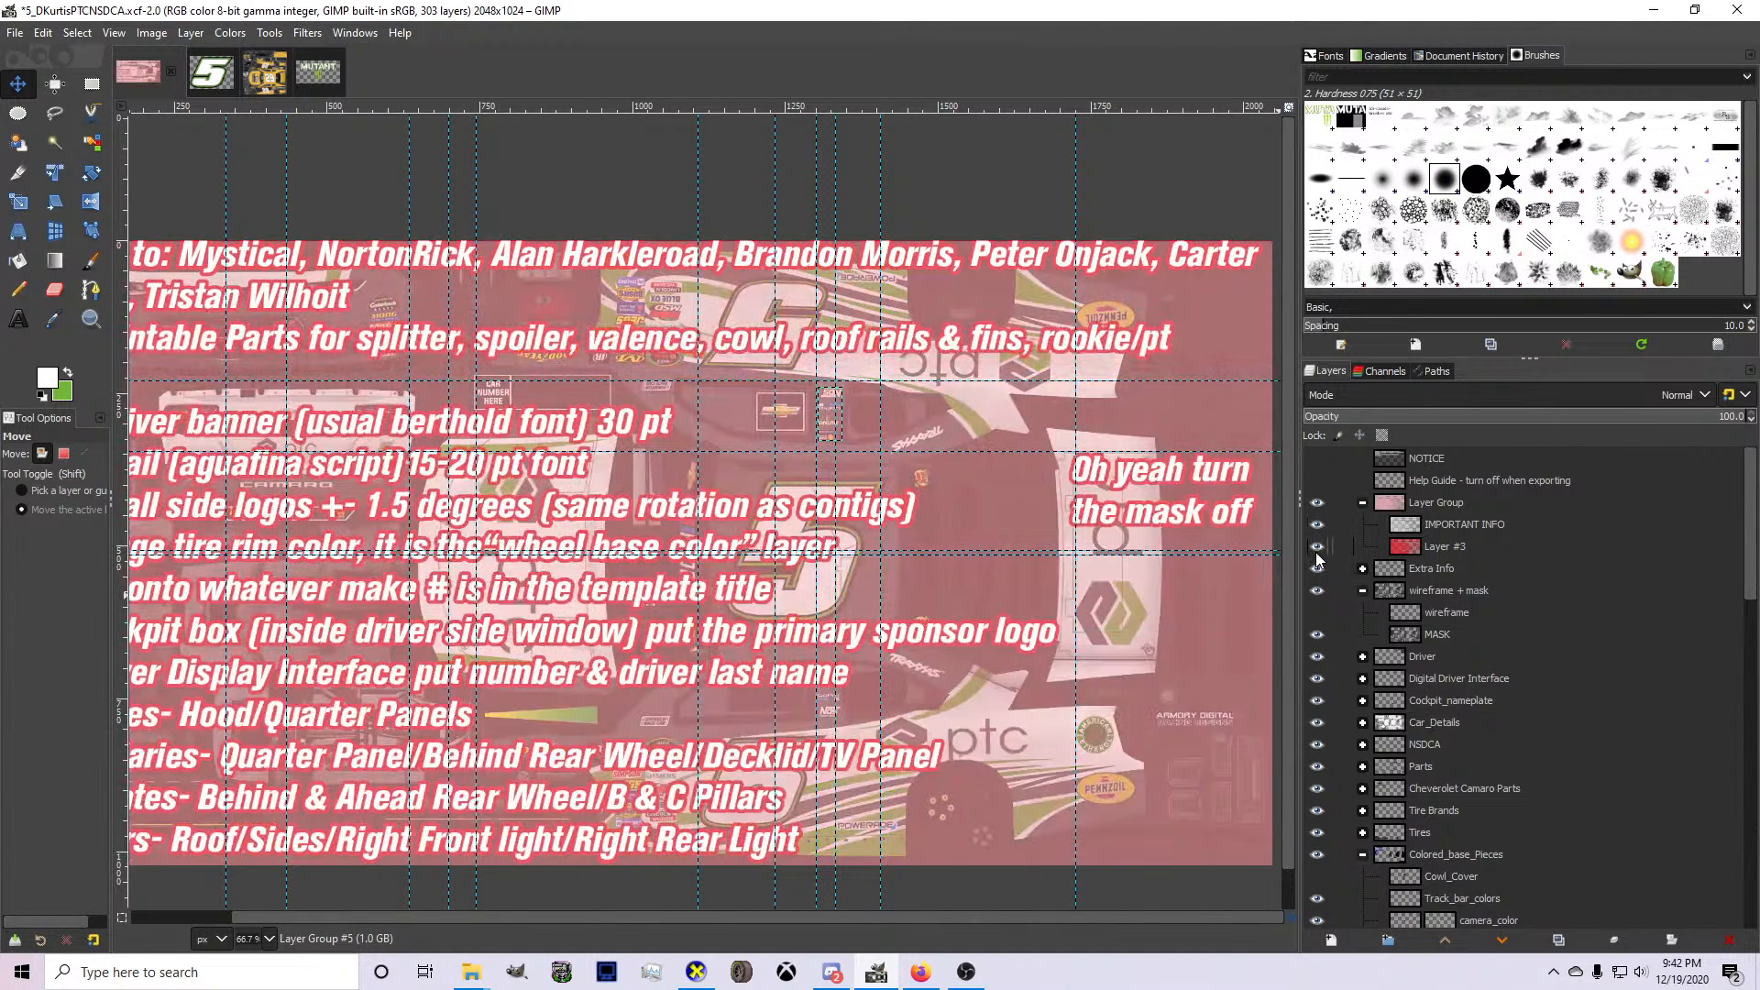
pyautogui.scroll(-1, 963, 545)
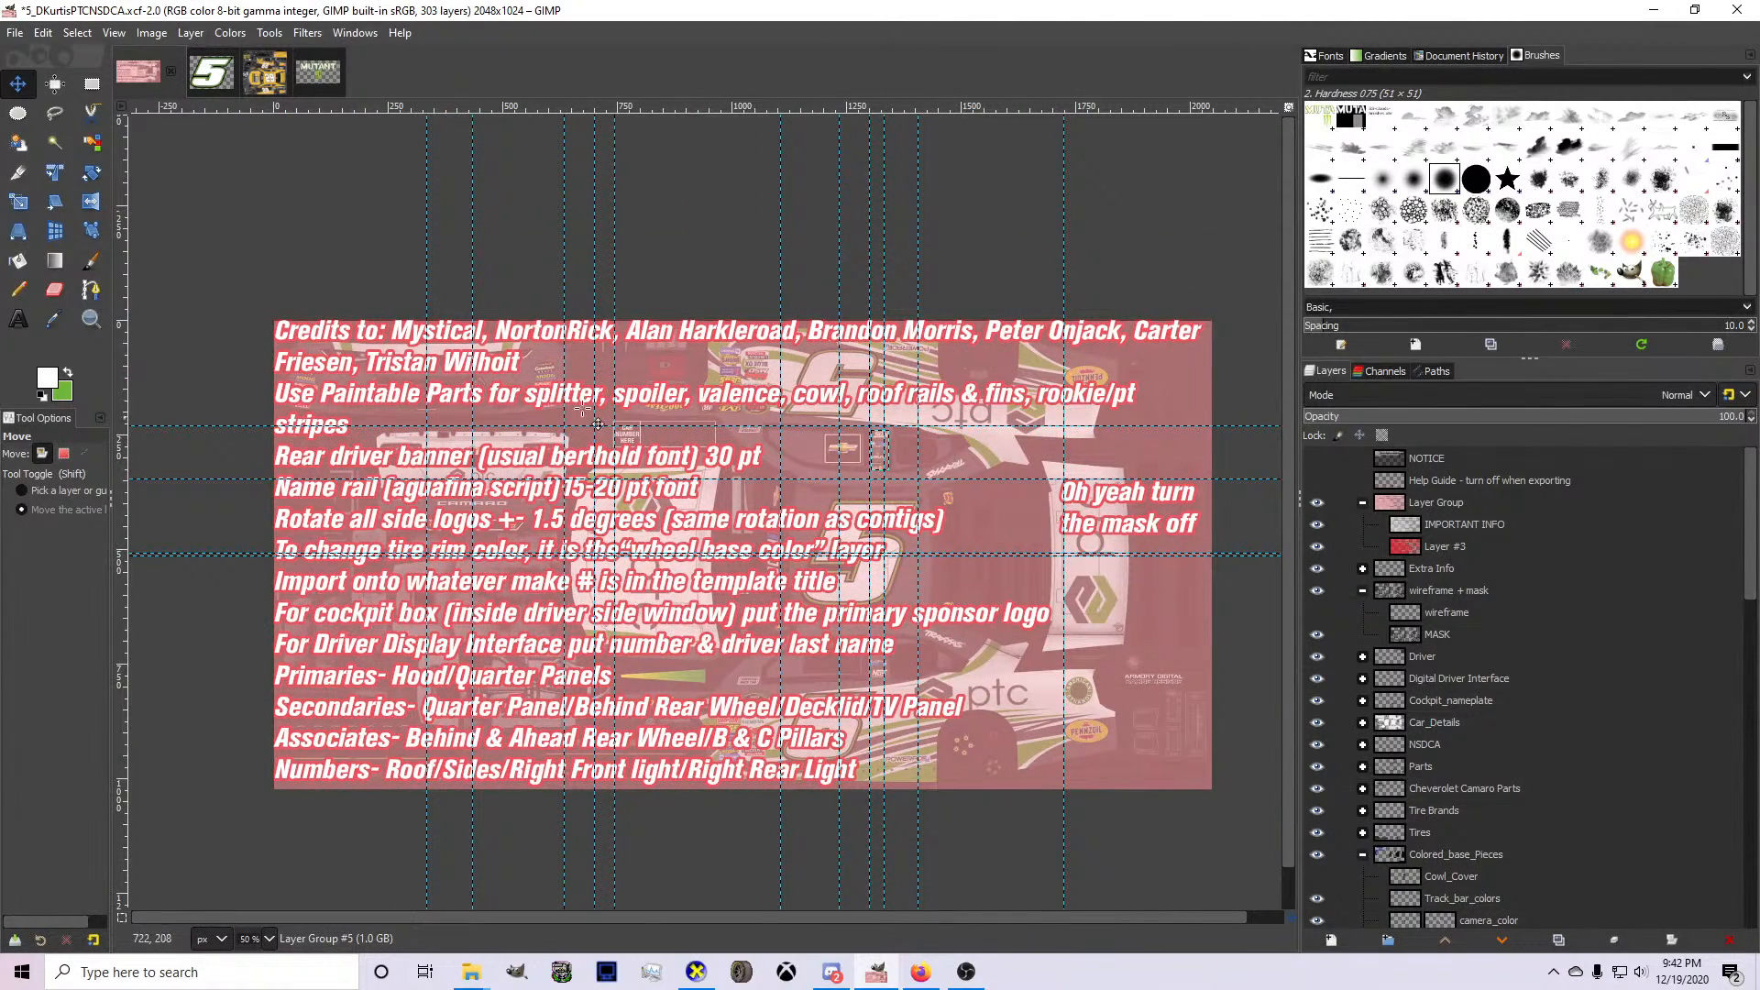
pyautogui.scroll(2, 423, 476)
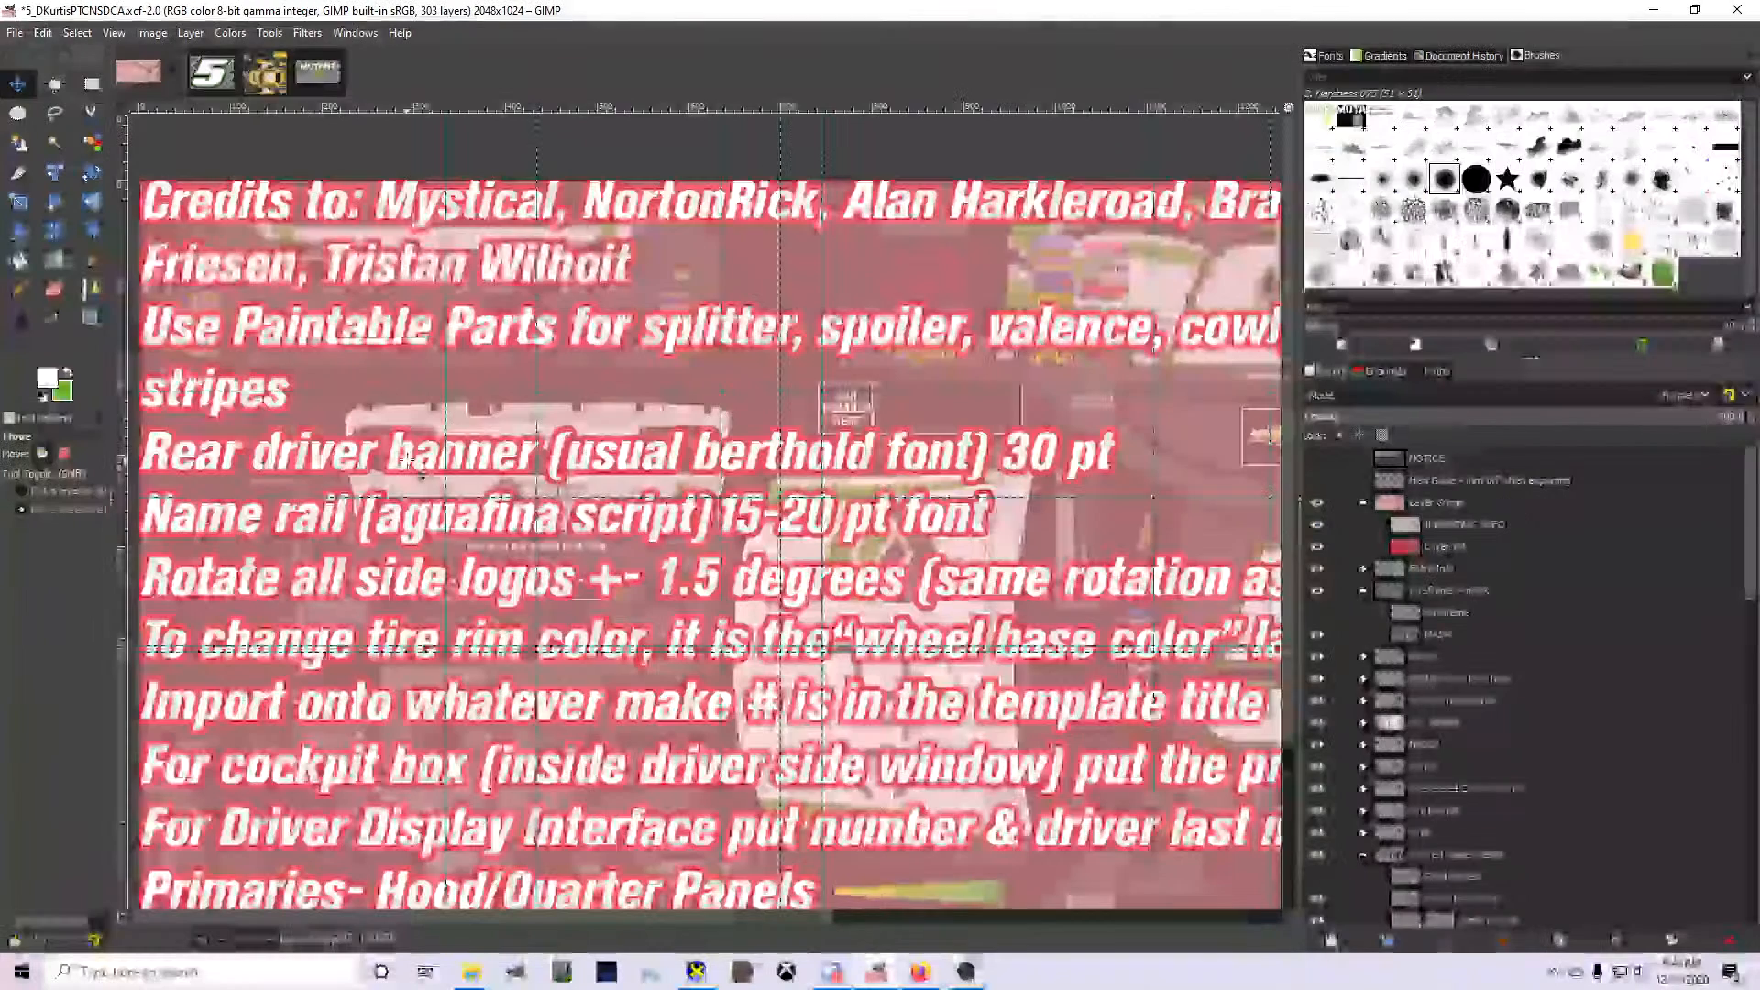
pyautogui.scroll(-2, 423, 476)
pyautogui.scroll(1, 422, 476)
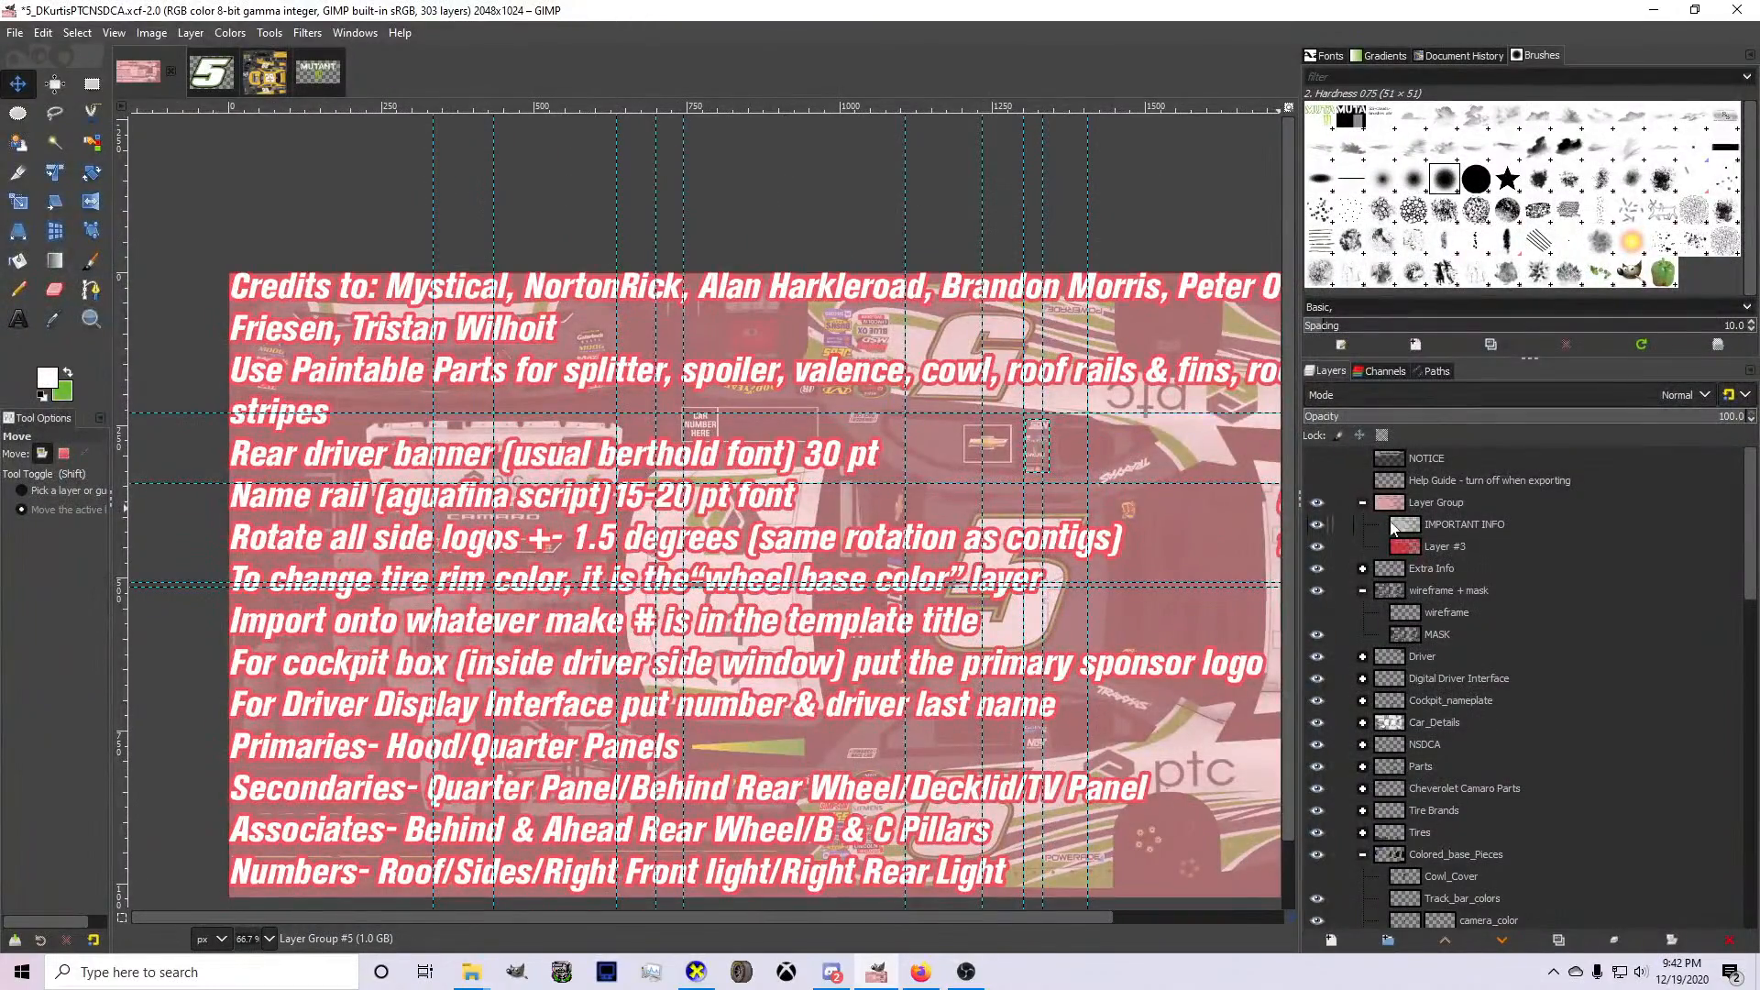
pyautogui.click(1317, 524)
pyautogui.click(1318, 547)
pyautogui.scroll(-2, 1143, 554)
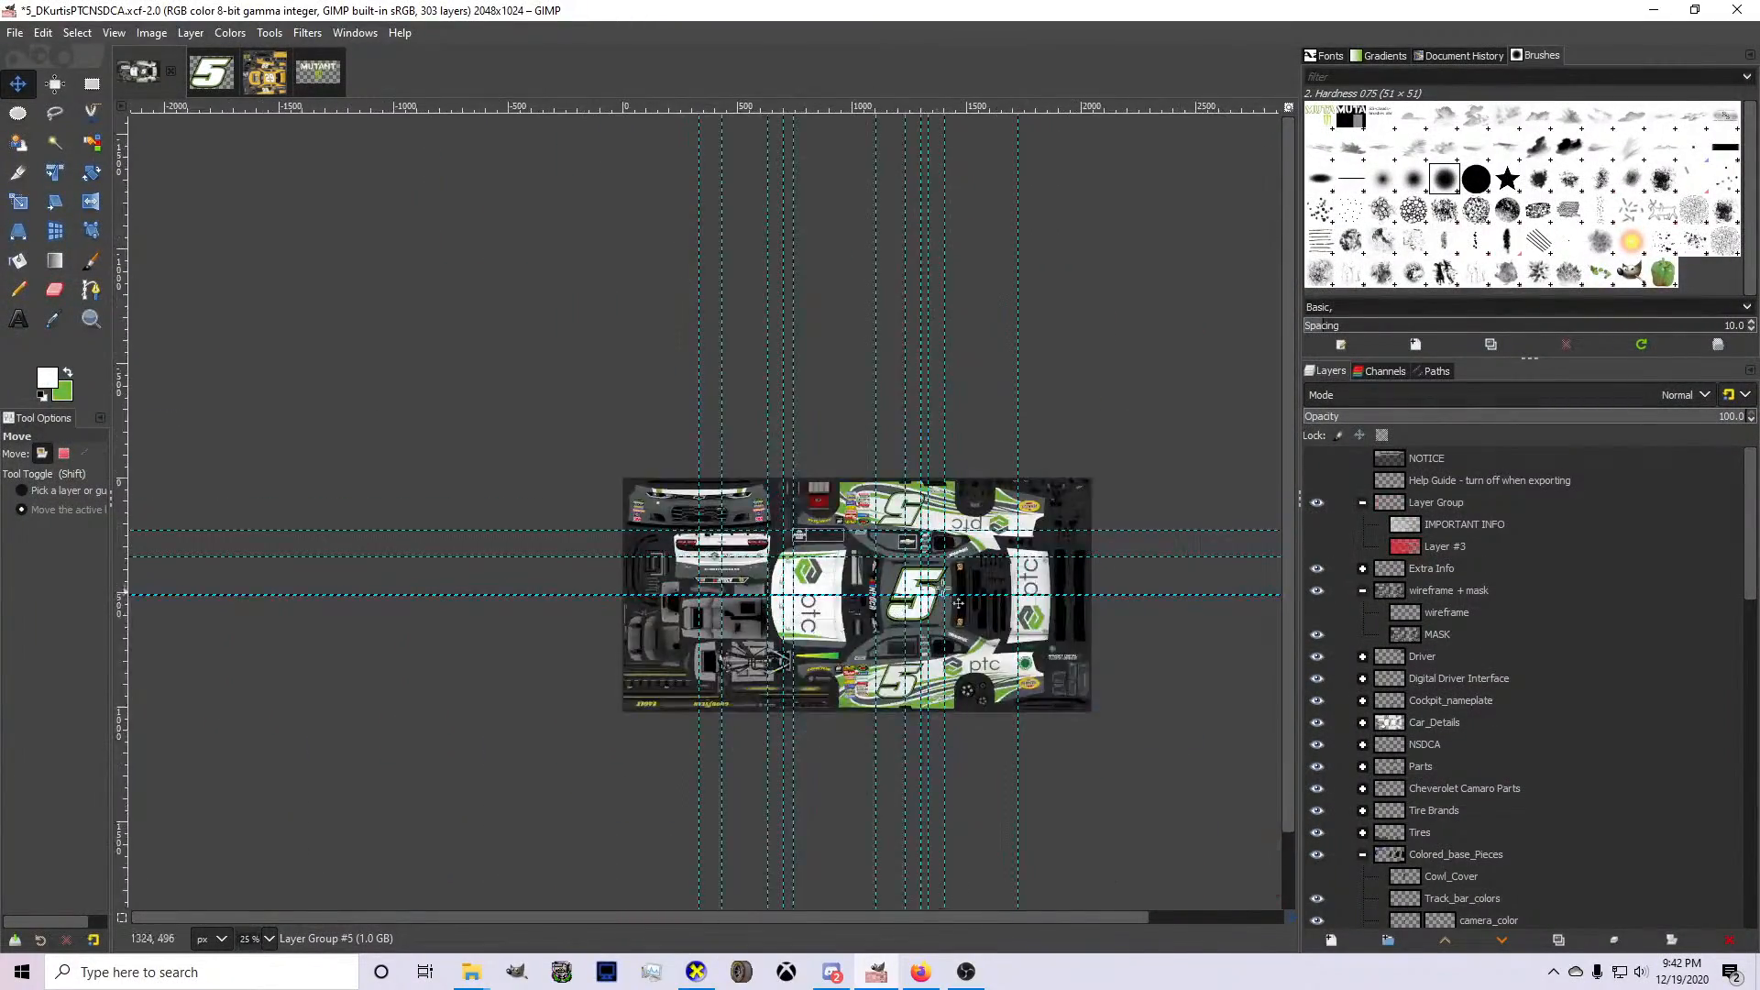
# Add the driver's last name as white size 30 text directly above the MASK layer, near the rear window banner.
pyautogui.scroll(5, 1106, 609)
pyautogui.click(1433, 639)
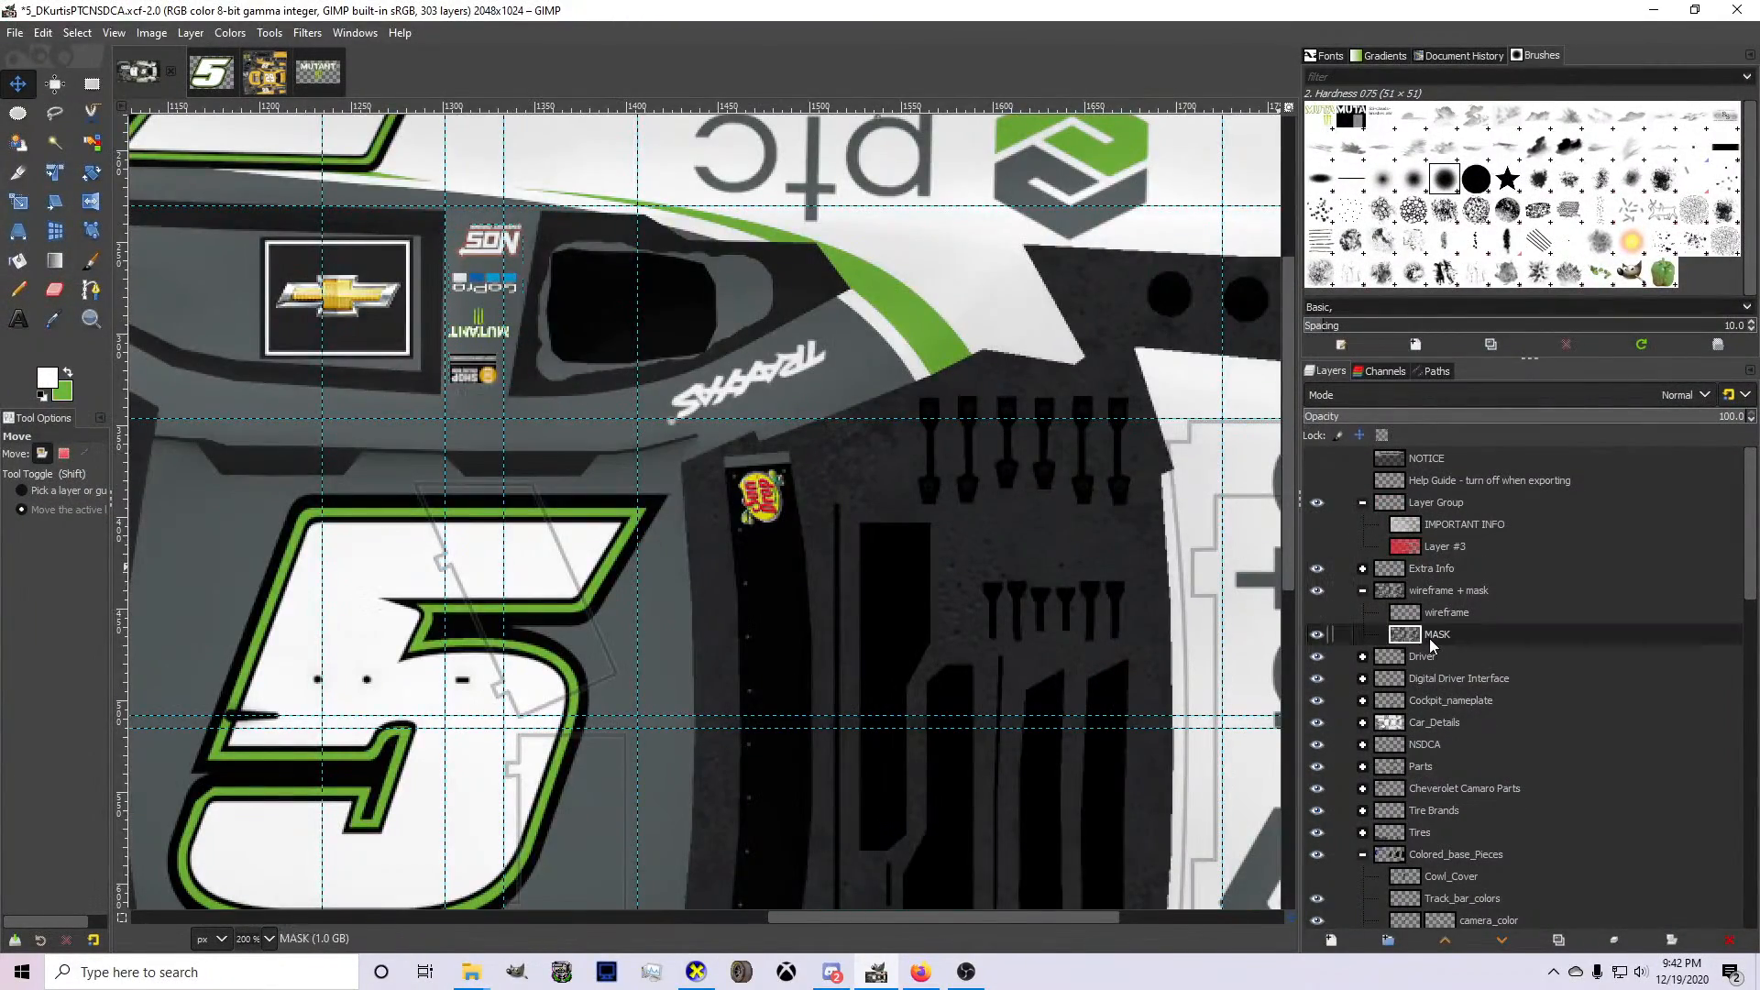
pyautogui.click(30, 321)
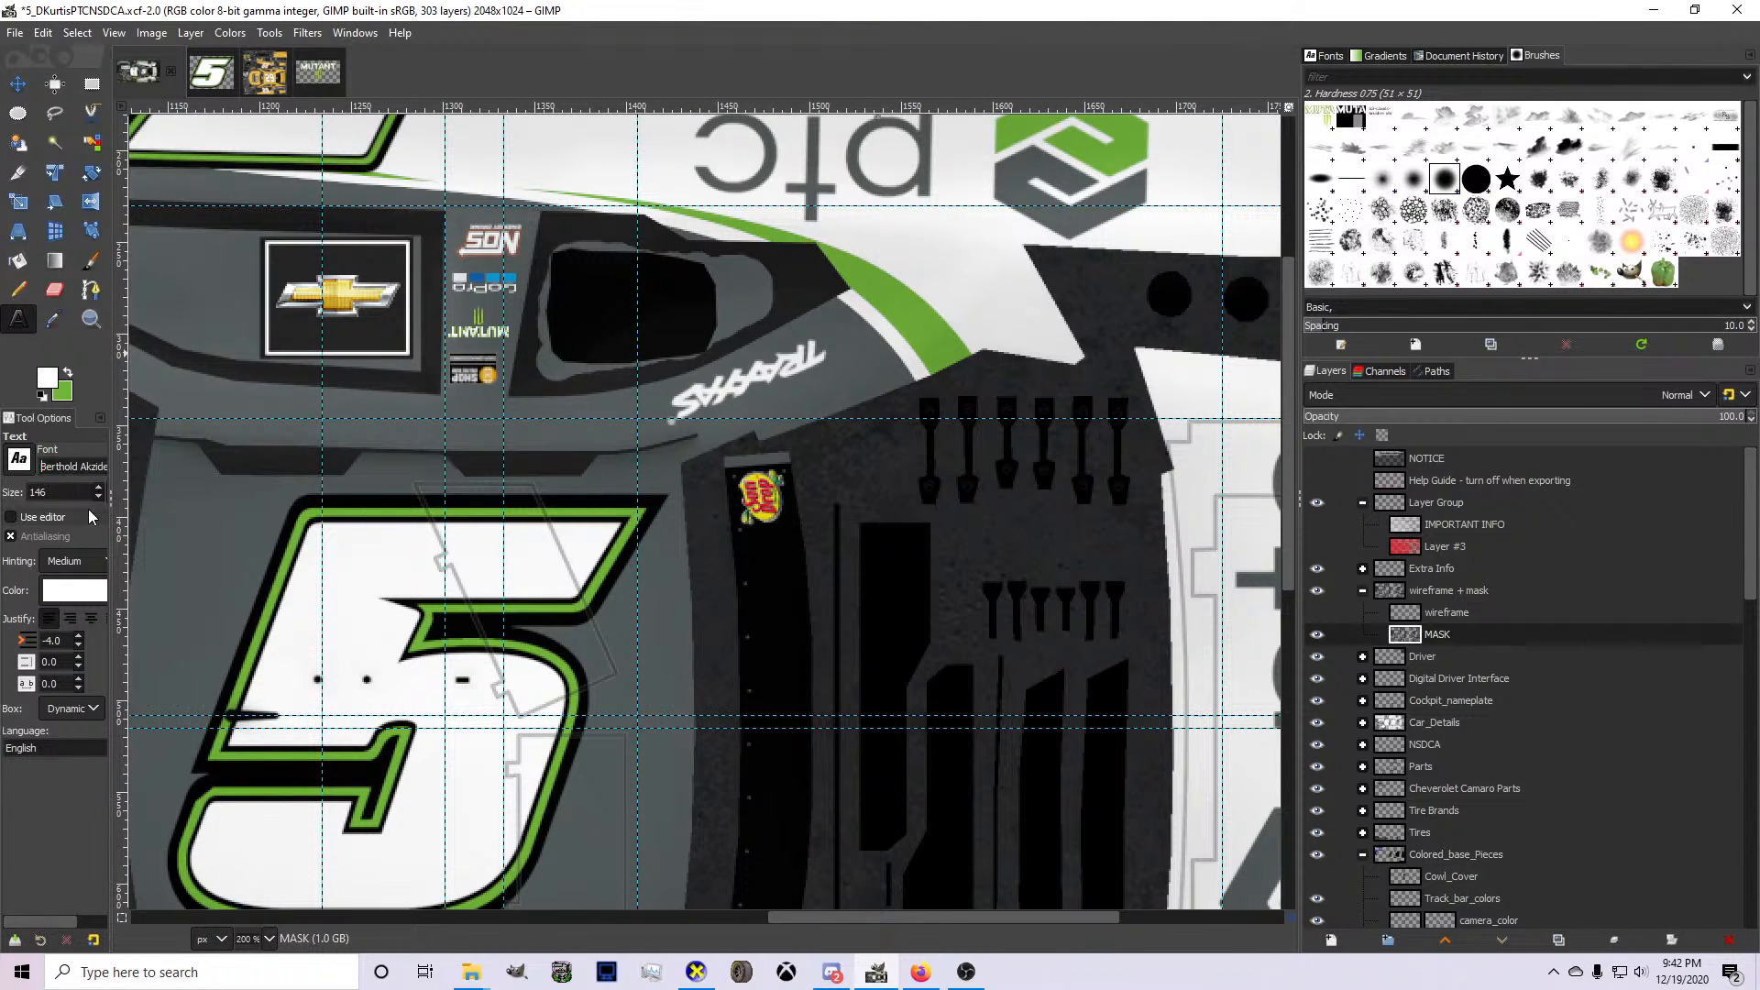
pyautogui.press('BackSpace')
pyautogui.press('BackSpace')
pyautogui.press('BackSpace')
pyautogui.write('3')
pyautogui.click(772, 692)
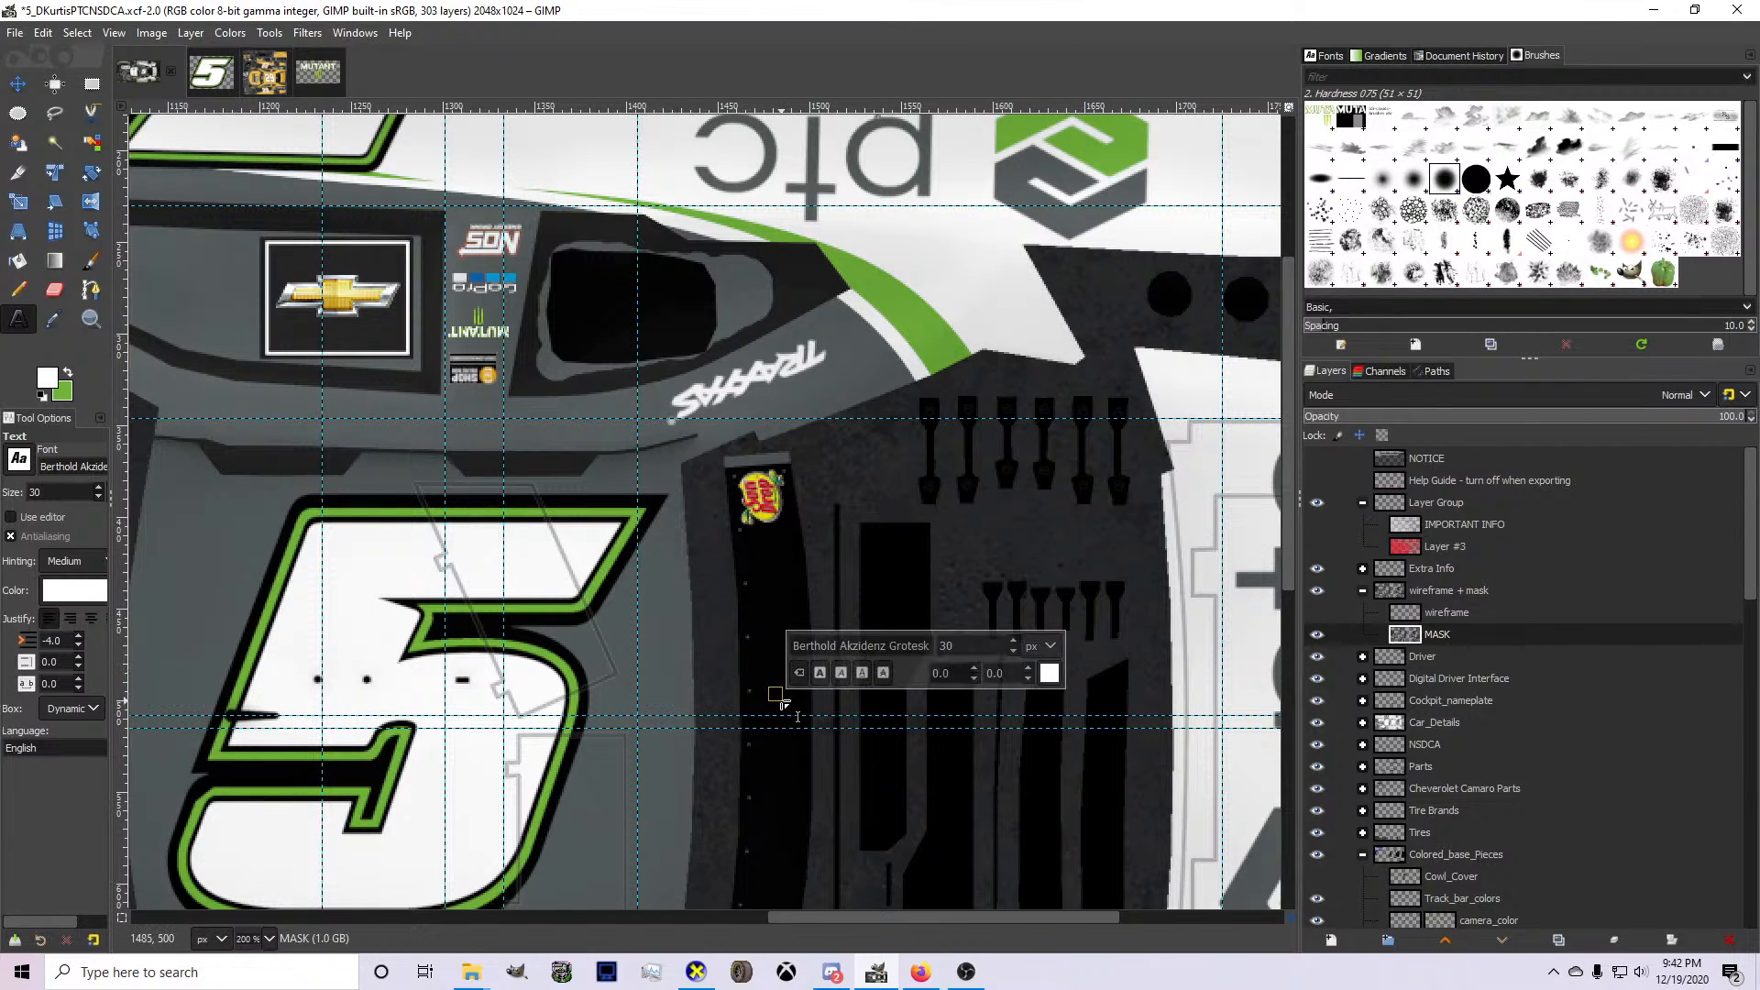
pyautogui.write('KURTIS')
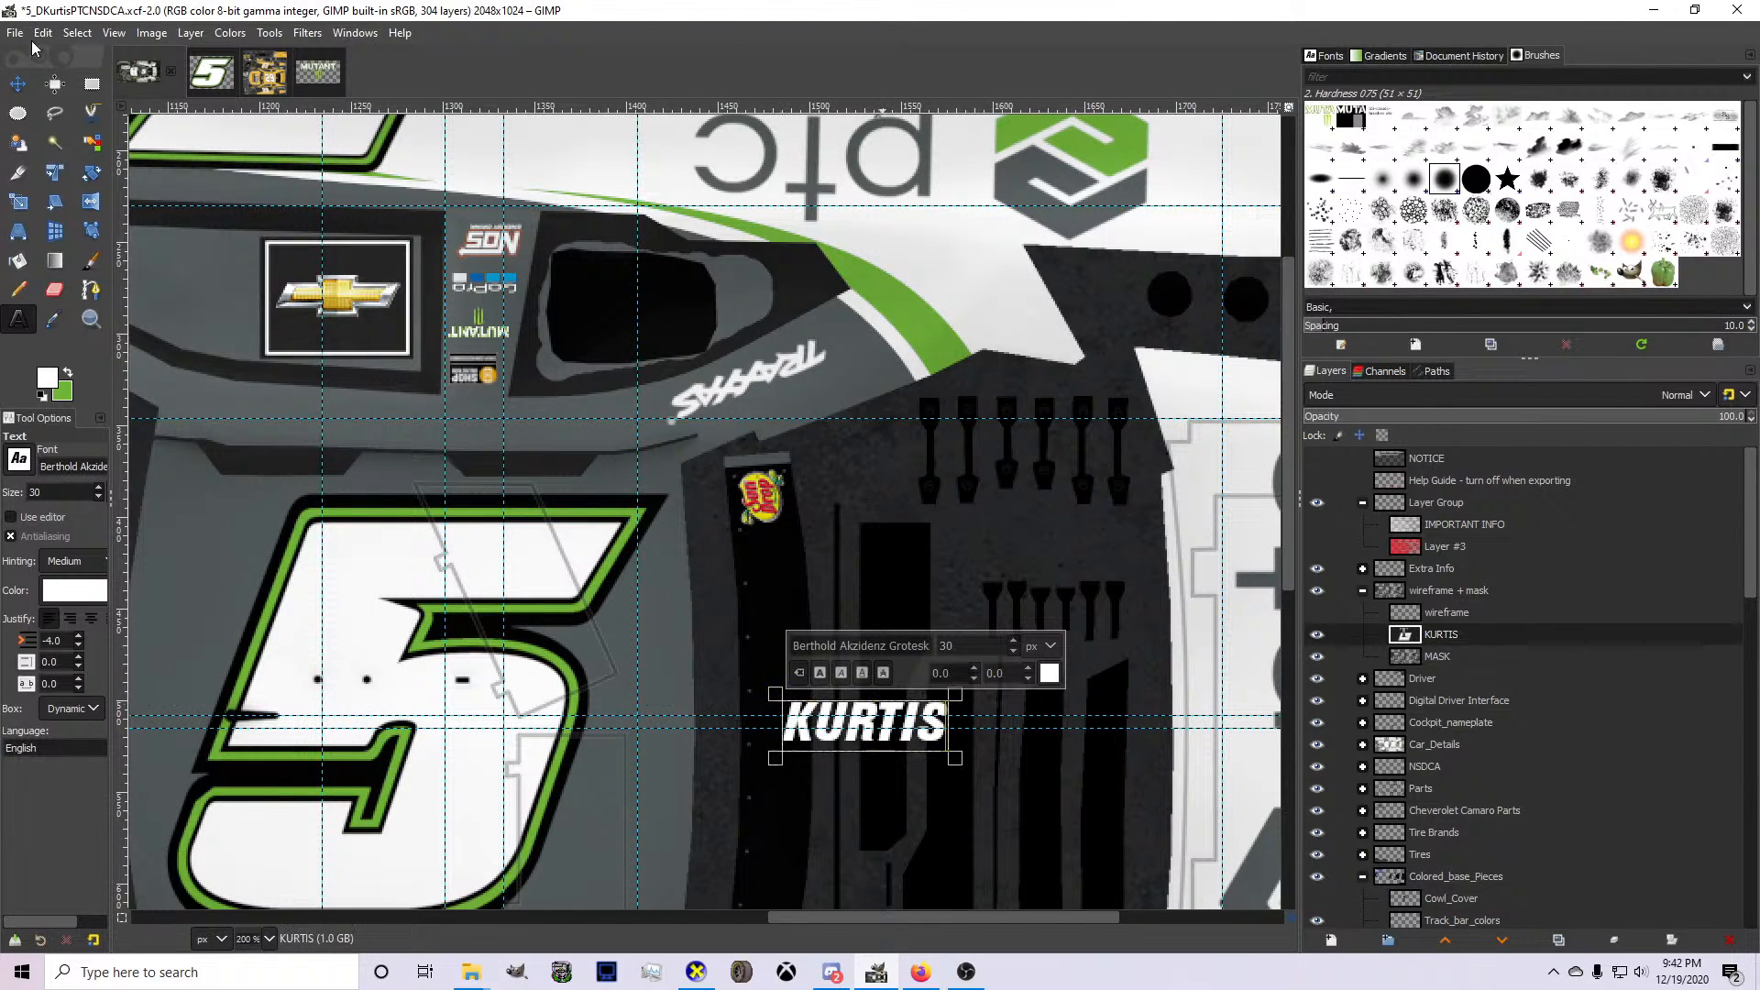
# Rotate the driver name layer 90° counter-clockwise and move it onto the black rear window banner.
pyautogui.click(18, 83)
pyautogui.scroll(2, 803, 761)
pyautogui.rightClick(935, 739)
pyautogui.moveTo(1003, 860)
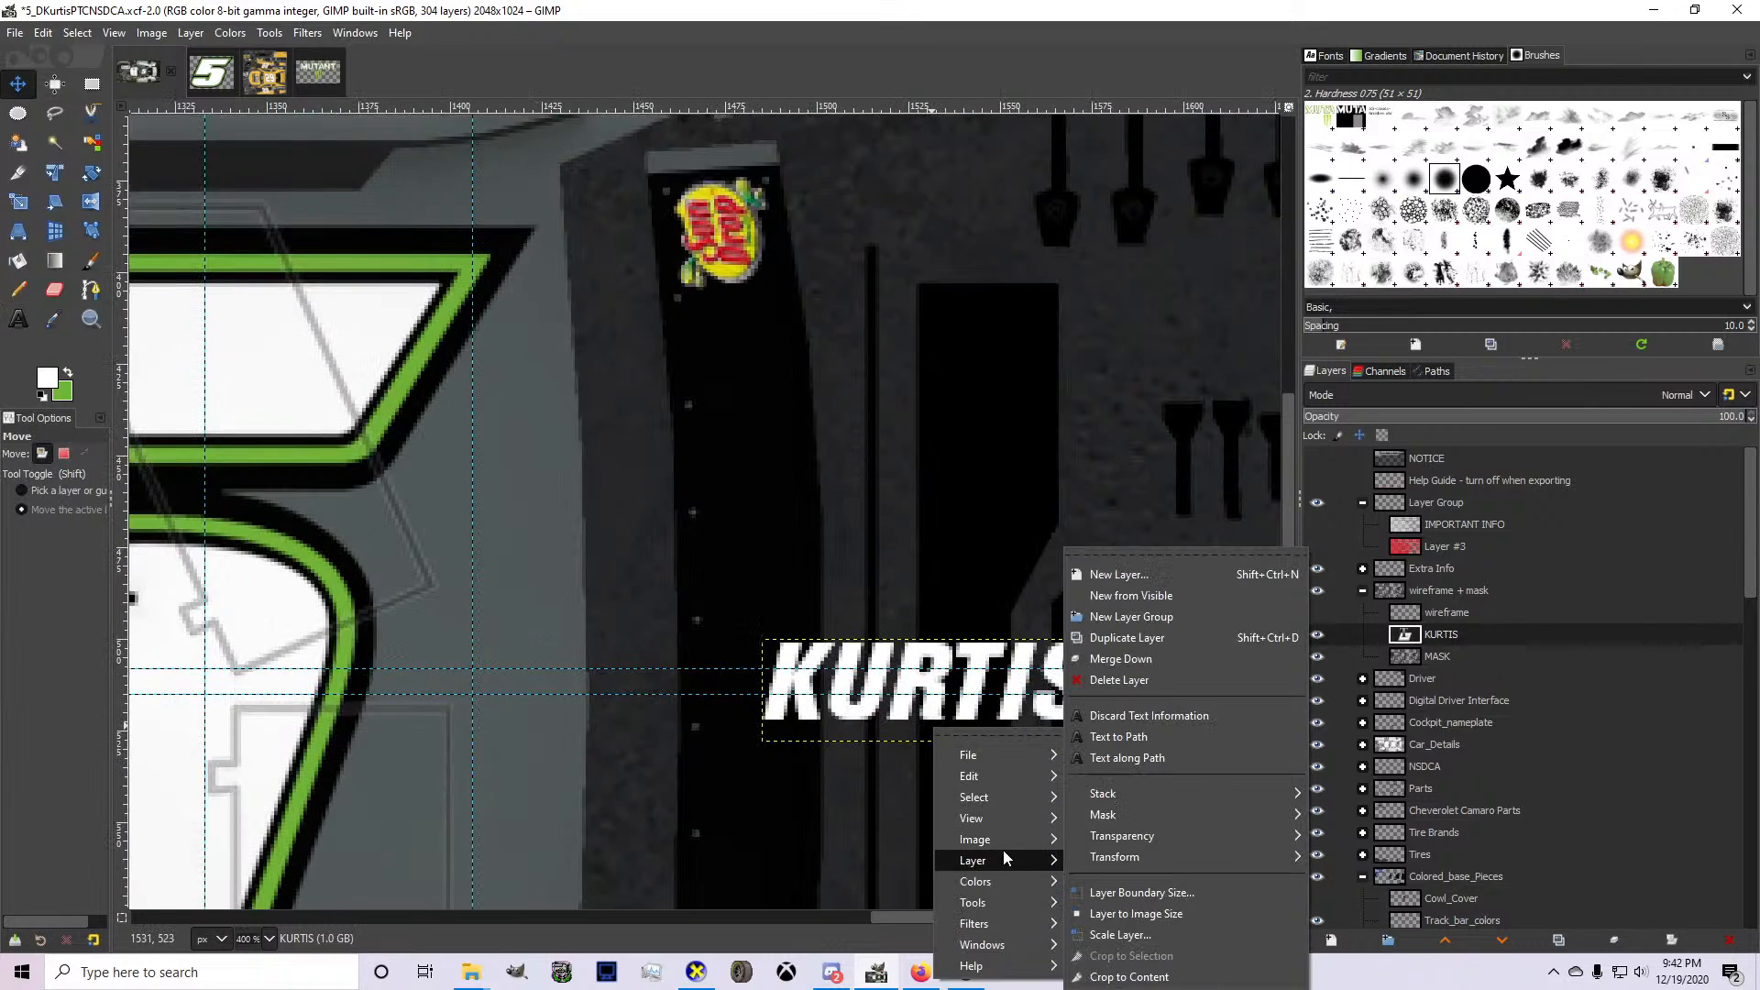
pyautogui.moveTo(1192, 857)
pyautogui.click(1353, 898)
pyautogui.moveTo(911, 759); pyautogui.dragTo(772, 768)
# Re-export the texture to card.bmp and switch to CarView to check the name on the rear window.
pyautogui.moveTo(833, 971)
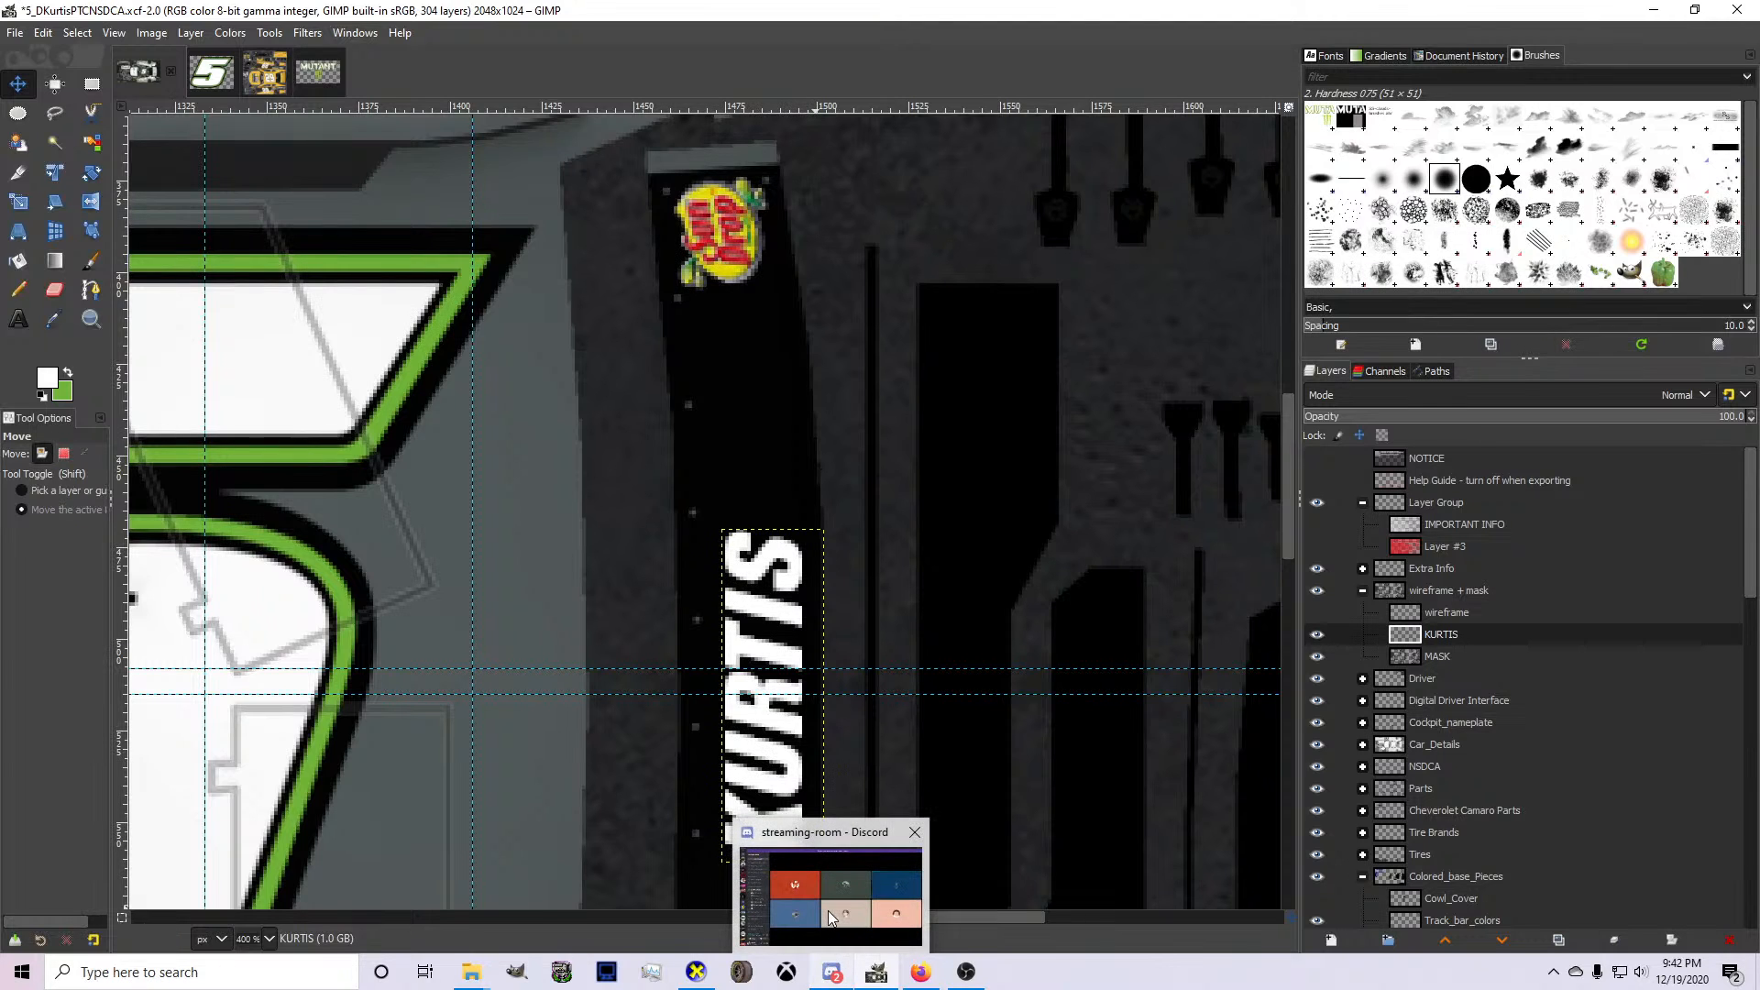
pyautogui.hotkey('ctrl', 'e')
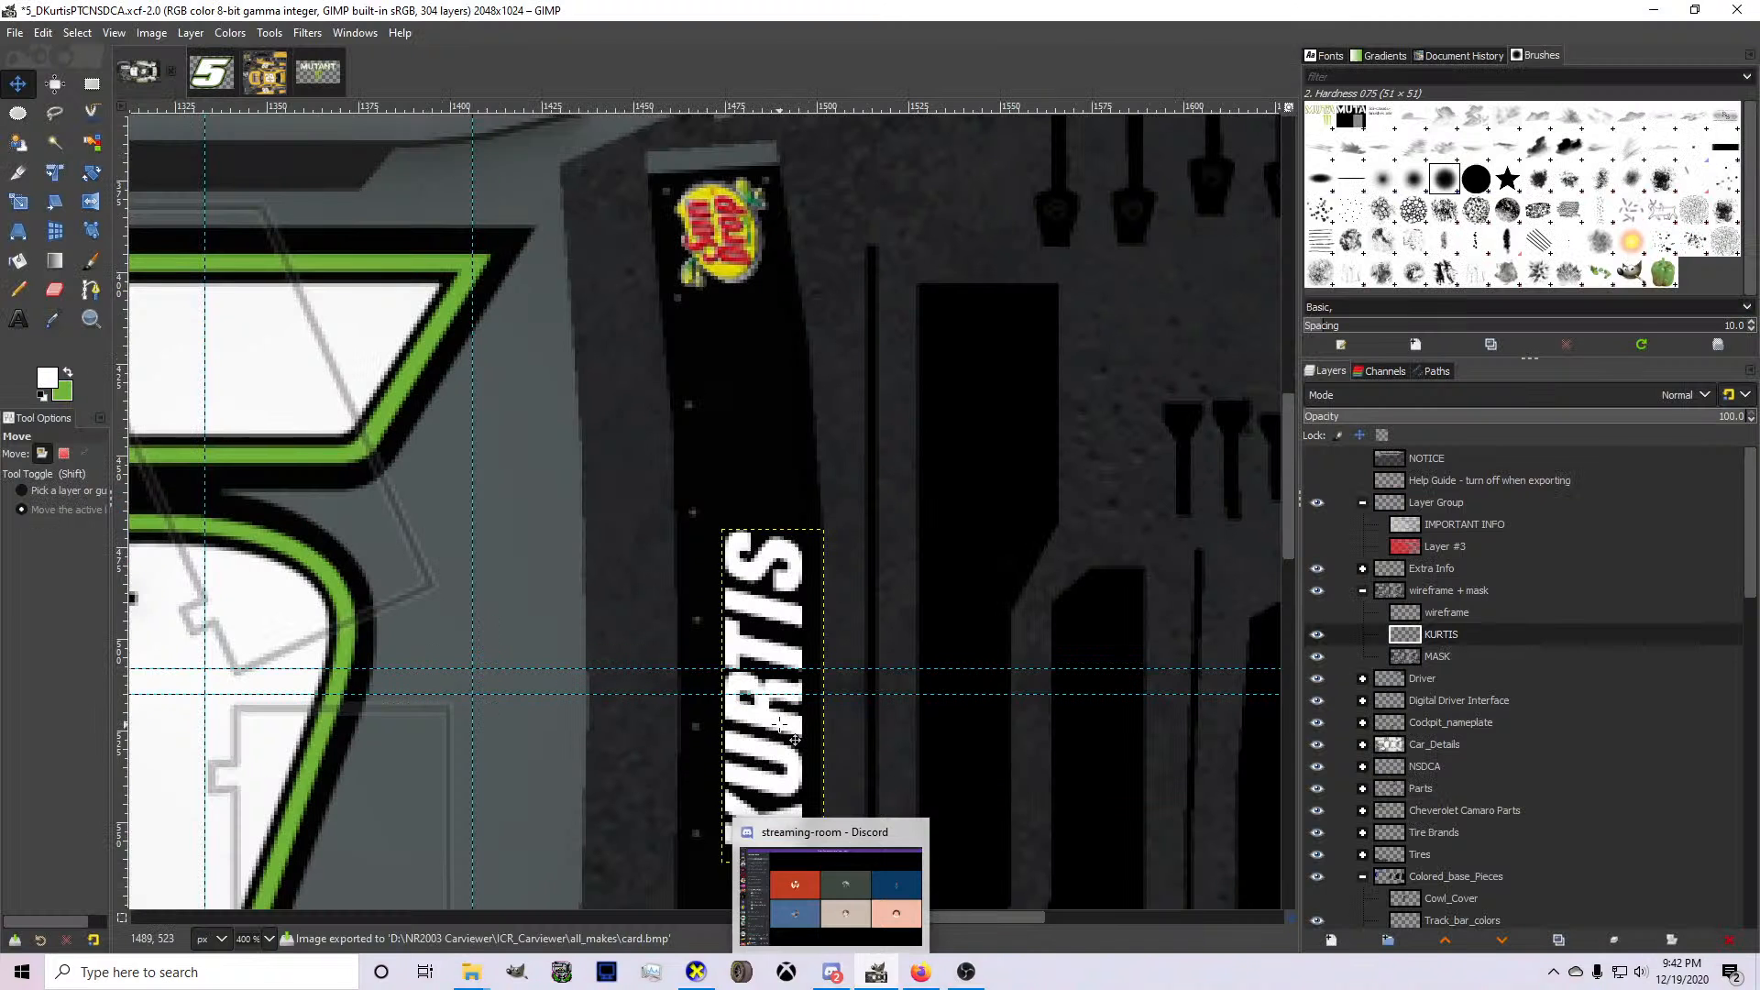
pyautogui.click(717, 878)
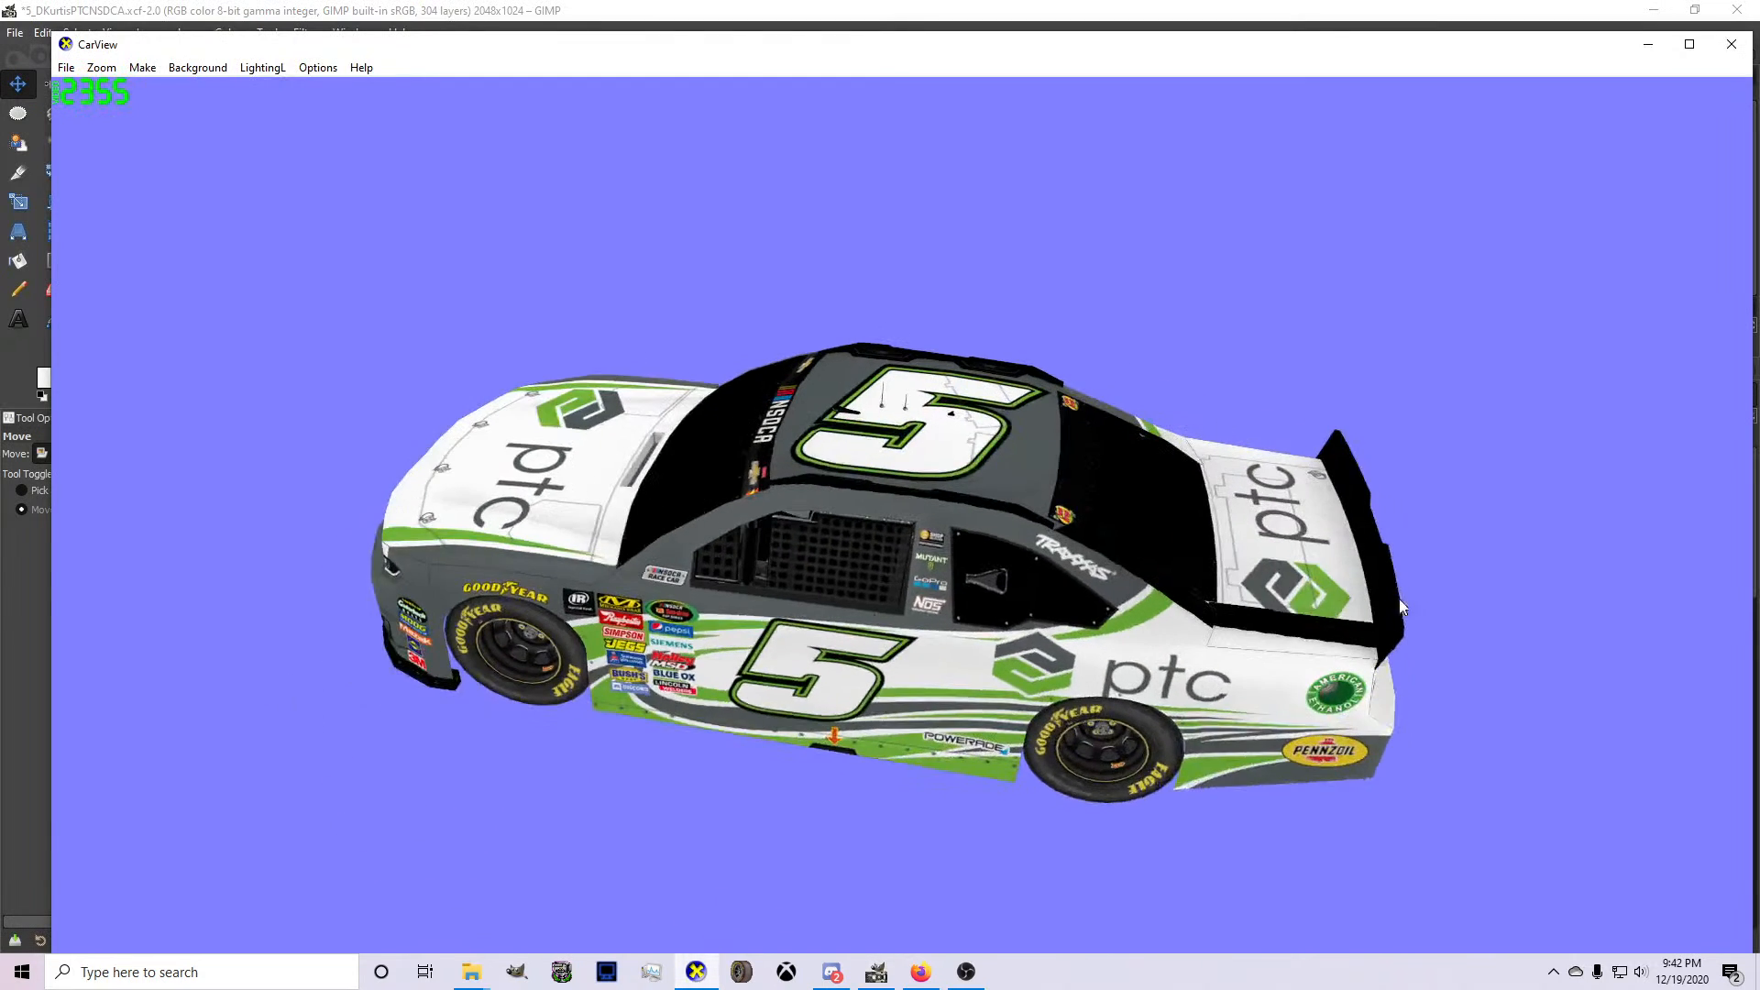
pyautogui.moveTo(1400, 607); pyautogui.dragTo(867, 954)
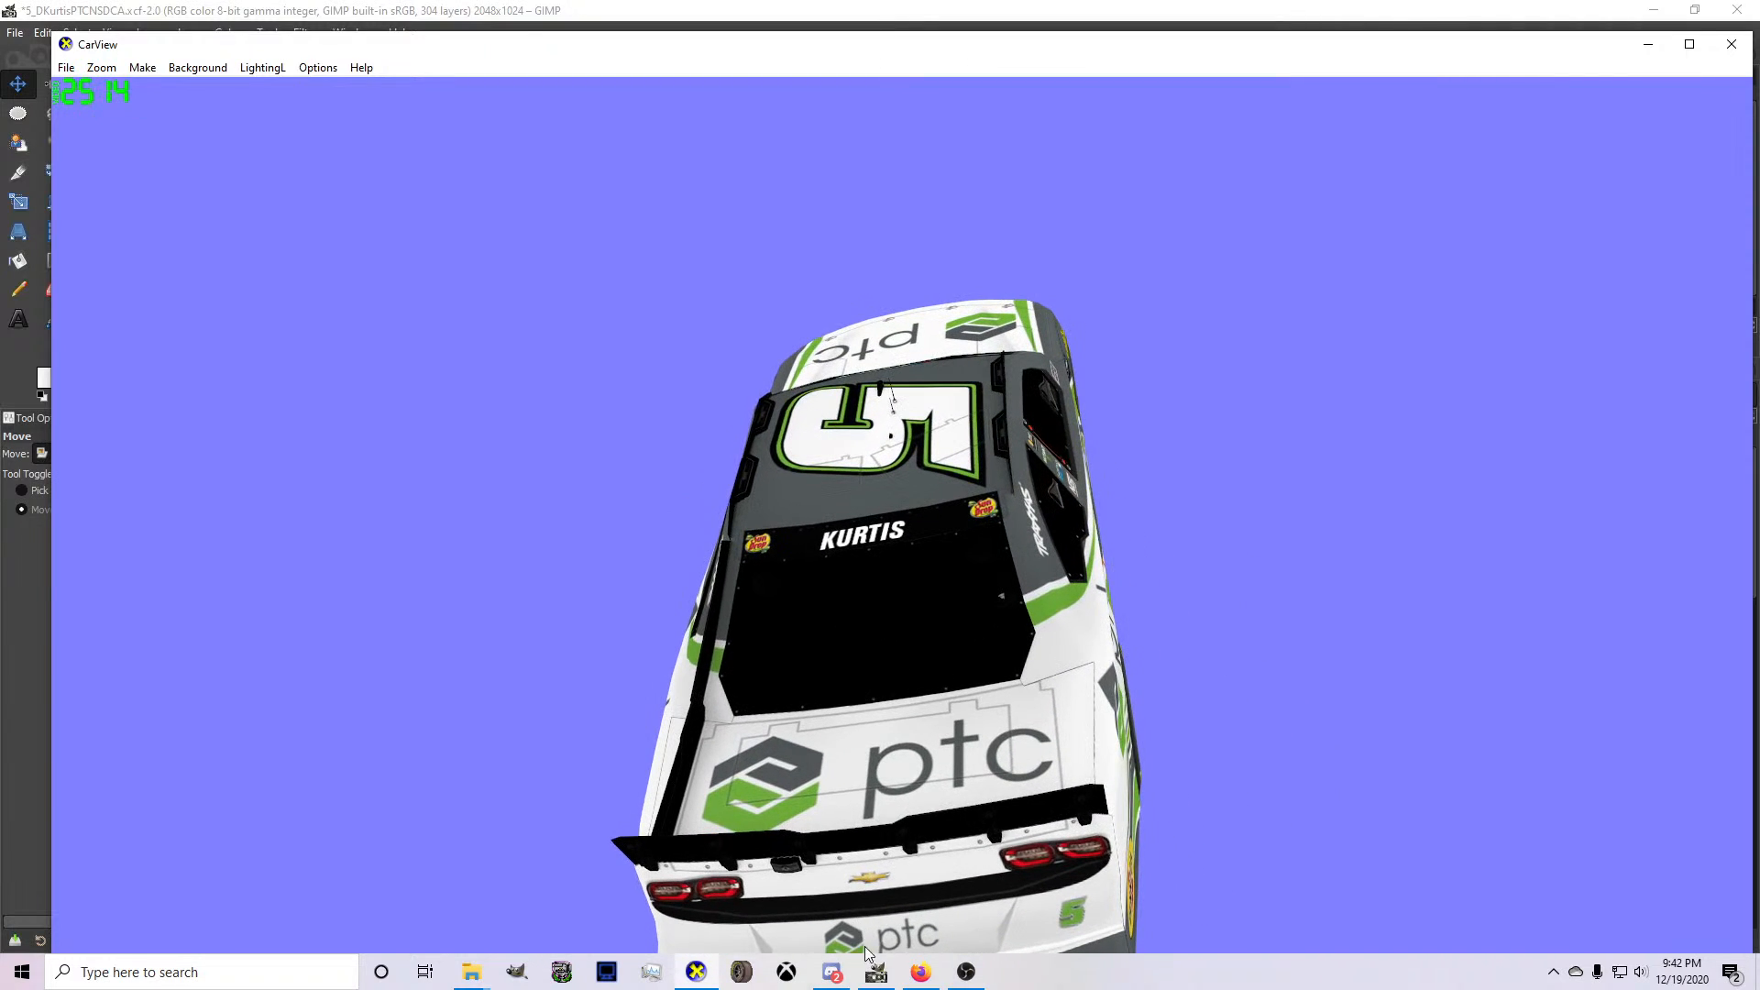
# Switch to GIMP, nudge the driver name layer two pixels to the left, and re-export the texture to card.bmp.
pyautogui.click(875, 970)
pyautogui.press('Left')
pyautogui.press('Left')
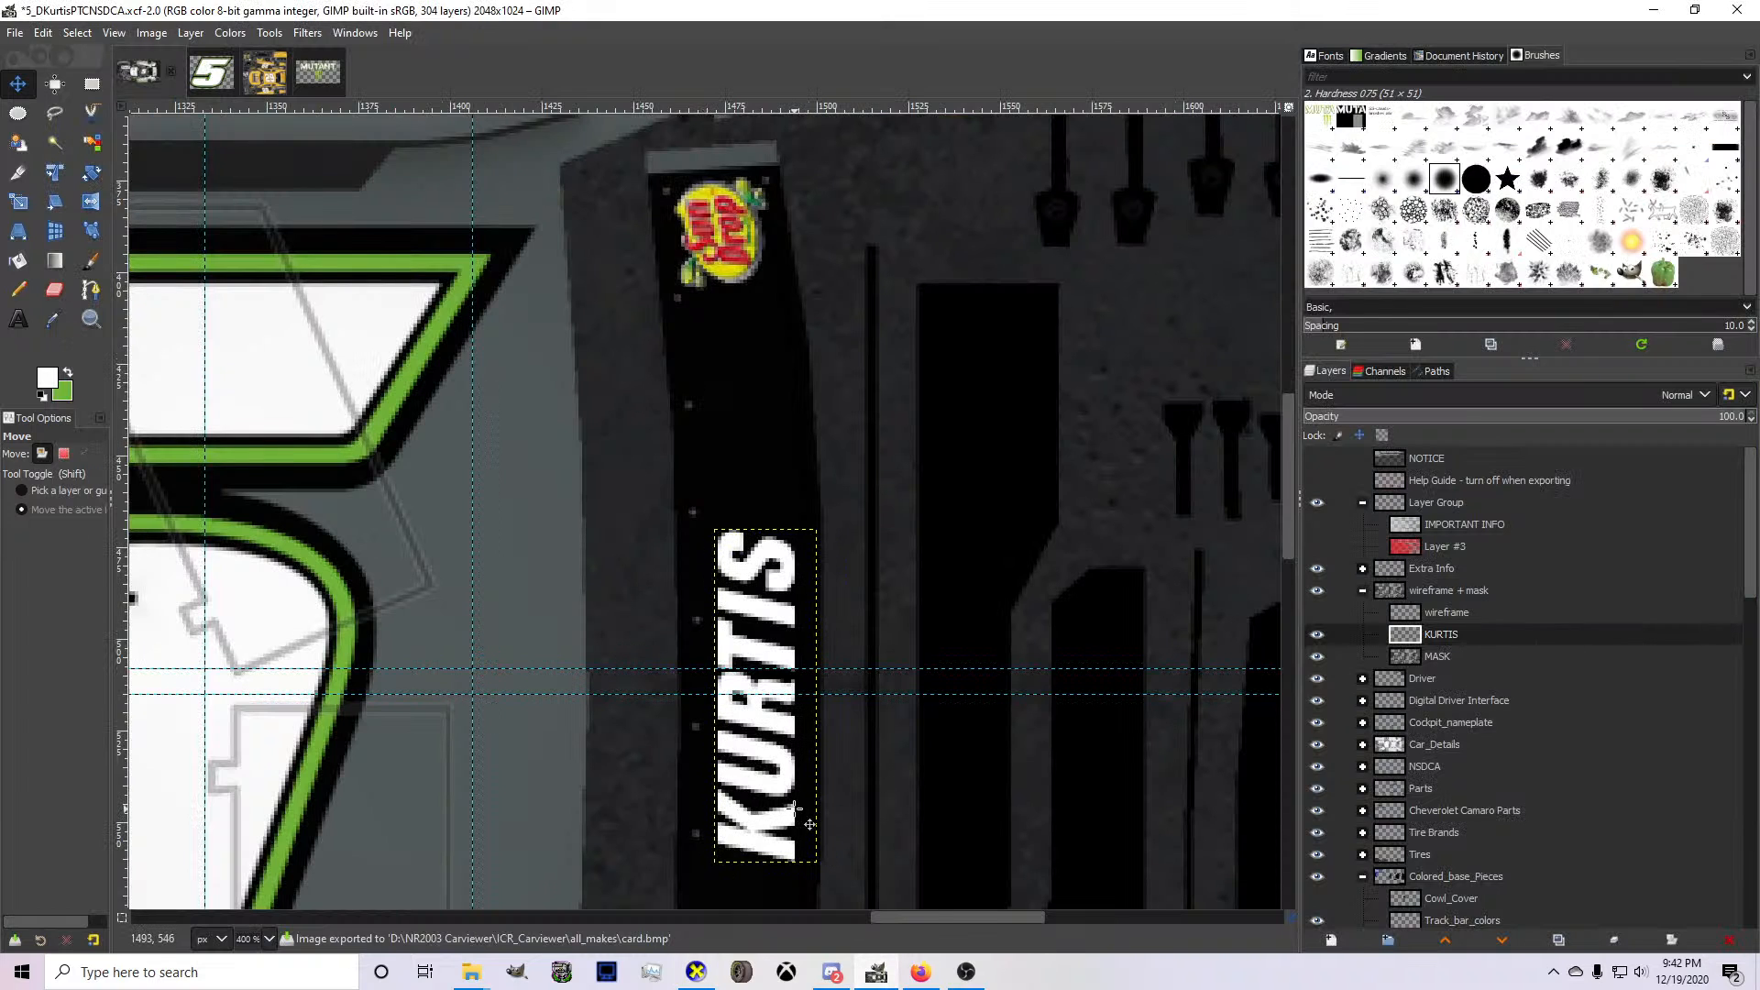
pyautogui.hotkey('ctrl', 'e')
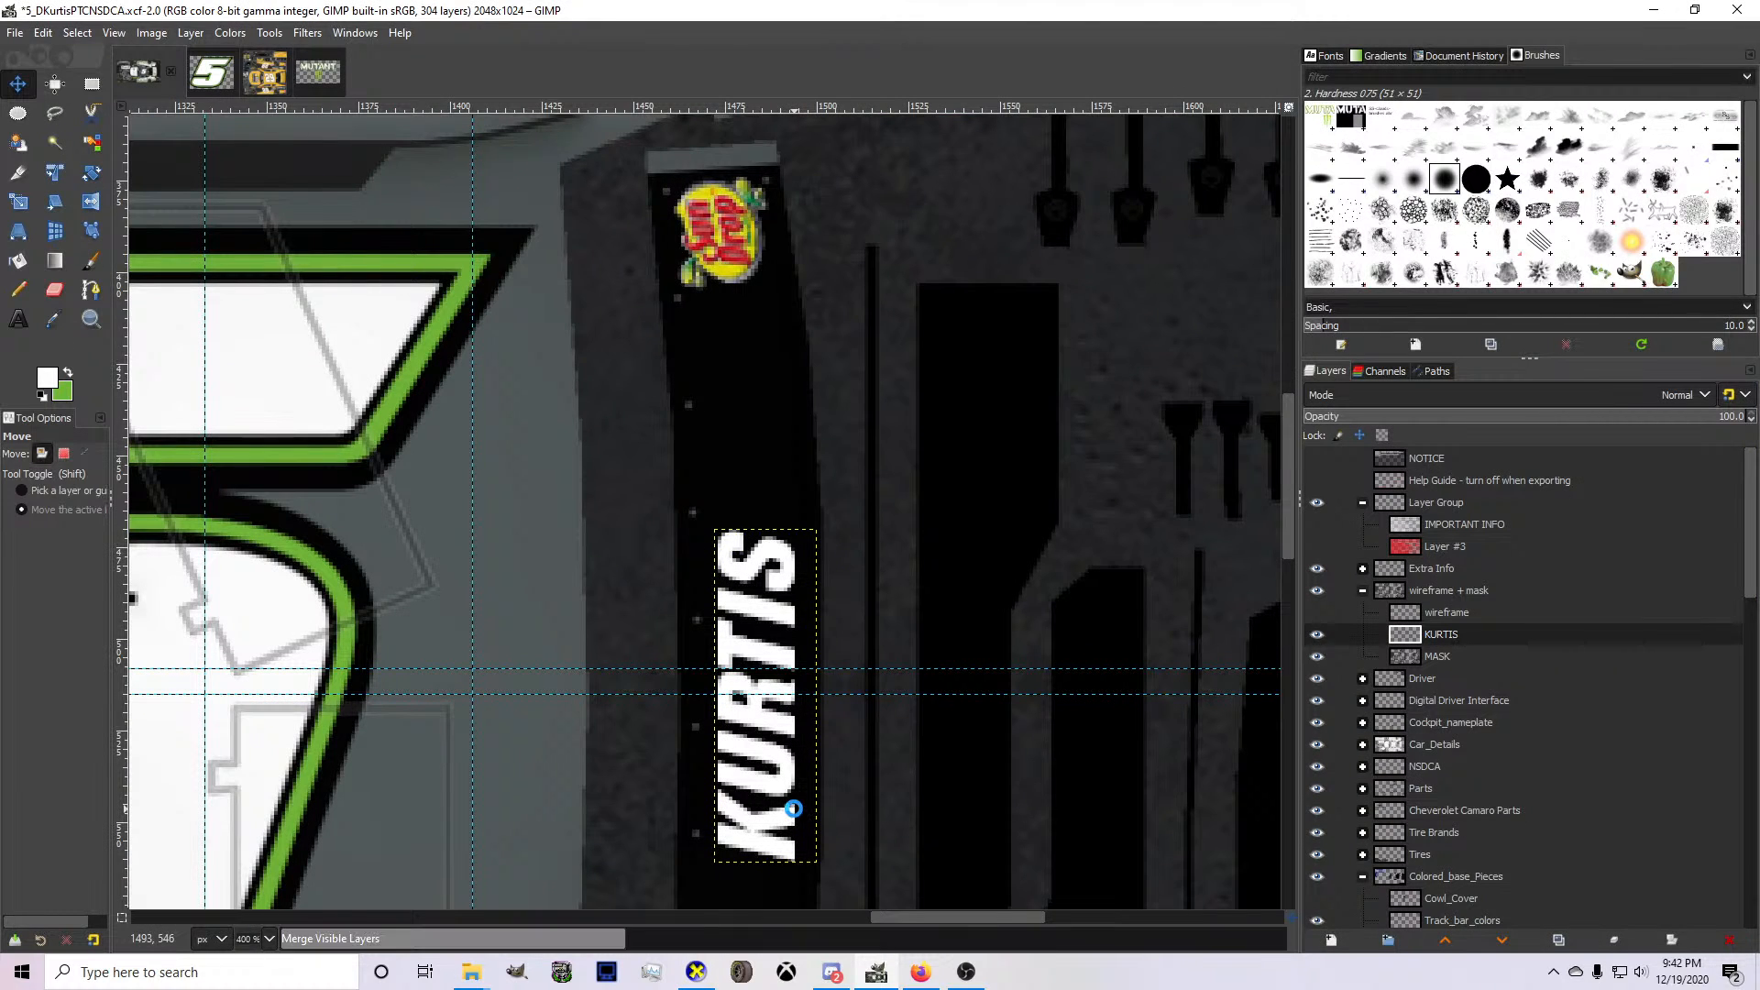
# Switch to CarView and examine the rear window name, rear bumper, both sides and front of the car.
pyautogui.click(703, 976)
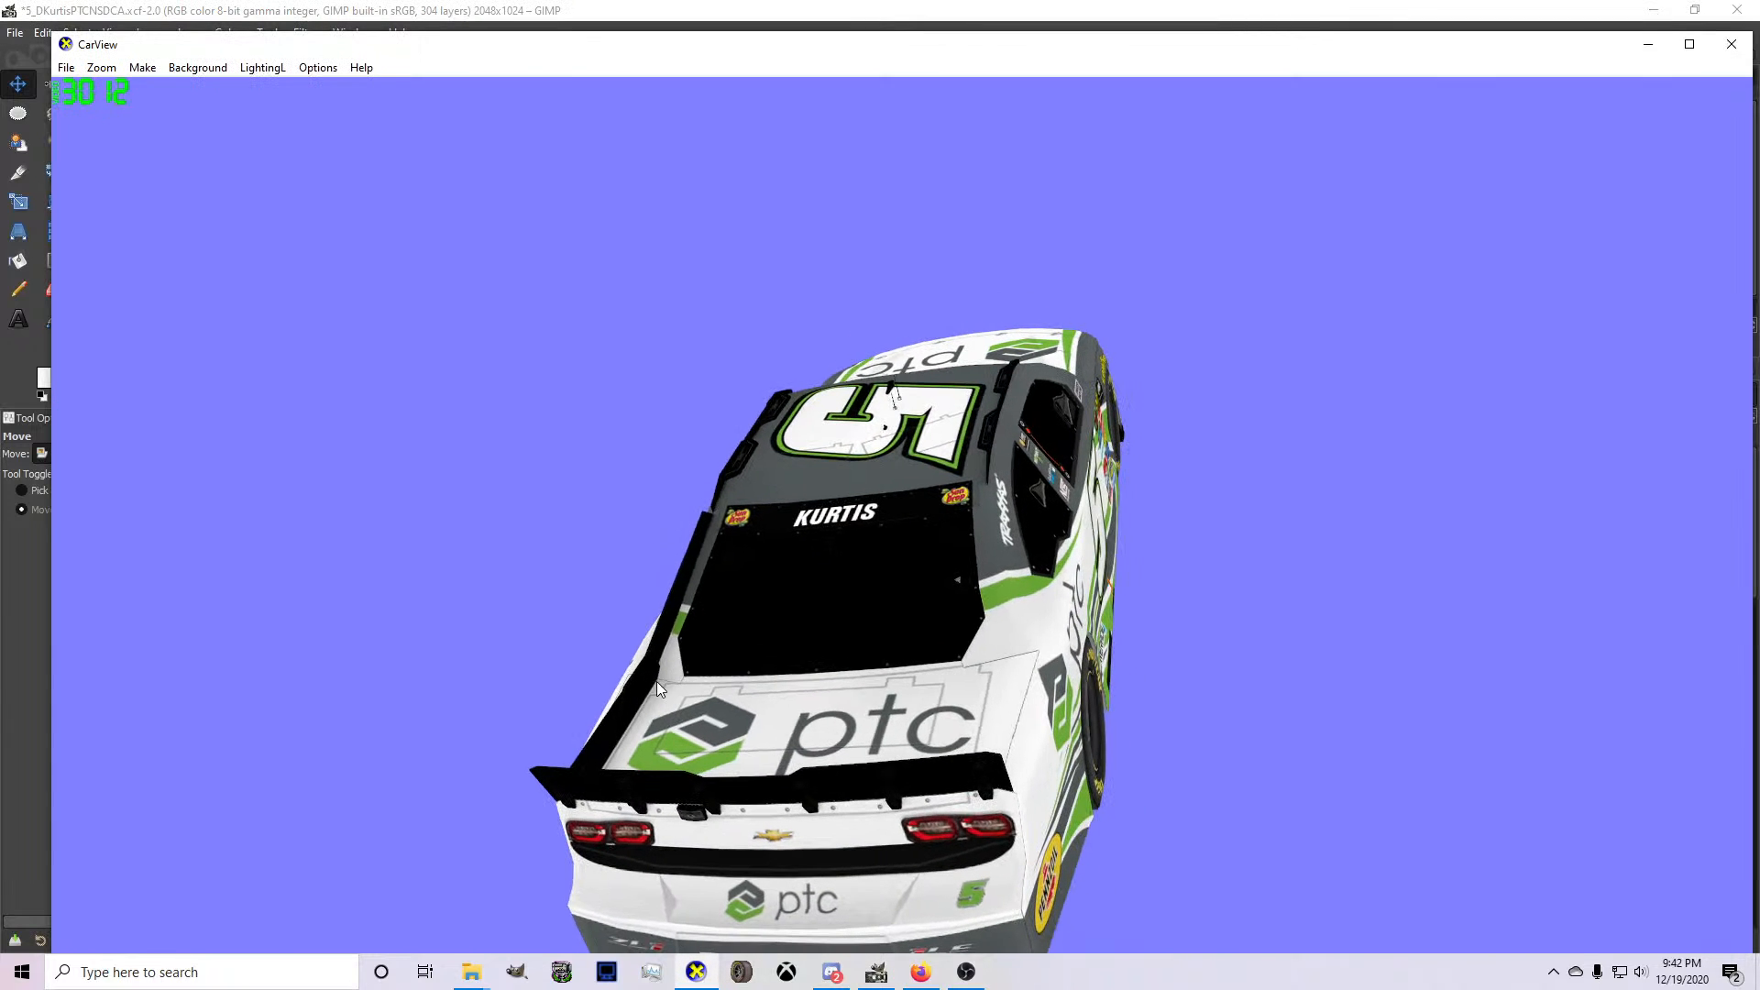
pyautogui.scroll(5, 878, 690)
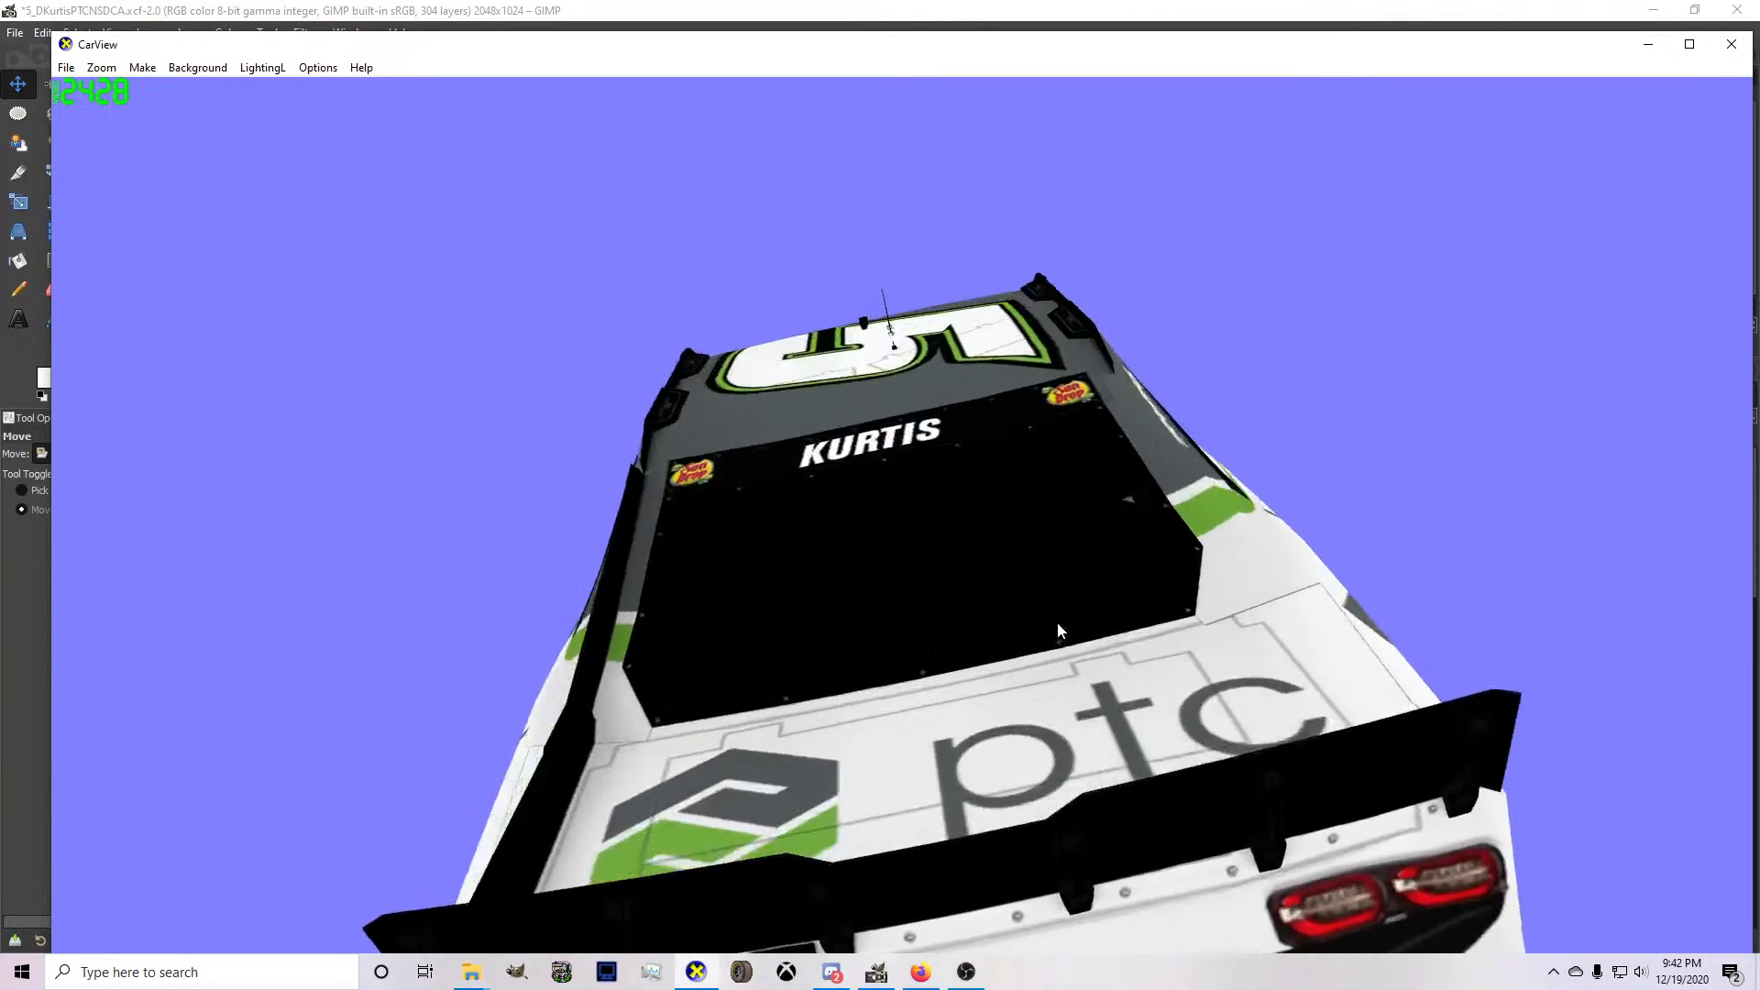
pyautogui.moveTo(1137, 728); pyautogui.dragTo(880, 490)
pyautogui.scroll(2, 1355, 544)
pyautogui.scroll(4, 873, 486)
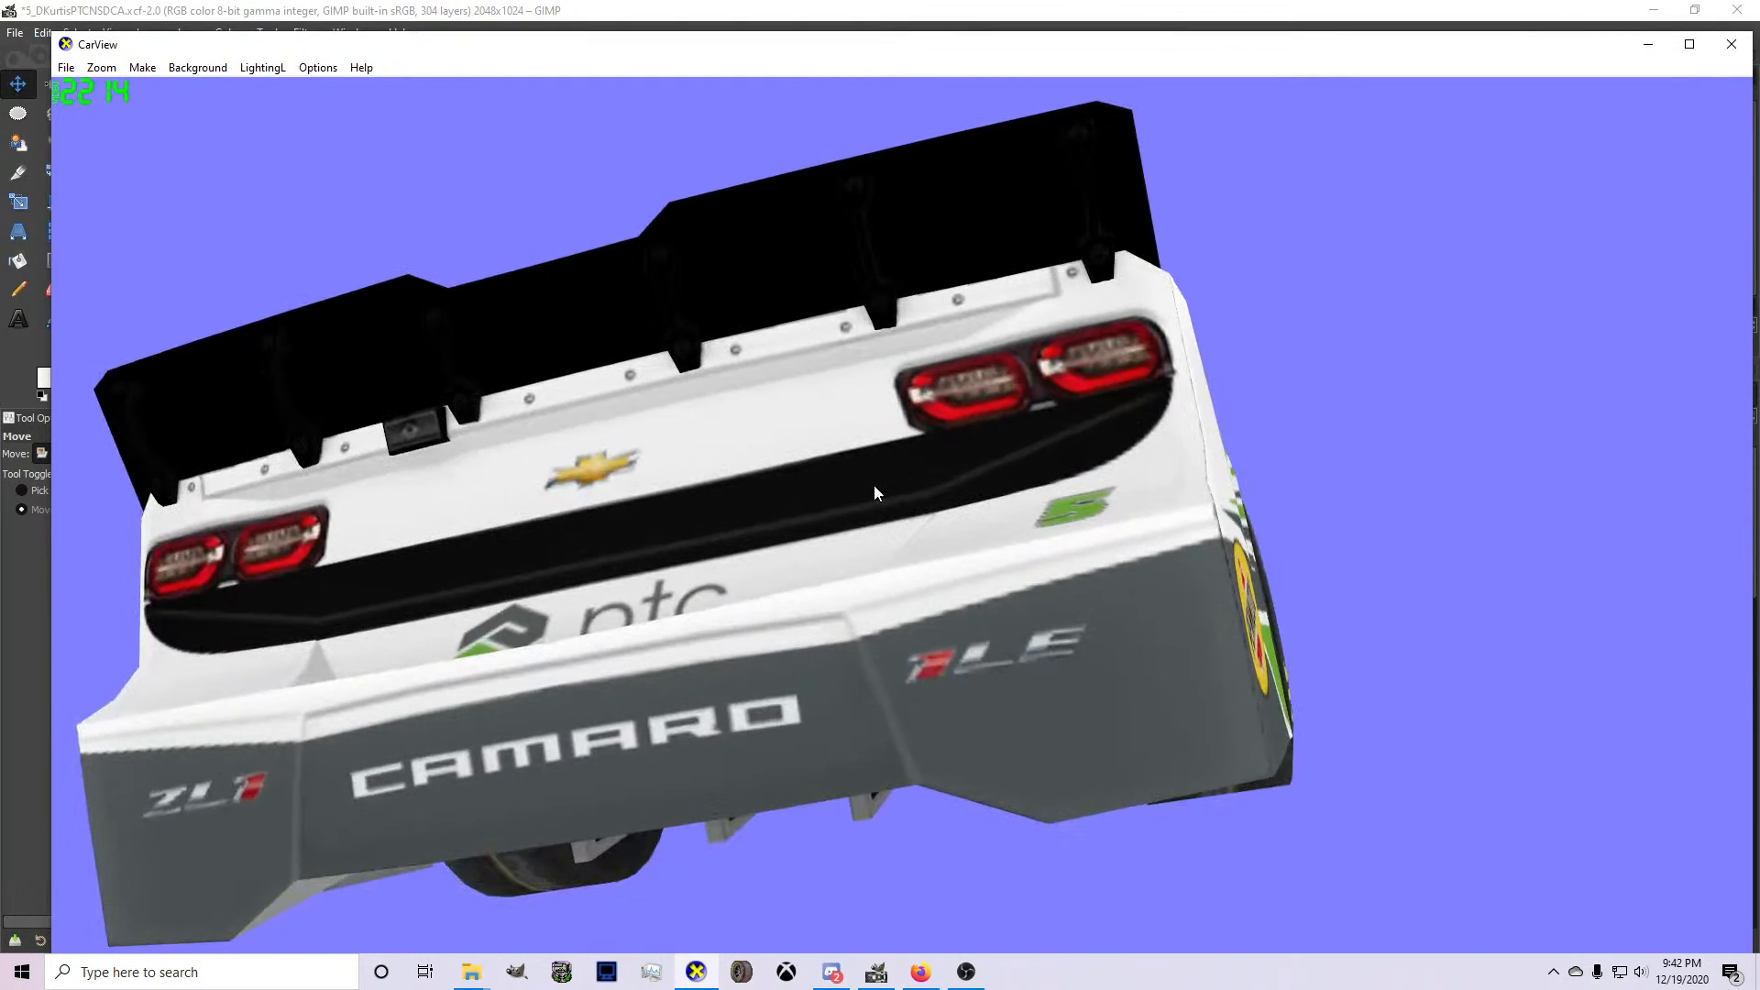
pyautogui.moveTo(985, 519); pyautogui.dragTo(777, 666)
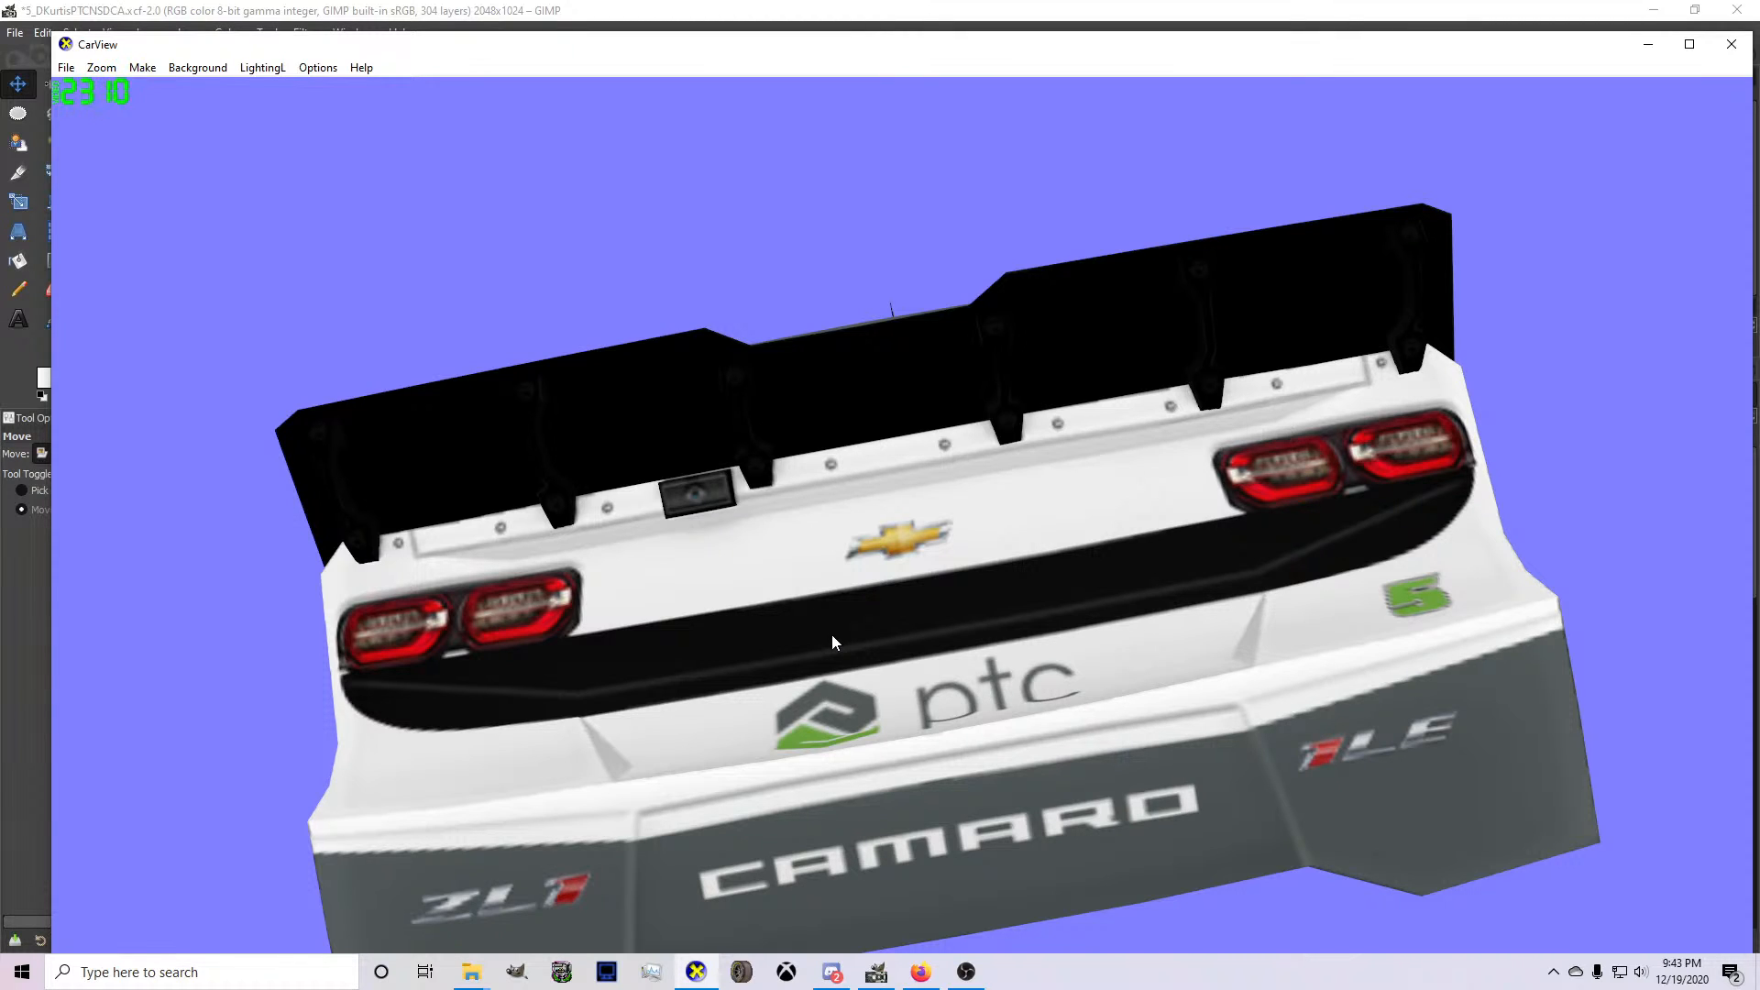
pyautogui.scroll(-4, 832, 641)
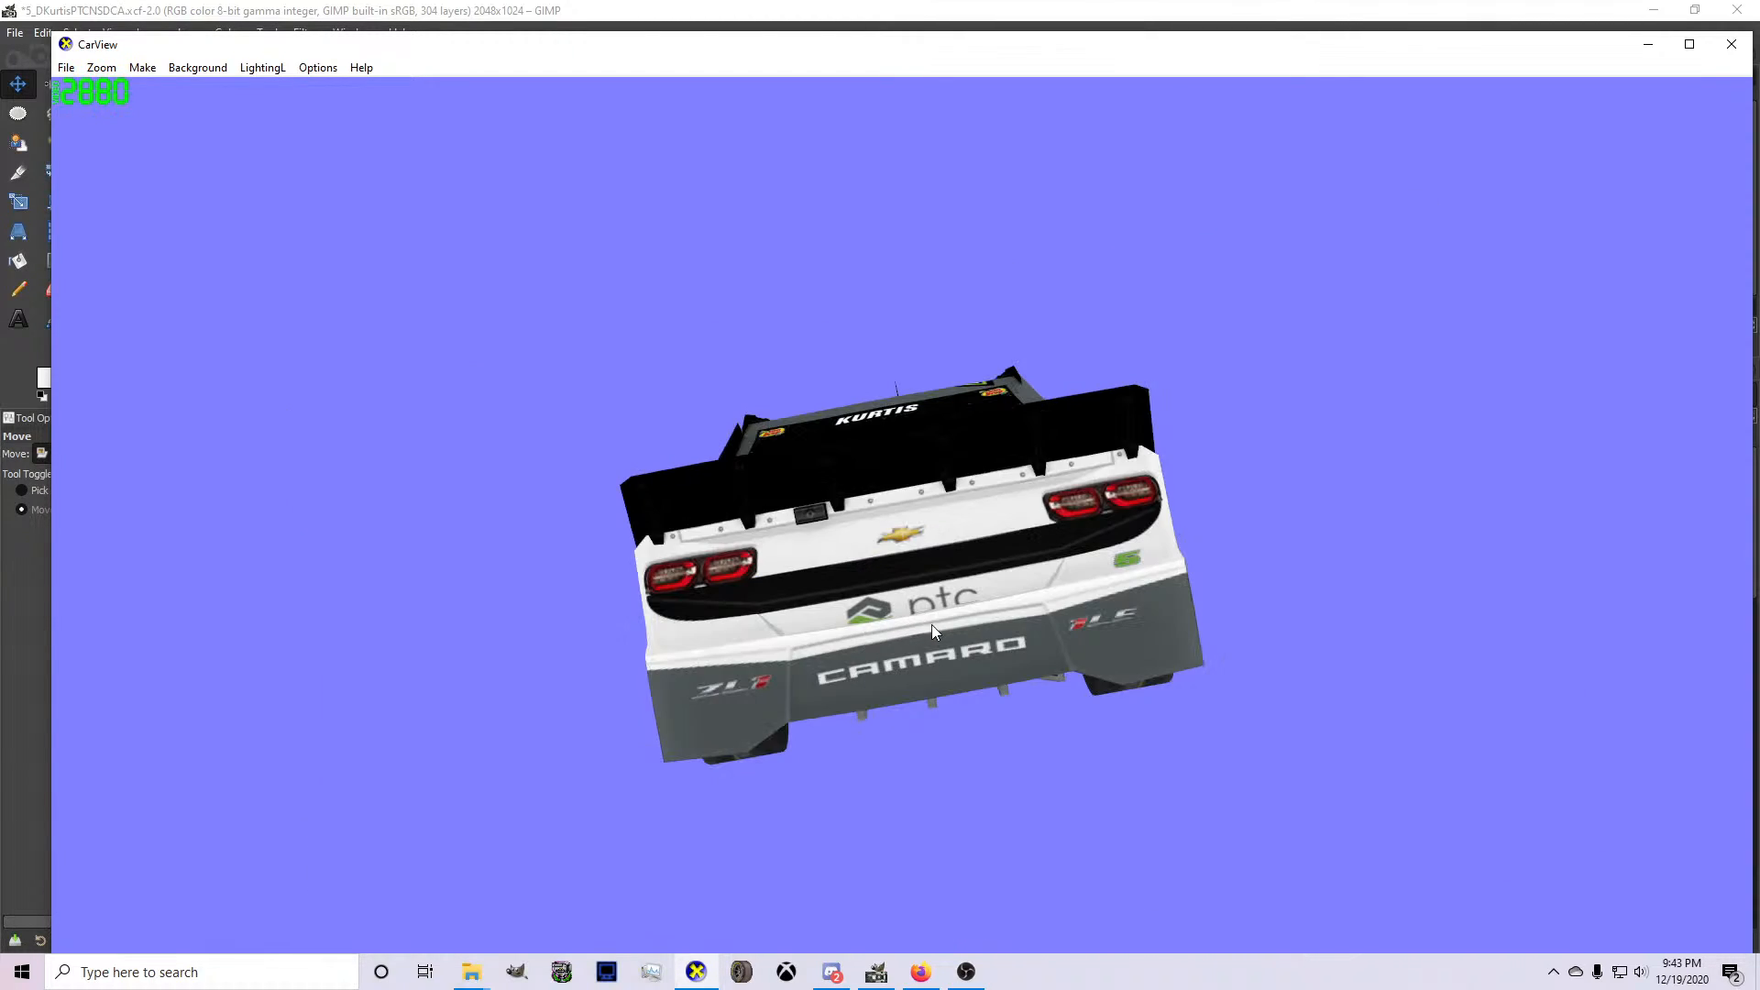
pyautogui.moveTo(931, 625); pyautogui.dragTo(1299, 686)
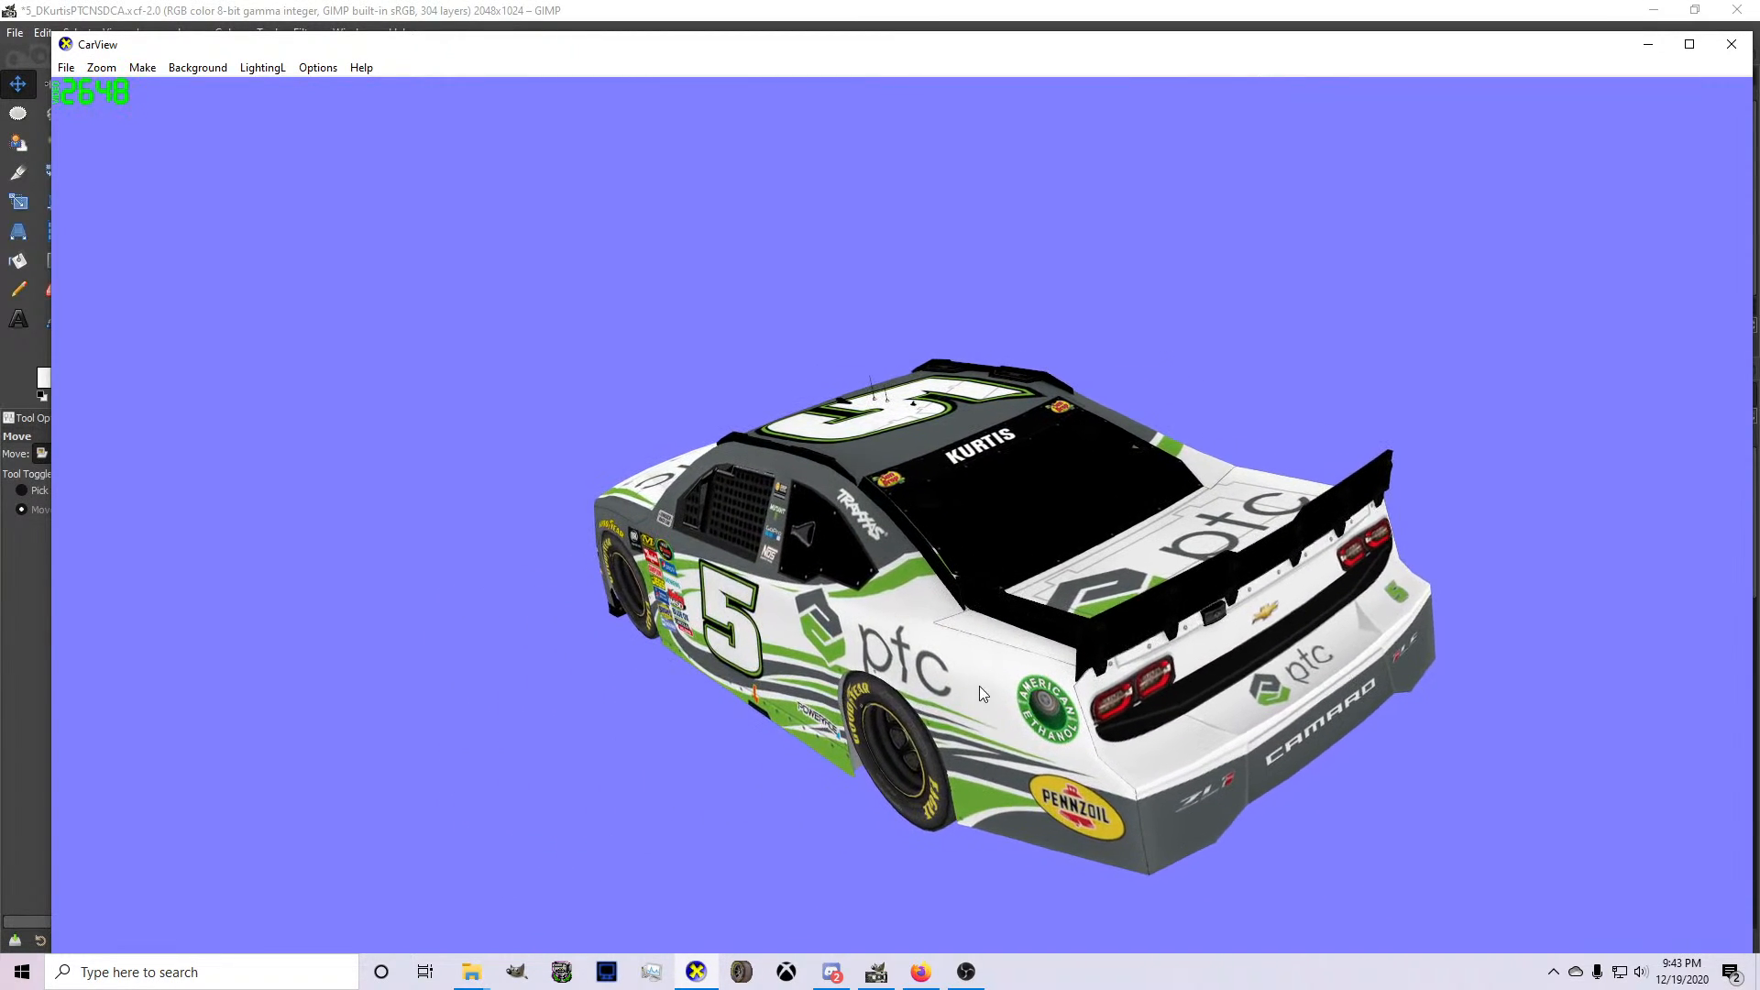
pyautogui.moveTo(979, 686); pyautogui.dragTo(409, 621)
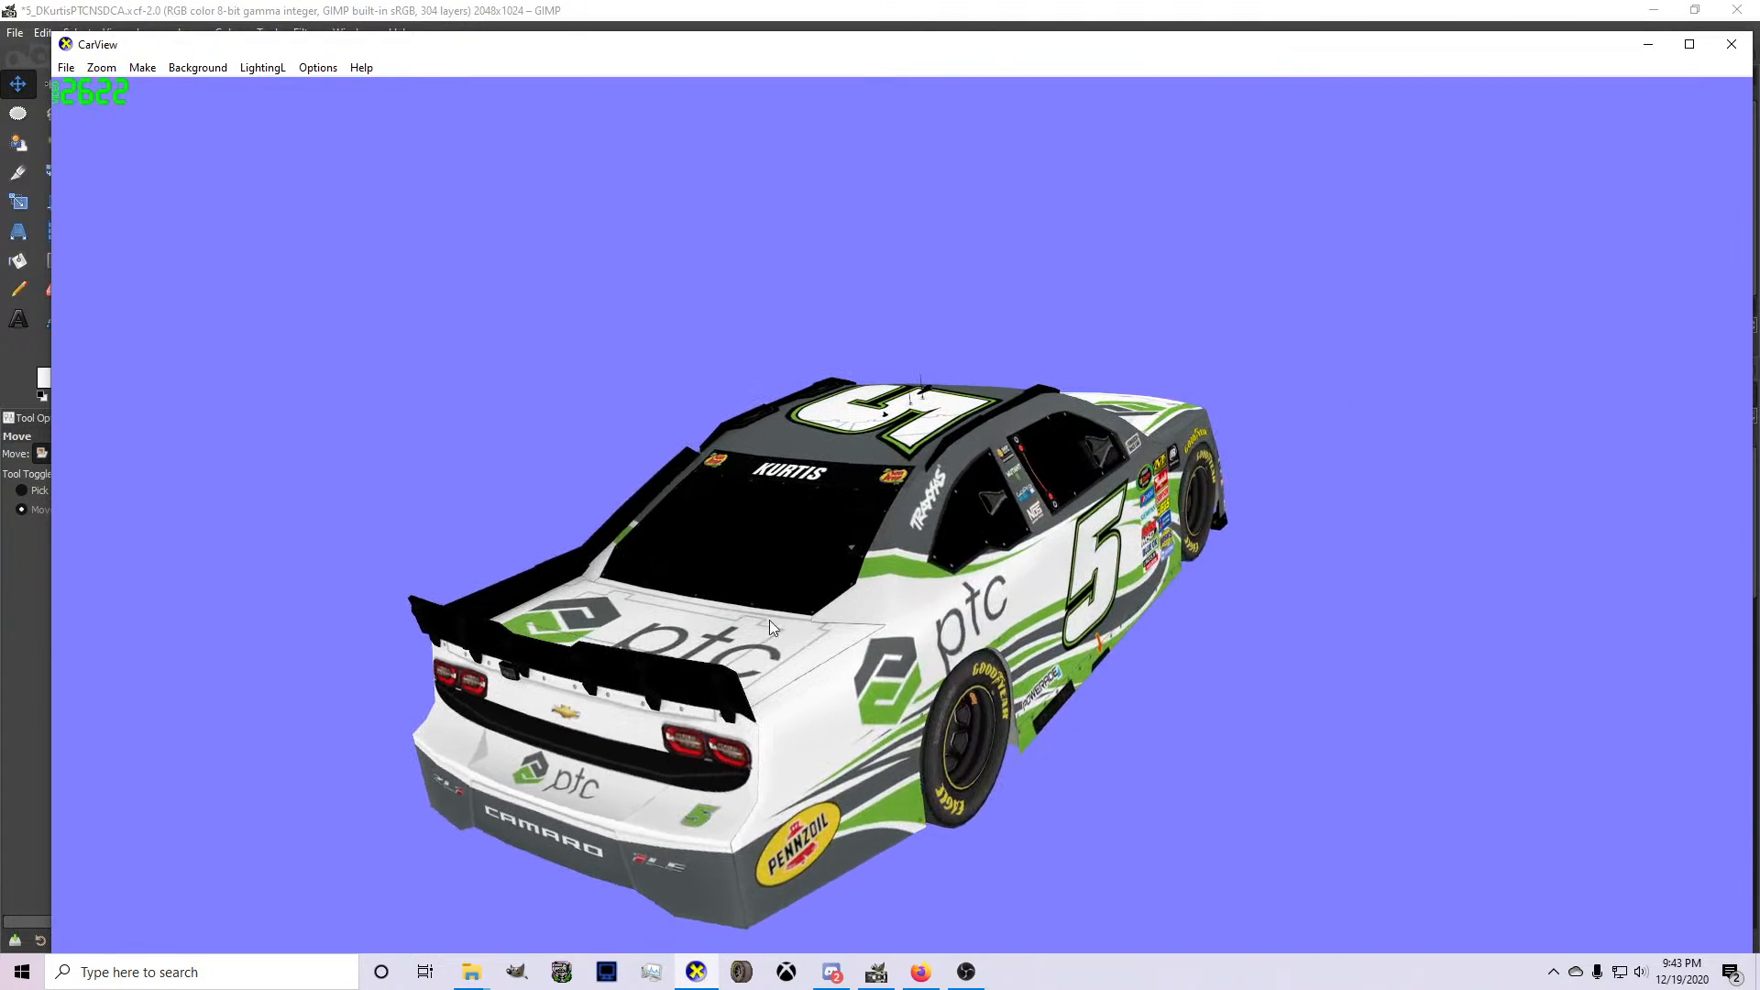
pyautogui.moveTo(770, 622); pyautogui.dragTo(685, 735)
pyautogui.moveTo(471, 800); pyautogui.dragTo(856, 697)
pyautogui.moveTo(1030, 709); pyautogui.dragTo(447, 590)
pyautogui.moveTo(1049, 548); pyautogui.dragTo(505, 717)
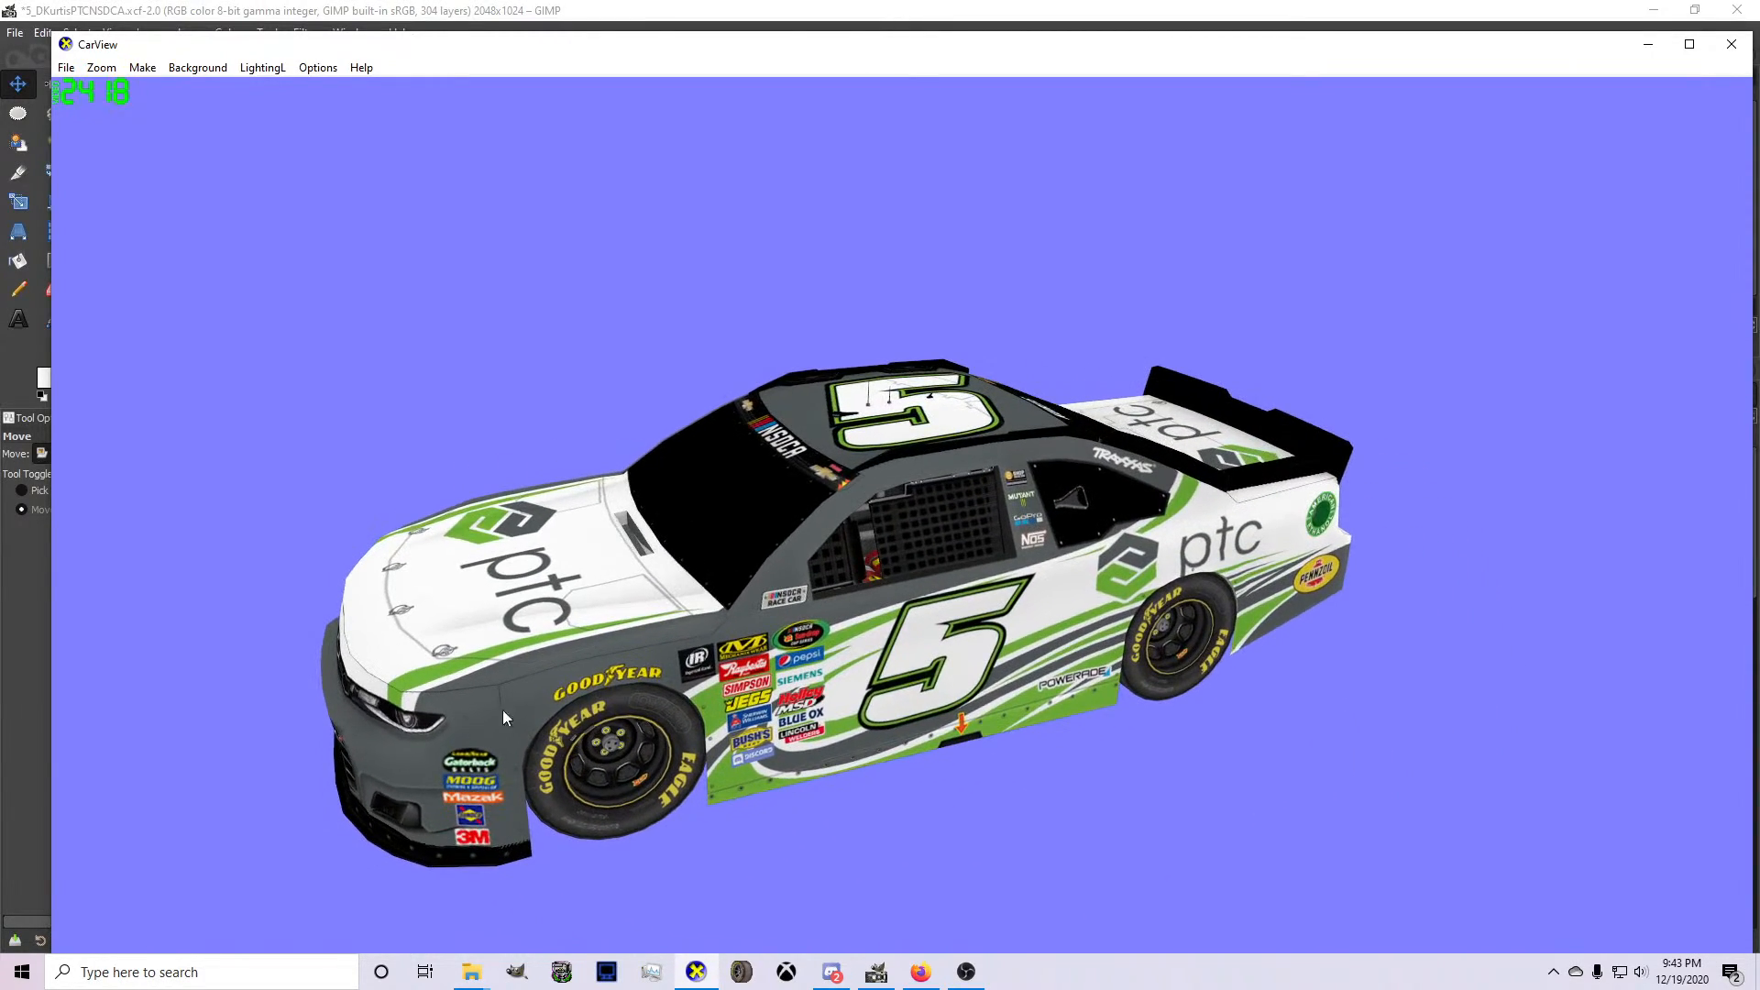
pyautogui.moveTo(1061, 638); pyautogui.dragTo(904, 711)
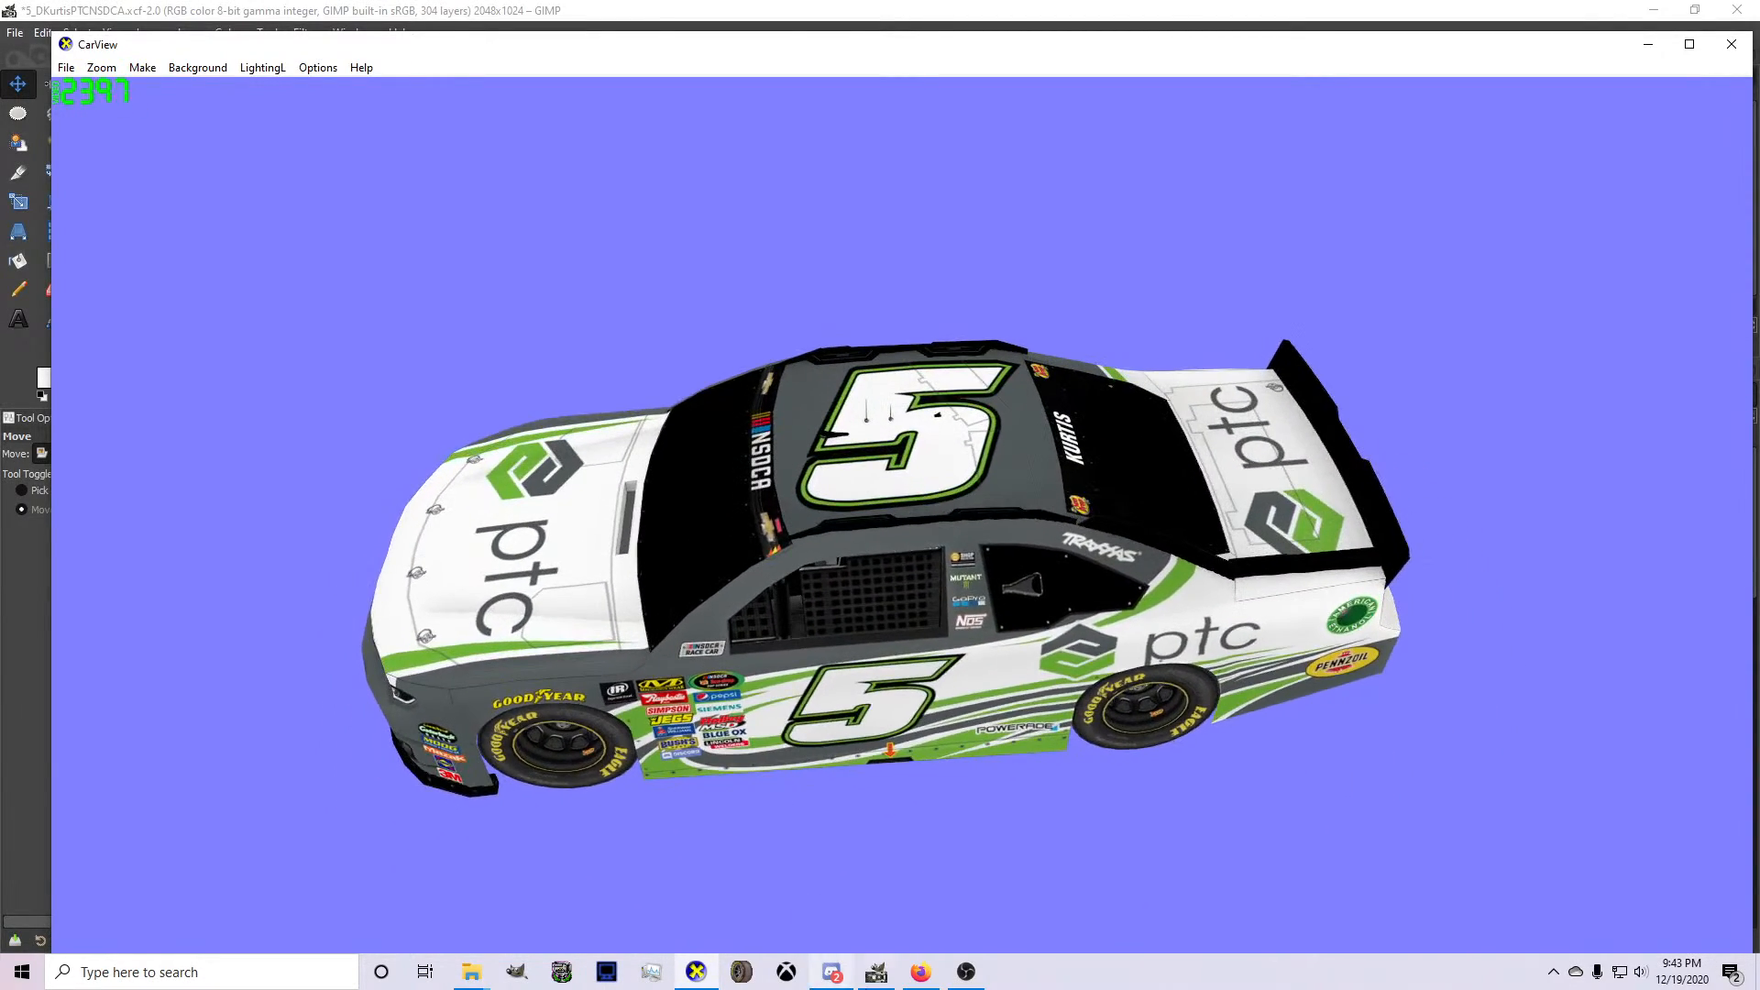
# Switch to GIMP, collapse the wireframe + mask group, and expand and select the Driver layer group.
pyautogui.click(877, 972)
pyautogui.scroll(-8, 743, 679)
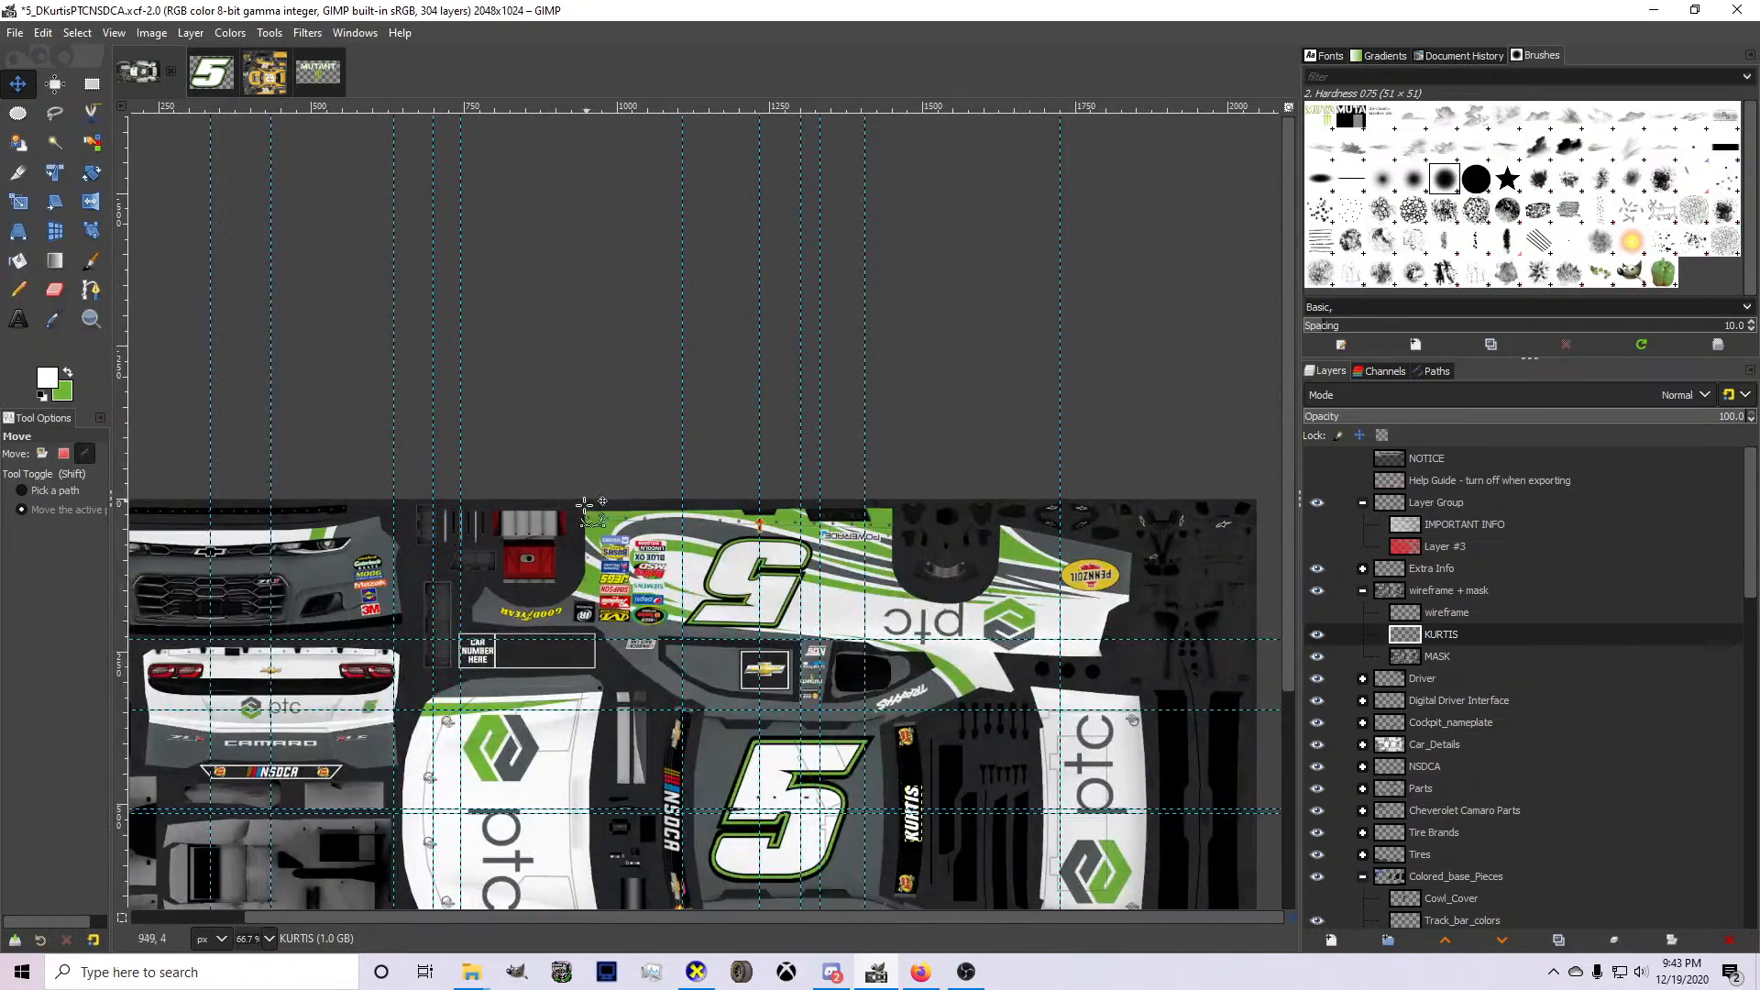
pyautogui.scroll(3, 631, 625)
pyautogui.scroll(4, 931, 499)
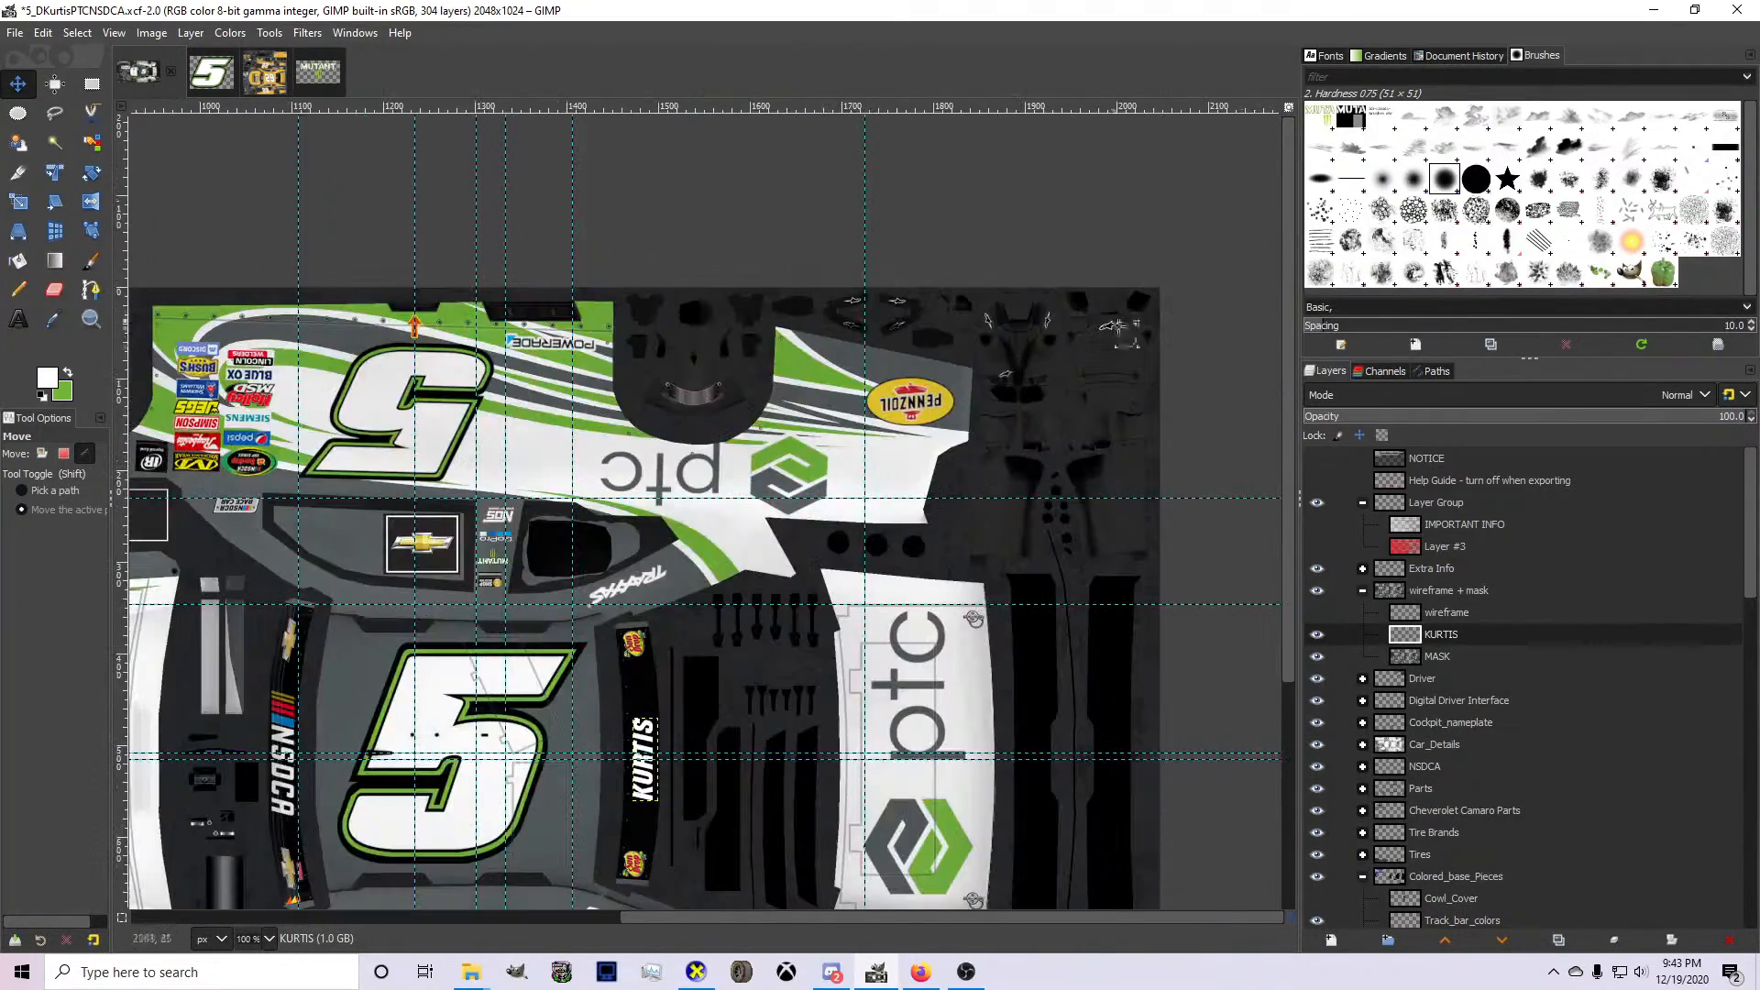
pyautogui.scroll(-4, 995, 353)
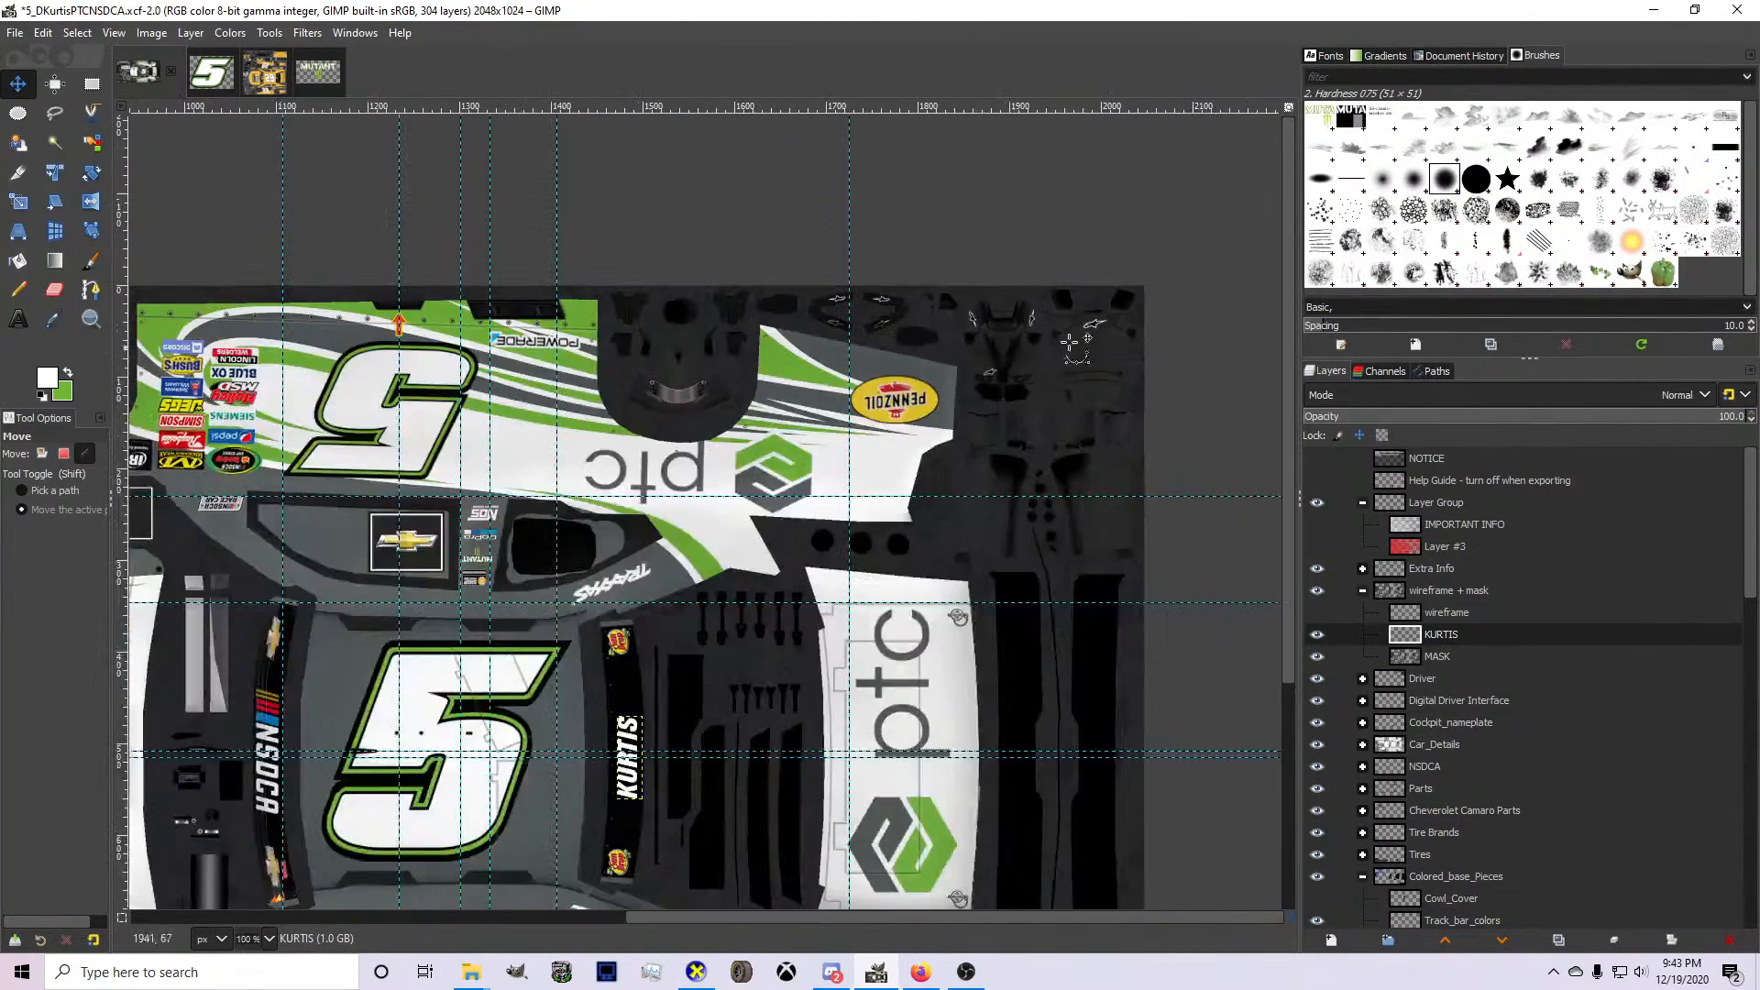
pyautogui.scroll(4, 1086, 326)
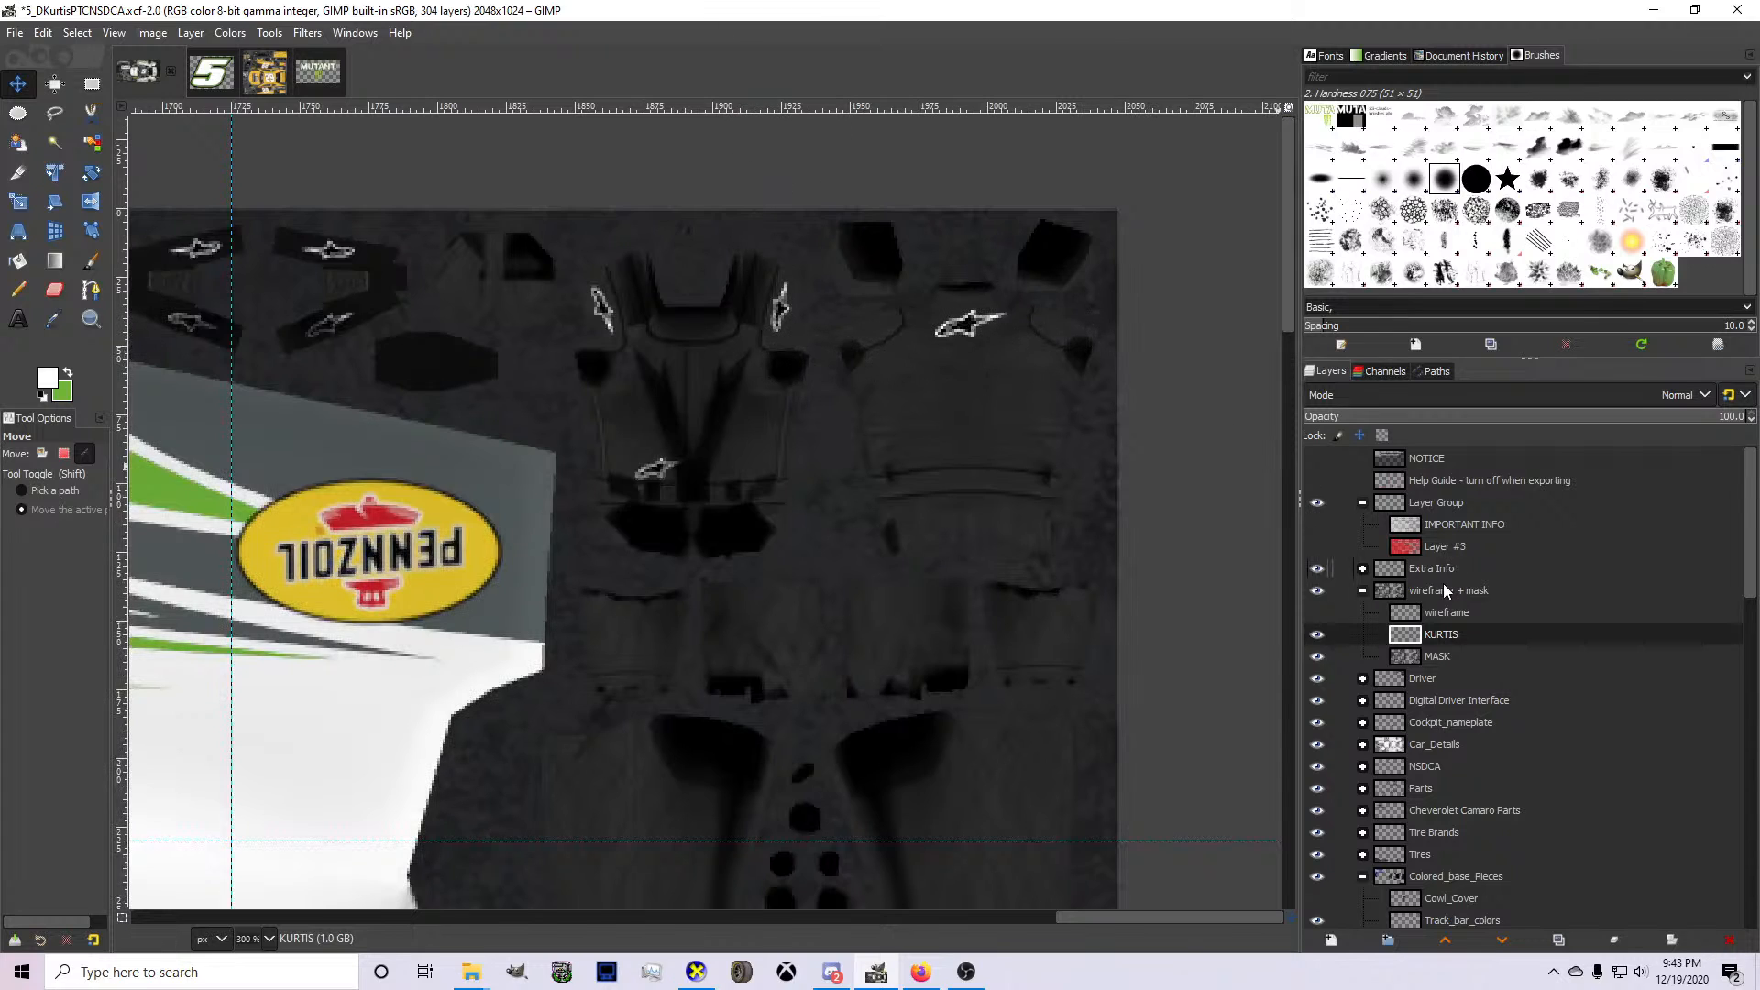
pyautogui.click(1363, 592)
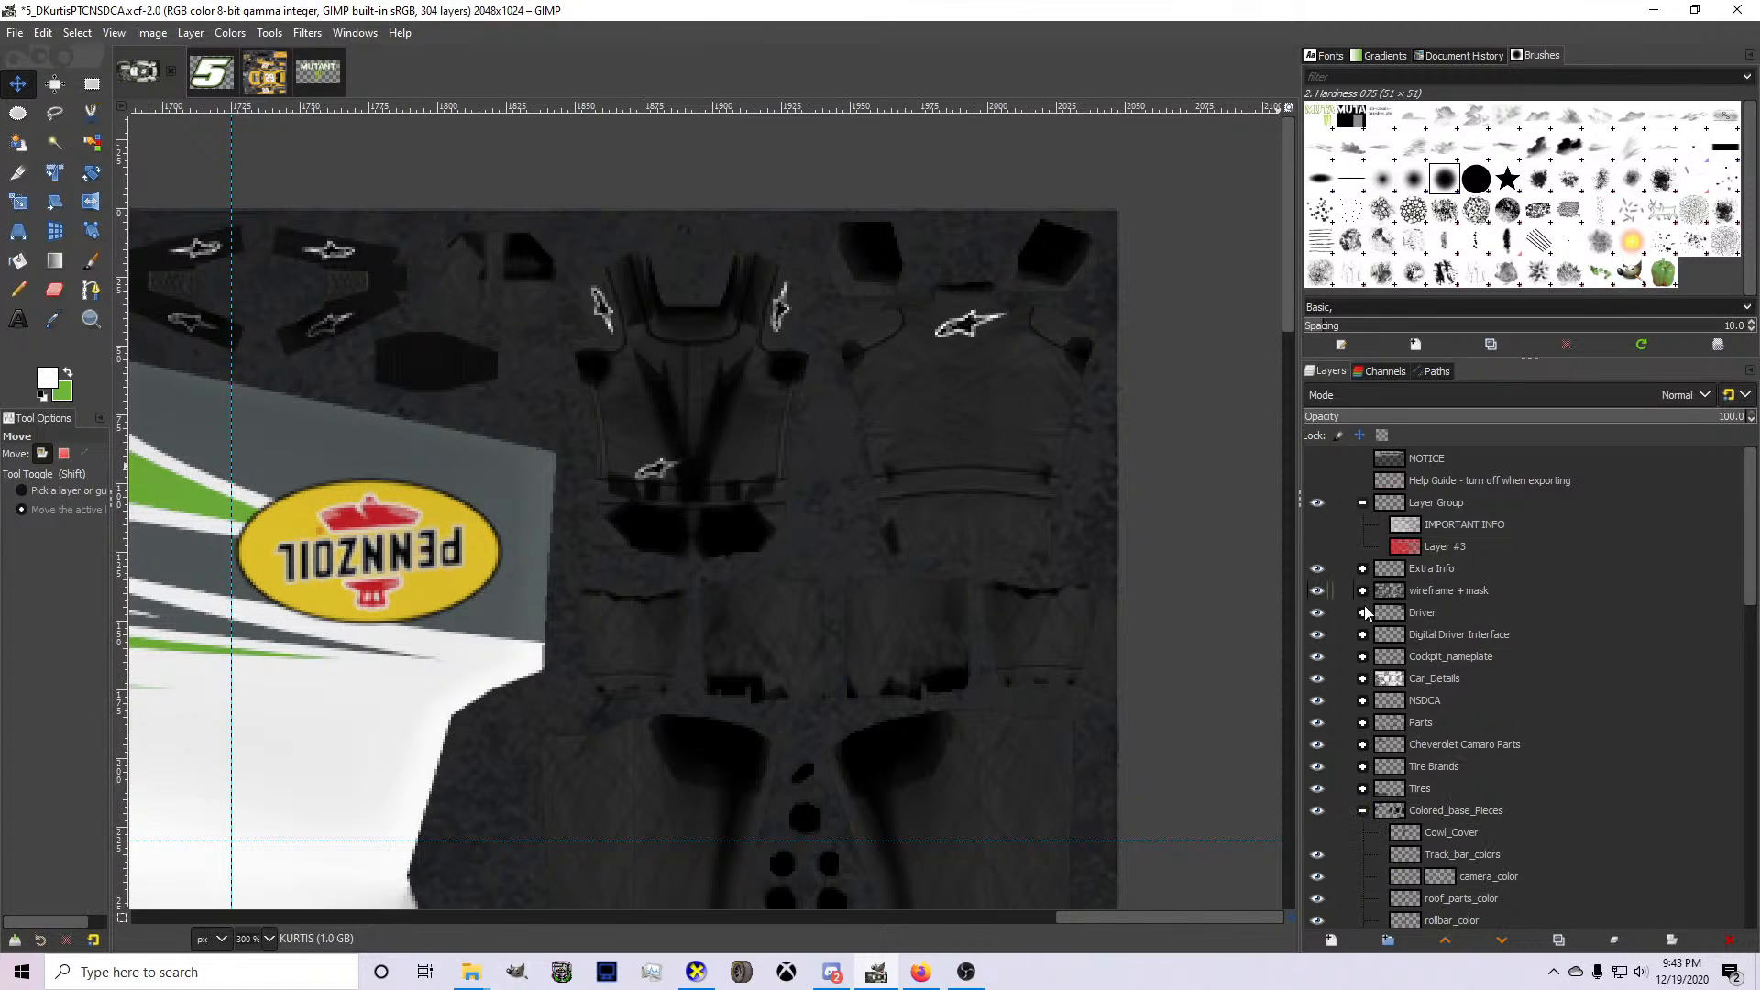
pyautogui.click(1317, 612)
pyautogui.click(1318, 613)
pyautogui.click(1364, 613)
pyautogui.scroll(-1, 1418, 686)
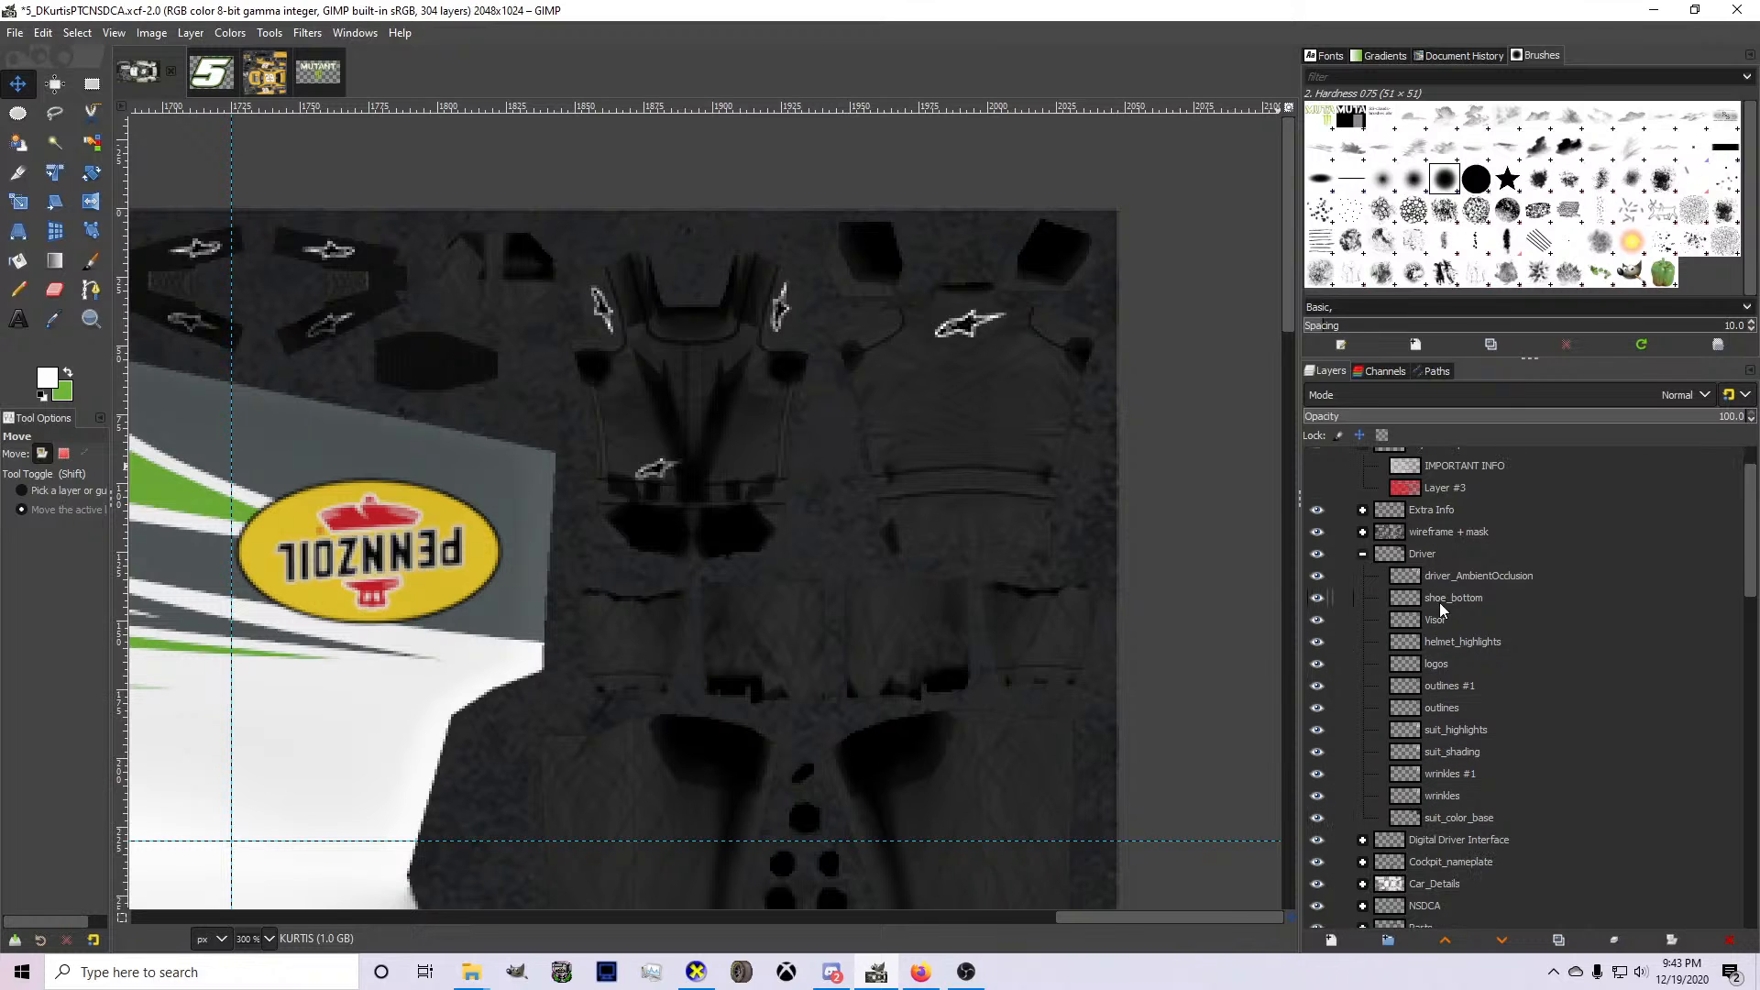
pyautogui.click(1423, 554)
# Search the base colour layers of the livery for the layer holding the hood's ptc logo.
pyautogui.scroll(-4, 780, 625)
pyautogui.scroll(-10, 1396, 731)
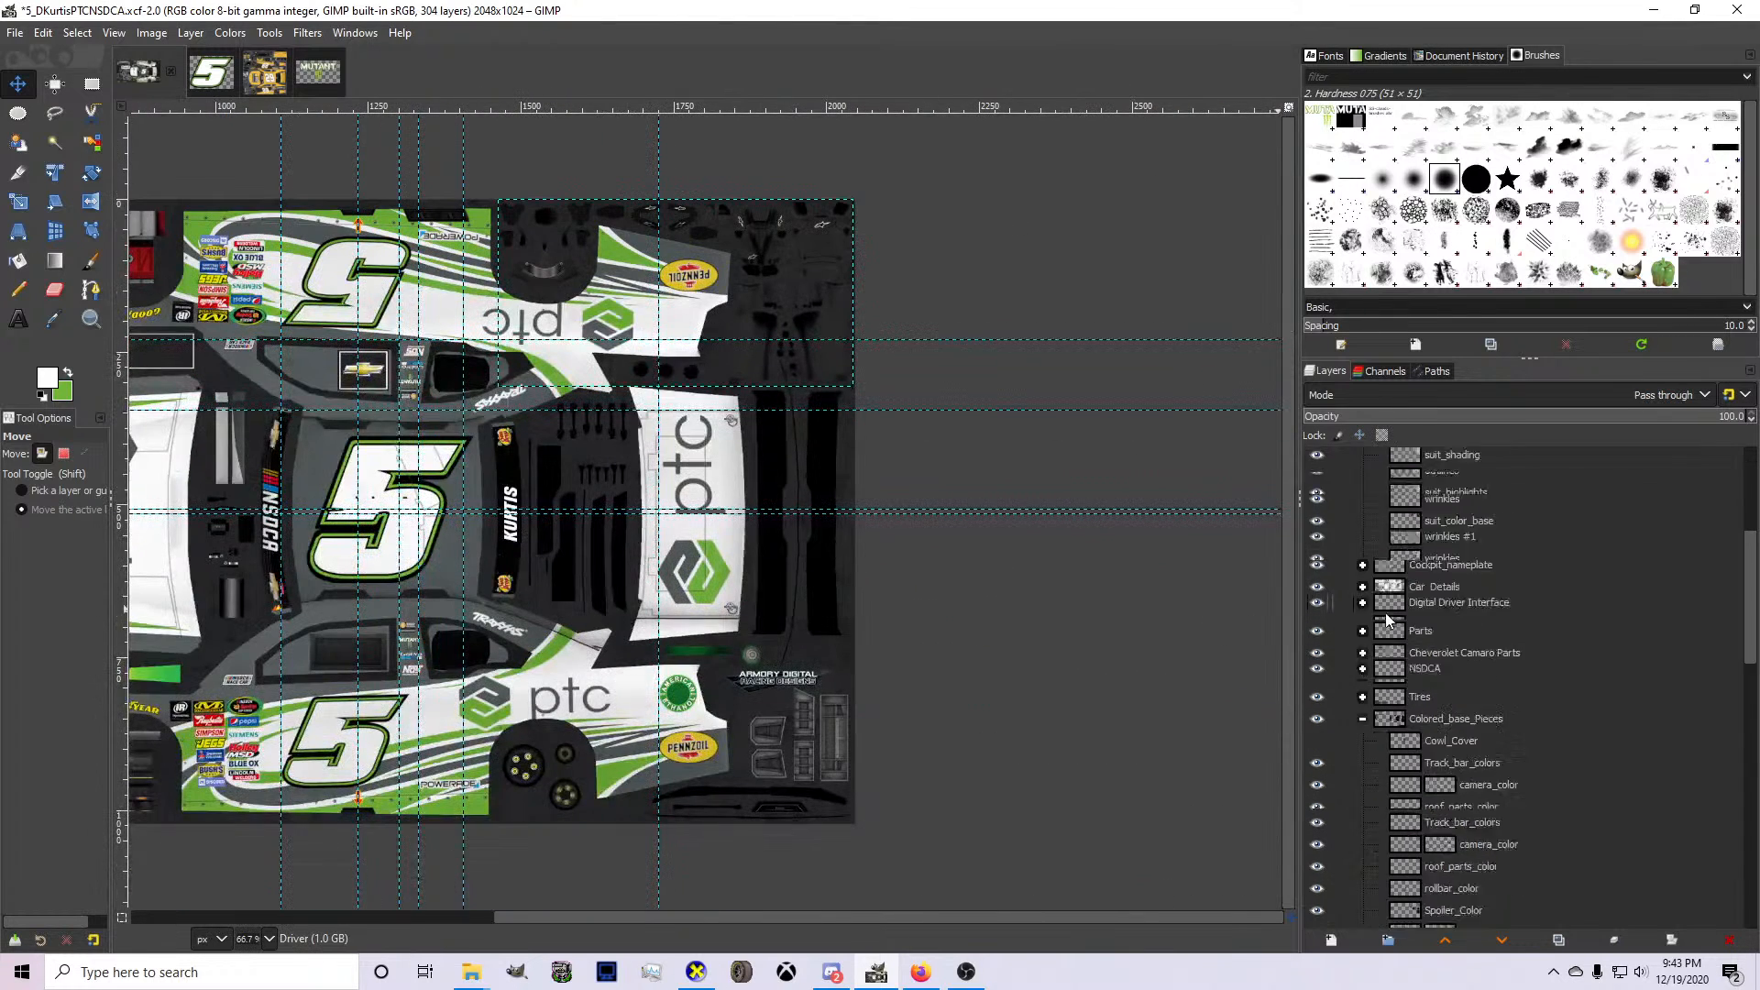
pyautogui.scroll(-1, 1394, 731)
pyautogui.click(1454, 792)
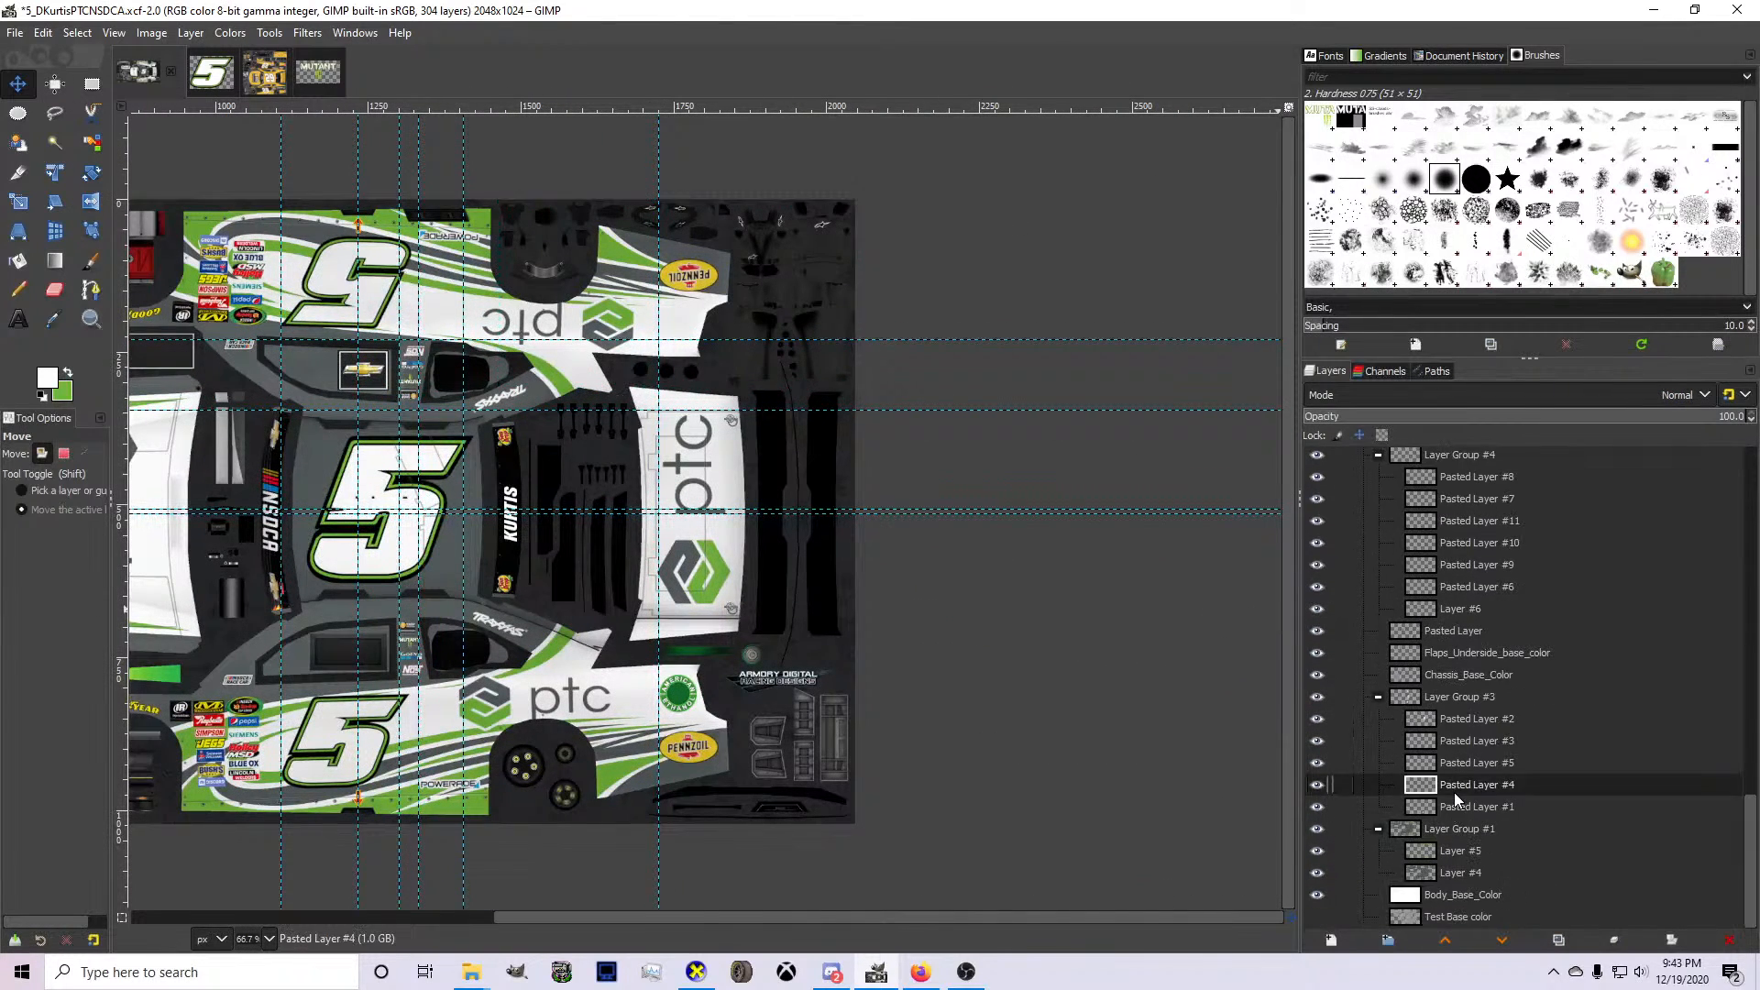
pyautogui.press('Up')
pyautogui.press('Up')
pyautogui.press('Up')
pyautogui.press('Up')
pyautogui.press('Up')
pyautogui.press('Up')
pyautogui.press('Up')
pyautogui.press('Up')
pyautogui.press('Up')
pyautogui.press('Up')
pyautogui.press('Up')
pyautogui.press('Up')
pyautogui.press('Up')
pyautogui.press('Up')
pyautogui.press('Up')
pyautogui.press('Up')
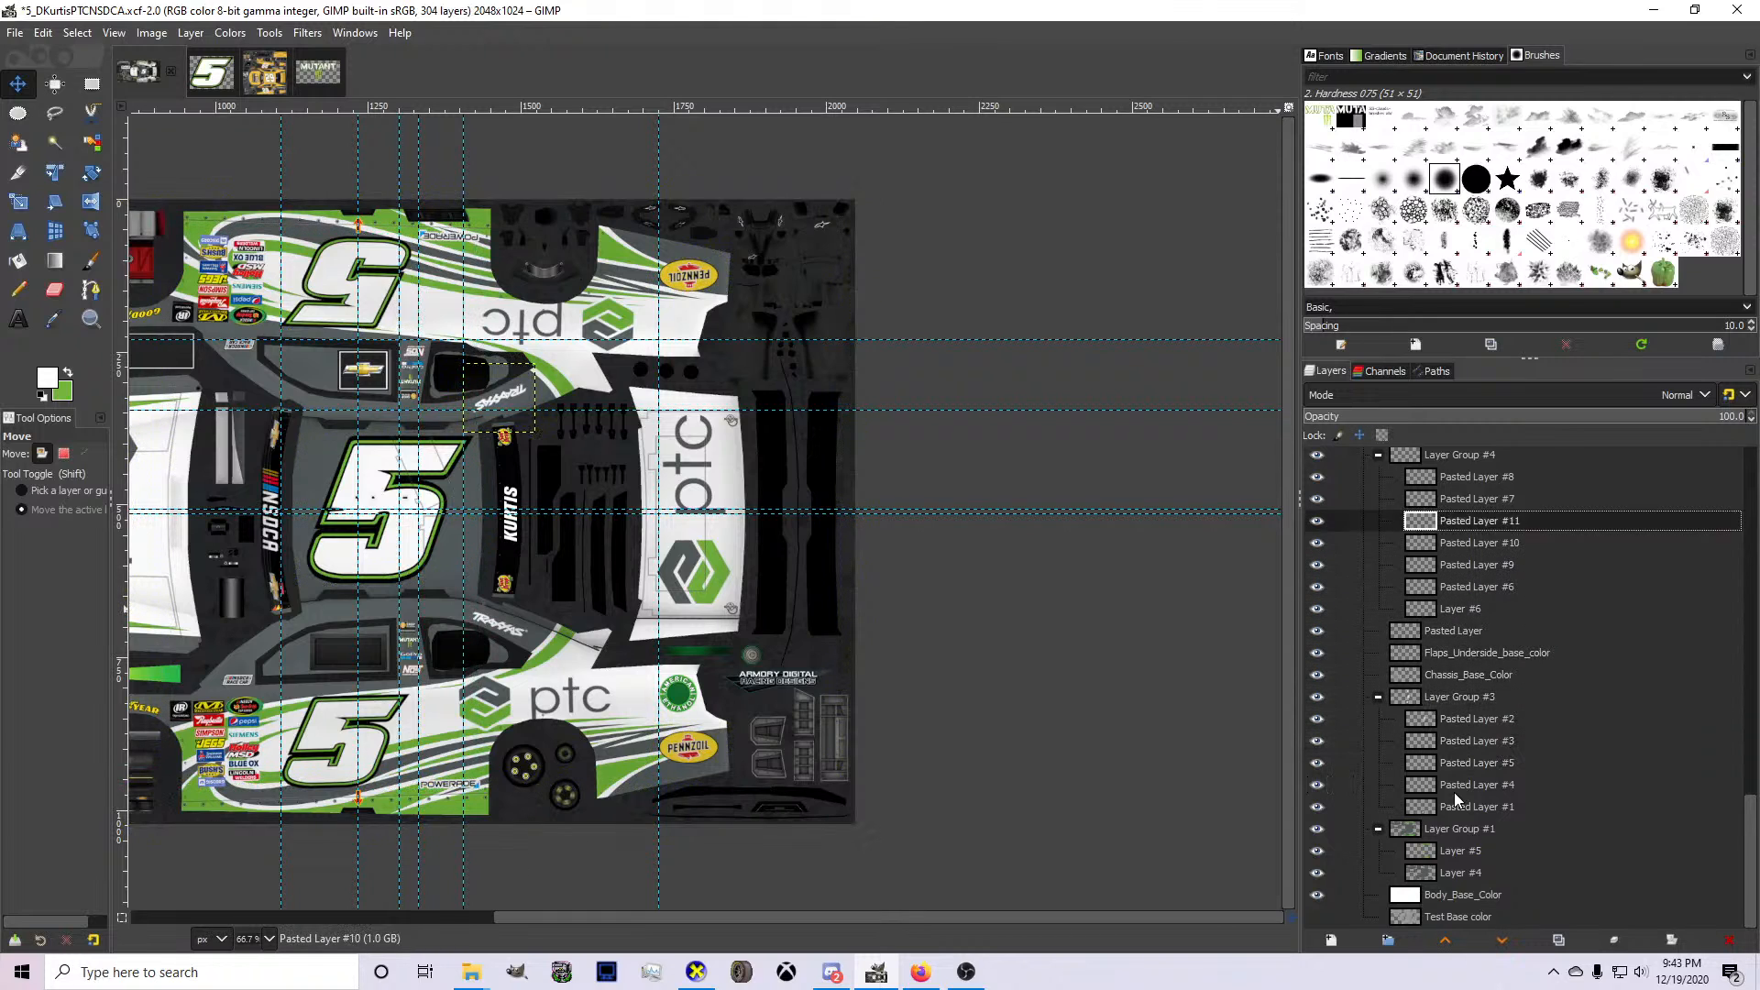
pyautogui.press('Up')
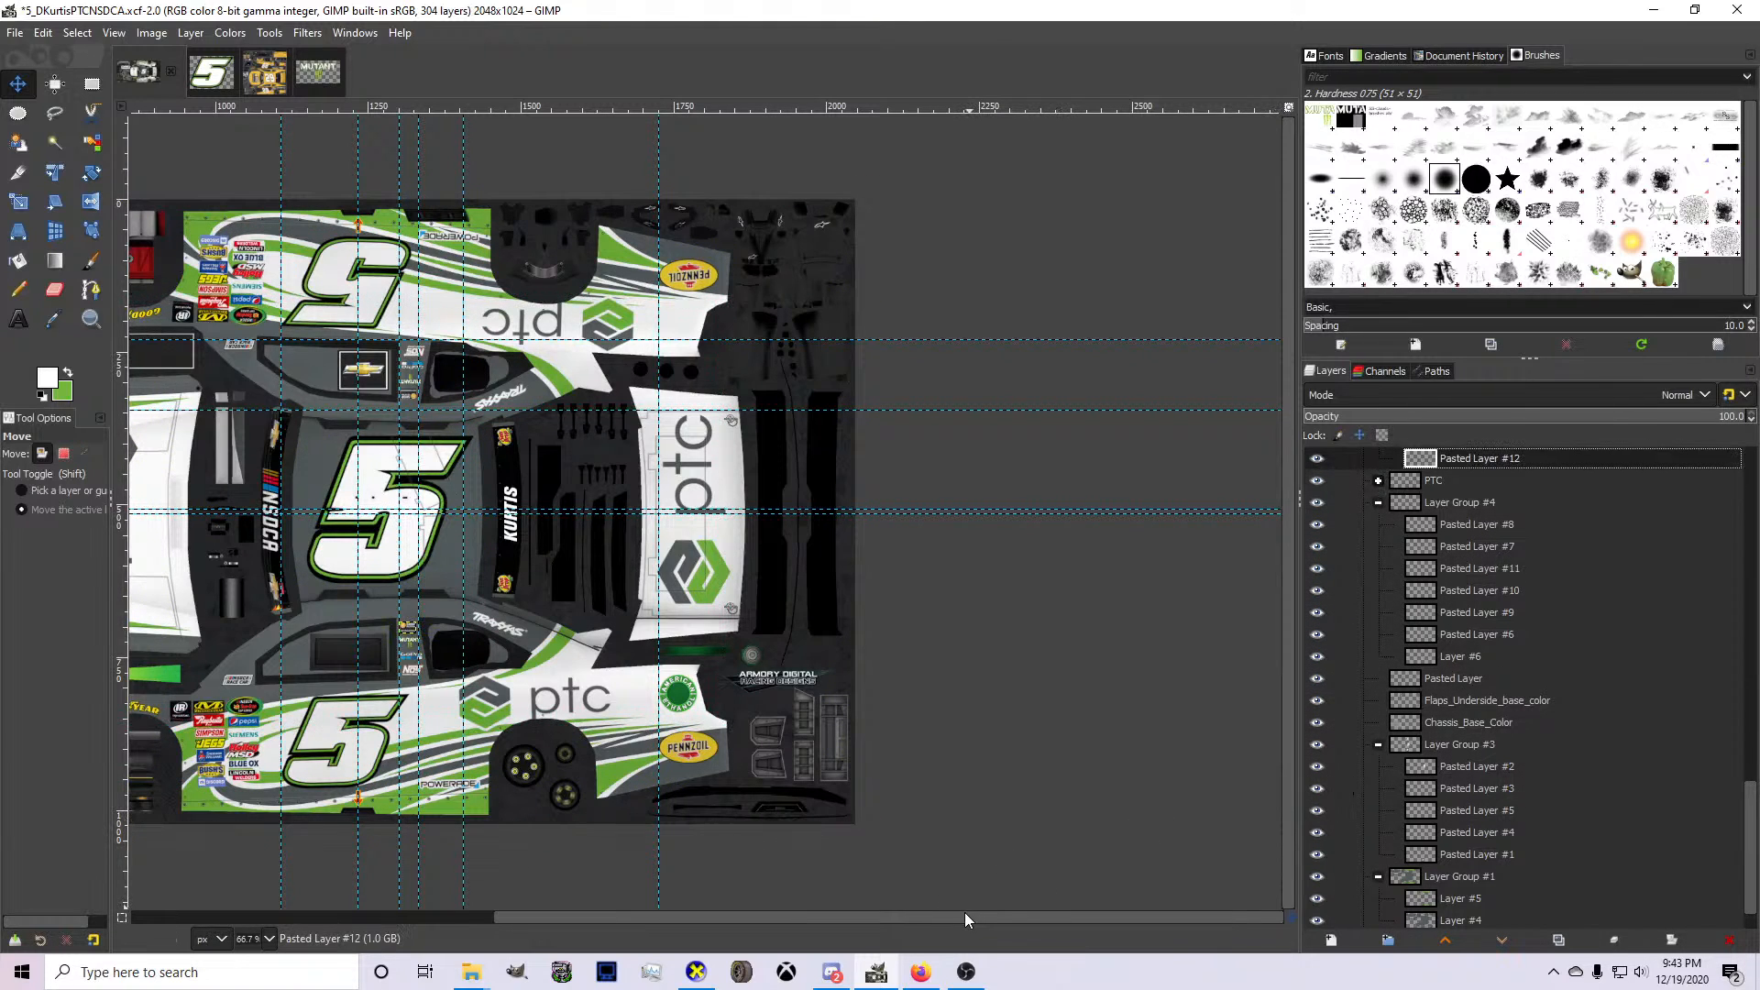
pyautogui.moveTo(965, 917); pyautogui.dragTo(768, 917)
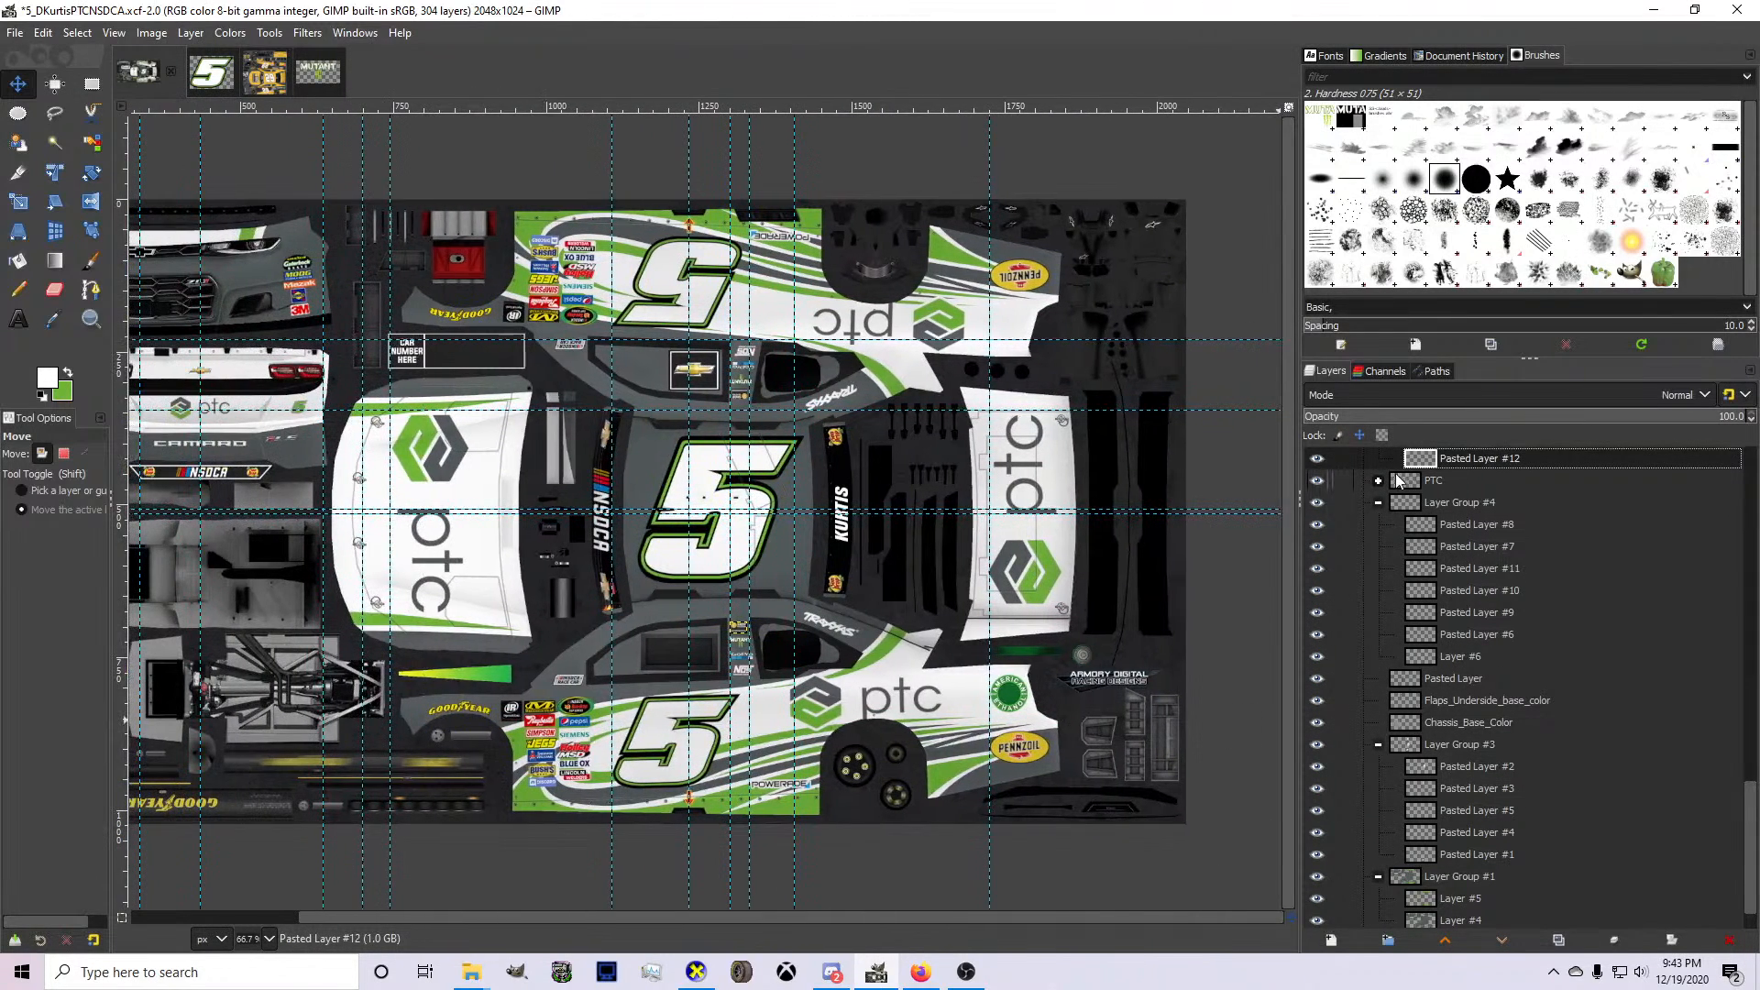
# Expand the PTC layer group, select the layer holding the hood's ptc logo and copy it.
pyautogui.click(1378, 482)
pyautogui.click(1447, 546)
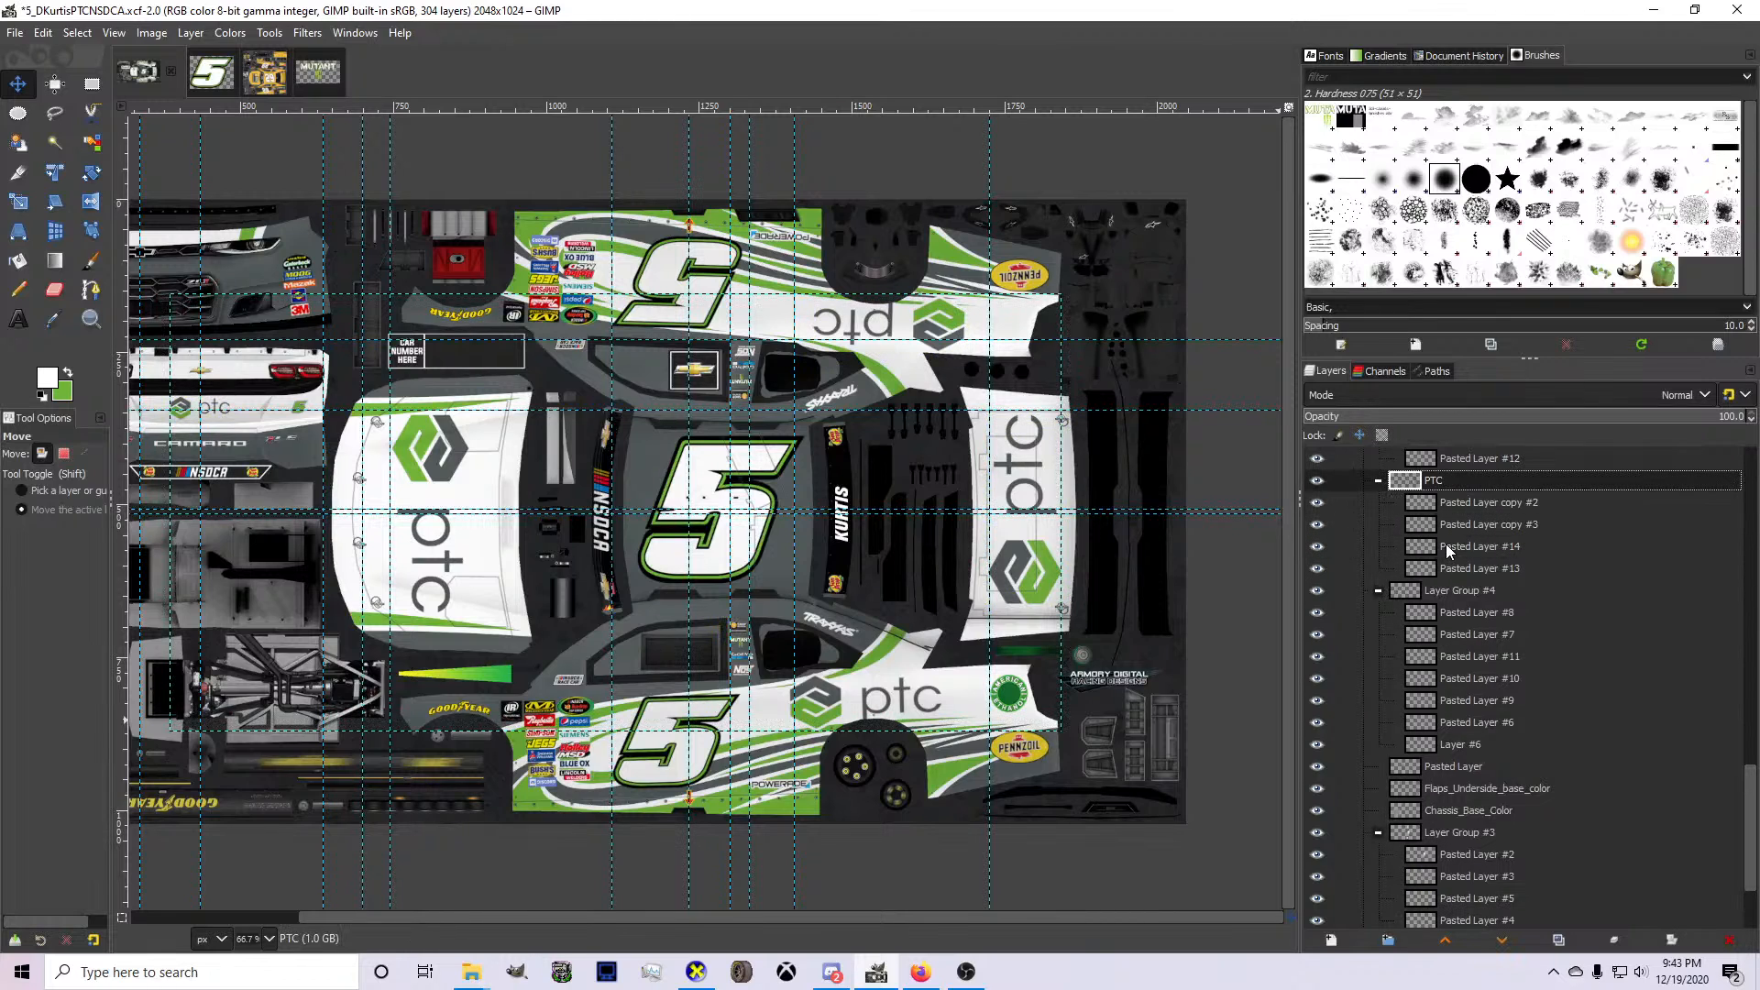
pyautogui.press('Down')
pyautogui.press('Down')
pyautogui.press('Down')
pyautogui.press('Down')
pyautogui.press('Down')
pyautogui.press('Down')
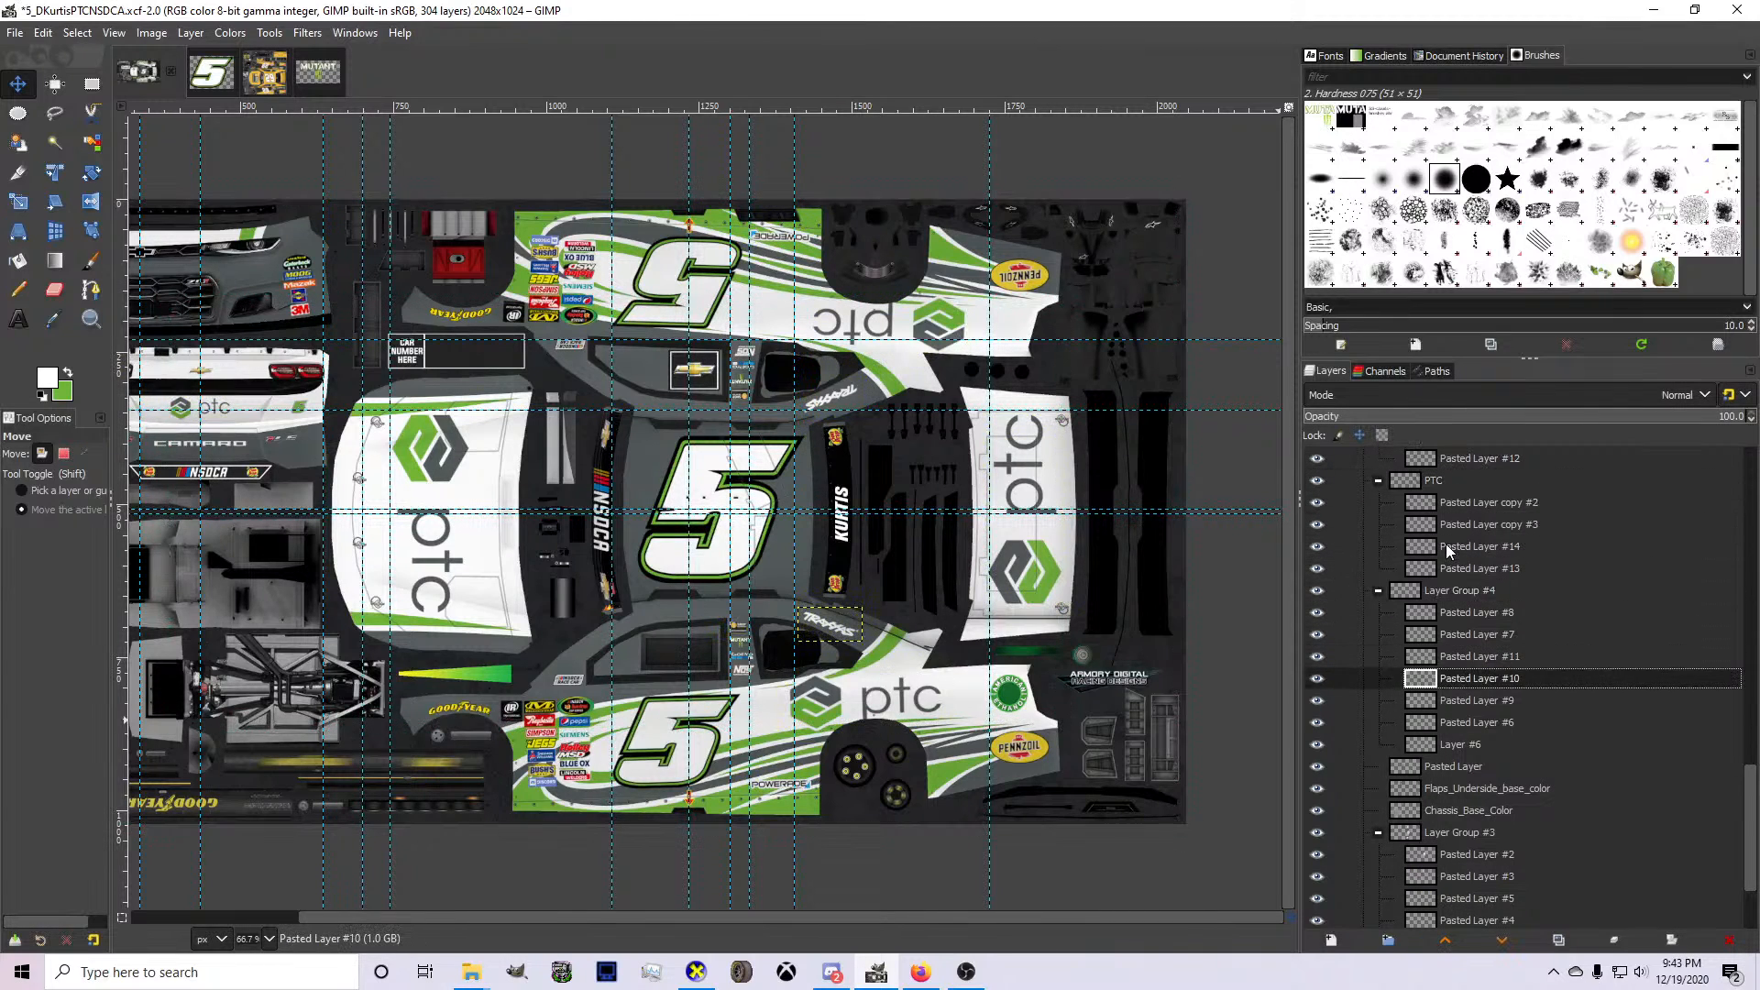
pyautogui.press('Up')
pyautogui.press('Up')
pyautogui.press('Up')
pyautogui.press('Up')
pyautogui.press('Up')
pyautogui.press('Up')
pyautogui.press('Up')
pyautogui.press('Up')
pyautogui.press('Up')
pyautogui.press('Up')
pyautogui.press('Up')
pyautogui.press('Up')
pyautogui.press('Up')
pyautogui.press('Down')
pyautogui.press('Down')
pyautogui.press('Down')
pyautogui.press('Down')
pyautogui.press('Down')
pyautogui.press('Down')
pyautogui.press('Down')
pyautogui.press('Down')
pyautogui.press('Down')
pyautogui.press('Down')
pyautogui.press('Down')
pyautogui.press('Down')
pyautogui.press('Down')
pyautogui.press('Down')
pyautogui.press('Down')
pyautogui.press('Down')
pyautogui.press('Down')
pyautogui.press('Down')
pyautogui.press('Down')
pyautogui.press('Down')
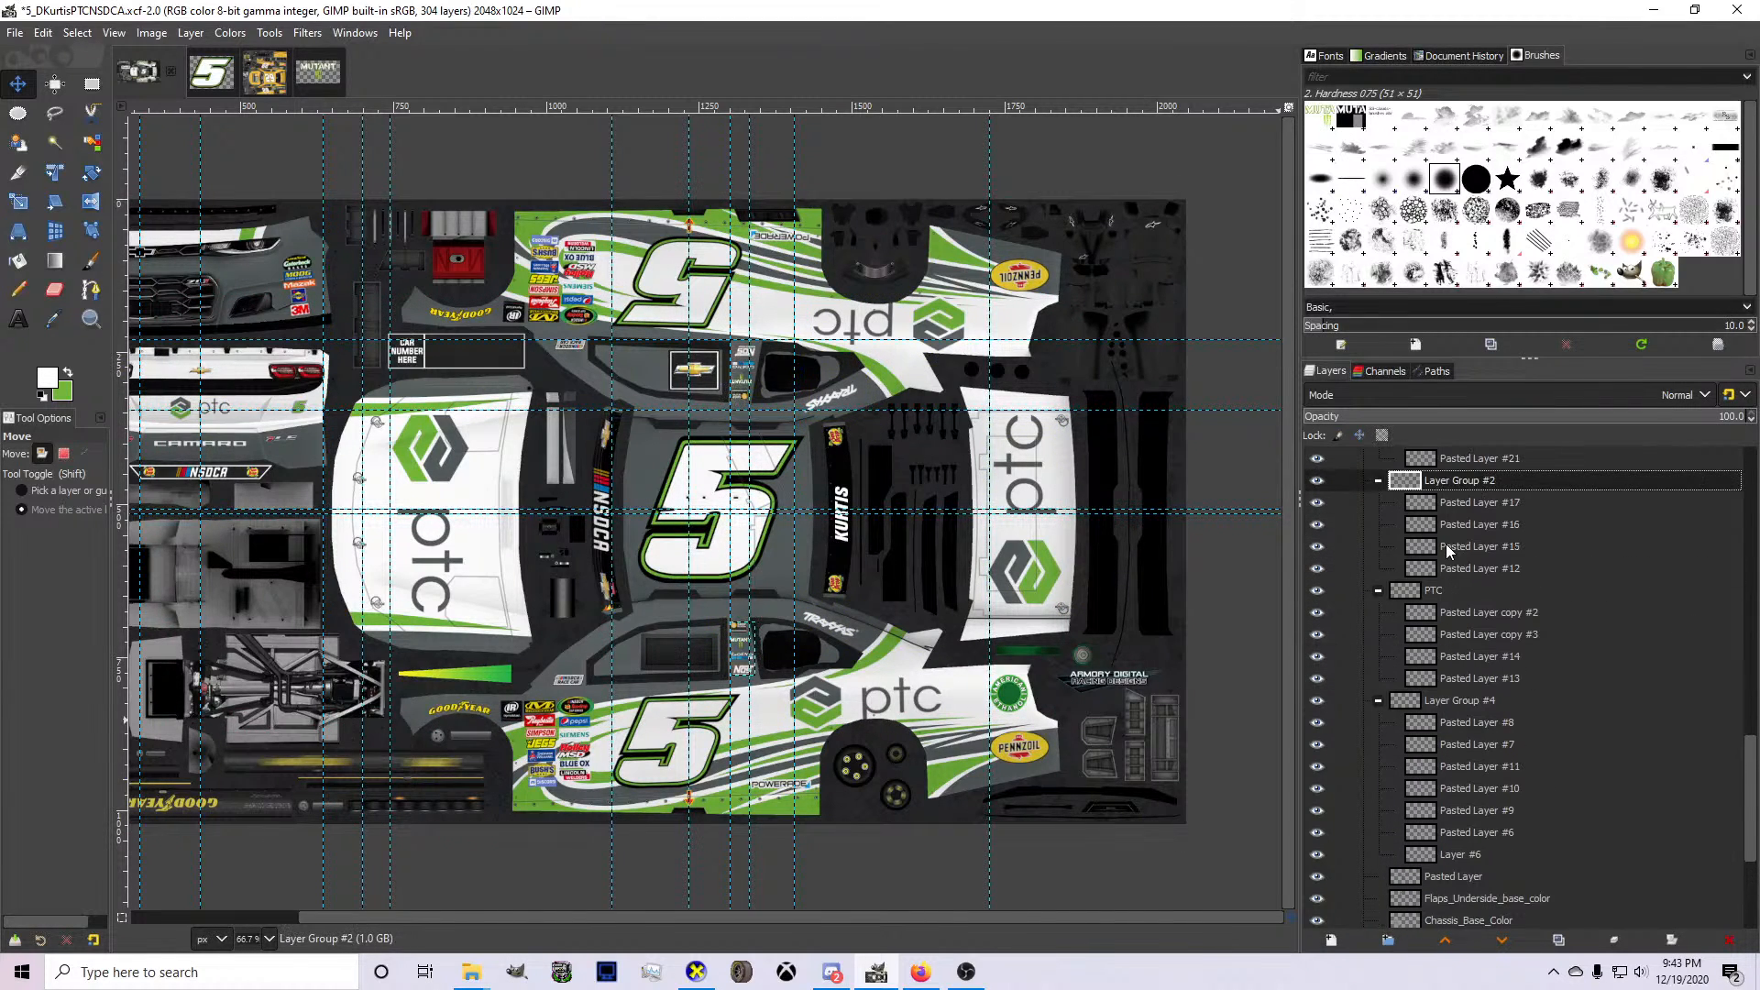
pyautogui.press('Up')
pyautogui.press('Up')
pyautogui.press('Up')
pyautogui.press('Up')
pyautogui.press('Up')
pyautogui.press('Up')
pyautogui.press('Up')
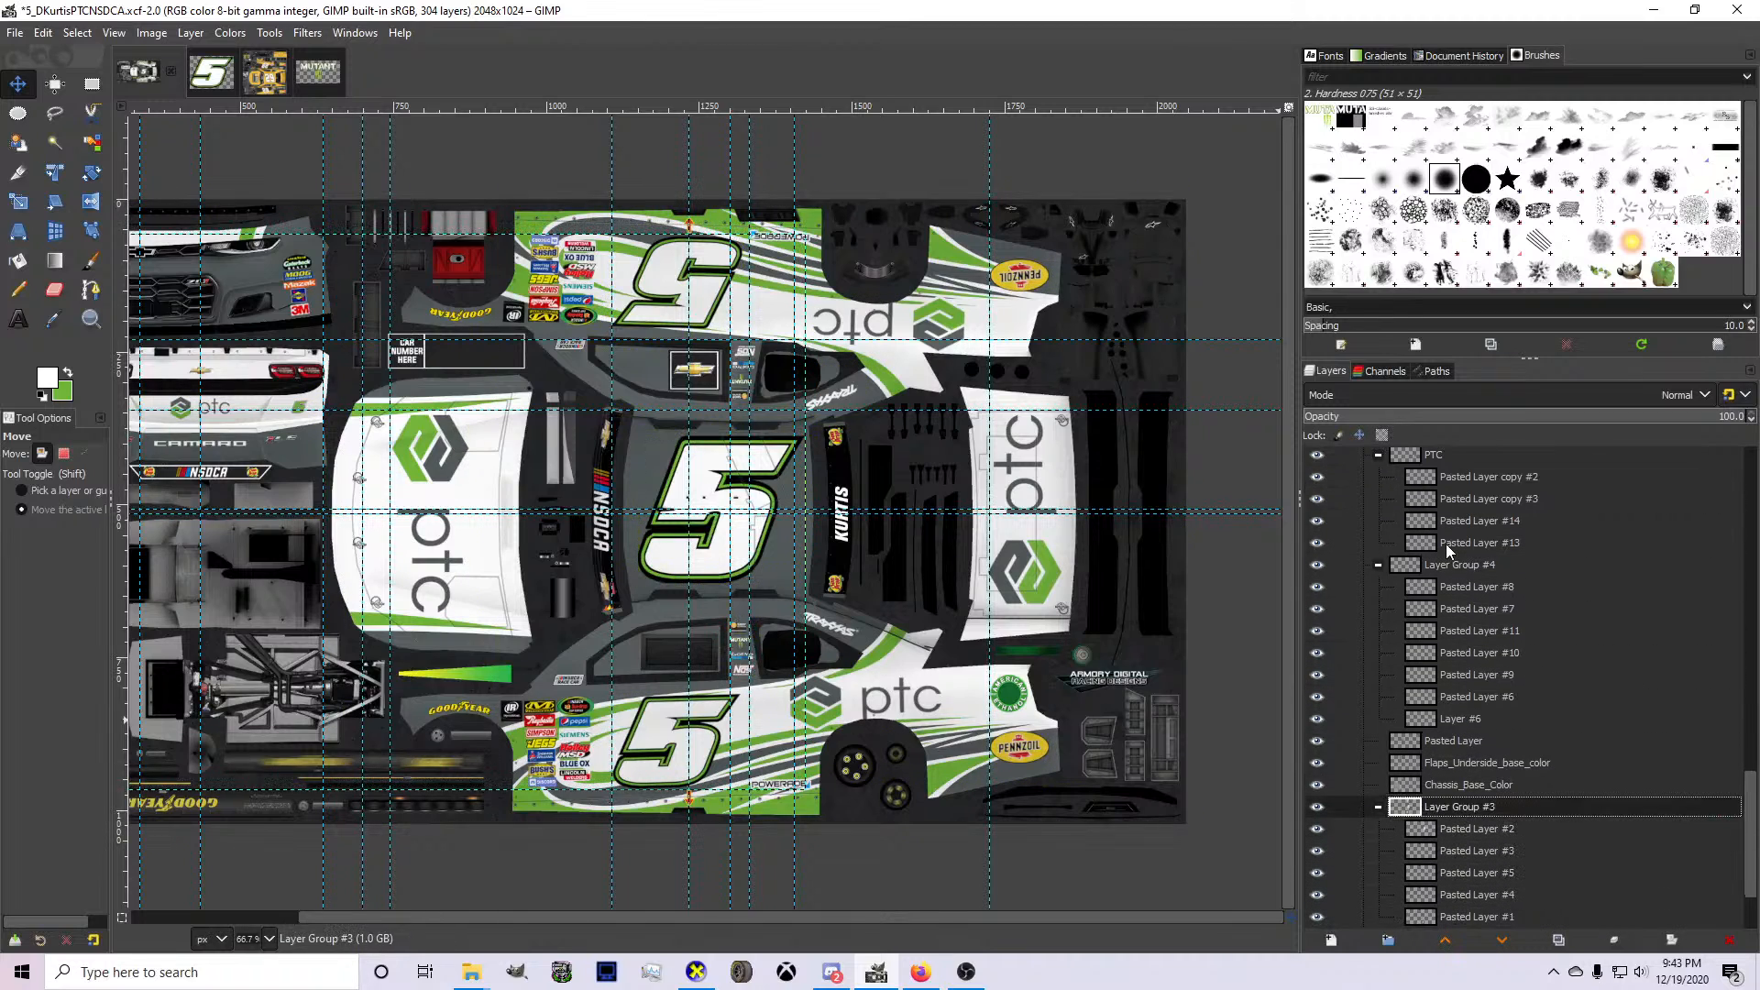
pyautogui.press('Down')
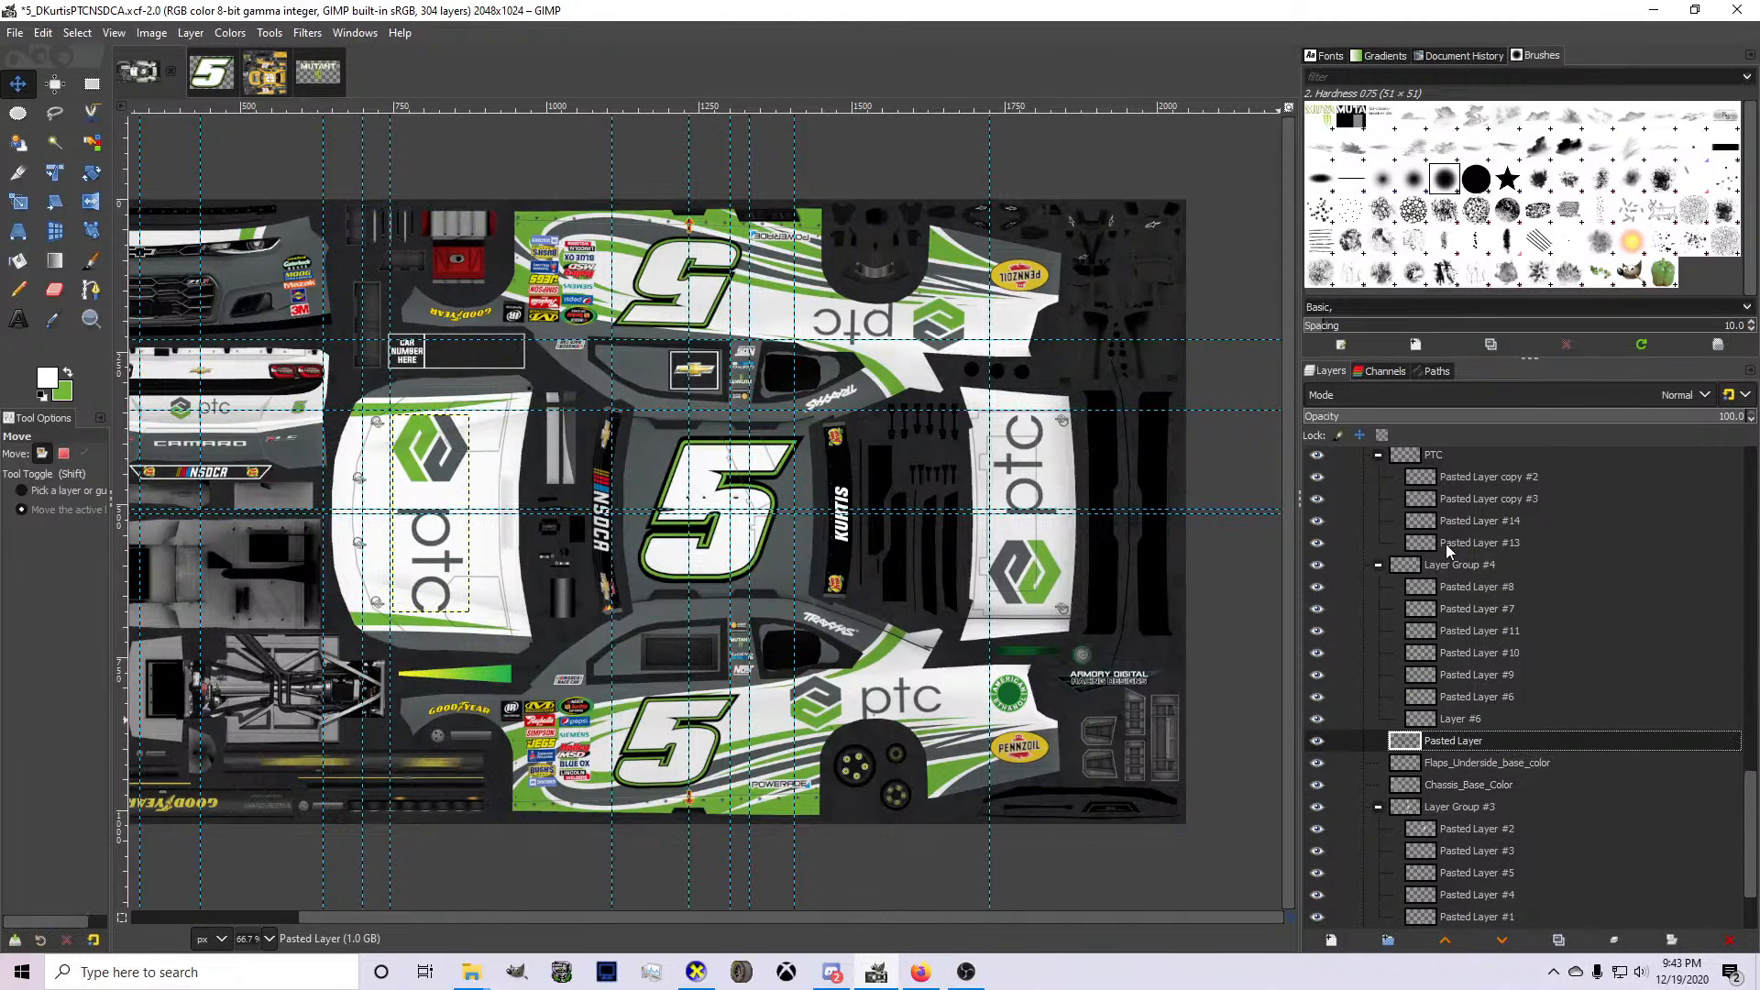
pyautogui.hotkey('ctrl', 'c')
# Paste the copied ptc logo above the suit_color_base layer in the Driver group.
pyautogui.scroll(5, 1472, 581)
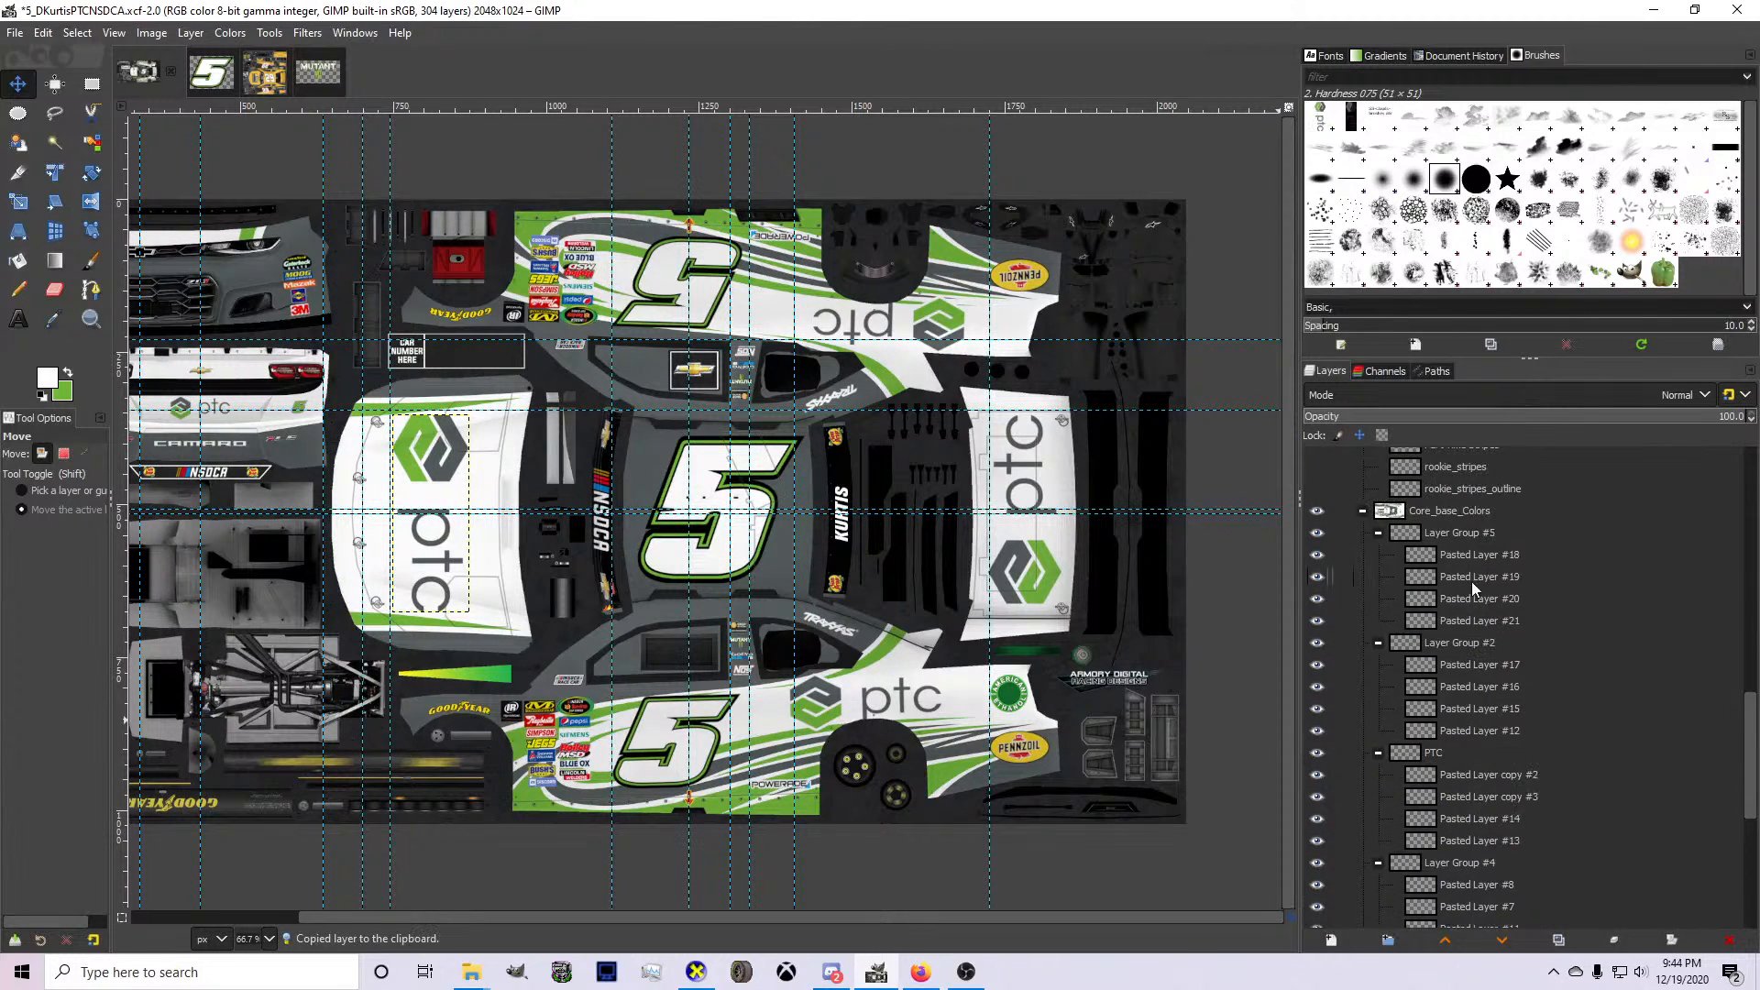
pyautogui.click(1363, 573)
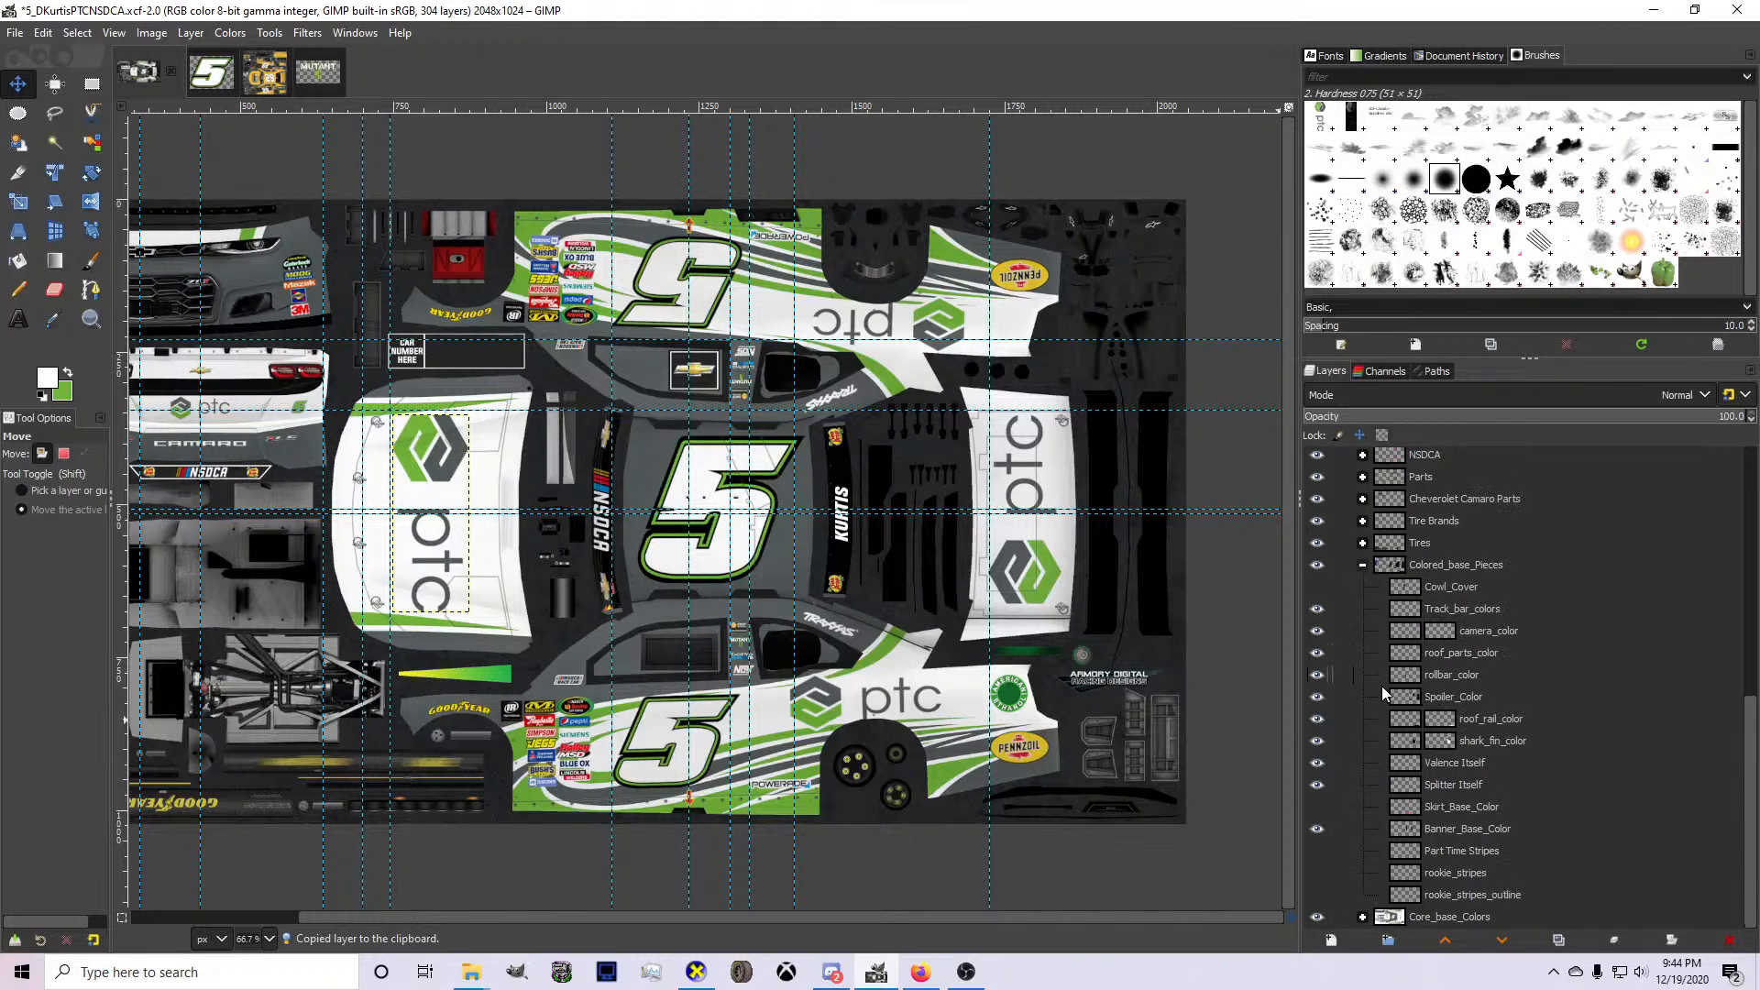
pyautogui.click(1361, 914)
pyautogui.scroll(-5, 1448, 757)
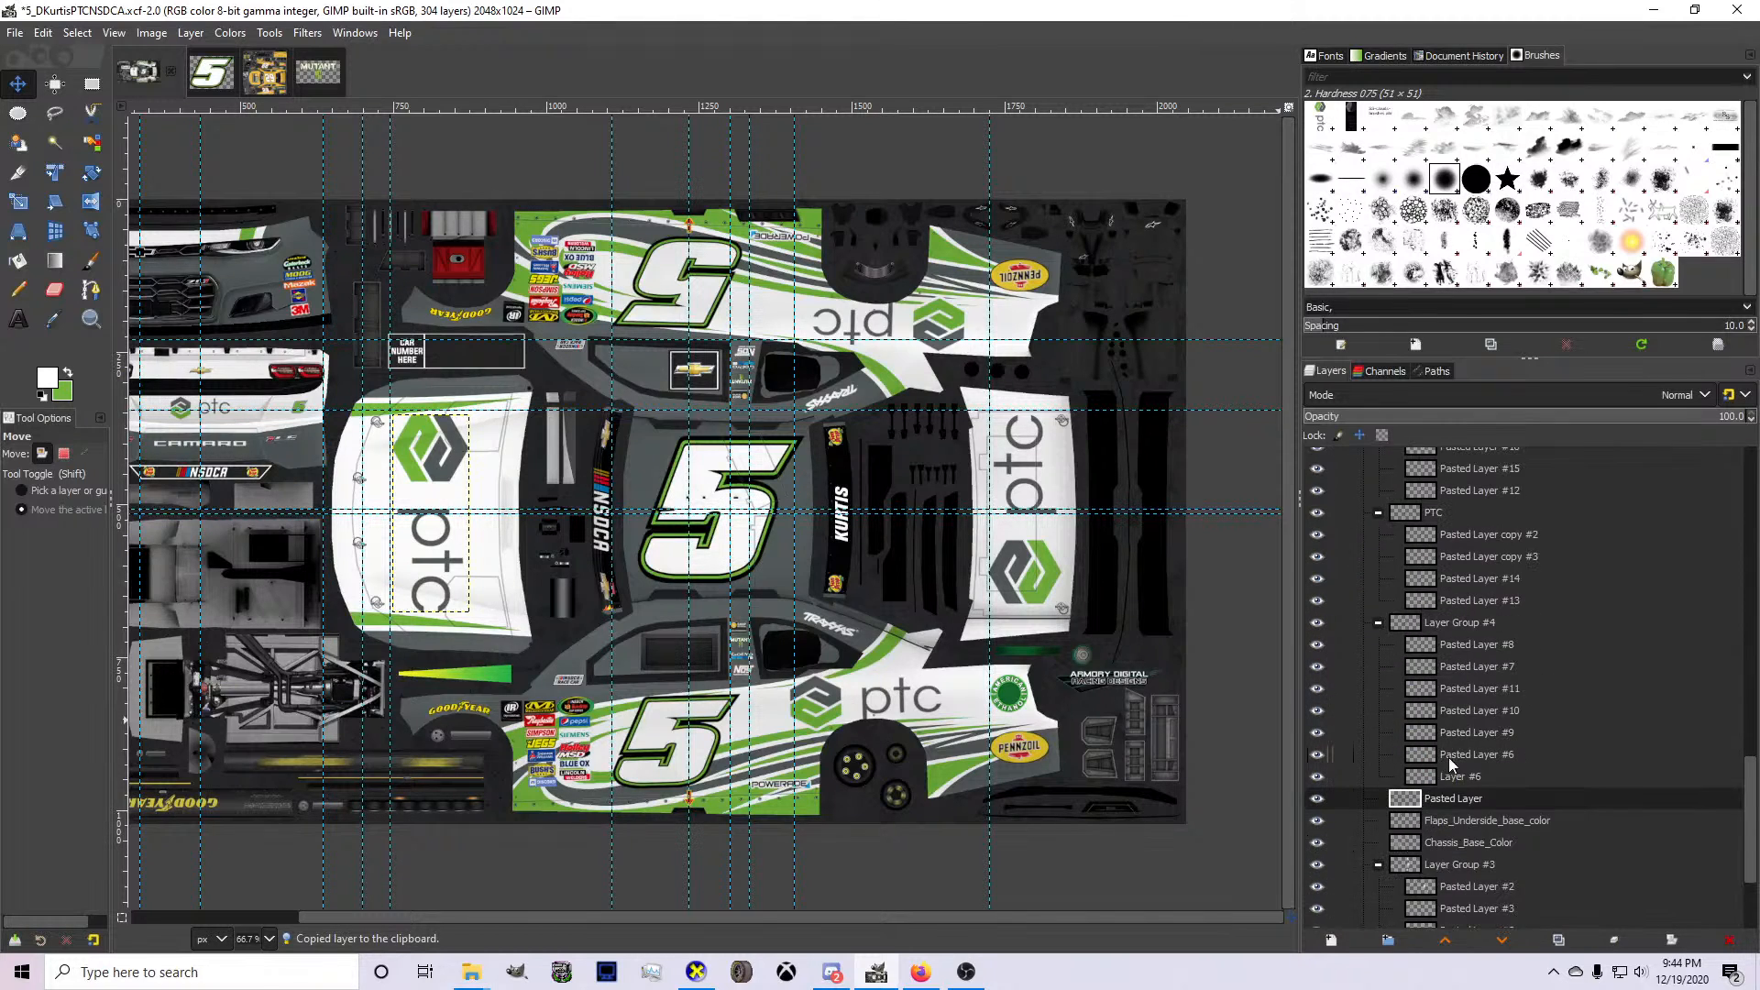
pyautogui.click(1437, 607)
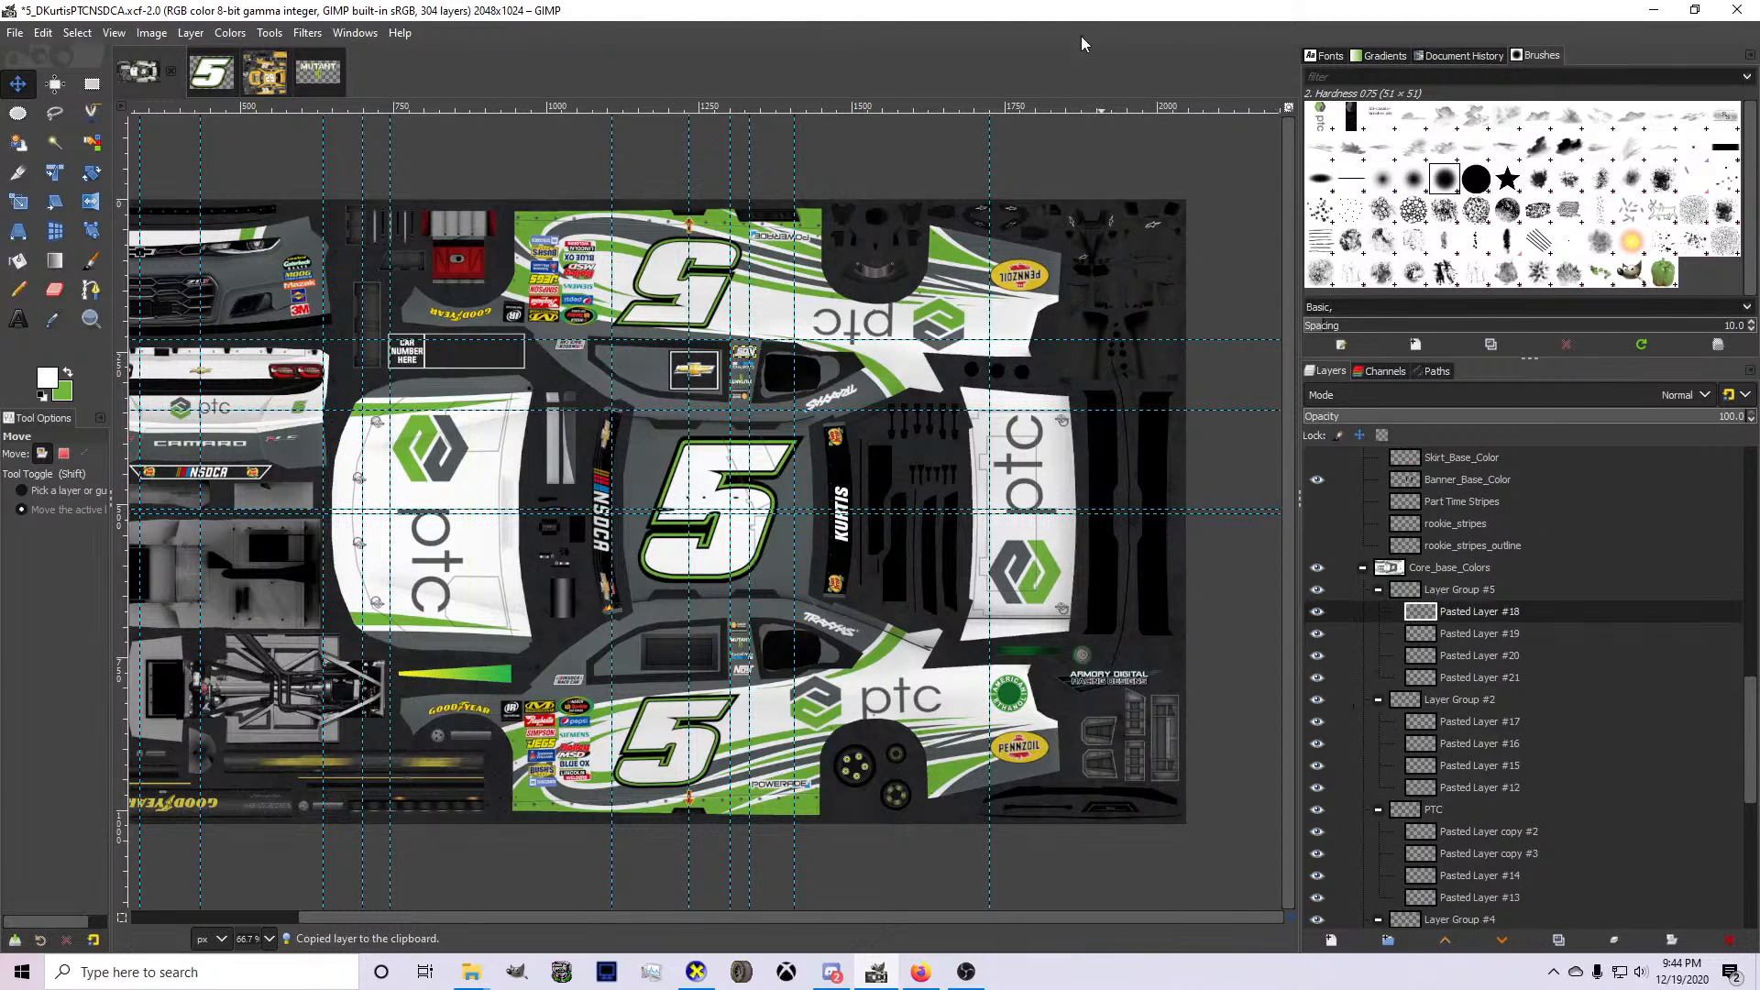
pyautogui.scroll(2, 1025, 379)
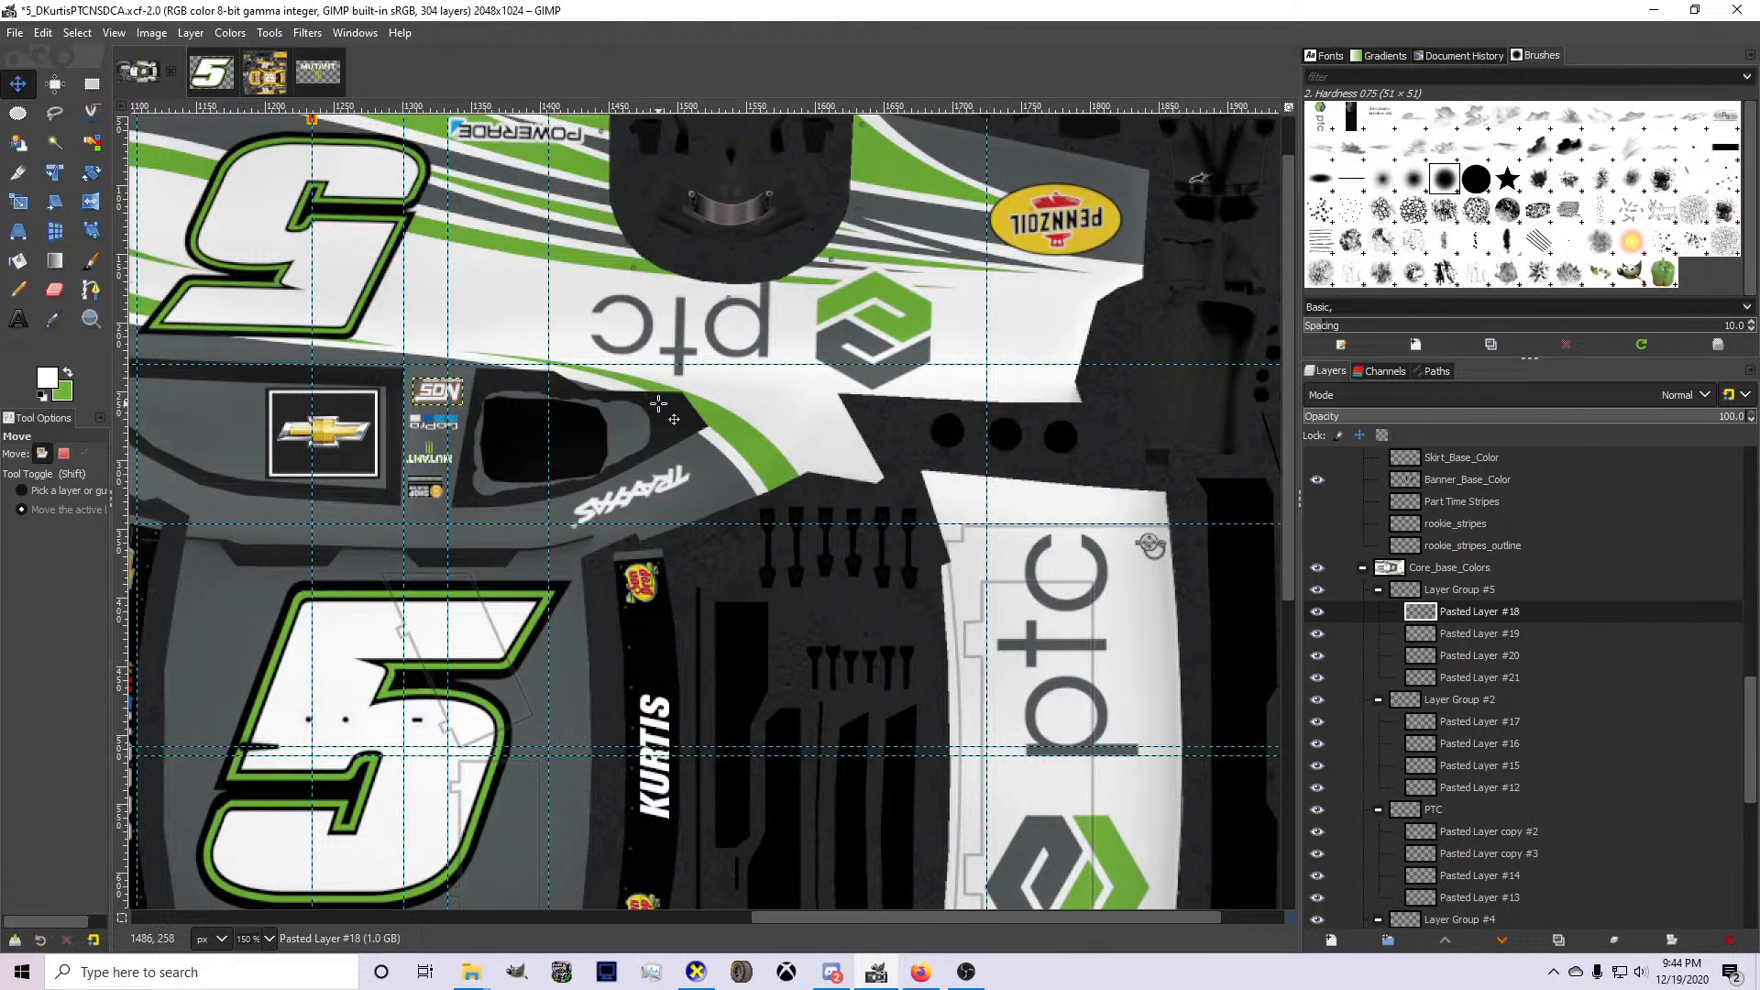
pyautogui.scroll(-1, 706, 412)
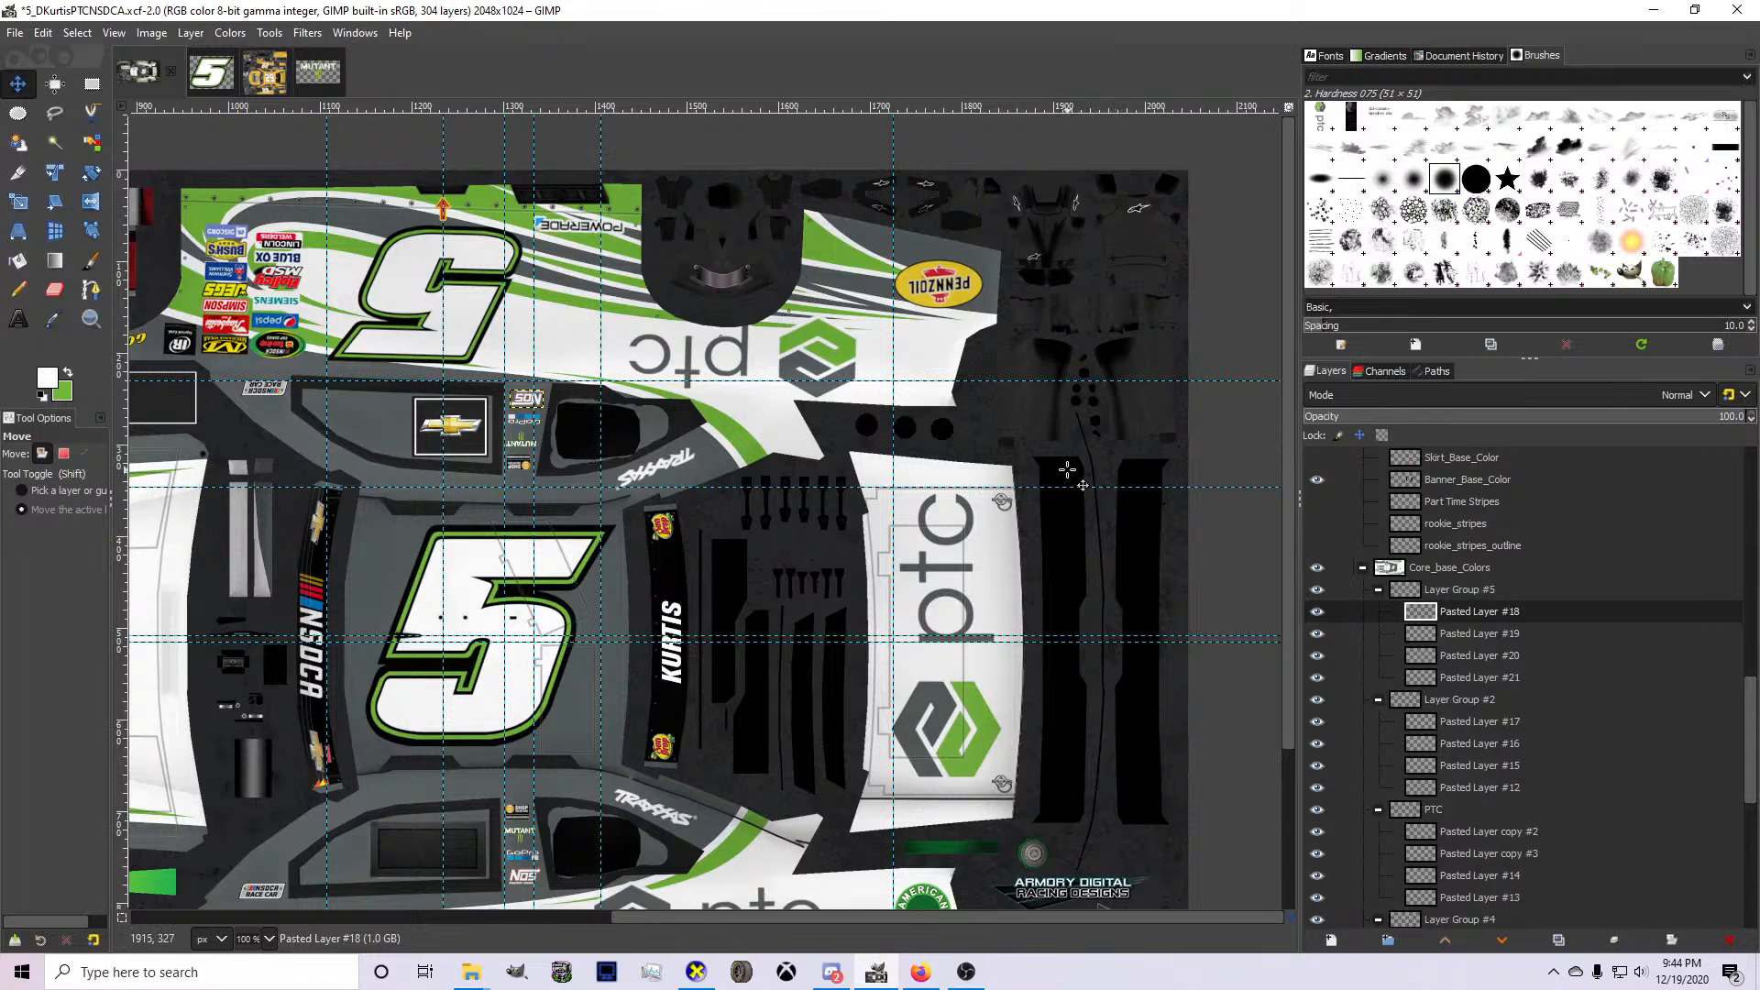
pyautogui.scroll(-1, 1068, 470)
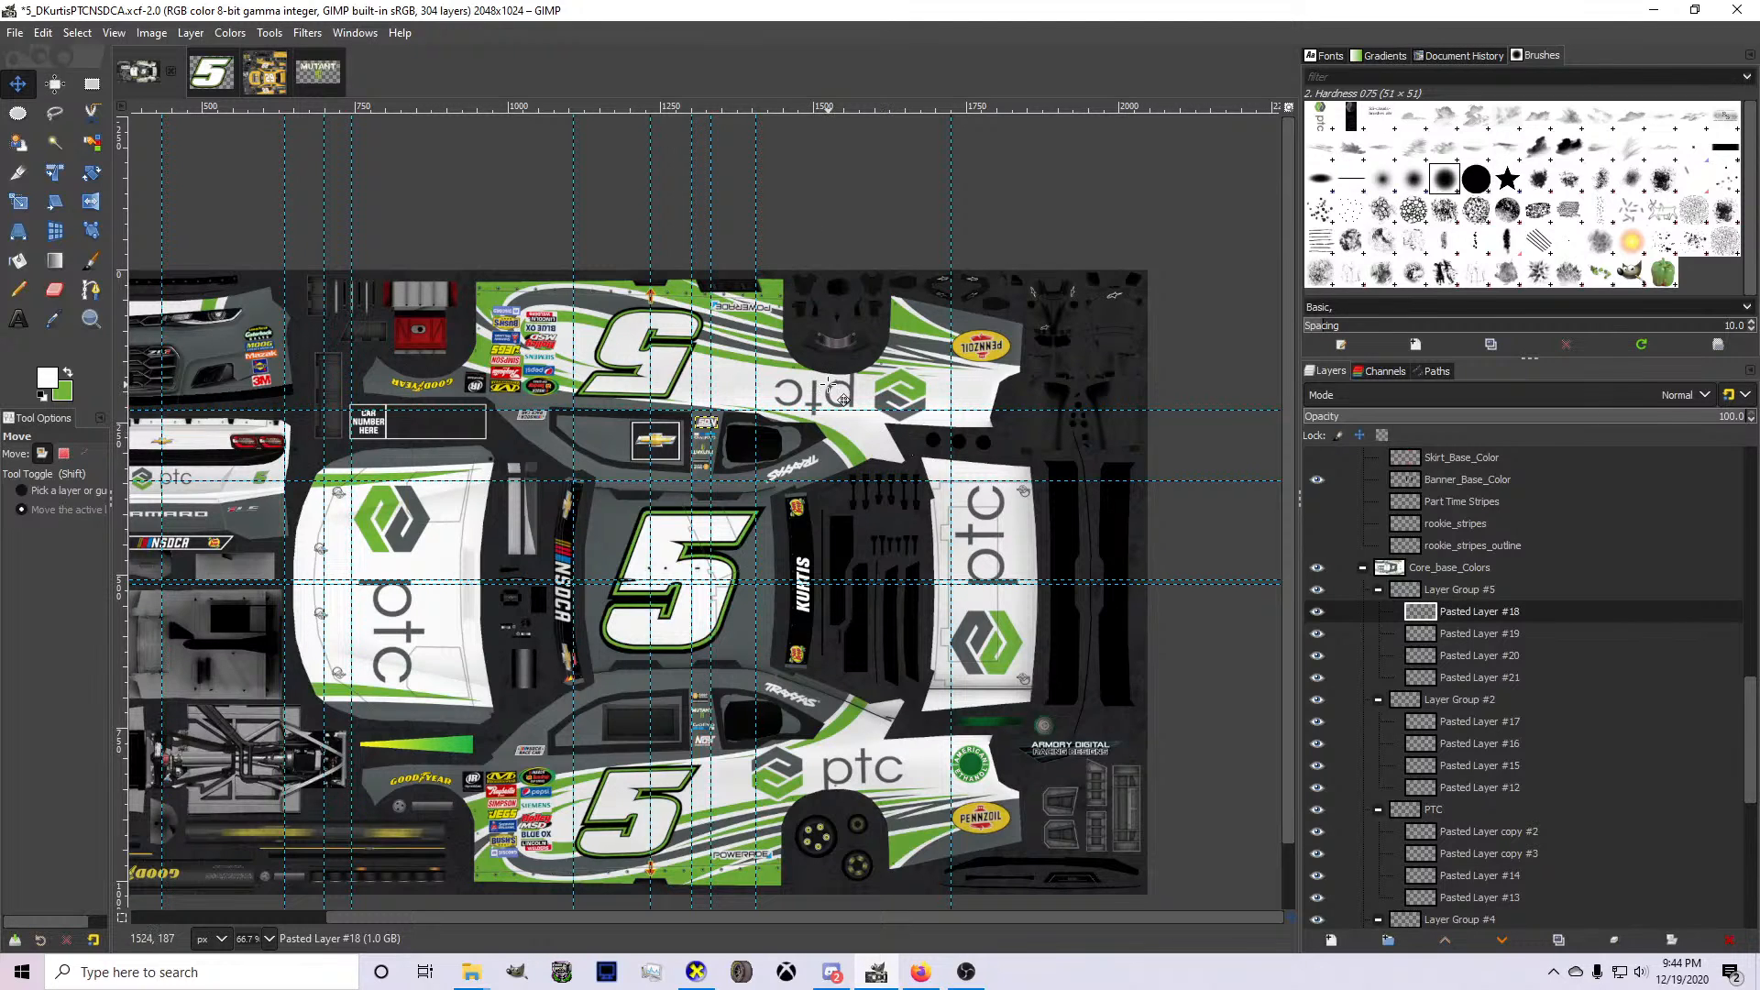
pyautogui.hscroll(2, 841, 398)
pyautogui.scroll(5, 1454, 547)
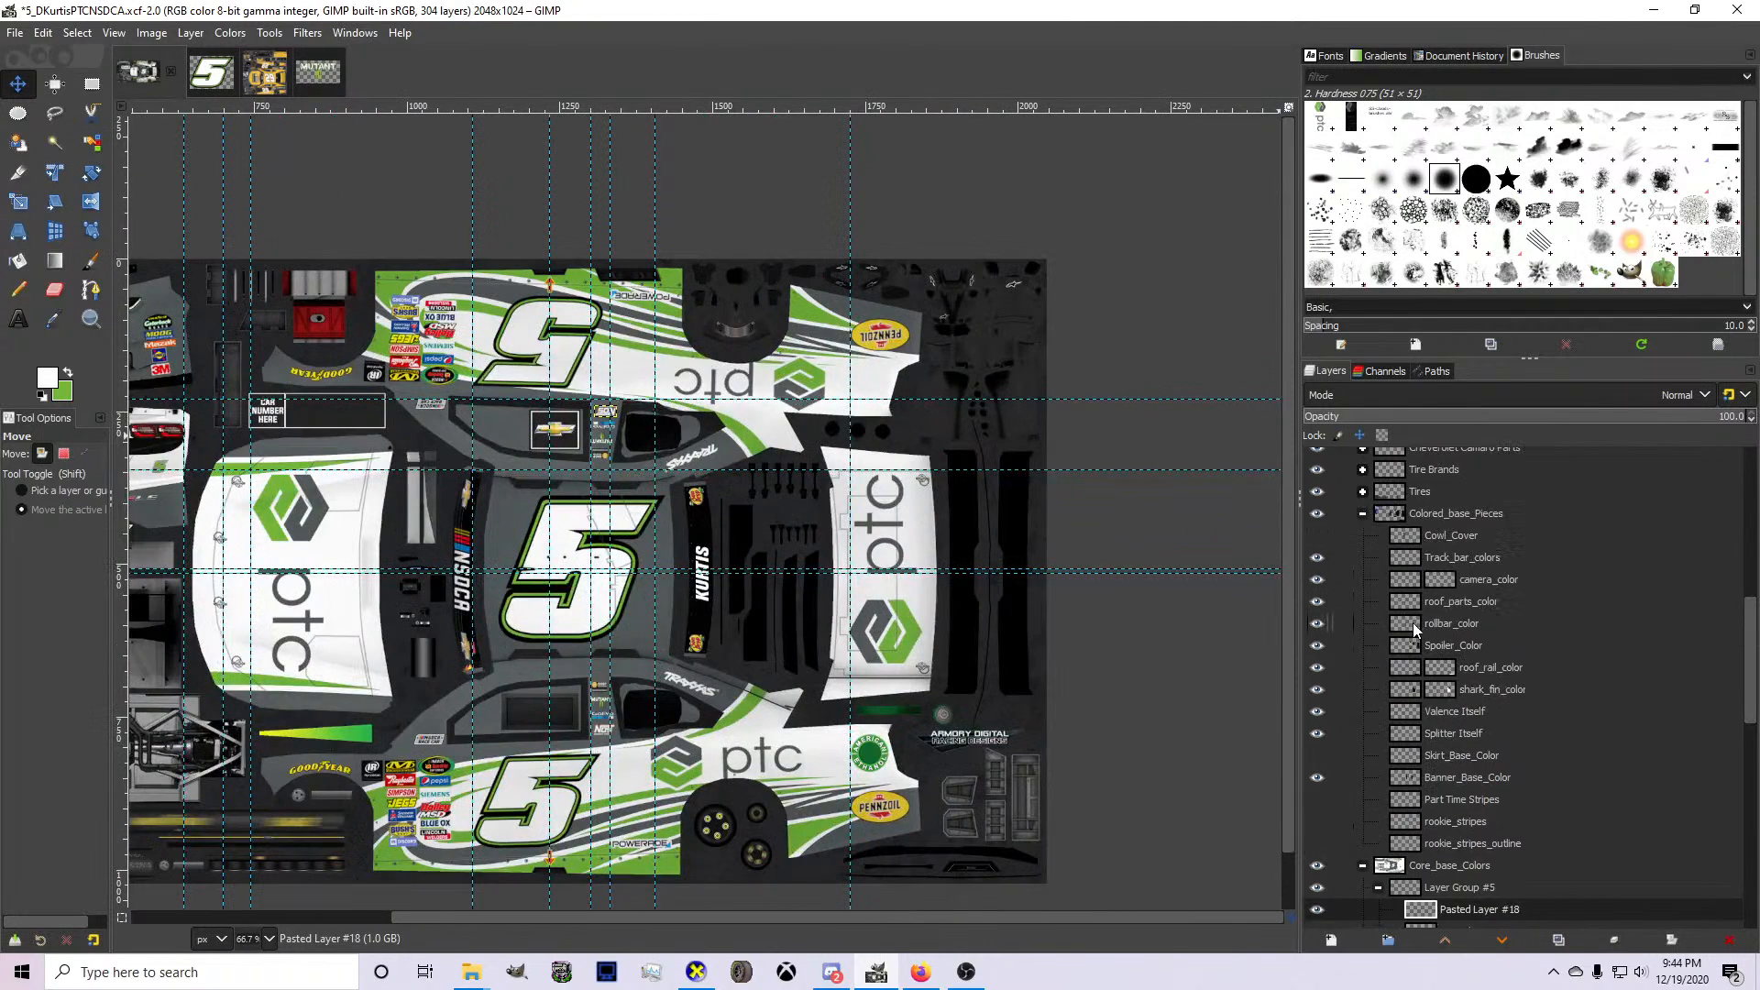
pyautogui.scroll(8, 1412, 624)
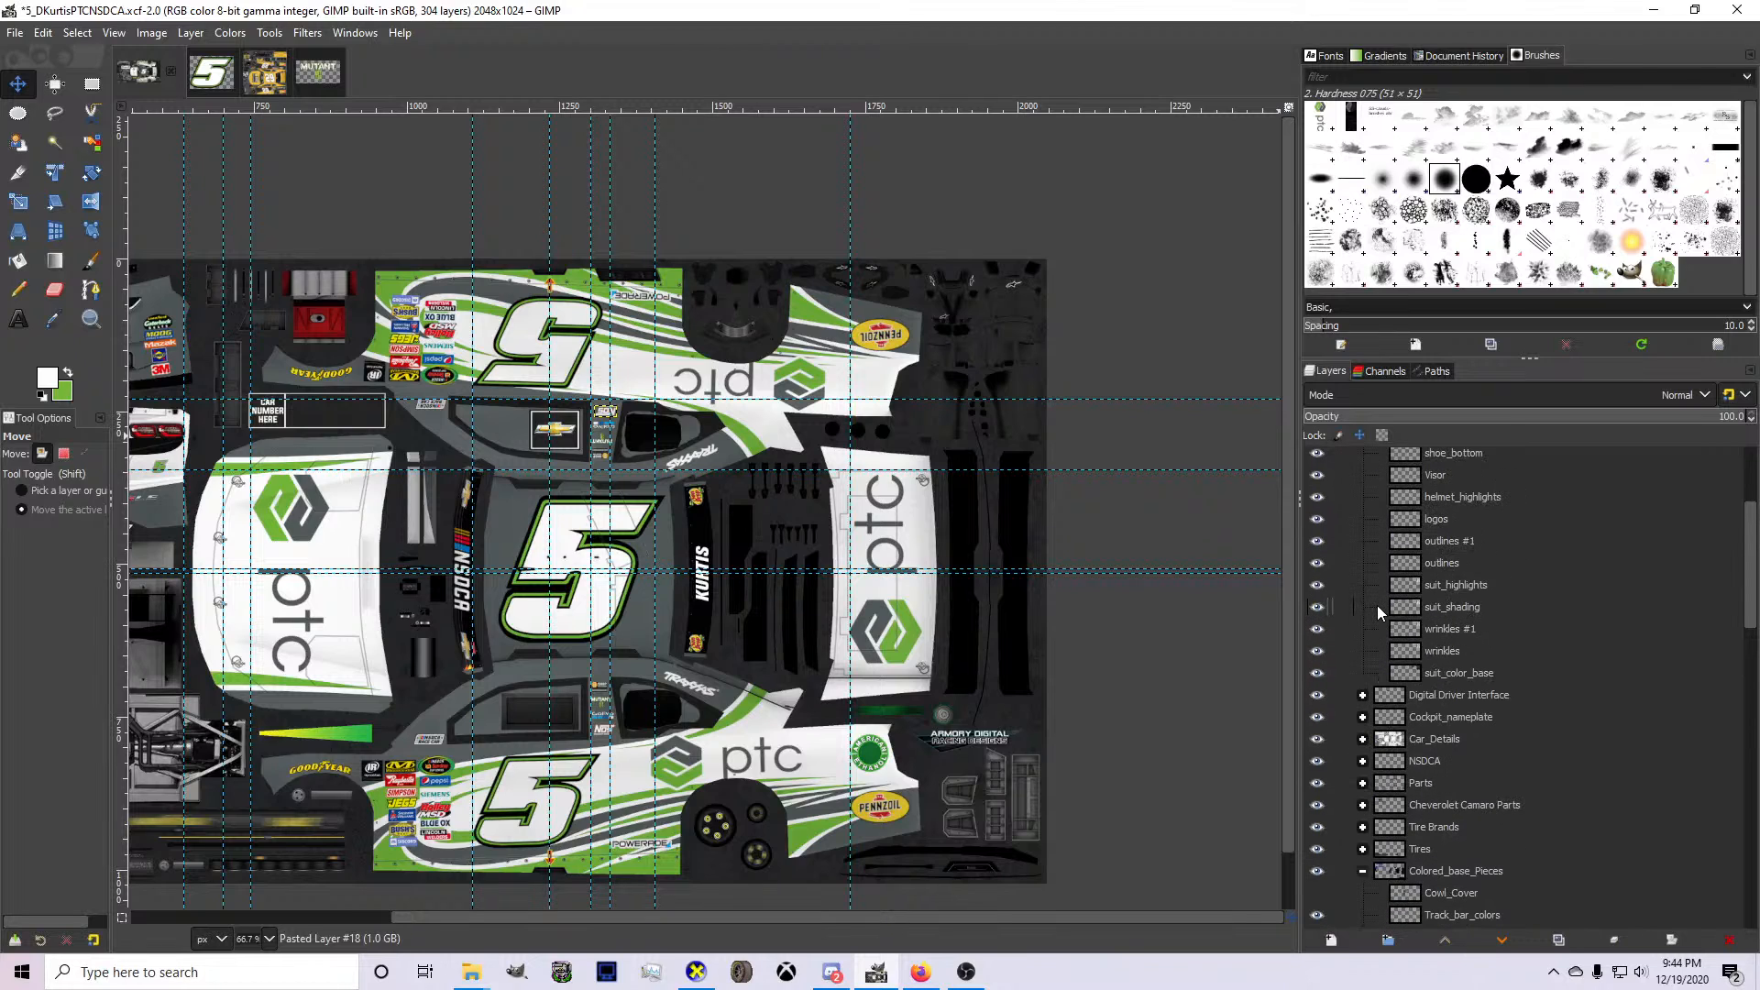
pyautogui.scroll(4, 1384, 607)
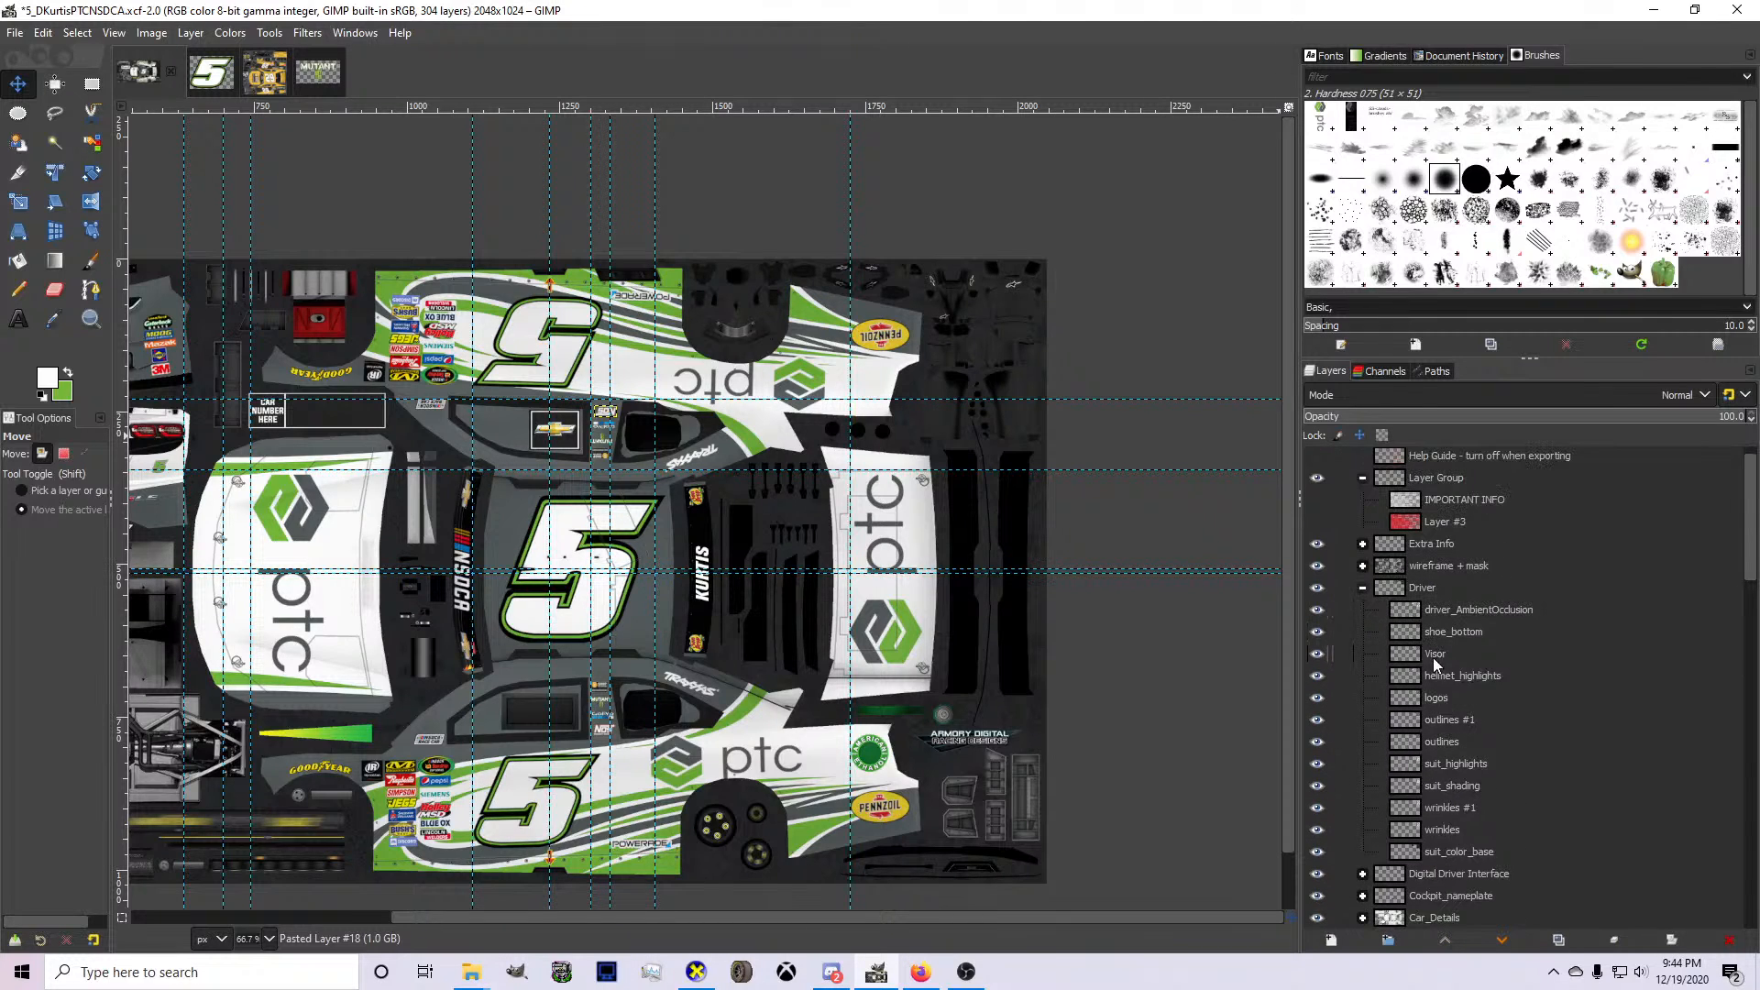
pyautogui.click(1445, 852)
pyautogui.hotkey('ctrl', 'v')
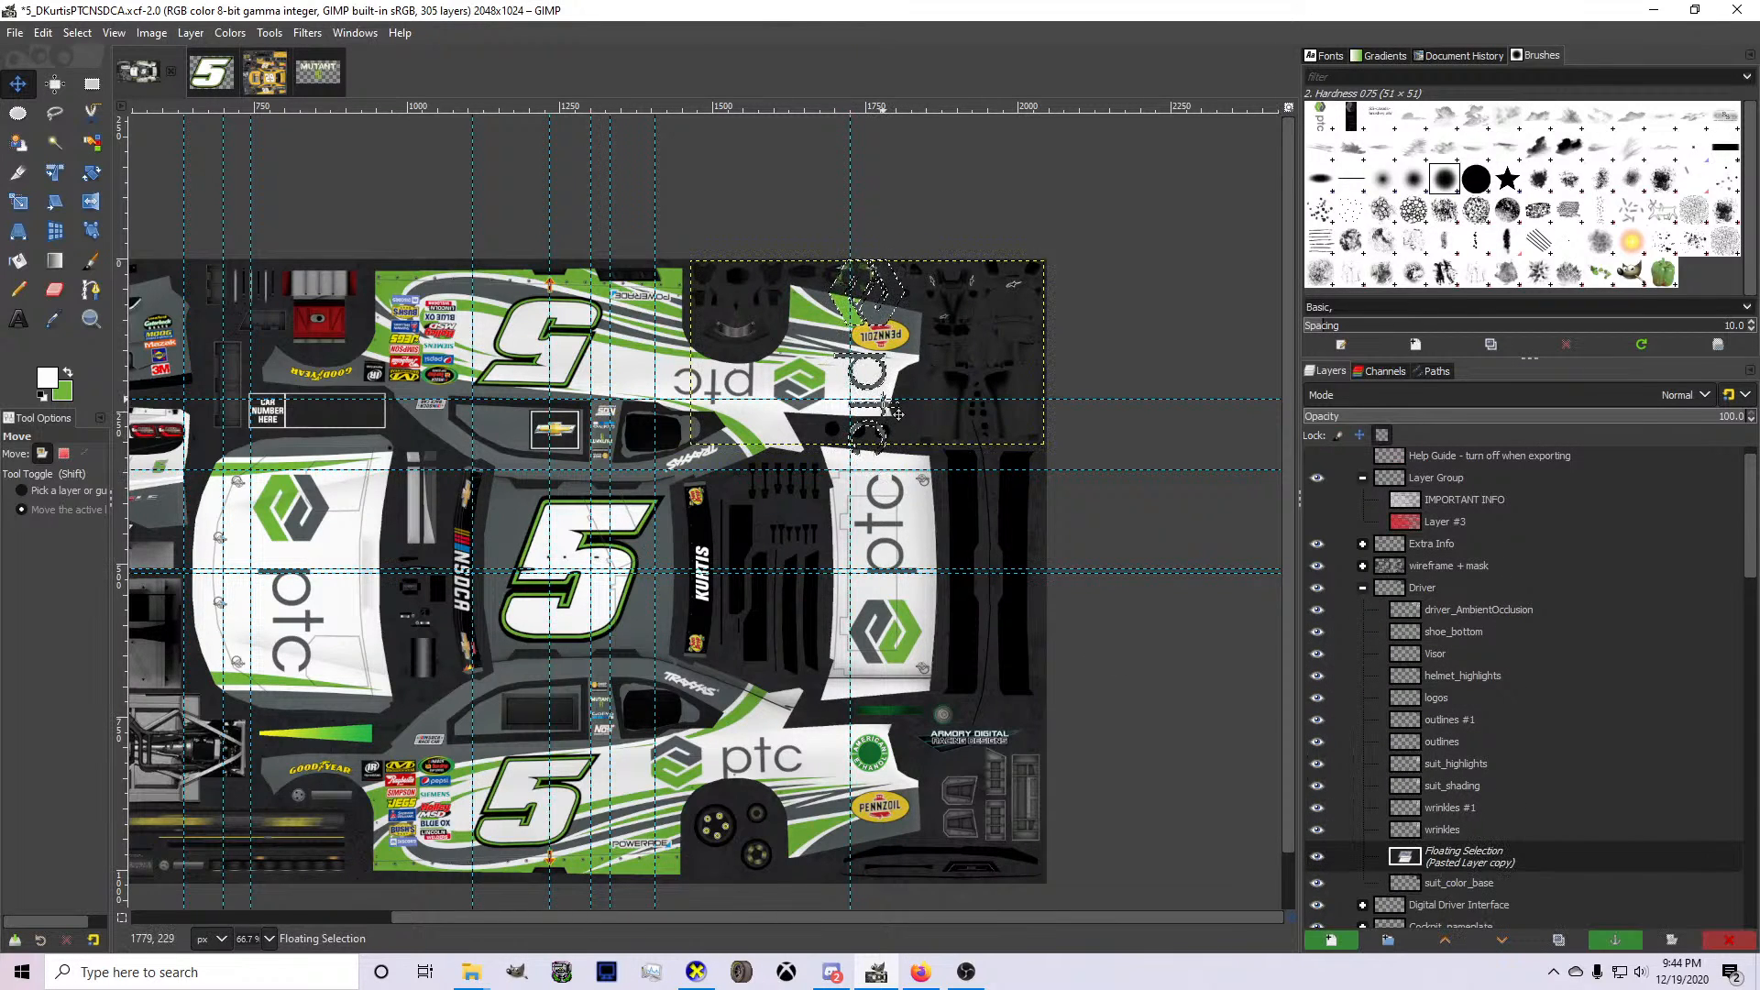
# Rotate the pasted ptc logo 90° counter-clockwise, turning it into a new layer placed over the hood.
pyautogui.moveTo(903, 412); pyautogui.dragTo(628, 609)
pyautogui.rightClick(602, 626)
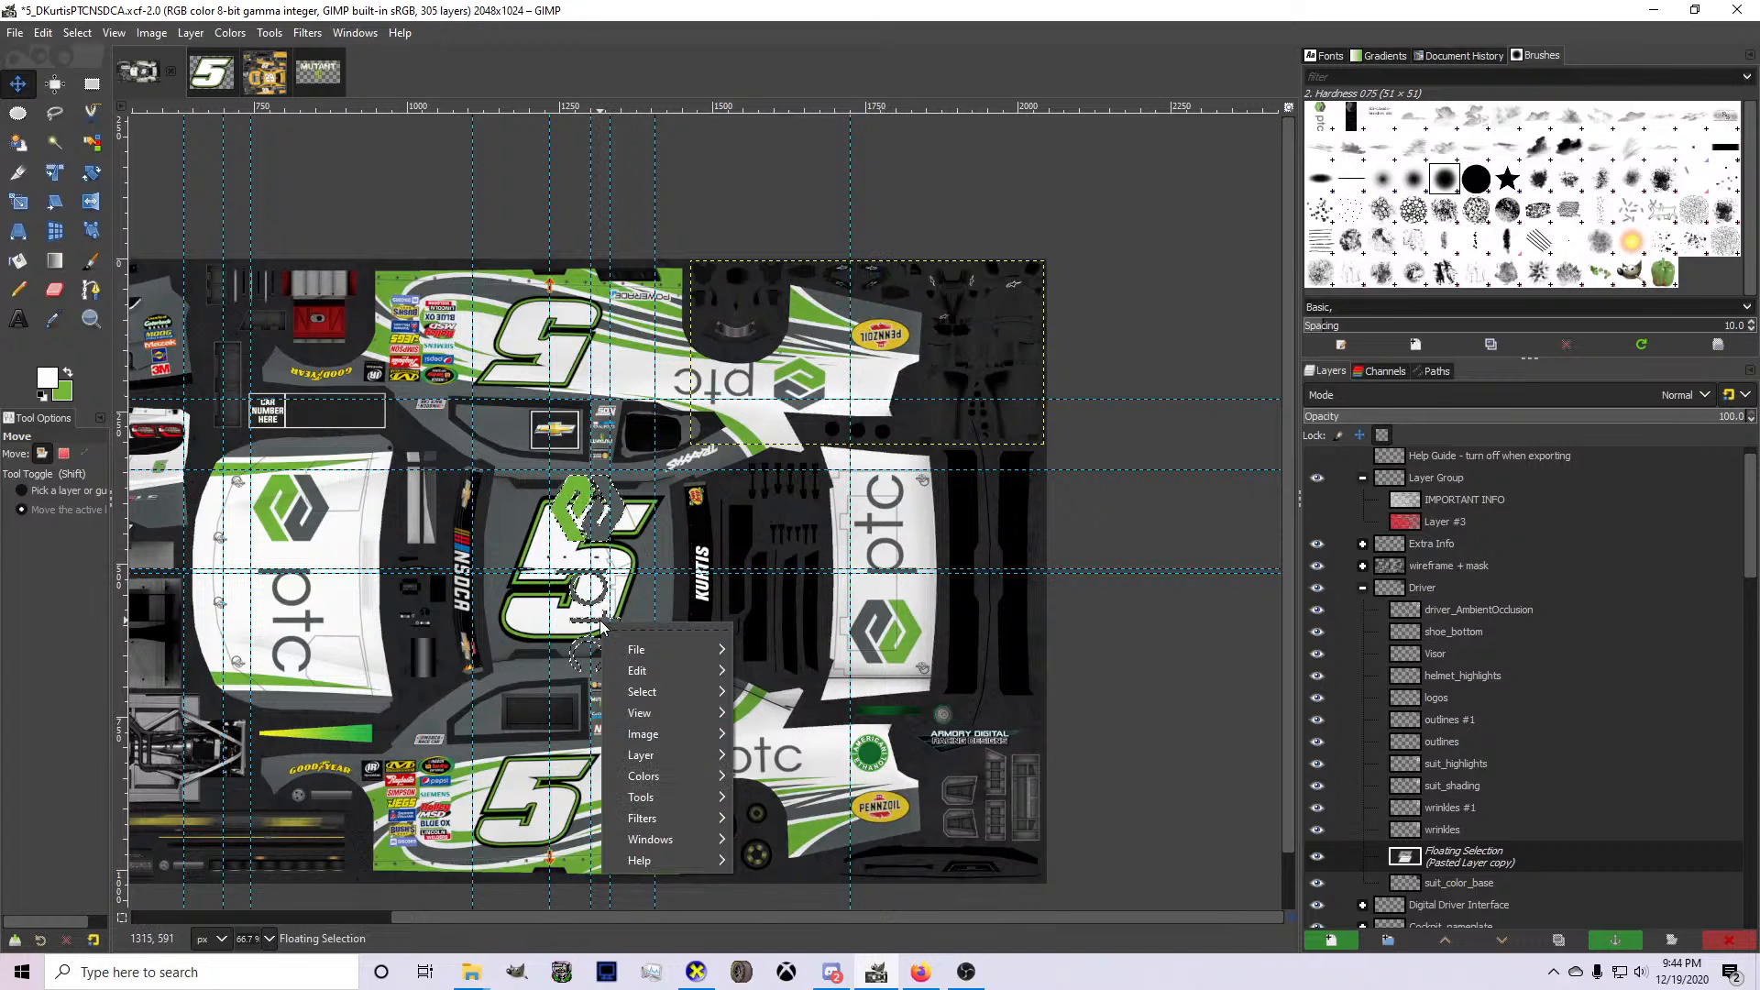
pyautogui.moveTo(679, 757)
pyautogui.moveTo(899, 852)
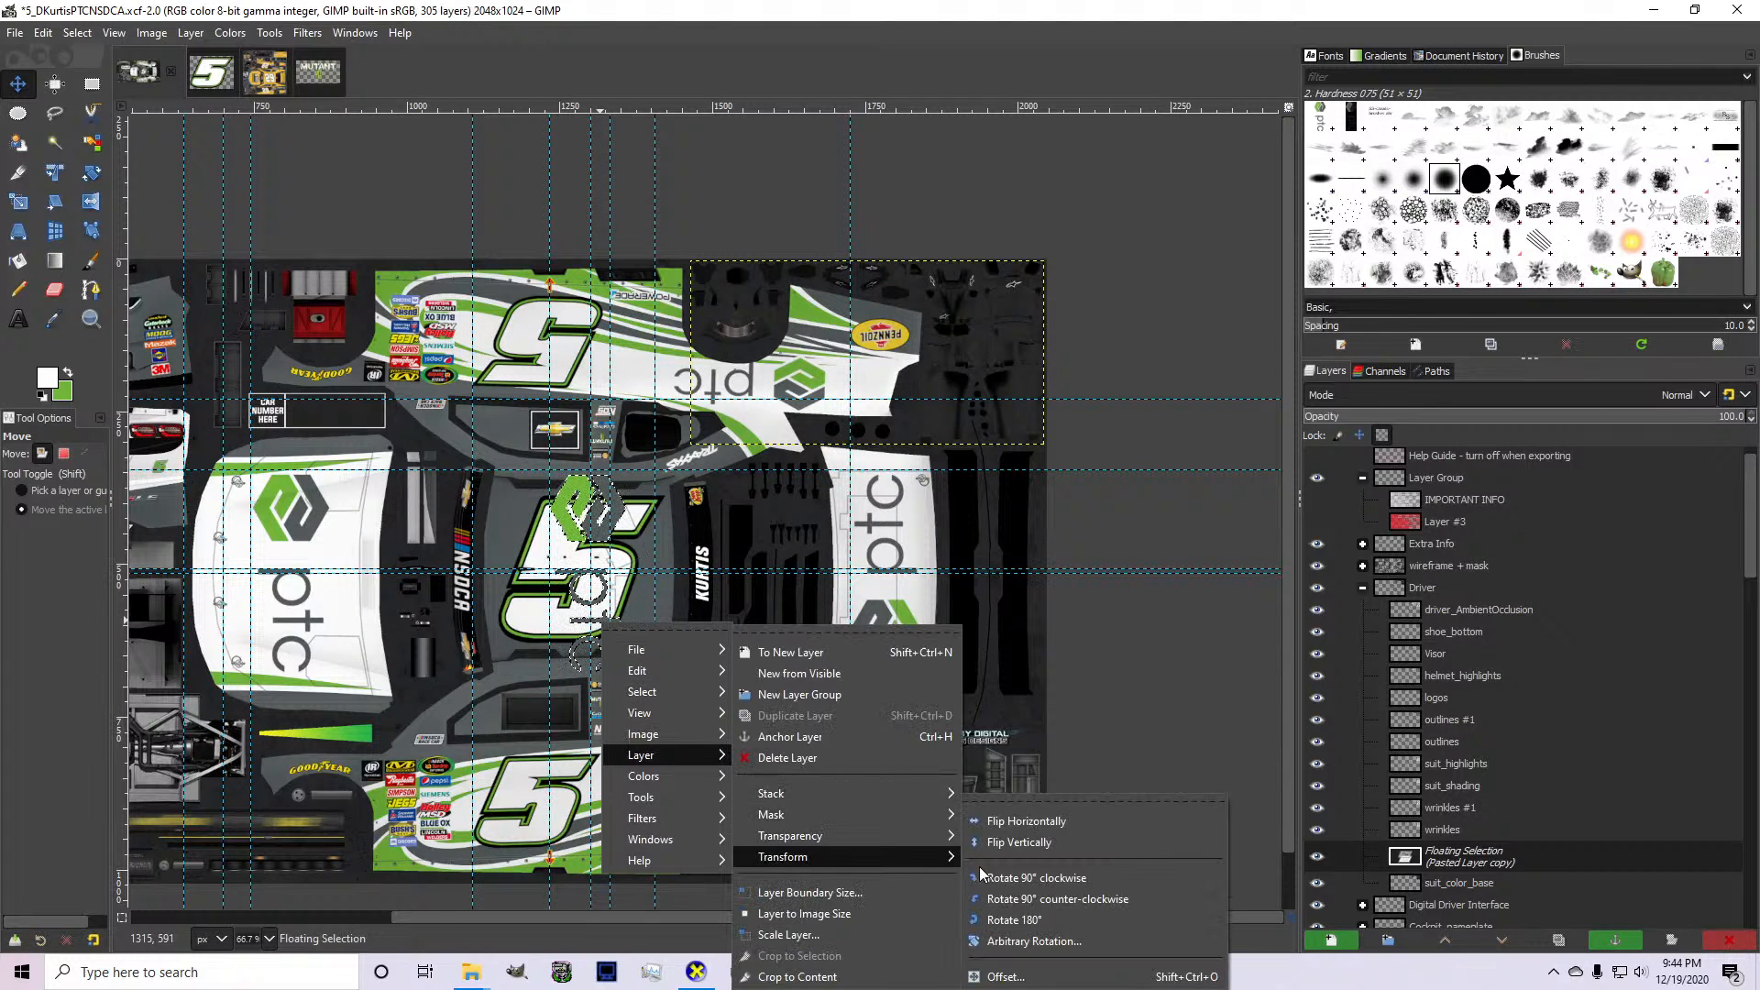
pyautogui.click(1015, 899)
pyautogui.hotkey('shift', 'ctrl', 'n')
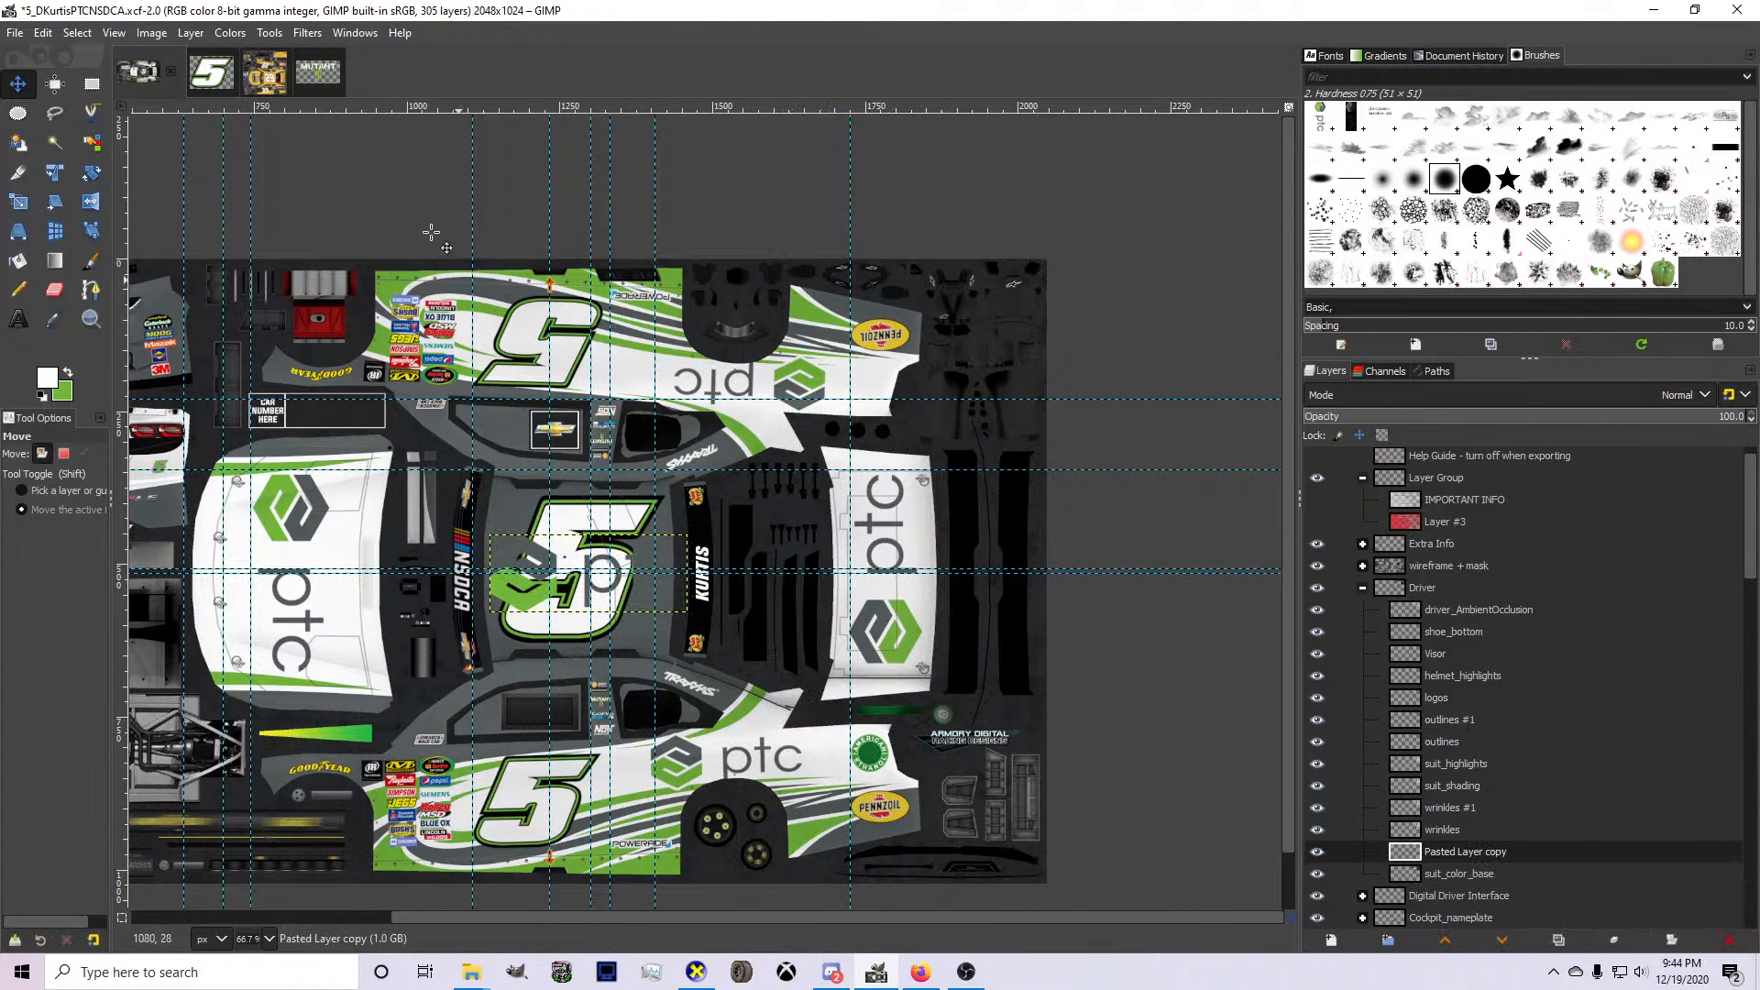
pyautogui.moveTo(526, 623); pyautogui.dragTo(264, 668)
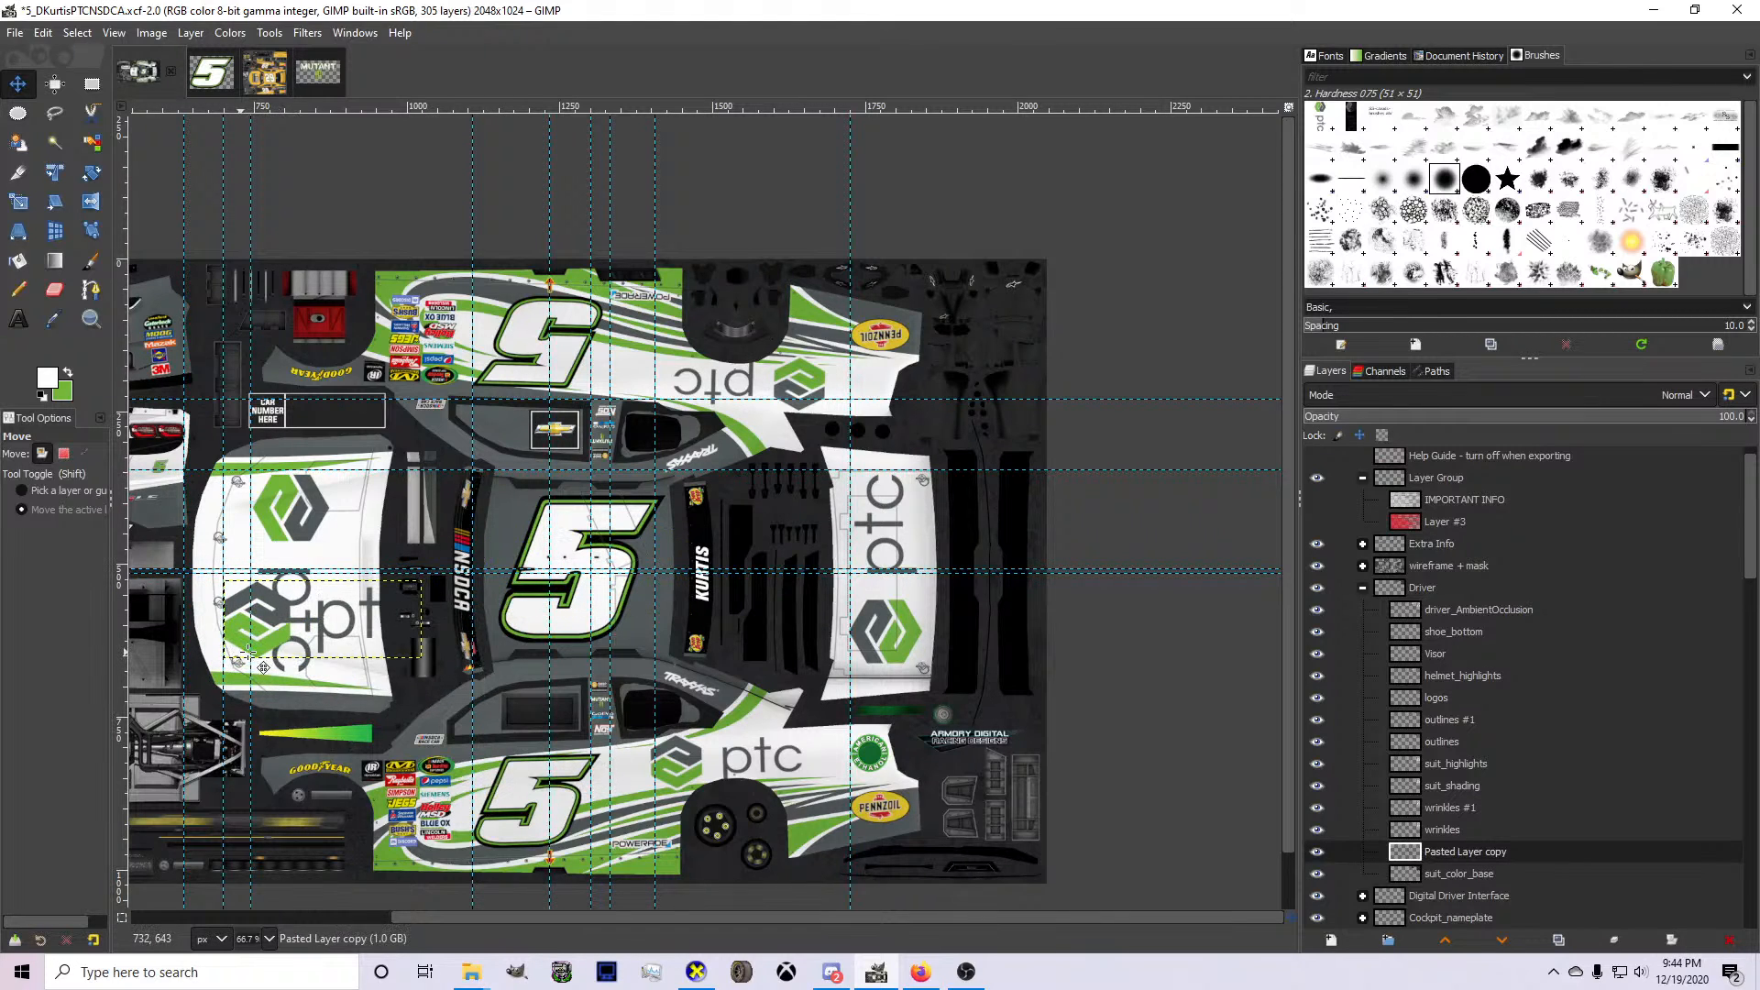
# Select the opaque area of the pasted ptc logo and paint the grey half of its hexagon white with the Pencil.
pyautogui.rightClick(1469, 852)
pyautogui.click(1499, 780)
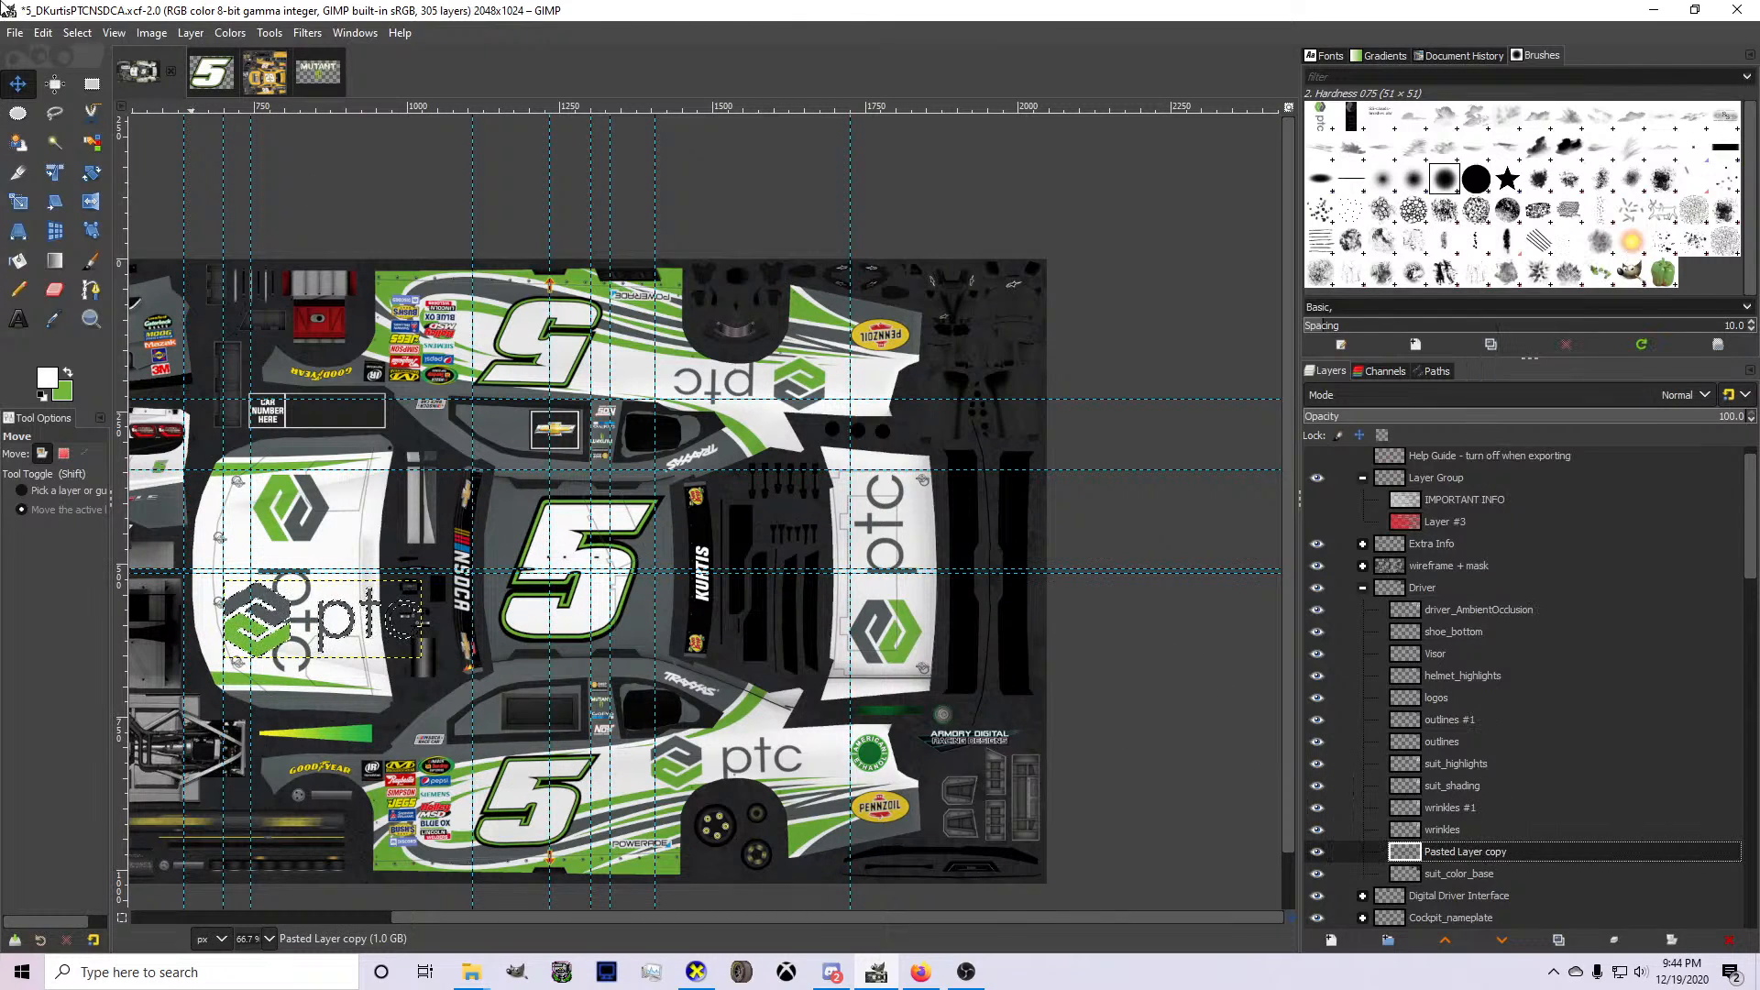
pyautogui.click(18, 288)
pyautogui.press('2')
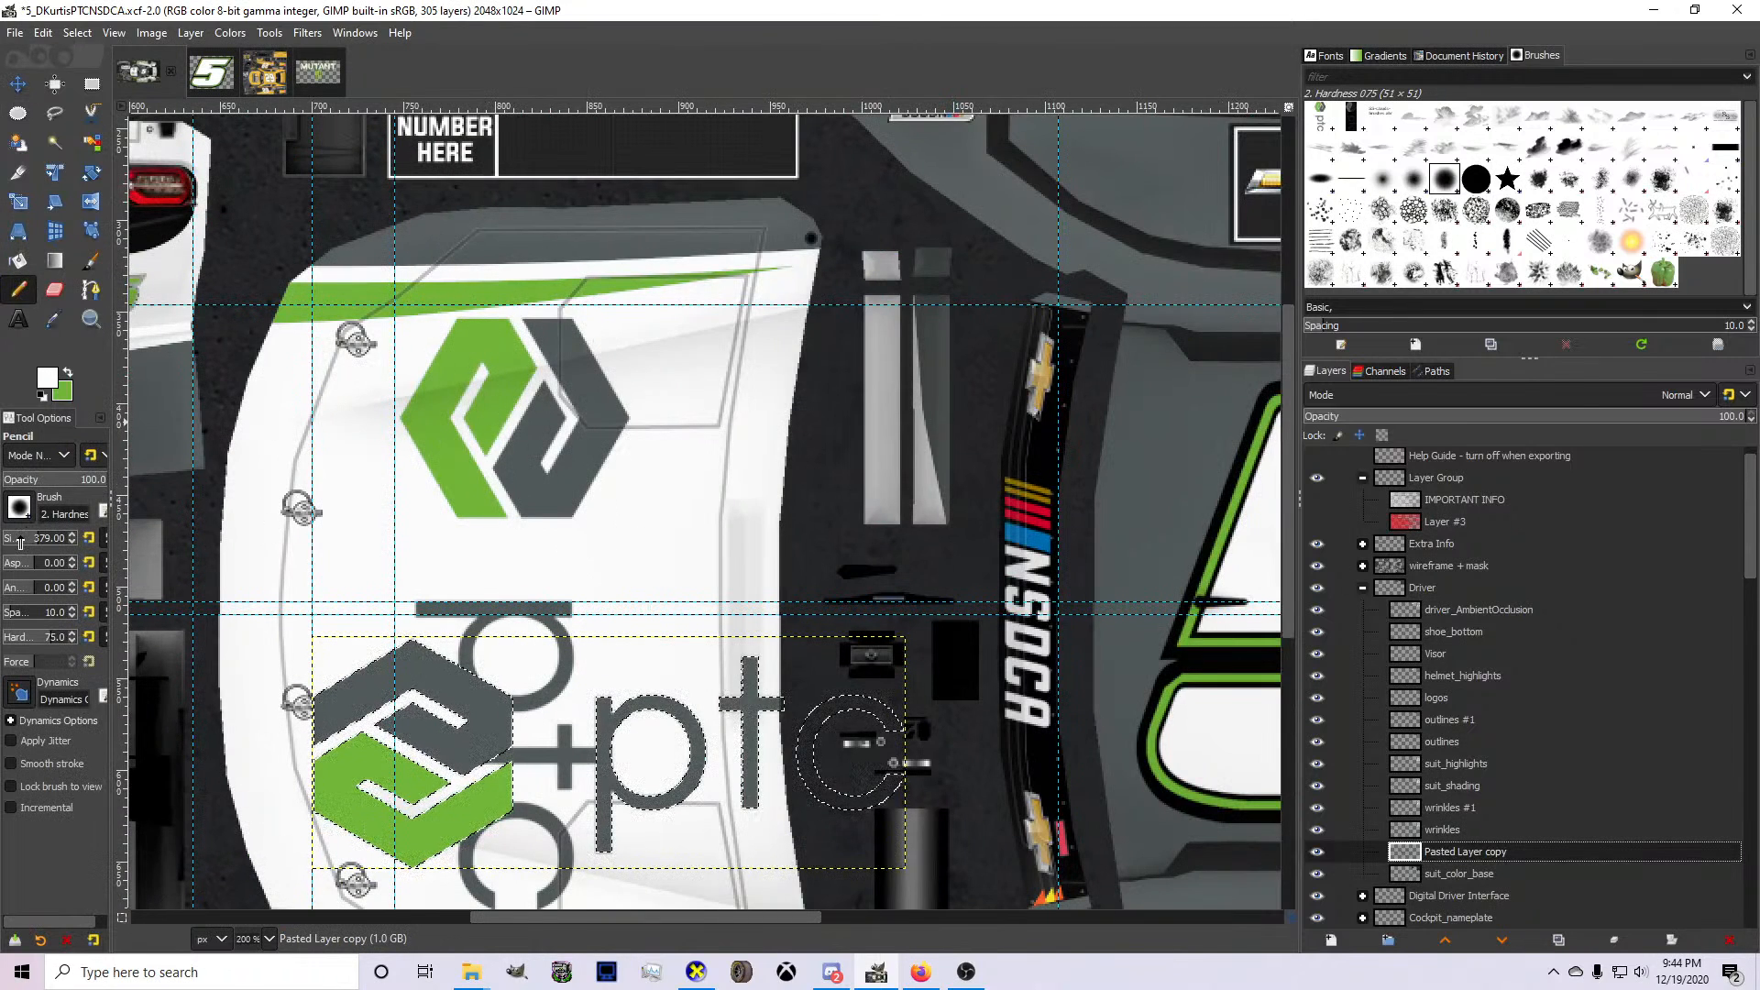
pyautogui.moveTo(248, 606)
pyautogui.mouseDown()
pyautogui.moveTo(314, 636)
pyautogui.moveTo(458, 642)
pyautogui.mouseUp()
pyautogui.press('3')
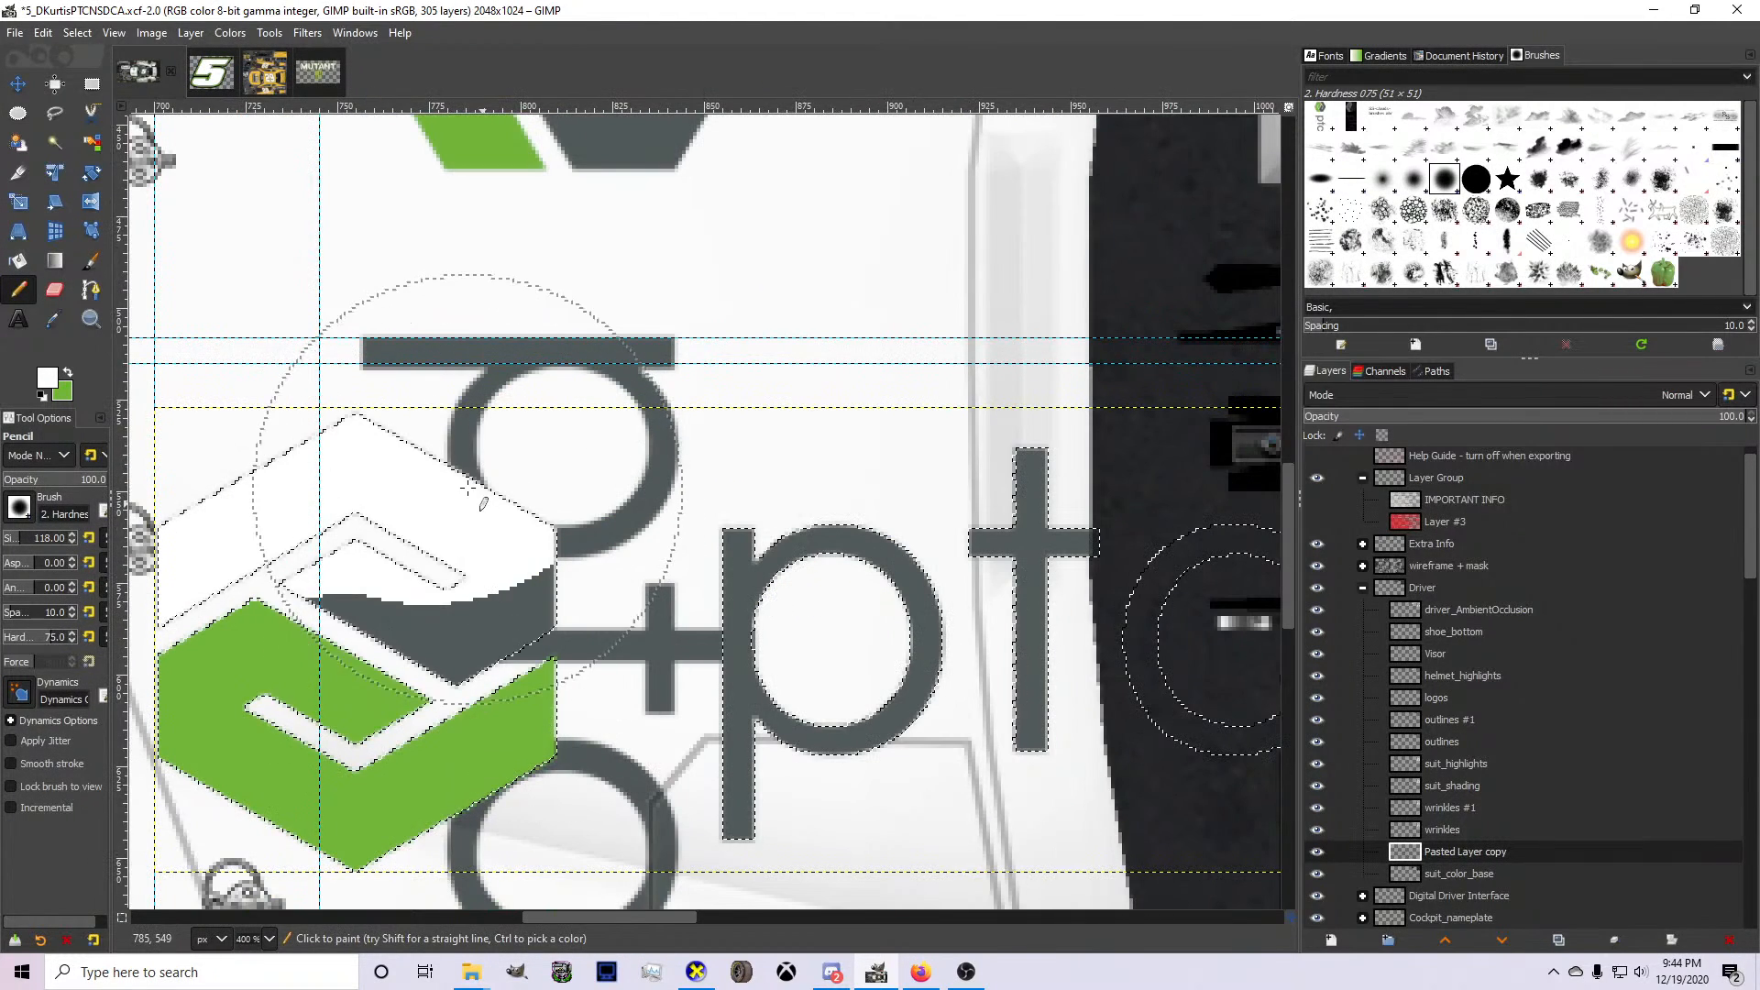
pyautogui.click(30, 541)
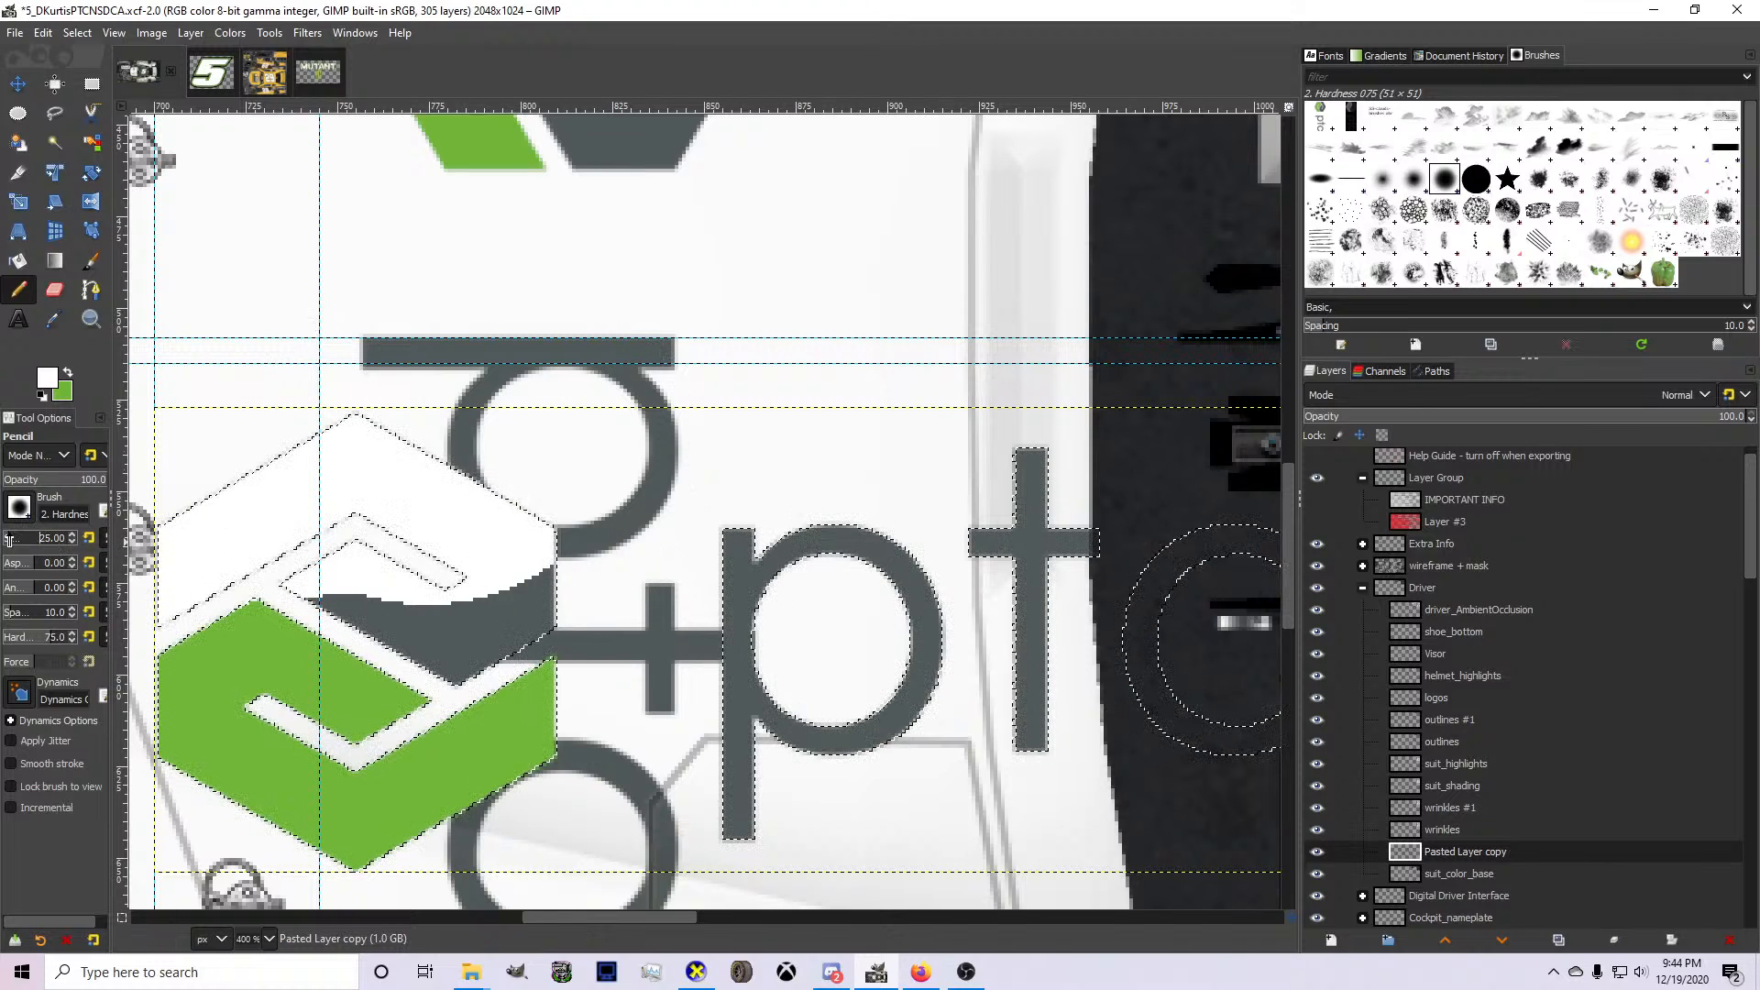
pyautogui.moveTo(362, 580)
pyautogui.mouseDown()
pyautogui.moveTo(452, 628)
pyautogui.moveTo(452, 609)
pyautogui.moveTo(503, 601)
pyautogui.moveTo(522, 569)
pyautogui.mouseUp()
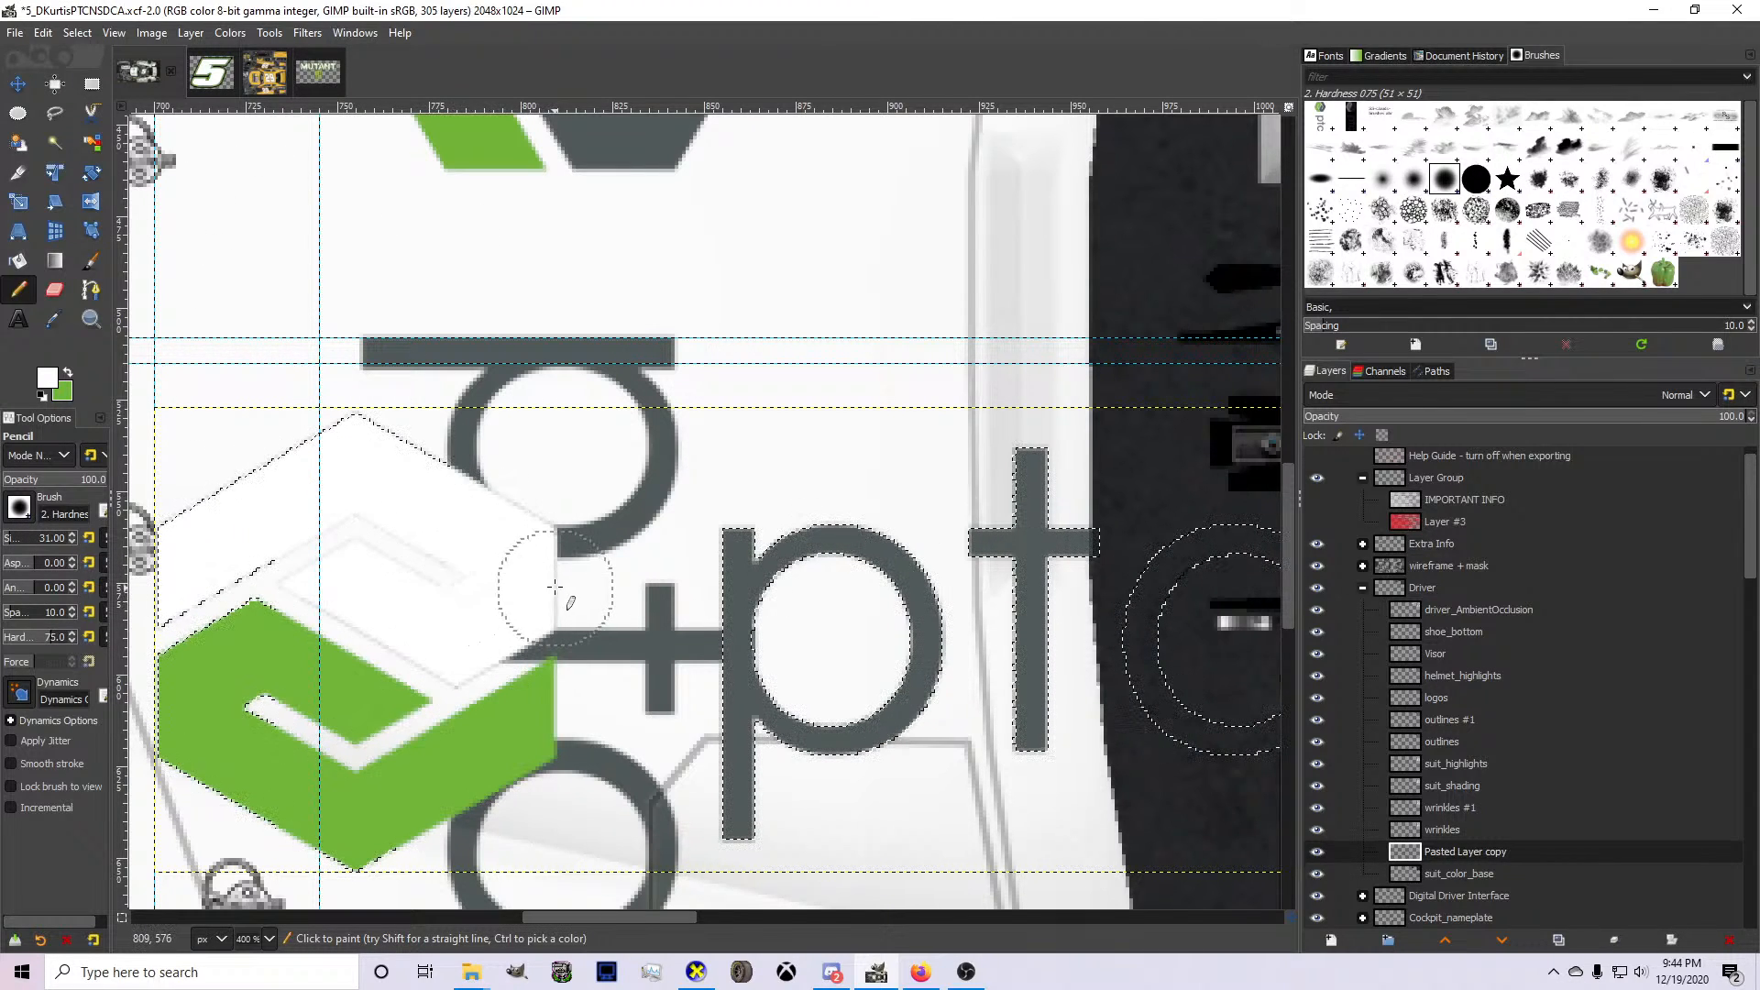
# Paint the logo's ptc letters white and clear the selection.
pyautogui.press('1')
pyautogui.scroll(3, 625, 587)
pyautogui.moveTo(514, 506)
pyautogui.mouseDown()
pyautogui.moveTo(501, 706)
pyautogui.moveTo(645, 618)
pyautogui.moveTo(573, 509)
pyautogui.moveTo(724, 500)
pyautogui.moveTo(710, 477)
pyautogui.moveTo(761, 514)
pyautogui.mouseUp()
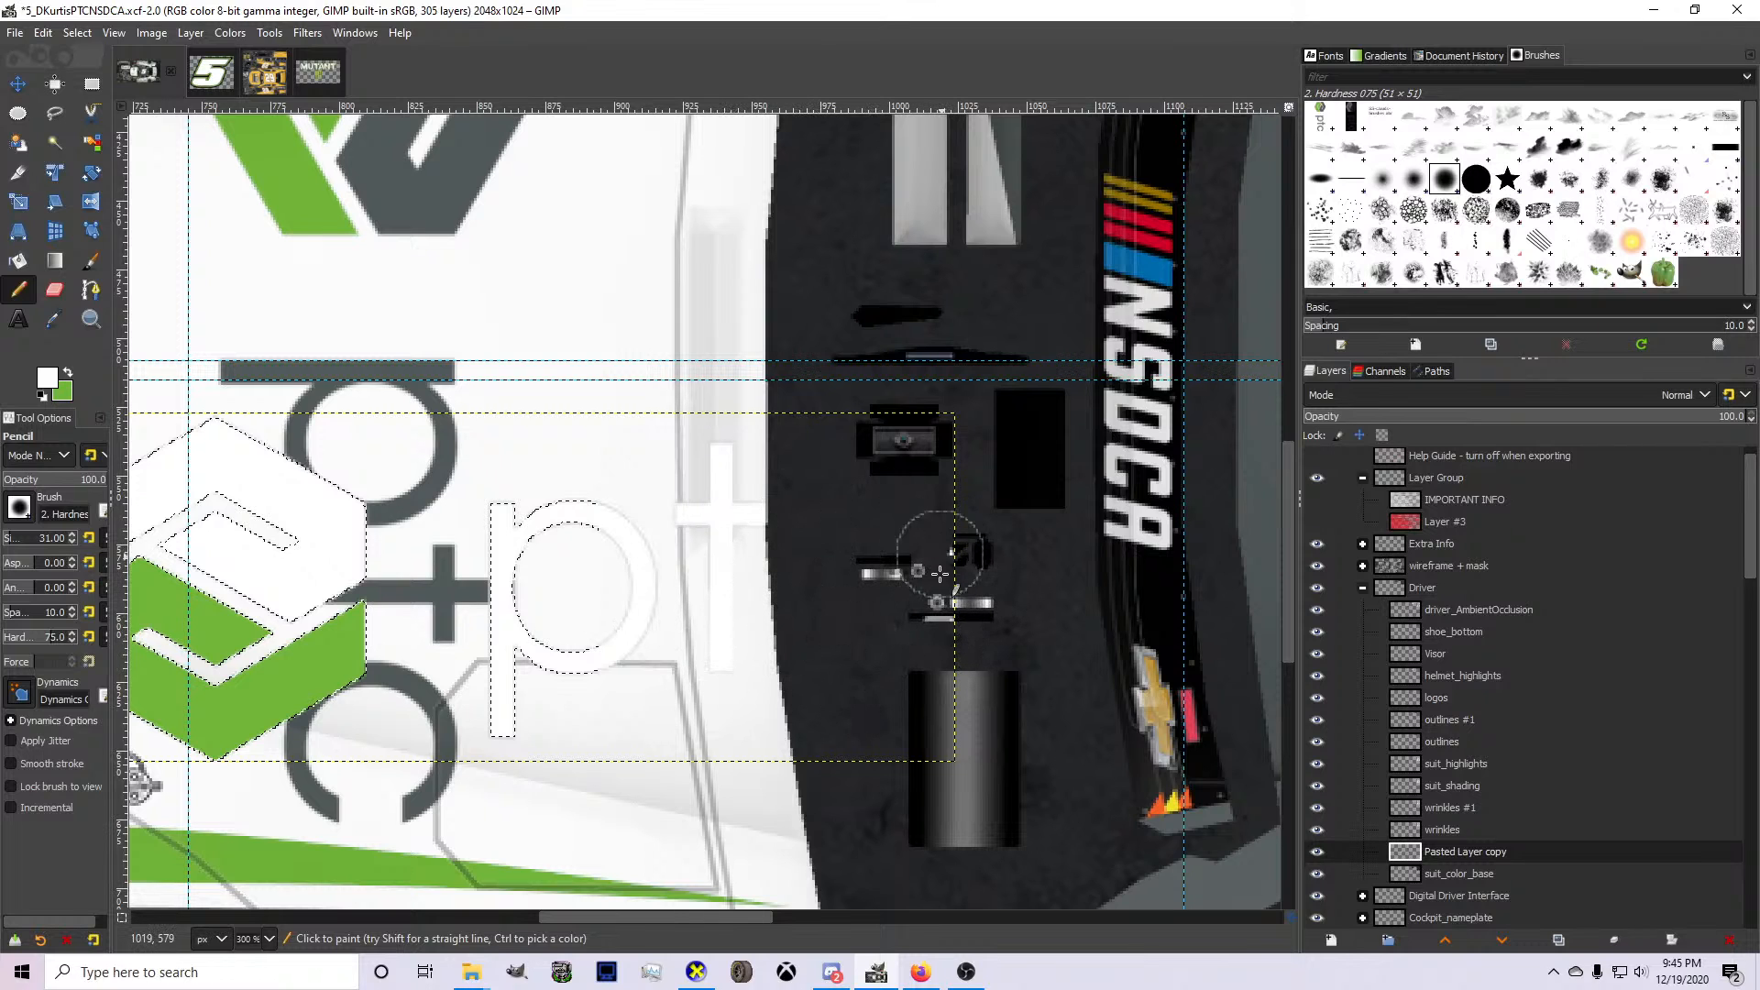
pyautogui.click(77, 32)
pyautogui.click(98, 79)
# Move the recoloured ptc logo from the hood to the driver's suit area of the template.
pyautogui.click(18, 83)
pyautogui.scroll(-4, 380, 472)
pyautogui.moveTo(367, 500); pyautogui.dragTo(1027, 207)
pyautogui.scroll(3, 1249, 216)
# Scale the ptc logo to 49 × 19 px and position it across the chest of the driver's suit.
pyautogui.hotkey('shift', 's')
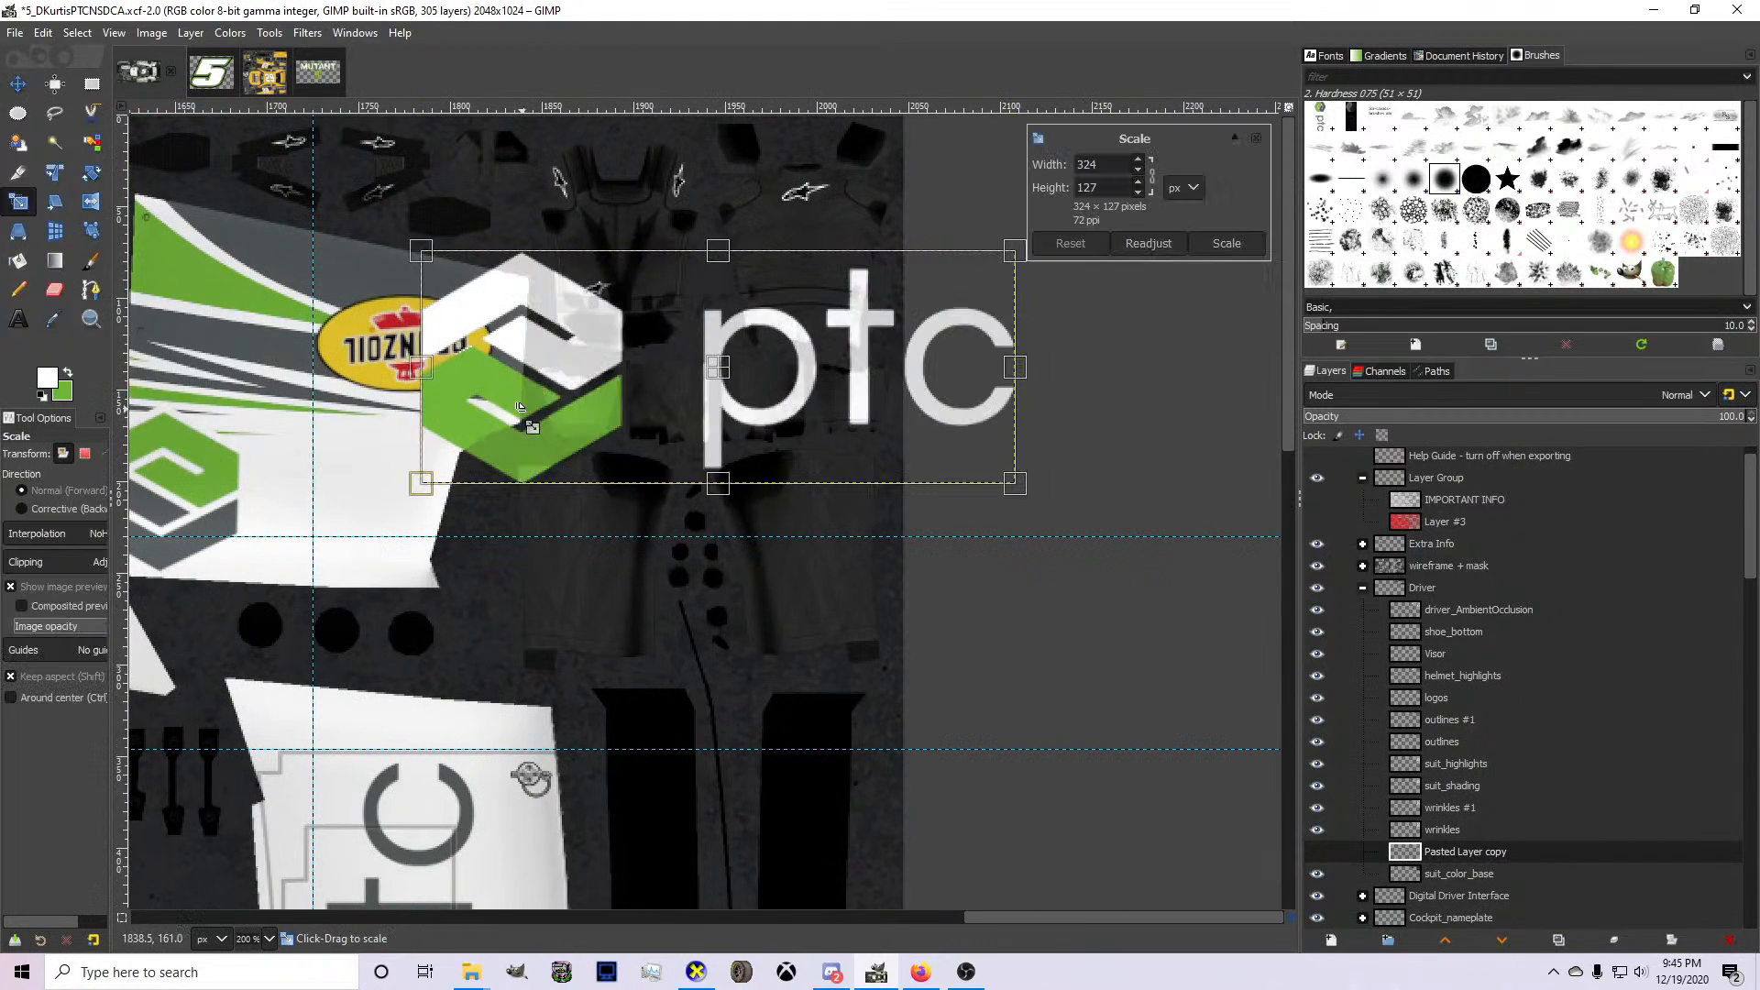
pyautogui.moveTo(525, 422); pyautogui.dragTo(853, 345)
pyautogui.moveTo(944, 383); pyautogui.dragTo(727, 321)
pyautogui.scroll(3, 681, 244)
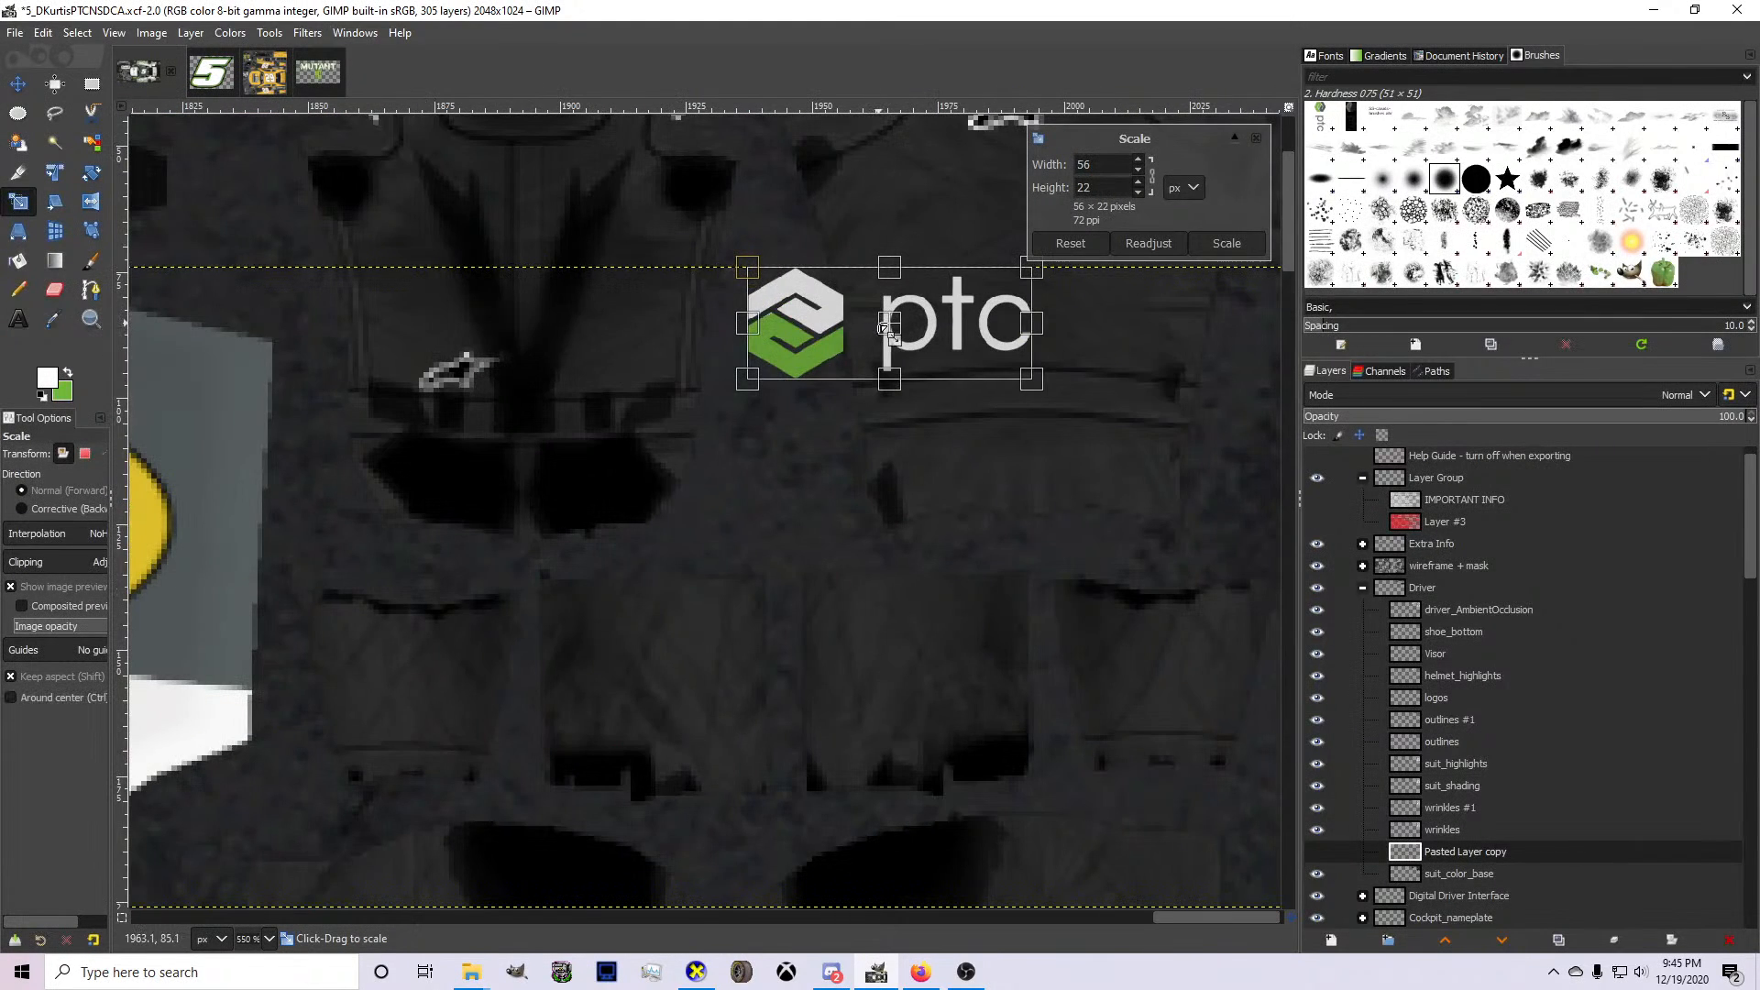
pyautogui.moveTo(868, 323); pyautogui.dragTo(486, 272)
pyautogui.scroll(1, 450, 279)
pyautogui.scroll(5, 403, 375)
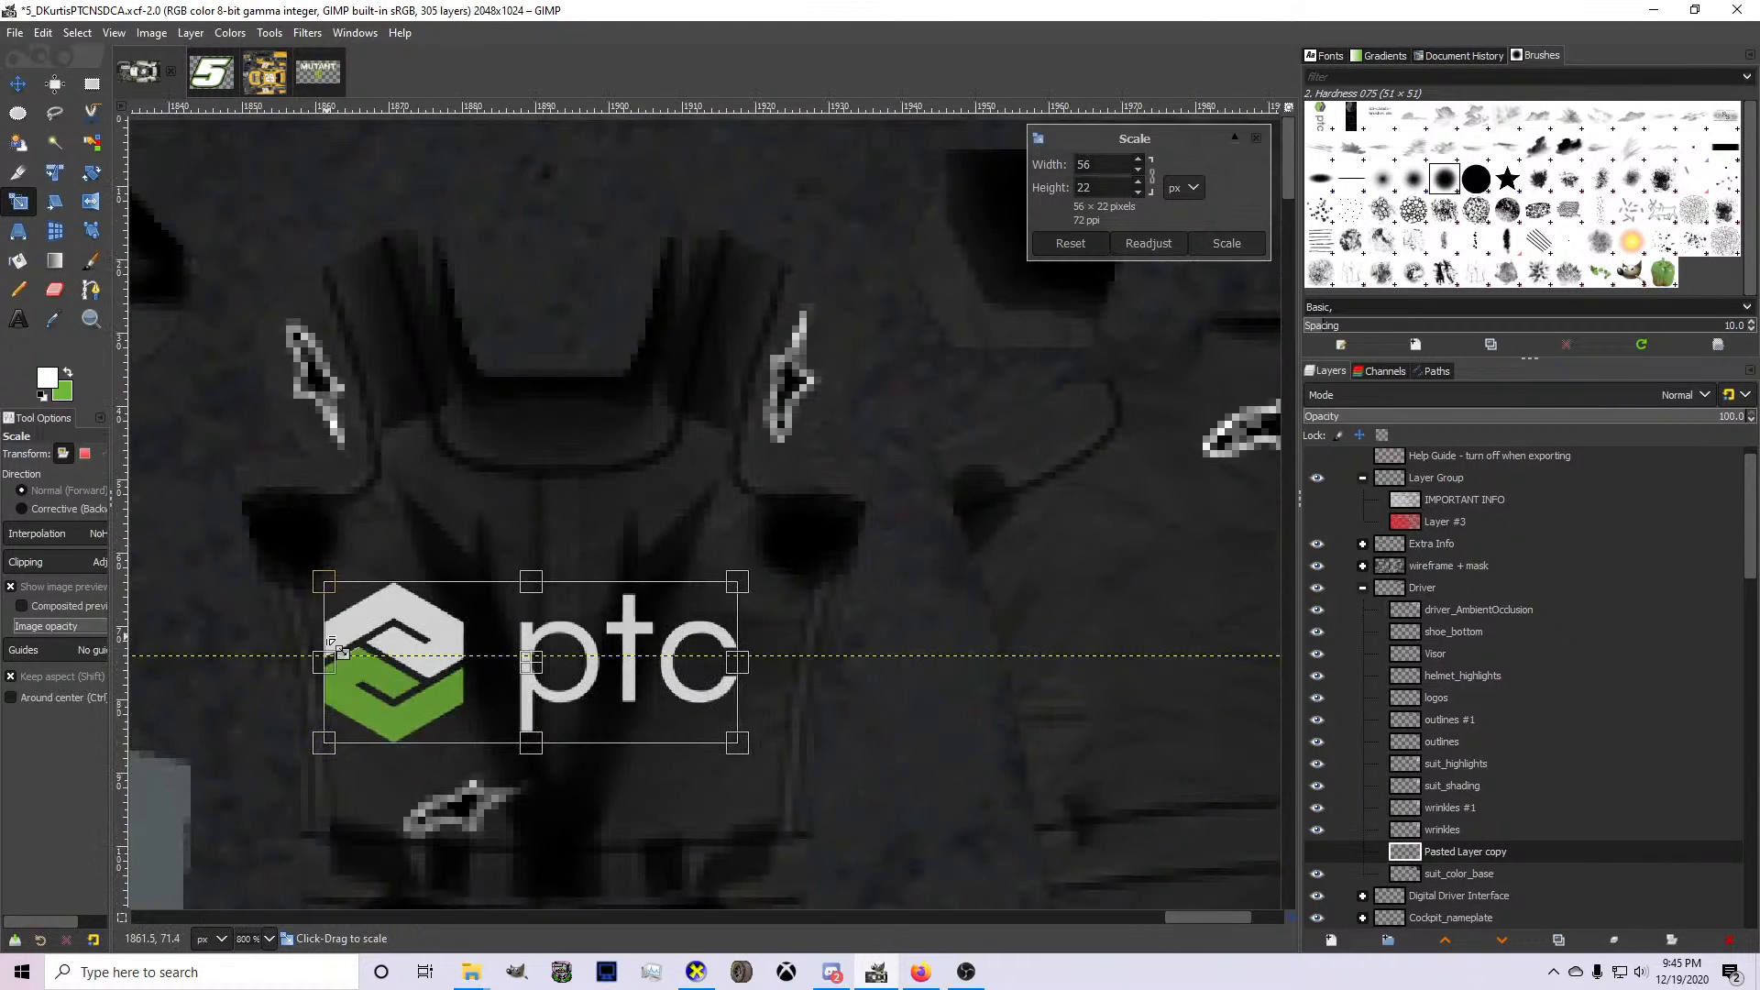
pyautogui.moveTo(326, 638); pyautogui.dragTo(393, 625)
pyautogui.moveTo(553, 671); pyautogui.dragTo(551, 647)
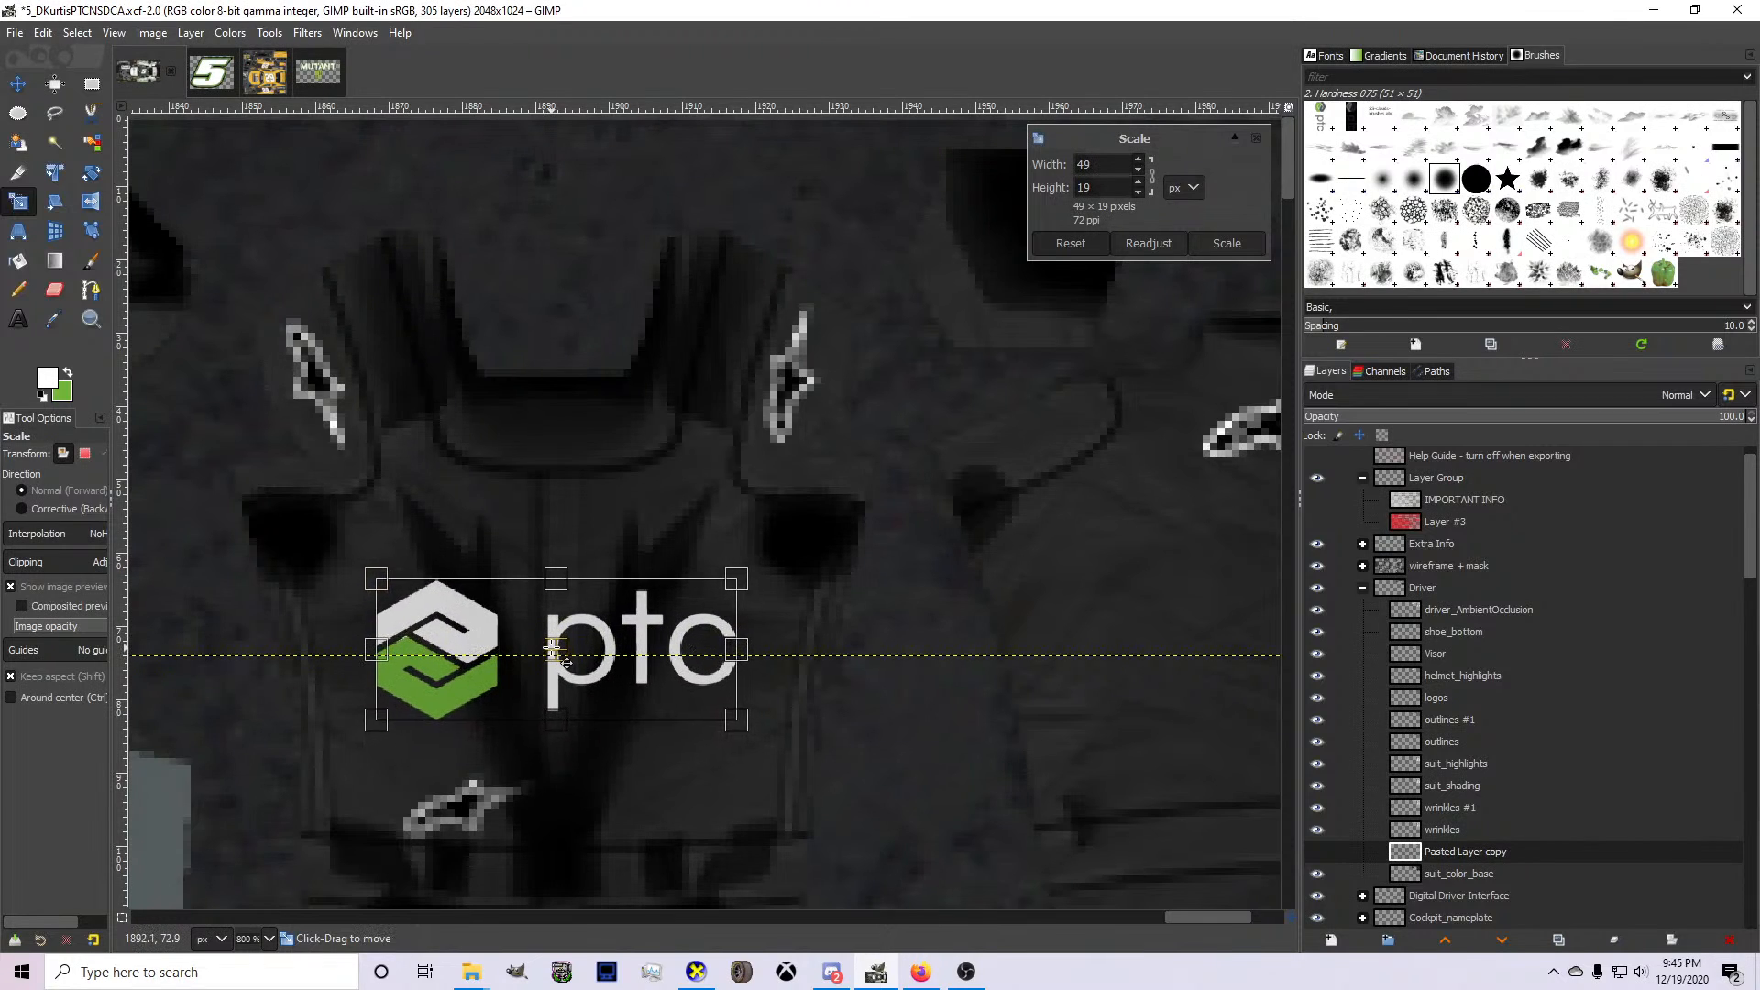
pyautogui.press('Return')
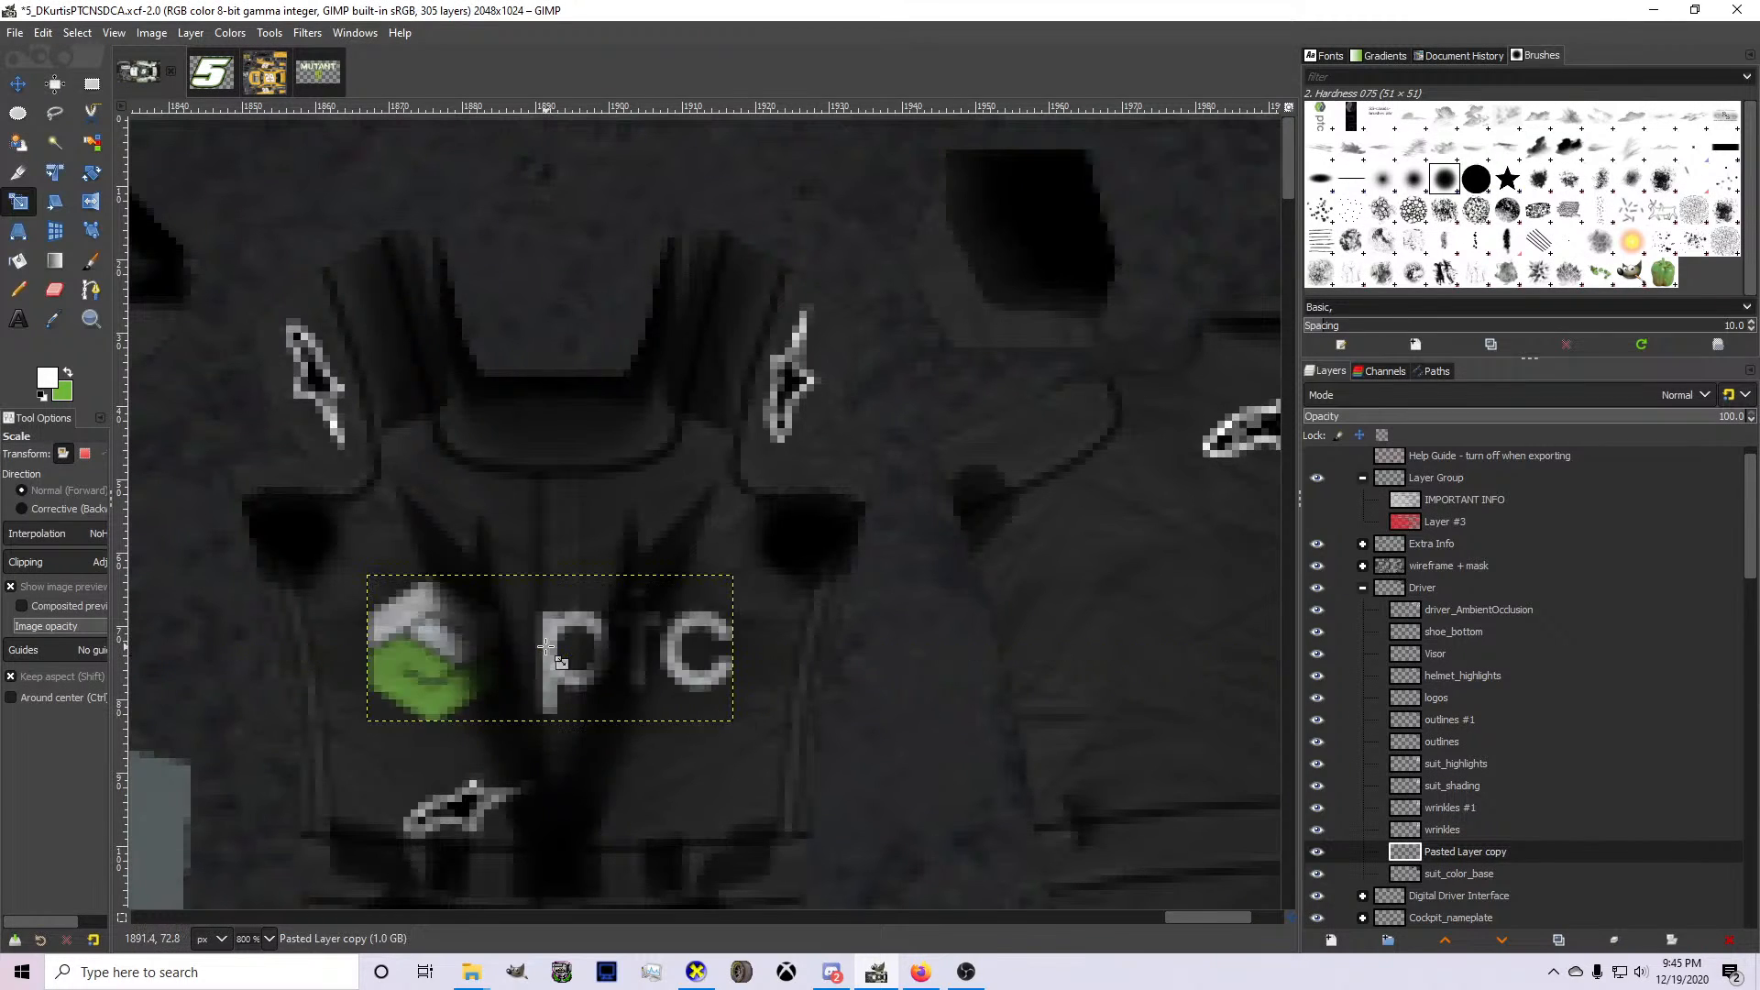
pyautogui.click(15, 85)
pyautogui.moveTo(432, 576); pyautogui.dragTo(425, 575)
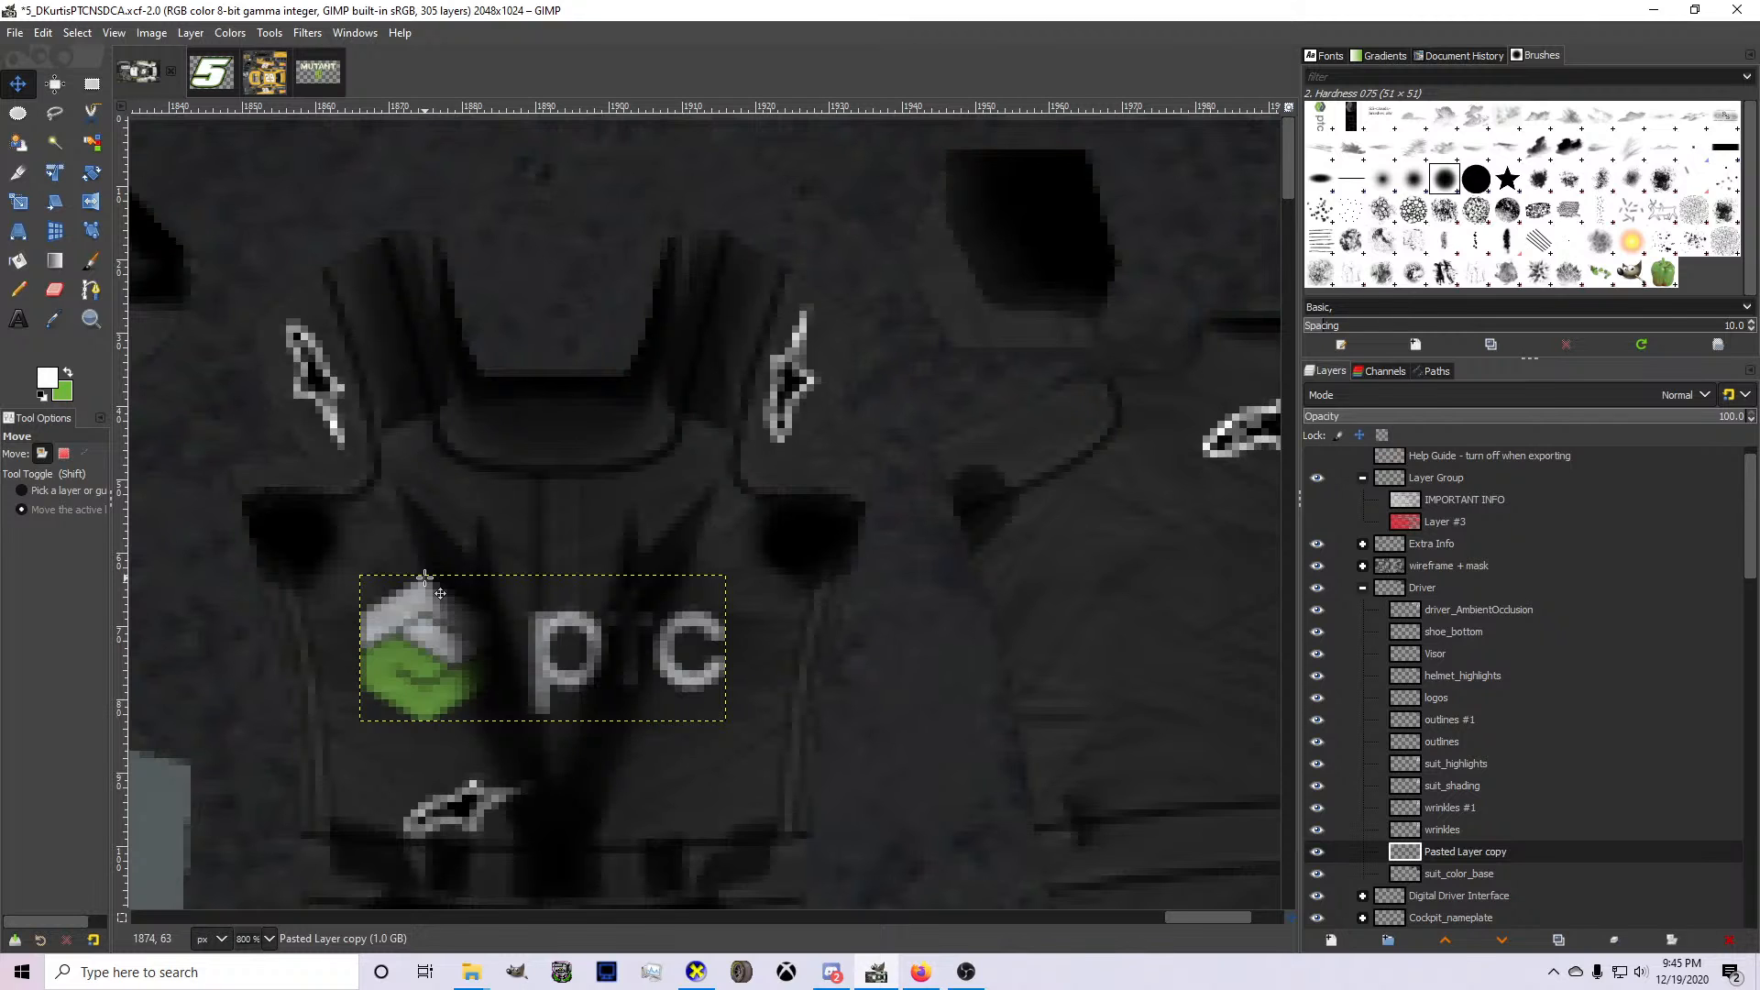
# Duplicate the chest logo and place the copy on the back of the driver's suit, below the existing white logo.
pyautogui.scroll(-2, 431, 587)
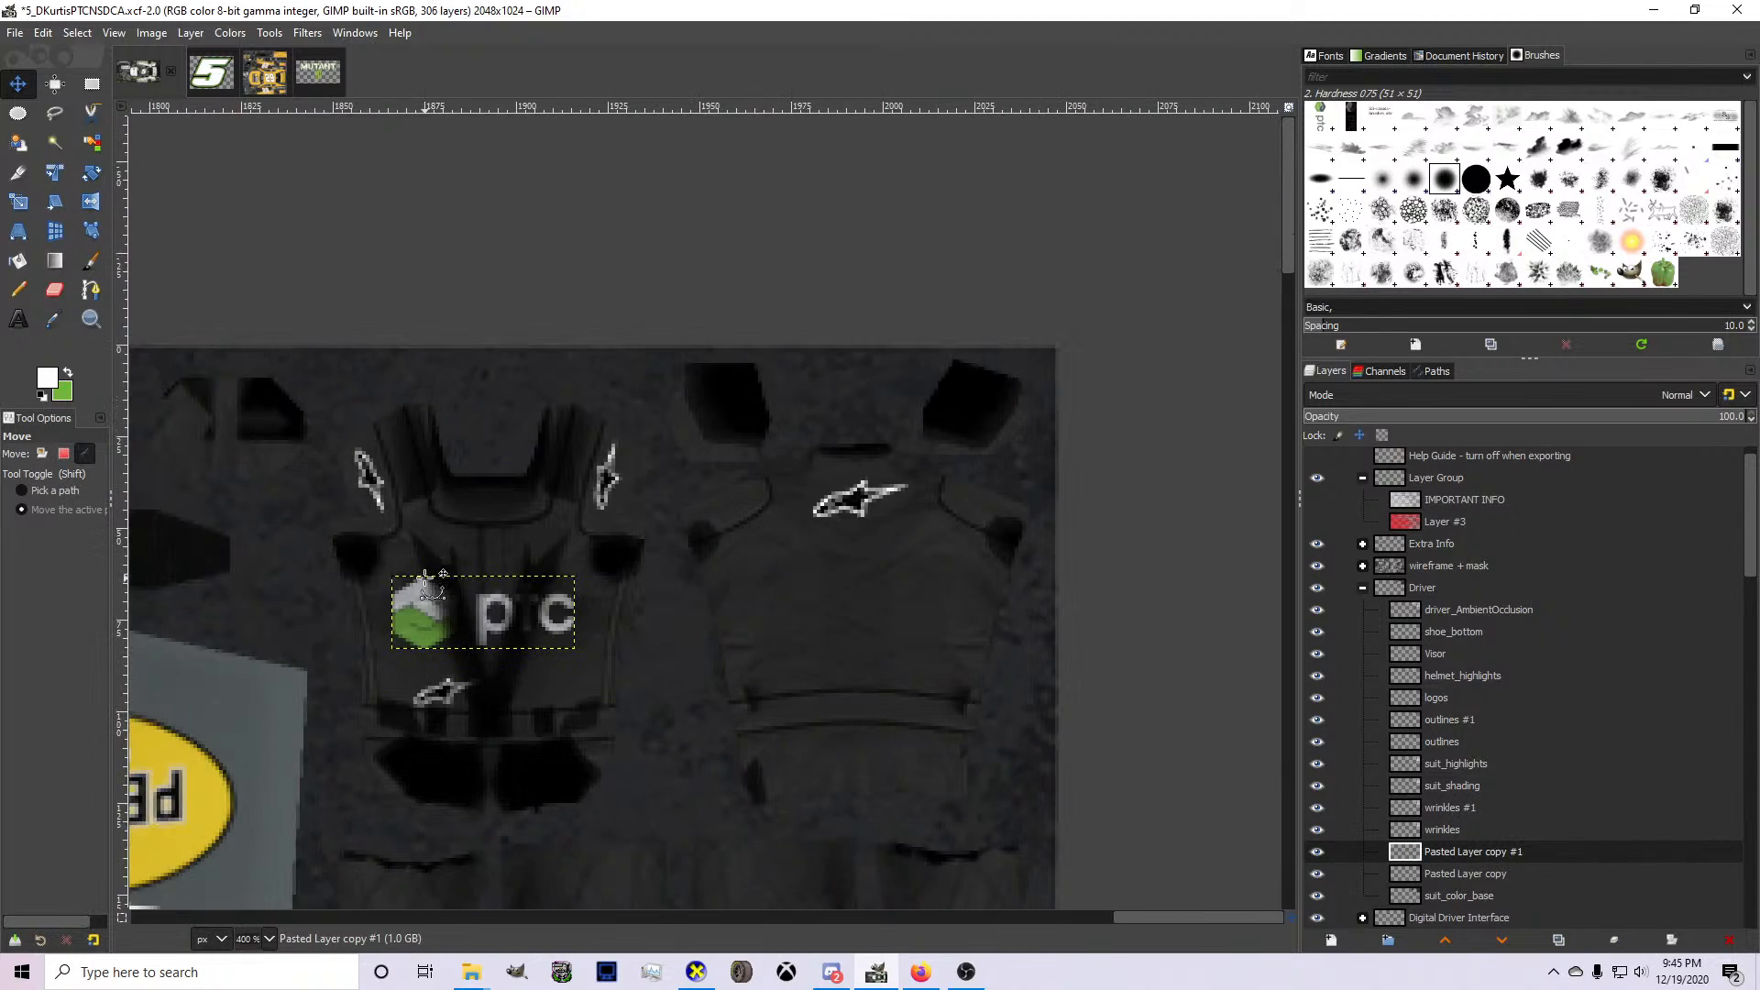
pyautogui.hotkey('shift', 'ctrl', 'd')
pyautogui.moveTo(469, 619); pyautogui.dragTo(887, 621)
pyautogui.scroll(2, 839, 609)
pyautogui.scroll(-2, 882, 616)
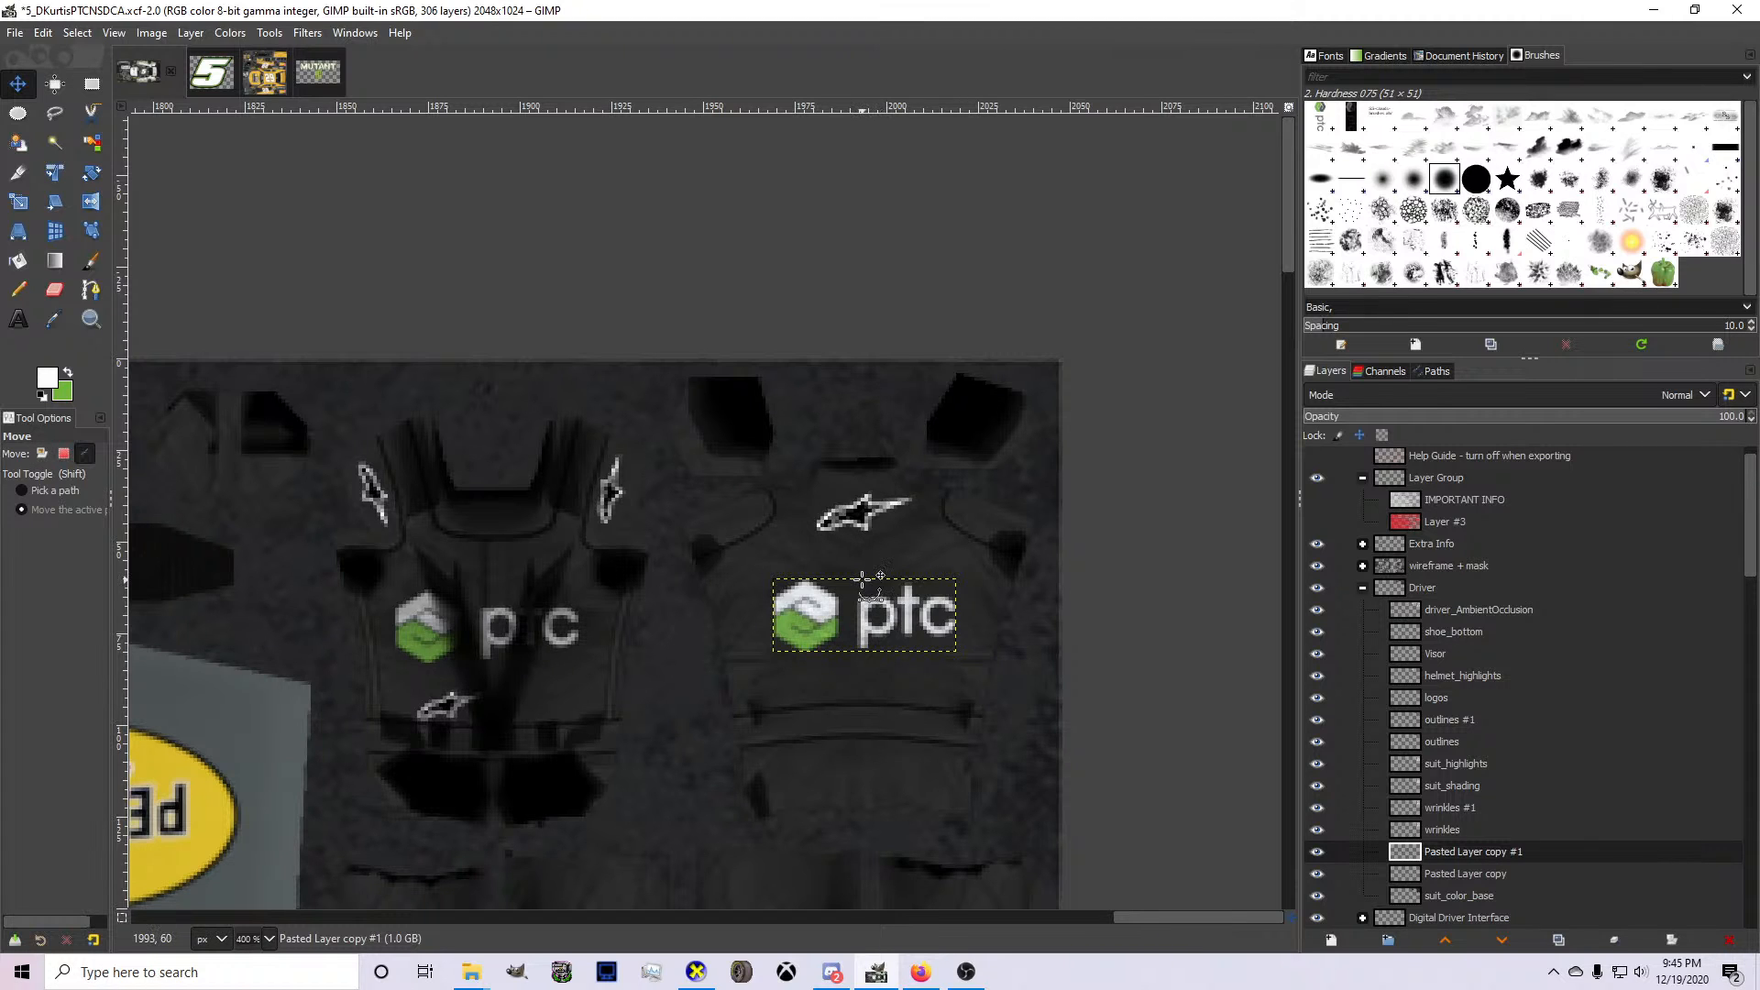
# Set the Text tool's font to Zootopia JPosters.com.ar for lettering above the car's side window.
pyautogui.scroll(-5, 866, 580)
pyautogui.scroll(2, 561, 690)
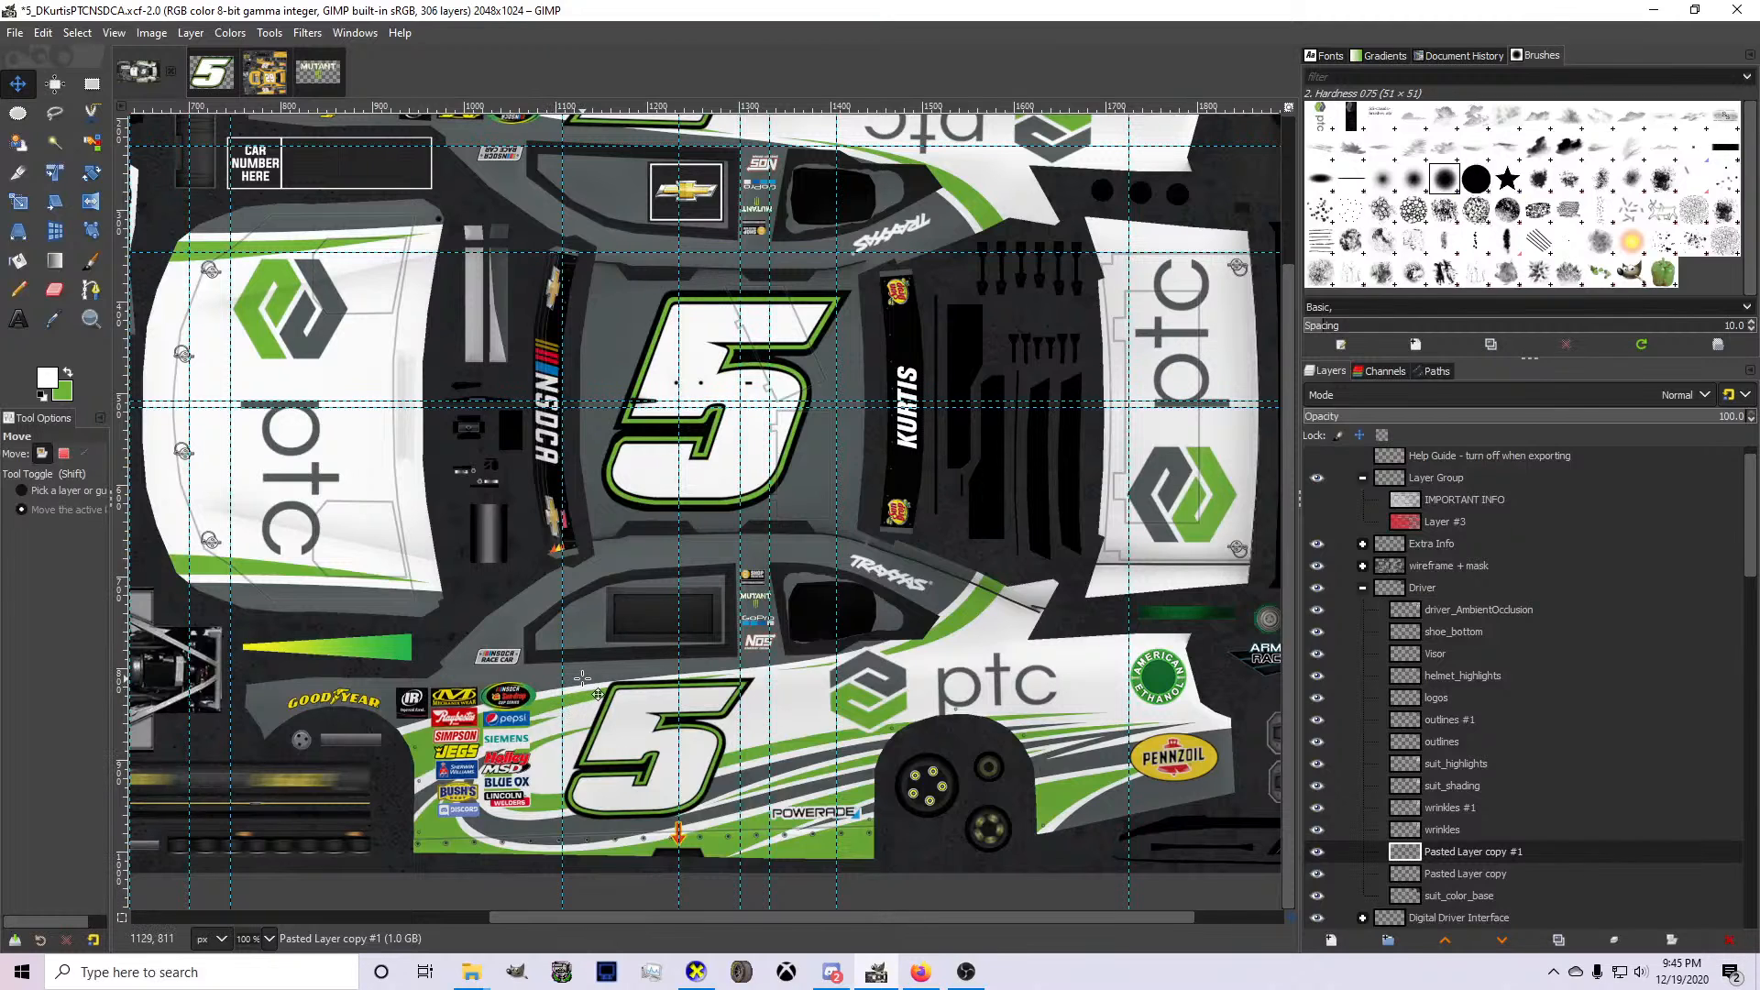
pyautogui.click(18, 319)
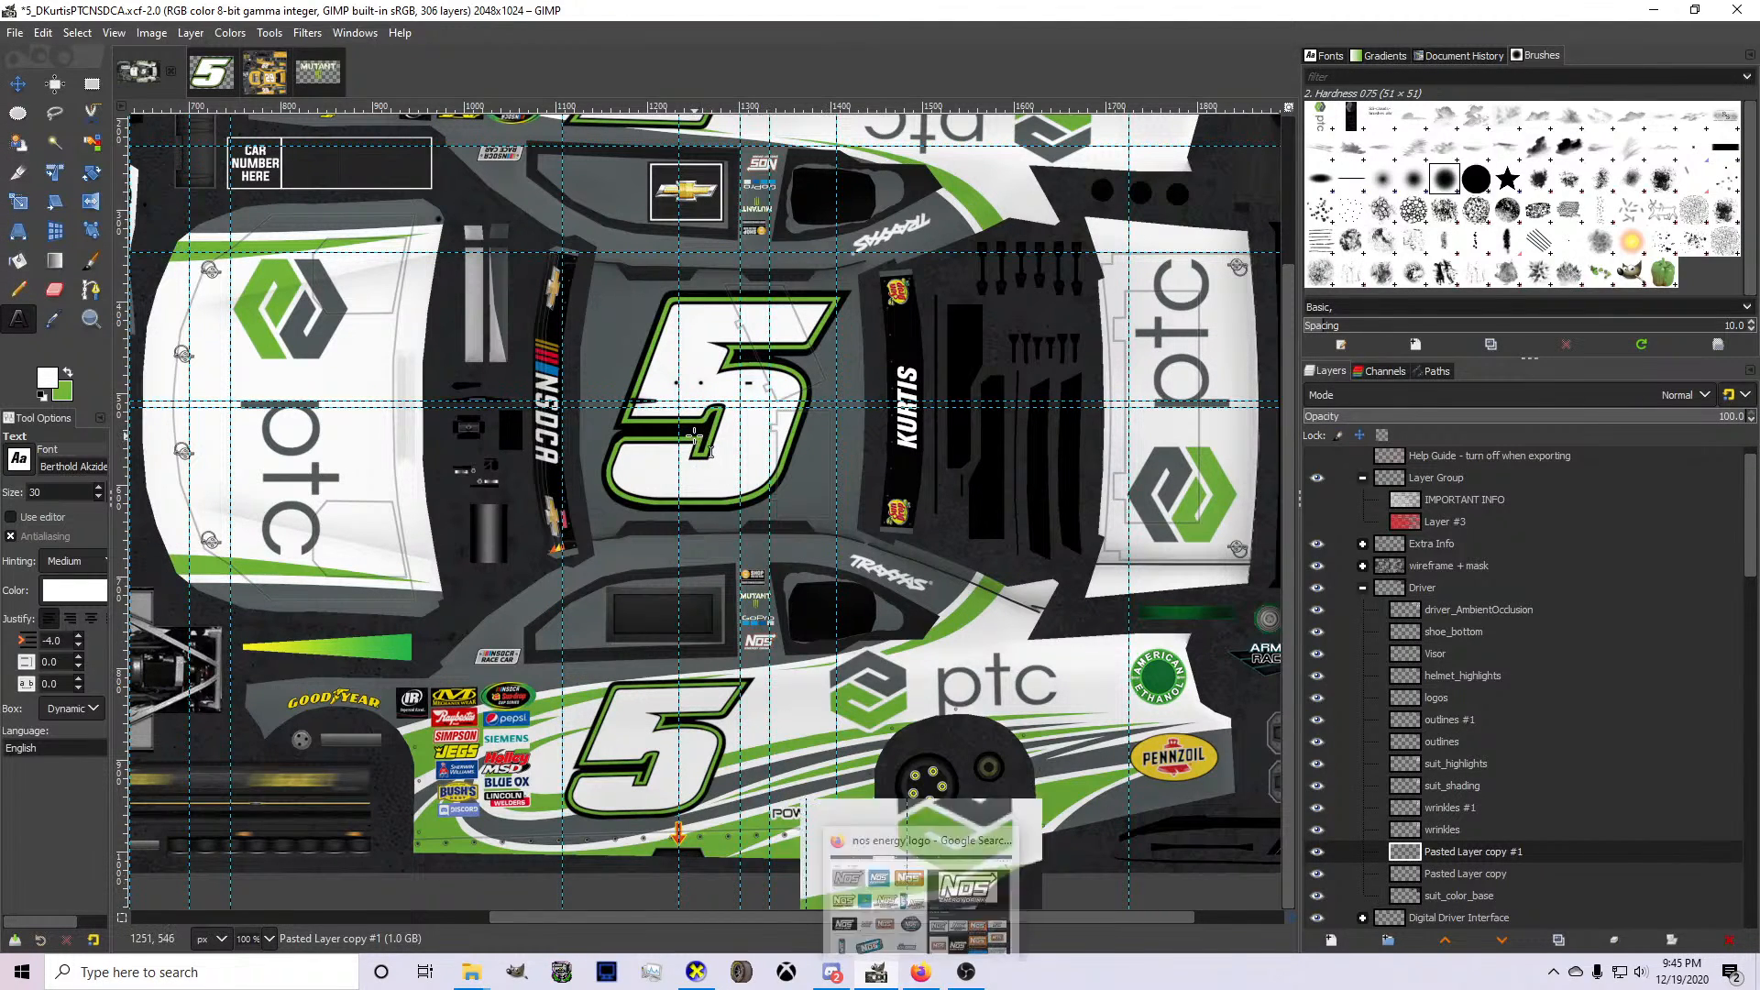
pyautogui.scroll(3, 700, 457)
pyautogui.scroll(-3, 732, 515)
pyautogui.scroll(4, 733, 515)
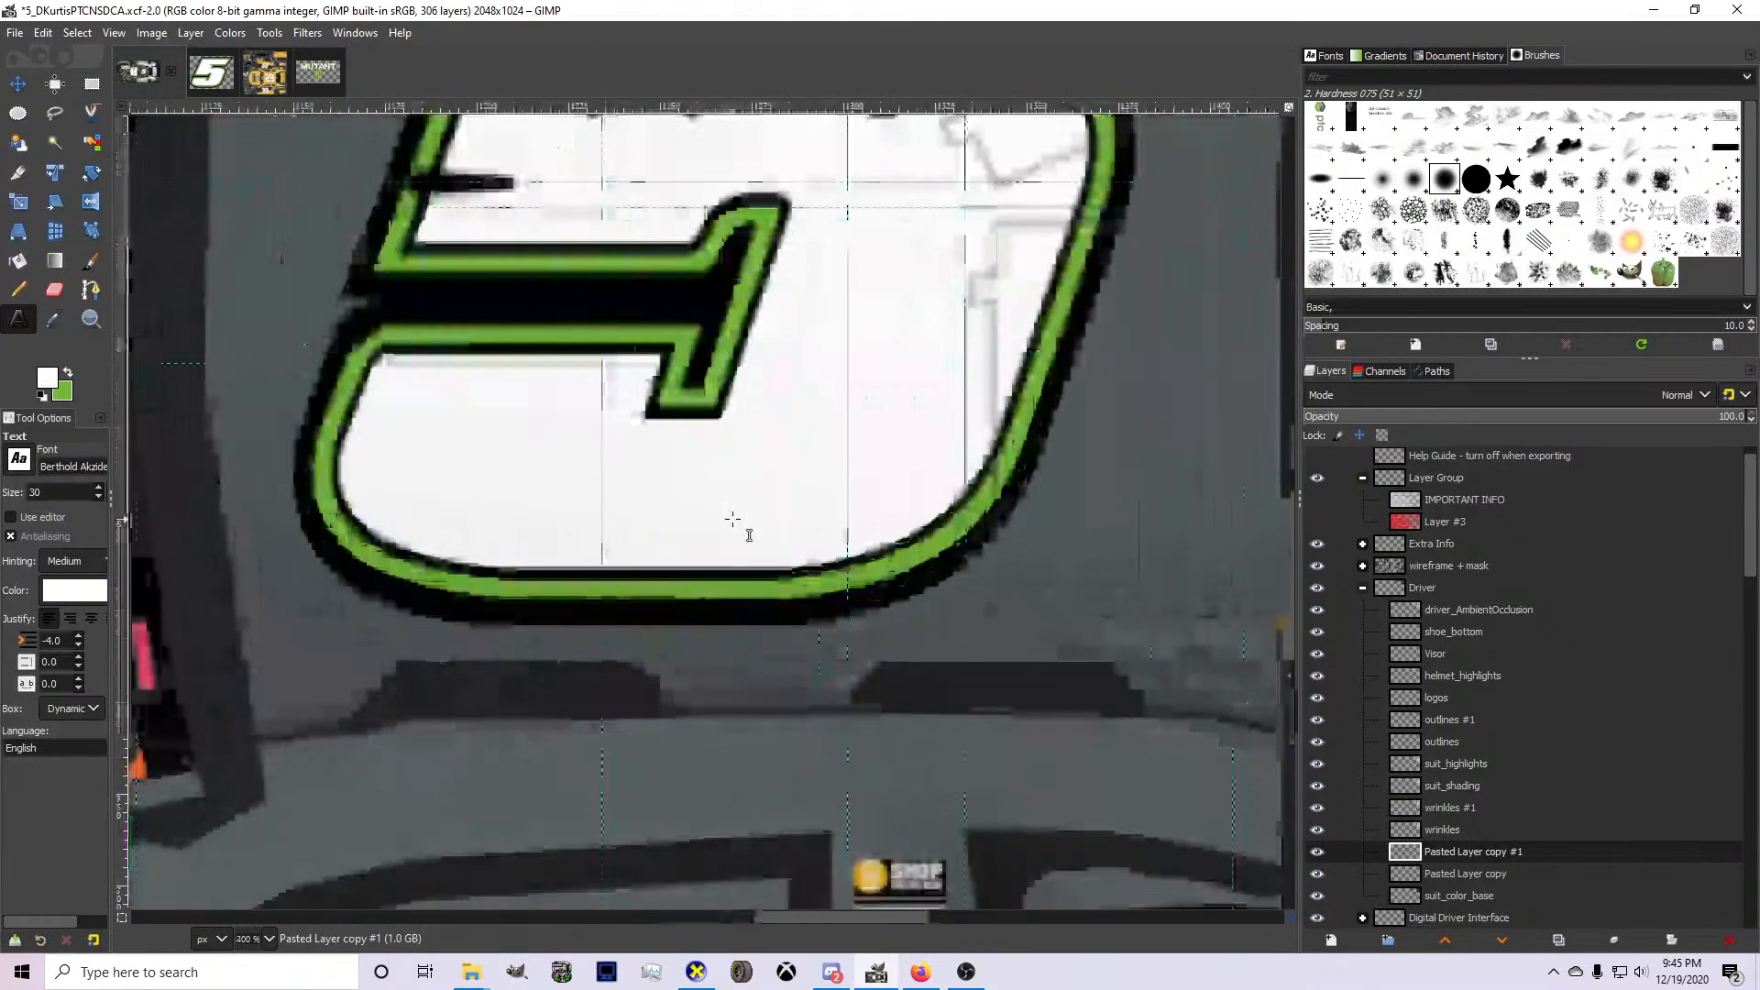
pyautogui.click(20, 458)
pyautogui.scroll(-5, 66, 511)
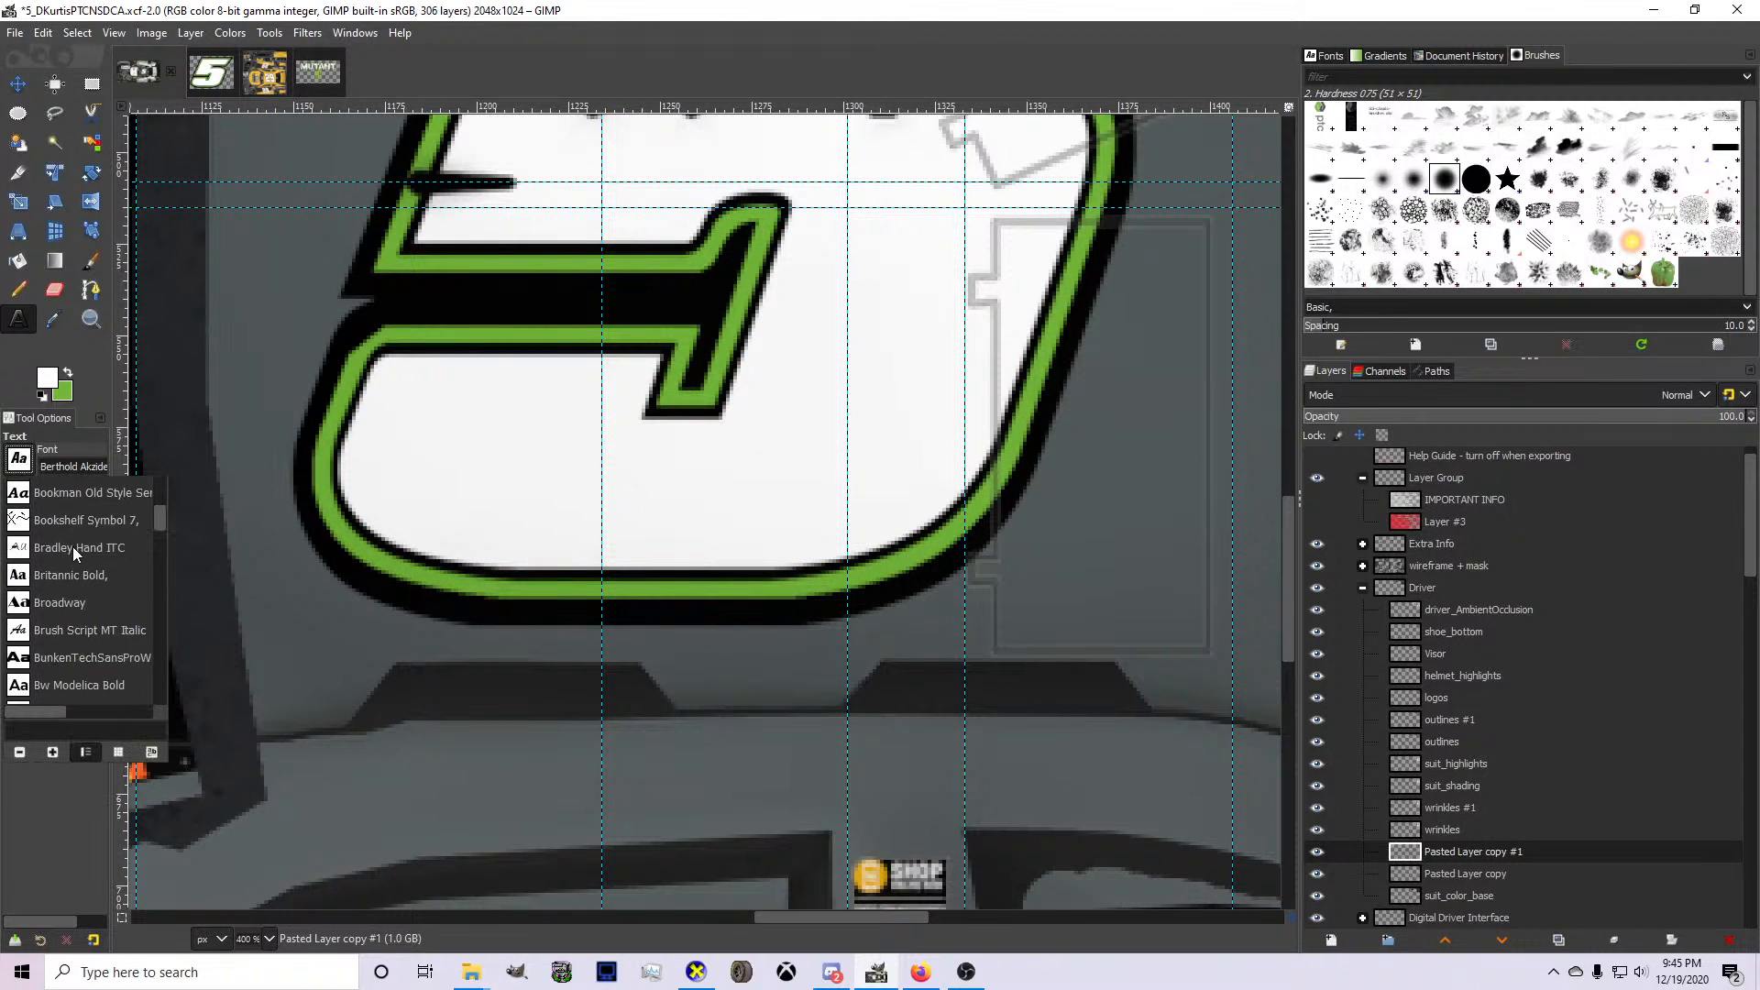
pyautogui.scroll(-6, 74, 552)
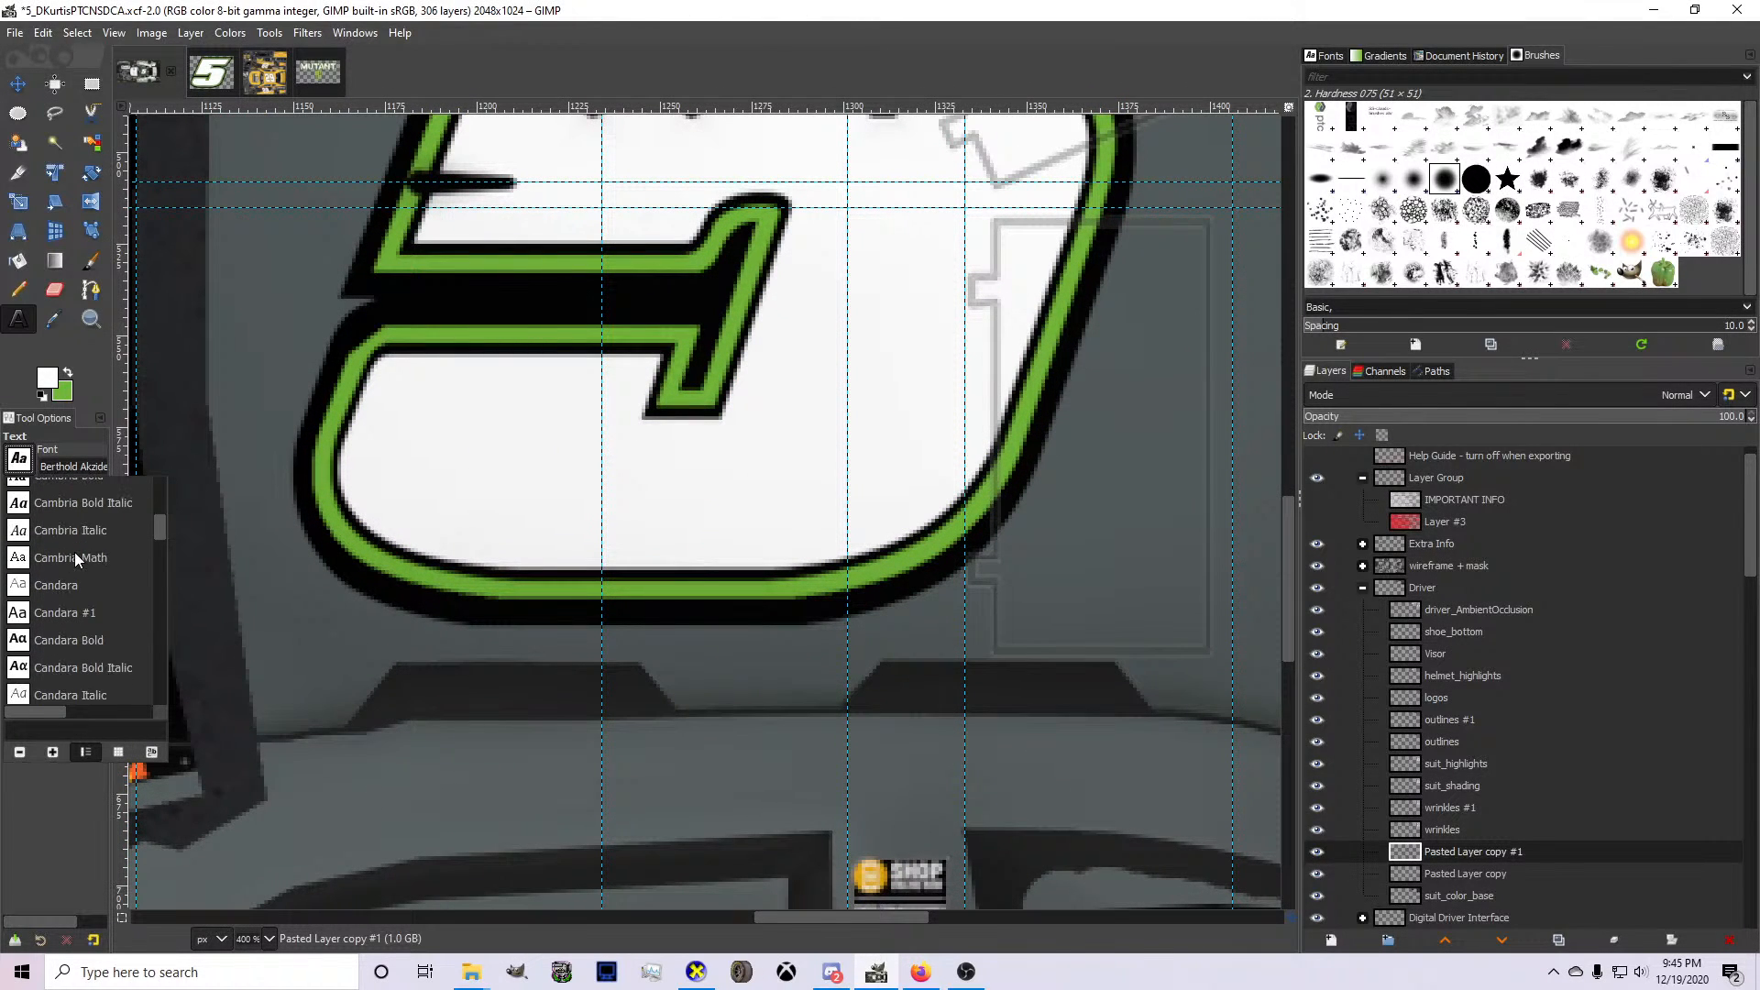
pyautogui.click(80, 451)
pyautogui.click(74, 463)
pyautogui.hotkey('ctrl', 'a')
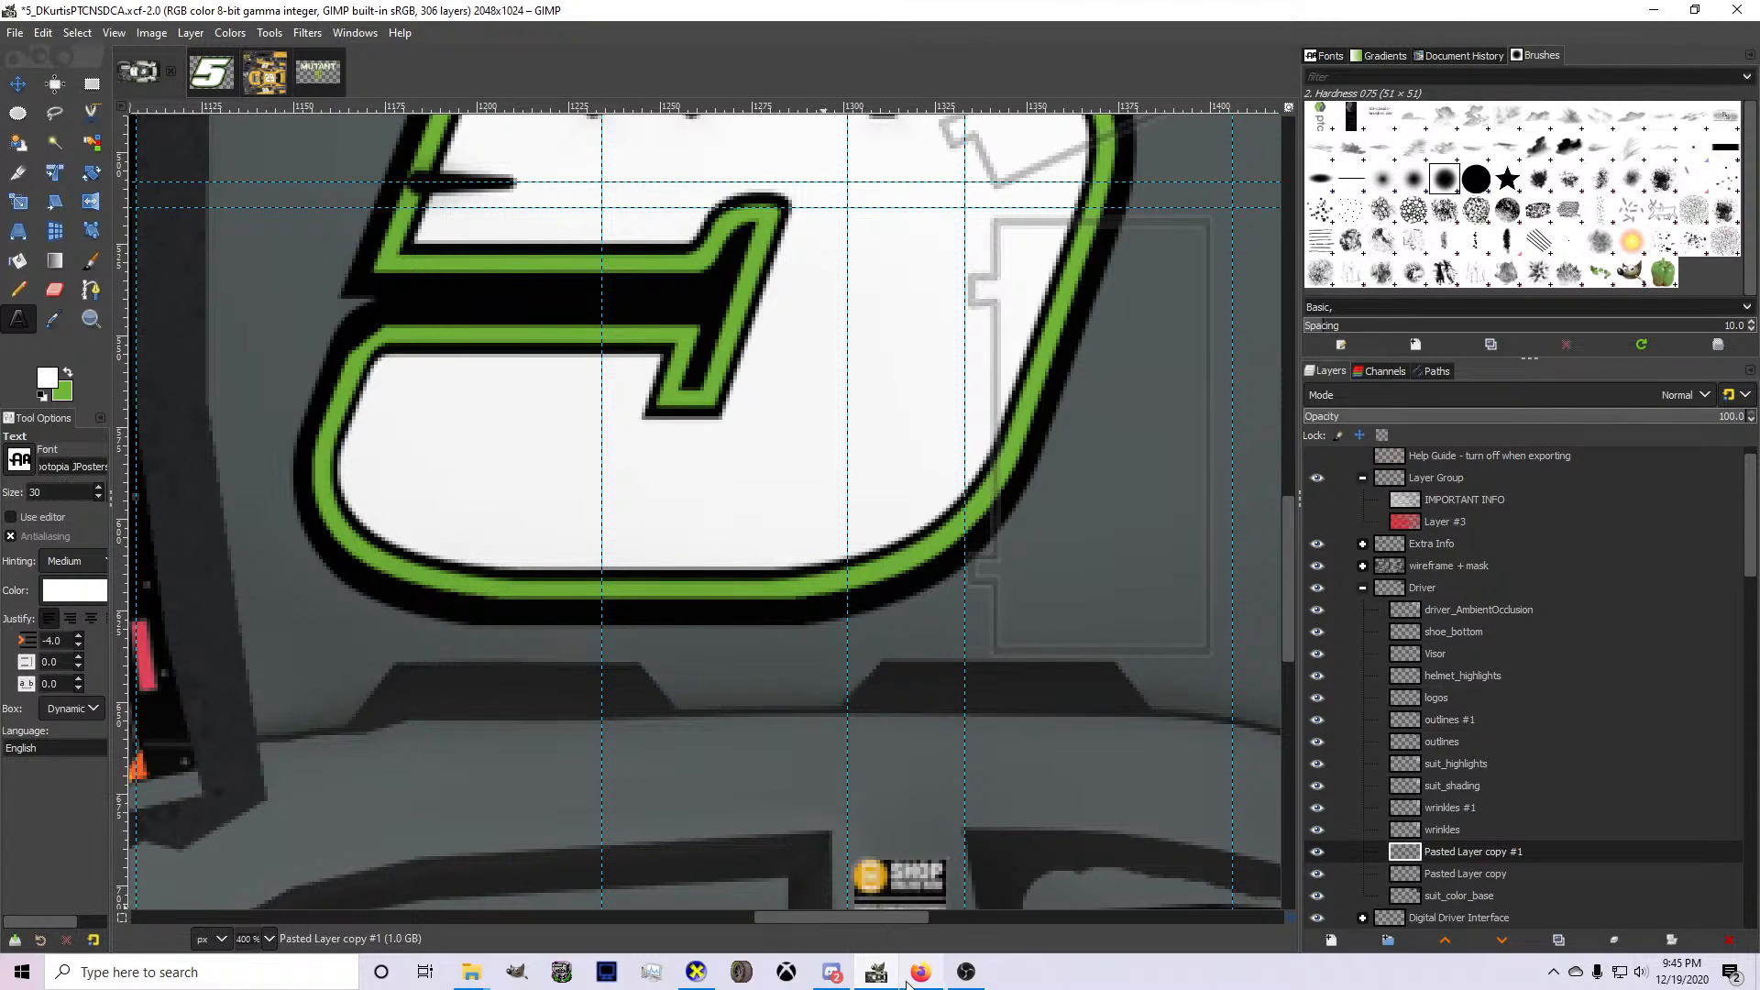
# Add the driver's name as white size 30 text above the side window and move its layer directly above the Core_base_Colors group.
pyautogui.click(443, 746)
pyautogui.write('DJ Kurtis')
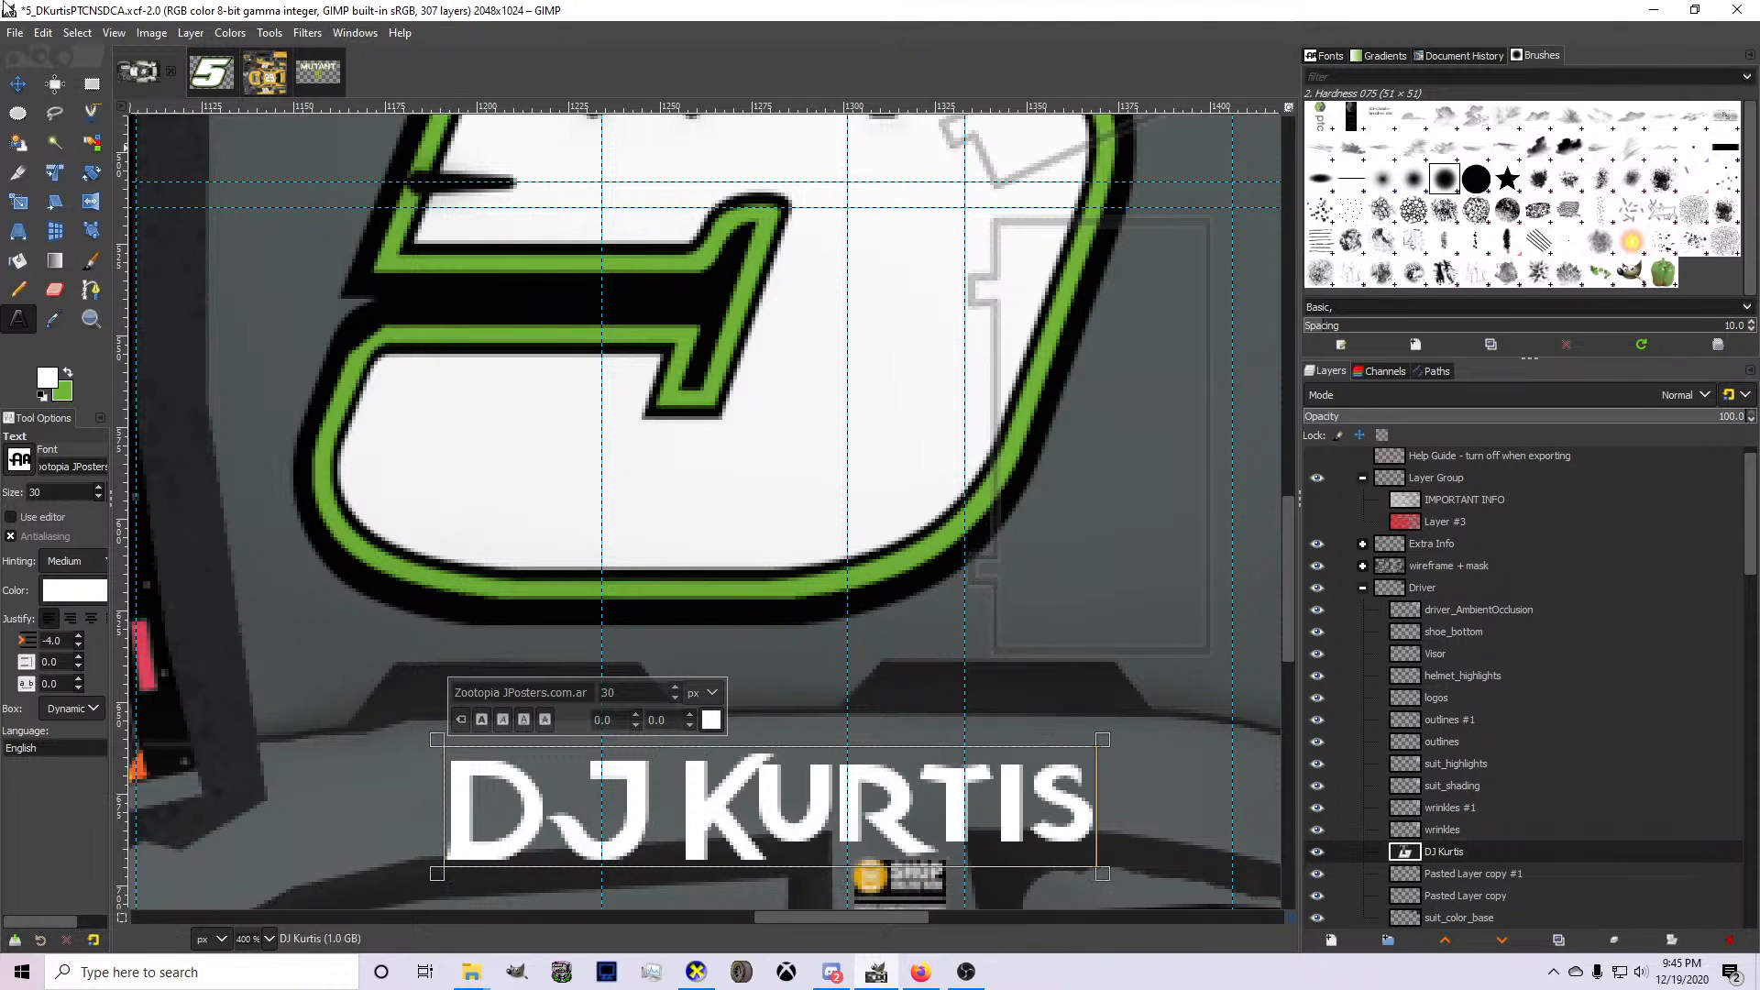
pyautogui.click(16, 84)
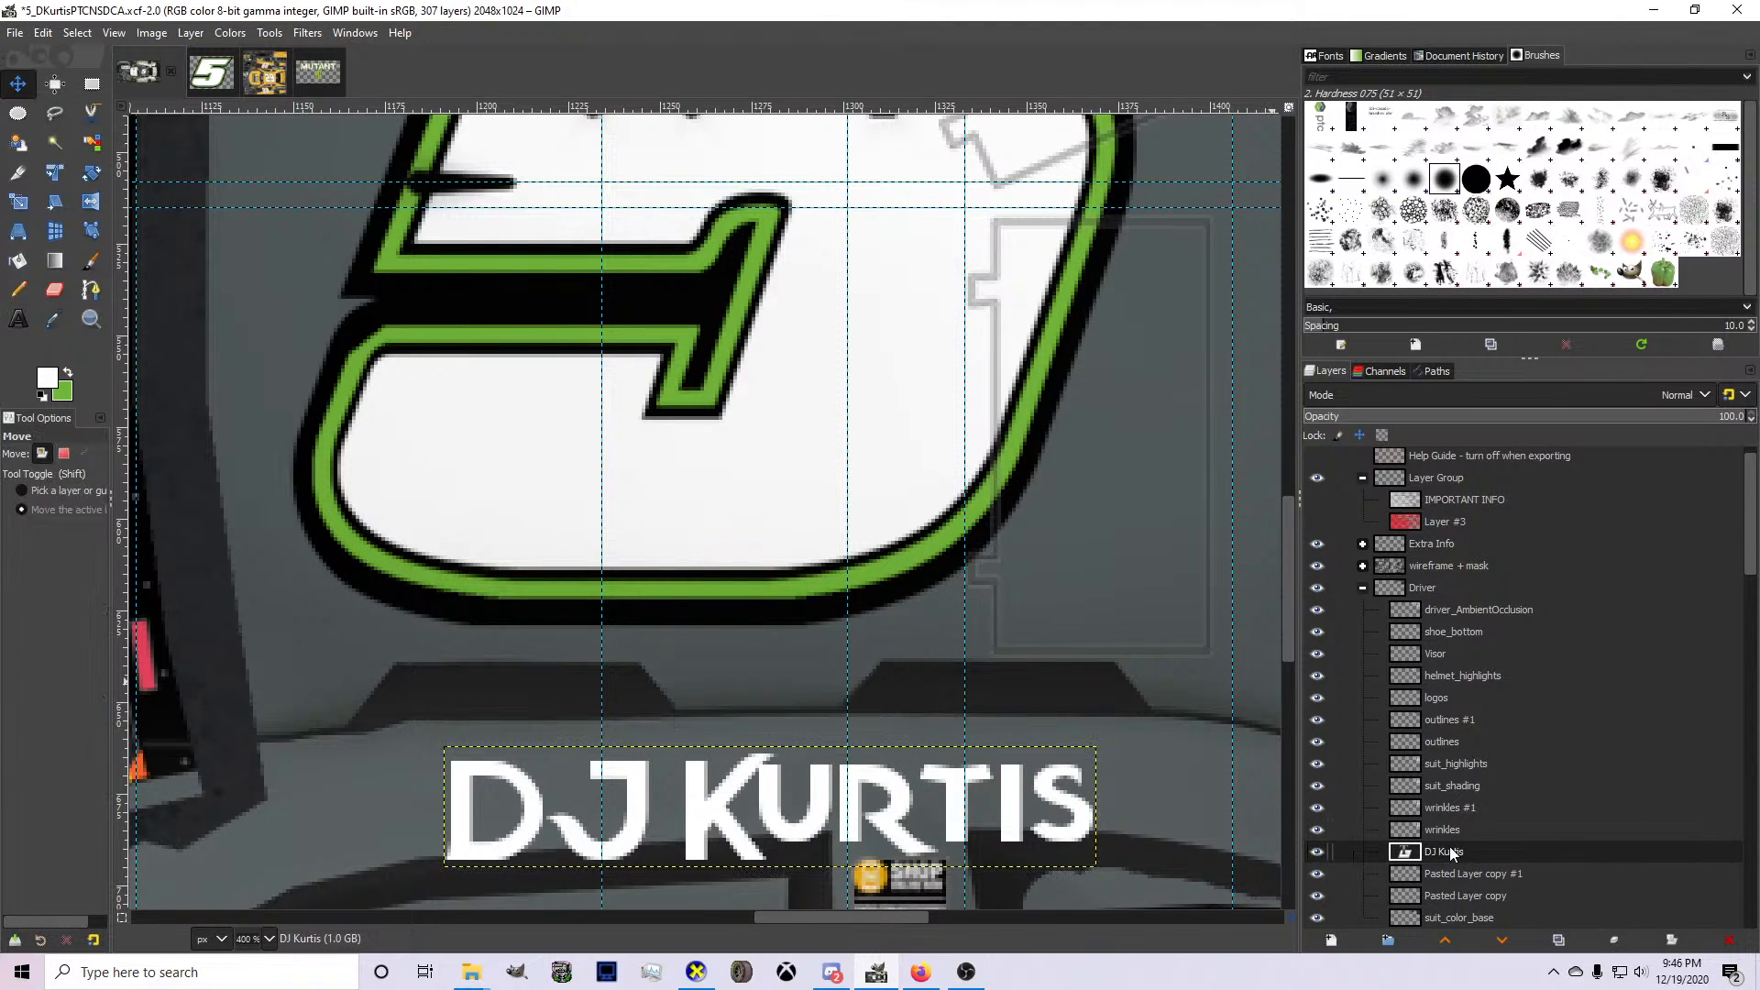
pyautogui.moveTo(1453, 855); pyautogui.dragTo(1462, 707)
pyautogui.scroll(-3, 954, 711)
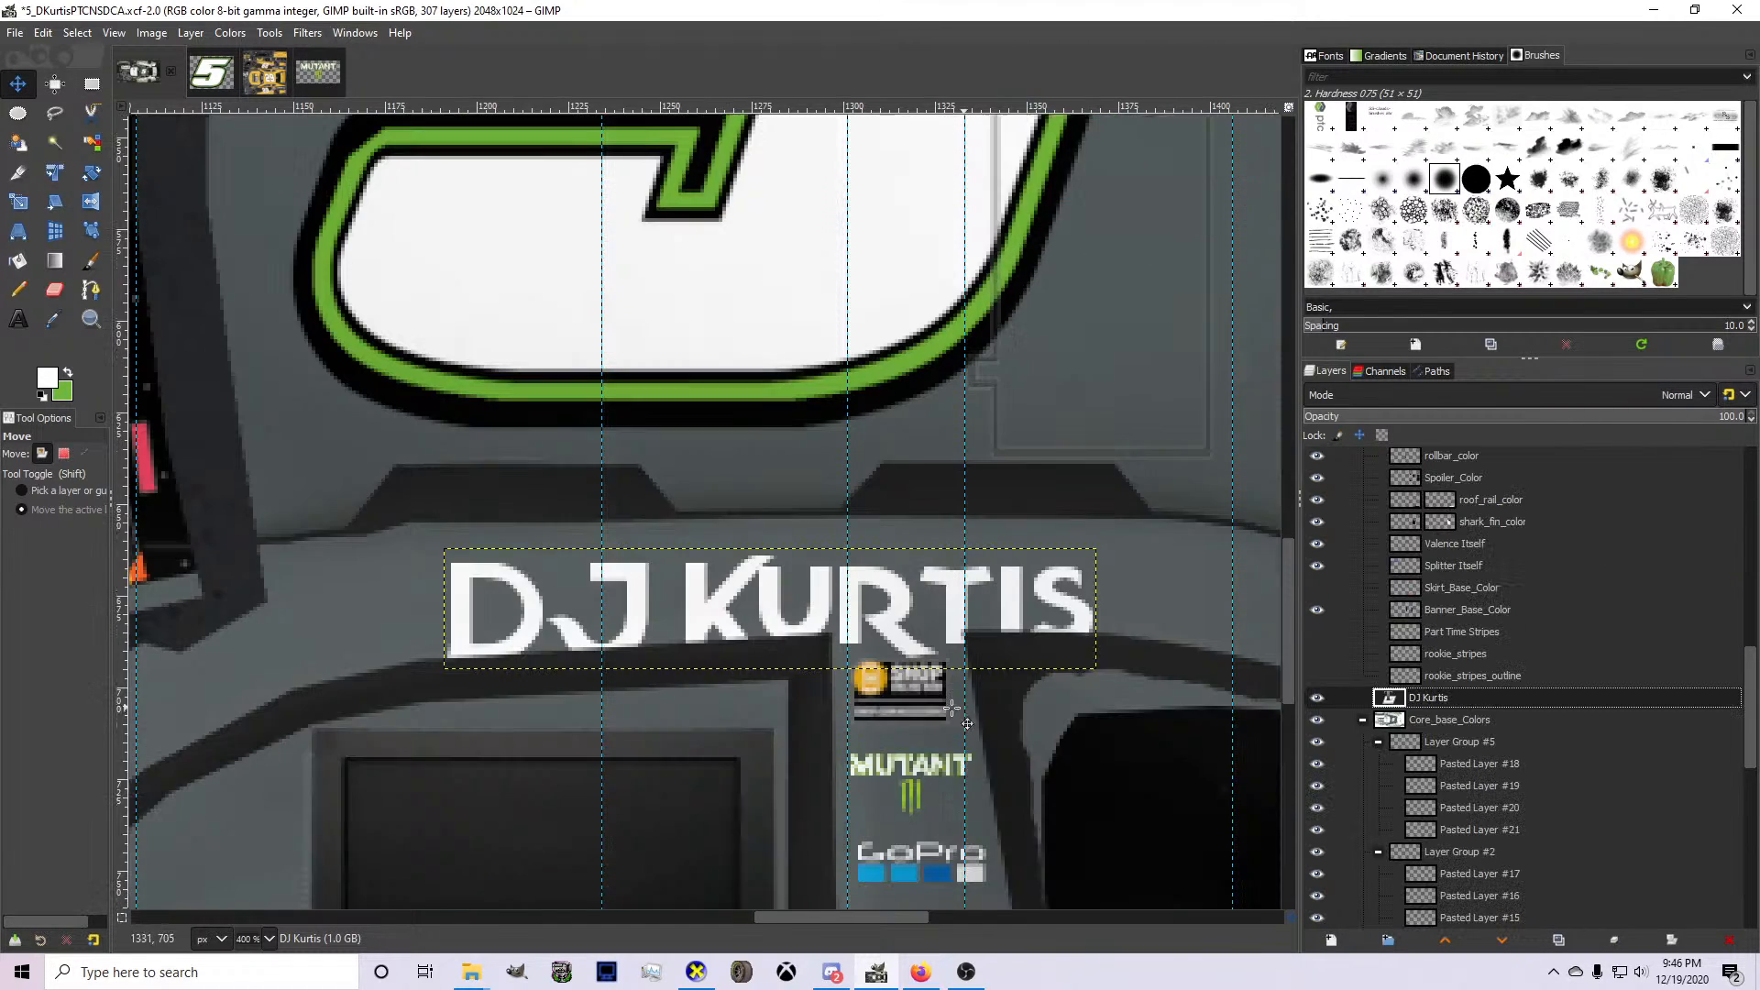
# Scale the driver's name to 81 × 15 px and position it on the grey roof rail above the side window.
pyautogui.hotkey('shift', 's')
pyautogui.click(965, 633)
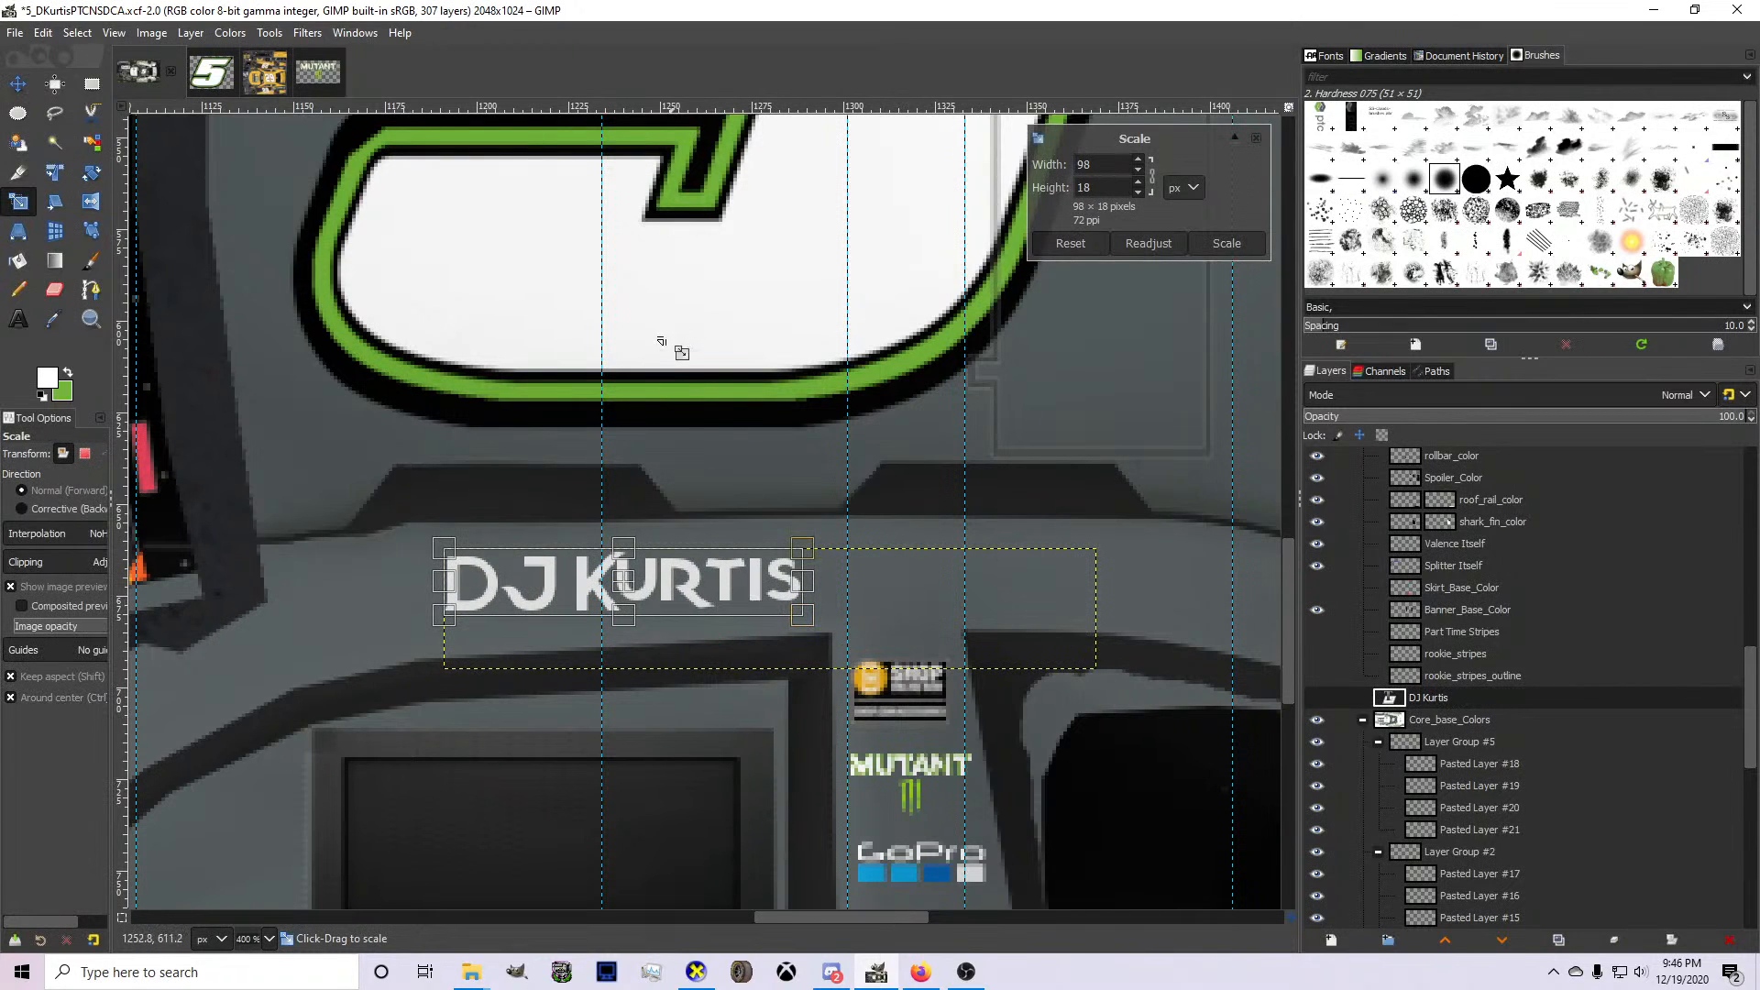
pyautogui.scroll(1, 662, 342)
pyautogui.moveTo(615, 679); pyautogui.dragTo(598, 679)
pyautogui.moveTo(791, 714); pyautogui.dragTo(706, 715)
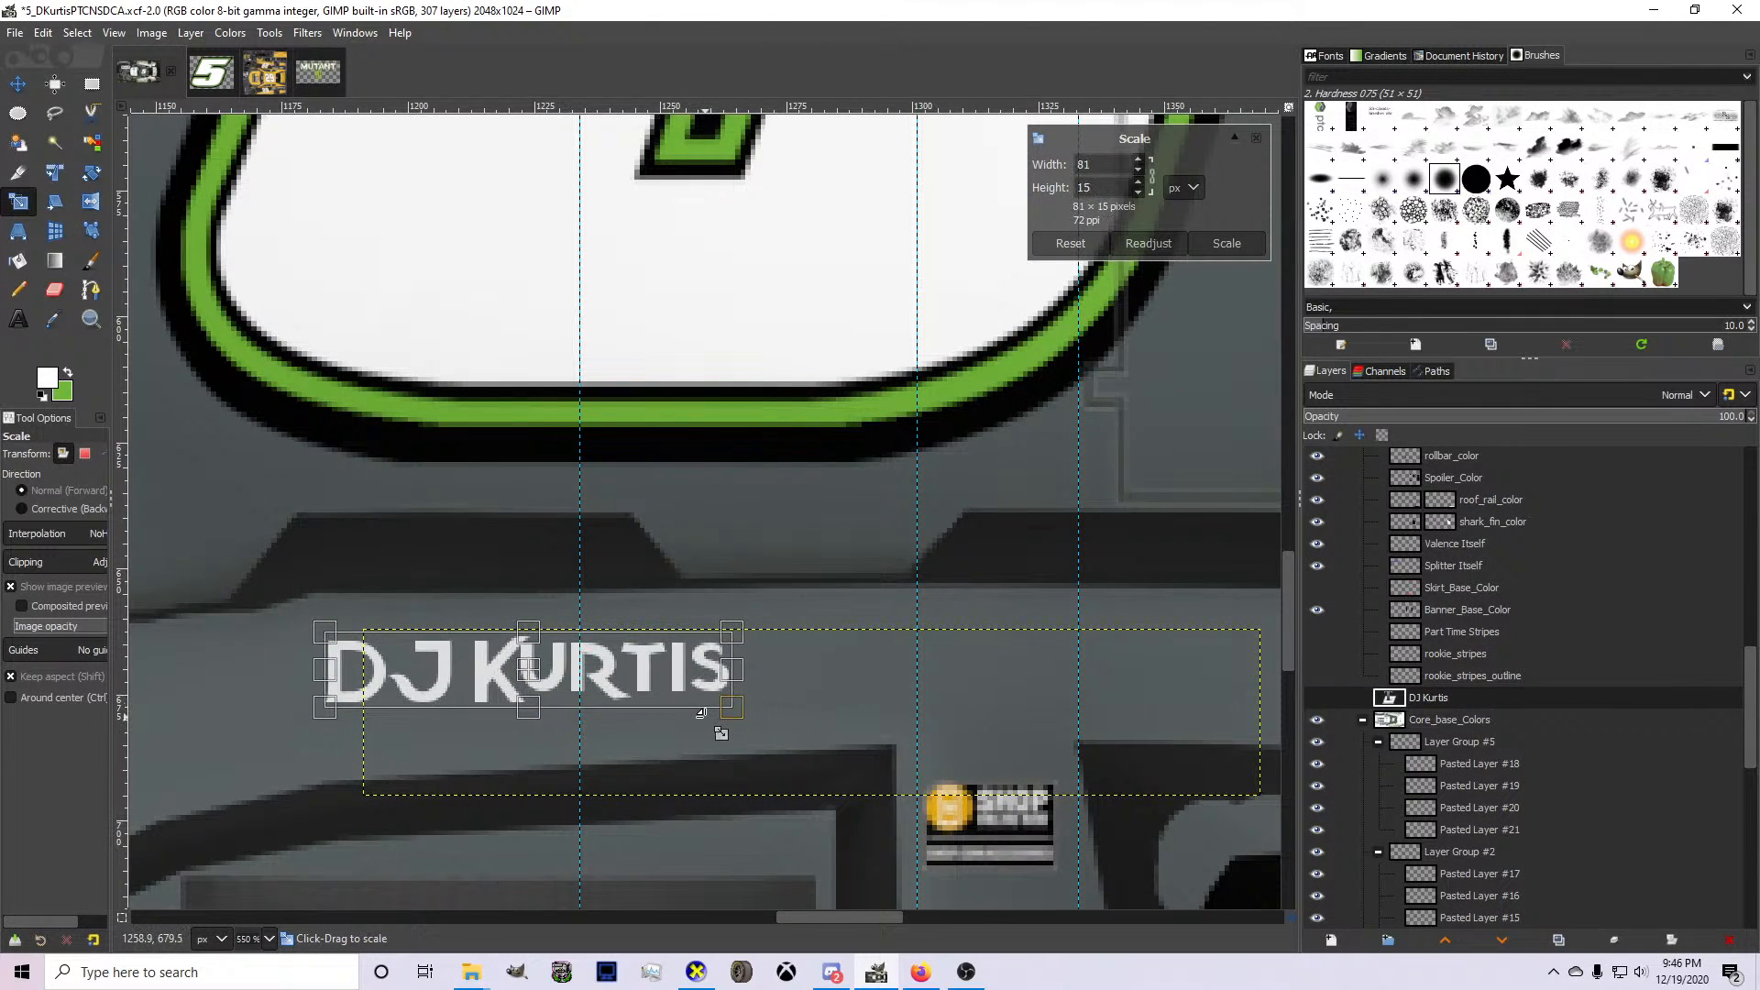
pyautogui.press('Return')
pyautogui.click(18, 83)
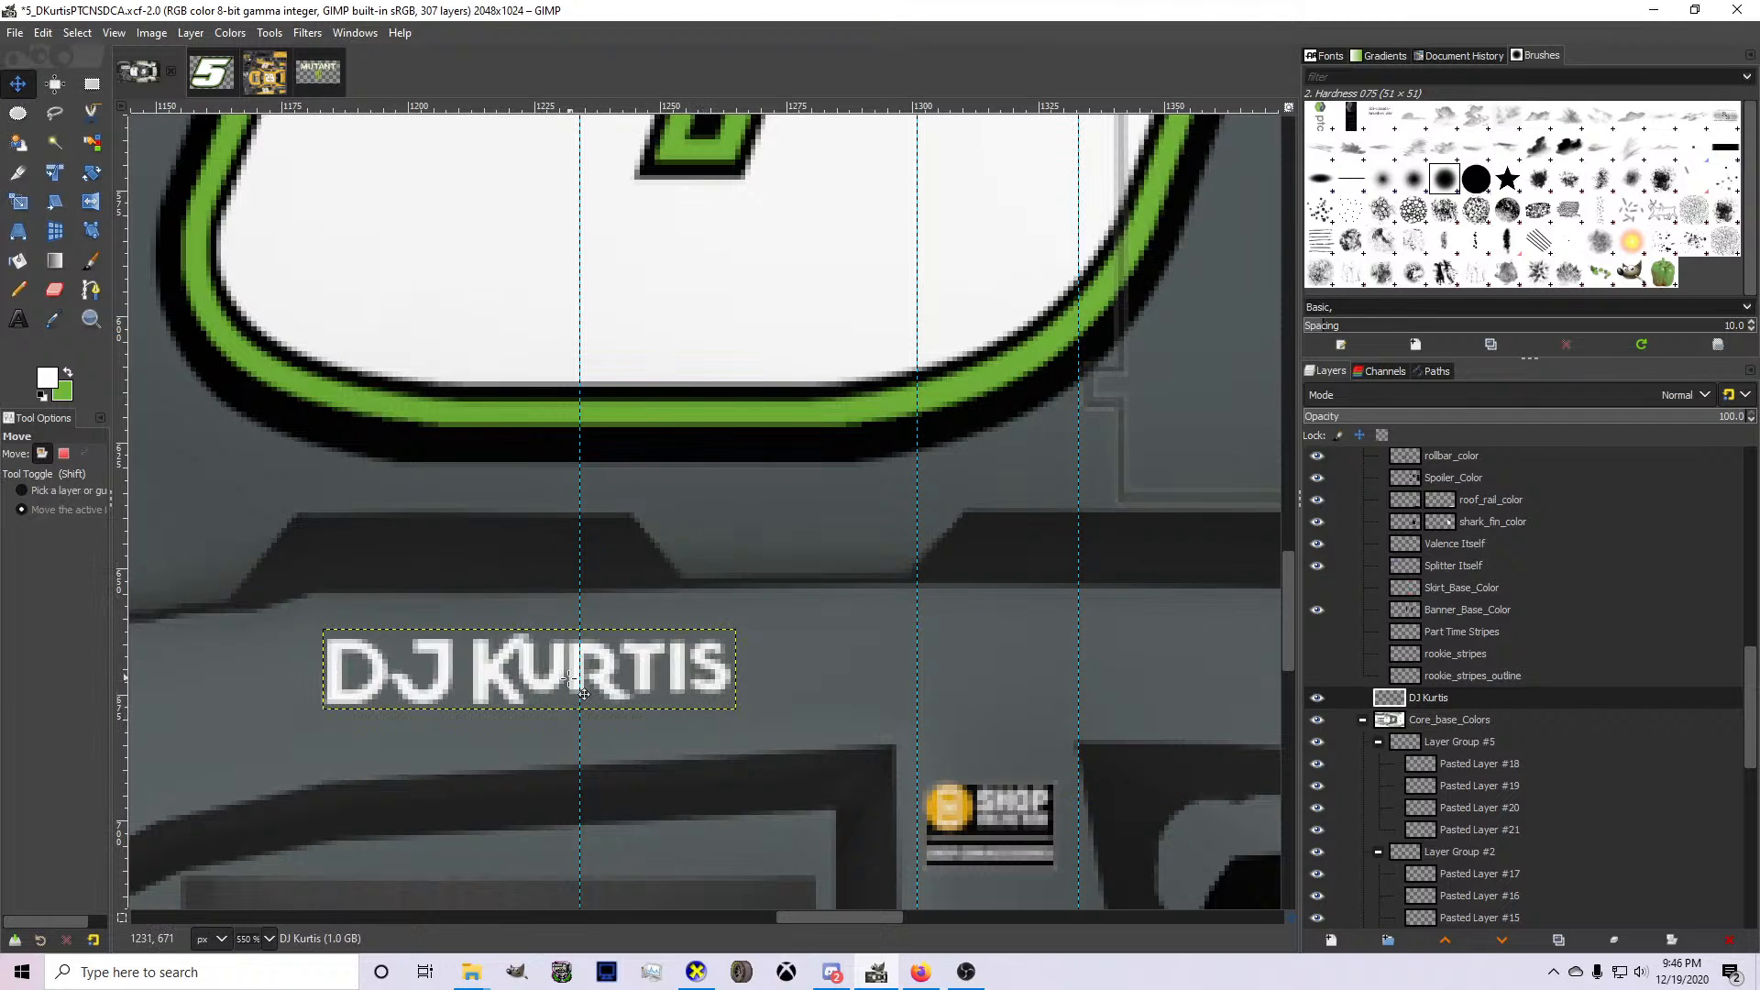
pyautogui.moveTo(561, 689); pyautogui.dragTo(541, 718)
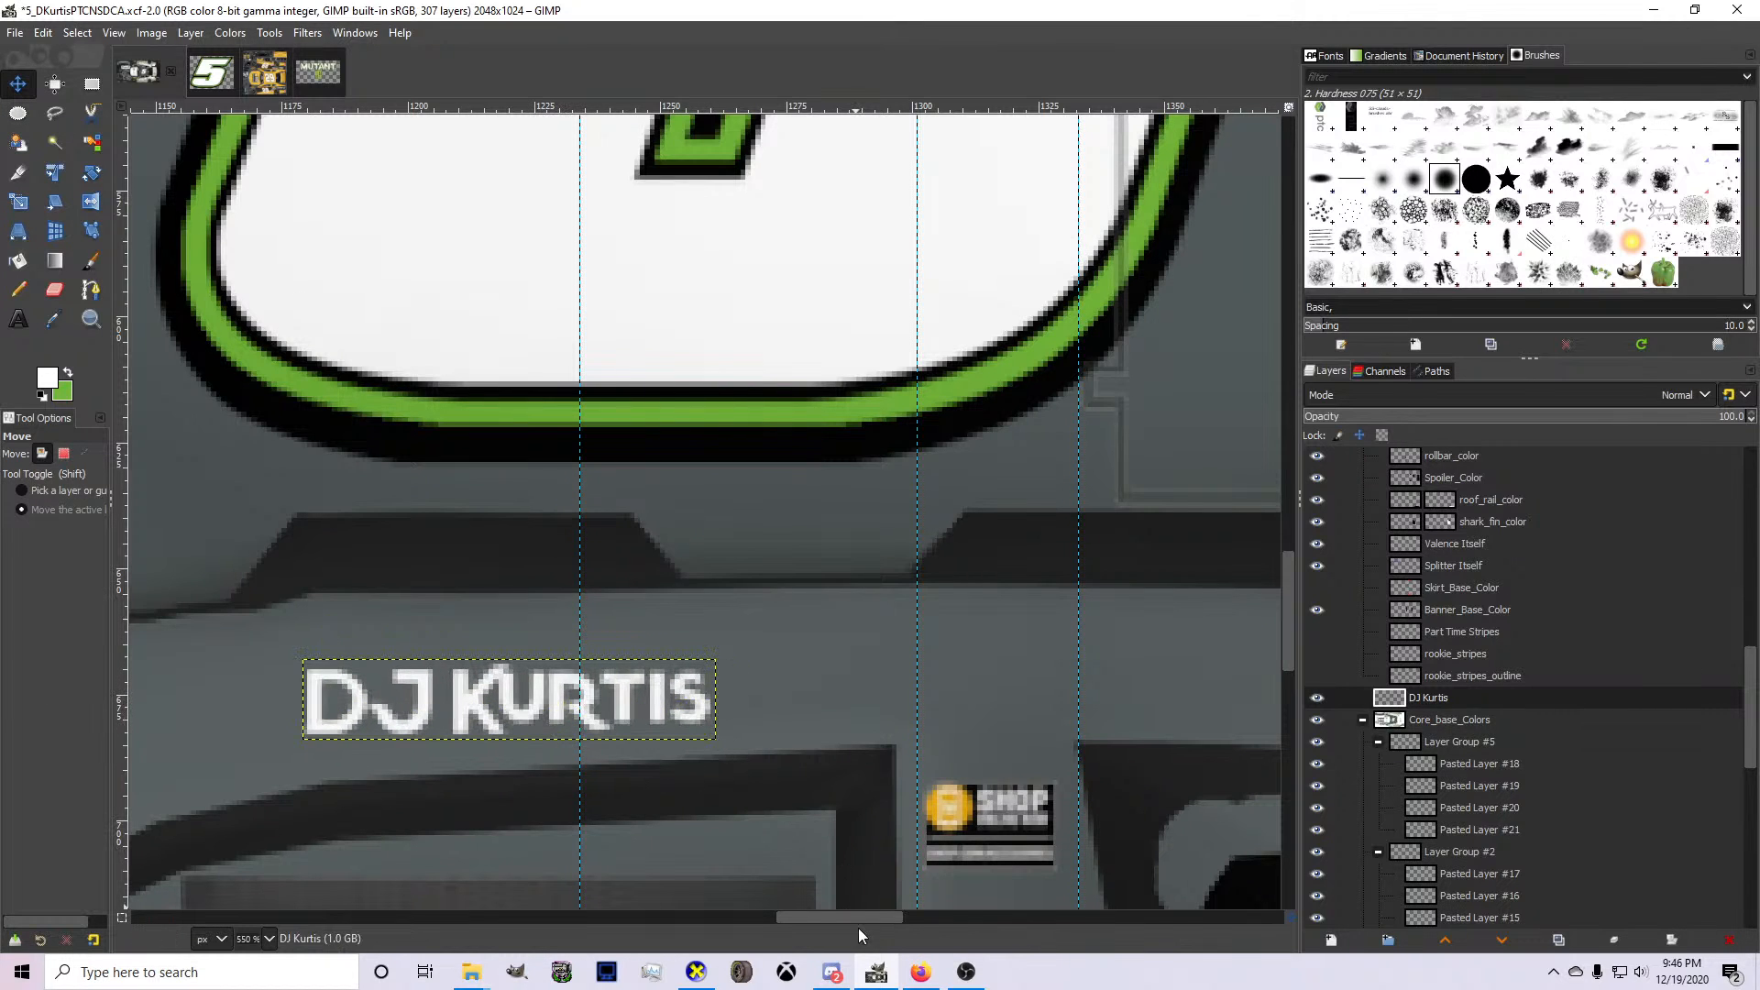
# Switch to Firefox and search Google Images for "nick wilde png".
pyautogui.click(922, 974)
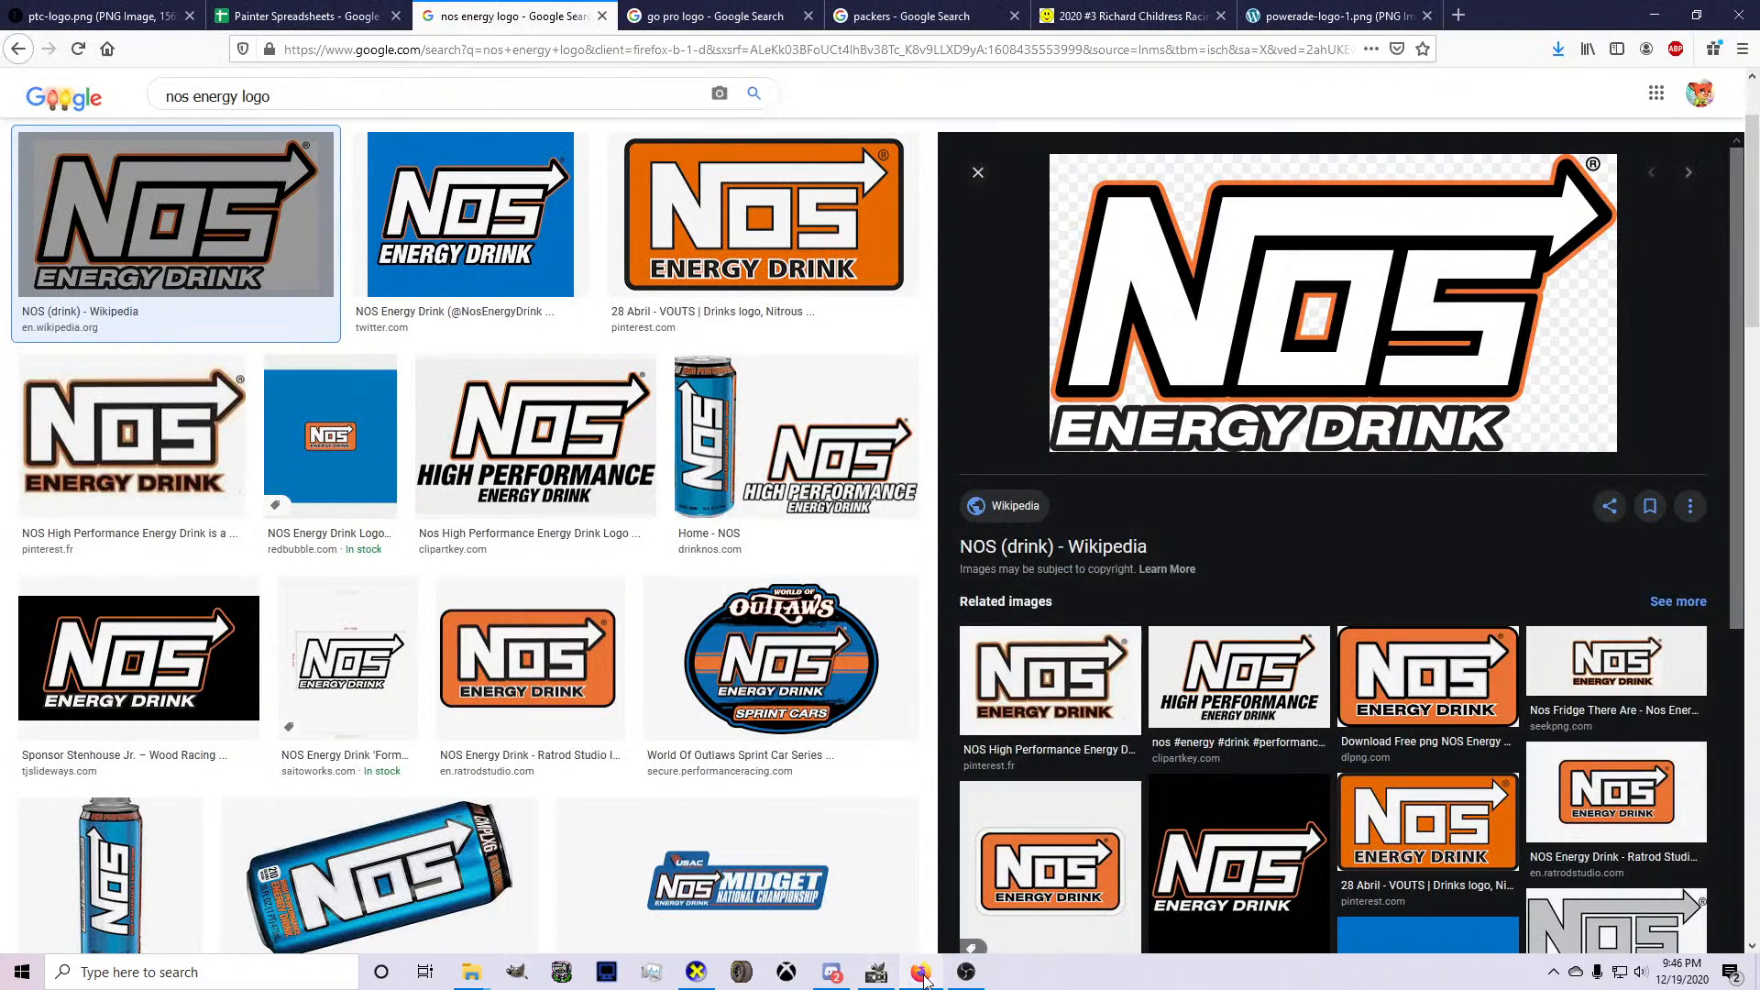
pyautogui.click(922, 974)
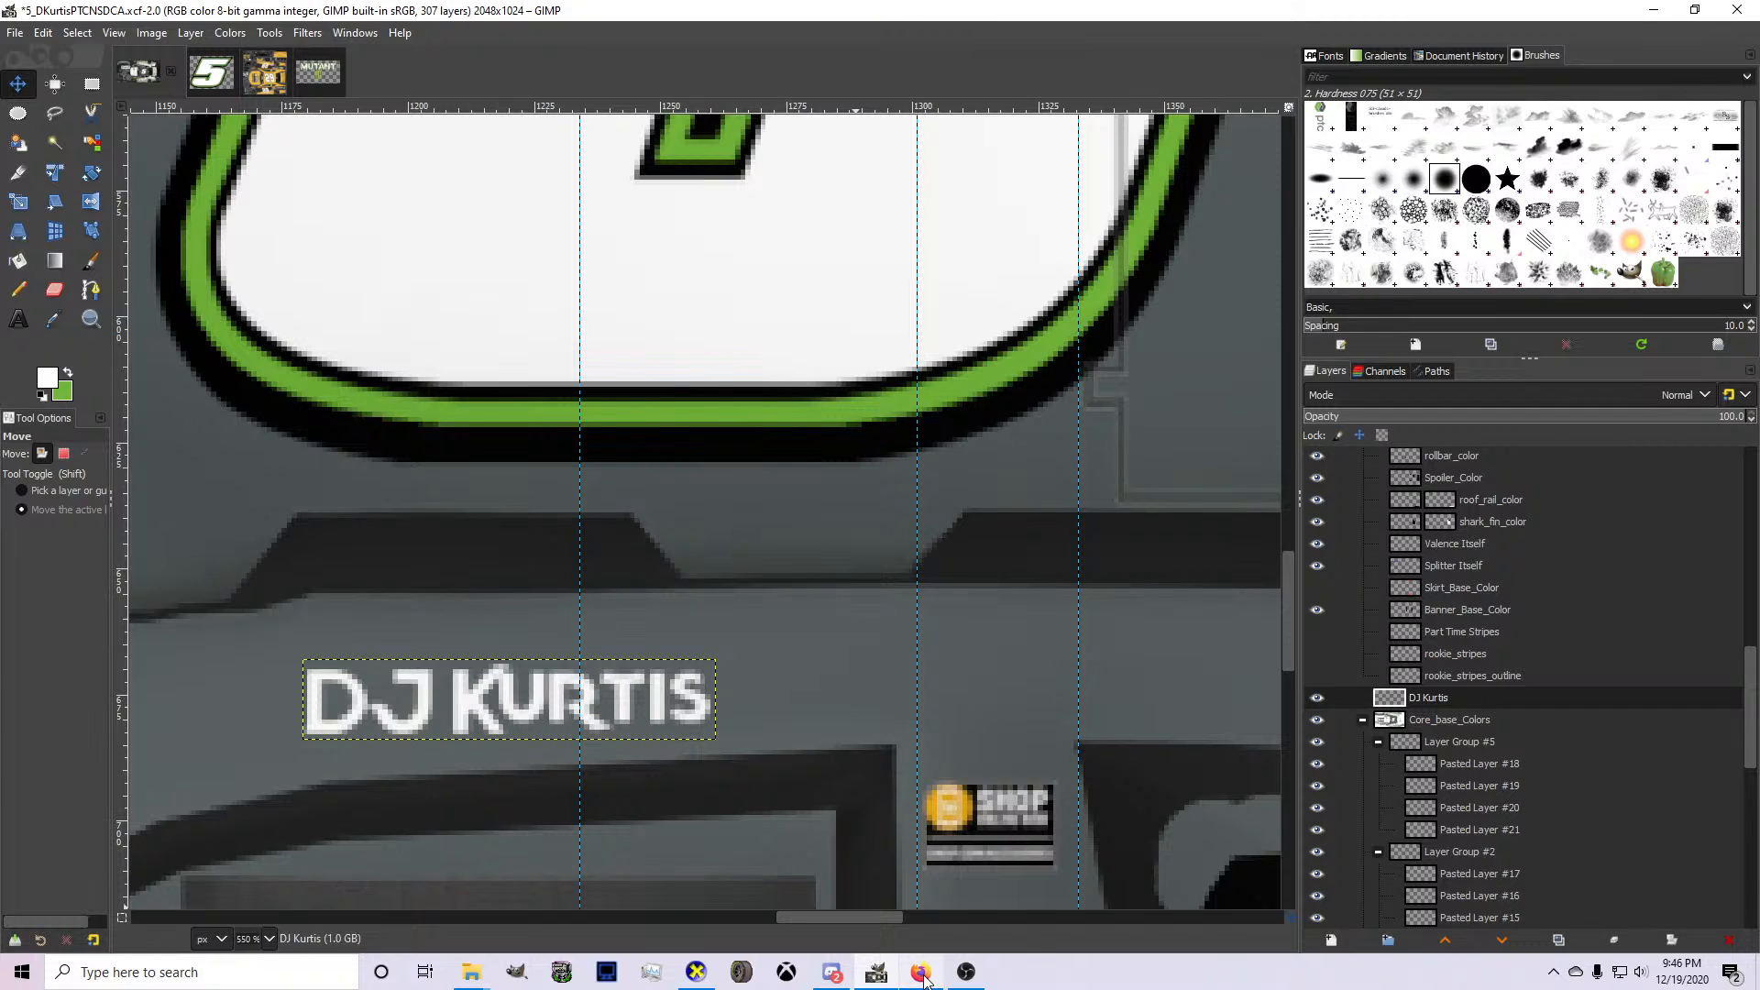
pyautogui.click(921, 973)
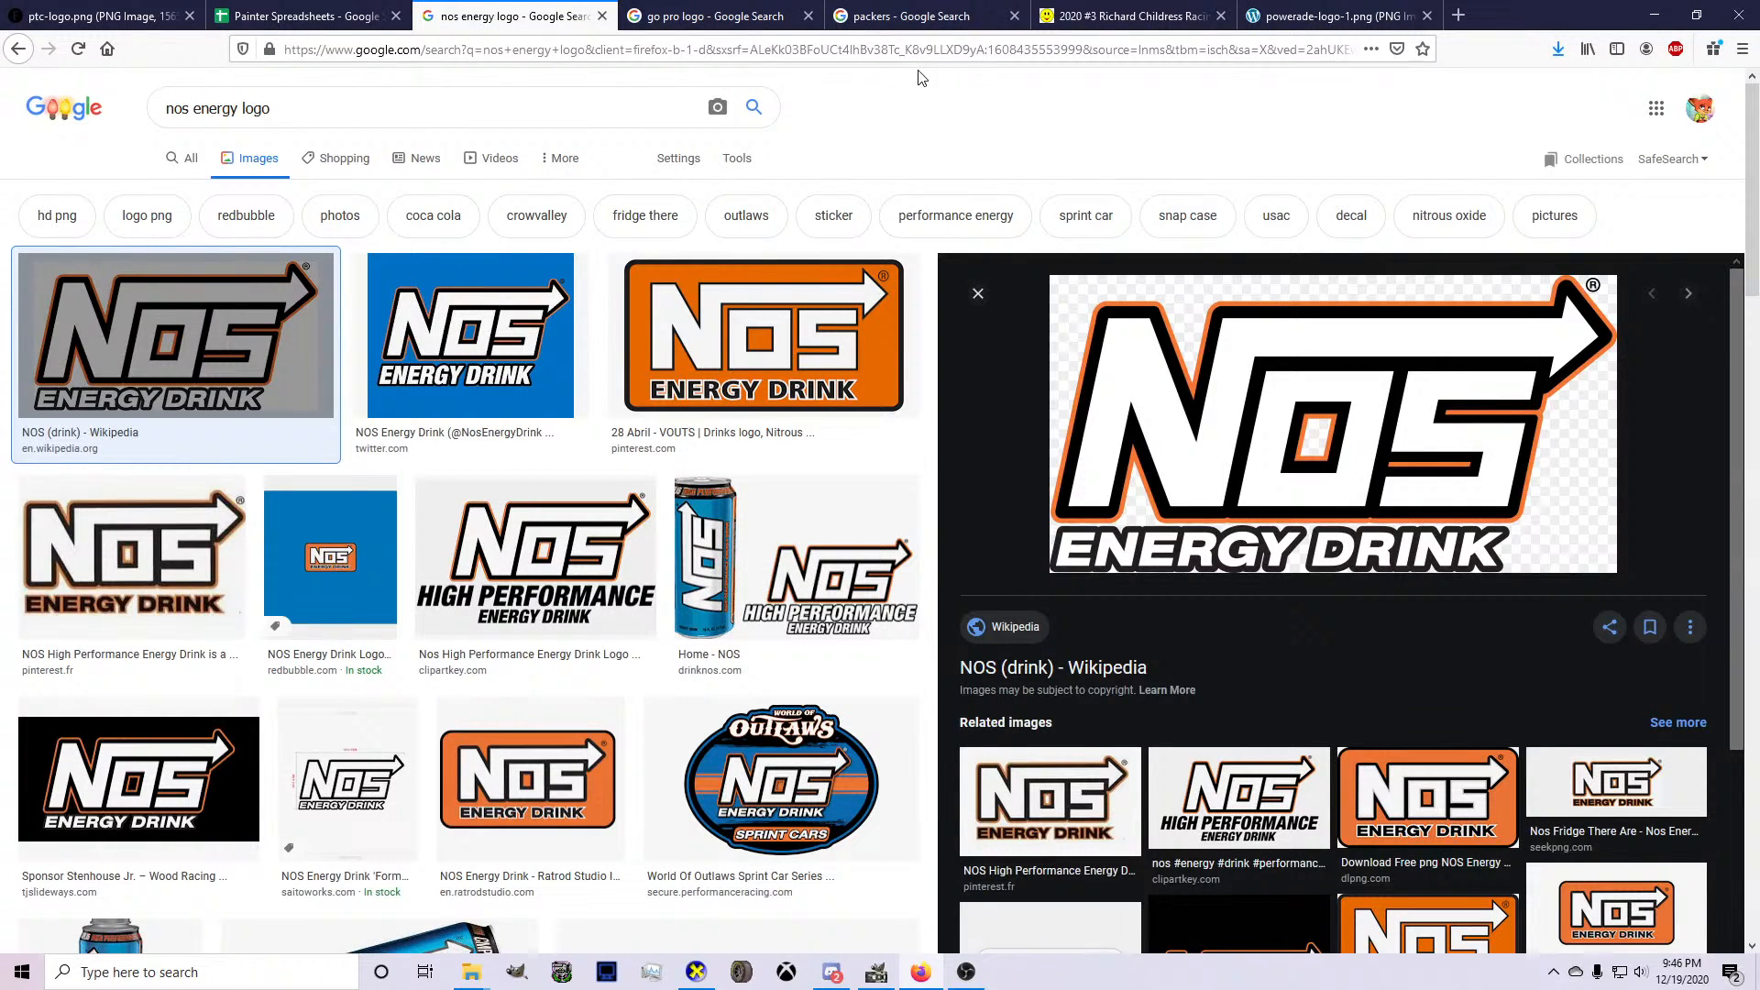
pyautogui.click(425, 96)
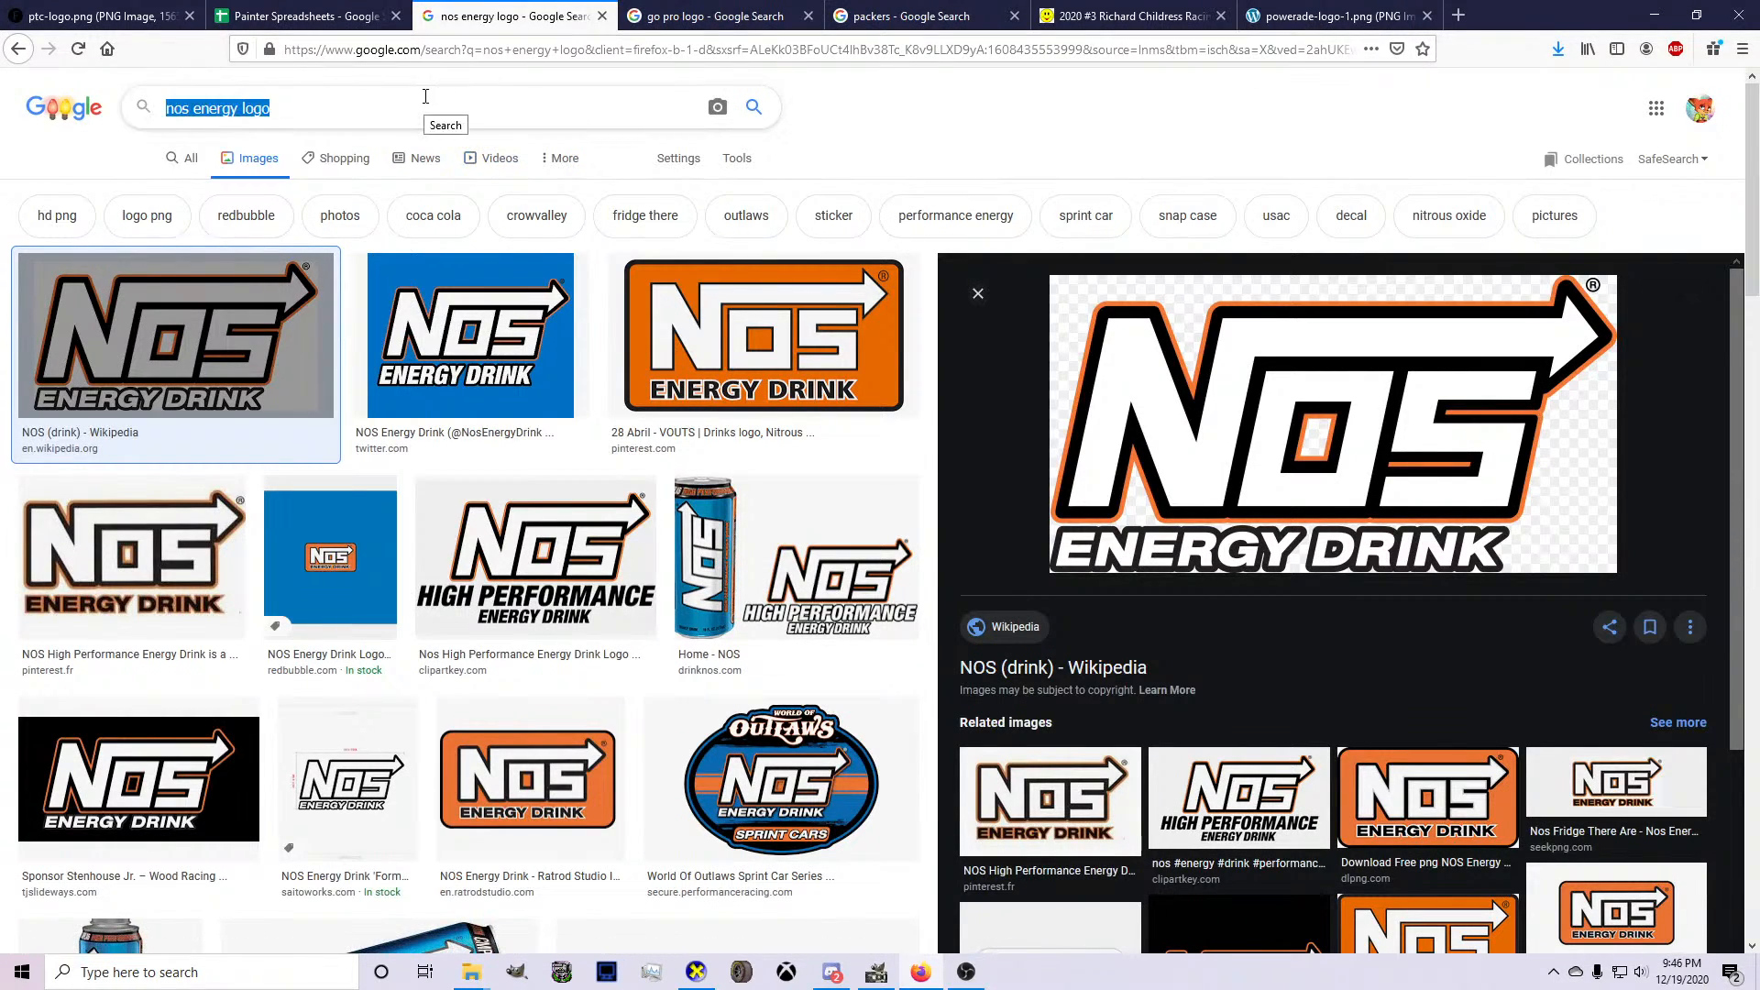
pyautogui.write('nick wilde png')
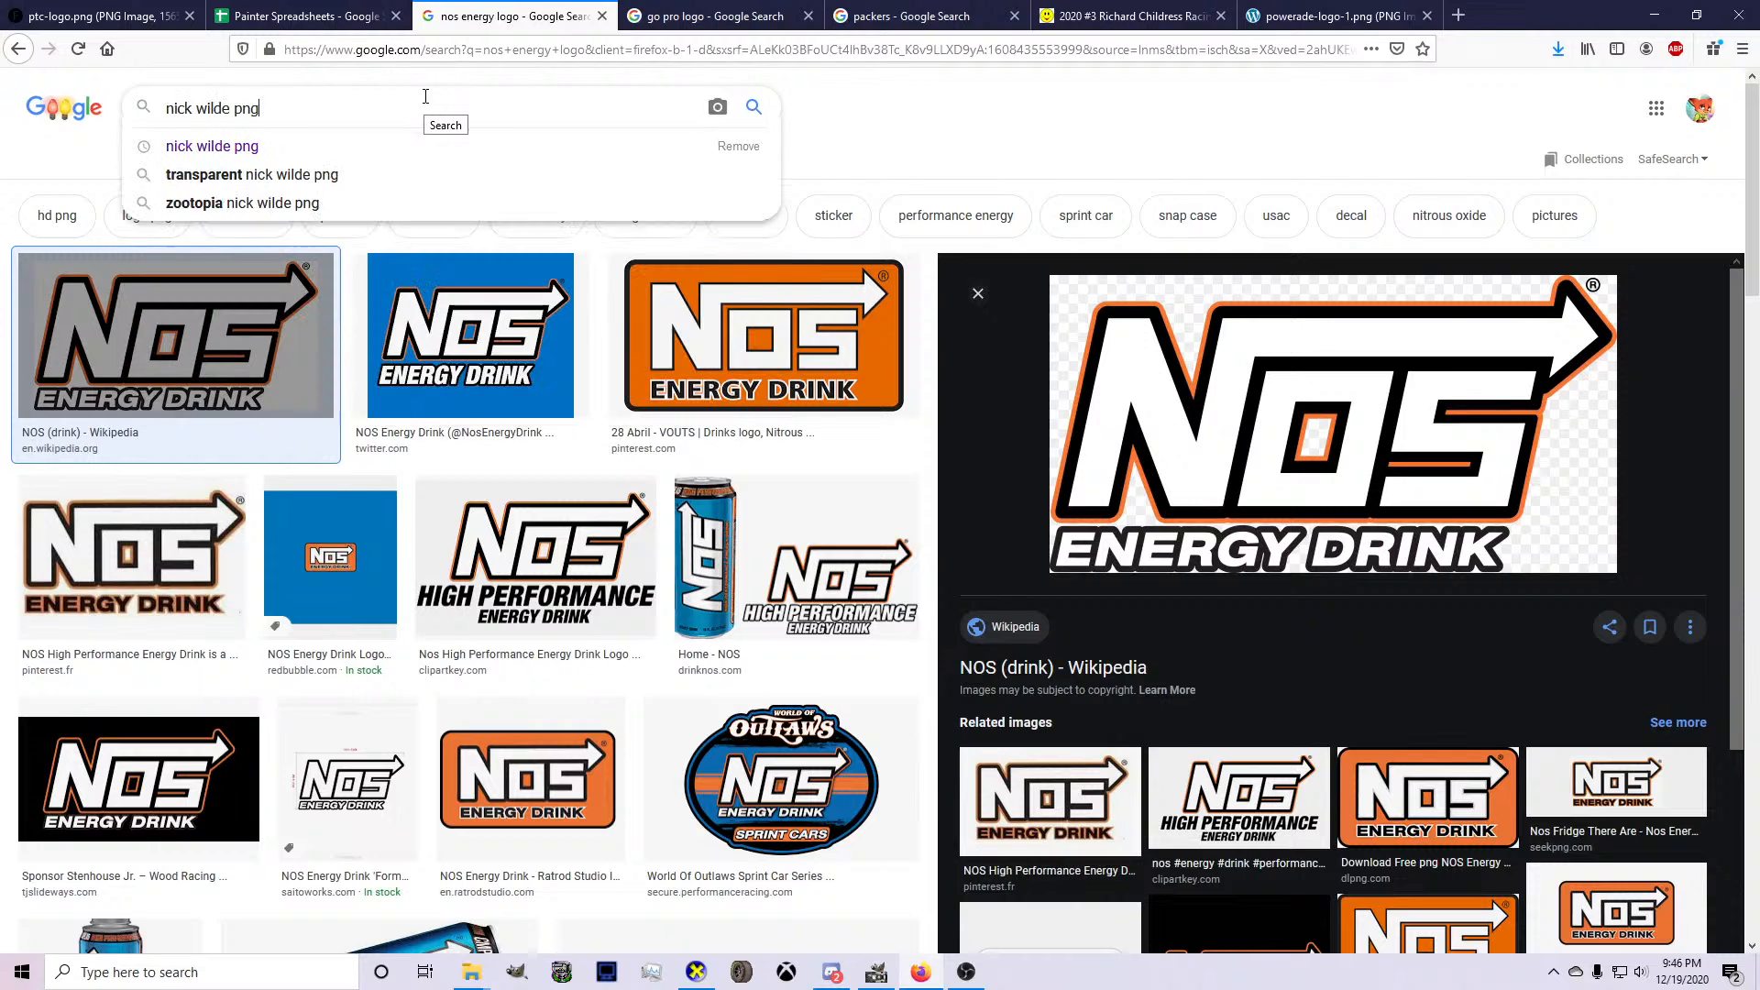
pyautogui.press('Return')
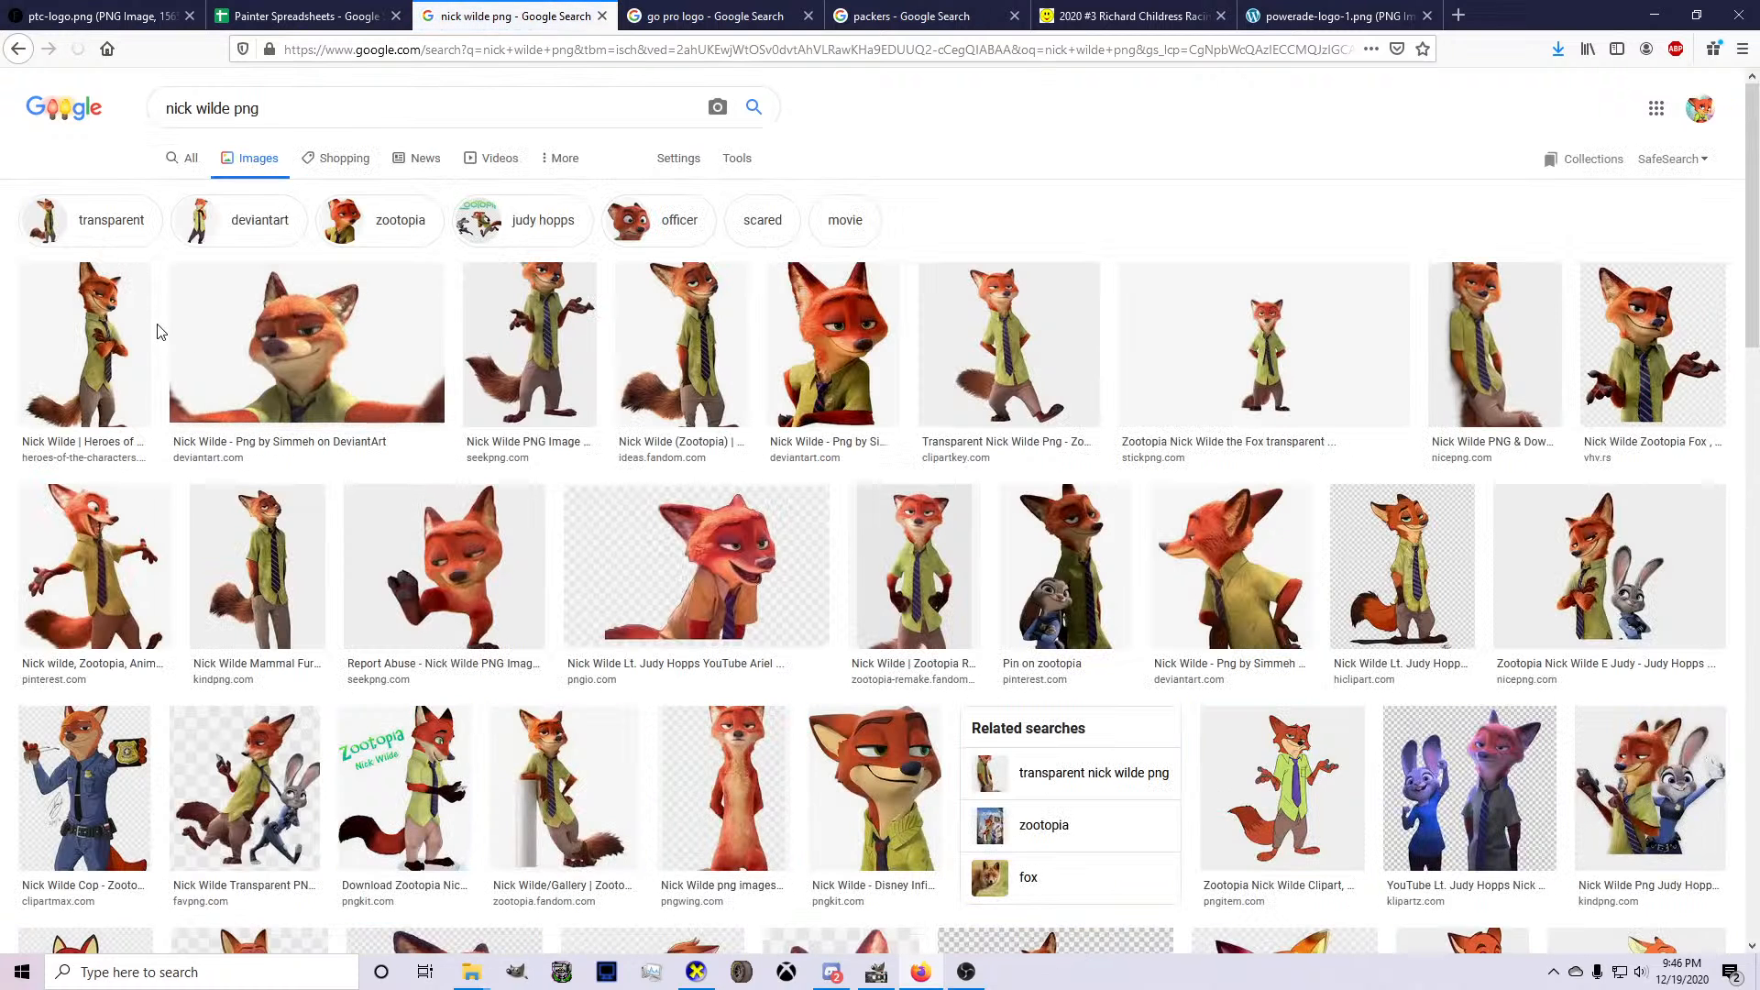
# Preview several Nick Wilde image results and select the DeviantArt half-length portrait with the folded arm and blue tie.
pyautogui.click(444, 565)
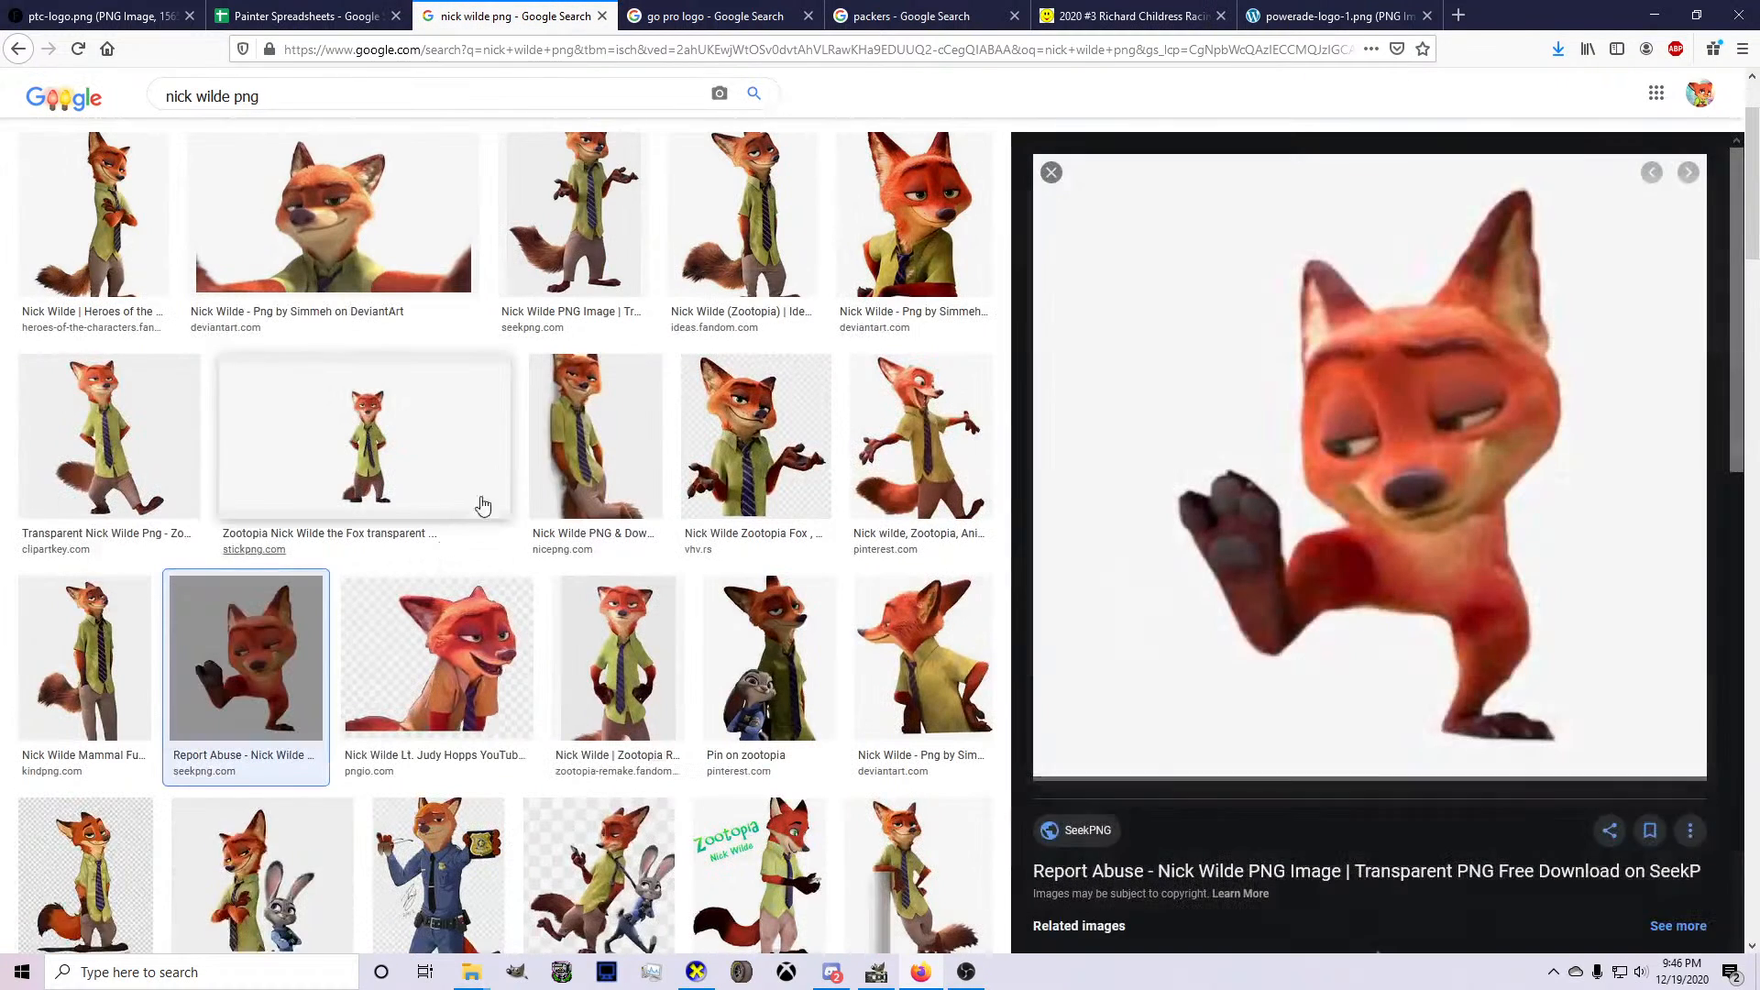
pyautogui.click(553, 431)
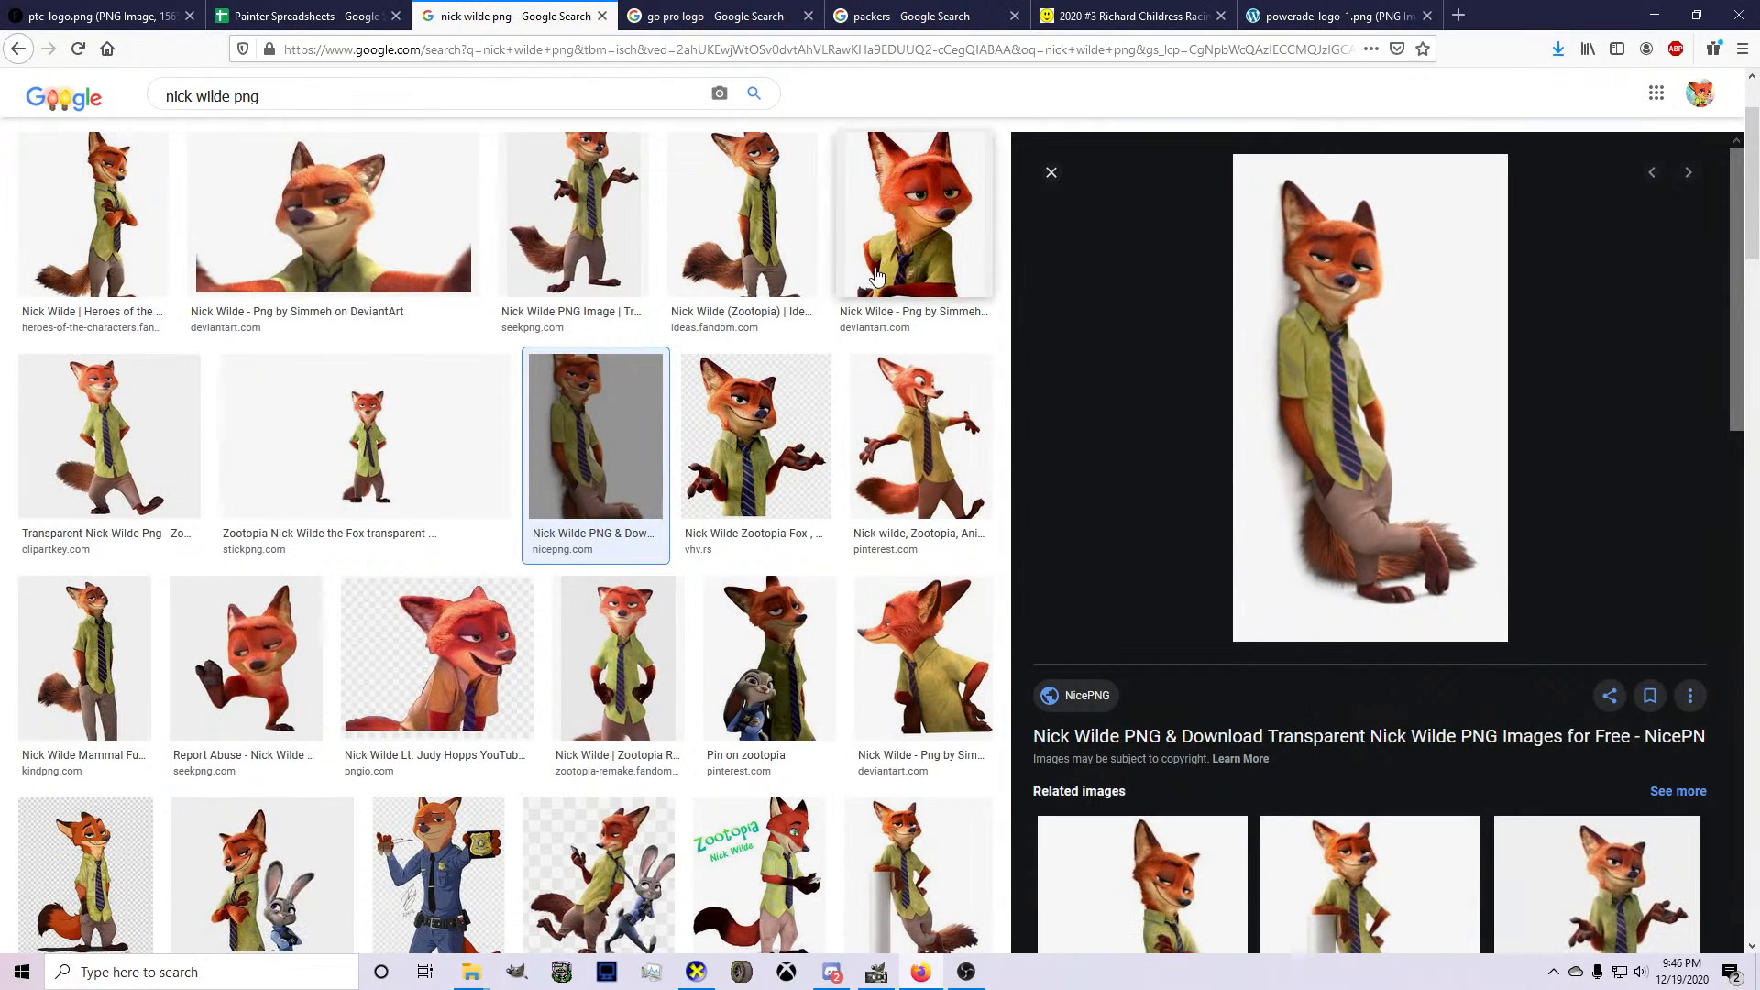
pyautogui.scroll(-2, 820, 587)
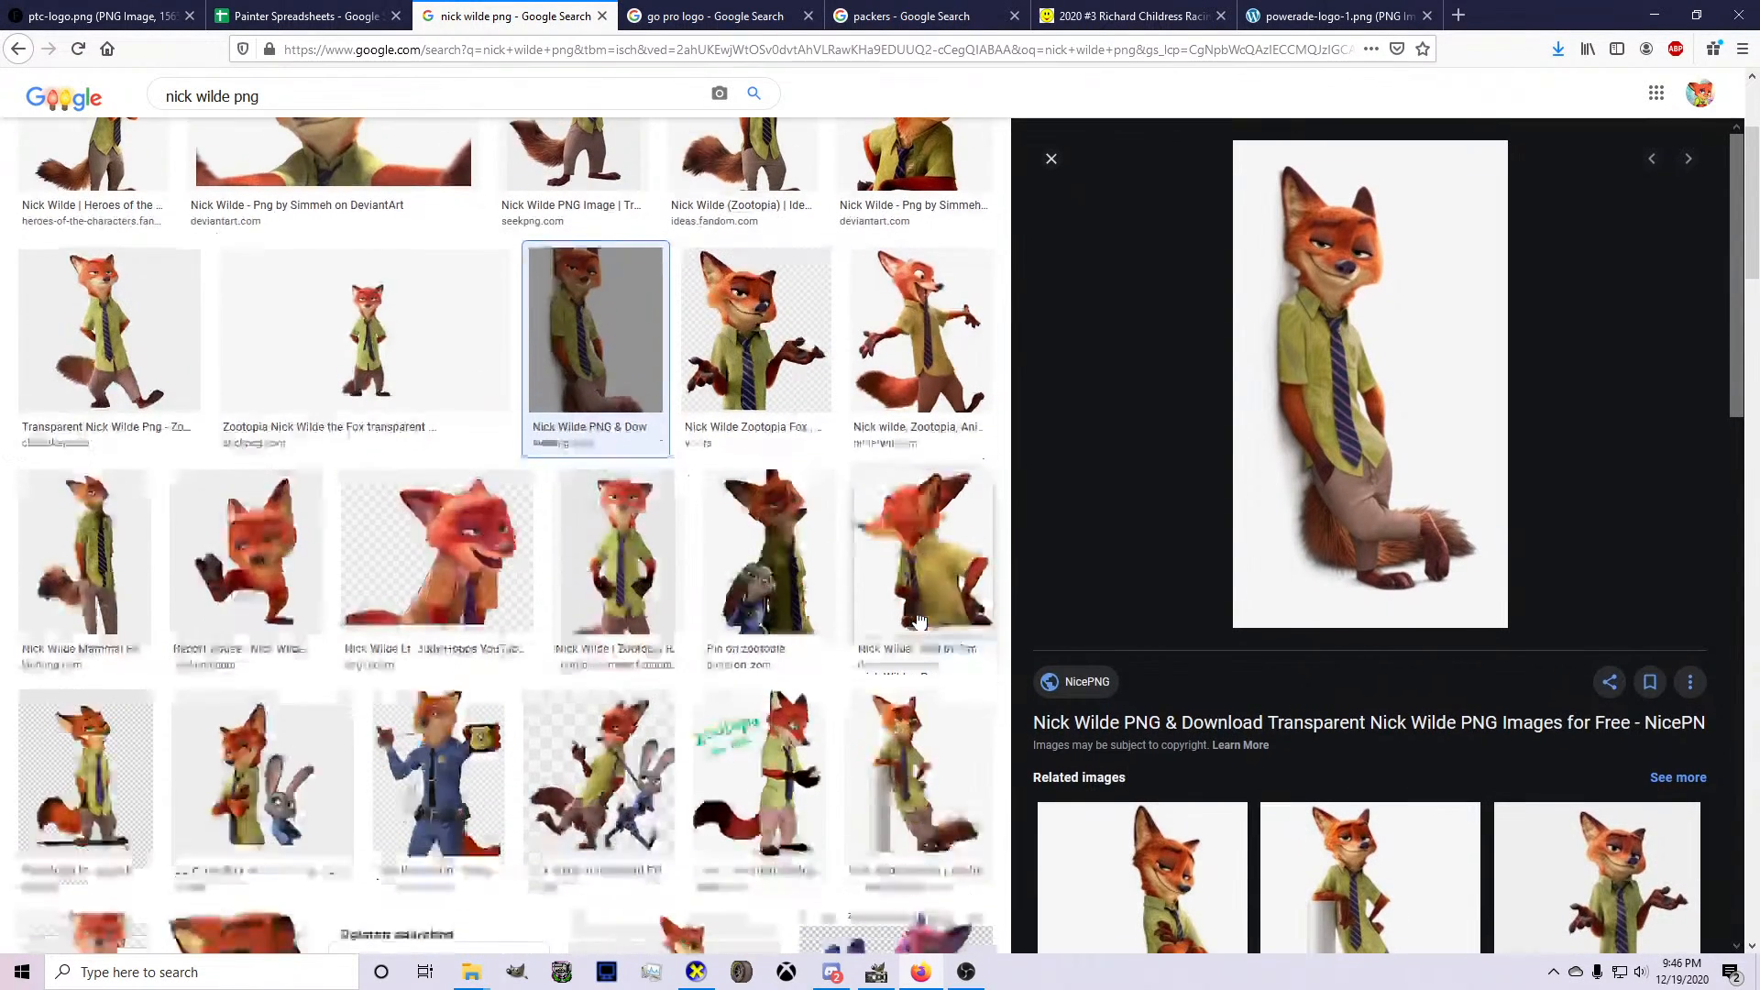
pyautogui.scroll(-1, 820, 596)
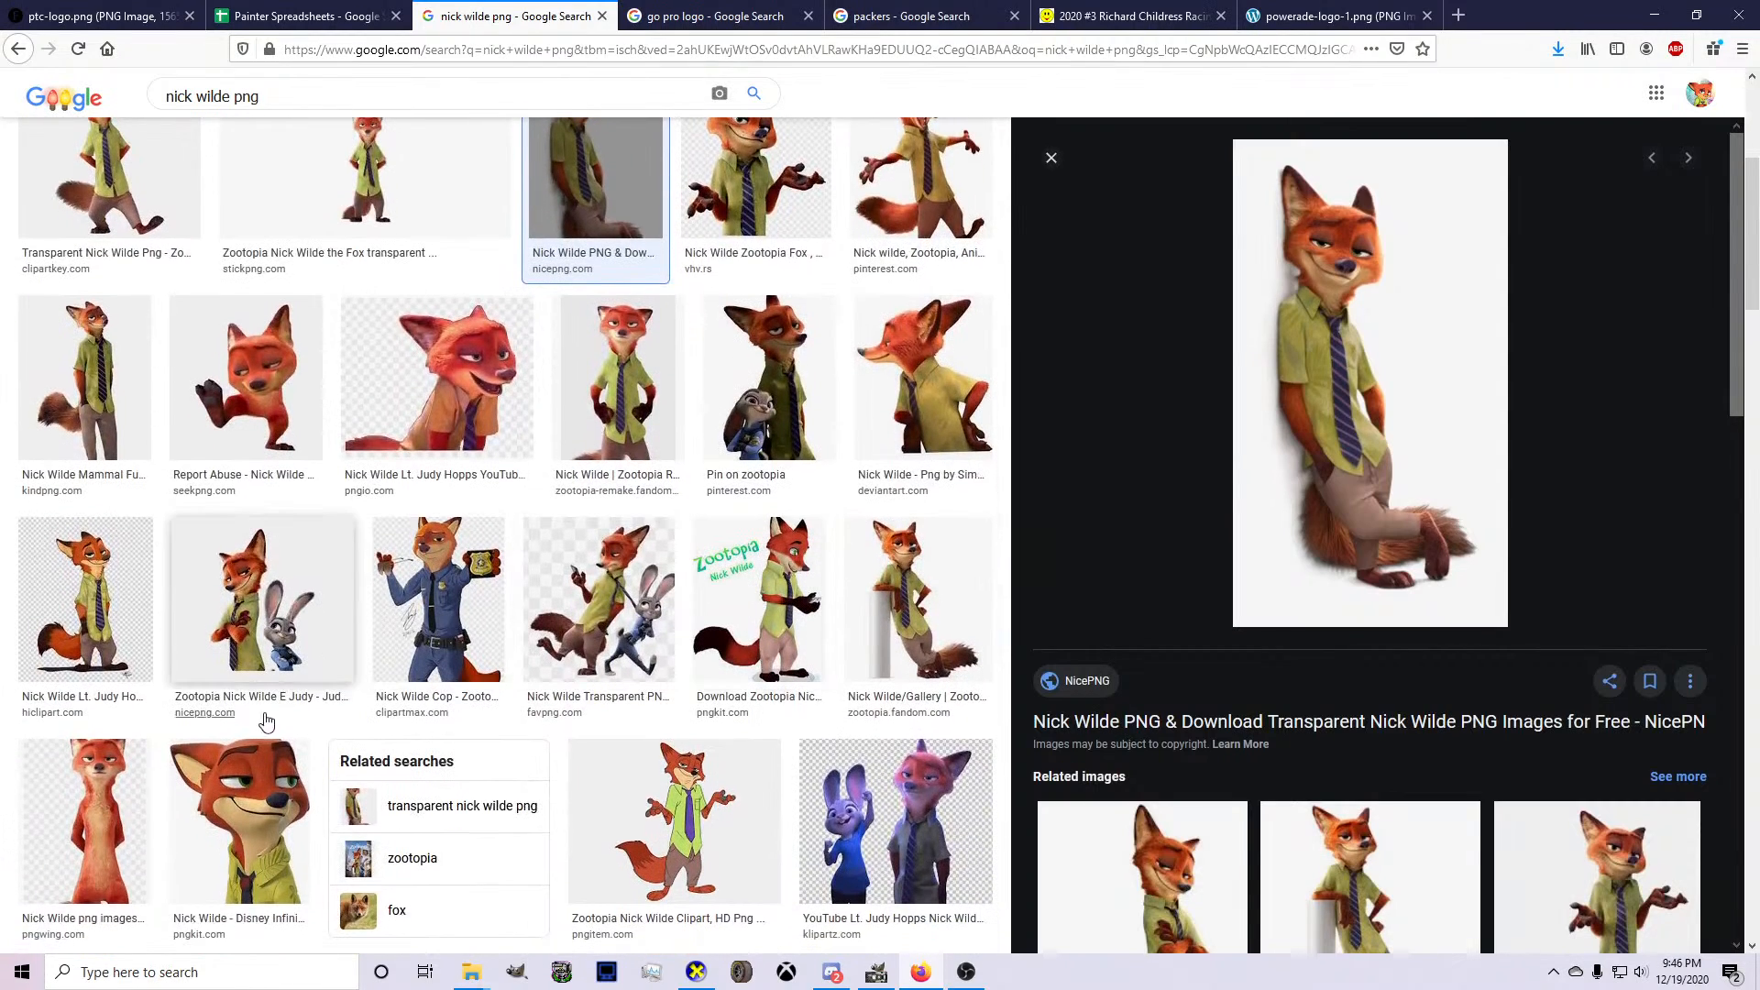
pyautogui.scroll(-2, 881, 596)
pyautogui.scroll(7, 881, 596)
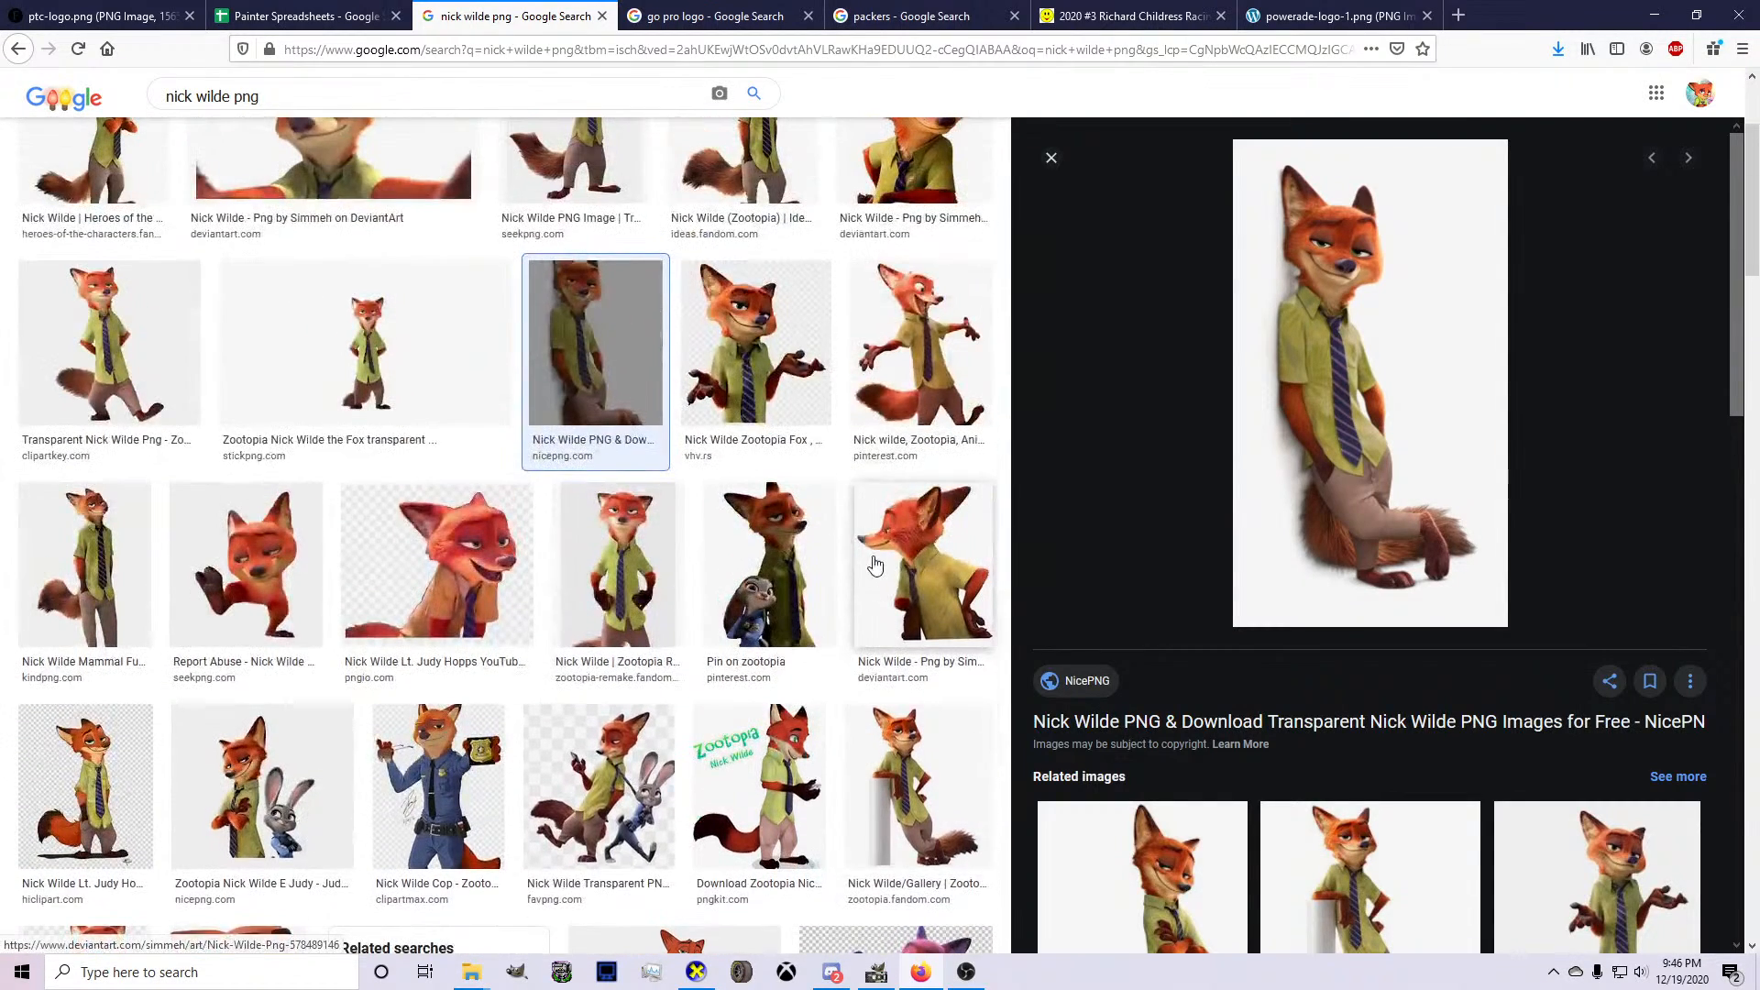
pyautogui.click(887, 396)
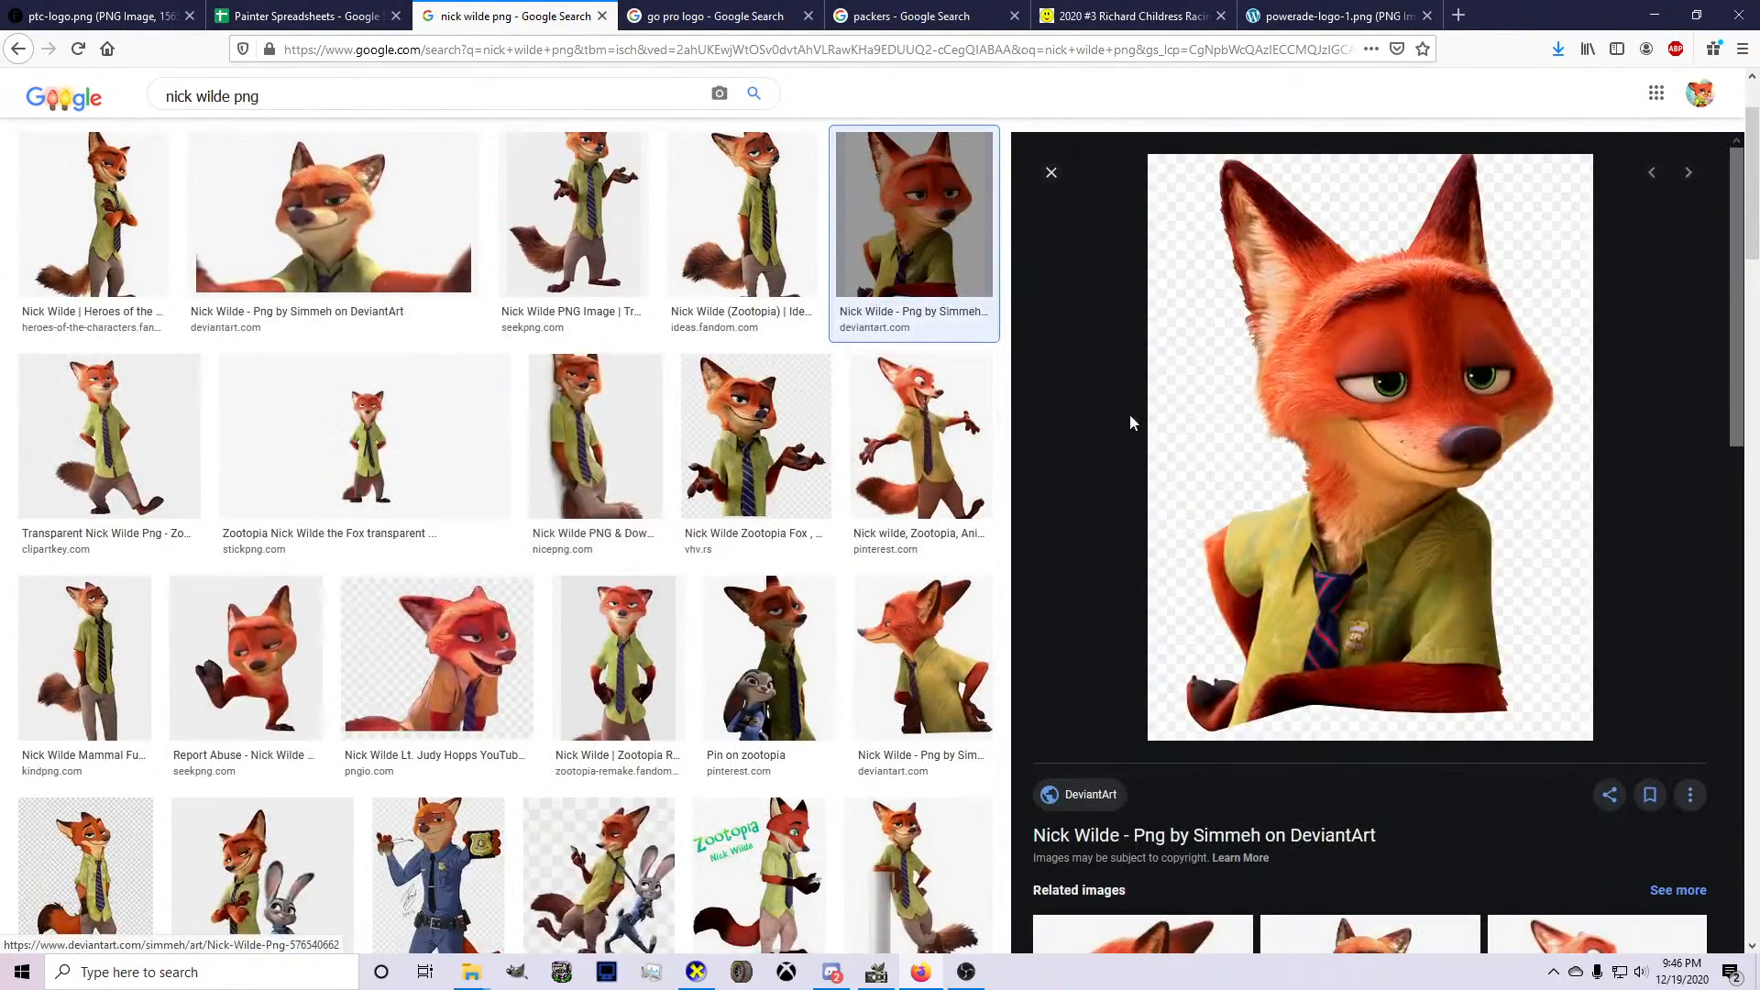
# Open the selected Nick Wilde portrait as a standalone image and copy it.
pyautogui.scroll(2, 657, 365)
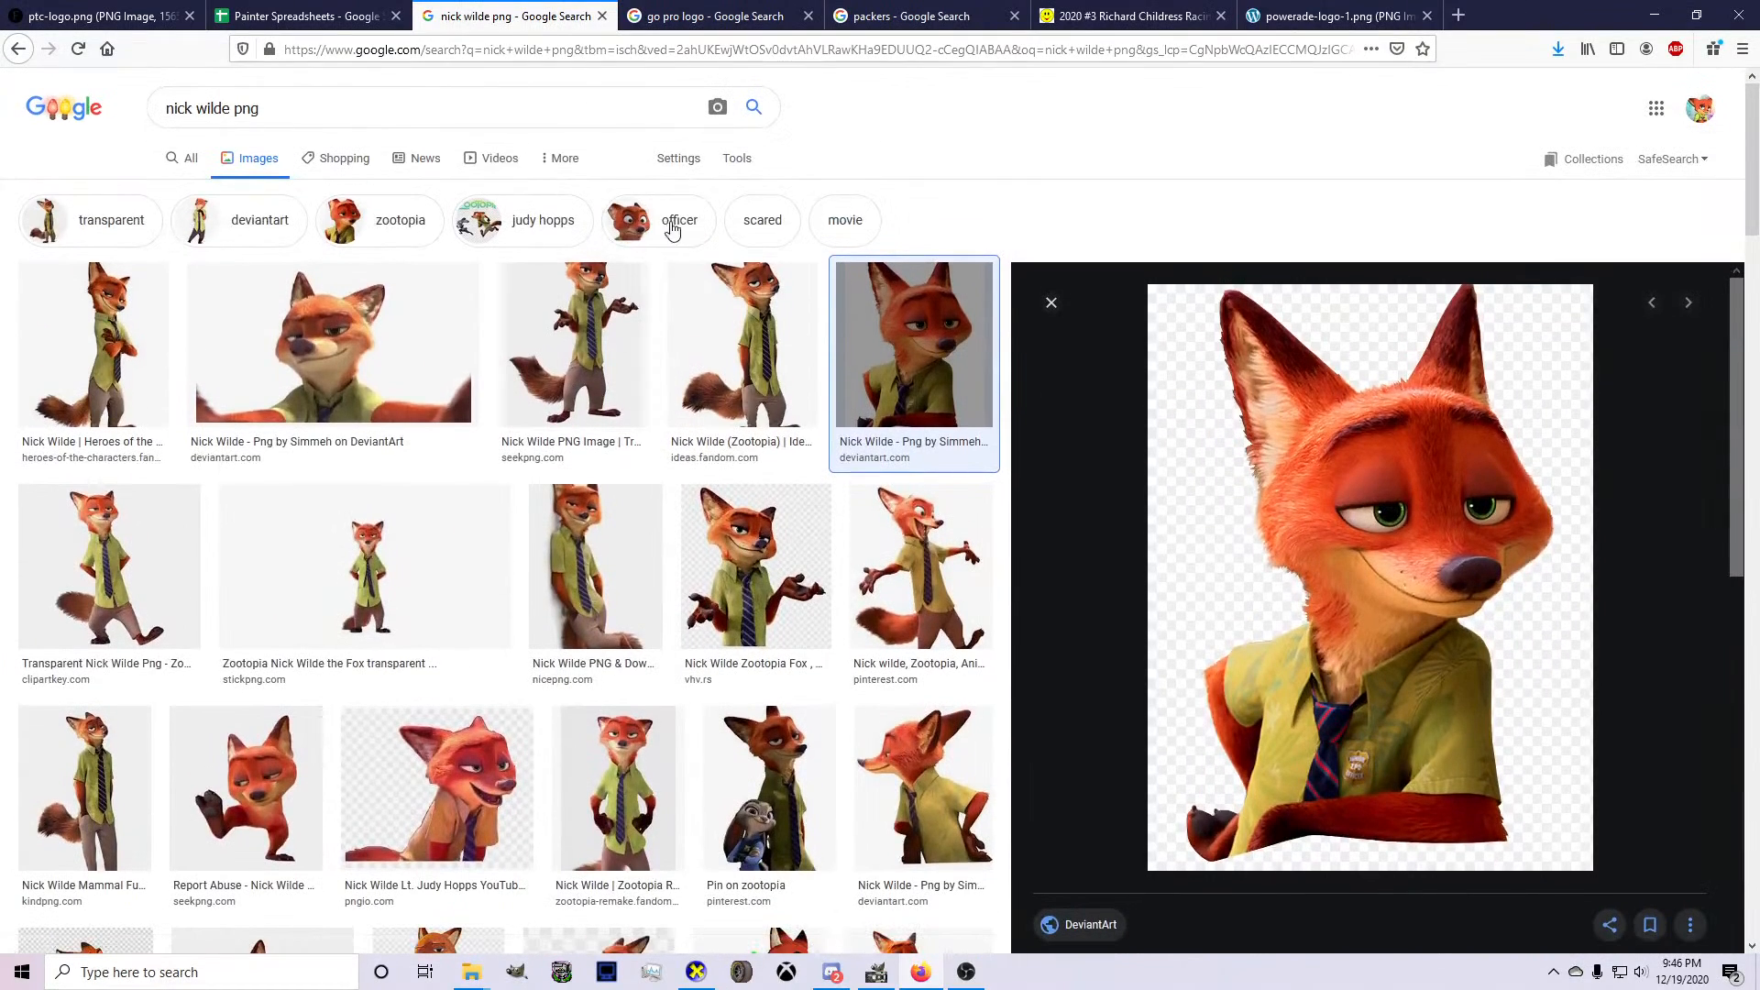
pyautogui.scroll(-3, 1209, 466)
pyautogui.scroll(-1, 1276, 477)
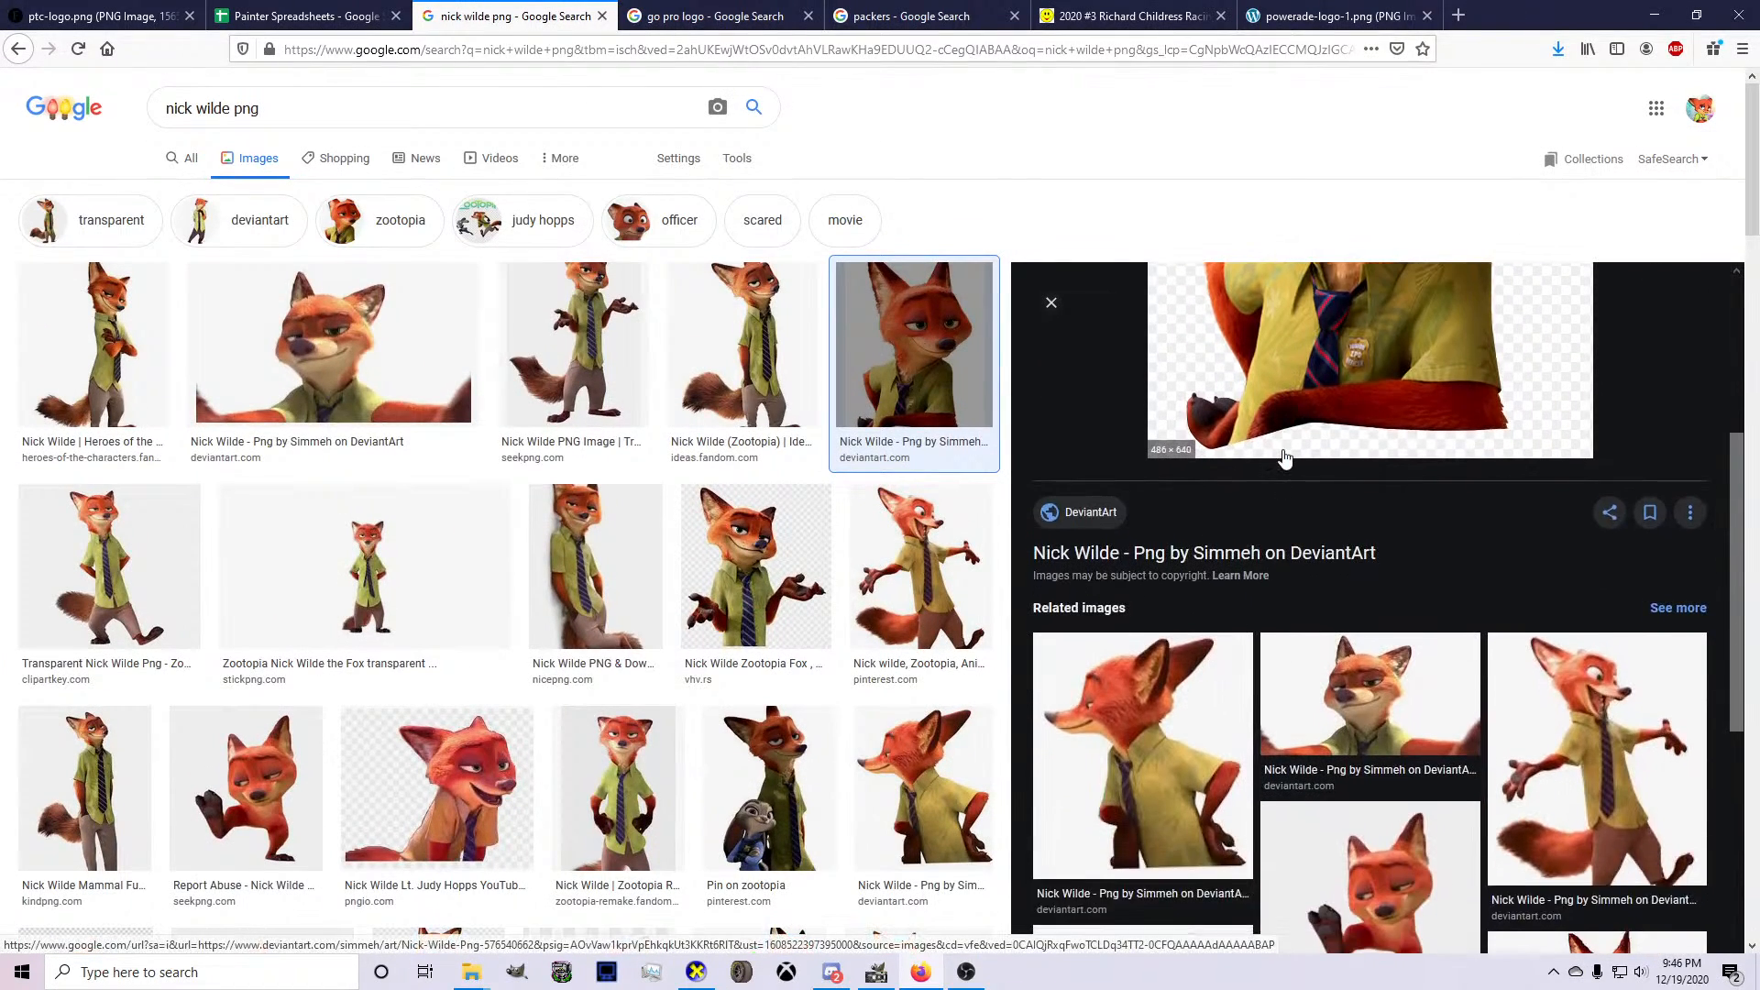
pyautogui.scroll(2, 1279, 459)
pyautogui.rightClick(1288, 428)
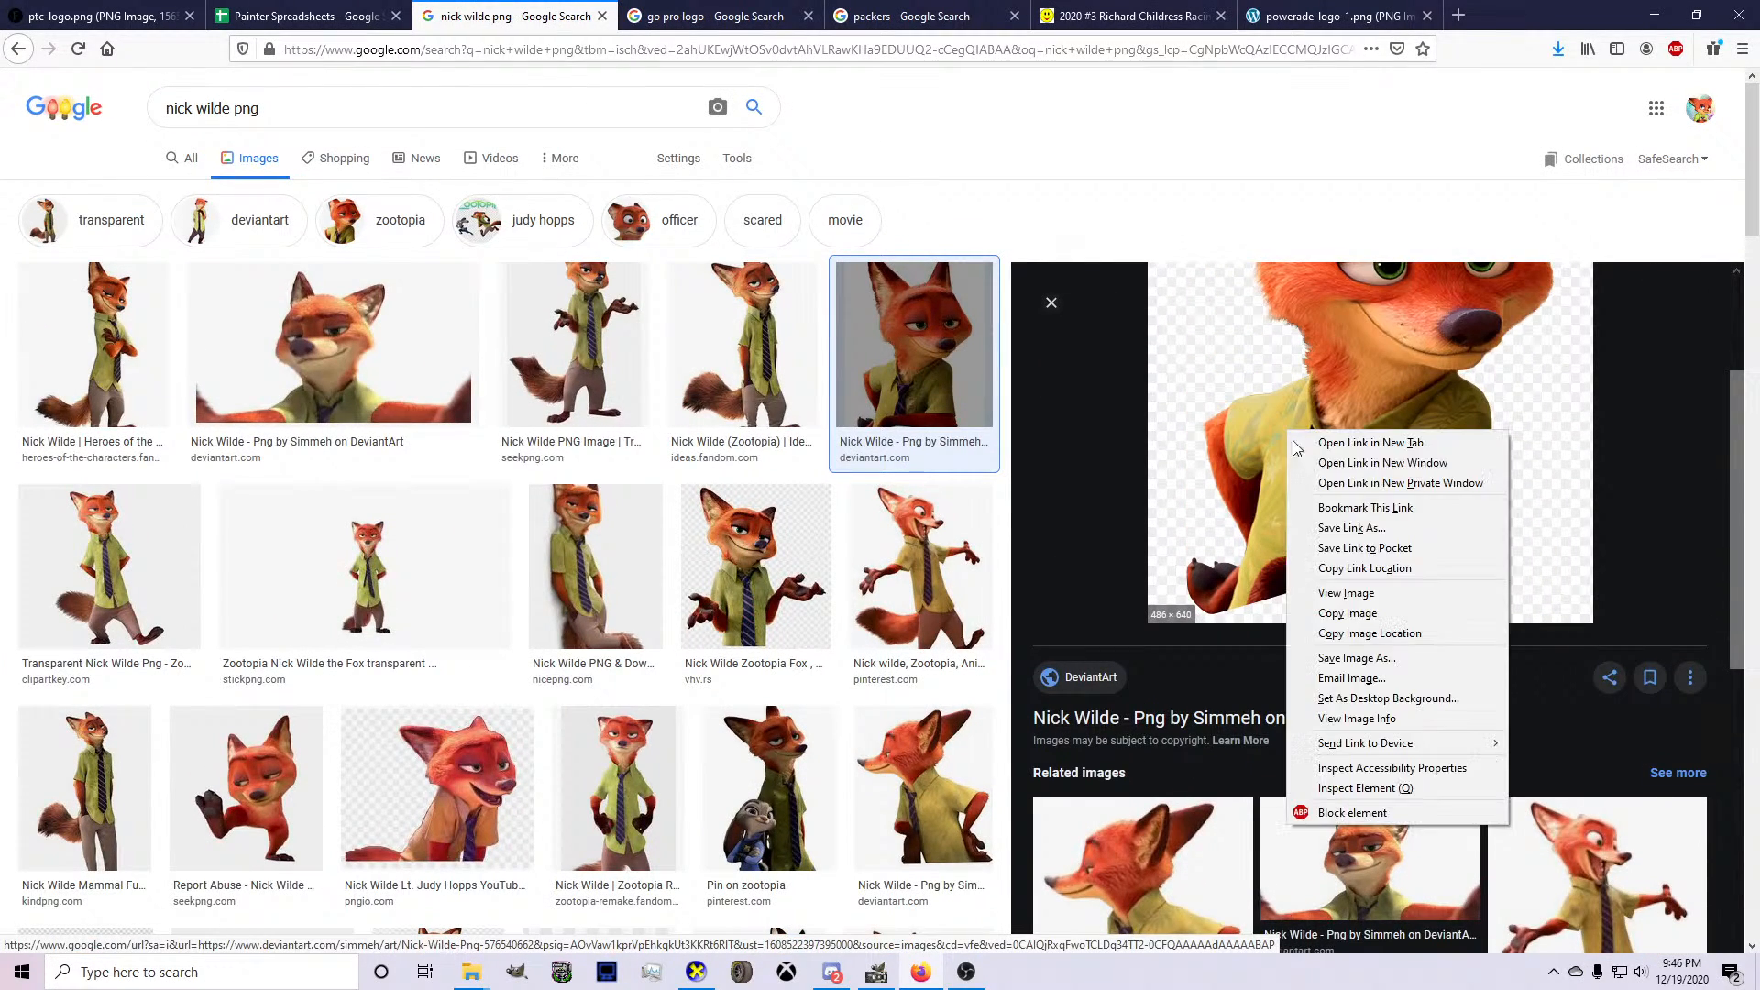
pyautogui.click(1344, 594)
pyautogui.click(1318, 9)
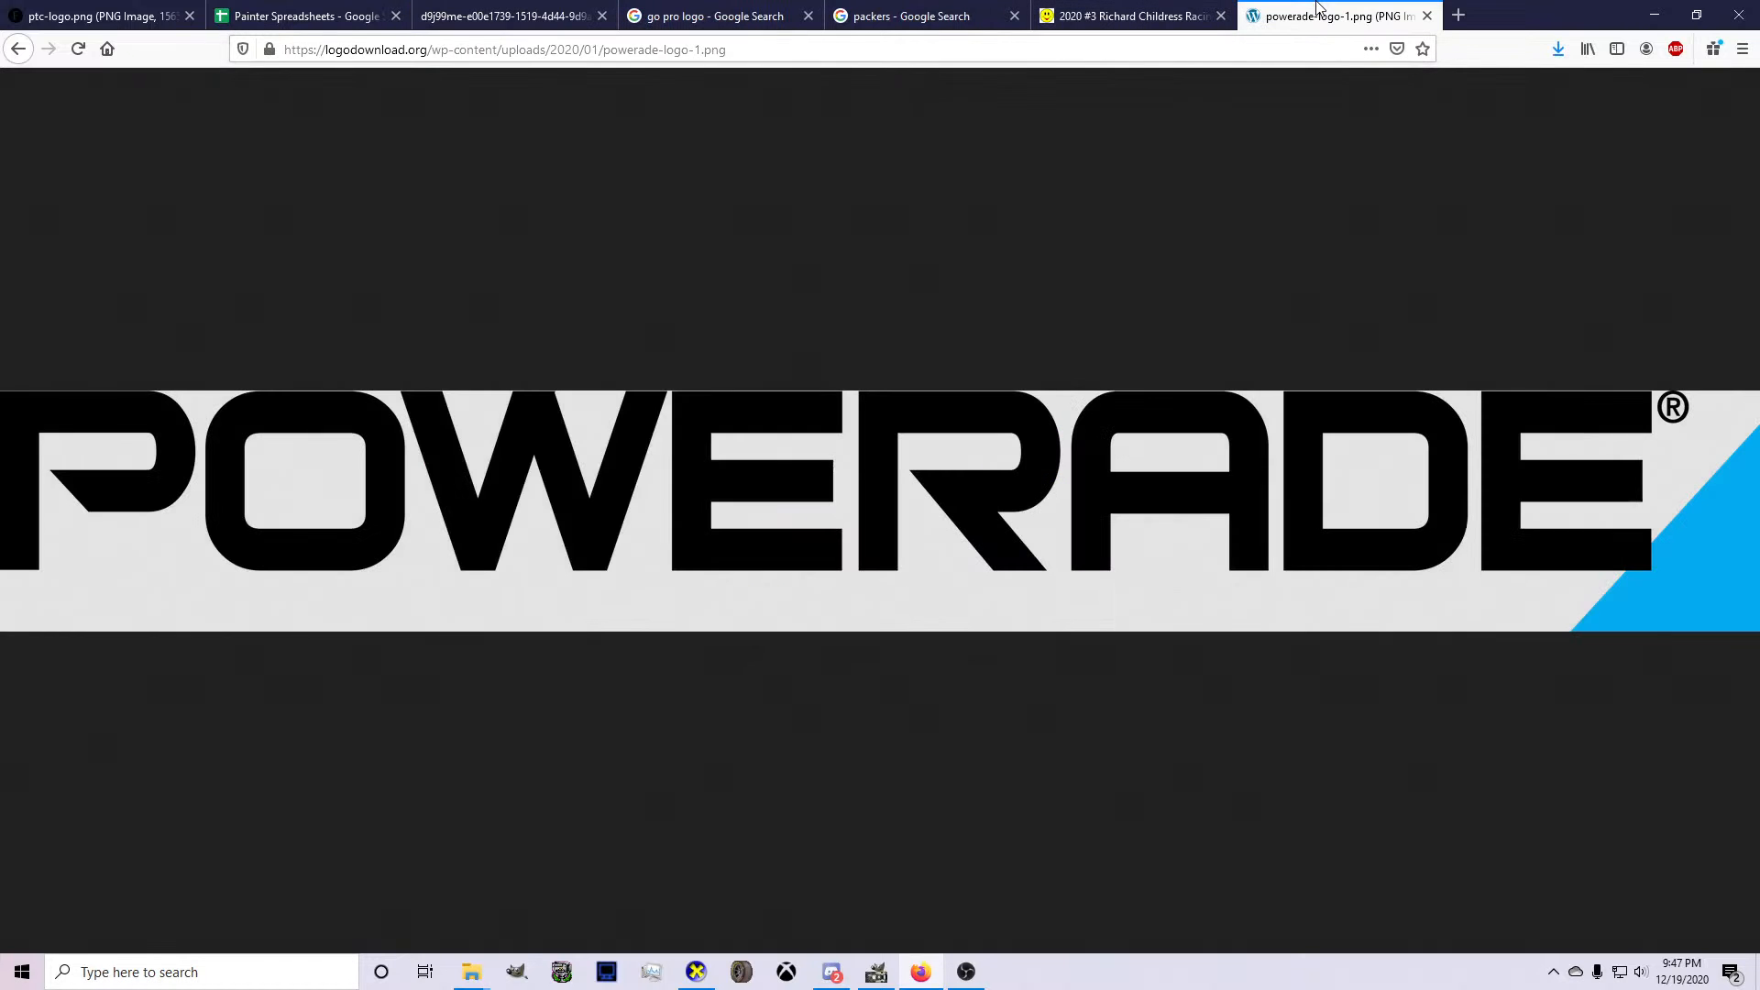
pyautogui.click(504, 15)
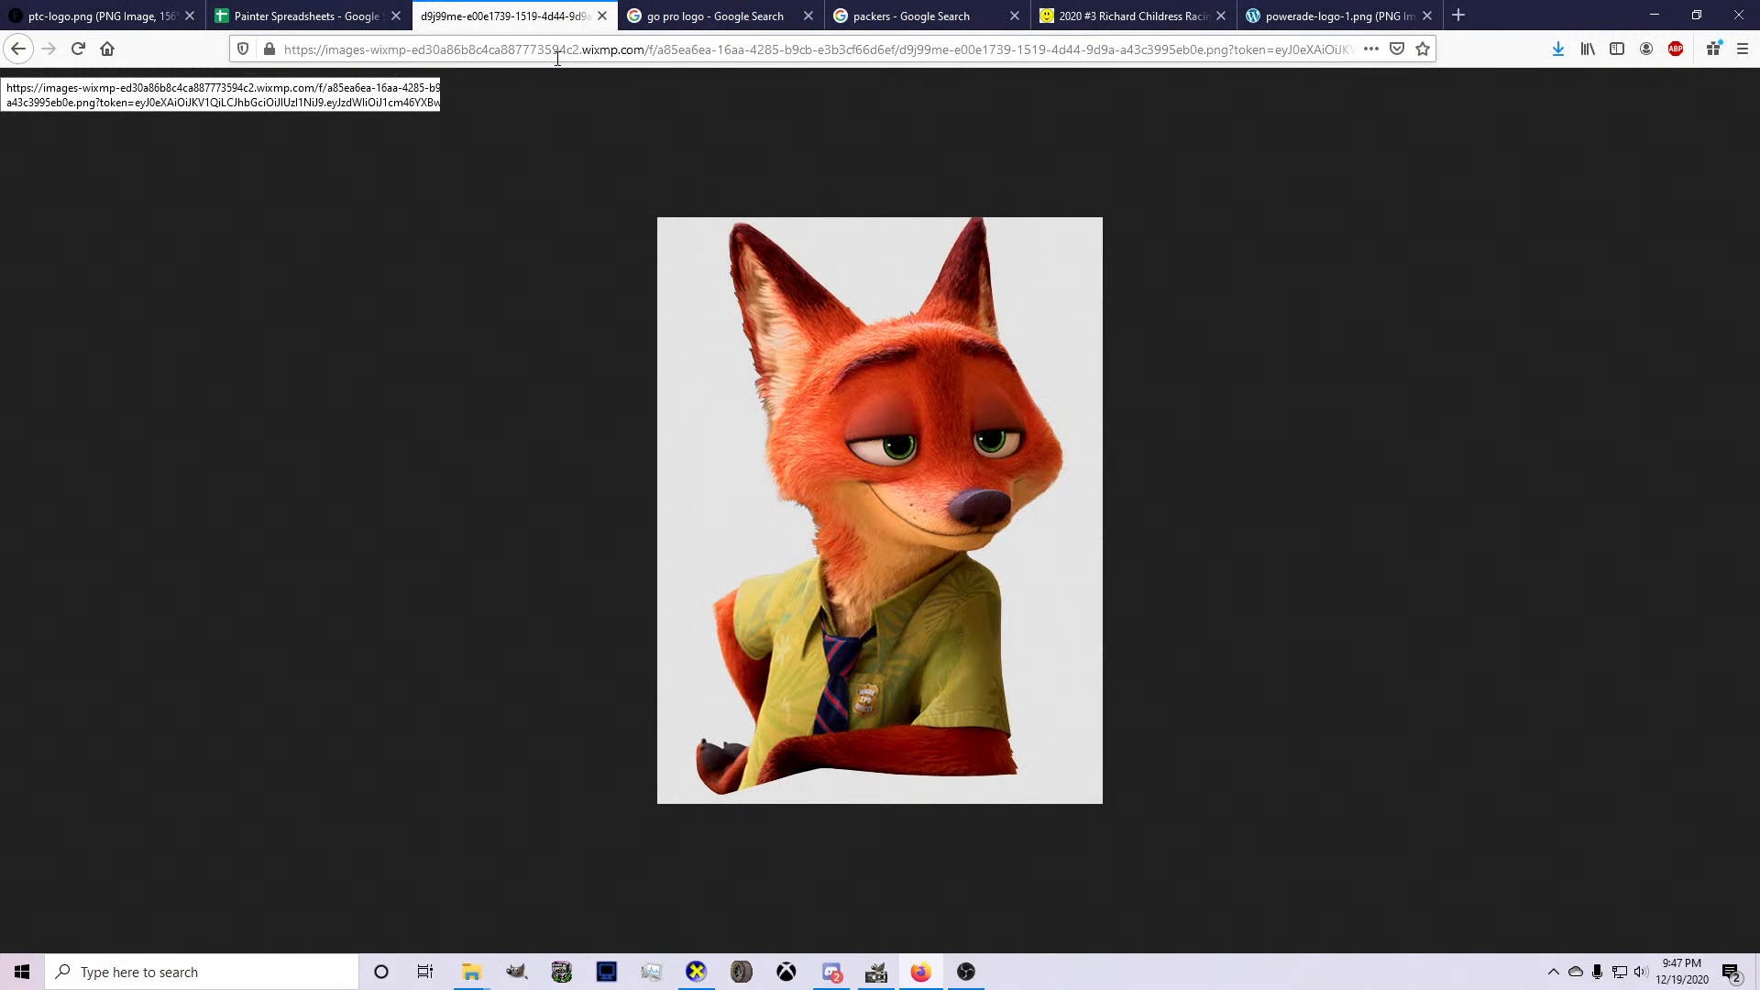
pyautogui.rightClick(1078, 466)
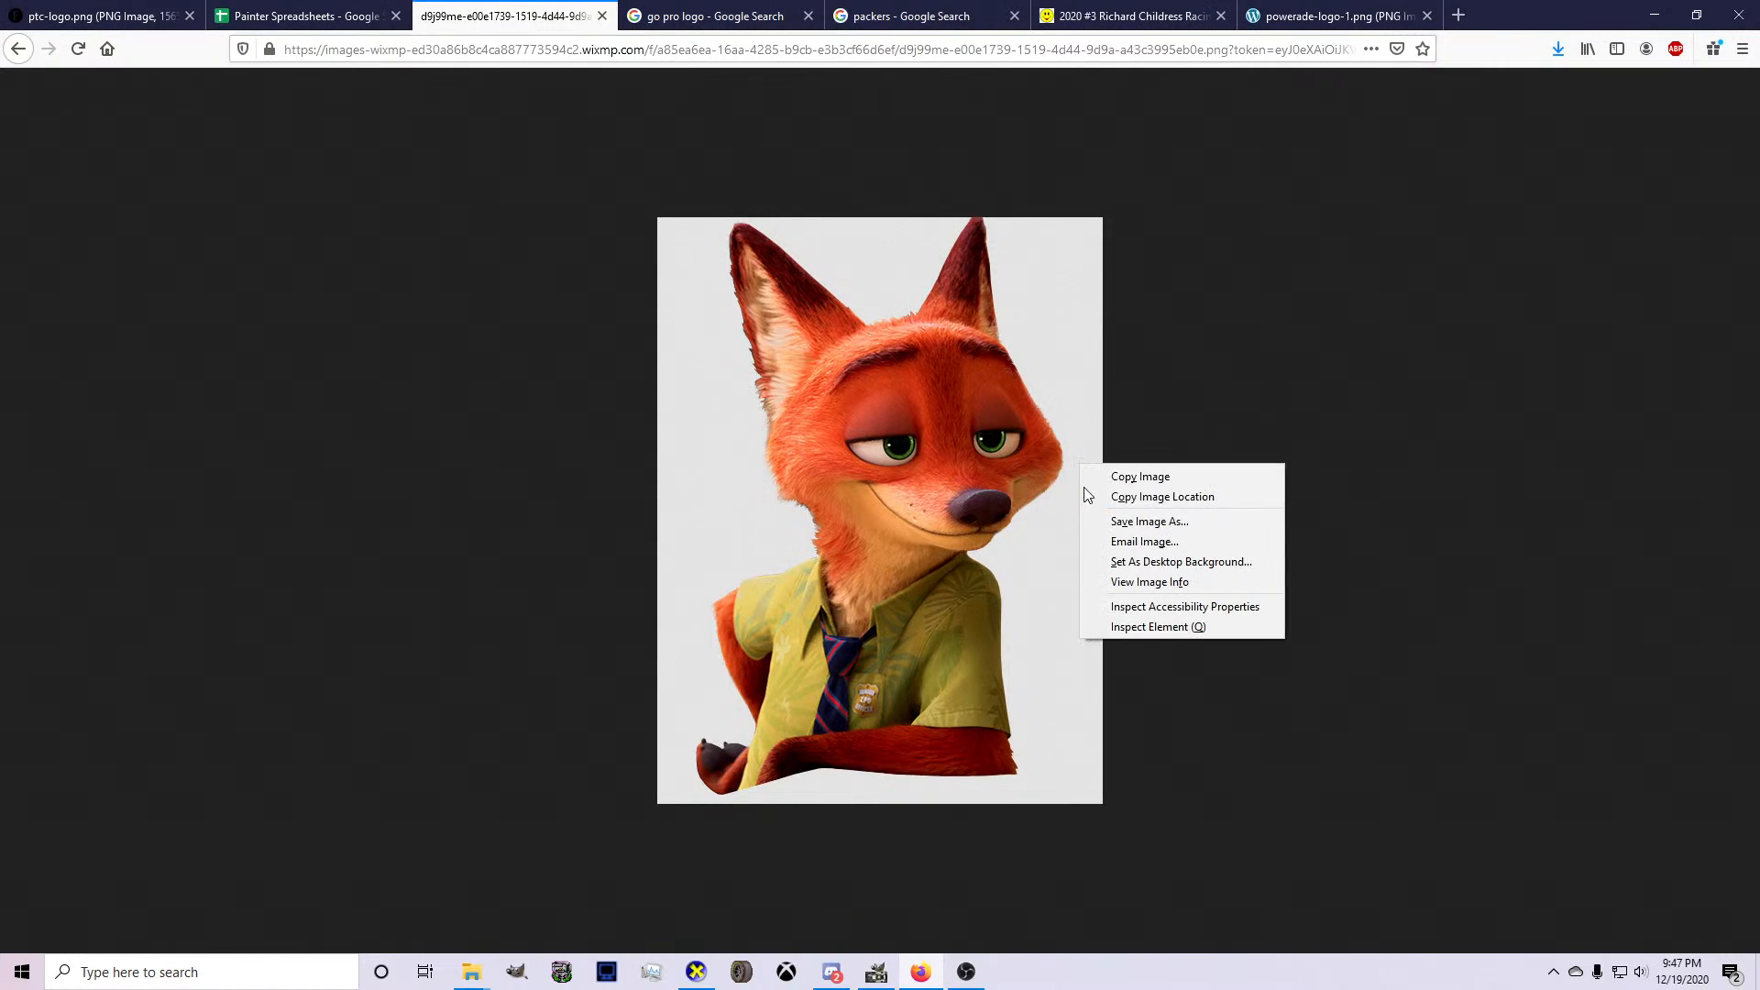
pyautogui.click(1101, 477)
# Paste the Nick Wilde portrait into the GIMP livery as a new layer, scaled to about 20 px wide just after the driver's name.
pyautogui.click(877, 972)
pyautogui.hotkey('ctrl', 'v')
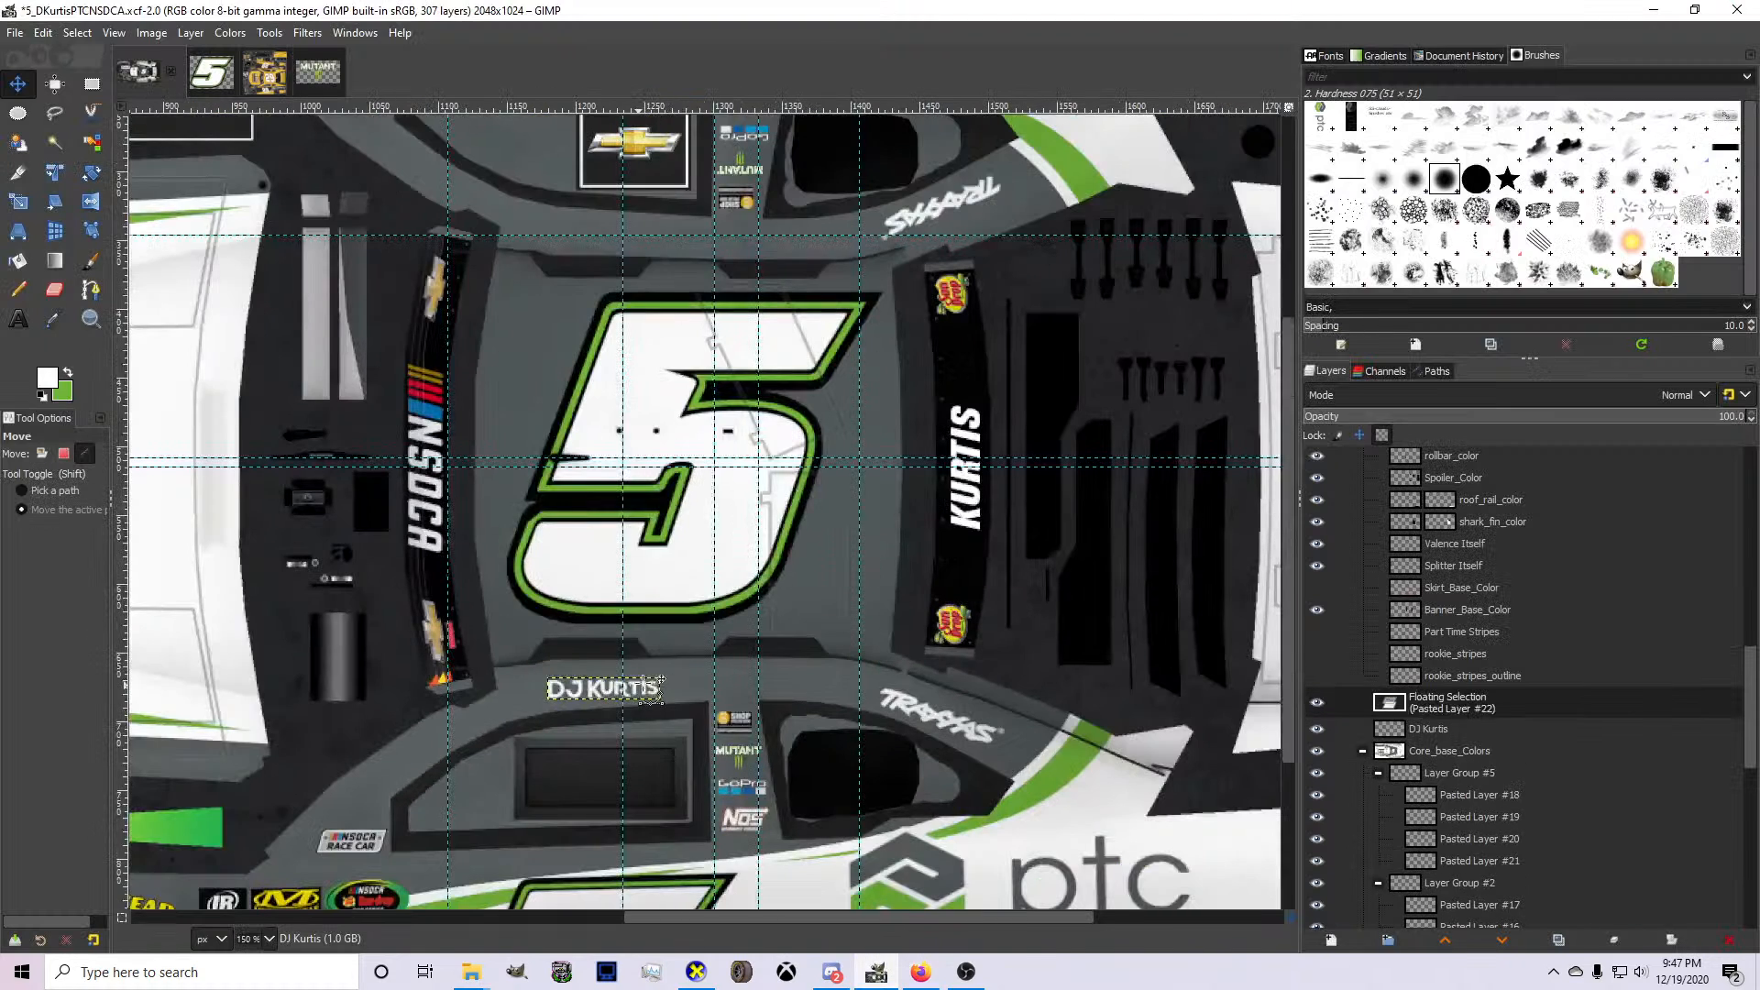
pyautogui.click(433, 427)
pyautogui.moveTo(433, 427); pyautogui.dragTo(689, 619)
pyautogui.scroll(4, 672, 709)
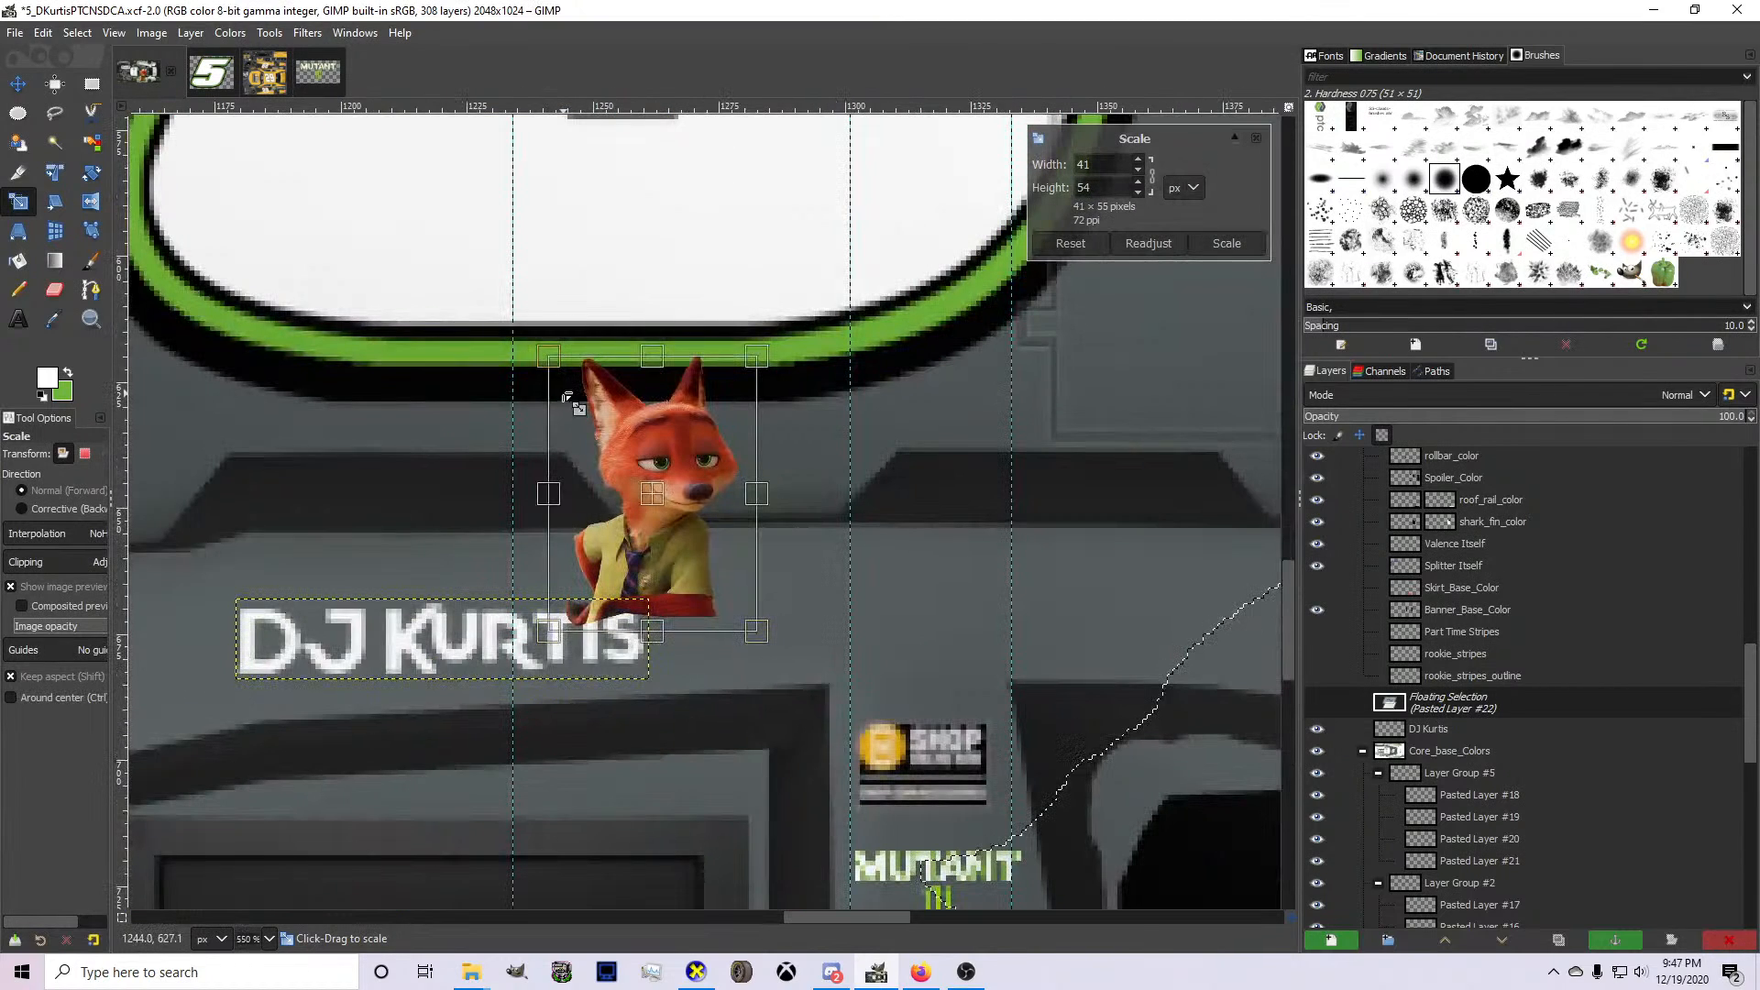
pyautogui.moveTo(578, 407); pyautogui.dragTo(728, 659)
pyautogui.scroll(2, 699, 575)
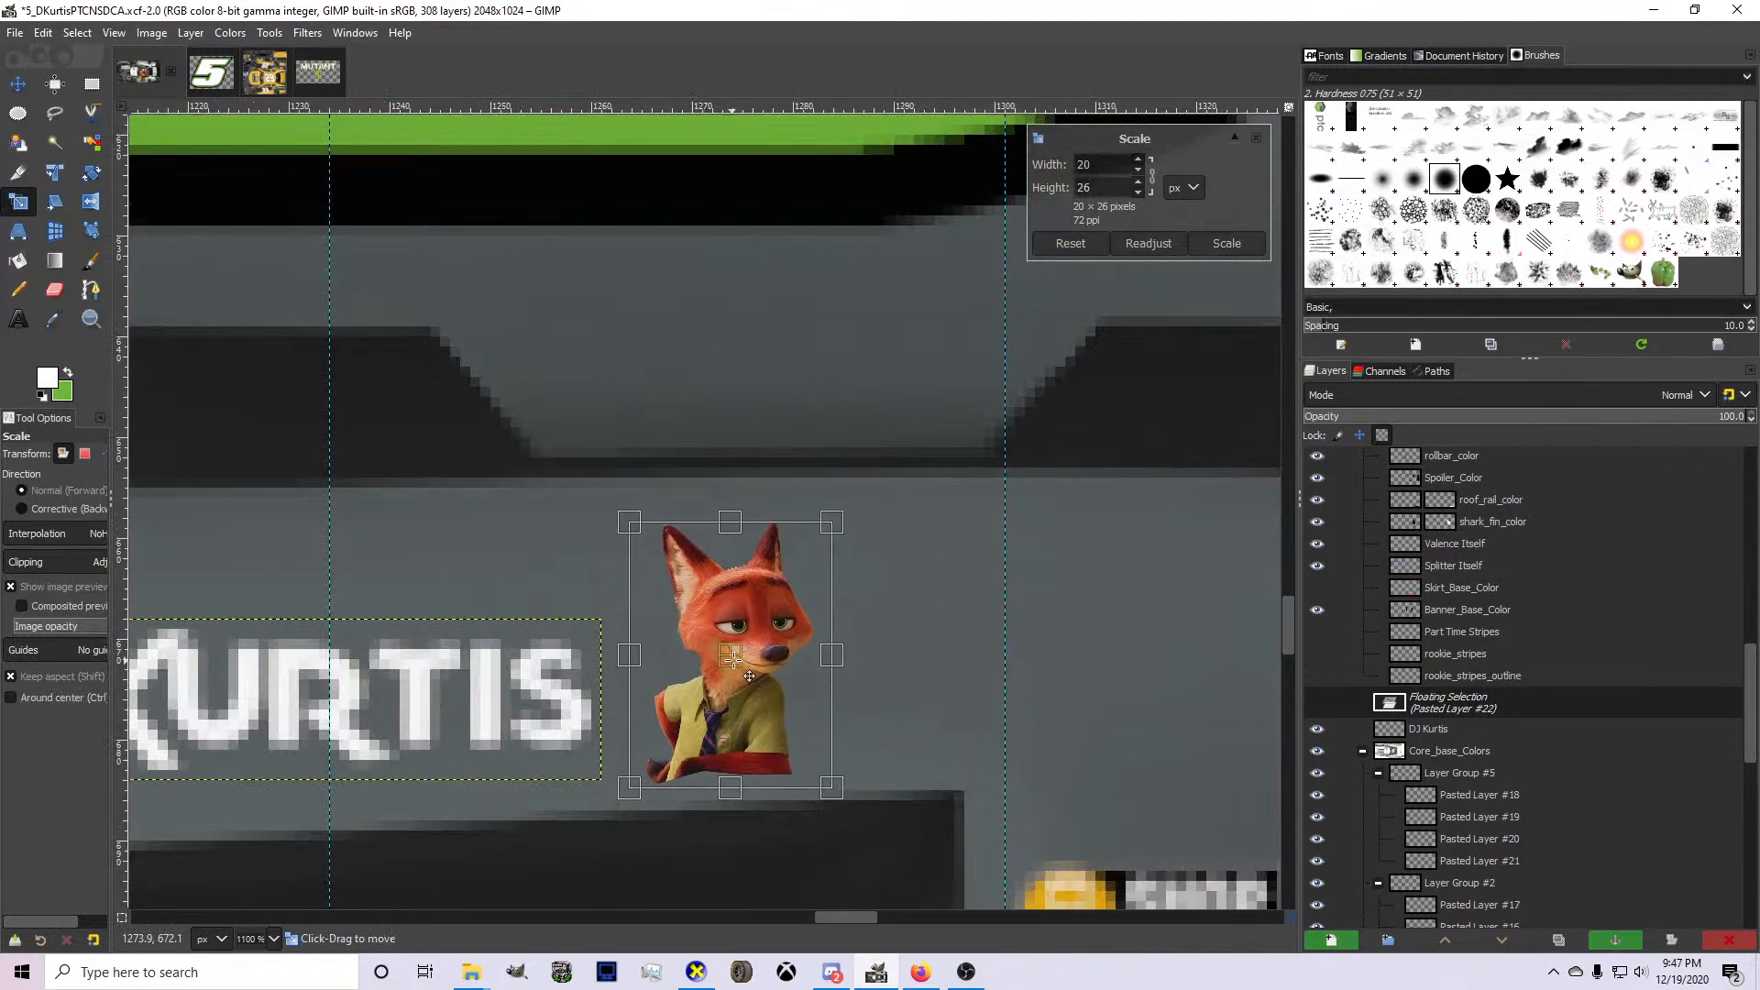
pyautogui.moveTo(775, 731)
pyautogui.mouseDown()
pyautogui.moveTo(754, 701)
pyautogui.moveTo(765, 716)
pyautogui.mouseUp()
pyautogui.press('Return')
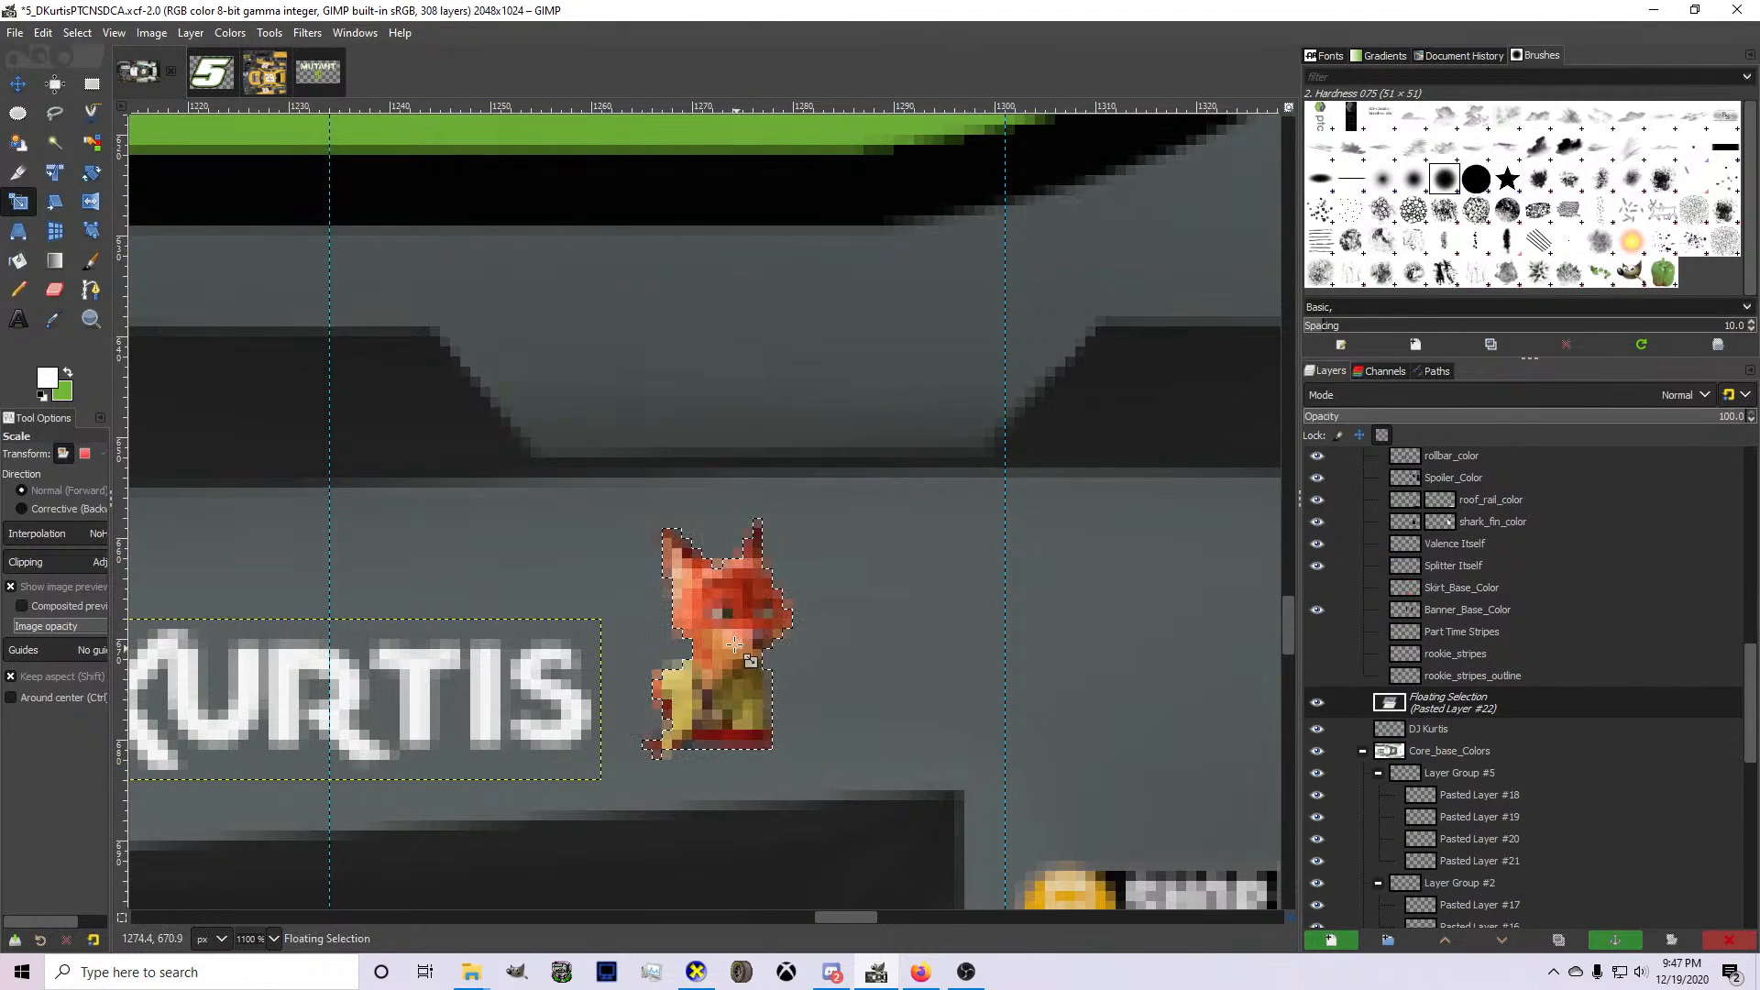
pyautogui.hotkey('shift', 'ctrl', 'n')
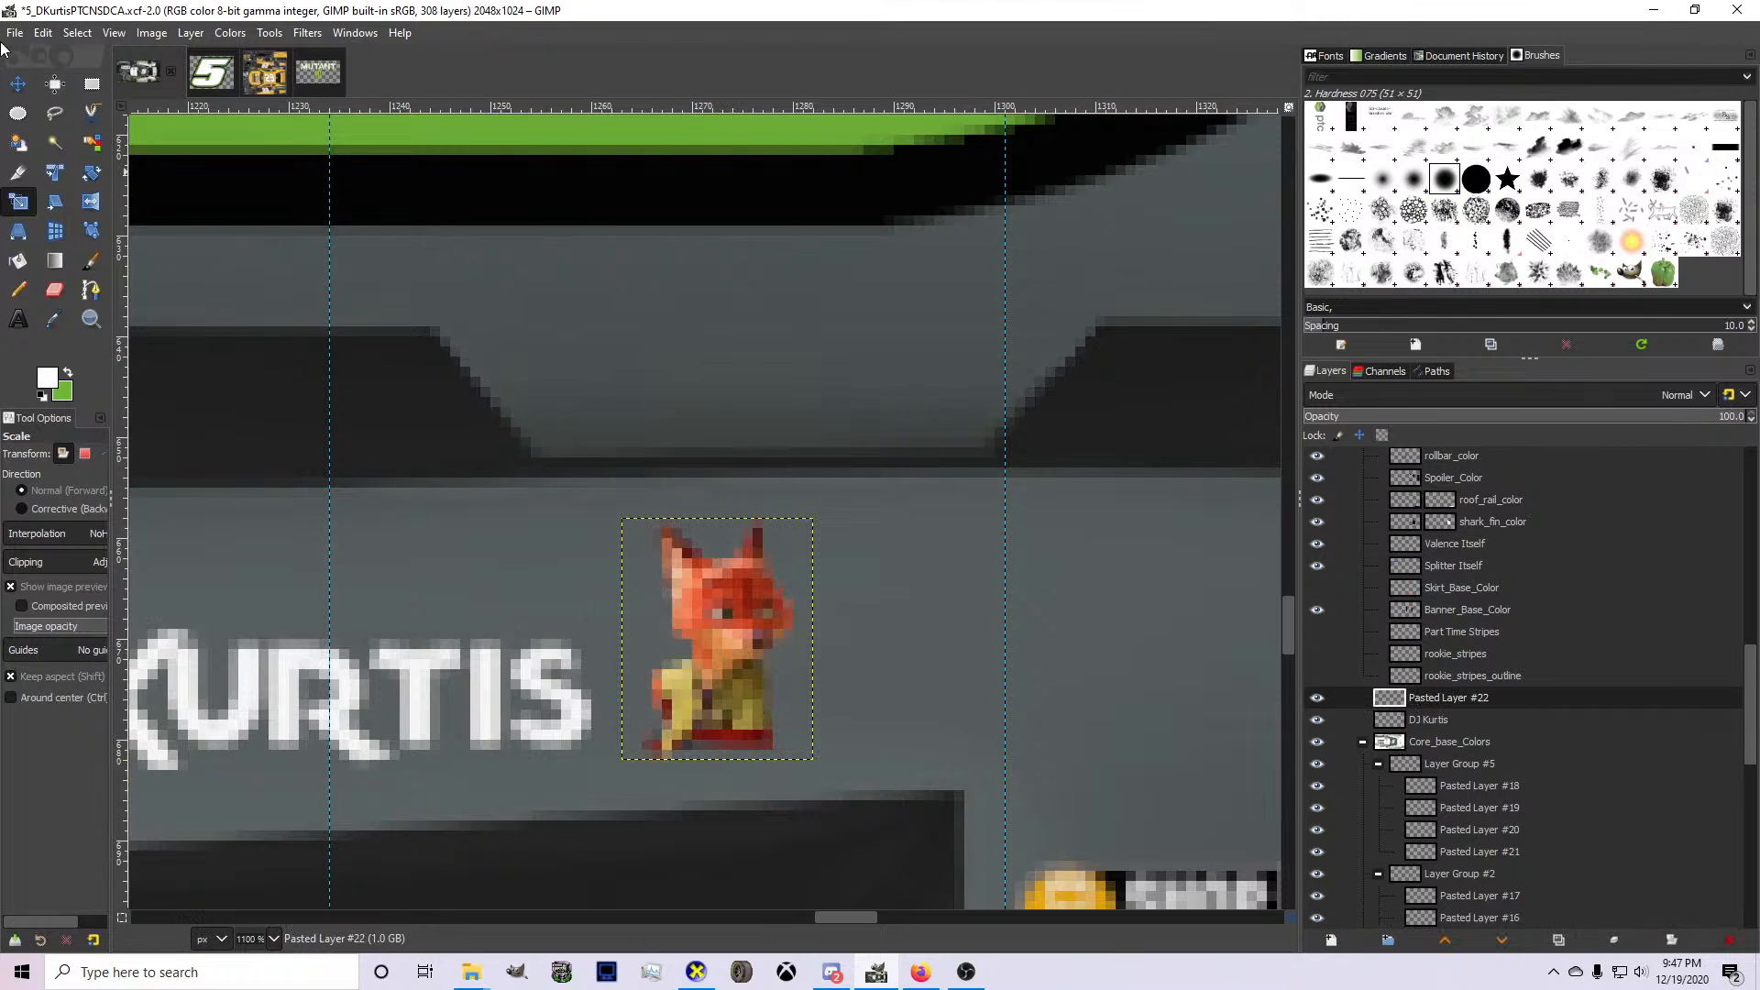
# Nudge the driver's name layer toward the portrait and rotate it by -2.29° to follow the roof rail.
pyautogui.click(24, 85)
pyautogui.click(1417, 719)
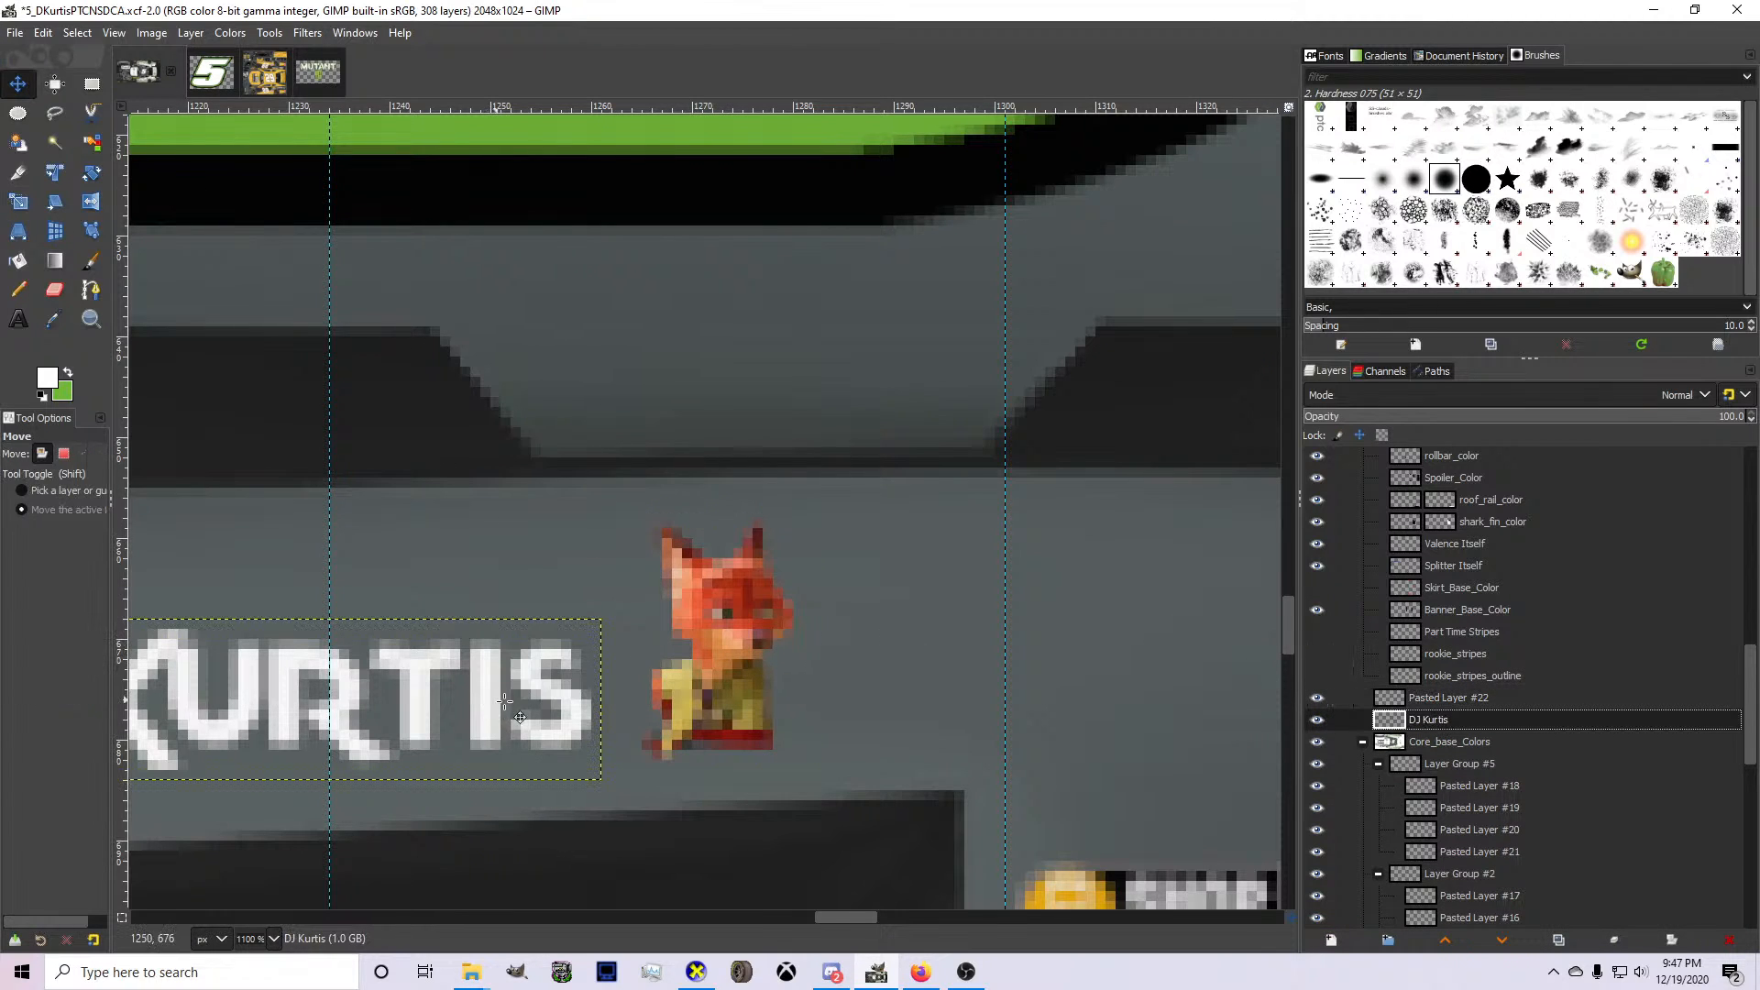
pyautogui.scroll(-2, 505, 701)
pyautogui.moveTo(346, 707); pyautogui.dragTo(356, 700)
pyautogui.hotkey('shift', 'r')
pyautogui.moveTo(458, 750); pyautogui.dragTo(470, 751)
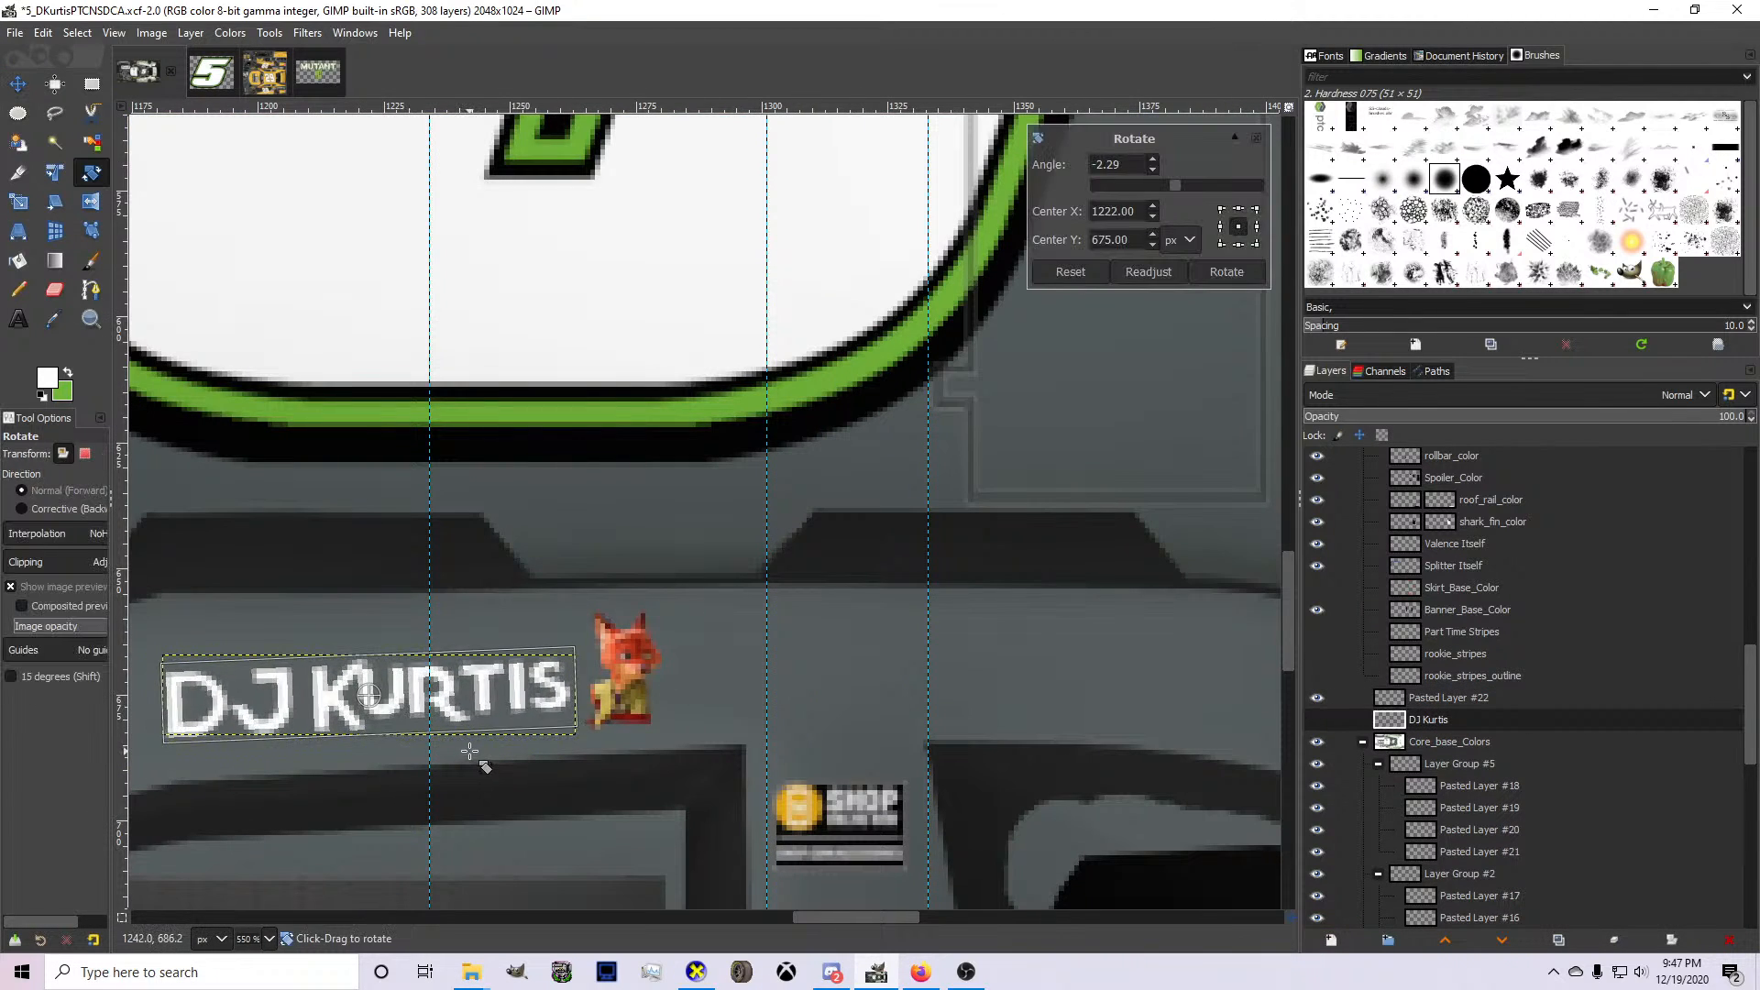
pyautogui.press('Escape')
# Move the driver's name slightly left and down, and shift the Nick Wilde portrait slightly right and down on the roof rail.
pyautogui.click(25, 93)
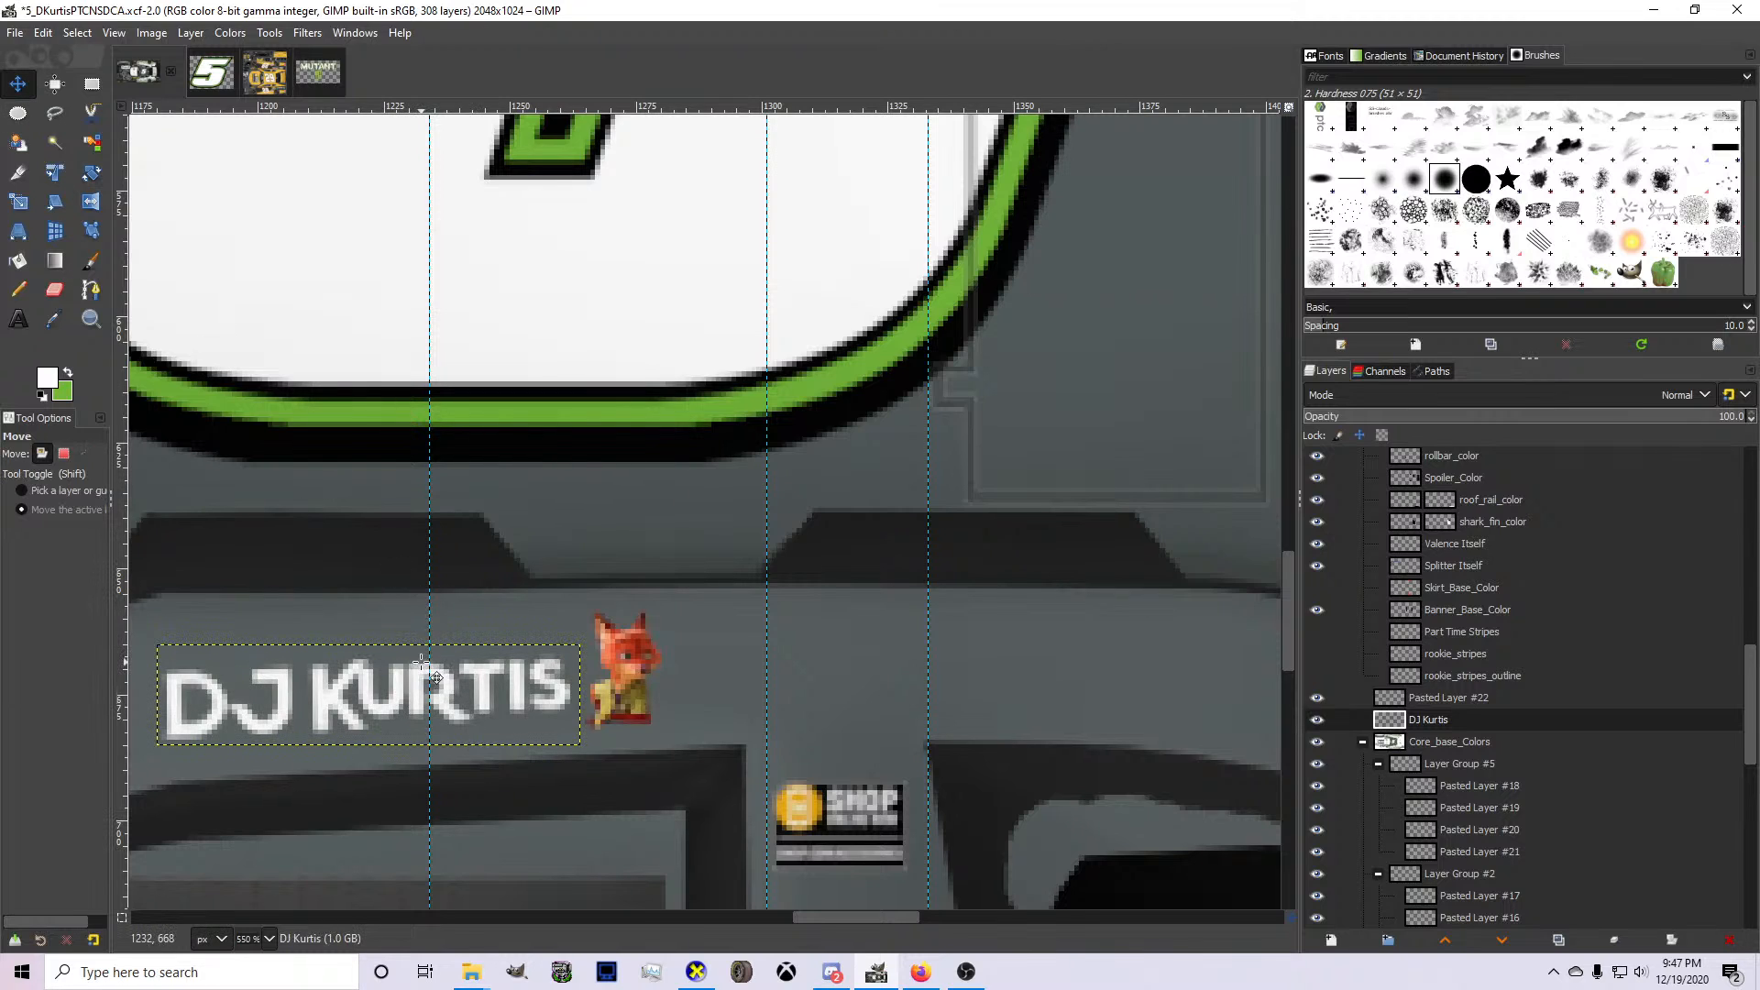
pyautogui.moveTo(421, 661); pyautogui.dragTo(411, 667)
pyautogui.click(1467, 698)
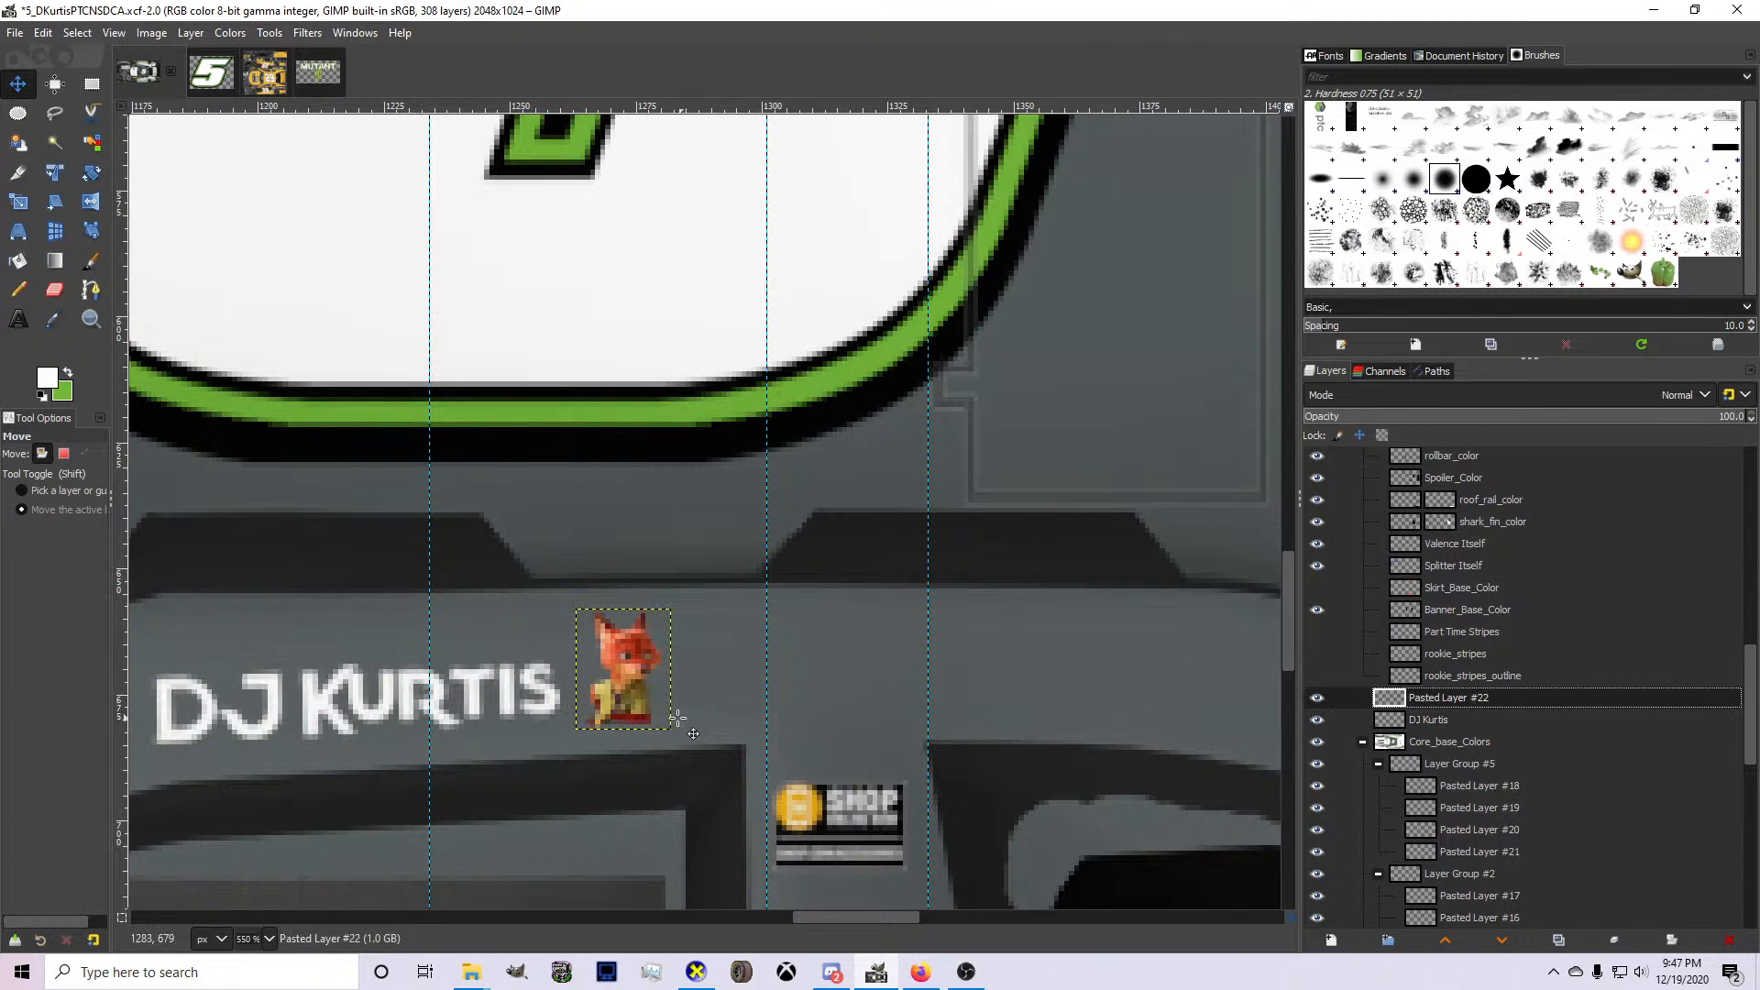
pyautogui.moveTo(647, 712); pyautogui.dragTo(660, 718)
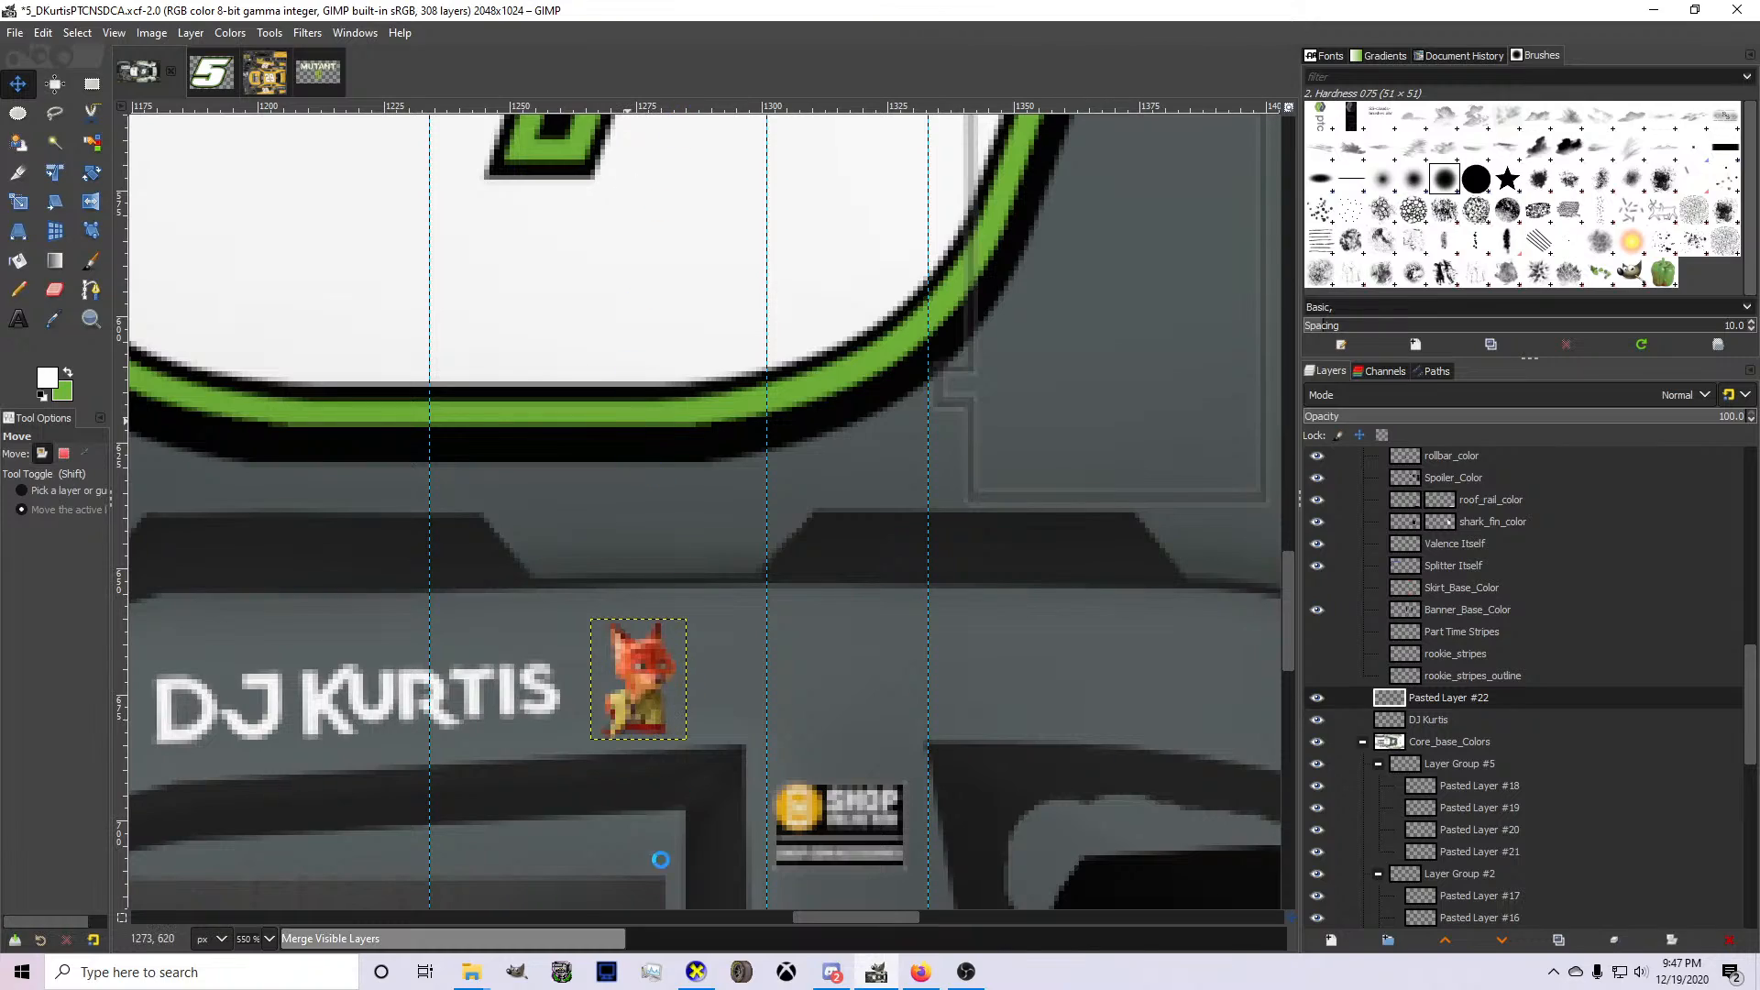
# Examine the driver's name and Nick Wilde portrait above the side window on the 3D car in CarView.
pyautogui.click(695, 972)
pyautogui.scroll(3, 943, 630)
pyautogui.moveTo(909, 687); pyautogui.dragTo(855, 581)
pyautogui.scroll(-4, 1147, 552)
pyautogui.scroll(5, 1210, 529)
pyautogui.scroll(-4, 926, 571)
pyautogui.scroll(4, 854, 581)
pyautogui.scroll(-4, 854, 582)
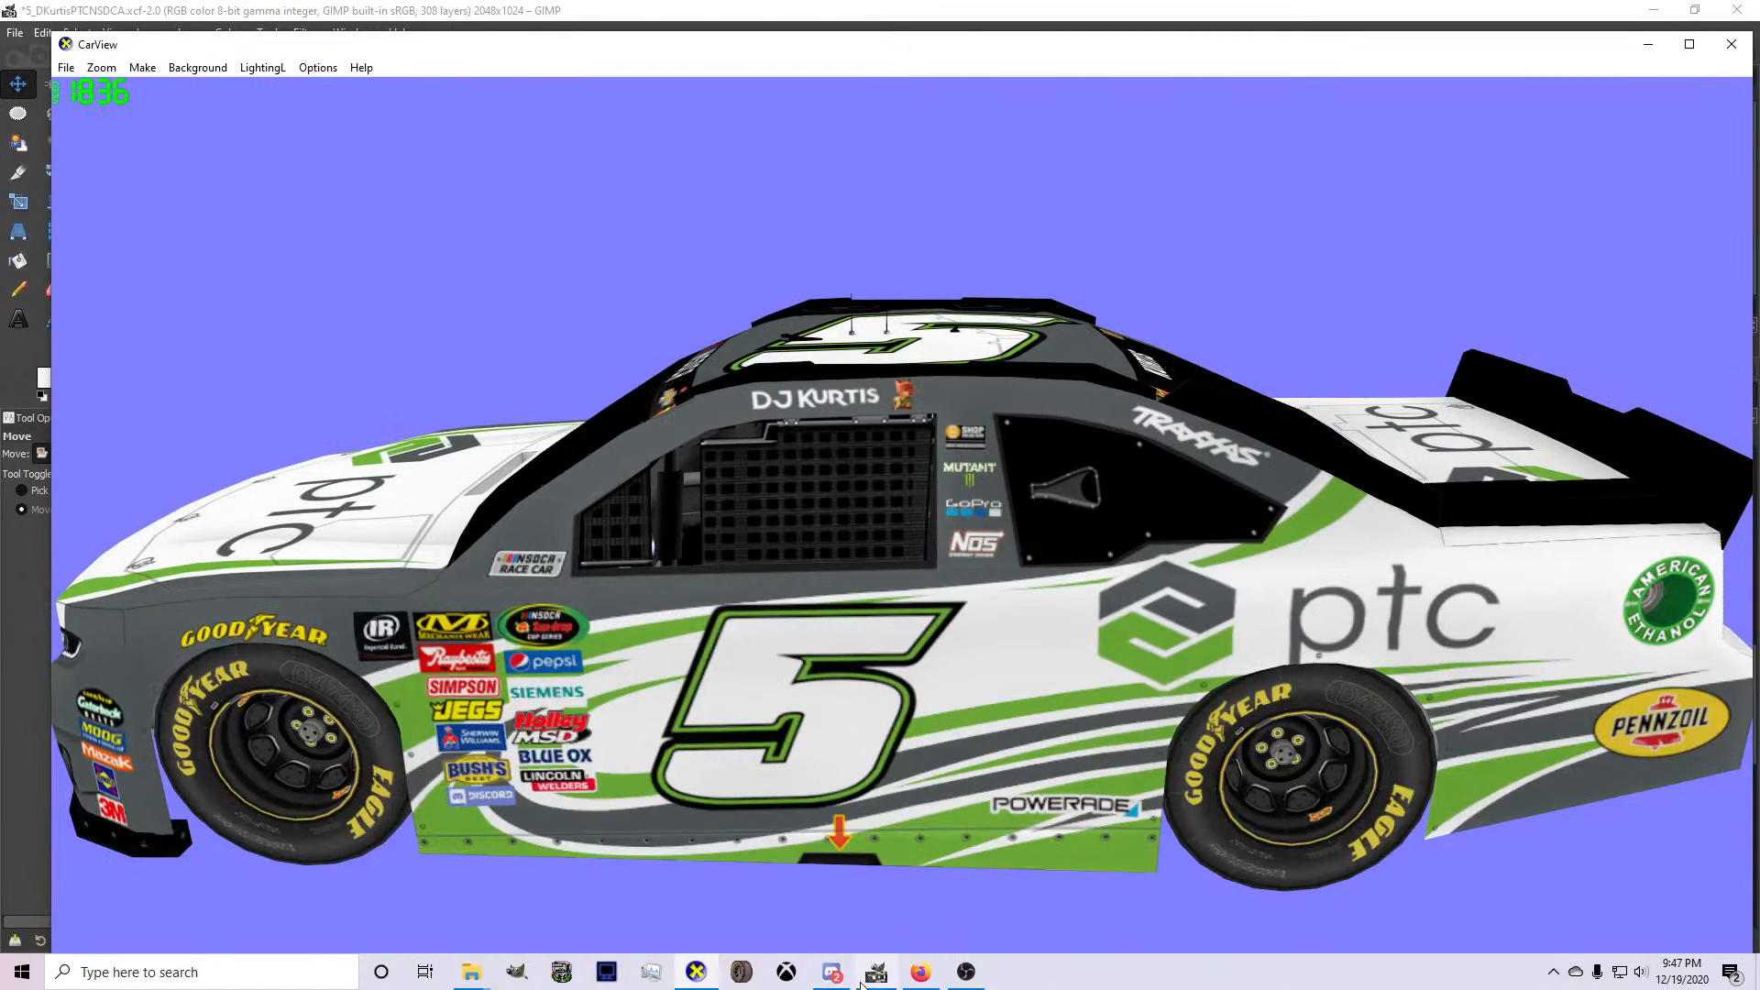
# Return to GIMP, merge the Nick Wilde layer down into the driver's name layer and duplicate the merged layer.
pyautogui.click(865, 979)
pyautogui.rightClick(1434, 698)
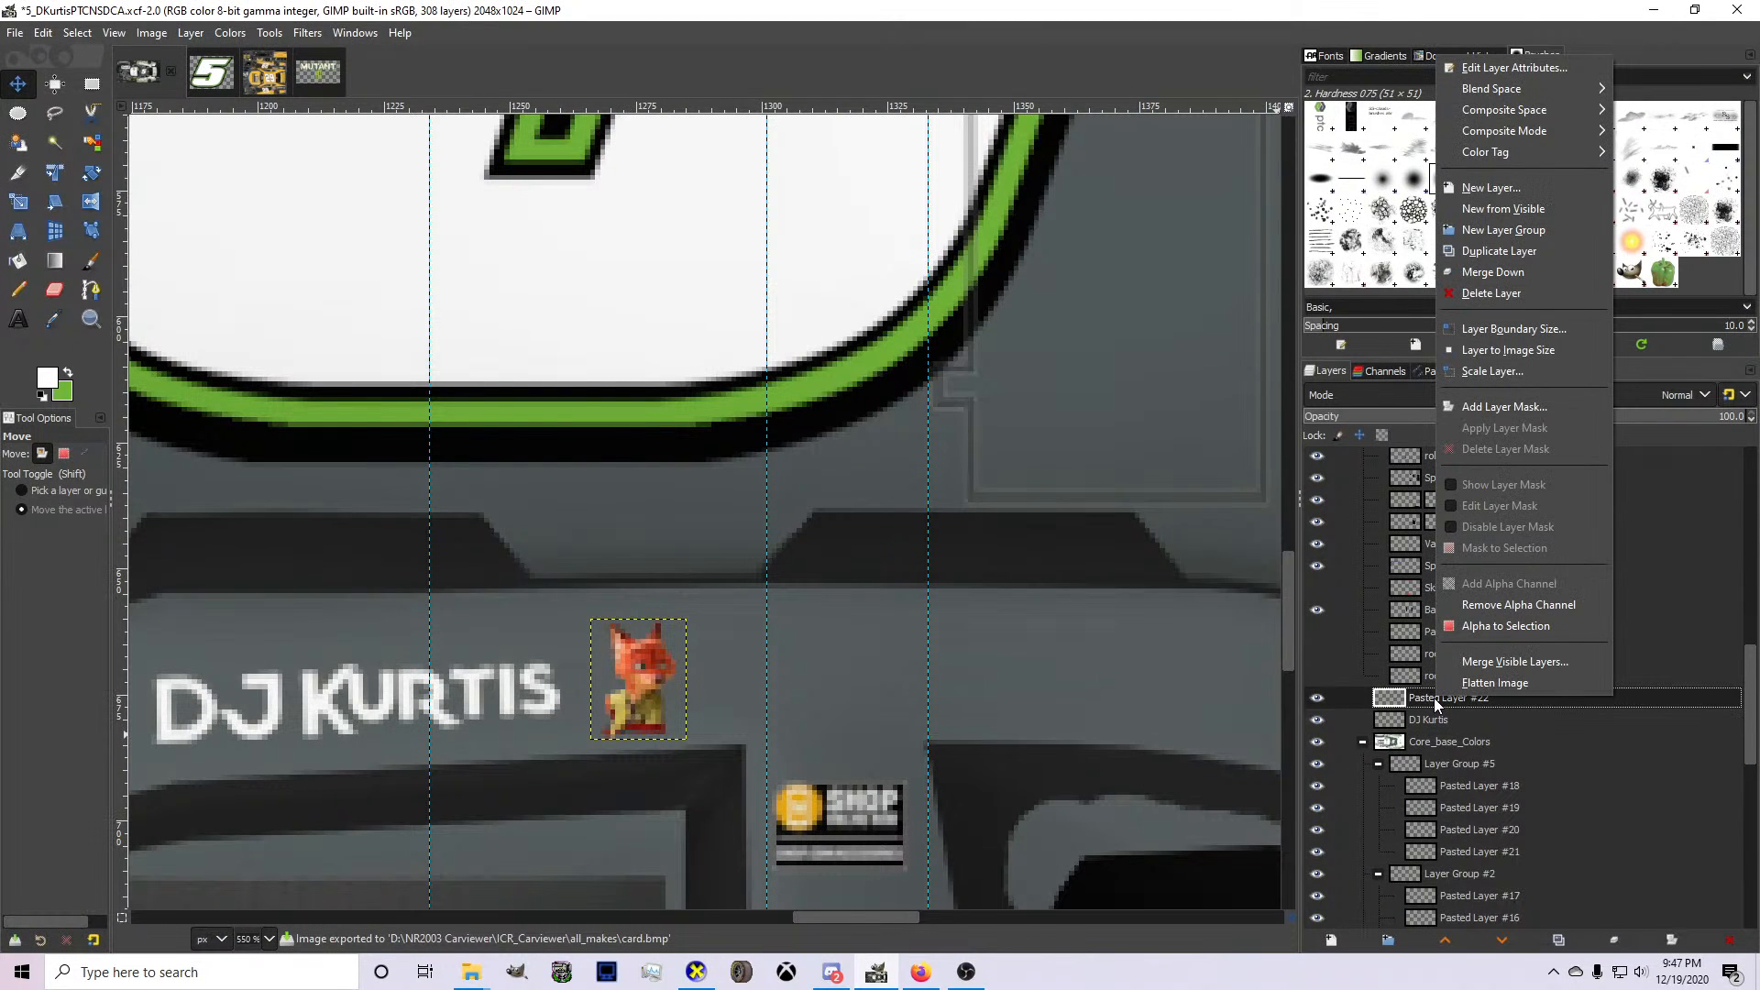
pyautogui.press('w')
pyautogui.scroll(-2, 712, 690)
pyautogui.hotkey('ctrl', 'shift', 'd')
# Rotate the duplicated name layer 180° and move it onto the roof rail on the opposite side of the car.
pyautogui.rightClick(593, 688)
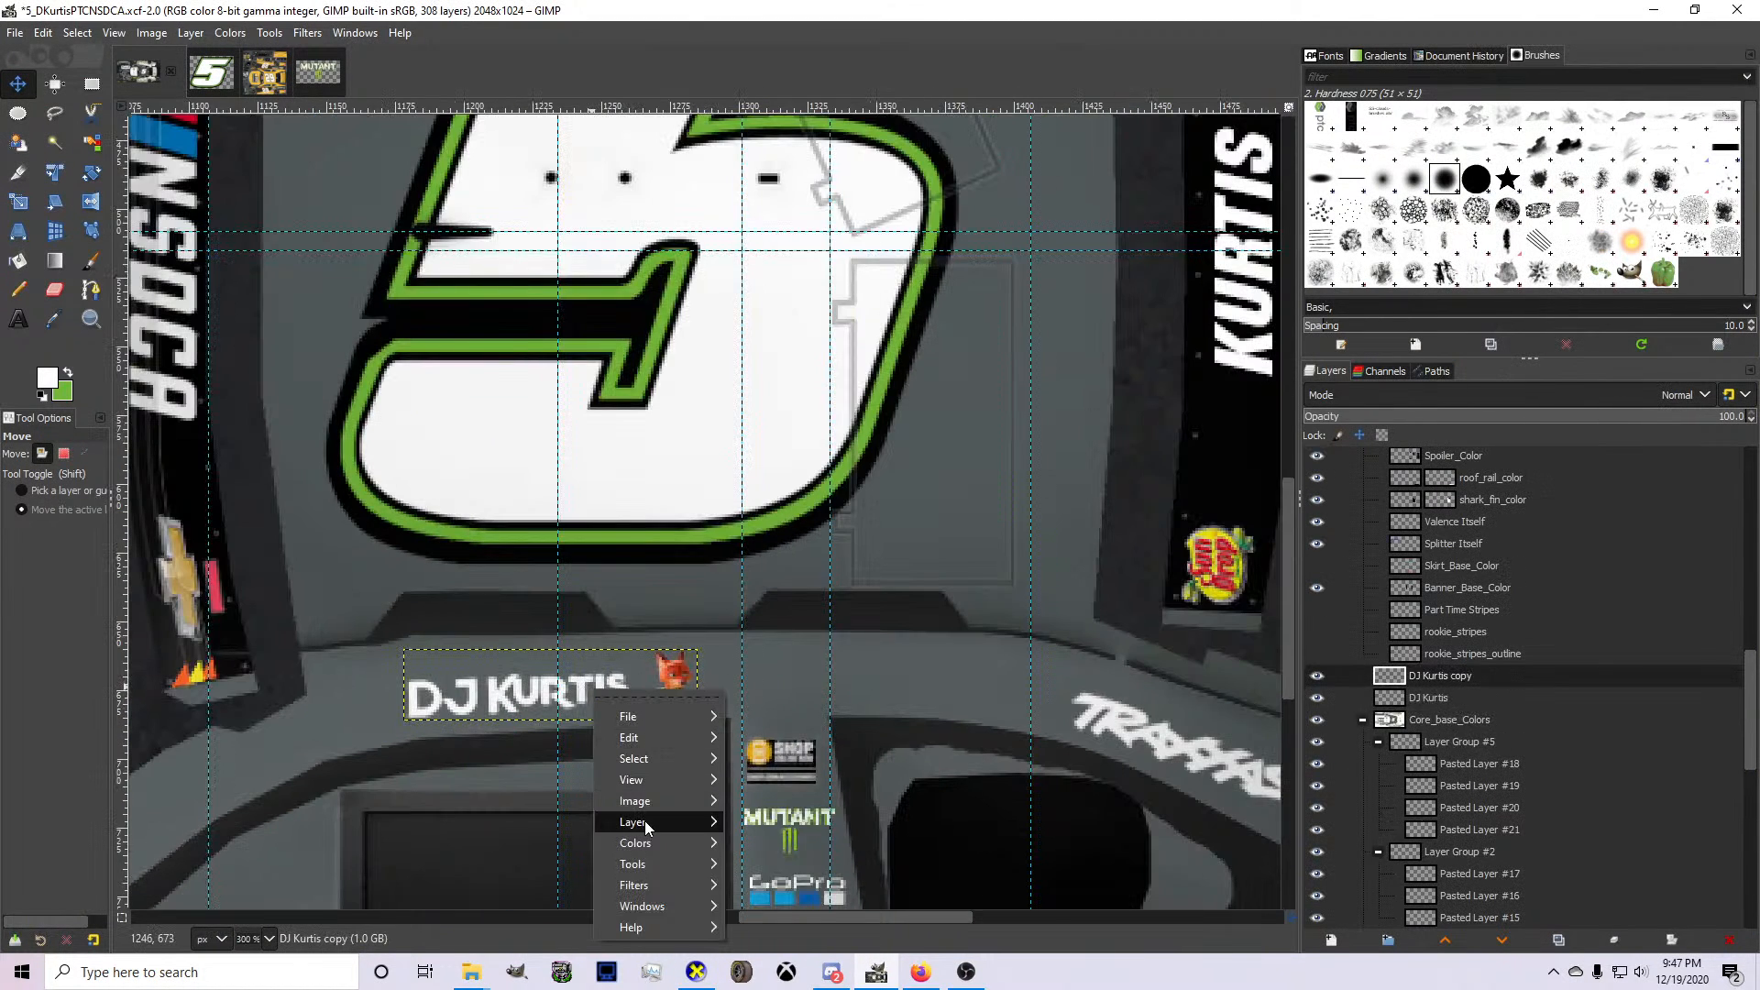
pyautogui.moveTo(647, 825)
pyautogui.moveTo(825, 856)
pyautogui.click(1016, 926)
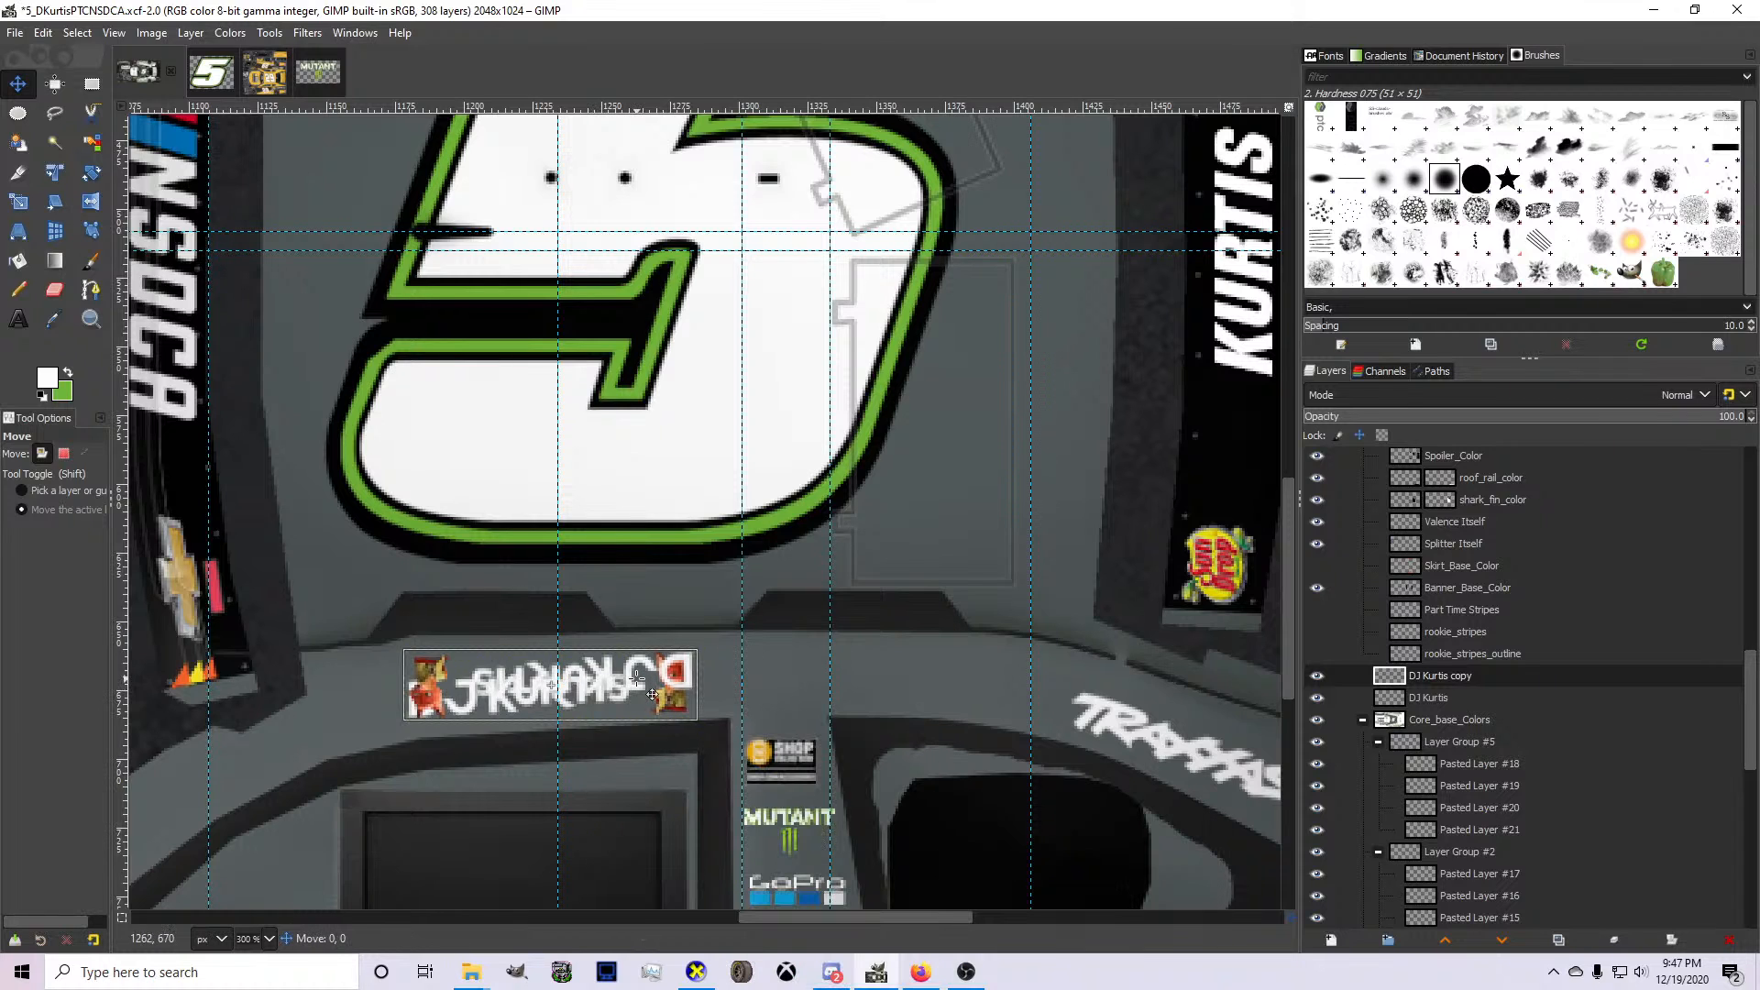
pyautogui.scroll(9, 637, 642)
pyautogui.moveTo(637, 679); pyautogui.dragTo(656, 578)
# Rotate the copied name and portrait by 5.60° to match the opposite roof rail and nudge the layer slightly upward.
pyautogui.hotkey('shift', 'r')
pyautogui.moveTo(457, 614); pyautogui.dragTo(456, 602)
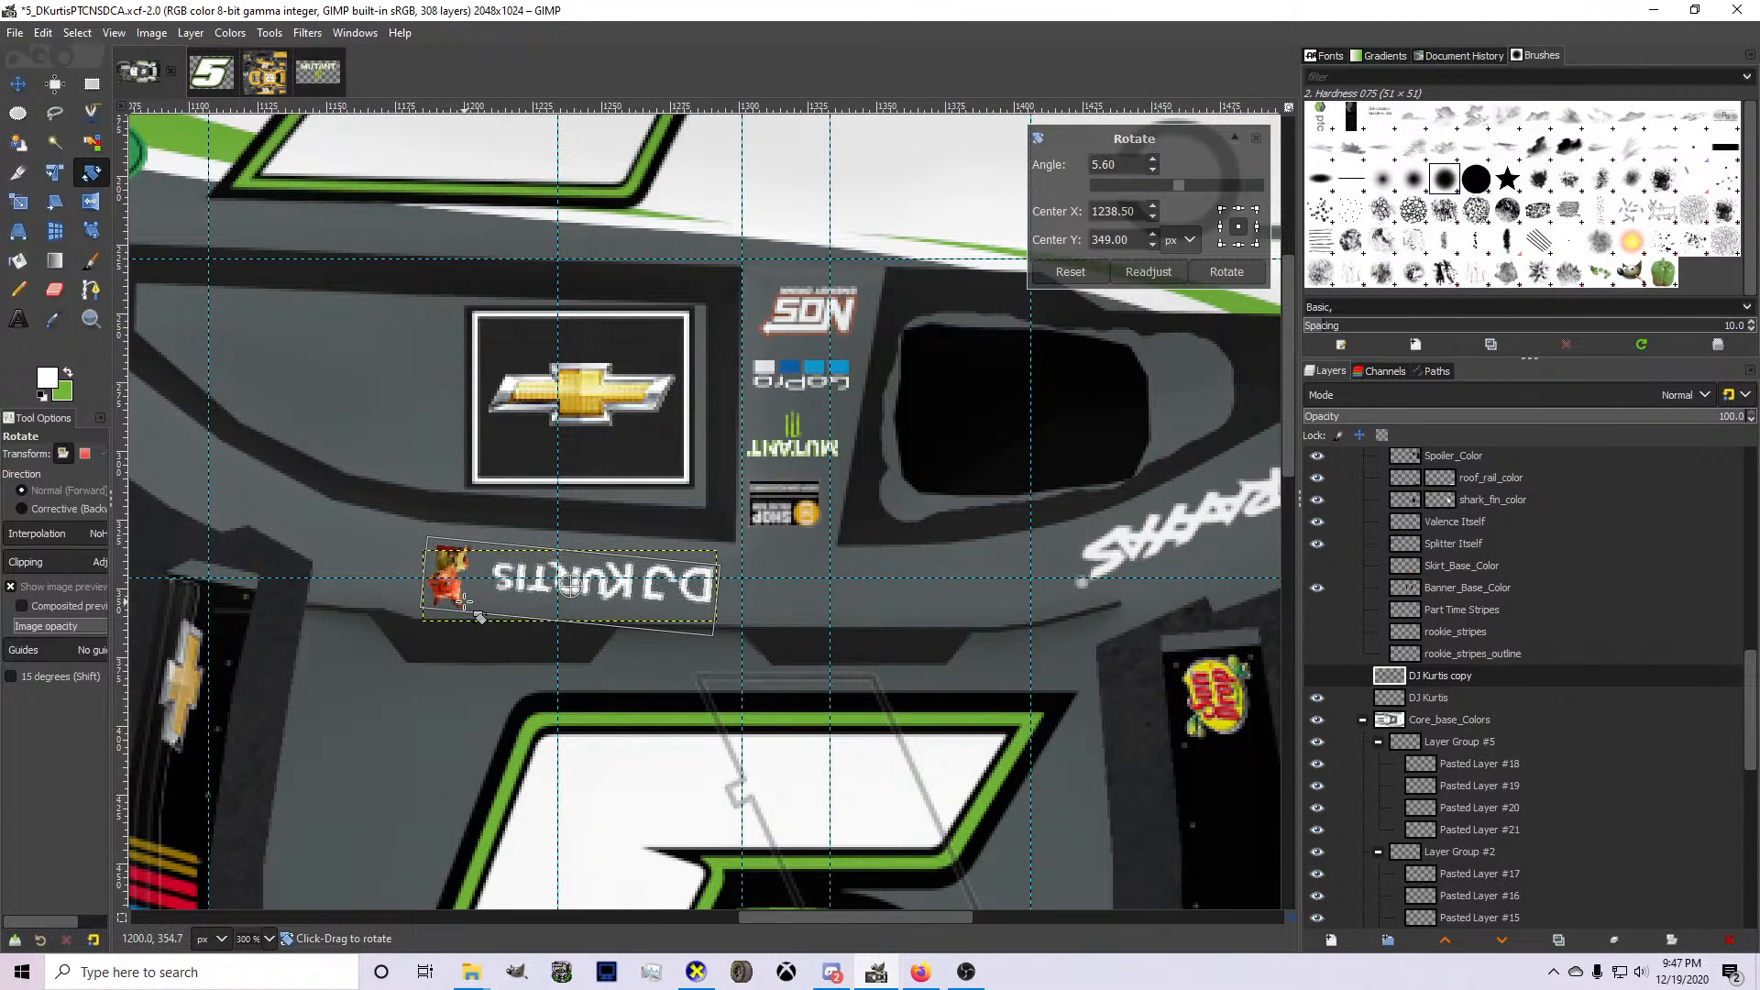
pyautogui.press('Escape')
pyautogui.press('m')
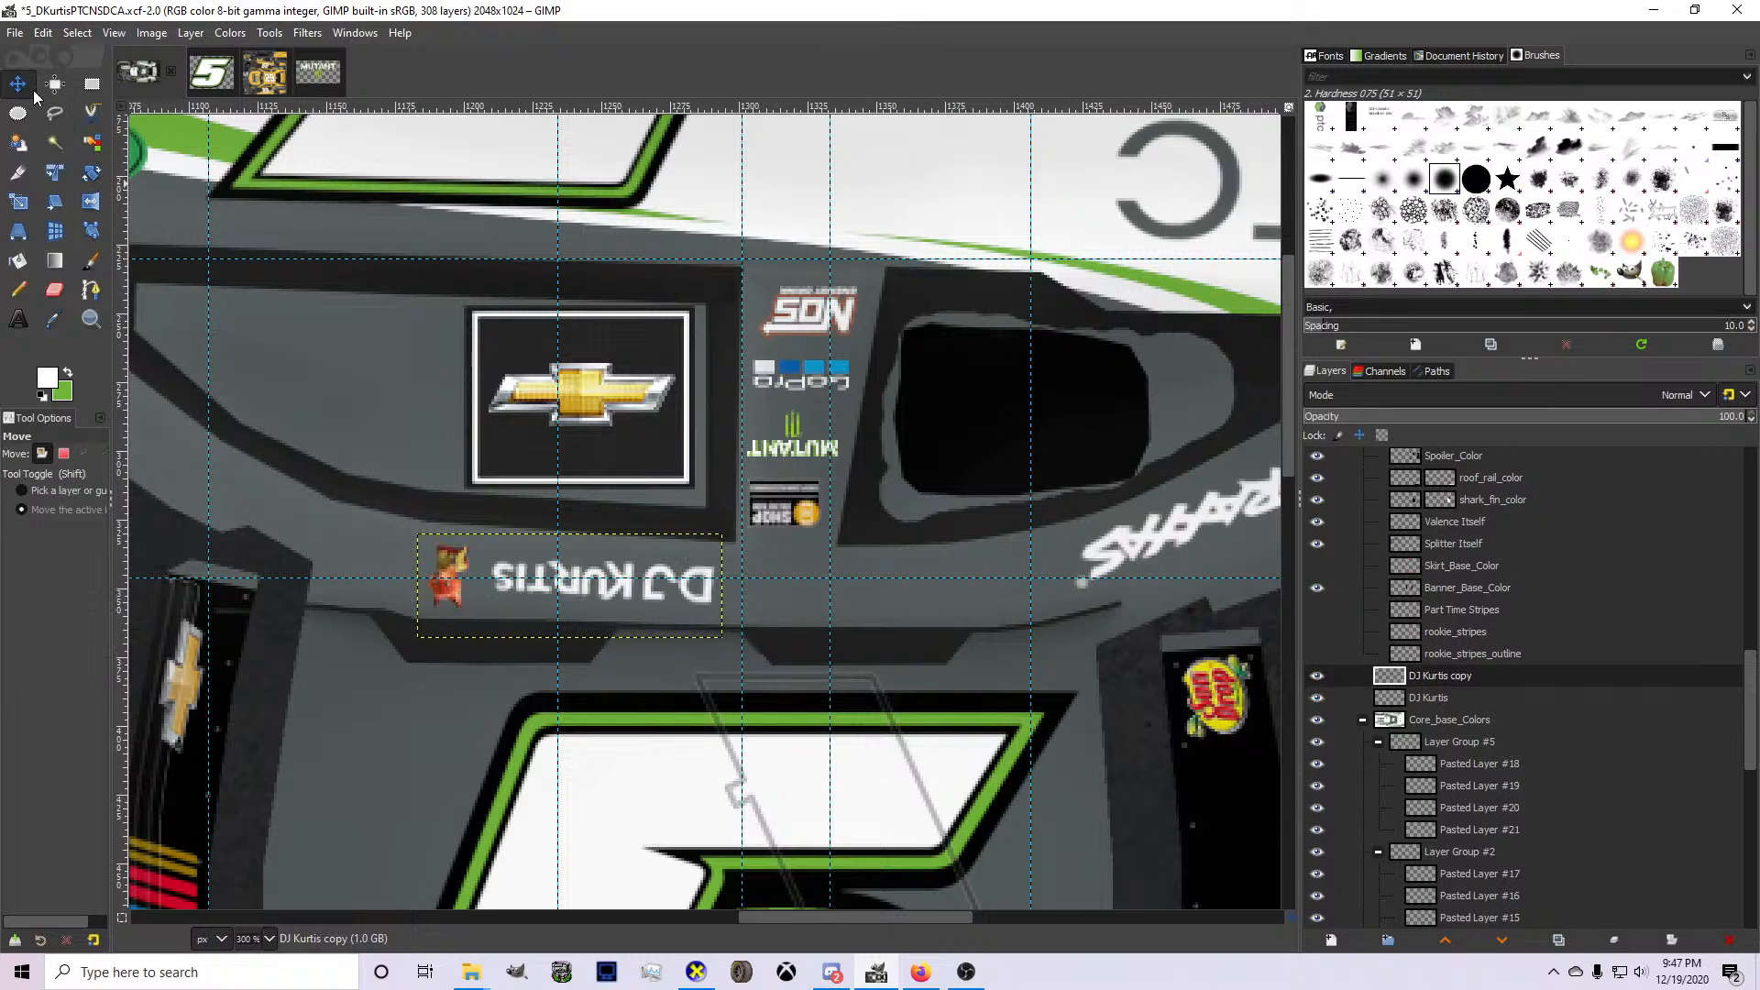
pyautogui.scroll(2, 470, 532)
pyautogui.moveTo(584, 608); pyautogui.dragTo(587, 598)
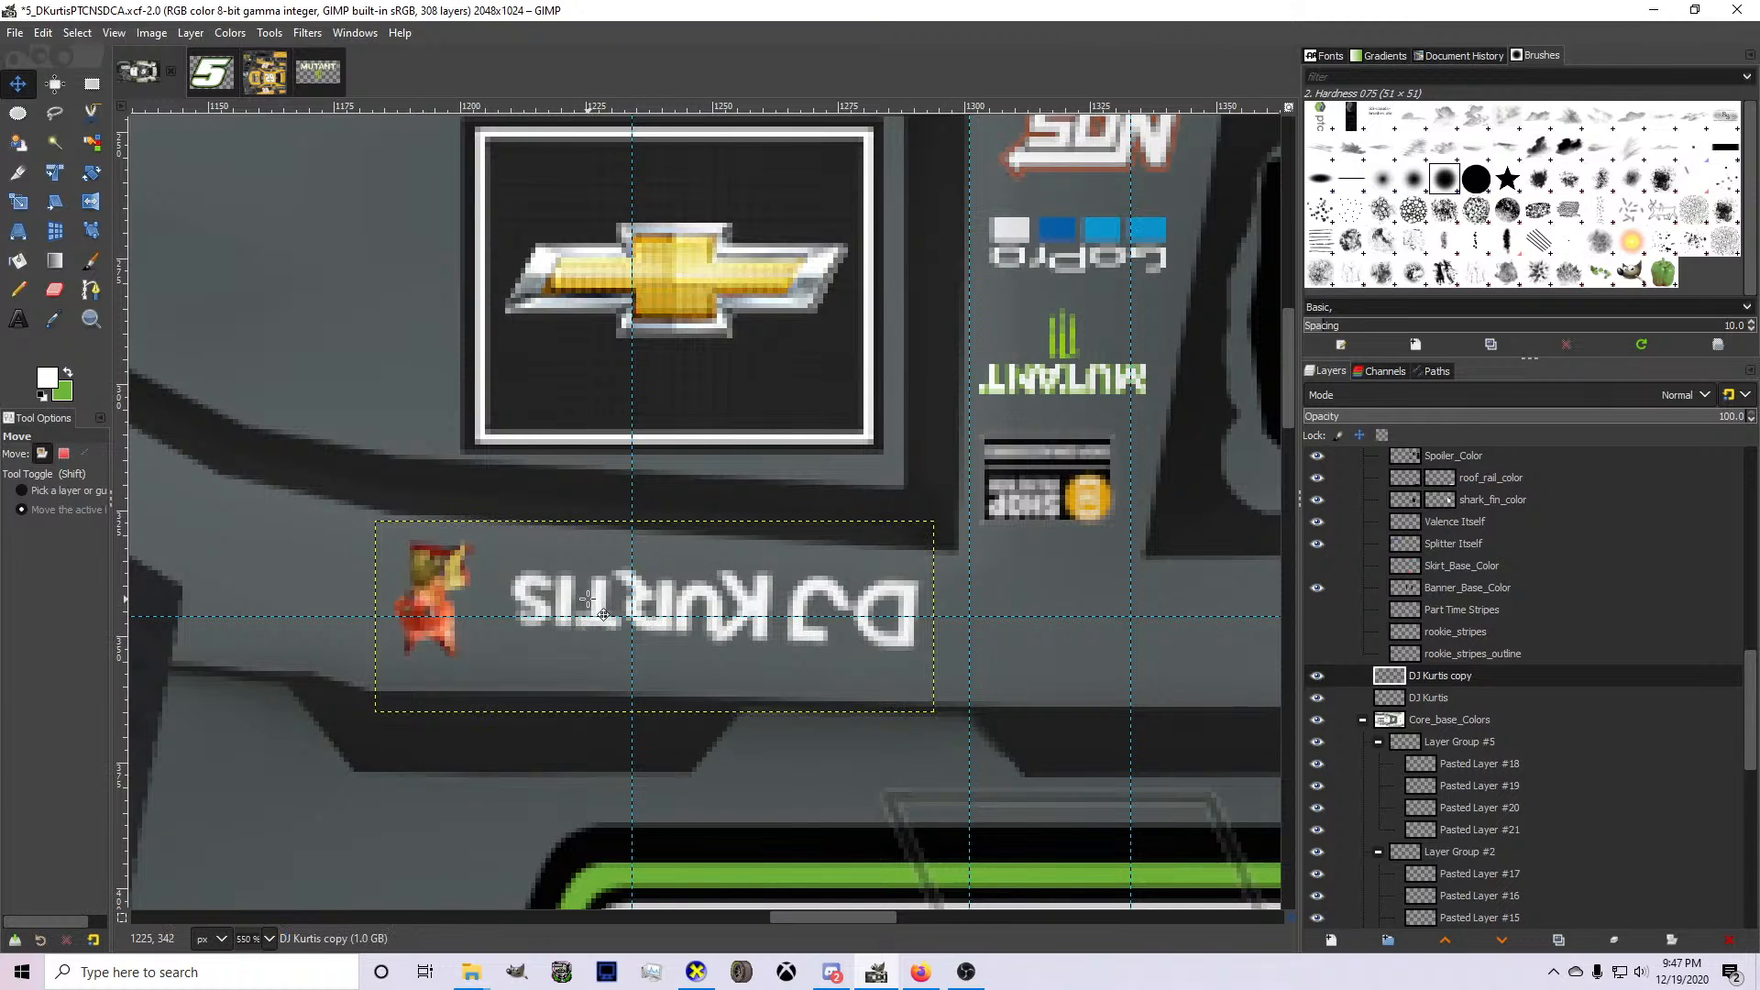
# Shift the copied name and portrait layer slightly toward the windshield in GIMP, checking both sides of the car in CarView.
pyautogui.click(696, 972)
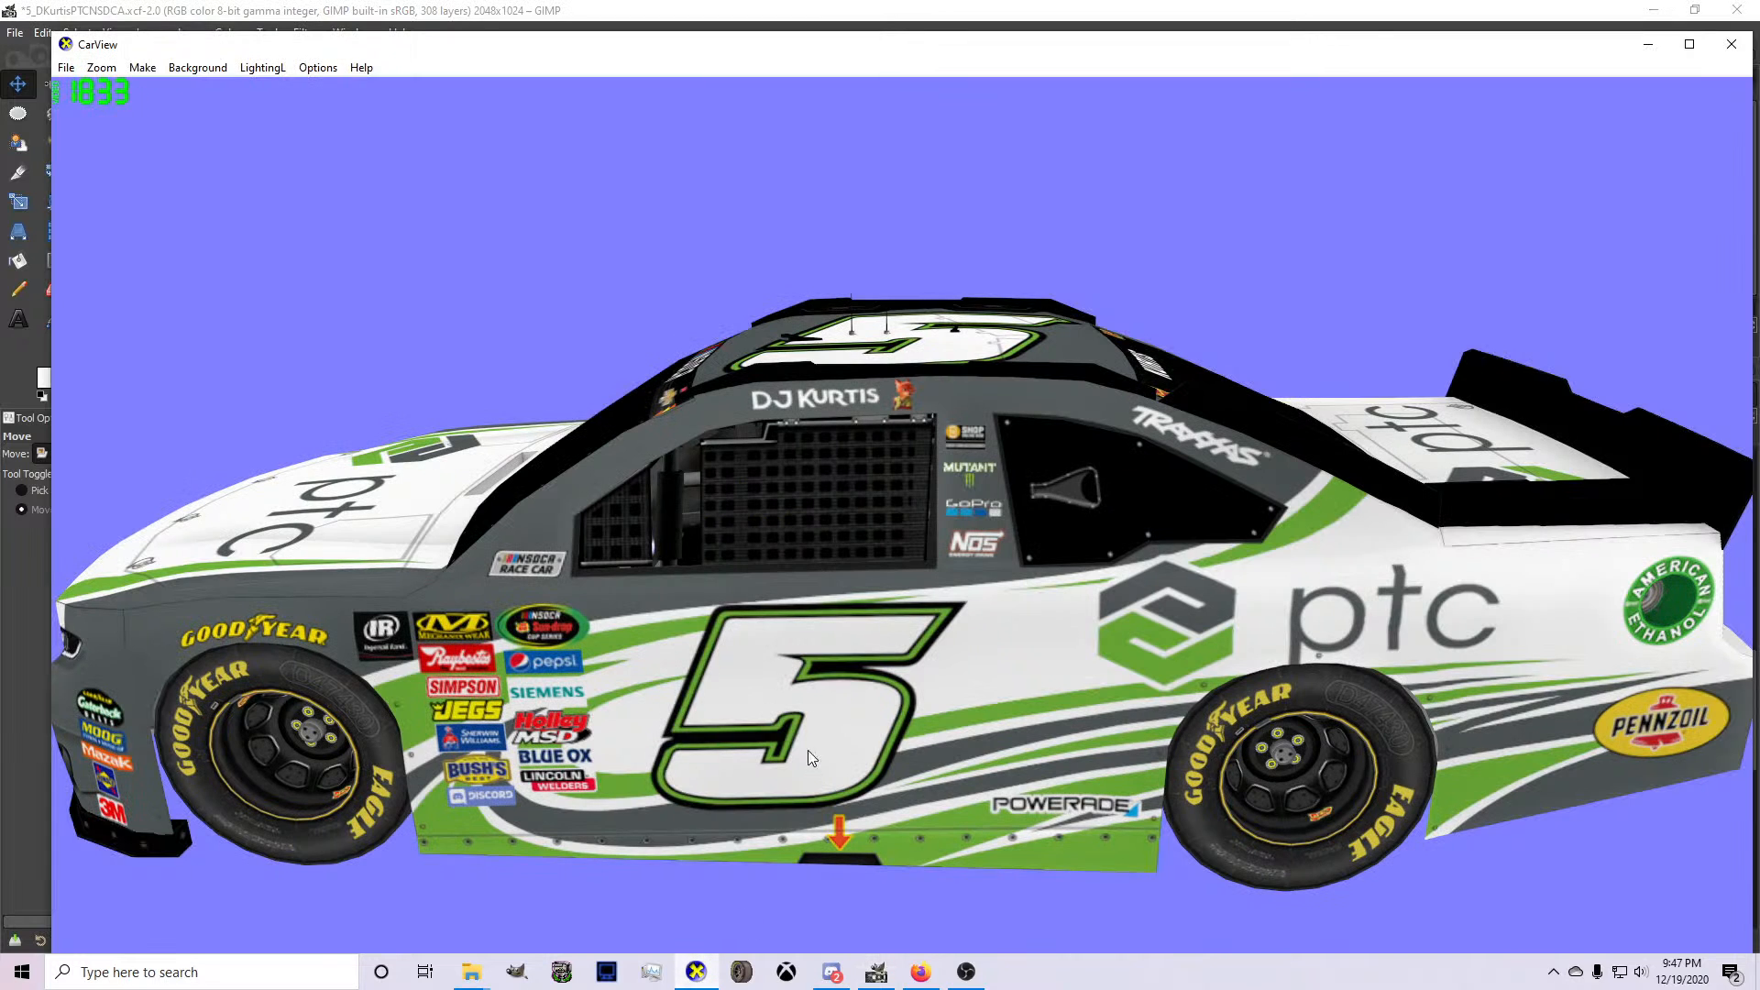
pyautogui.moveTo(1053, 647); pyautogui.dragTo(789, 610)
pyautogui.scroll(-3, 981, 634)
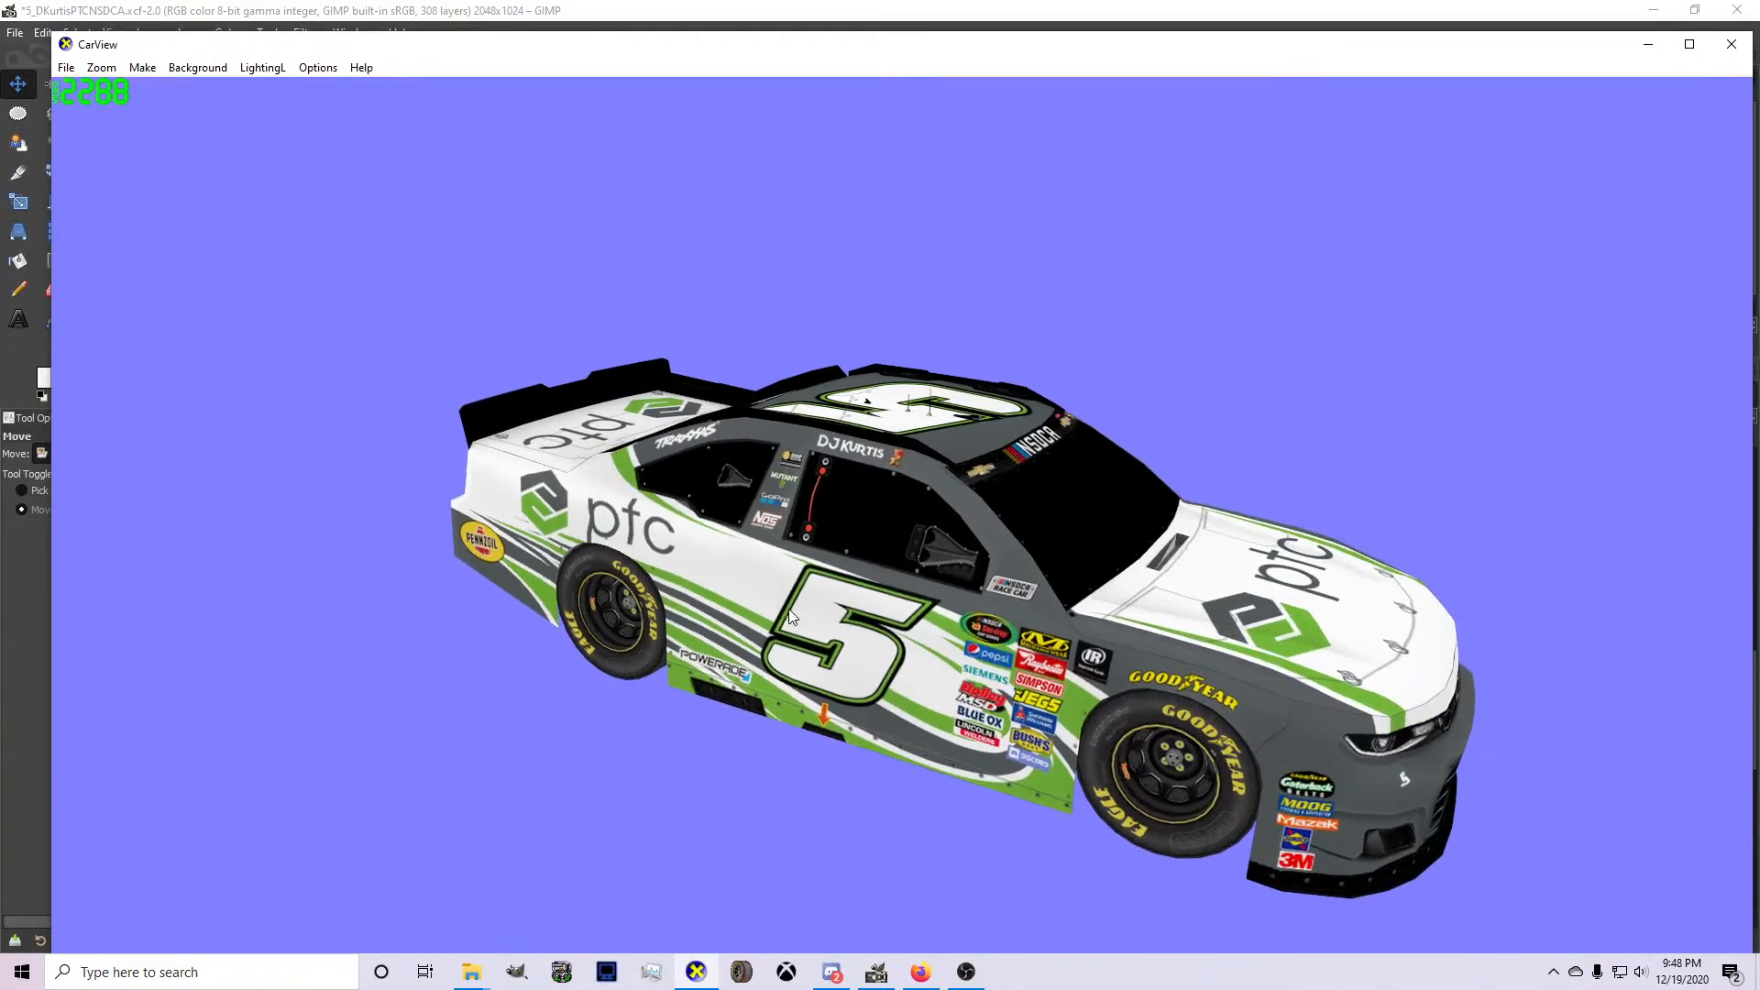
pyautogui.click(877, 972)
pyautogui.moveTo(726, 683); pyautogui.dragTo(705, 669)
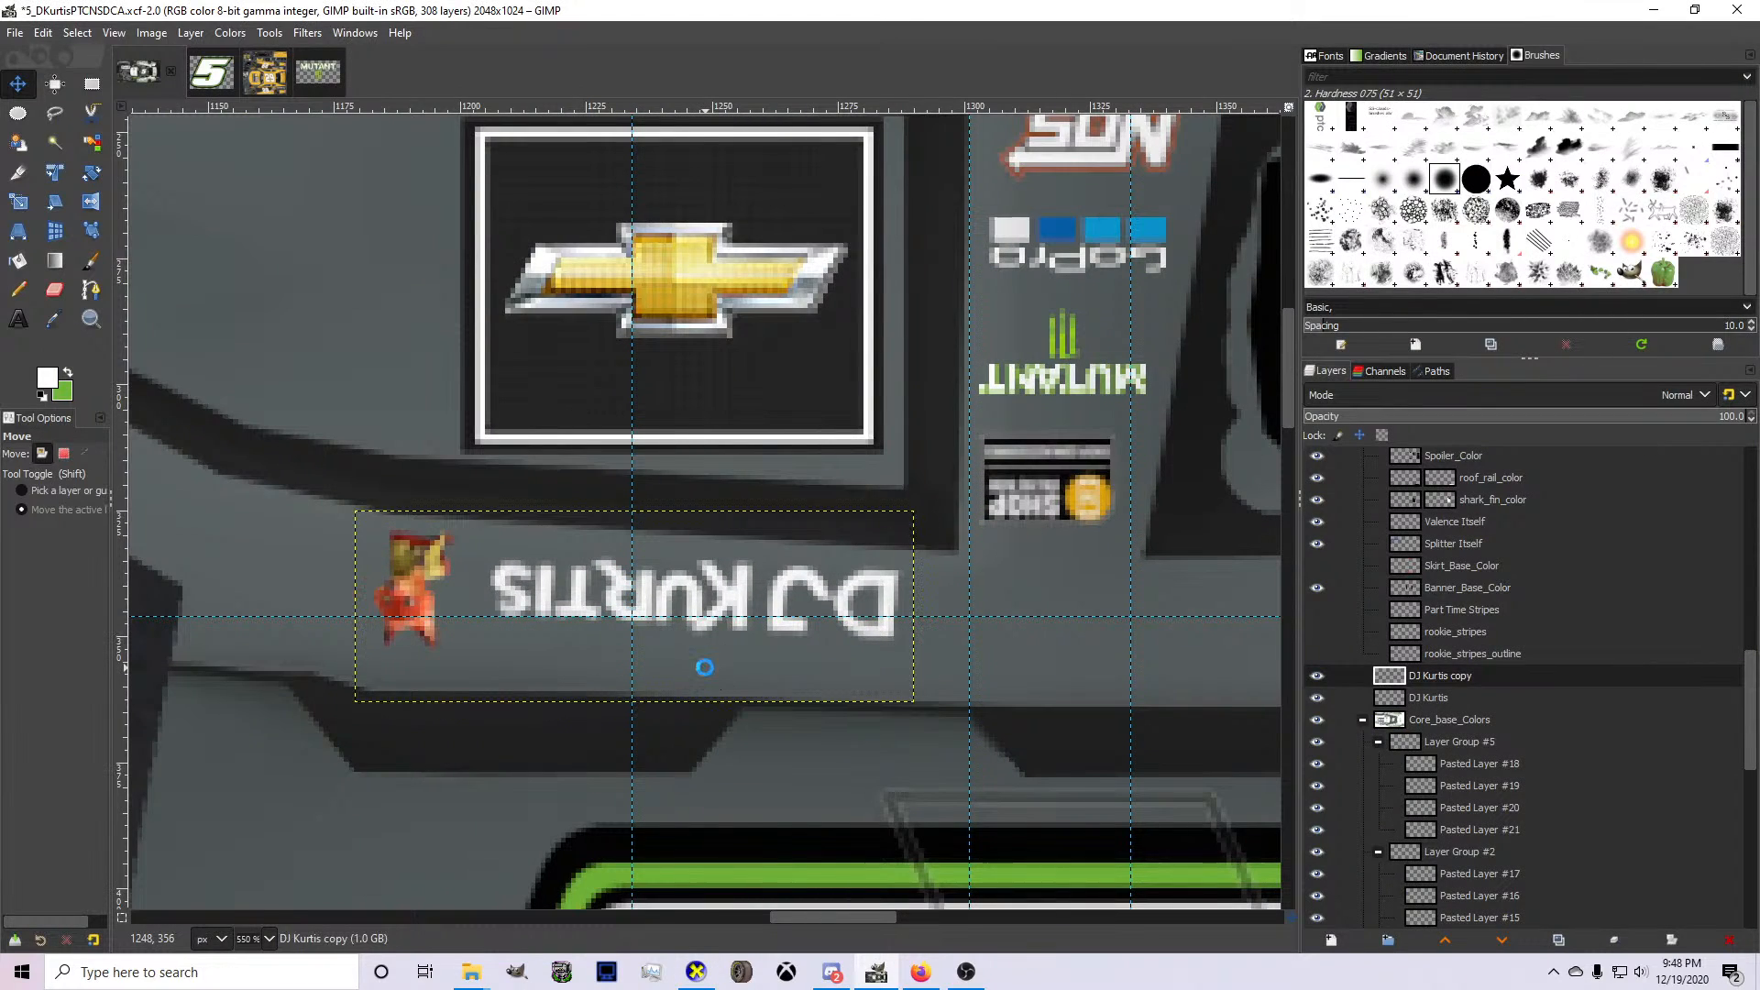
pyautogui.click(697, 975)
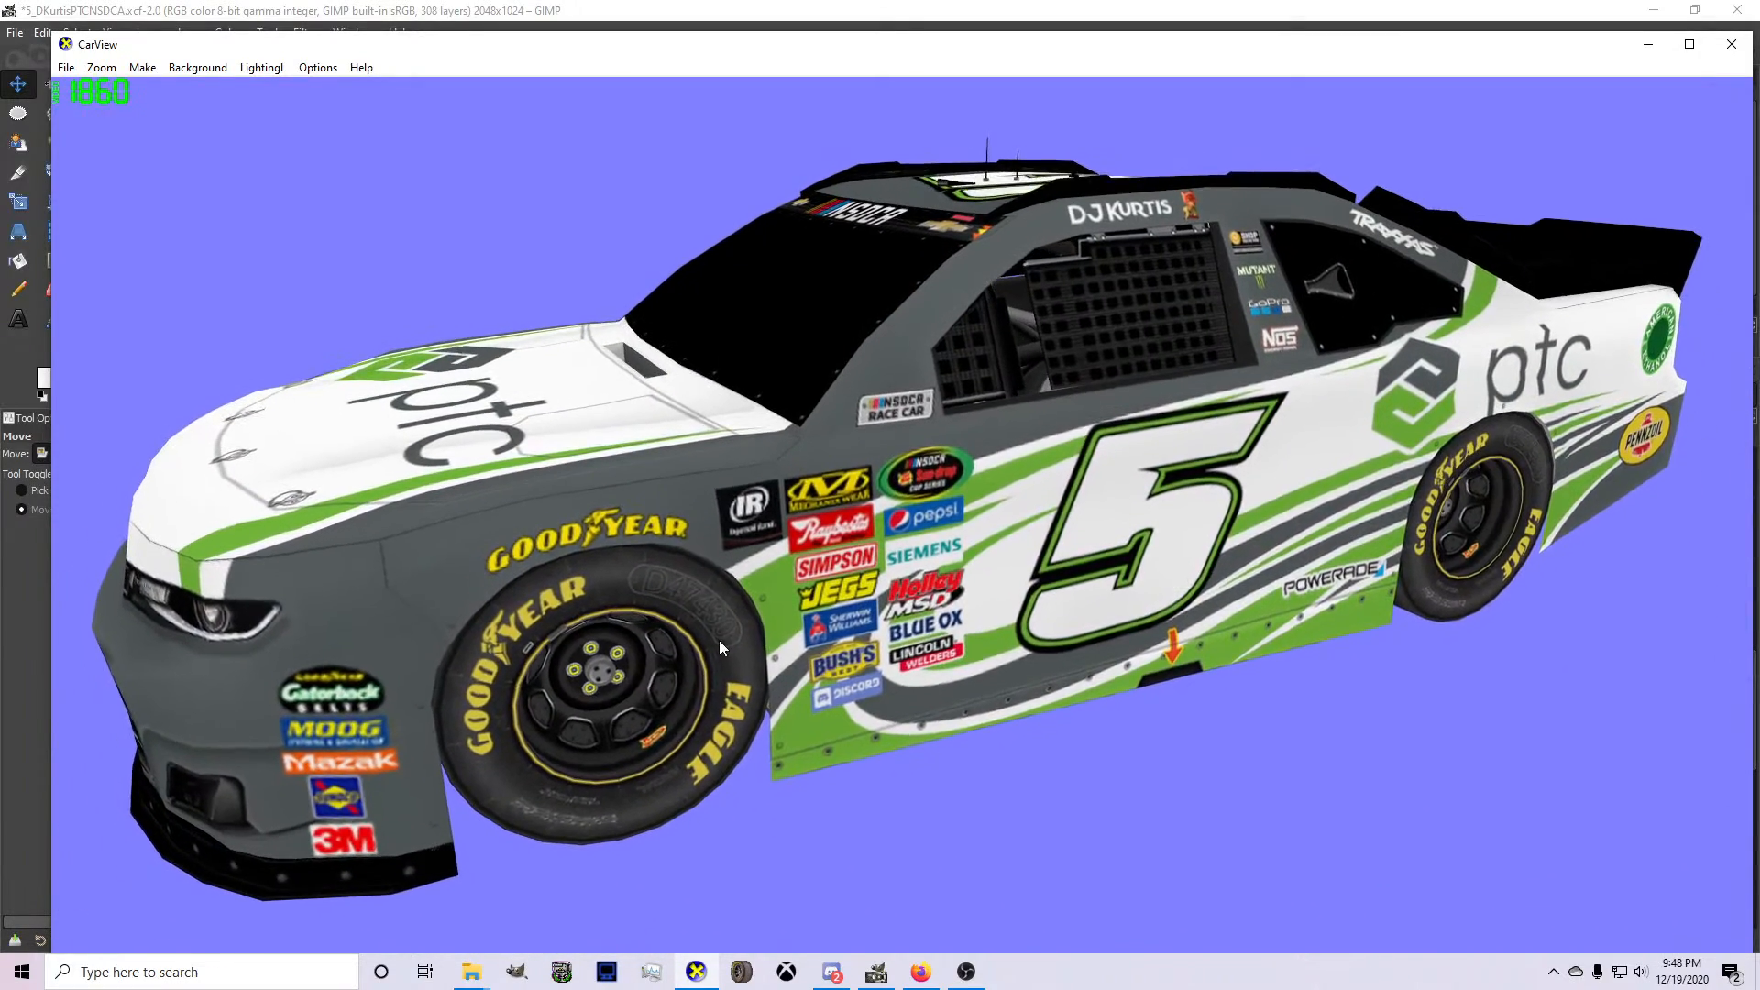
pyautogui.moveTo(1015, 660); pyautogui.dragTo(1021, 648)
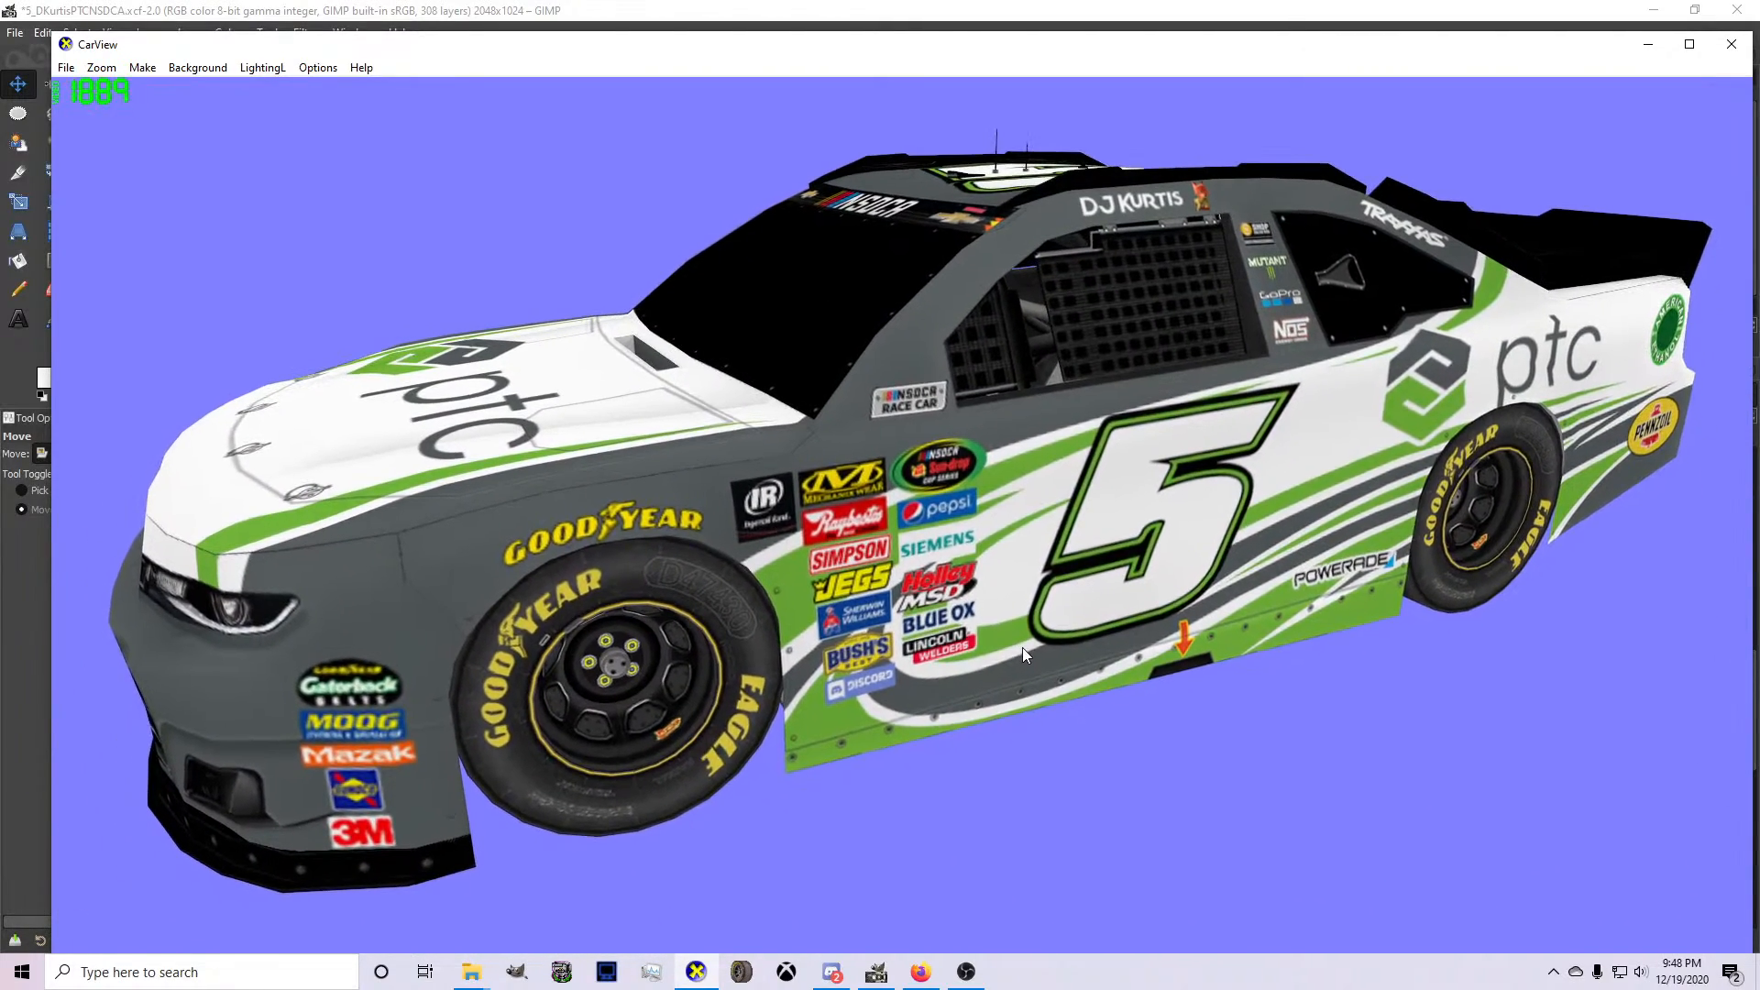
# Return to GIMP and move the pillar sponsor decals in Layer Group #2 slightly toward the roof and the front of the car.
pyautogui.click(878, 972)
pyautogui.scroll(-7, 676, 734)
pyautogui.scroll(5, 752, 605)
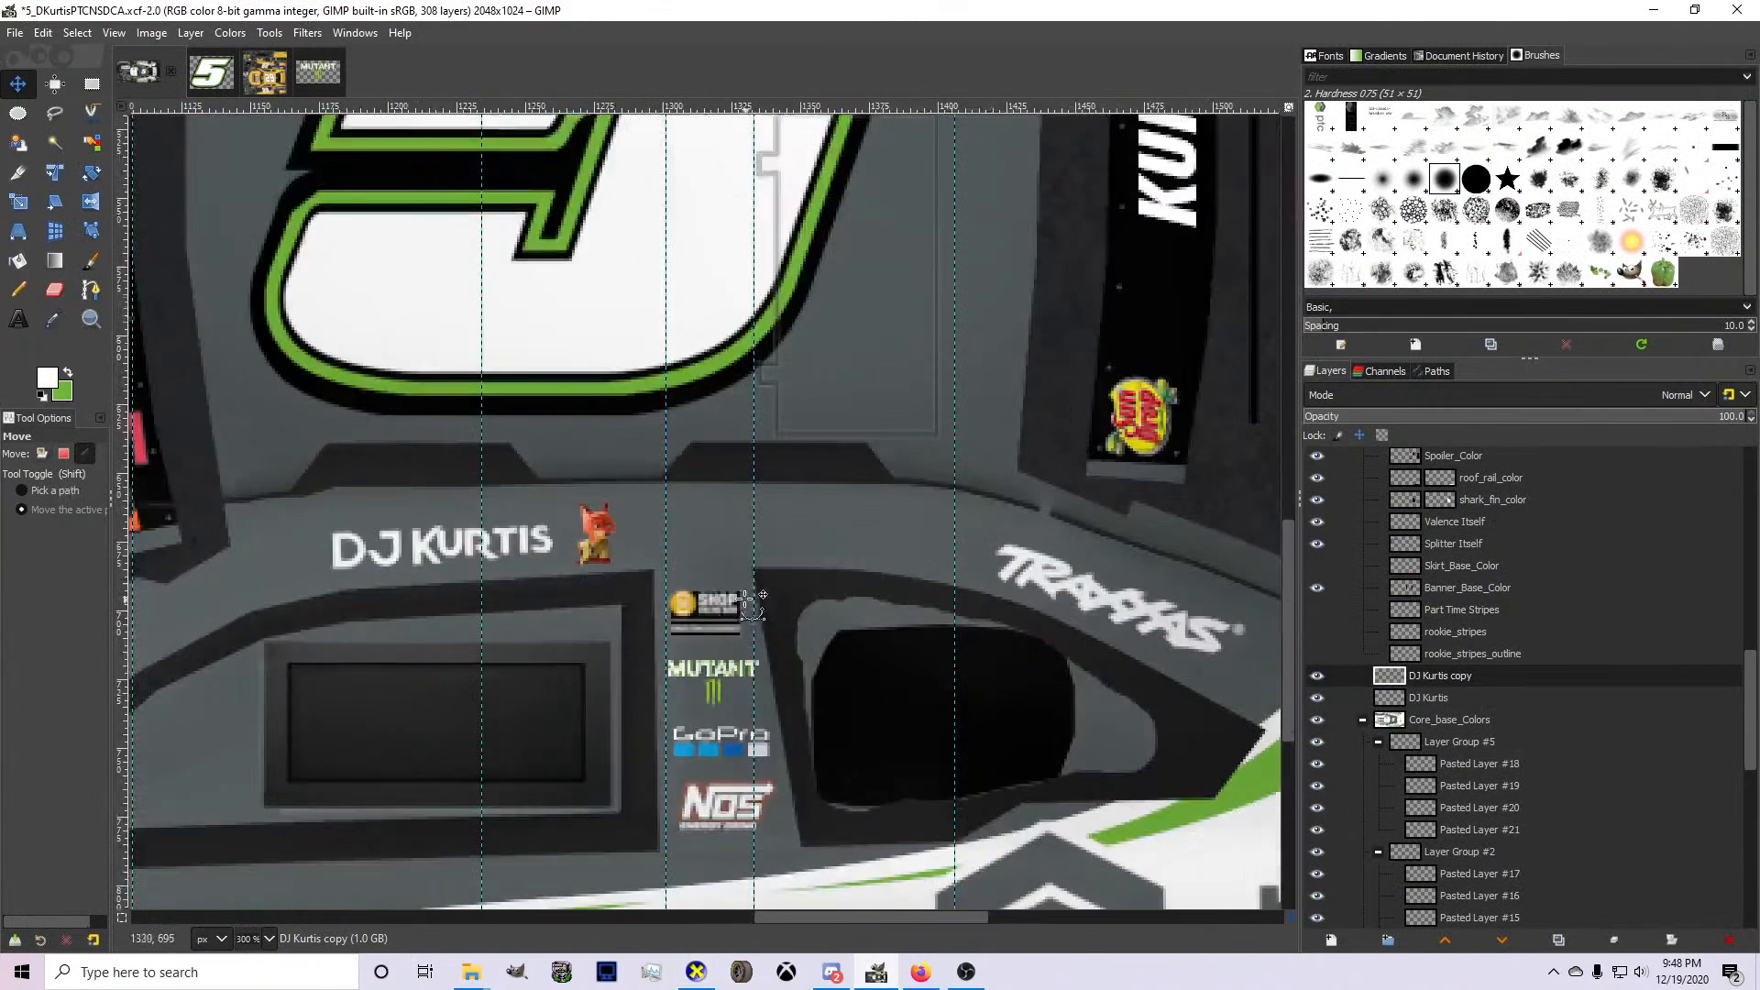
pyautogui.scroll(-3, 1467, 718)
pyautogui.click(1434, 566)
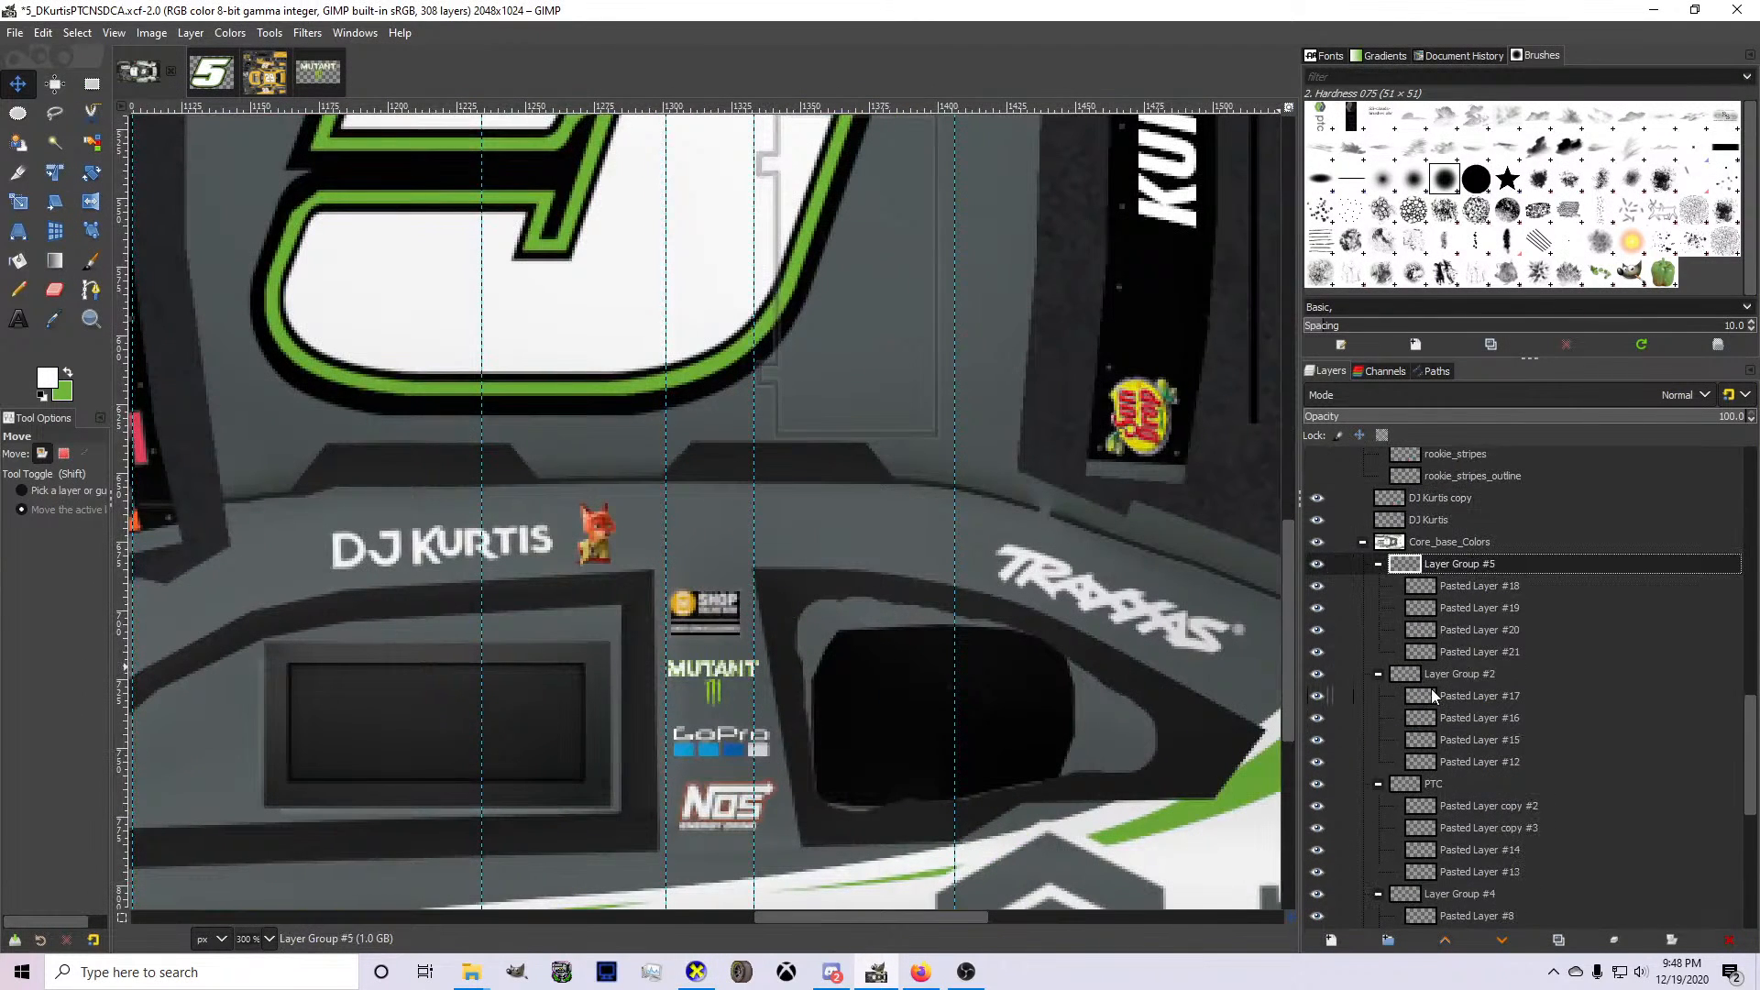
pyautogui.click(1437, 673)
pyautogui.moveTo(718, 709); pyautogui.dragTo(702, 704)
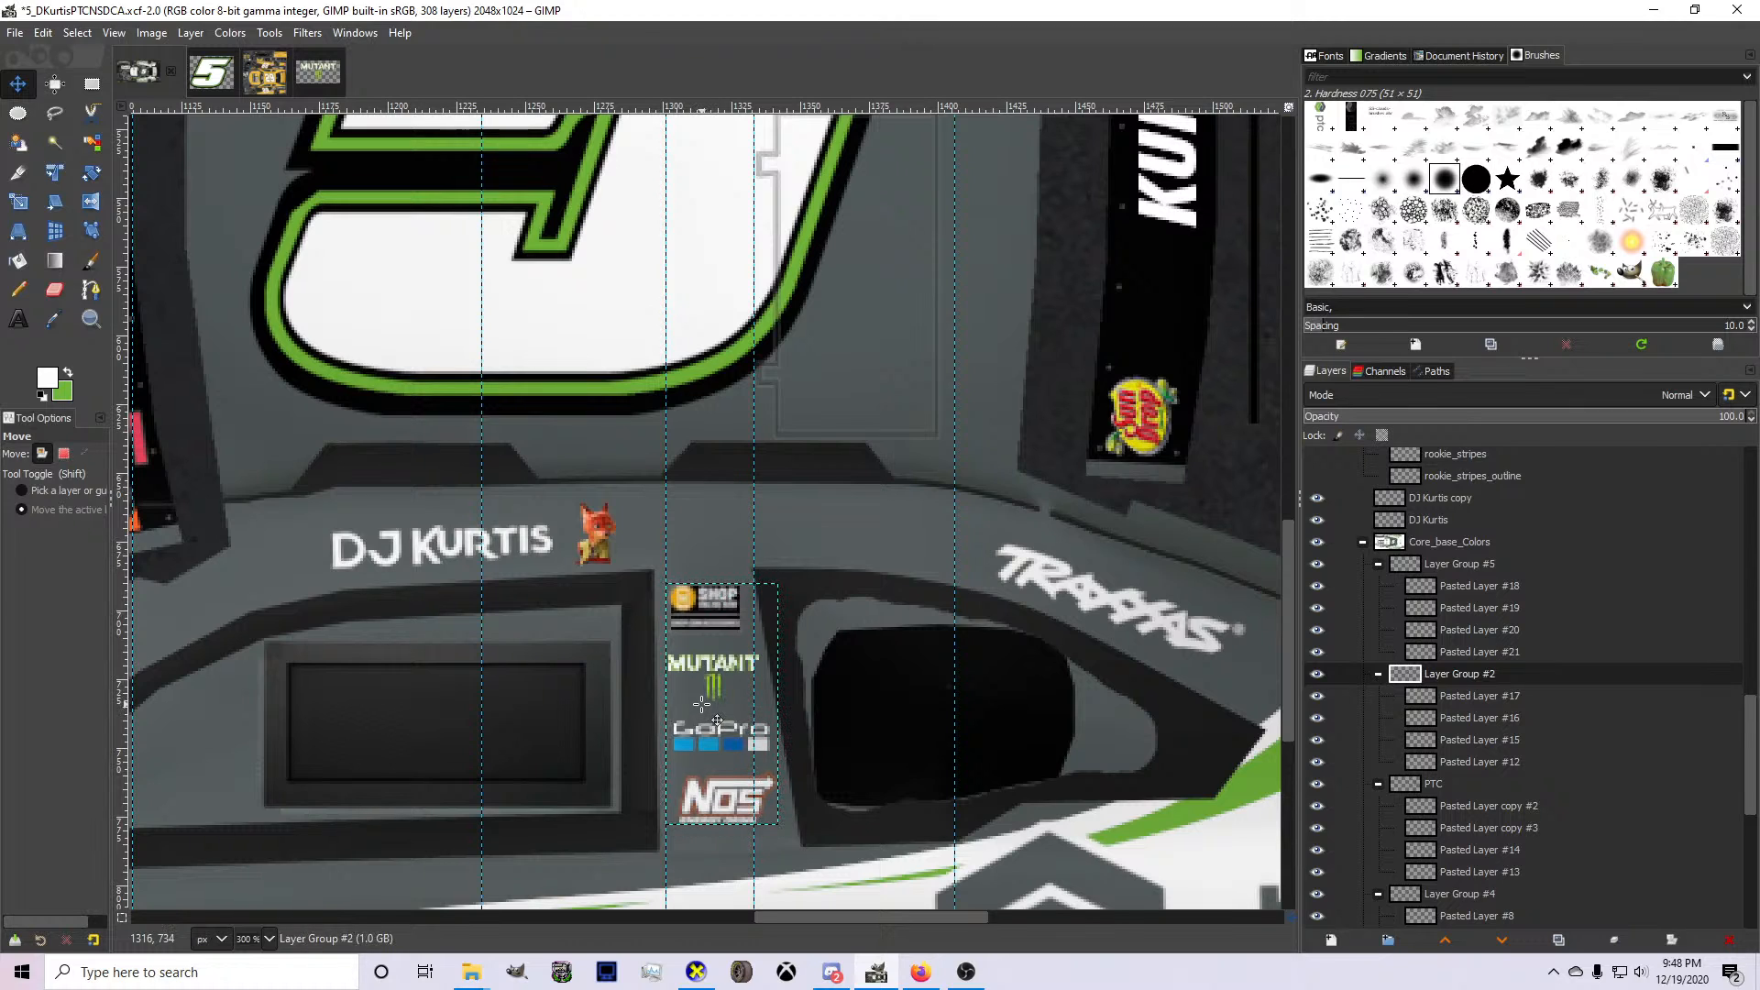
# Nudge the opposite pillar's sponsor decals in Layer Group #5 down and right, and check the car's side in CarView.
pyautogui.click(1424, 569)
pyautogui.scroll(12, 882, 569)
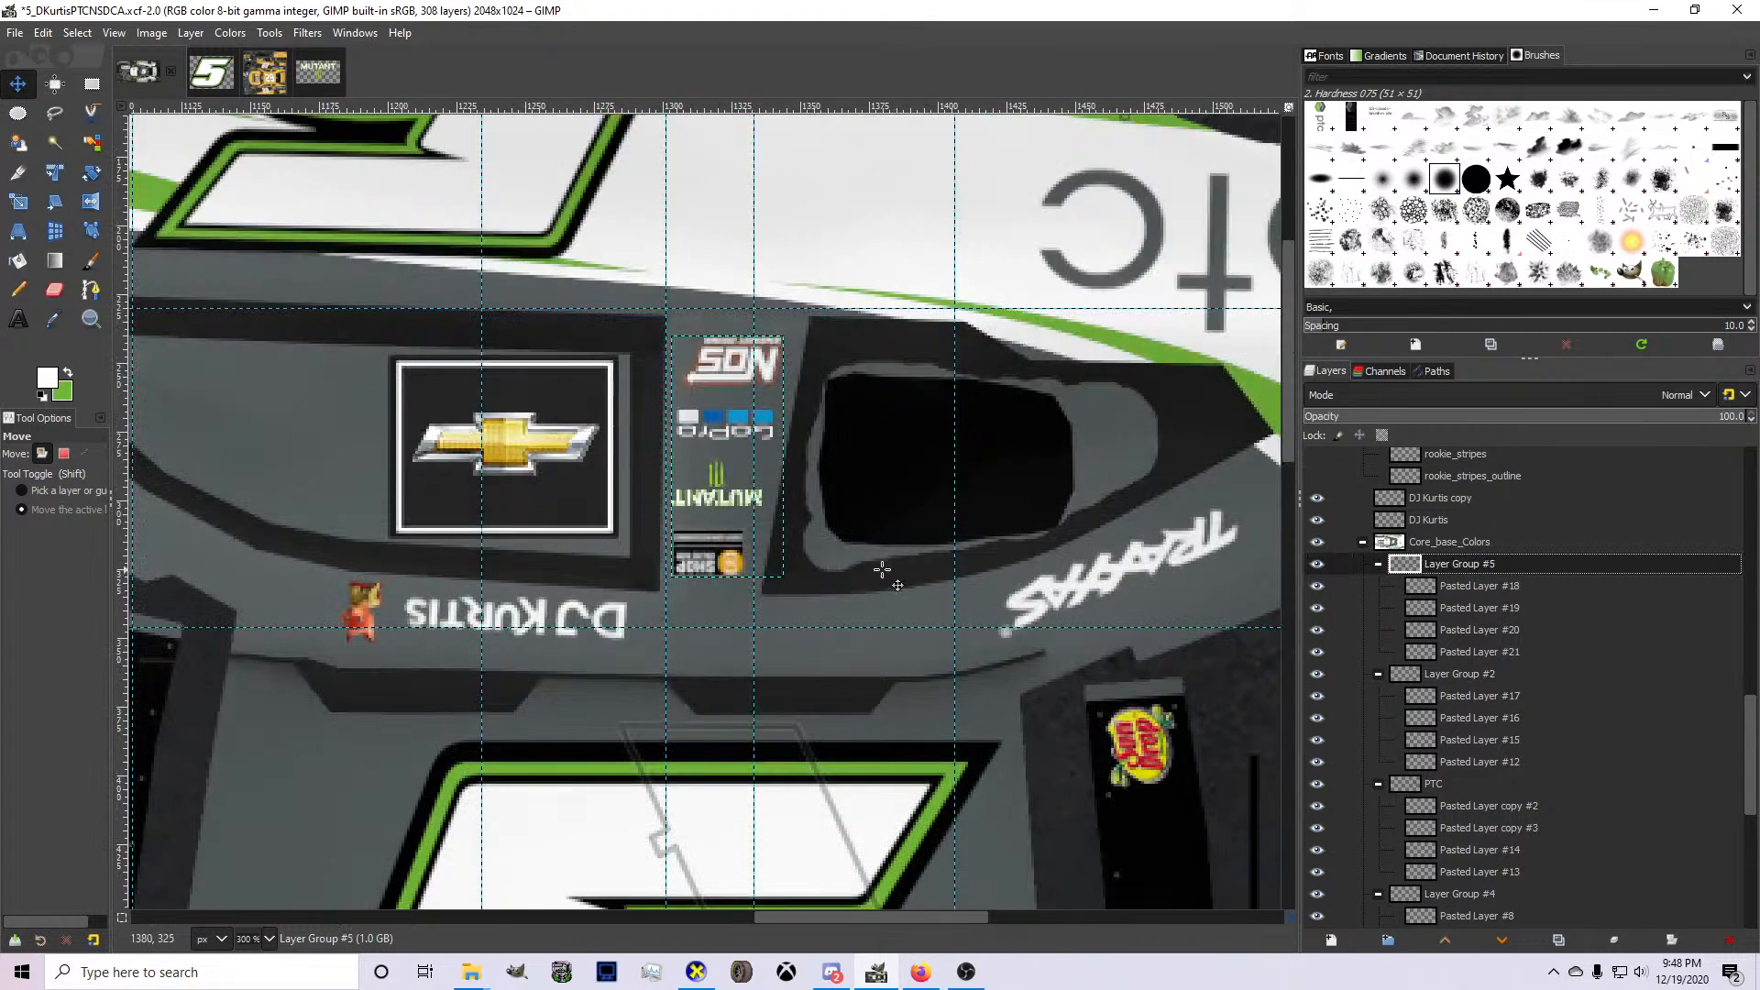
pyautogui.press('Down')
pyautogui.press('Right')
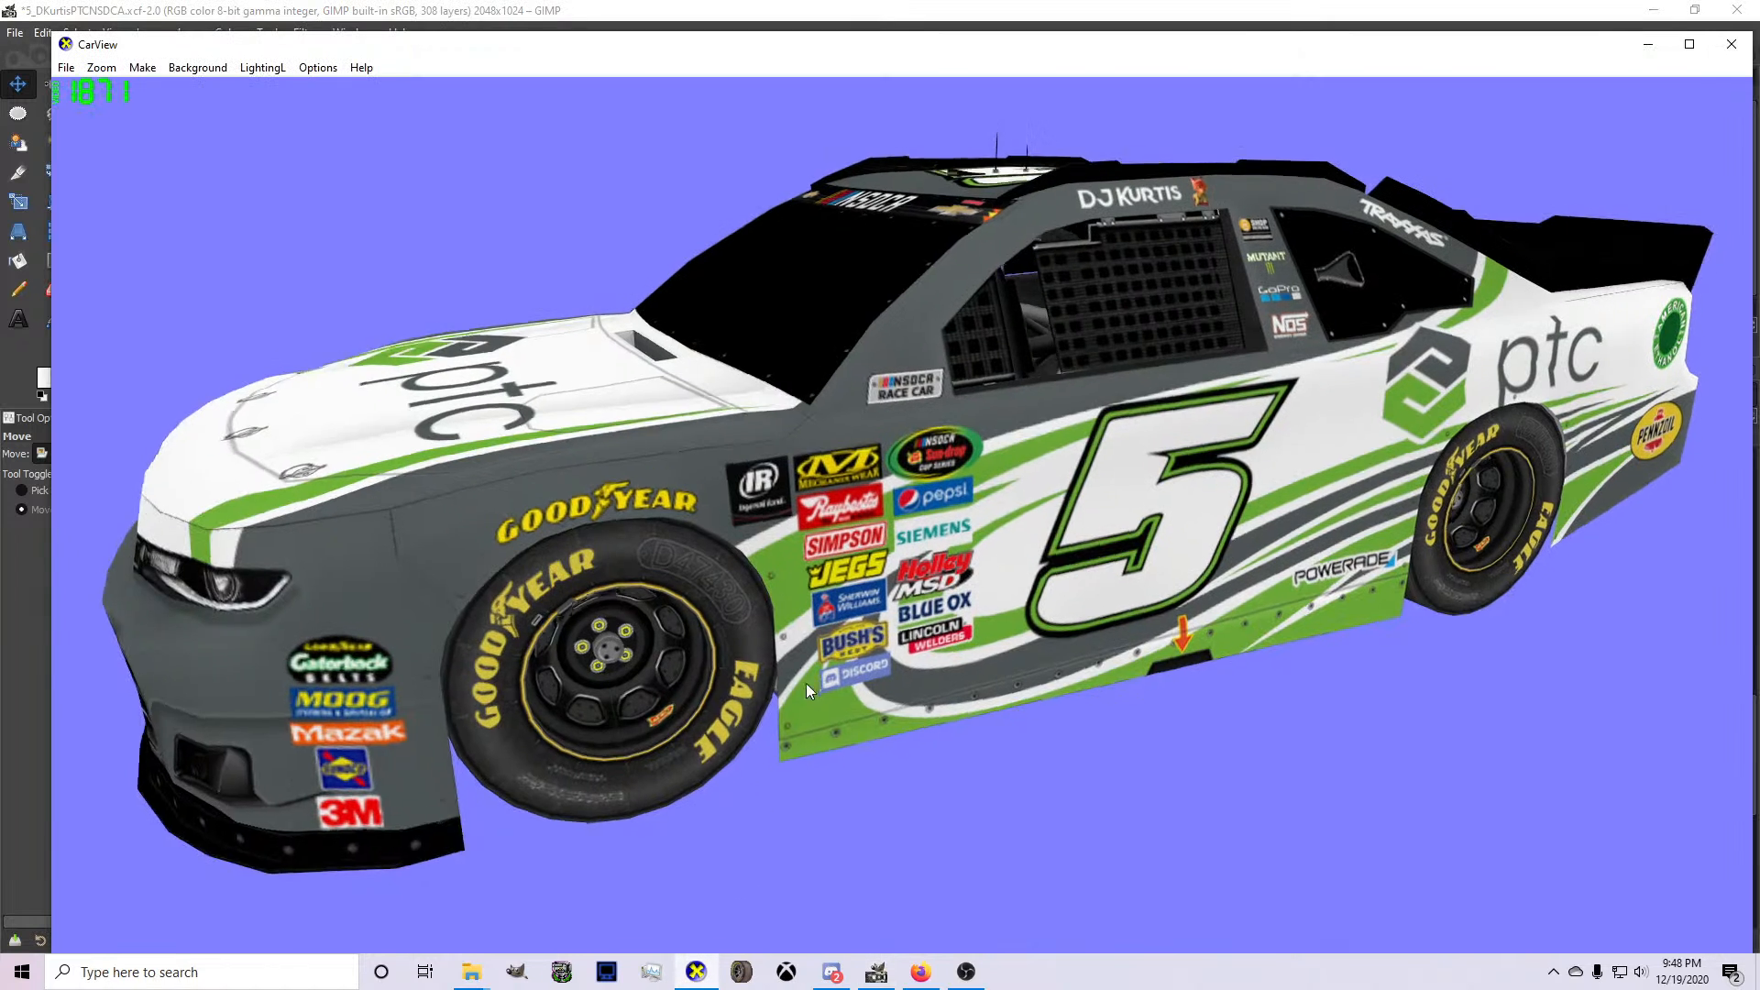
pyautogui.moveTo(816, 603); pyautogui.dragTo(911, 631)
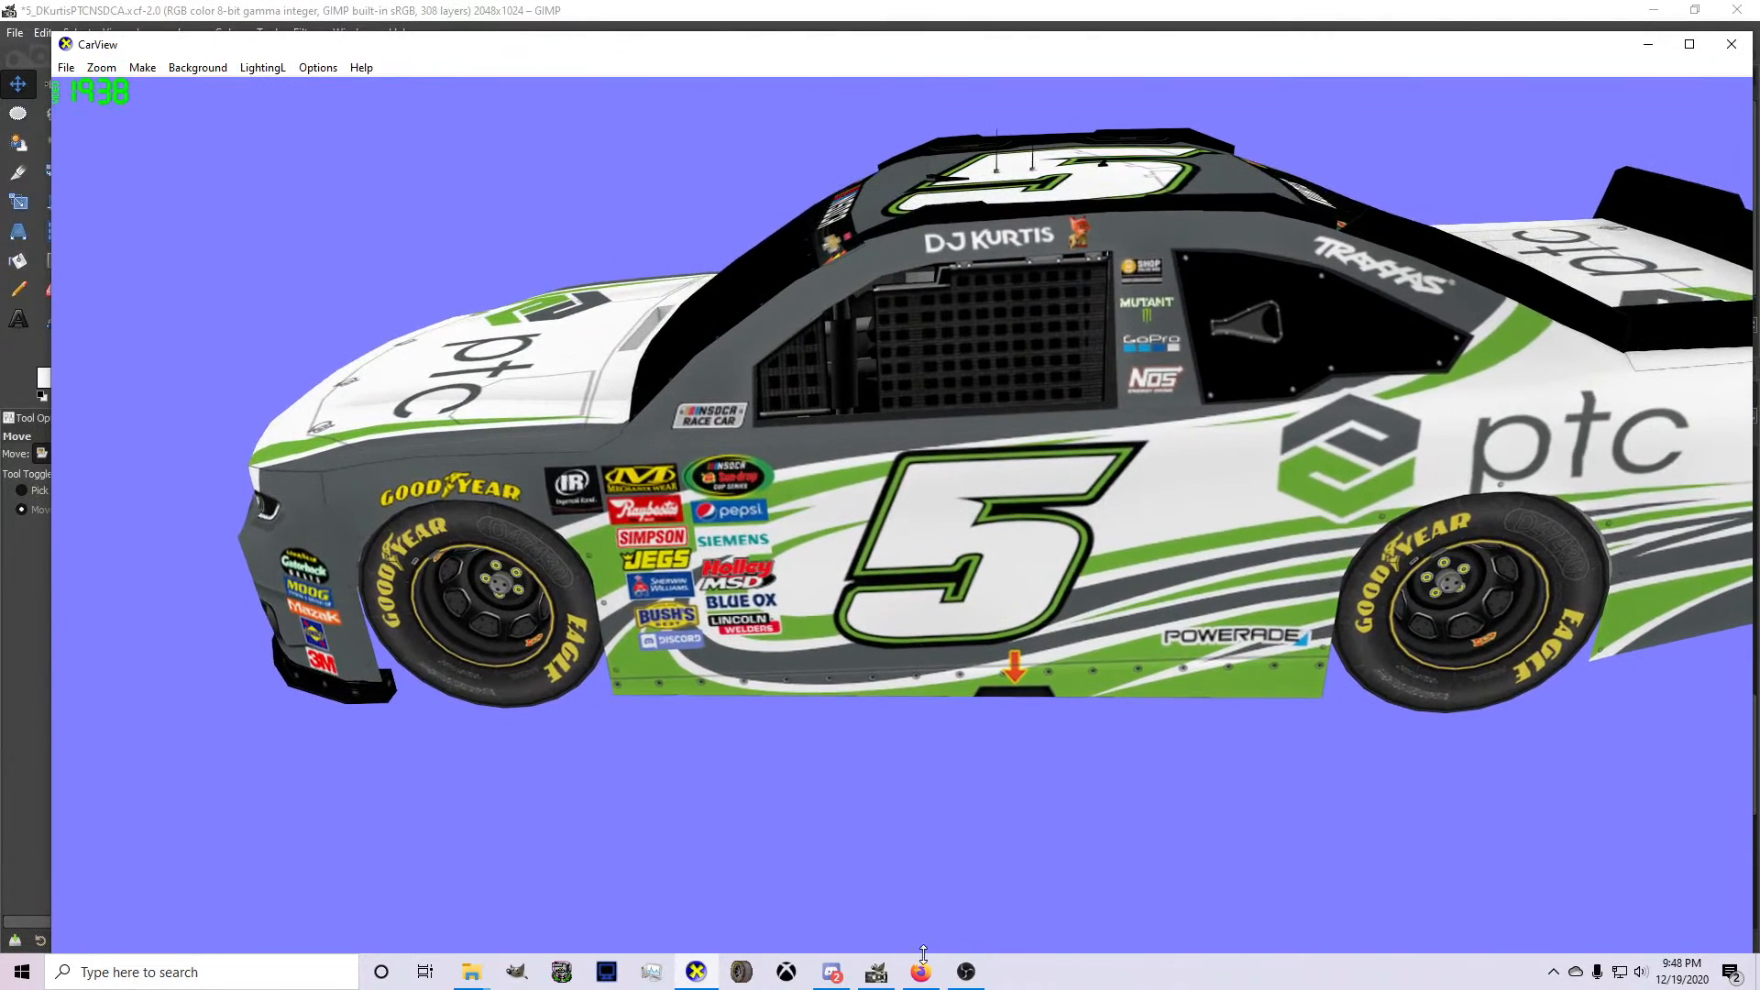
# Nudge Layer Group #5 back upward in GIMP, export the texture and inspect the pillar decals in CarView.
pyautogui.click(882, 973)
pyautogui.press('Up')
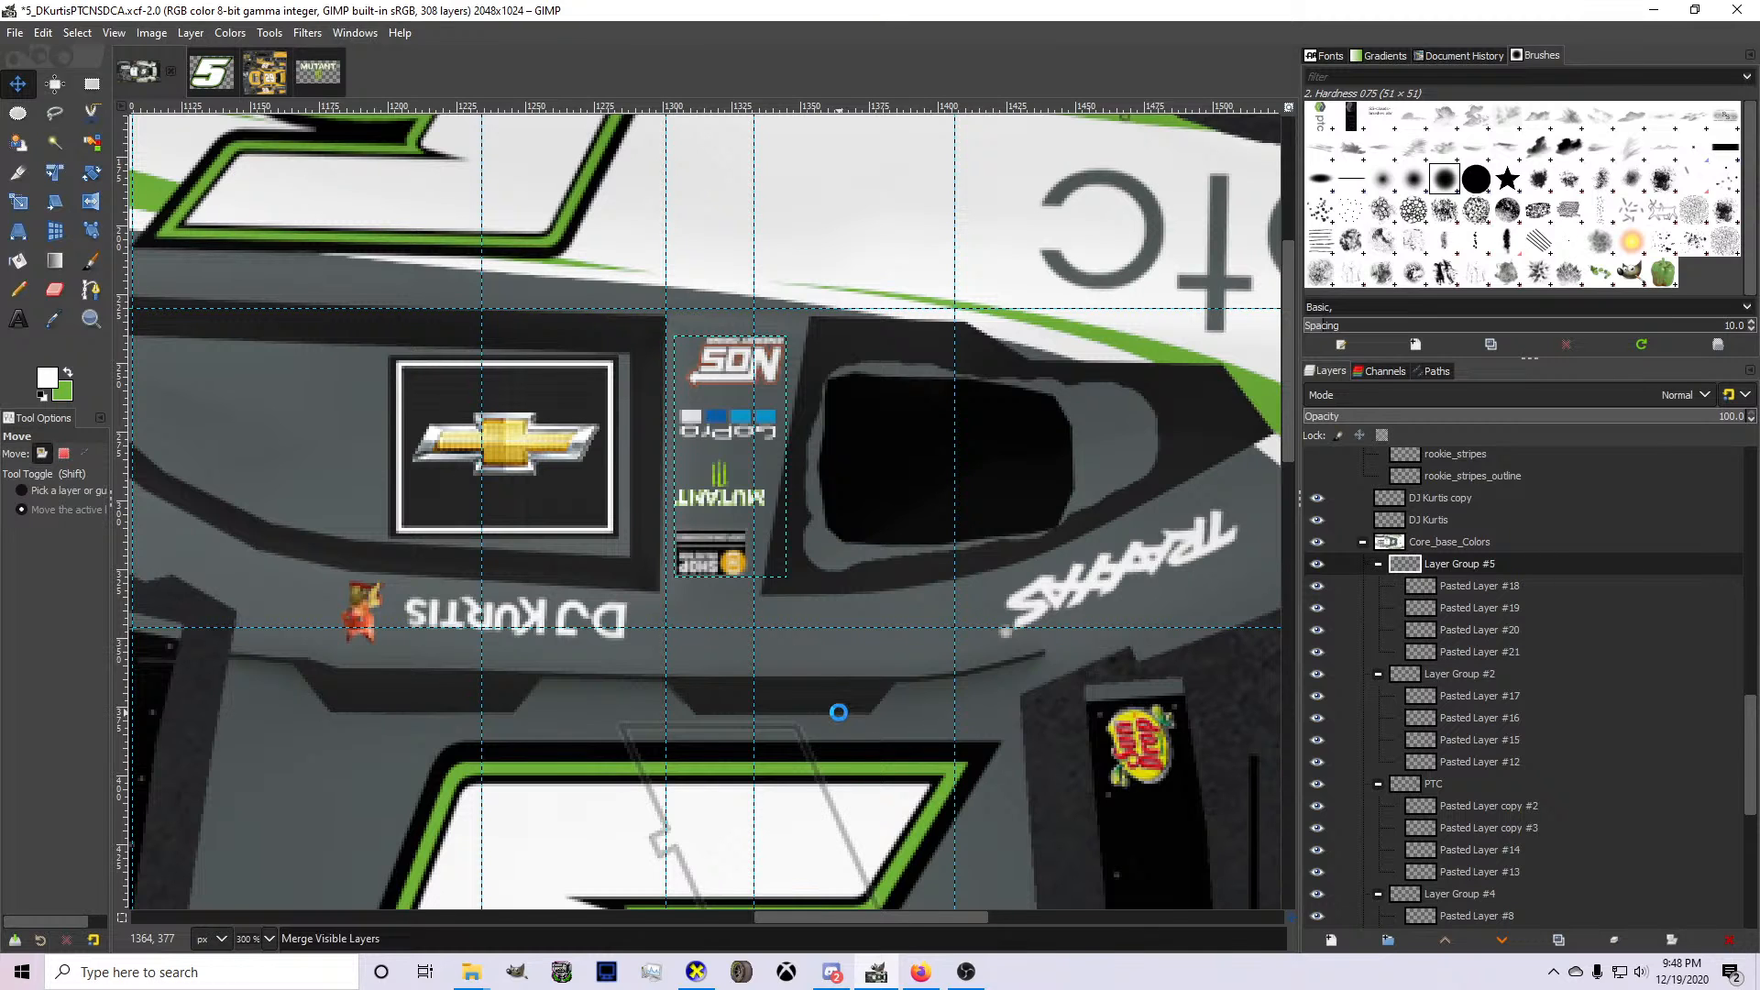
pyautogui.hotkey('alt', 'Tab')
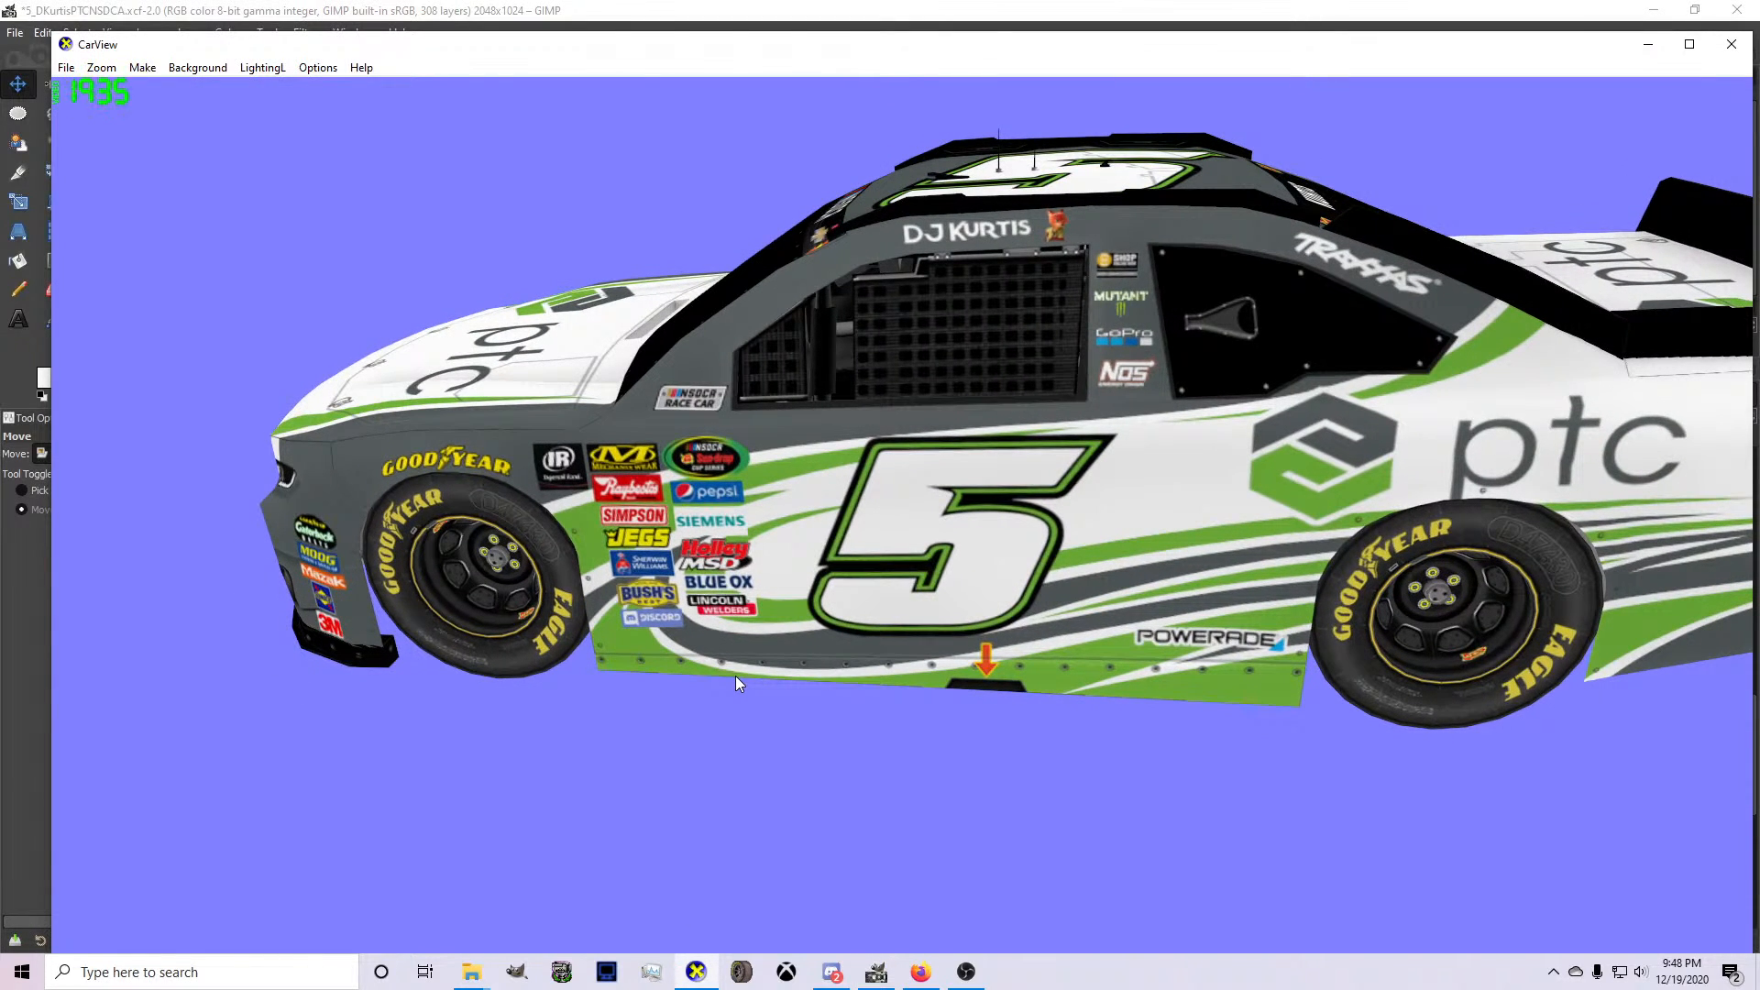
pyautogui.click(876, 972)
pyautogui.press('Up')
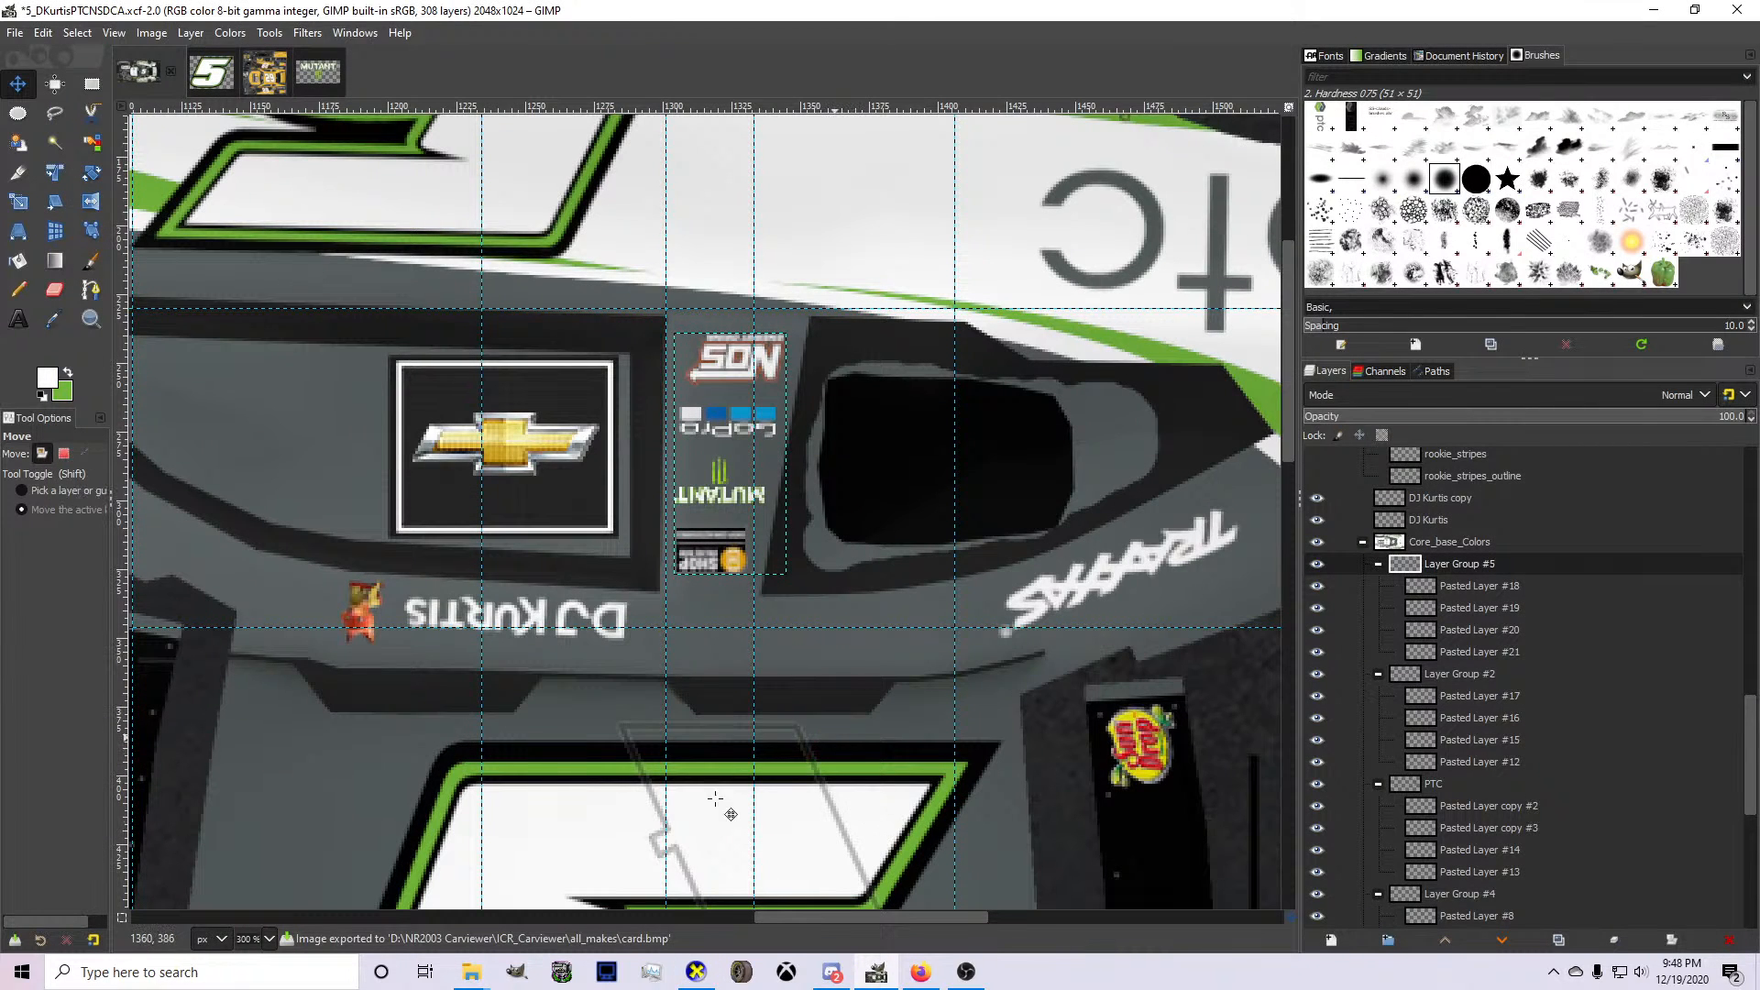
pyautogui.hotkey('ctrl', 'e')
pyautogui.hotkey('alt', 'Tab')
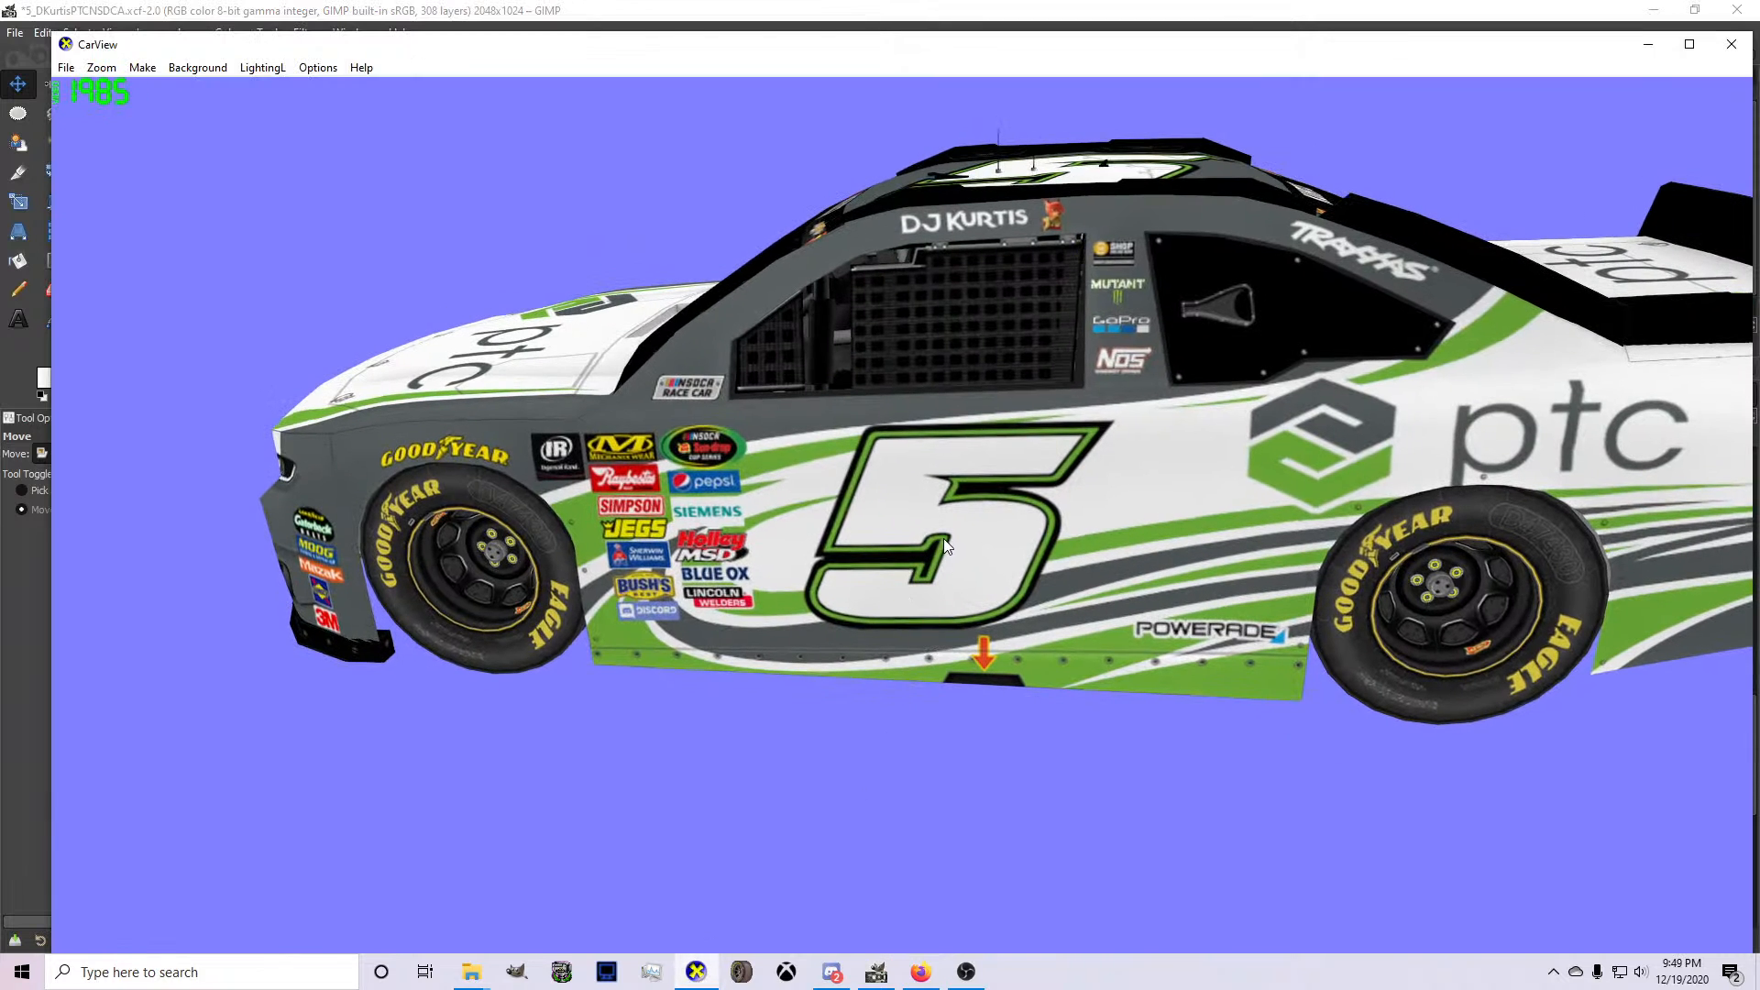
pyautogui.moveTo(943, 537); pyautogui.dragTo(825, 725)
# Fine-tune the position of the Layer Group #2 sponsor decals in GIMP and examine them on the car in CarView.
pyautogui.click(877, 970)
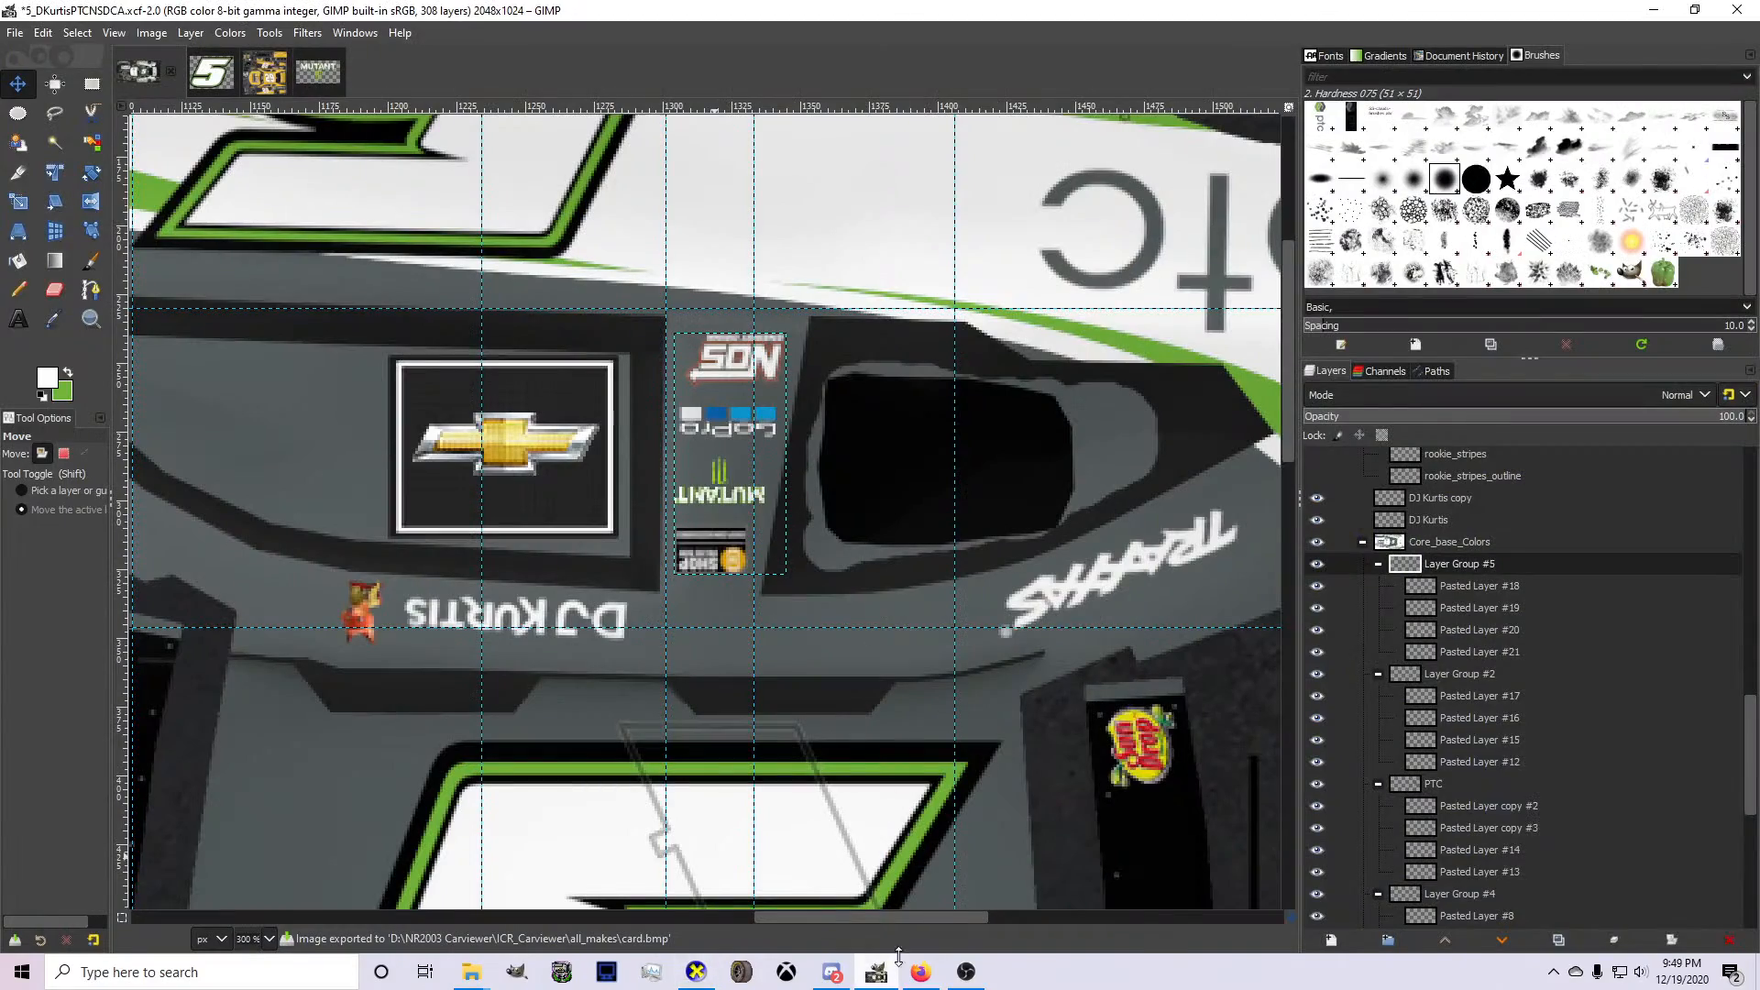
pyautogui.scroll(-3, 1450, 756)
pyautogui.click(1451, 556)
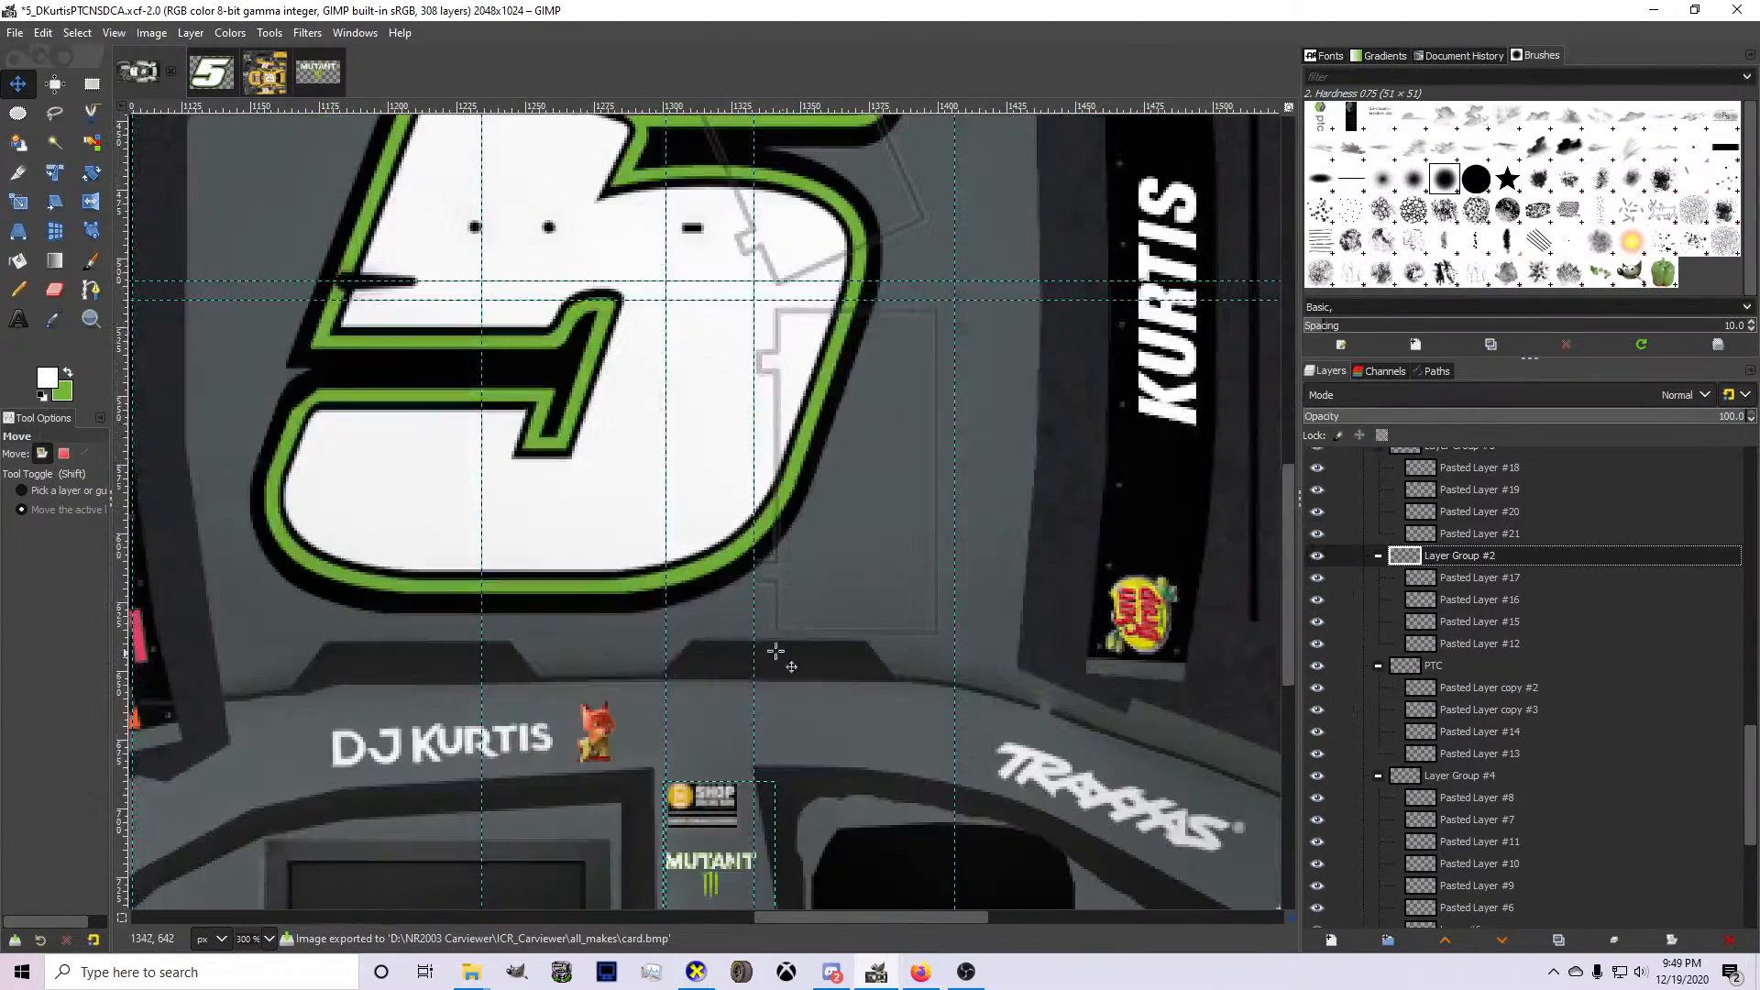
pyautogui.scroll(-5, 746, 648)
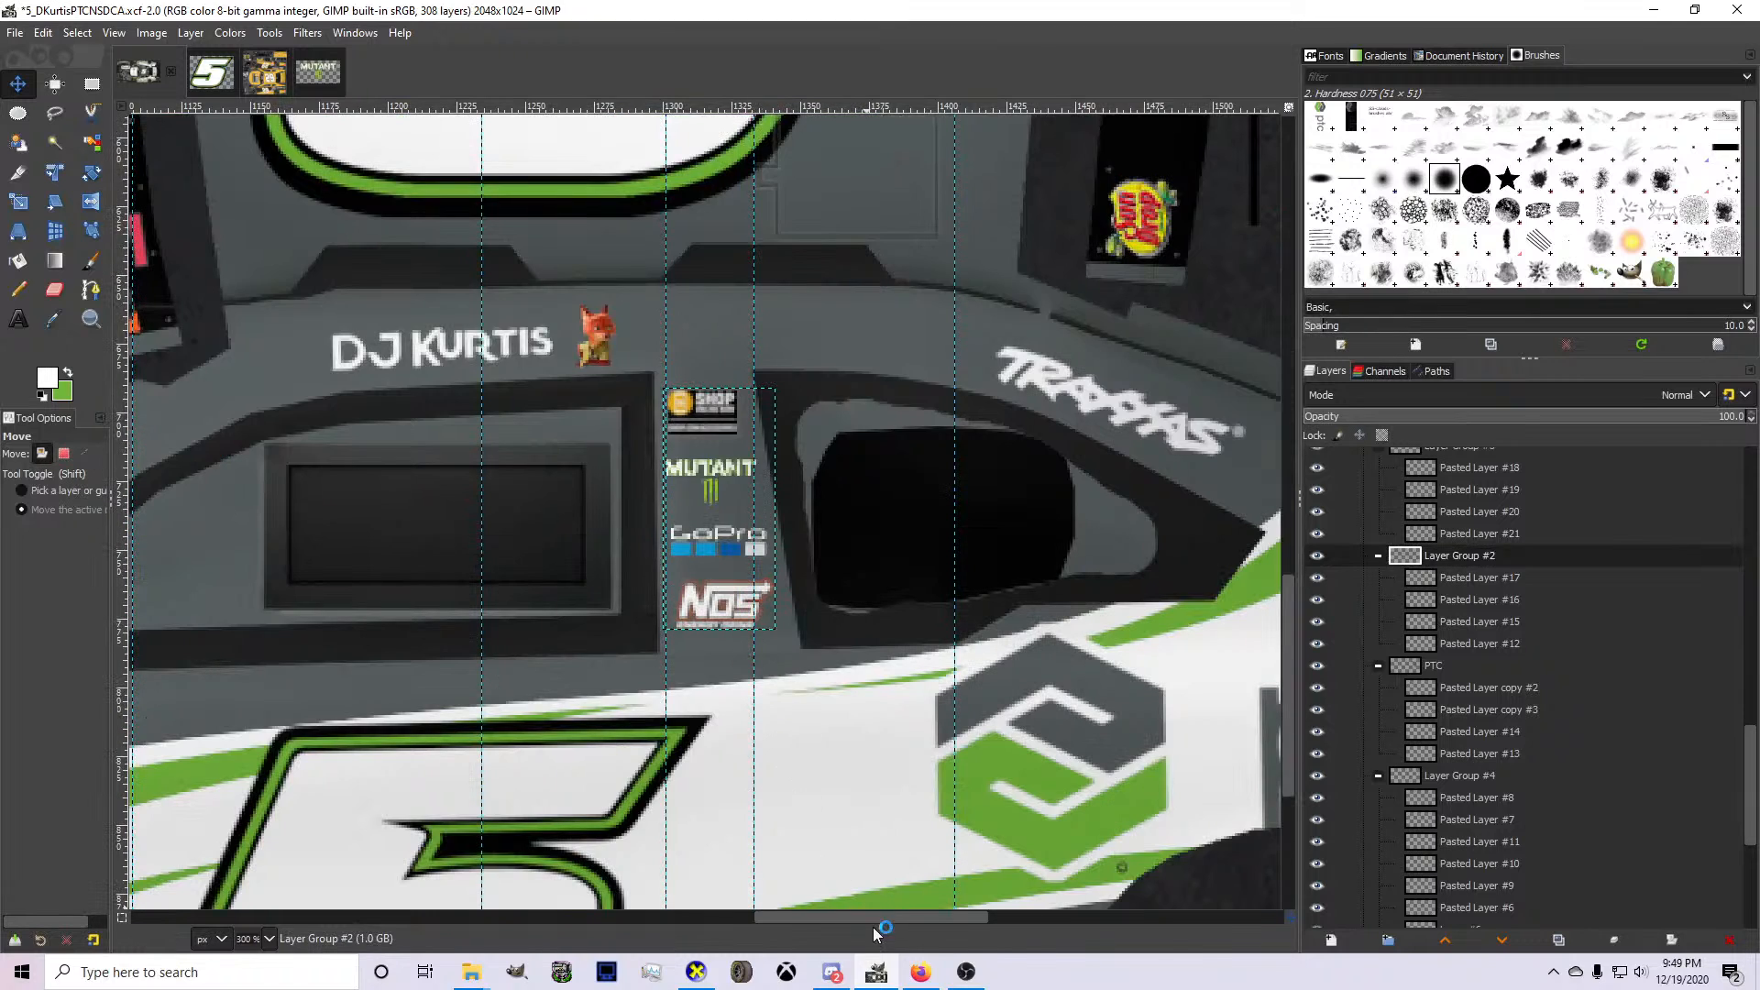
pyautogui.click(696, 972)
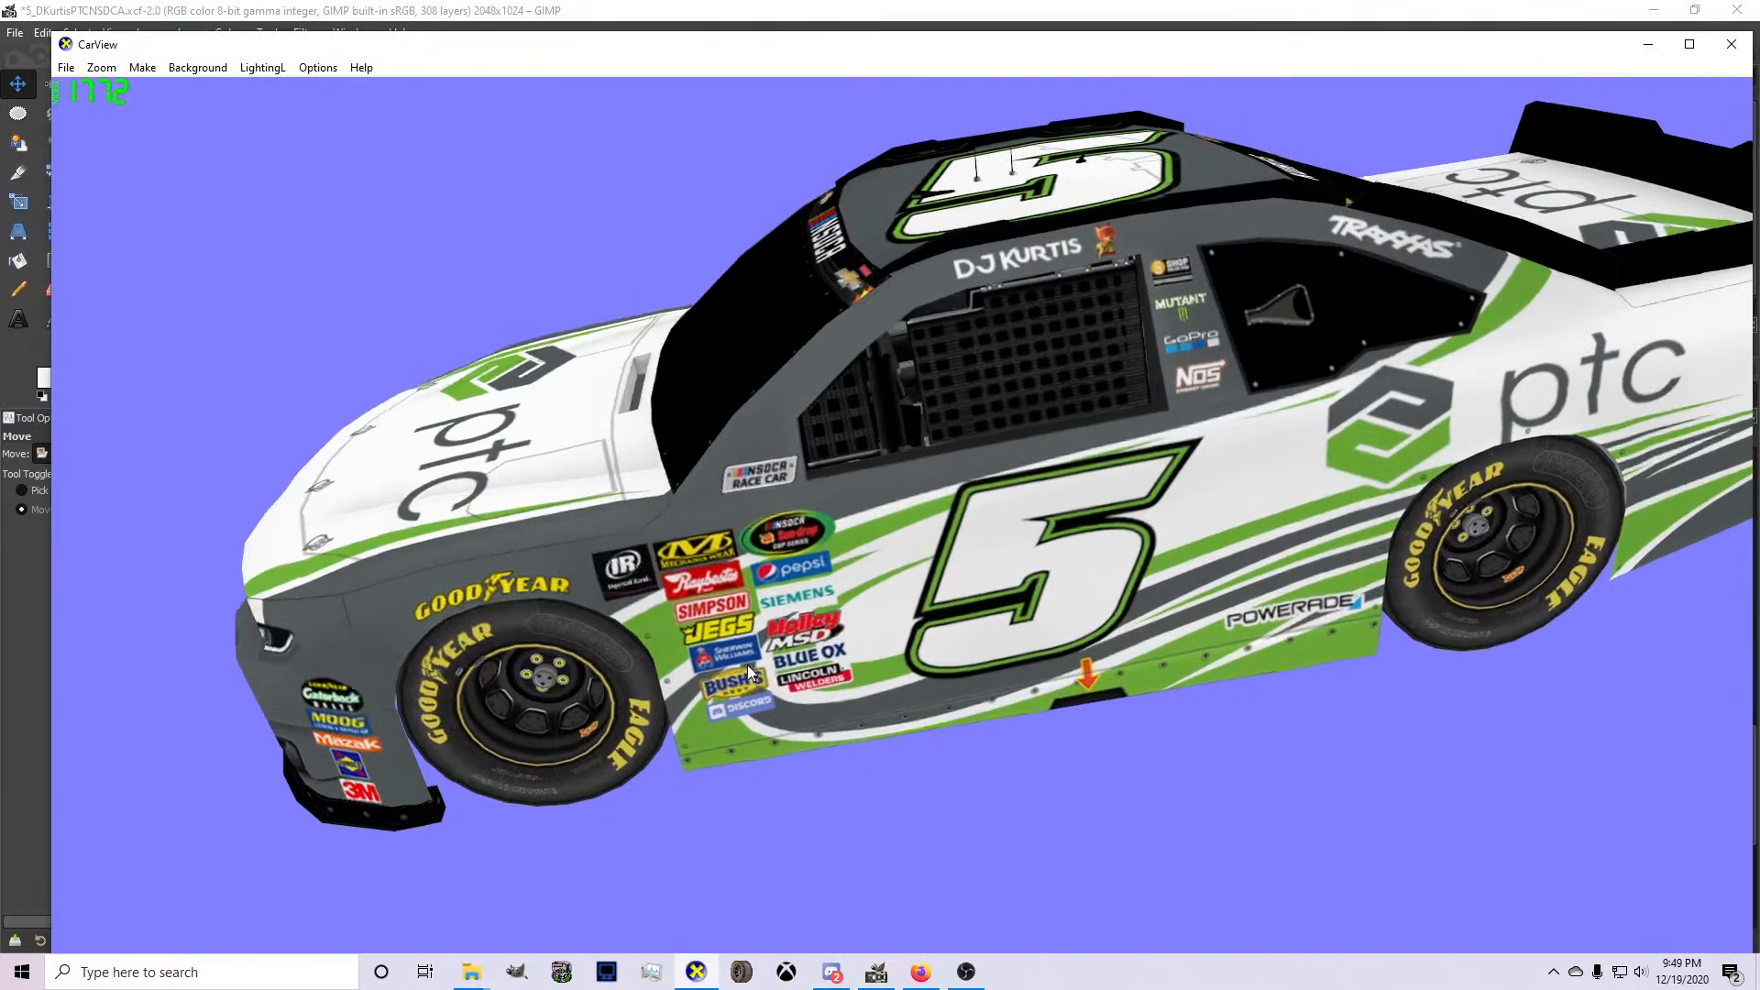
pyautogui.moveTo(818, 639); pyautogui.dragTo(1114, 651)
pyautogui.scroll(-2, 944, 614)
pyautogui.scroll(2, 1168, 633)
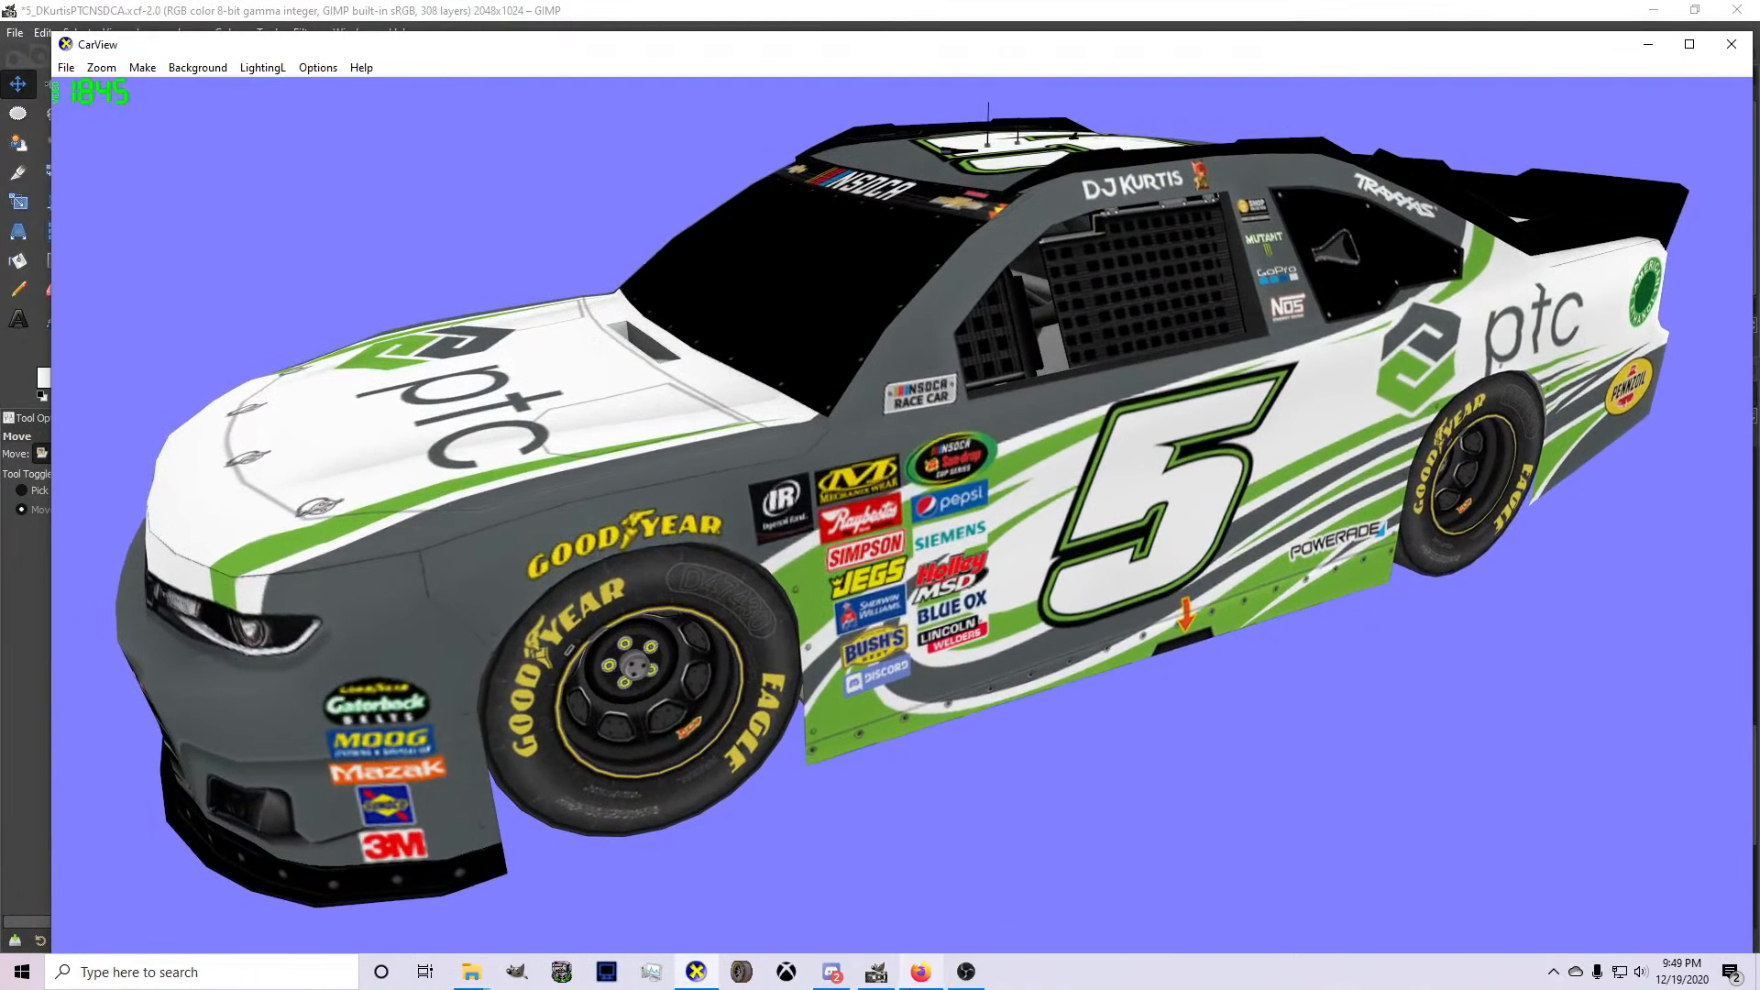
# Return to GIMP and re-export the complete livery texture to card.bmp.
pyautogui.click(878, 973)
pyautogui.scroll(10, 1412, 627)
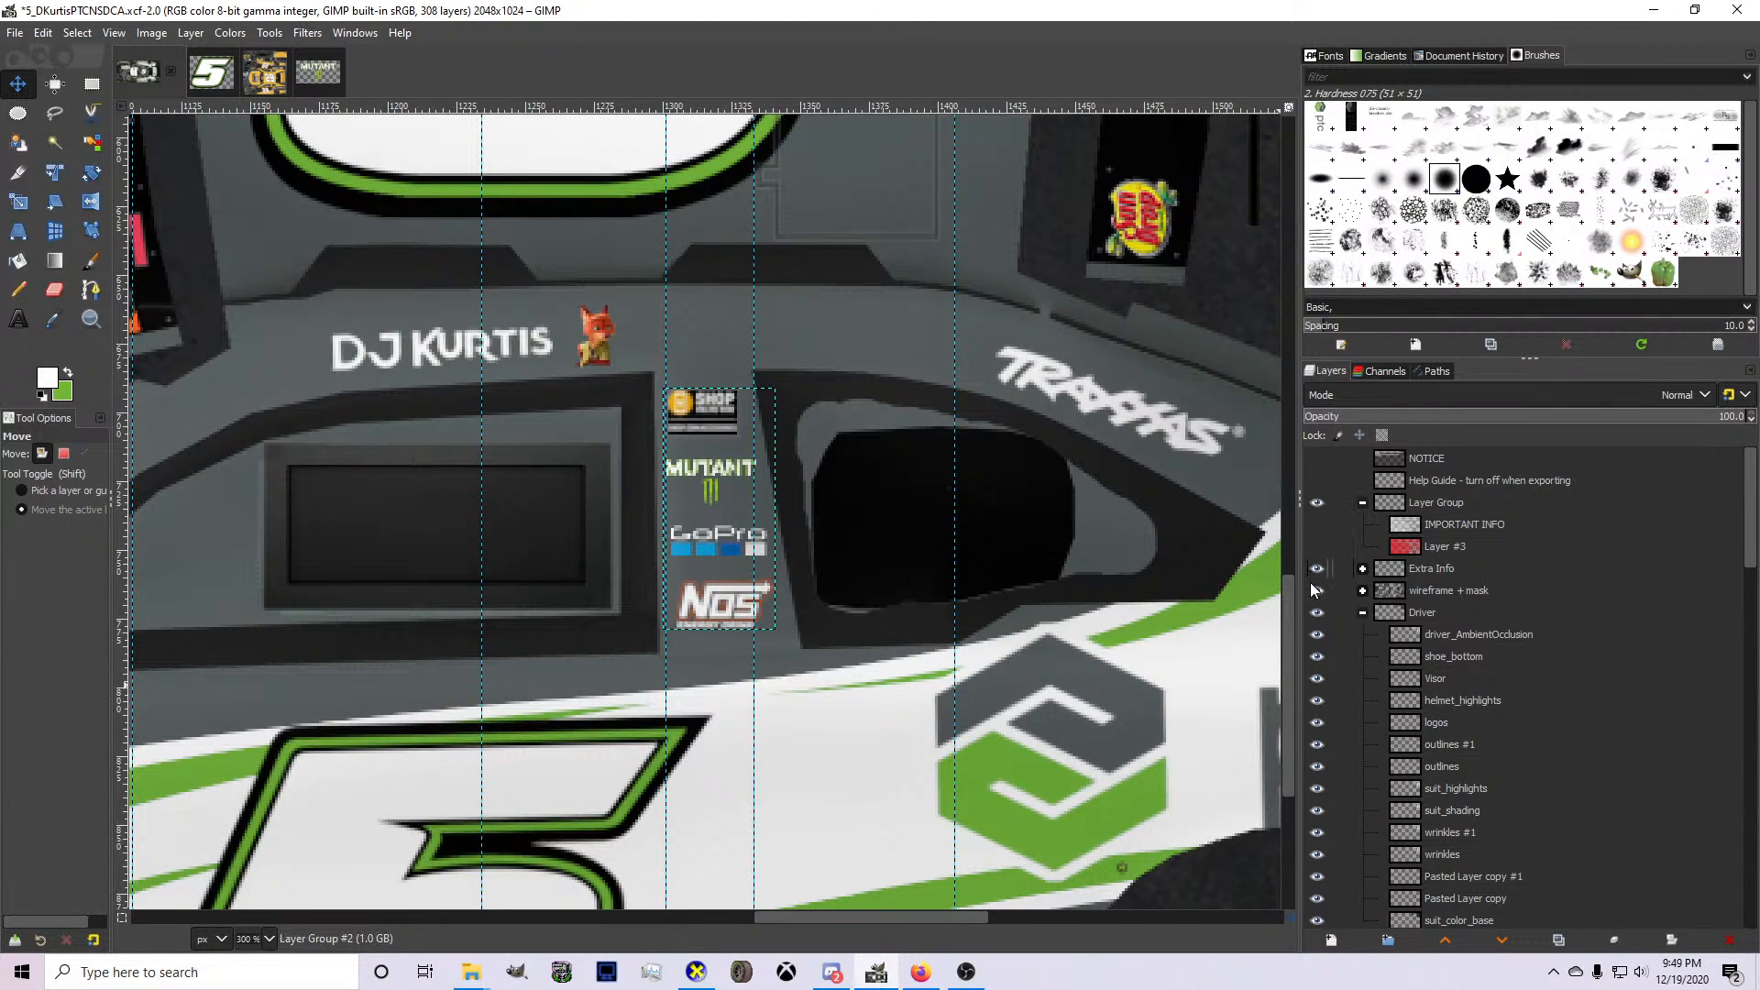
pyautogui.scroll(-4, 953, 598)
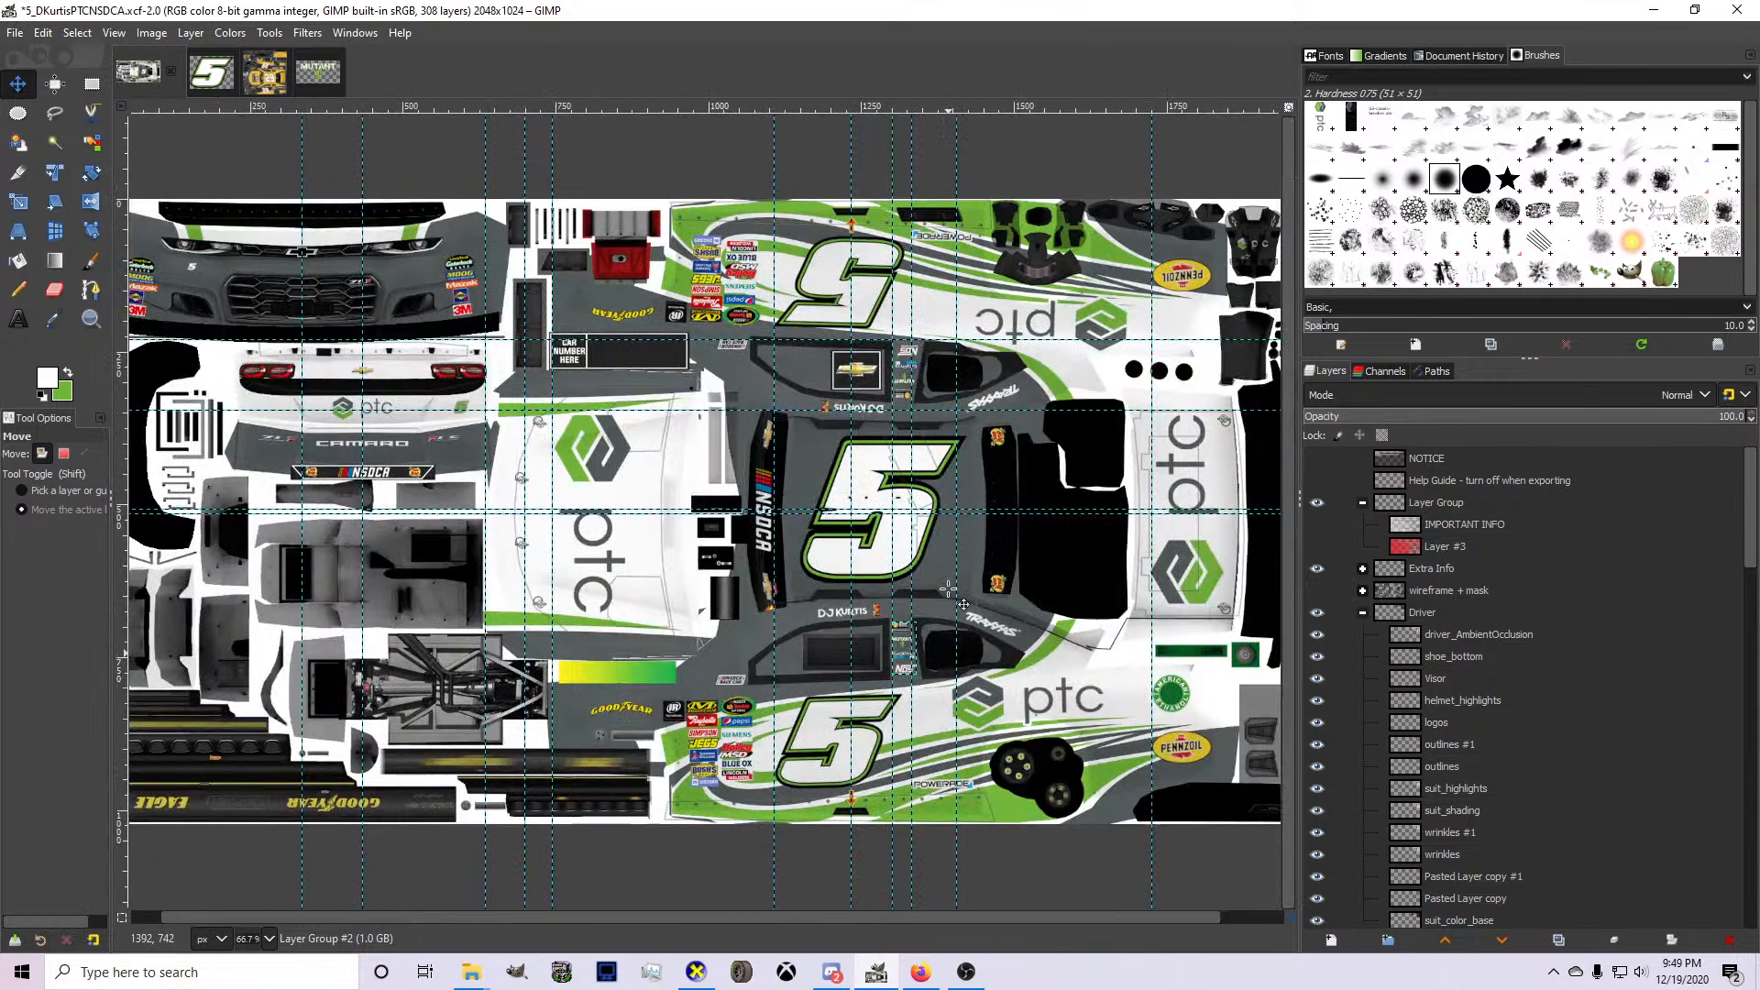
pyautogui.hotkey('ctrl', 'e')
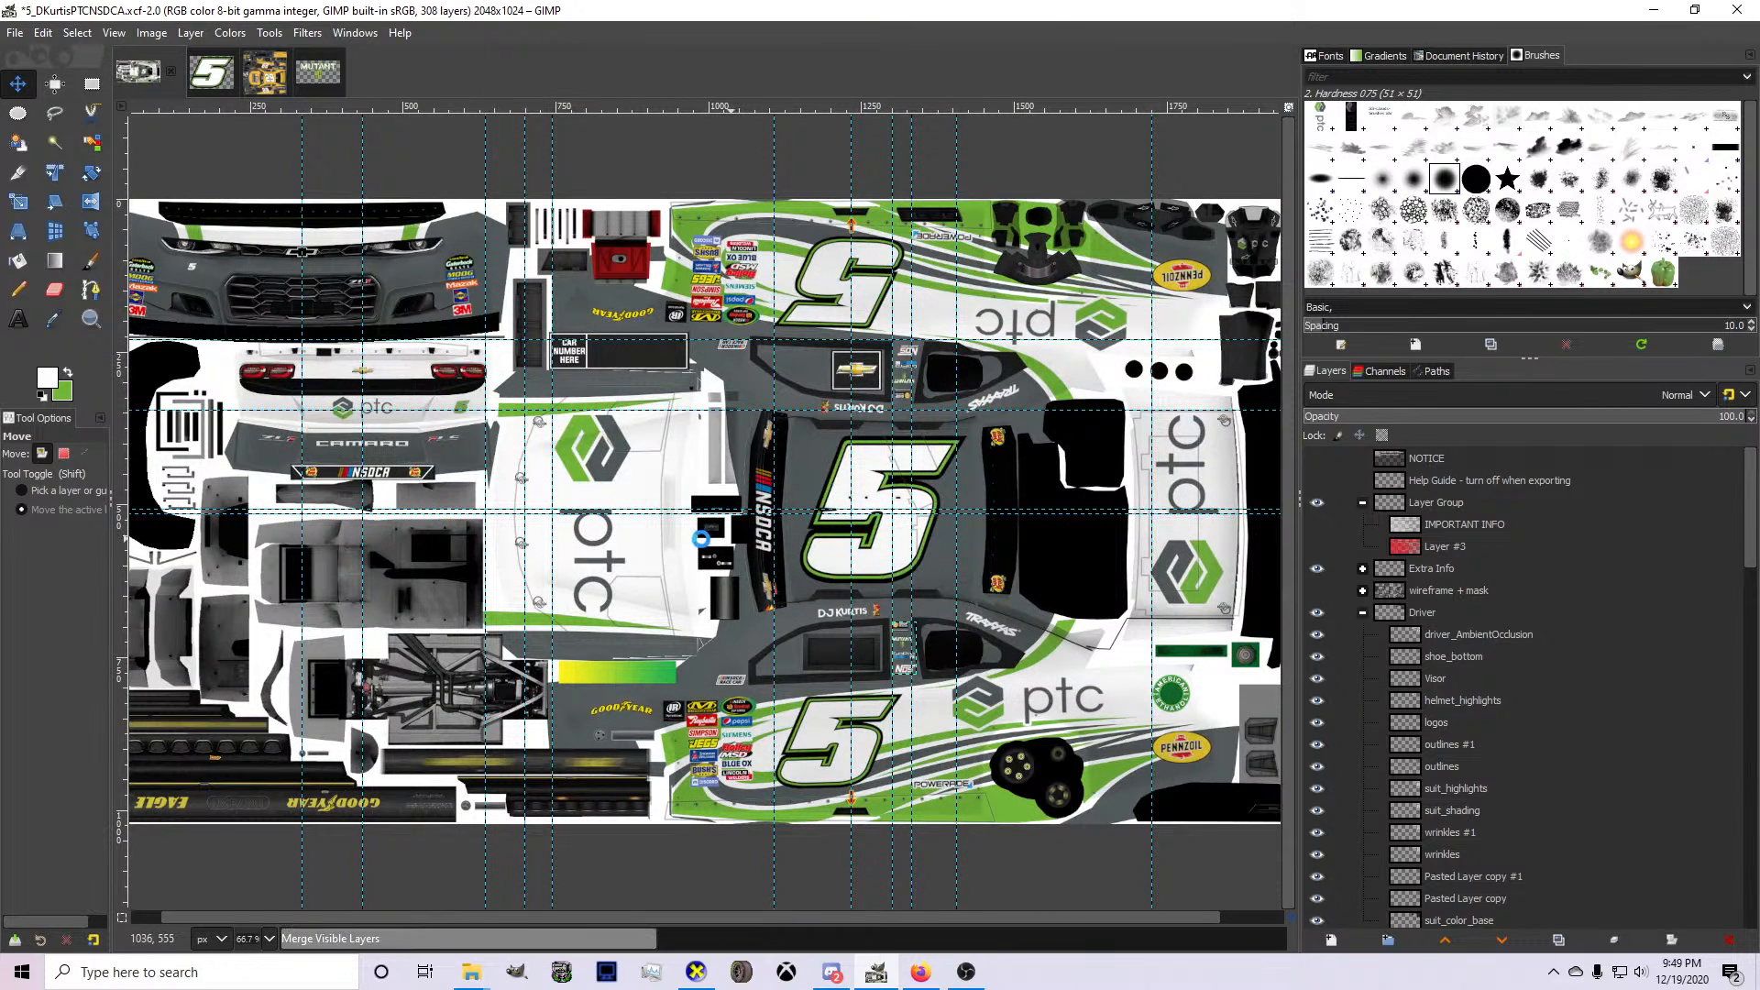
pyautogui.scroll(3, 594, 488)
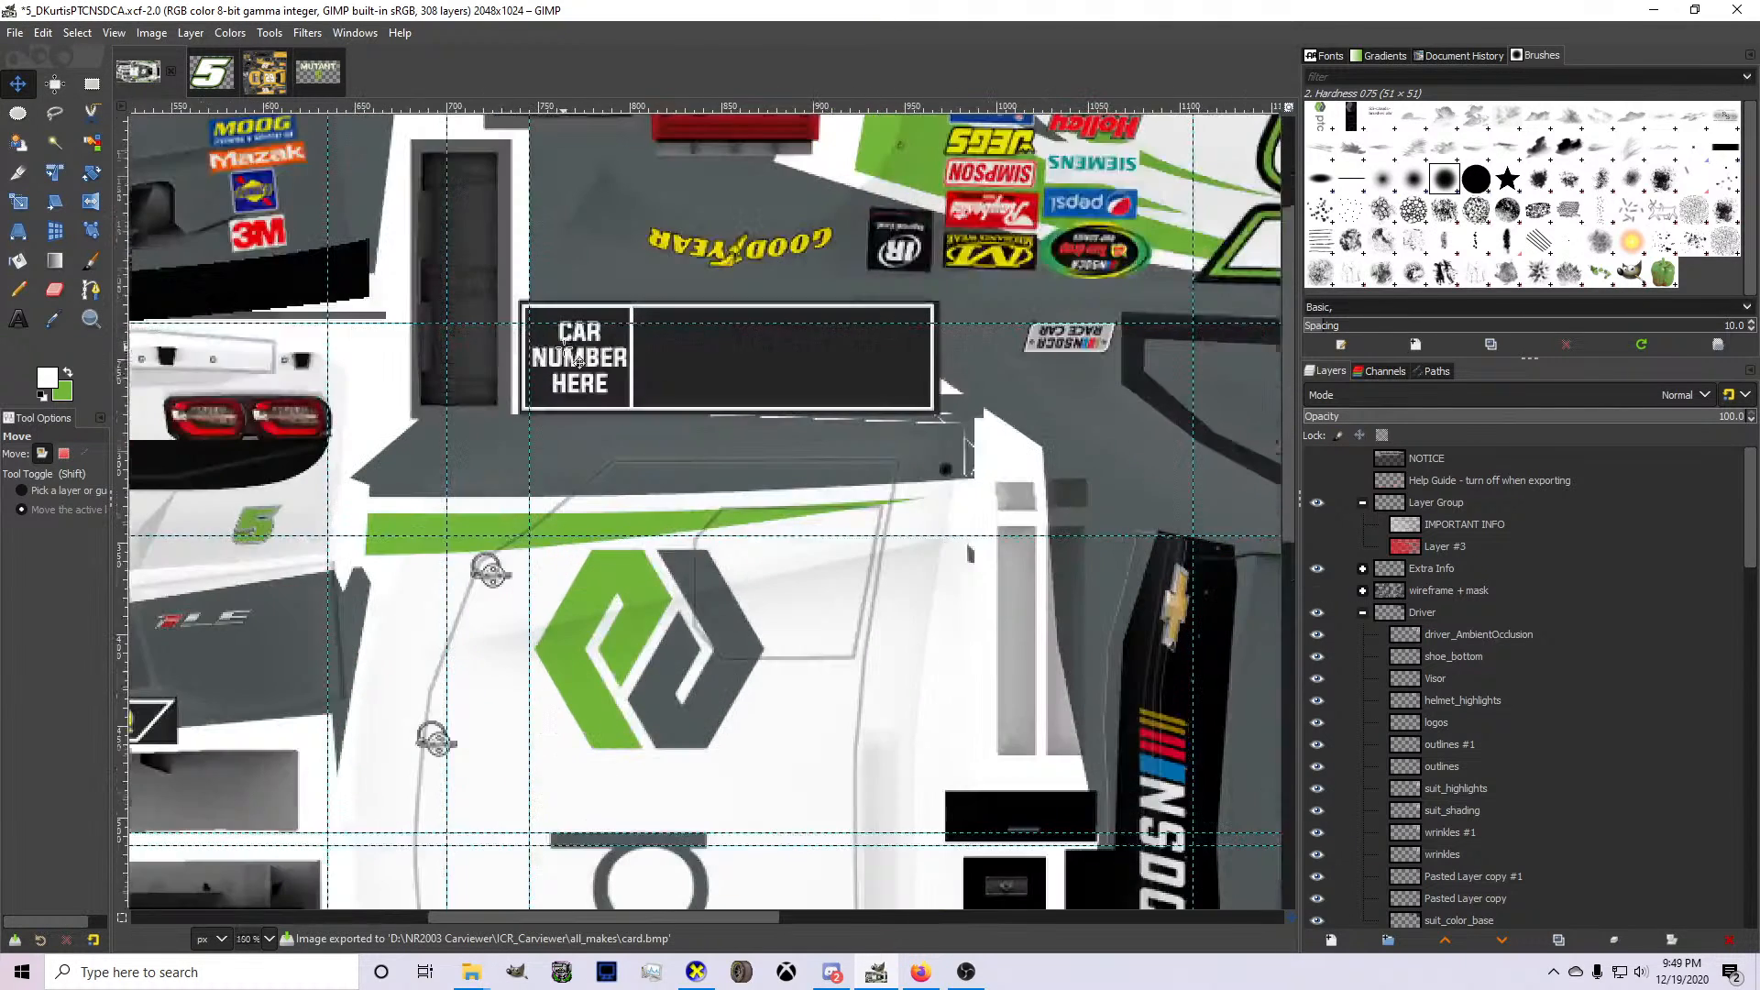
pyautogui.scroll(-3, 582, 369)
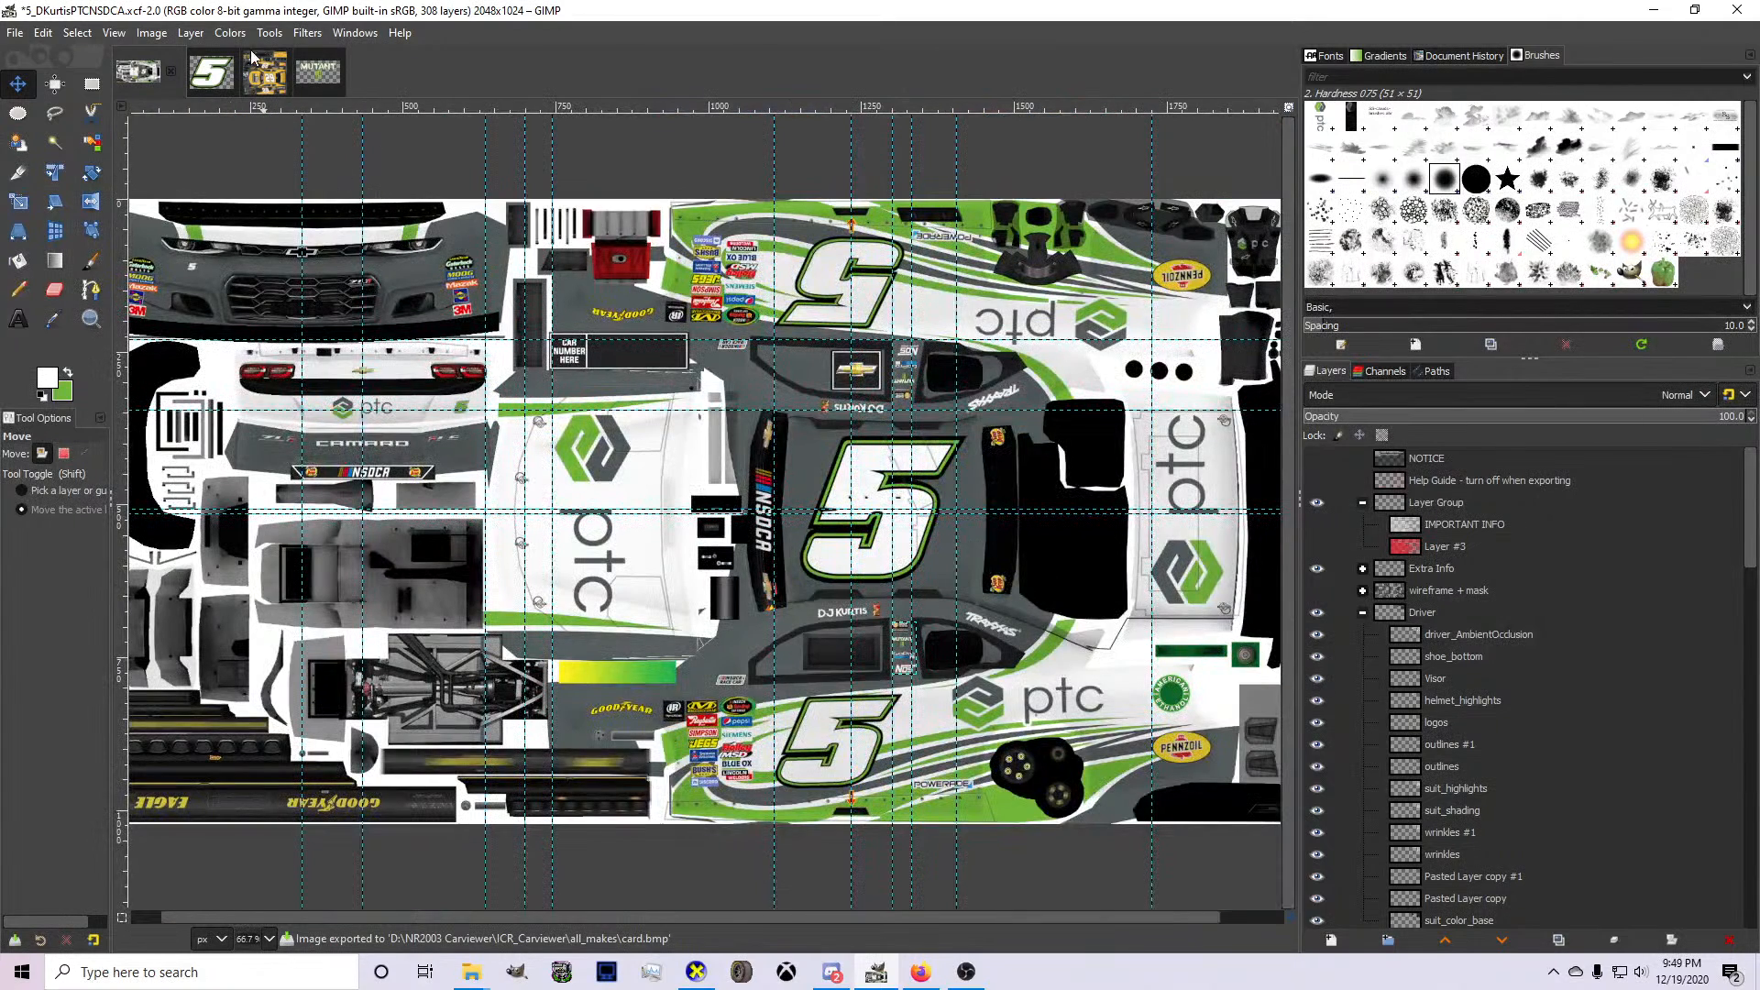
# Copy the number 5 from its separate image and paste it above Display_Info in the livery's Digital Driver Interface group.
pyautogui.click(221, 75)
pyautogui.hotkey('ctrl', 'c')
pyautogui.click(136, 74)
pyautogui.click(1362, 614)
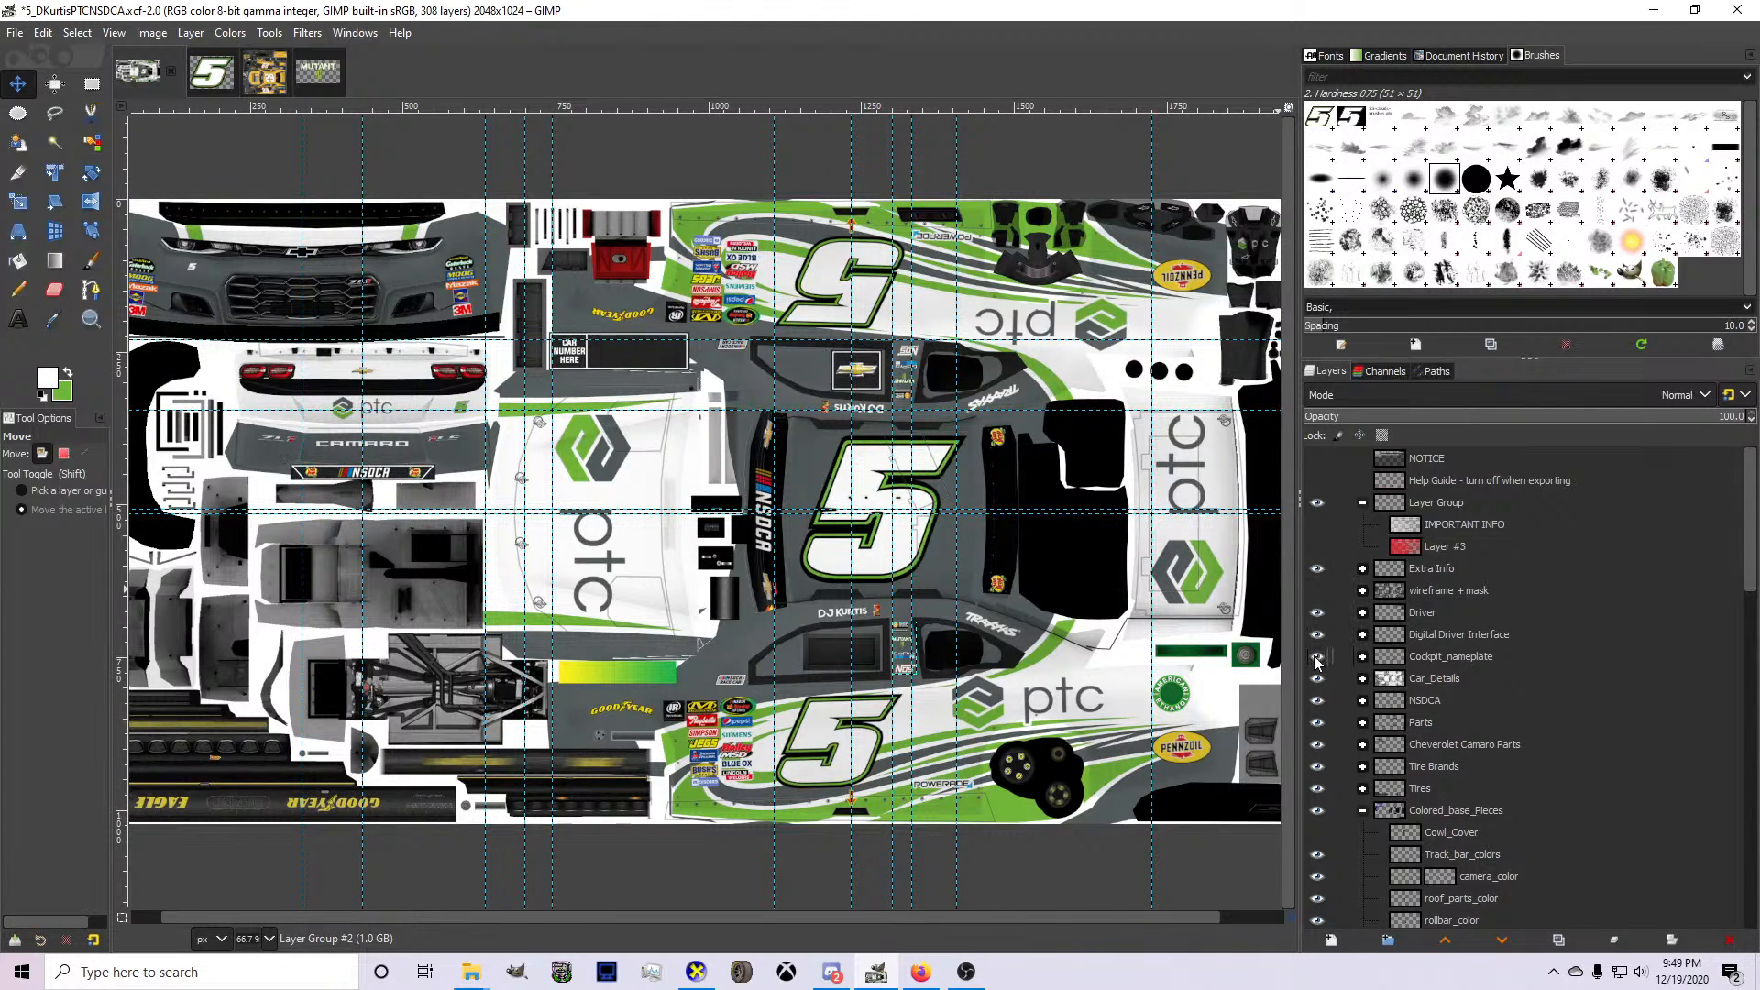
pyautogui.click(1362, 635)
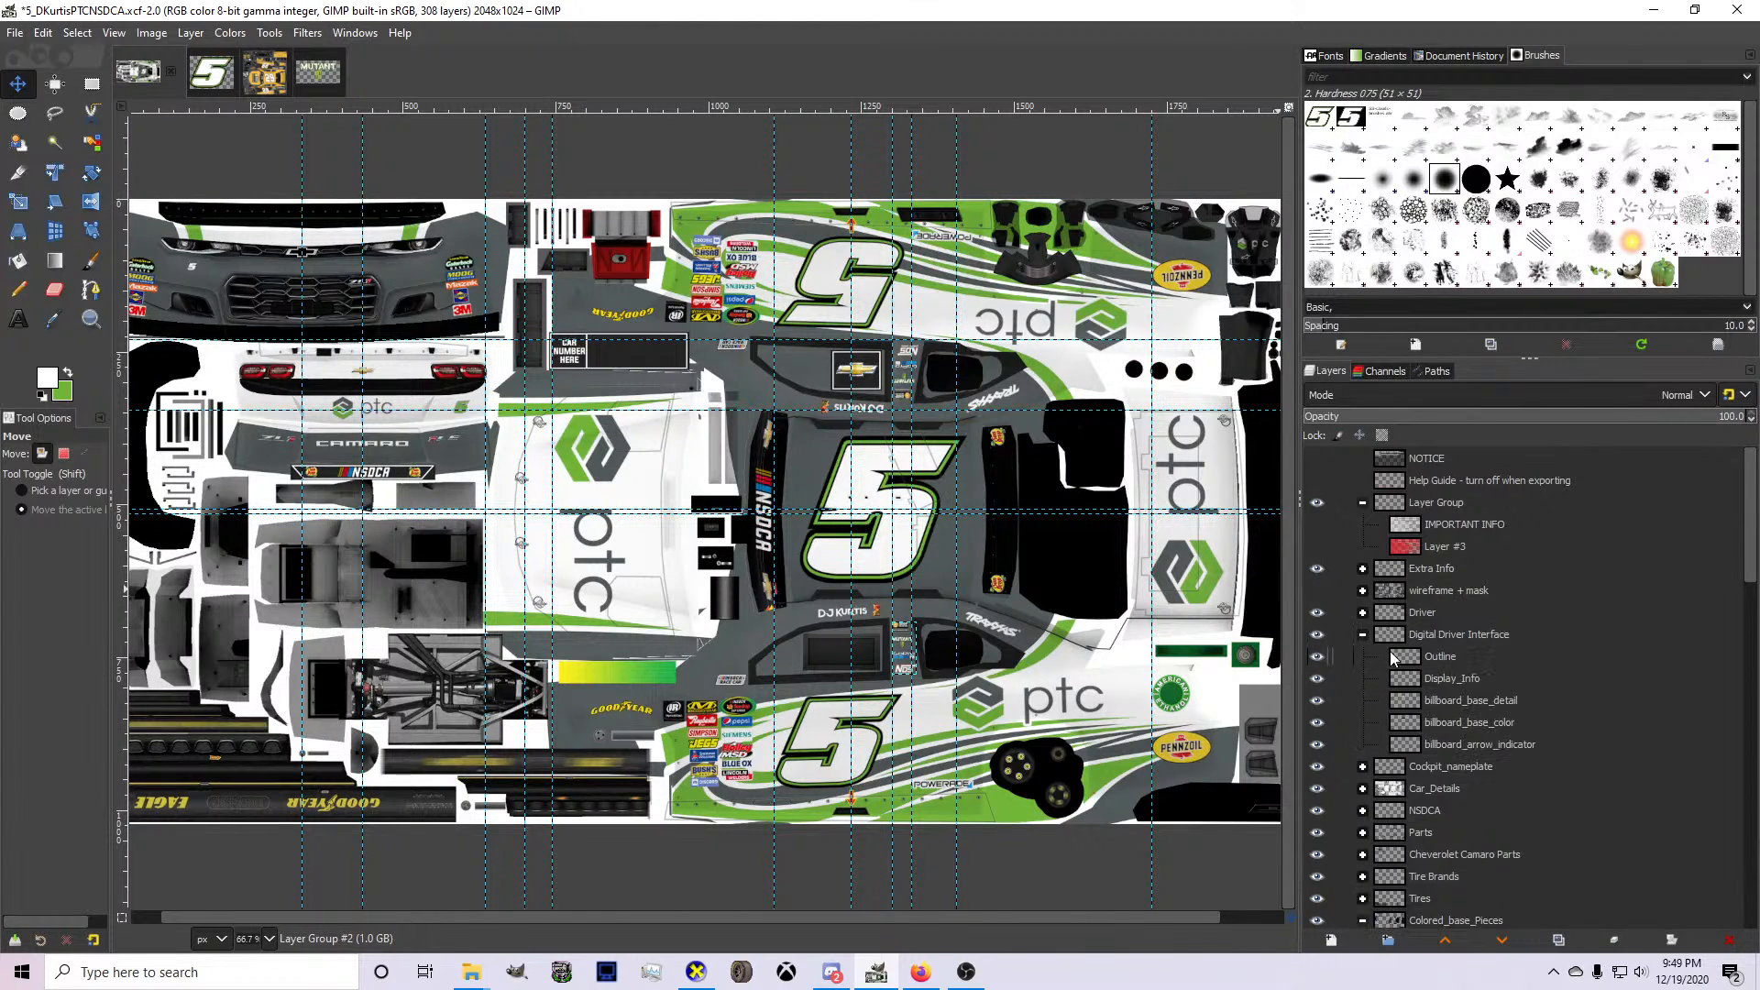
pyautogui.click(1426, 677)
pyautogui.hotkey('ctrl', 'v')
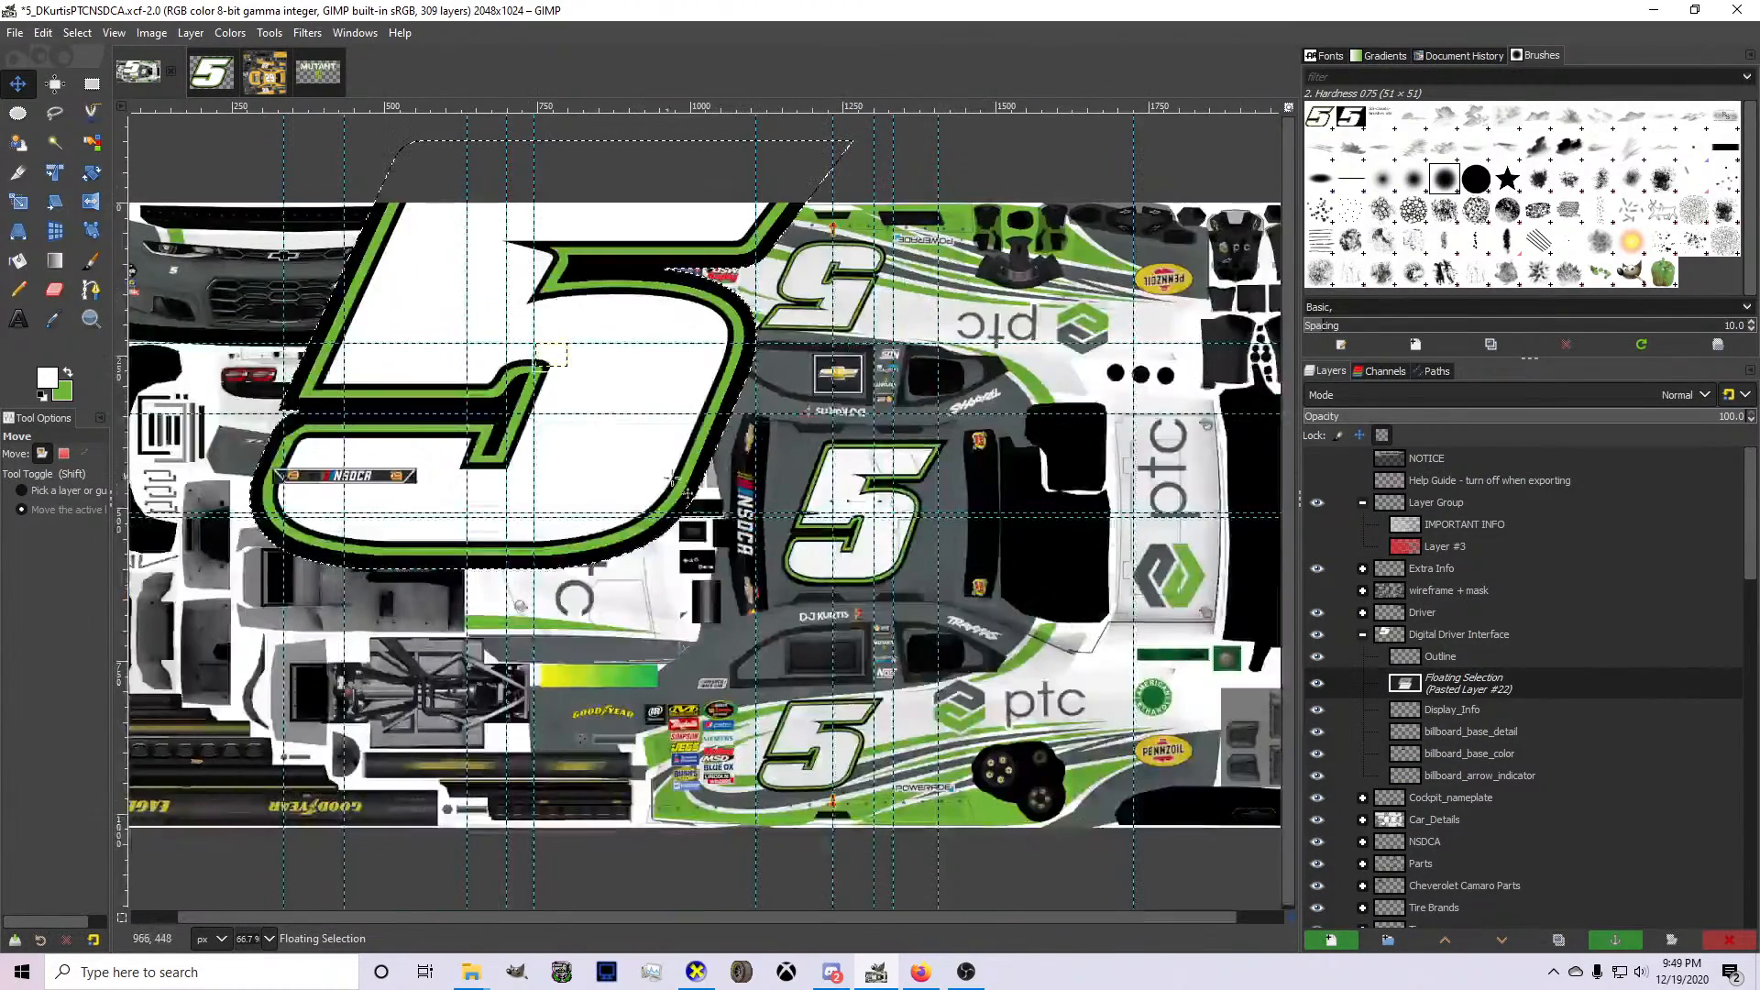
# Scale the pasted number 5 to 52 × 37 px over the CAR NUMBER HERE placeholder and turn it into a layer.
pyautogui.hotkey('shift', 's')
pyautogui.moveTo(672, 477); pyautogui.dragTo(358, 250)
pyautogui.moveTo(271, 180); pyautogui.dragTo(660, 472)
pyautogui.scroll(3, 518, 317)
pyautogui.scroll(3, 660, 471)
pyautogui.moveTo(769, 564); pyautogui.dragTo(543, 363)
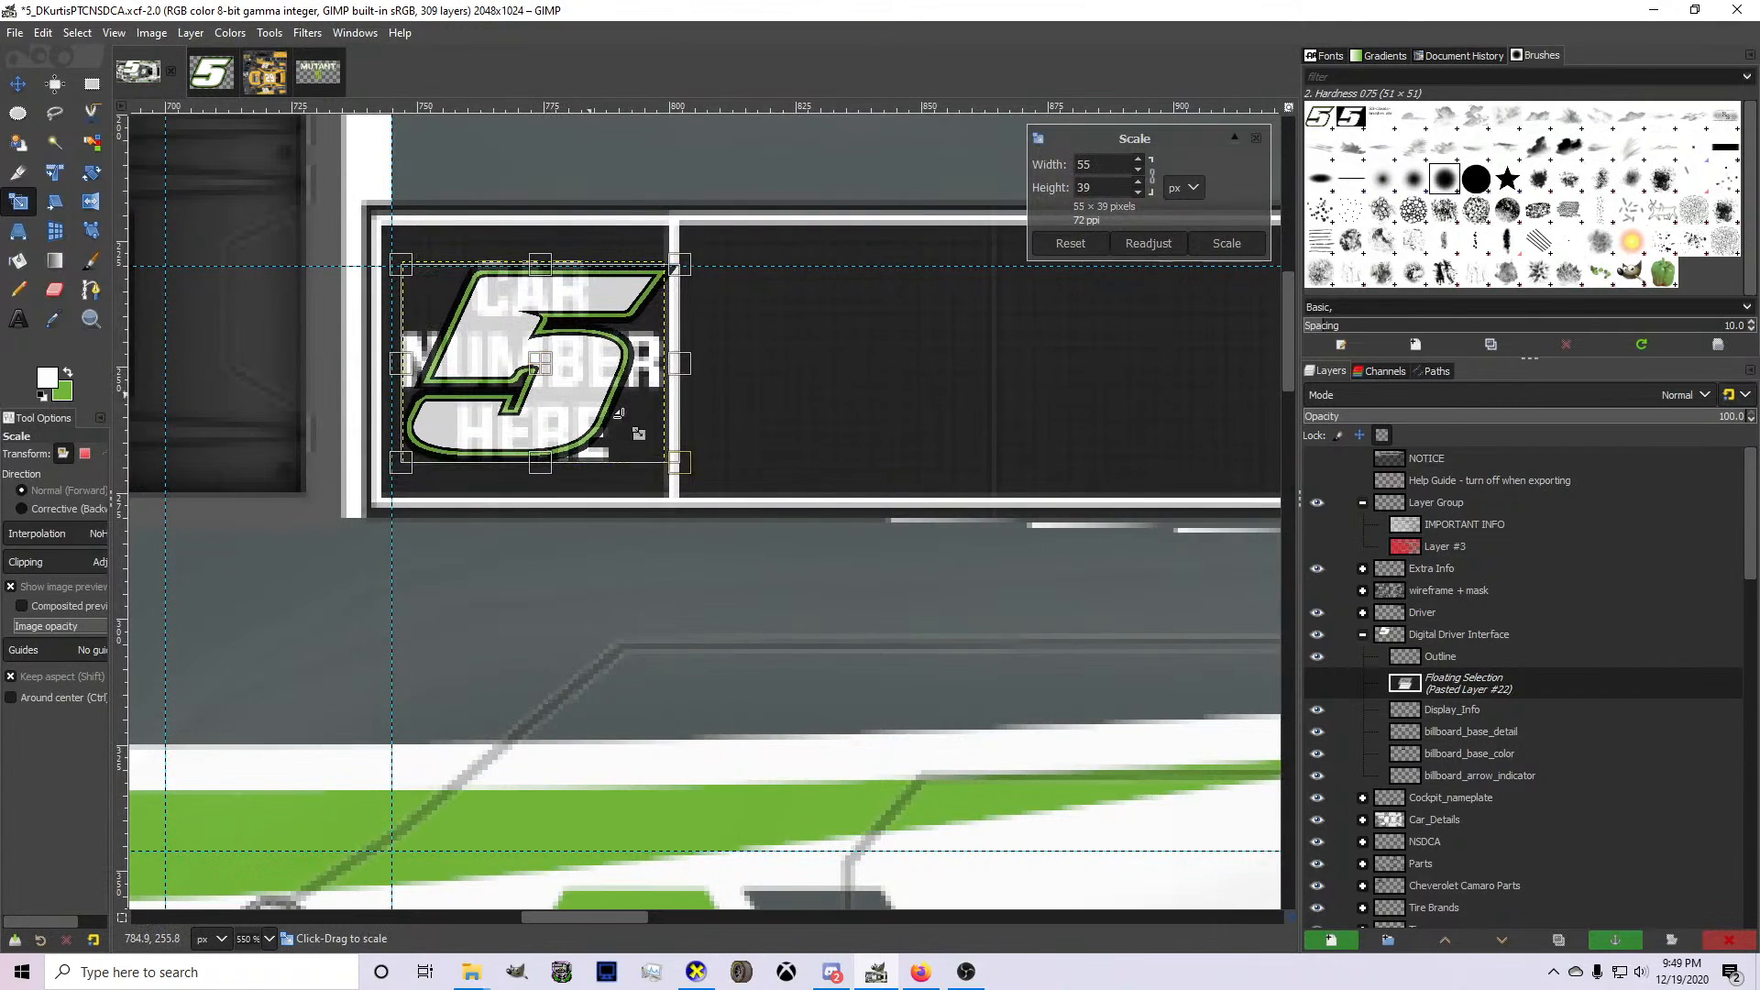
pyautogui.moveTo(702, 481); pyautogui.dragTo(677, 461)
pyautogui.moveTo(539, 361); pyautogui.dragTo(532, 364)
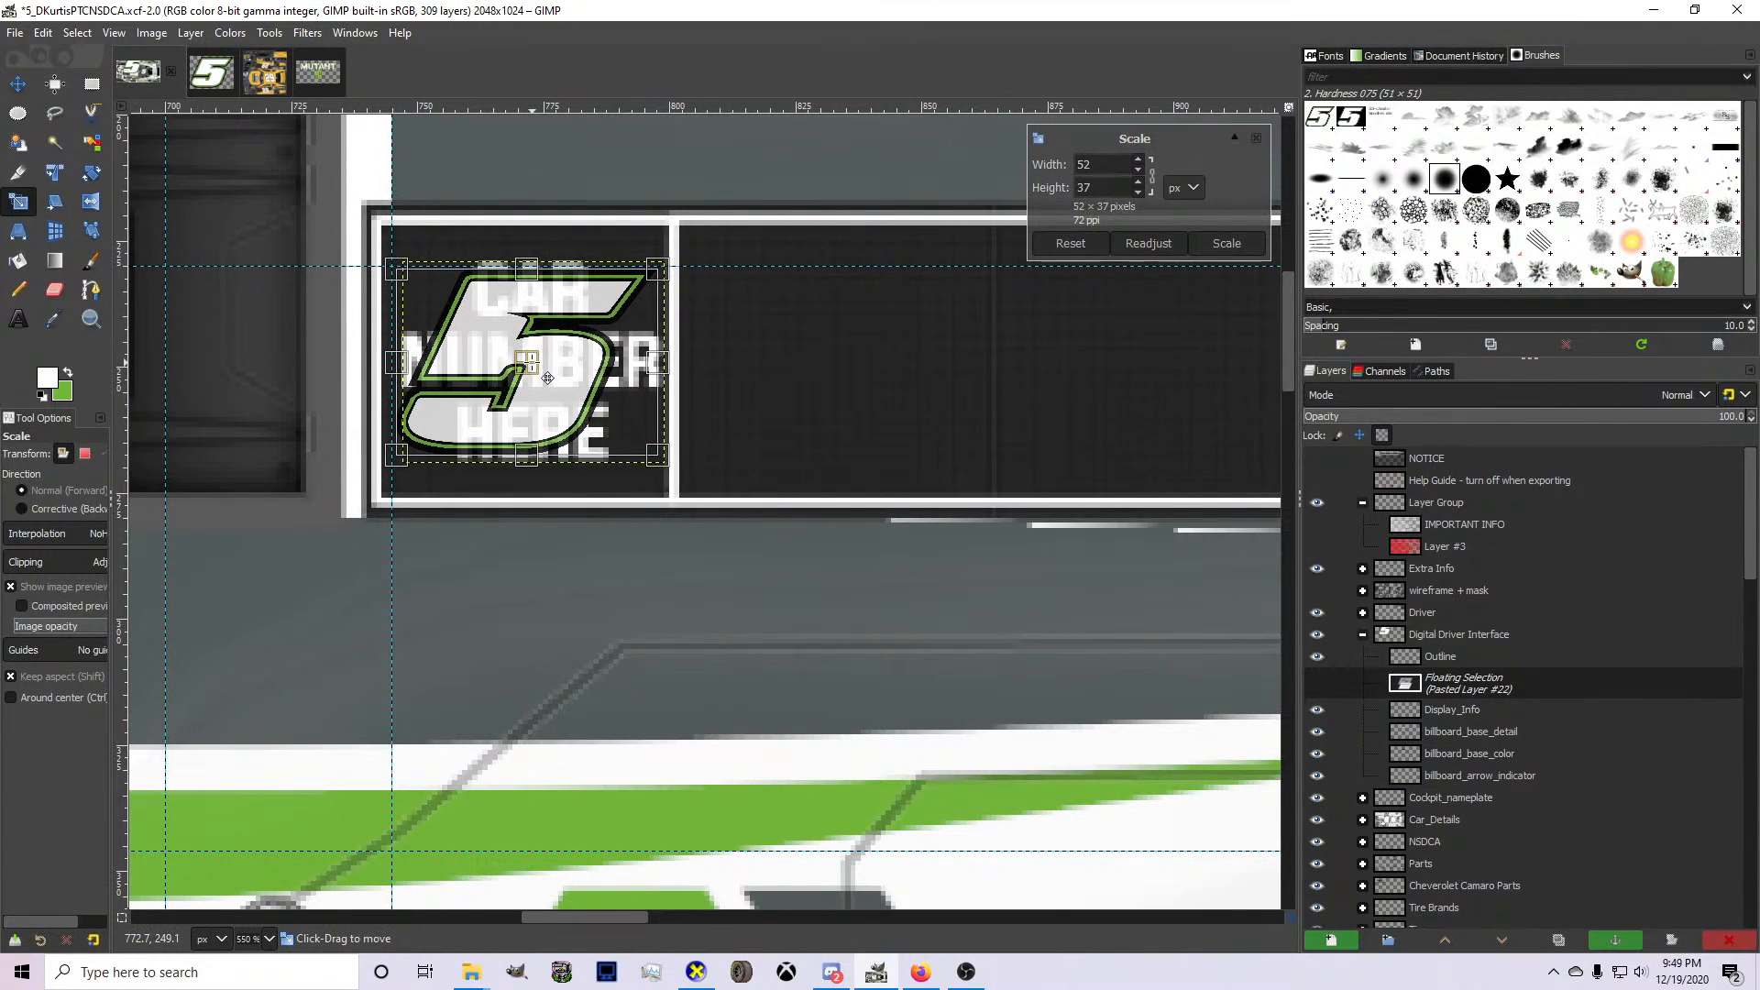
pyautogui.press('Return')
pyautogui.hotkey('shift', 'ctrl', 'n')
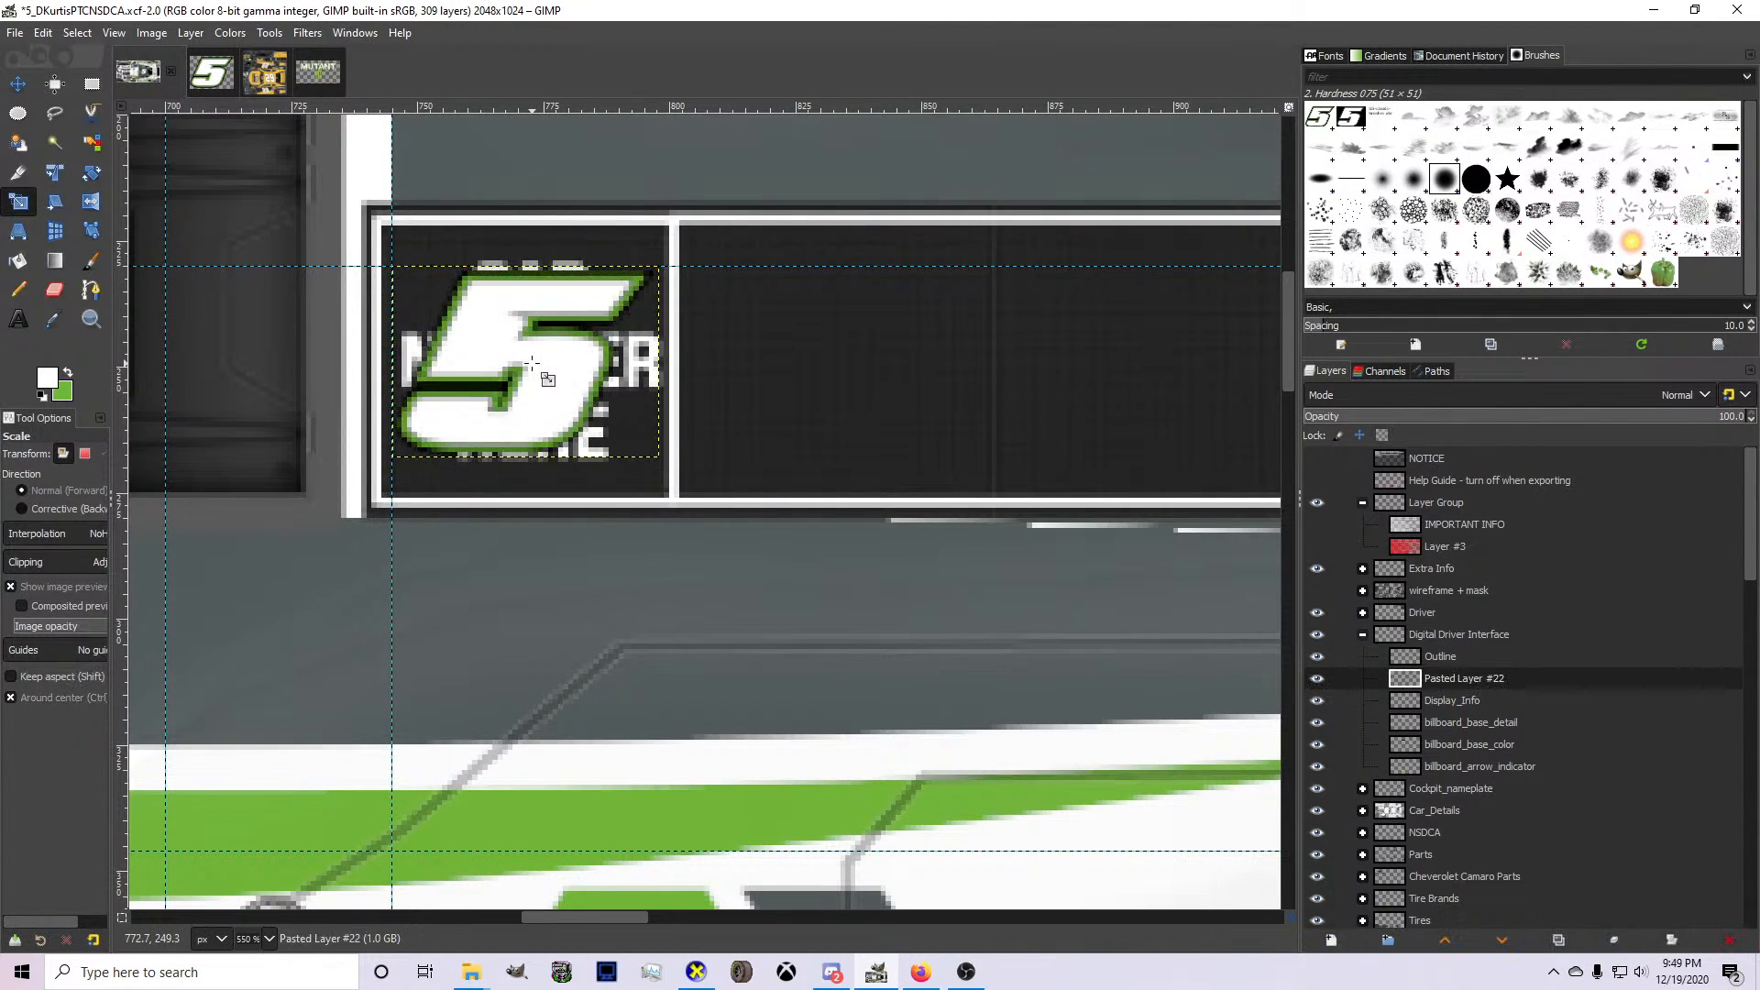
# Add the driver's surname beside the number in white 30 px Berthold Akzidenz Grotesk Ultra-Bold Italic Condensed.
pyautogui.click(17, 318)
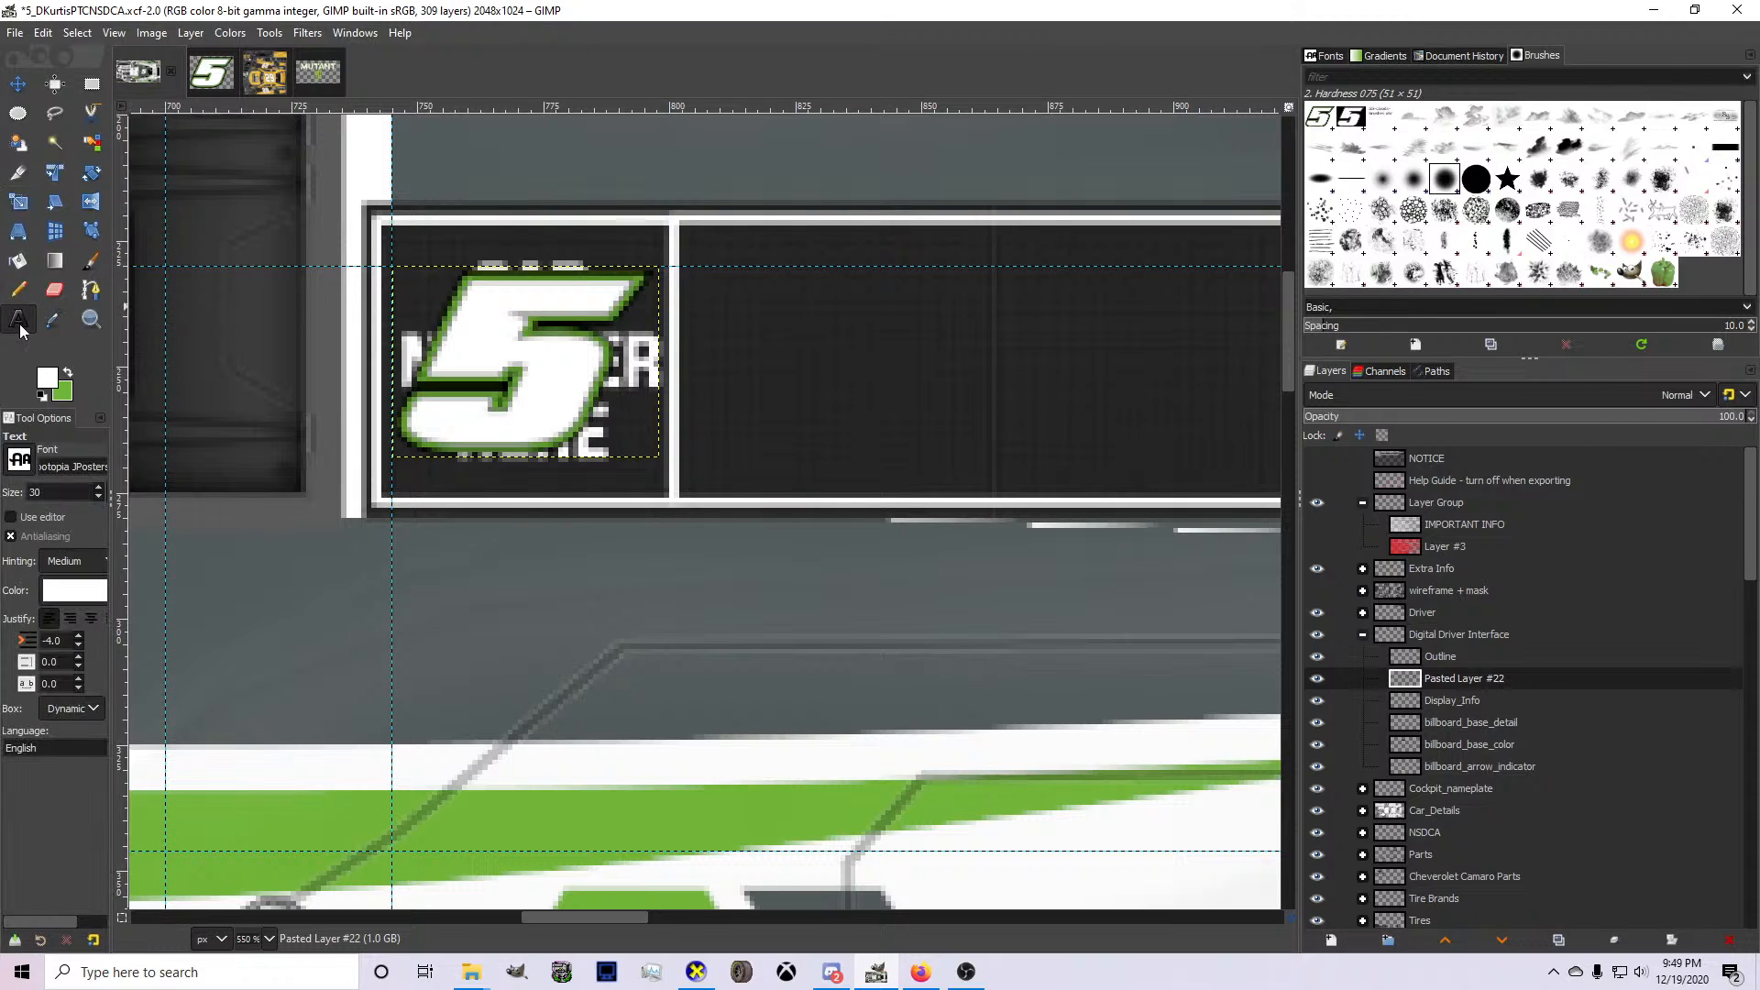
pyautogui.tripleClick(44, 467)
pyautogui.write('Bertho')
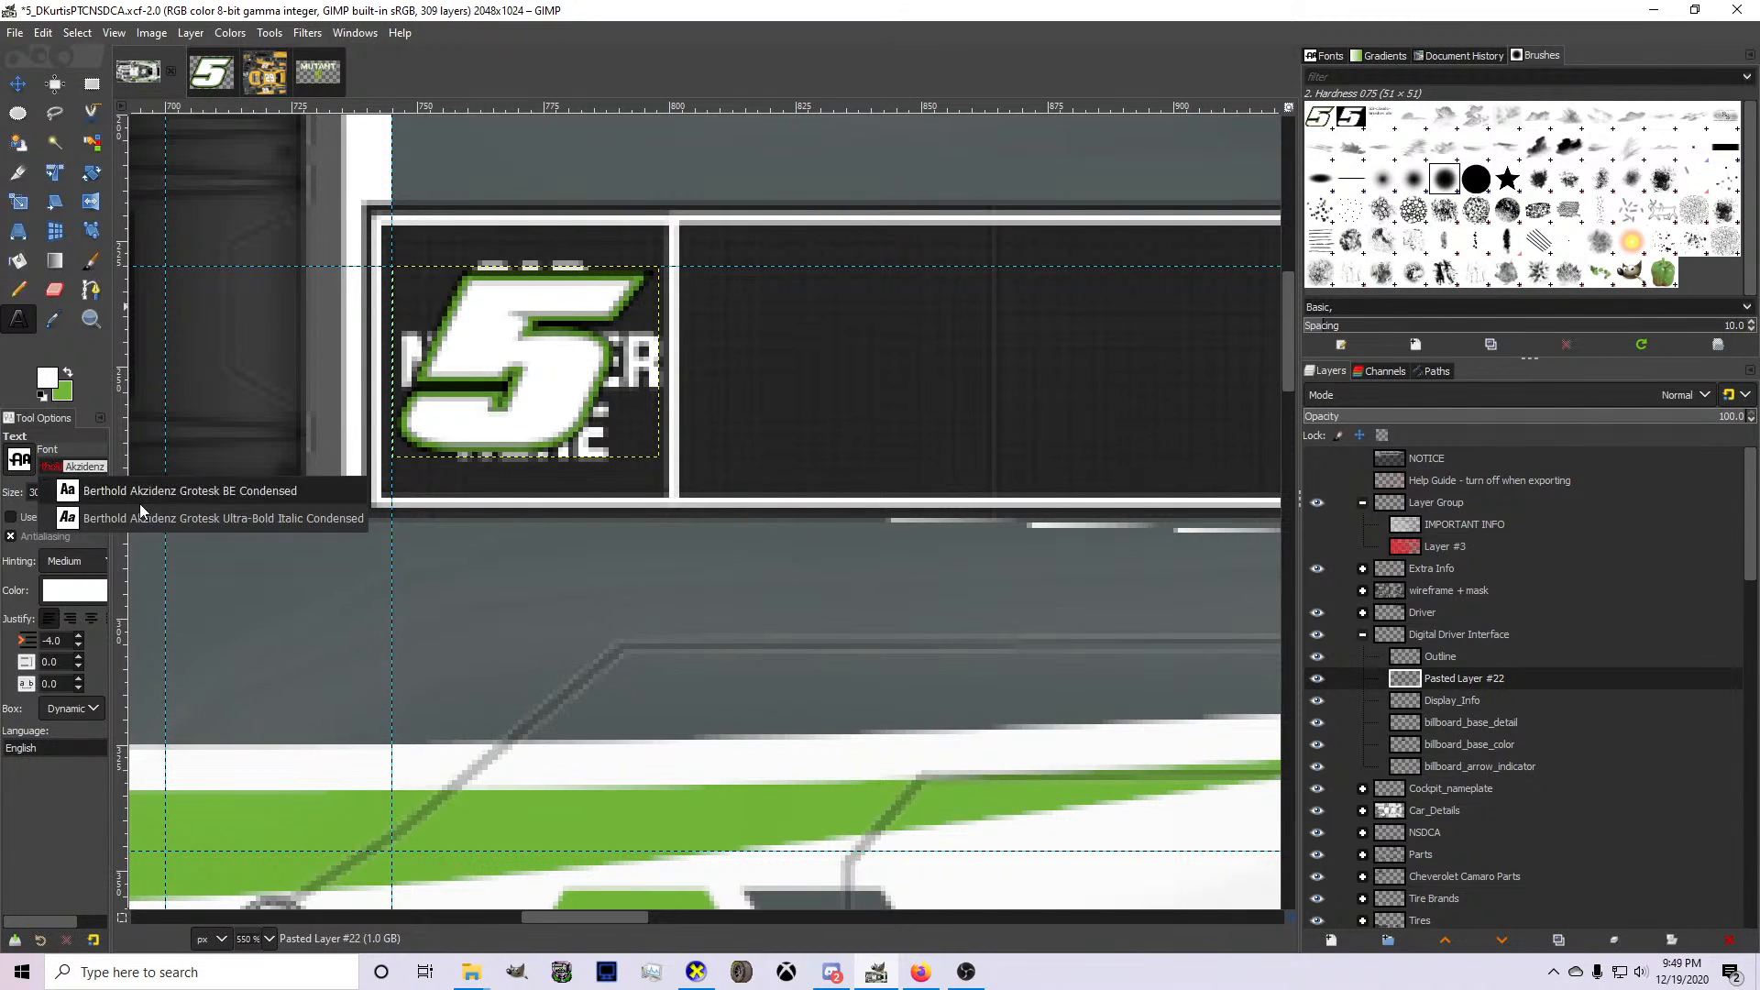
pyautogui.click(139, 504)
pyautogui.scroll(-2, 489, 448)
pyautogui.click(489, 447)
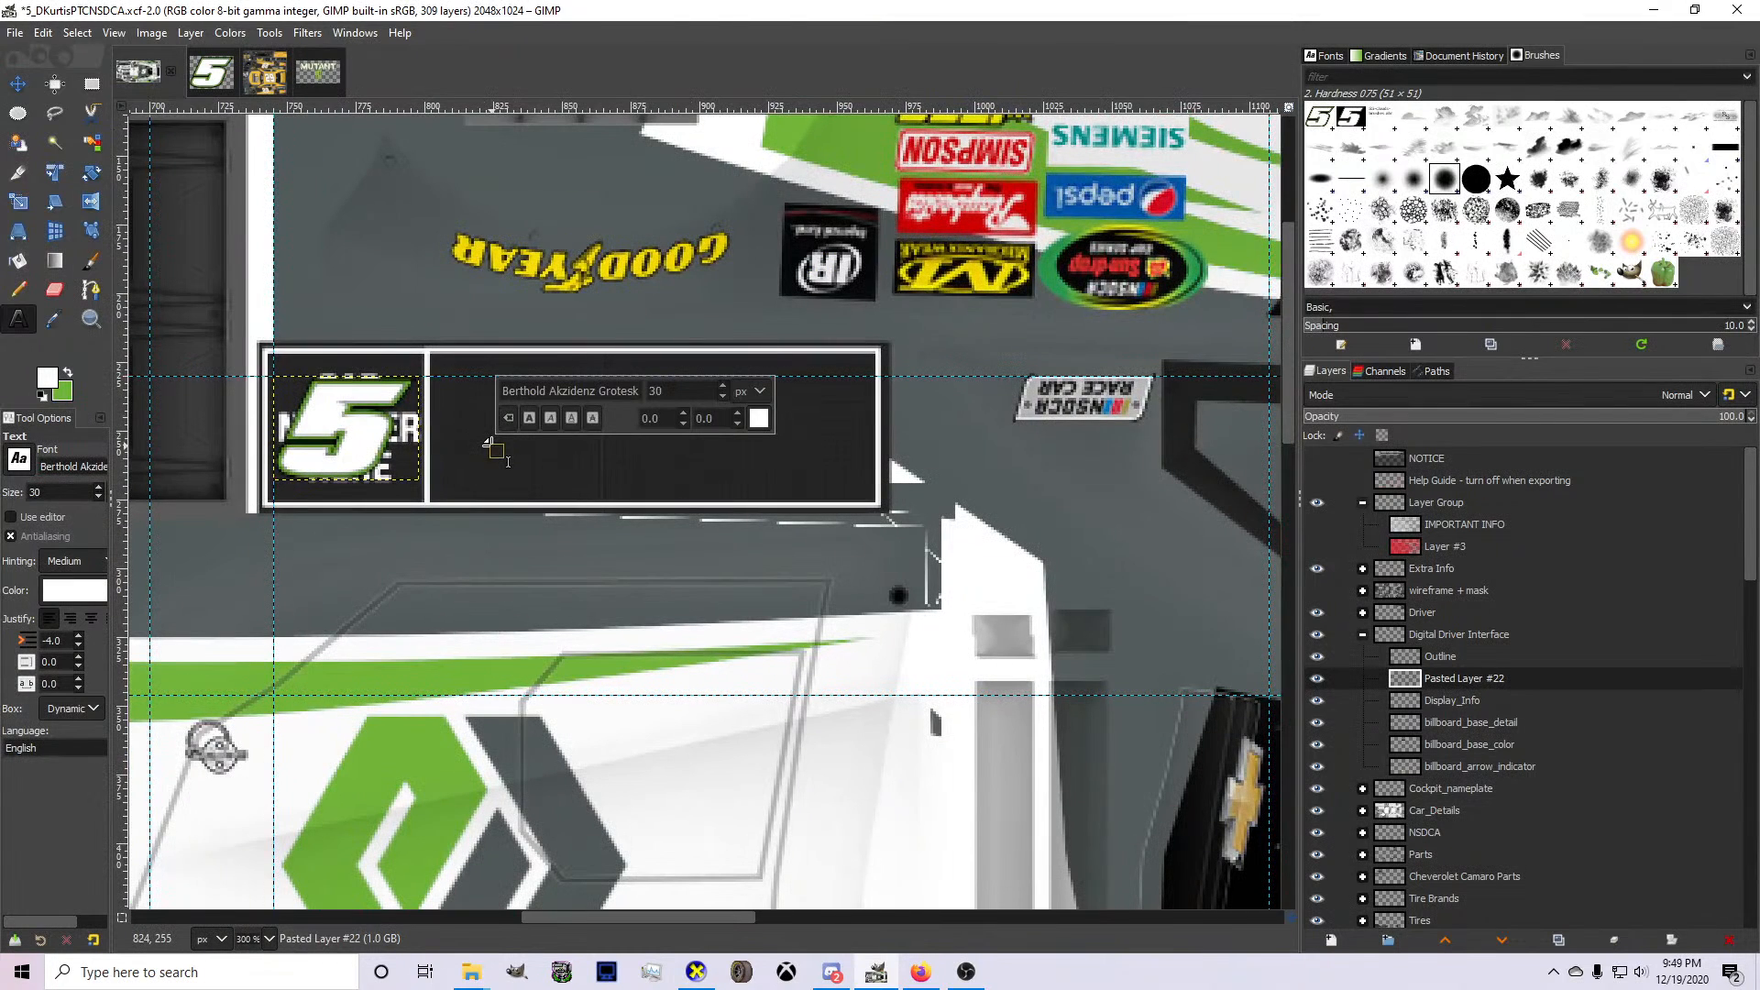
pyautogui.write('KURTIS')
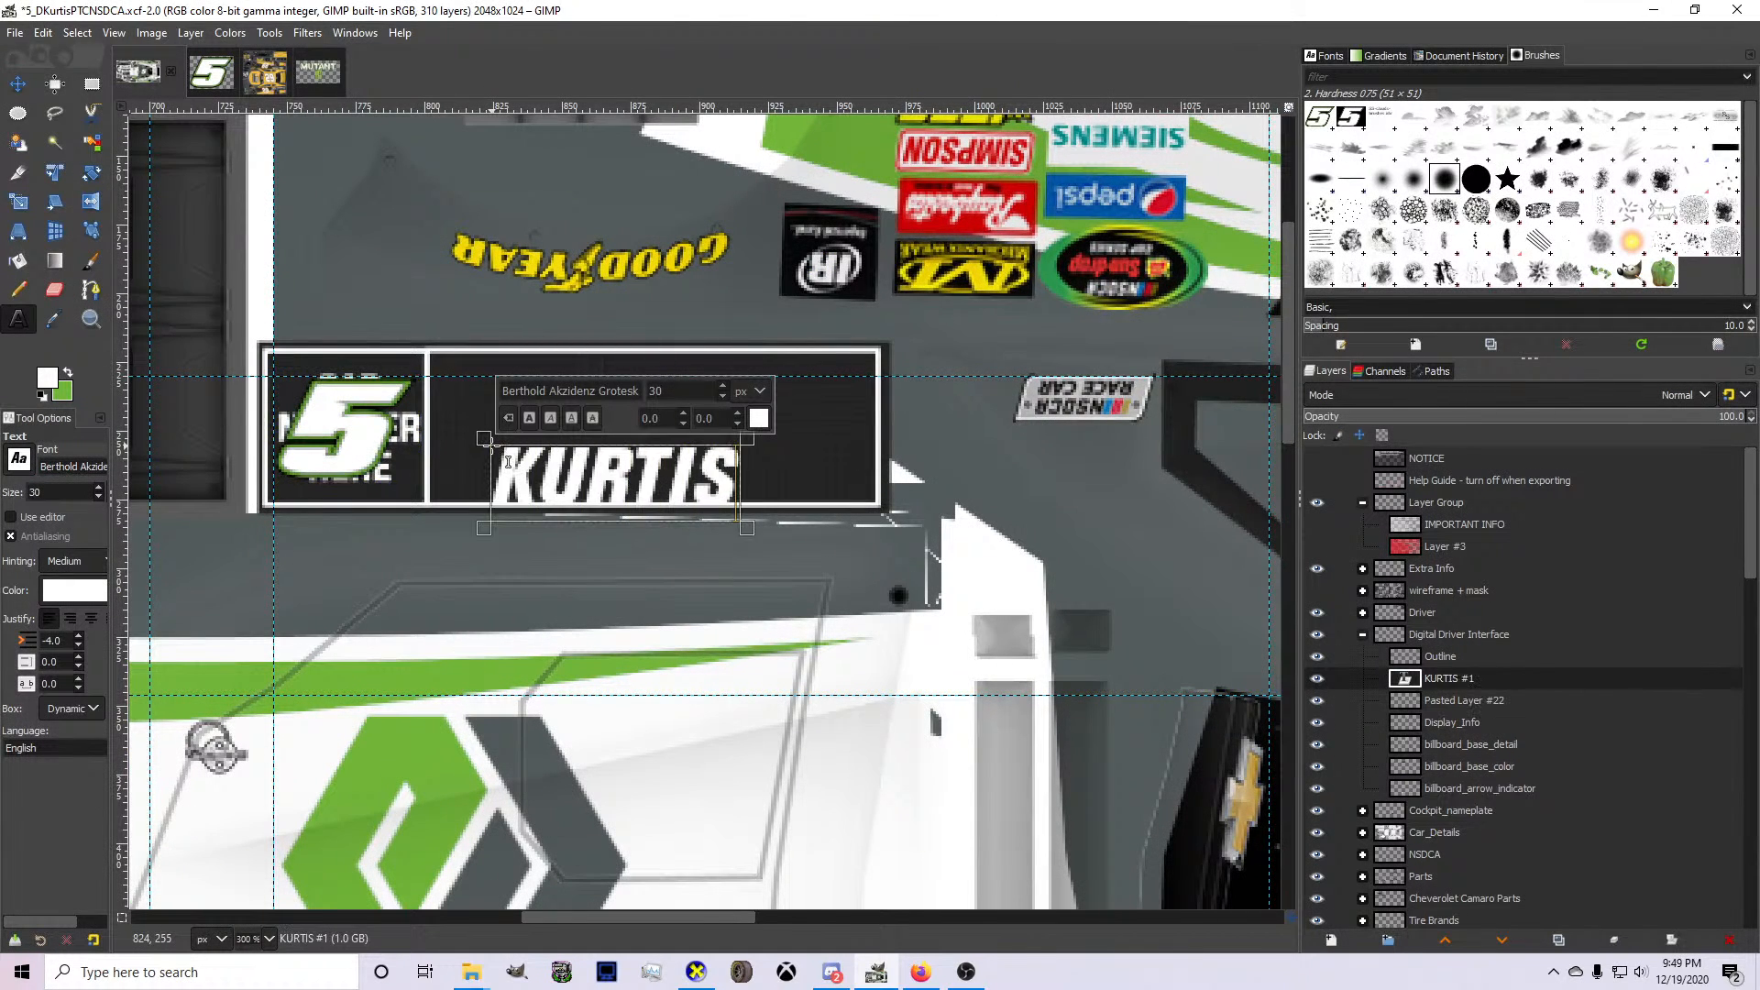
# Scale up the surname layer and move it to fill the dark space beside the number 5 in the driver panel.
pyautogui.hotkey('shift', 's')
pyautogui.moveTo(767, 409); pyautogui.dragTo(877, 376)
pyautogui.press('Return')
pyautogui.press('m')
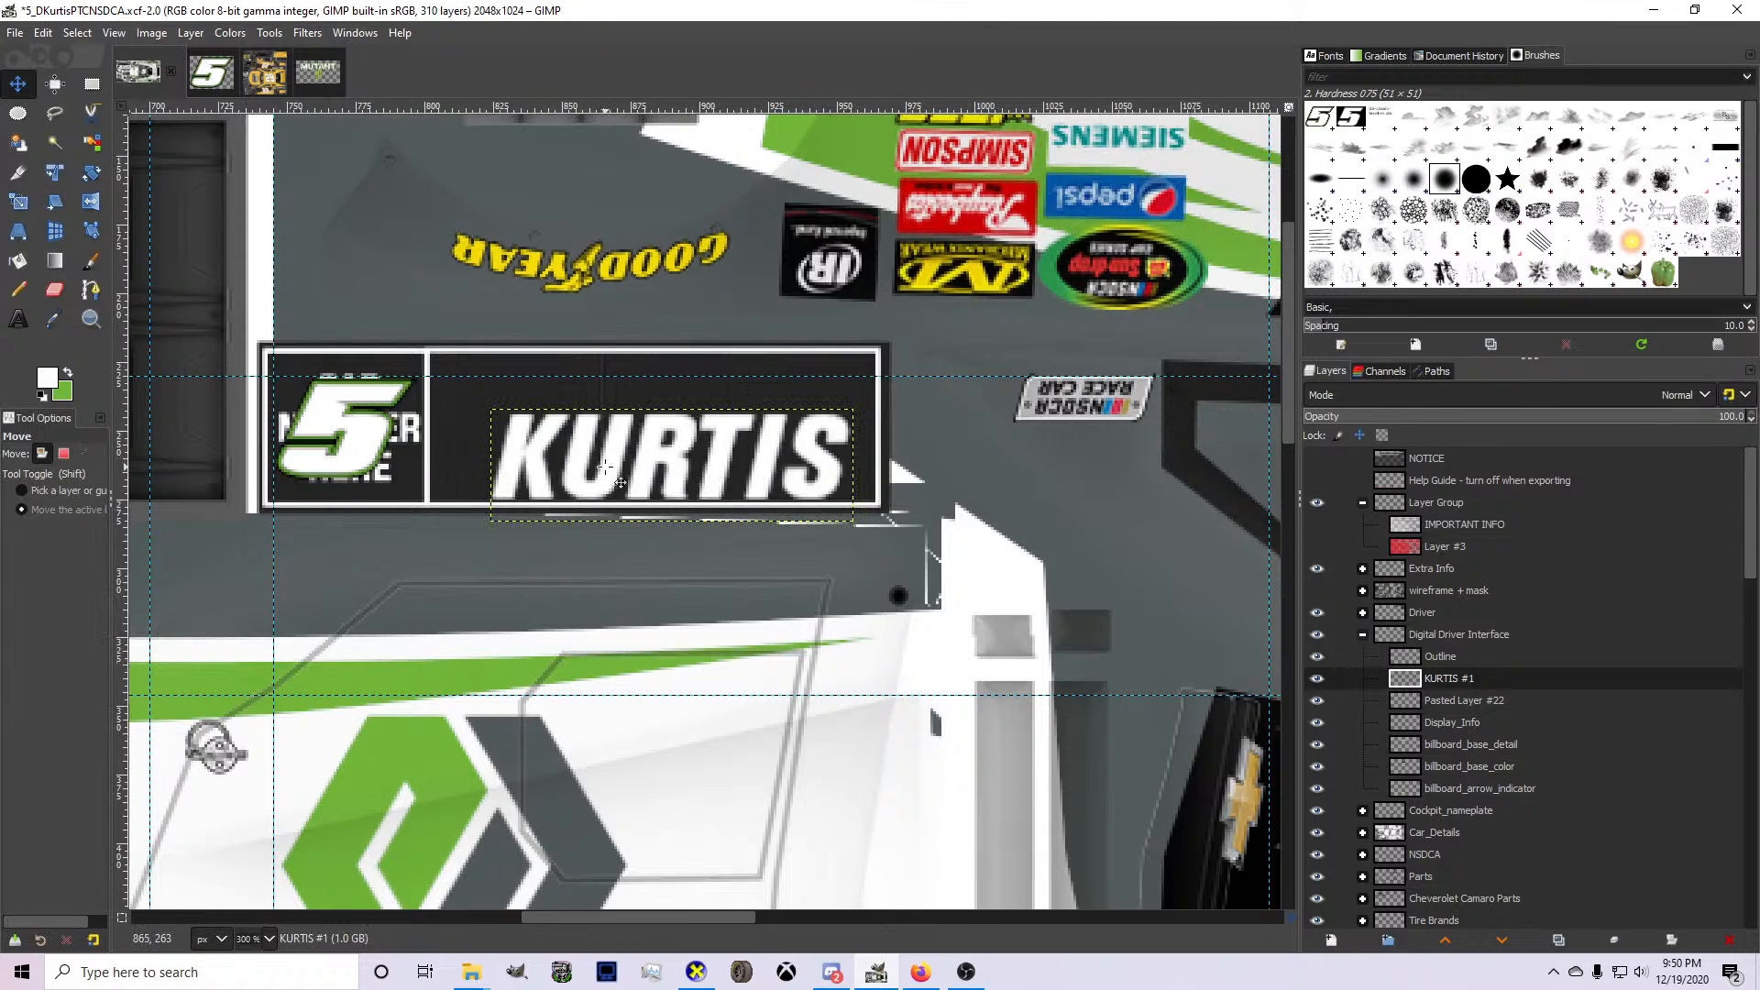
pyautogui.moveTo(618, 487); pyautogui.dragTo(604, 454)
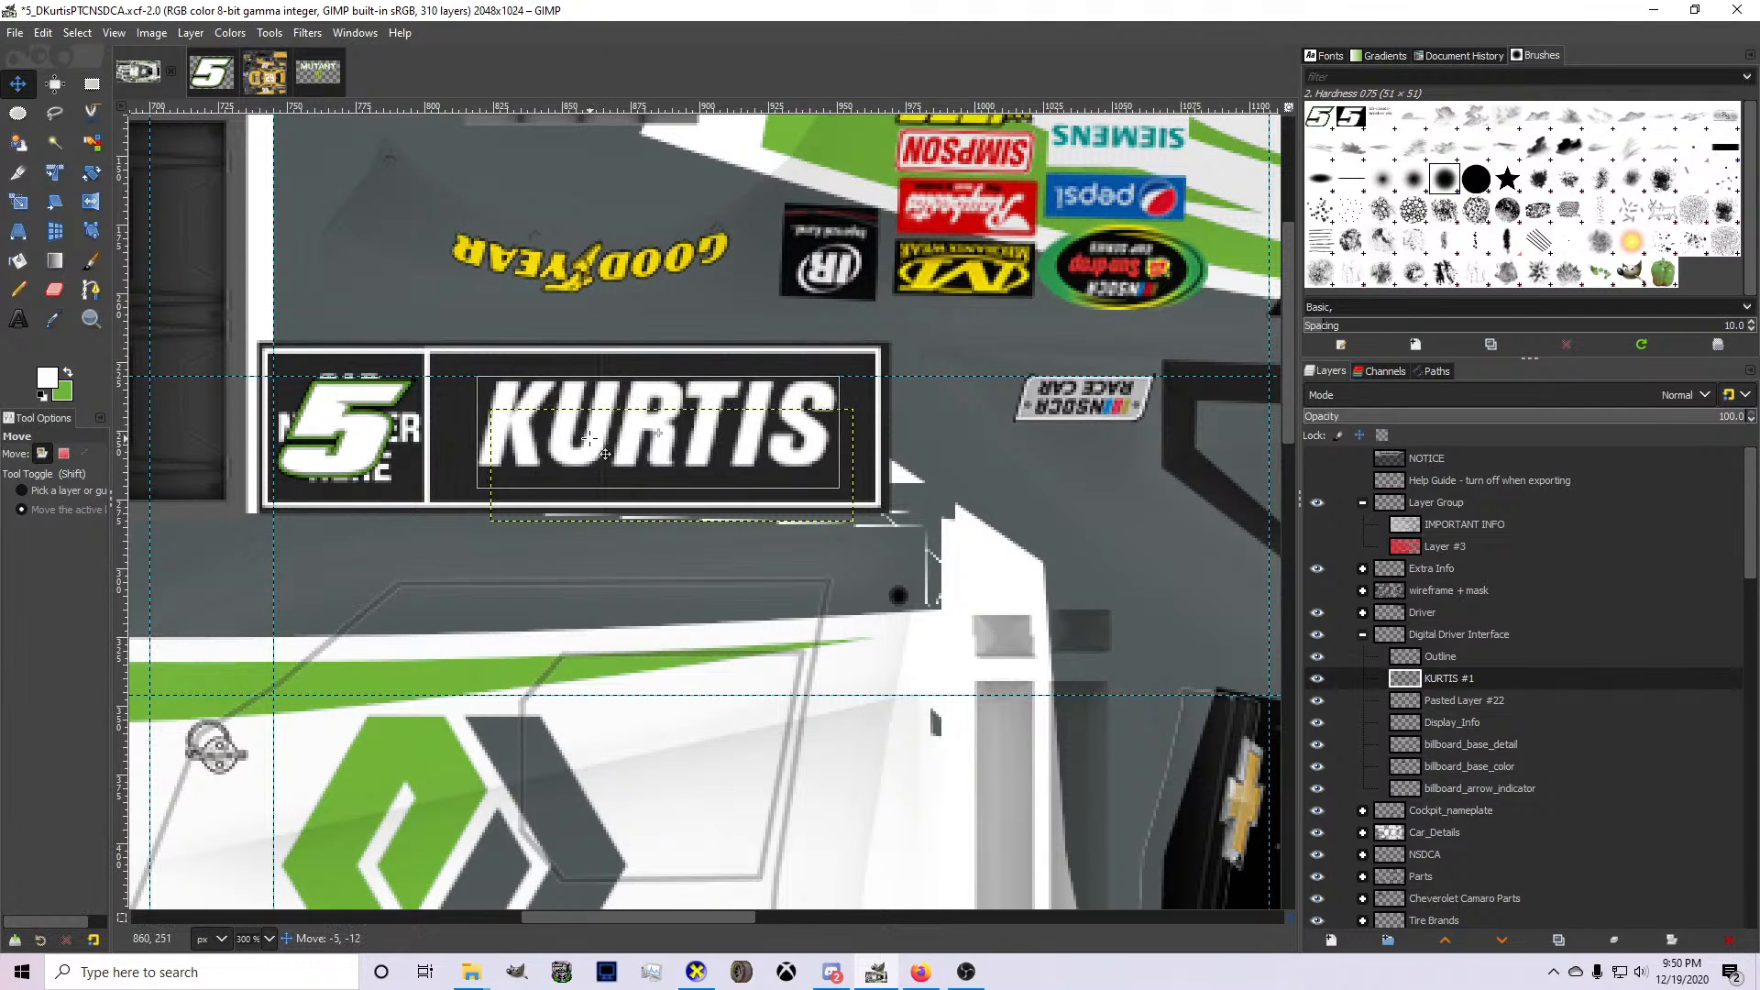
# Hide the Display_Info placeholder layer in the Digital Driver Interface group, keeping the Outline layer visible.
pyautogui.click(1318, 657)
pyautogui.click(1318, 657)
pyautogui.click(1317, 723)
pyautogui.click(1318, 723)
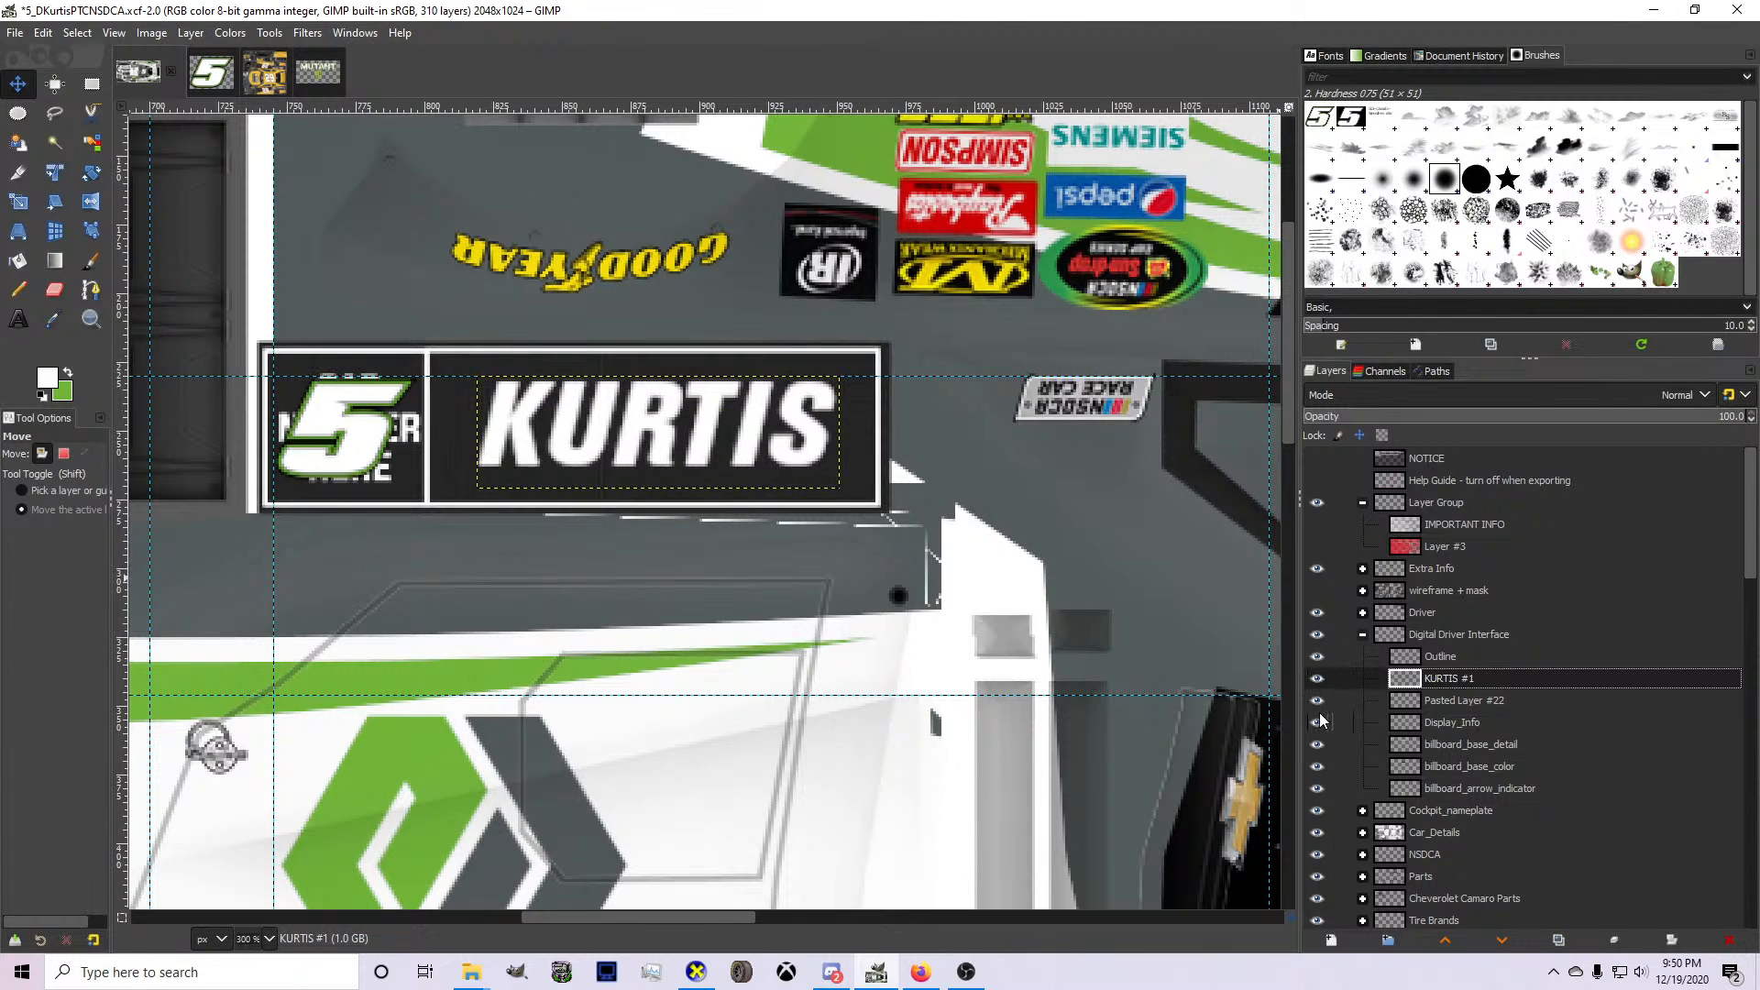
pyautogui.click(1318, 722)
# Nudge the driver panel's surname layer slightly left and down to centre it beside the number 5.
pyautogui.click(1426, 702)
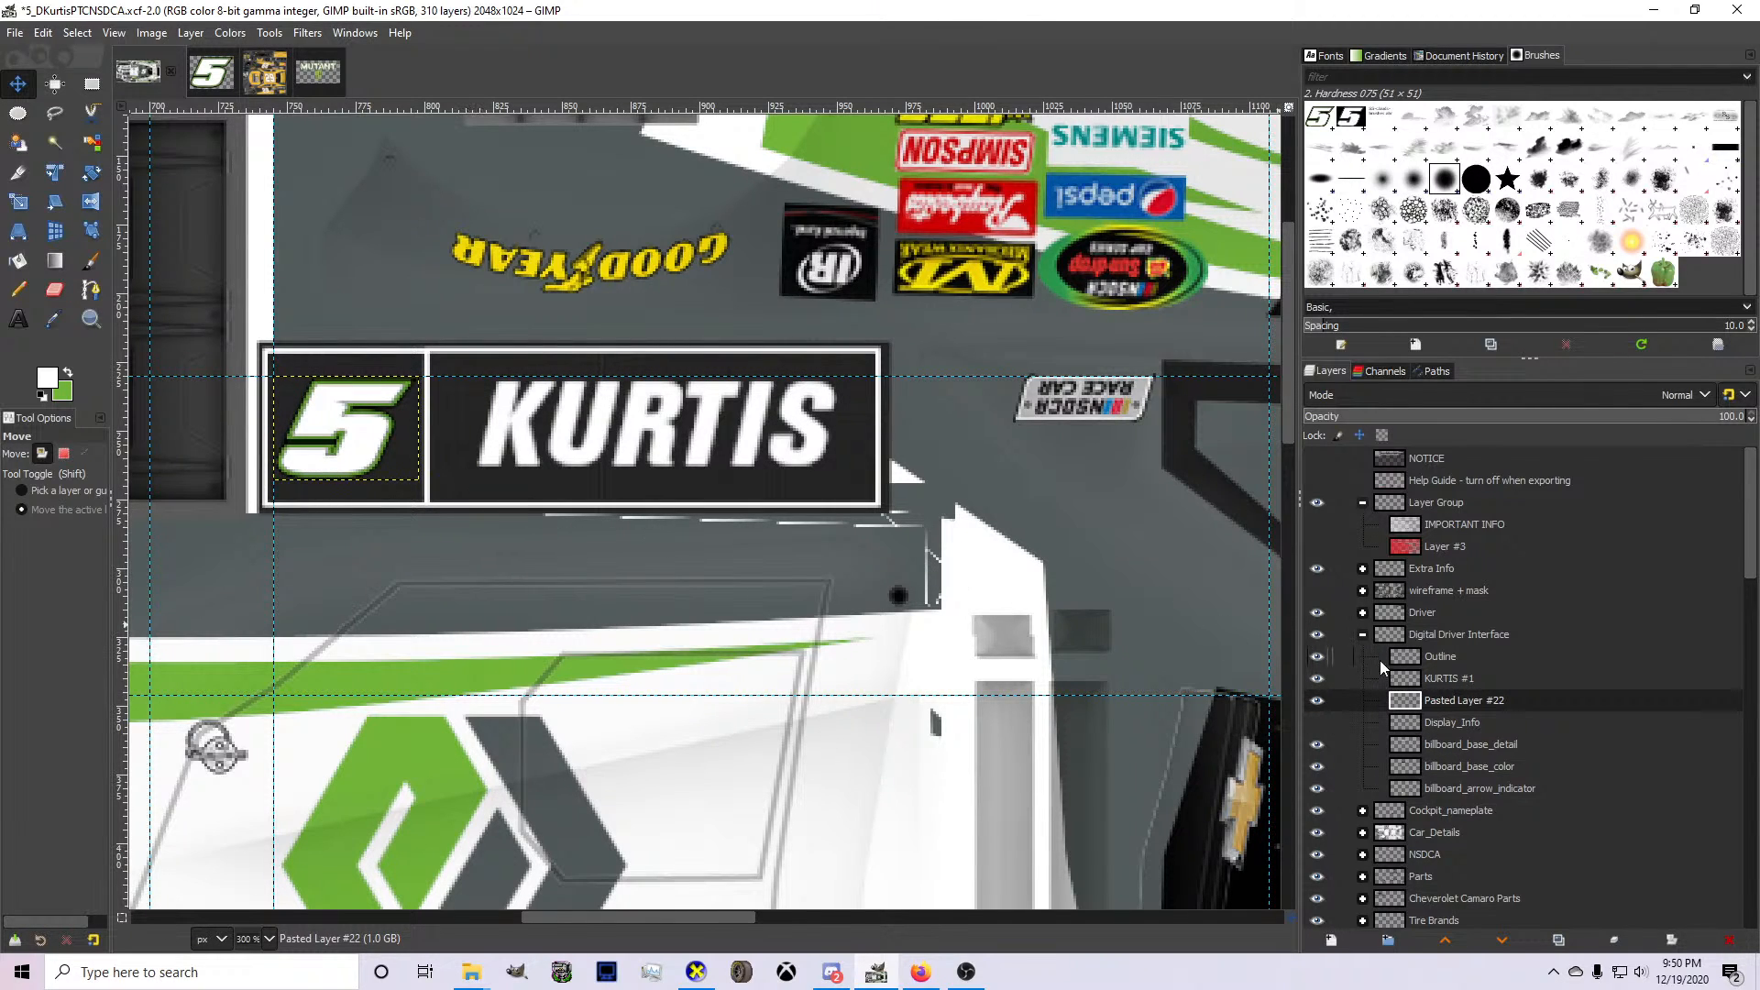
pyautogui.press('pageup')
pyautogui.press('Left')
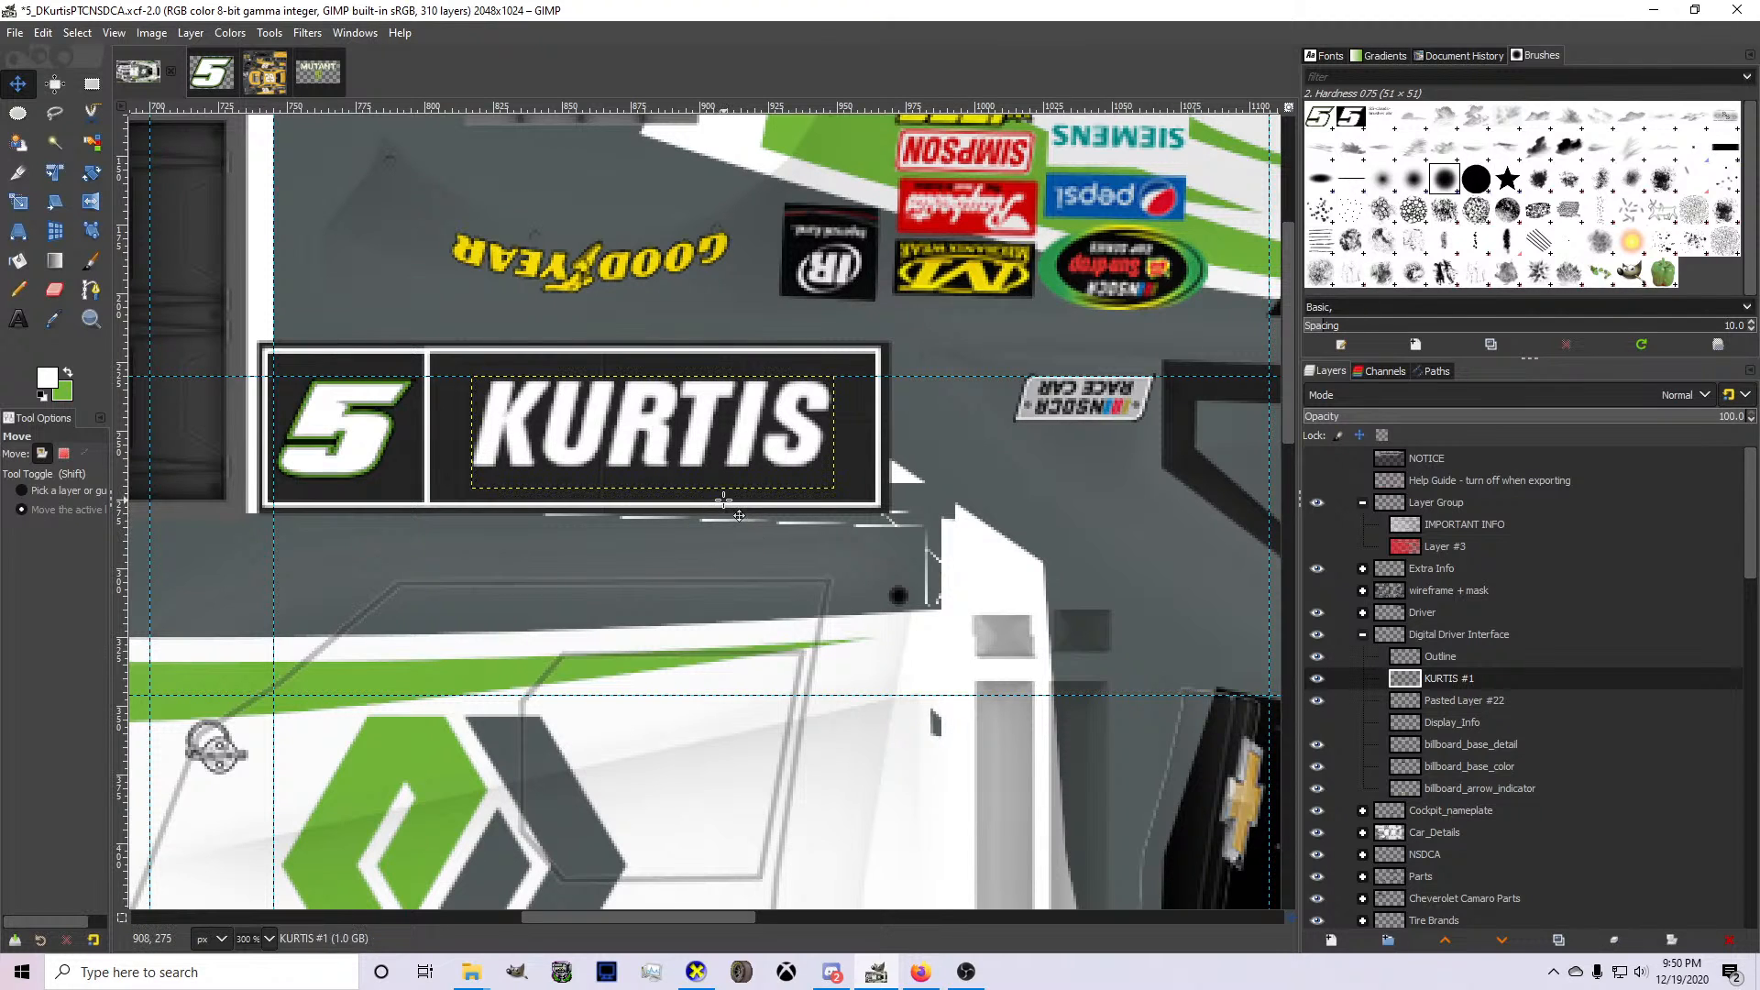
pyautogui.press('Down')
pyautogui.press('Left')
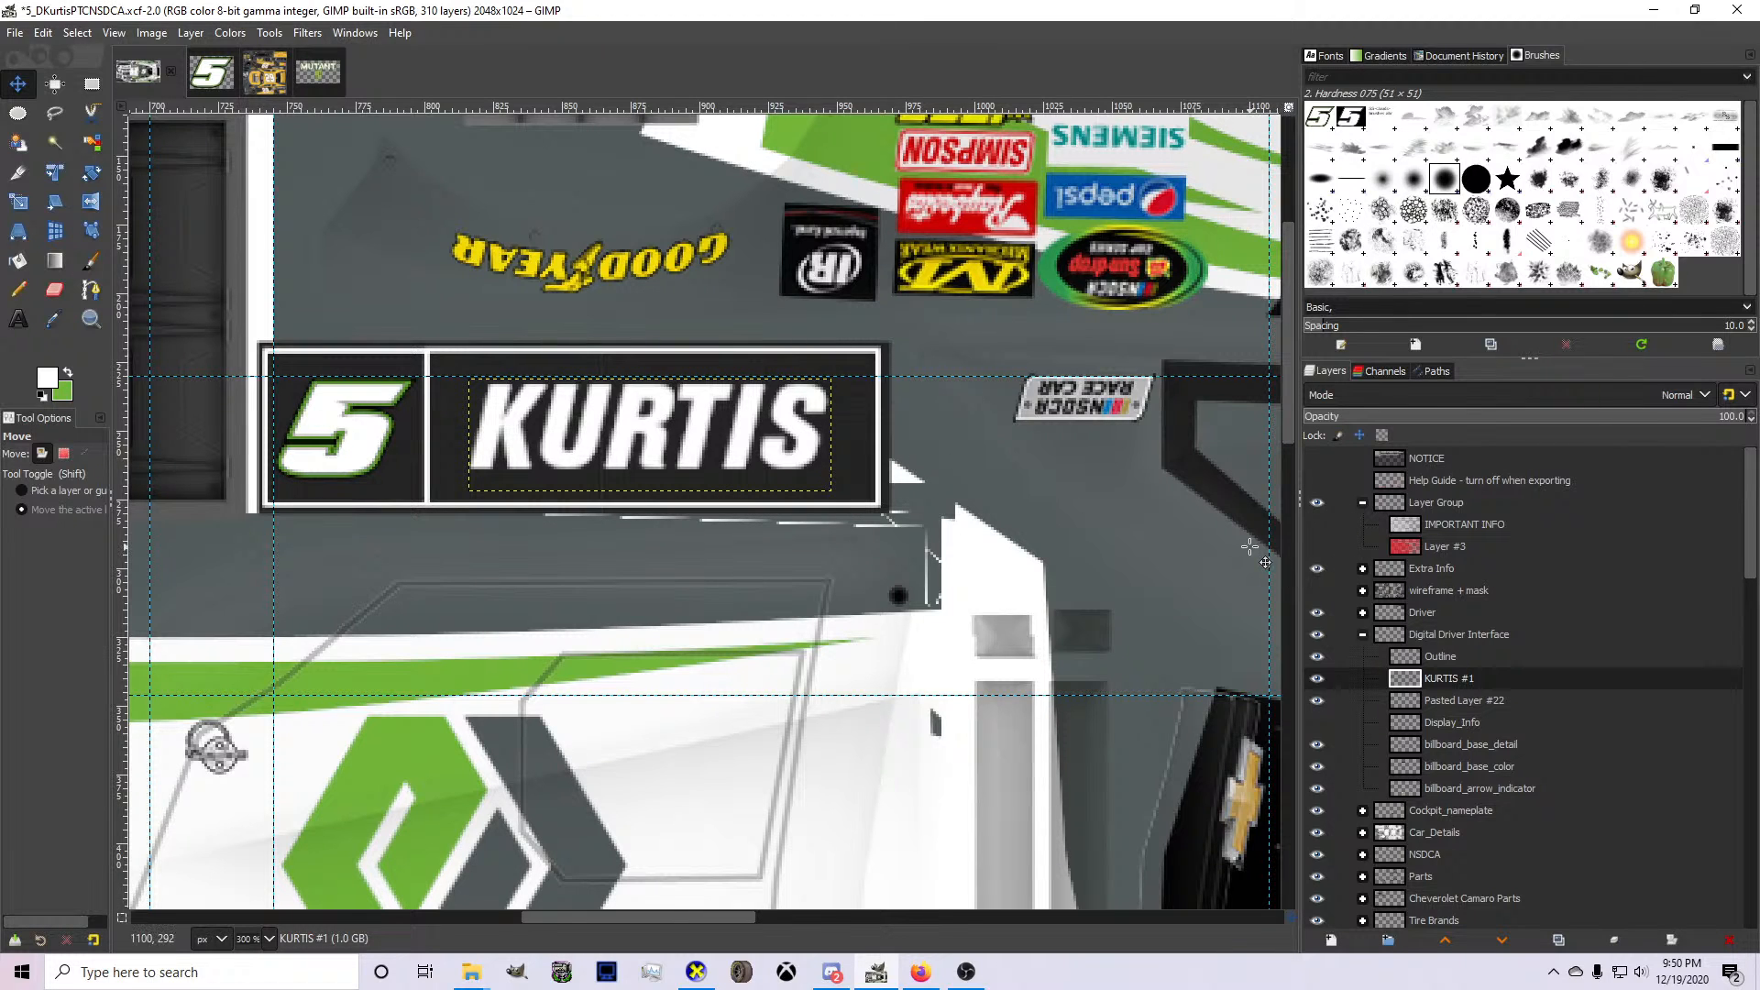
# Save the livery project and re-export the complete texture to card.bmp.
pyautogui.scroll(-2, 921, 596)
pyautogui.scroll(-2, 921, 596)
pyautogui.hotkey('ctrl', 's')
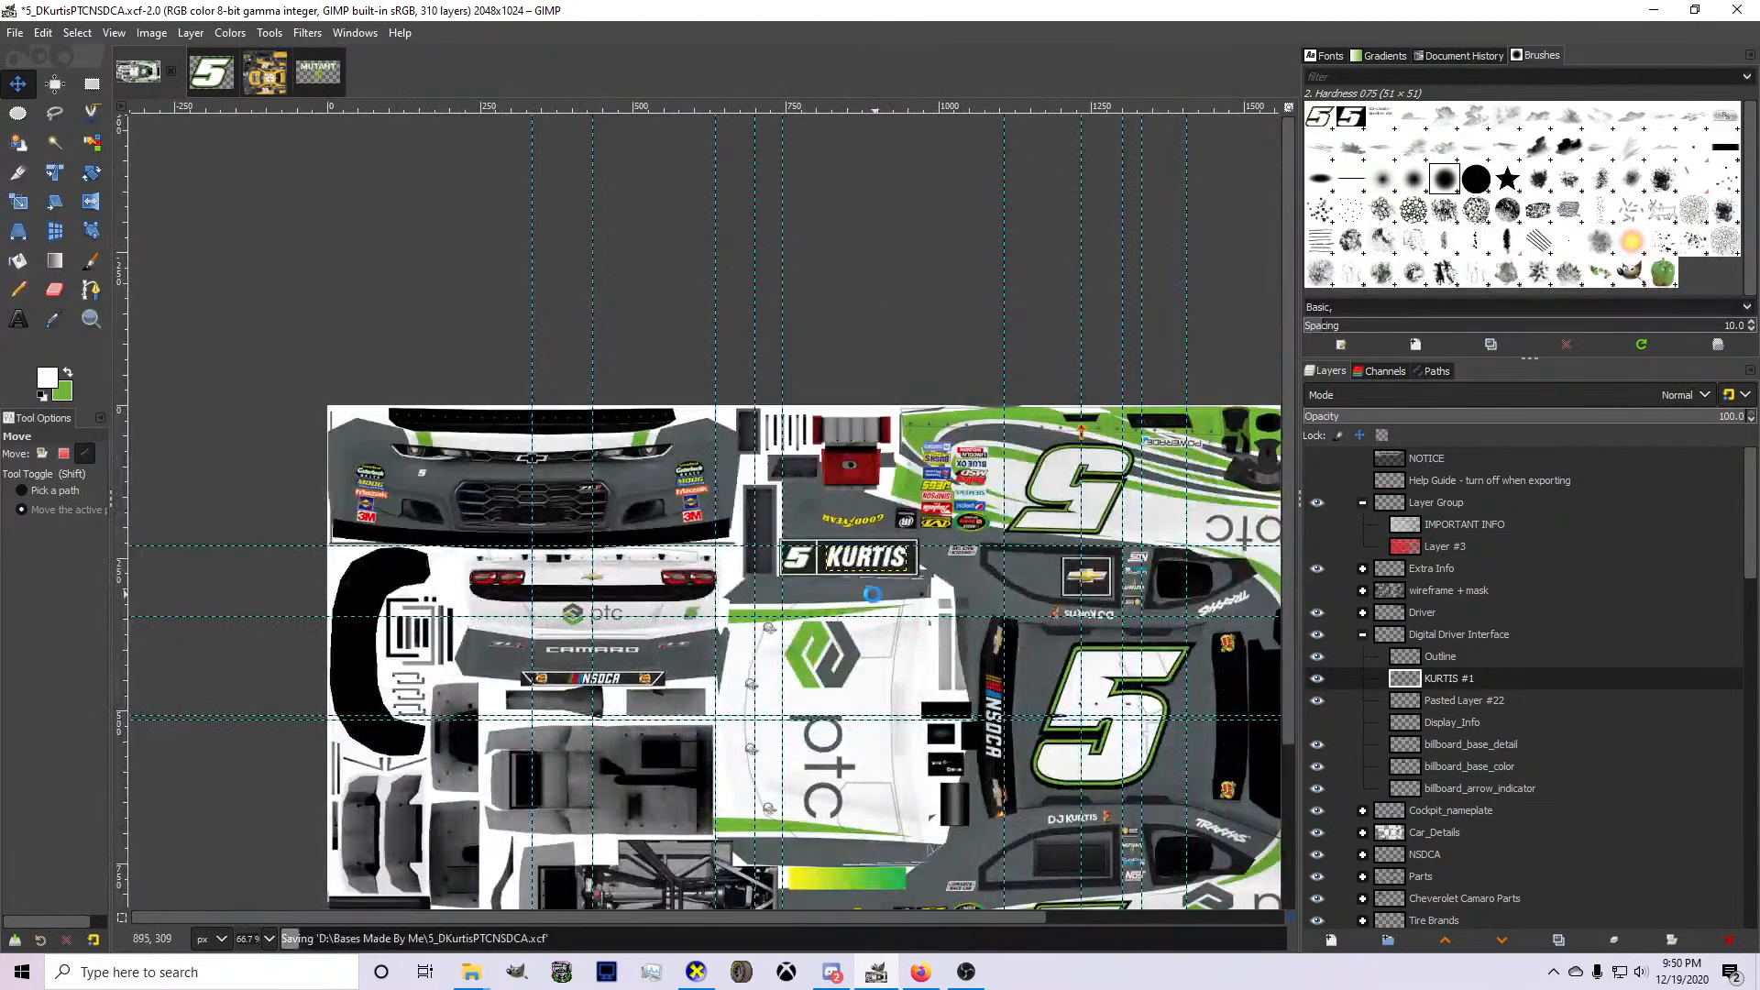
pyautogui.scroll(-4, 659, 616)
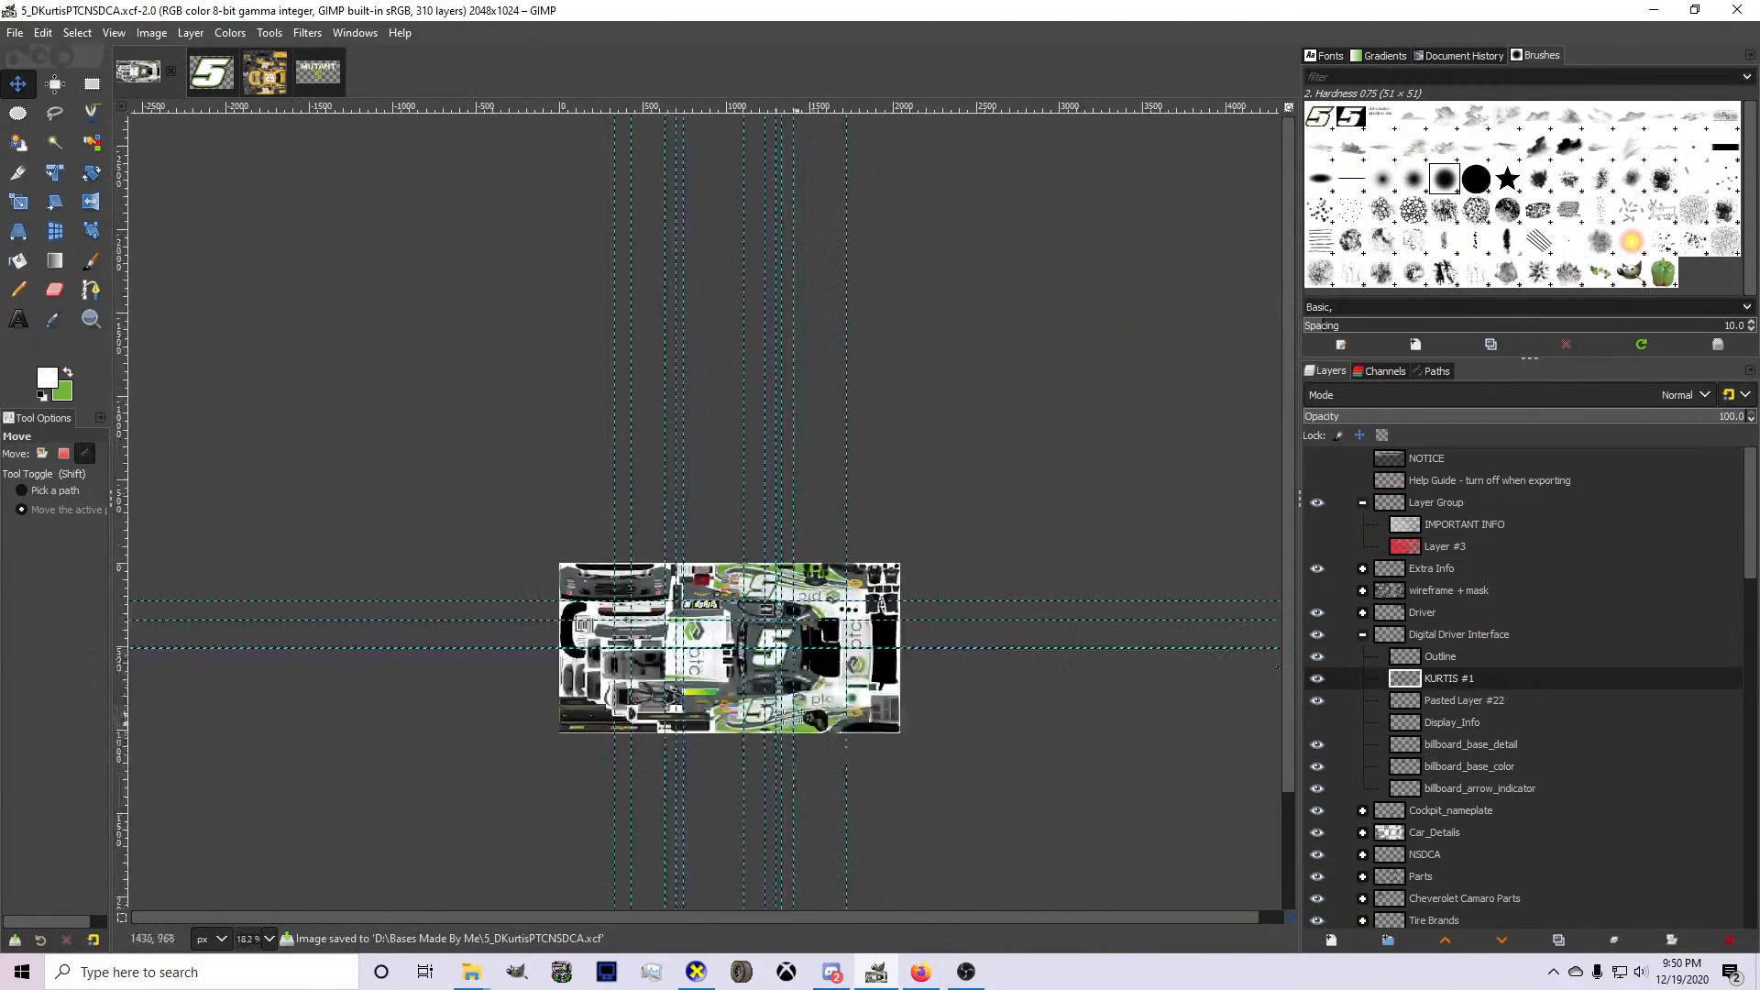
pyautogui.scroll(4, 839, 729)
pyautogui.scroll(-2, 738, 525)
pyautogui.scroll(2, 567, 438)
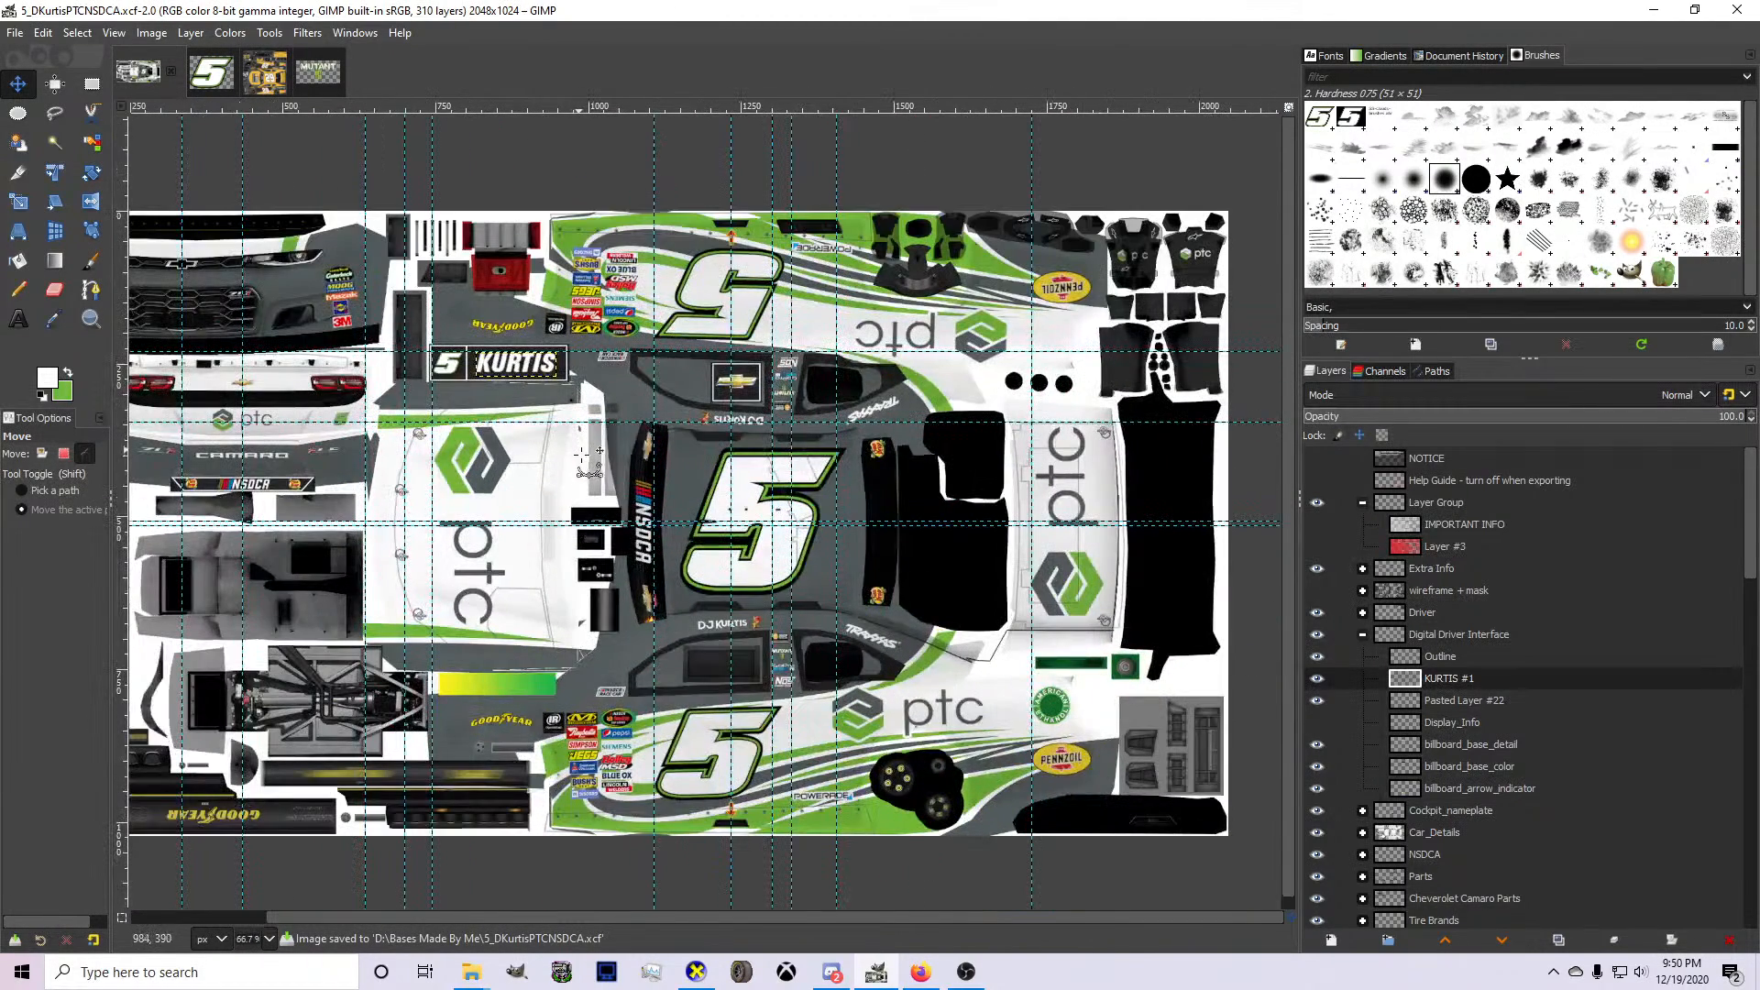
pyautogui.hotkey('ctrl', 'e')
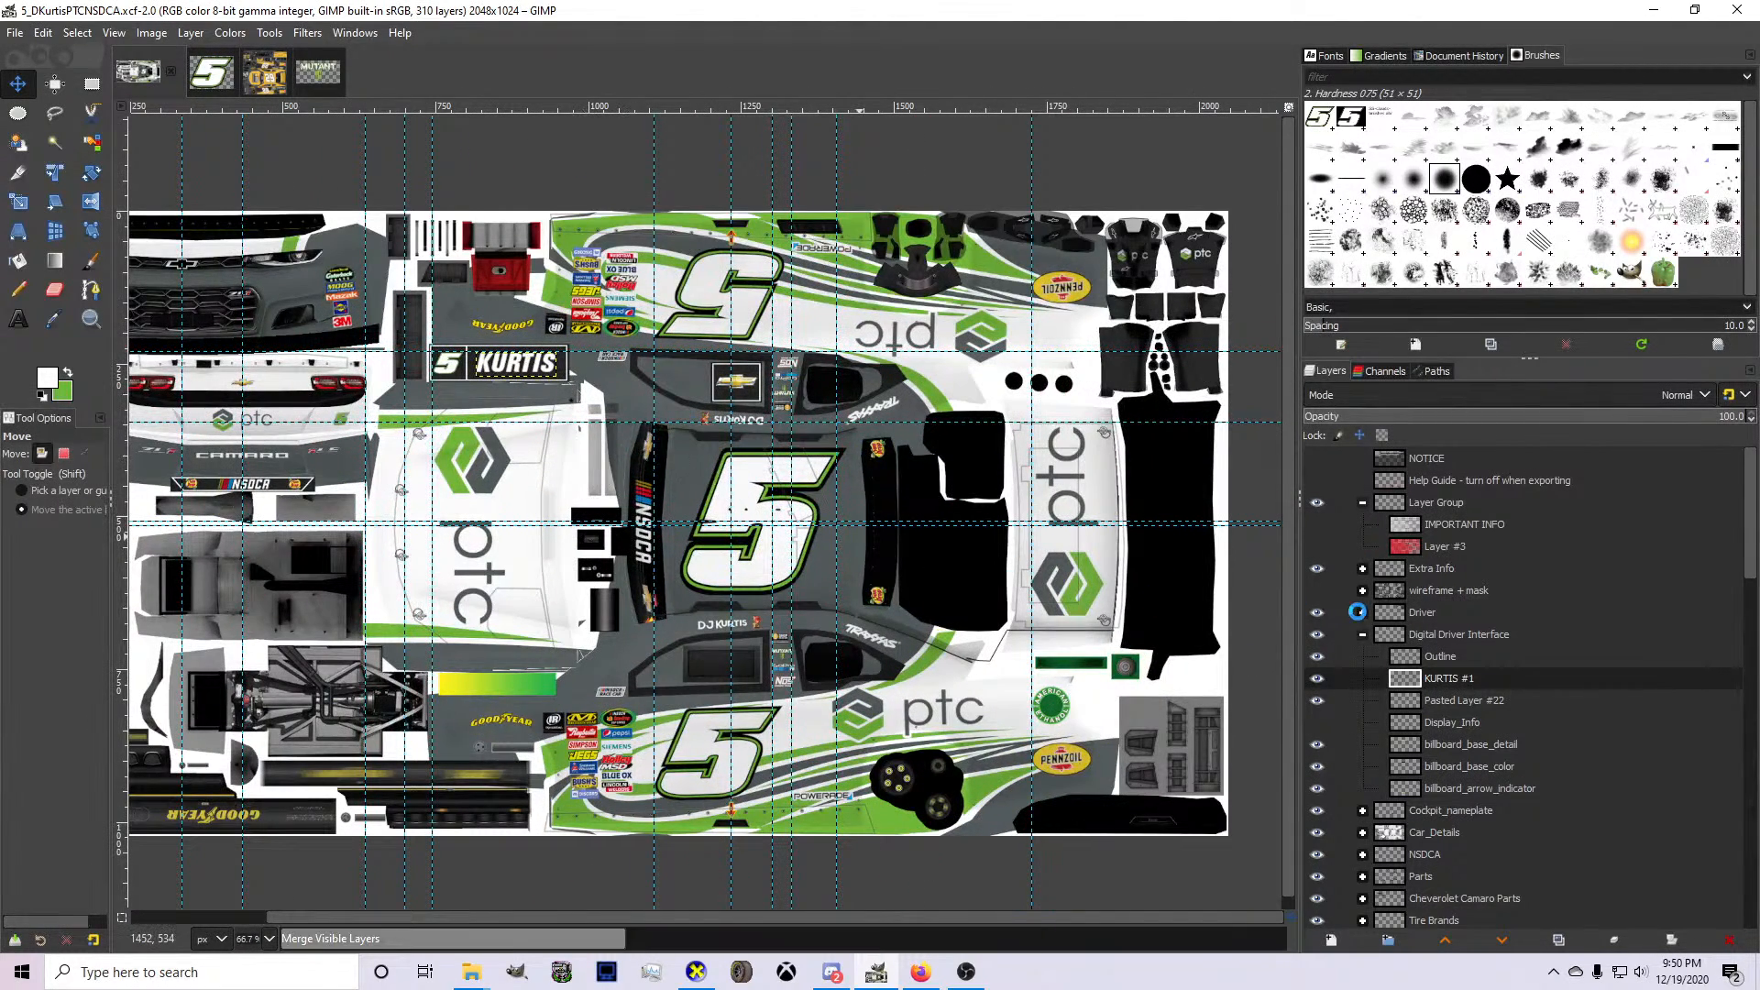
# Check the Digital Driver Interface, Driver and NSDCA layer groups for the rear window banner's driver name.
pyautogui.scroll(-1, 1320, 679)
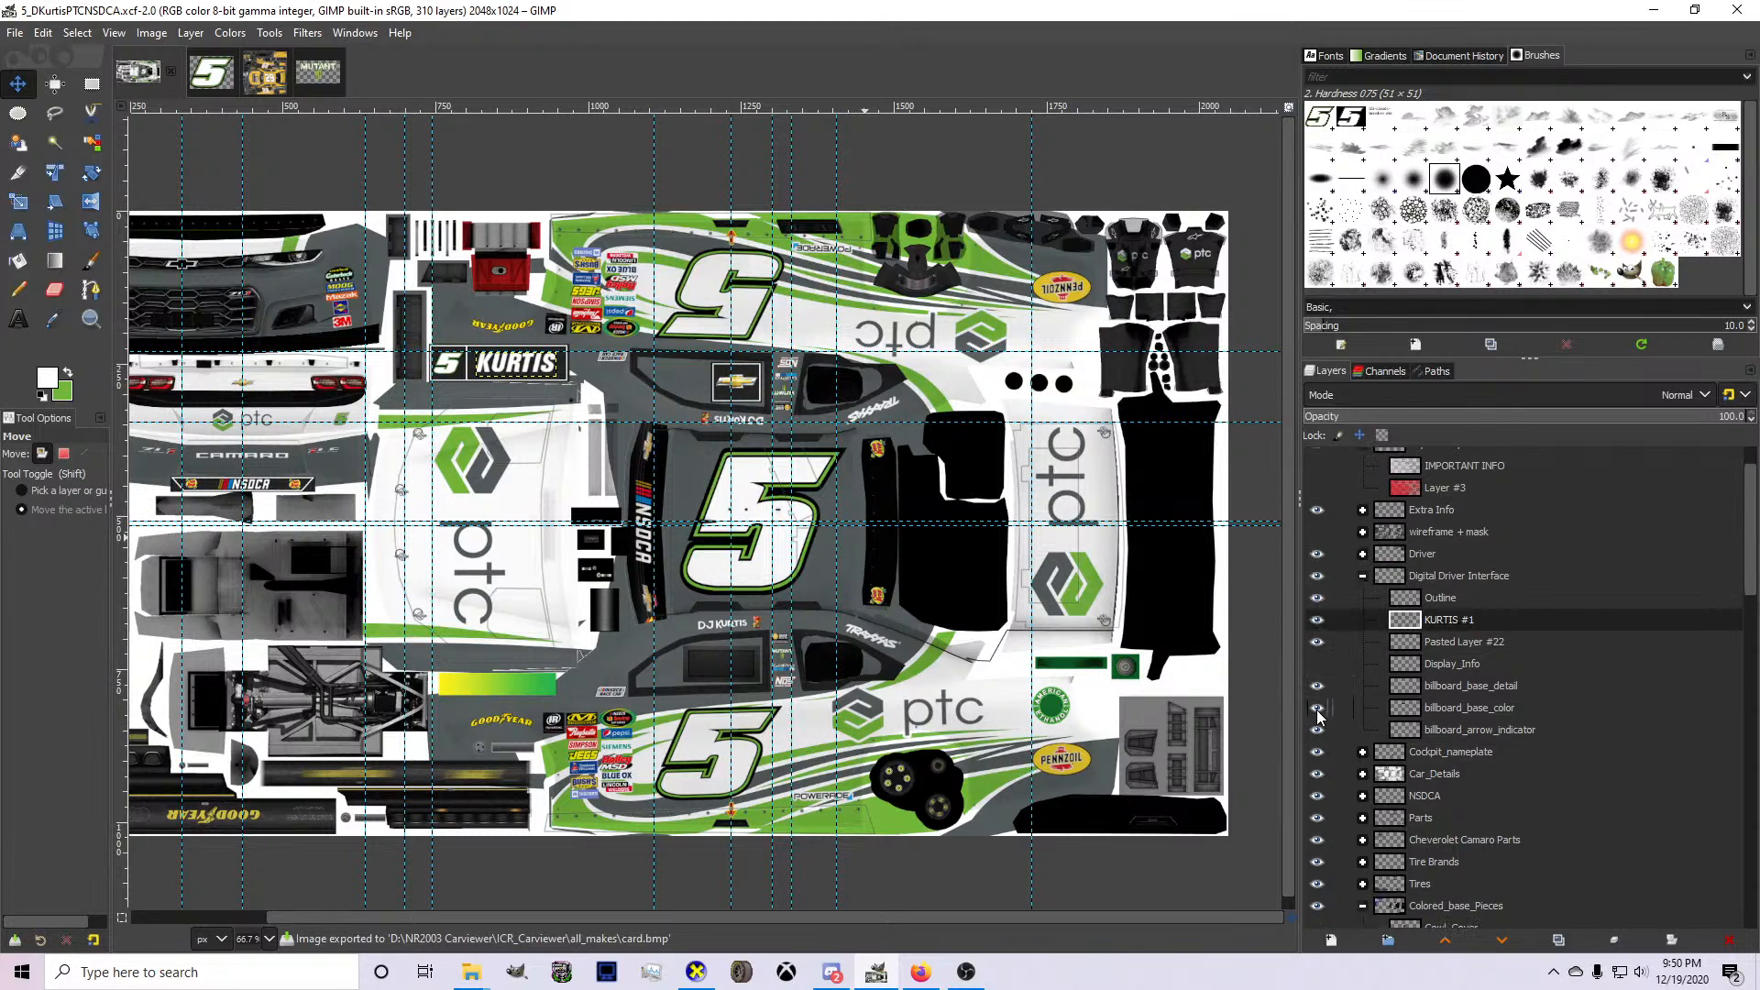
pyautogui.scroll(-1, 1321, 717)
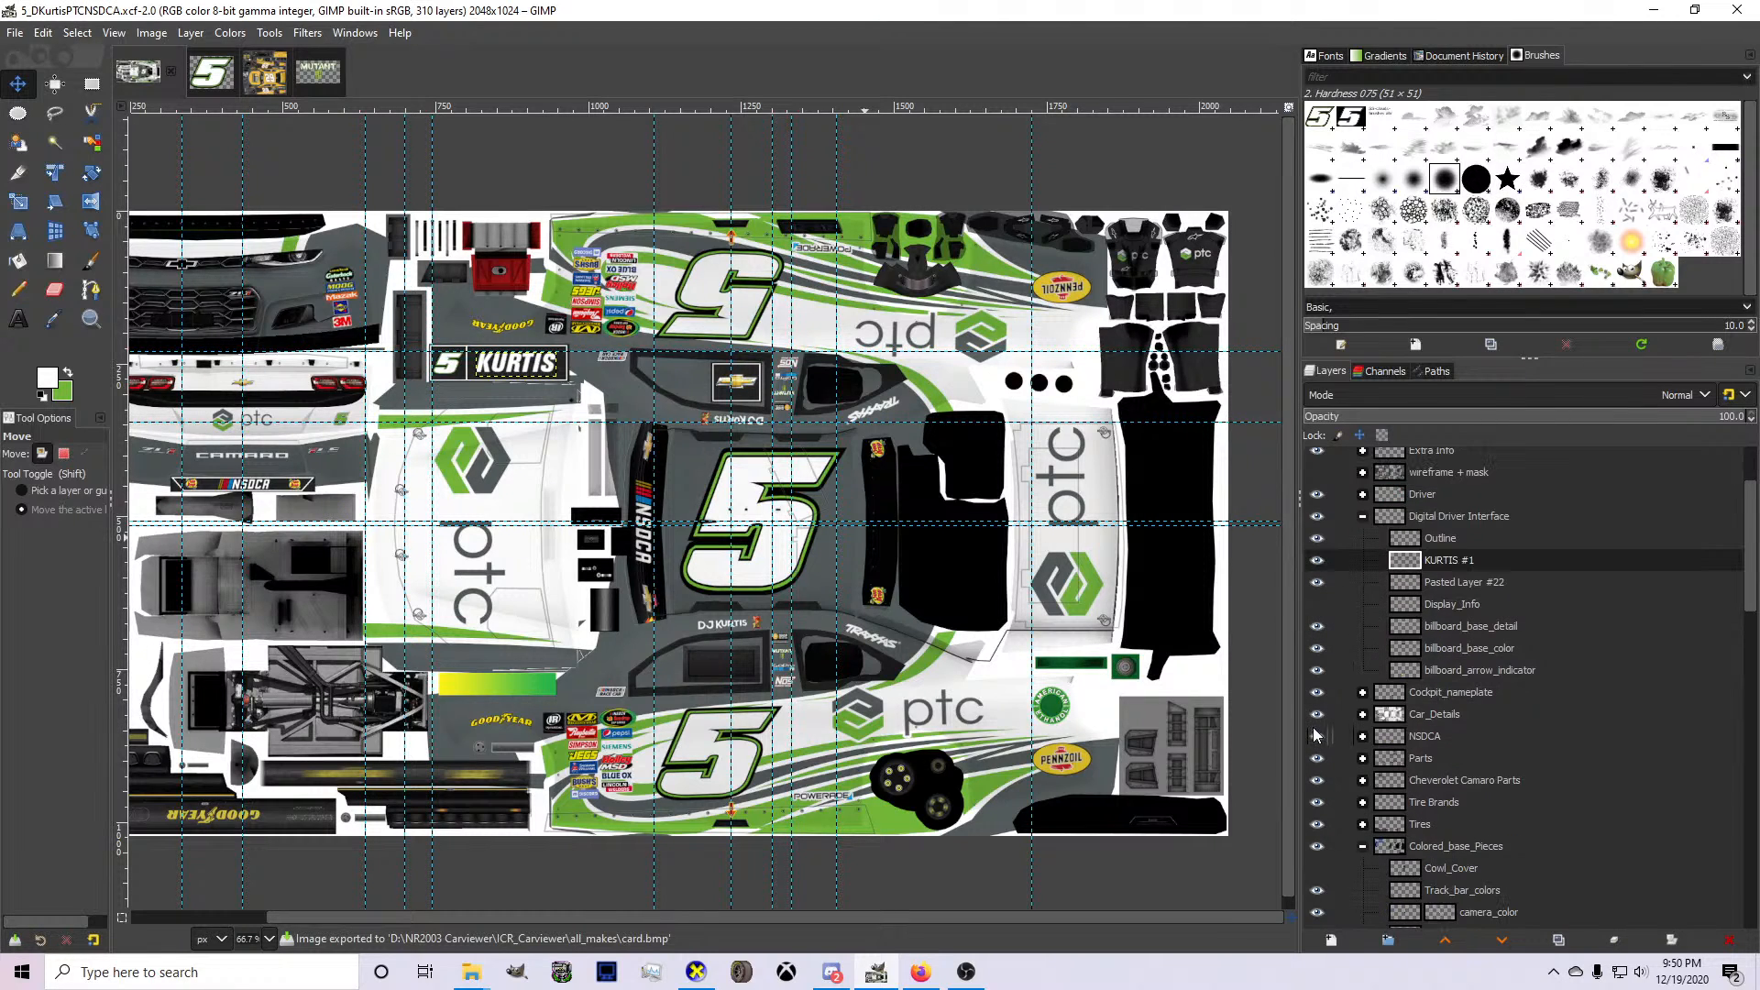
pyautogui.click(1319, 518)
pyautogui.click(1319, 518)
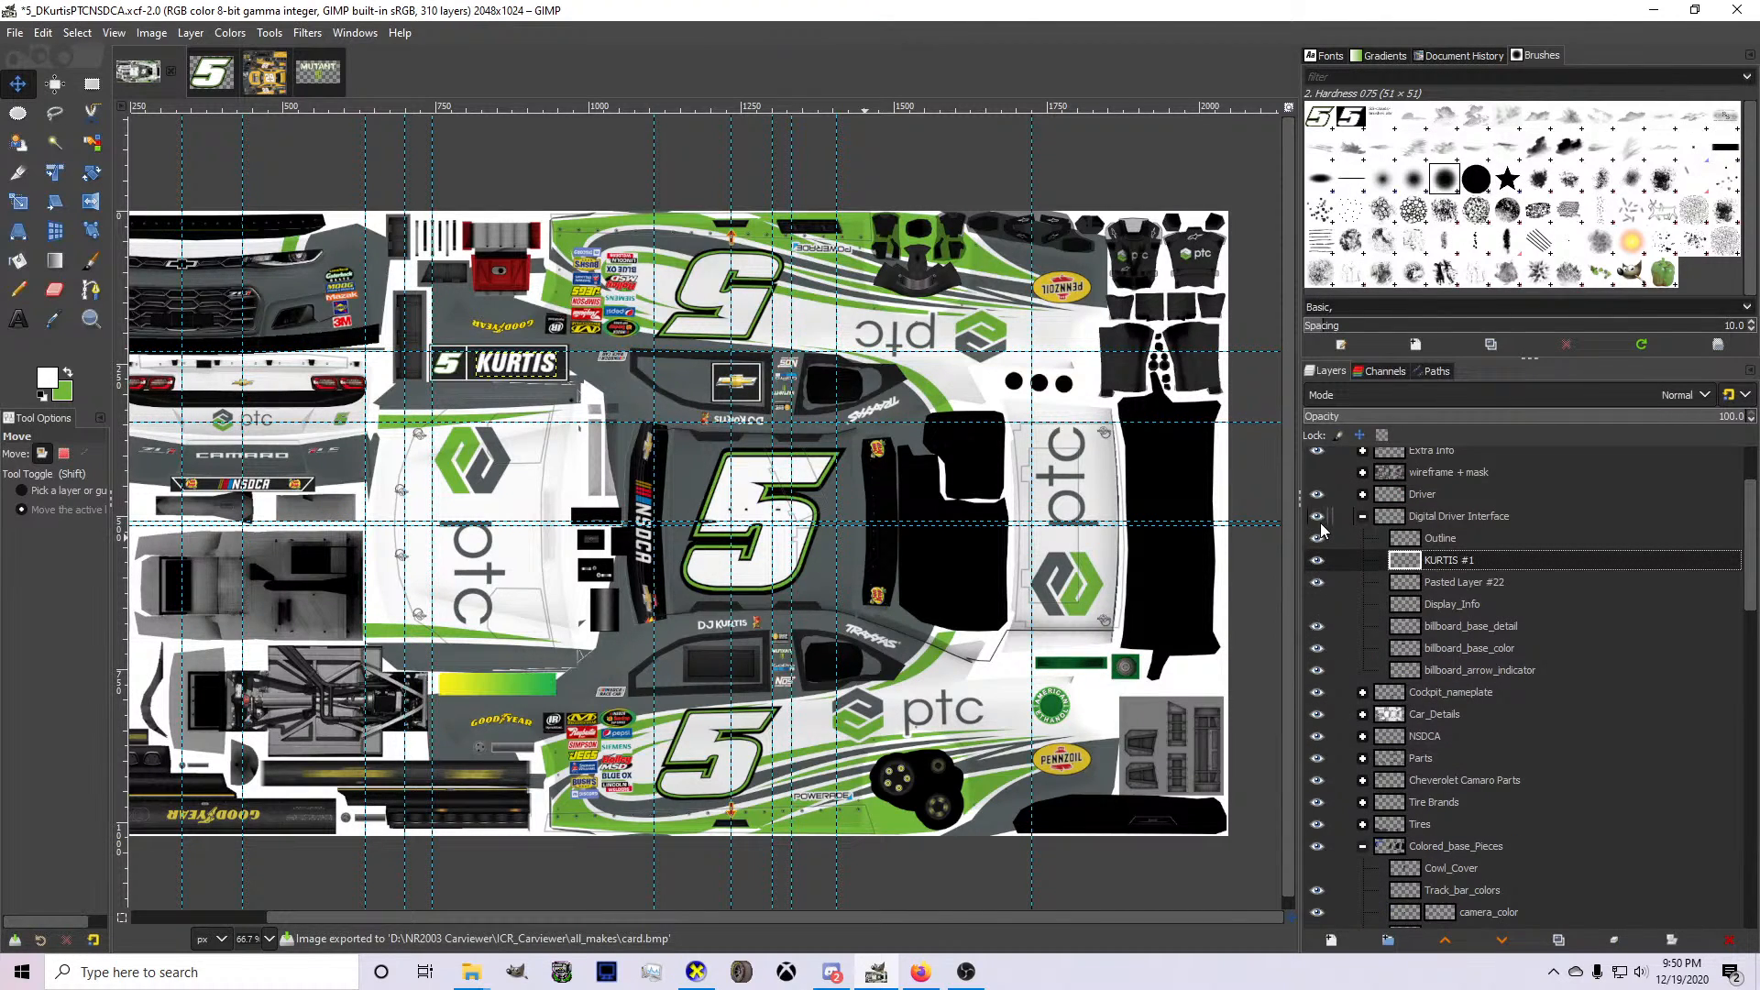
pyautogui.click(1363, 495)
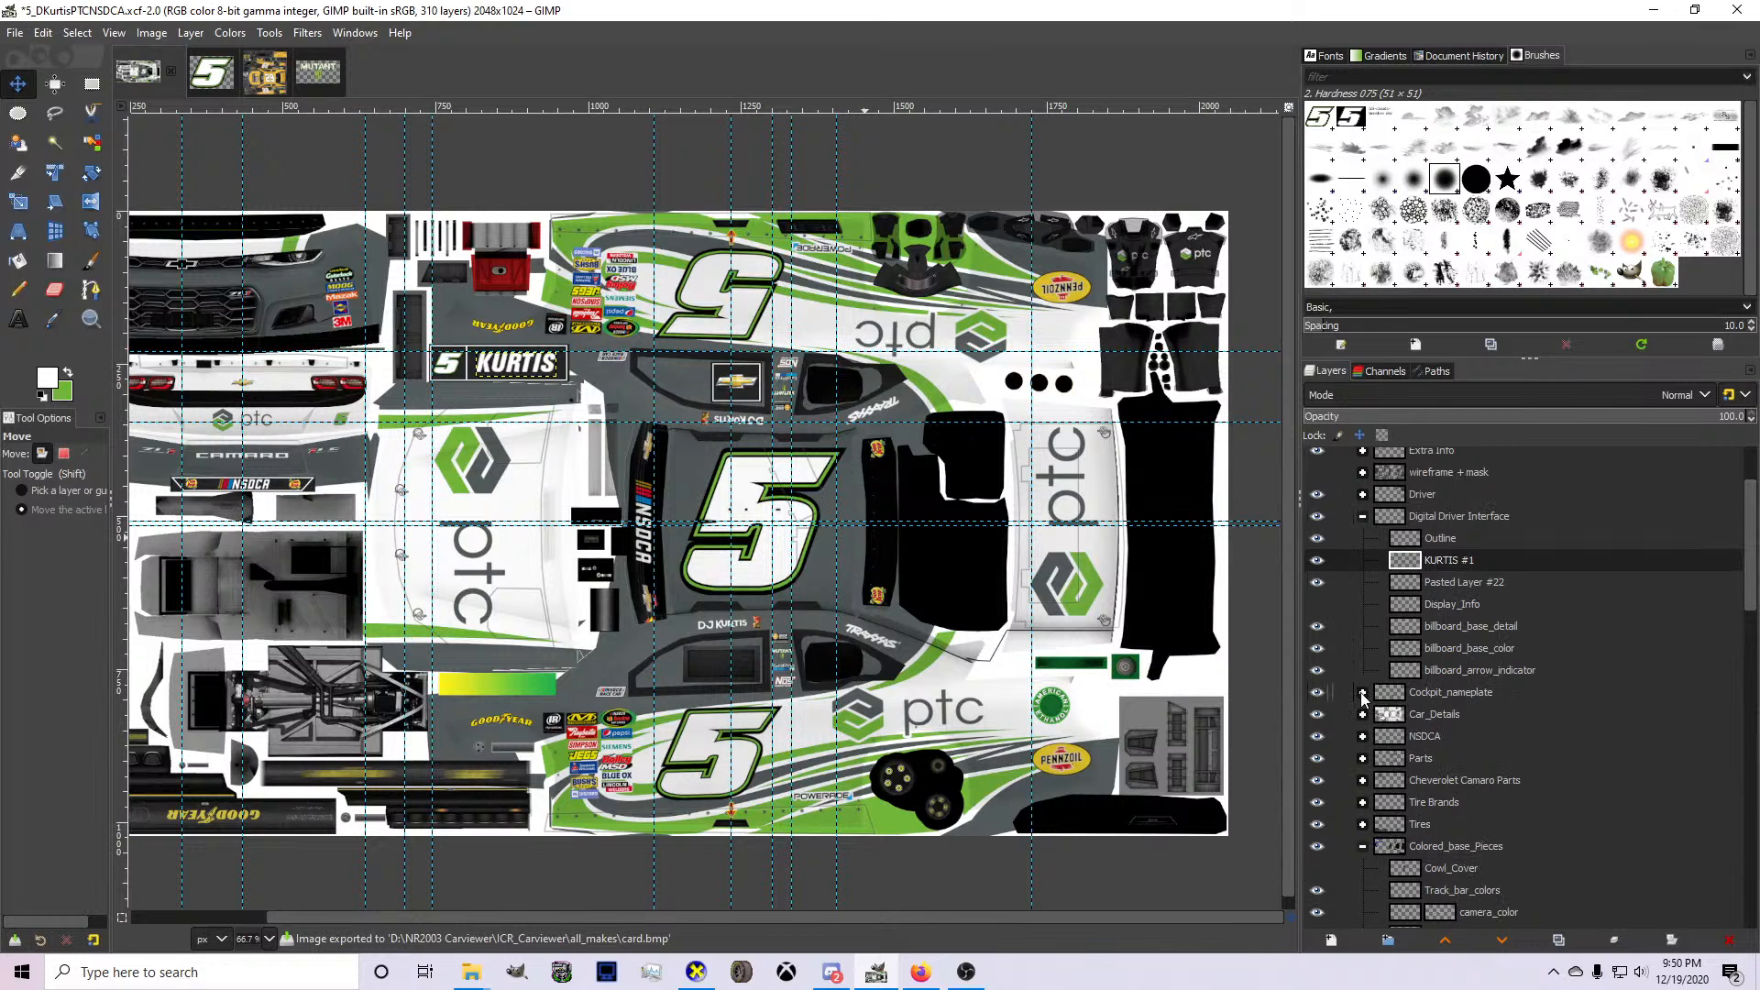
pyautogui.click(1363, 737)
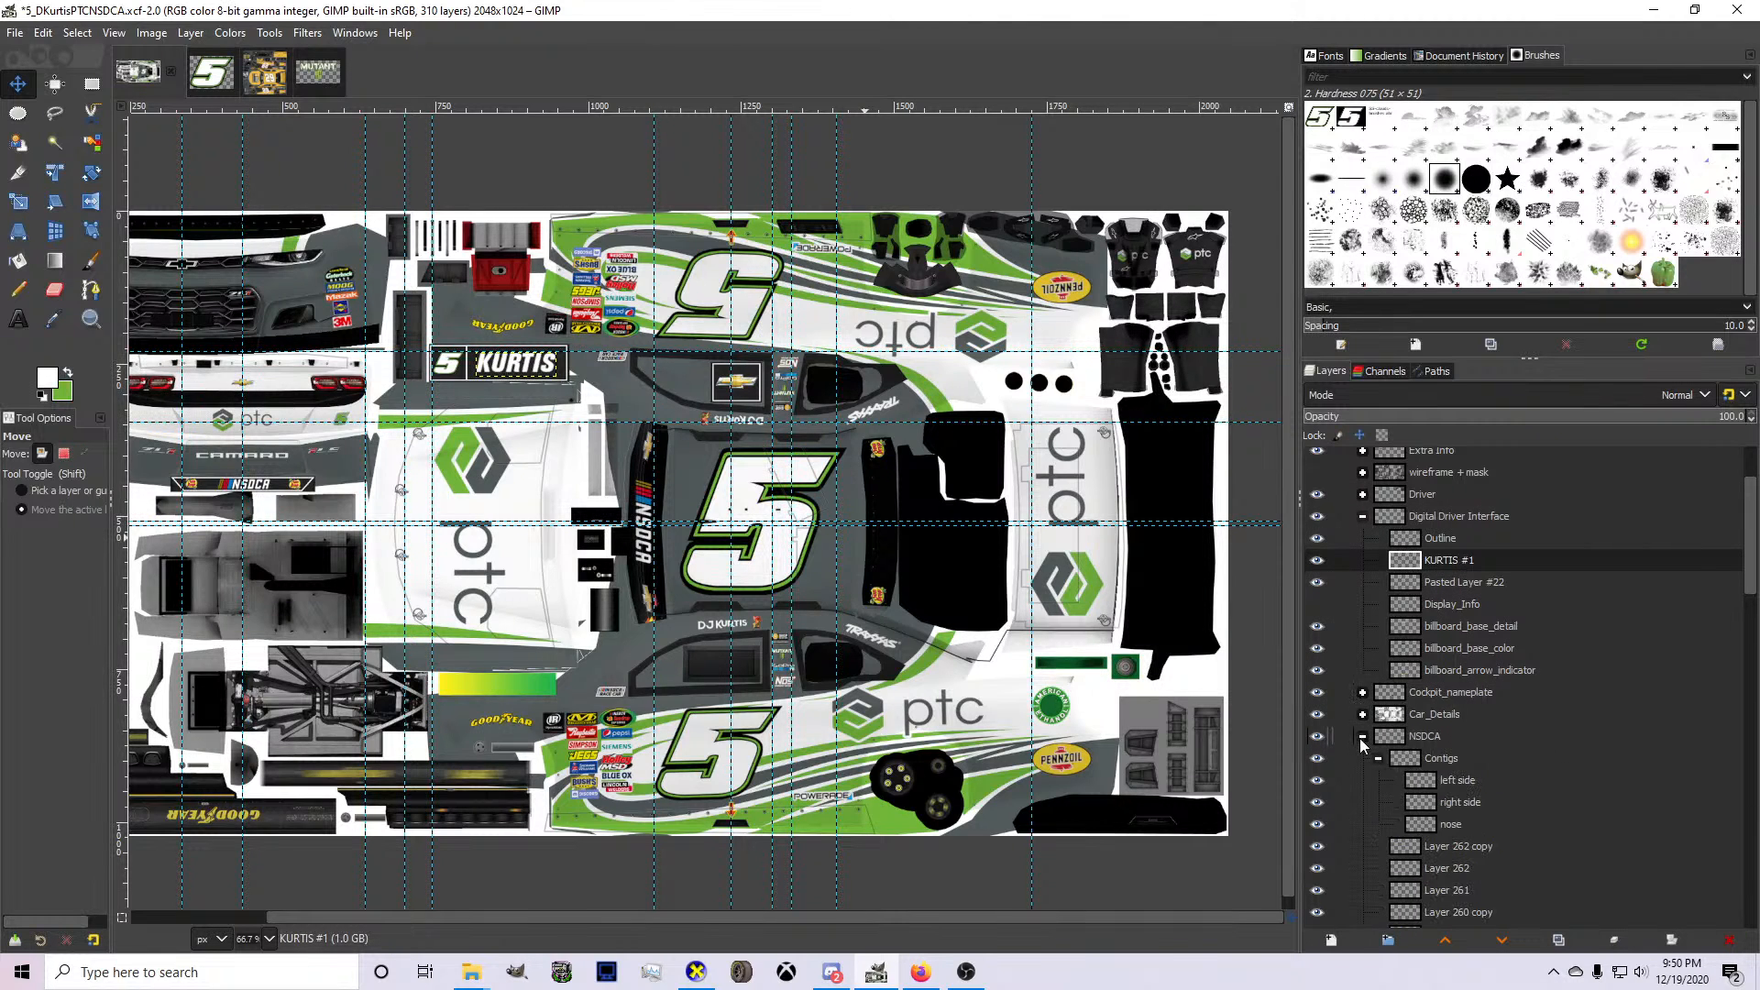
pyautogui.click(1364, 739)
# Try adding the driver's surname in white 30 px text over the black rear window banner between the Sun Drop logos.
pyautogui.press('1')
pyautogui.press('2')
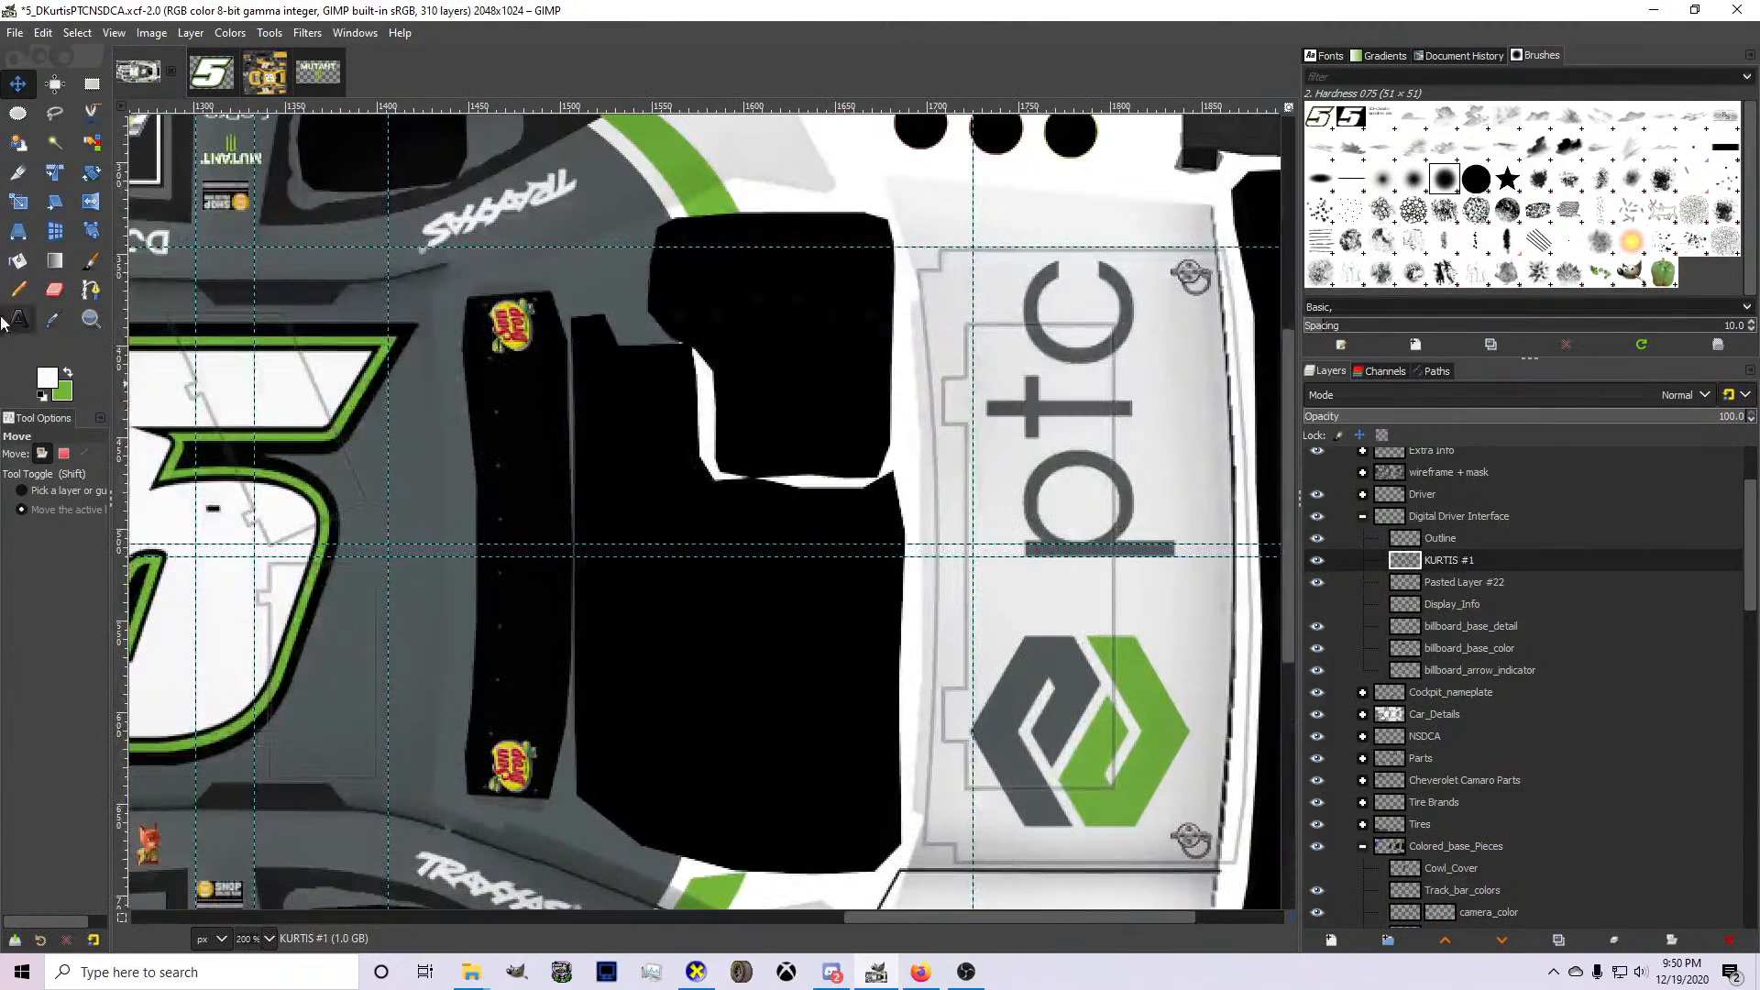
pyautogui.click(19, 319)
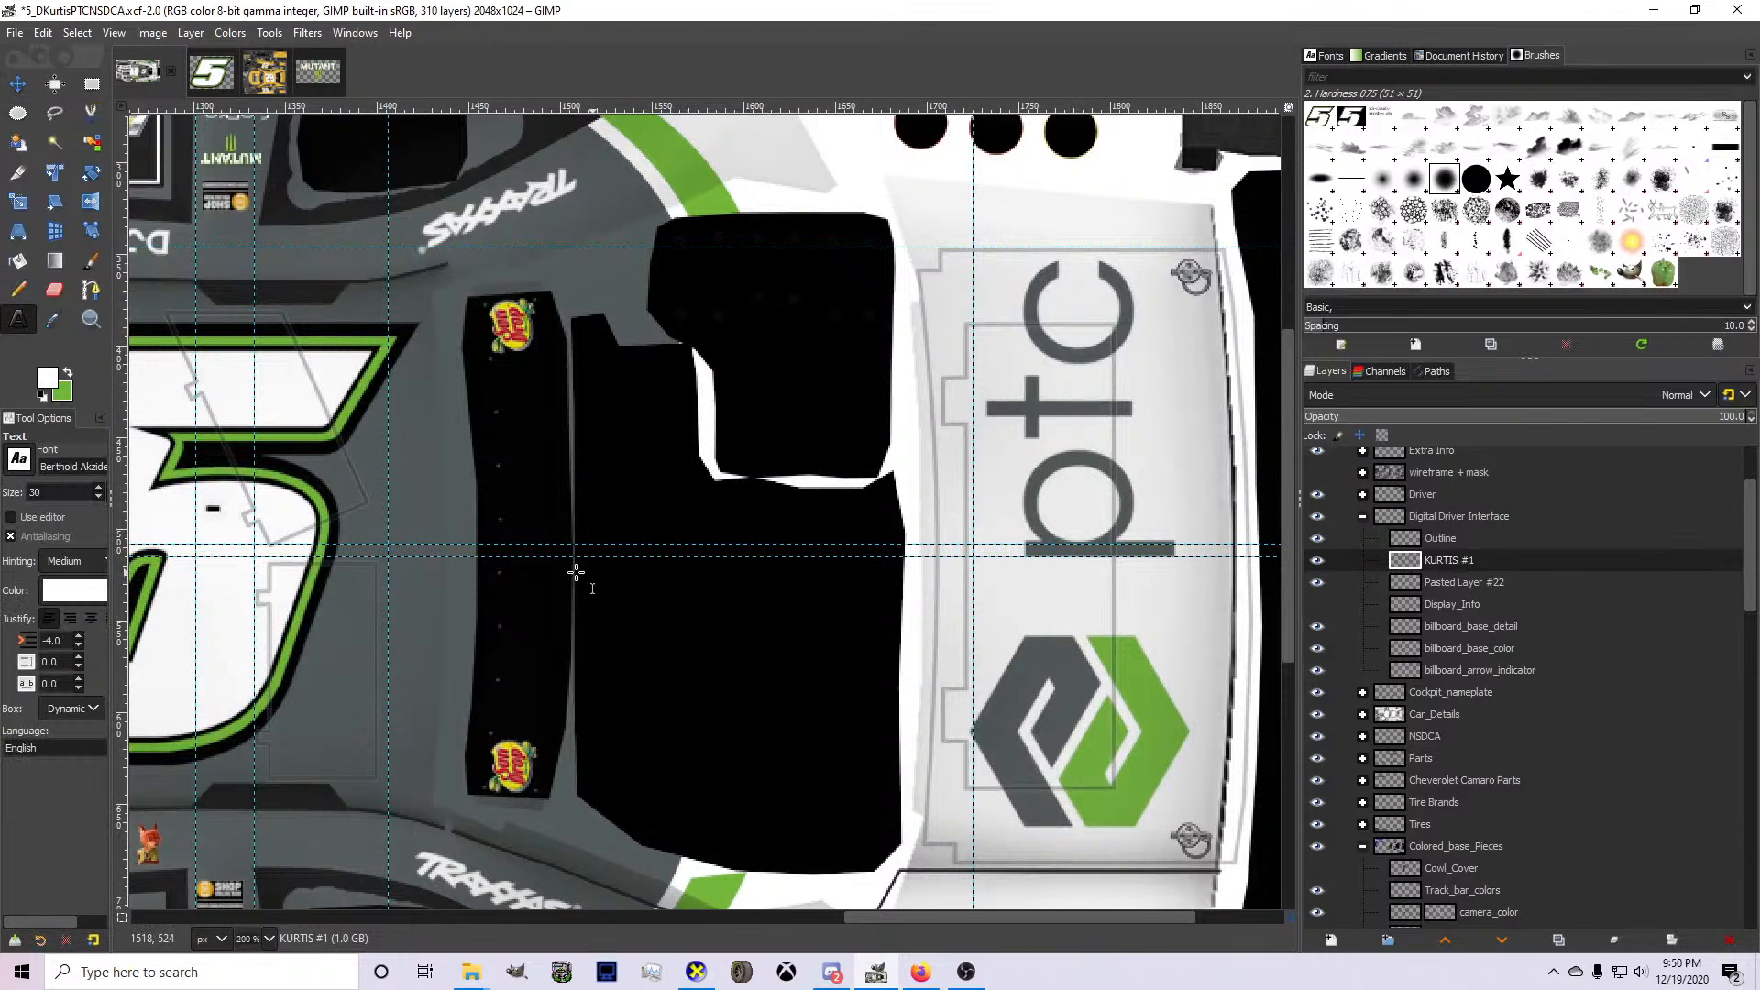
pyautogui.click(524, 557)
pyautogui.write('KURTIS')
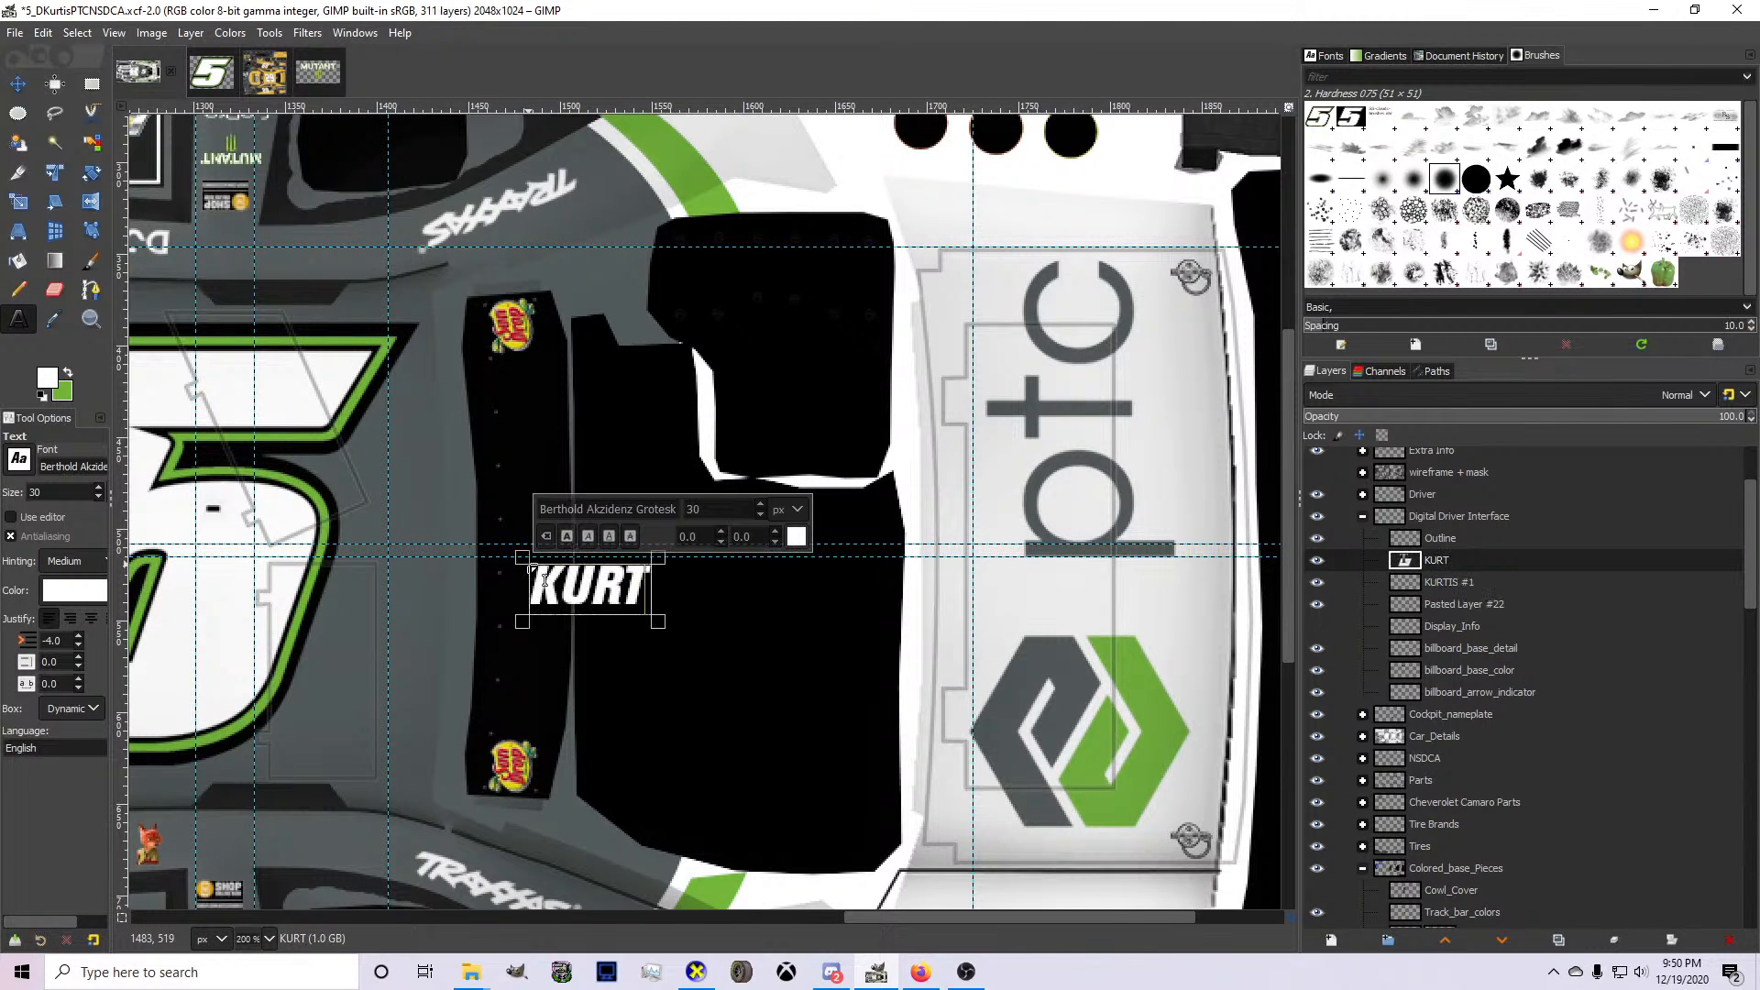
pyautogui.click(16, 84)
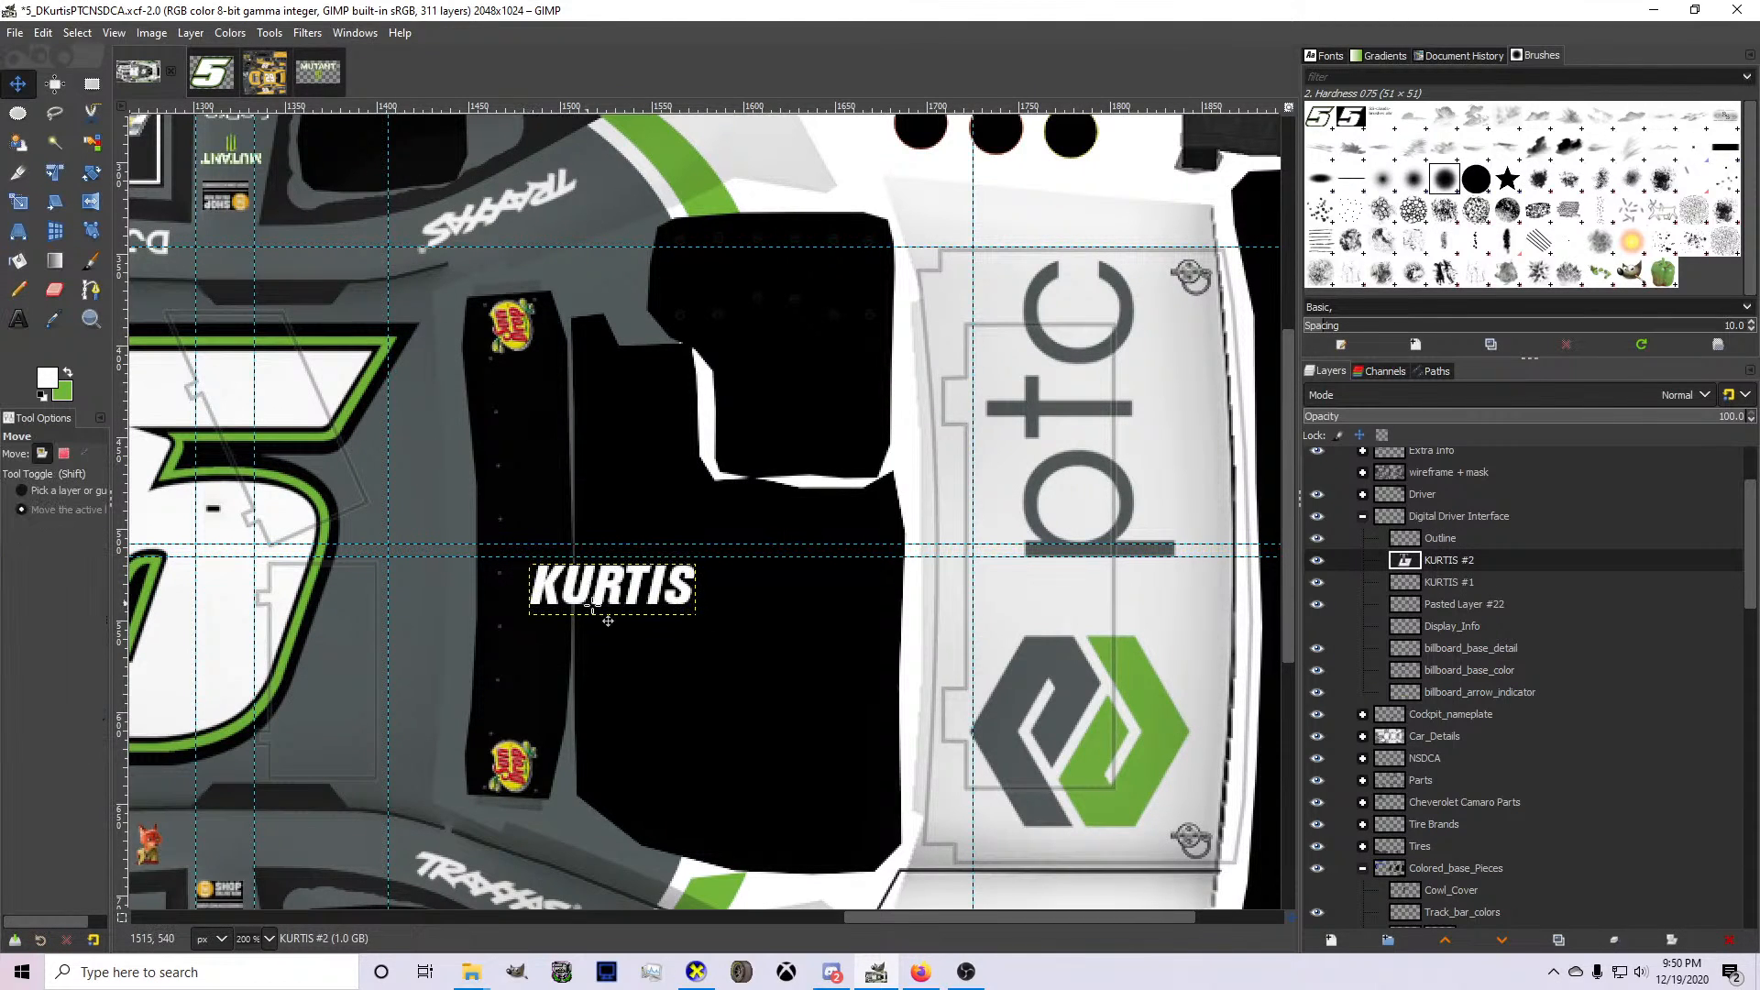
pyautogui.moveTo(606, 616); pyautogui.dragTo(591, 609)
# Hide the new surname text and look through the Colored_base_Pieces and Core_base_Colors layer groups.
pyautogui.click(1324, 631)
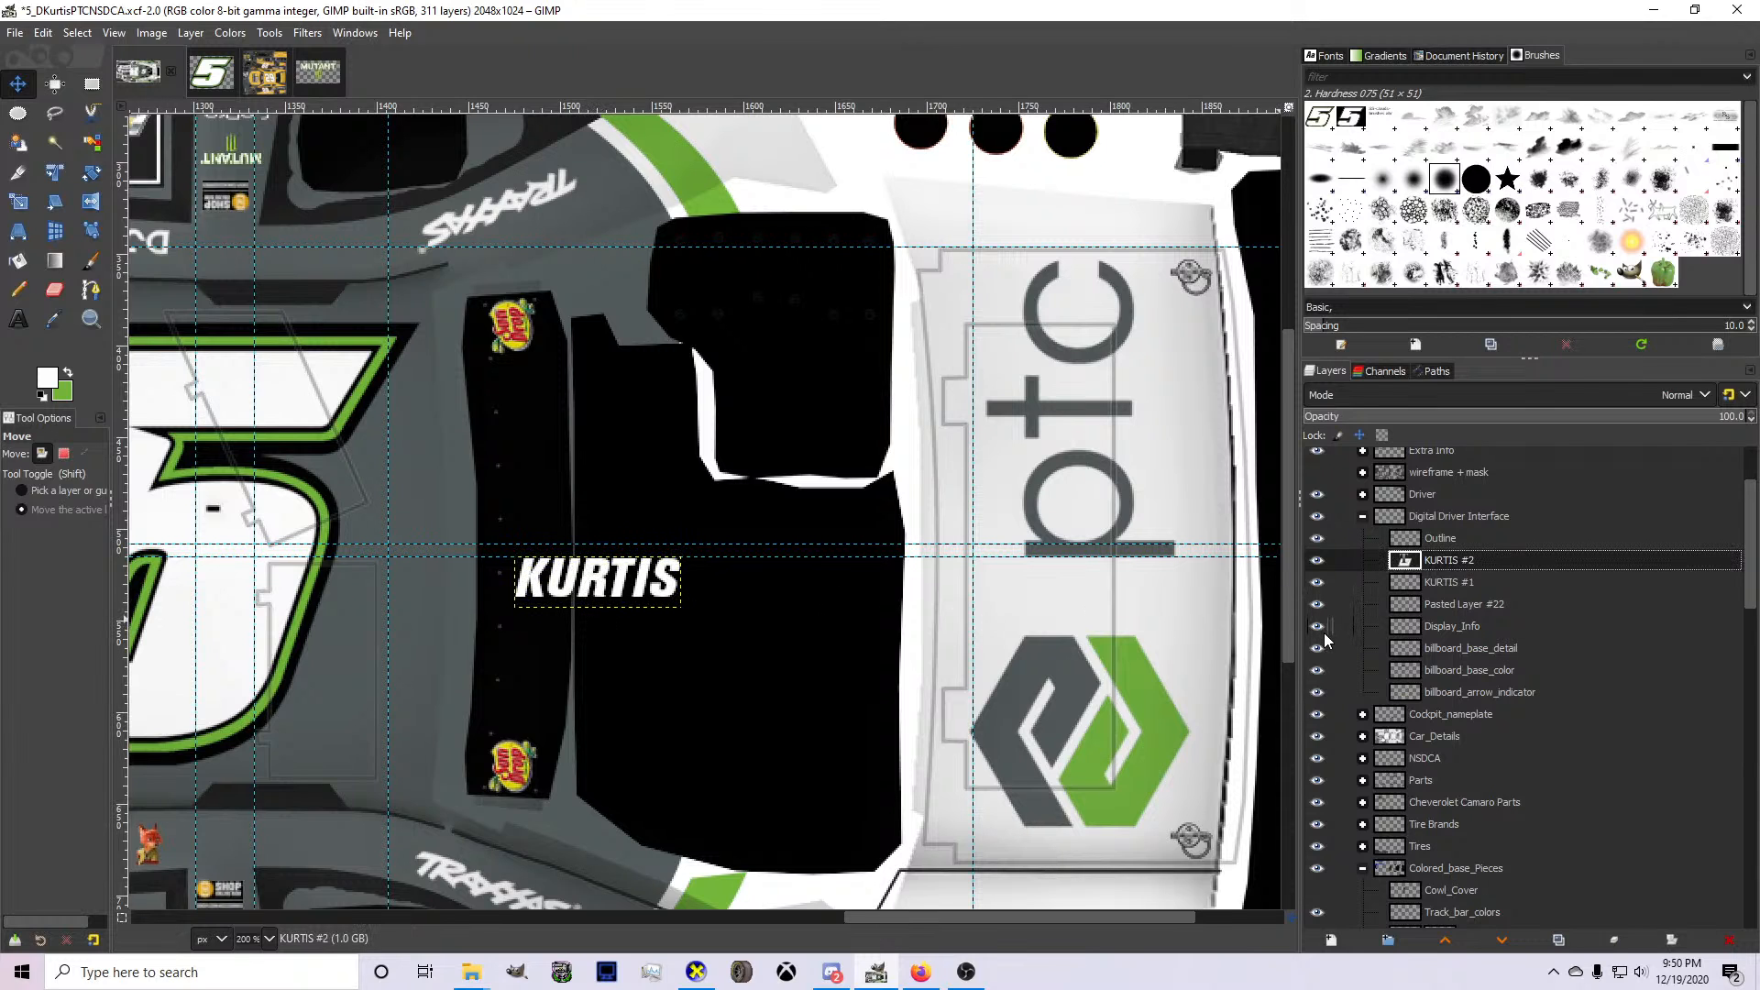
pyautogui.click(1316, 561)
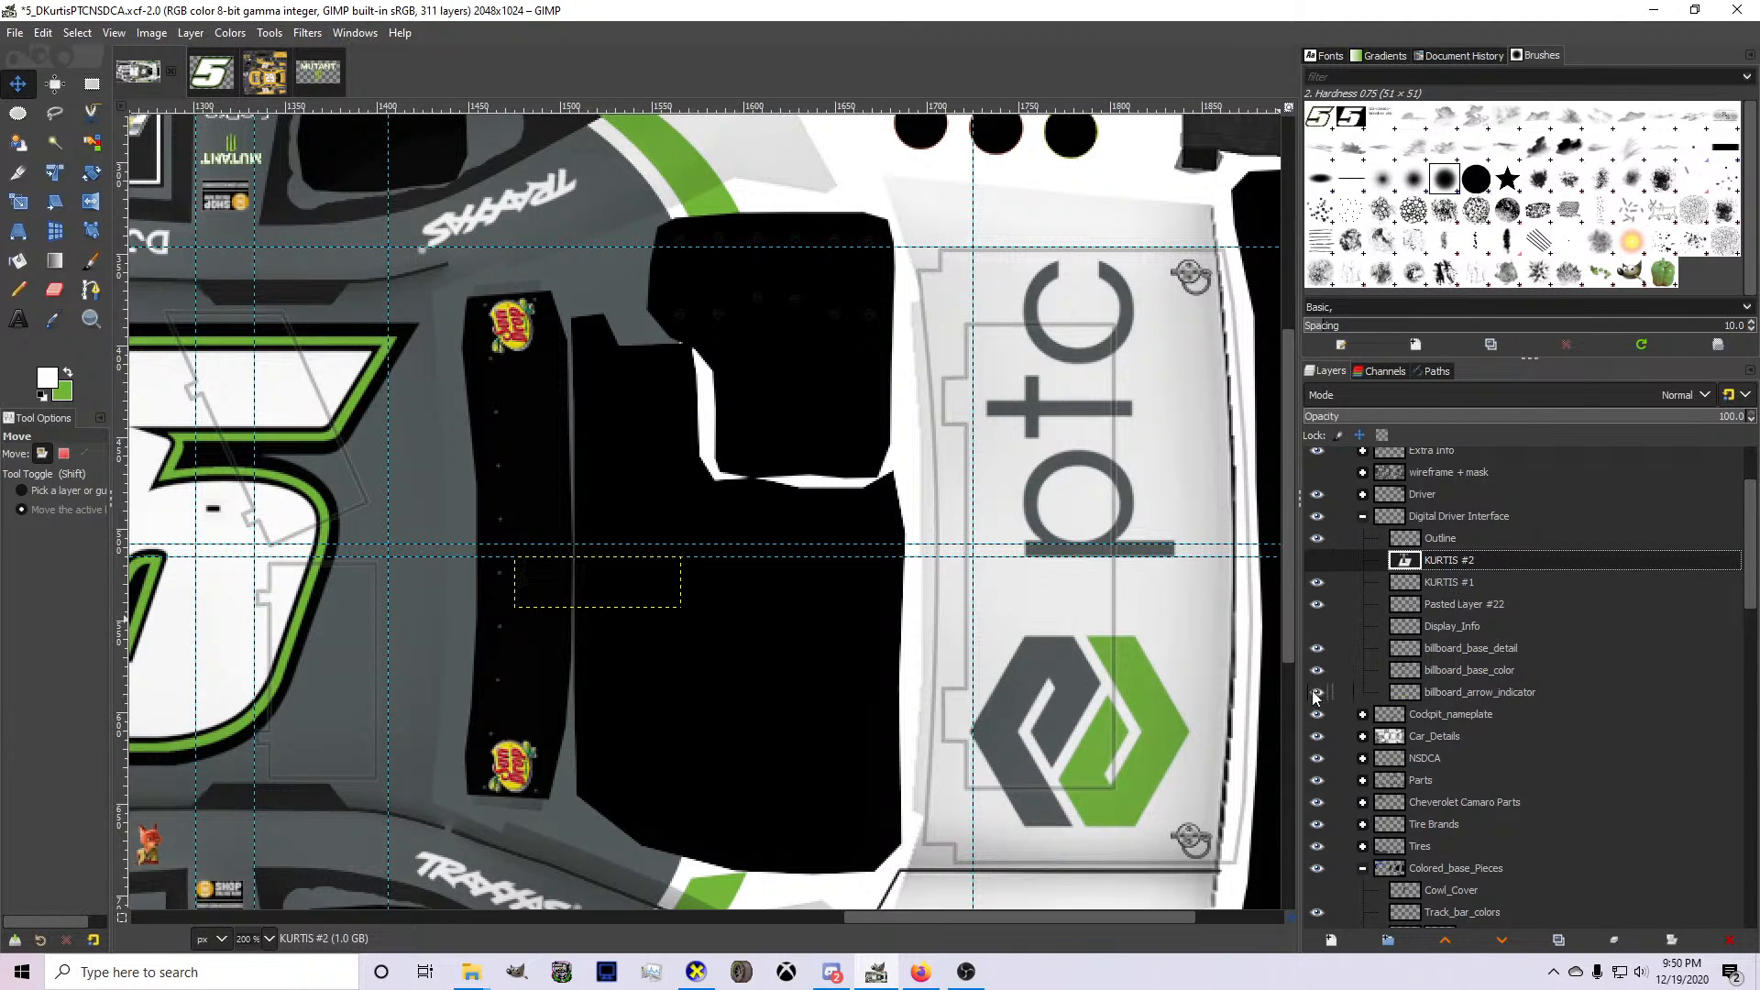
pyautogui.click(1317, 715)
pyautogui.scroll(-3, 963, 653)
pyautogui.scroll(-2, 1401, 779)
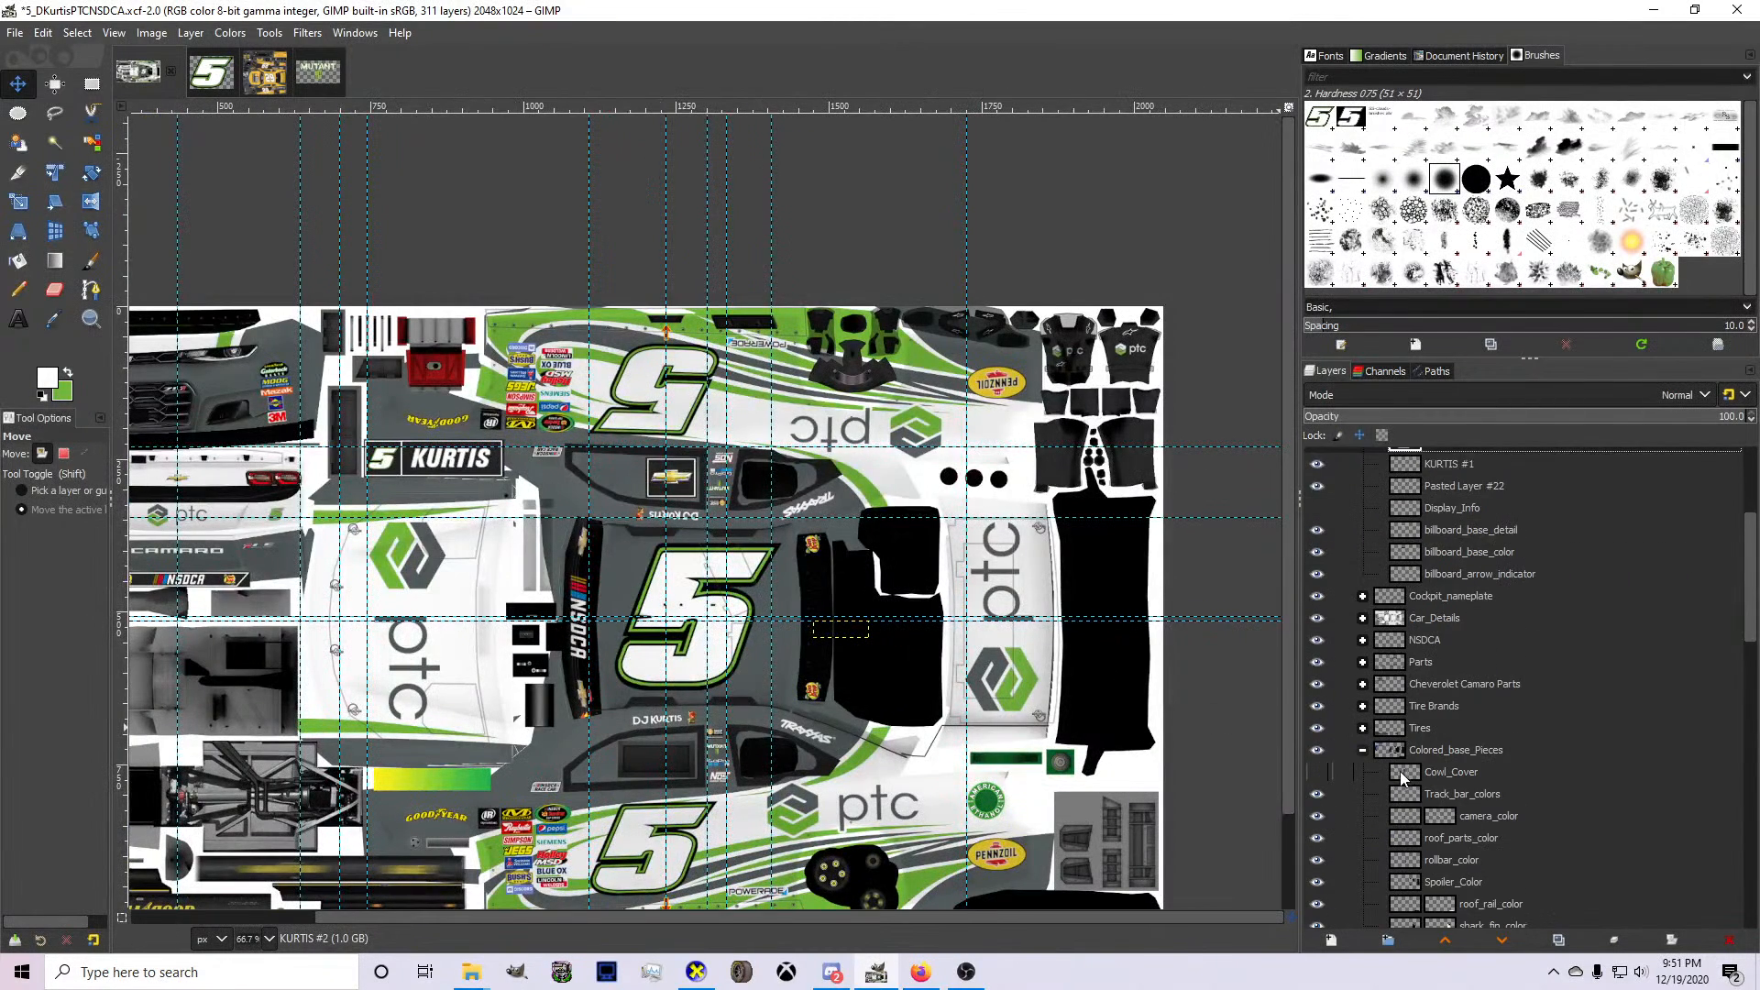
pyautogui.click(1364, 750)
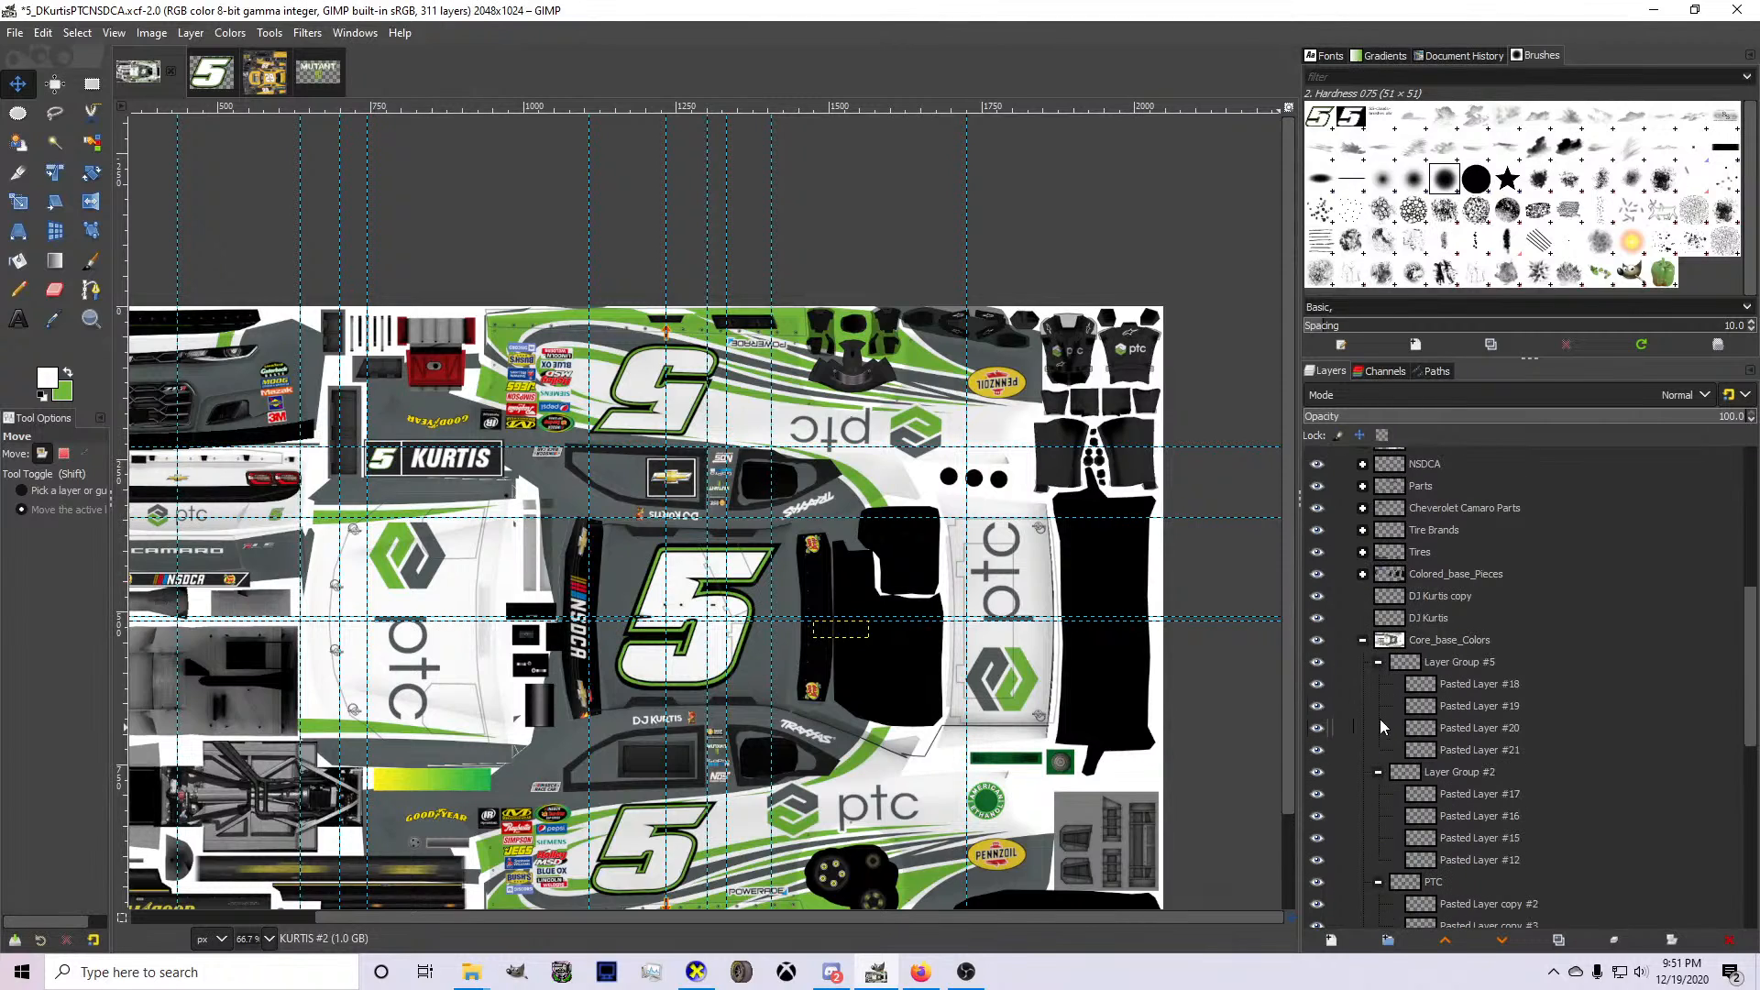
pyautogui.click(1363, 641)
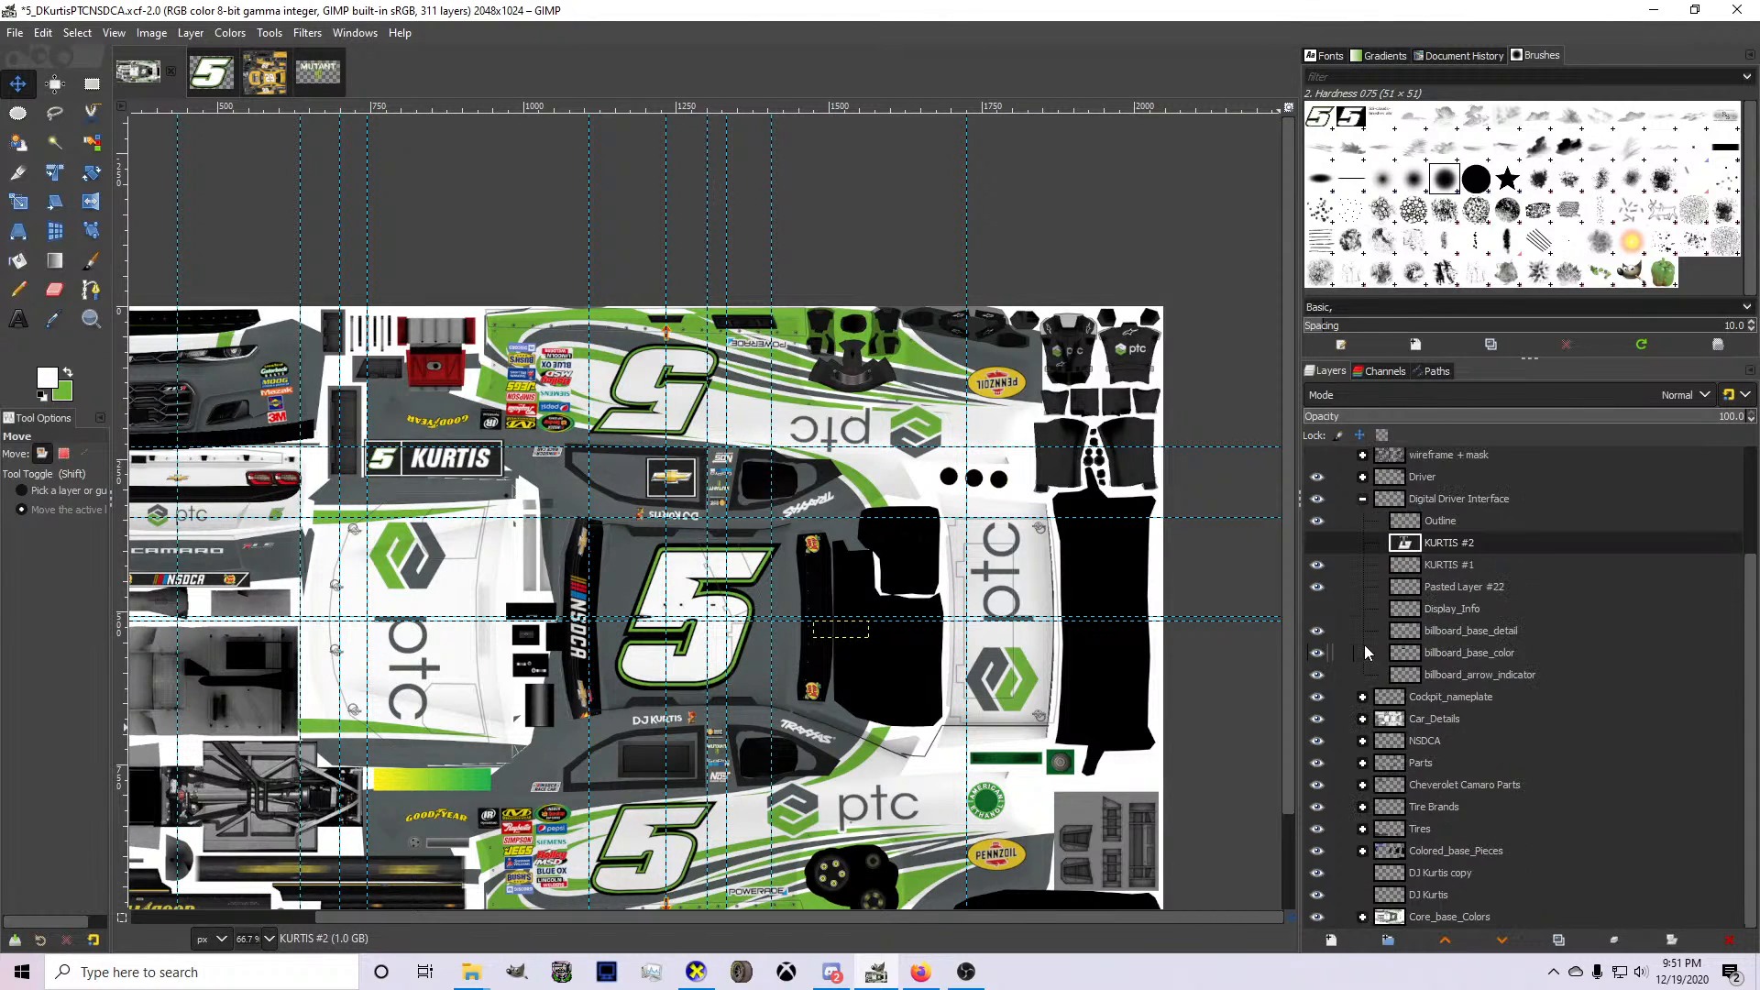
# Show the new surname text again, compare it with the wireframe + mask group's content, and delete the new text layer.
pyautogui.click(1321, 544)
pyautogui.scroll(5, 824, 618)
pyautogui.rightClick(942, 686)
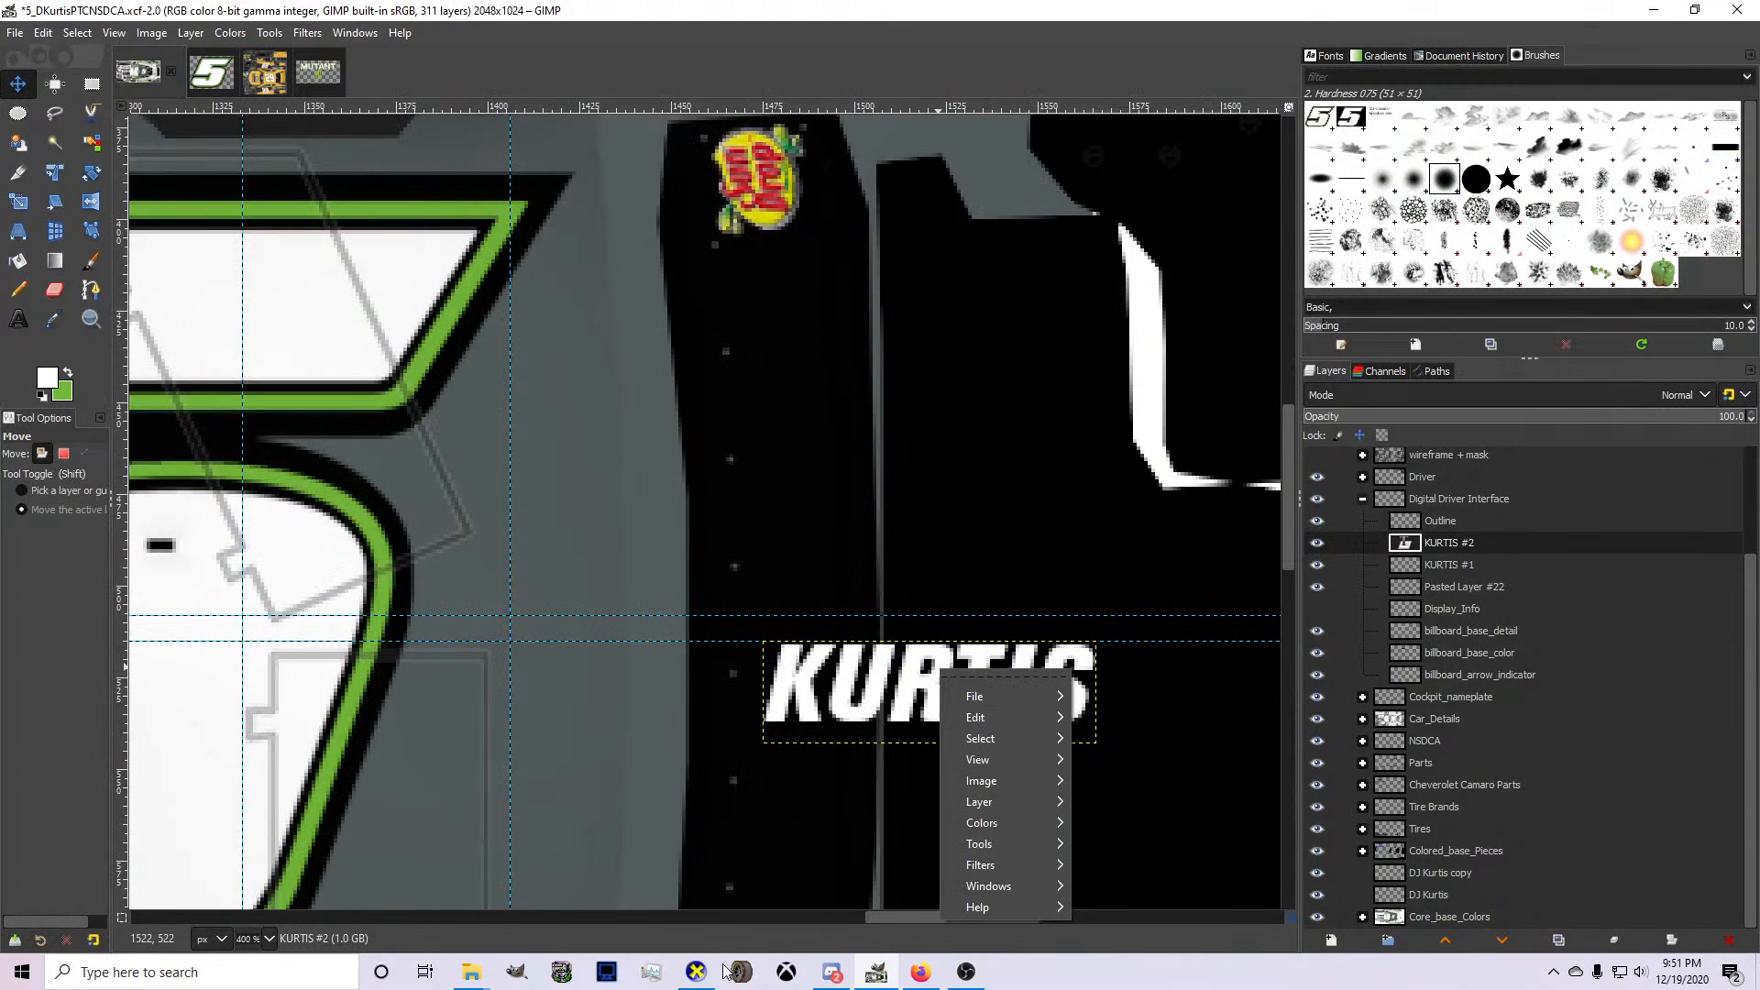
pyautogui.moveTo(1008, 807)
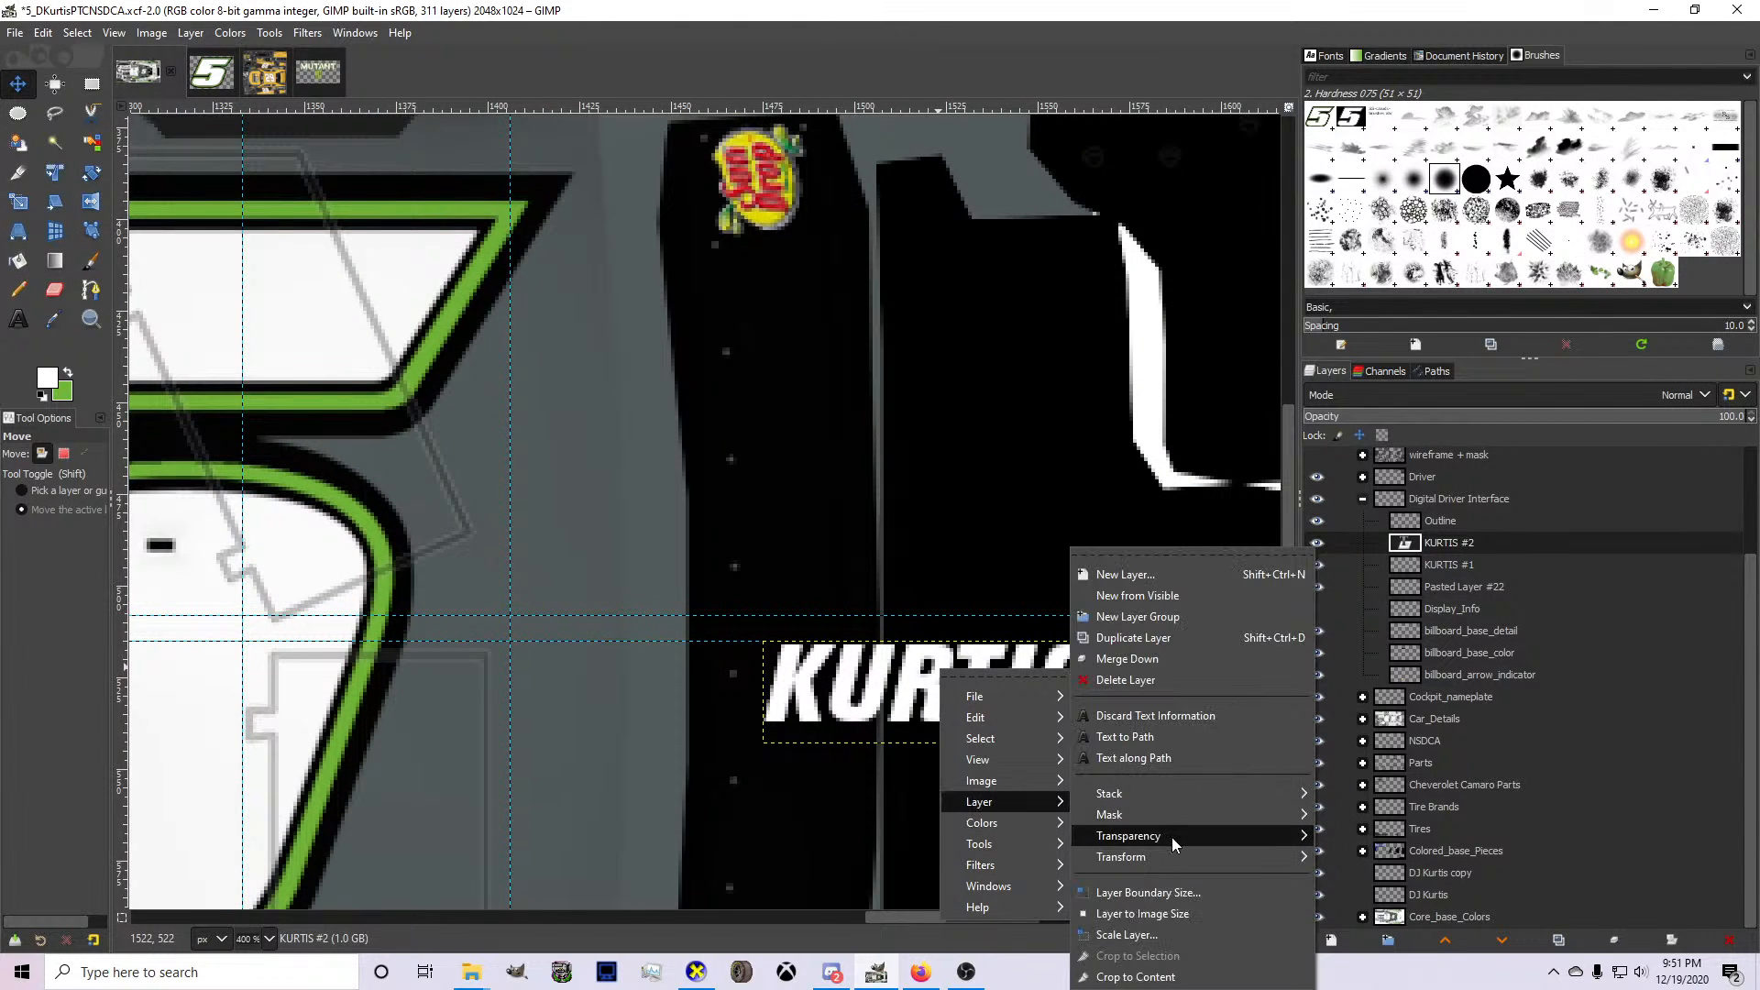
pyautogui.click(1317, 456)
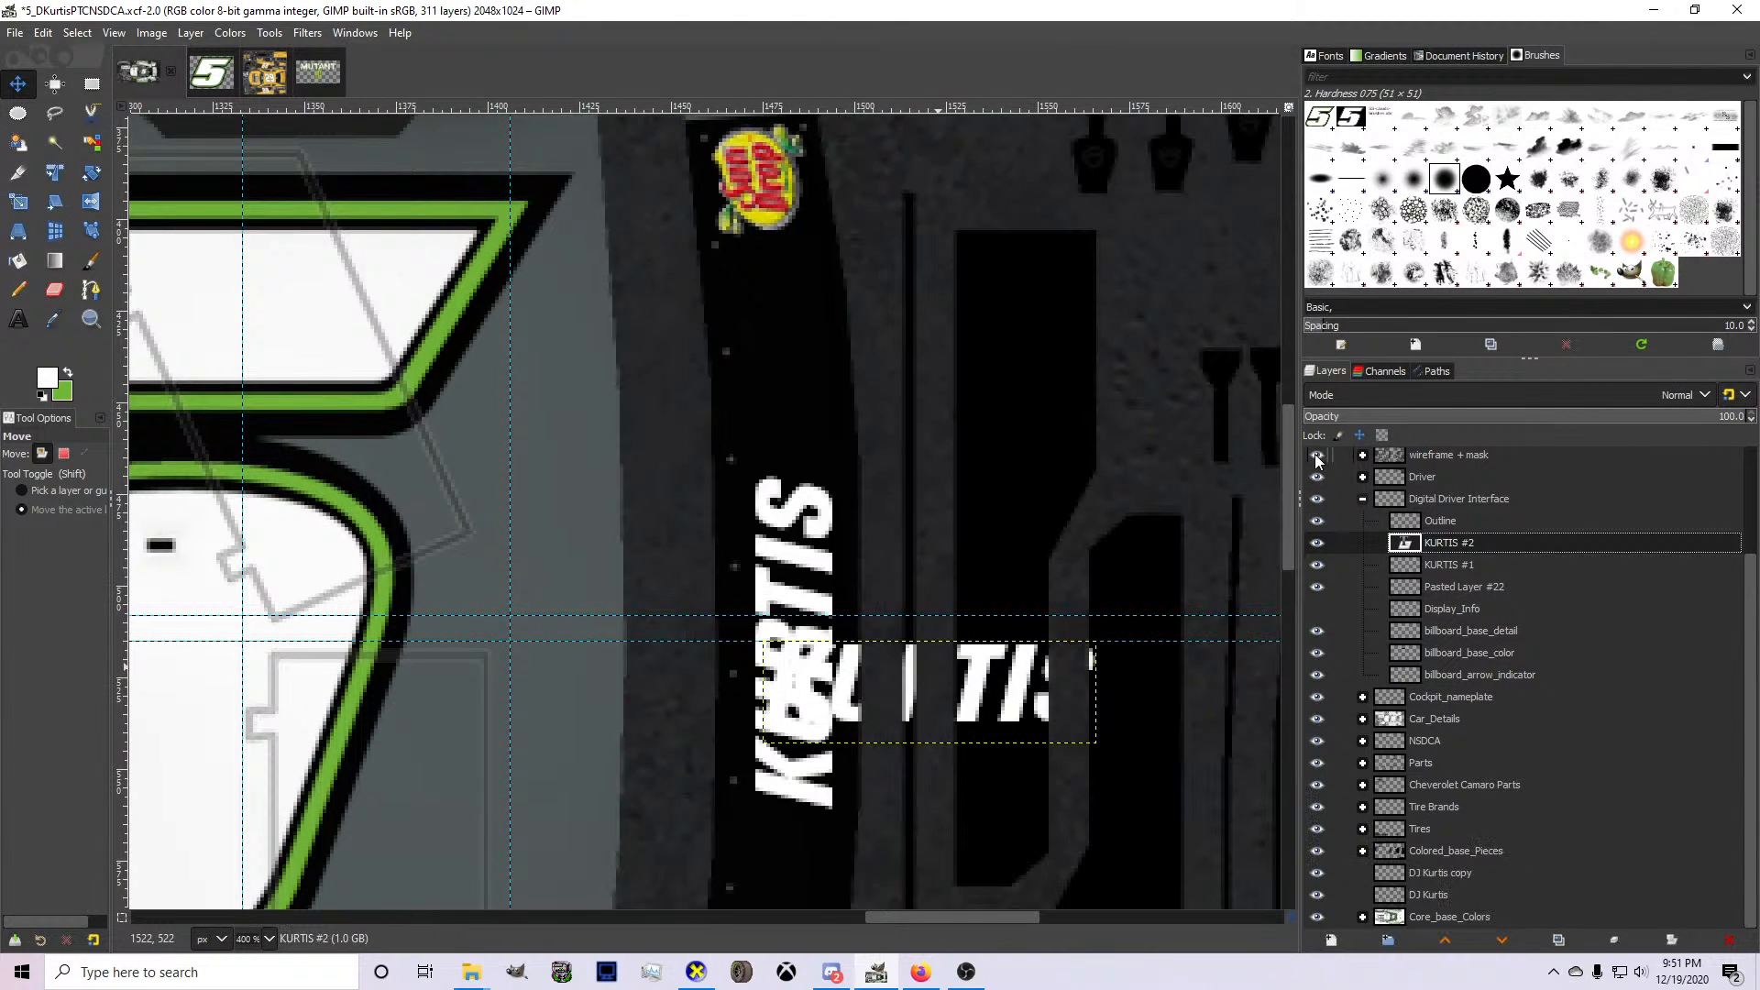
pyautogui.click(1318, 455)
pyautogui.click(1730, 940)
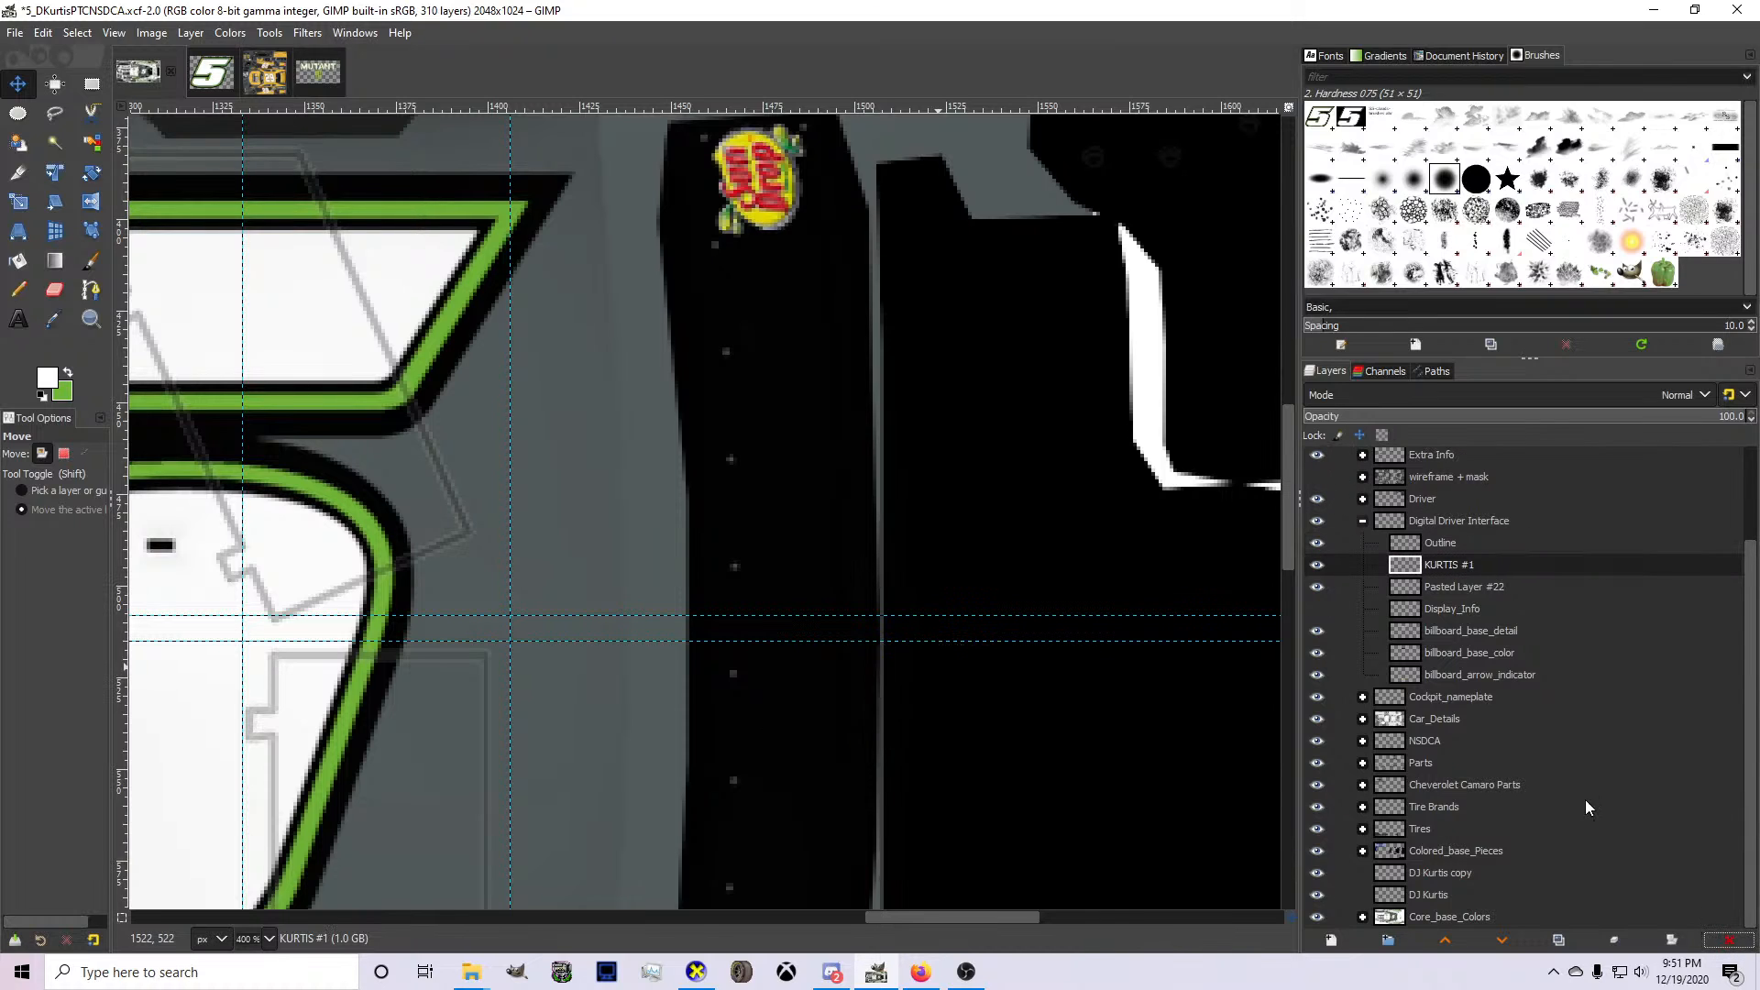
# Move the existing vertical surname layer from the wireframe + mask group into Digital Driver Interface, directly above Pasted Layer #22.
pyautogui.scroll(2, 1353, 567)
pyautogui.click(1363, 536)
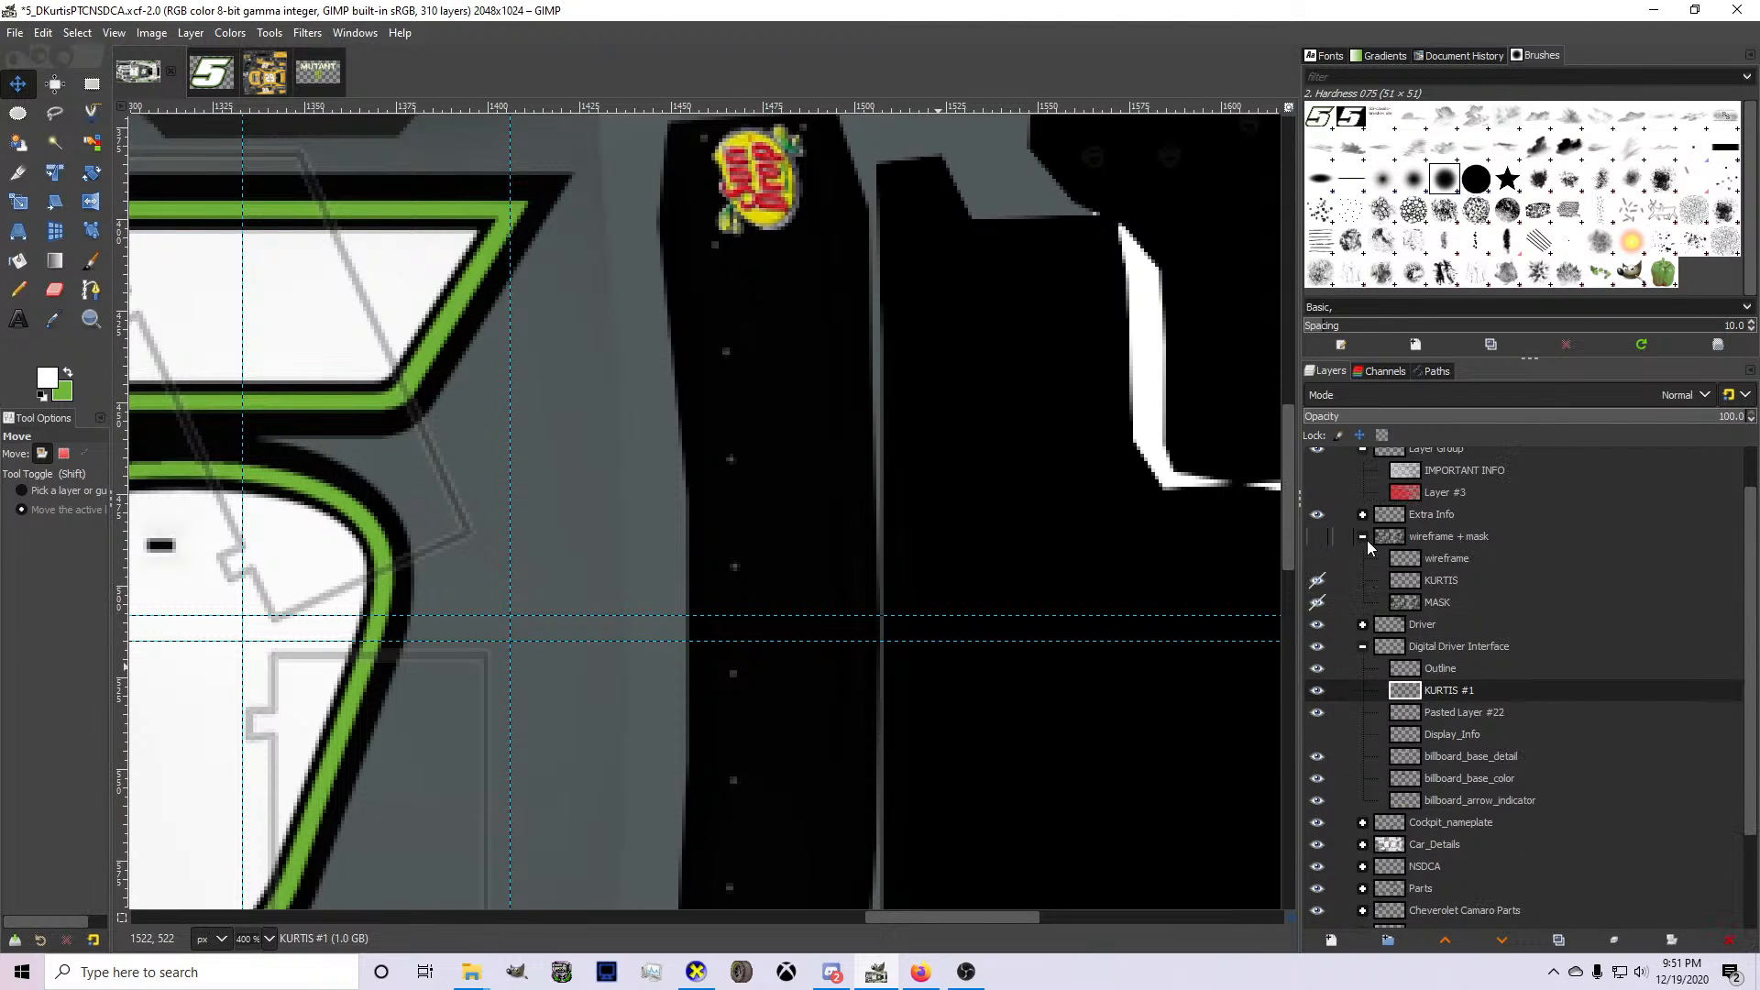
pyautogui.moveTo(1441, 597); pyautogui.dragTo(1454, 692)
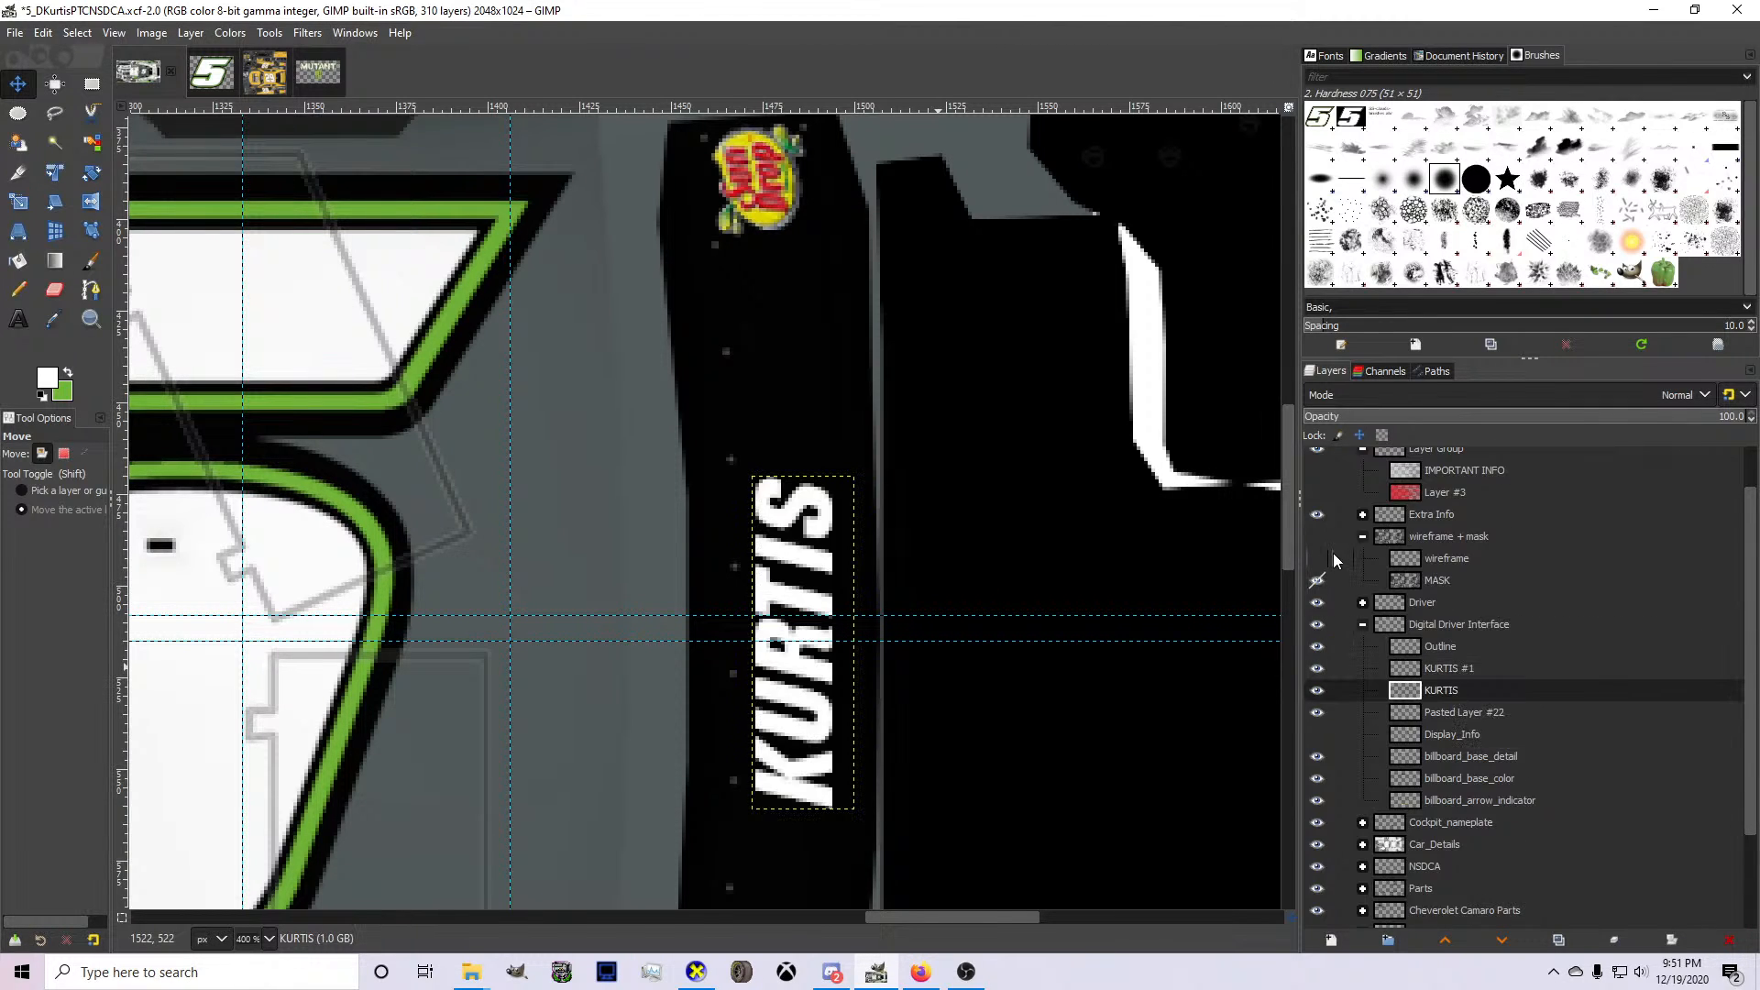
# Re-export the livery texture to card.bmp and inspect the updated car in CarView.
pyautogui.keyDown('ctrl'); pyautogui.scroll(-2, 1101, 582); pyautogui.keyUp('ctrl')
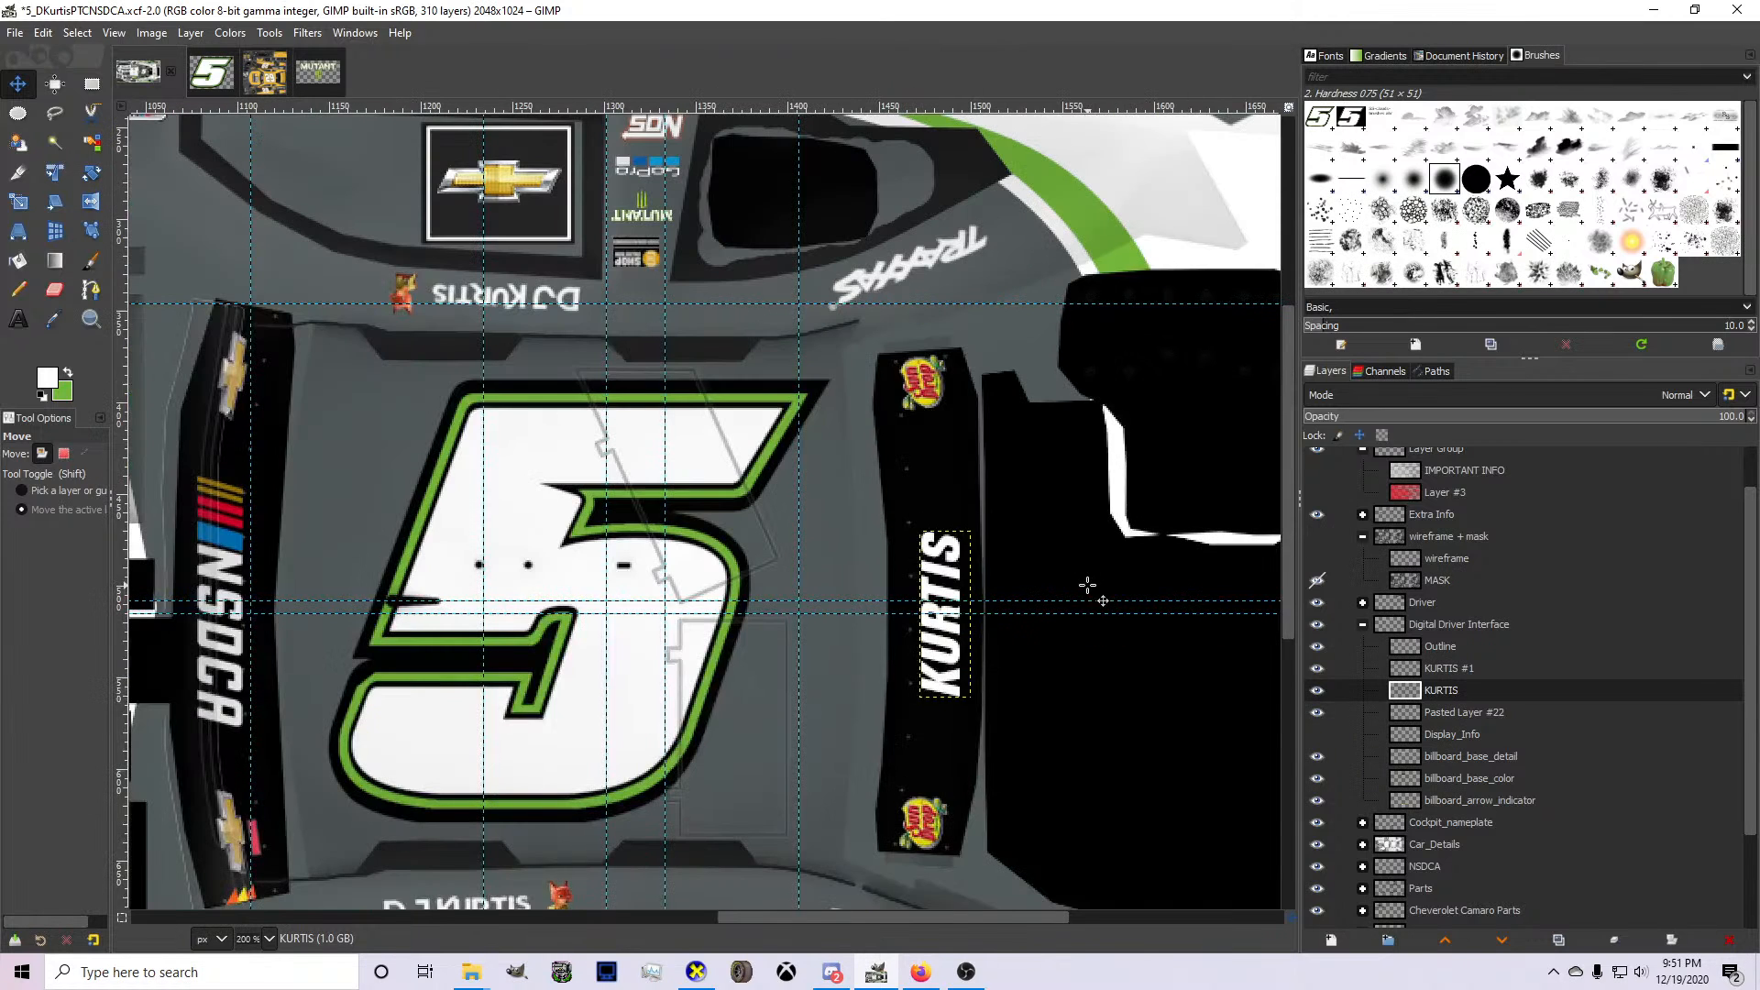
pyautogui.keyDown('ctrl'); pyautogui.scroll(-3, 824, 499); pyautogui.keyUp('ctrl')
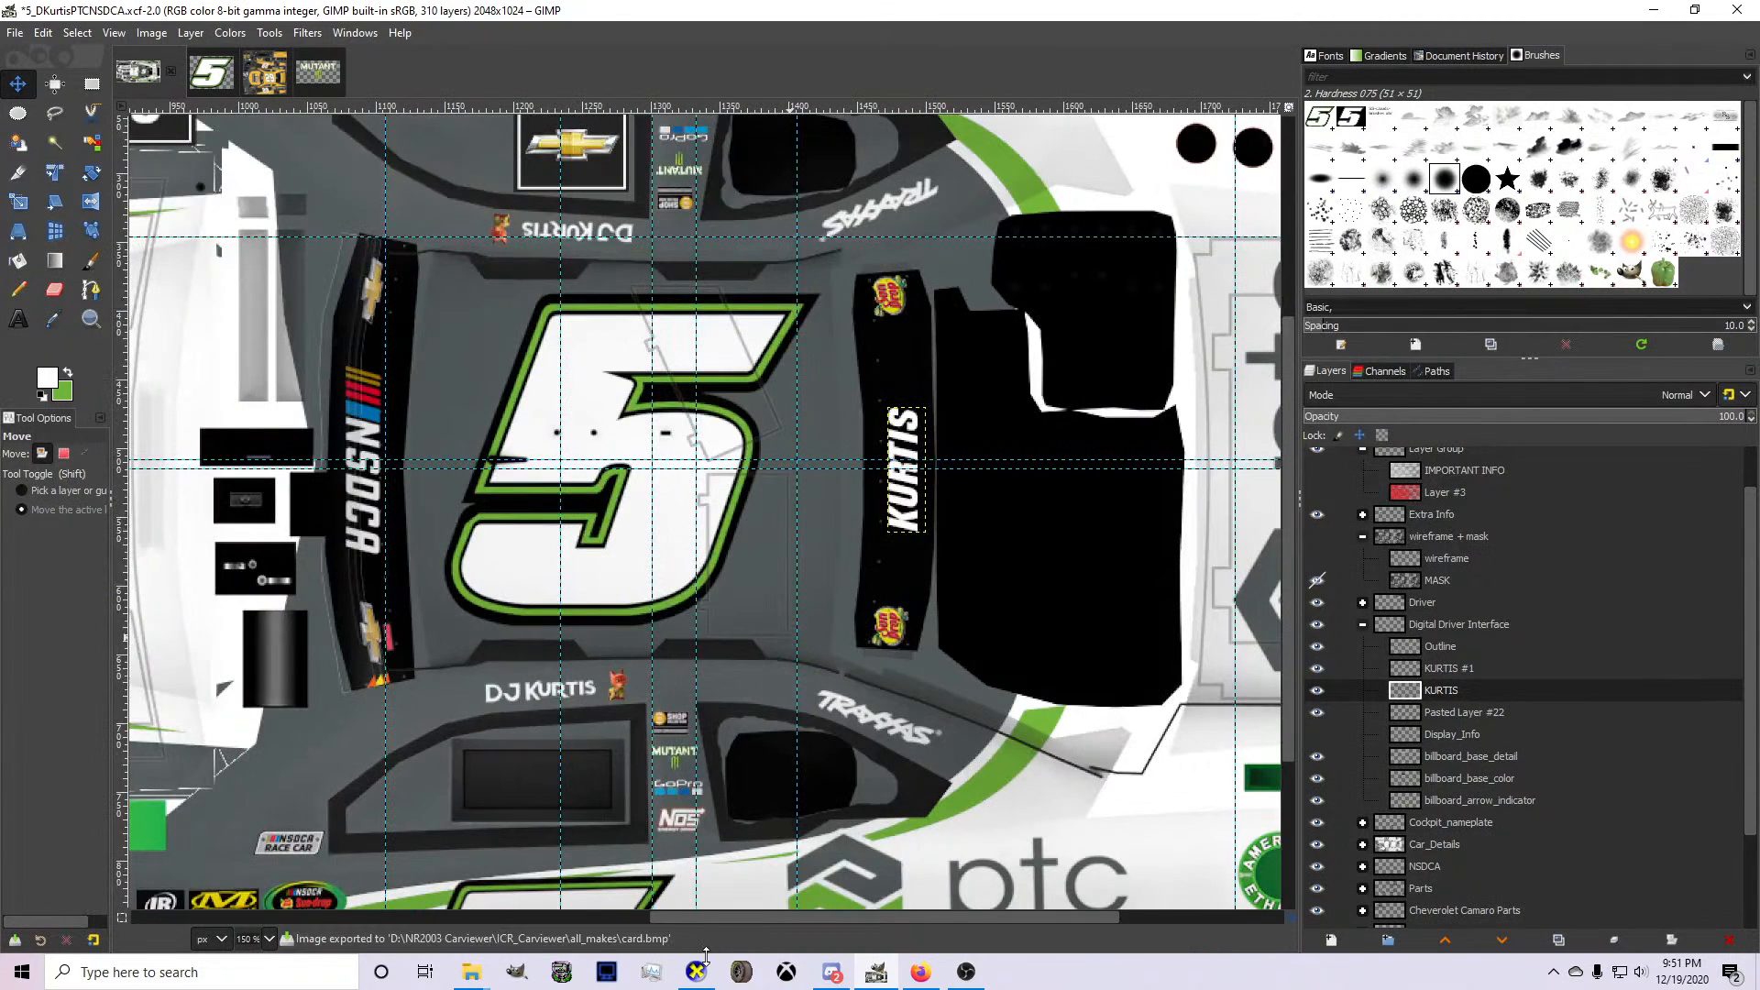
pyautogui.click(698, 970)
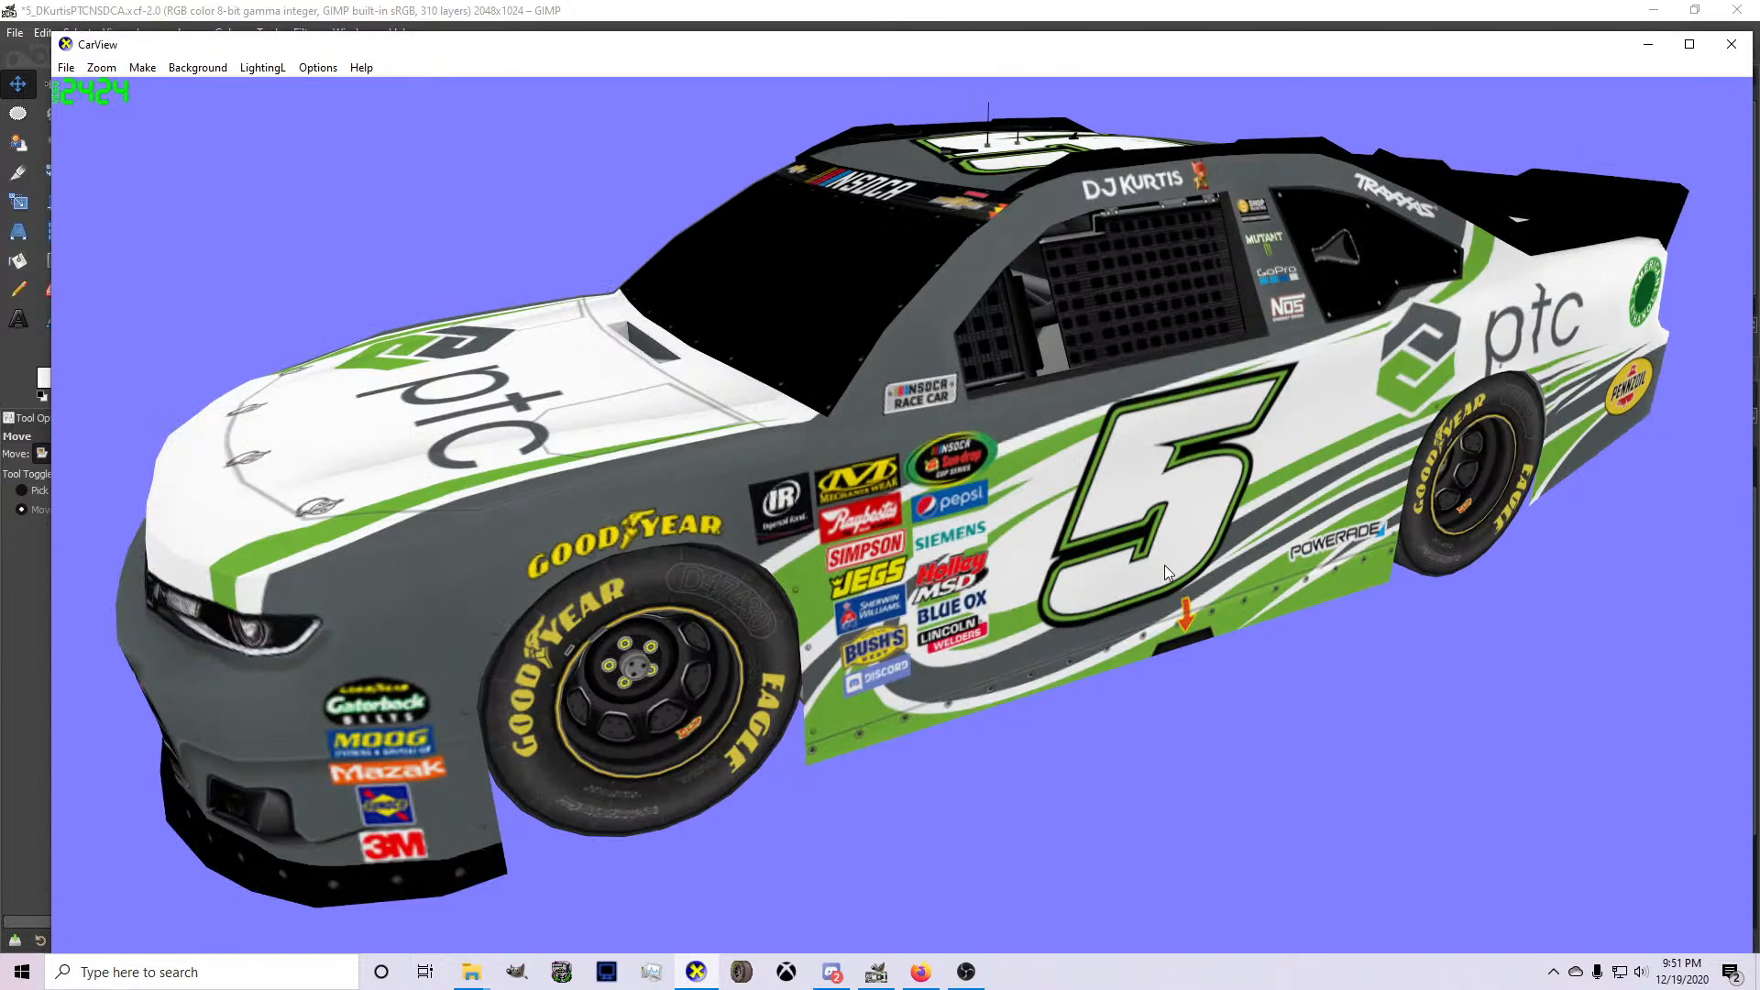
pyautogui.moveTo(1137, 565)
pyautogui.mouseDown()
pyautogui.moveTo(1115, 563)
pyautogui.moveTo(1135, 553)
pyautogui.moveTo(1118, 546)
pyautogui.mouseUp()
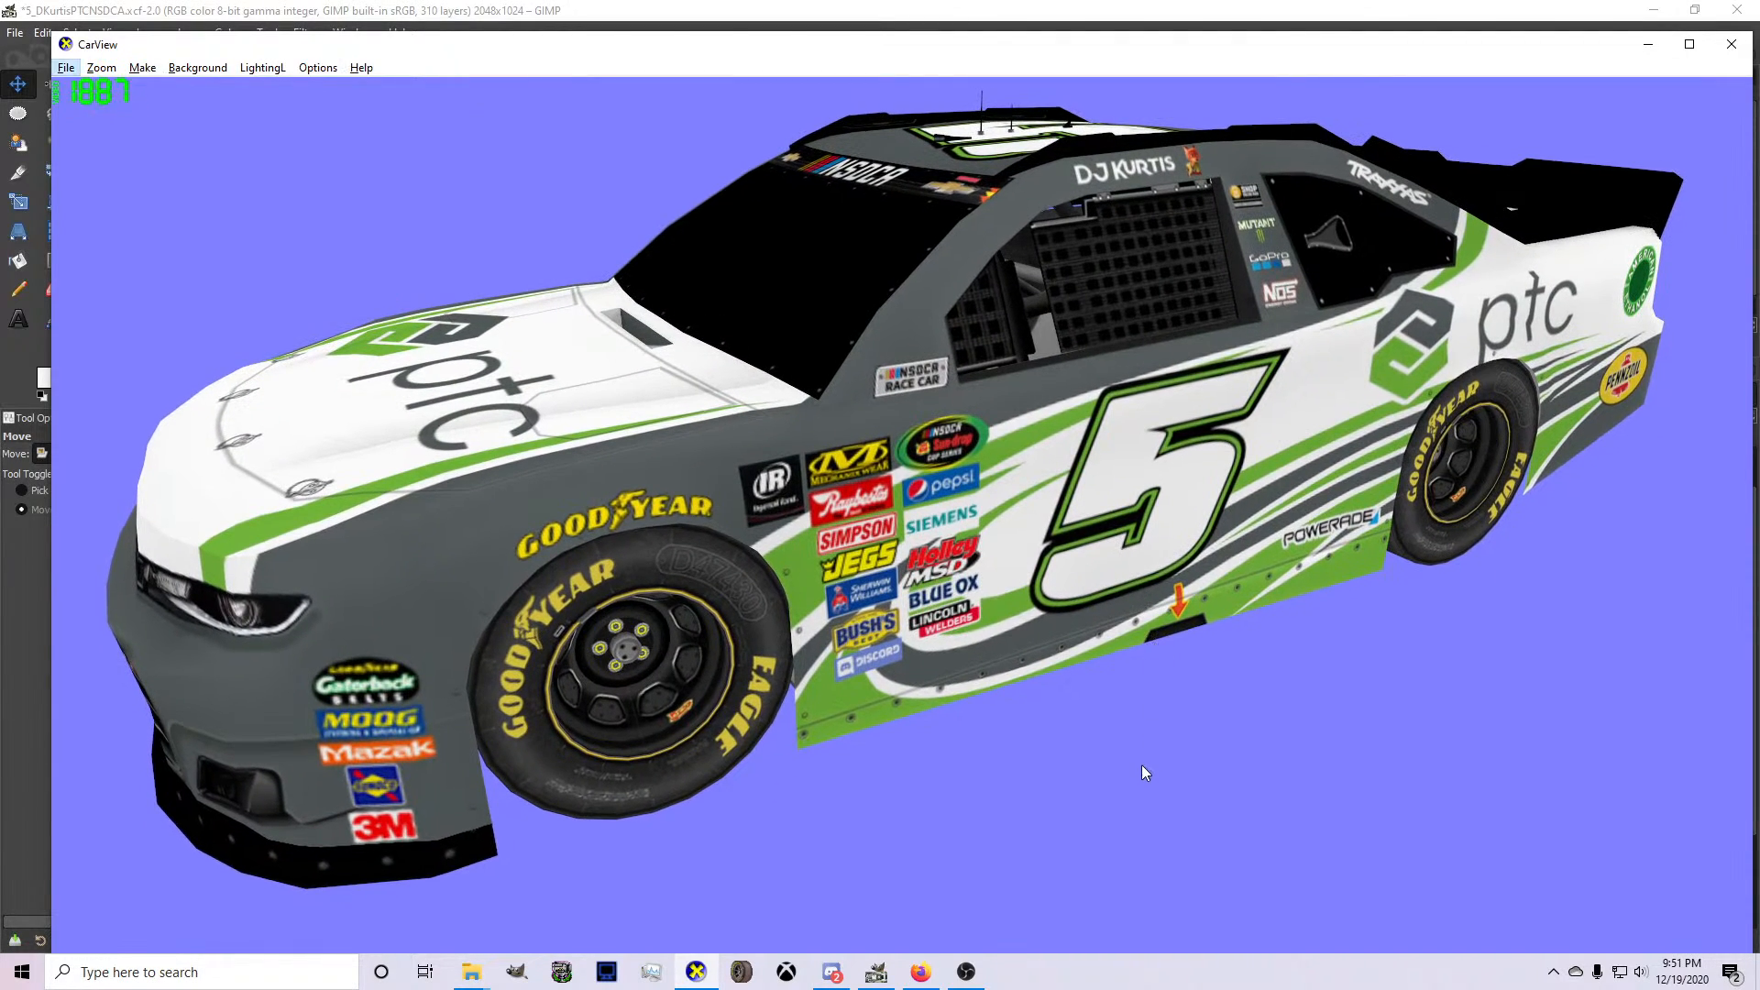
# Switch to Discord and open the painter-chat channel of the NSDCA Discord server.
pyautogui.click(845, 976)
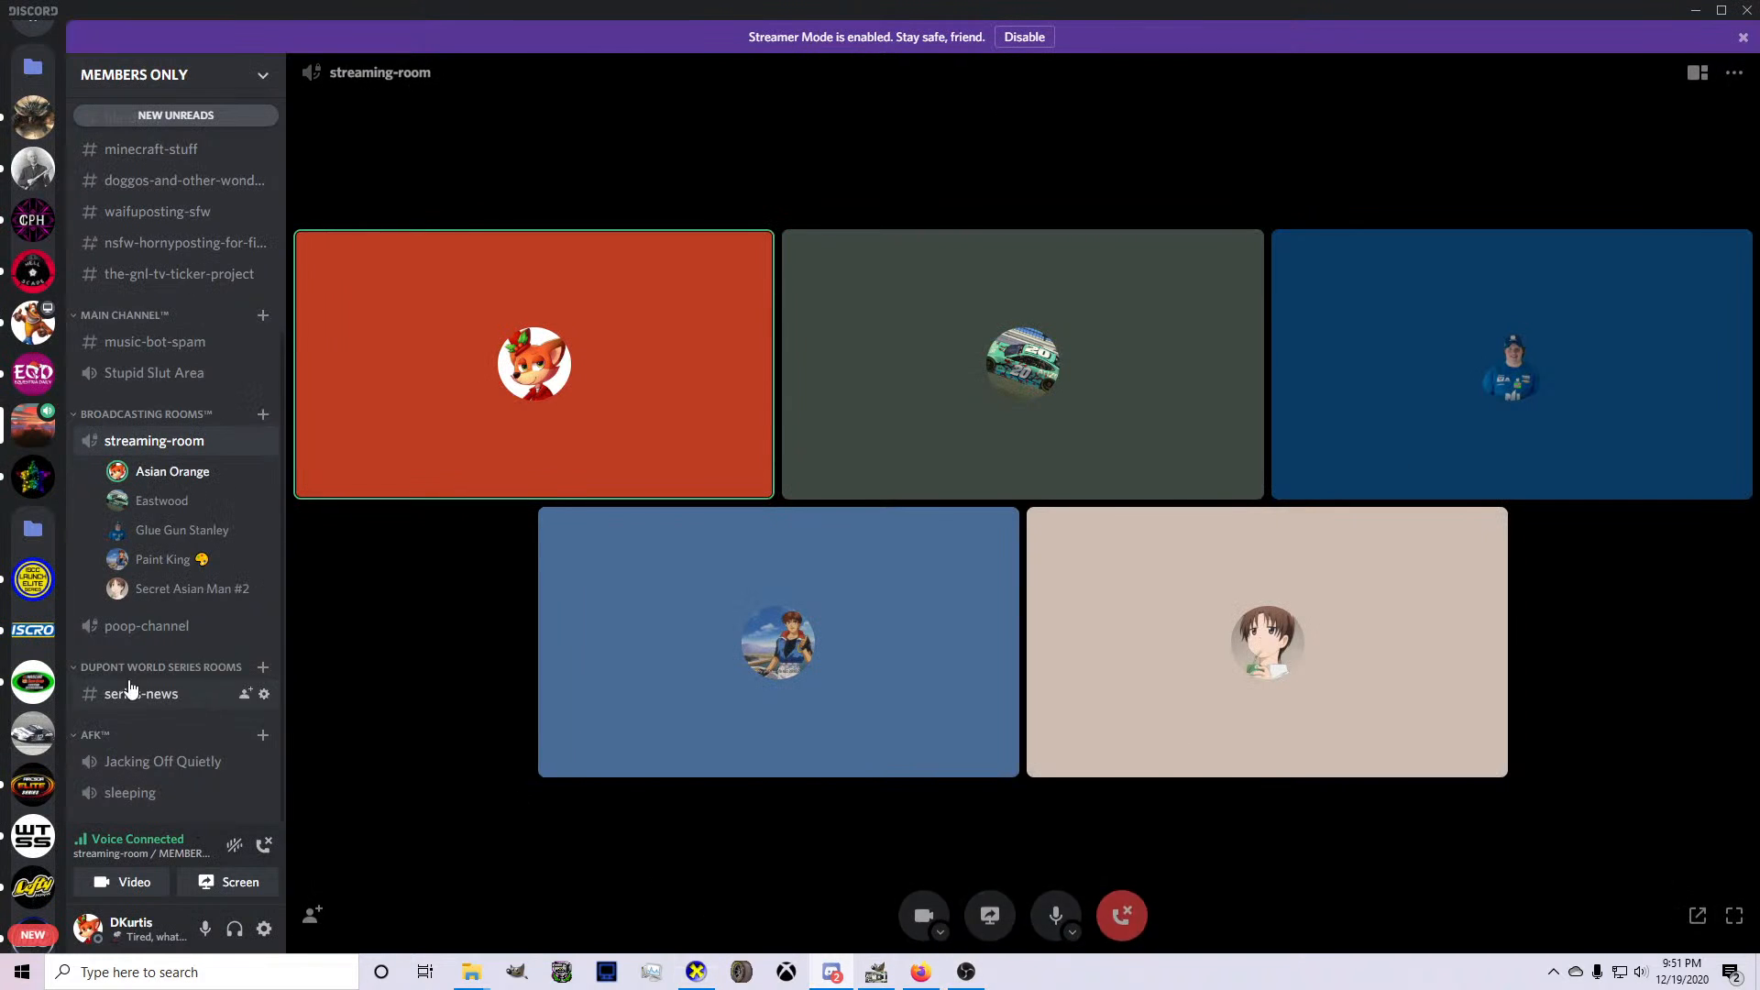
pyautogui.click(33, 681)
pyautogui.click(119, 761)
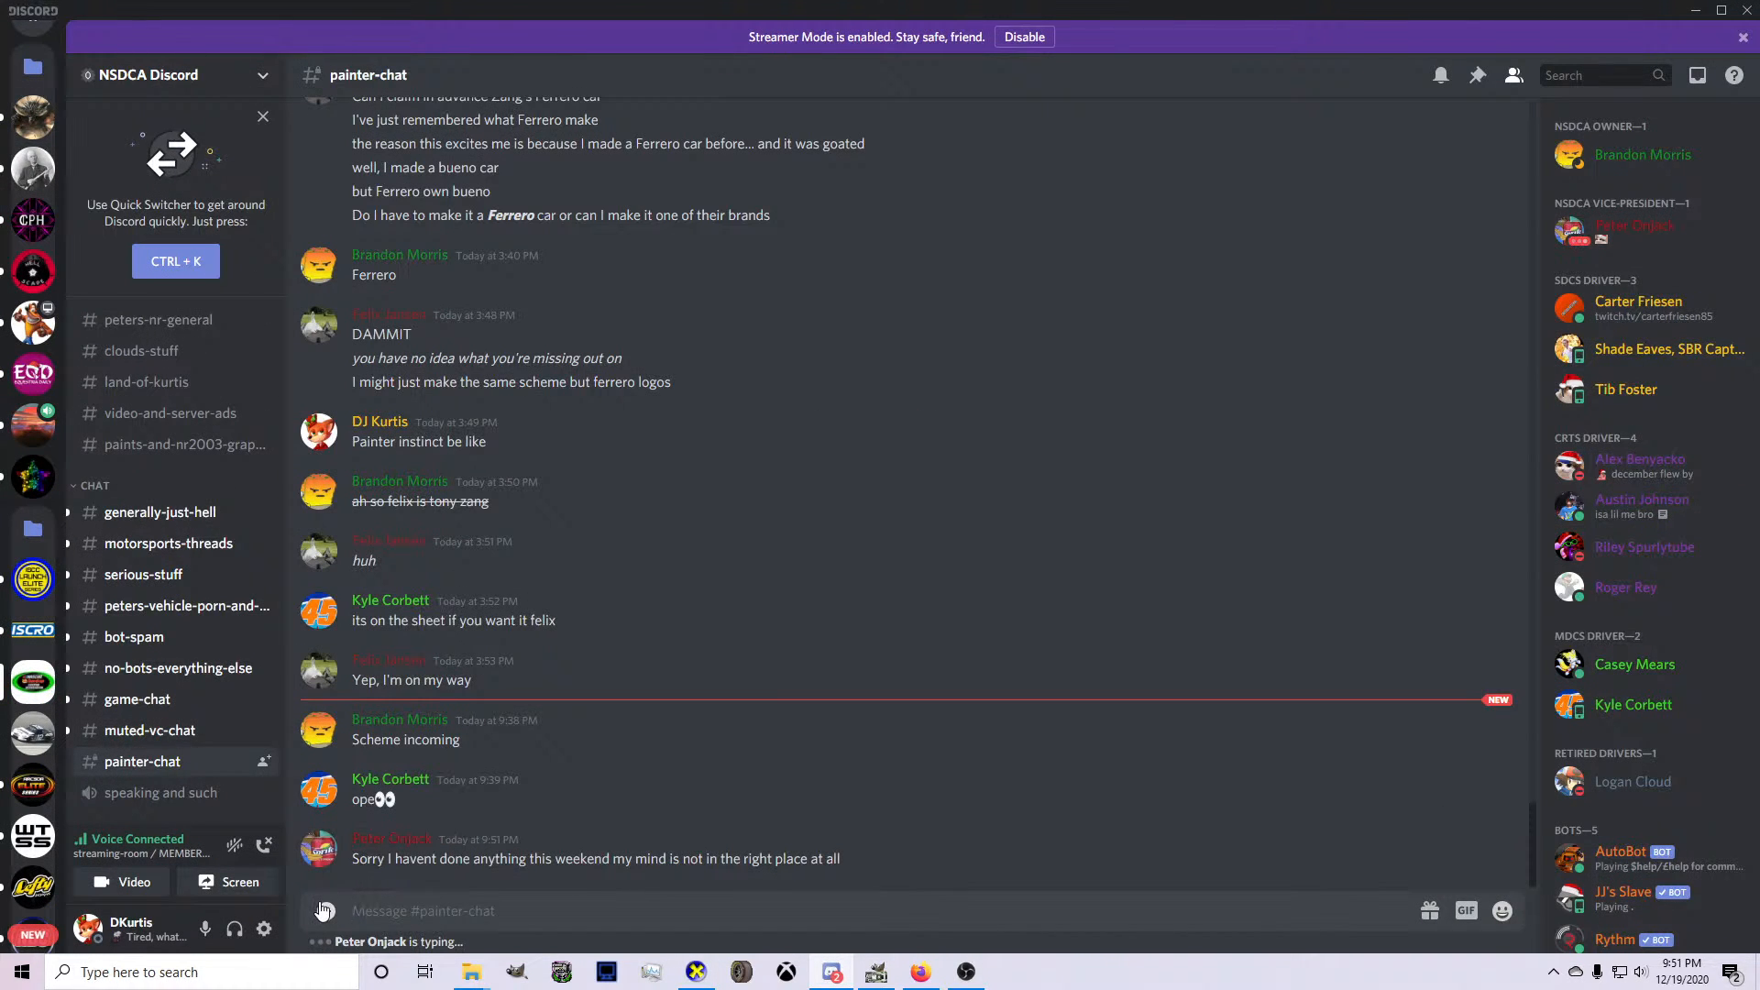
# Post the PTC car image from the NR2003 Screenshots folder in Pictures to painter-chat, and react to the message about Monday's test.
pyautogui.click(323, 910)
pyautogui.click(74, 510)
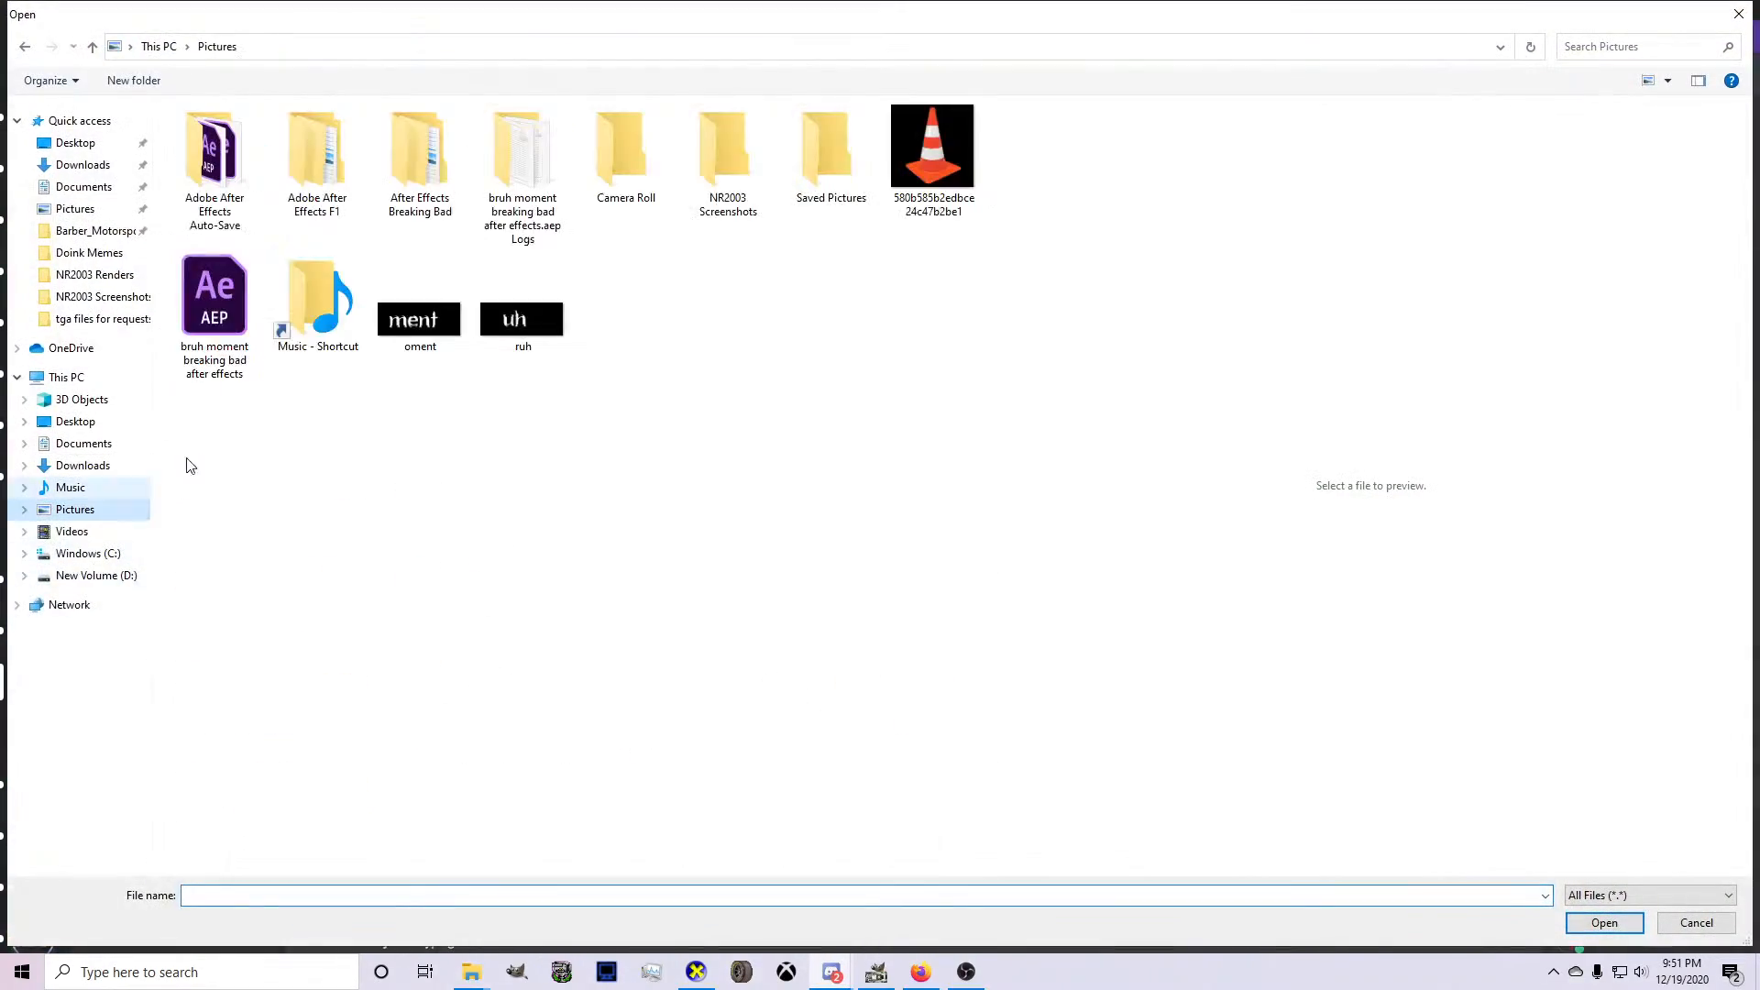
pyautogui.doubleClick(728, 151)
pyautogui.scroll(-3, 422, 642)
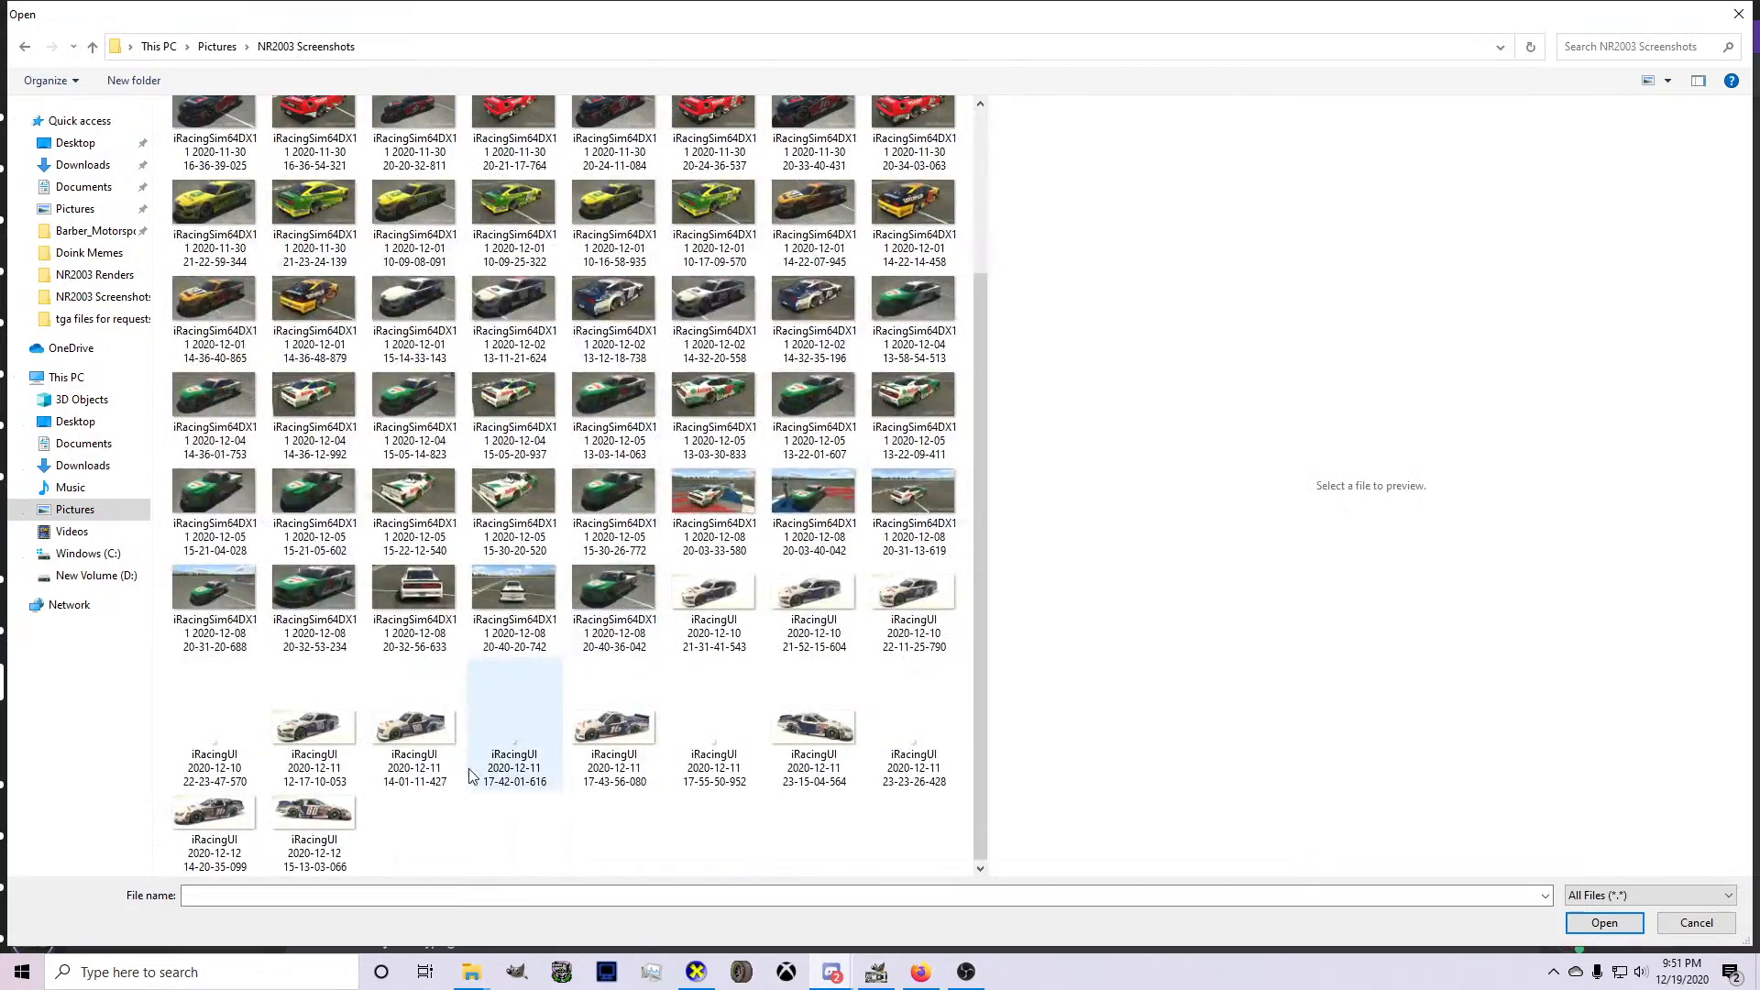
pyautogui.scroll(5, 422, 661)
pyautogui.doubleClick(414, 129)
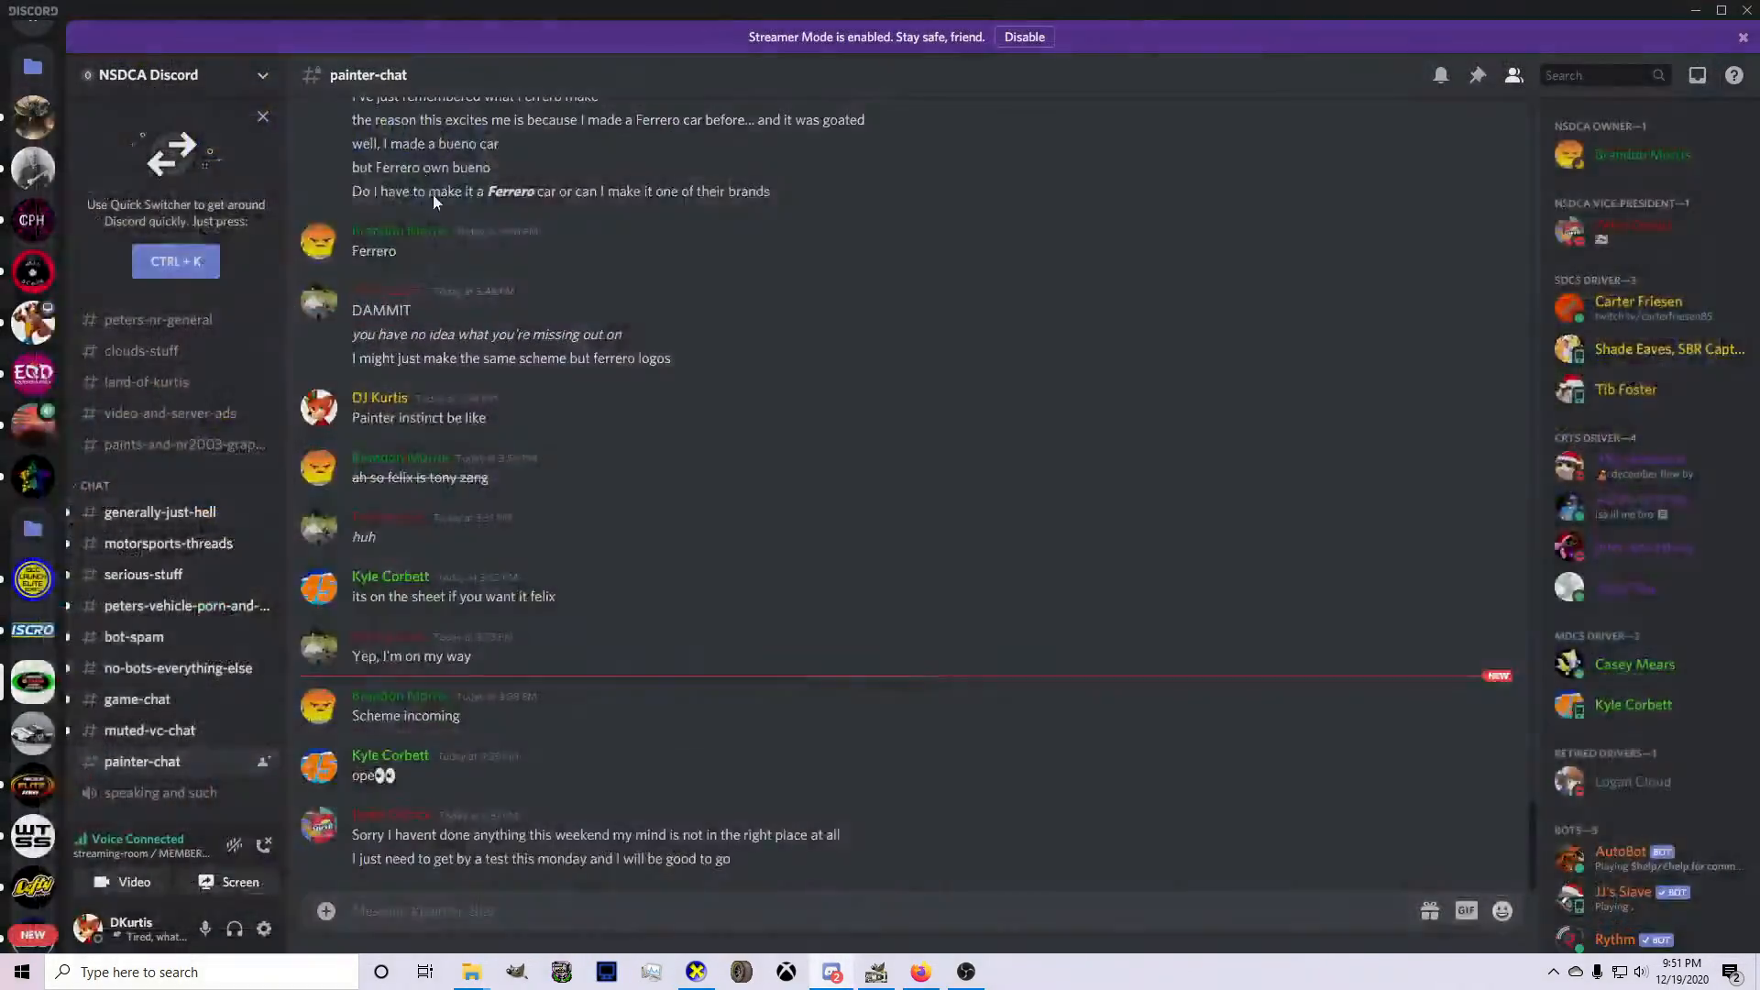
pyautogui.press('Return')
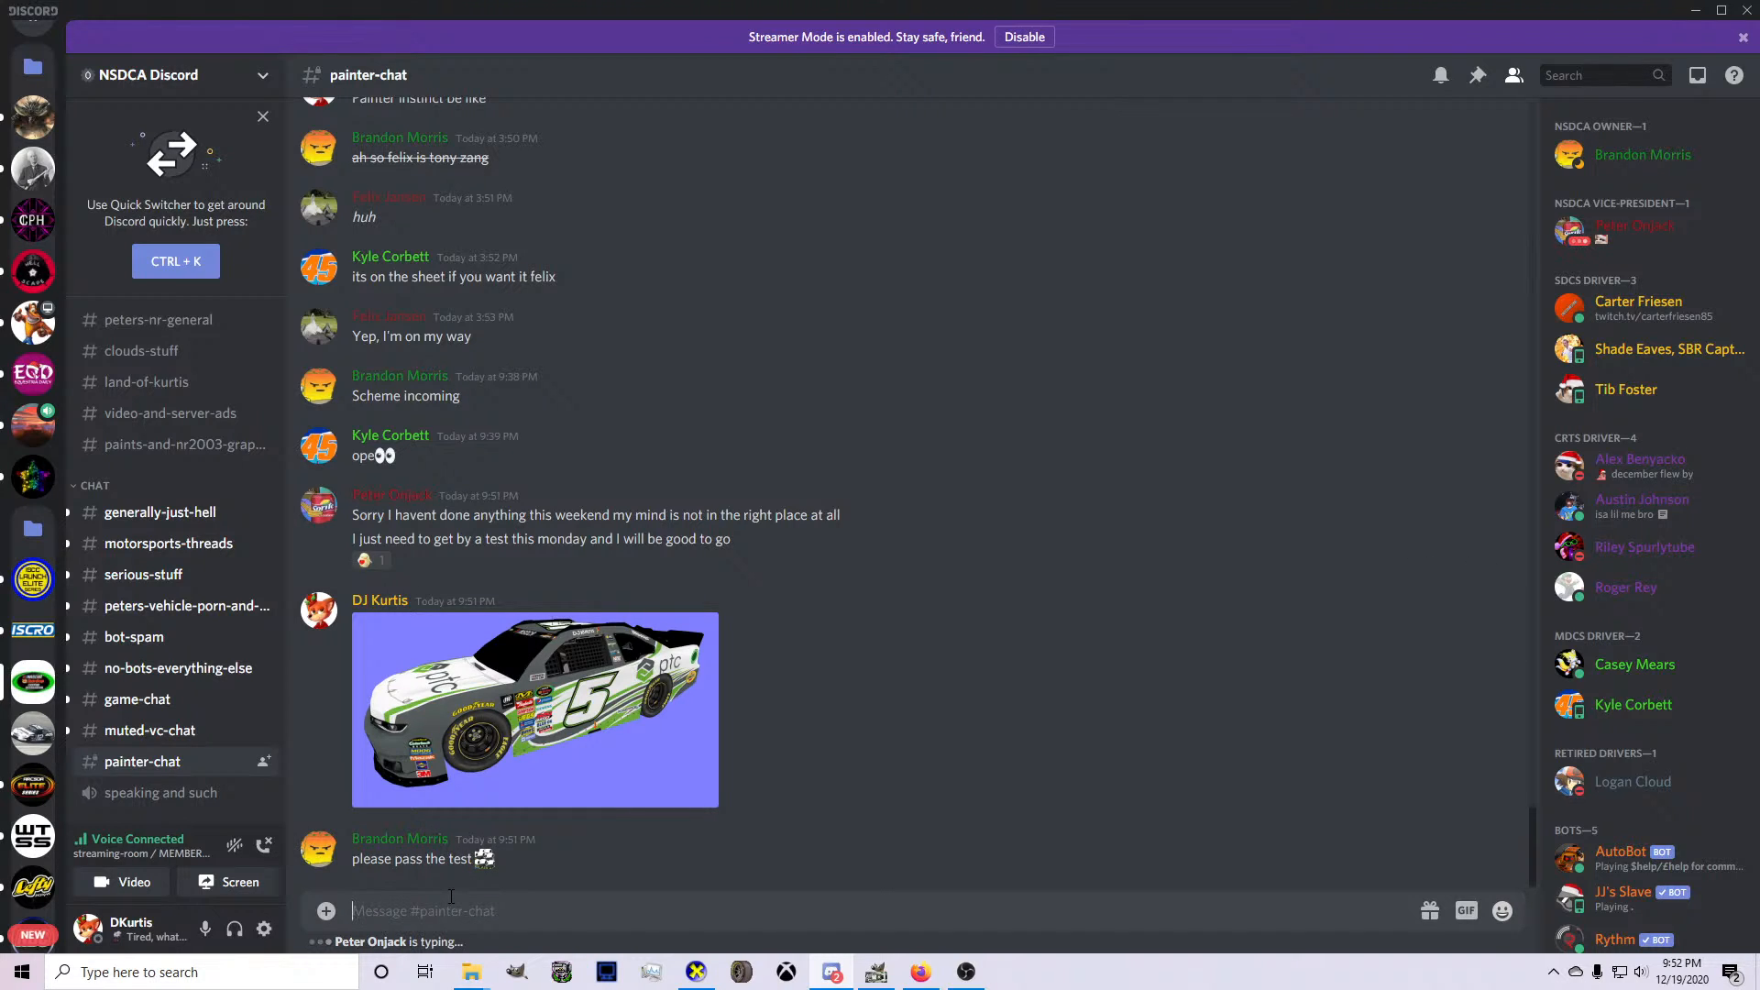
pyautogui.click(368, 561)
# Switch to GIMP, show the wireframe + mask group, and save the livery's XCF file.
pyautogui.click(876, 972)
pyautogui.click(1317, 536)
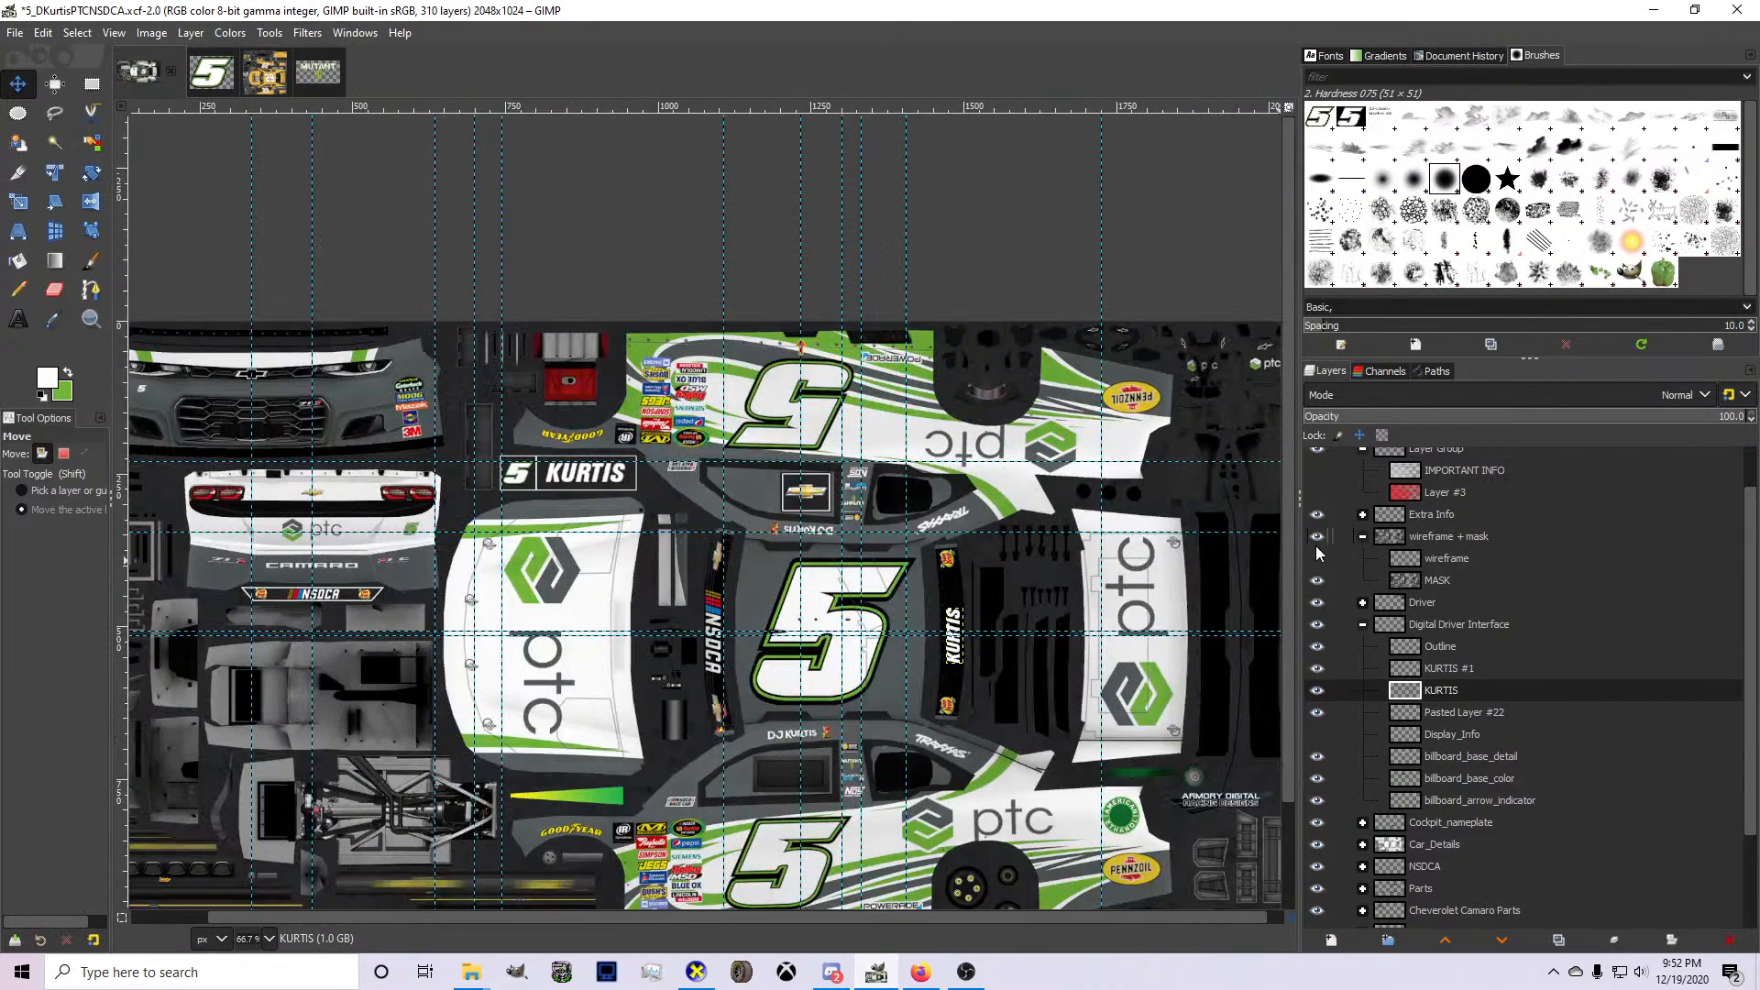
pyautogui.hotkey('ctrl', 's')
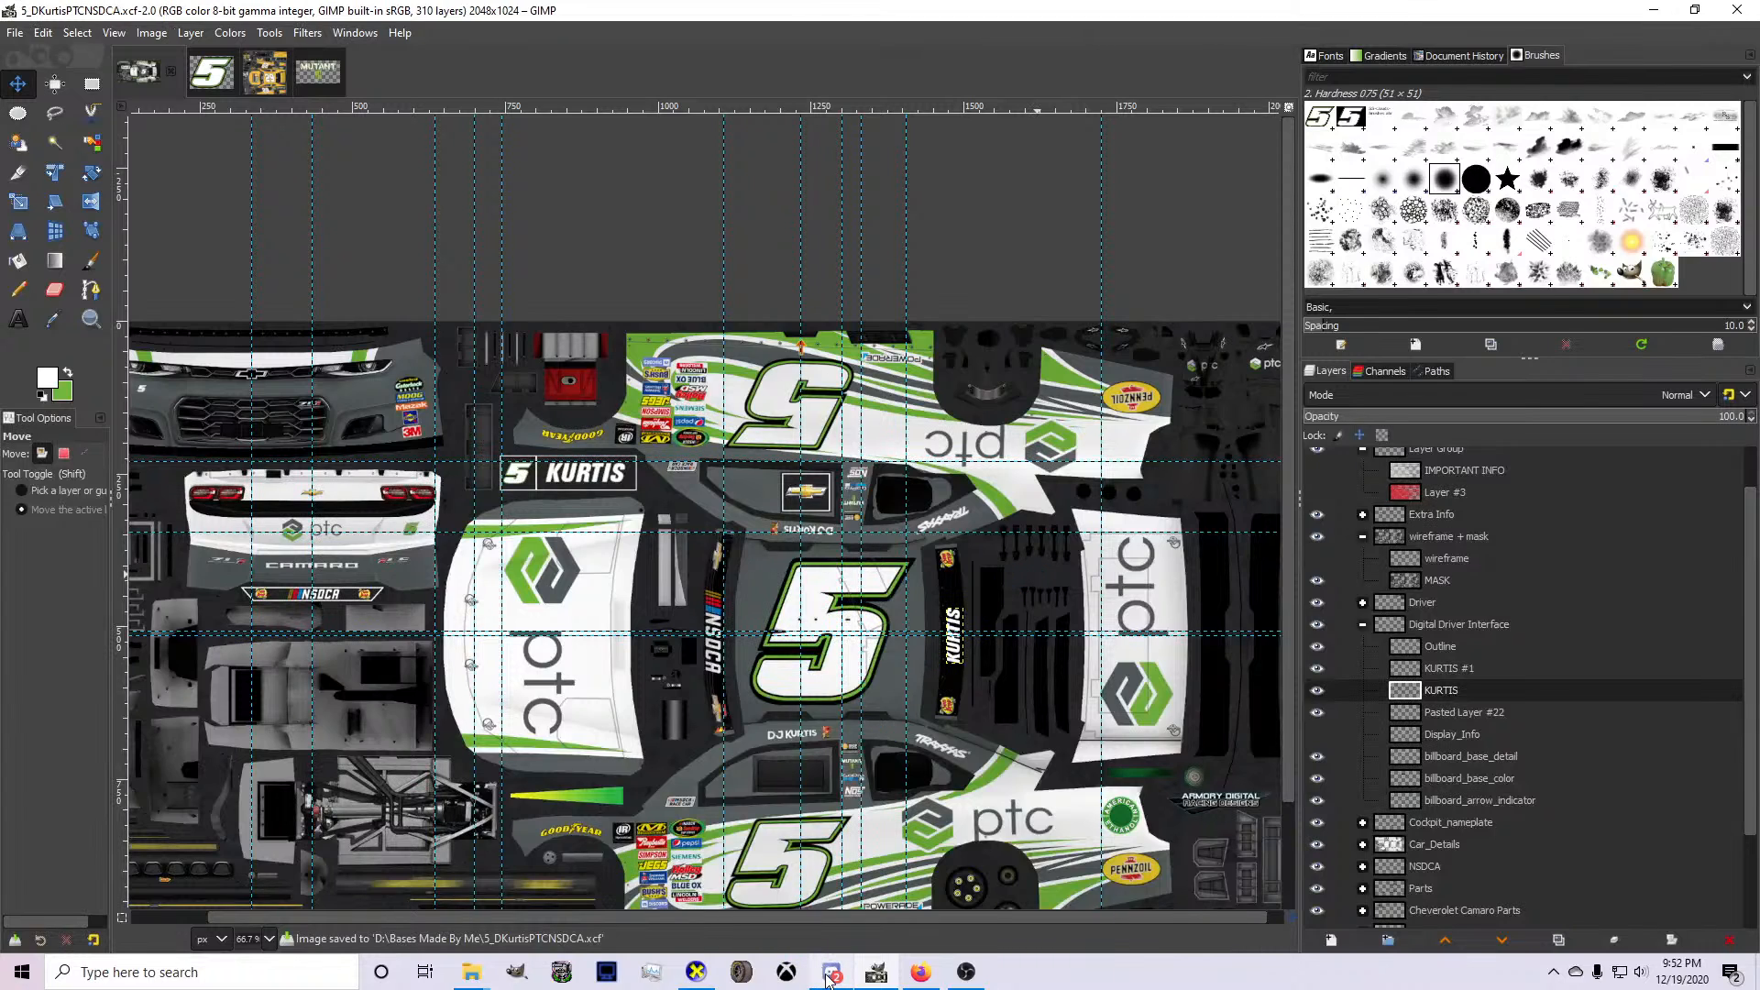
# Switch back to Discord and send the message "well that's good" in painter-chat.
pyautogui.click(832, 974)
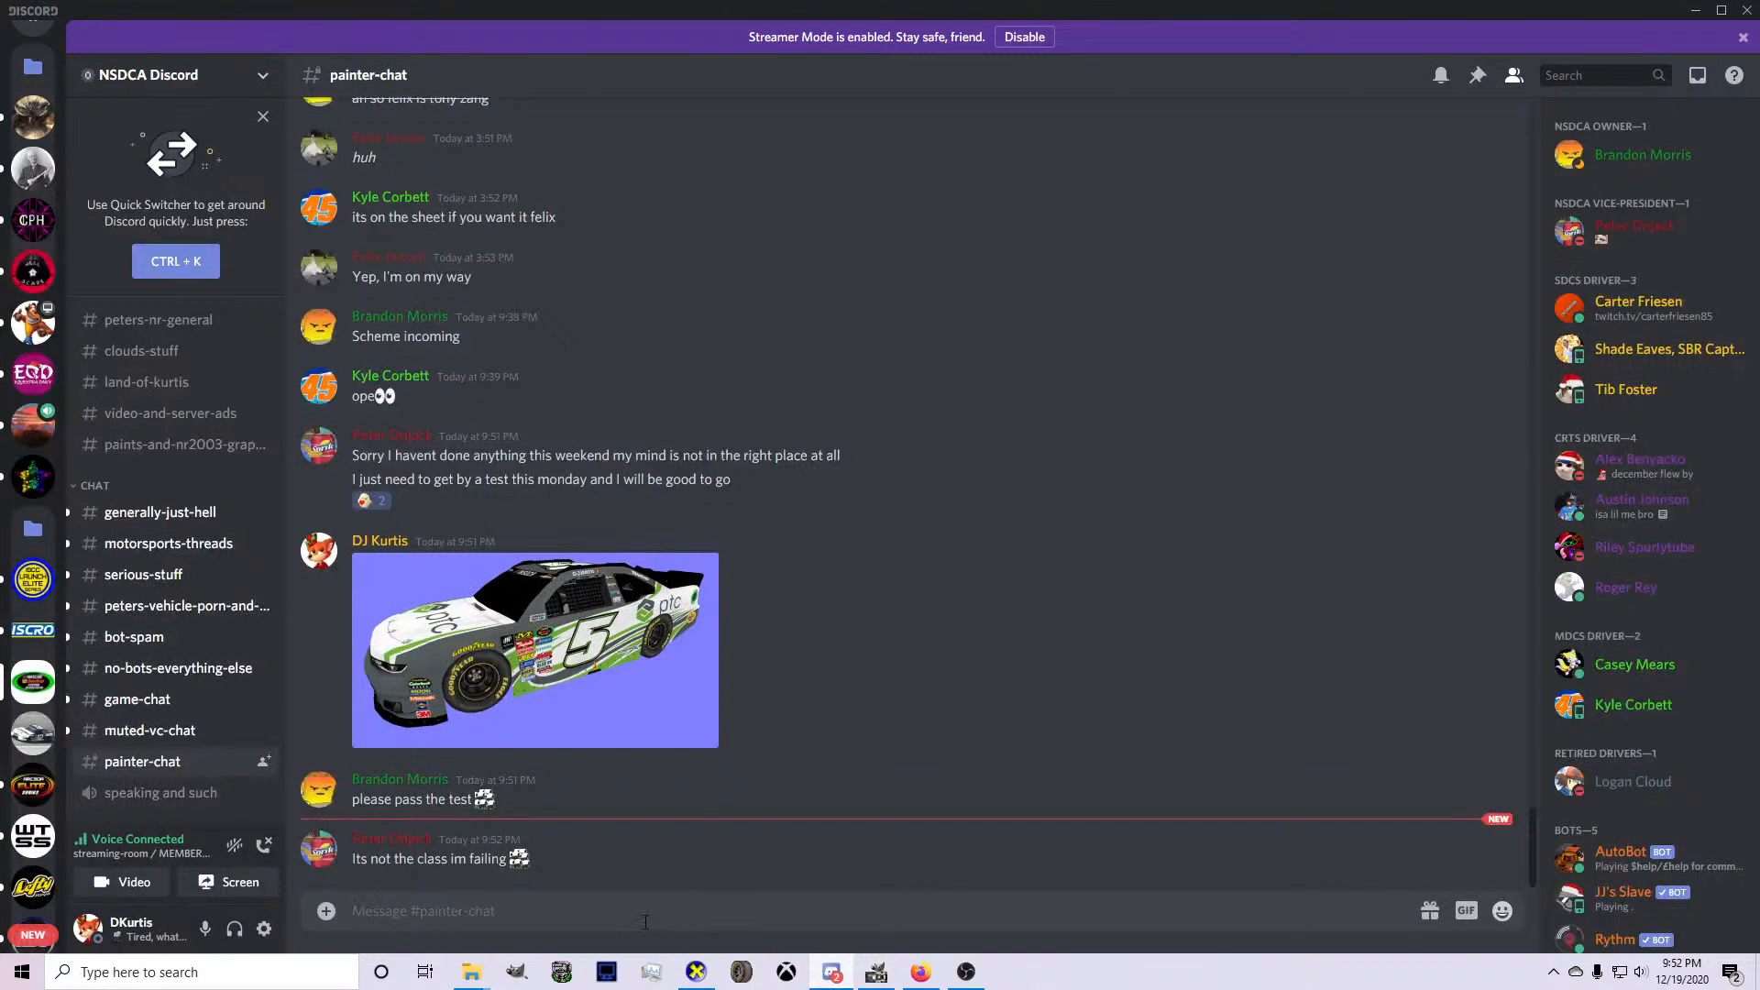
pyautogui.write("well that's good")
pyautogui.press('Return')
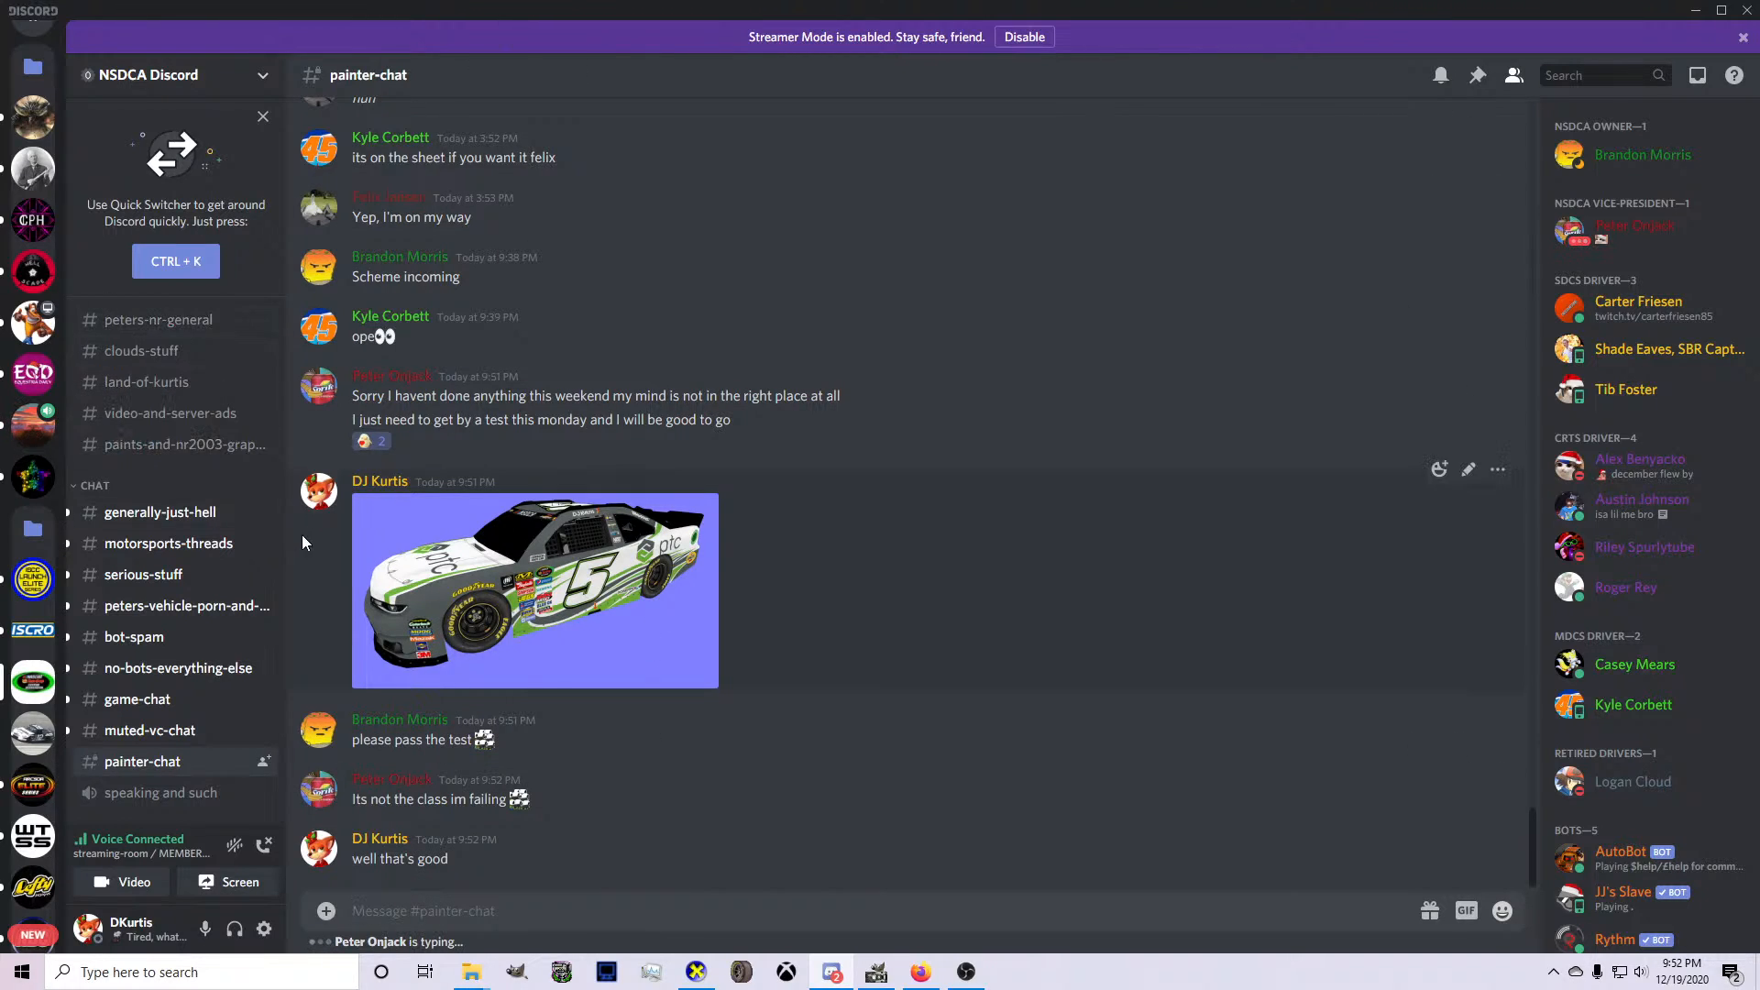
# Send the message "at least that's one you don't have to be too concerned about" in painter-chat.
pyautogui.write("at least that's one yo")
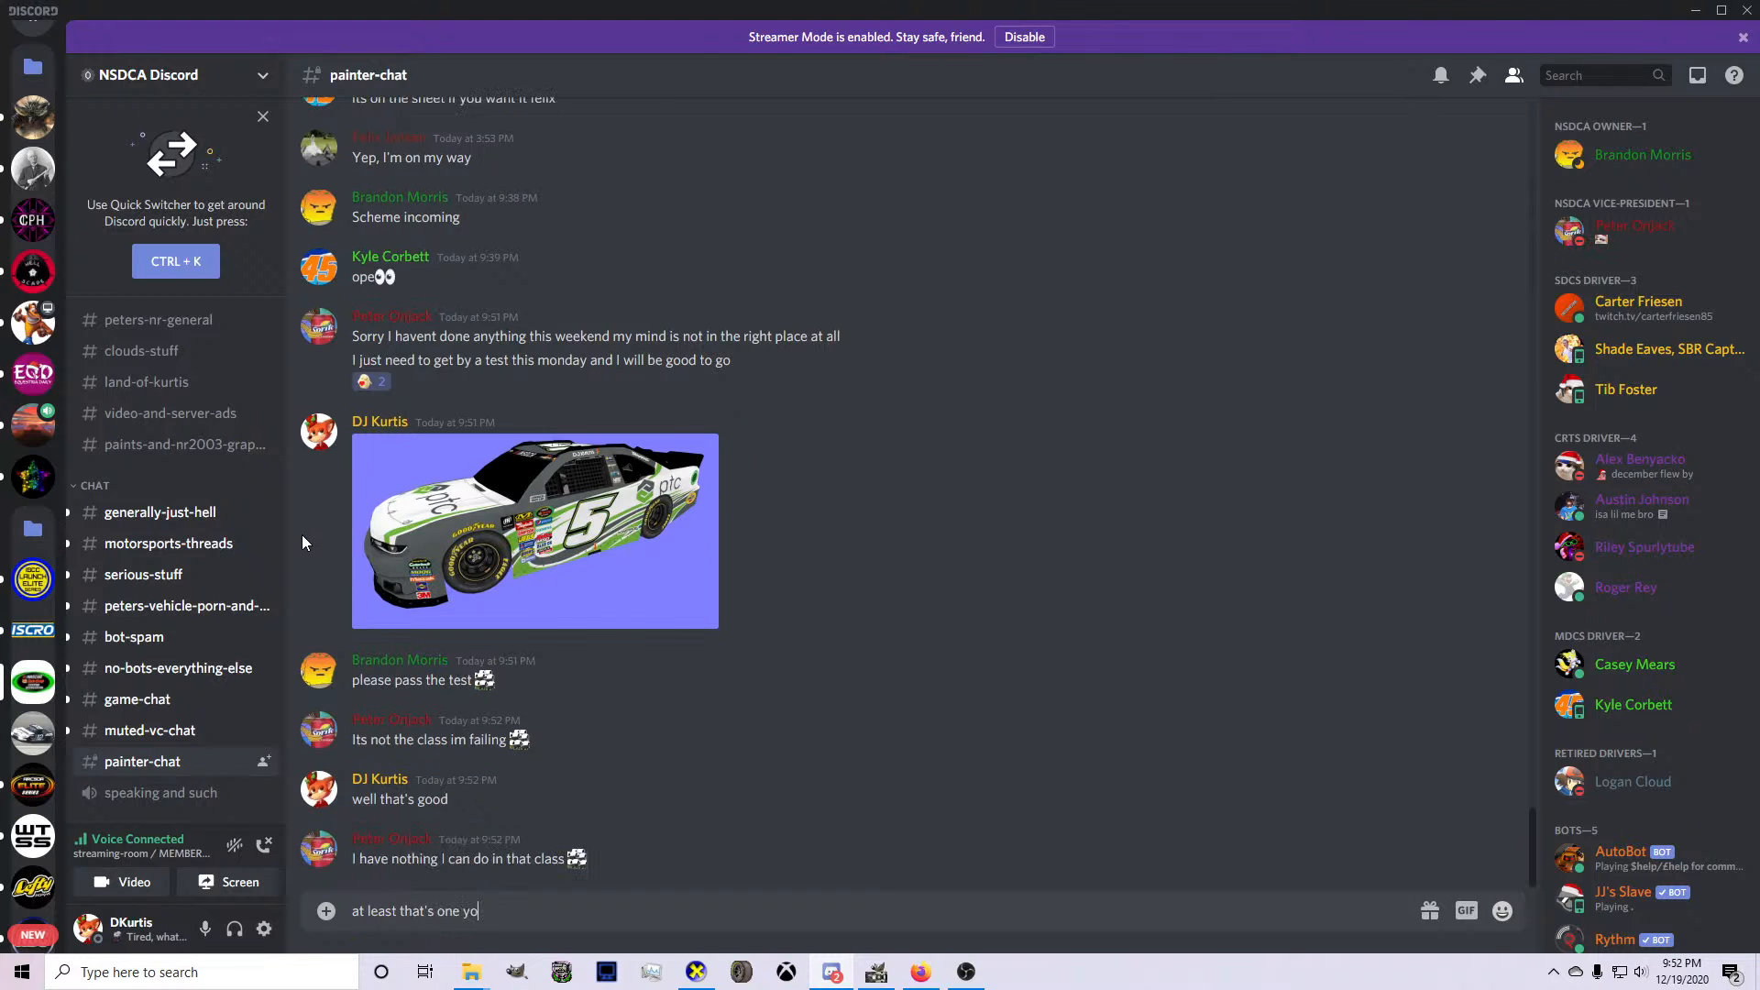
pyautogui.write('u')
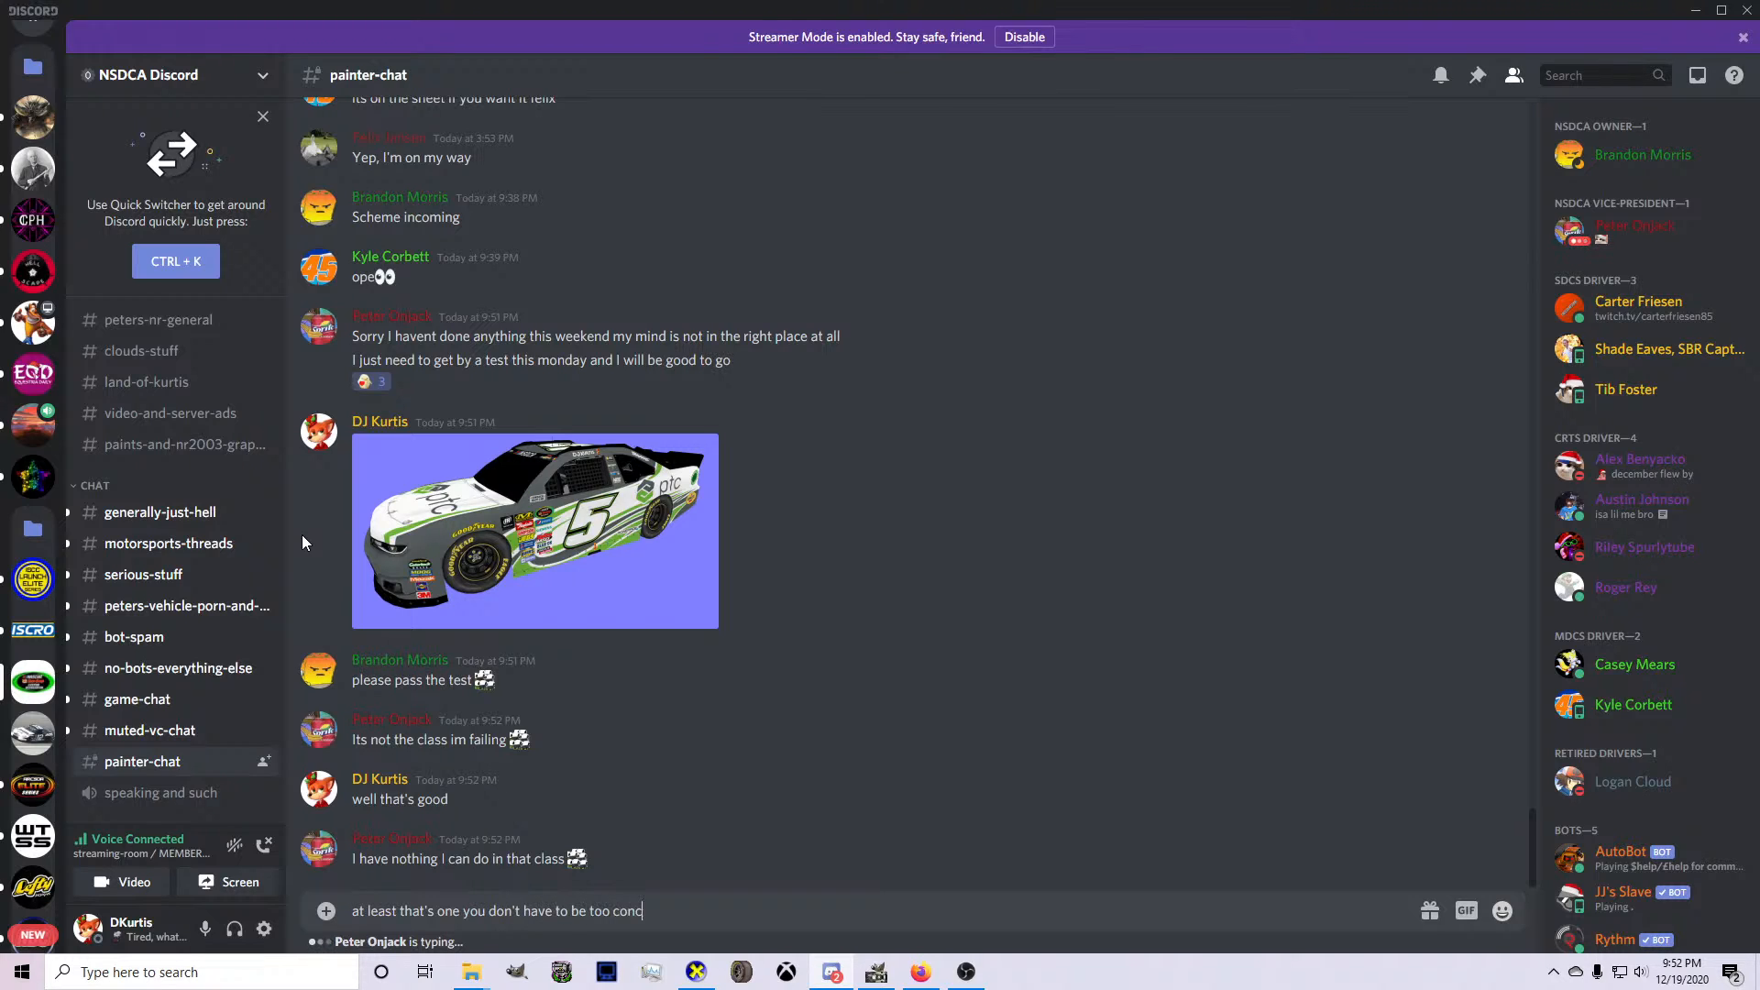
pyautogui.write("don't have to be too concerned about")
pyautogui.press('Return')
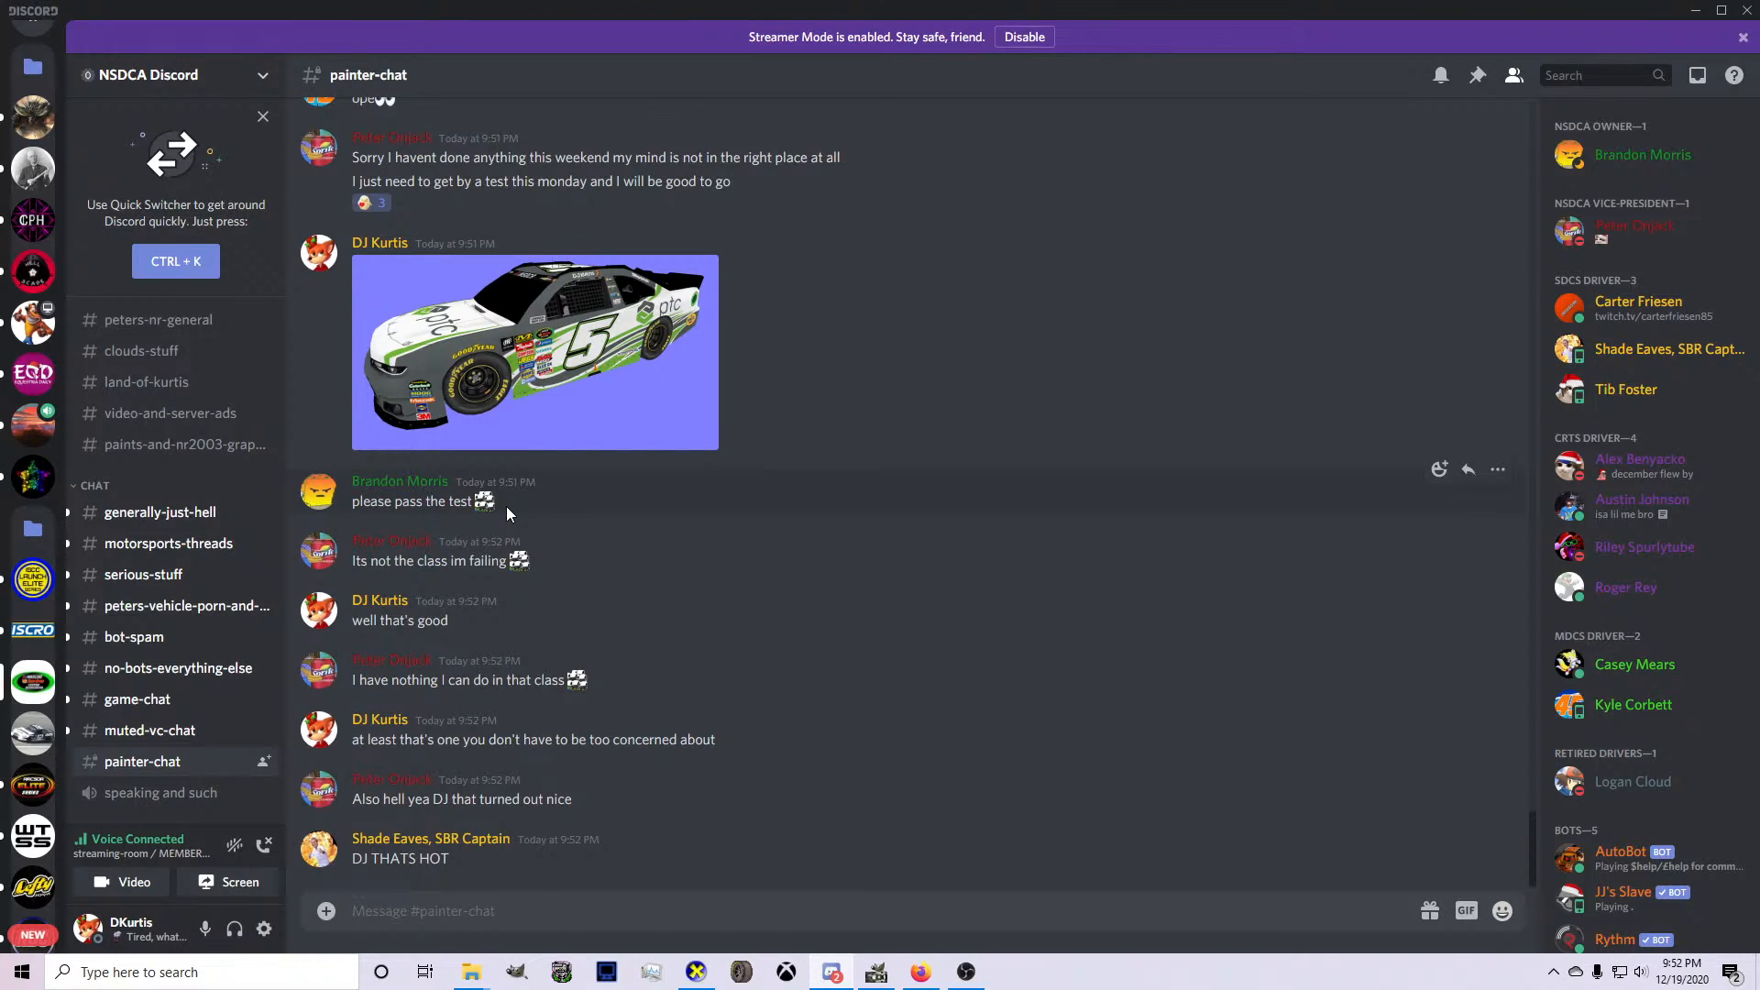
# Glance at the posted car image, and switch to CarView to inspect the finished livery from both sides and the front.
pyautogui.click(662, 307)
pyautogui.click(828, 854)
pyautogui.click(696, 972)
pyautogui.scroll(-3, 932, 647)
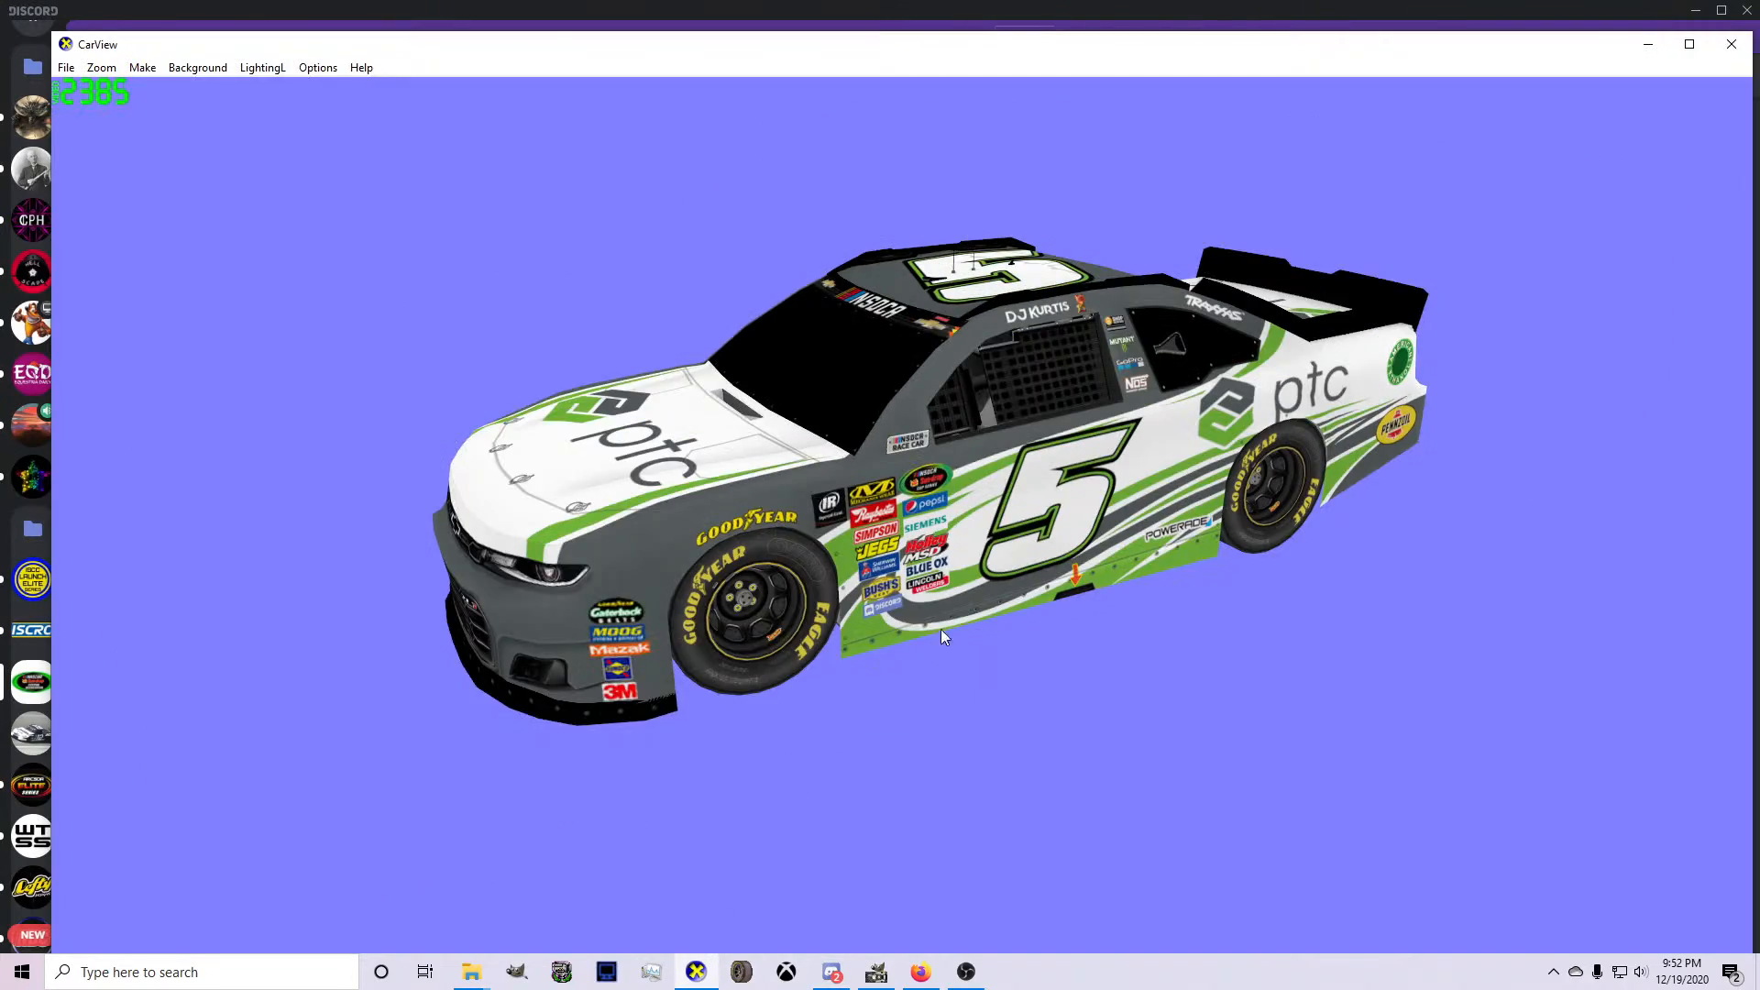
pyautogui.moveTo(940, 629); pyautogui.dragTo(1265, 539)
pyautogui.moveTo(1074, 530); pyautogui.dragTo(702, 605)
pyautogui.moveTo(1133, 642); pyautogui.dragTo(1135, 697)
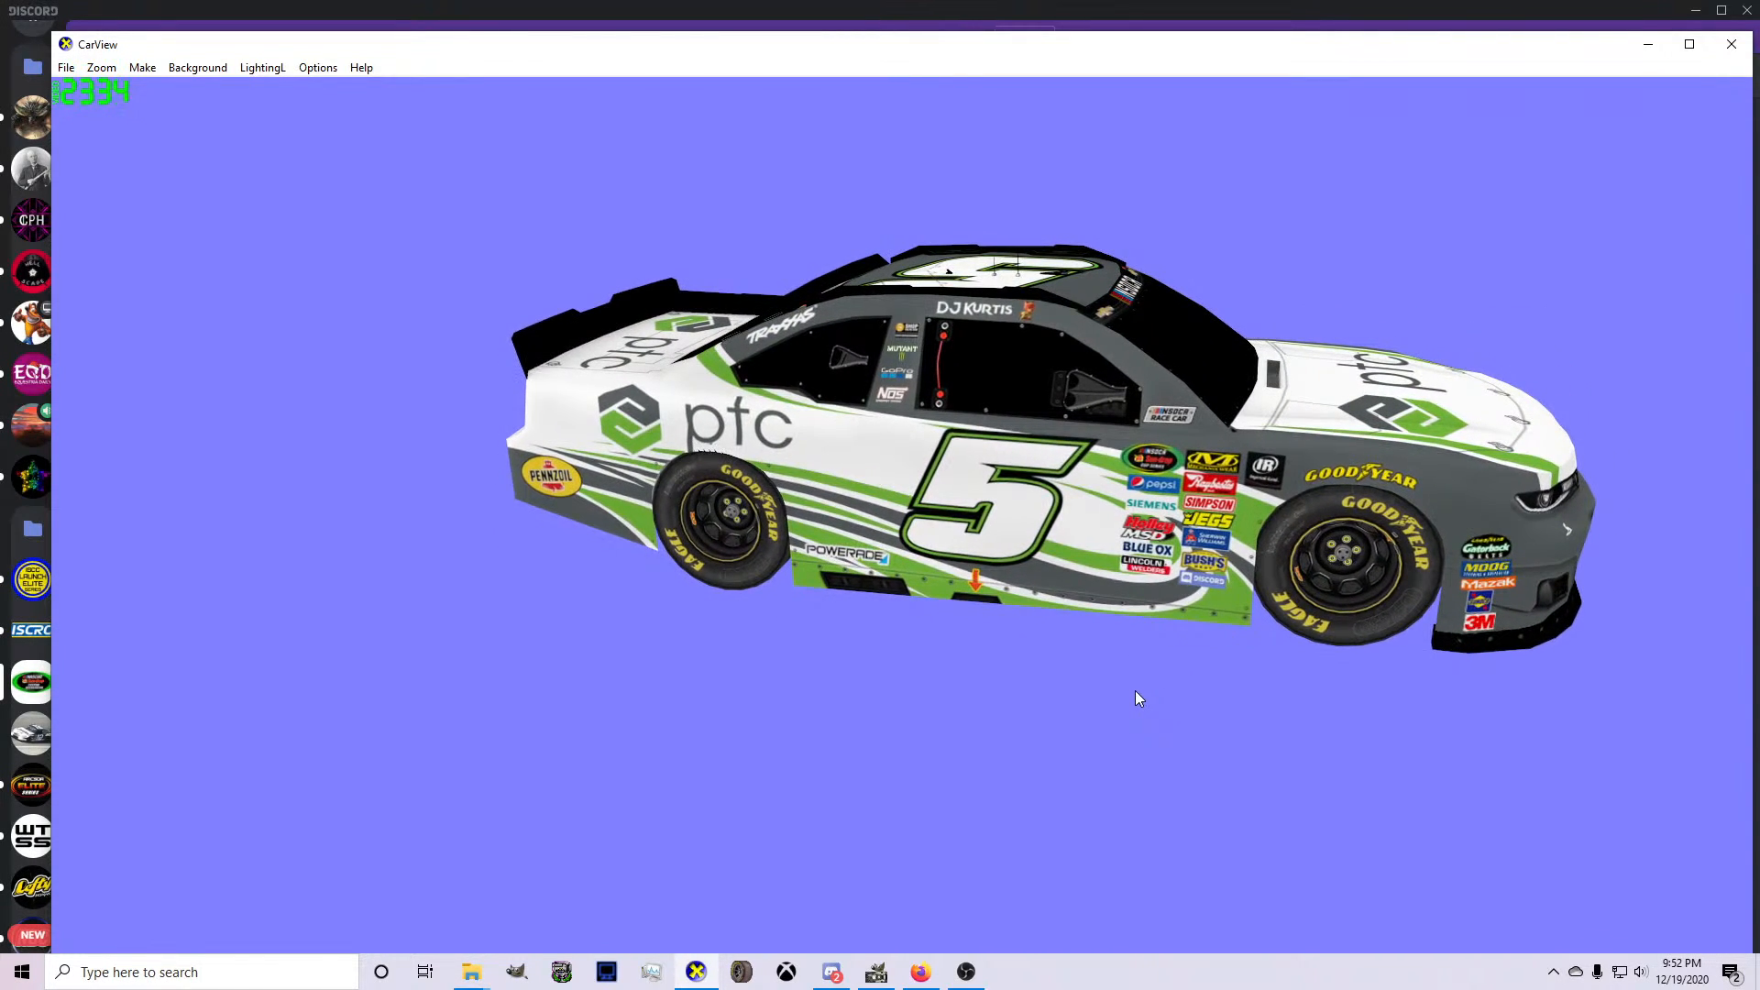
pyautogui.moveTo(1135, 693); pyautogui.dragTo(783, 675)
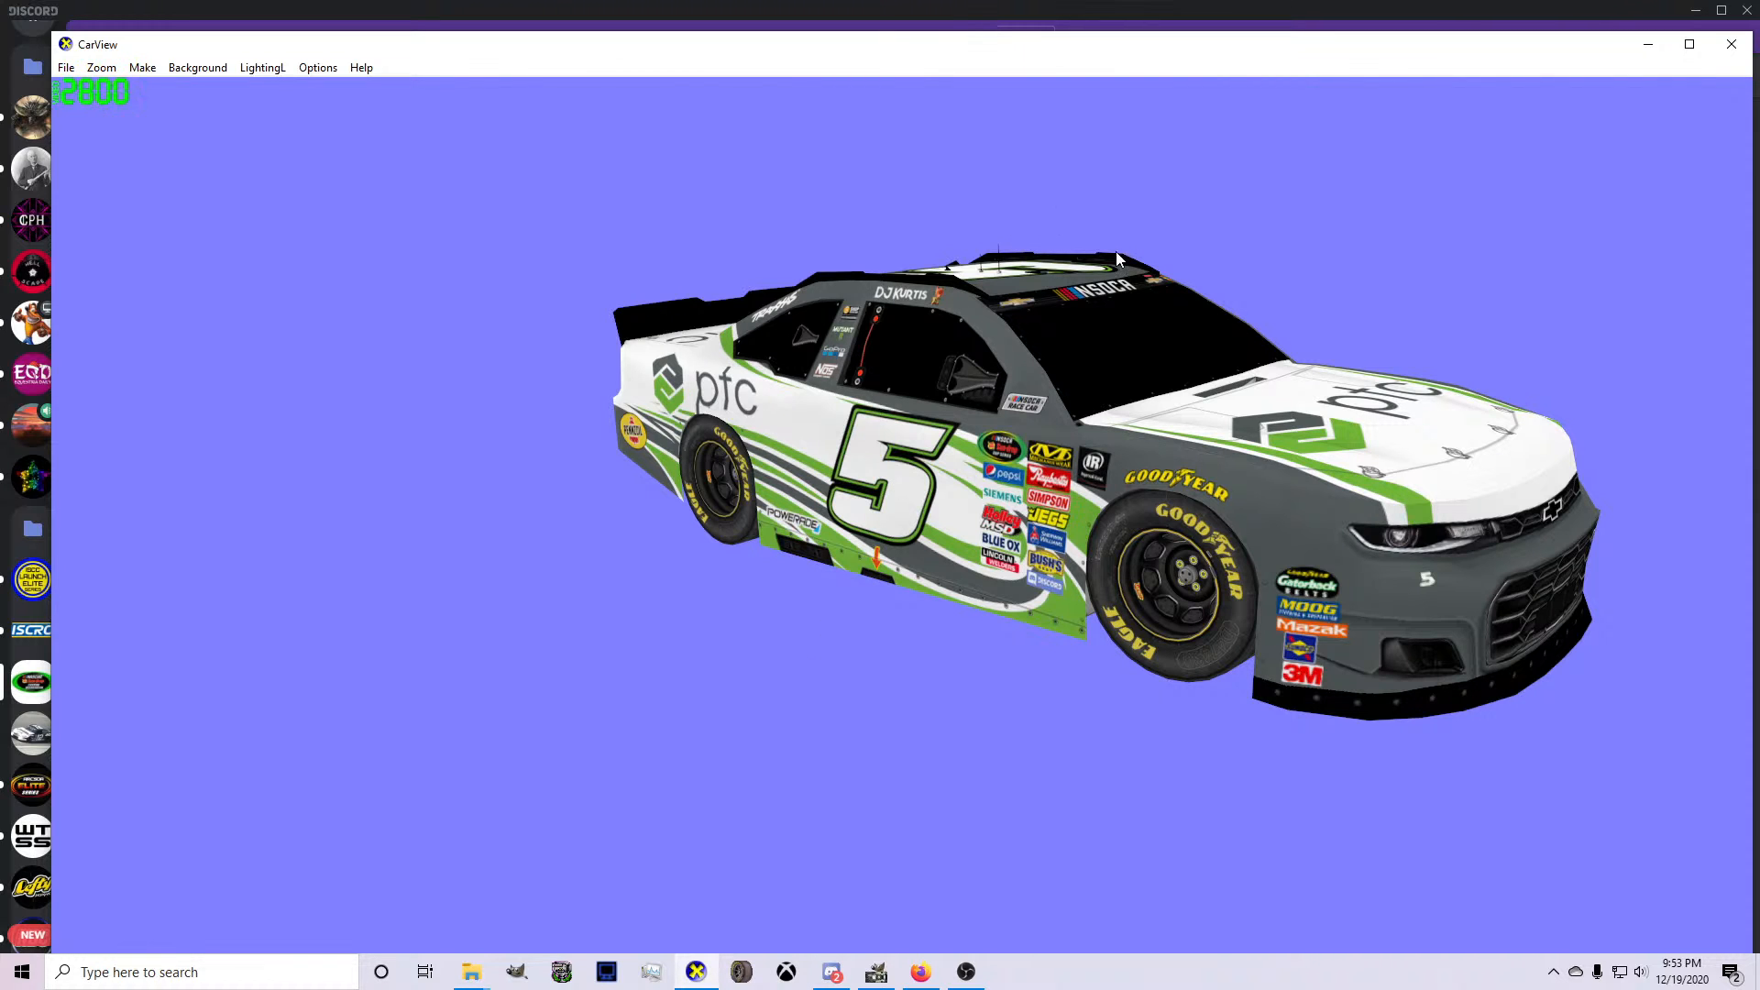
pyautogui.moveTo(1390, 532); pyautogui.dragTo(779, 692)
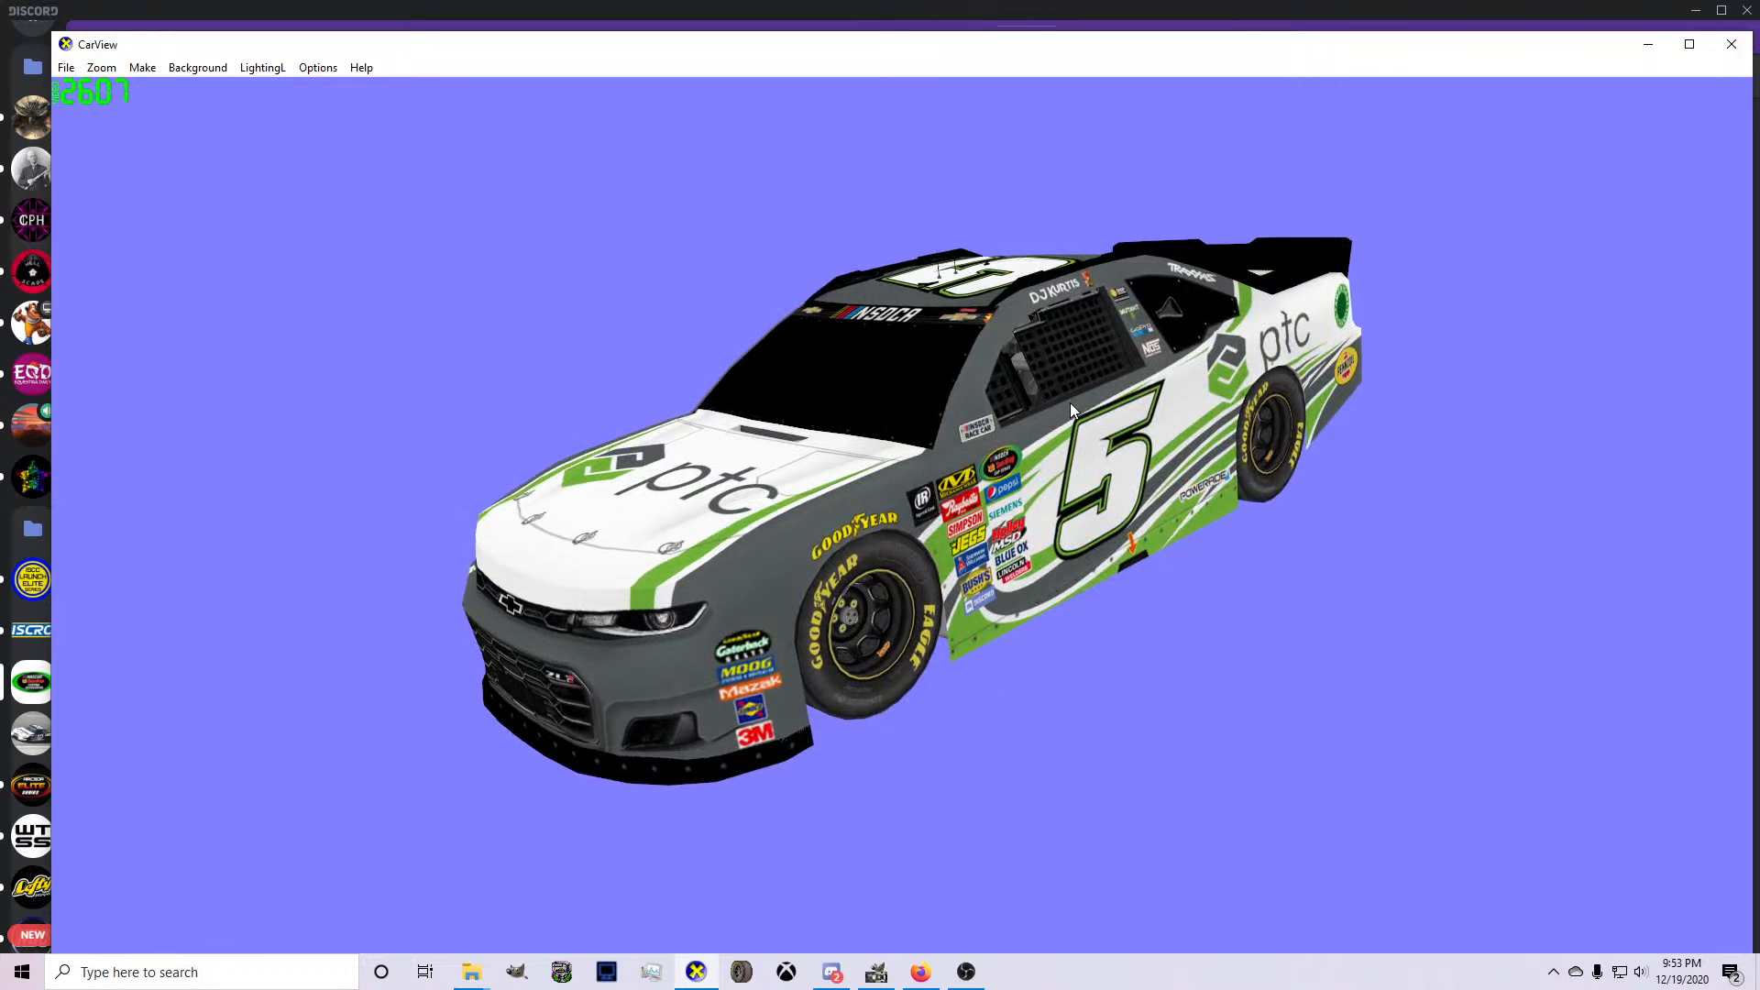
pyautogui.moveTo(1107, 366); pyautogui.dragTo(1104, 509)
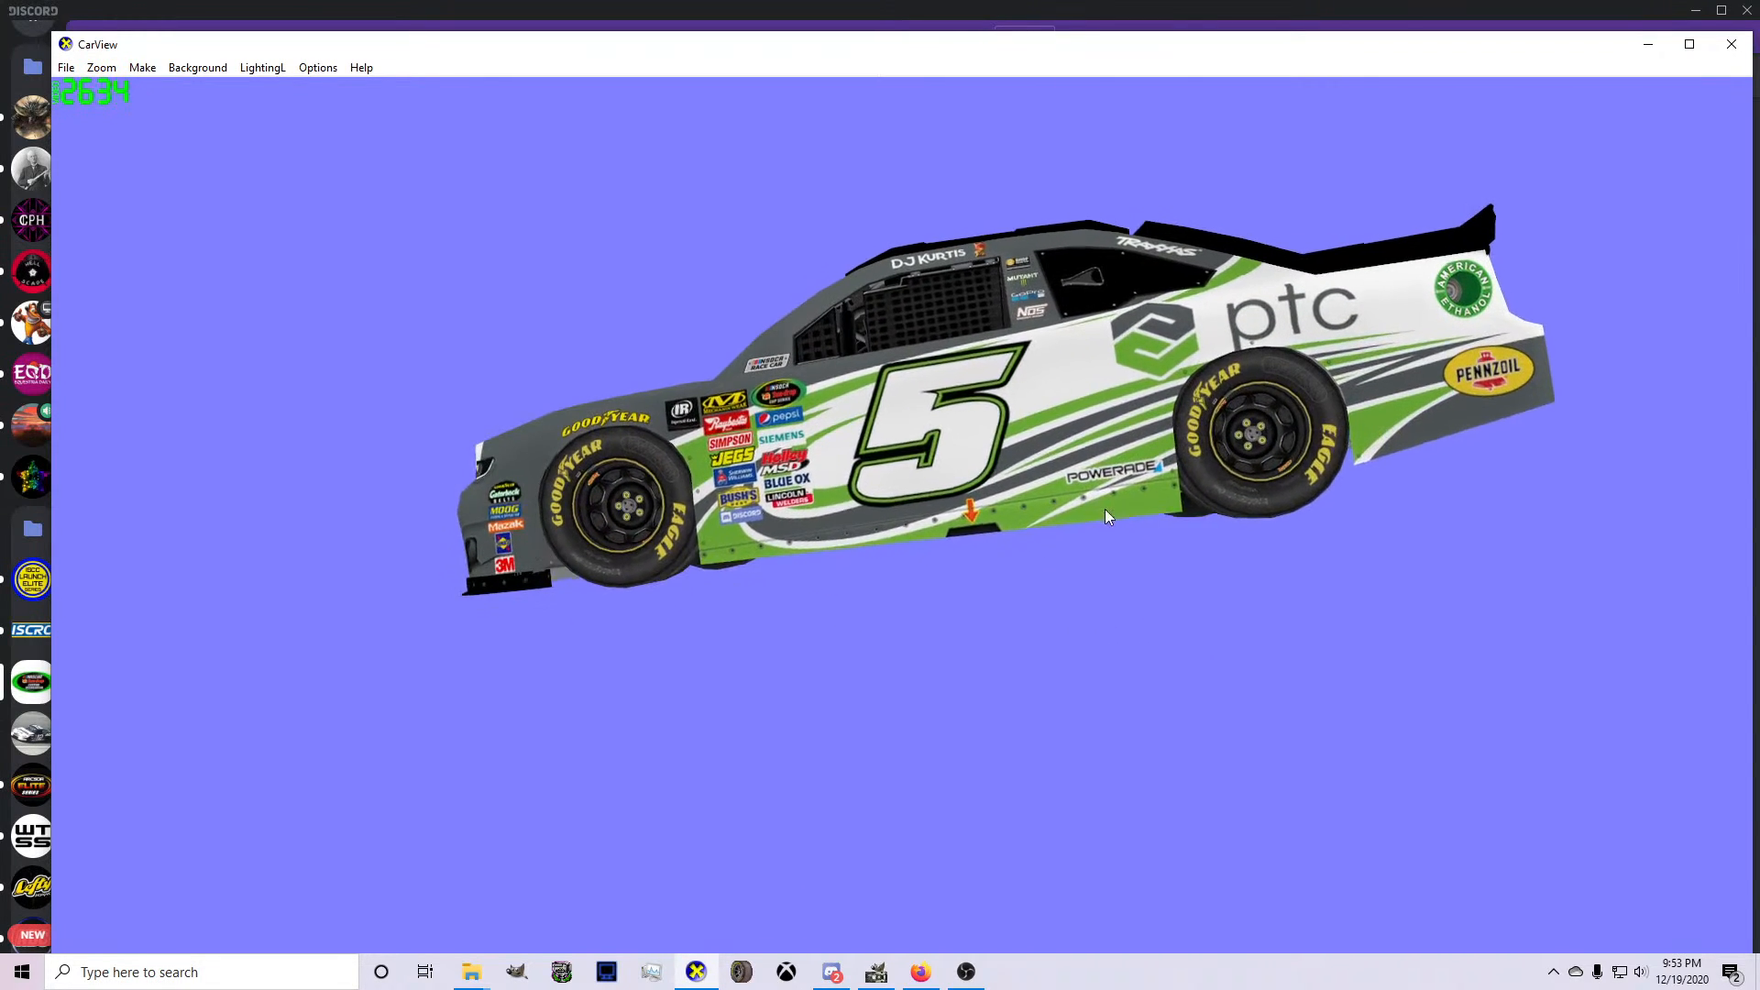
pyautogui.scroll(3, 1209, 525)
pyautogui.moveTo(1208, 525); pyautogui.dragTo(631, 585)
pyautogui.moveTo(1549, 559); pyautogui.dragTo(963, 631)
pyautogui.scroll(-3, 1080, 662)
pyautogui.scroll(3, 1246, 543)
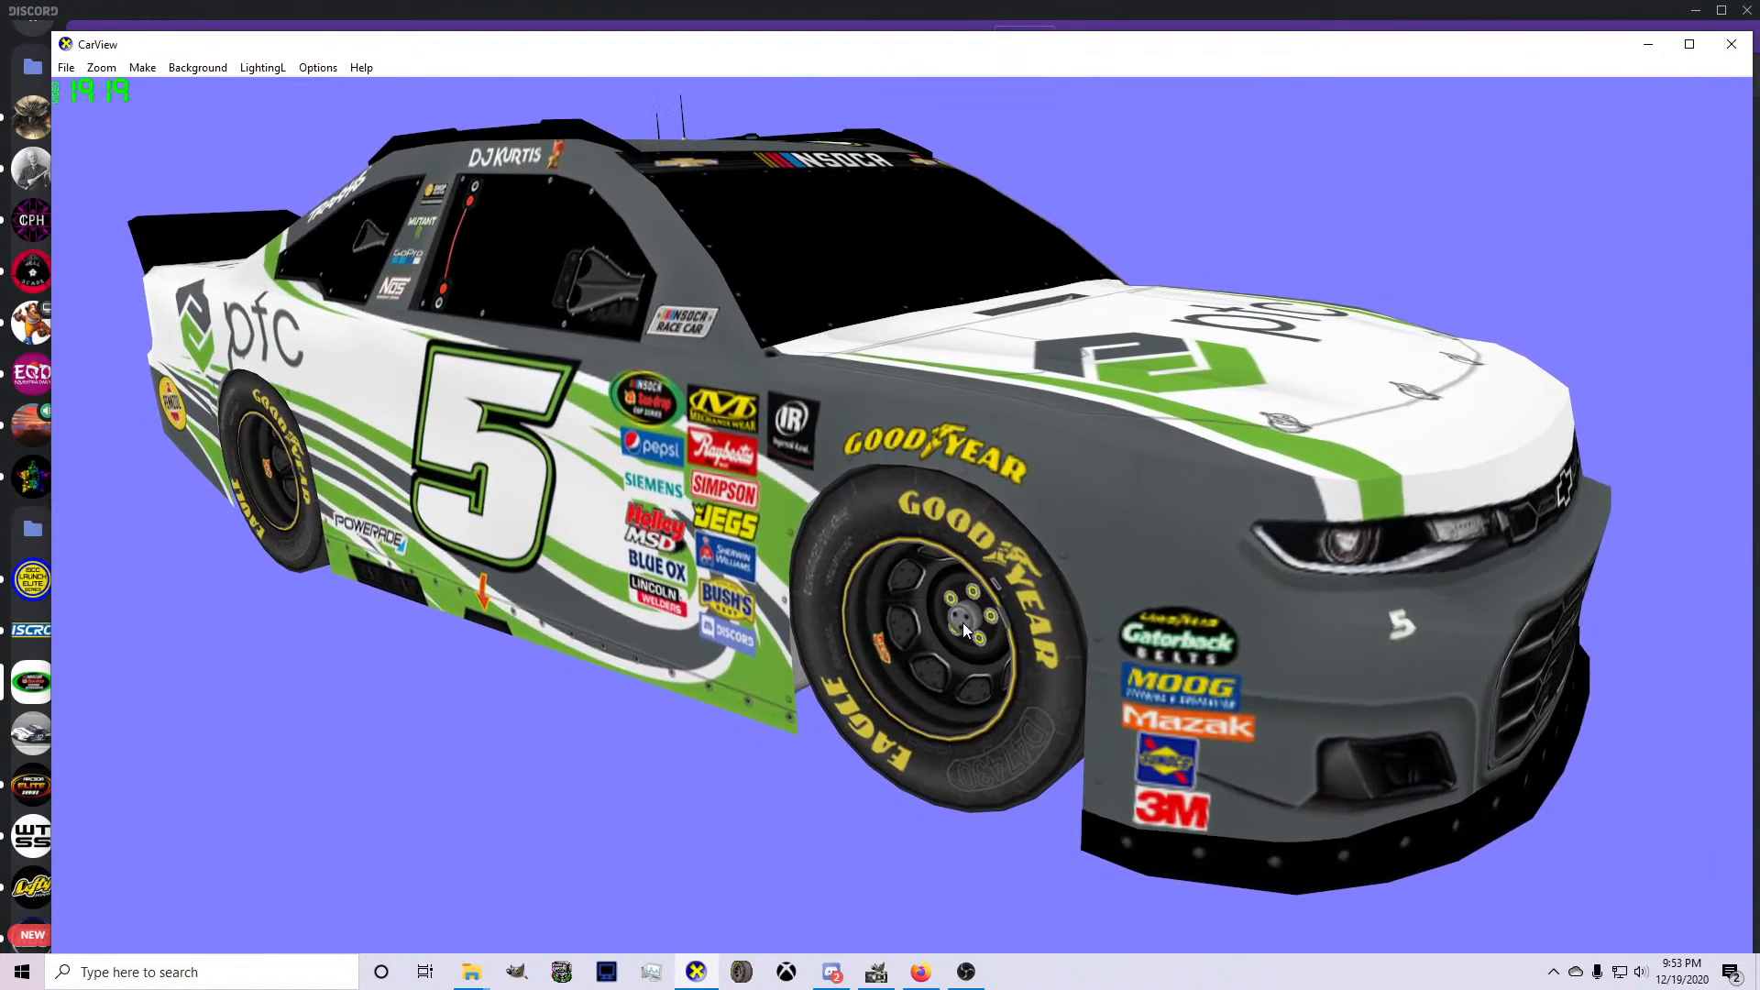
pyautogui.scroll(-3, 1046, 602)
pyautogui.moveTo(1060, 591); pyautogui.dragTo(817, 810)
# Switch to GIMP and save the livery's XCF file again with the full texture sheet in view.
pyautogui.click(877, 972)
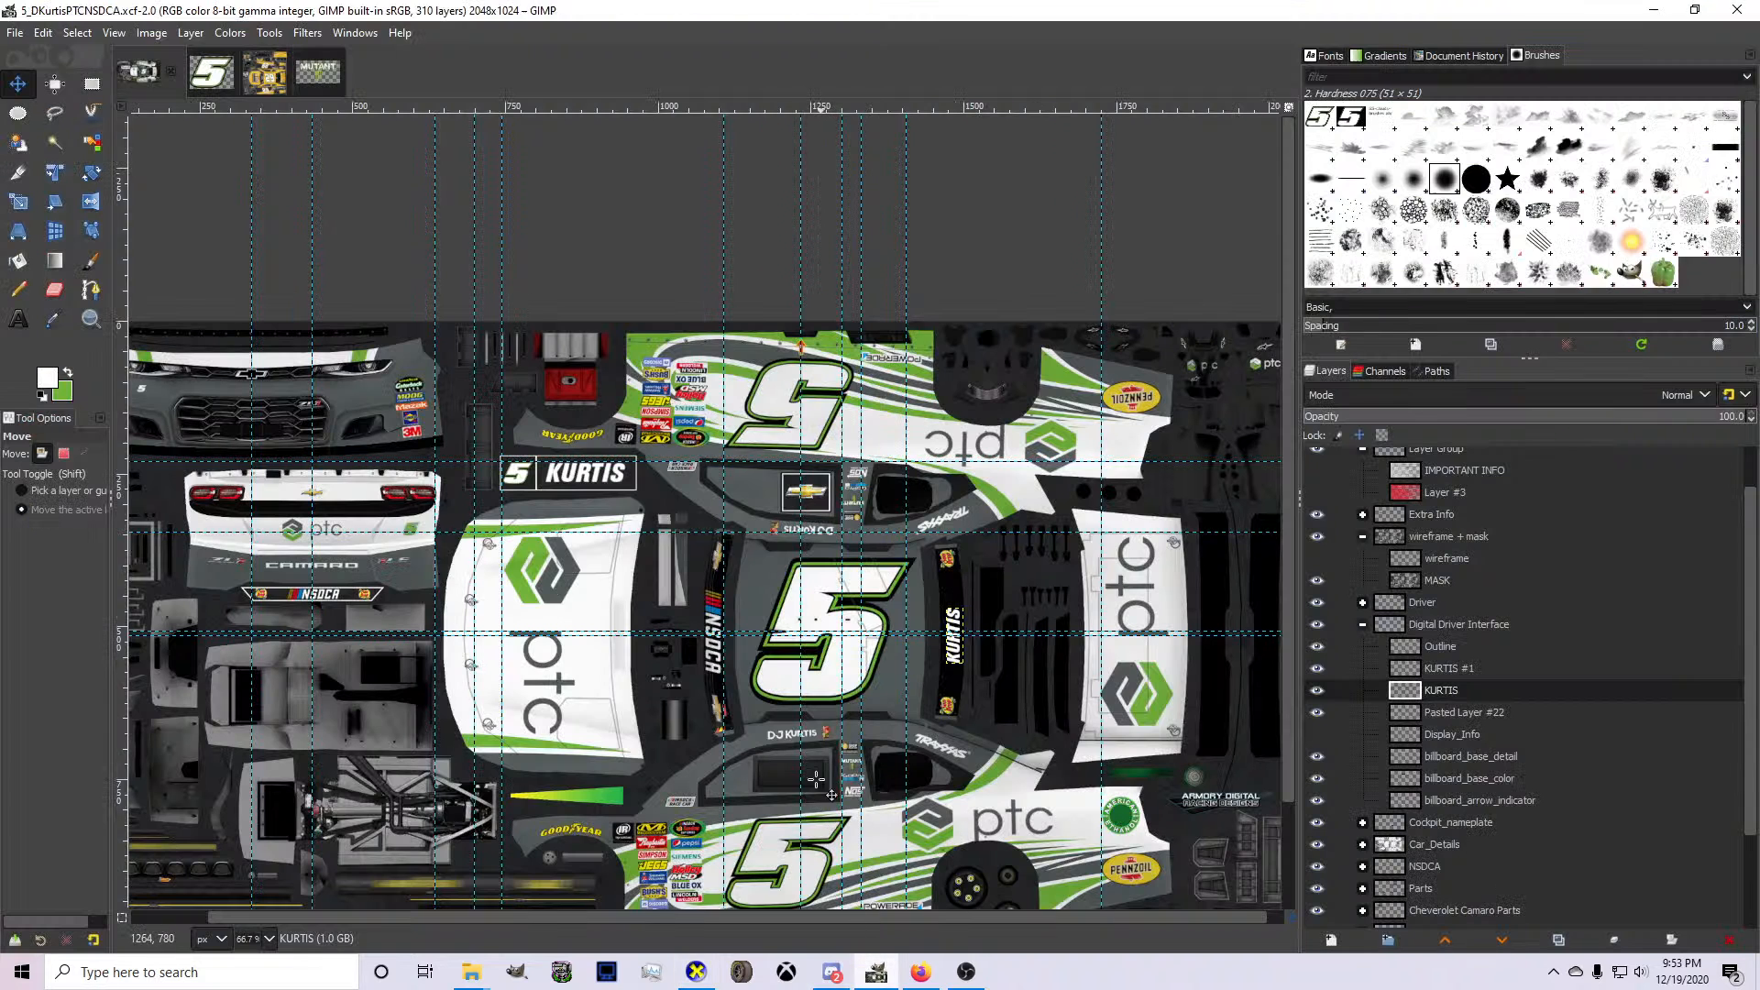
pyautogui.hotkey('ctrl', 's')
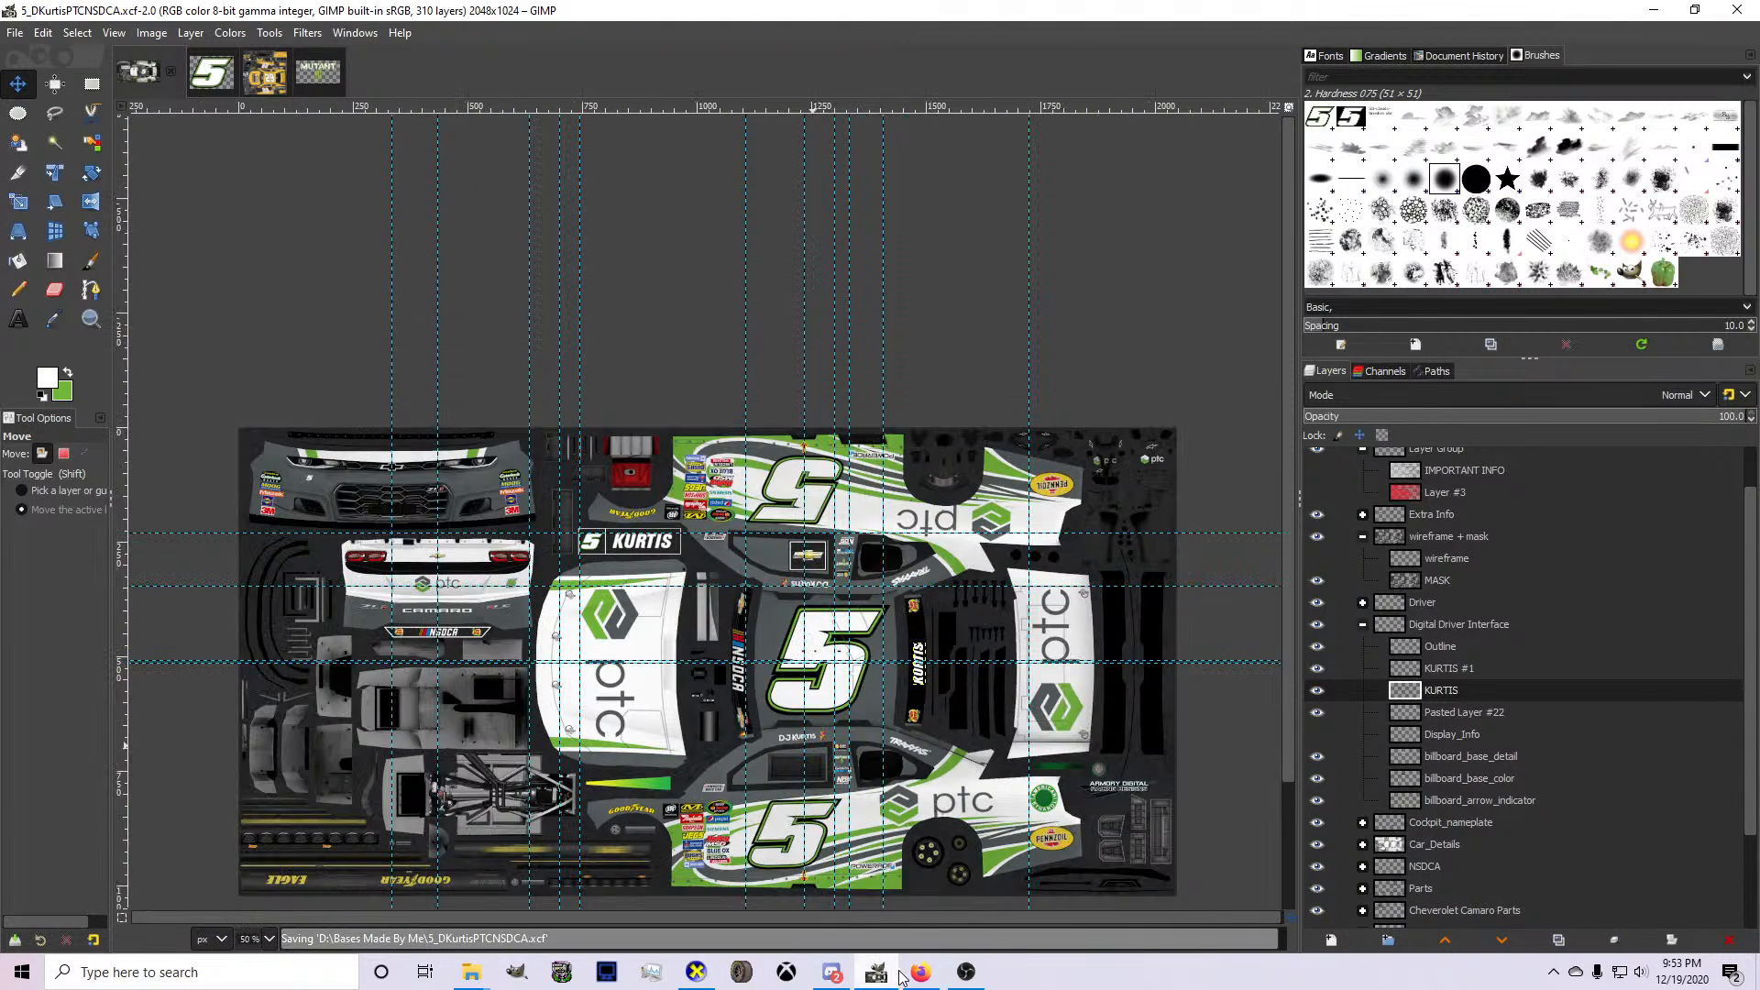
pyautogui.moveTo(928, 972)
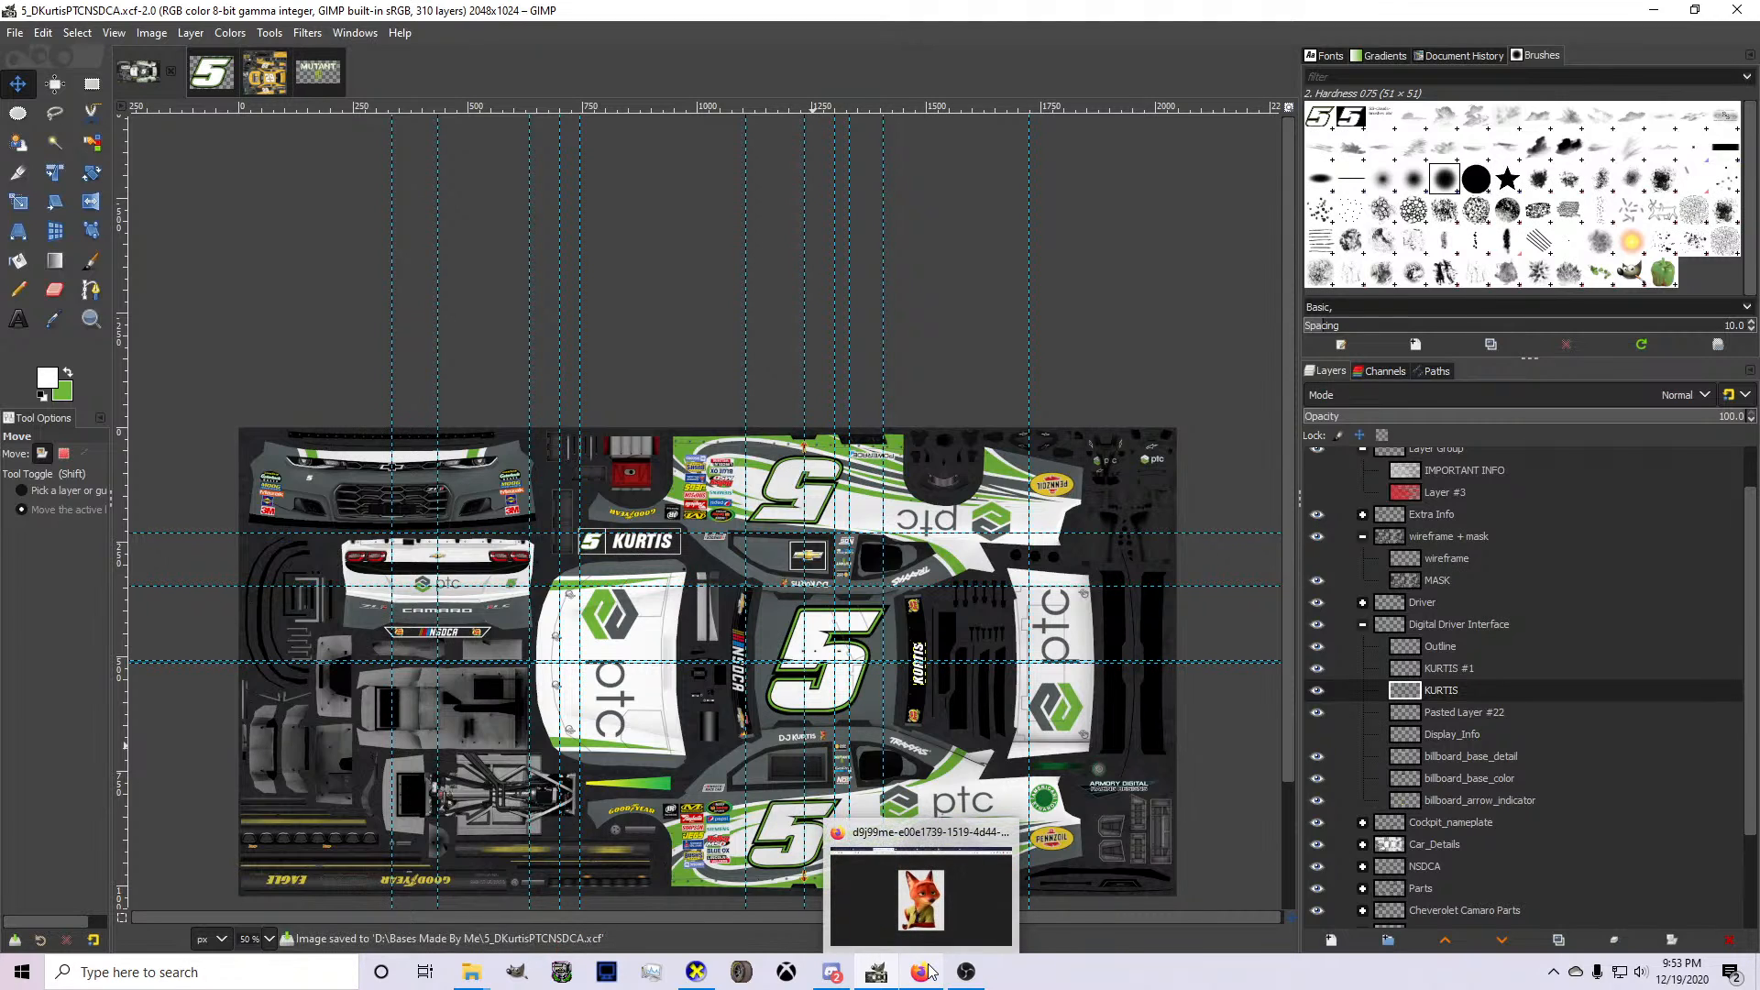